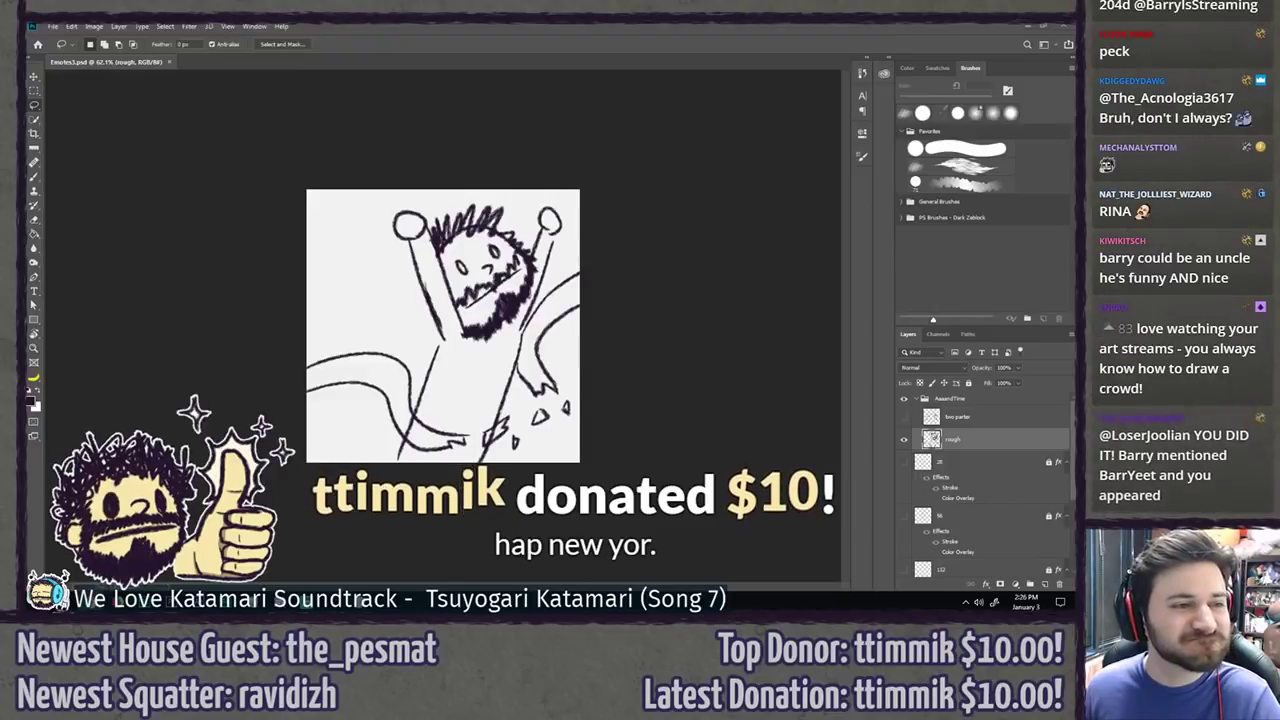
Step: View the Gyazo fan art in the browser and the barrUwU emote image in Photos, and close both
mouse_move(28, 130)
left_mouse_down()
mouse_move(409, 49)
mouse_move(405, 24)
left_mouse_up()
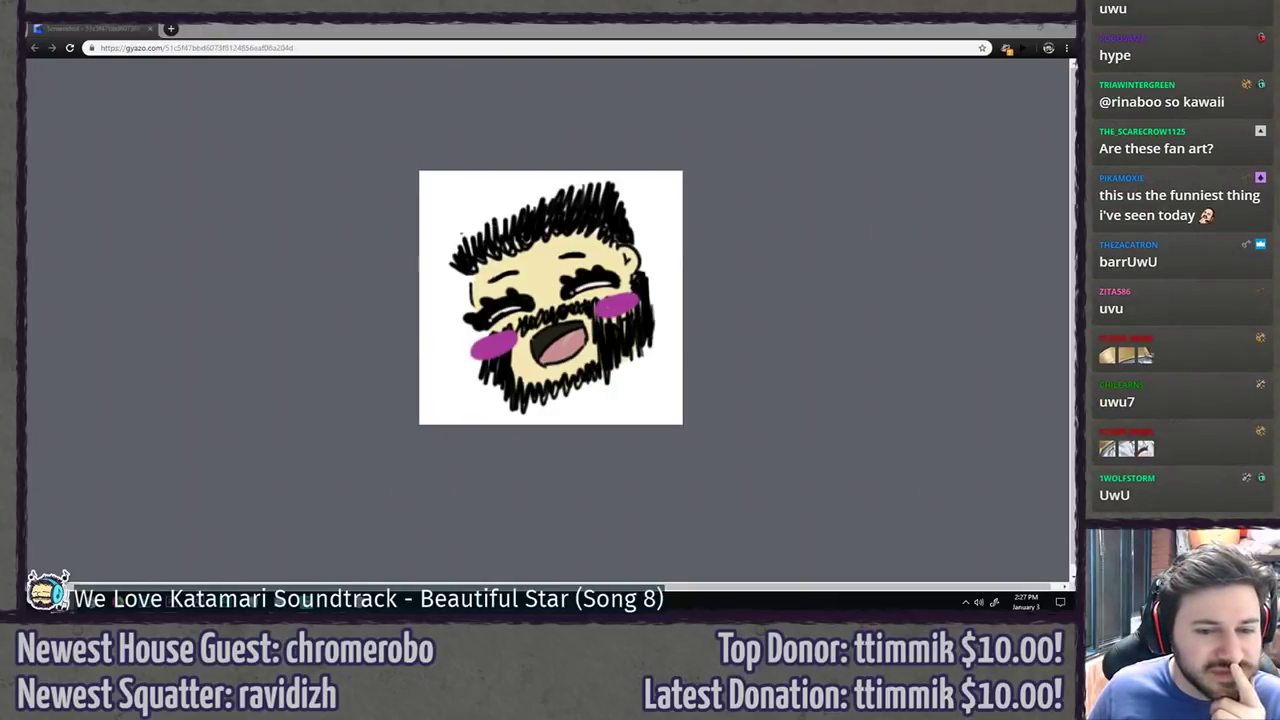
key("alt+Tab")
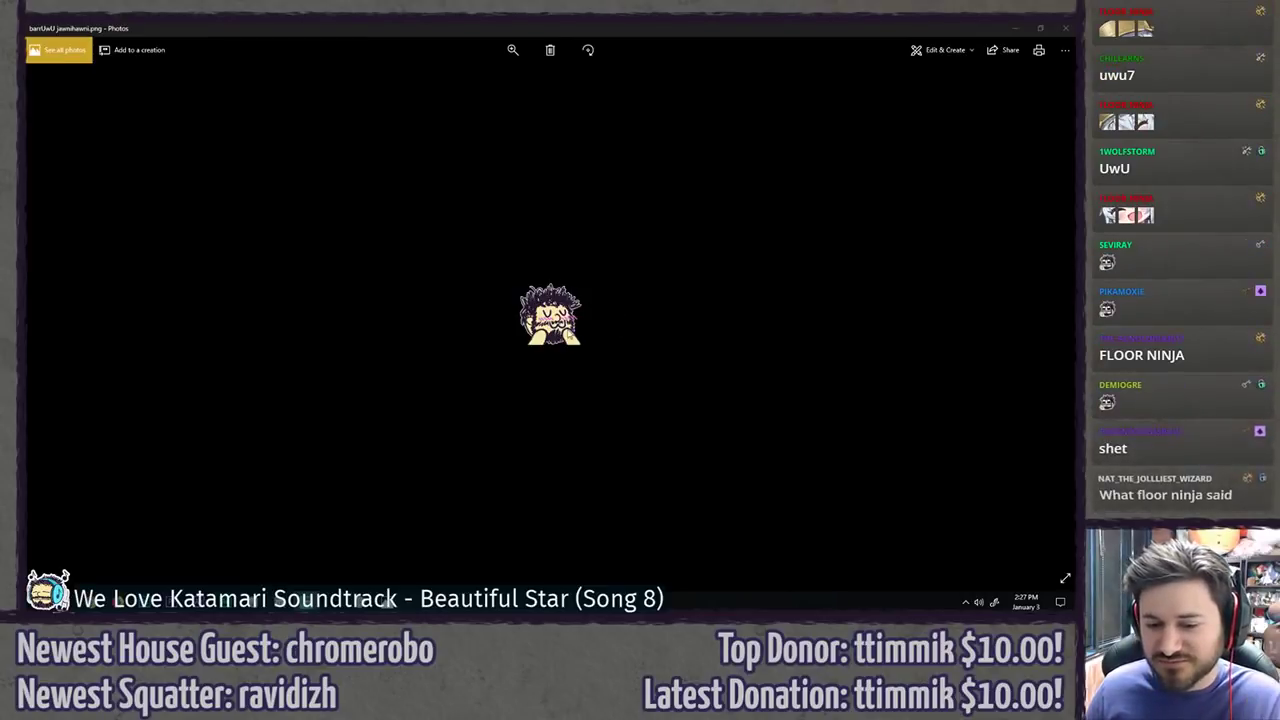
scroll(588, 375, "up", 5)
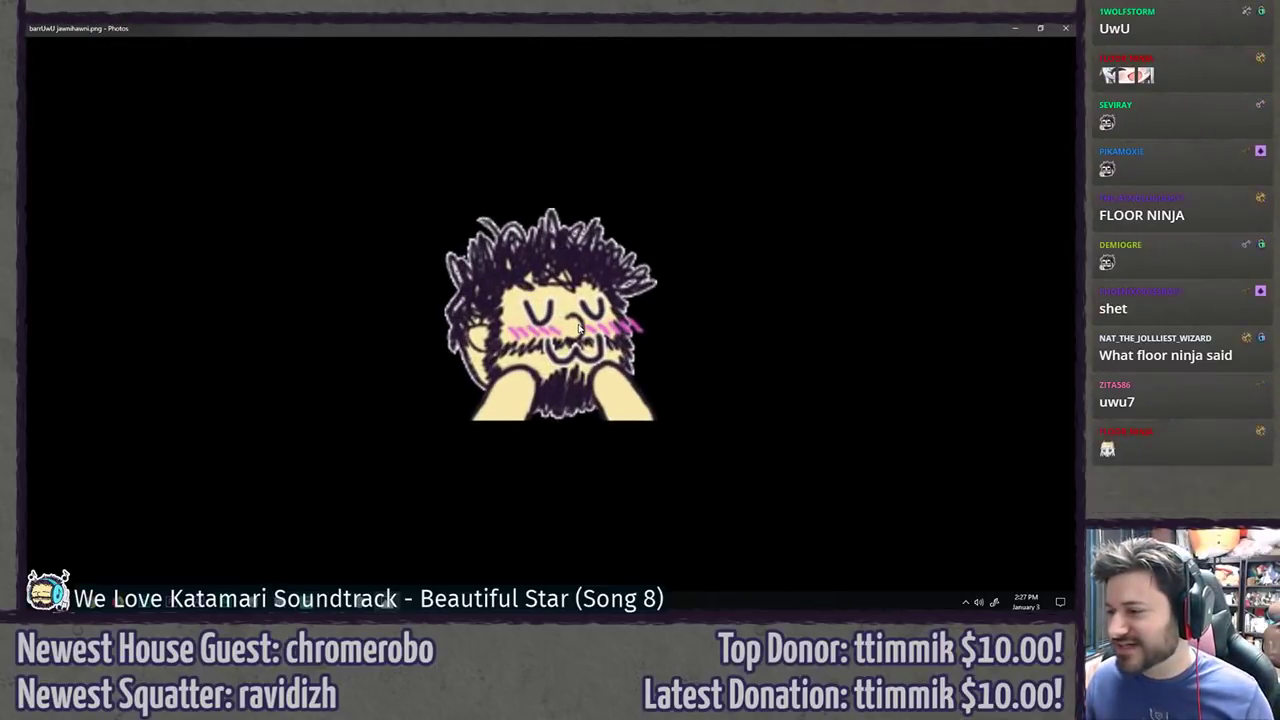
scroll(487, 203, "down", 1)
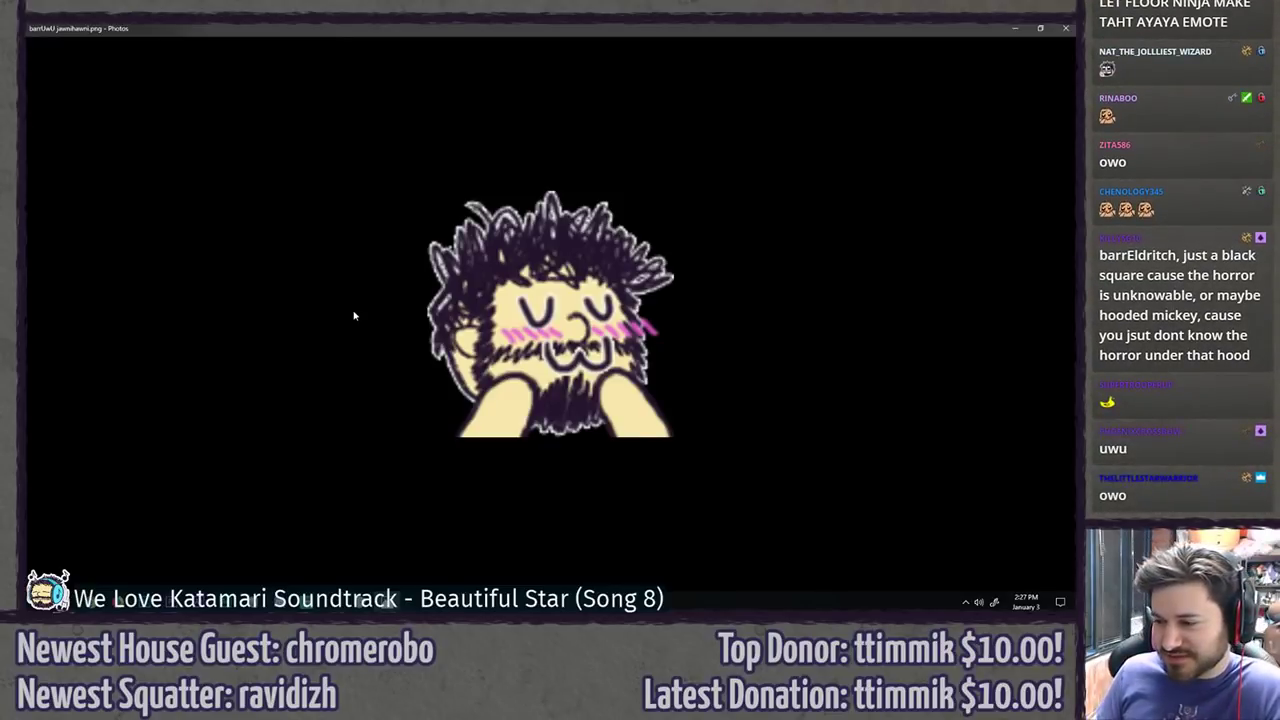
scroll(389, 298, "down", 3)
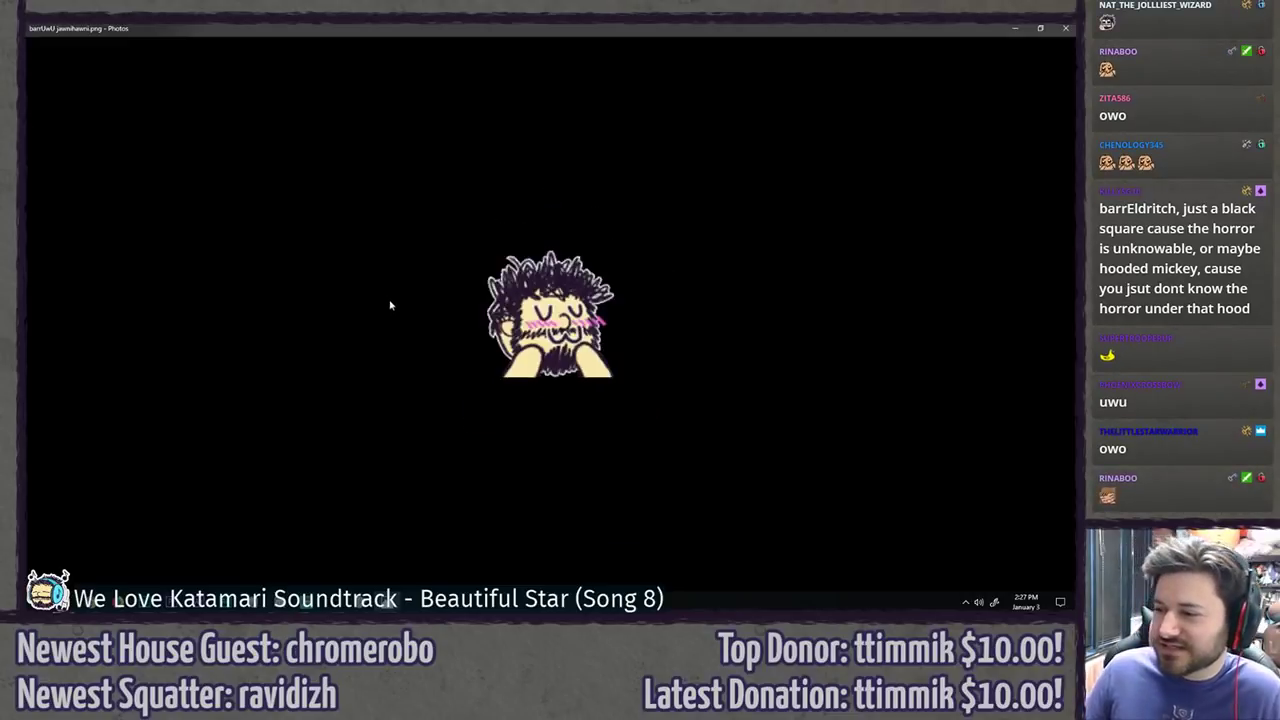
left_click(1065, 28)
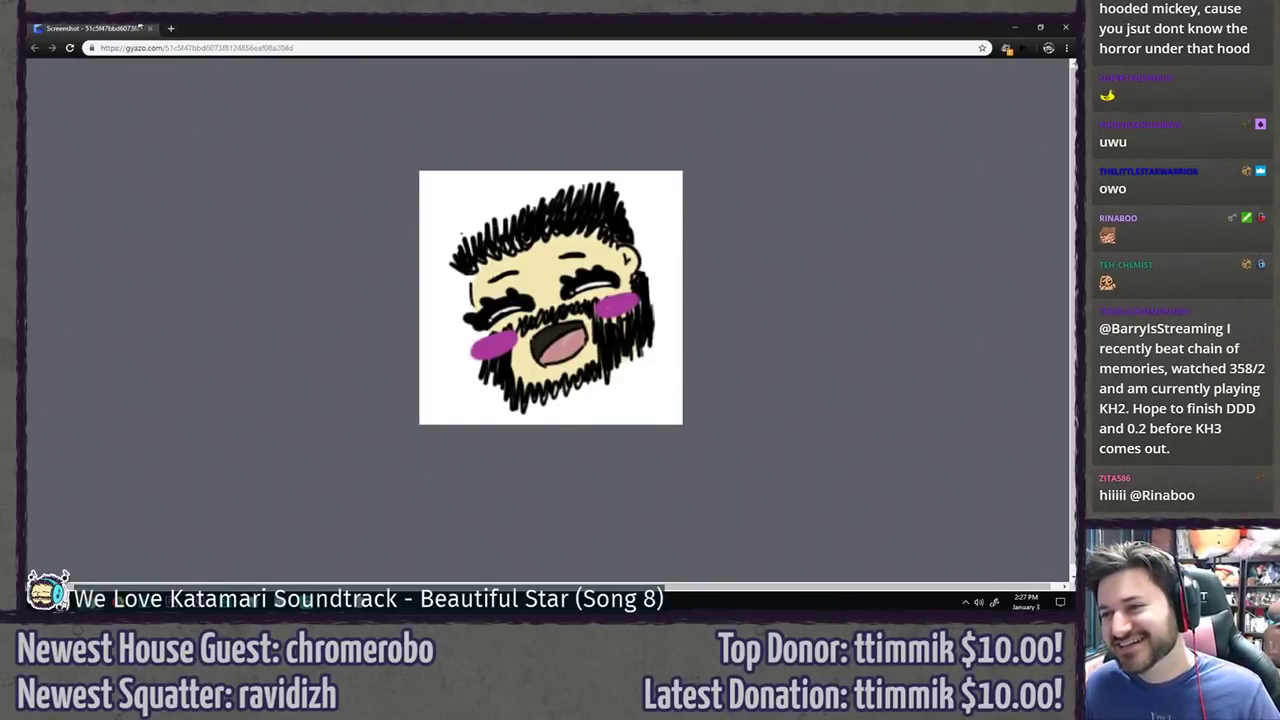
left_click(150, 28)
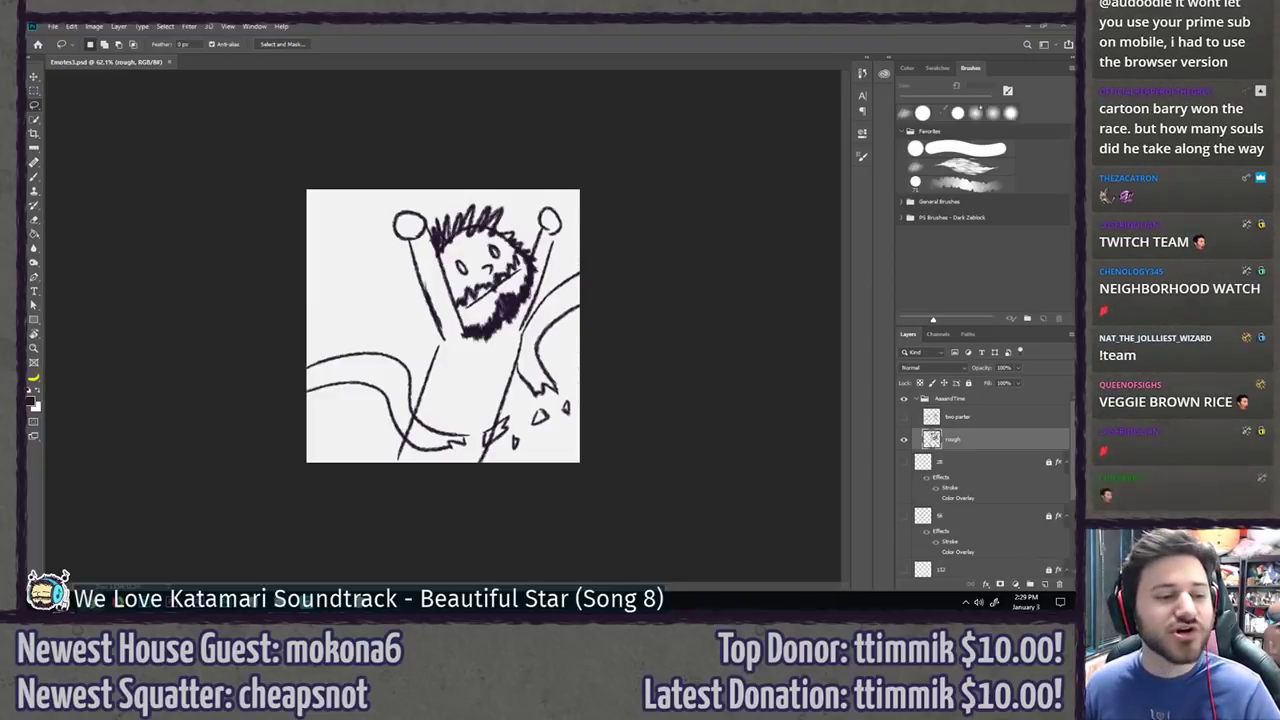
Step: Bring the browser with The Neighborhood Watch Twitch team page on screen, and move its window away after viewing
left_click_drag(26, 121, 420, 22)
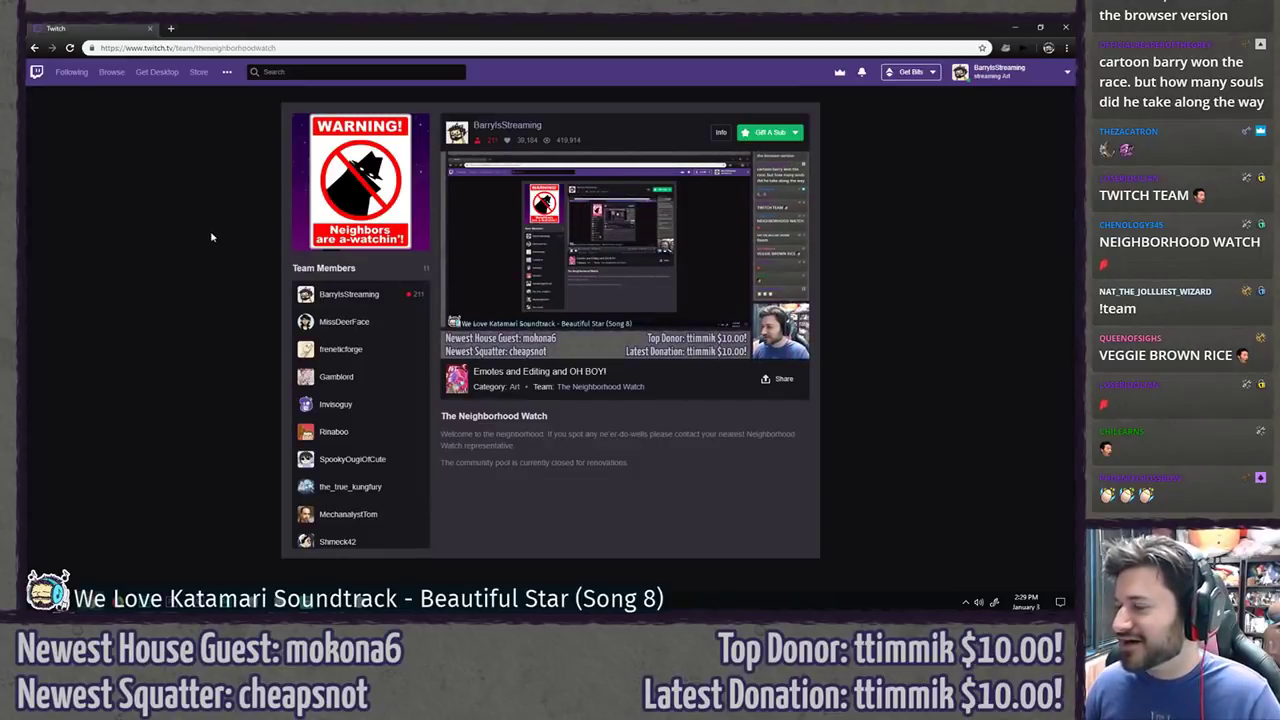
double_click(330, 28)
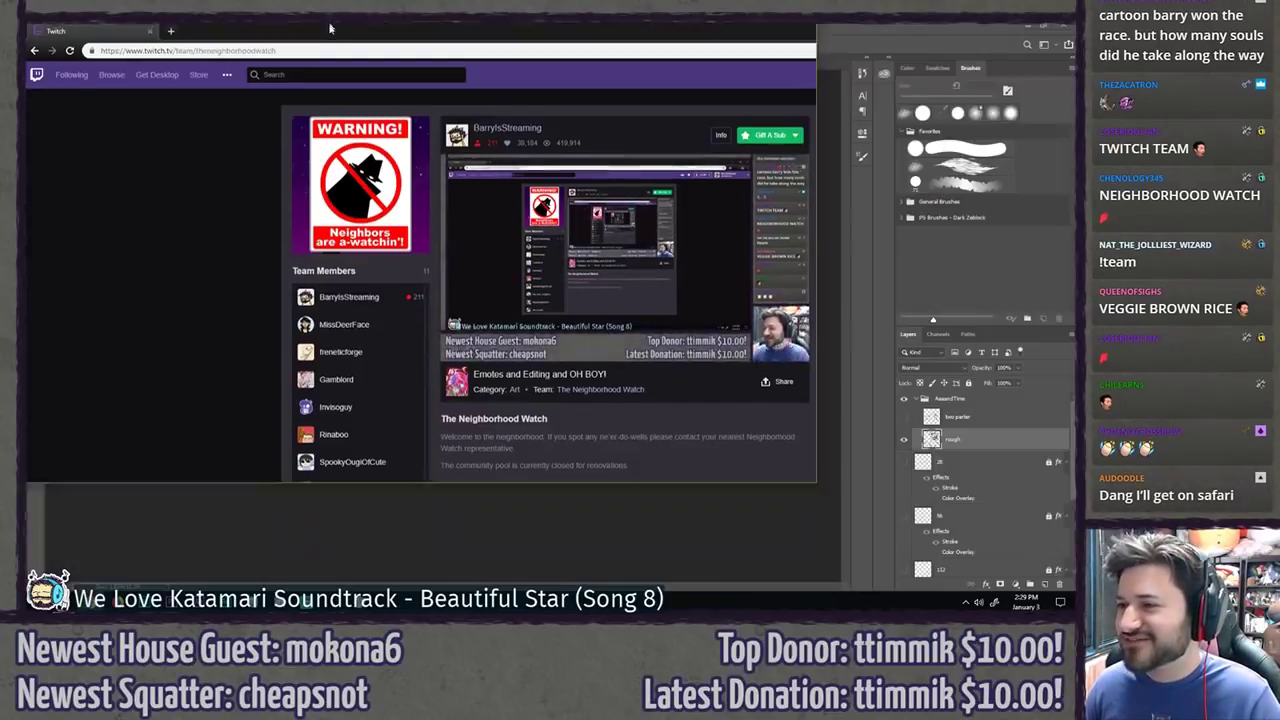
left_click_drag(330, 28, 0, 100)
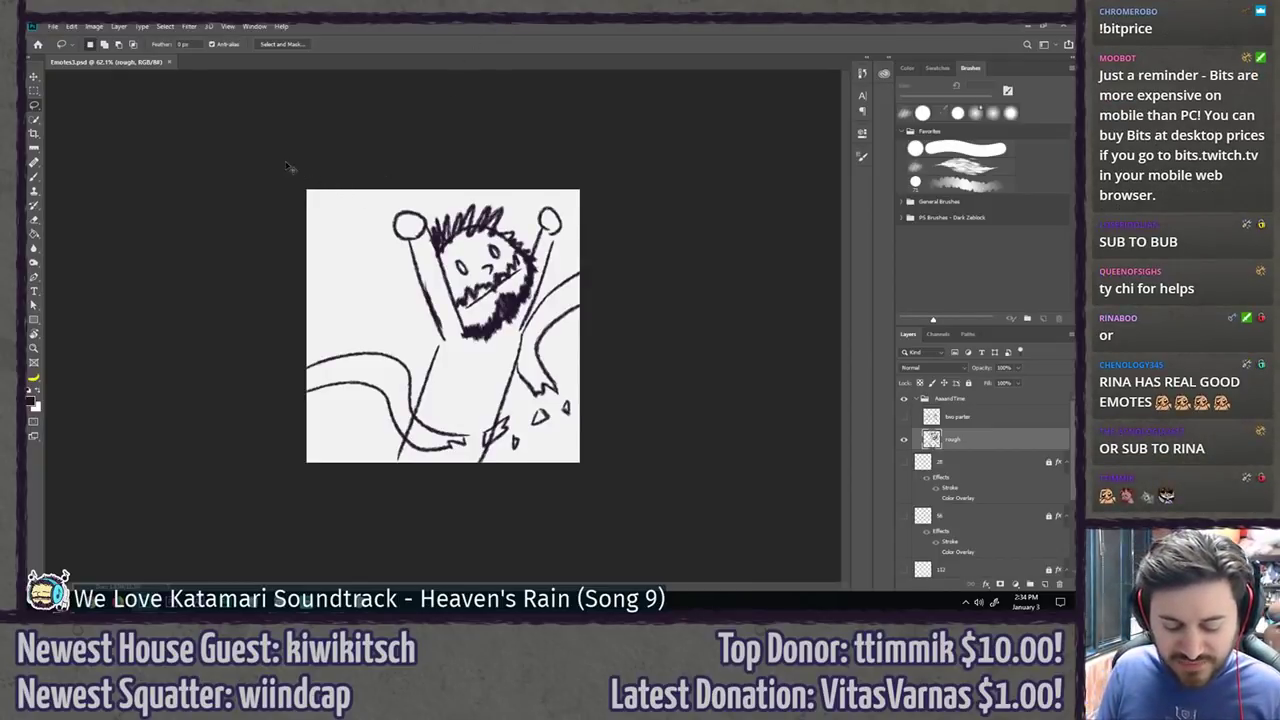
Step: Hide the rough layer and show the two parter layer to examine the "Aaaand" and "TIME" sketches
scroll(288, 166, "up", 5)
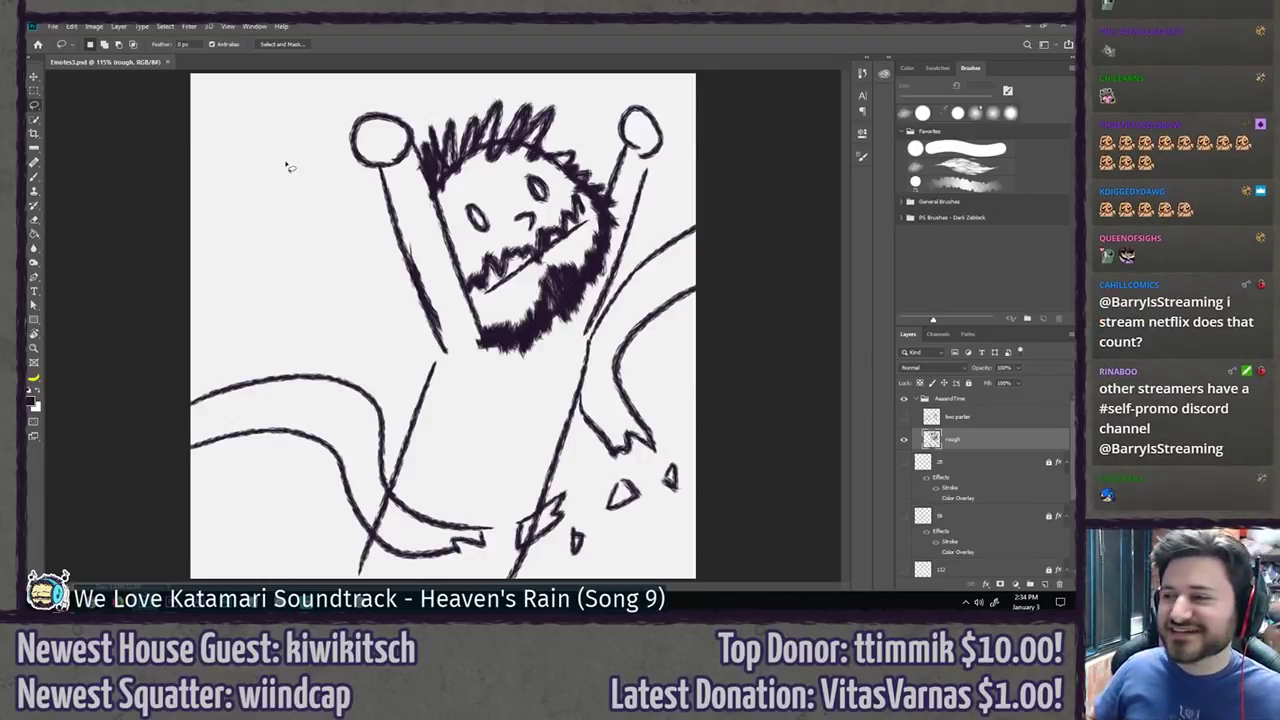
scroll(294, 208, "down", 2)
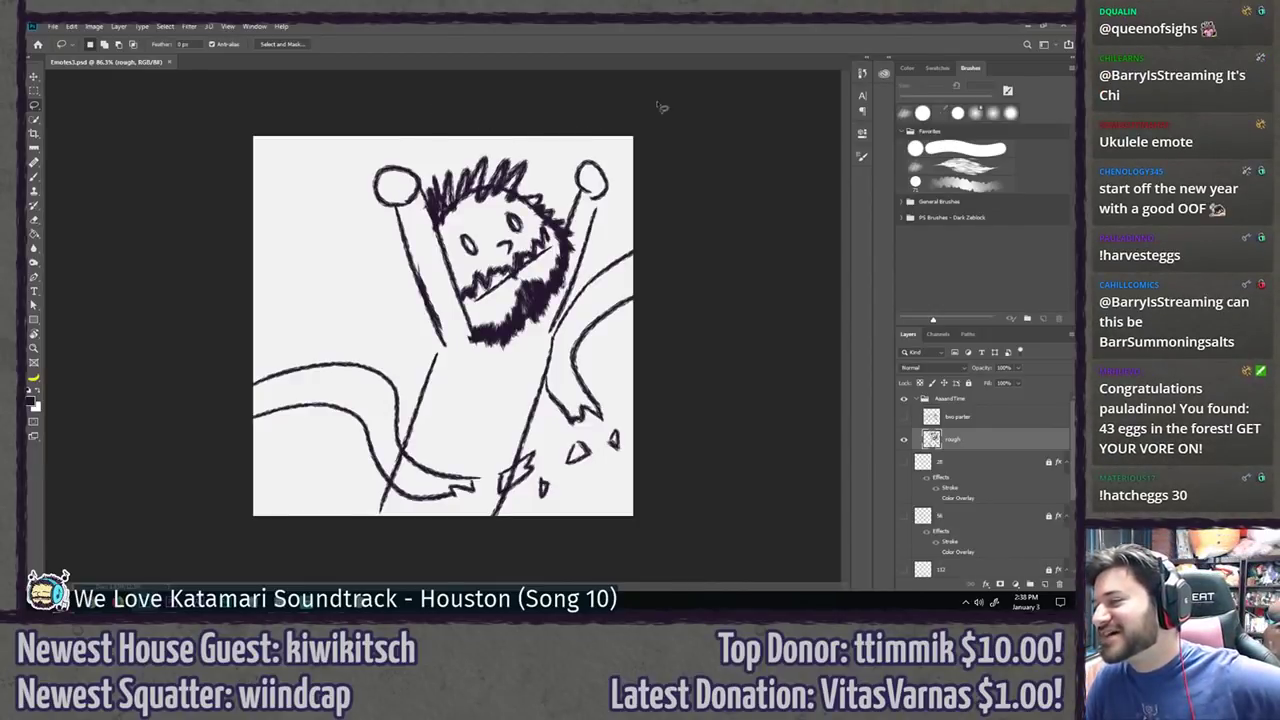
left_click(905, 440)
left_click(904, 416)
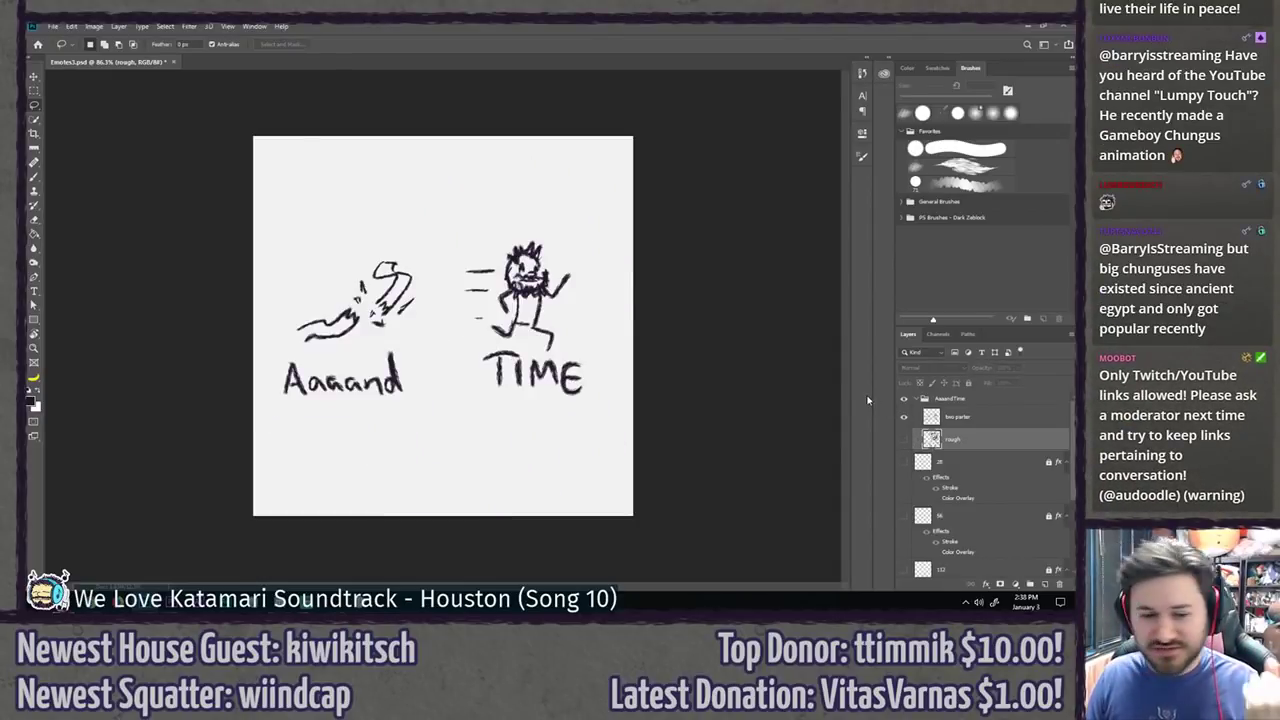
scroll(377, 427, "up", 3)
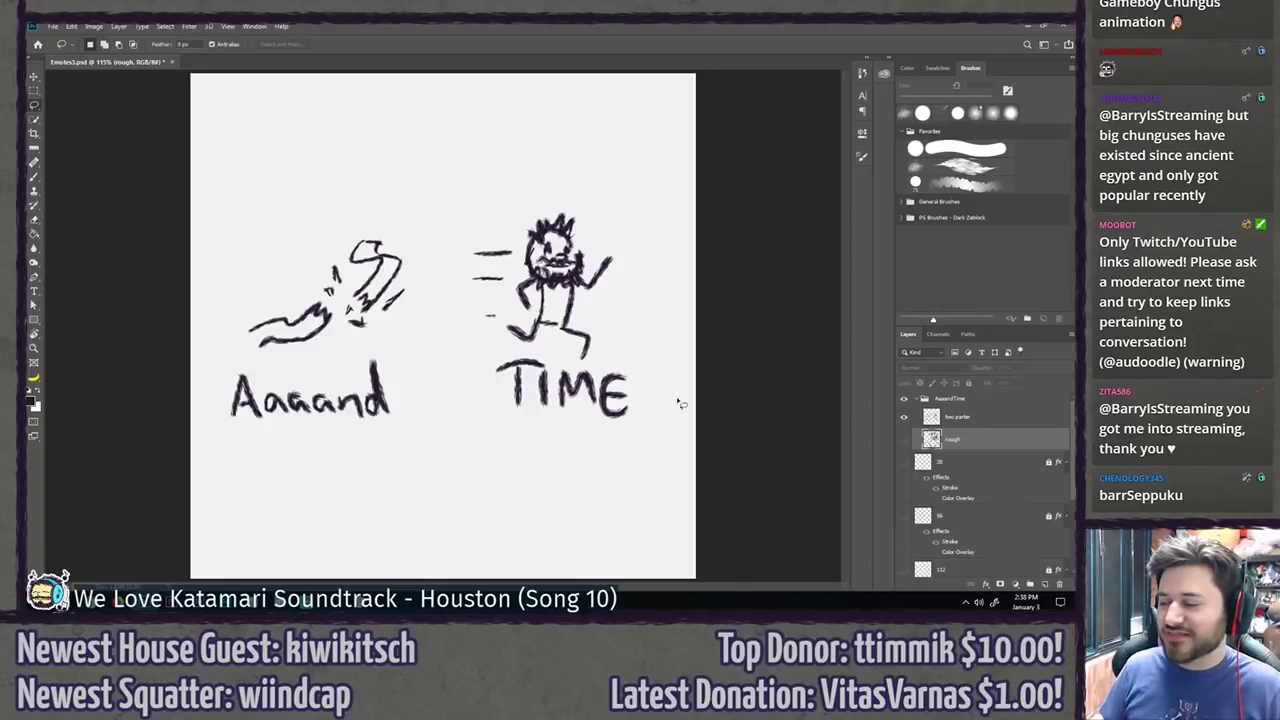
mouse_move(552, 411)
left_mouse_down()
mouse_move(587, 407)
mouse_move(476, 276)
mouse_move(630, 335)
left_mouse_up()
key("ctrl+d")
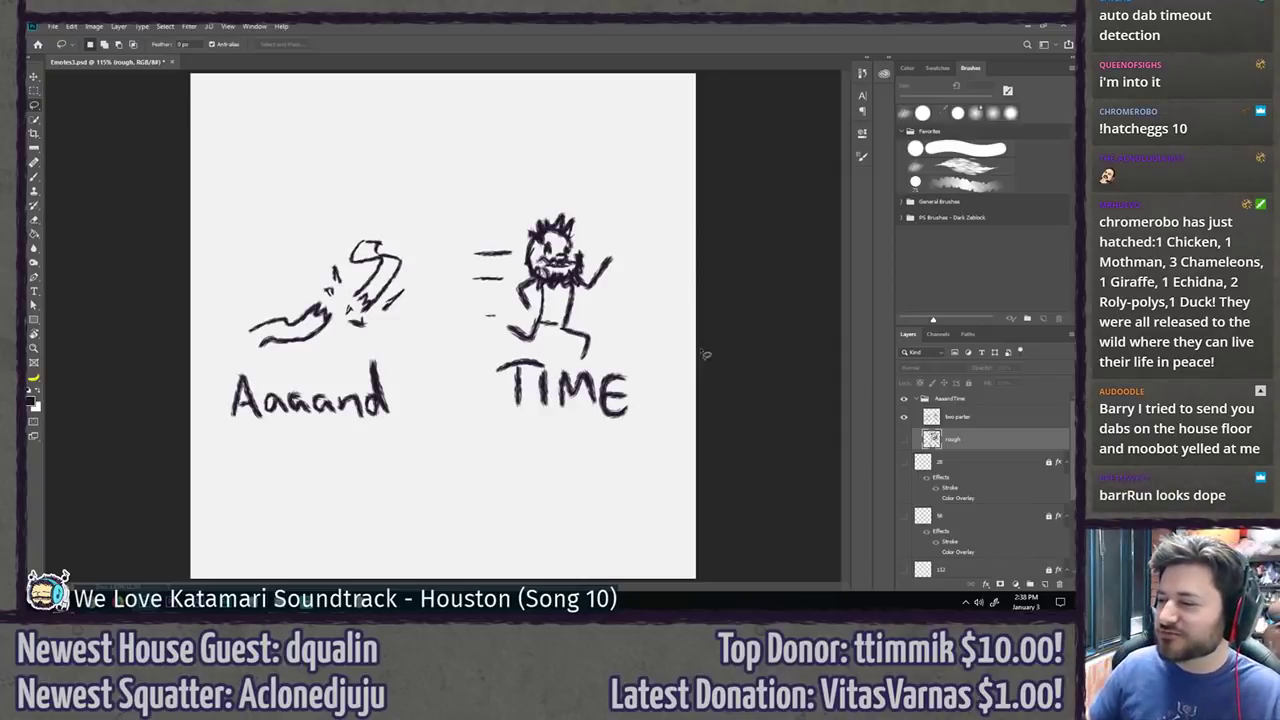
Step: Bring back the rough sketch and check it against the two parter sketch, leaving only the rough layer visible
left_click(904, 416)
left_click(903, 439)
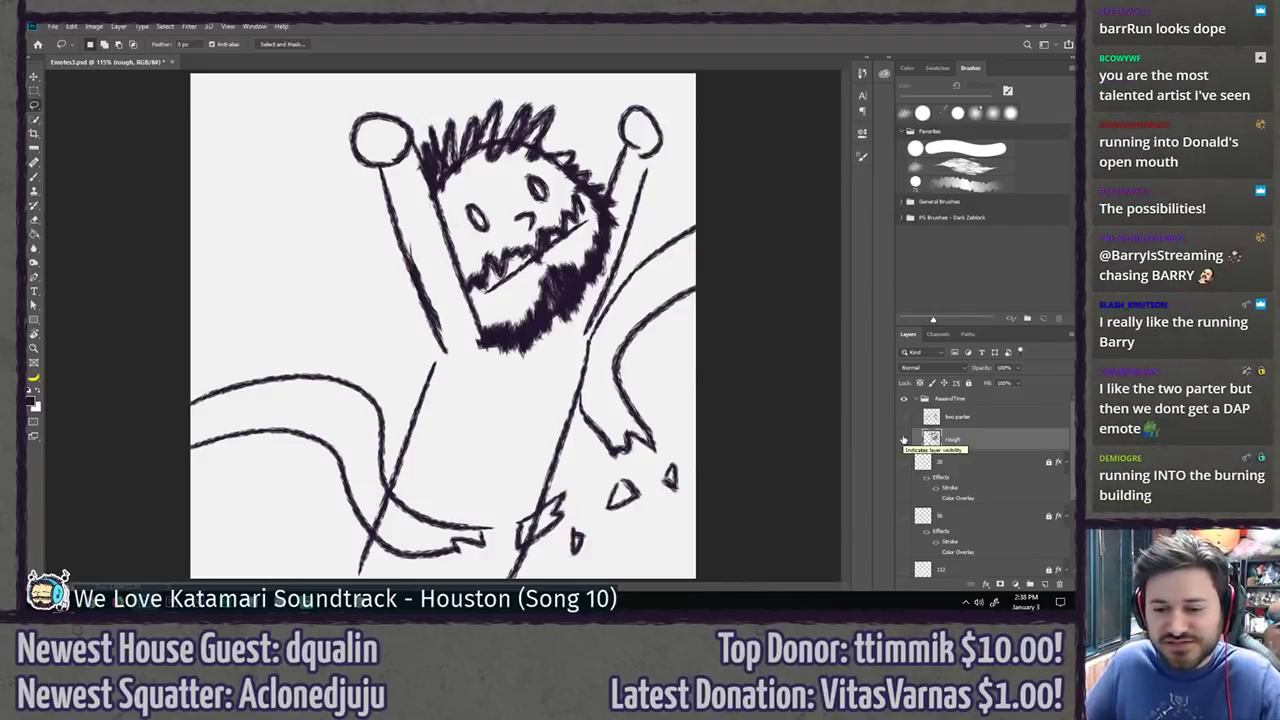
left_click(904, 440)
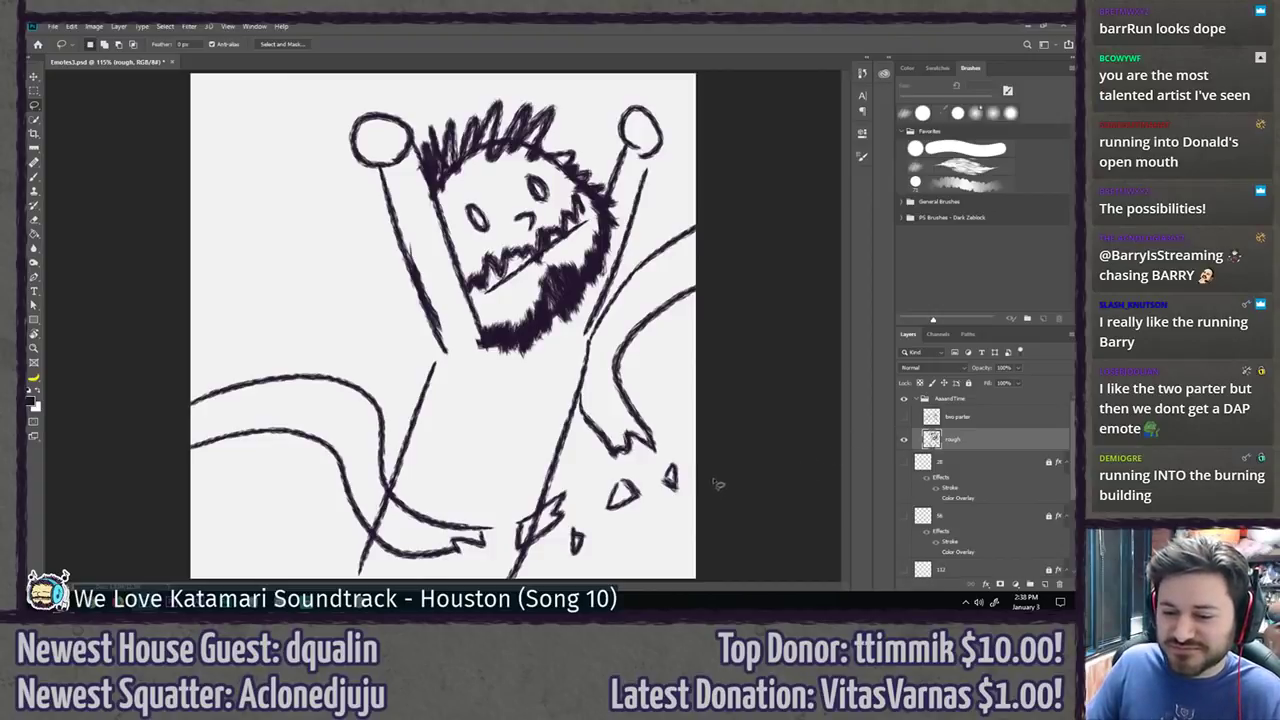
left_click(904, 440)
left_click(904, 416)
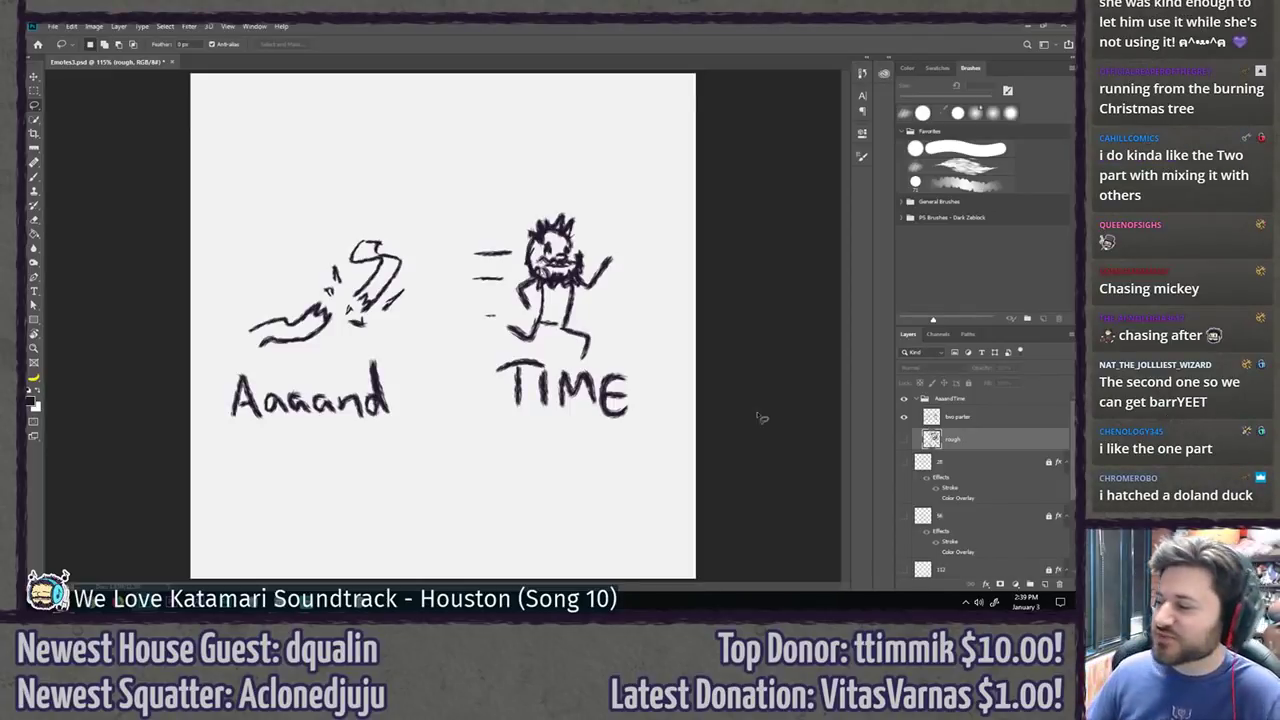
left_click(904, 417)
left_click(905, 438)
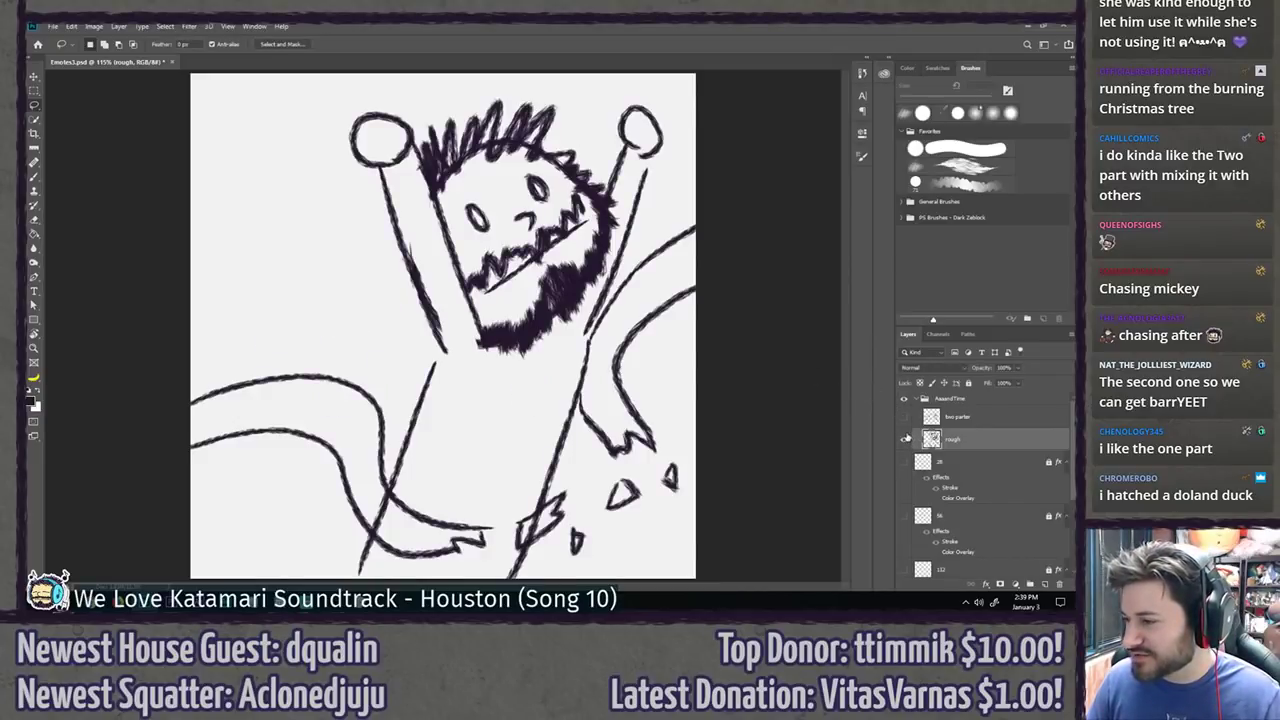
Step: Alternate repeatedly between the two parter and rough layers to compare the two emote concepts
left_click(905, 438)
left_click(904, 417)
left_click(904, 417)
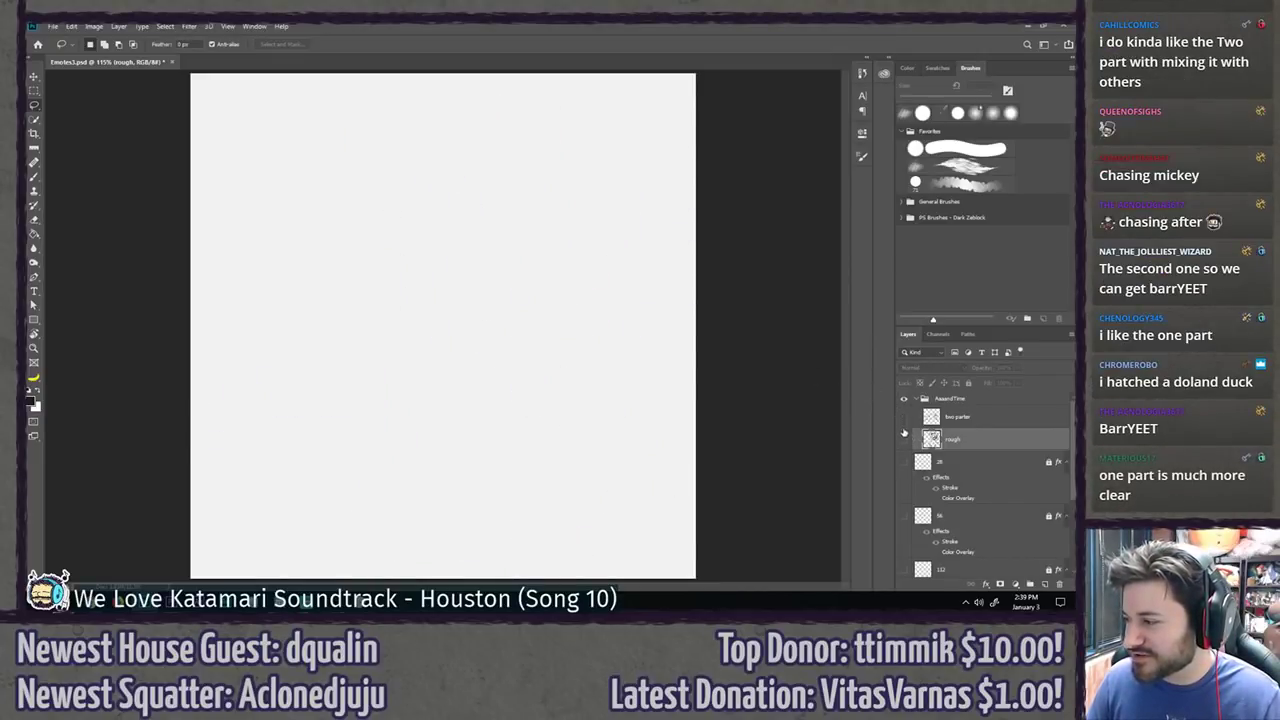
left_click(905, 438)
left_click(905, 438)
left_click(903, 417)
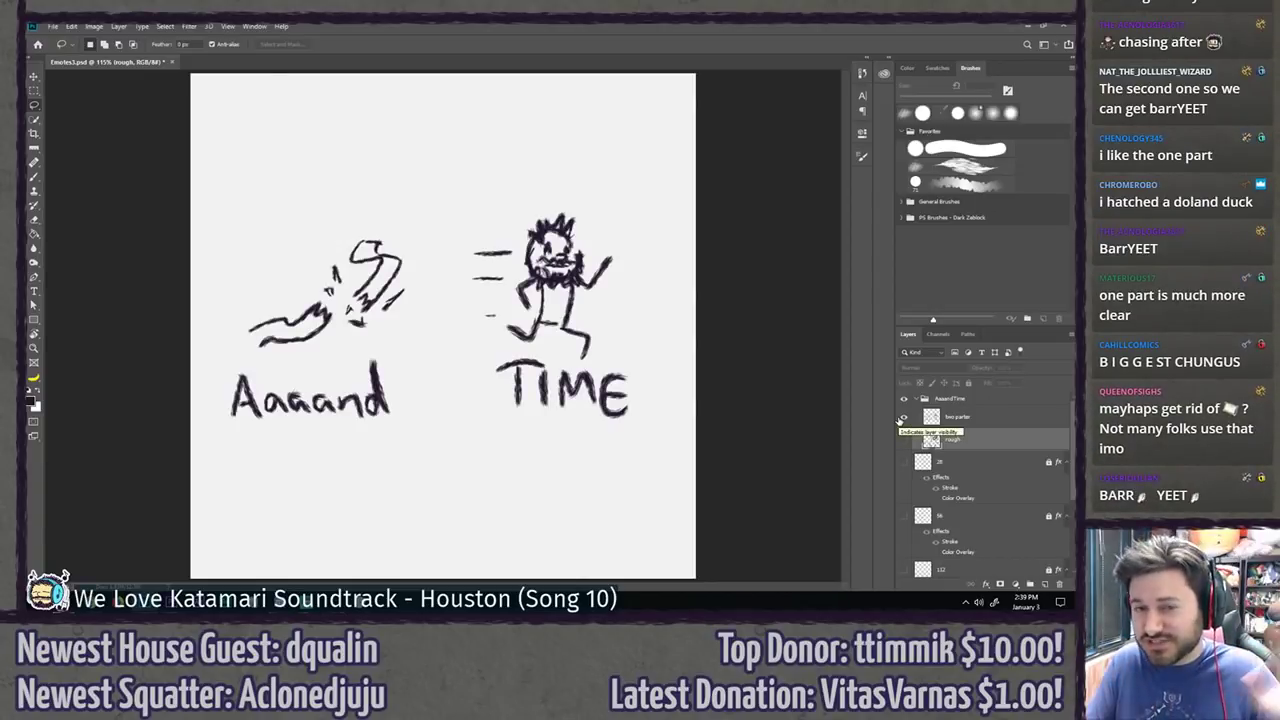
left_click(903, 417)
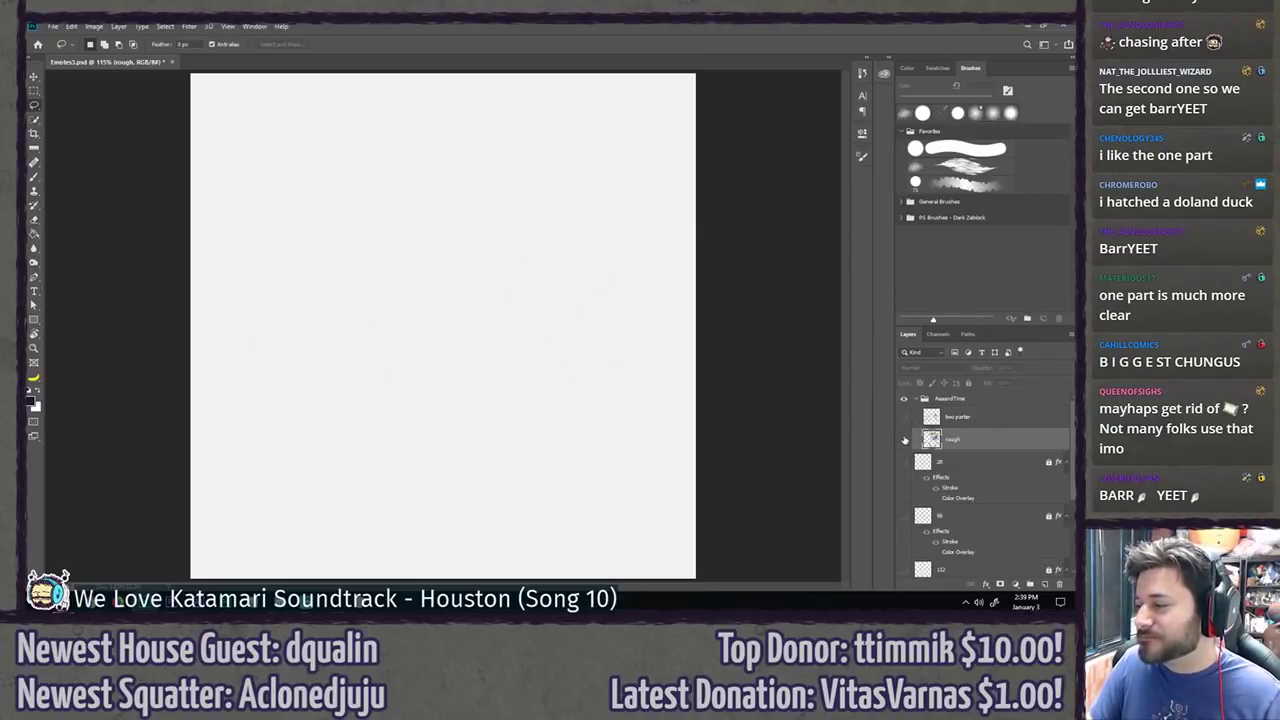
left_click(905, 438)
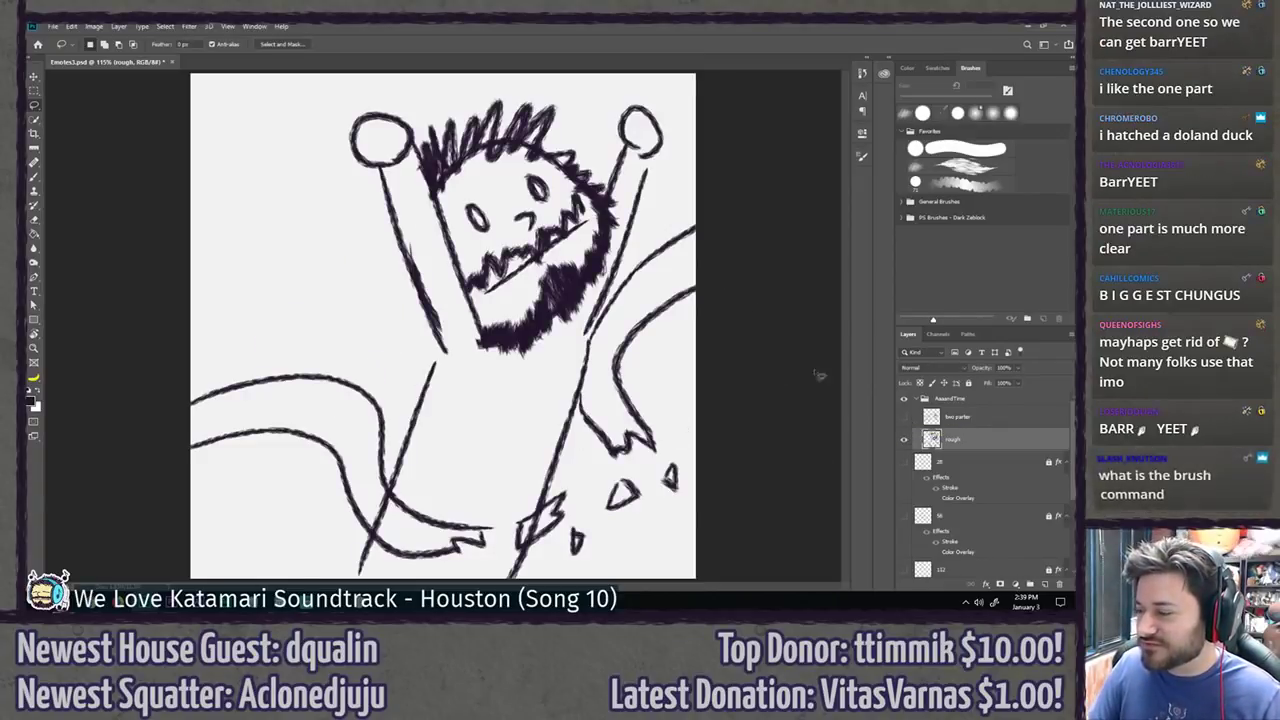
left_click(905, 438)
left_click(903, 417)
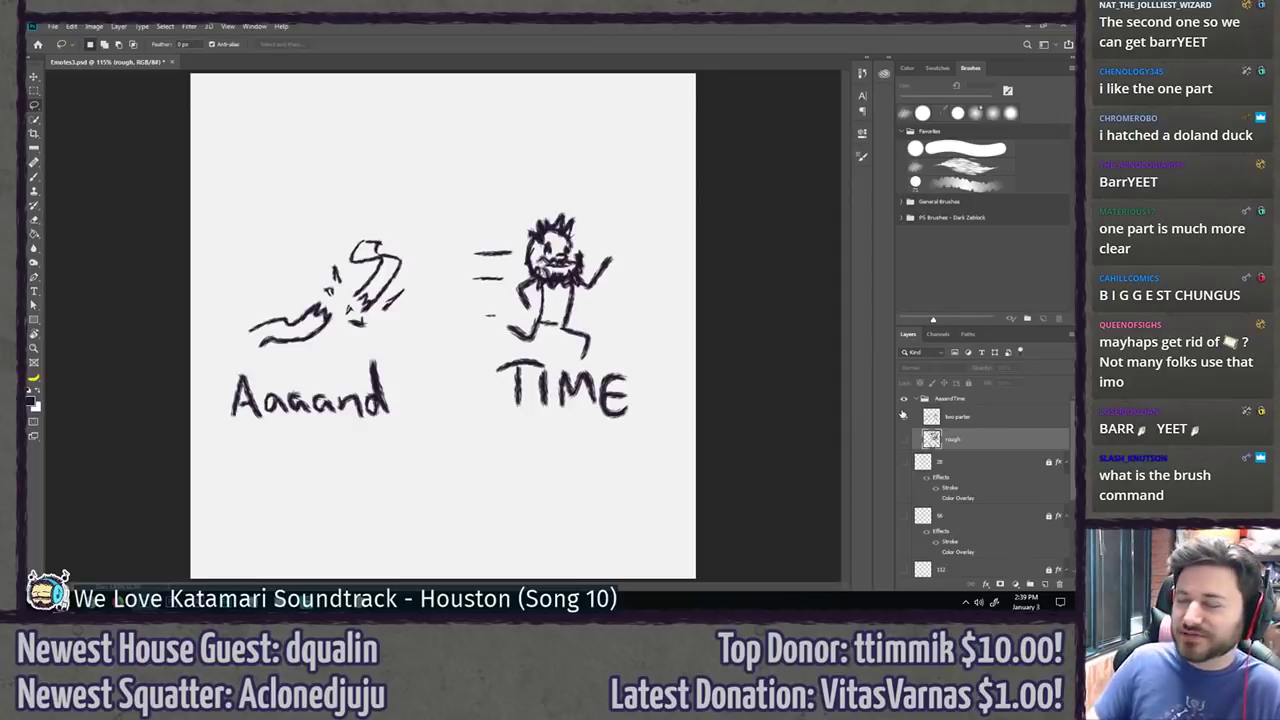
left_click(903, 417)
left_click(905, 438)
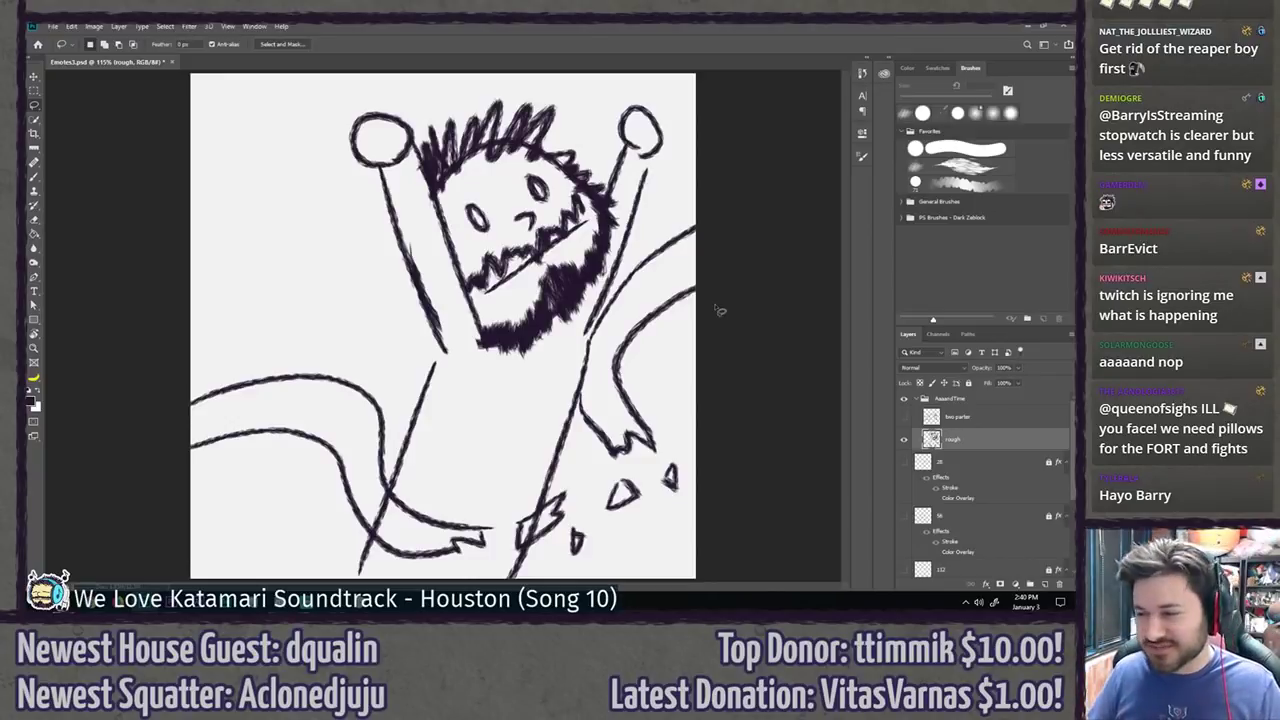
Step: Display the two parter sketch for review, check the rough finish-line sketch briefly, and return to the two parter layer
left_click(904, 439)
left_click(905, 417)
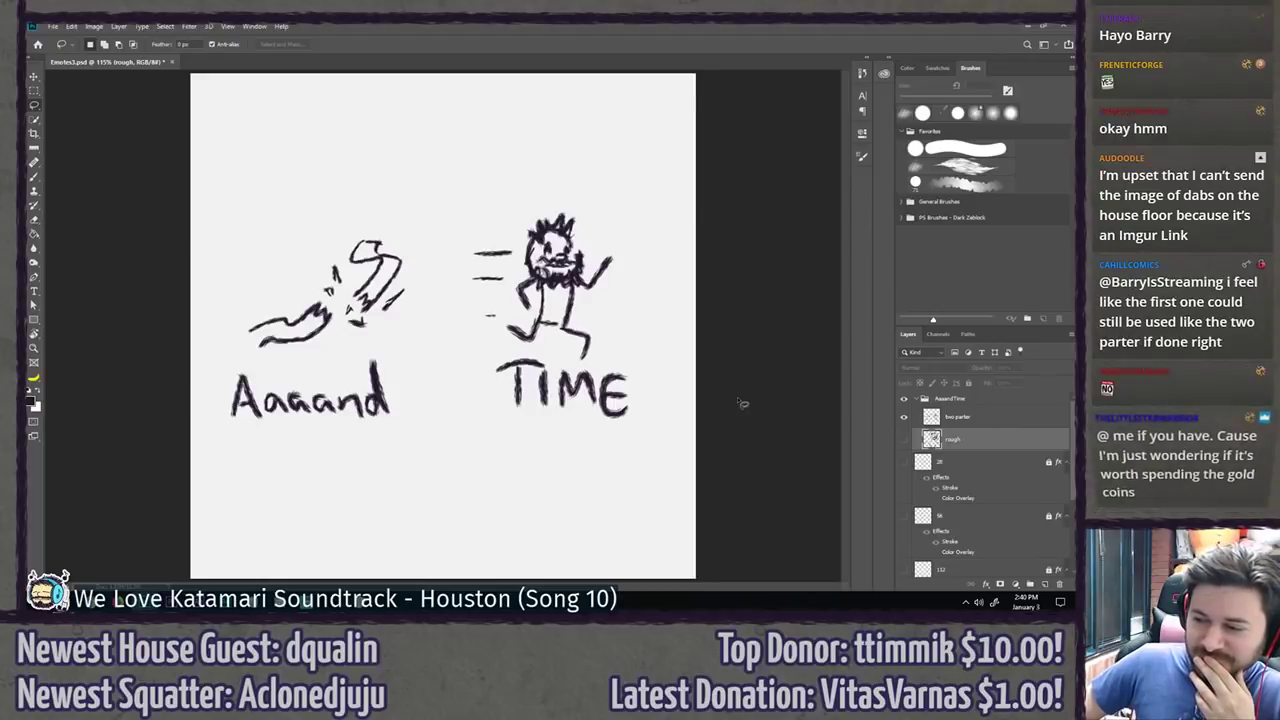
mouse_move(348, 214)
left_mouse_down()
mouse_move(222, 386)
mouse_move(340, 214)
mouse_move(334, 334)
mouse_move(372, 300)
left_mouse_up()
mouse_move(622, 417)
left_mouse_down()
mouse_move(636, 220)
mouse_move(494, 446)
mouse_move(508, 298)
mouse_move(578, 171)
mouse_move(632, 456)
left_mouse_up()
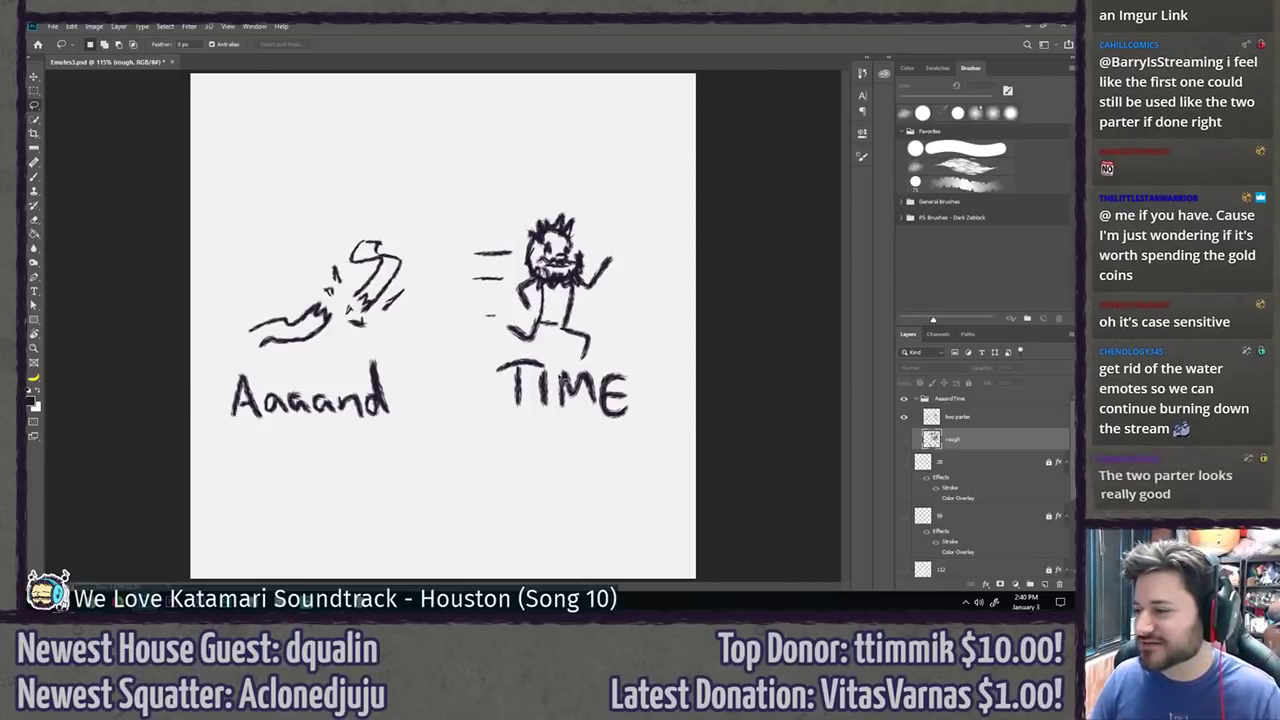
left_click(903, 441)
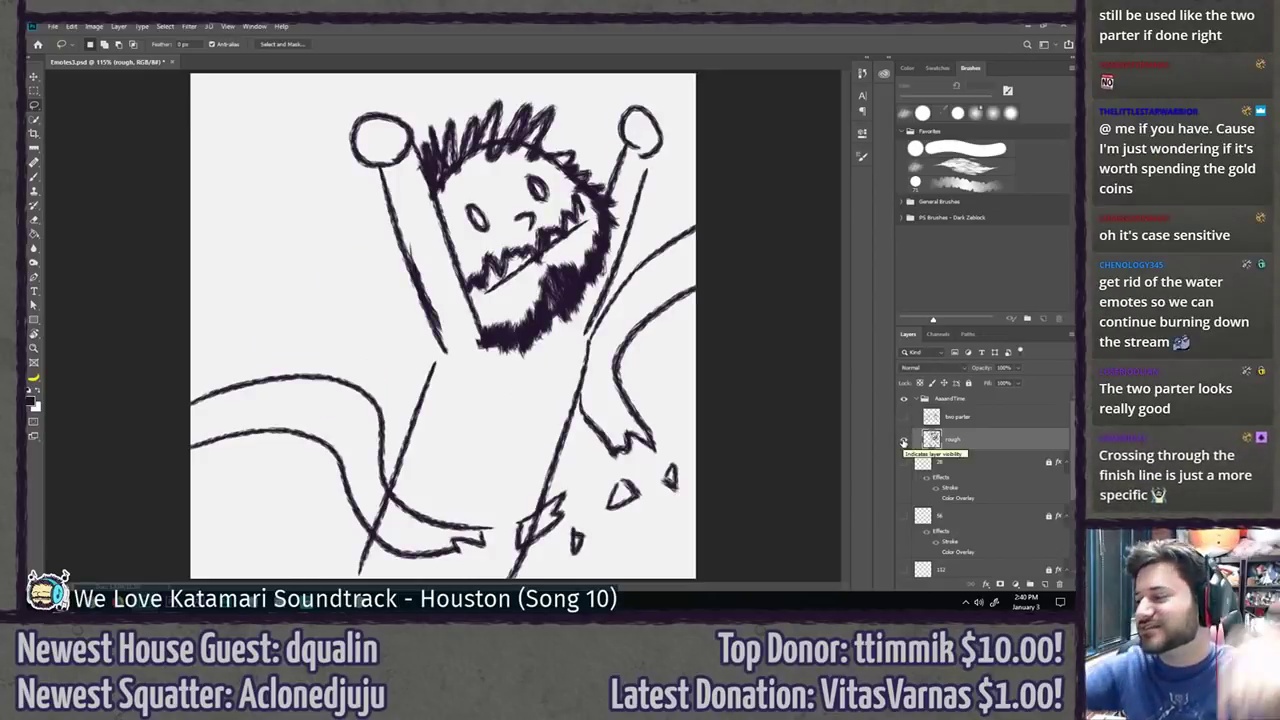
left_click(903, 440)
left_click(903, 419)
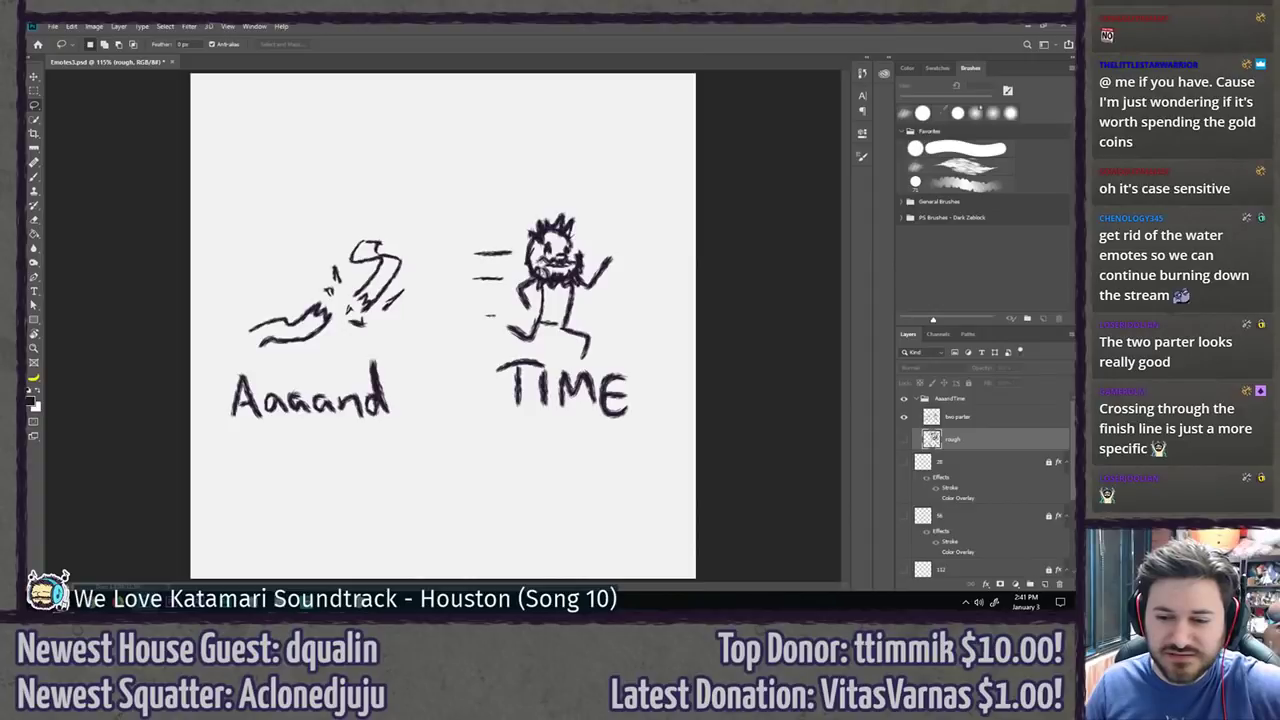
Step: Keep swapping the visibility of the rough and two parter layers to judge the finish-line design against the two-part one
left_click(904, 417)
left_click(904, 439)
left_click(904, 439)
left_click(904, 417)
left_click(904, 417)
left_click(904, 439)
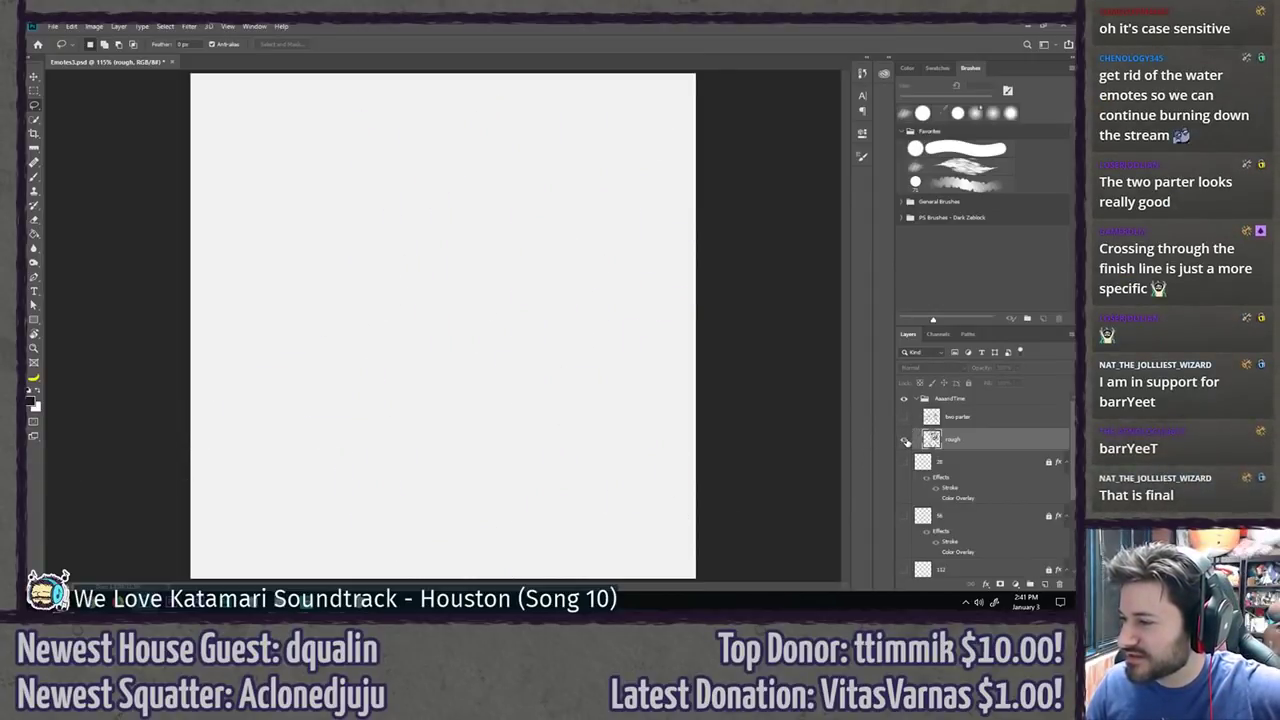
left_click(906, 441)
left_click(906, 441)
left_click(904, 417)
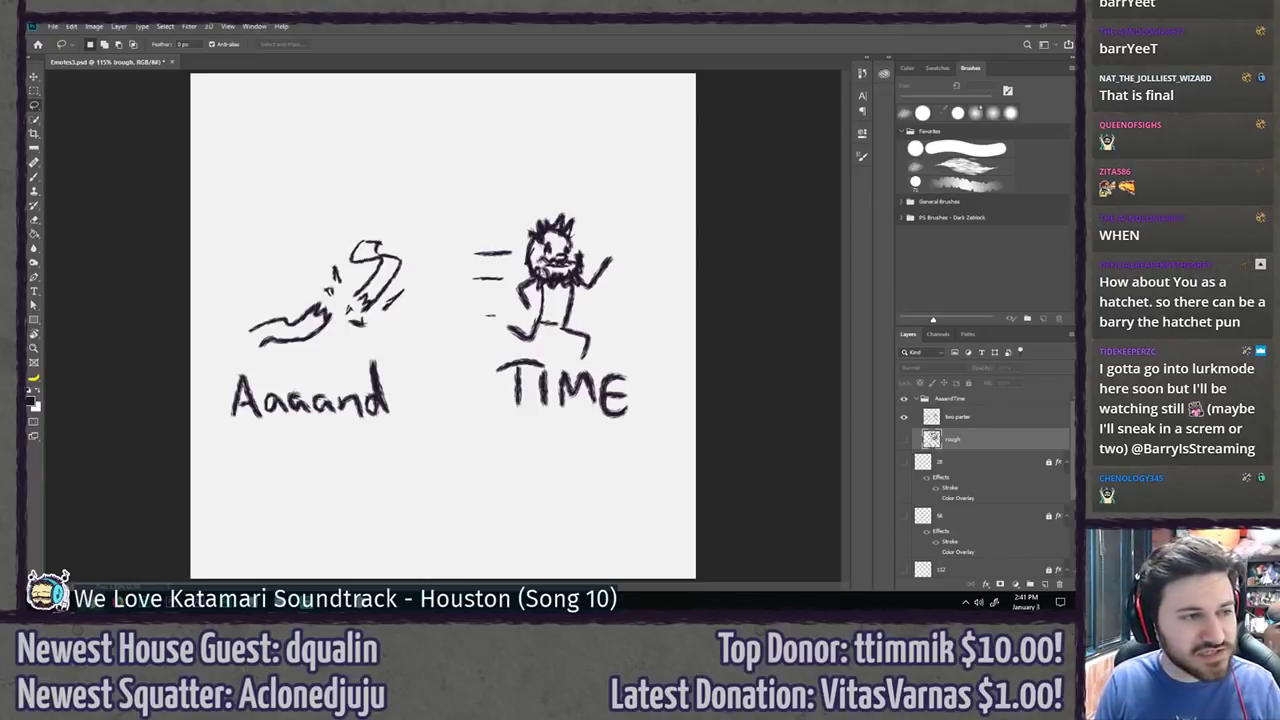
left_click(905, 420)
left_click(905, 438)
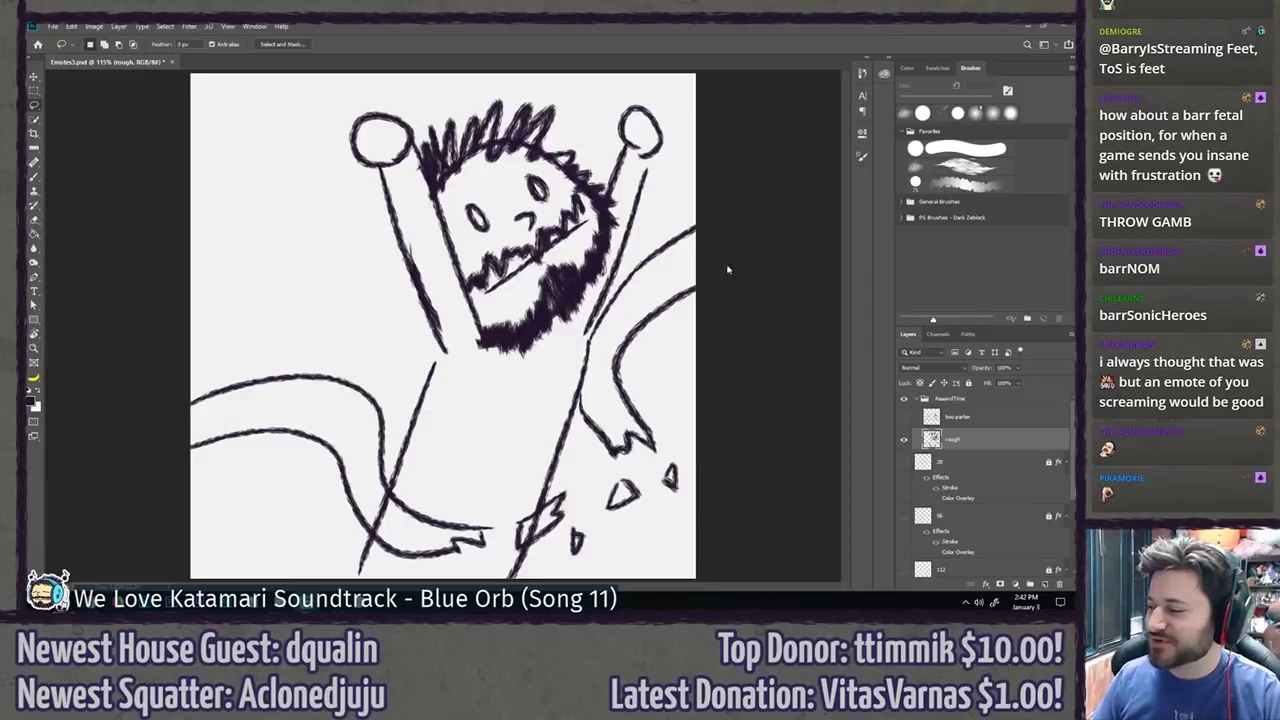
left_click(904, 439)
left_click(904, 416)
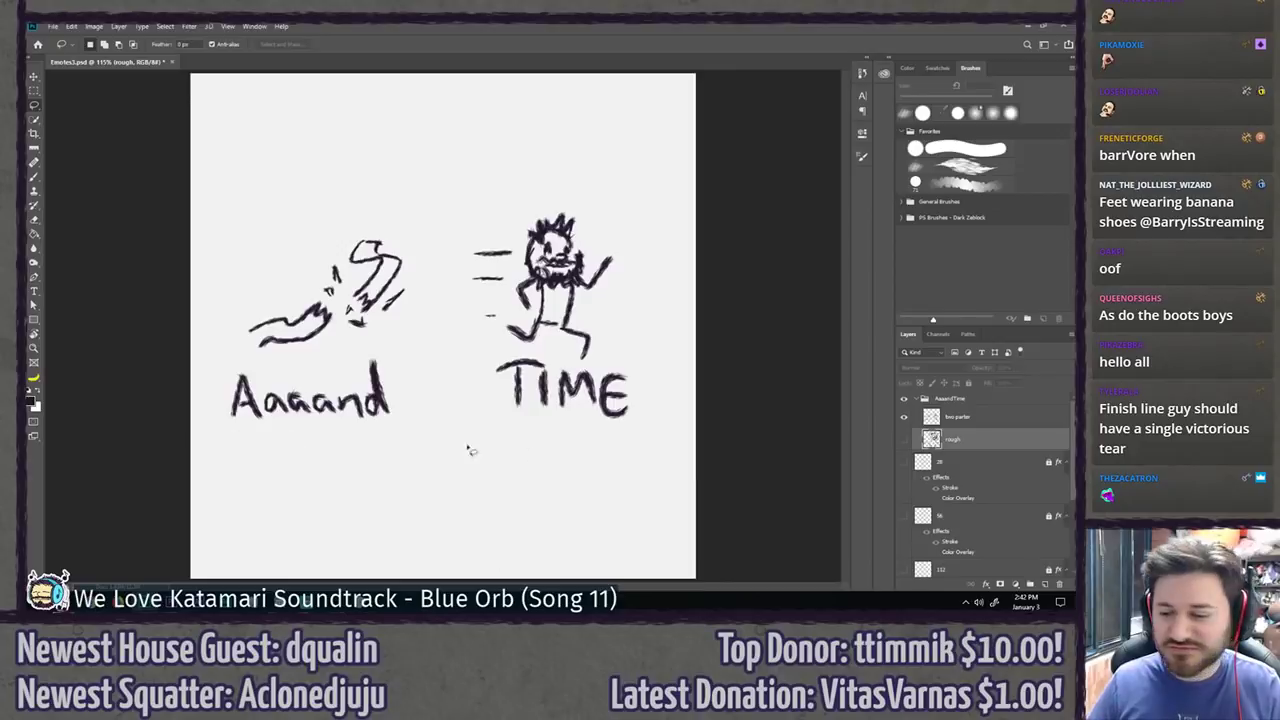
Step: Show only the rough finish-line sketch, shrink it to a tiny size as a preview, and undo the scaling
left_click(904, 416)
left_click(903, 439)
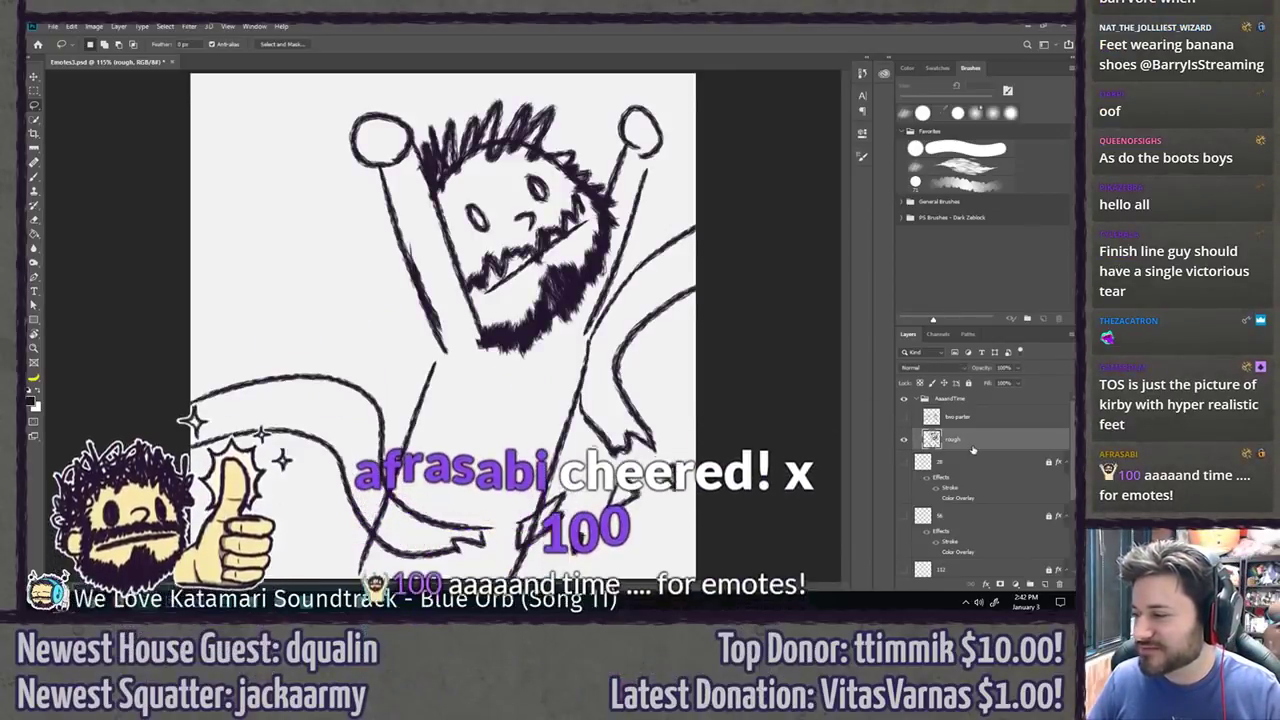
key("ctrl+t")
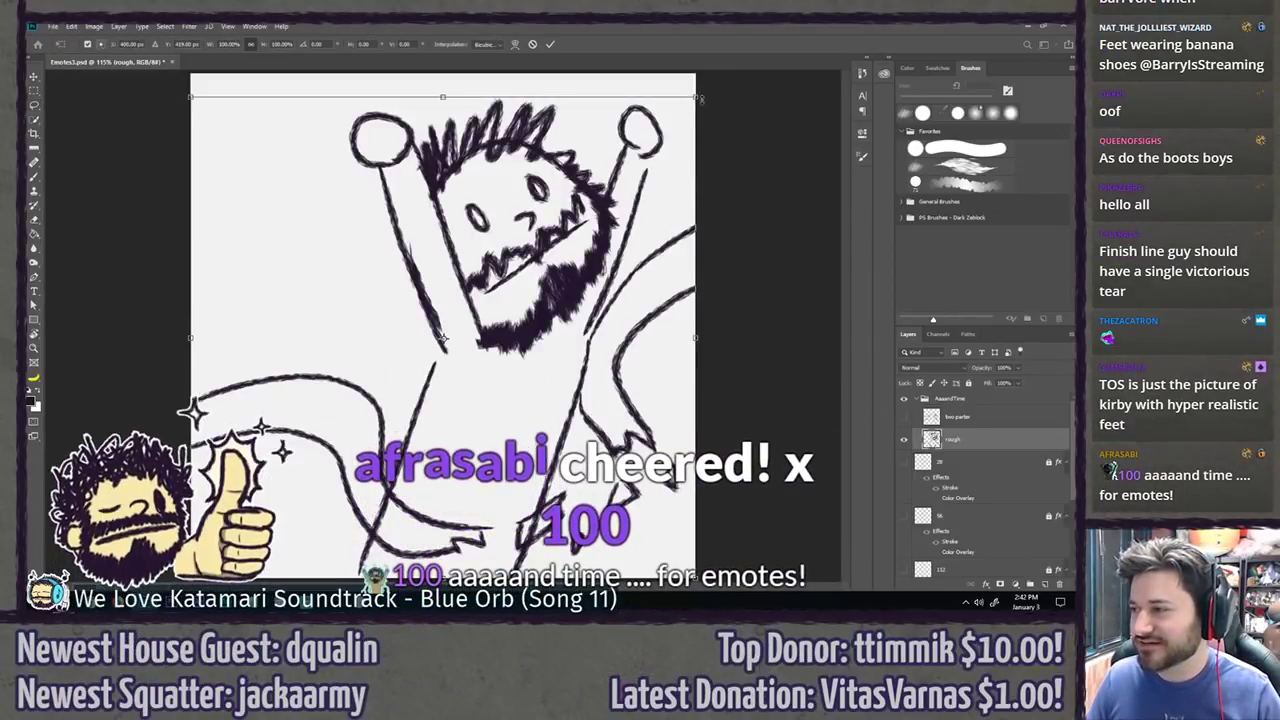
left_click_drag(706, 135, 477, 351)
key("Return")
key("l")
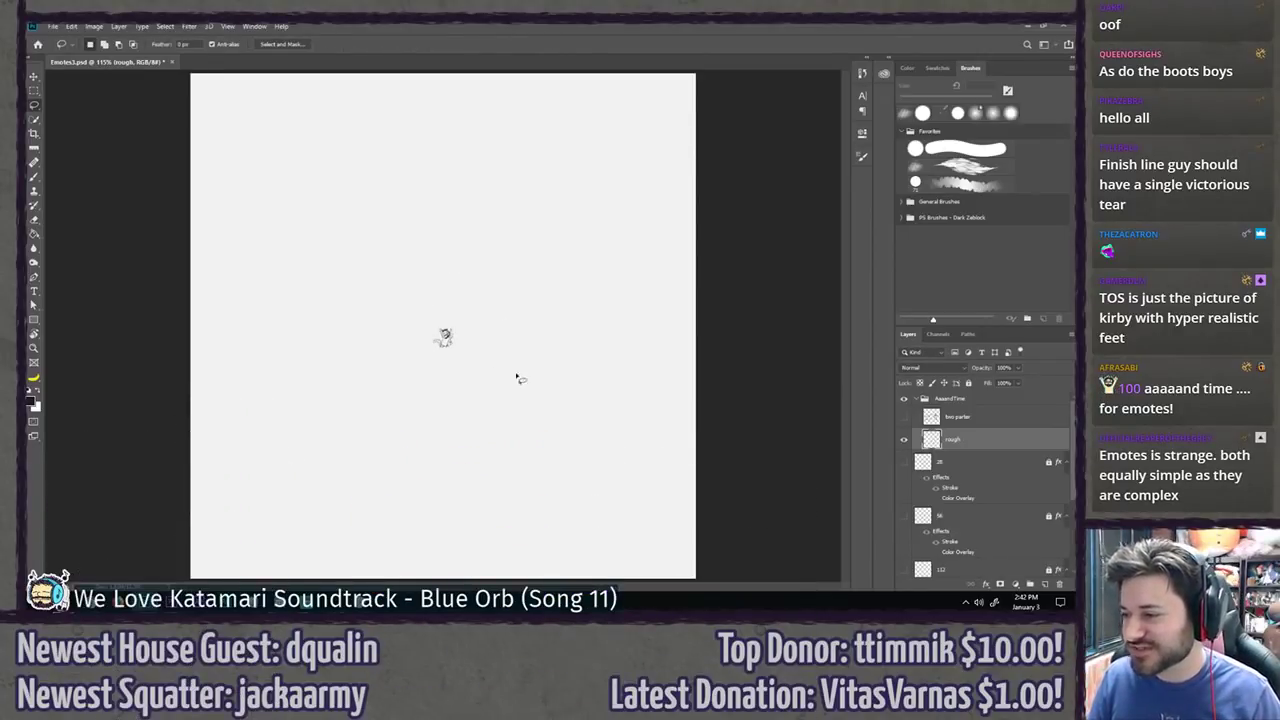
key("ctrl+z")
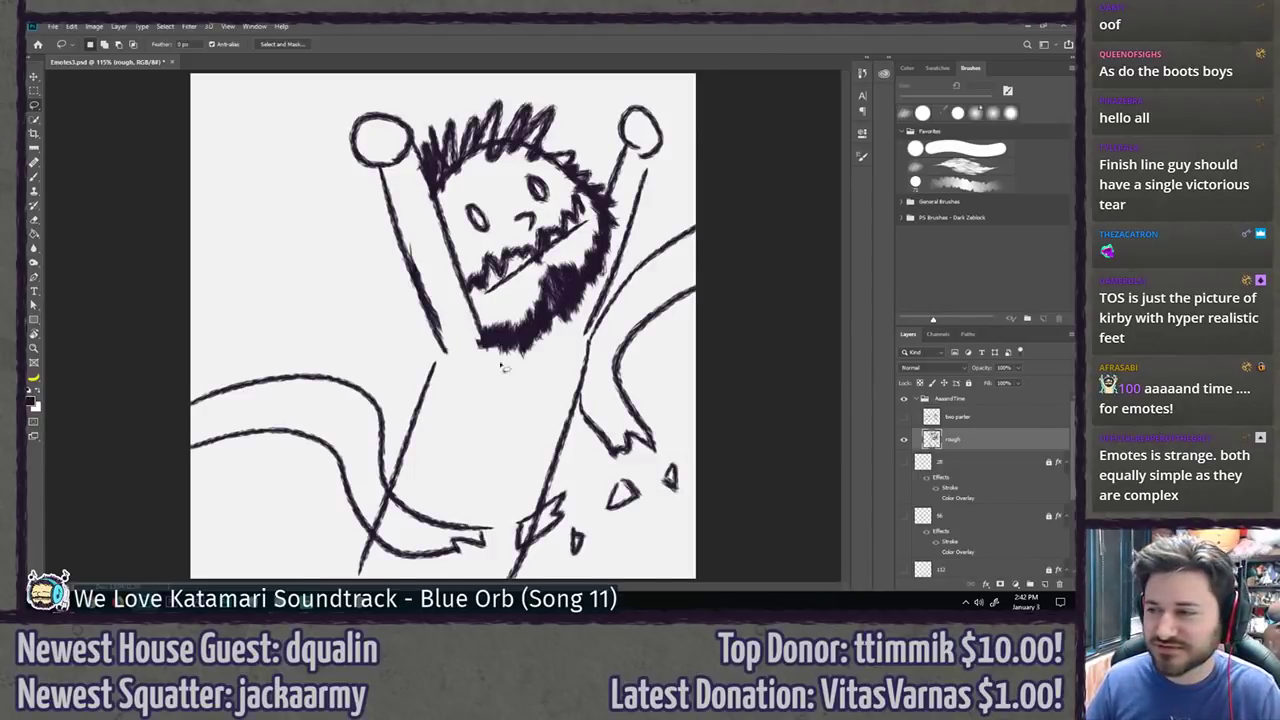
scroll(164, 285, "down", 6)
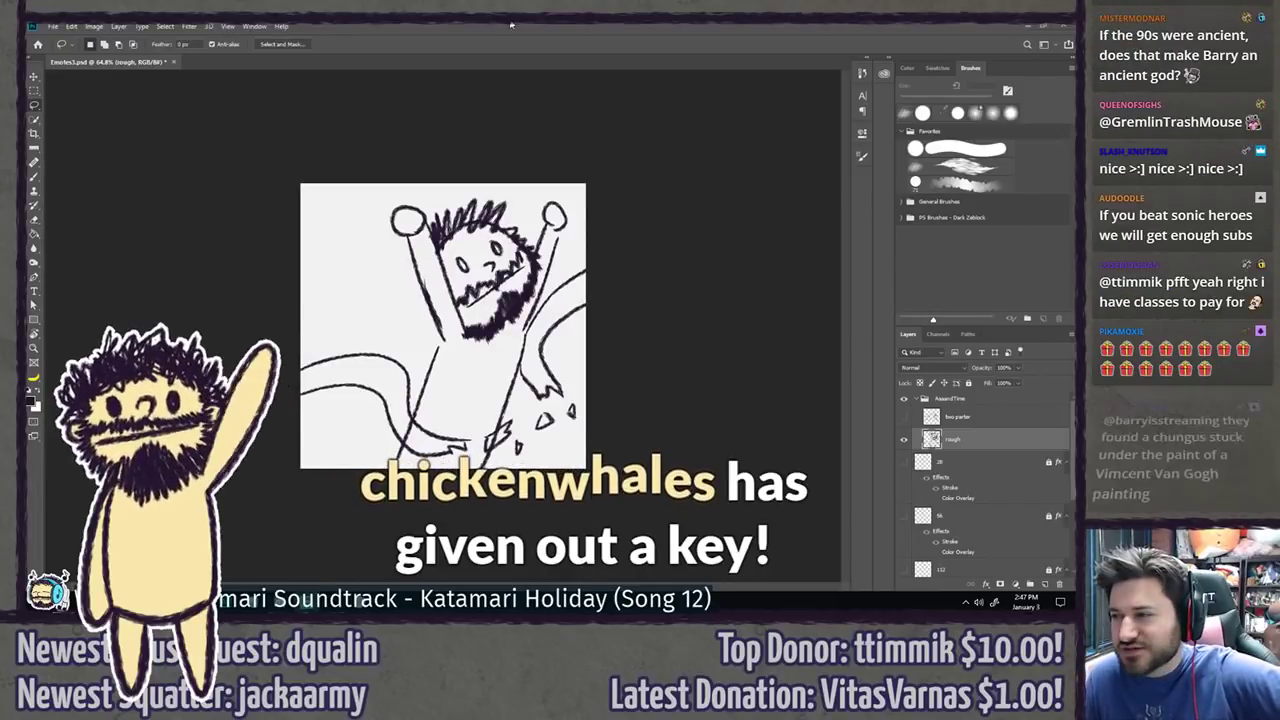
key("ctrl+d")
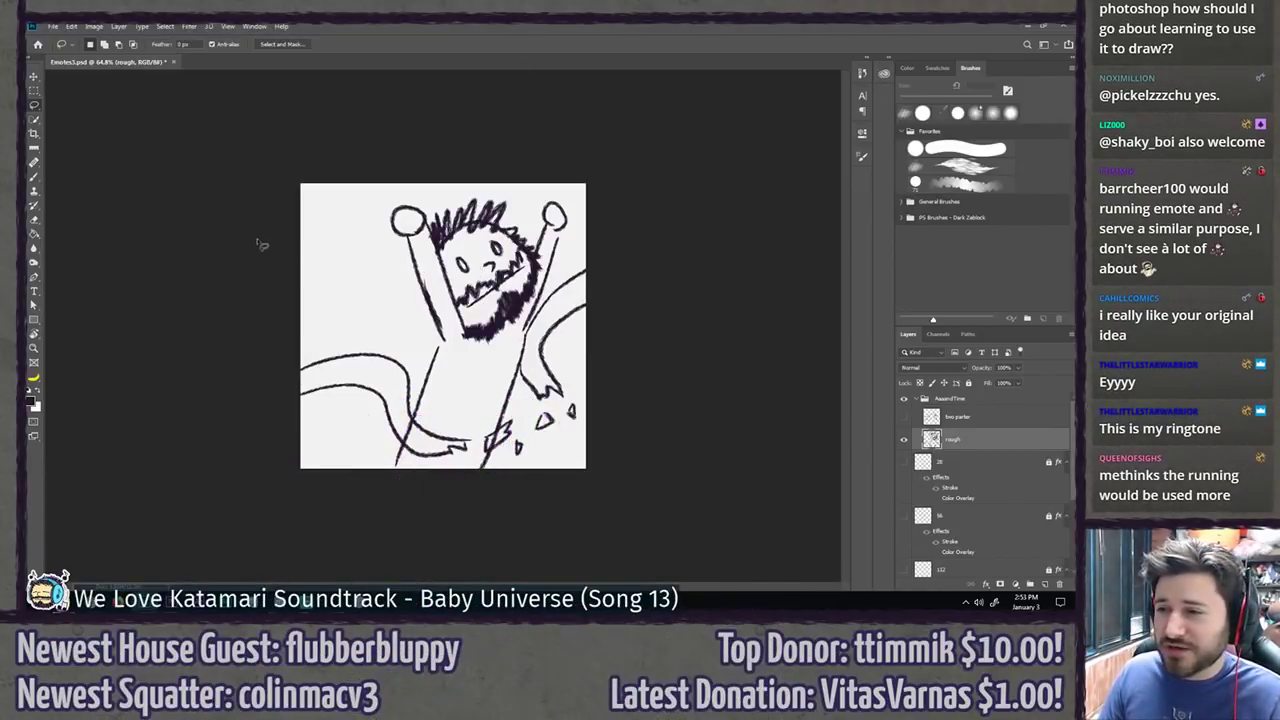
Step: Create a new white document 1280 pixels wide and 720 pixels high
key("ctrl+n")
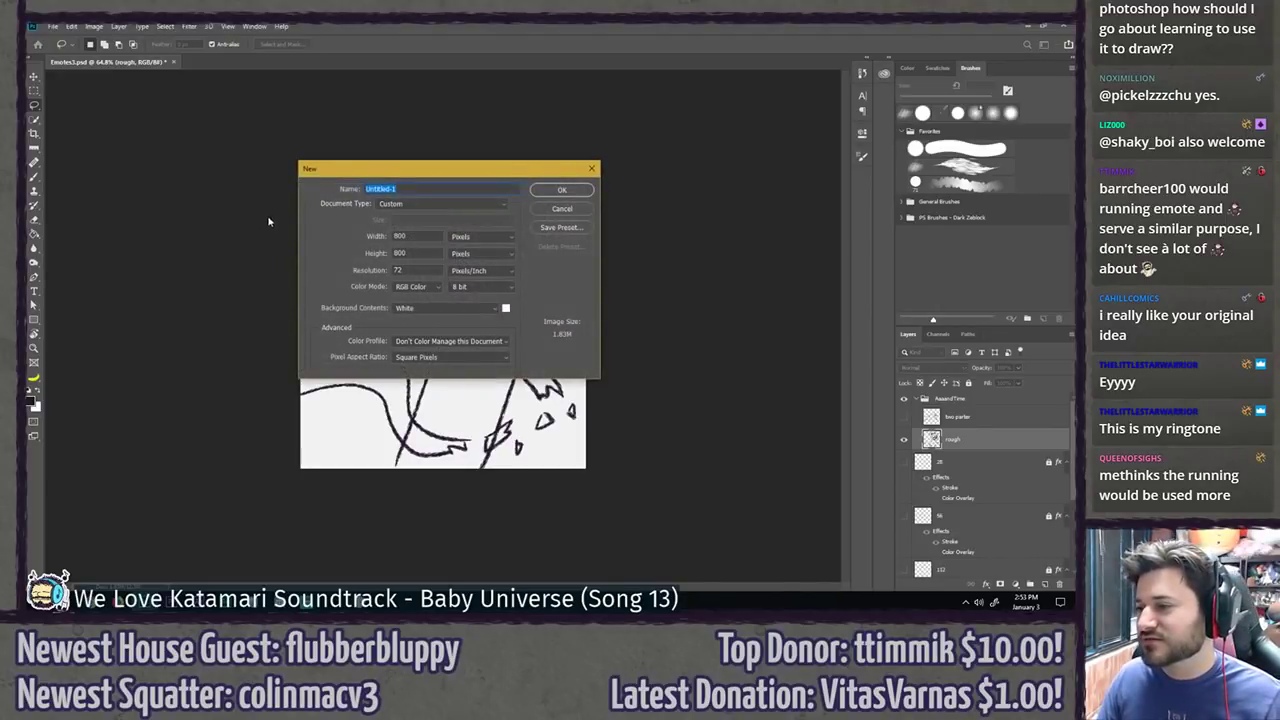
double_click(432, 235)
type("1280")
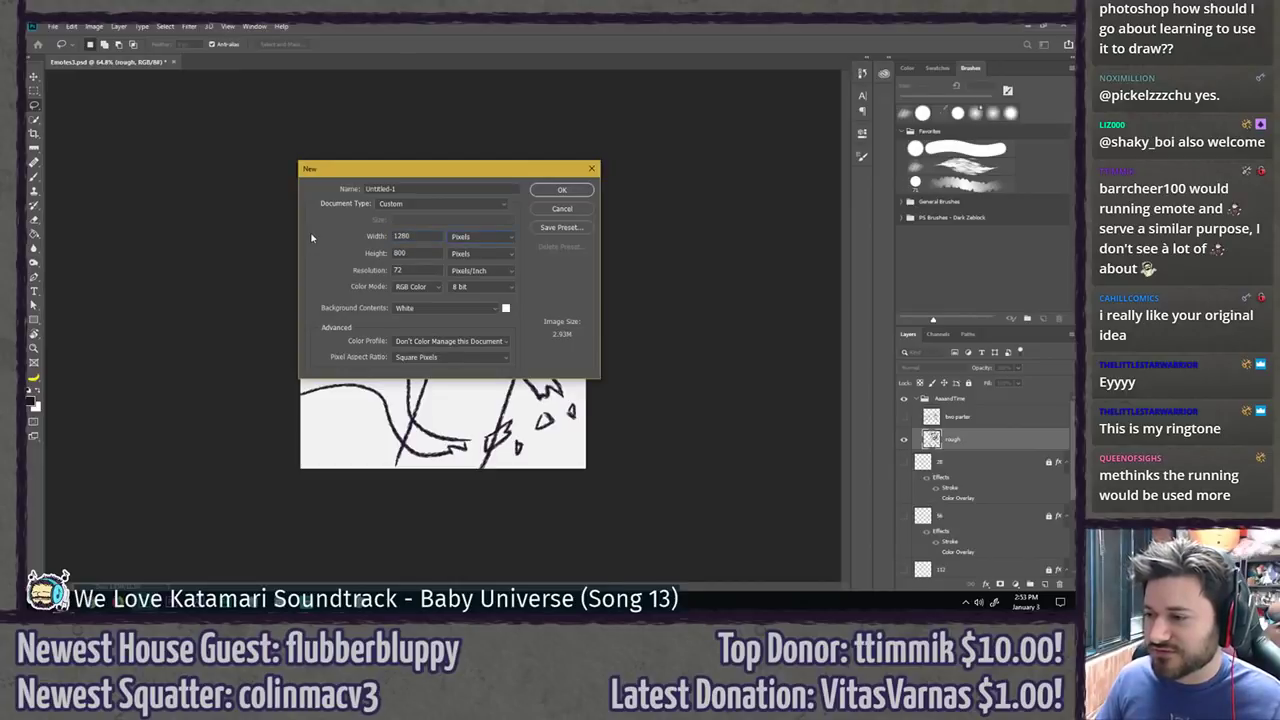
type("720")
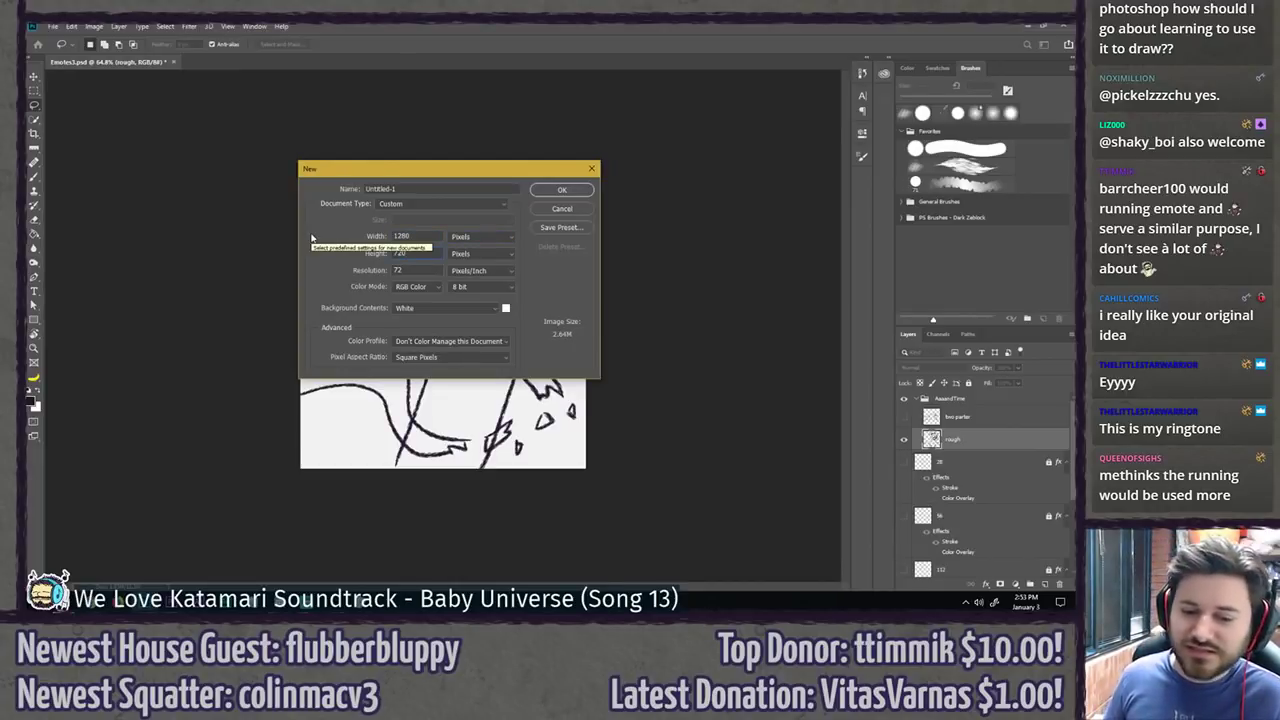
left_click(562, 190)
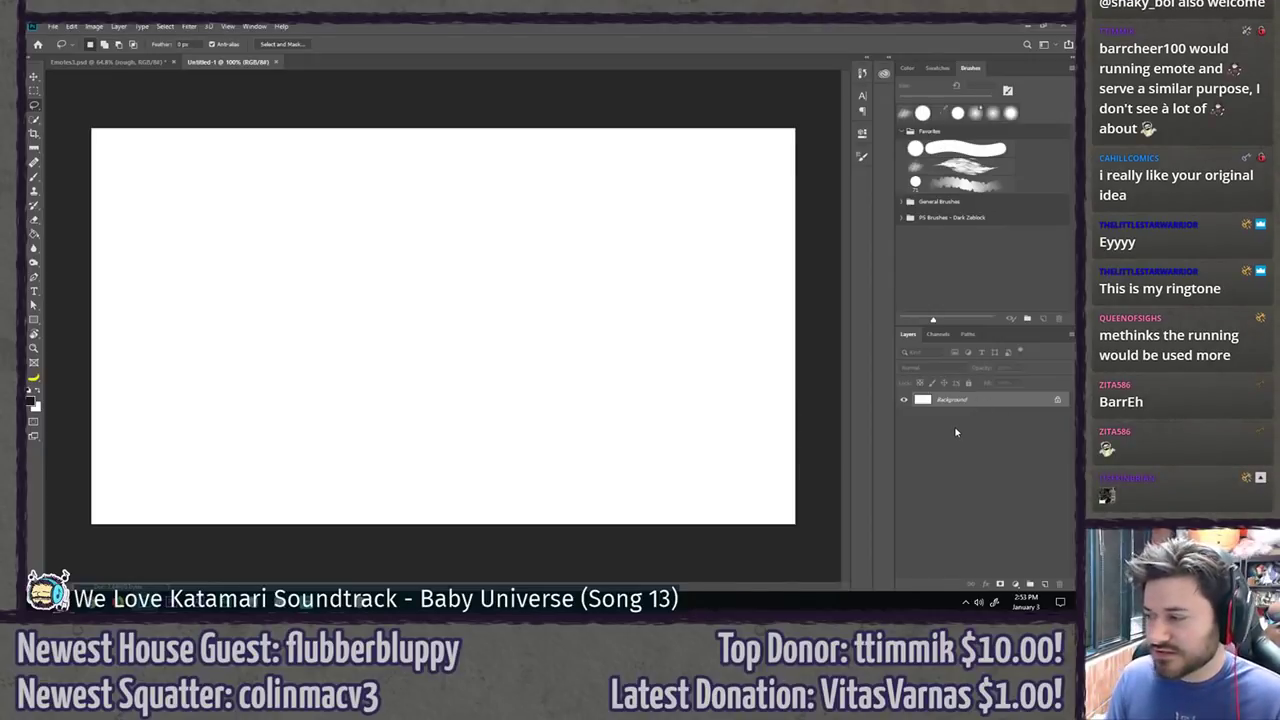
Step: Add a new layer above the background of the blank document and rename it adfasdf
key("ctrl+shift+n")
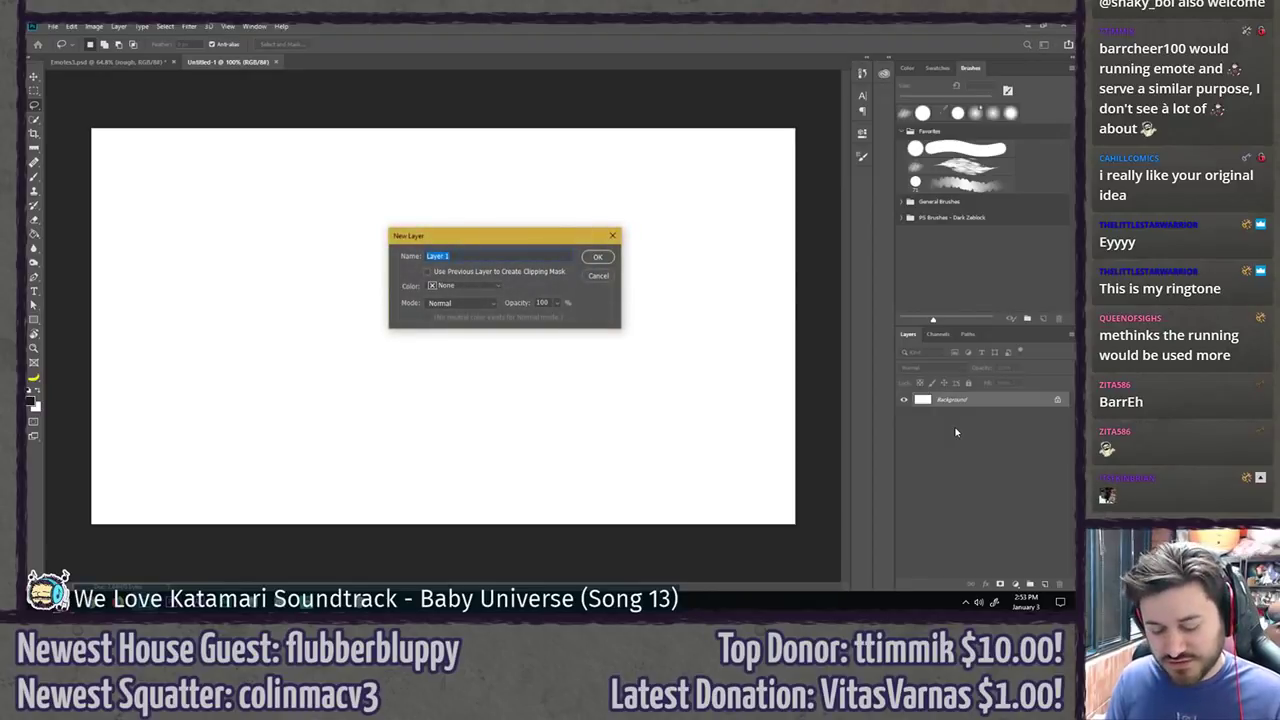
left_click(598, 276)
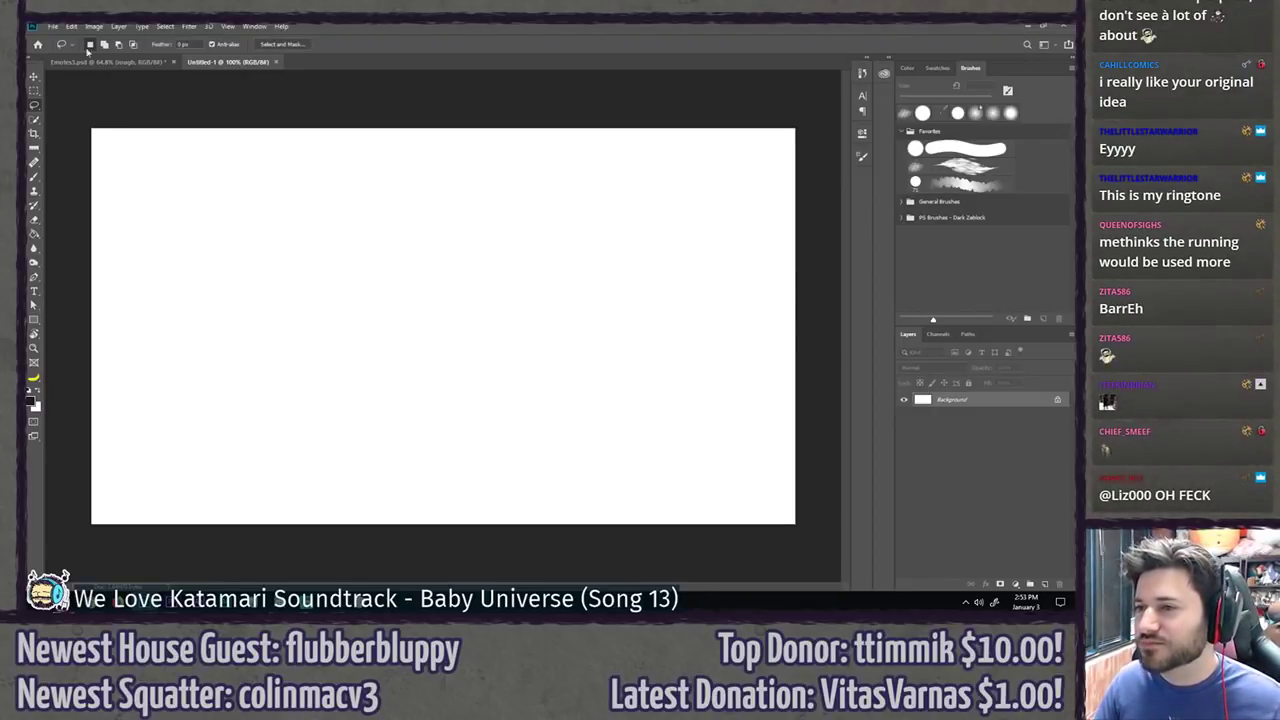
left_click(117, 26)
mouse_move(125, 38)
left_click(255, 38)
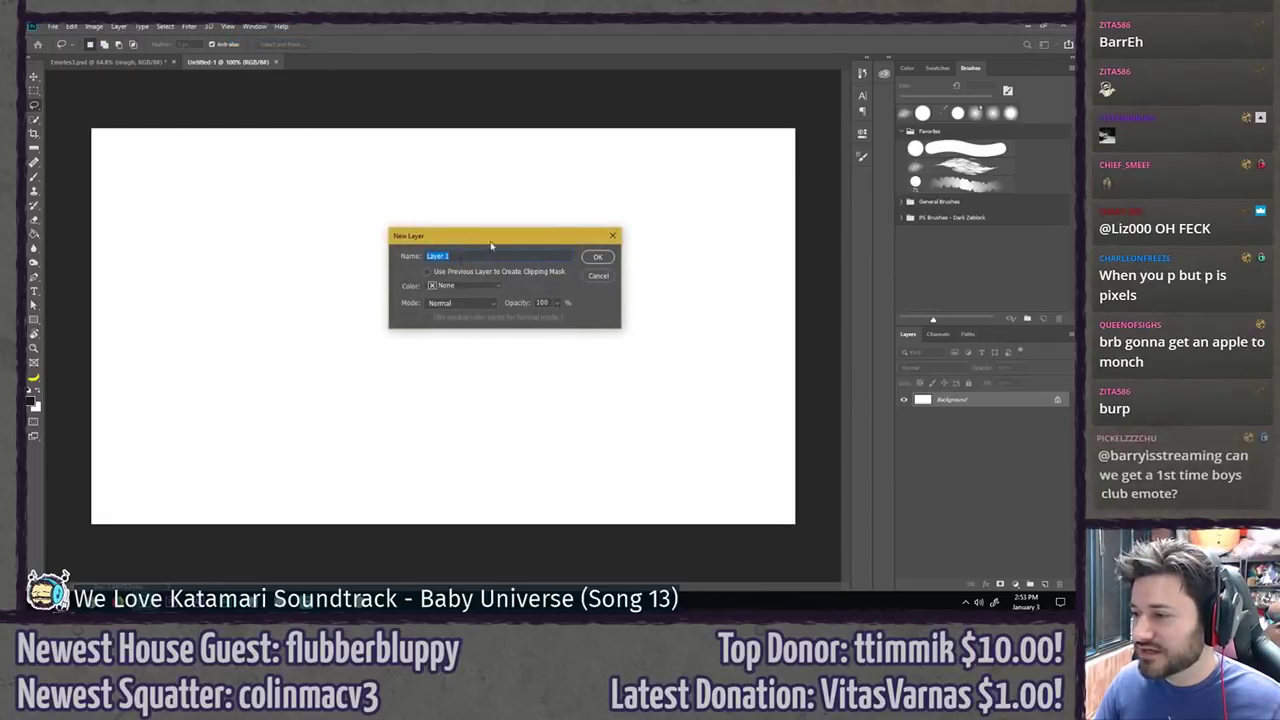
left_click(599, 257)
double_click(948, 401)
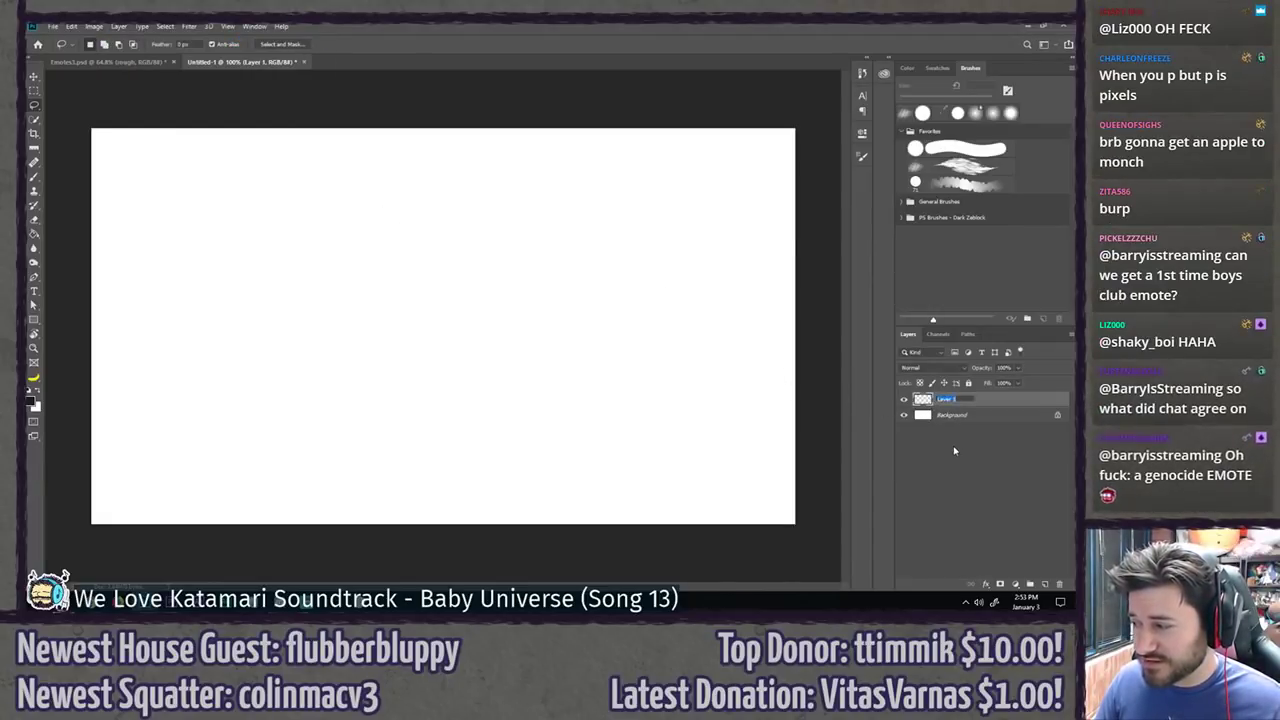
type("adfasdf")
left_click(954, 443)
Step: Scribble large dark brush loops across the canvas on the adfasdf layer, and toggle that layer's visibility off and on
key("b")
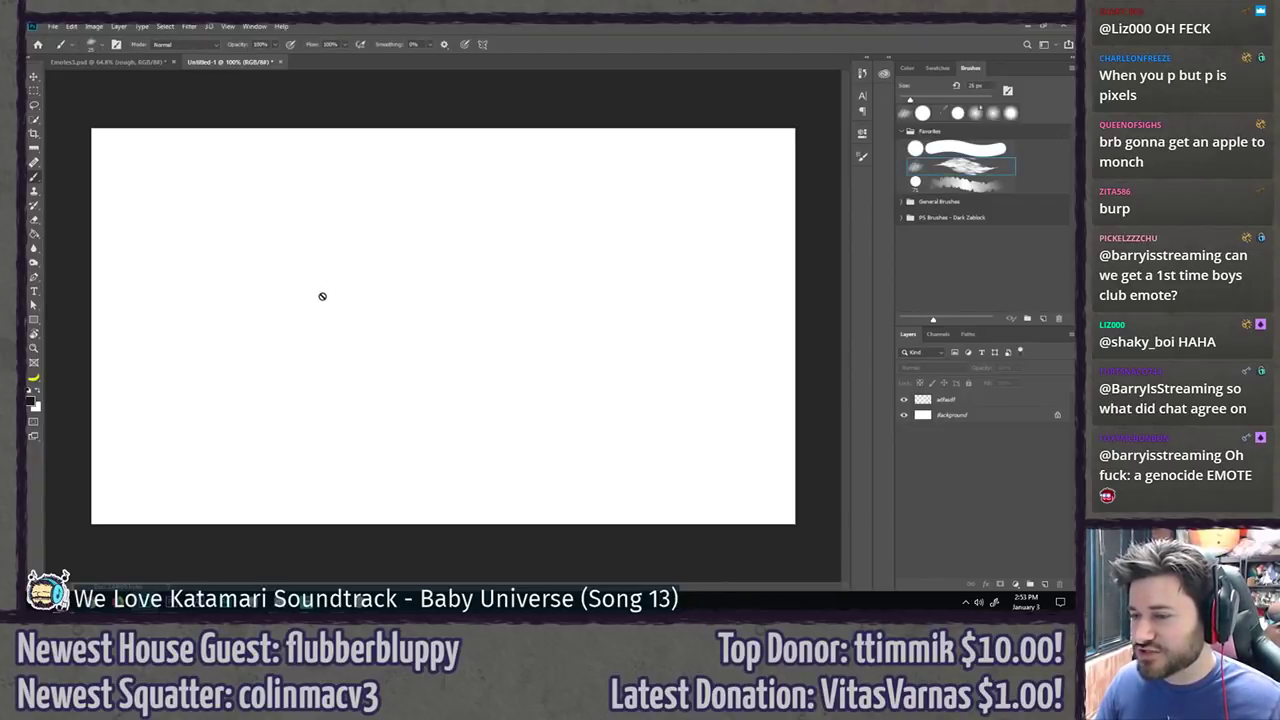
left_click_drag(252, 282, 422, 284)
mouse_move(323, 216)
left_mouse_down()
mouse_move(157, 337)
mouse_move(420, 260)
mouse_move(250, 420)
mouse_move(340, 470)
left_mouse_up()
left_click_drag(424, 258, 185, 265)
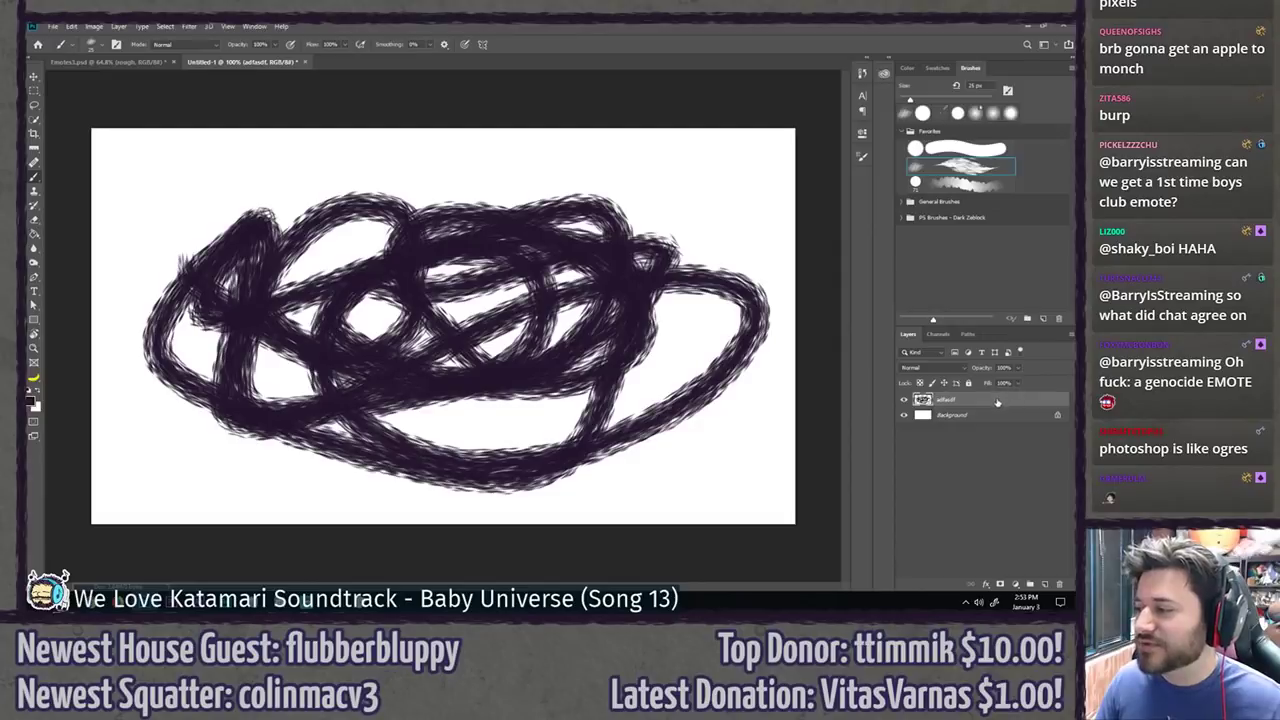
left_click(904, 399)
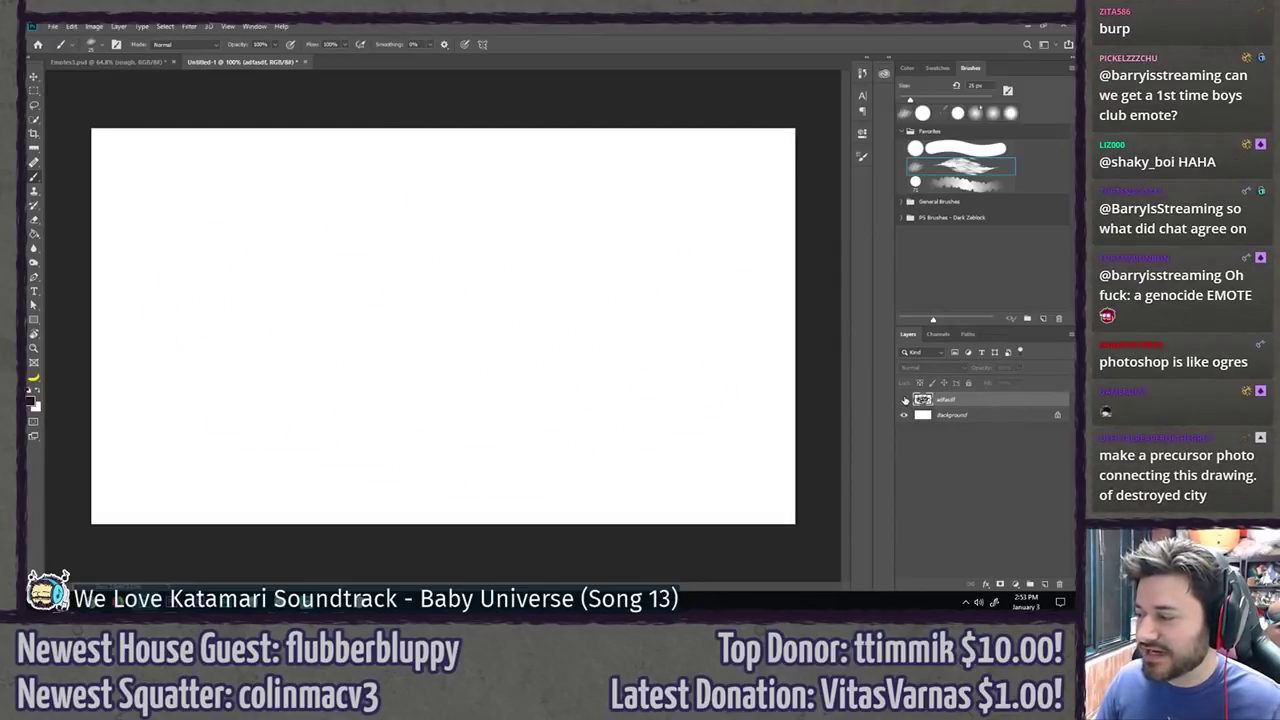
left_click(904, 399)
Step: Add a new layer between the background and the scribble layer and paint a dark stroke on it
left_click(975, 415)
key("ctrl+shift+n")
key("Return")
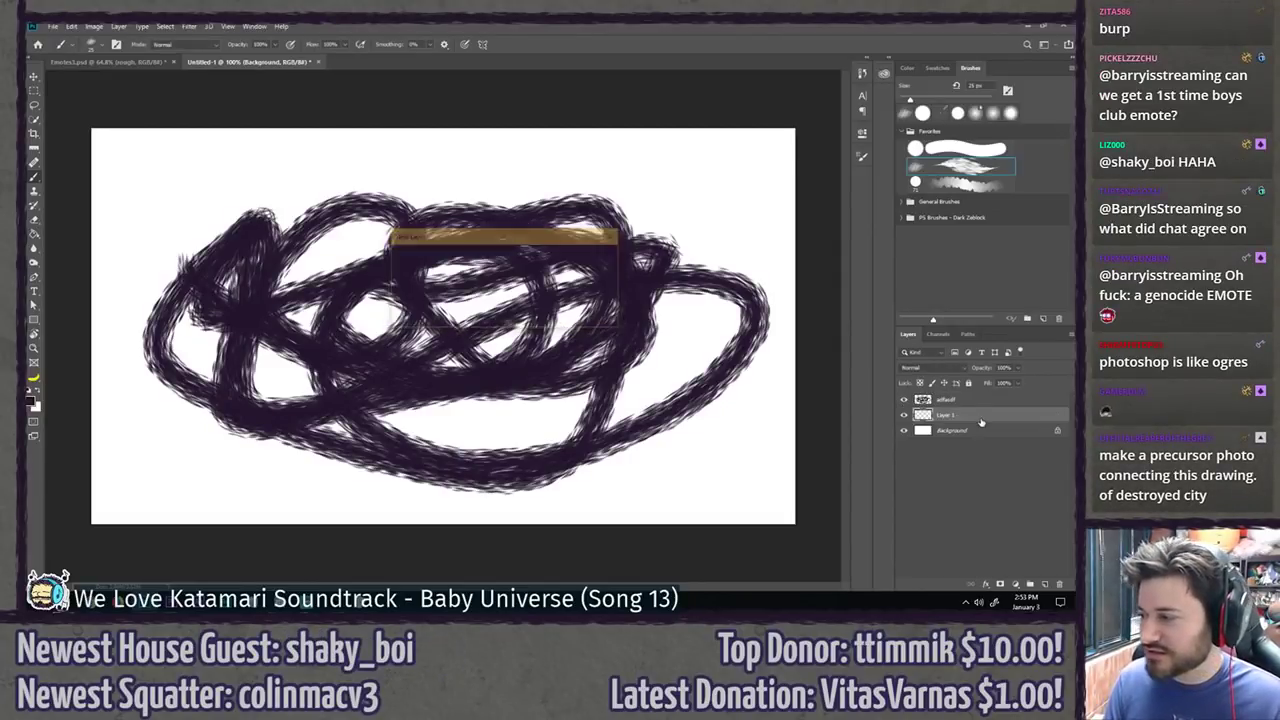
mouse_move(540, 350)
left_mouse_down()
mouse_move(552, 336)
mouse_move(760, 336)
left_mouse_up()
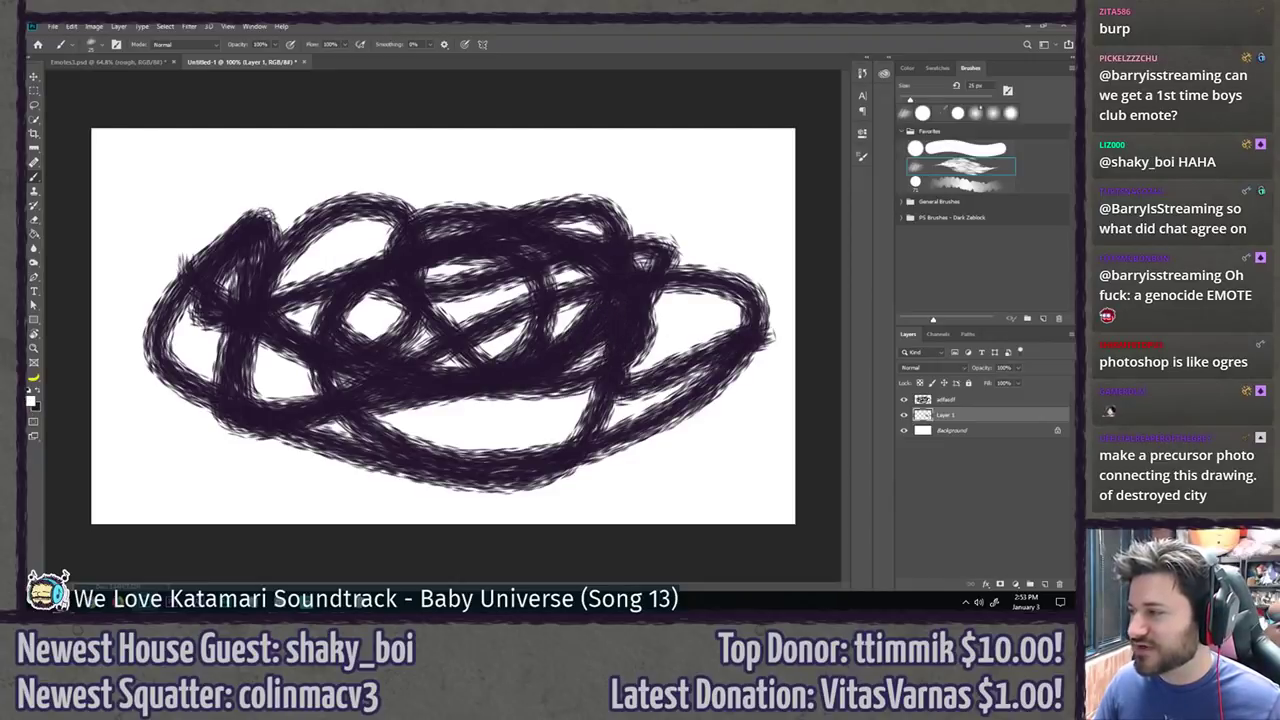
Step: Paint white and red zigzag strokes on the new layer and move it above the adfasdf layer
left_click(31, 401)
left_click(846, 292)
left_click(958, 282)
mouse_move(428, 228)
left_mouse_down()
mouse_move(505, 352)
mouse_move(590, 228)
mouse_move(578, 192)
left_mouse_up()
left_click_drag(983, 418, 980, 394)
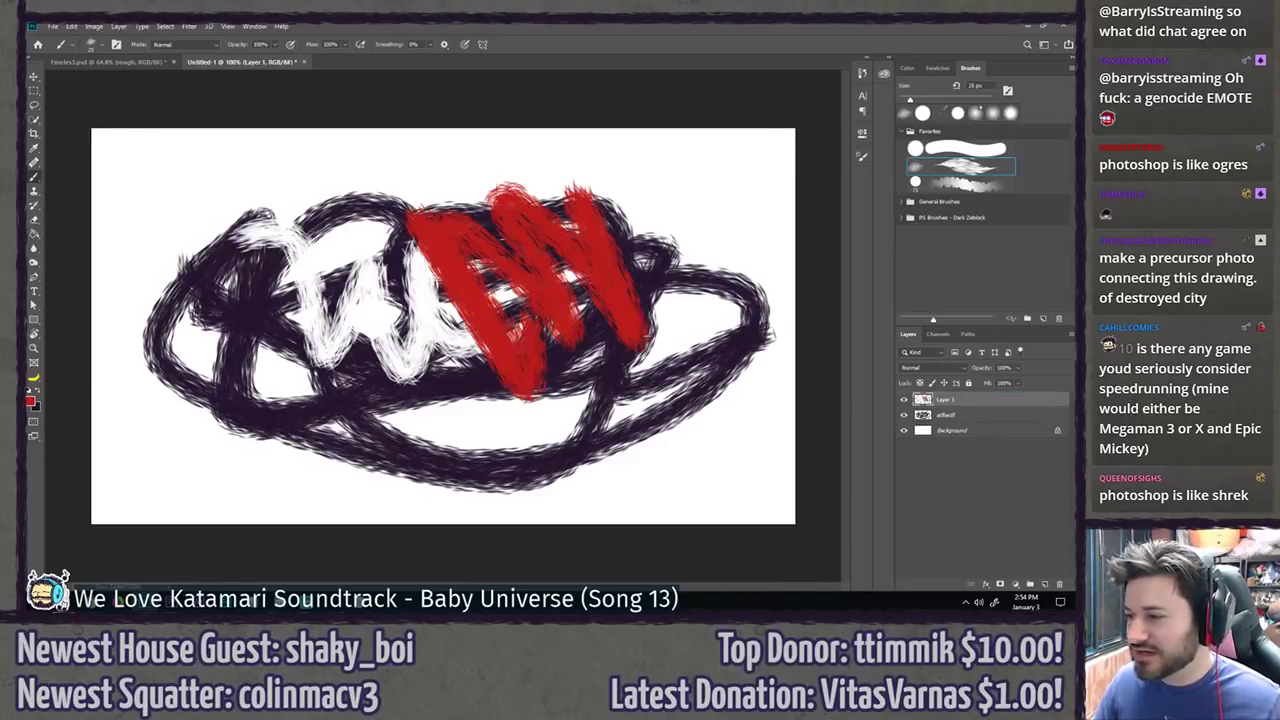
Step: Delete both scribble layers and close the practice document without saving
key("l")
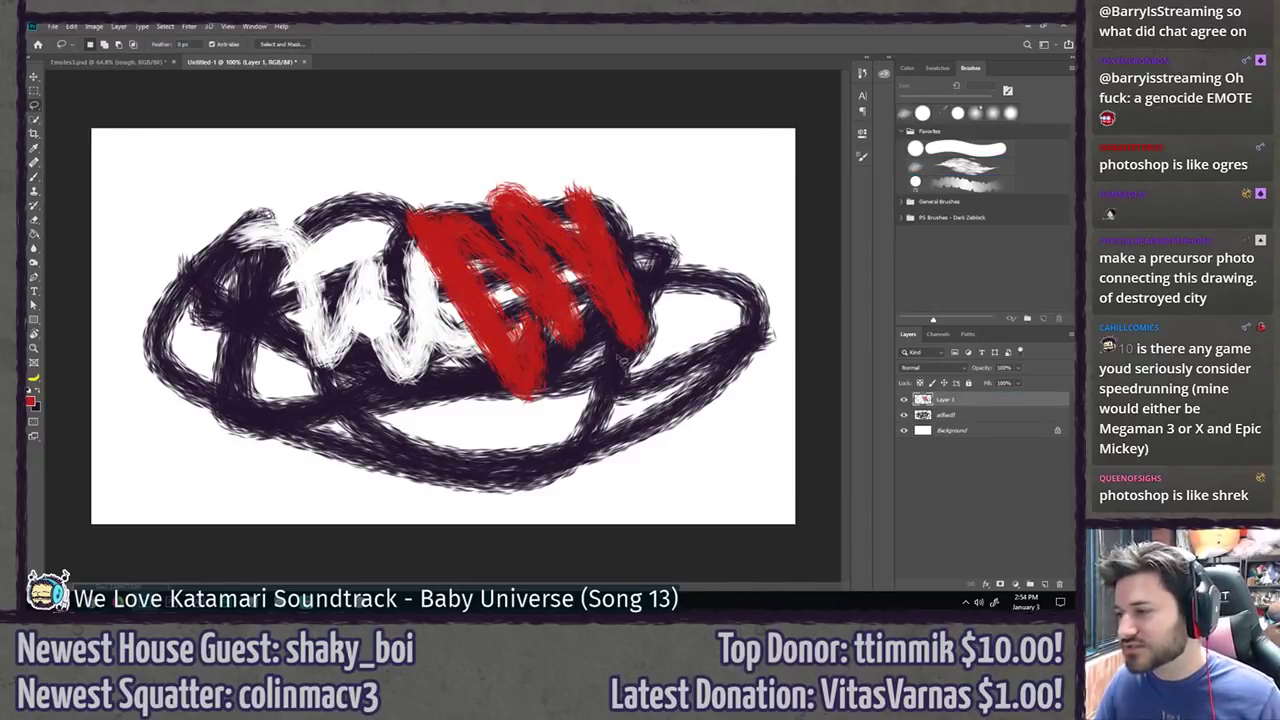
key("Delete")
key("Delete")
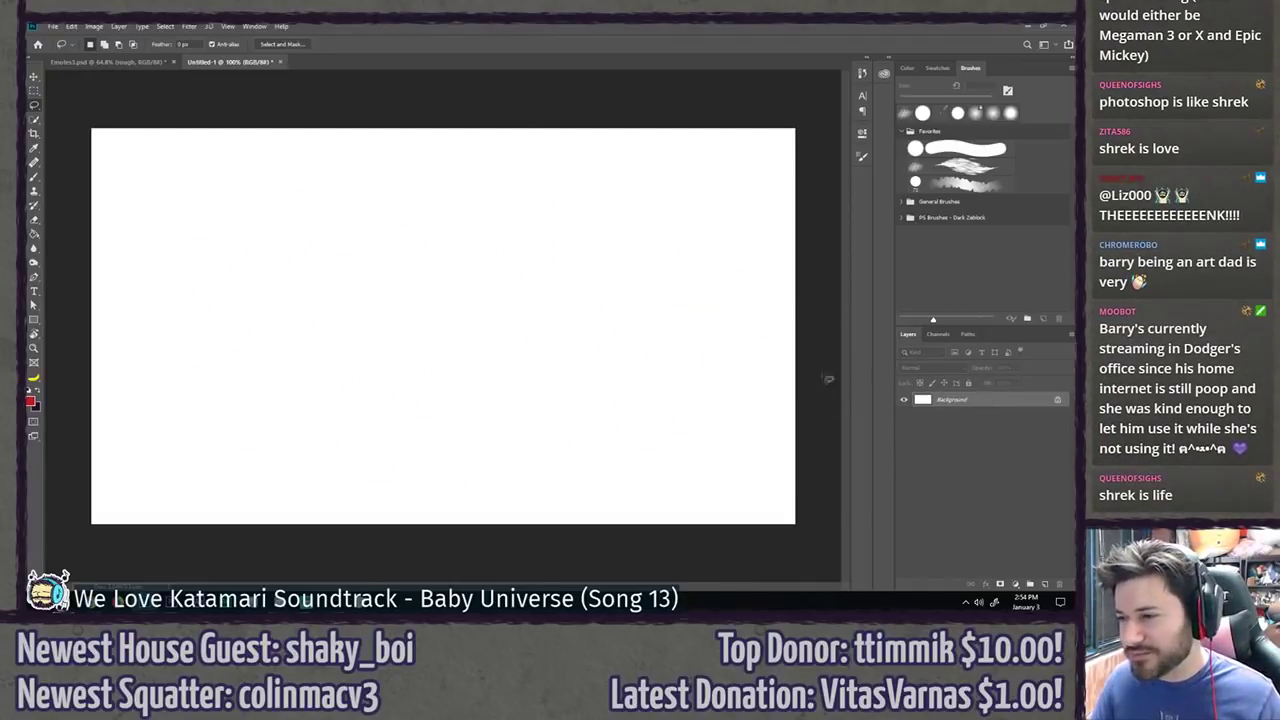
key("ctrl+w")
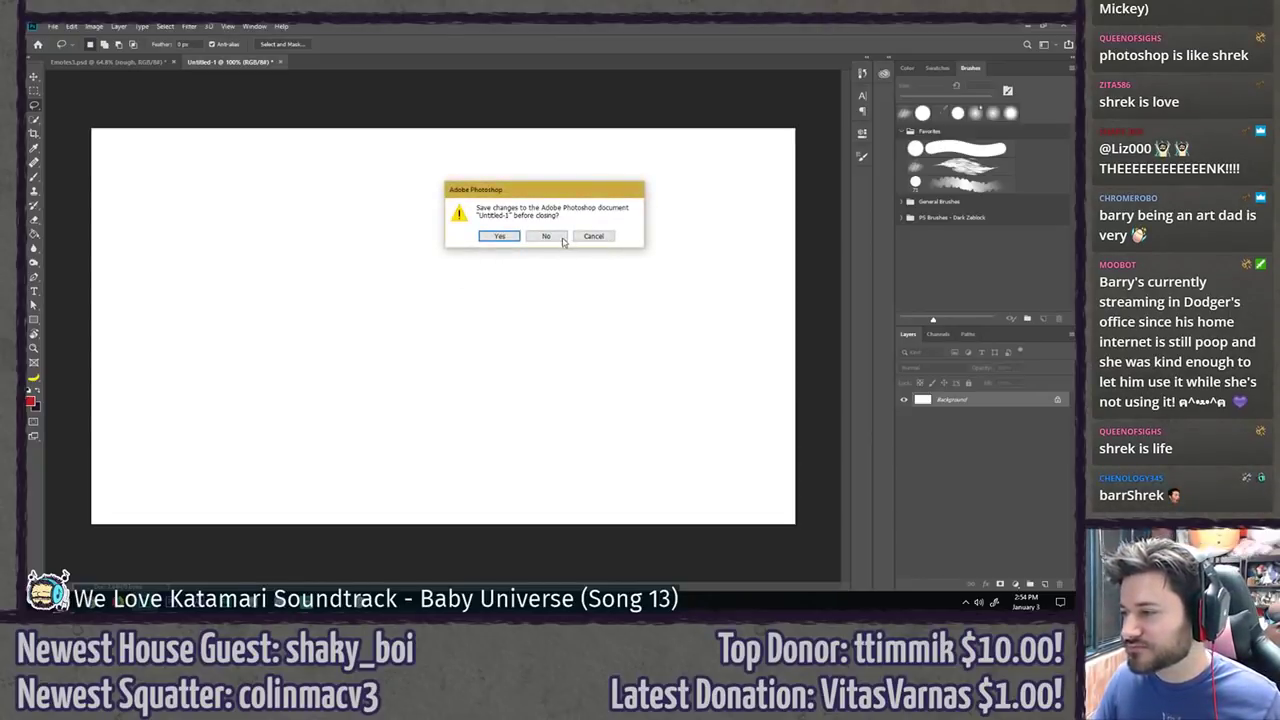
left_click(562, 243)
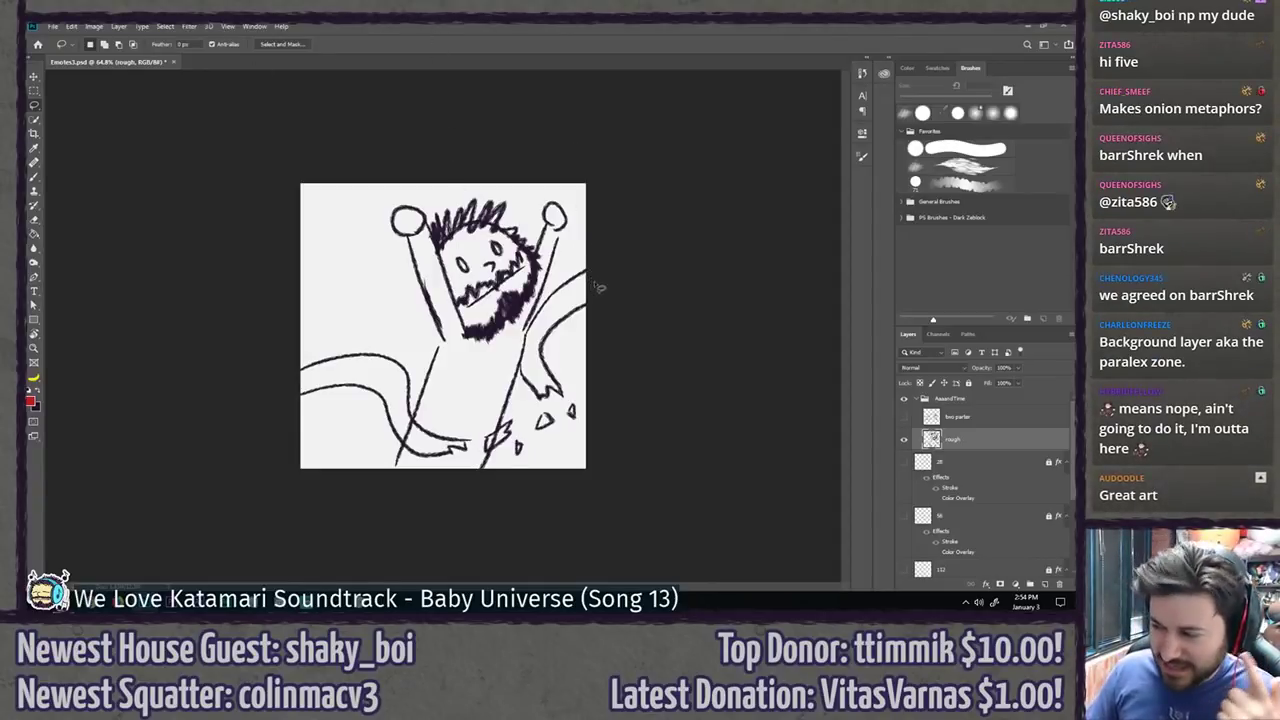
Step: Clear any selection and view the two parter and rough sketches in turn, leaving both layers hidden
mouse_move(595, 288)
left_mouse_down()
mouse_move(545, 305)
mouse_move(588, 330)
mouse_move(663, 310)
left_mouse_up()
key("ctrl+d")
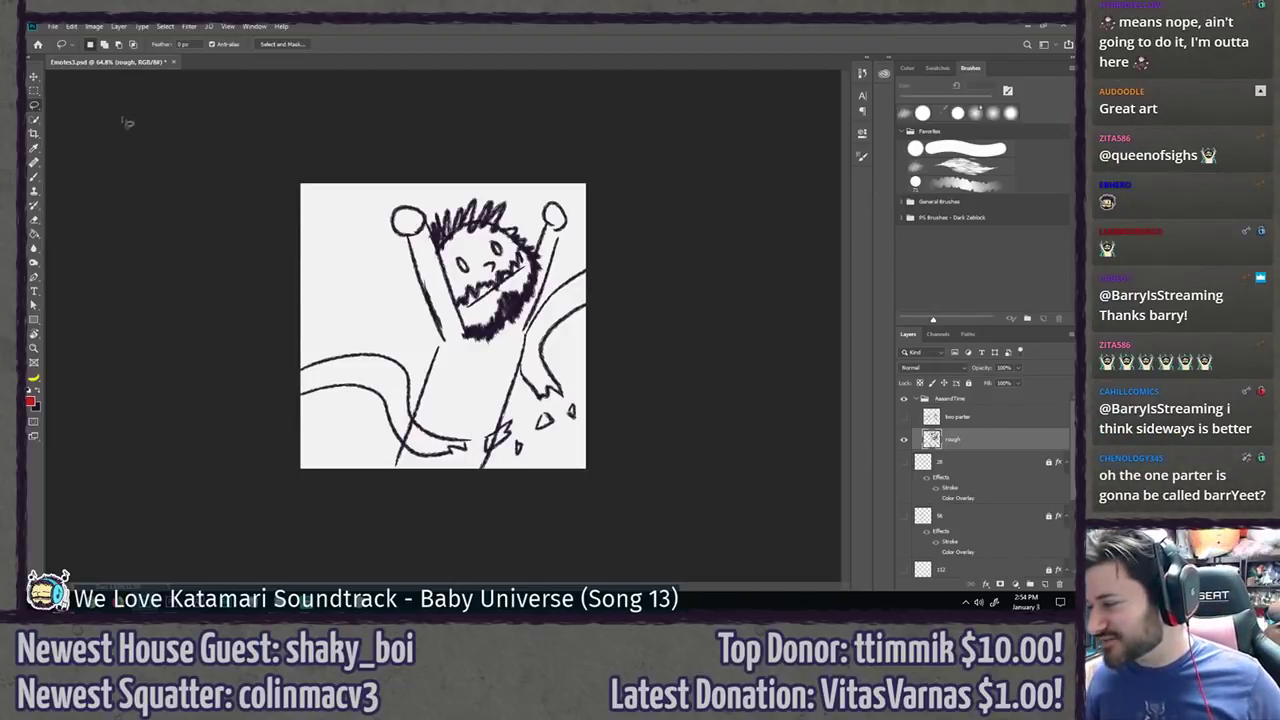
left_click(904, 439)
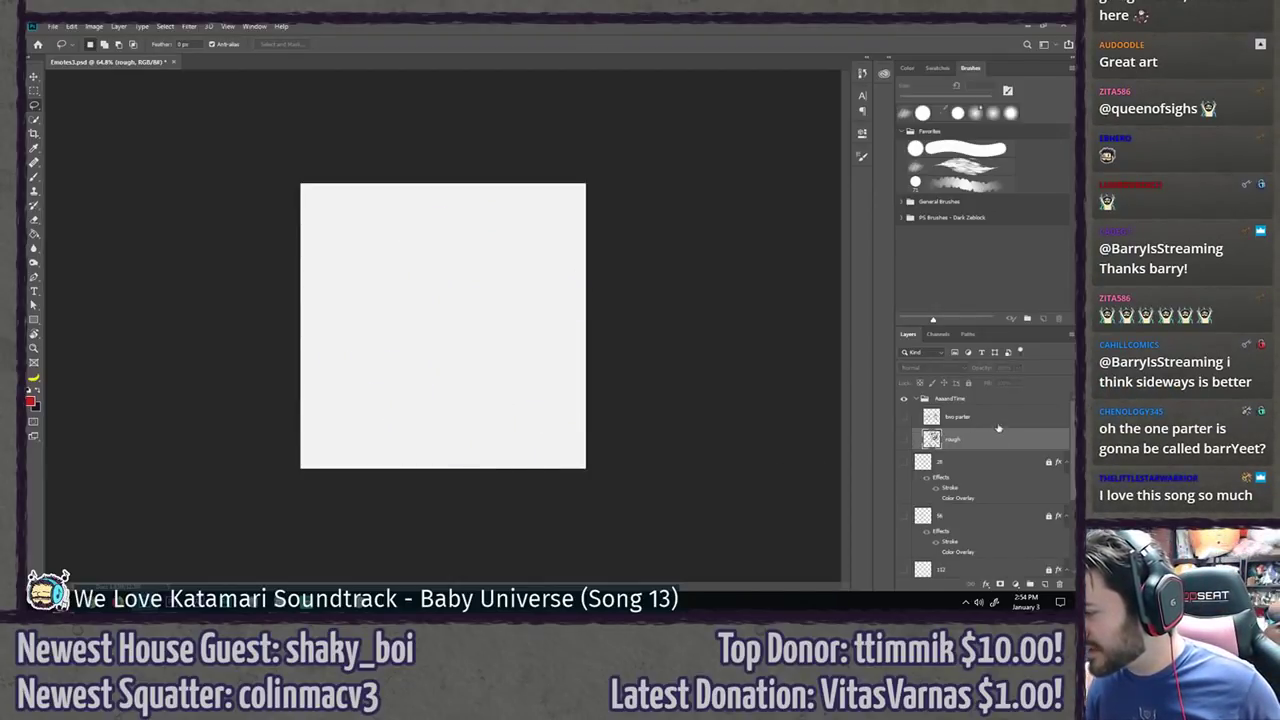
left_click(997, 424)
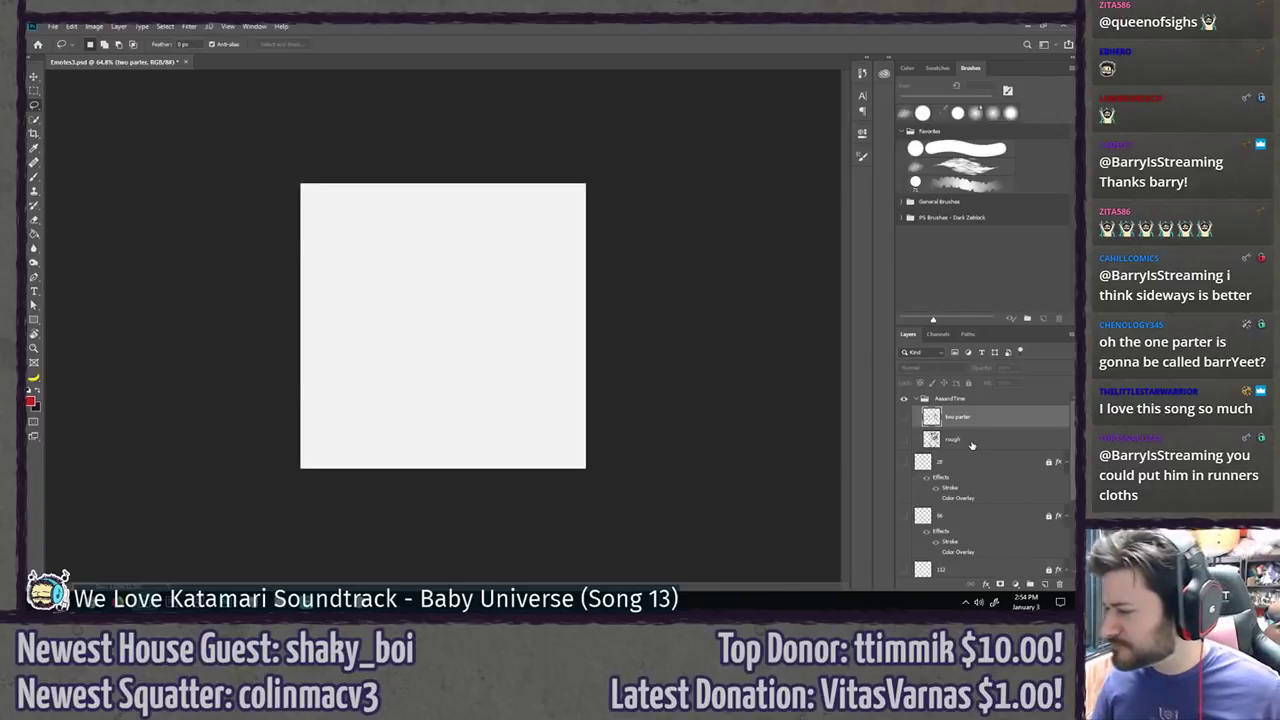
left_click(905, 420)
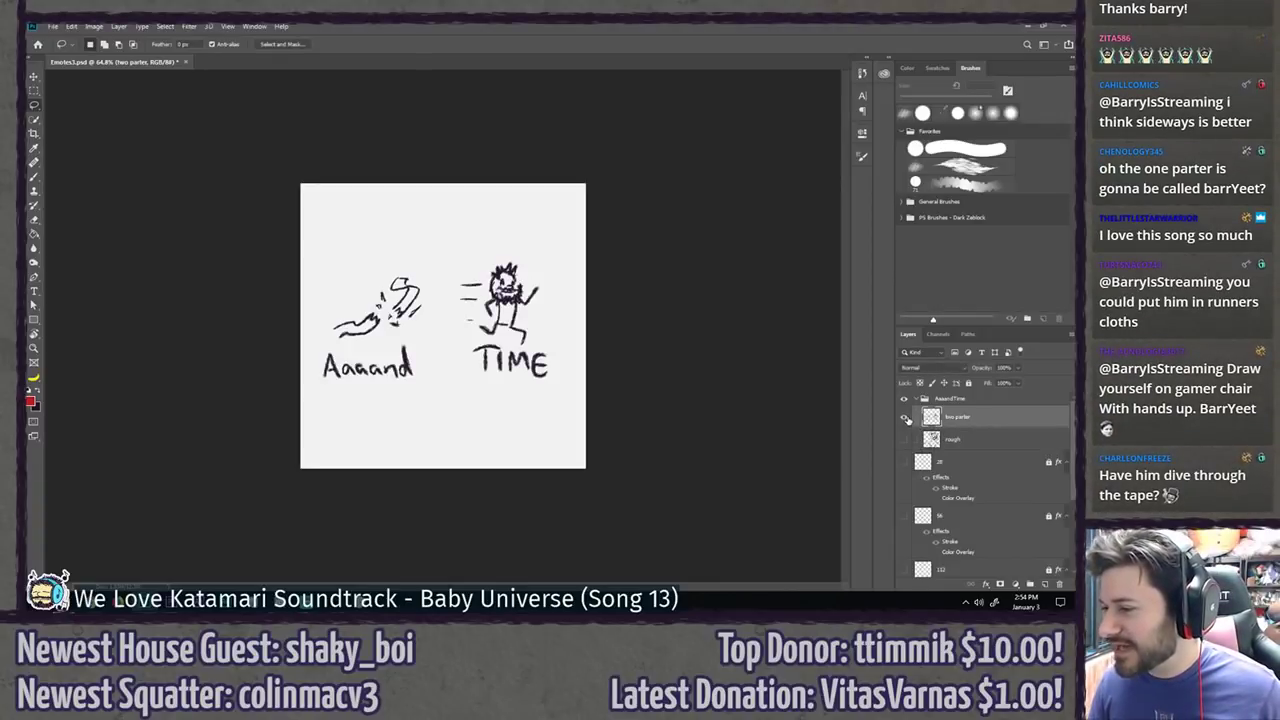
left_click(905, 420)
left_click(901, 439)
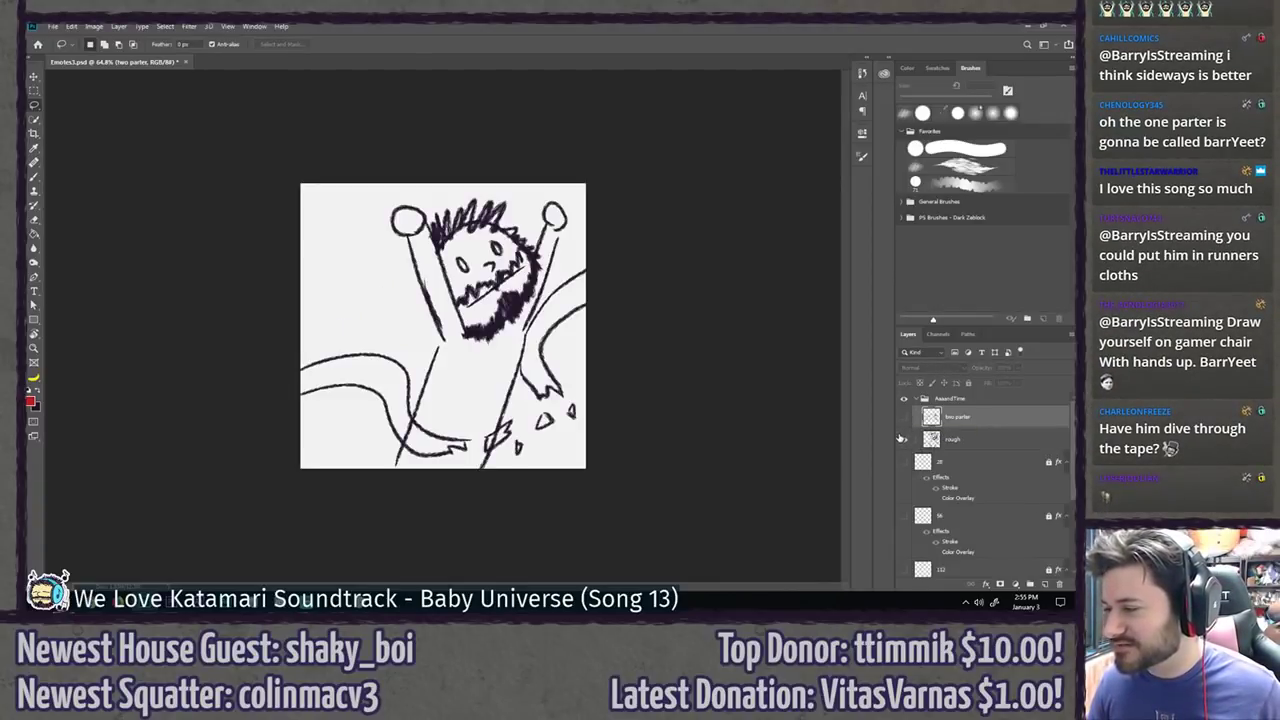
left_click(902, 439)
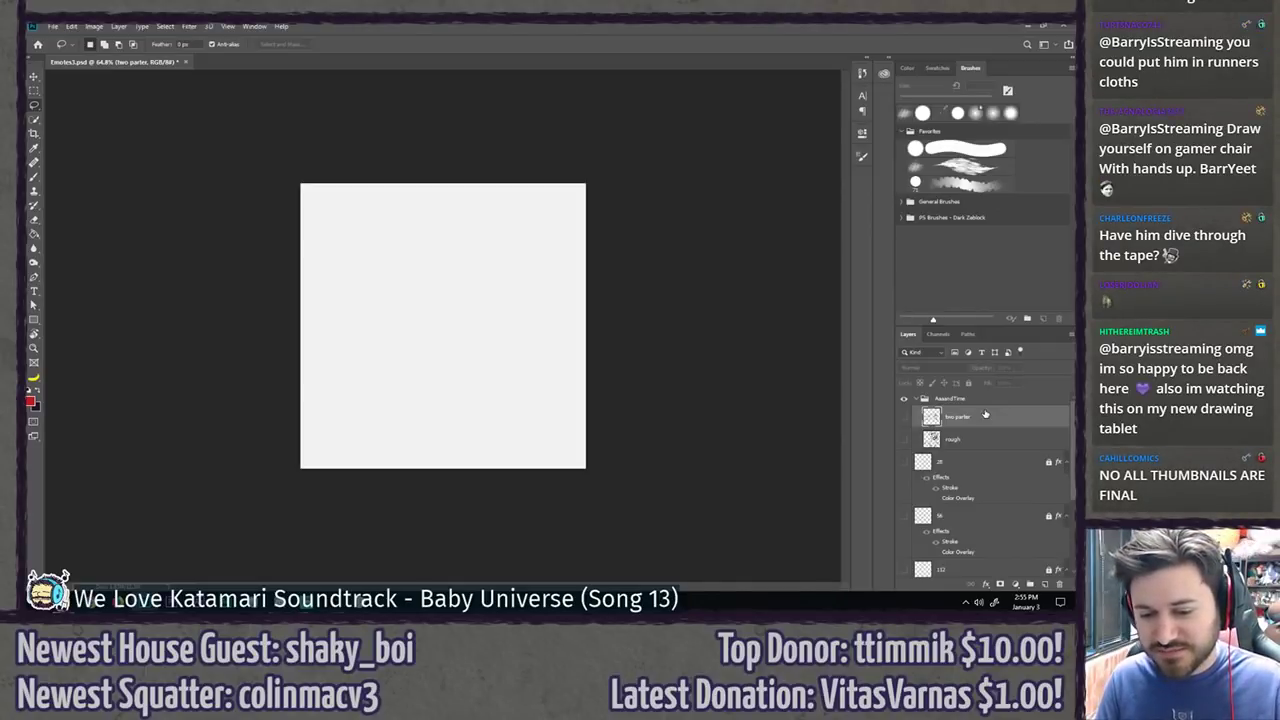
Step: Add a new layer named 1 above the two parter layer in the AaaandTime group
key("ctrl+shift+n")
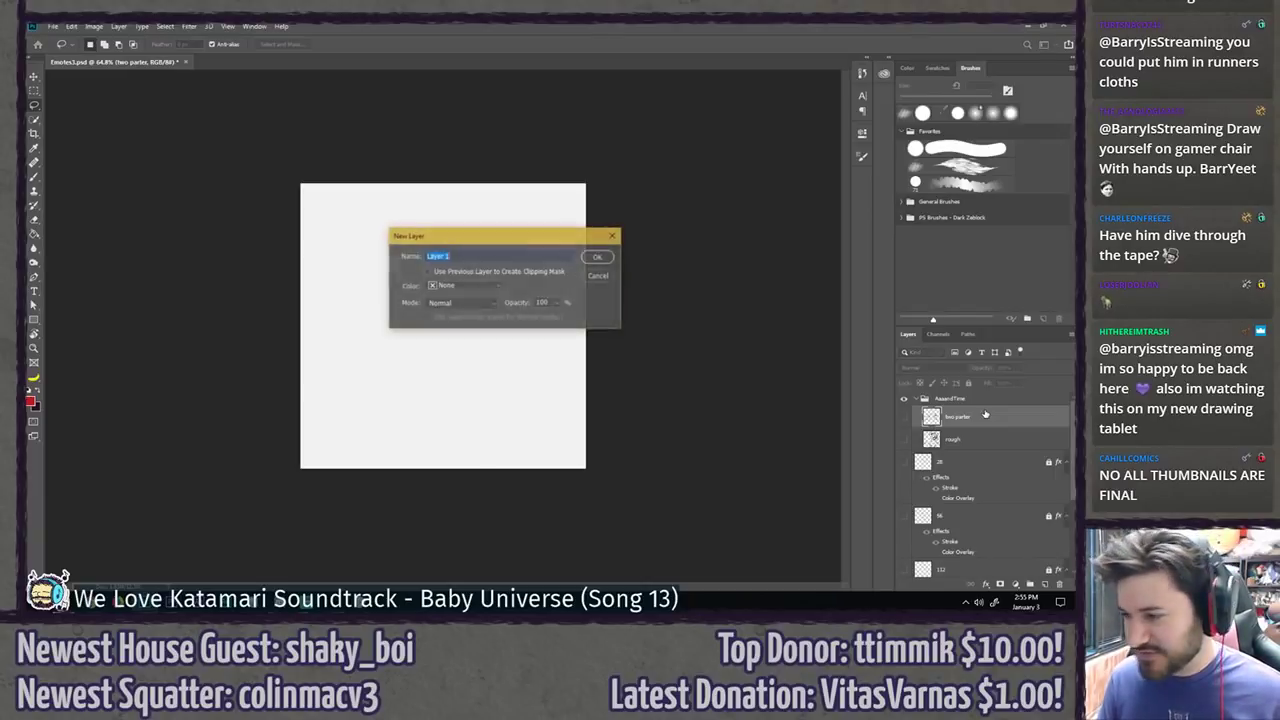
type("1")
key("Return")
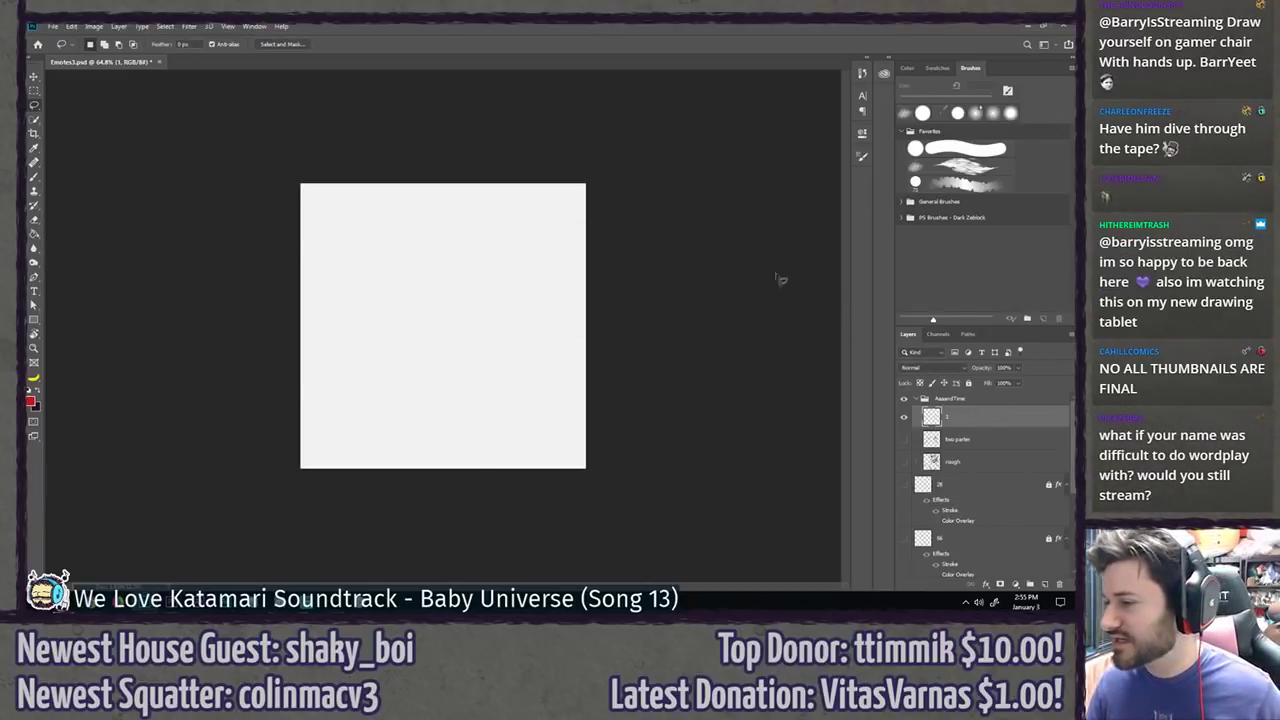
Step: Ready the Brush tool with a dark foreground and white background colour, and make the rough sketch visible for reference
key("x")
key("b")
key("x")
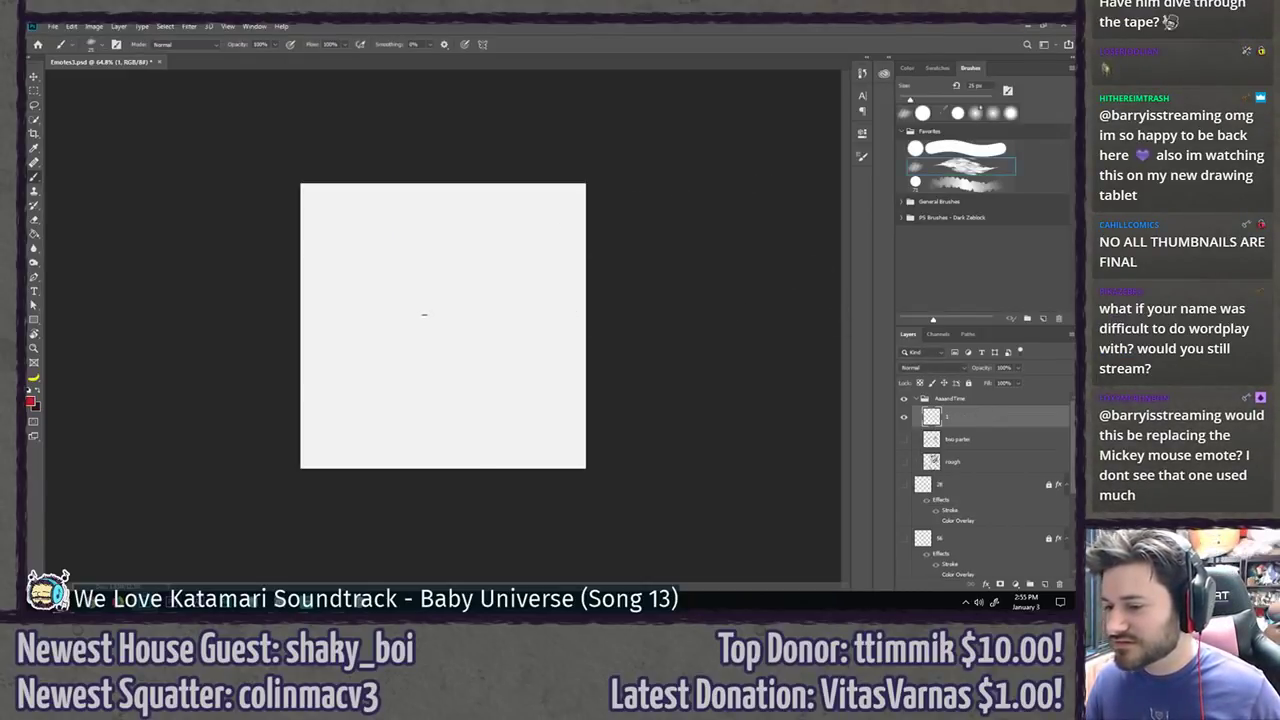
left_click(429, 321, "alt")
key("x")
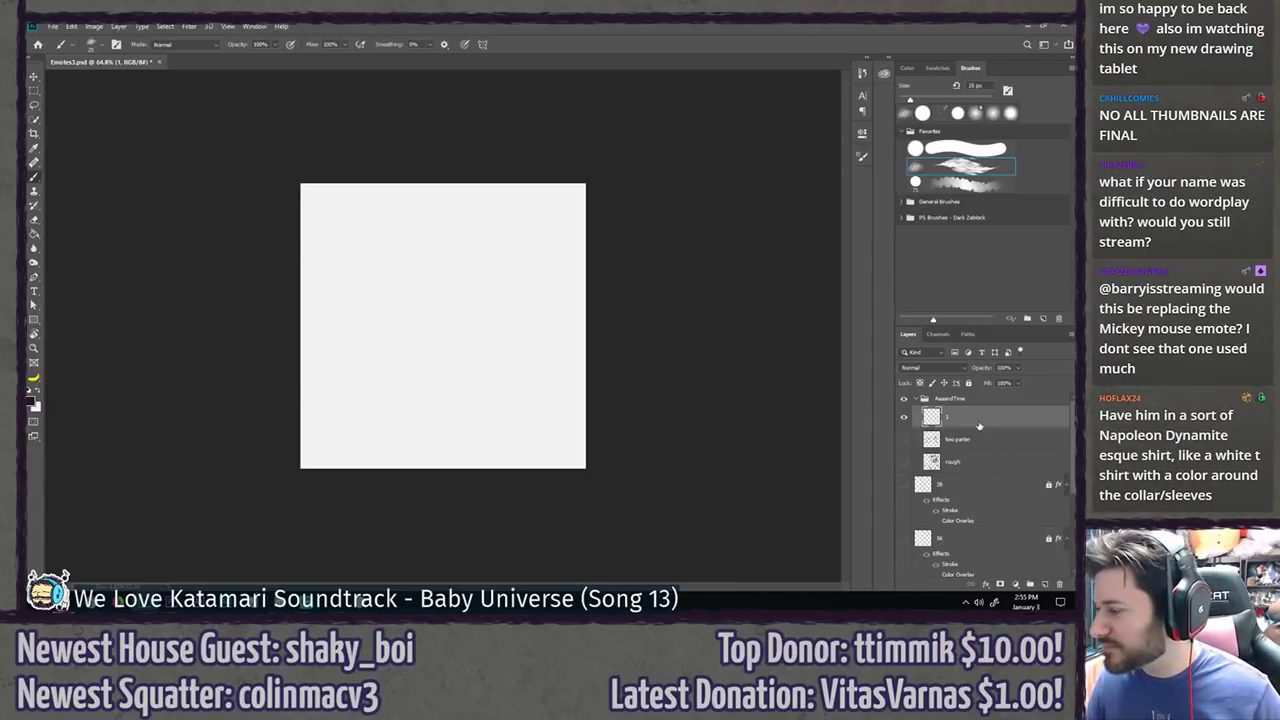
left_click(904, 461)
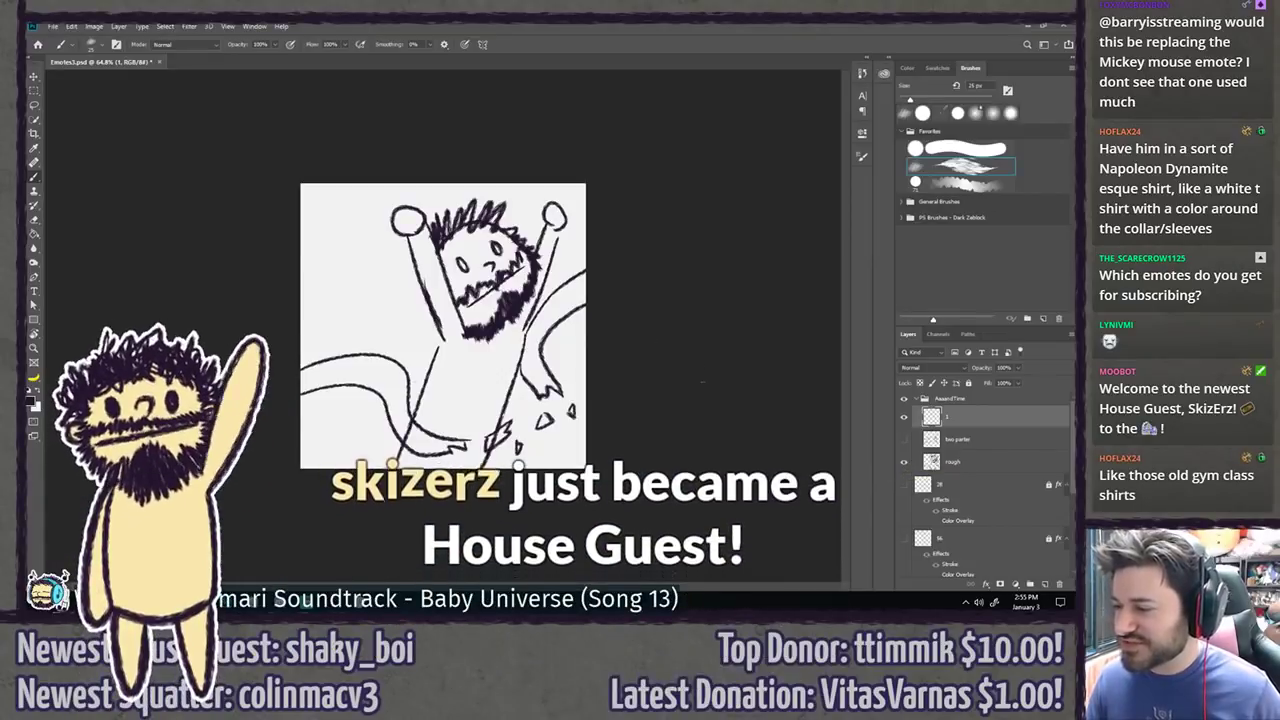
scroll(541, 395, "down", 6)
scroll(541, 395, "up", 7)
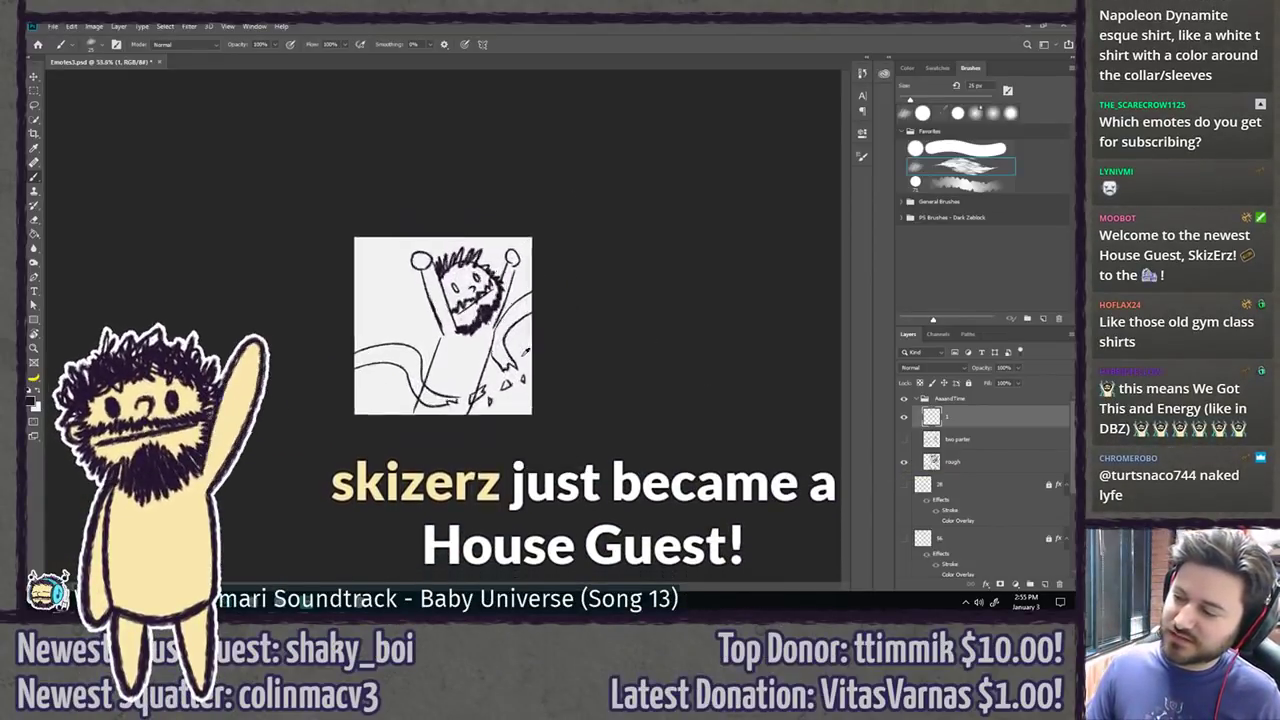
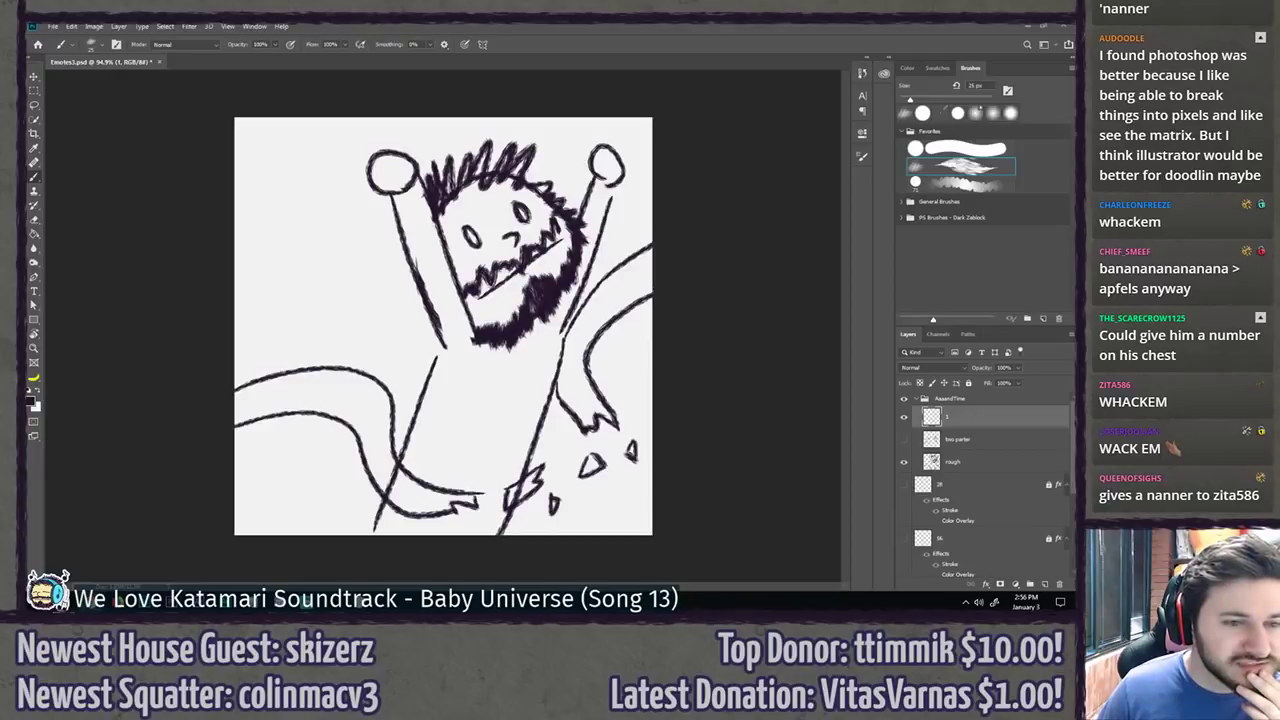
Step: Switch to the browser and examine the "winning a race" image results for runner poses, number bibs and finish-line ribbons
left_click_drag(28, 130, 338, 23)
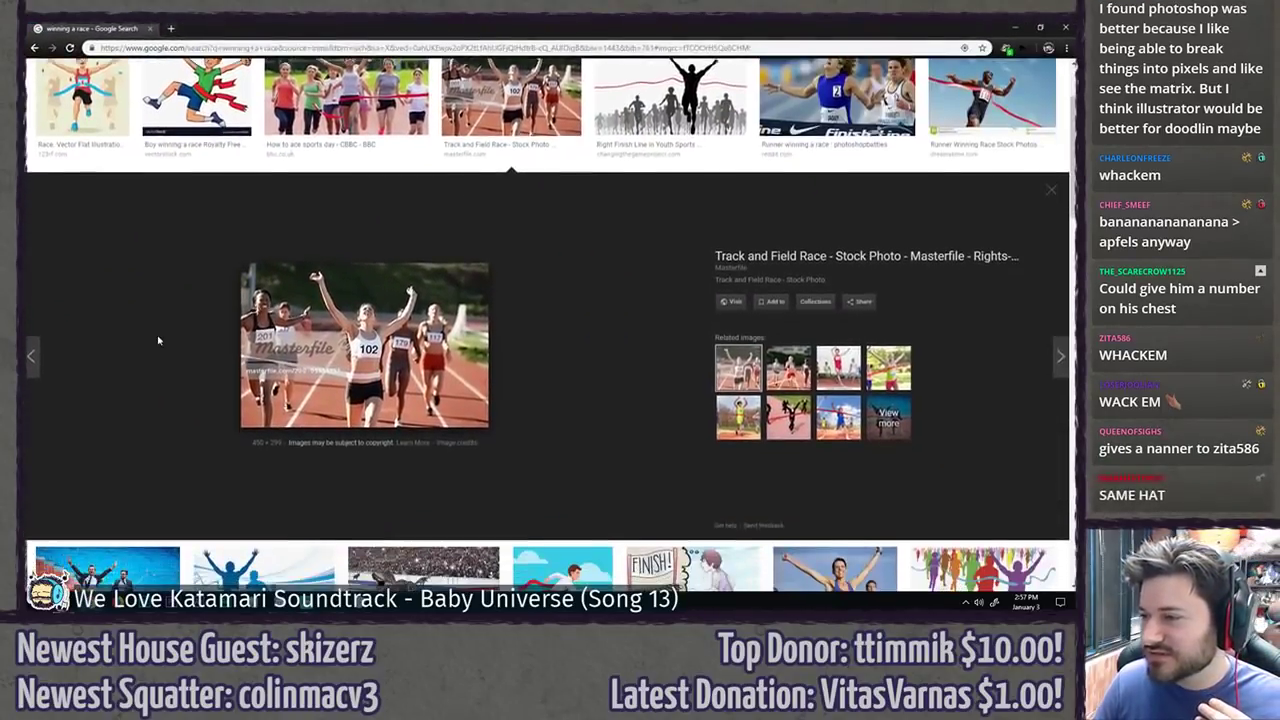
scroll(185, 336, "up", 2)
left_click(100, 235)
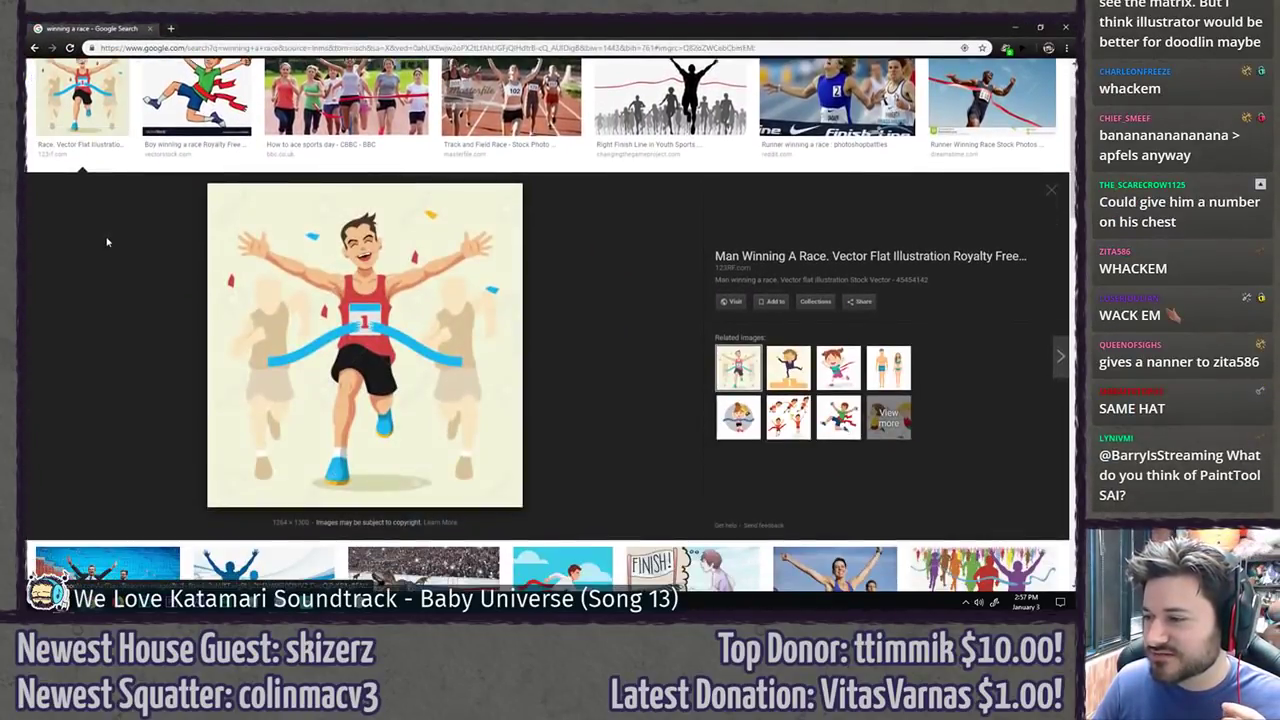
left_click(196, 95)
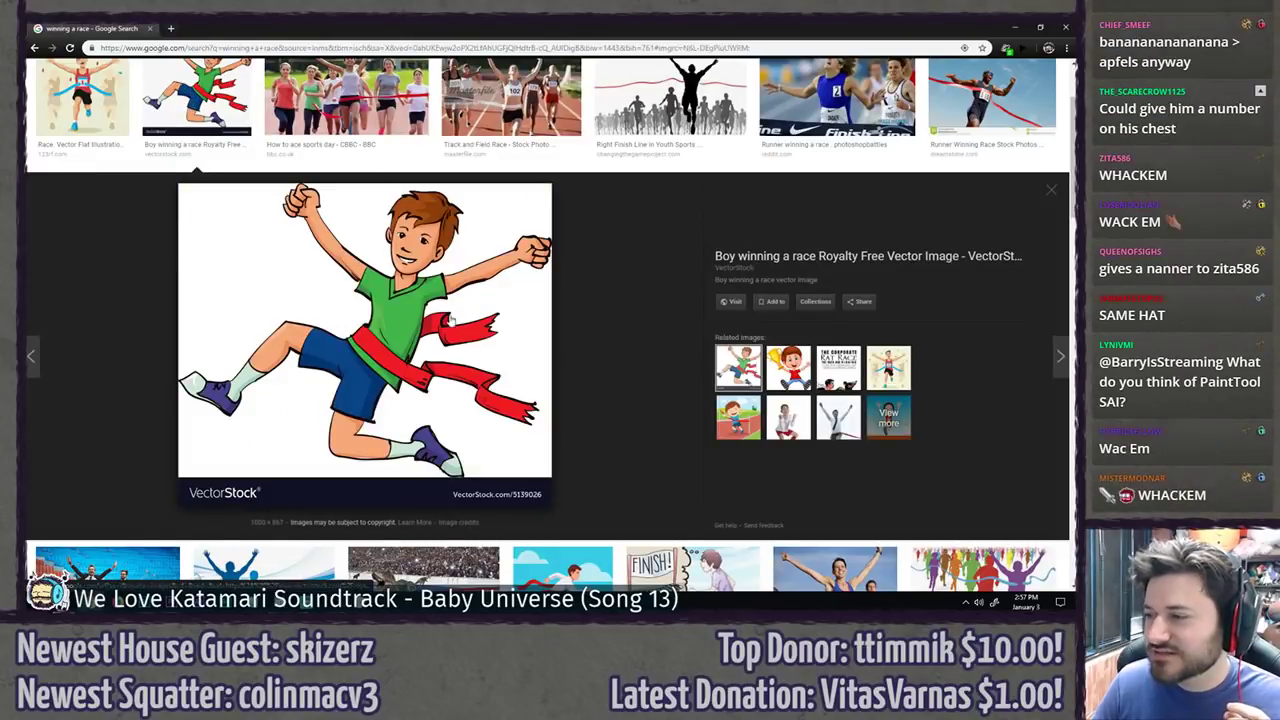
scroll(450, 320, "up", 2)
left_click(849, 231)
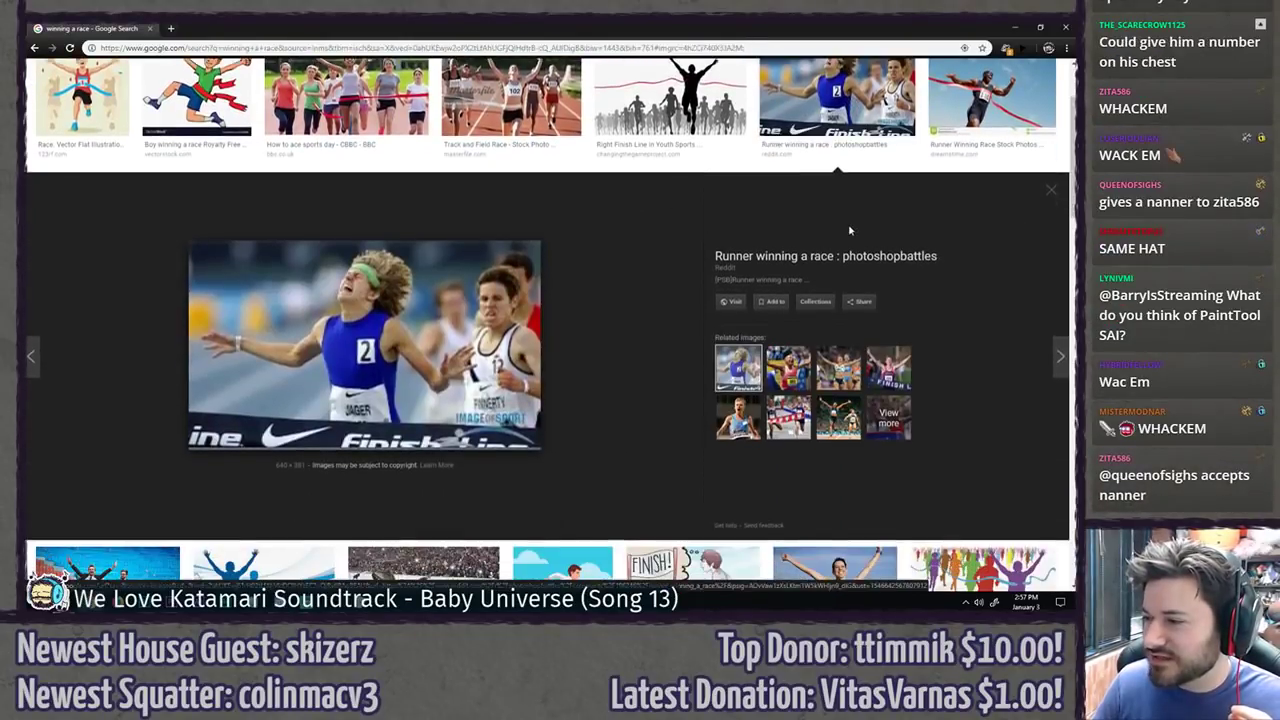
left_click(511, 100)
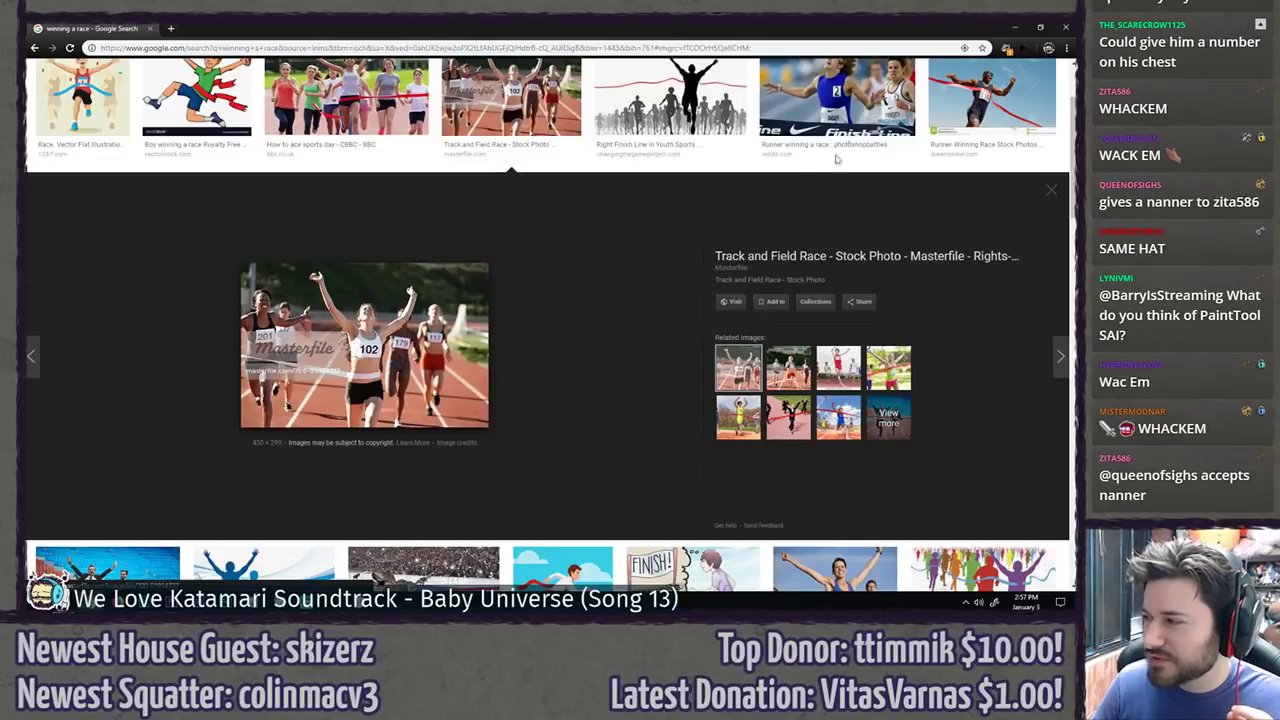
left_click(990, 100)
scroll(566, 303, "down", 3)
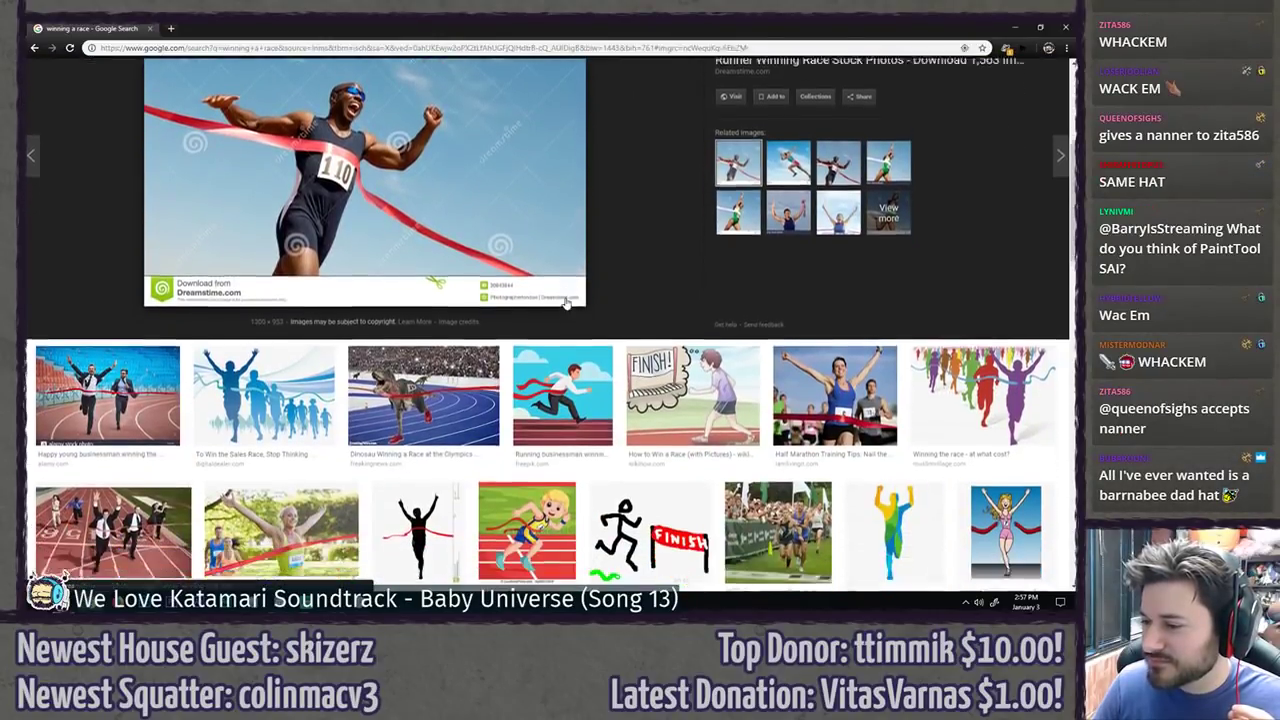
scroll(566, 303, "down", 2)
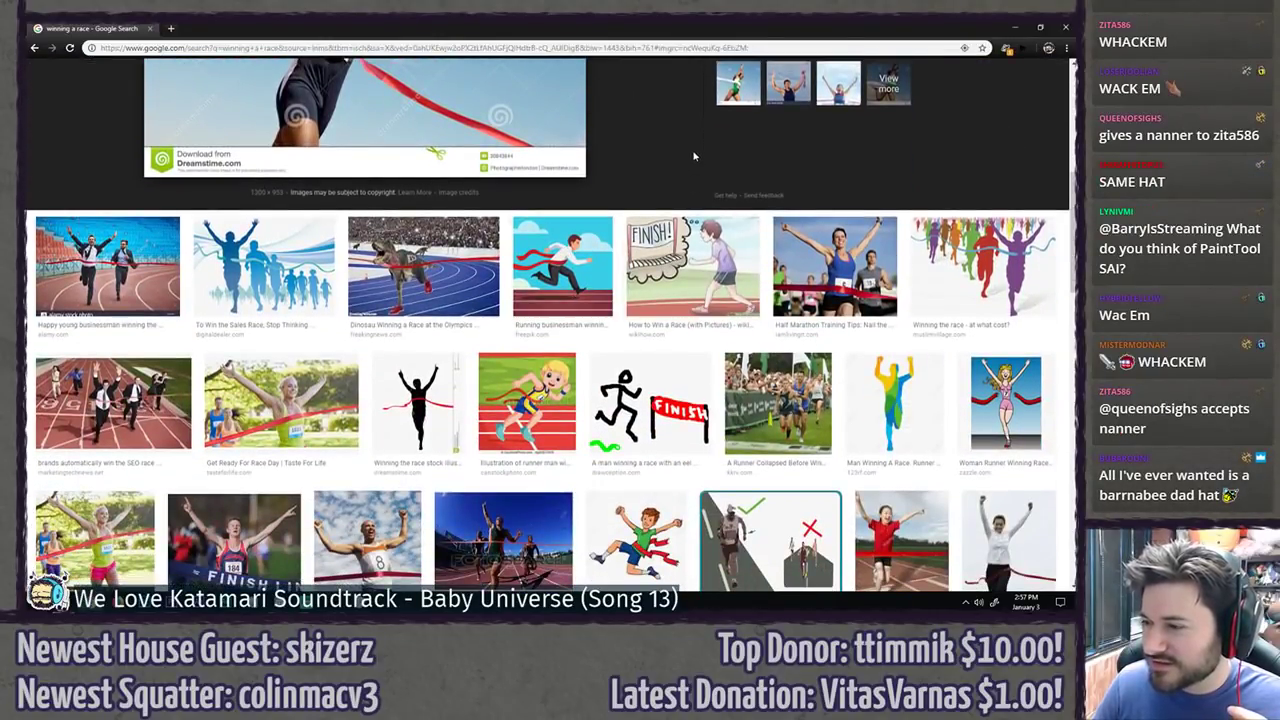
left_click(436, 236)
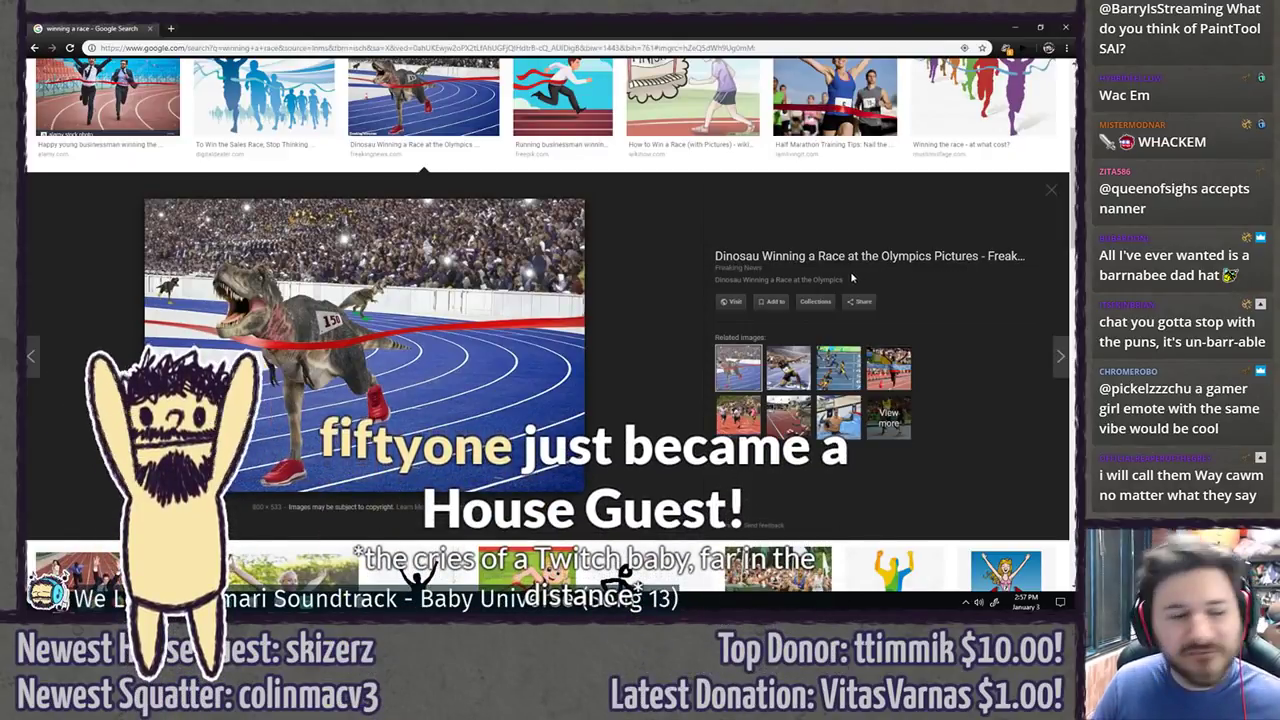
Step: Return to Photoshop, lower the rough layer's opacity and hide it, leaving the empty layer 1 selected for drawing
key("alt+Tab")
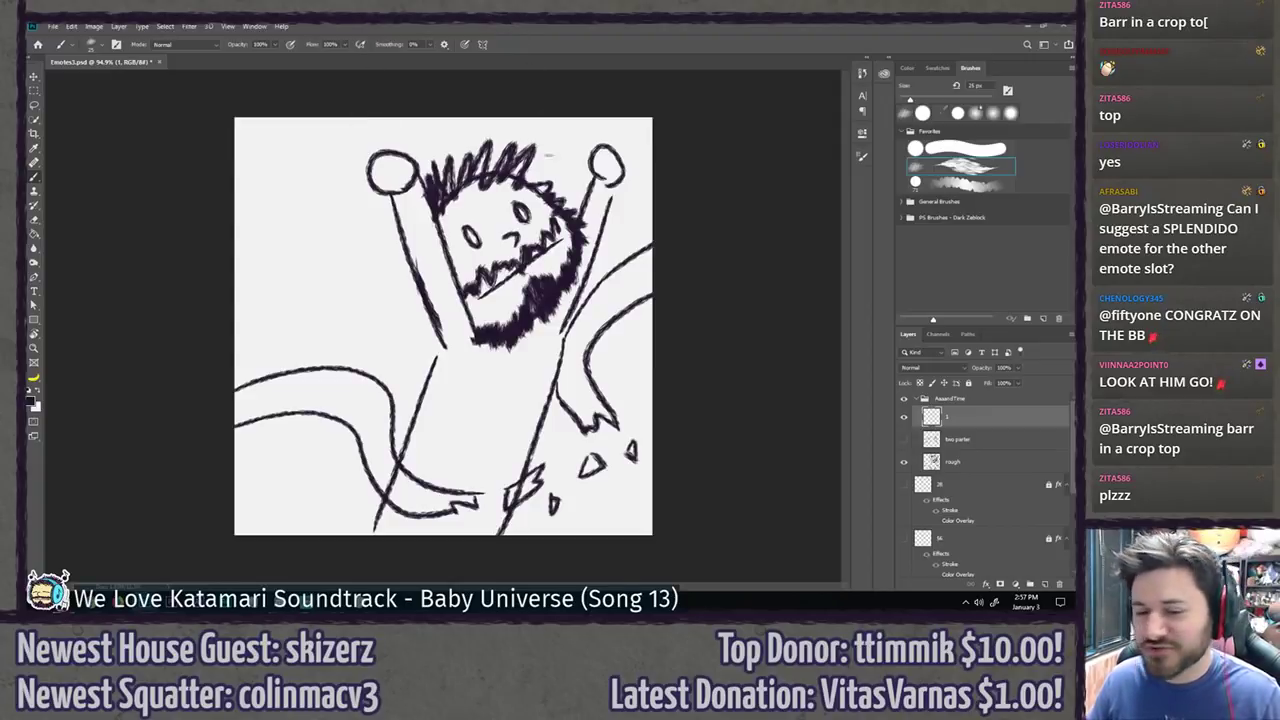
left_click(904, 418)
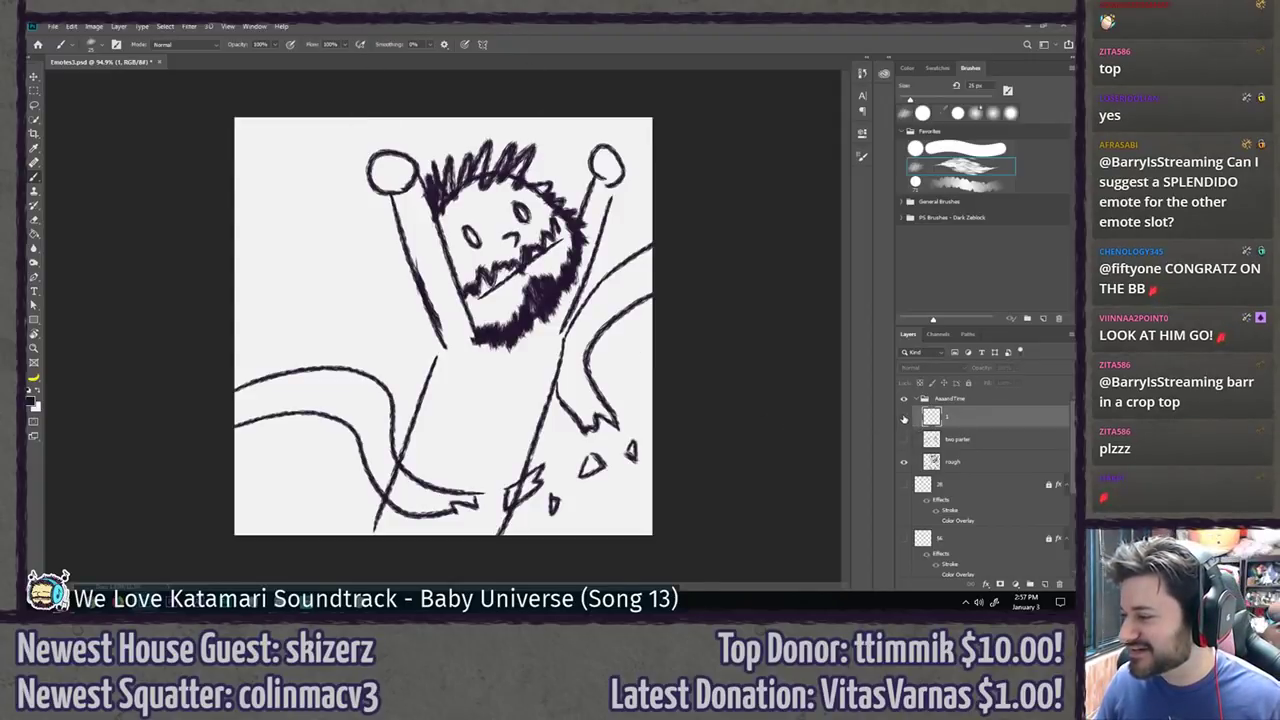
left_click(931, 462)
left_click_drag(989, 370, 925, 370)
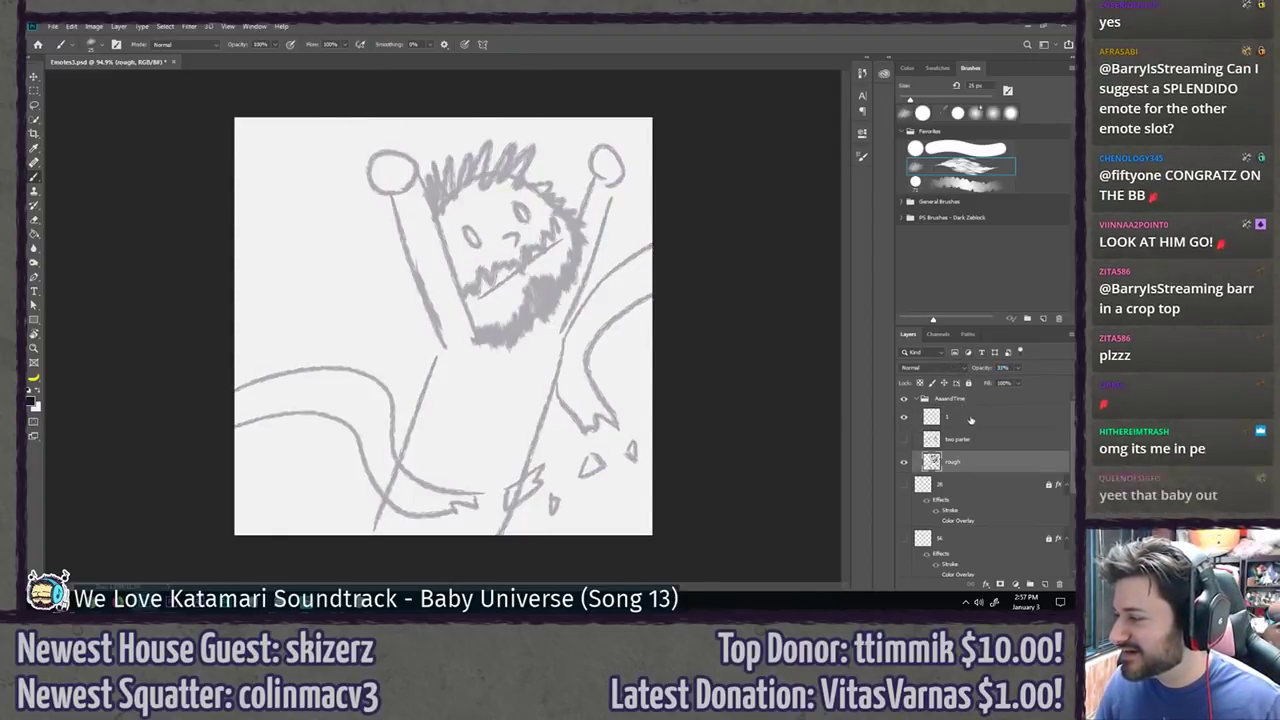
left_click(971, 420)
left_click(905, 463)
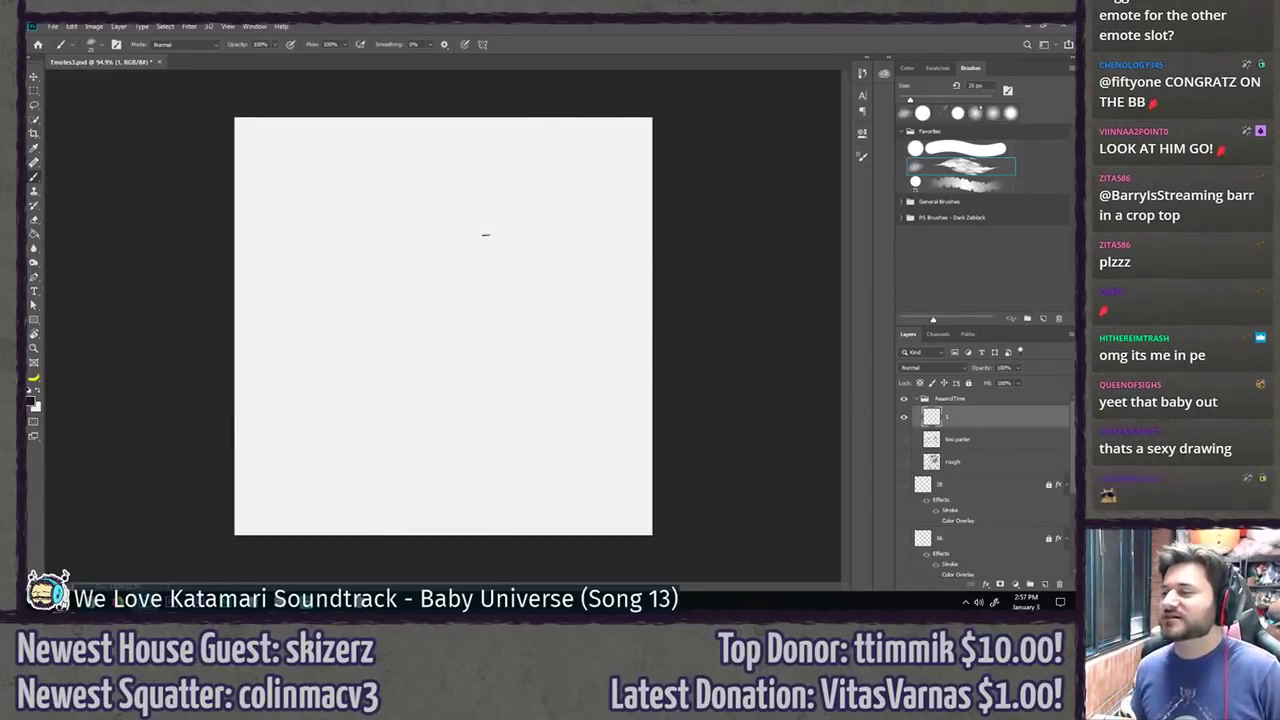
Step: Sketch a large round head in the upper right of the canvas with crossed curved face guidelines turned toward the right
left_click_drag(562, 163, 577, 173)
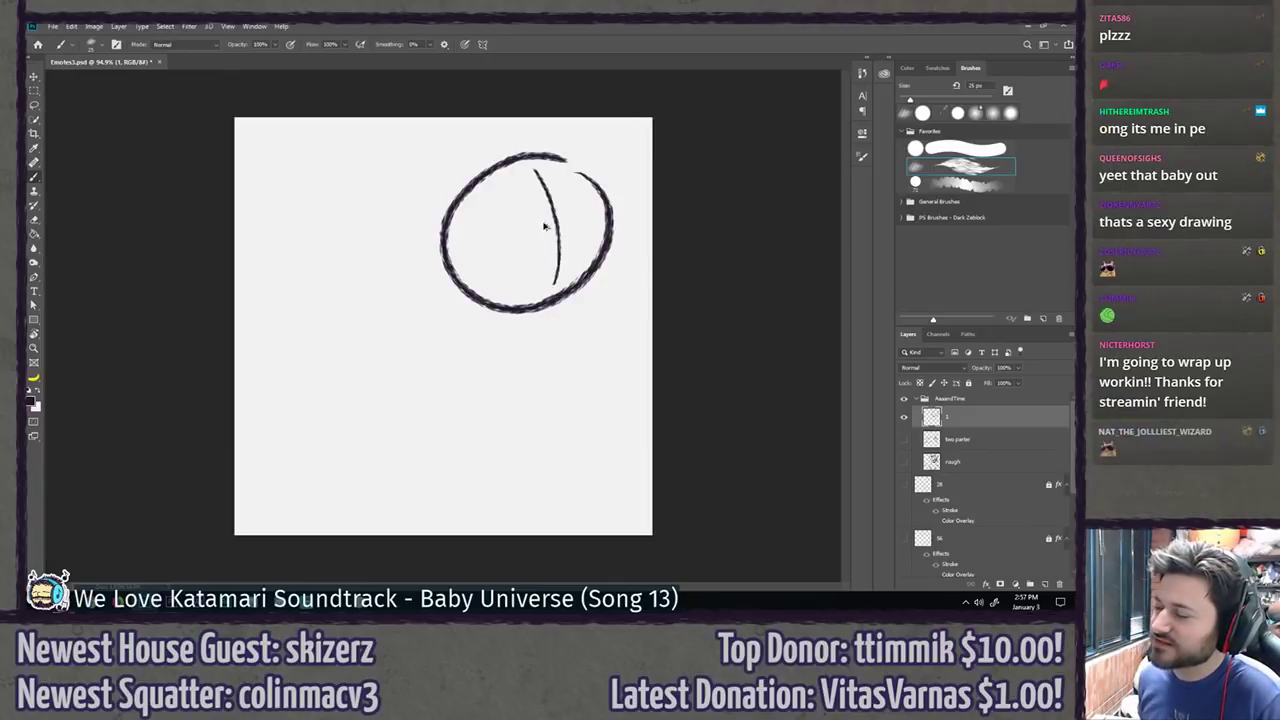
key("ctrl+z")
key("ctrl+shift+z")
left_click_drag(494, 238, 617, 229)
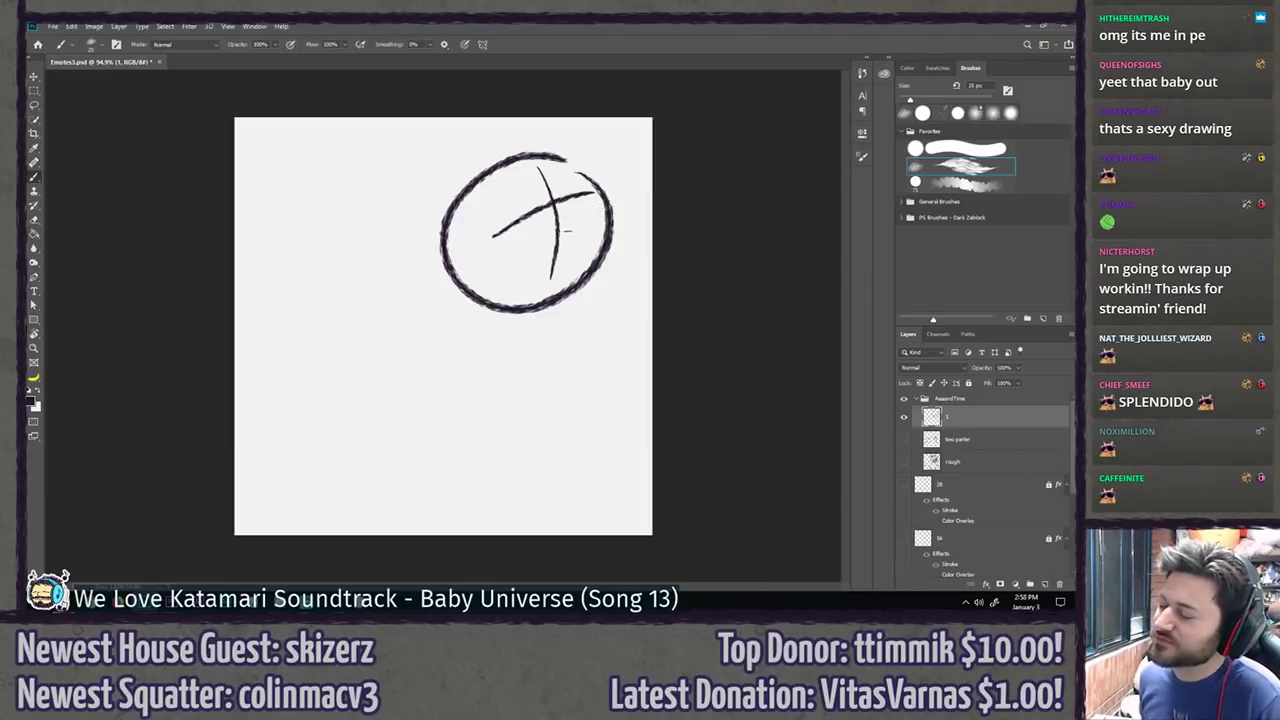
Step: Sketch both arms thrown up and back with round fists, and two curved lines for the forward-leaning torso
left_click_drag(471, 277, 372, 190)
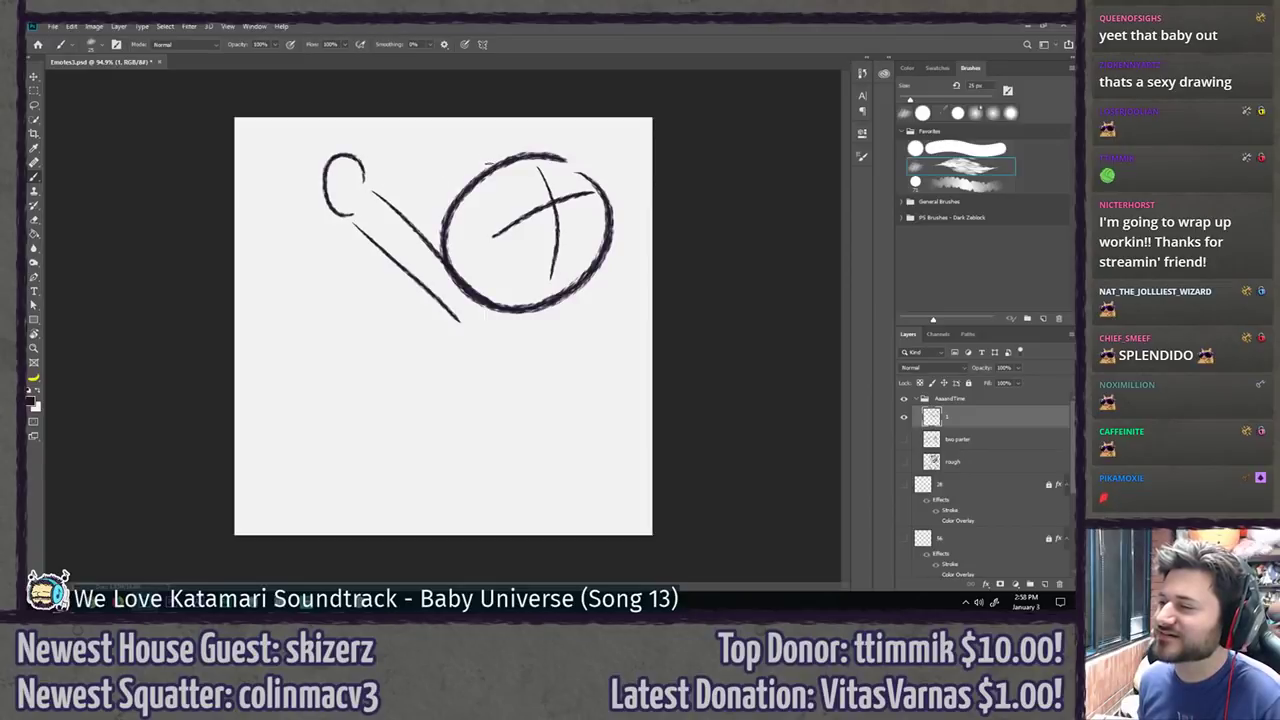
left_click_drag(455, 137, 488, 160)
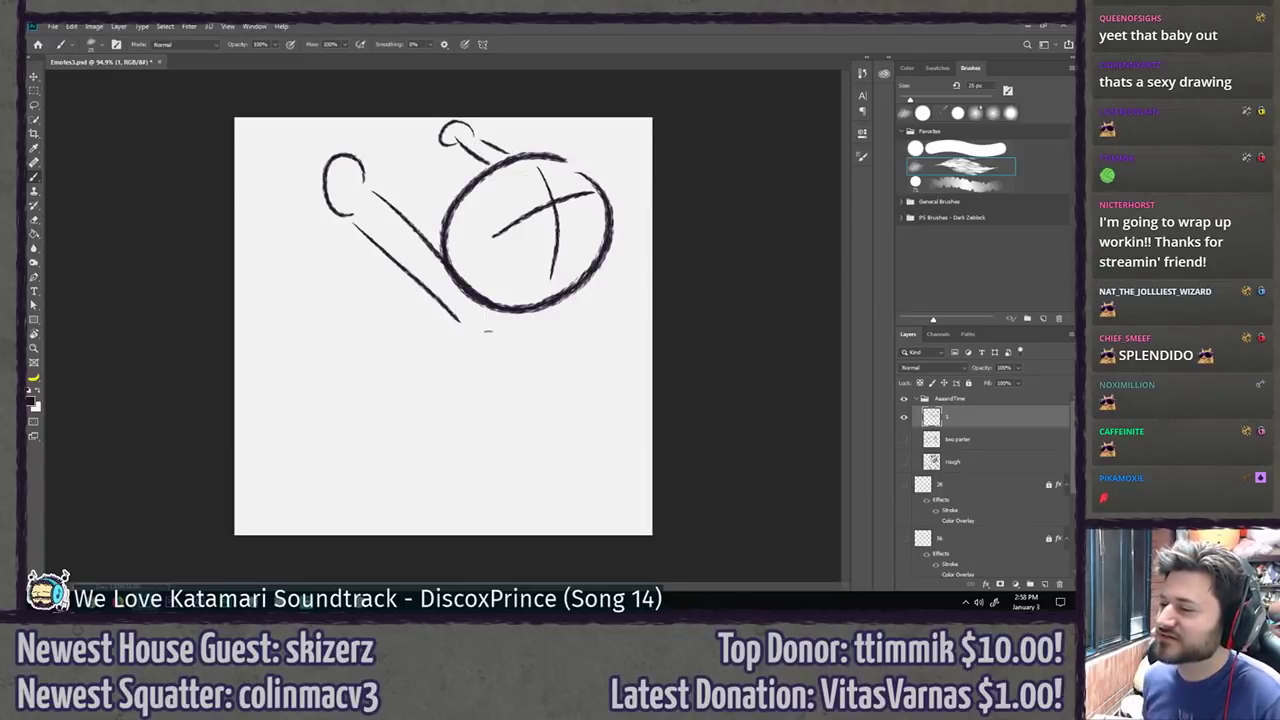
left_click_drag(597, 287, 516, 500)
left_click_drag(463, 322, 372, 490)
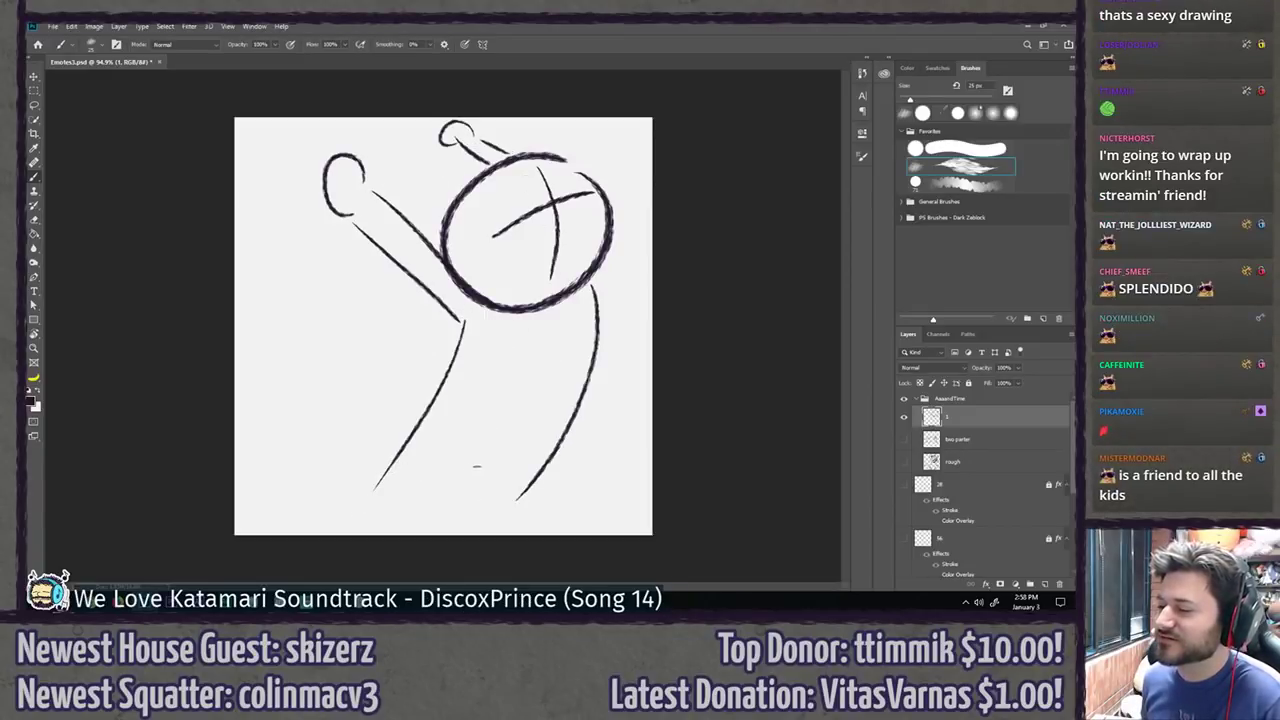
Step: Draw a race bib numbered 833 on the chest, and add the waistline and the tops of the legs below it
left_click_drag(533, 344, 562, 446)
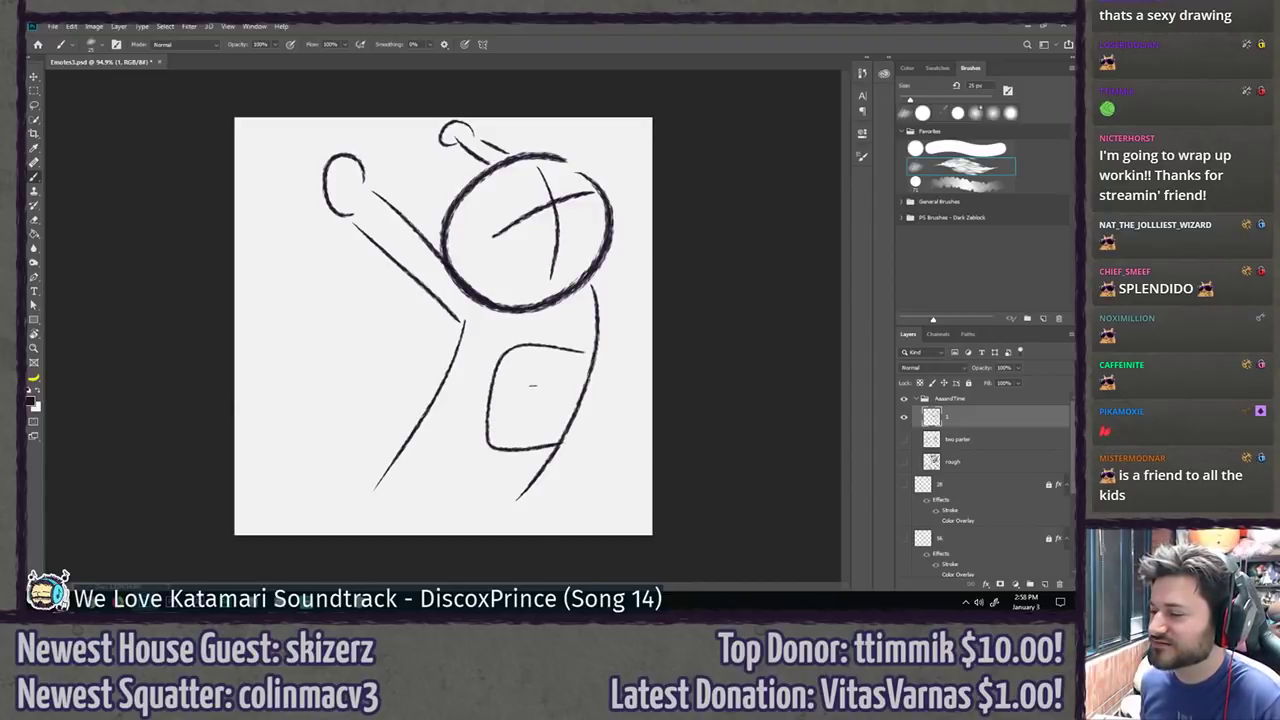
left_click_drag(585, 350, 570, 446)
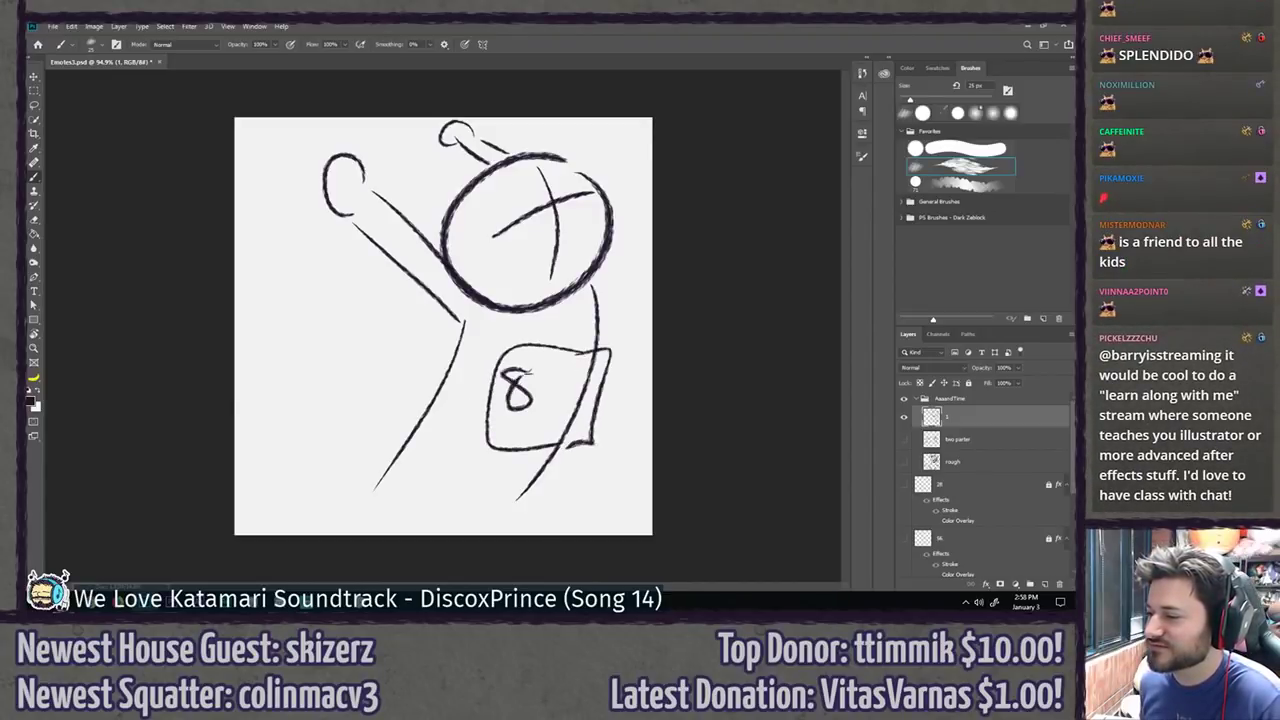
left_click_drag(535, 372, 538, 410)
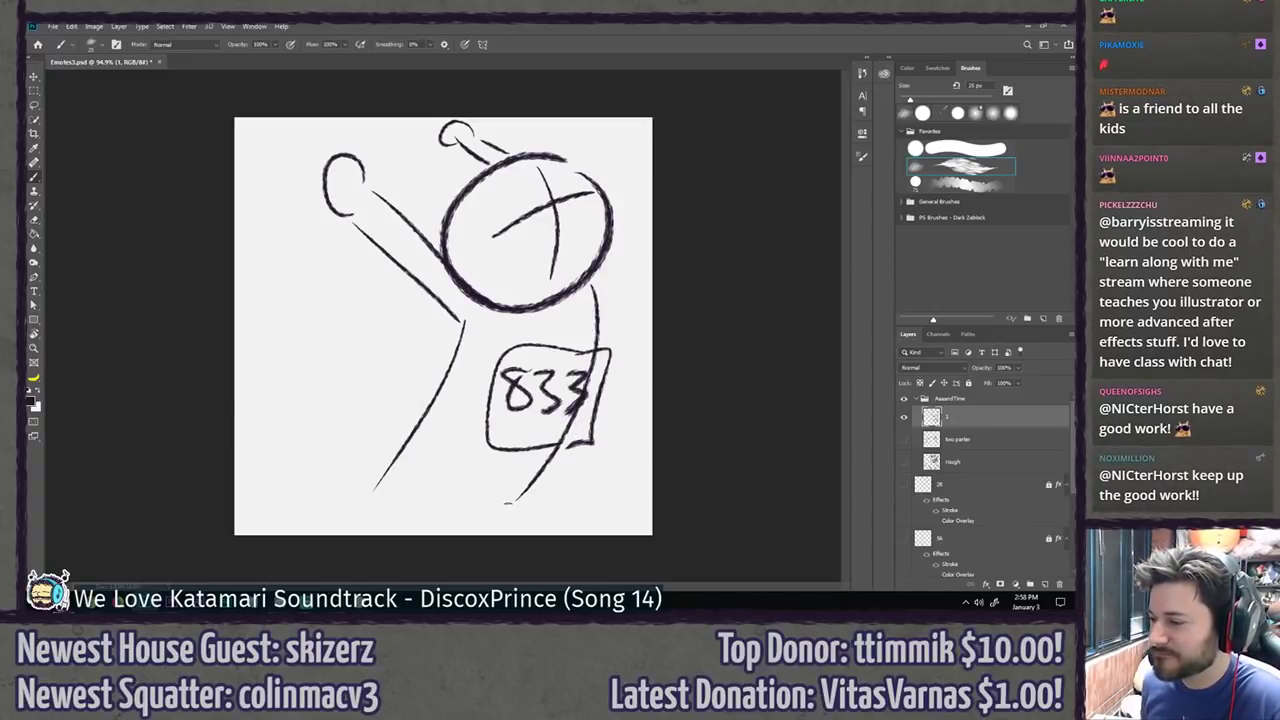
left_click_drag(550, 518, 580, 535)
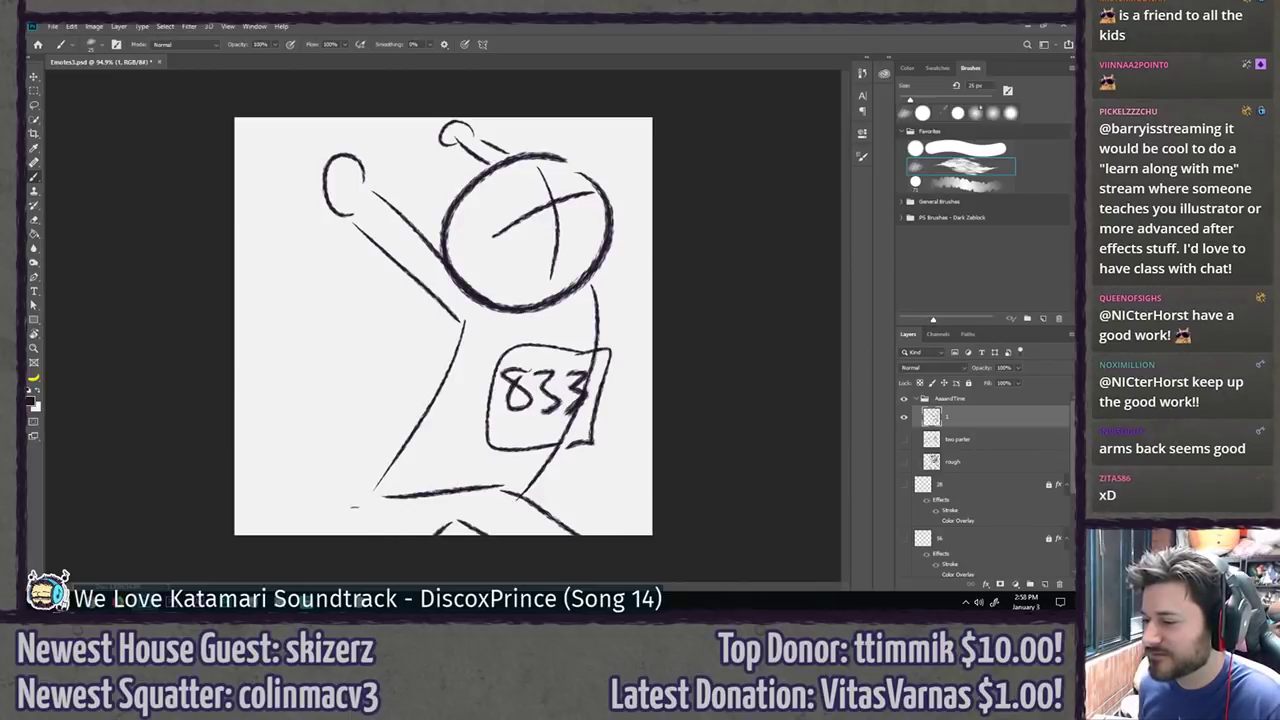
left_click_drag(372, 489, 325, 563)
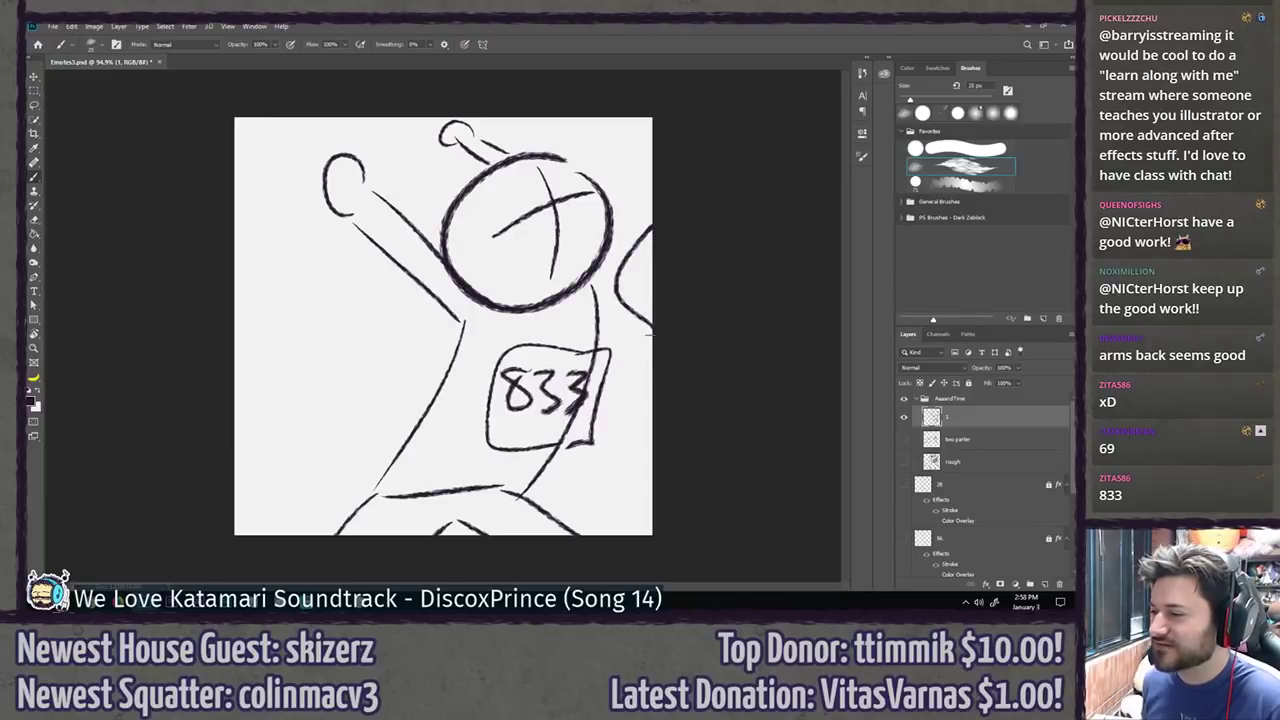
Step: Draw the torn finish-line ribbon curving away on both sides of the torso, with jagged ends next to the body
left_click_drag(603, 340, 662, 352)
left_click_drag(606, 316, 611, 344)
mouse_move(236, 326)
left_mouse_down()
mouse_move(388, 435)
mouse_move(422, 429)
left_mouse_up()
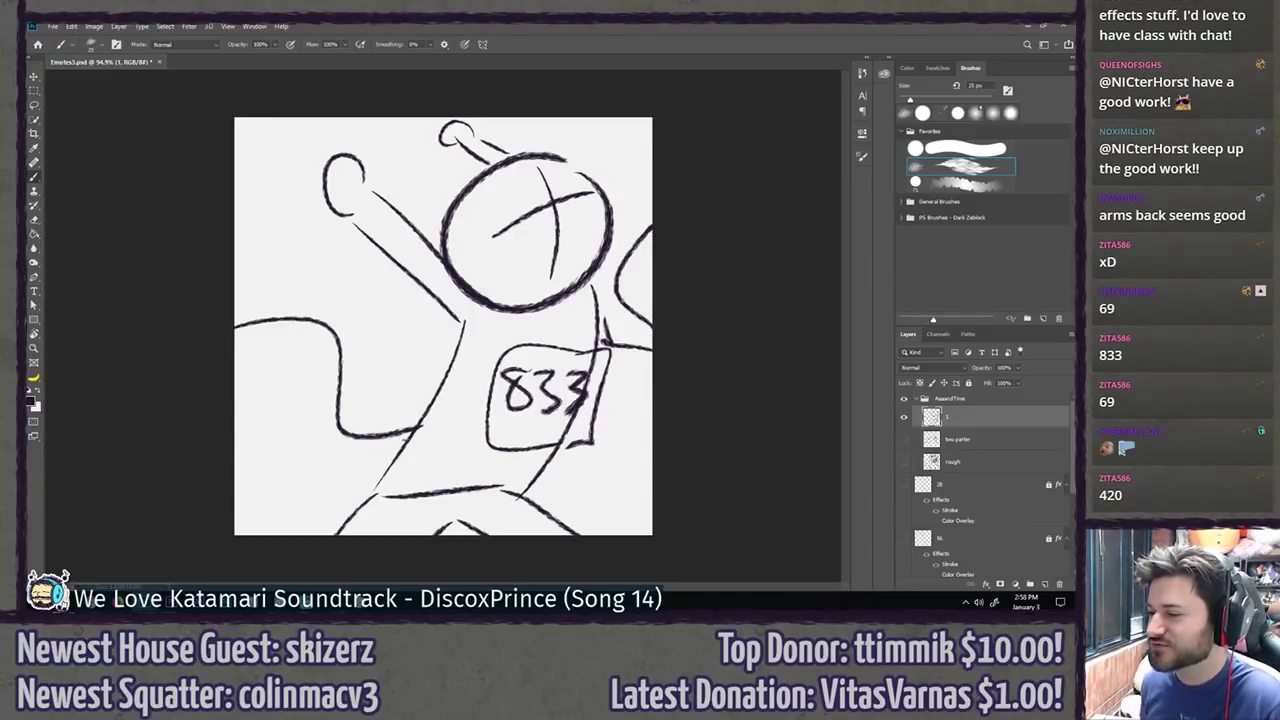
left_click_drag(236, 358, 432, 446)
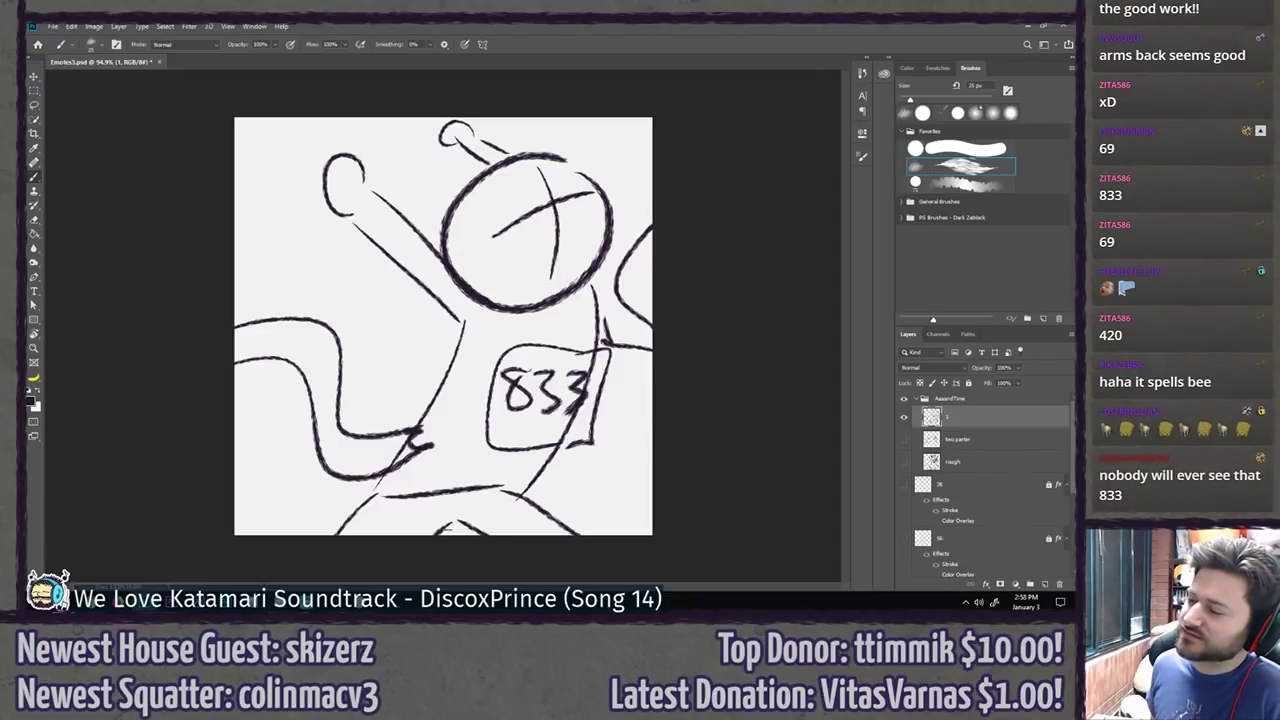
key("e")
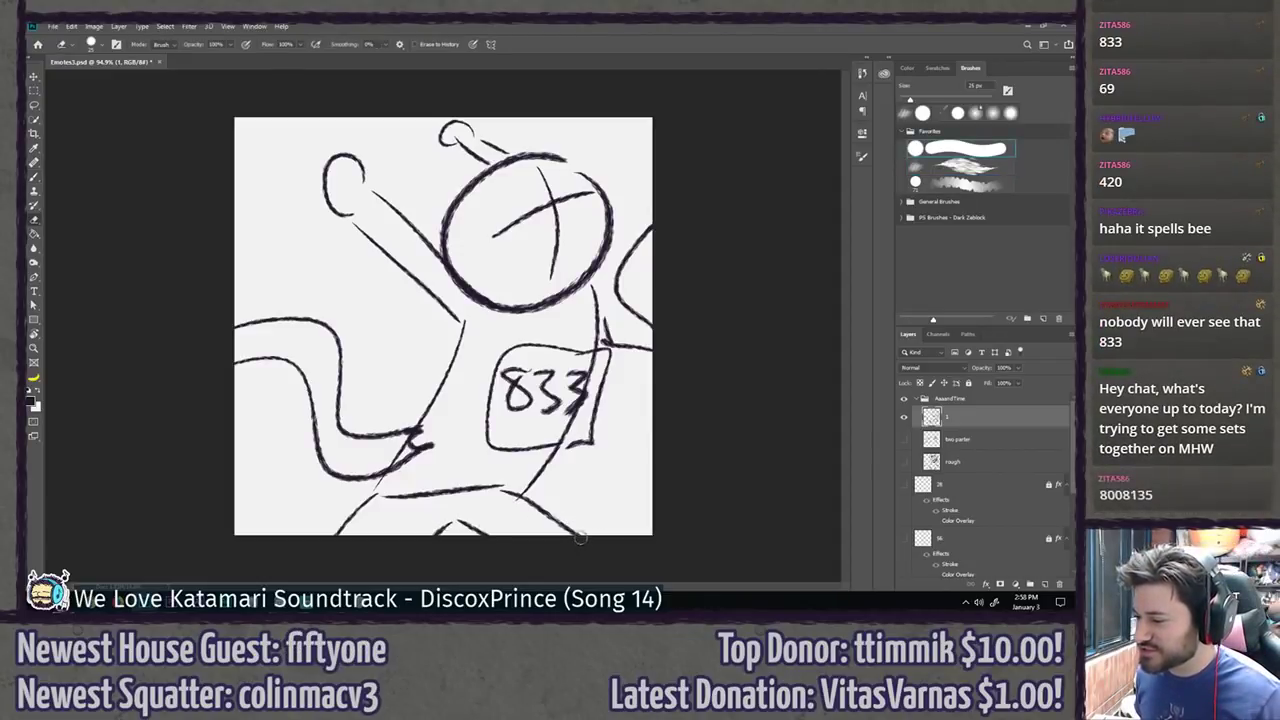
mouse_move(578, 533)
left_mouse_down()
mouse_move(532, 499)
mouse_move(493, 533)
mouse_move(462, 520)
mouse_move(518, 535)
left_mouse_up()
key("b")
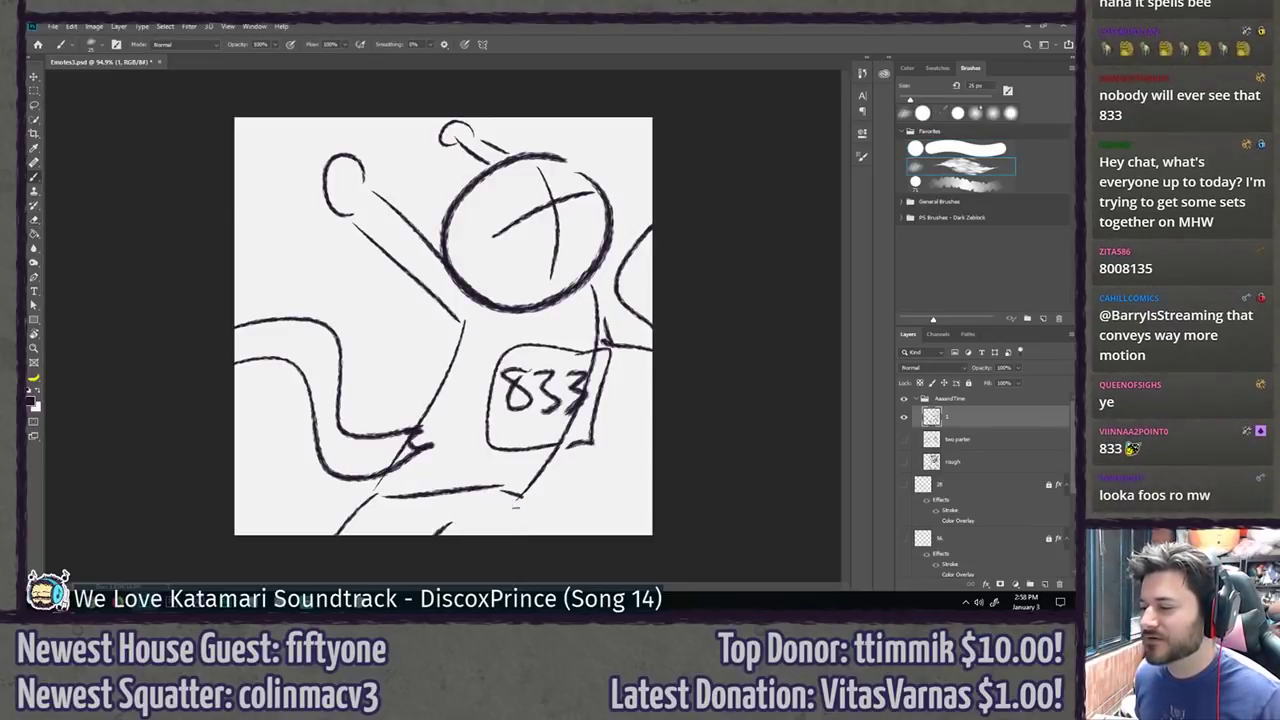
left_click_drag(521, 490, 517, 535)
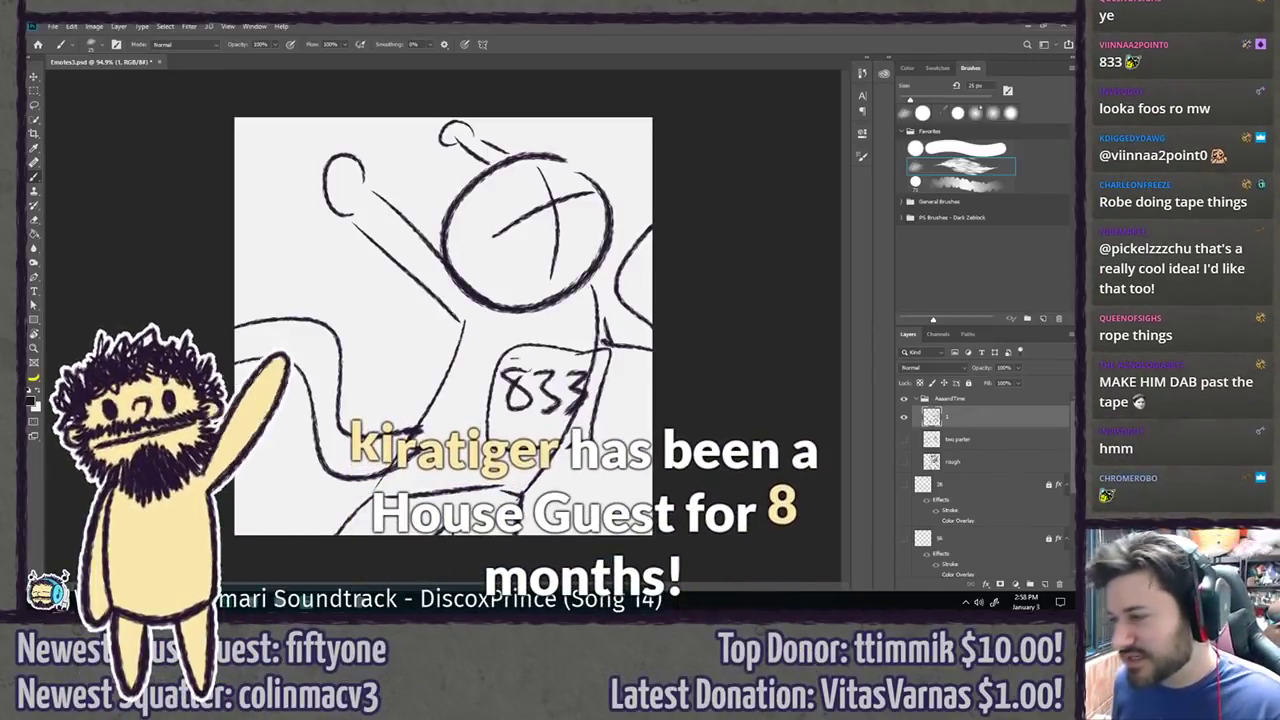
left_click_drag(418, 154, 498, 514)
key("ctrl+z")
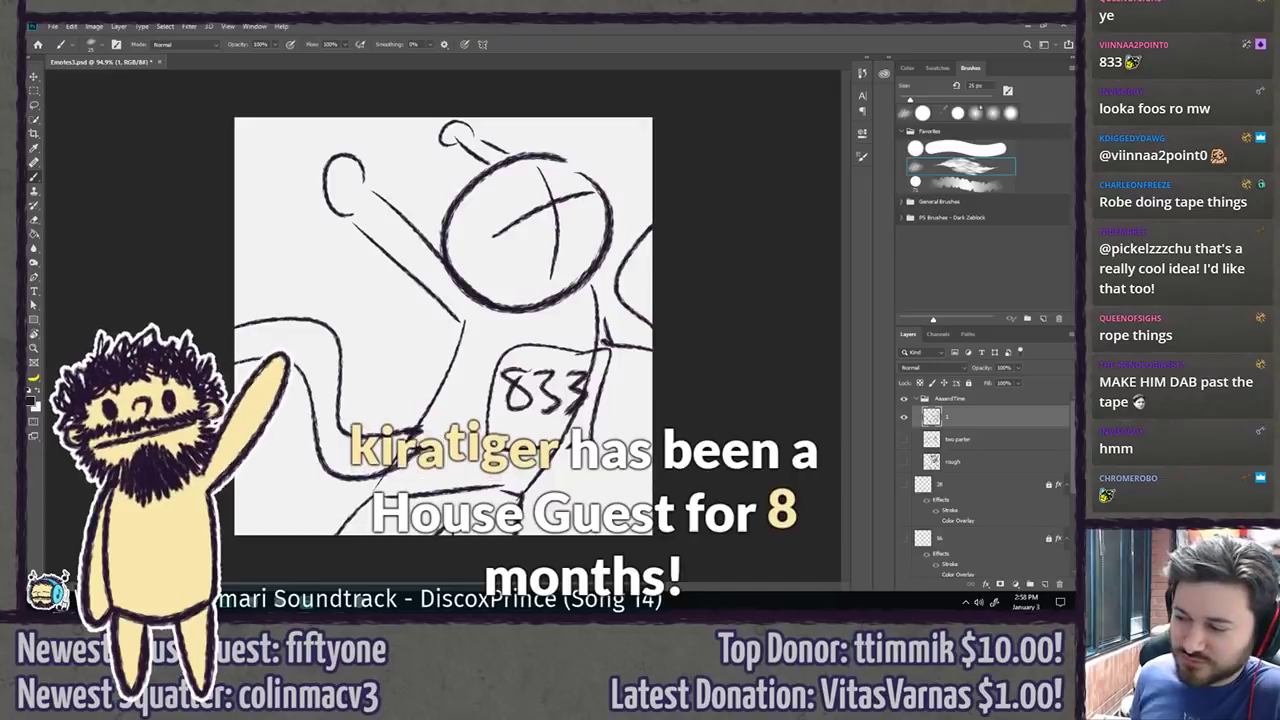
left_click_drag(528, 310, 498, 504)
key("ctrl+z")
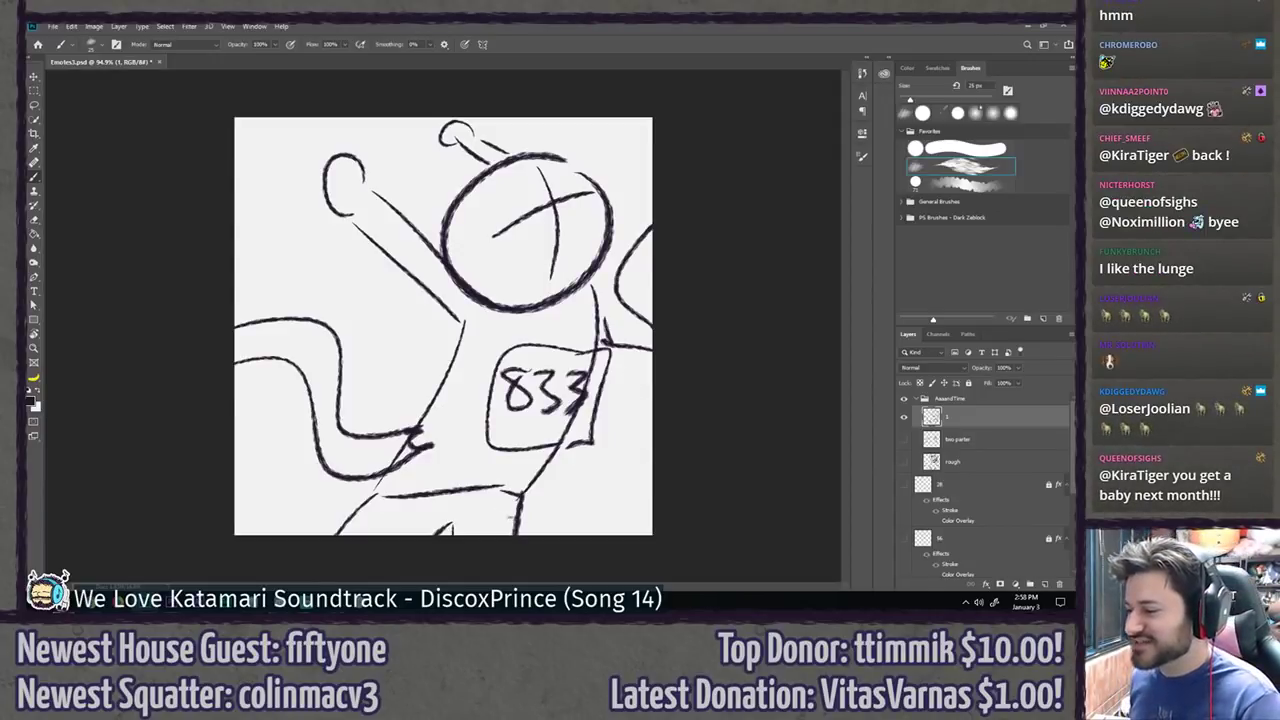
key("ctrl+z")
key("ctrl+z")
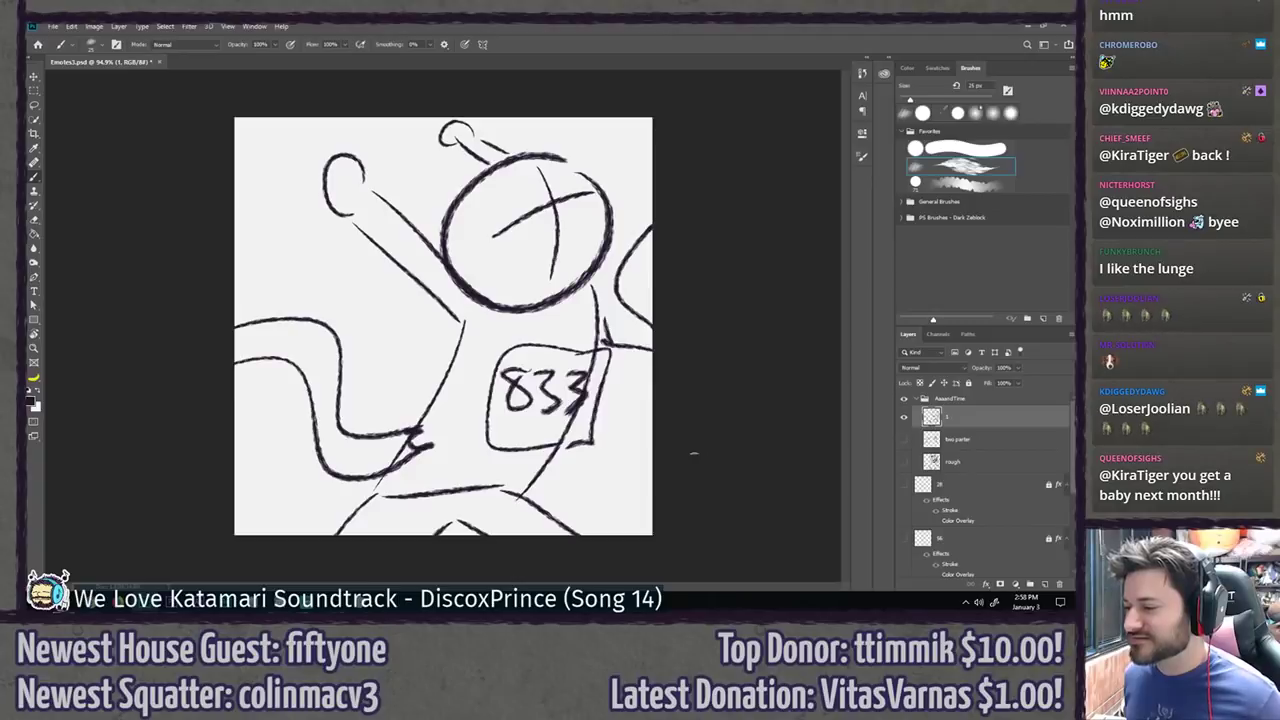
Step: Erase the front leg below the waist and redraw it as a high bent knee reaching toward the right edge of the canvas
key("e")
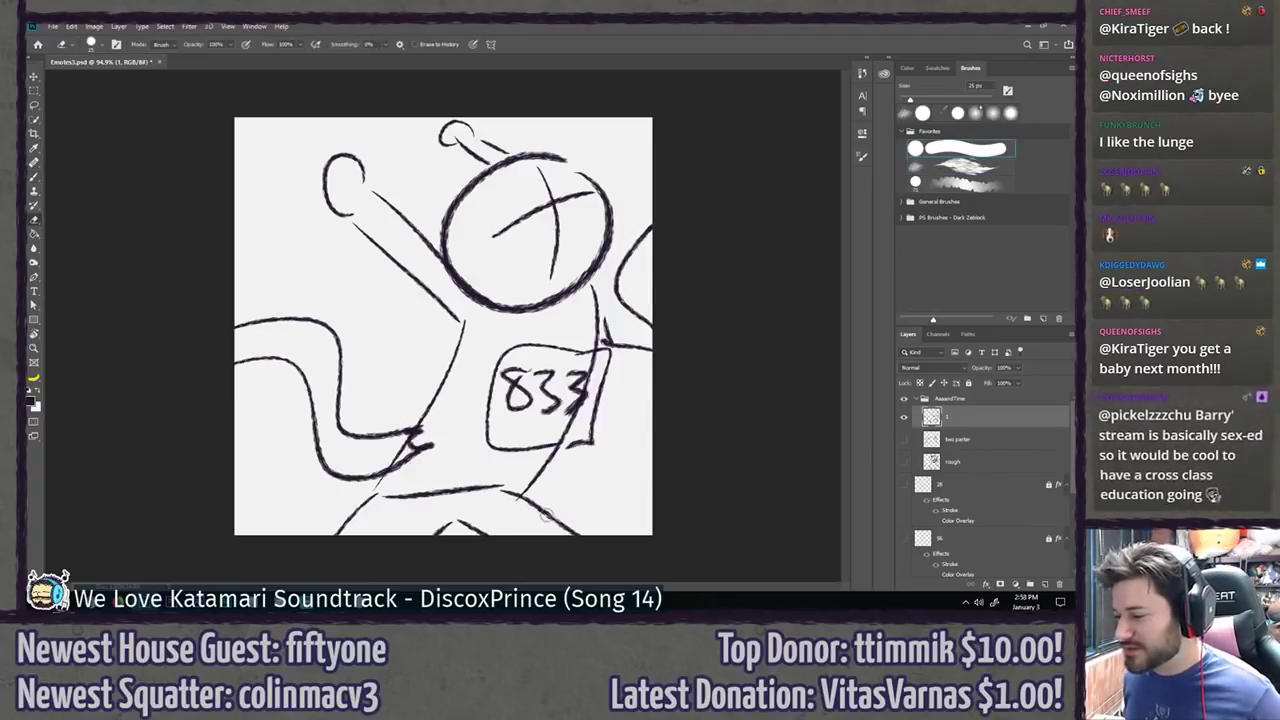
mouse_move(538, 518)
left_mouse_down()
mouse_move(532, 500)
mouse_move(579, 528)
left_mouse_up()
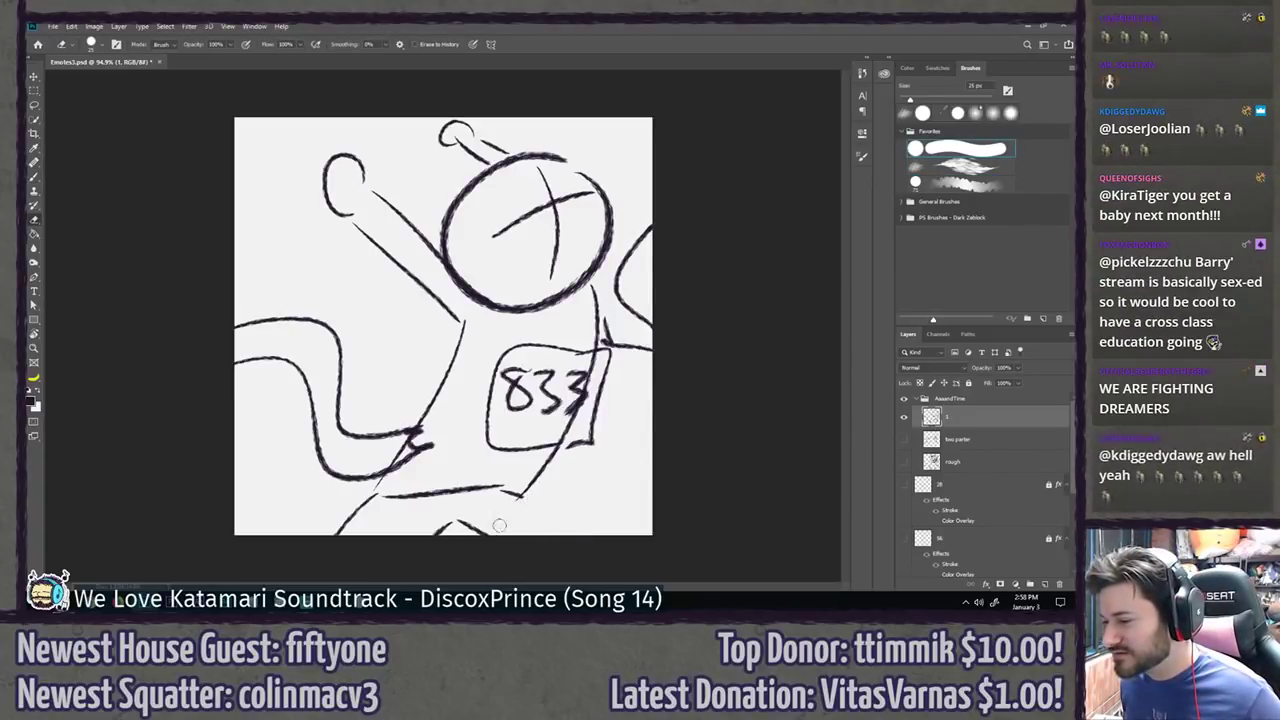
mouse_move(502, 528)
left_mouse_down()
mouse_move(463, 523)
mouse_move(635, 468)
left_mouse_up()
key("b")
left_click_drag(575, 533, 635, 474)
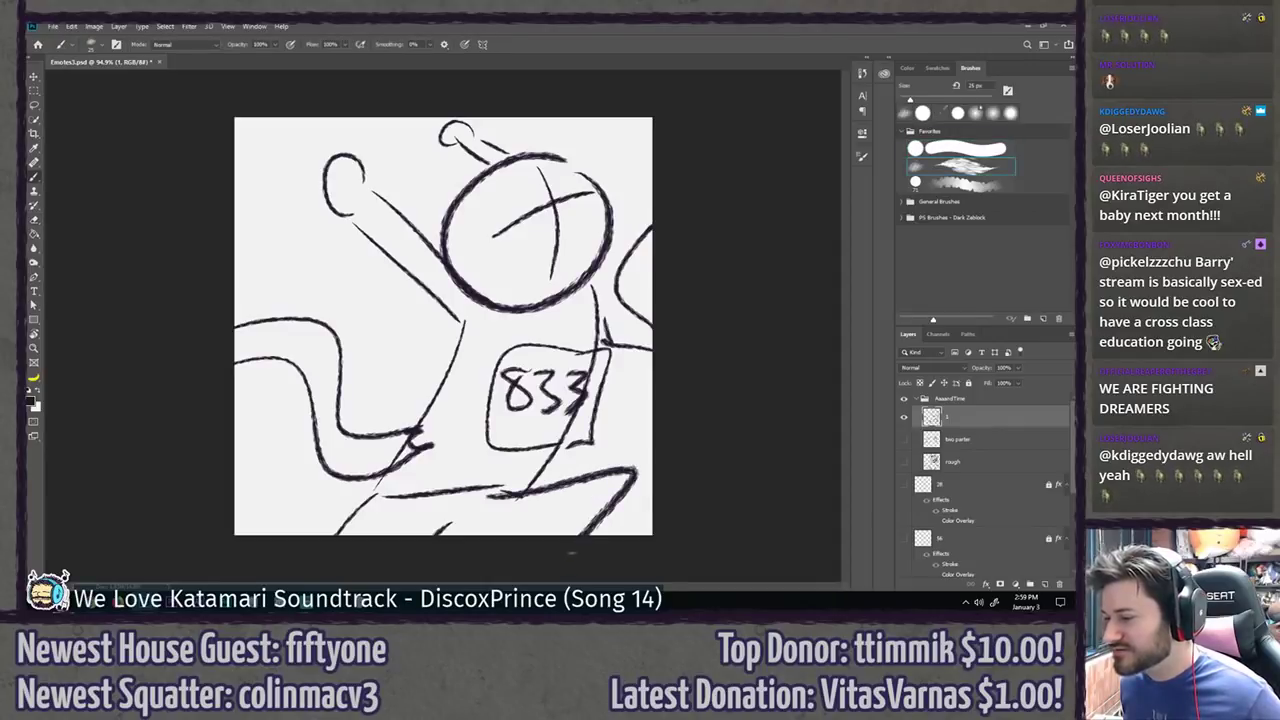
key("ctrl+z")
left_click_drag(476, 496, 577, 549)
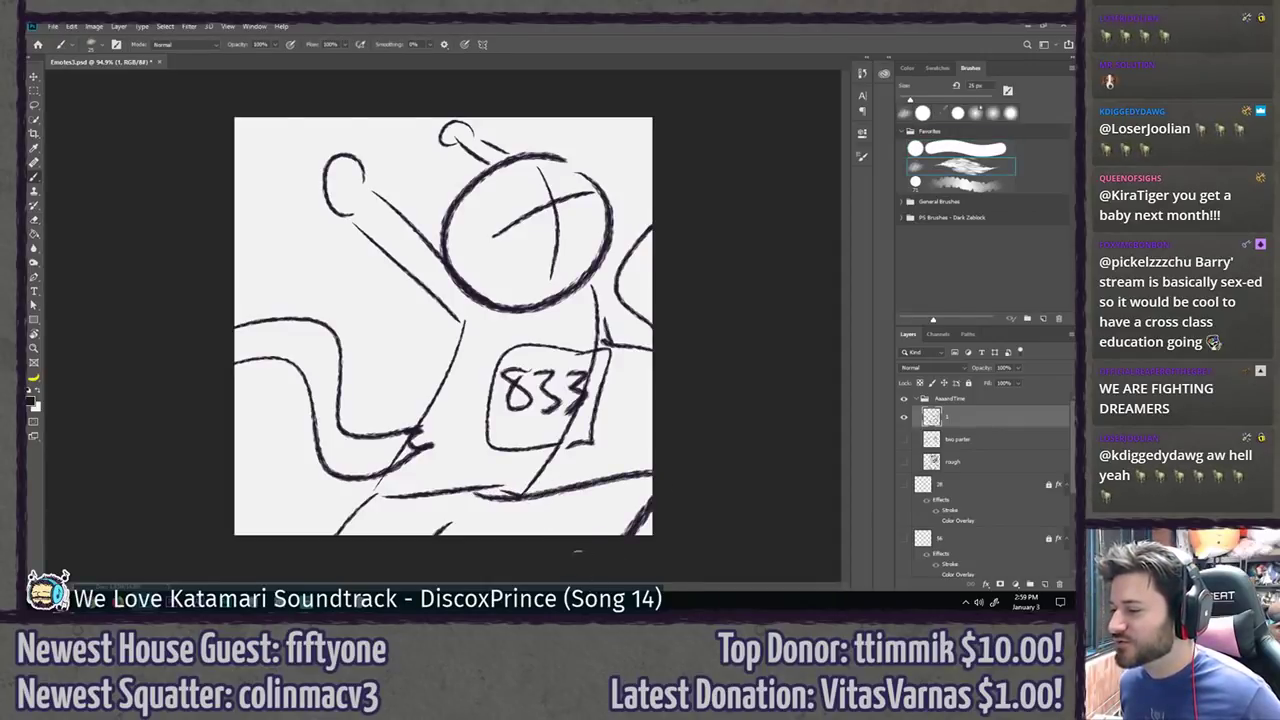
key("ctrl+z")
left_click_drag(468, 488, 563, 577)
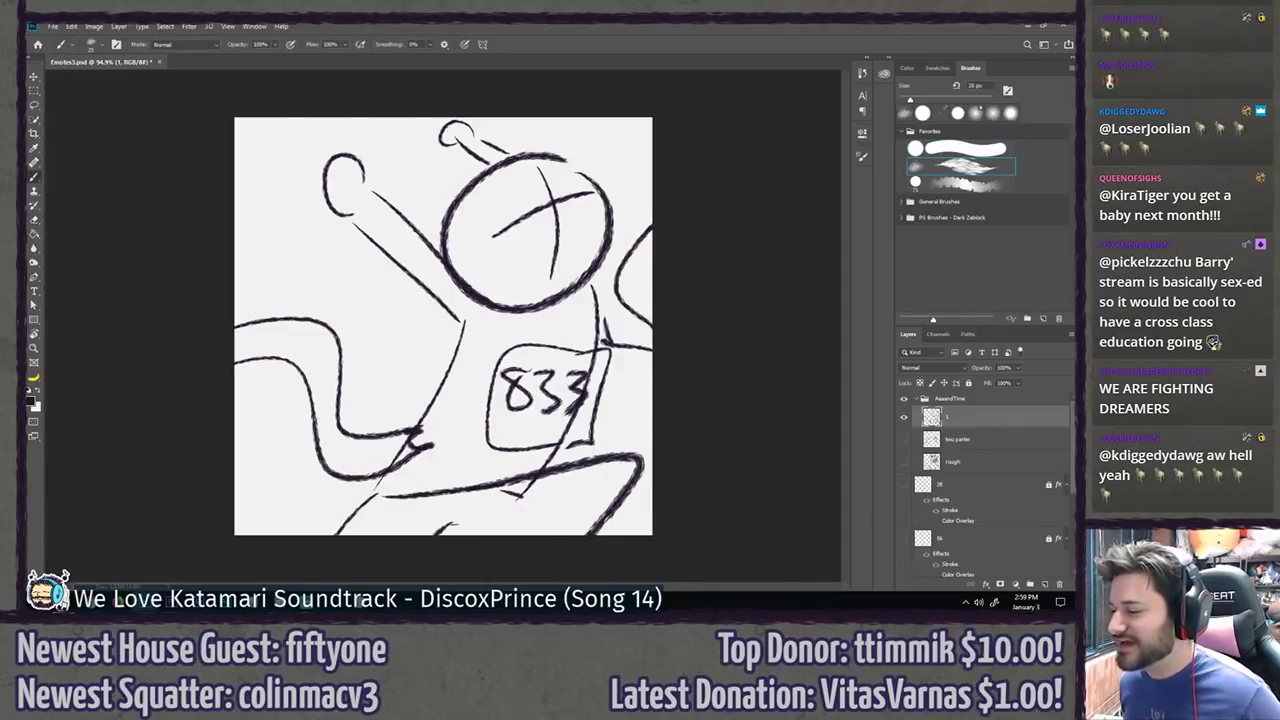
left_click_drag(450, 524, 540, 536)
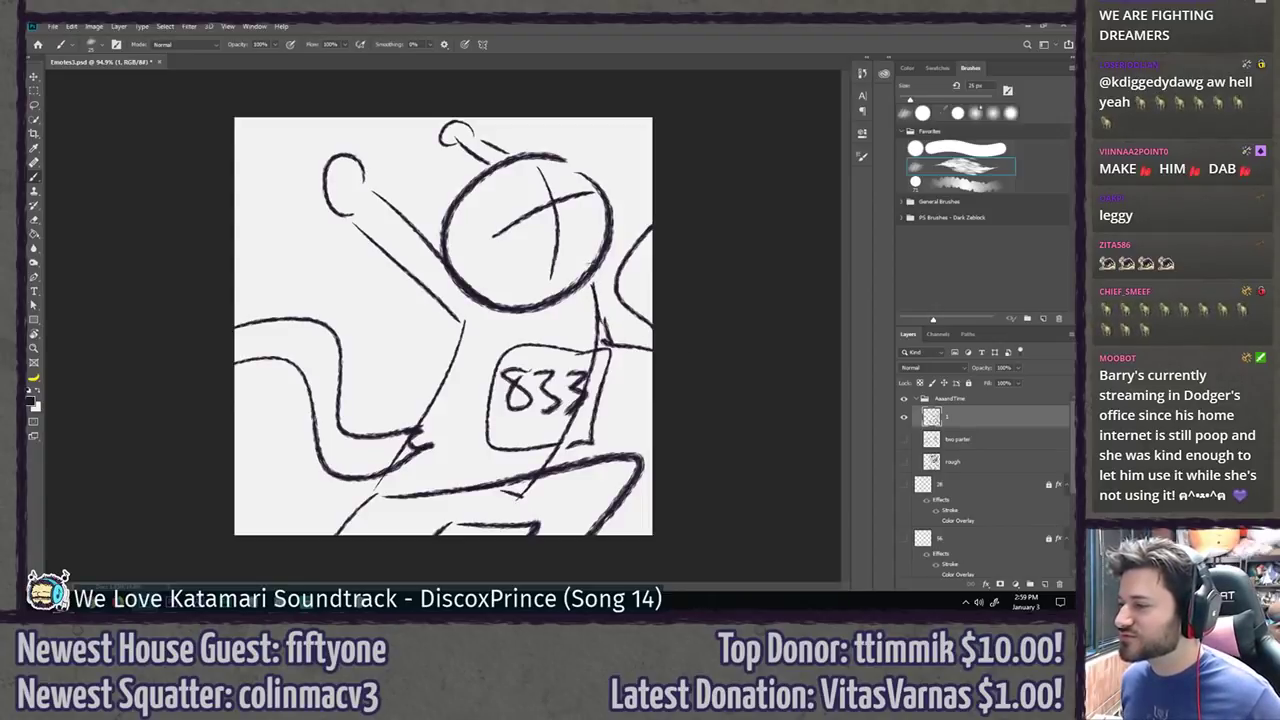
Step: Fill the torn finish ribbon on both sides of the runner with dark diagonal hatching
mouse_move(611, 228)
left_mouse_down()
mouse_move(654, 171)
mouse_move(602, 280)
mouse_move(626, 226)
mouse_move(604, 312)
mouse_move(630, 334)
mouse_move(648, 330)
left_mouse_up()
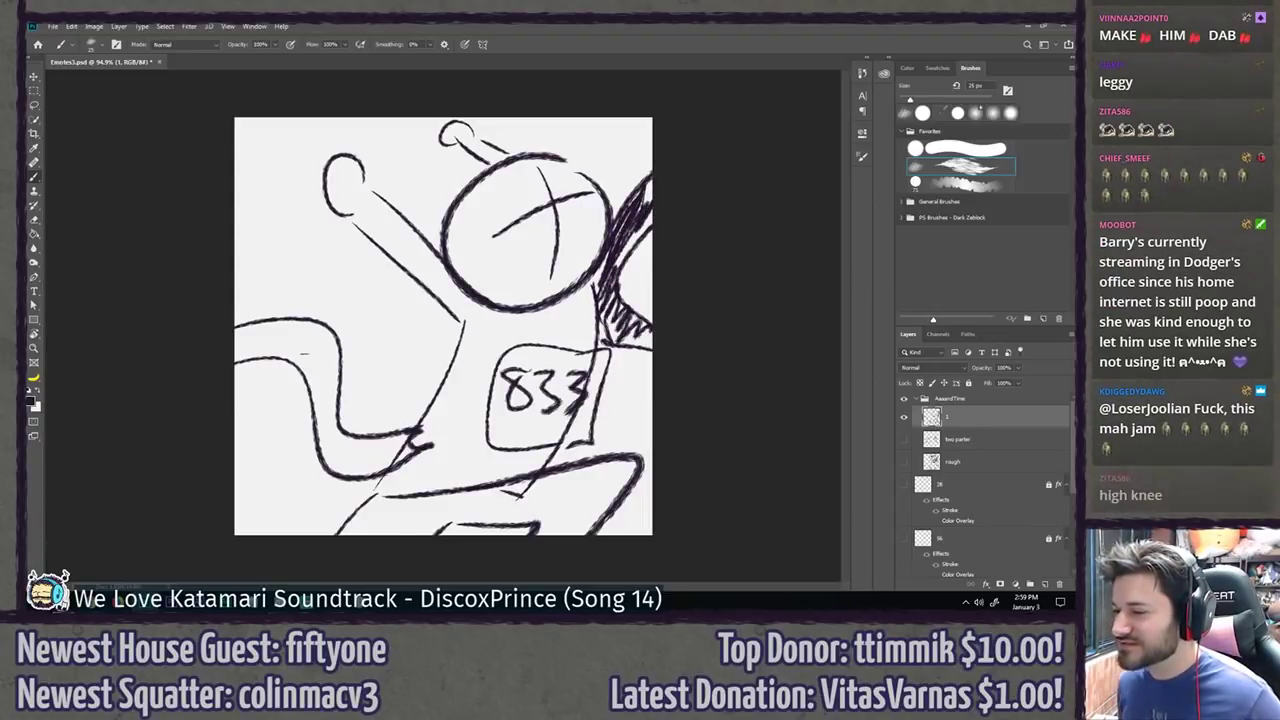
mouse_move(254, 330)
left_mouse_down()
mouse_move(238, 360)
mouse_move(300, 322)
left_mouse_up()
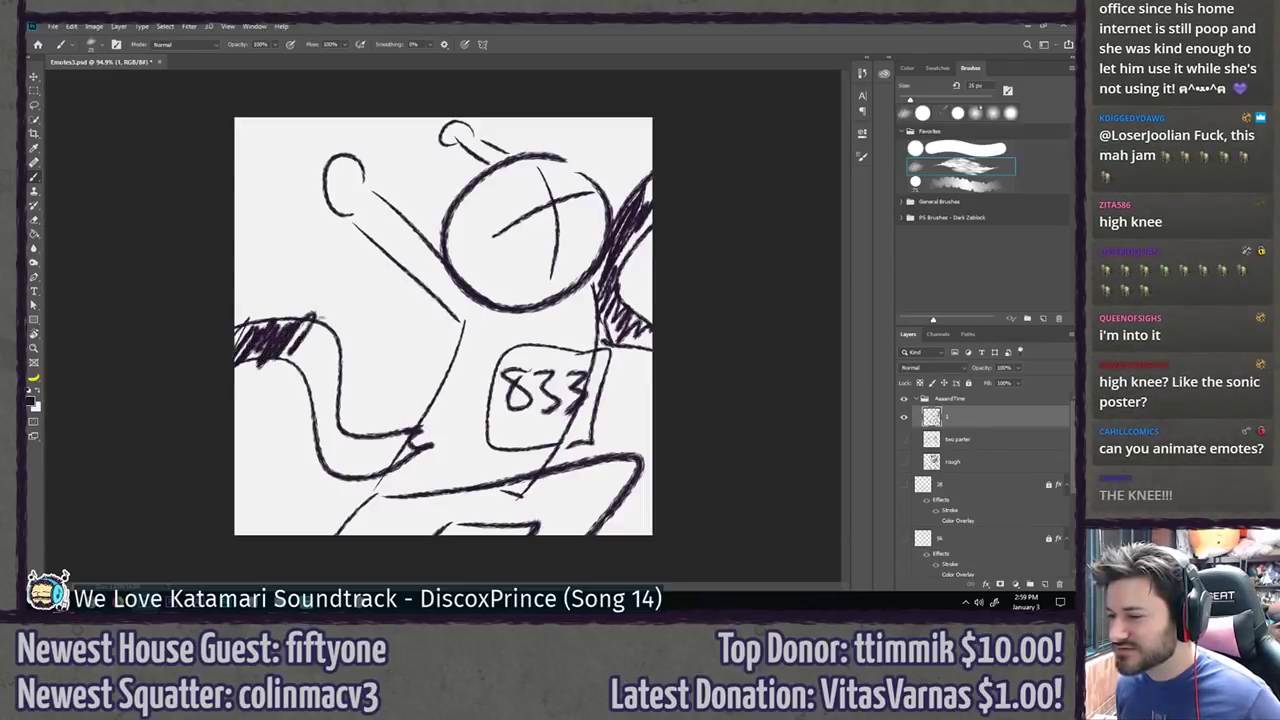
left_click_drag(294, 368, 336, 316)
mouse_move(312, 402)
left_mouse_down()
mouse_move(338, 324)
mouse_move(340, 345)
left_mouse_up()
mouse_move(322, 470)
left_mouse_down()
mouse_move(342, 390)
mouse_move(368, 430)
left_mouse_up()
mouse_move(360, 474)
left_mouse_down()
mouse_move(388, 432)
mouse_move(404, 442)
left_mouse_up()
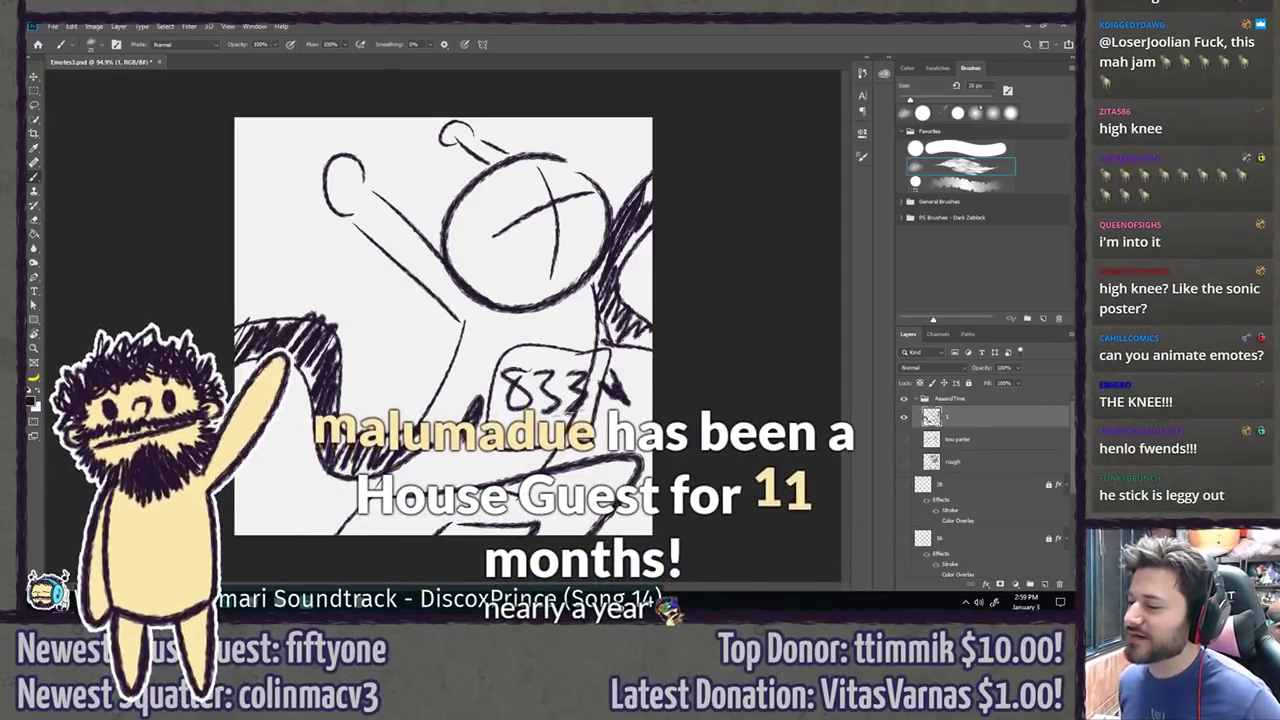
Step: Draw small dark confetti scraps around the torso and the 833 bib
left_click_drag(432, 357, 448, 367)
left_click_drag(600, 374, 626, 398)
key("ctrl+z")
key("ctrl+z")
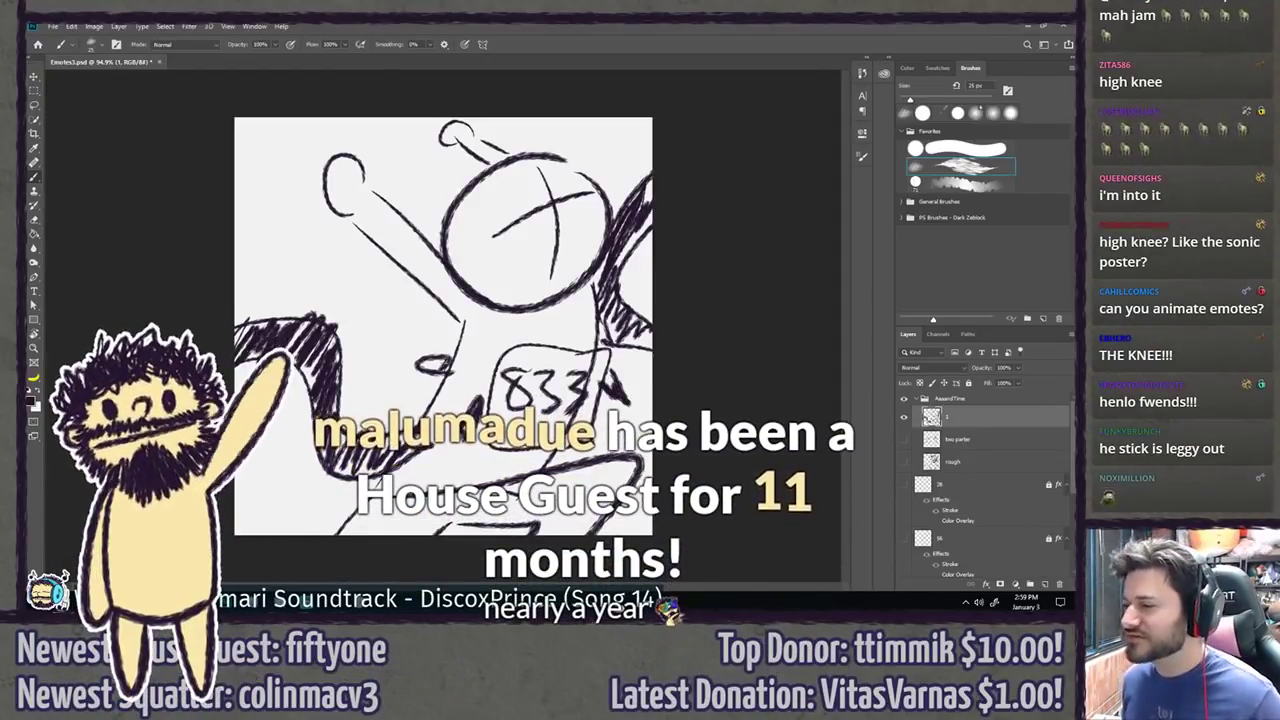
left_click_drag(418, 354, 446, 362)
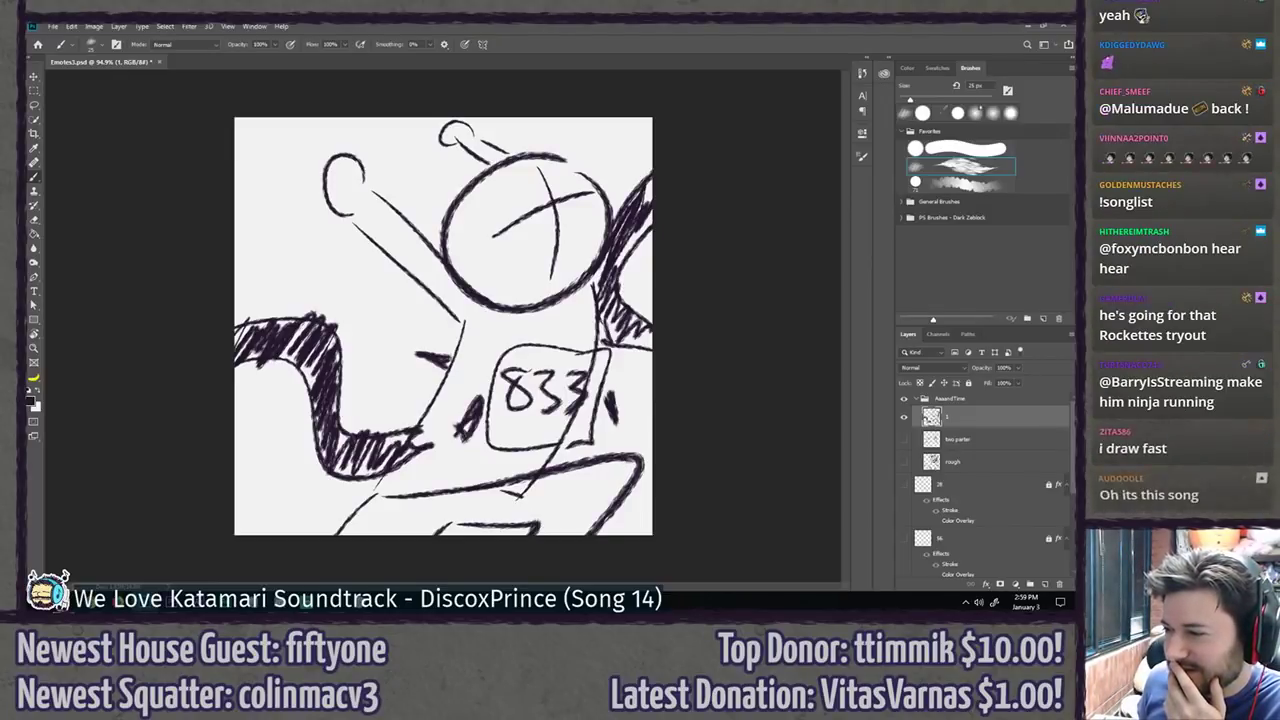
mouse_move(566, 320)
left_mouse_down()
mouse_move(561, 346)
mouse_move(549, 342)
left_mouse_up()
key("ctrl+z")
key("ctrl+shift+z")
key("ctrl+z")
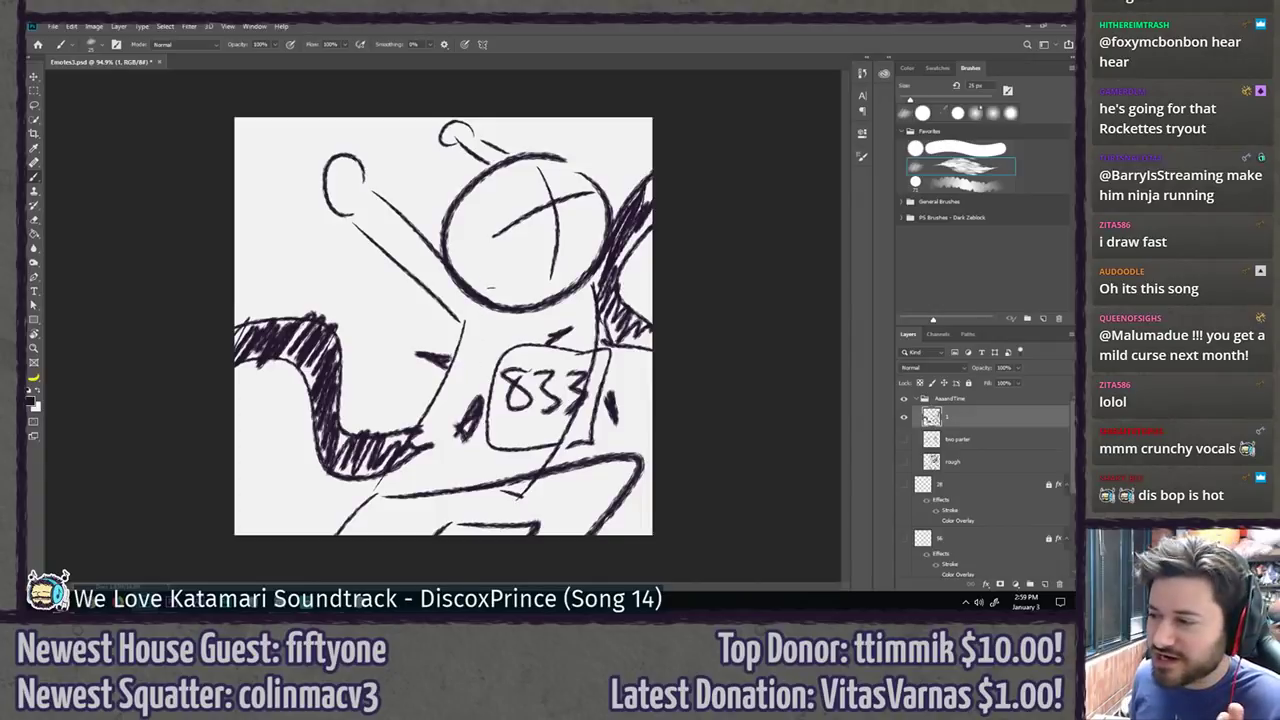
left_click_drag(324, 205, 390, 365)
left_click_drag(345, 272, 385, 340)
key("ctrl+z")
key("ctrl+z")
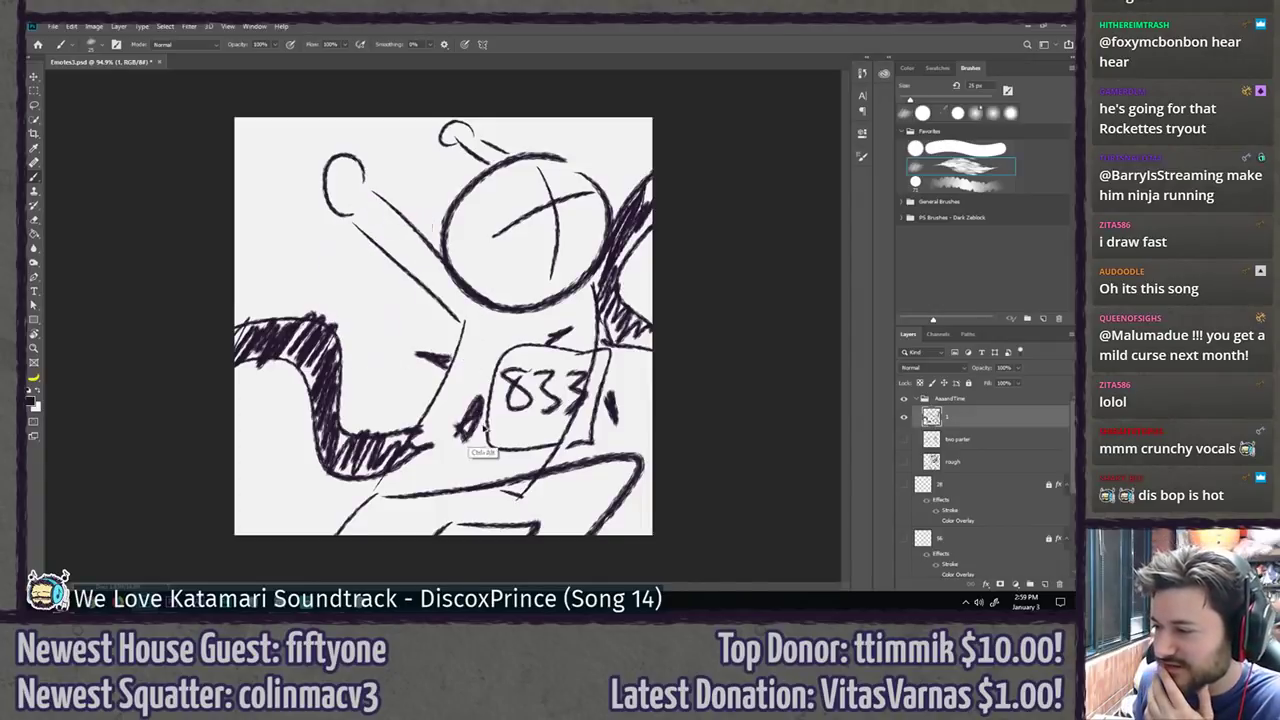
Step: Hide the layer named 1 and add a new empty layer above it in the AaaandTime group
left_click(904, 418)
key("ctrl+shift+alt+n")
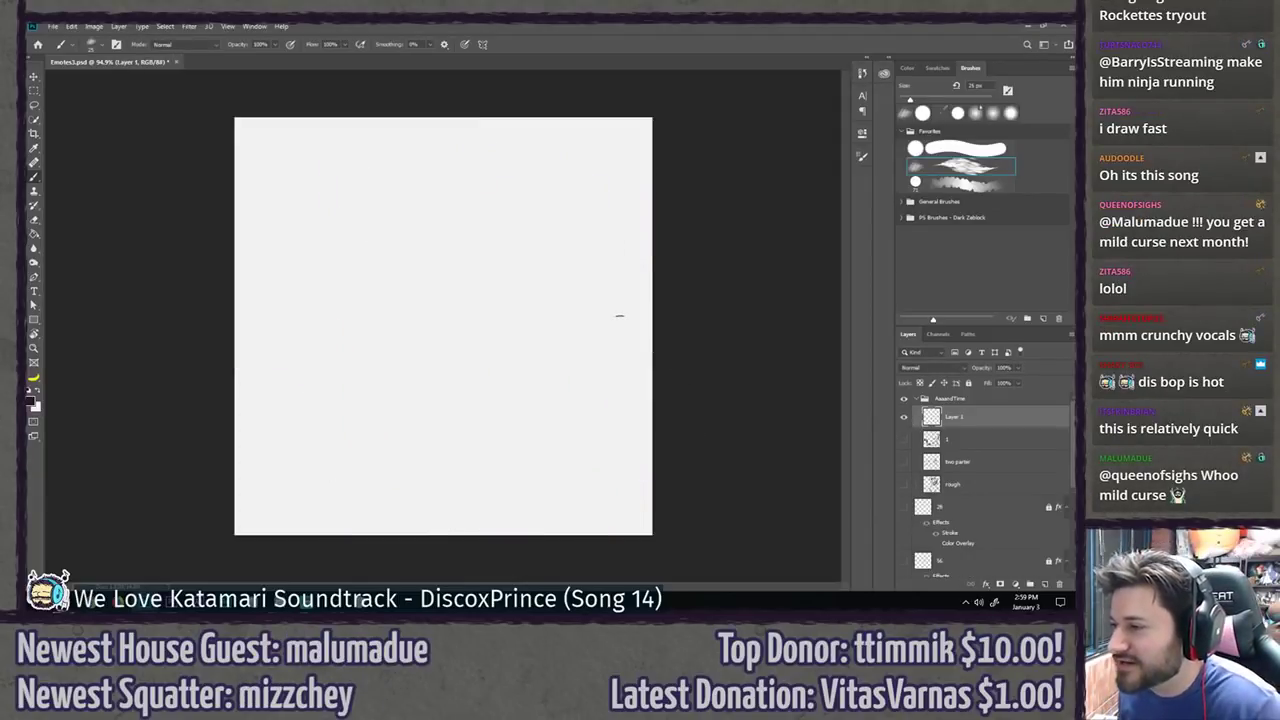
left_click_drag(446, 158, 509, 214)
key("ctrl+z")
key("ctrl+z")
key("ctrl+z")
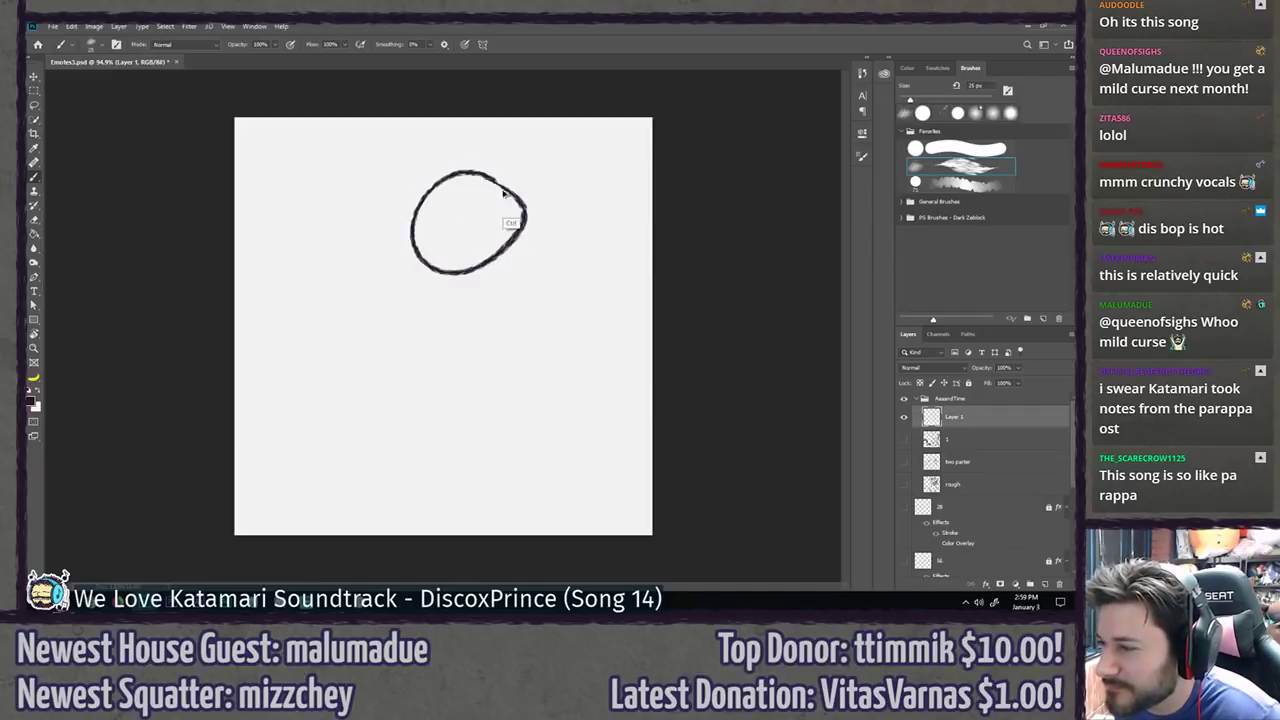
key("ctrl+z")
mouse_move(492, 167)
left_mouse_down()
mouse_move(533, 228)
mouse_move(456, 164)
mouse_move(514, 180)
mouse_move(474, 286)
mouse_move(472, 162)
mouse_move(454, 280)
mouse_move(482, 175)
left_mouse_up()
key("ctrl+z")
key("ctrl+z")
key("ctrl+z")
key("ctrl+z")
key("ctrl+z")
key("ctrl+z")
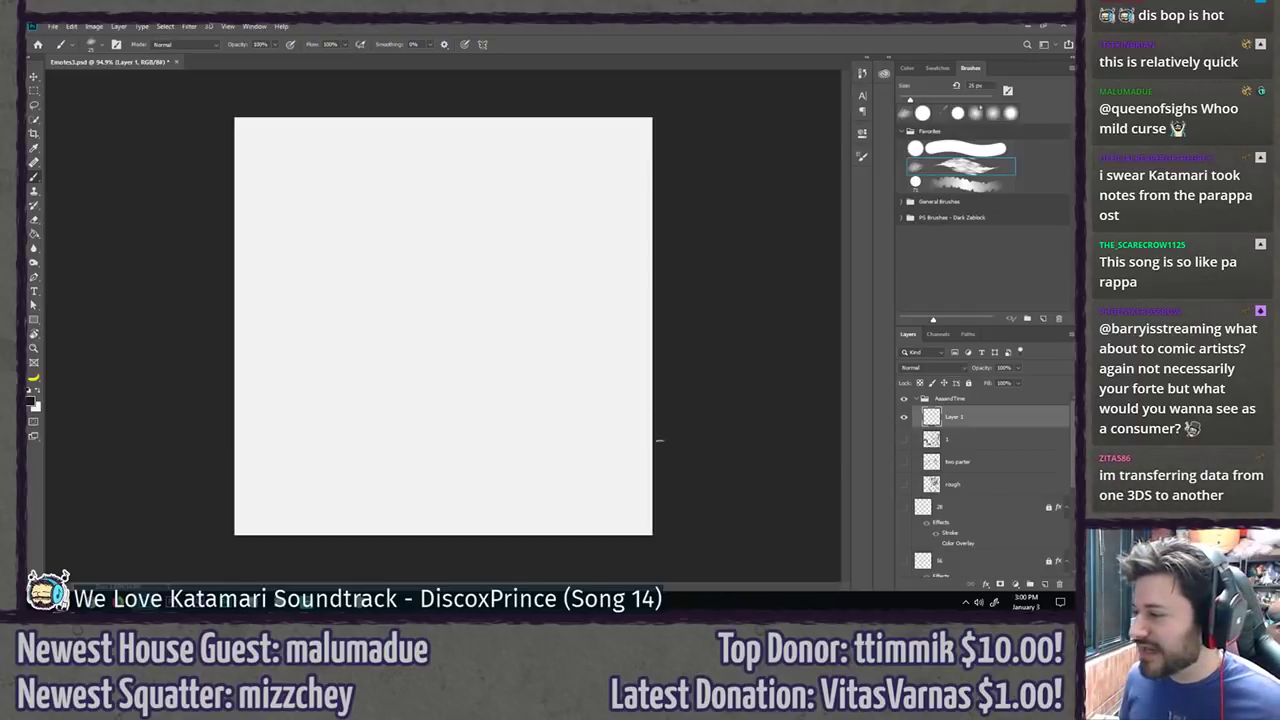
left_click_drag(458, 200, 460, 160)
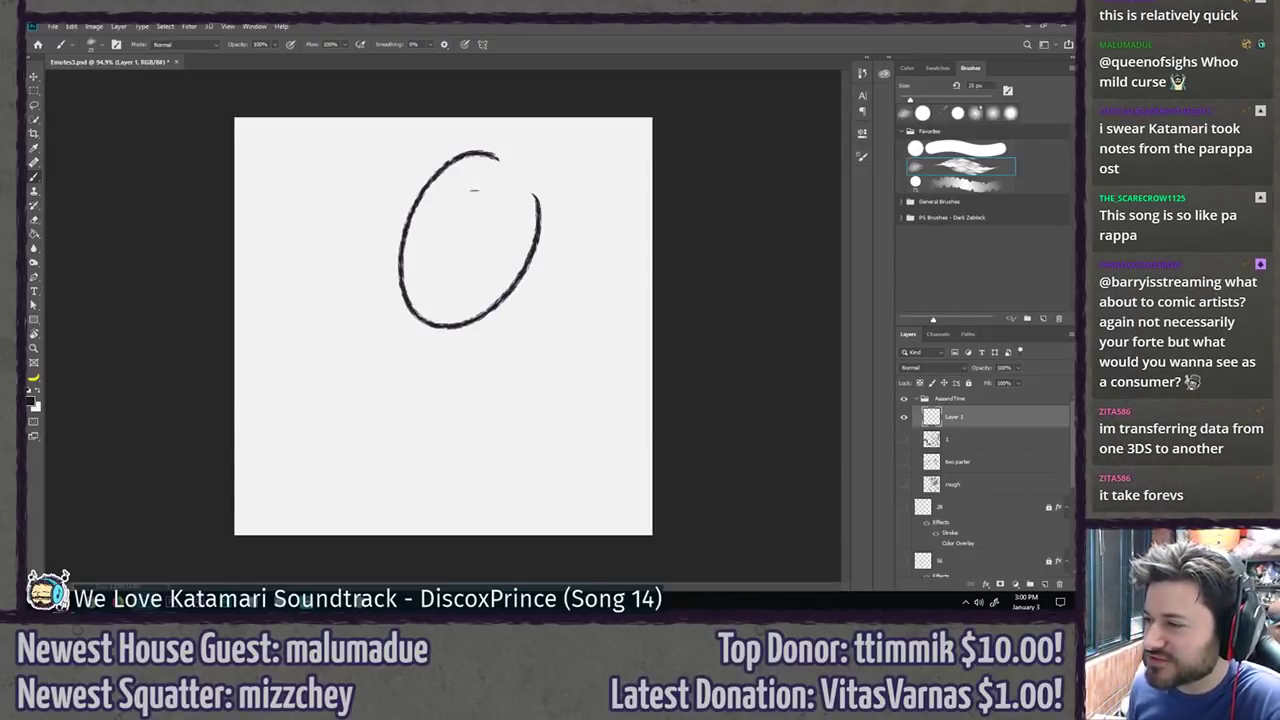
key("ctrl+z")
mouse_move(570, 140)
left_mouse_down()
mouse_move(462, 220)
mouse_move(575, 240)
left_mouse_up()
key("ctrl+z")
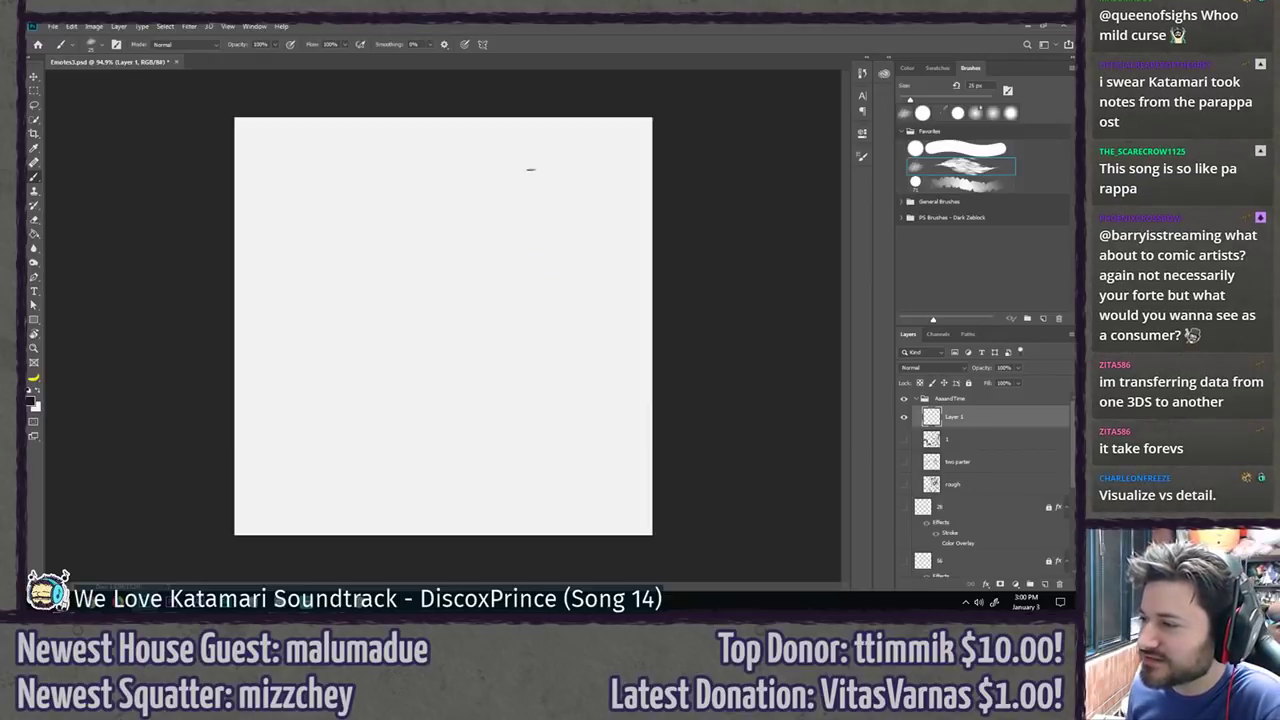
Step: Sketch a round head in the canvas's upper left with both arms trailing back and a long curved torso thrust to the right
mouse_move(370, 150)
left_mouse_down()
mouse_move(447, 235)
mouse_move(319, 206)
mouse_move(414, 158)
mouse_move(445, 173)
left_mouse_up()
key("ctrl+z")
key("ctrl+z")
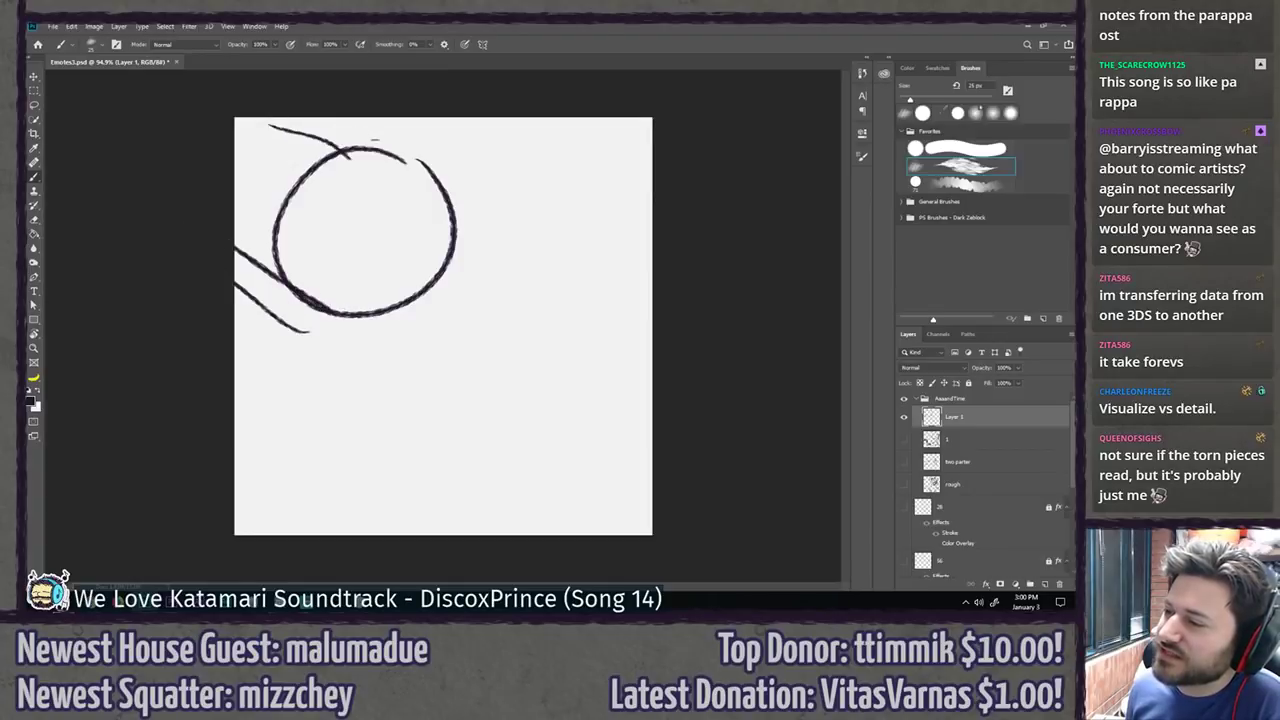
mouse_move(460, 236)
left_mouse_down()
mouse_move(585, 368)
mouse_move(551, 574)
left_mouse_up()
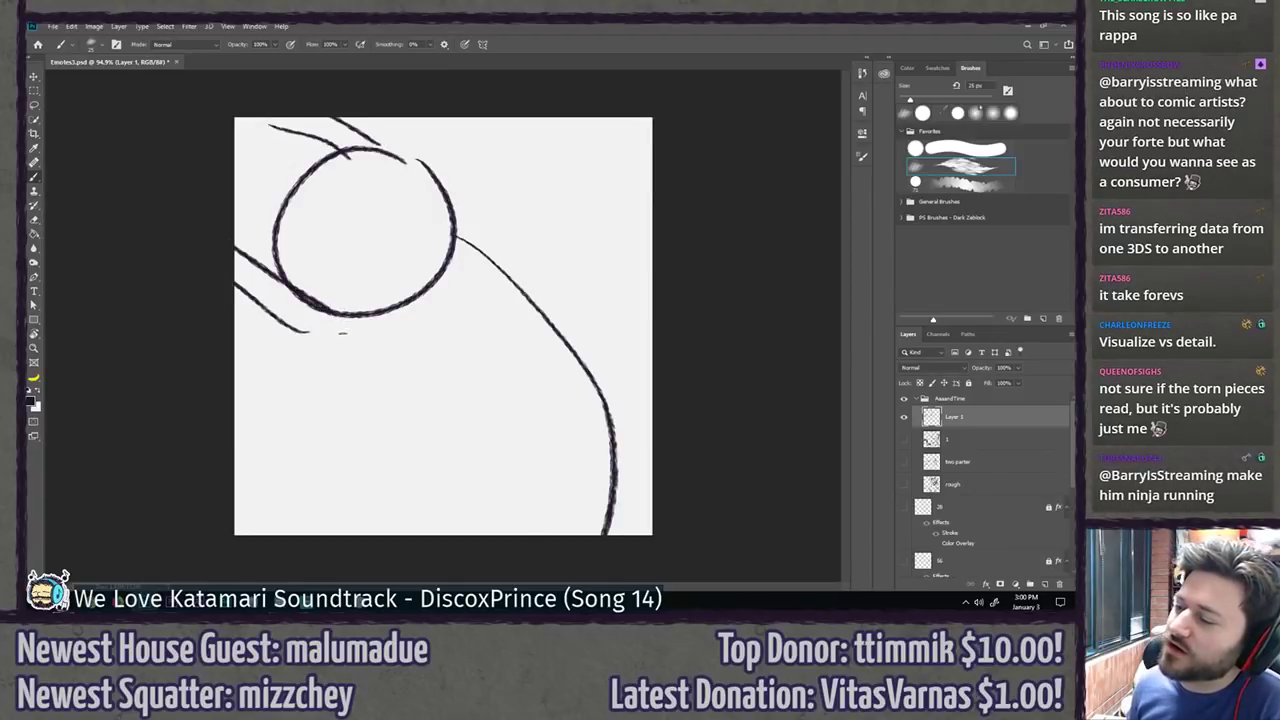
left_click_drag(342, 333, 469, 574)
Step: Draw the torn ribbon as two curving bands with jagged ends, one above the torso and one crossing in from the left edge
left_click_drag(493, 118, 641, 297)
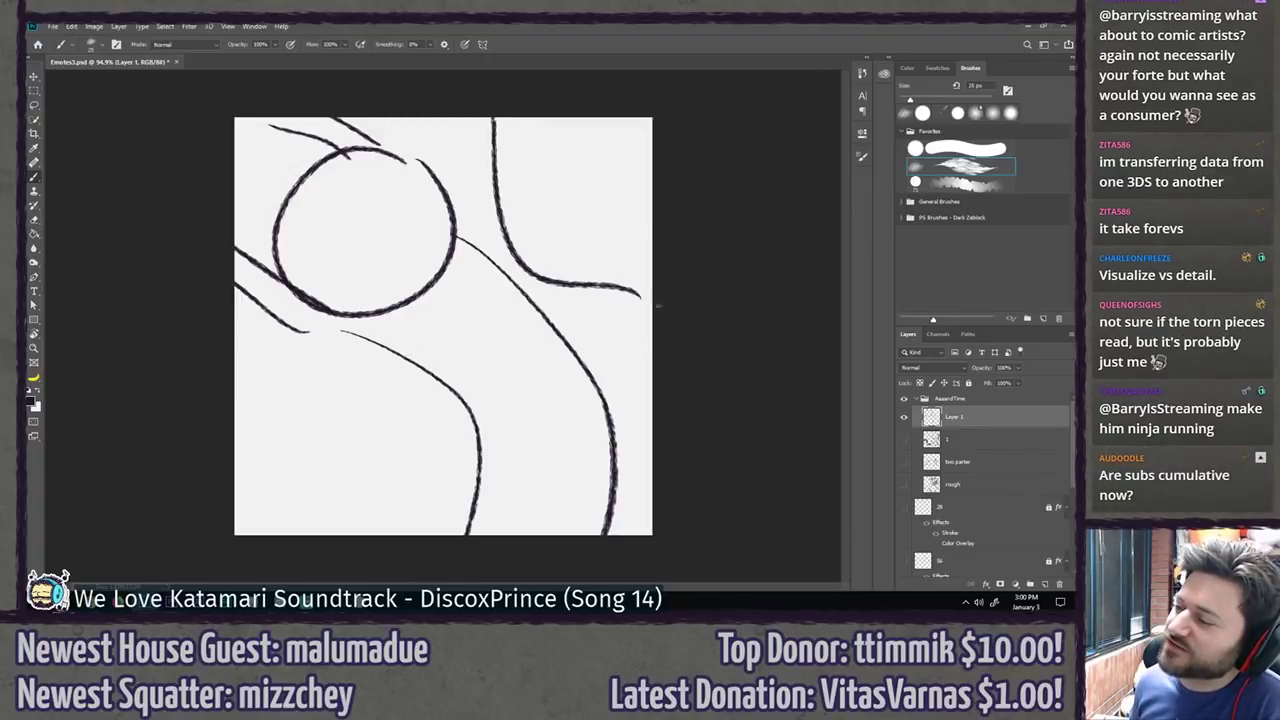
left_click_drag(443, 120, 570, 300)
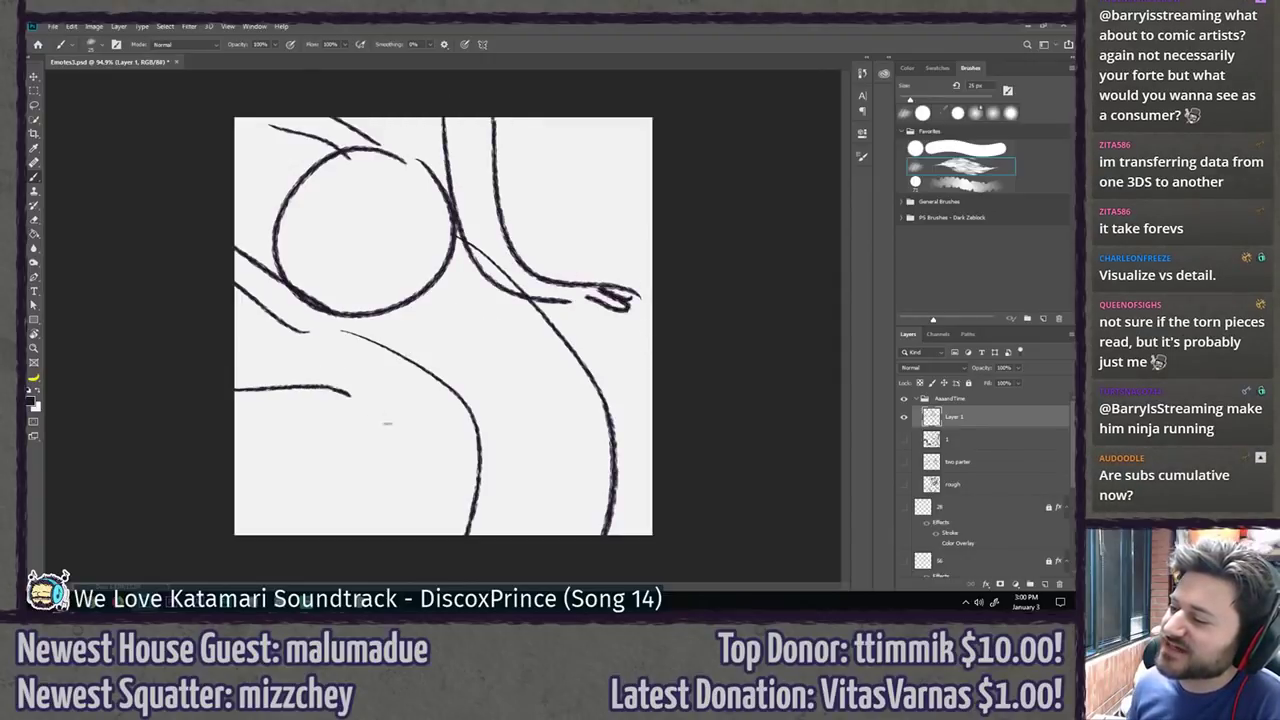
left_click_drag(387, 424, 495, 392)
mouse_move(234, 432)
left_mouse_down()
mouse_move(490, 405)
mouse_move(451, 445)
left_mouse_up()
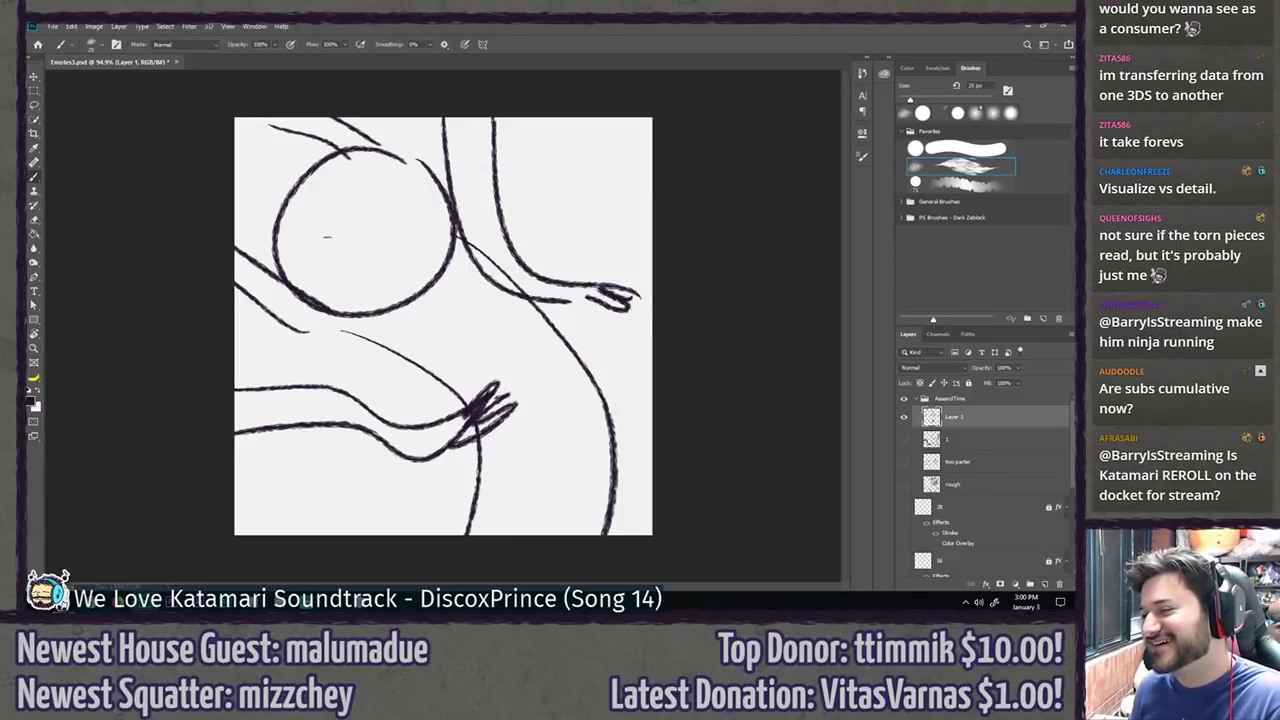
Step: Add crossed face guidelines to the head and scatter small confetti scraps around the torso and ribbon ends
left_click_drag(402, 166, 326, 265)
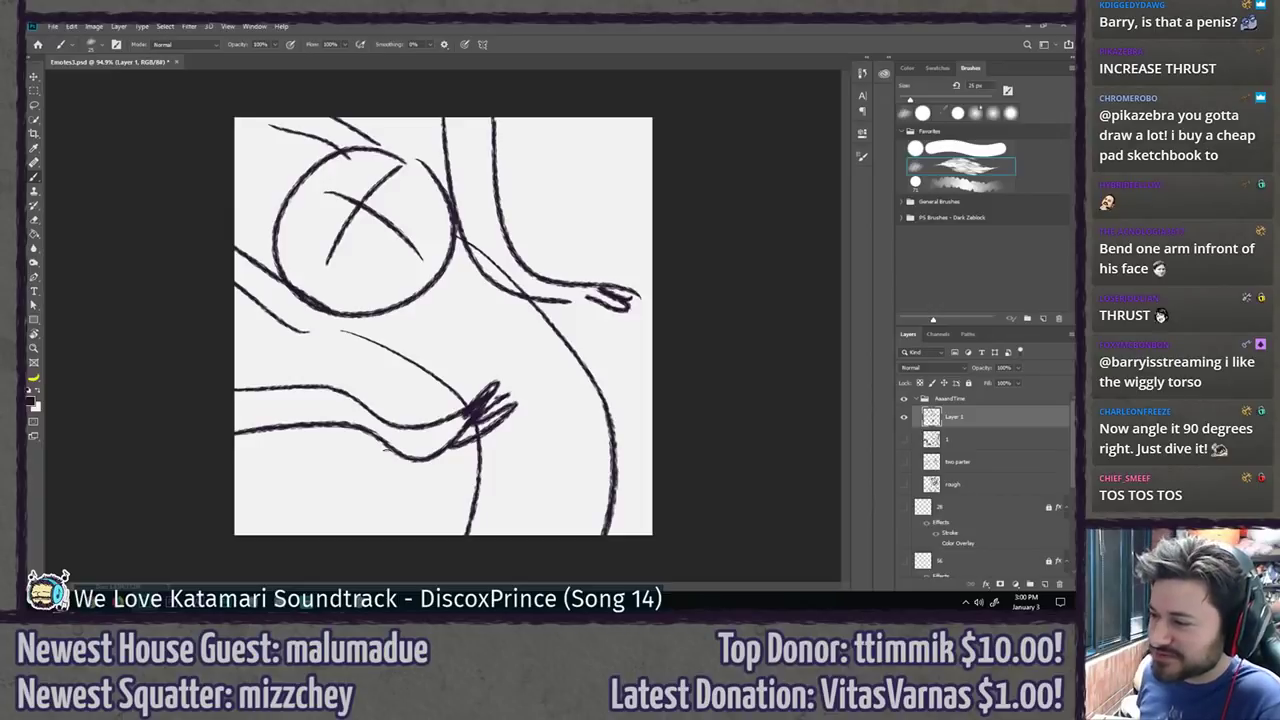
mouse_move(558, 331)
left_mouse_down()
mouse_move(590, 338)
mouse_move(563, 355)
mouse_move(579, 343)
left_mouse_up()
mouse_move(454, 327)
left_mouse_down()
mouse_move(503, 343)
mouse_move(489, 346)
left_mouse_up()
left_click_drag(557, 404, 581, 402)
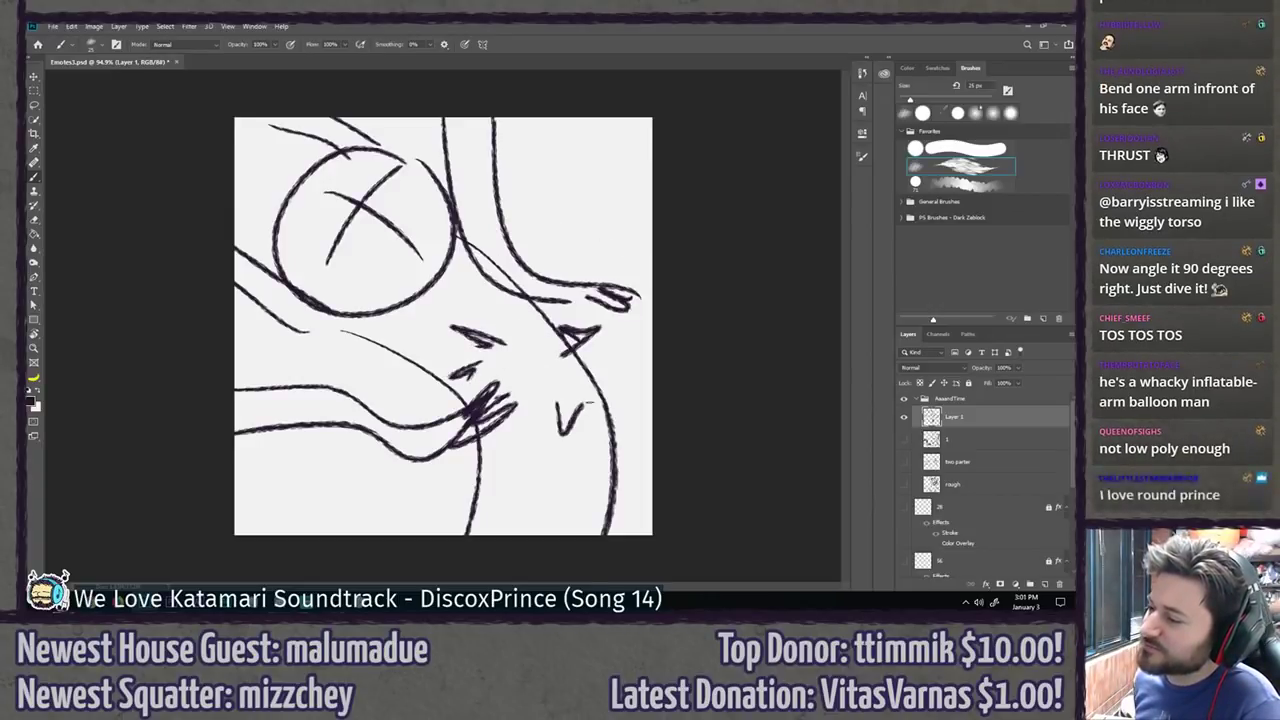
left_click_drag(610, 217, 576, 253)
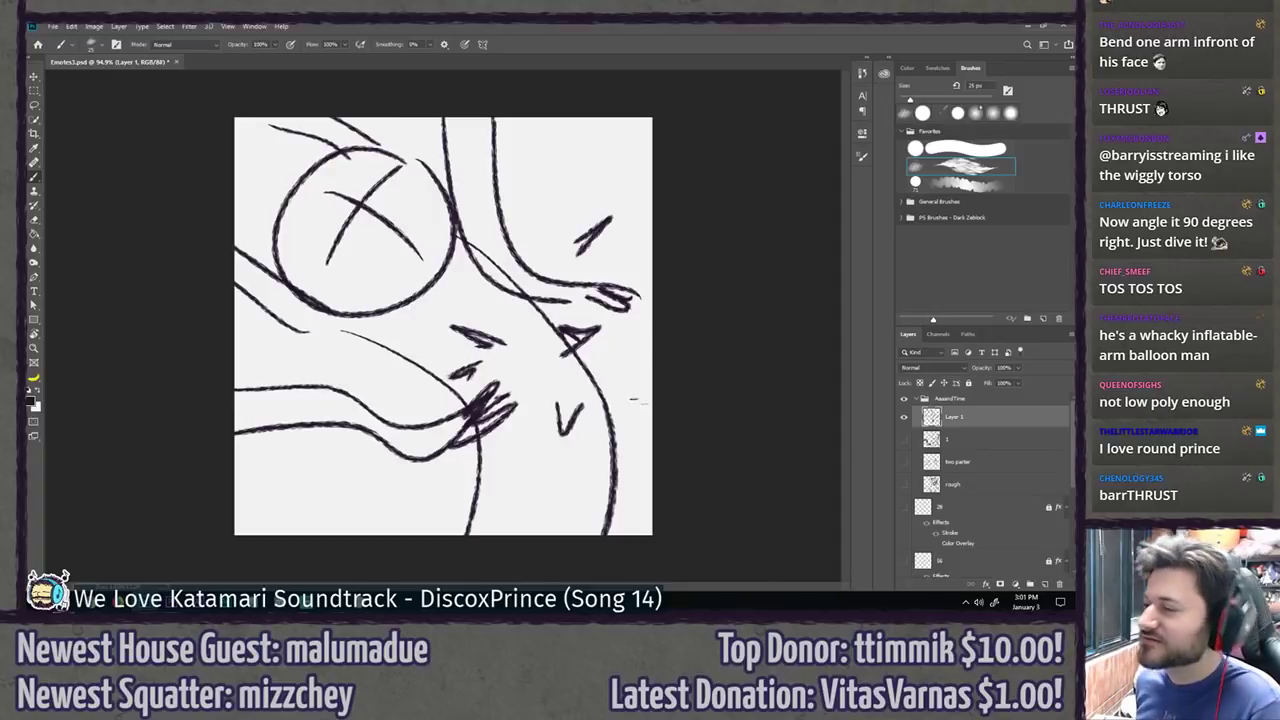
Step: Hide Layer 1, and show and select the layer named 1 with the bib 833 pose
left_click(905, 418)
left_click(905, 441)
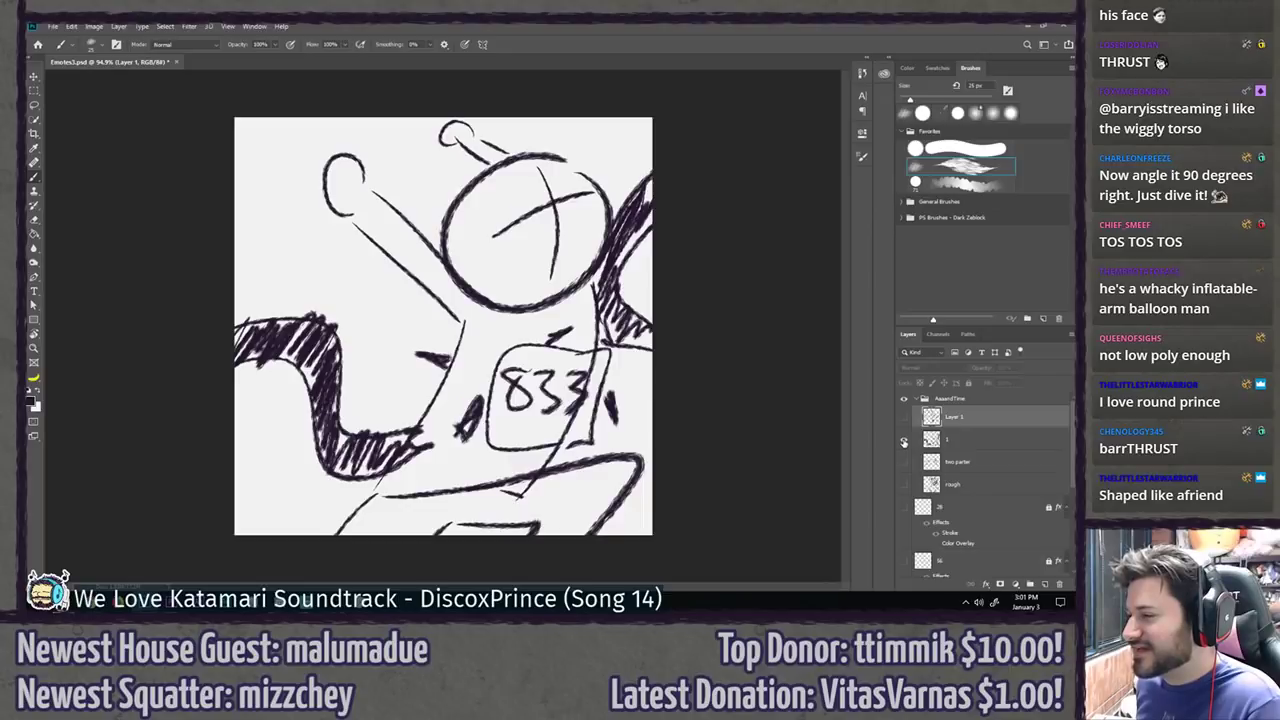
left_click(939, 437)
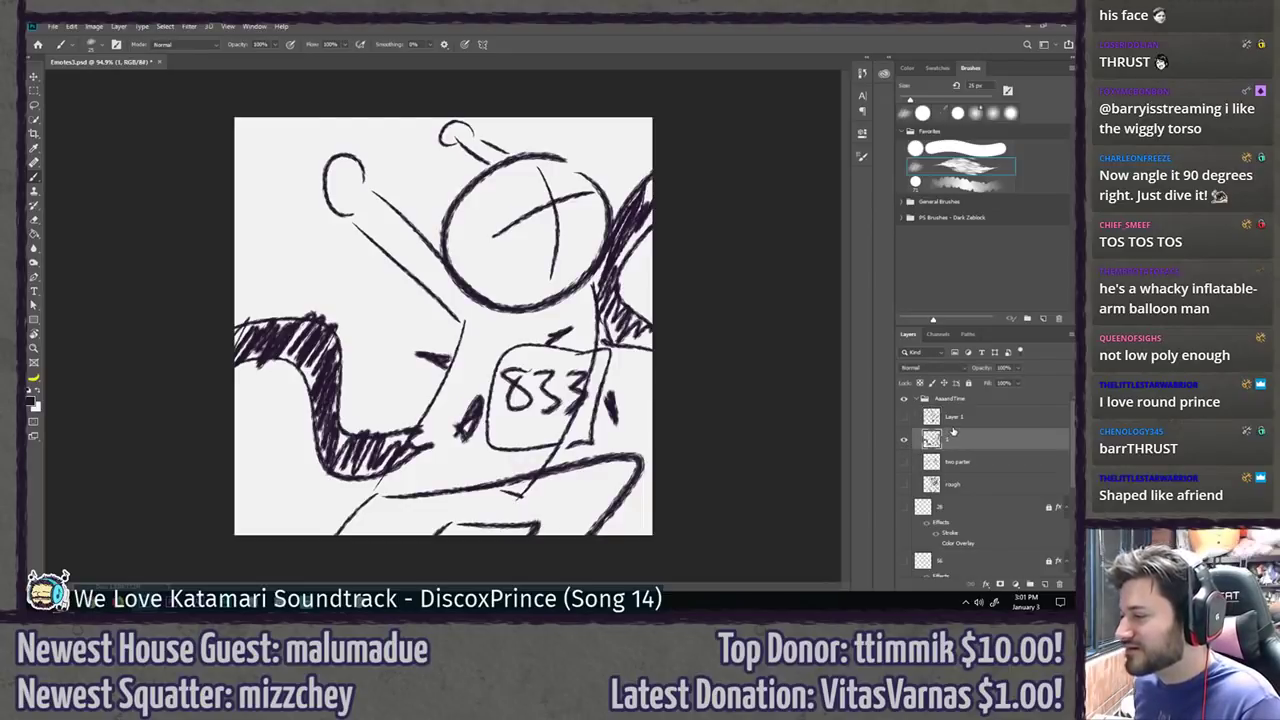
Step: Lasso the whole runner with arms, head, bib and legs, leaving the ribbon pieces on both sides outside the selection
key("l")
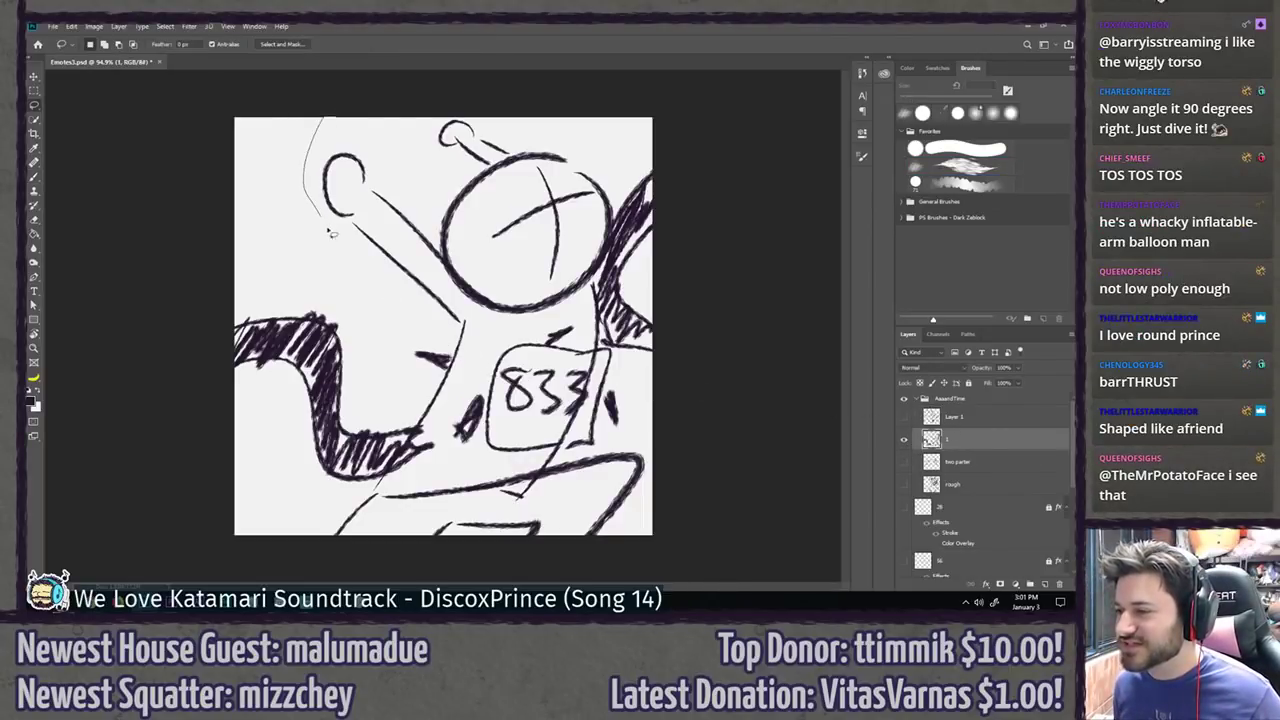
left_click_drag(443, 365, 446, 369)
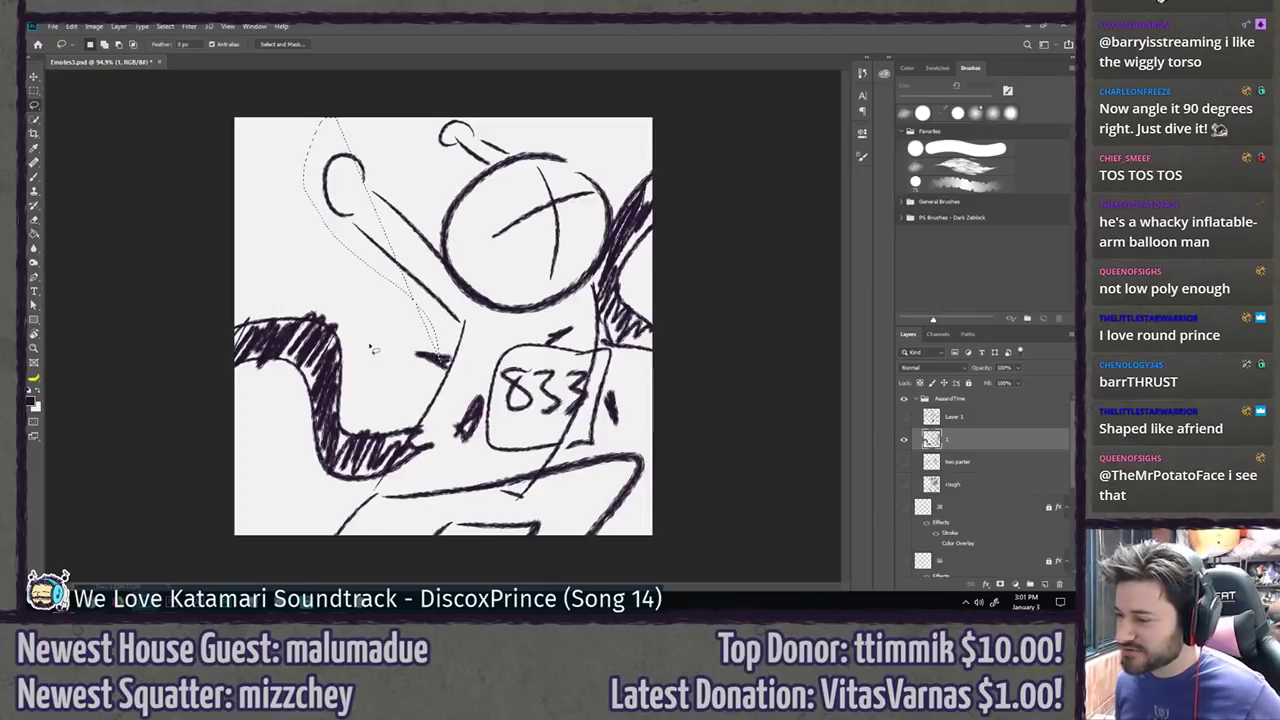
left_click(260, 208)
left_click(535, 237)
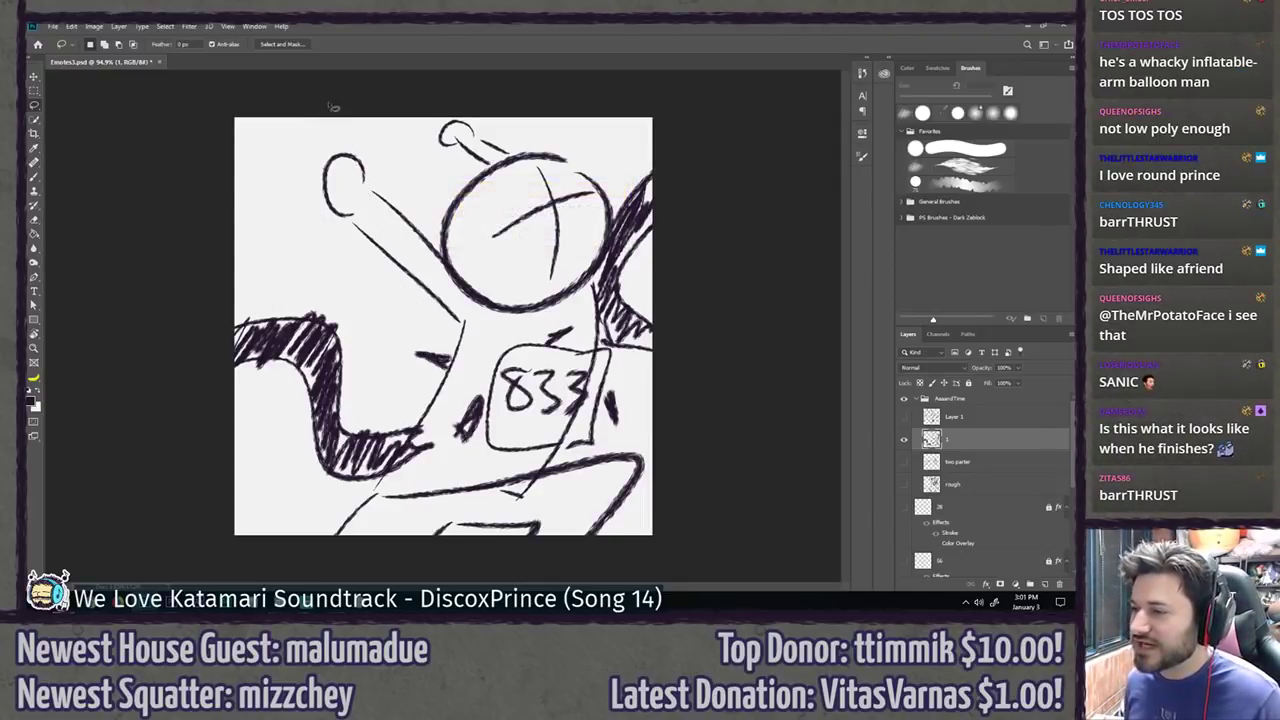
left_click_drag(381, 337, 407, 397)
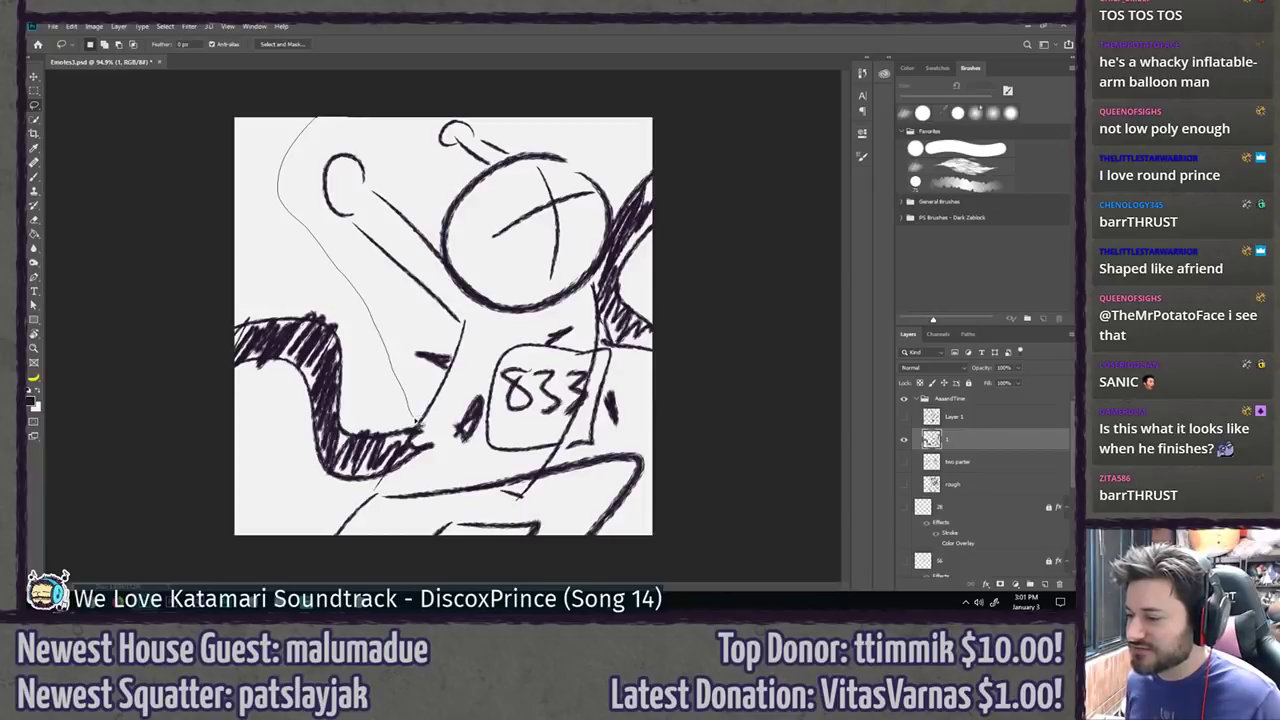
mouse_move(398, 480)
left_mouse_down()
mouse_move(380, 484)
mouse_move(337, 577)
left_mouse_up()
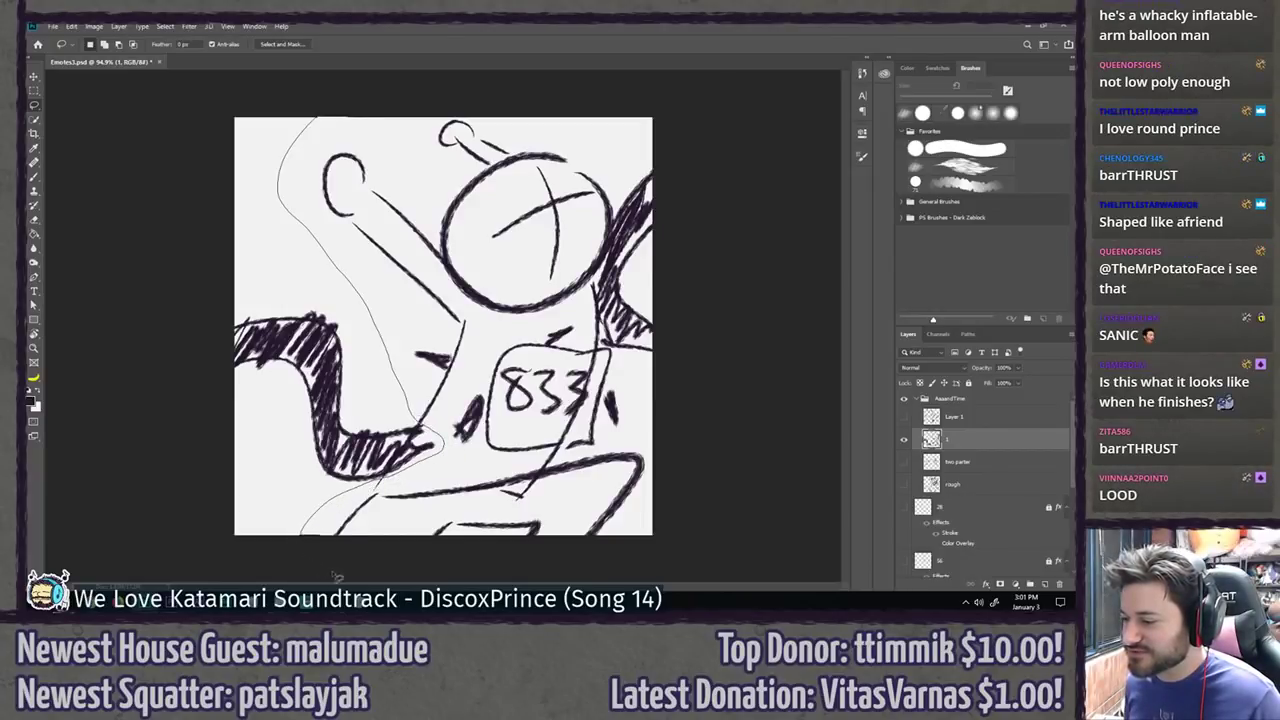
mouse_move(656, 500)
left_mouse_down()
mouse_move(644, 378)
mouse_move(601, 343)
mouse_move(610, 308)
left_mouse_up()
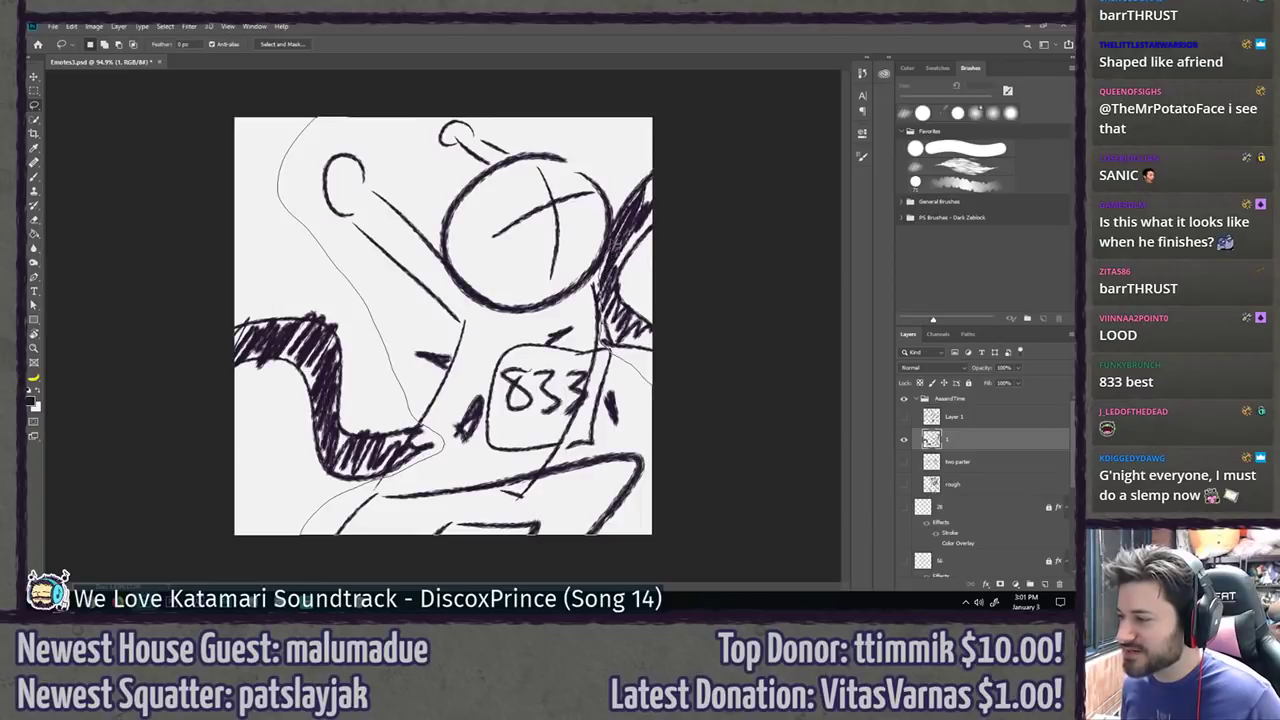
left_click_drag(603, 170, 565, 118)
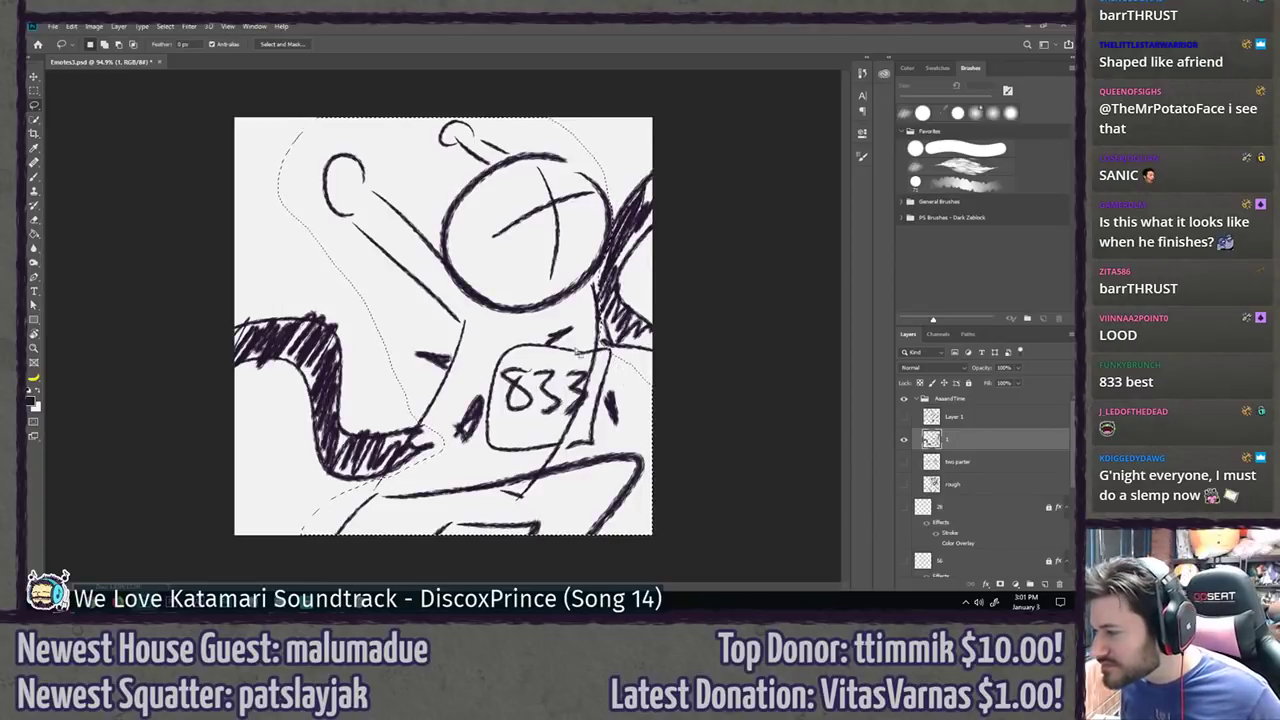
Step: Rotate the selected bib 833 runner about 23° counterclockwise and shift it toward the canvas's left edge
key("ctrl+t")
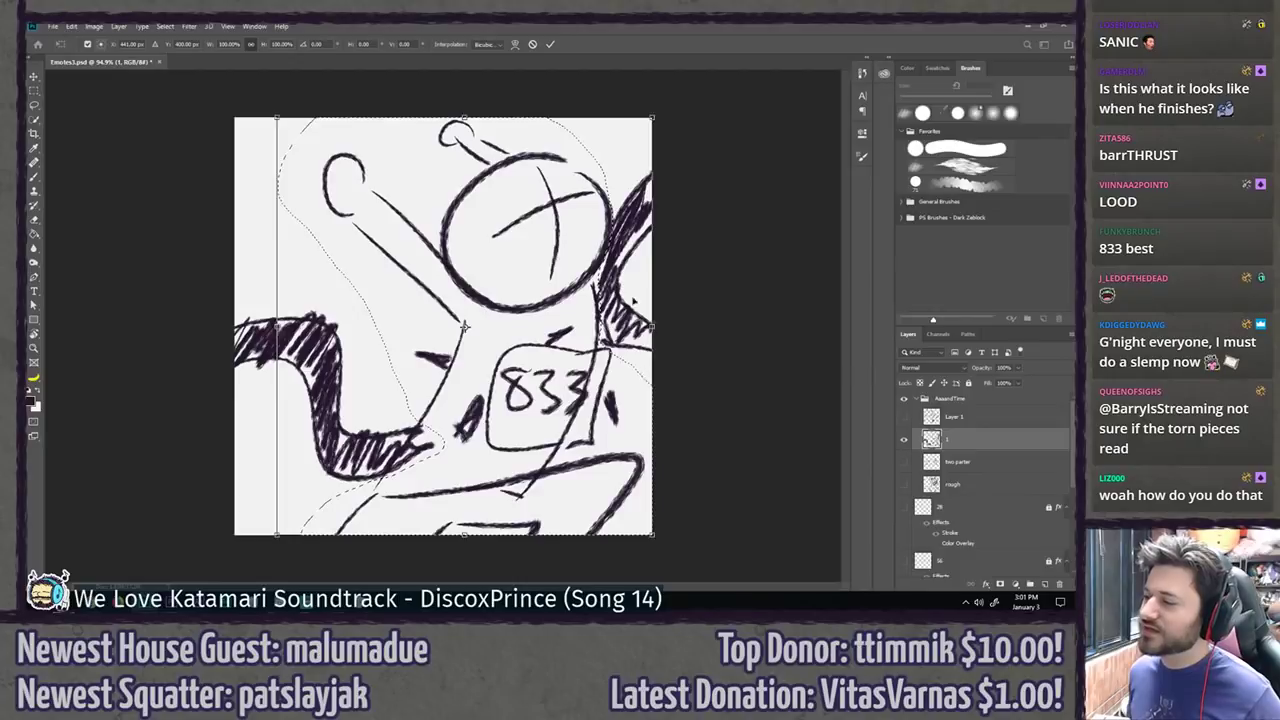
mouse_move(248, 108)
left_mouse_down()
mouse_move(232, 150)
mouse_move(238, 207)
left_mouse_up()
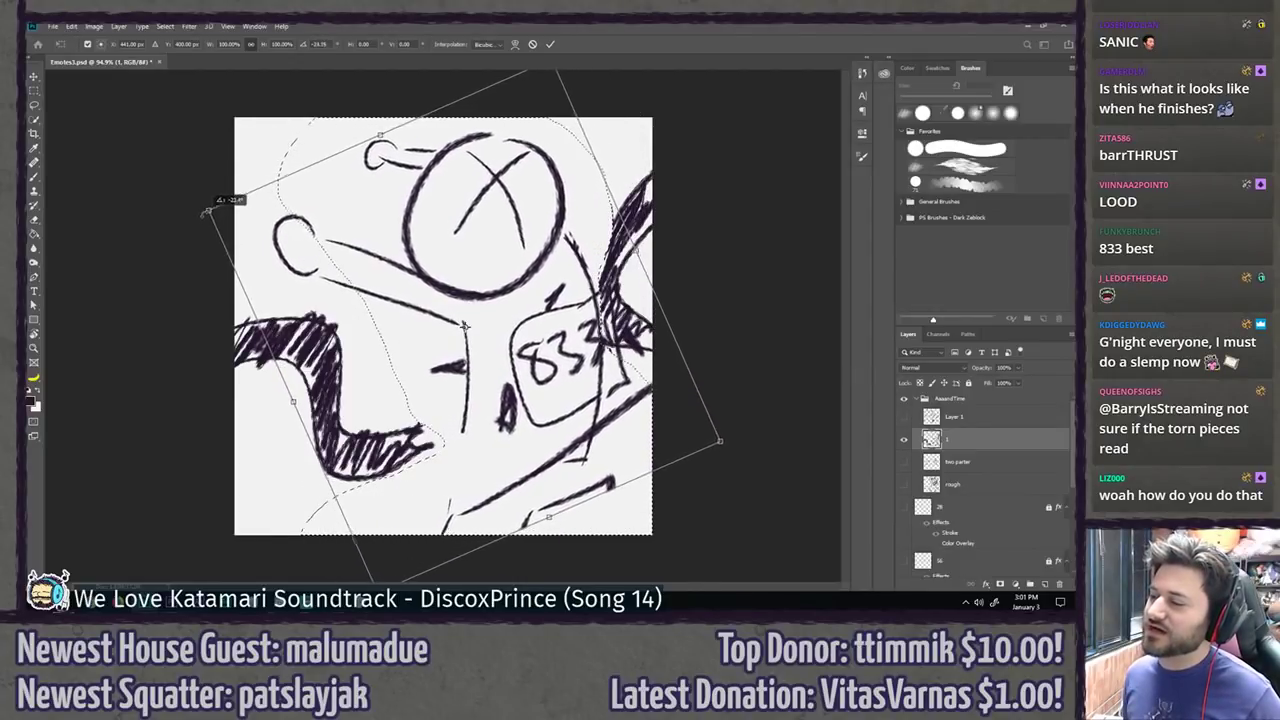
left_click_drag(469, 277, 430, 277)
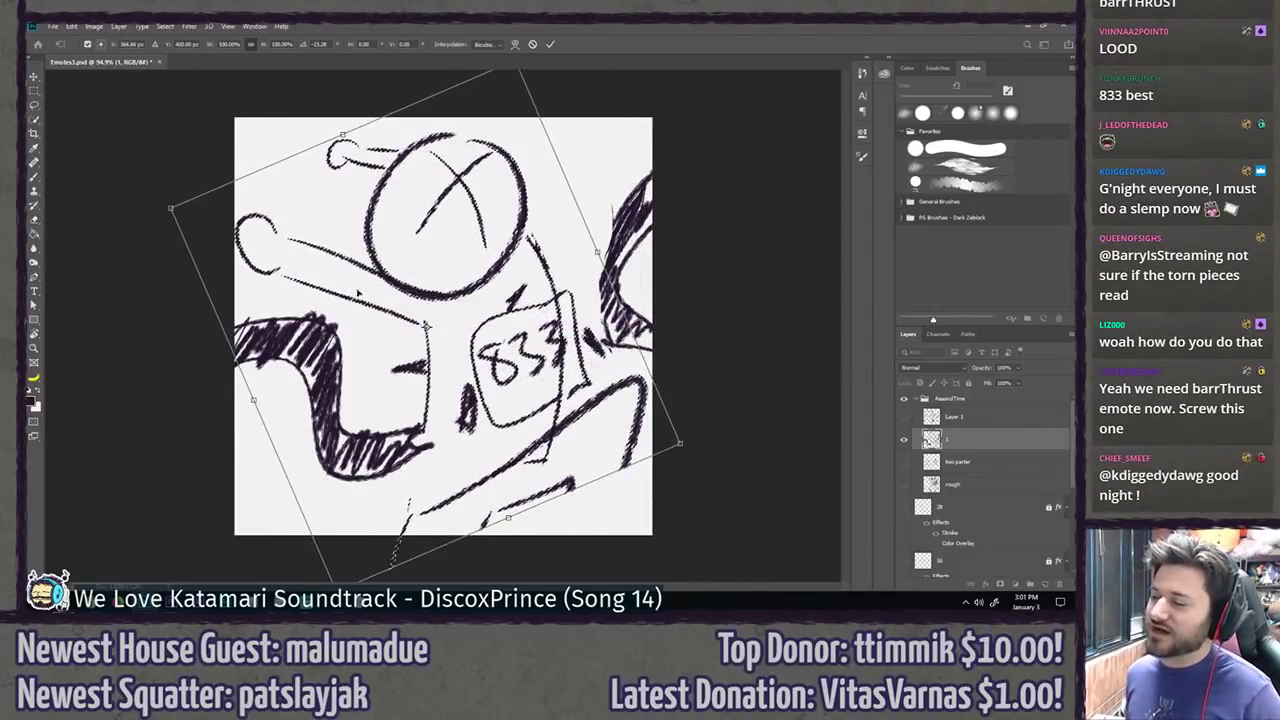
key("Return")
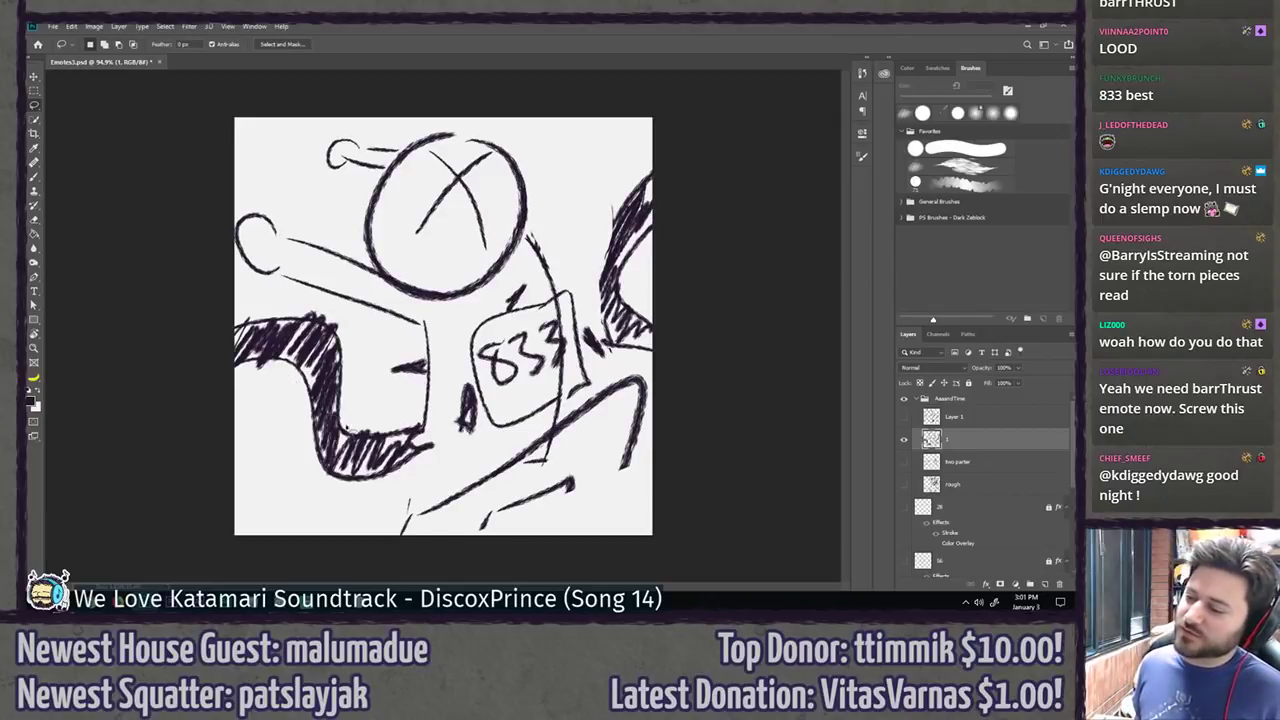
Step: Extend the rotated runner with brush lines for the lower torso side, both legs down to the canvas edge, and the shorts' hem
key("b")
left_click_drag(430, 420, 409, 536)
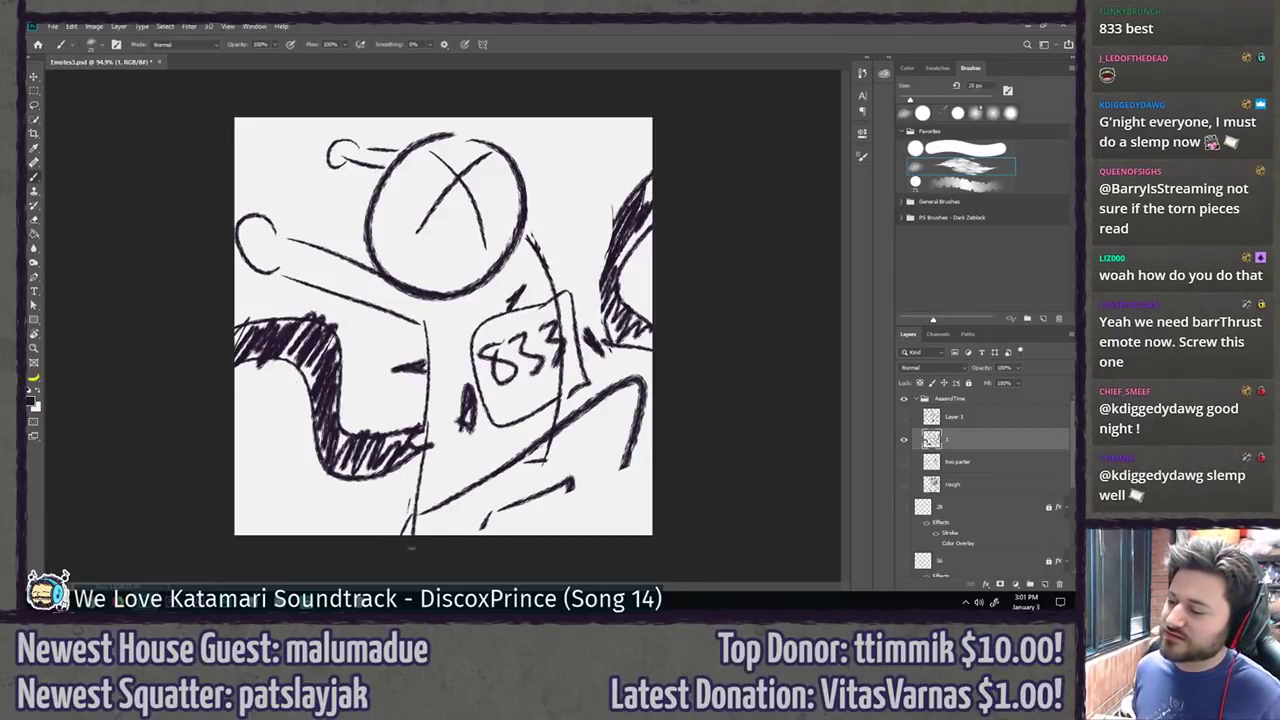
key("ctrl+z")
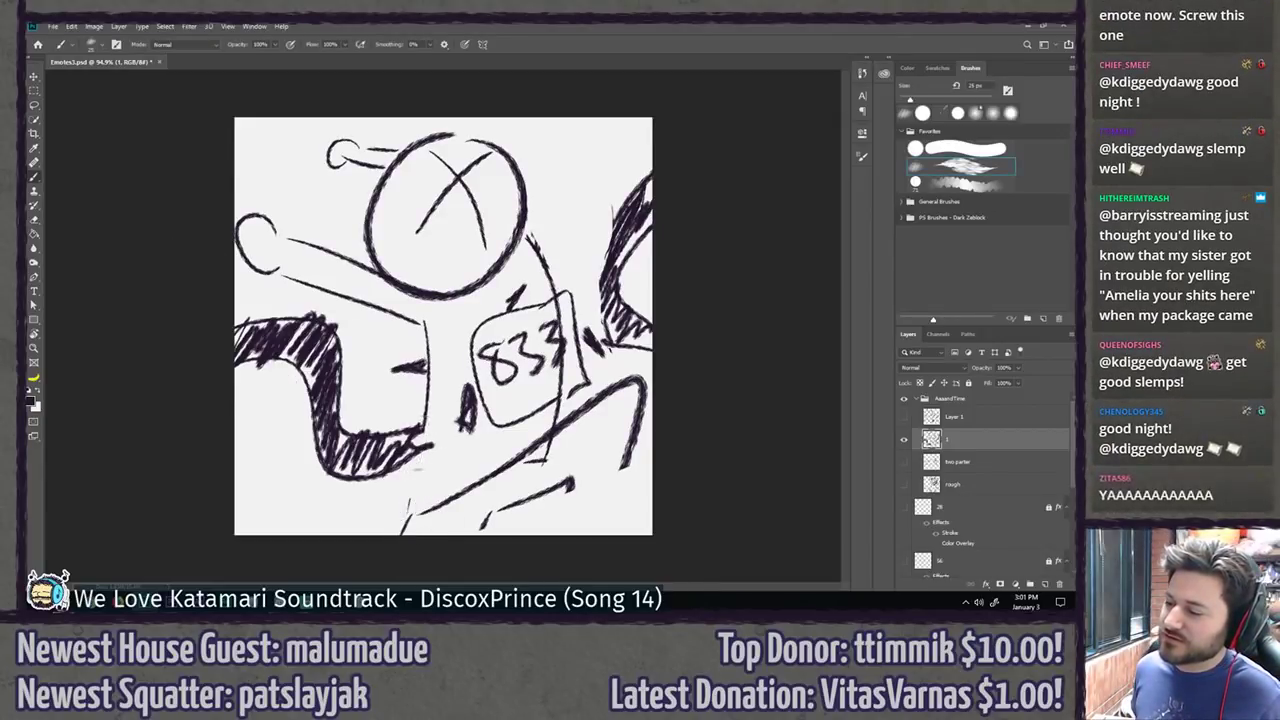
left_click_drag(422, 452, 408, 504)
left_click_drag(575, 483, 564, 536)
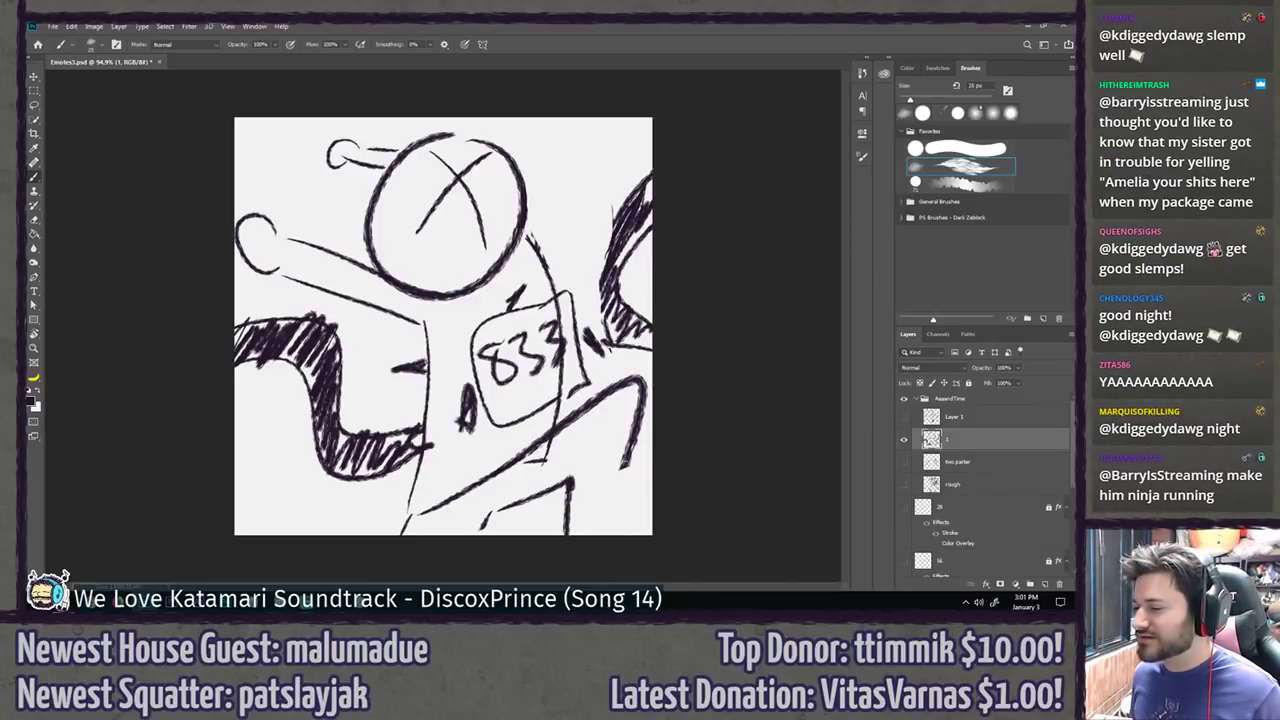
left_click_drag(628, 444, 603, 532)
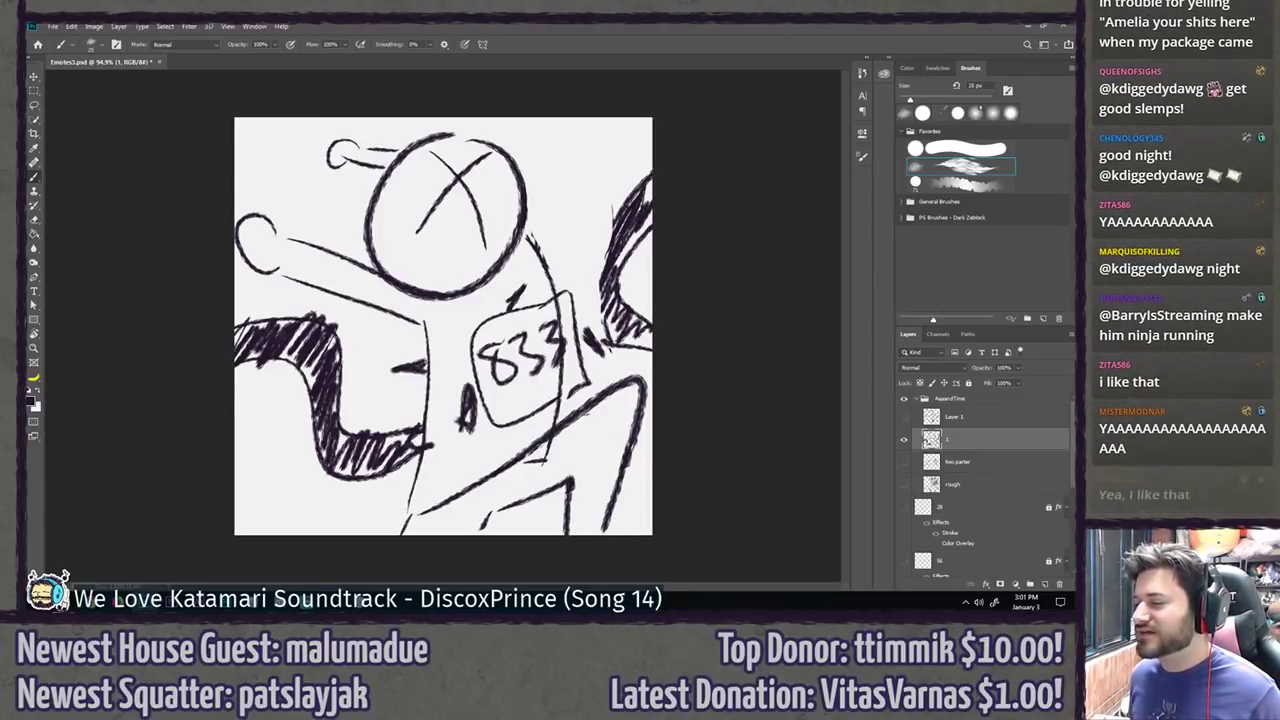
left_click_drag(592, 408, 566, 466)
key("ctrl+z")
left_click_drag(594, 412, 566, 478)
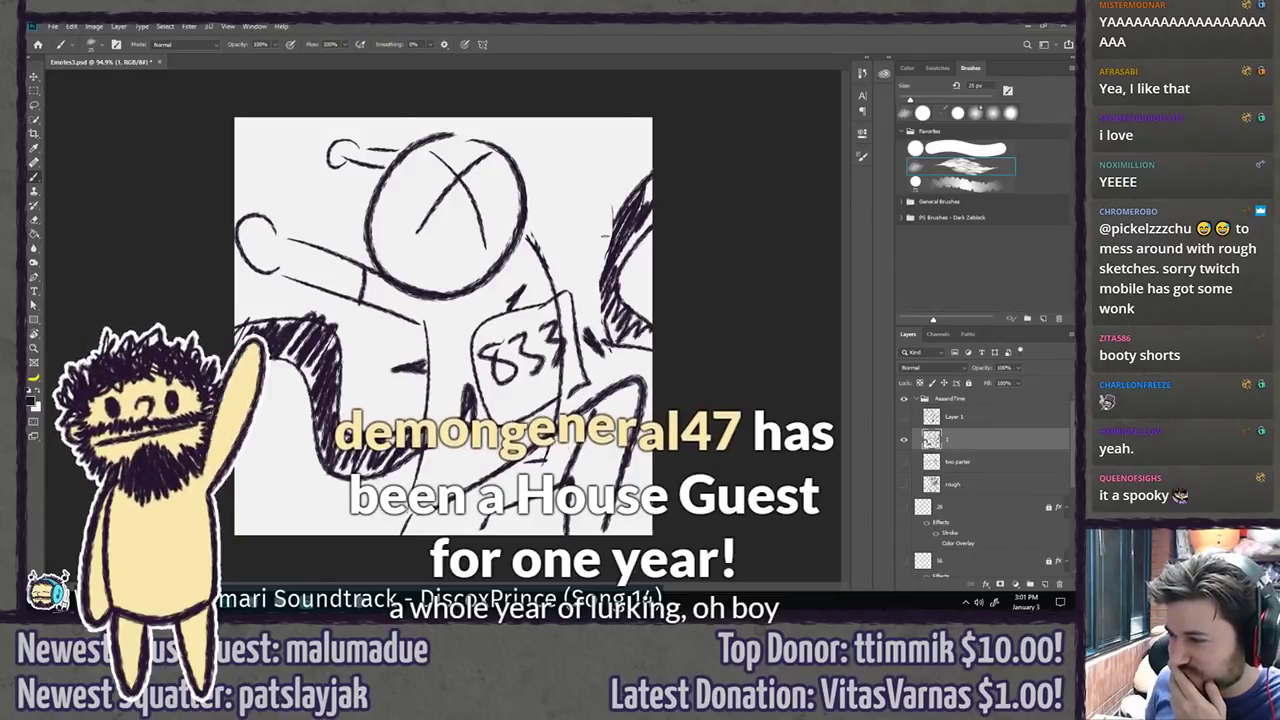
Step: Thicken the right ribbon piece's inner edge and rework the confetti, erasing scraps beside the bib and drawing new ones around the torso
left_click_drag(624, 216, 581, 375)
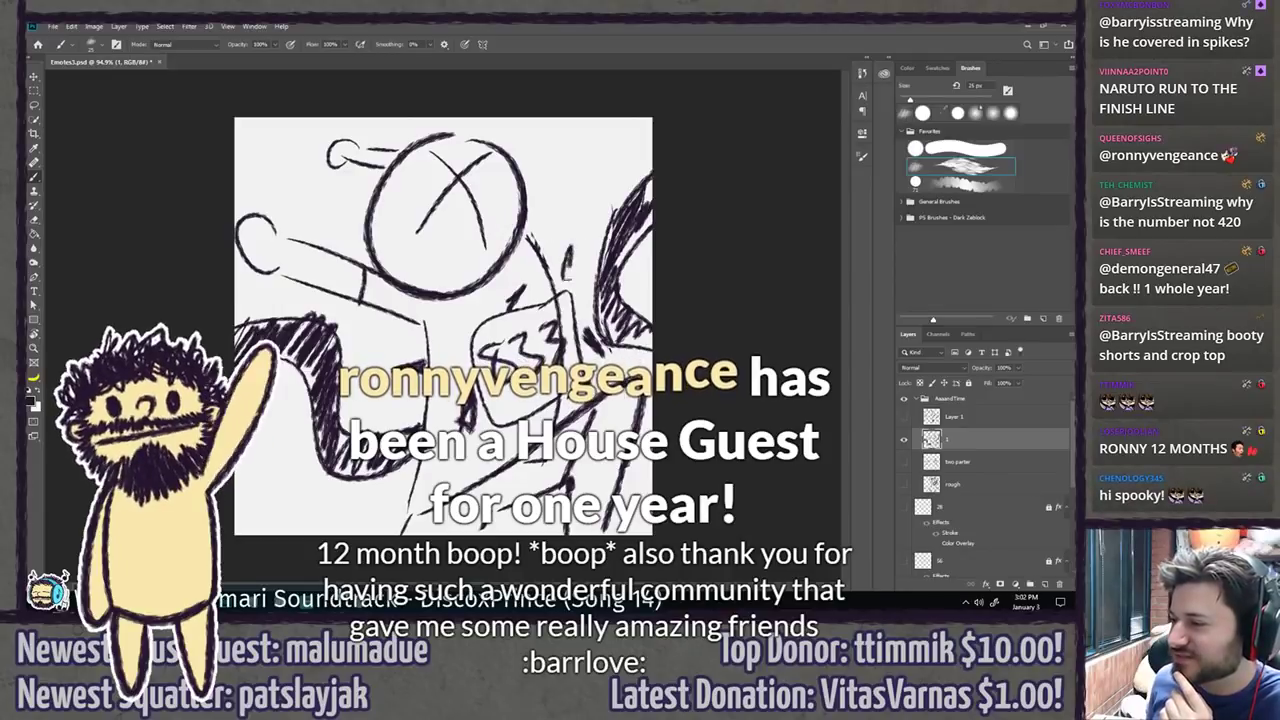
left_click_drag(563, 254, 573, 254)
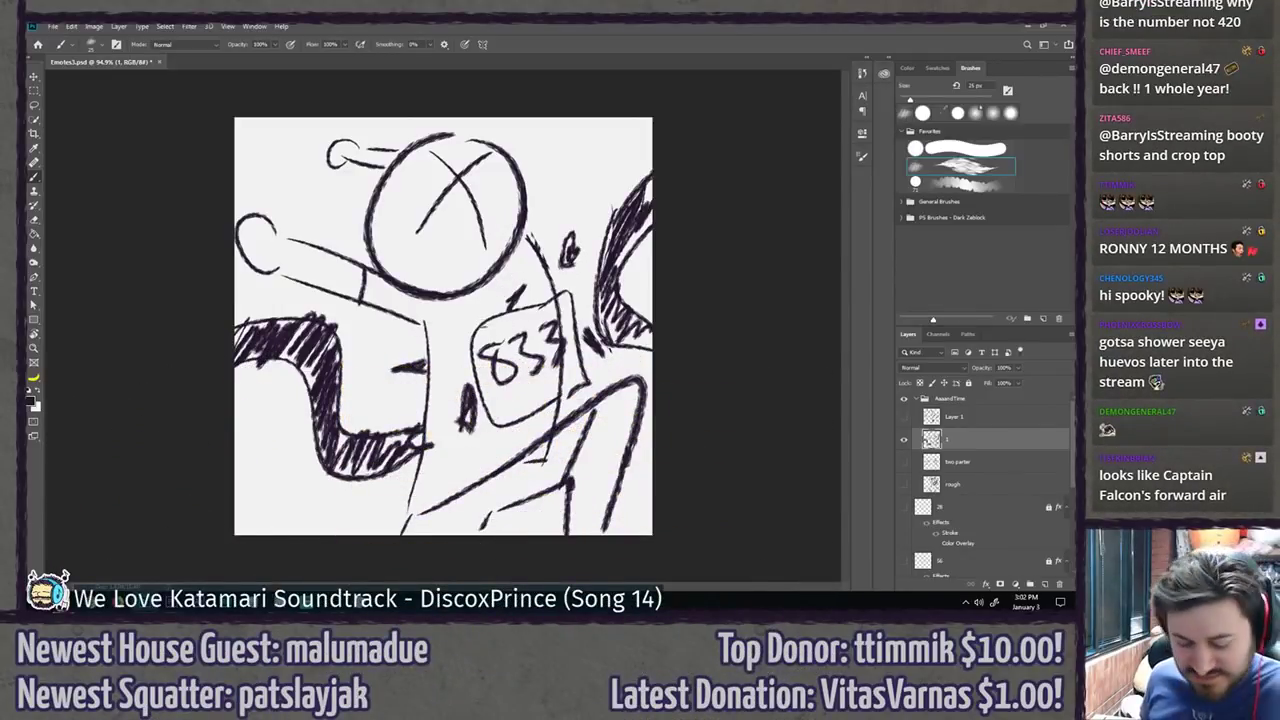
key("e")
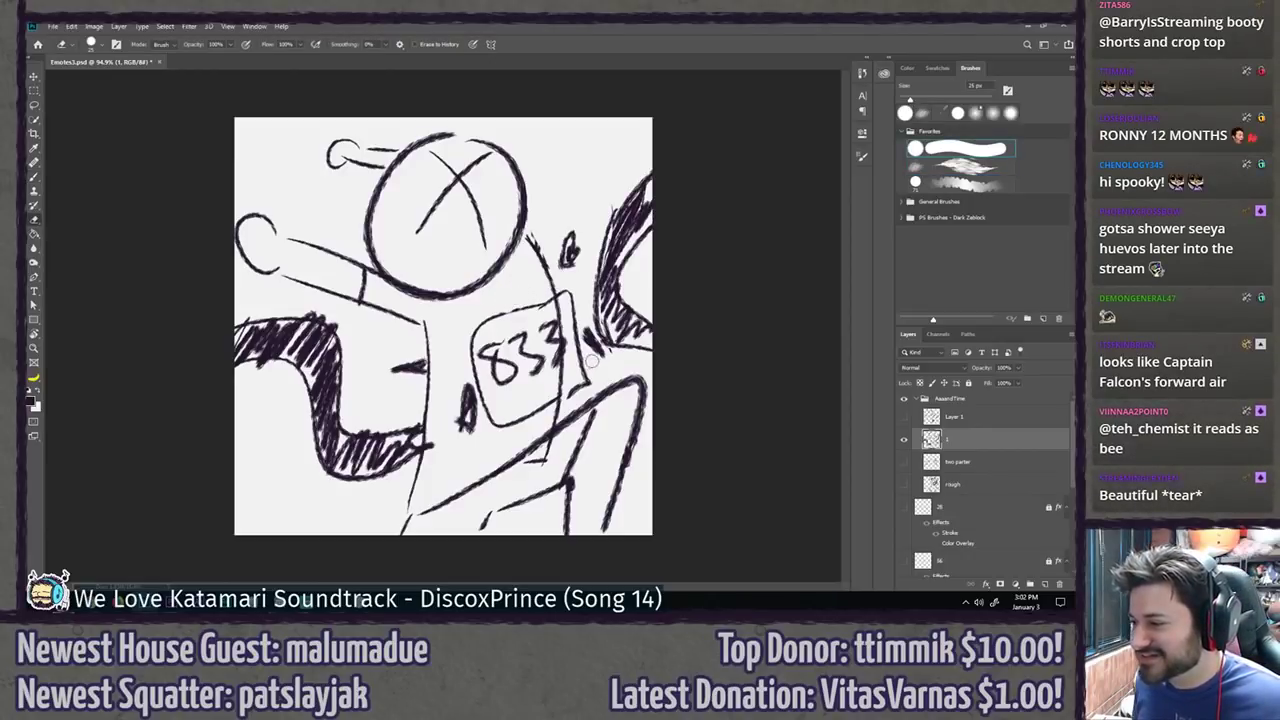
left_click_drag(590, 361, 588, 334)
mouse_move(462, 428)
left_mouse_down()
mouse_move(455, 378)
mouse_move(468, 420)
left_mouse_up()
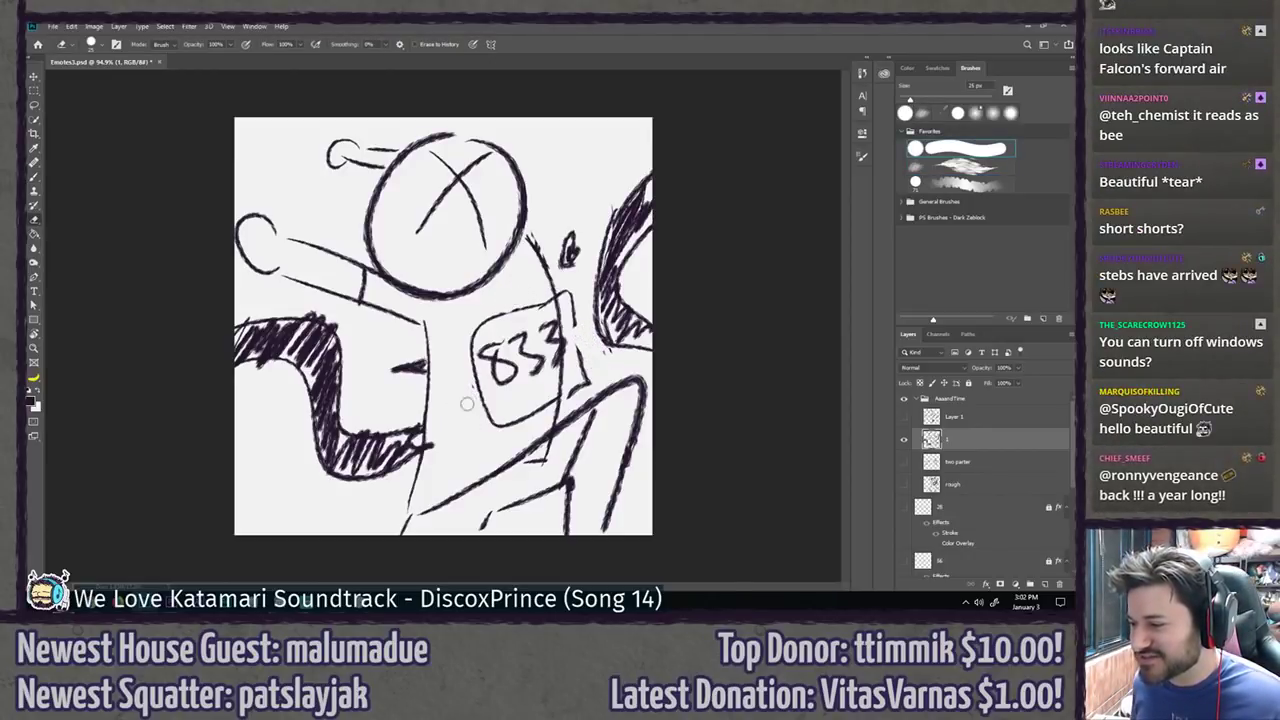
key("b")
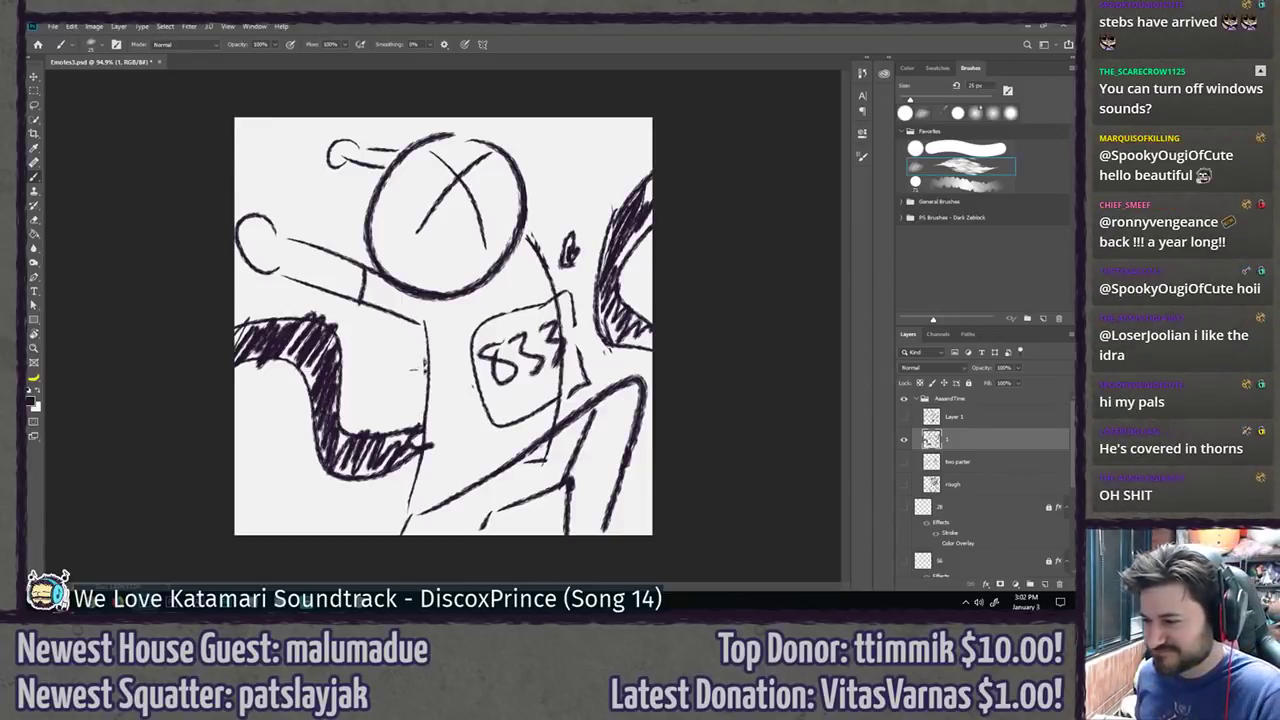
left_click_drag(404, 368, 422, 388)
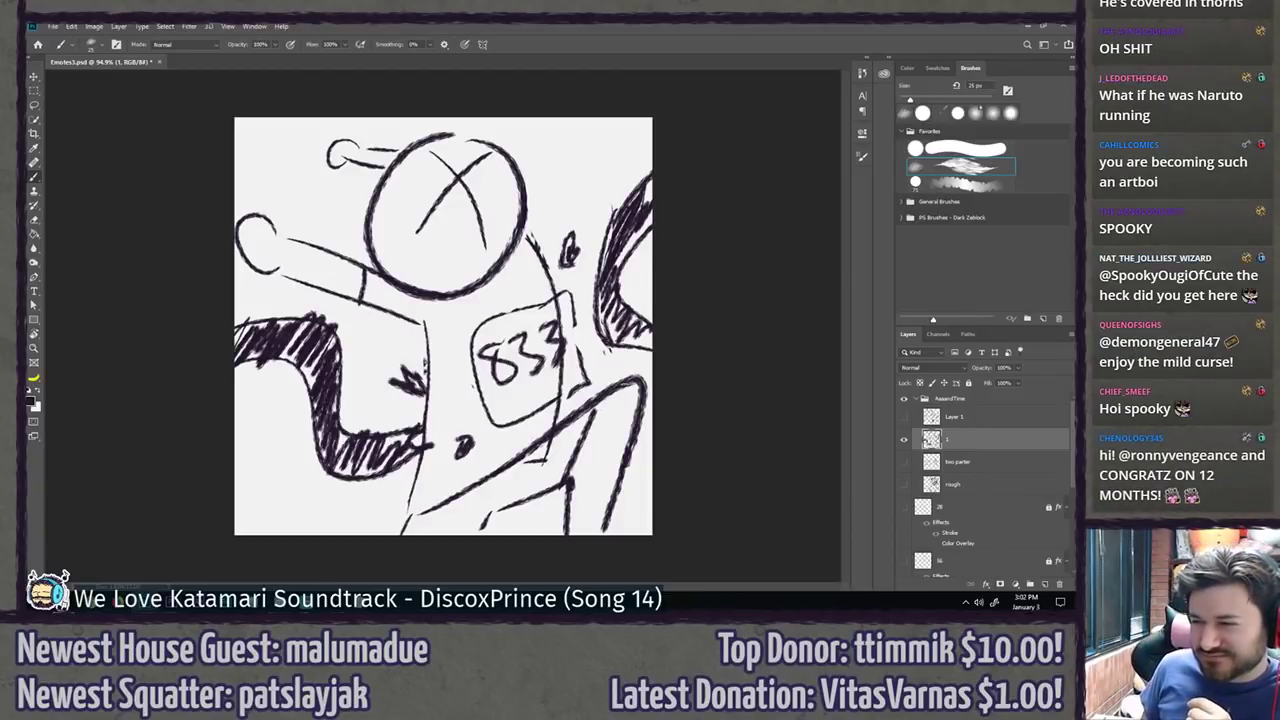
Step: Hide layer 1 and create a new layer named nart above Layer 1
left_click(904, 439)
left_click(966, 419)
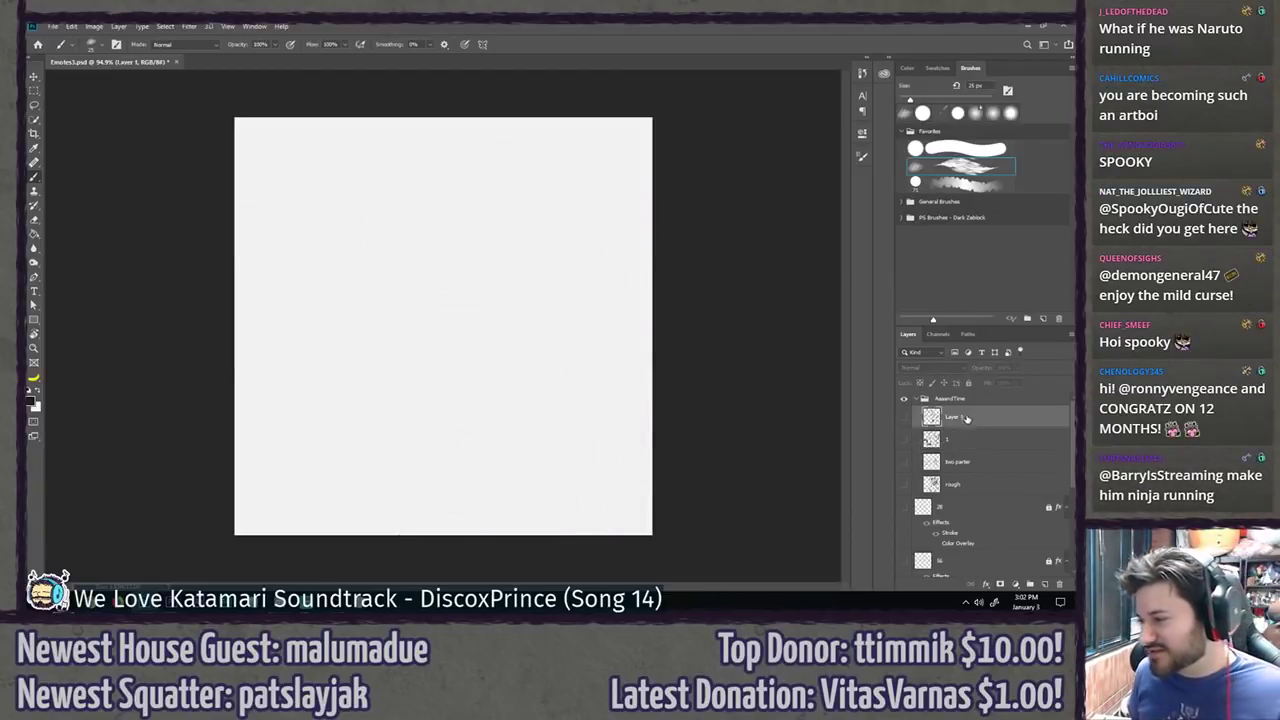
key("ctrl+shift+n")
type("start")
key("Return")
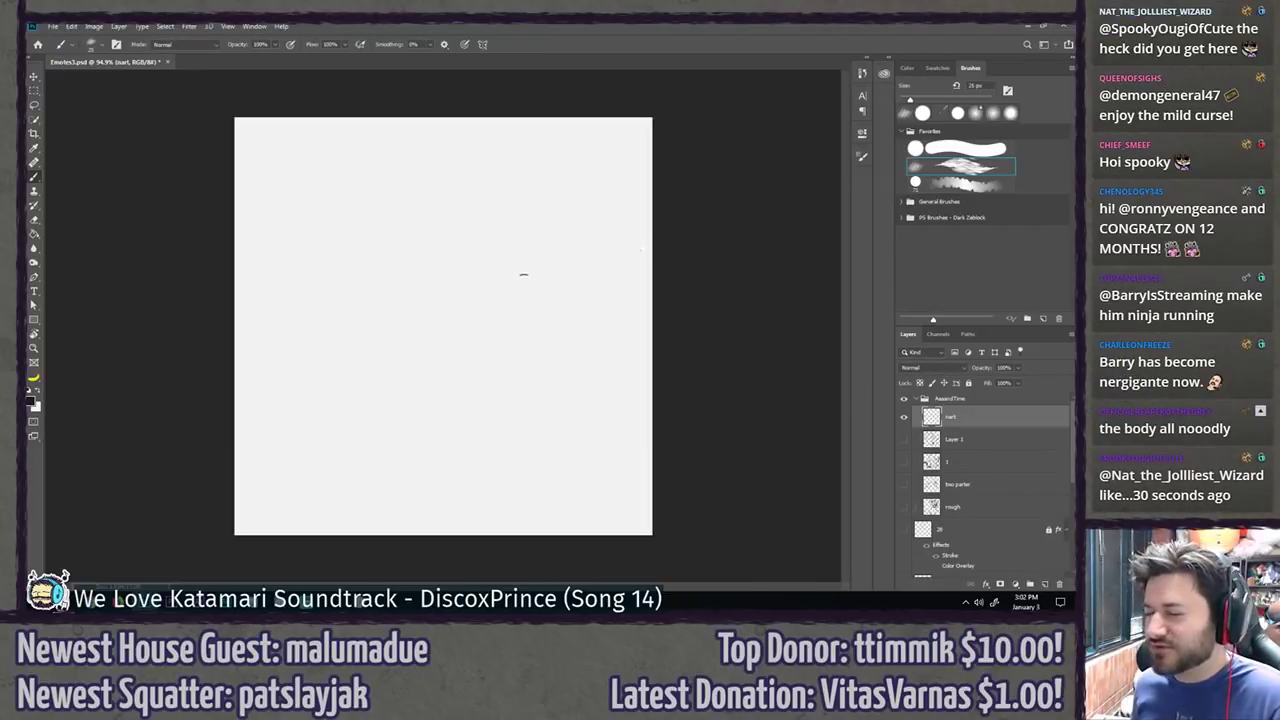
Step: Draw a round head in the canvas's upper right with one thin arm stretched straight back from it
mouse_move(566, 226)
left_mouse_down()
mouse_move(597, 277)
mouse_move(537, 231)
mouse_move(492, 297)
mouse_move(562, 211)
left_mouse_up()
key("ctrl+z")
left_click_drag(488, 258, 363, 458)
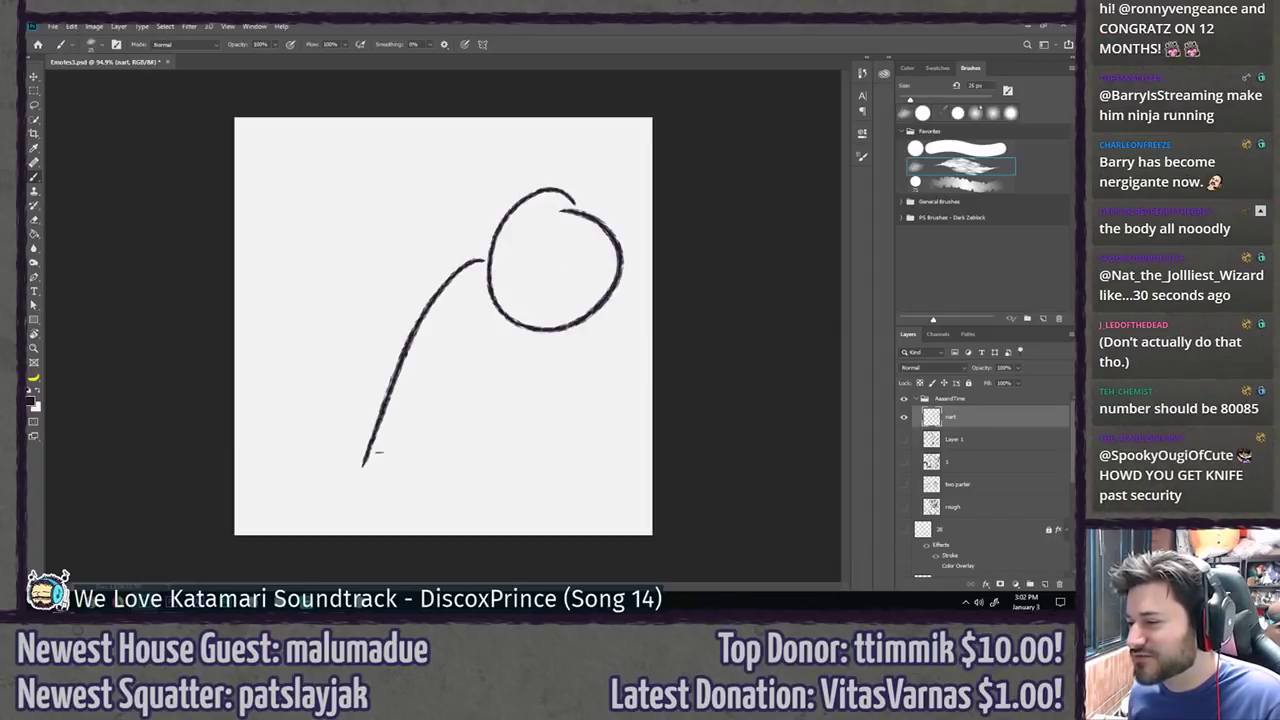
key("ctrl+z")
left_click_drag(500, 236, 308, 435)
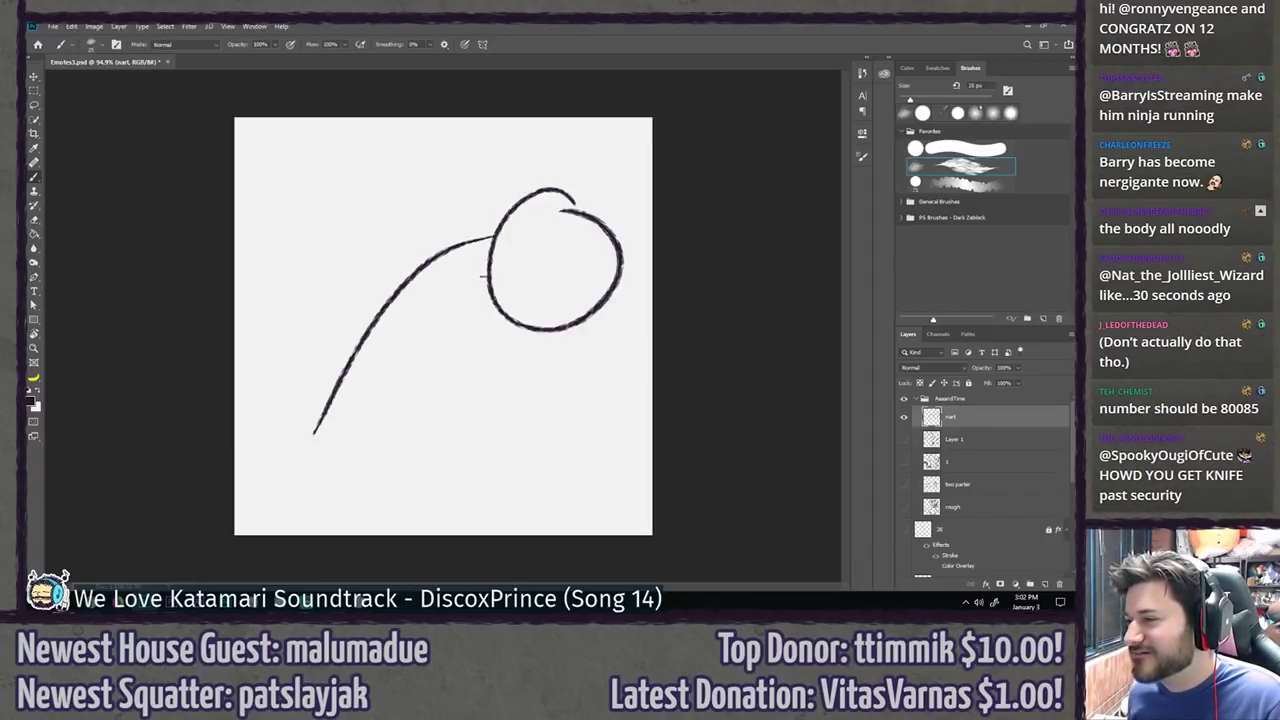
key("ctrl+z")
left_click_drag(488, 260, 352, 245)
left_click_drag(493, 292, 352, 262)
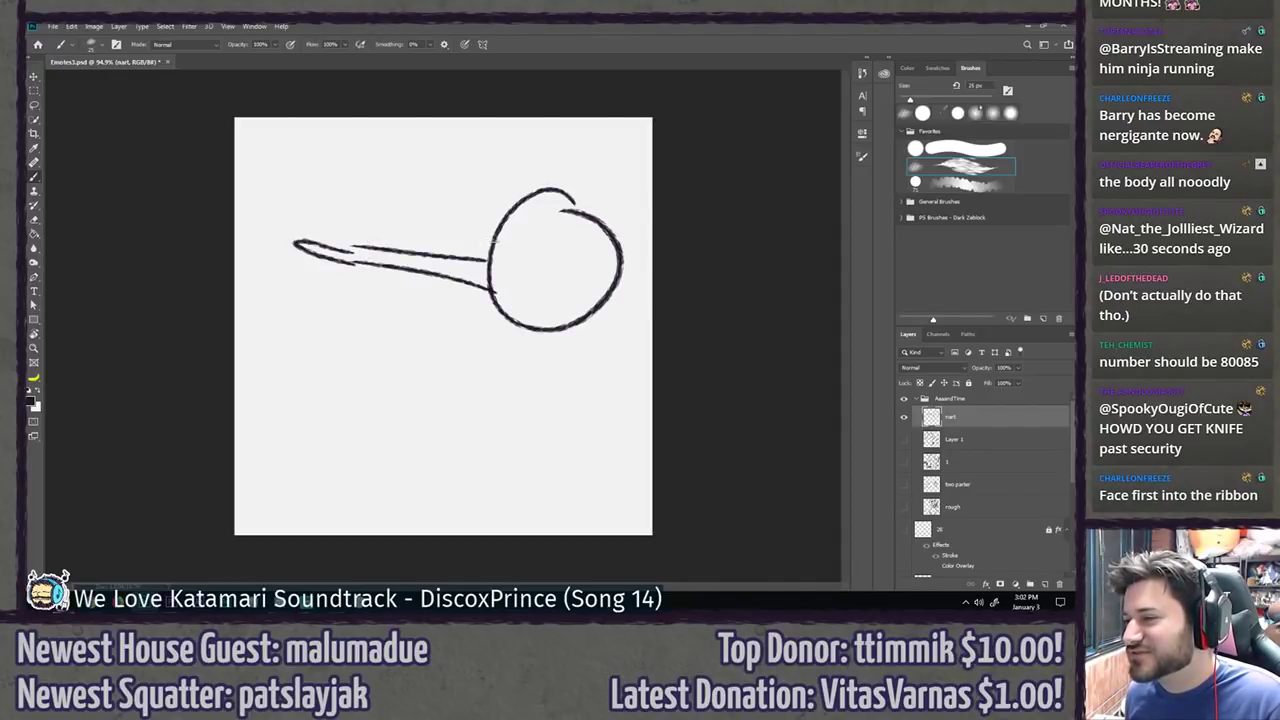
Step: Draw the forward-leaning torso below the arm and a second arm trailing back above the first
mouse_move(493, 240)
left_mouse_down()
mouse_move(405, 245)
mouse_move(280, 400)
left_mouse_up()
key("ctrl+z")
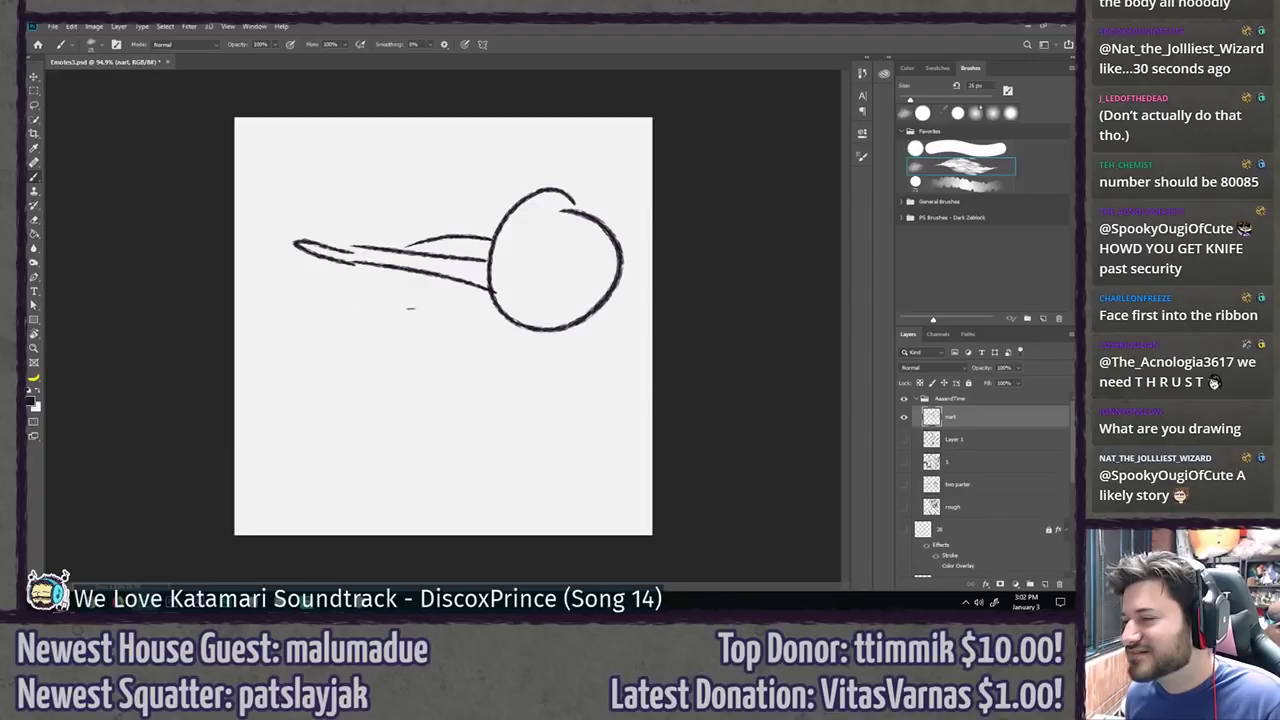
mouse_move(380, 264)
left_mouse_down()
mouse_move(318, 342)
mouse_move(428, 388)
mouse_move(490, 293)
left_mouse_up()
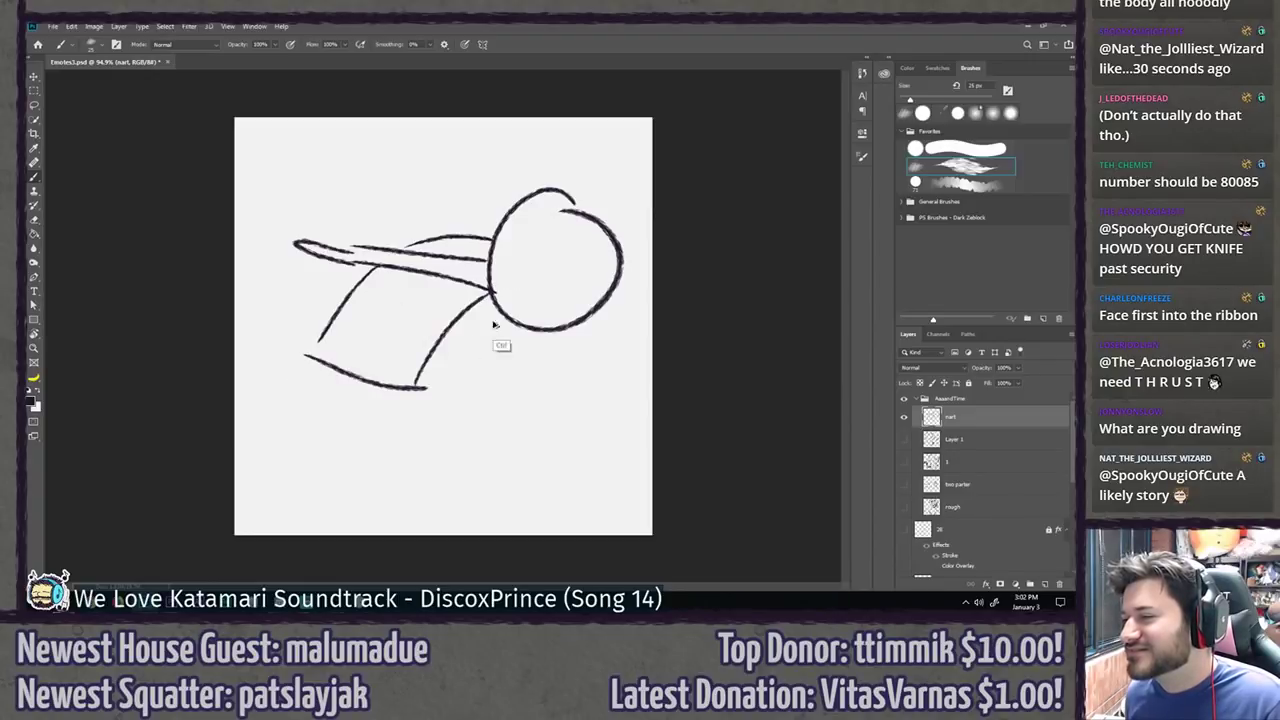
key("ctrl+z")
left_click_drag(424, 386, 511, 333)
left_click_drag(490, 235, 378, 212)
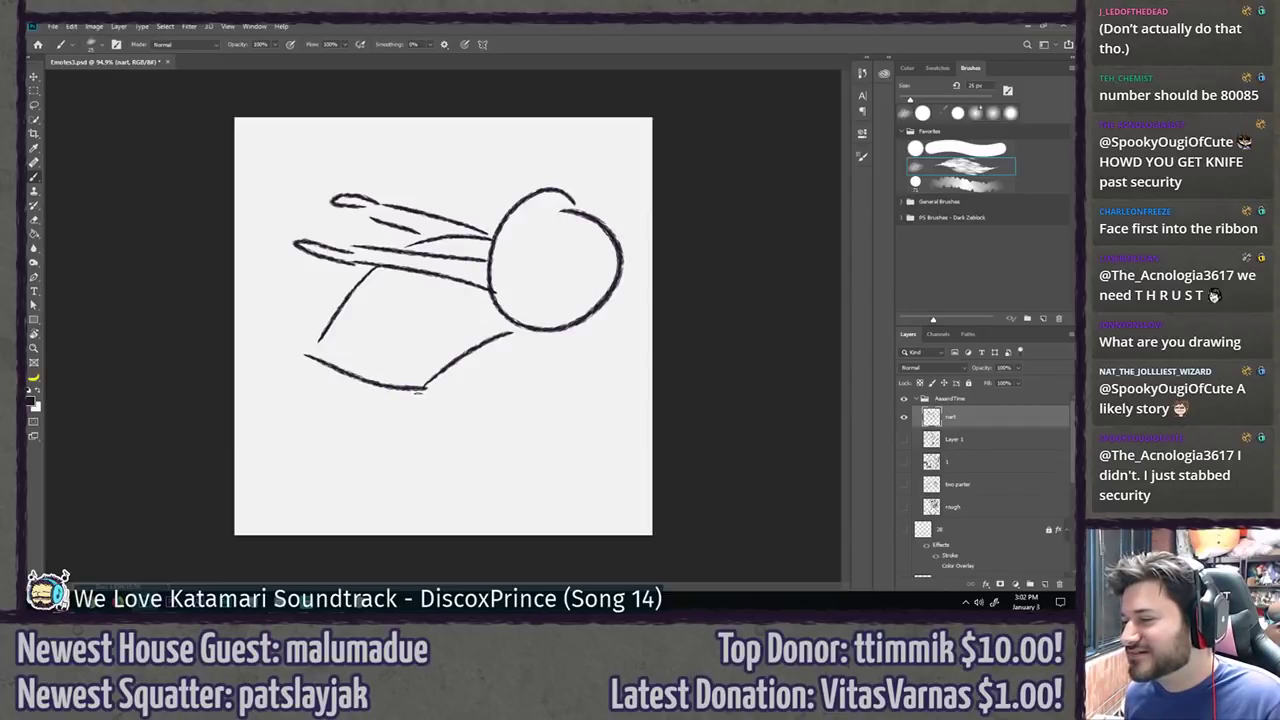
Step: Draw the front leg reaching horizontally forward from the hips, ending in a foot cut off by the right canvas edge
left_click_drag(416, 391, 626, 402)
left_click_drag(543, 439, 610, 434)
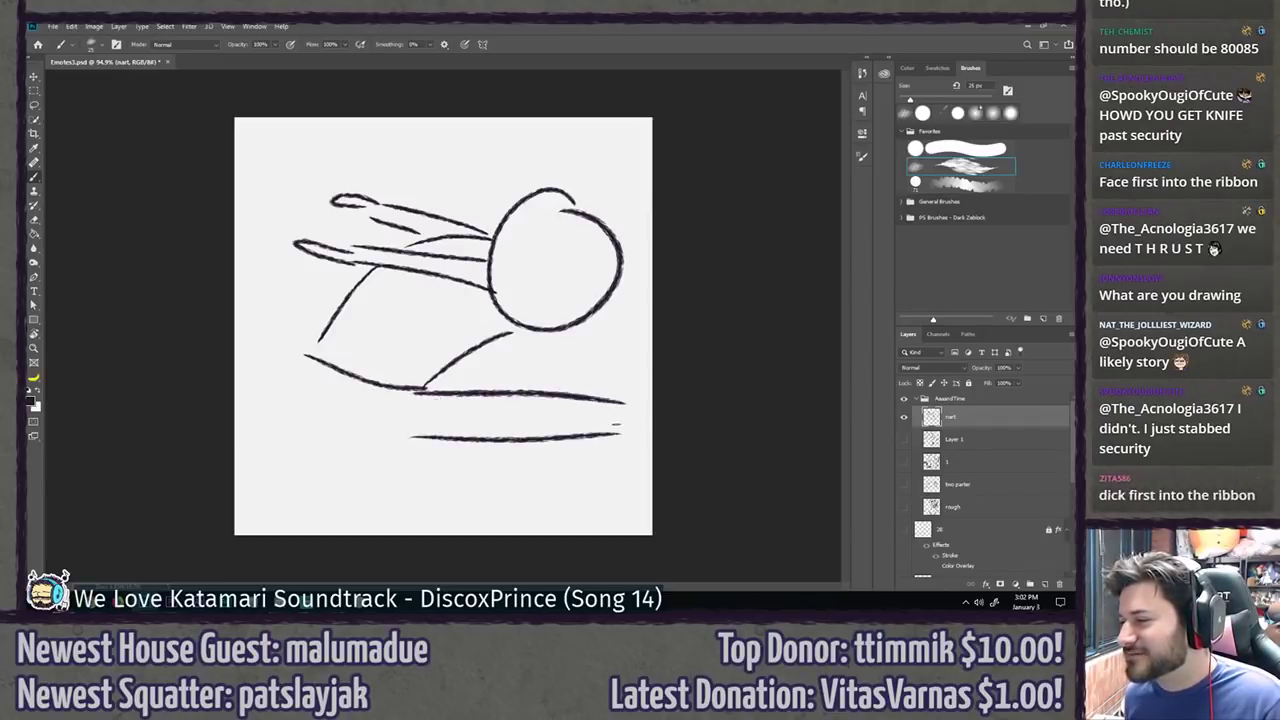
key("ctrl+z")
mouse_move(408, 423)
left_mouse_down()
mouse_move(595, 432)
mouse_move(650, 400)
left_mouse_up()
mouse_move(592, 434)
left_mouse_down()
mouse_move(650, 402)
mouse_move(652, 379)
left_mouse_up()
key("ctrl+z")
key("ctrl+z")
left_click_drag(586, 442, 652, 399)
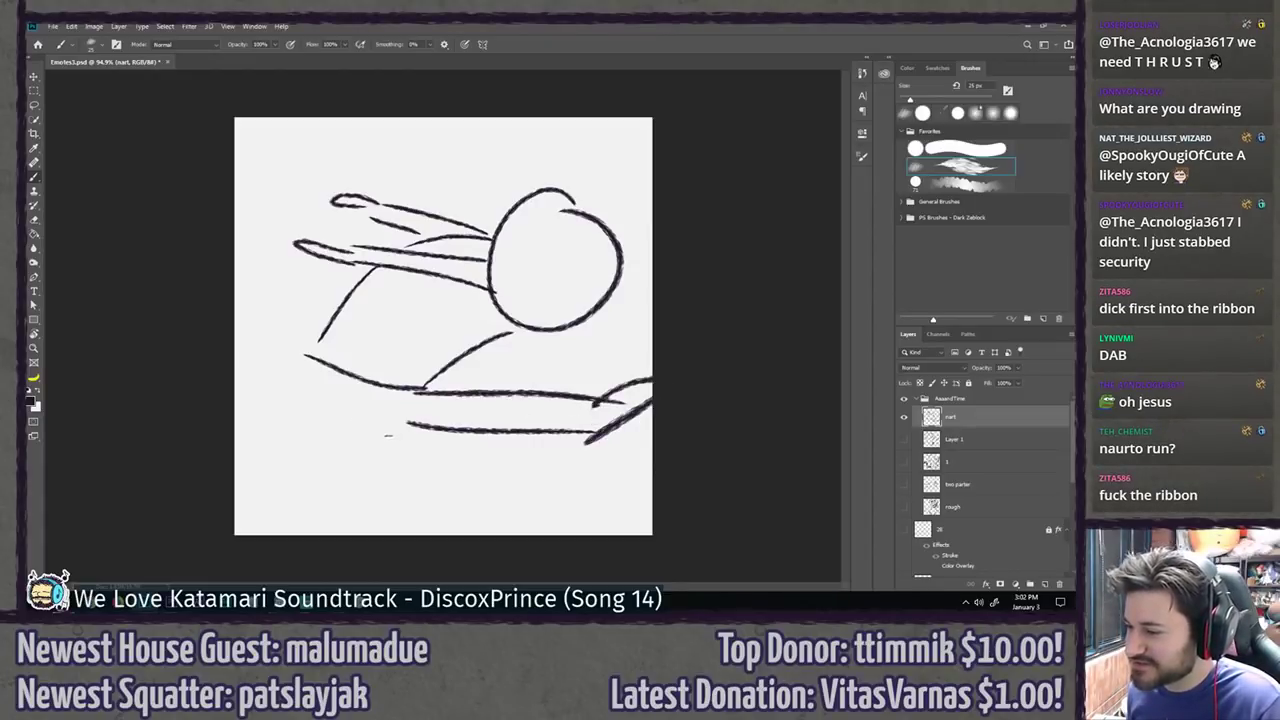
Step: Draw the rear leg bending back to the left canvas edge and add crossed face guidelines to the head
left_click_drag(404, 424, 232, 490)
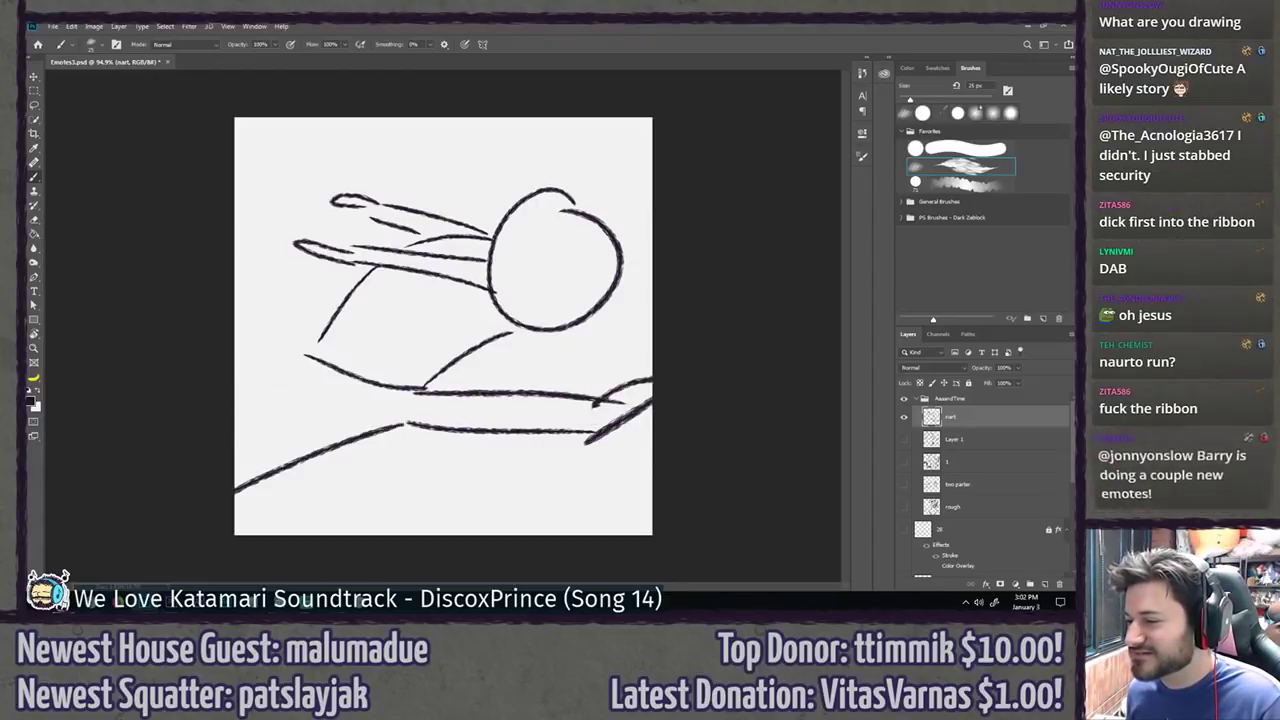
key("ctrl+z")
mouse_move(312, 409)
left_mouse_down()
mouse_move(412, 422)
mouse_move(232, 453)
left_mouse_up()
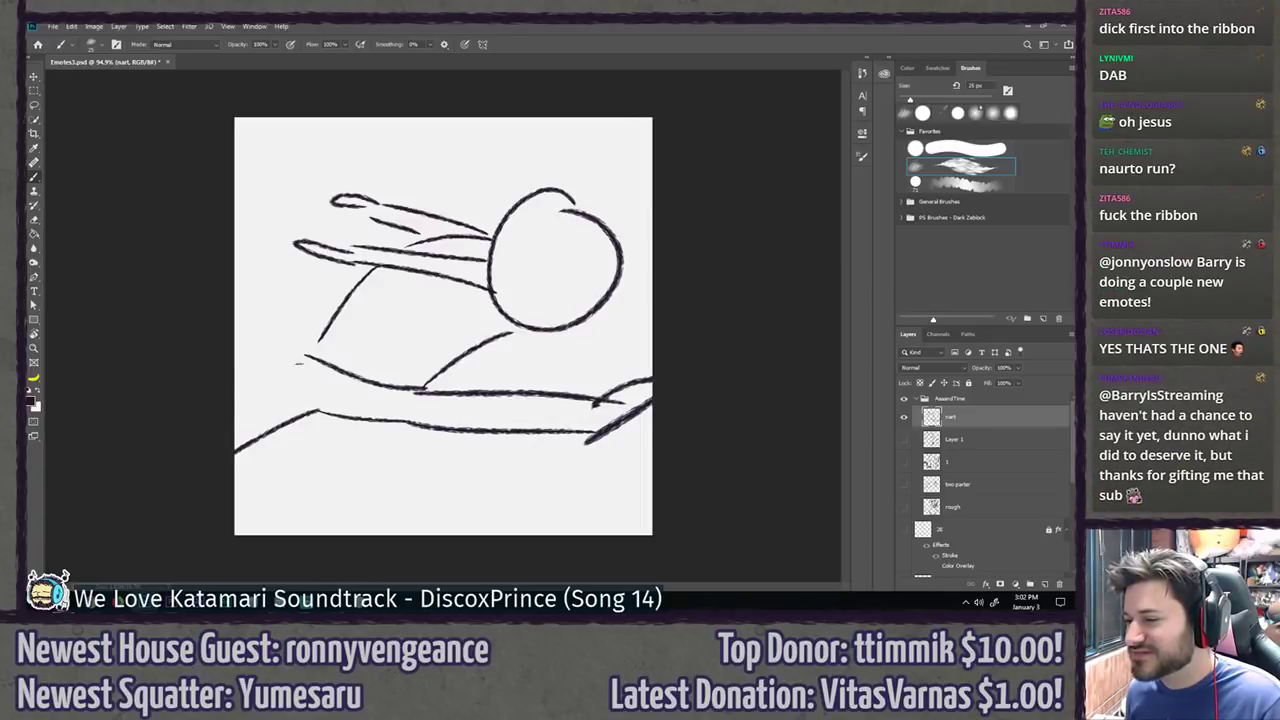
left_click_drag(298, 355, 232, 394)
mouse_move(577, 234)
left_mouse_down()
mouse_move(574, 312)
mouse_move(632, 257)
left_mouse_up()
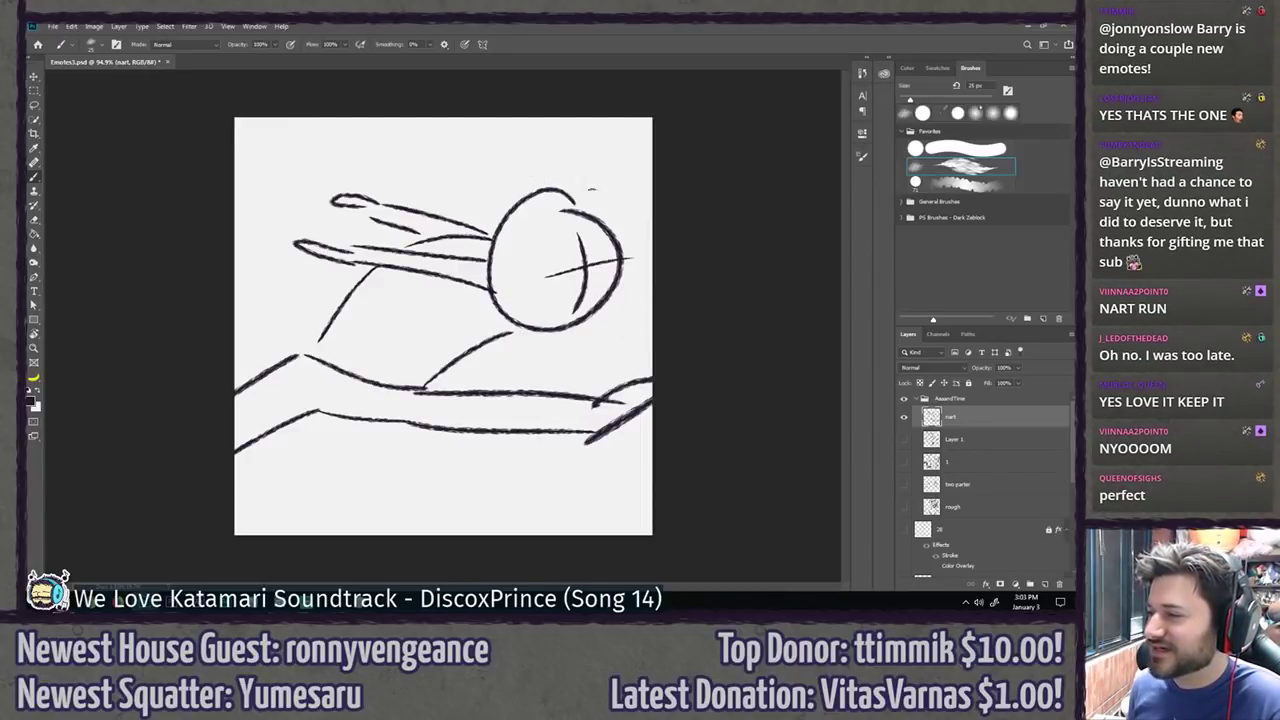
Step: Draw torn ribbon bands with jagged ends on both sides of the runner and scatter small confetti scraps around the torso
left_click_drag(631, 290, 652, 163)
left_click_drag(630, 295, 527, 348)
mouse_move(558, 341)
left_mouse_down()
mouse_move(546, 355)
mouse_move(650, 312)
left_mouse_up()
mouse_move(236, 301)
left_mouse_down()
mouse_move(398, 393)
mouse_move(234, 349)
mouse_move(382, 402)
left_mouse_up()
key("ctrl+z")
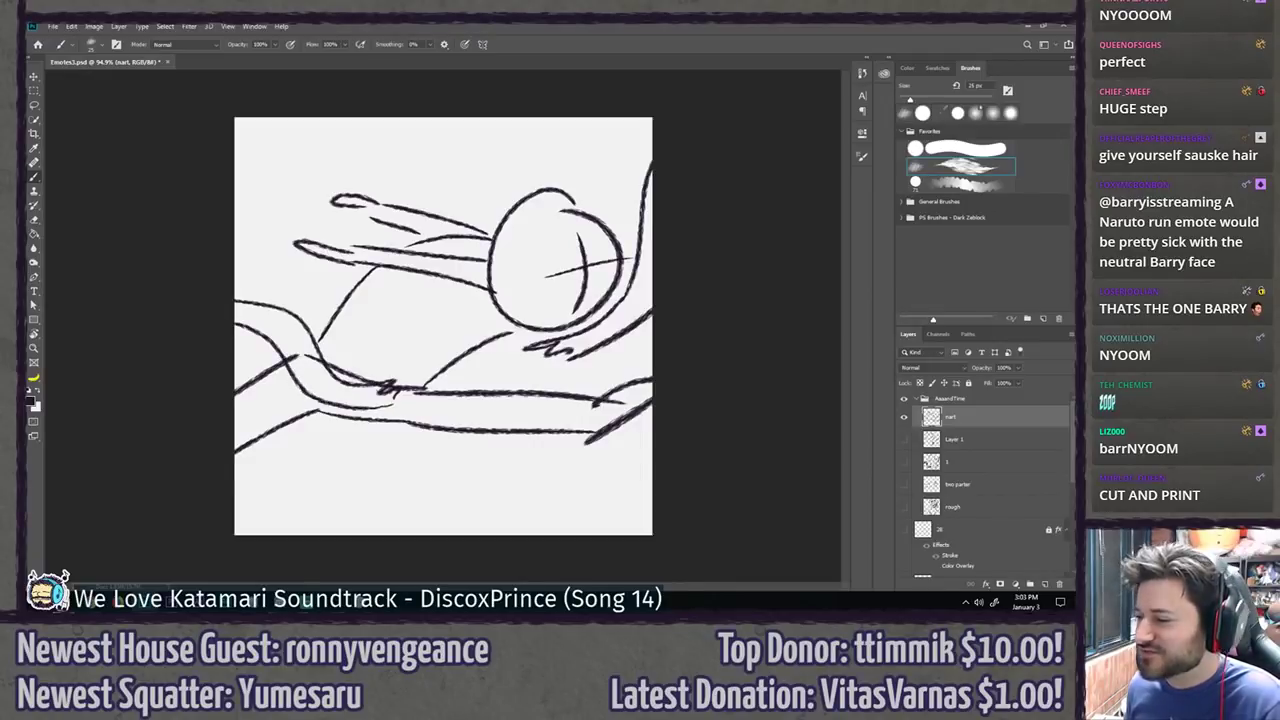
left_click_drag(419, 351, 482, 328)
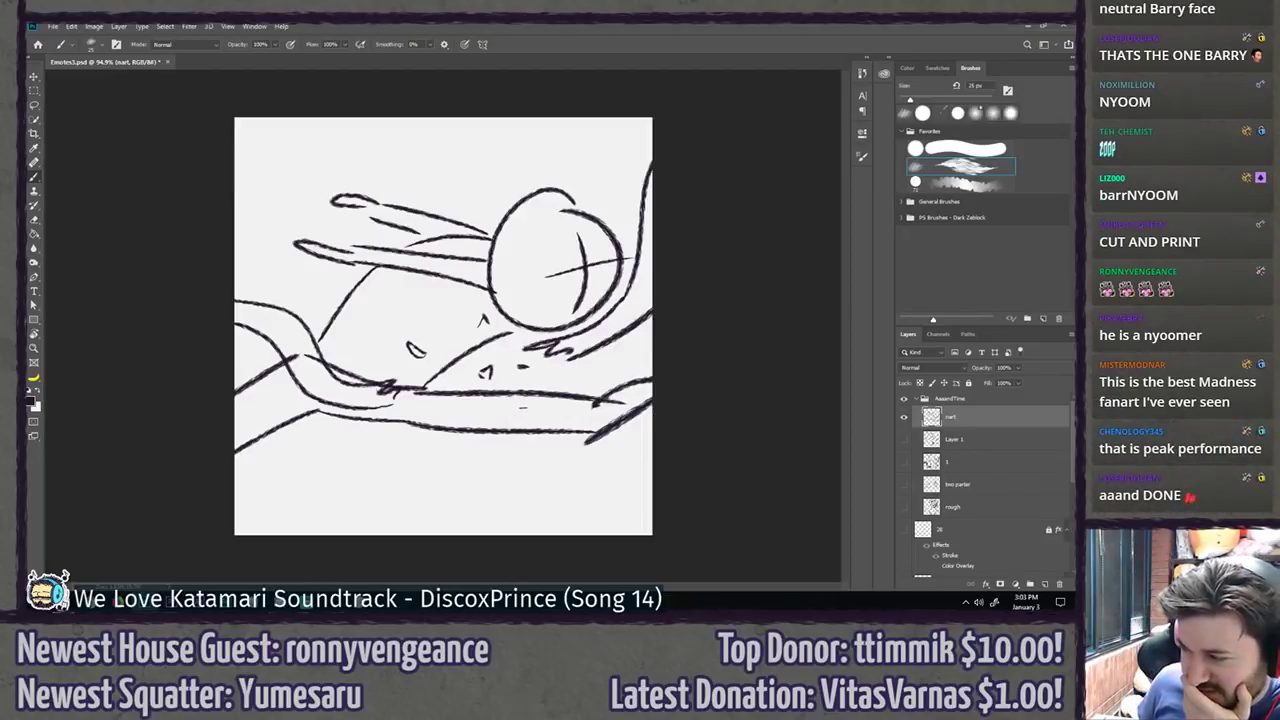
Step: Hide the nart layer, show and select layer 1, and lasso the runner while leaving out both ribbon pieces
left_click(904, 416)
left_click(904, 461)
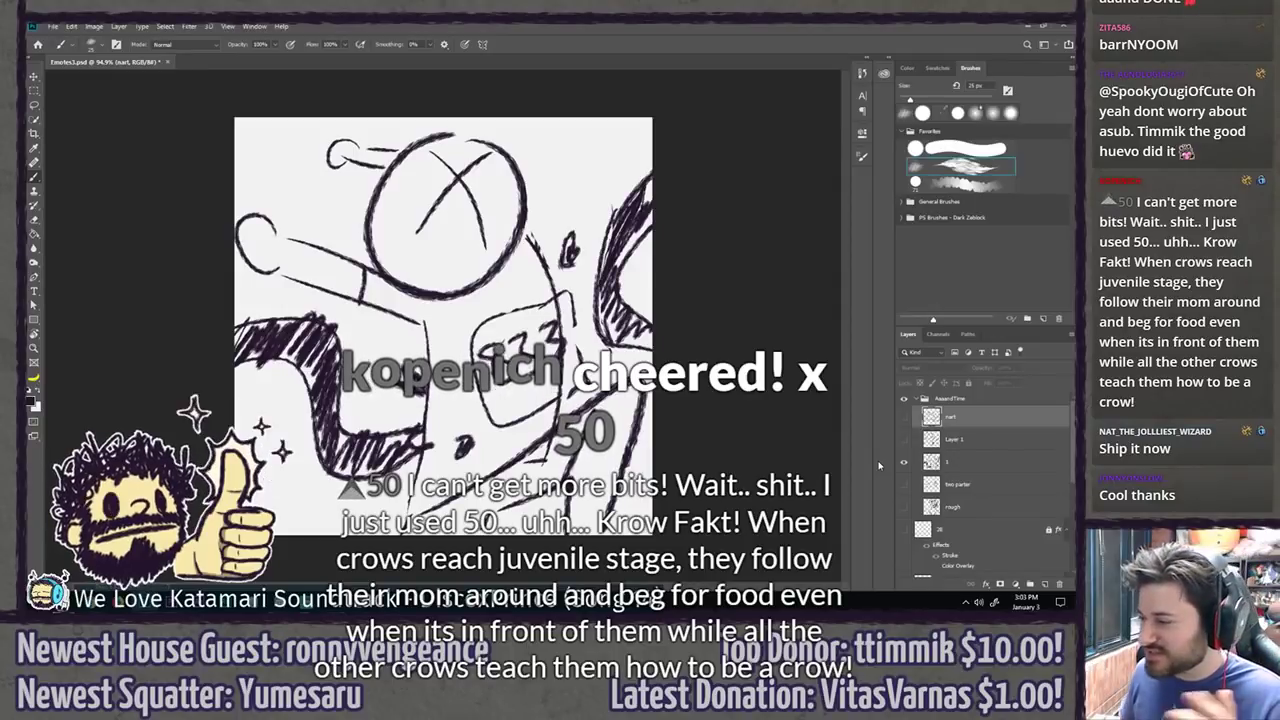
left_click(955, 461)
key("l")
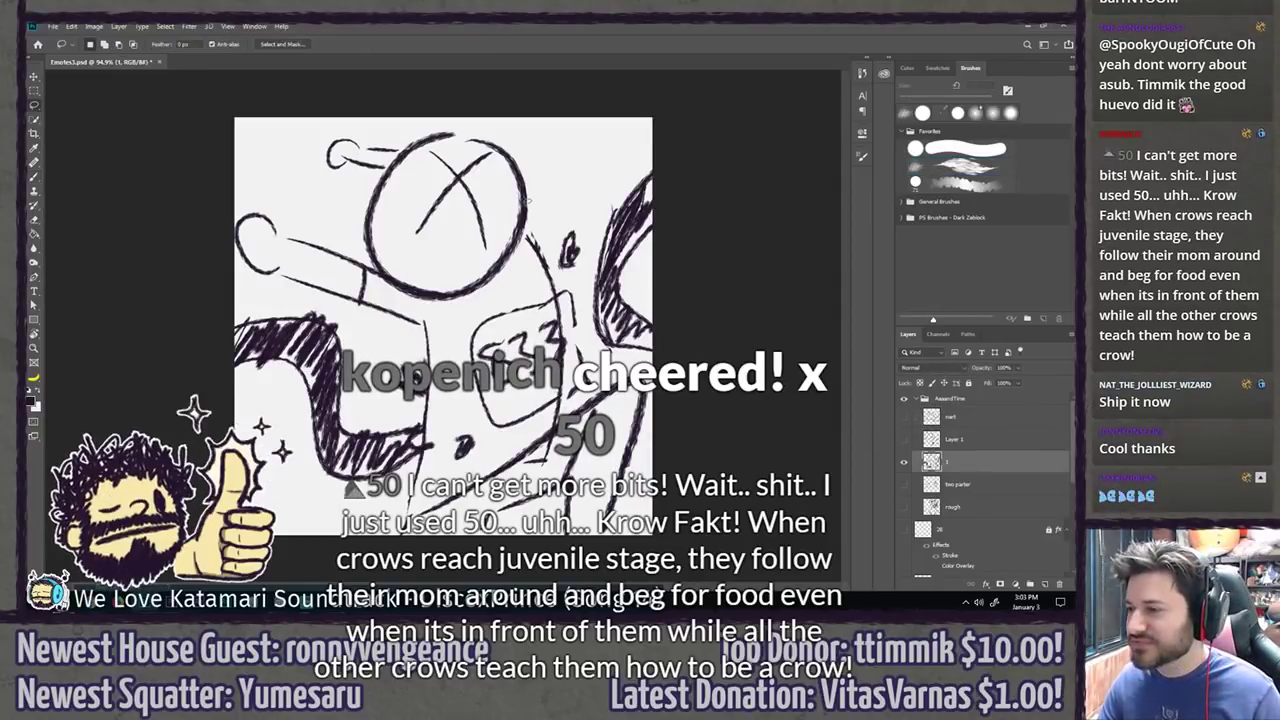
mouse_move(365, 113)
left_mouse_down()
mouse_move(220, 184)
mouse_move(208, 259)
mouse_move(355, 314)
mouse_move(420, 368)
mouse_move(426, 425)
mouse_move(379, 562)
mouse_move(656, 543)
mouse_move(697, 432)
mouse_move(680, 393)
mouse_move(597, 352)
mouse_move(522, 120)
left_mouse_up()
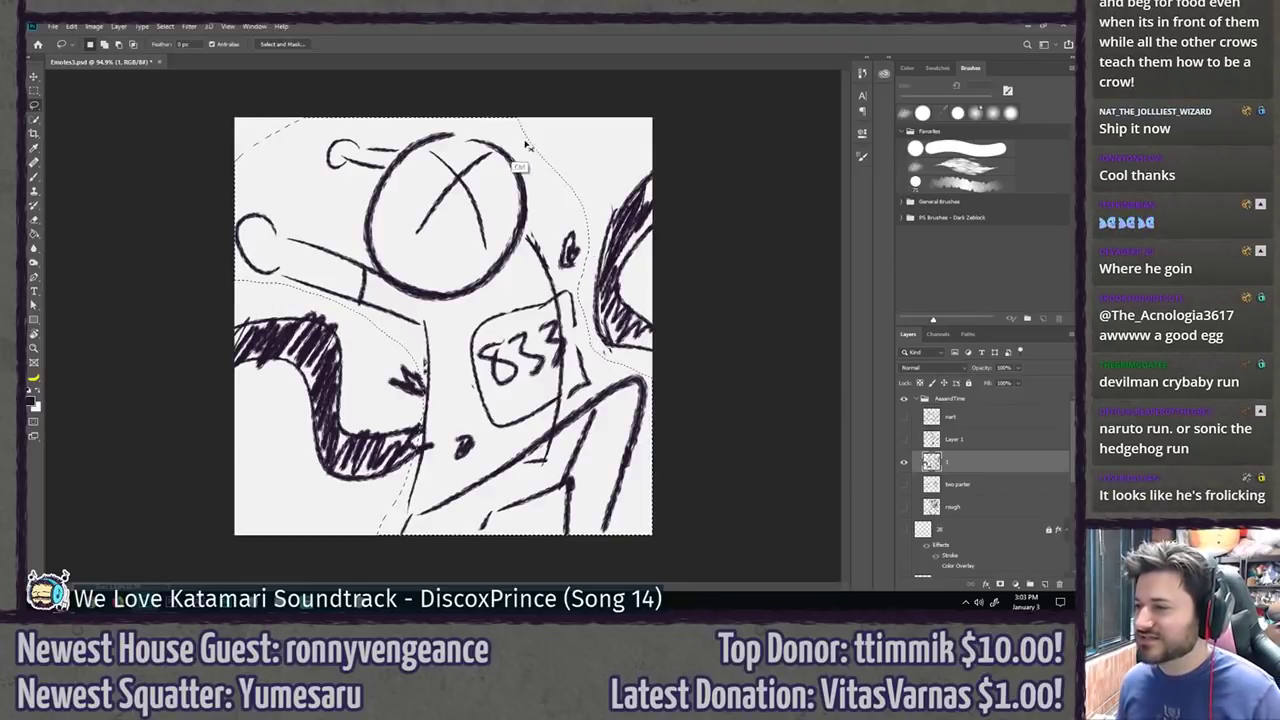
Step: Rotate the selected runner about 16° clockwise and shift it right toward the ribbon piece
key("ctrl+t")
mouse_move(680, 114)
left_mouse_down()
mouse_move(743, 143)
mouse_move(743, 157)
mouse_move(668, 212)
left_mouse_up()
left_click_drag(621, 248, 647, 240)
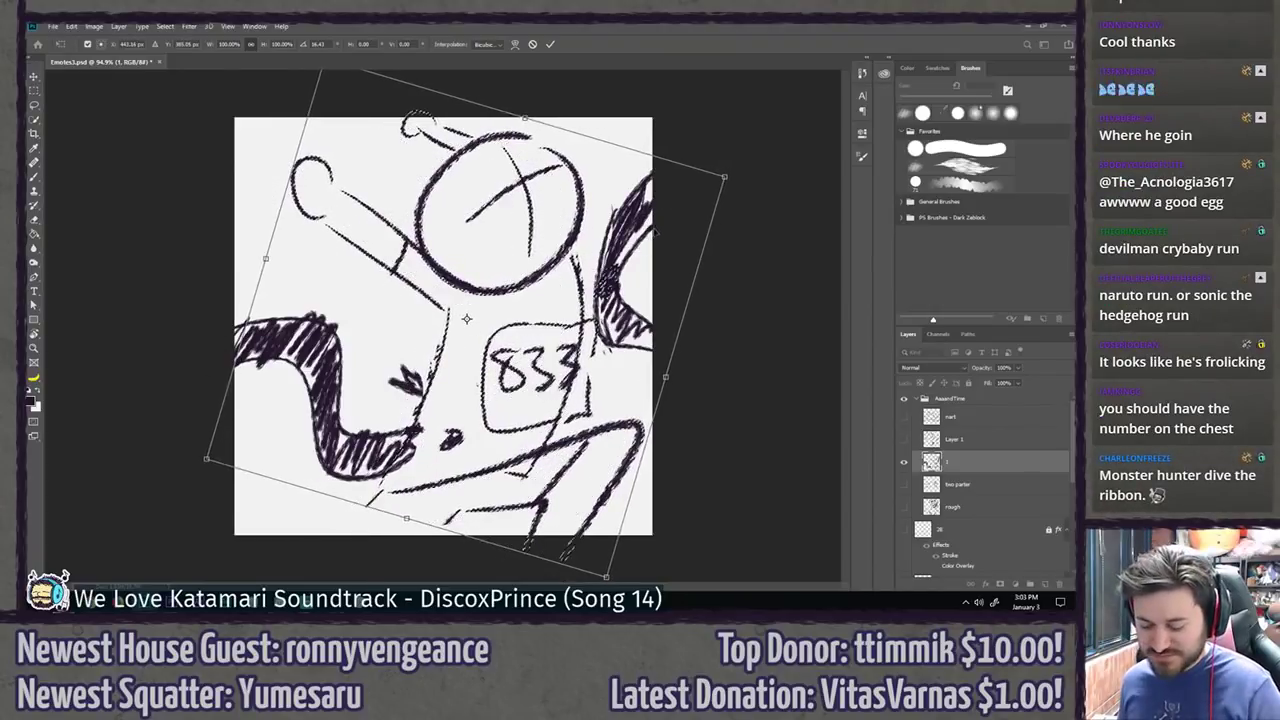
key("Escape")
Step: Draw thin horizontal speed lines at varying heights behind the runner, around the rear arm and the ribbon piece
left_click_drag(325, 251, 235, 256)
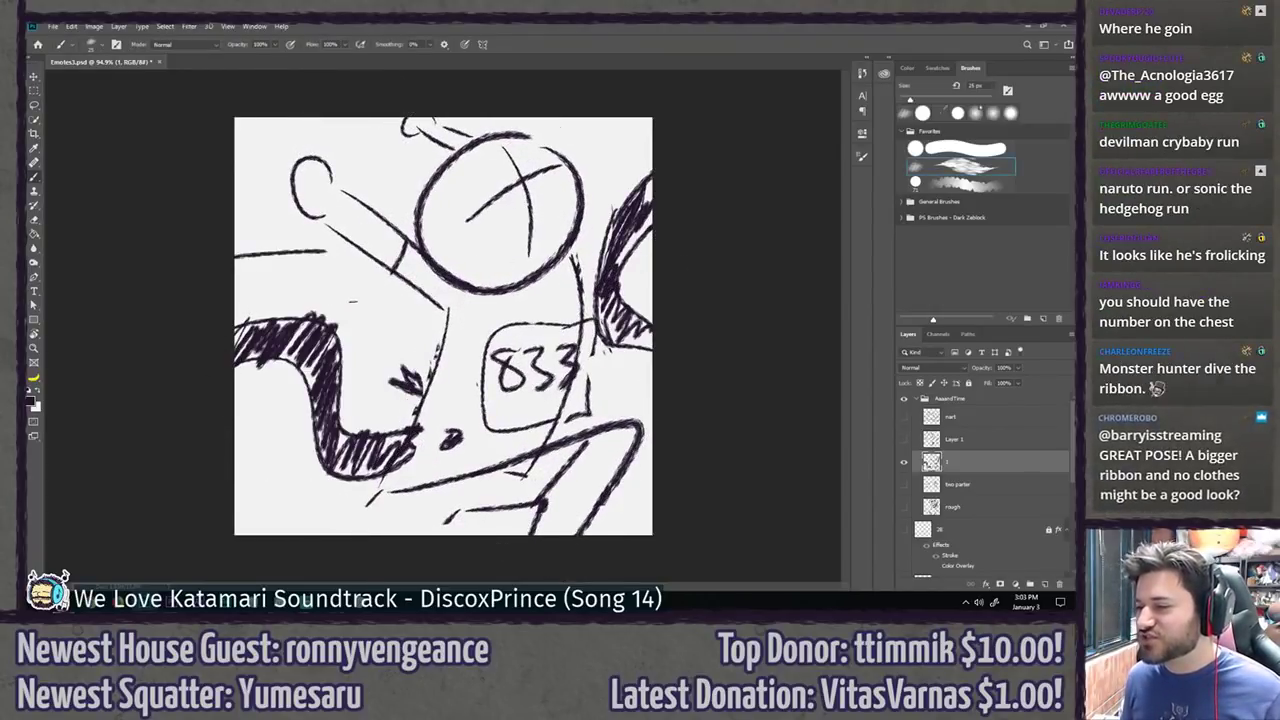
mouse_move(367, 290)
left_mouse_down()
mouse_move(273, 305)
mouse_move(365, 300)
left_mouse_up()
key("ctrl+z")
key("ctrl+z")
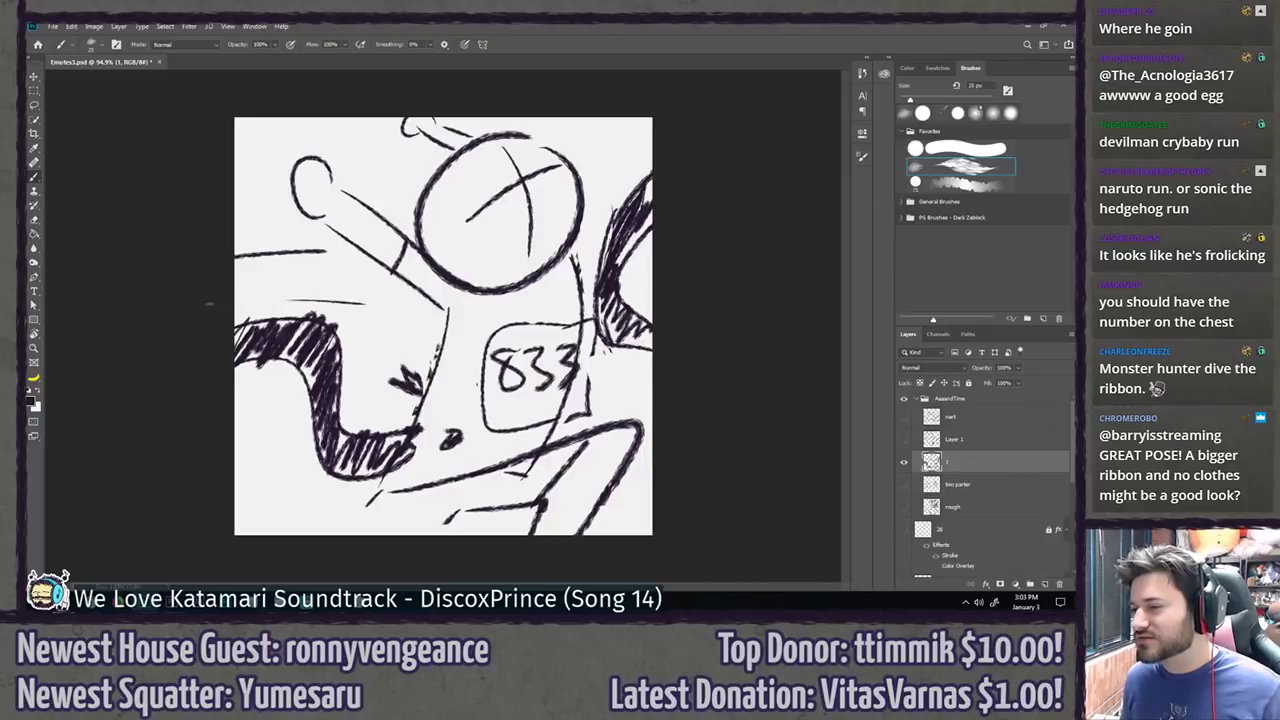
left_click_drag(250, 489, 324, 484)
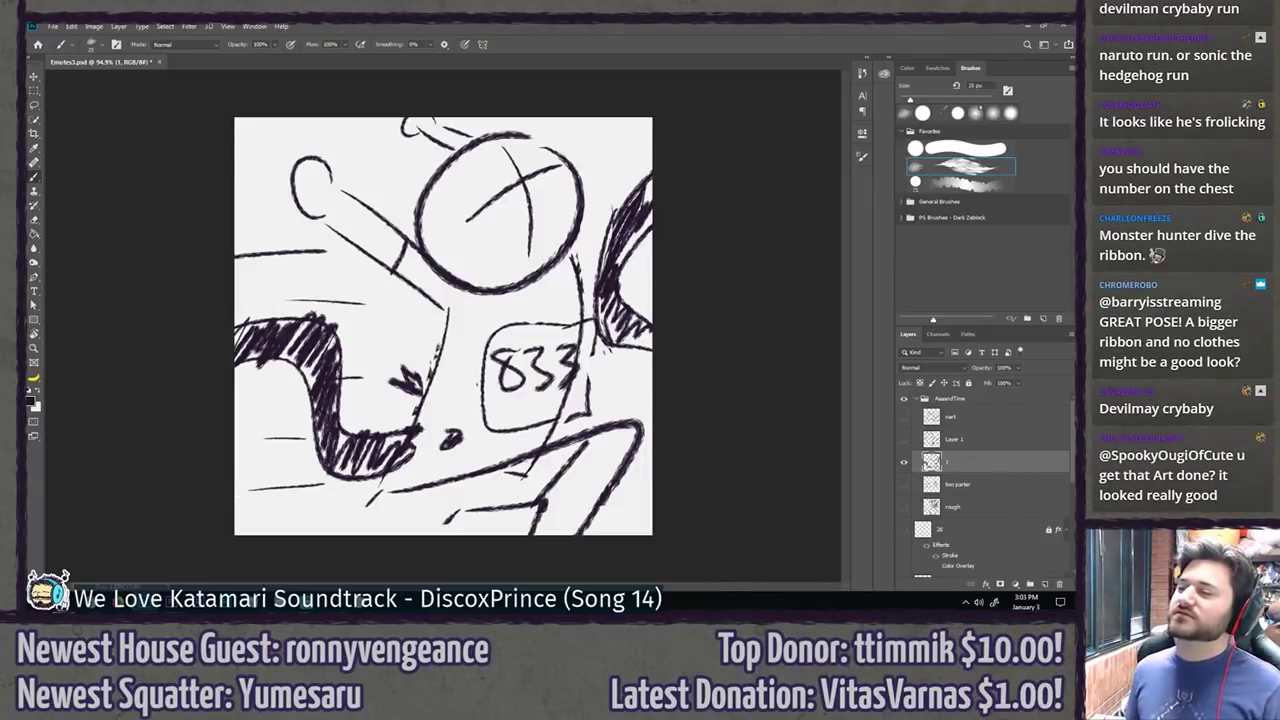
left_click_drag(405, 165, 345, 165)
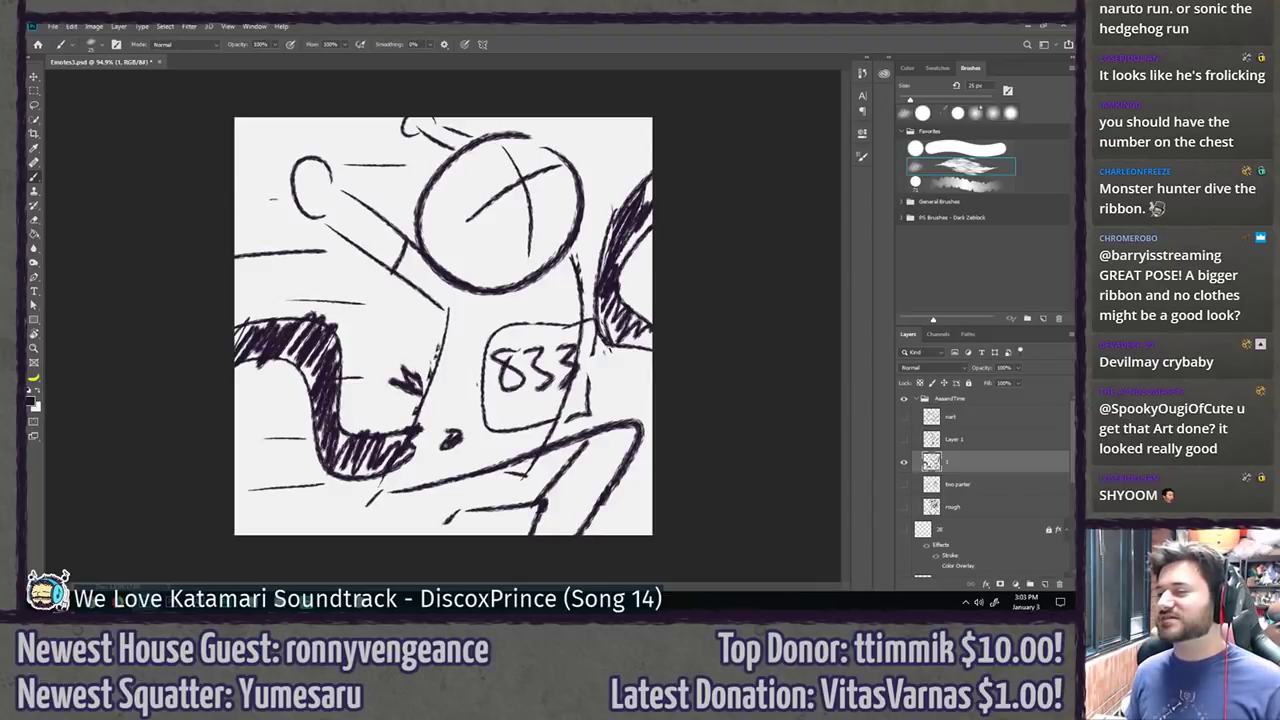
Step: Erase the torso line crossing the bib and the inner part of the thigh line below it, and save the document
scroll(146, 389, "down", 12)
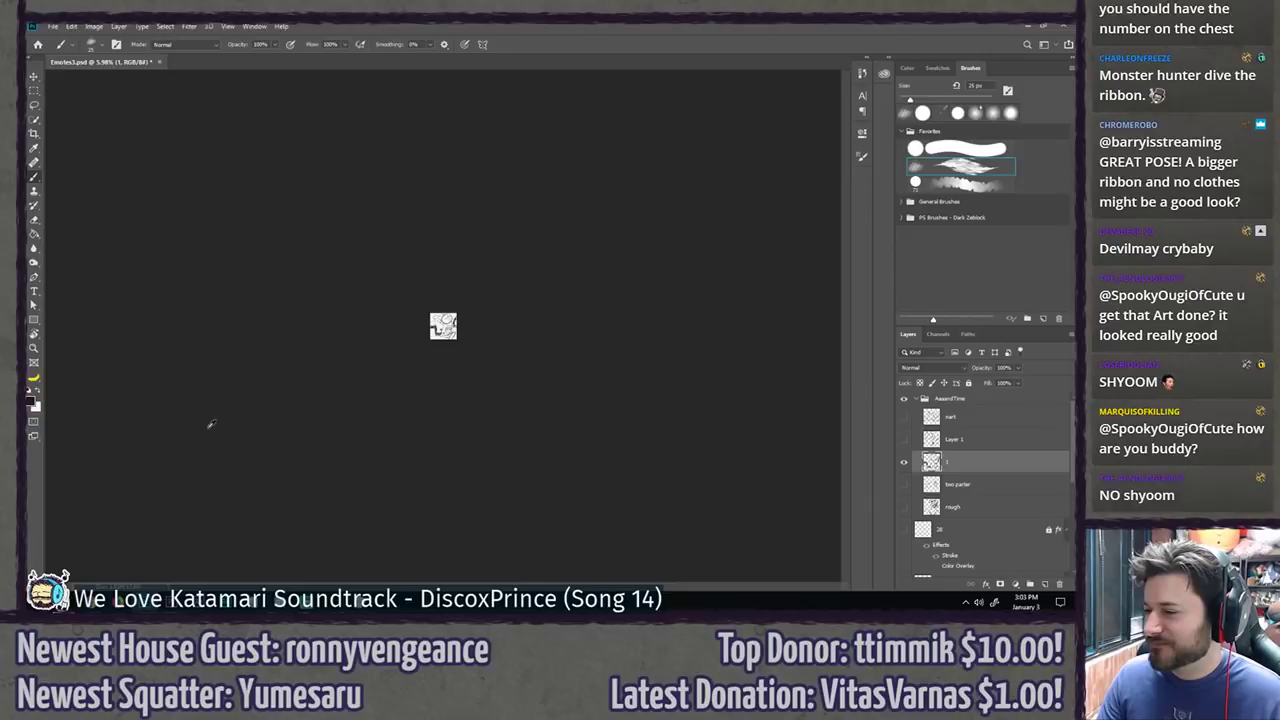
scroll(235, 425, "up", 10)
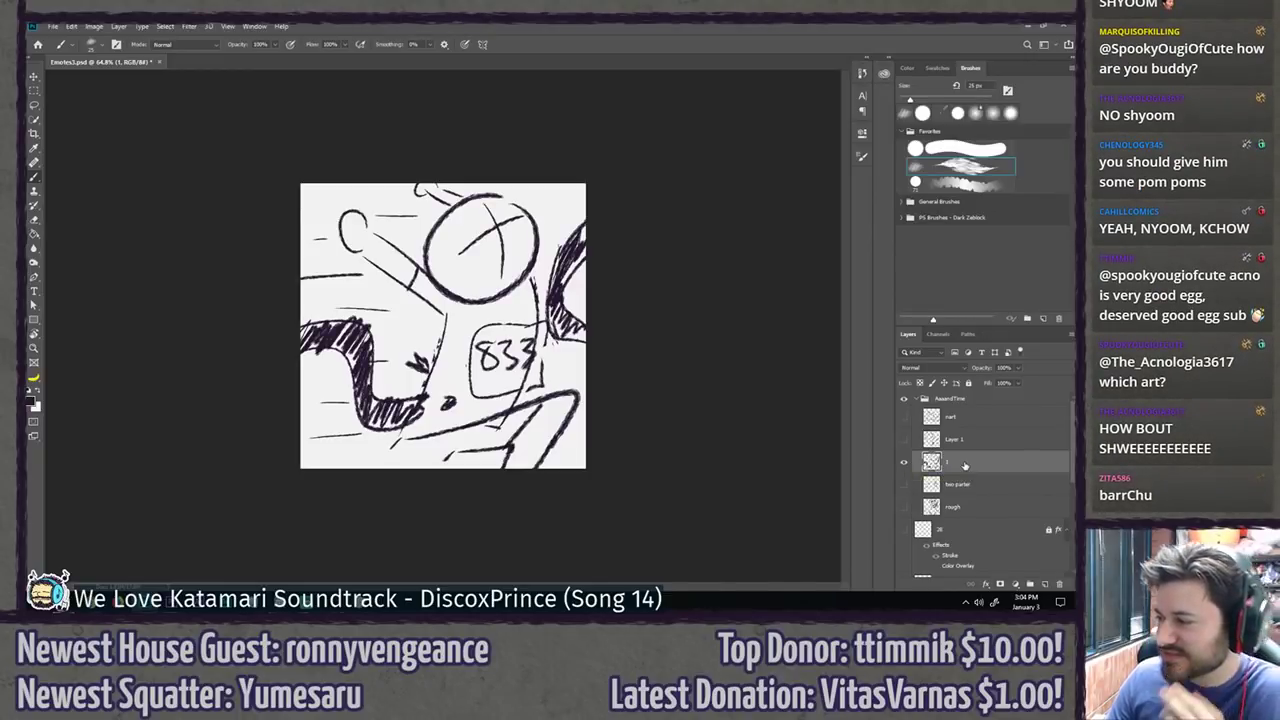
key("ctrl+0")
key("e")
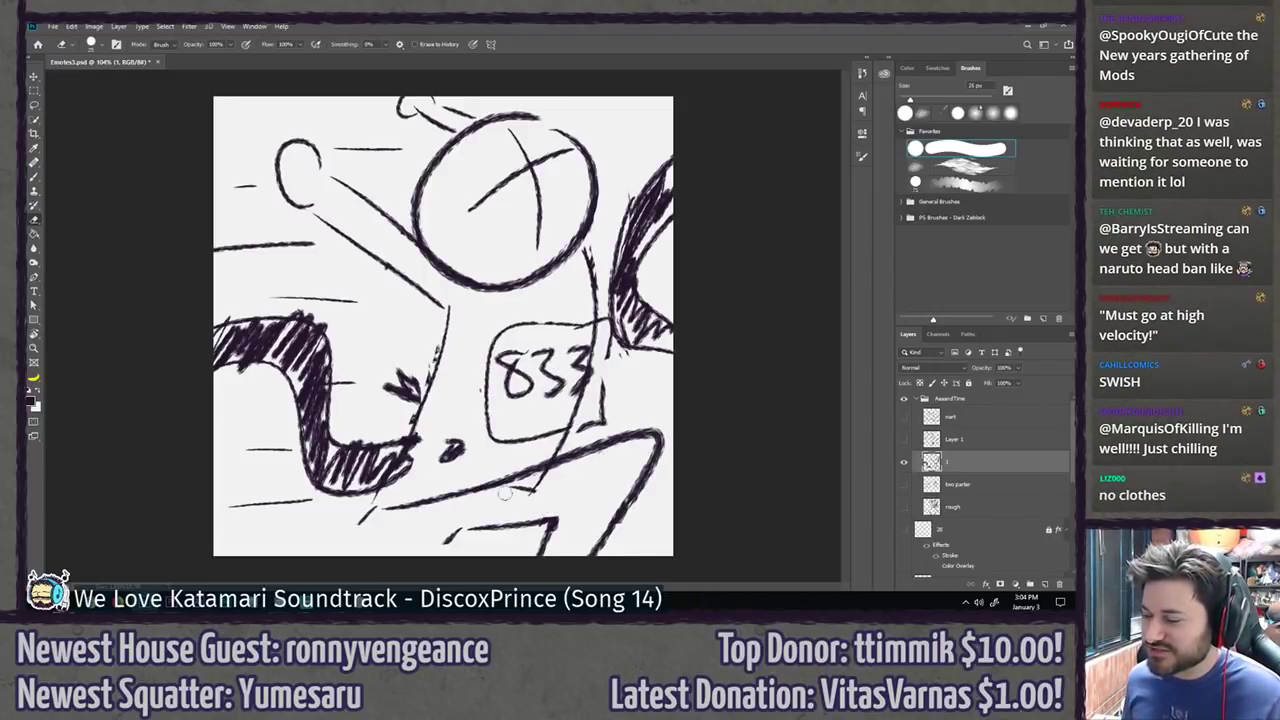
mouse_move(519, 473)
left_mouse_down()
mouse_move(531, 466)
mouse_move(420, 491)
mouse_move(540, 492)
left_mouse_up()
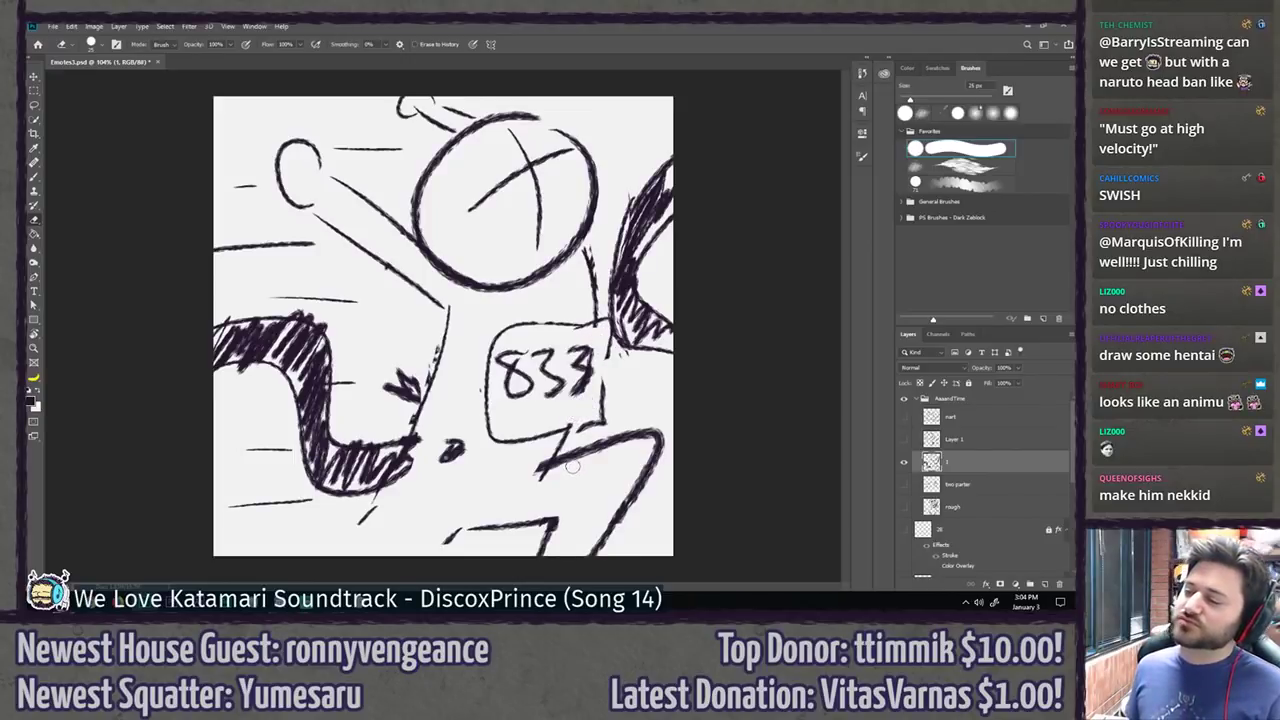
key("l")
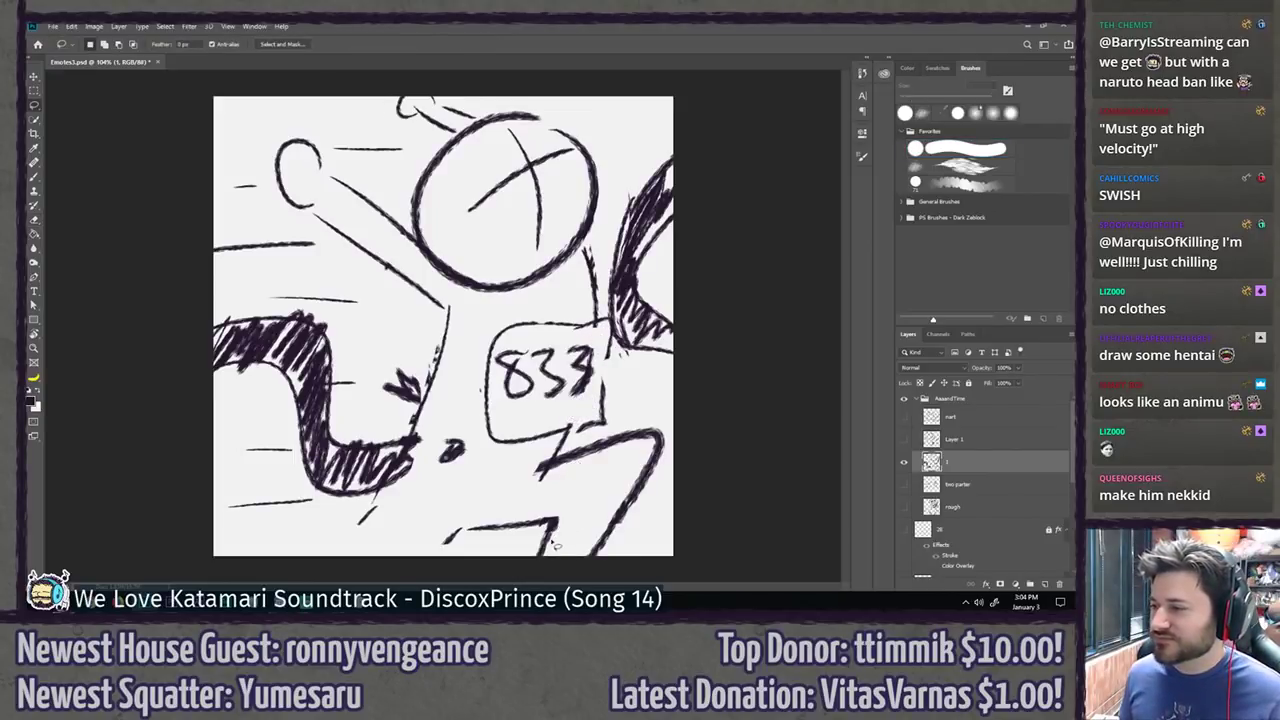
left_click_drag(677, 398, 651, 409)
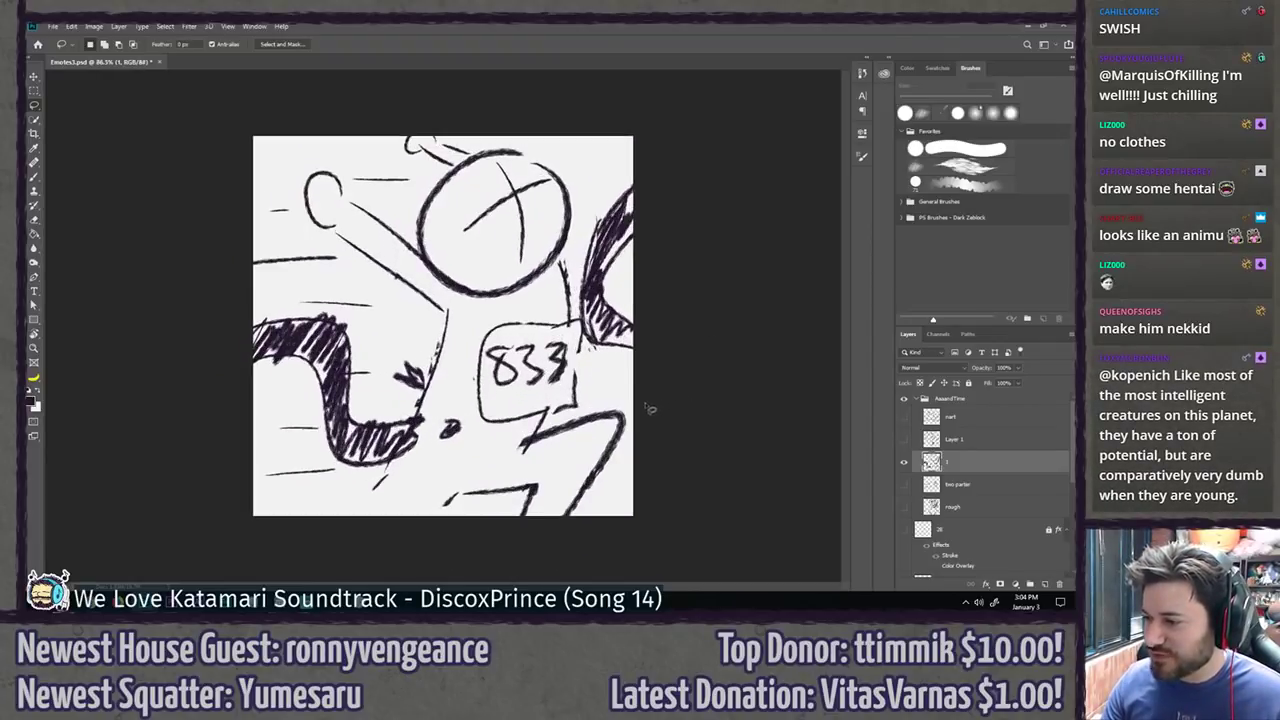
key("ctrl+s")
Step: Try a large hatched block across the lower canvas over the runner's legs
key("b")
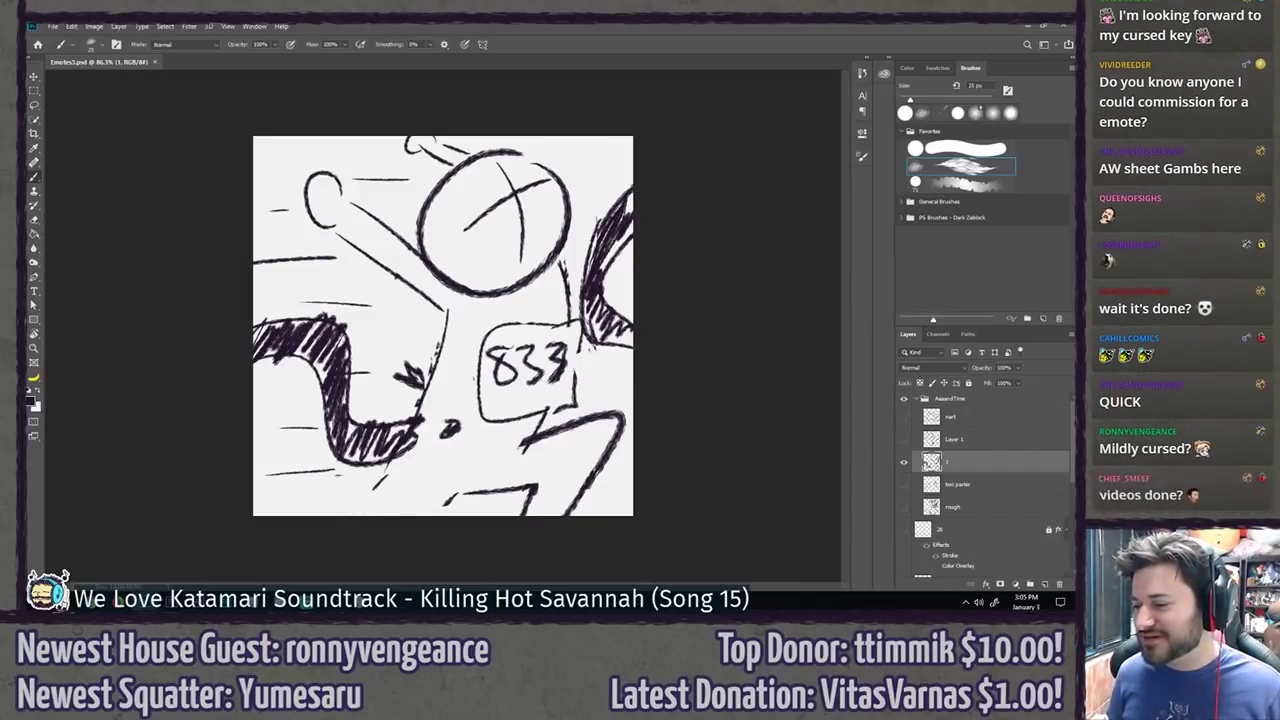
left_click_drag(350, 432, 333, 494)
mouse_move(344, 424)
left_mouse_down()
mouse_move(530, 406)
mouse_move(606, 488)
left_mouse_up()
mouse_move(606, 488)
left_mouse_down()
mouse_move(263, 508)
mouse_move(342, 422)
left_mouse_up()
mouse_move(451, 429)
left_mouse_down()
mouse_move(550, 430)
mouse_move(604, 447)
left_mouse_up()
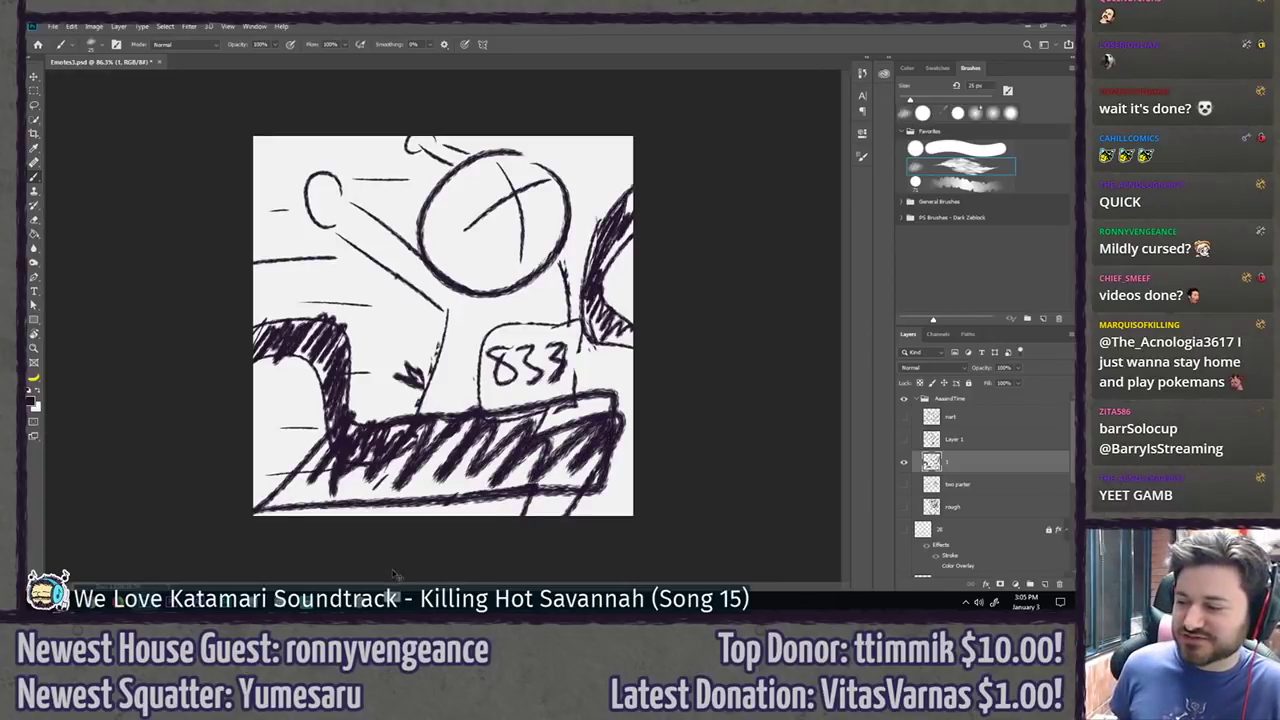
key("ctrl+z")
key("ctrl+z")
key("ctrl+z")
key("ctrl+z")
key("ctrl+z")
key("ctrl+z")
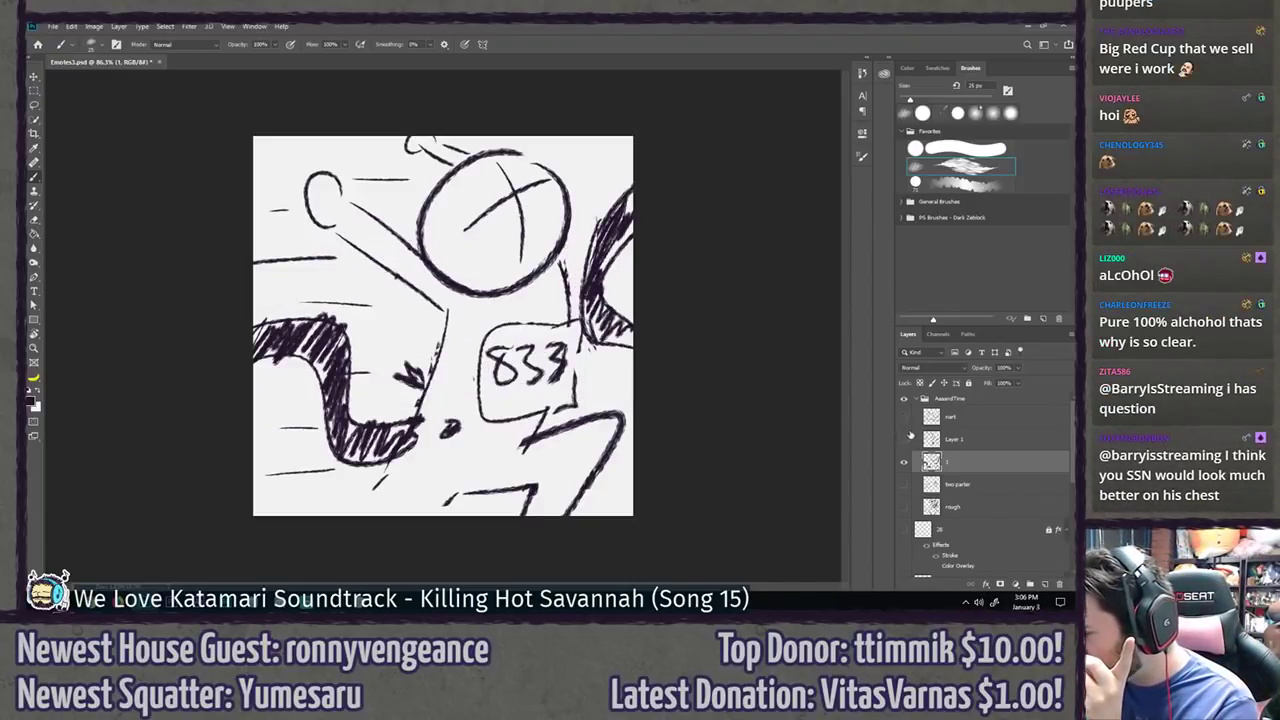
Step: Create a new layer named zoom above the nart layer and hide layer 1
left_click(971, 420)
key("ctrl+shift+n")
type("zoom")
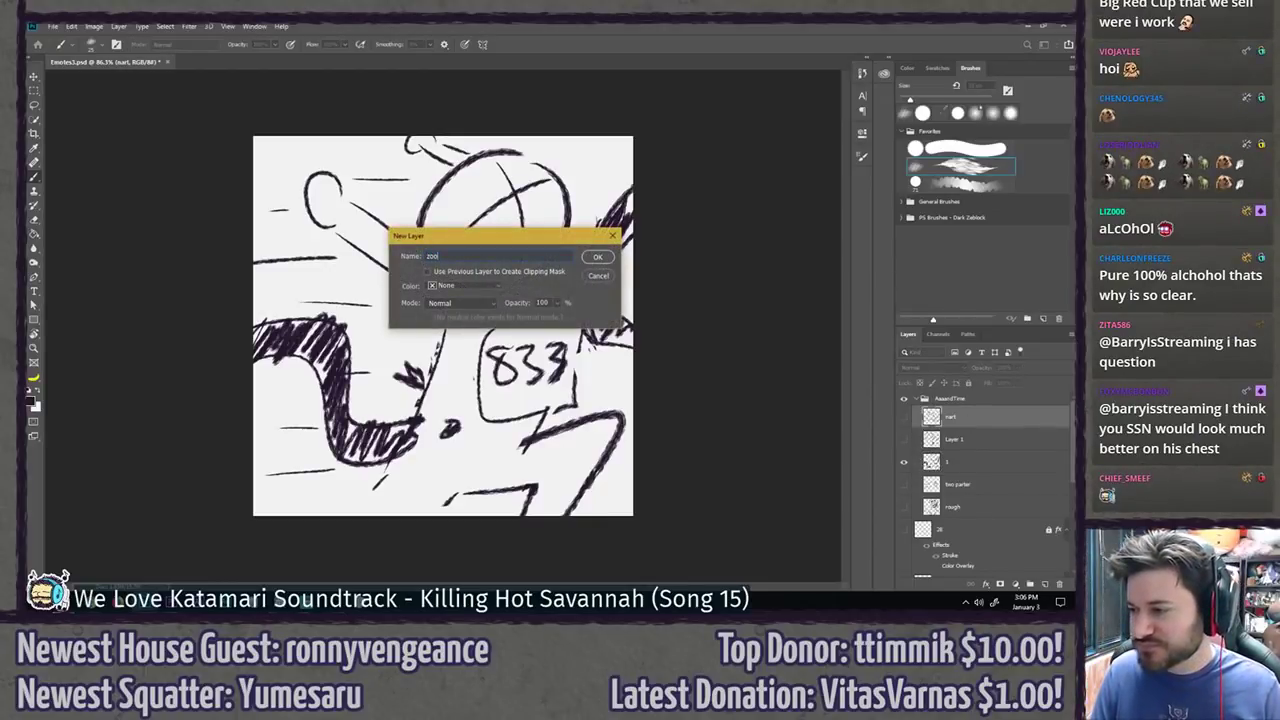
key("Return")
left_click(903, 484)
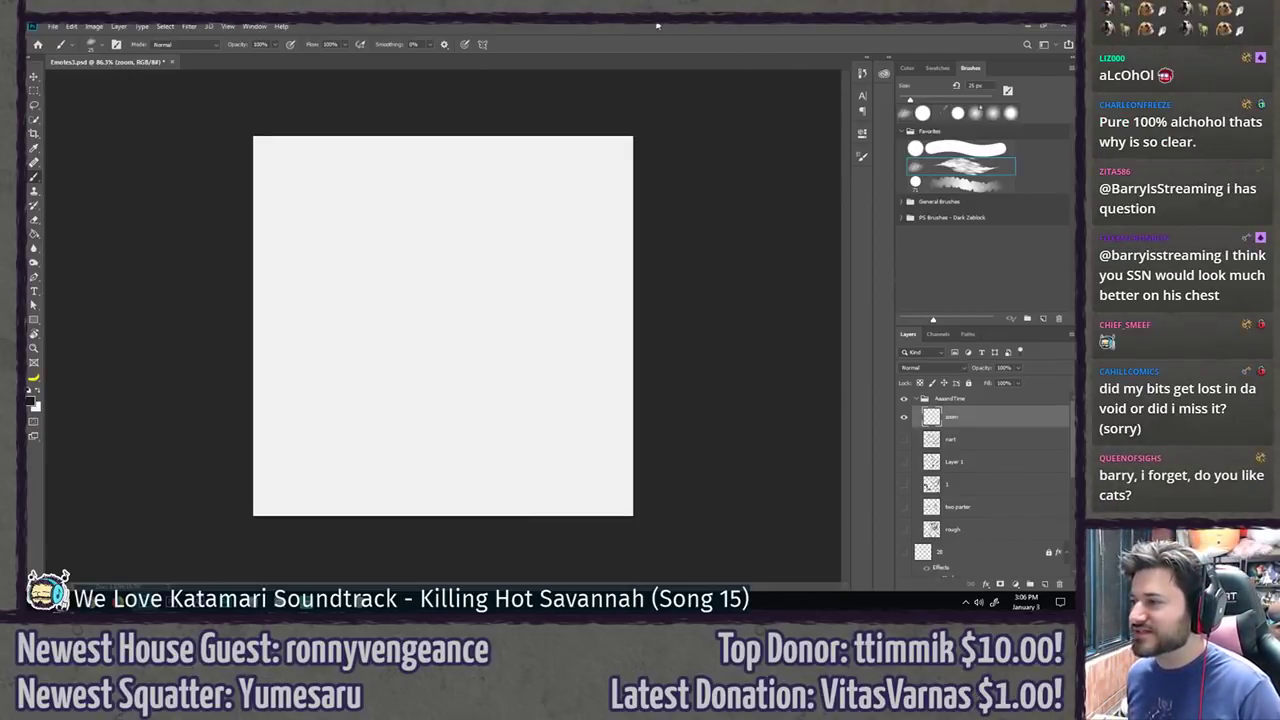
Step: Draw a large head circle in the upper middle of the canvas with crossed, curved face guidelines
mouse_move(528, 189)
left_mouse_down()
mouse_move(496, 194)
mouse_move(515, 340)
left_mouse_up()
mouse_move(420, 300)
left_mouse_down()
mouse_move(460, 268)
mouse_move(520, 244)
left_mouse_up()
key("ctrl+z")
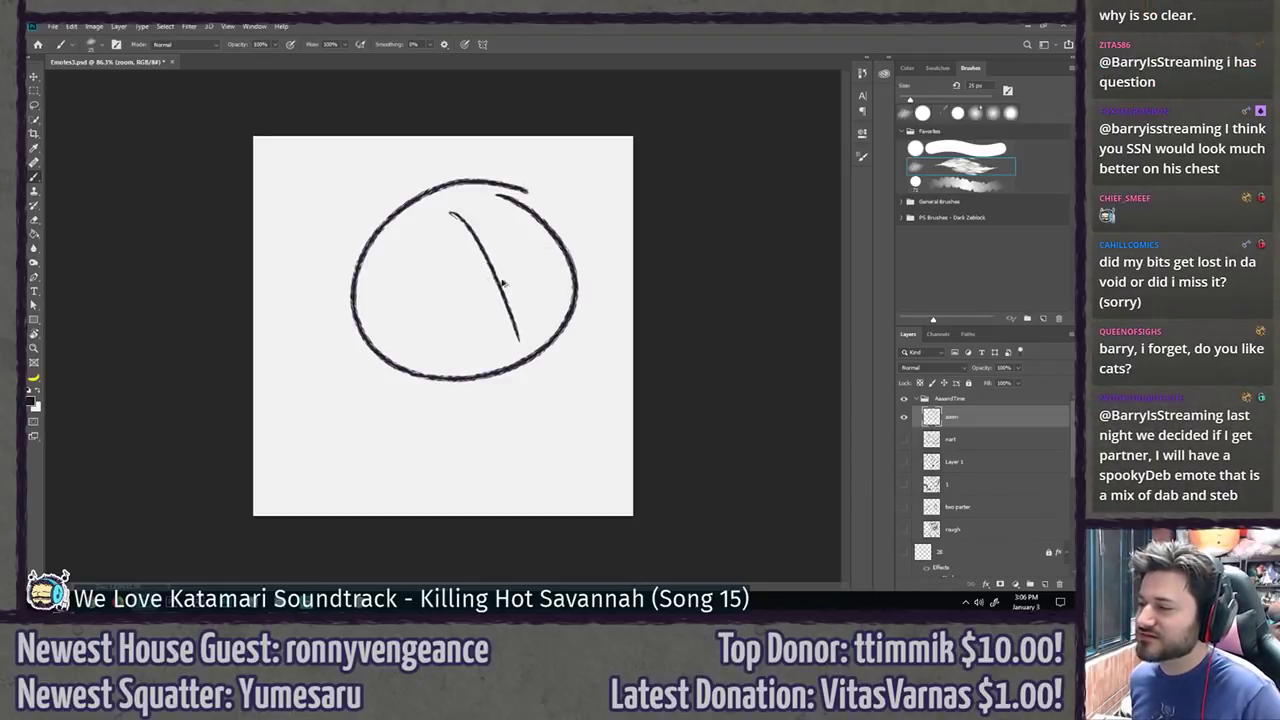
key("ctrl+z")
left_click_drag(436, 208, 500, 334)
left_click_drag(407, 299, 545, 231)
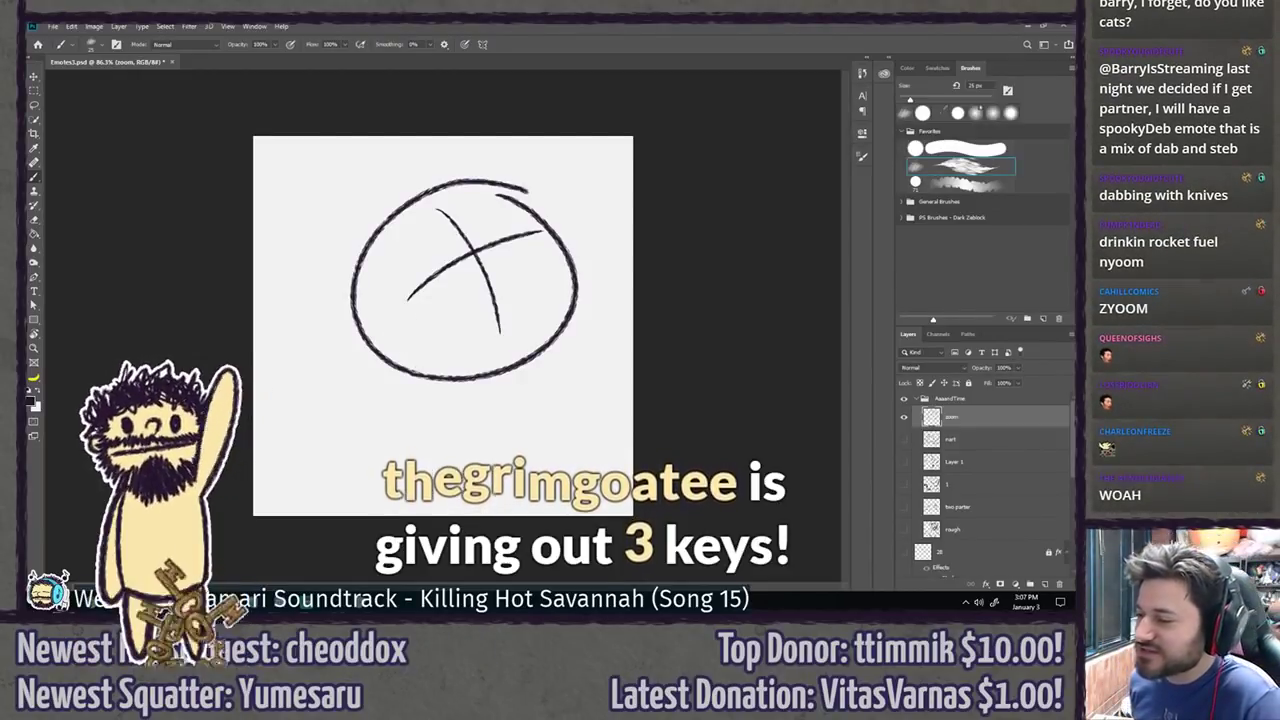
Step: Draw both arms thrown up and back past the canvas edges, and the two torso sides slanting down from the head
left_click_drag(432, 384, 289, 243)
left_click_drag(256, 291, 388, 396)
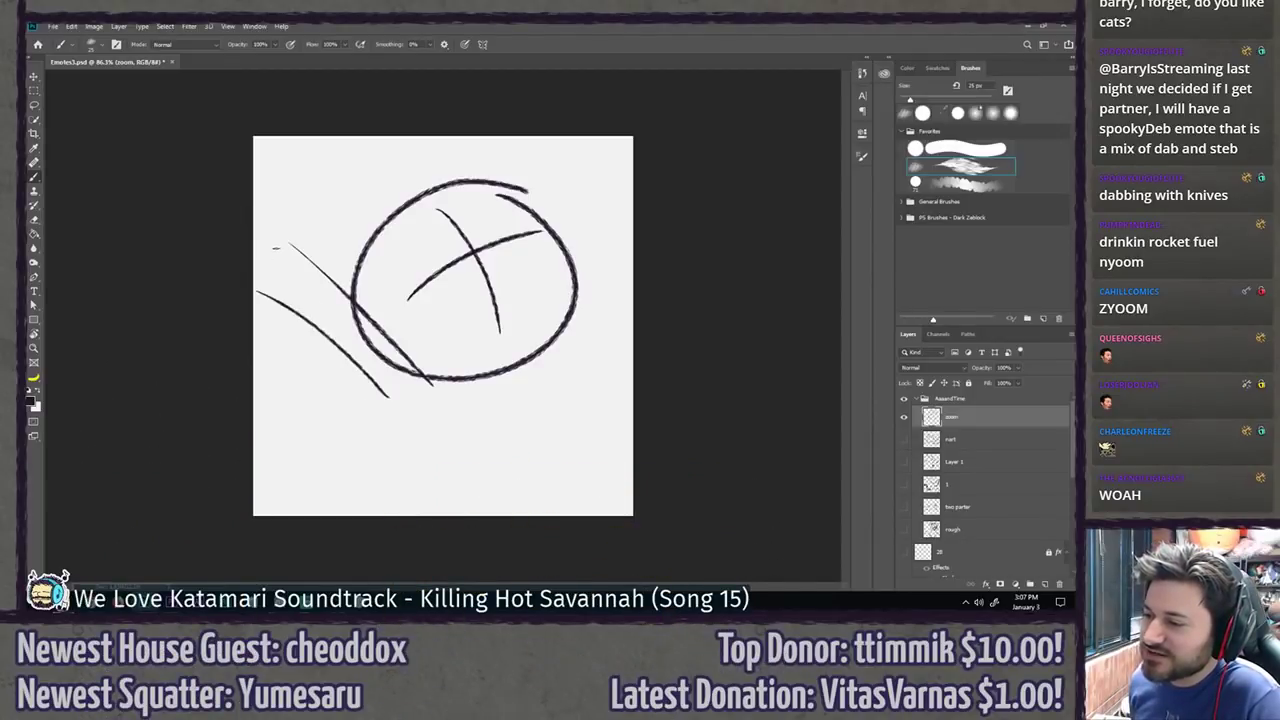
left_click_drag(253, 230, 280, 246)
left_click_drag(336, 143, 432, 185)
key("ctrl+z")
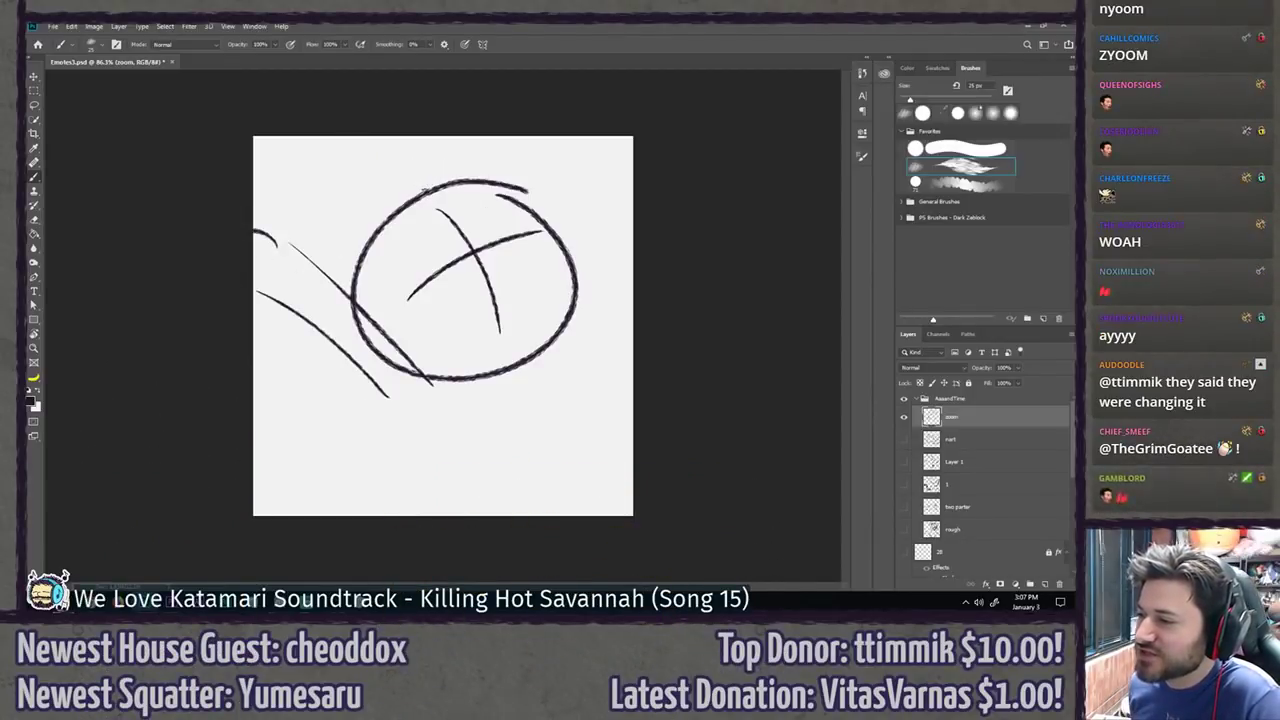
mouse_move(428, 189)
left_mouse_down()
mouse_move(377, 158)
mouse_move(386, 163)
mouse_move(370, 136)
left_mouse_up()
left_click_drag(447, 148, 487, 172)
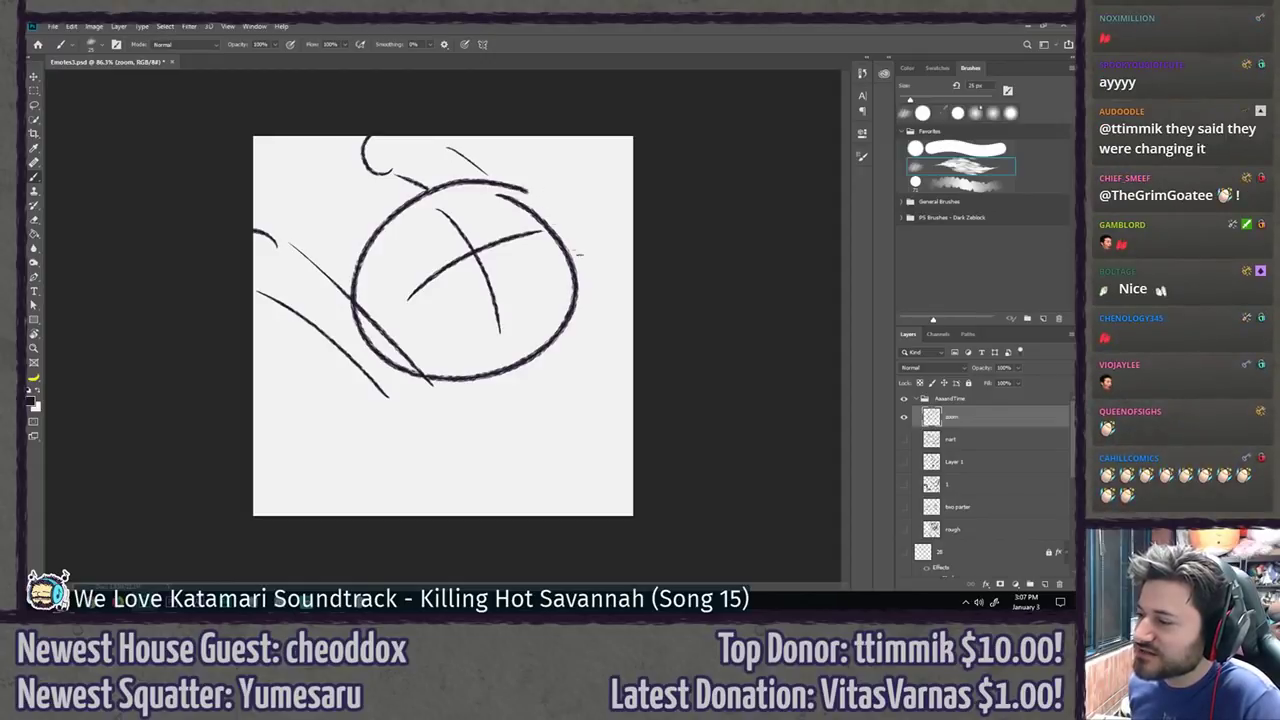
left_click_drag(578, 300, 632, 478)
left_click_drag(416, 412, 460, 514)
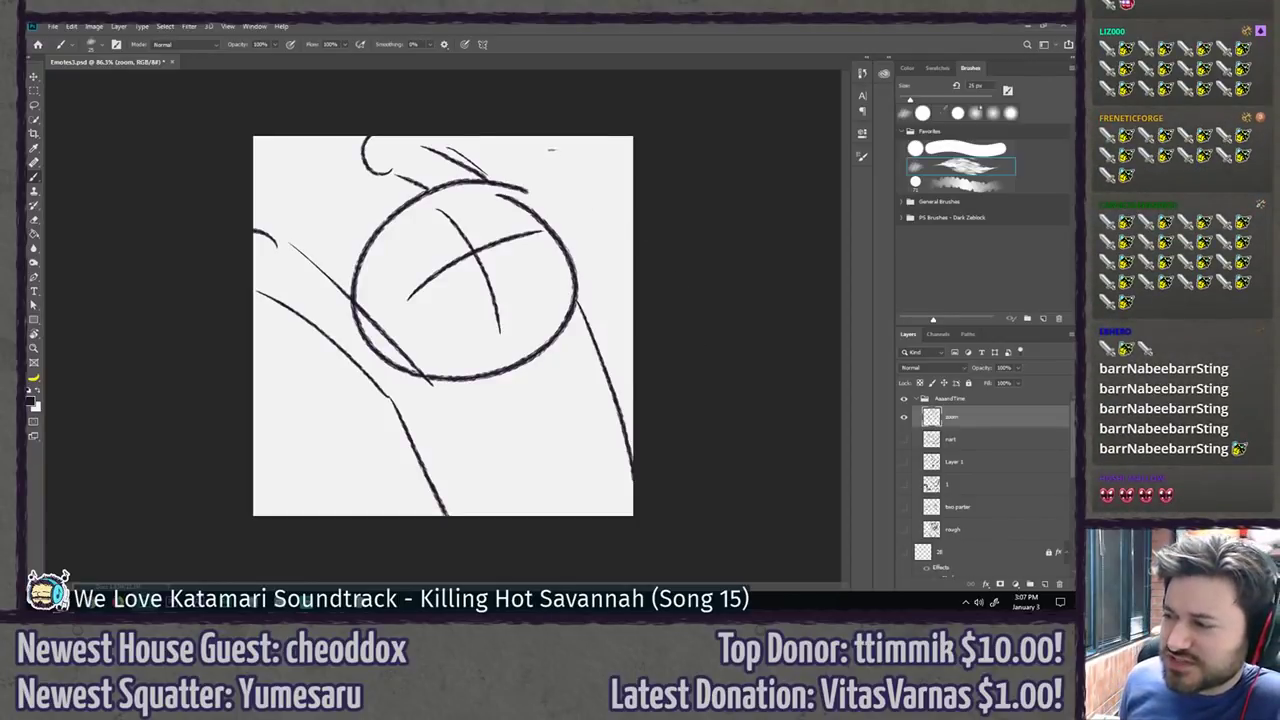
Step: Try a curved ribbon piece with a jagged end beside the head and shoulder on the front side of the figure
left_click_drag(558, 185, 600, 395)
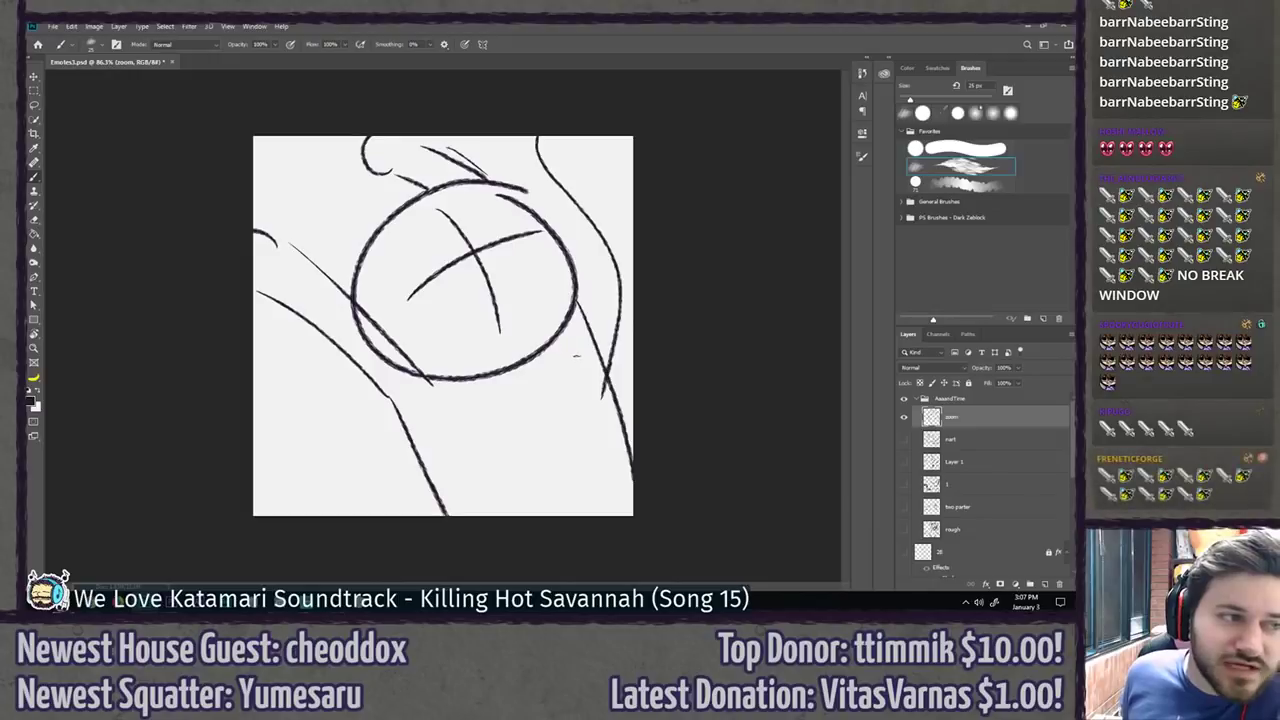
key("ctrl+z")
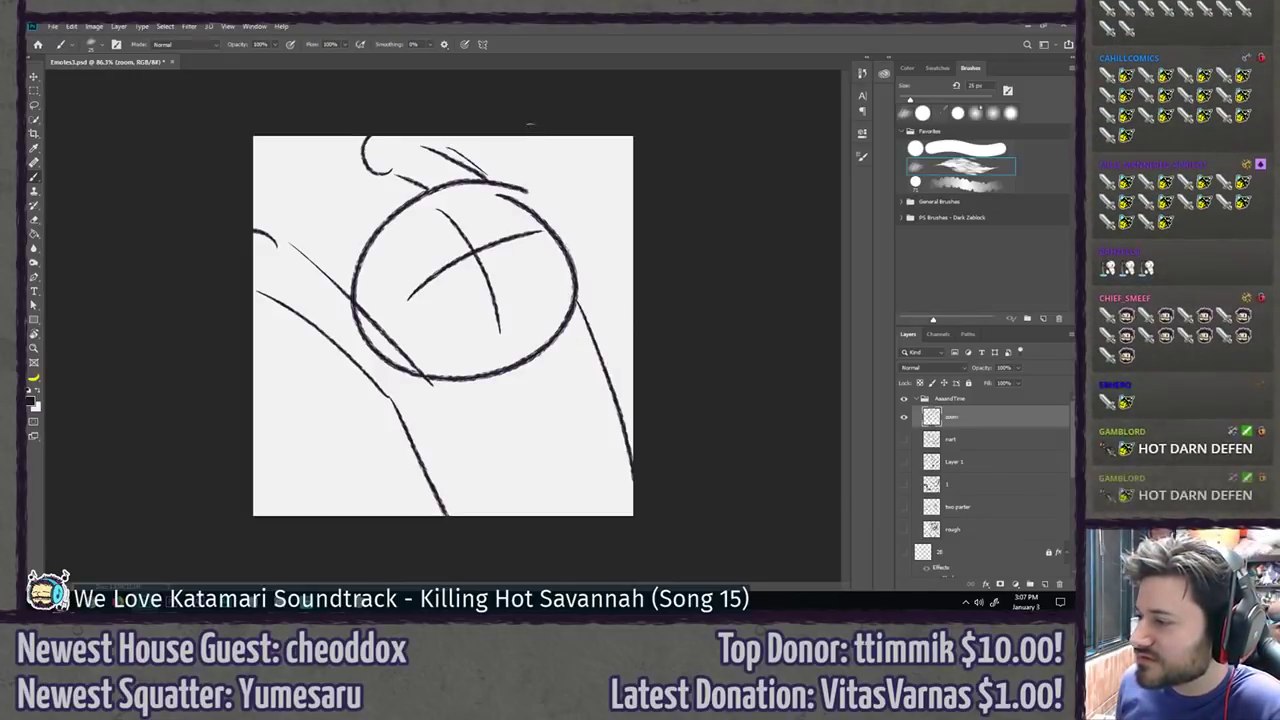
mouse_move(529, 153)
left_mouse_down()
mouse_move(596, 287)
mouse_move(587, 394)
mouse_move(617, 388)
left_mouse_up()
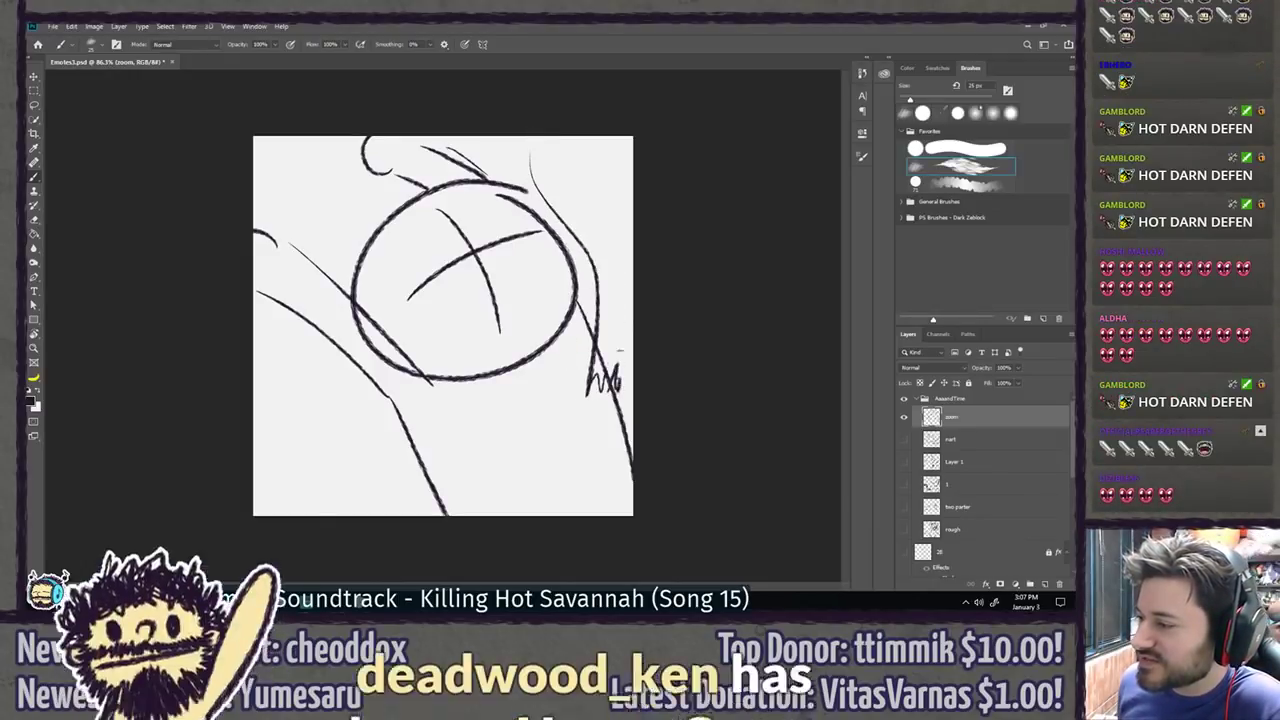
left_click_drag(575, 207, 616, 385)
key("ctrl+z")
key("ctrl+z")
key("ctrl+z")
key("ctrl+z")
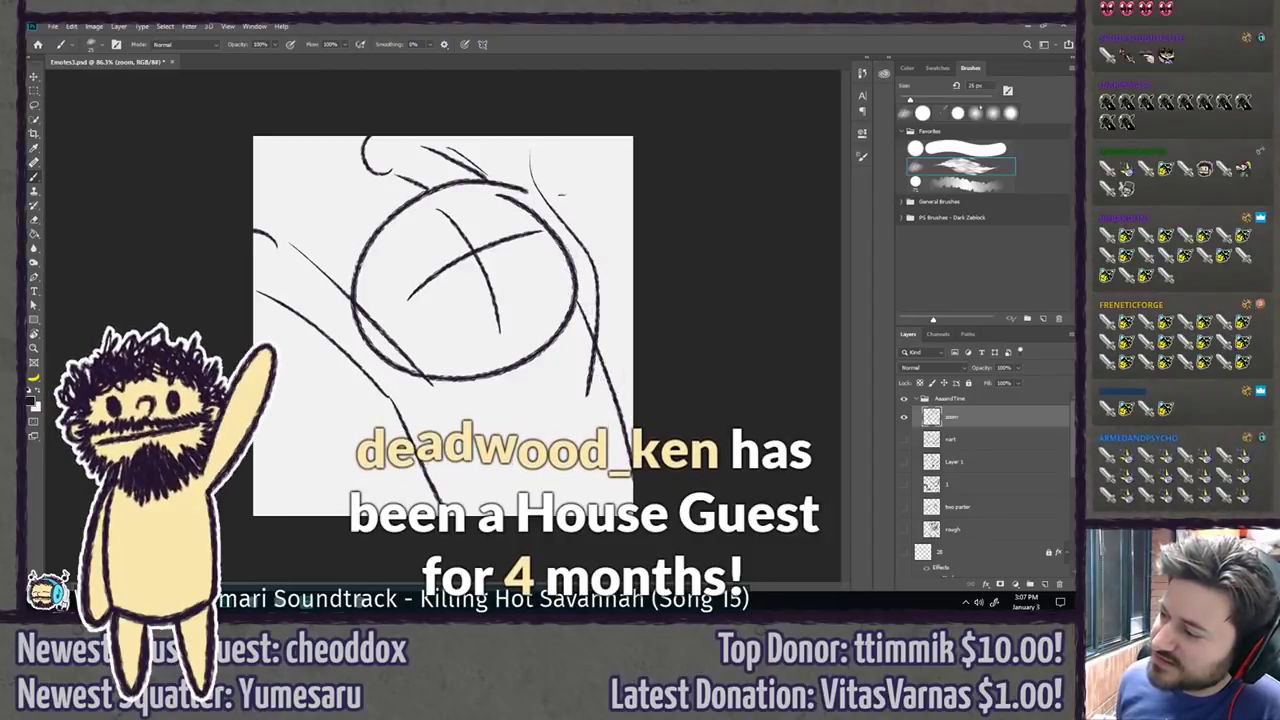
Step: Hide the zoom layer, show and select the rough layer, and raise its opacity to 100%
key("l")
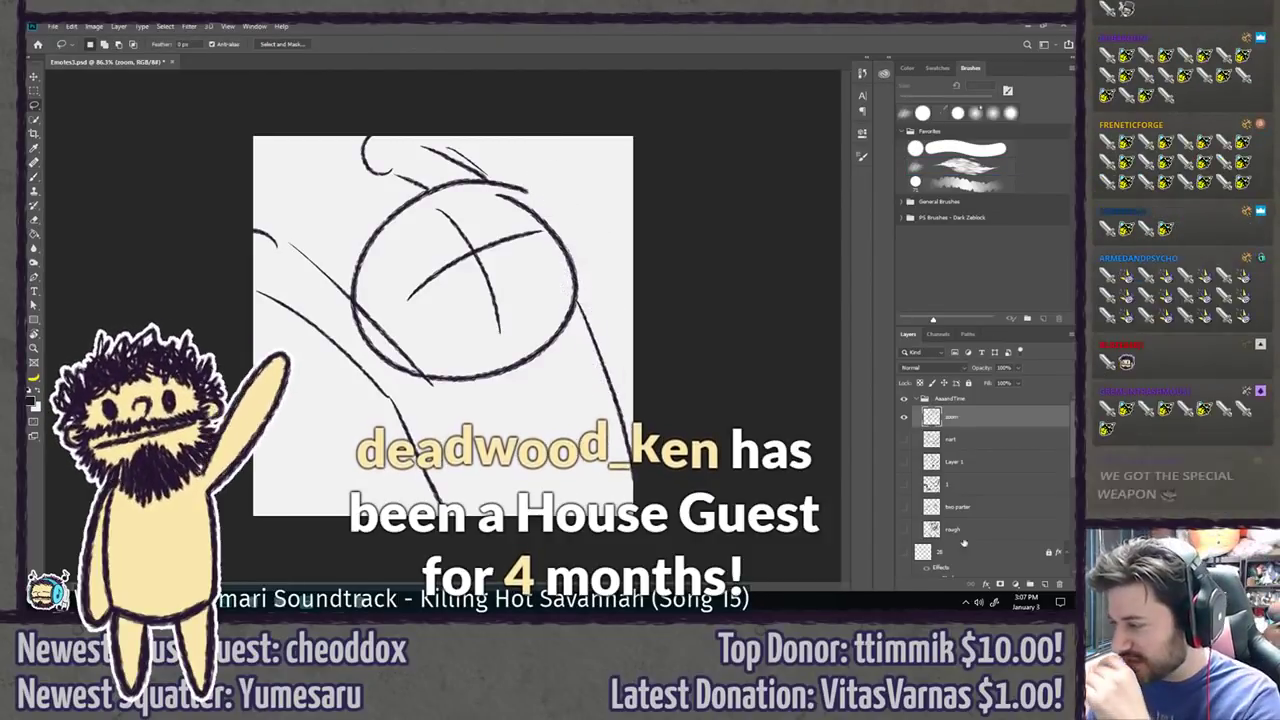
left_click(904, 417)
left_click(904, 529)
left_click(950, 529)
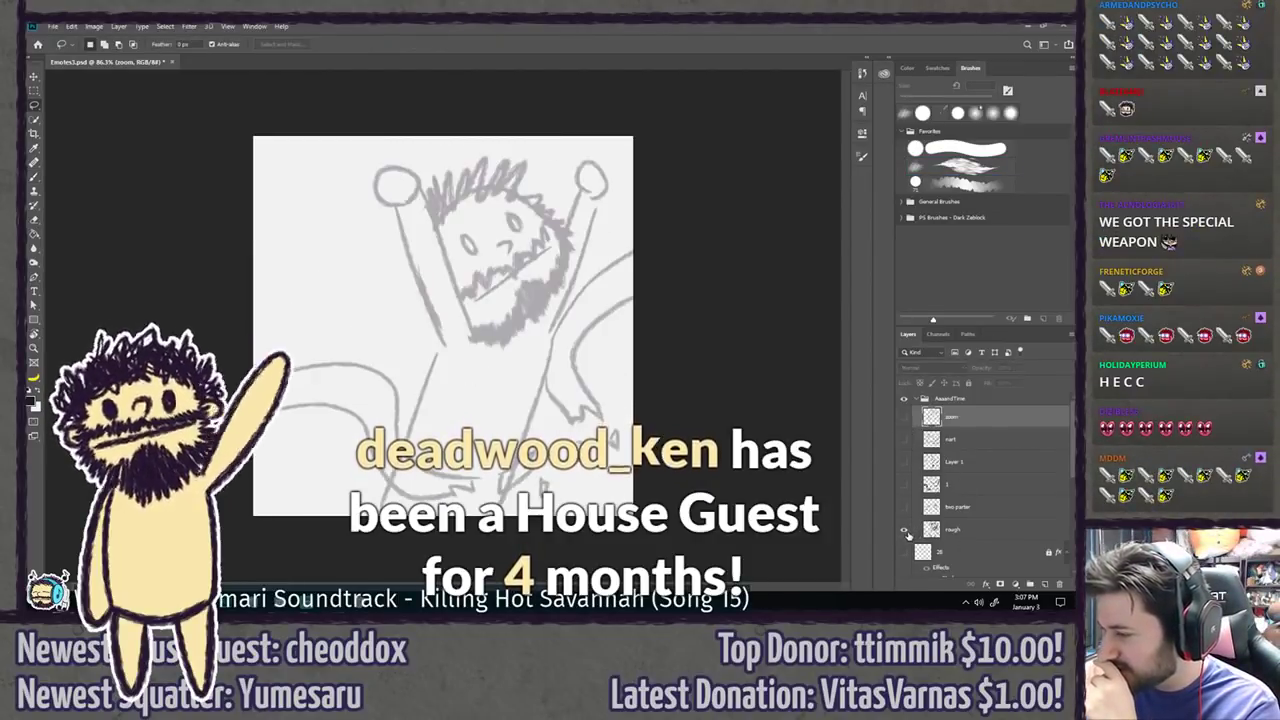
left_click_drag(982, 374, 1049, 374)
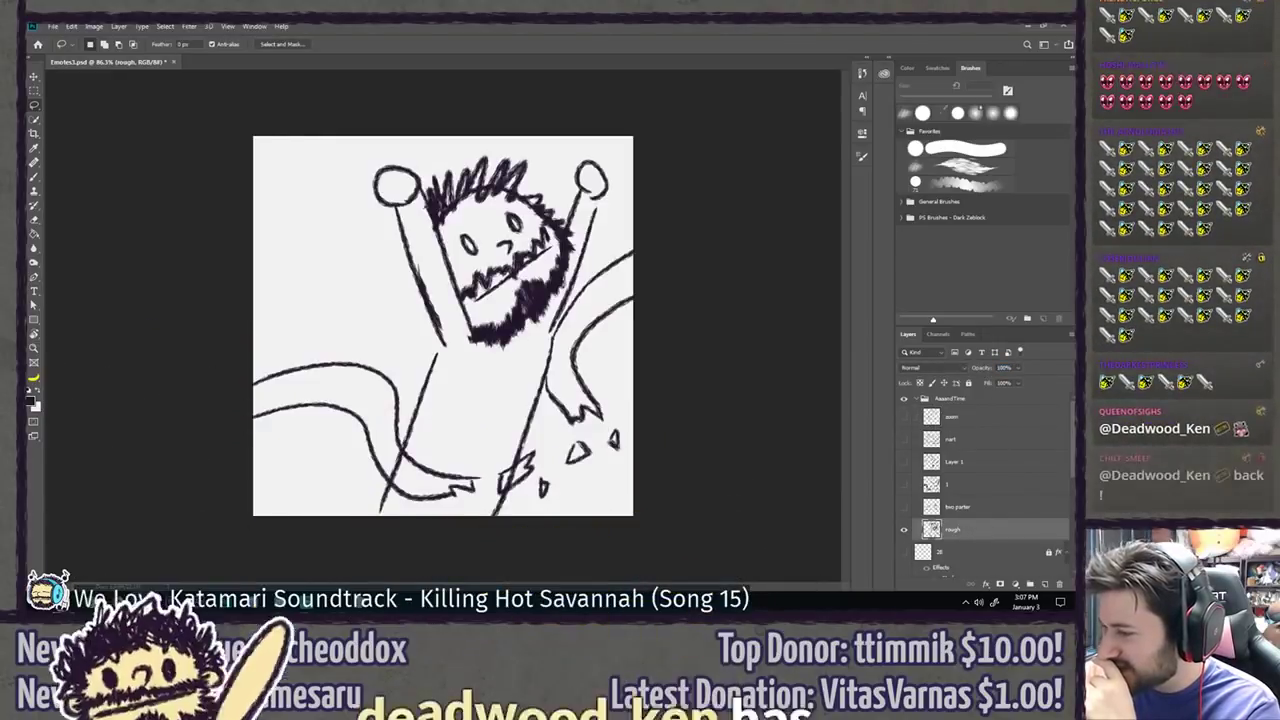
Step: Compare the pose sketches by showing 1, Layer 1, nart and zoom one at a time, leaving only the zoom layer visible
left_click(904, 529)
left_click(905, 485)
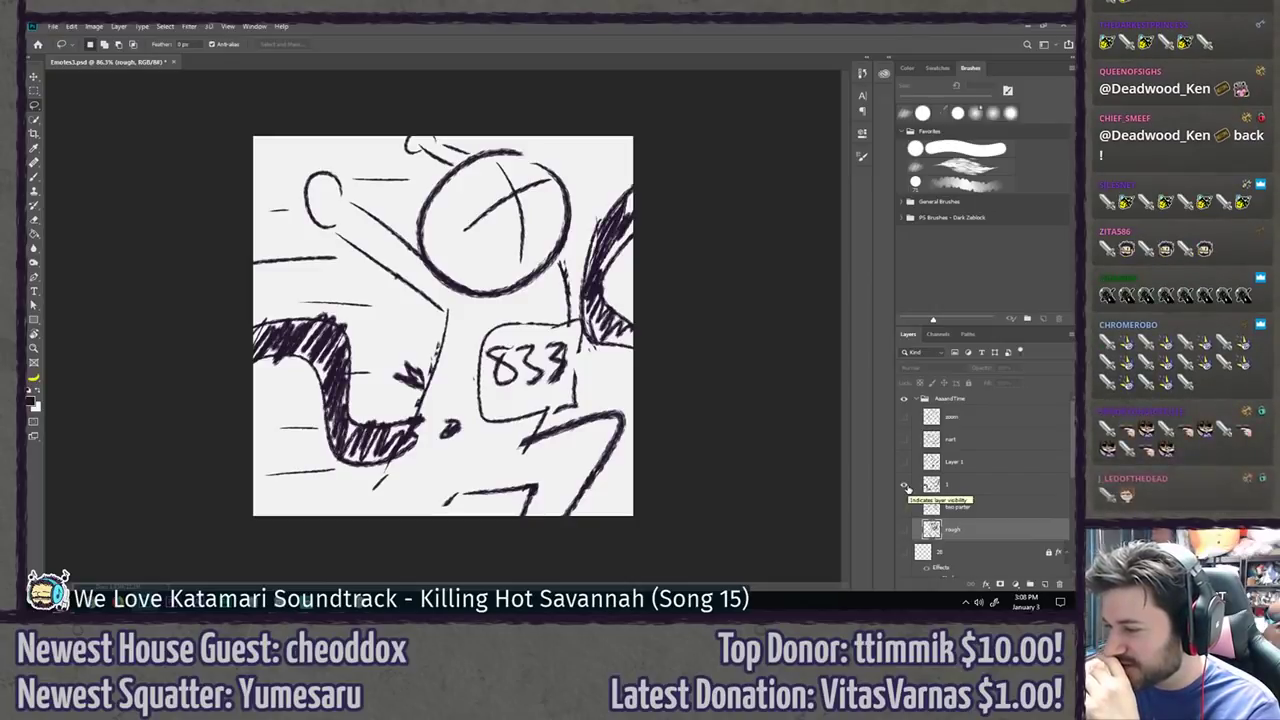
left_click(905, 485)
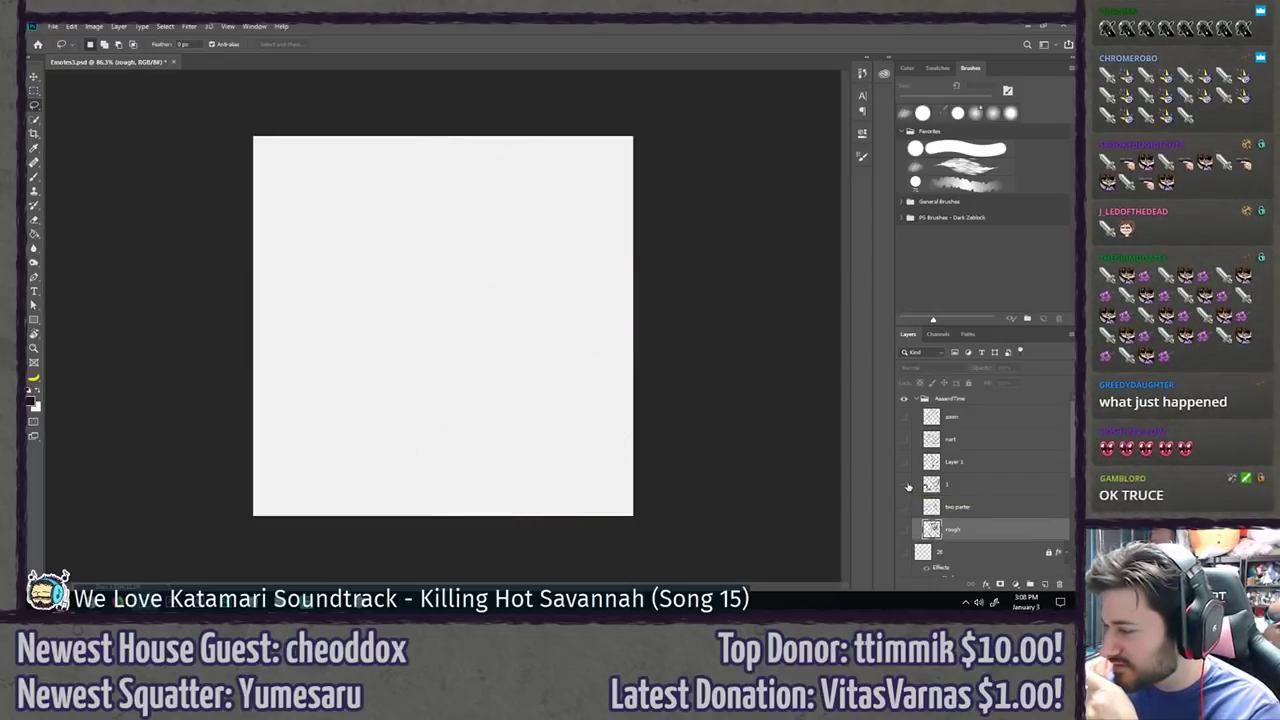
left_click(905, 463)
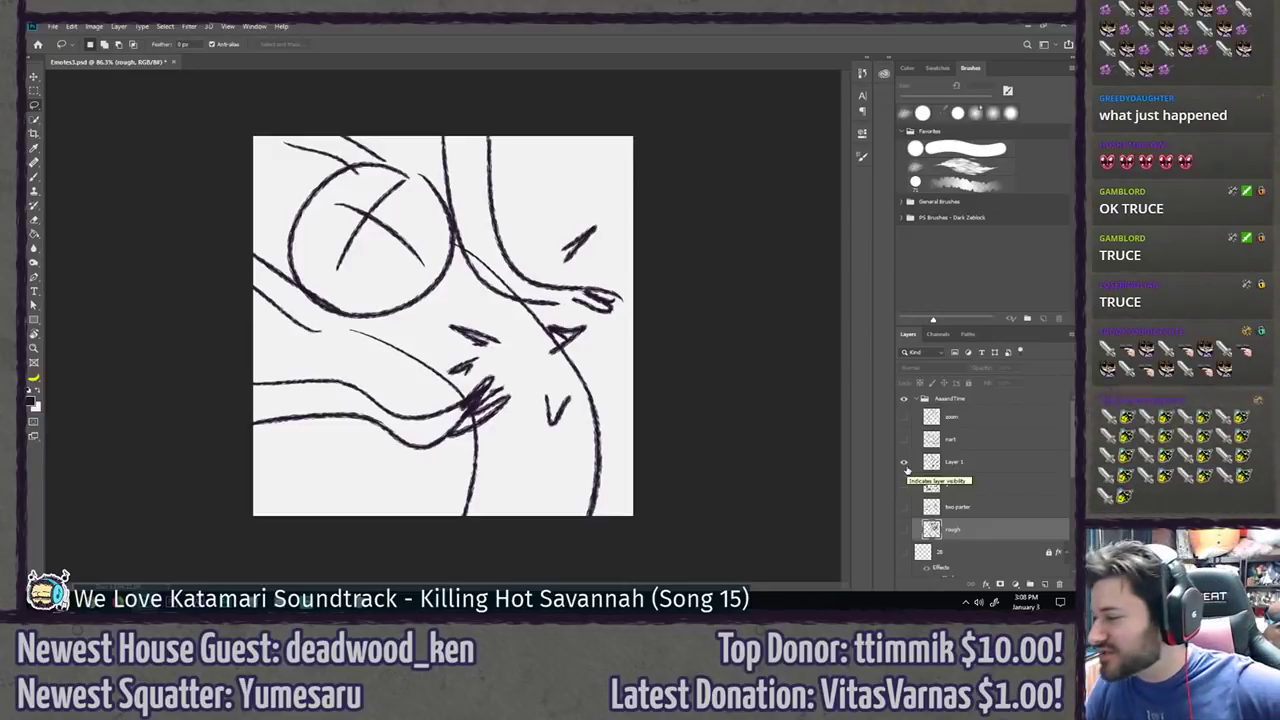
left_click(904, 463)
left_click(904, 440)
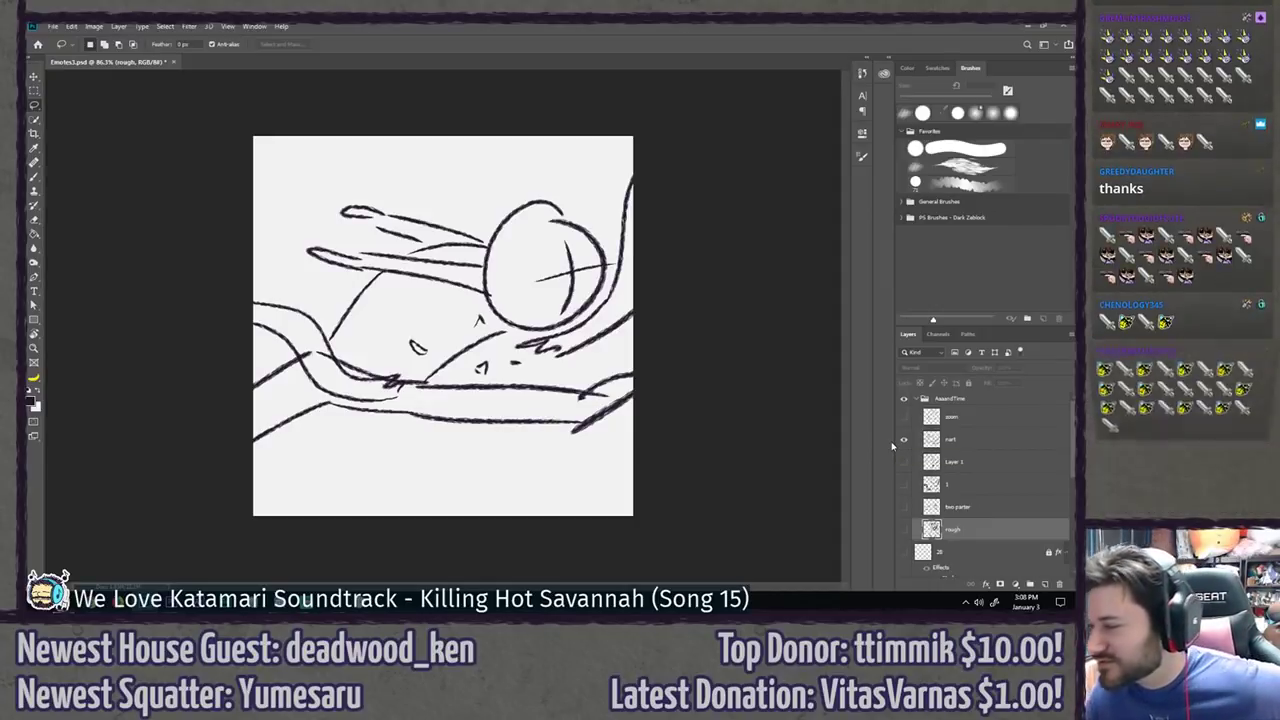
left_click(904, 440)
left_click(904, 417)
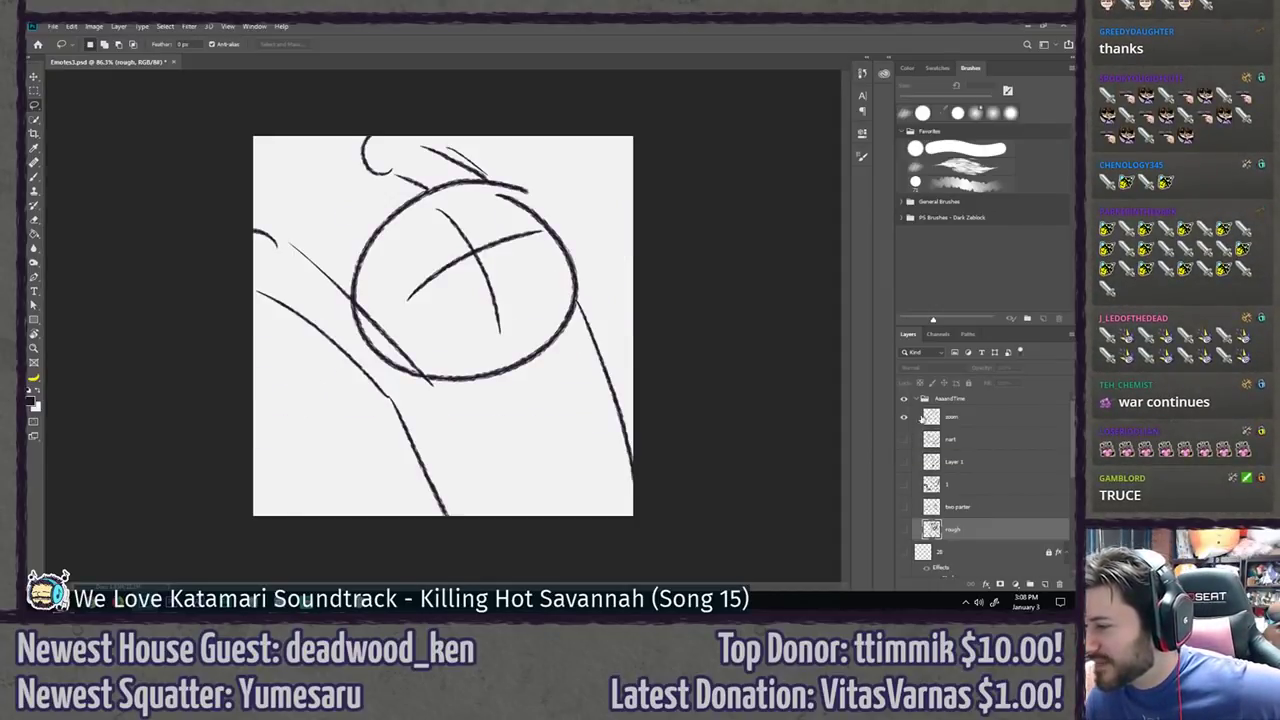
Step: On the zoom layer, brush the two wavy edges of a ribbon sweeping from the canvas edge across the torso below the head
left_click(980, 421)
key("b")
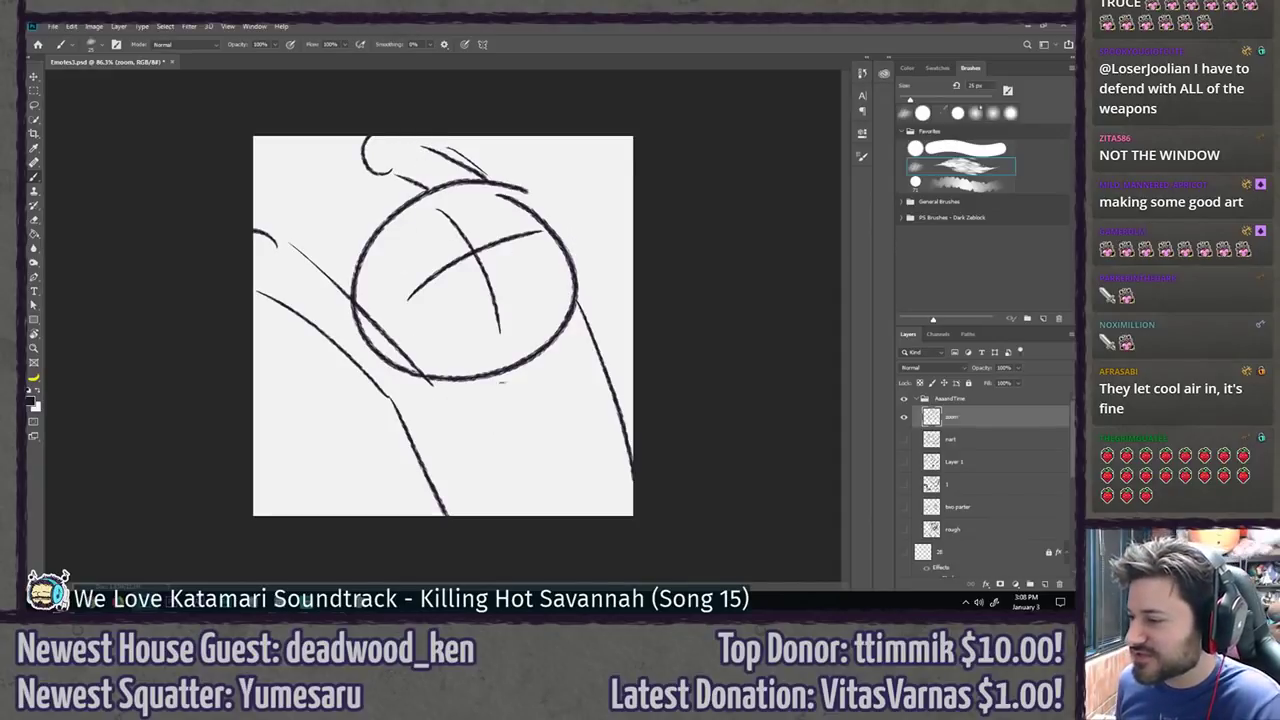
left_click_drag(253, 358, 542, 437)
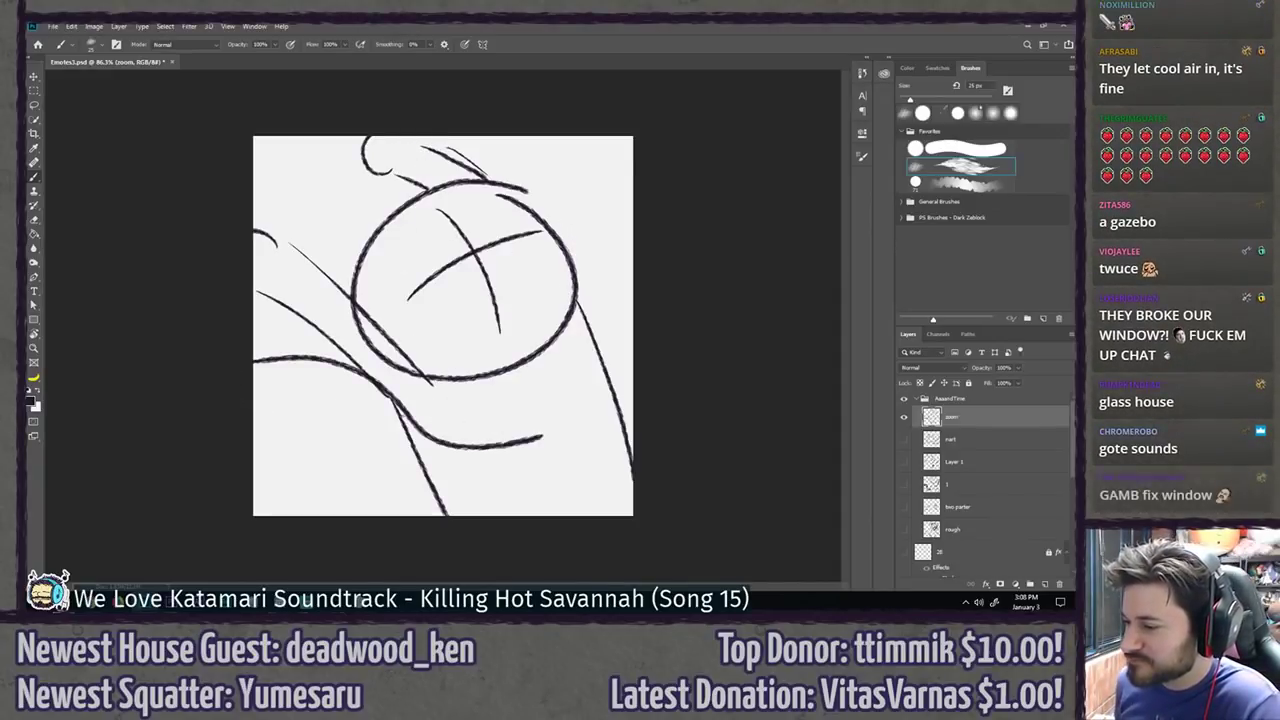
left_click_drag(258, 390, 522, 440)
key("ctrl+z")
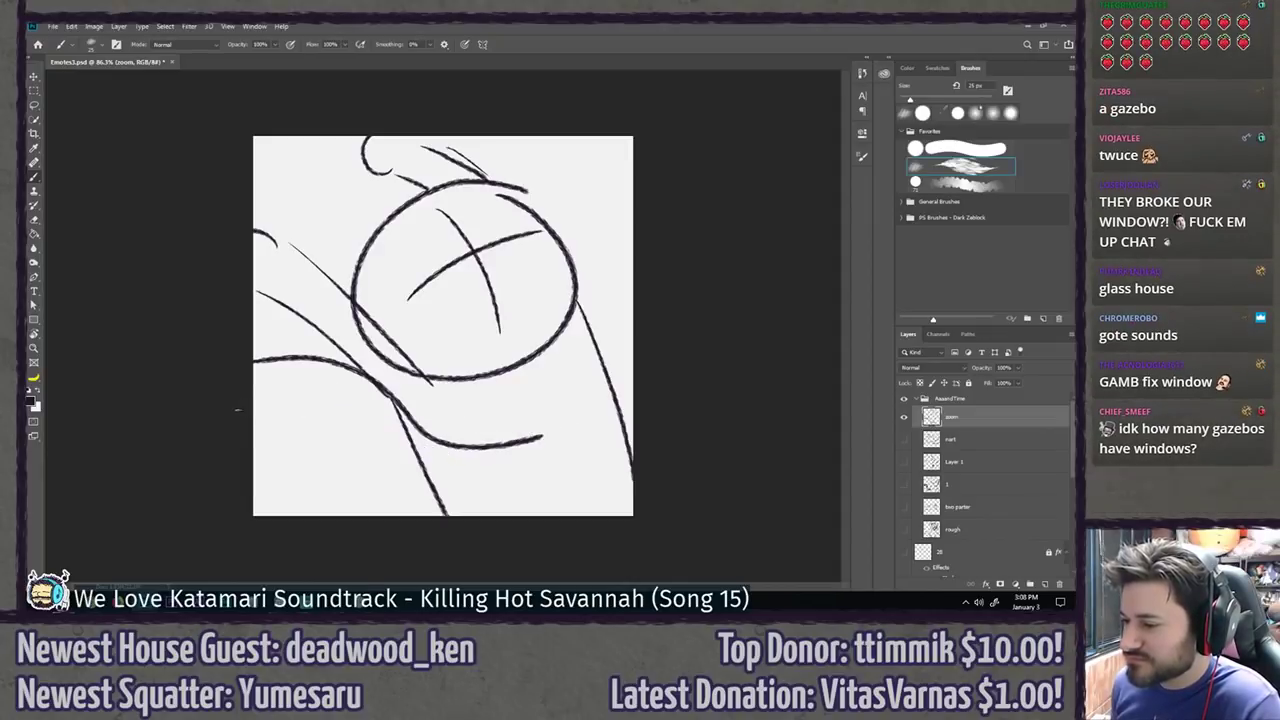
left_click_drag(238, 406, 560, 457)
key("ctrl+z")
left_click_drag(253, 392, 494, 470)
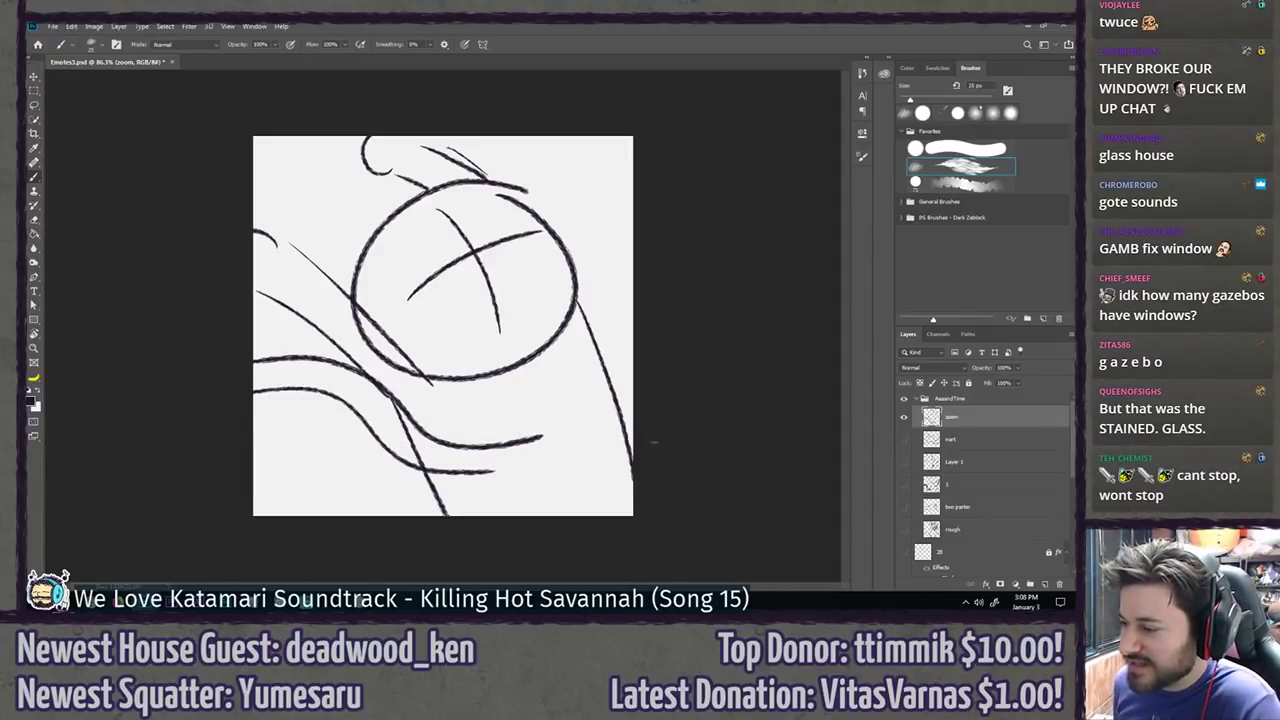
Step: Review the two parter sketch on its own, and return to showing only the zoom layer
left_click(904, 417)
left_click(903, 508)
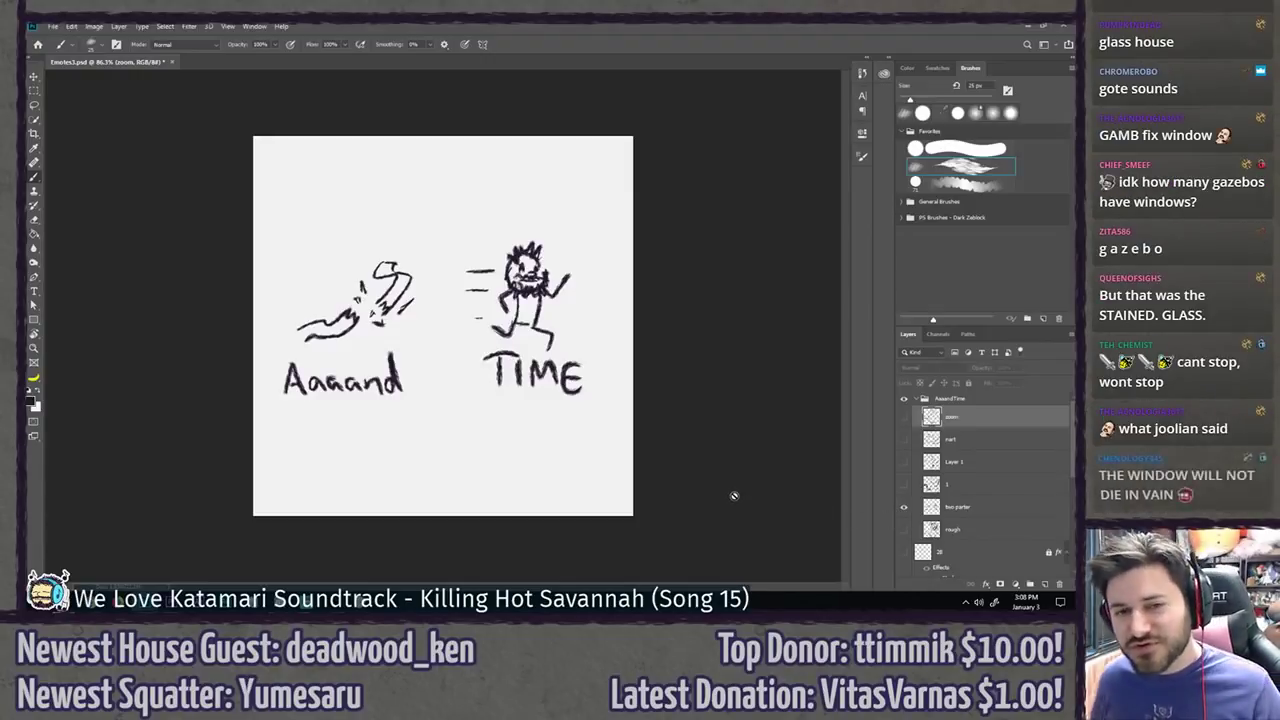
scroll(734, 495, "up", 4)
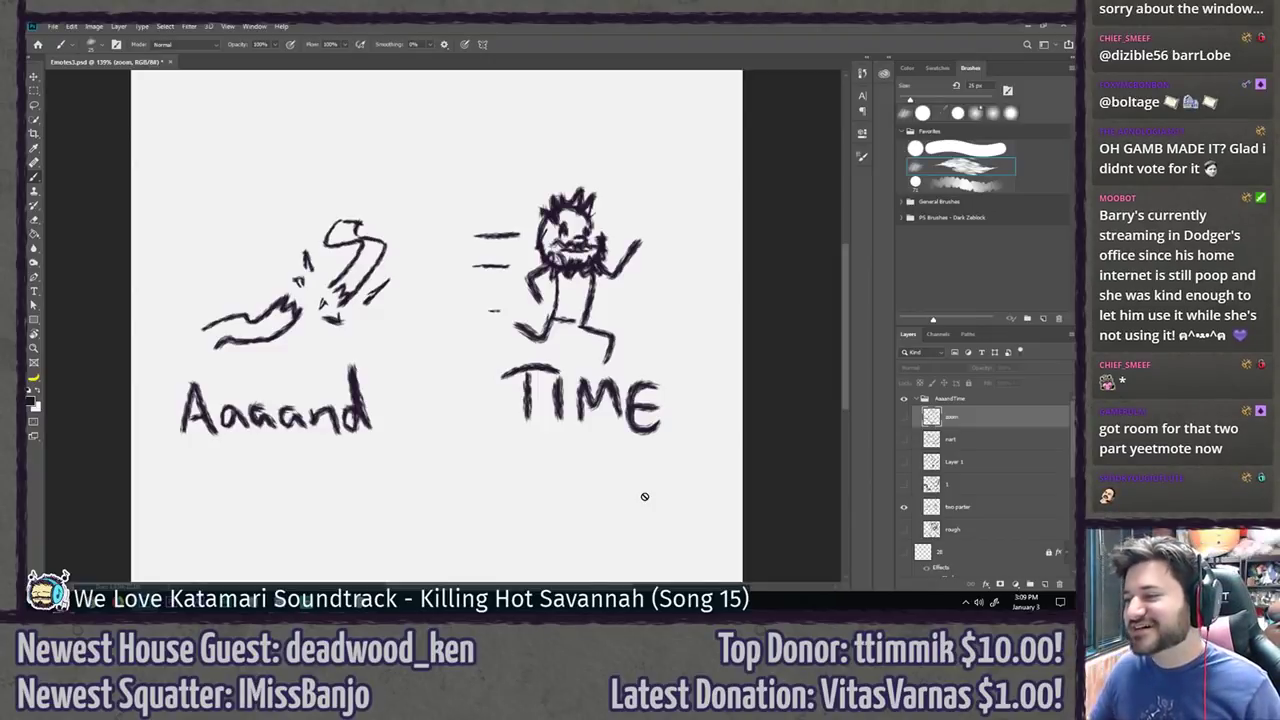
scroll(644, 496, "down", 3)
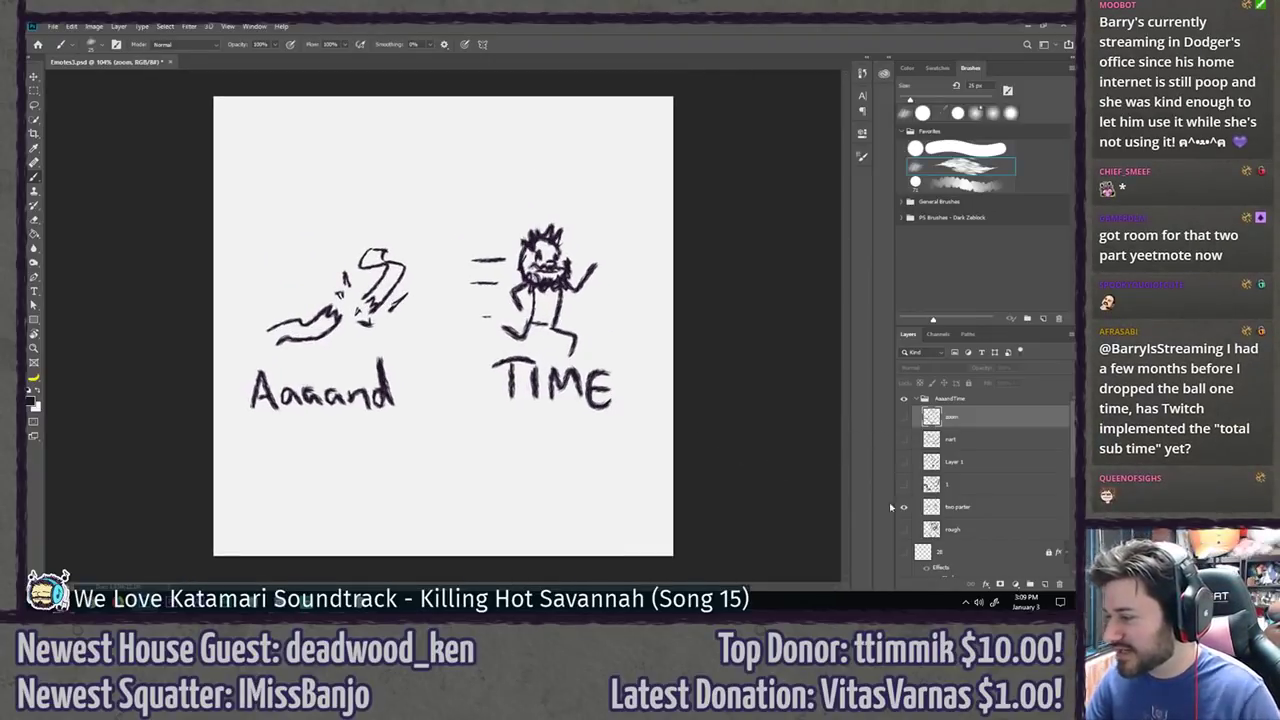
left_click(903, 509)
left_click(903, 417)
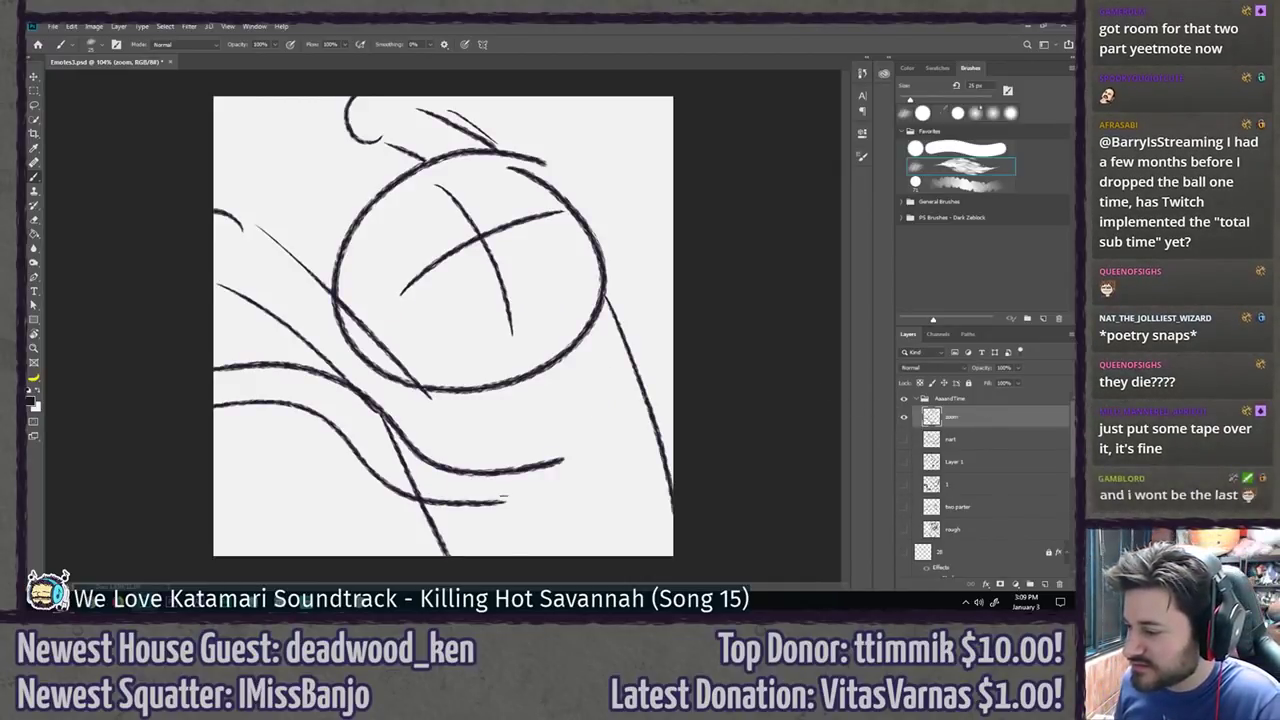
Step: Finish the ribbon with a jagged torn end, and draw a second torn ribbon beside the head with loose scraps between the ends
mouse_move(480, 497)
left_mouse_down()
mouse_move(505, 478)
mouse_move(548, 478)
mouse_move(522, 470)
left_mouse_up()
key("ctrl+z")
left_click_drag(669, 179, 633, 270)
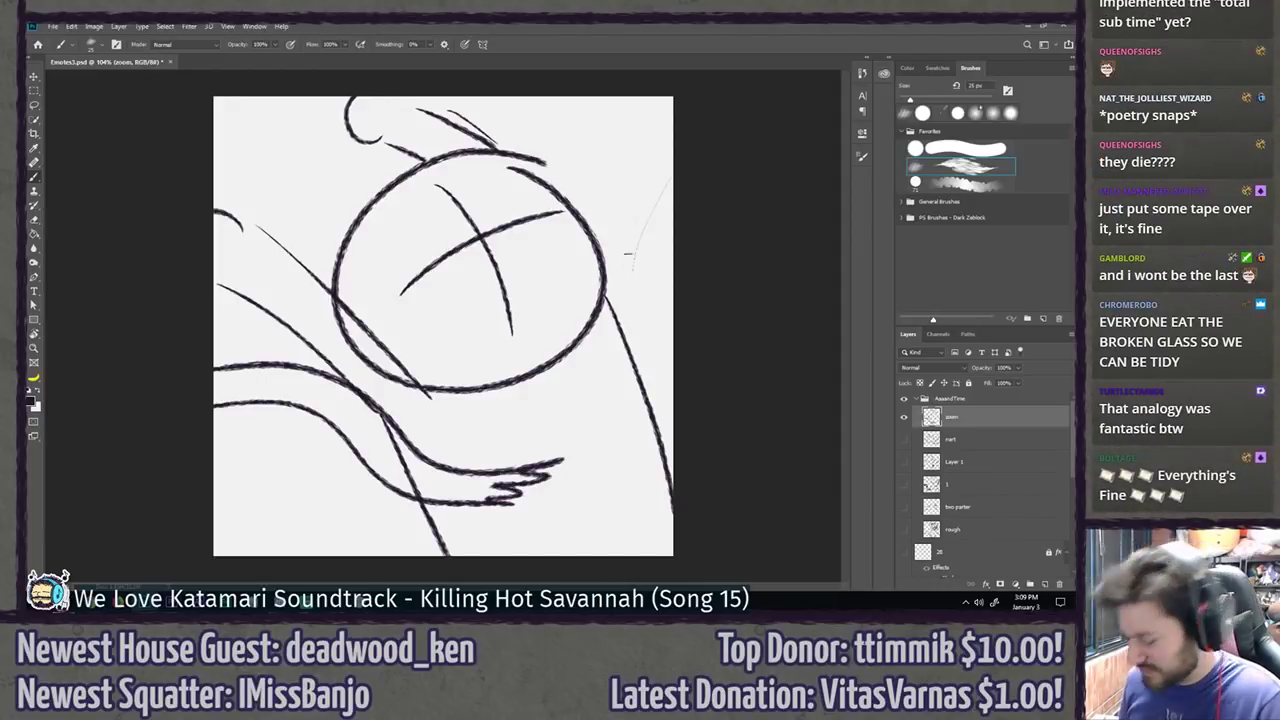
key("ctrl+z")
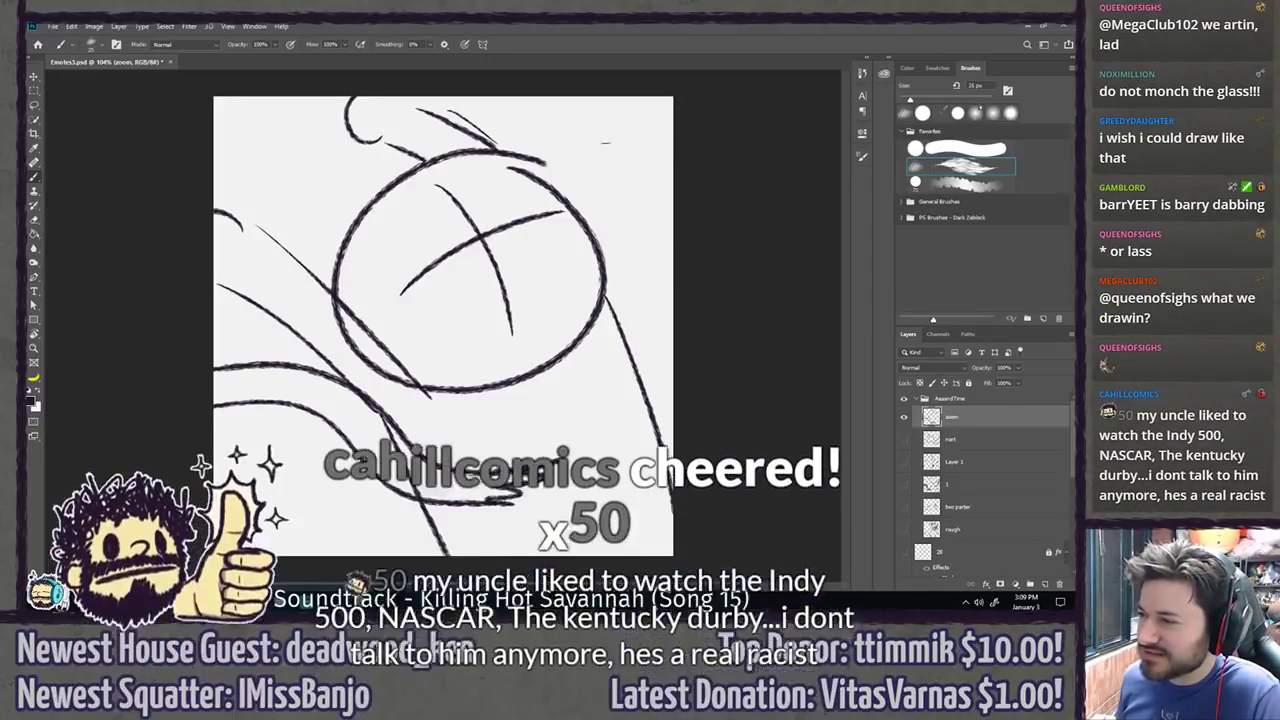
mouse_move(595, 138)
left_mouse_down()
mouse_move(582, 400)
mouse_move(611, 381)
mouse_move(629, 406)
mouse_move(697, 271)
mouse_move(653, 203)
mouse_move(648, 115)
left_mouse_up()
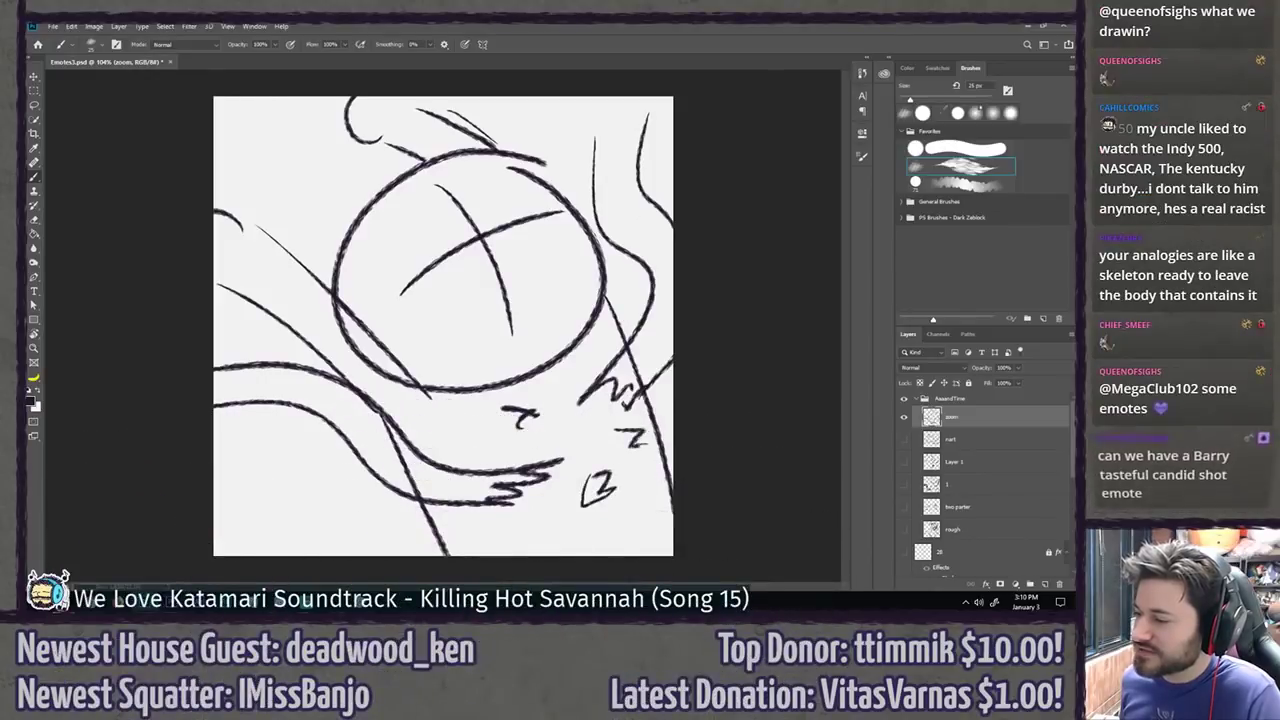
left_click_drag(610, 427, 624, 436)
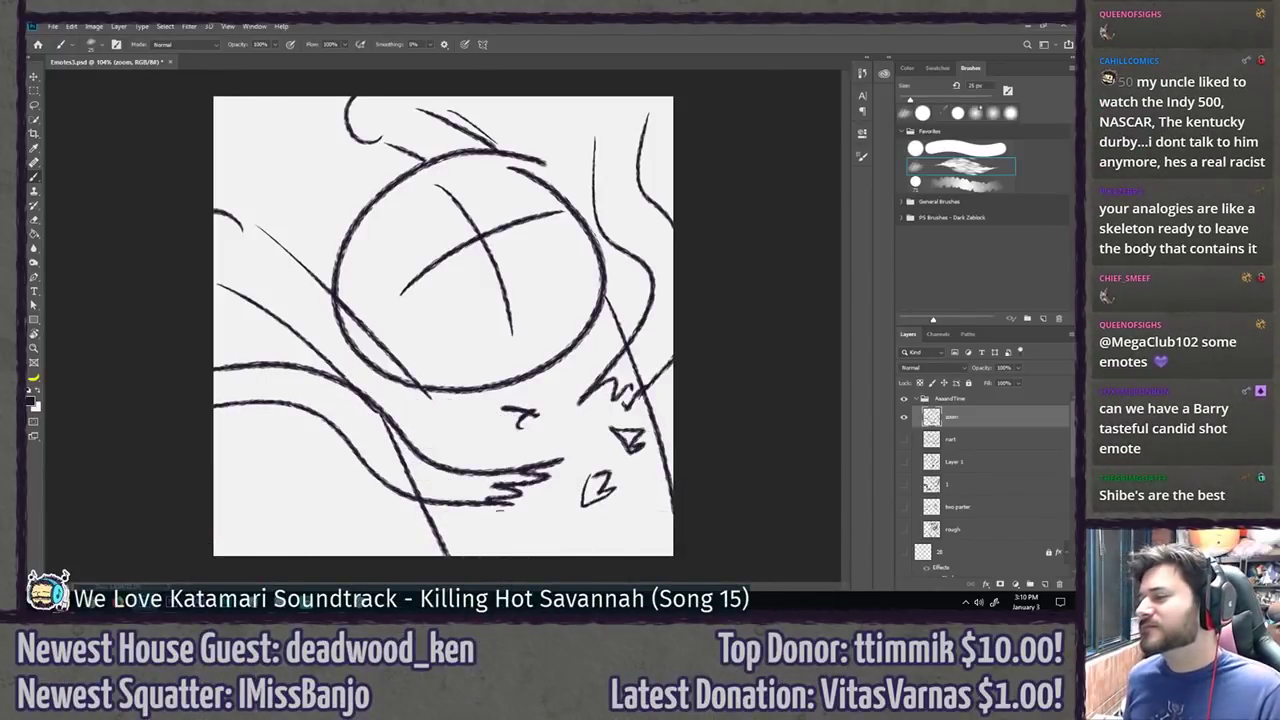
Step: Move the zoom layer directly above layer 1, and compare the two sketches by showing one at a time
left_click_drag(958, 420, 962, 468)
left_click(904, 462)
left_click(903, 486)
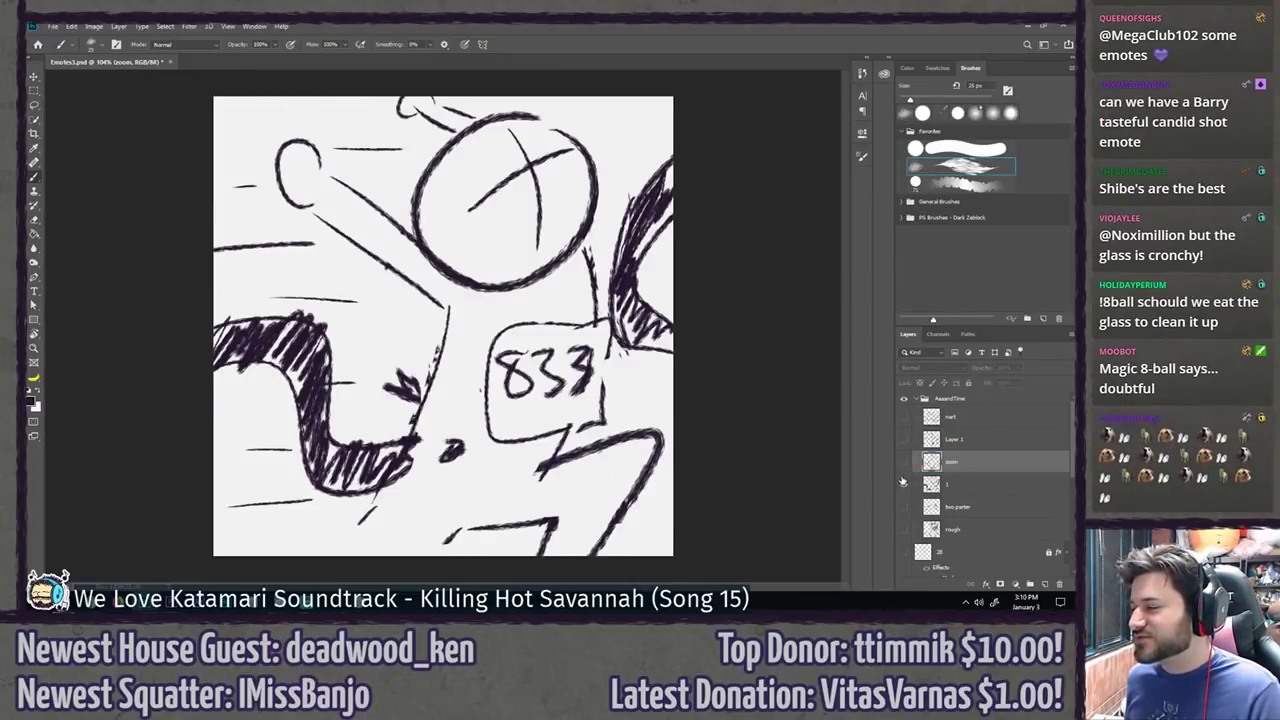
left_click(903, 484)
left_click(904, 462)
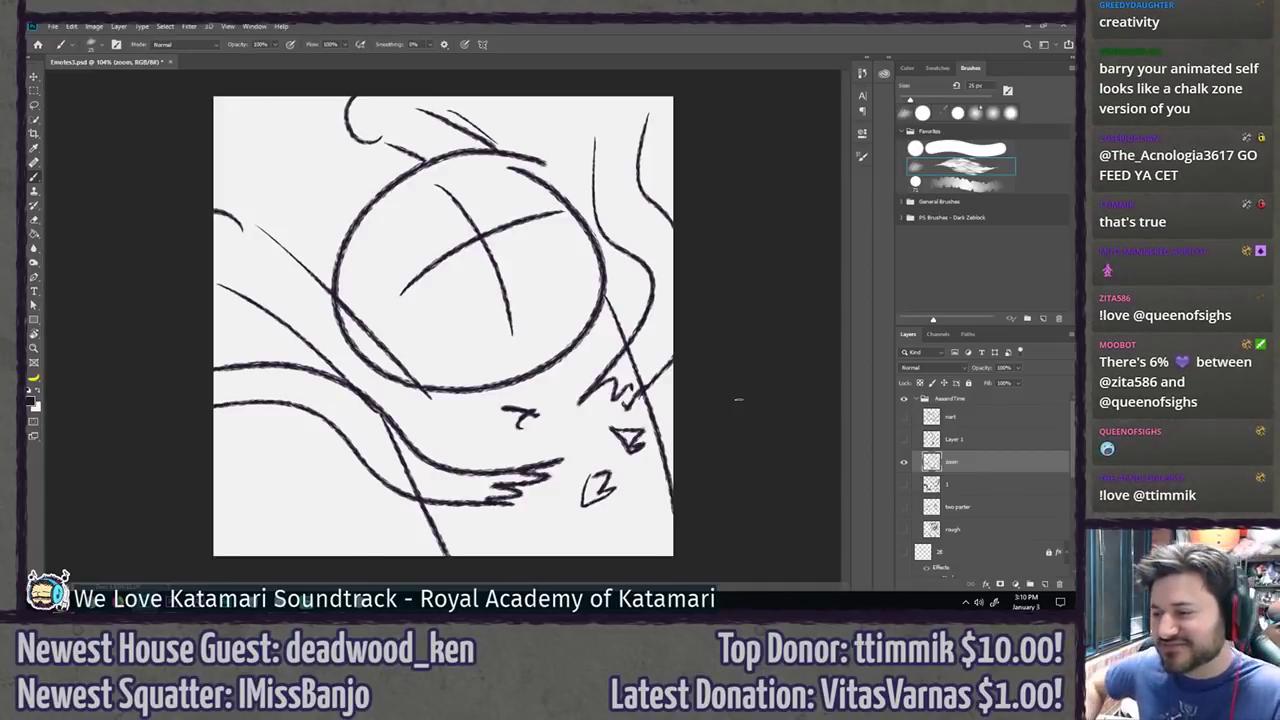
scroll(461, 182, "up", 6)
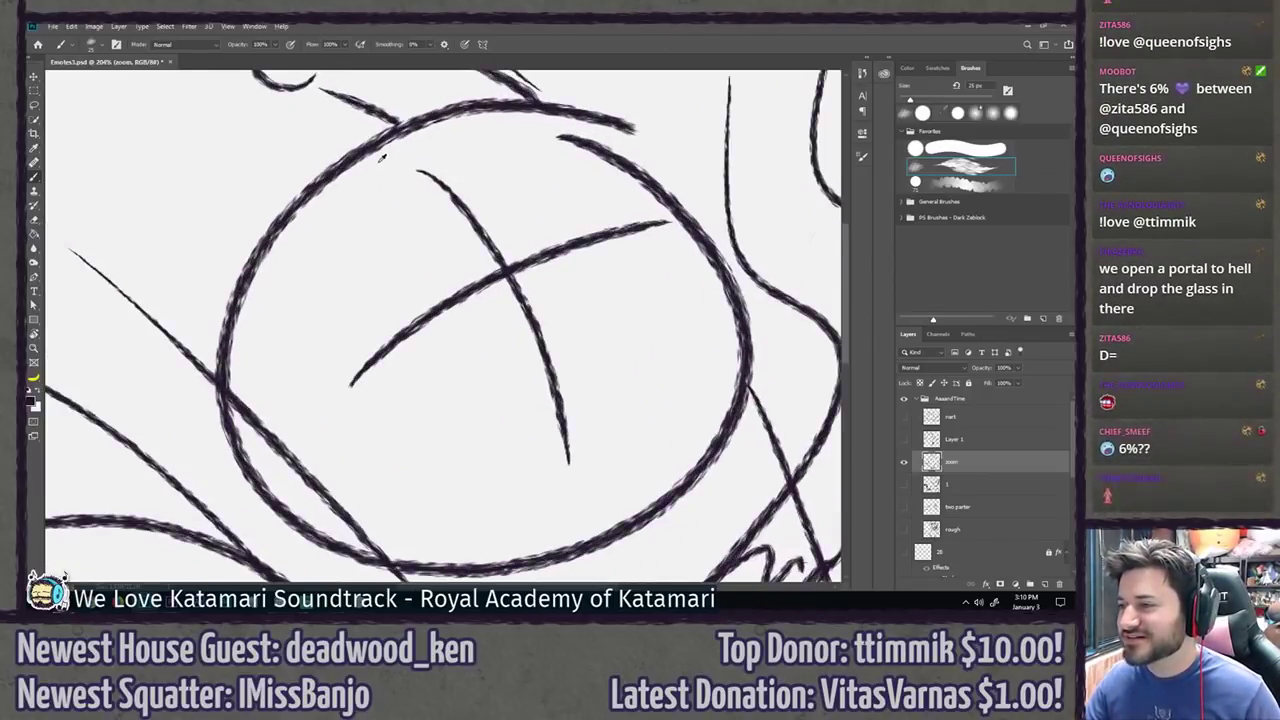
left_click_drag(377, 181, 431, 289)
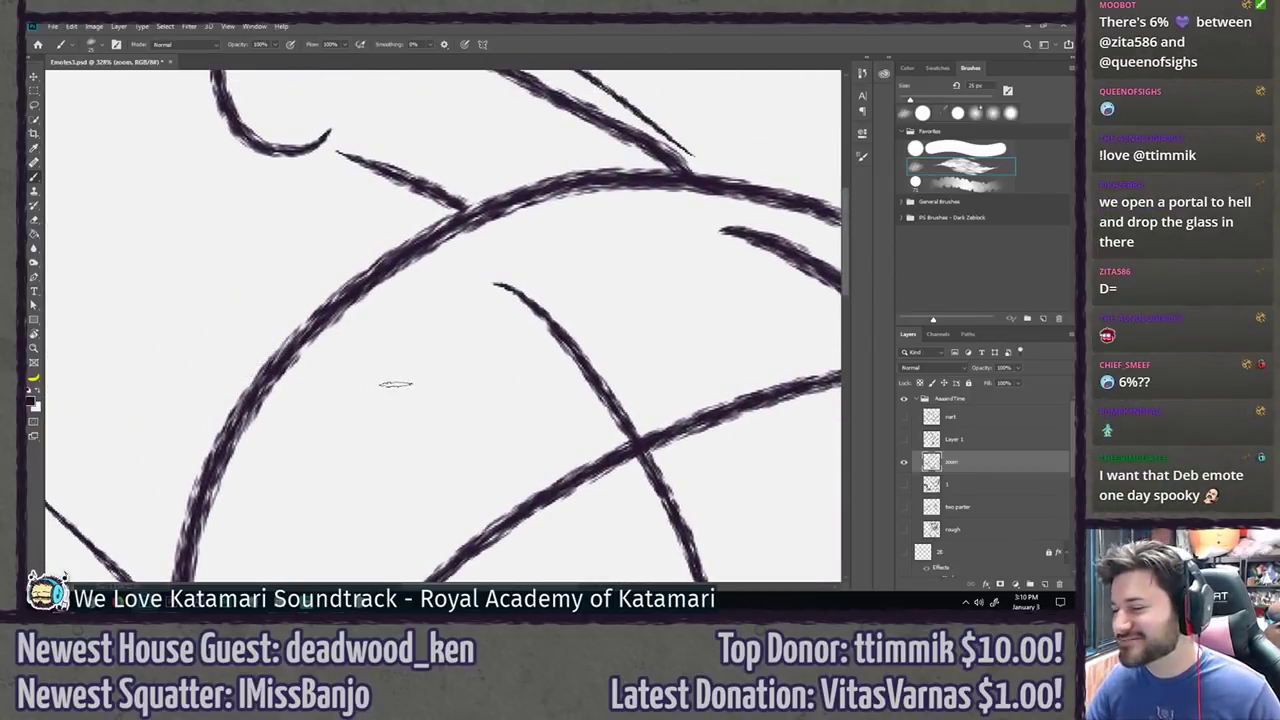
scroll(430, 346, "up", 2)
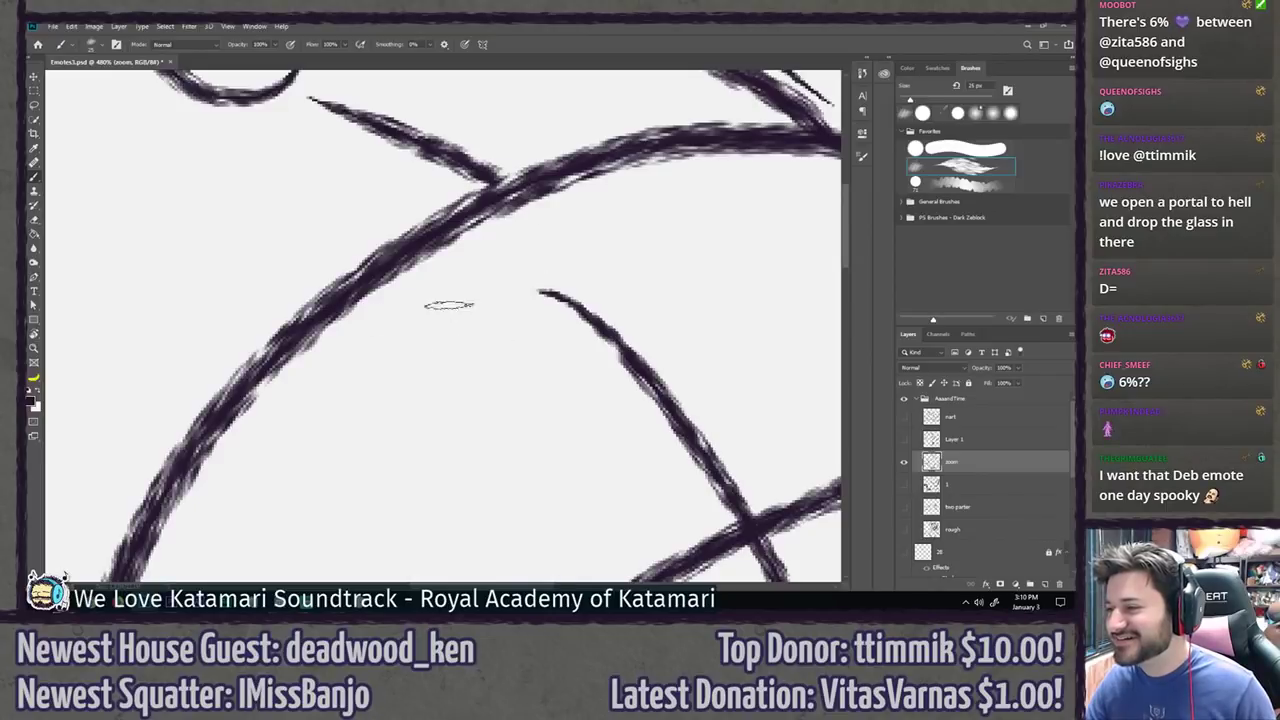
key("ctrl+0")
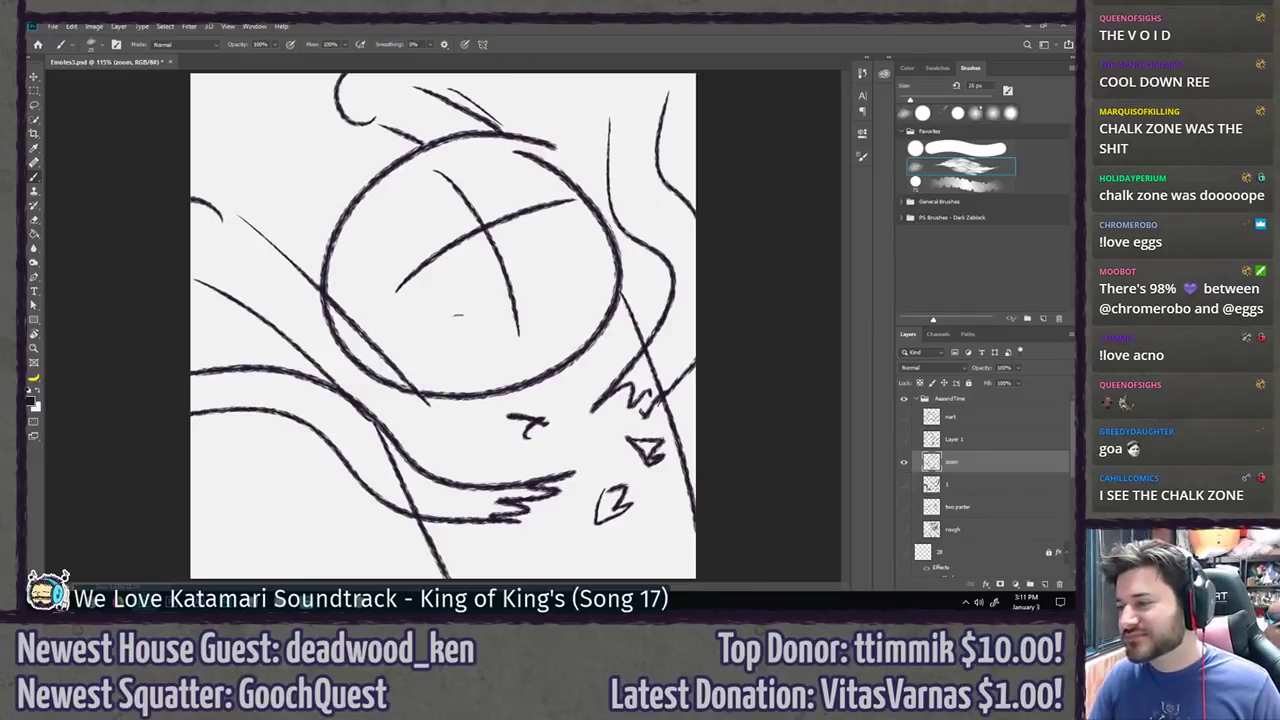
left_click_drag(590, 404, 563, 402)
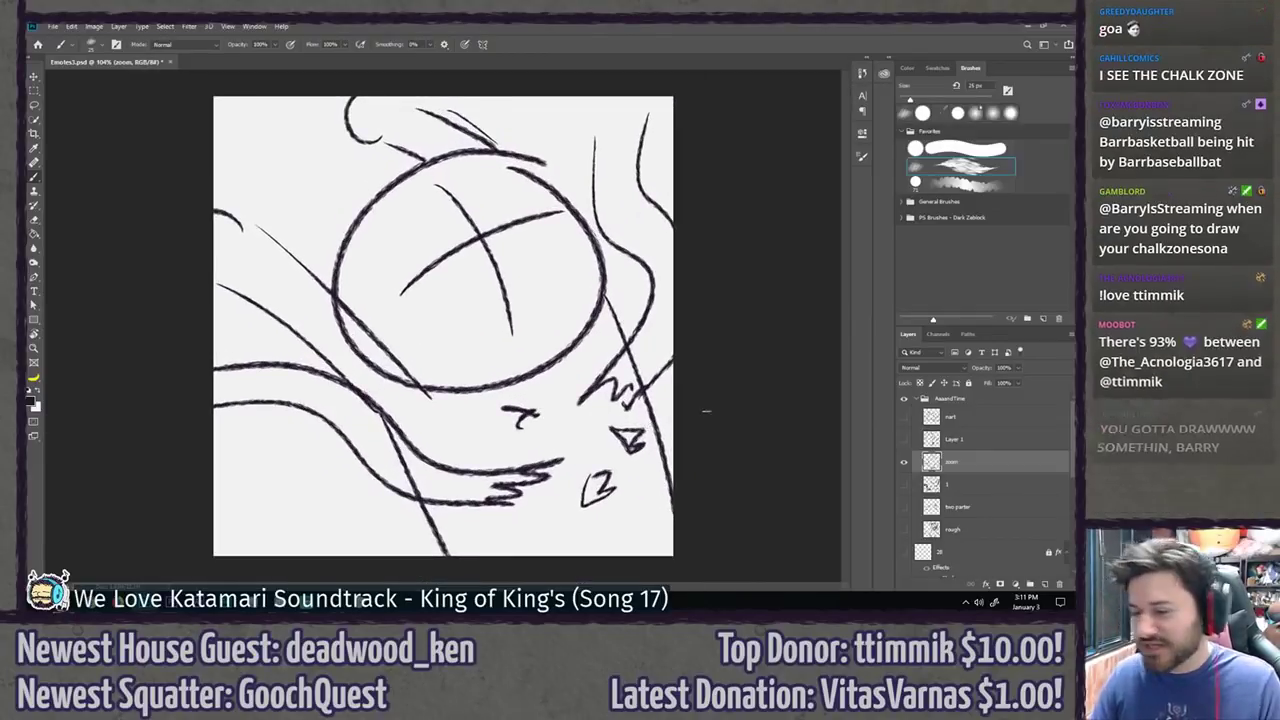
Step: Compare the layer 1 and zoom sketches at full and reduced view size, ending with only the zoom layer visible
left_click(904, 461)
left_click(905, 484)
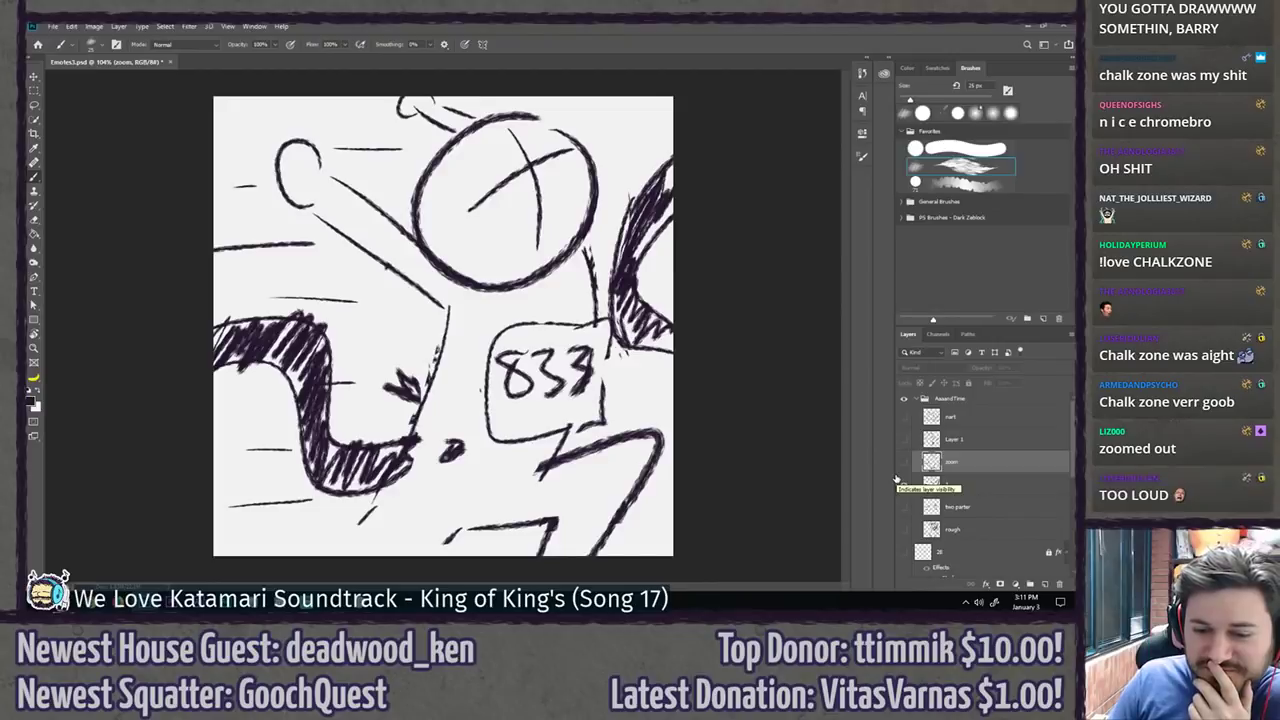
left_click(902, 484)
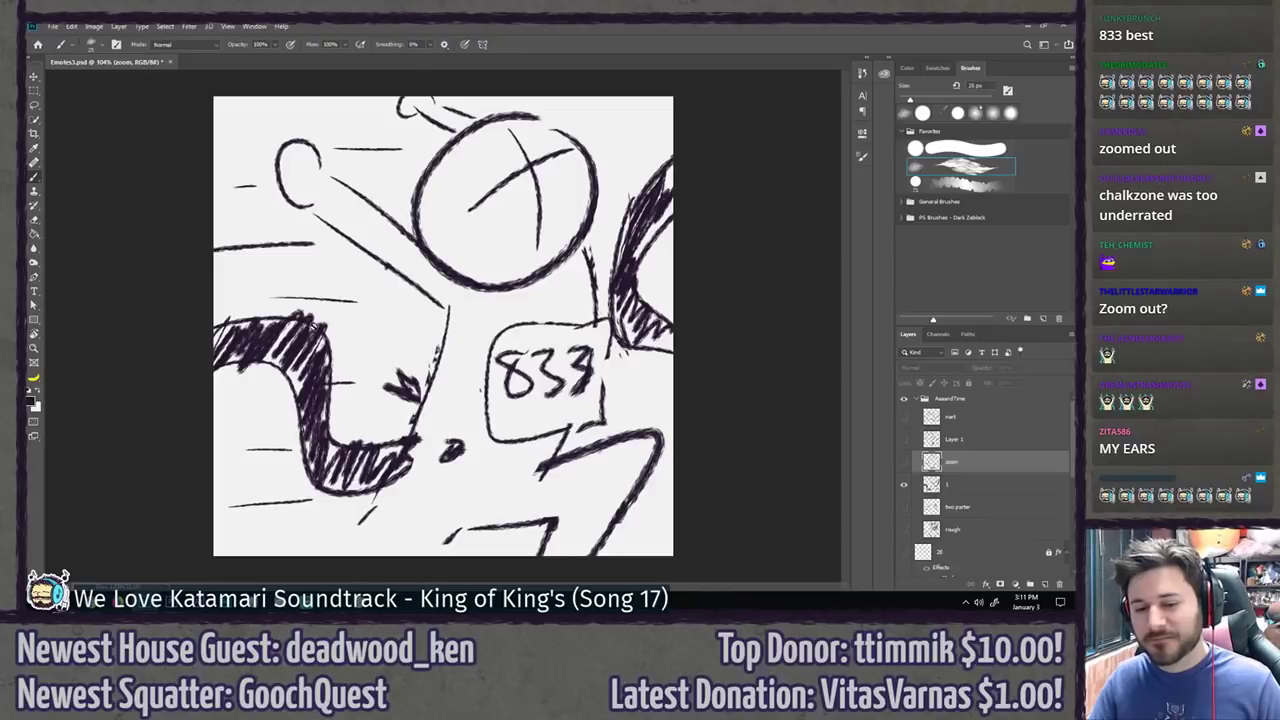
key("ctrl+minus")
key("ctrl+minus")
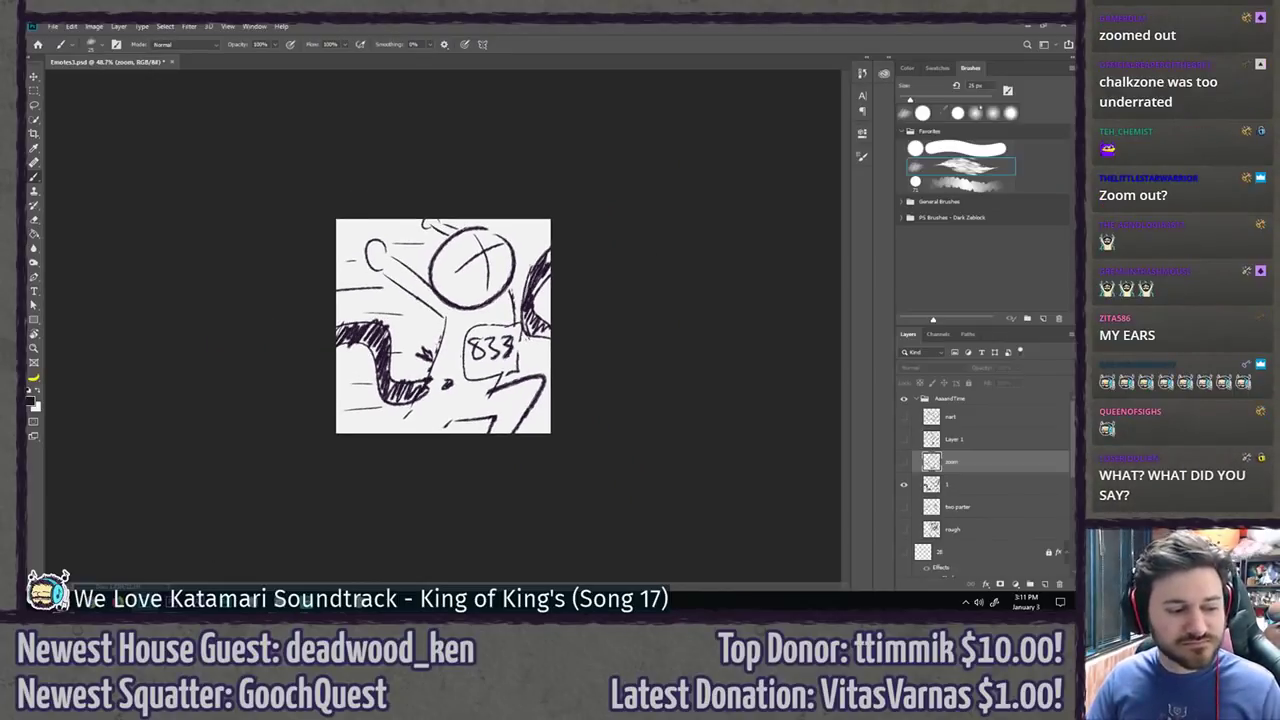
left_click(903, 485)
left_click(905, 462)
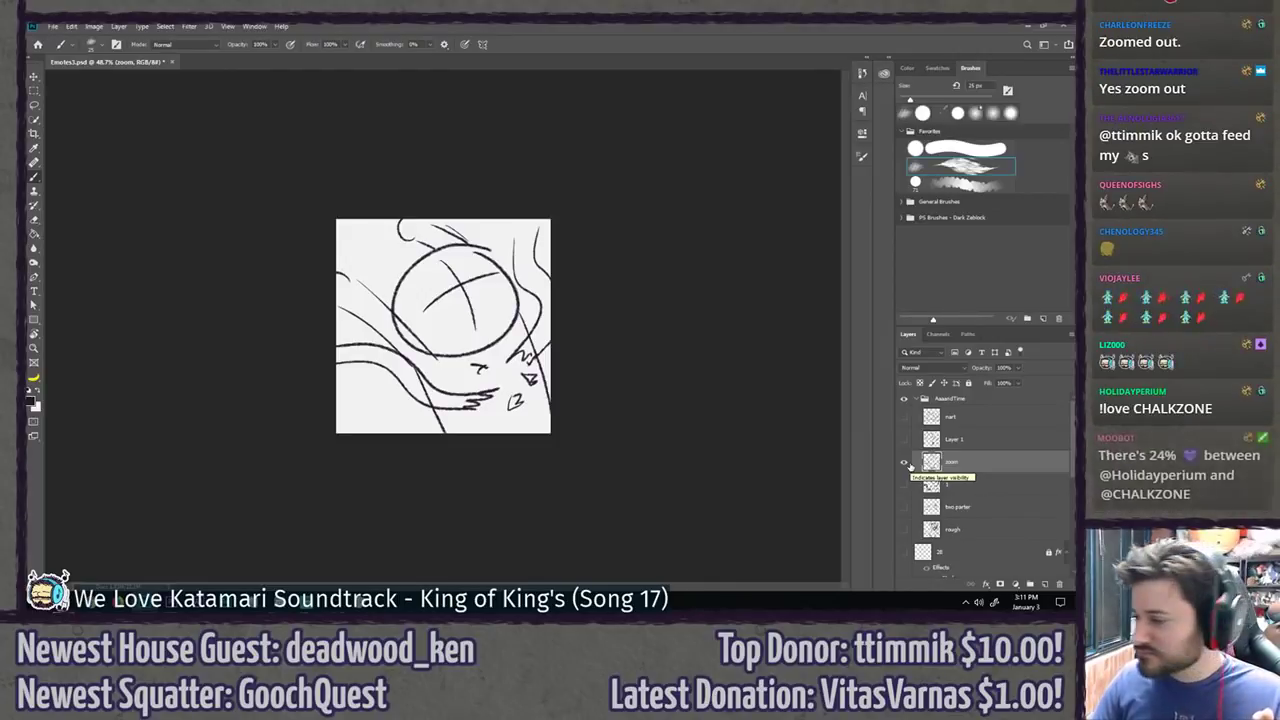
left_click(905, 463)
left_click(904, 486)
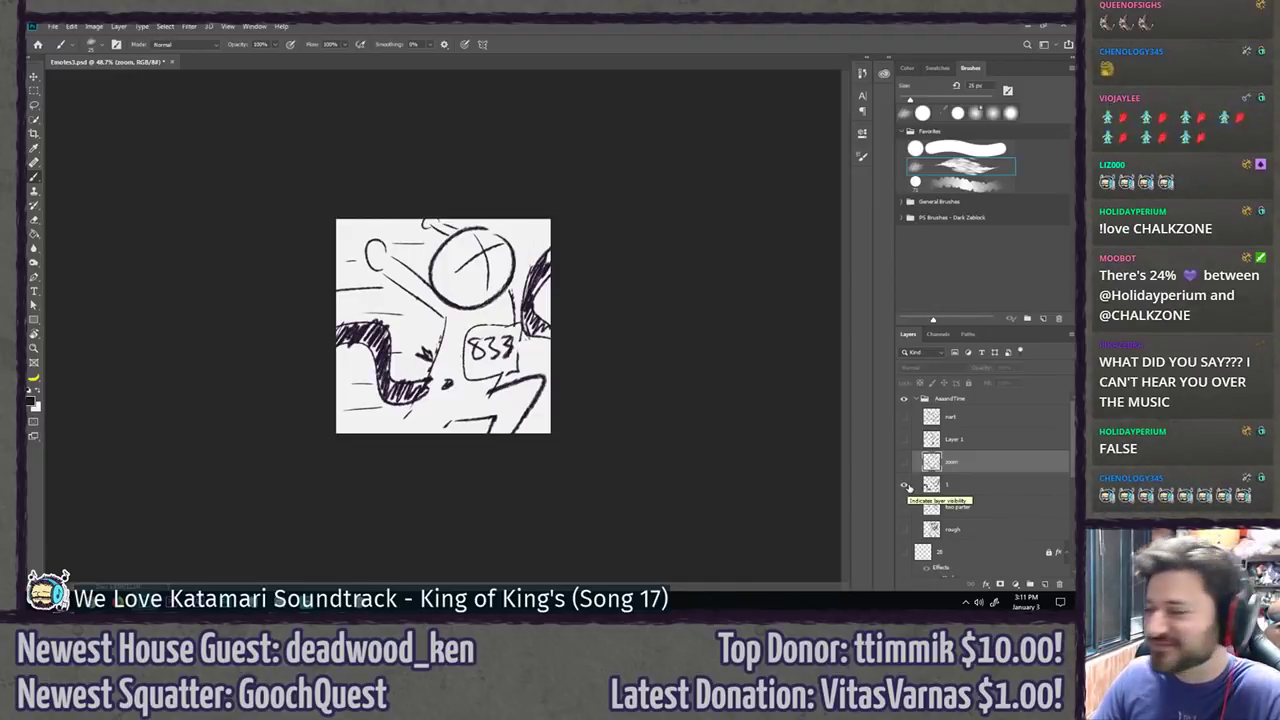
left_click(906, 487)
left_click(905, 463)
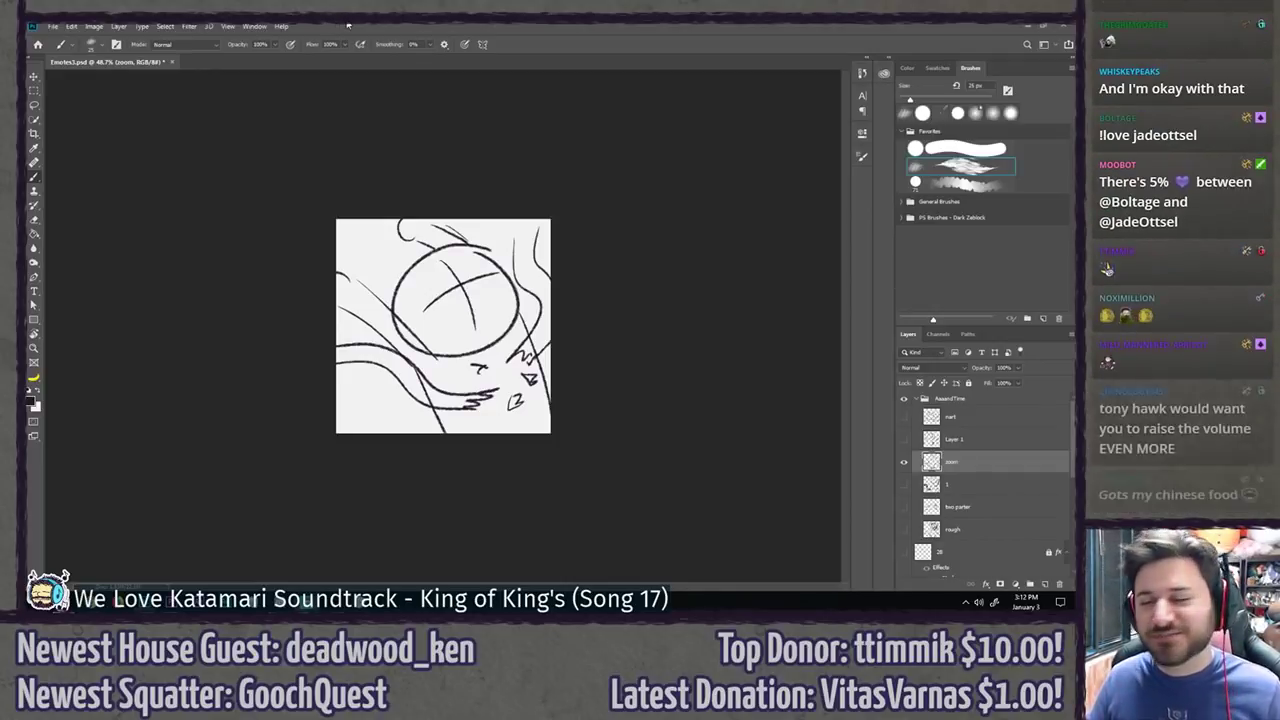
scroll(375, 133, "up", 9)
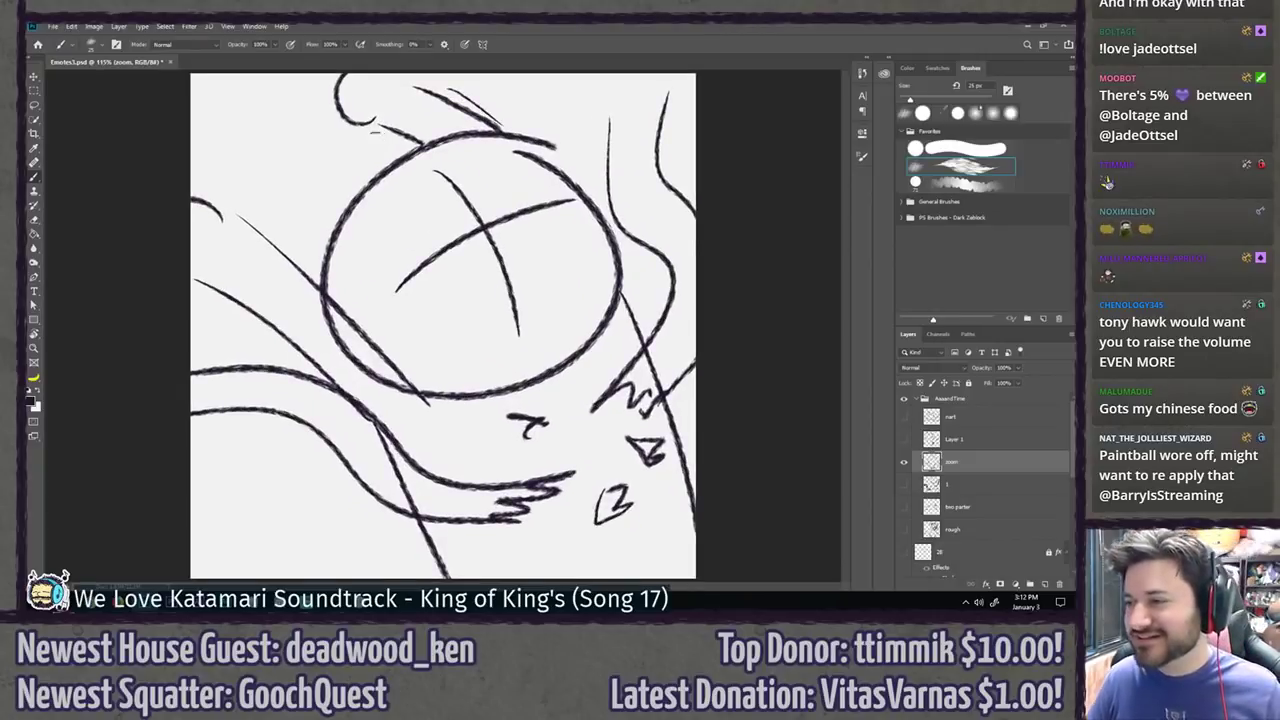
scroll(345, 238, "down", 6)
scroll(214, 260, "up", 1)
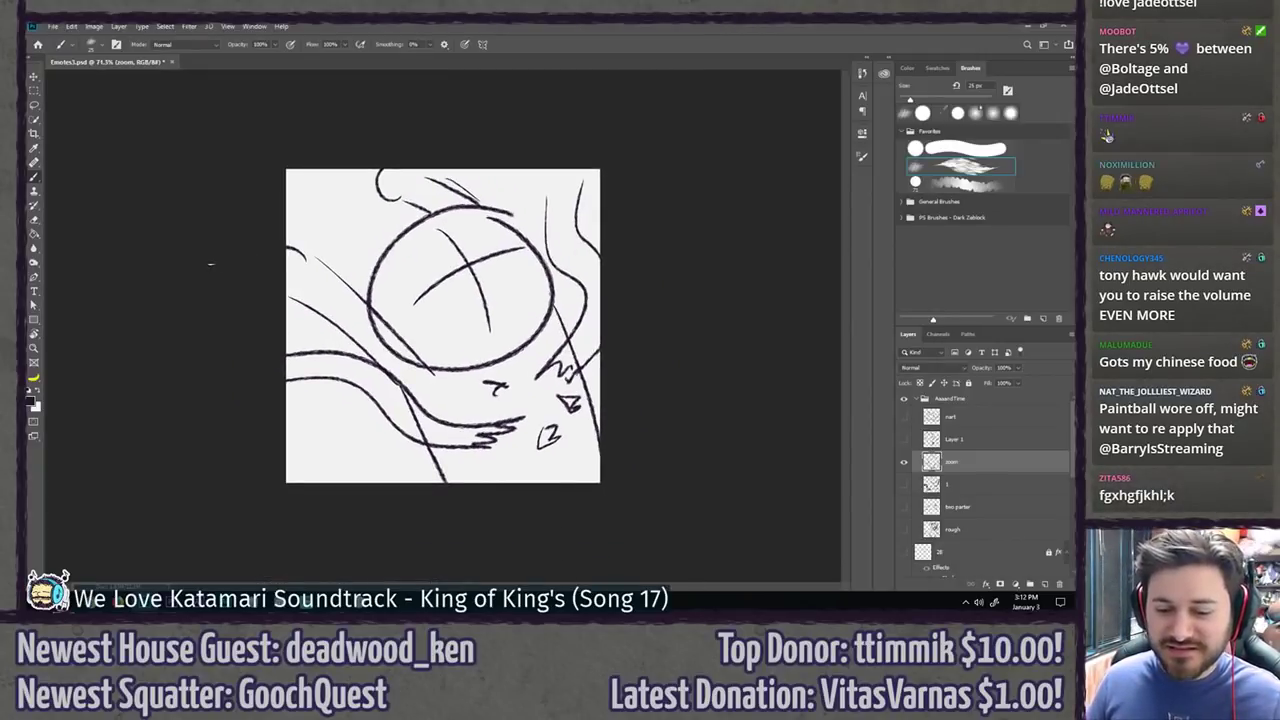
key("l")
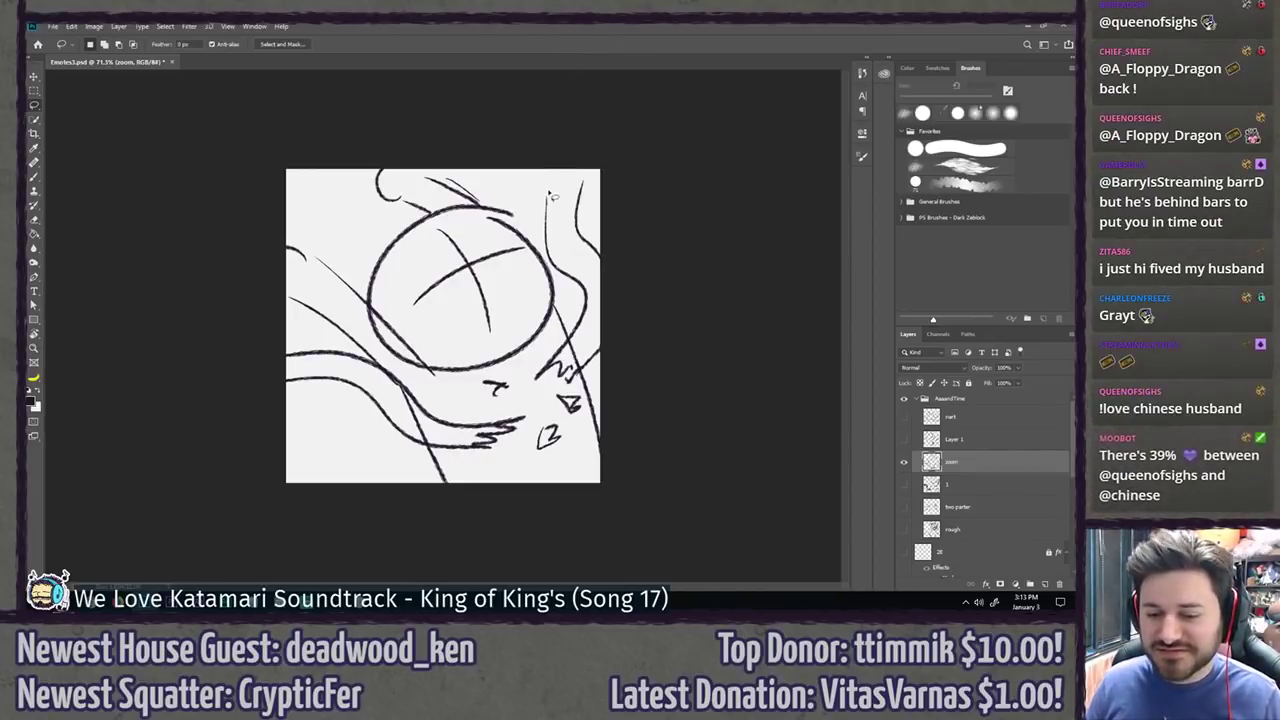
key("b")
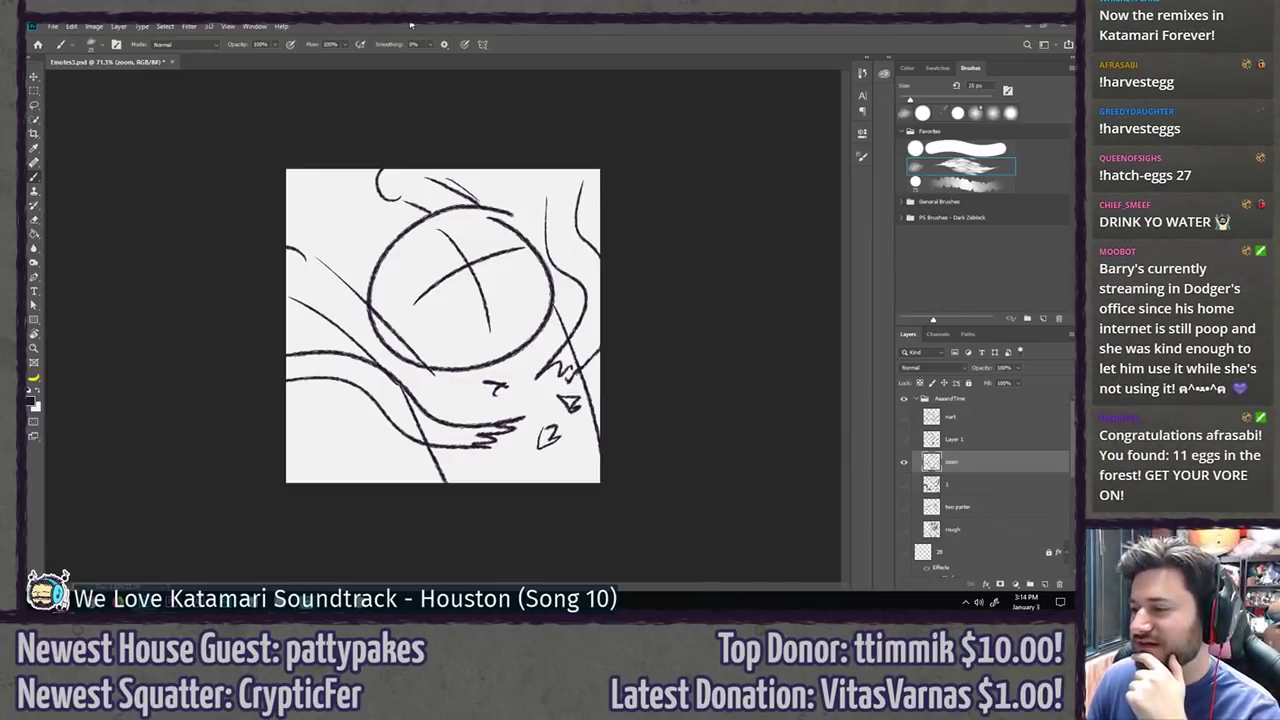
Step: Judge how the layer 1 and zoom sketches read at tiny emote size by repeatedly alternating which one is visible
left_click(904, 461)
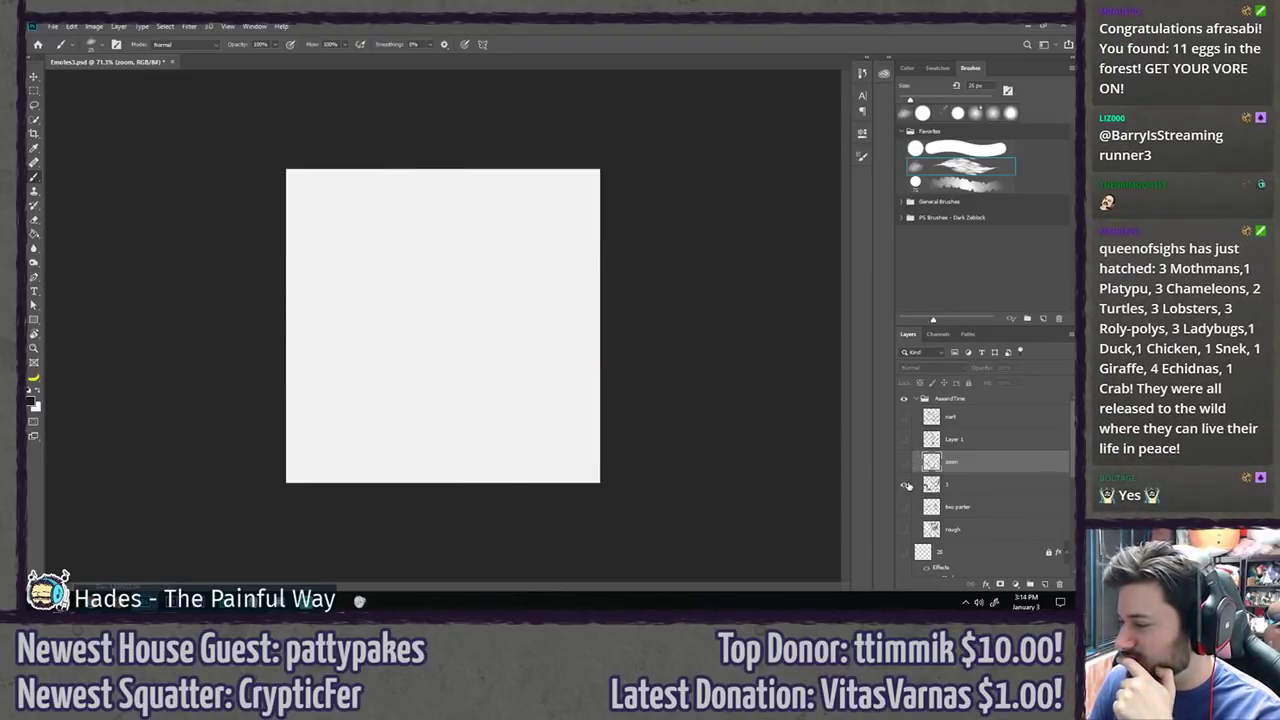
left_click(905, 484)
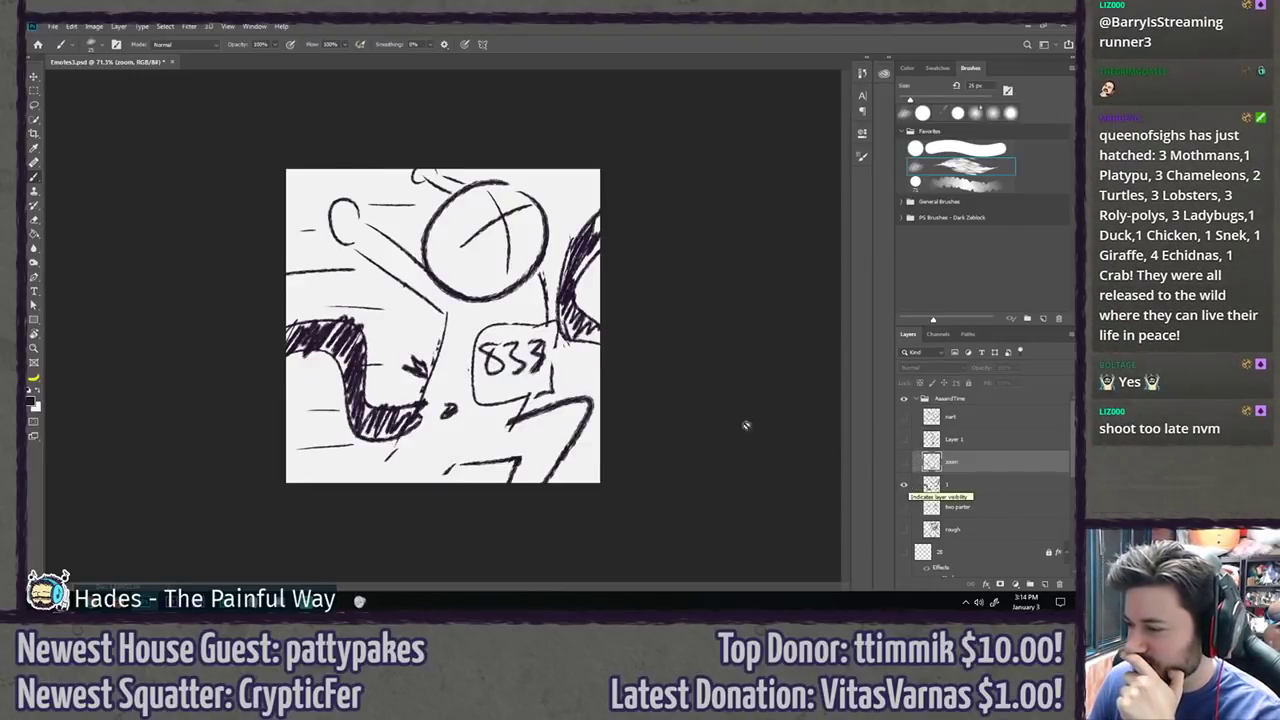
scroll(697, 367, "down", 3)
scroll(697, 367, "down", 2)
scroll(715, 378, "up", 1)
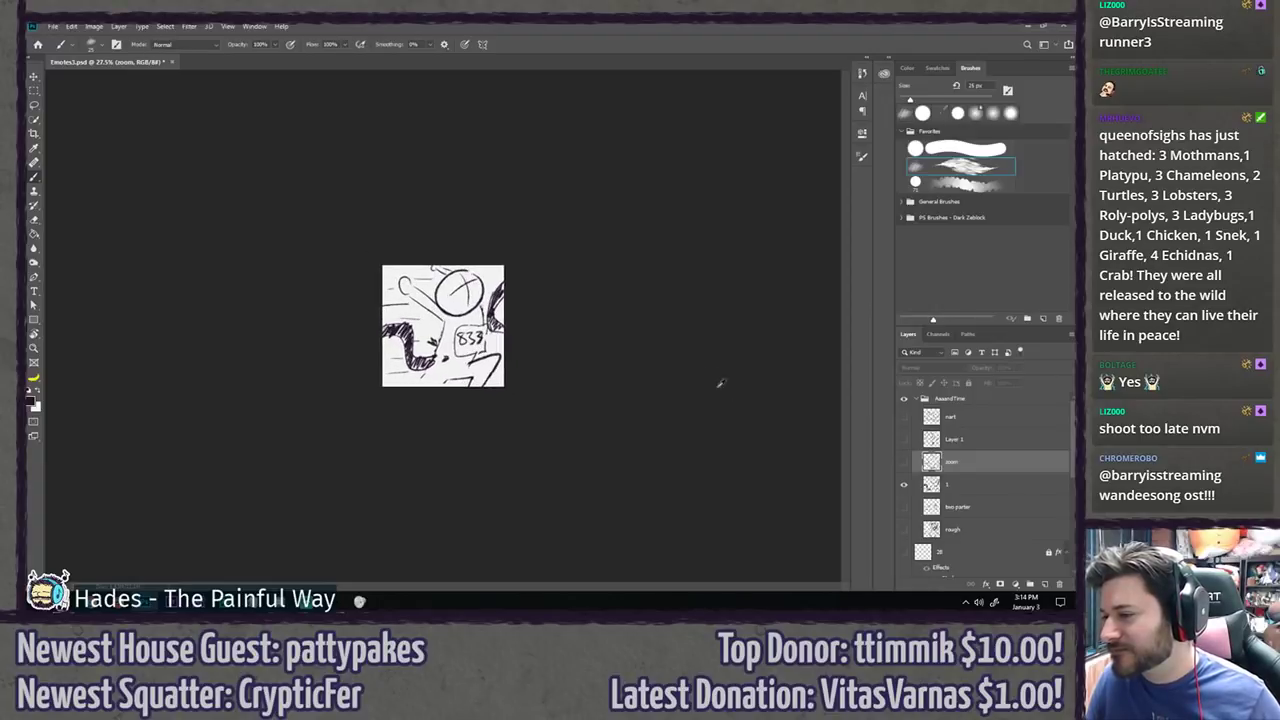
left_click(905, 484)
left_click(905, 484)
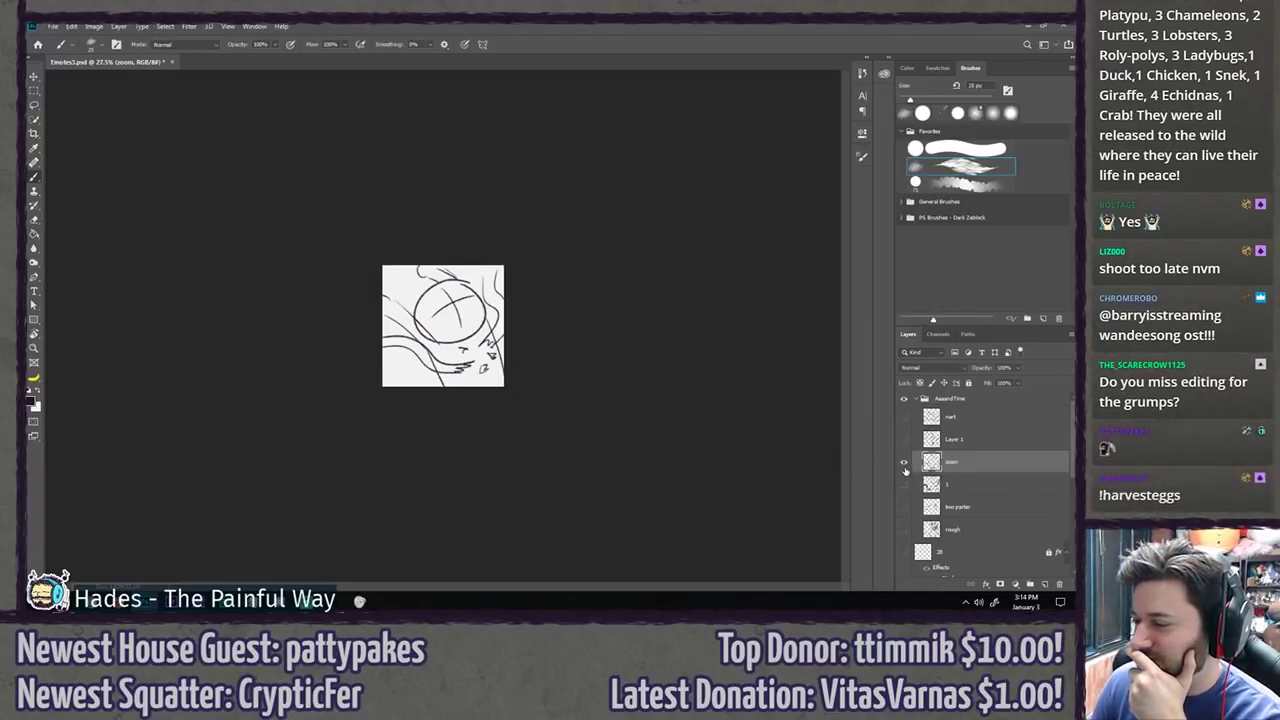
left_click(905, 484)
left_click(905, 484)
left_click(905, 484)
left_click(905, 484)
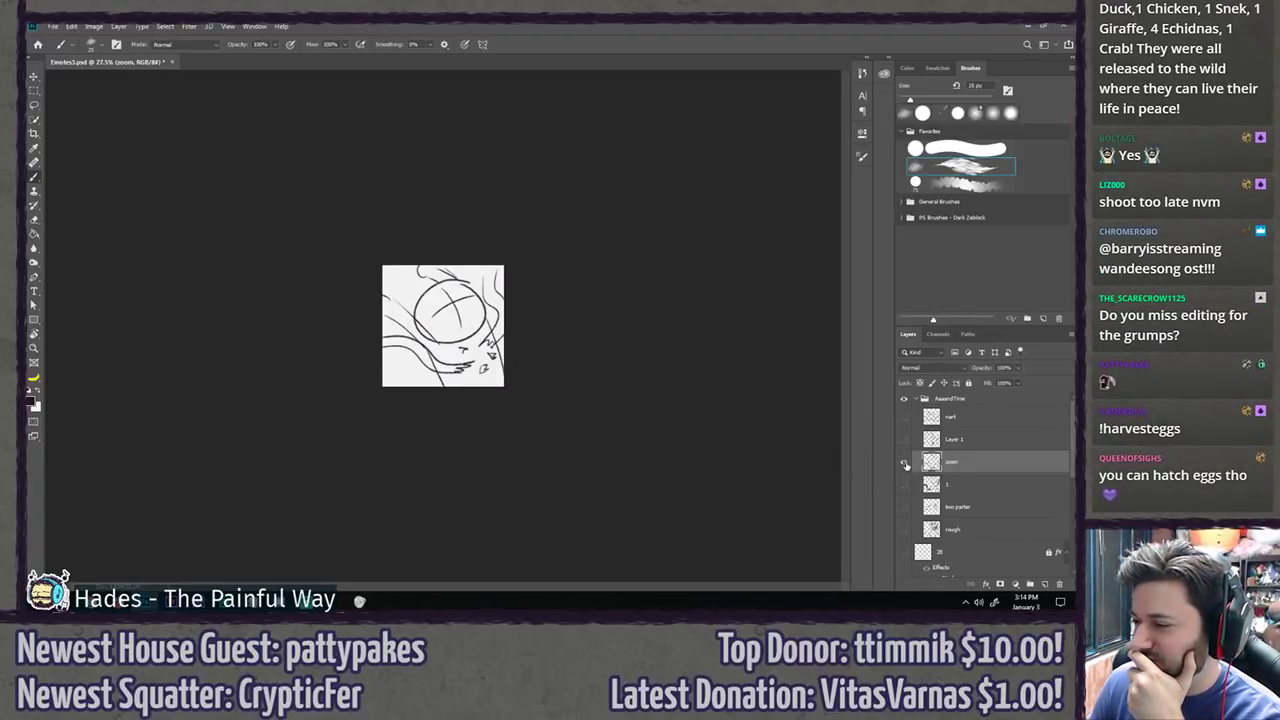
left_click(905, 484)
left_click(905, 484)
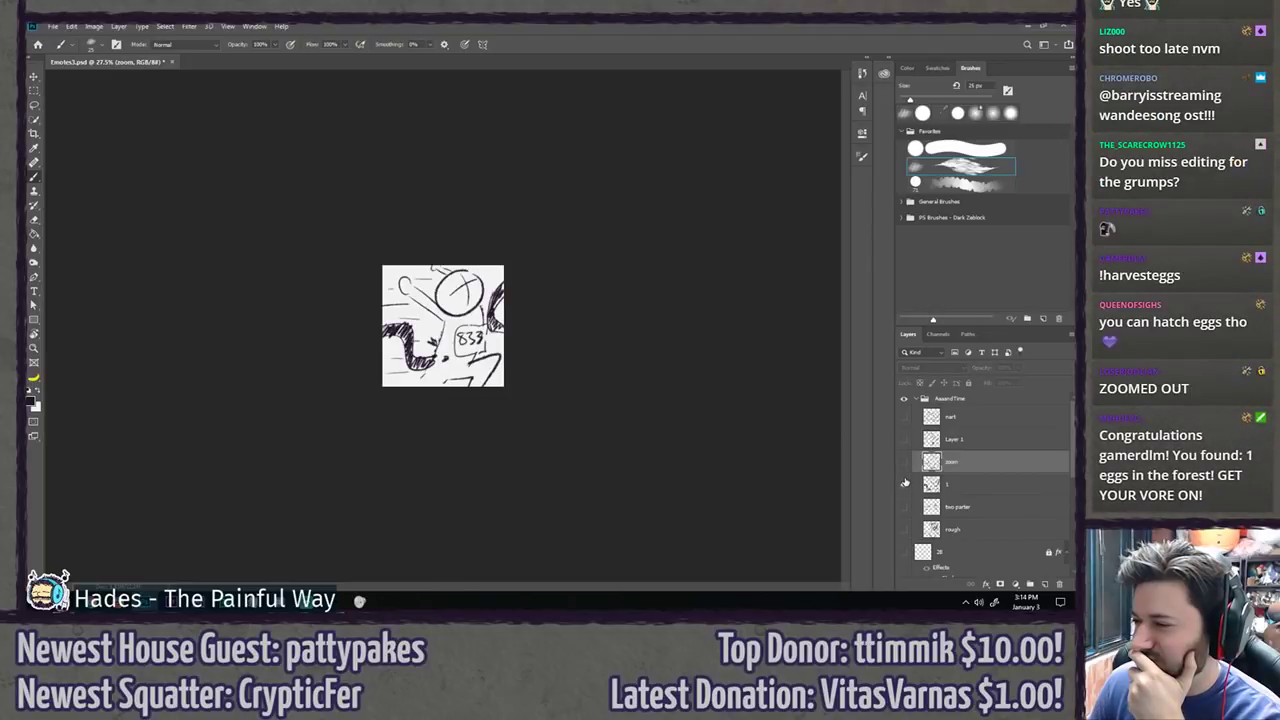
Step: Examine how the sketch on layer 1 (below zoom) reads at tiny emote size and enlarged
scroll(660, 364, "down", 1)
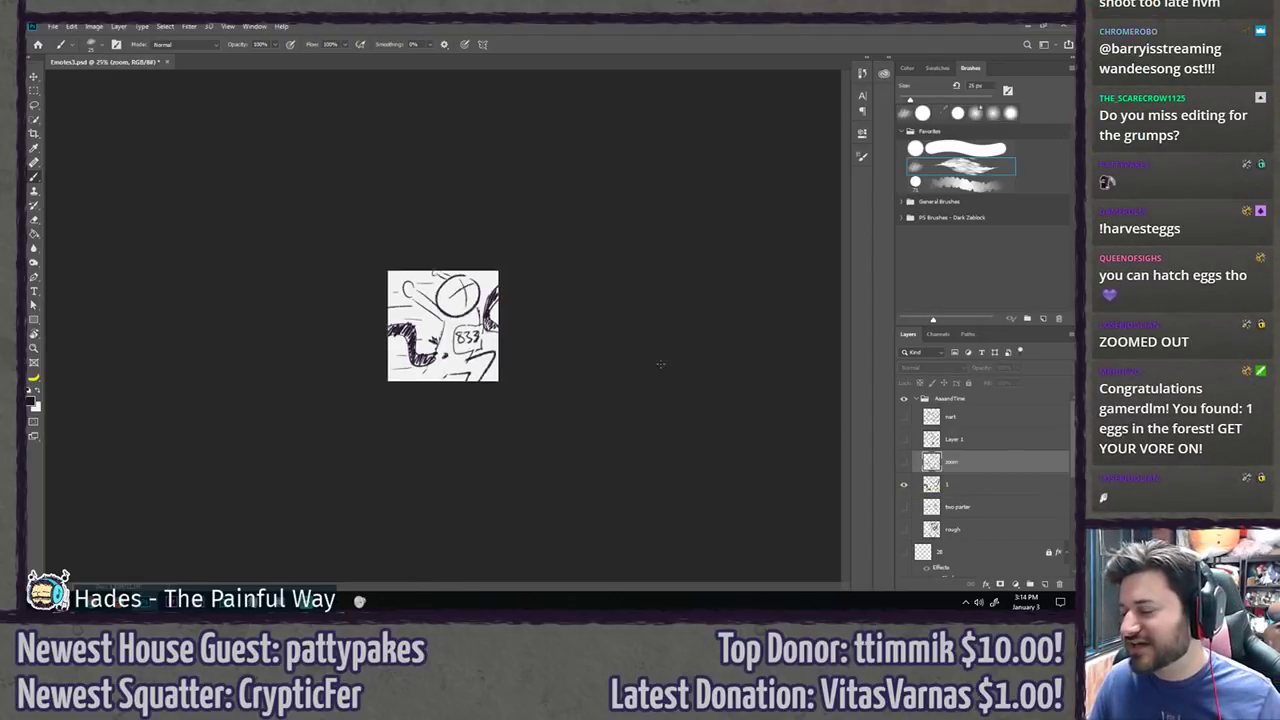
scroll(660, 364, "down", 6)
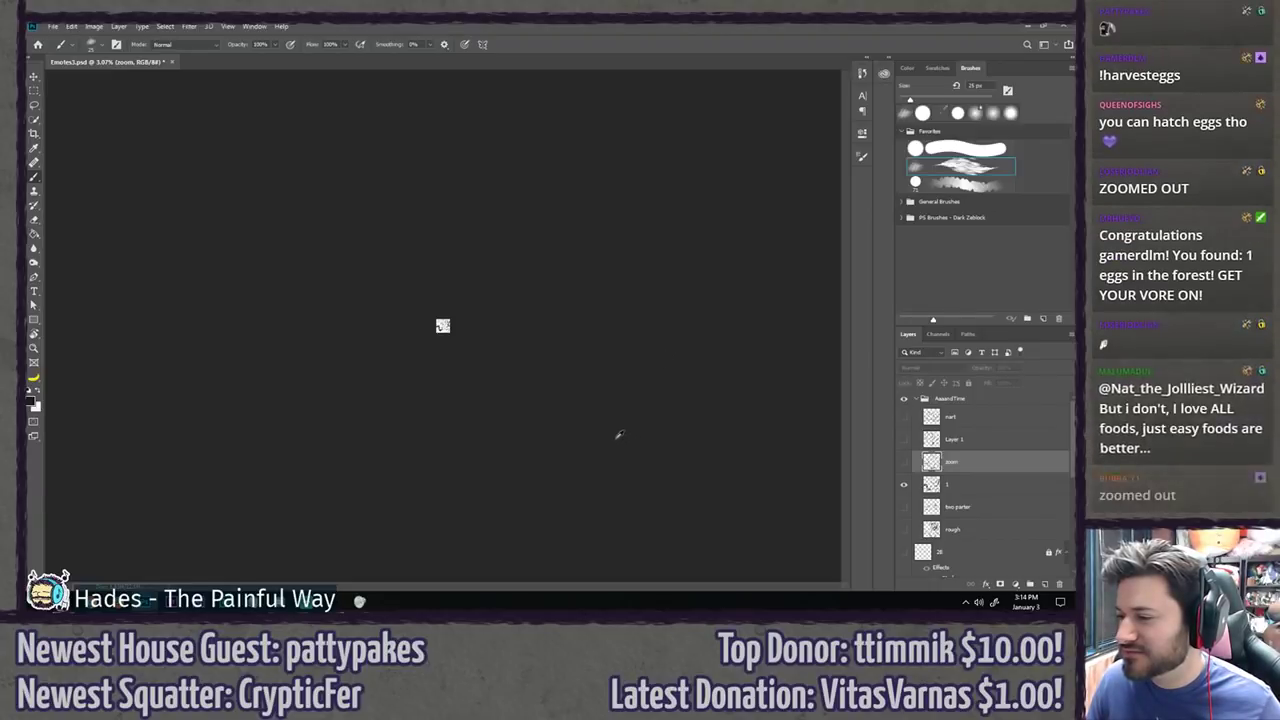
scroll(610, 434, "up", 8)
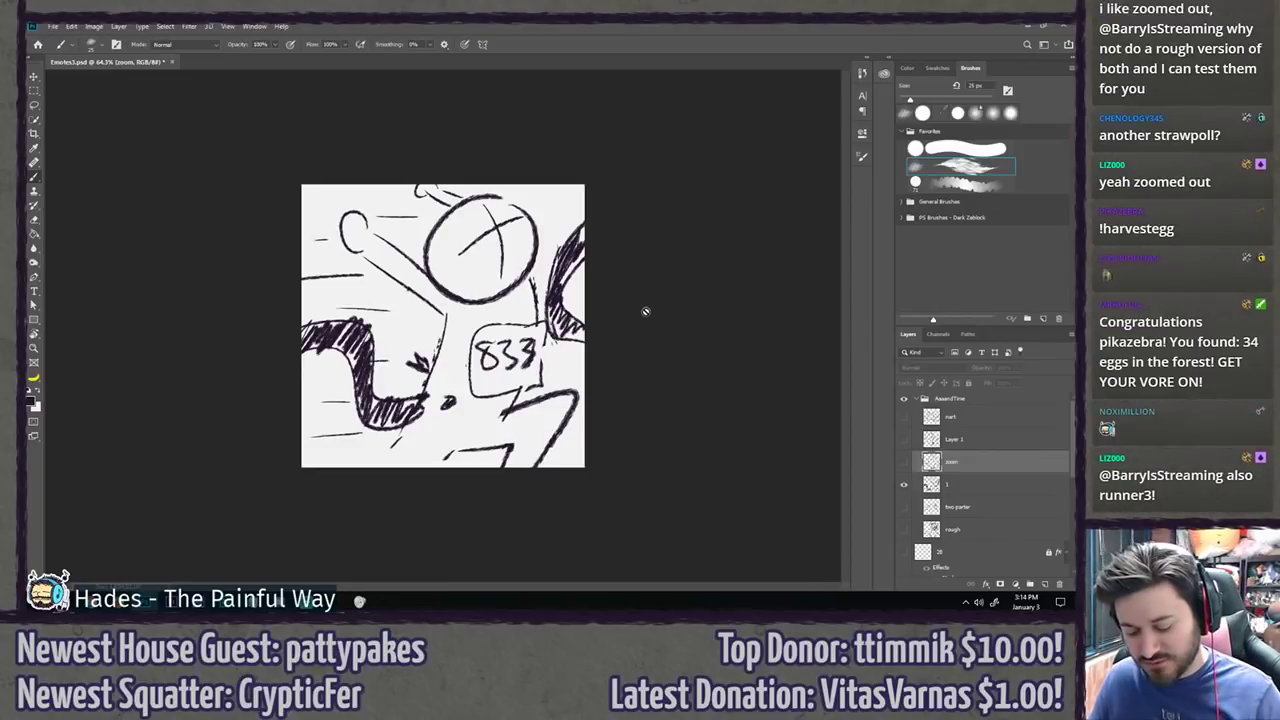
key("l")
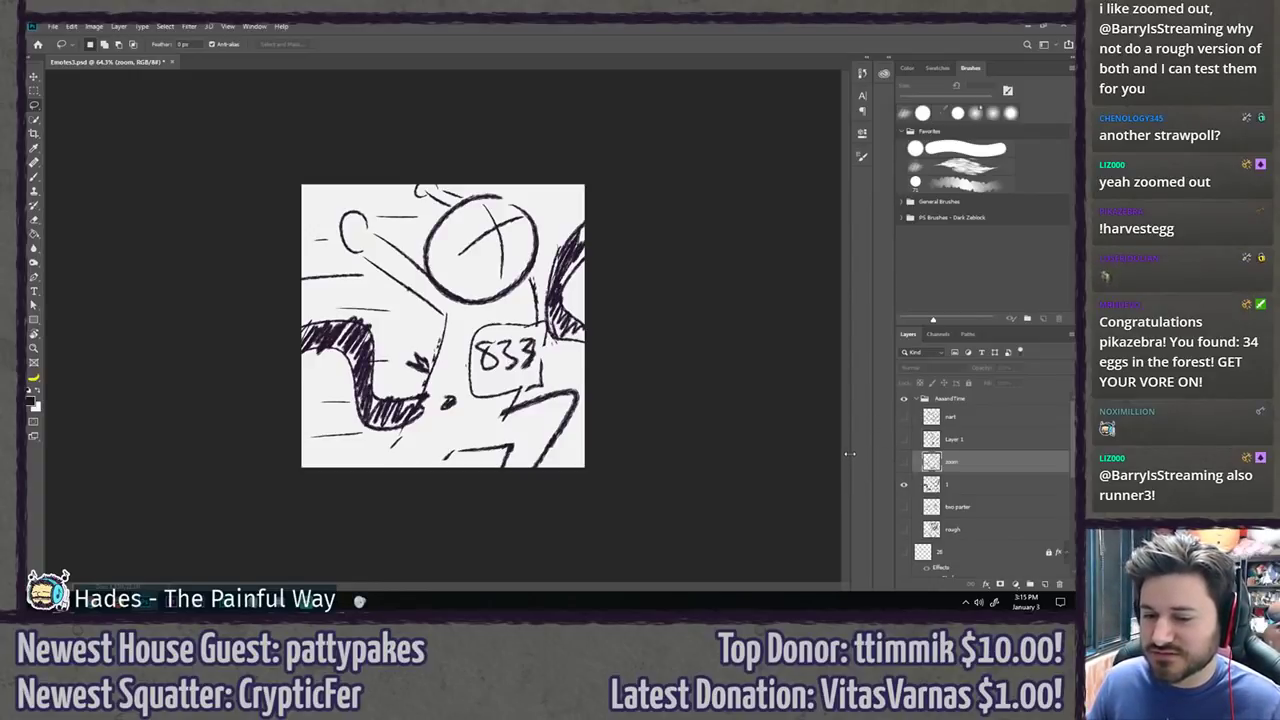
scroll(780, 448, "down", 3)
scroll(751, 437, "up", 4)
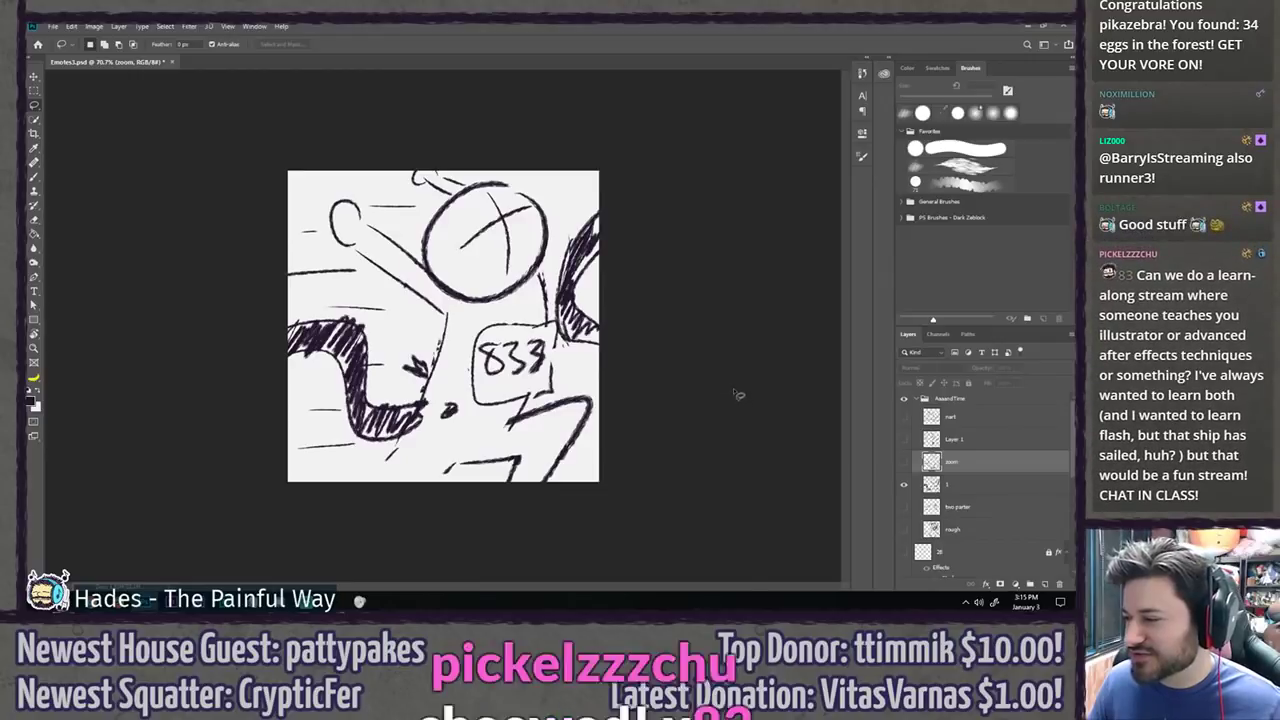
Step: Compare the sketches on the 1, zoom and Layer 1 layers by showing one at a time, ending with only 1 visible
left_click(904, 485)
left_click(904, 462)
left_click(904, 462)
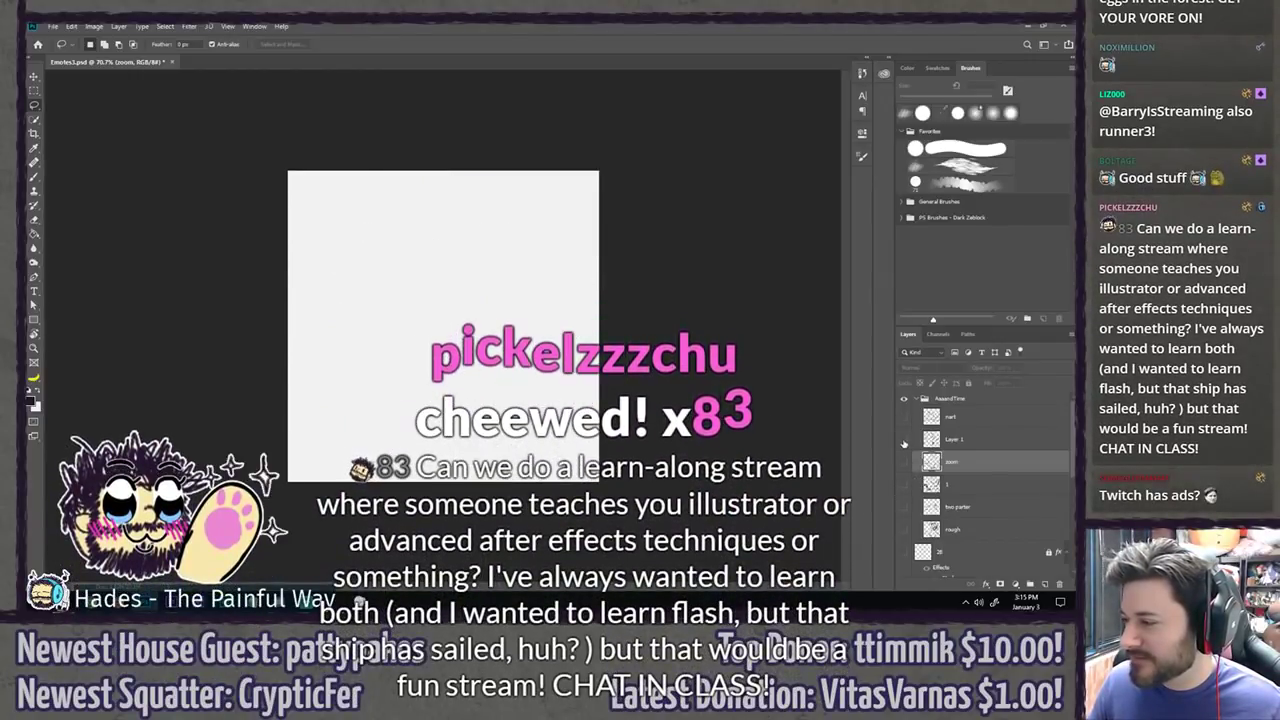
left_click(904, 440)
left_click(904, 440)
left_click(905, 462)
left_click(905, 462)
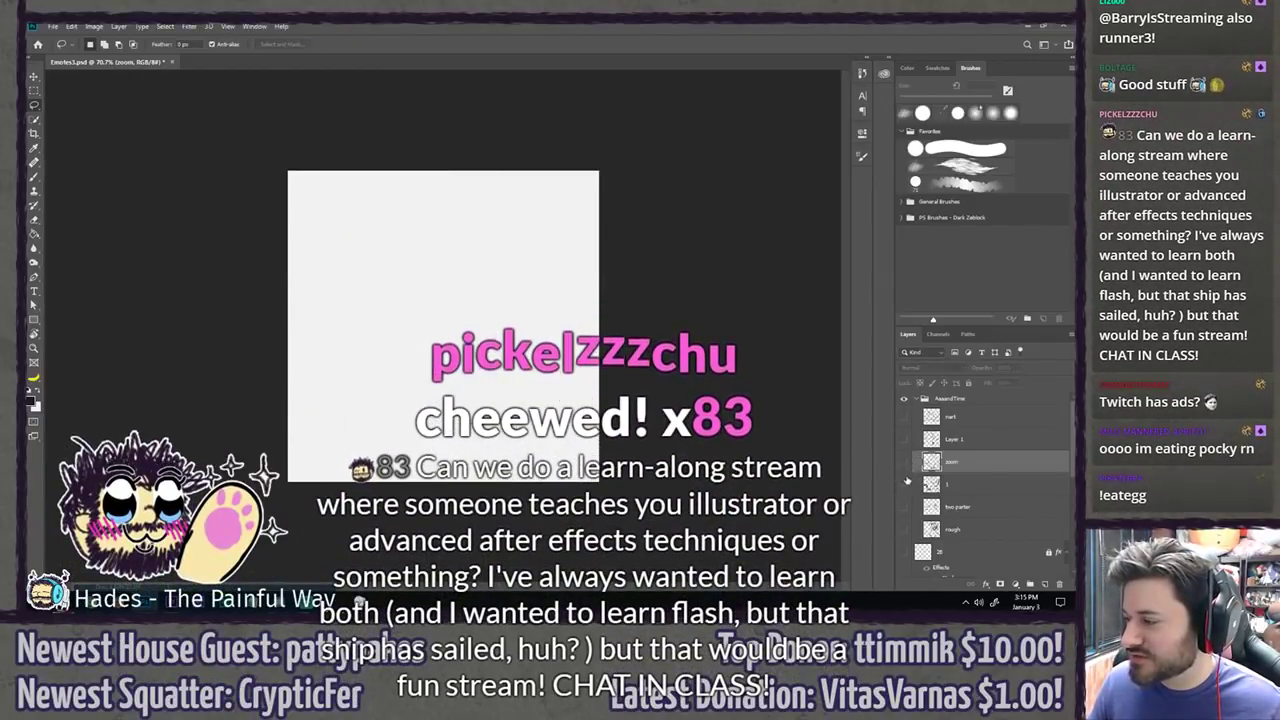
left_click(905, 484)
scroll(848, 463, "down", 3)
scroll(760, 400, "up", 5)
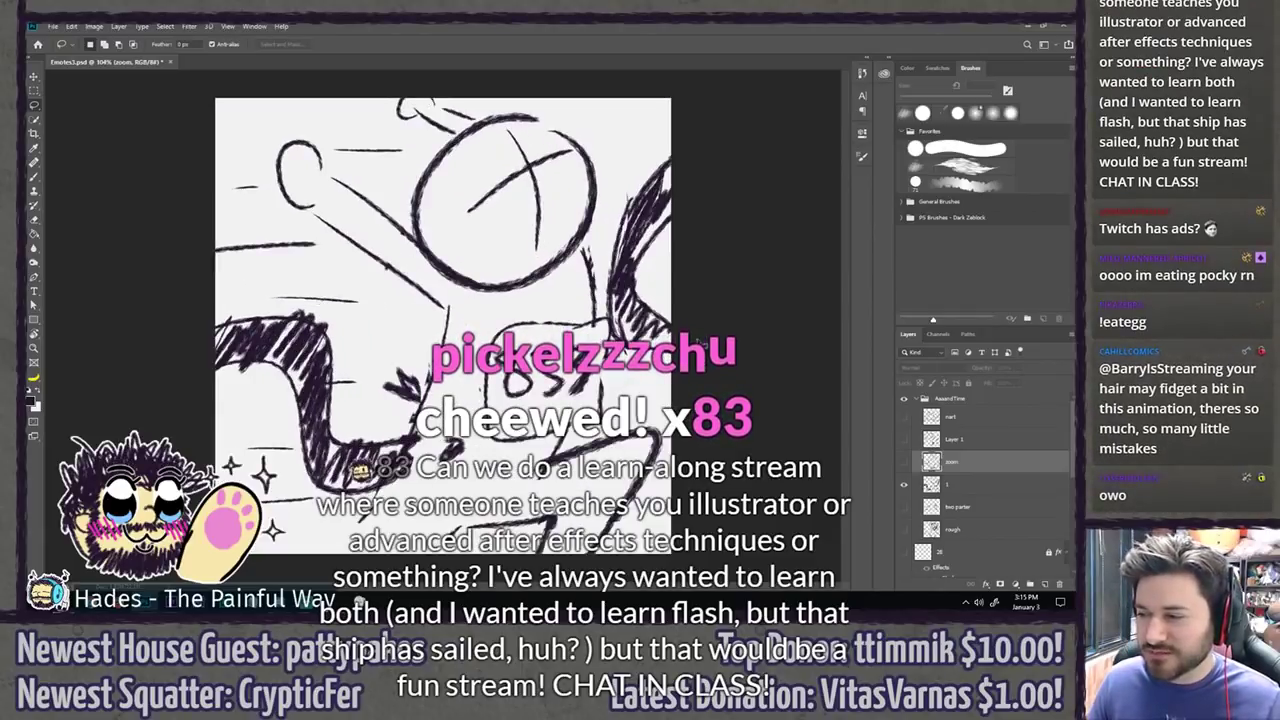
scroll(700, 343, "down", 4)
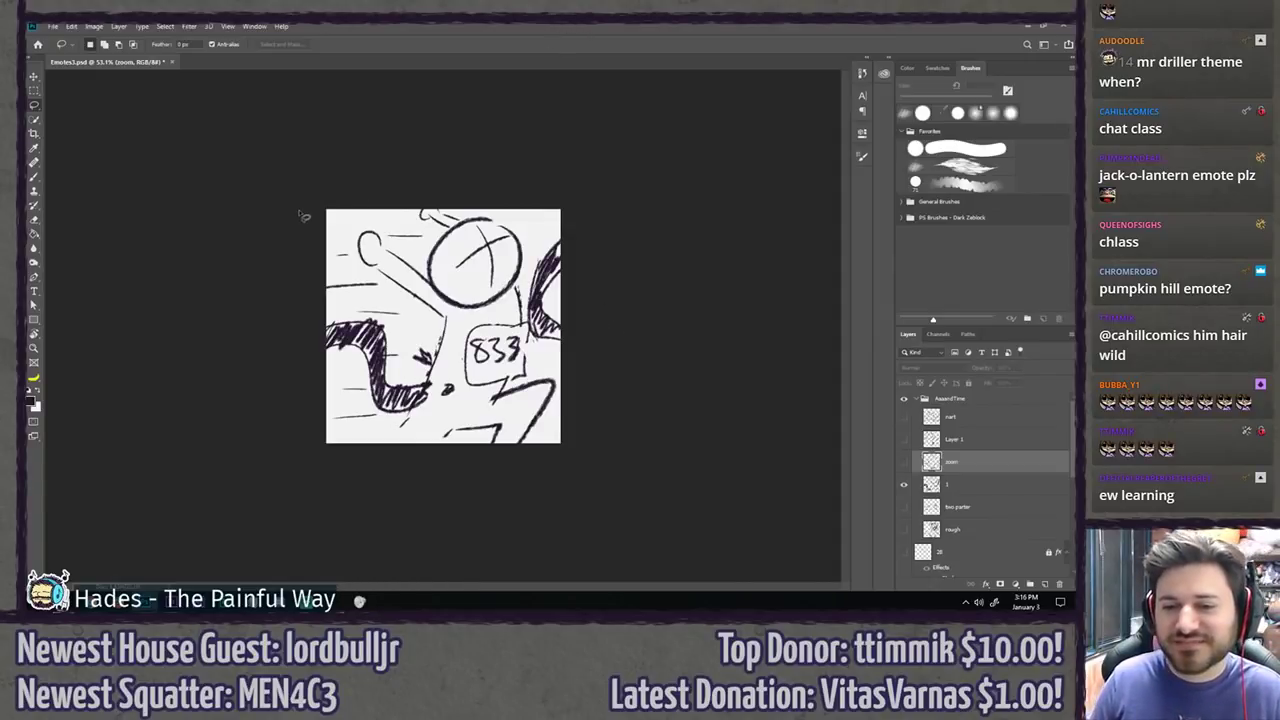
scroll(283, 295, "up", 5)
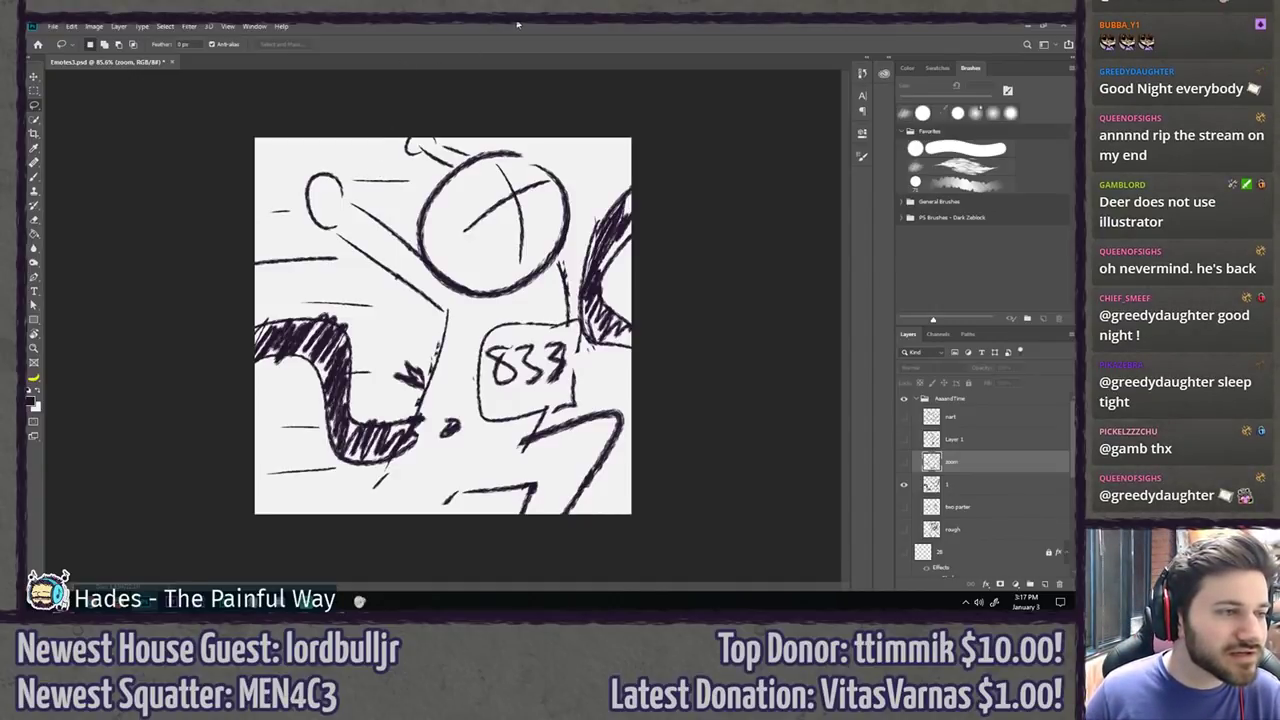
scroll(459, 107, "down", 6)
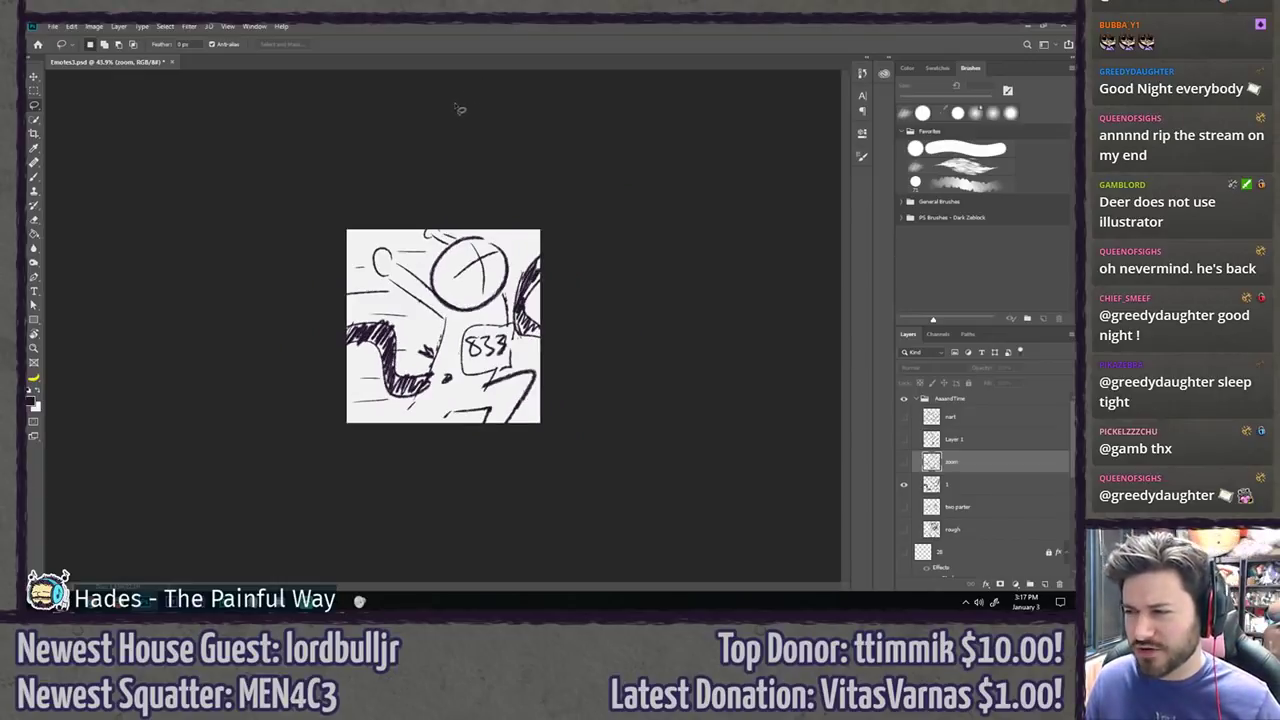
scroll(445, 122, "up", 6)
scroll(432, 136, "down", 4)
scroll(431, 135, "up", 2)
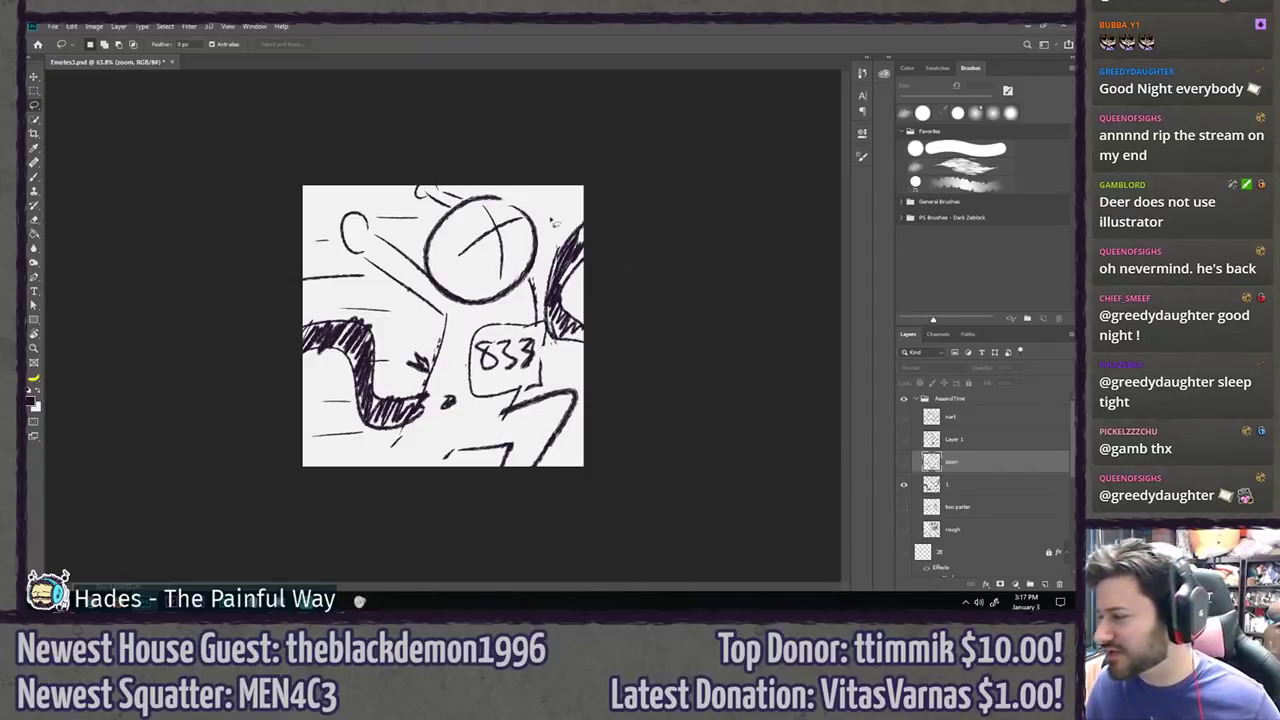
Step: Group all the sketch layers from the topmost one down to rough, name the group roughs, and lower its opacity
left_click(1000, 420)
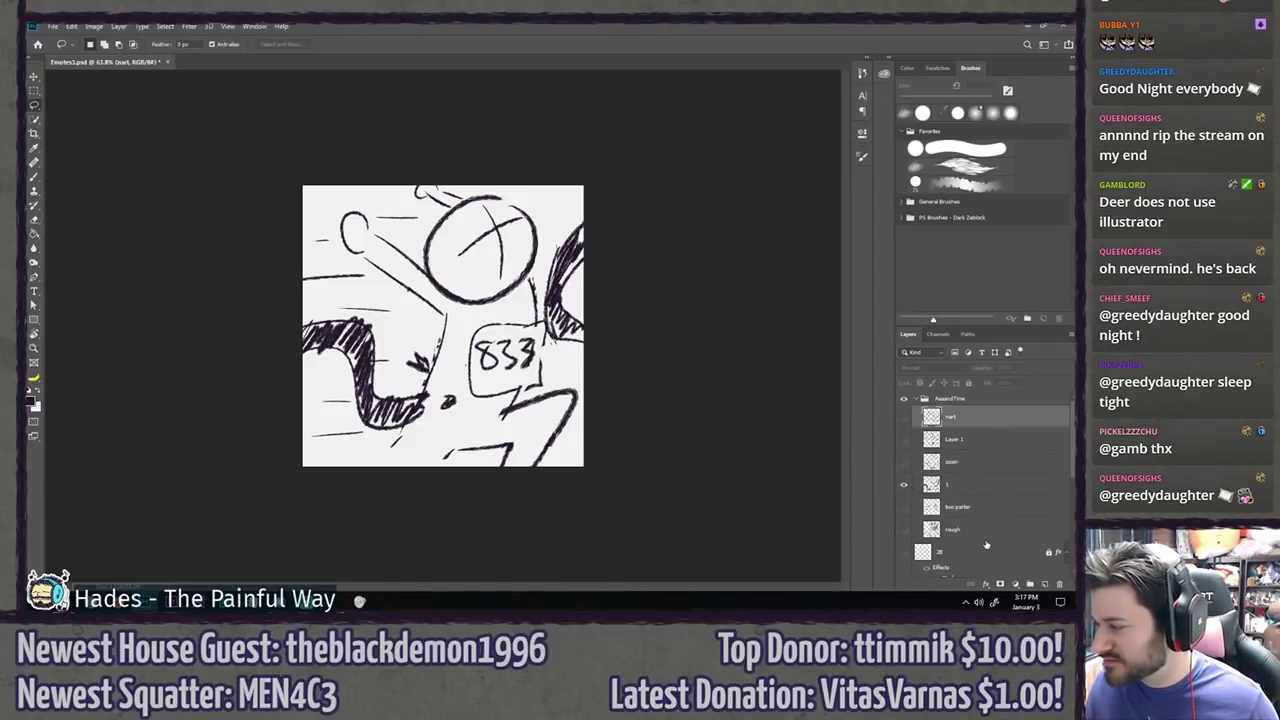
left_click(983, 530, "shift")
left_click(1030, 585)
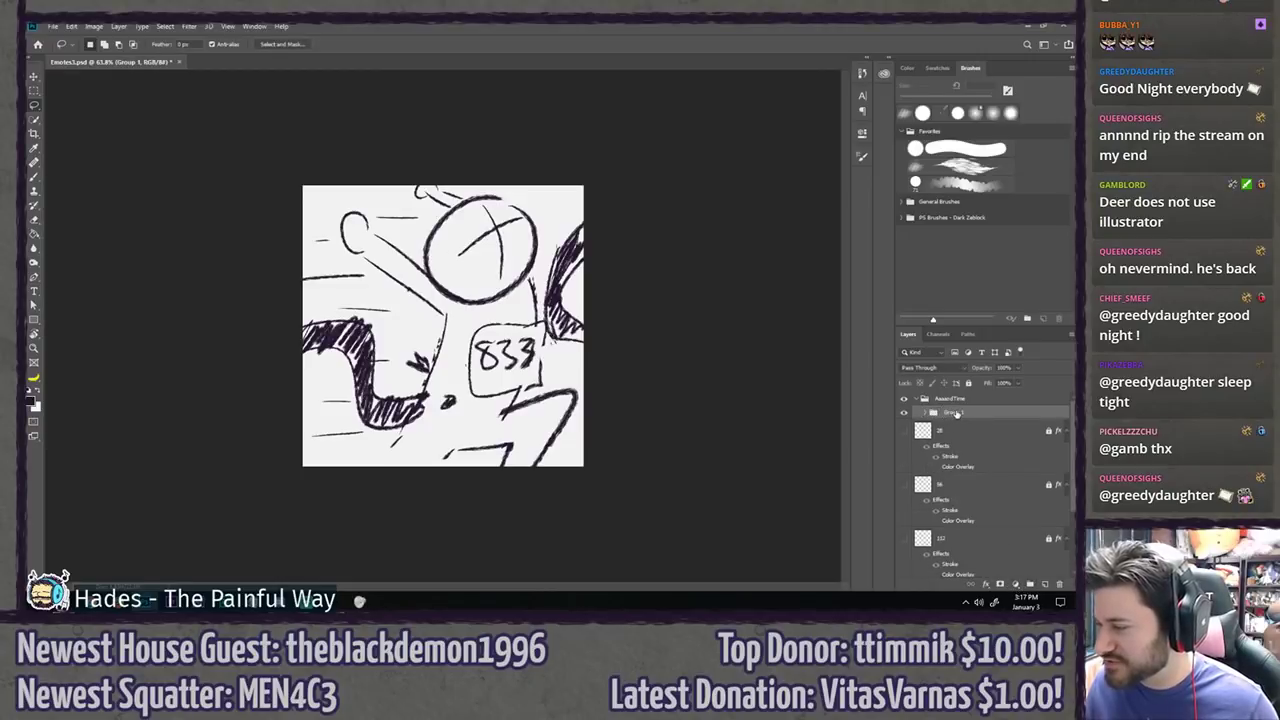
type("hs")
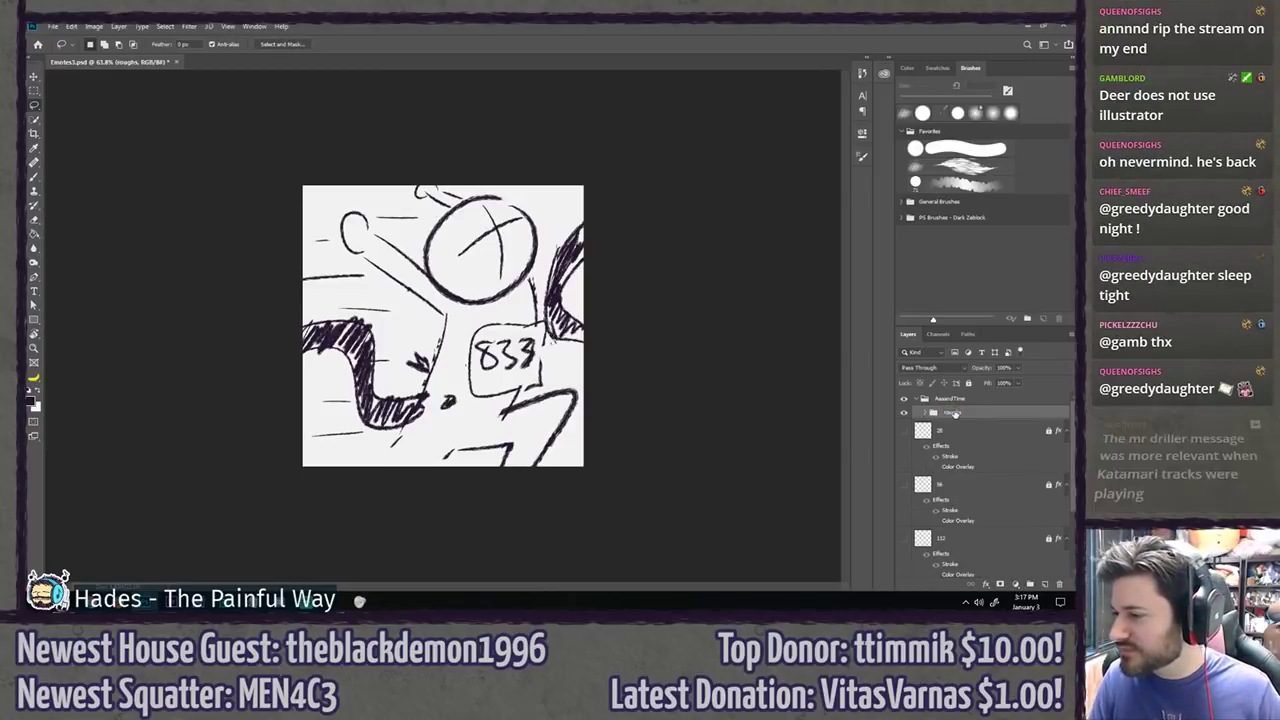
key("Return")
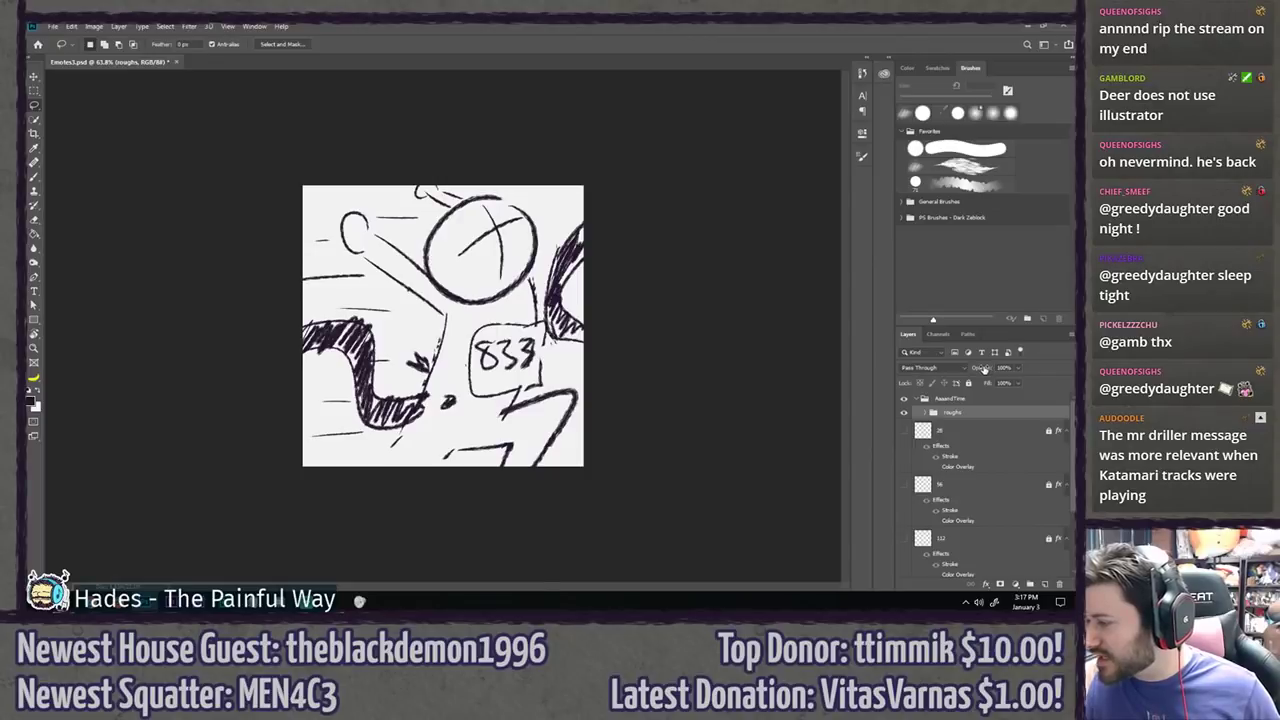
left_click_drag(984, 370, 956, 366)
Step: Add a new layer named head above the roughs group and ready the Brush over the rough head
key("ctrl+shift+n")
type("head")
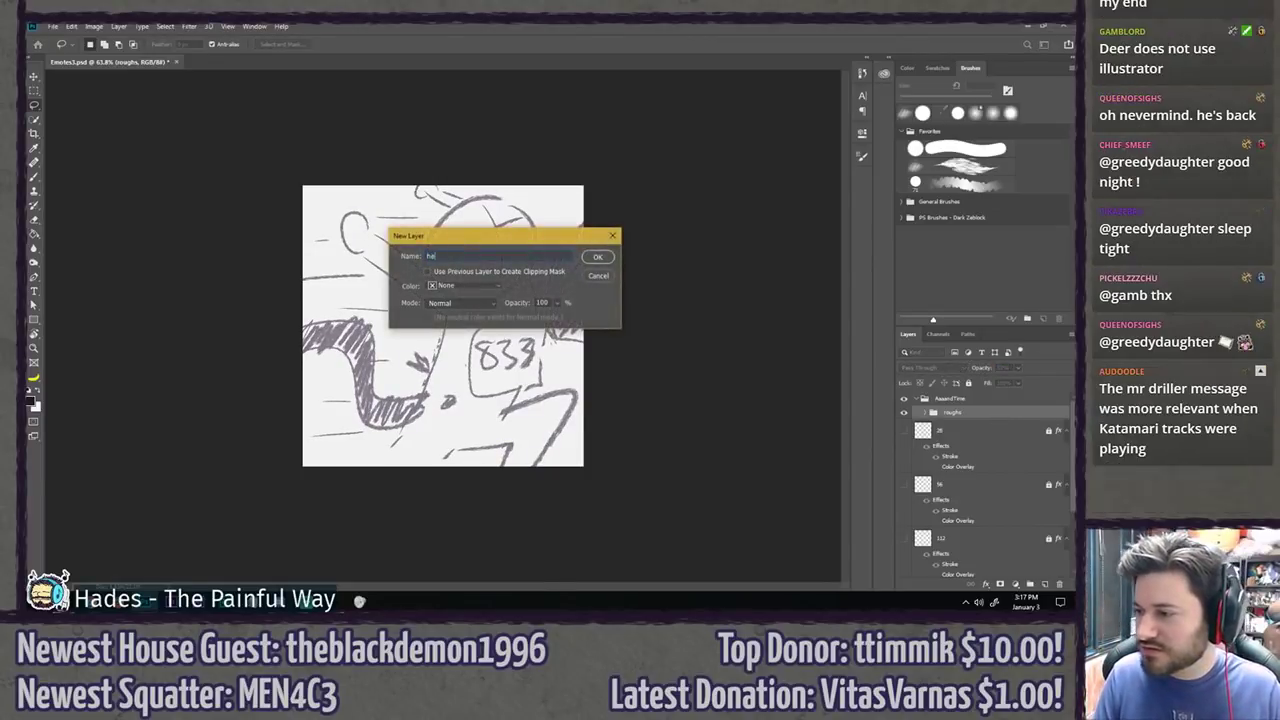
key("Return")
key("b")
scroll(541, 173, "up", 6)
scroll(541, 173, "up", 1)
left_click_drag(541, 173, 488, 271)
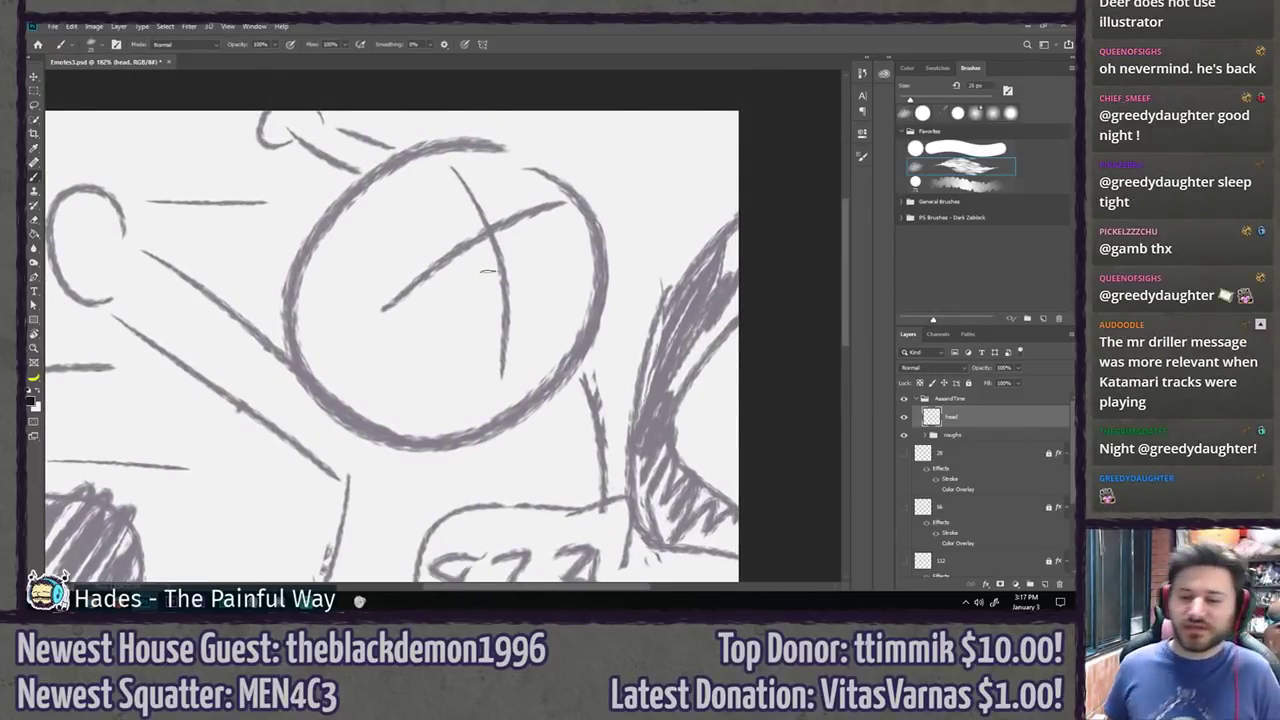
left_click_drag(507, 294, 495, 268)
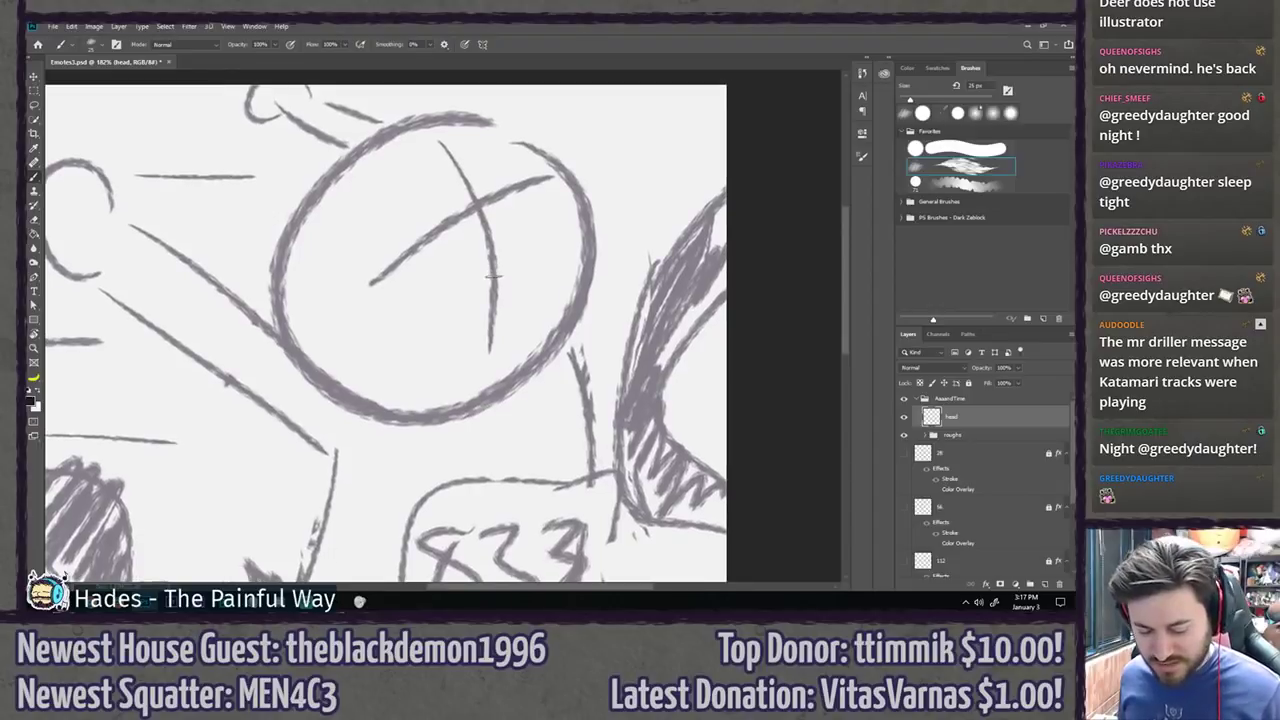
scroll(542, 260, "down", 3)
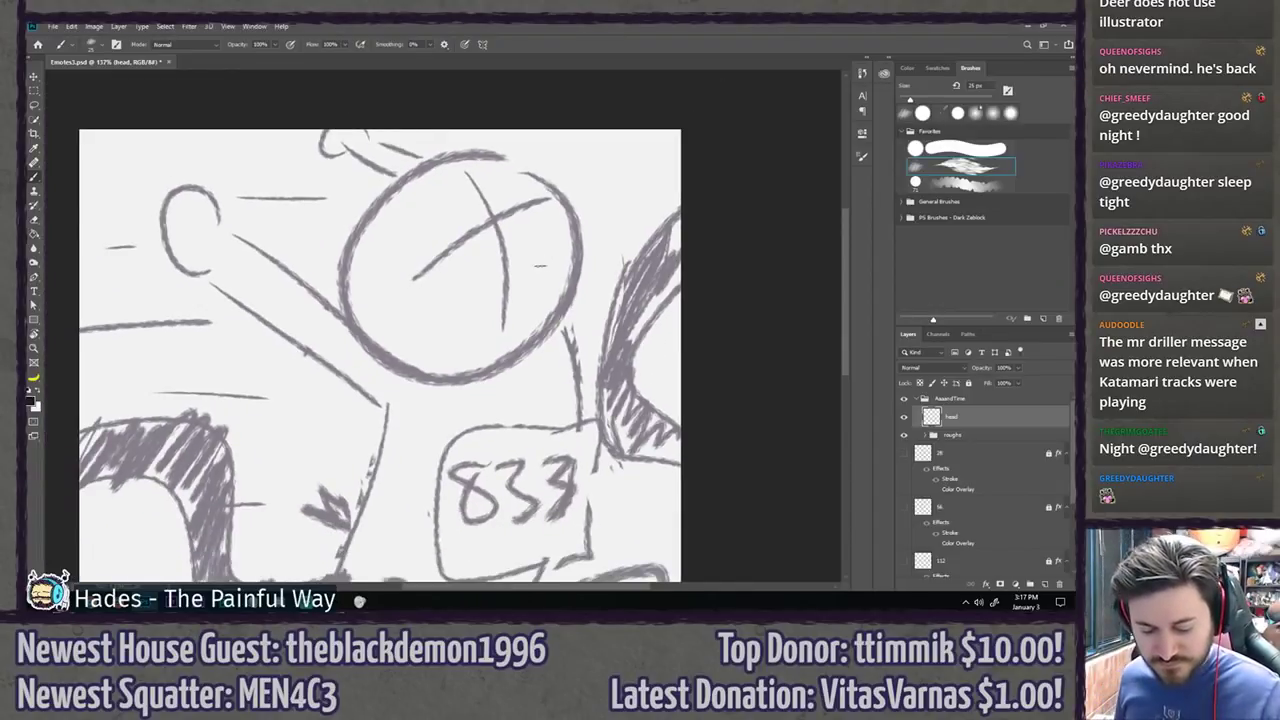
left_click_drag(492, 239, 523, 246)
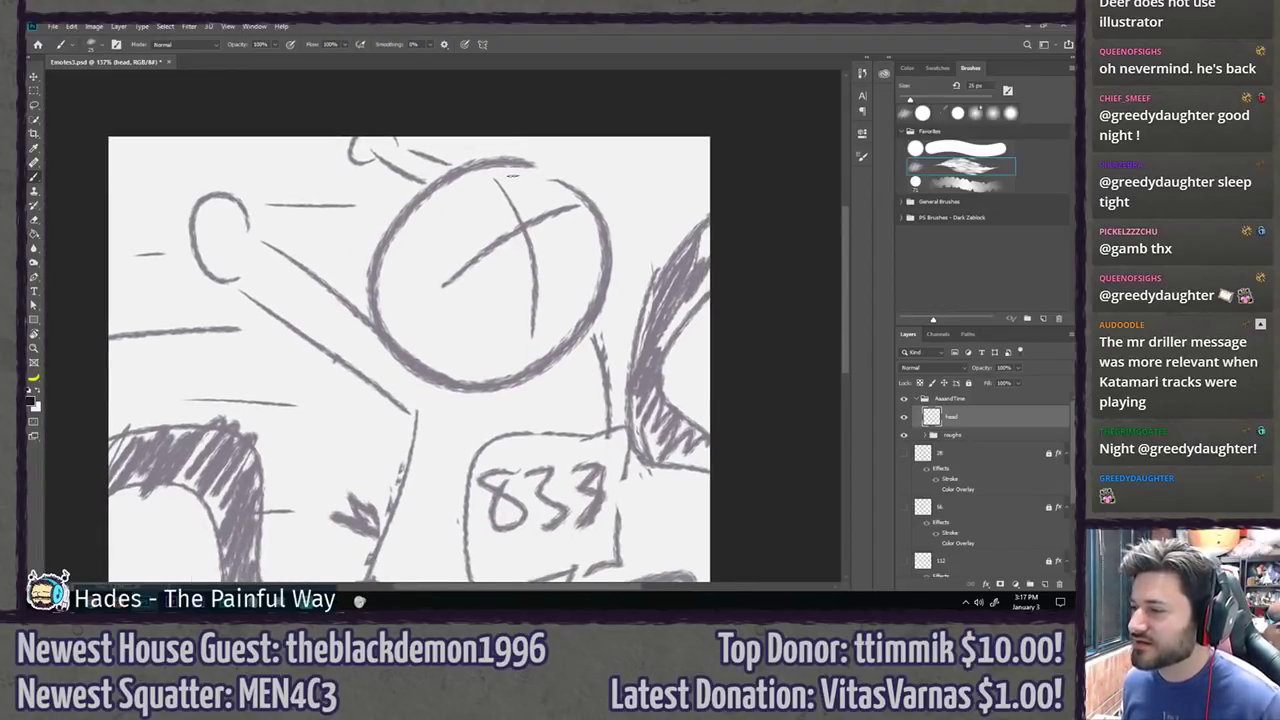
mouse_move(512, 175)
left_mouse_down()
mouse_move(603, 302)
mouse_move(476, 186)
mouse_move(569, 304)
mouse_move(472, 207)
mouse_move(446, 390)
mouse_move(443, 194)
left_mouse_up()
key("ctrl+z")
key("ctrl+z")
key("ctrl+z")
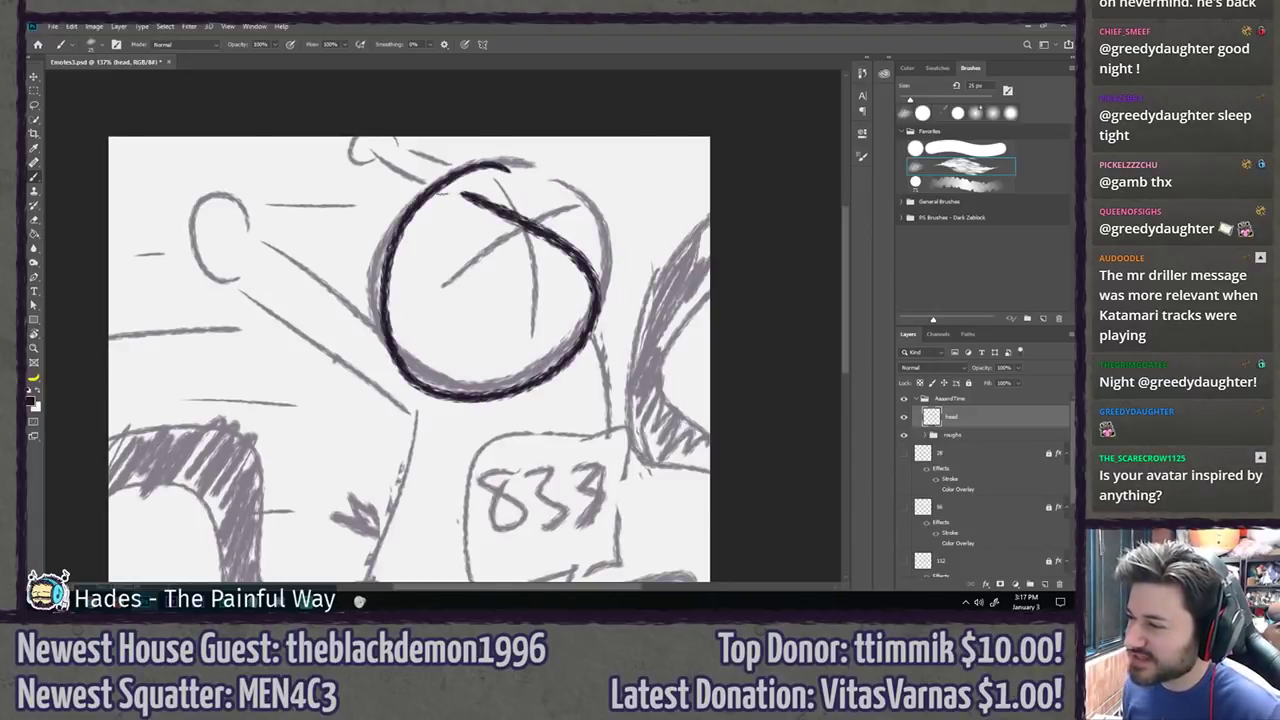
key("ctrl+z")
mouse_move(508, 164)
left_mouse_down()
mouse_move(571, 180)
mouse_move(478, 167)
mouse_move(600, 165)
left_mouse_up()
key("ctrl+z")
key("ctrl+z")
key("ctrl+z")
key("ctrl+z")
Step: Draw the head outline as a dark closed oval over the rough head circle, and nudge it slightly into alignment
mouse_move(512, 140)
left_mouse_down()
mouse_move(457, 148)
mouse_move(470, 166)
left_mouse_up()
key("ctrl+z")
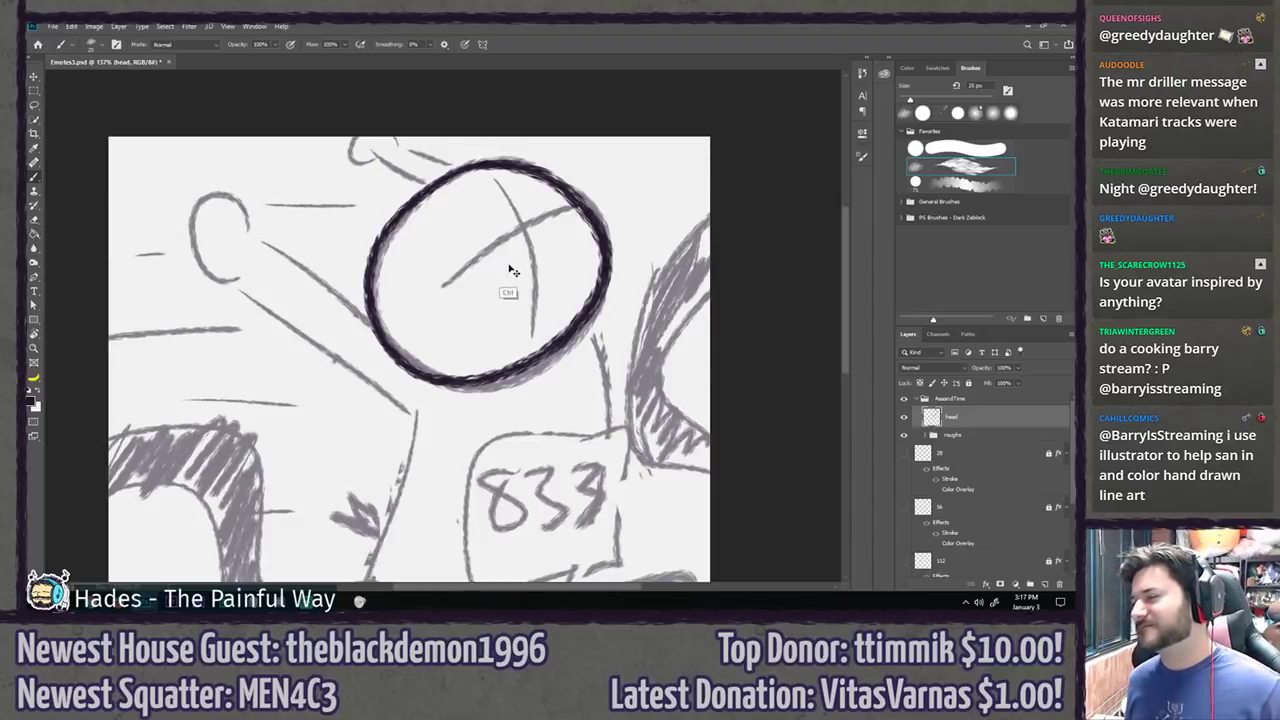
left_click_drag(528, 260, 534, 262)
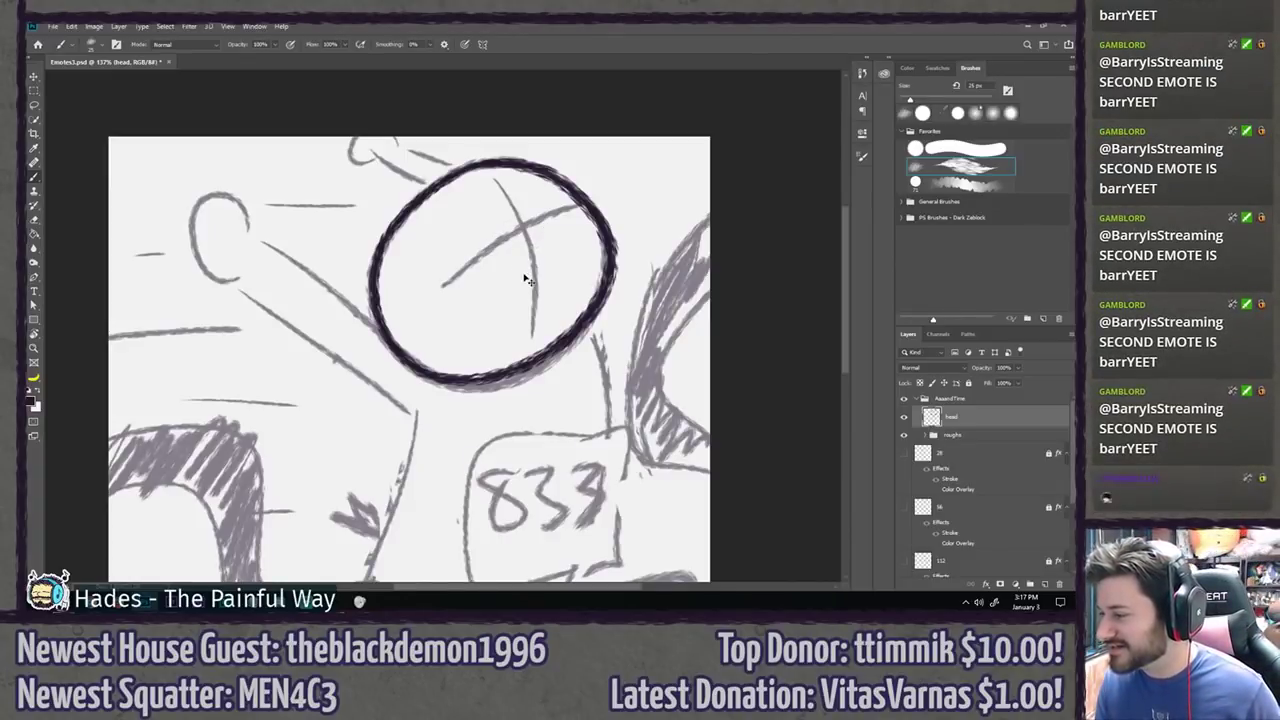
Step: Add a new layer named bod above the head layer and bring the rough torso into view
key("ctrl+shift+n")
type("bod")
key("Return")
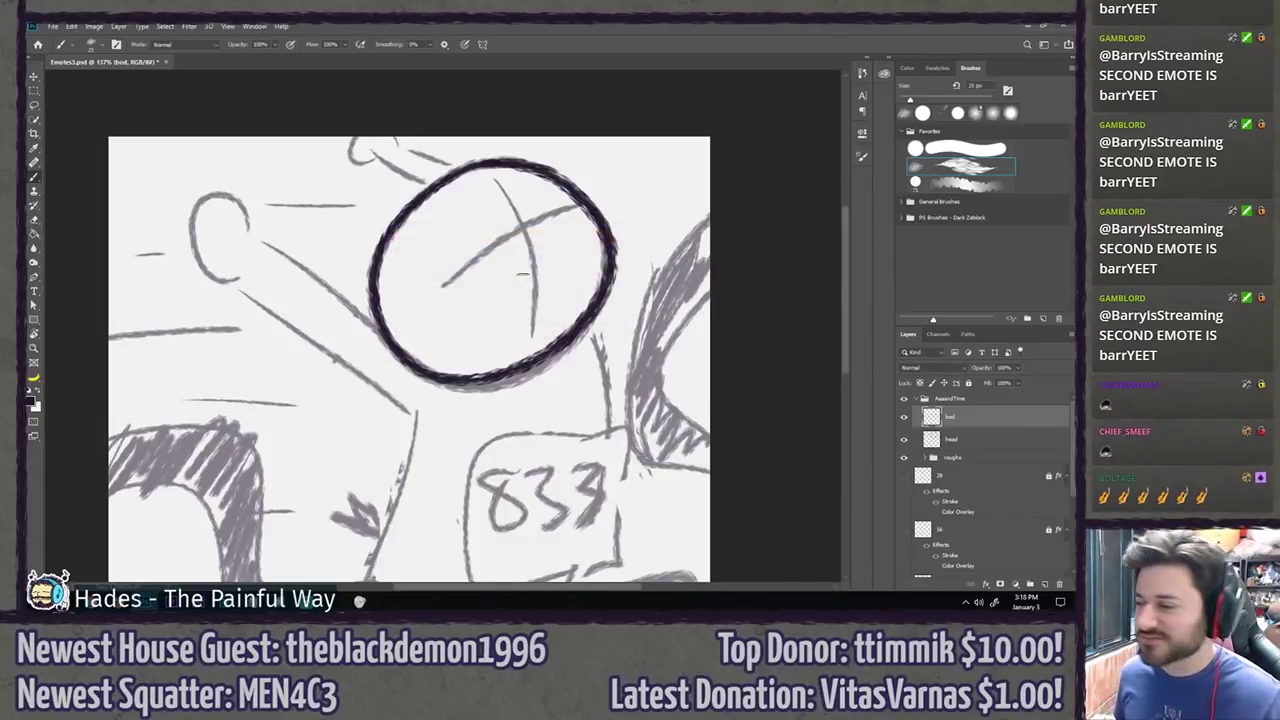
left_click_drag(500, 382, 497, 184)
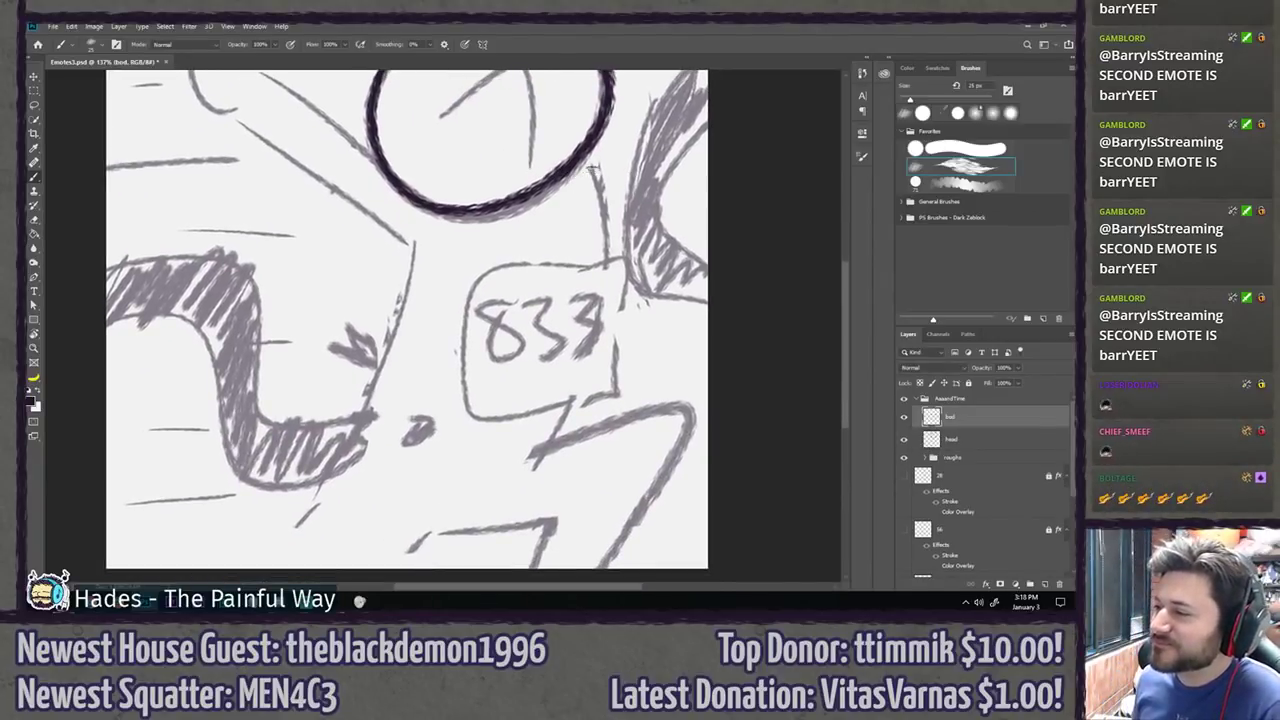
left_click_drag(592, 168, 610, 440)
key("ctrl+z")
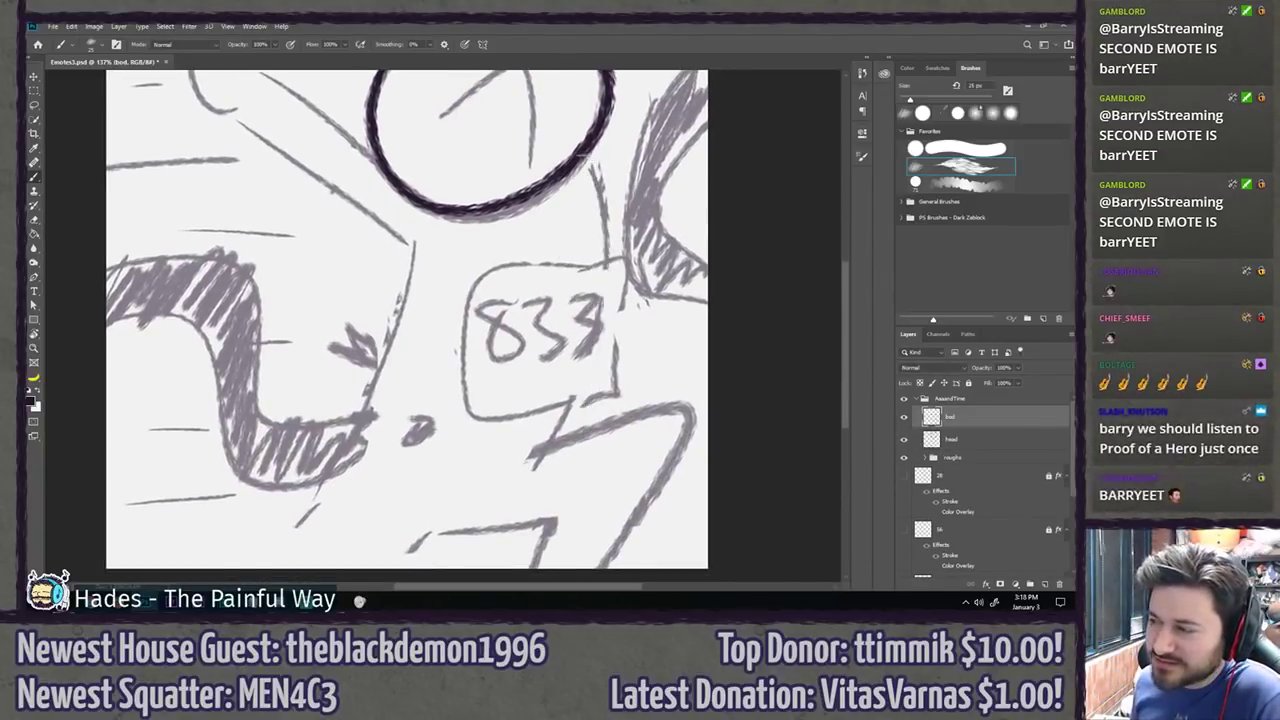
left_click_drag(588, 158, 568, 500)
key("ctrl+z")
mouse_move(584, 150)
left_mouse_down()
mouse_move(607, 375)
mouse_move(566, 500)
left_mouse_up()
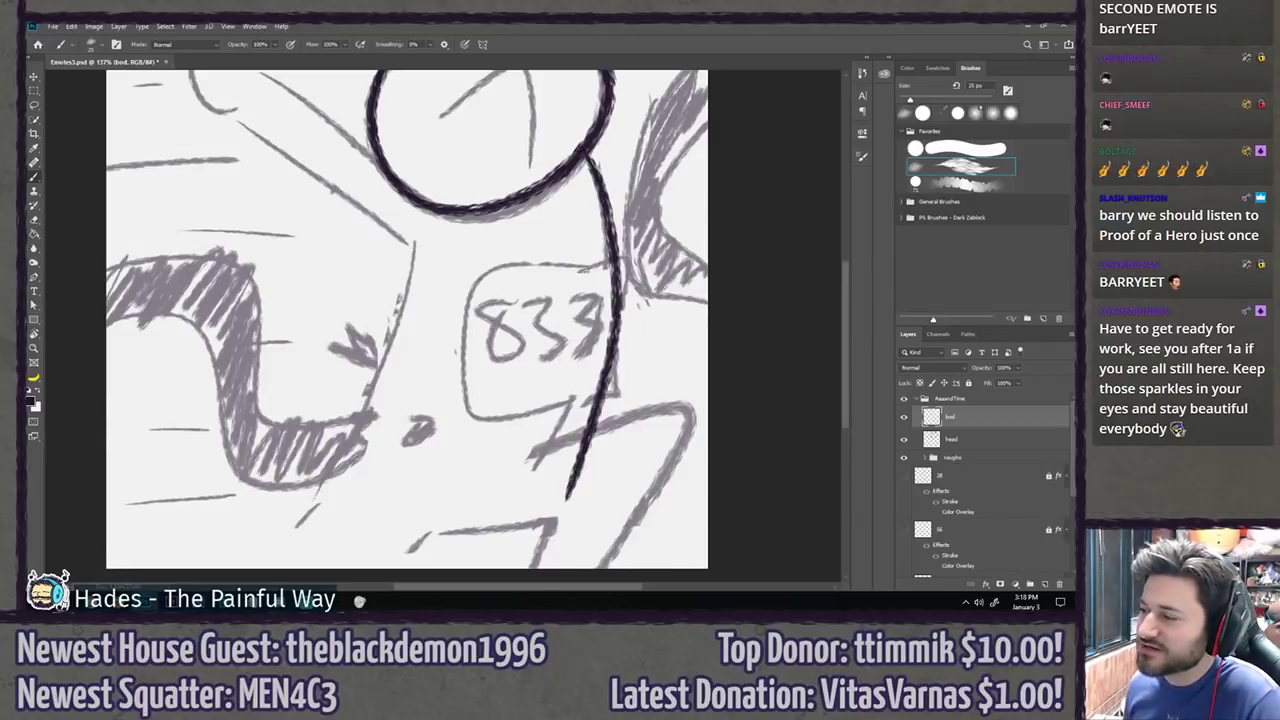
key("ctrl+z")
left_click_drag(600, 158, 538, 506)
key("ctrl+z")
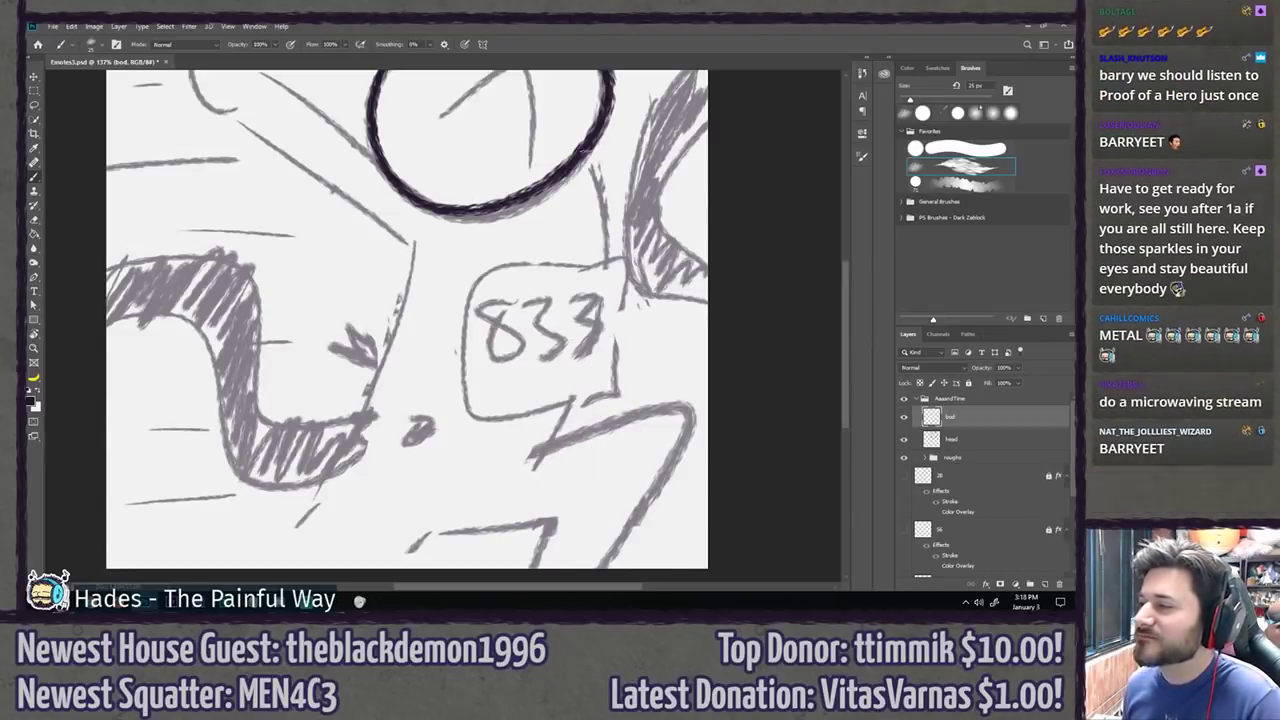
left_click_drag(588, 155, 555, 462)
key("ctrl+z")
Step: Draw both curved torso sides, one from the head across the bib's edge, the other from the shoulder to the canvas's lower edge
mouse_move(588, 155)
left_mouse_down()
mouse_move(604, 300)
mouse_move(527, 495)
left_mouse_up()
left_click_drag(413, 238, 300, 512)
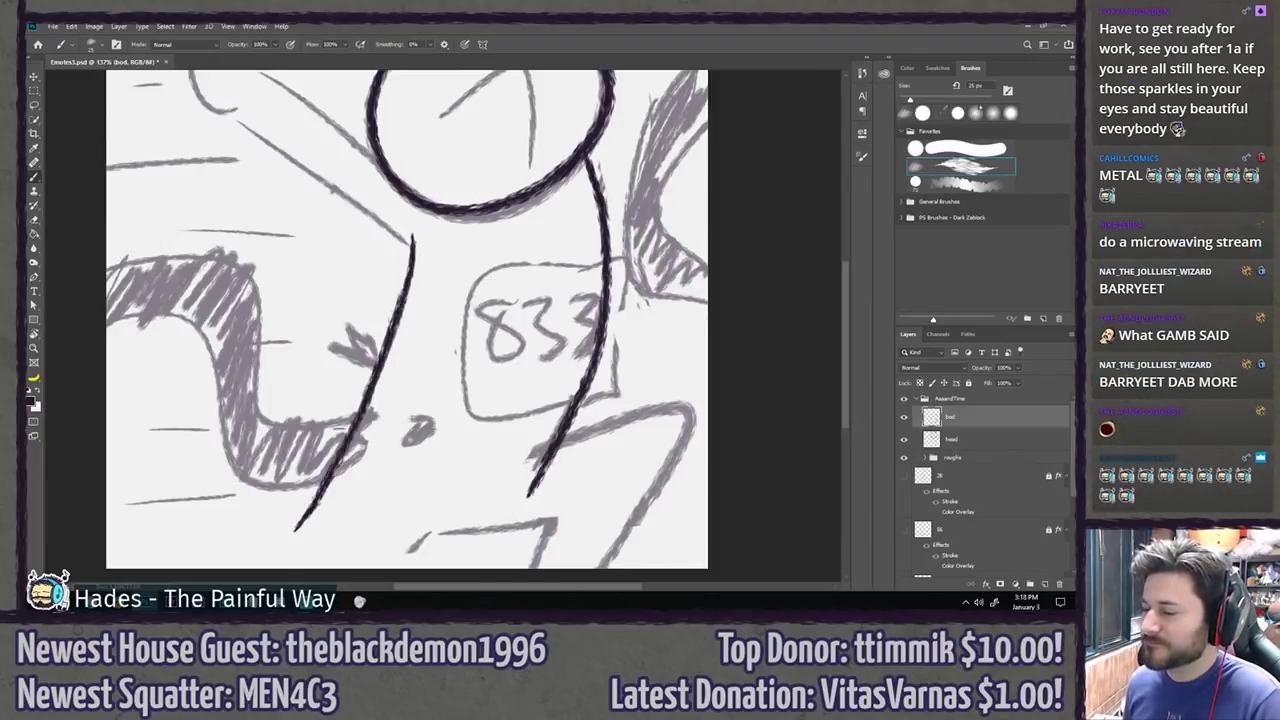
scroll(310, 505, "down", 3)
left_click_drag(320, 330, 255, 407)
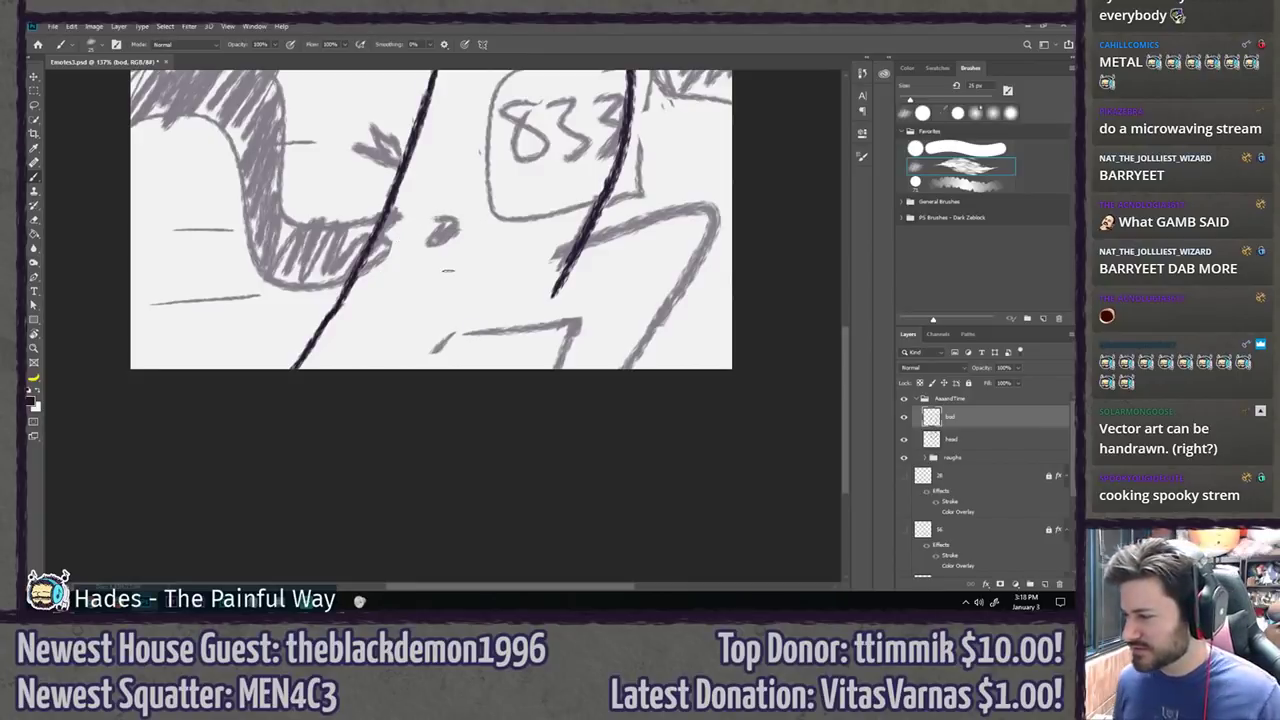
Step: Add a new layer named limbs above the bod layer and bring the rough legs into view
key("ctrl+shift+n")
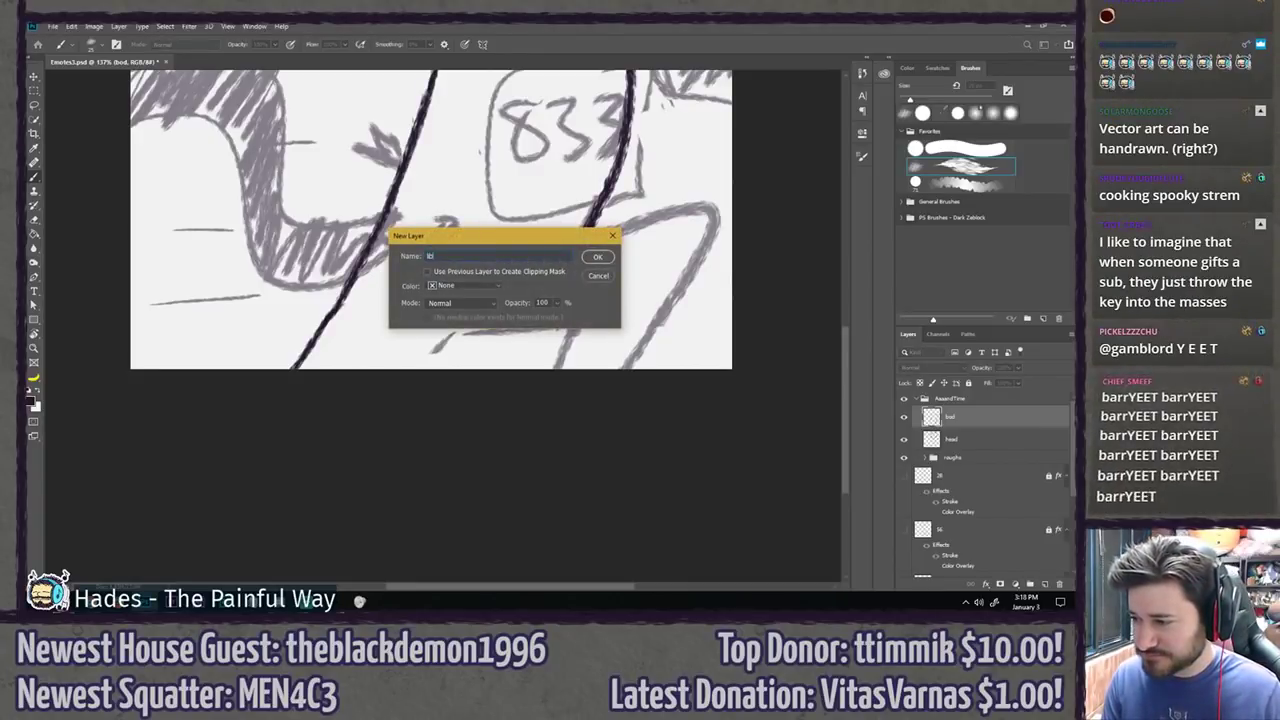
type("limbs")
key("Return")
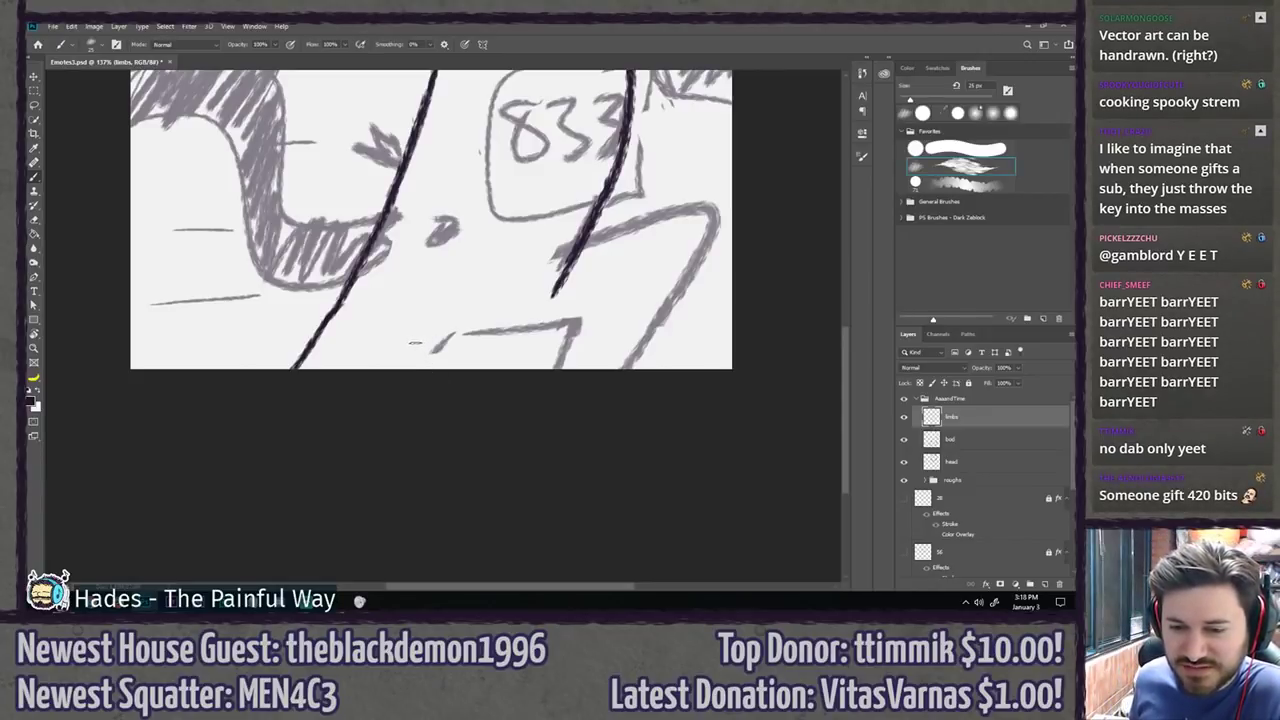
mouse_move(424, 384)
left_mouse_down()
mouse_move(370, 401)
mouse_move(385, 401)
mouse_move(348, 432)
mouse_move(316, 435)
left_mouse_up()
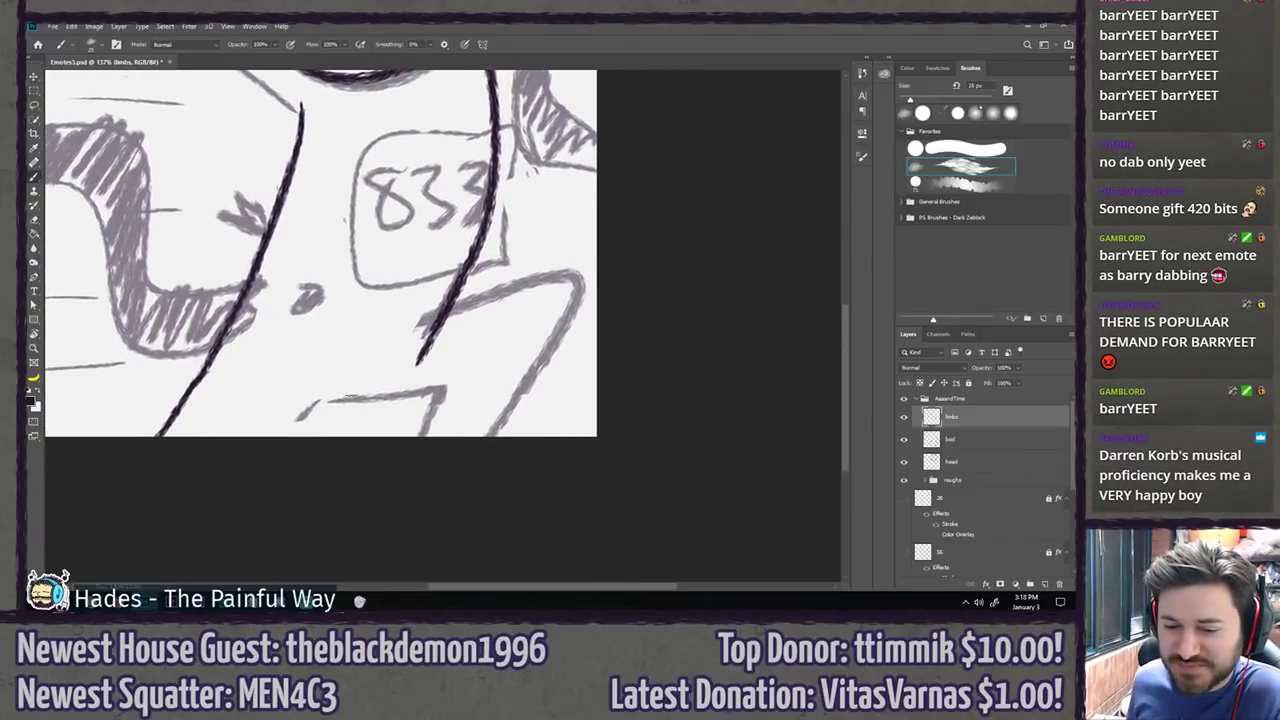
left_click_drag(378, 409, 359, 393)
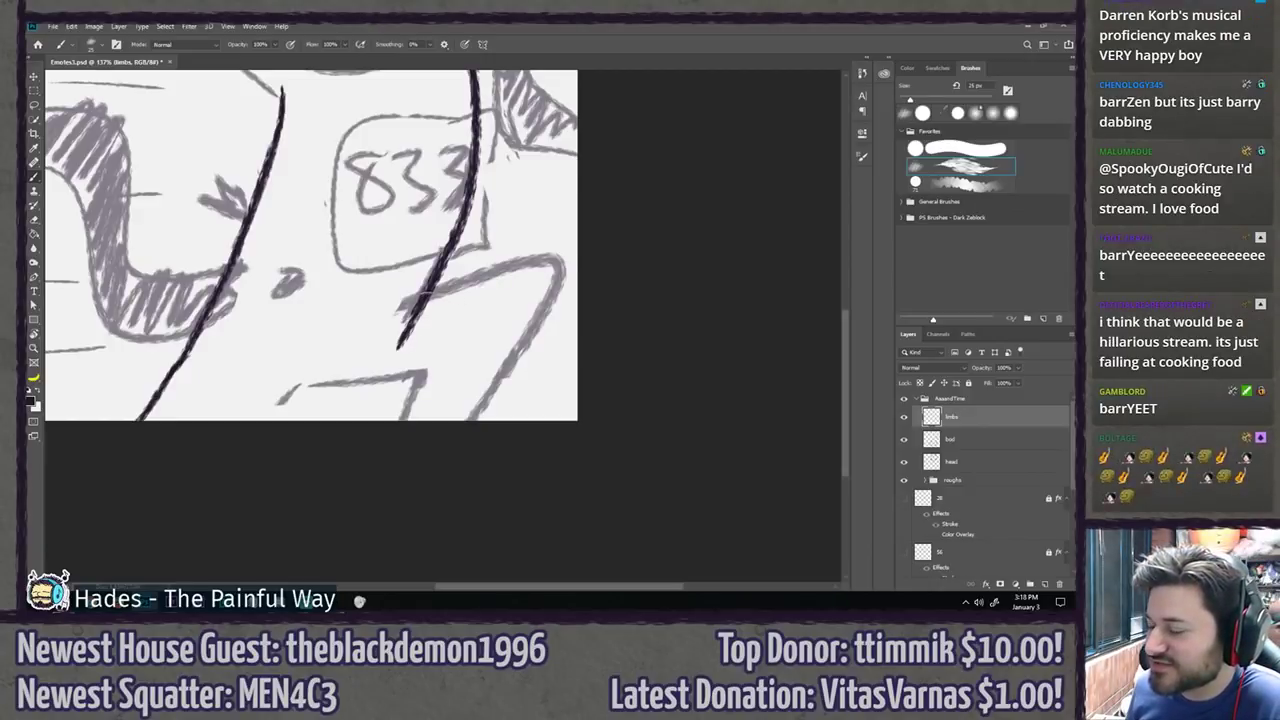
Step: Draw the raised leg's outer contour from the torso over the bent knee to the canvas's lower edge, plus the inner calf line
mouse_move(424, 302)
left_mouse_down()
mouse_move(486, 275)
mouse_move(474, 420)
left_mouse_up()
key("ctrl+z")
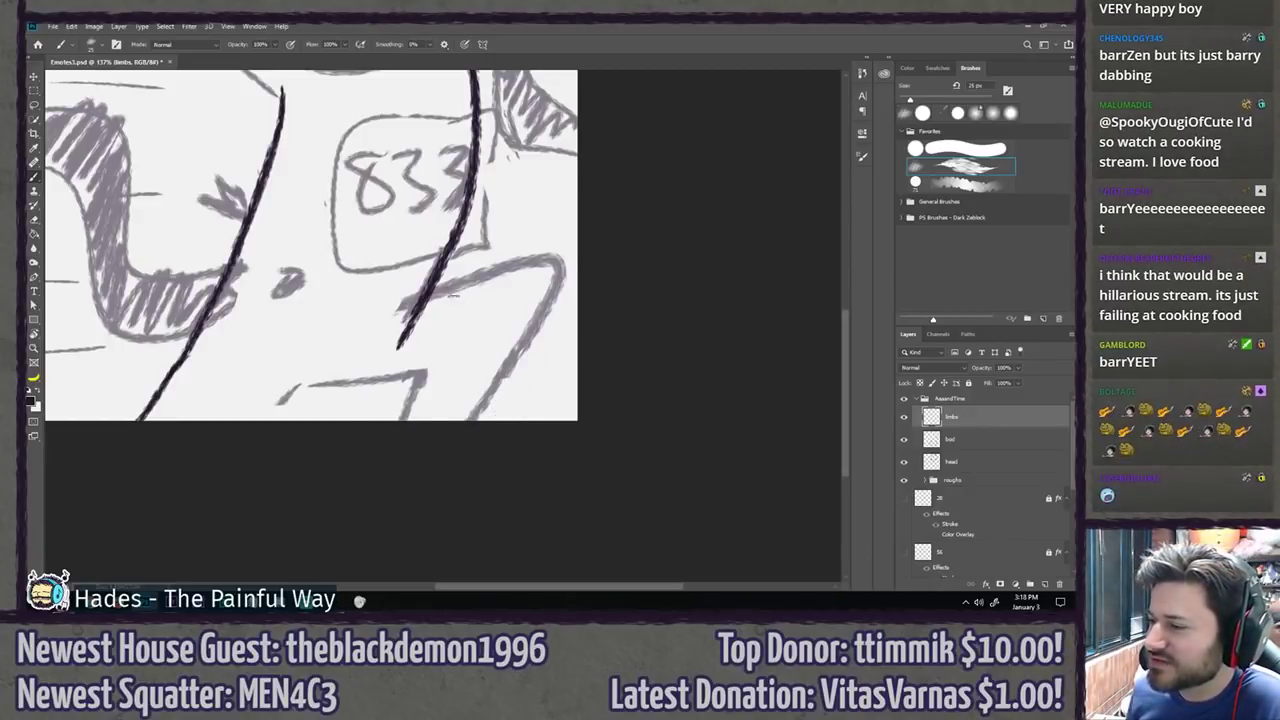
mouse_move(426, 297)
left_mouse_down()
mouse_move(572, 269)
mouse_move(466, 450)
left_mouse_up()
key("ctrl+z")
mouse_move(426, 298)
left_mouse_down()
mouse_move(530, 354)
mouse_move(488, 428)
left_mouse_up()
key("ctrl+z")
mouse_move(424, 300)
left_mouse_down()
mouse_move(568, 318)
mouse_move(505, 420)
left_mouse_up()
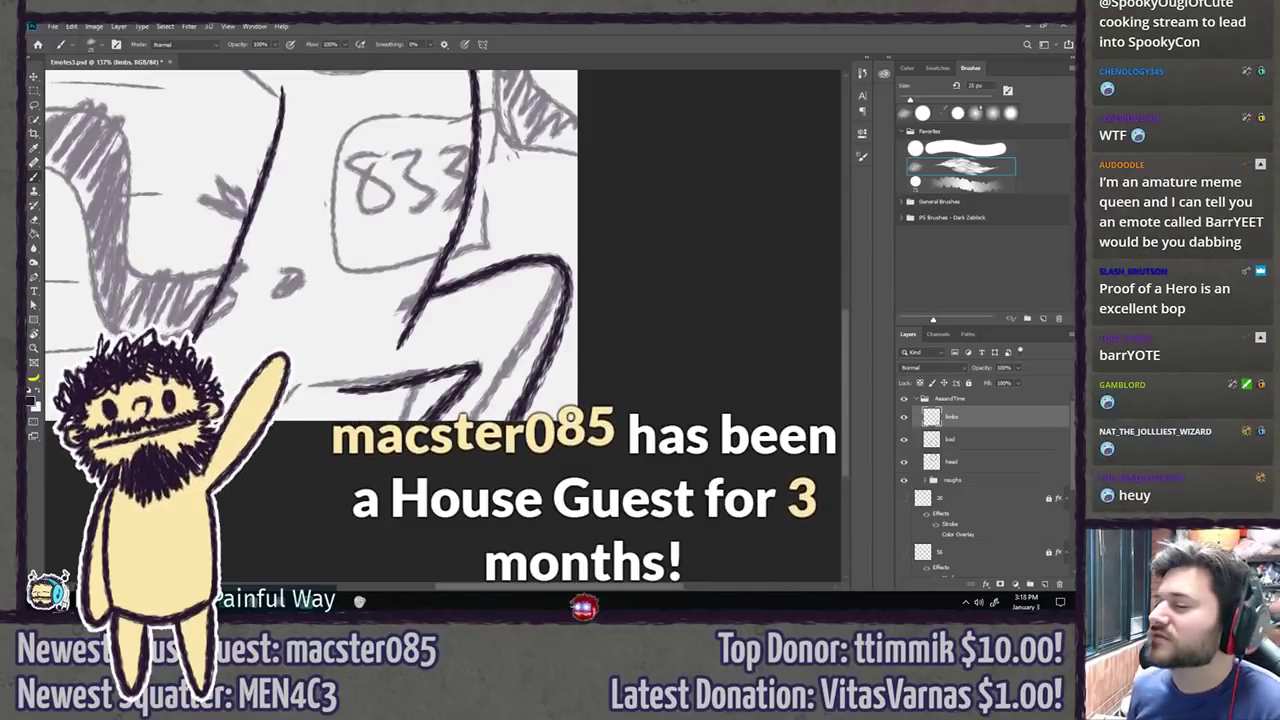
mouse_move(440, 367)
left_mouse_down()
mouse_move(412, 419)
mouse_move(324, 398)
left_mouse_up()
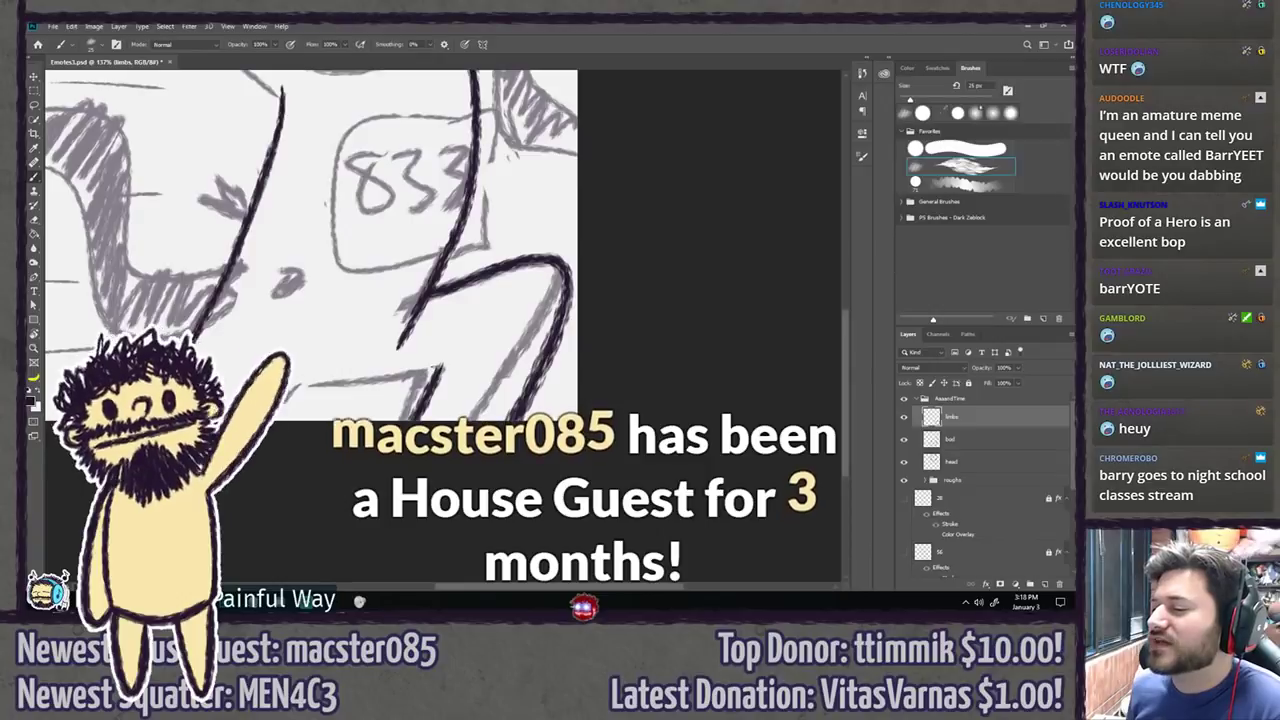
key("ctrl+z")
Step: Try to draw the thigh's underside and the other leg's short edge running off the canvas's lower edge
mouse_move(440, 369)
left_mouse_down()
mouse_move(288, 407)
mouse_move(278, 422)
left_mouse_up()
key("ctrl+z")
key("ctrl+z")
left_click_drag(303, 381, 258, 420)
key("ctrl+z")
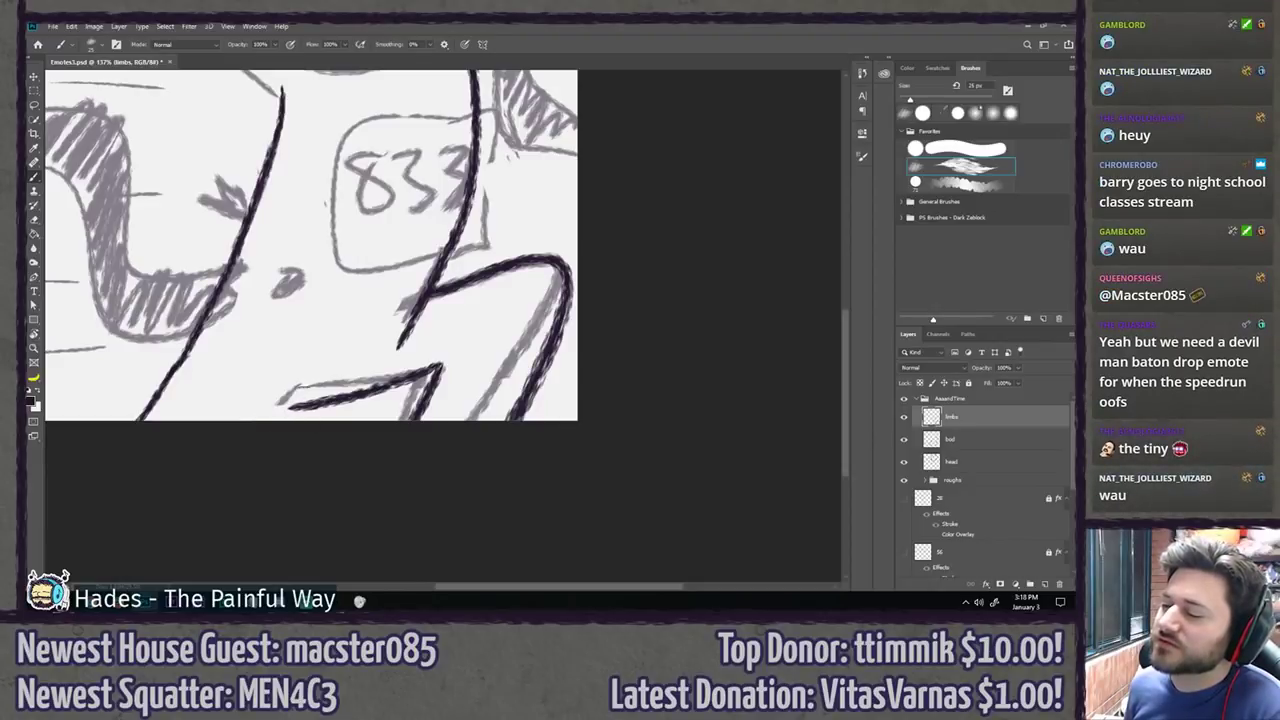
left_click_drag(319, 370, 269, 420)
key("ctrl+z")
left_click_drag(301, 378, 264, 419)
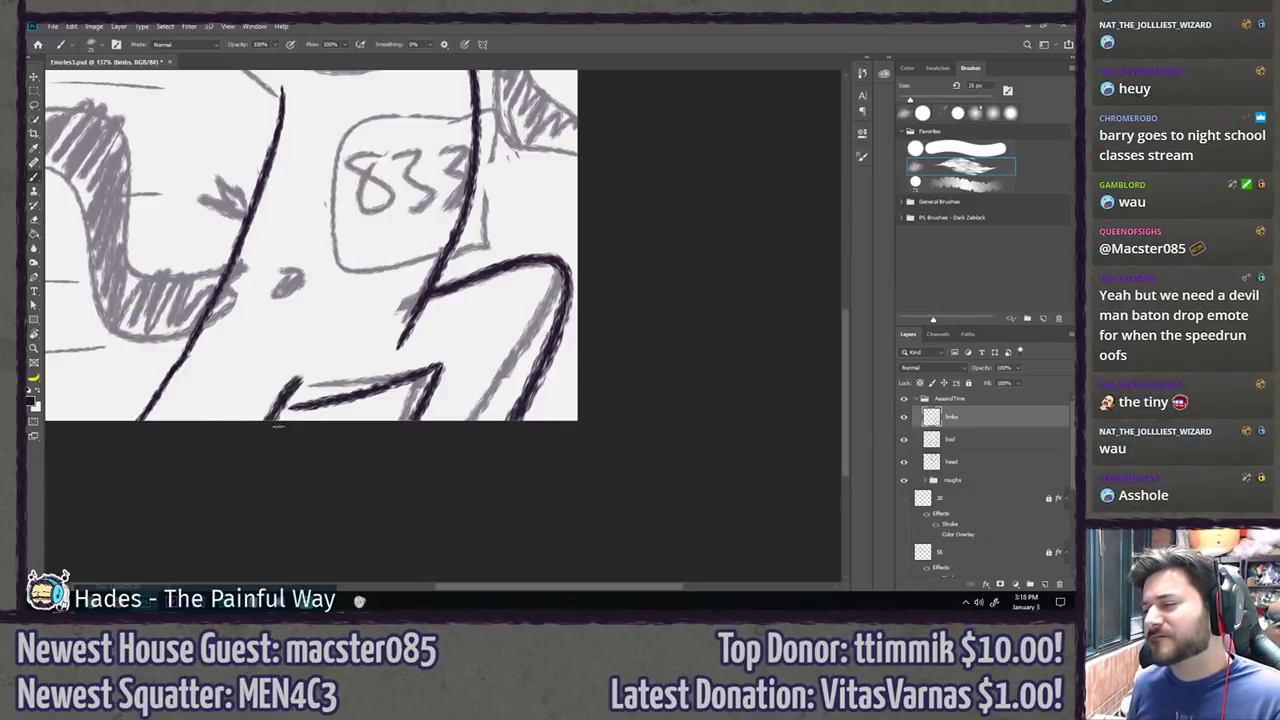
key("ctrl+z")
key("ctrl+z")
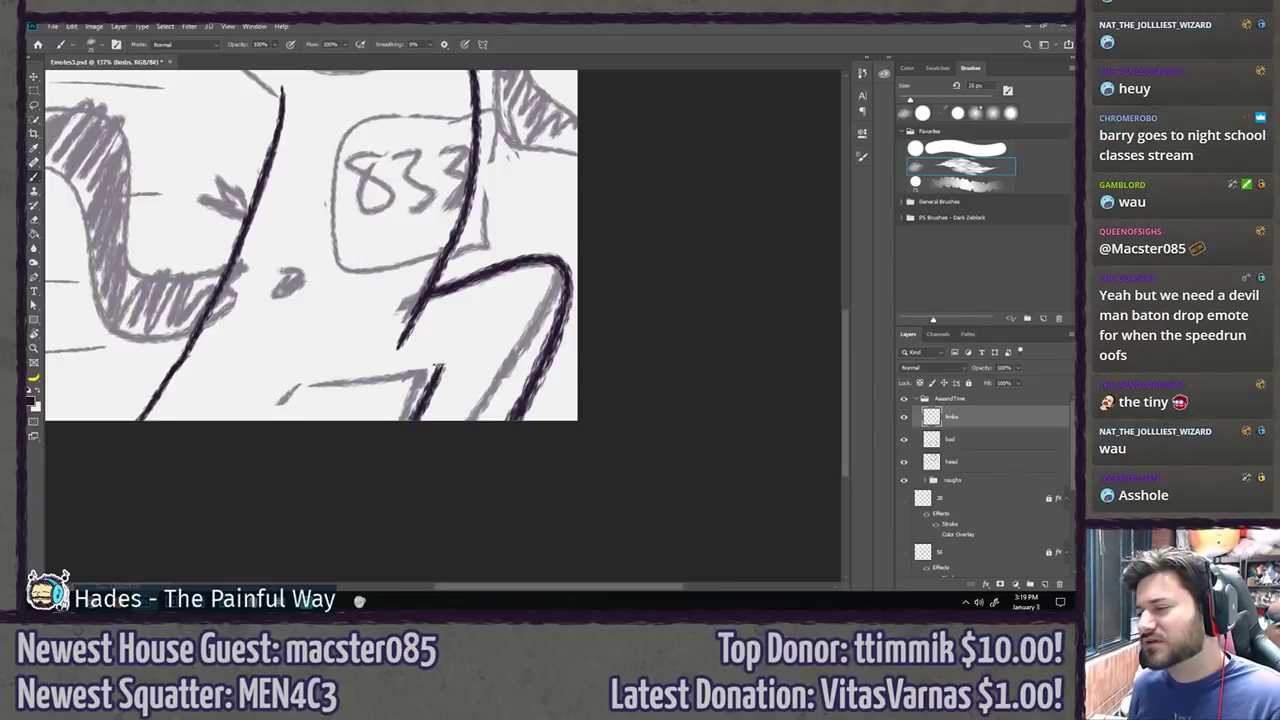
Step: Draw the thigh's underside inward from behind the knee, and the other leg's slanted edge from its end to the canvas's lower edge
left_click_drag(438, 368, 292, 389)
key("ctrl+z")
mouse_move(438, 369)
left_mouse_down()
mouse_move(274, 390)
mouse_move(225, 470)
left_mouse_up()
key("ctrl+z")
left_click_drag(300, 386, 231, 440)
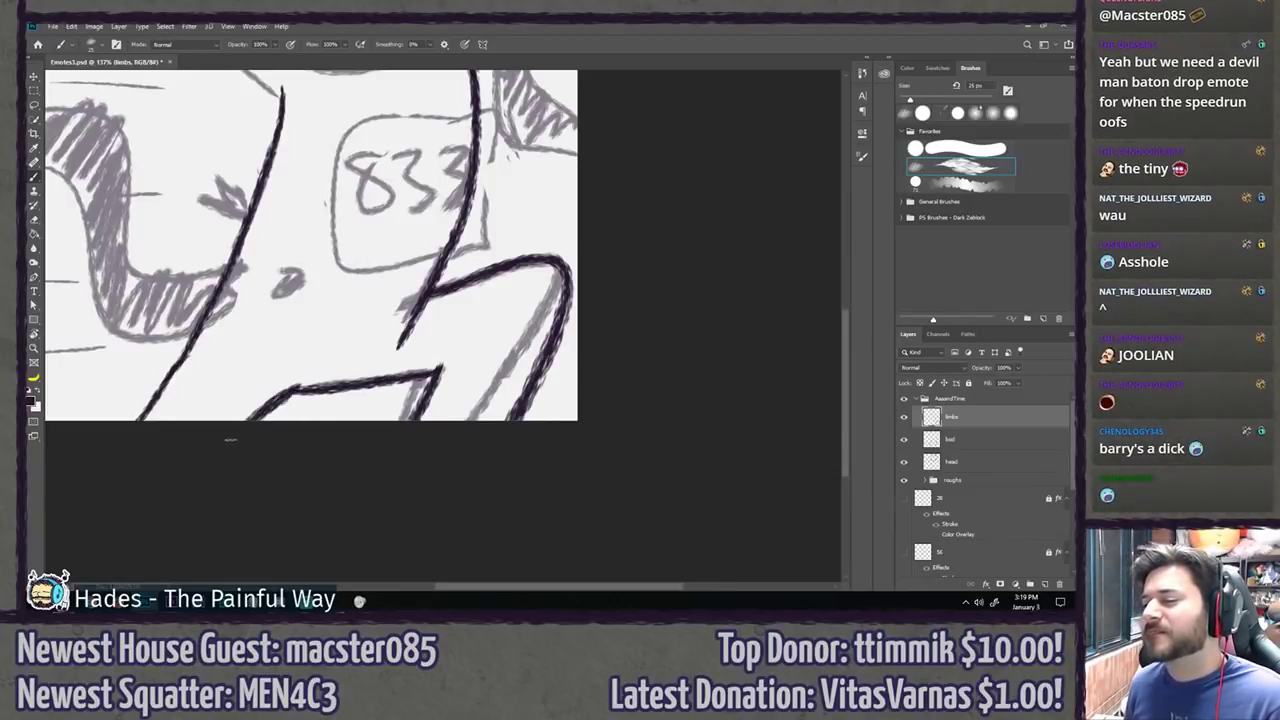
key("ctrl+z")
left_click_drag(300, 386, 198, 476)
Step: Hide the roughs group and erase the raised thigh's top line between the torso and the knee with the textured brush tip
scroll(196, 484, "down", 5)
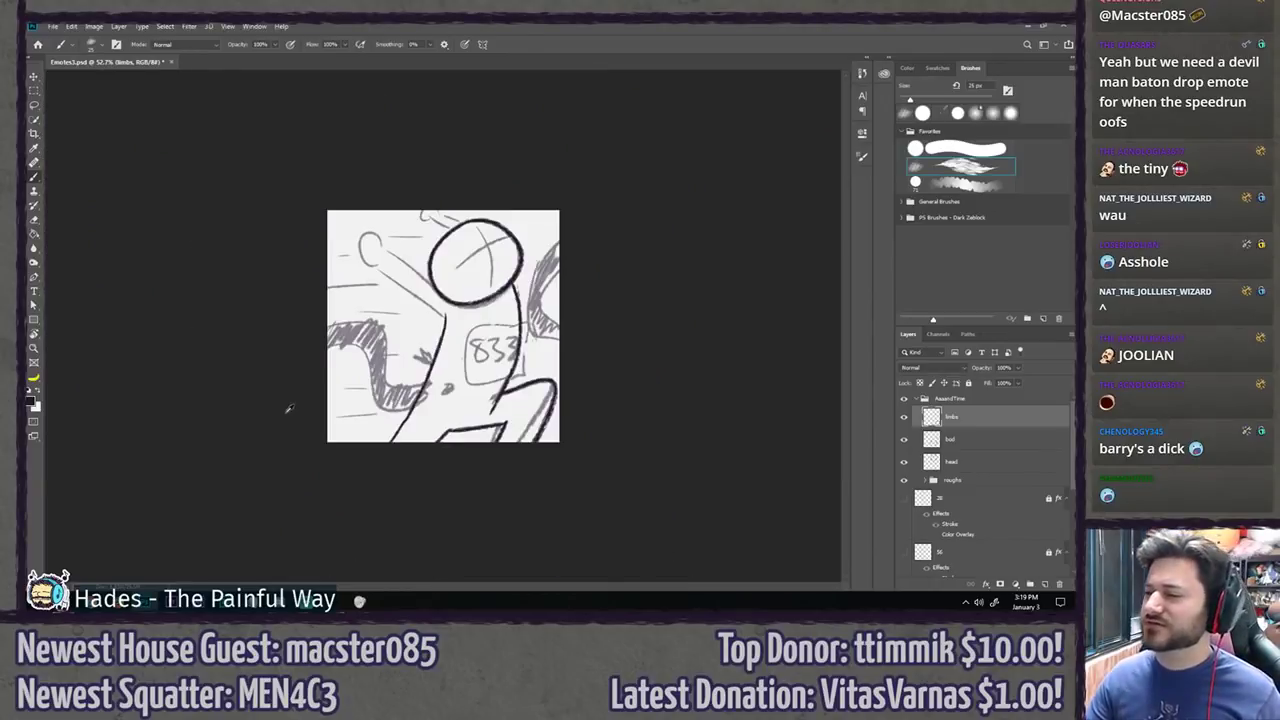
left_click(904, 481)
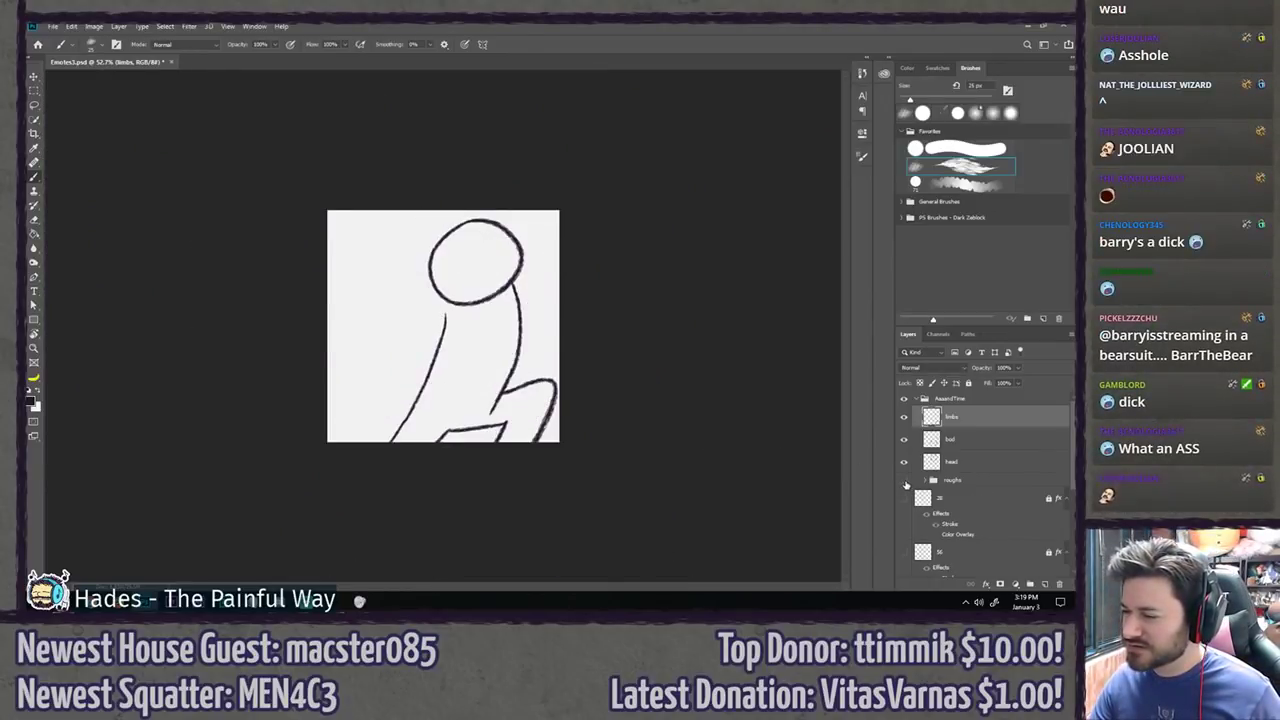
scroll(480, 400, "up", 5)
left_click_drag(562, 425, 502, 345)
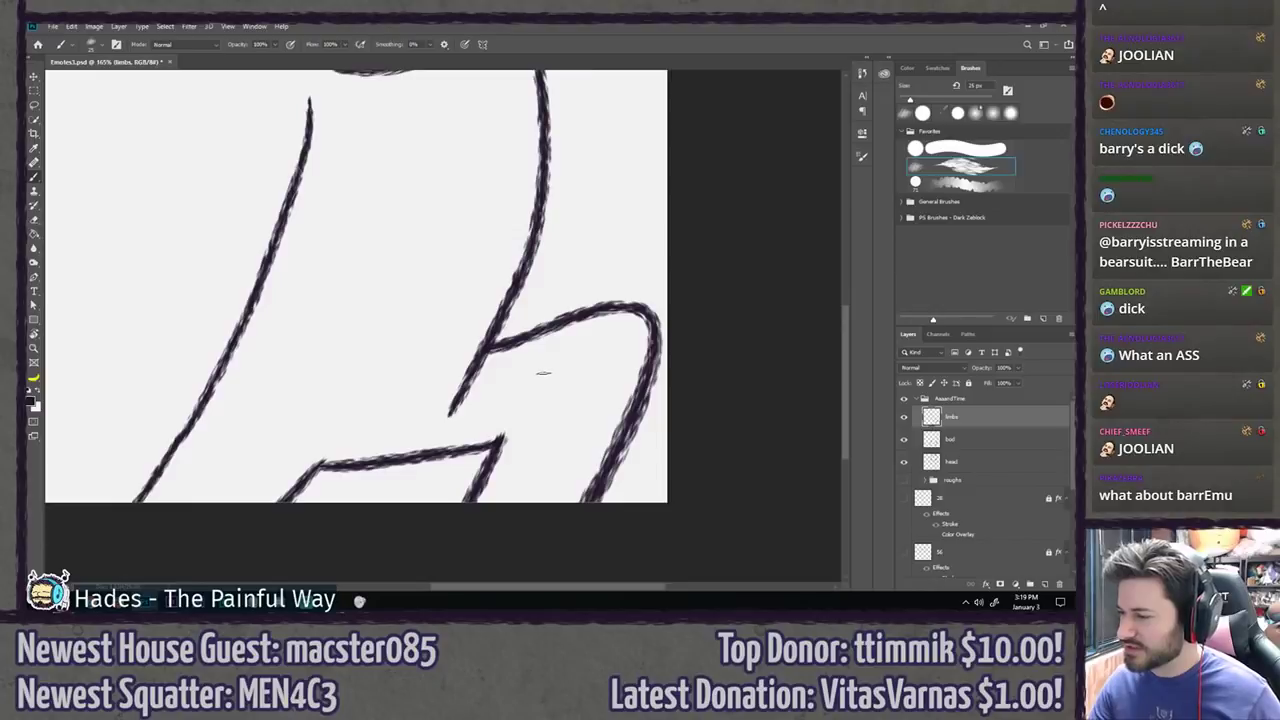
key("e")
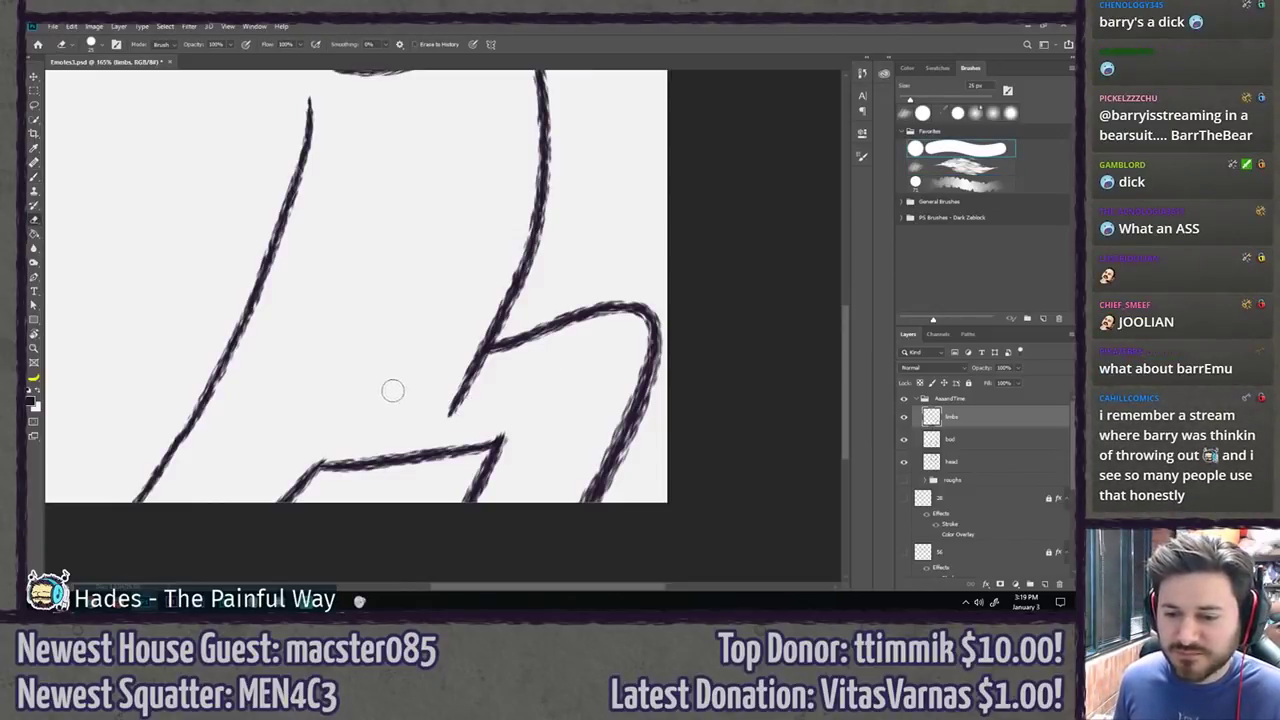
left_click(932, 170)
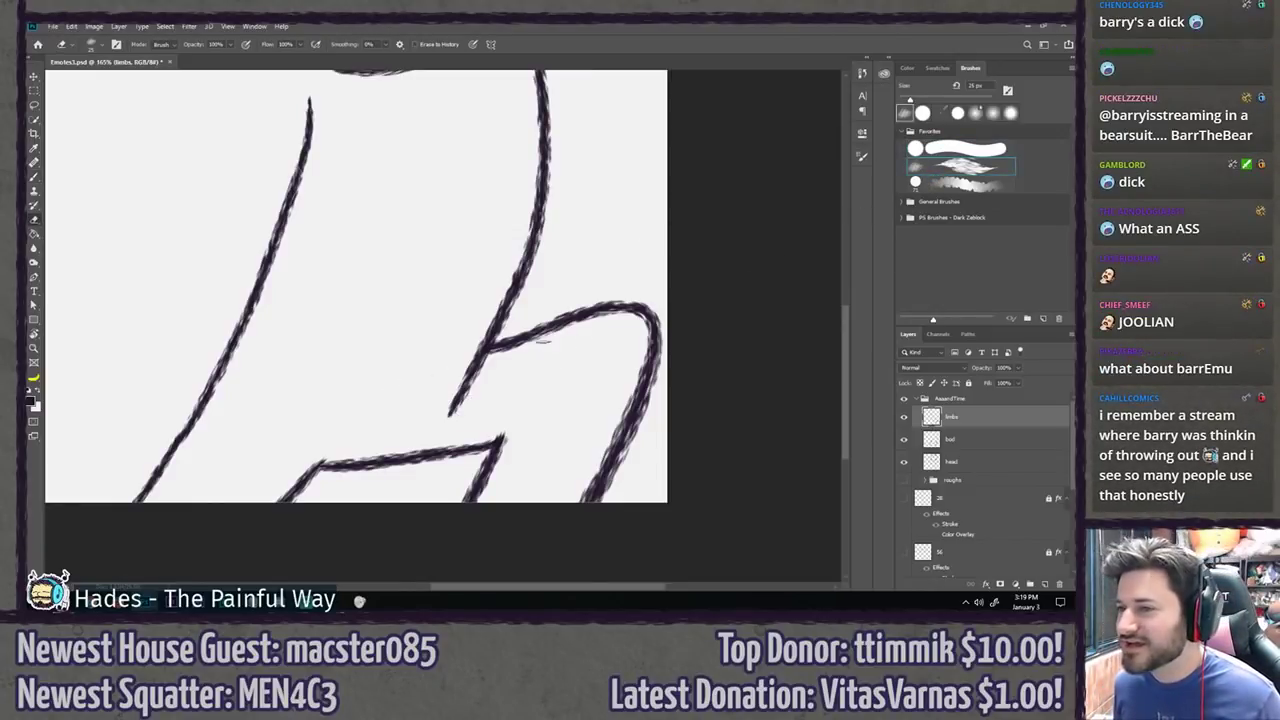
left_click_drag(495, 348, 589, 314)
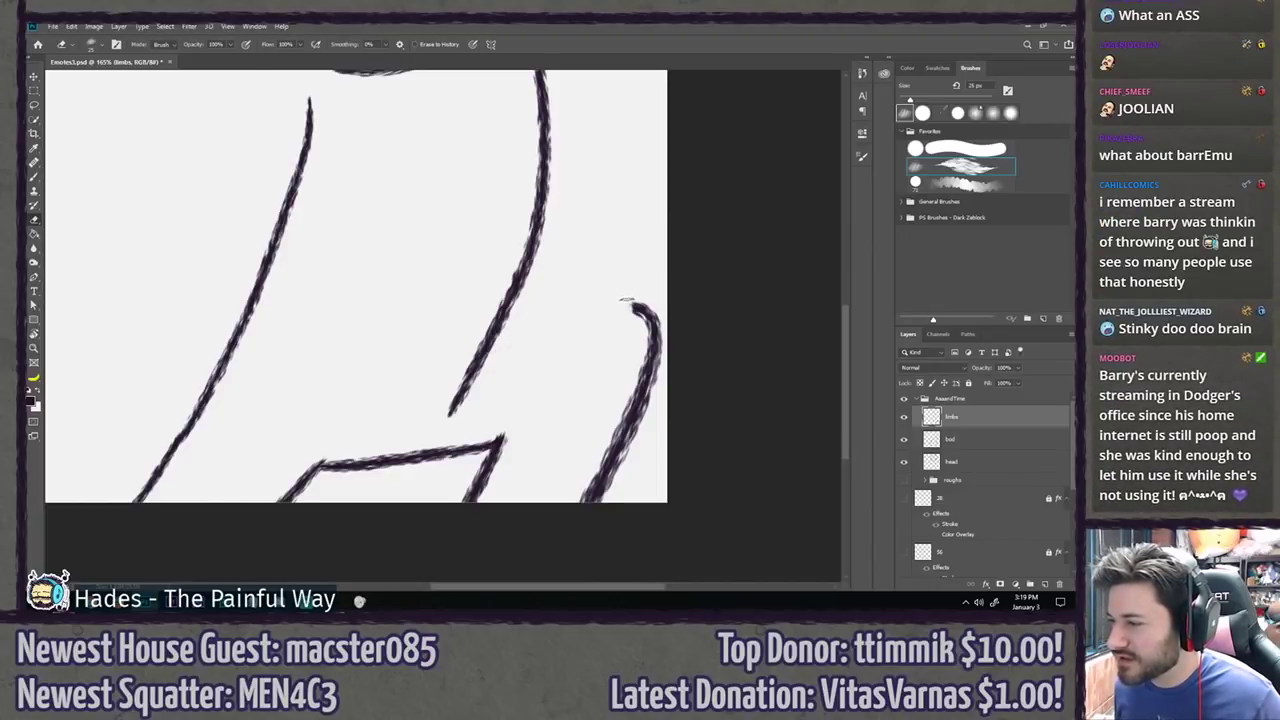
key("b")
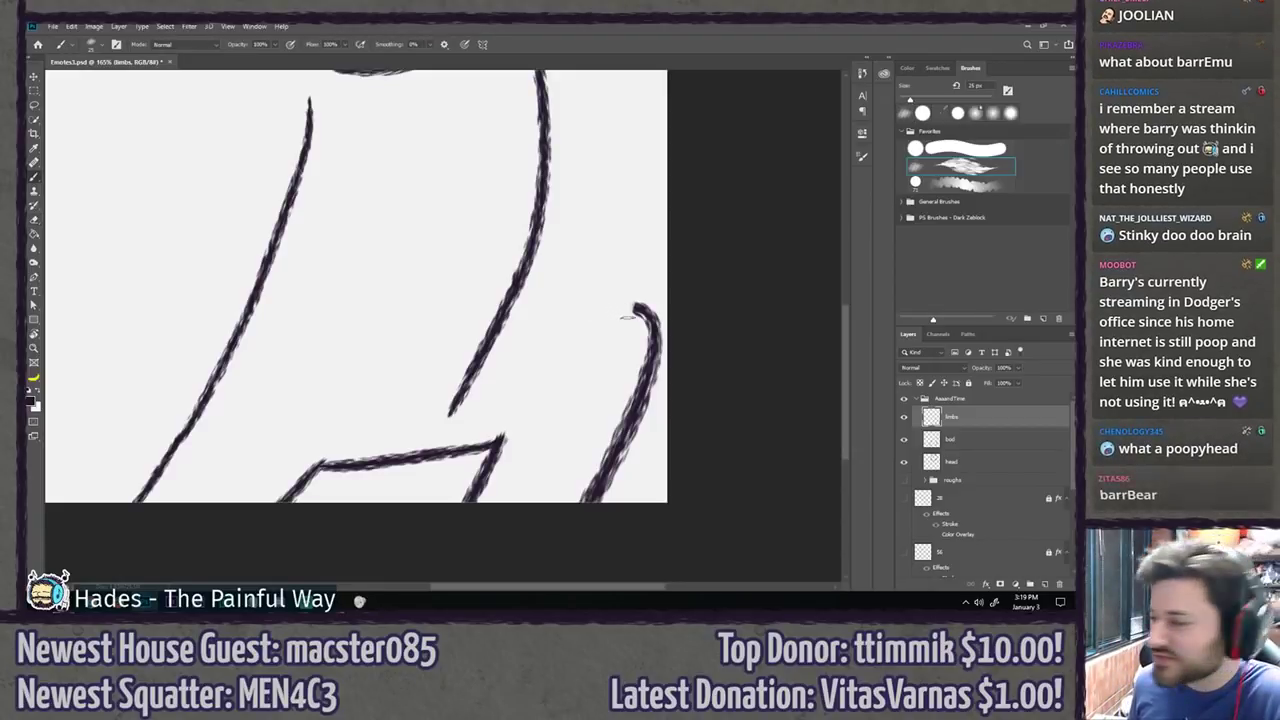
key("e")
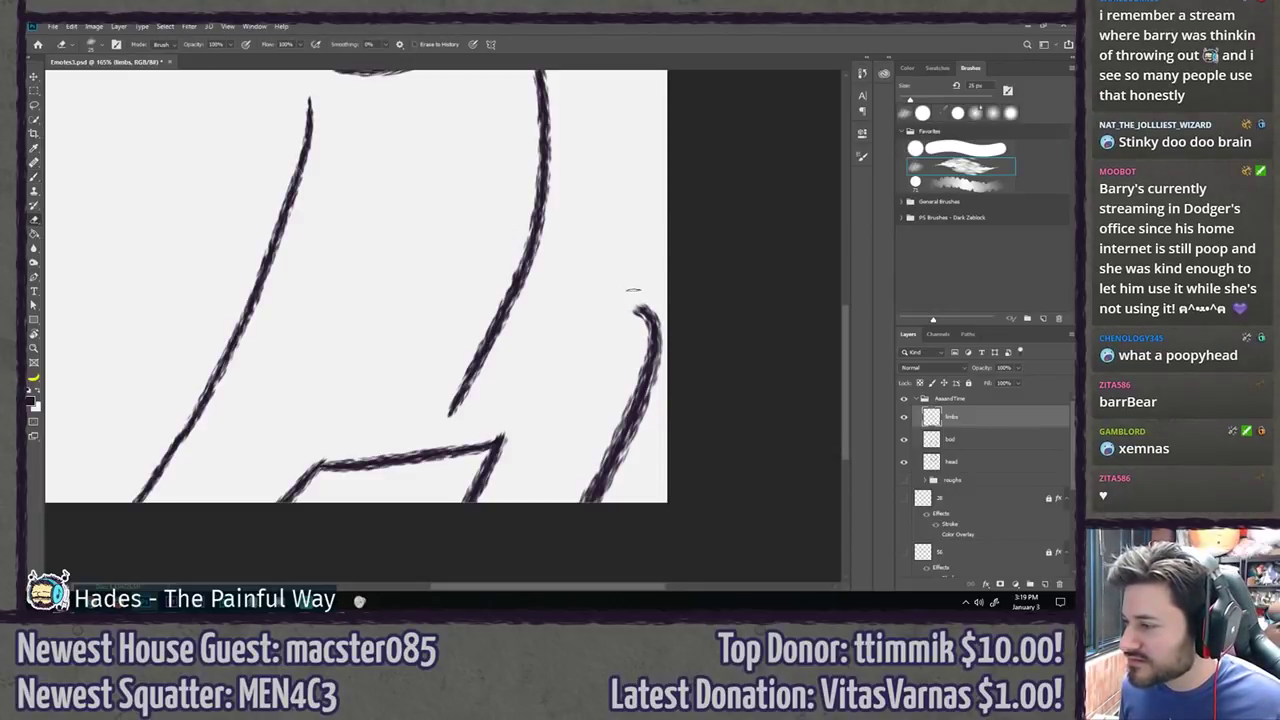
Step: Redraw the thigh's top line as a smooth curve from the knee across the torso side, comparing it with the previous version
key("b")
left_click_drag(655, 322, 446, 332)
key("ctrl+z")
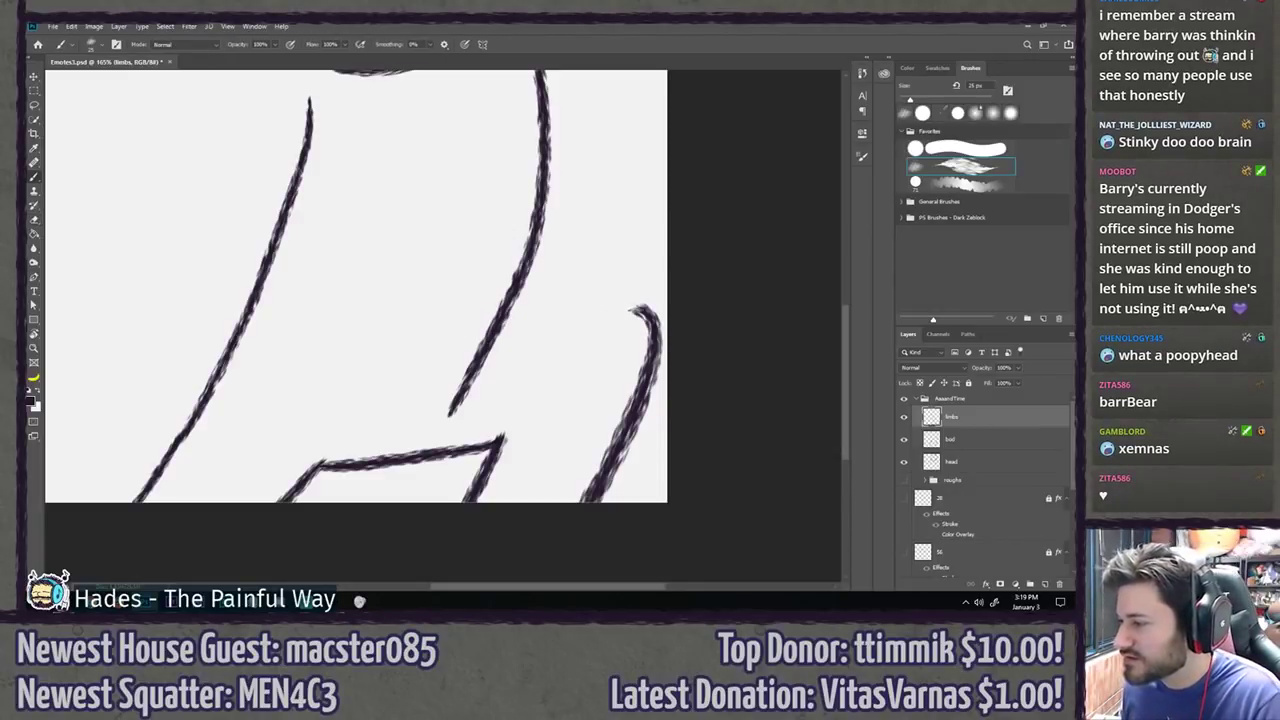
left_click_drag(648, 318, 395, 402)
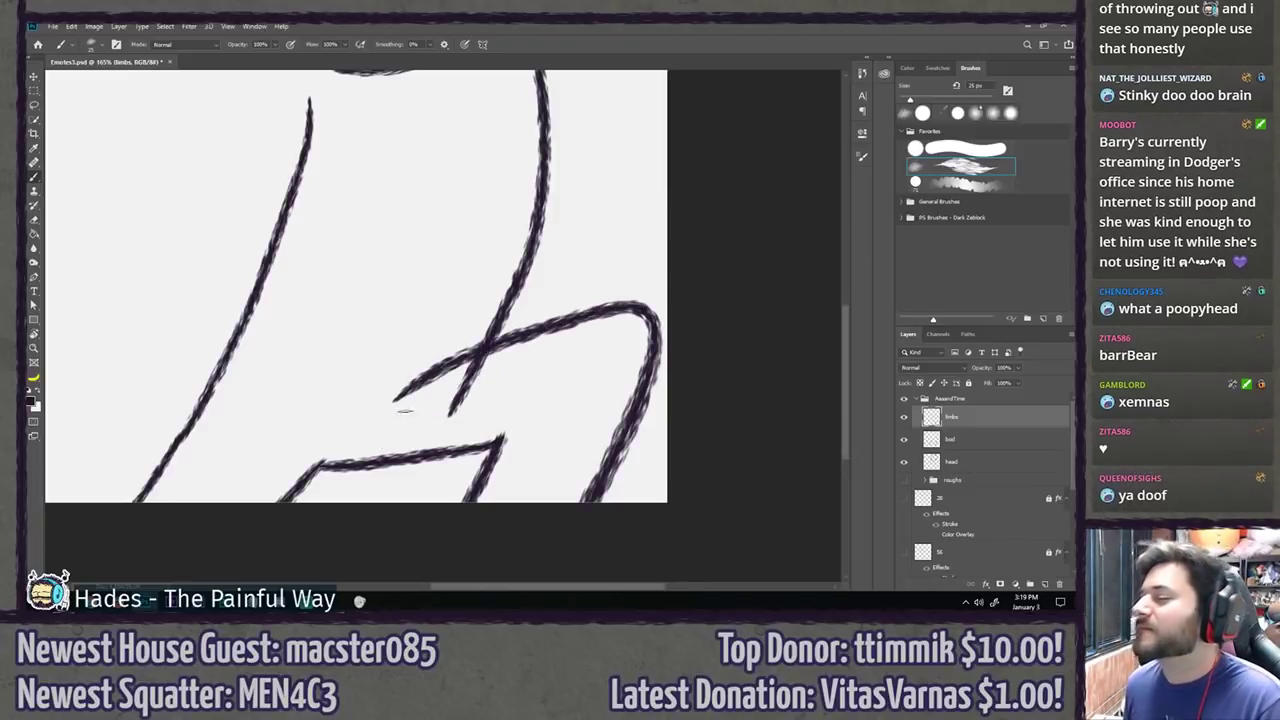
key("ctrl+z")
left_click_drag(650, 318, 537, 320)
left_click_drag(471, 344, 395, 383)
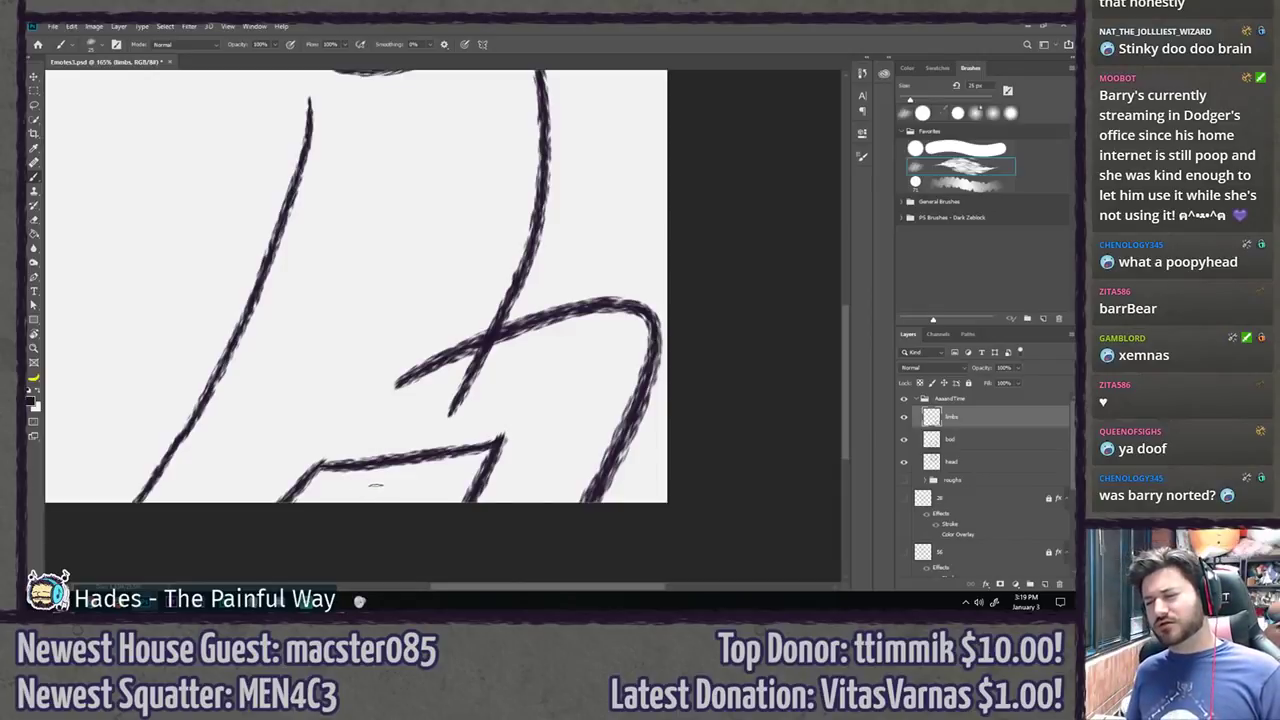
key("ctrl+z")
key("ctrl+z")
key("ctrl+shift+z")
key("ctrl+shift+z")
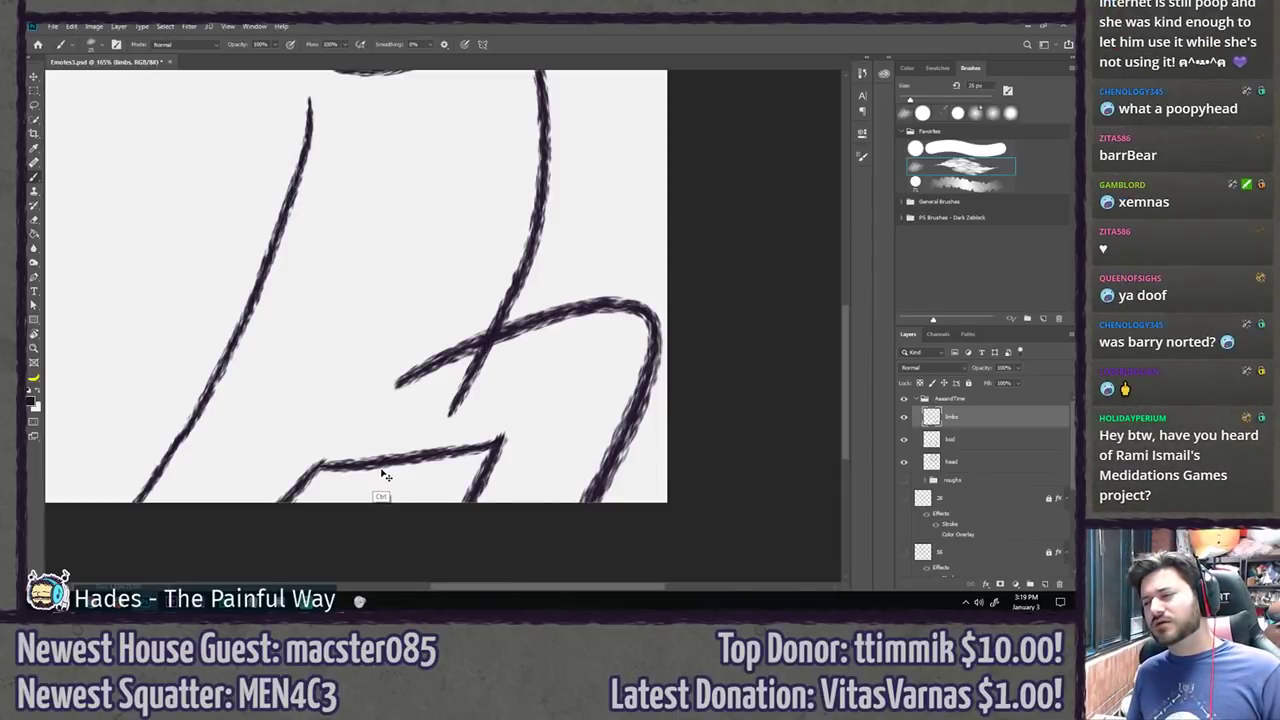
key("ctrl+z")
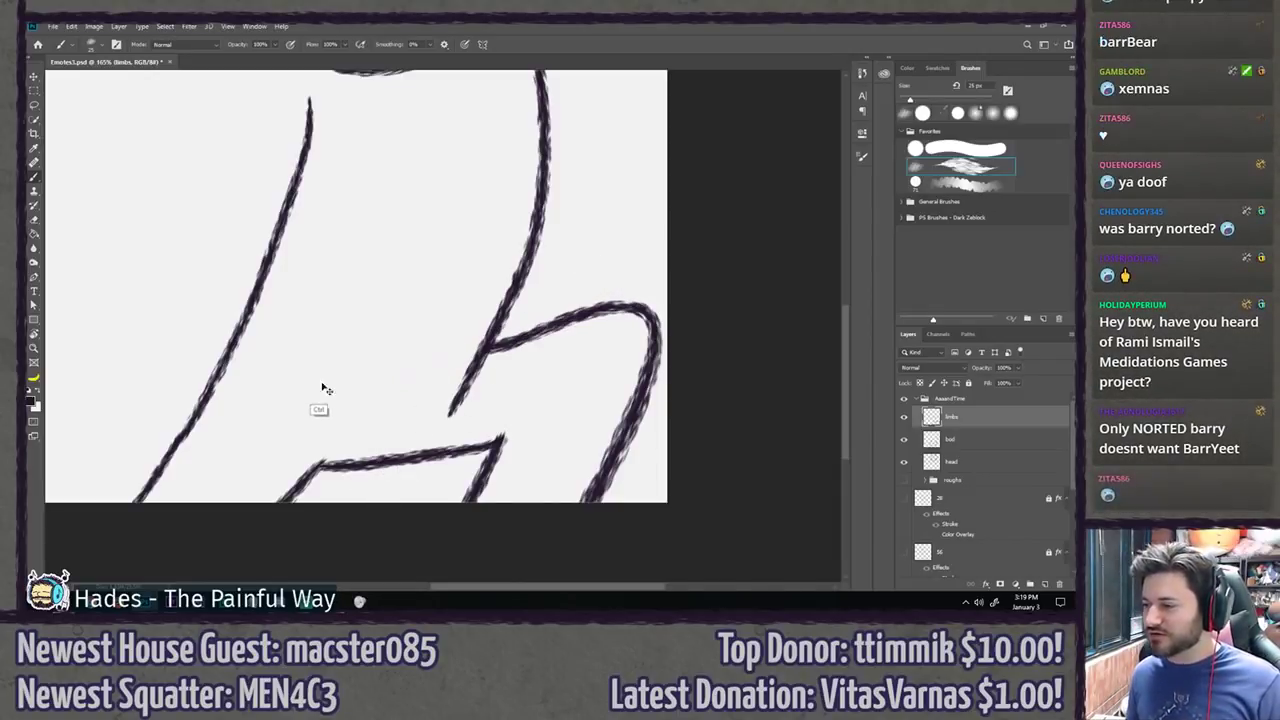
key("ctrl+shift+z")
Step: Erase the part of the thigh line that overshoots inside the torso, using the hard round brush tip
key("e")
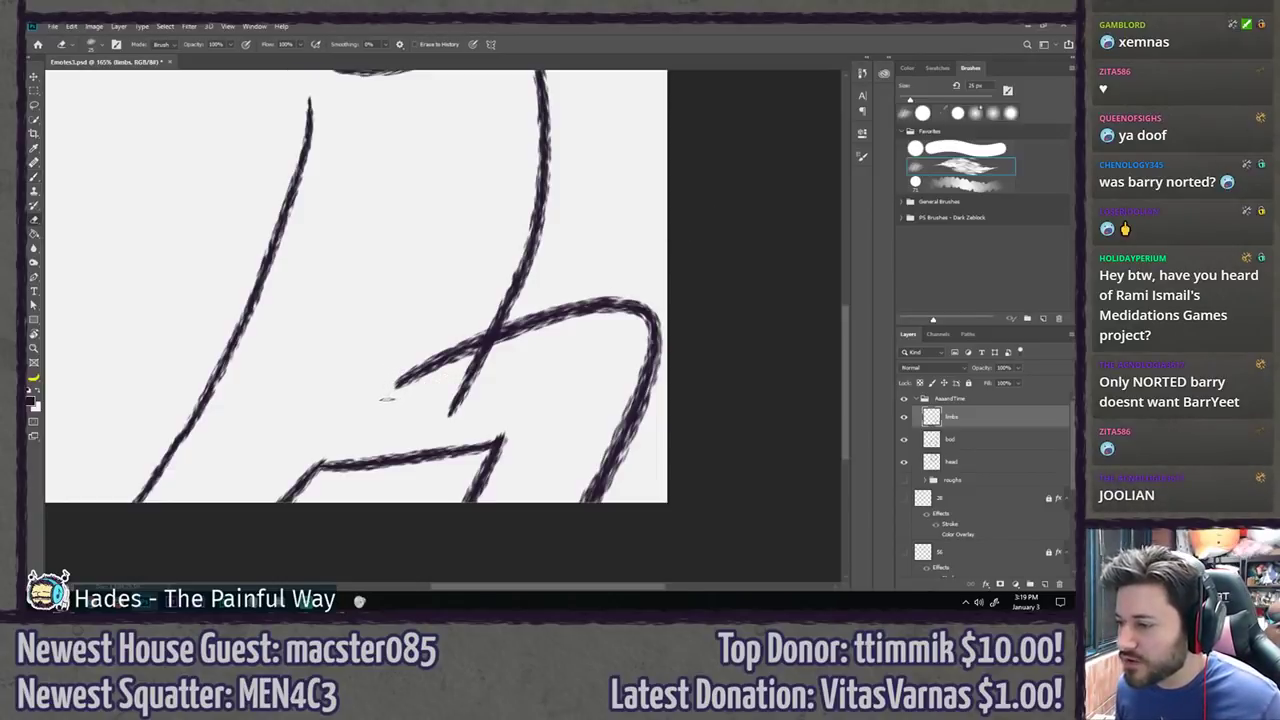
left_click(940, 153)
mouse_move(383, 396)
left_mouse_down()
mouse_move(424, 337)
mouse_move(438, 344)
mouse_move(426, 385)
mouse_move(474, 337)
left_mouse_up()
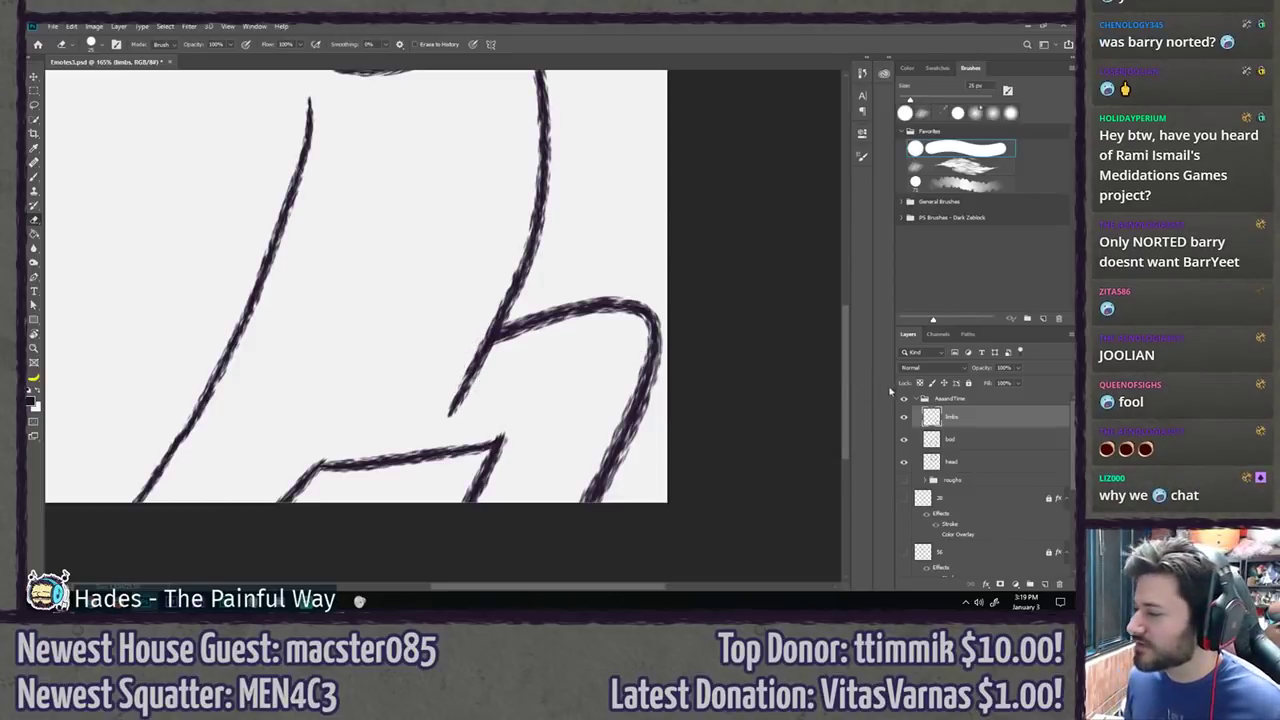
Step: Add a layer mask to the bod layer and mask out the tip of the torso line below the thigh
left_click(950, 439)
left_click(999, 586)
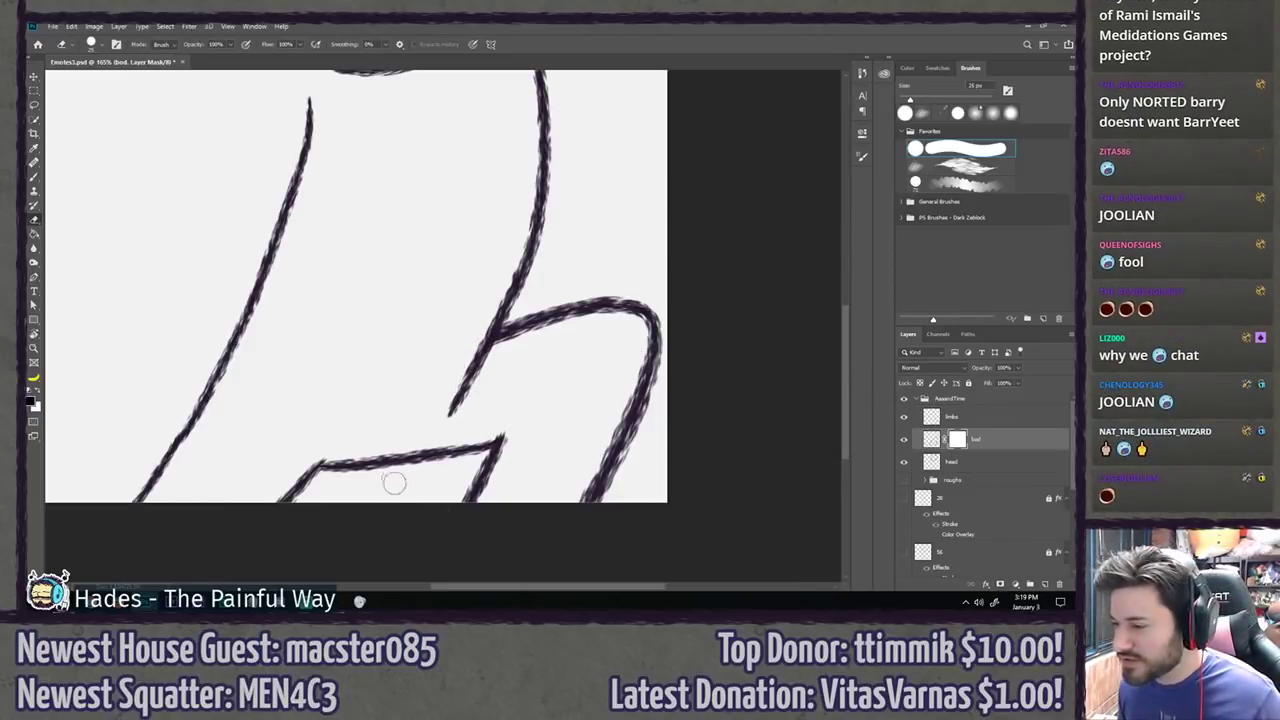
key("b")
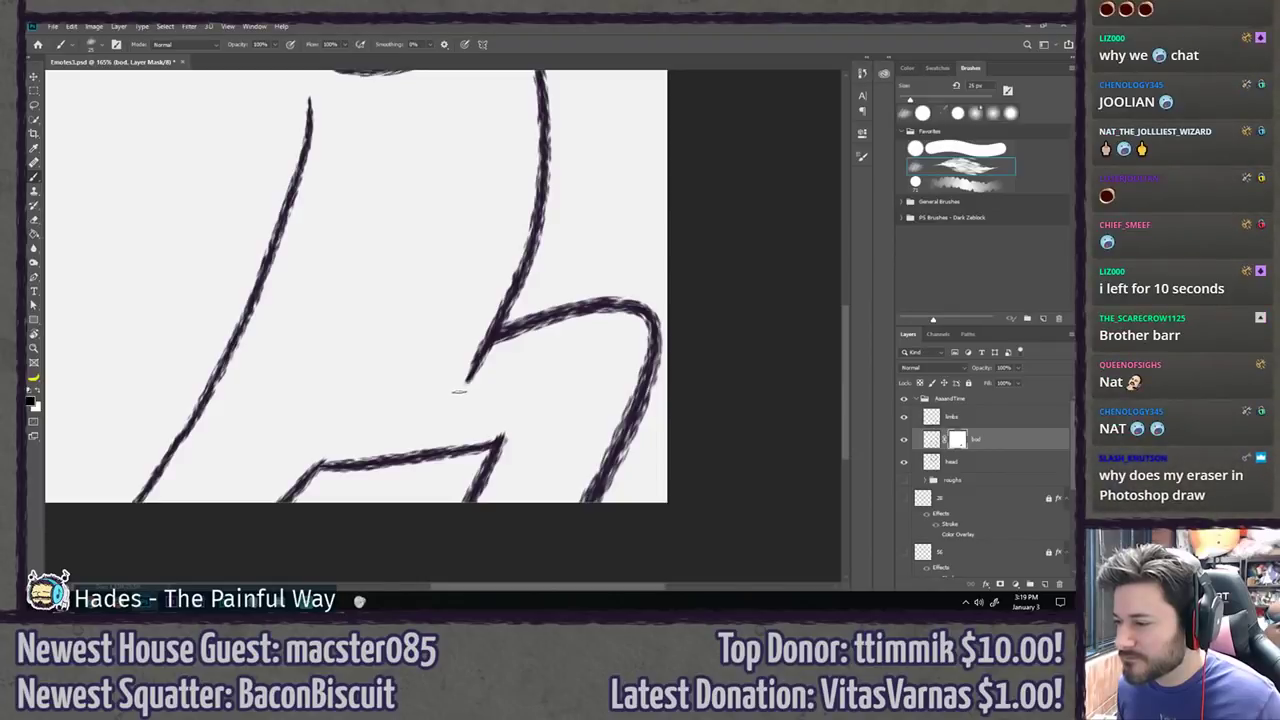
key("ctrl+1")
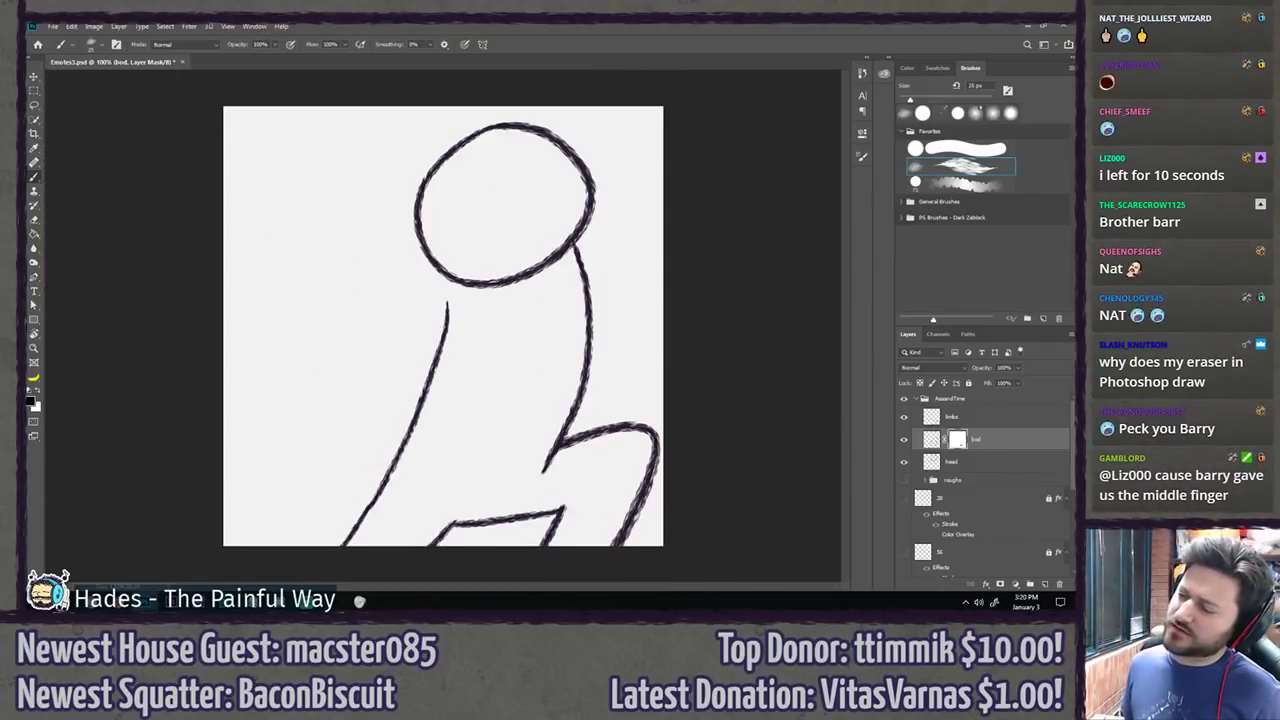
Step: Select the limbs layer, show the roughs group again, and try a line for the underside of the large raised arm
left_click(946, 419)
left_click(903, 481)
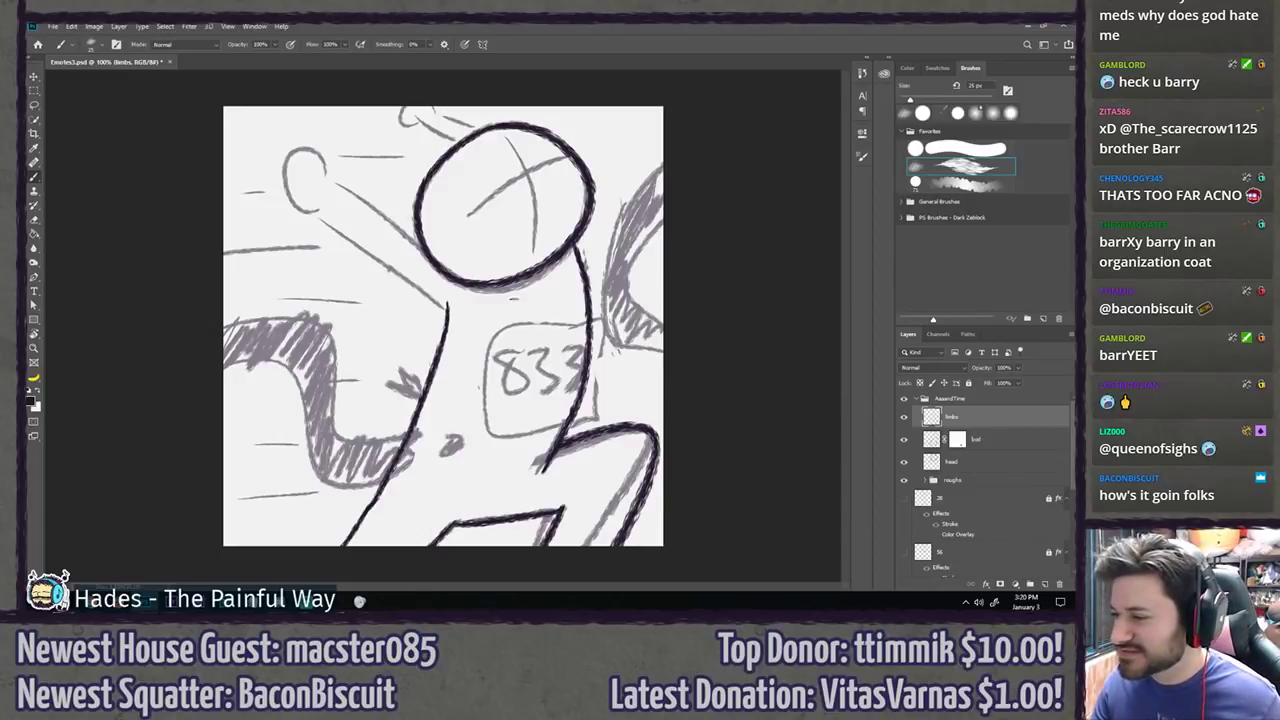
scroll(436, 276, "up", 5)
mouse_move(453, 331)
left_mouse_down()
mouse_move(577, 385)
mouse_move(549, 498)
mouse_move(334, 363)
left_mouse_up()
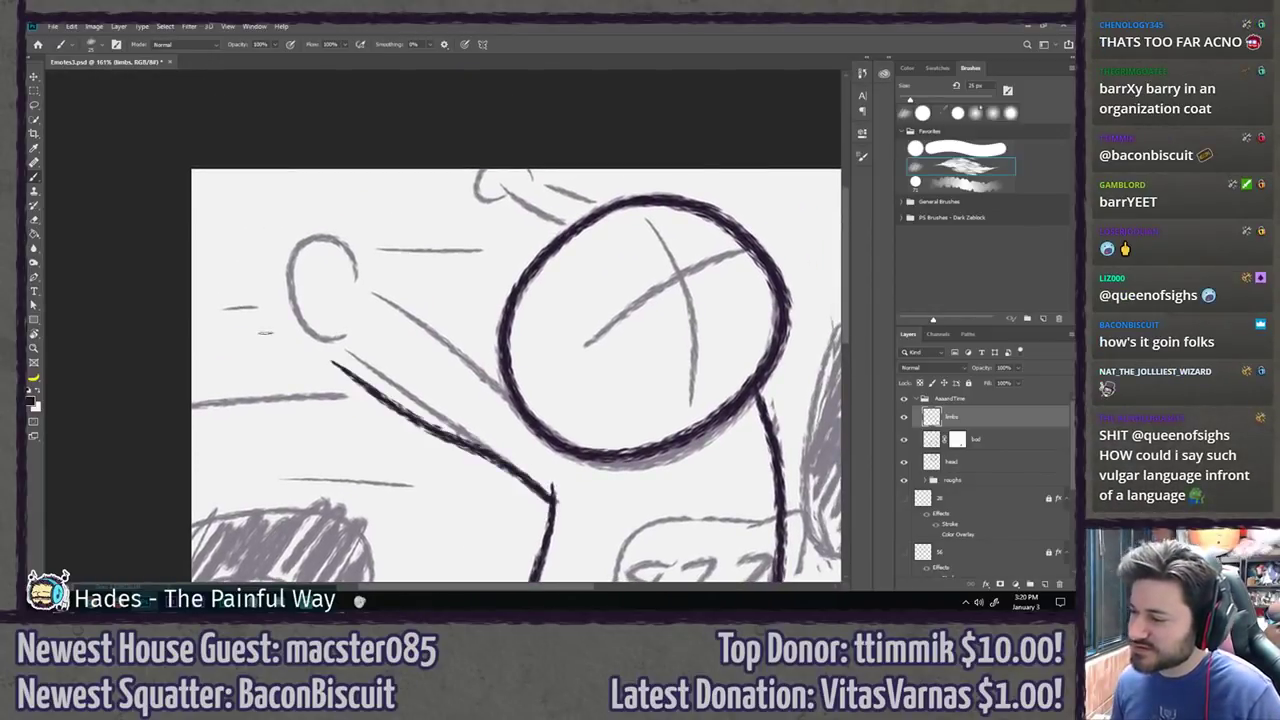
key("ctrl+z")
Step: Draw the underside of the large raised arm from the shoulder point up to the base of the rough hand
key("r")
mouse_move(398, 392)
left_mouse_down()
mouse_move(376, 283)
mouse_move(389, 268)
mouse_move(364, 319)
mouse_move(396, 366)
mouse_move(474, 356)
left_mouse_up()
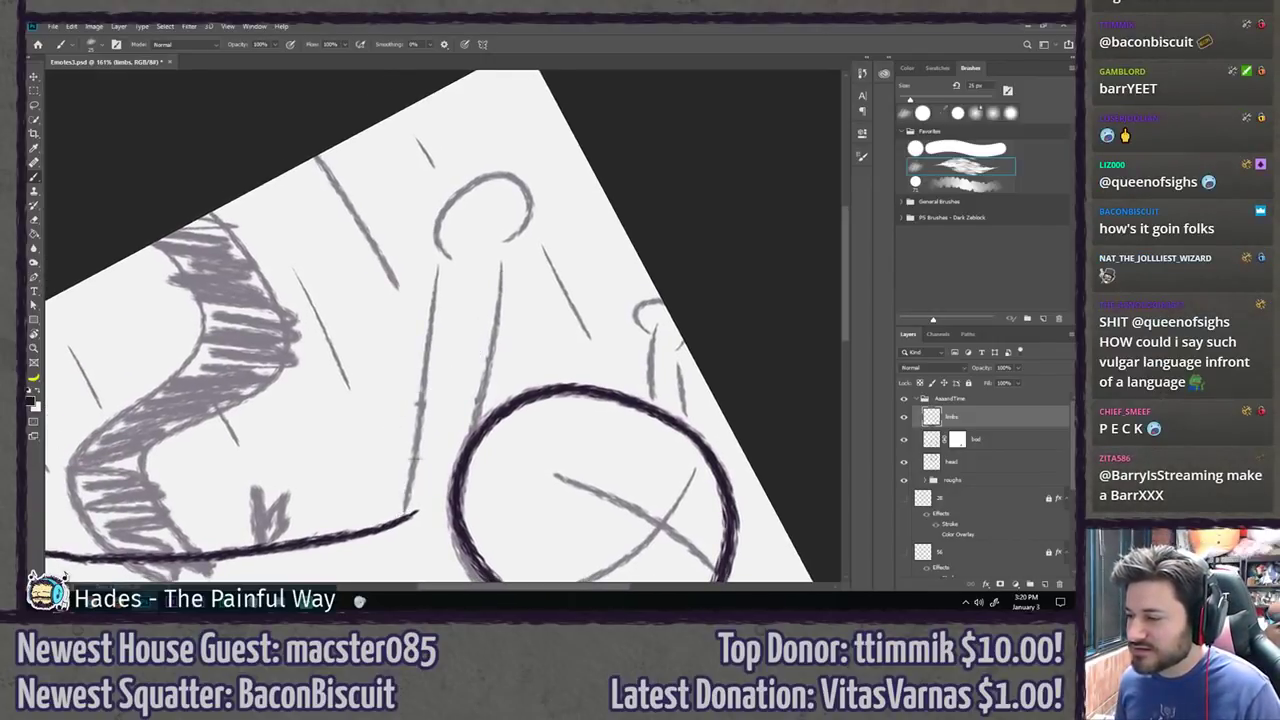
left_click_drag(408, 516, 464, 205)
key("ctrl+z")
left_click_drag(408, 516, 458, 157)
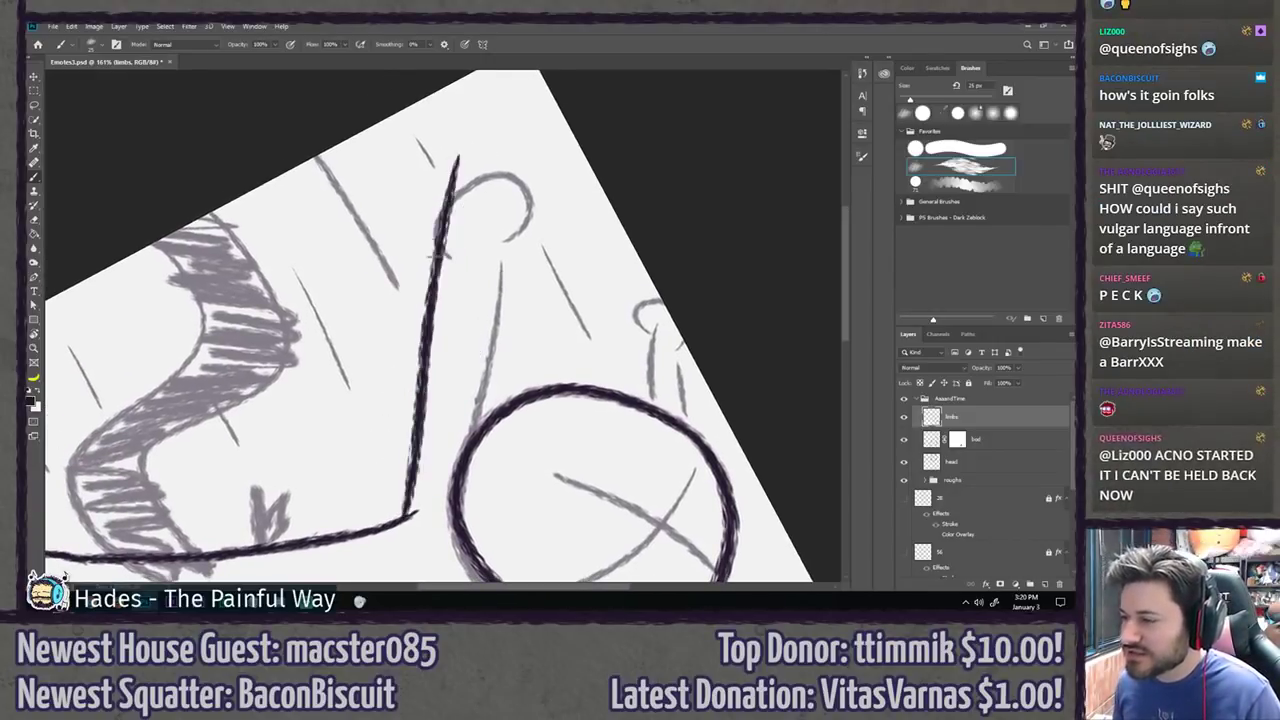
left_click_drag(486, 428, 515, 196)
key("ctrl+z")
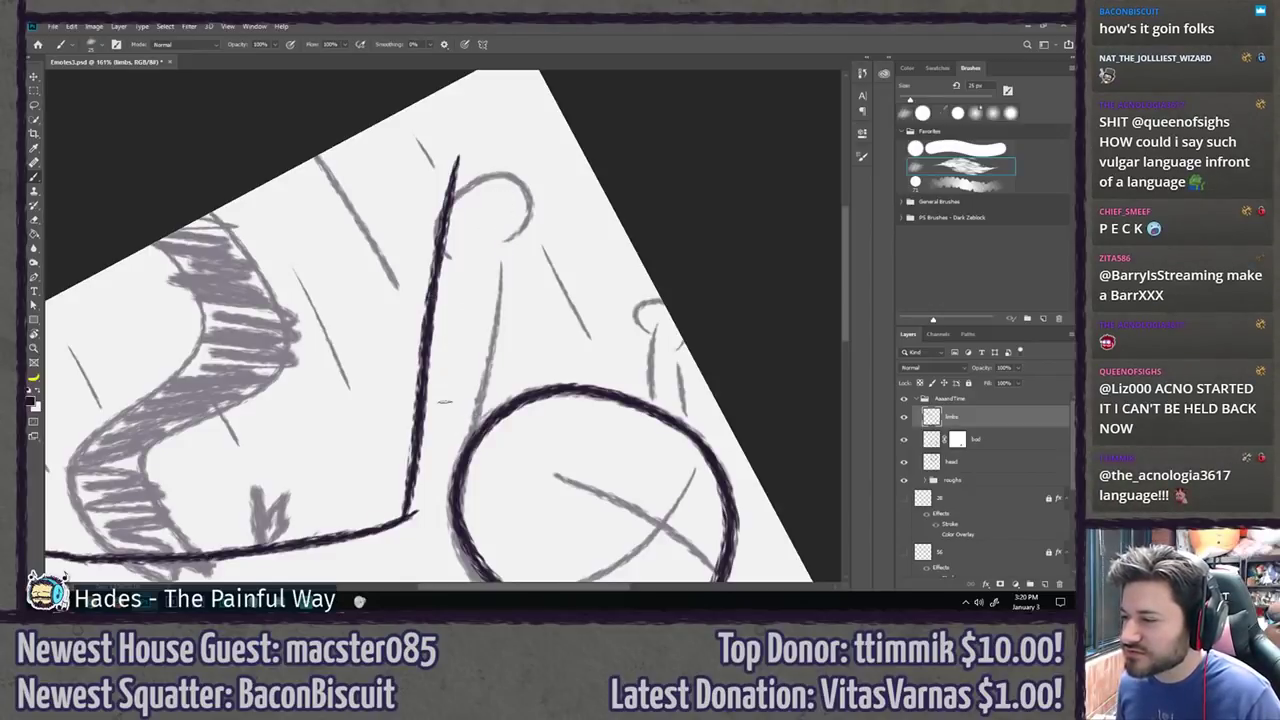
key("ctrl+z")
left_click_drag(408, 518, 452, 254)
key("ctrl+z")
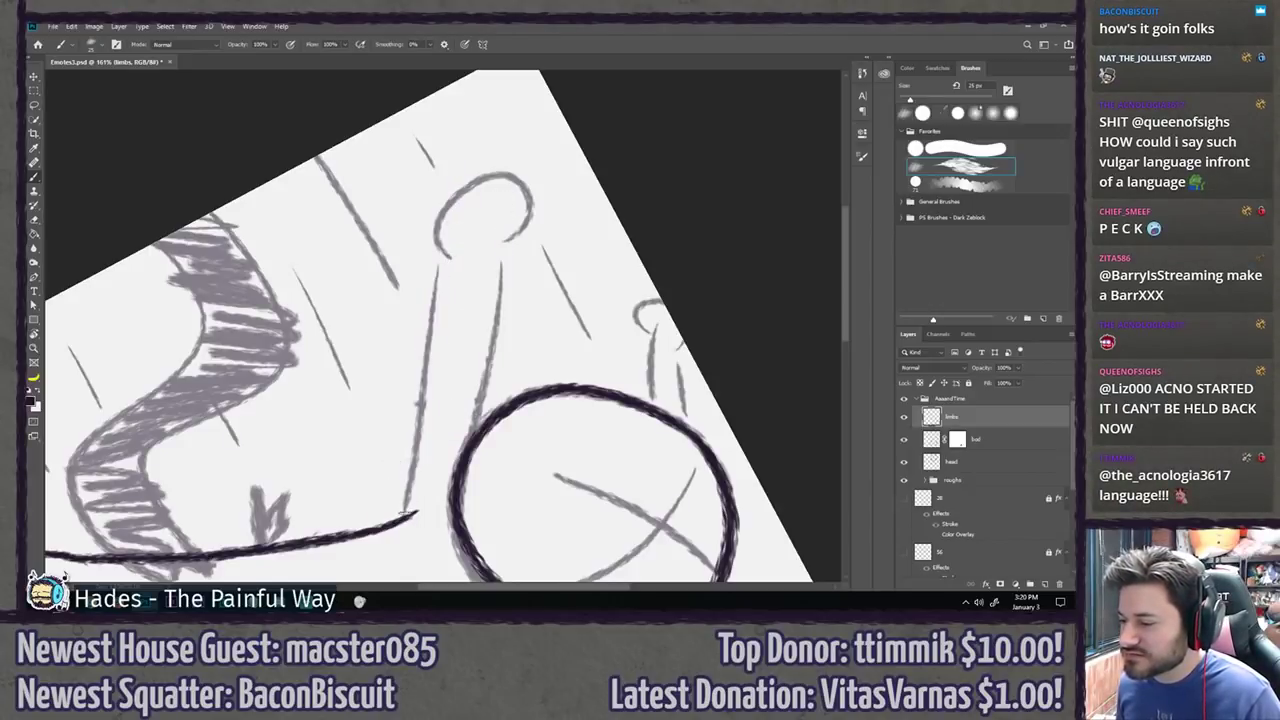
left_click_drag(408, 517, 435, 268)
Step: Draw the large arm's upper line from the head outline to the rough hand, slightly inside the rough line
left_click_drag(484, 422, 501, 260)
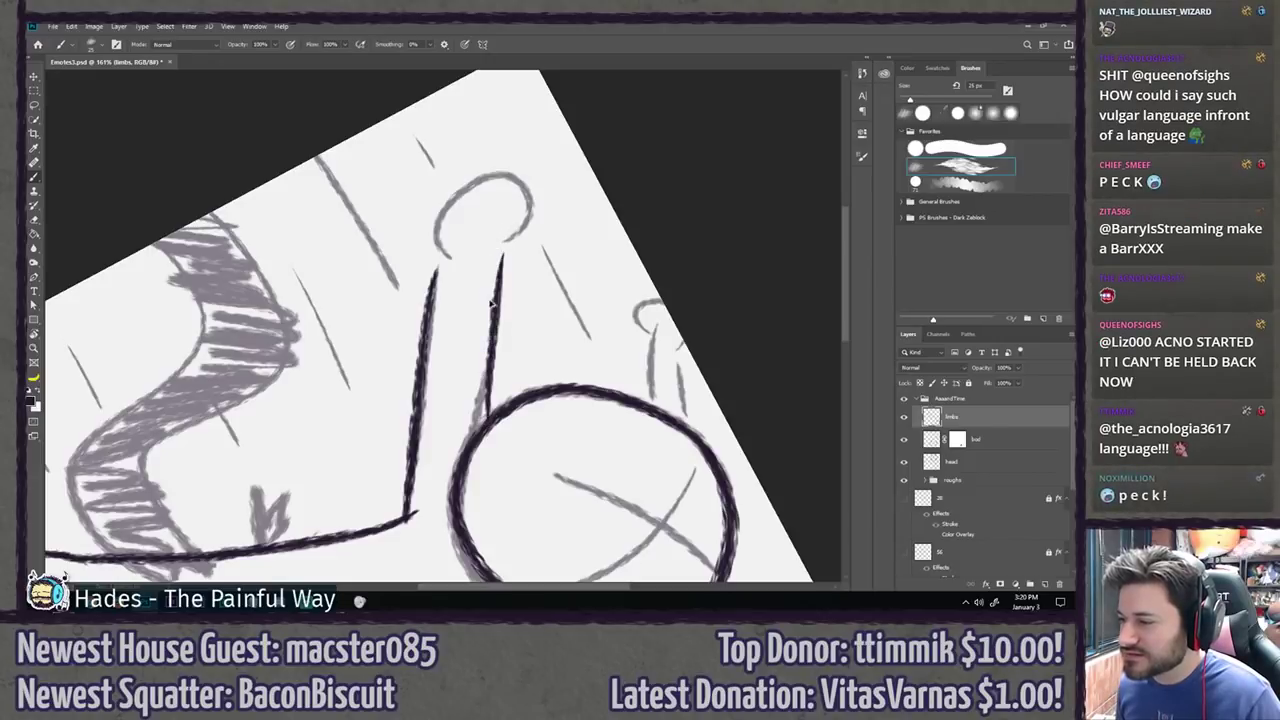
key("ctrl+z")
left_click_drag(484, 420, 489, 267)
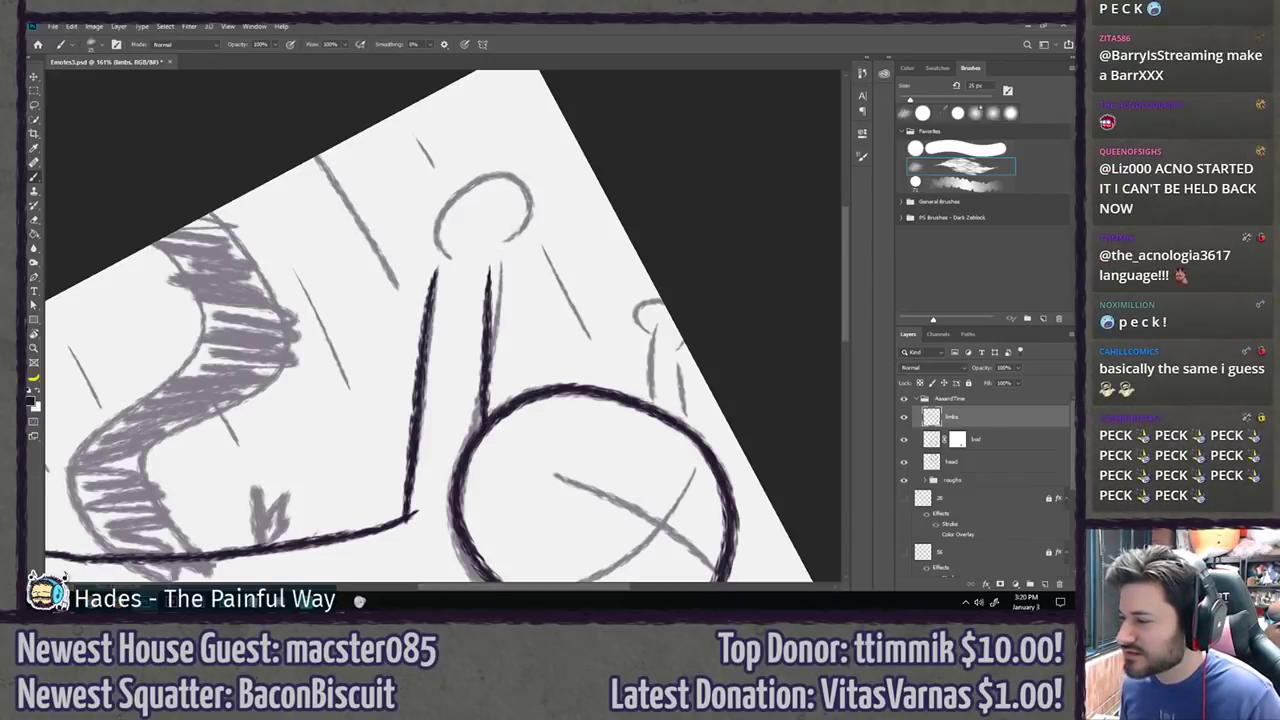
Step: Draw the small far arm's upper line from the top of the head outline up to the rough hand
mouse_move(649, 408)
left_mouse_down()
mouse_move(648, 320)
mouse_move(674, 362)
mouse_move(681, 247)
mouse_move(620, 369)
left_mouse_up()
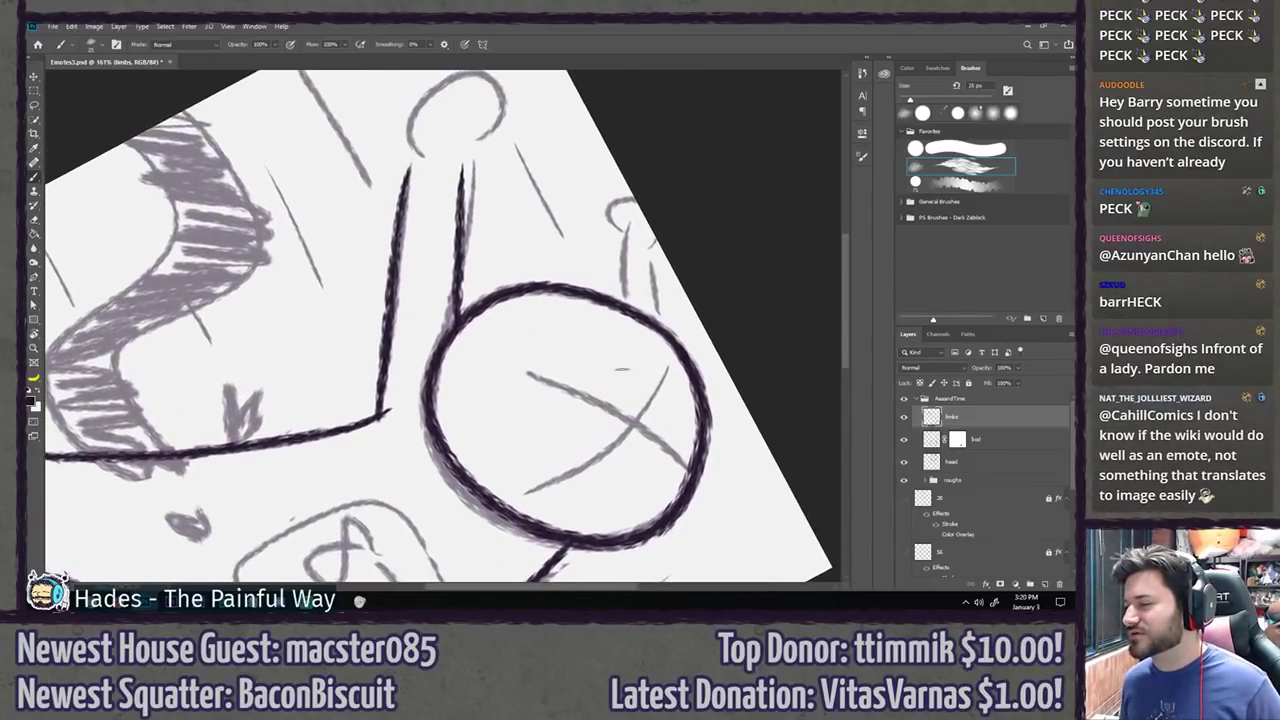
left_click_drag(624, 306, 611, 212)
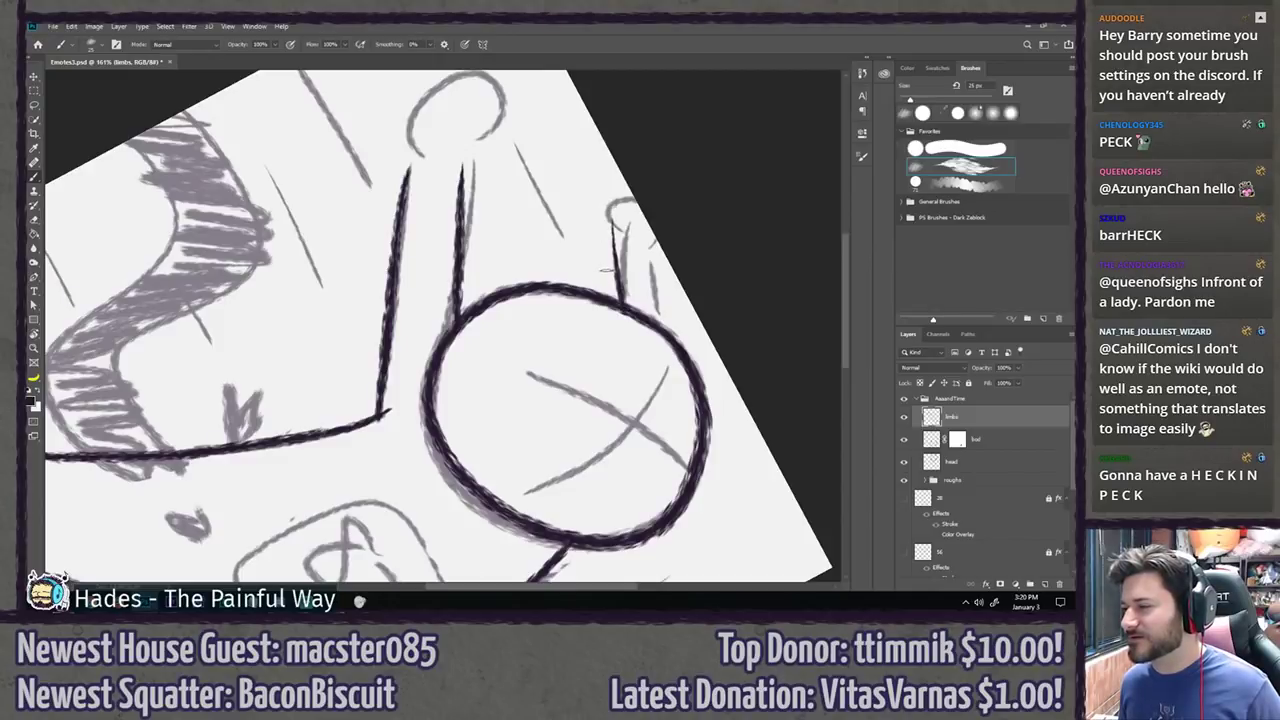
key("ctrl+z")
left_click_drag(623, 305, 611, 212)
Step: Draw the small arm's lower line from the head outline, roughly parallel to its upper line, redoing the stroke until it fits
left_click_drag(591, 294, 576, 214)
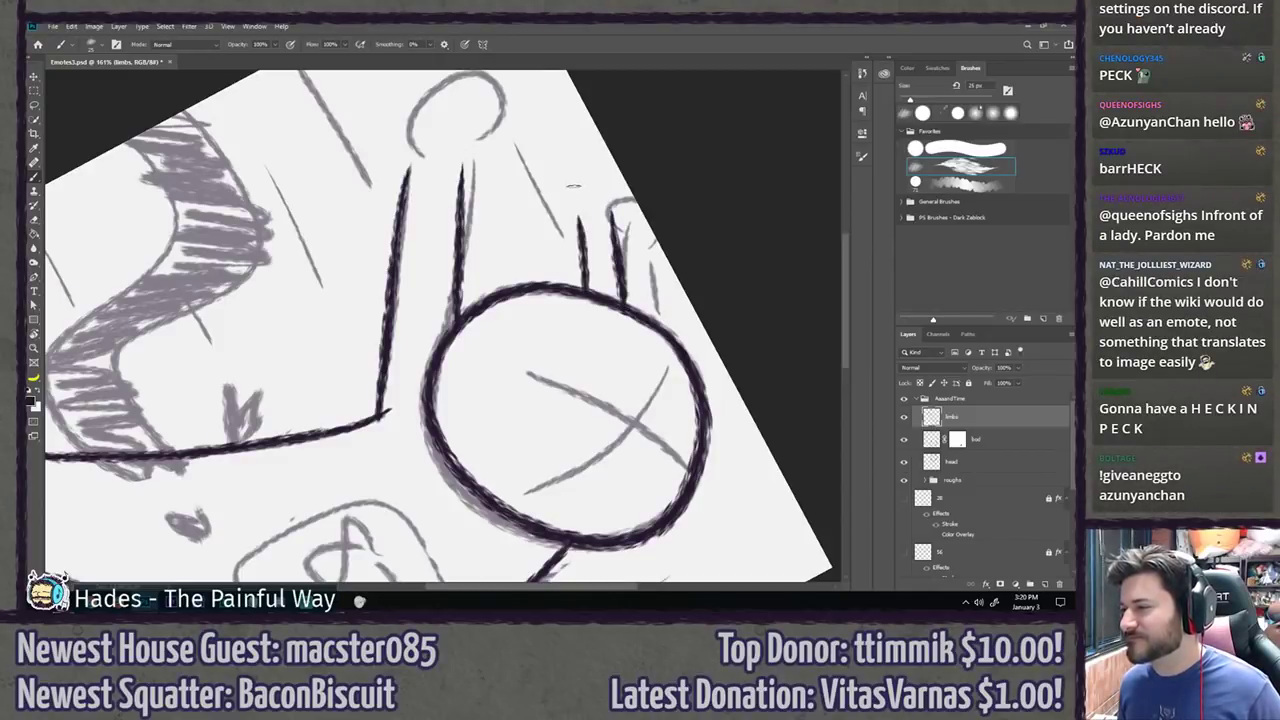
key("ctrl+z")
left_click_drag(586, 290, 576, 205)
key("ctrl+z")
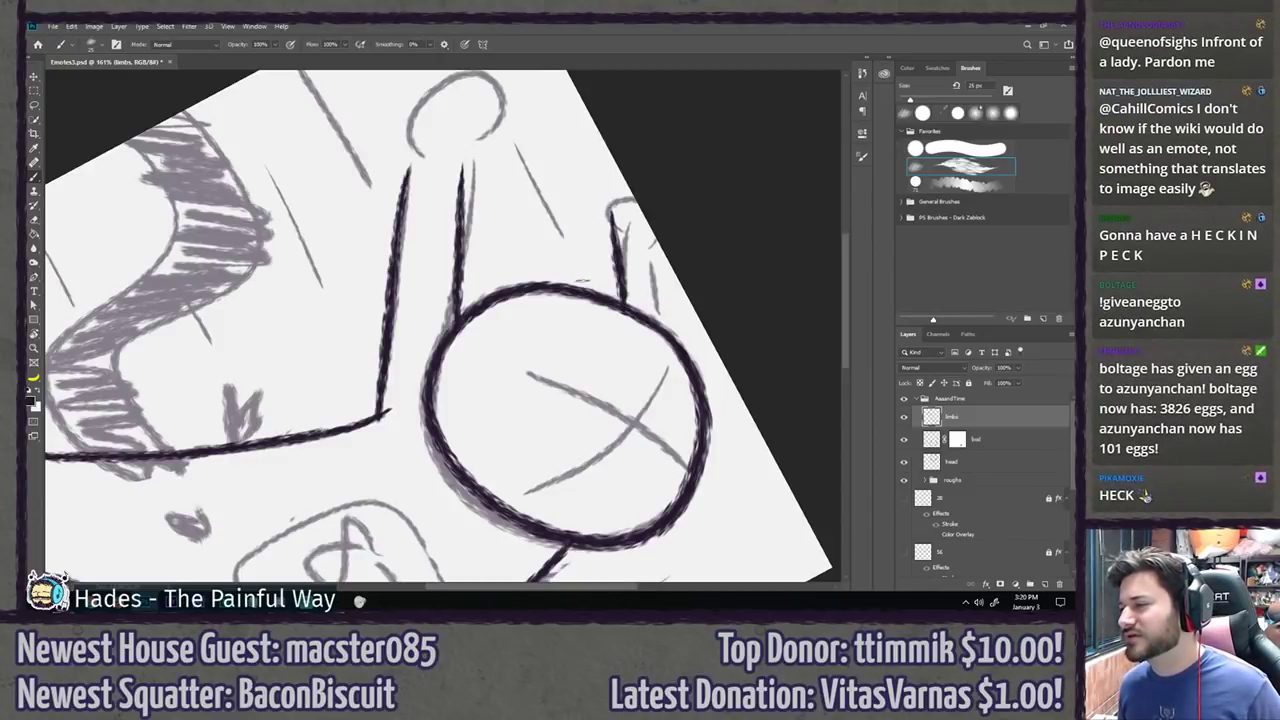
left_click_drag(586, 290, 576, 206)
key("ctrl+z")
left_click_drag(586, 292, 578, 202)
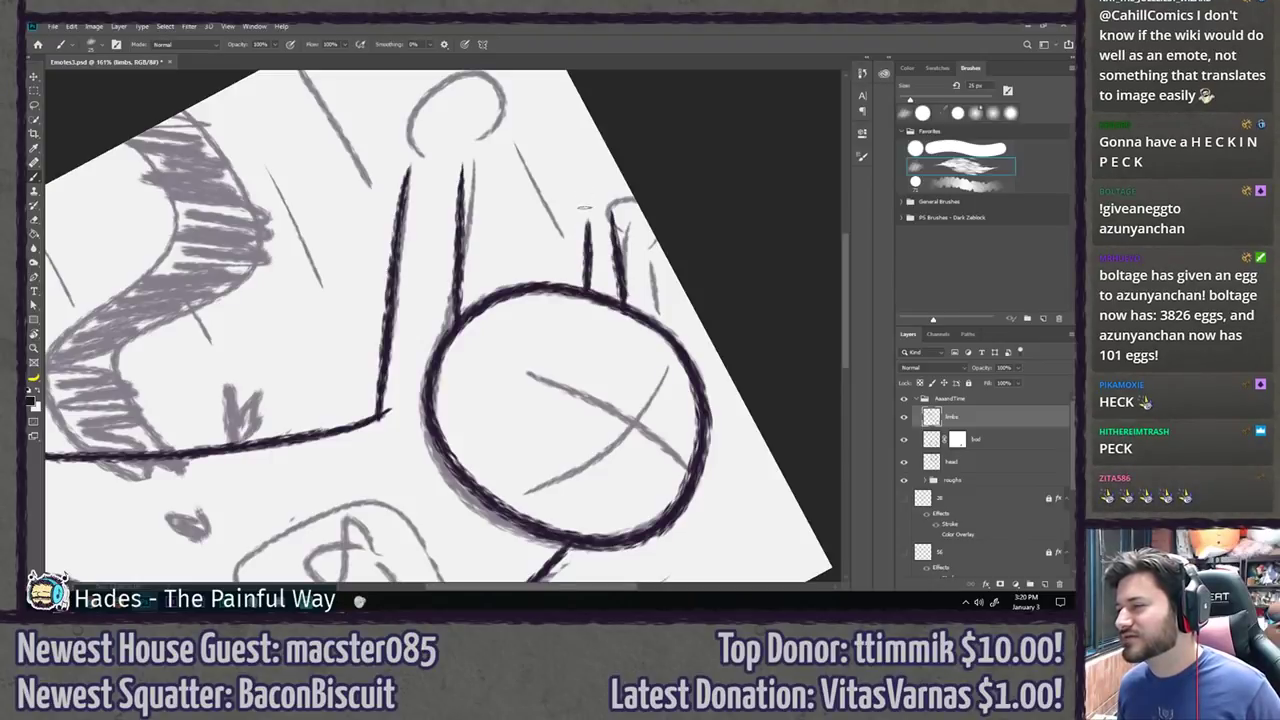
key("ctrl+z")
left_click_drag(586, 292, 579, 200)
Step: Try spread-finger hands with the thumb on the upper side at the ends of both raised arms
left_click_drag(486, 266, 535, 336)
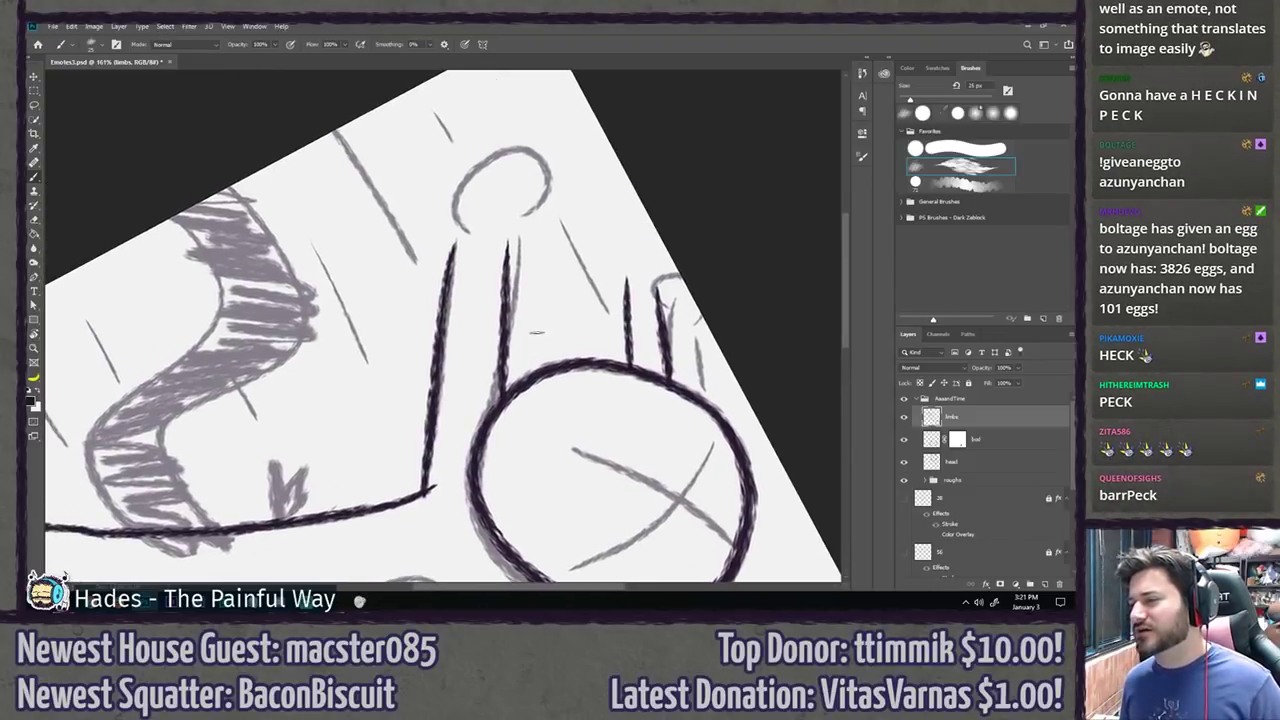
key("r")
left_click_drag(612, 304, 501, 174)
key("b")
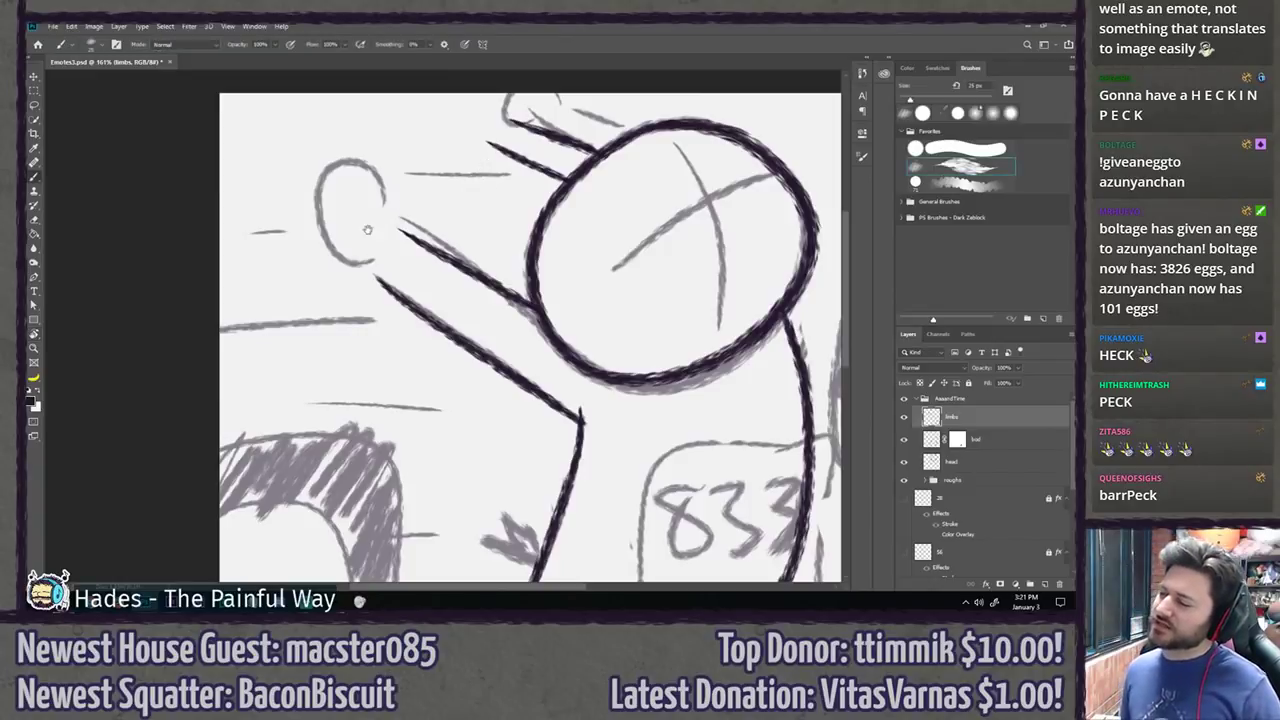
scroll(370, 230, "up", 3)
left_click_drag(388, 232, 370, 358)
key("ctrl+z")
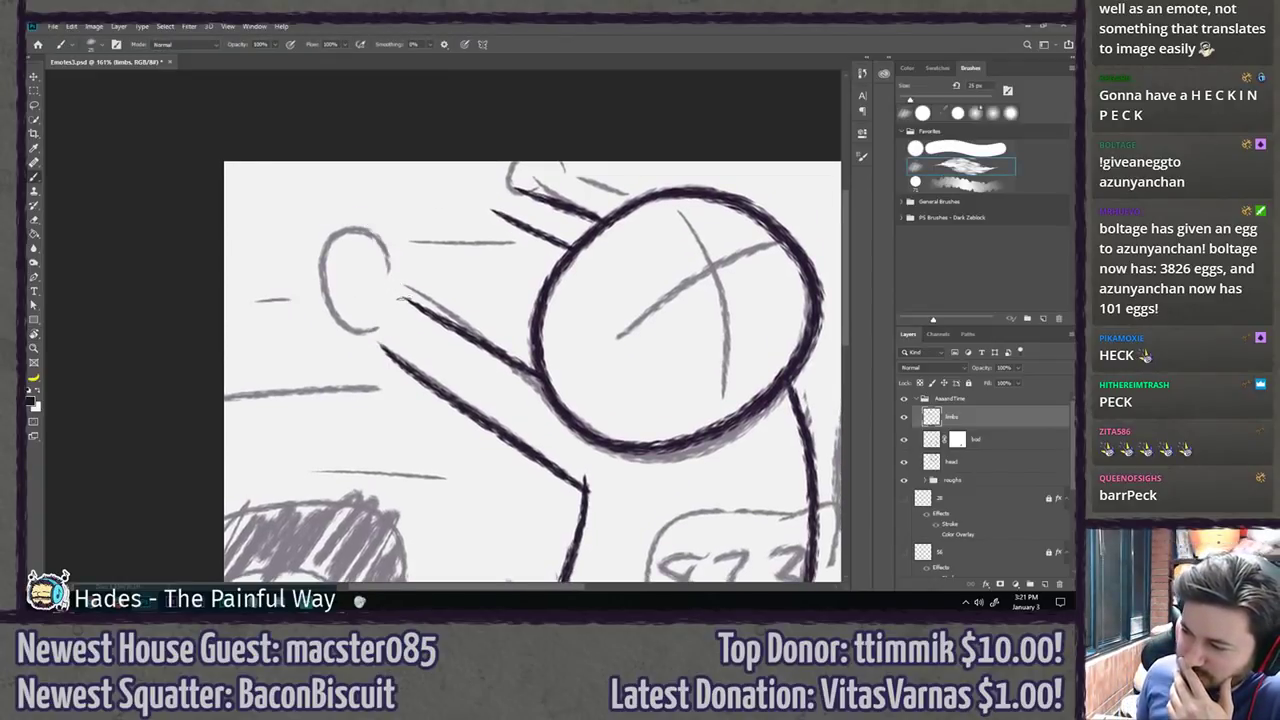
mouse_move(404, 298)
left_mouse_down()
mouse_move(366, 274)
mouse_move(324, 267)
mouse_move(332, 302)
mouse_move(266, 274)
left_mouse_up()
key("ctrl+z")
mouse_move(330, 310)
left_mouse_down()
mouse_move(272, 276)
mouse_move(378, 346)
left_mouse_up()
mouse_move(494, 212)
left_mouse_down()
mouse_move(444, 166)
mouse_move(466, 162)
left_mouse_up()
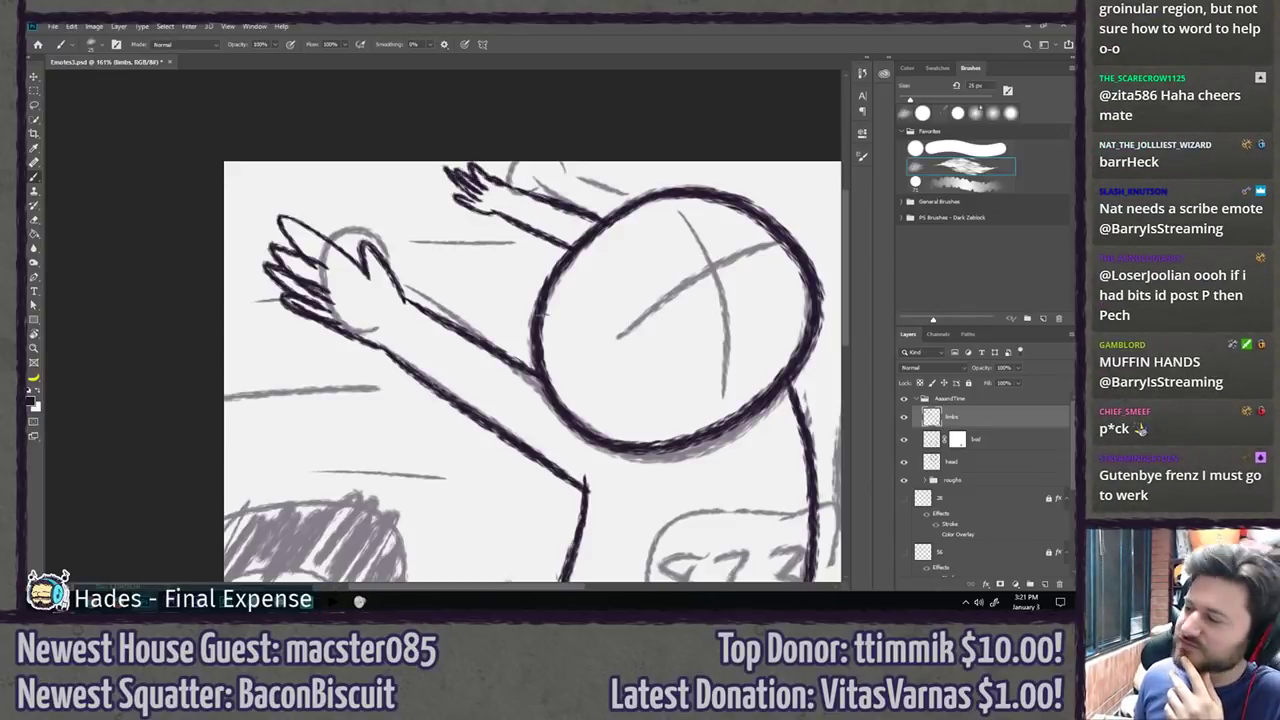
Step: Undo the fingered hands on both raised arms
scroll(480, 387, "down", 6)
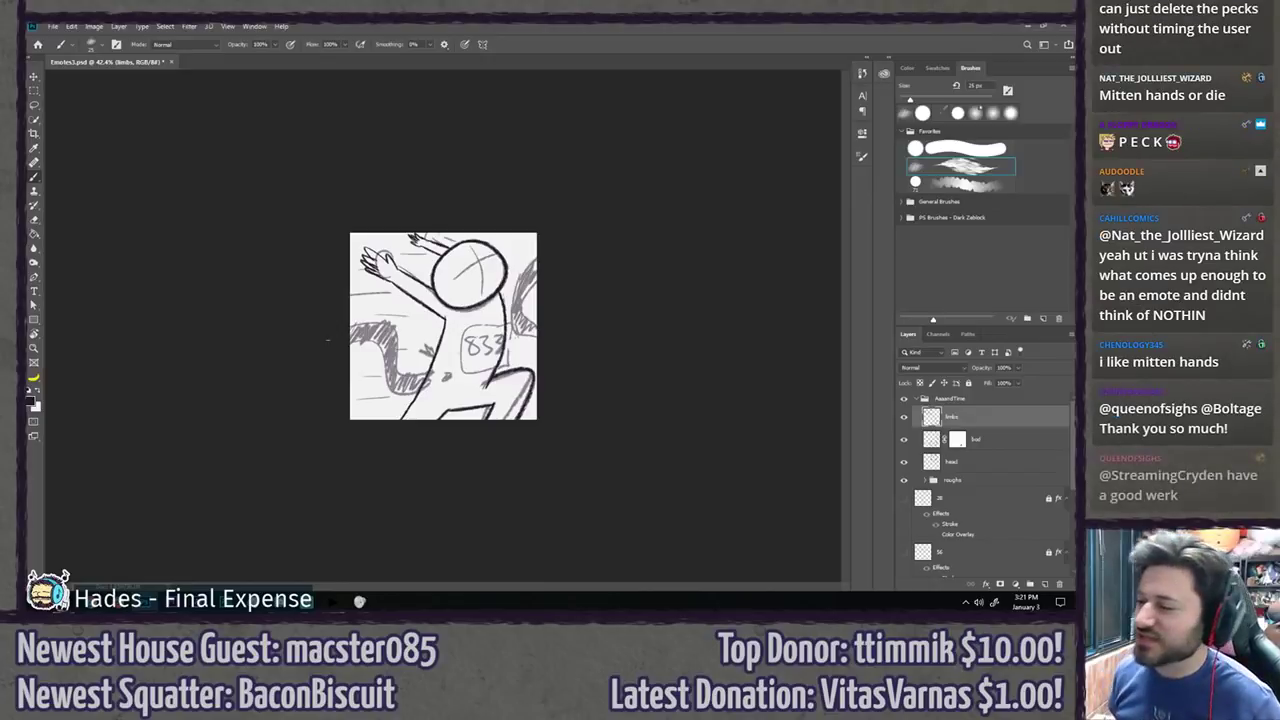
key("ctrl+z")
key("ctrl+z")
key("ctrl+z")
key("ctrl+z")
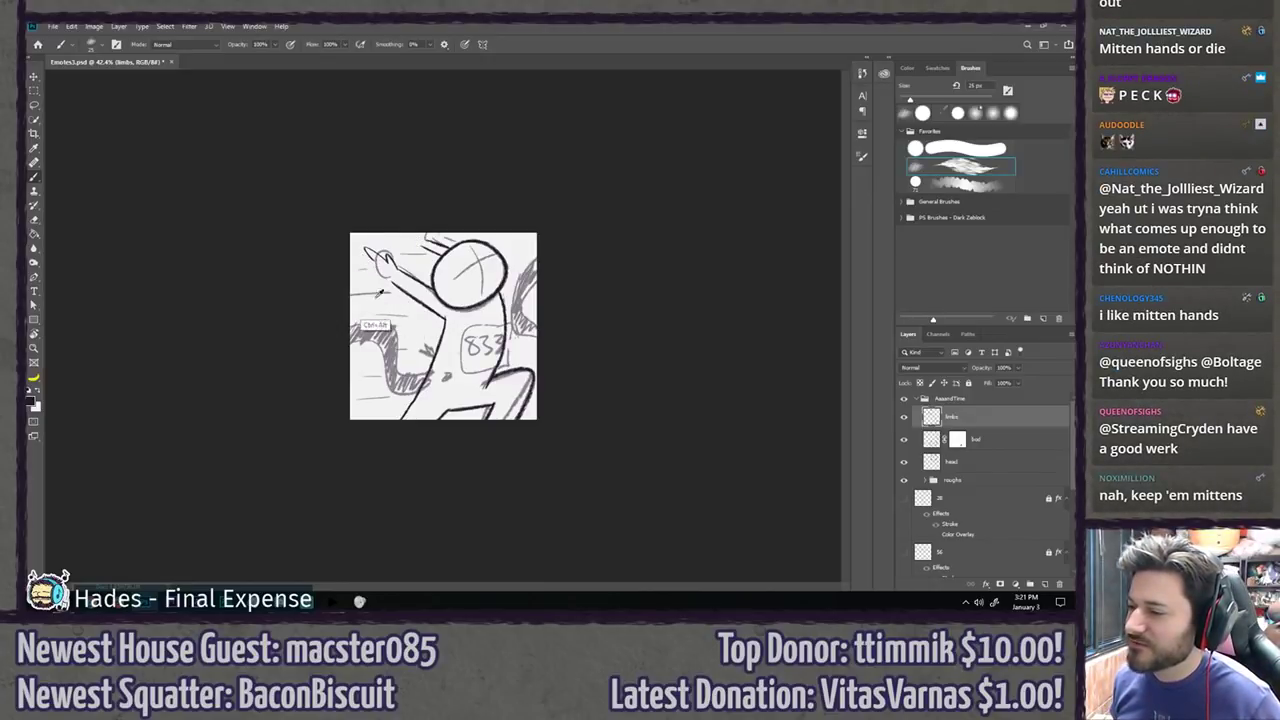
Step: Try a rounded mitten hand with its thumb on the underside of the large raised arm
key("z")
left_click_drag(315, 248, 352, 248)
left_click(352, 248)
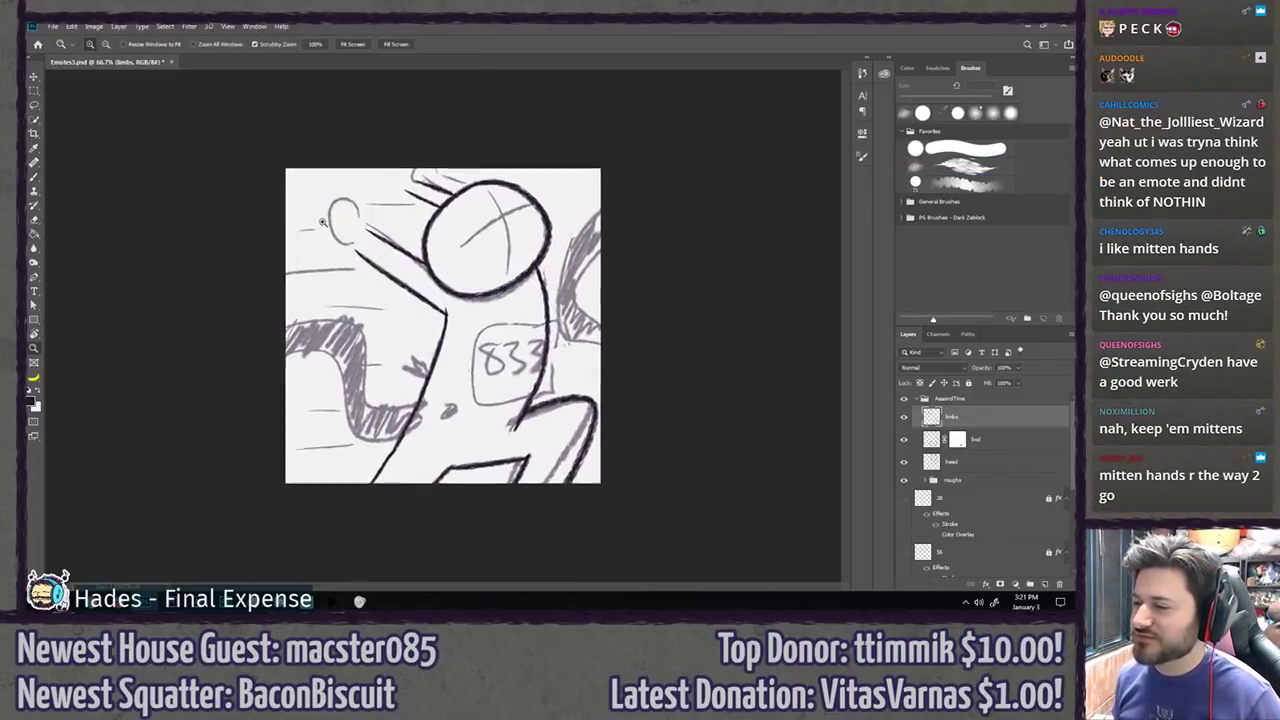
key("b")
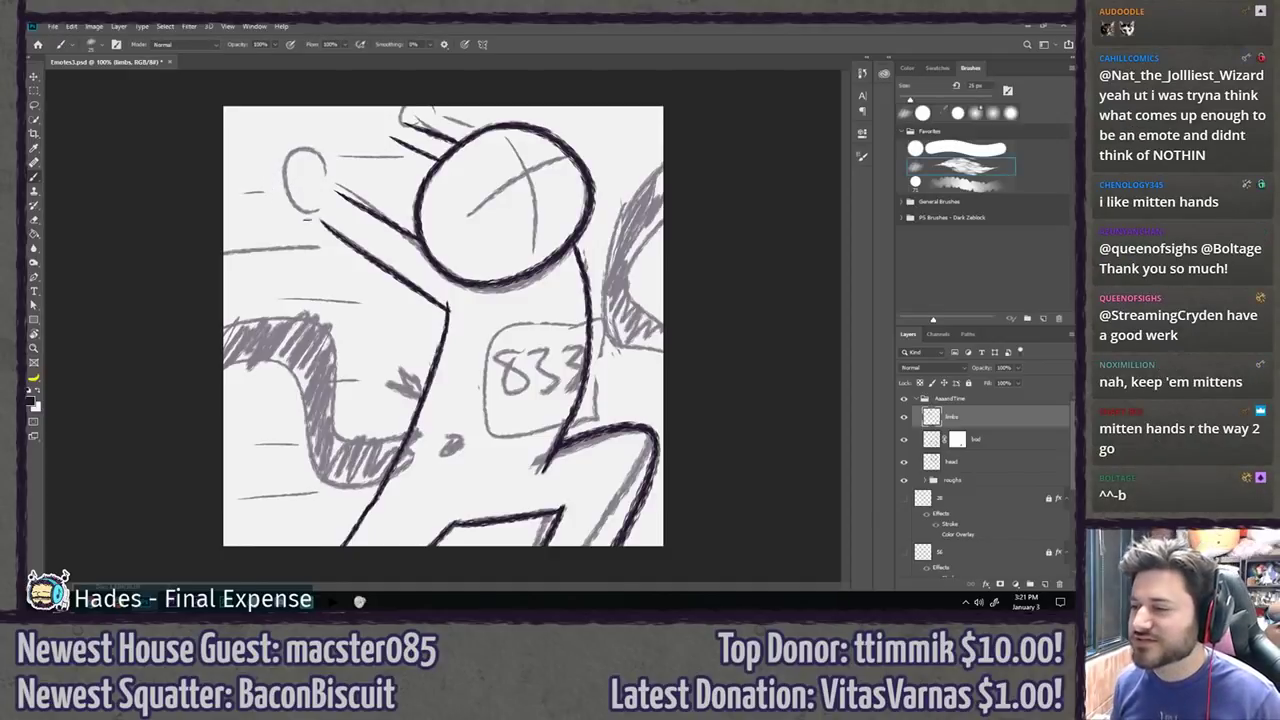
mouse_move(316, 222)
left_mouse_down()
mouse_move(284, 208)
mouse_move(341, 175)
left_mouse_up()
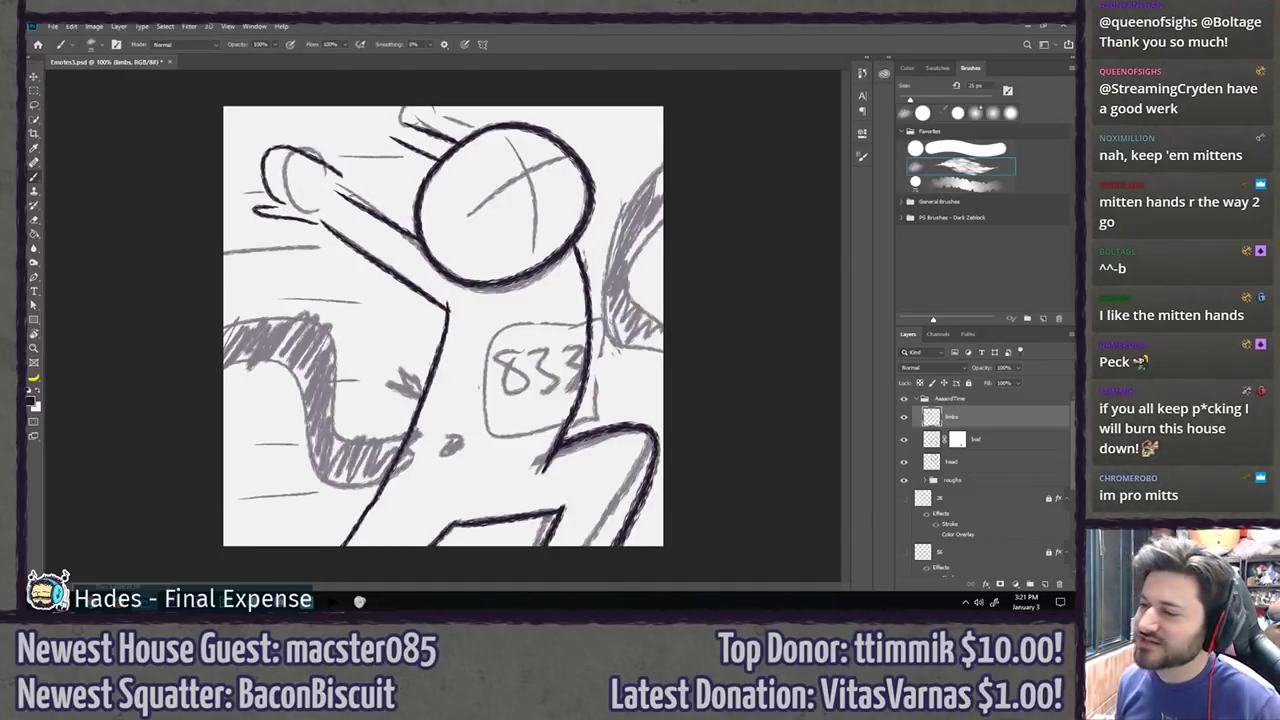
key("ctrl+z")
key("ctrl+z")
mouse_move(322, 224)
left_mouse_down()
mouse_move(290, 203)
mouse_move(282, 138)
mouse_move(341, 190)
mouse_move(244, 151)
mouse_move(254, 142)
mouse_move(290, 172)
left_mouse_up()
key("ctrl+z")
Step: Try four-fingered hands with the thumb on the lower side on both raised arms and check them at small size
left_click_drag(262, 126, 336, 190)
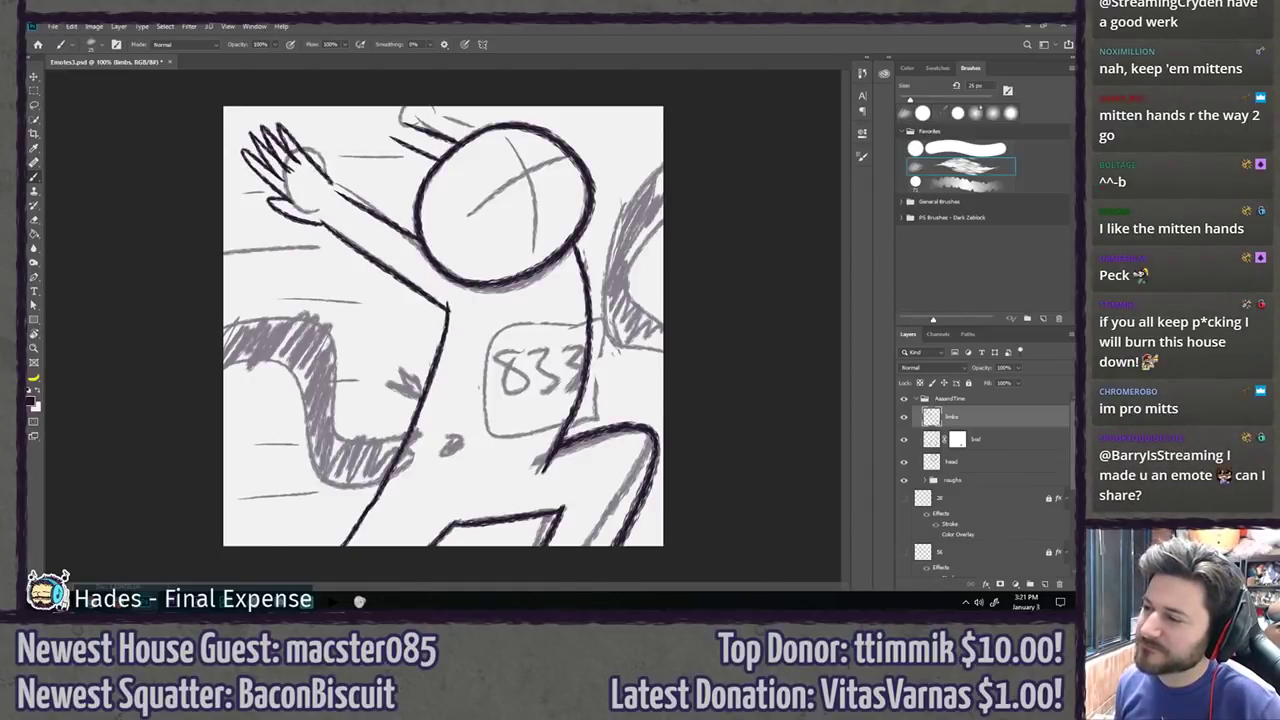
left_click_drag(388, 138, 376, 127)
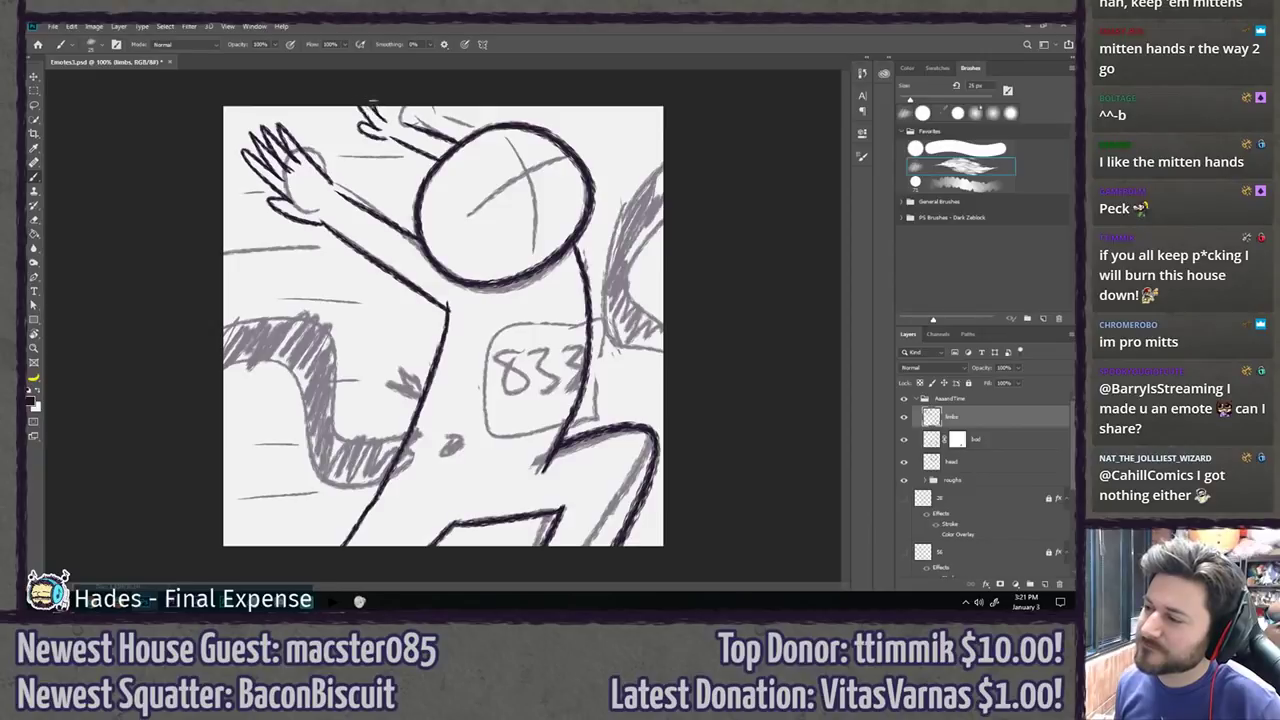
scroll(207, 327, "down", 15)
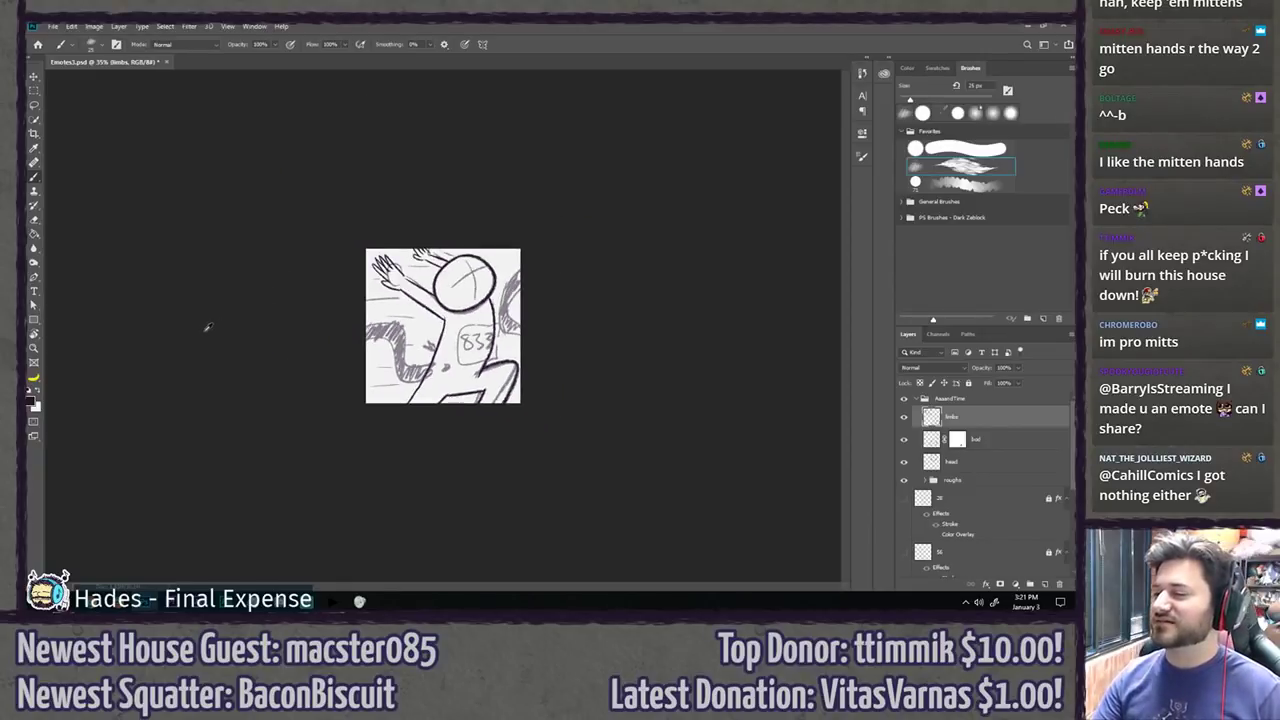
scroll(215, 334, "up", 5)
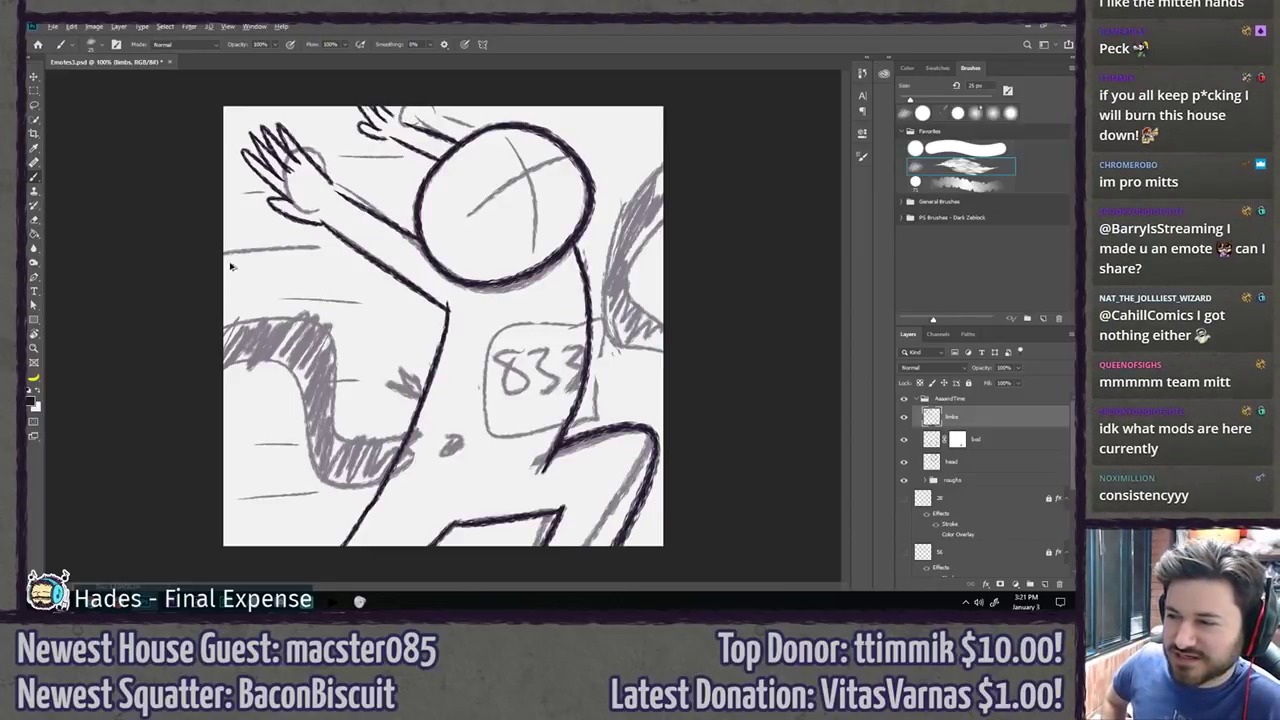
Step: Undo the latest hand strokes on both raised arms back to the bare arm lines
key("ctrl+z")
key("ctrl+z")
key("ctrl+z")
key("ctrl+z")
key("ctrl+z")
key("ctrl+z")
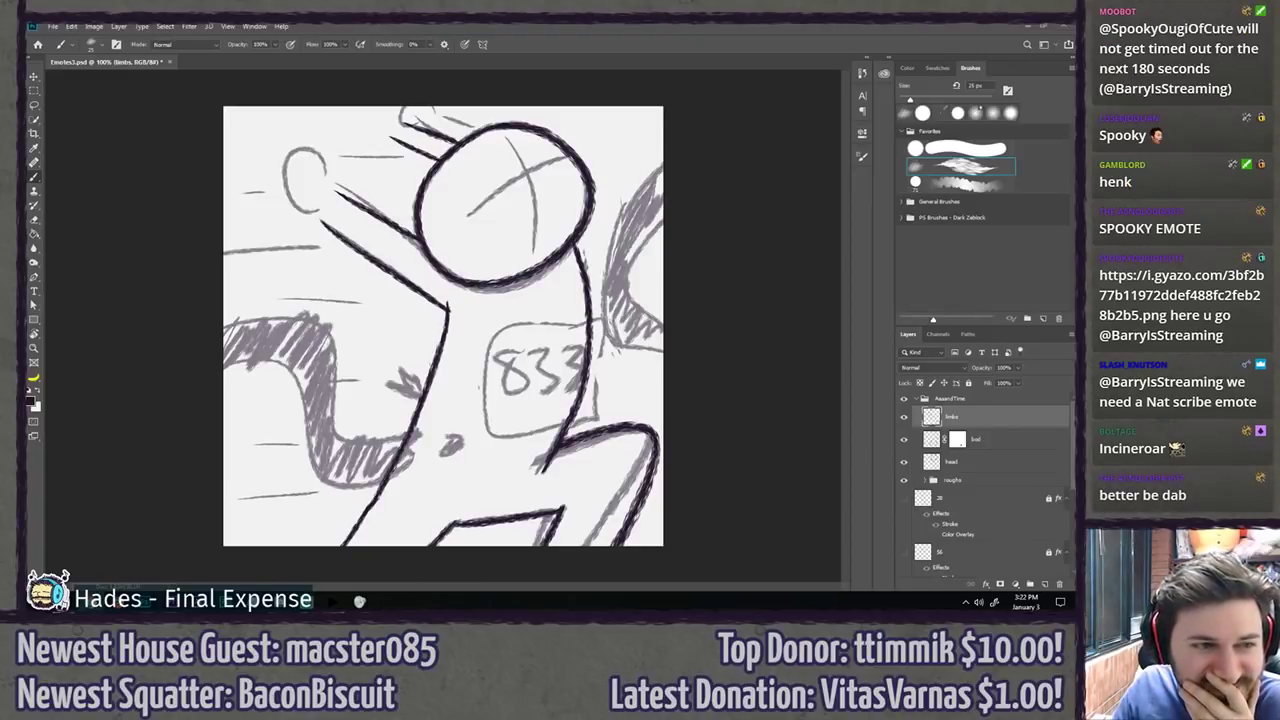
Step: Switch to the browser, view the shared Gyazo emote image enlarged and at 100%, and return to the drawing
left_click_drag(22, 105, 431, 22)
scroll(460, 366, "up", 5)
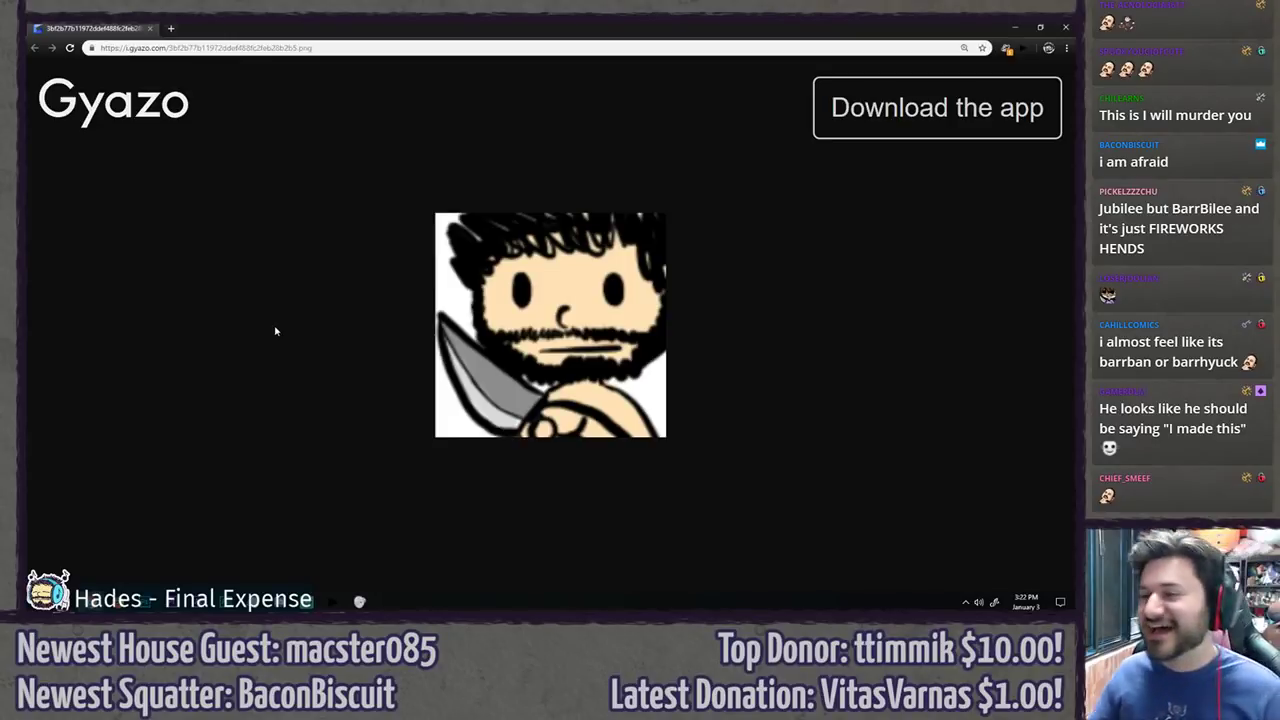
scroll(275, 330, "down", 7)
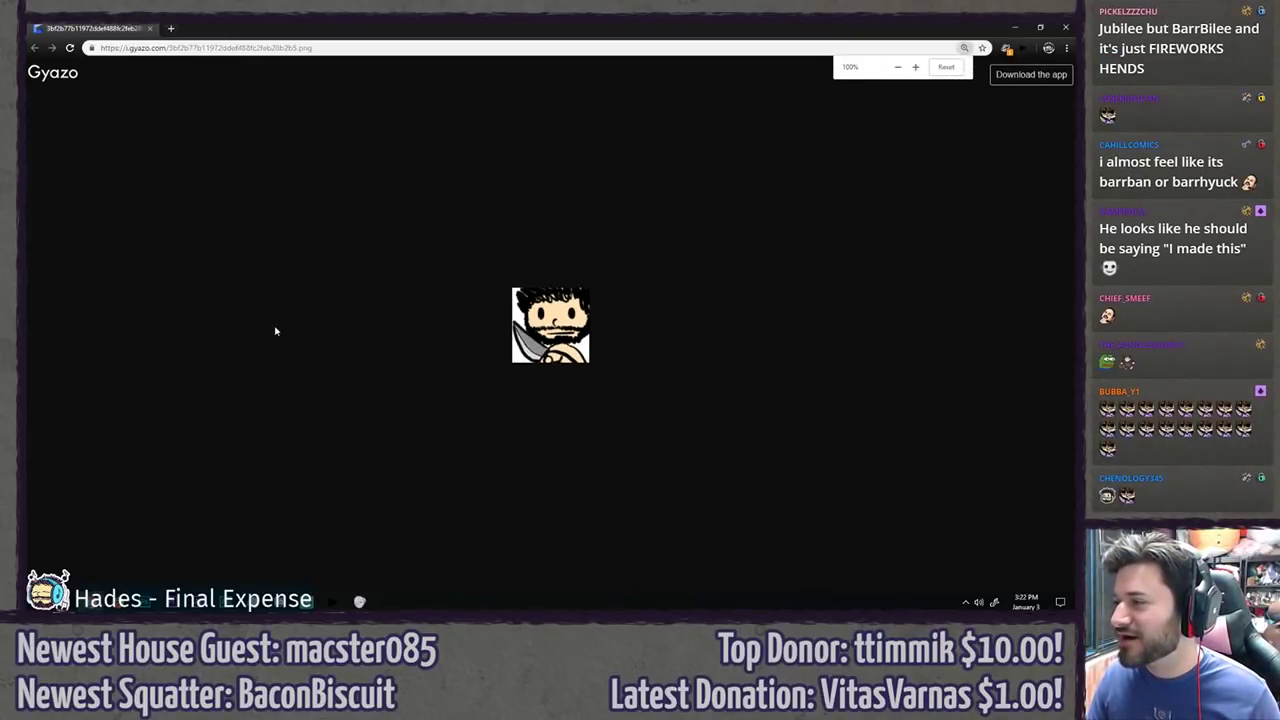
key("alt+Tab")
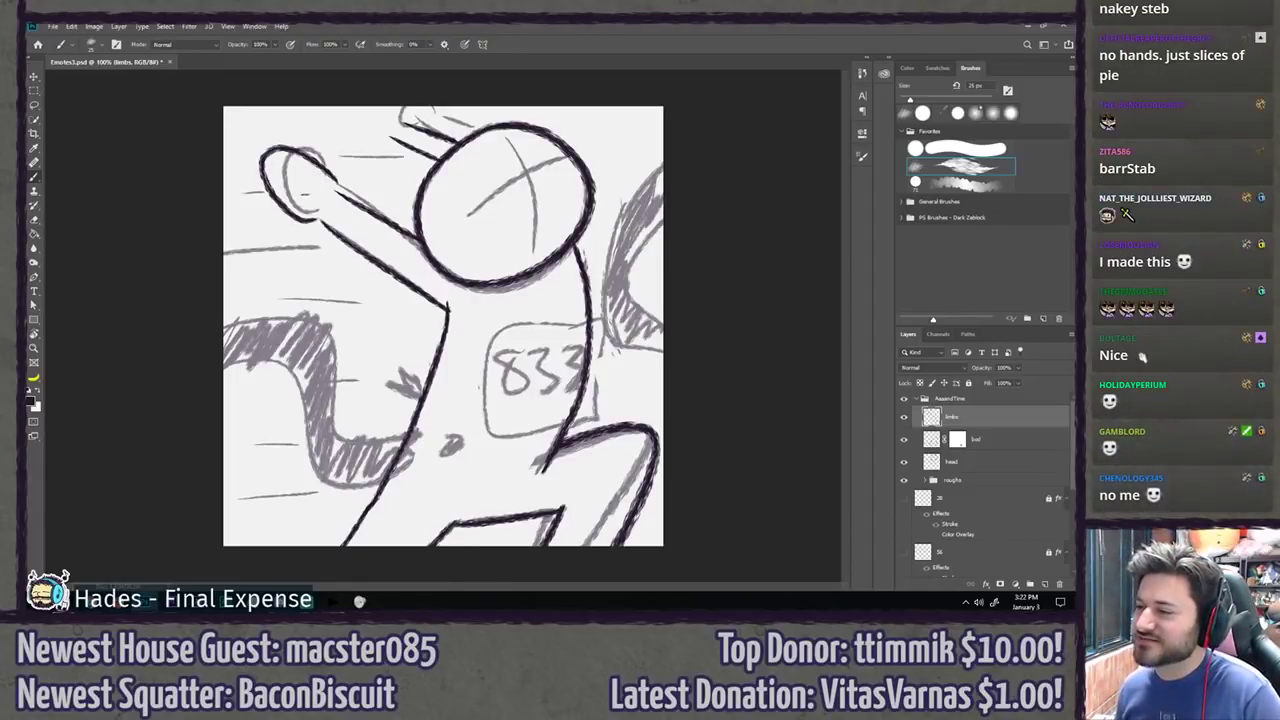
Step: Draw a tapered mitten hand closing the end of the large raised arm and try a matching one on the small arm
left_click_drag(328, 182, 322, 222)
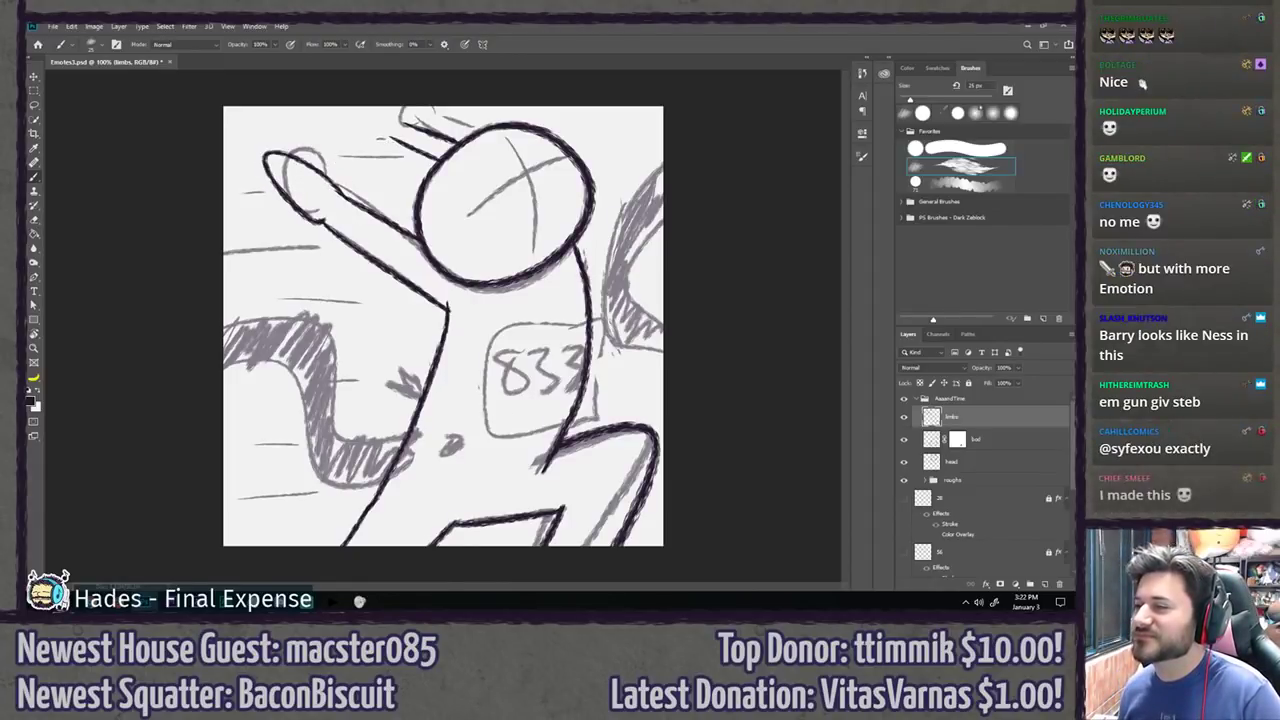
mouse_move(410, 128)
left_mouse_down()
mouse_move(394, 141)
mouse_move(358, 110)
mouse_move(408, 127)
left_mouse_up()
key("ctrl+z")
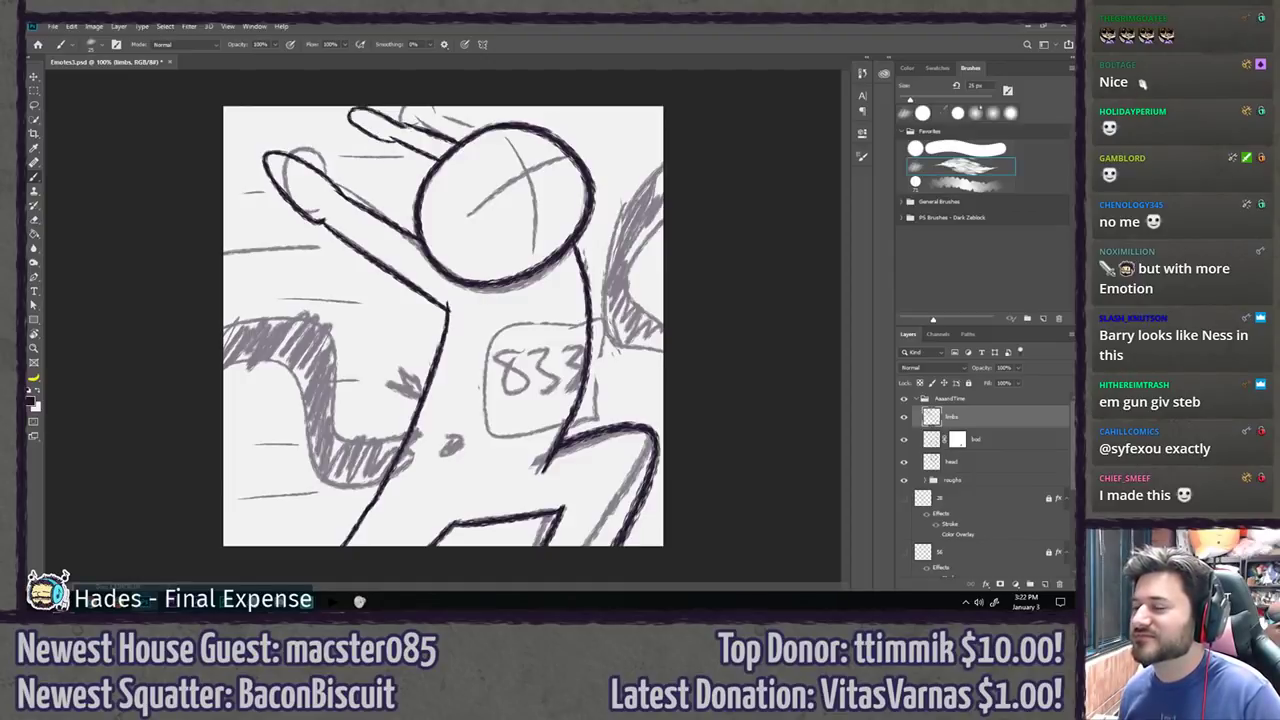
key("ctrl+z")
Step: Lasso the small raised arm's lines and shift them left and slightly down along the head outline
key("l")
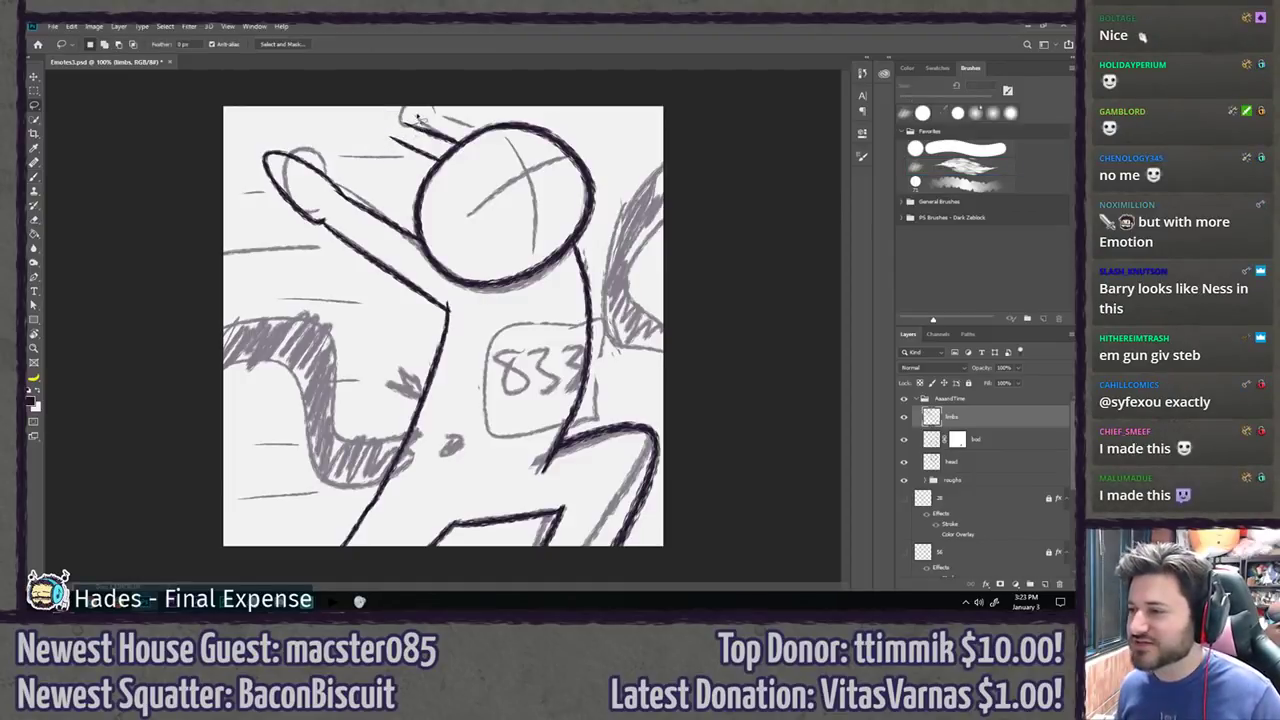
mouse_move(423, 121)
left_mouse_down()
mouse_move(500, 130)
mouse_move(437, 144)
mouse_move(338, 116)
mouse_move(410, 127)
mouse_move(368, 121)
left_mouse_up()
key("v")
key("b")
Step: Draw a tapered mitten hand on the end of the small raised arm, redoing strokes as needed, and hide the roughs group
key("ctrl+z")
key("ctrl+z")
key("ctrl+z")
key("ctrl+z")
key("ctrl+z")
key("ctrl+z")
key("ctrl+z")
key("ctrl+z")
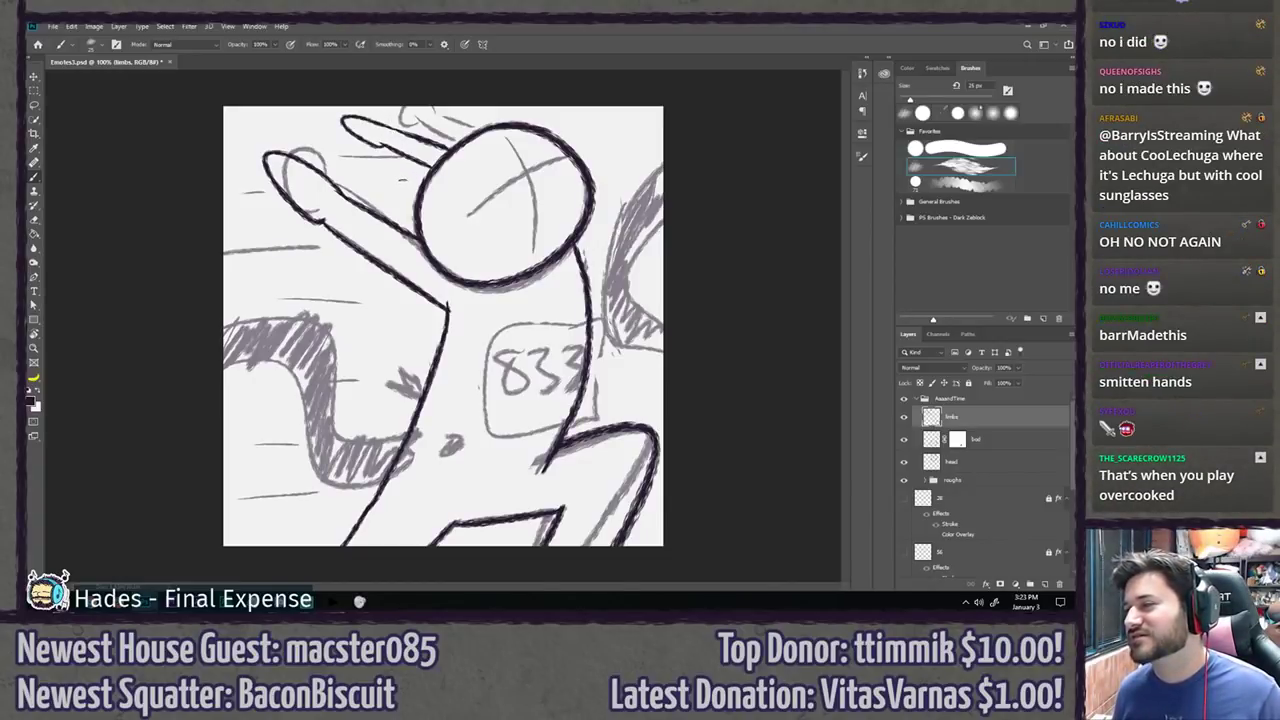
left_click(904, 480)
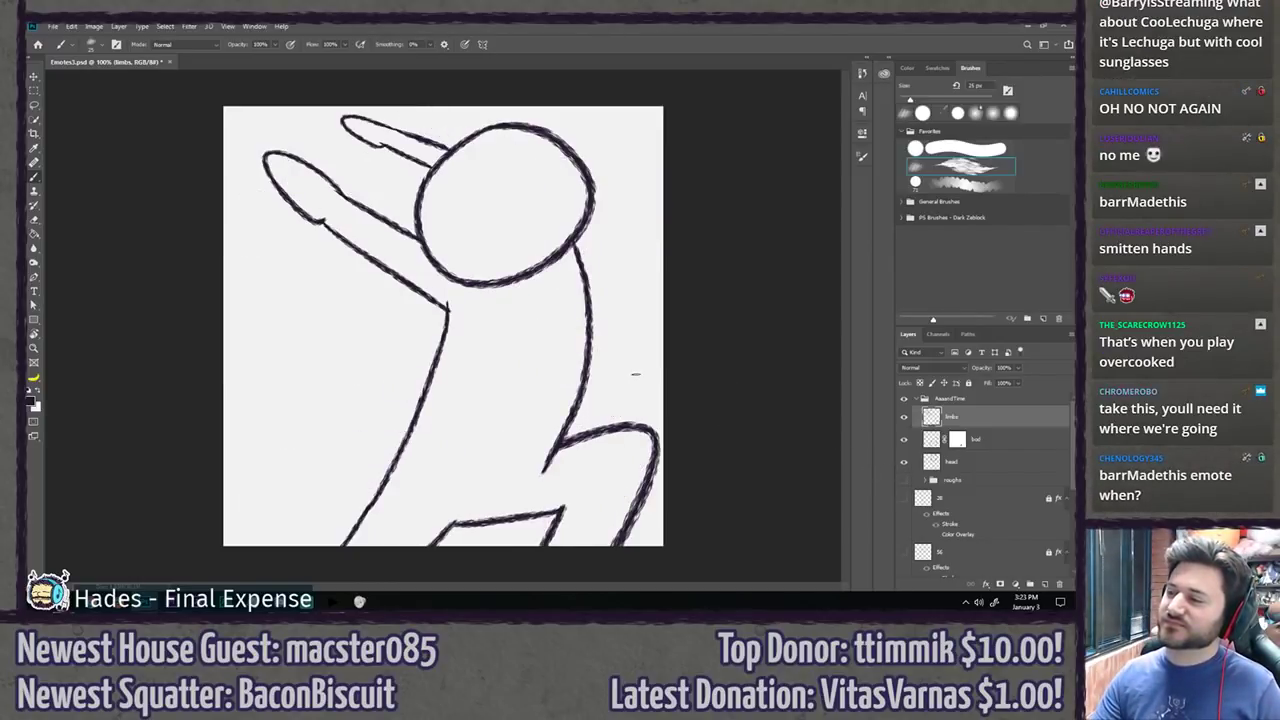
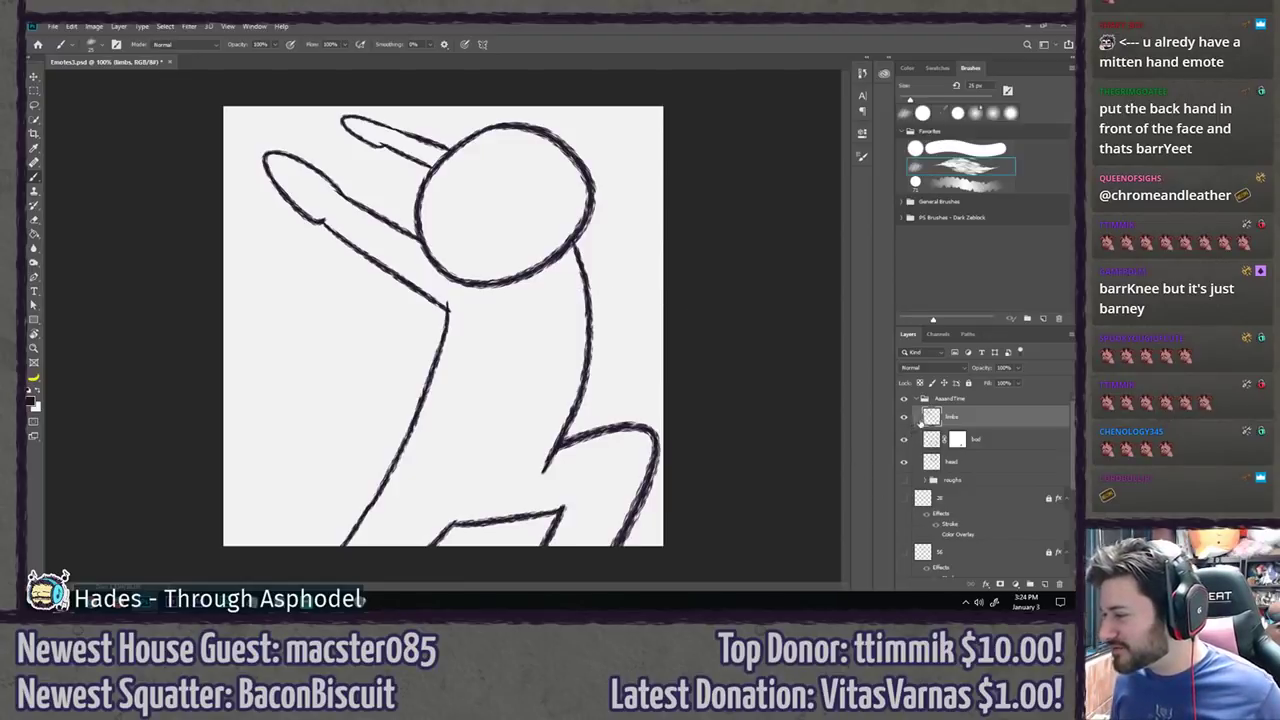
Step: Add a layer named face above the limbs layer and show the roughs group again
key("ctrl+shift+n")
type("face")
key("Return")
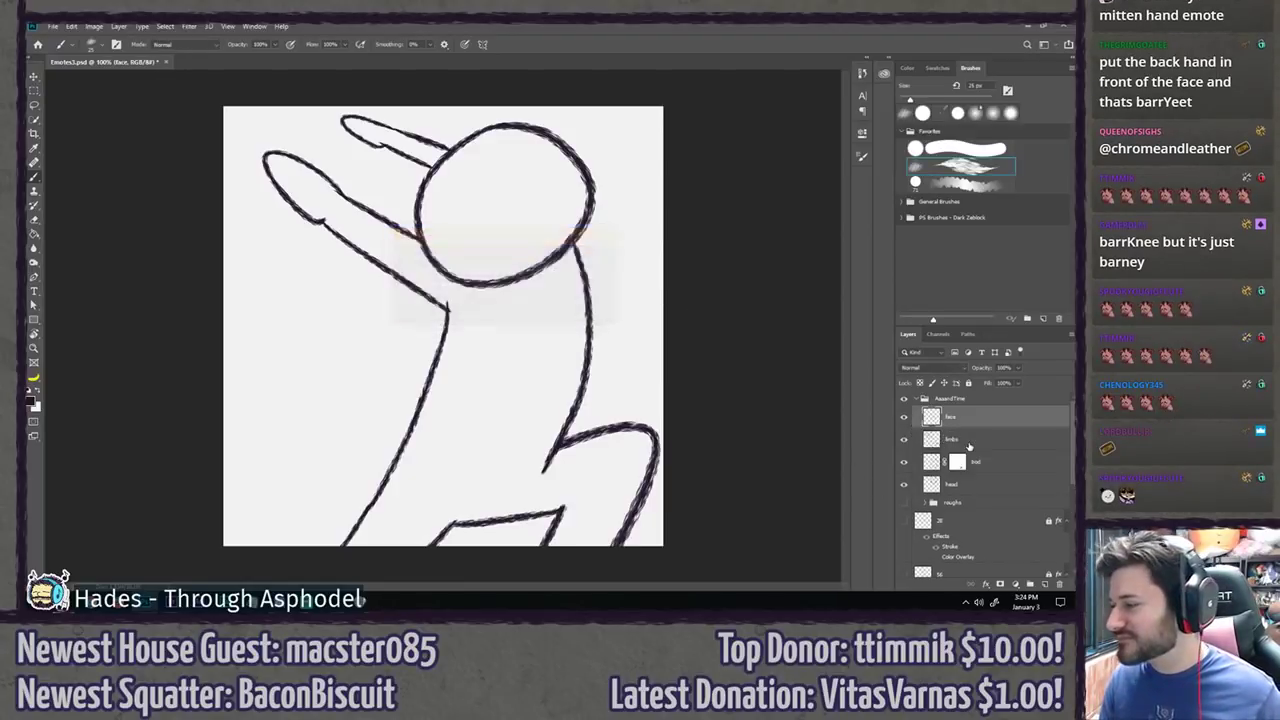
left_click(904, 503)
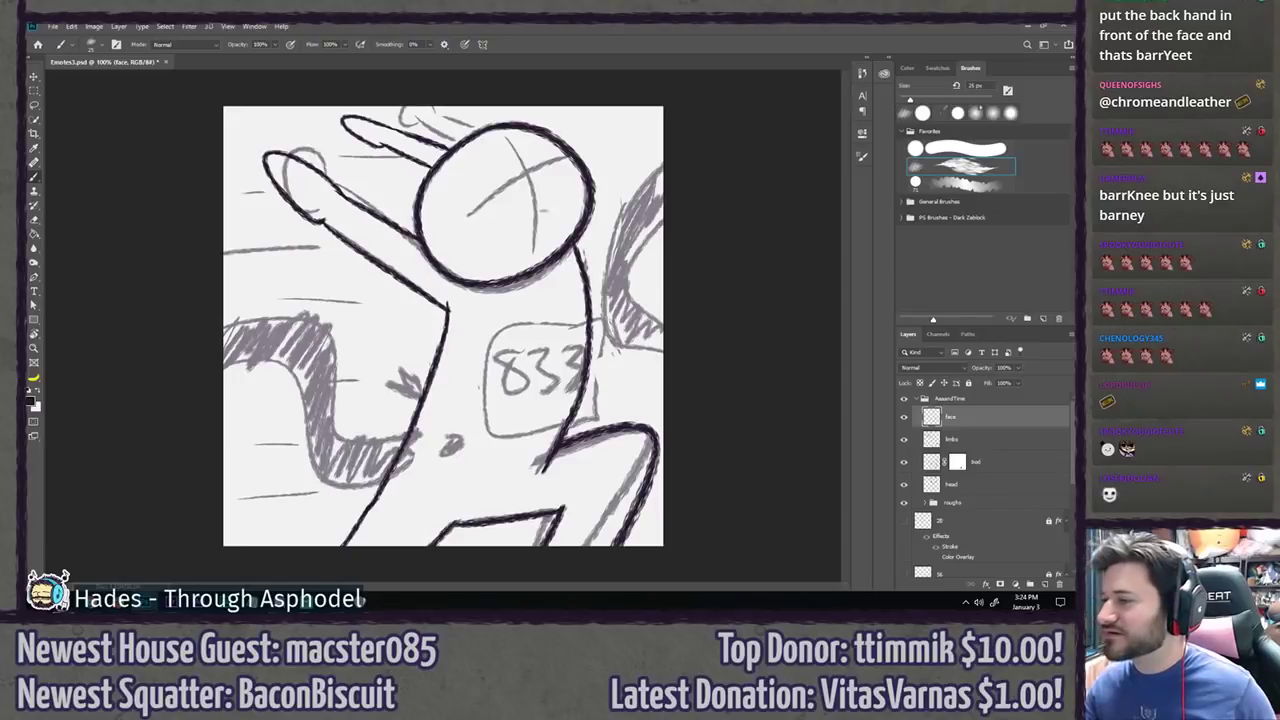
Step: Draw the face inside the head circle: two slanted solid oval eyes, an arched nose between them and a long straight mouth line below
scroll(517, 146, "up", 9)
left_click_drag(526, 149, 469, 214)
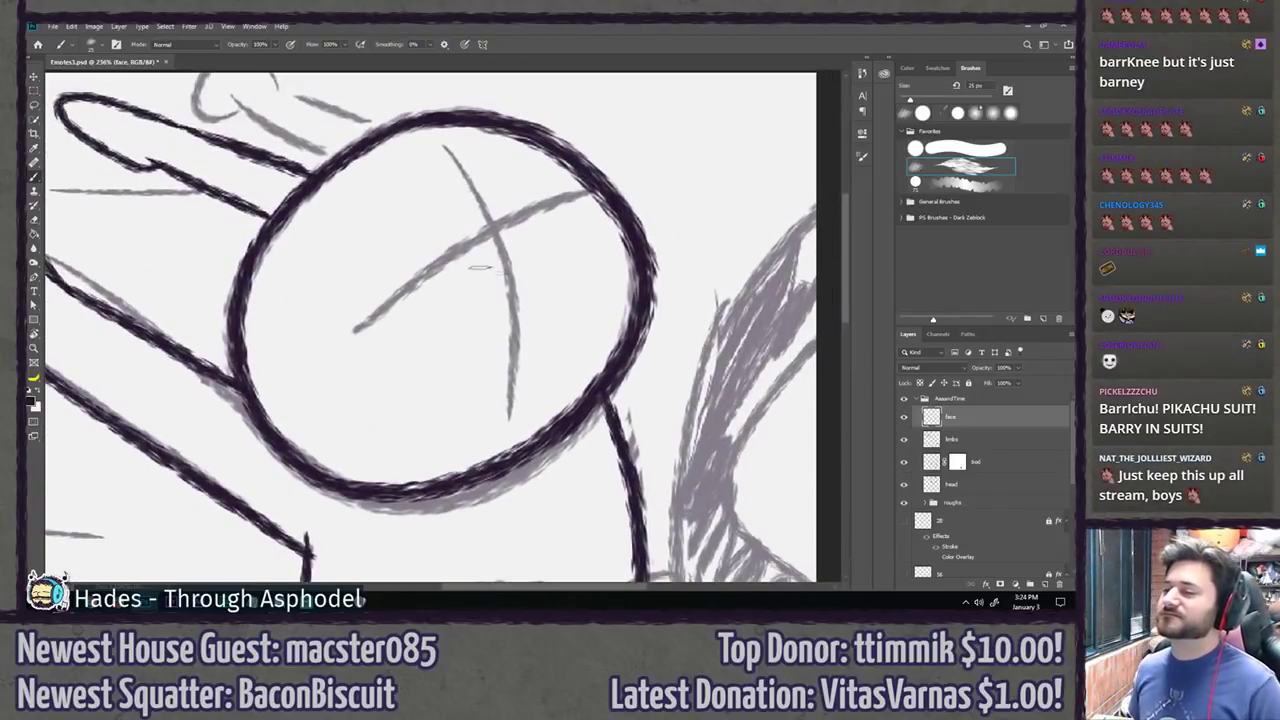
mouse_move(371, 270)
left_mouse_down()
mouse_move(362, 240)
mouse_move(395, 280)
mouse_move(362, 235)
mouse_move(390, 284)
left_mouse_up()
key("ctrl+z")
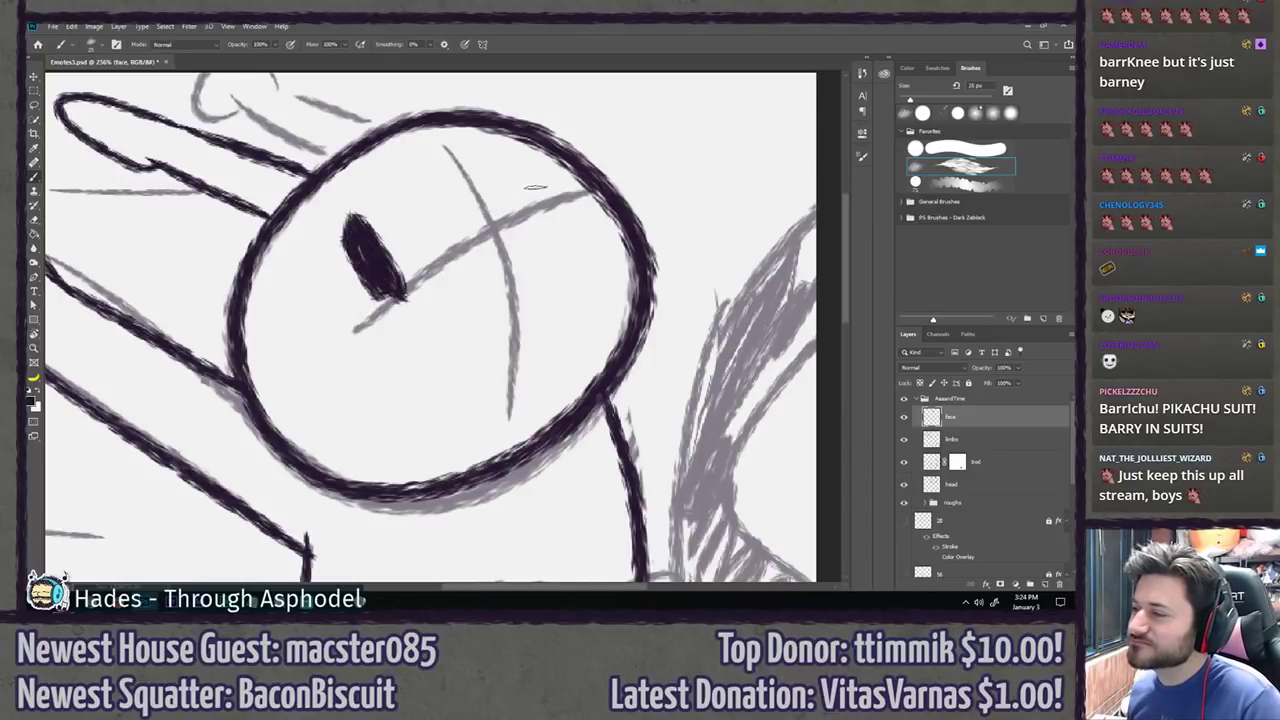
left_click_drag(527, 185, 540, 190)
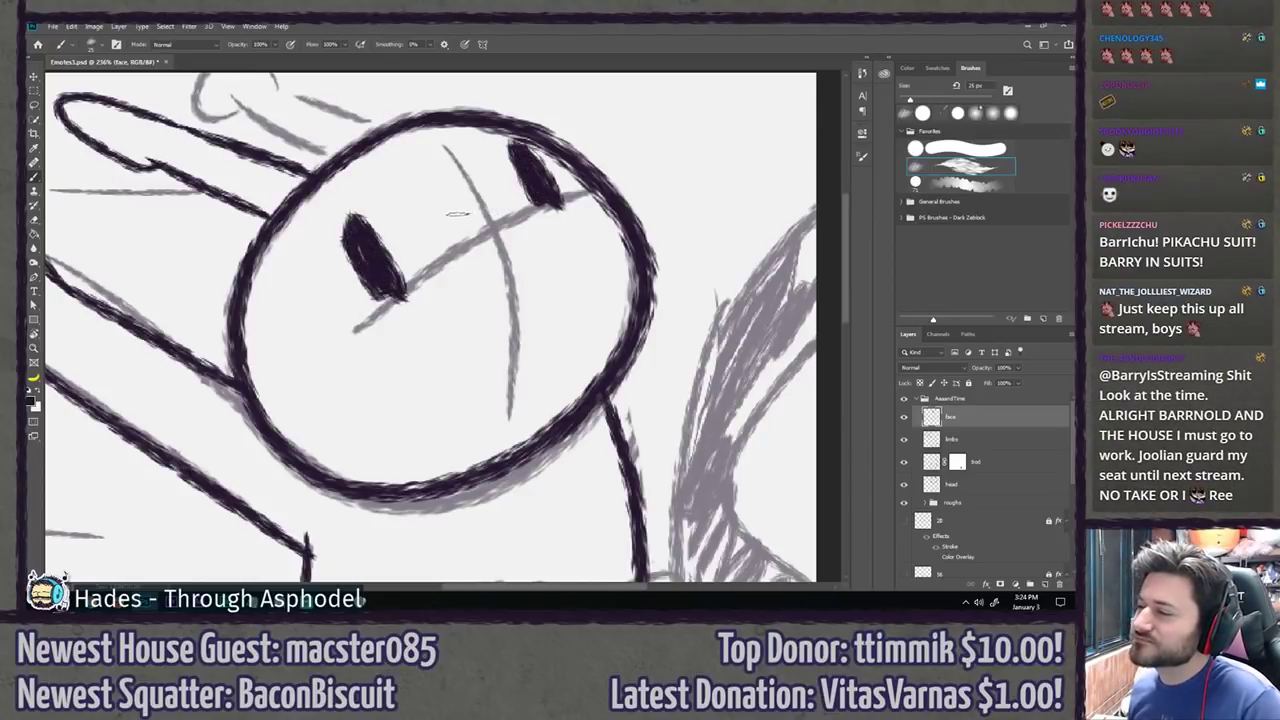
left_click_drag(455, 217, 505, 214)
left_click_drag(362, 368, 608, 236)
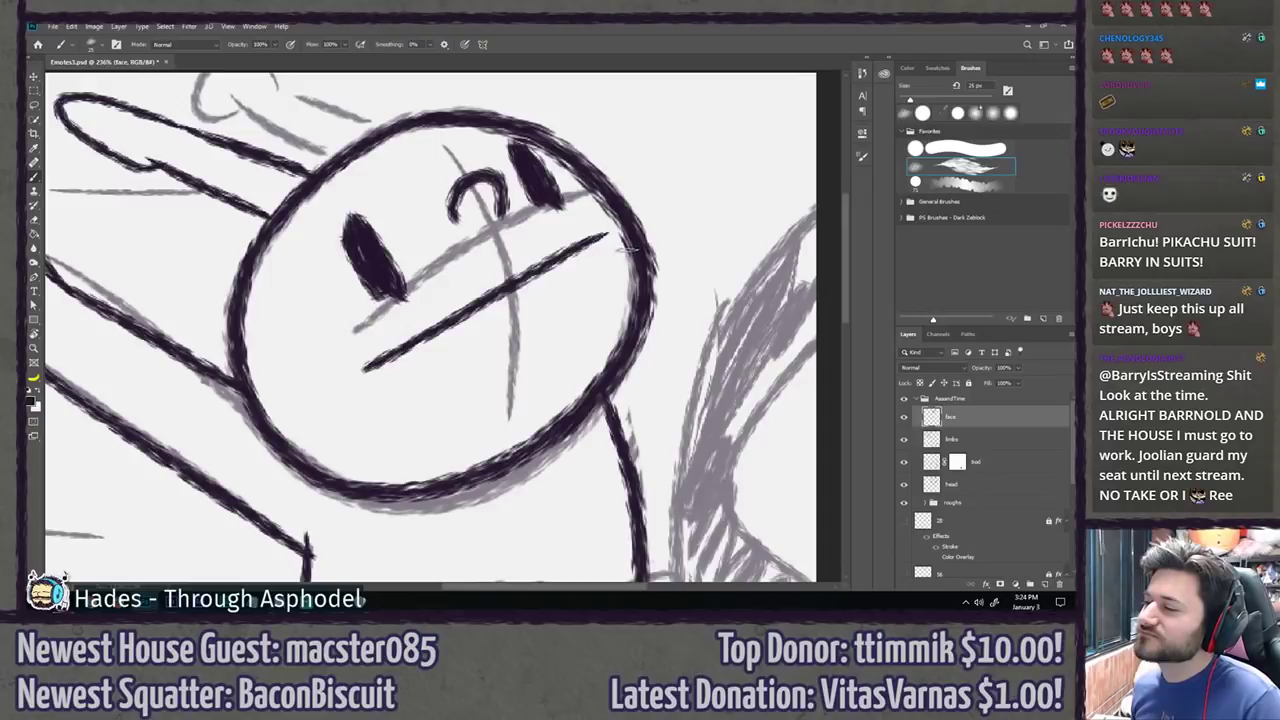
Step: Add a layer named hair above the face layer
key("ctrl+shift+n")
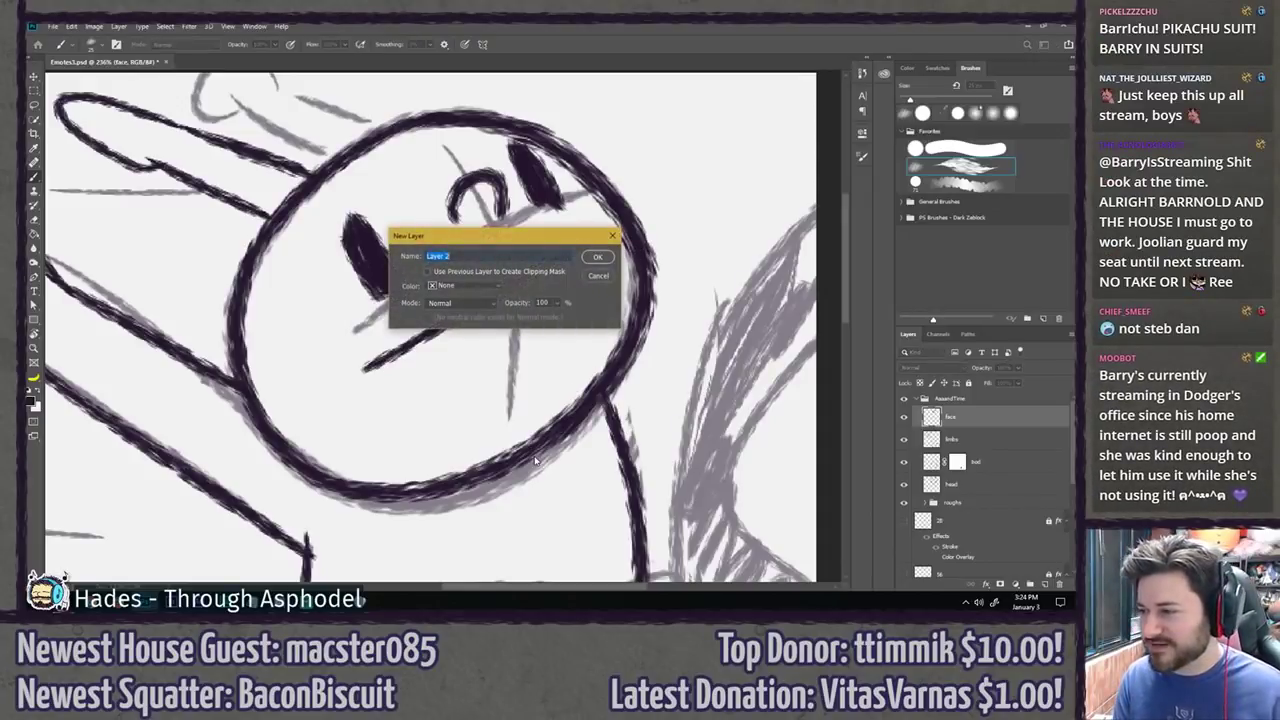
key("Return")
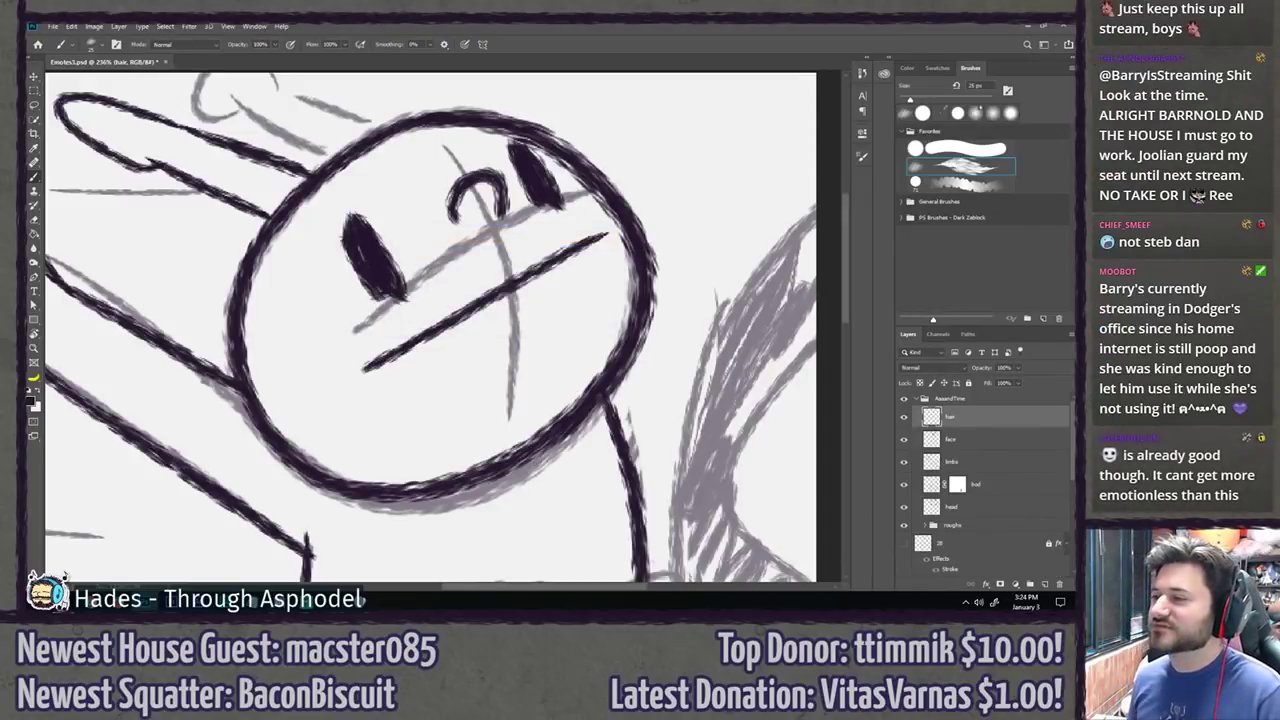
Step: Try to draw thick spiky hair strokes rising from the top and back of the head
scroll(400, 238, "up", 2)
mouse_move(410, 271)
left_mouse_down()
mouse_move(526, 104)
mouse_move(432, 227)
mouse_move(470, 190)
mouse_move(400, 200)
mouse_move(345, 272)
left_mouse_up()
key("ctrl+z")
mouse_move(326, 400)
left_mouse_down()
mouse_move(377, 251)
mouse_move(298, 400)
left_mouse_up()
left_click_drag(489, 205, 491, 112)
left_click_drag(436, 144, 368, 188)
left_click_drag(342, 144, 216, 278)
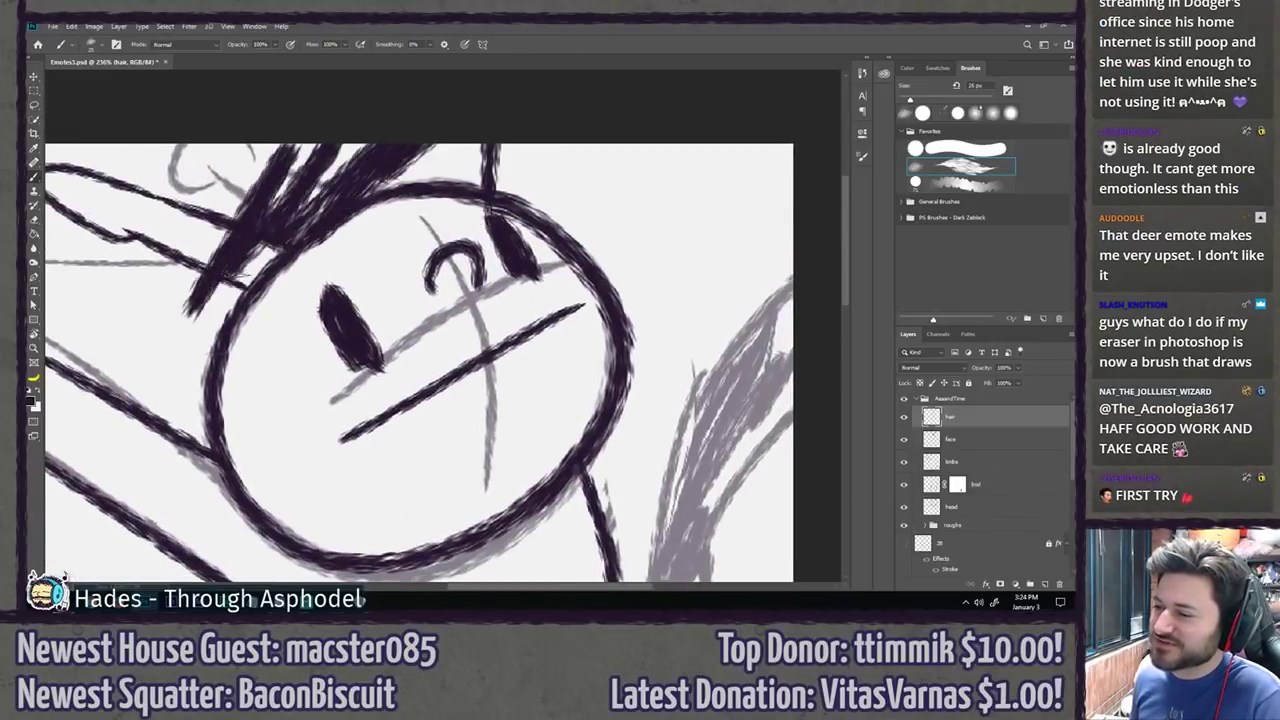
left_click_drag(258, 230, 198, 396)
key("ctrl+z")
key("ctrl+z")
key("ctrl+z")
key("ctrl+z")
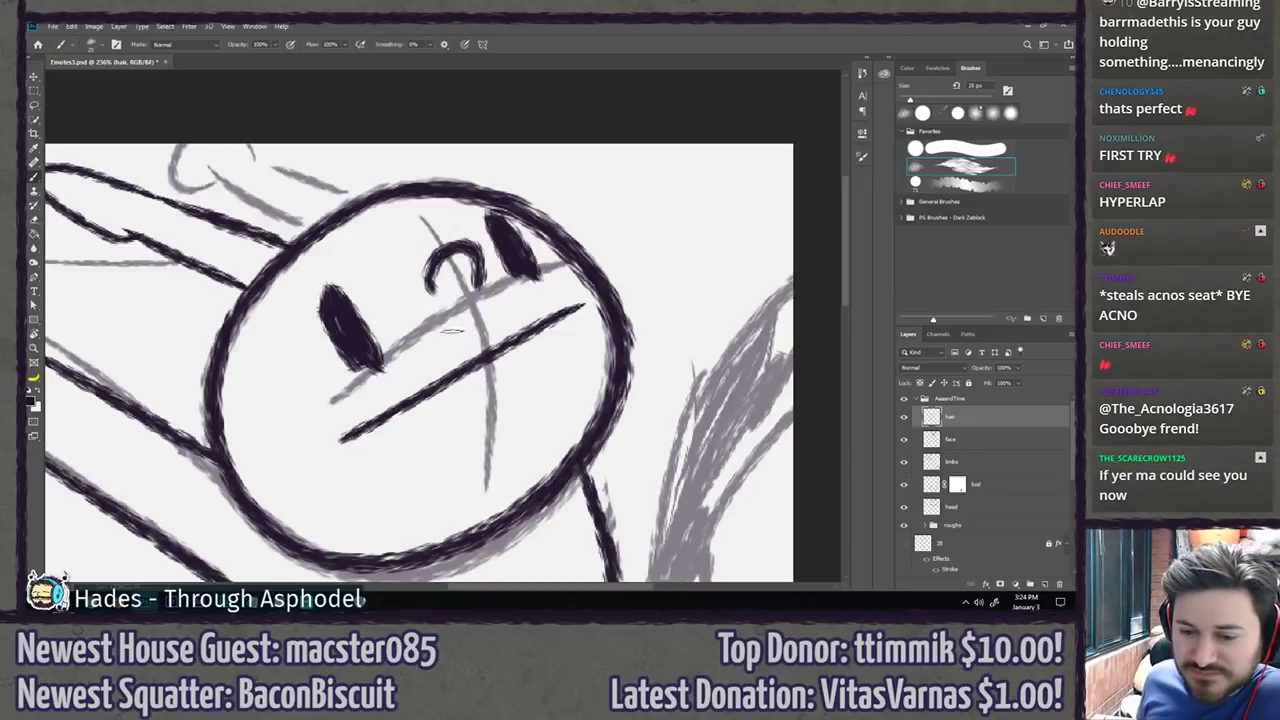
Step: Move the hair, face, limbs, bod and head layers and the roughs group slightly down together, and return to the Brush on the hair layer
left_click_drag(416, 298, 454, 275)
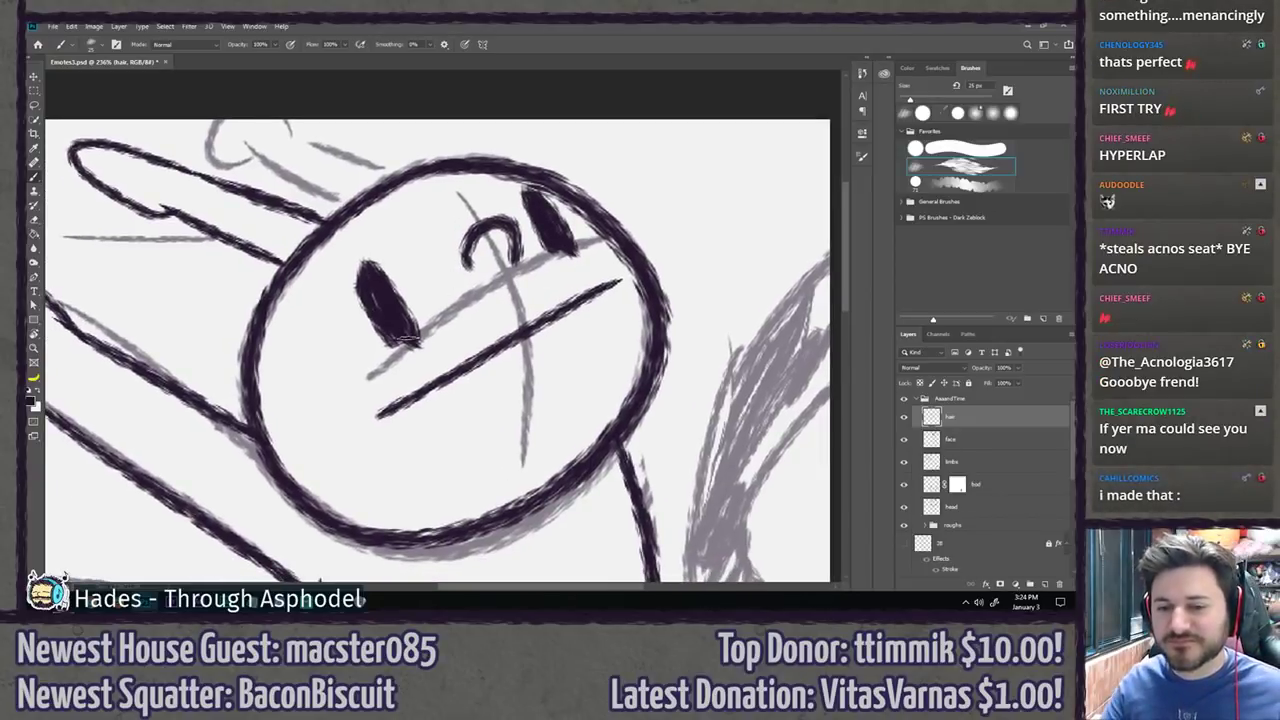
scroll(391, 339, "down", 1)
scroll(392, 338, "down", 4)
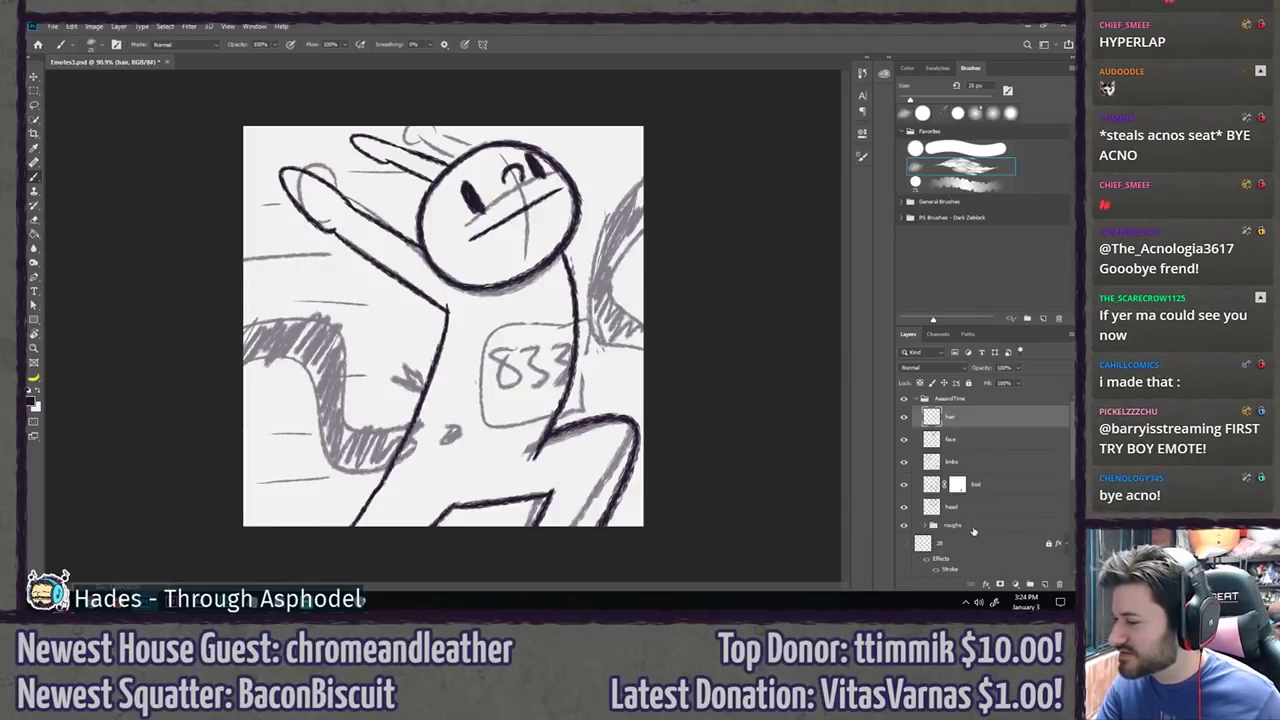
left_click(973, 530, "shift")
key("v")
mouse_move(490, 348)
left_mouse_down()
mouse_move(484, 454)
mouse_move(491, 367)
left_mouse_up()
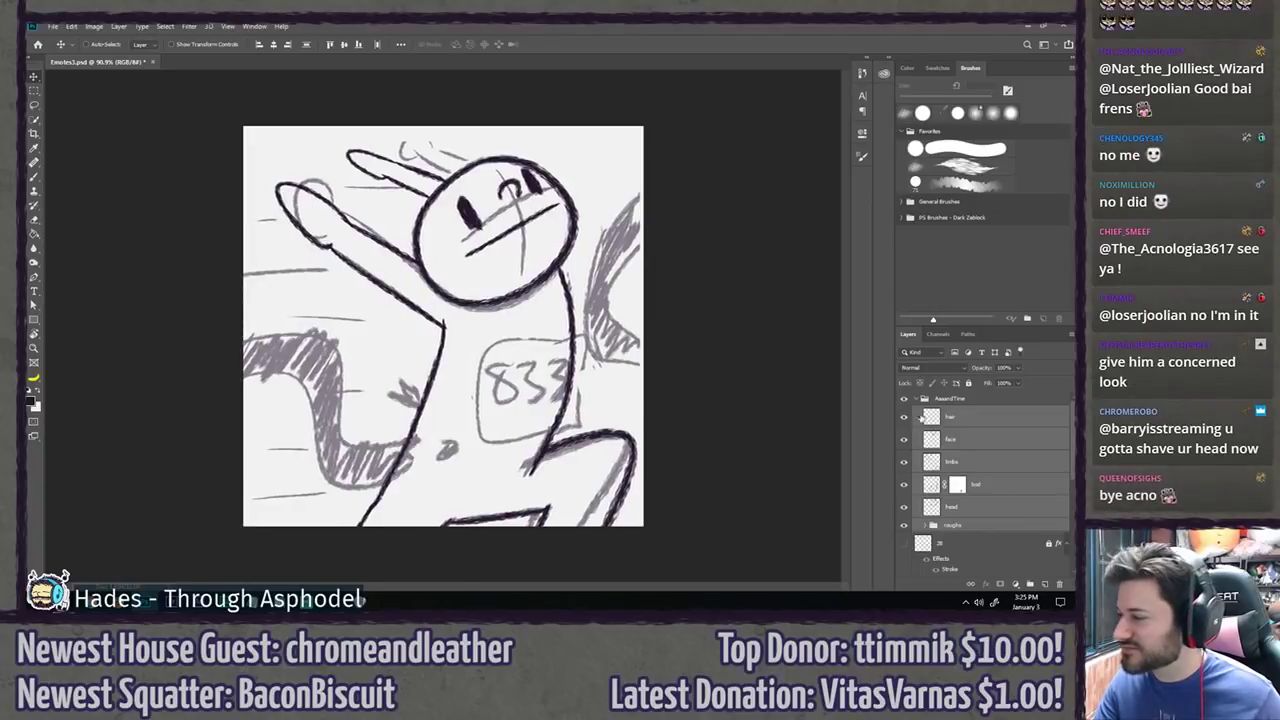
left_click(1011, 418)
key("b")
scroll(485, 150, "up", 6)
left_click_drag(485, 148, 452, 247)
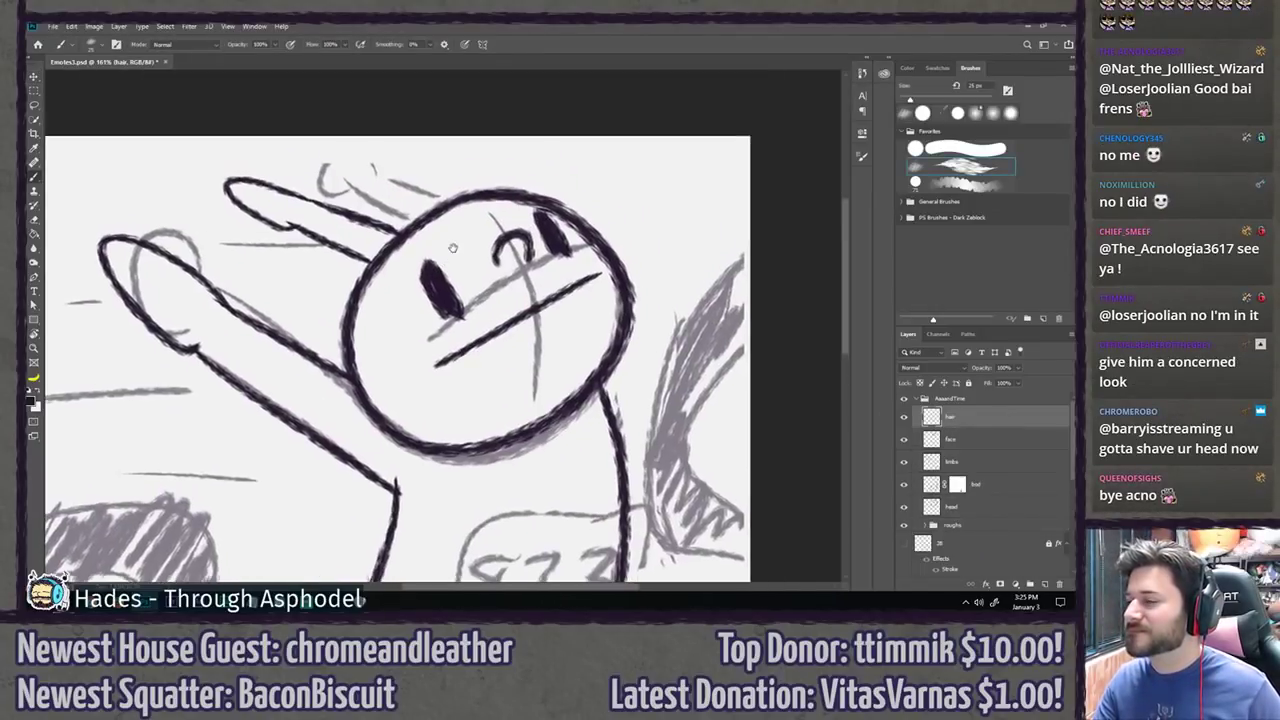
scroll(460, 225, "up", 2)
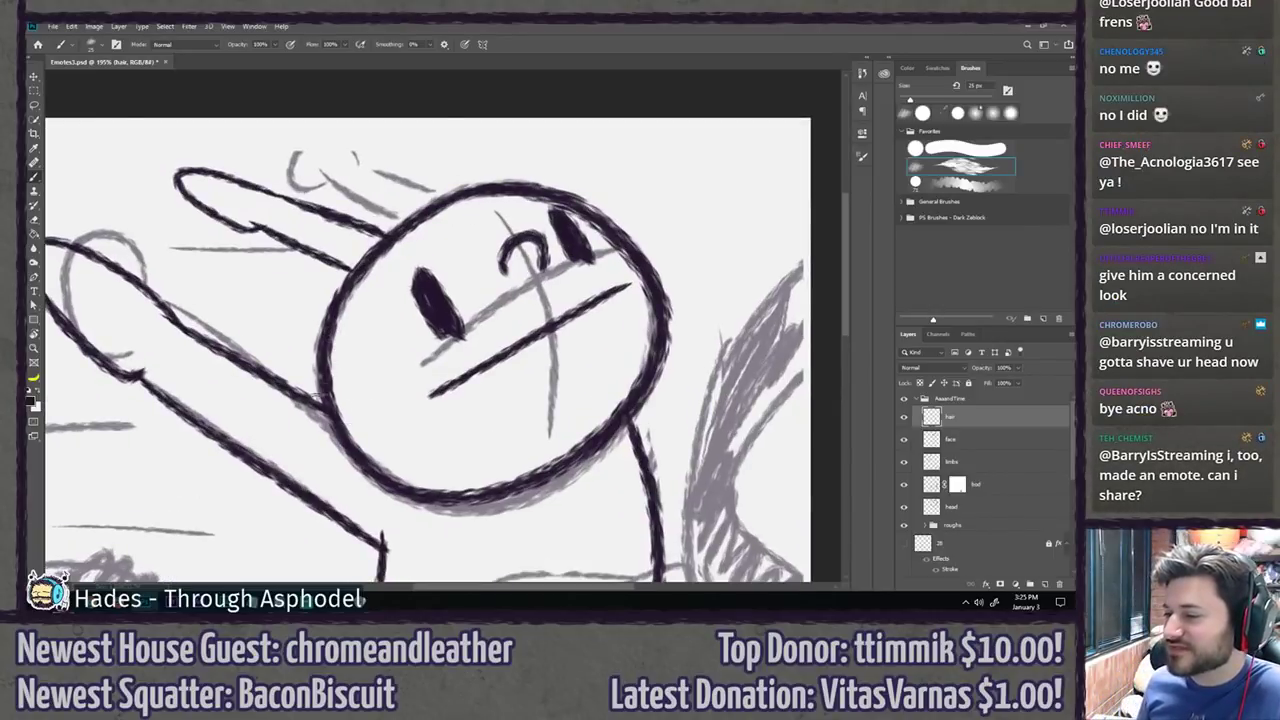
Step: Try to scribble a shaggy beard around the lower half of the head outline
mouse_move(325, 390)
left_mouse_down()
mouse_move(405, 475)
mouse_move(540, 470)
mouse_move(630, 430)
mouse_move(660, 355)
left_mouse_up()
key("ctrl+z")
mouse_move(338, 355)
left_mouse_down()
mouse_move(395, 560)
mouse_move(545, 550)
mouse_move(680, 370)
mouse_move(690, 300)
mouse_move(640, 400)
mouse_move(525, 440)
mouse_move(500, 500)
mouse_move(690, 320)
mouse_move(610, 225)
left_mouse_up()
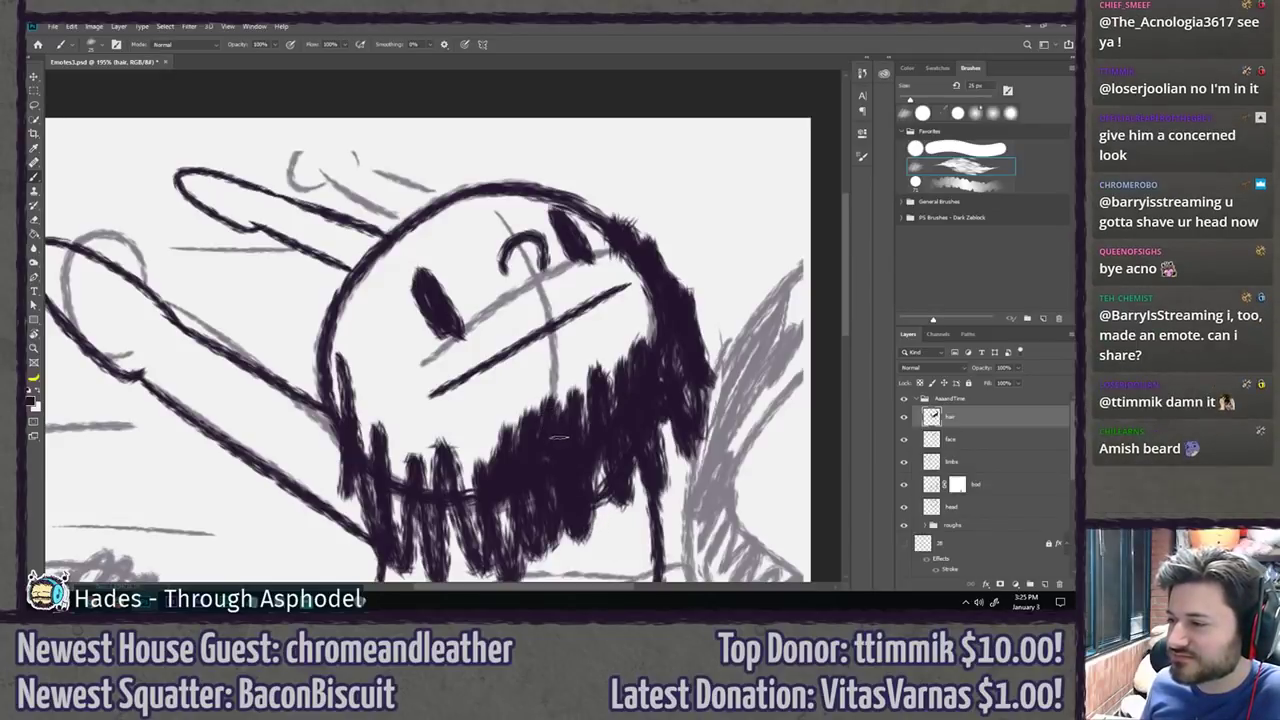
key("ctrl+z")
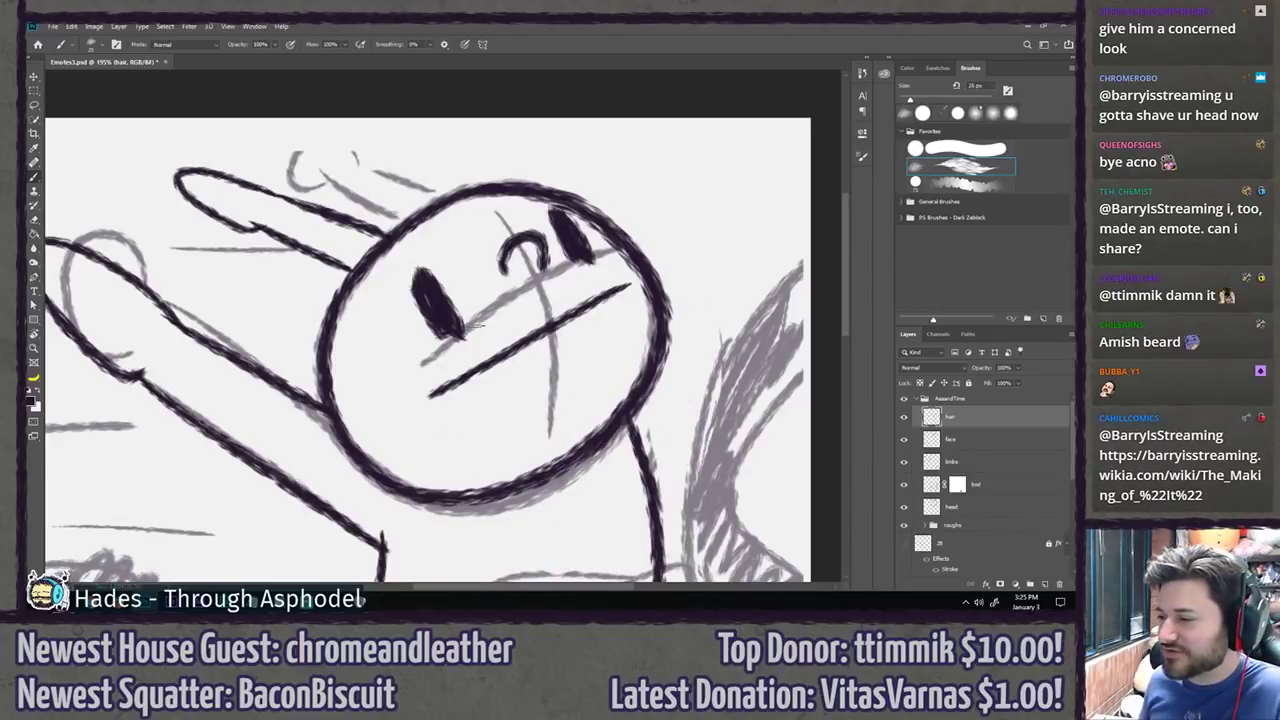
mouse_move(380, 430)
left_mouse_down()
mouse_move(472, 350)
mouse_move(626, 280)
left_mouse_up()
key("ctrl+z")
Step: Draw a long heavy beard of dense vertical strokes hanging from the jaw and both sides of the head
mouse_move(622, 200)
left_mouse_down()
mouse_move(637, 294)
mouse_move(656, 318)
left_mouse_up()
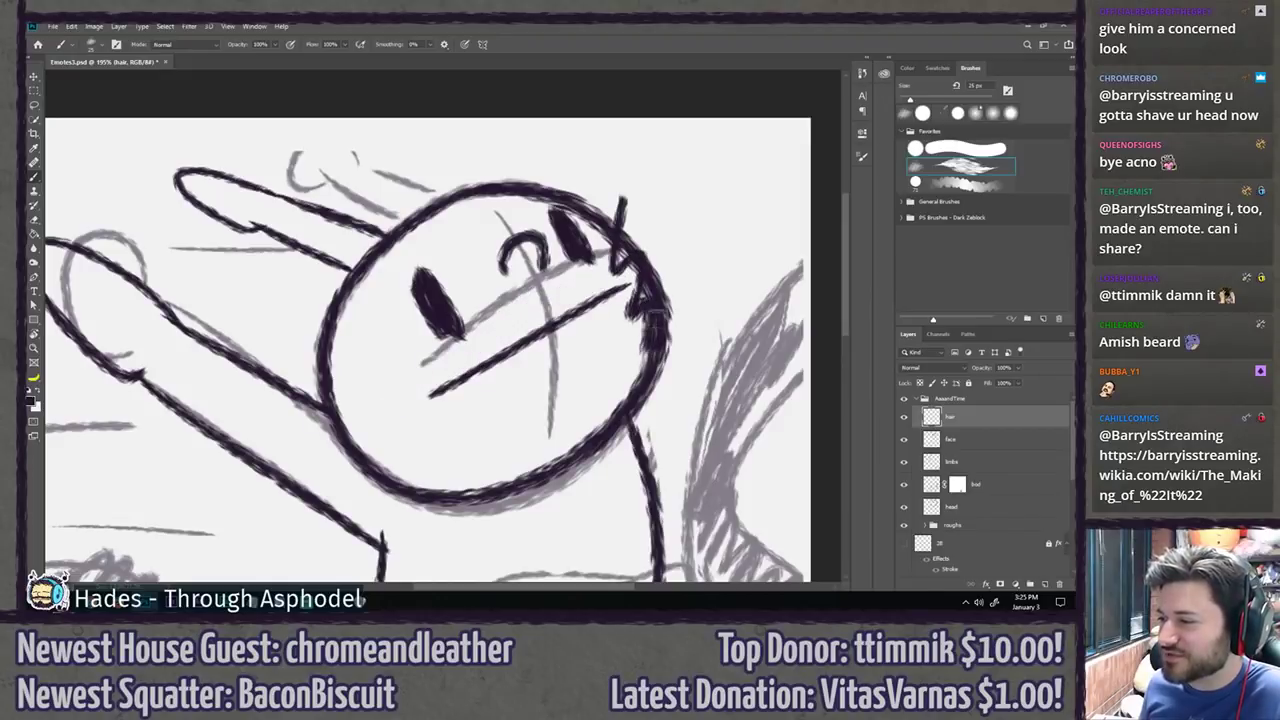
left_click_drag(630, 268, 660, 470)
left_click_drag(615, 395, 635, 575)
mouse_move(600, 415)
left_mouse_down()
mouse_move(580, 578)
mouse_move(545, 578)
left_mouse_up()
left_click_drag(535, 450, 525, 578)
left_click_drag(500, 485, 460, 578)
left_click_drag(435, 490, 412, 570)
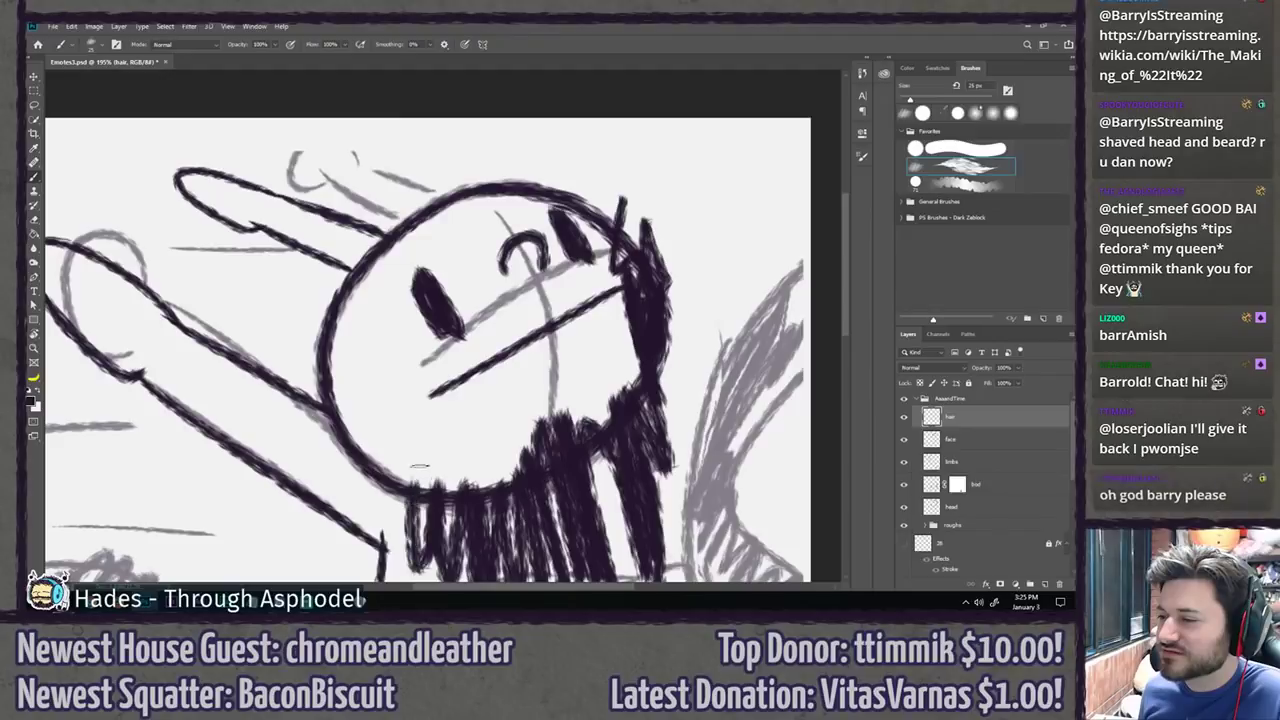
mouse_move(420, 465)
left_mouse_down()
mouse_move(395, 500)
mouse_move(360, 400)
mouse_move(335, 400)
mouse_move(365, 424)
mouse_move(312, 486)
left_mouse_up()
Step: Write 2019 above the head and draw a curved arrow pointing at the beard, redoing the arrowhead
mouse_move(507, 200)
left_mouse_down()
mouse_move(548, 242)
mouse_move(600, 213)
mouse_move(602, 262)
left_mouse_up()
mouse_move(640, 218)
left_mouse_down()
mouse_move(650, 320)
mouse_move(688, 318)
mouse_move(665, 340)
left_mouse_up()
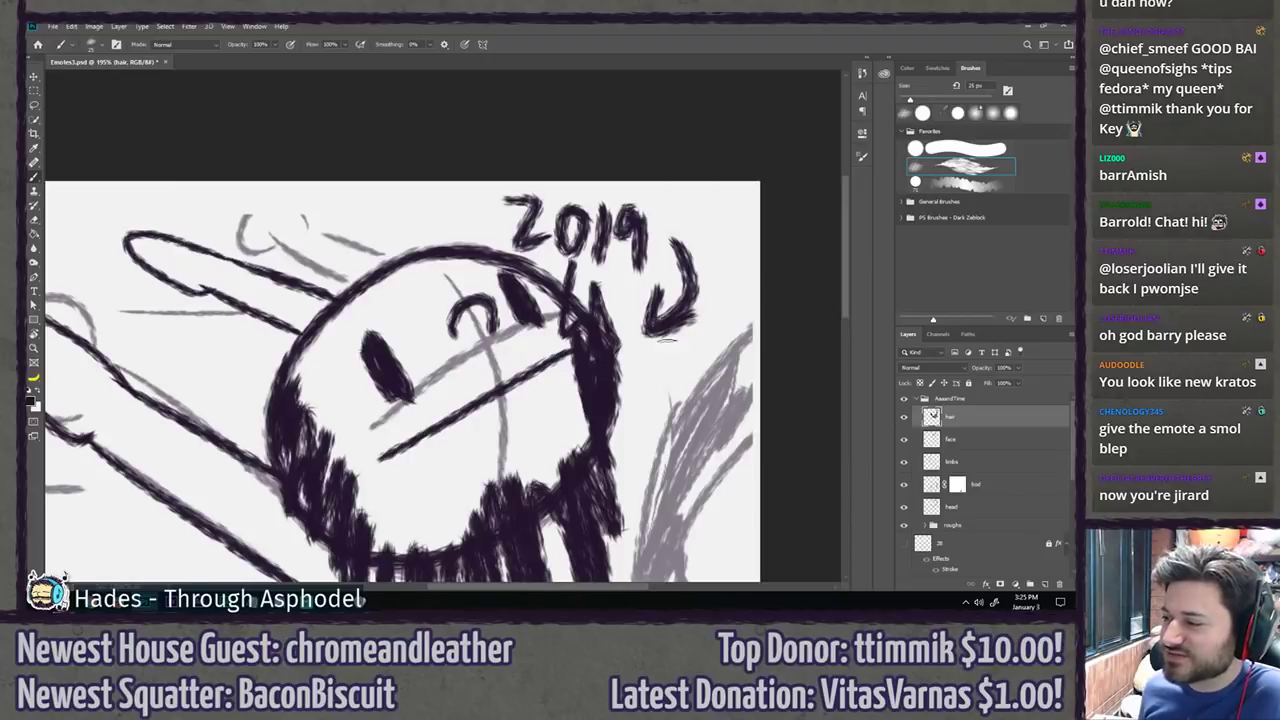
key("ctrl+z")
left_click_drag(663, 287, 703, 341)
left_click_drag(670, 406, 650, 338)
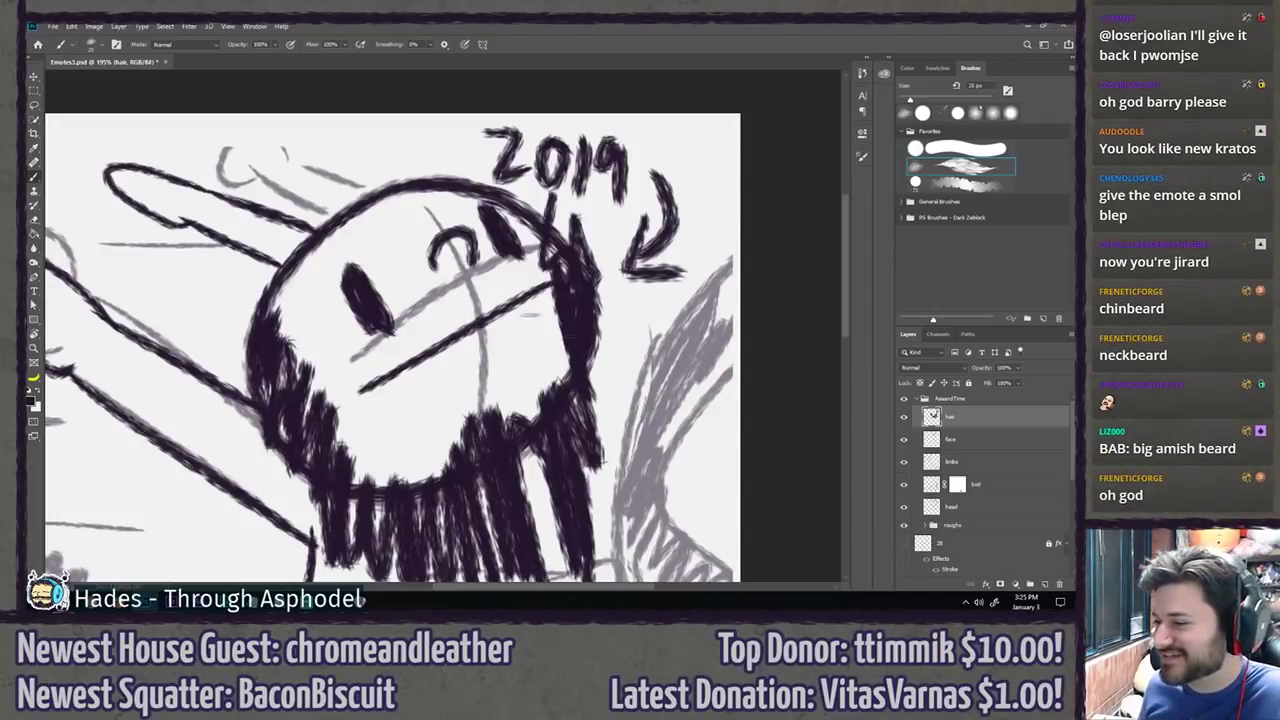
Step: Try pairs of long lines running from the top of the head down across the face to the beard
mouse_move(352, 198)
left_mouse_down()
mouse_move(343, 305)
mouse_move(438, 482)
left_mouse_up()
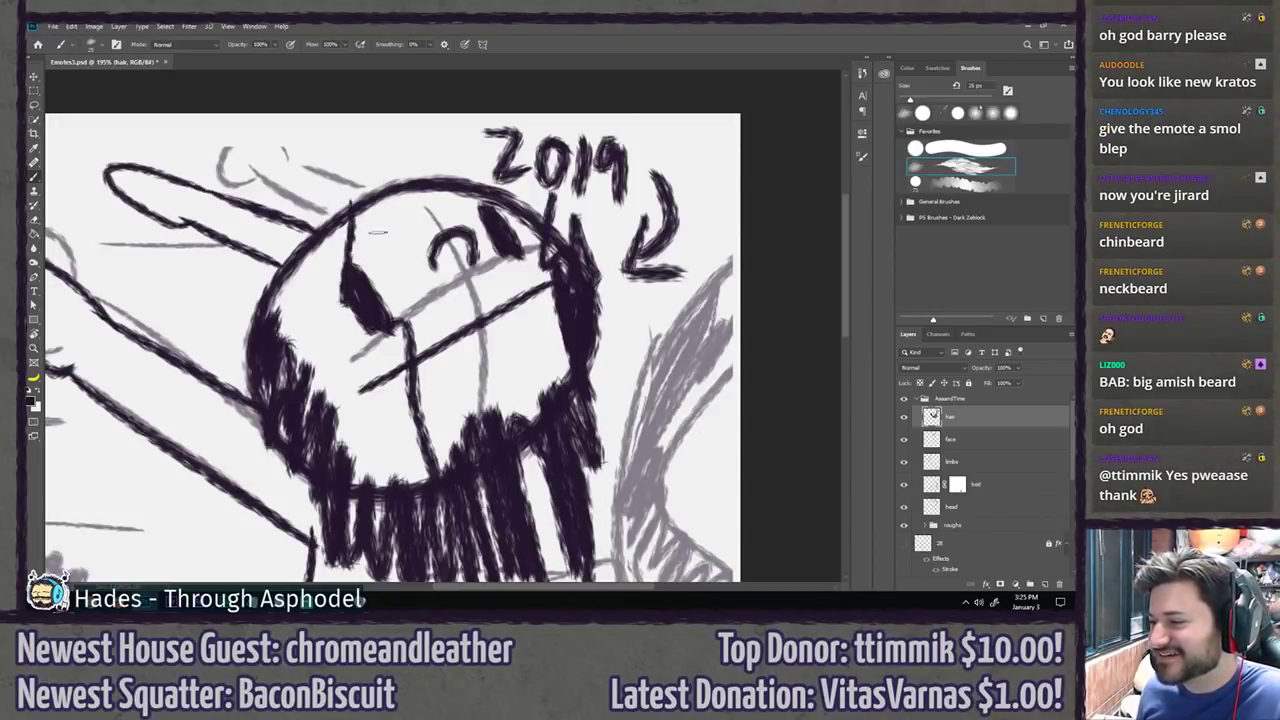
left_click_drag(392, 182, 490, 424)
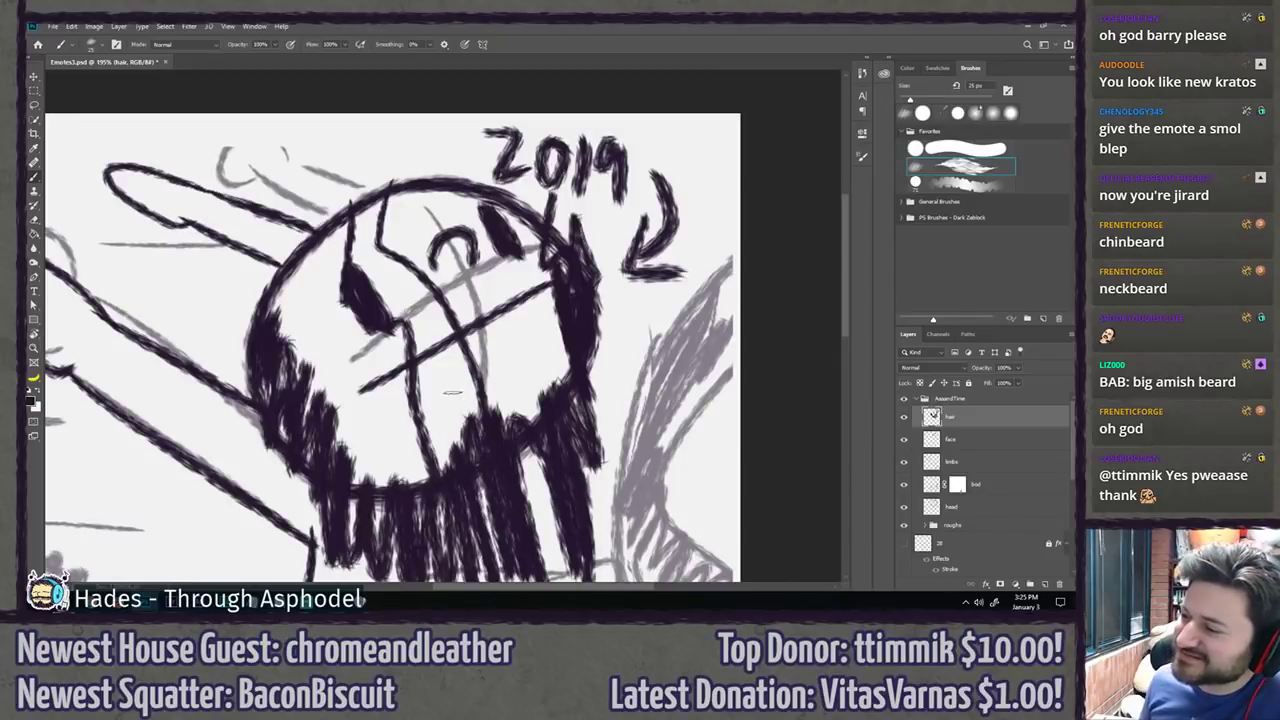
key("ctrl+z")
key("ctrl+z")
left_click_drag(456, 200, 520, 405)
left_click_drag(515, 212, 570, 384)
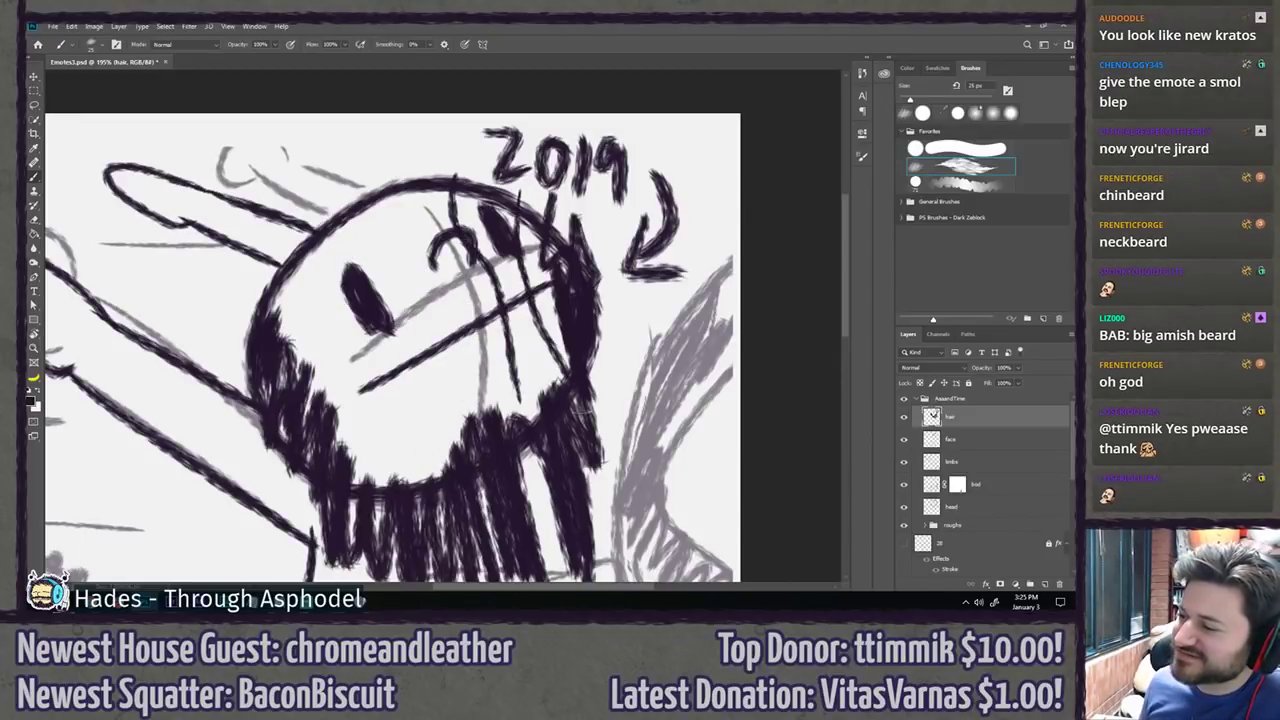
Step: Undo the lines across the face, the 2019 lettering with its arrow and the whole beard
key("ctrl+z")
key("ctrl+z")
key("ctrl+z")
key("ctrl+z")
key("ctrl+z")
key("ctrl+z")
key("ctrl+z")
key("ctrl+z")
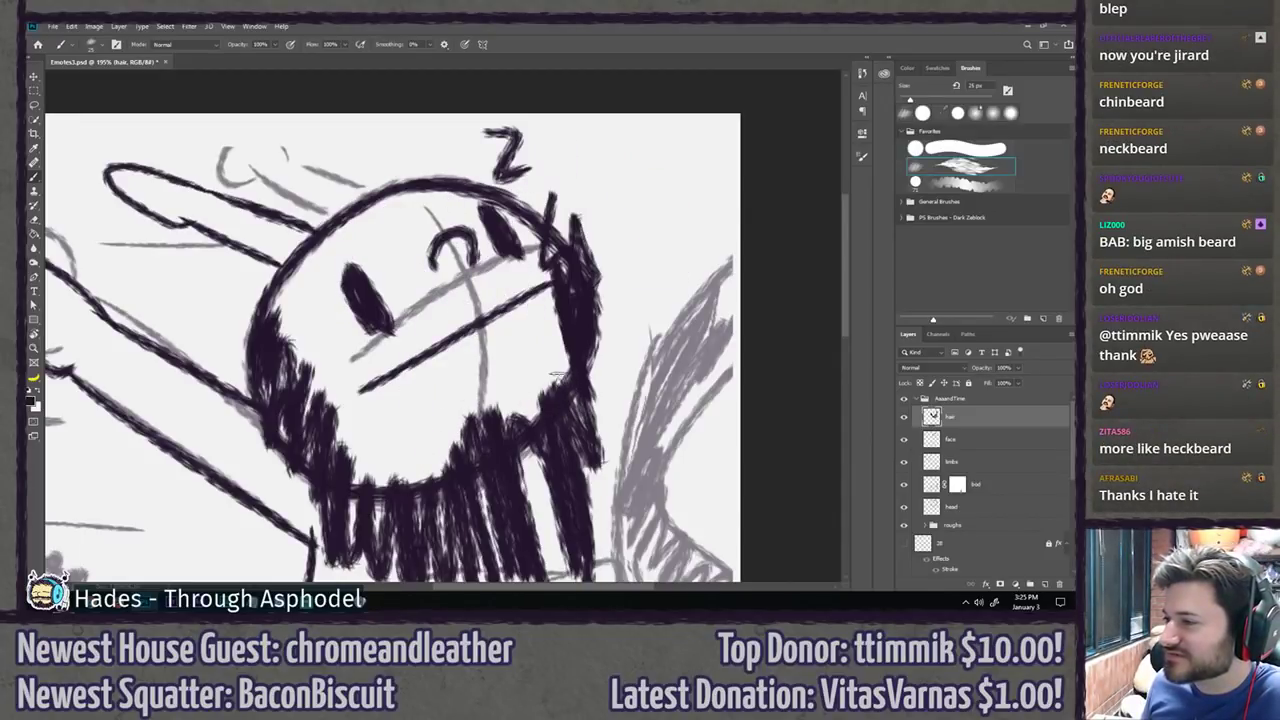
key("ctrl+z")
left_click_drag(464, 380, 418, 320)
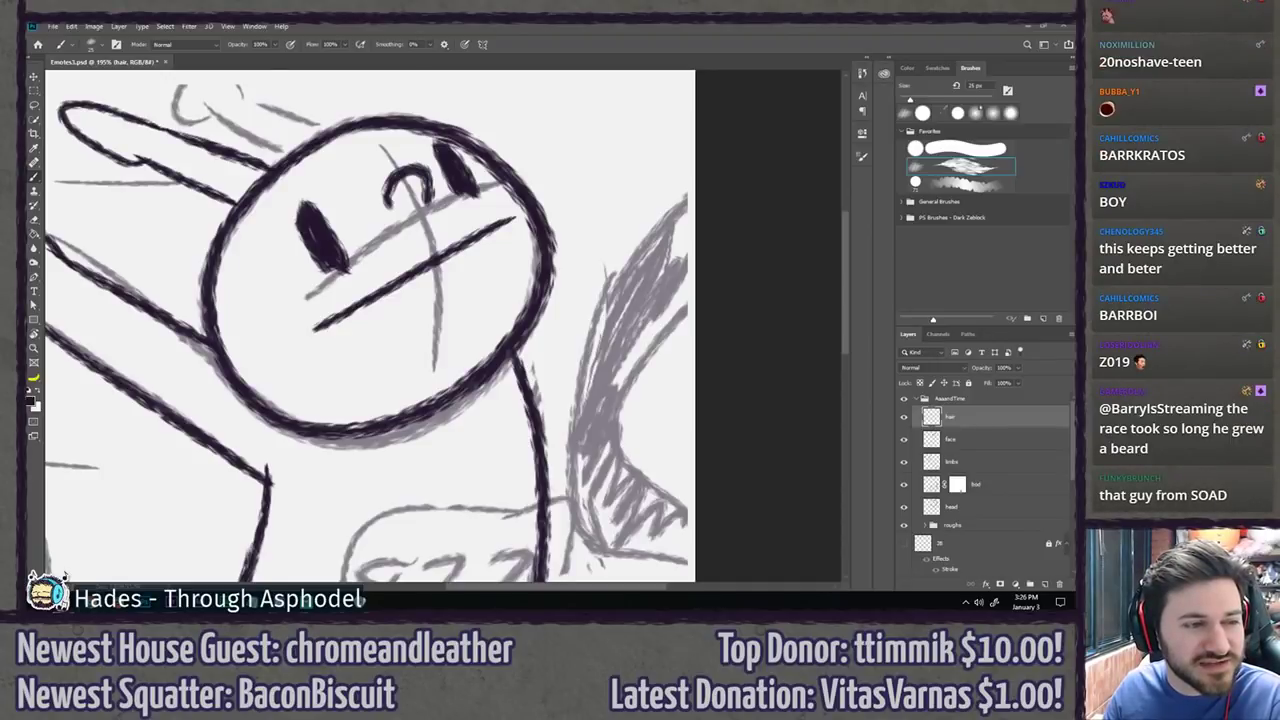
Step: Switch to the web browser, search the BarryIsStreaming wiki for charm and open the Charmy Bee page
key("alt+Tab")
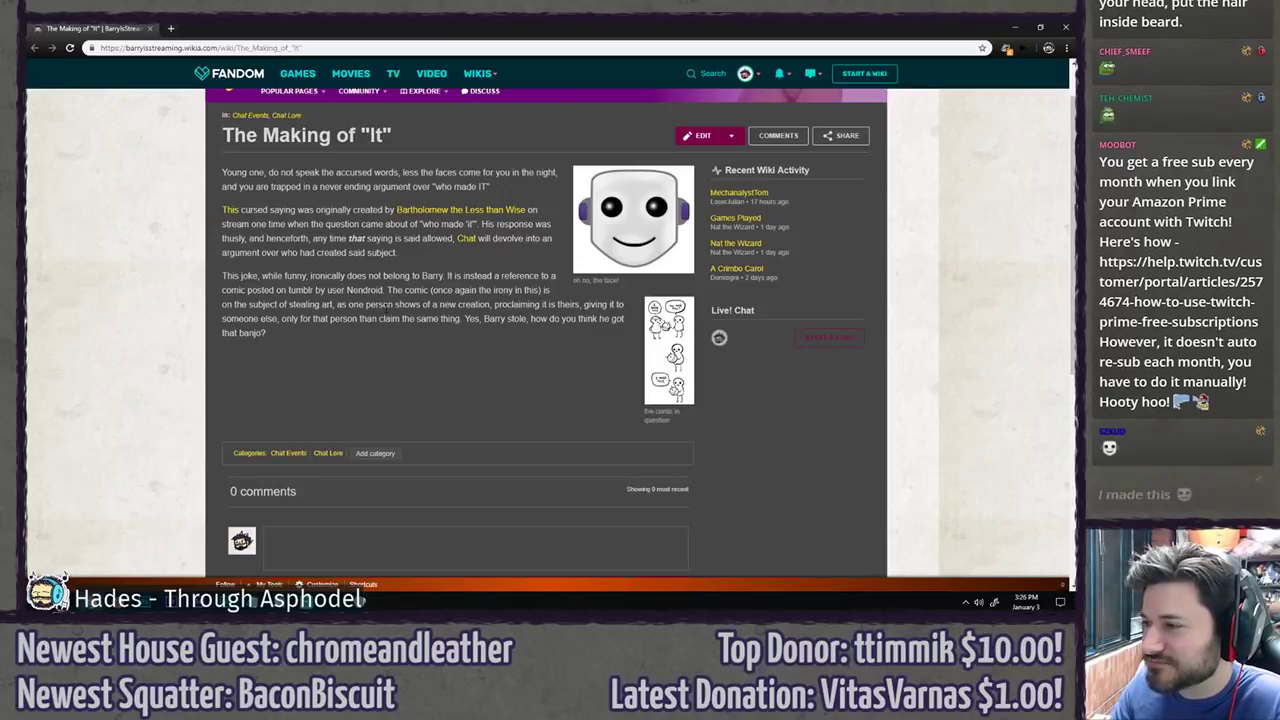
scroll(546, 330, "up", 1)
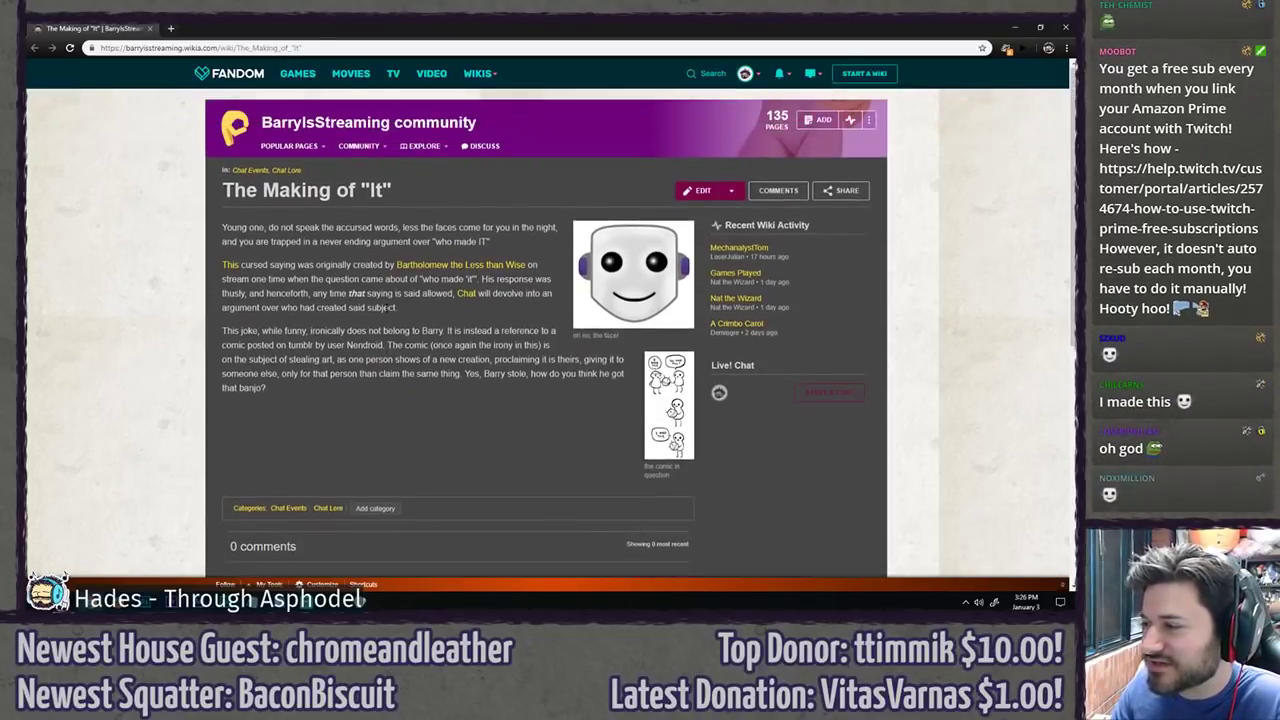
left_click(708, 74)
type("charm")
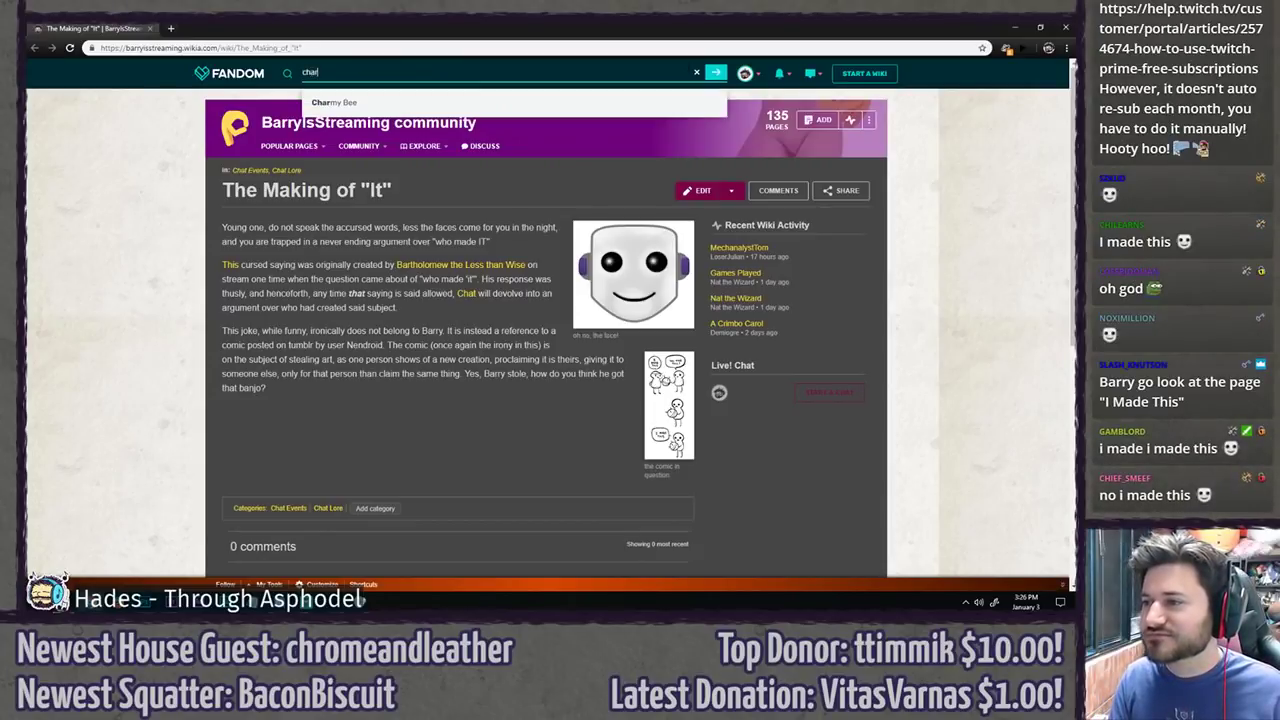
left_click(406, 104)
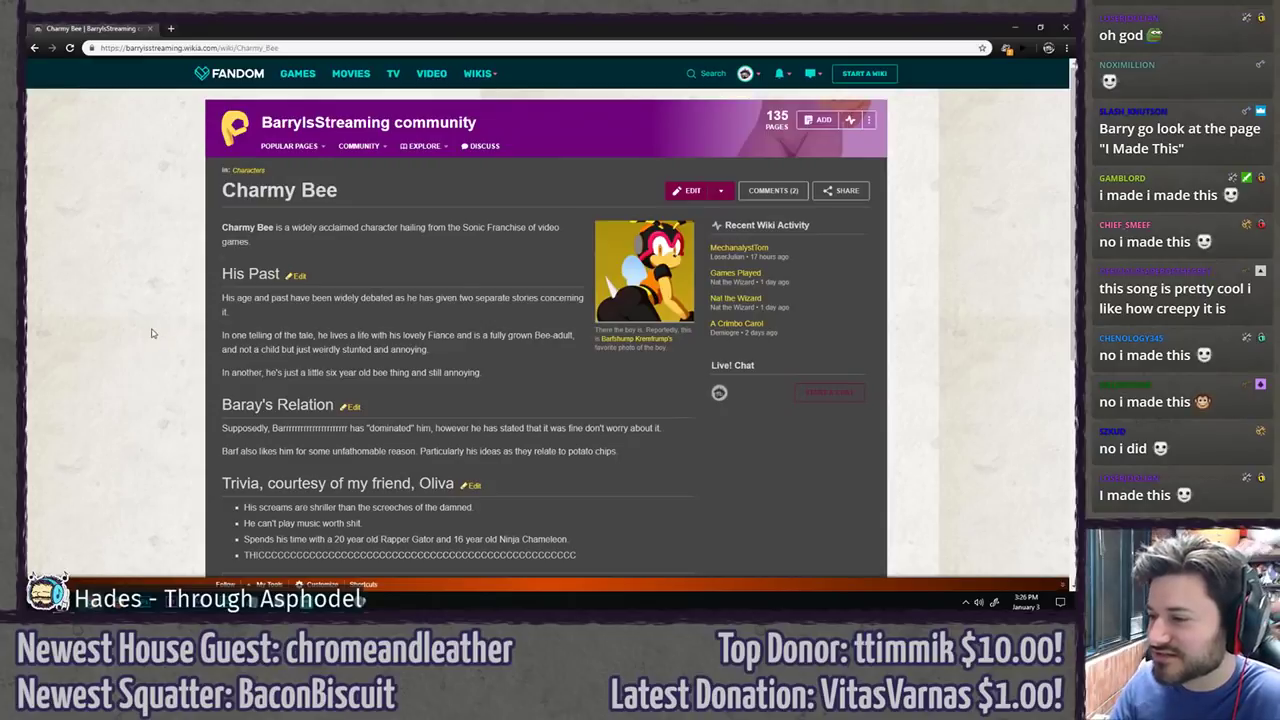
Step: Read the Charmy Bee article and its comments, enlarging the comment text, and switch back to Photoshop
scroll(172, 329, "down", 2)
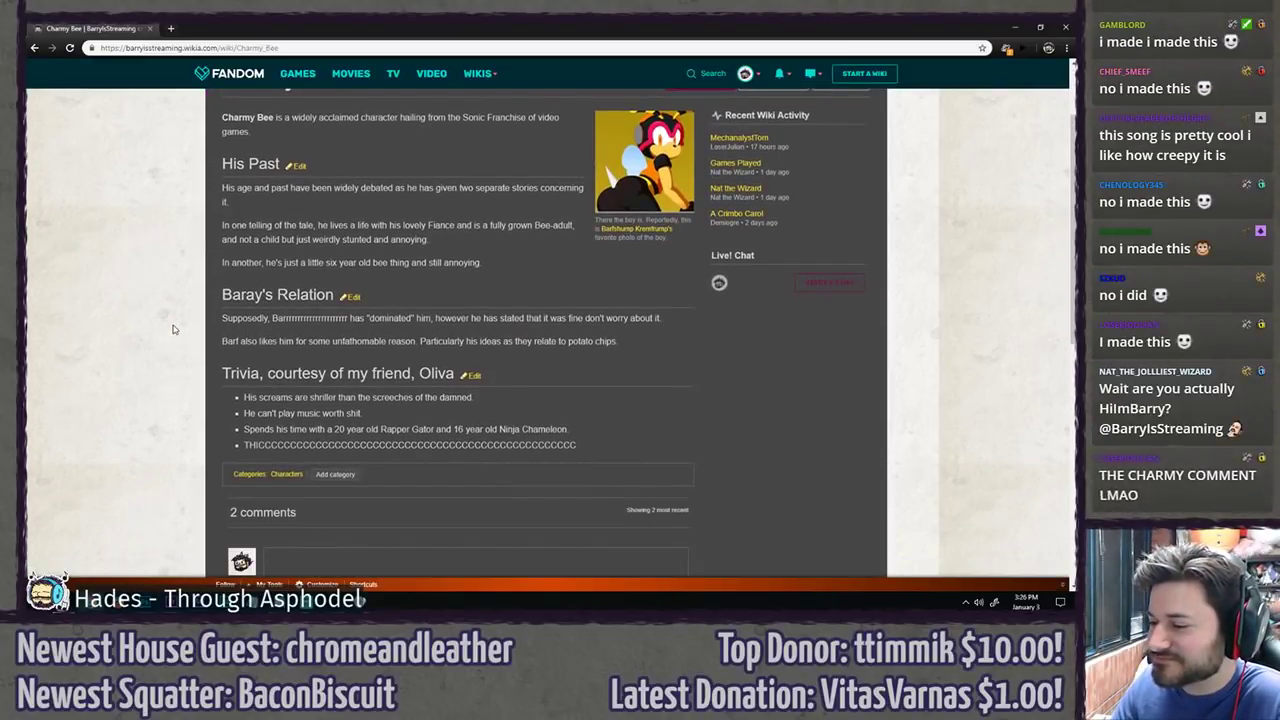
scroll(168, 322, "down", 3)
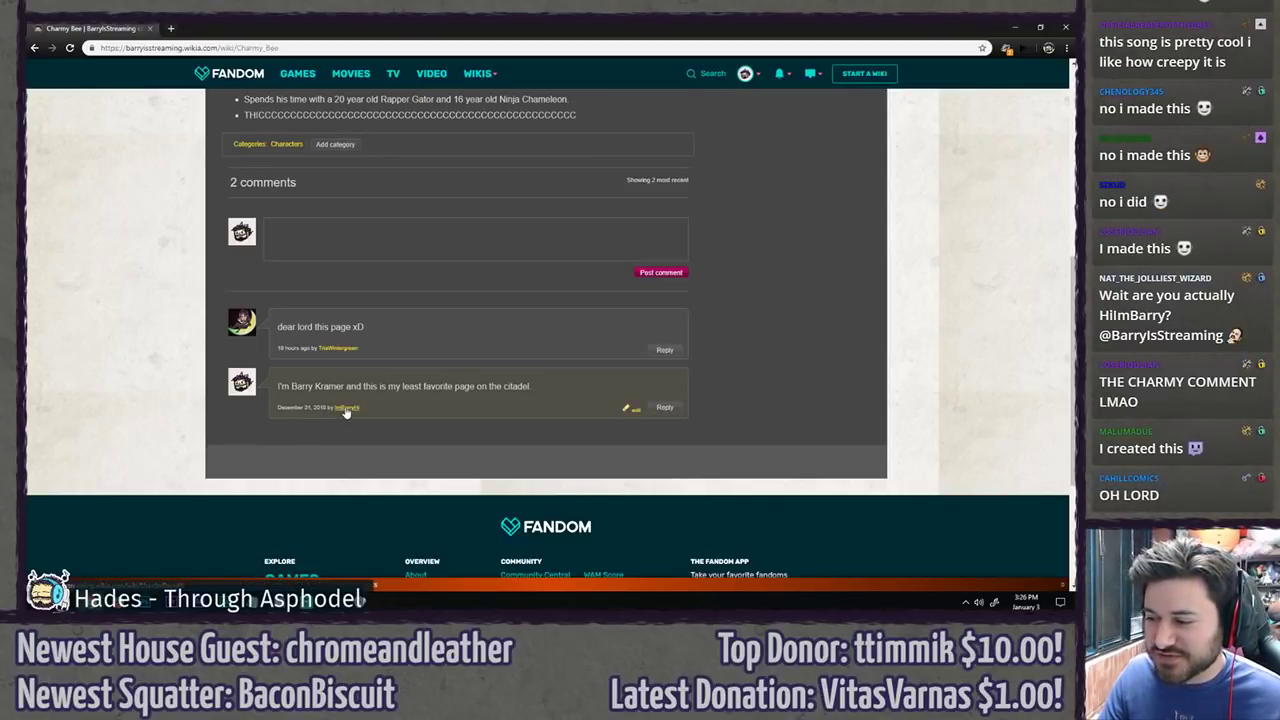
scroll(305, 436, "up", 3)
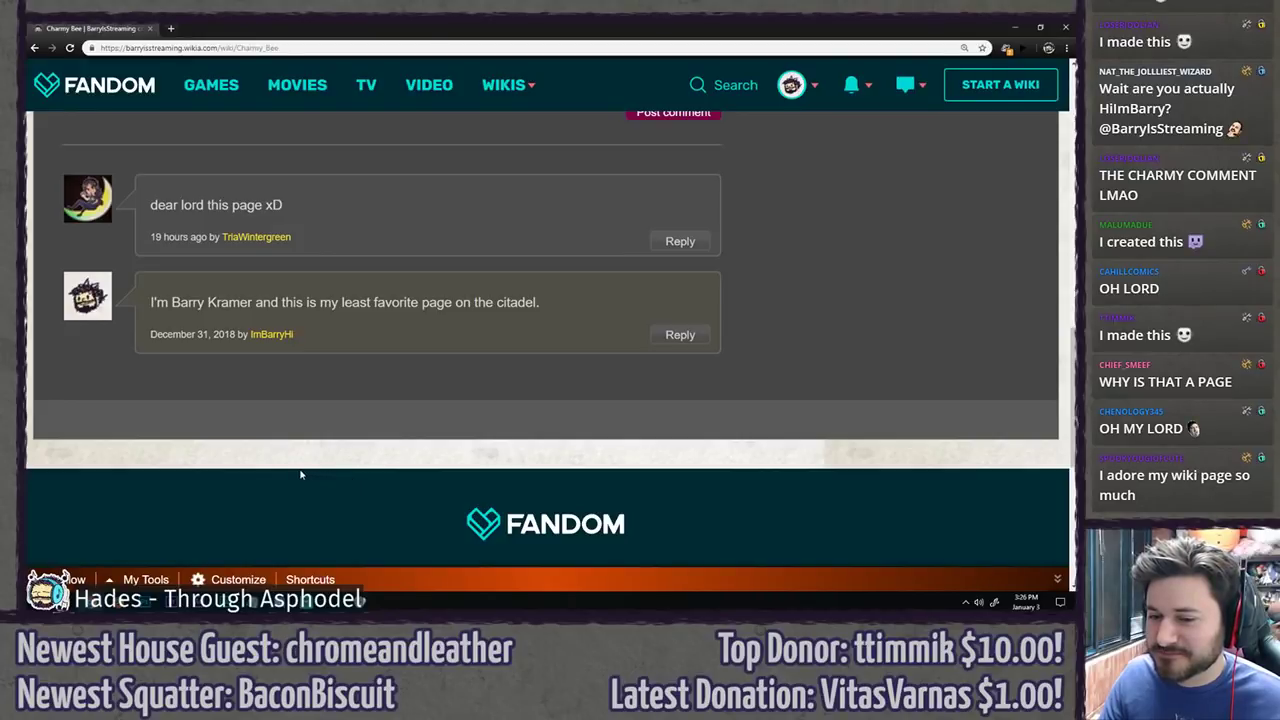
scroll(300, 474, "down", 1)
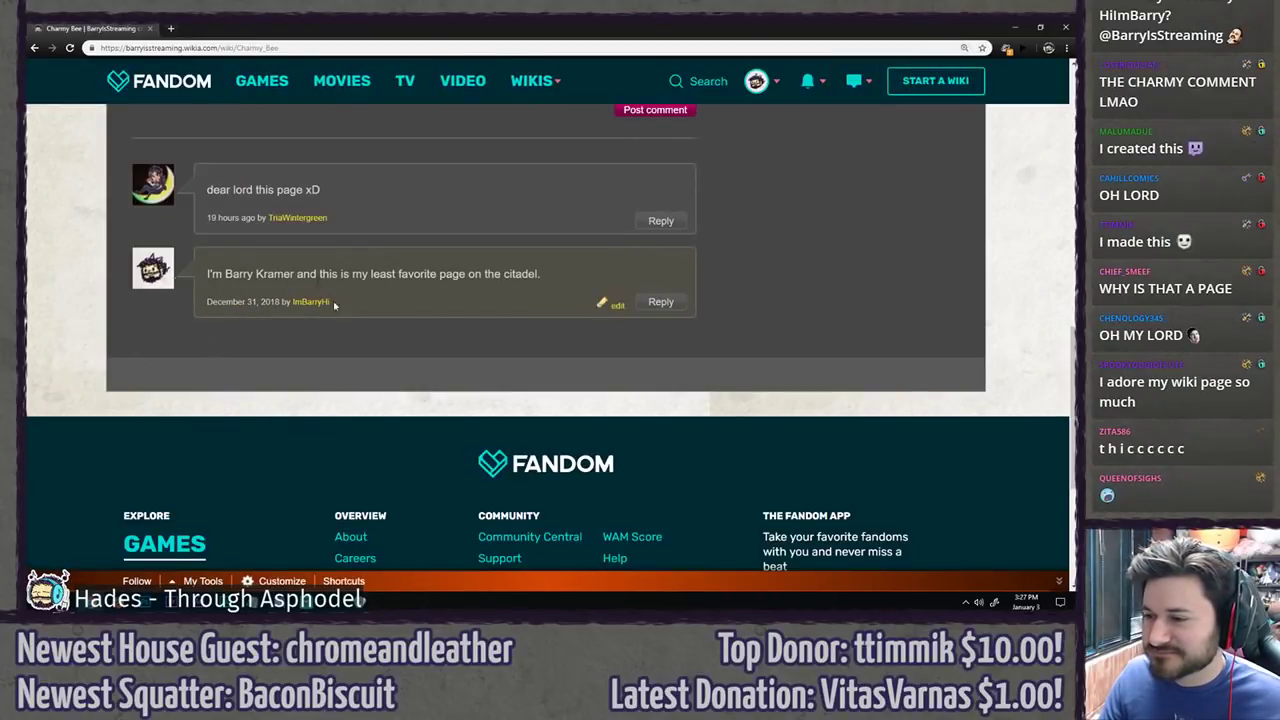
scroll(187, 382, "down", 3)
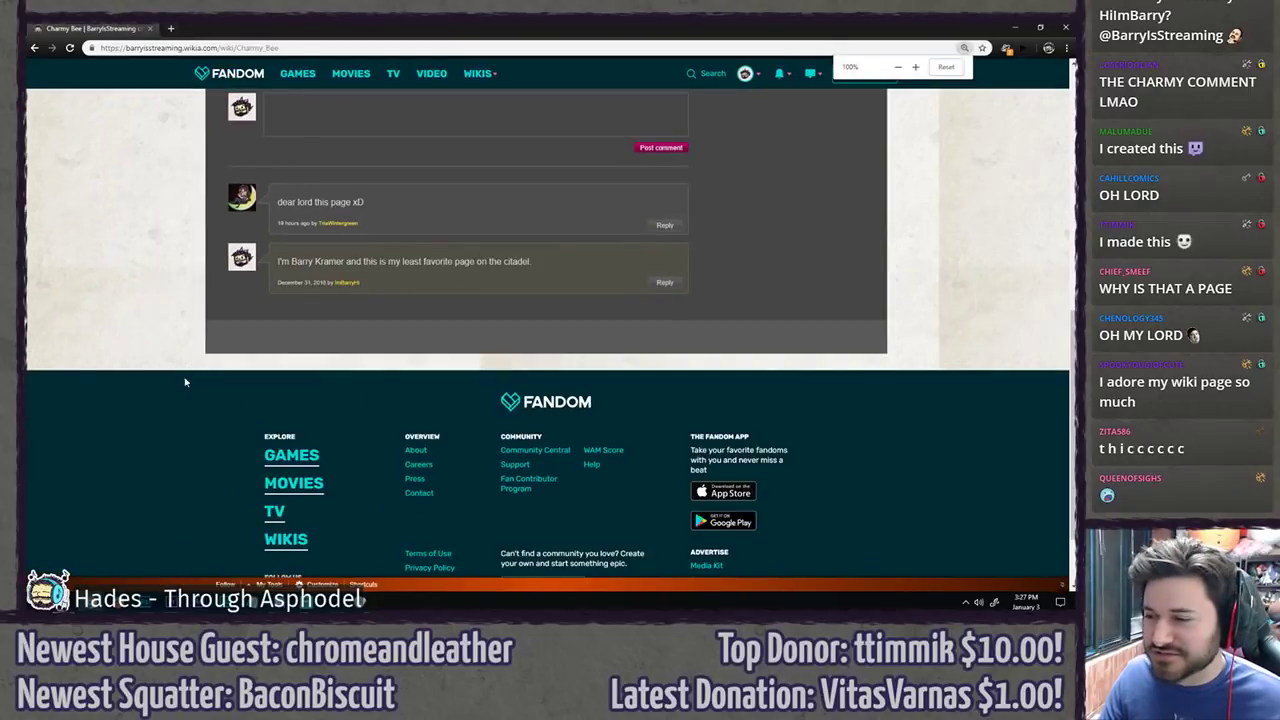
scroll(185, 382, "up", 10)
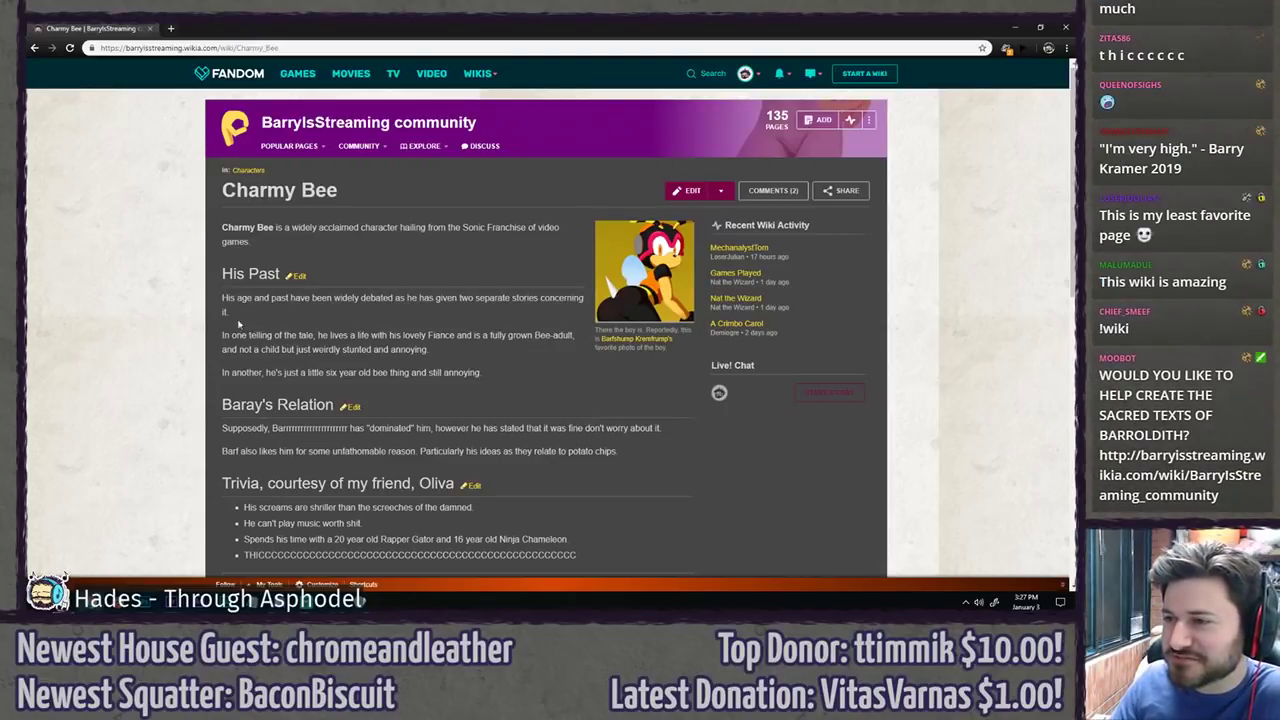
scroll(215, 294, "down", 1)
key("alt+Tab")
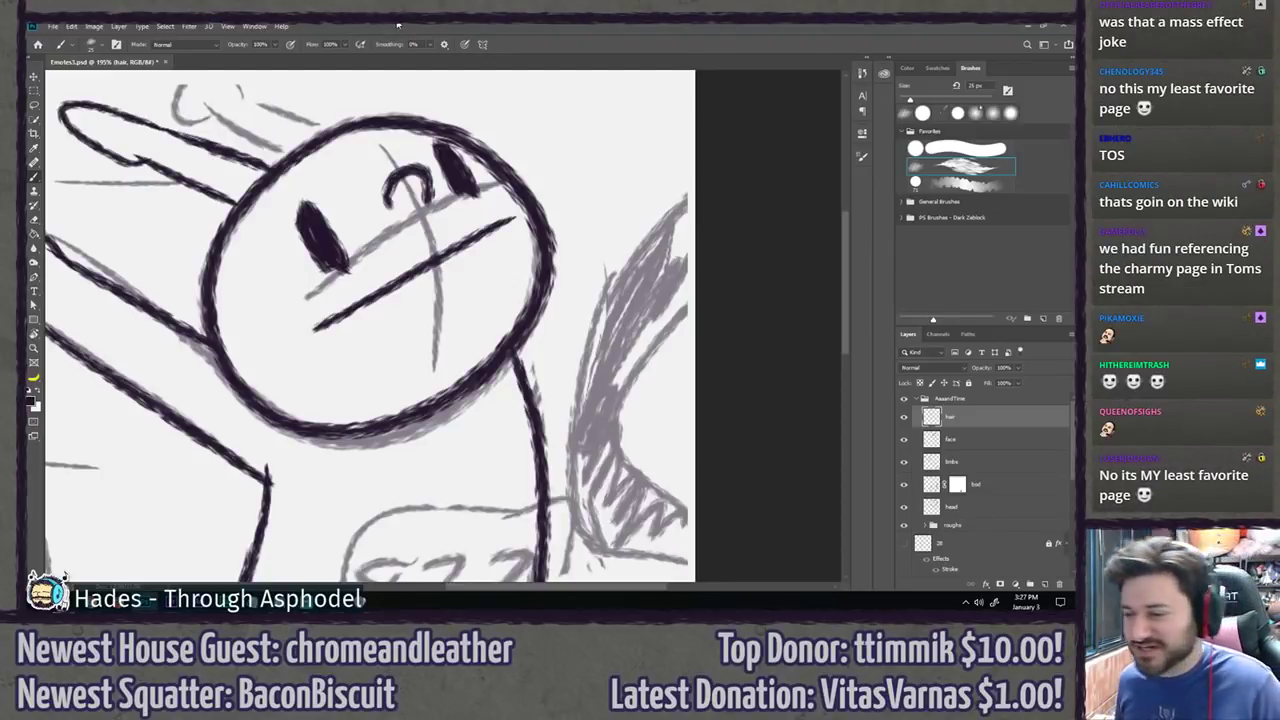
Step: Draw dense spiky hair across the top of the head and down its raised-arm side on the hair layer
mouse_move(449, 219)
left_mouse_down()
mouse_move(460, 275)
mouse_move(504, 305)
mouse_move(495, 296)
left_mouse_up()
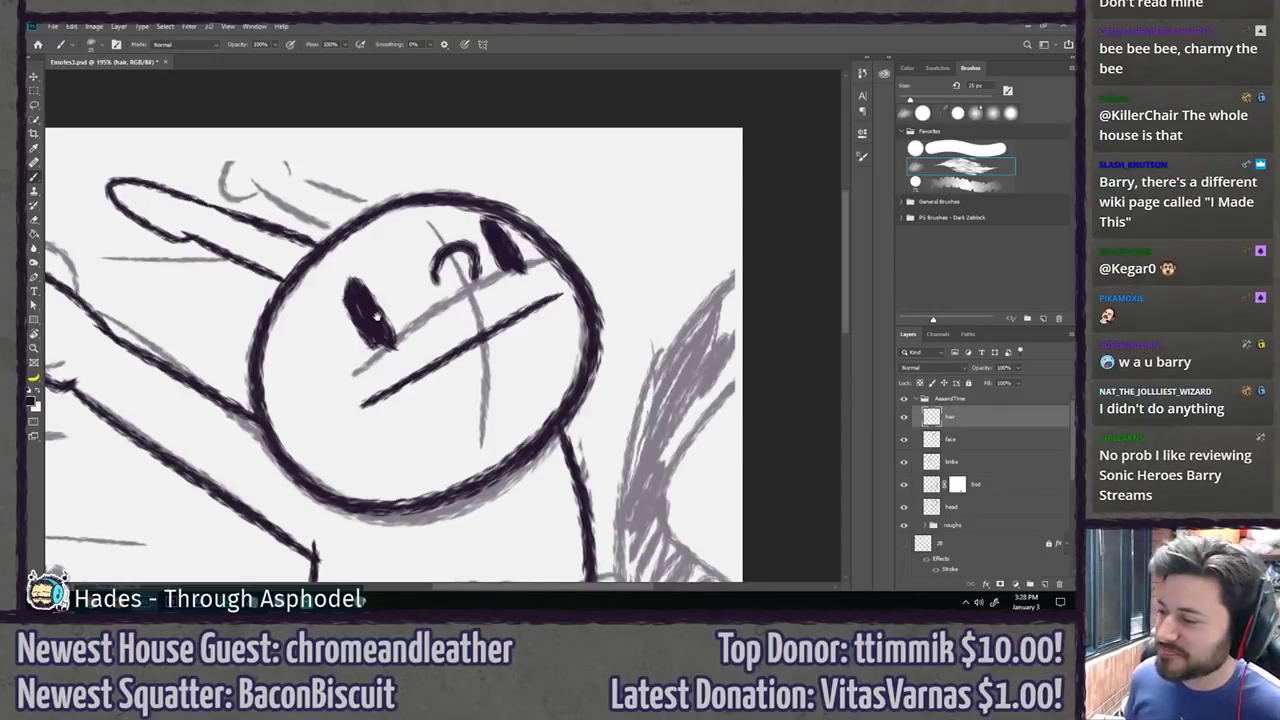
left_click_drag(456, 190, 462, 168)
mouse_move(292, 320)
left_mouse_down()
mouse_move(248, 254)
mouse_move(315, 133)
mouse_move(492, 128)
mouse_move(522, 152)
mouse_move(549, 118)
mouse_move(555, 150)
left_mouse_up()
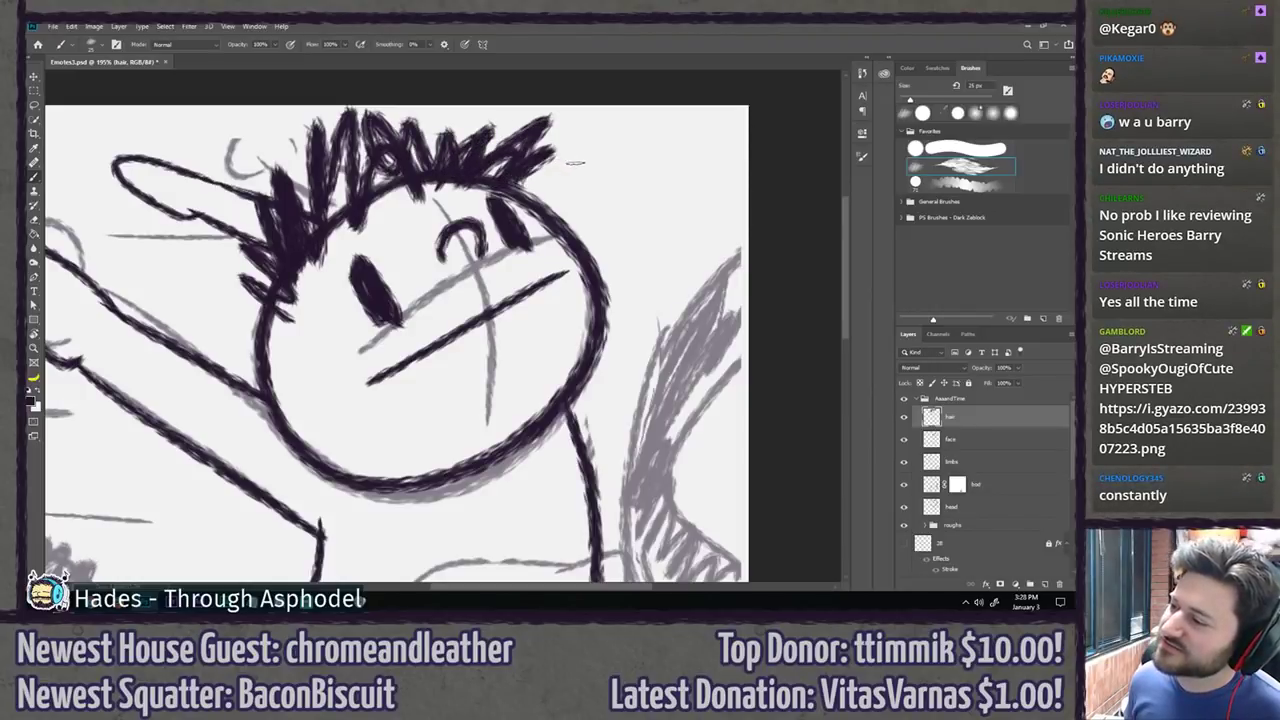
mouse_move(410, 188)
left_mouse_down()
mouse_move(362, 160)
mouse_move(385, 208)
mouse_move(417, 200)
mouse_move(372, 157)
mouse_move(340, 215)
mouse_move(285, 212)
mouse_move(330, 248)
mouse_move(262, 263)
mouse_move(222, 312)
left_mouse_up()
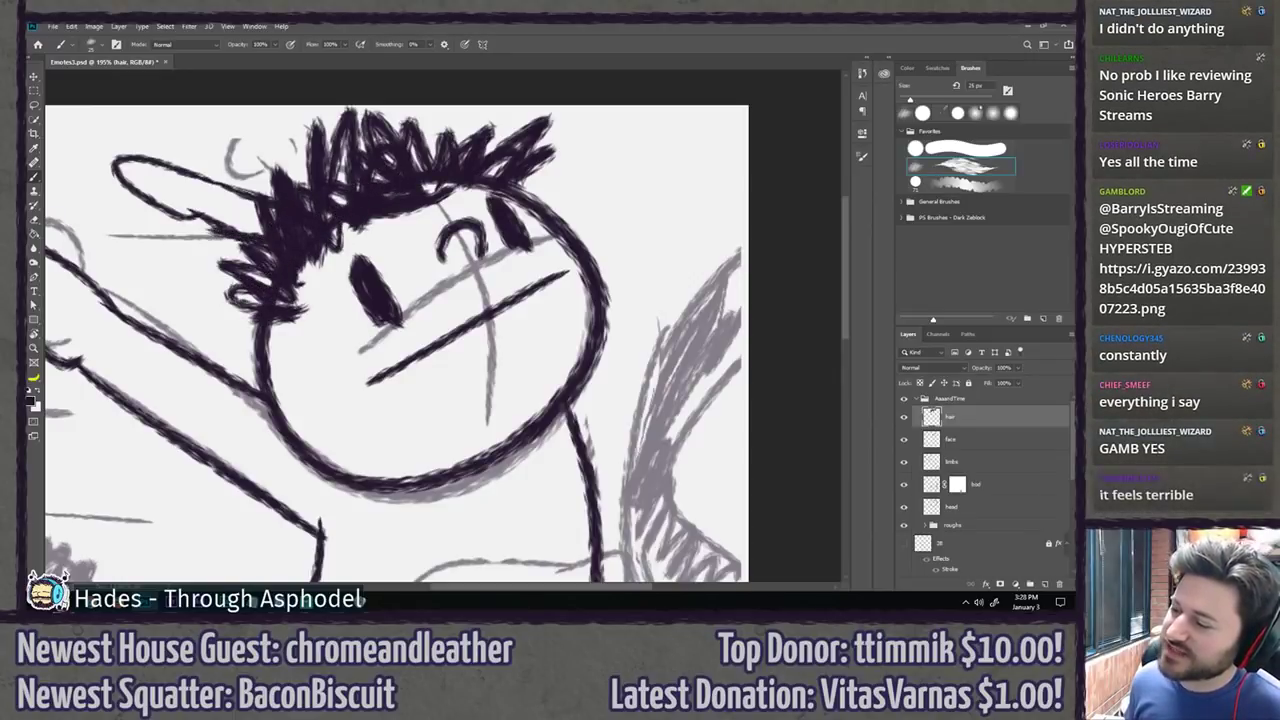
left_click_drag(240, 228, 205, 290)
mouse_move(205, 290)
left_mouse_down()
mouse_move(285, 335)
mouse_move(288, 385)
mouse_move(305, 330)
mouse_move(322, 425)
mouse_move(343, 398)
left_mouse_up()
key("ctrl+alt+z")
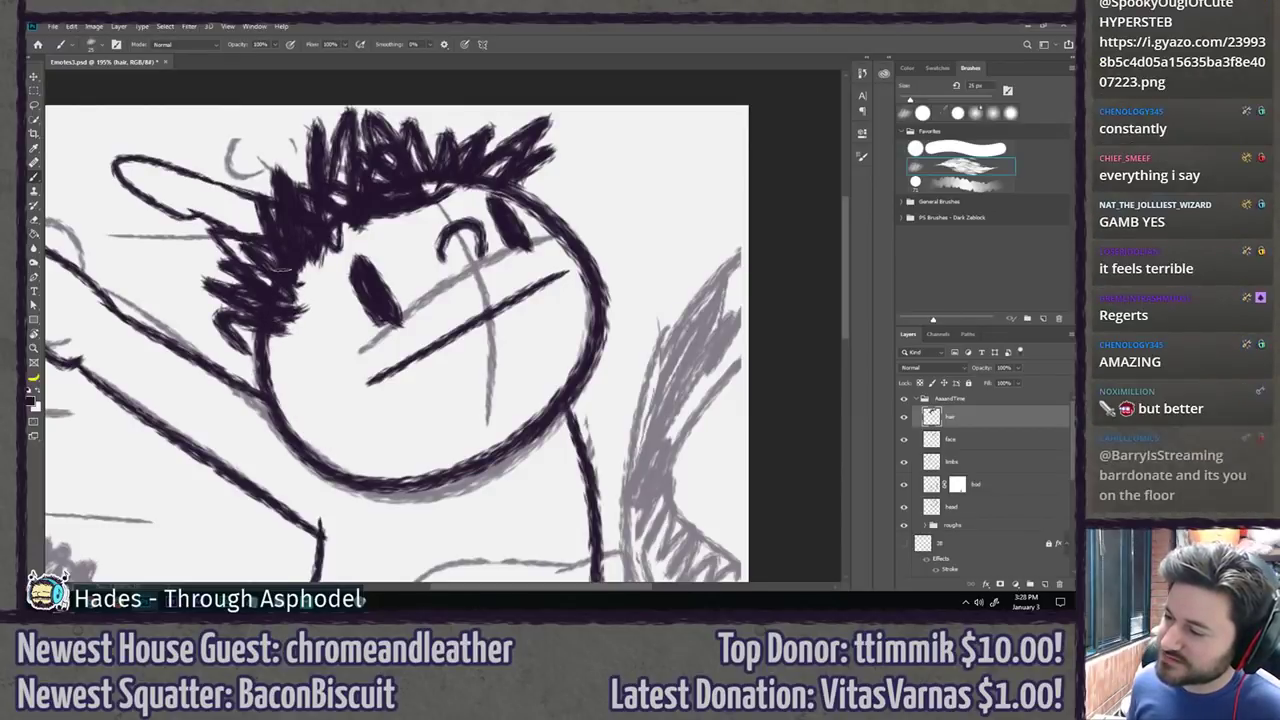
Step: Hatch a full beard along the jaw beneath the mouth line and fill in the gaps around the chin
mouse_move(272, 322)
left_mouse_down()
mouse_move(288, 392)
mouse_move(336, 445)
mouse_move(388, 470)
mouse_move(428, 470)
mouse_move(480, 360)
mouse_move(515, 385)
mouse_move(555, 370)
mouse_move(600, 325)
left_mouse_up()
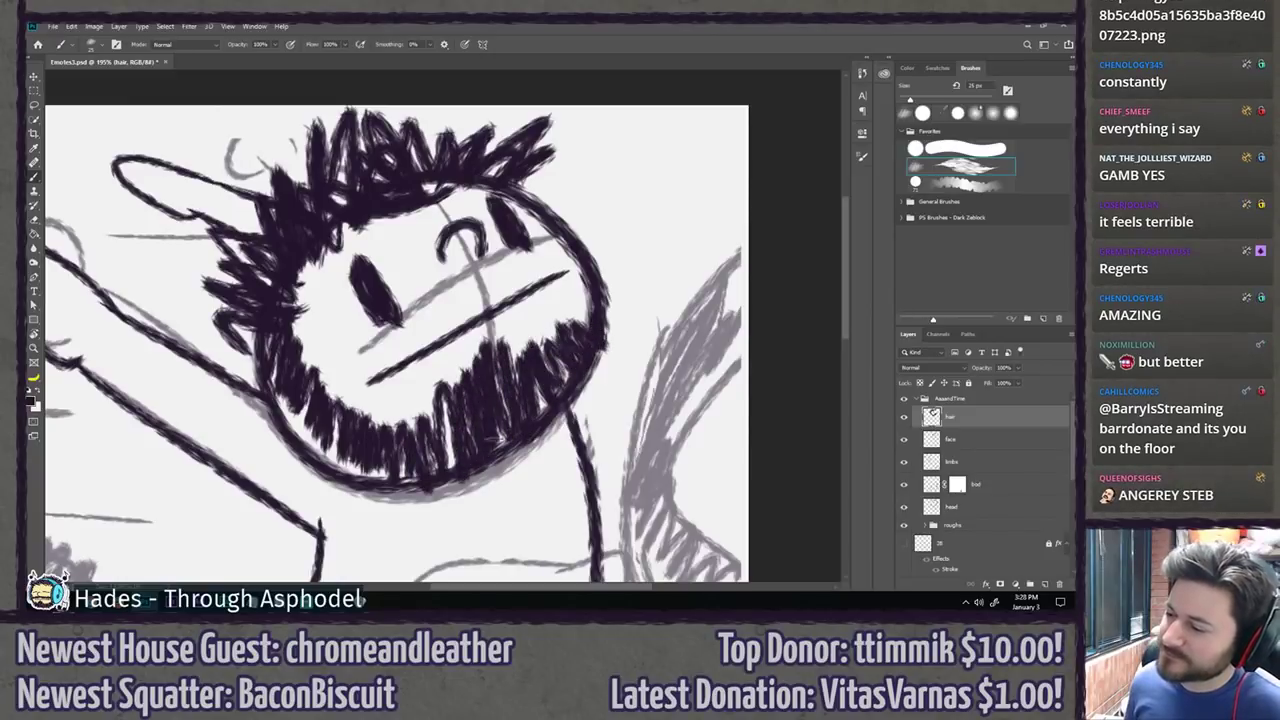
mouse_move(448, 400)
left_mouse_down()
mouse_move(452, 456)
mouse_move(408, 490)
mouse_move(414, 466)
left_mouse_up()
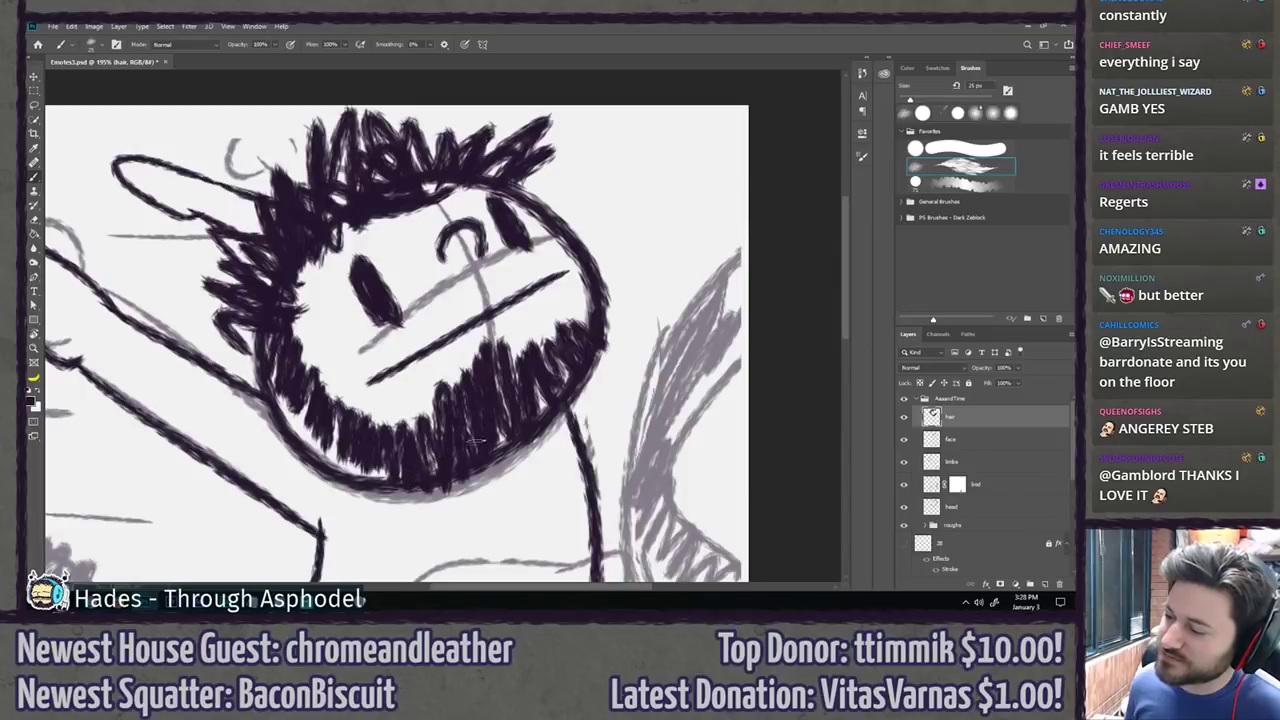
mouse_move(477, 440)
left_mouse_down()
mouse_move(505, 440)
mouse_move(568, 385)
mouse_move(557, 390)
left_mouse_up()
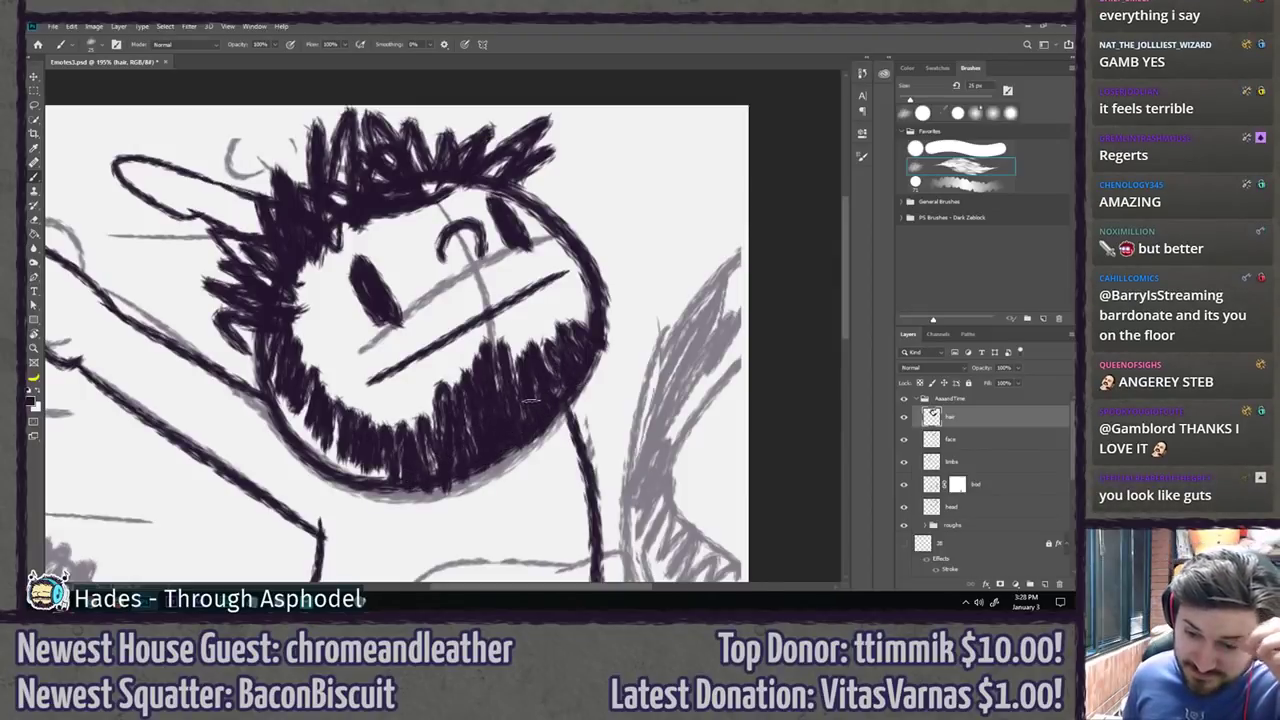
Step: Draw a thick sideburn down the far side of the face, connecting the spiky hair to the beard
left_click_drag(557, 224, 507, 237)
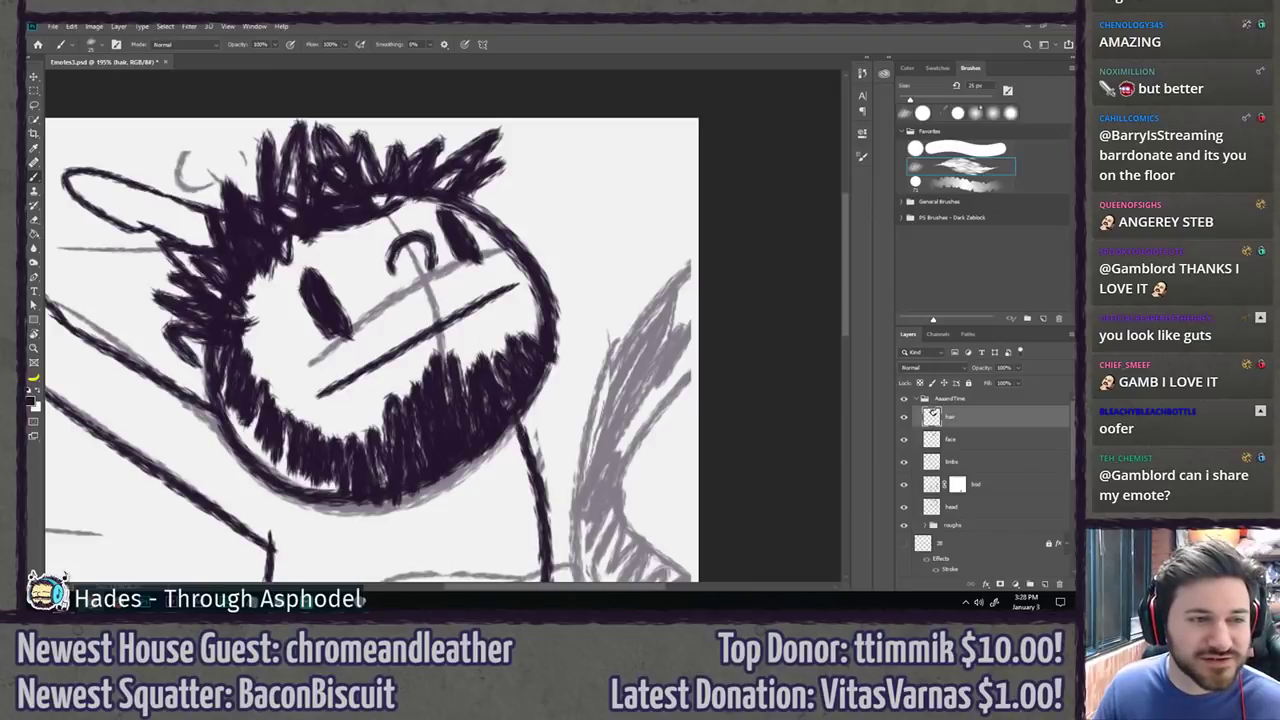
left_click_drag(24, 128, 394, 22)
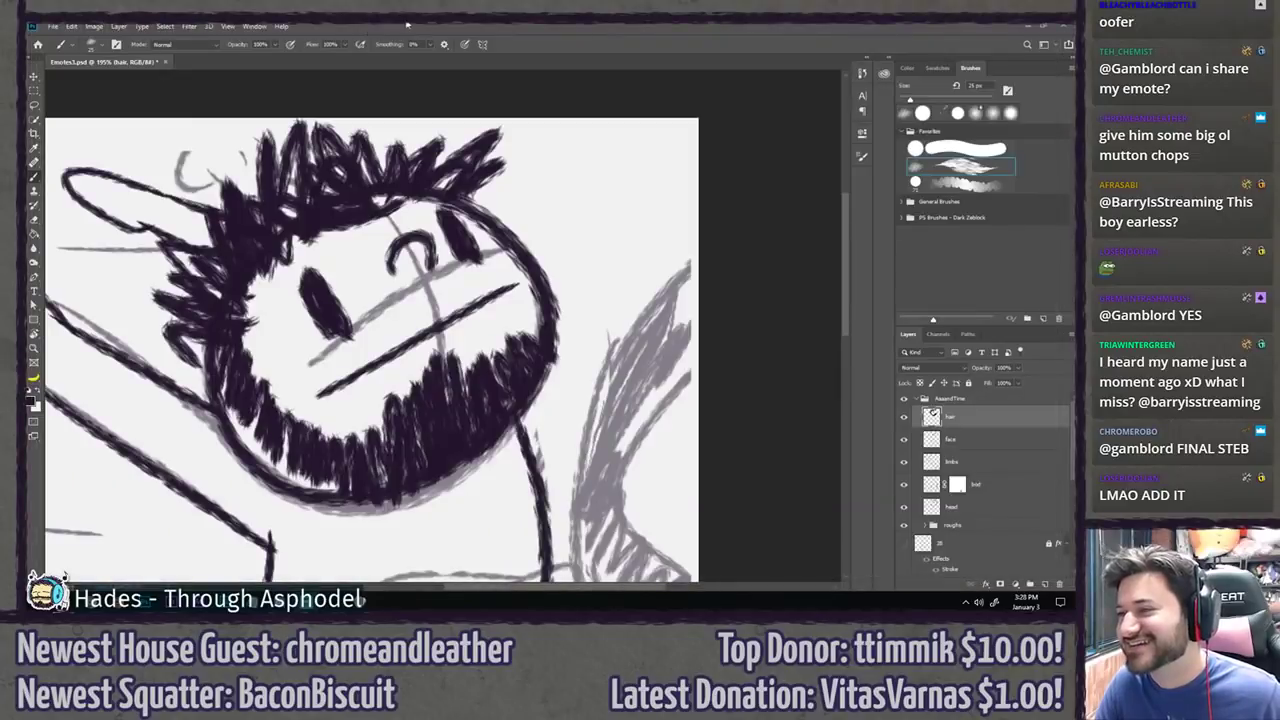
key("alt+Tab")
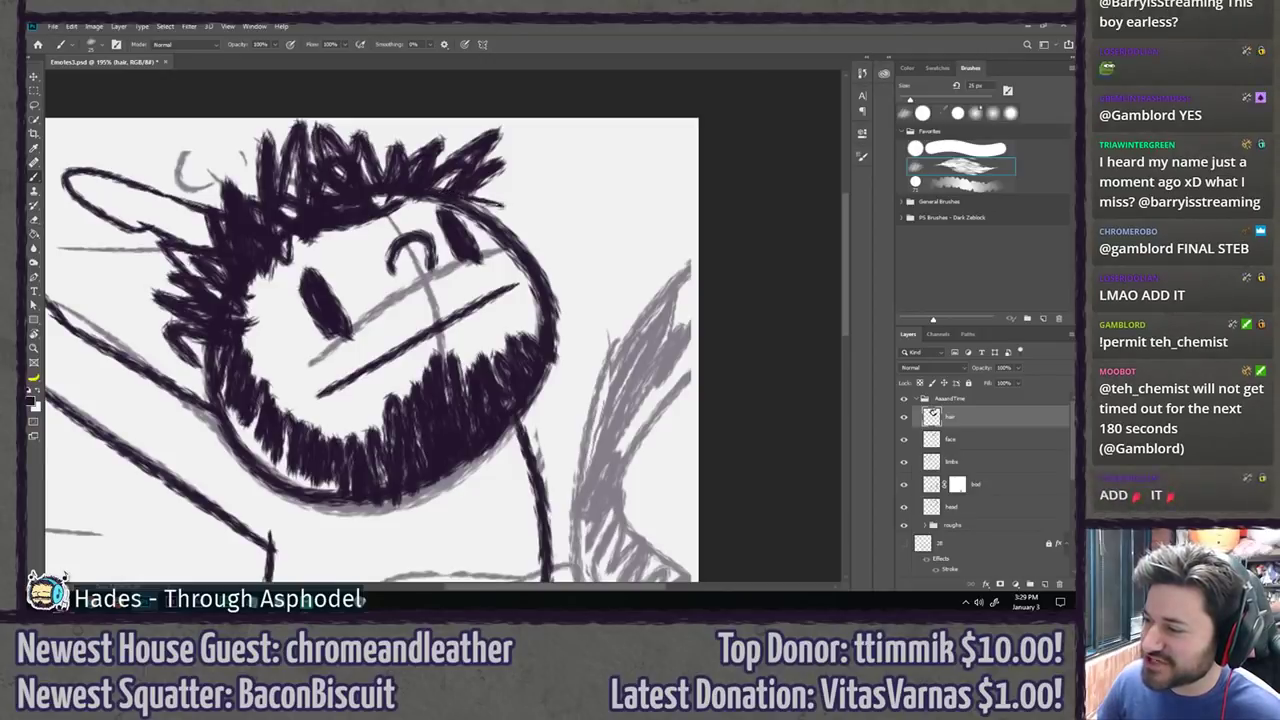
mouse_move(456, 200)
left_mouse_down()
mouse_move(500, 214)
mouse_move(548, 269)
mouse_move(576, 342)
left_mouse_up()
key("ctrl+z")
mouse_move(524, 286)
left_mouse_down()
mouse_move(564, 332)
mouse_move(536, 326)
left_mouse_up()
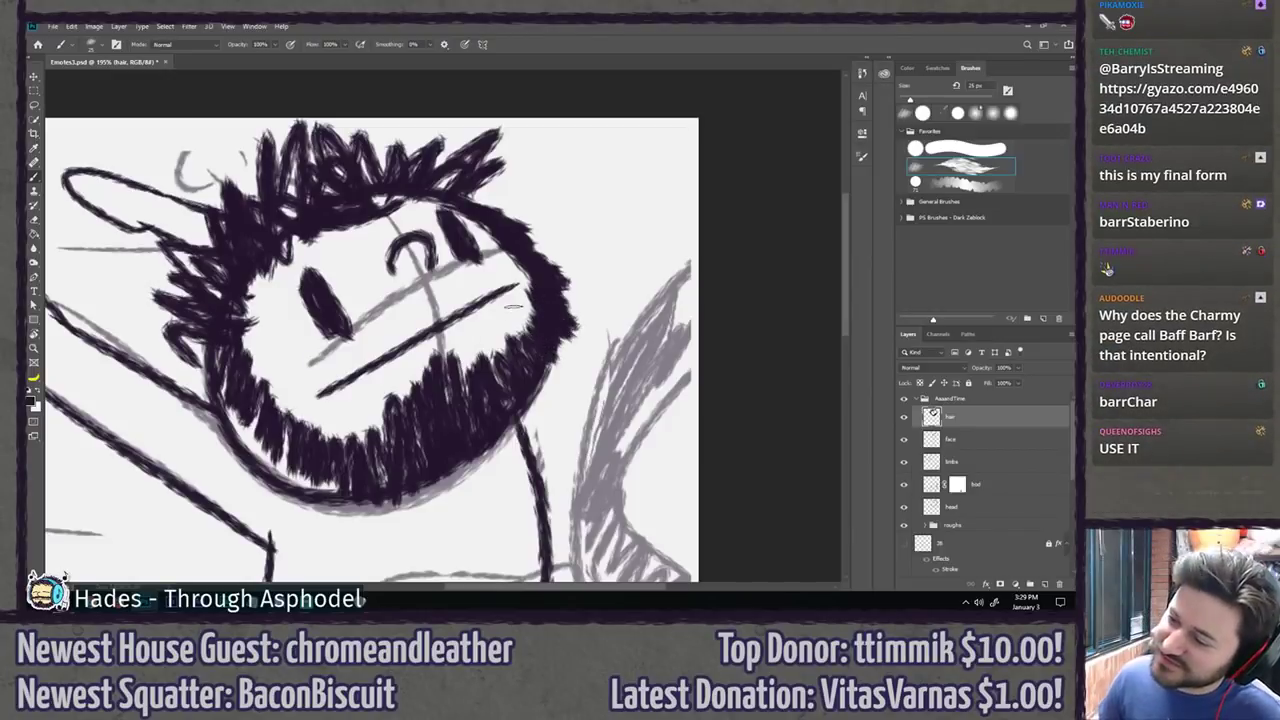
key("ctrl+z")
mouse_move(478, 208)
left_mouse_down()
mouse_move(516, 222)
mouse_move(546, 268)
left_mouse_up()
left_click_drag(538, 272, 566, 300)
mouse_move(542, 290)
left_mouse_down()
mouse_move(566, 310)
mouse_move(560, 364)
left_mouse_up()
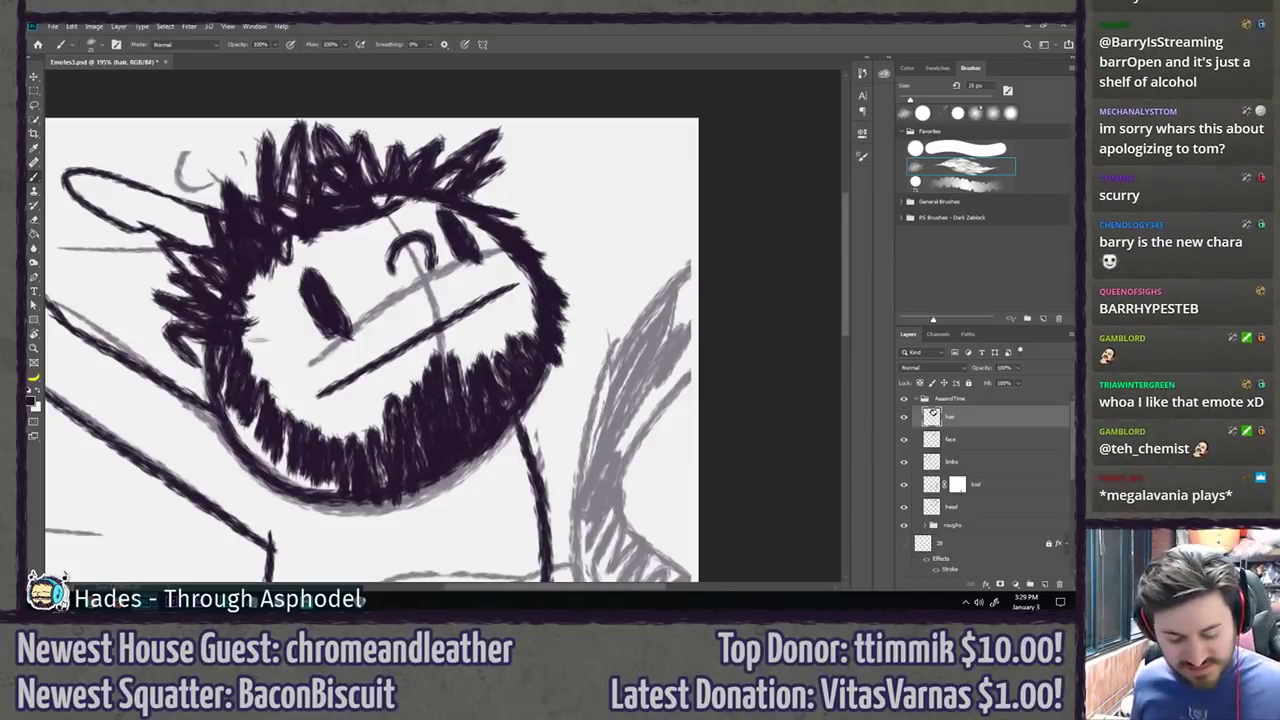
Step: Erase the part of the beard along the raised-arm side of the jaw, from below the hair to the chin
key("e")
mouse_move(230, 355)
left_mouse_down()
mouse_move(265, 439)
mouse_move(285, 419)
mouse_move(272, 447)
mouse_move(285, 464)
mouse_move(315, 460)
left_mouse_up()
left_click(955, 165)
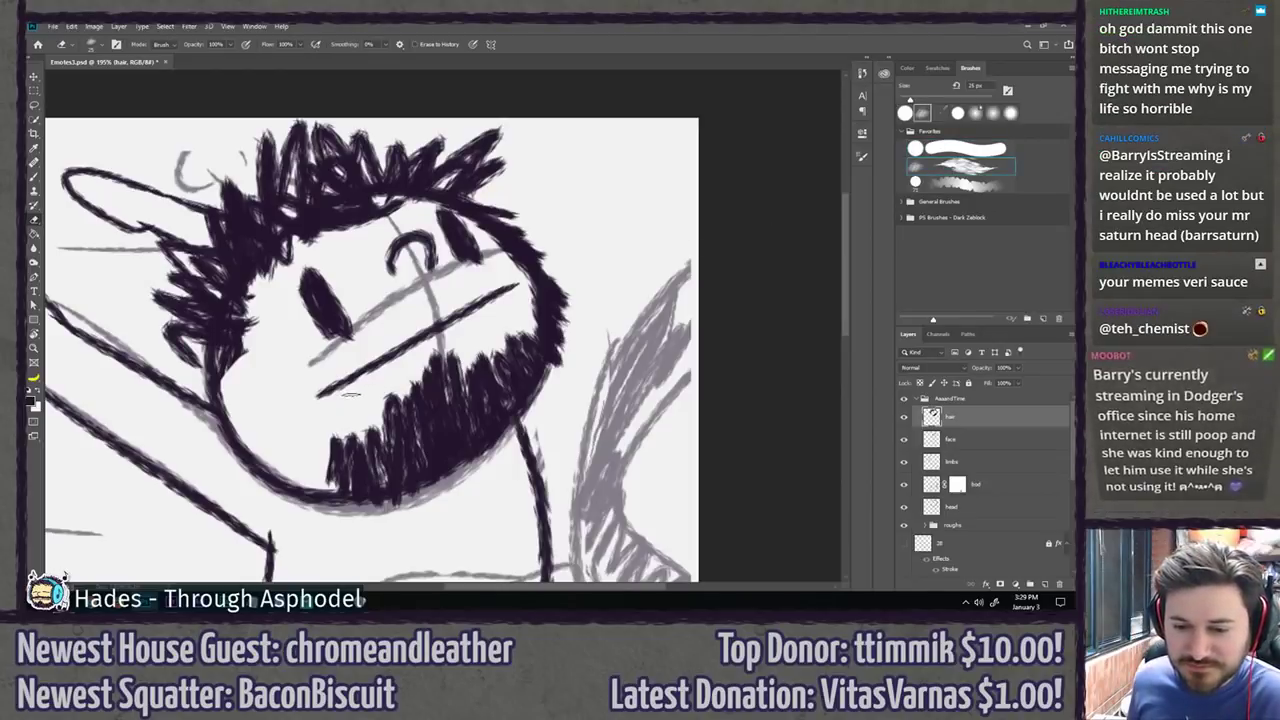
left_click_drag(349, 368, 329, 348)
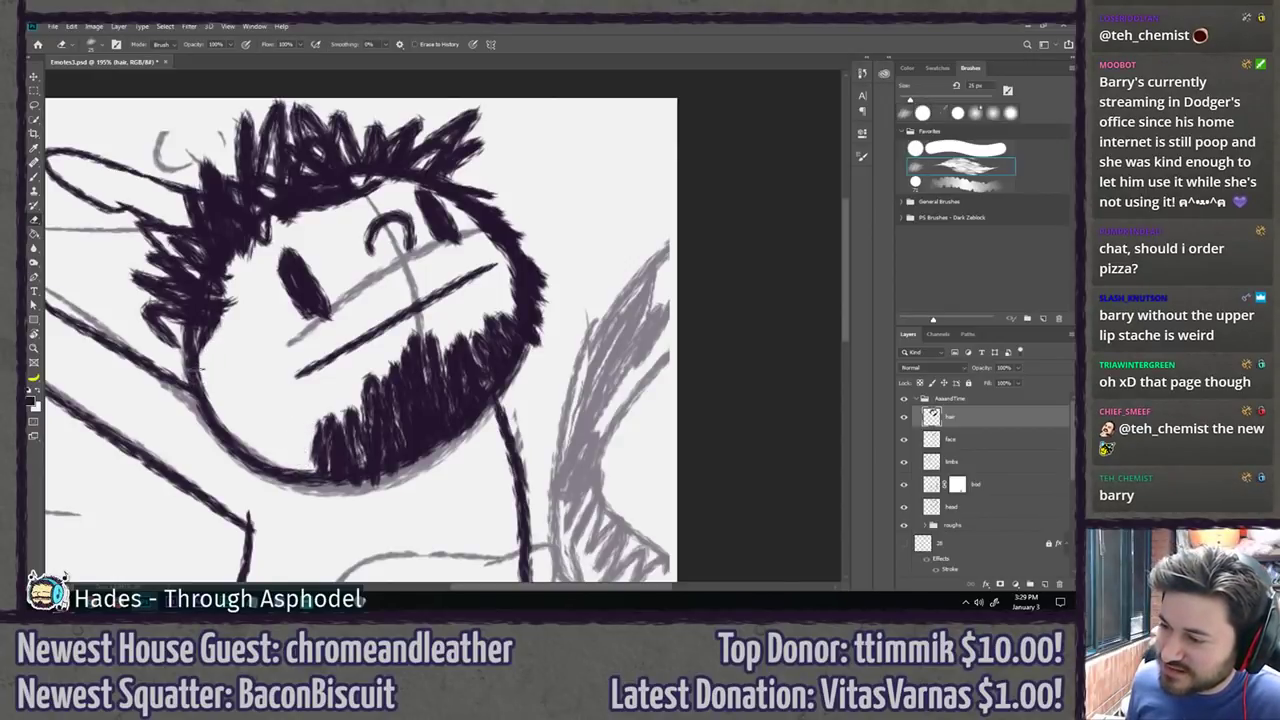
Step: Try short brush strokes for a new sideburn hanging from the hair on the raised-arm side, undoing each attempt
key("b")
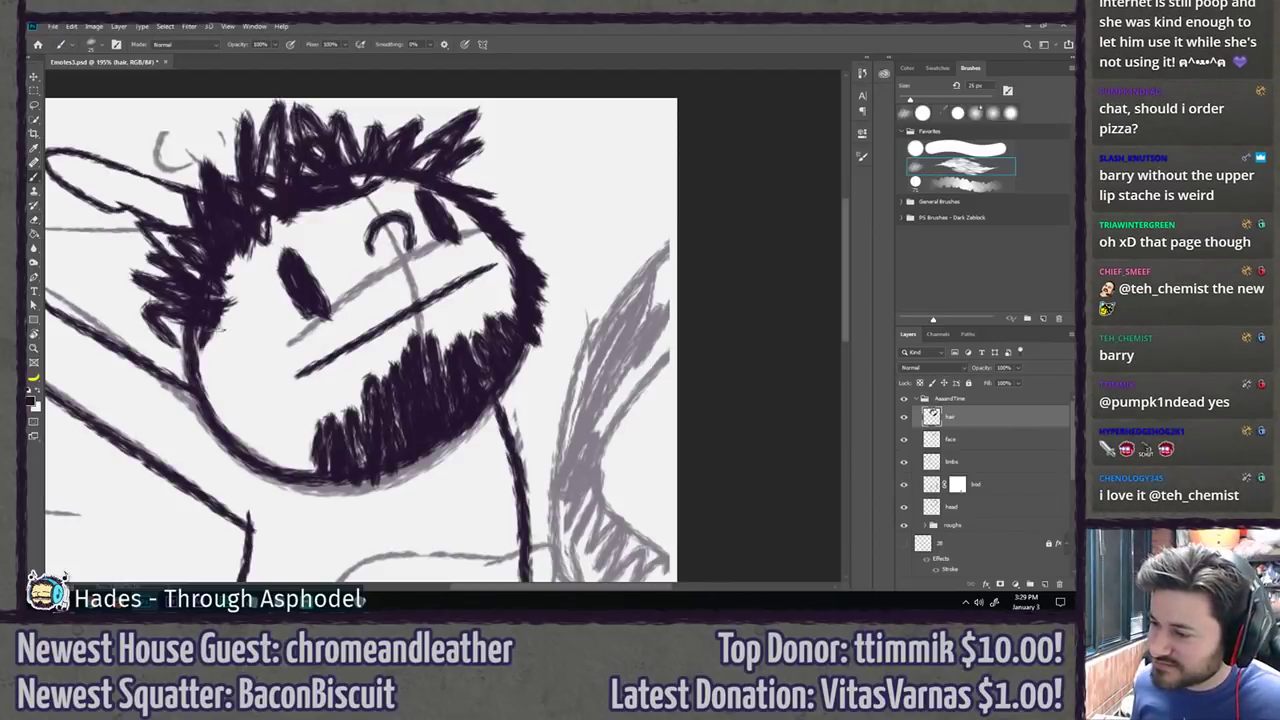
left_click_drag(205, 318, 248, 422)
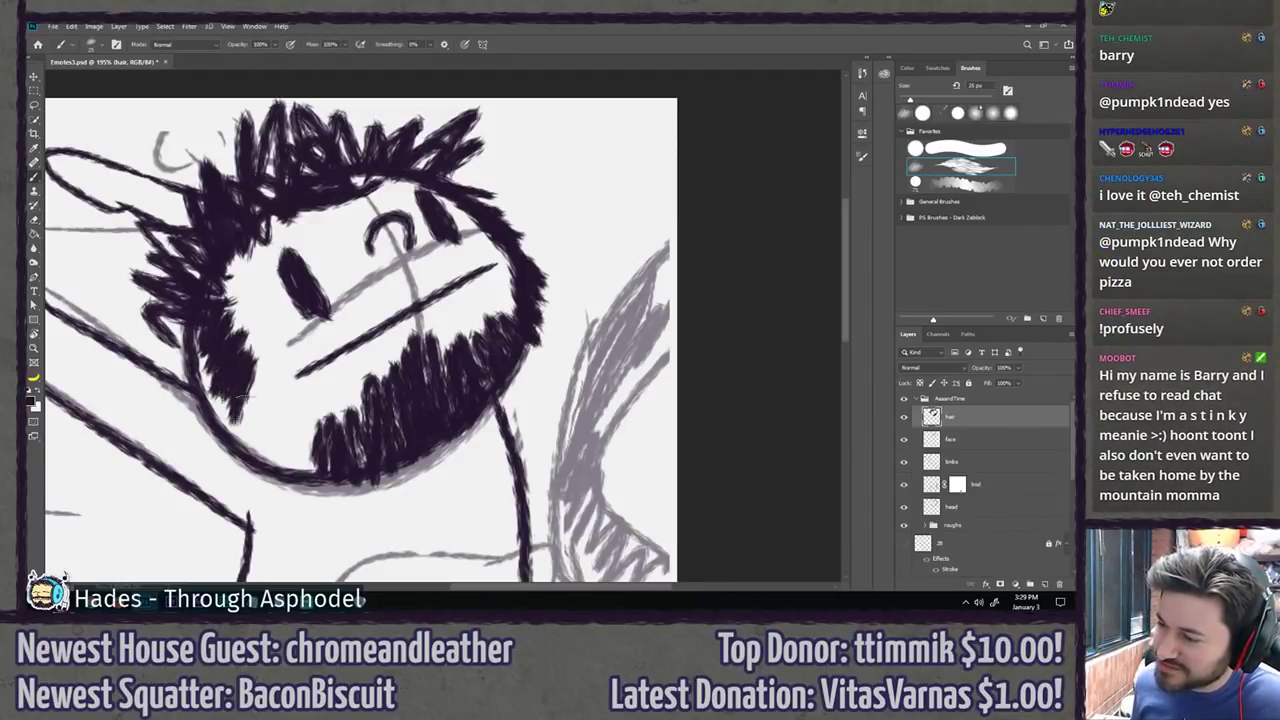
key("ctrl+z")
key("ctrl+z")
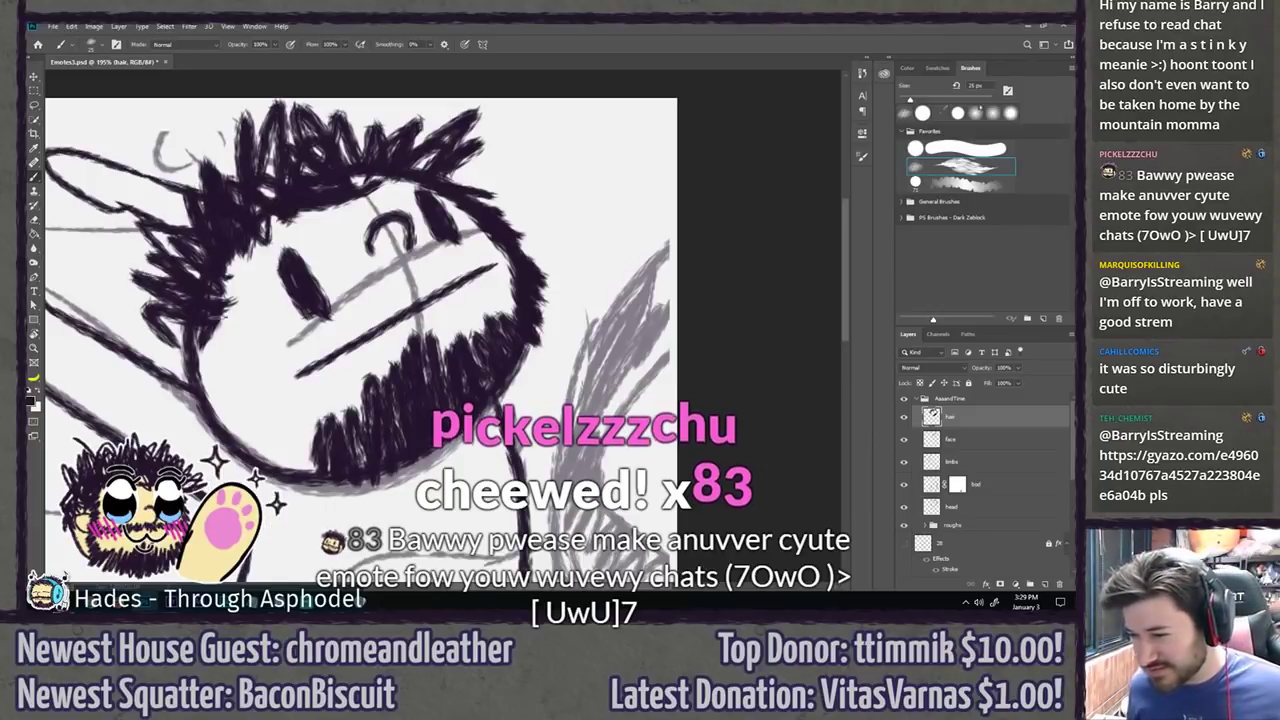
left_click_drag(214, 320, 250, 388)
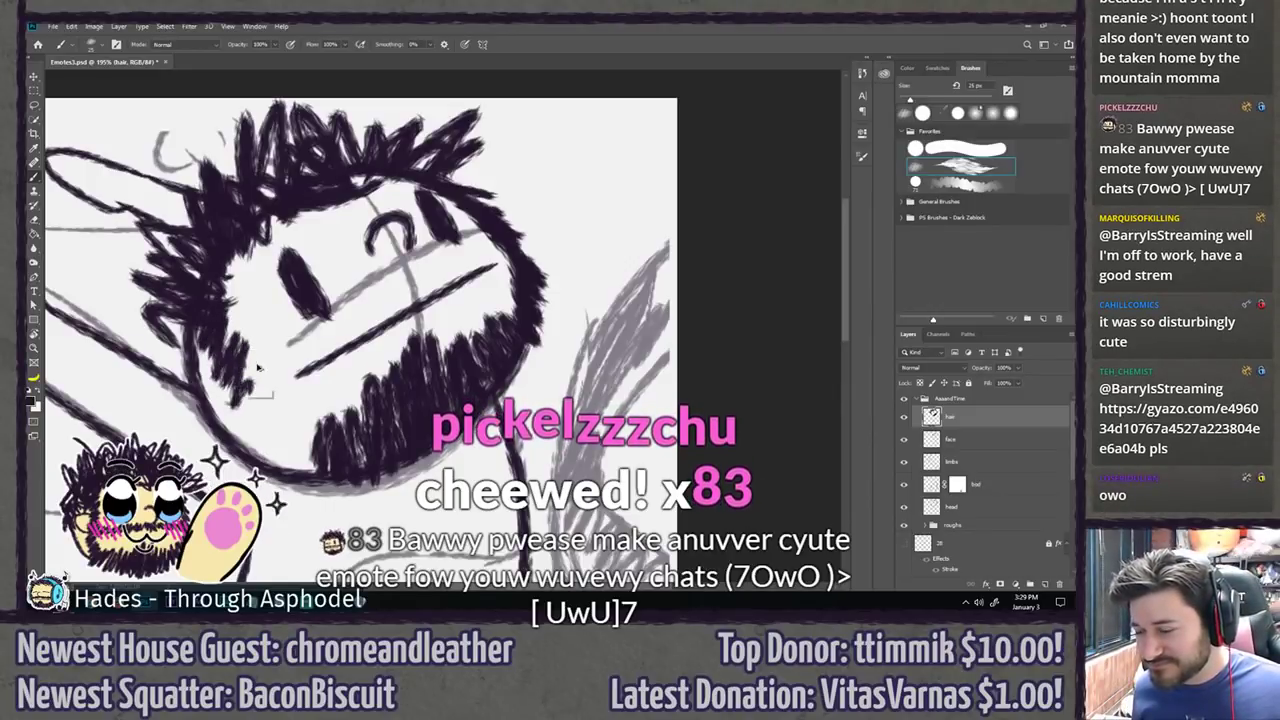
key("ctrl+z")
left_click_drag(208, 326, 265, 428)
key("ctrl+z")
Step: Try a narrower band of beard strokes from the raised-arm side's hair to the chin, then undo it
mouse_move(208, 340)
left_mouse_down()
mouse_move(222, 330)
mouse_move(234, 345)
left_mouse_up()
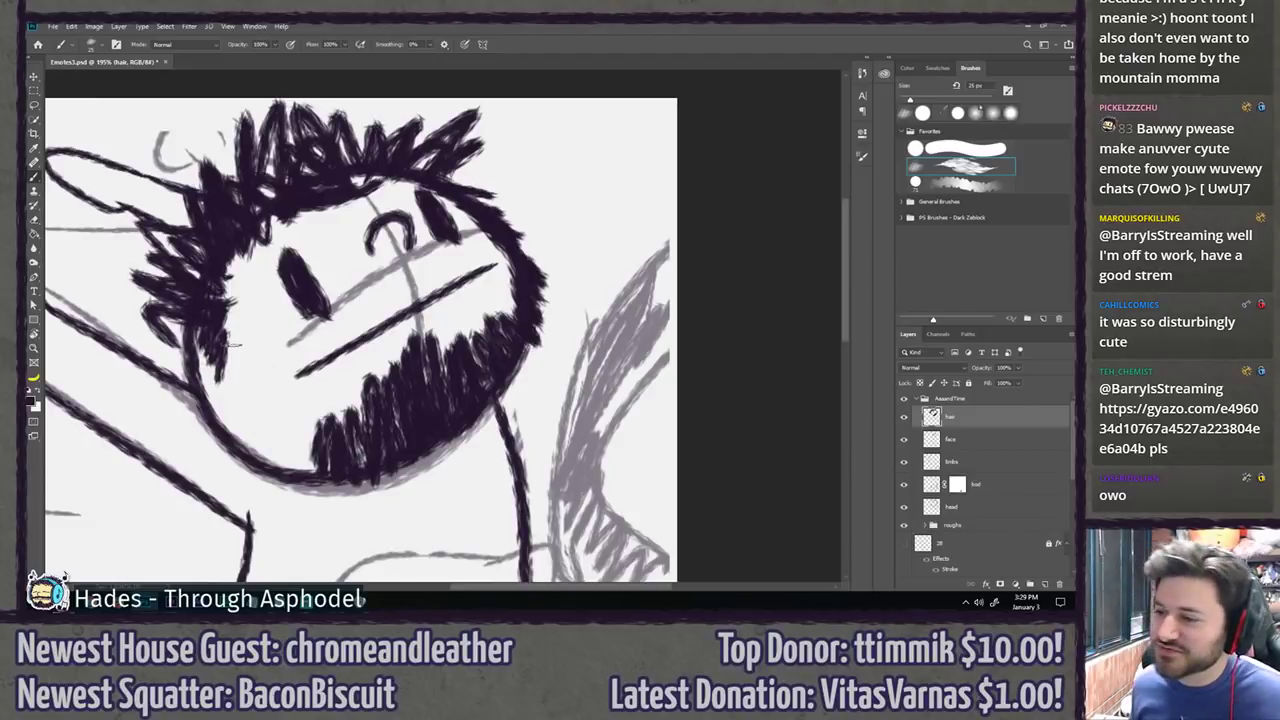
left_click_drag(196, 304, 226, 382)
left_click_drag(208, 326, 240, 396)
left_click_drag(228, 346, 256, 422)
left_click_drag(246, 384, 282, 452)
left_click_drag(278, 406, 310, 470)
left_click_drag(302, 412, 326, 472)
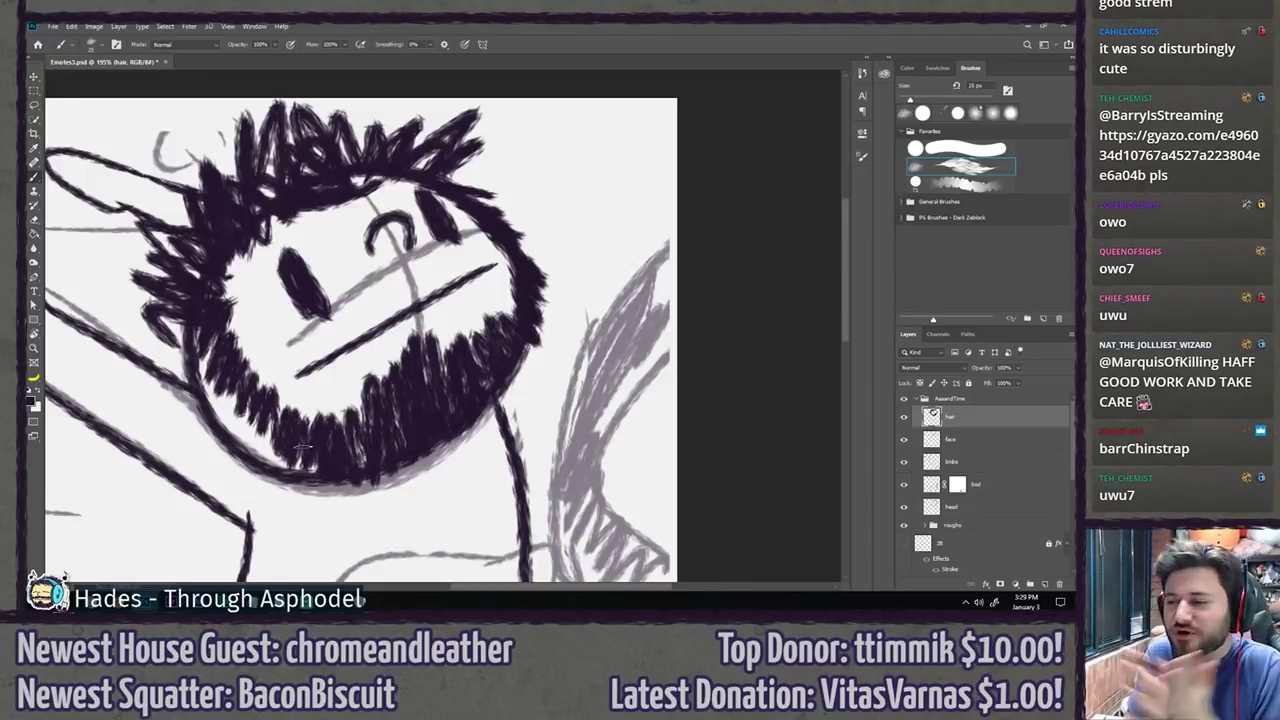
key("ctrl+z")
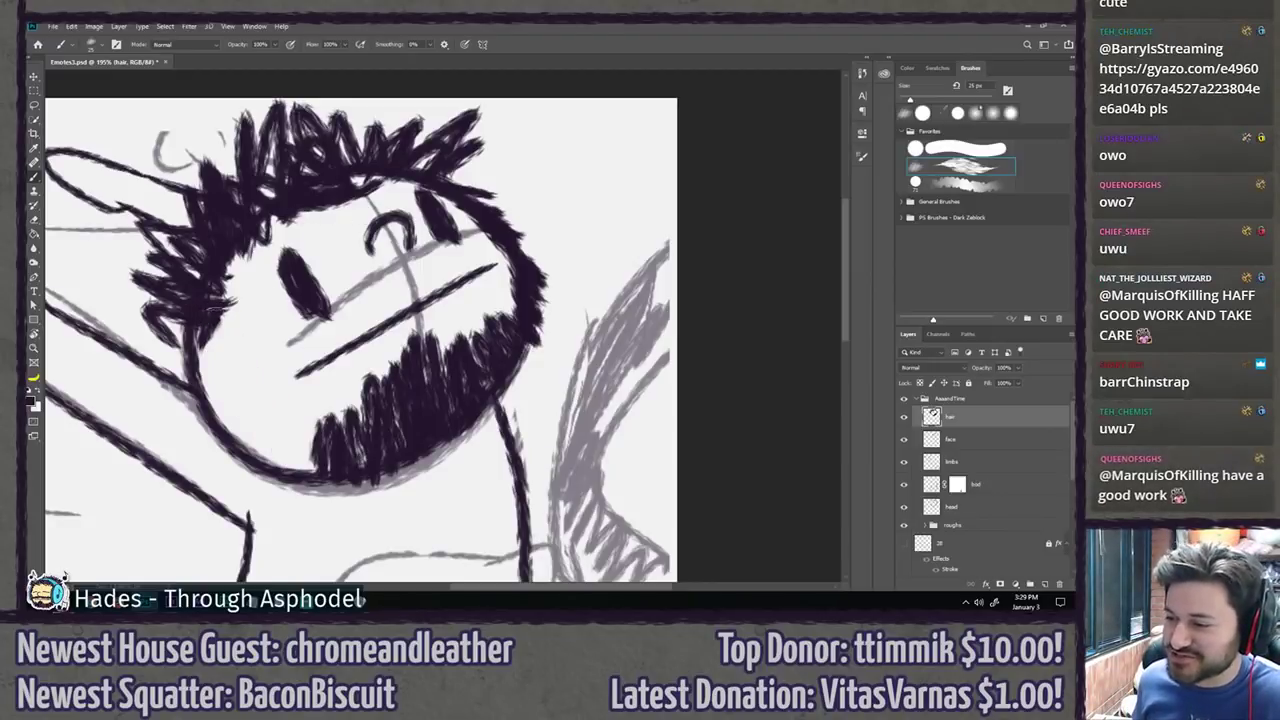
Step: Redraw the beard strokes along the raised-arm side of the jaw, joining the hair to the chin
left_click_drag(220, 312, 208, 353)
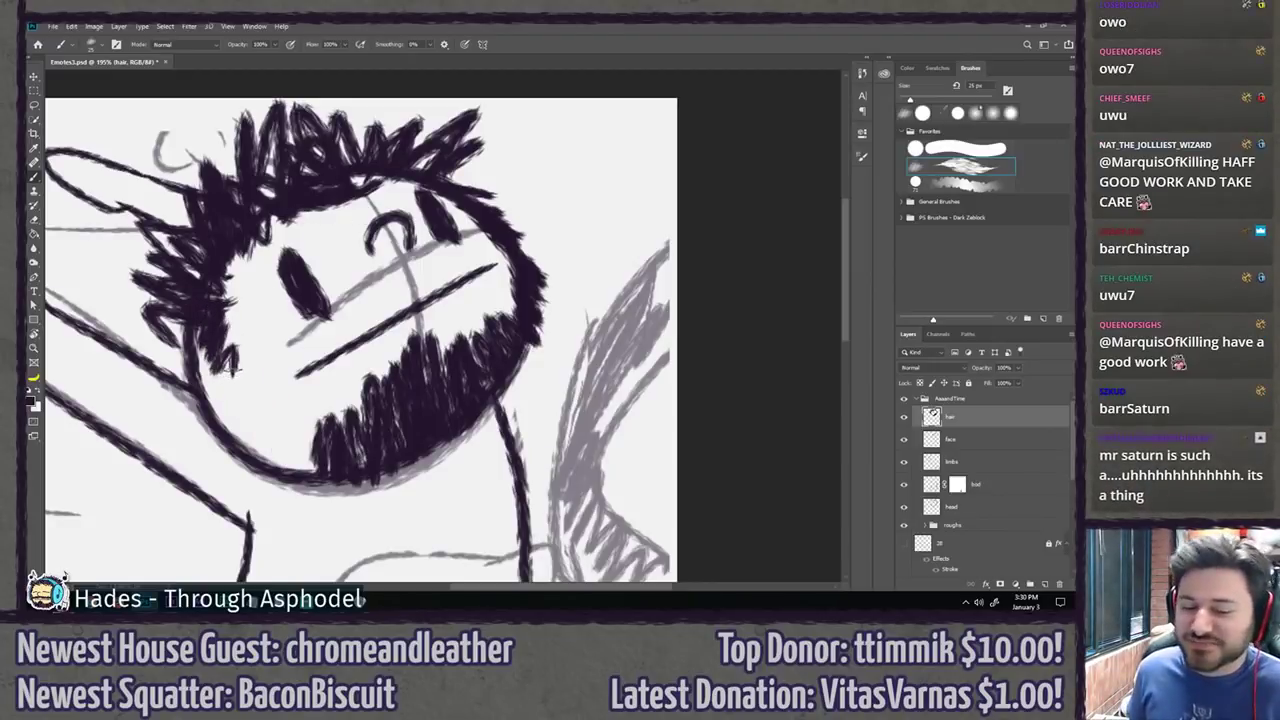
left_click_drag(213, 309, 244, 398)
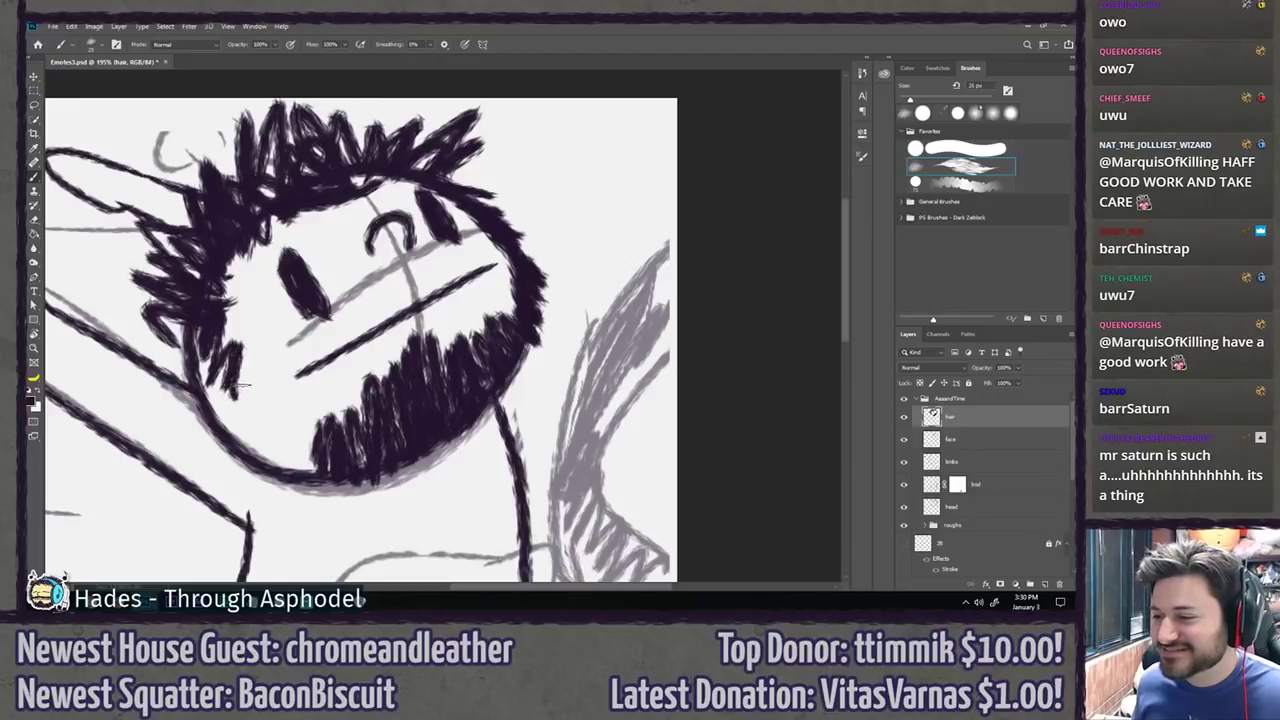
key("ctrl+z")
mouse_move(214, 312)
left_mouse_down()
mouse_move(224, 390)
mouse_move(262, 444)
mouse_move(330, 472)
mouse_move(338, 498)
left_mouse_up()
Step: Check the whole figure without the faded sketch by hiding the roughs group, and show the group again
scroll(330, 495, "down", 5)
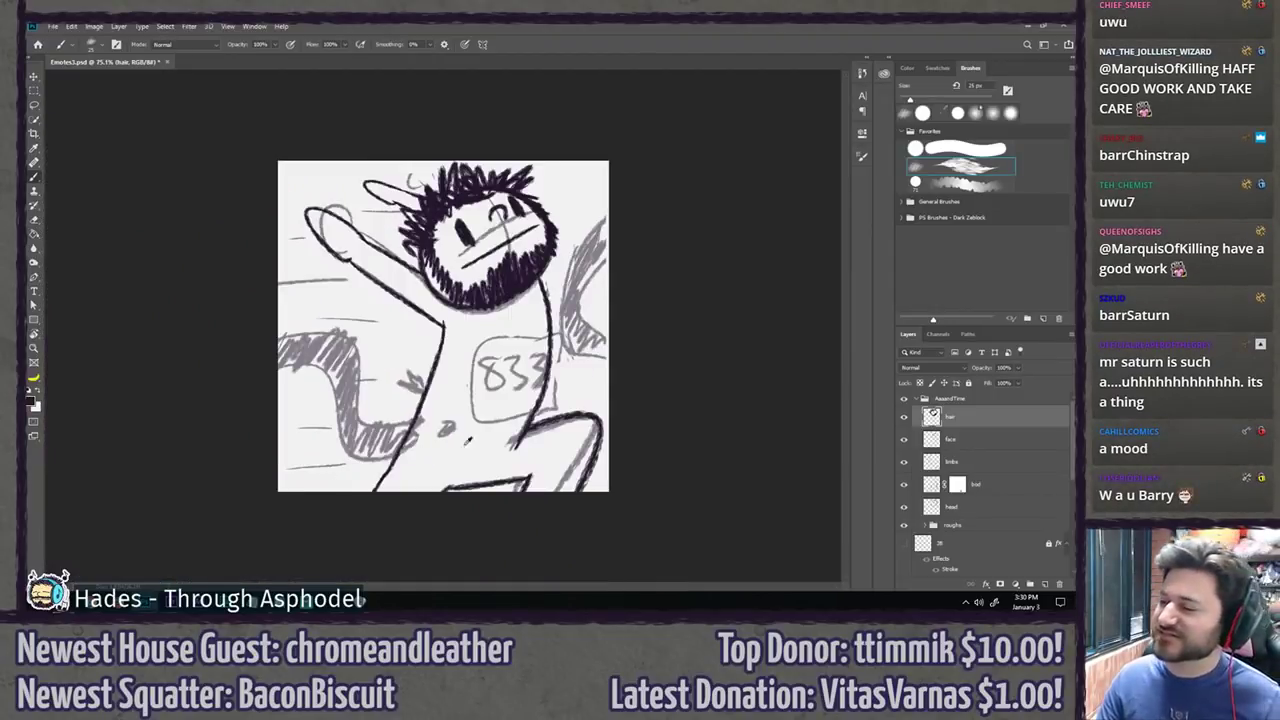
left_click(903, 524)
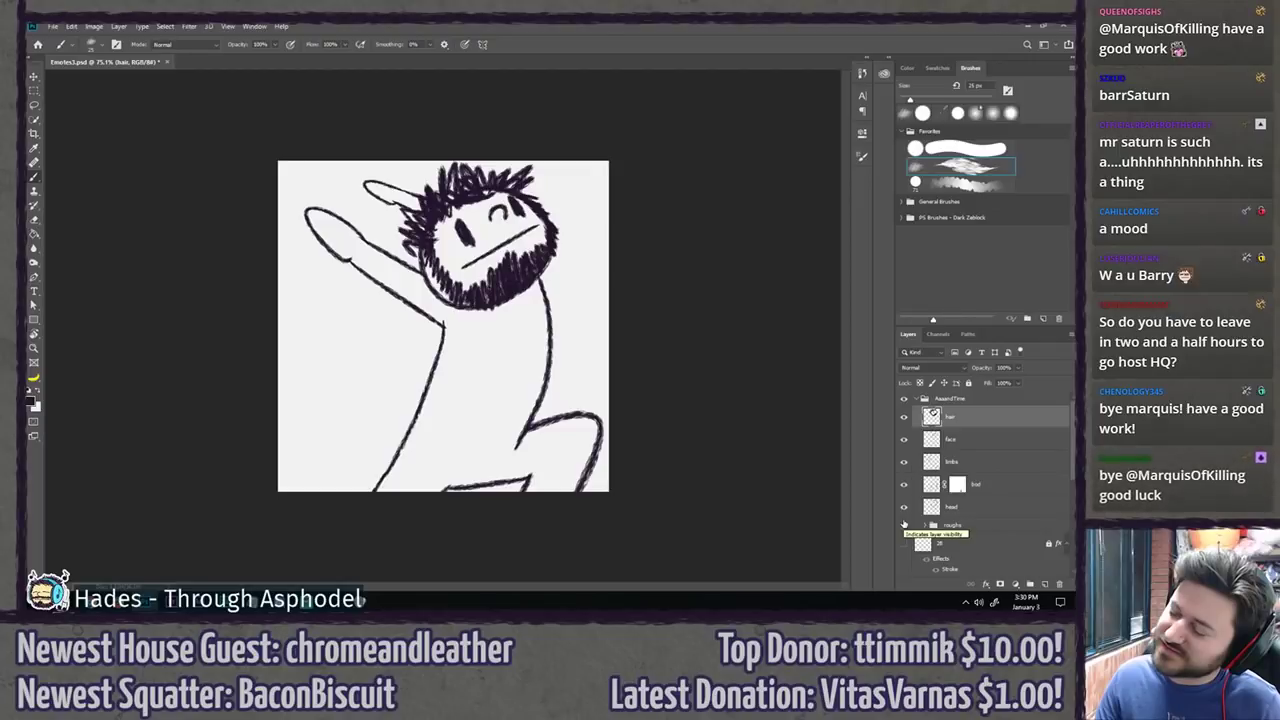
left_click(904, 524)
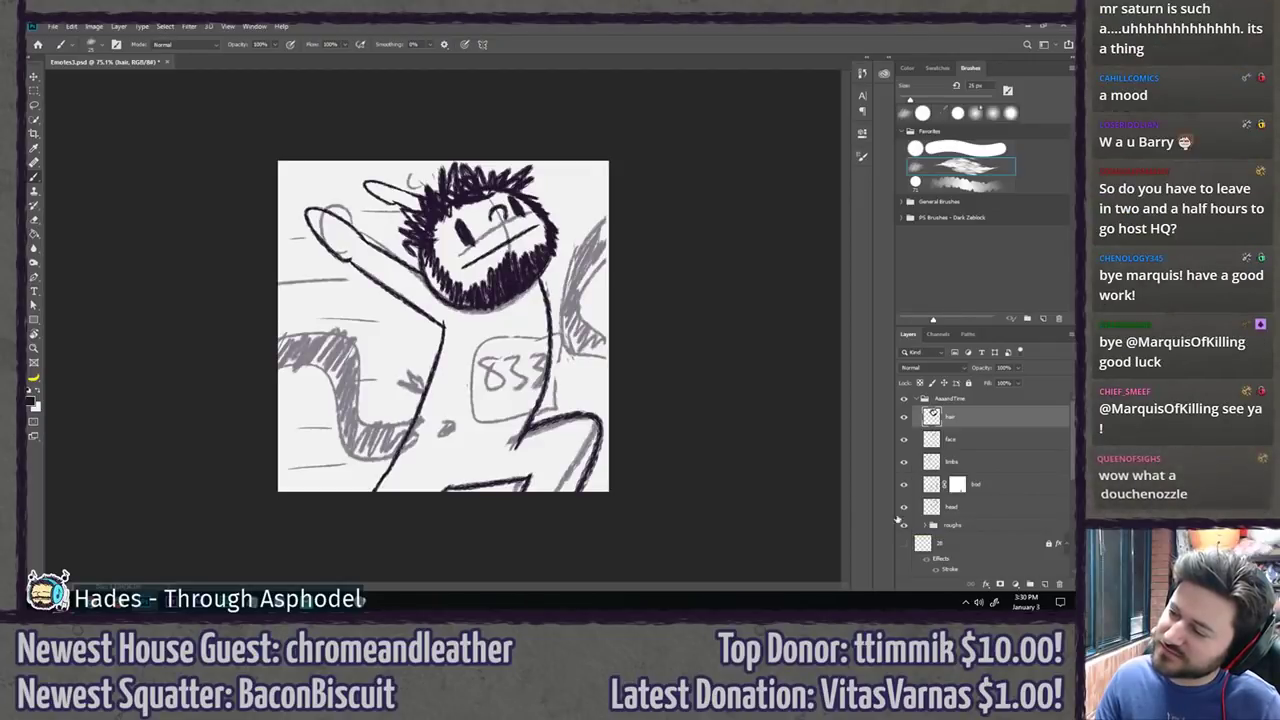
scroll(475, 267, "up", 6)
left_click_drag(424, 386, 410, 406)
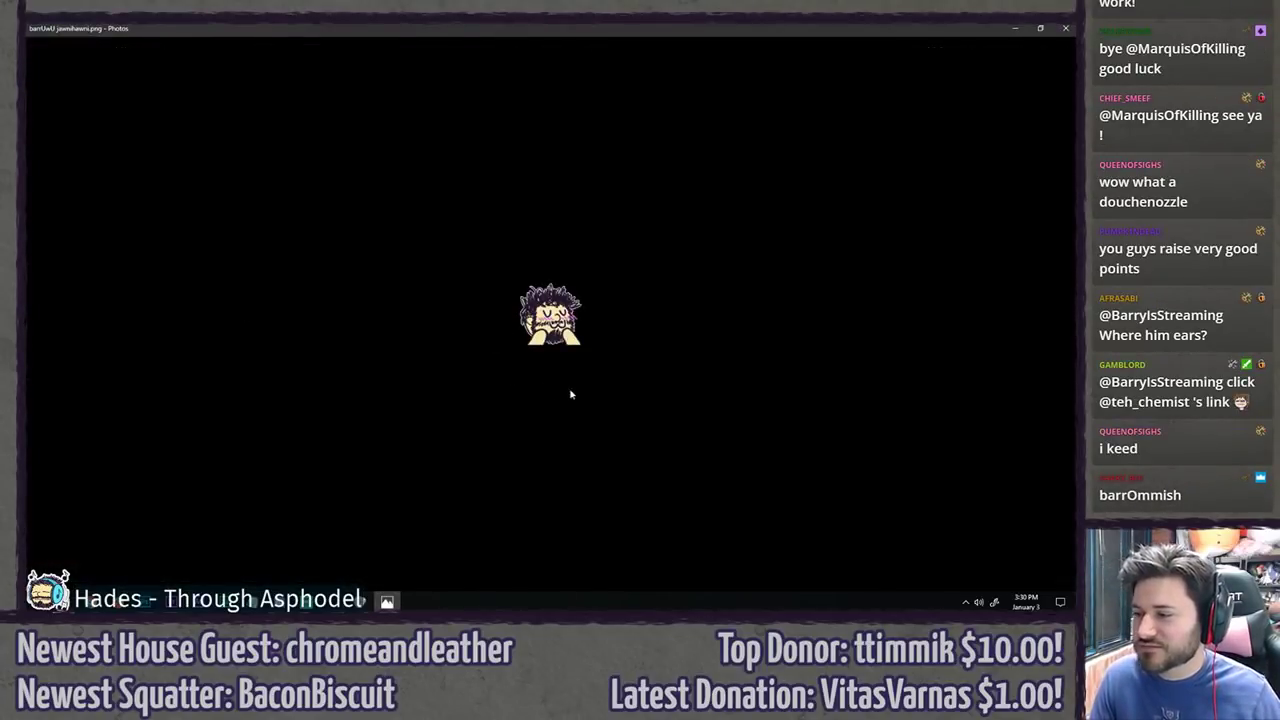
Step: View the bearded barrUwU emote image enlarged and the bee drawing in the browser, ending back in Photoshop
scroll(569, 391, "up", 7)
scroll(498, 244, "down", 1)
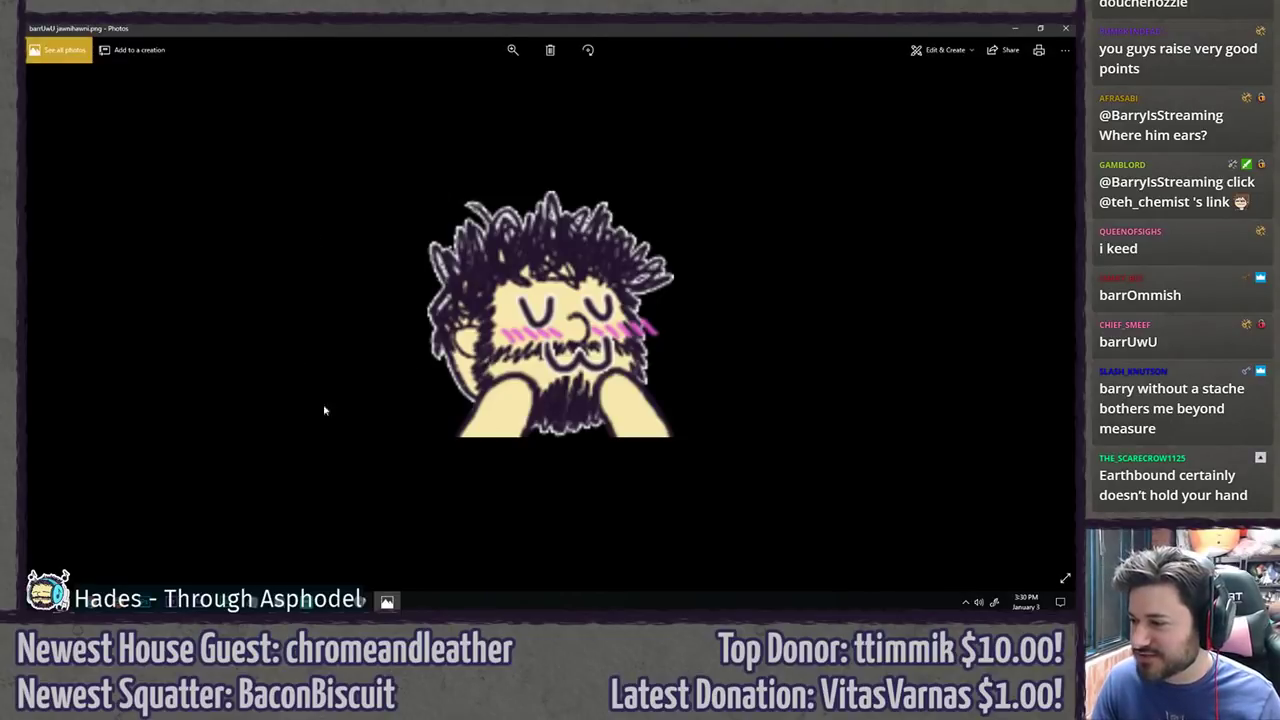
scroll(326, 408, "down", 3)
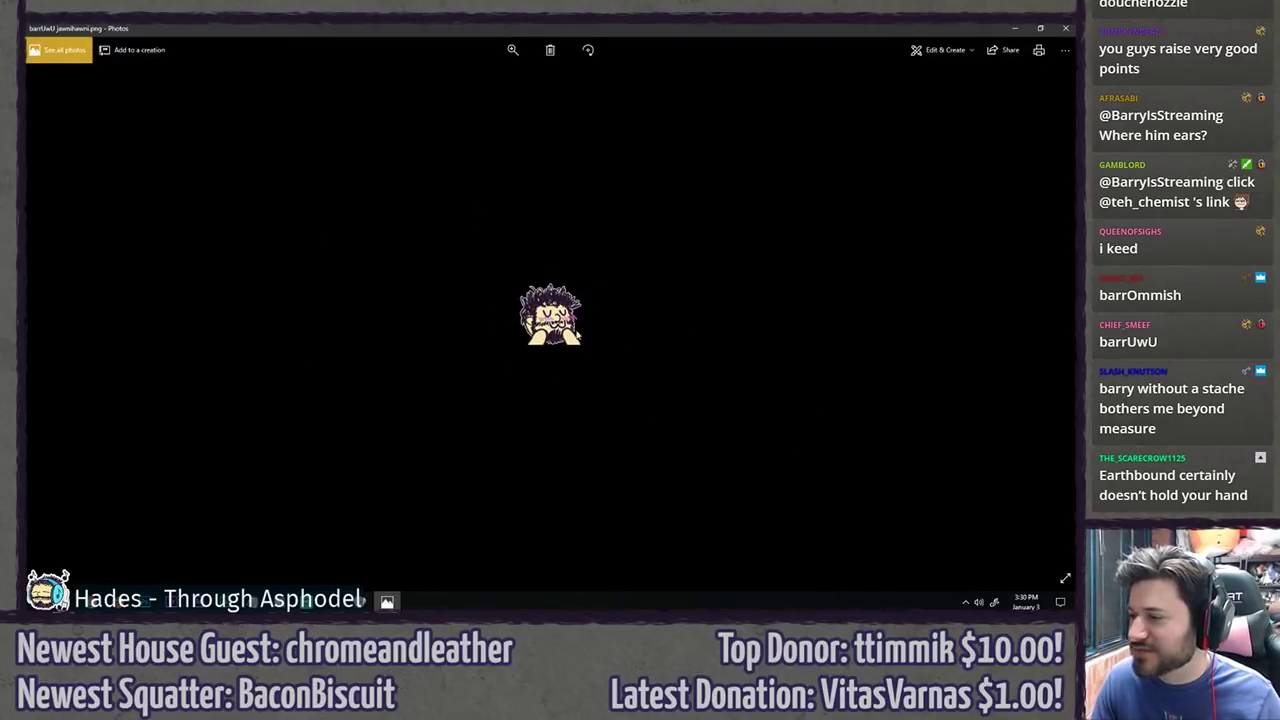
left_click(1065, 28)
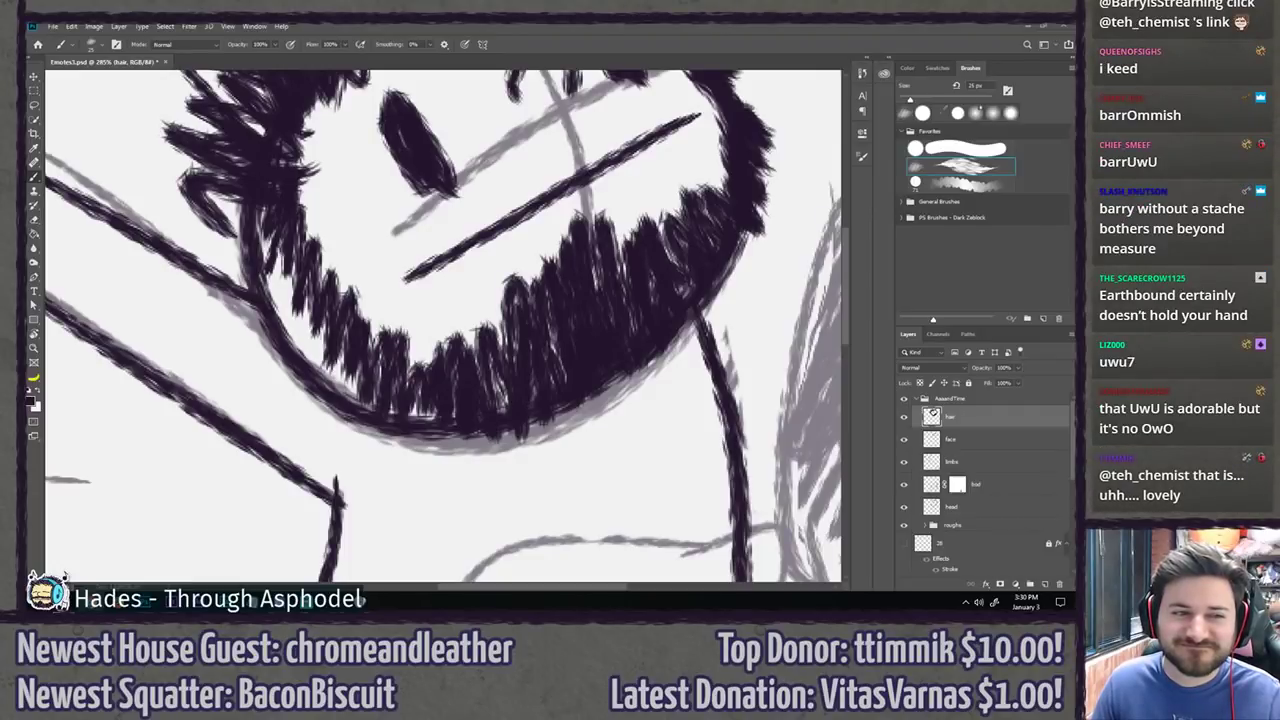
mouse_move(28, 120)
left_mouse_down()
mouse_move(485, 40)
mouse_move(485, 22)
left_mouse_up()
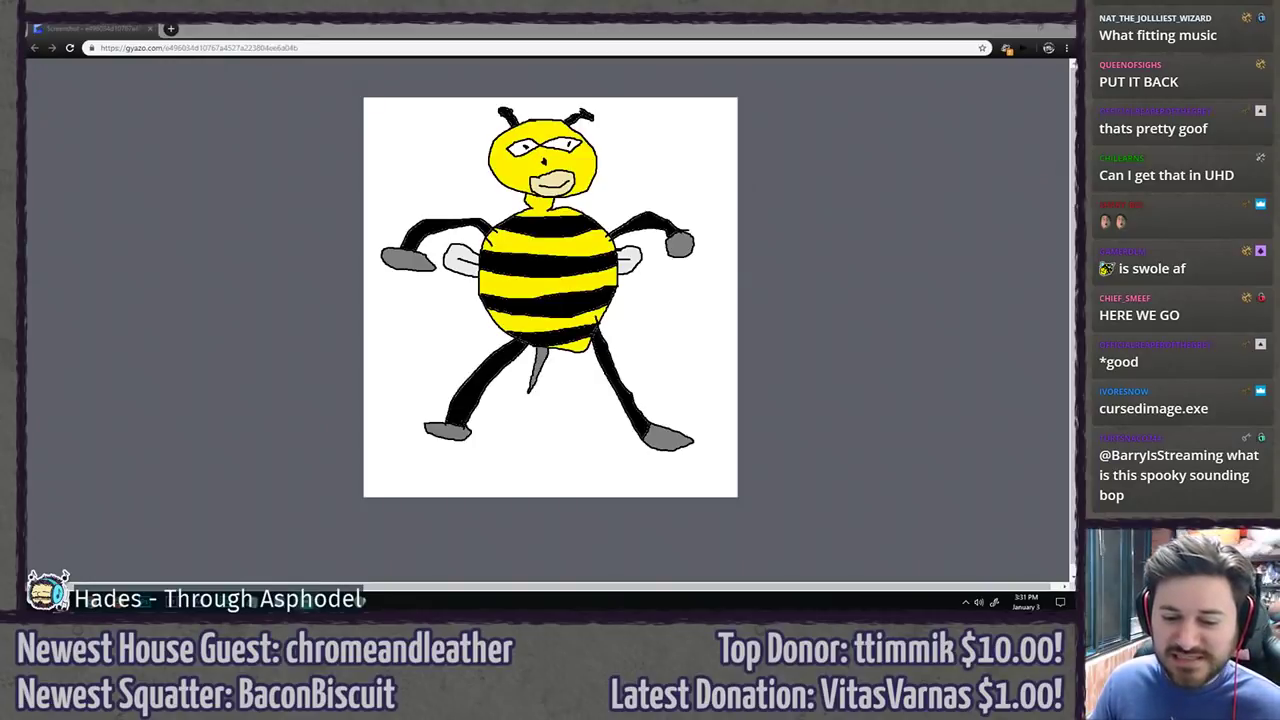
key("alt+Tab")
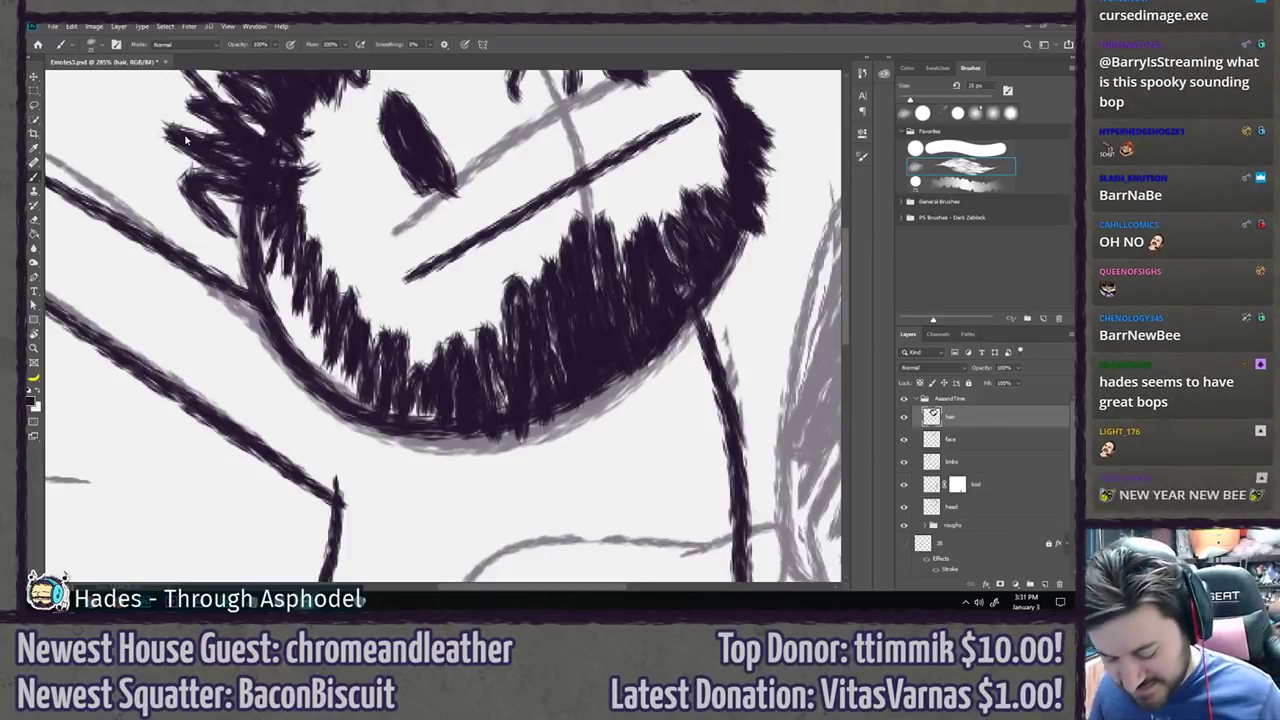
Step: Brush a rounded ear outline beside the beard on the face layer, and make the hair layer active
scroll(404, 222, "down", 5)
scroll(462, 322, "up", 4)
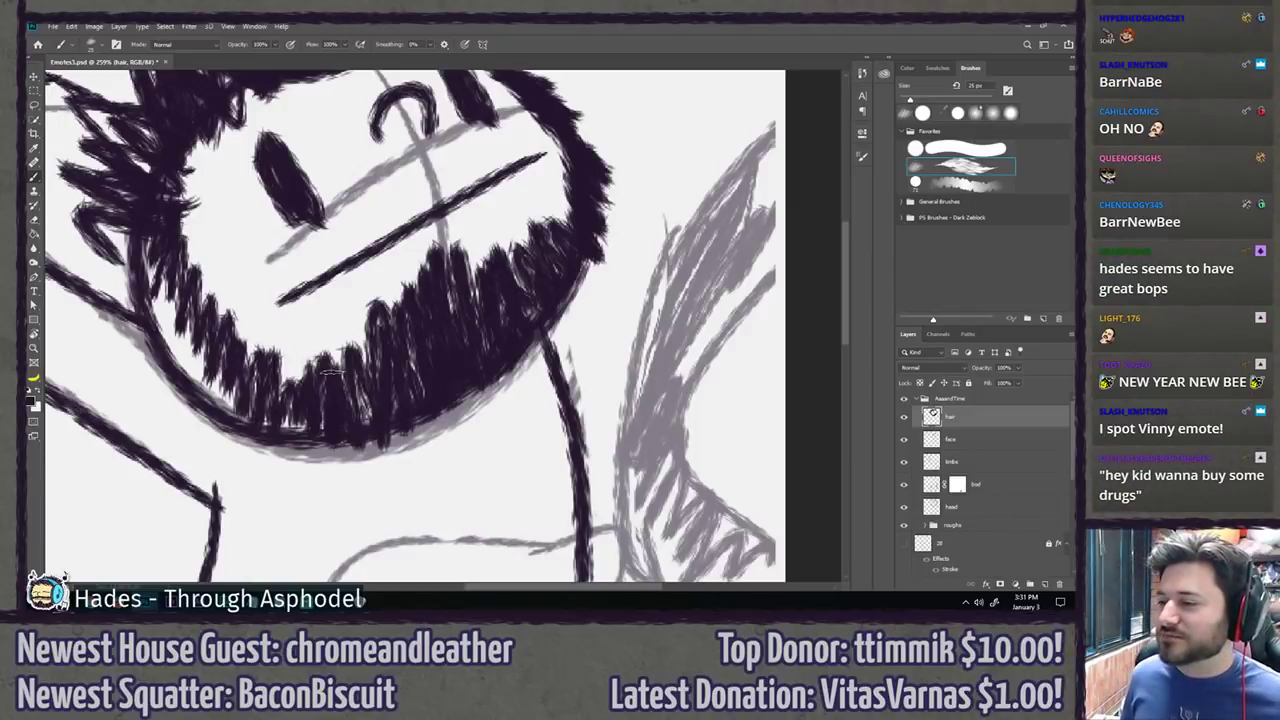
key("alt+bracketleft")
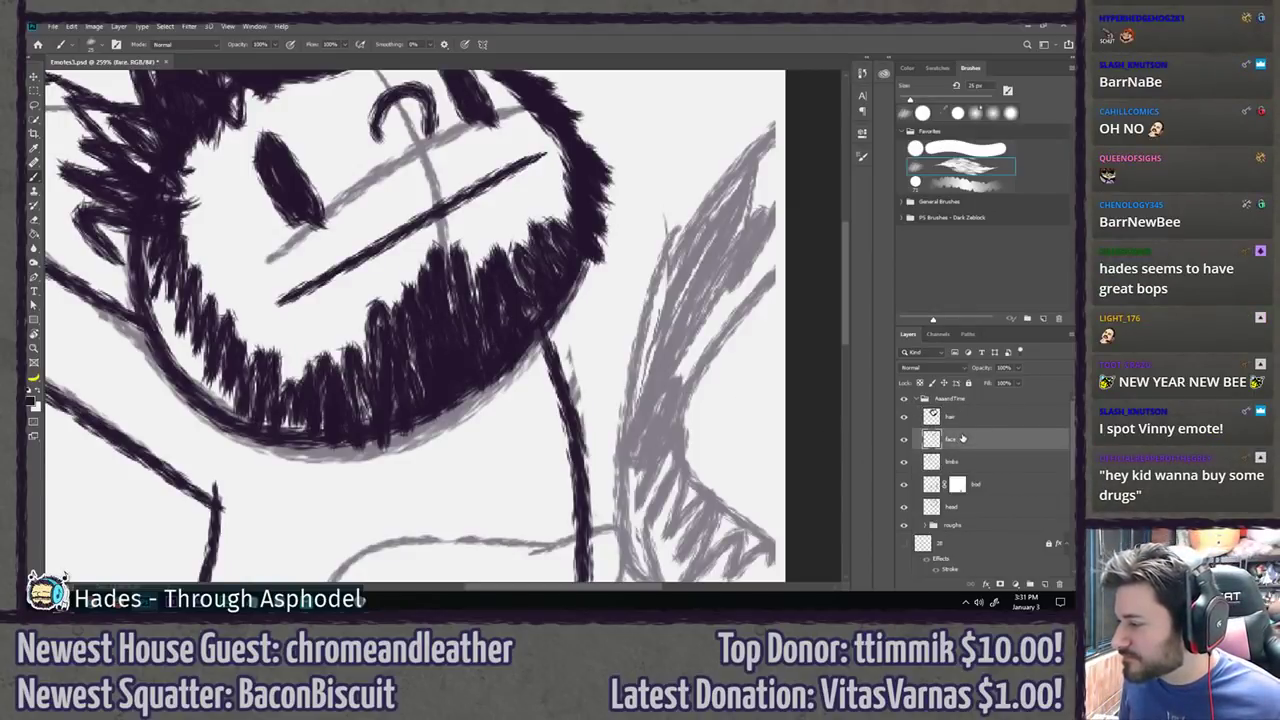
left_click_drag(156, 278, 180, 308)
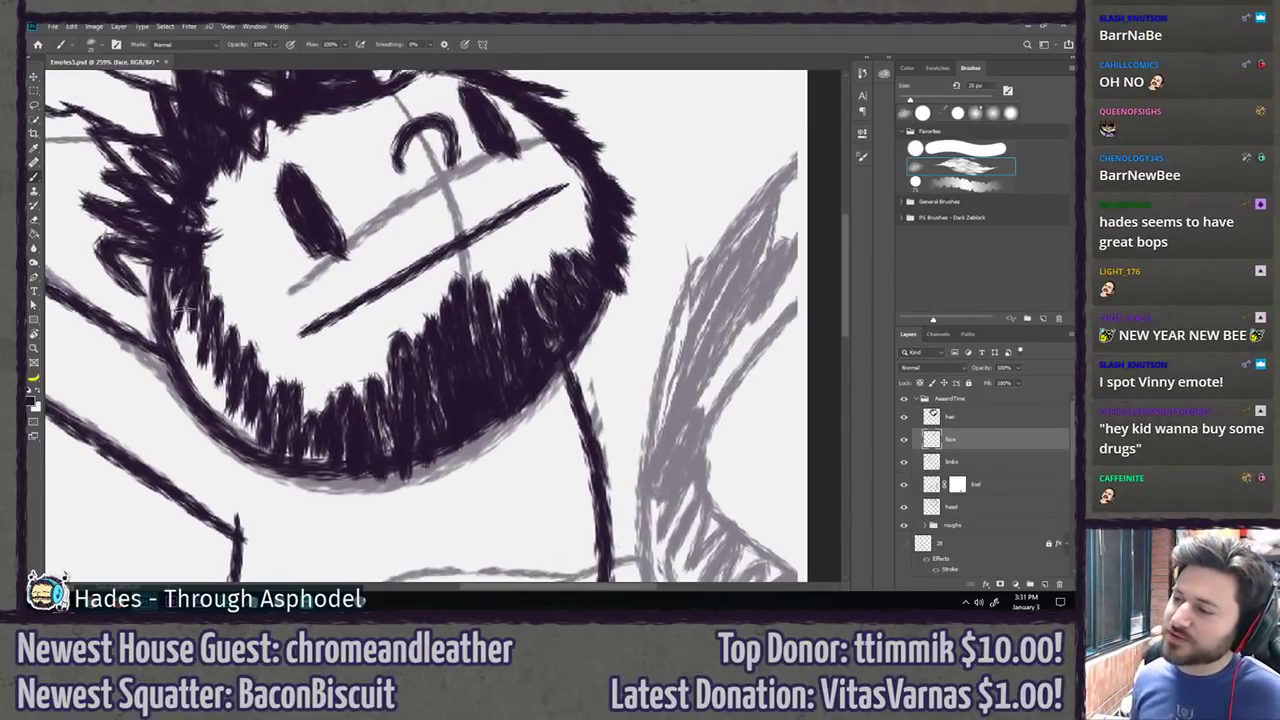
left_click_drag(166, 352, 240, 381)
key("ctrl+z")
mouse_move(186, 334)
left_mouse_down()
mouse_move(160, 397)
mouse_move(236, 390)
left_mouse_up()
key("ctrl+z")
mouse_move(186, 338)
left_mouse_down()
mouse_move(194, 410)
mouse_move(226, 390)
left_mouse_up()
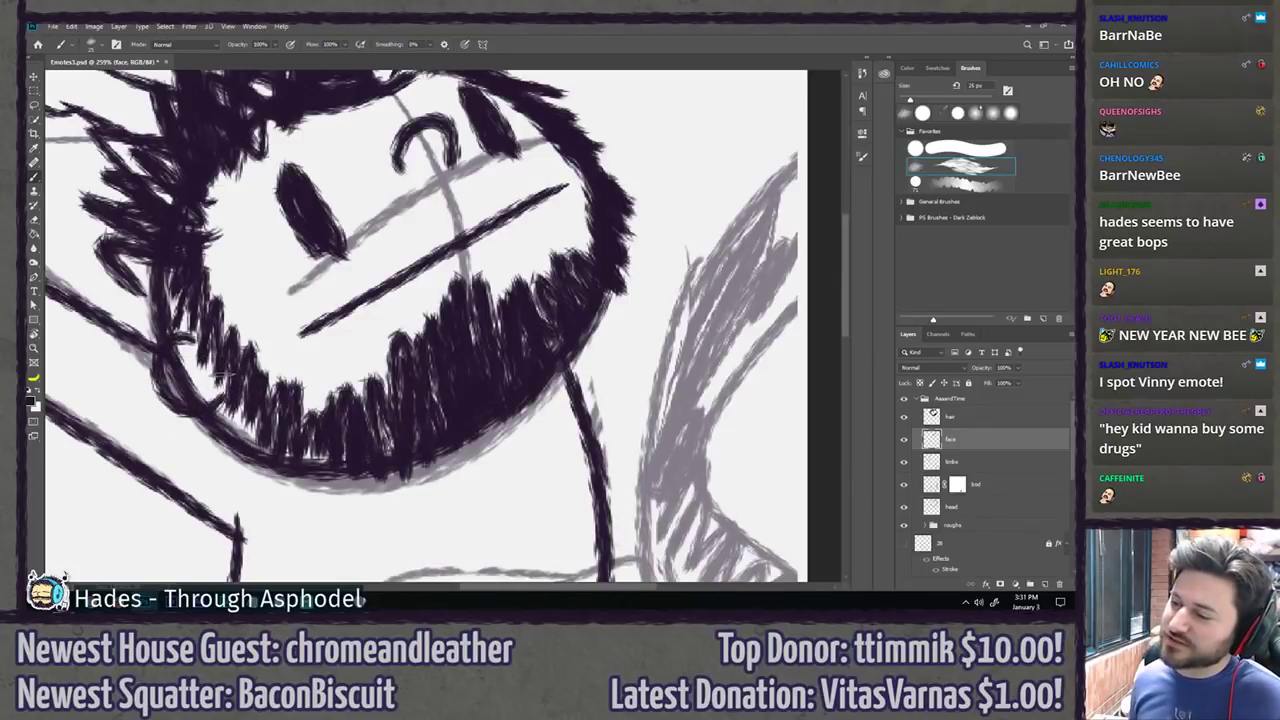
left_click_drag(270, 341, 274, 415)
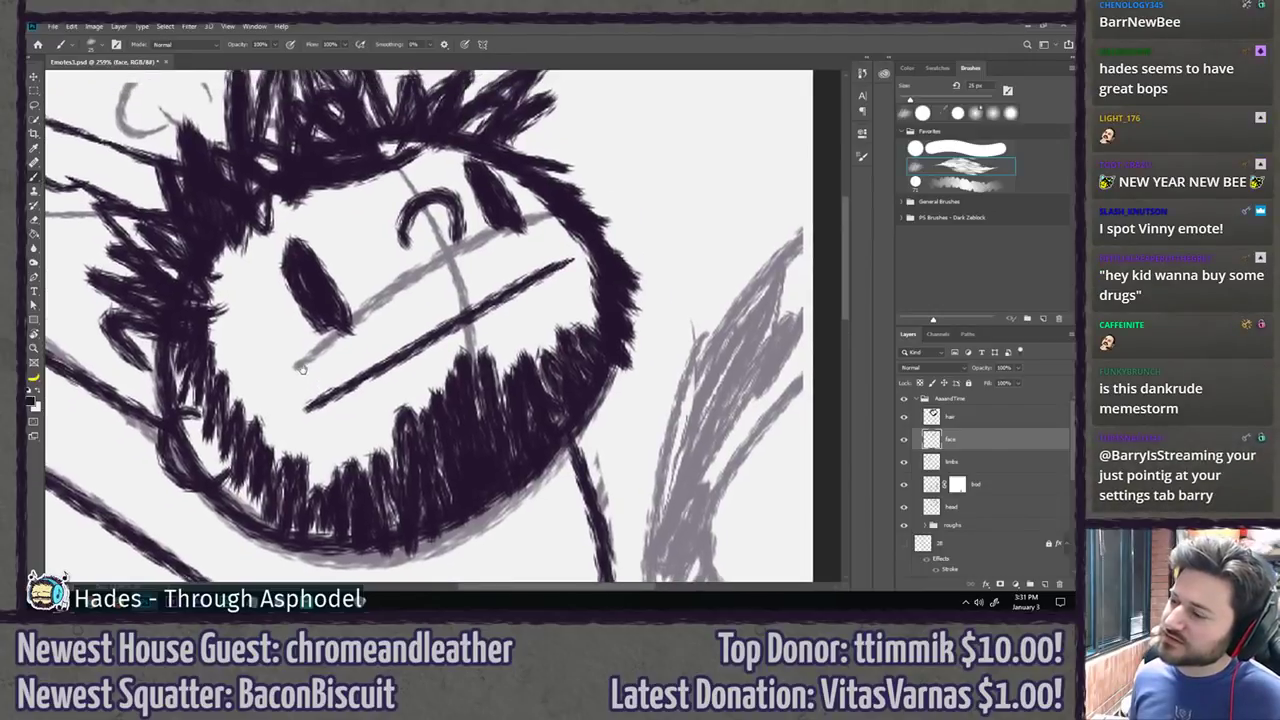
left_click(452, 338, "ctrl")
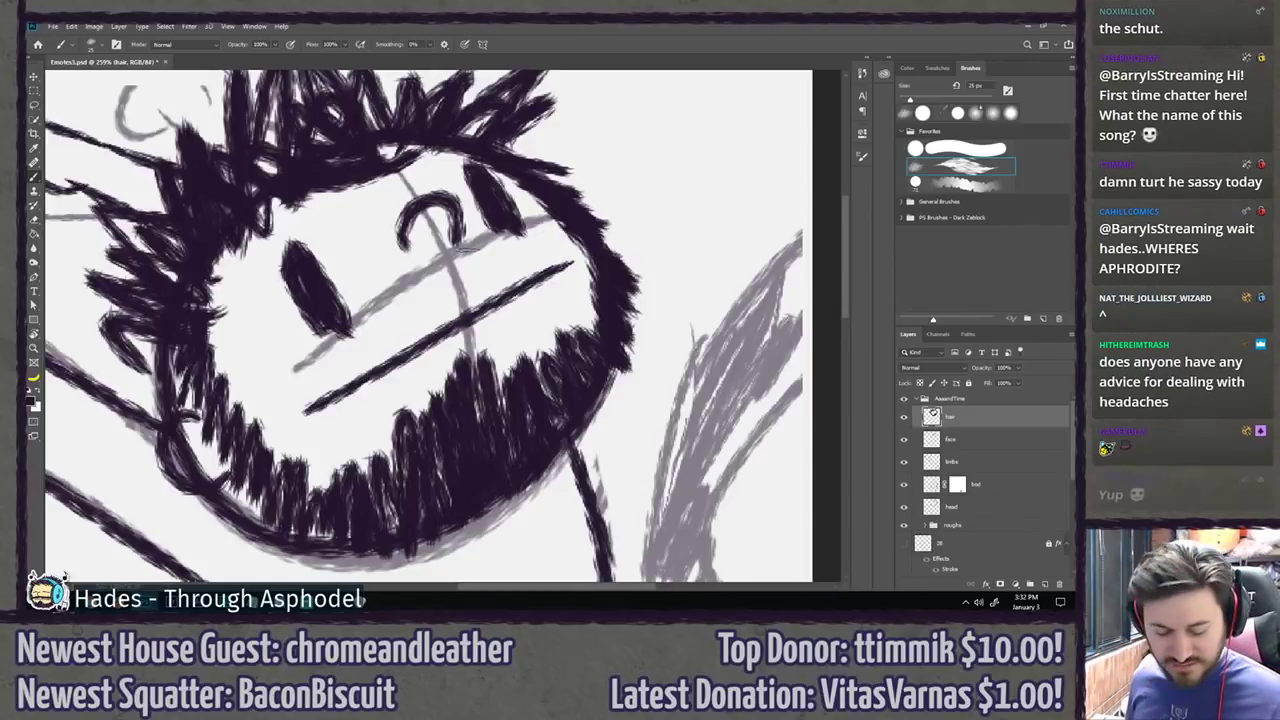
Step: Try a loose zigzag moustache above the mouth line, and undo it
key("r")
left_click_drag(466, 248, 510, 290)
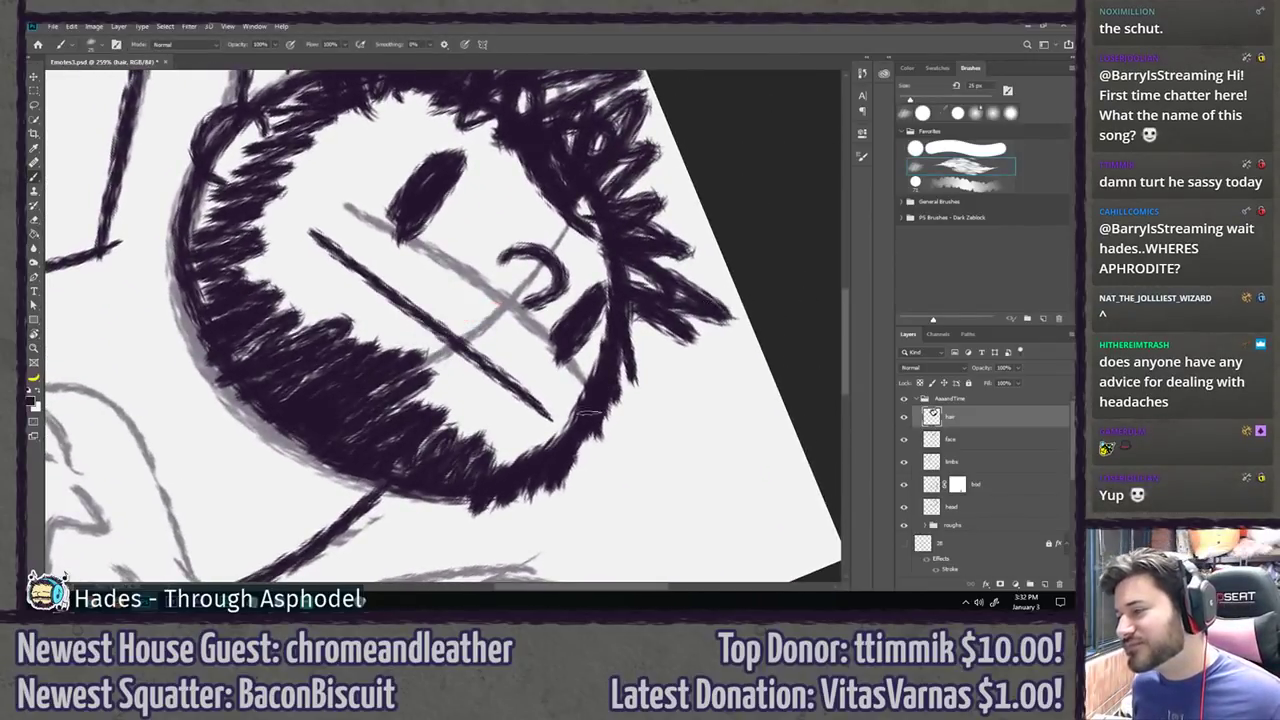
mouse_move(582, 427)
left_mouse_down()
mouse_move(486, 330)
mouse_move(478, 378)
left_mouse_up()
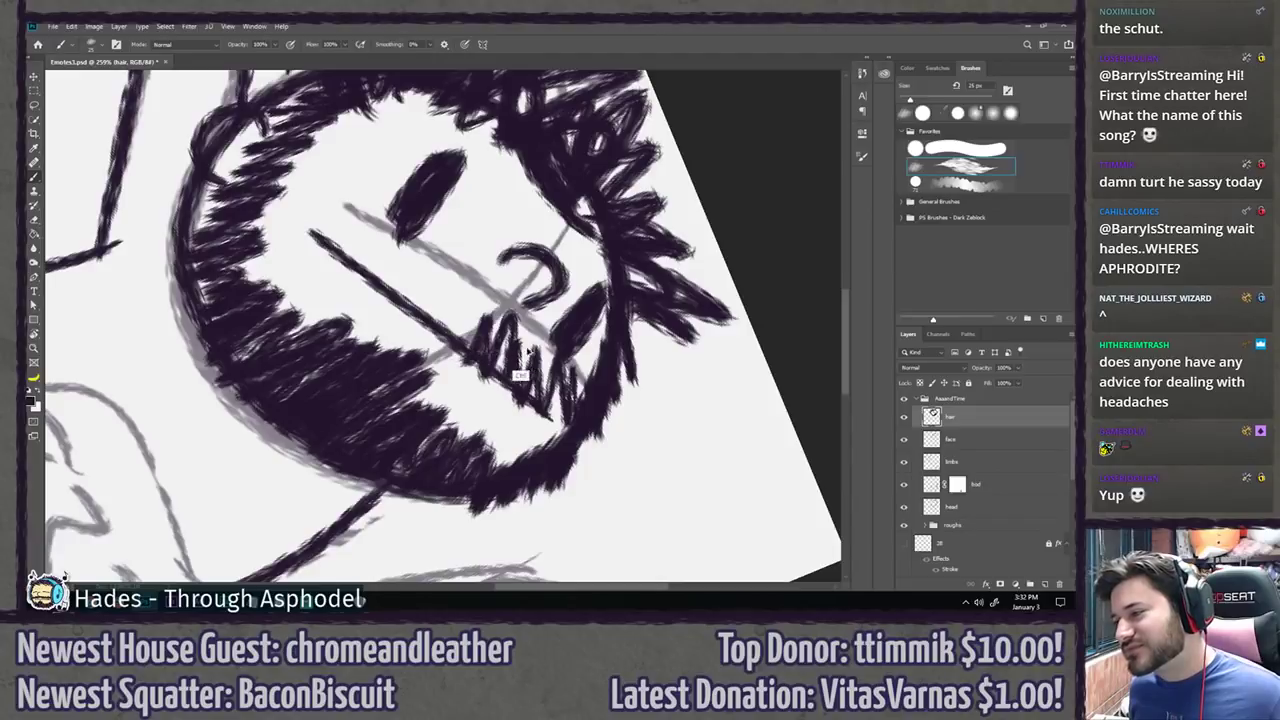
key("ctrl+z")
mouse_move(598, 386)
left_mouse_down()
mouse_move(556, 384)
mouse_move(504, 320)
mouse_move(464, 318)
mouse_move(431, 268)
mouse_move(396, 278)
mouse_move(398, 216)
mouse_move(358, 238)
mouse_move(331, 210)
mouse_move(298, 218)
mouse_move(266, 165)
left_mouse_up()
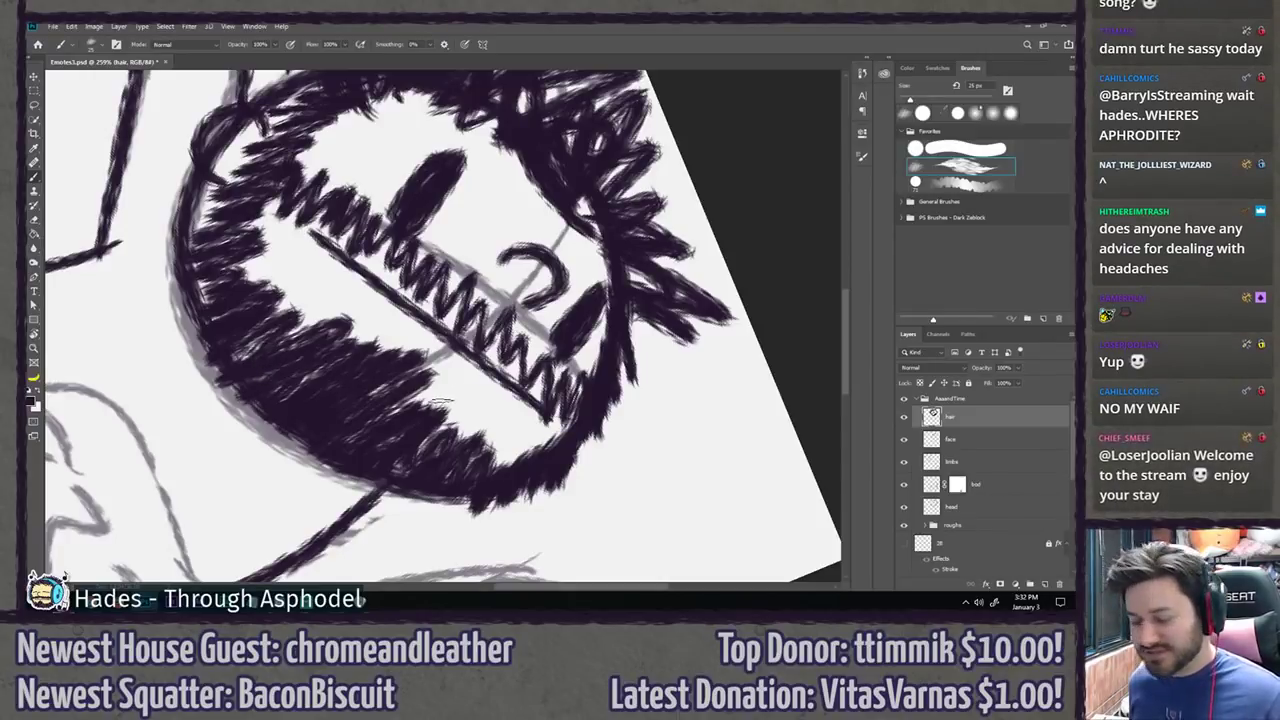
key("r")
left_click_drag(502, 347, 525, 290)
key("ctrl+1")
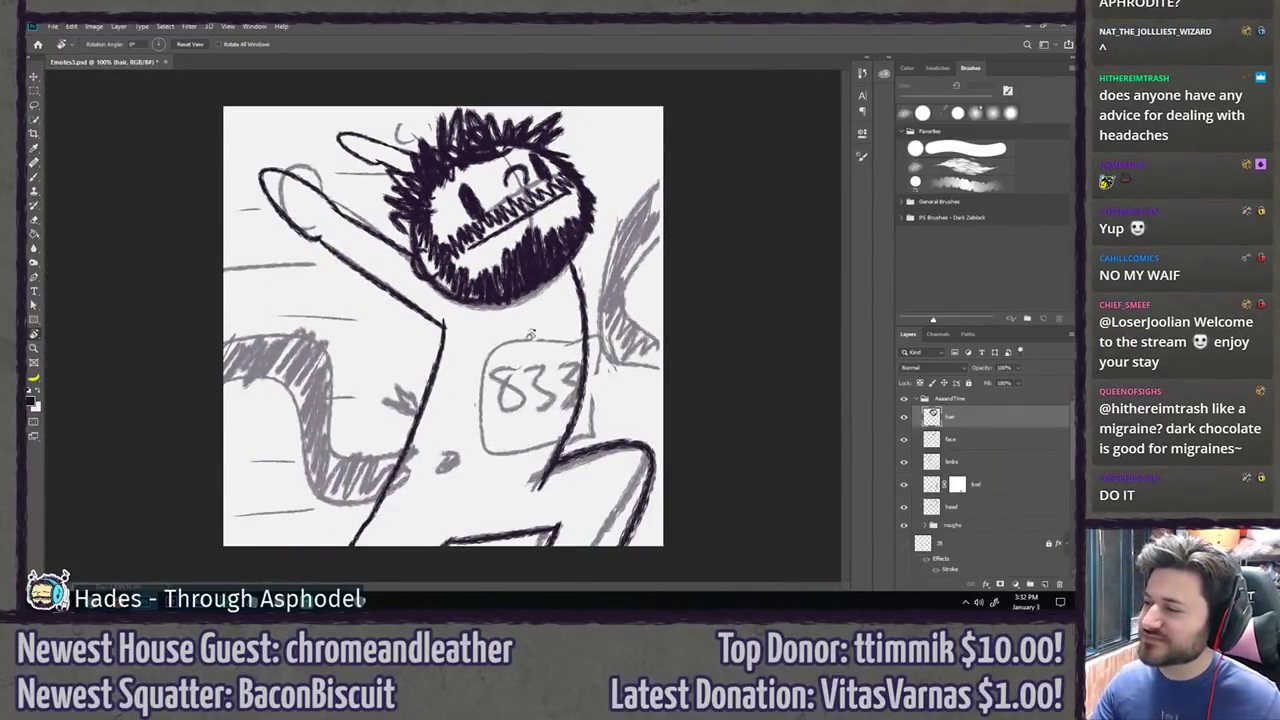
left_click_drag(568, 182, 640, 182)
left_click_drag(516, 176, 572, 264)
key("b")
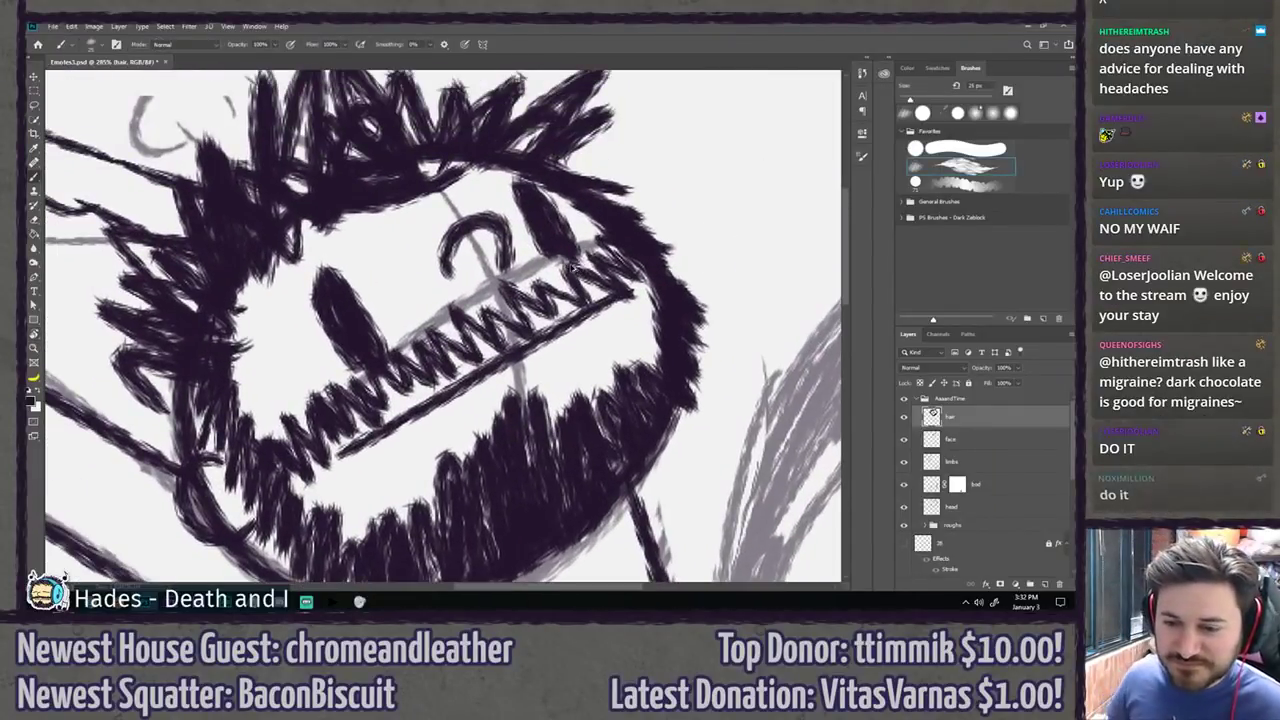
key("ctrl+z")
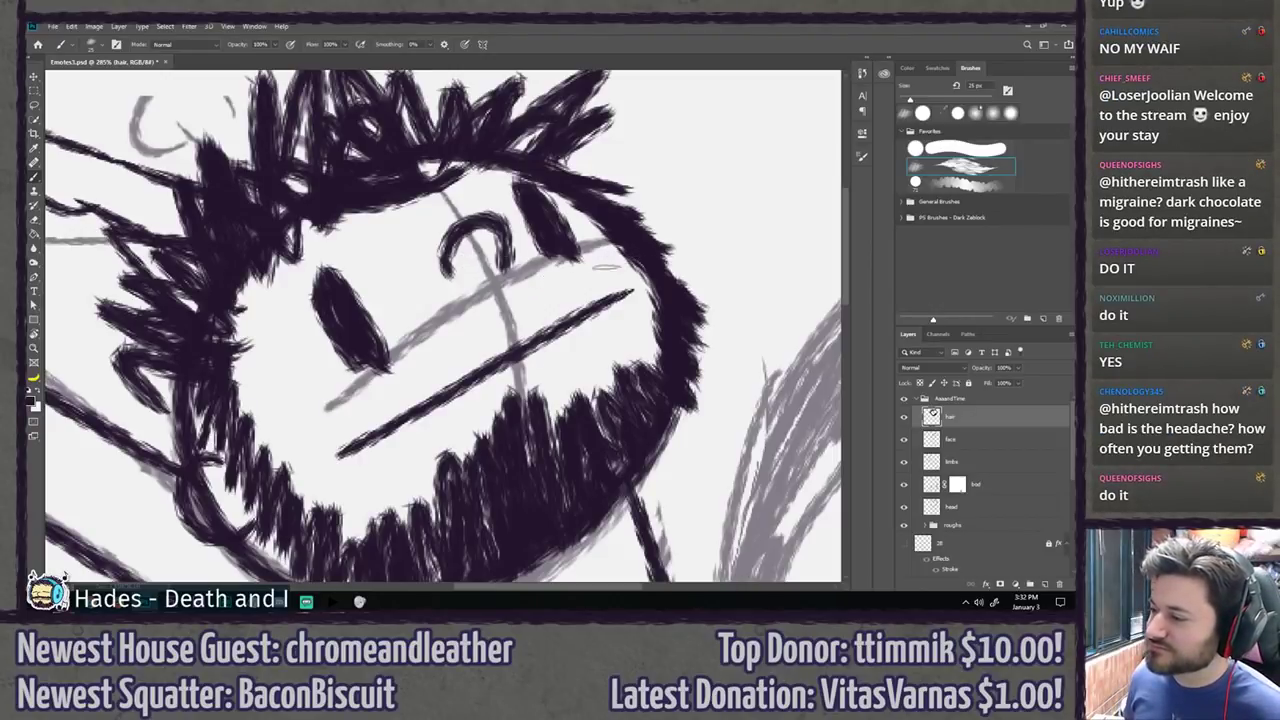
Step: Try a wavy outlined moustache with upturned ends across the face, and undo its strokes
mouse_move(505, 290)
left_mouse_down()
mouse_move(604, 224)
mouse_move(666, 160)
left_mouse_up()
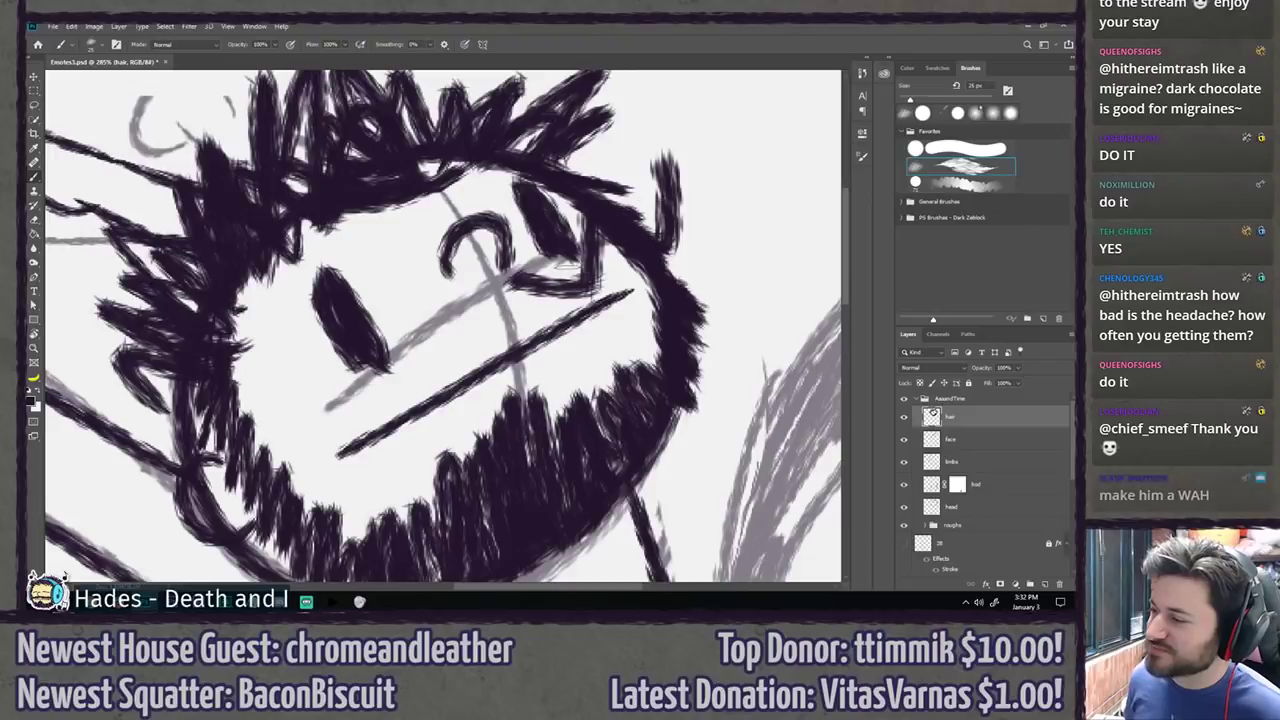
left_click_drag(520, 284, 285, 385)
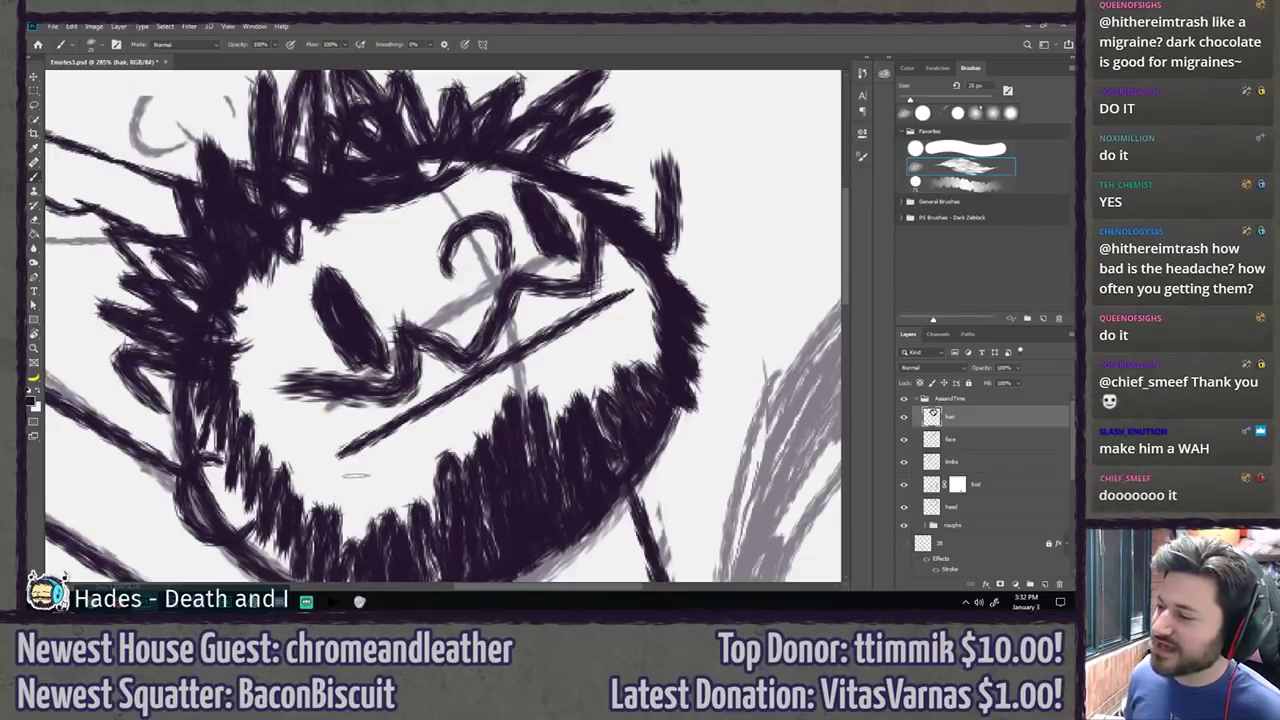
key("ctrl+z")
mouse_move(516, 280)
left_mouse_down()
mouse_move(400, 380)
mouse_move(282, 408)
left_mouse_up()
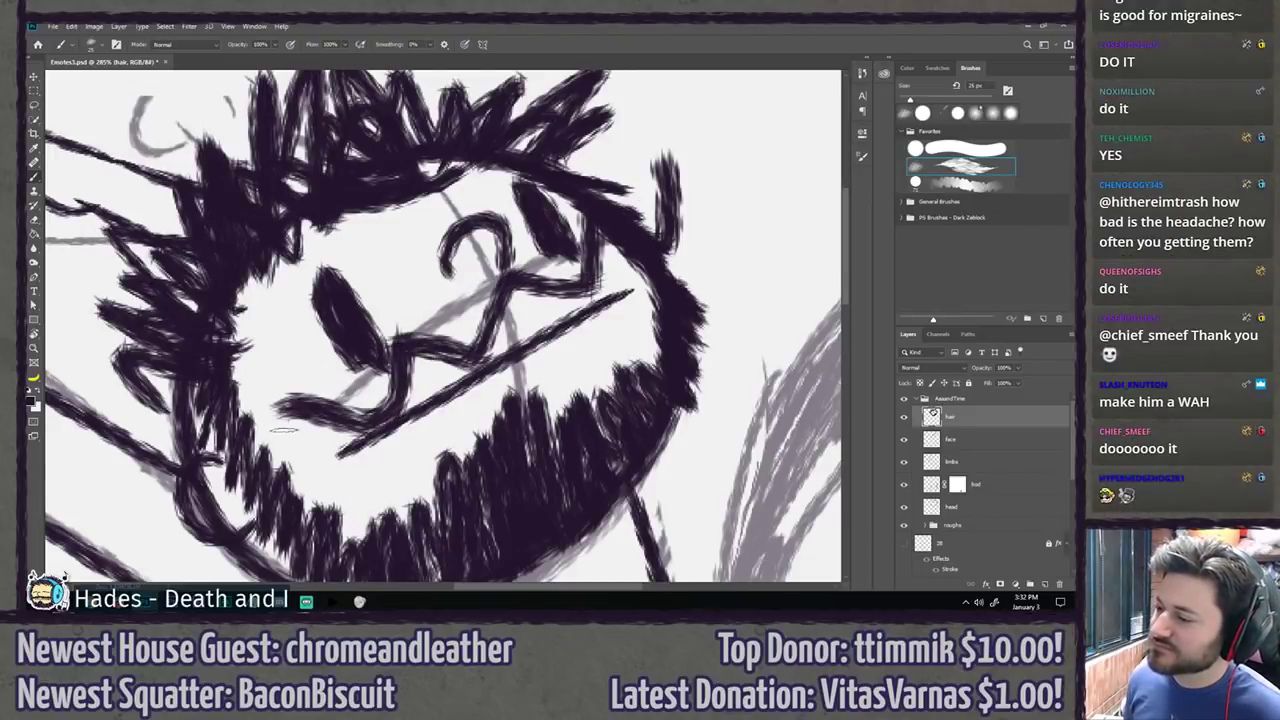
scroll(364, 444, "down", 5)
scroll(345, 446, "down", 2)
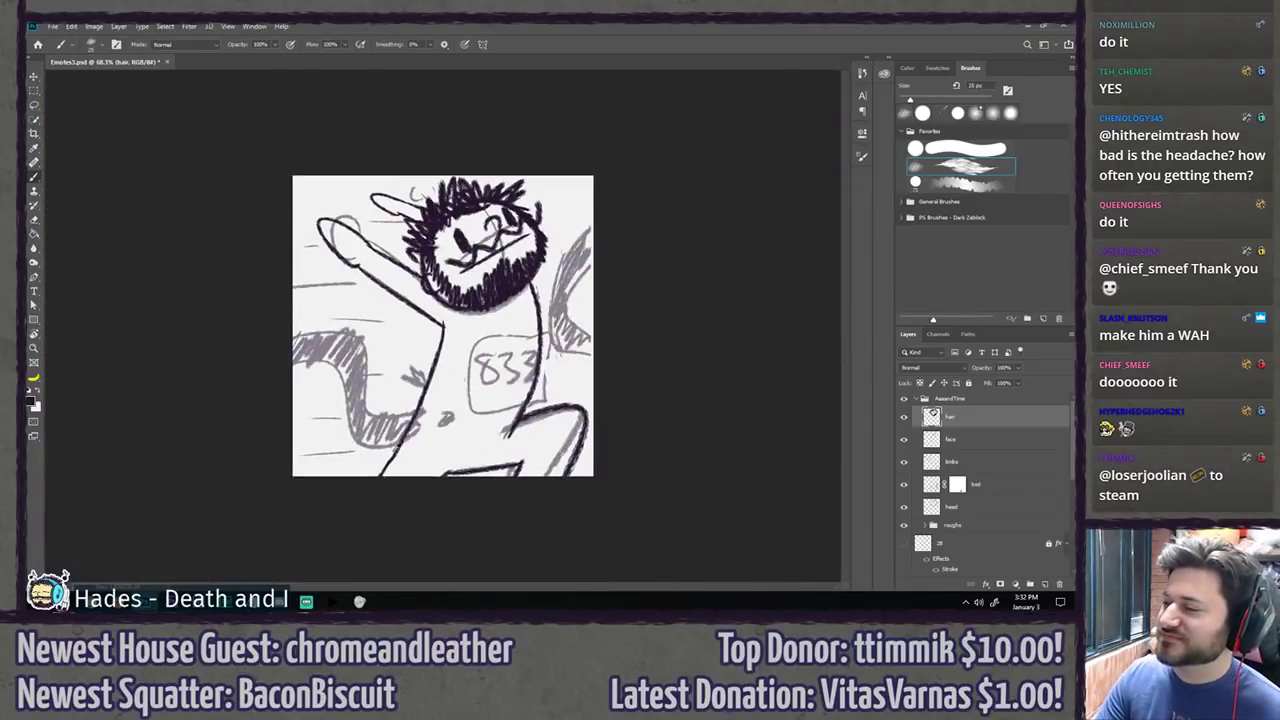
scroll(476, 334, "up", 6)
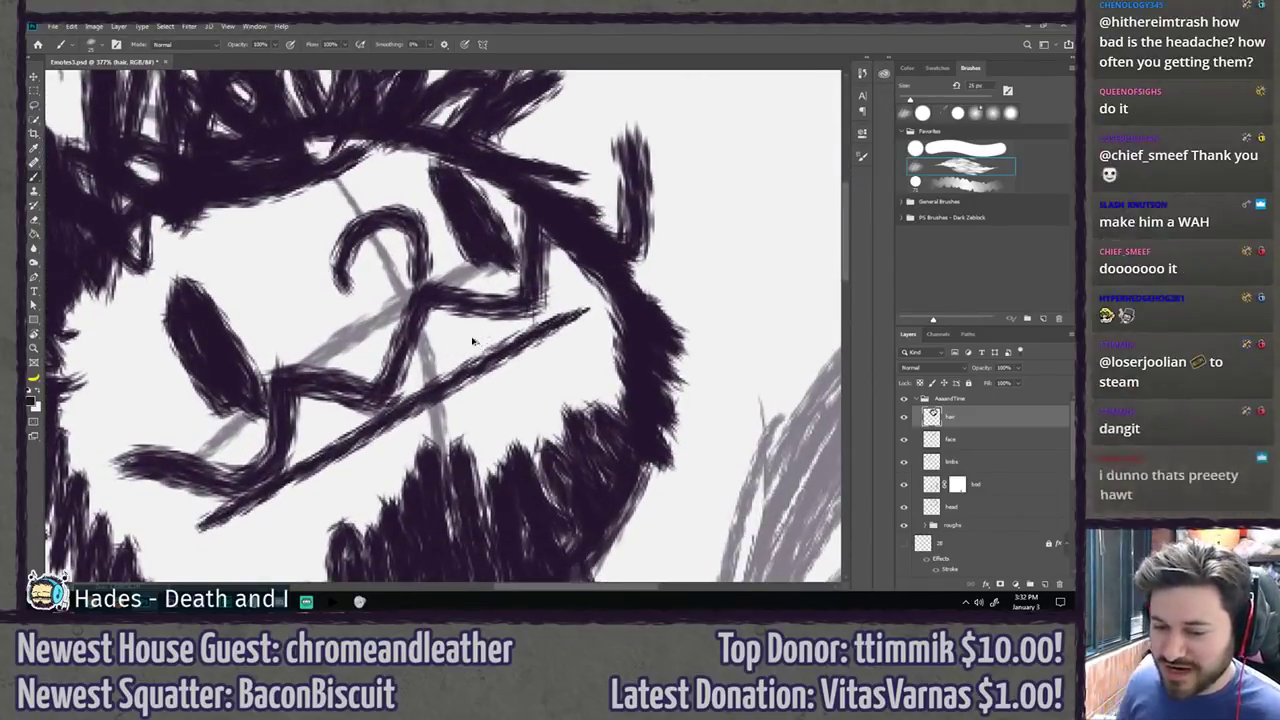
key("ctrl+z")
key("ctrl+z")
key("ctrl+z")
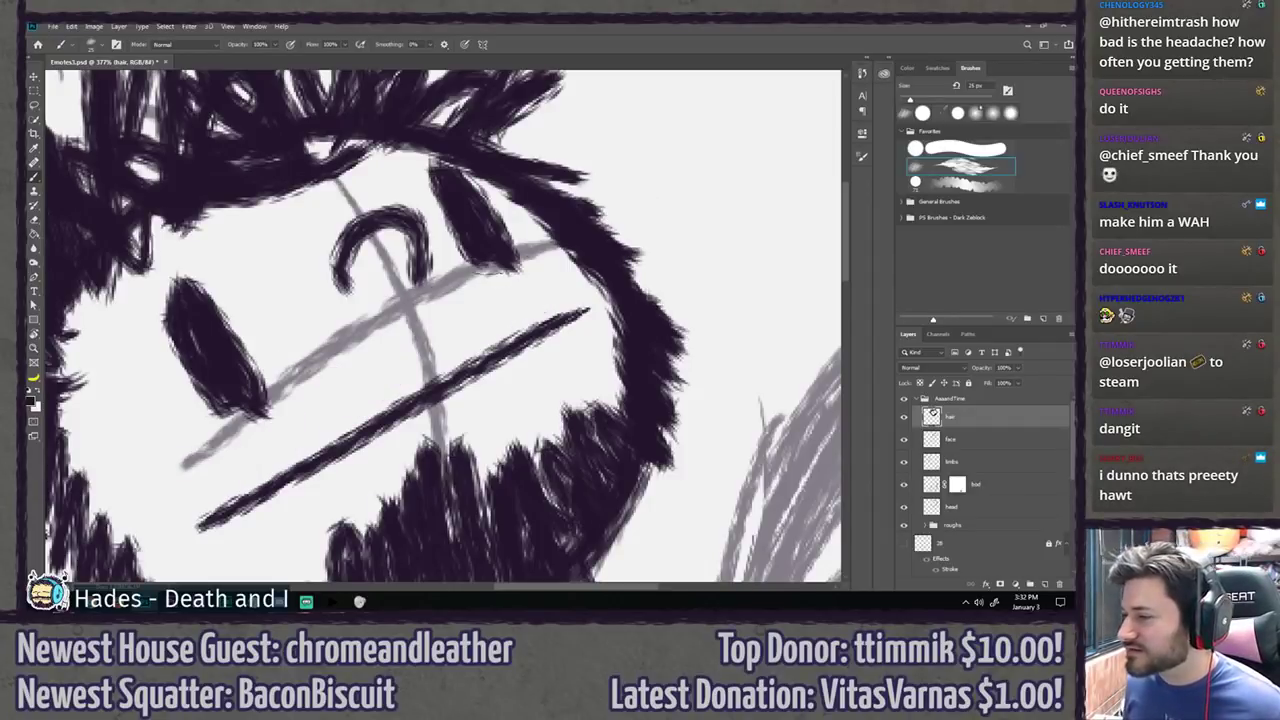
Step: Brush a dense band of moustache hair above the mouth line from cheek to cheek on the hair layer
key("r")
mouse_move(630, 204)
left_mouse_down()
mouse_move(600, 194)
mouse_move(627, 209)
mouse_move(632, 250)
left_mouse_up()
key("b")
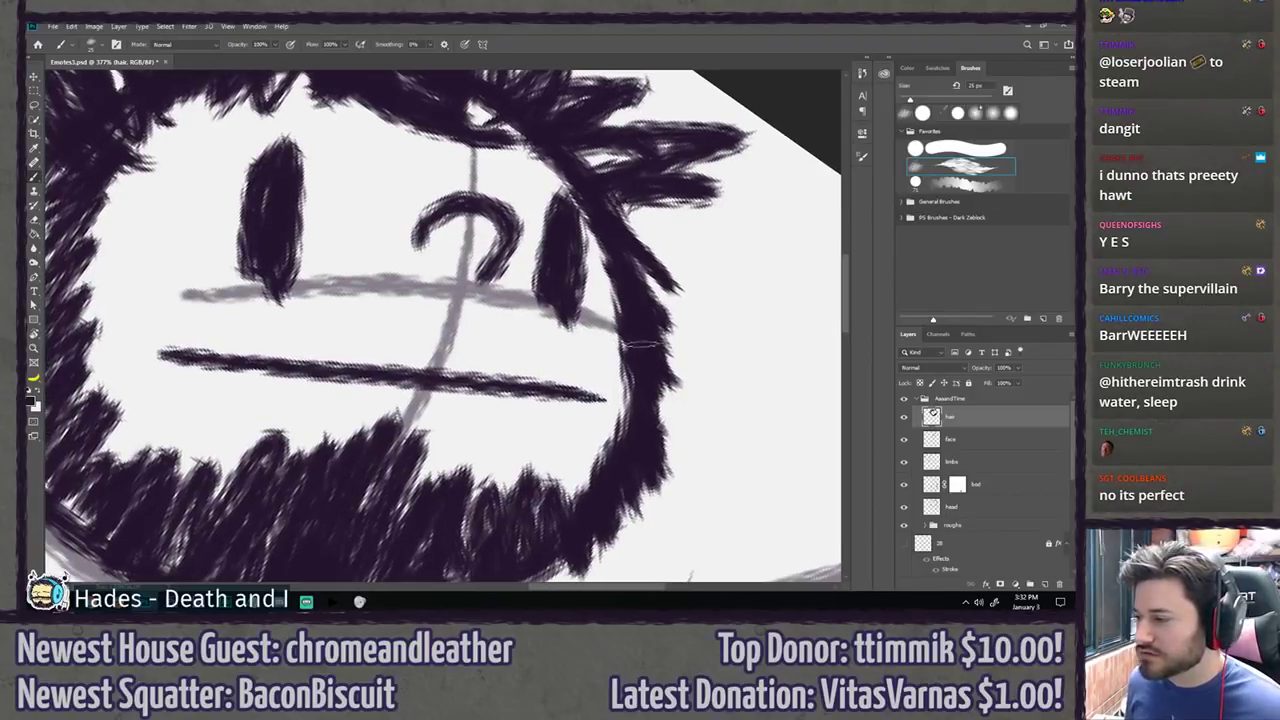
mouse_move(635, 345)
left_mouse_down()
mouse_move(615, 385)
mouse_move(510, 334)
mouse_move(428, 332)
mouse_move(385, 347)
mouse_move(205, 336)
mouse_move(158, 298)
mouse_move(128, 296)
mouse_move(103, 318)
mouse_move(78, 258)
mouse_move(80, 288)
mouse_move(268, 298)
left_mouse_up()
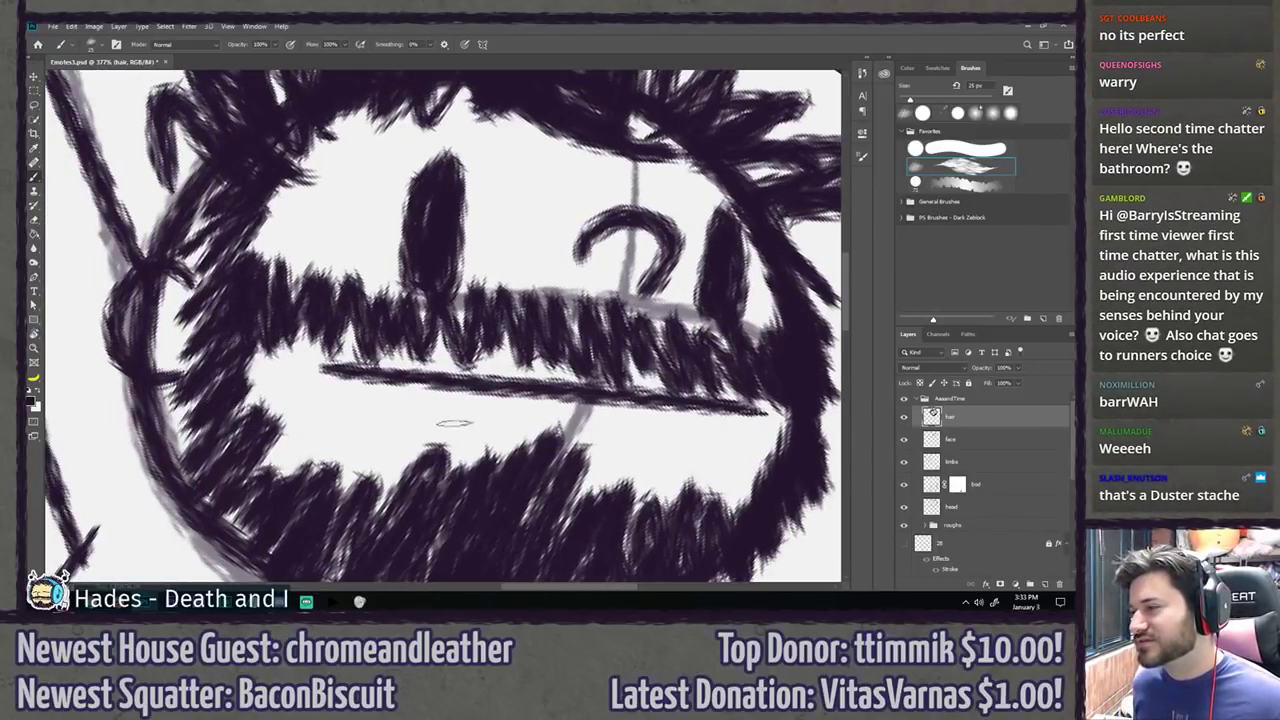
Step: Thicken the beard hair along the jaw between the ear and the chin
key("r")
mouse_move(454, 423)
left_mouse_down()
mouse_move(500, 410)
mouse_move(548, 273)
left_mouse_up()
left_click_drag(457, 404, 492, 262)
key("b")
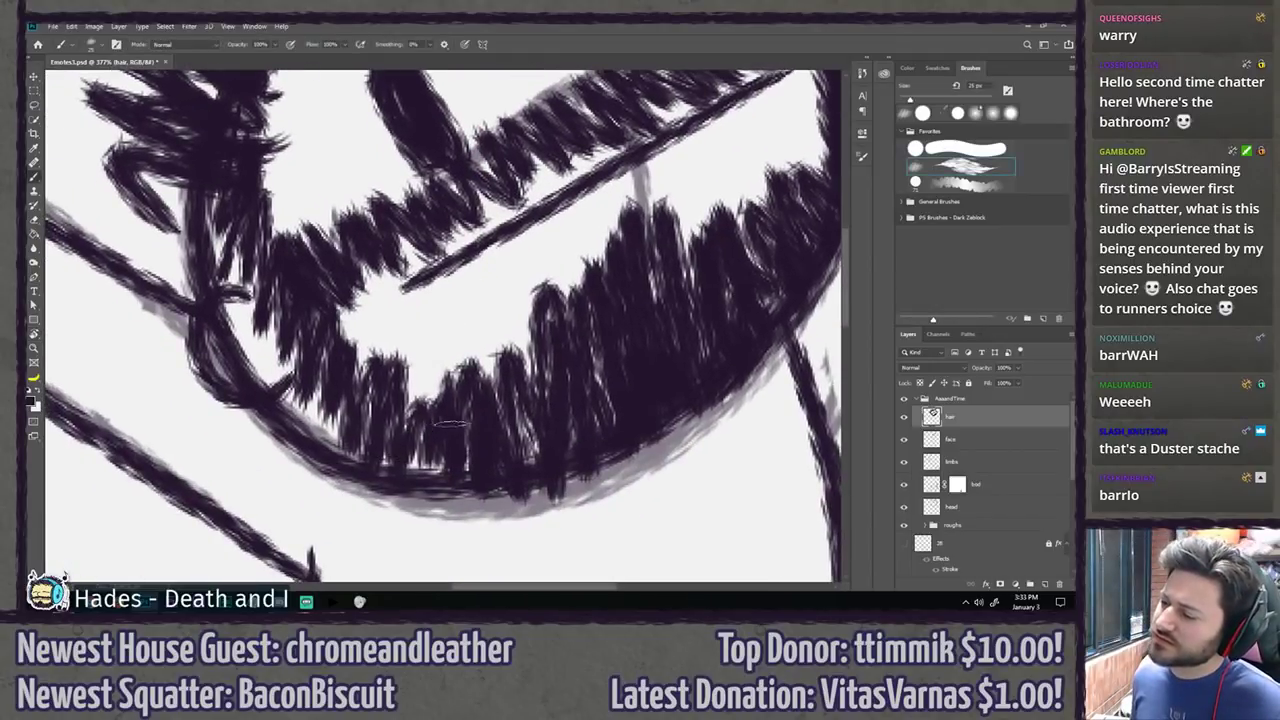
mouse_move(440, 428)
left_mouse_down()
mouse_move(395, 472)
mouse_move(378, 418)
mouse_move(347, 427)
mouse_move(295, 330)
left_mouse_up()
Step: Check the drawing with the face layer hidden, show that layer again, and hide the roughs group
key("ctrl+1")
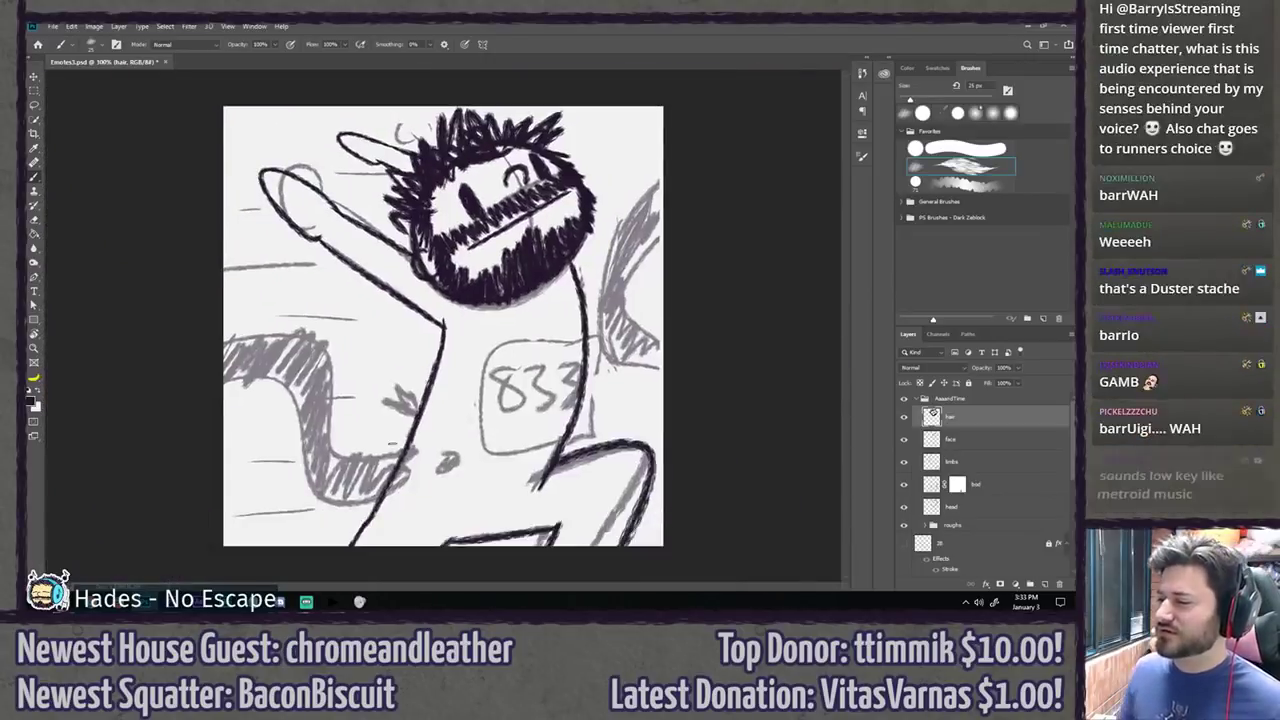
left_click(905, 440)
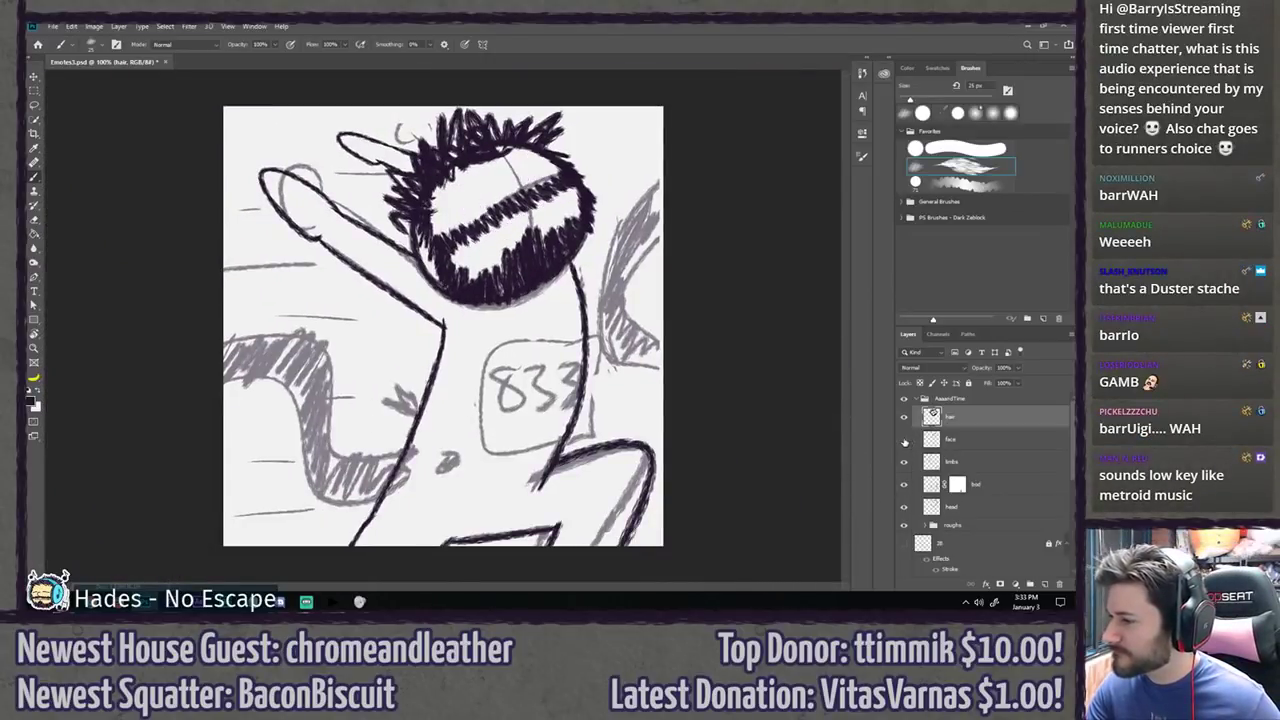
left_click(905, 440)
left_click(905, 526)
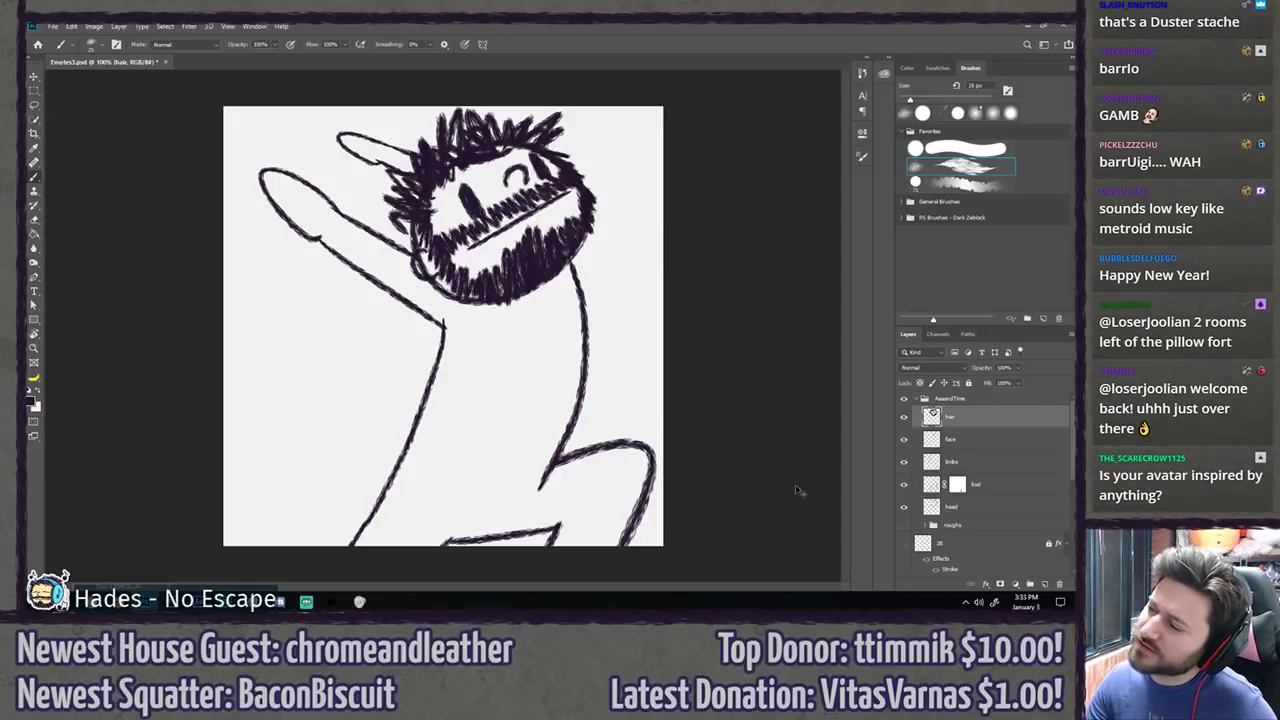
Step: Add a layer mask to the head layer and paint out the head outline inside the ear with the solid round brush
scroll(422, 222, "up", 3)
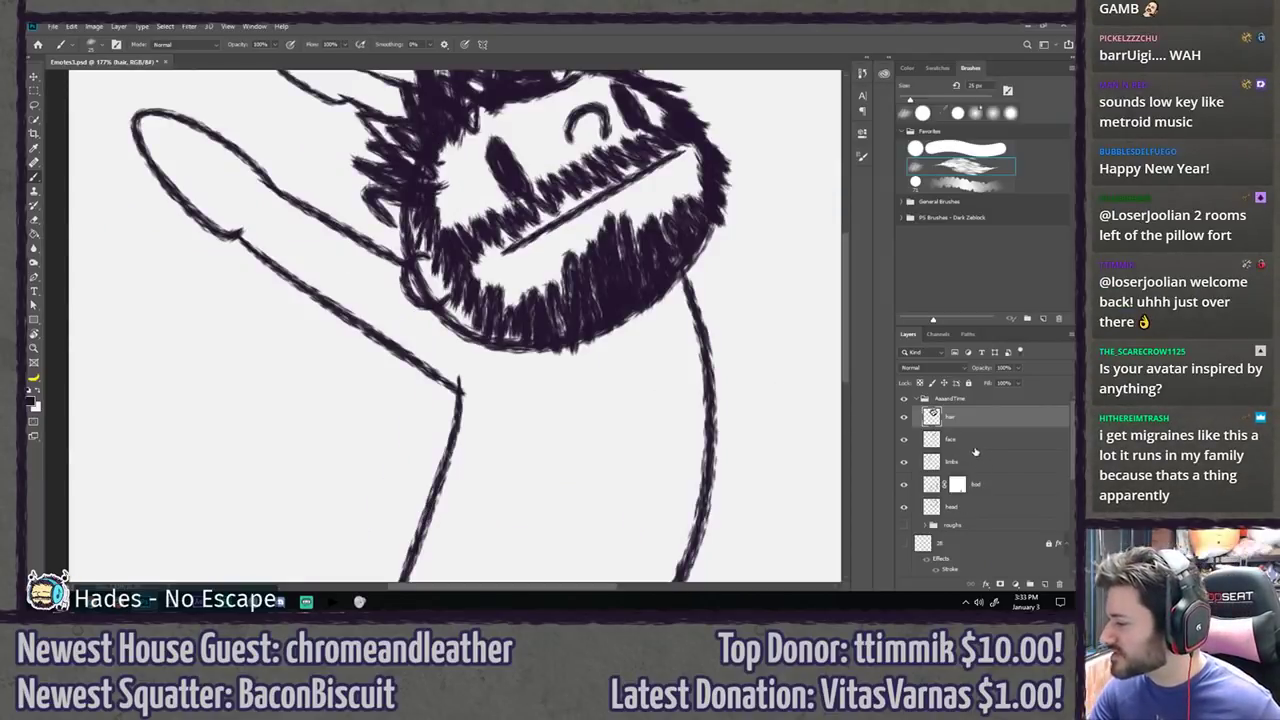
left_click(1000, 510)
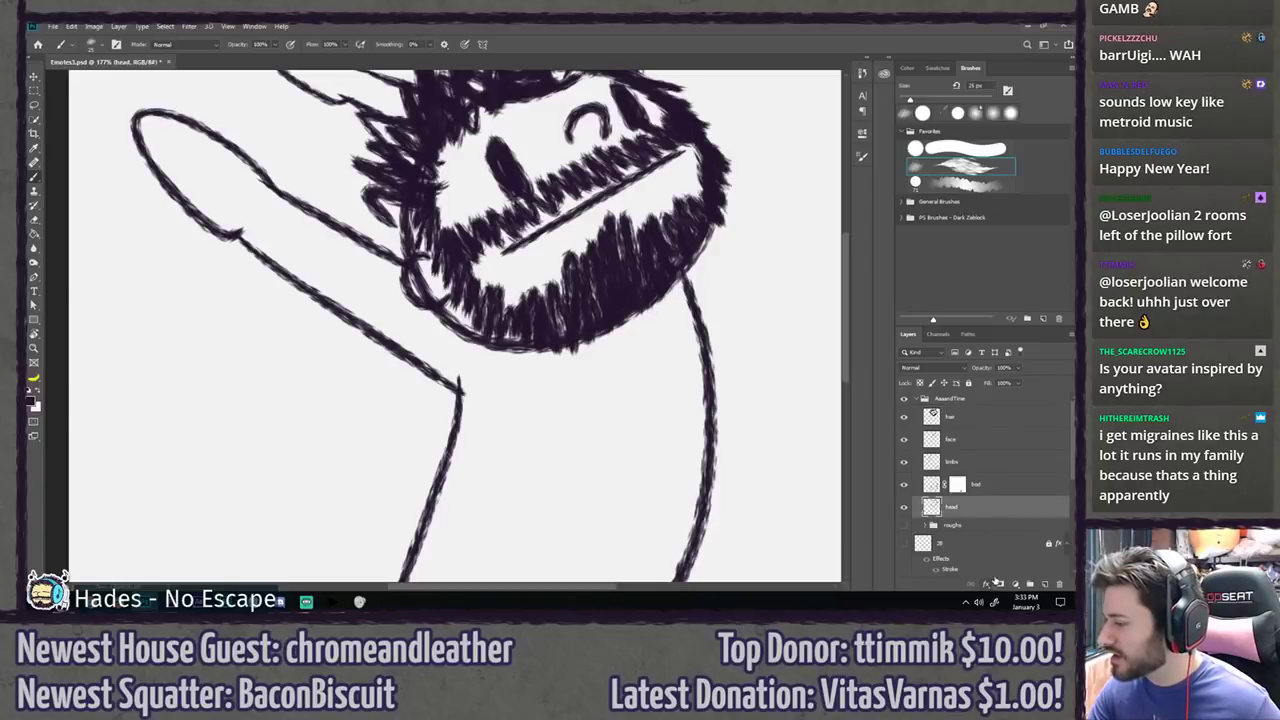
left_click(1000, 584)
scroll(497, 276, "up", 3)
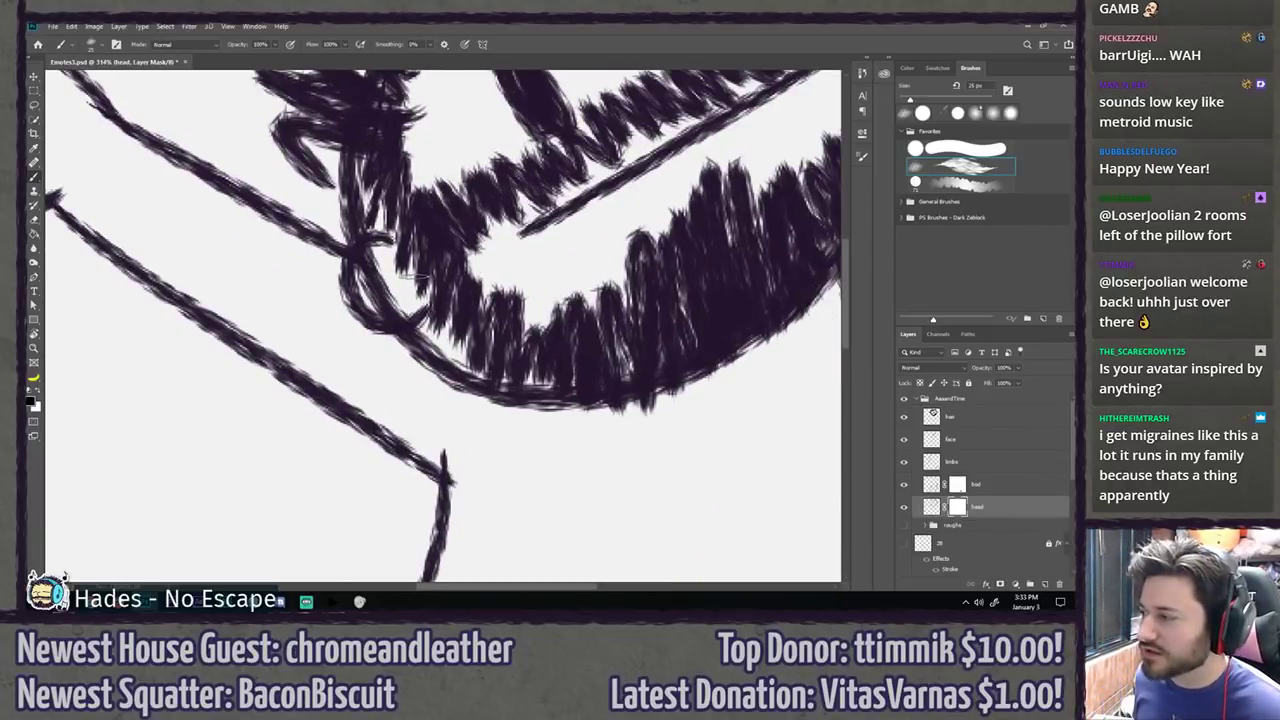
left_click(925, 151)
mouse_move(400, 298)
left_mouse_down()
mouse_move(374, 288)
mouse_move(375, 270)
left_mouse_up()
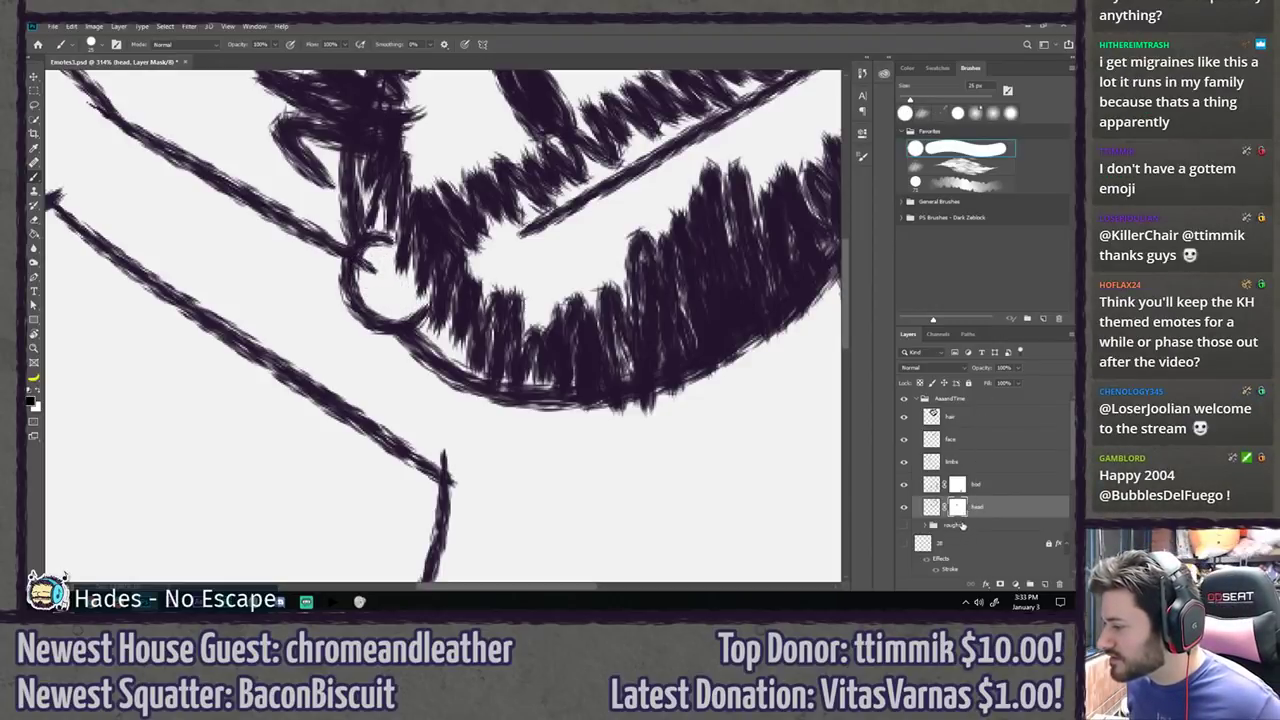
Step: Add a layer mask to the limbs layer
left_click(965, 466)
left_click(1000, 585)
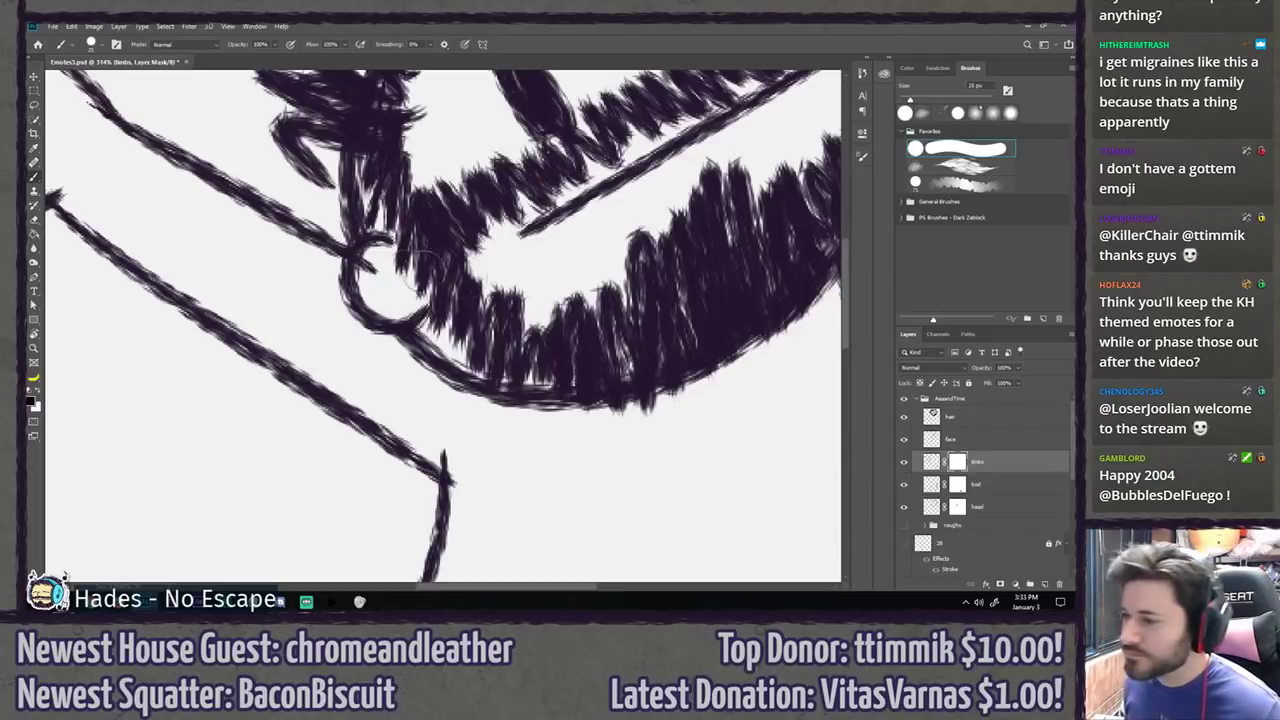
key("ctrl+1")
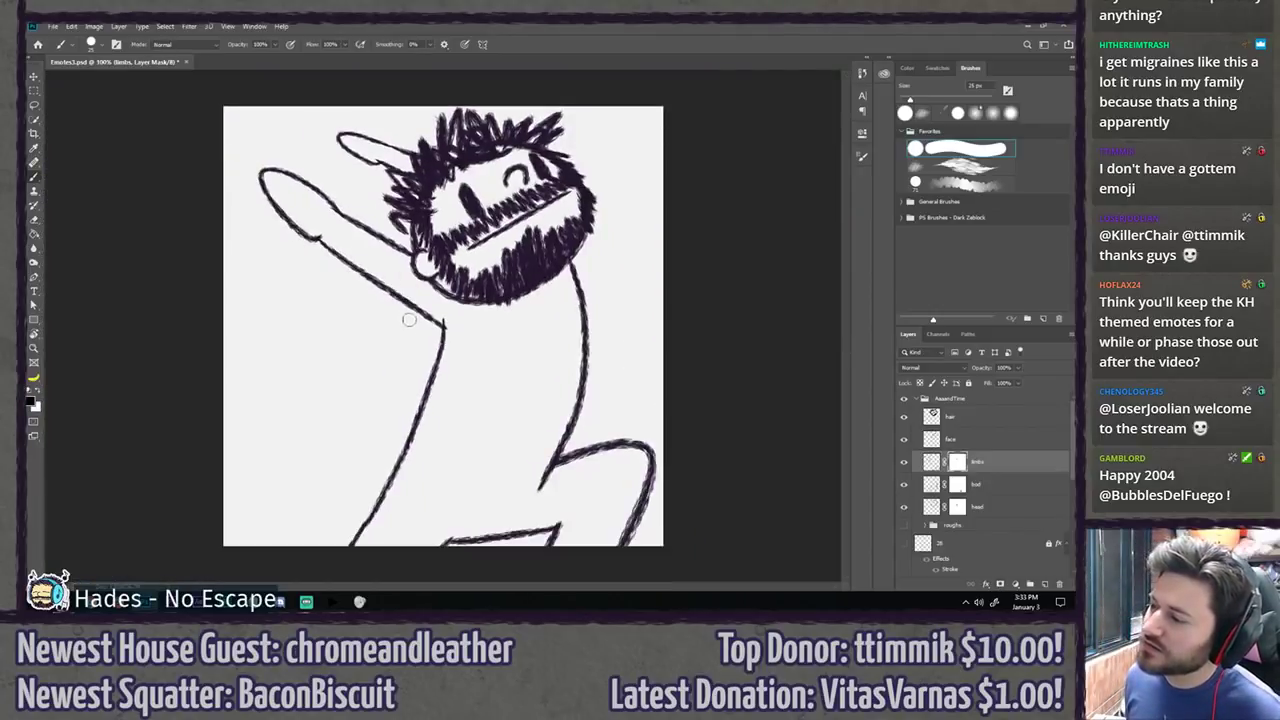
Step: Try painting out the head outline along the beard's lower edge on the head layer's mask
key("z")
left_click_drag(497, 256, 573, 271)
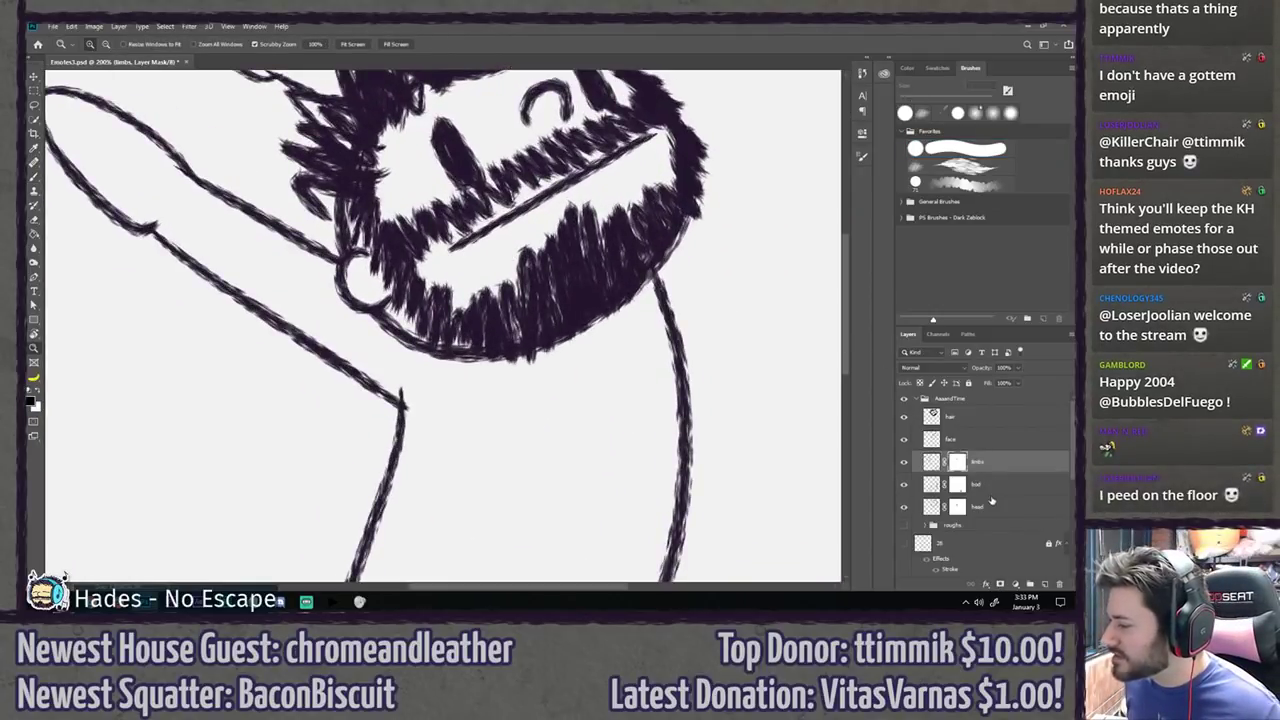
left_click(995, 511)
key("b")
left_click_drag(505, 338, 524, 346)
left_click(957, 507)
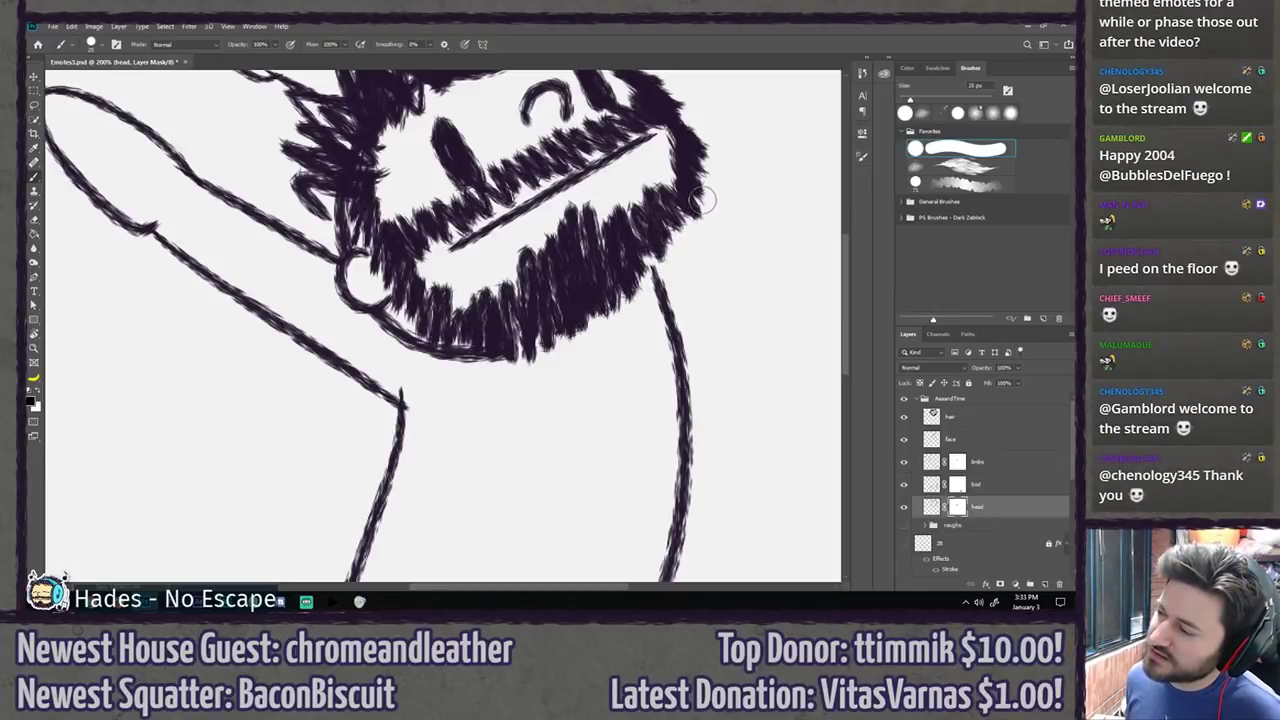
Step: Compare the drawing with and without the masked jaw outline, and undo the masking
key("ctrl+minus")
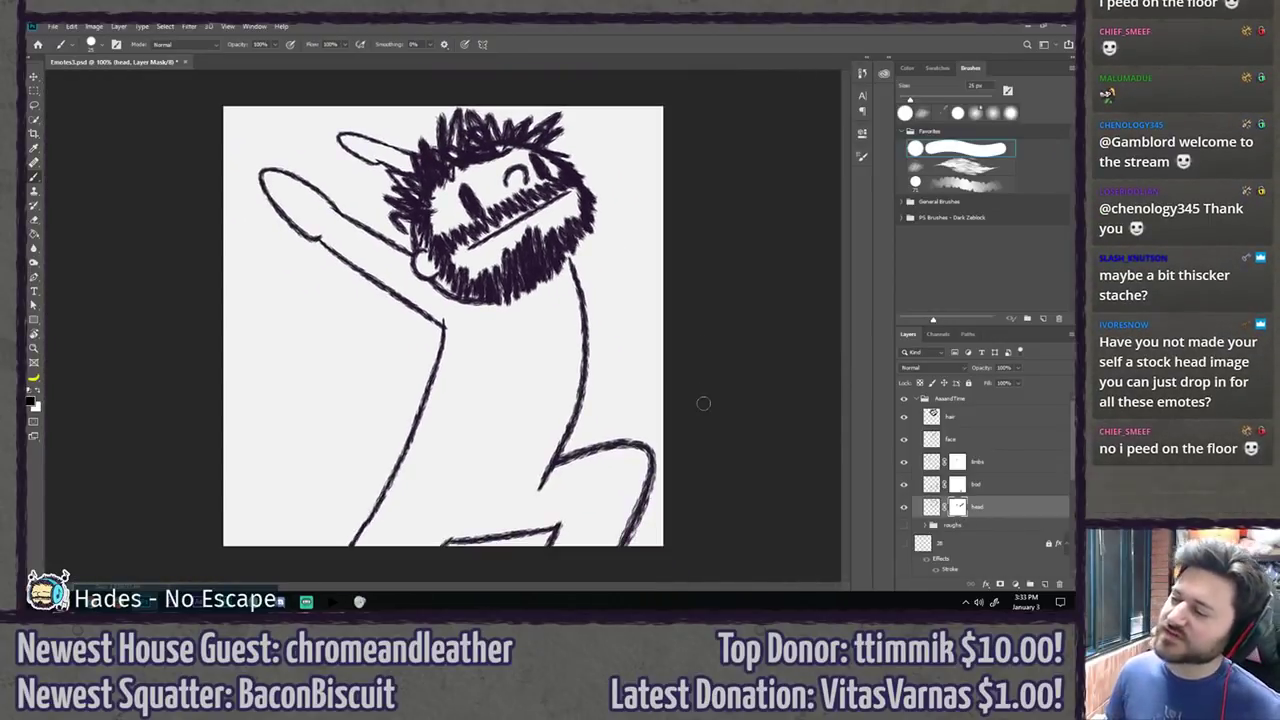
key("ctrl+2")
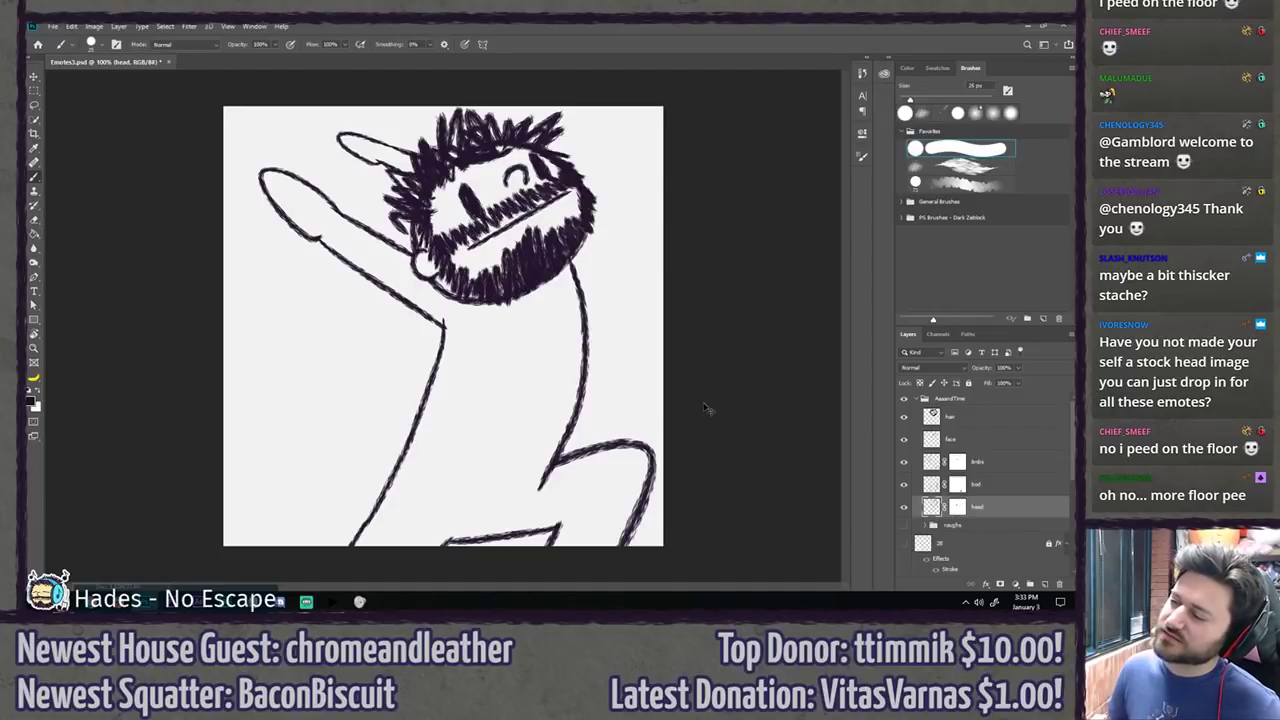
key("ctrl+backslash")
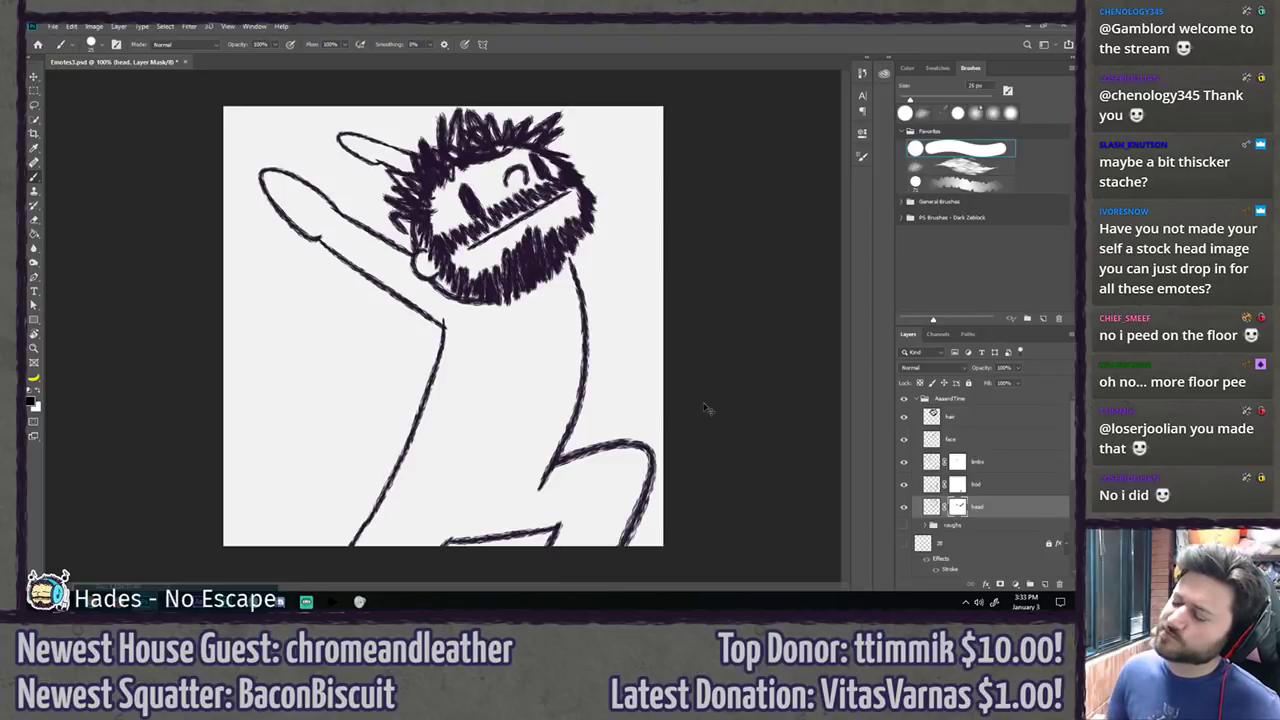
scroll(686, 400, "down", 8)
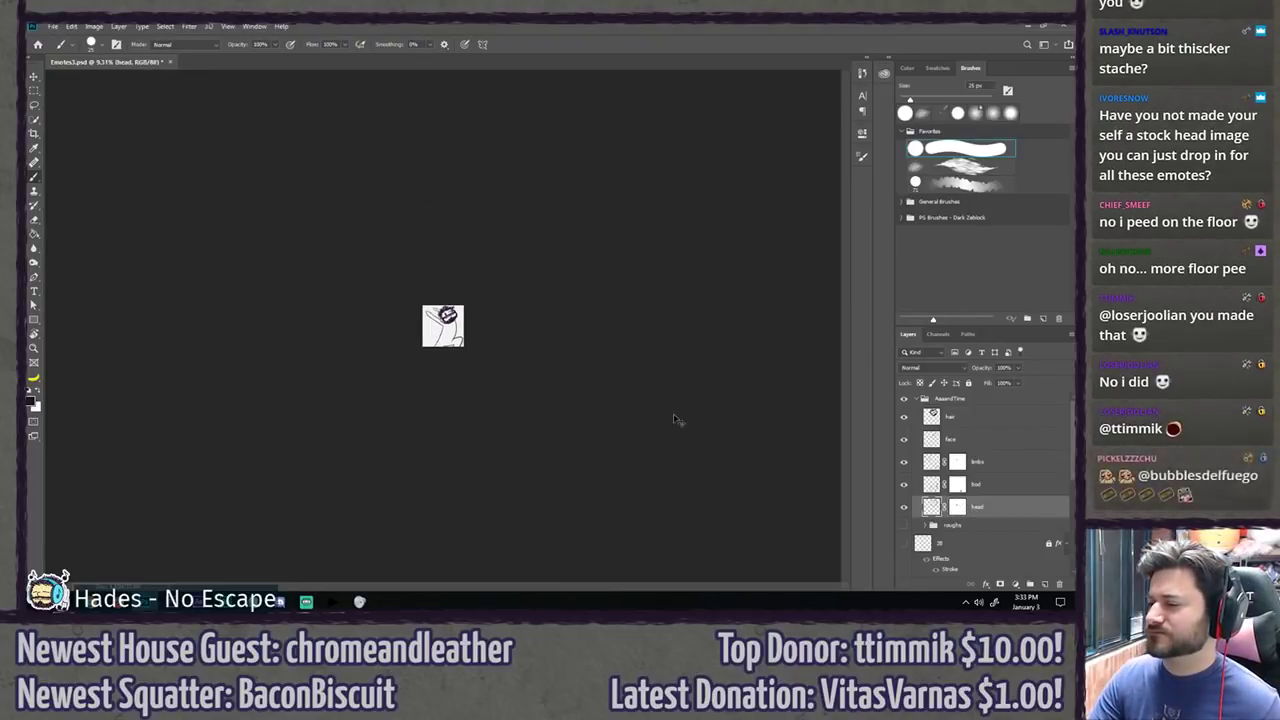
key("ctrl+z")
Step: Check the drawing at small and full size, and briefly toggle the visibility of the roughs group
scroll(668, 398, "up", 5)
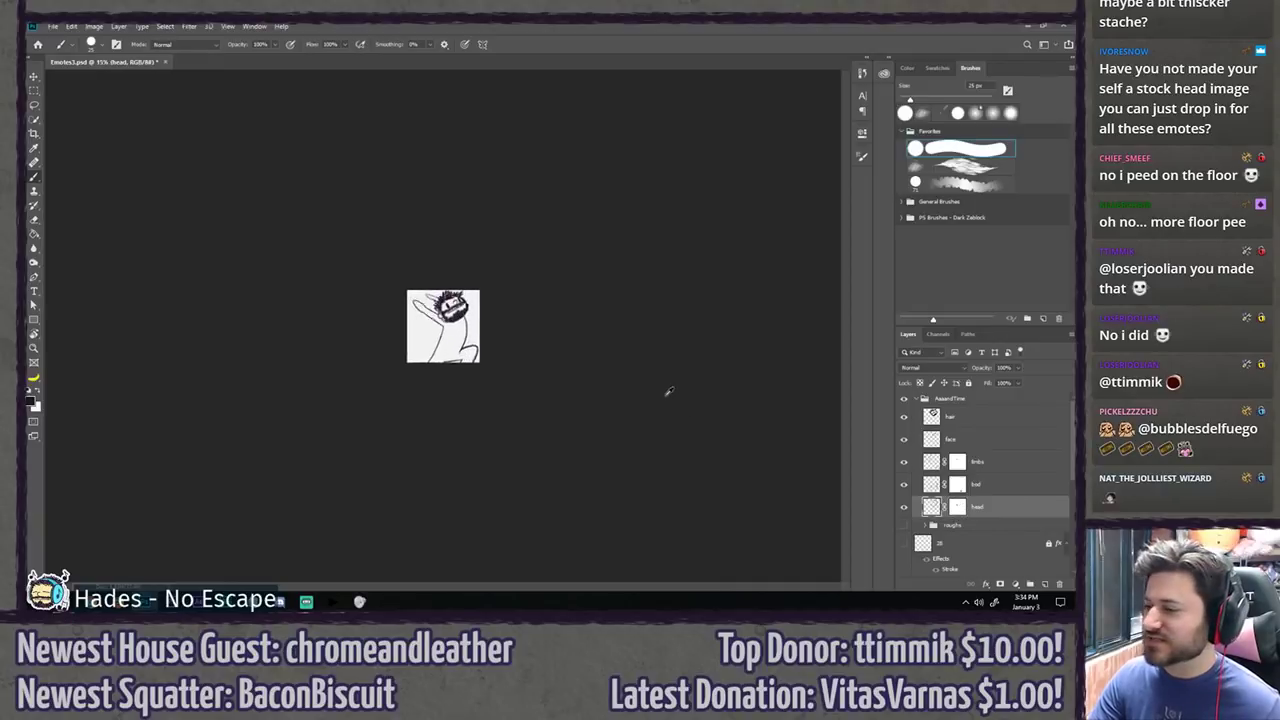
scroll(559, 263, "up", 6)
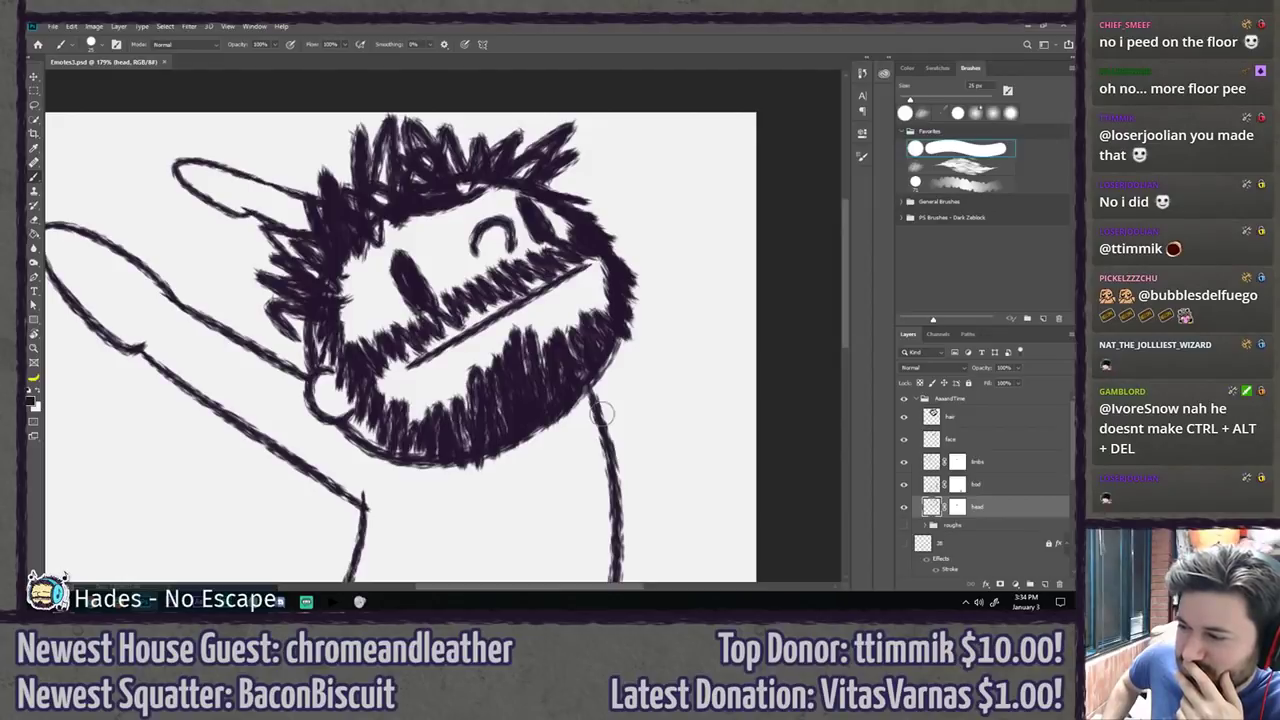
scroll(590, 354, "down", 20)
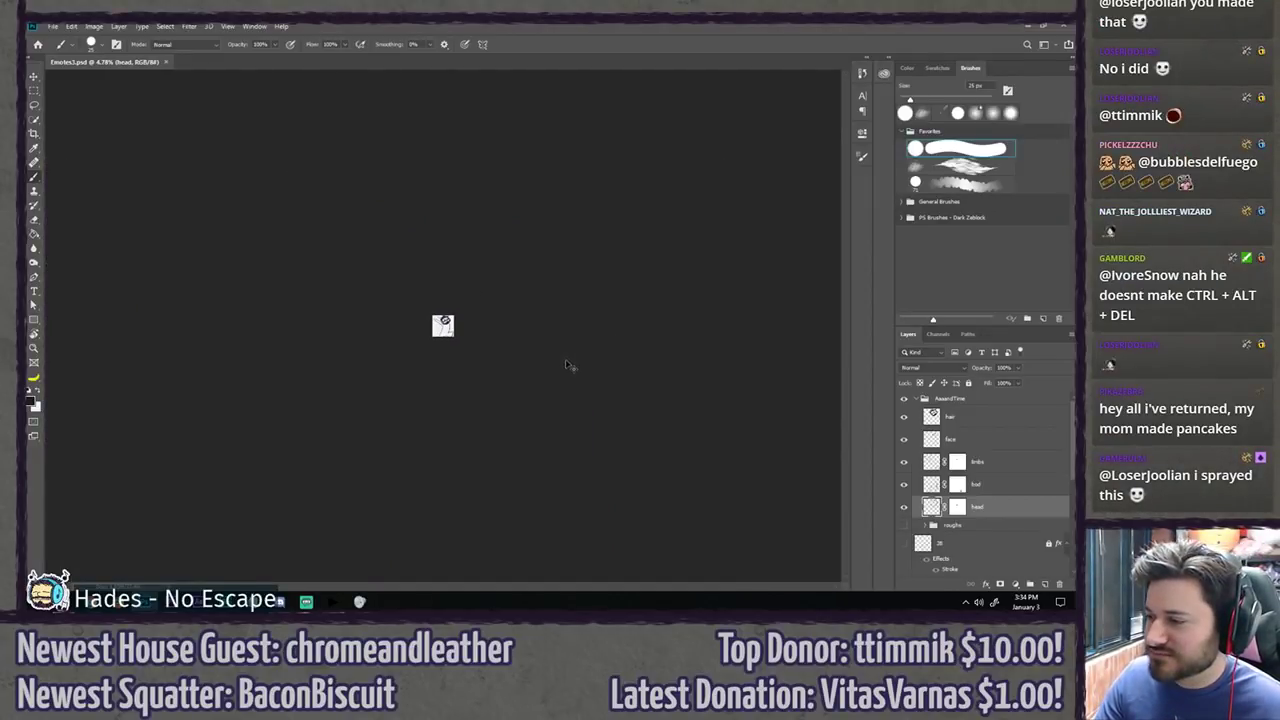
key("ctrl+1")
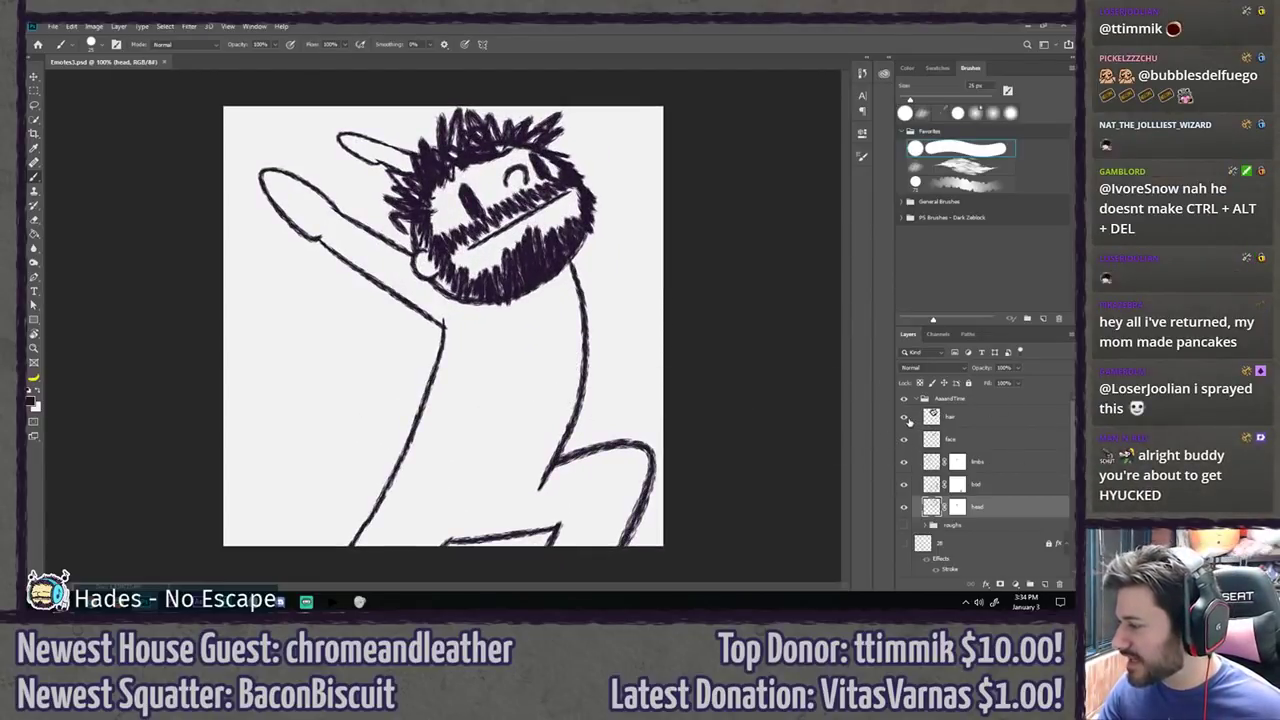
left_click(905, 526)
left_click(905, 526)
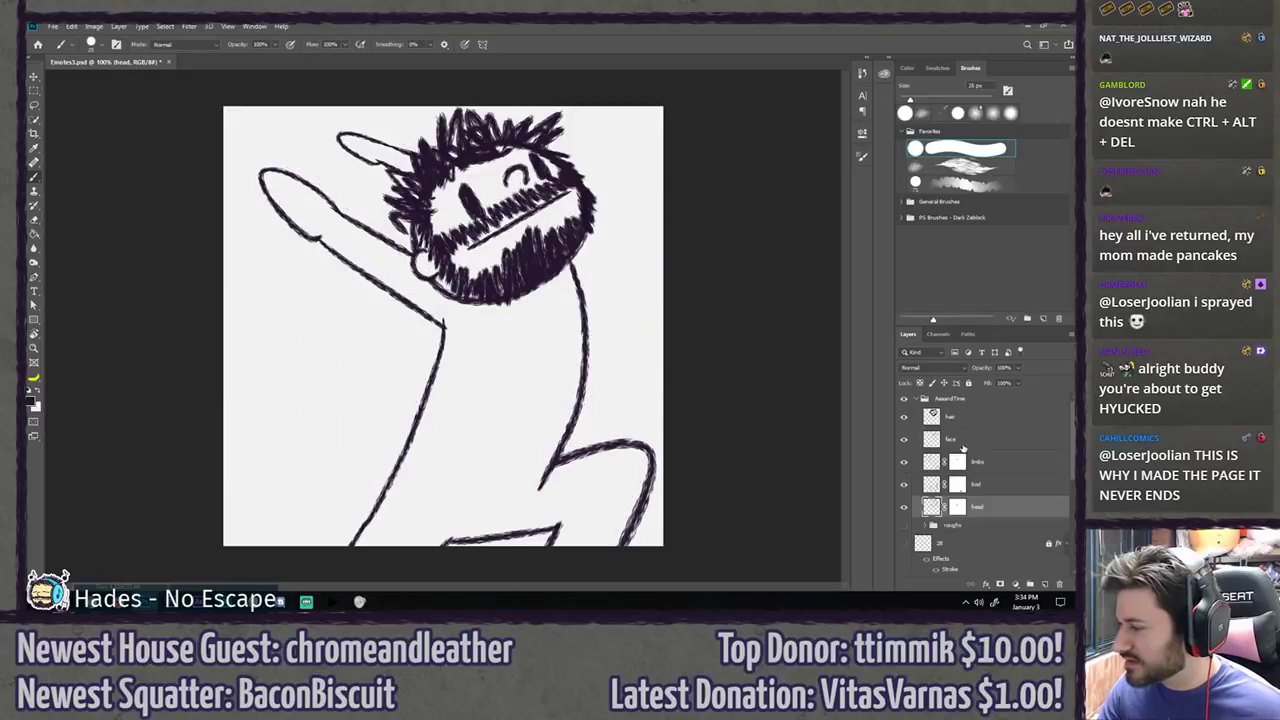
Step: Create a new layer named sign above the hair layer
left_click(977, 420)
key("ctrl+shift+n")
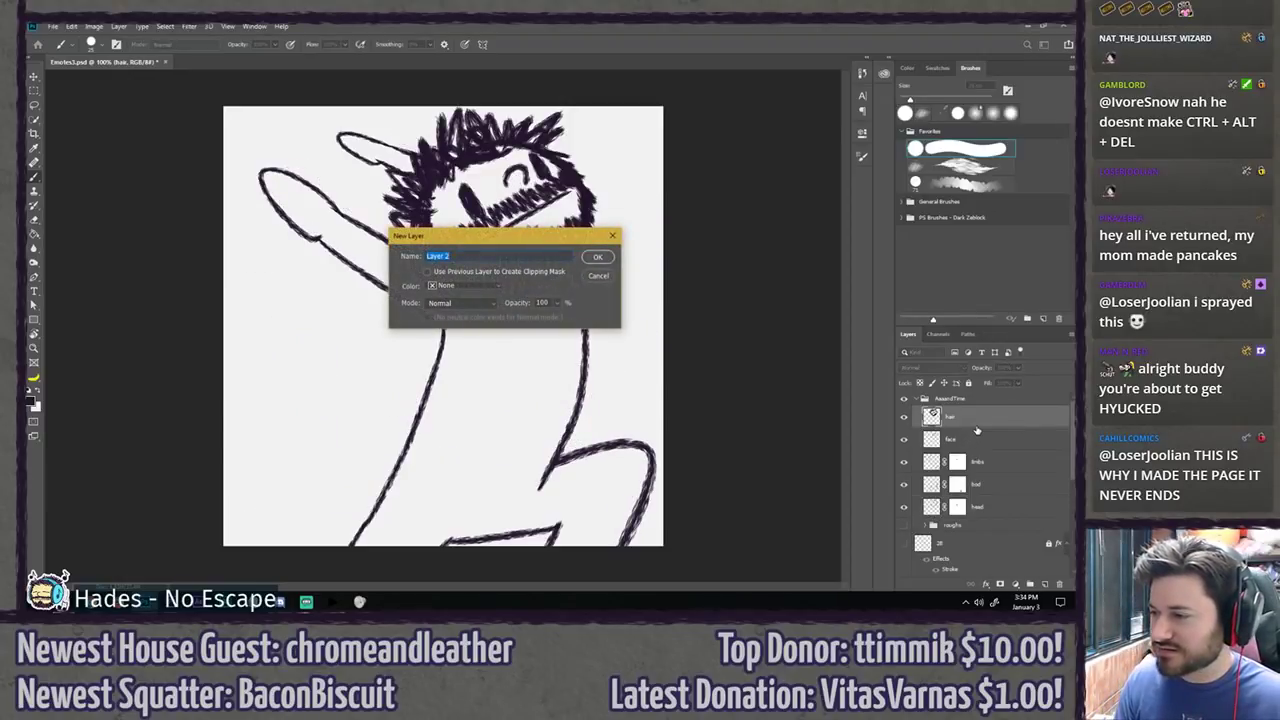
type("sign")
key("Return")
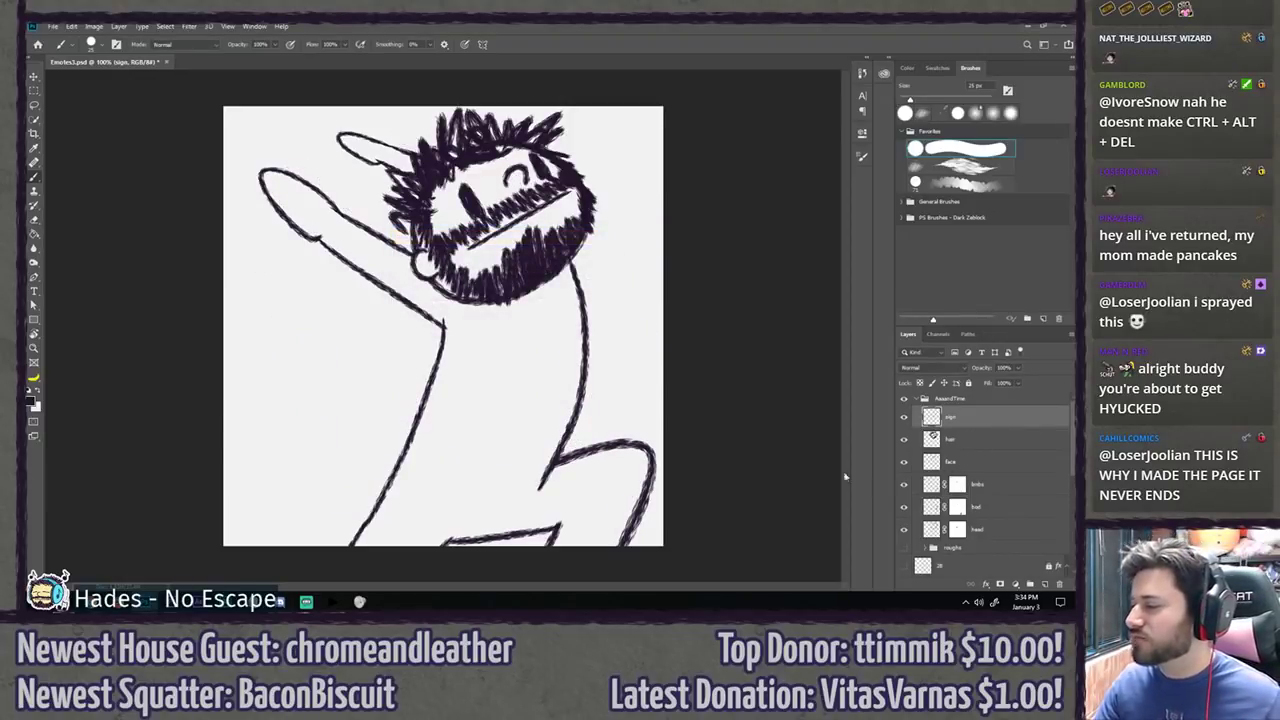
Step: Draw a four-sided race bib outline overlapping the torso's front line on the sign layer with the textured inking brush
scroll(706, 402, "up", 2)
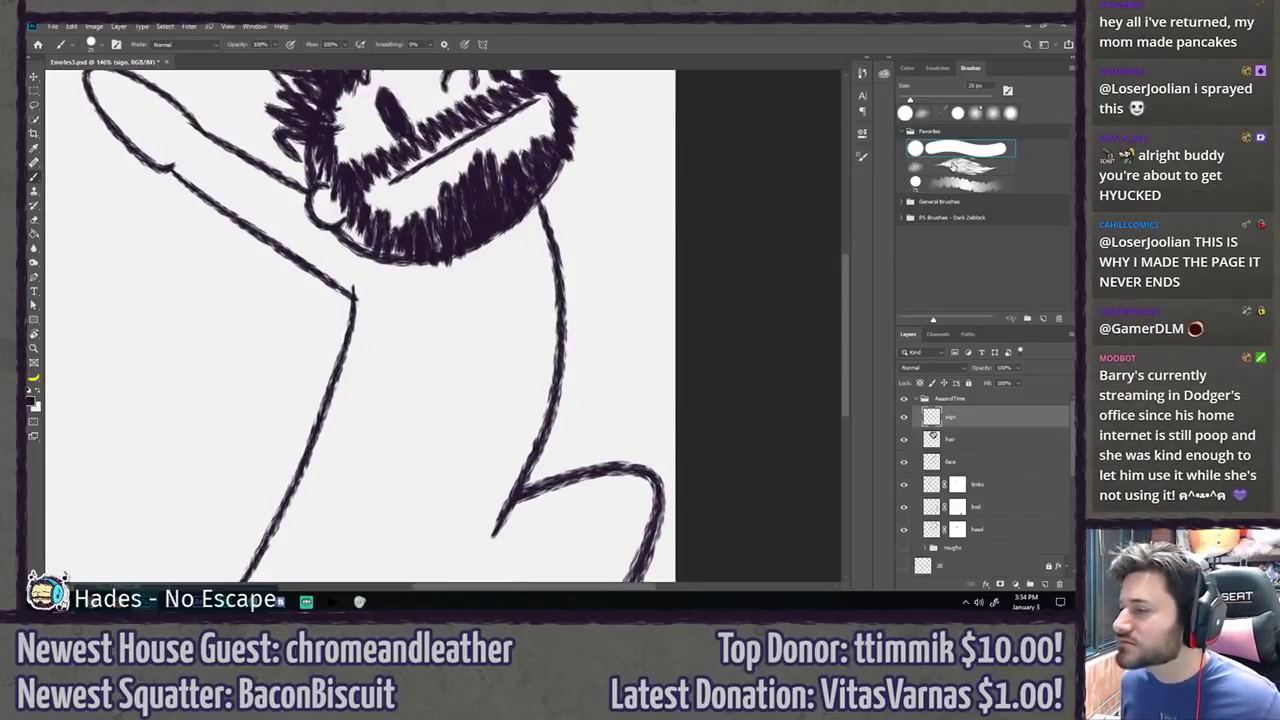
key("period")
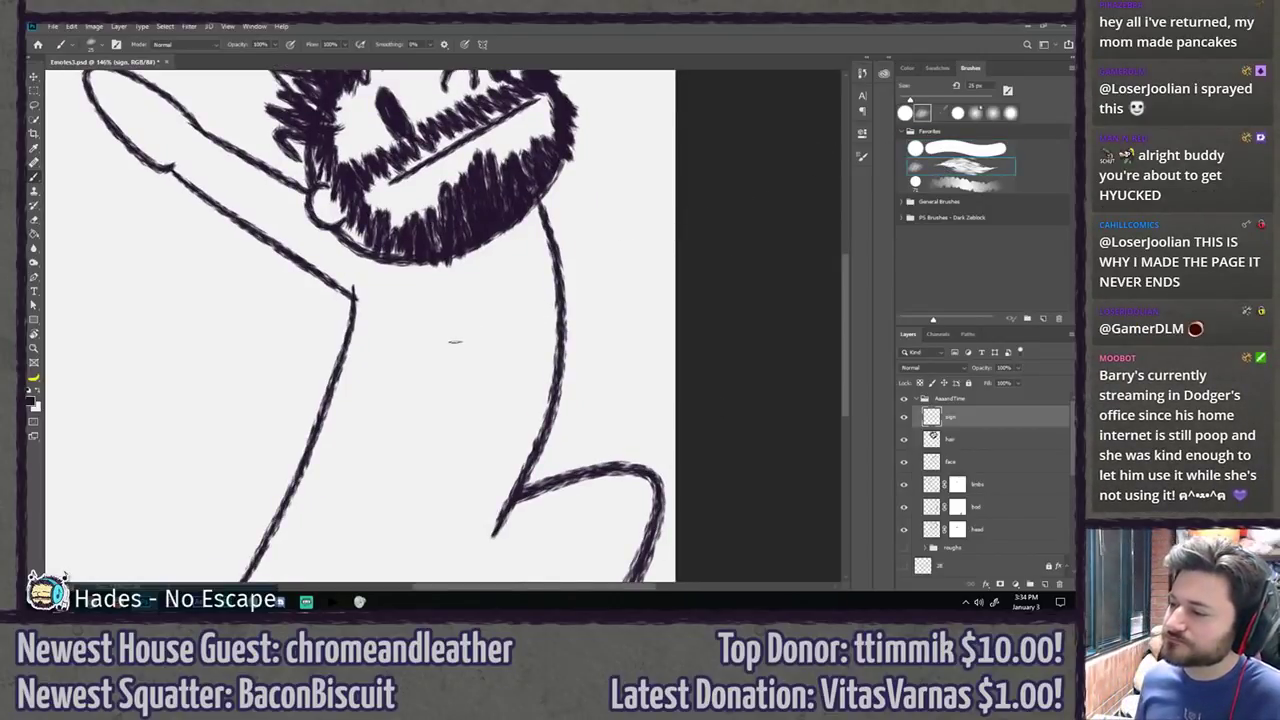
mouse_move(449, 306)
left_mouse_down()
mouse_move(443, 415)
mouse_move(580, 279)
mouse_move(566, 416)
mouse_move(460, 428)
left_mouse_up()
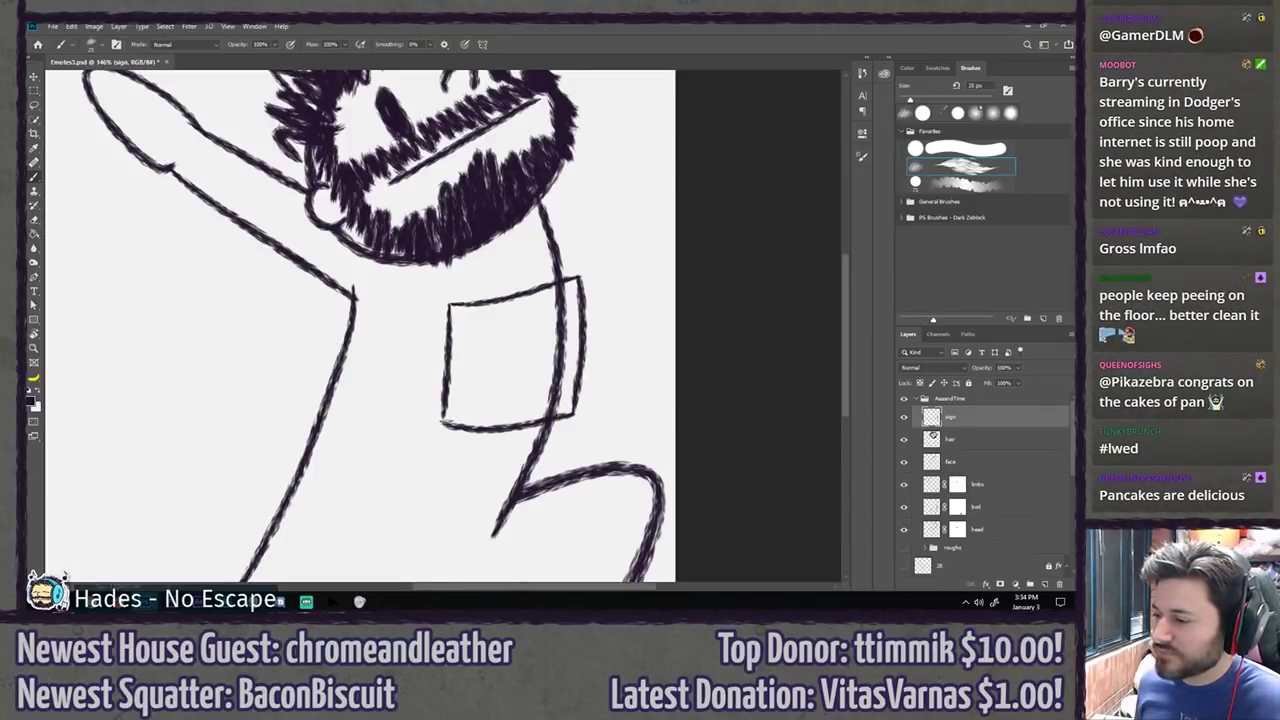
Step: Undo the trial lettering inside the bib and shift the bib outline slightly toward the middle of the torso
left_click_drag(470, 428, 442, 418)
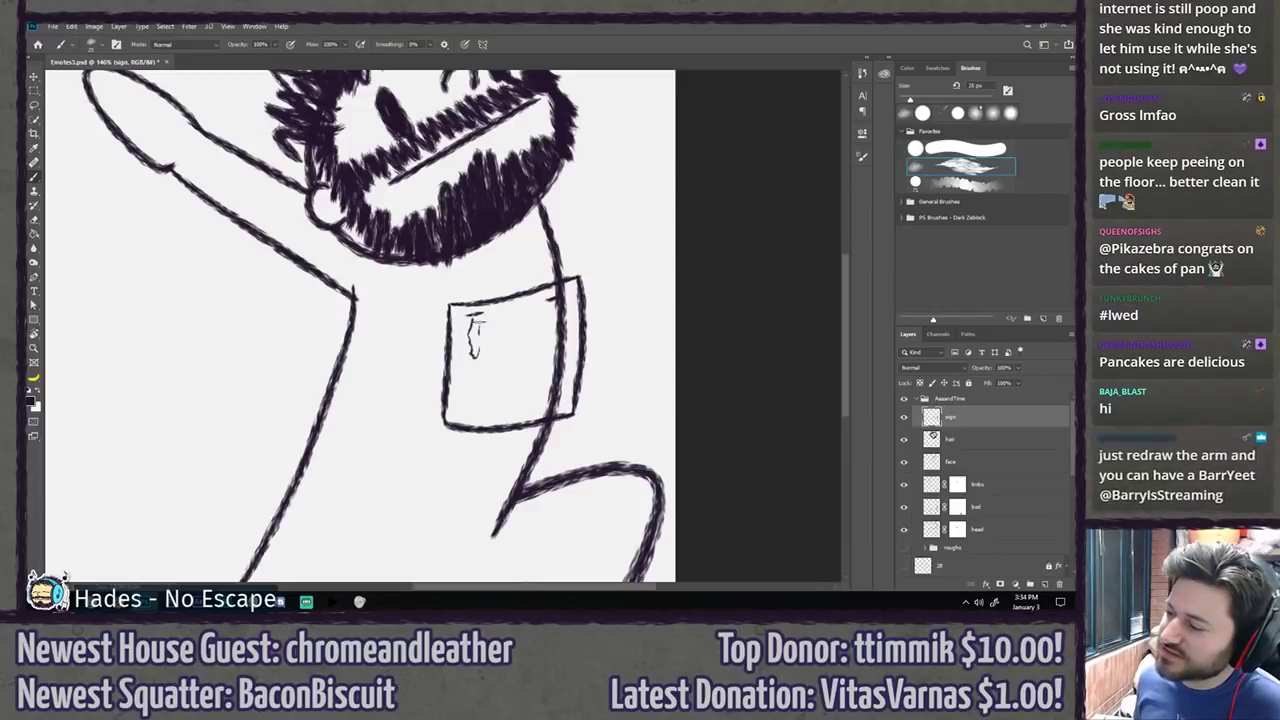
key("ctrl+z")
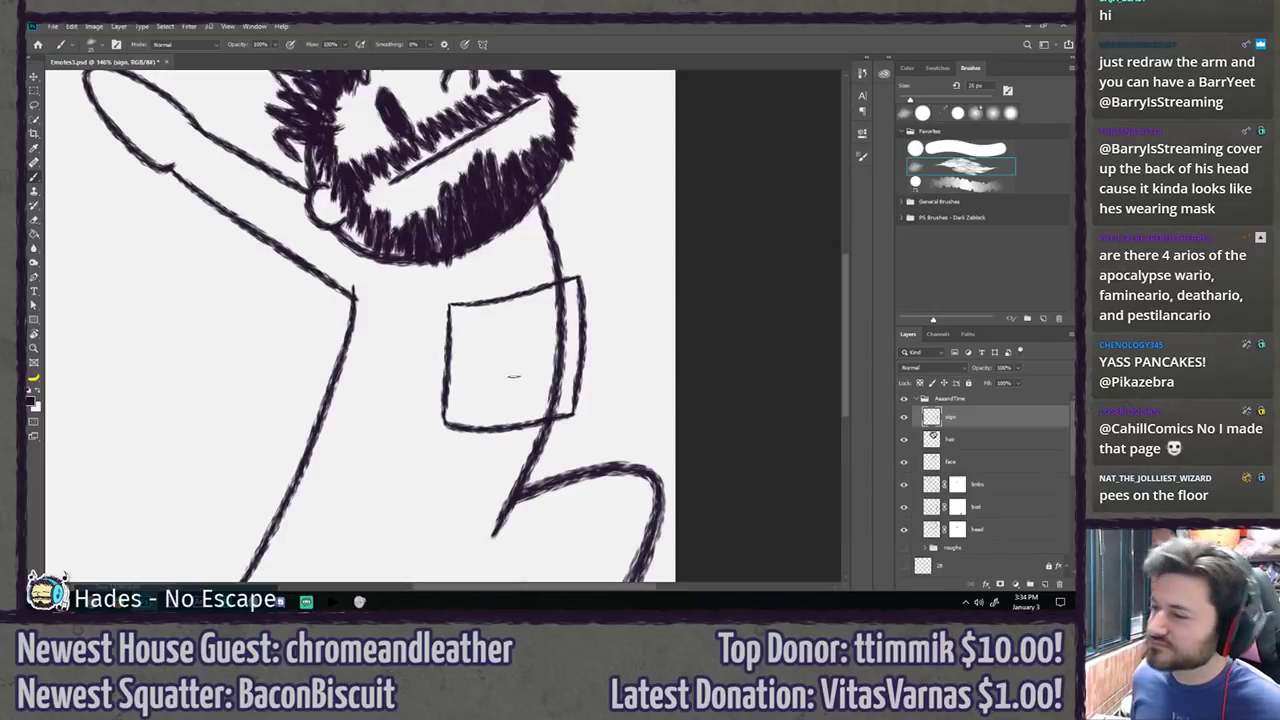
mouse_move(531, 366)
left_mouse_down()
mouse_move(514, 380)
mouse_move(511, 364)
mouse_move(517, 383)
left_mouse_up()
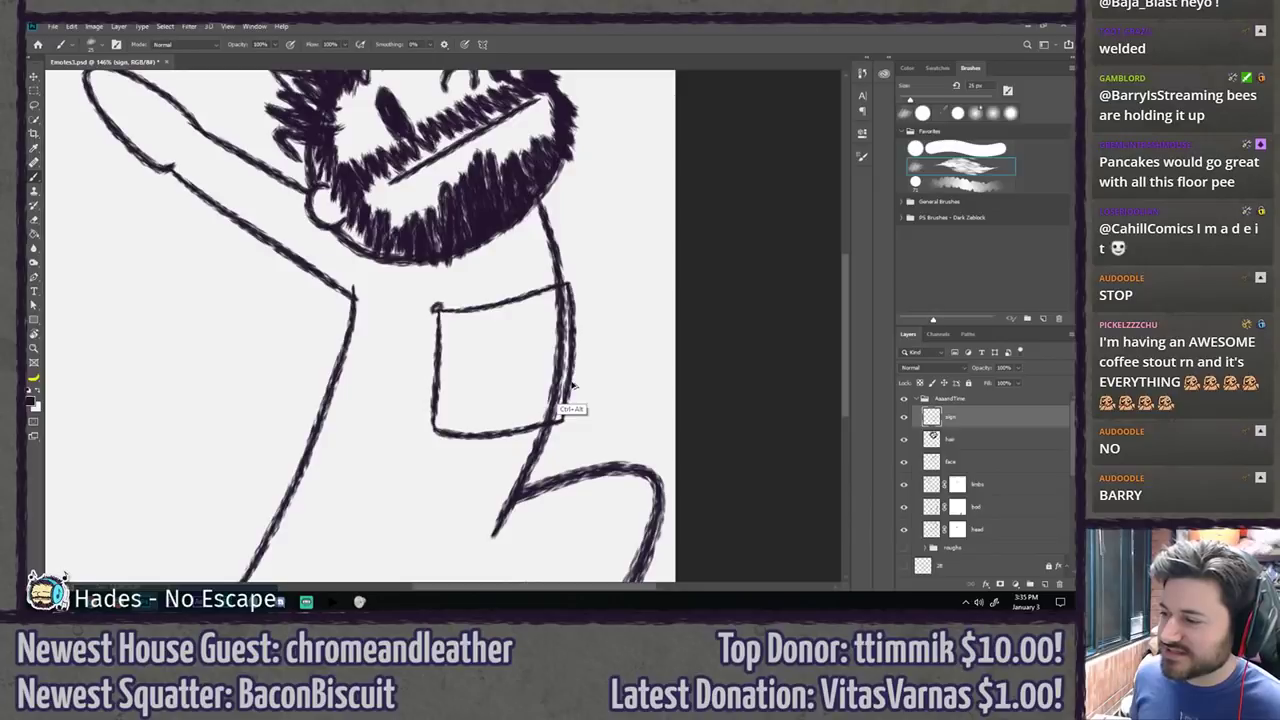
key("ctrl+alt+z")
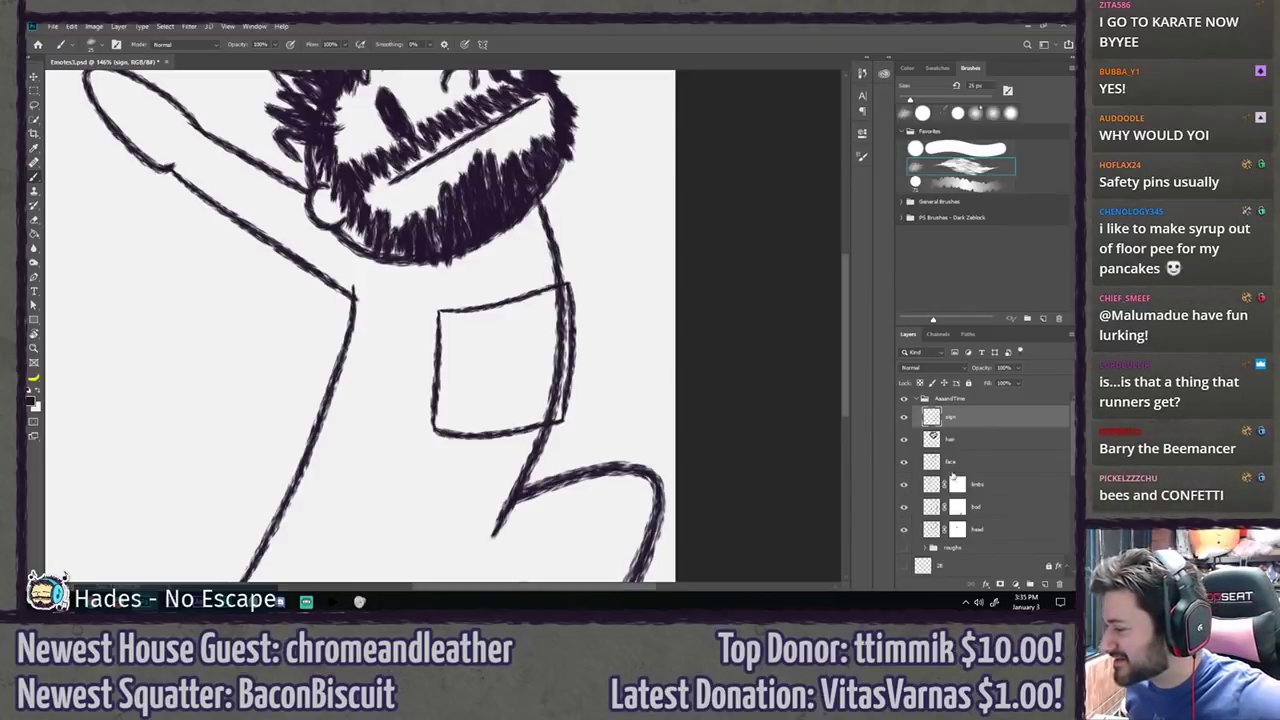
Step: Paint out the torso line inside the bib on the body layer's mask with the solid round brush
left_click(958, 509)
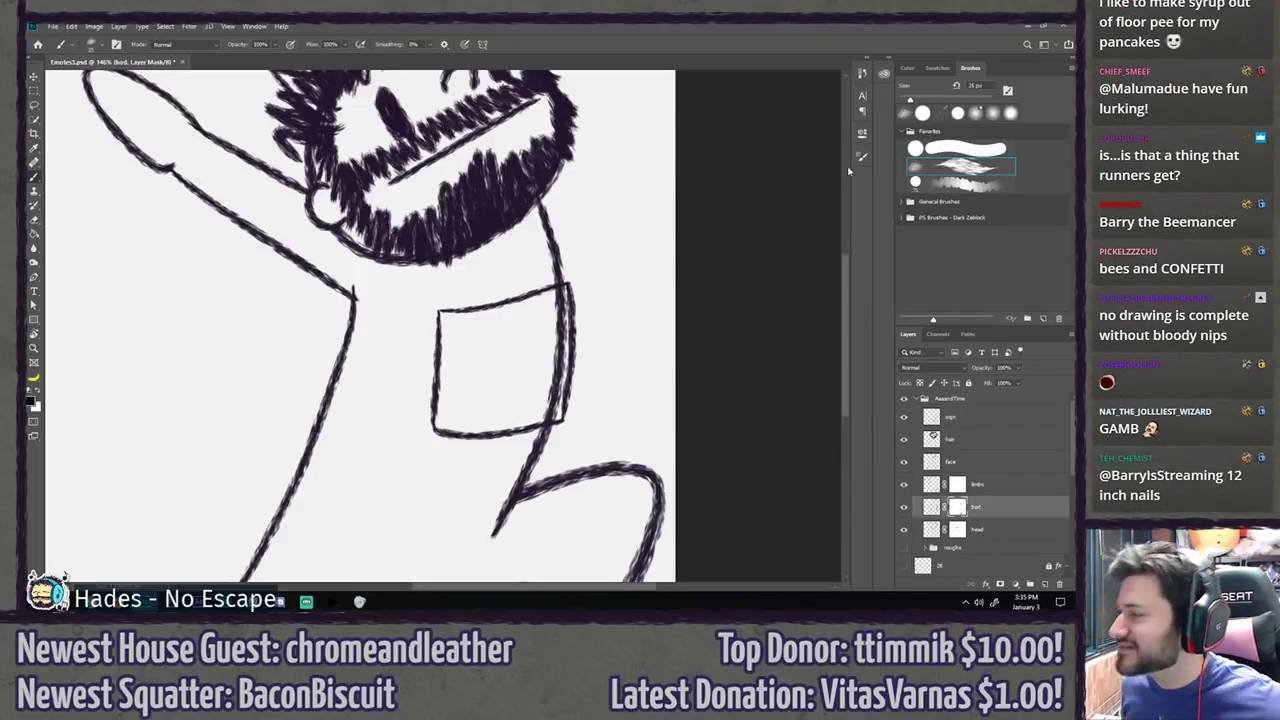
left_click(936, 150)
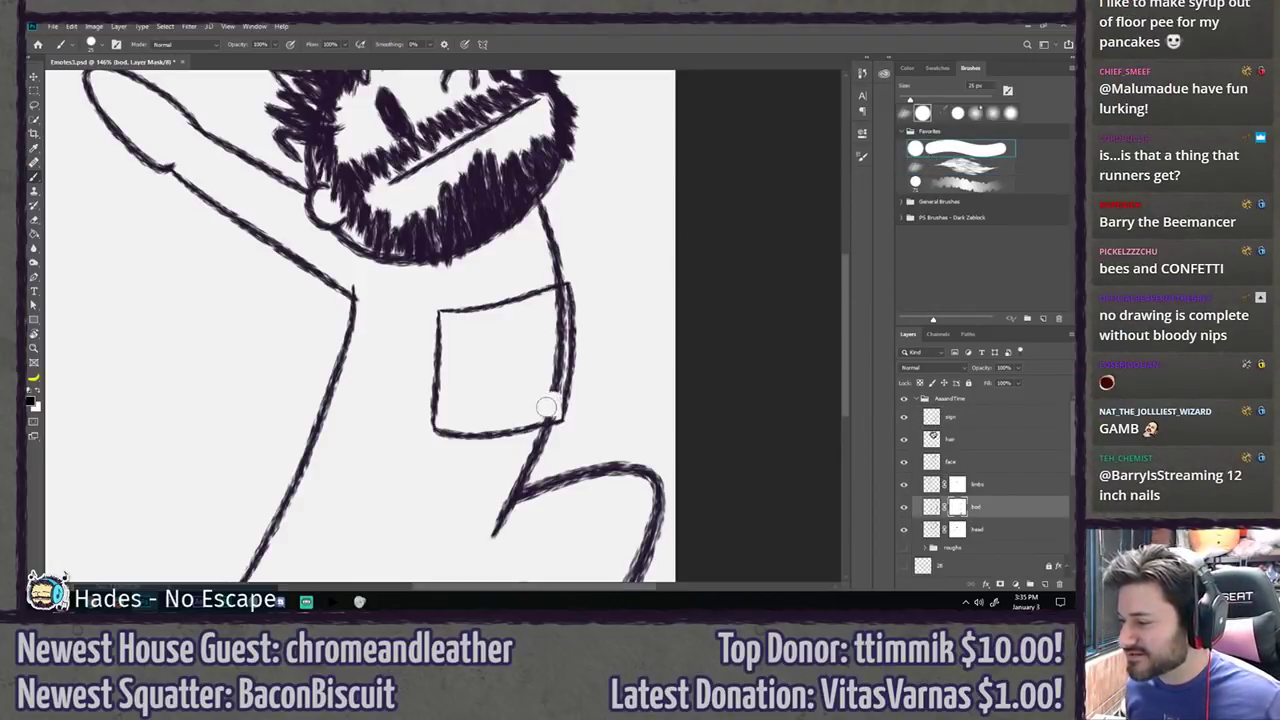
mouse_move(538, 412)
left_mouse_down()
mouse_move(554, 409)
mouse_move(556, 375)
left_mouse_up()
left_click_drag(560, 322, 563, 296)
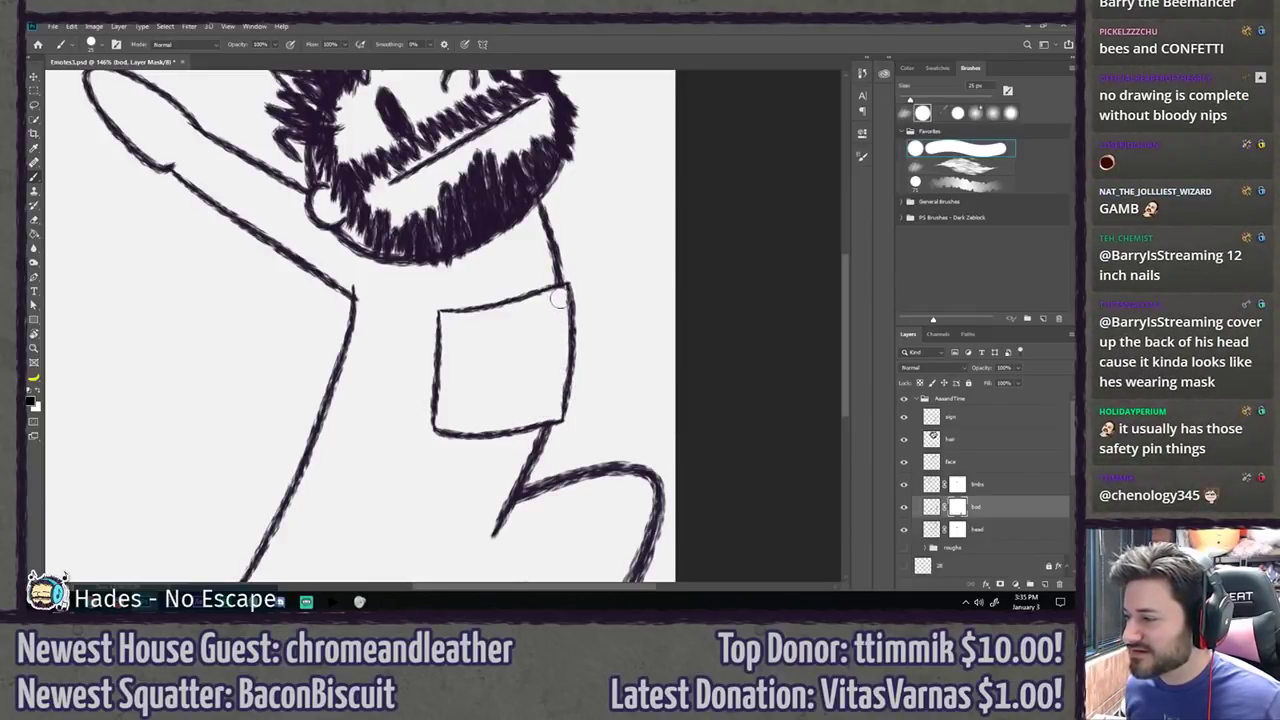
Step: Letter the digits 83 inside the bib on the sign layer with the textured brush
left_click(965, 416)
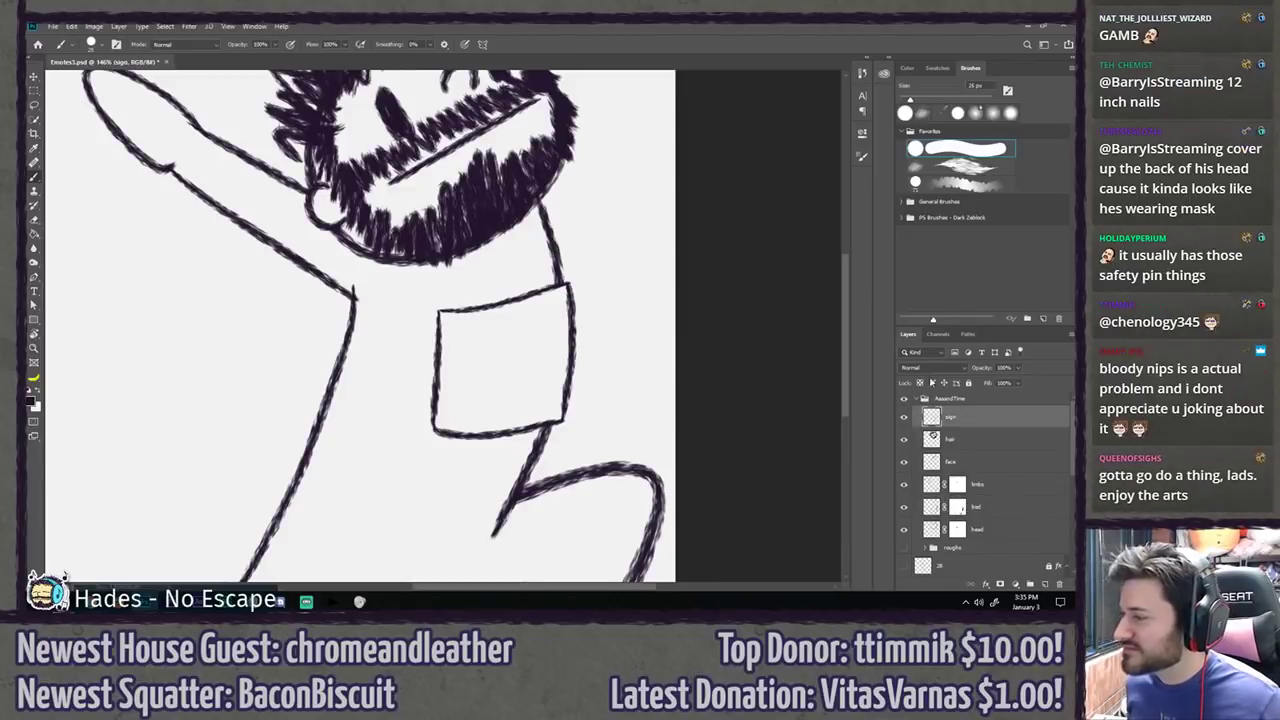
left_click(937, 179)
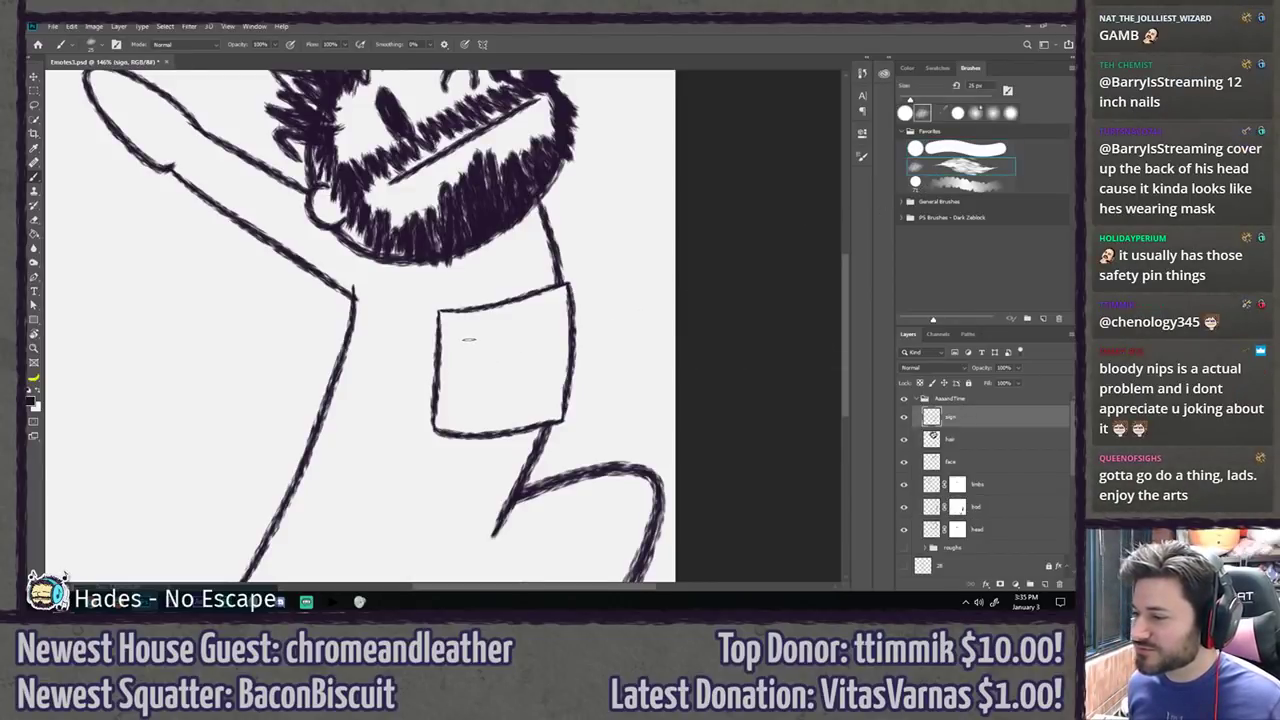
mouse_move(480, 340)
left_mouse_down()
mouse_move(487, 370)
mouse_move(466, 340)
mouse_move(478, 385)
mouse_move(460, 340)
mouse_move(478, 390)
mouse_move(454, 352)
mouse_move(462, 366)
mouse_move(500, 386)
left_mouse_up()
key("ctrl+z")
key("ctrl+z")
key("ctrl+z")
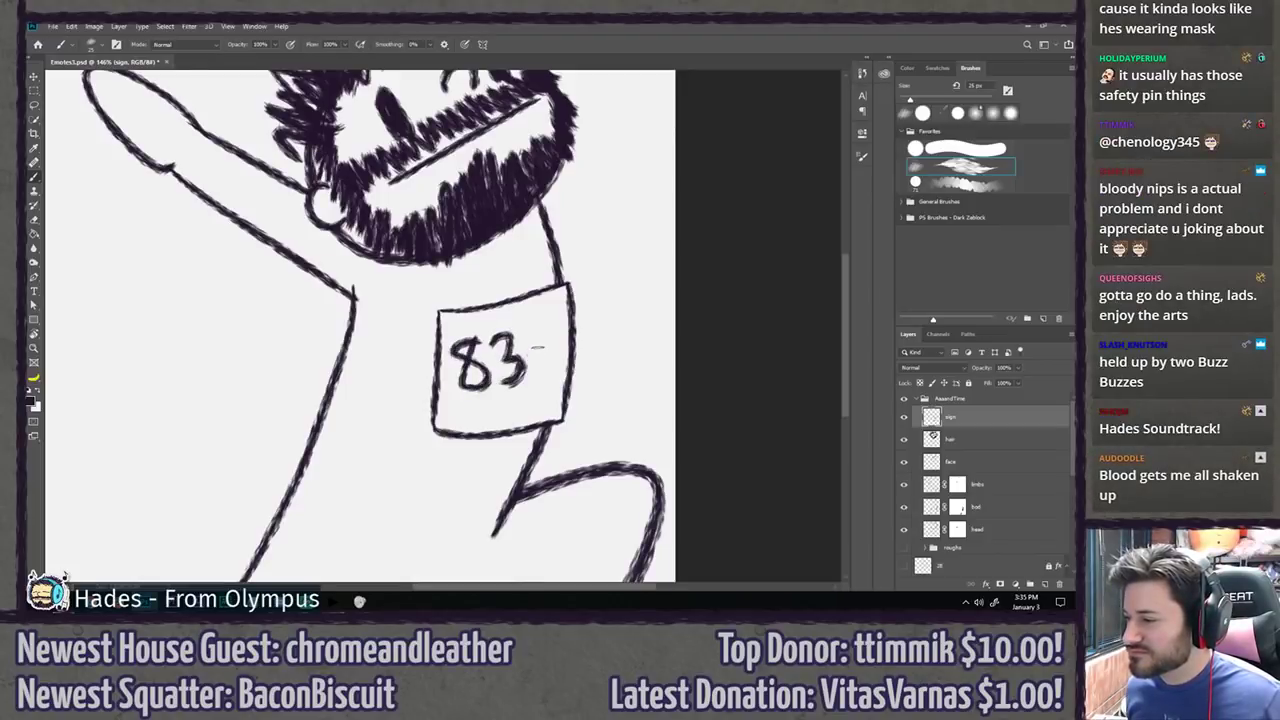
Step: Try several versions of a second 3 at the end of the bib number, undoing the unwanted ones
left_click_drag(528, 332, 534, 388)
key("ctrl+z")
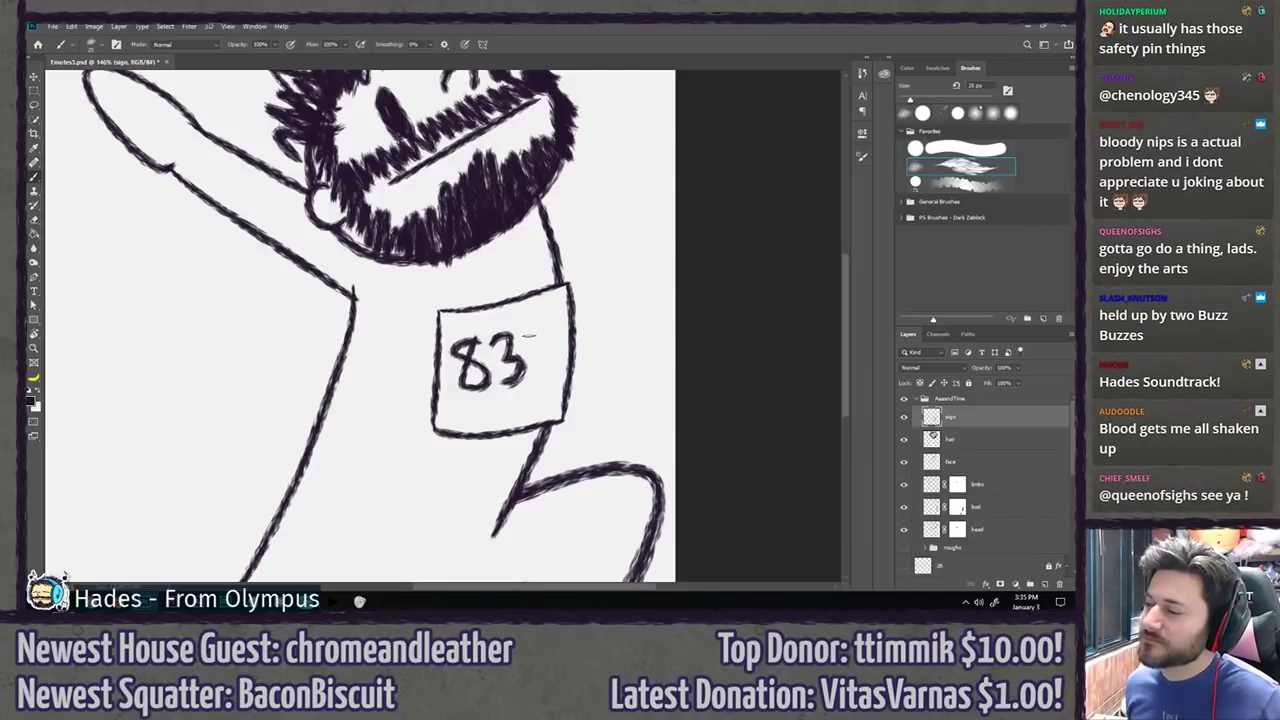
left_click_drag(526, 332, 540, 386)
key("ctrl+z")
mouse_move(526, 332)
left_mouse_down()
mouse_move(560, 357)
mouse_move(542, 386)
left_mouse_up()
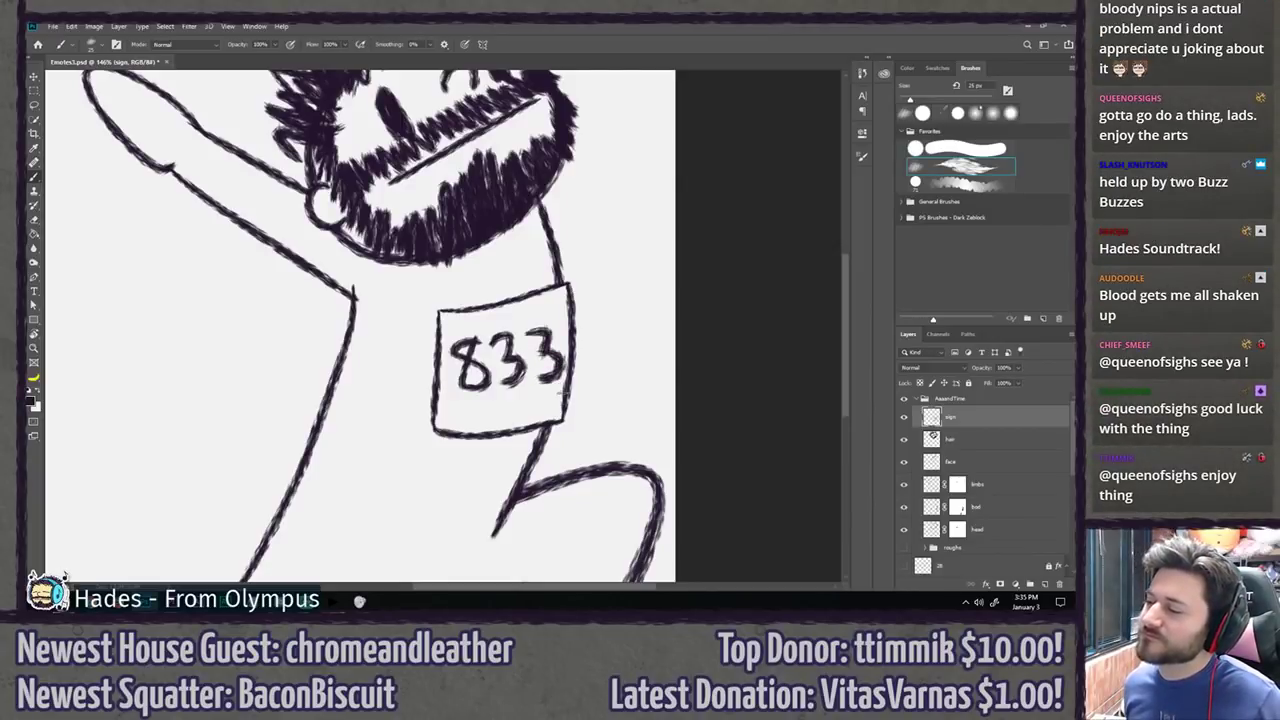
key("ctrl+z")
mouse_move(528, 334)
left_mouse_down()
mouse_move(556, 350)
mouse_move(540, 386)
left_mouse_up()
key("ctrl+z")
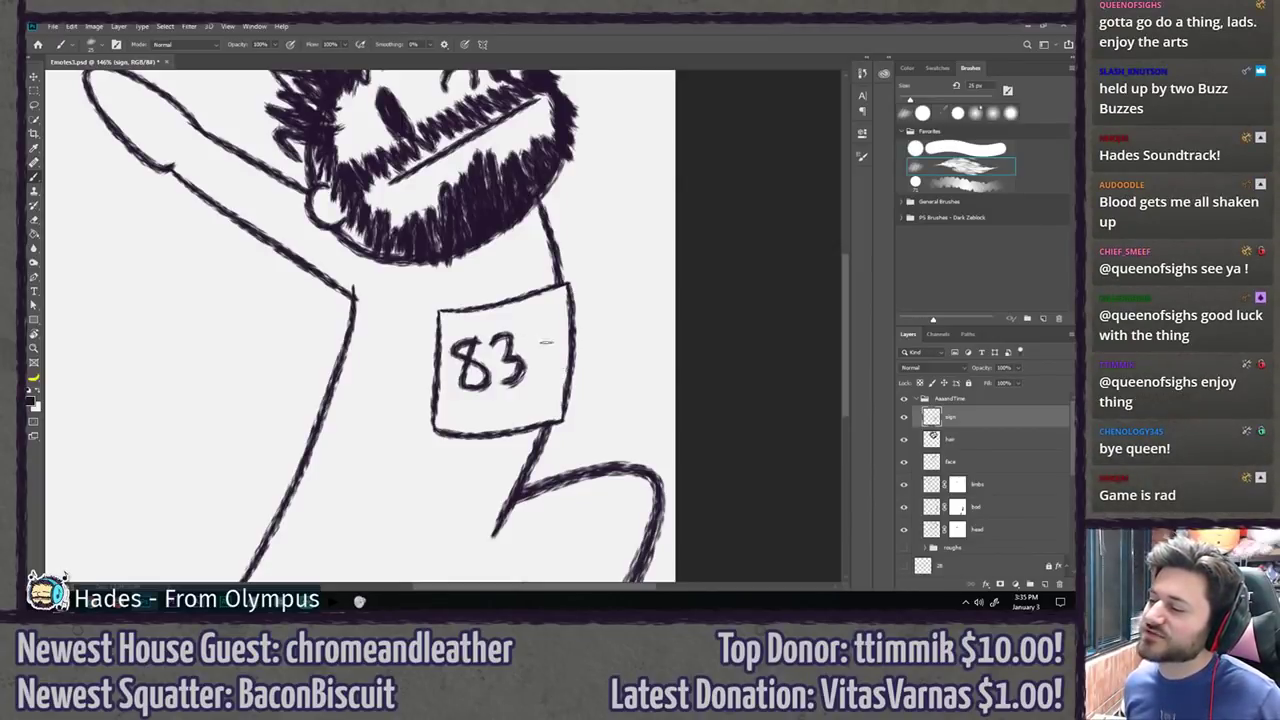
left_click_drag(520, 338, 545, 388)
Step: Undo the bib number's last digit and try further versions of the 3 at closer range
key("ctrl+minus")
key("z")
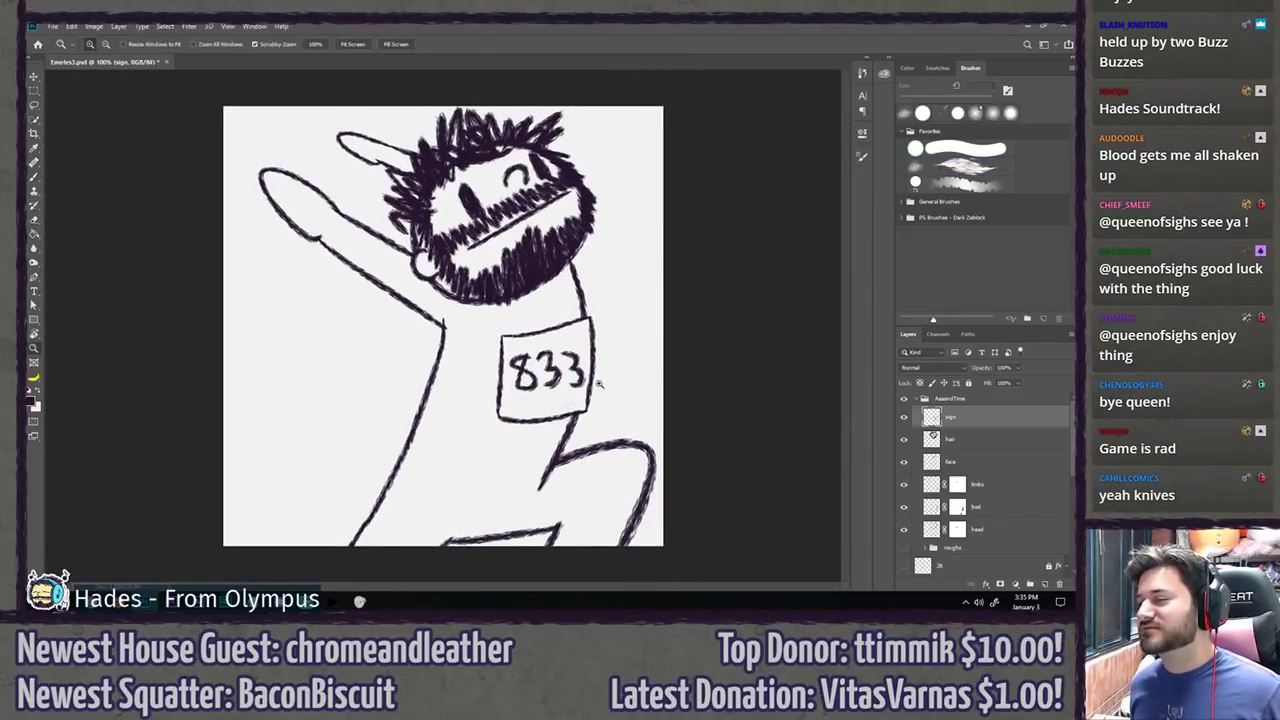
left_click(594, 392)
key("ctrl+z")
mouse_move(640, 318)
left_mouse_down()
mouse_move(672, 322)
mouse_move(648, 378)
left_mouse_up()
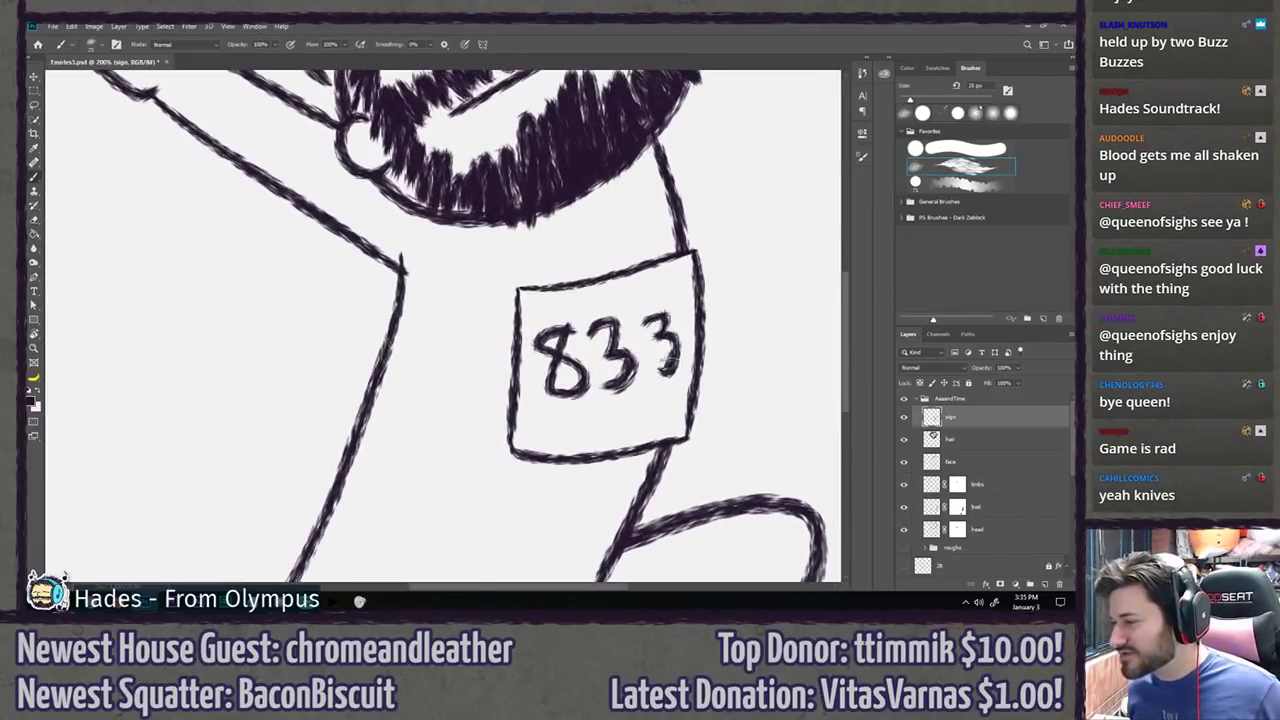
key("ctrl+z")
mouse_move(636, 318)
left_mouse_down()
mouse_move(658, 339)
mouse_move(652, 382)
left_mouse_up()
key("ctrl+z")
mouse_move(636, 316)
left_mouse_down()
mouse_move(668, 326)
mouse_move(650, 380)
left_mouse_up()
key("ctrl+z")
key("ctrl+z")
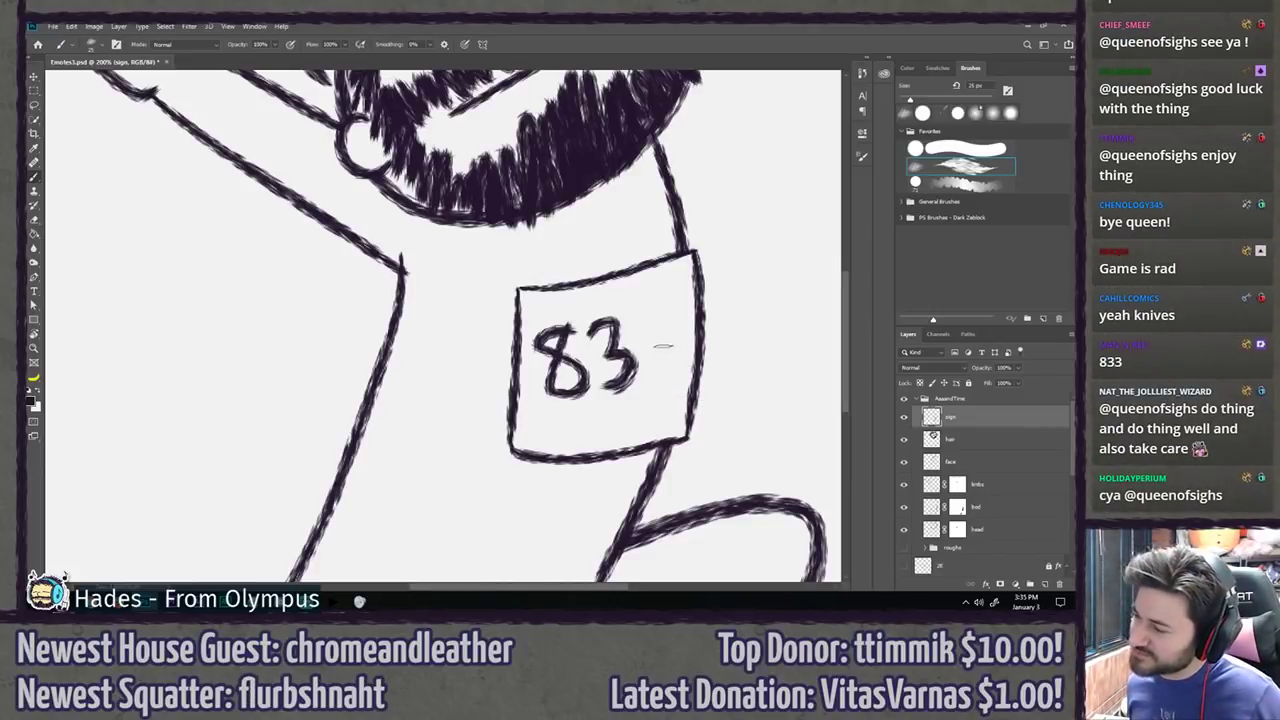
Step: Draw the final 3 to complete the bib number 833, and check the drawing at emote size
mouse_move(640, 320)
left_mouse_down()
mouse_move(658, 344)
mouse_move(648, 388)
left_mouse_up()
key("ctrl+z")
left_click_drag(636, 318, 670, 330)
left_click_drag(670, 330, 648, 392)
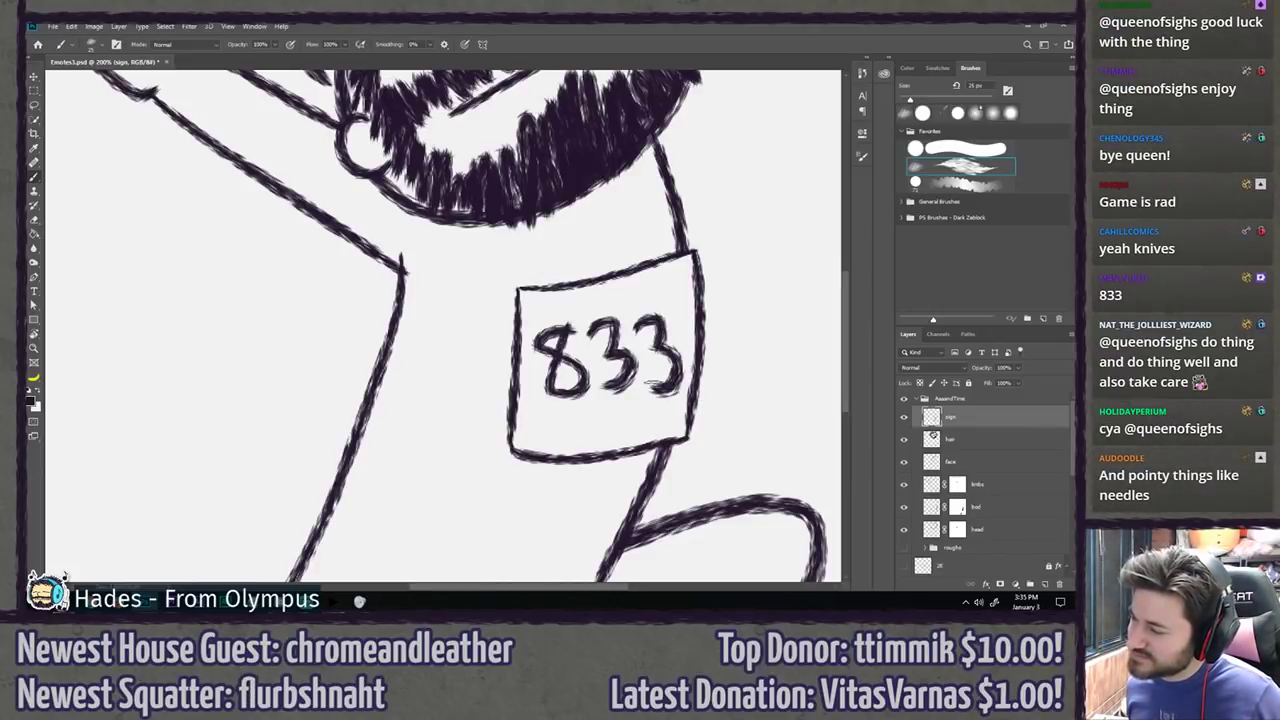
key("ctrl+minus")
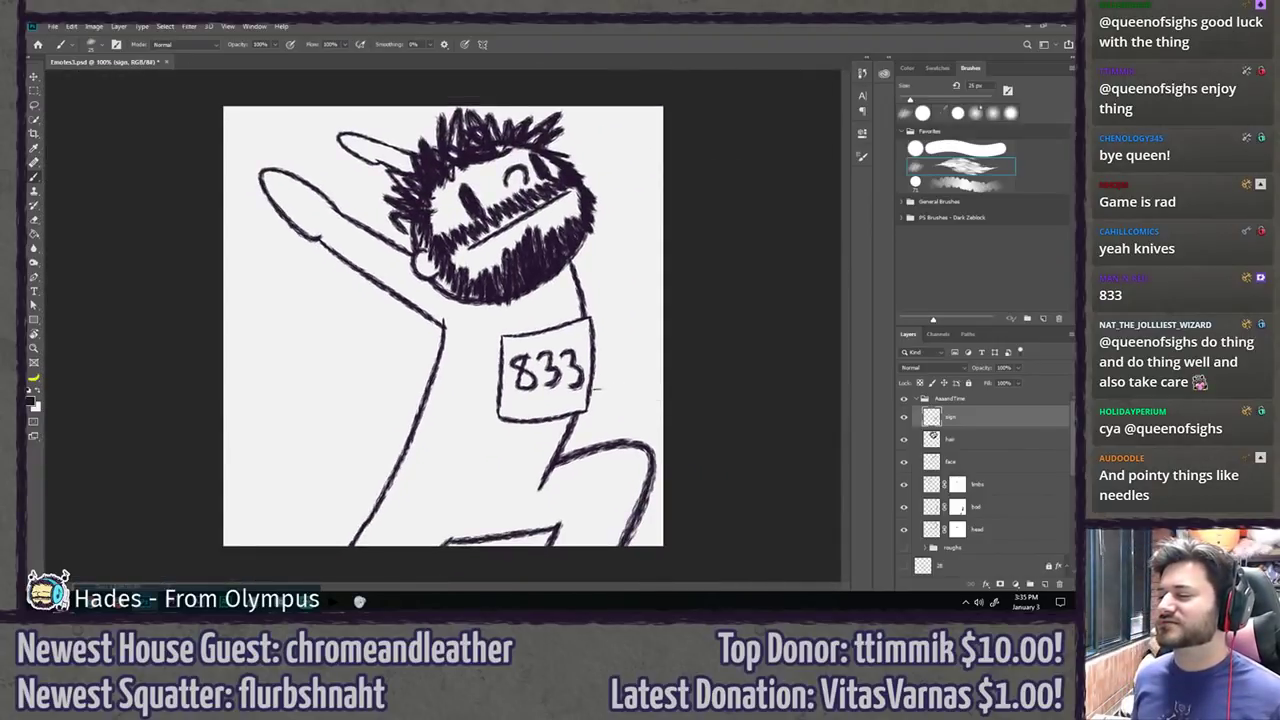
scroll(523, 466, "down", 5)
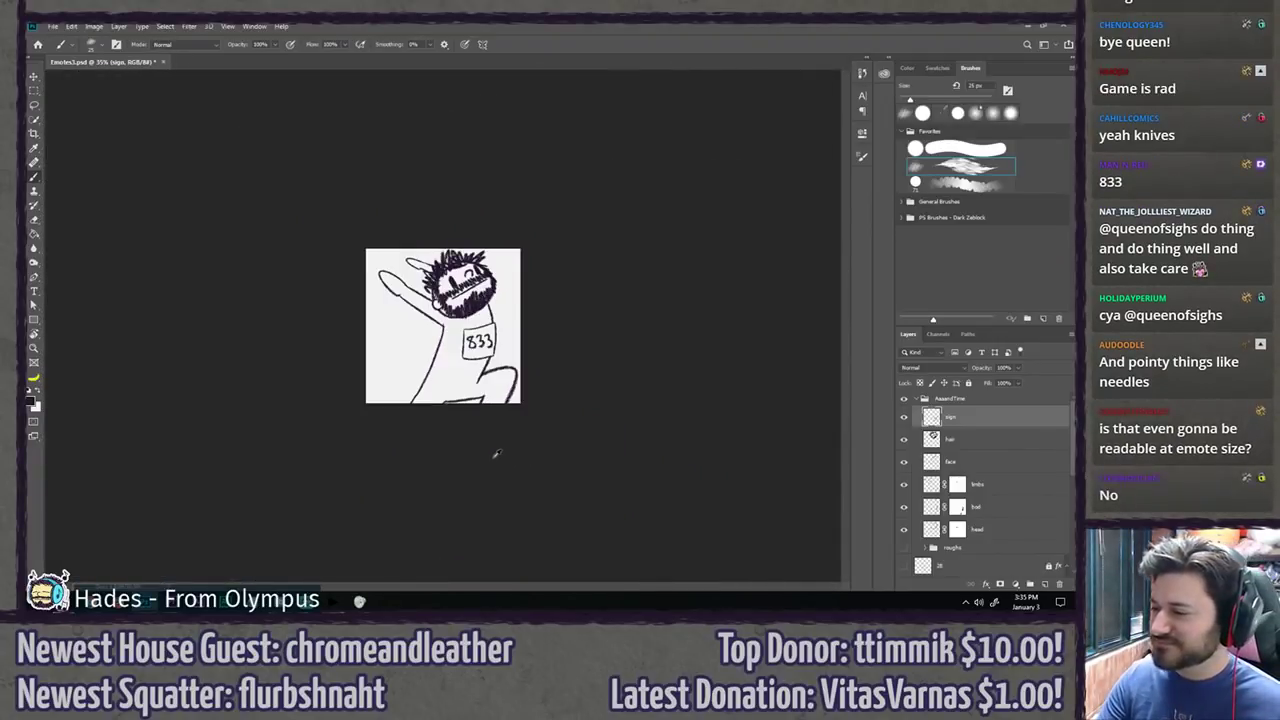
Step: Check the runner drawing and its 833 bib at small emote sizes
scroll(476, 489, "down", 3)
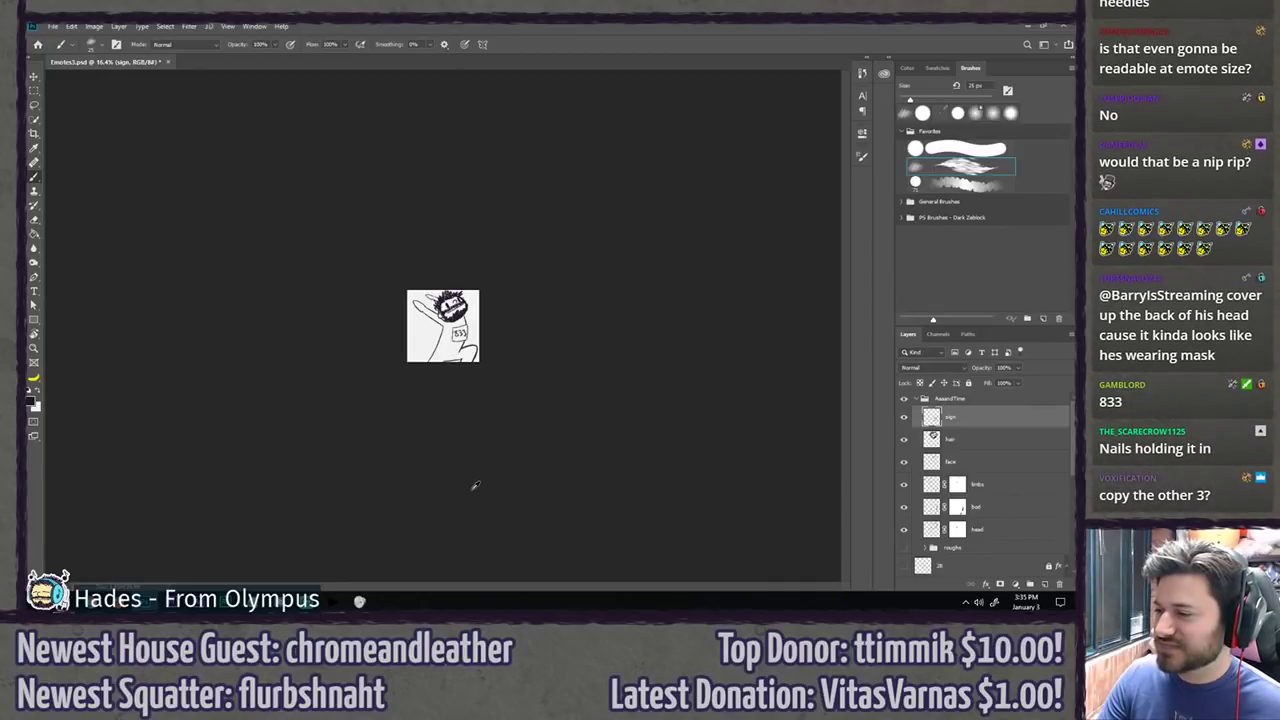
scroll(476, 487, "up", 4)
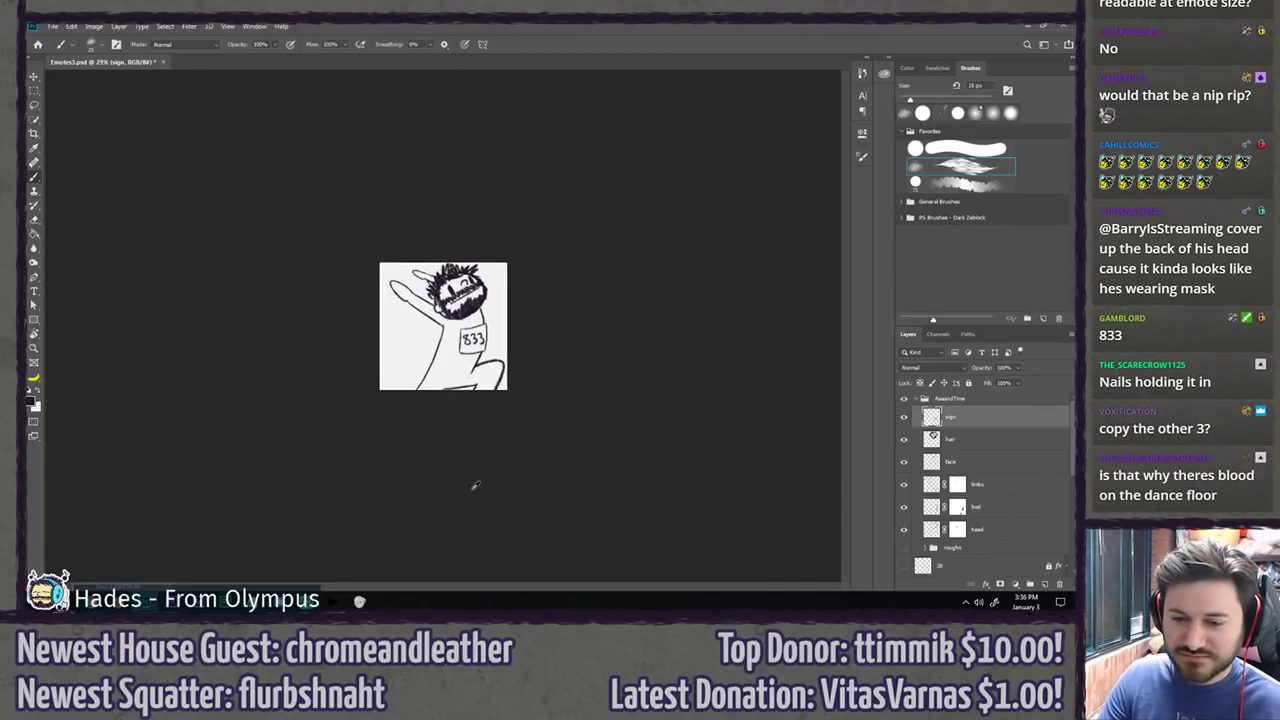
scroll(476, 487, "up", 1)
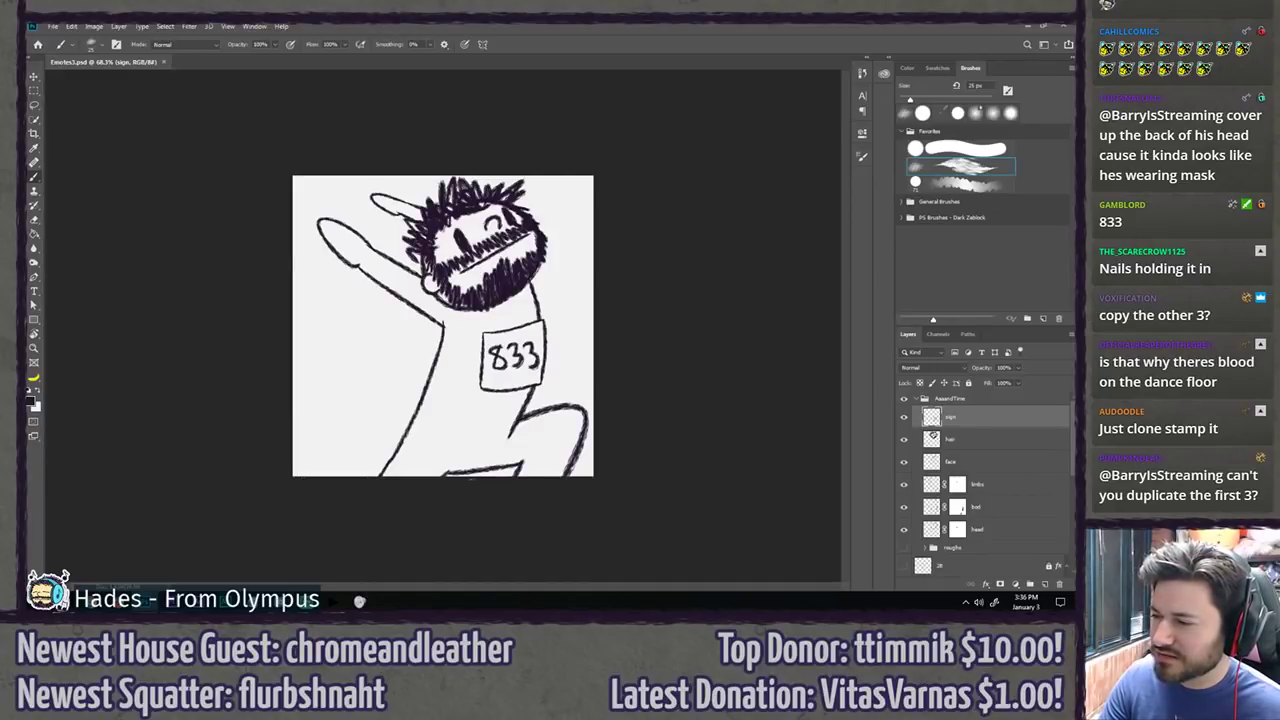
Step: Add spiky hair strokes on the hair layer at the back of the head, just above the ear
scroll(436, 234, "up", 7)
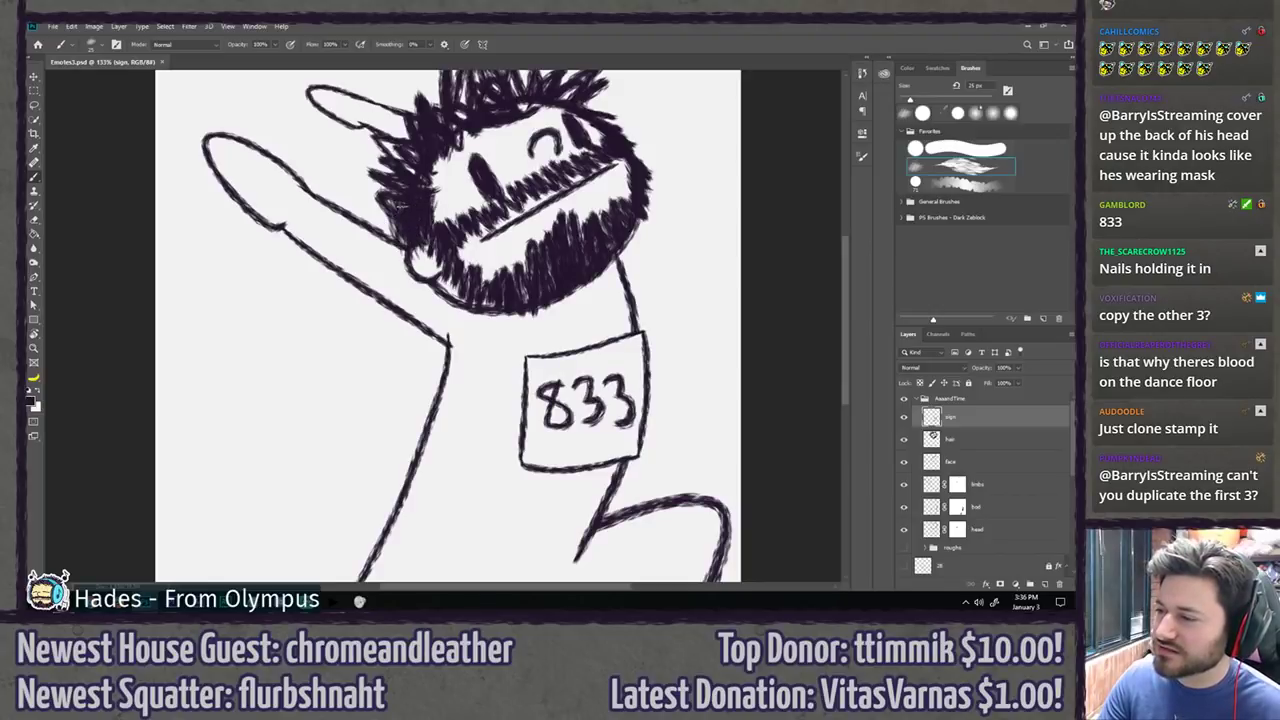
left_click(973, 441)
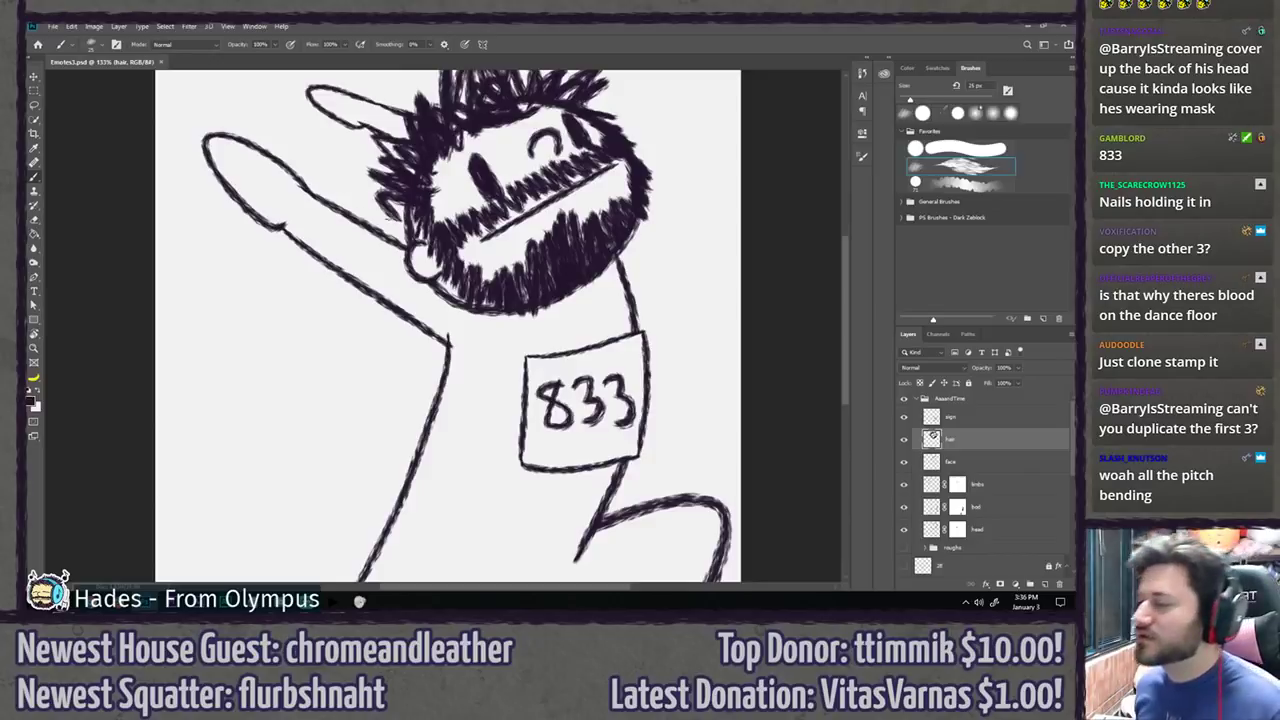
left_click_drag(448, 326, 468, 384)
mouse_move(408, 256)
left_mouse_down()
mouse_move(432, 292)
mouse_move(410, 292)
mouse_move(420, 272)
mouse_move(404, 250)
mouse_move(446, 292)
left_mouse_up()
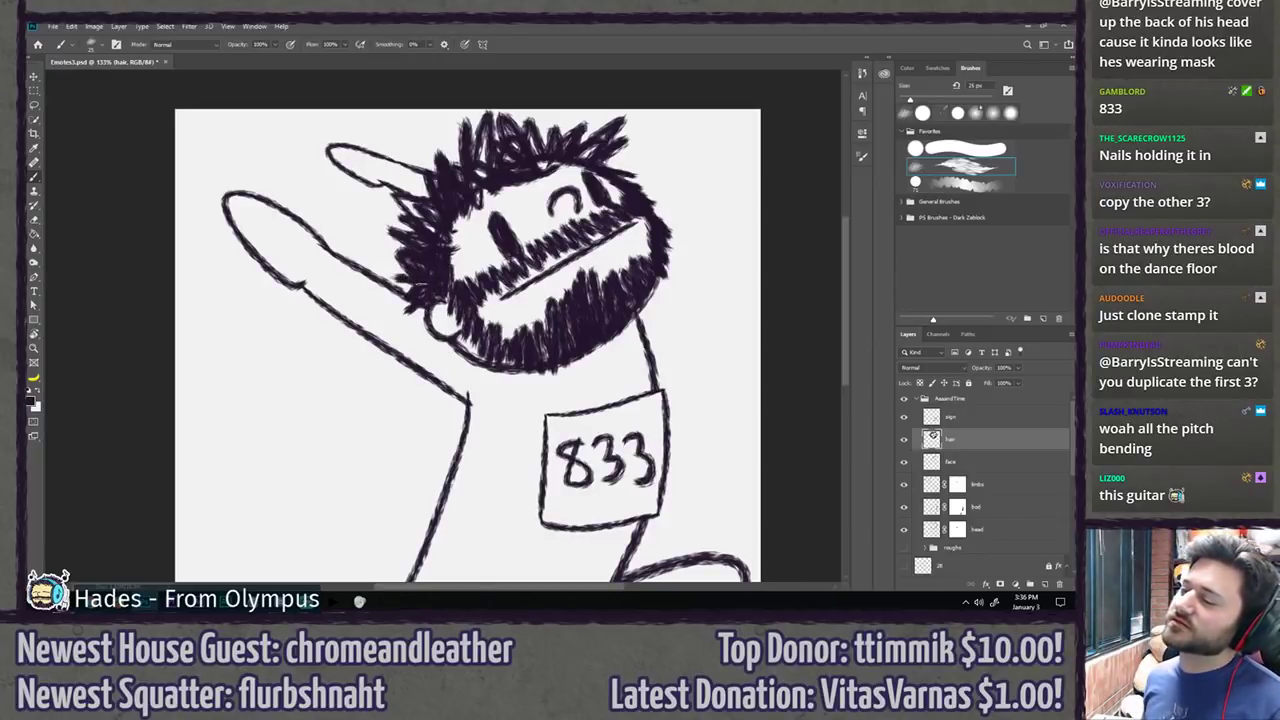
Step: Try several loose hair strands and a small loop trailing behind the head, undoing each version
mouse_move(430, 270)
left_mouse_down()
mouse_move(364, 260)
mouse_move(334, 278)
left_mouse_up()
key("ctrl+z")
mouse_move(416, 278)
left_mouse_down()
mouse_move(360, 290)
mouse_move(322, 212)
left_mouse_up()
key("ctrl+z")
key("ctrl+shift+z")
key("ctrl+z")
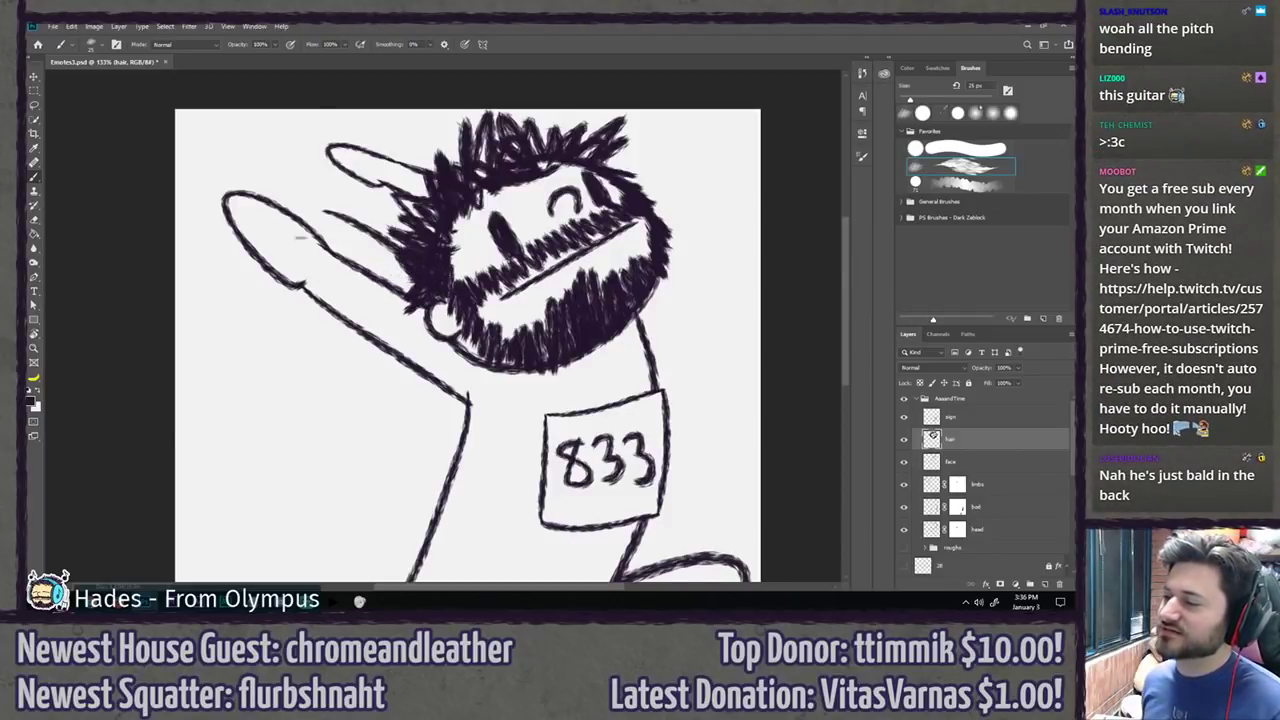
key("ctrl+z")
left_click_drag(414, 290, 330, 200)
key("ctrl+z")
left_click_drag(406, 224, 338, 211)
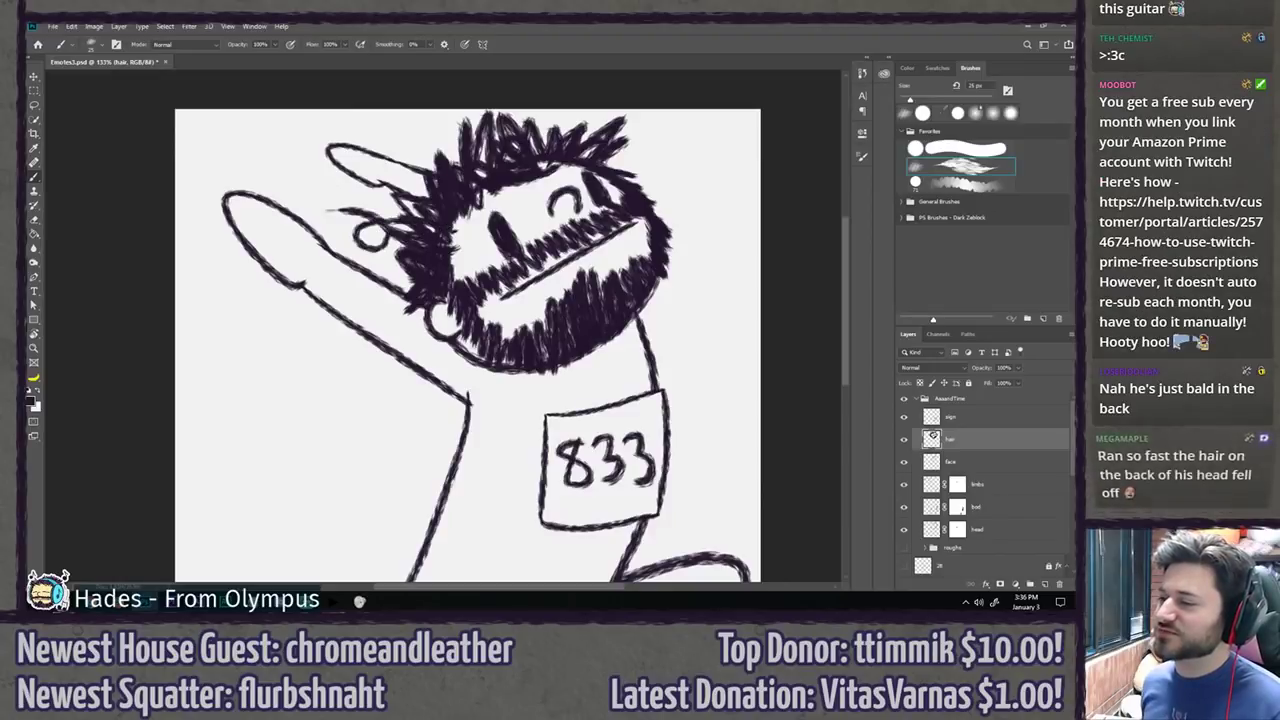
key("ctrl+z")
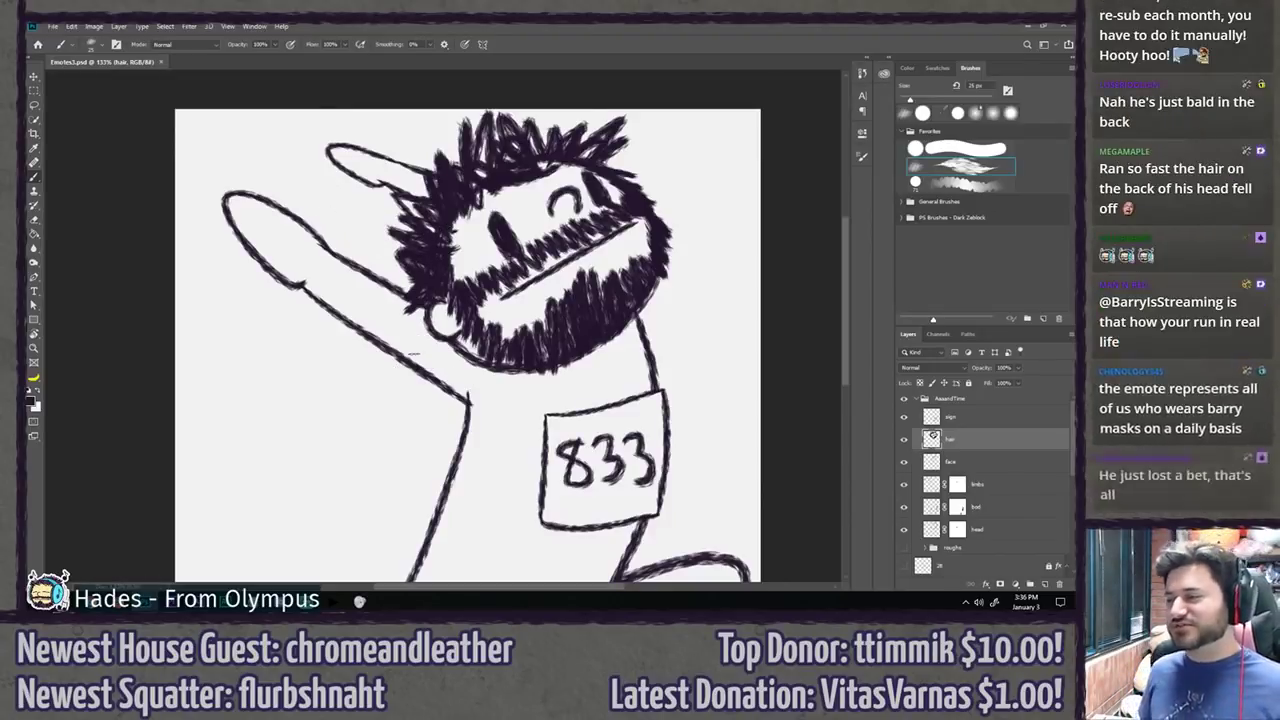
Step: Try two small oval sweat drops in front of the face and undo them
mouse_move(672, 140)
left_mouse_down()
mouse_move(662, 172)
mouse_move(684, 152)
left_mouse_up()
mouse_move(706, 226)
left_mouse_down()
mouse_move(722, 226)
mouse_move(688, 226)
left_mouse_up()
key("ctrl+z")
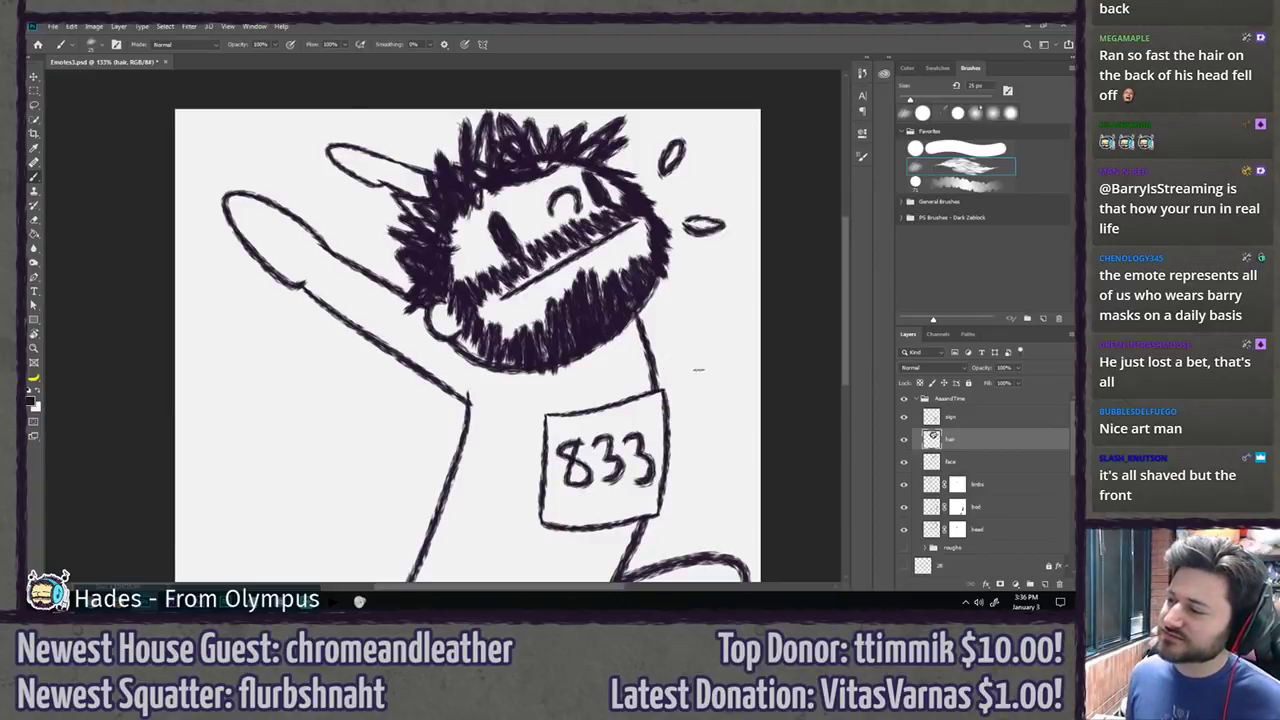
key("ctrl+z")
key("ctrl+z")
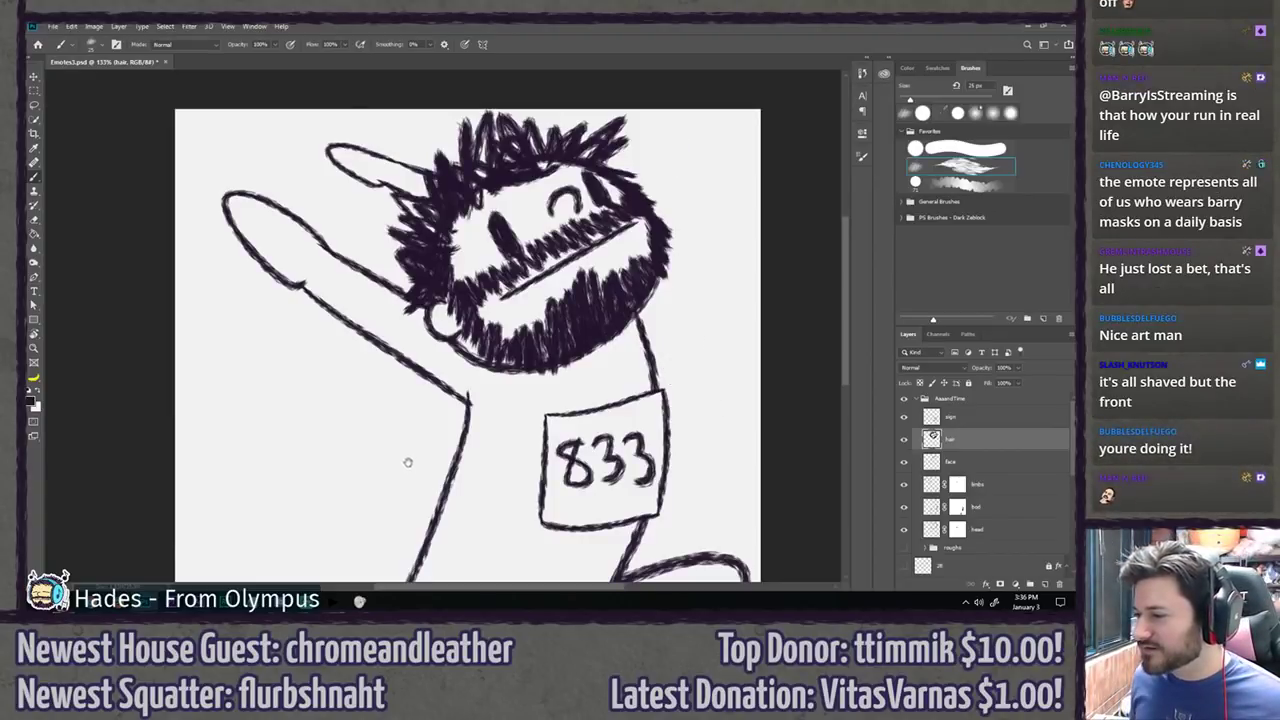
Step: Compare the inked drawing with the rough sketch by switching the roughs group's visibility on and off
left_click_drag(487, 463, 442, 378)
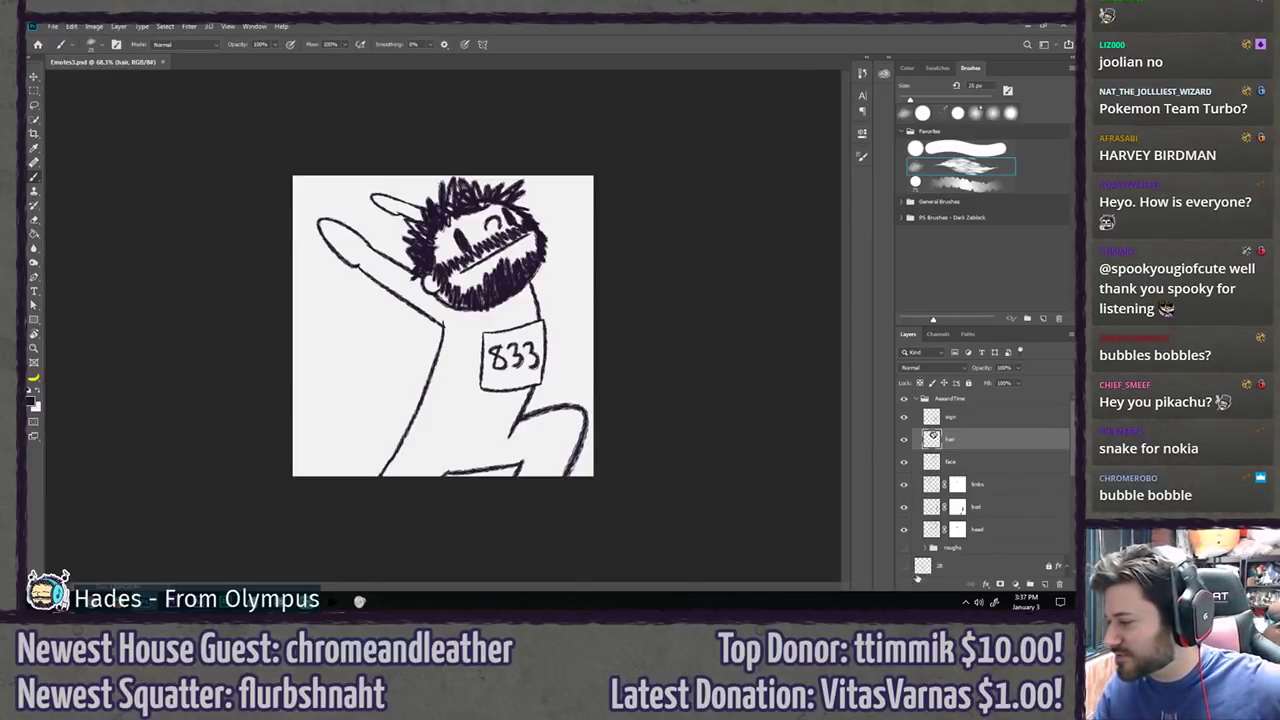
left_click(904, 549)
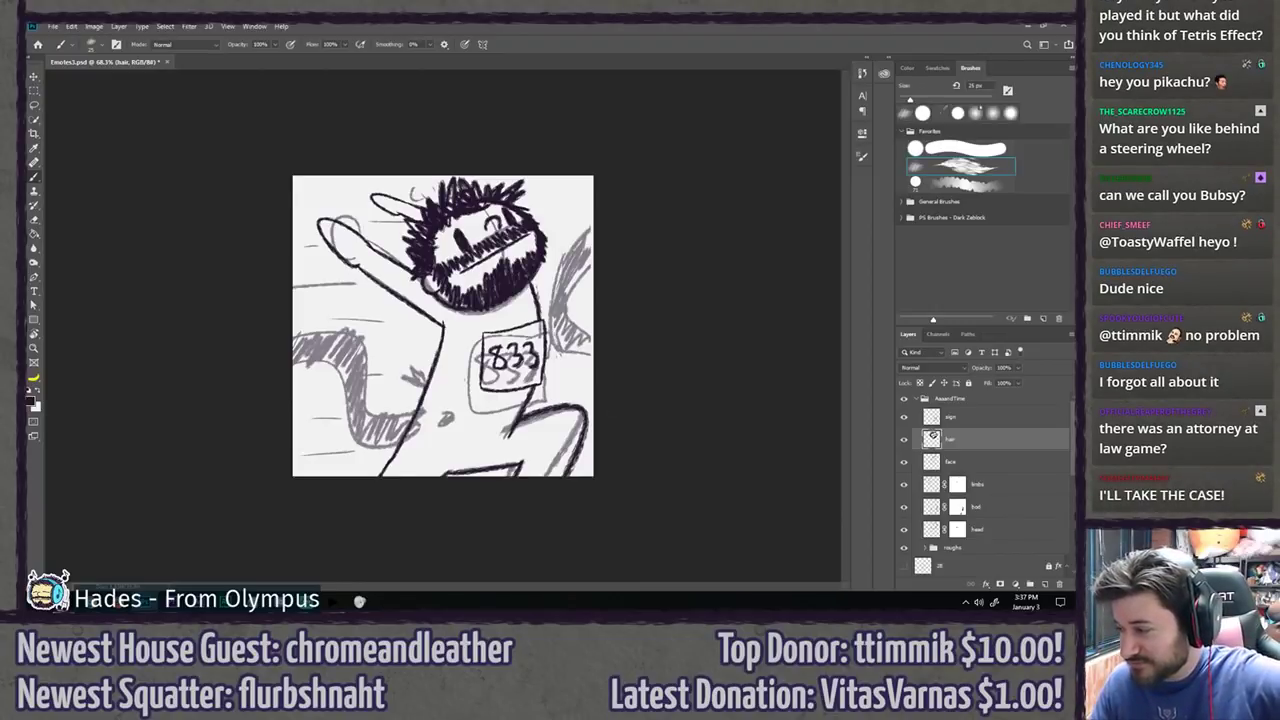
left_click(904, 548)
left_click(904, 548)
left_click(904, 548)
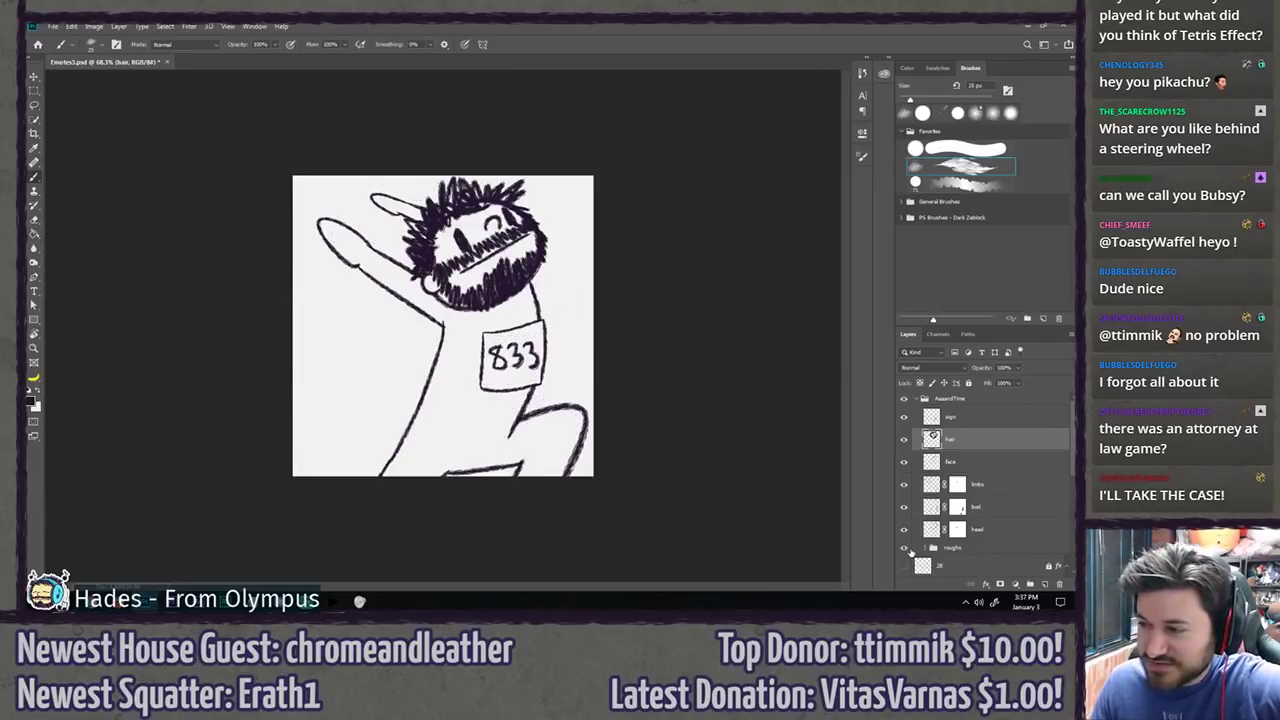
left_click(904, 548)
left_click(904, 548)
left_click(904, 548)
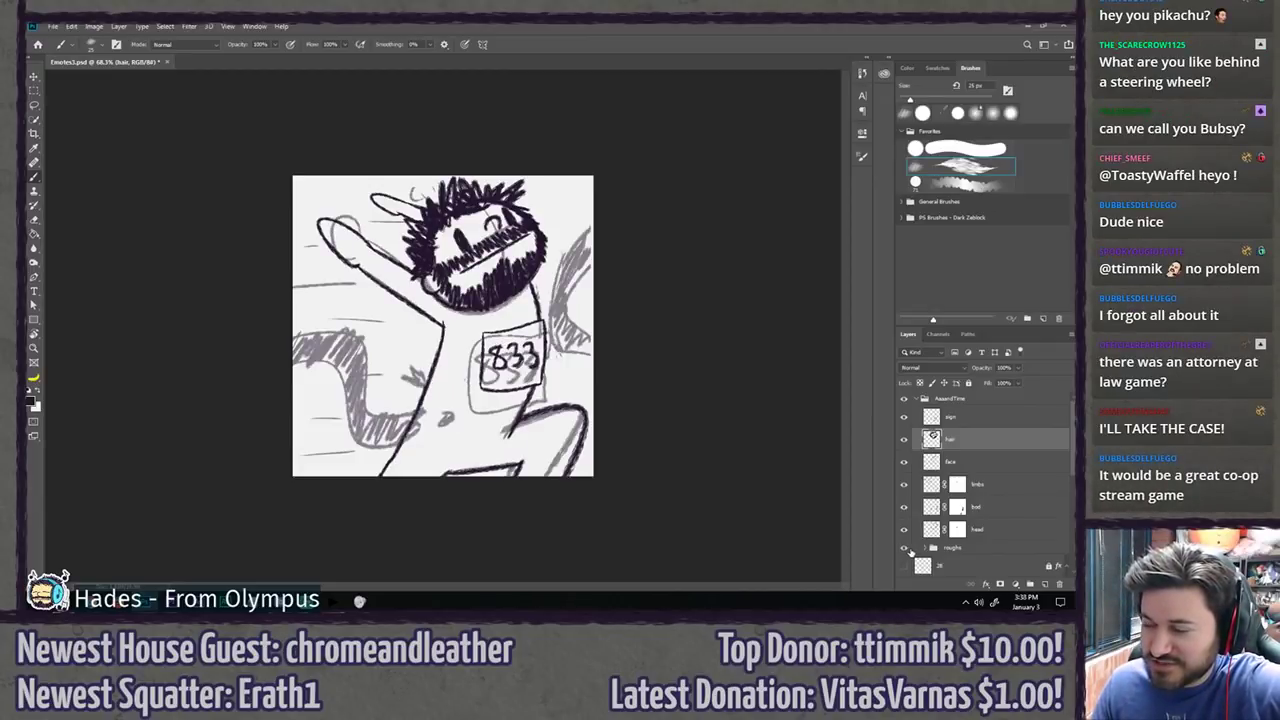
left_click(905, 548)
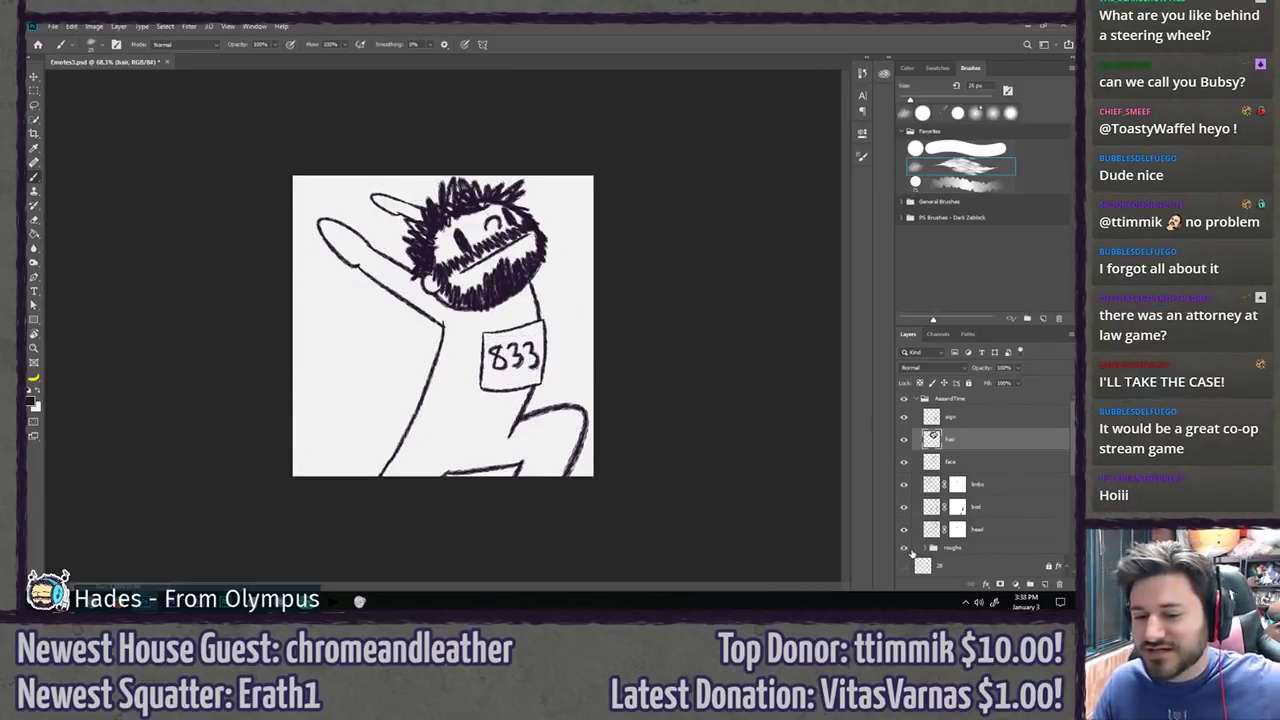
left_click(905, 548)
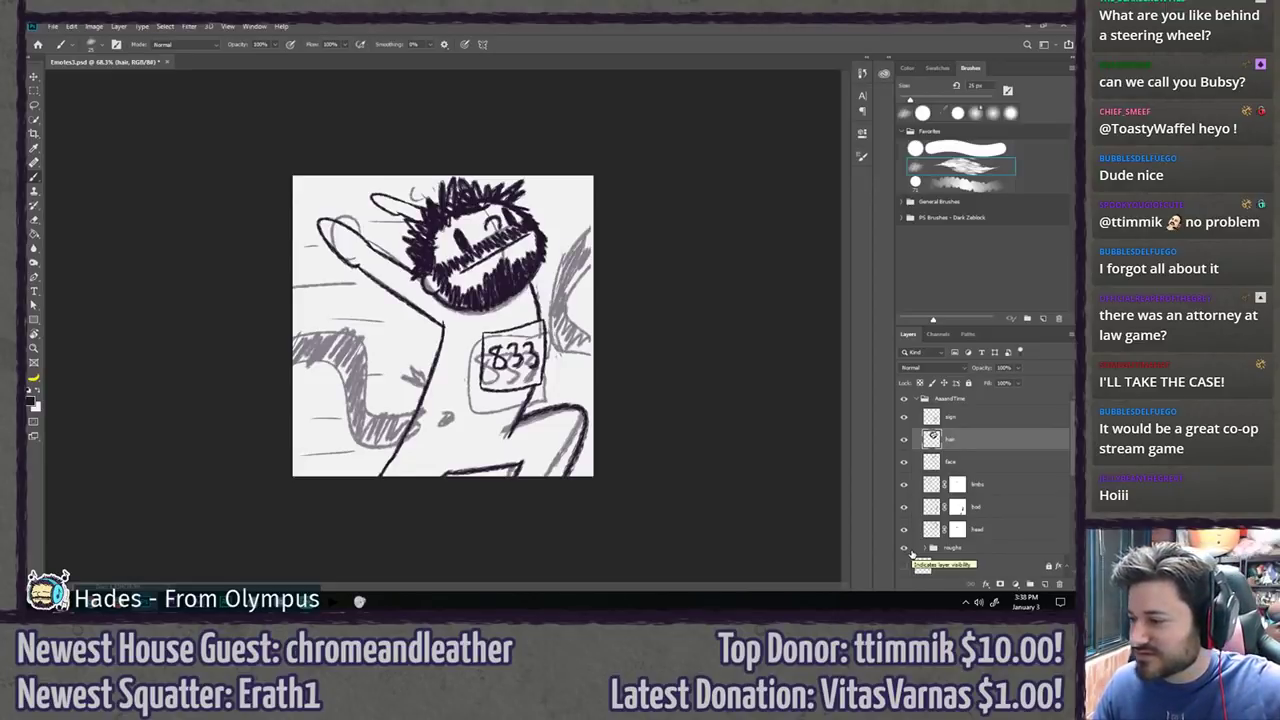
Step: Hide the ink layers to examine the rough sketch alone, restore them, and hide the roughs group
left_click_drag(904, 418, 904, 533)
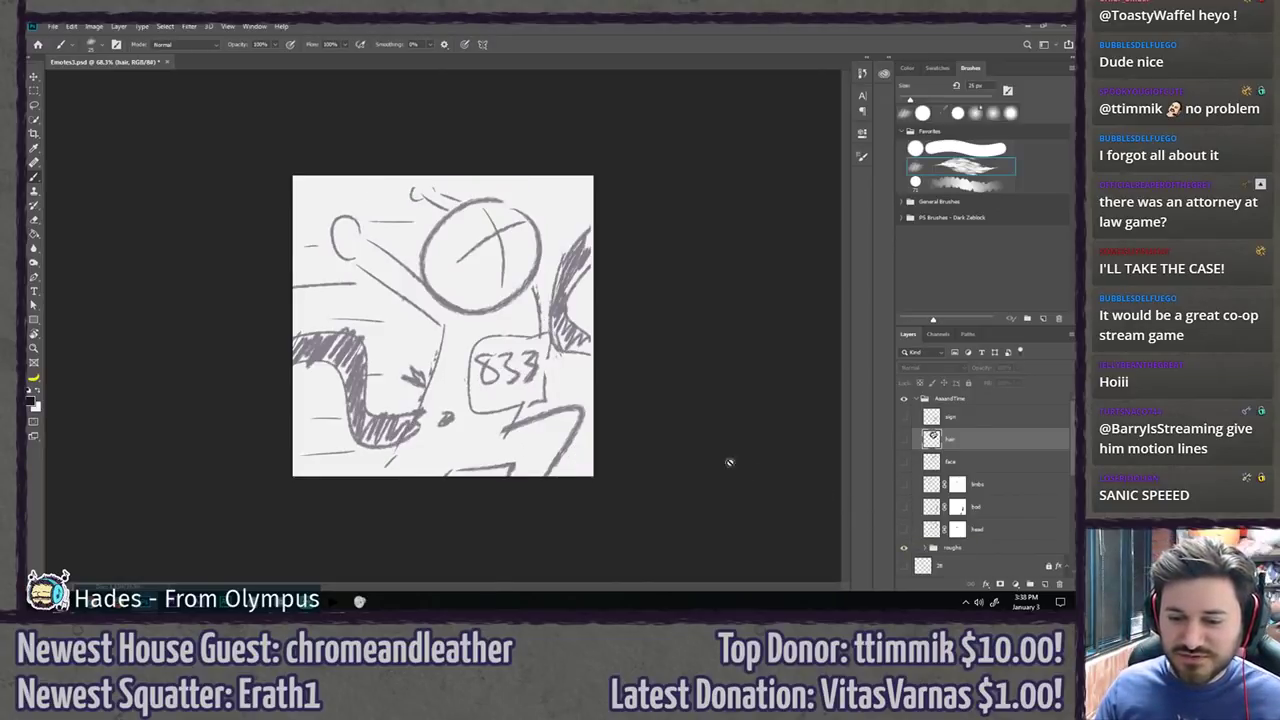
scroll(670, 451, "up", 3)
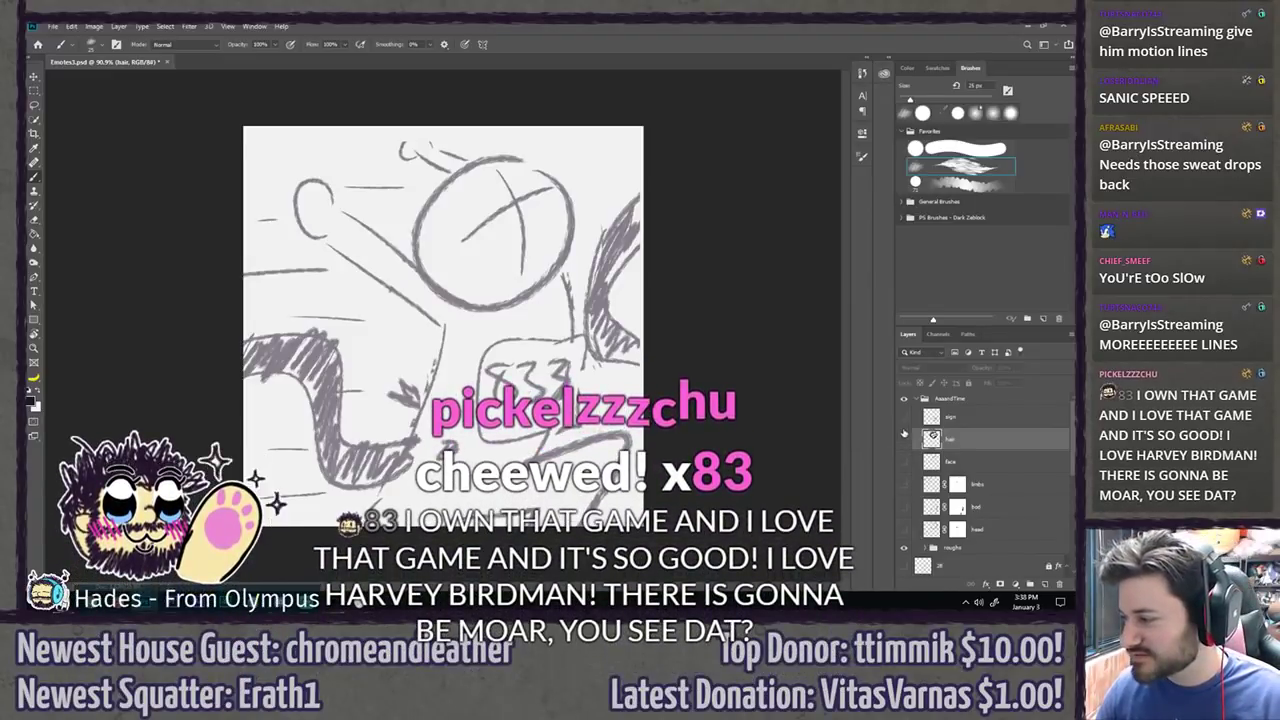
left_click_drag(904, 433, 906, 550)
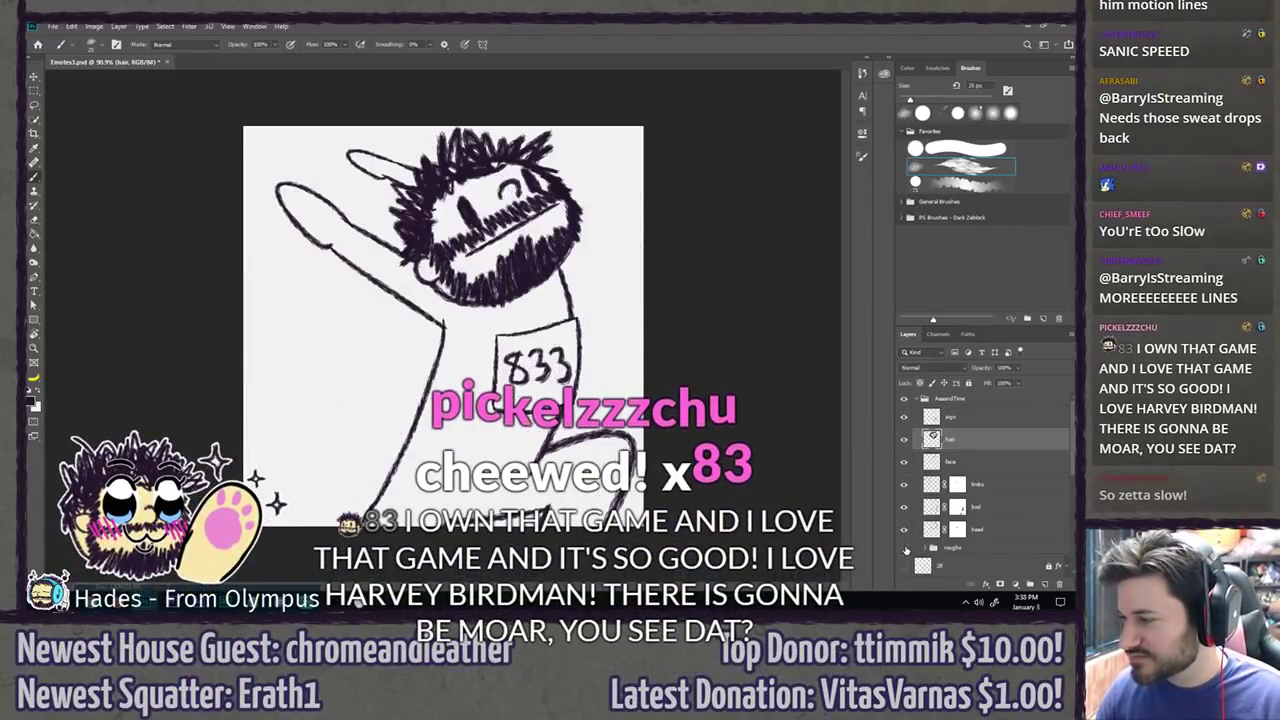
Step: Select the sign layer and check how the inked runner reads at several sizes
left_click(973, 421)
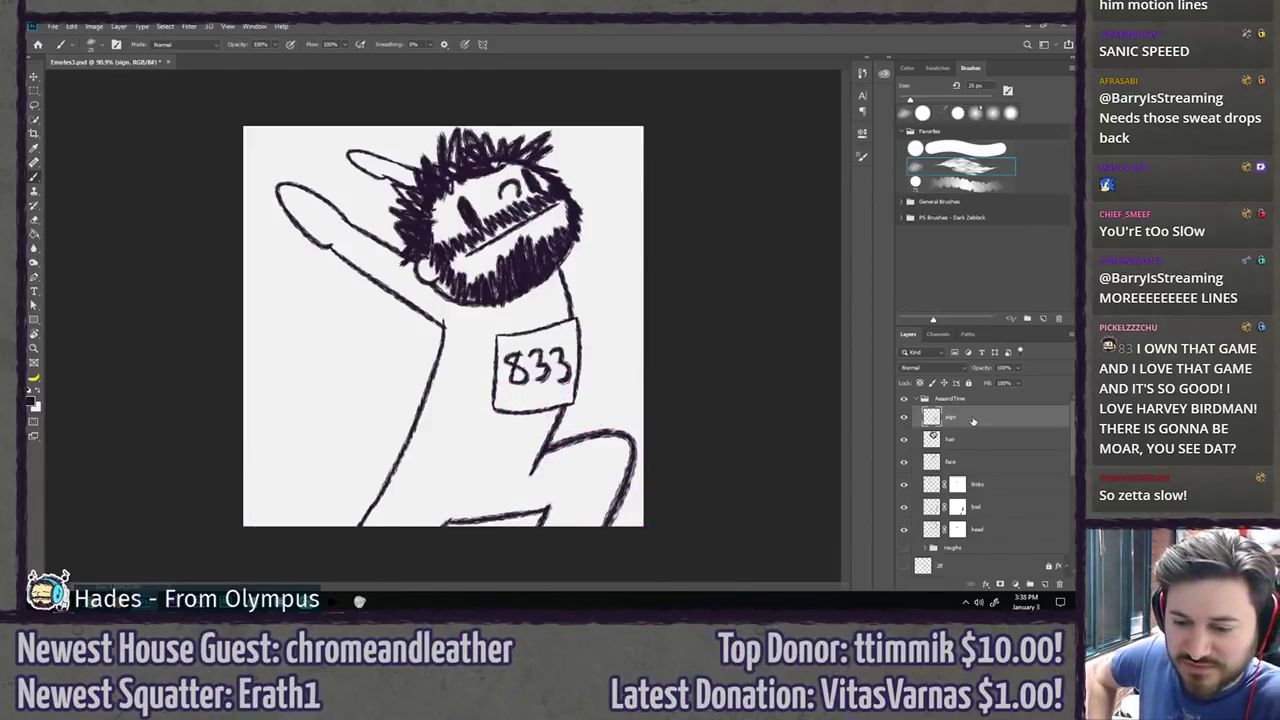
key("l")
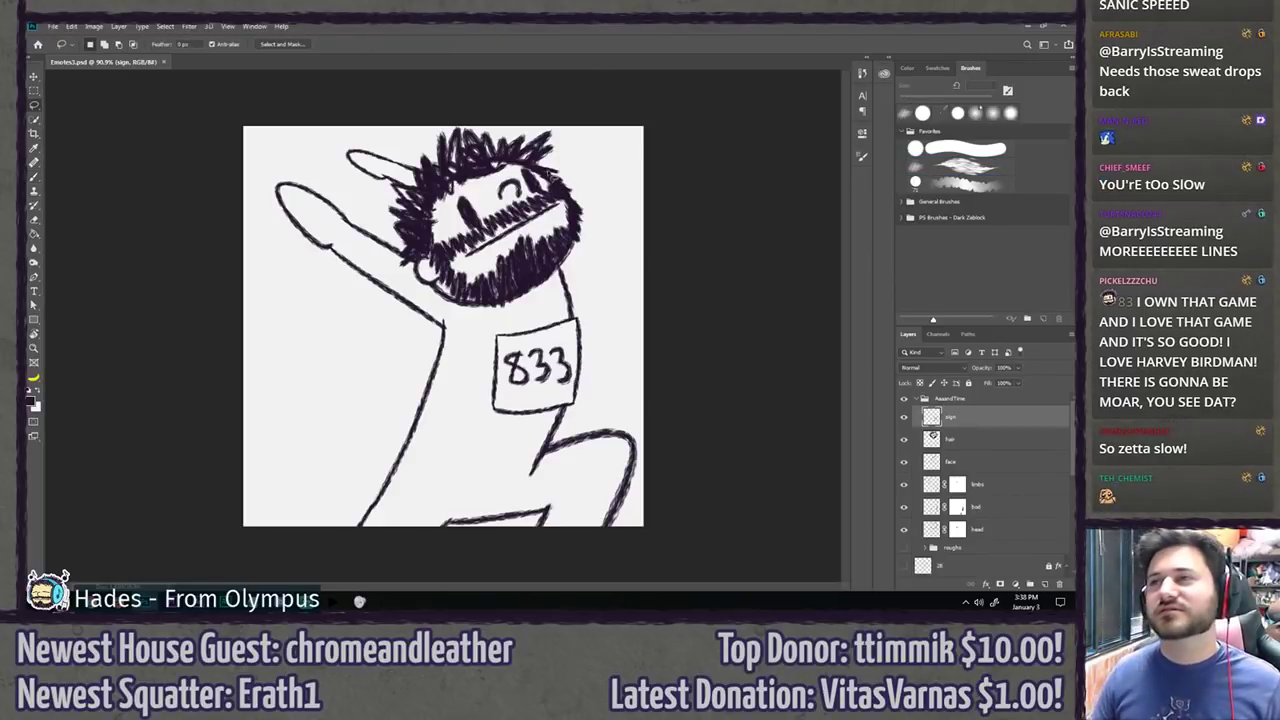
key("b")
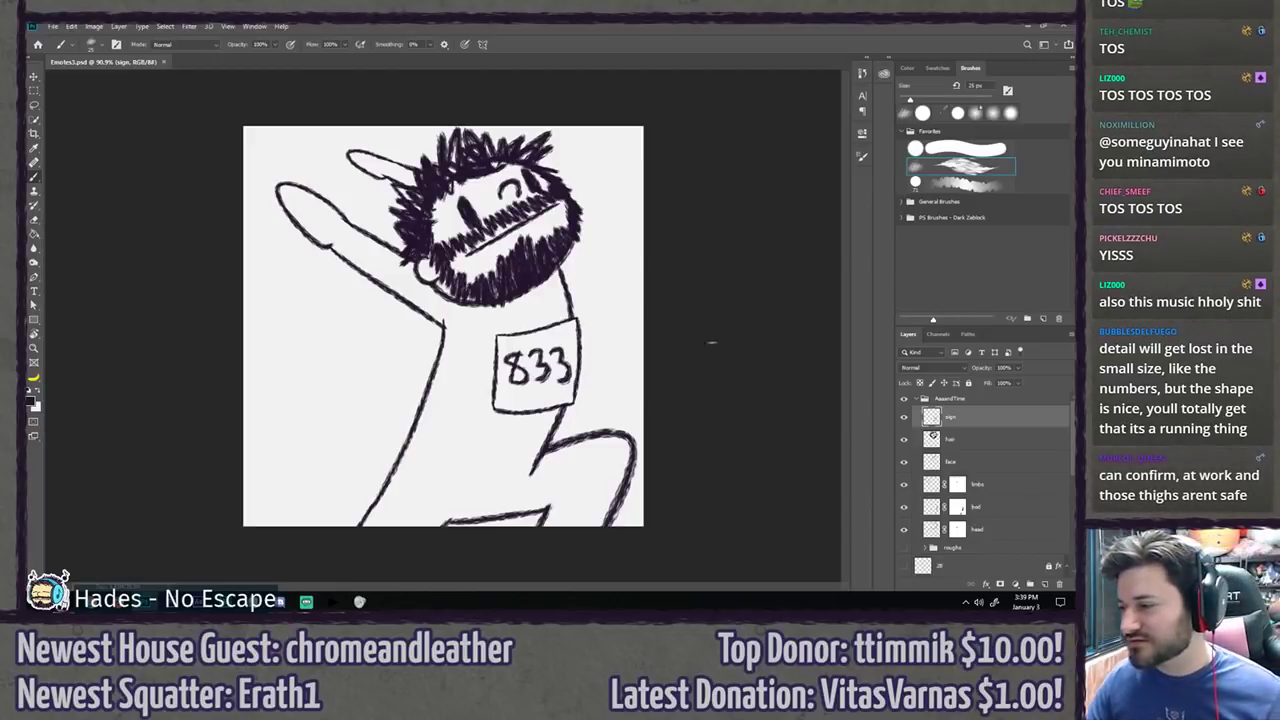
scroll(593, 271, "down", 10)
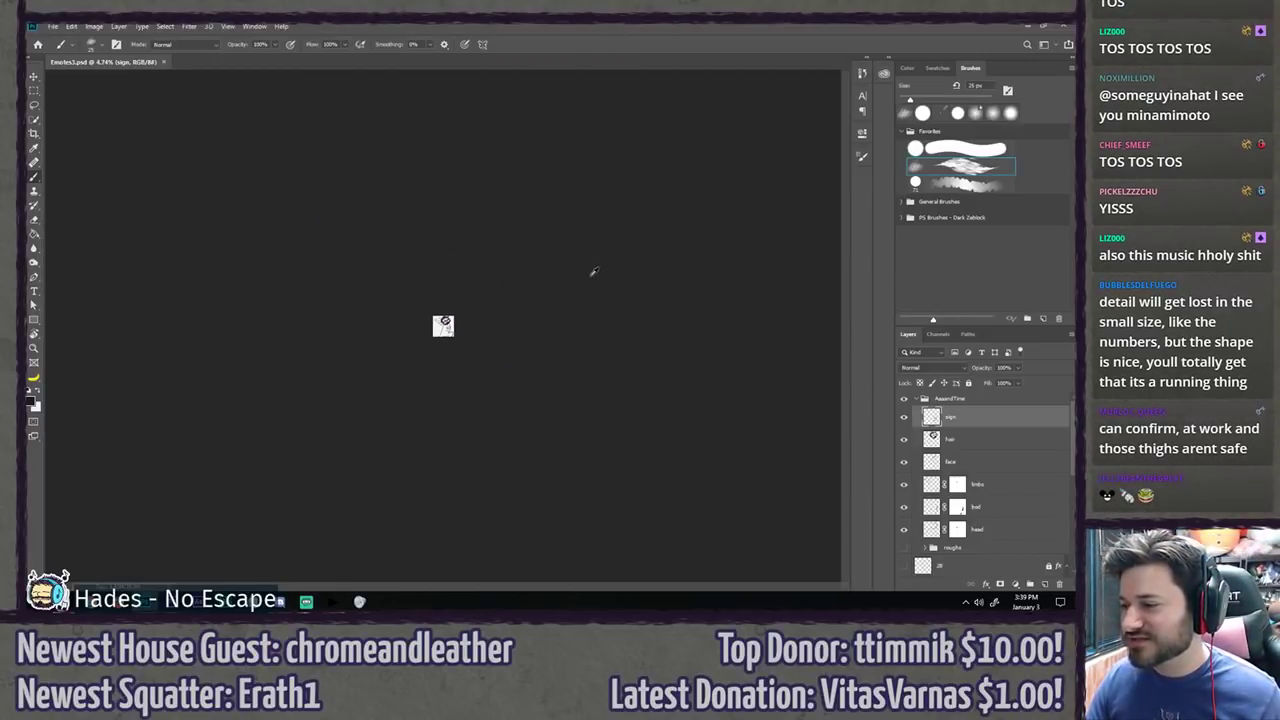
scroll(344, 406, "up", 6)
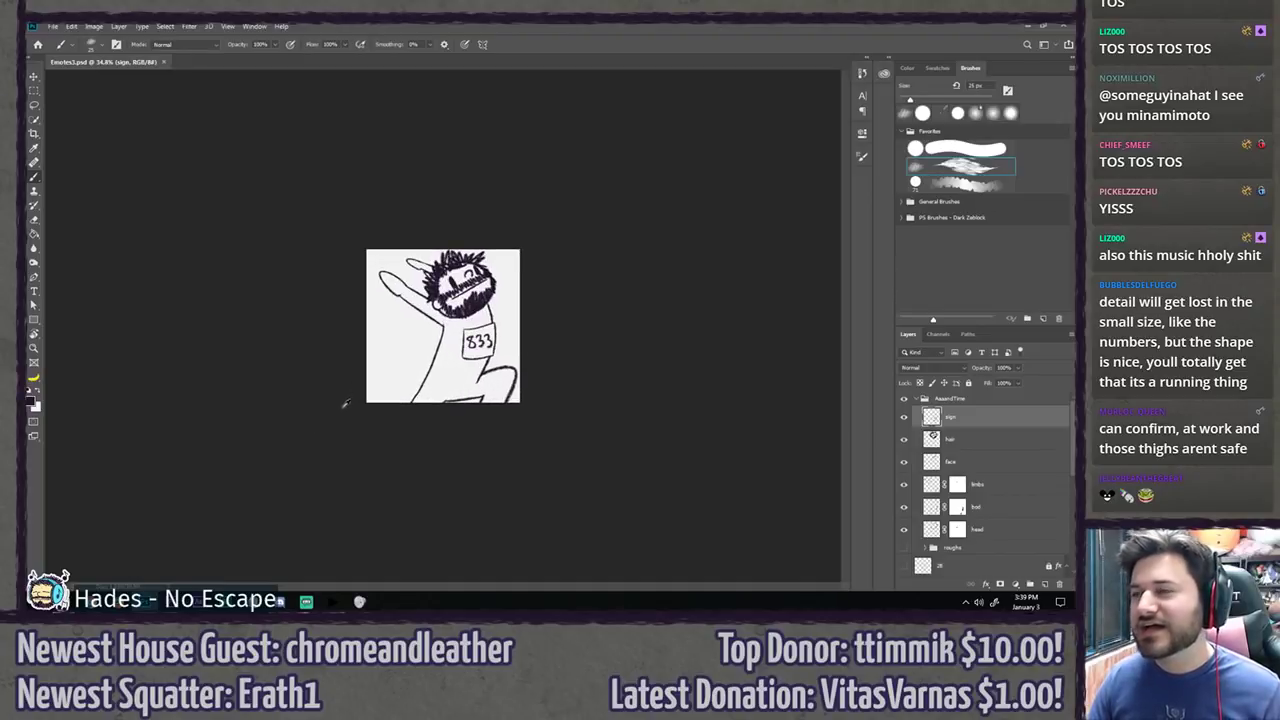
scroll(344, 404, "up", 2)
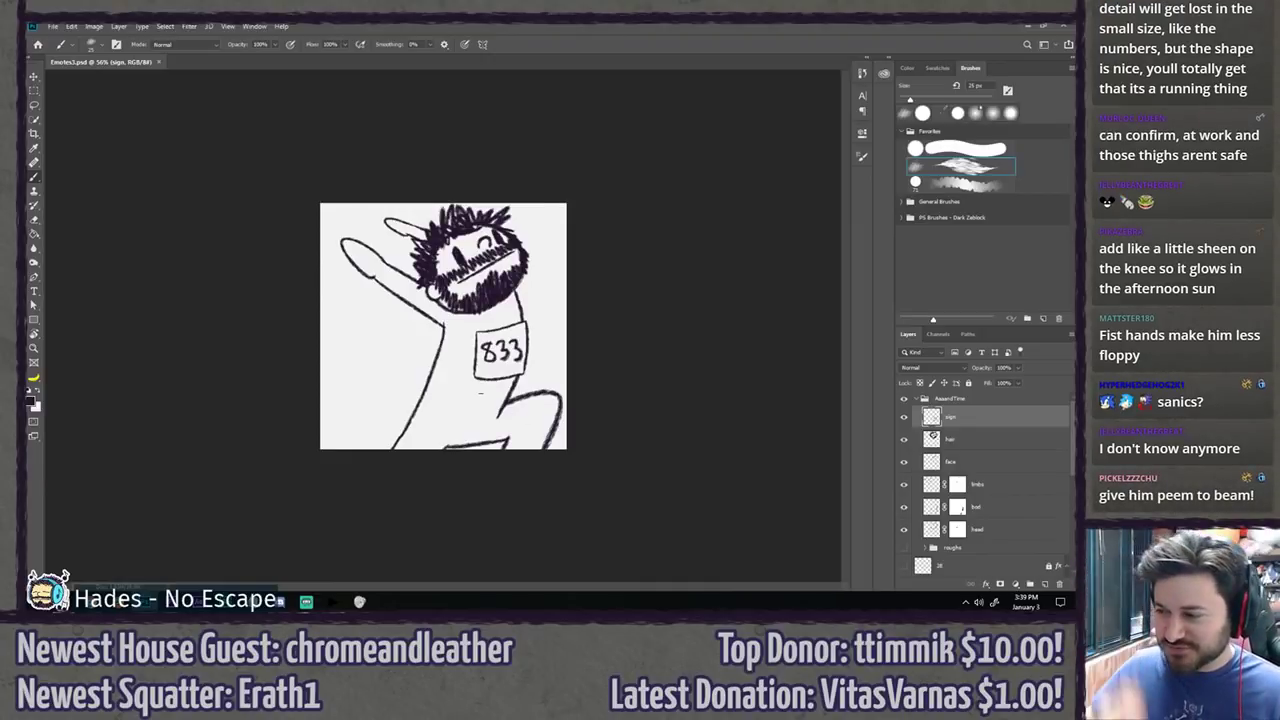
key("ctrl+1")
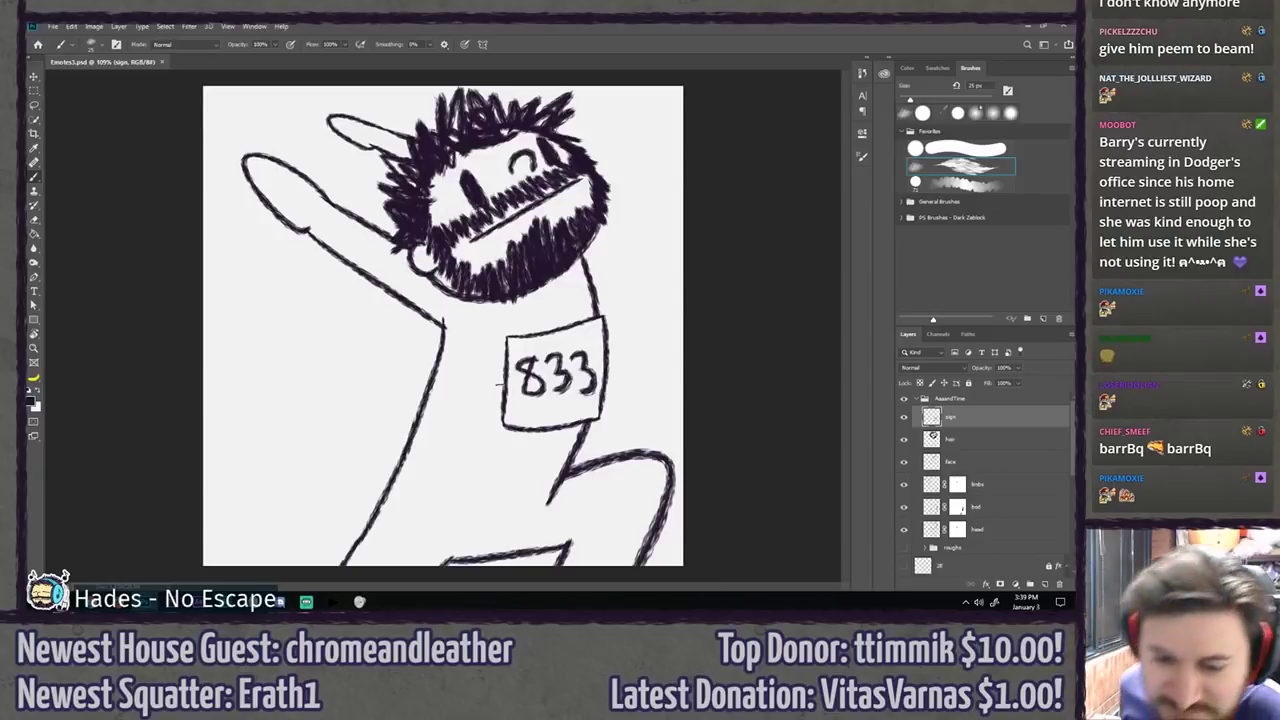
scroll(500, 384, "down", 3)
scroll(500, 384, "up", 1)
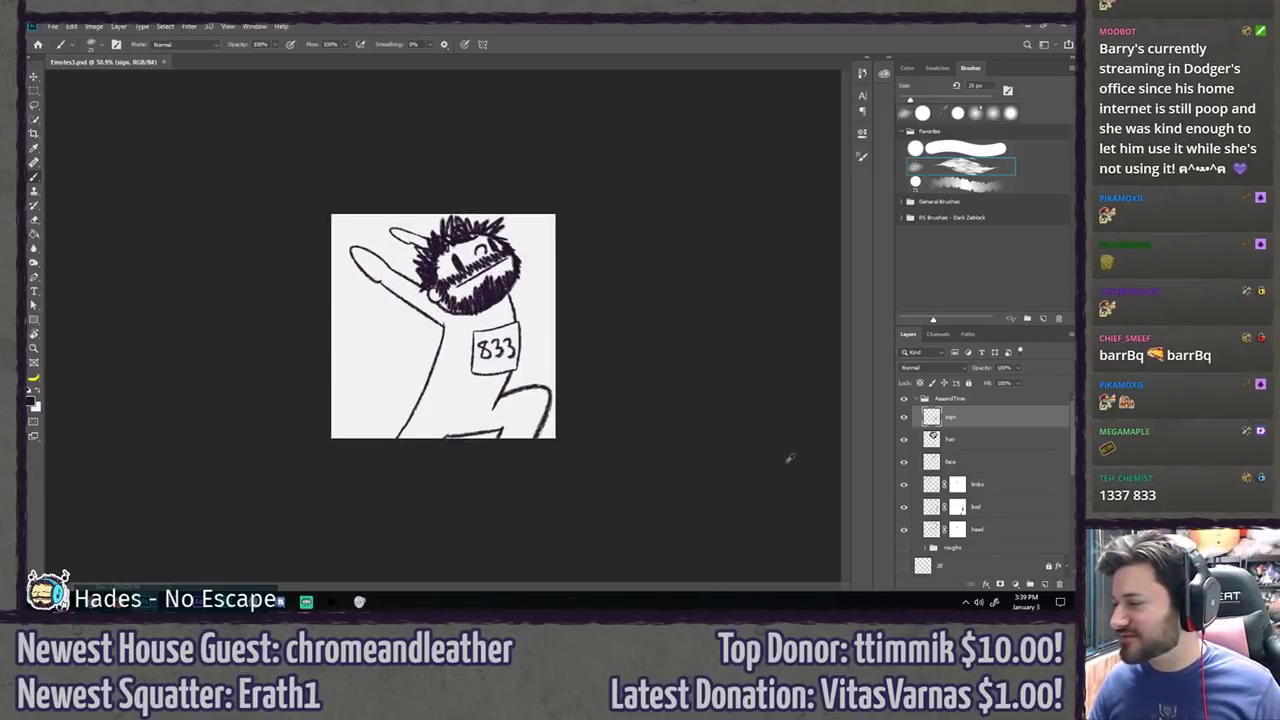
Step: Show the roughs group, hide the ink layers from sign to head, and expand the group to list its sketches
left_click(916, 398)
left_click(904, 398)
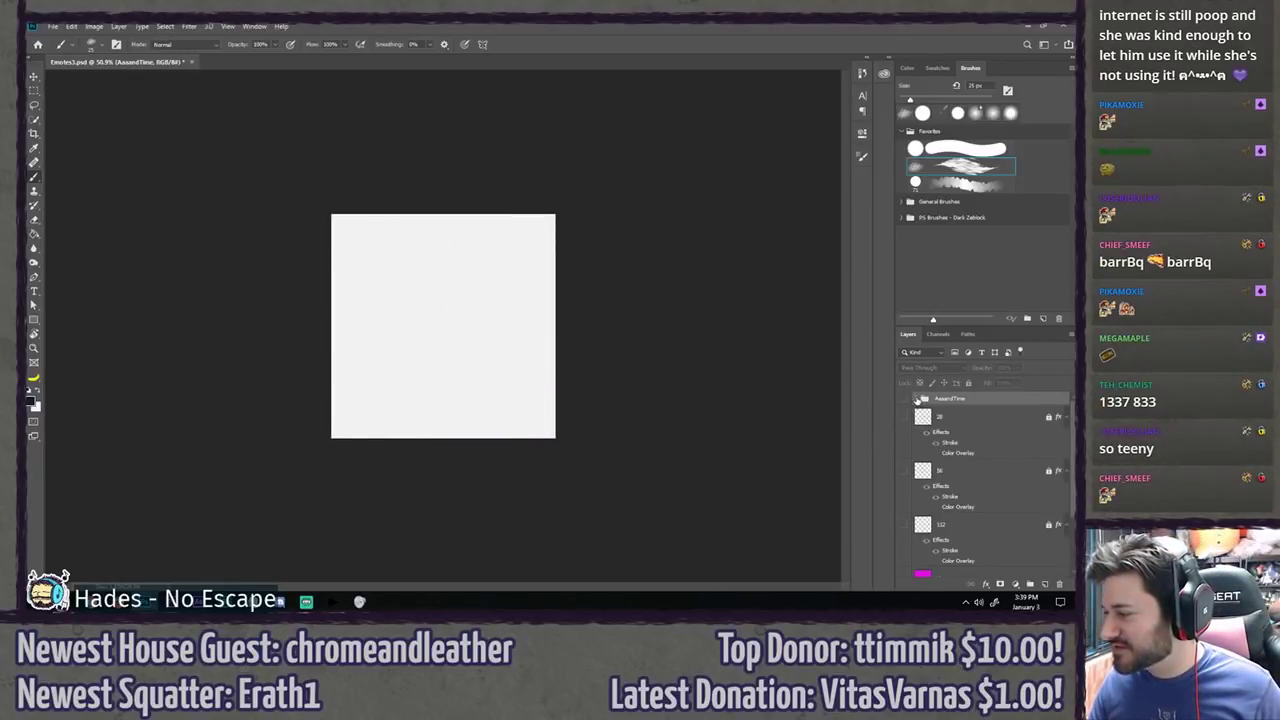
left_click(912, 399)
left_click(904, 547)
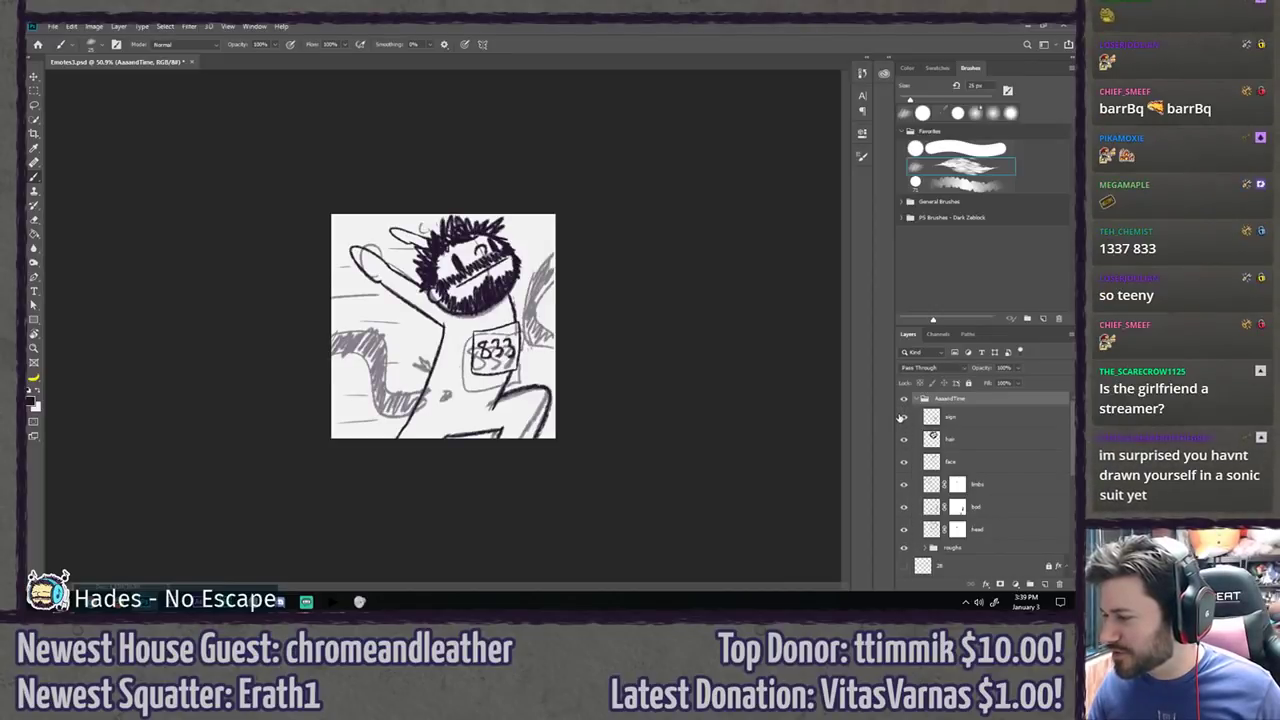
left_click_drag(904, 417, 904, 530)
left_click(923, 547)
scroll(945, 510, "down", 3)
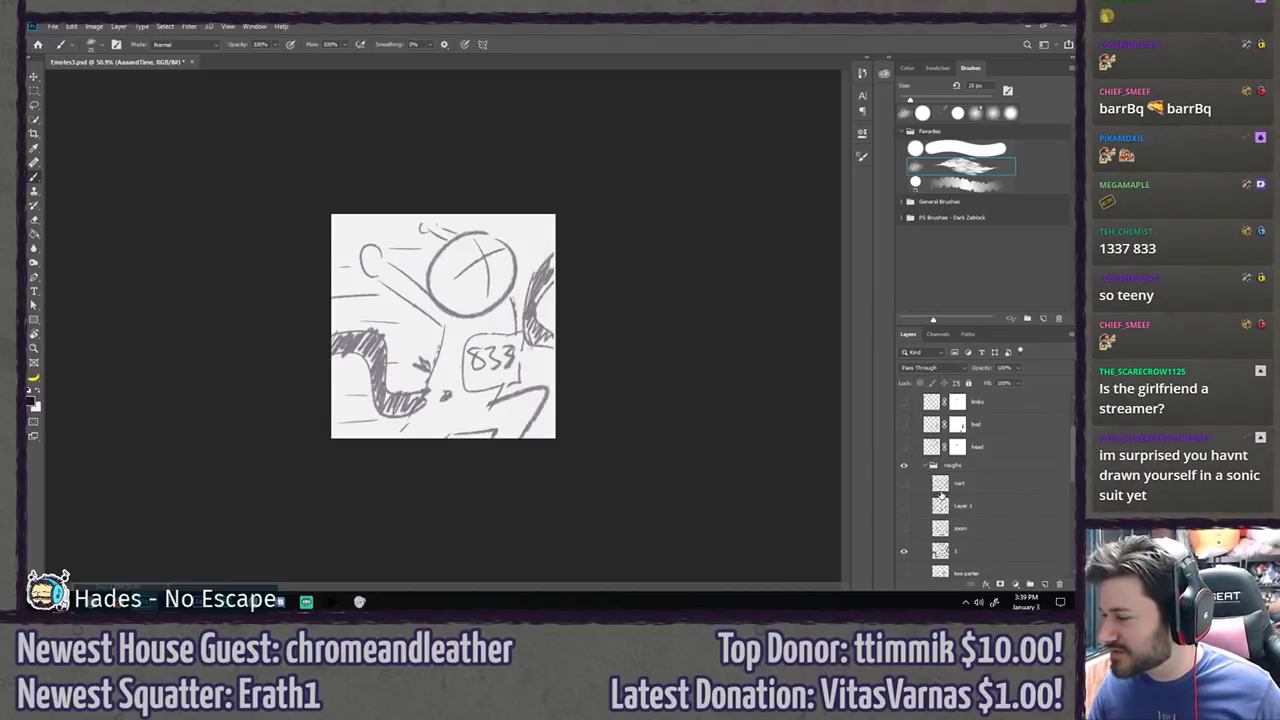
Step: View the alternative pose sketches in the roughs group one at a time, ending with the layer named rough
left_click(904, 550)
left_click(904, 529)
left_click(904, 528)
left_click(904, 506)
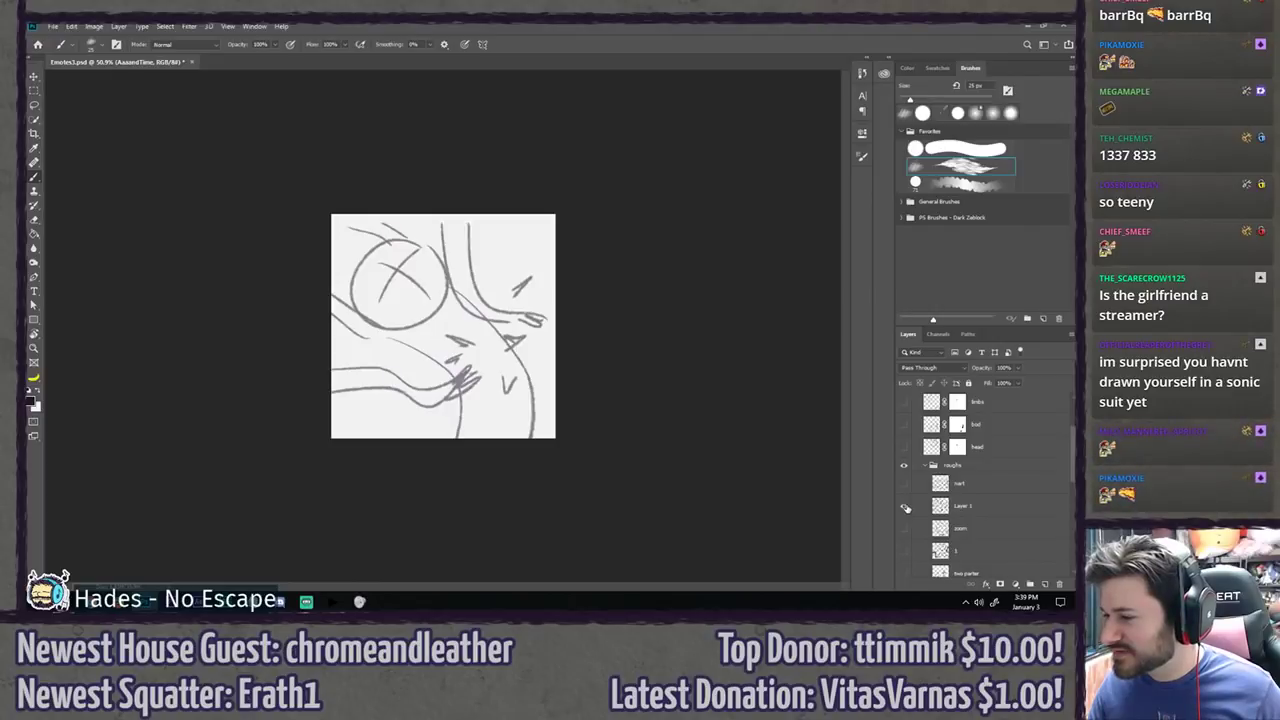
scroll(757, 440, "up", 2)
left_click(904, 506)
left_click(904, 484)
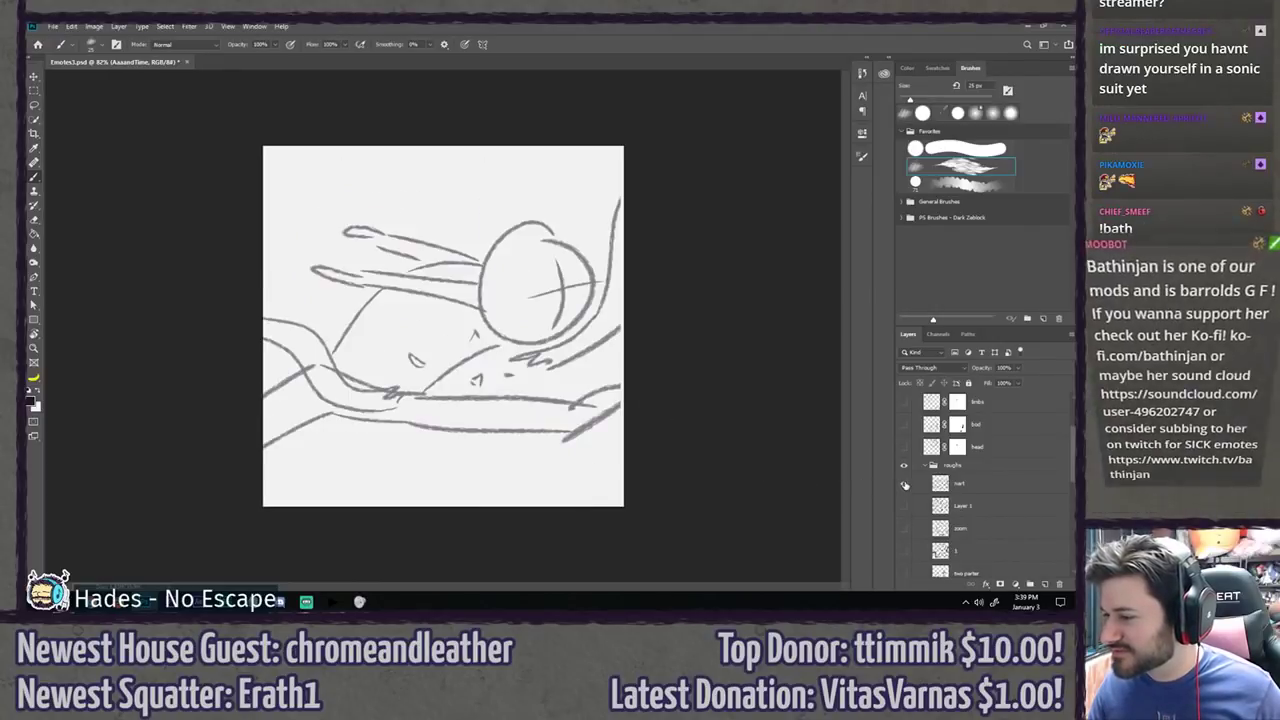
left_click(904, 484)
scroll(904, 510, "down", 2)
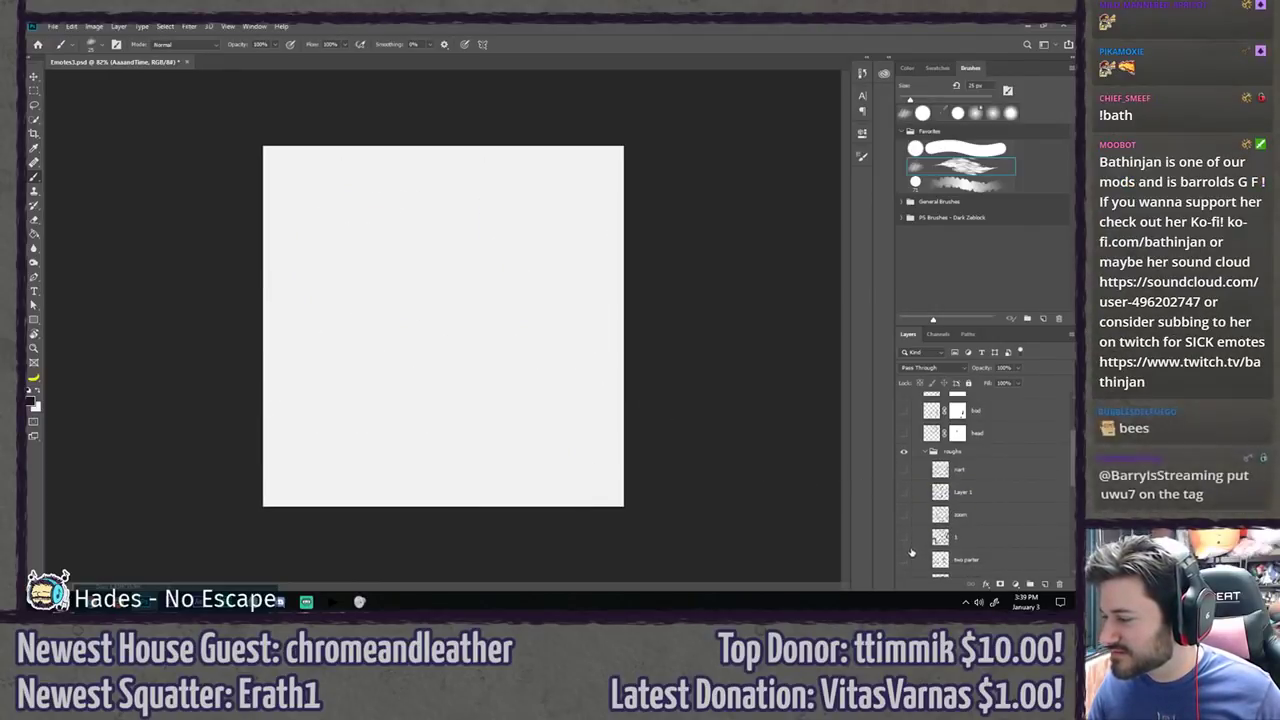
left_click(904, 541)
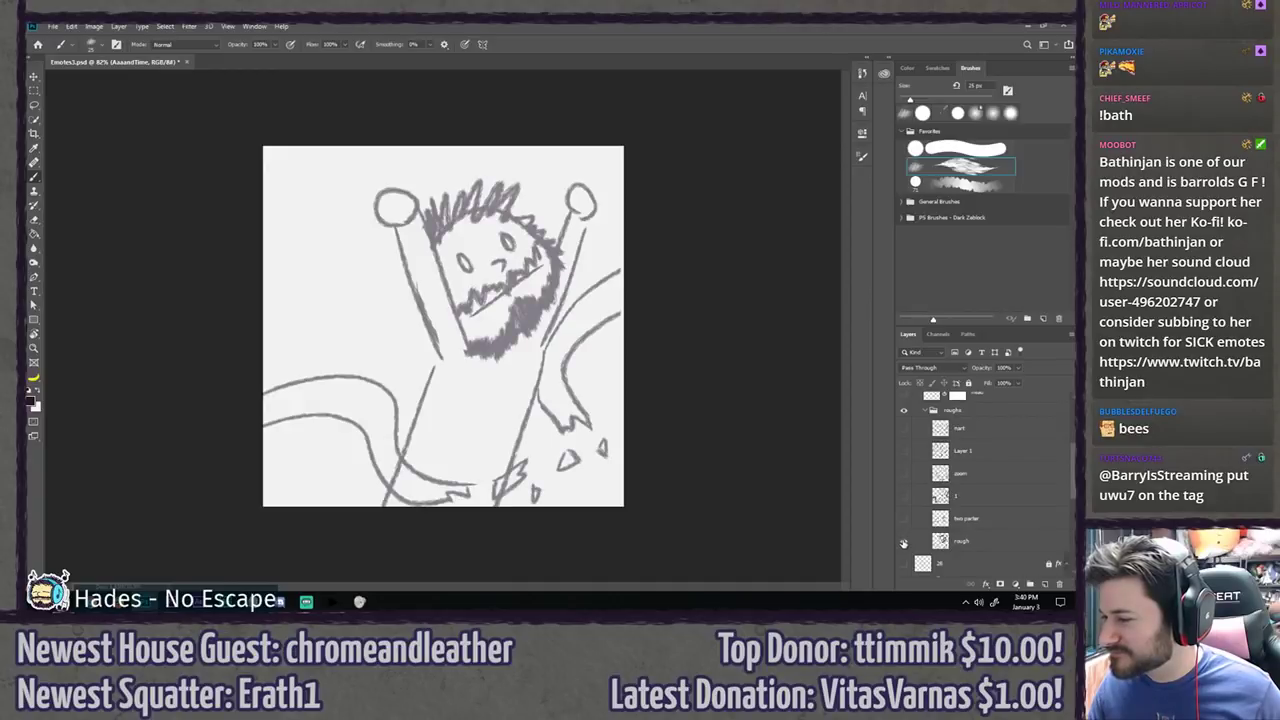
Step: Shift the sketch on the rough layer slightly upward on the canvas
left_click(960, 541)
key("v")
mouse_move(480, 377)
left_mouse_down()
mouse_move(470, 350)
mouse_move(484, 358)
left_mouse_up()
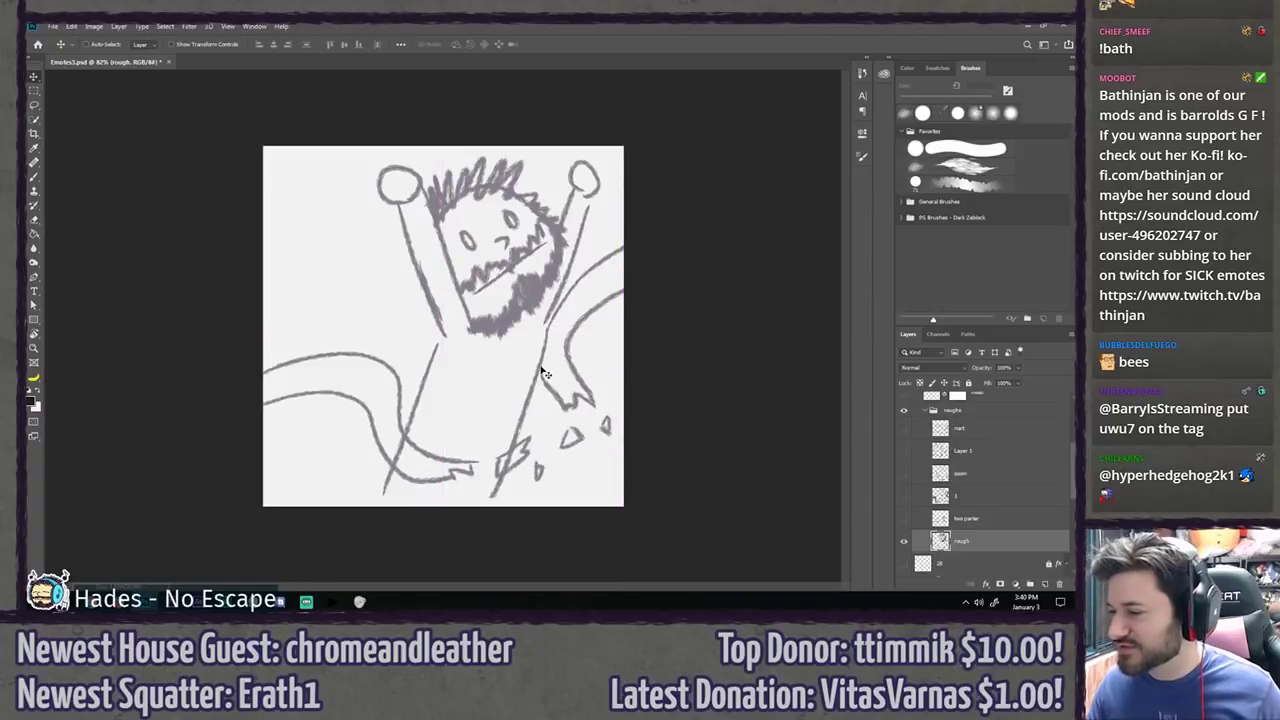
Step: Compare the two parter sketch with the rough sketch by showing each one alone
left_click(904, 541)
left_click(905, 519)
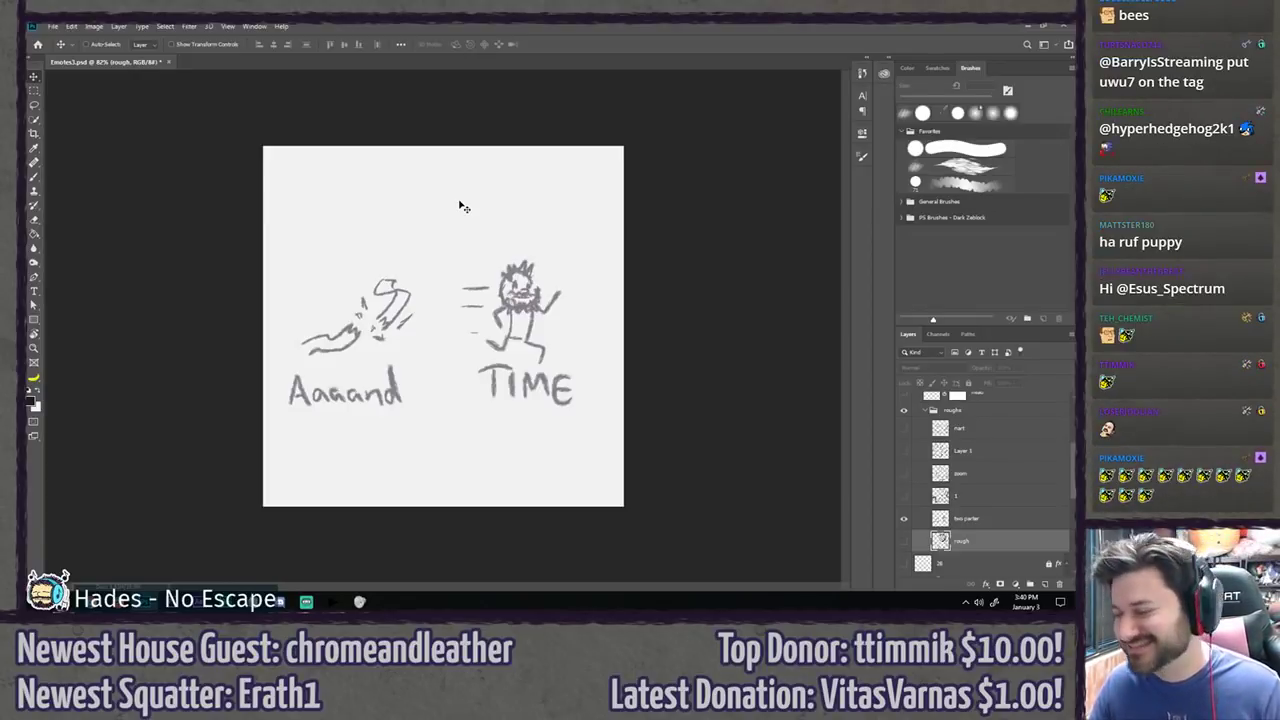
key("ctrl+0")
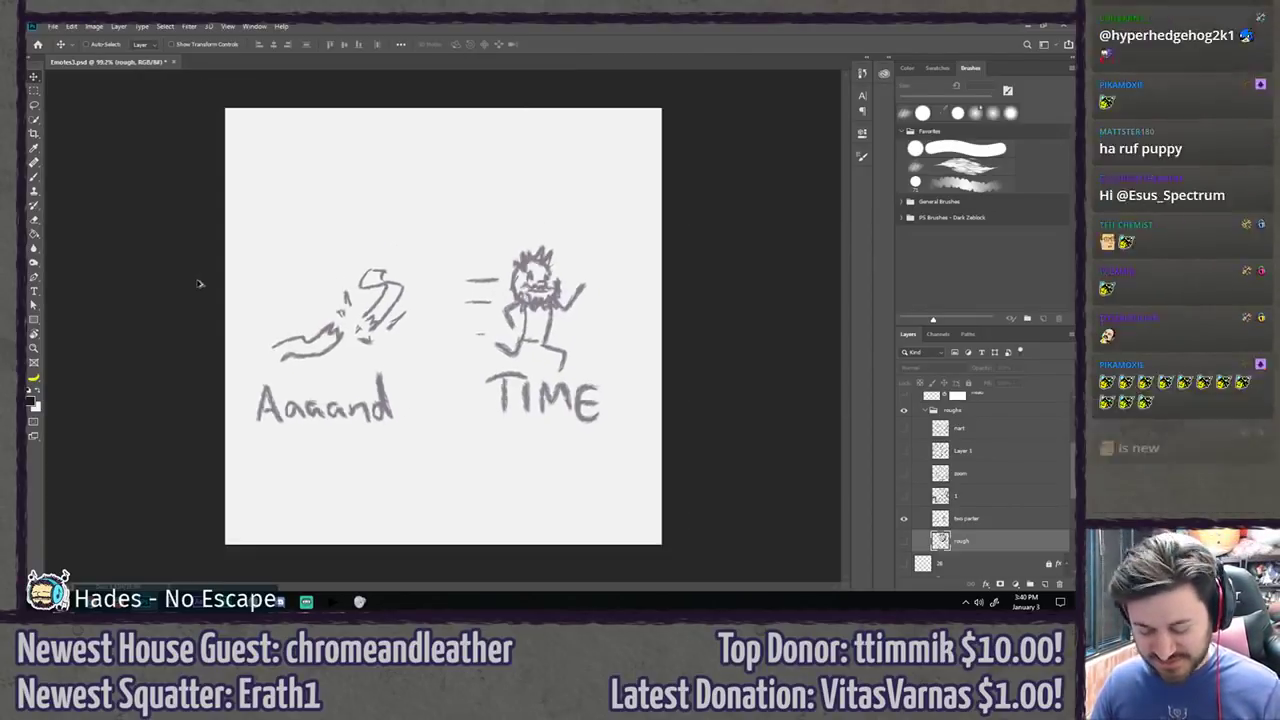
key("l")
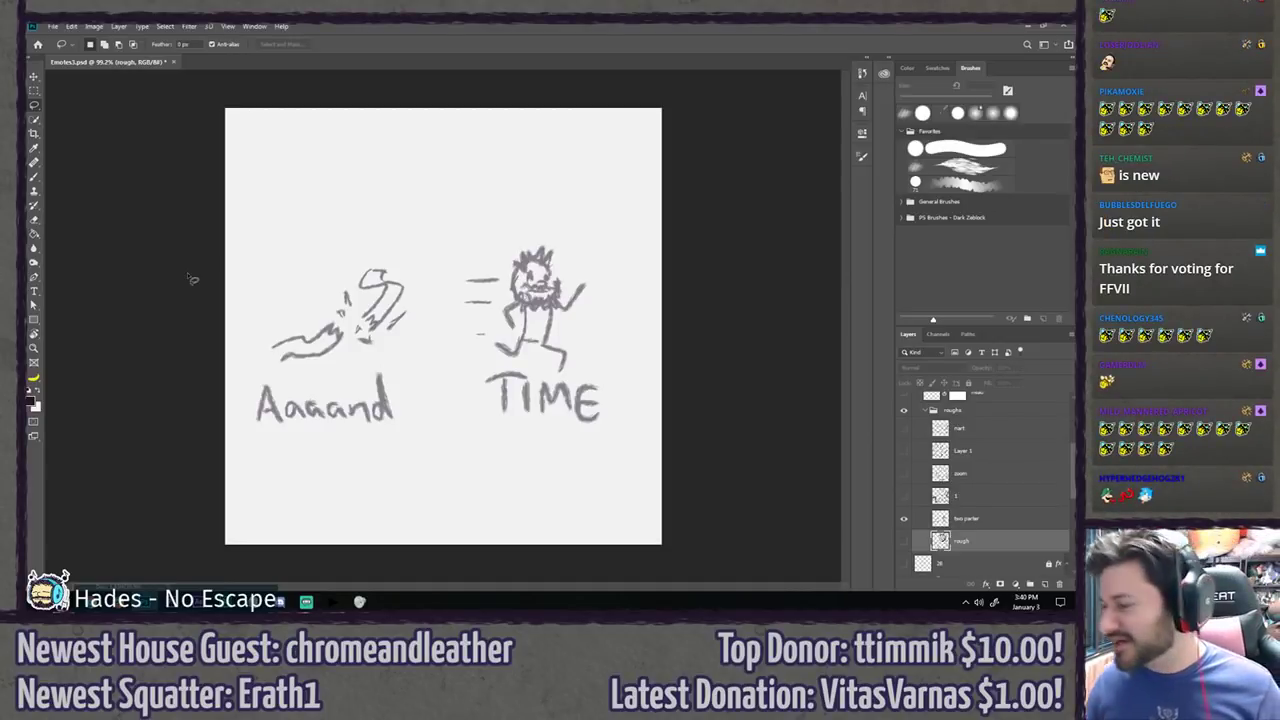
left_click(903, 518)
left_click(904, 540)
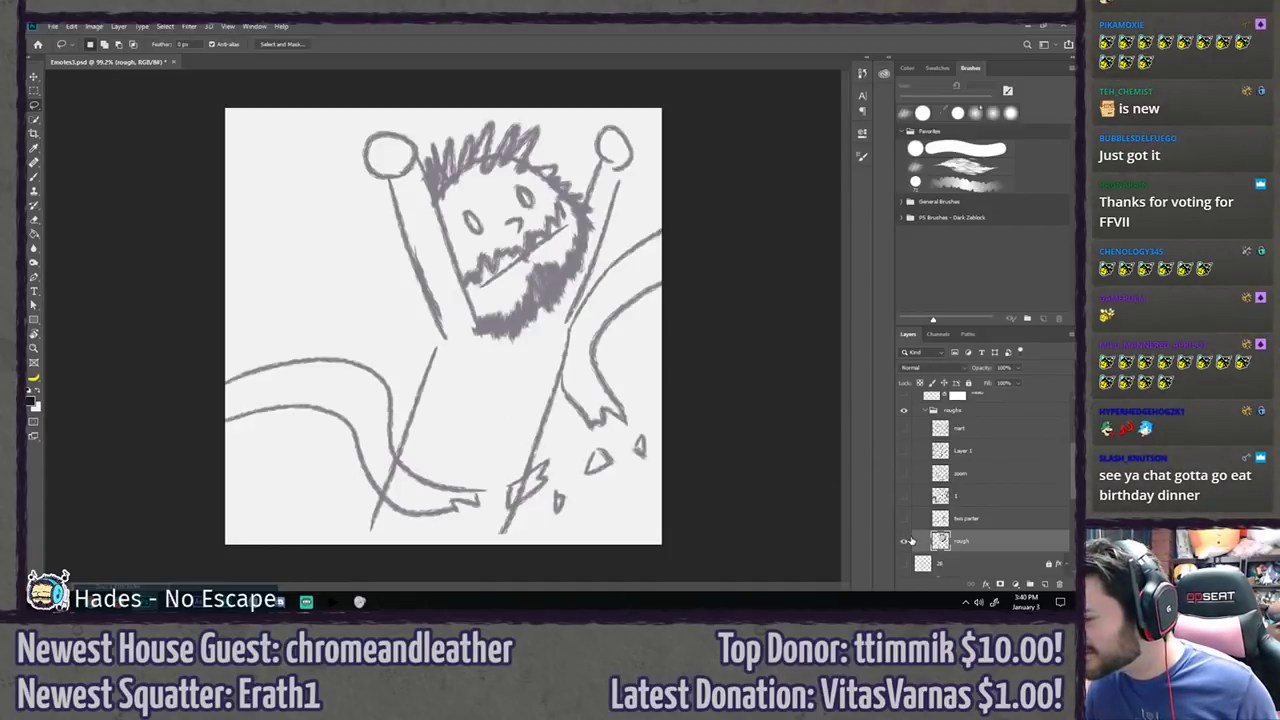
Step: Leave only the sketch on layer 1, with the 833 bib, showing among the roughs and collapse the roughs group
left_click(904, 540)
left_click(911, 496)
left_click(905, 496)
left_click(904, 496)
left_click(904, 474)
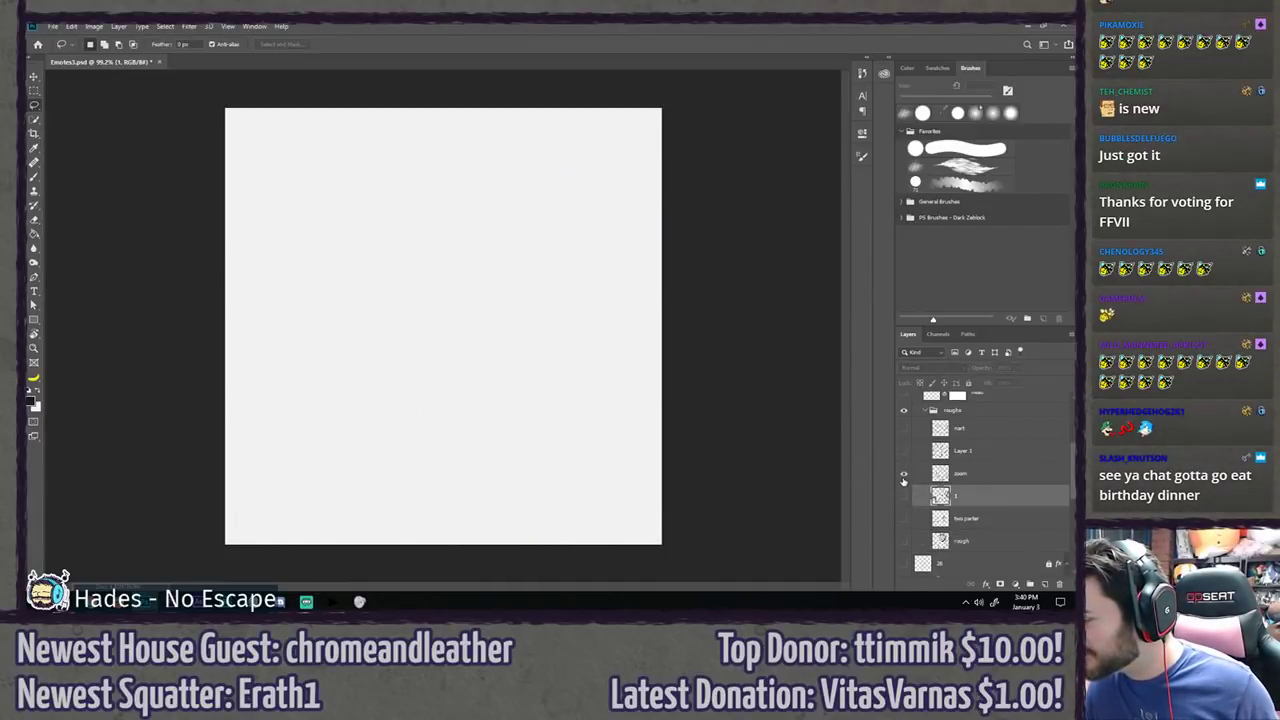
left_click(904, 495)
left_click(904, 480)
left_click(918, 411)
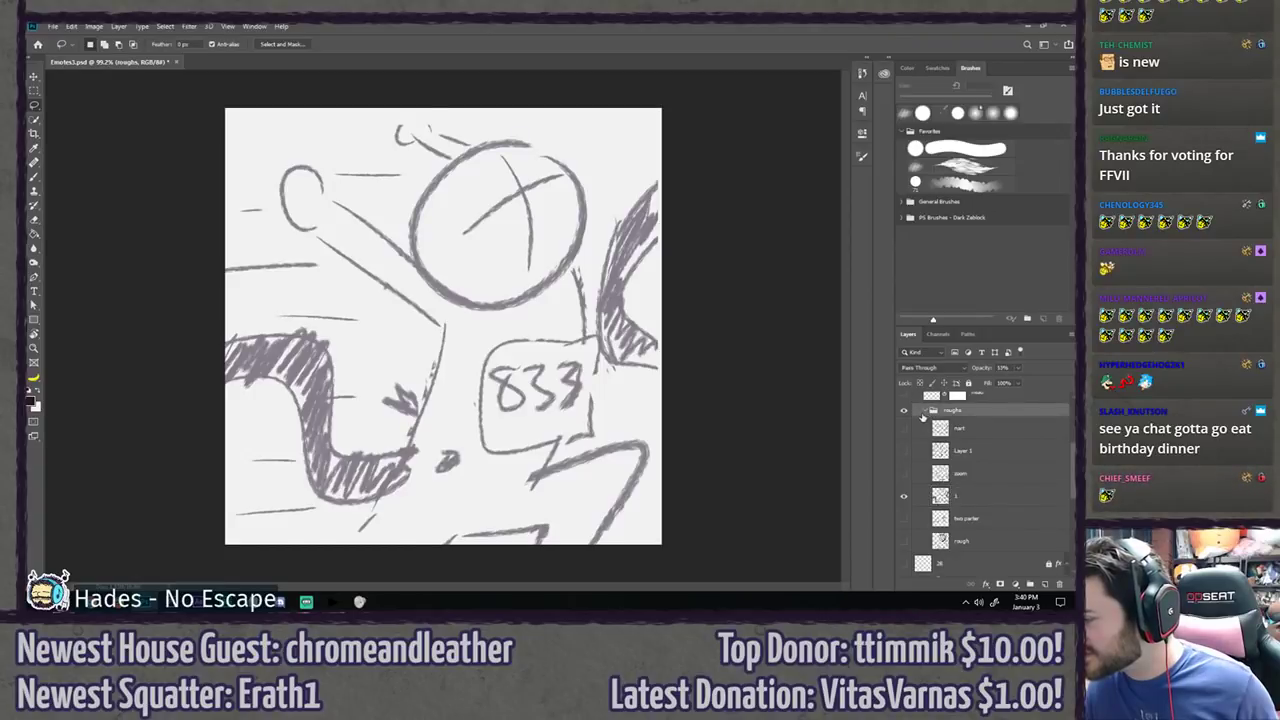
left_click(924, 411)
Step: Show the ink layers from sign to head again and check which lines belong to the limbs layer
scroll(925, 411, "up", 3)
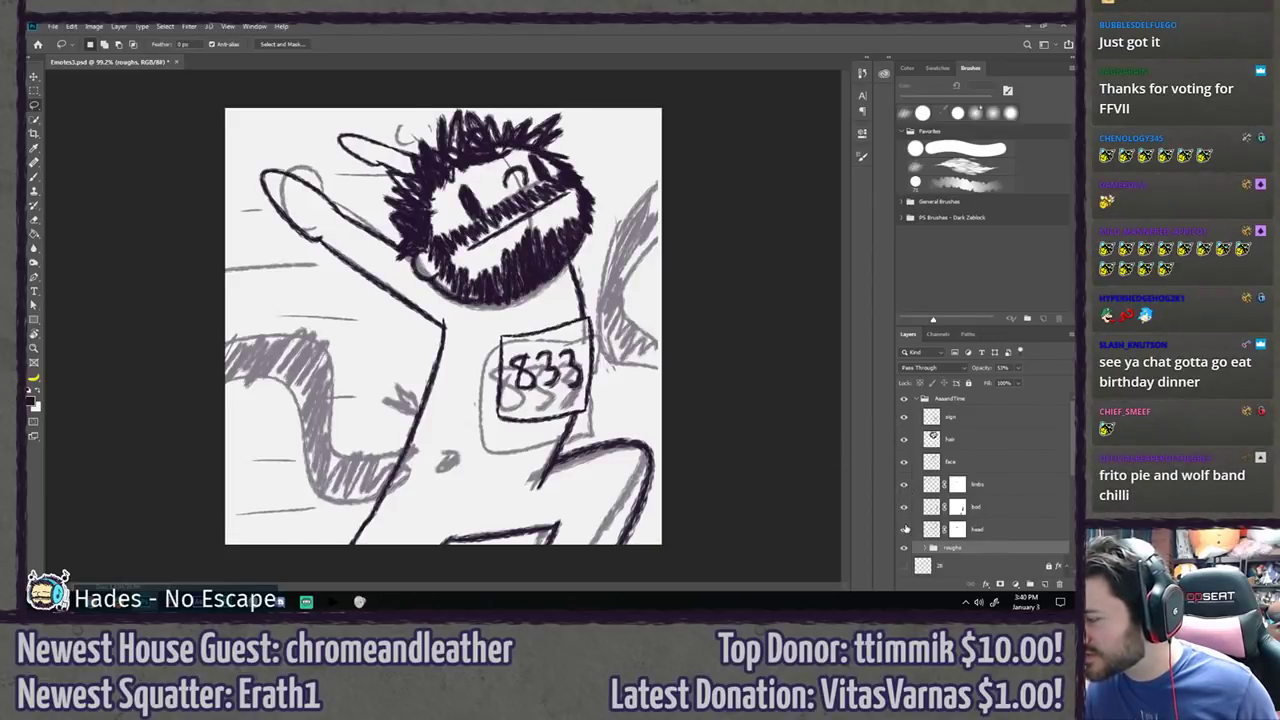
left_click(904, 485)
left_click(904, 485)
Step: Cut both inked mitten hands from the limbs layer onto a new layer named bad hands
left_click(975, 484)
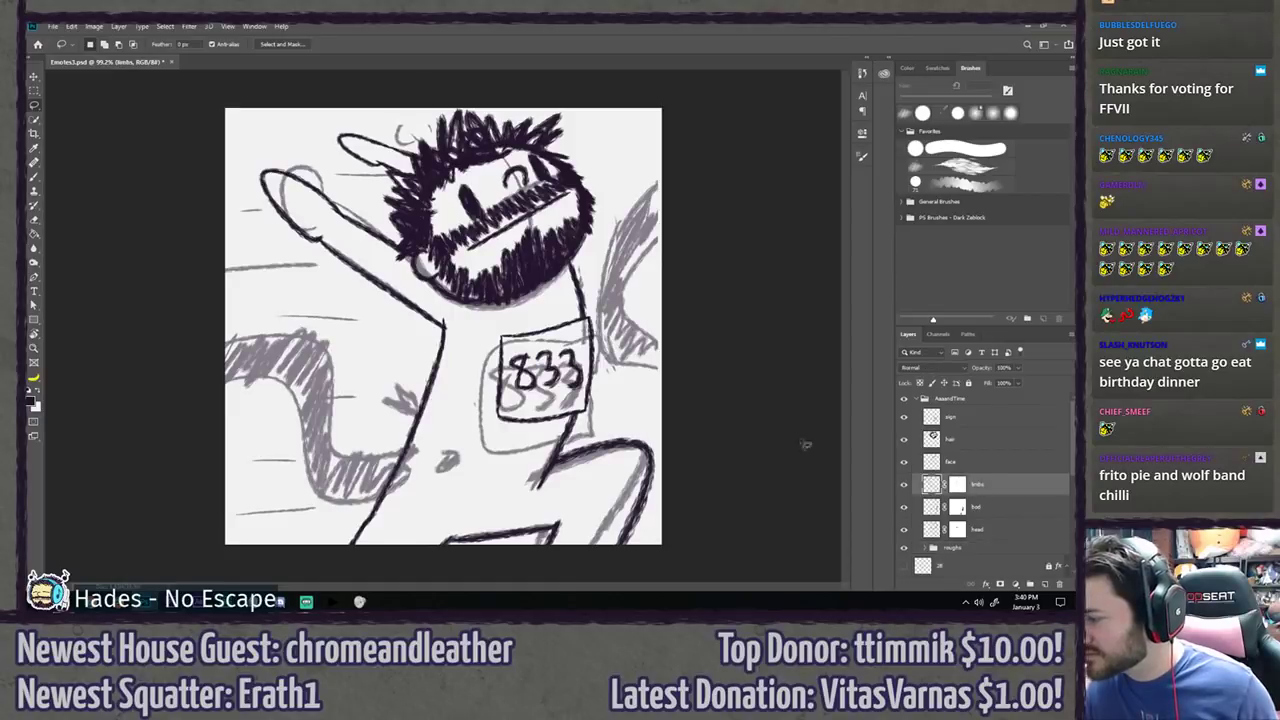
left_click_drag(301, 174, 397, 249)
mouse_move(547, 257)
left_mouse_down()
mouse_move(450, 158)
mouse_move(560, 200)
mouse_move(566, 218)
mouse_move(542, 250)
left_mouse_up()
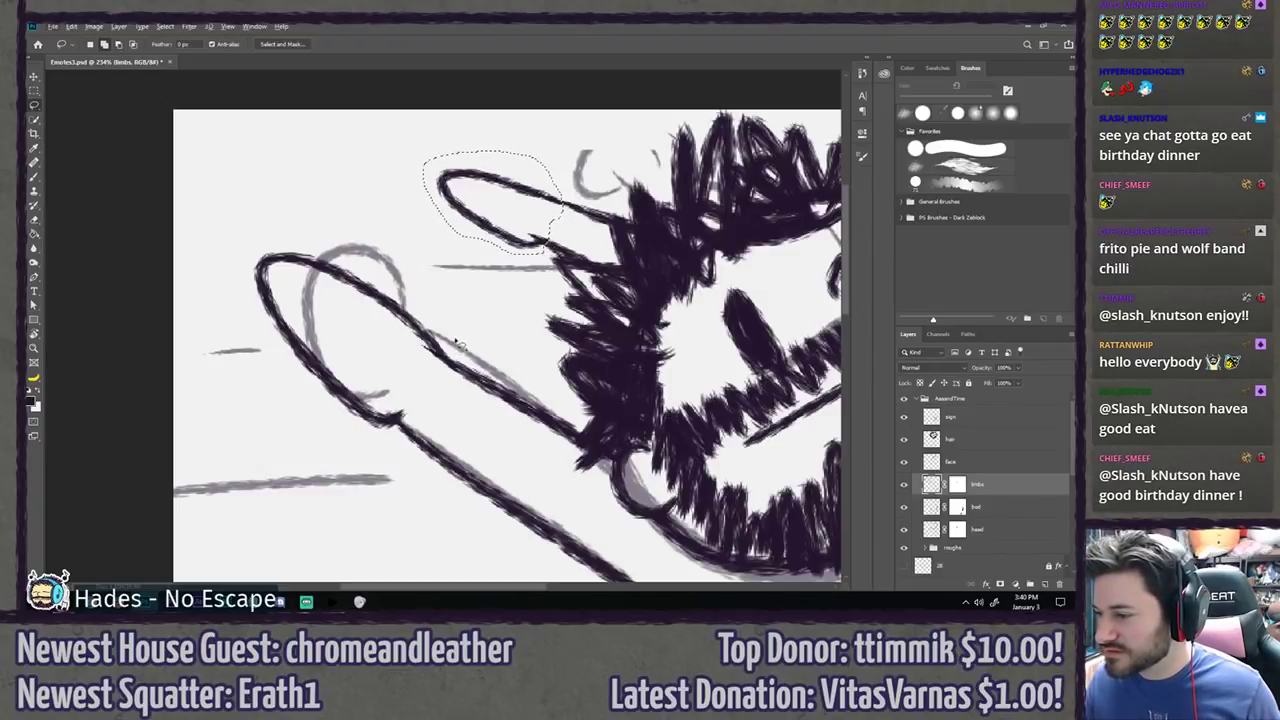
mouse_move(452, 350)
left_mouse_down()
mouse_move(420, 378)
mouse_move(410, 428)
mouse_move(193, 284)
mouse_move(360, 312)
left_mouse_up()
right_click(362, 308)
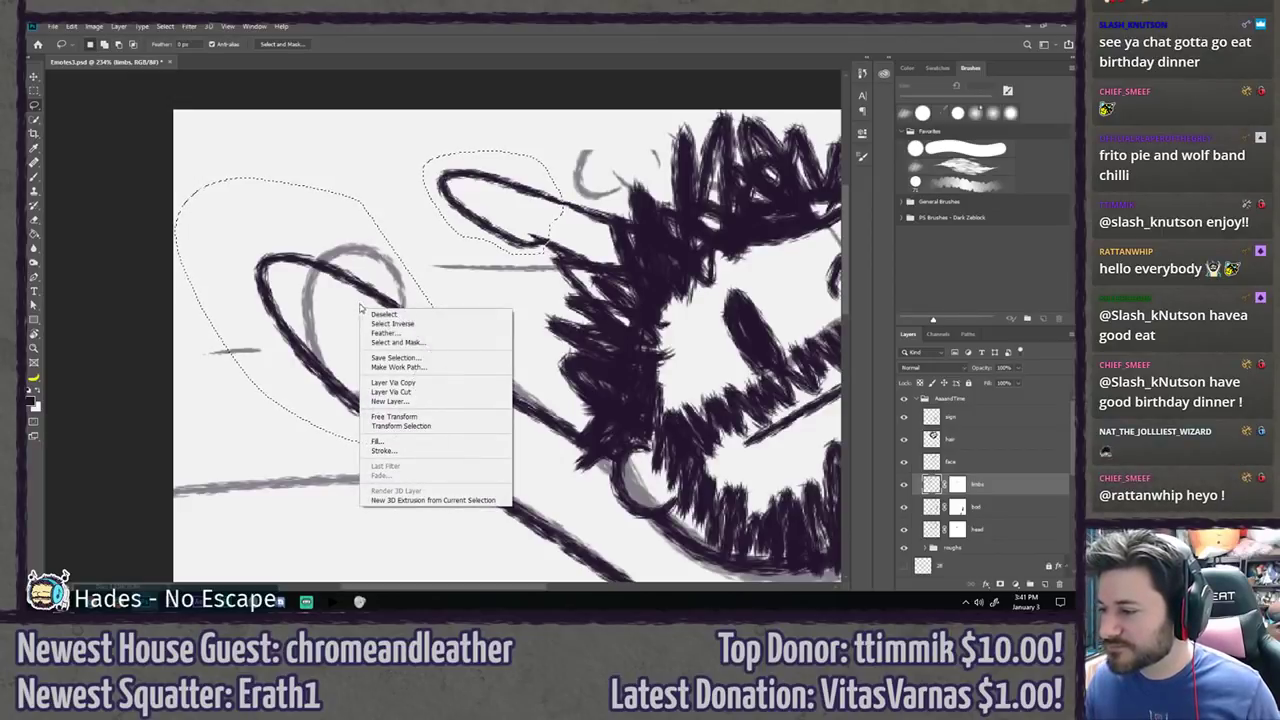
left_click(420, 391)
double_click(955, 484)
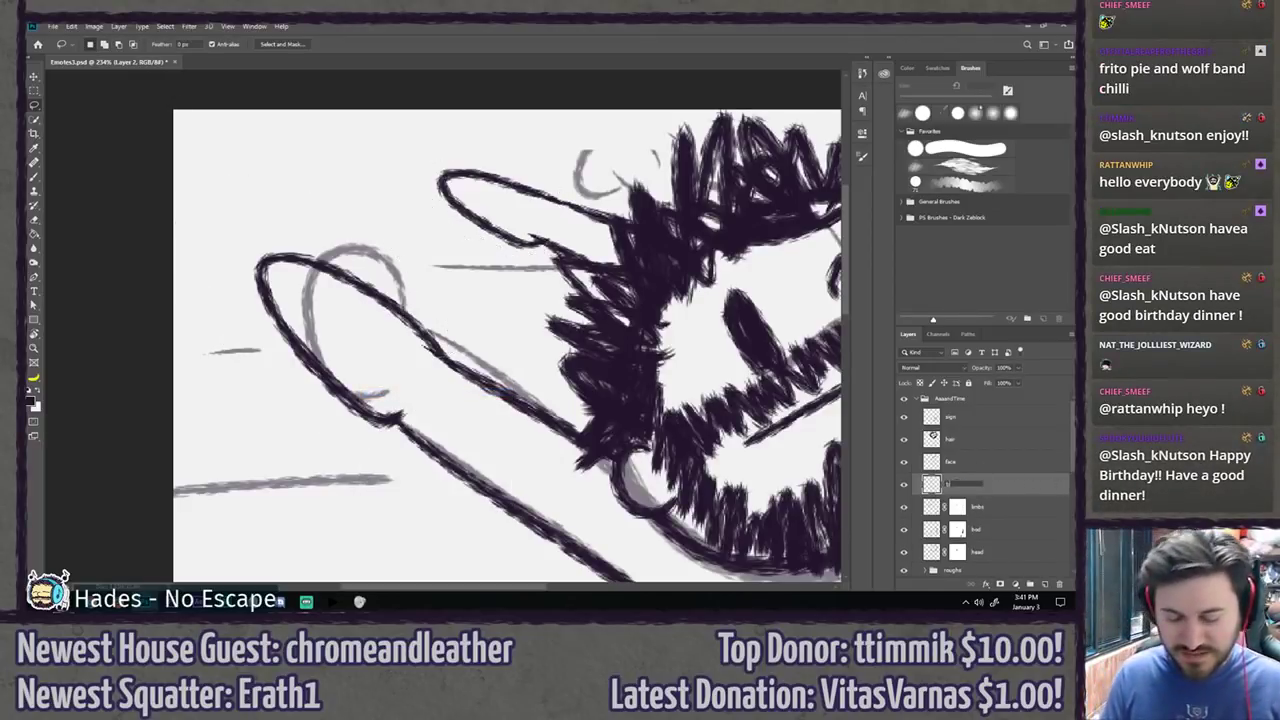
type("bad hands")
key("Return")
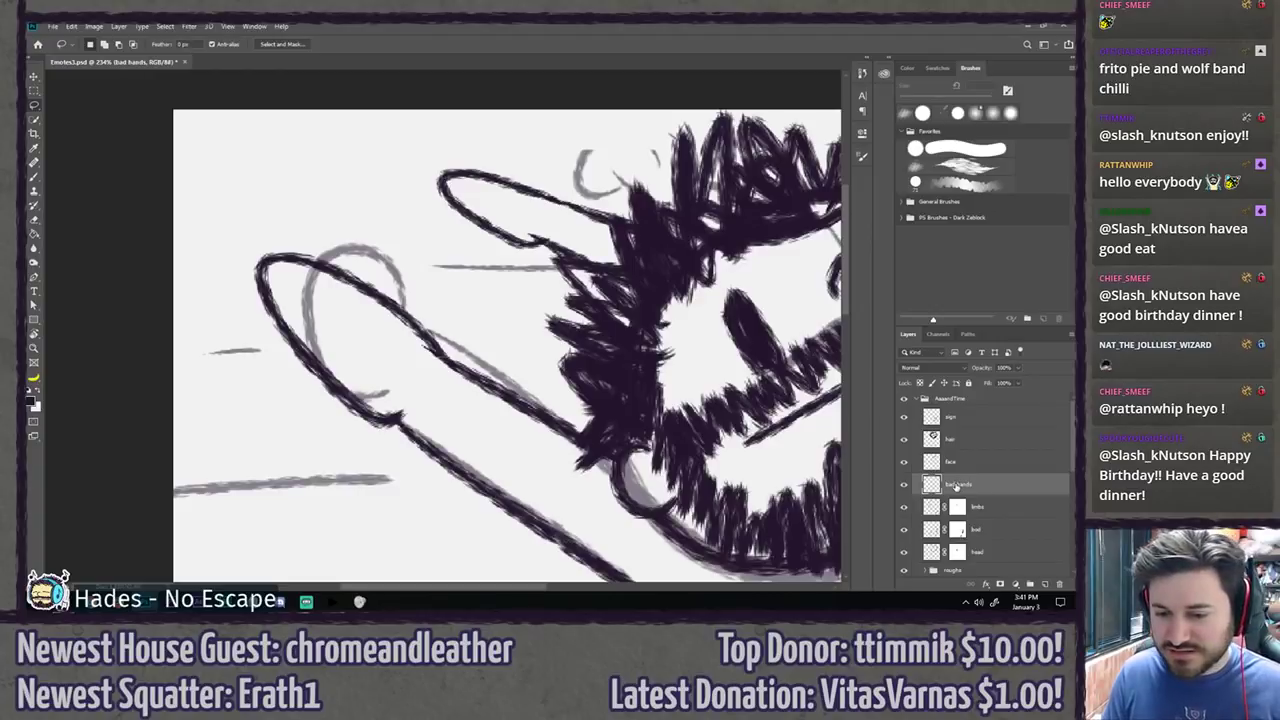
Step: Hide the bad hands layer and add a new layer named "good hands?" directly above the limbs layer
left_click(904, 484)
left_click(975, 507)
key("ctrl+shift+n")
type("good")
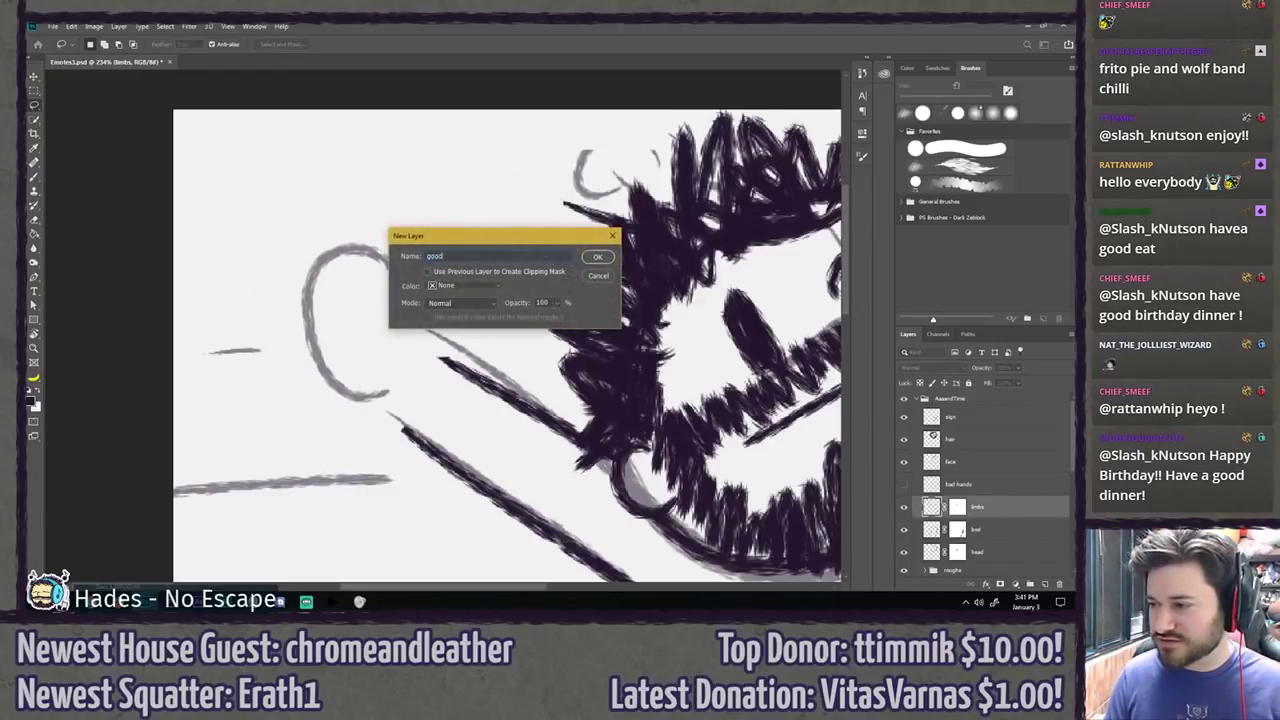
type(" hands?")
key("Return")
Step: Brush the curled thumb and lower palm of a fist over the near arm's rough hand circle
key("b")
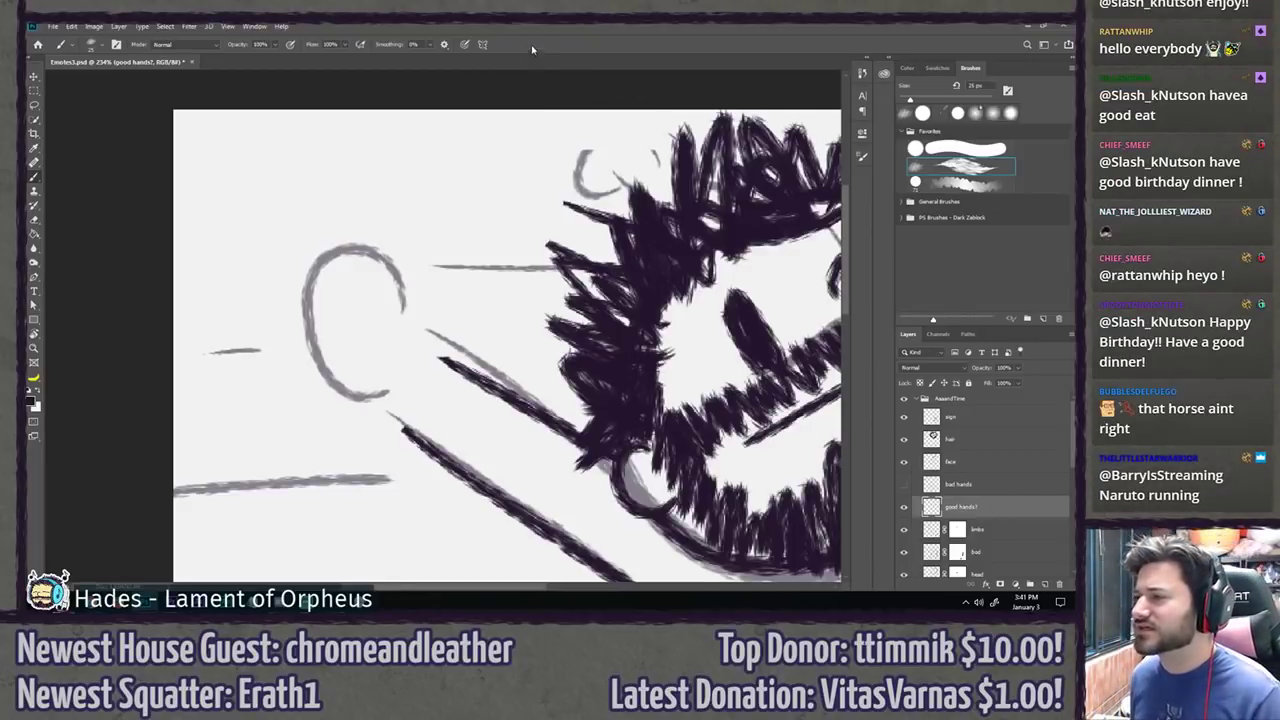
left_click_drag(420, 351, 381, 303)
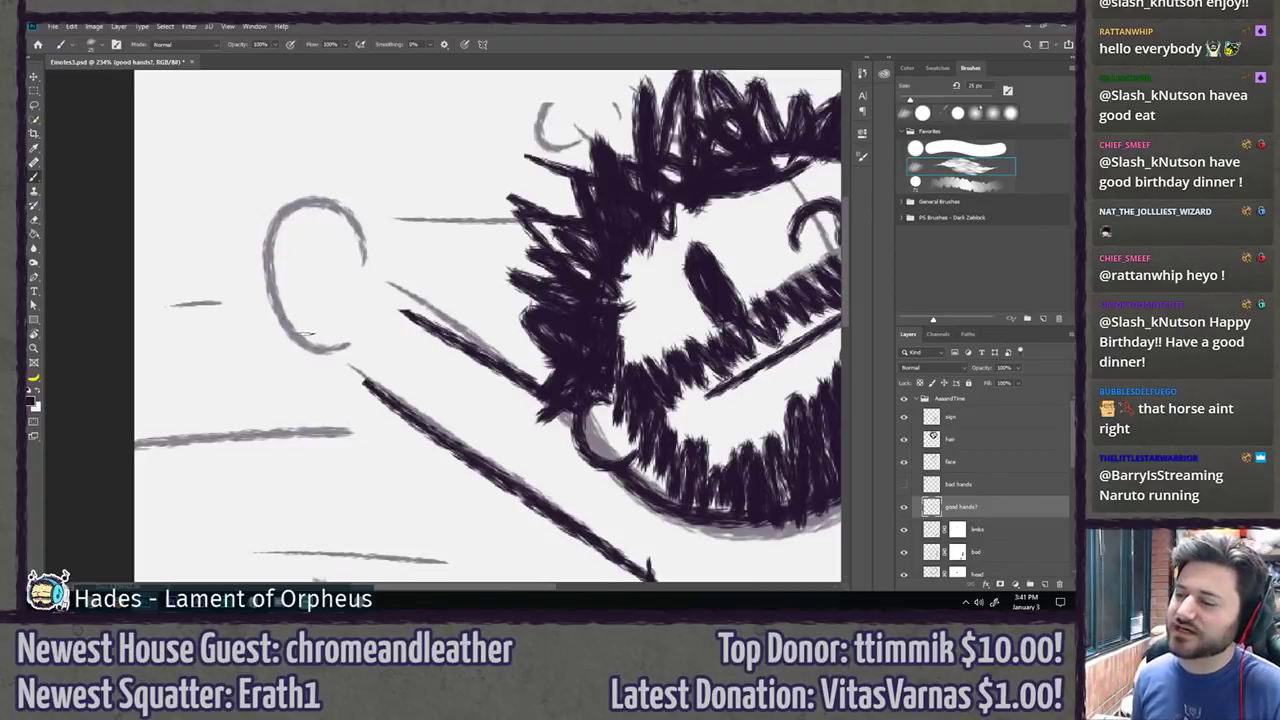
mouse_move(284, 321)
left_mouse_down()
mouse_move(290, 244)
mouse_move(292, 318)
mouse_move(350, 312)
left_mouse_up()
left_click_drag(262, 286, 304, 214)
key("ctrl+z")
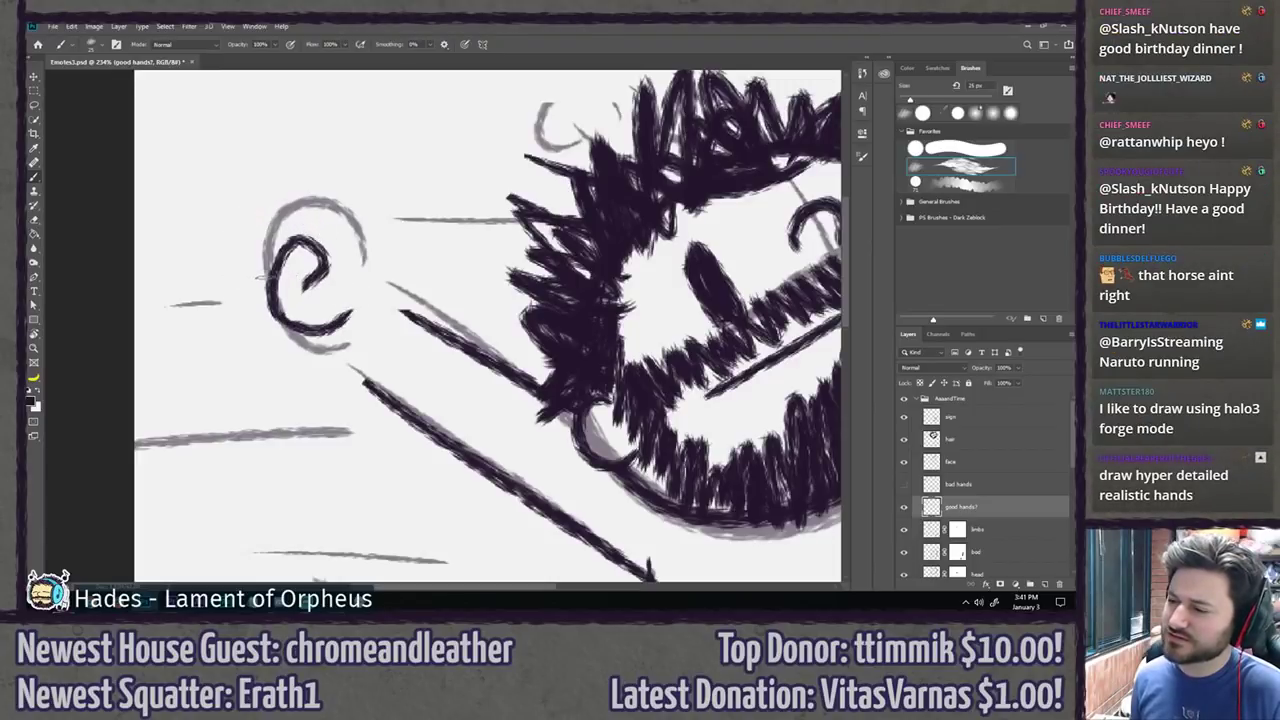
mouse_move(266, 286)
left_mouse_down()
mouse_move(312, 218)
mouse_move(334, 240)
mouse_move(318, 264)
left_mouse_up()
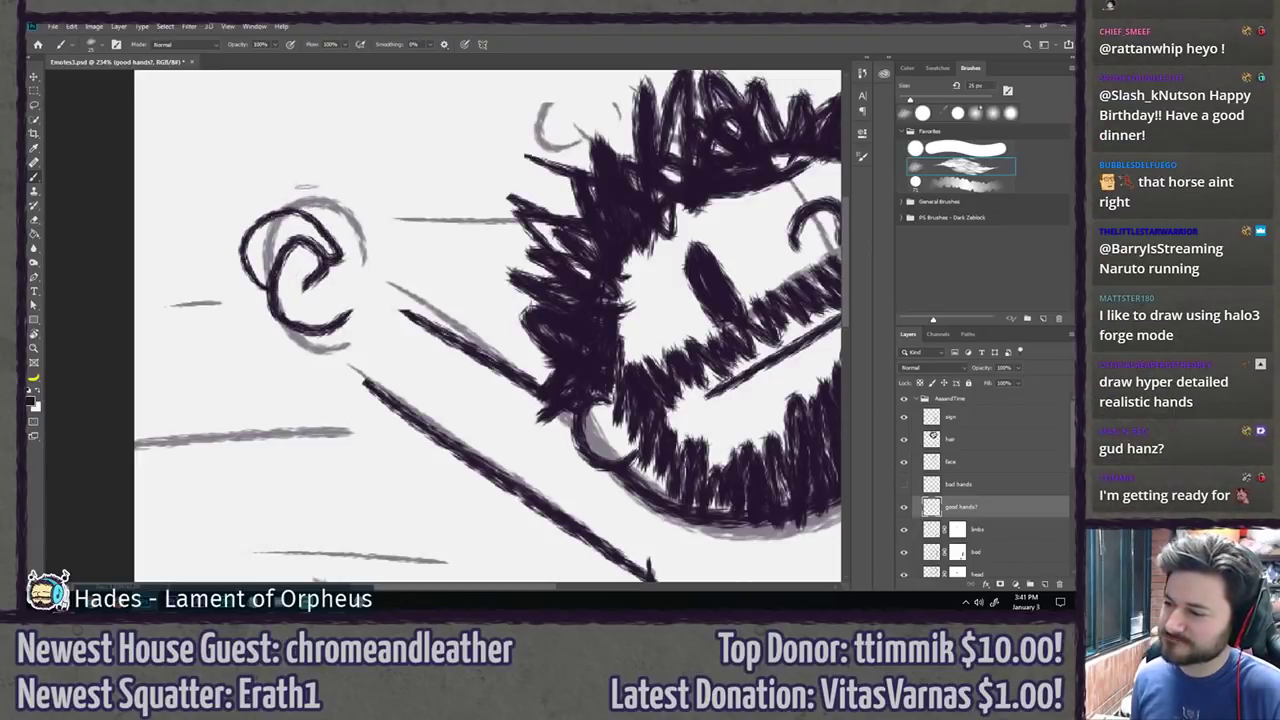
key("ctrl+z")
key("ctrl+z")
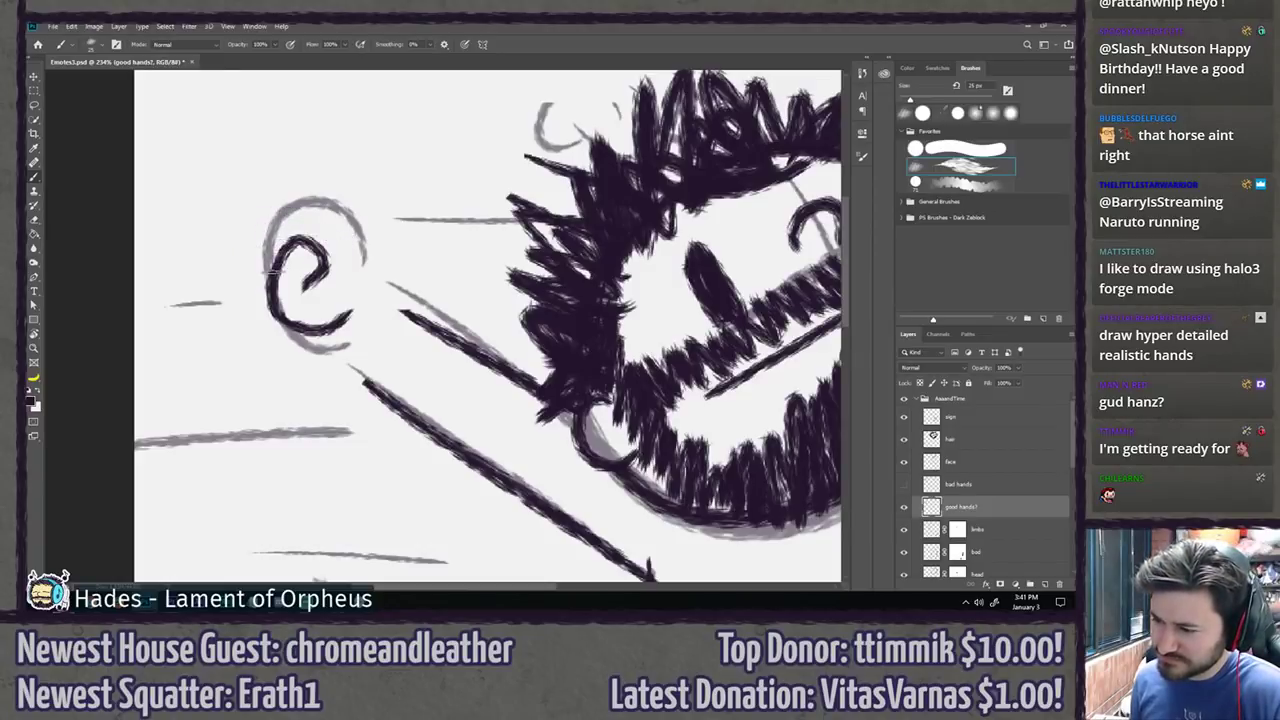
mouse_move(272, 274)
left_mouse_down()
mouse_move(250, 253)
mouse_move(286, 192)
mouse_move(350, 248)
mouse_move(258, 221)
mouse_move(320, 262)
left_mouse_up()
key("ctrl+z")
Step: Ink four curled fingers side by side above the thumb, redrawing the last one until the fist looks right
mouse_move(262, 216)
left_mouse_down()
mouse_move(346, 190)
mouse_move(352, 256)
left_mouse_up()
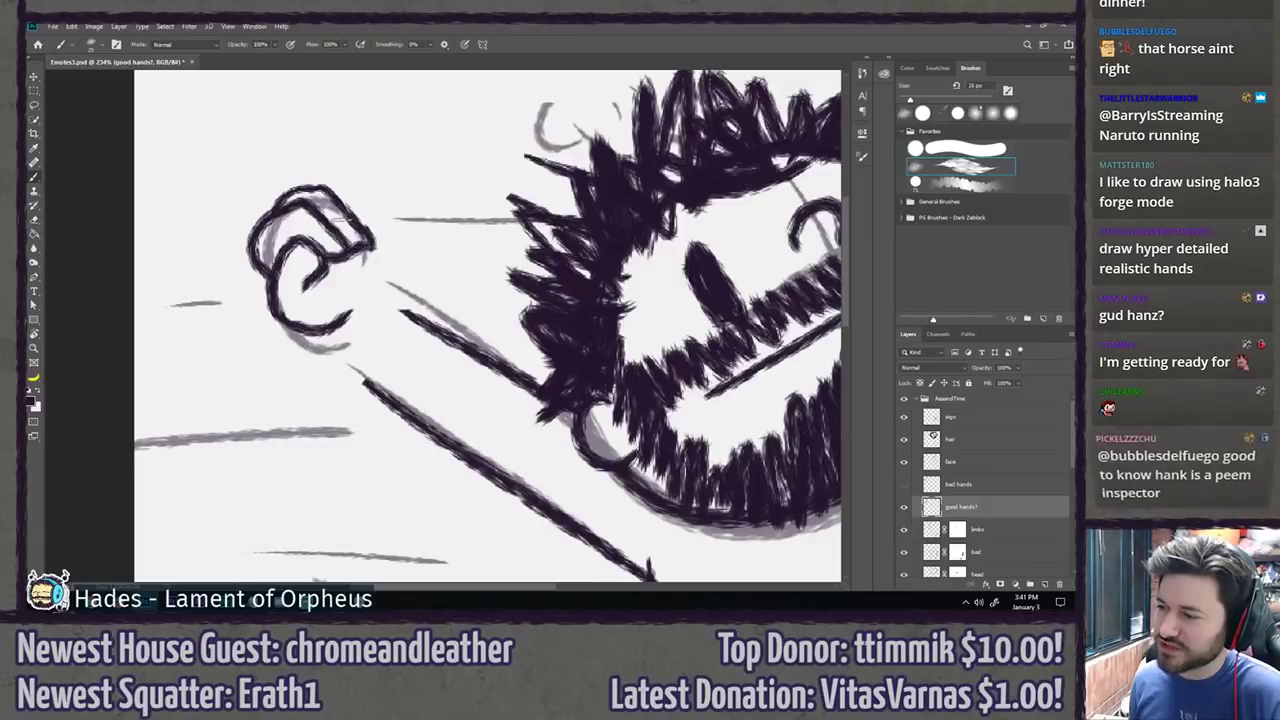
mouse_move(312, 184)
left_mouse_down()
mouse_move(375, 207)
mouse_move(374, 247)
left_mouse_up()
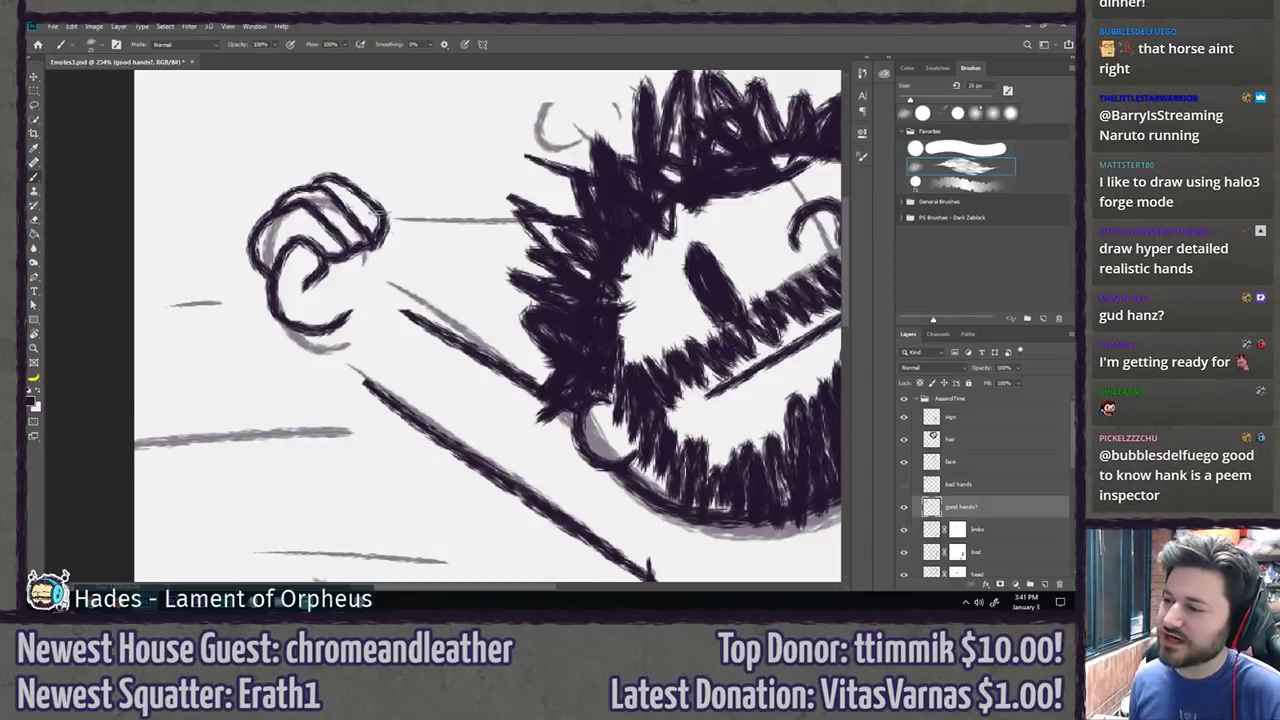
left_click_drag(336, 184, 398, 248)
key("ctrl+z")
left_click_drag(352, 188, 398, 243)
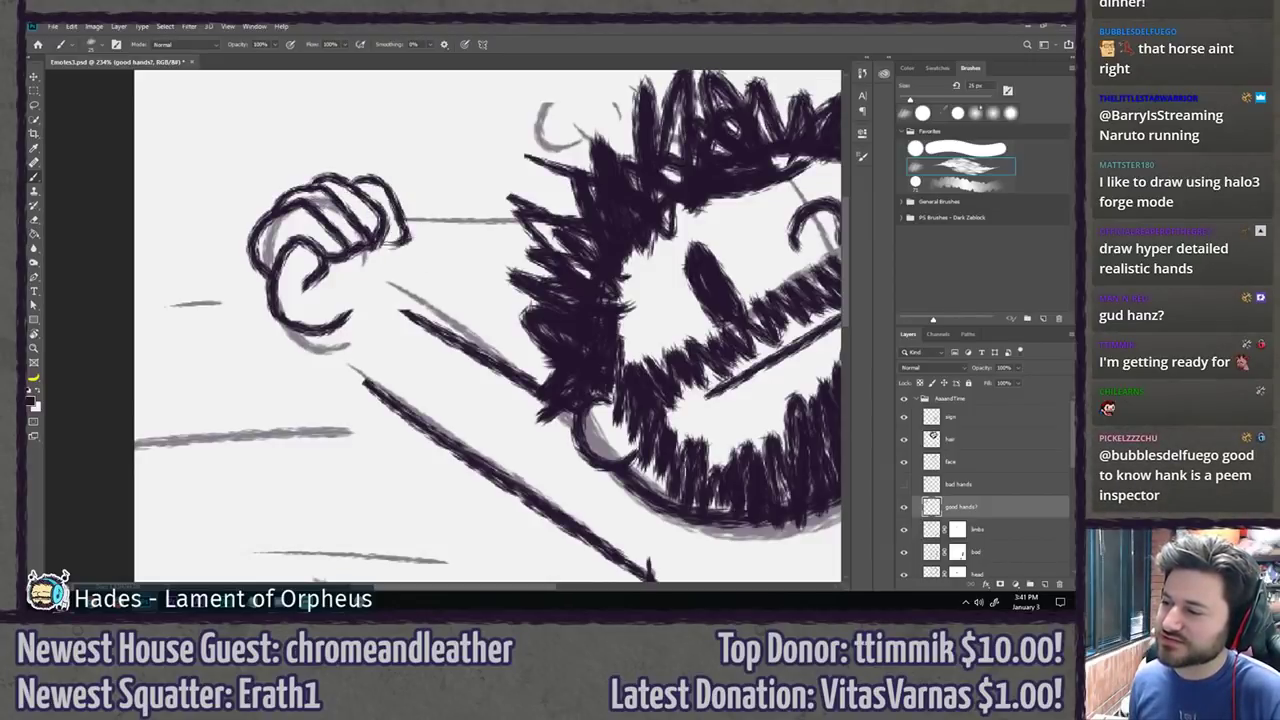
key("ctrl+z")
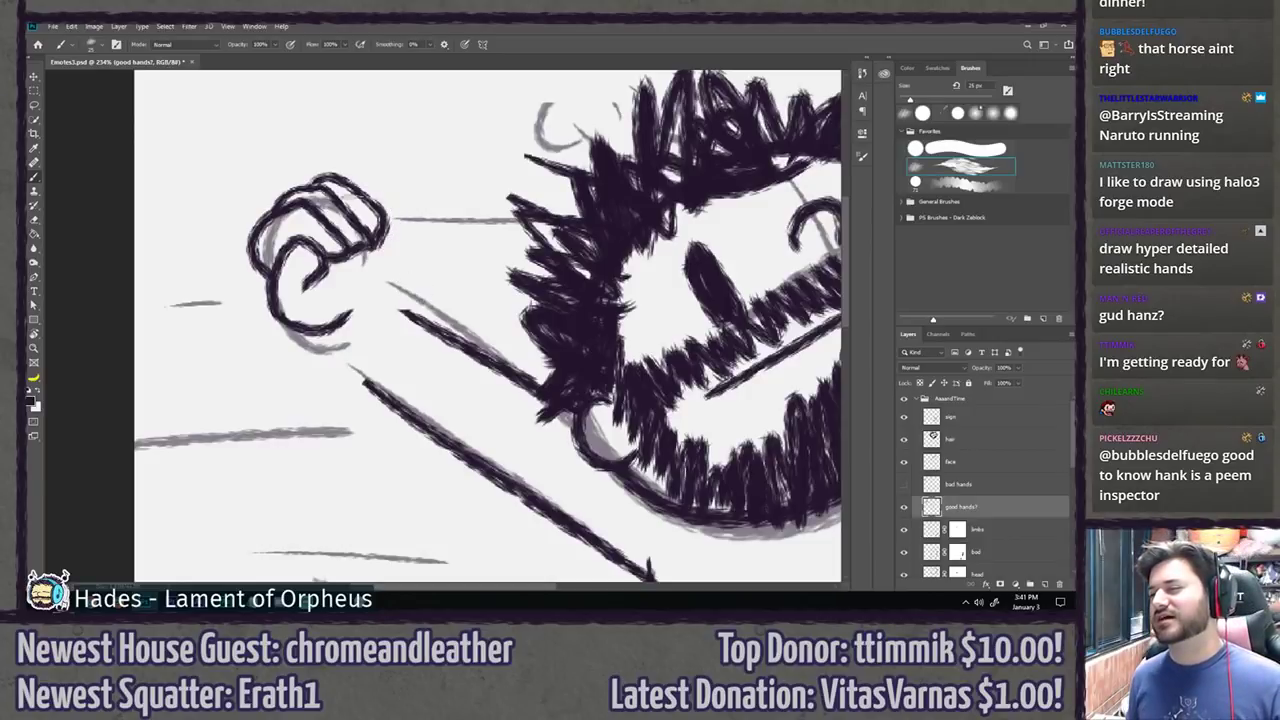
left_click_drag(342, 172, 410, 238)
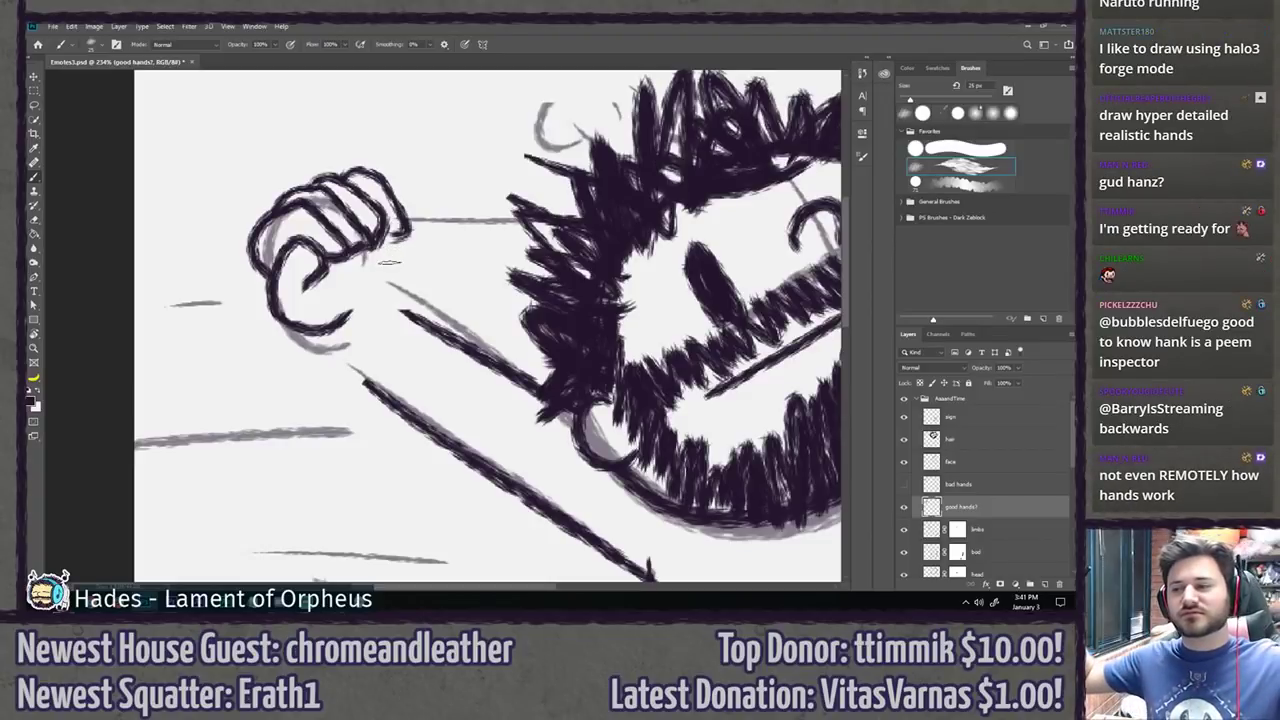
Step: Lasso the finished fist and move it up to the end of the far arm beside the hair
key("l")
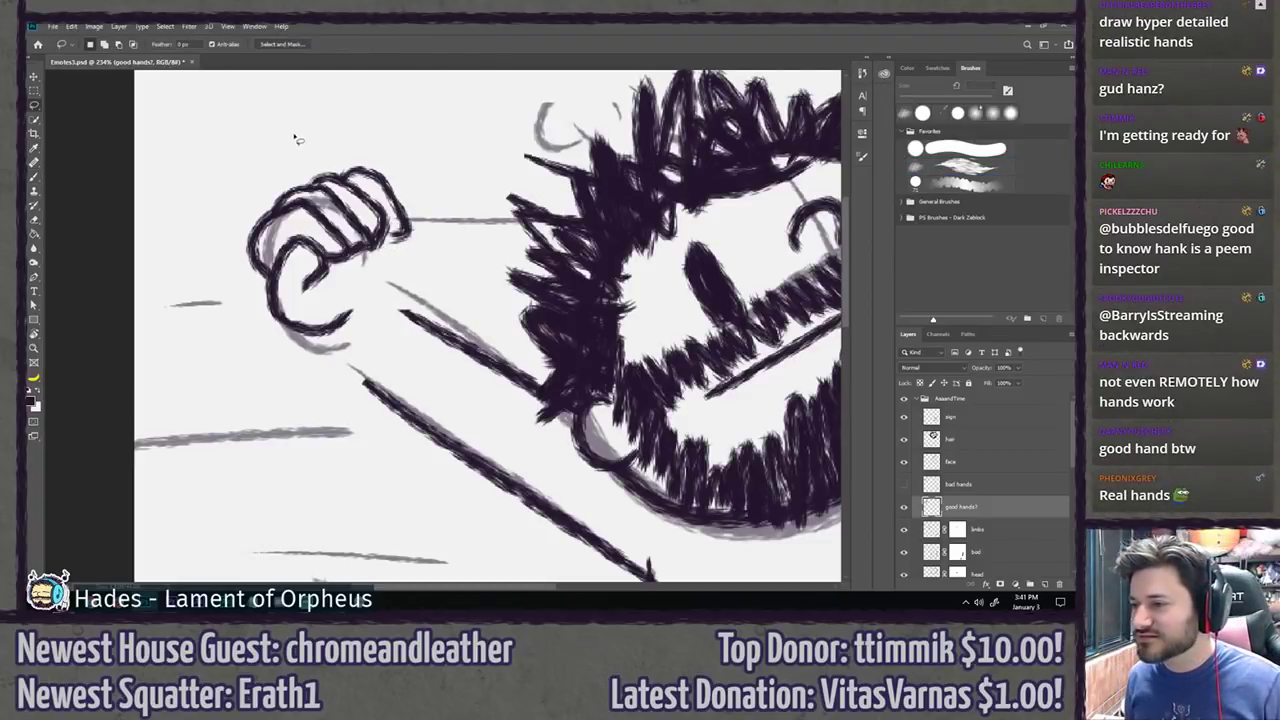
mouse_move(296, 139)
left_mouse_down()
mouse_move(238, 356)
mouse_move(300, 360)
mouse_move(415, 245)
left_mouse_up()
key("v")
left_click_drag(387, 192, 497, 104)
Step: Scale the fist to about 65%, rotate it about 13 degrees counterclockwise, fit it to the far arm, and deselect it
key("ctrl+t")
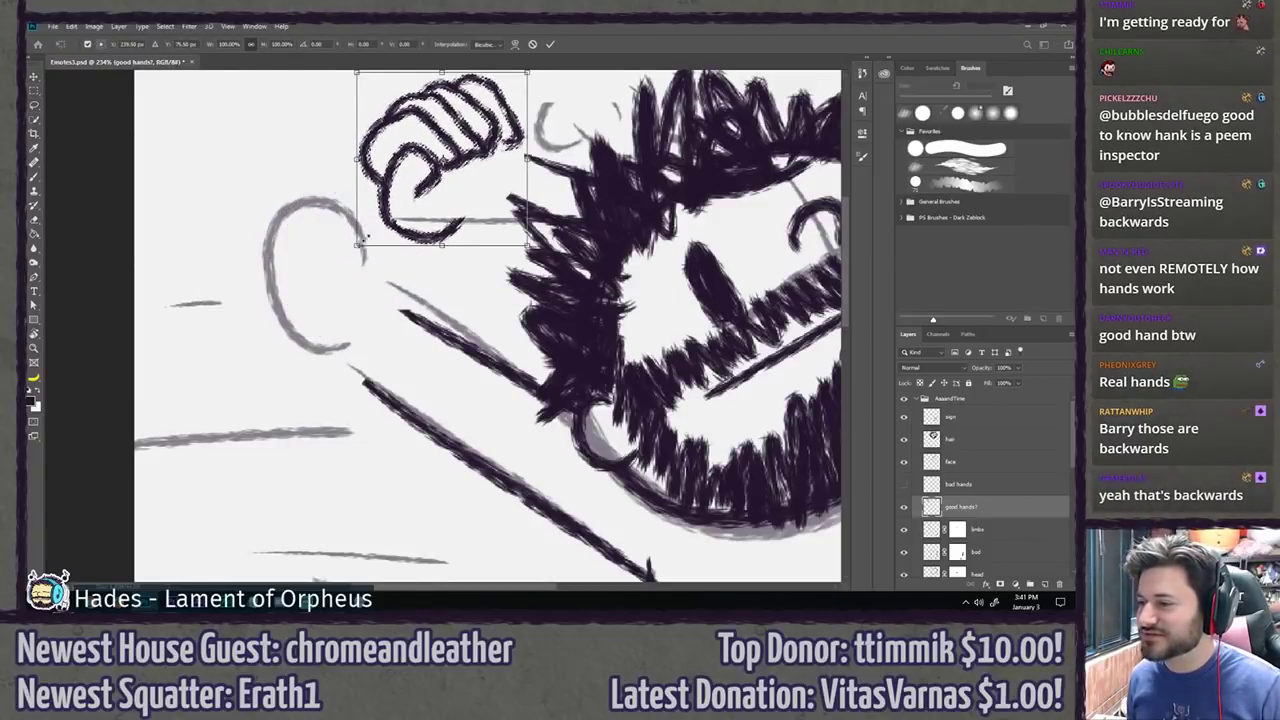
left_click_drag(364, 240, 403, 199)
mouse_move(445, 134)
left_mouse_down()
mouse_move(422, 151)
mouse_move(436, 143)
left_mouse_up()
left_click_drag(394, 207, 420, 208)
left_click_drag(444, 153, 441, 169)
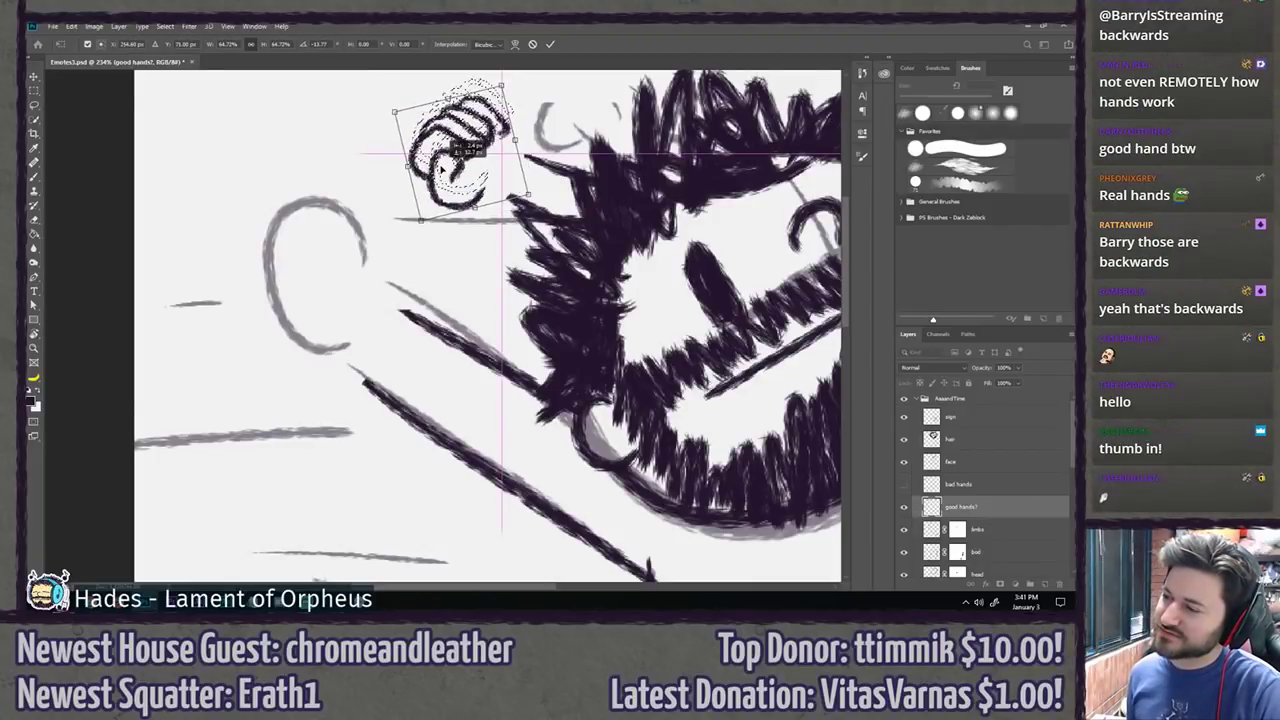
key("Return")
key("ctrl+d")
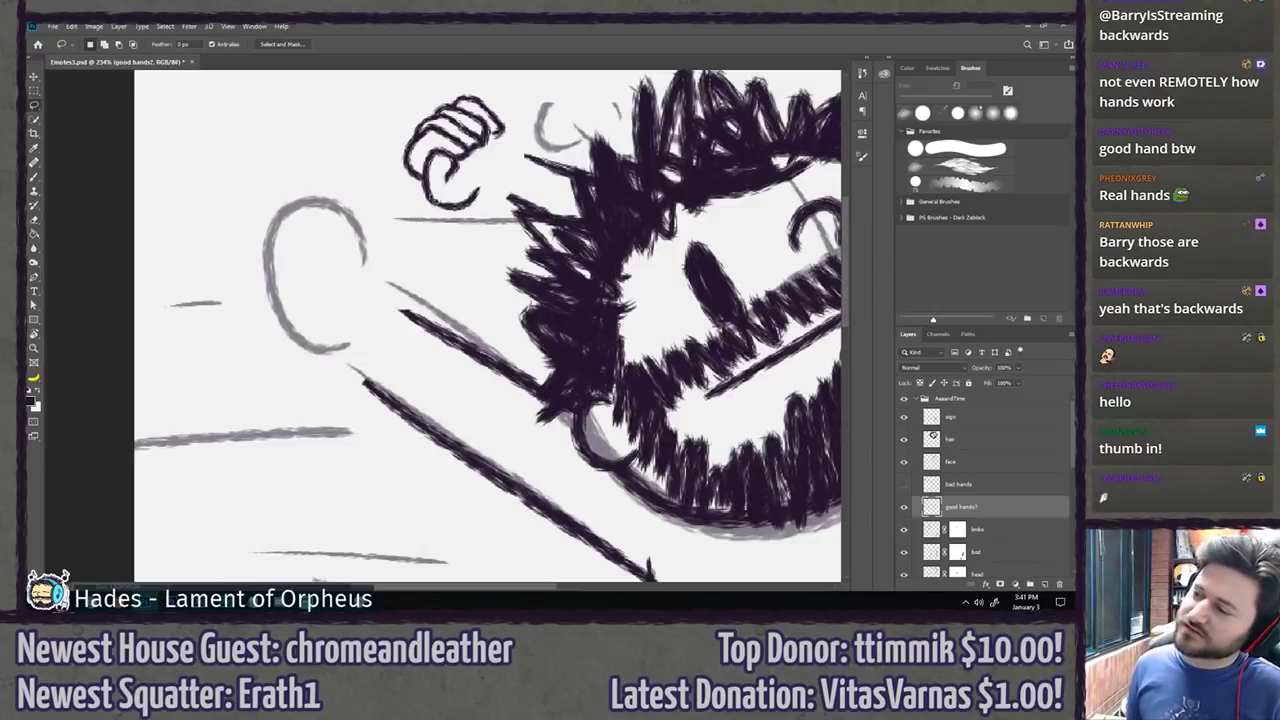
Step: Ink the wrist lines that join the small fist to the far arm
key("b")
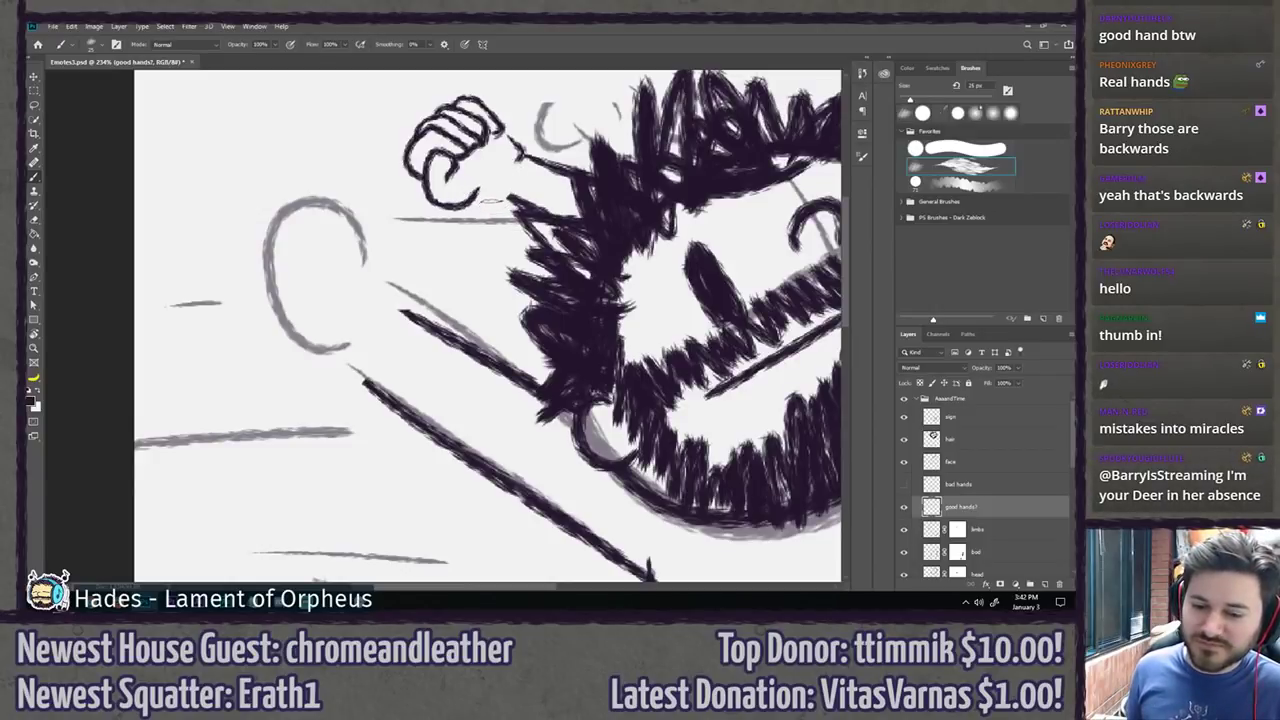
left_click_drag(502, 187, 474, 190)
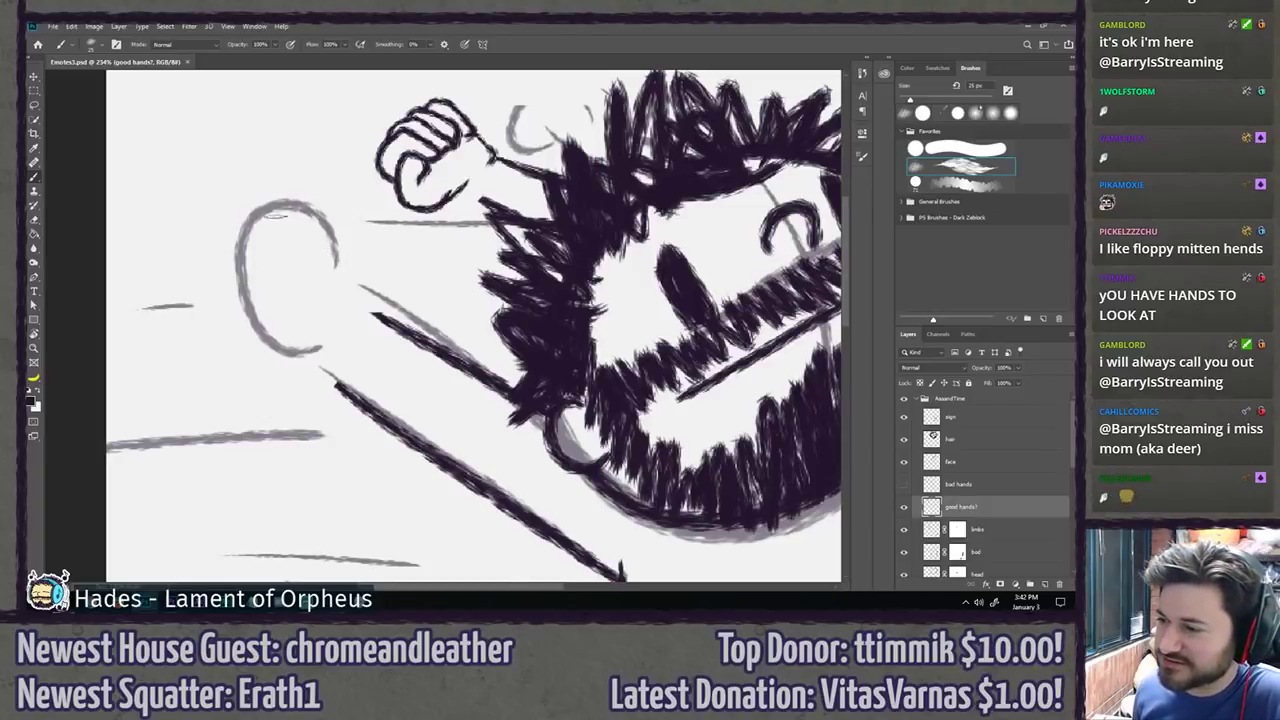
Step: Ink the first curled finger's outer edge and the rounded heel of the near fist over the sketched hand
left_click_drag(268, 211, 336, 252)
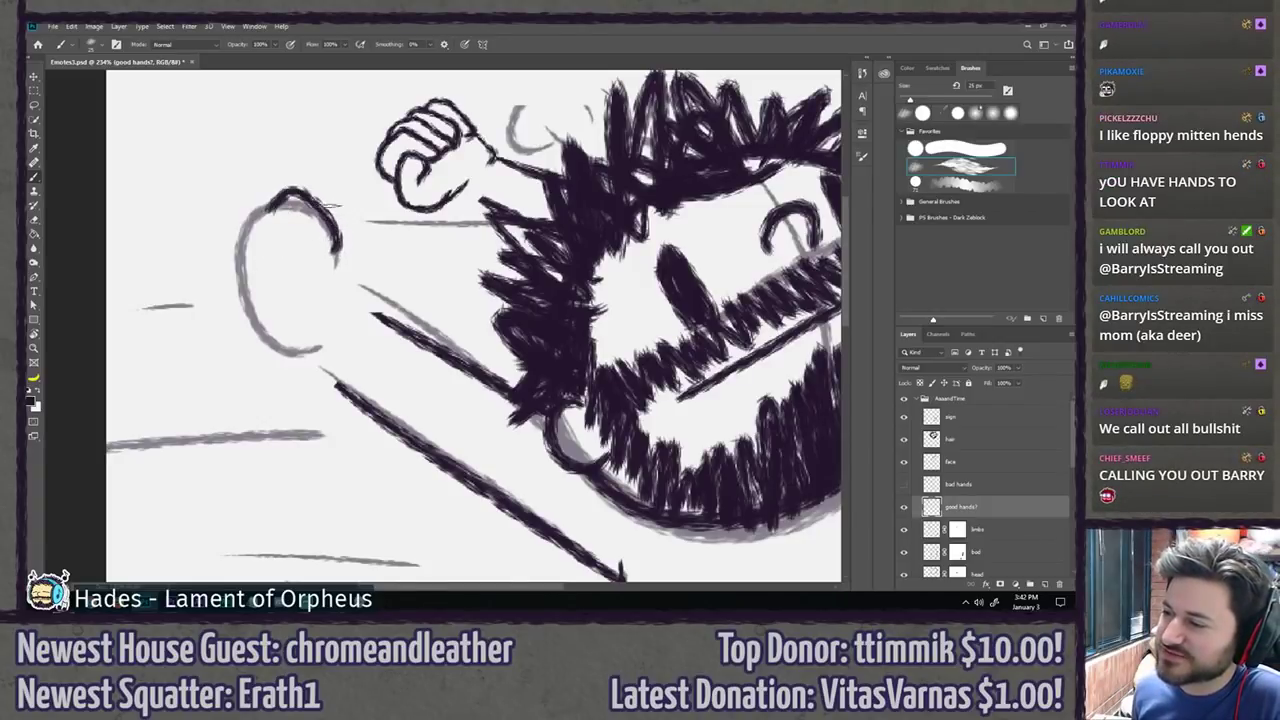
left_click_drag(320, 203, 366, 264)
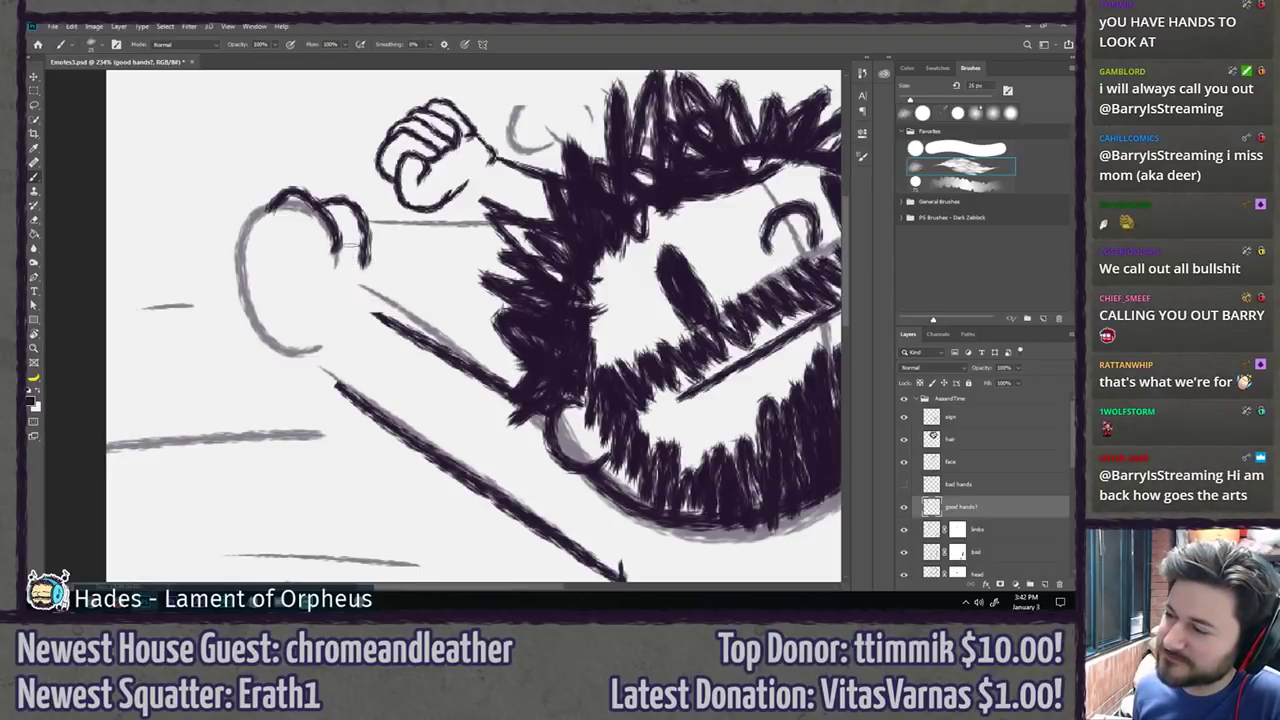
key("ctrl+z")
mouse_move(314, 204)
left_mouse_down()
mouse_move(384, 272)
mouse_move(358, 305)
left_mouse_up()
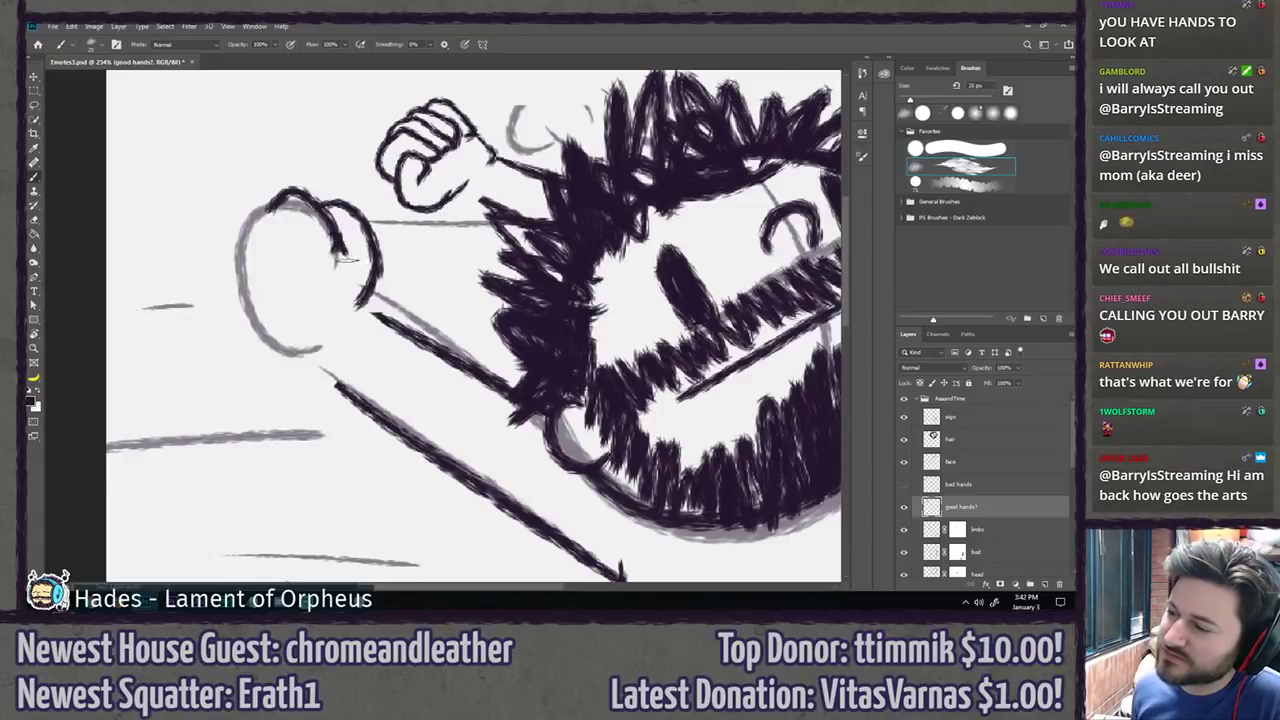
Step: Ink the inner edge of the near fist's first curled finger, redrawing the stroke until its shape looks right
mouse_move(256, 220)
left_mouse_down()
mouse_move(323, 256)
mouse_move(288, 257)
mouse_move(286, 206)
mouse_move(287, 262)
mouse_move(305, 268)
left_mouse_up()
key("ctrl+z")
key("ctrl+z")
key("ctrl+z")
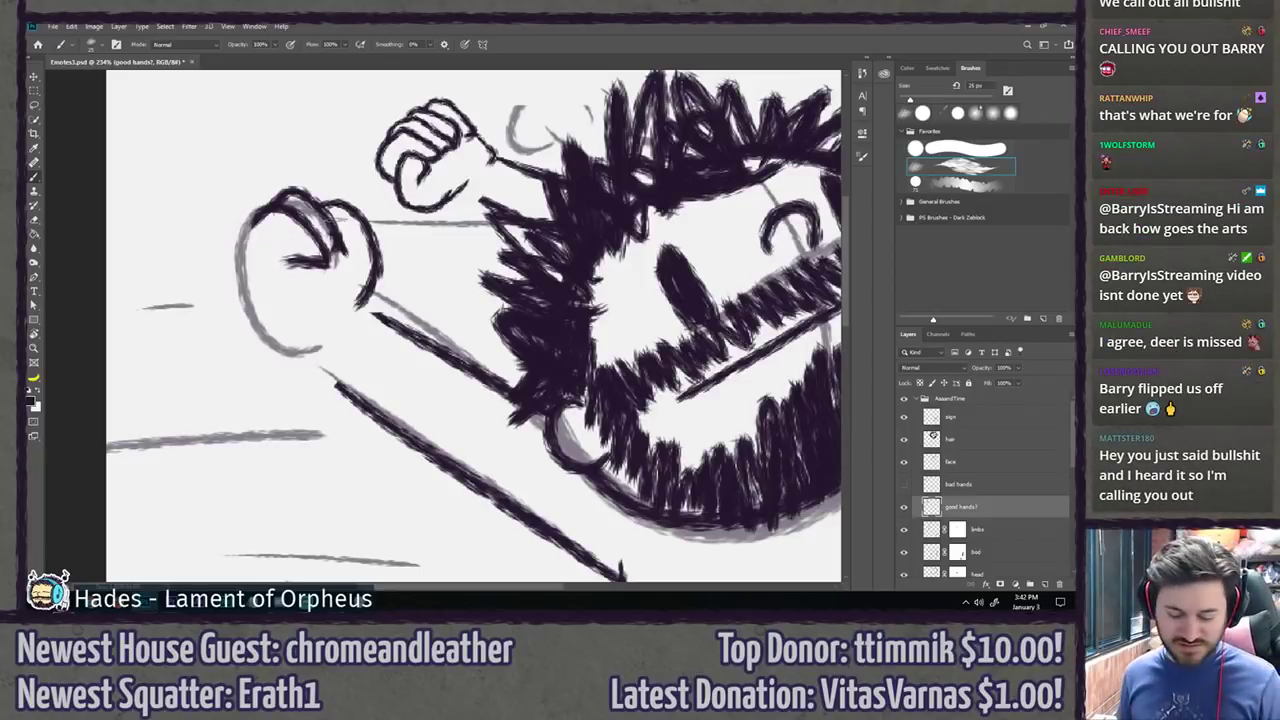
key("r")
mouse_move(305, 176)
left_mouse_down()
mouse_move(484, 167)
mouse_move(451, 231)
left_mouse_up()
key("b")
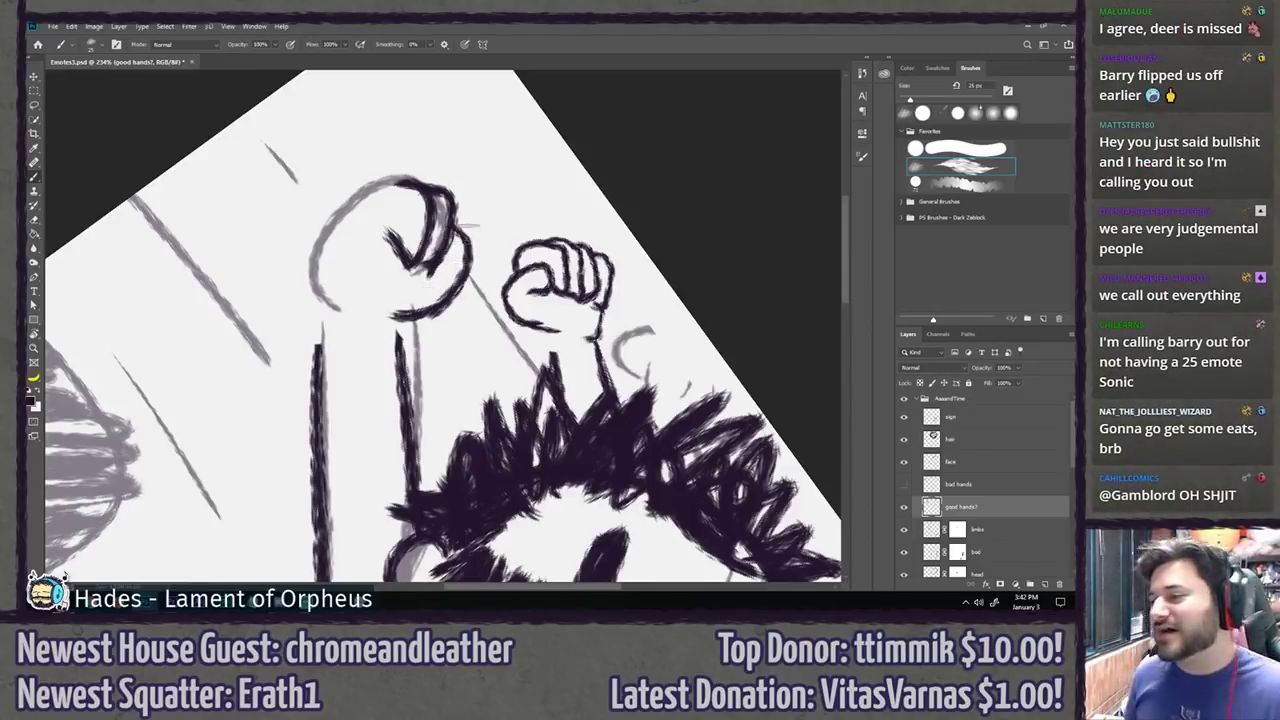
key("ctrl+z")
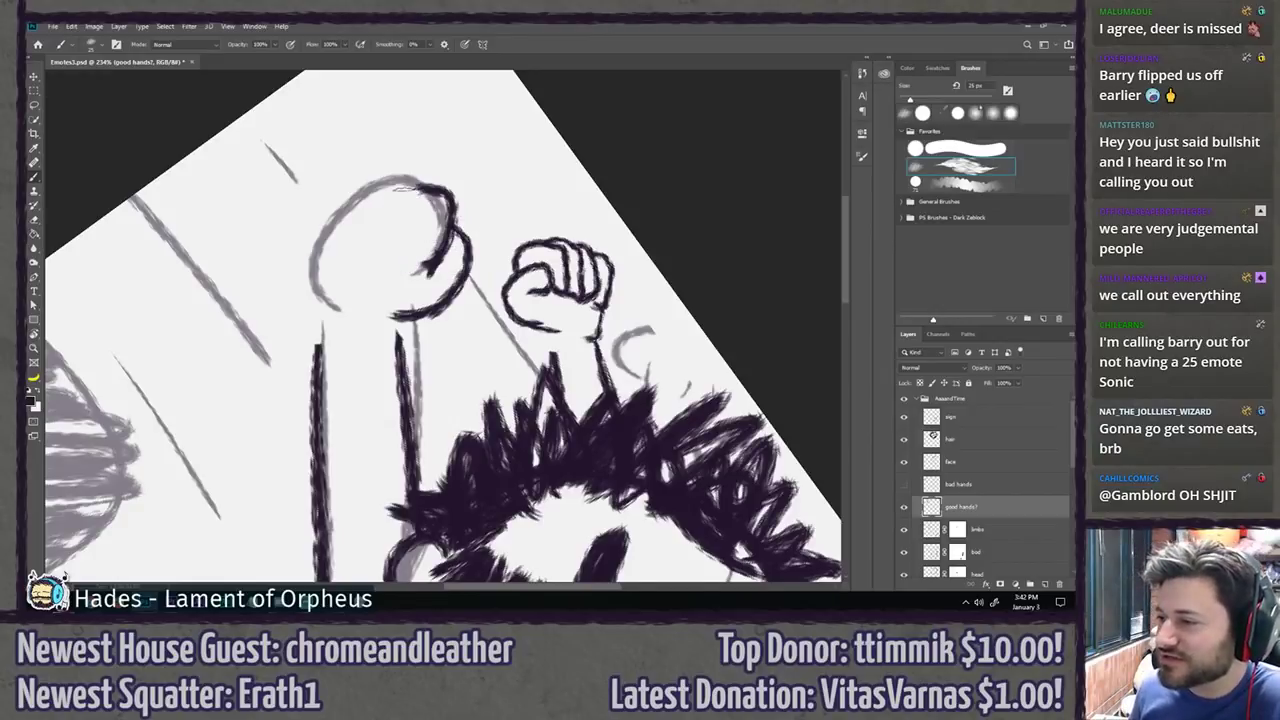
left_click_drag(408, 184, 406, 272)
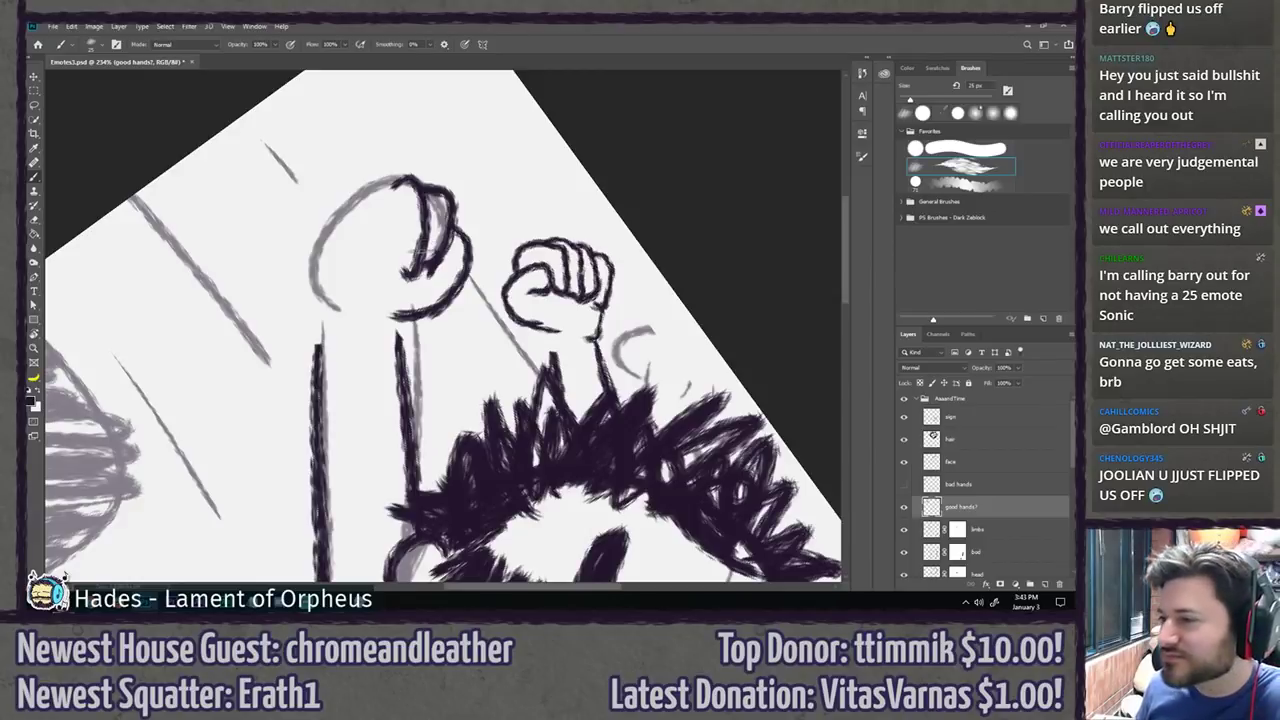
key("ctrl+z")
left_click_drag(394, 186, 410, 276)
key("ctrl+z")
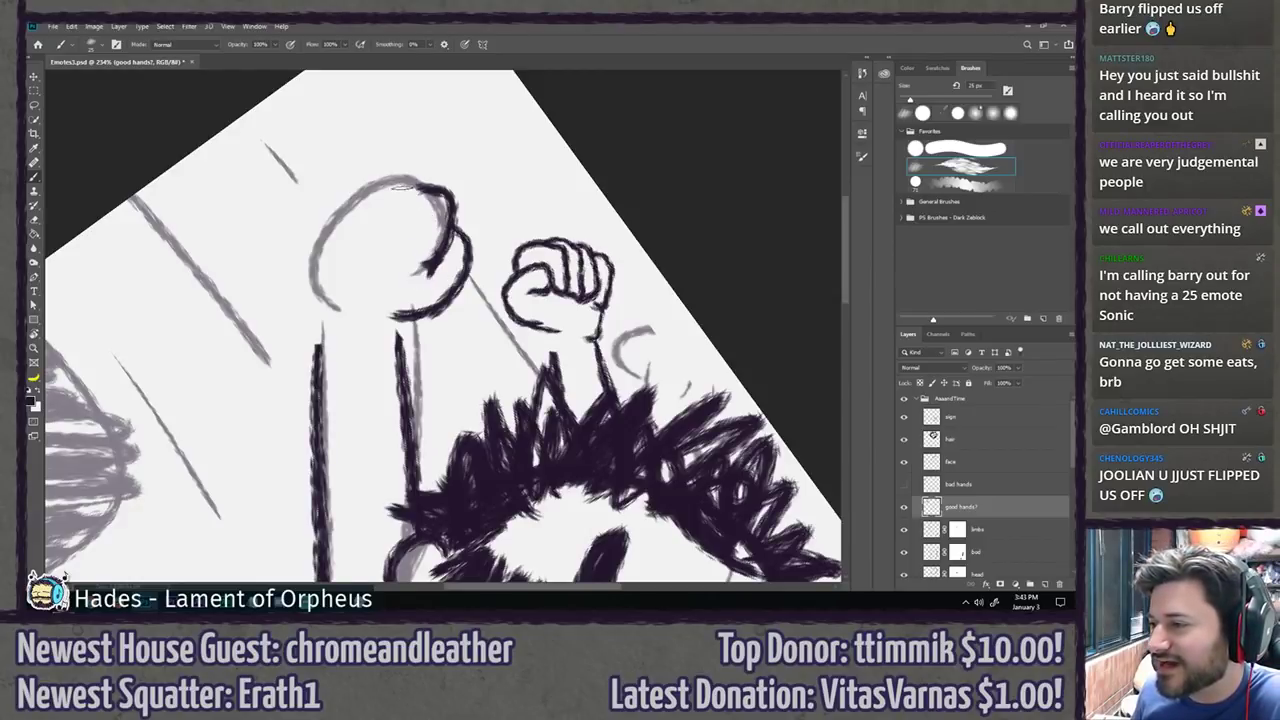
left_click_drag(394, 186, 406, 272)
key("ctrl+z")
Step: Ink the two middle fingers of the near fist beside the first one, curling their tips into the palm
mouse_move(418, 178)
left_mouse_down()
mouse_move(417, 256)
mouse_move(409, 244)
mouse_move(405, 262)
mouse_move(397, 226)
left_mouse_up()
key("ctrl+z")
mouse_move(372, 180)
left_mouse_down()
mouse_move(385, 258)
mouse_move(369, 226)
left_mouse_up()
key("ctrl+z")
key("ctrl+z")
key("ctrl+z")
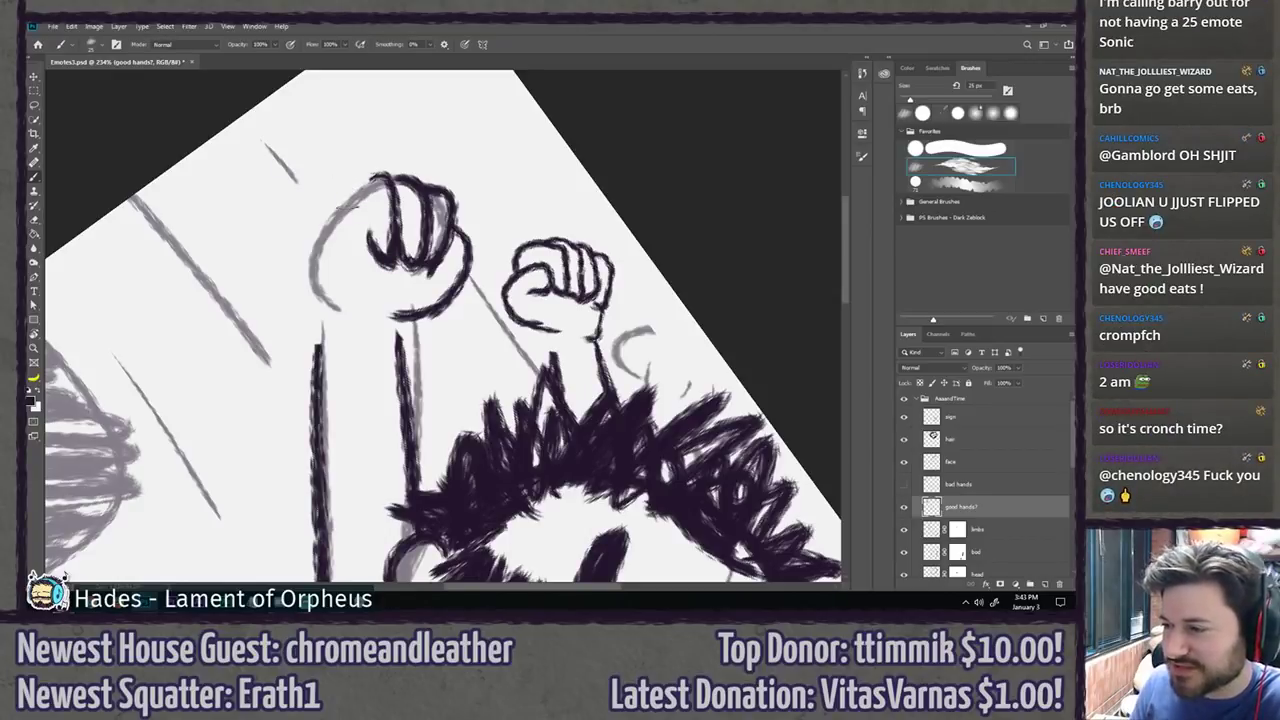
Step: Ink the near fist's last finger, redrawing it as needed, and close the hand with an outer contour down to the wrist
left_click_drag(368, 174, 349, 230)
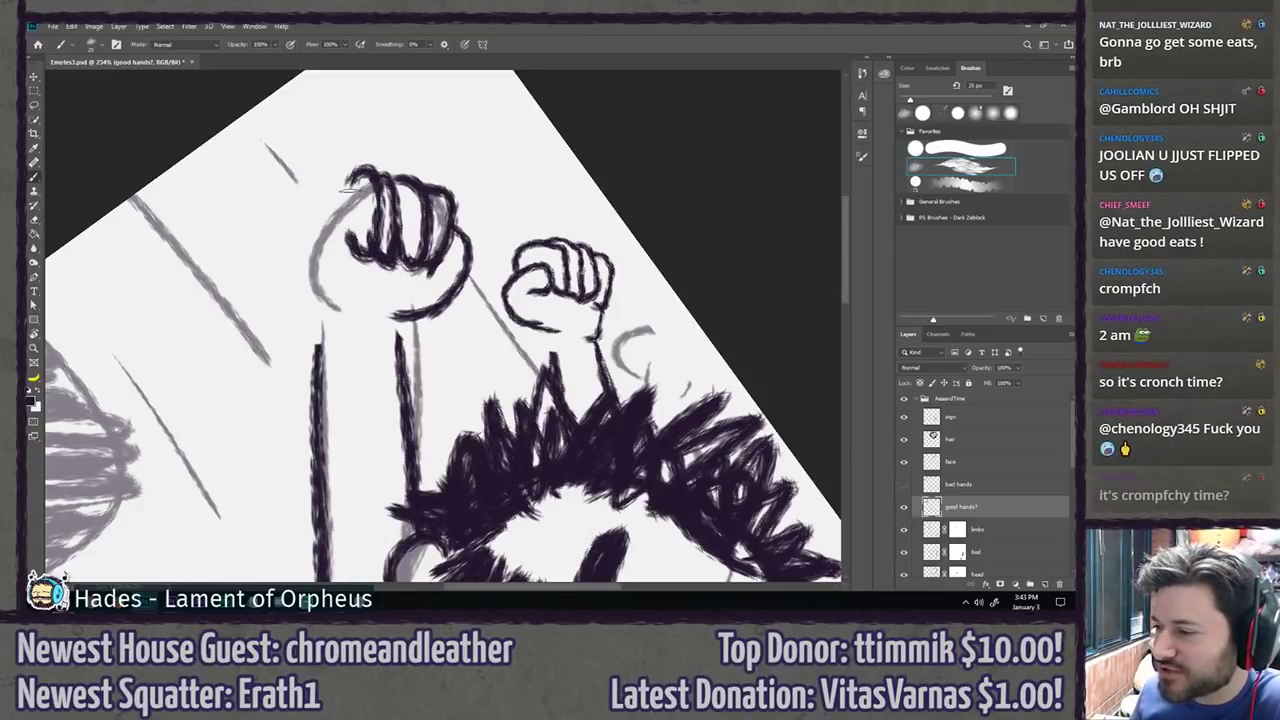
key("ctrl+z")
mouse_move(370, 175)
left_mouse_down()
mouse_move(339, 184)
mouse_move(352, 250)
left_mouse_up()
key("ctrl+z")
left_click_drag(360, 176, 345, 248)
key("ctrl+z")
key("ctrl+z")
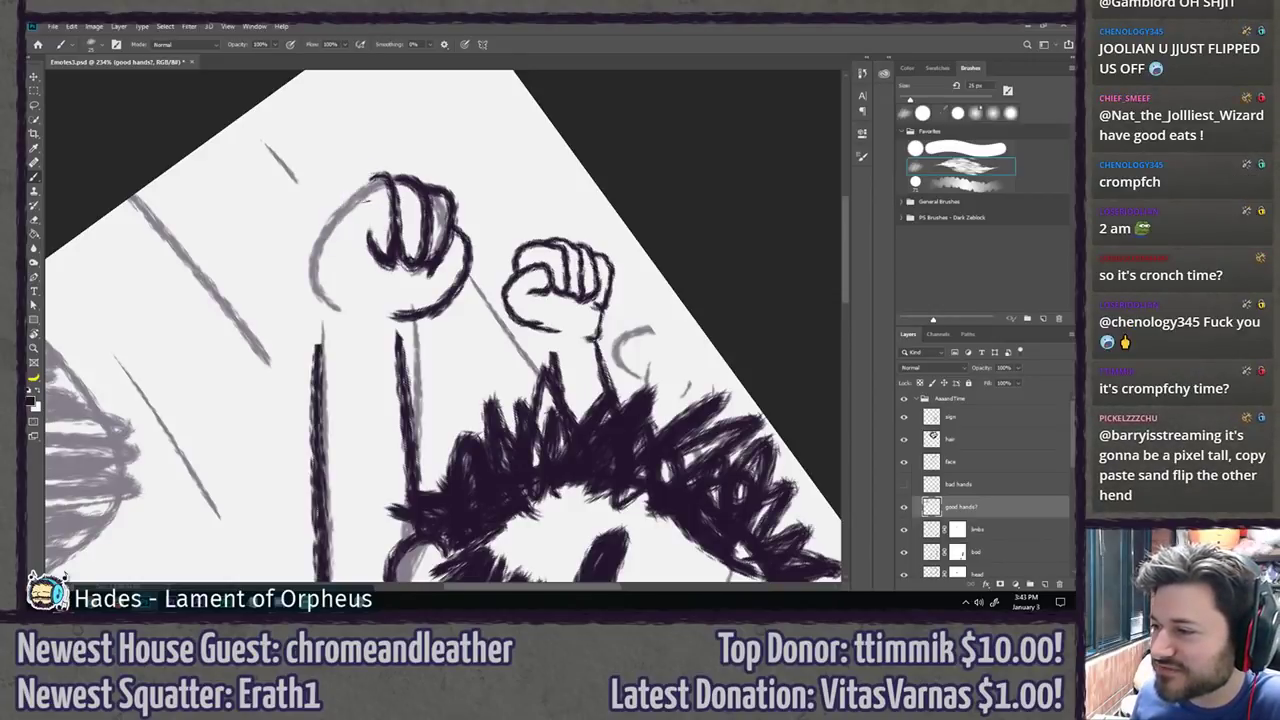
mouse_move(343, 184)
left_mouse_down()
mouse_move(374, 168)
mouse_move(348, 258)
mouse_move(344, 202)
mouse_move(331, 262)
mouse_move(350, 257)
left_mouse_up()
key("ctrl+z")
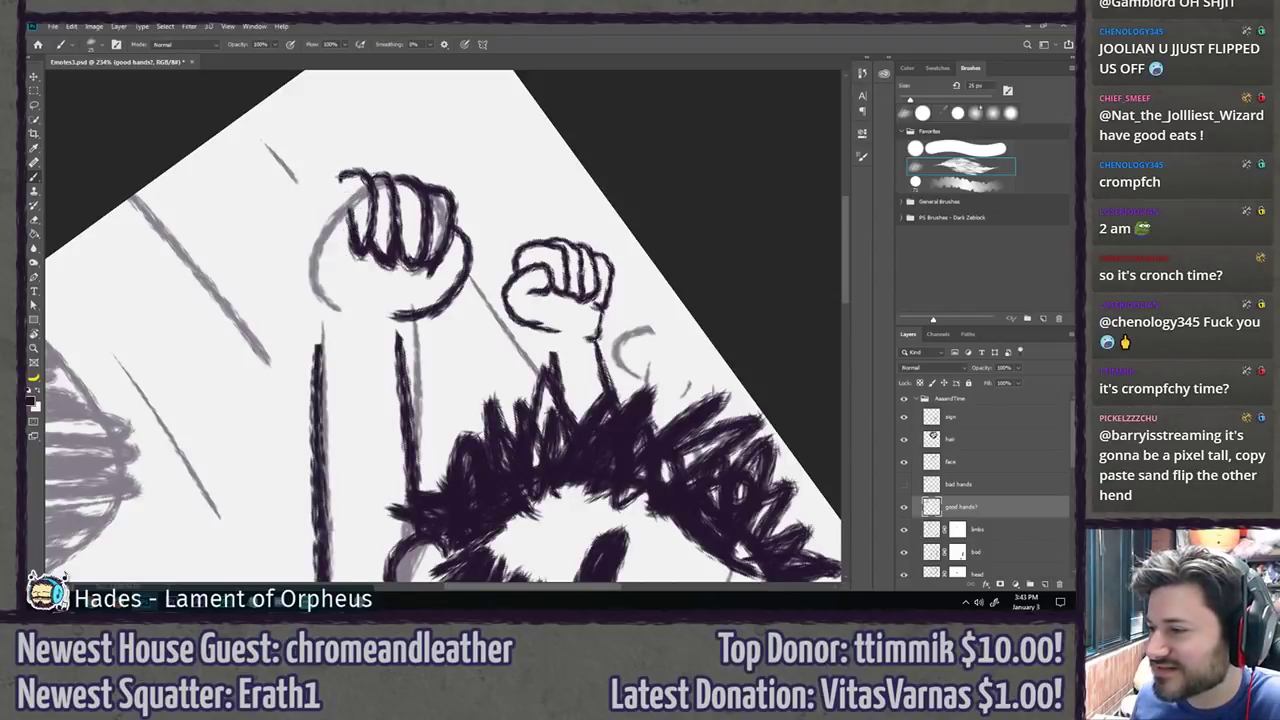
mouse_move(352, 185)
left_mouse_down()
mouse_move(327, 288)
mouse_move(325, 258)
mouse_move(372, 317)
left_mouse_up()
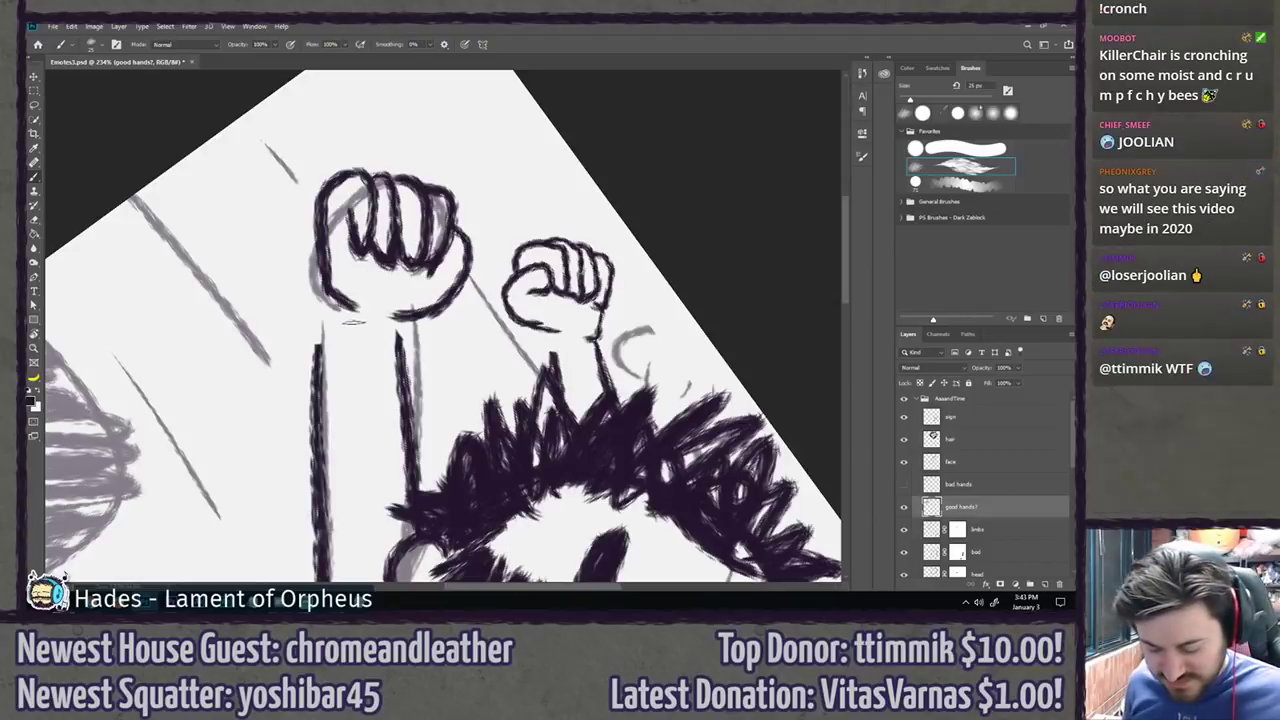
Step: Lasso the near fist, shift it slightly sideways to centre it over the arm, and deselect it
key("l")
mouse_move(394, 147)
left_mouse_down()
mouse_move(257, 192)
mouse_move(260, 320)
mouse_move(365, 370)
mouse_move(462, 342)
mouse_move(495, 285)
mouse_move(483, 178)
mouse_move(424, 205)
mouse_move(430, 244)
left_mouse_up()
key("ctrl")
key("ctrl+d")
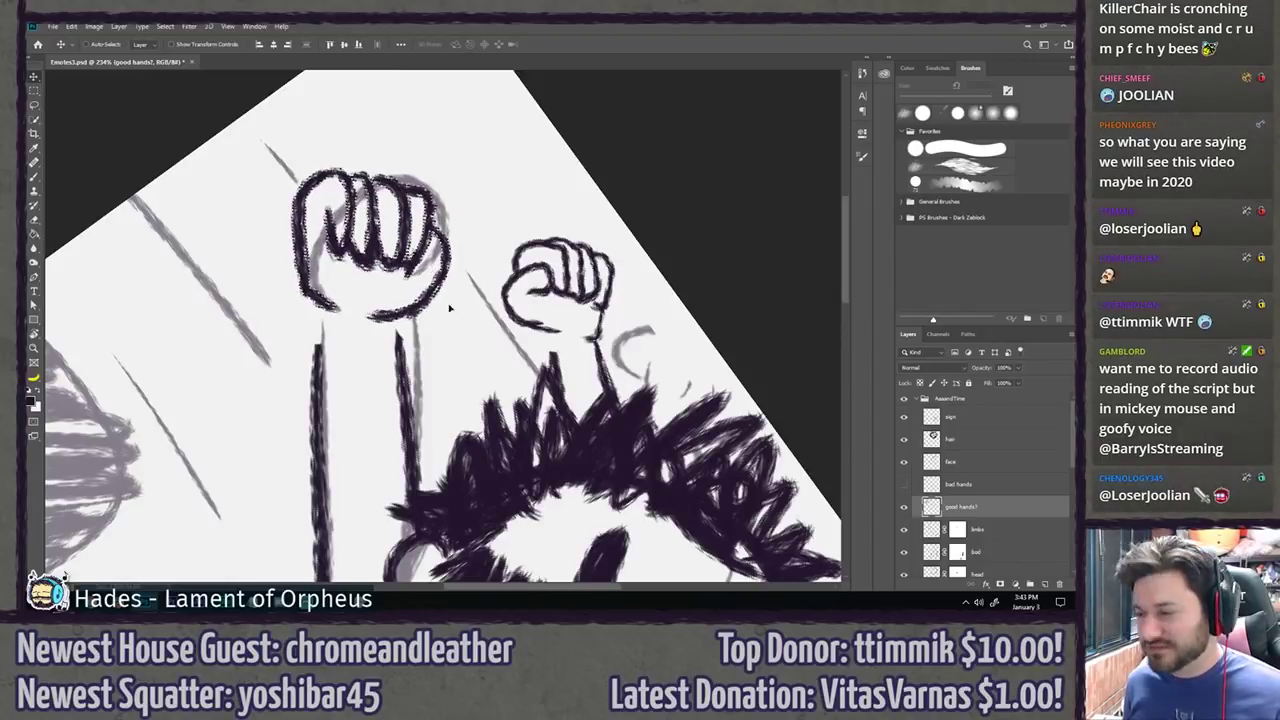
Step: Check the whole emote at small size and upright, and ink the wrist line joining the near fist to the arm's head-side edge
scroll(478, 288, "down", 5)
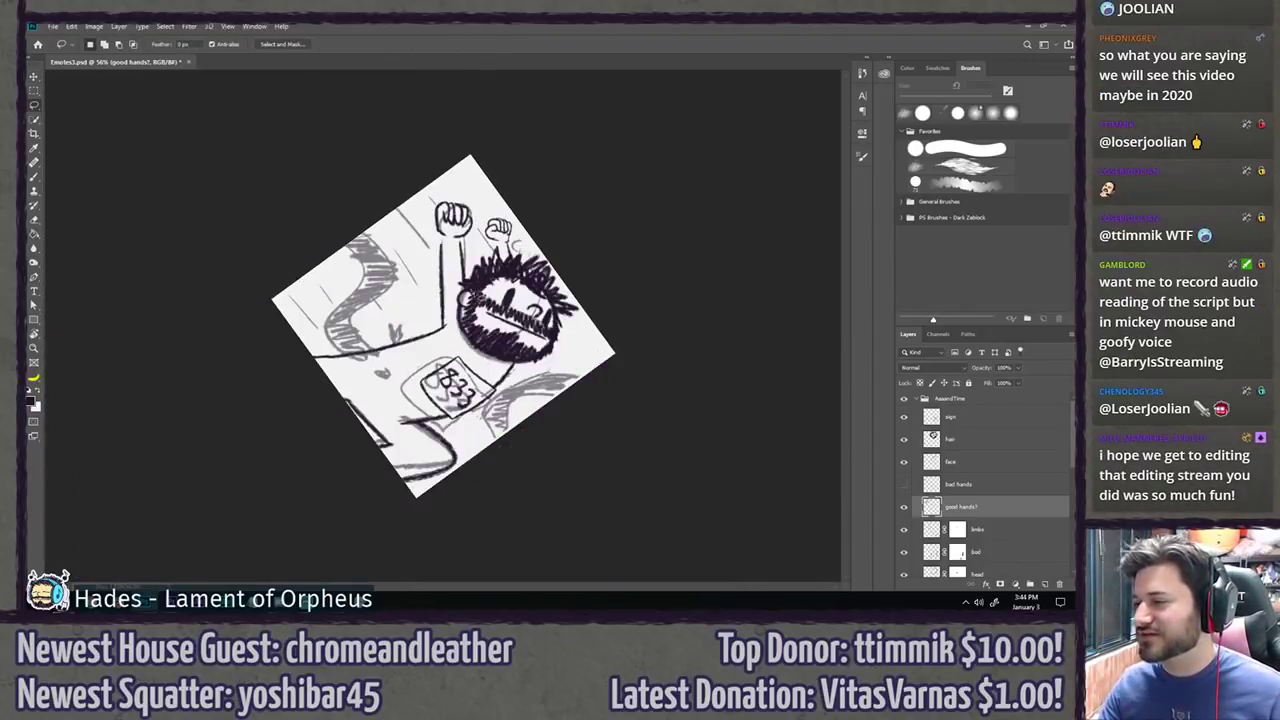
mouse_move(624, 295)
left_mouse_down()
mouse_move(586, 171)
mouse_move(549, 129)
mouse_move(563, 171)
left_mouse_up()
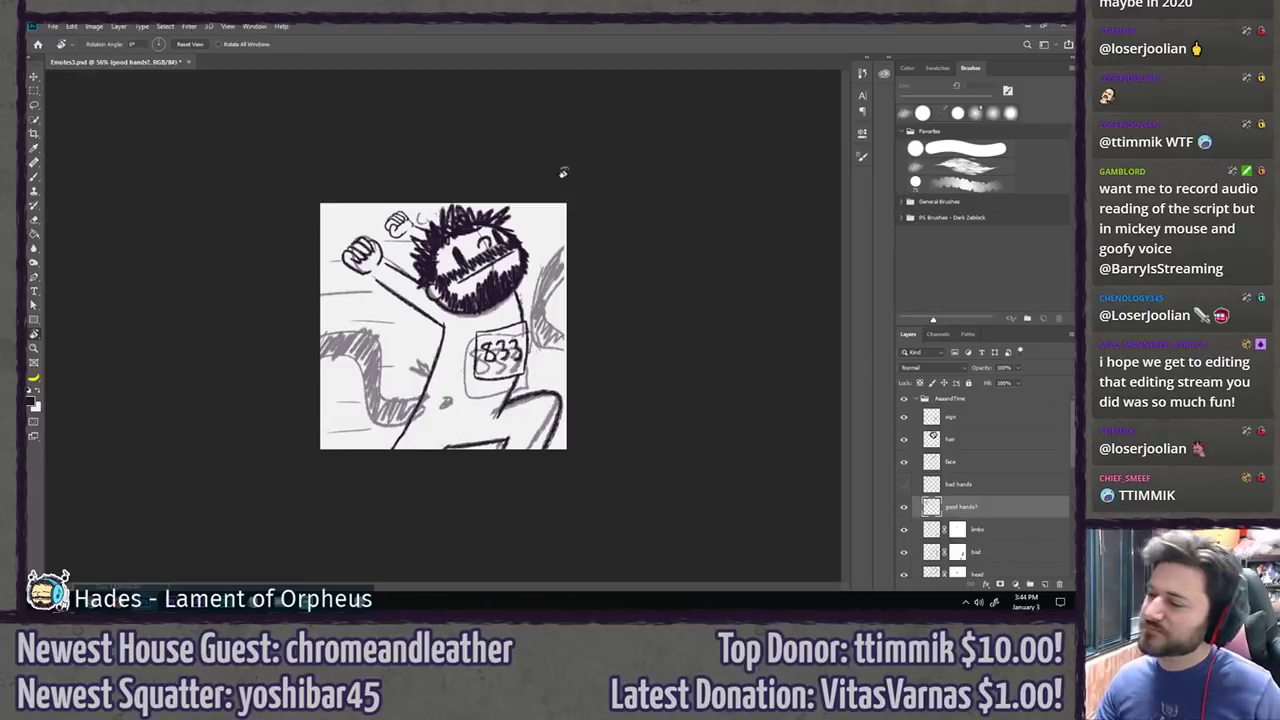
scroll(608, 188, "down", 5)
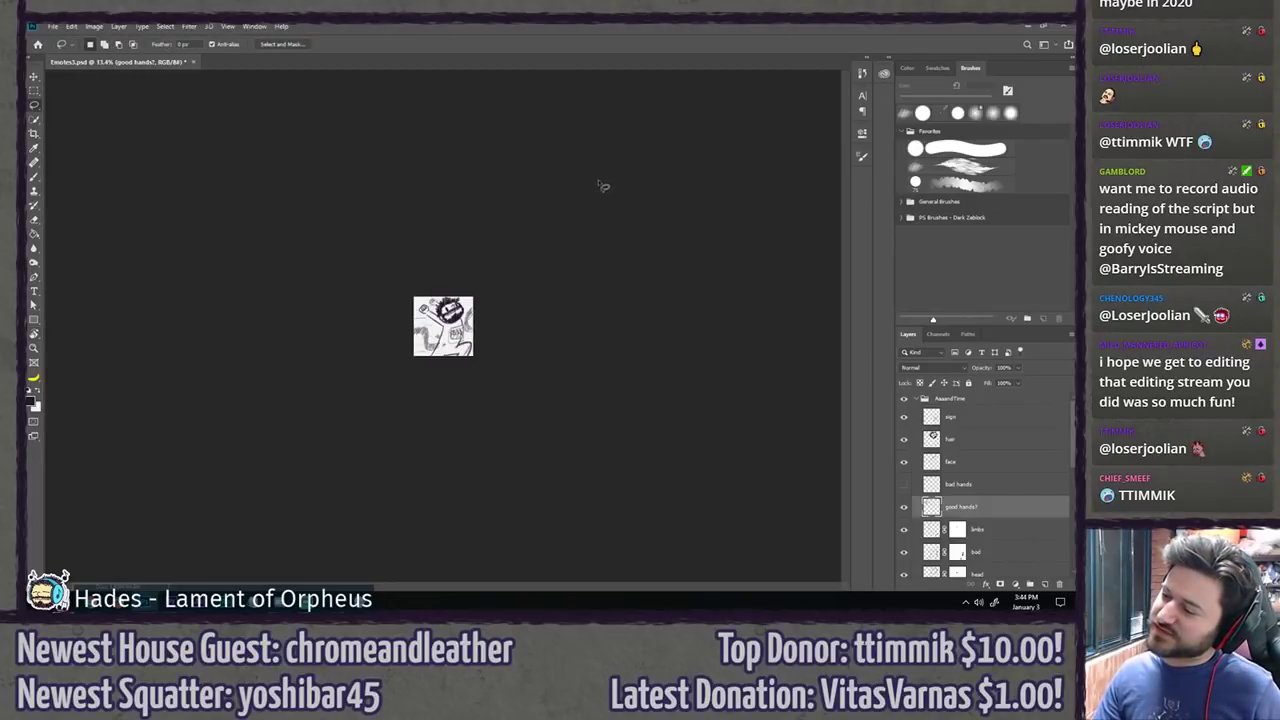
scroll(468, 236, "up", 3)
scroll(468, 236, "up", 4)
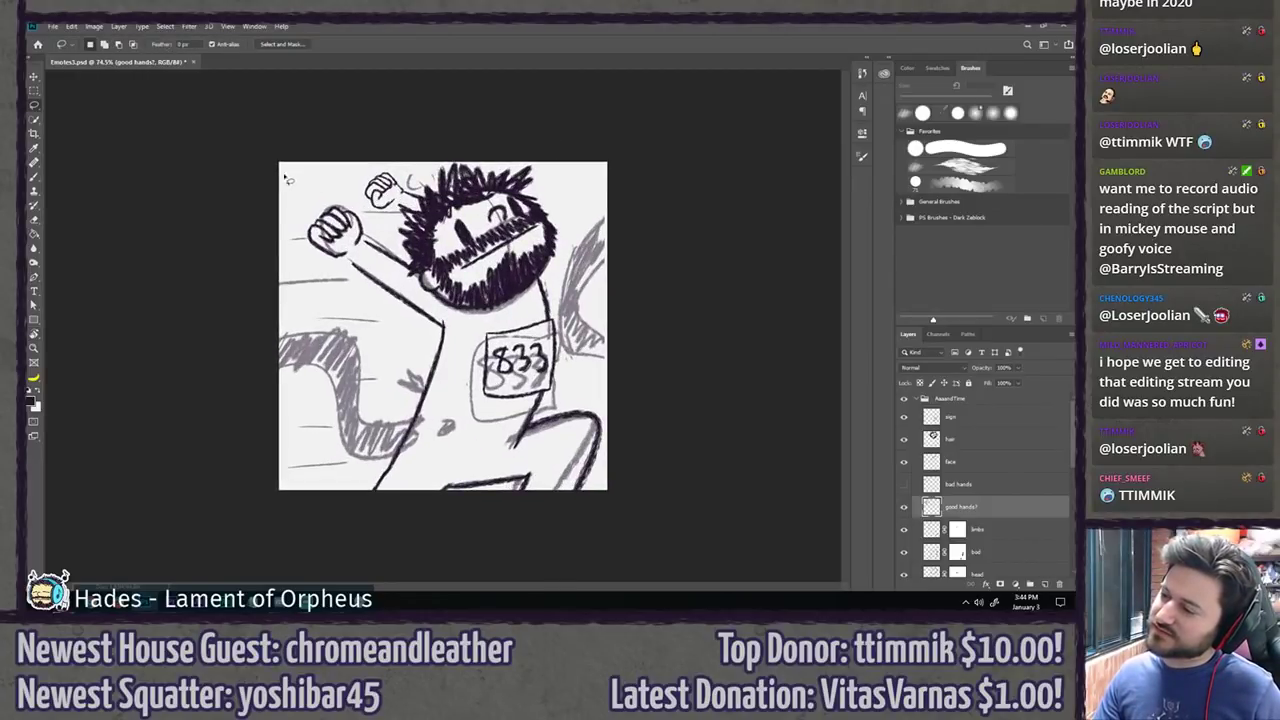
scroll(346, 226, "up", 7)
key("b")
key("r")
mouse_move(428, 229)
left_mouse_down()
mouse_move(503, 209)
mouse_move(535, 249)
left_mouse_up()
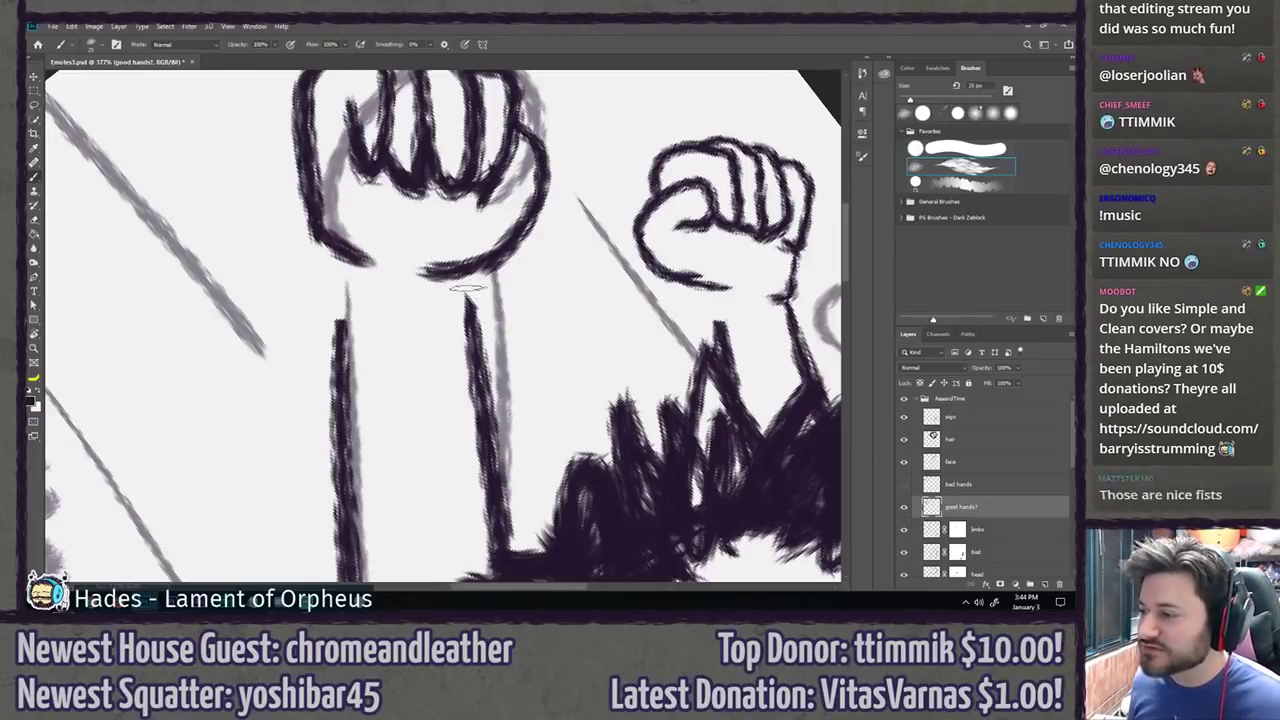
left_click_drag(468, 272, 472, 330)
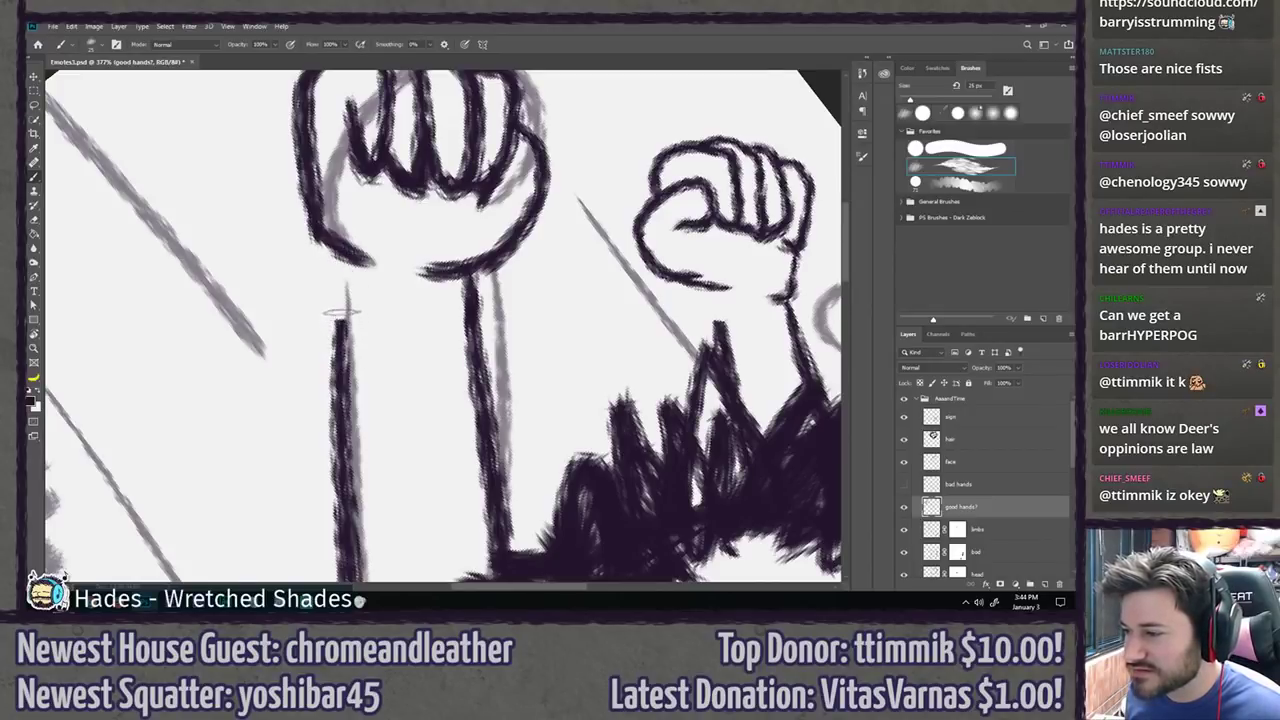
Step: Try extending the near arm's outer line on the limbs layer, undo it, and trim the line's blunt end on the layer mask
left_click(978, 527)
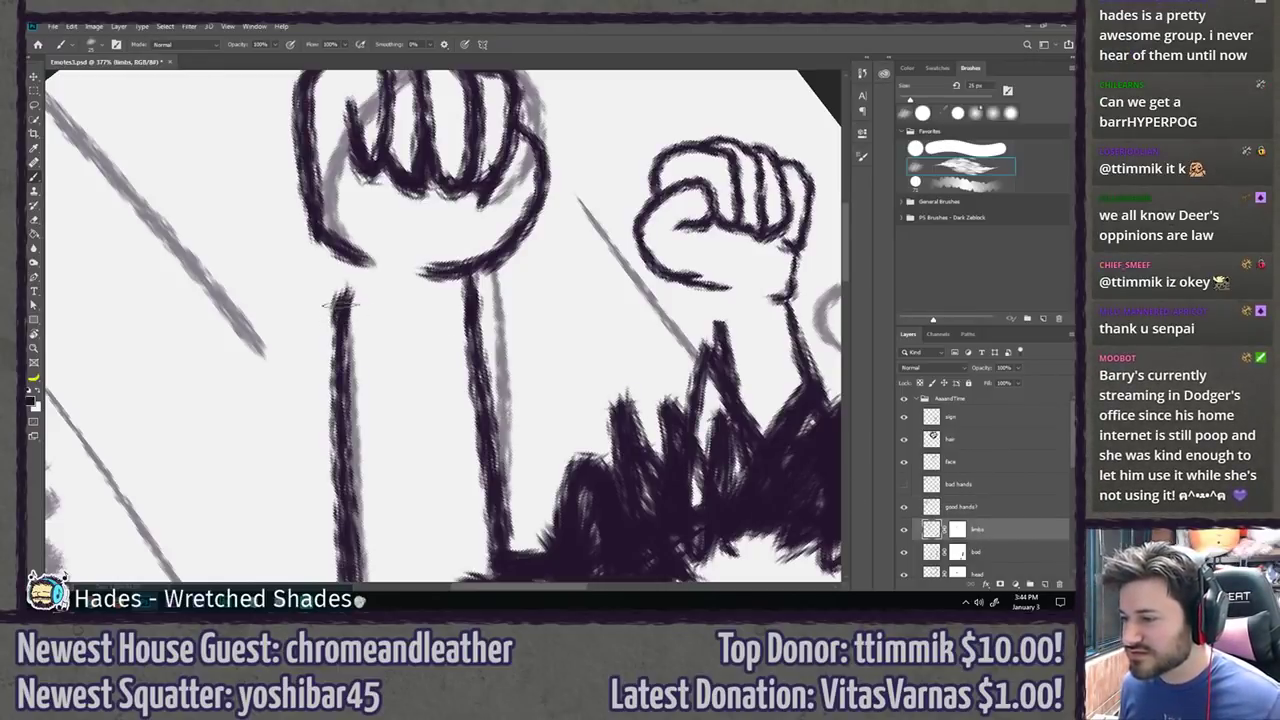
left_click_drag(340, 305, 338, 322)
key("ctrl+z")
left_click(957, 529)
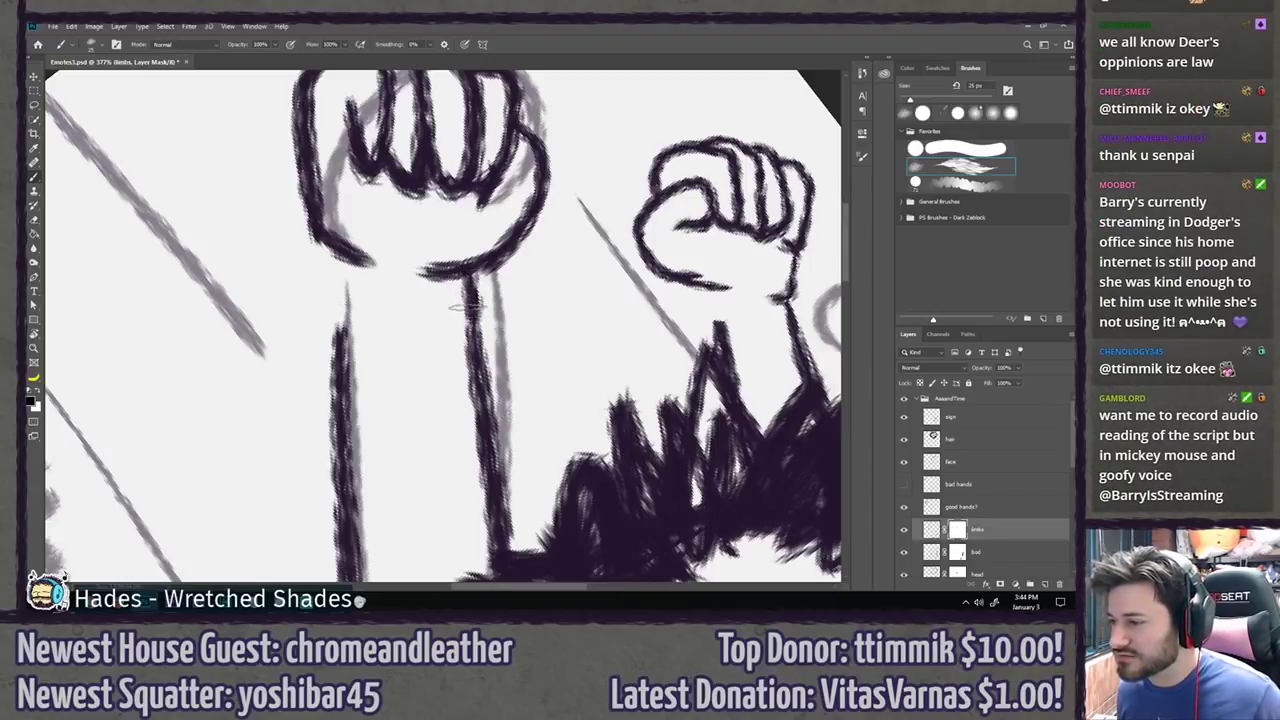
Step: Ink the outer wrist line on the good hands layer so the near arm meets the fist
left_click(981, 461)
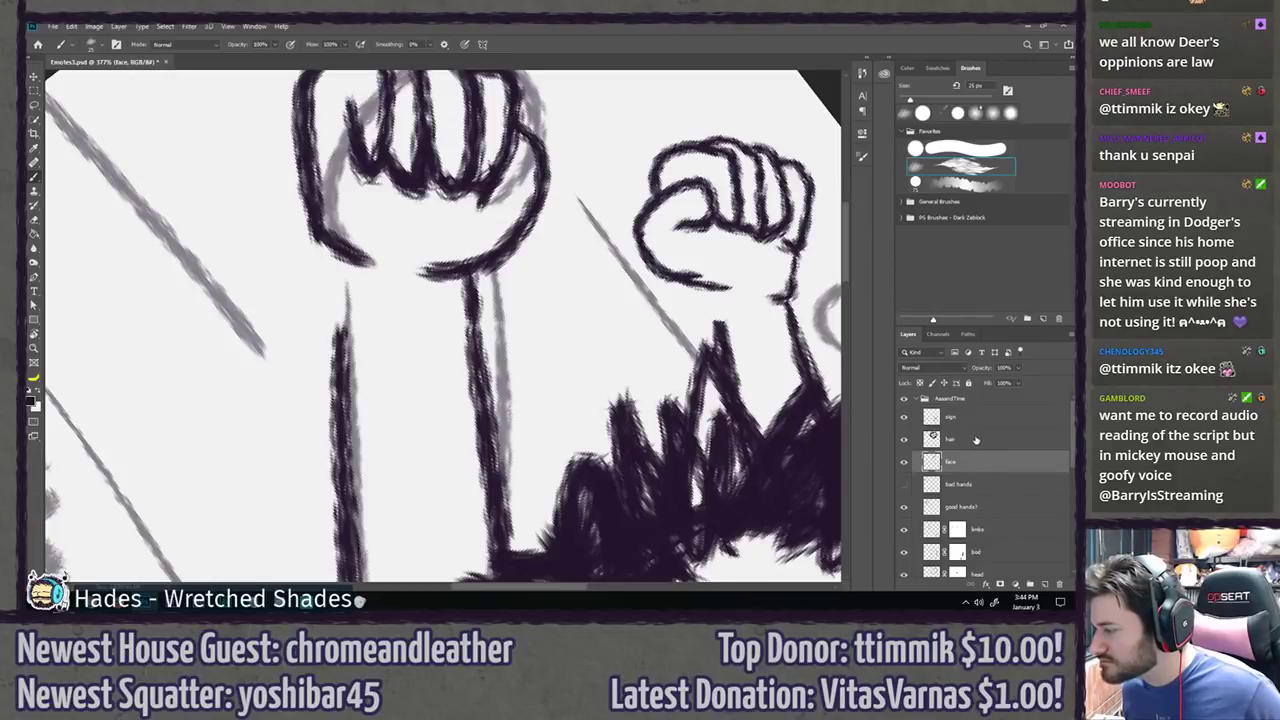
left_click(955, 507)
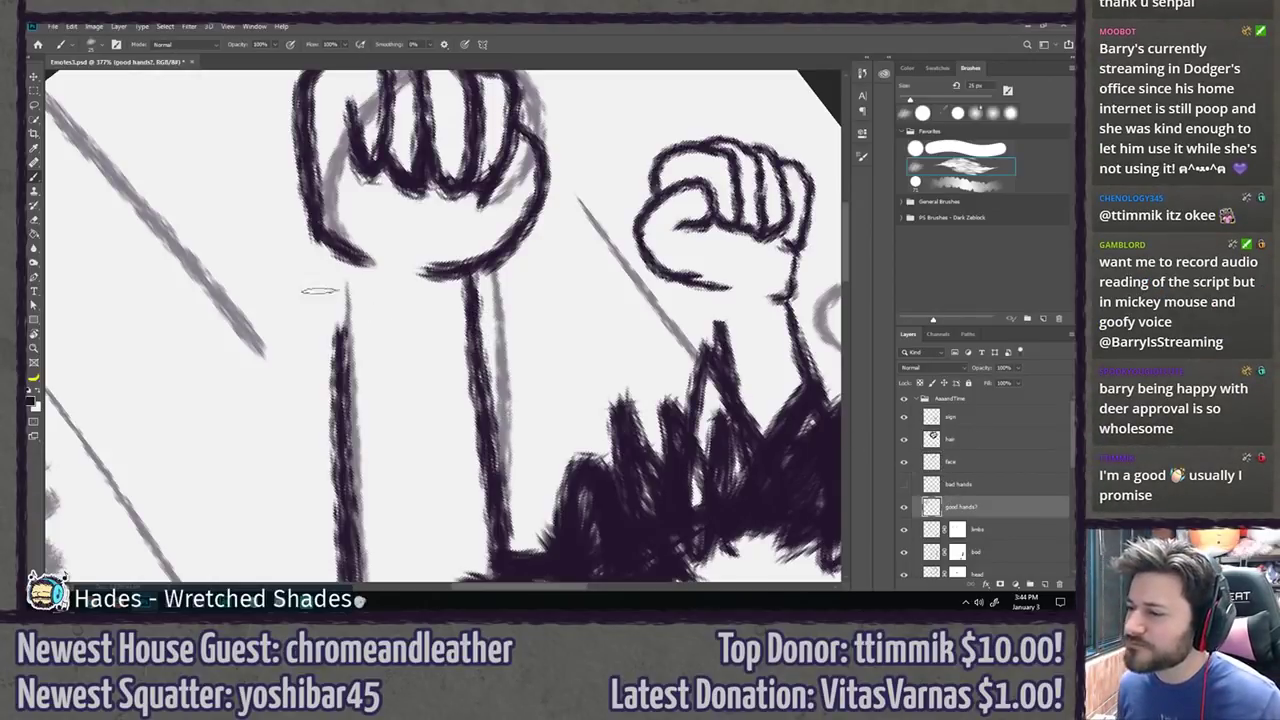
left_click_drag(341, 350, 334, 254)
key("ctrl+z")
left_click_drag(341, 348, 338, 259)
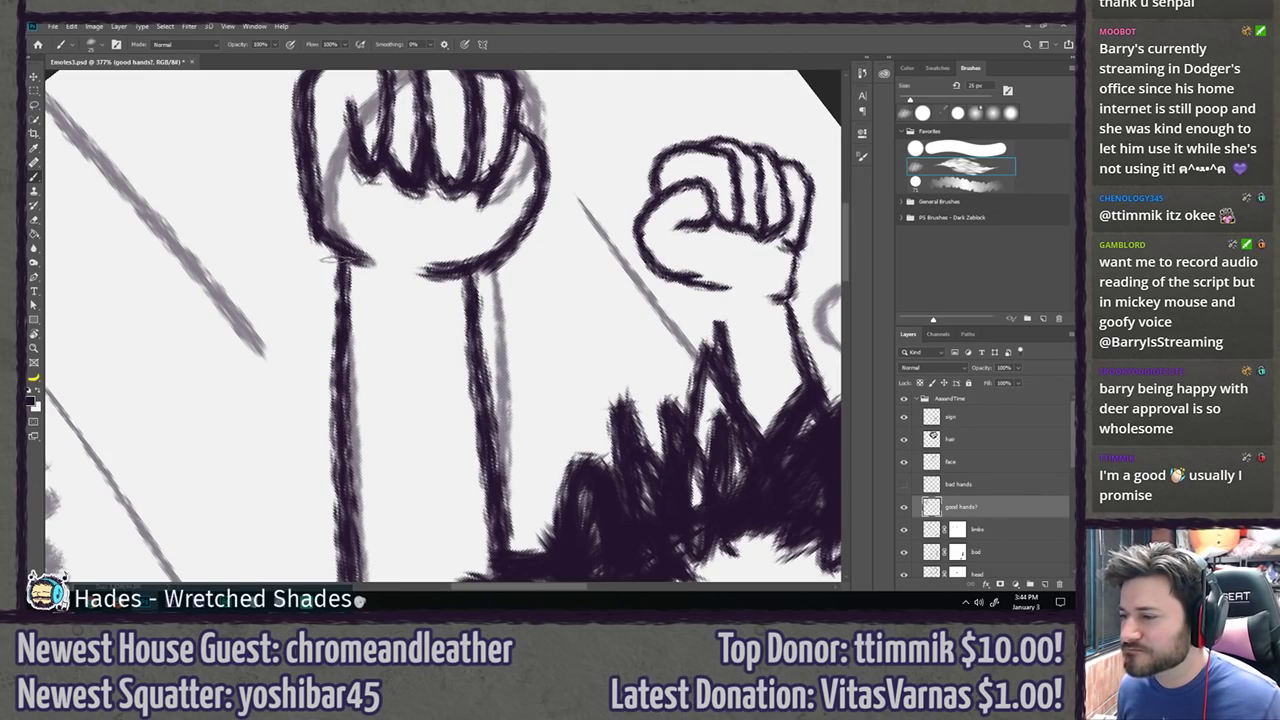
Step: Examine both fists in the overall drawing and the small fist's wrist join above the hair up close
key("ctrl+minus")
key("ctrl+minus")
key("ctrl+minus")
key("z")
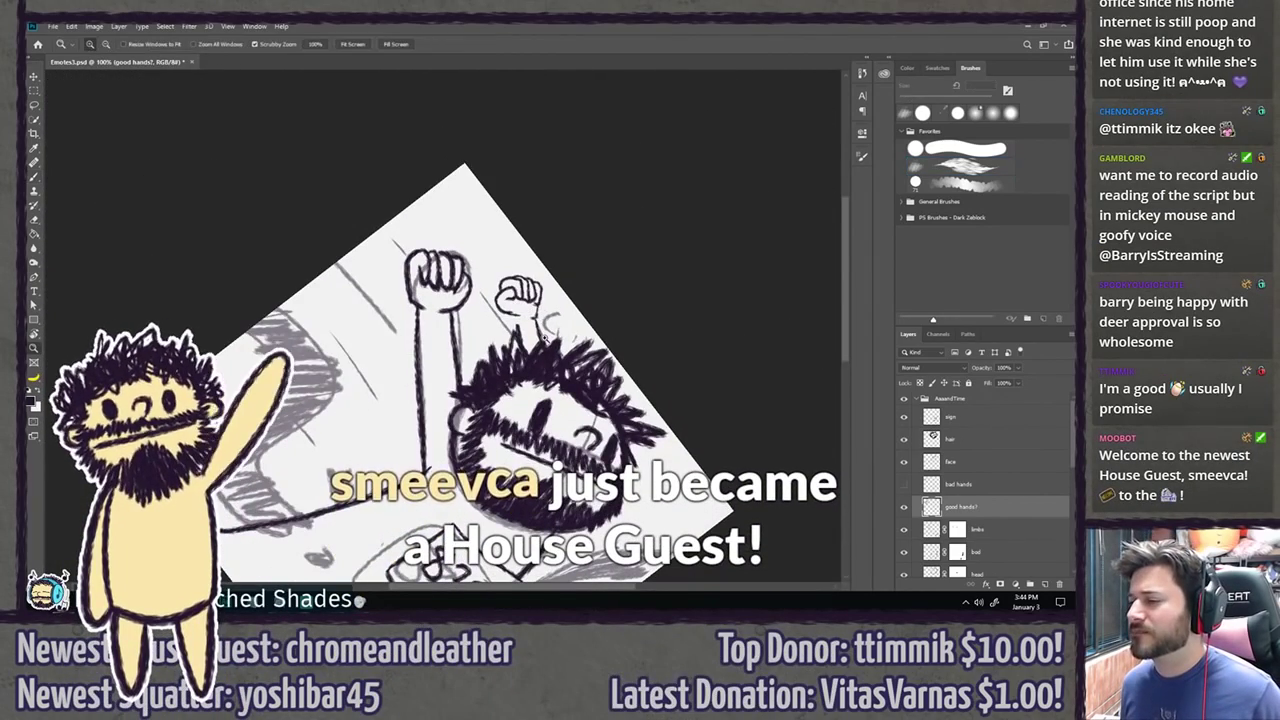
left_click(538, 319)
left_click(538, 319)
left_click(537, 318)
key("b")
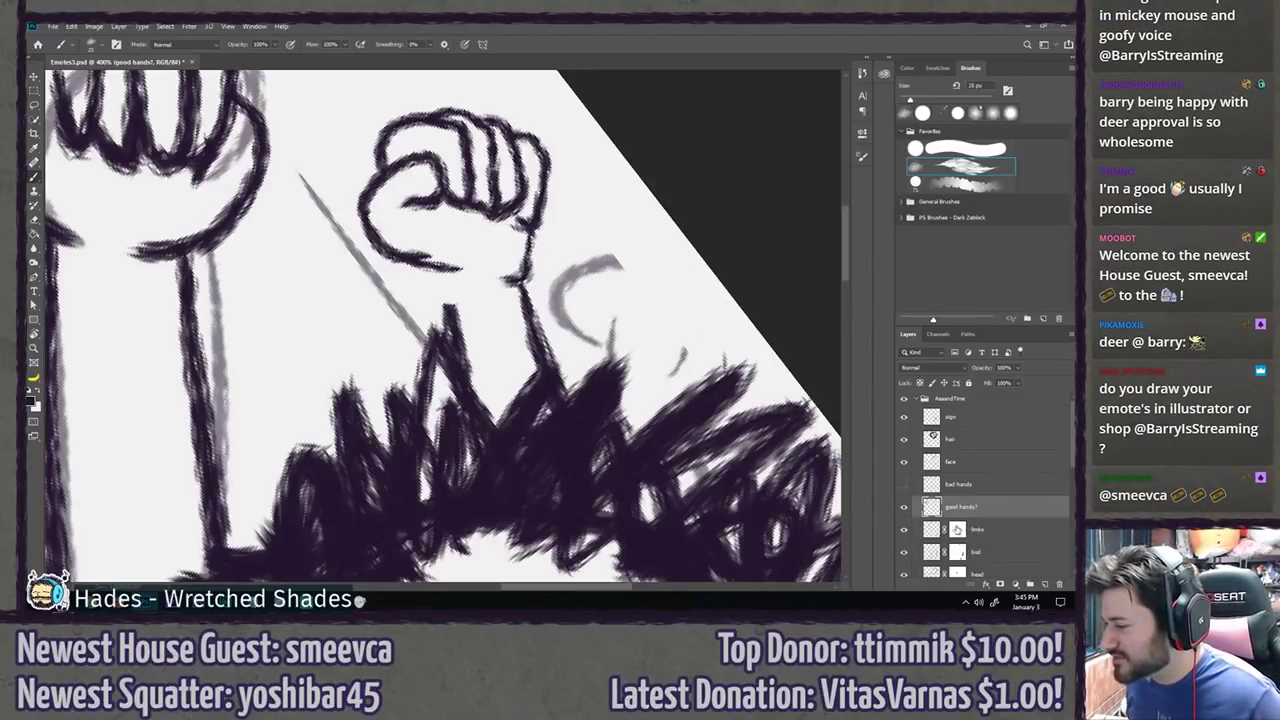
left_click_drag(613, 282, 583, 245)
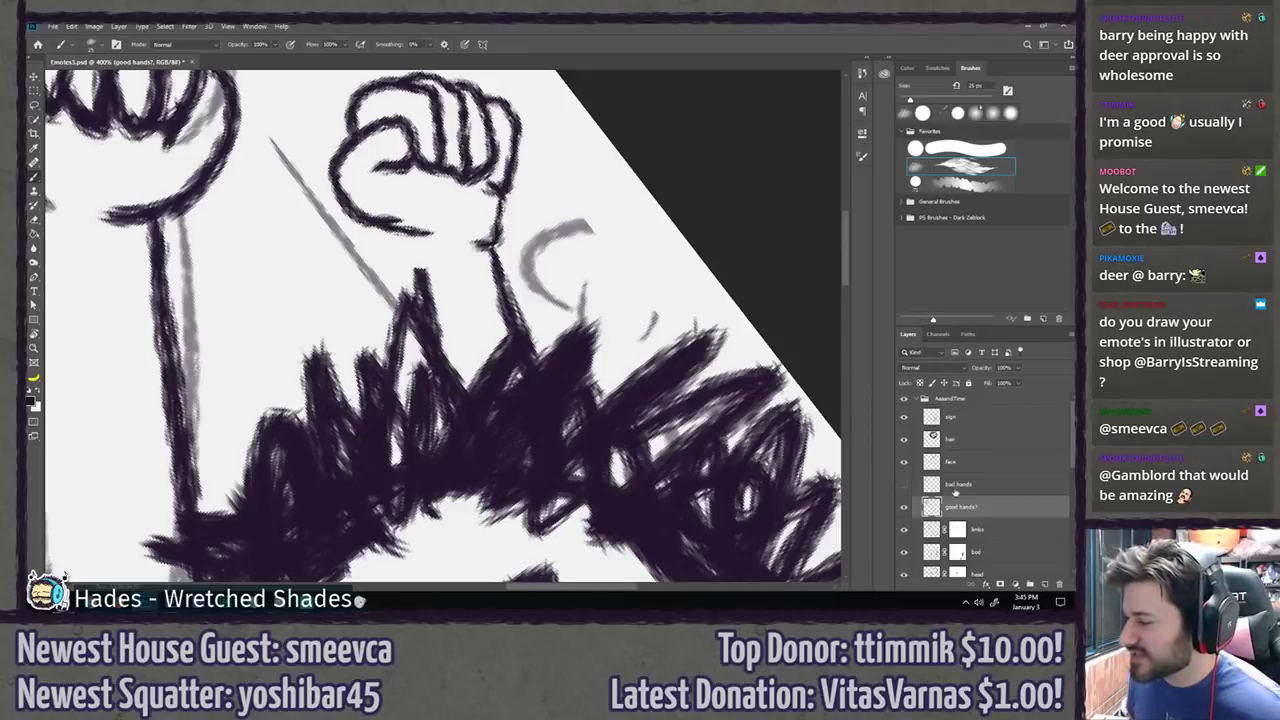
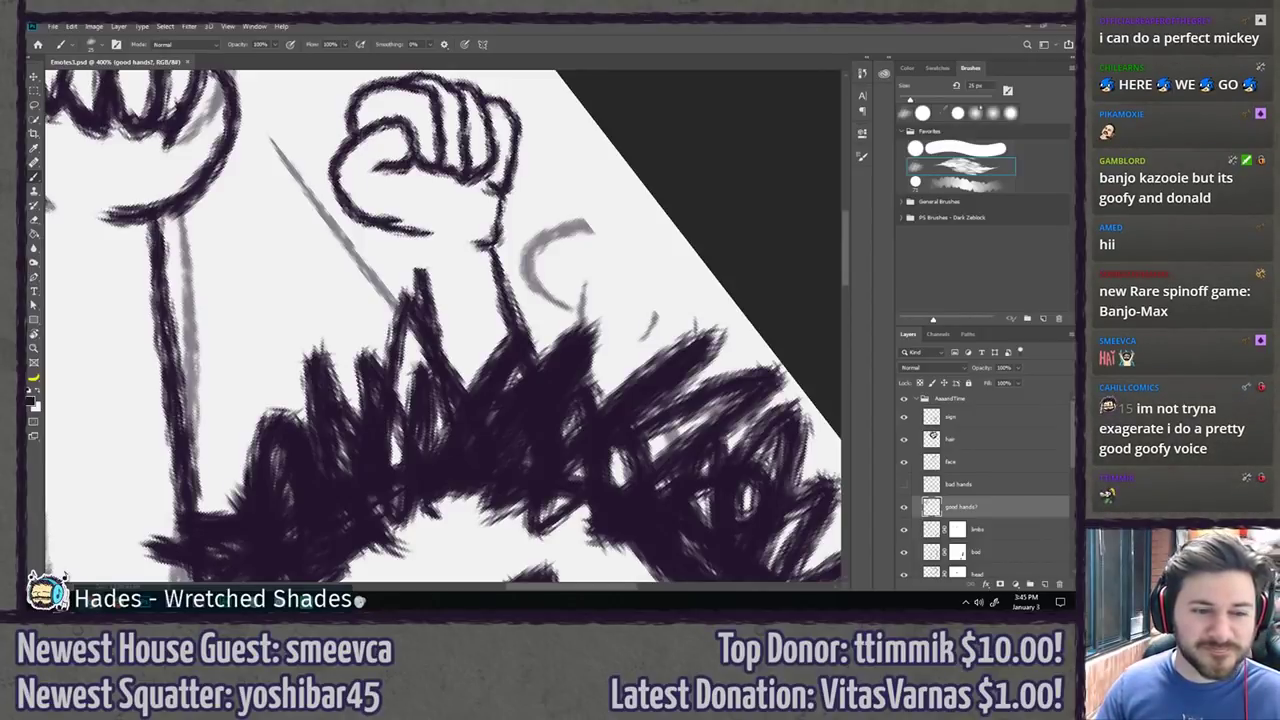
Step: Switch to the browser and view the Banjo-KaDisney picture and the related Clawhauser picture in the image results
key("alt+Tab")
left_click(97, 201)
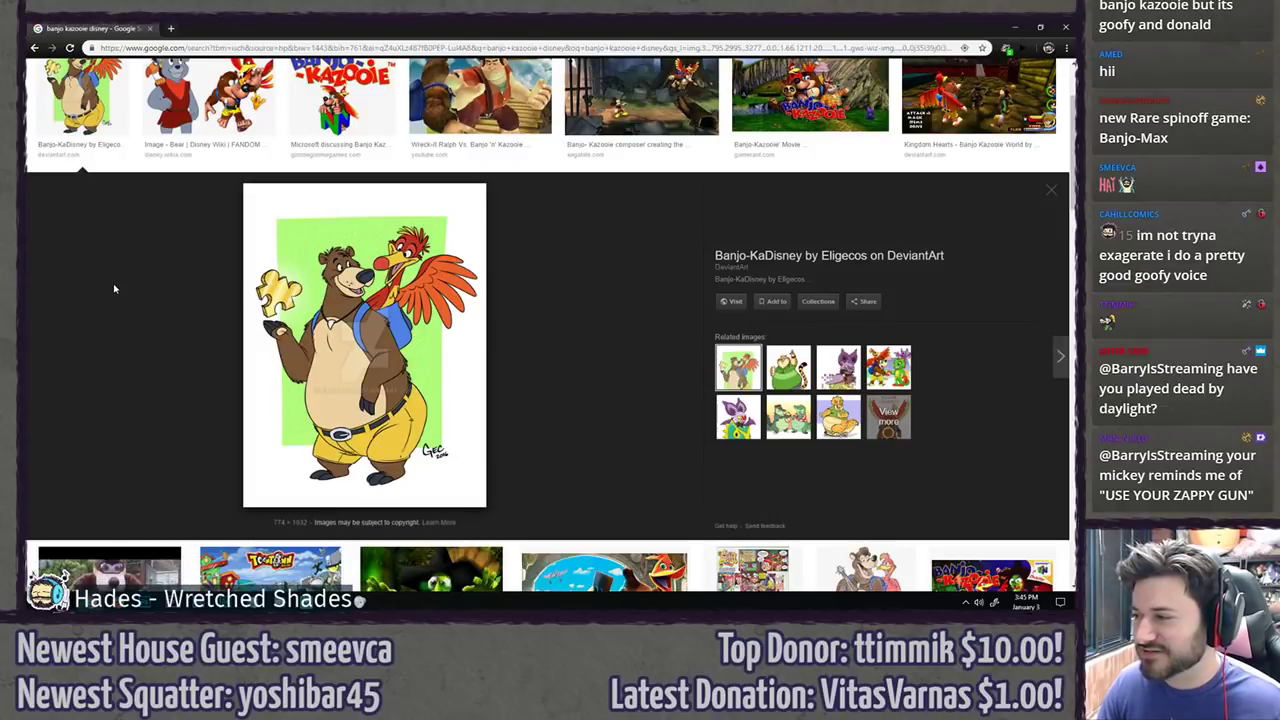
left_click(788, 367)
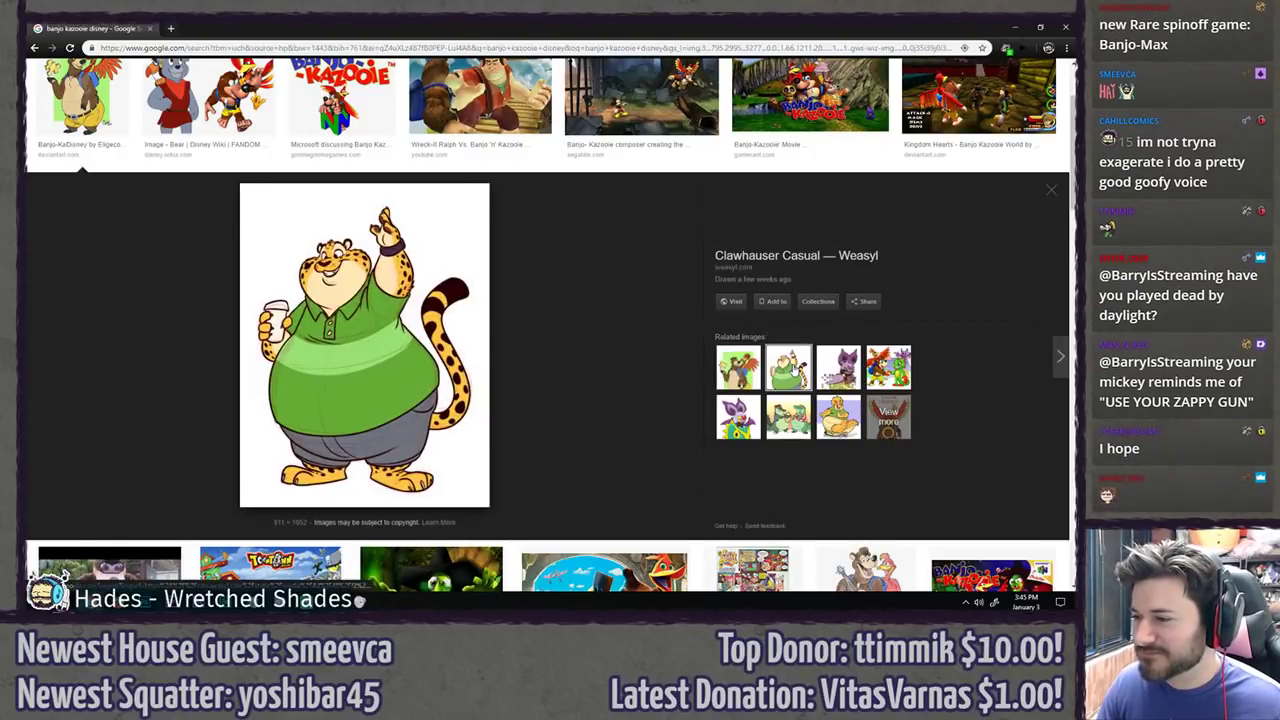
left_click(738, 367)
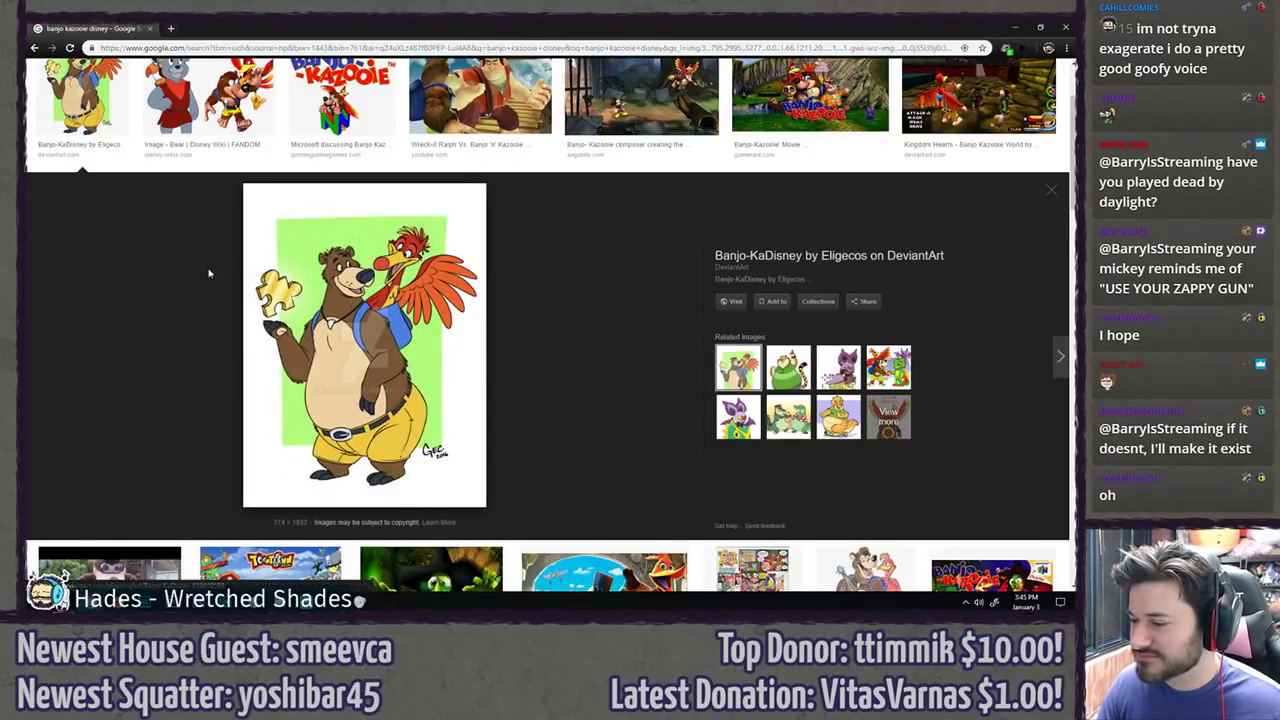
Step: Search Google Images for "banjo kazooie goofy donald"
scroll(137, 271, "up", 2)
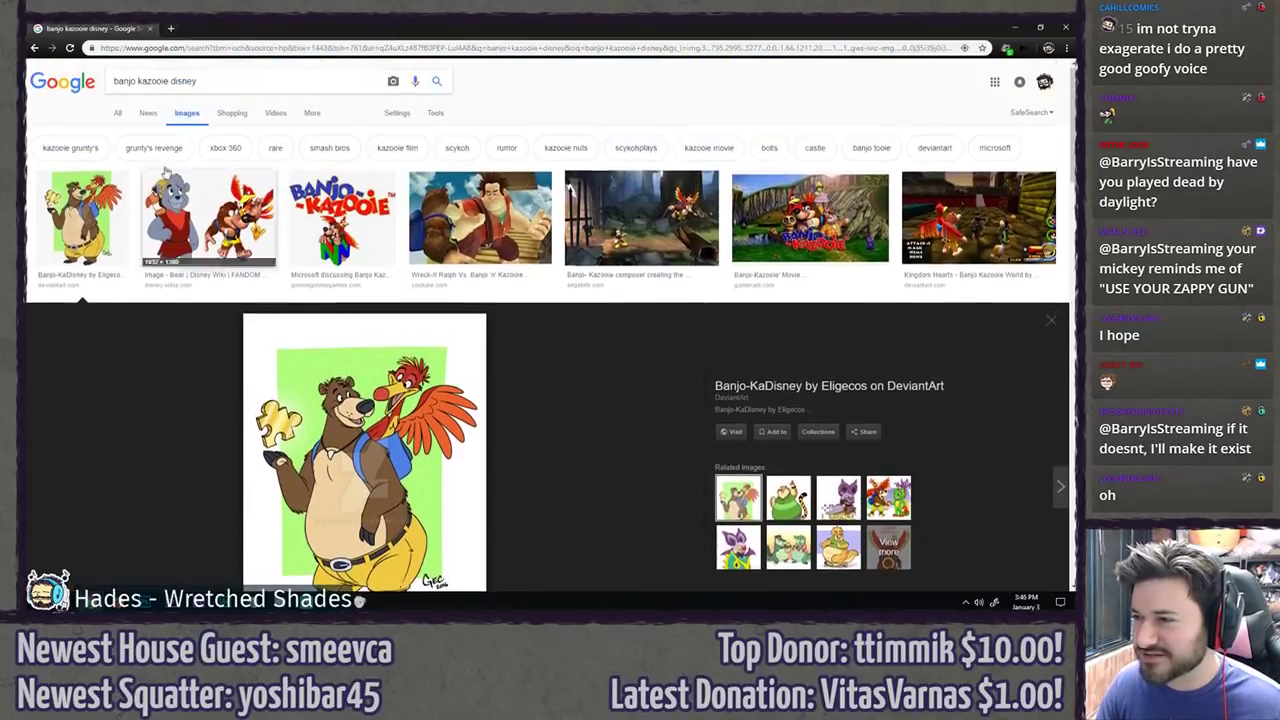
double_click(300, 80)
type("goofy donald")
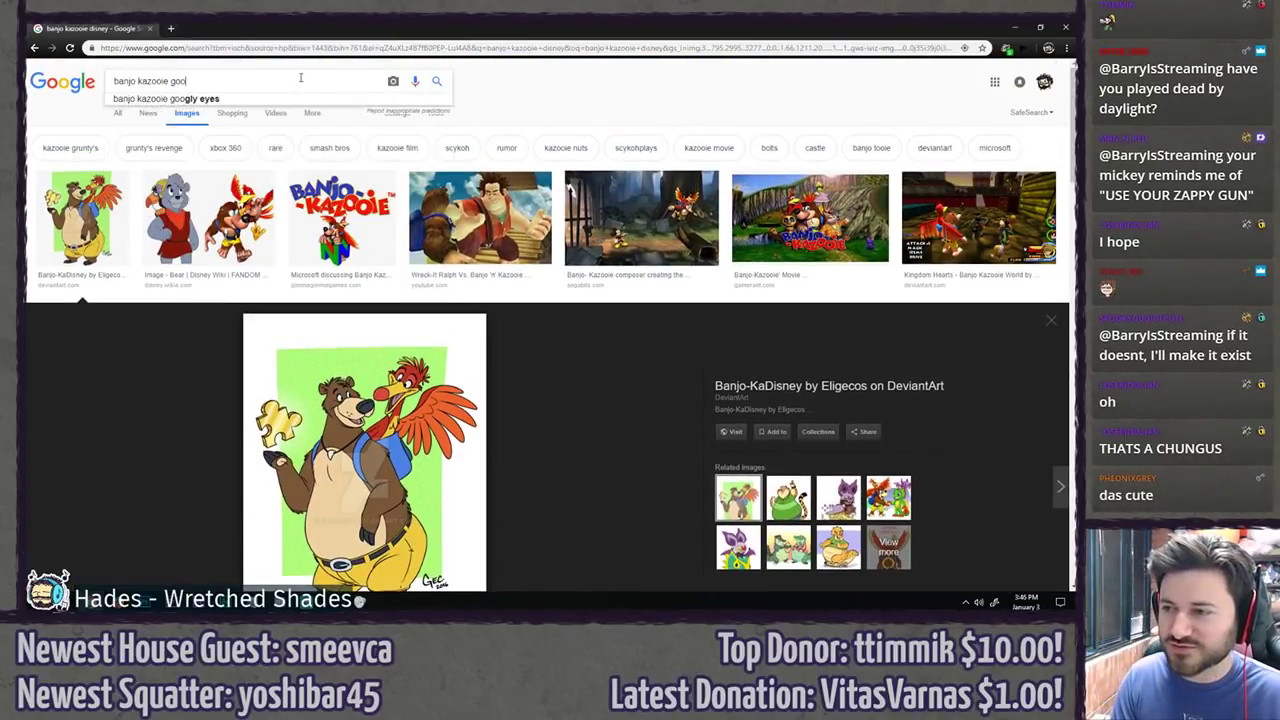
key("Return")
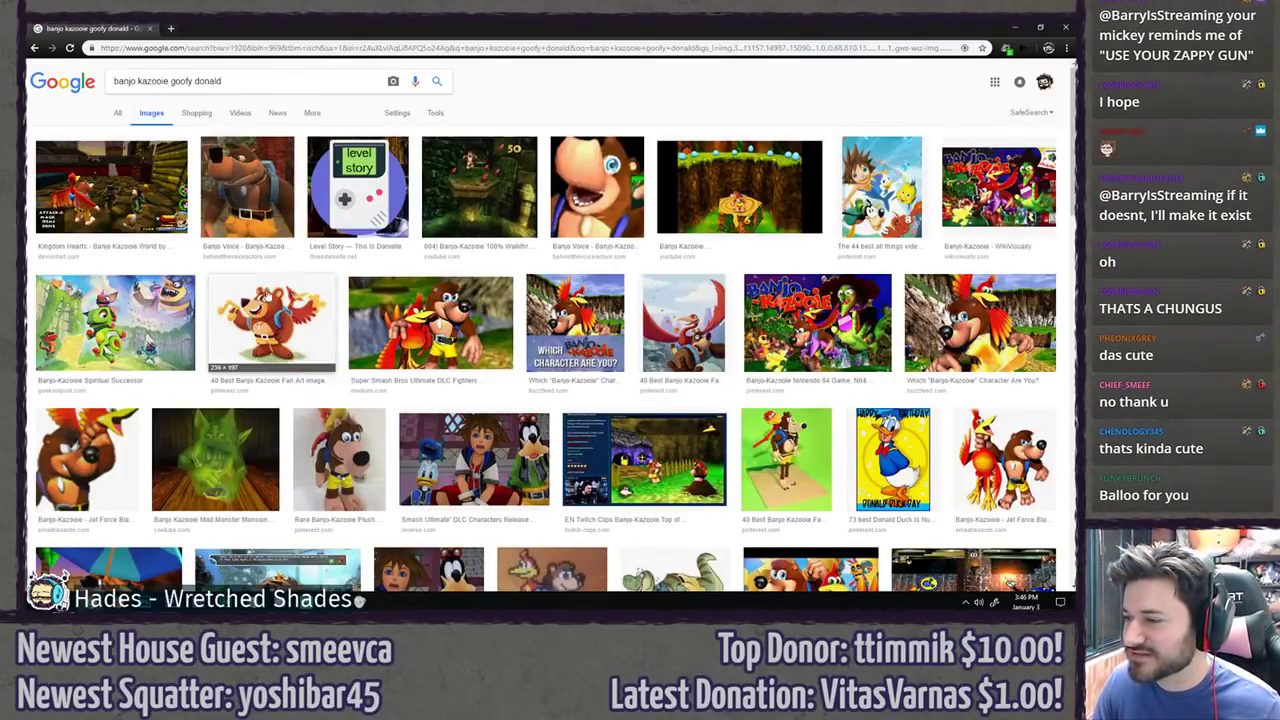
Step: View the Banjo-Kazooie fan art and the "Smash Ultimate' DLC Characters" picture in the image results
left_click(248, 302)
scroll(243, 300, "up", 3)
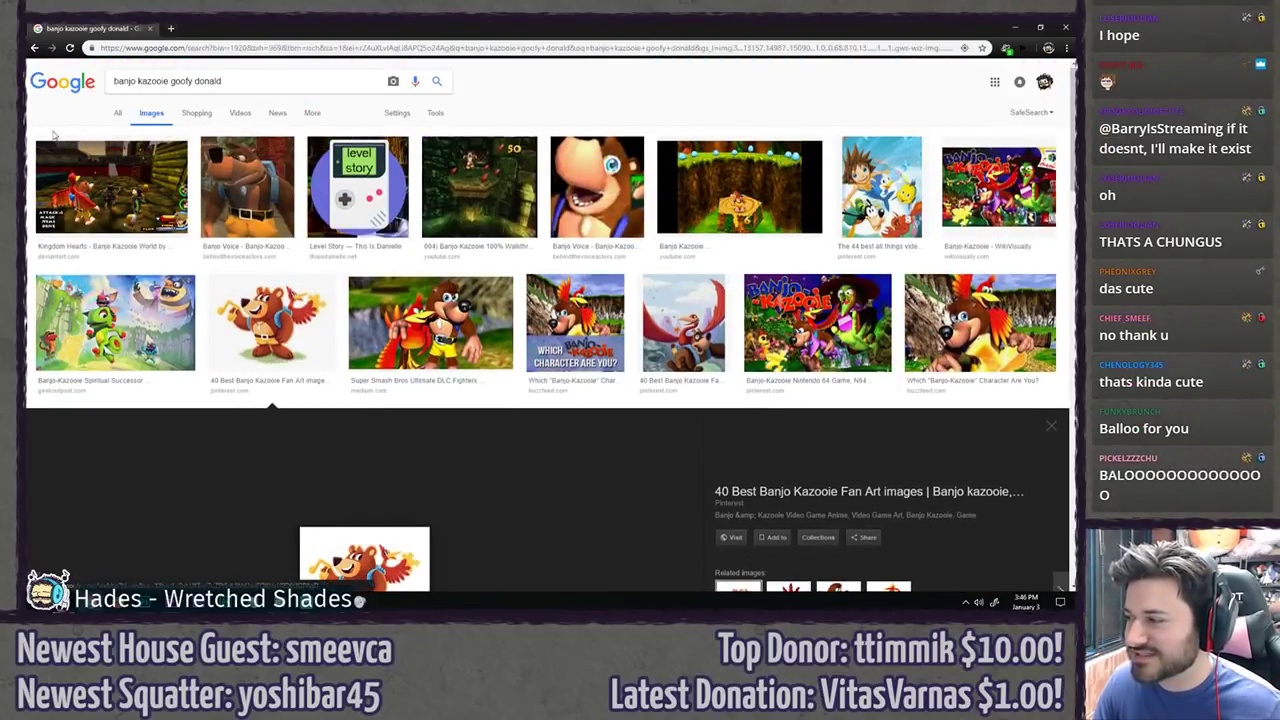
scroll(81, 115, "down", 6)
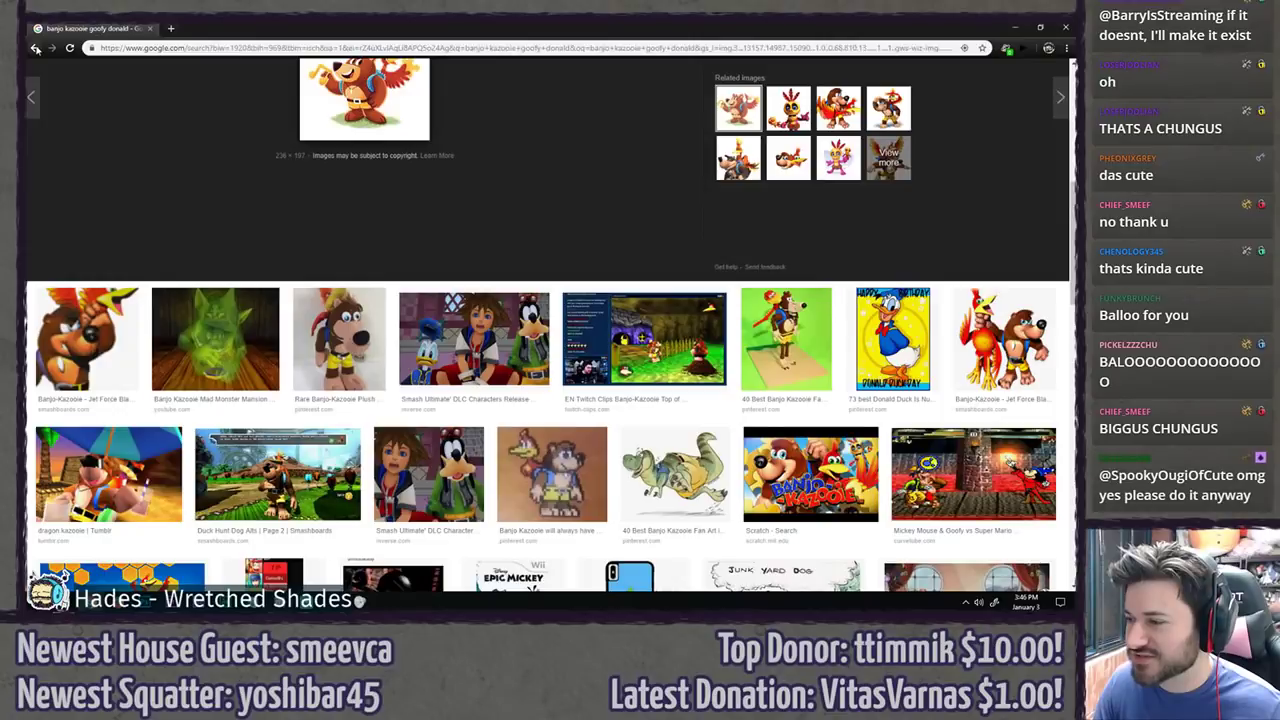
left_click(474, 340)
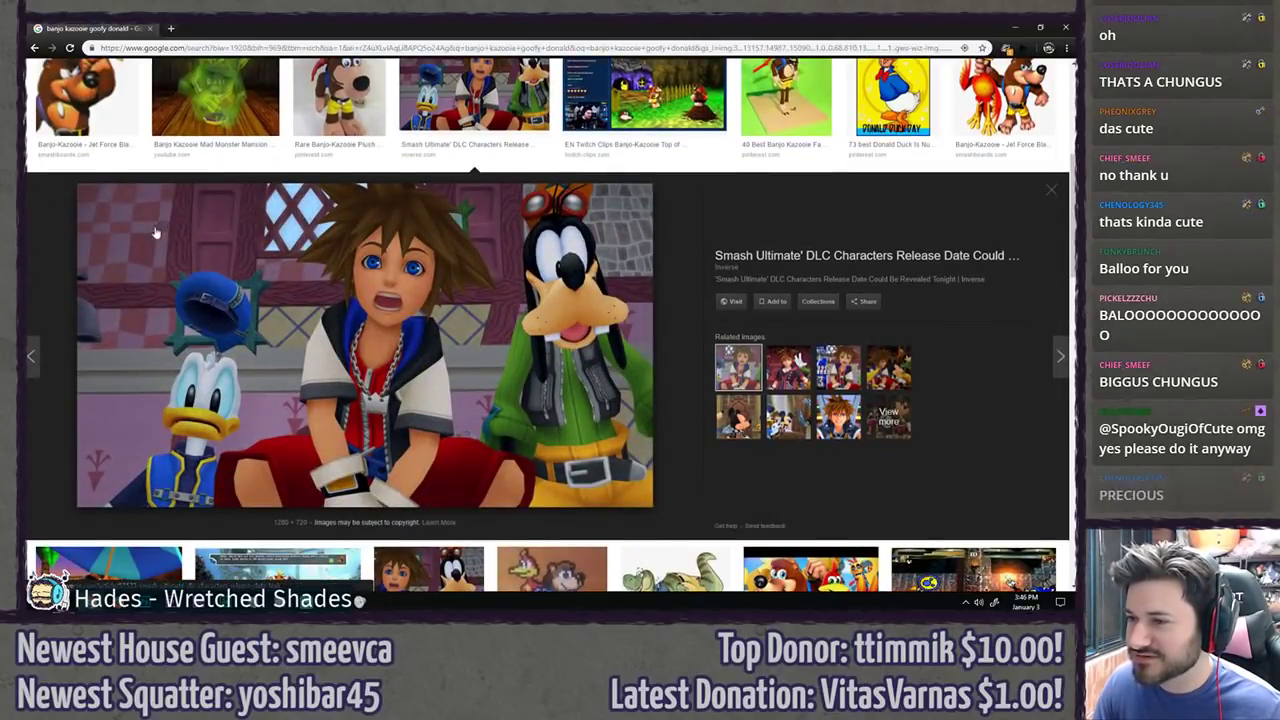
Step: Return to the "banjo kazooie disney" image results and view the Banjo-KaDisney picture again
left_click(35, 47)
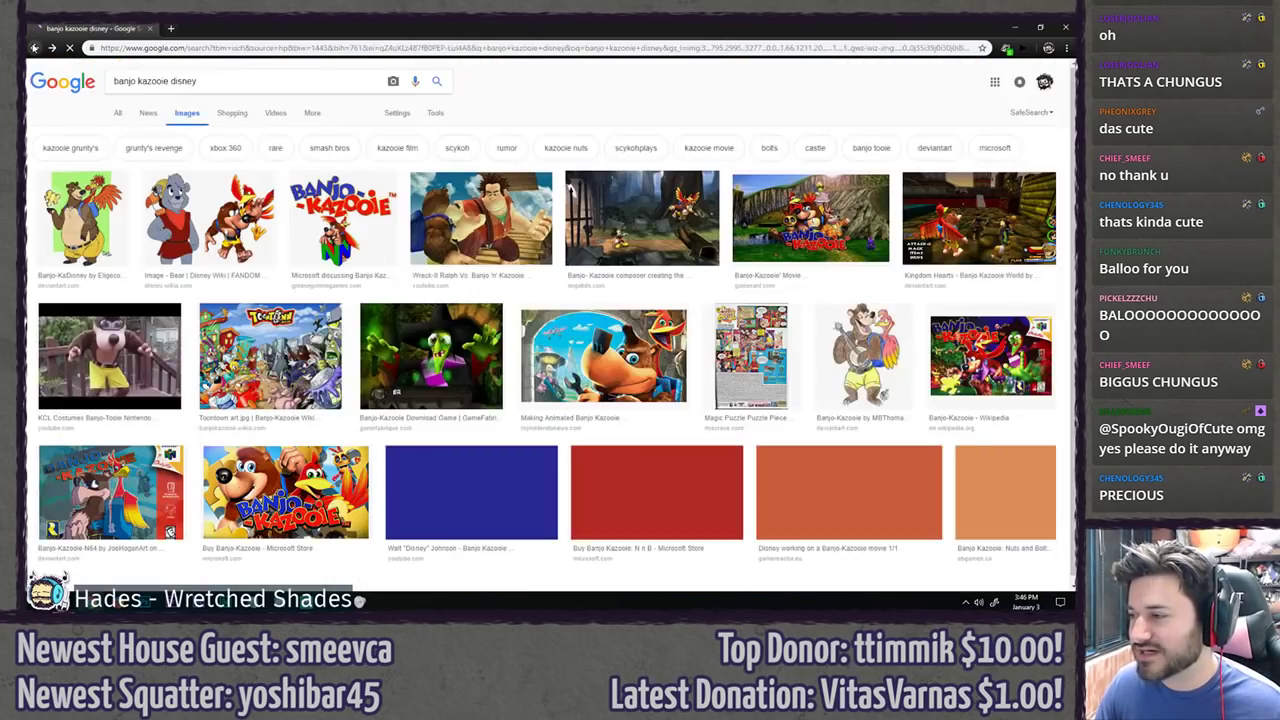
left_click(35, 47)
left_click(35, 47)
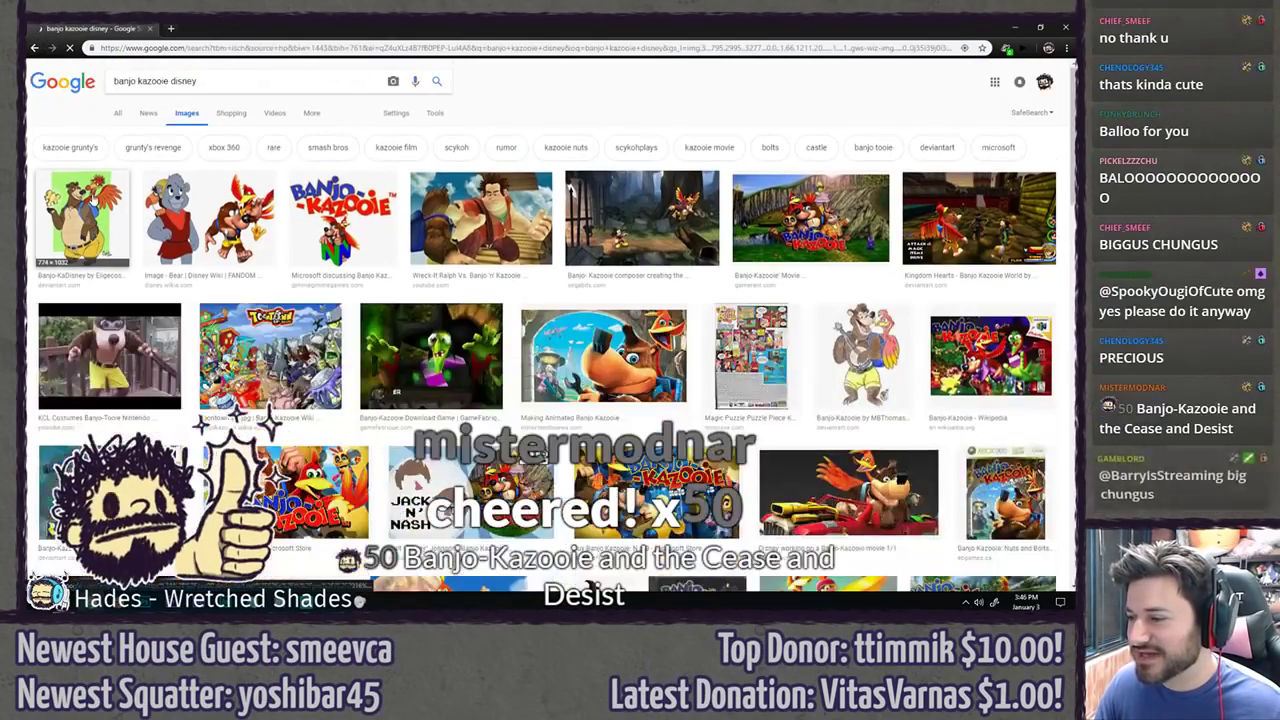
left_click(108, 216)
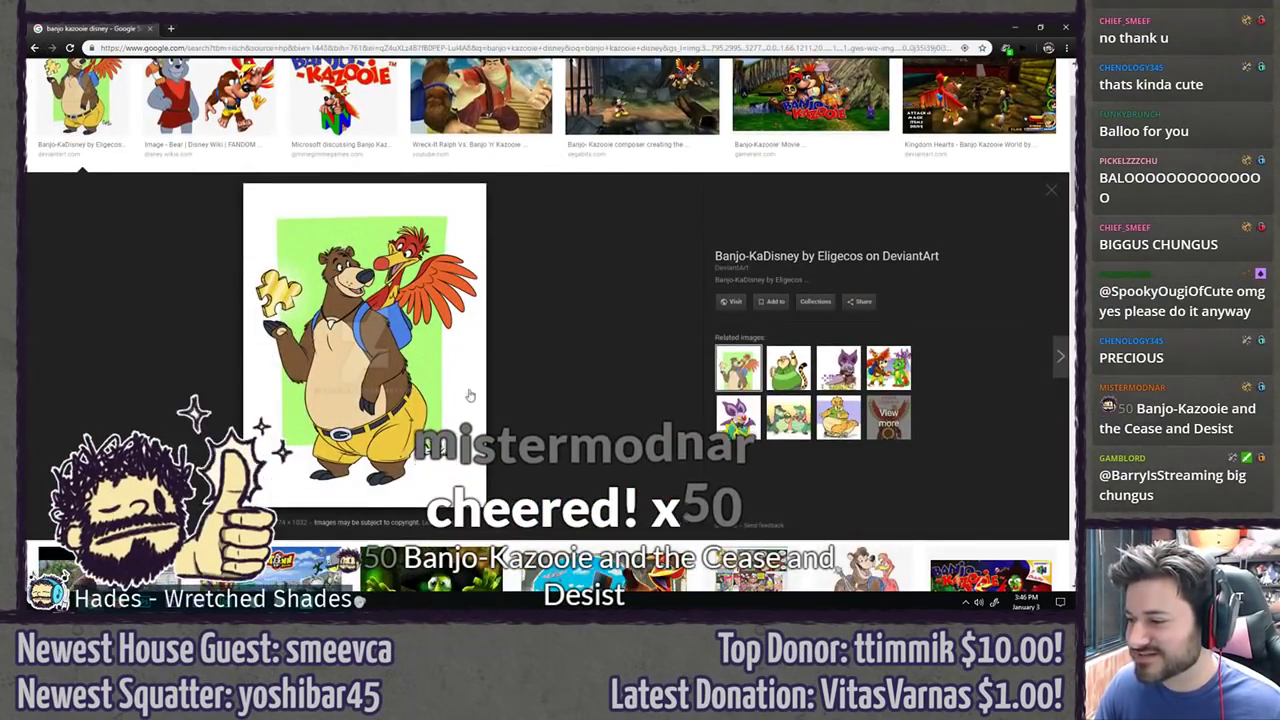
Step: Switch back to Photoshop and mask off the tip of the small arm's inner line above the hair on the limbs layer mask
key("alt+Tab")
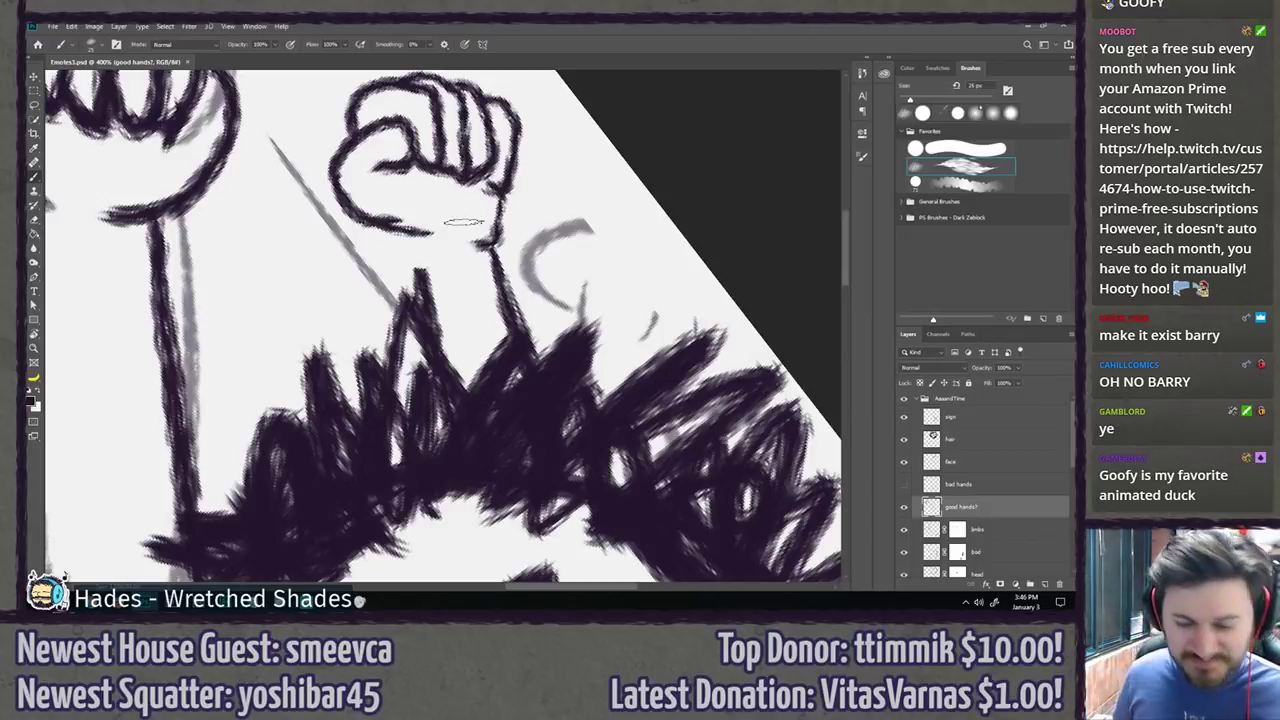
scroll(424, 243, "up", 2)
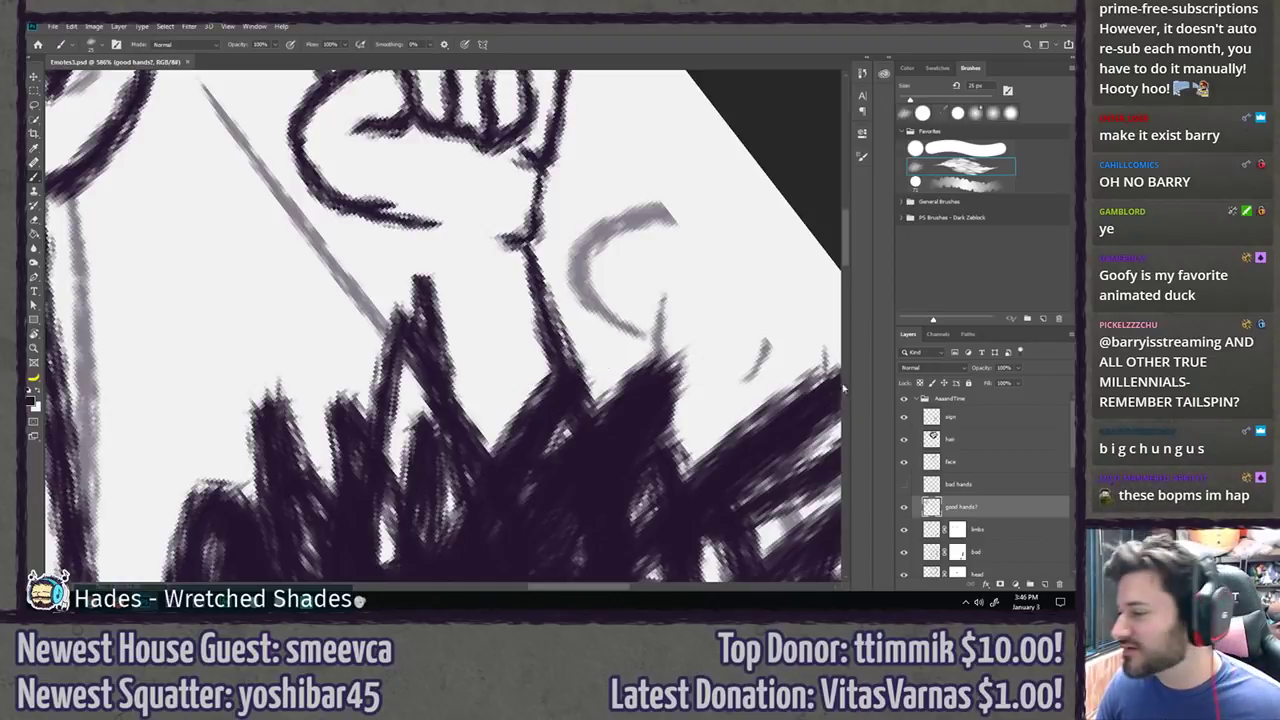
left_click(903, 439)
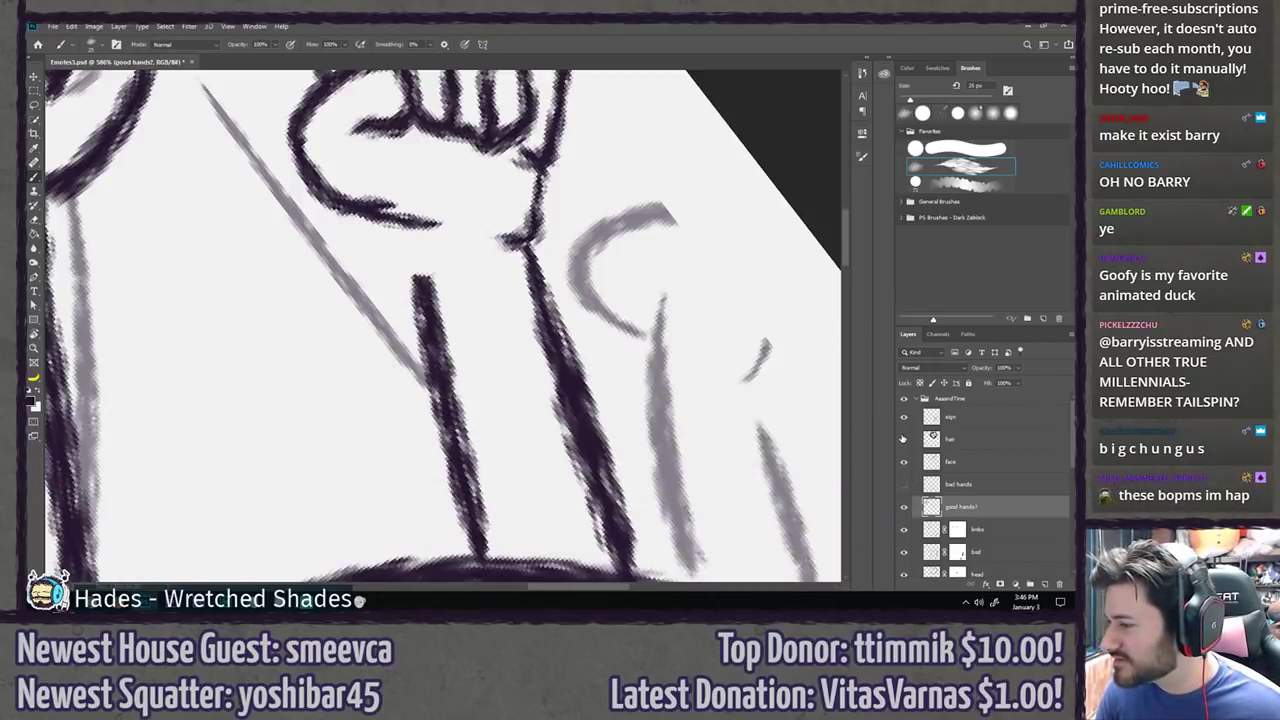
left_click(903, 439)
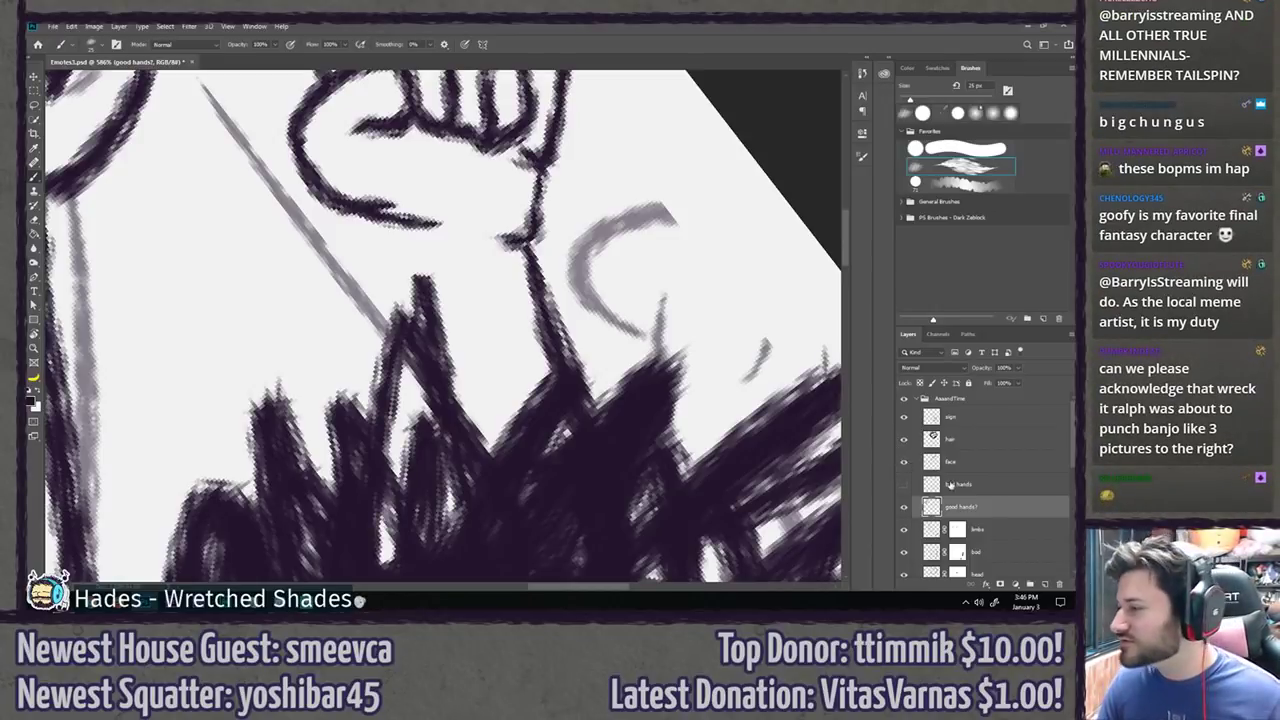
left_click(982, 537)
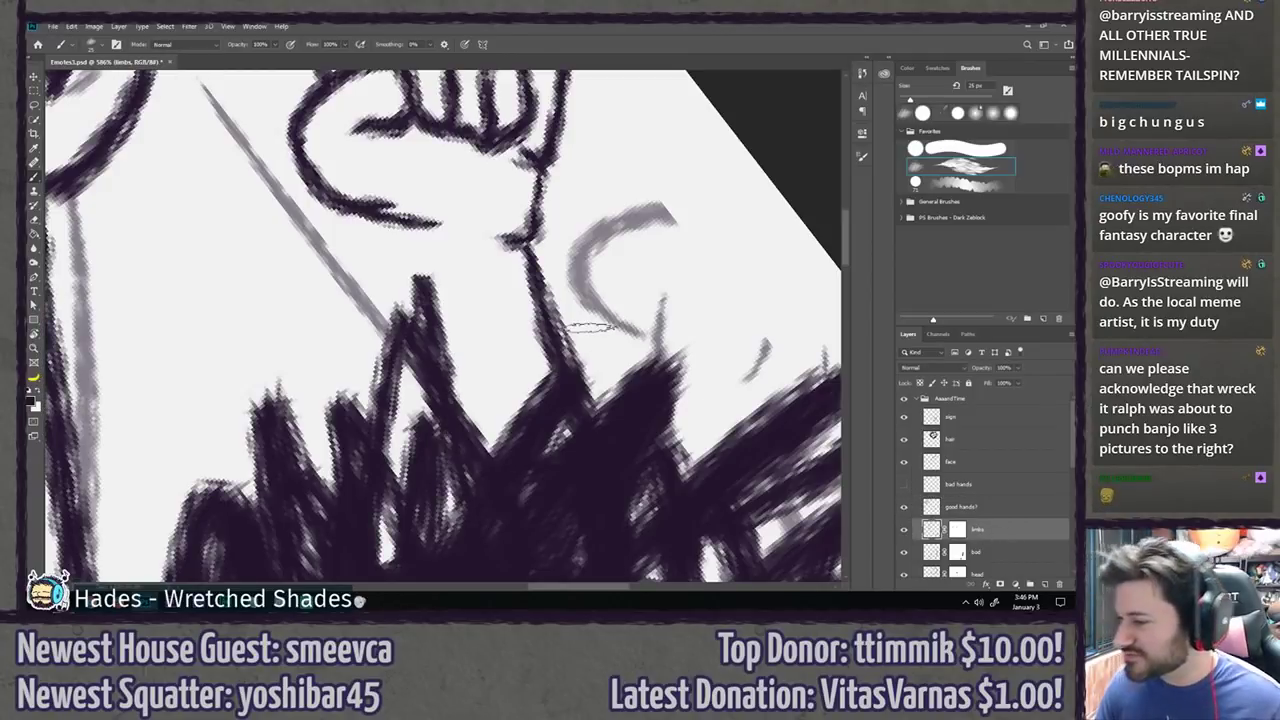
left_click(954, 530)
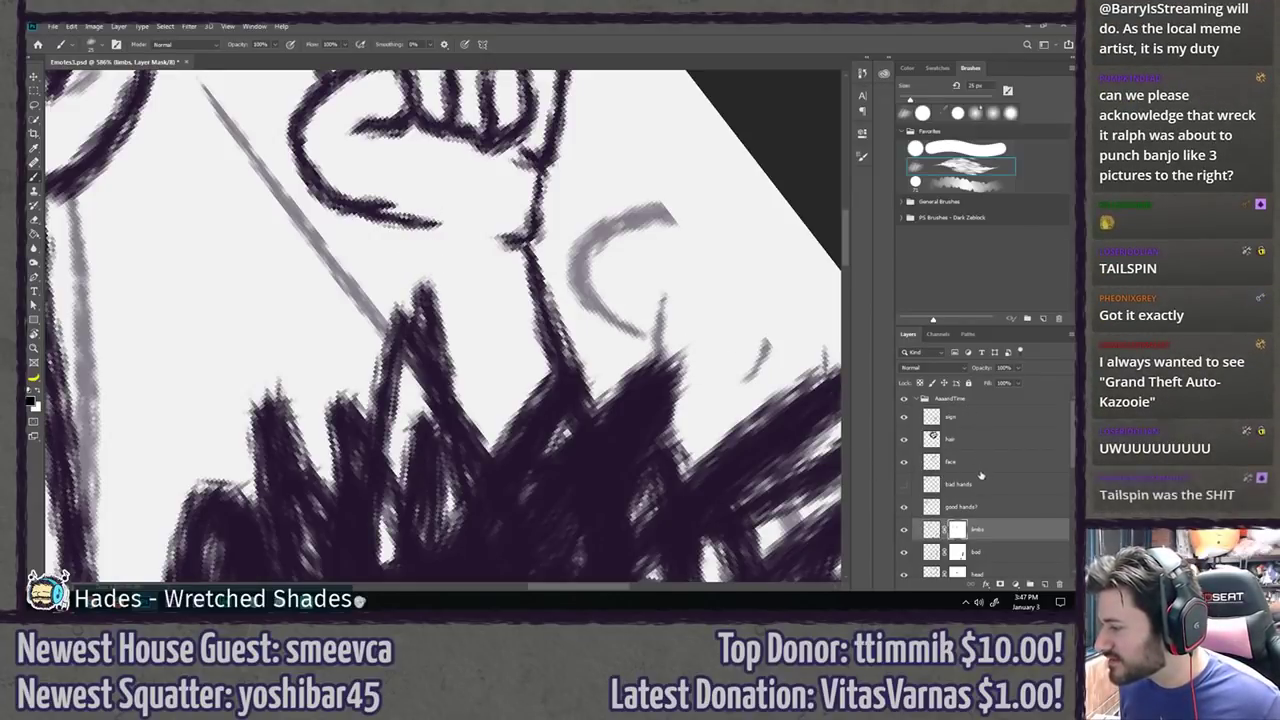
Step: Ink the inner wrist line on the good hands layer from the small fist's thumb base down to the arm line
left_click(962, 507)
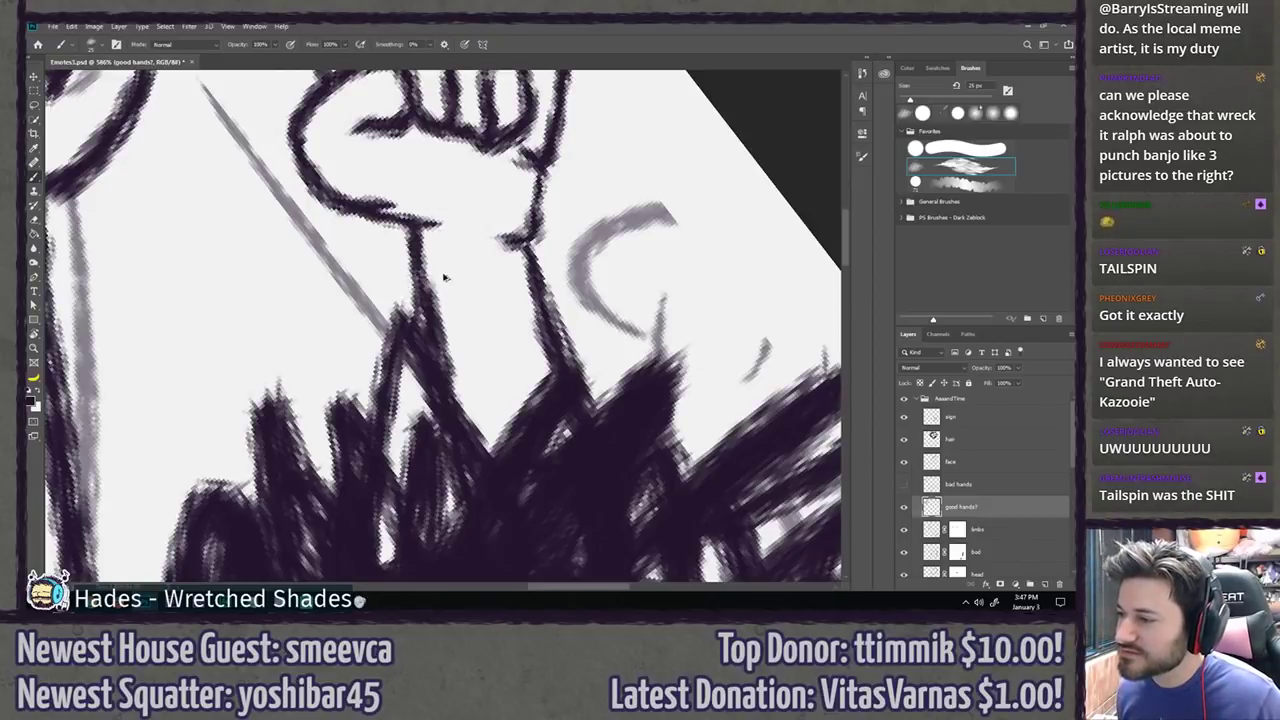
left_click_drag(416, 229, 426, 311)
key("ctrl+z")
key("ctrl+z")
left_click_drag(409, 226, 428, 321)
key("ctrl+z")
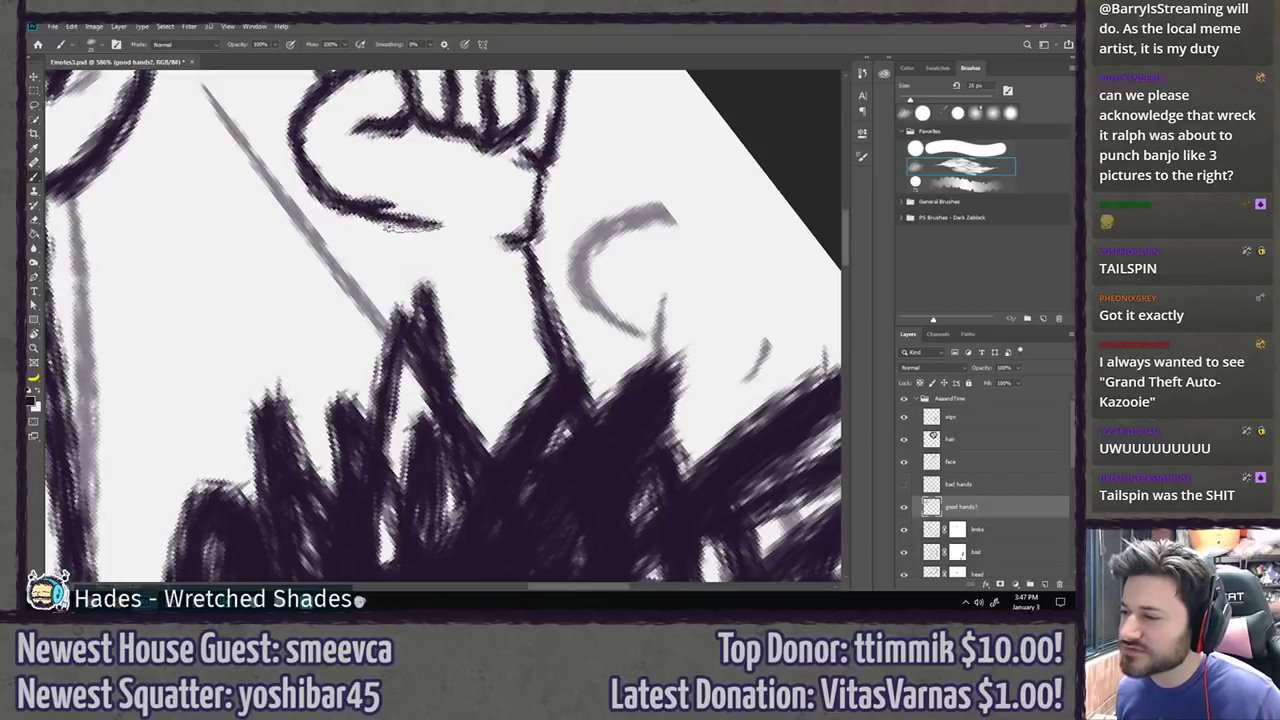
left_click_drag(412, 218, 428, 320)
key("ctrl+z")
left_click_drag(410, 226, 429, 334)
Step: Set the canvas upright at 100% and hide the roughs group so only the inked lines show
key("ctrl+1")
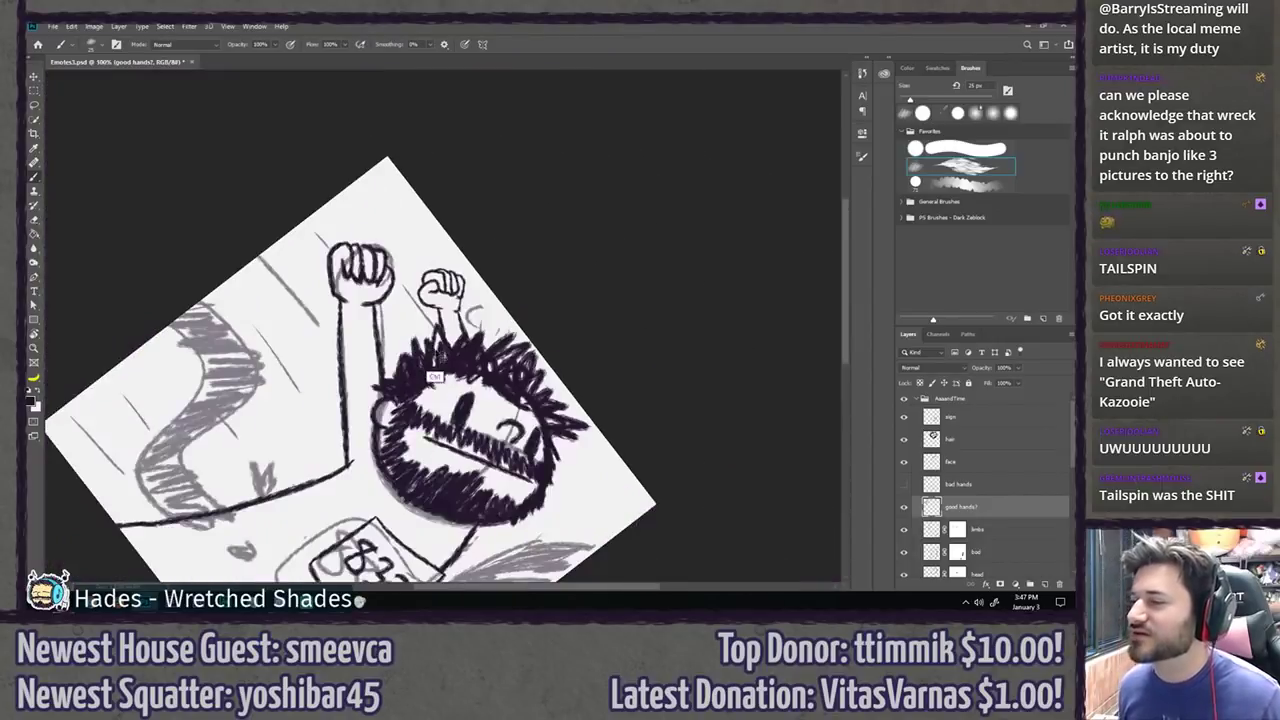
key("r")
left_click_drag(586, 334, 527, 178)
key("ctrl+1")
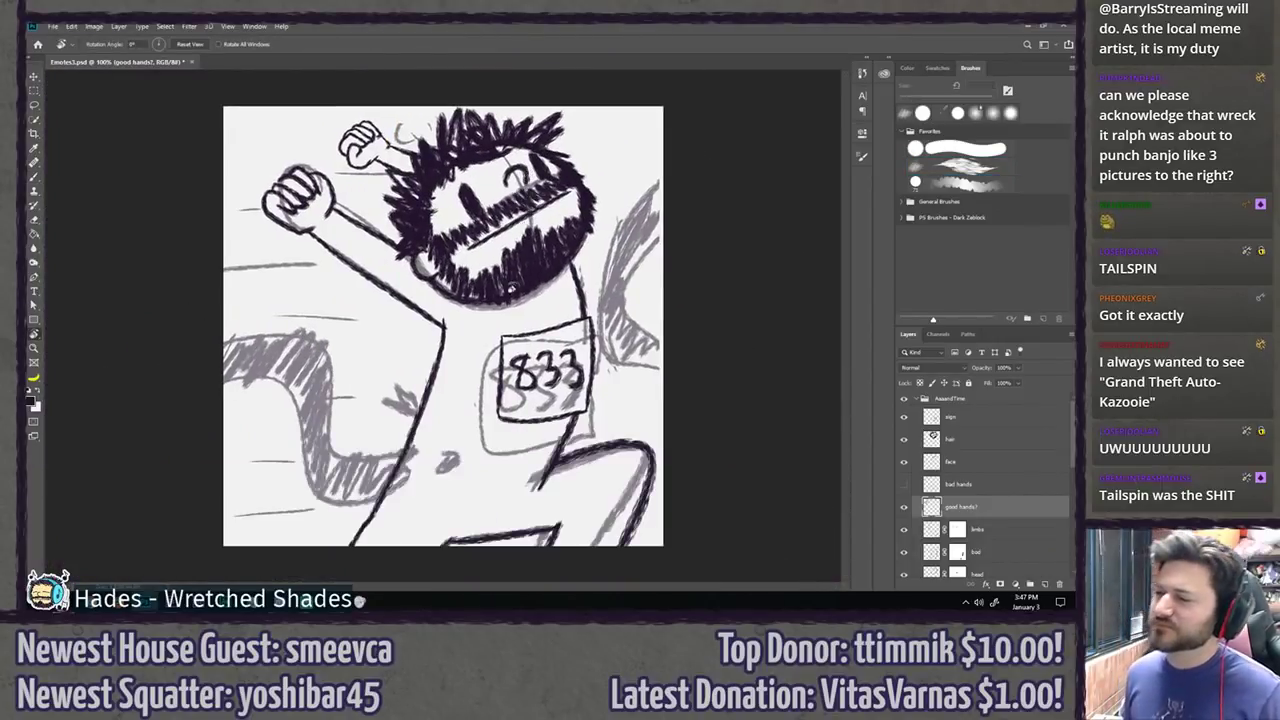
key("b")
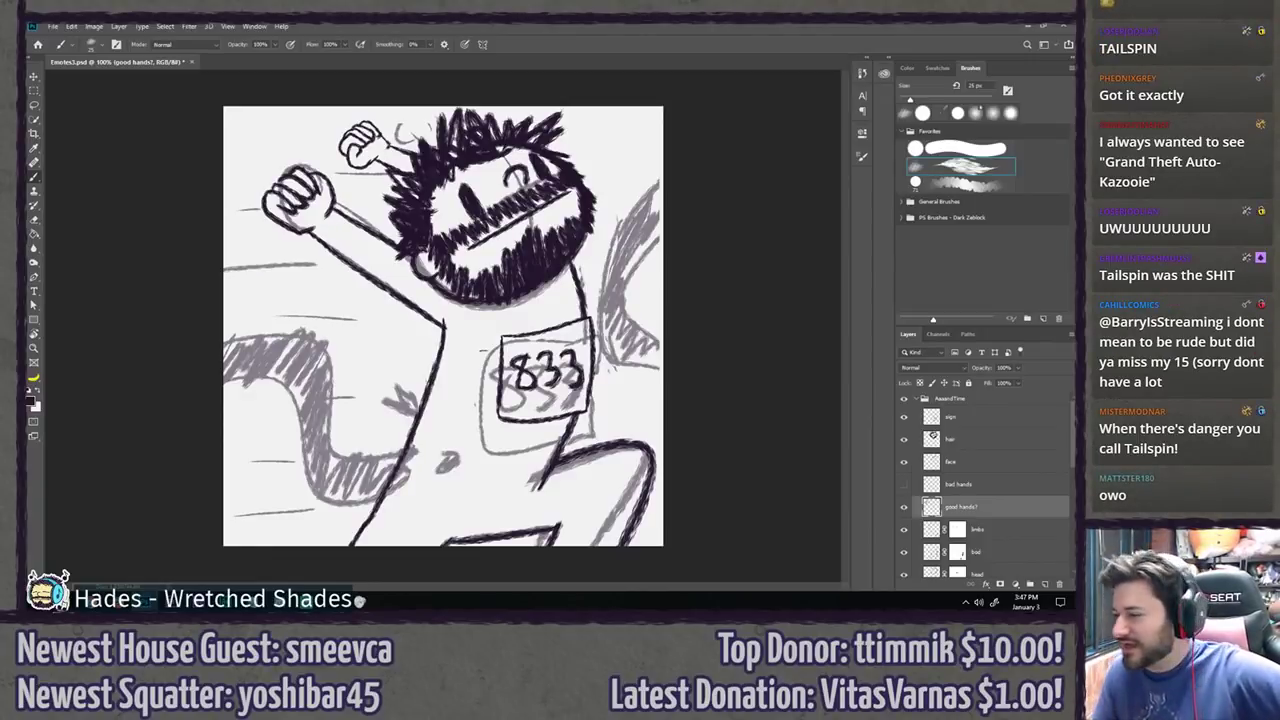
scroll(958, 462, "down", 5)
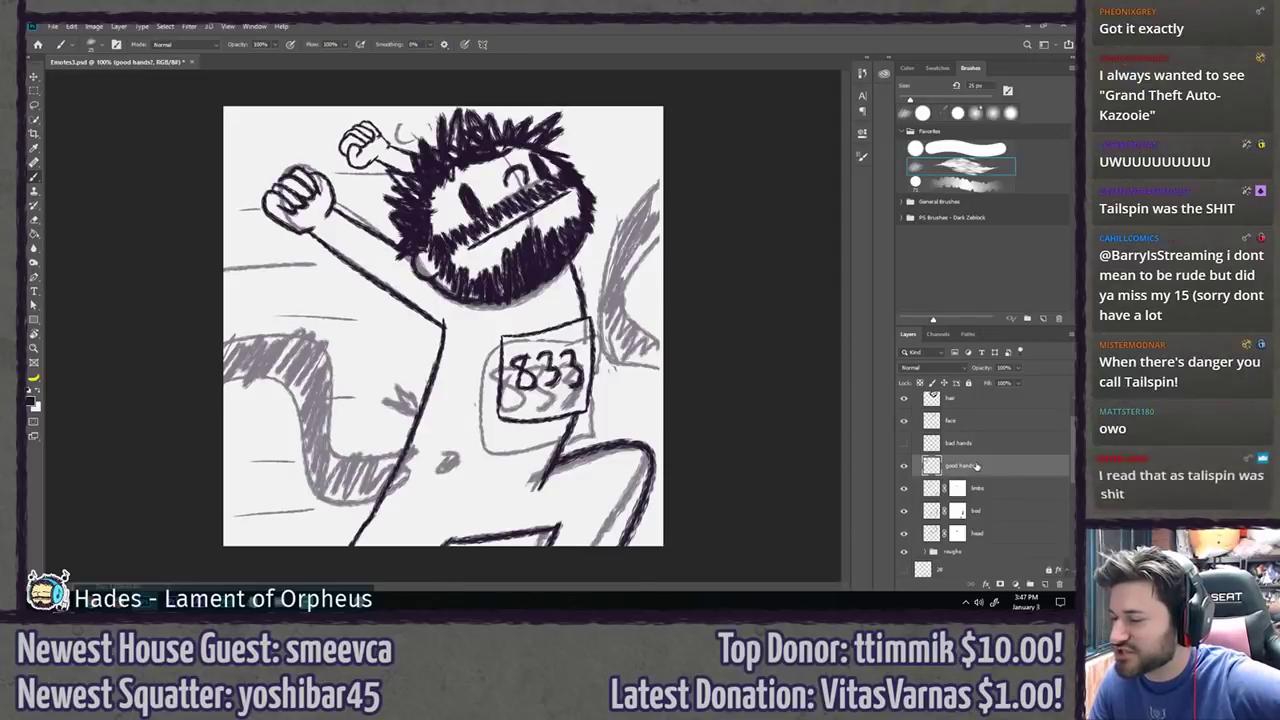
scroll(911, 443, "up", 1)
left_click(904, 429)
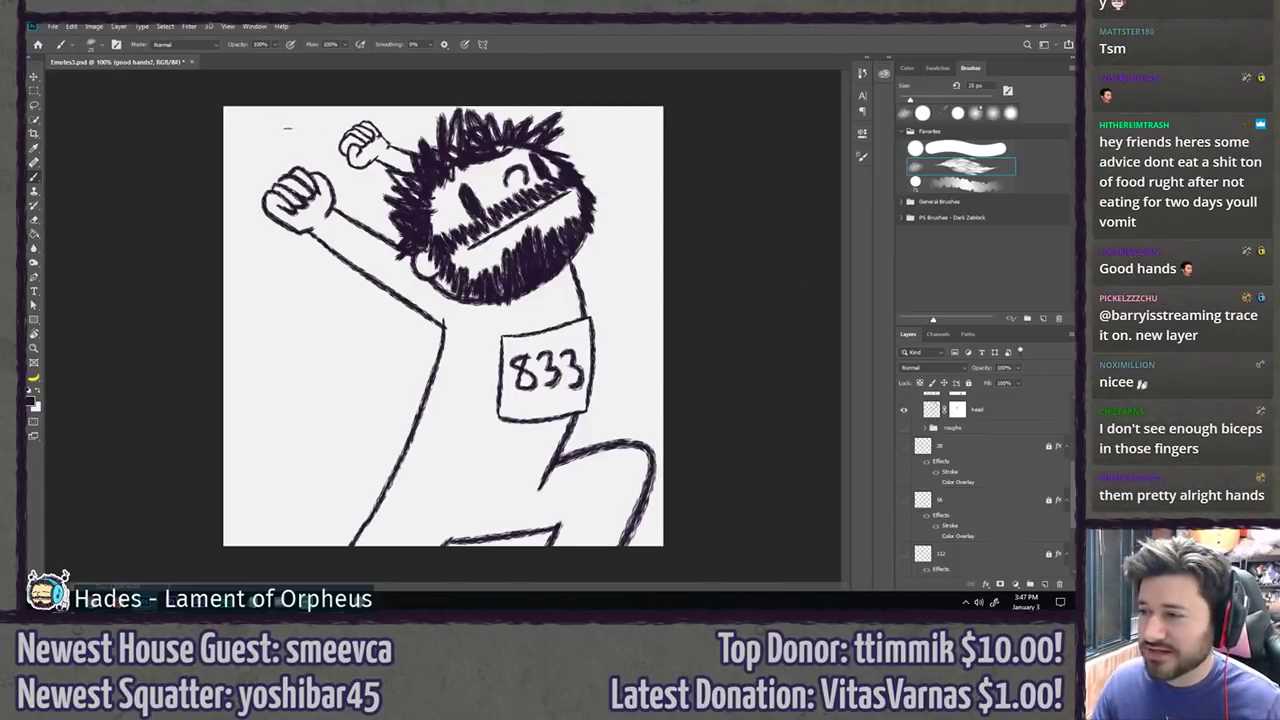
Step: Mask off the line overshooting the armpit corner of the near arm on the bod layer mask
left_click_drag(305, 150, 359, 251)
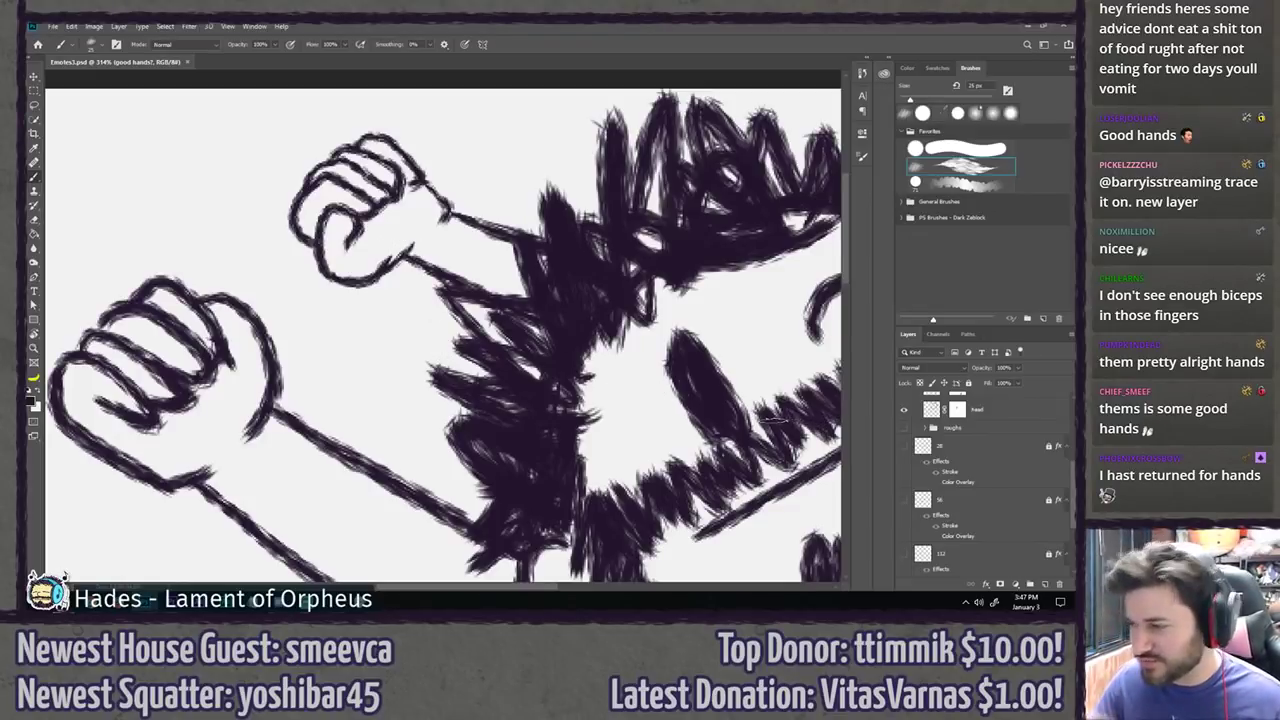
left_click_drag(592, 508, 545, 313)
scroll(545, 313, "down", 4)
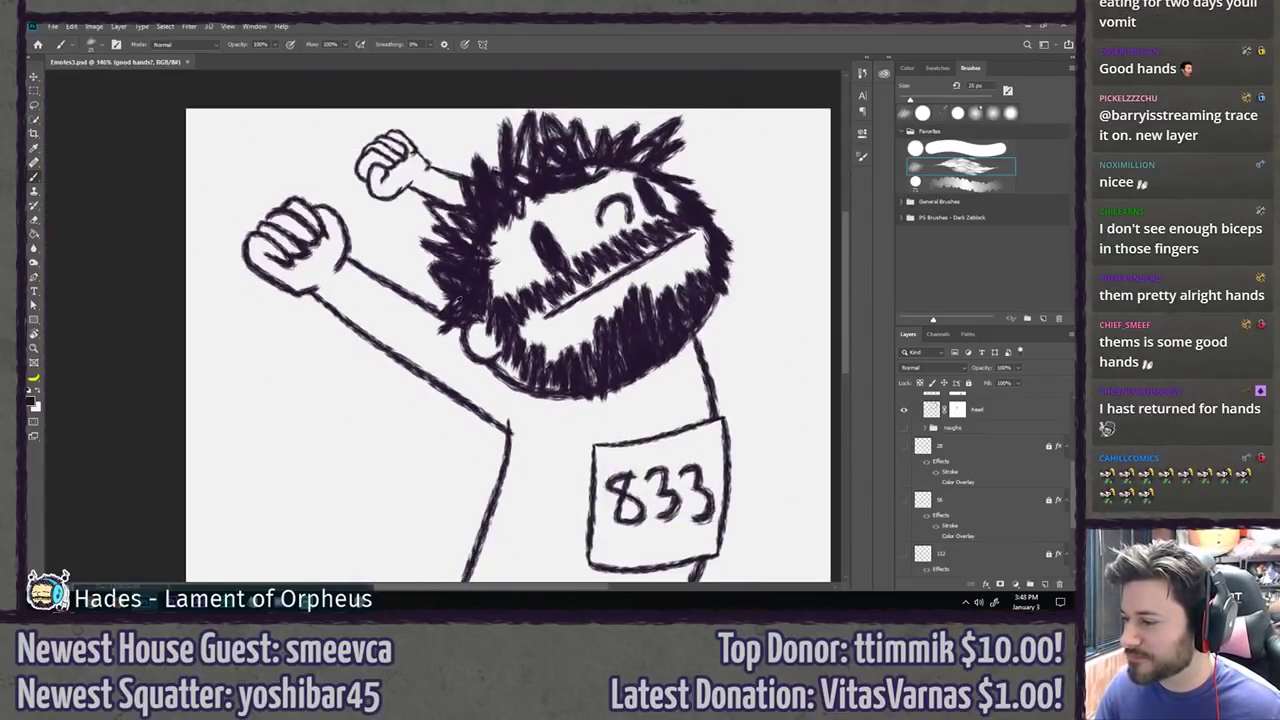
scroll(441, 320, "up", 11)
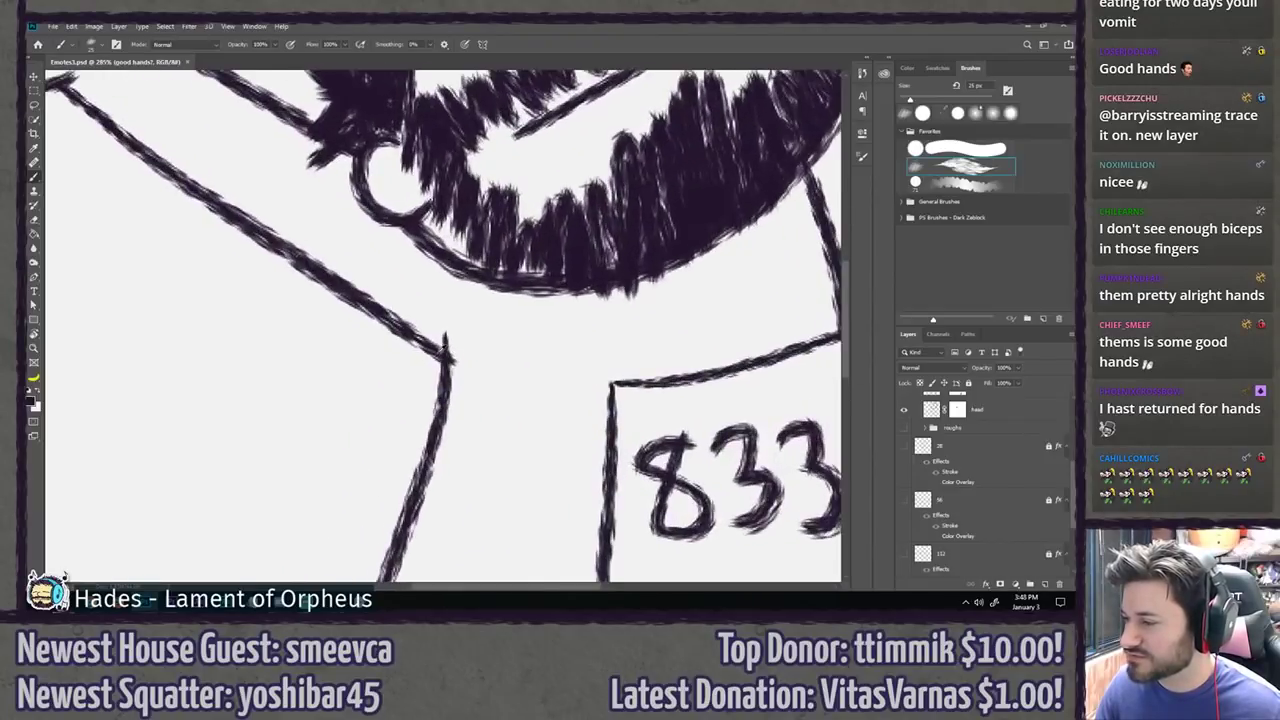
scroll(442, 348, "down", 7)
scroll(447, 358, "up", 2)
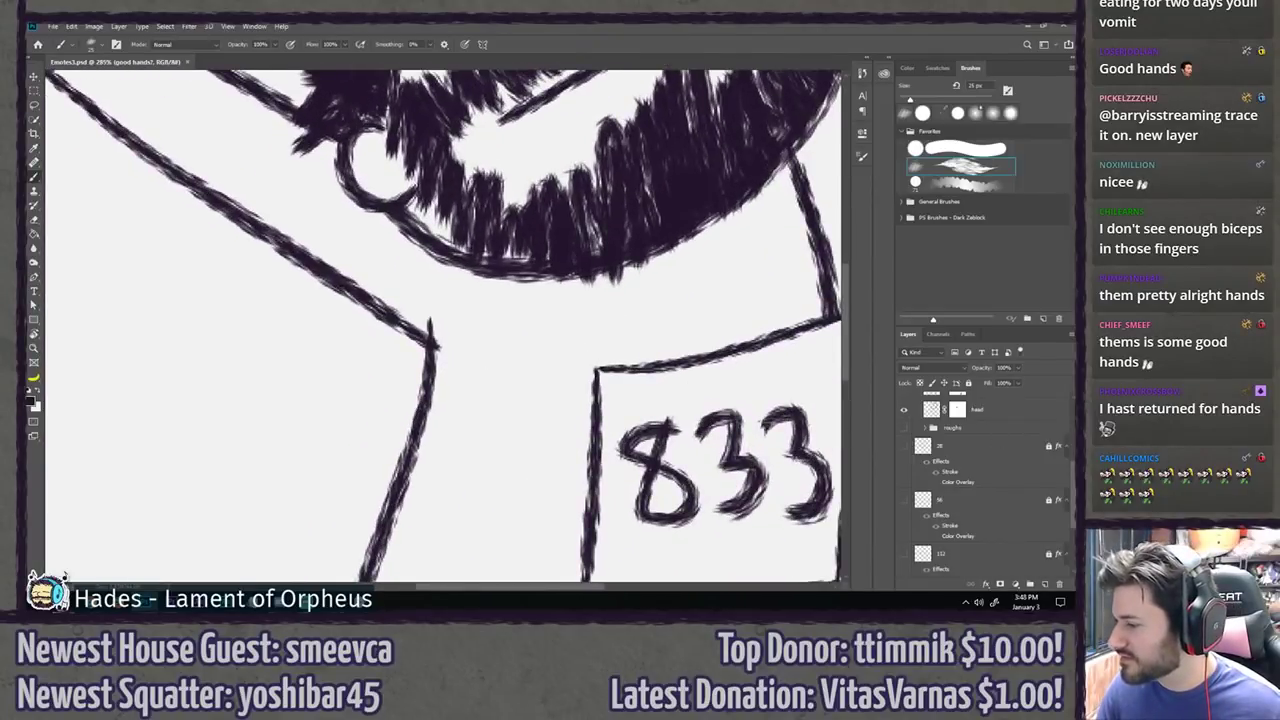
scroll(960, 452, "up", 1)
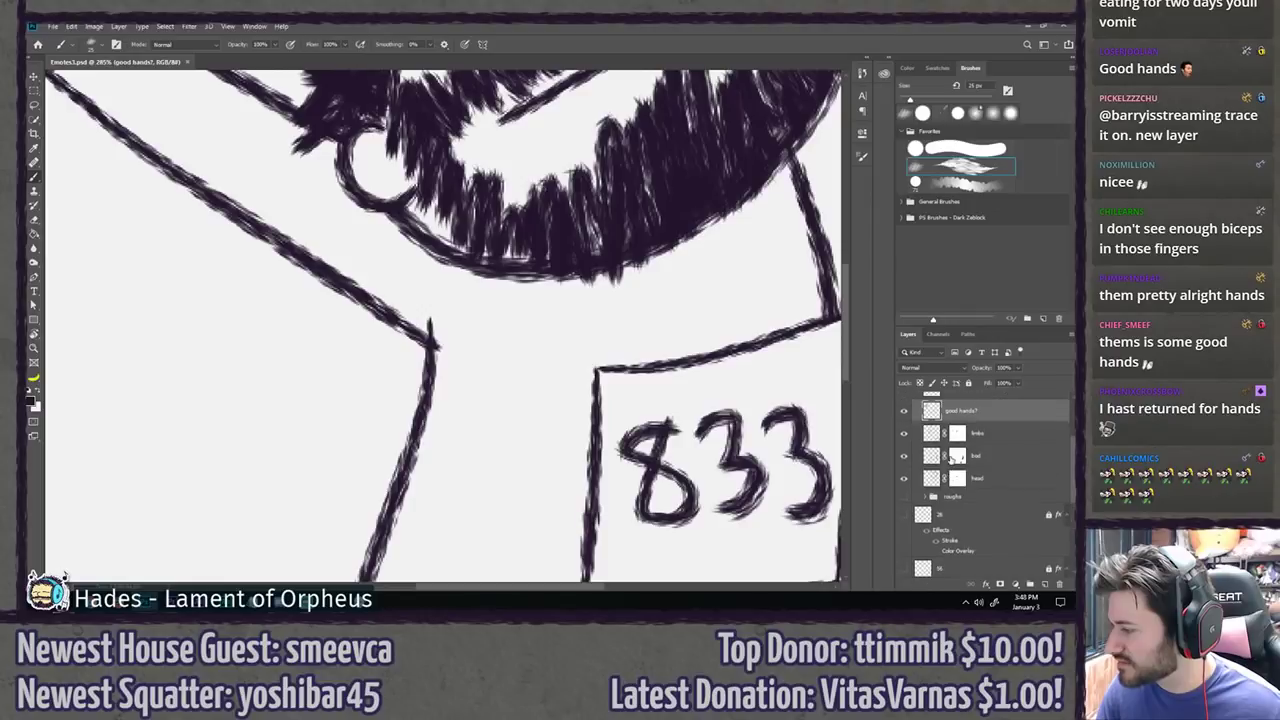
left_click(984, 455)
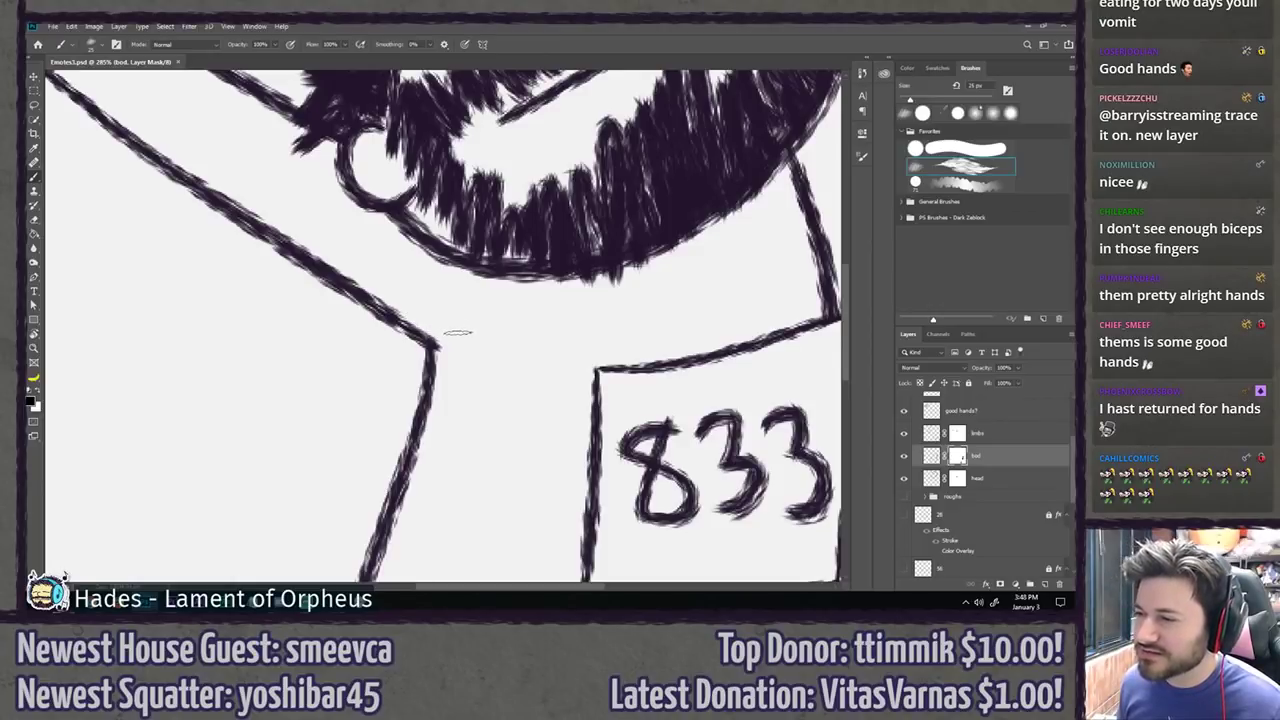
scroll(450, 336, "down", 4)
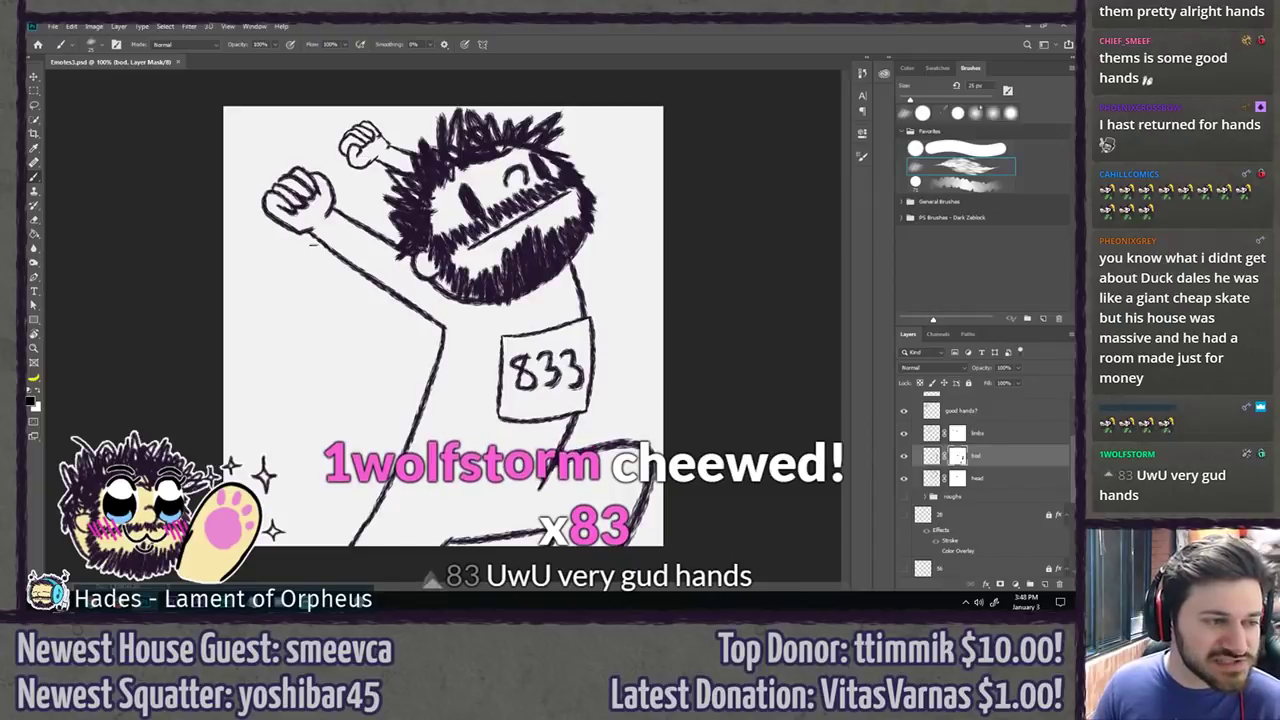
Step: Create a new layer named hand2 directly above the good hands layer
left_click_drag(356, 145, 419, 304)
scroll(981, 513, "up", 2)
left_click(905, 454)
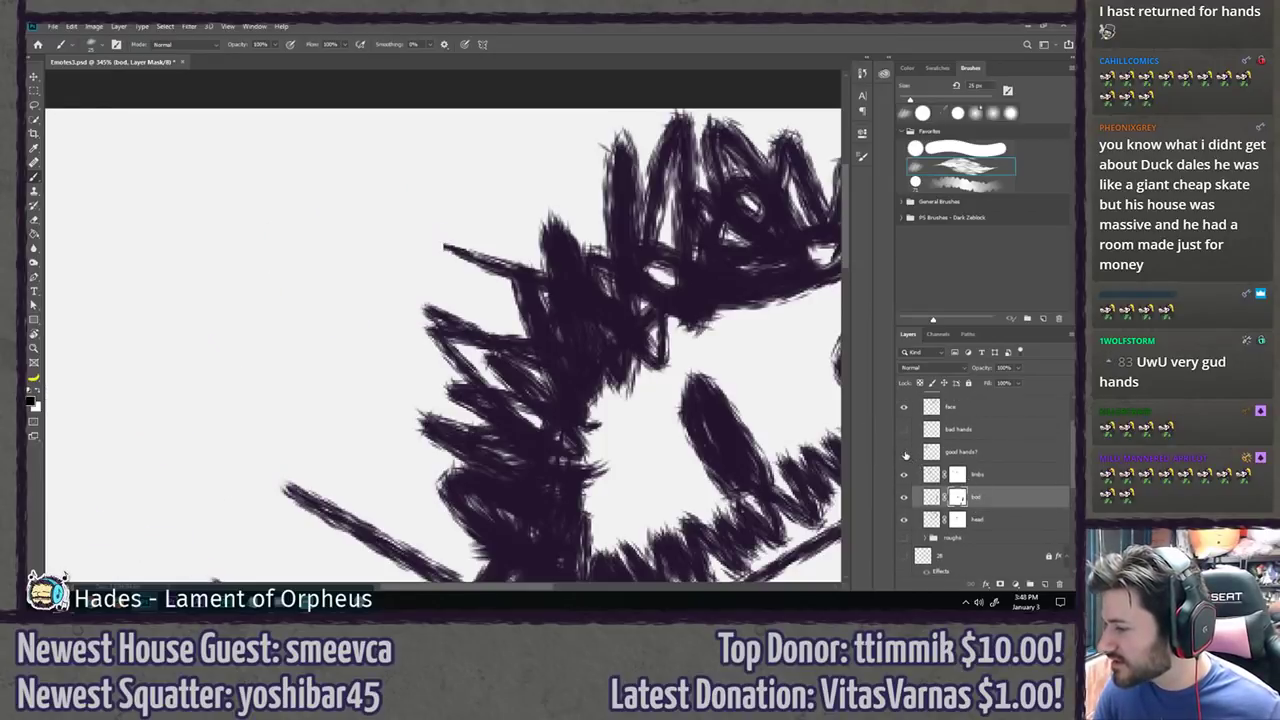
left_click(905, 454)
left_click(982, 452)
key("ctrl+shift+n")
type("hand2")
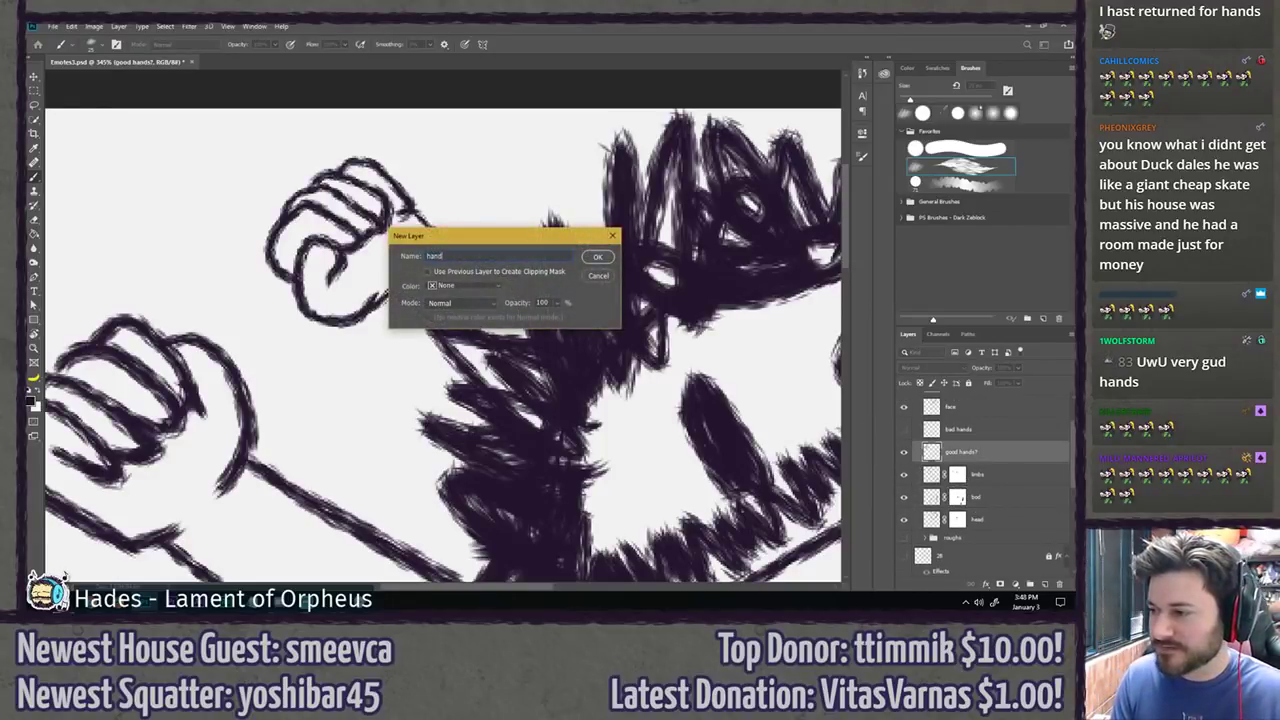
key("Return")
Step: Lower the good hands layer's opacity so it serves as a tracing guide, and make hand2 the active layer
left_click(975, 472)
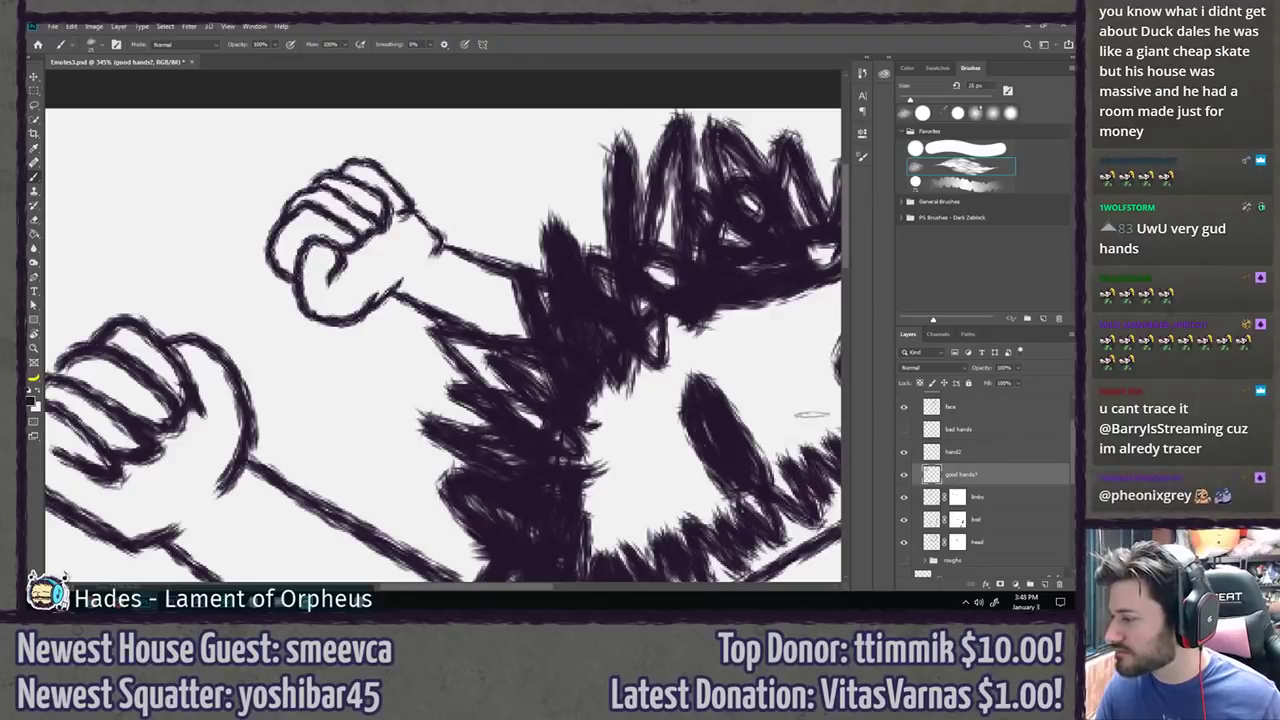
left_click_drag(975, 372, 957, 368)
left_click(979, 452)
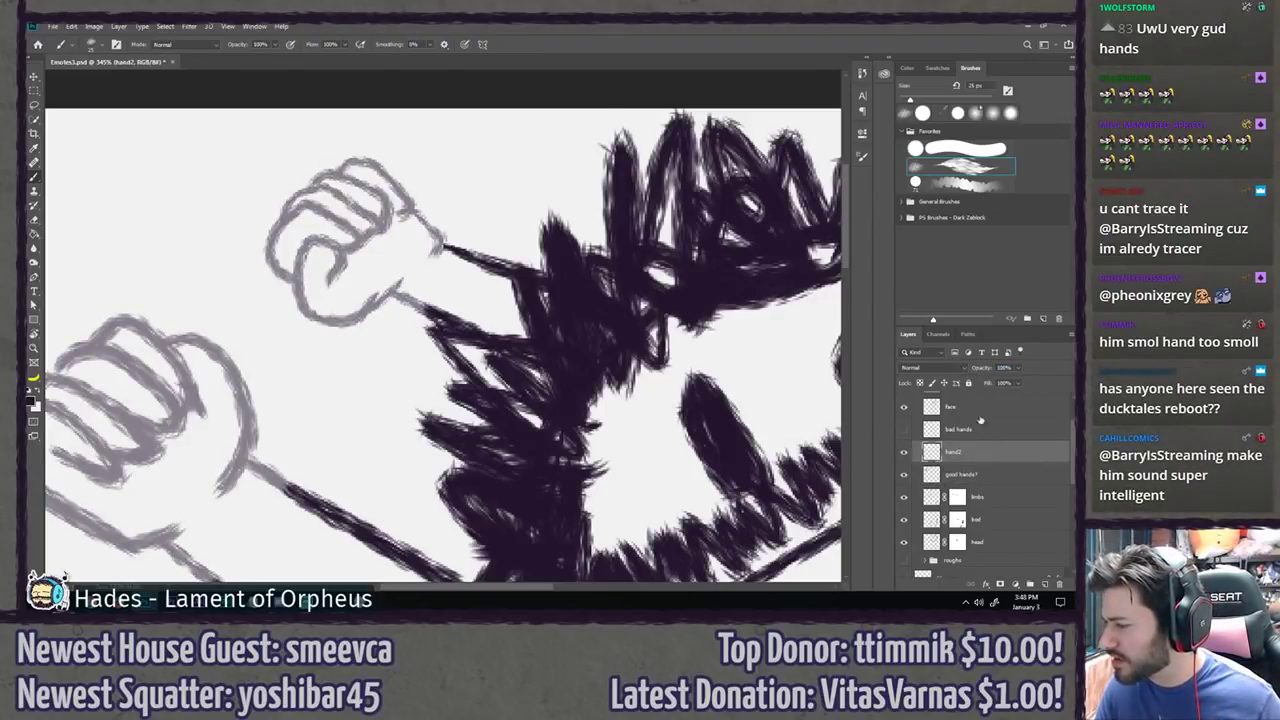
Step: Rotate the canvas until the small fist points up and trace its curled thumb on the hand2 layer
key("r")
mouse_move(458, 244)
left_mouse_down()
mouse_move(563, 227)
mouse_move(634, 251)
left_mouse_up()
key("b")
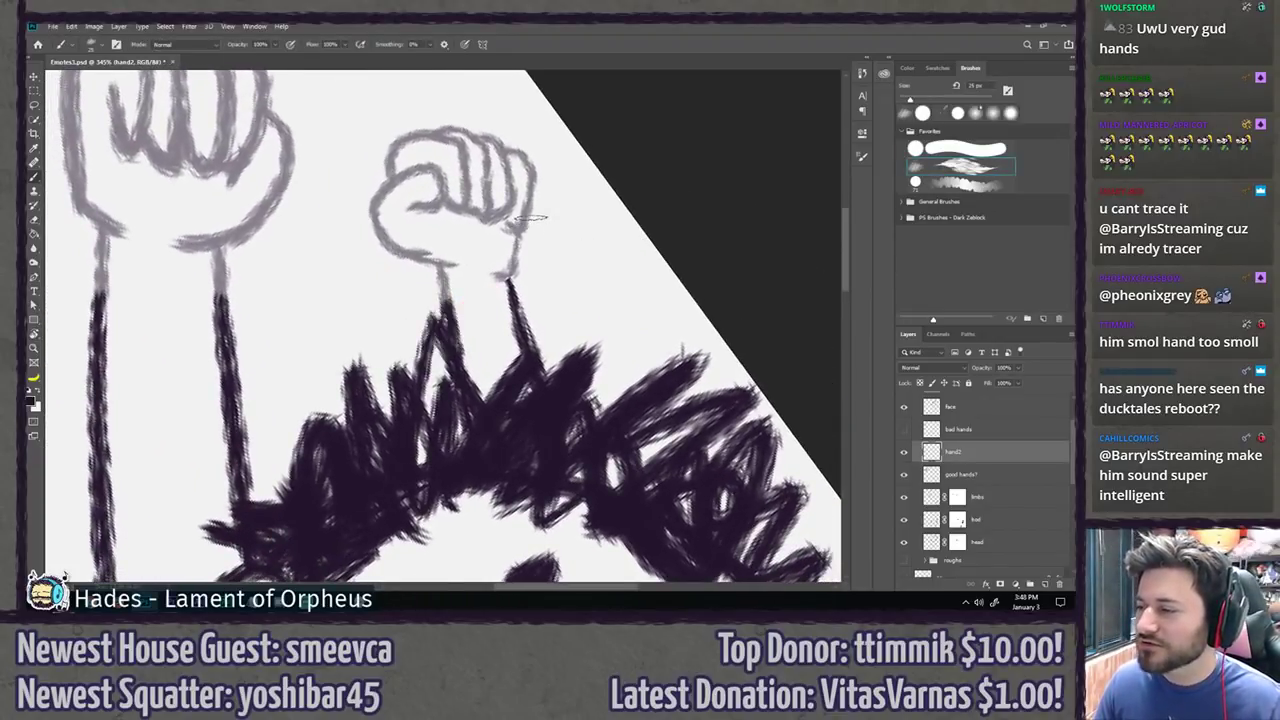
left_click_drag(537, 217, 528, 292)
scroll(525, 291, "up", 2)
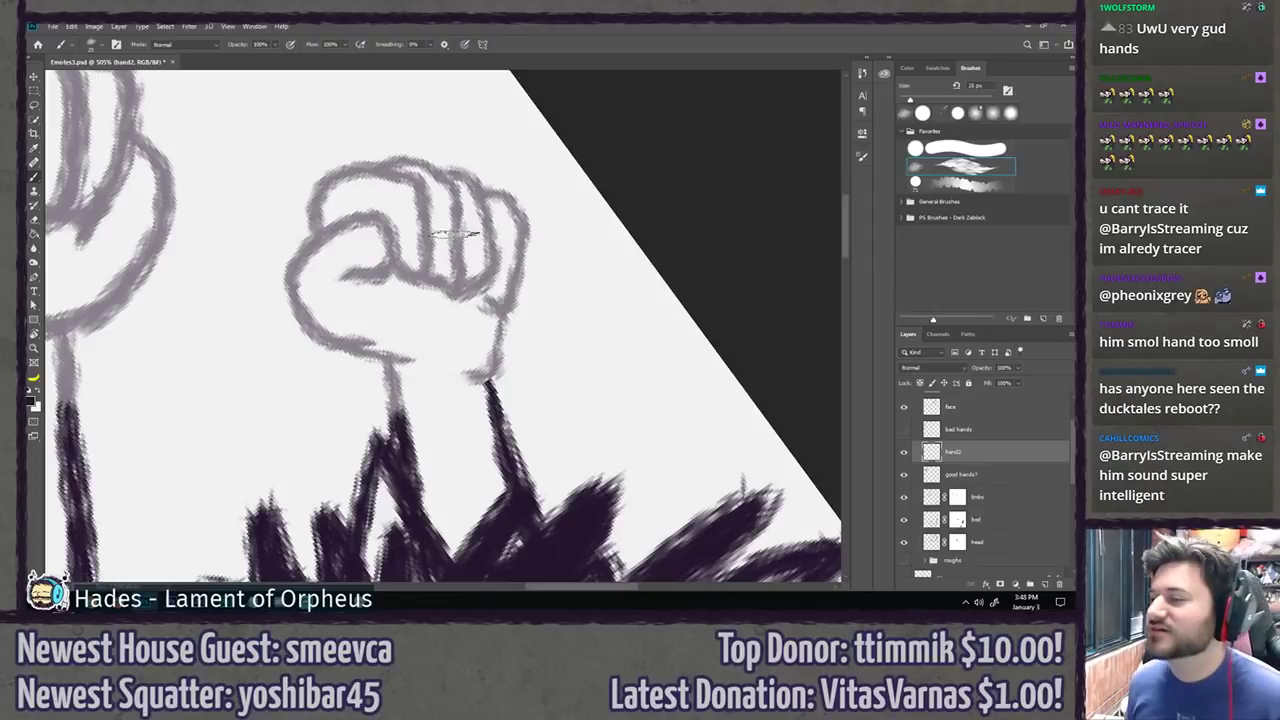
mouse_move(358, 352)
left_mouse_down()
mouse_move(296, 300)
mouse_move(313, 253)
mouse_move(361, 230)
mouse_move(392, 222)
left_mouse_up()
key("ctrl+z")
mouse_move(355, 279)
left_mouse_down()
mouse_move(389, 271)
mouse_move(376, 230)
mouse_move(389, 222)
mouse_move(326, 225)
mouse_move(279, 252)
mouse_move(302, 326)
mouse_move(319, 343)
mouse_move(374, 345)
left_mouse_up()
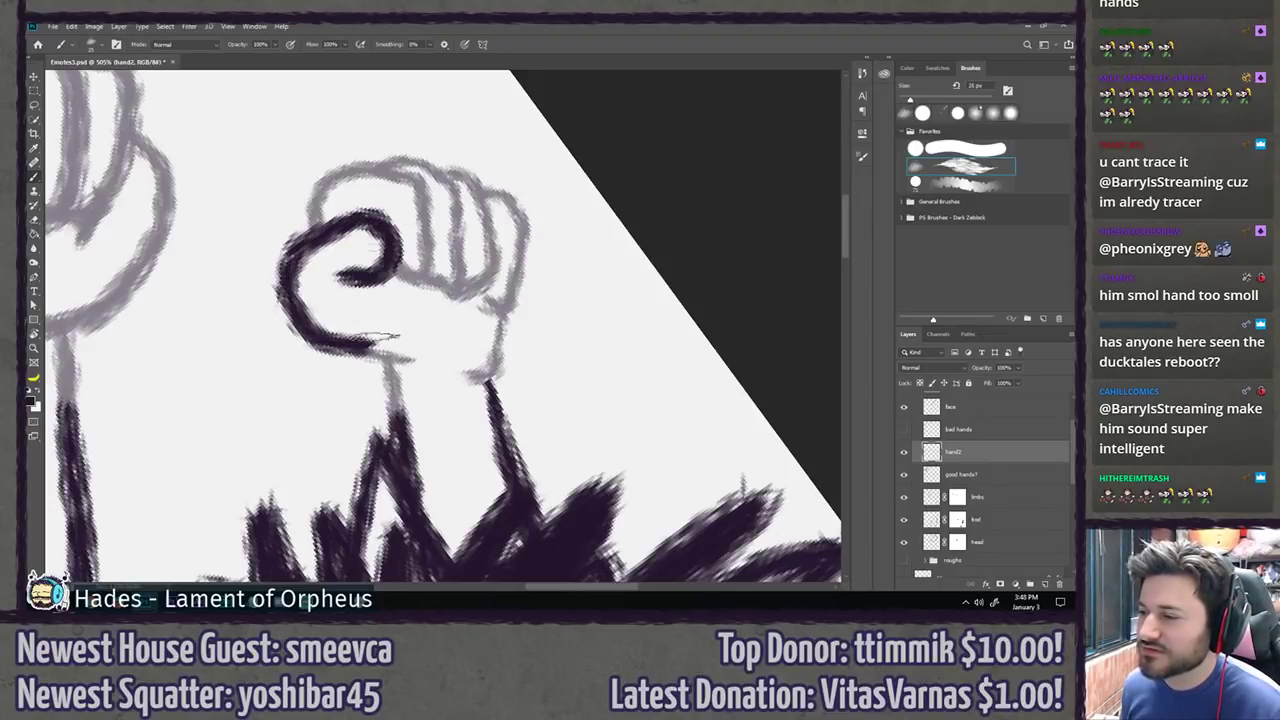
Step: Trace the small fist's curled fingers, knuckles, palm edges and connecting wrist line on the hand2 layer
mouse_move(349, 244)
left_mouse_down()
mouse_move(579, 238)
mouse_move(398, 278)
mouse_move(349, 233)
mouse_move(377, 212)
mouse_move(437, 215)
mouse_move(438, 298)
left_mouse_up()
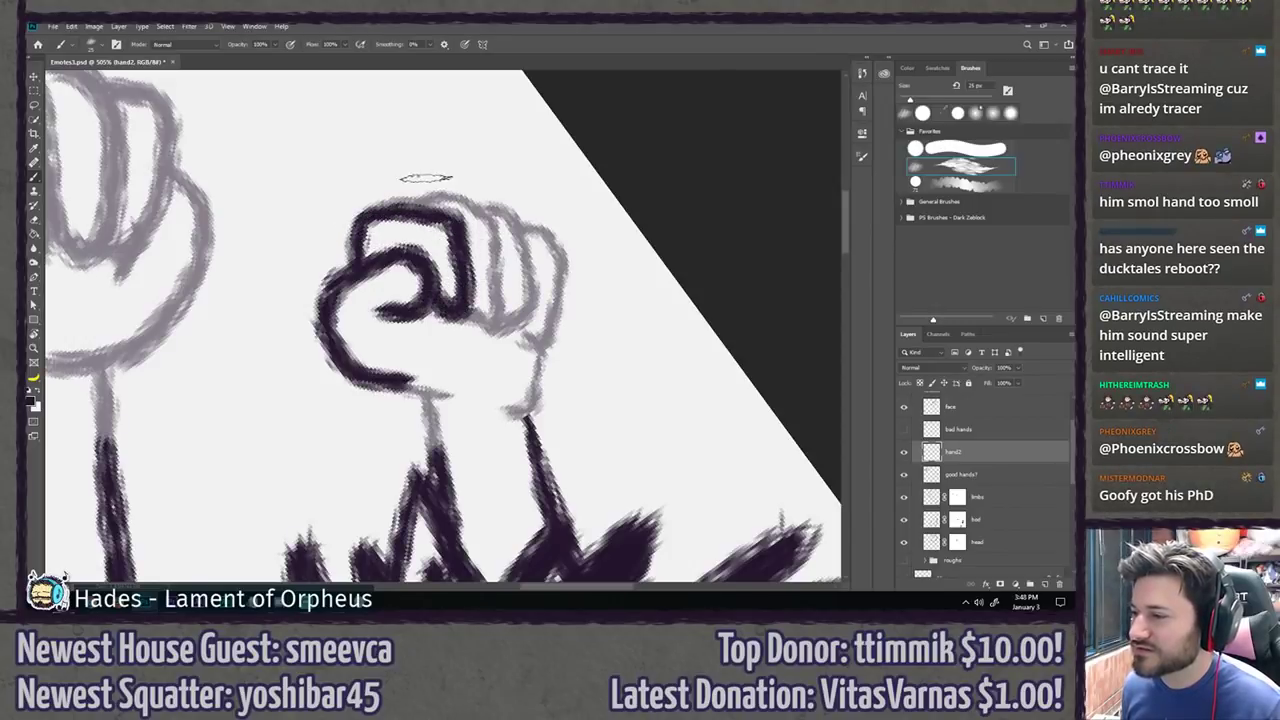
mouse_move(408, 204)
left_mouse_down()
mouse_move(446, 194)
mouse_move(500, 263)
mouse_move(456, 298)
left_mouse_up()
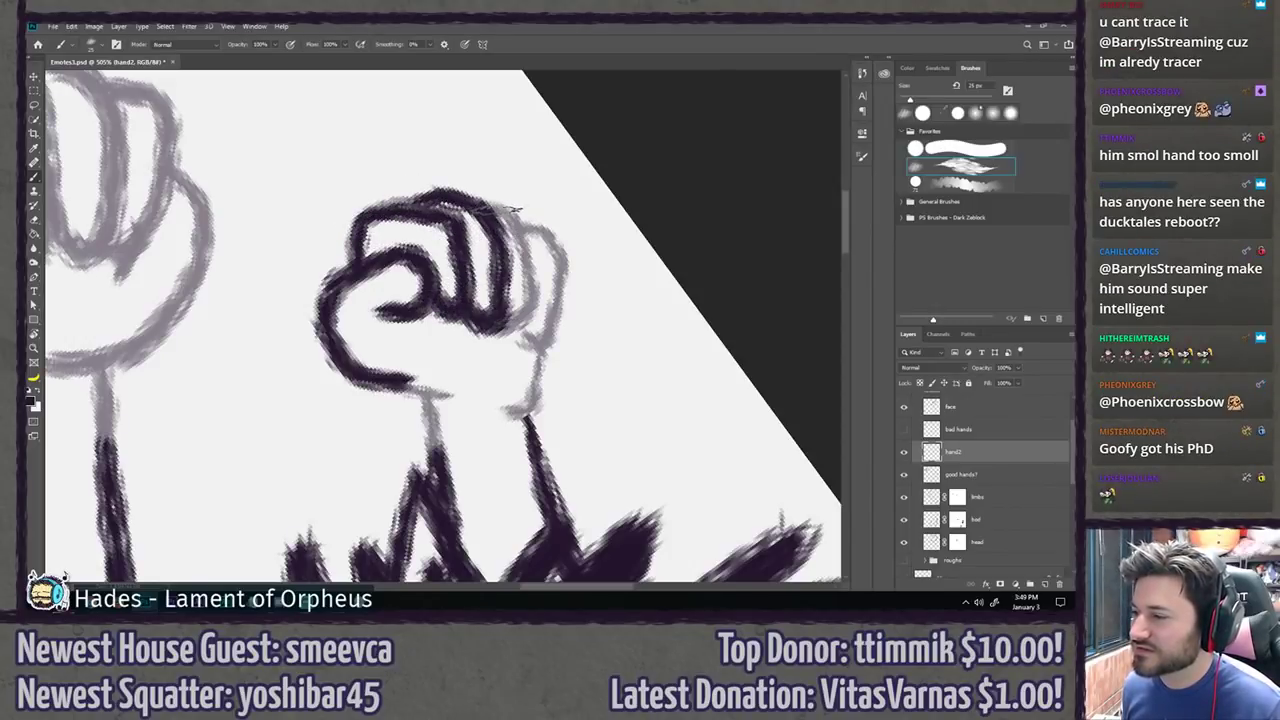
mouse_move(494, 212)
left_mouse_down()
mouse_move(526, 270)
mouse_move(497, 322)
left_mouse_up()
mouse_move(560, 230)
left_mouse_down()
mouse_move(568, 252)
mouse_move(535, 355)
mouse_move(545, 350)
mouse_move(518, 415)
mouse_move(498, 406)
left_mouse_up()
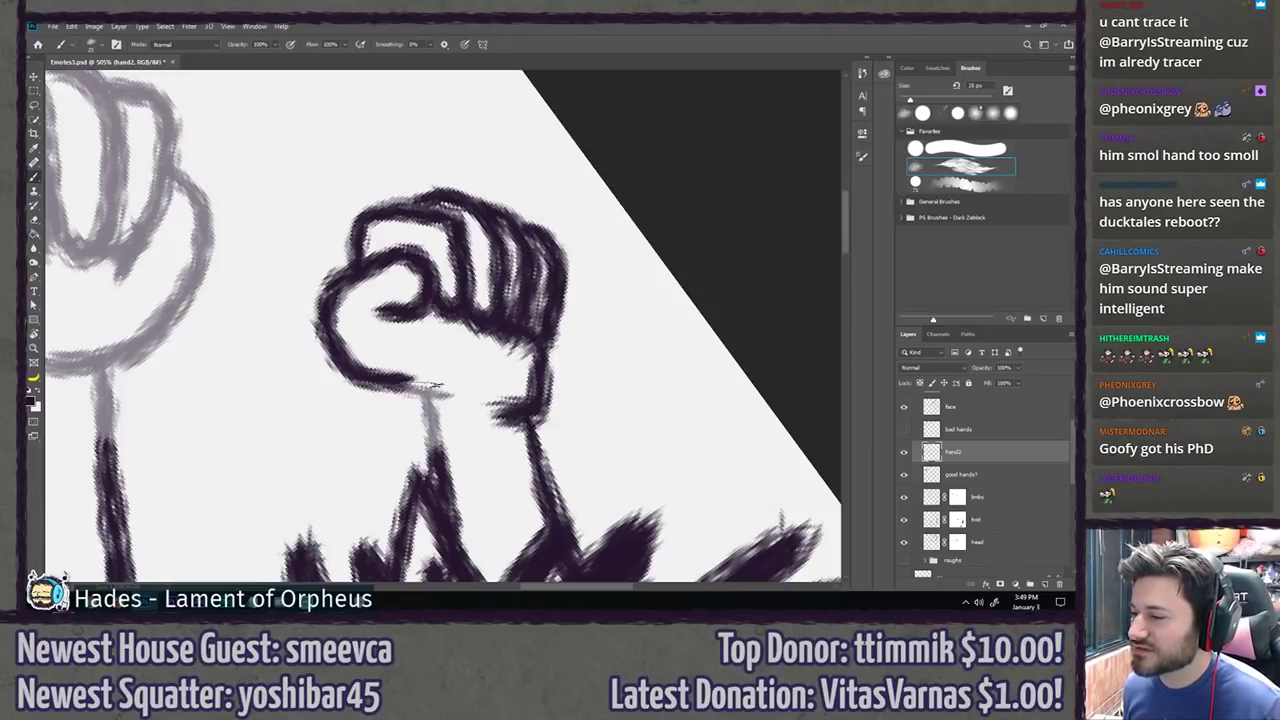
mouse_move(380, 382)
left_mouse_down()
mouse_move(458, 396)
mouse_move(434, 474)
left_mouse_up()
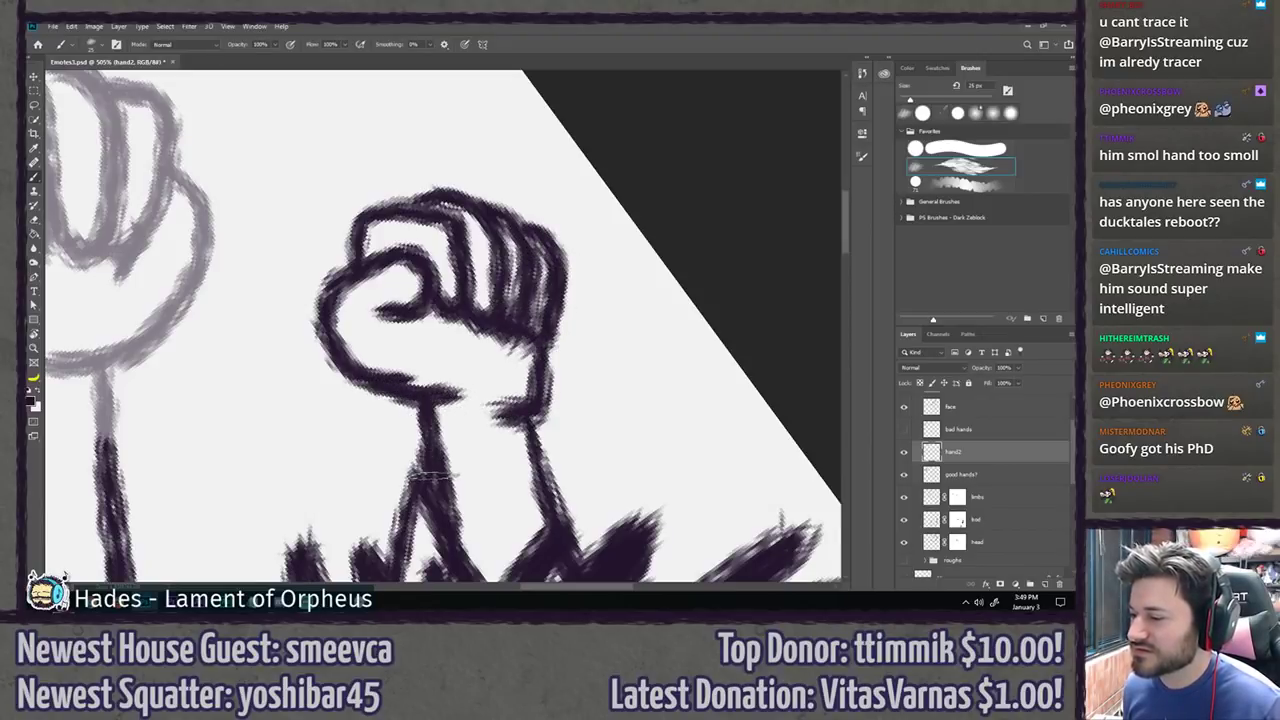
key("ctrl+z")
left_click_drag(432, 406, 441, 470)
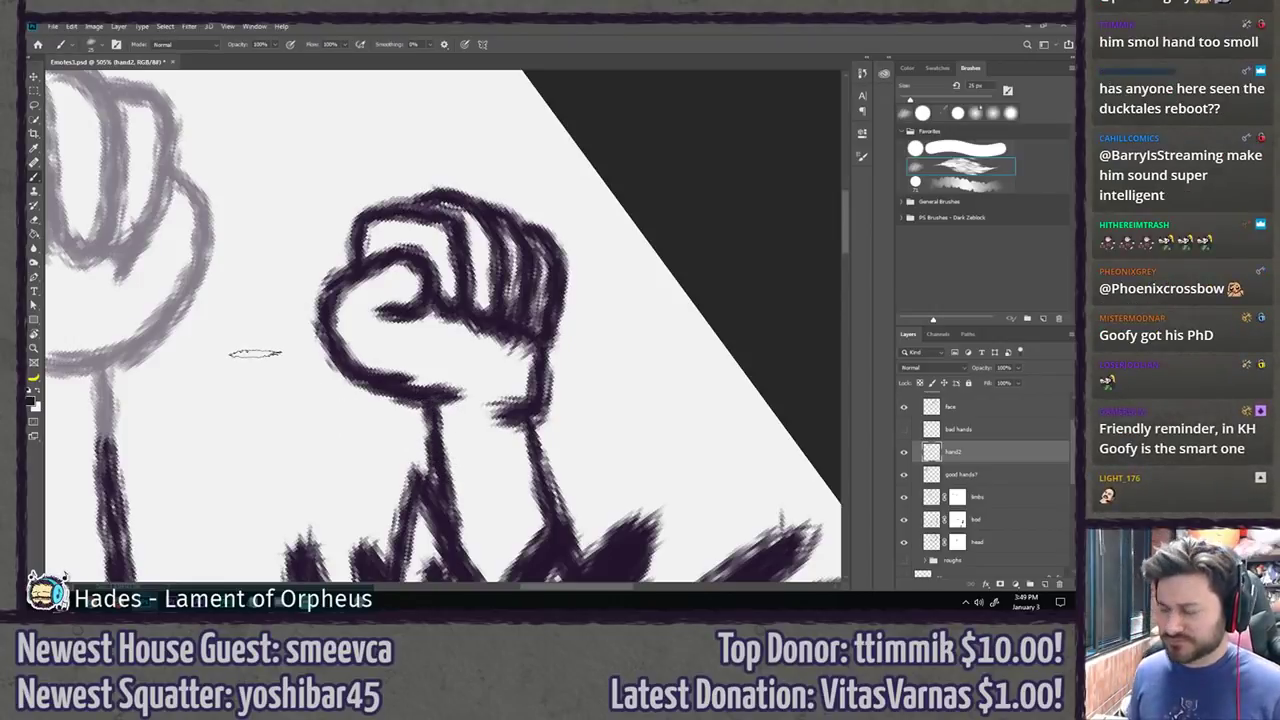
Step: Return the canvas to upright, set the good hands layer's opacity to 100% and clear its old small fist
key("l")
scroll(690, 360, "down", 5)
key("r")
left_click_drag(690, 360, 566, 126)
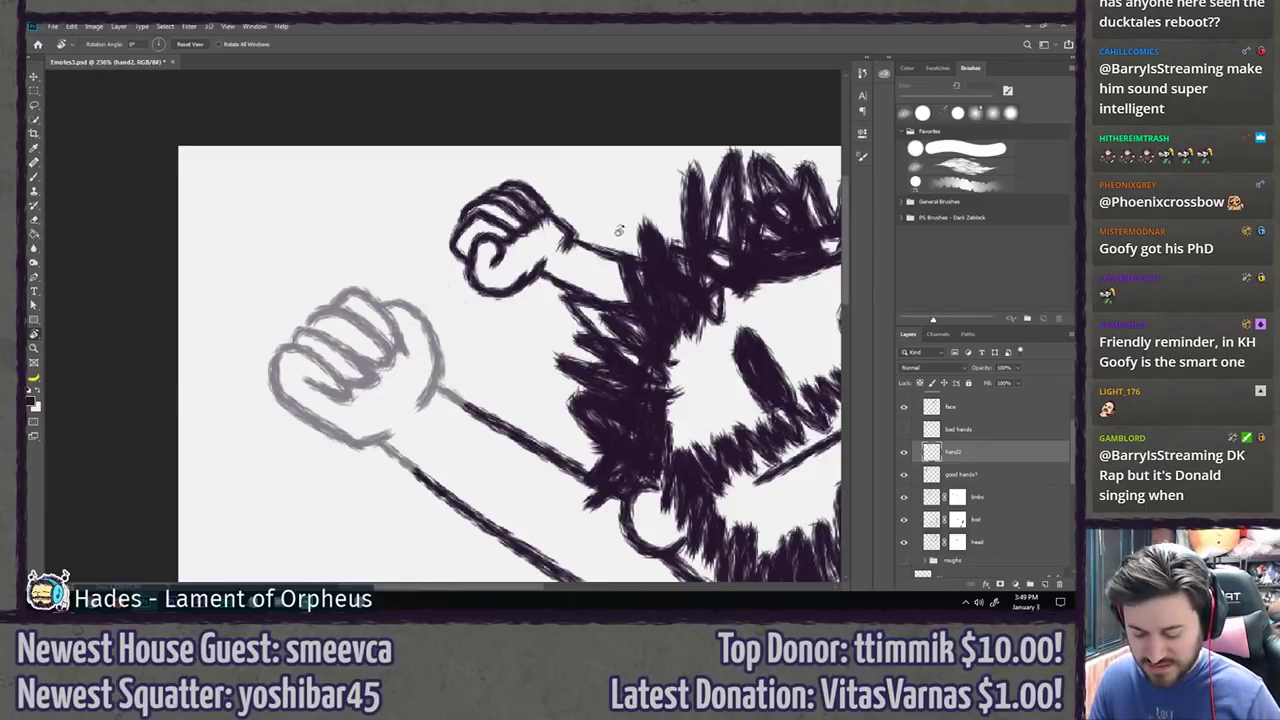
key("l")
left_click(978, 474)
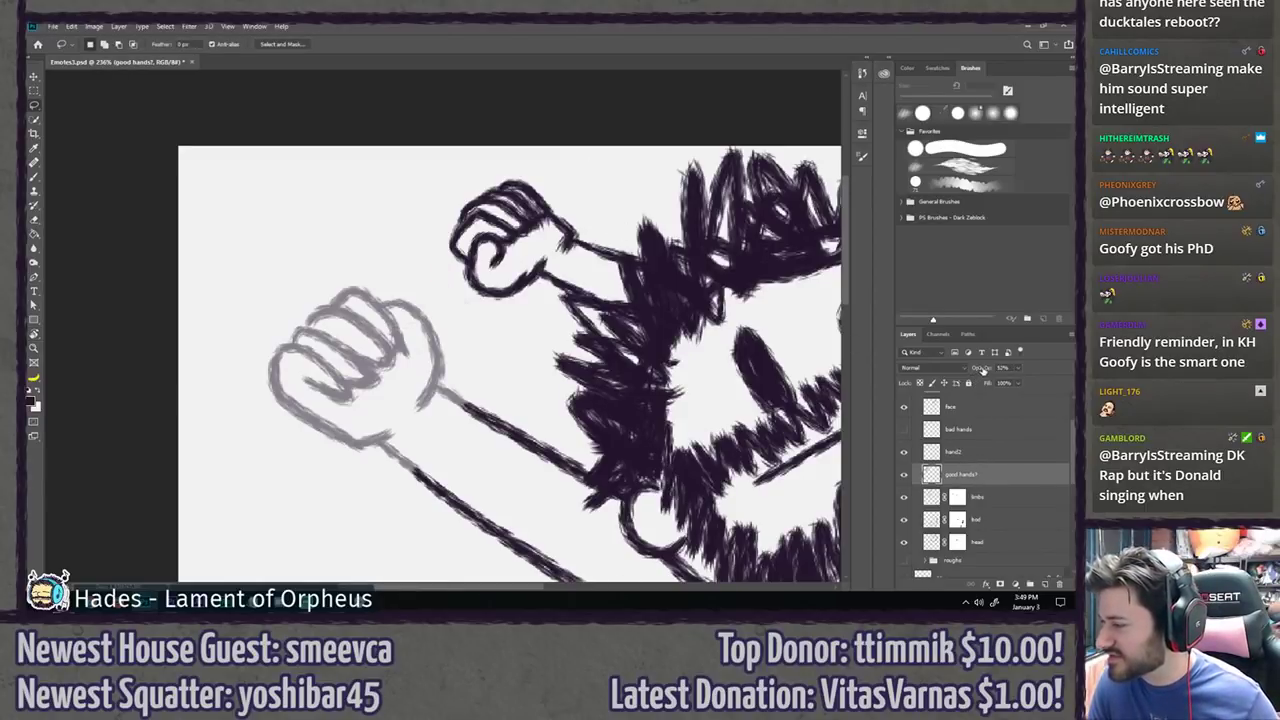
key("0")
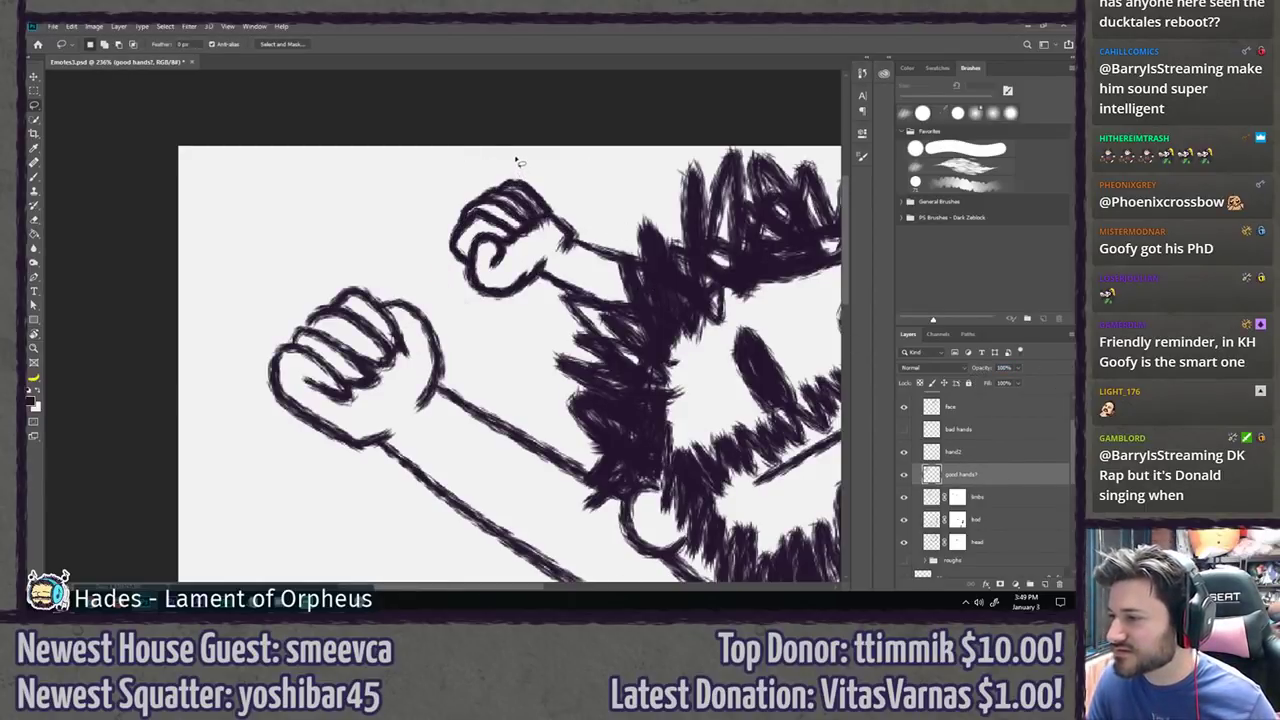
mouse_move(428, 250)
left_mouse_down()
mouse_move(540, 360)
mouse_move(690, 300)
mouse_move(700, 190)
mouse_move(630, 140)
left_mouse_up()
scroll(630, 140, "down", 5)
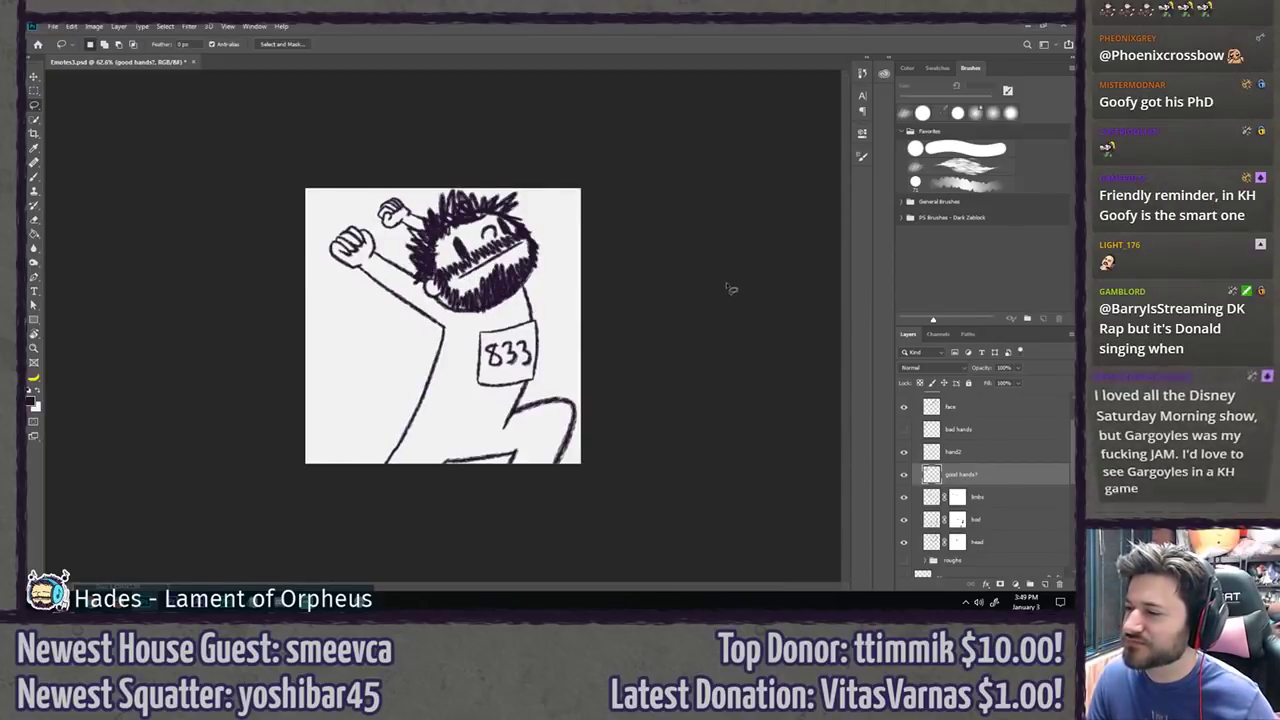
key("ctrl+d")
Step: Compare the fists with the good hands layer at 52% and full opacity, and examine the whole emote at small sizes
key("5")
key("2")
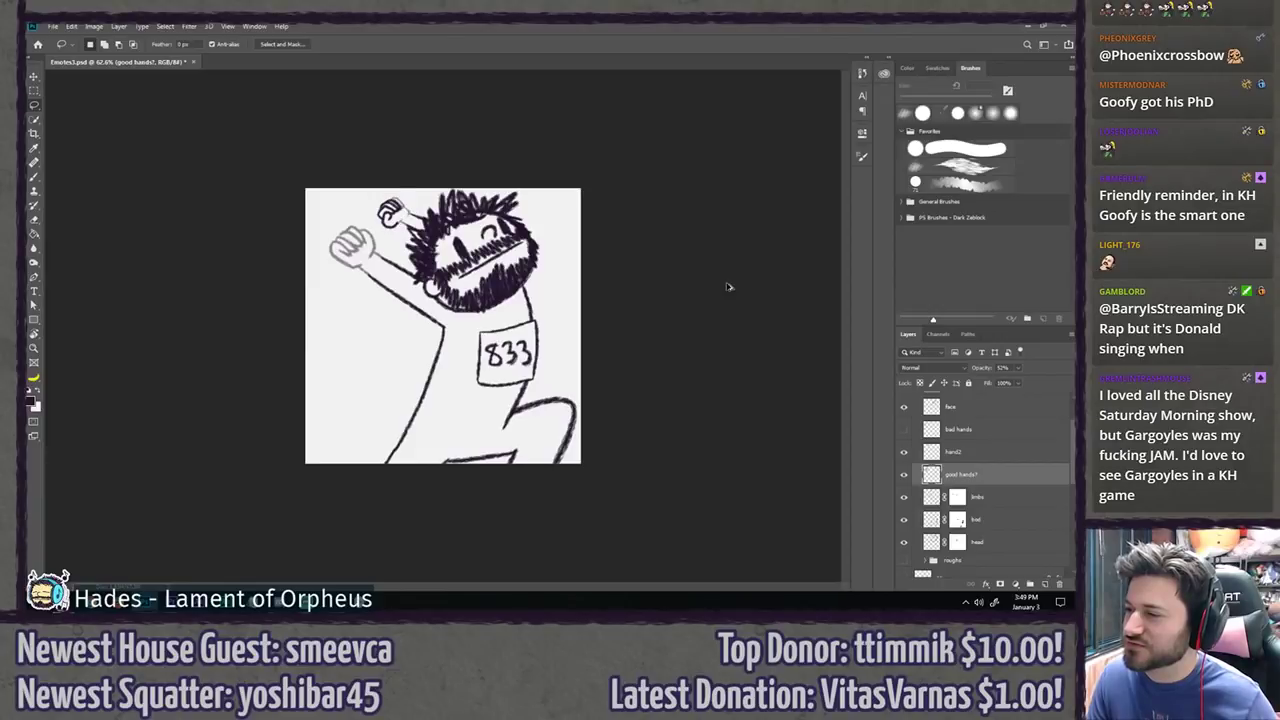
key("0")
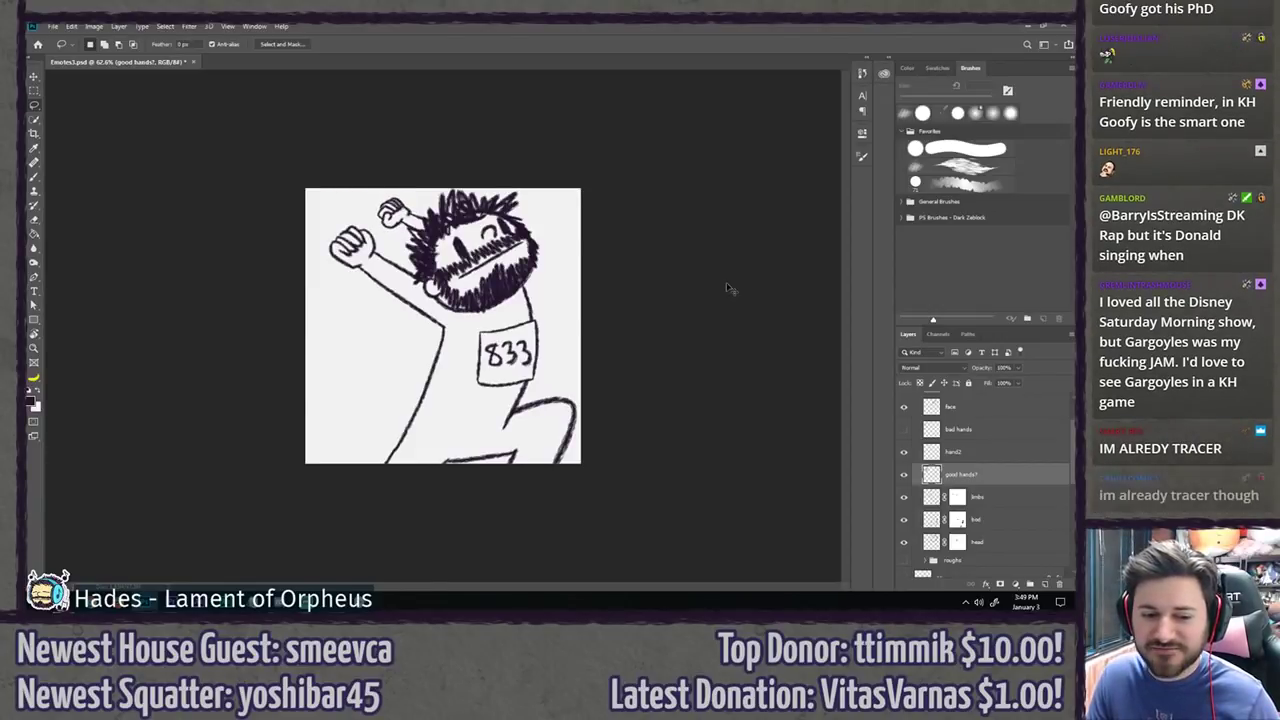
key("ctrl+z")
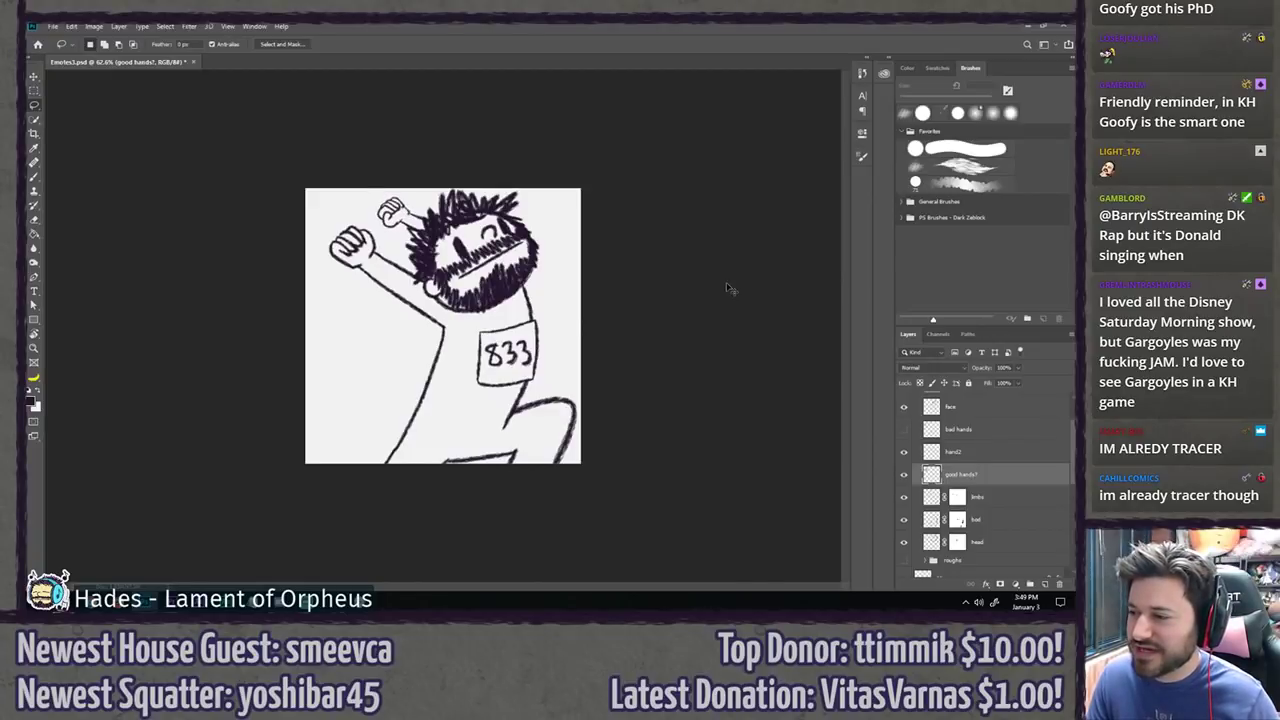
key("ctrl+shift+z")
key("ctrl+0")
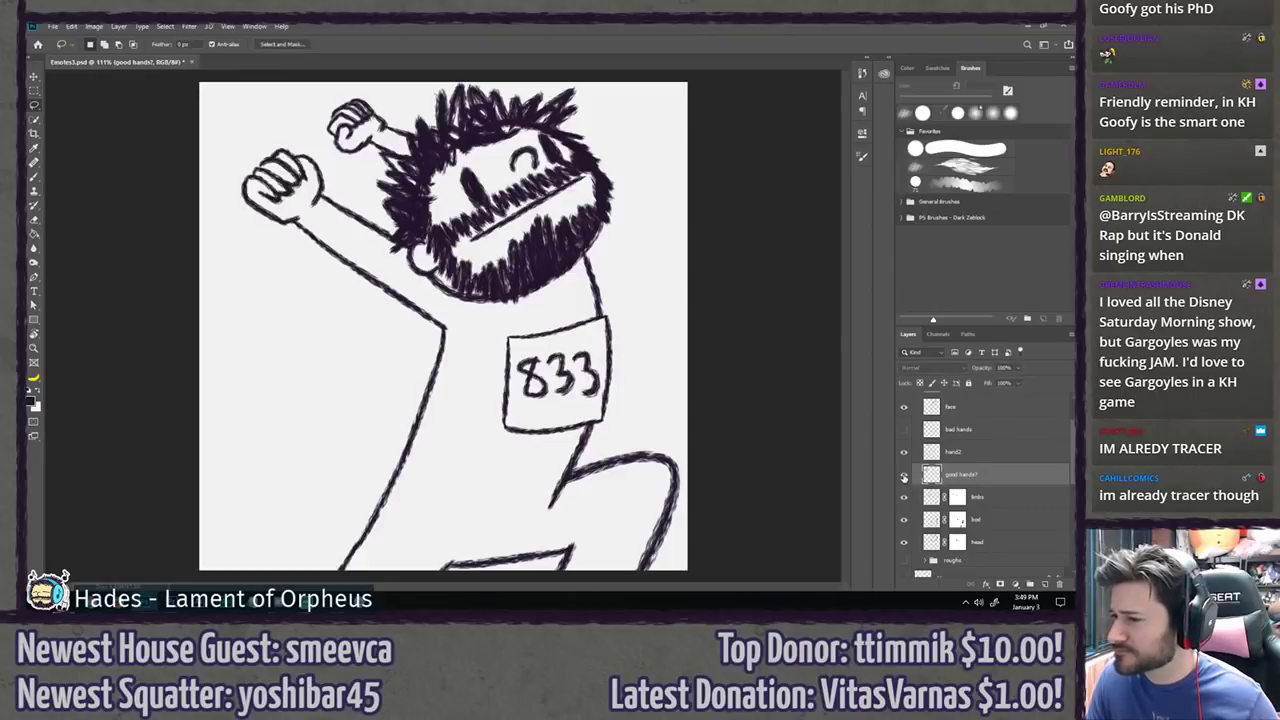
scroll(677, 384, "down", 3)
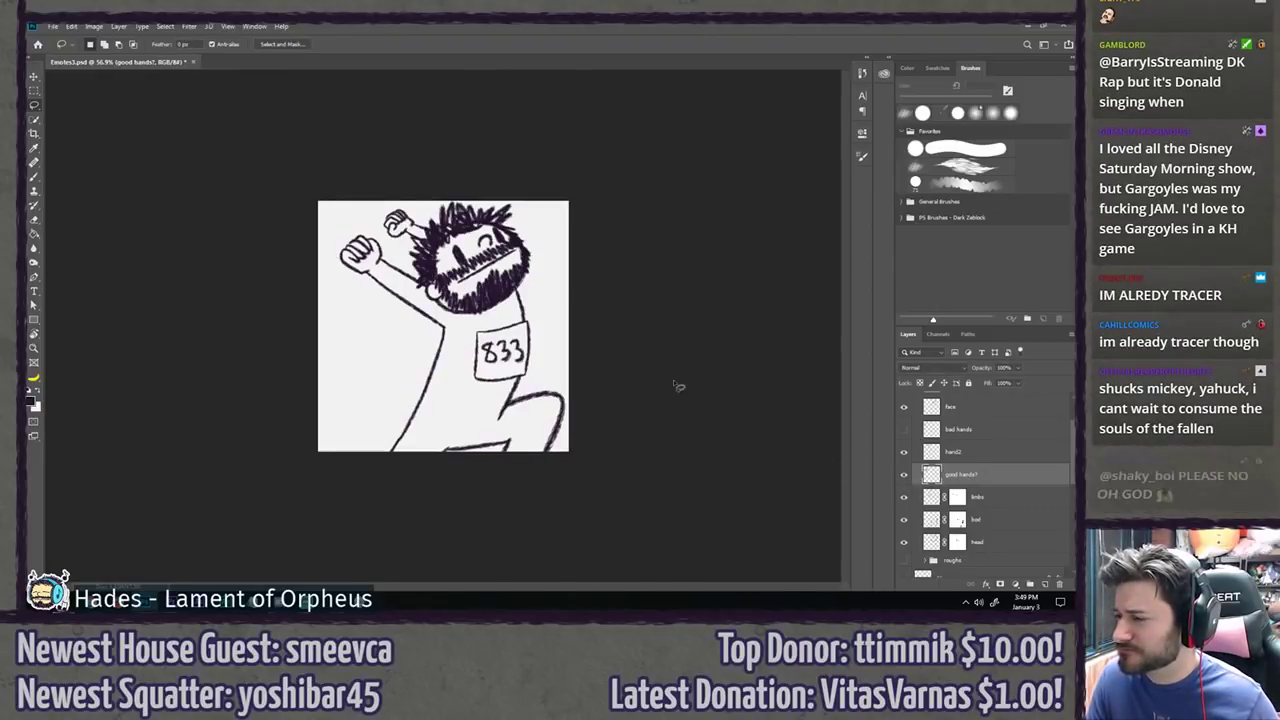
scroll(677, 385, "down", 4)
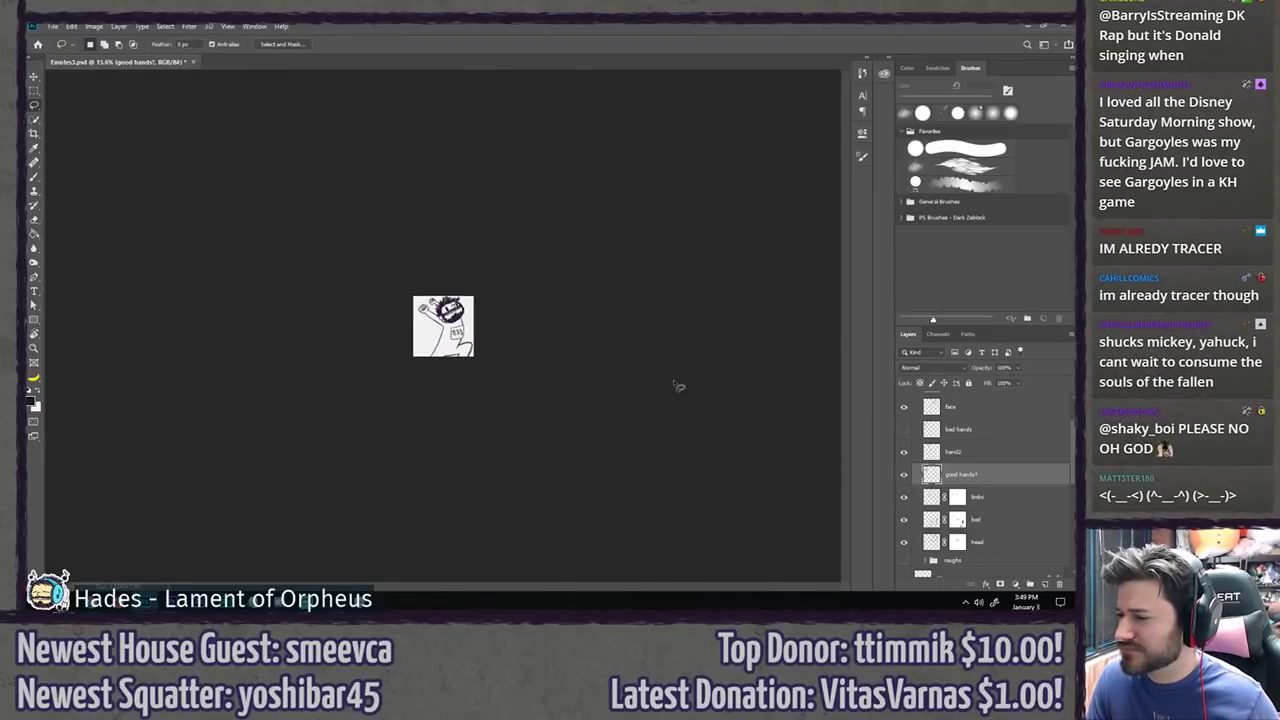
scroll(677, 385, "up", 5)
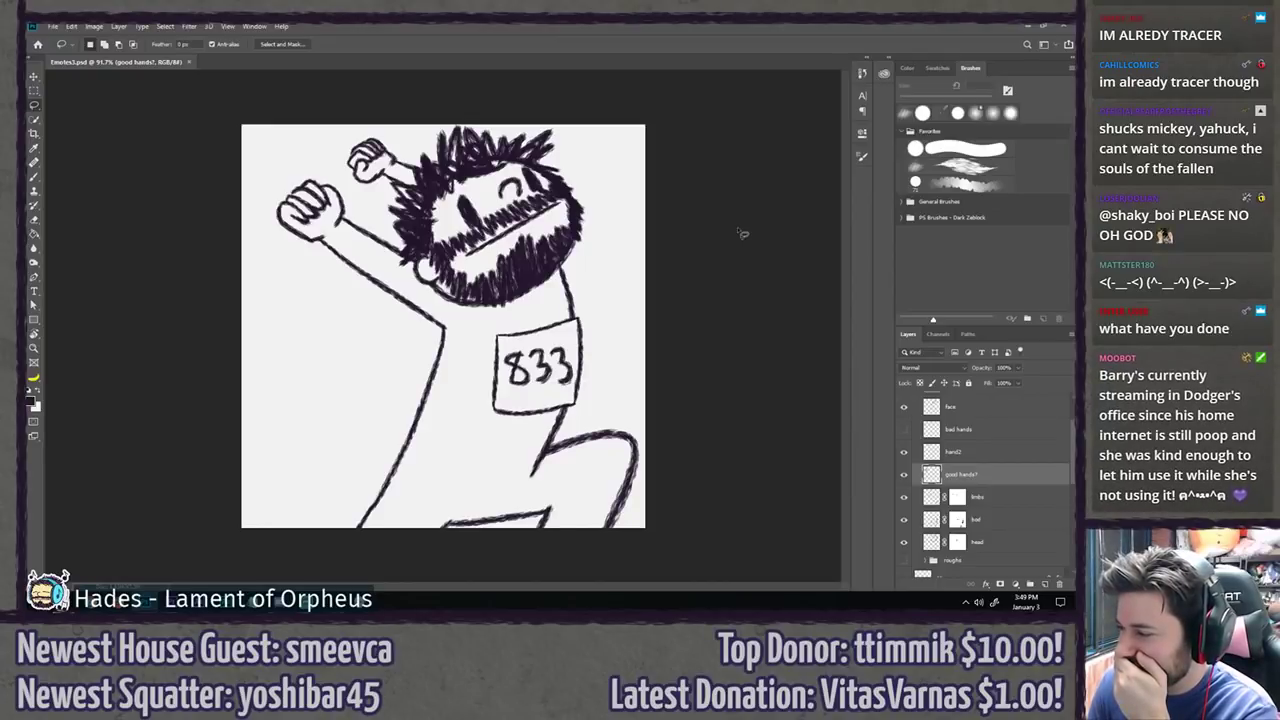
Step: Select the small raised fist on the hand2 layer and enlarge it slightly, extending it outward from the wrist
left_click(952, 453)
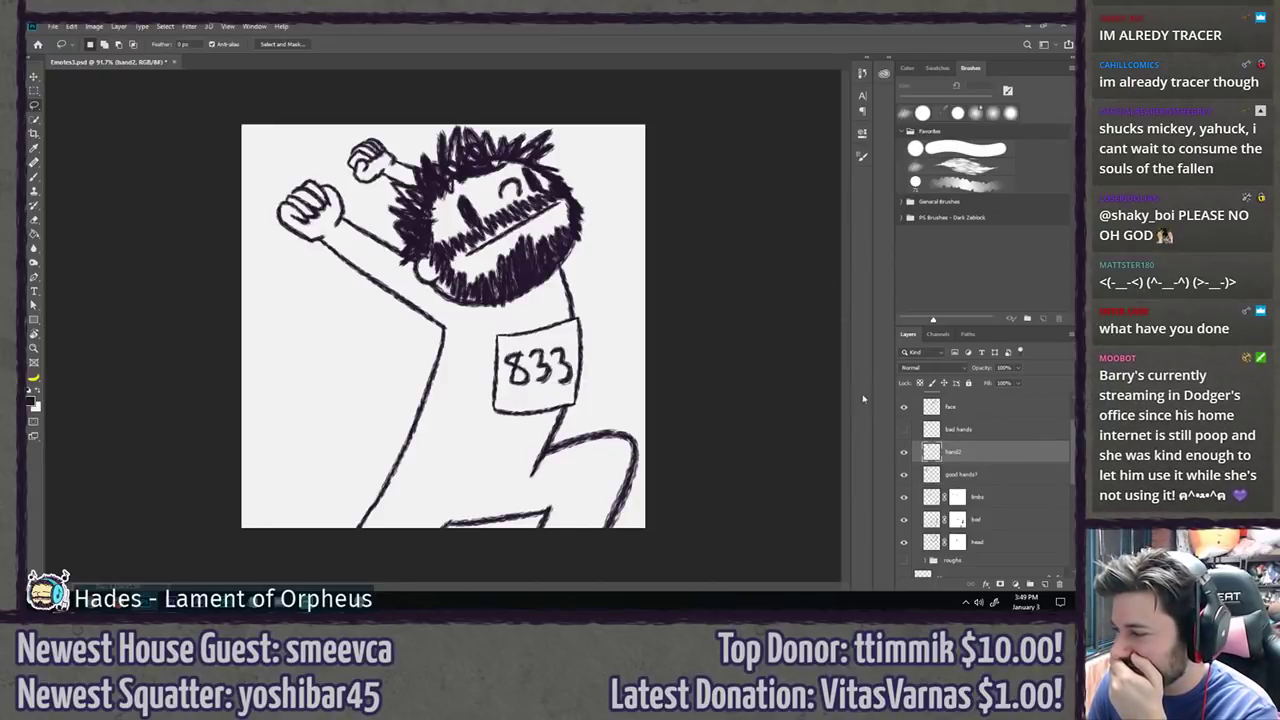
mouse_move(435, 128)
left_mouse_down()
mouse_move(350, 192)
mouse_move(470, 113)
left_mouse_up()
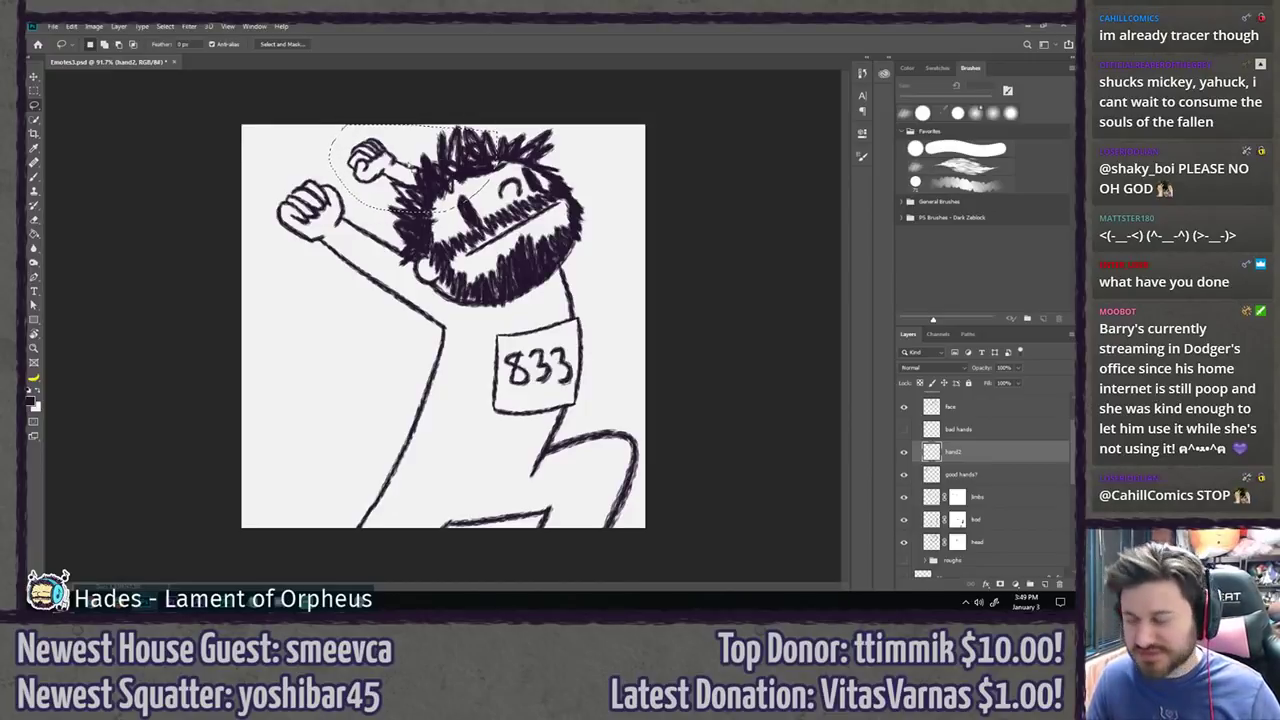
key("ctrl+t")
left_click_drag(500, 213, 508, 218)
key("Return")
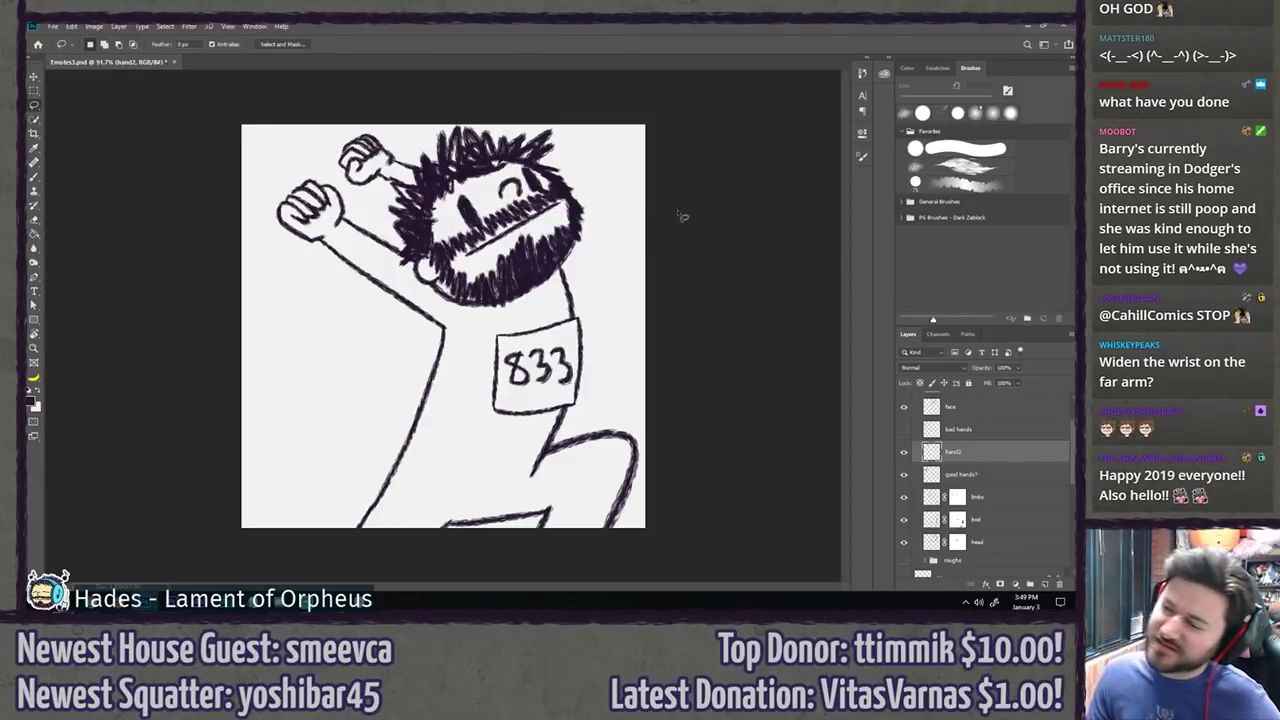
Step: Examine the enlarged small fist at emote size and close up, checking its proportions and line quality
scroll(681, 216, "down", 8)
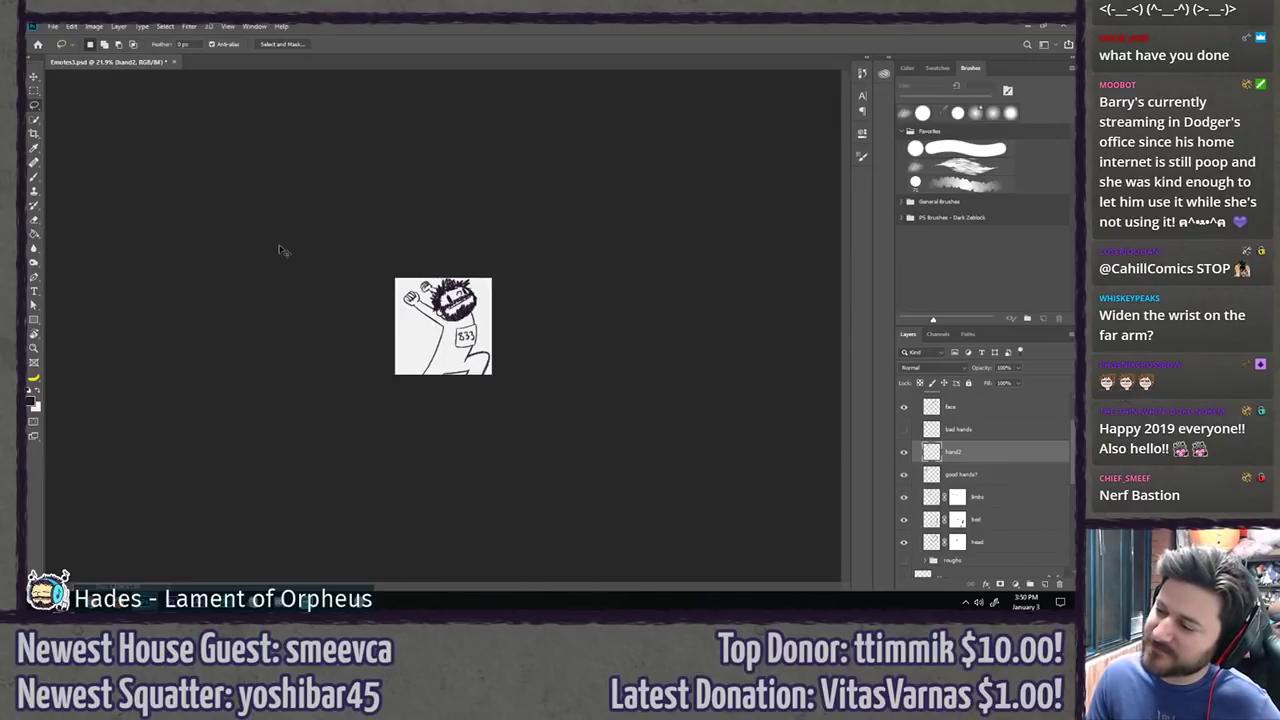
scroll(281, 250, "down", 5)
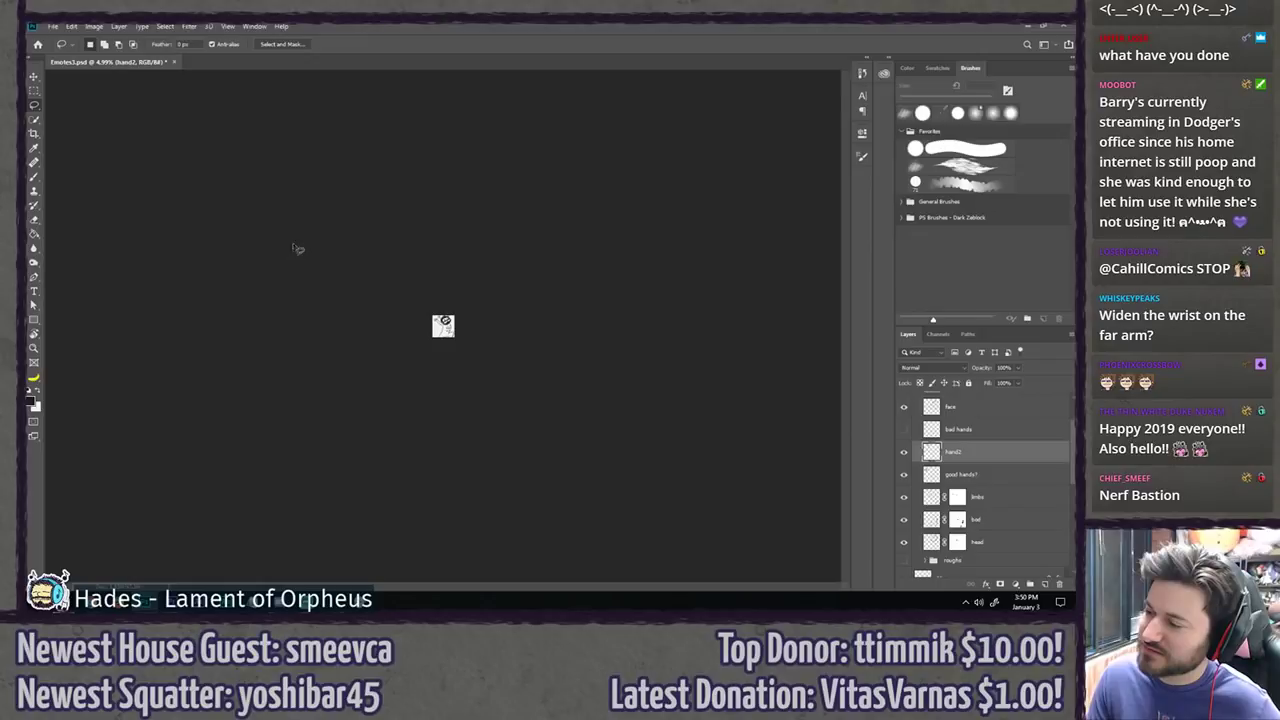
scroll(350, 300, "up", 10)
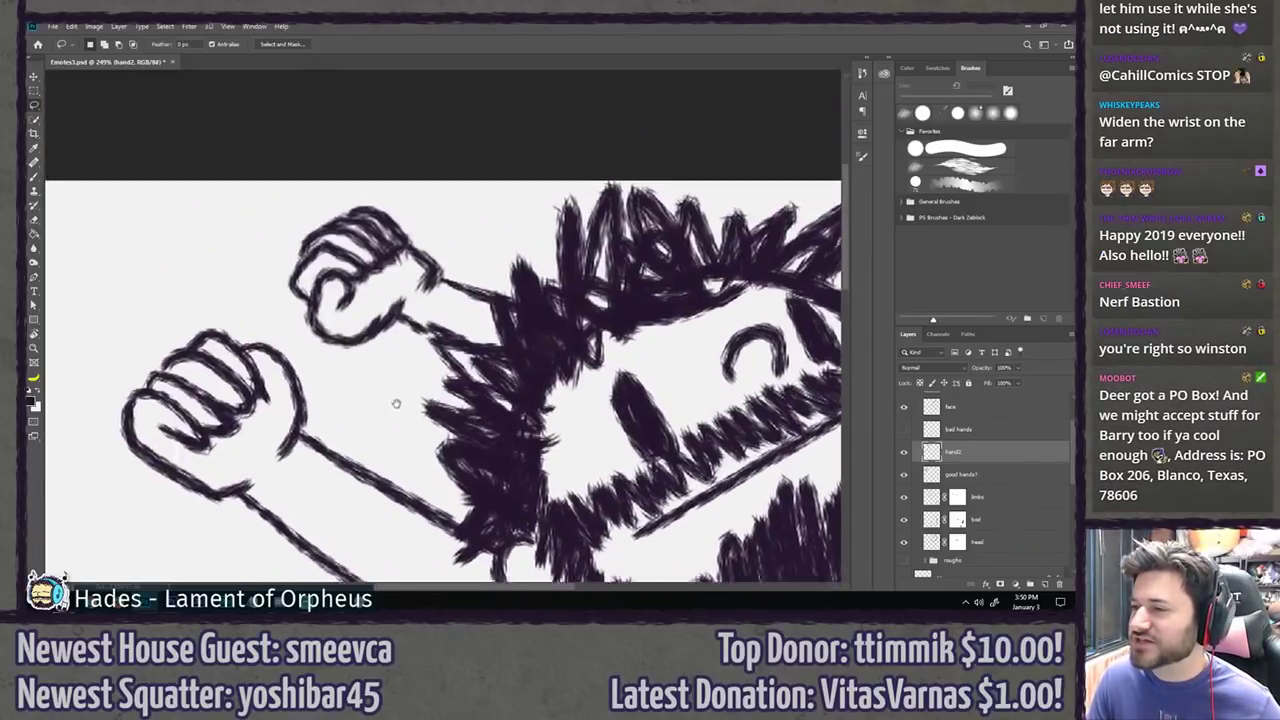
left_click_drag(396, 404, 396, 416)
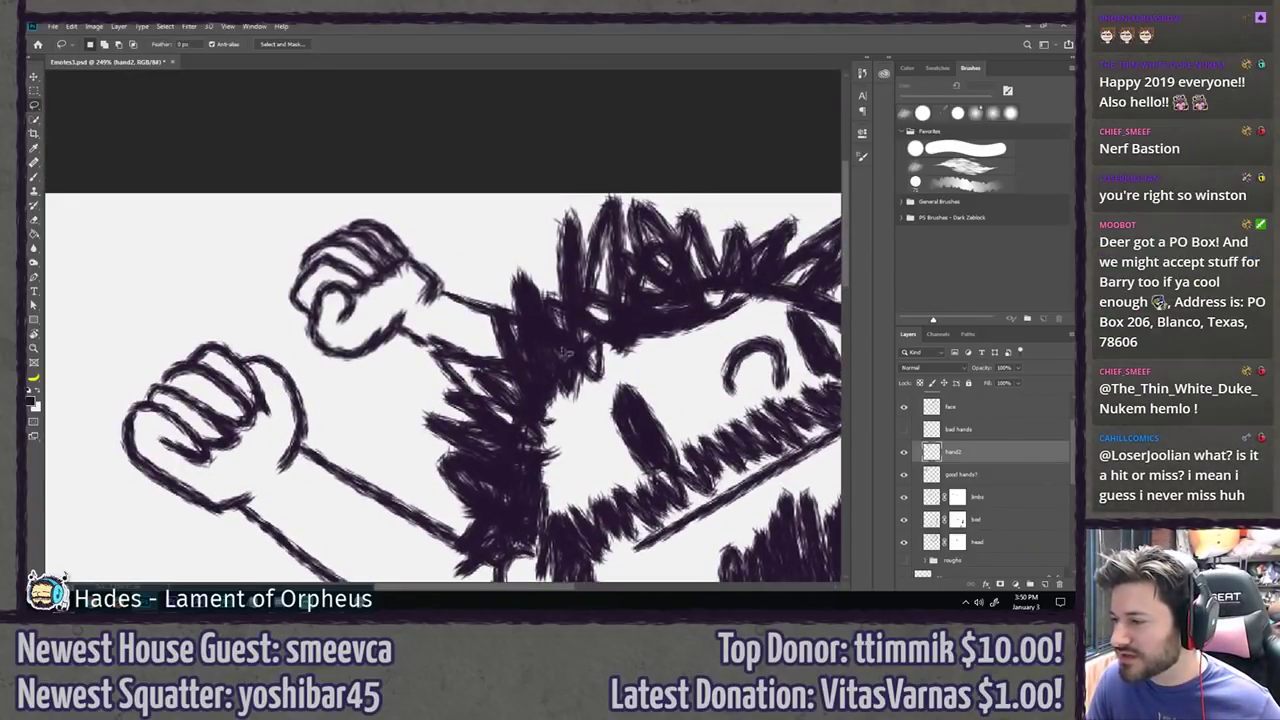
scroll(286, 277, "up", 2)
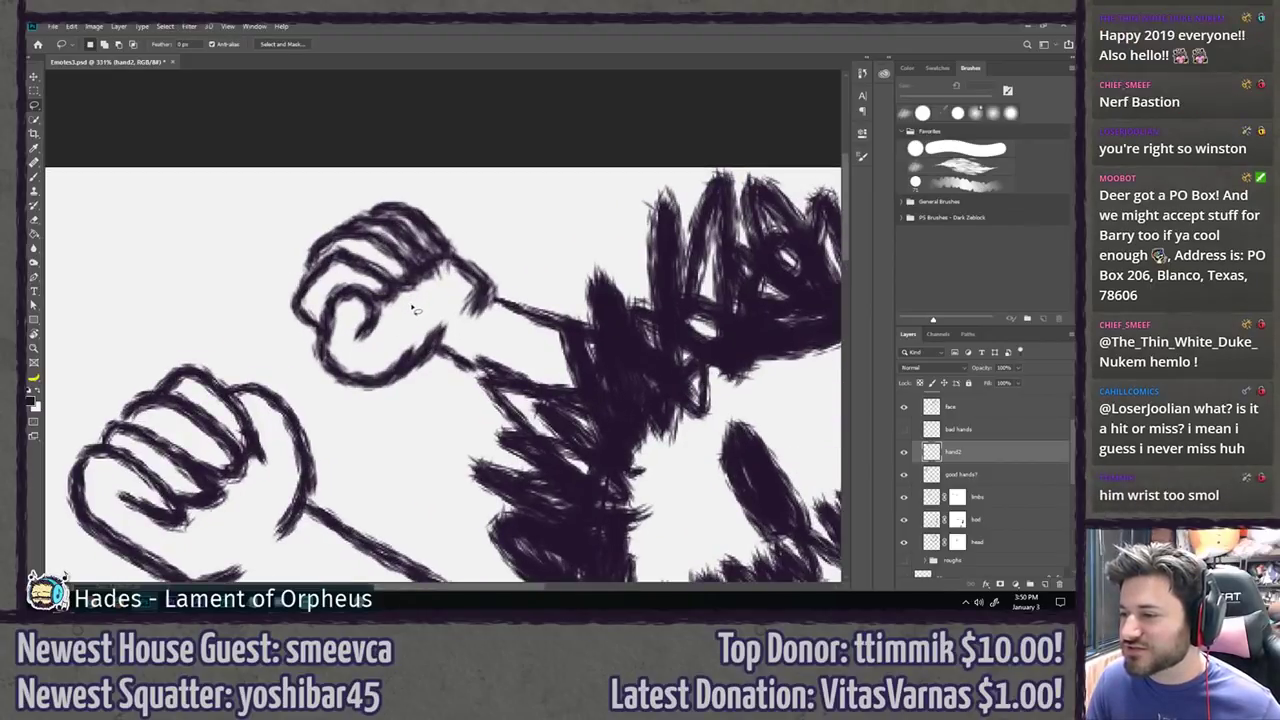
scroll(381, 289, "up", 3)
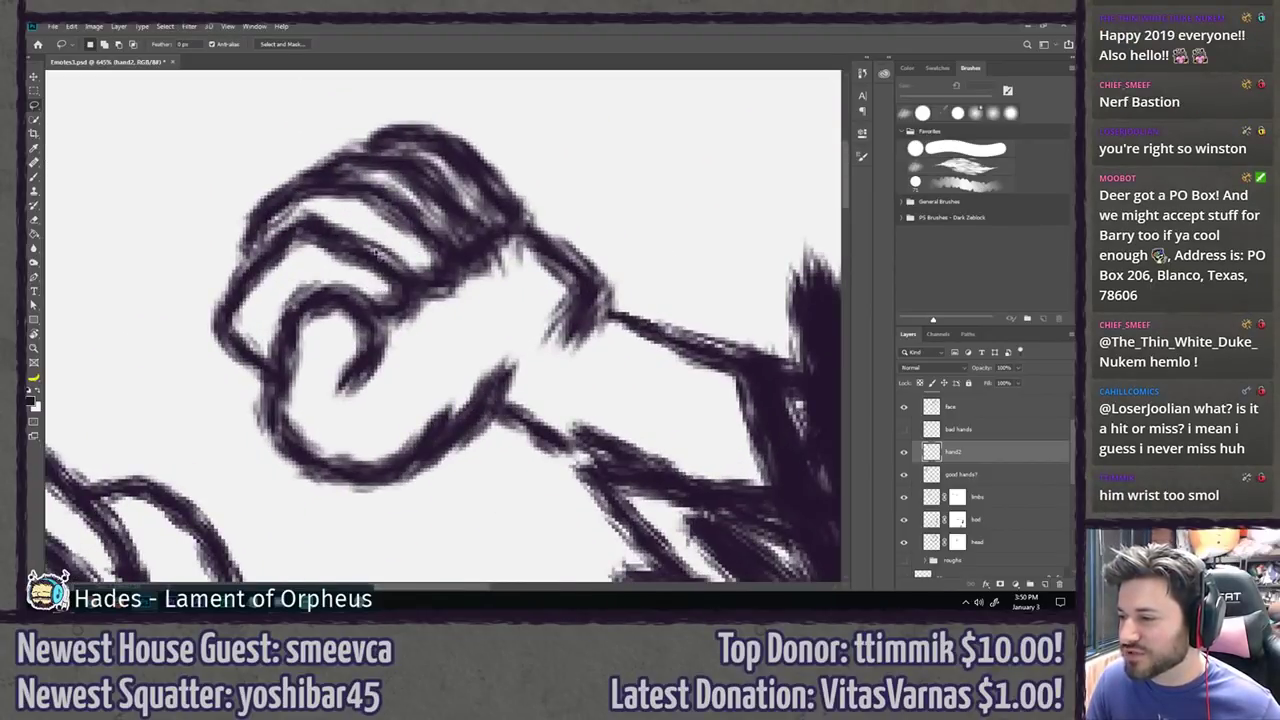
scroll(376, 253, "down", 1)
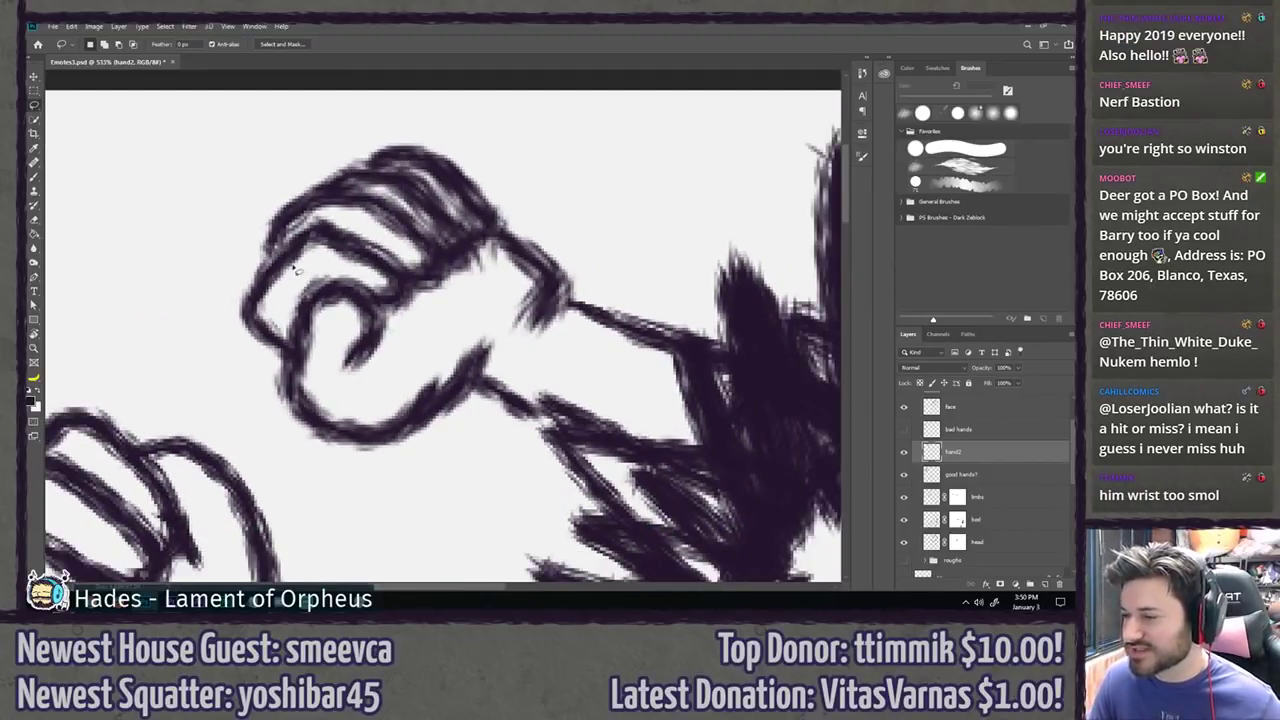
key("b")
mouse_move(219, 182)
left_mouse_down()
mouse_move(200, 200)
mouse_move(740, 280)
mouse_move(290, 400)
mouse_move(180, 400)
left_mouse_up()
key("ctrl+z")
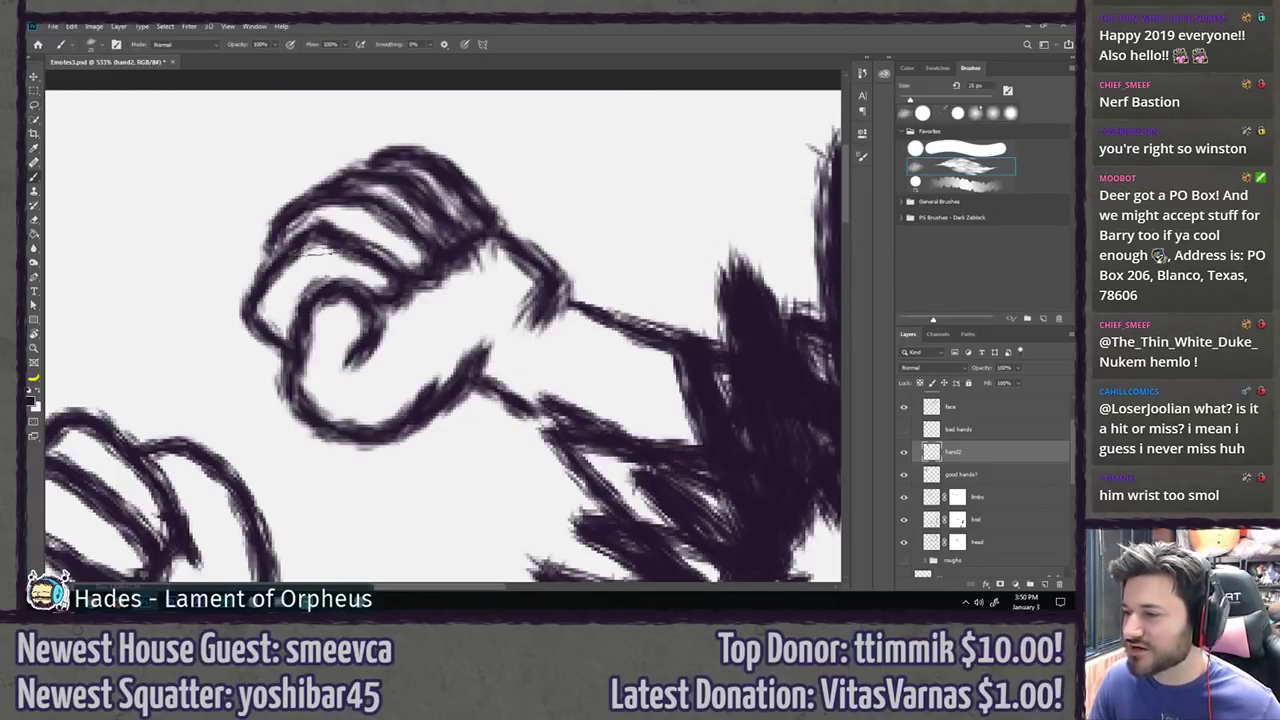
Step: Apply the Sharpen filter to the small fist's lines on the hand2 layer
left_click(208, 26)
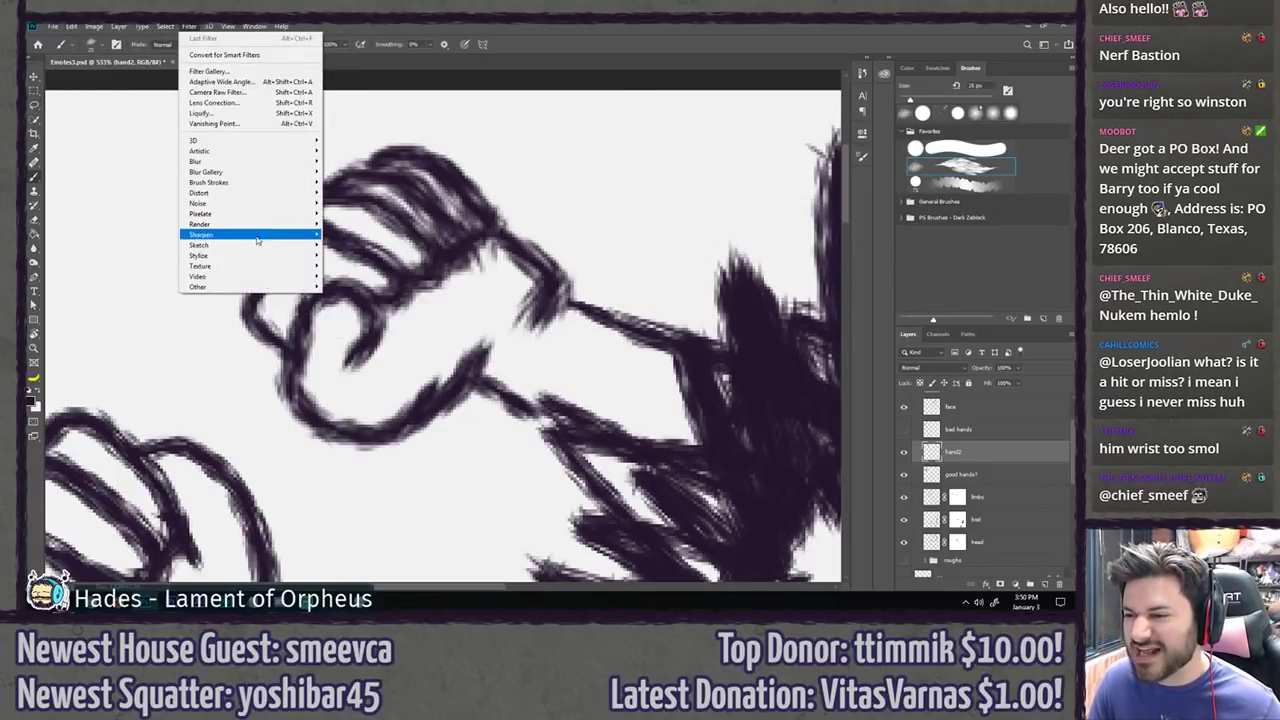
mouse_move(257, 238)
left_click(355, 242)
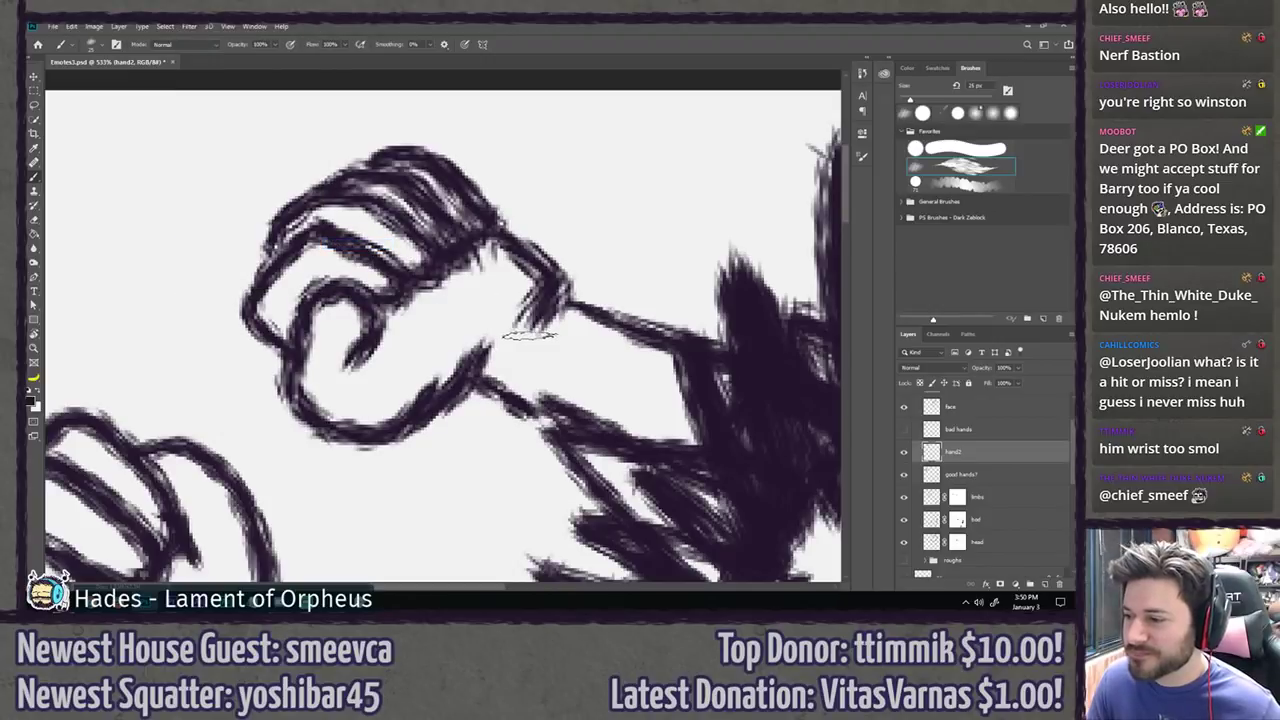
Step: Compare the small fist before and after sharpening at several magnifications, both close up and beside the other fist
scroll(423, 263, "down", 2)
scroll(280, 255, "down", 5)
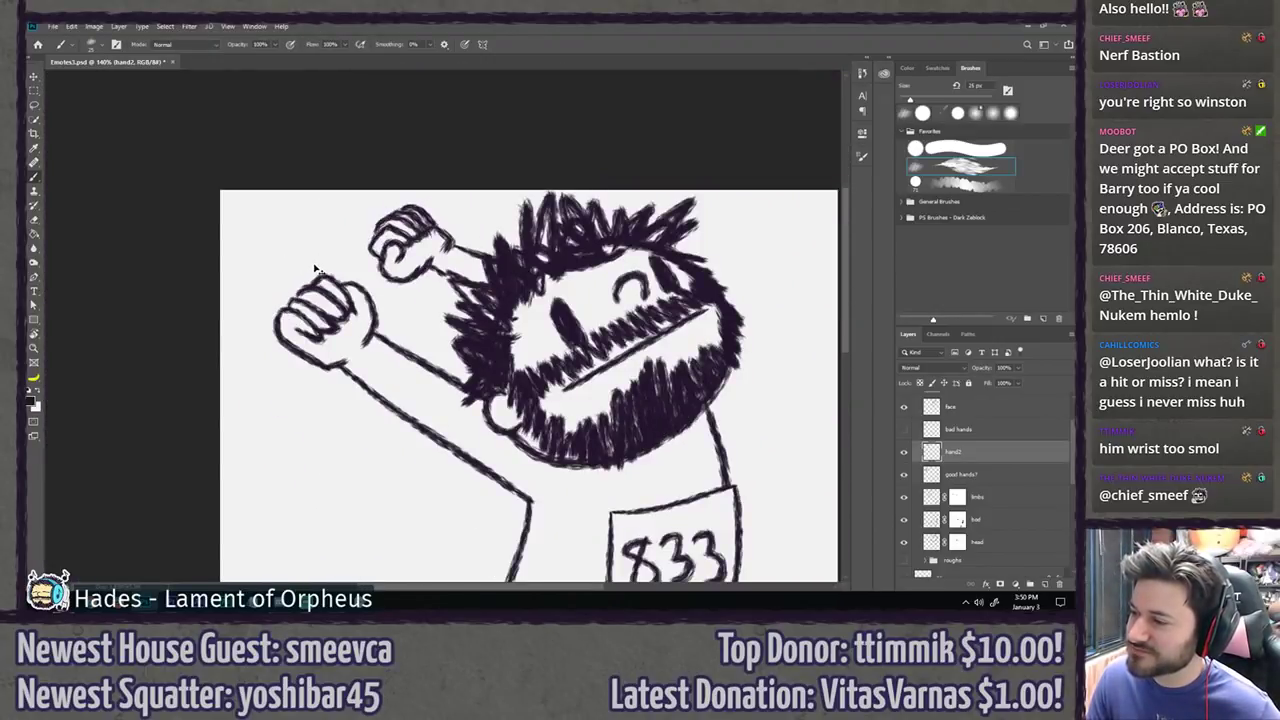
scroll(314, 268, "up", 4)
key("ctrl+z")
key("ctrl+shift+z")
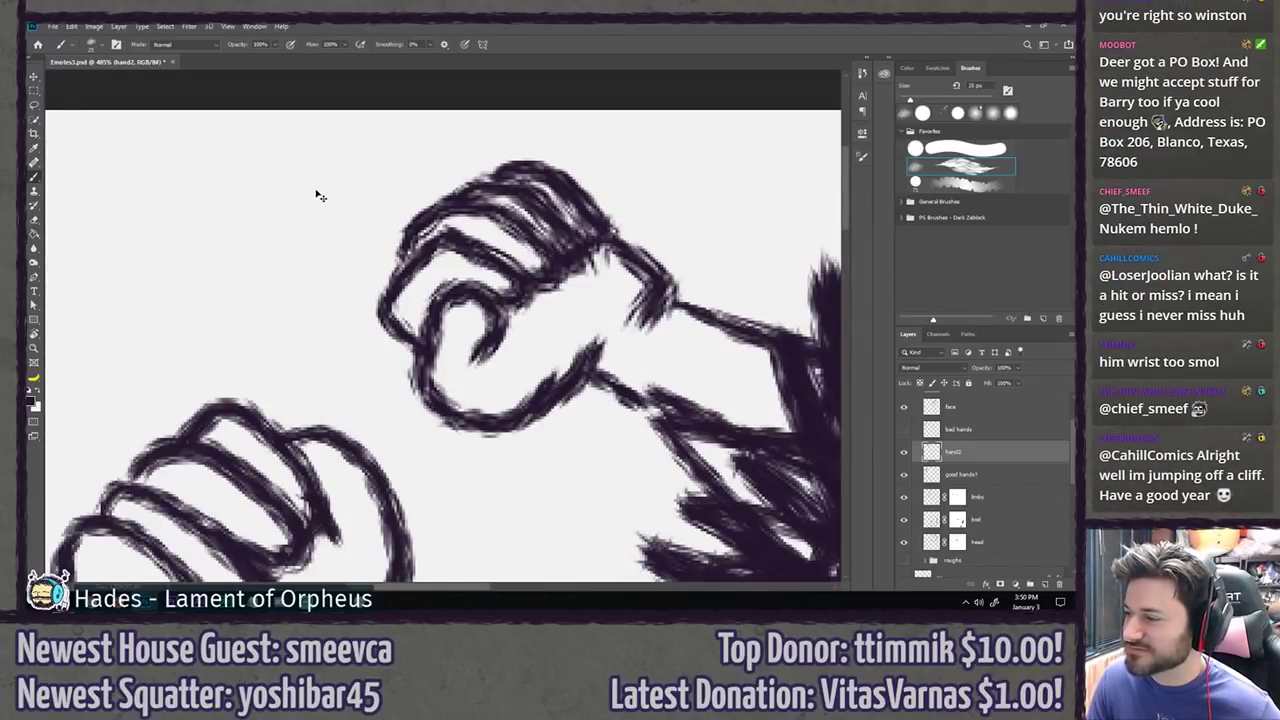
scroll(316, 195, "down", 5)
scroll(430, 240, "up", 4)
scroll(418, 225, "up", 2)
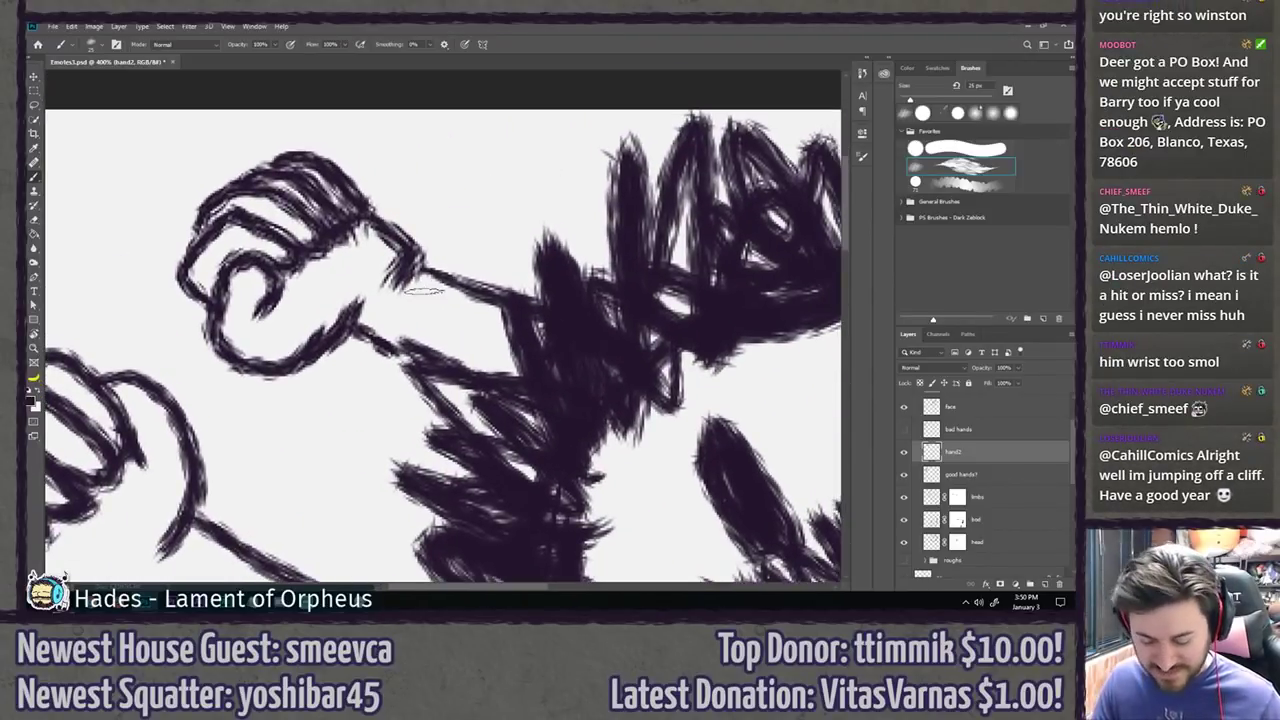
Step: Try to mask out the upper forearm line beside the small fist on the limbs layer with the solid round brush
key("l")
key("b")
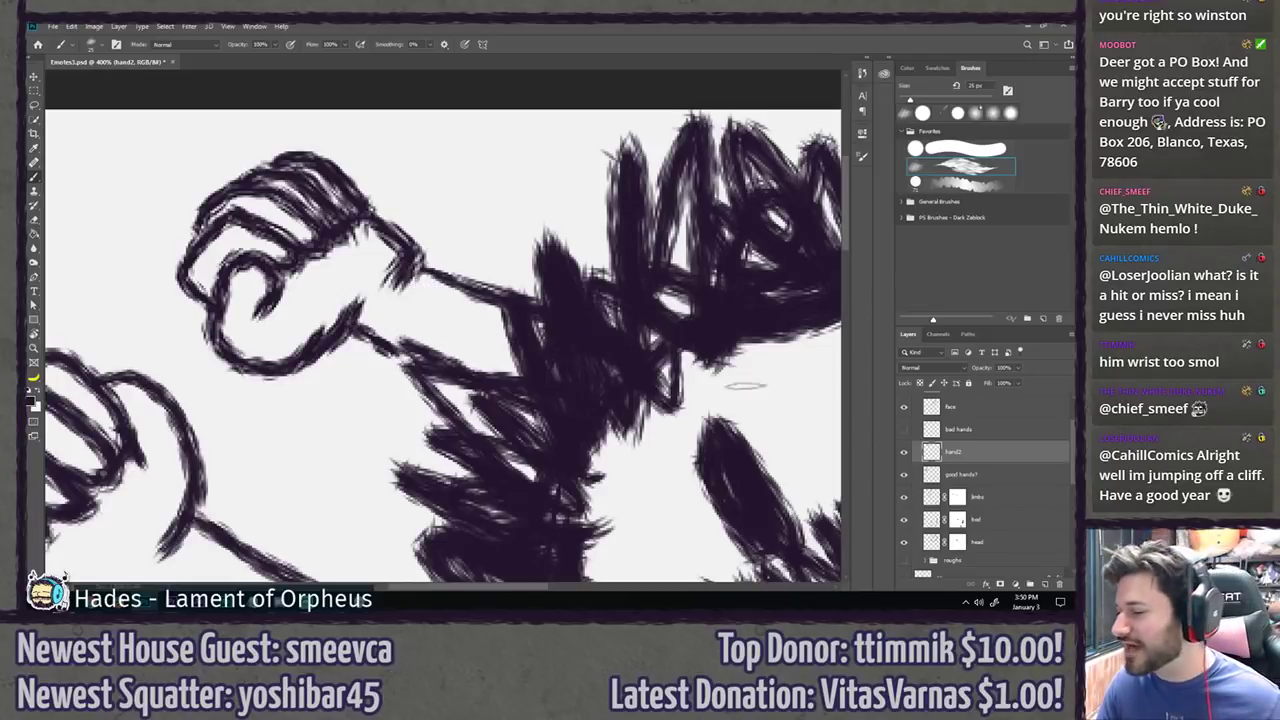
left_click(904, 496)
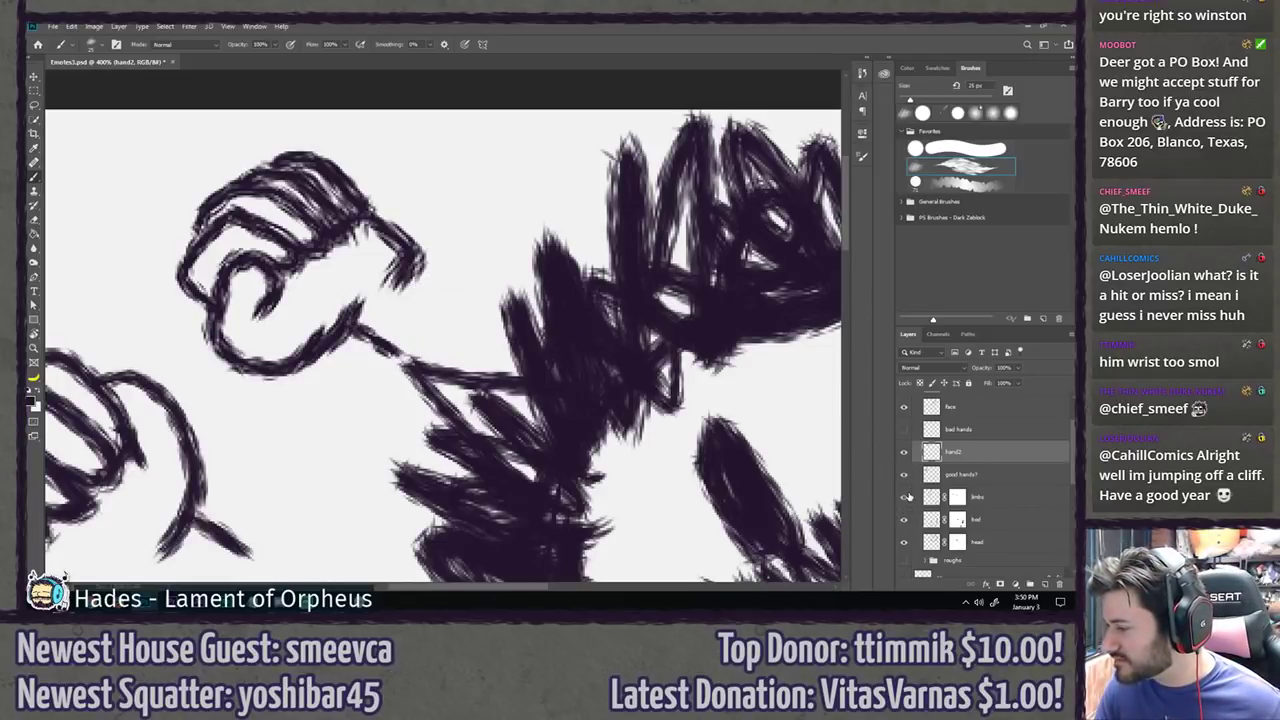
left_click(904, 496)
left_click(950, 497)
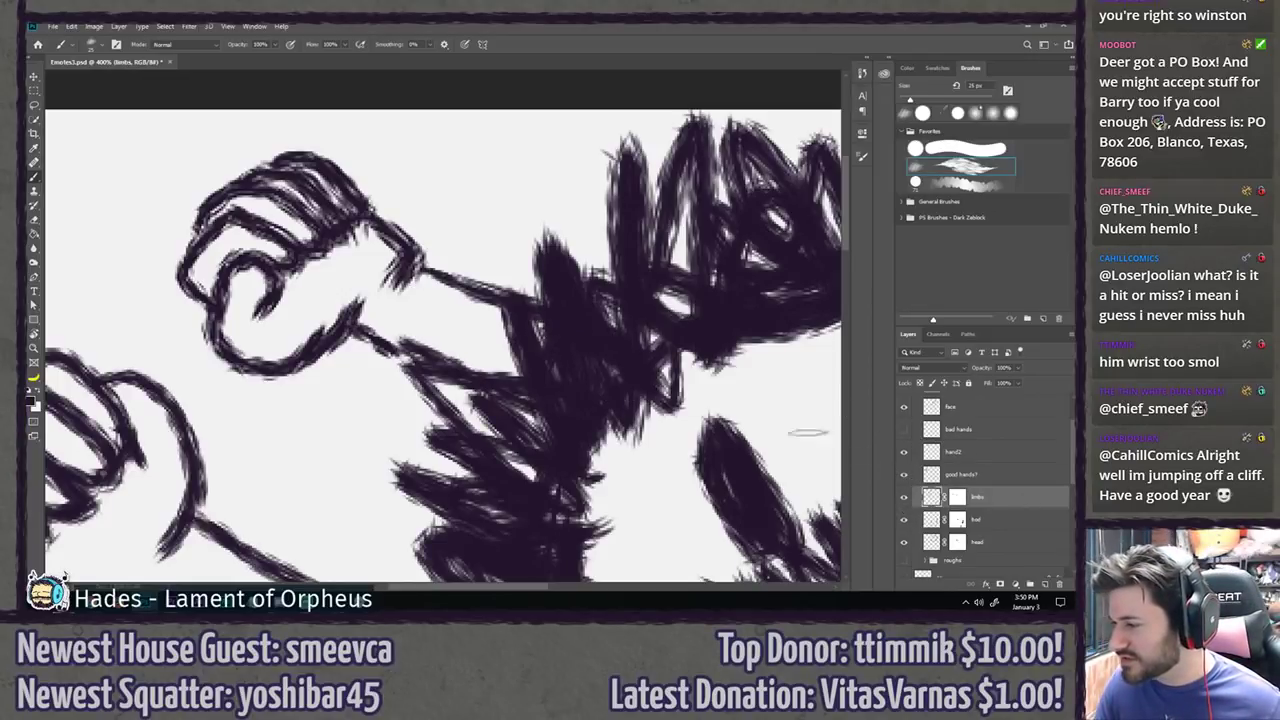
left_click(957, 497)
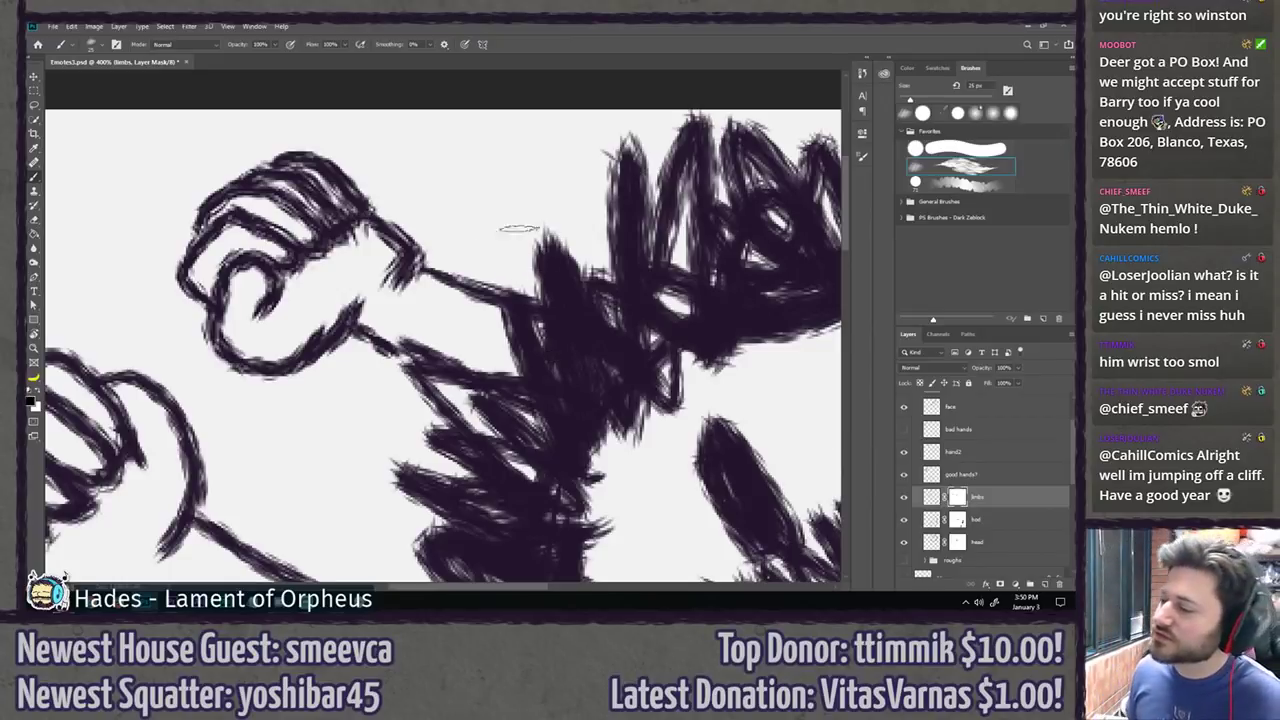
left_click(965, 148)
mouse_move(434, 264)
left_mouse_down()
mouse_move(547, 305)
mouse_move(519, 290)
mouse_move(550, 330)
left_mouse_up()
key("ctrl+z")
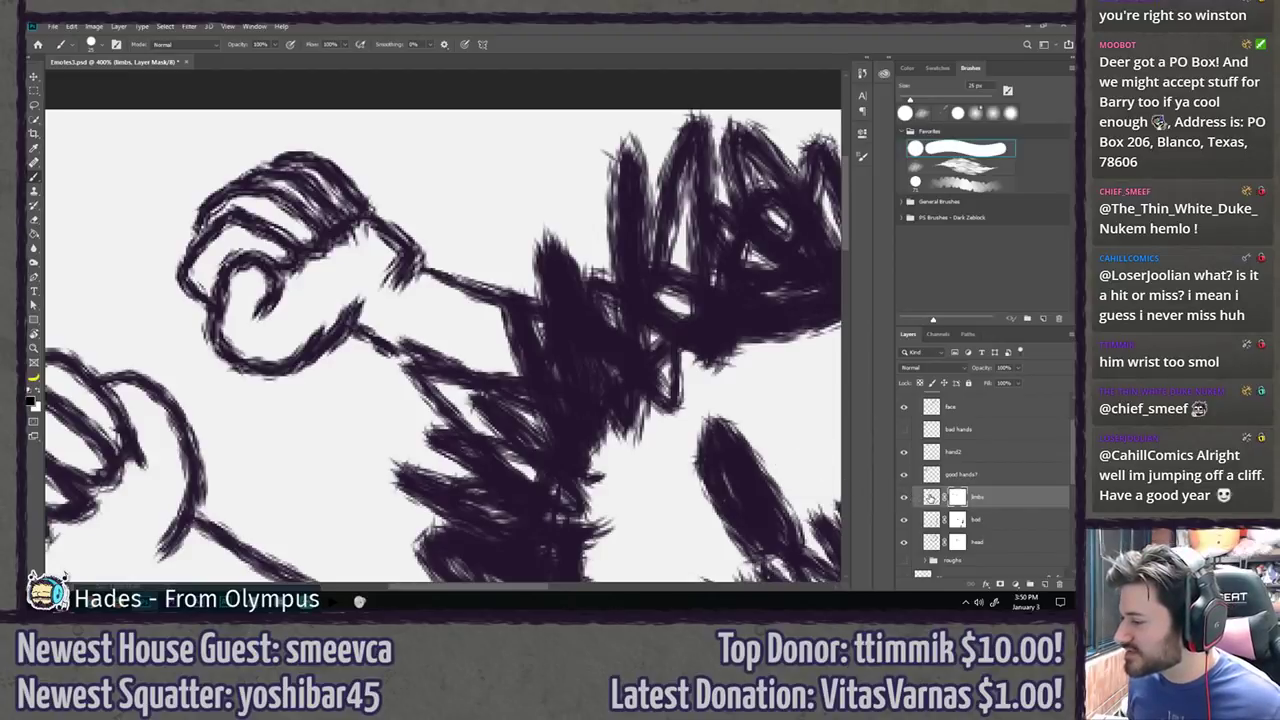
Step: Erase the old far-forearm lines between the small fist and the hair directly on the limbs layer
left_click(931, 497)
key("e")
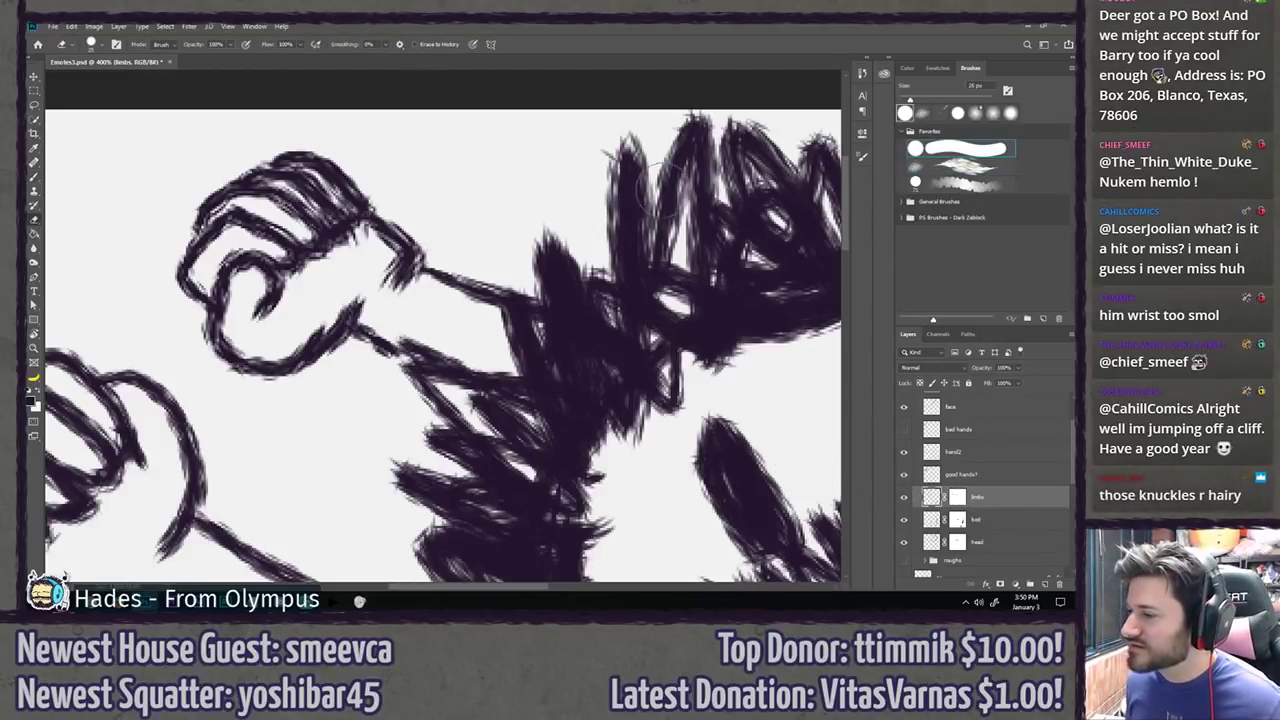
mouse_move(470, 240)
left_mouse_down()
mouse_move(443, 251)
mouse_move(466, 286)
mouse_move(425, 268)
left_mouse_up()
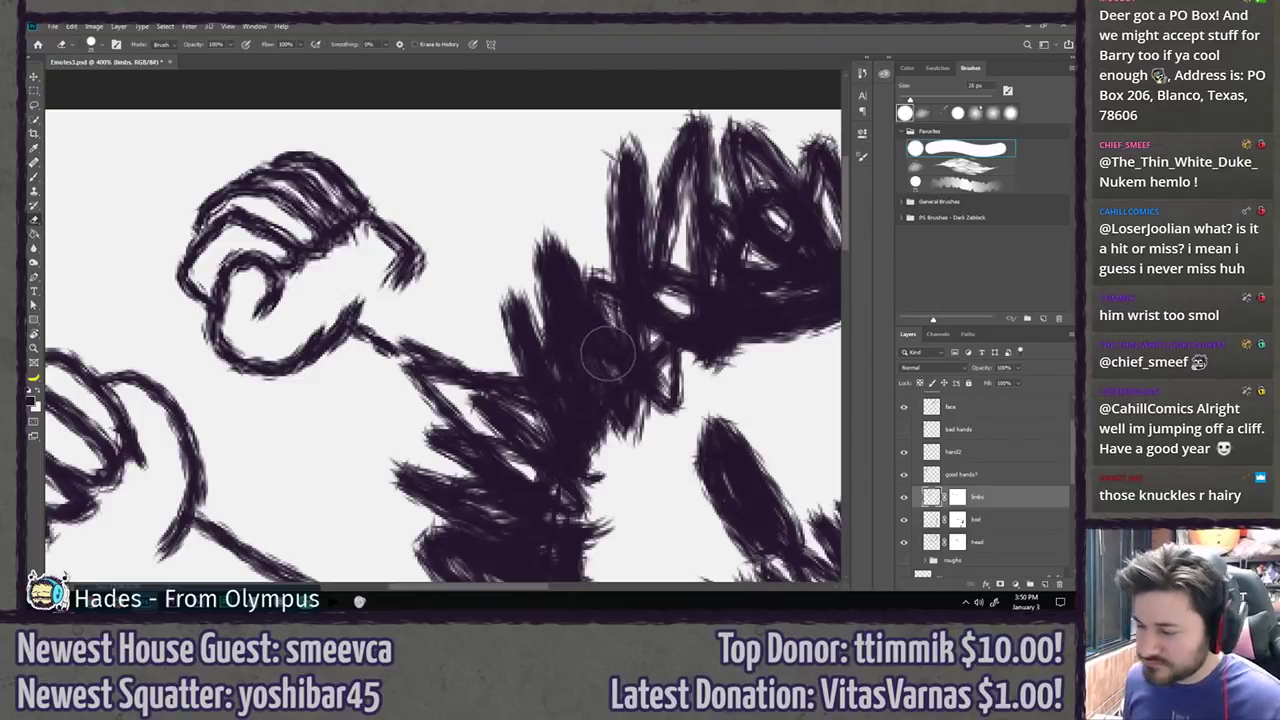
left_click_drag(457, 375, 521, 303)
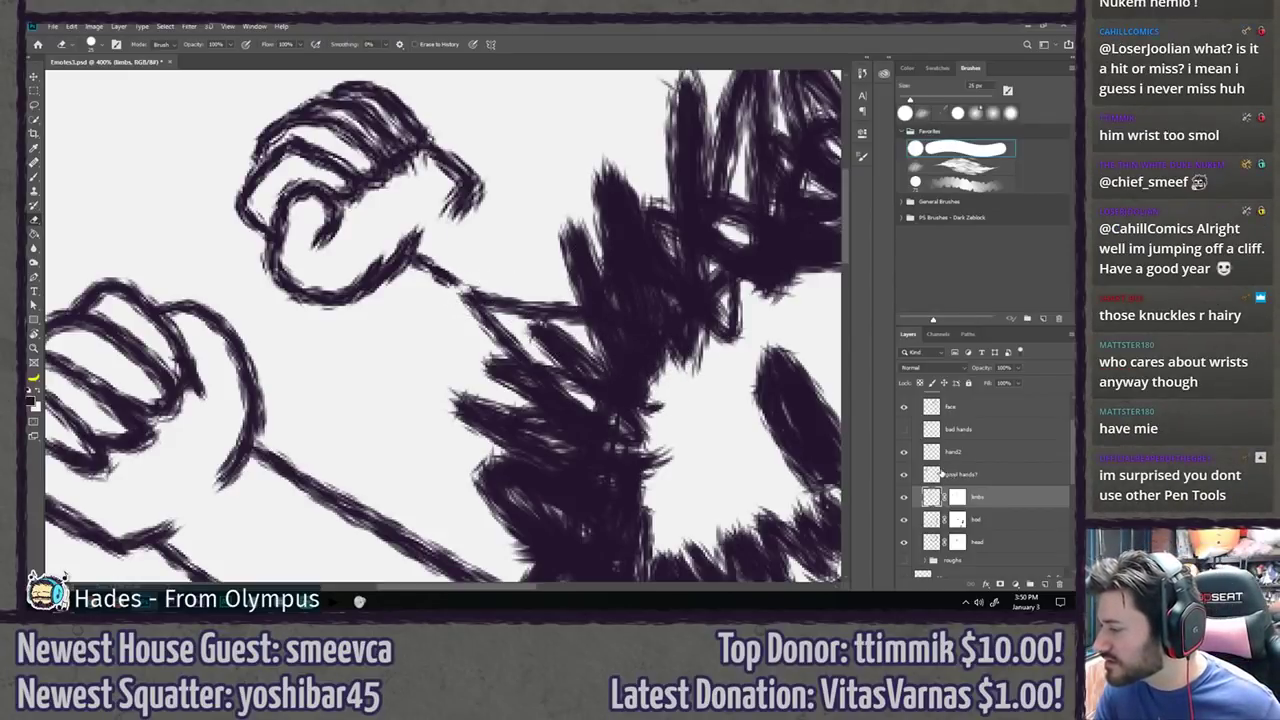
Step: Erase the leftover wrist line beneath the small fist on the hand2 layer, trimming its end with the textured brush tip
left_click(950, 452)
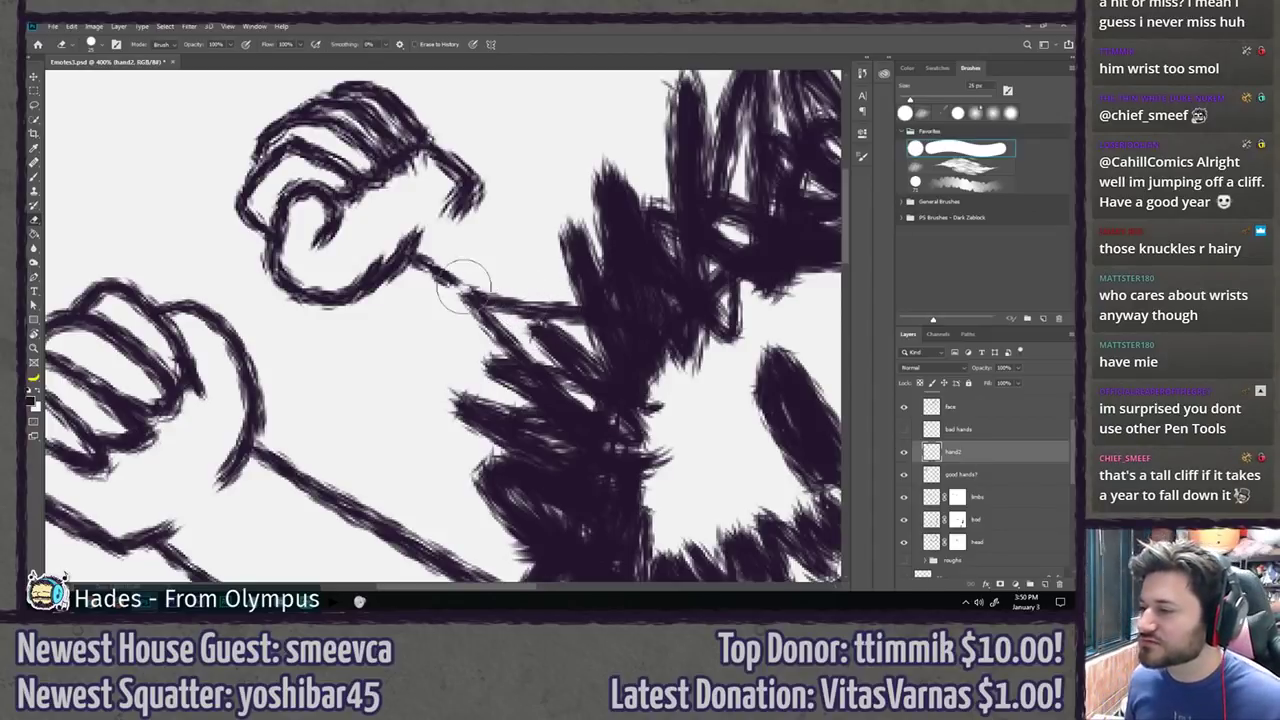
mouse_move(464, 287)
left_mouse_down()
mouse_move(449, 297)
mouse_move(449, 283)
left_mouse_up()
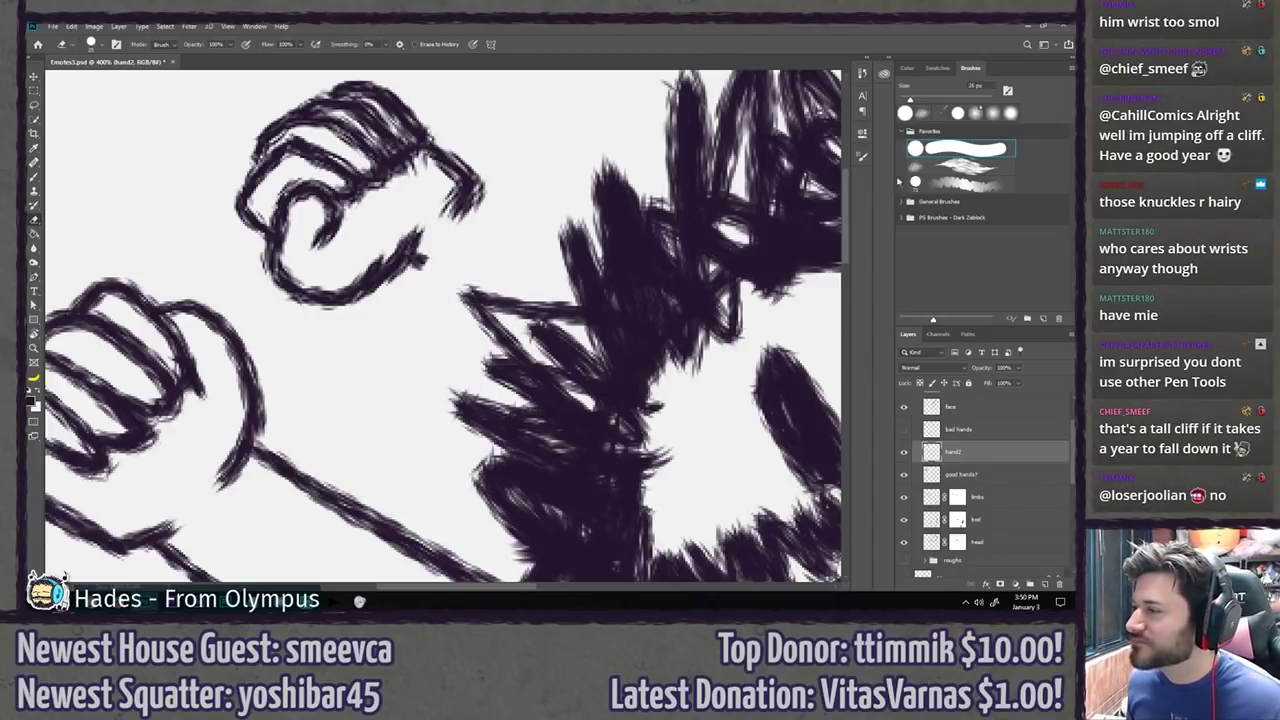
left_click(955, 168)
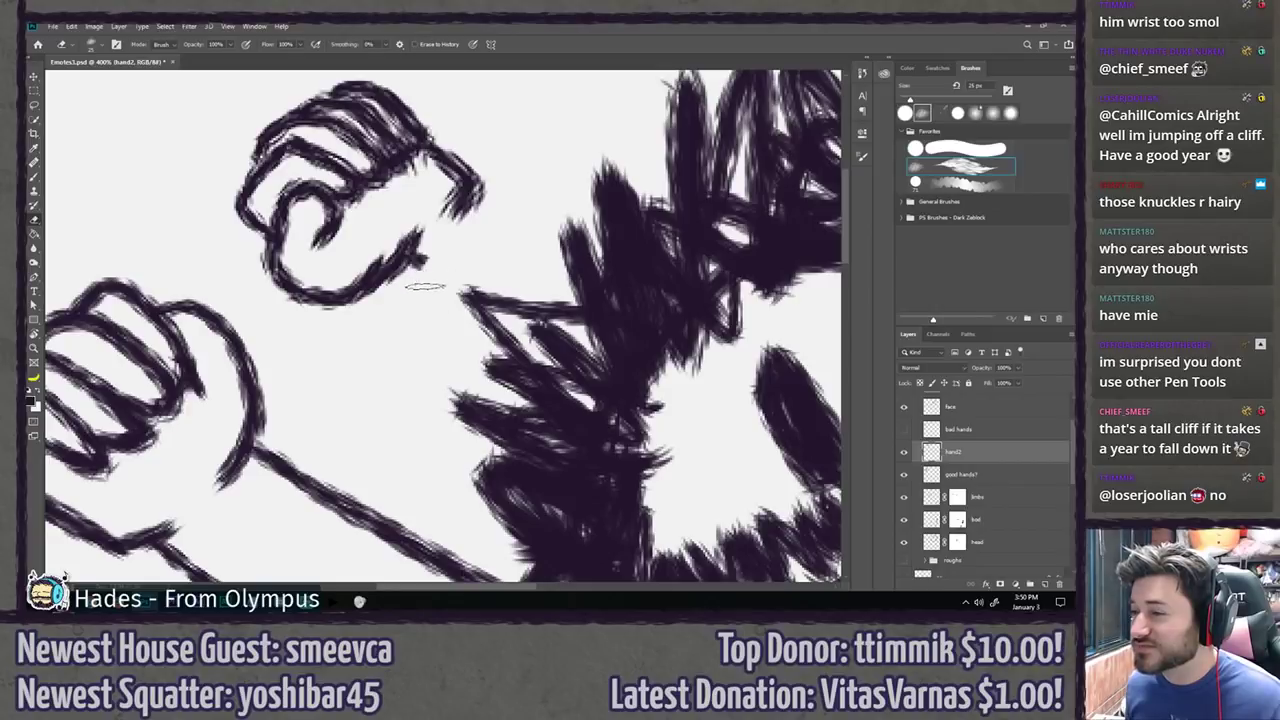
left_click_drag(425, 268, 434, 263)
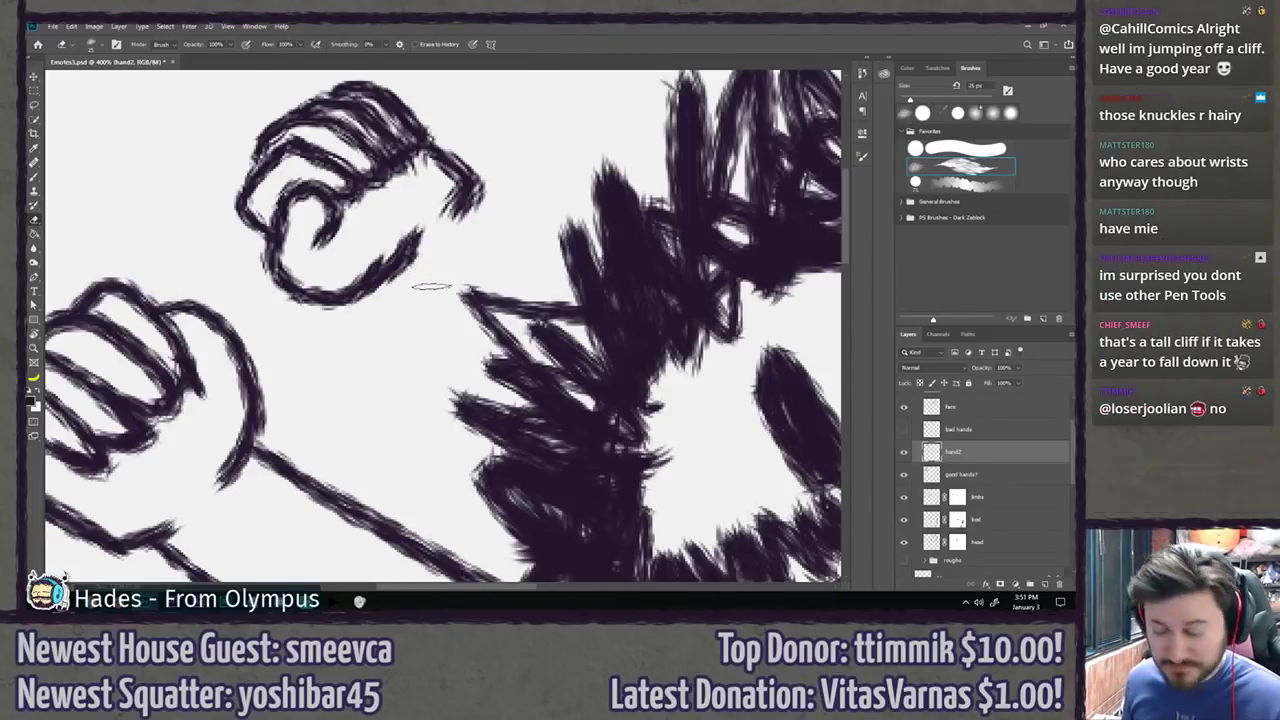
Step: Rotate the canvas and redraw both far-forearm lines on the limbs layer, running from the small fist's wrist into the hair
key("b")
key("r")
left_click_drag(514, 180, 718, 207)
key("ctrl+0")
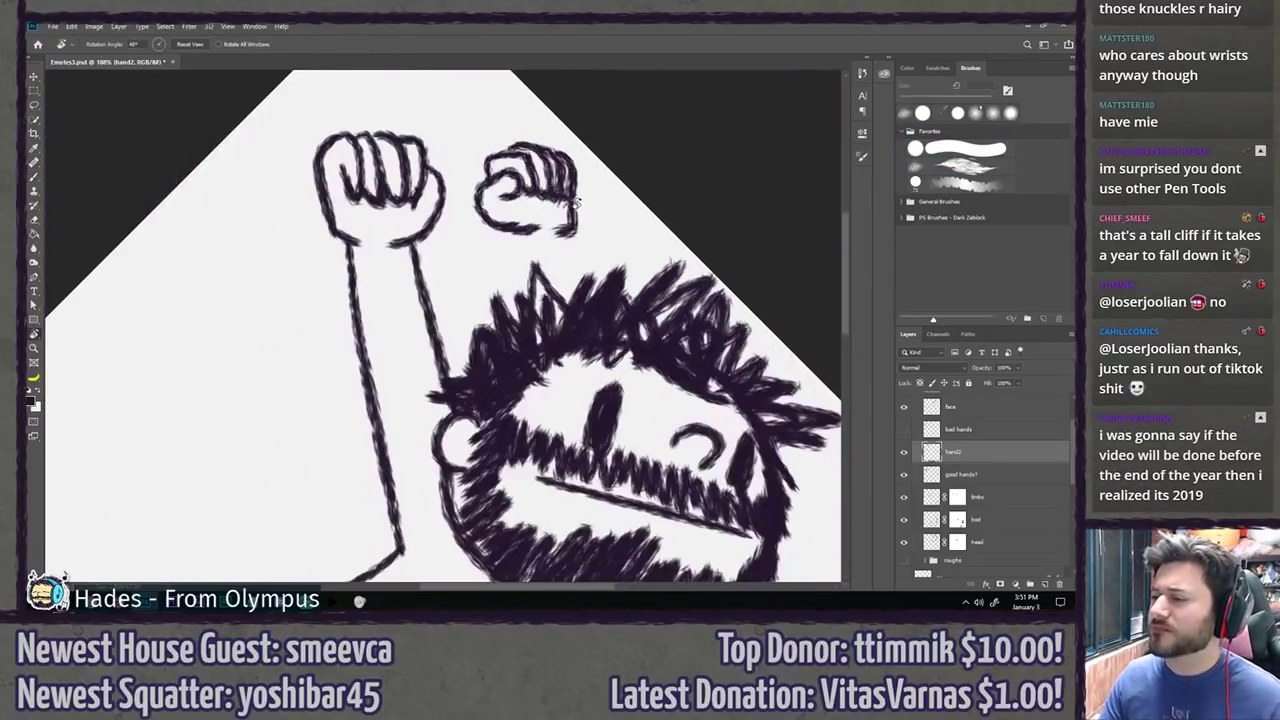
scroll(680, 218, "up", 3)
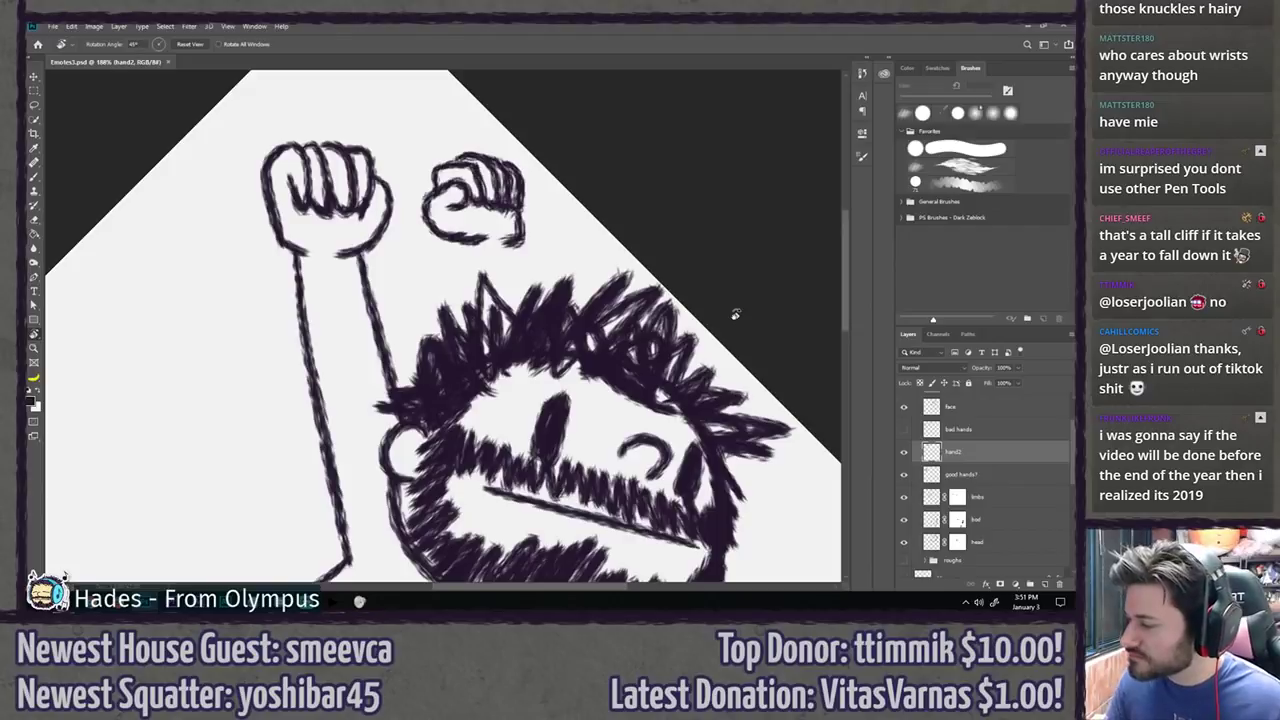
key("b")
left_click(975, 499)
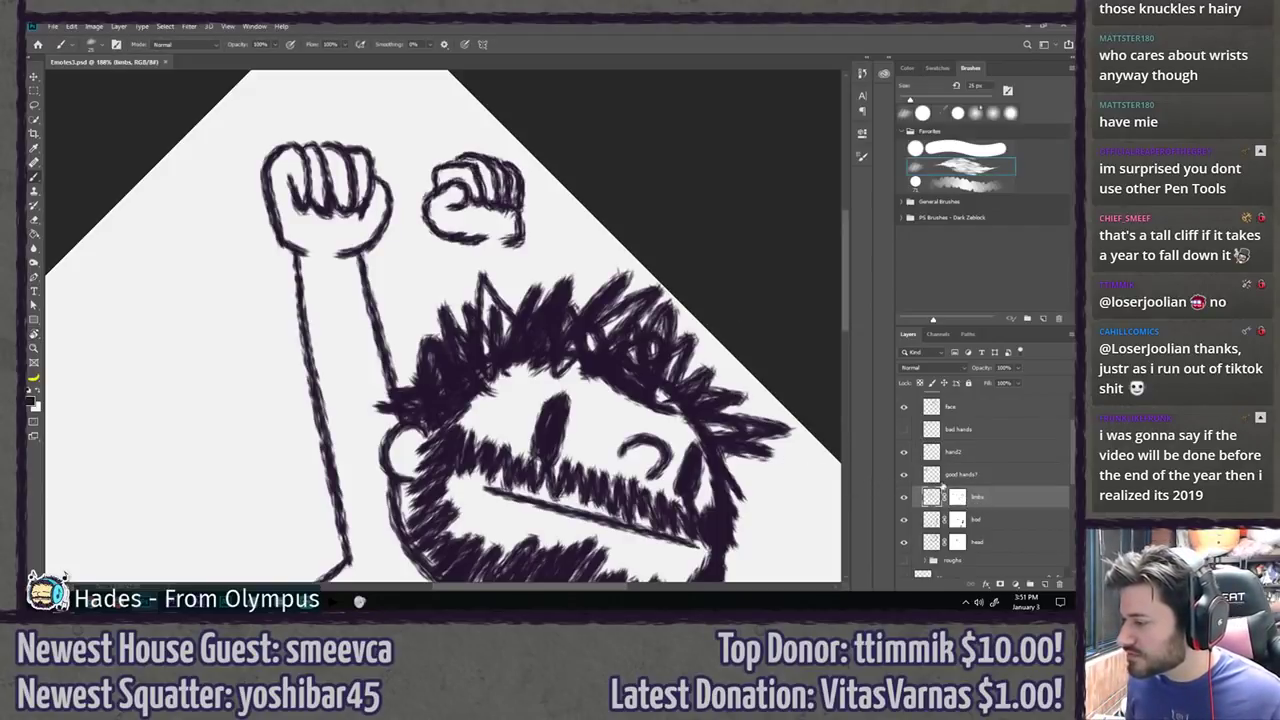
left_click_drag(468, 240, 480, 372)
key("ctrl+z")
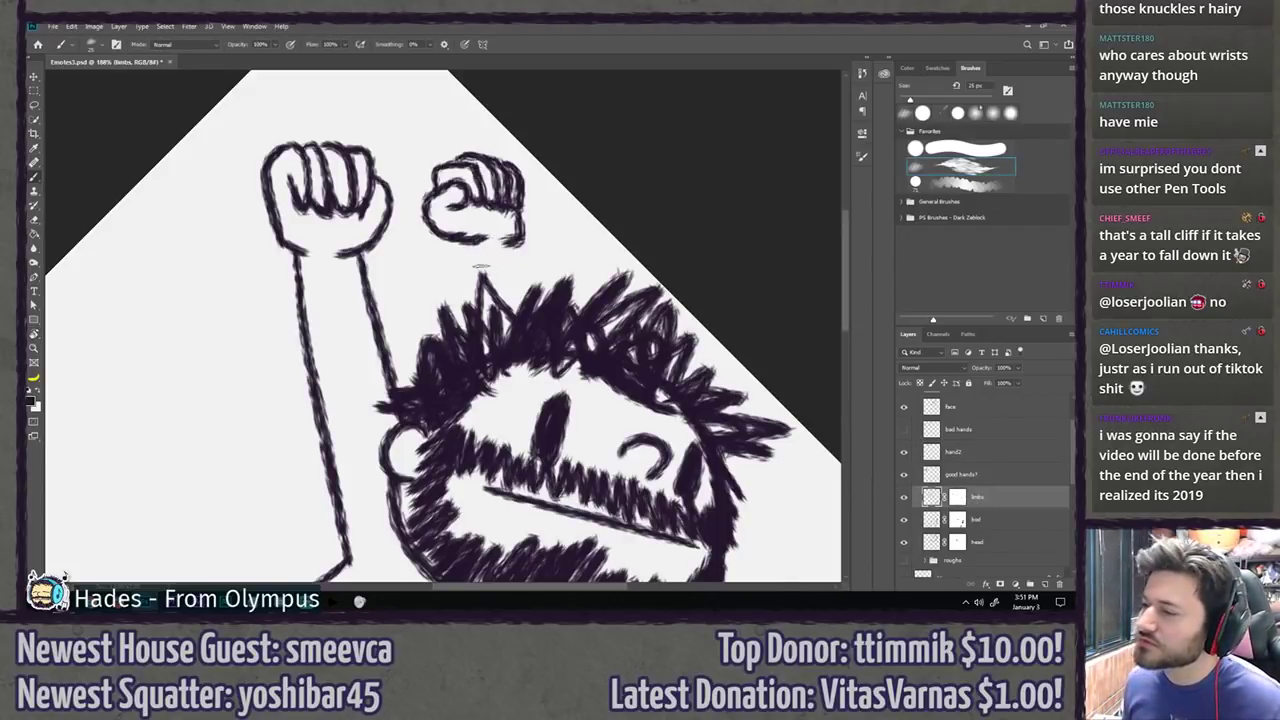
left_click_drag(459, 240, 488, 358)
left_click_drag(515, 243, 547, 375)
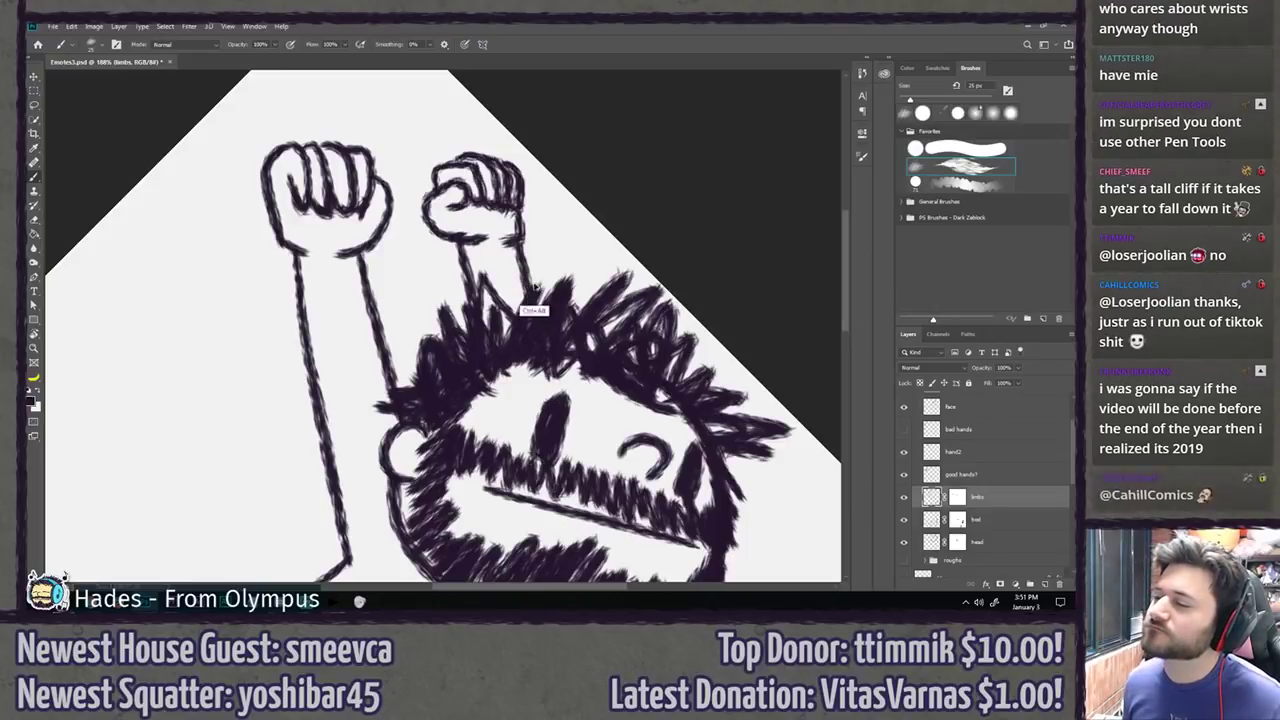
key("ctrl+z")
left_click_drag(512, 242, 536, 342)
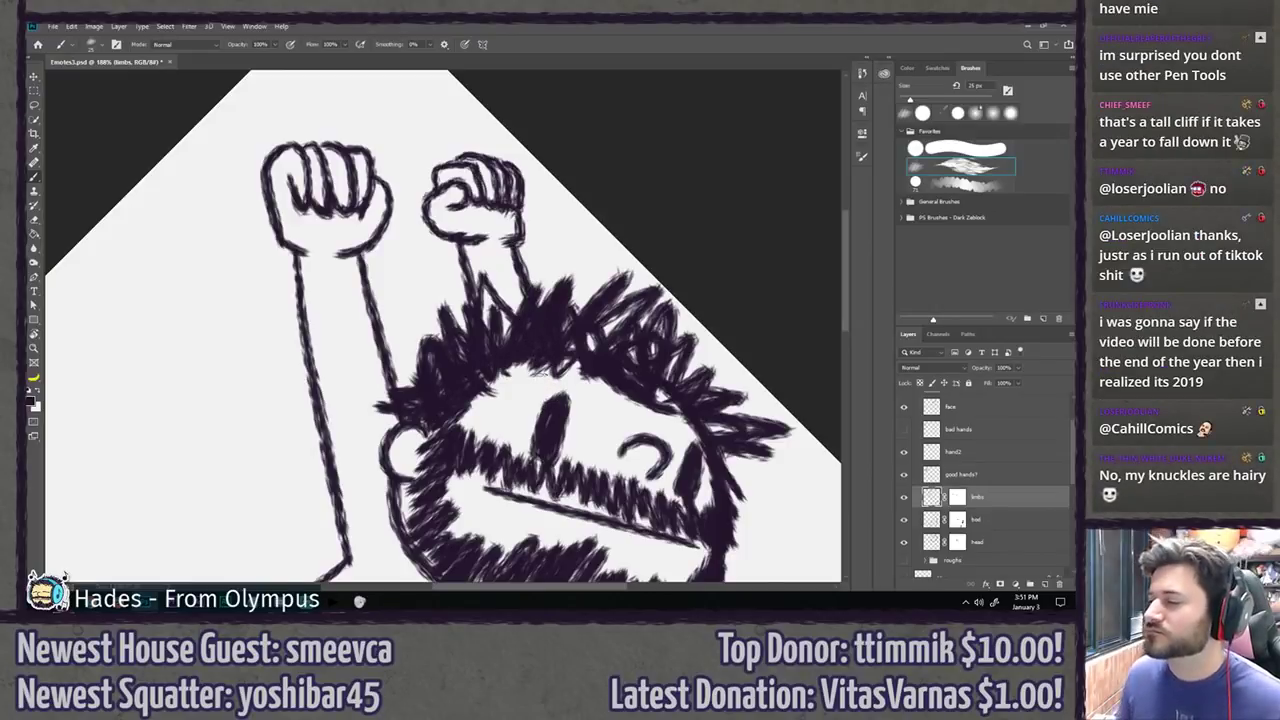
Step: Straighten the canvas and check the redrawn forearm in the whole emote by comparing it with the limbs layer hidden and shown
key("ctrl+0")
key("r")
mouse_move(654, 346)
left_mouse_down()
mouse_move(706, 240)
mouse_move(666, 126)
left_mouse_up()
key("b")
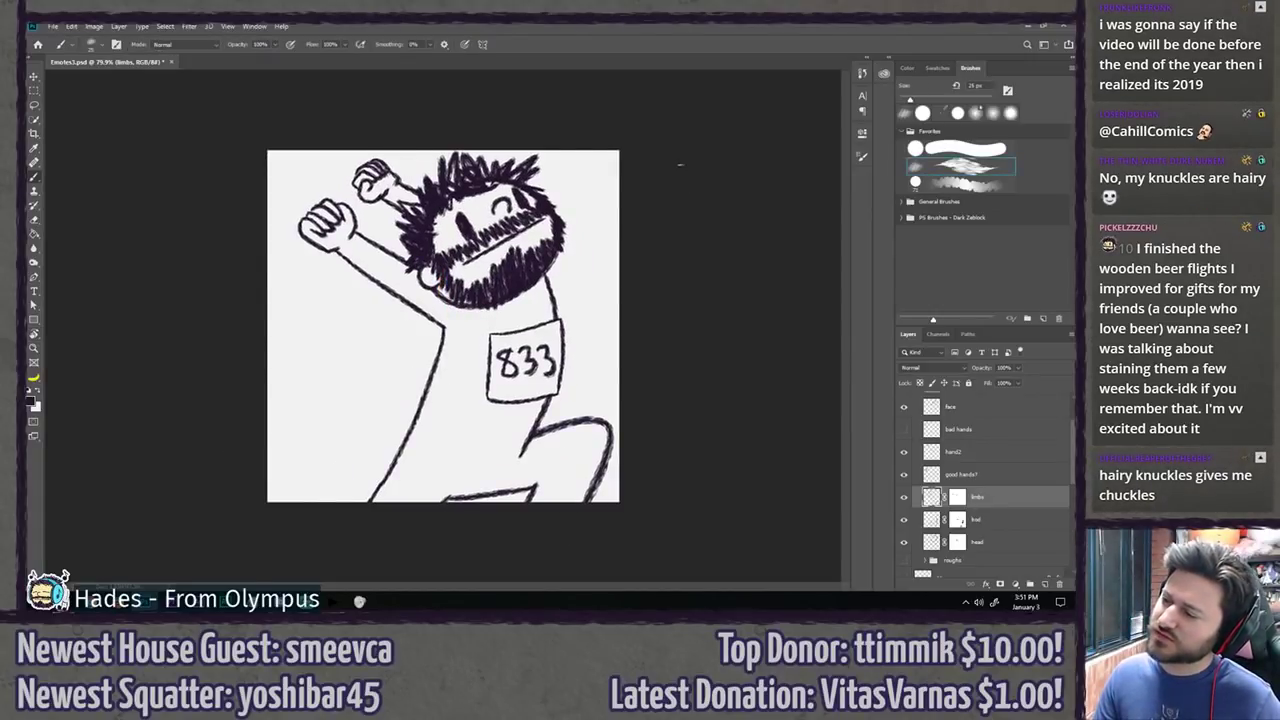
left_click(904, 497)
left_click(904, 497)
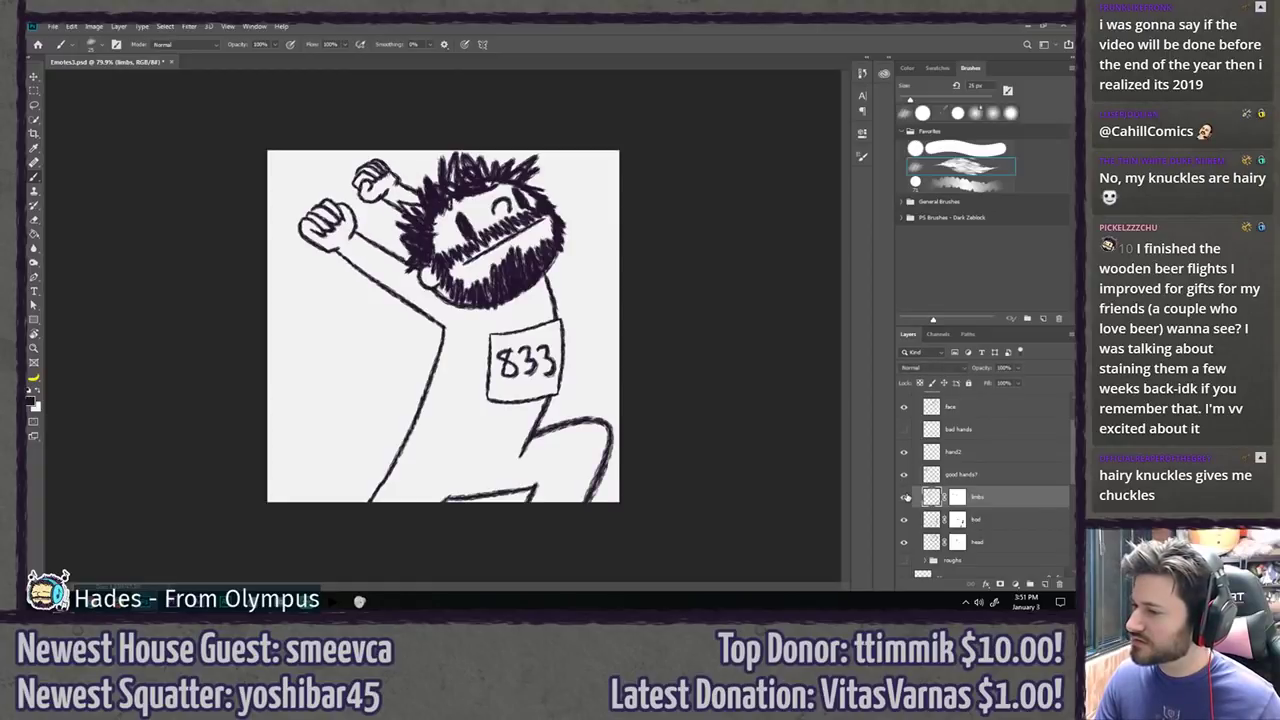
left_click(904, 497)
left_click(904, 497)
left_click(904, 497)
left_click(904, 497)
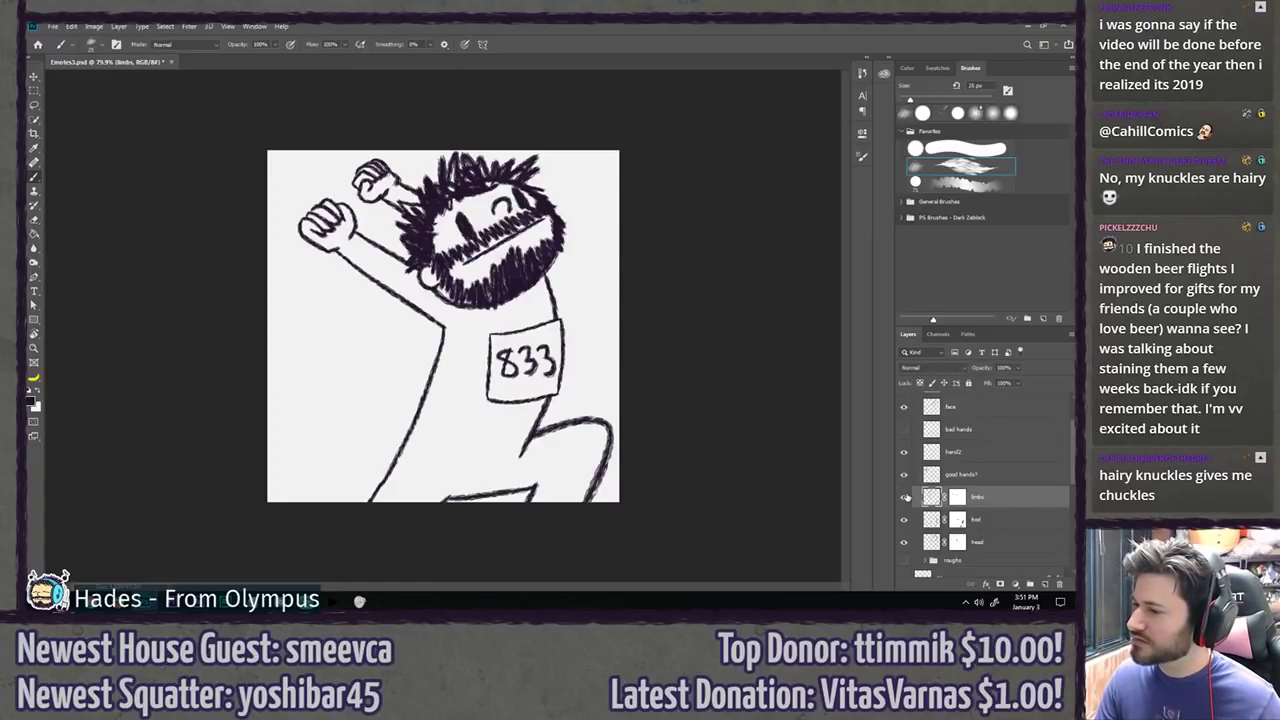
left_click(904, 497)
left_click(904, 497)
Step: Mask out the forearm line ends that overlap the hair and the face's edge on the limbs layer mask, using the solid round brush
left_click(957, 497)
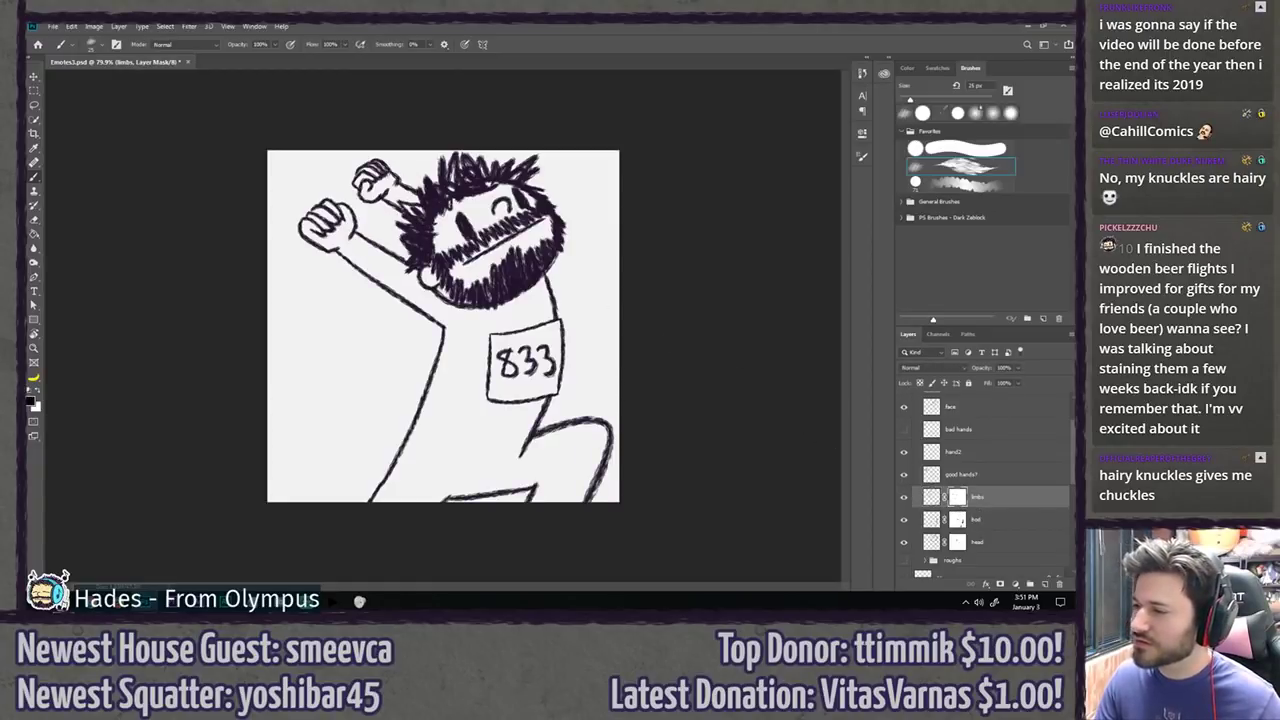
scroll(430, 195, "up", 5)
left_click_drag(436, 189, 496, 400)
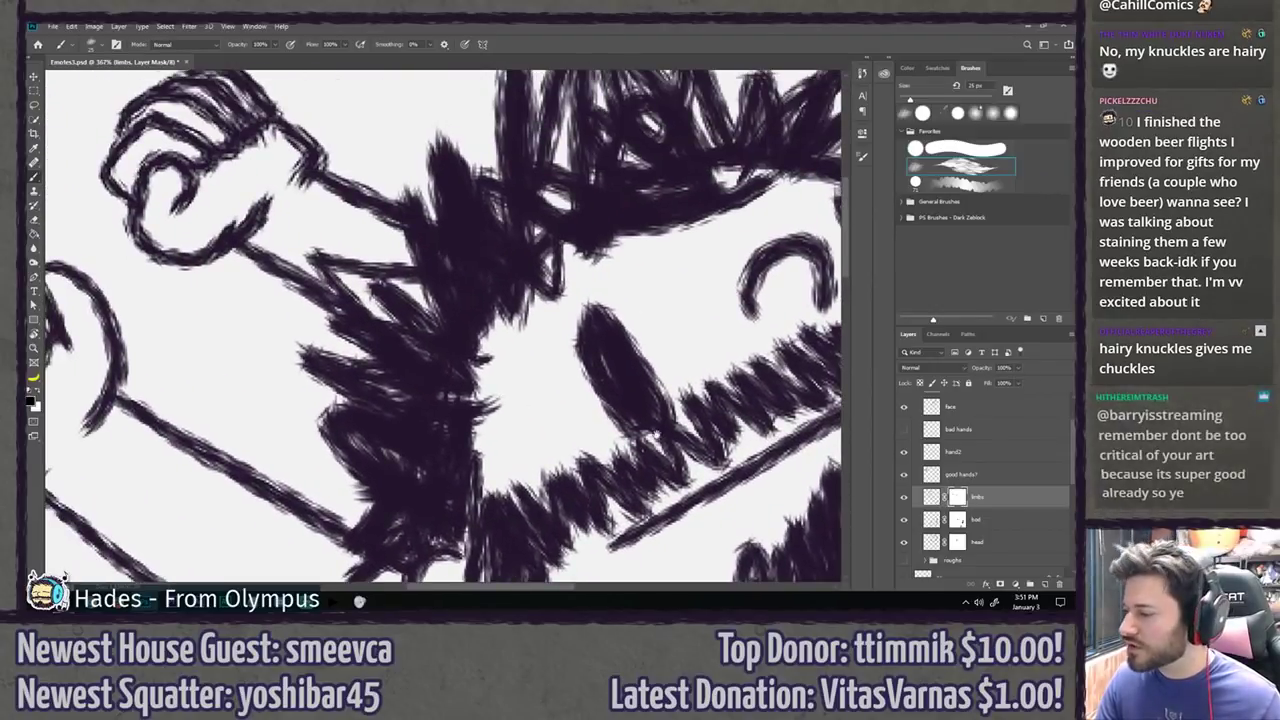
left_click(904, 497)
left_click(904, 497)
left_click(904, 497)
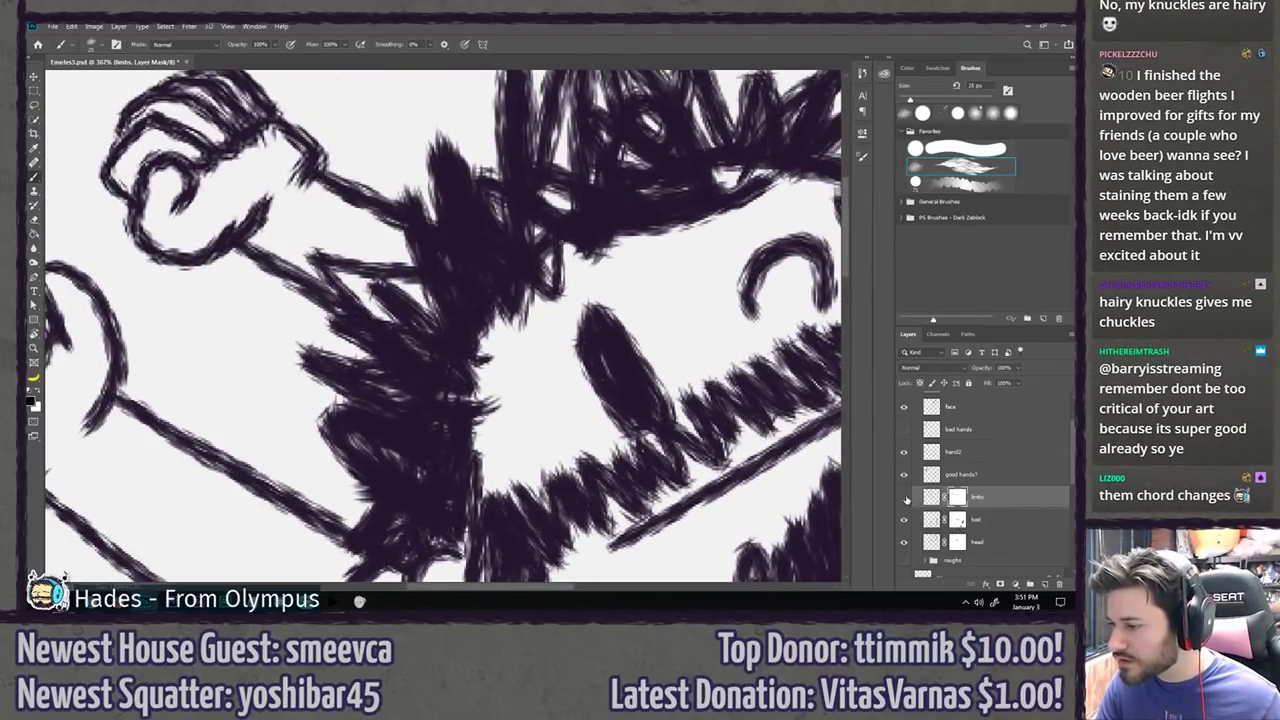
left_click(963, 148)
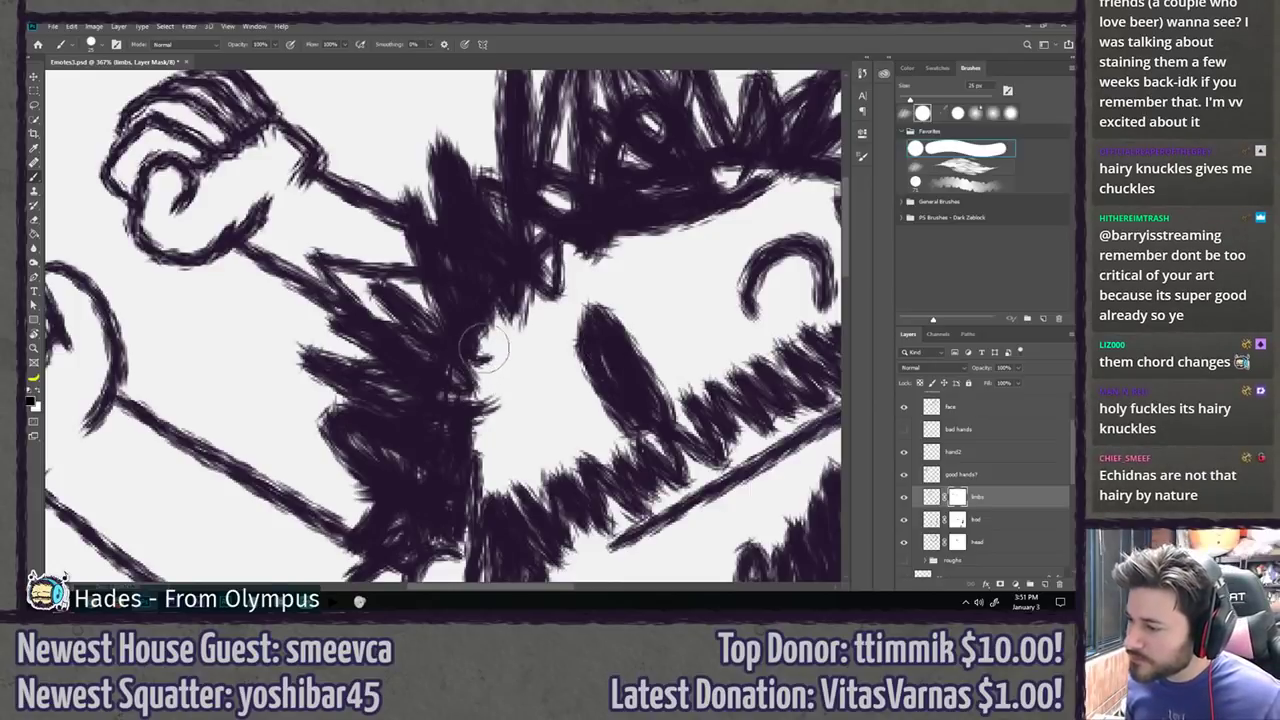
left_click_drag(458, 383, 448, 398)
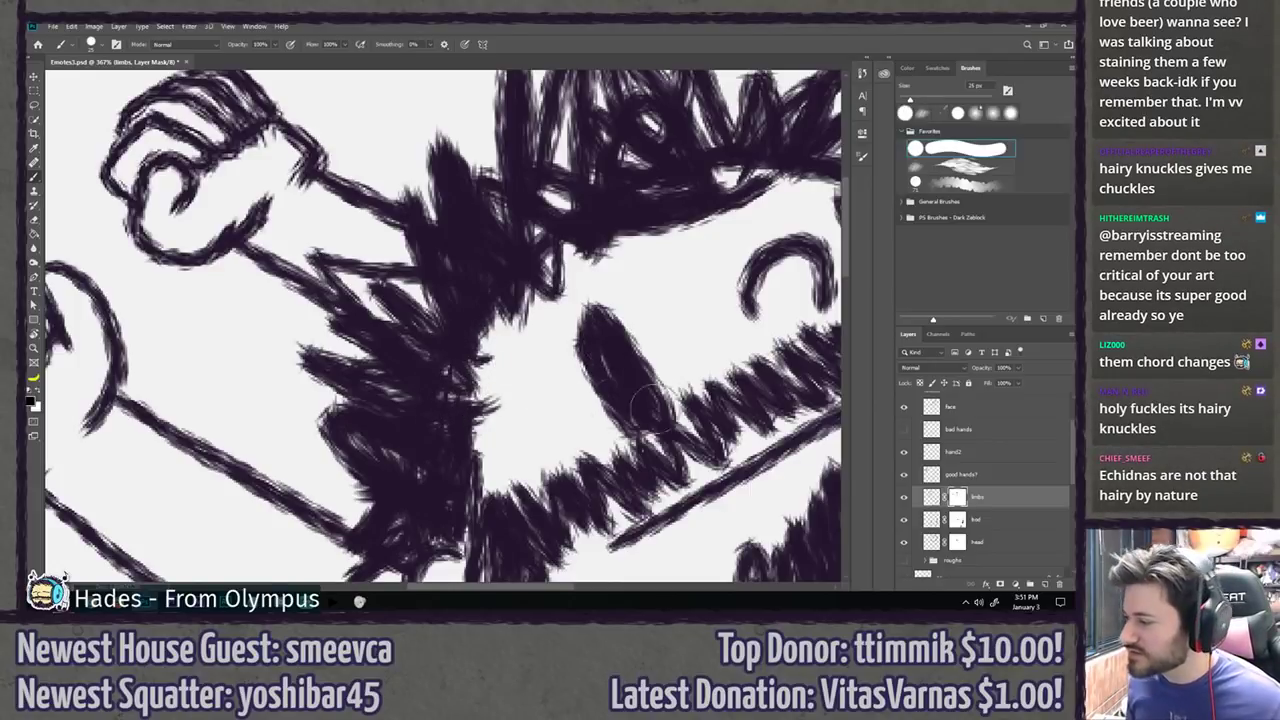
left_click(904, 497)
left_click(905, 500)
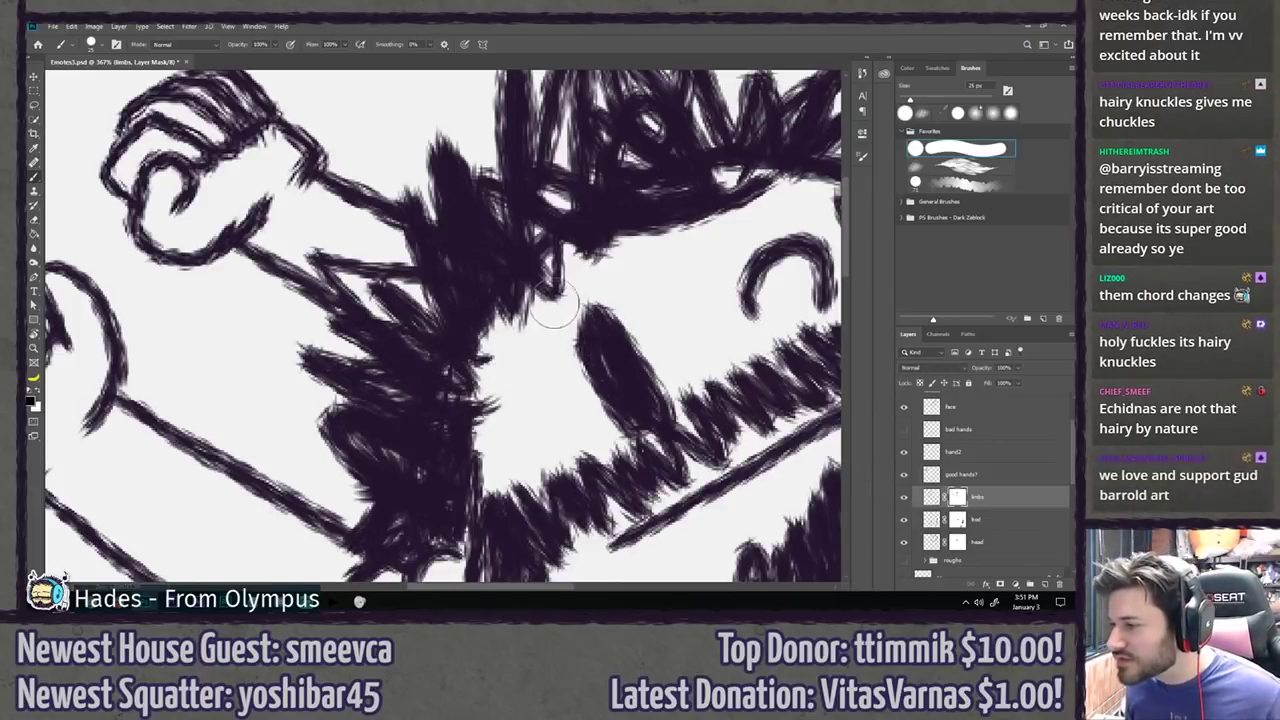
mouse_move(553, 308)
left_mouse_down()
mouse_move(530, 295)
mouse_move(491, 377)
mouse_move(516, 453)
left_mouse_up()
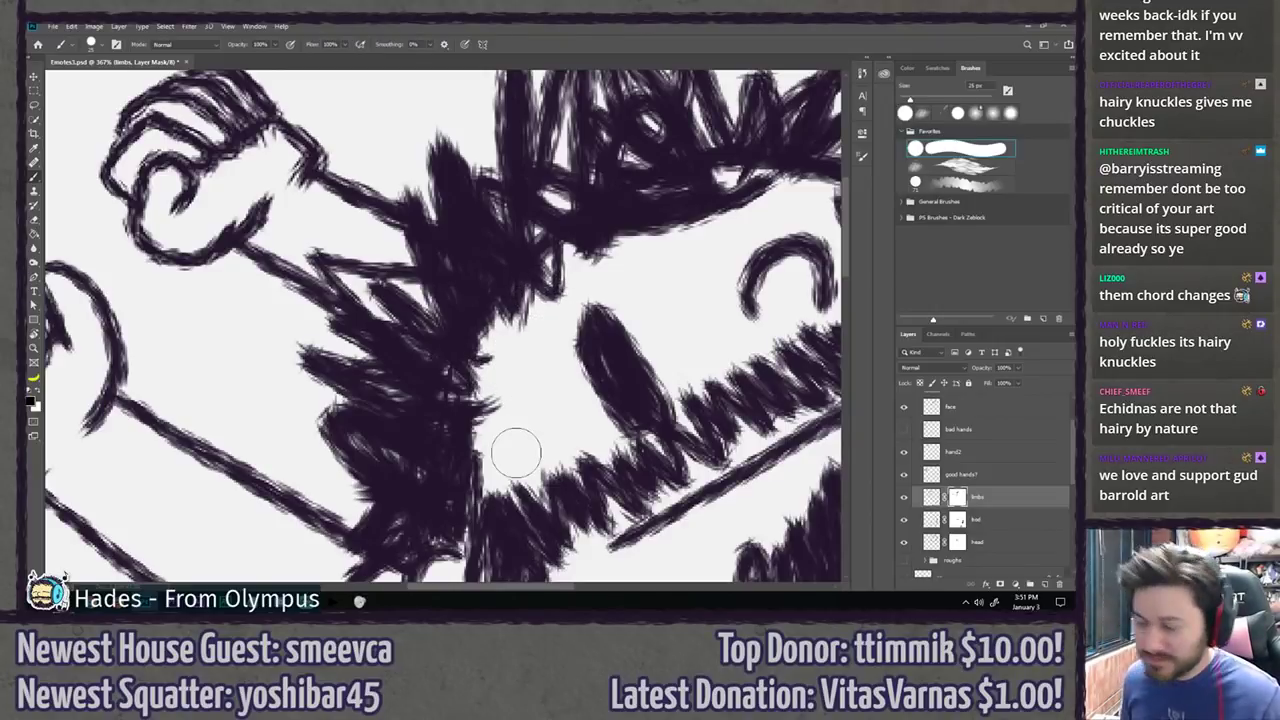
key("l")
scroll(450, 343, "down", 5)
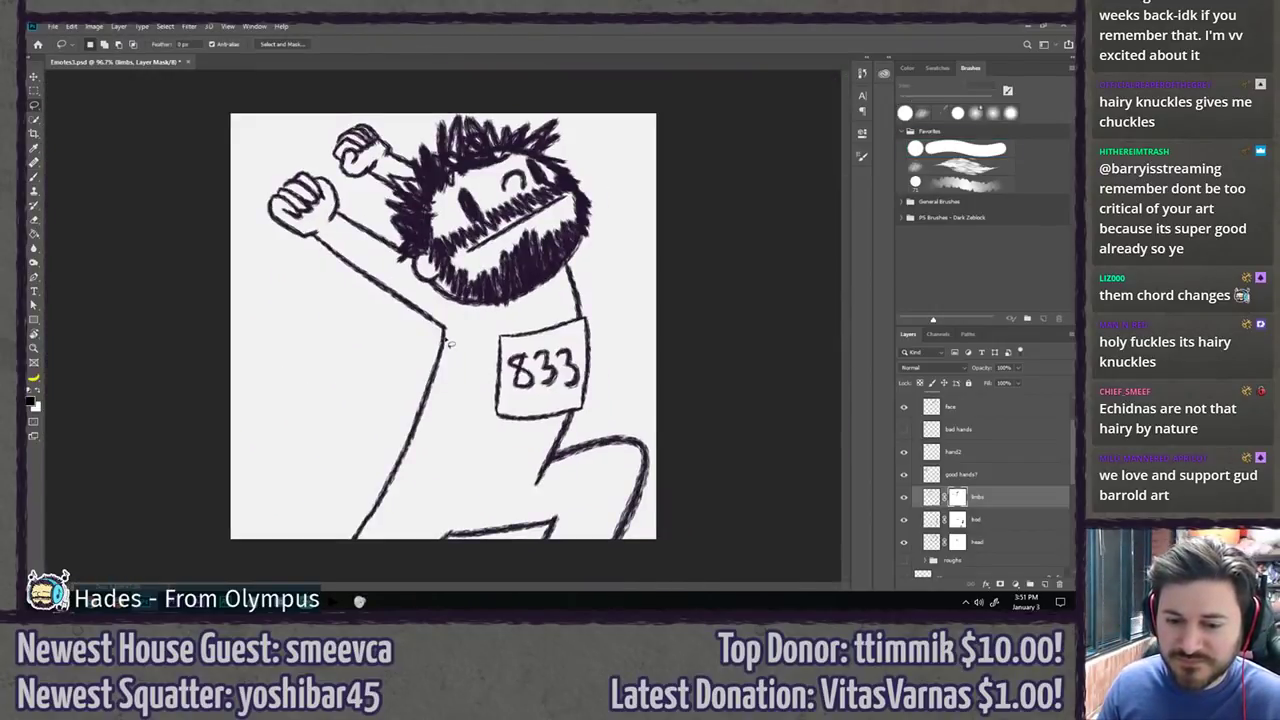
key("b")
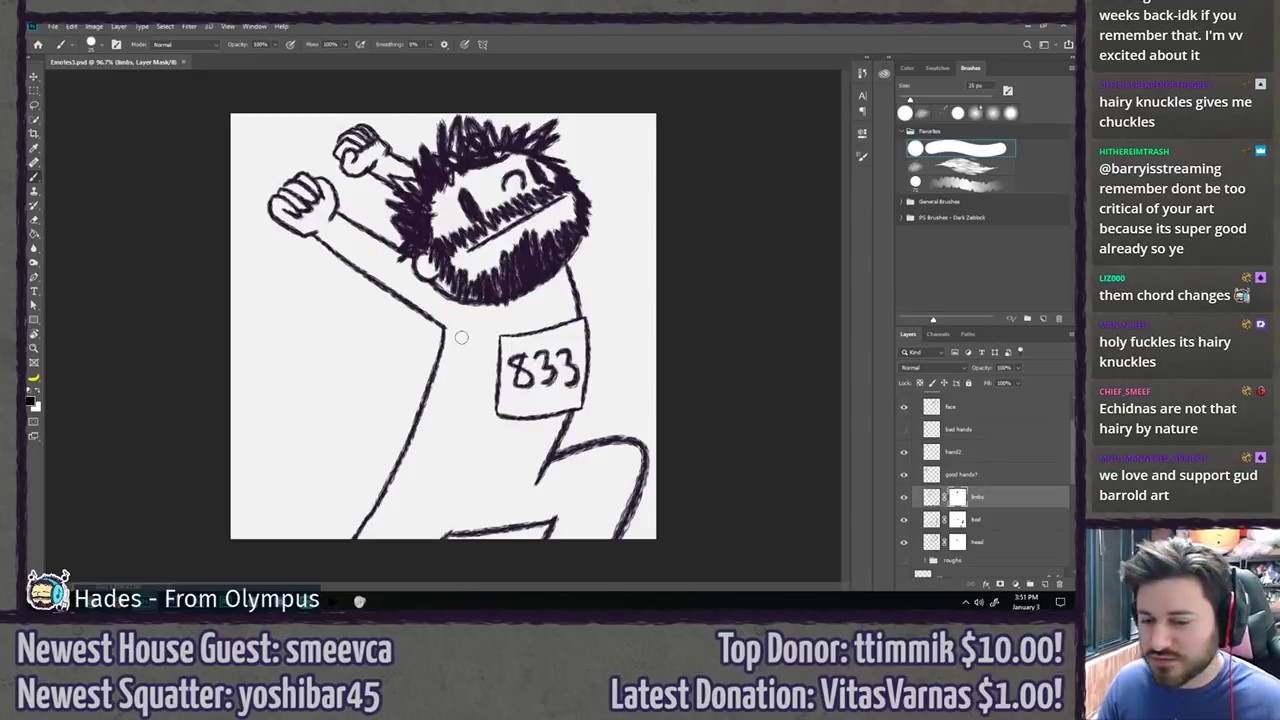
Step: Show and select the bad hands layer, and compare it with the fists by hiding and restoring the hand2 and good hands layers
scroll(955, 430, "up", 2)
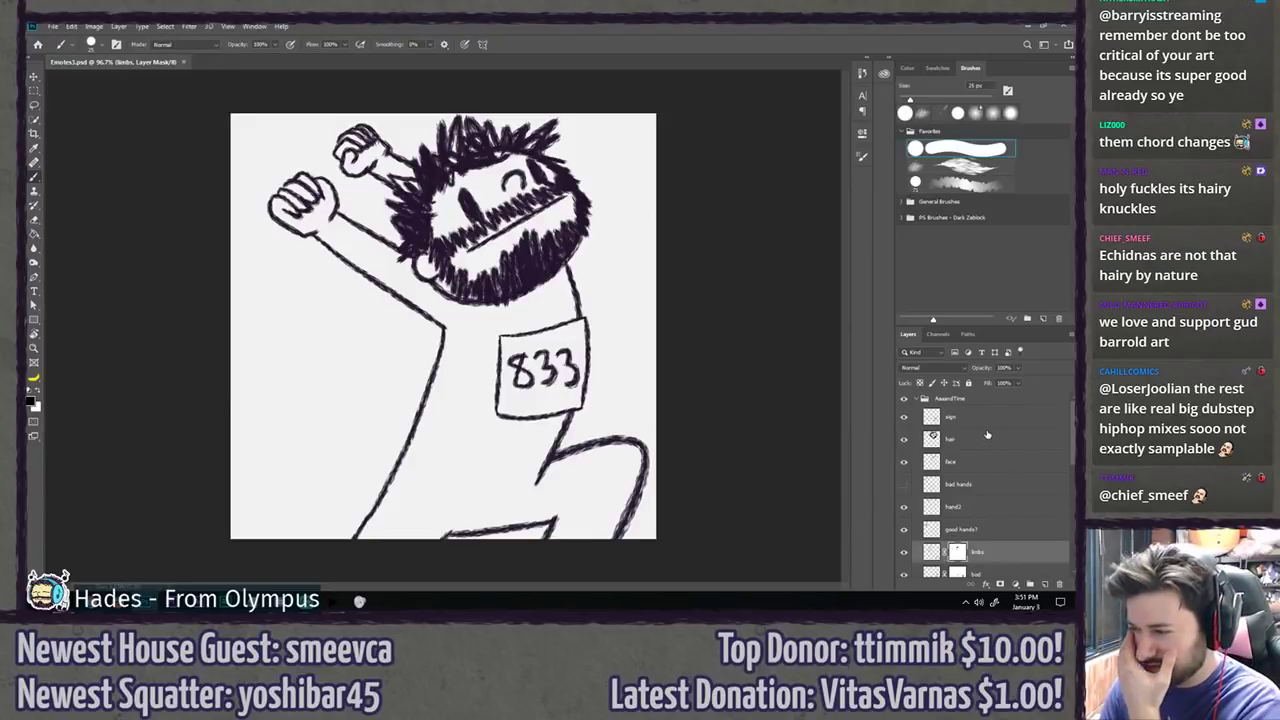
left_click(905, 485)
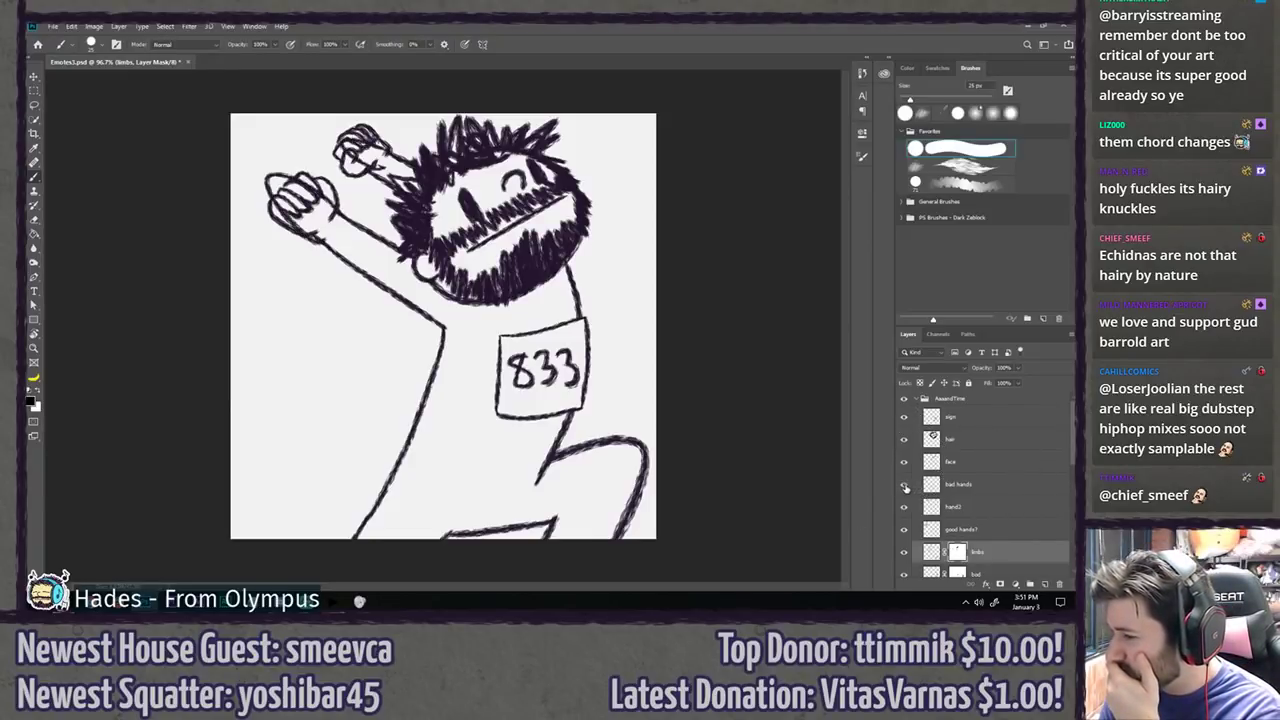
left_click(954, 486)
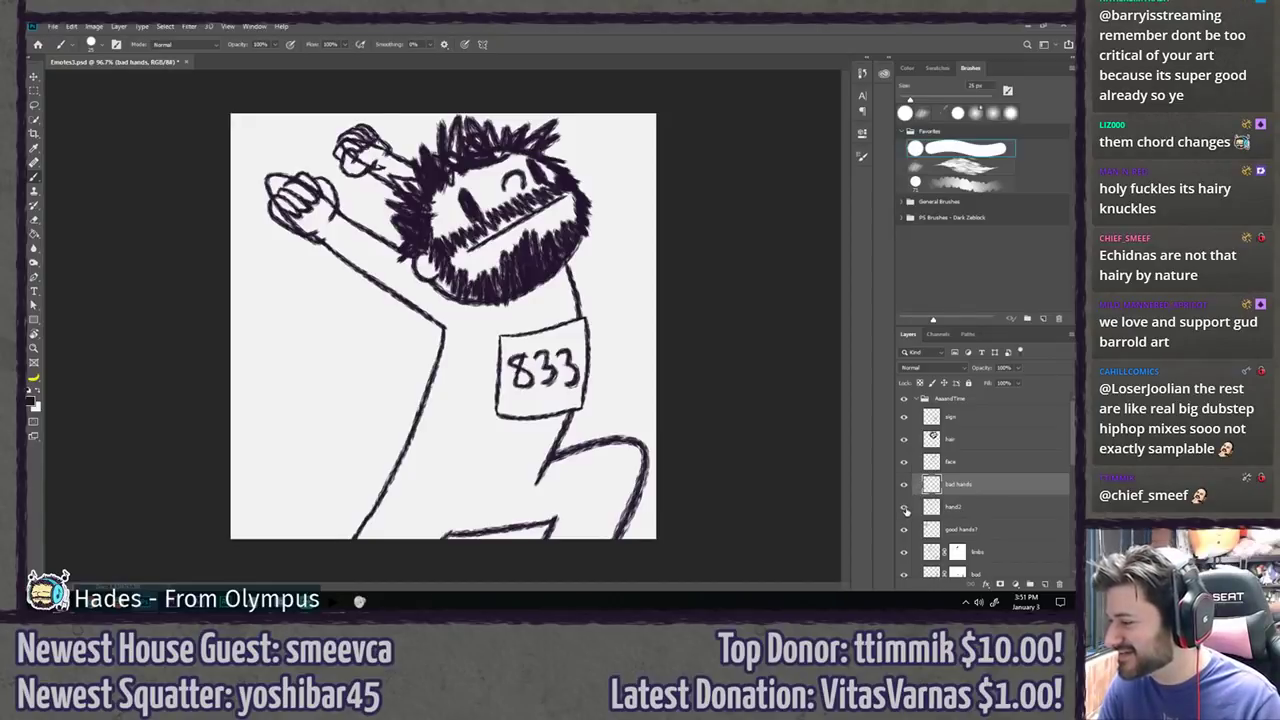
left_click(905, 507)
left_click(906, 529)
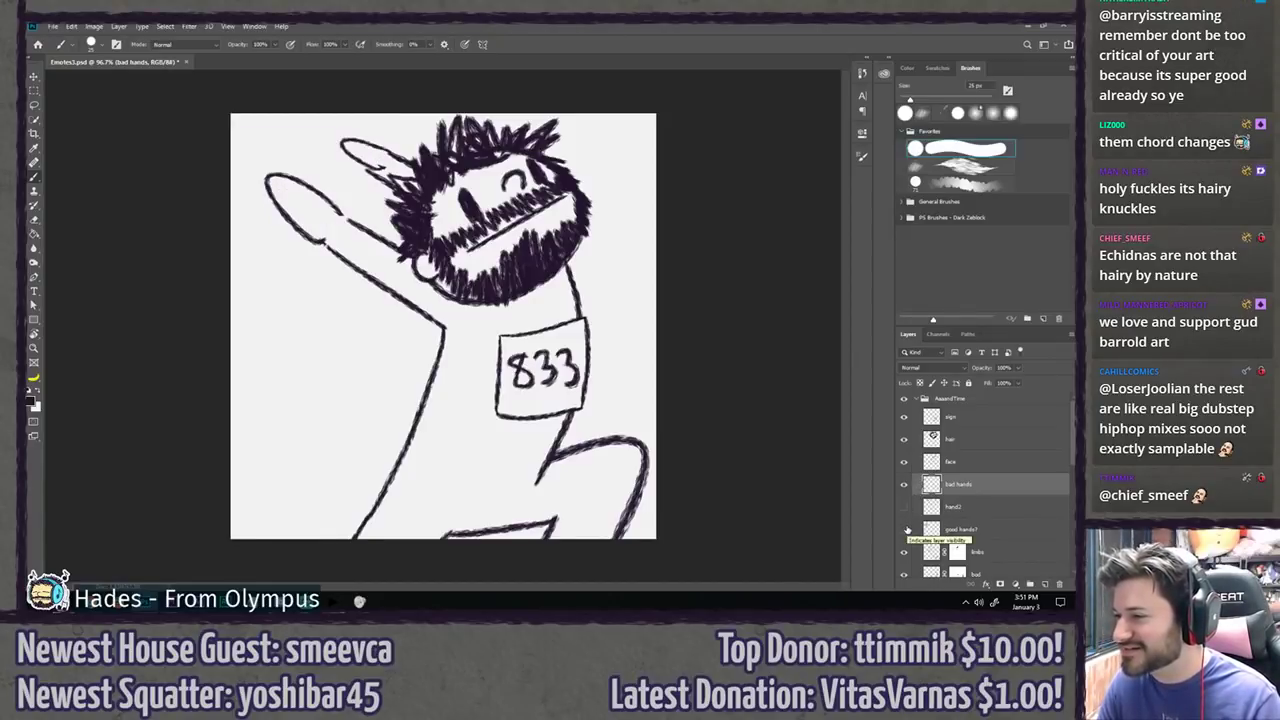
left_click(906, 529)
left_click(906, 506)
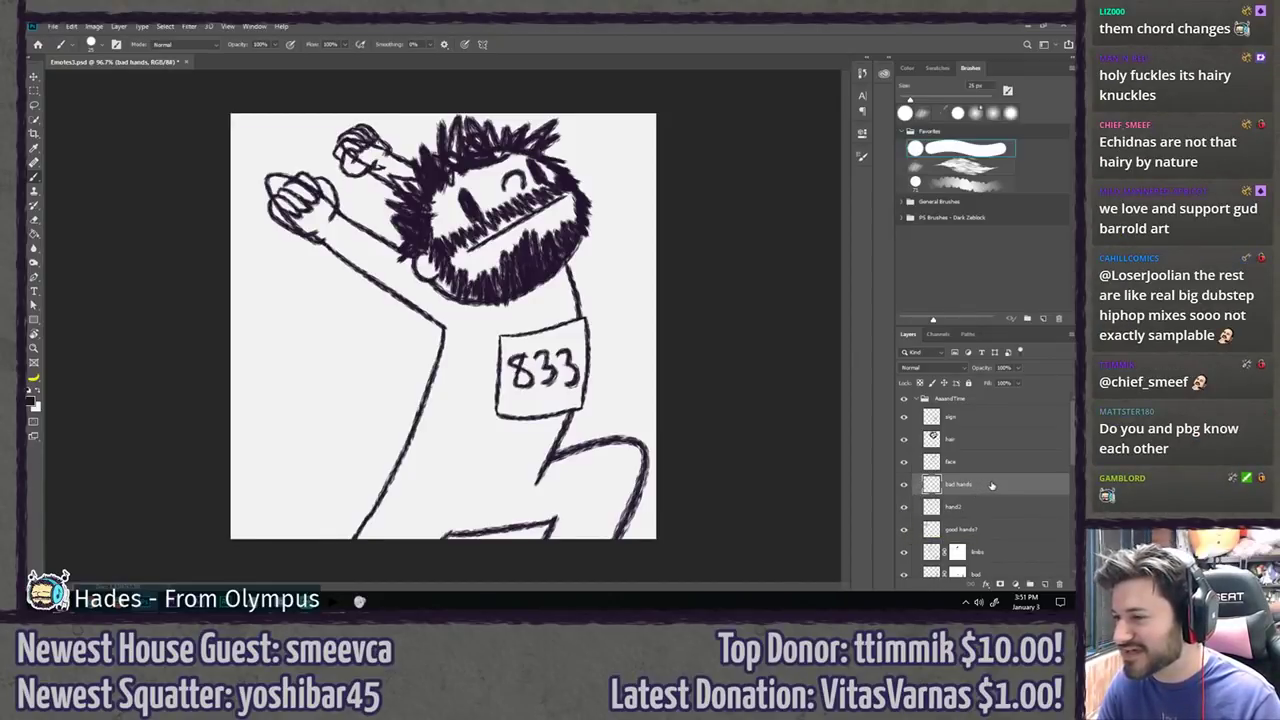
Step: Delete the bad hands layer and check the two remaining fists in the whole emote
key("Delete")
key("l")
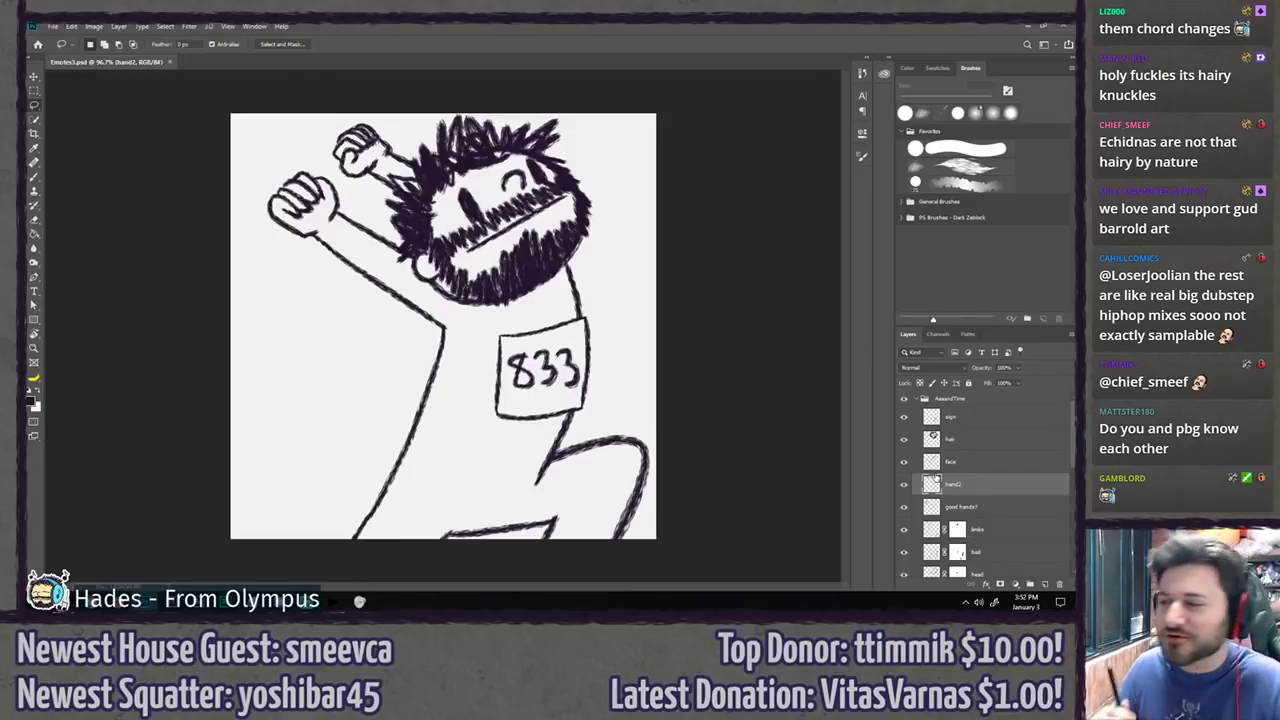
scroll(728, 429, "down", 3)
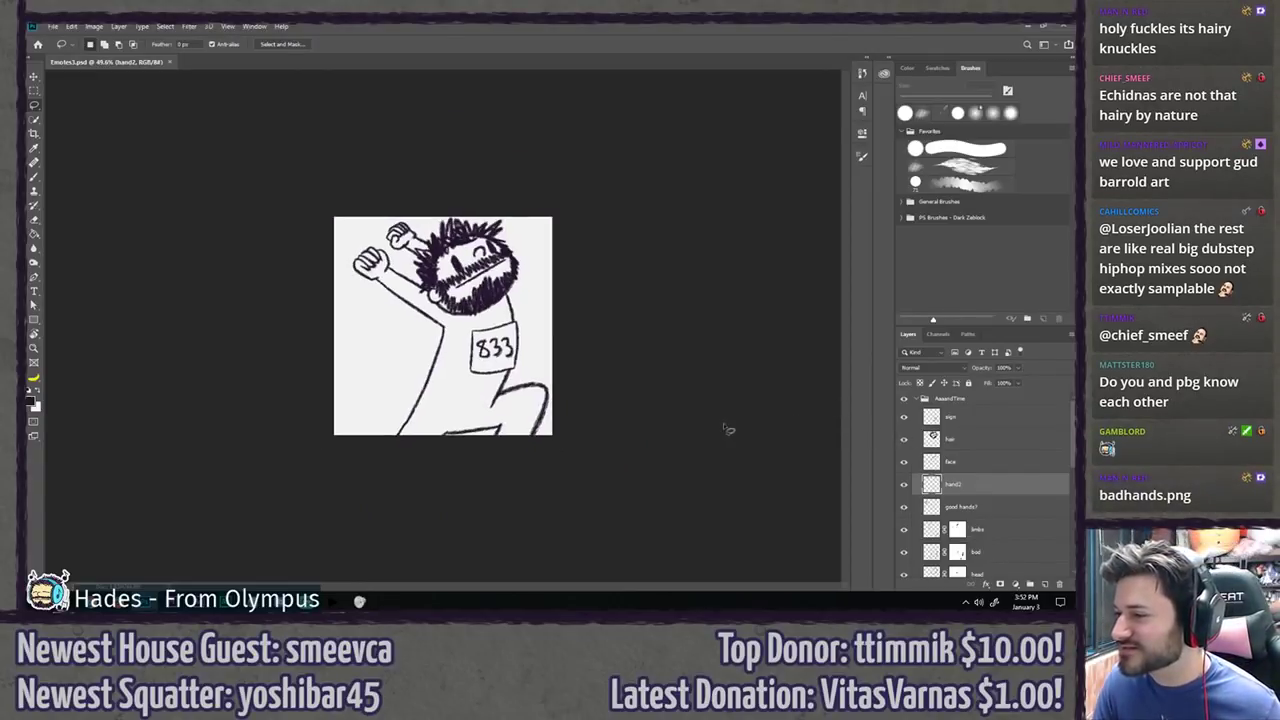
scroll(698, 390, "up", 2)
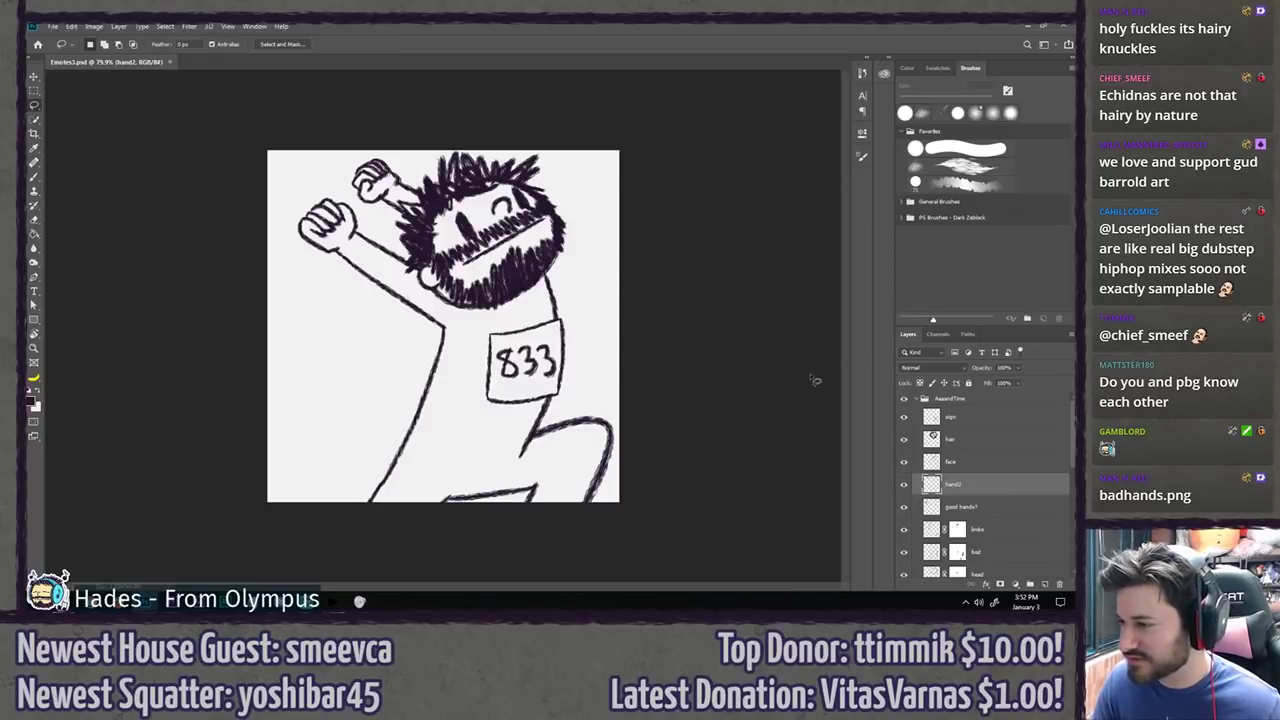
scroll(914, 453, "down", 2)
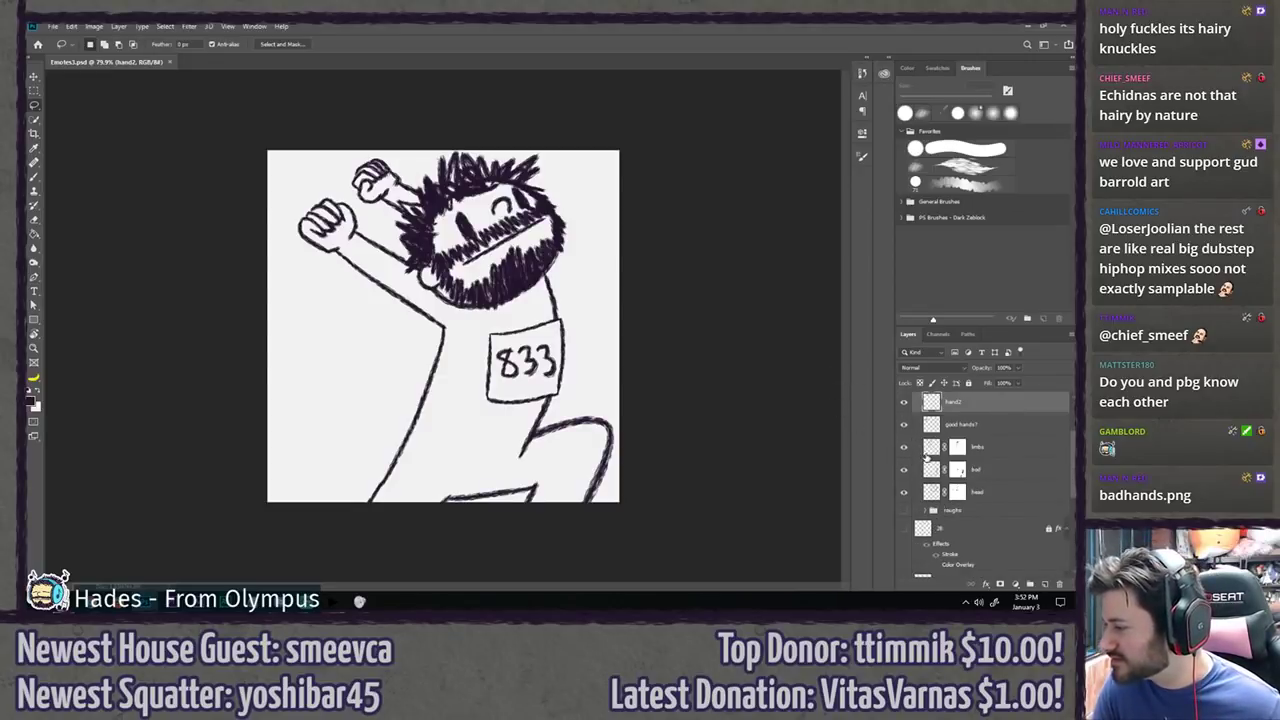
Step: Show the roughs group and enlarge the 833 bib on the sign layer down and outward to match the sketched bib
left_click(905, 512)
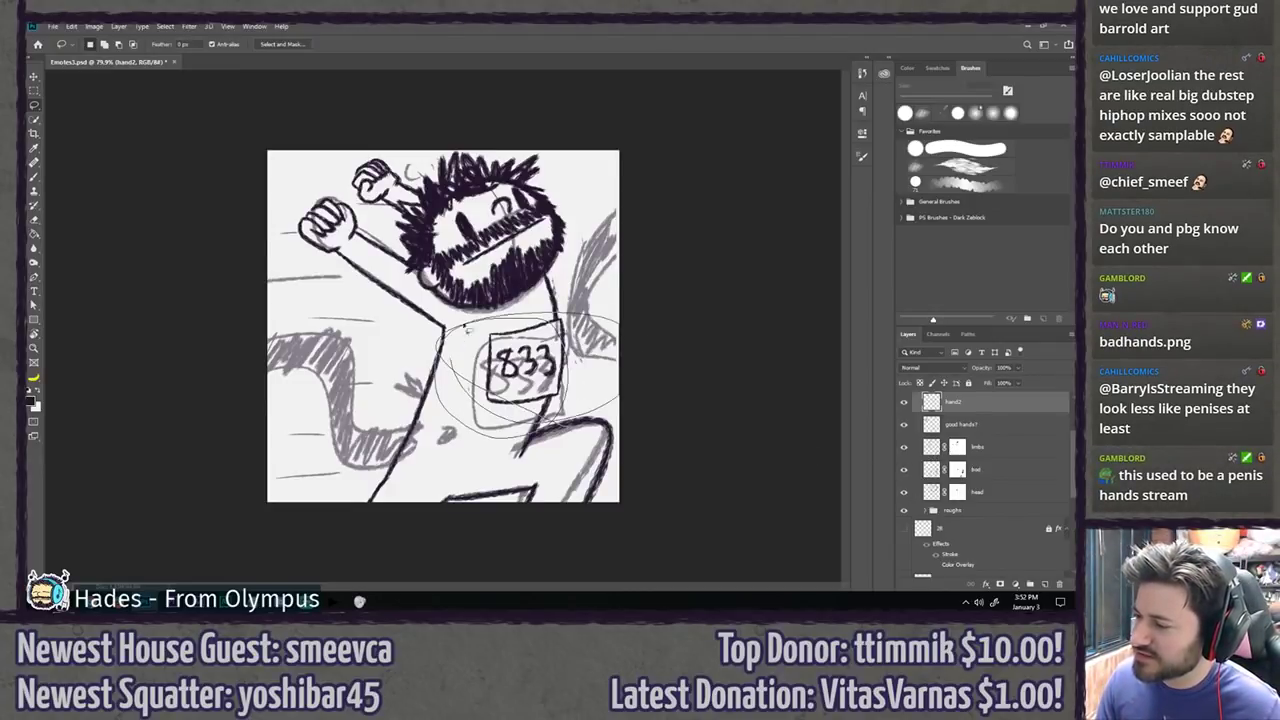
scroll(922, 436, "up", 4)
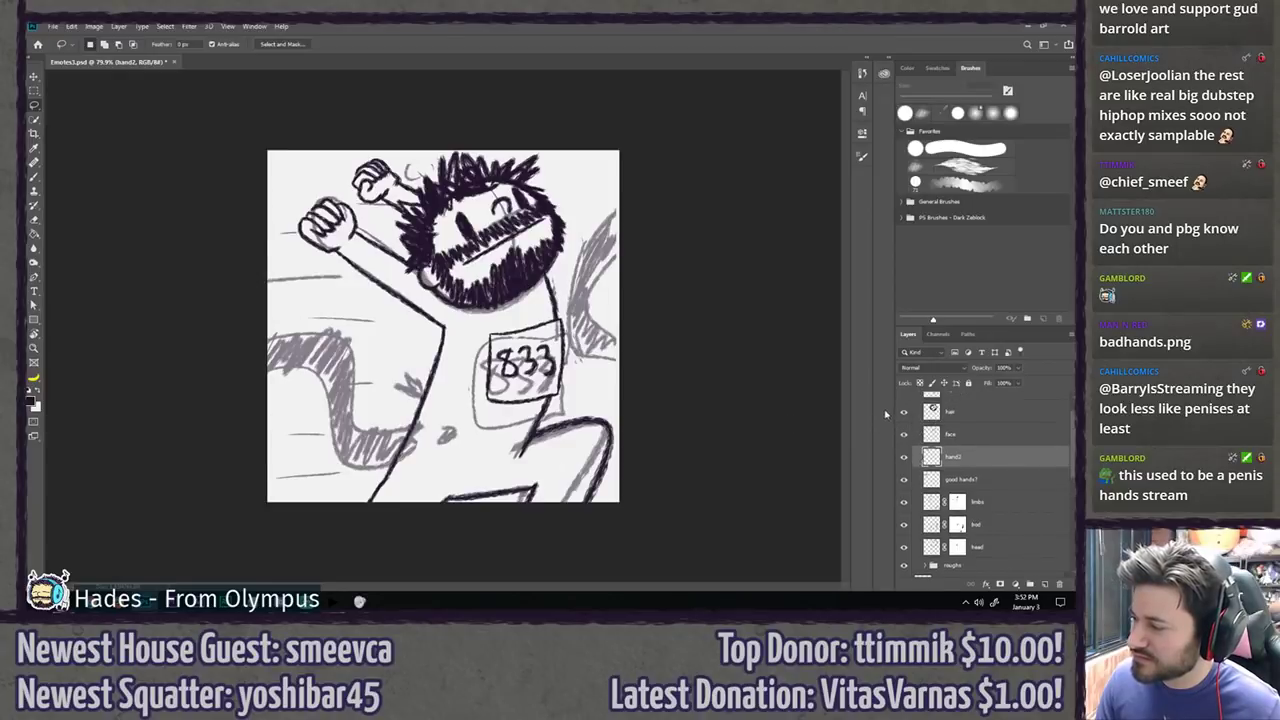
left_click(987, 426)
key("ctrl+t")
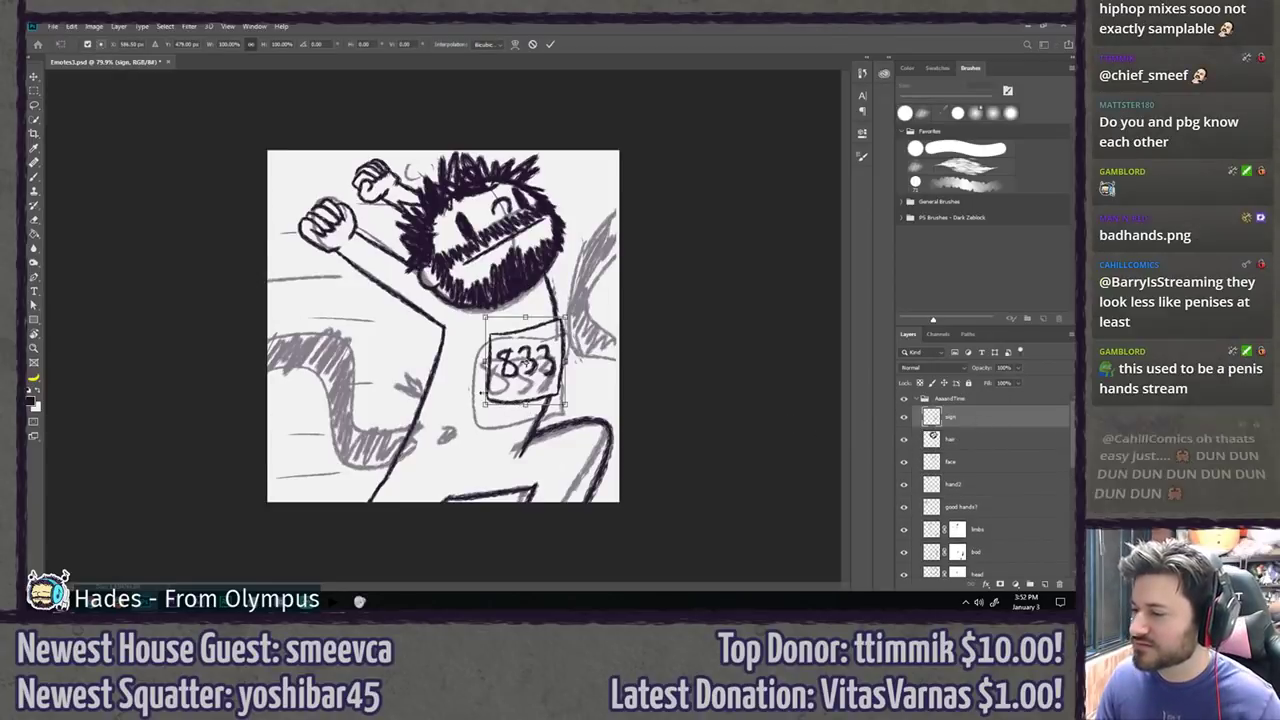
left_click_drag(484, 407, 456, 428)
key("Return")
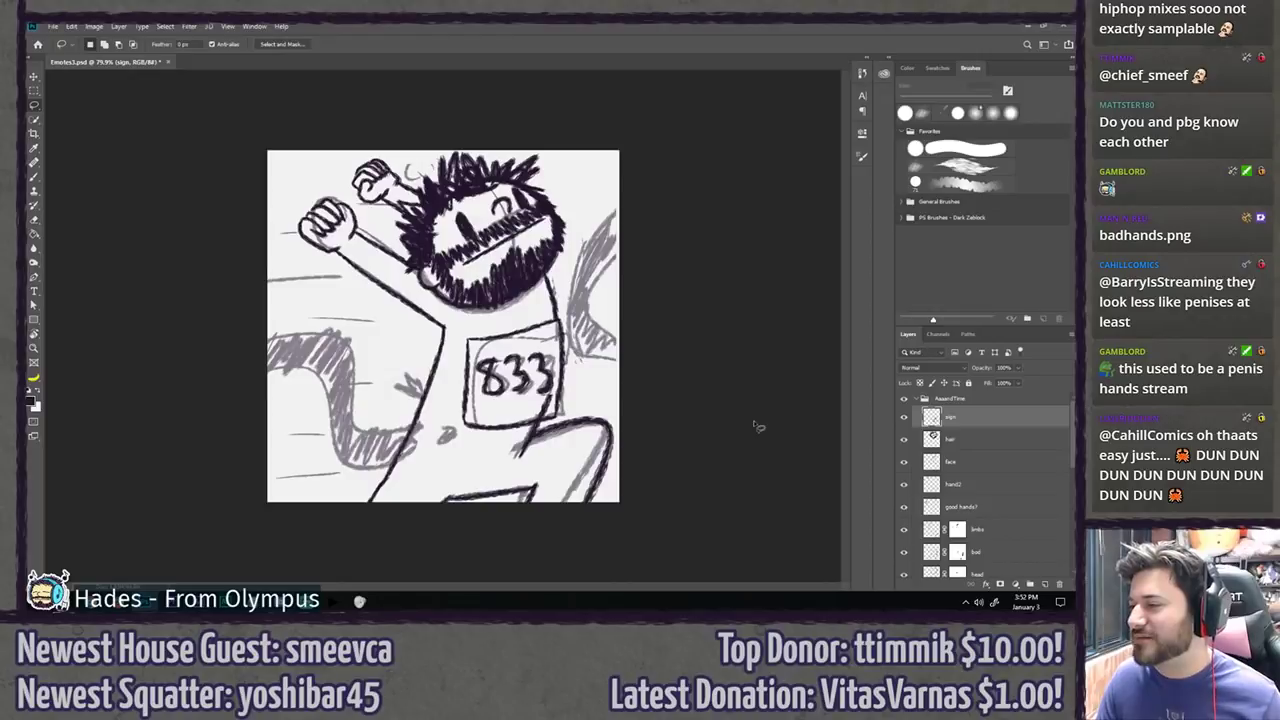
Step: Hide the roughs group and compare the bib at its former and enlarged sizes, keeping the enlarged version
scroll(757, 423, "down", 6)
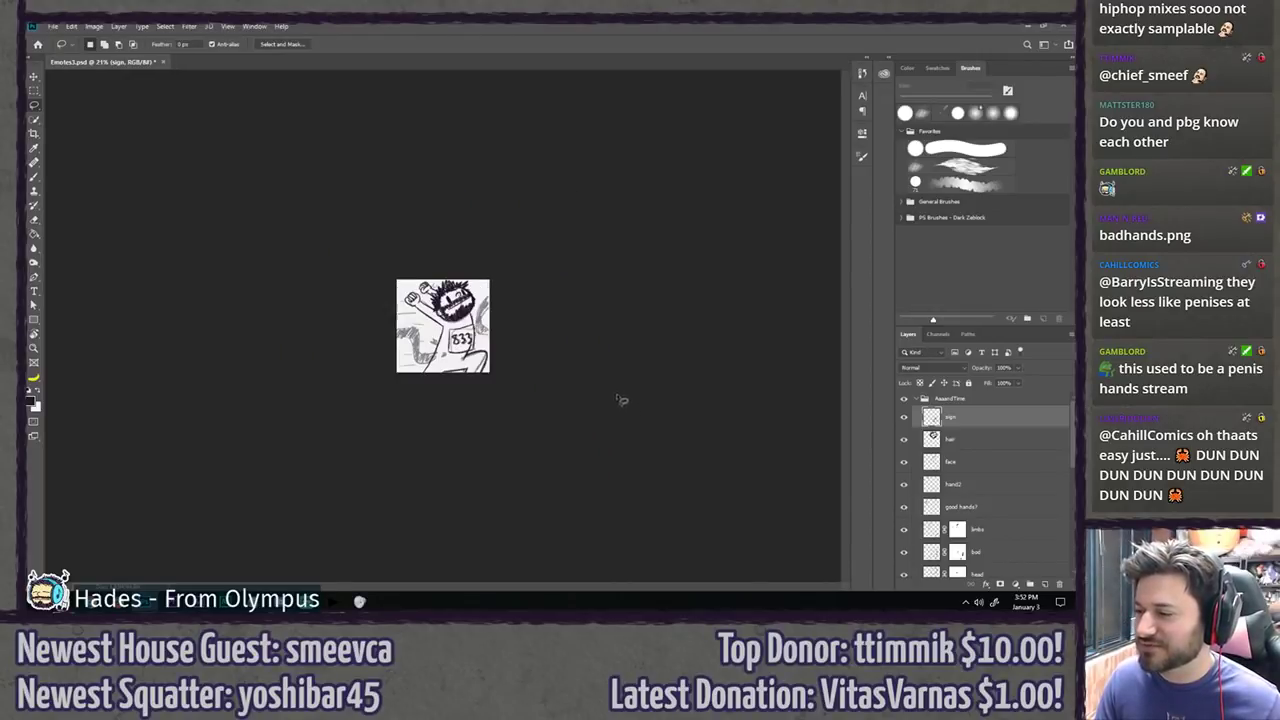
scroll(632, 413, "up", 8)
scroll(950, 480, "down", 3)
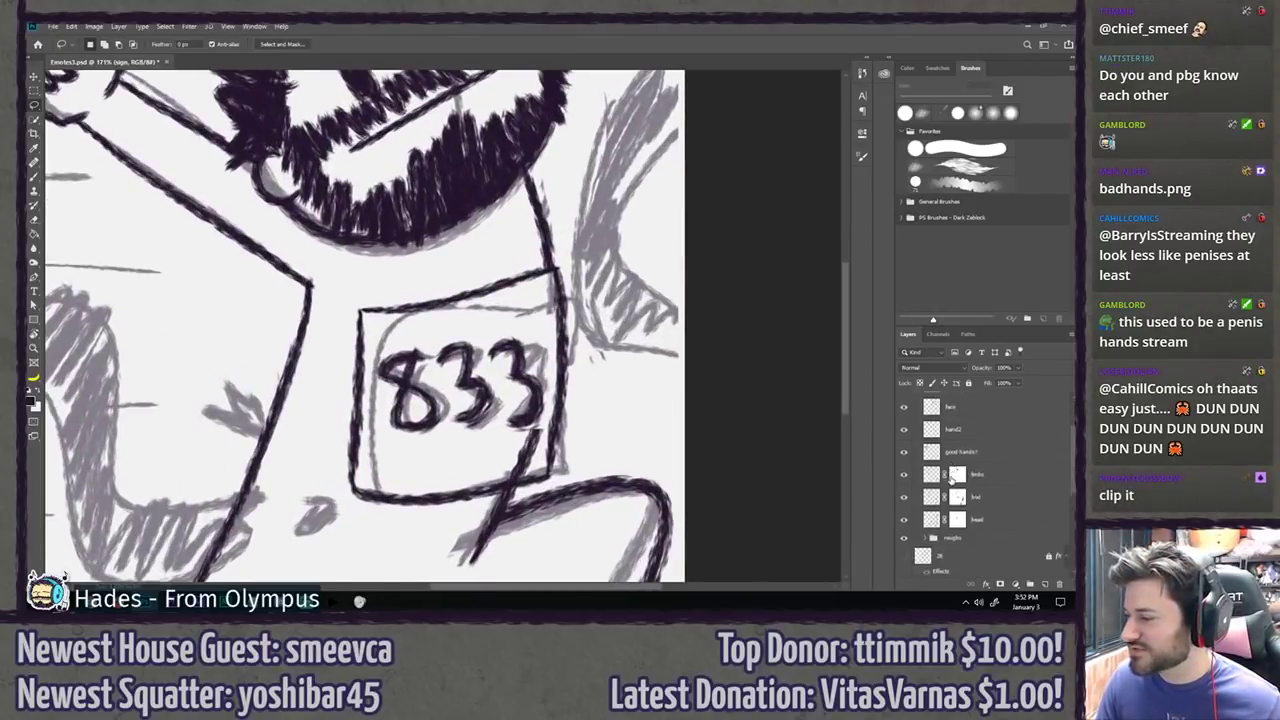
left_click(903, 484)
key("ctrl+z")
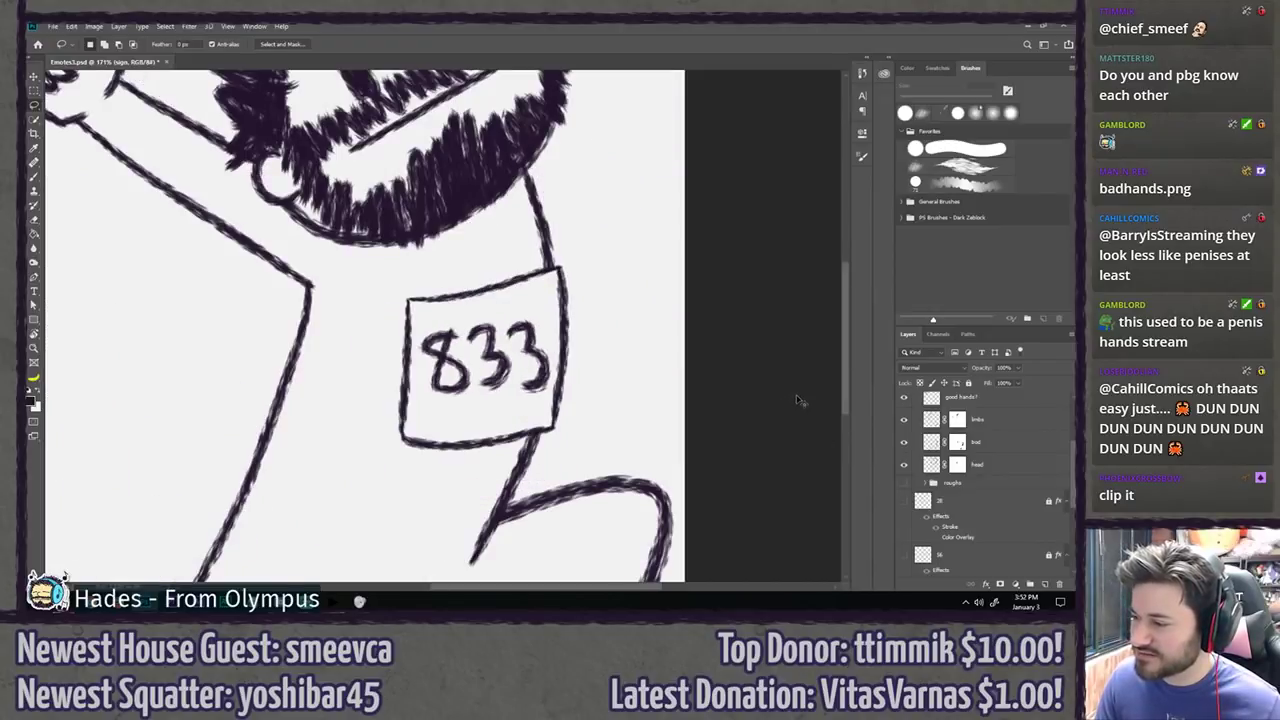
key("ctrl+shift+z")
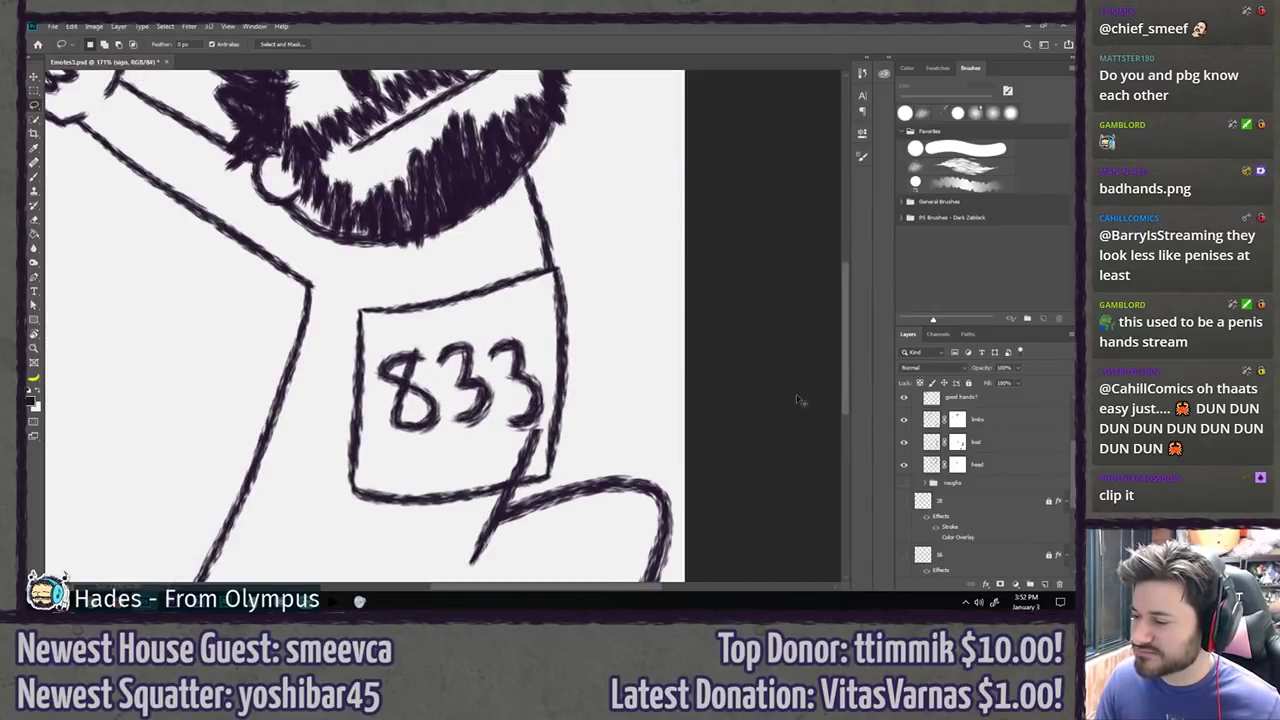
Step: Apply the Sharpen filter to the enlarged bib on the sign layer
left_click(163, 27)
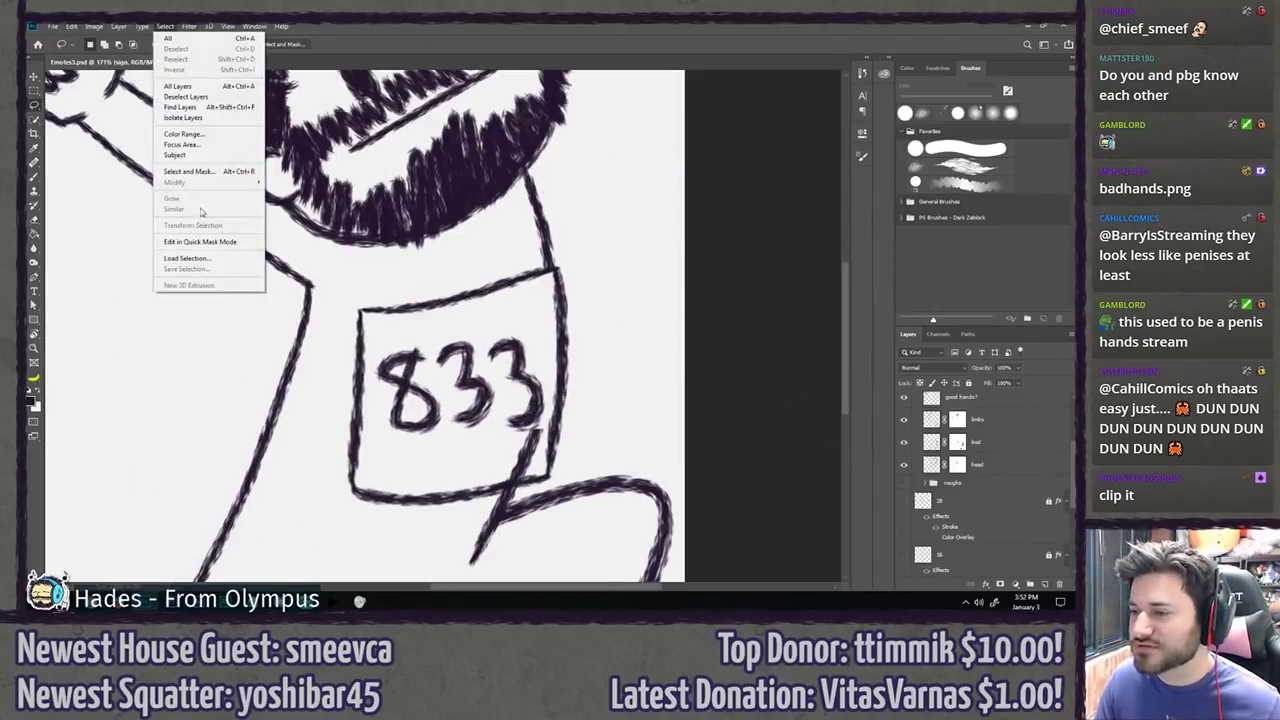
mouse_move(267, 239)
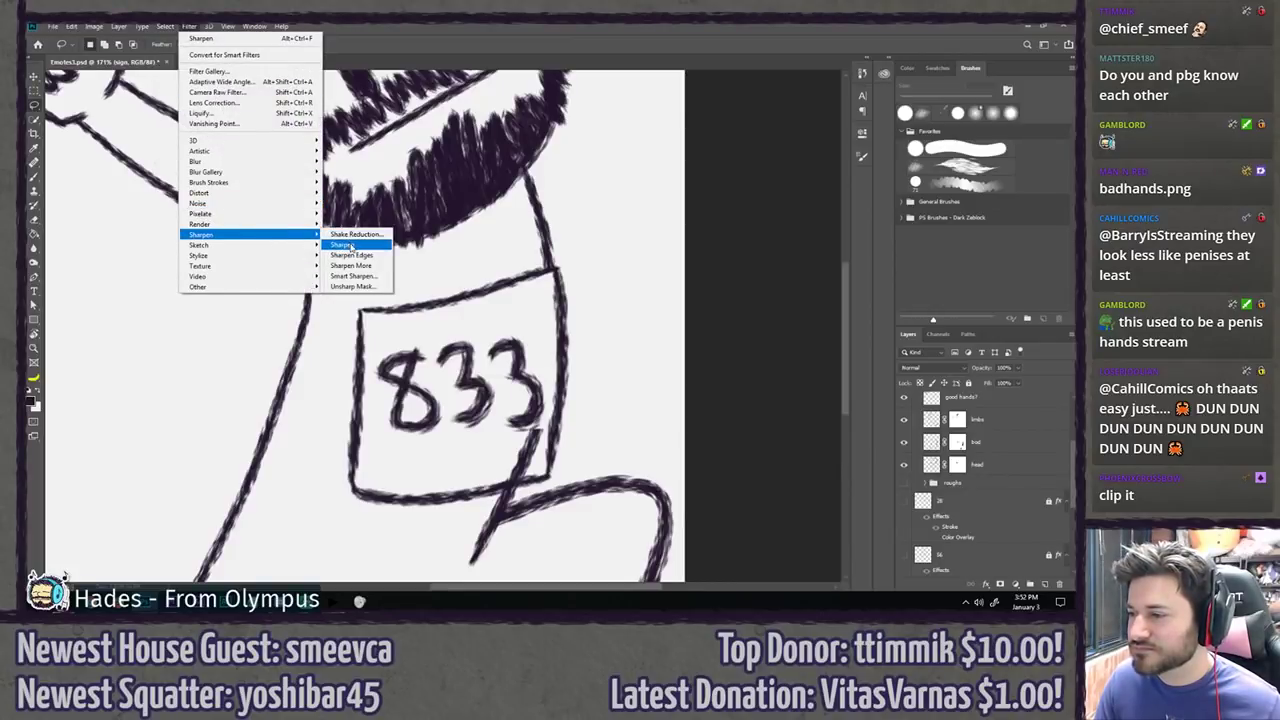
left_click(343, 246)
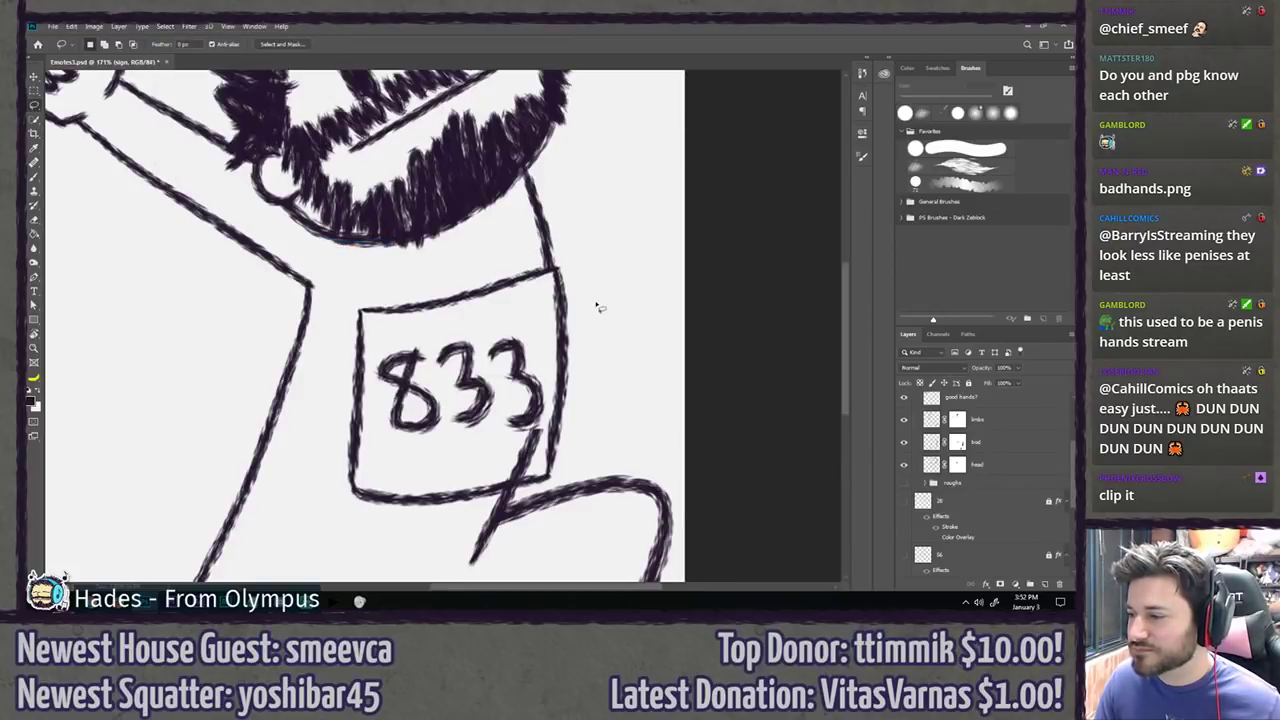
Step: Mask out the body line that crosses the bib's lower corner on the bod layer mask, using the solid round brush
left_click(957, 443)
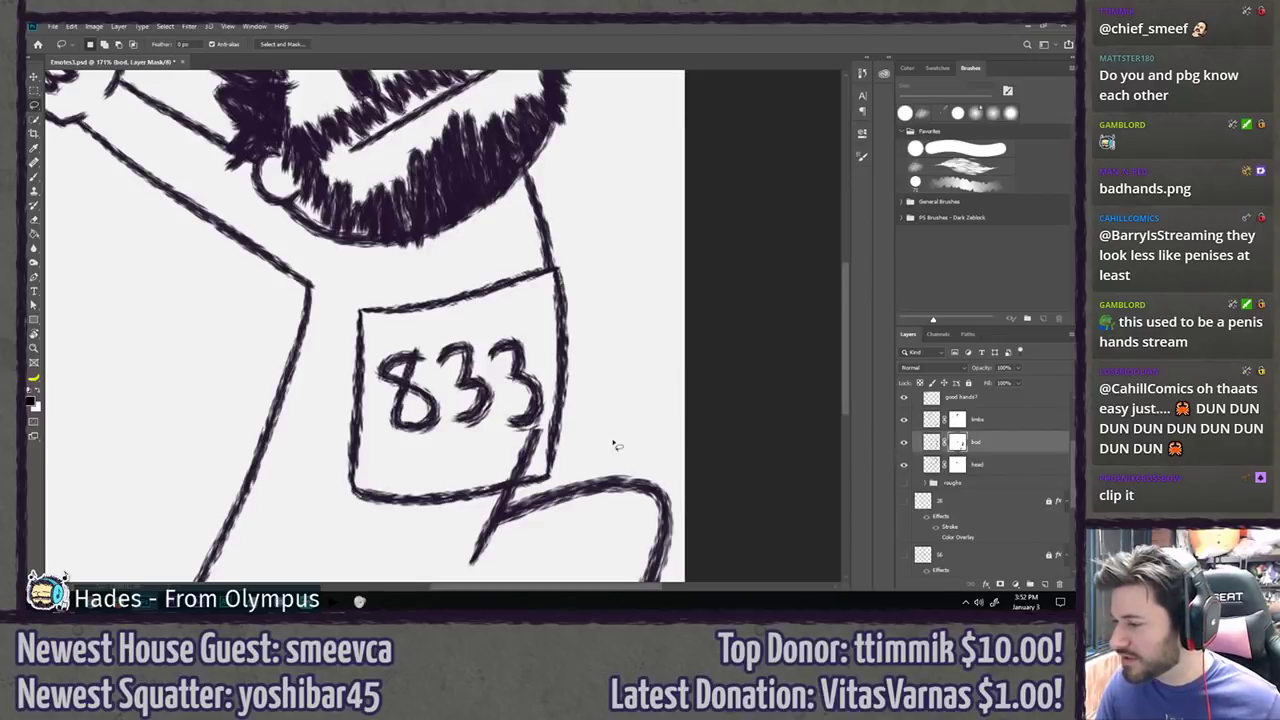
key("b")
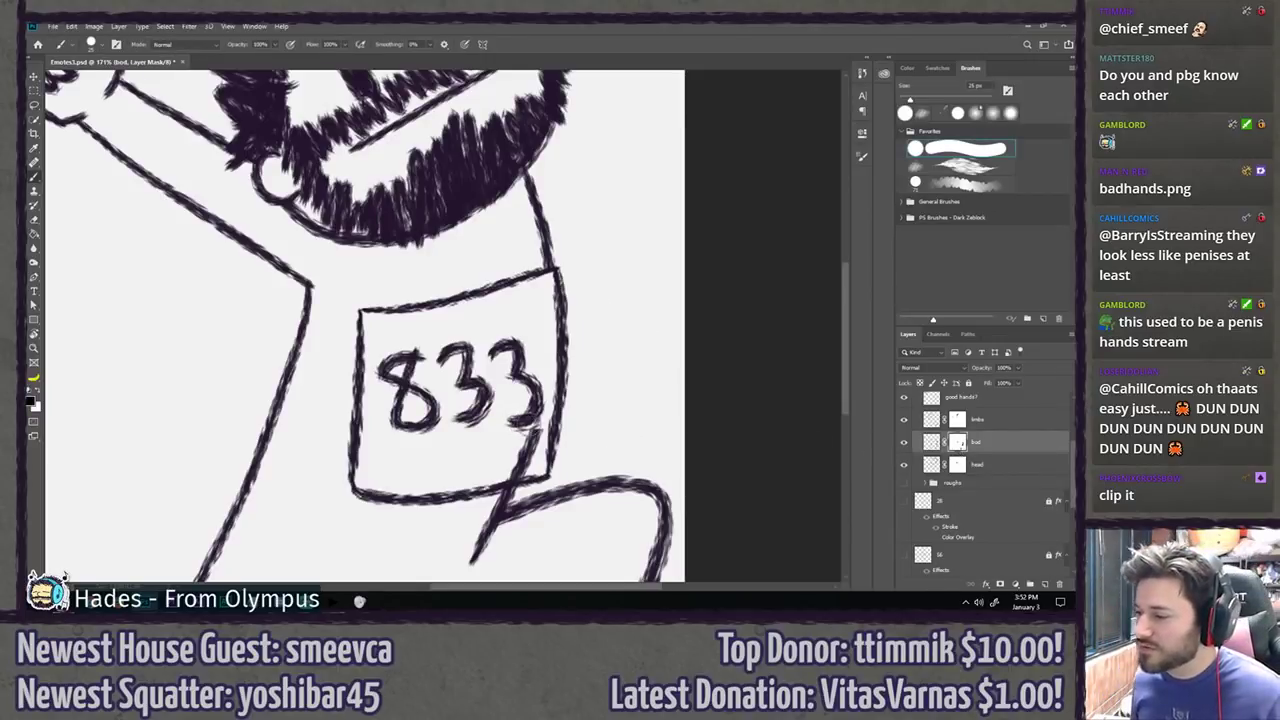
left_click_drag(534, 415, 506, 468)
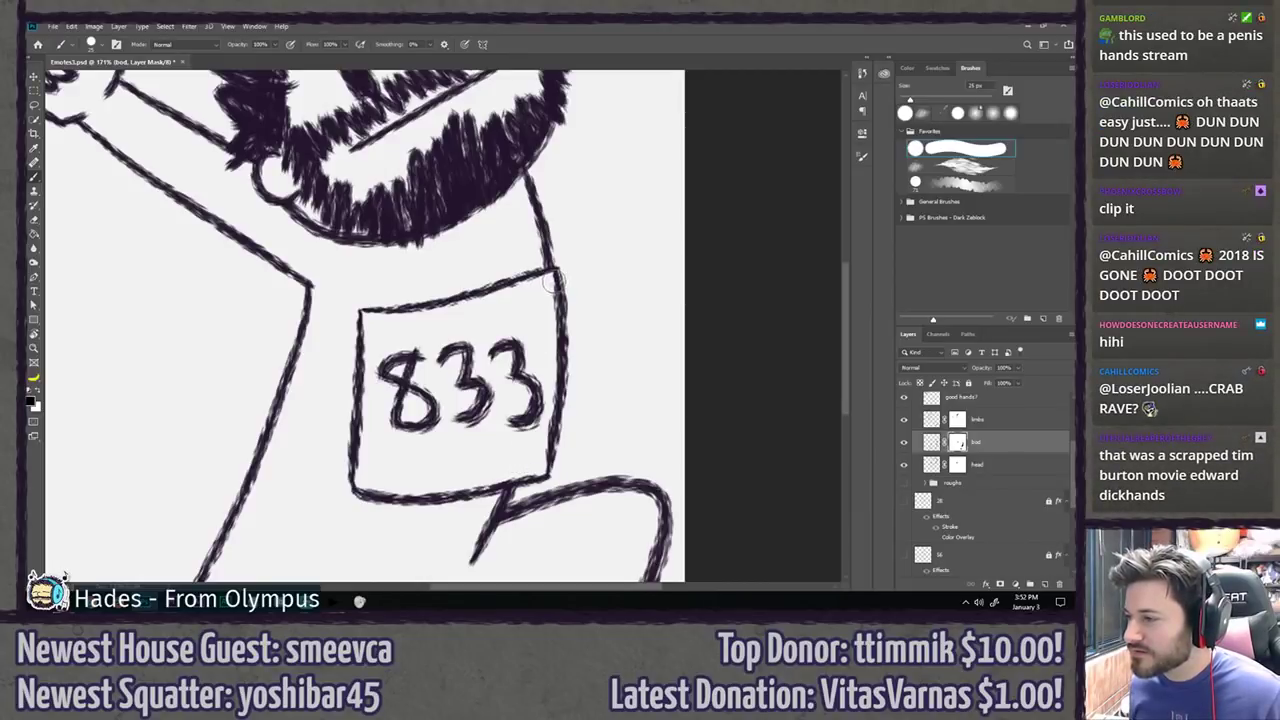
key("ctrl+minus")
key("ctrl+1")
key("l")
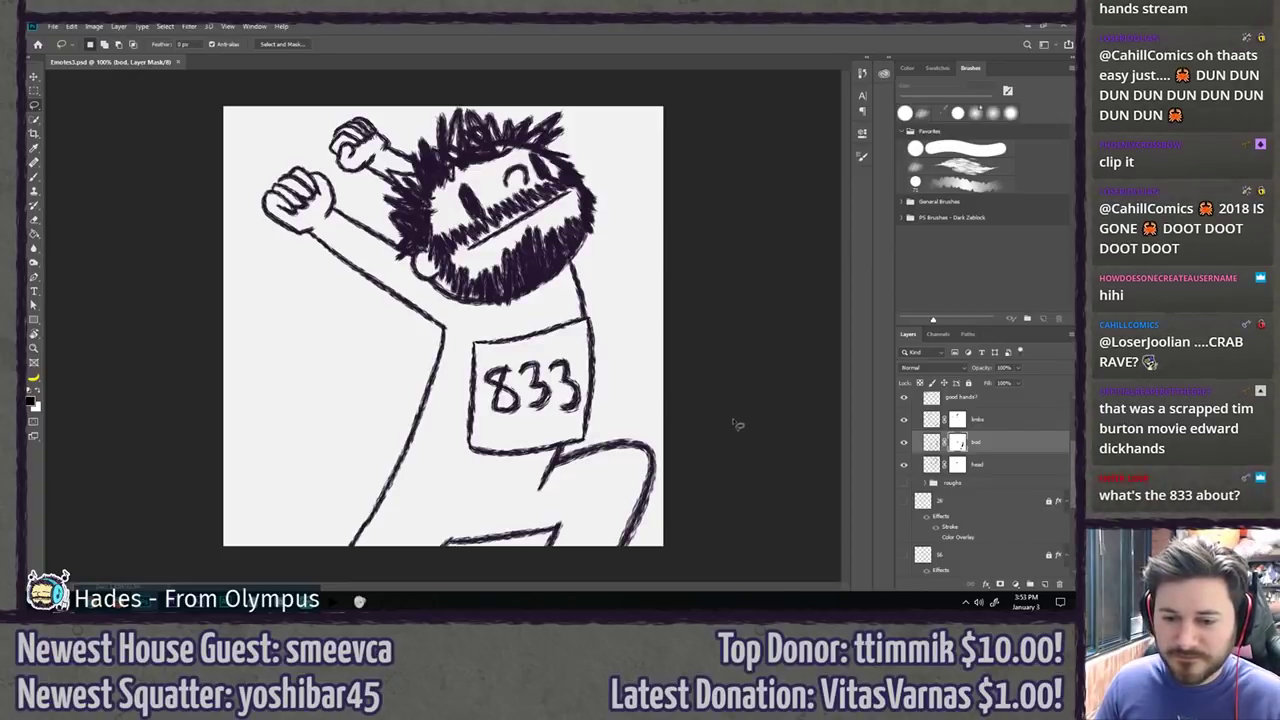
Step: In Emotes1.psd, hide the U Turn group and show the Fireman literally group to examine the helmet badge's number
key("b")
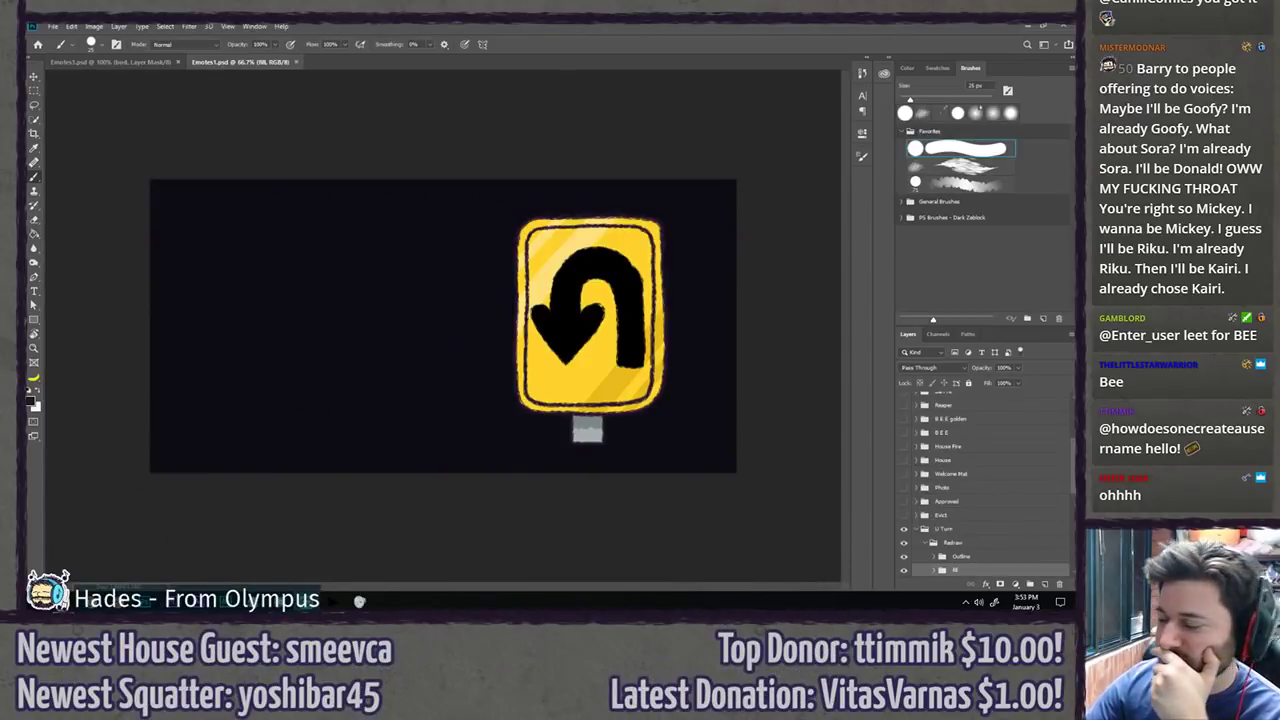
left_click(920, 530)
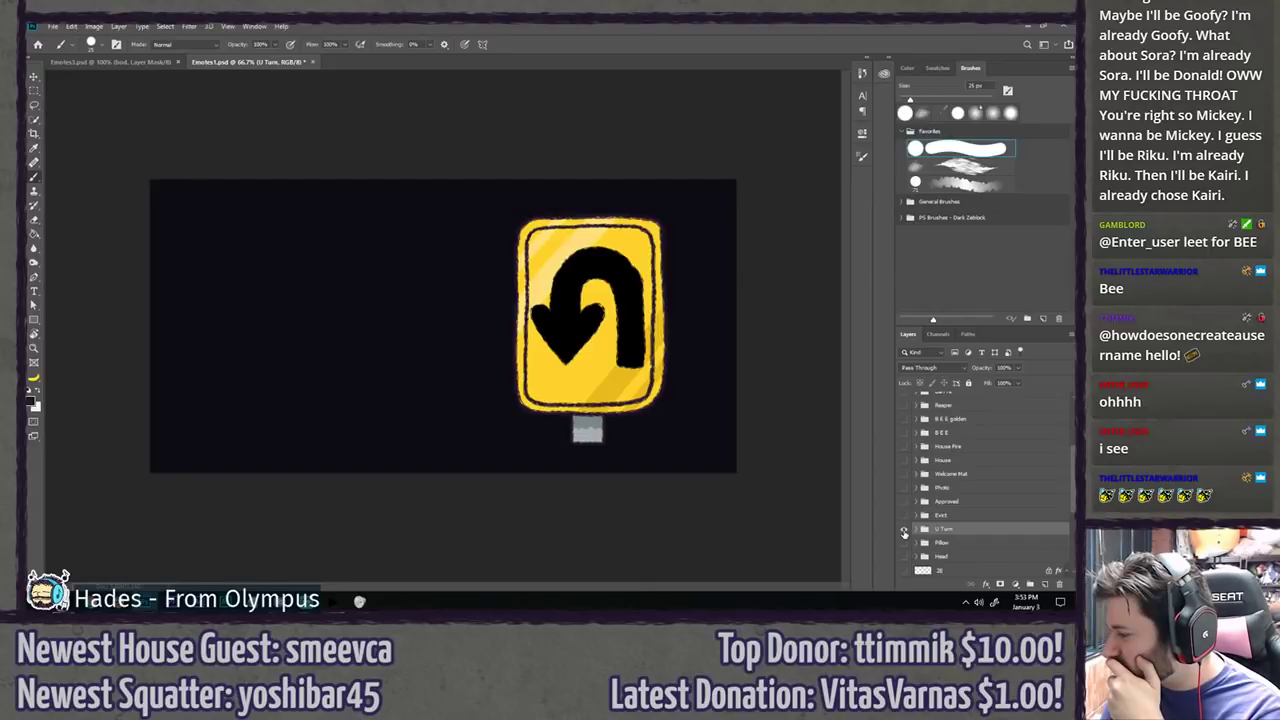
left_click(904, 532)
scroll(956, 518, "up", 3)
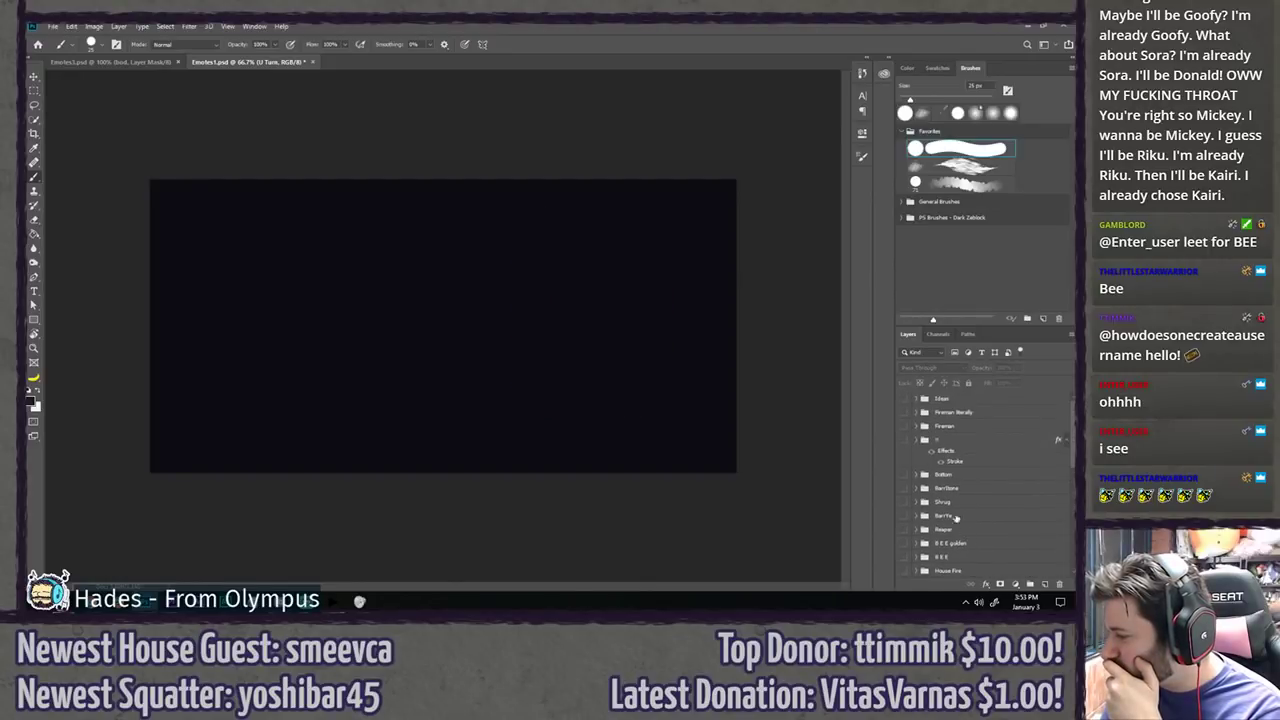
left_click(904, 427)
left_click(904, 428)
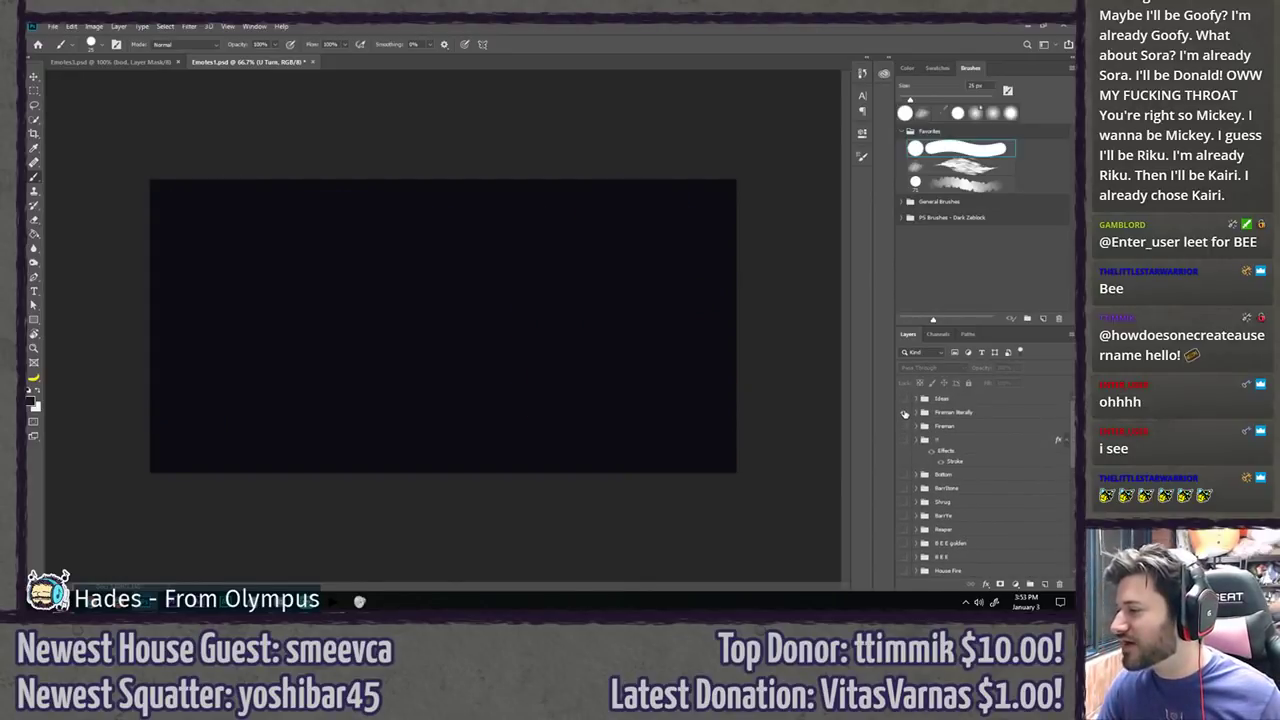
left_click(905, 413)
scroll(150, 219, "up", 5, "alt")
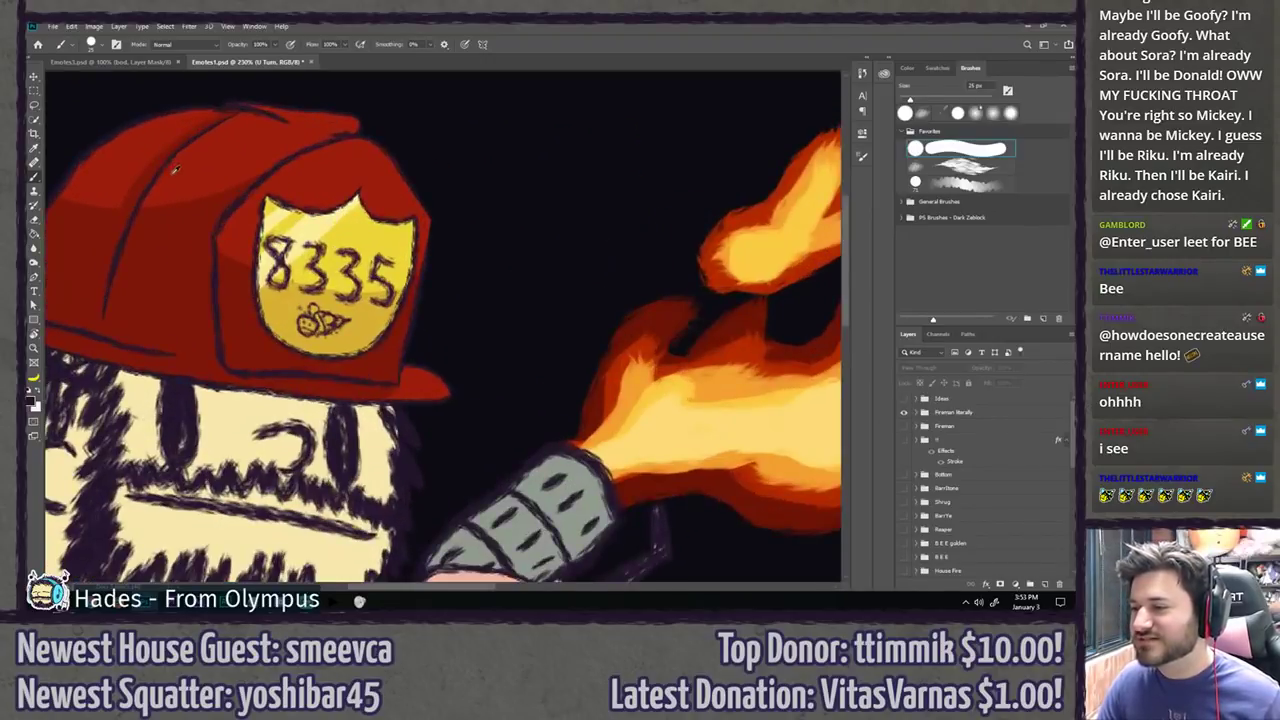
scroll(290, 372, "up", 4)
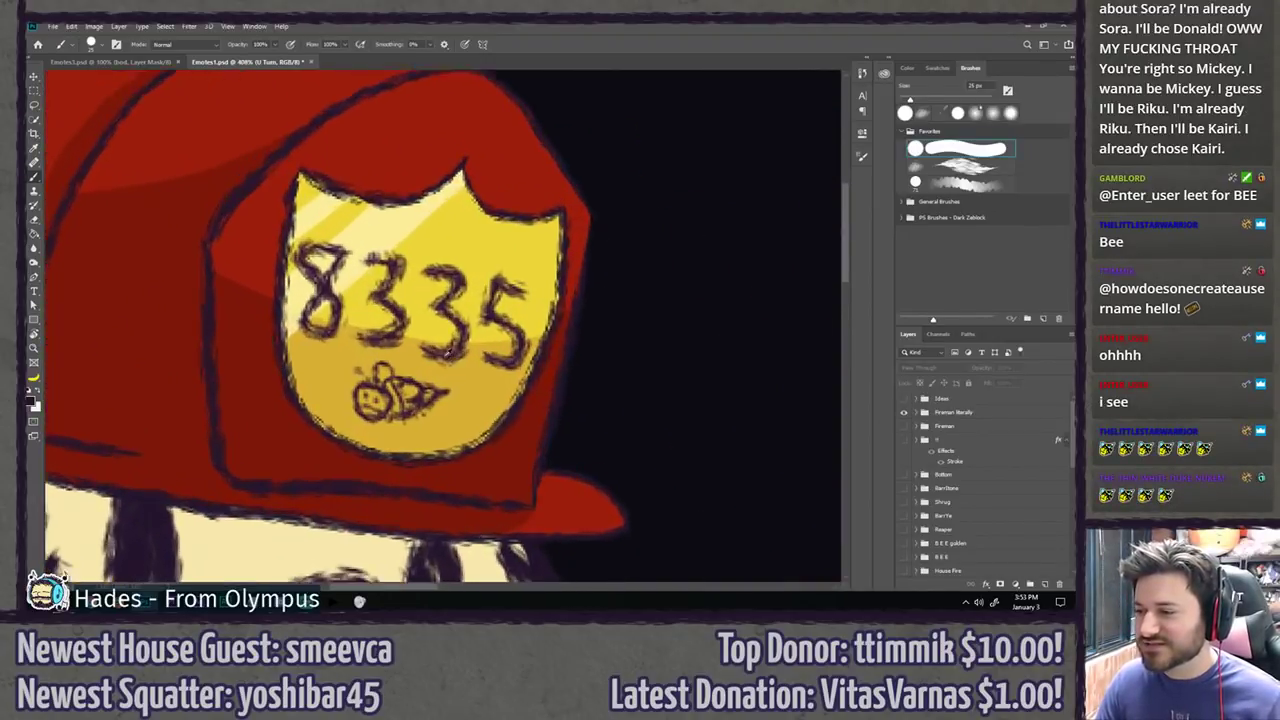
key("ctrl+0")
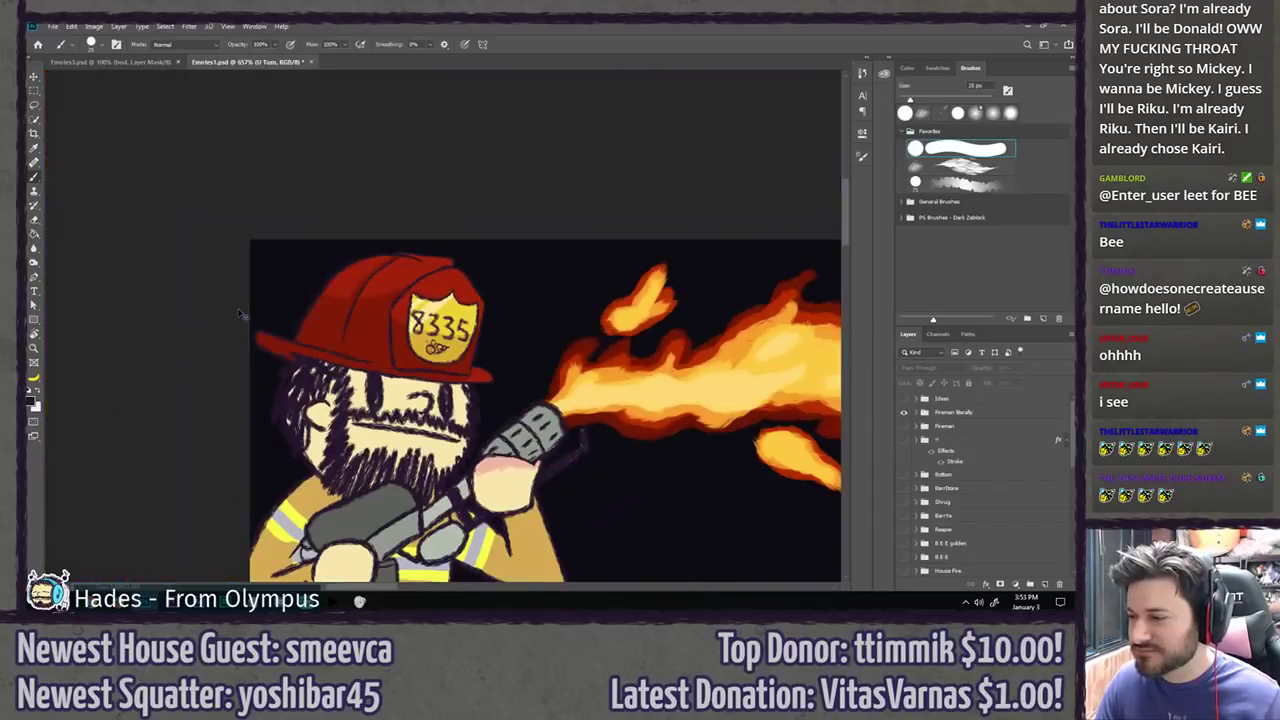
Step: Show the Fireman group instead of the Fireman literally group and examine the badge on its helmet
left_click(904, 412)
left_click(904, 426)
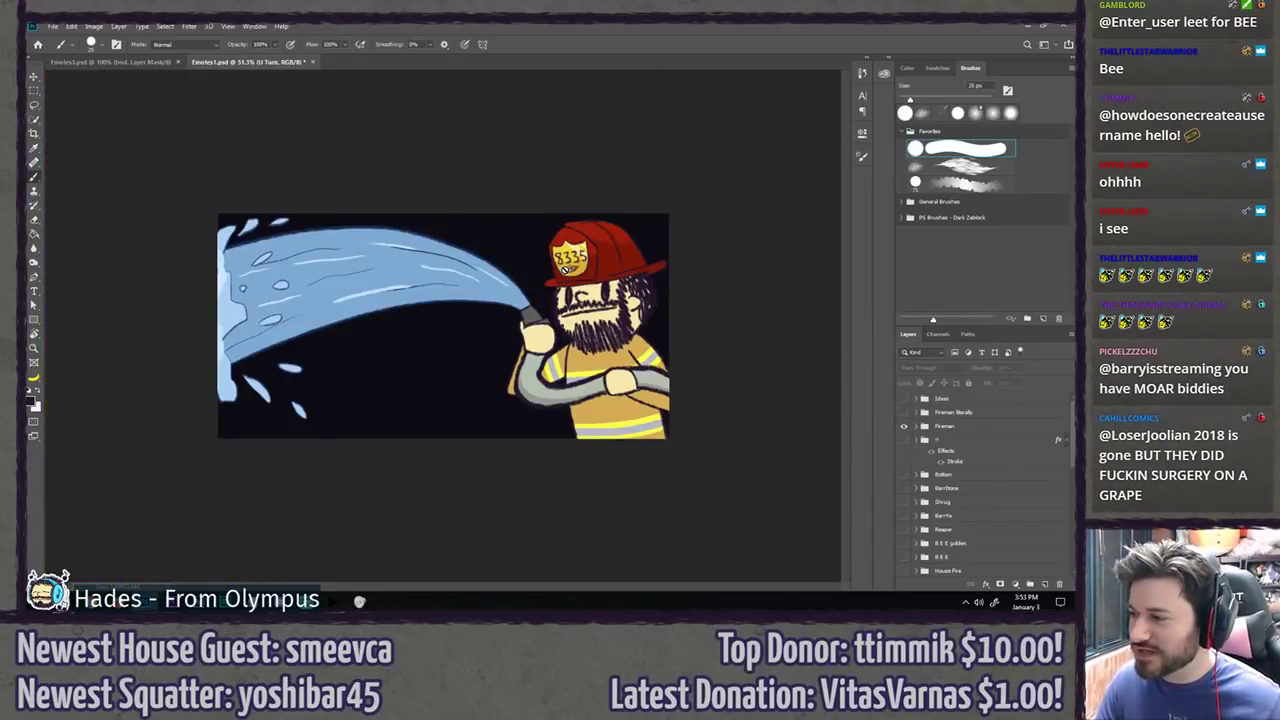
scroll(584, 240, "up", 3)
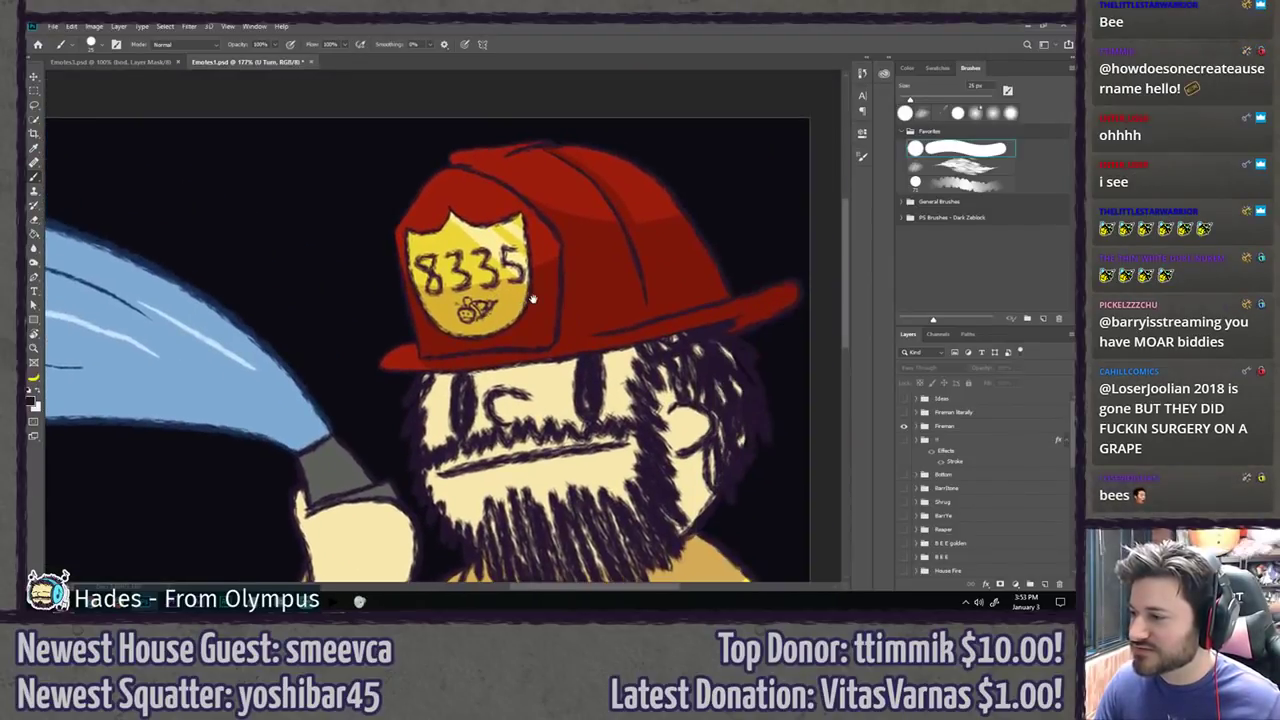
scroll(537, 304, "down", 4)
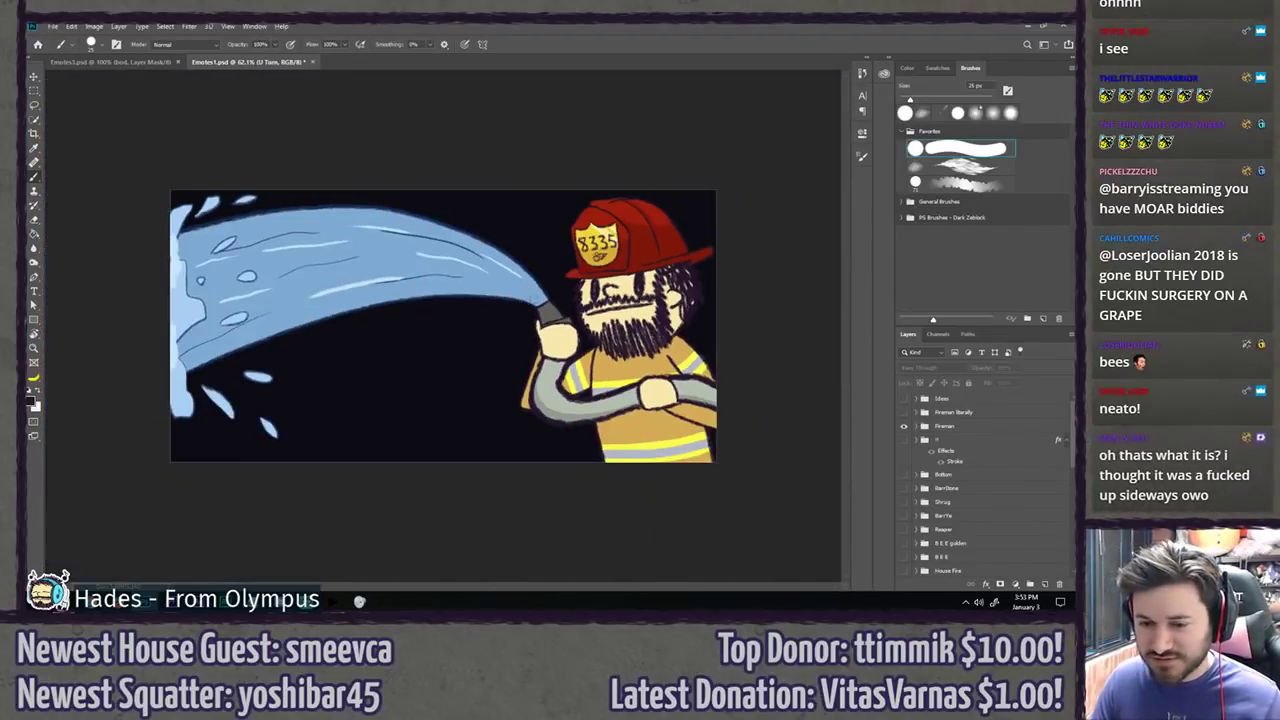
Step: Close Emotes1.psd without saving its changes and return to the runner emote
key("l")
key("ctrl+w")
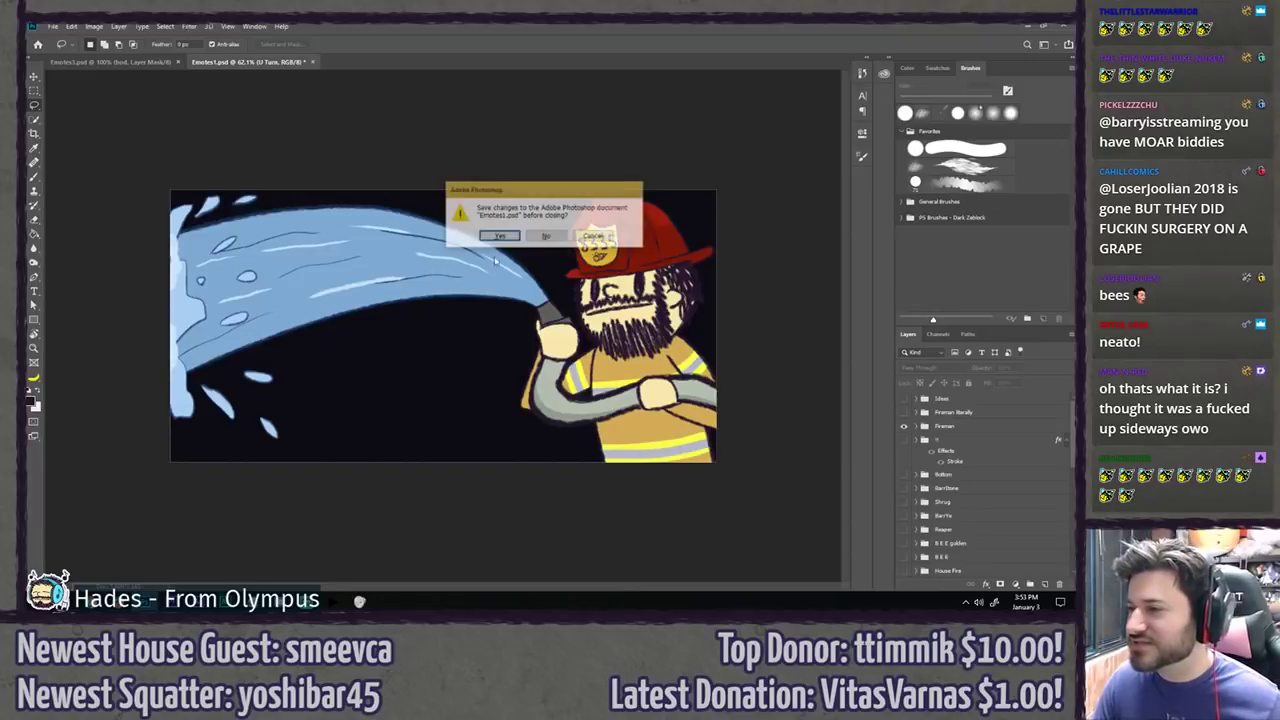
left_click(553, 236)
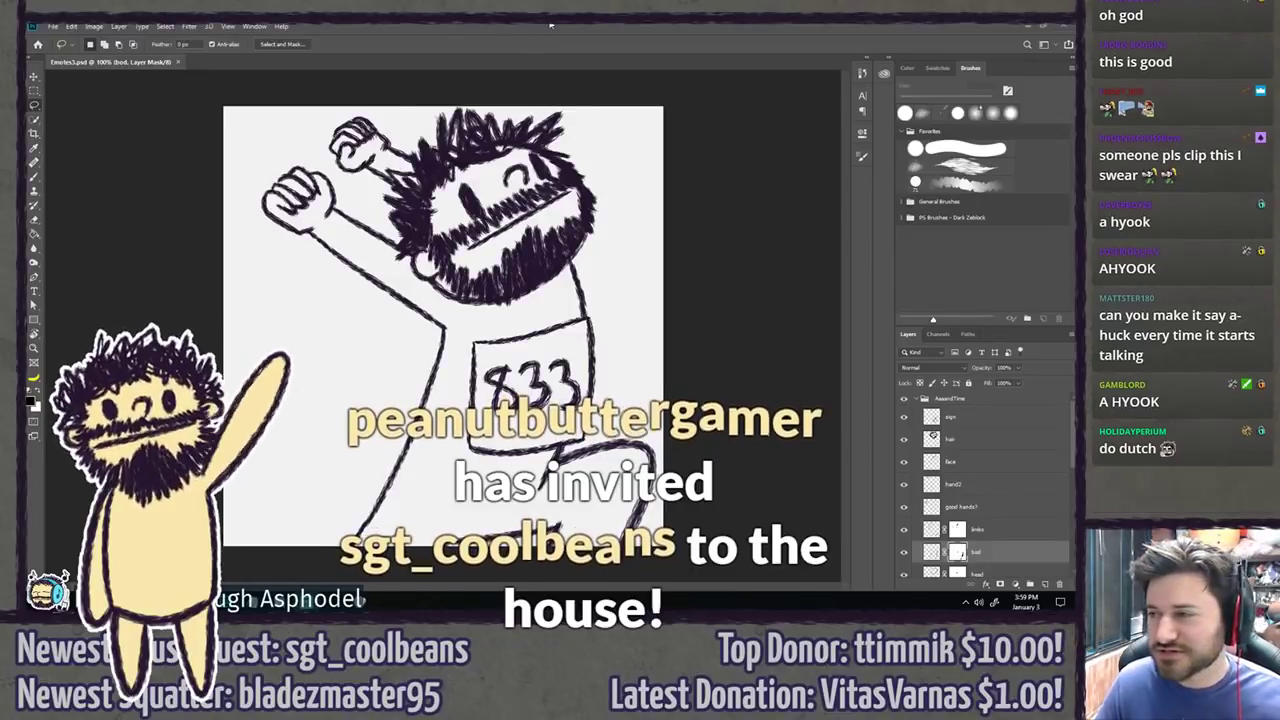
Step: Check the runner emote at small size and flip its whole layer group horizontally with Free Transform
key("b")
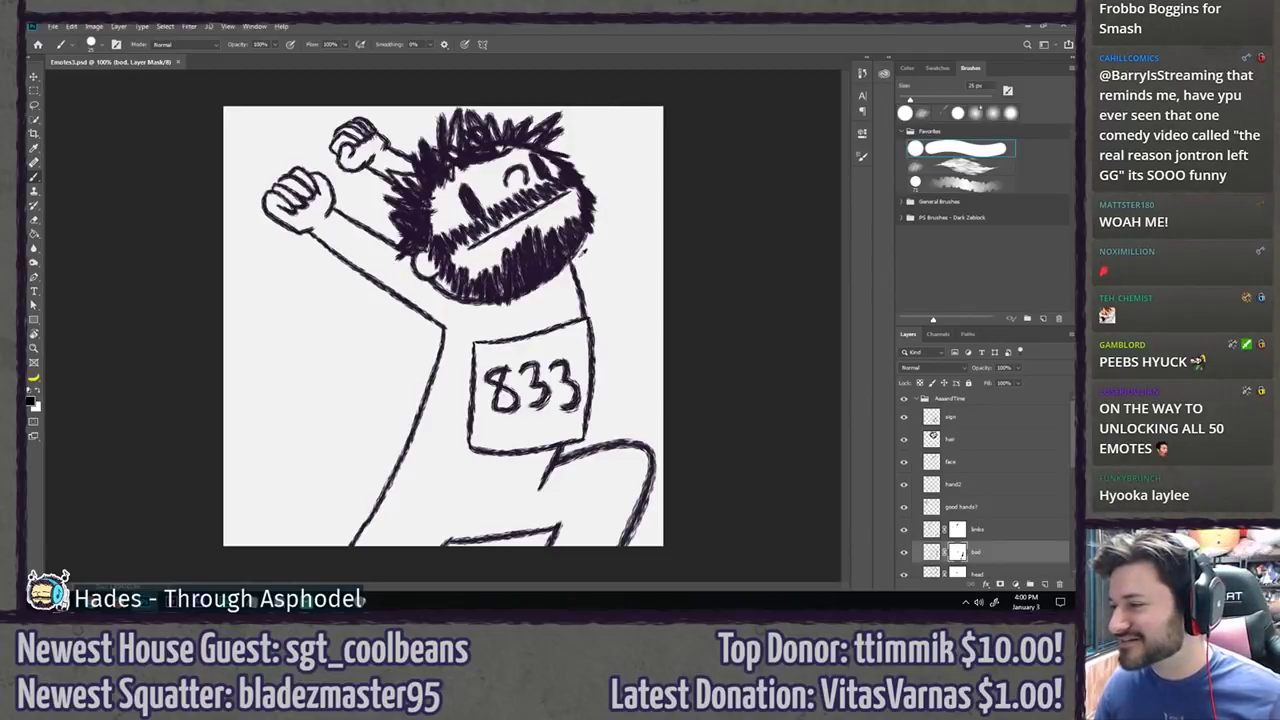
key("ctrl+minus")
key("ctrl+plus")
scroll(630, 305, "down", 4)
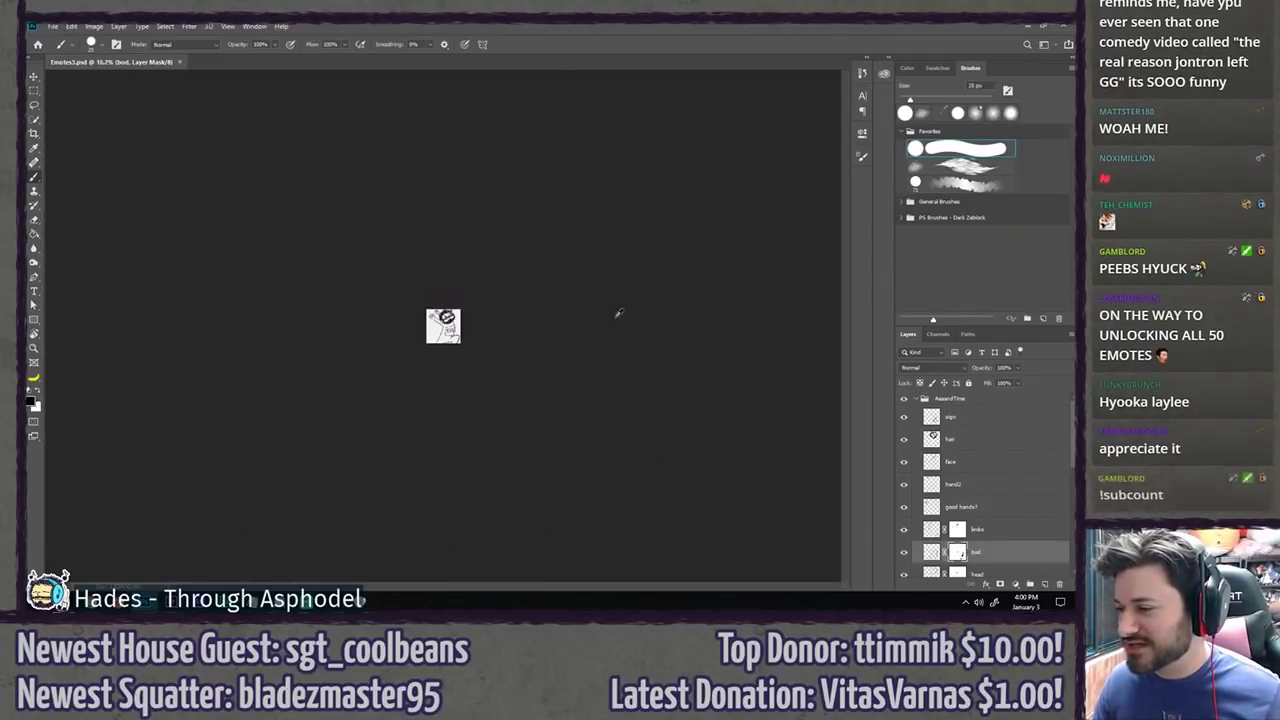
scroll(617, 314, "up", 10)
left_click(988, 403)
key("ctrl+t")
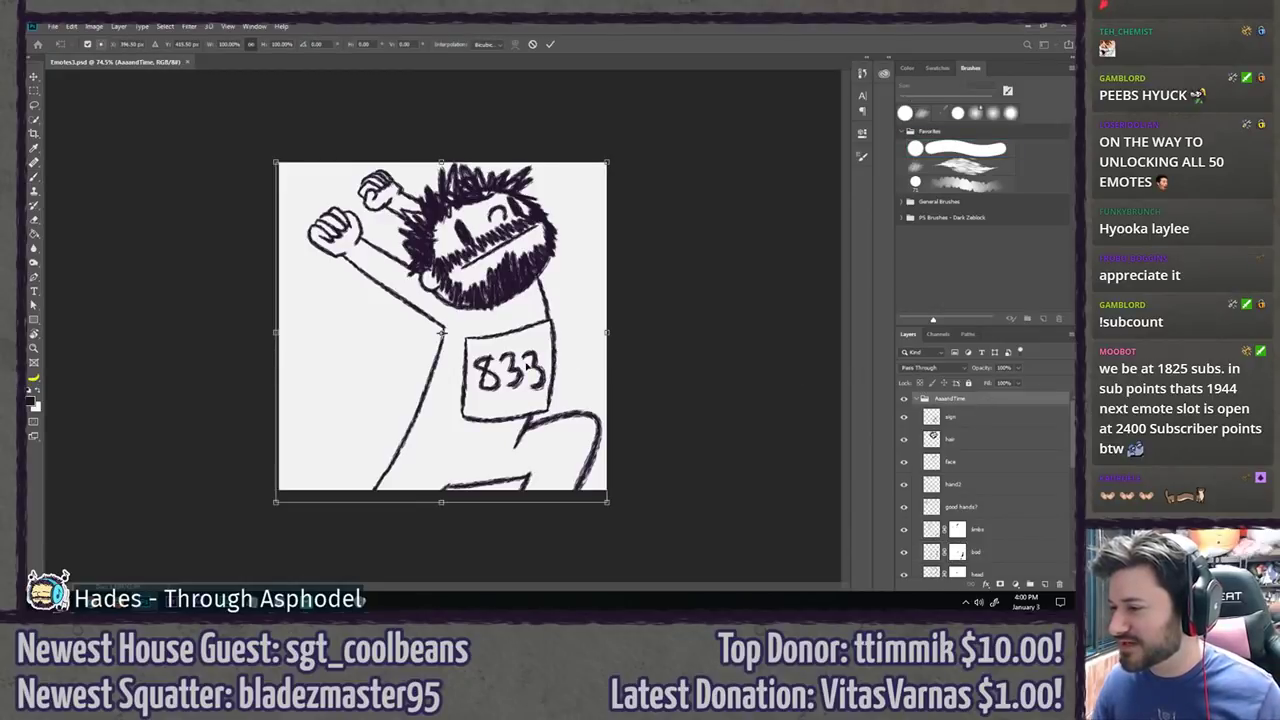
right_click(529, 364)
left_click(568, 492)
key("Return")
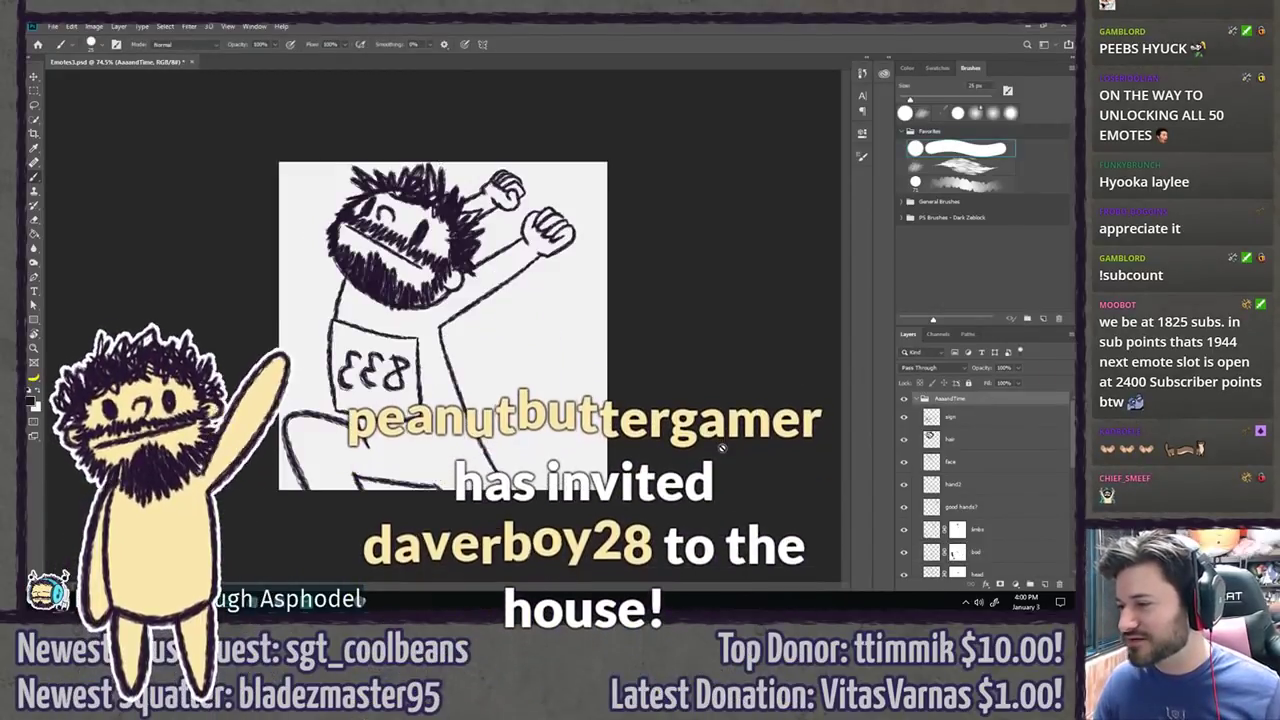
Step: Compare the mirrored and original versions of the runner, then undo the horizontal flip of the layer group
scroll(443, 326, "down", 3)
scroll(443, 326, "up", 4)
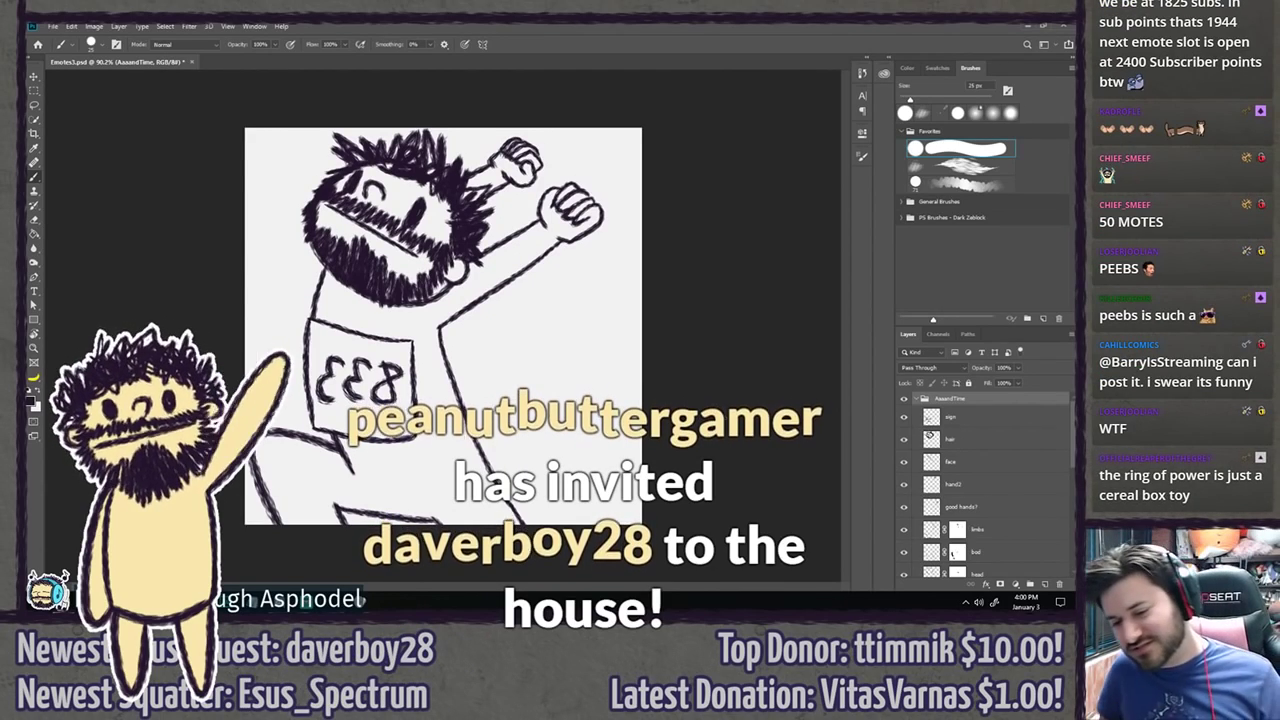
key("ctrl+z")
key("ctrl+shift+z")
key("ctrl+z")
key("h")
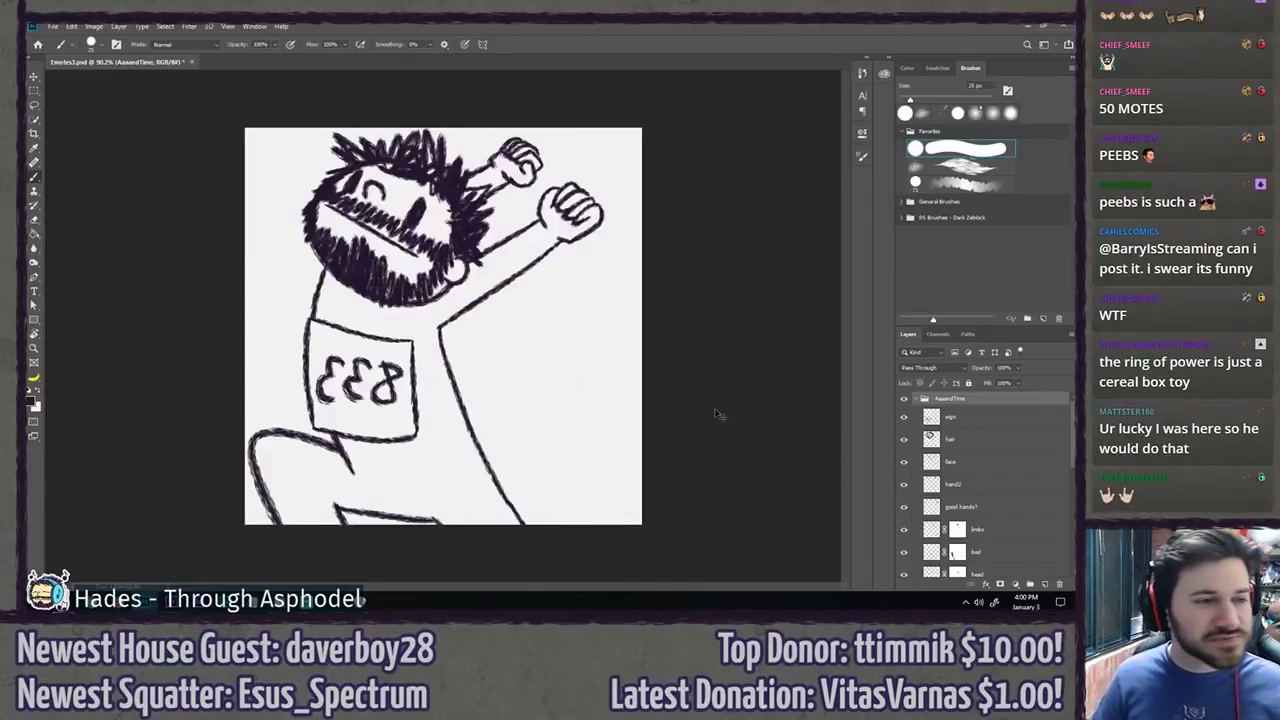
key("h")
key("h")
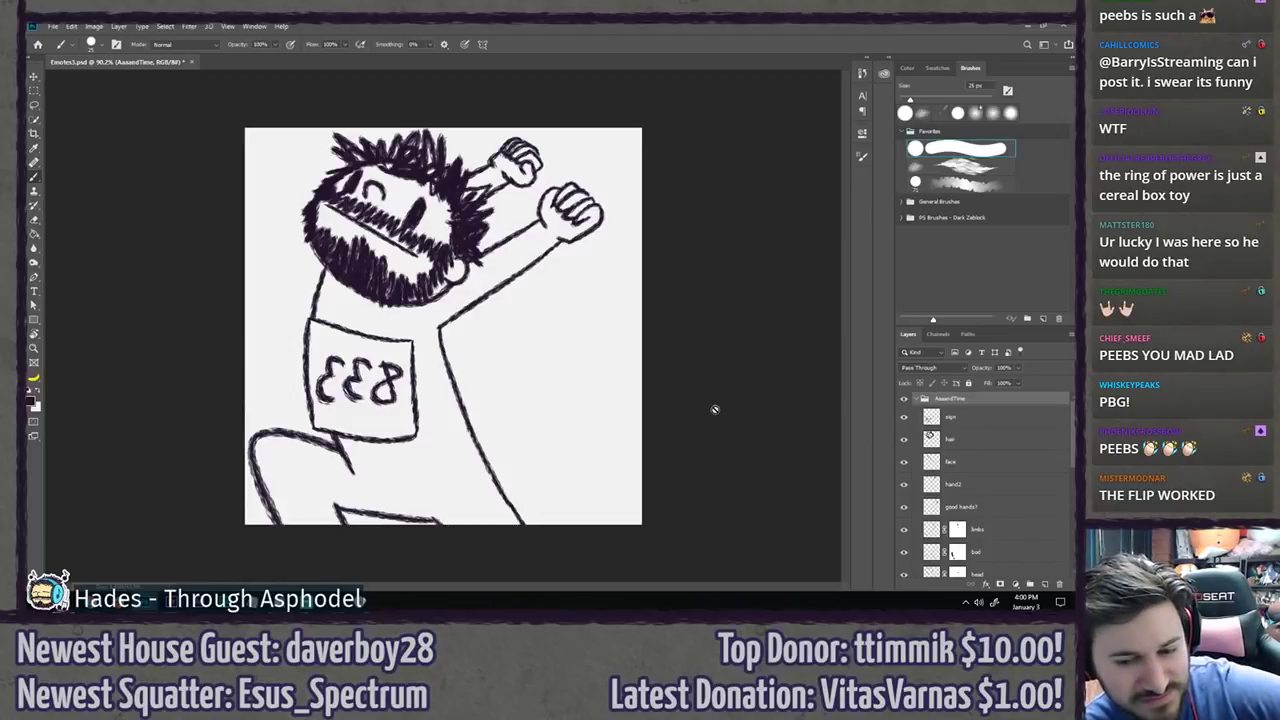
key("h")
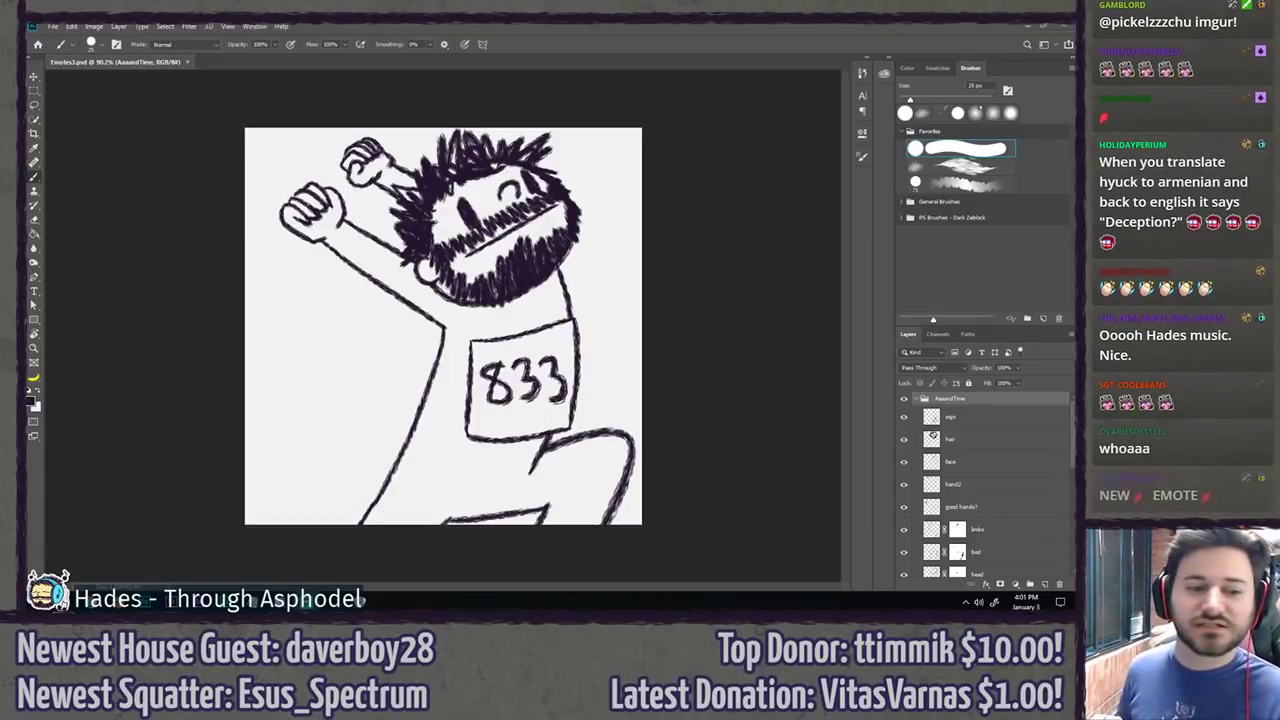
Step: Show the roughs group beneath the ink layers as a guide for the finish tape
scroll(905, 500, "down", 3)
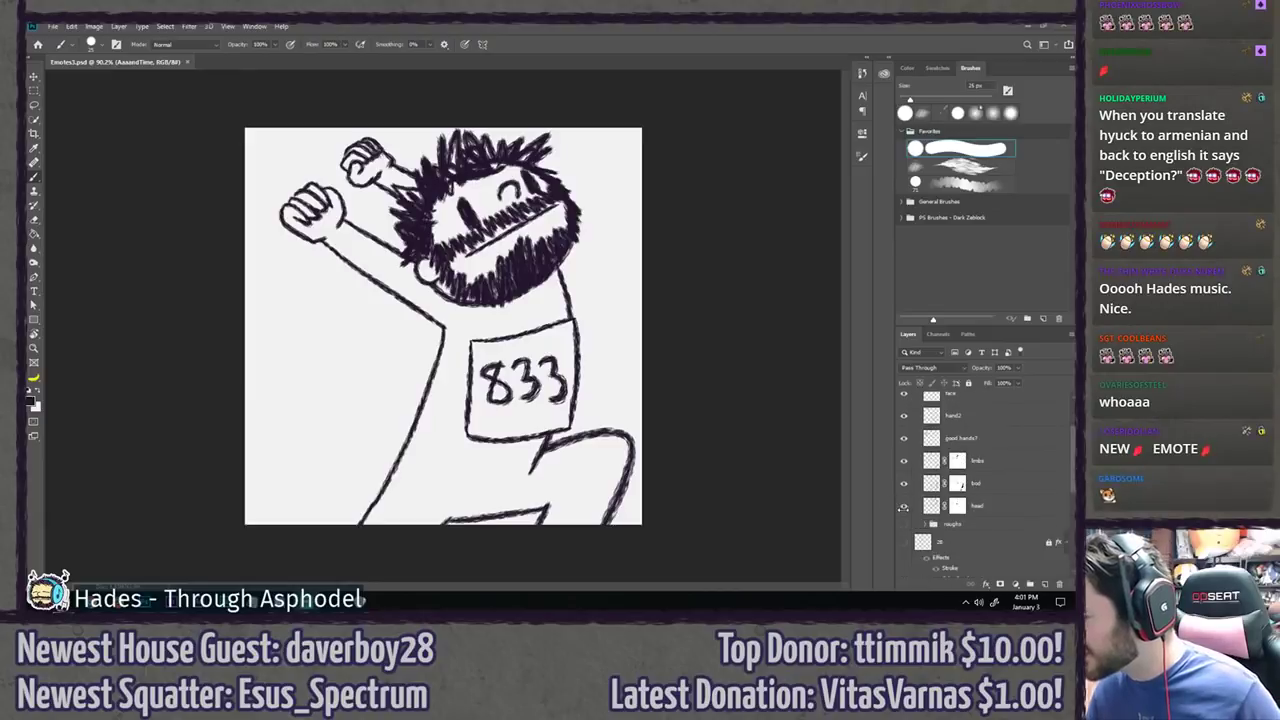
left_click(904, 526)
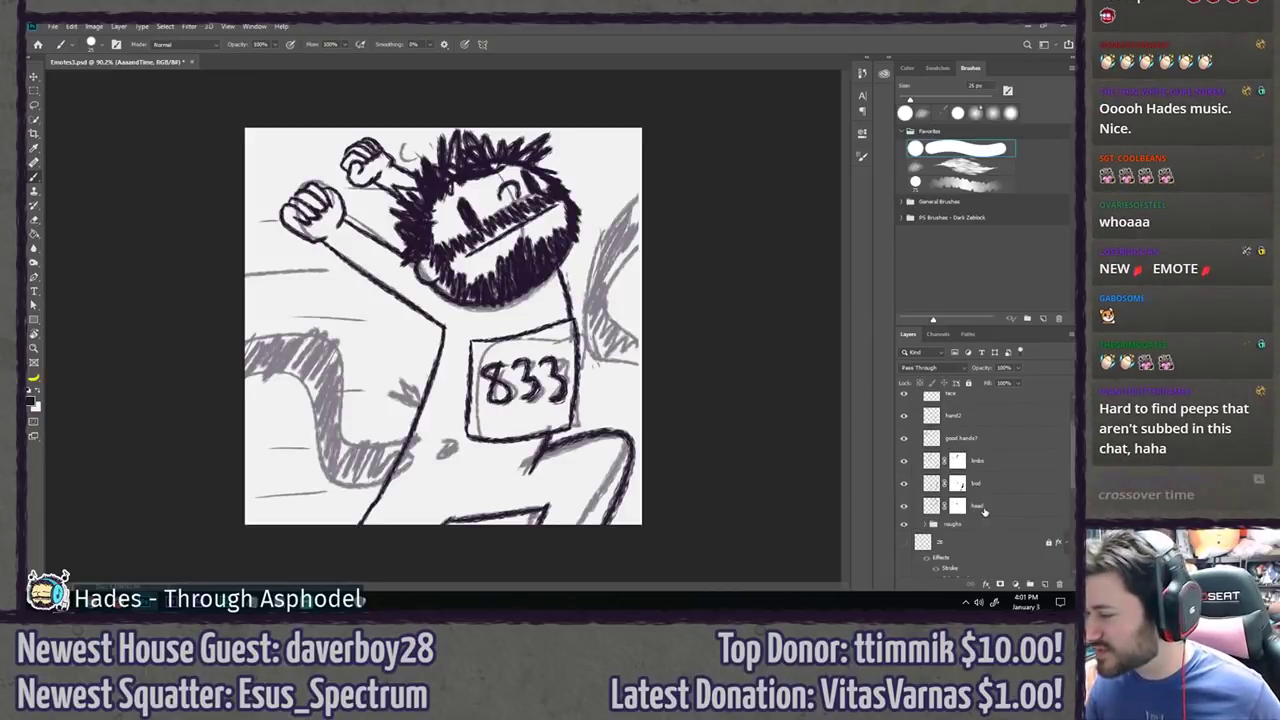
Step: Add a new layer named tape above the sign layer and pick the second brush in Favorites
scroll(975, 420, "up", 3)
left_click(977, 418)
key("ctrl+shift+n")
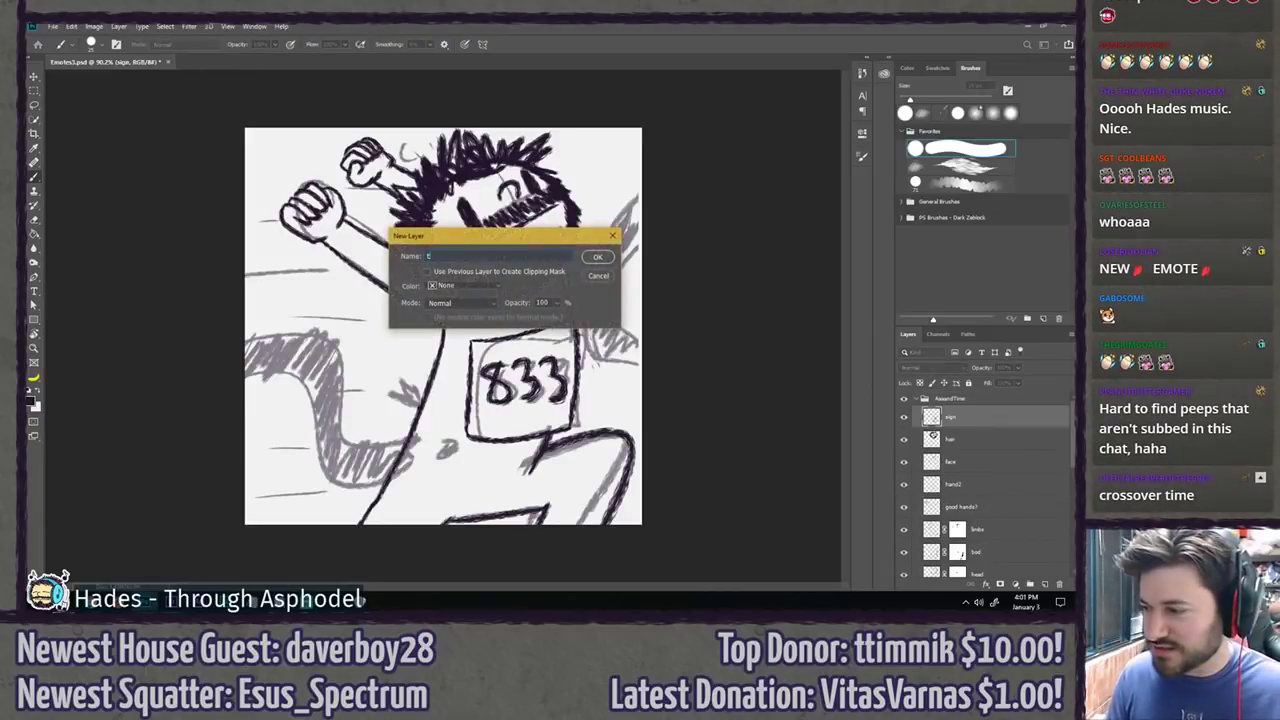
type("tape")
key("Return")
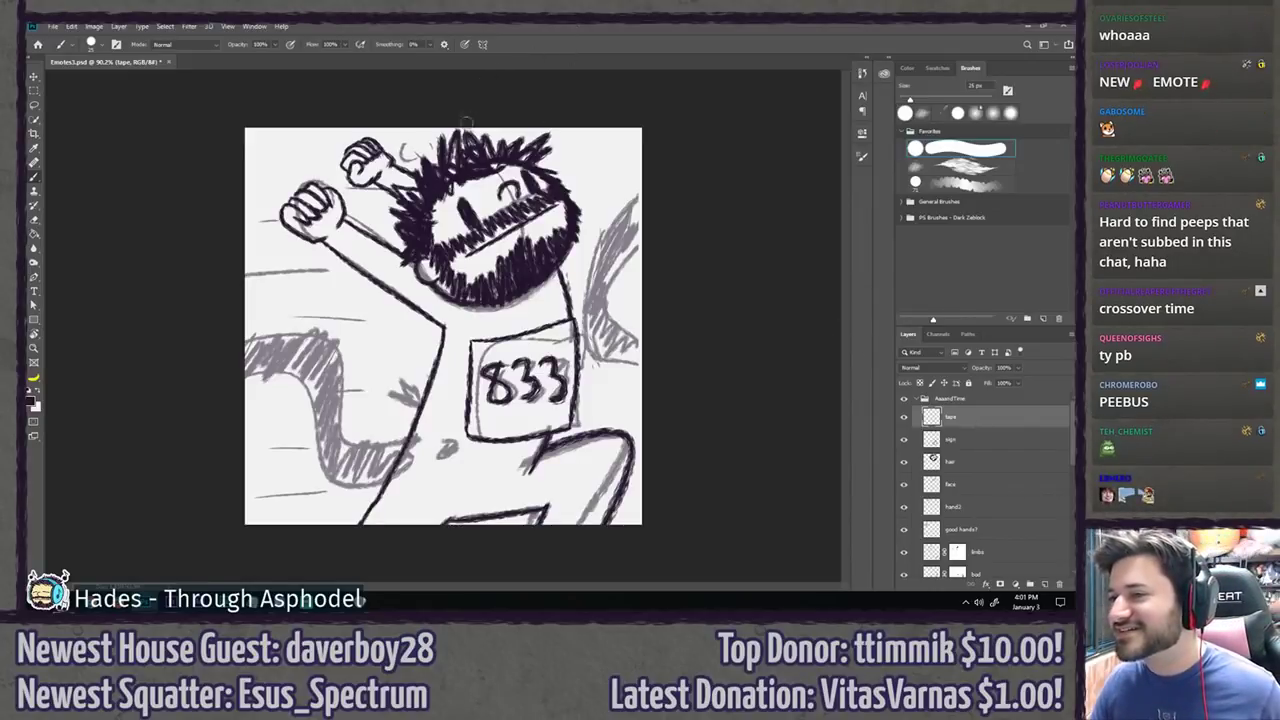
left_click(962, 168)
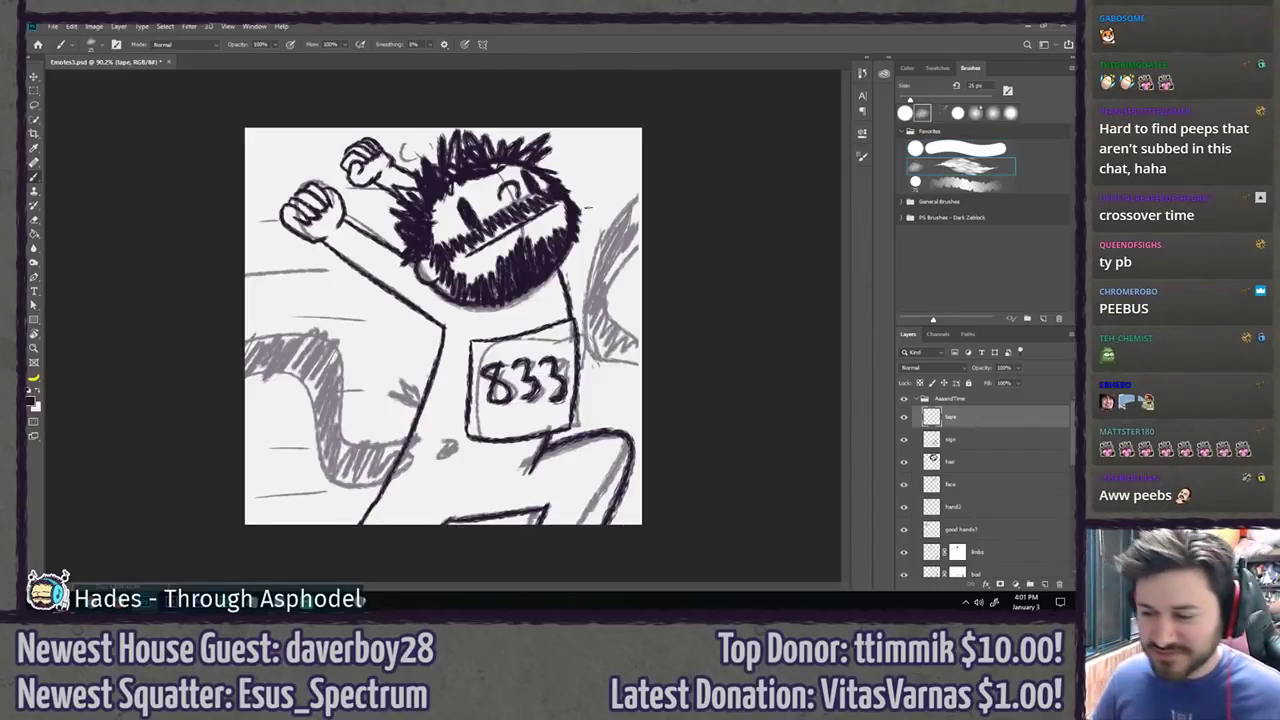
key("ctrl+1")
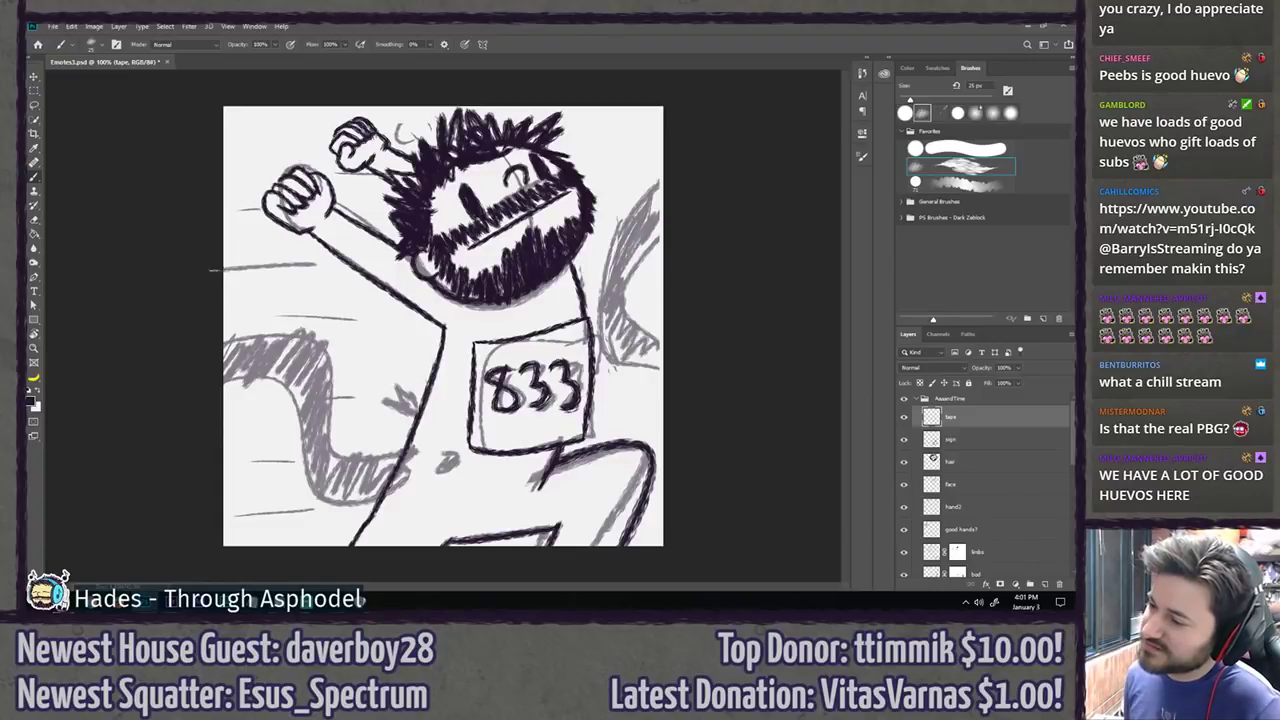
Step: Try inking the tape as paired curved edges sweeping in from both sides of the canvas toward the runner's torso
mouse_move(295, 280)
left_mouse_down()
mouse_move(428, 412)
mouse_move(446, 408)
left_mouse_up()
mouse_move(224, 292)
left_mouse_down()
mouse_move(314, 442)
mouse_move(408, 470)
left_mouse_up()
key("ctrl+z")
key("ctrl+z")
key("ctrl+z")
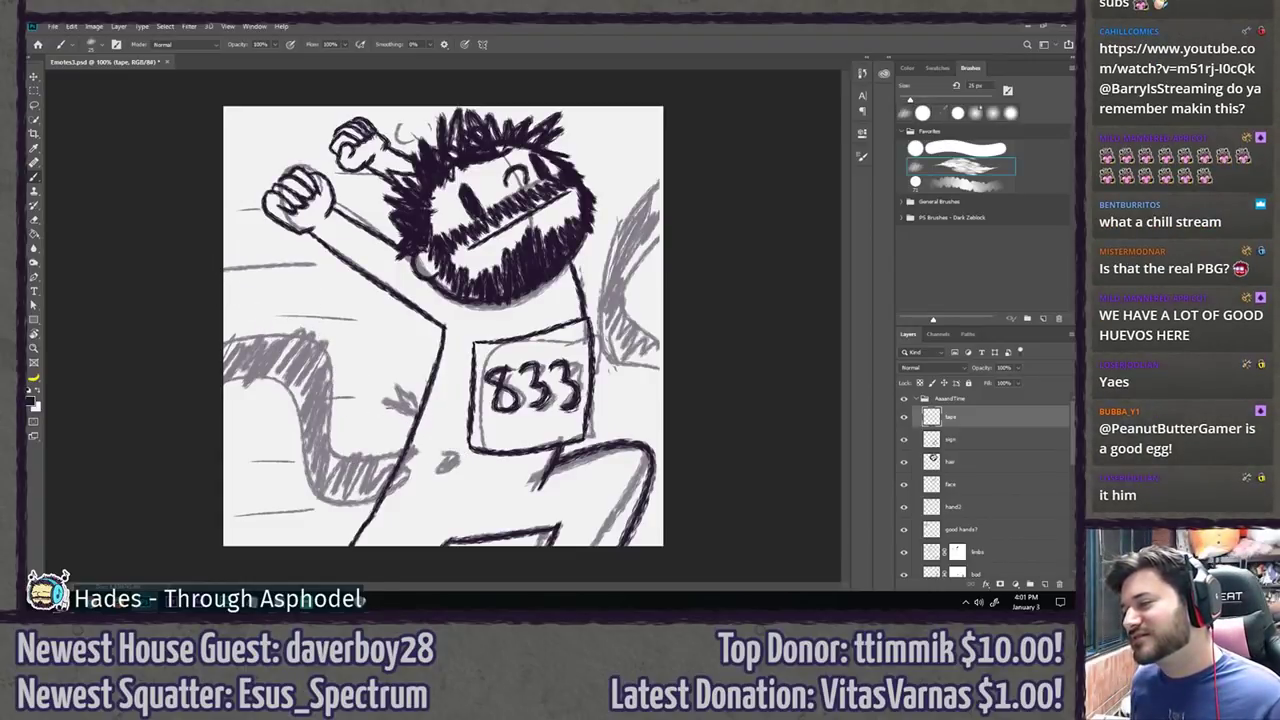
left_click_drag(198, 242, 414, 506)
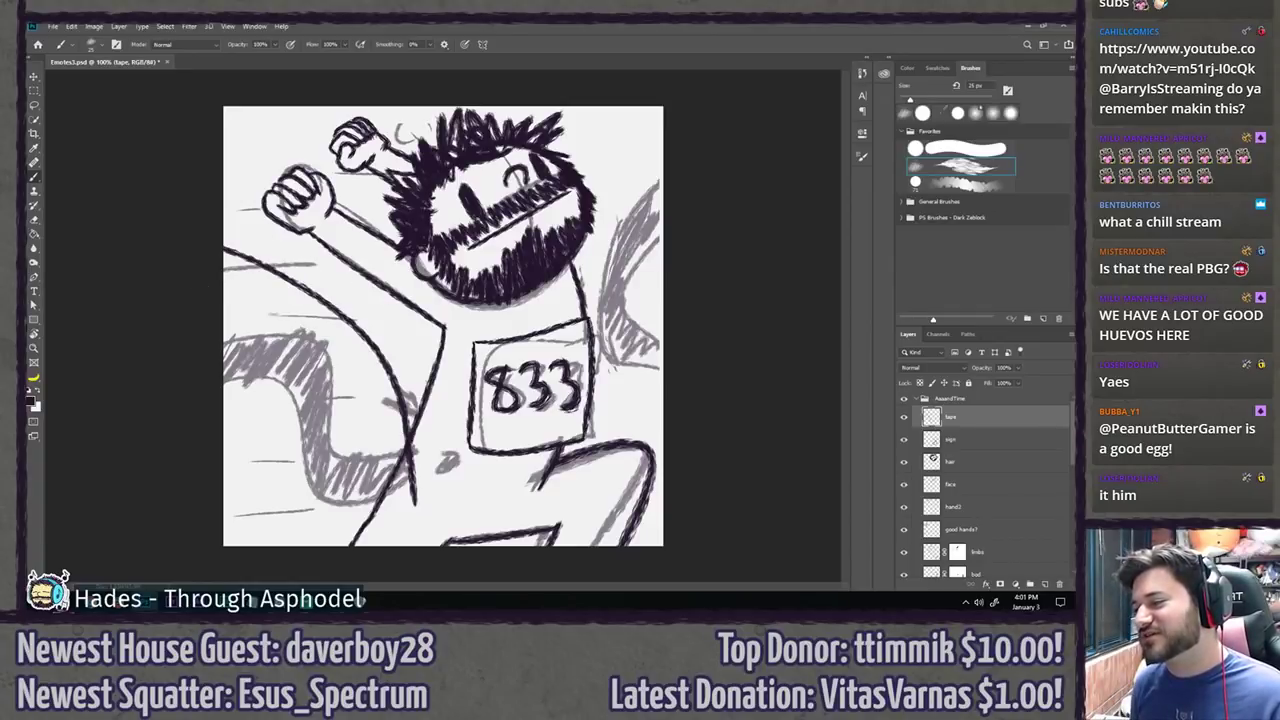
left_click_drag(222, 289, 374, 508)
left_click_drag(662, 180, 552, 408)
left_click_drag(662, 242, 567, 442)
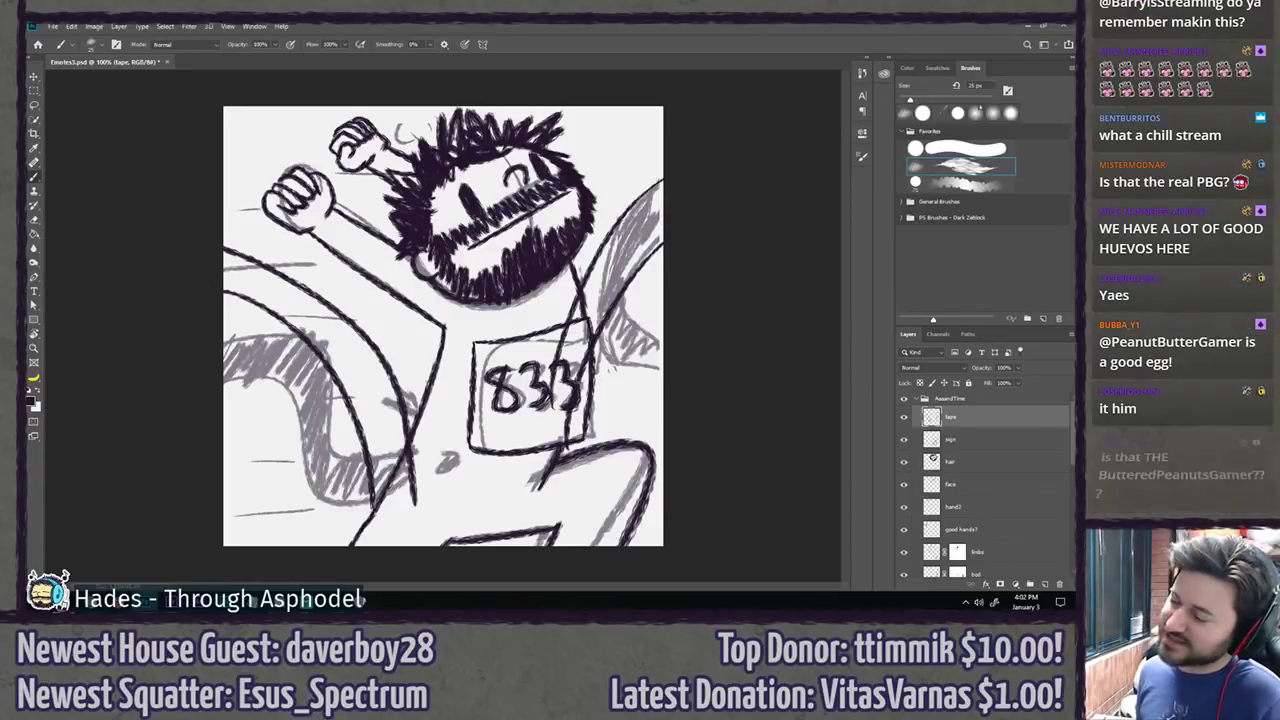
key("ctrl+z")
key("ctrl+z")
key("ctrl+z")
key("ctrl+z")
key("ctrl+z")
key("ctrl+z")
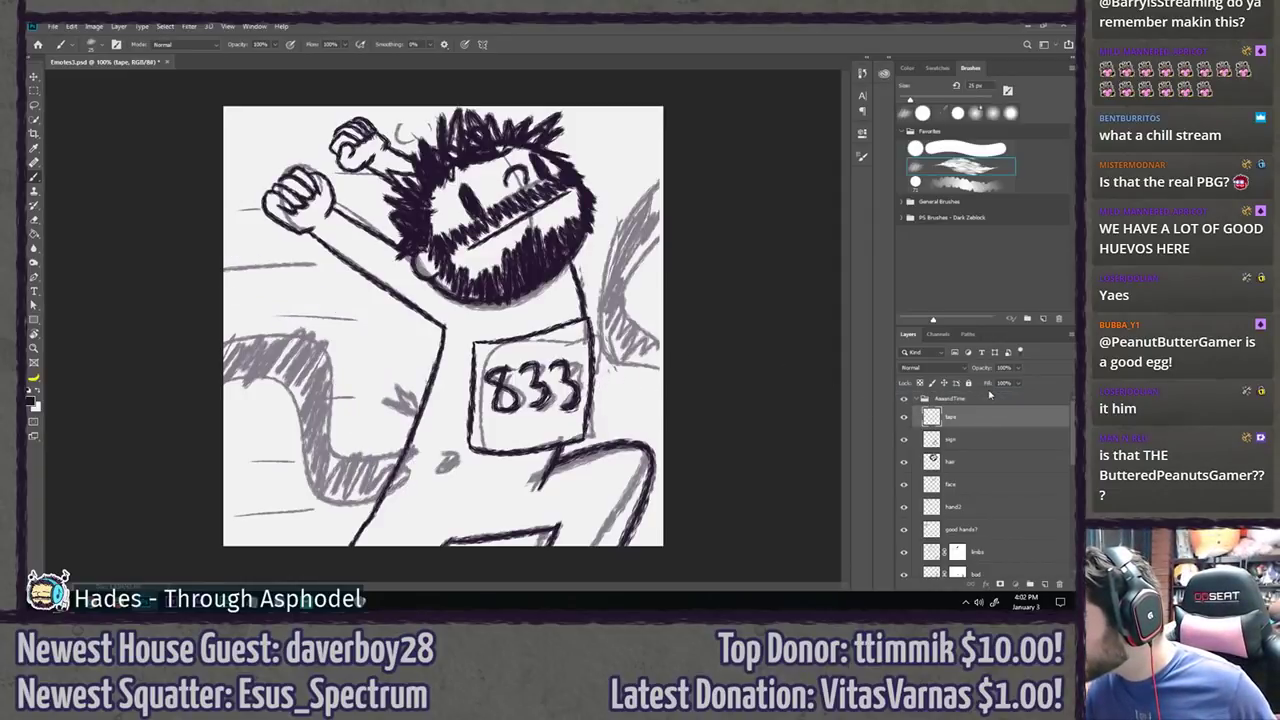
Step: Move the tape layer above the AaaandTime group, lower that group's opacity and make the tape layer active again
left_click_drag(989, 414, 949, 371)
left_click(982, 421)
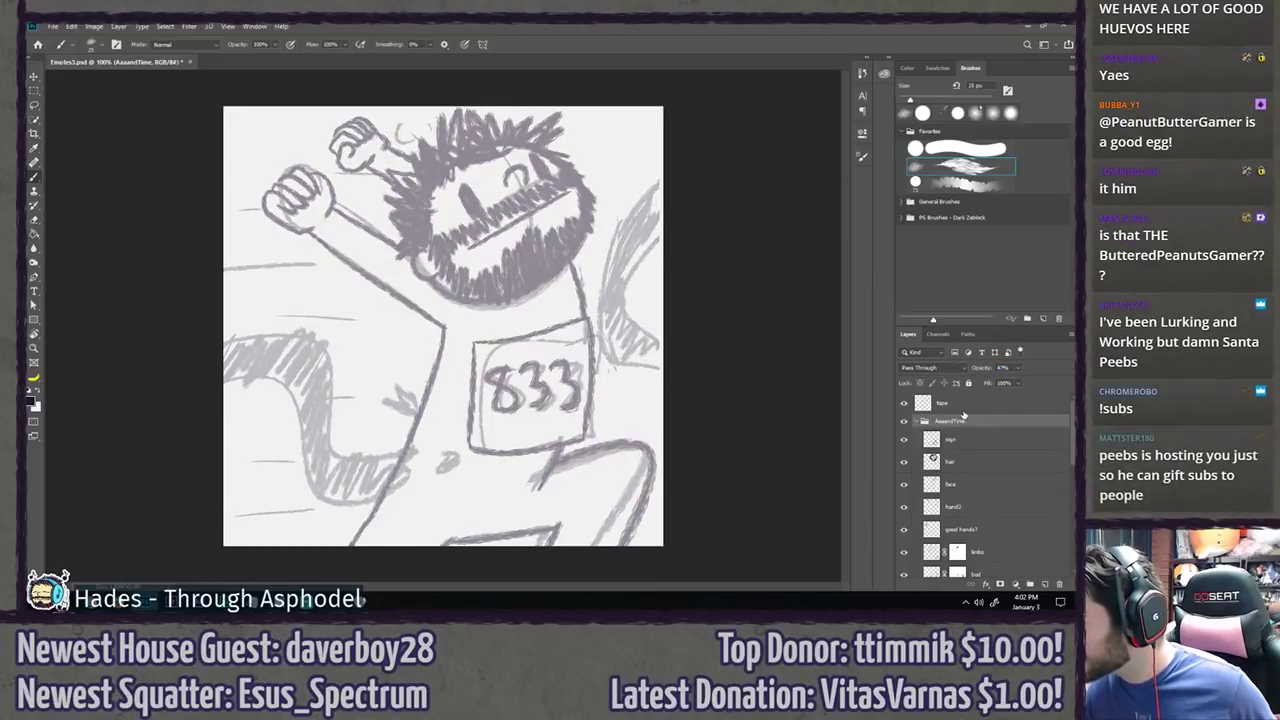
left_click(964, 405)
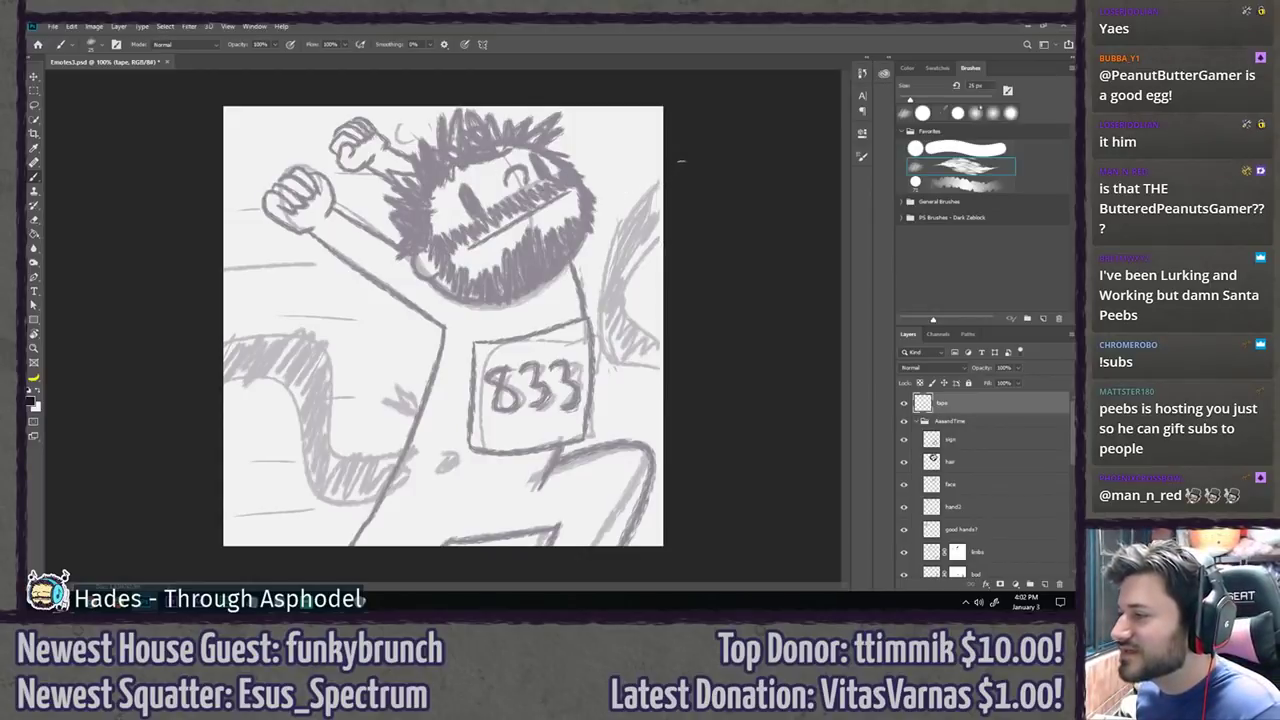
Step: Try inking two parallel wavy tape edges from the canvas's right edge down beside the bib
mouse_move(680, 160)
left_mouse_down()
mouse_move(579, 290)
mouse_move(603, 405)
left_mouse_up()
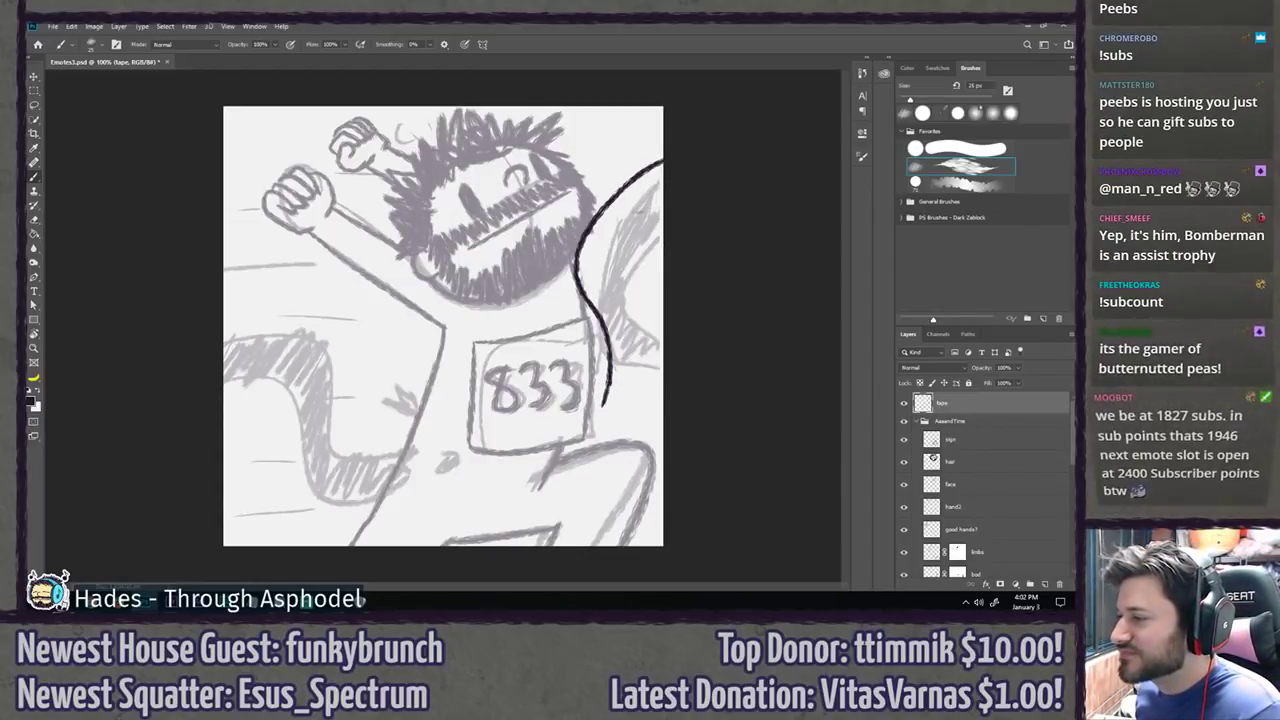
left_click_drag(662, 199, 628, 403)
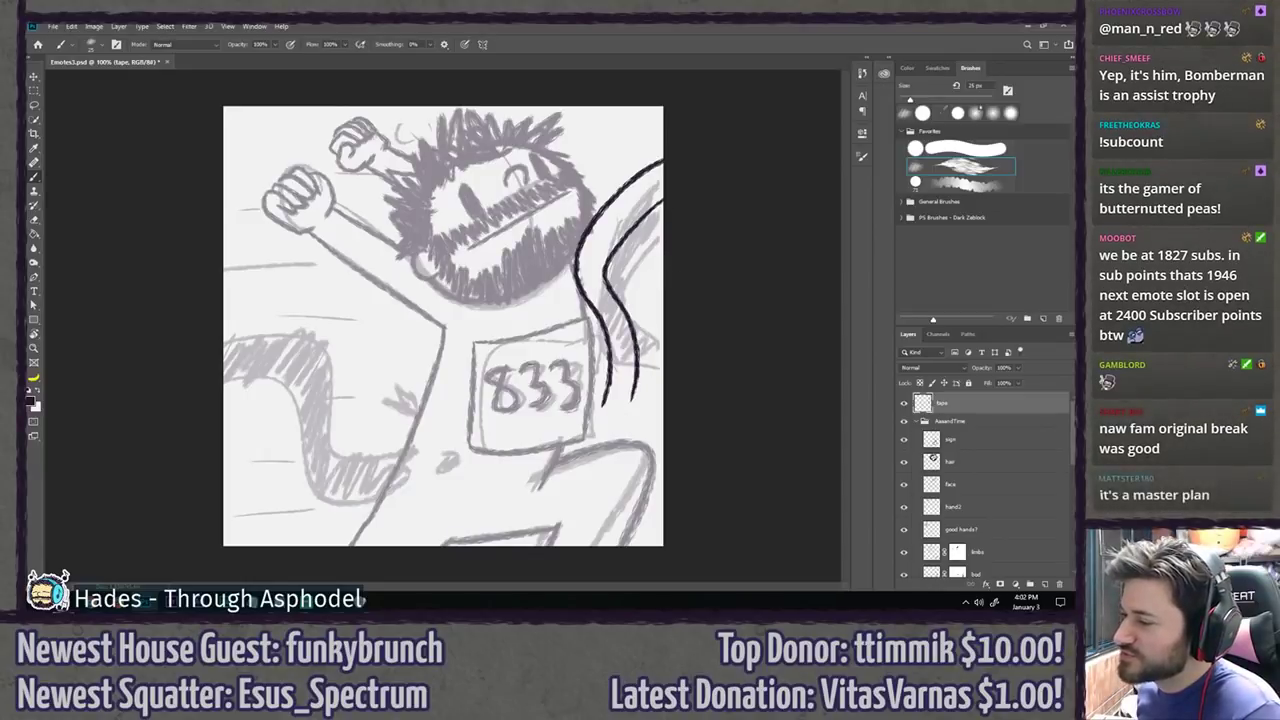
key("ctrl+z")
key("ctrl+z")
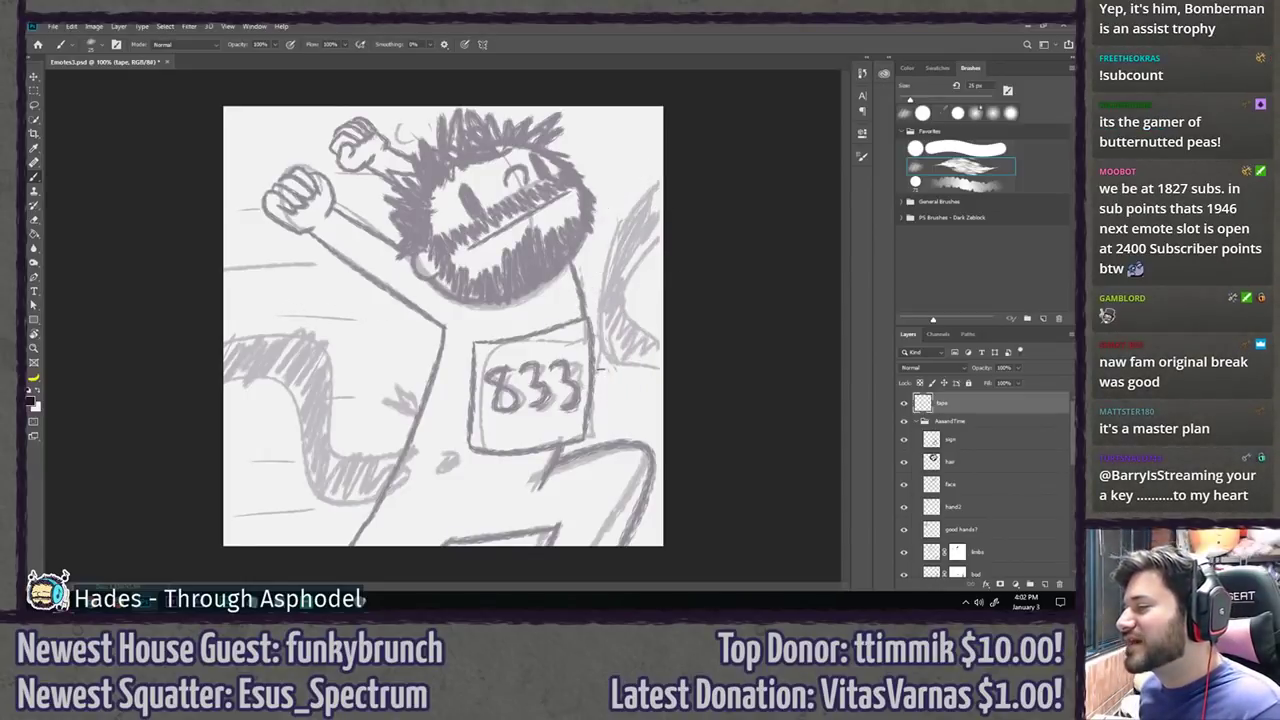
Step: Ink the right piece of tape as a folded ribbon ending in a jagged torn edge beside the bib
left_click_drag(582, 396, 624, 320)
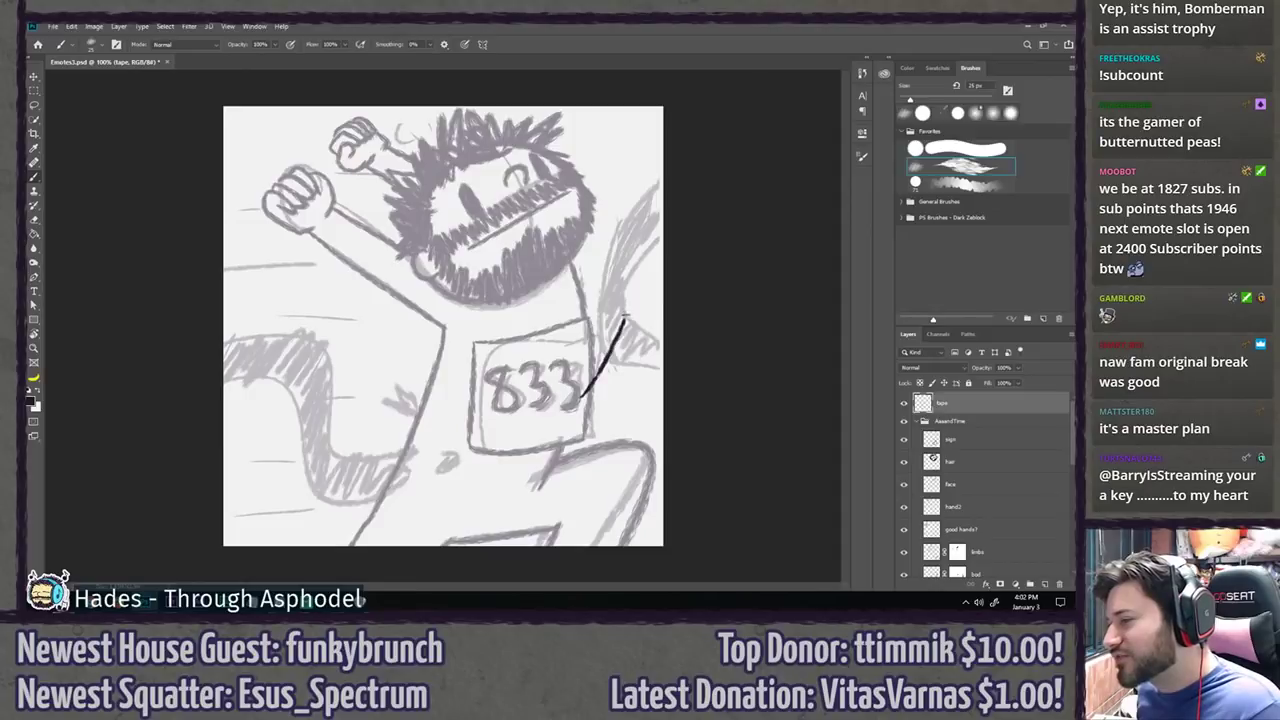
mouse_move(605, 422)
left_mouse_down()
mouse_move(638, 332)
mouse_move(594, 320)
mouse_move(660, 216)
left_mouse_up()
left_click_drag(614, 330, 662, 254)
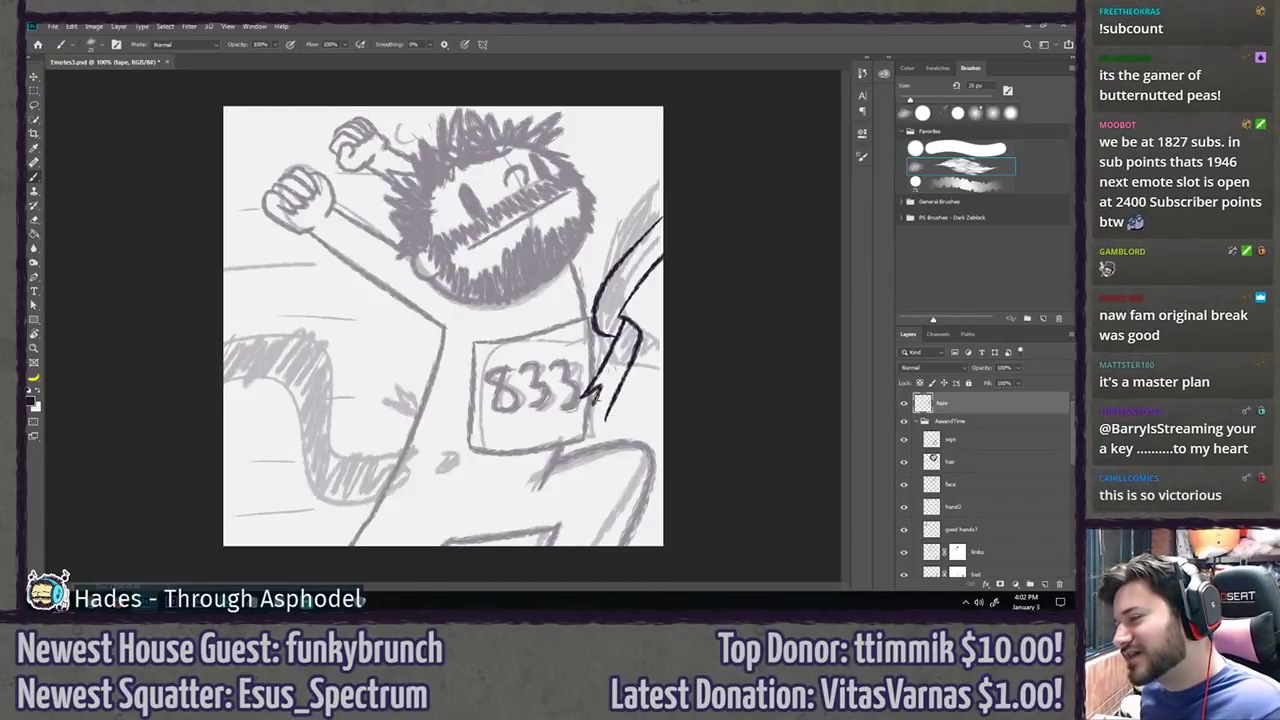
left_click_drag(590, 408, 604, 396)
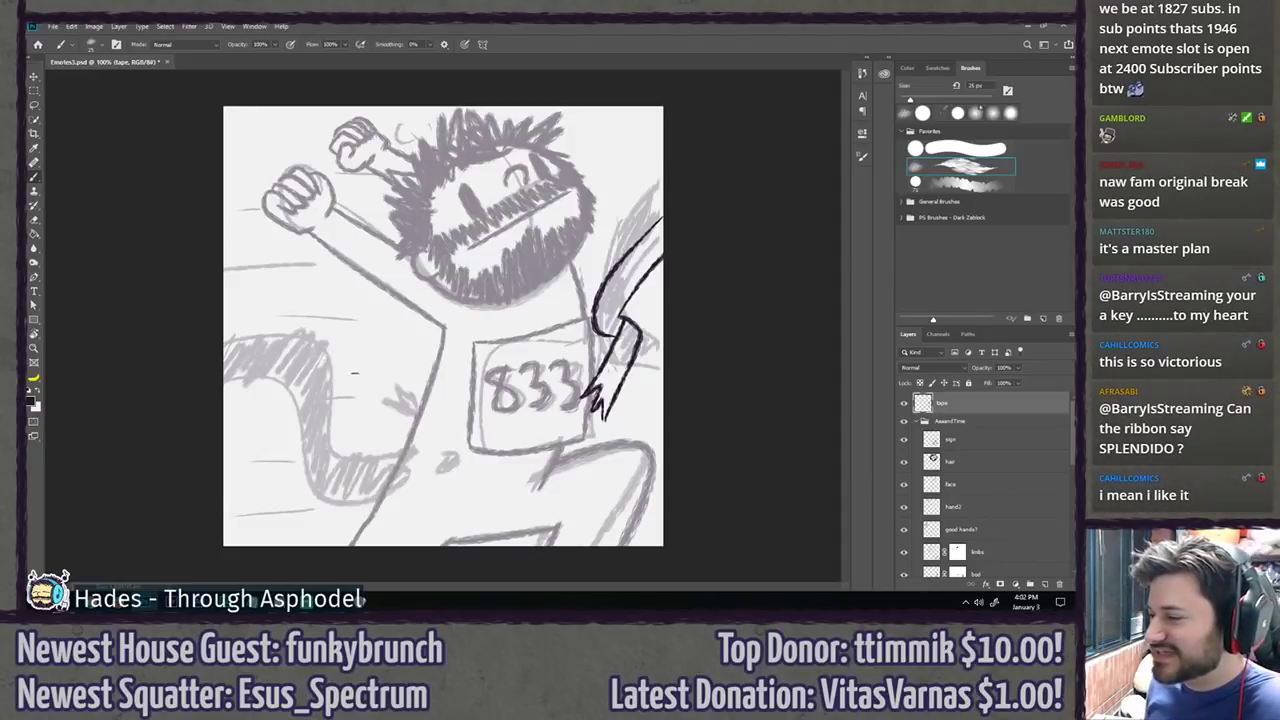
Step: Touch up the ink lines at the fold of the right tape piece and return to an unrotated 100% view
key("z")
left_click_drag(562, 342, 195, 327)
key("space")
key("r")
left_click_drag(389, 294, 515, 251)
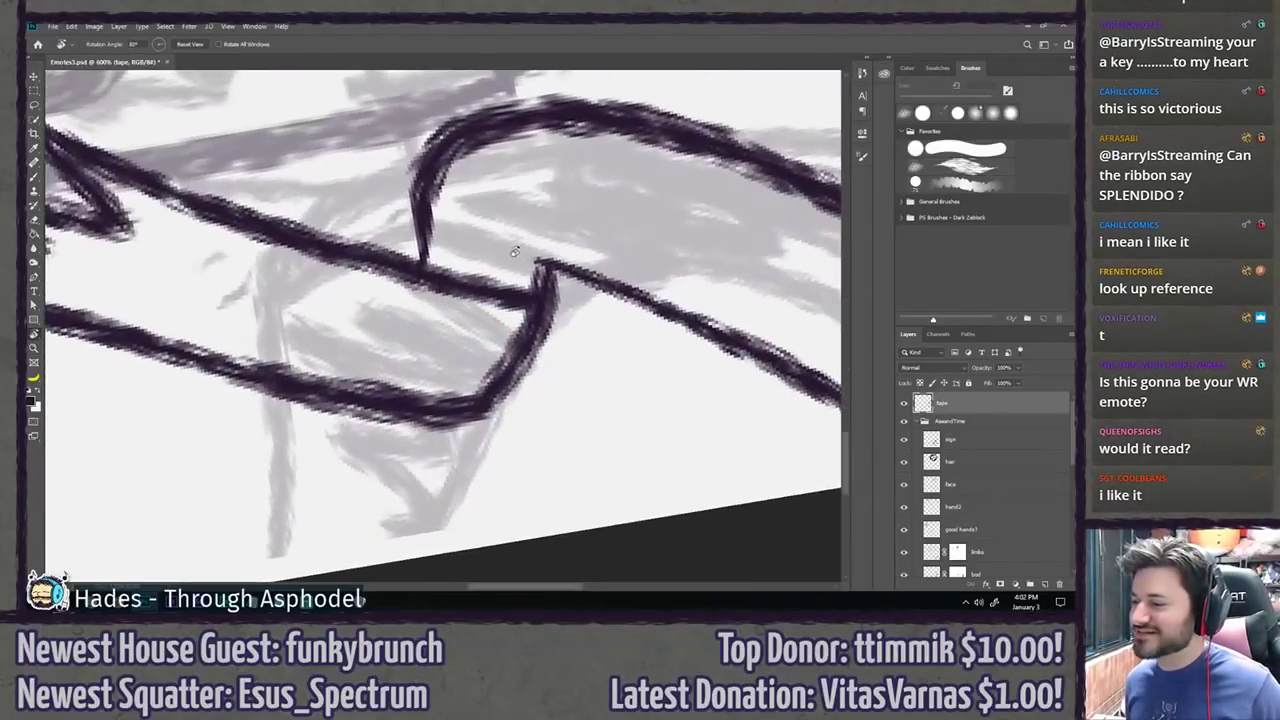
key("b")
scroll(460, 285, "up", 3)
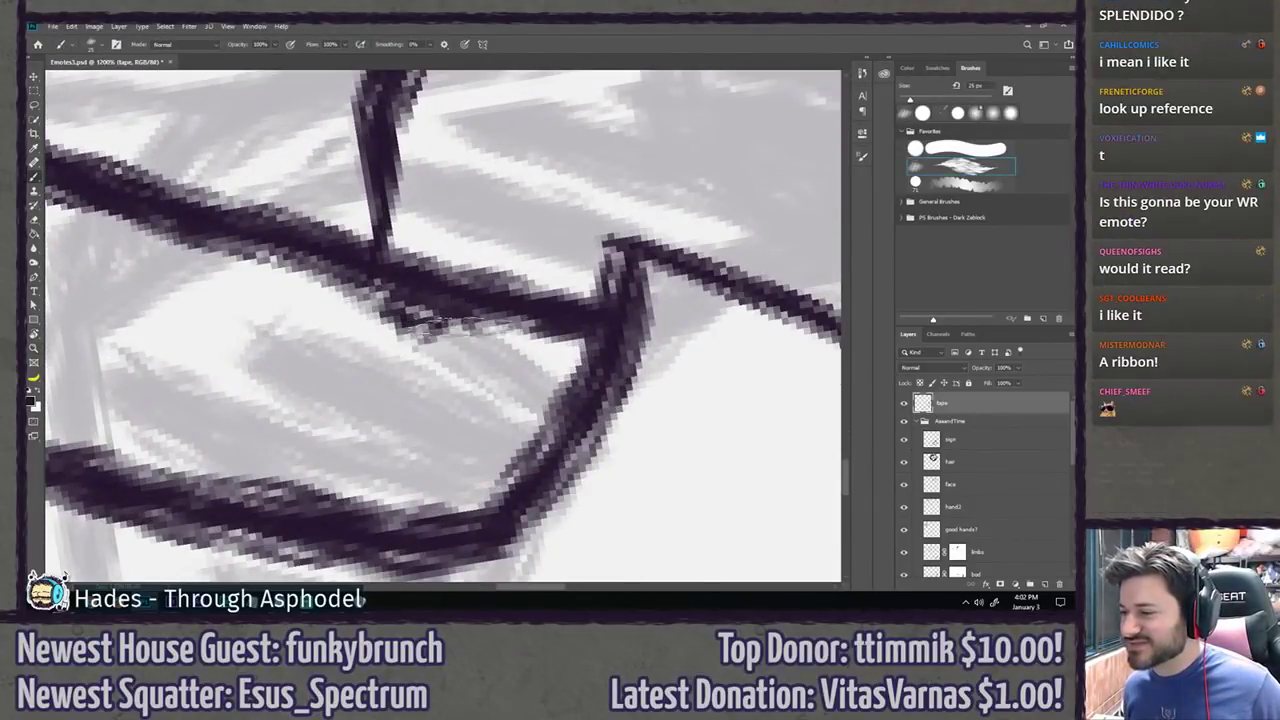
mouse_move(452, 327)
left_mouse_down()
mouse_move(575, 332)
mouse_move(548, 257)
mouse_move(500, 190)
left_mouse_up()
key("ctrl+minus")
key("ctrl+1")
key("r")
key("b")
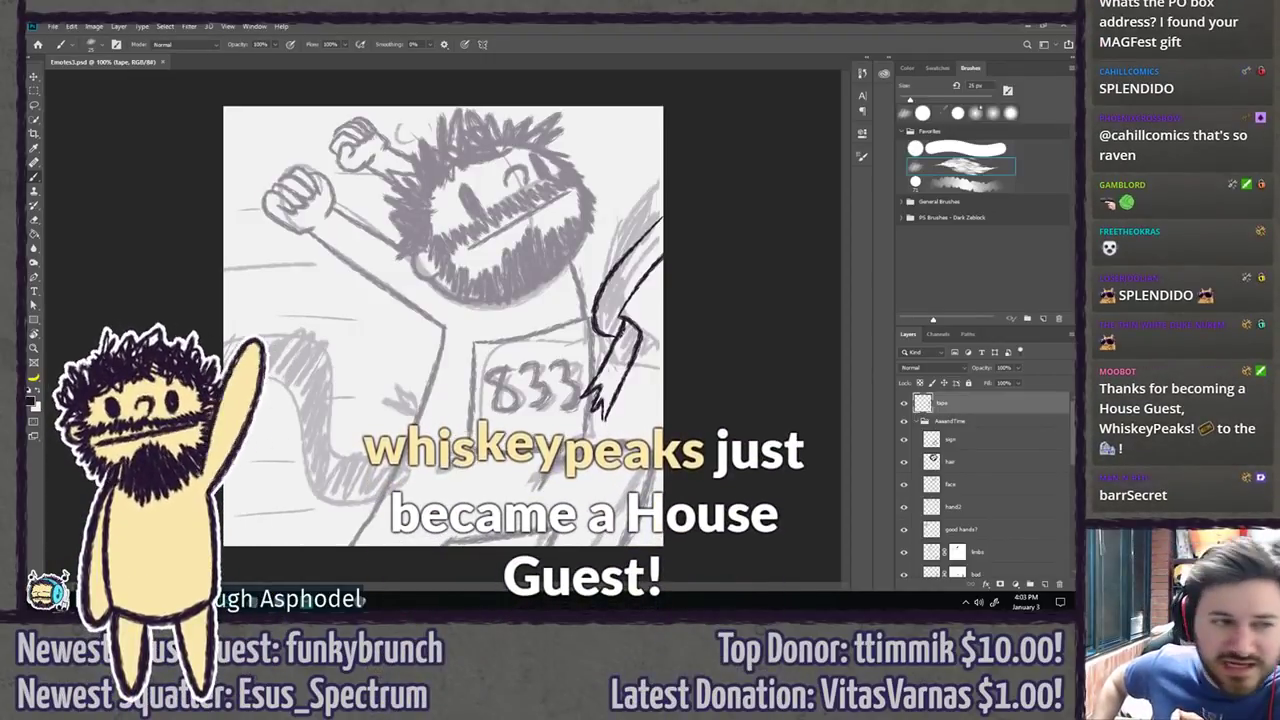
key("l")
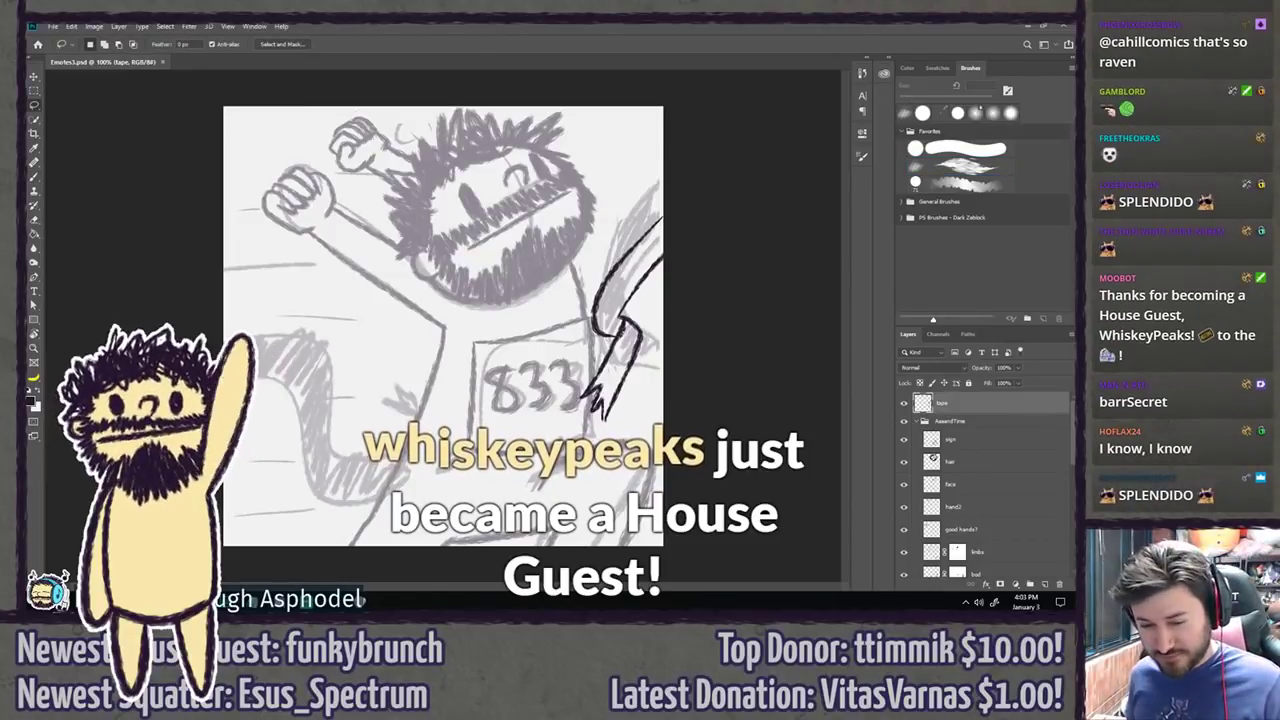
key("b")
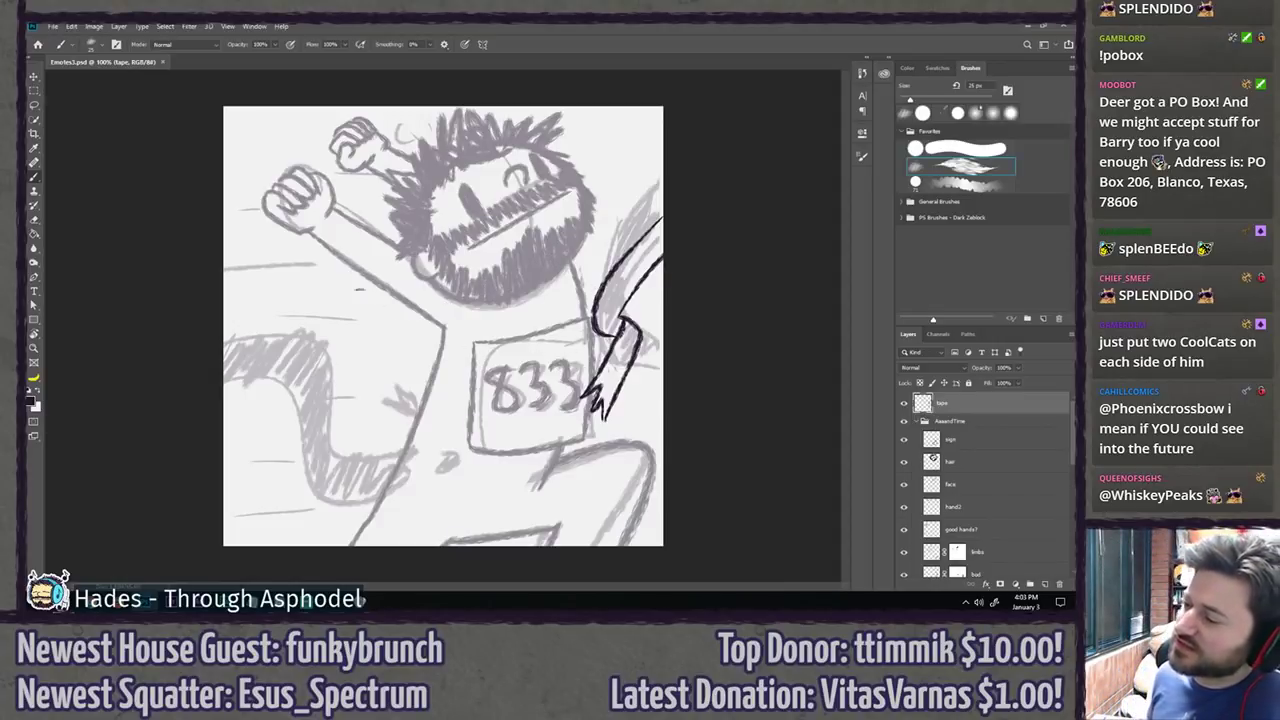
Step: Ink the left piece of tape with two wavy edges from the canvas's left edge to a torn end at the runner's waist
mouse_move(222, 292)
left_mouse_down()
mouse_move(420, 462)
mouse_move(456, 458)
left_mouse_up()
mouse_move(224, 326)
left_mouse_down()
mouse_move(292, 478)
mouse_move(424, 490)
left_mouse_up()
key("ctrl+z")
mouse_move(224, 318)
left_mouse_down()
mouse_move(272, 453)
mouse_move(406, 500)
left_mouse_up()
key("ctrl+z")
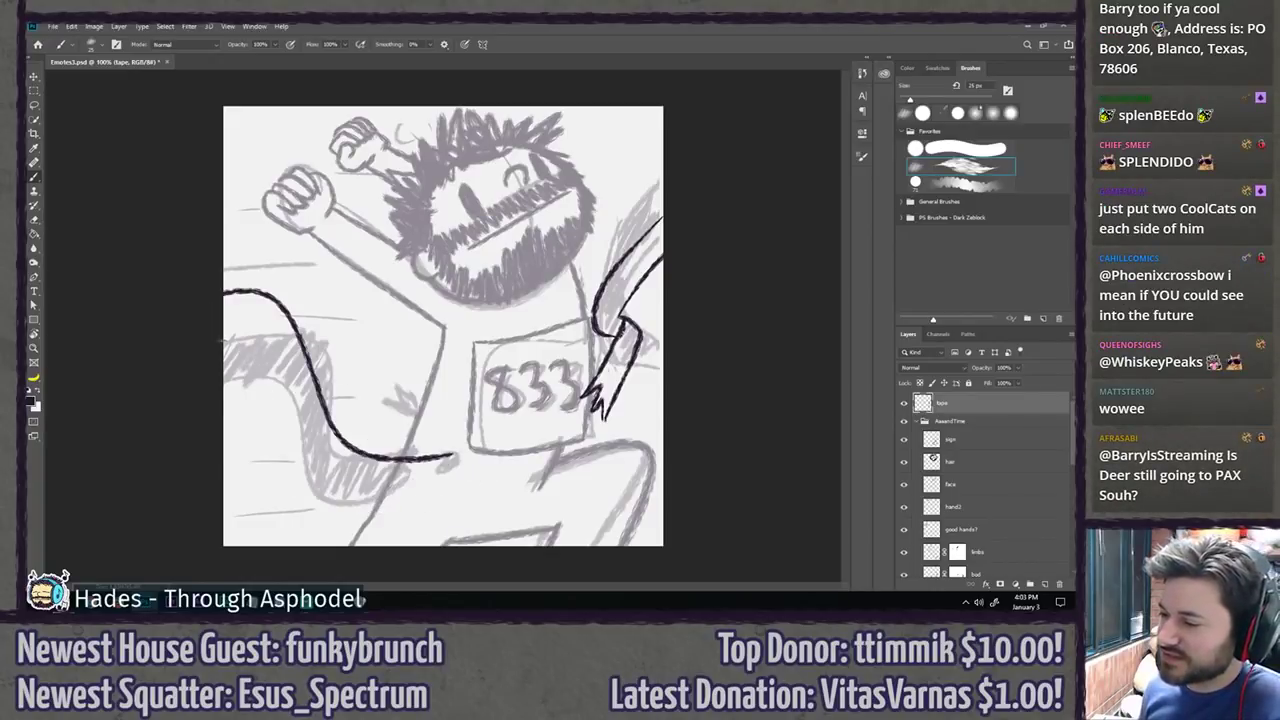
mouse_move(226, 318)
left_mouse_down()
mouse_move(298, 450)
mouse_move(440, 500)
left_mouse_up()
key("ctrl+z")
mouse_move(224, 316)
left_mouse_down()
mouse_move(283, 431)
mouse_move(420, 496)
left_mouse_up()
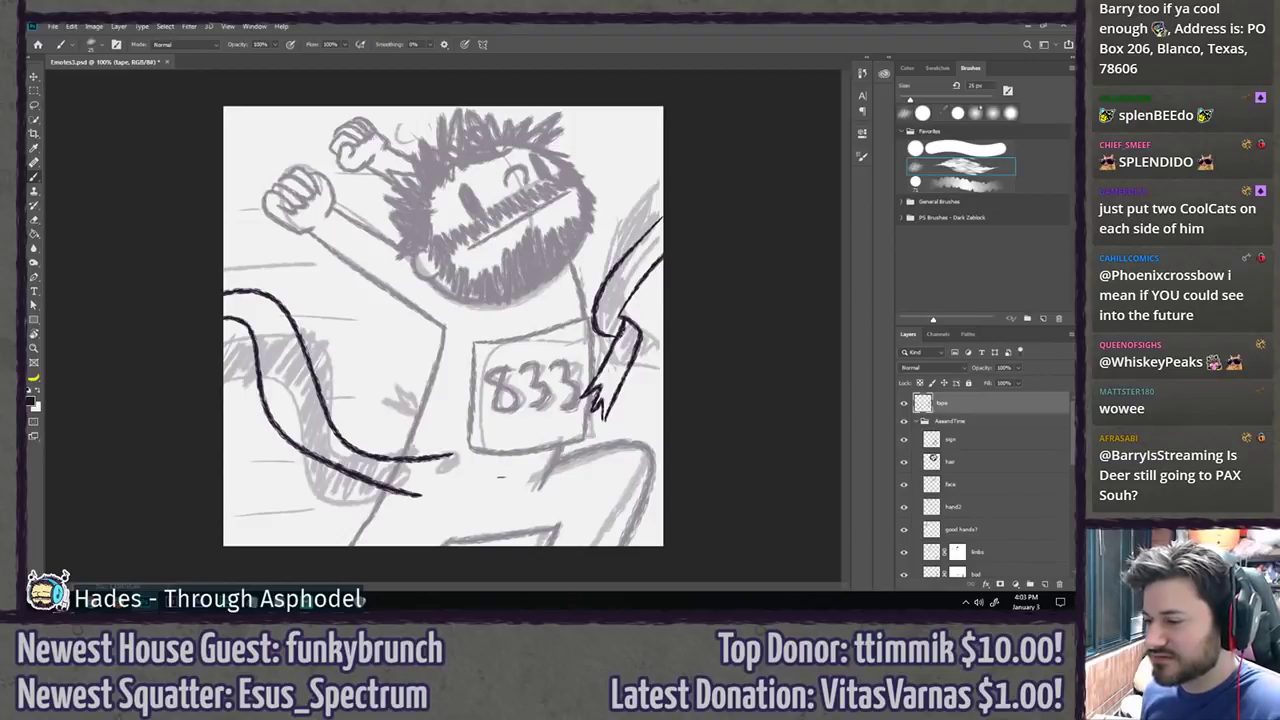
key("ctrl+z")
left_click_drag(224, 318, 450, 505)
key("ctrl+z")
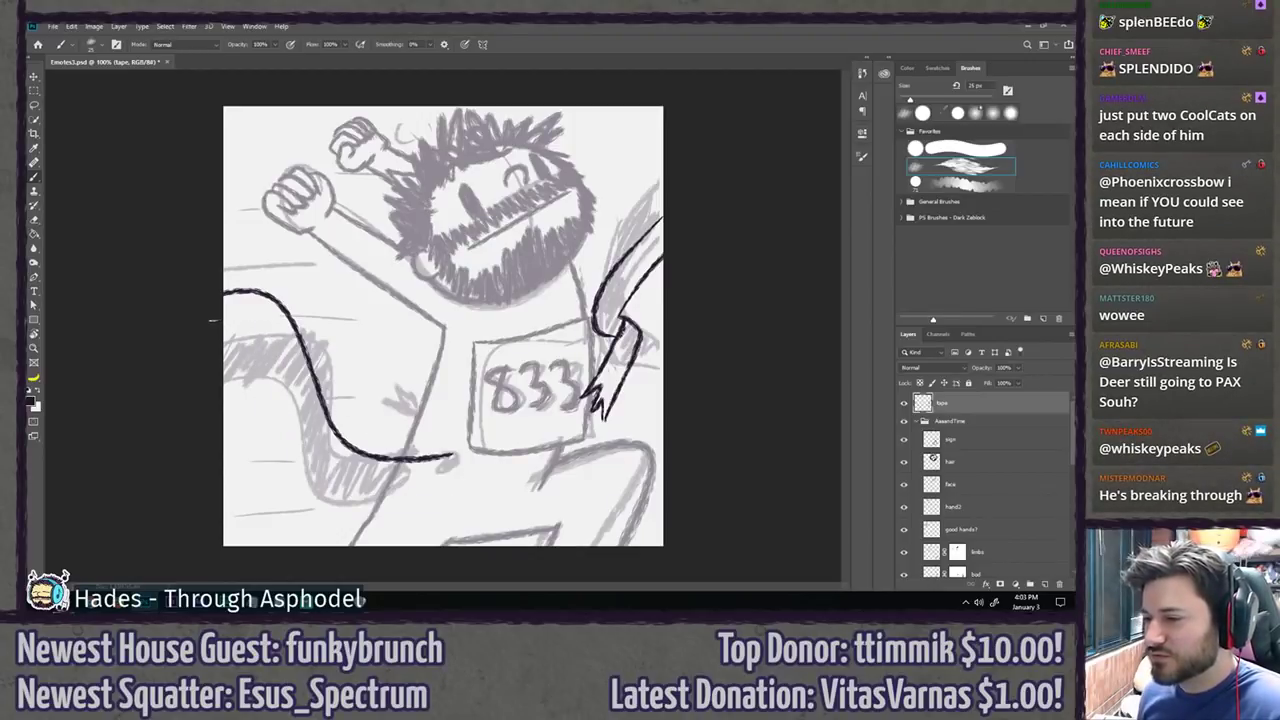
mouse_move(224, 318)
left_mouse_down()
mouse_move(456, 504)
mouse_move(444, 462)
mouse_move(456, 457)
left_mouse_up()
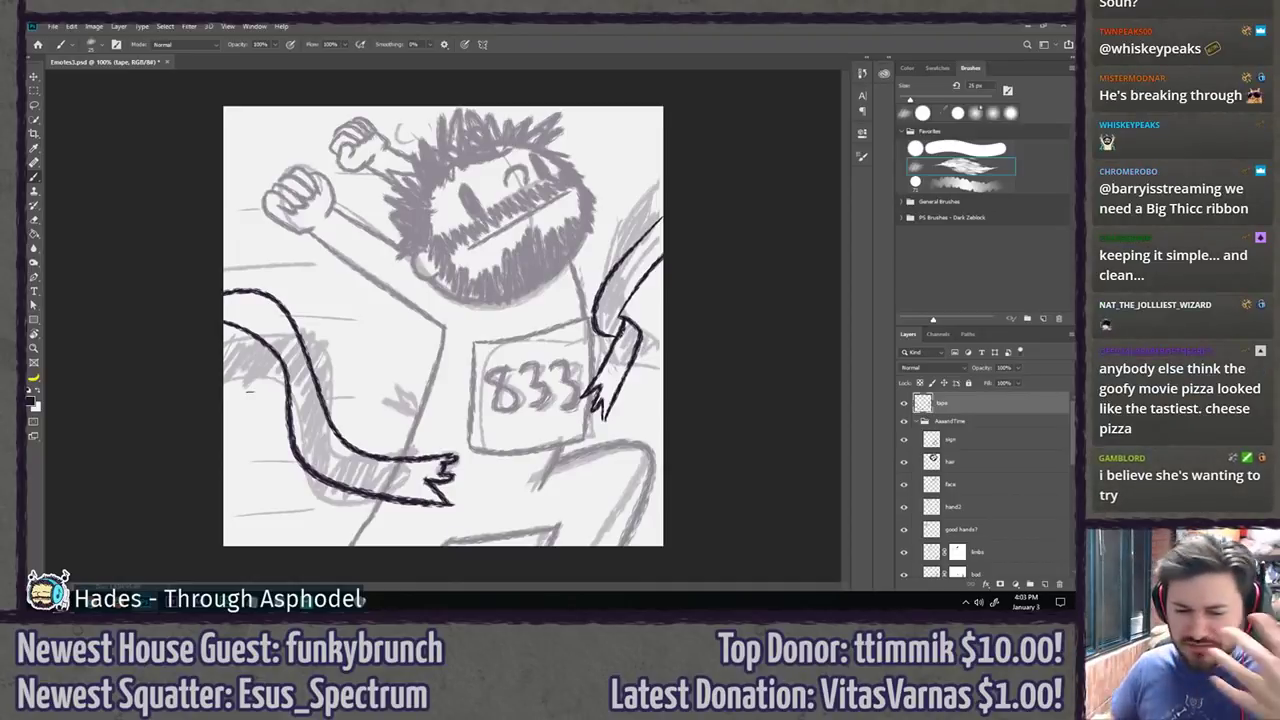
Step: Erase the upper part of the left tape piece's lower ink edge, from the canvas's left edge down to the bend
key("z")
left_click(407, 348)
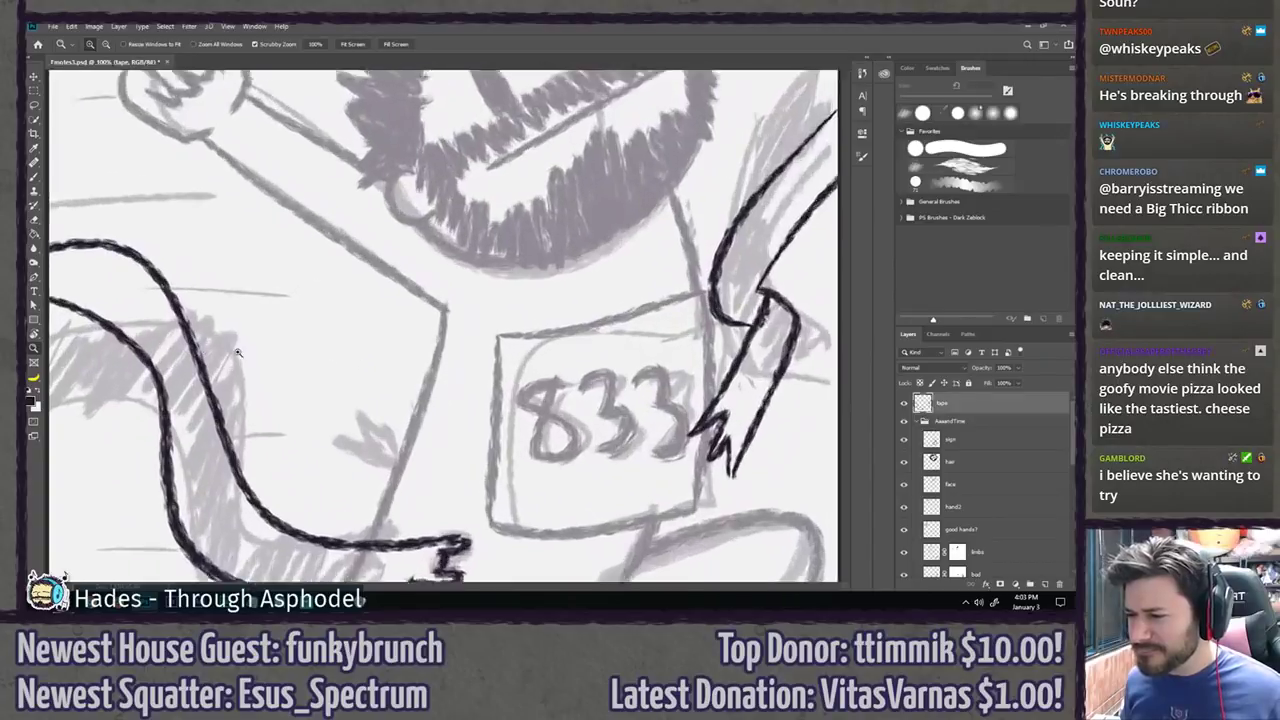
left_click_drag(139, 394, 364, 349)
key("b")
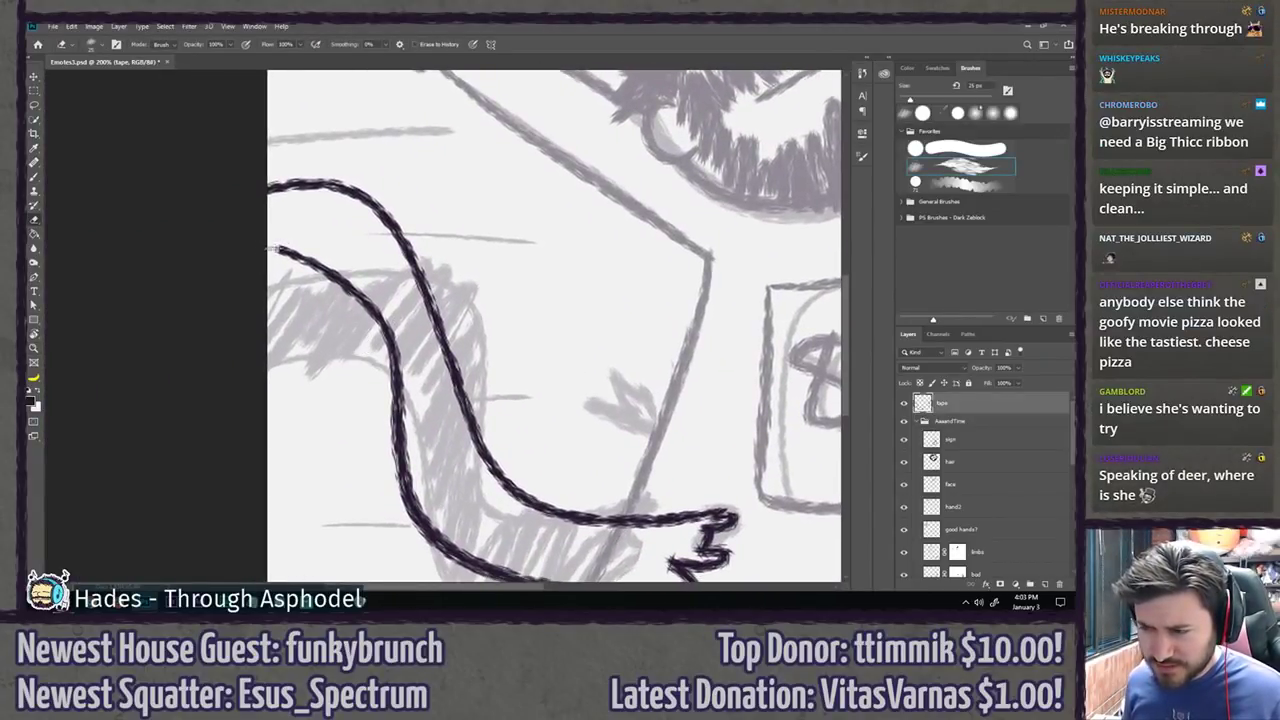
mouse_move(276, 245)
left_mouse_down()
mouse_move(342, 288)
mouse_move(398, 350)
mouse_move(398, 428)
mouse_move(416, 478)
left_mouse_up()
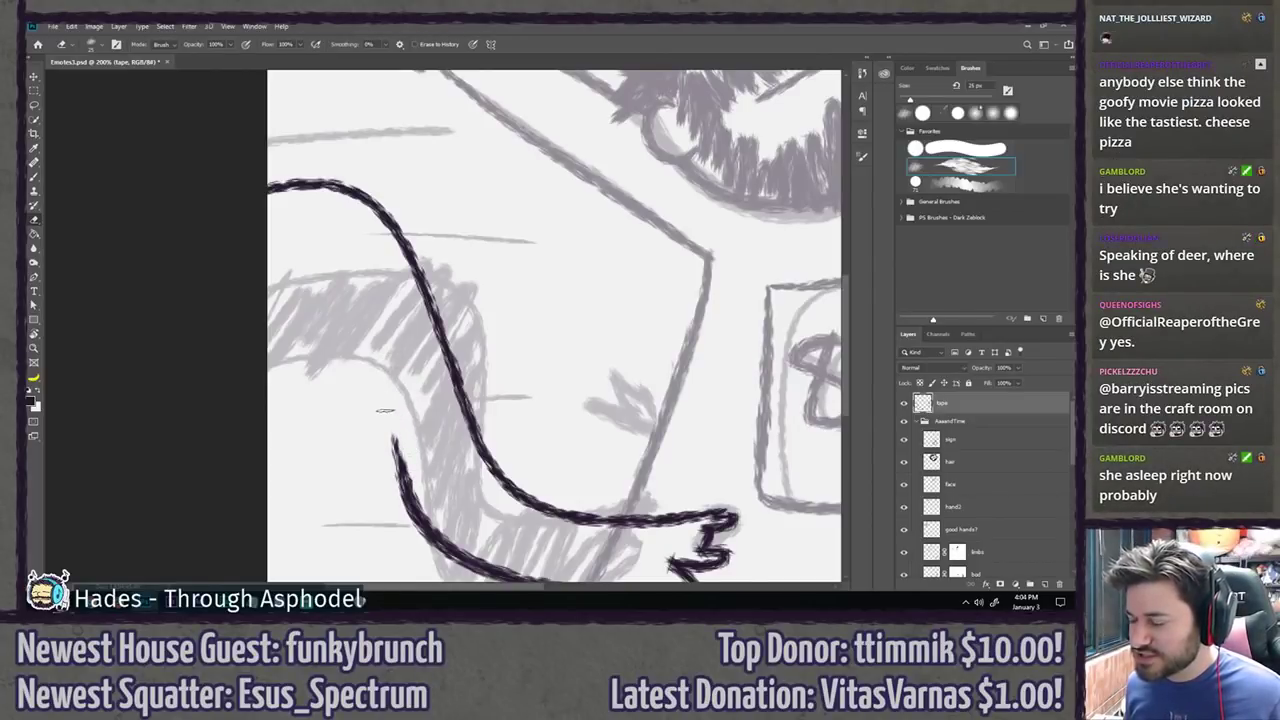
Step: Try re-inking the left tape's lower edge as one curve between the remaining line and the canvas's left edge
key("b")
mouse_move(408, 478)
left_mouse_down()
mouse_move(394, 409)
mouse_move(339, 268)
mouse_move(283, 248)
left_mouse_up()
key("ctrl+z")
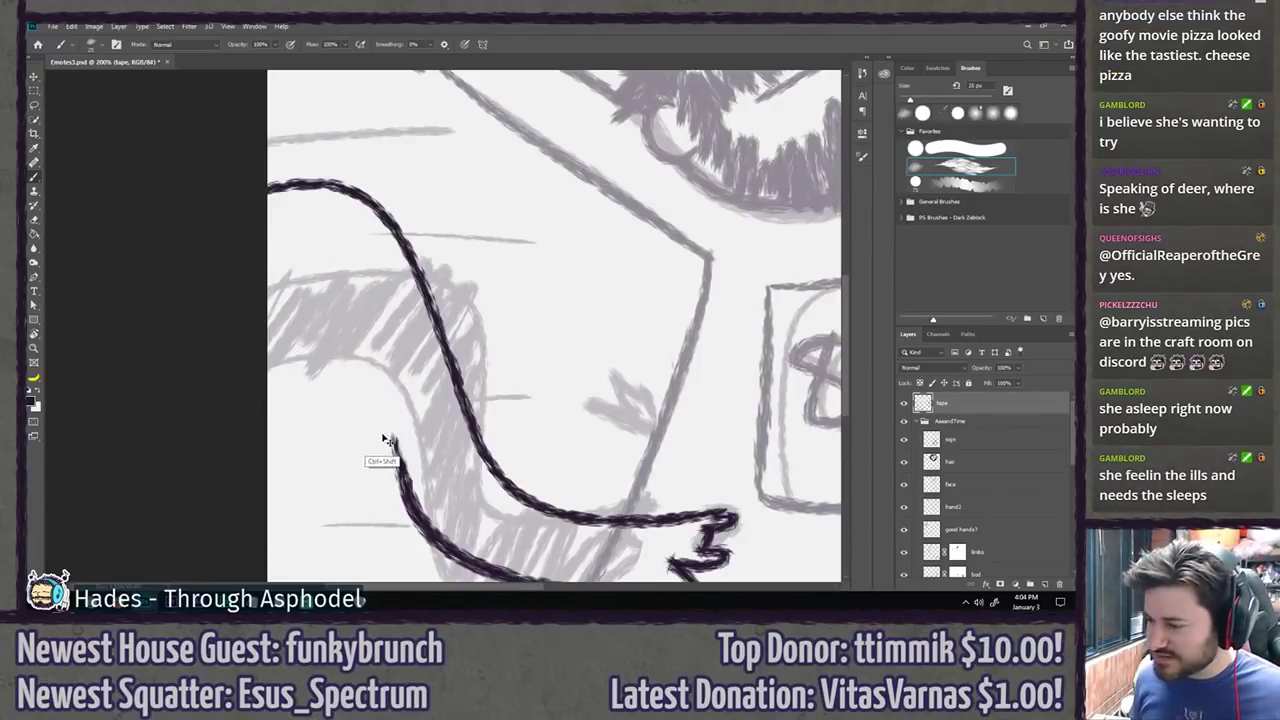
left_click_drag(258, 270, 405, 488)
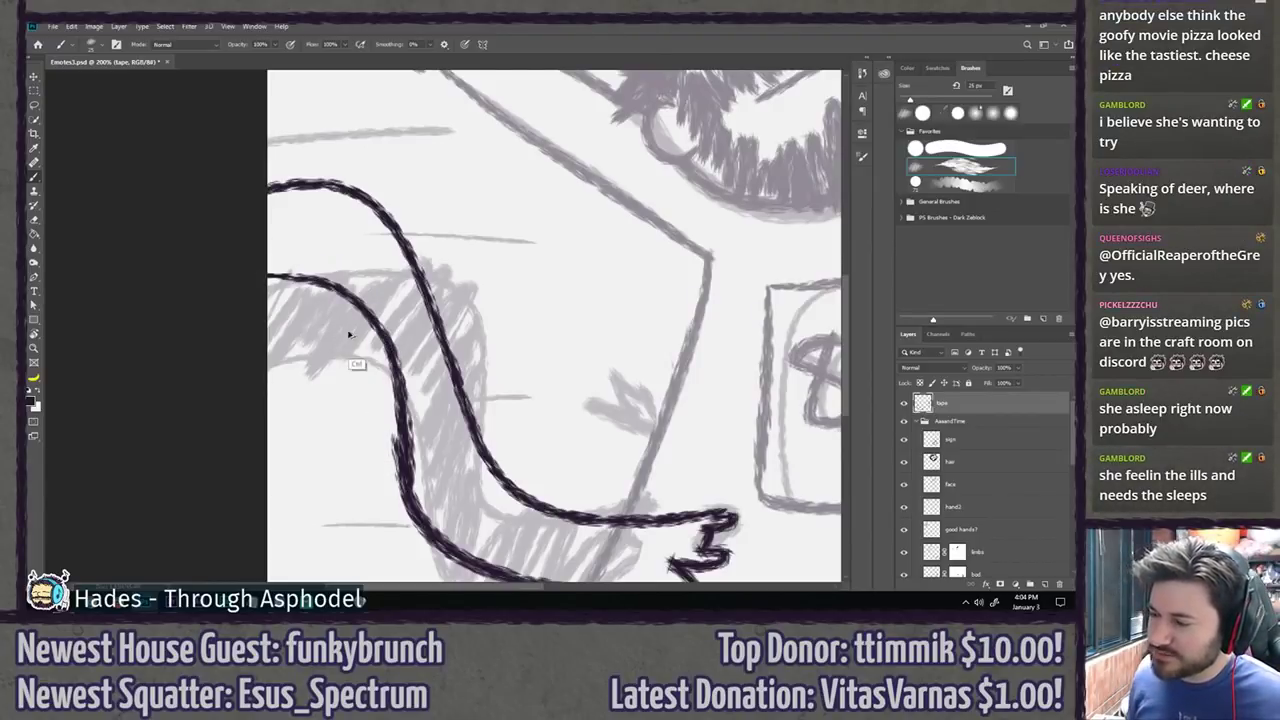
key("ctrl+z")
mouse_move(254, 287)
left_mouse_down()
mouse_move(345, 320)
mouse_move(401, 502)
left_mouse_up()
key("ctrl+z")
mouse_move(259, 271)
left_mouse_down()
mouse_move(356, 326)
mouse_move(394, 491)
left_mouse_up()
key("ctrl+z")
left_click_drag(252, 277, 402, 480)
key("ctrl+z")
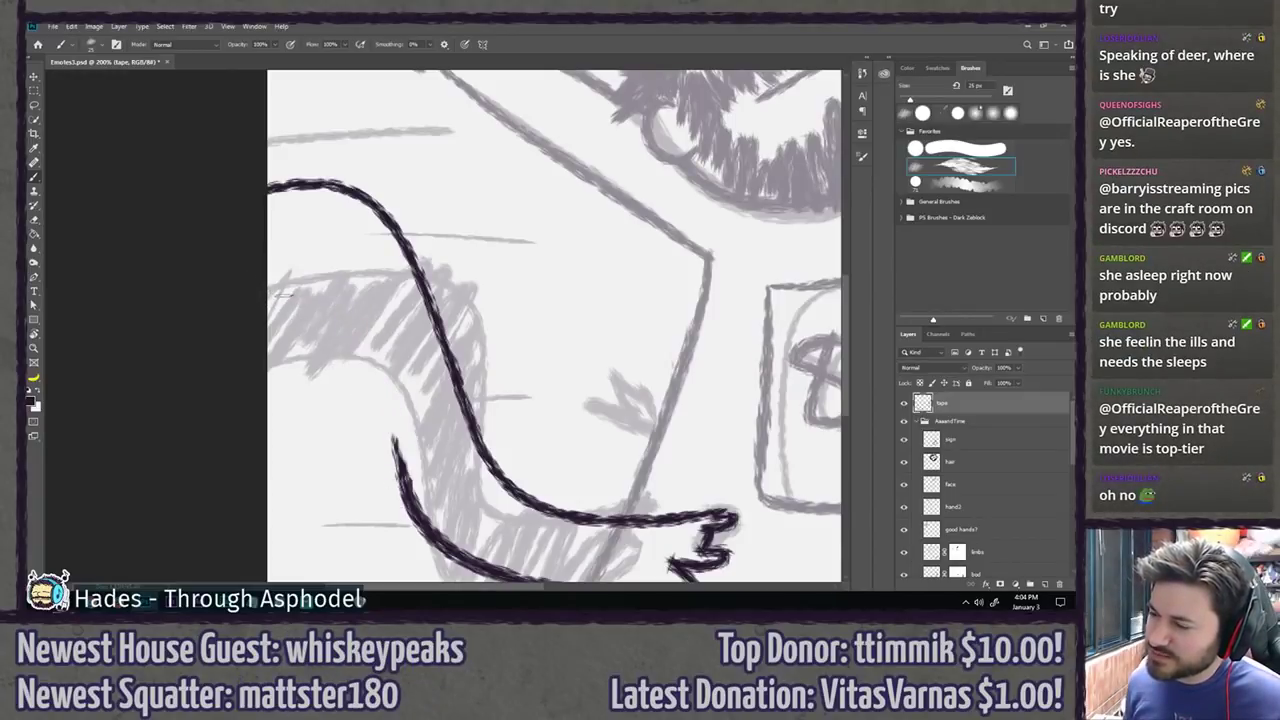
mouse_move(252, 268)
left_mouse_down()
mouse_move(350, 321)
mouse_move(428, 575)
left_mouse_up()
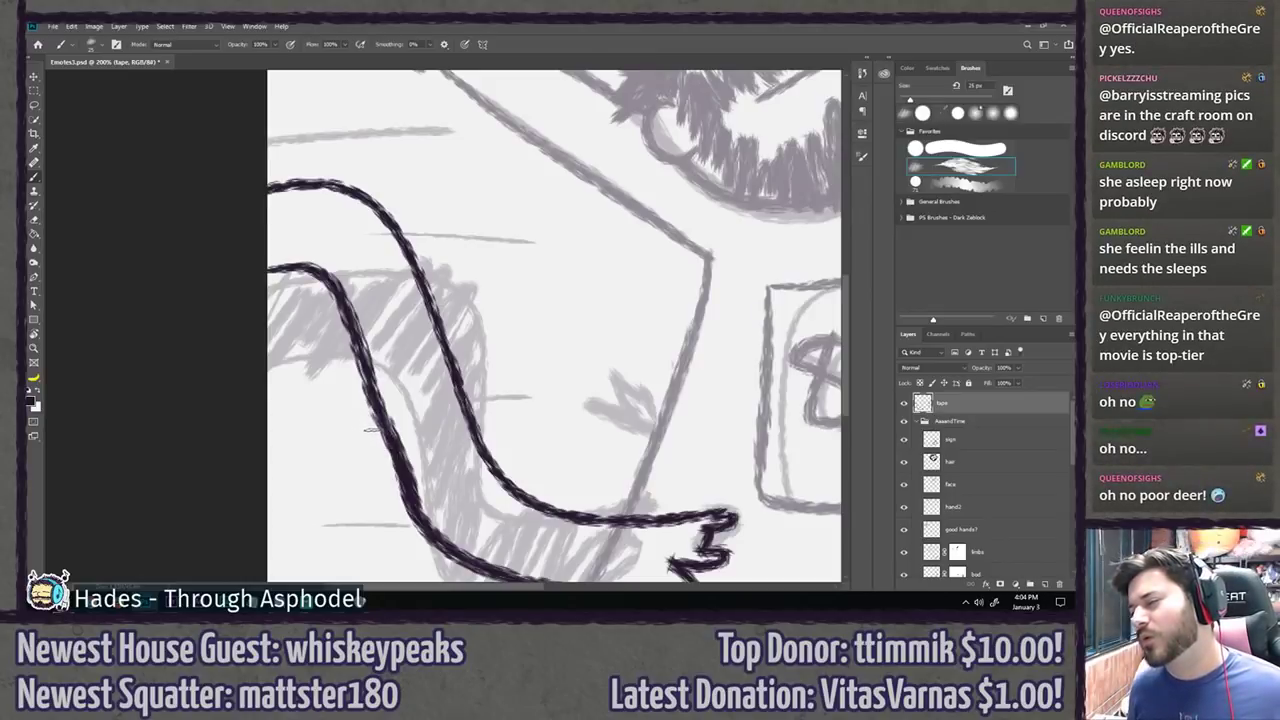
key("ctrl+z")
left_click_drag(406, 489, 222, 253)
key("ctrl+z")
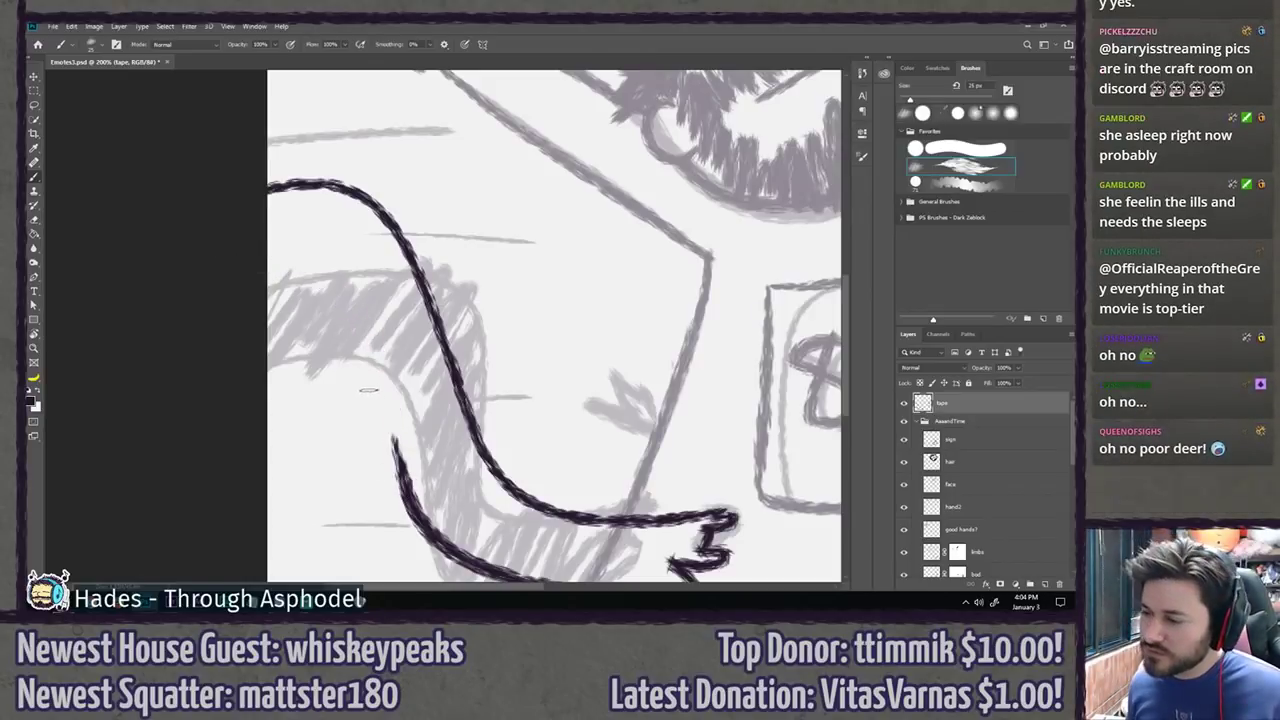
left_click_drag(404, 486, 276, 244)
key("ctrl+z")
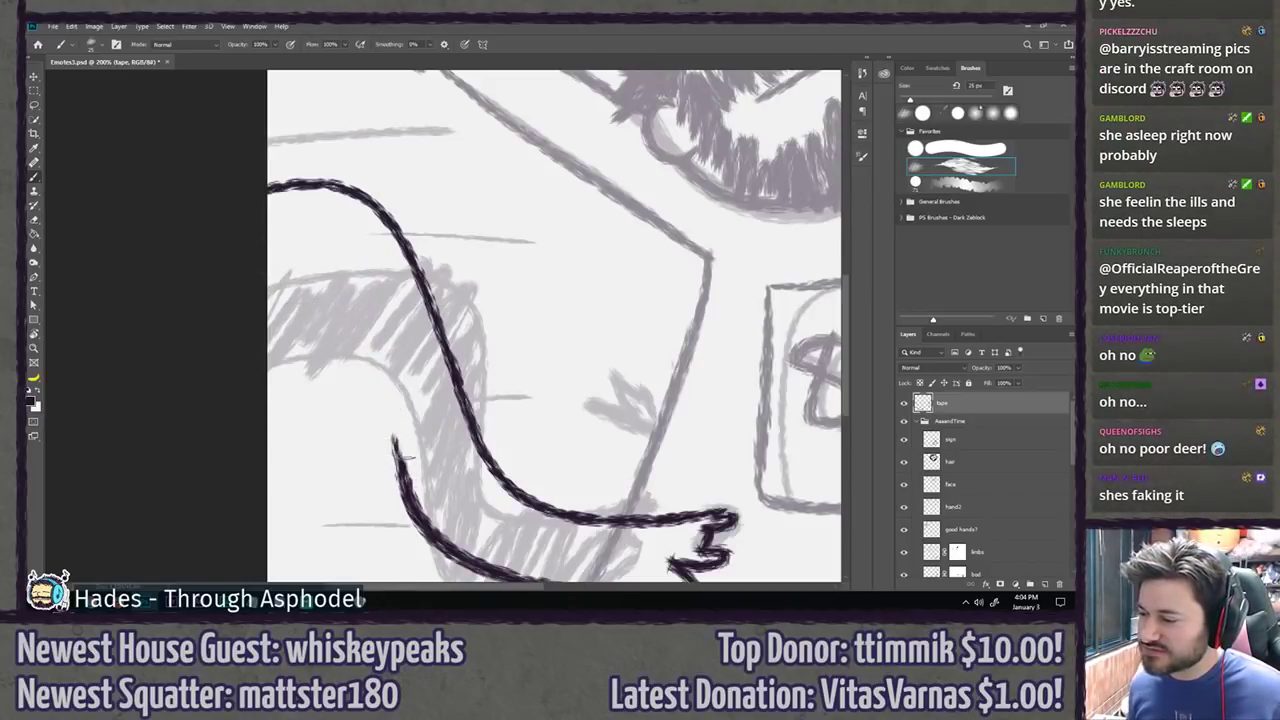
Step: Taper the cut end of the left tape's lower edge and redraw the missing curve from the canvas's left edge to join it
key("e")
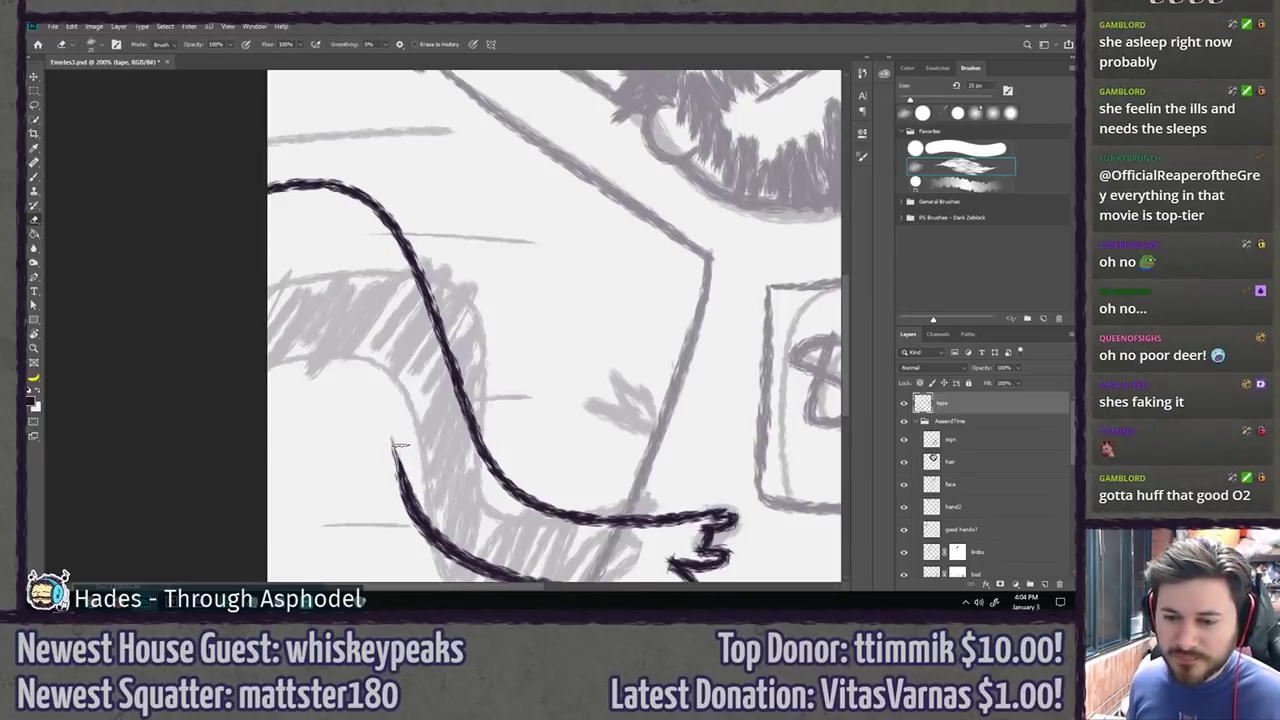
key("b")
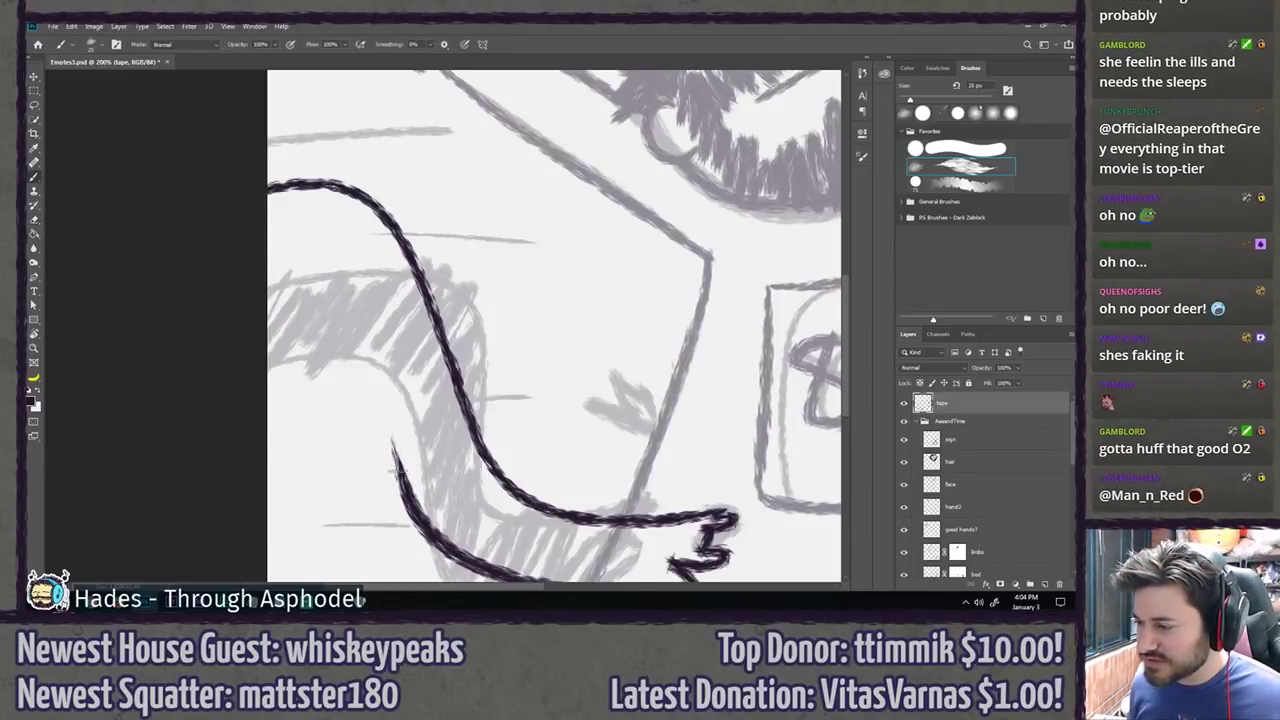
left_click_drag(397, 470, 349, 264)
key("ctrl+z")
left_click_drag(270, 272, 405, 415)
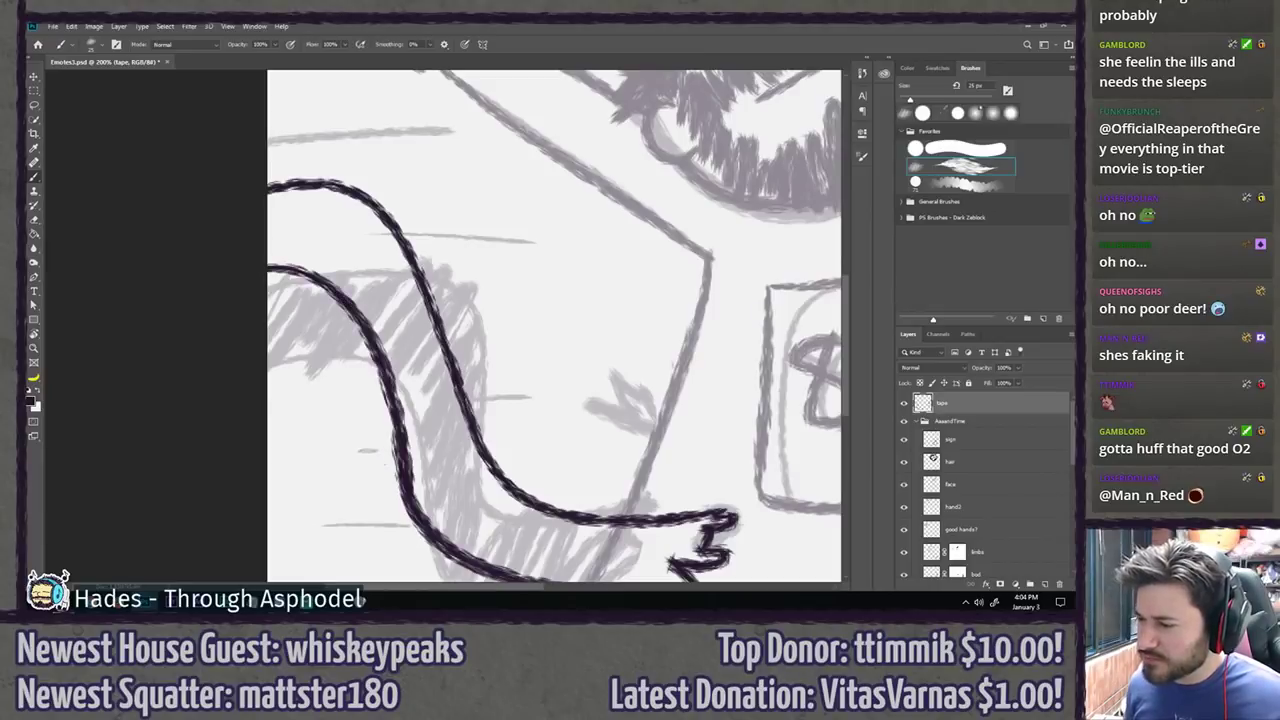
key("ctrl+z")
mouse_move(268, 278)
left_mouse_down()
mouse_move(302, 276)
mouse_move(430, 488)
left_mouse_up()
key("ctrl+z")
left_click_drag(268, 280, 430, 490)
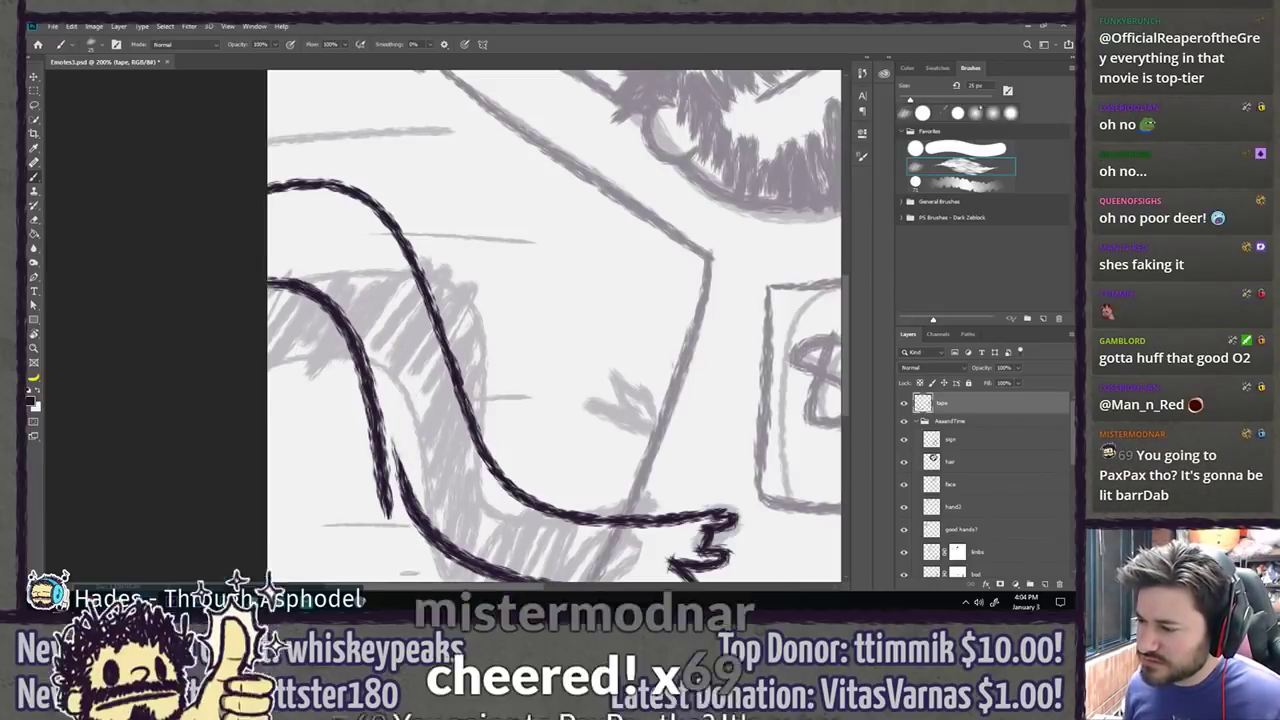
key("ctrl+z")
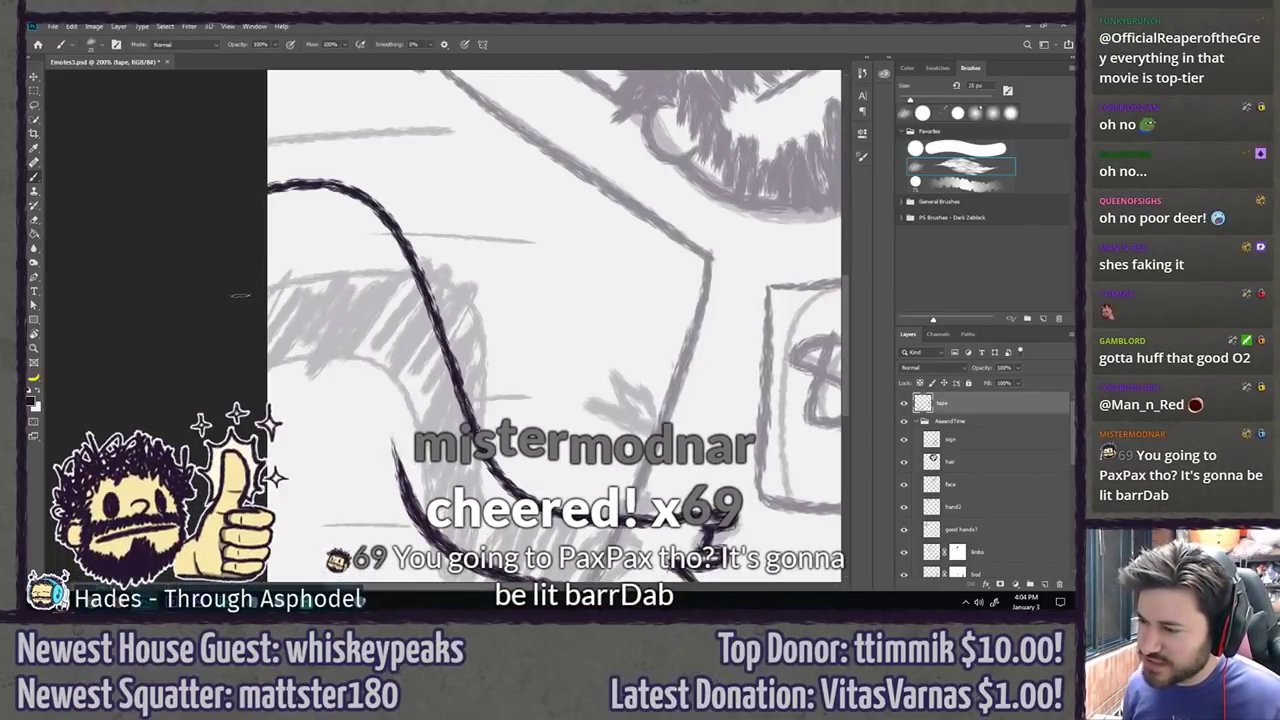
left_click_drag(268, 288, 392, 470)
key("ctrl+z")
mouse_move(268, 292)
left_mouse_down()
mouse_move(311, 295)
mouse_move(398, 455)
left_mouse_up()
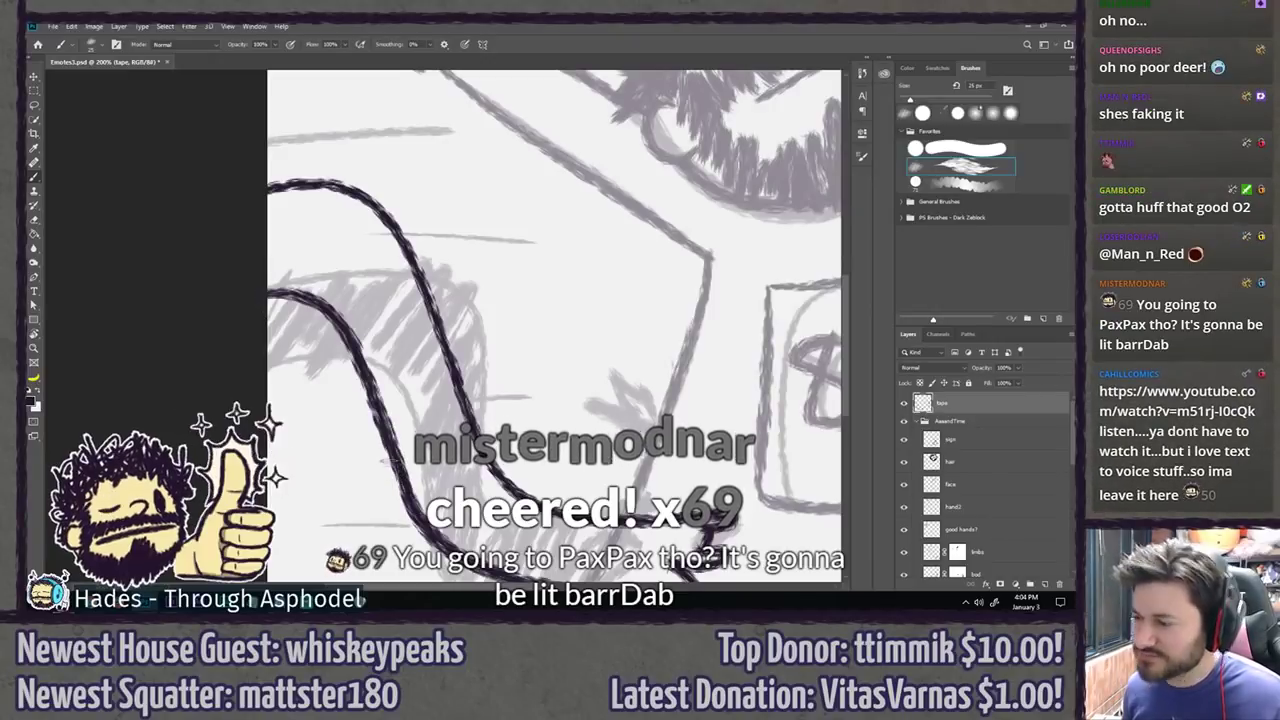
Step: Try a short ink stroke down the canvas's right edge between the two edges of the right tape piece
scroll(391, 463, "down", 8)
scroll(620, 390, "down", 4)
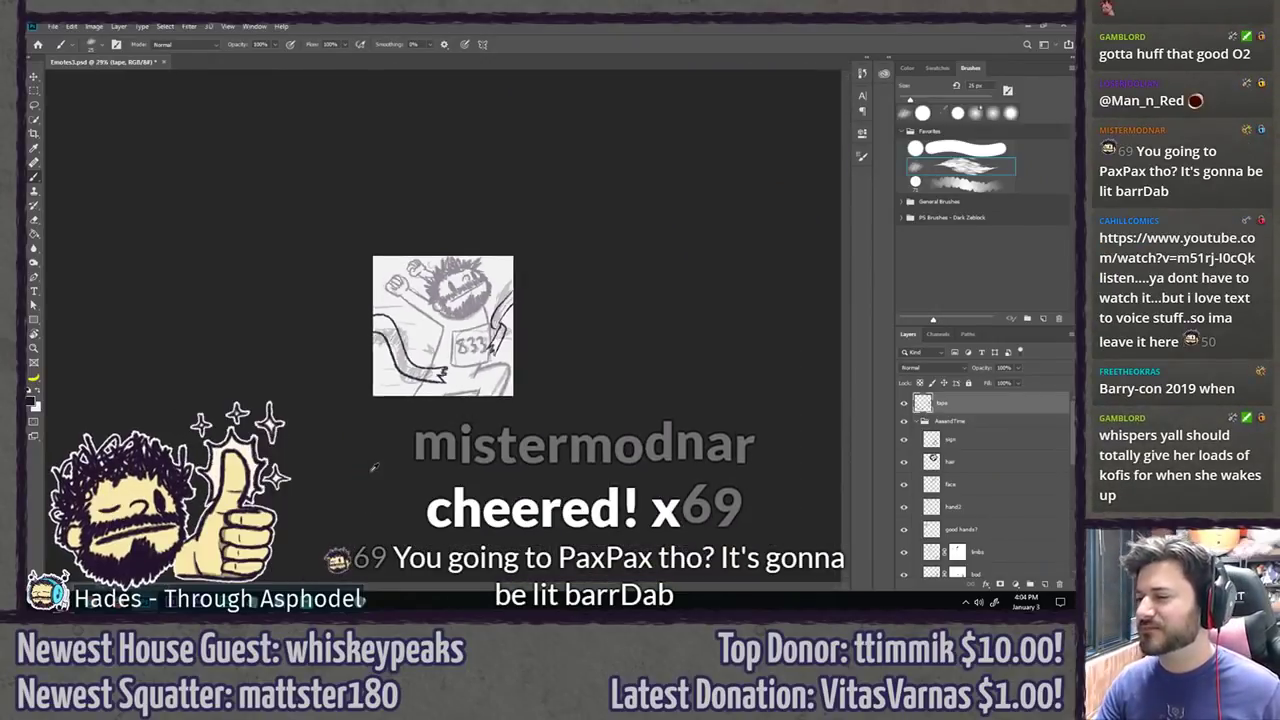
scroll(620, 390, "up", 2)
scroll(620, 390, "up", 7)
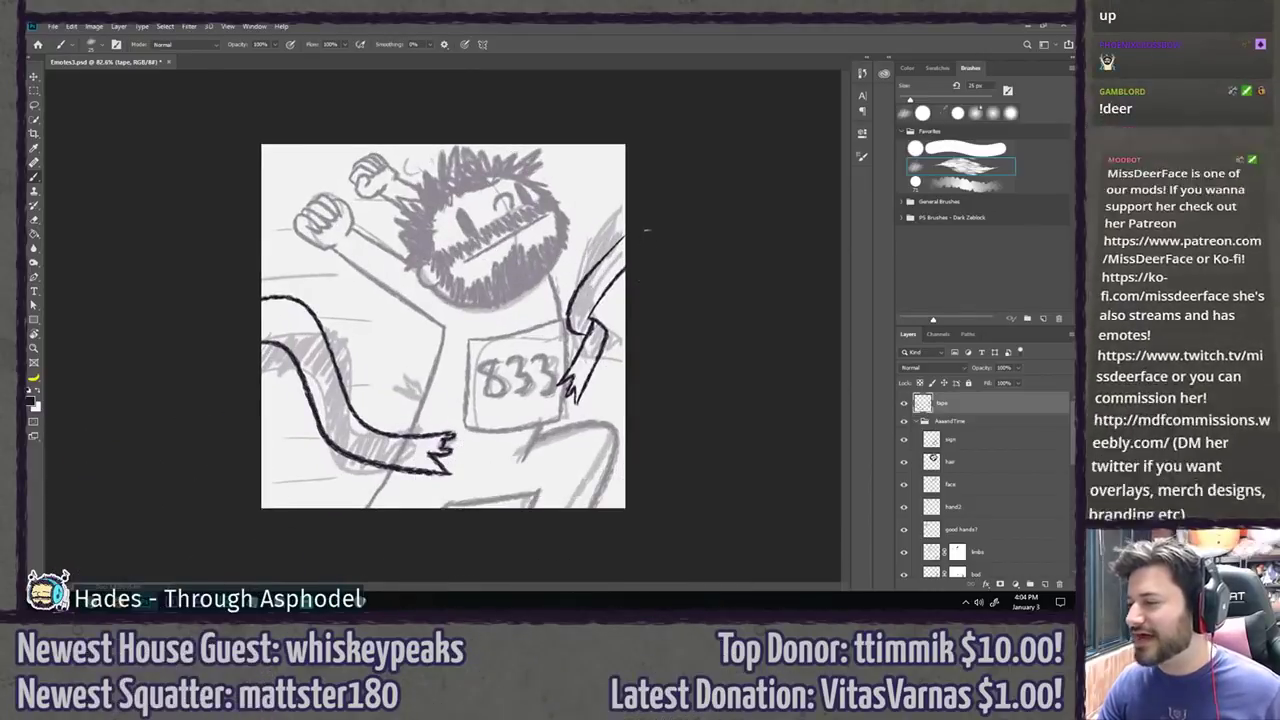
mouse_move(624, 246)
left_mouse_down()
mouse_move(580, 372)
mouse_move(626, 300)
left_mouse_up()
key("ctrl+z")
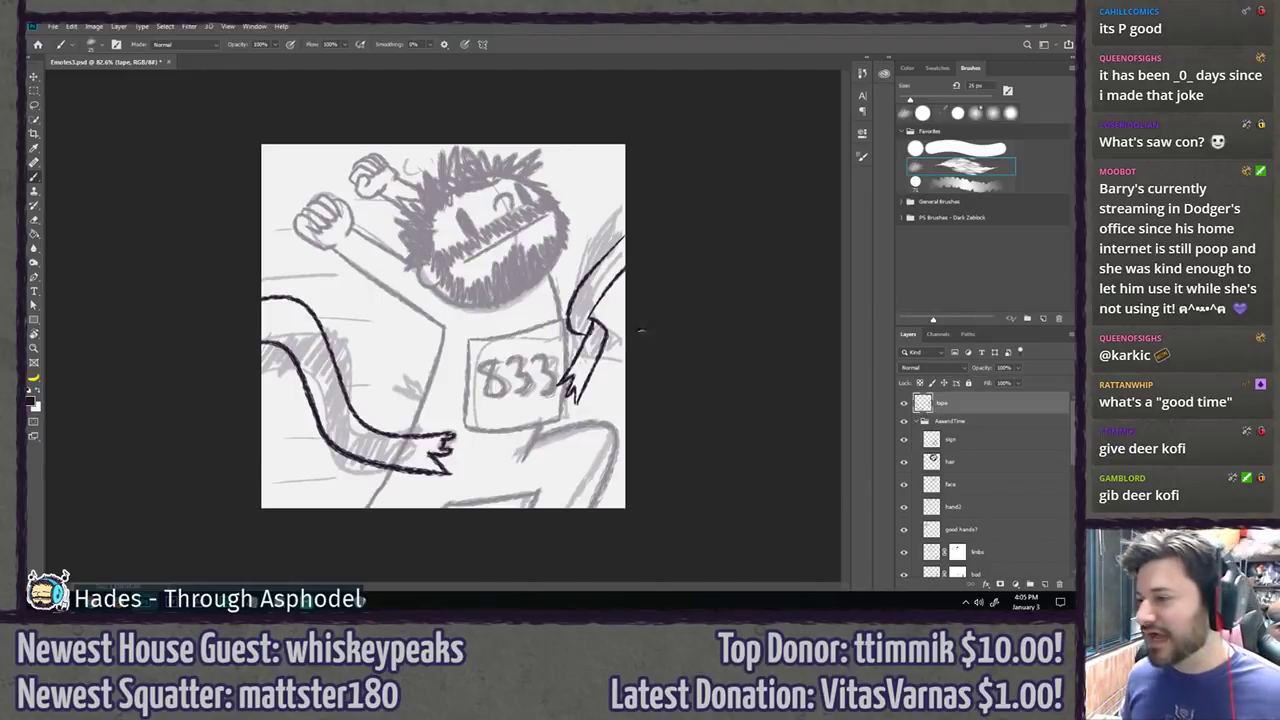
Step: Select the whole right piece of tape with the Lasso and delete it, then deselect
key("e")
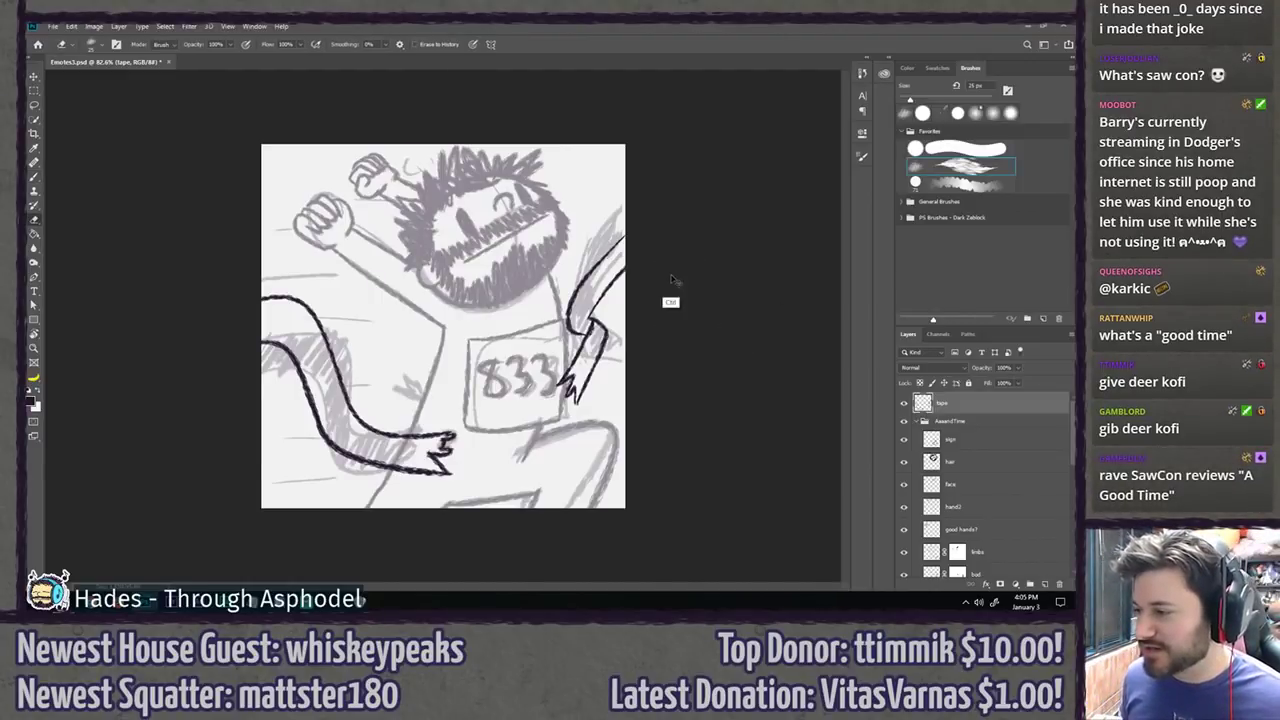
key("ctrl+1")
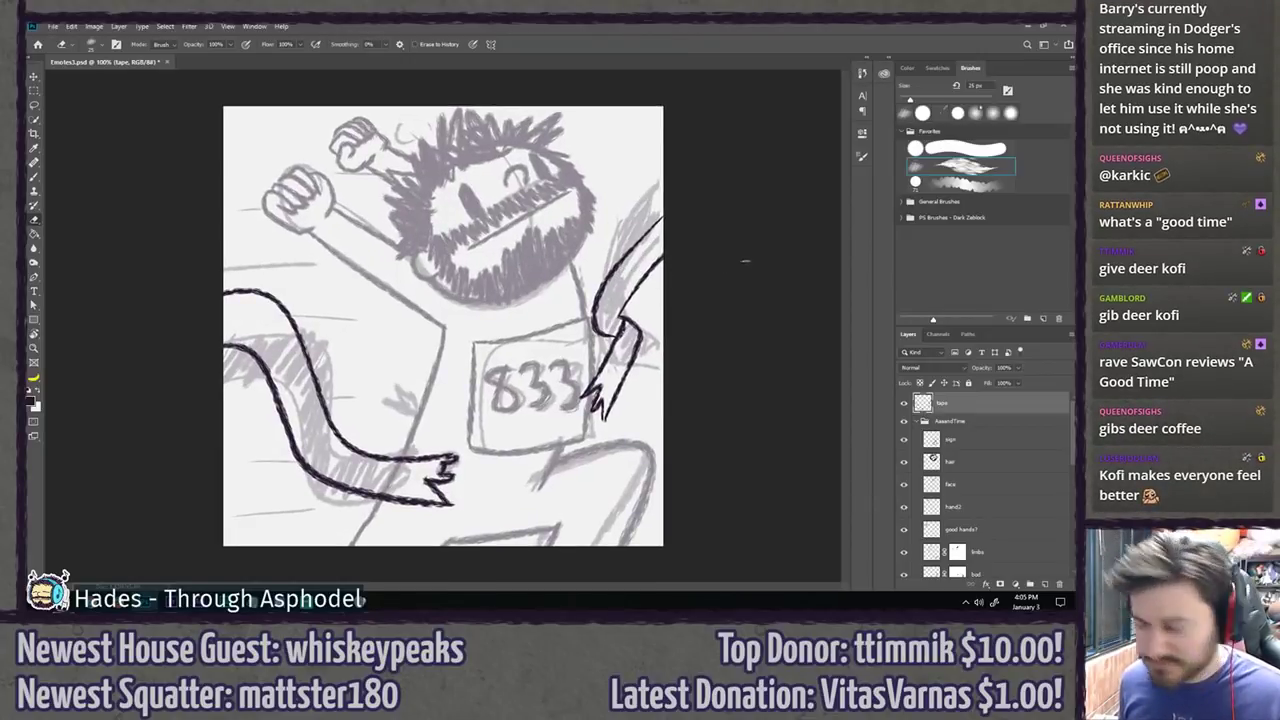
left_click(953, 150)
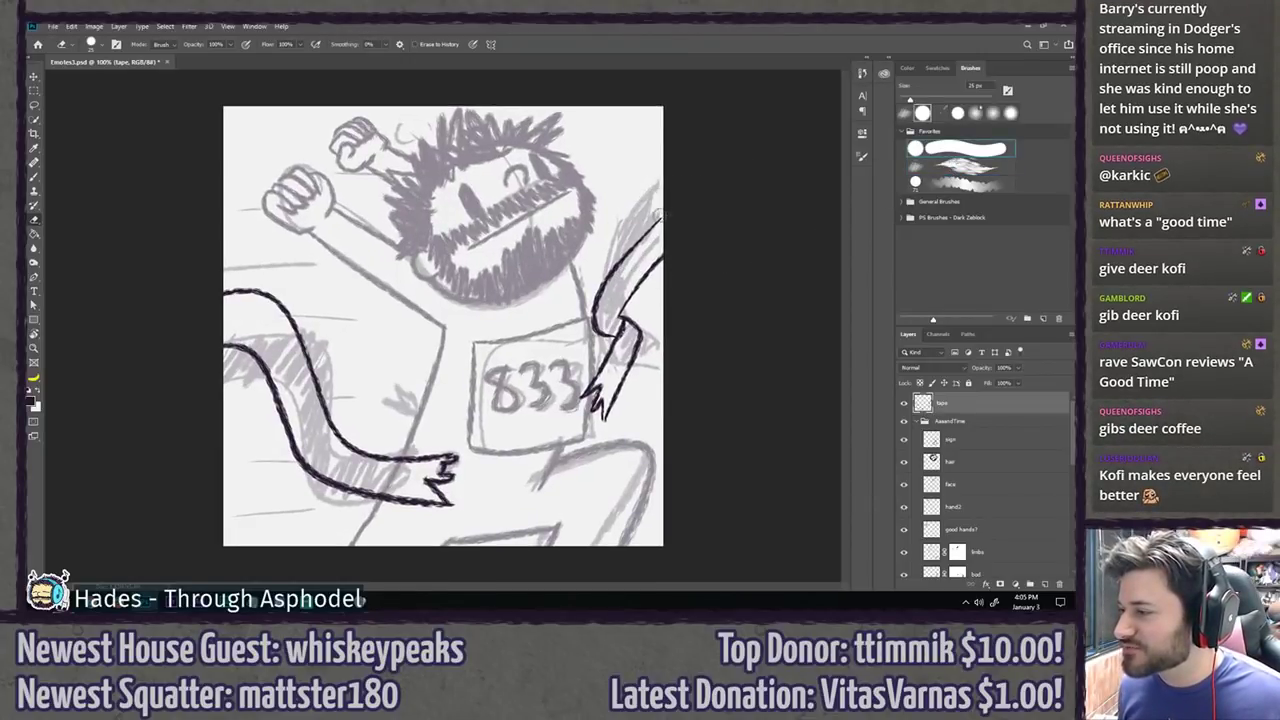
left_click_drag(661, 216, 629, 255)
key("l")
mouse_move(707, 195)
left_mouse_down()
mouse_move(629, 214)
mouse_move(600, 486)
mouse_move(655, 250)
left_mouse_up()
key("Delete")
key("ctrl+d")
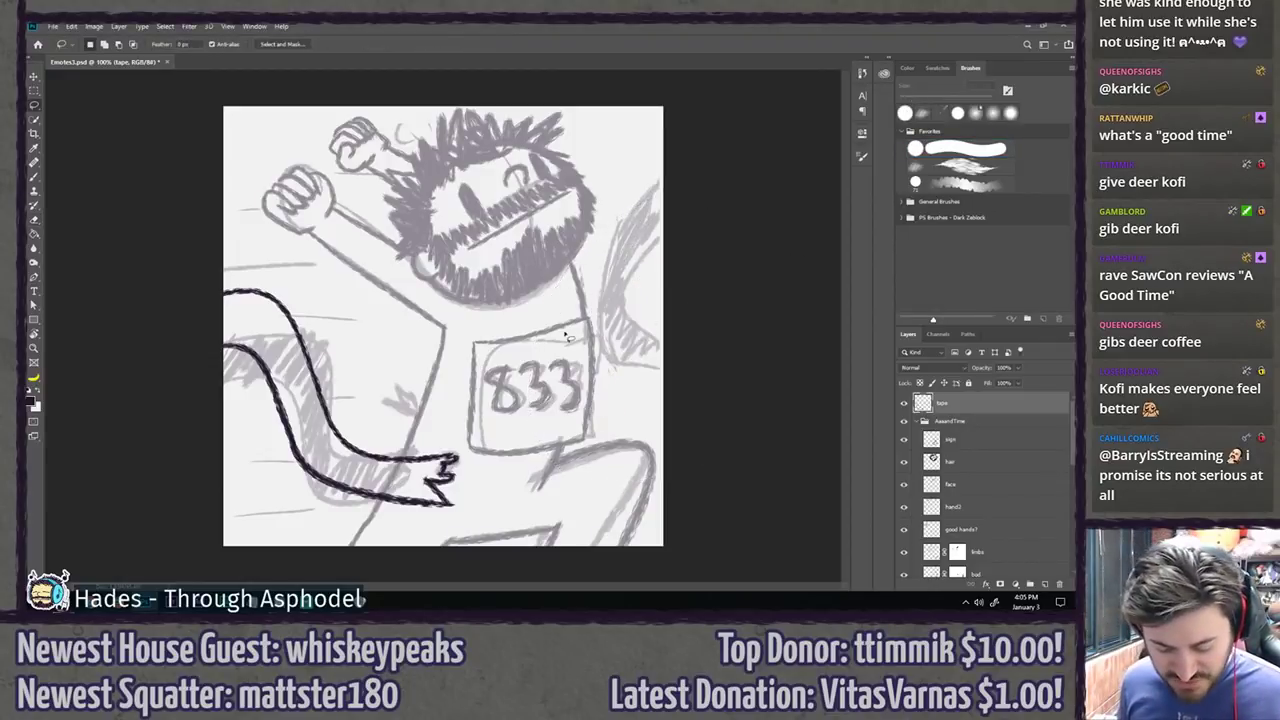
Step: Ink a new right tape piece with two wavy edges from the canvas's right edge to a jagged torn end beside the bib
key("b")
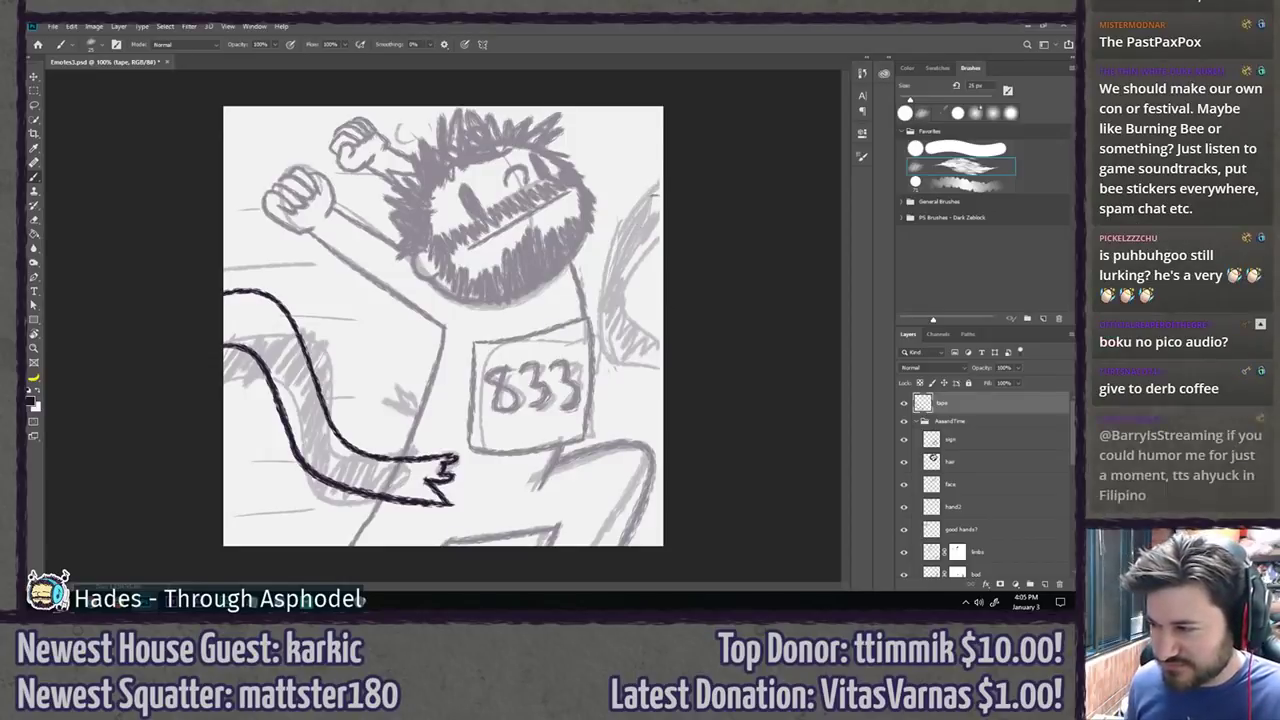
mouse_move(660, 186)
left_mouse_down()
mouse_move(634, 205)
mouse_move(585, 414)
left_mouse_up()
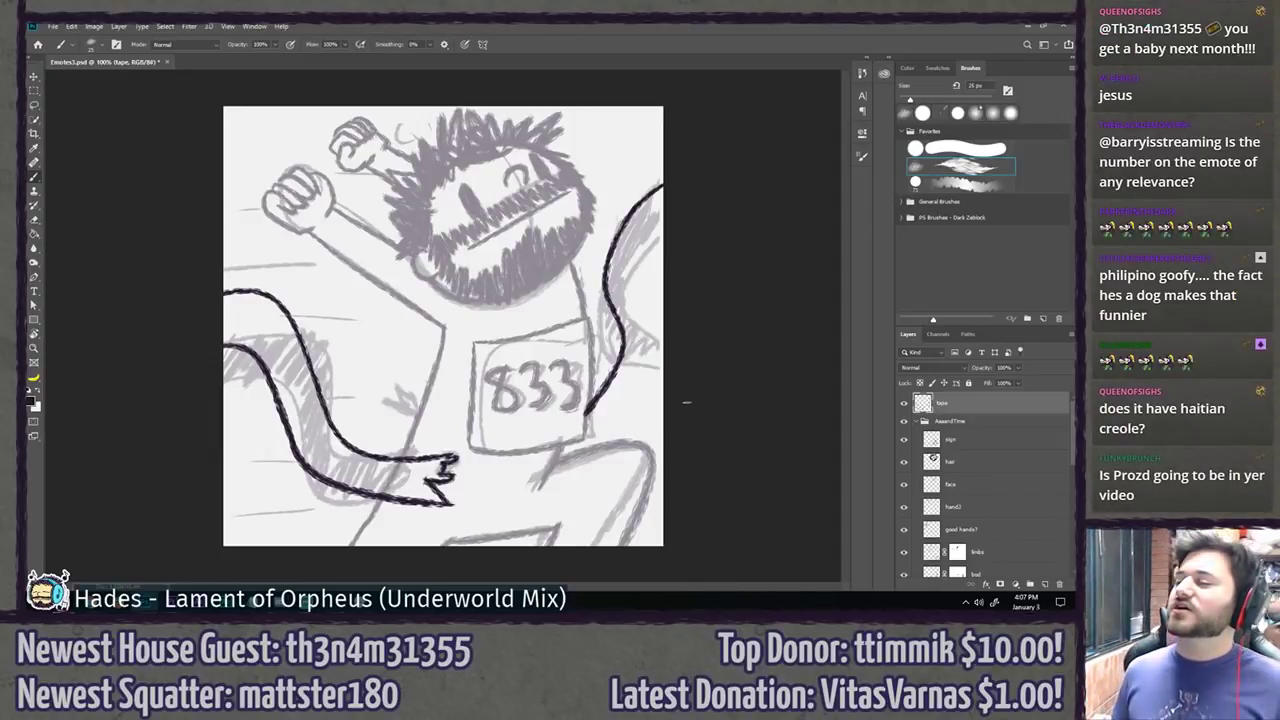
key("ctrl+z")
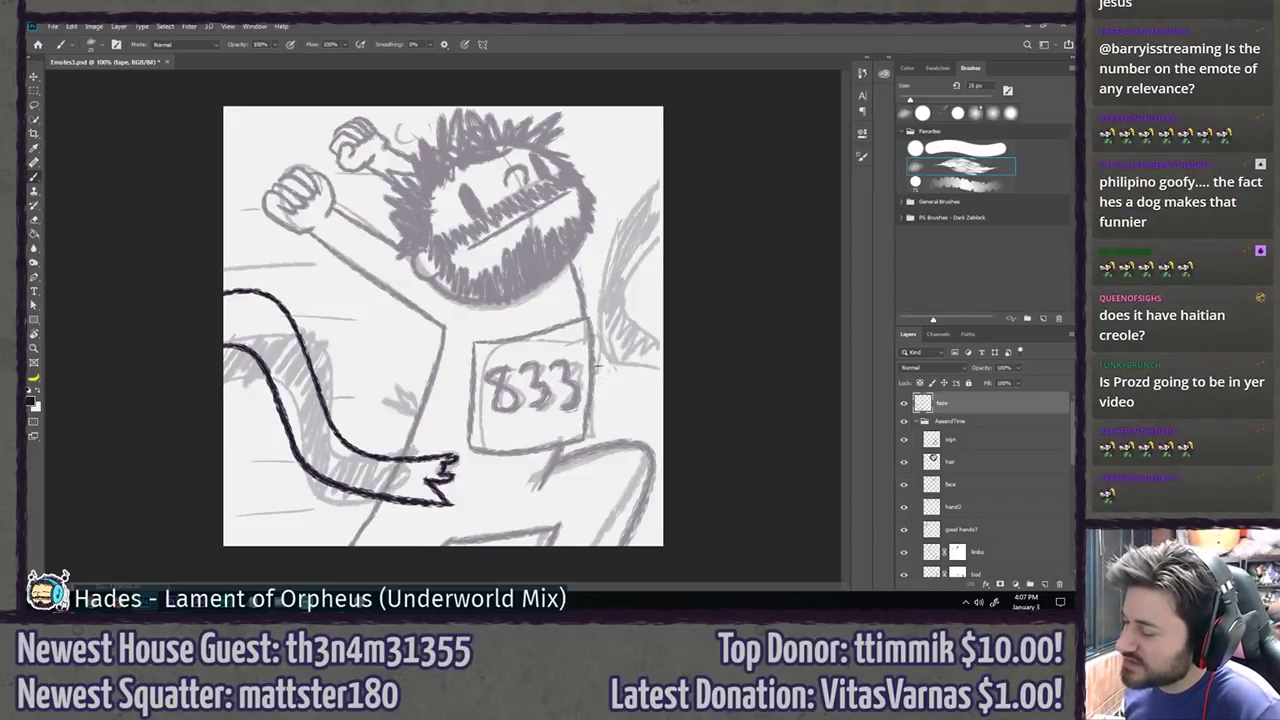
mouse_move(605, 410)
left_mouse_down()
mouse_move(595, 312)
mouse_move(655, 148)
left_mouse_up()
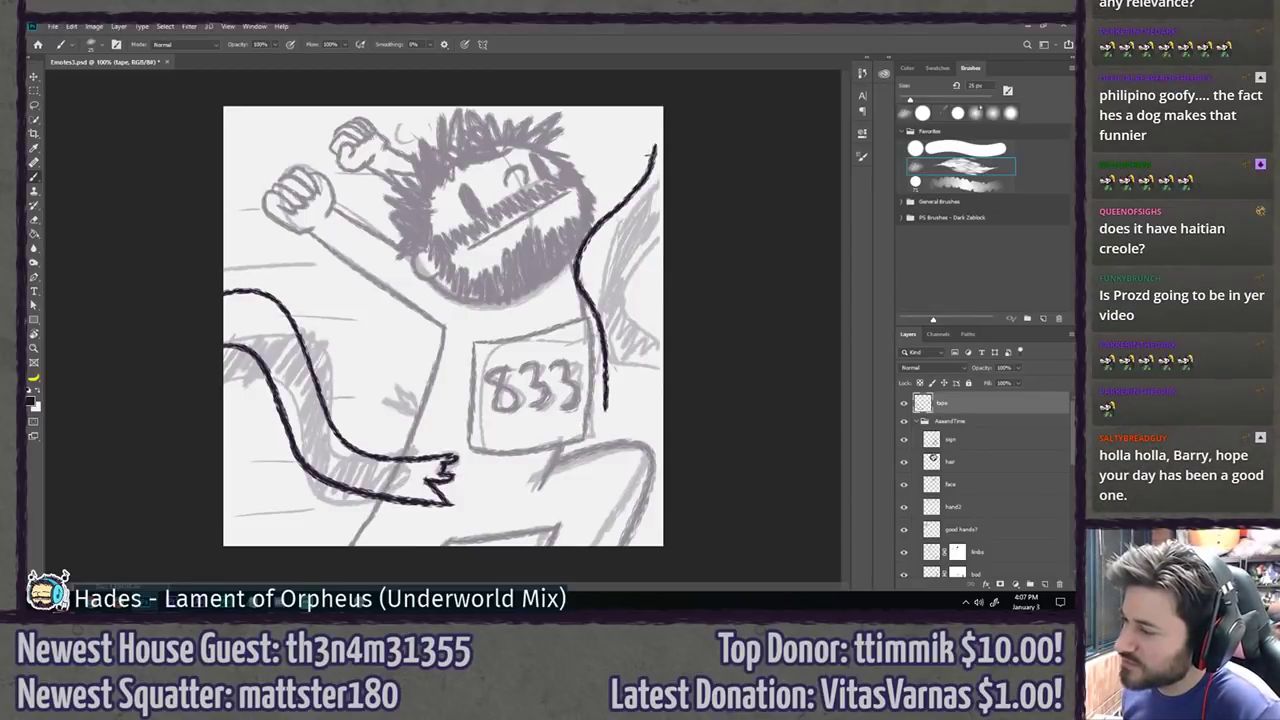
key("ctrl+z")
mouse_move(604, 400)
left_mouse_down()
mouse_move(584, 262)
mouse_move(662, 179)
left_mouse_up()
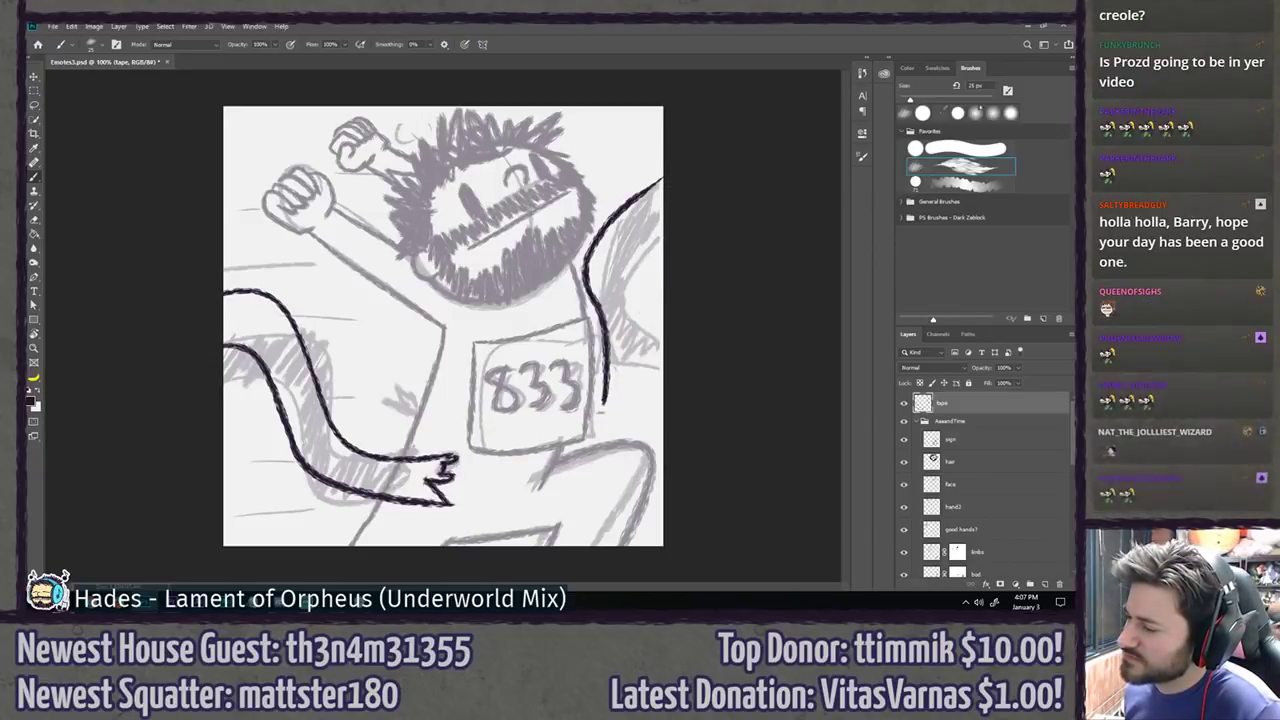
mouse_move(606, 399)
left_mouse_down()
mouse_move(634, 421)
mouse_move(660, 188)
mouse_move(632, 402)
left_mouse_up()
key("ctrl+z")
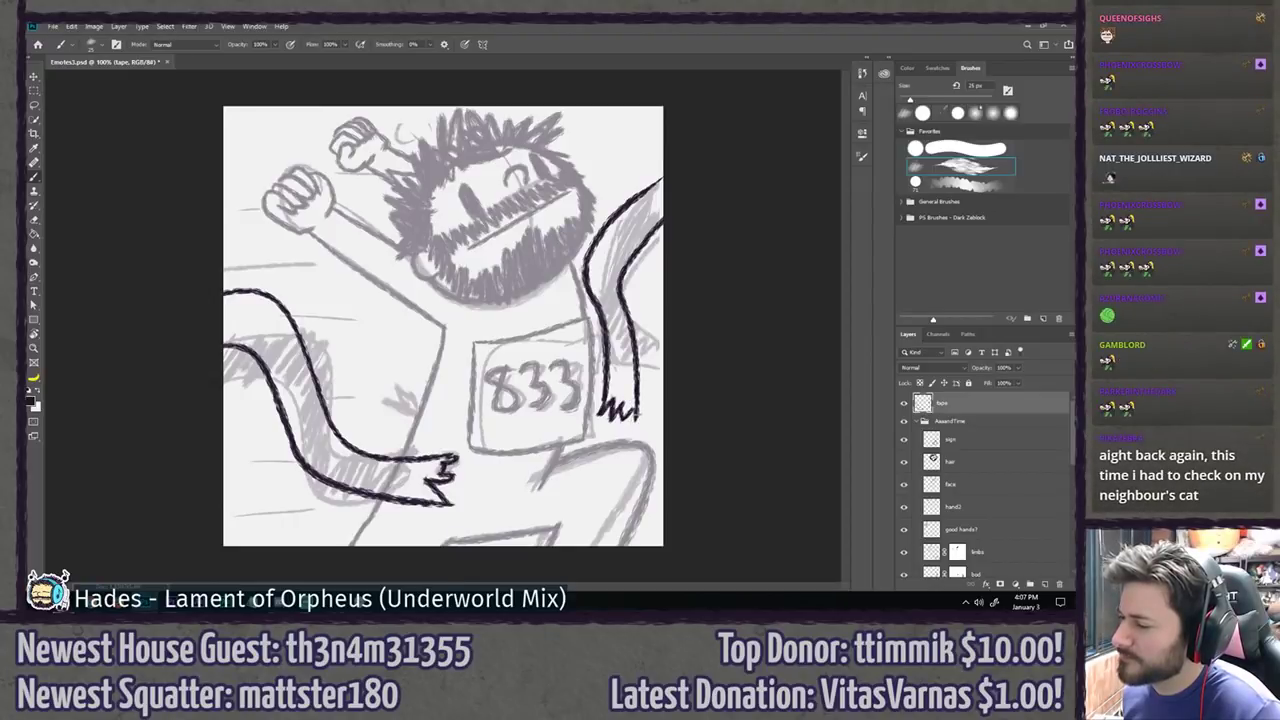
left_click_drag(634, 407, 634, 418)
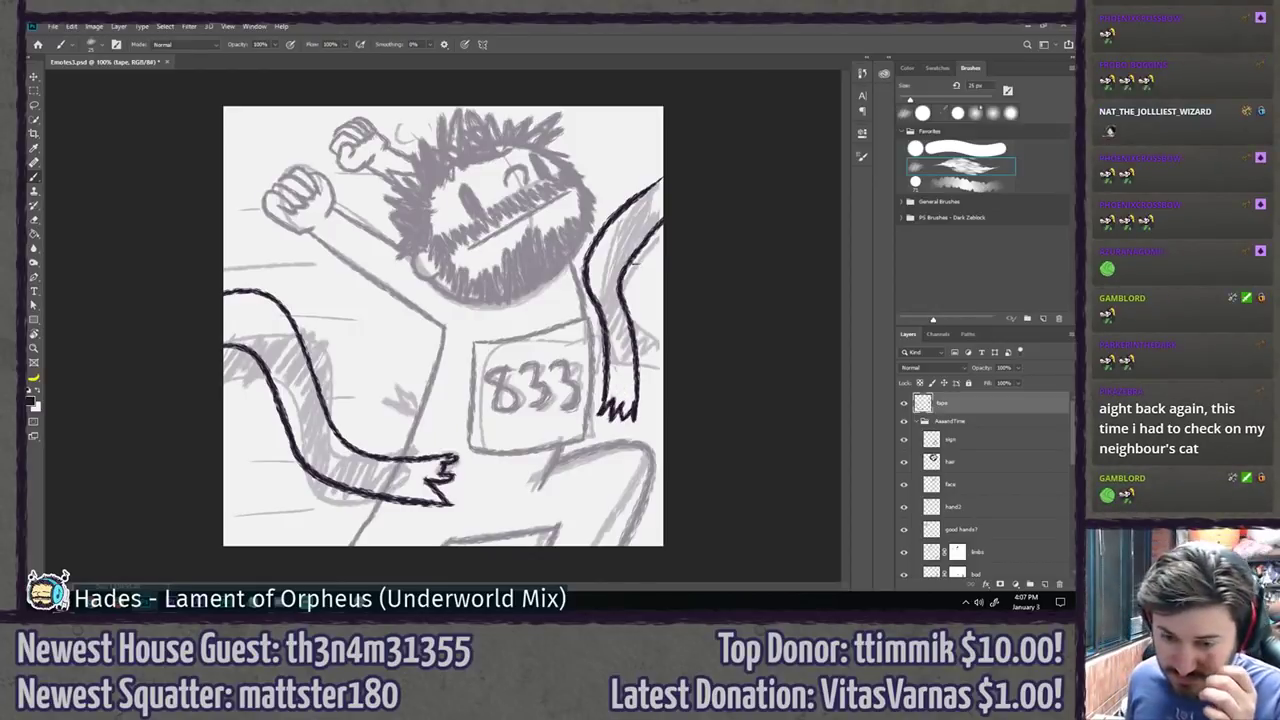
Step: Erase the right-hand edge of the right tape piece above its torn end and trim the remaining stub with the textured brush tip
key("e")
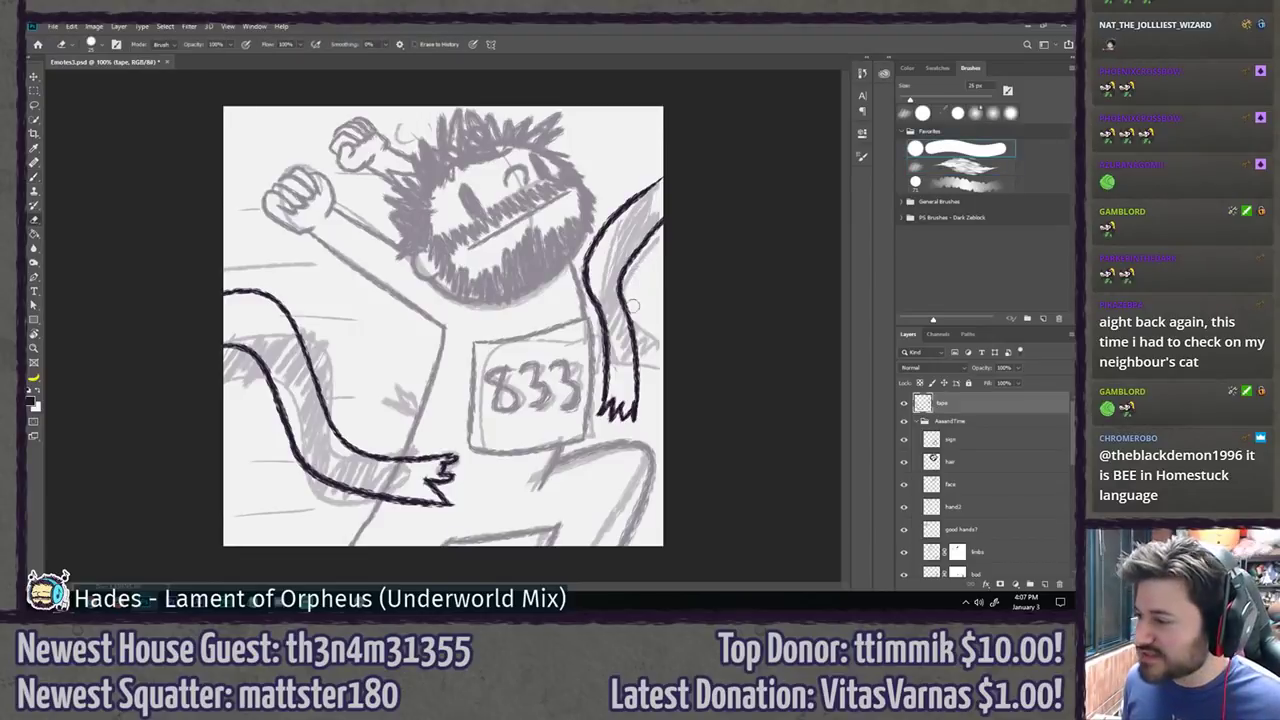
mouse_move(634, 372)
left_mouse_down()
mouse_move(620, 285)
mouse_move(662, 215)
mouse_move(655, 234)
left_mouse_up()
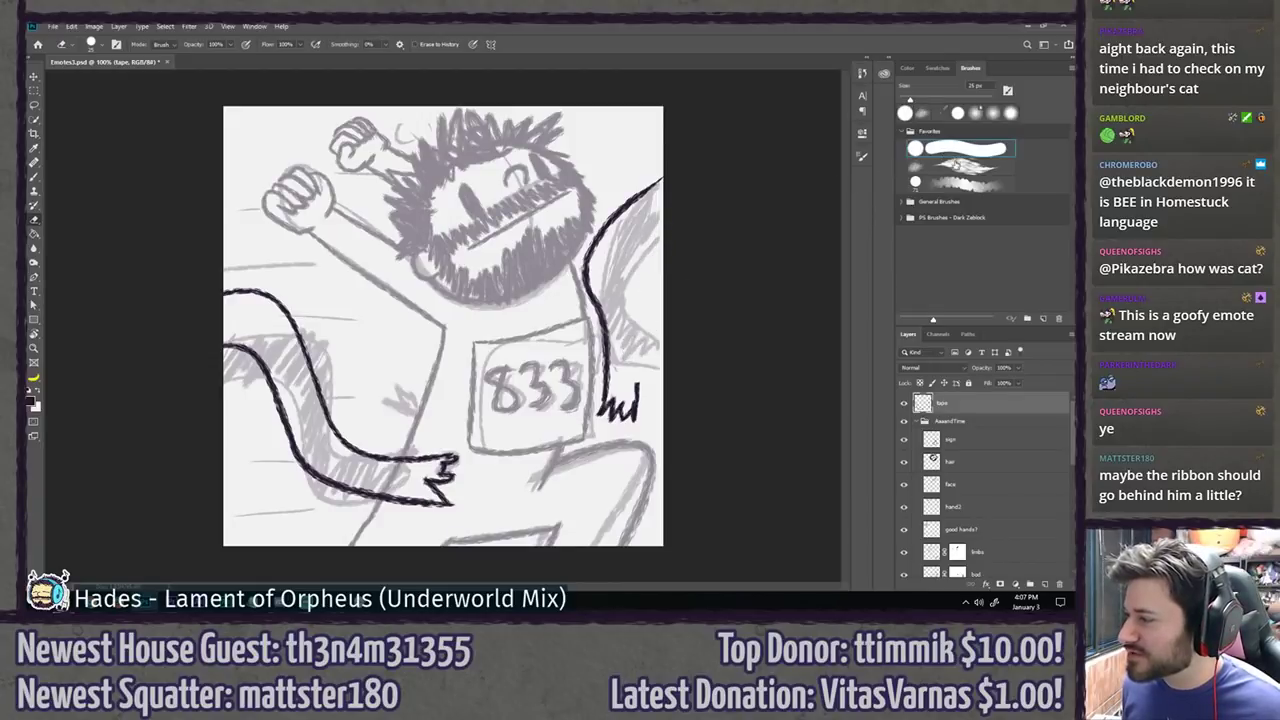
left_click(953, 165)
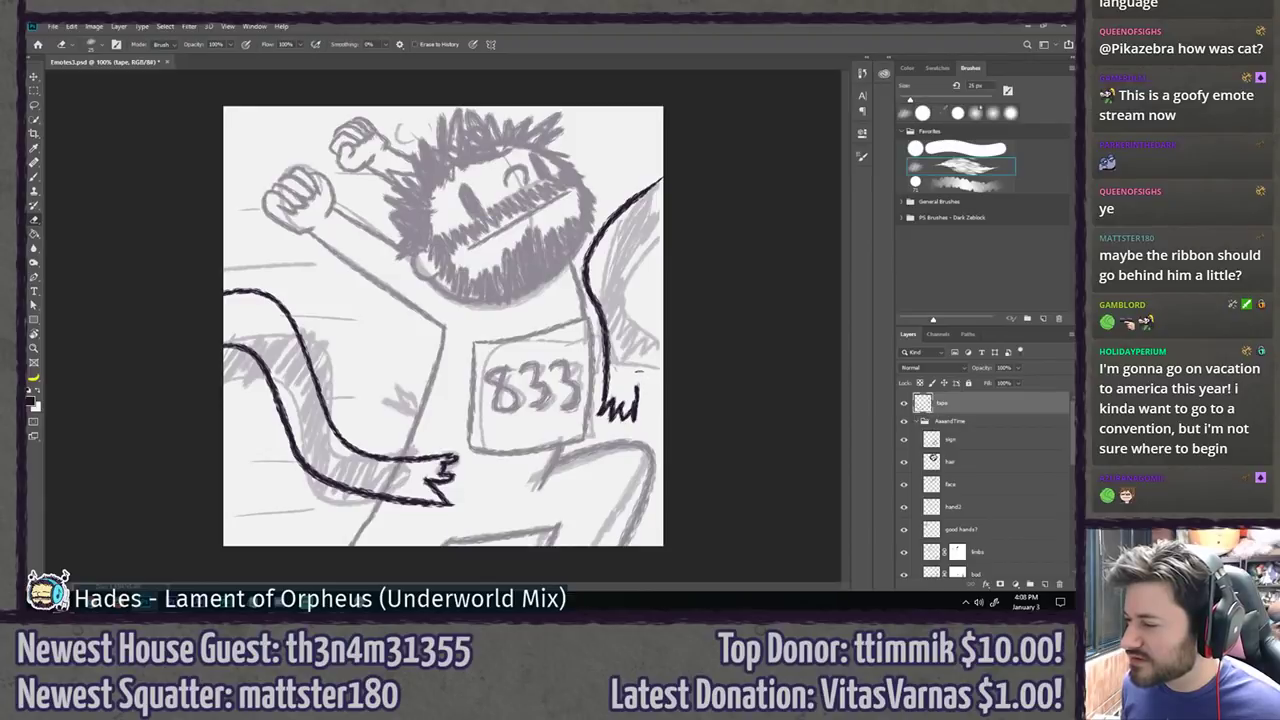
Step: Ink the right-hand edge of the right tape piece as a wavy line from its torn end up to the canvas's right edge
key("b")
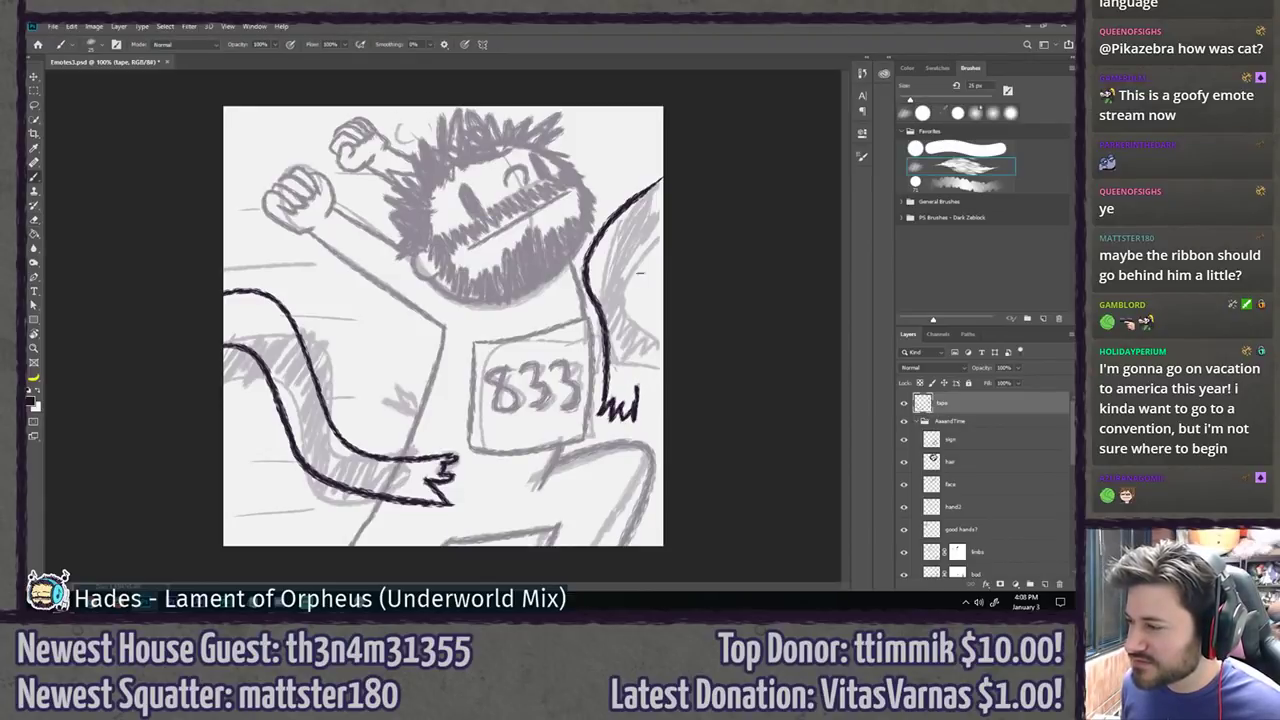
left_click_drag(637, 396, 618, 320)
key("ctrl+z")
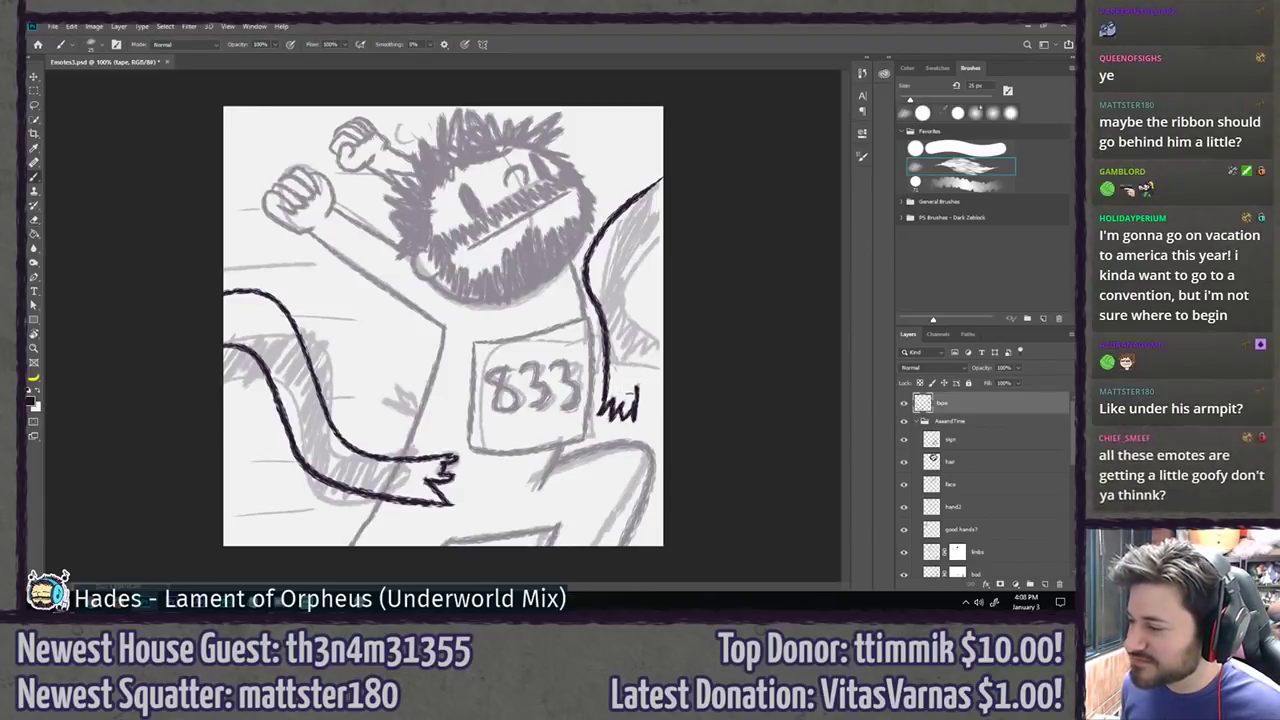
left_click_drag(637, 390, 628, 294)
key("ctrl+z")
left_click_drag(637, 394, 621, 285)
key("ctrl+z")
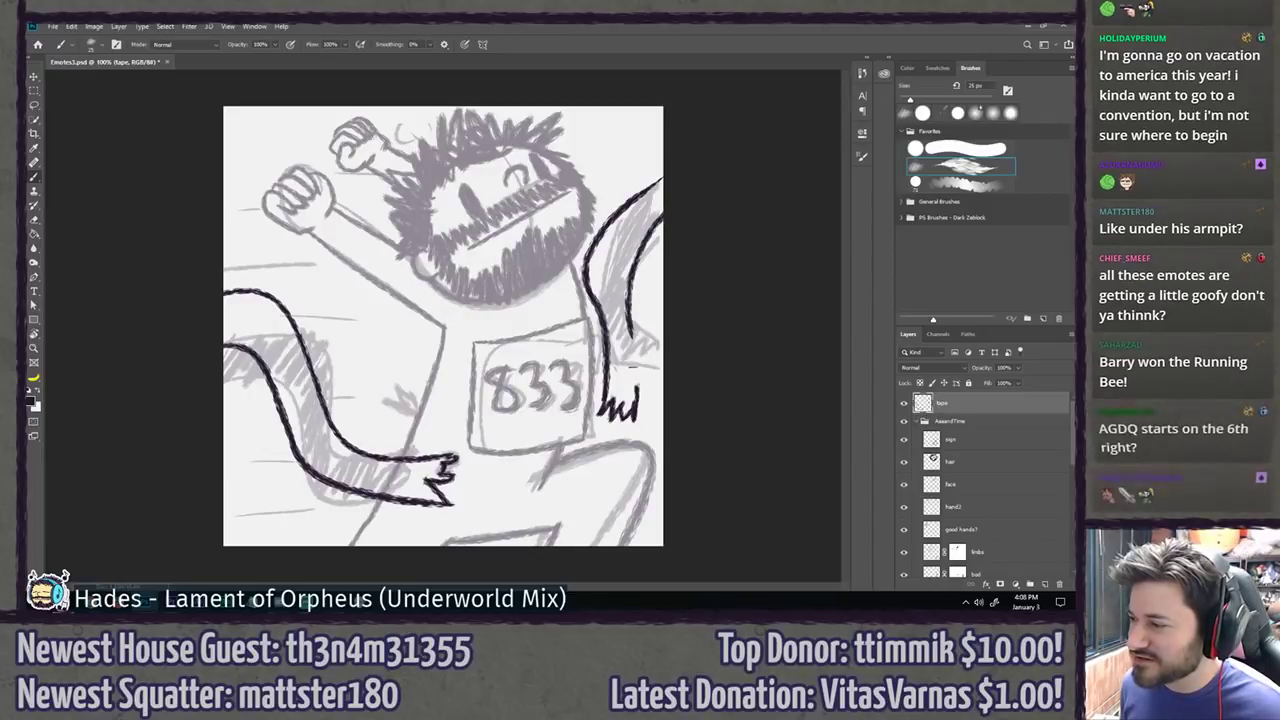
left_click_drag(638, 395, 660, 212)
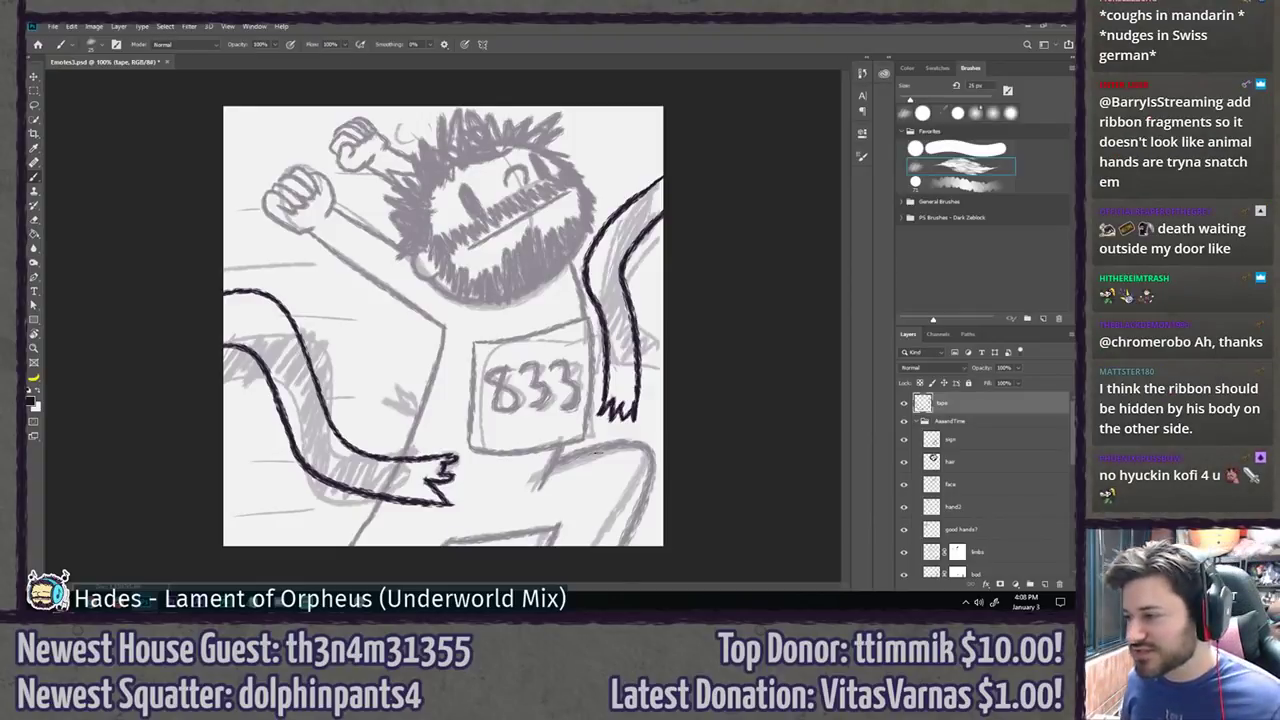
Step: Hide and restore the sketch layers in the runner's group to check how the tape sits against the rough drawing
key("z")
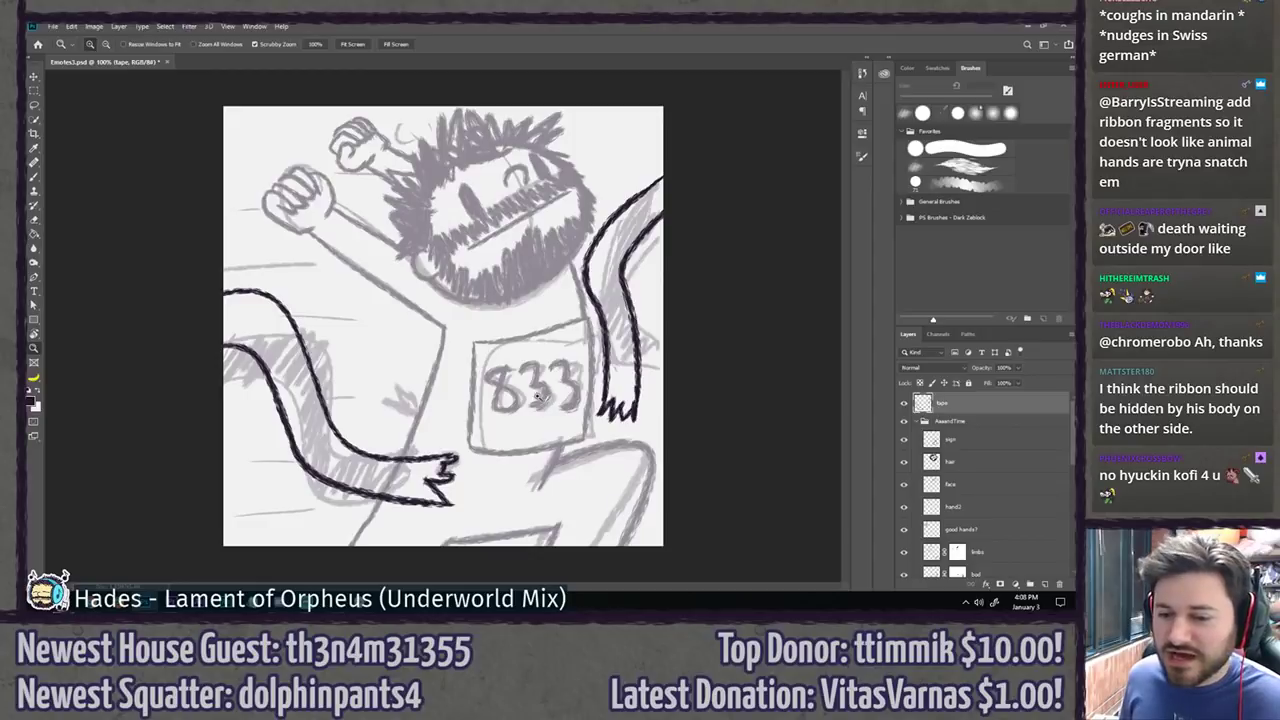
key("b")
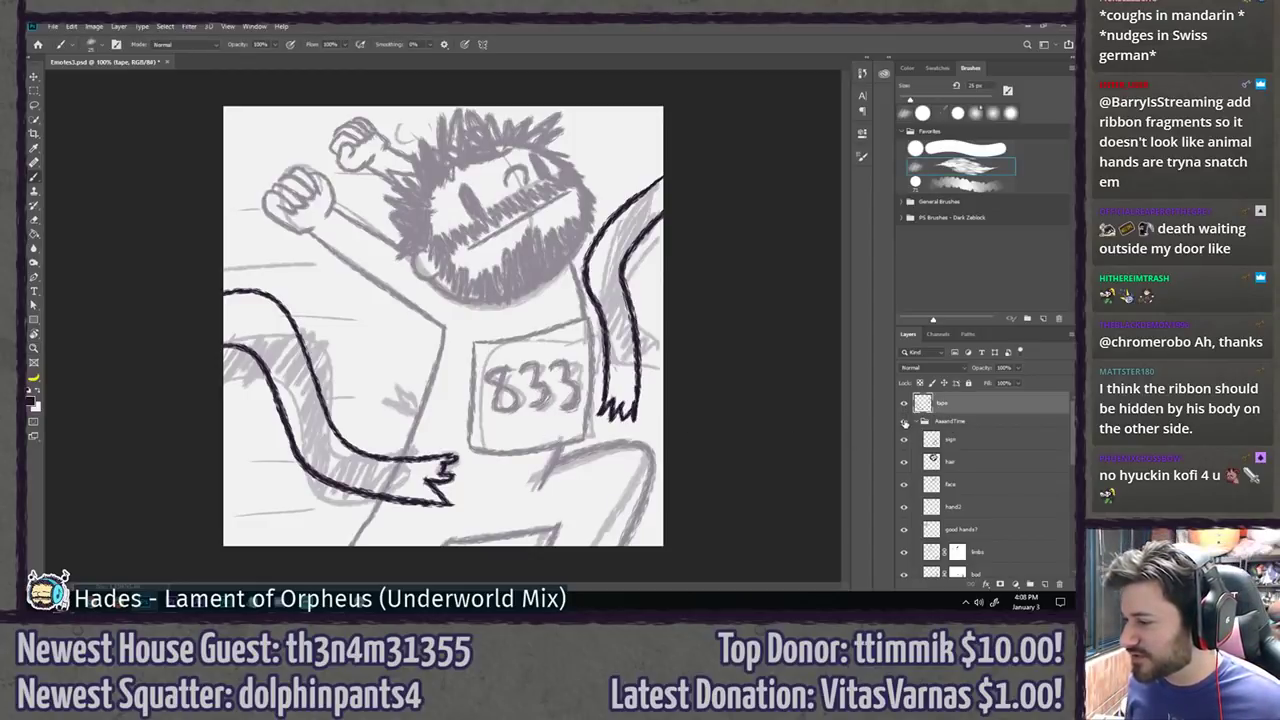
left_click(904, 422)
left_click(904, 422)
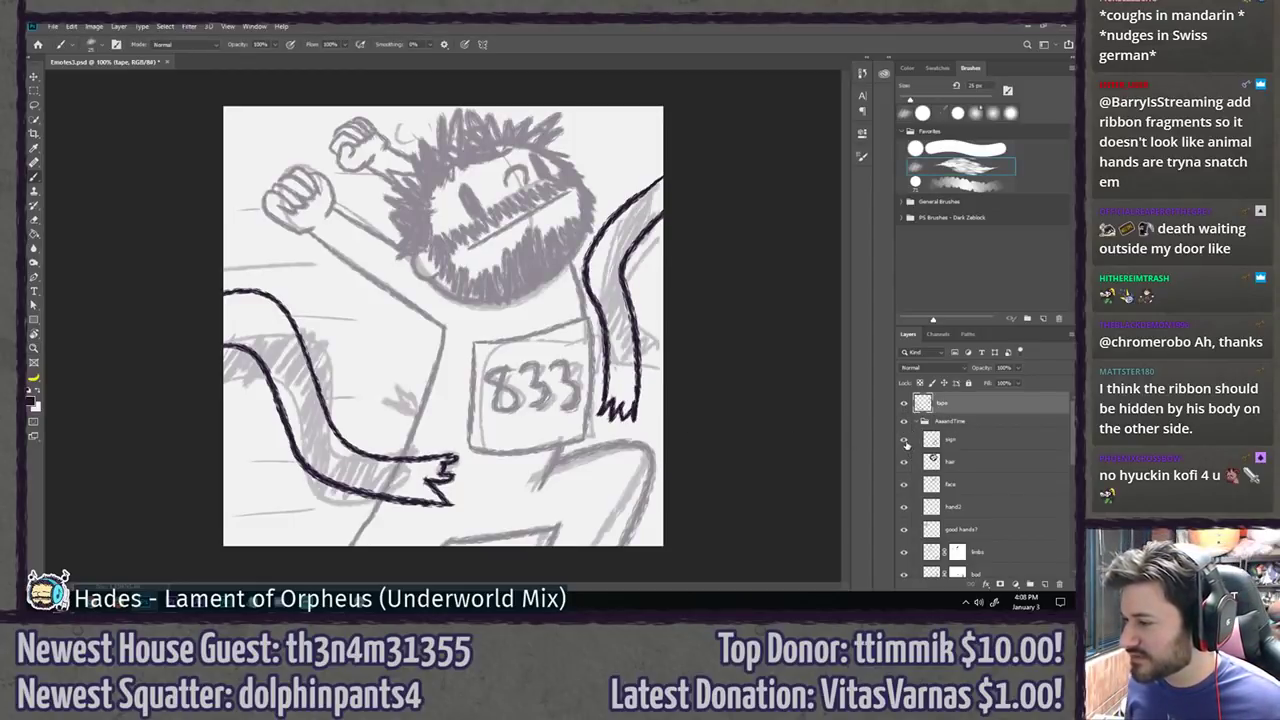
left_click_drag(904, 440, 904, 570)
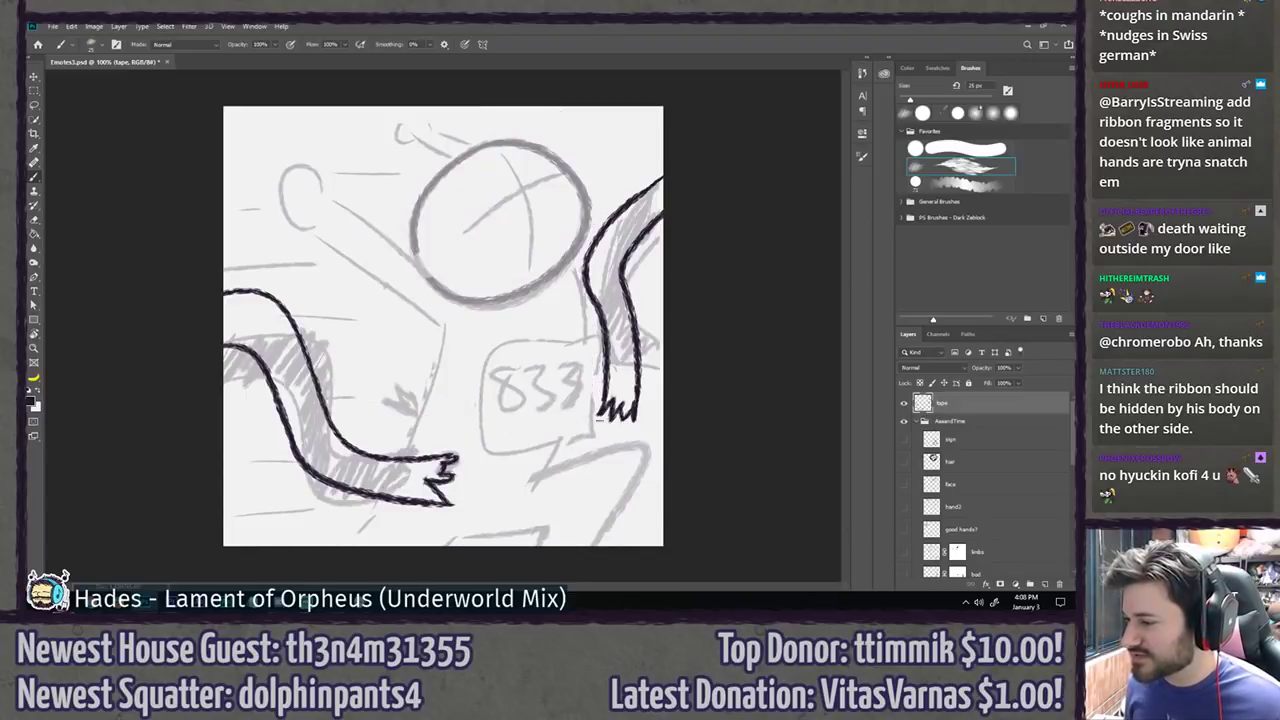
left_click_drag(905, 553, 905, 438)
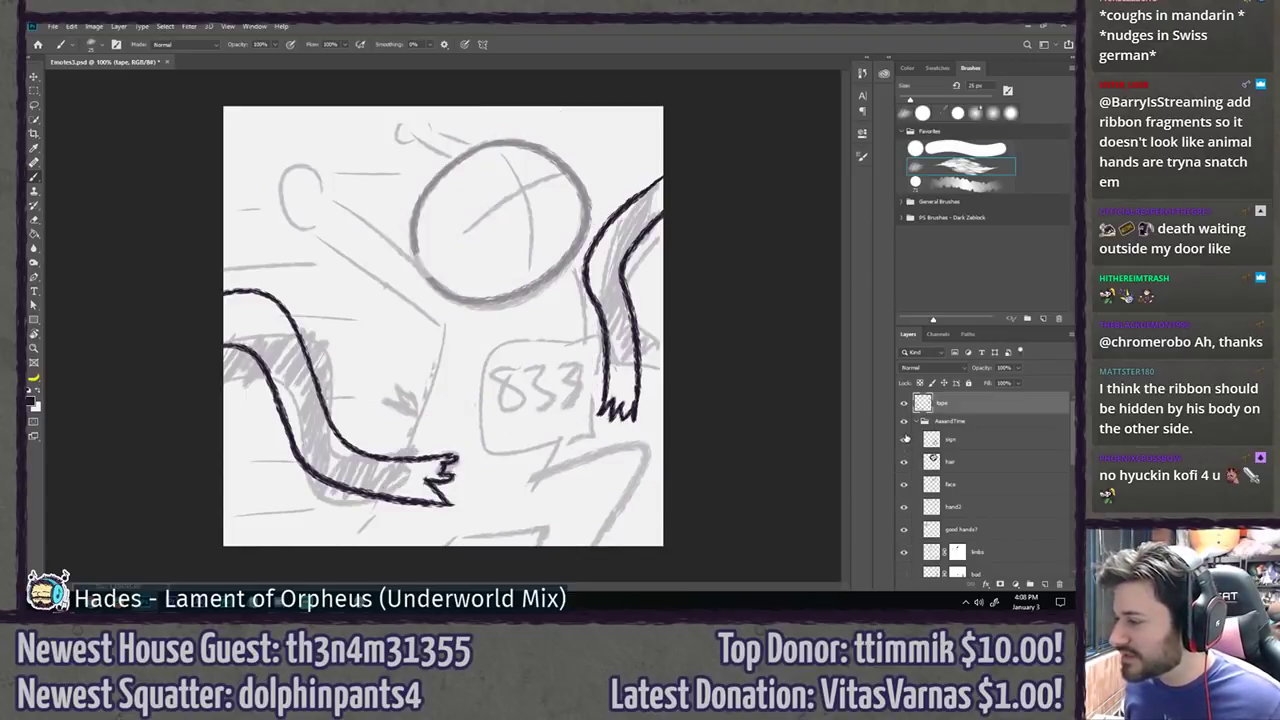
left_click_drag(1072, 430, 1069, 467)
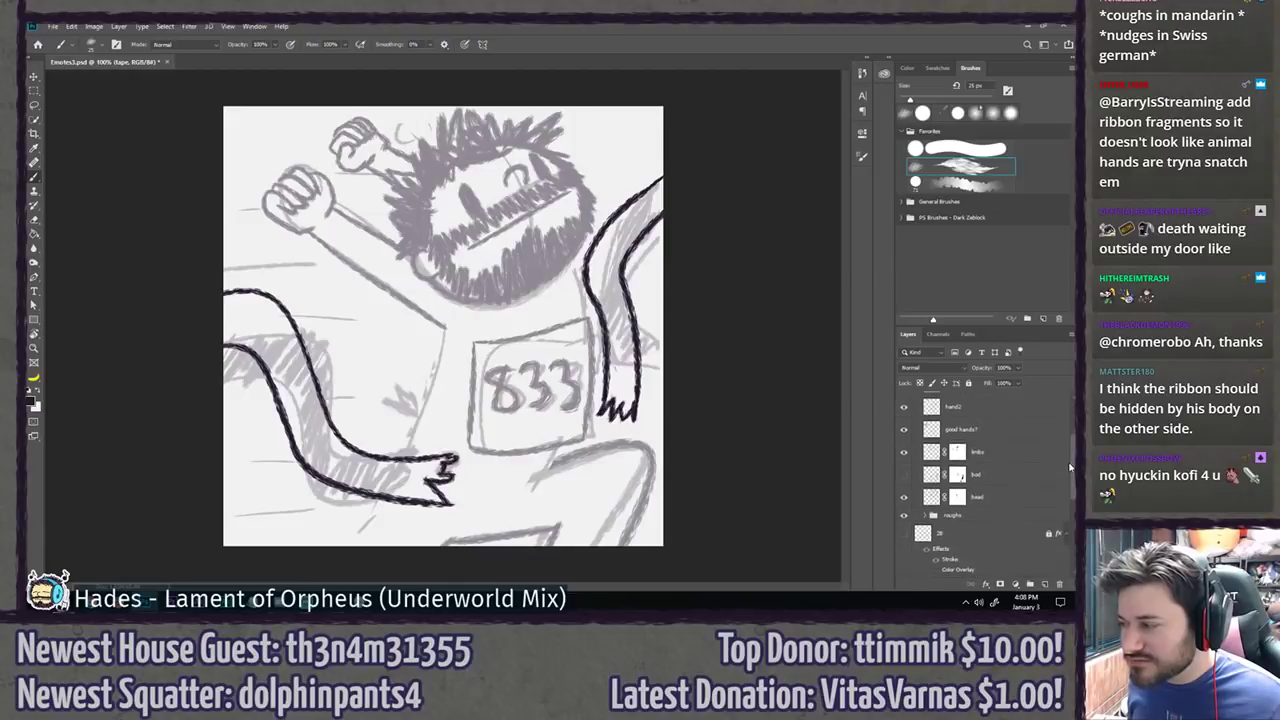
scroll(1000, 470, "up", 1)
left_click(904, 489)
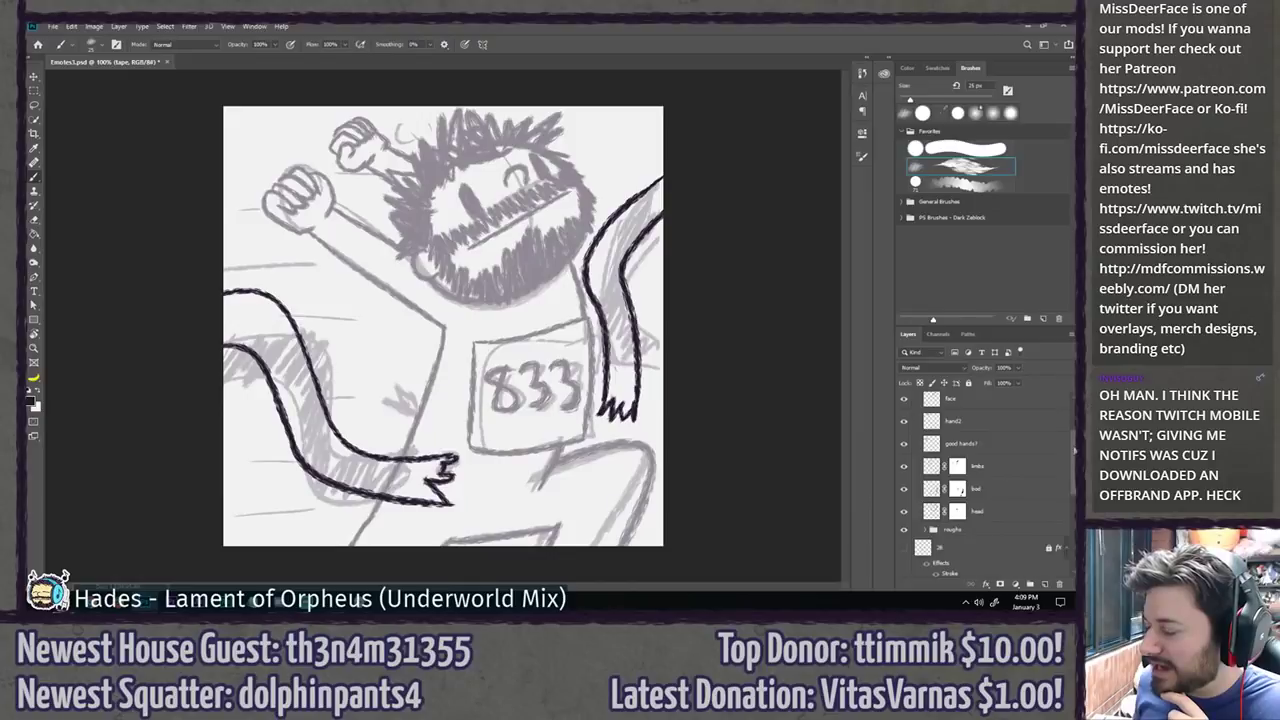
scroll(1073, 450, "up", 3)
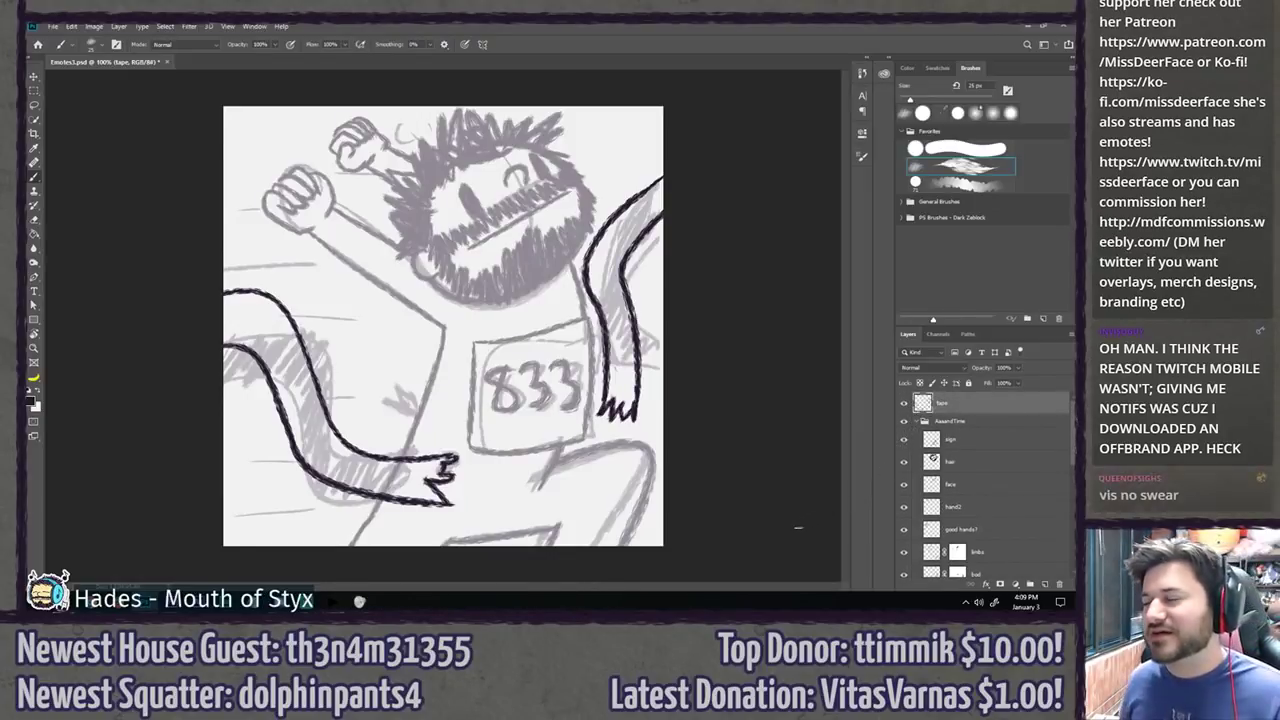
Step: Check how the whole emote reads at thumbnail size and save the document
scroll(412, 300, "down", 6)
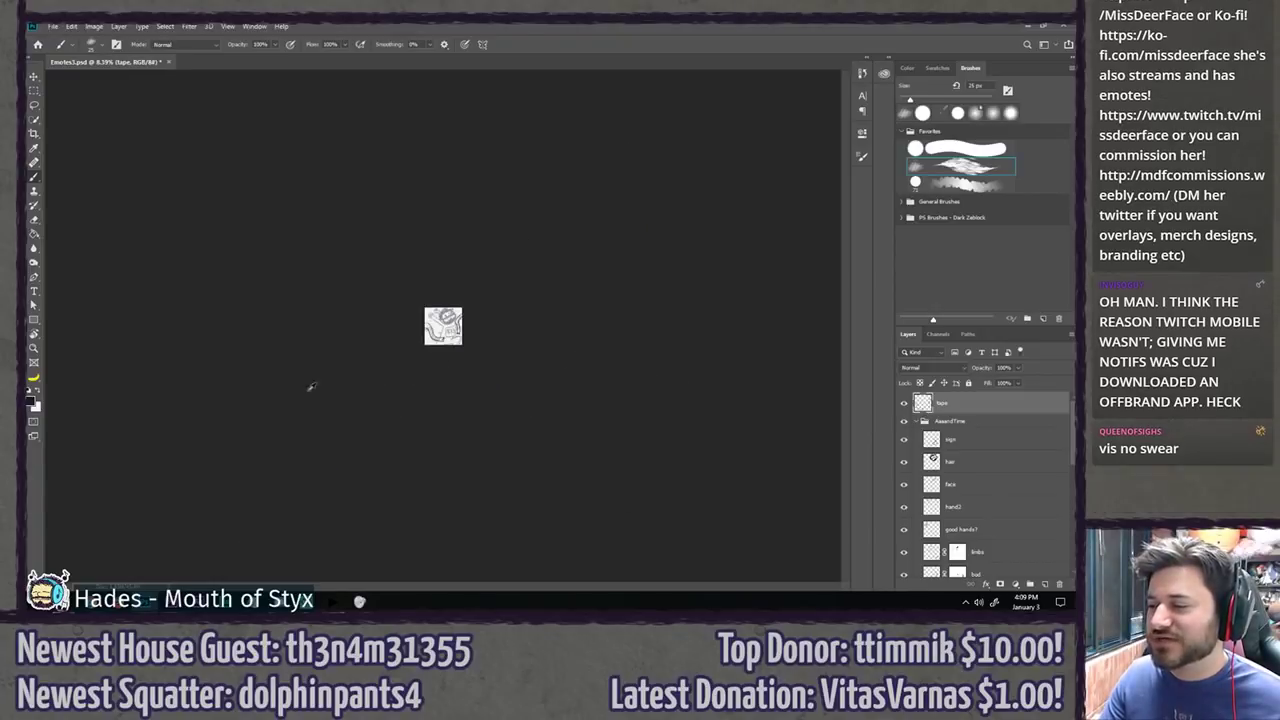
scroll(311, 386, "down", 3)
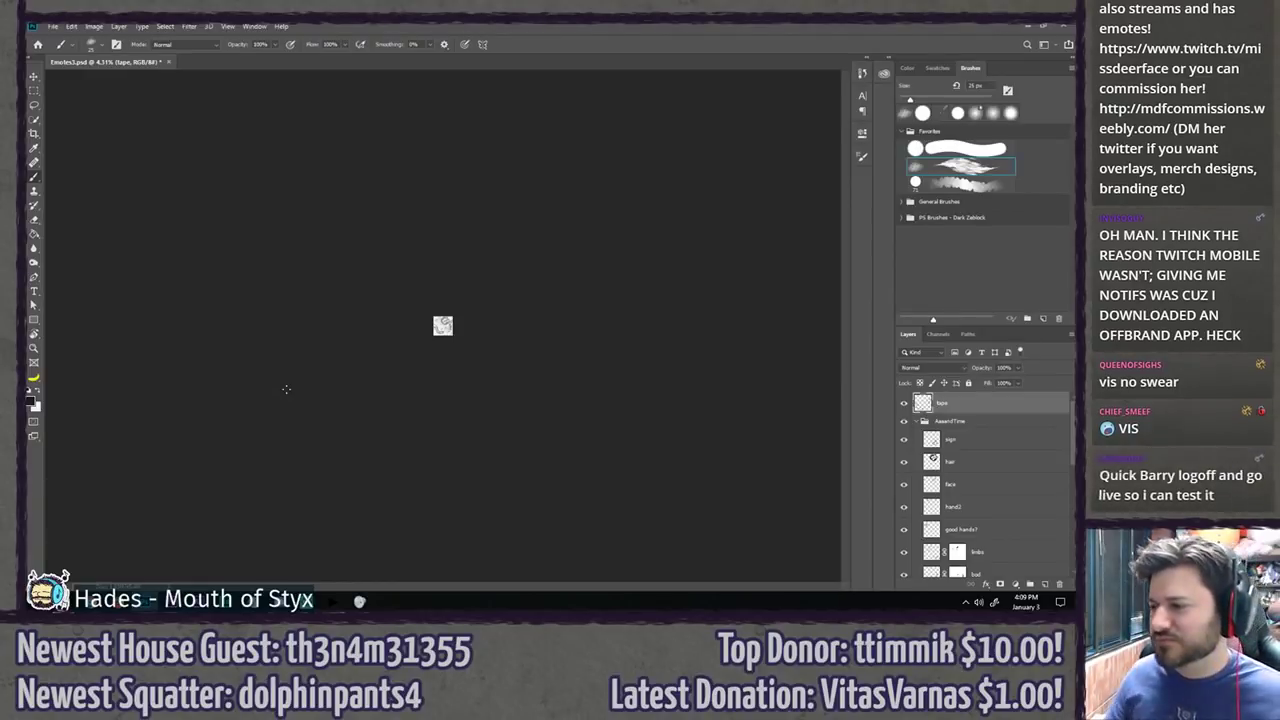
scroll(430, 355, "up", 6)
scroll(571, 368, "up", 3)
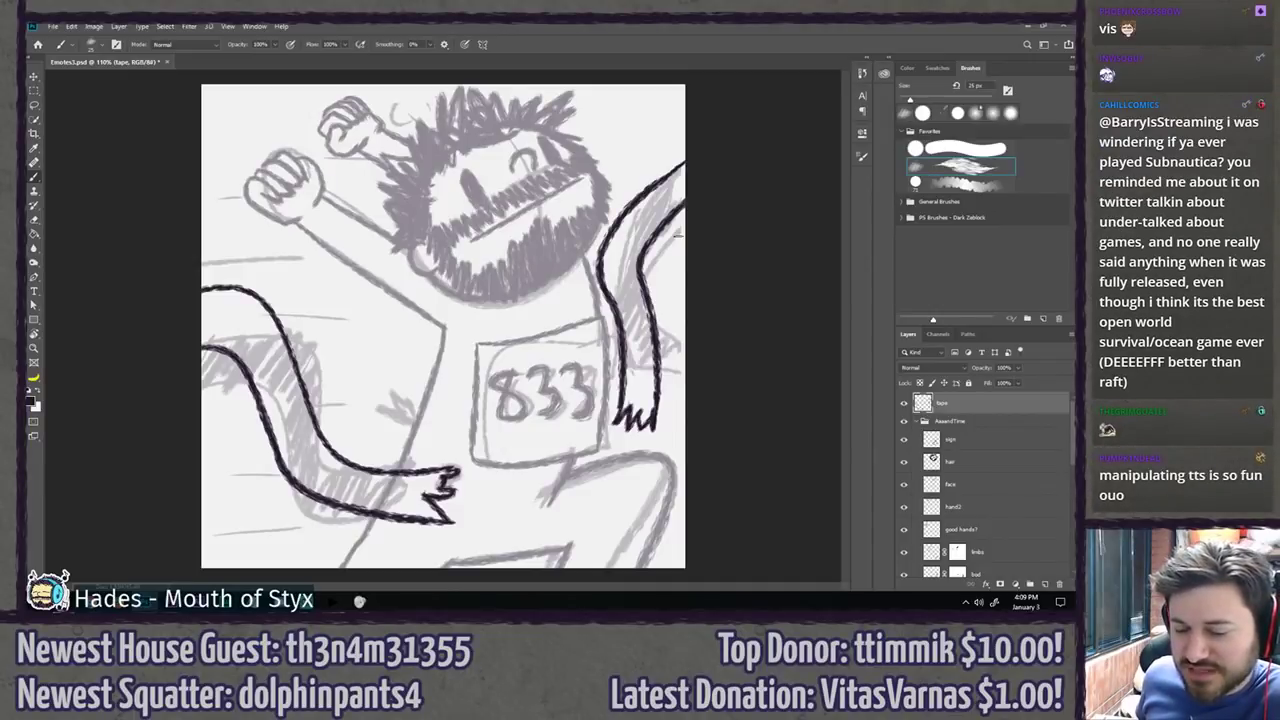
key("l")
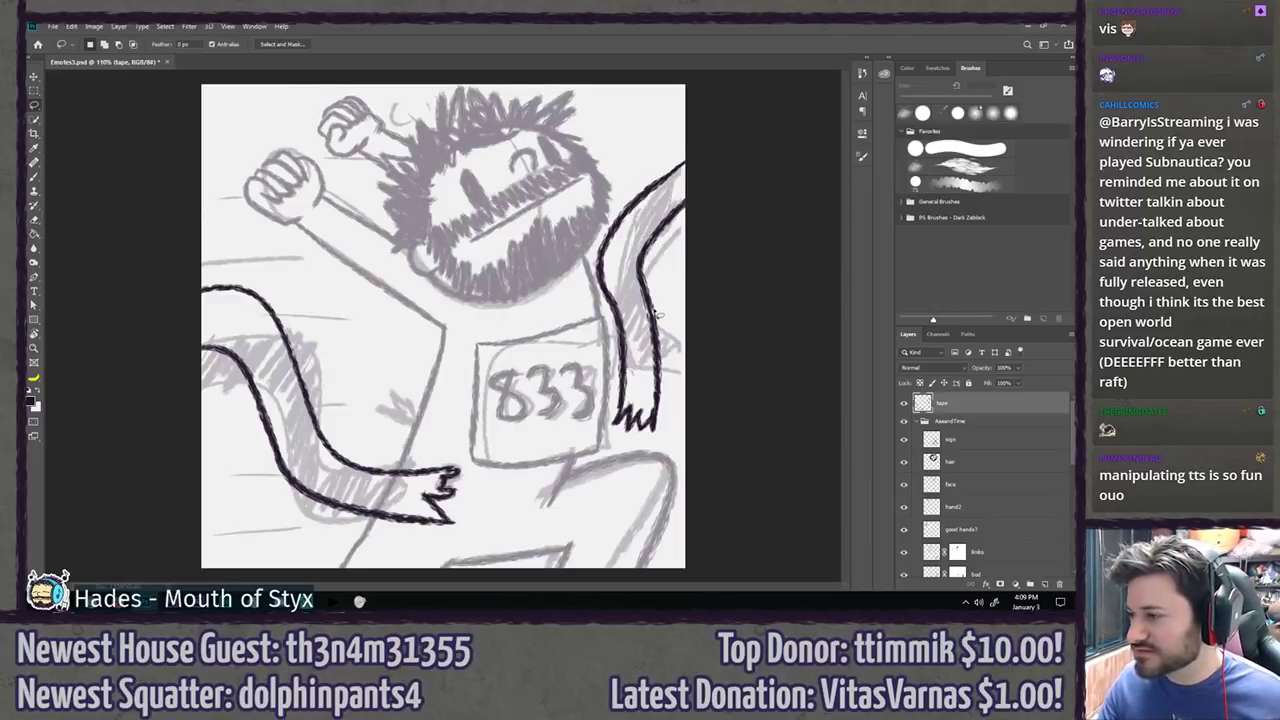
scroll(690, 275, "down", 2)
key("ctrl+s")
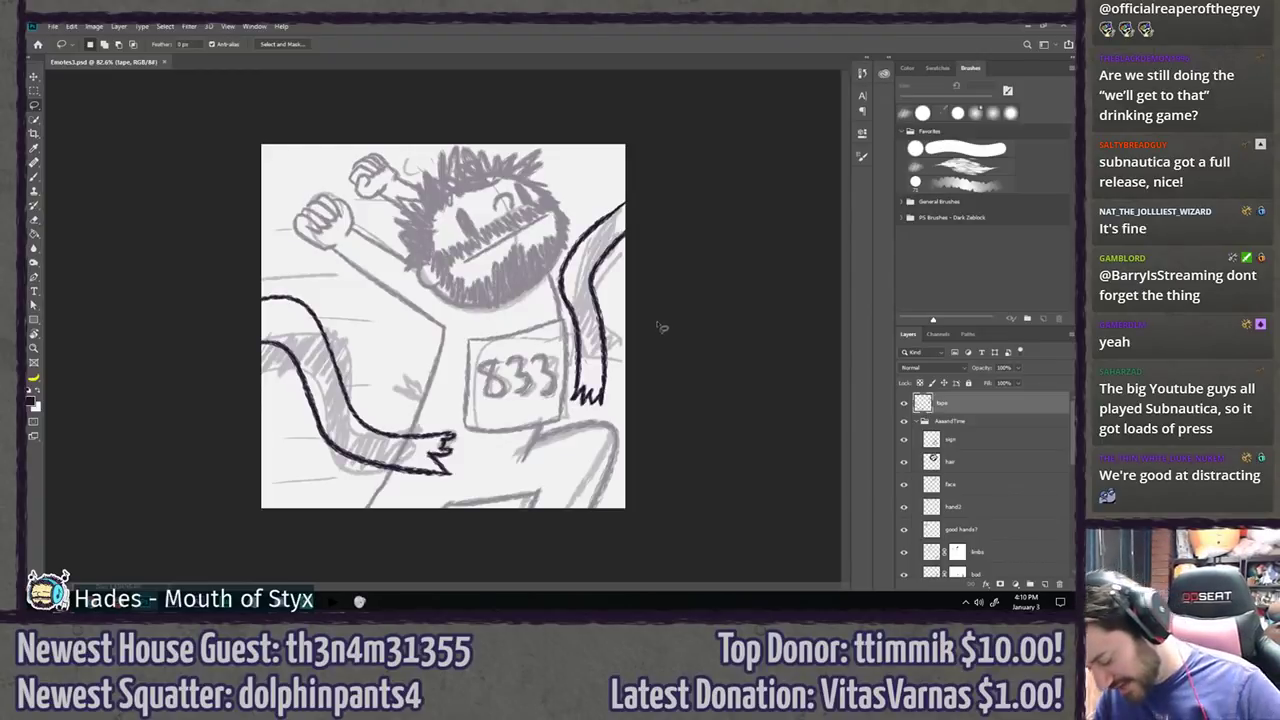
Step: Lasso the right tape piece, cut it onto its own layer and hide that layer
left_click(903, 404)
left_click(903, 404)
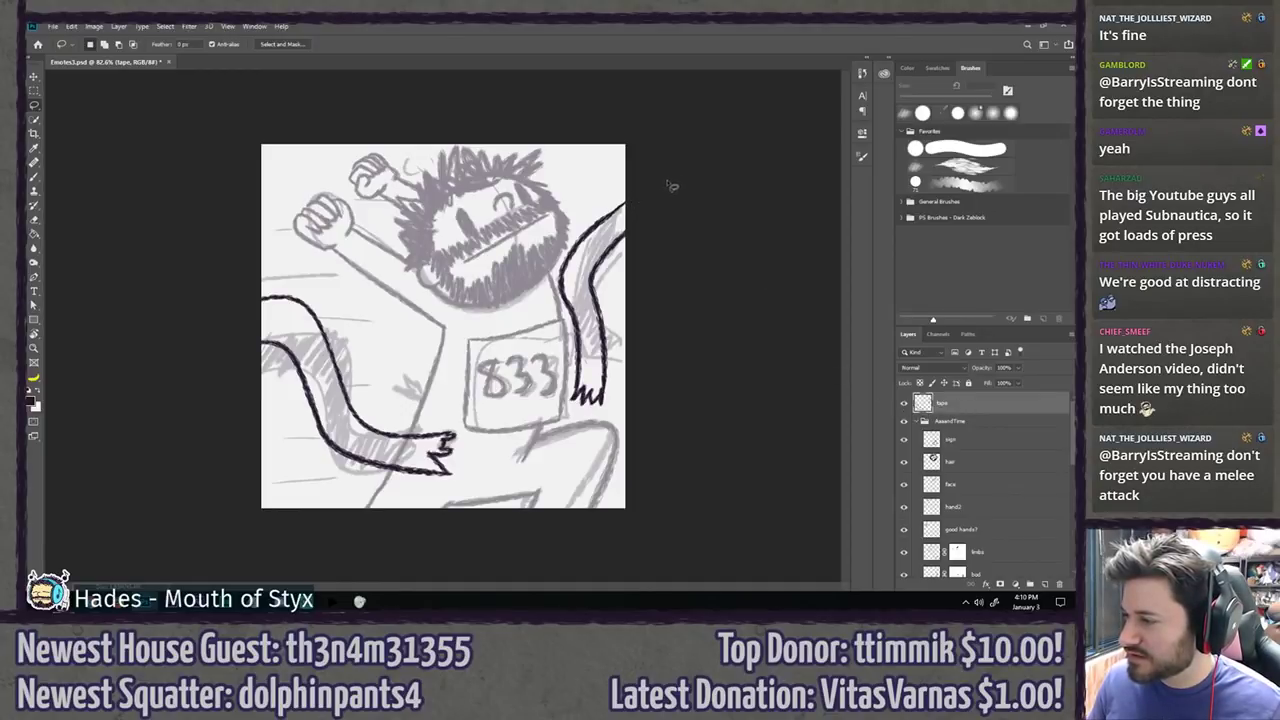
mouse_move(652, 171)
left_mouse_down()
mouse_move(640, 474)
mouse_move(712, 204)
left_mouse_up()
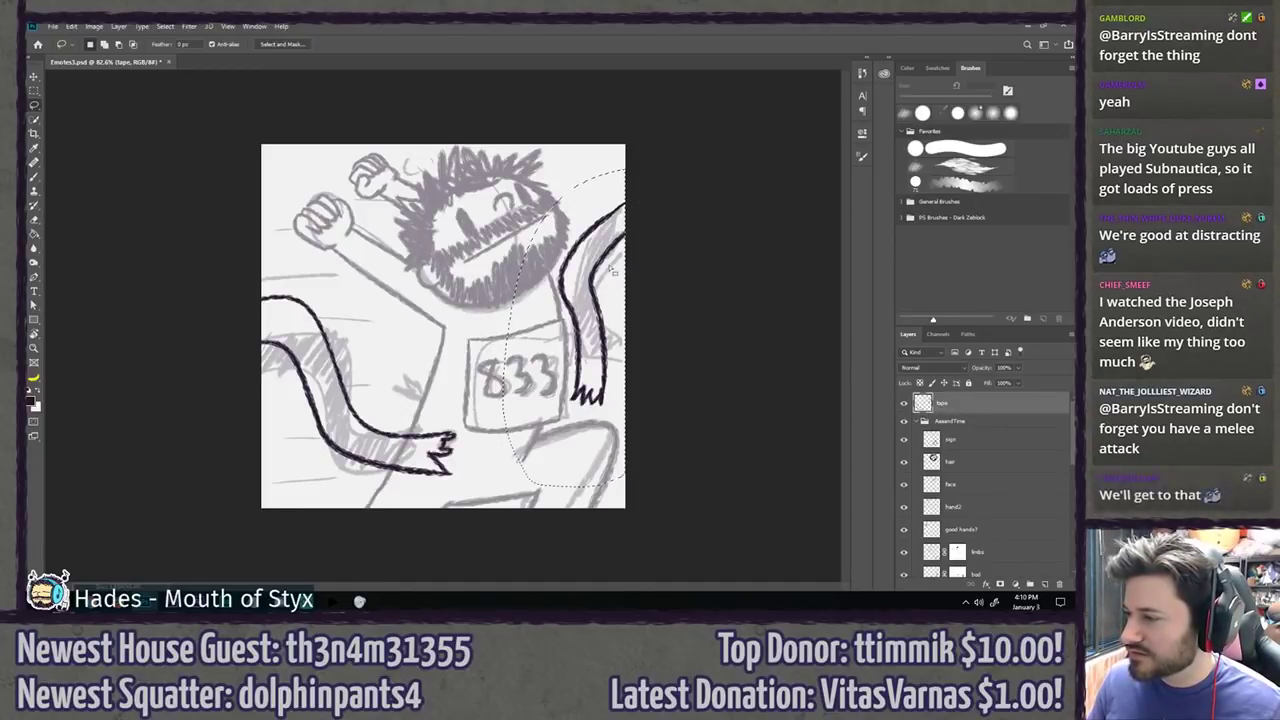
right_click(612, 266)
left_click(640, 348)
left_click(904, 403)
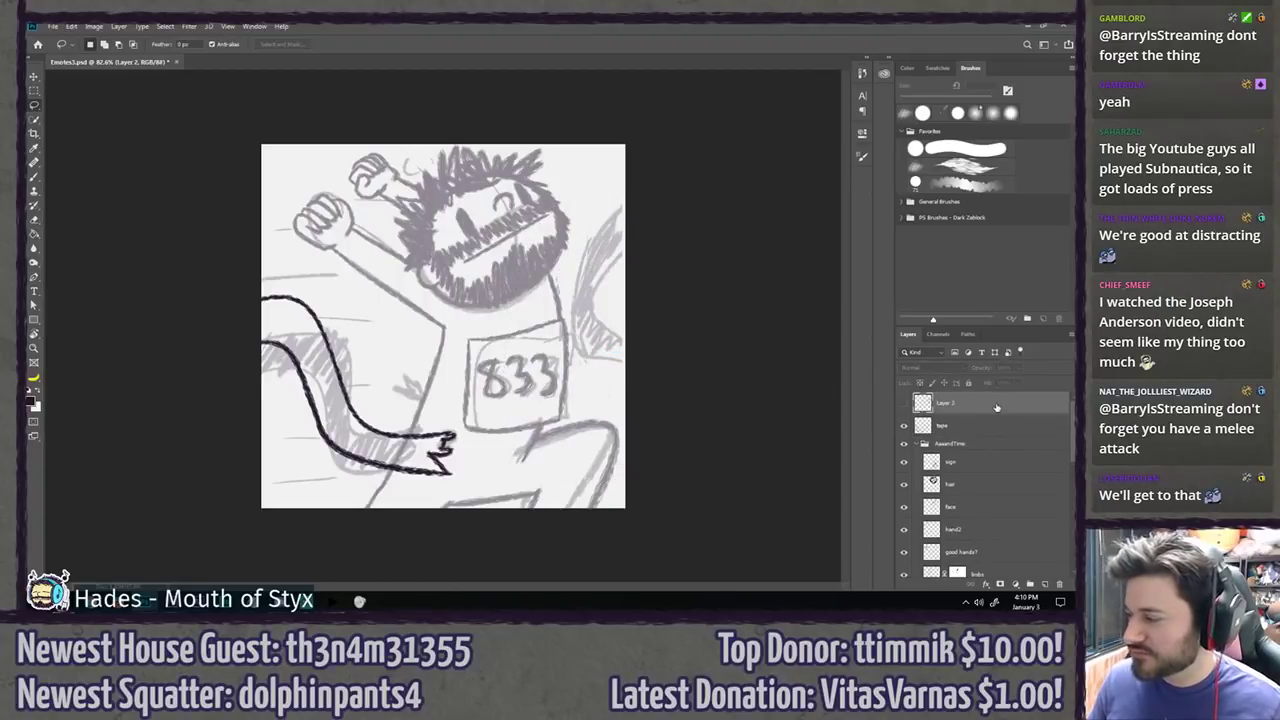
Step: Create a new layer named "behindo" above the hidden tape layer, ready for brush inking
key("ctrl+shift+n")
type("behi")
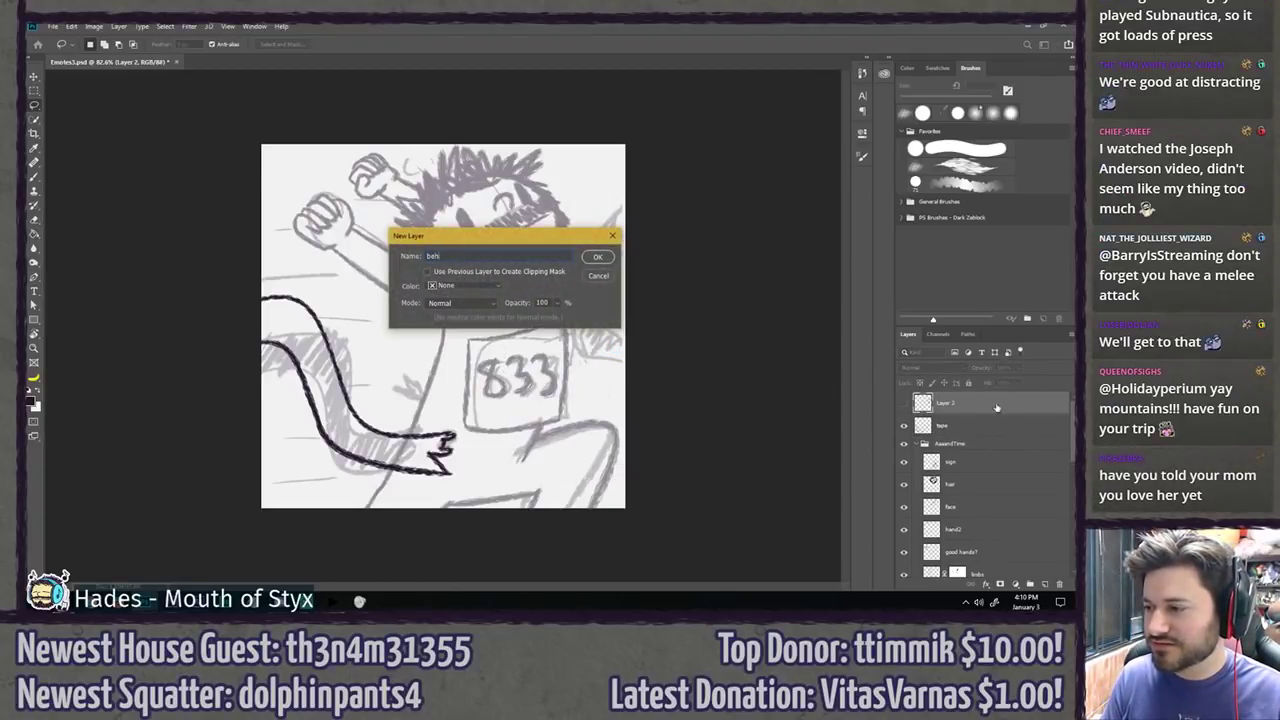
type("ndo")
key("Return")
key("b")
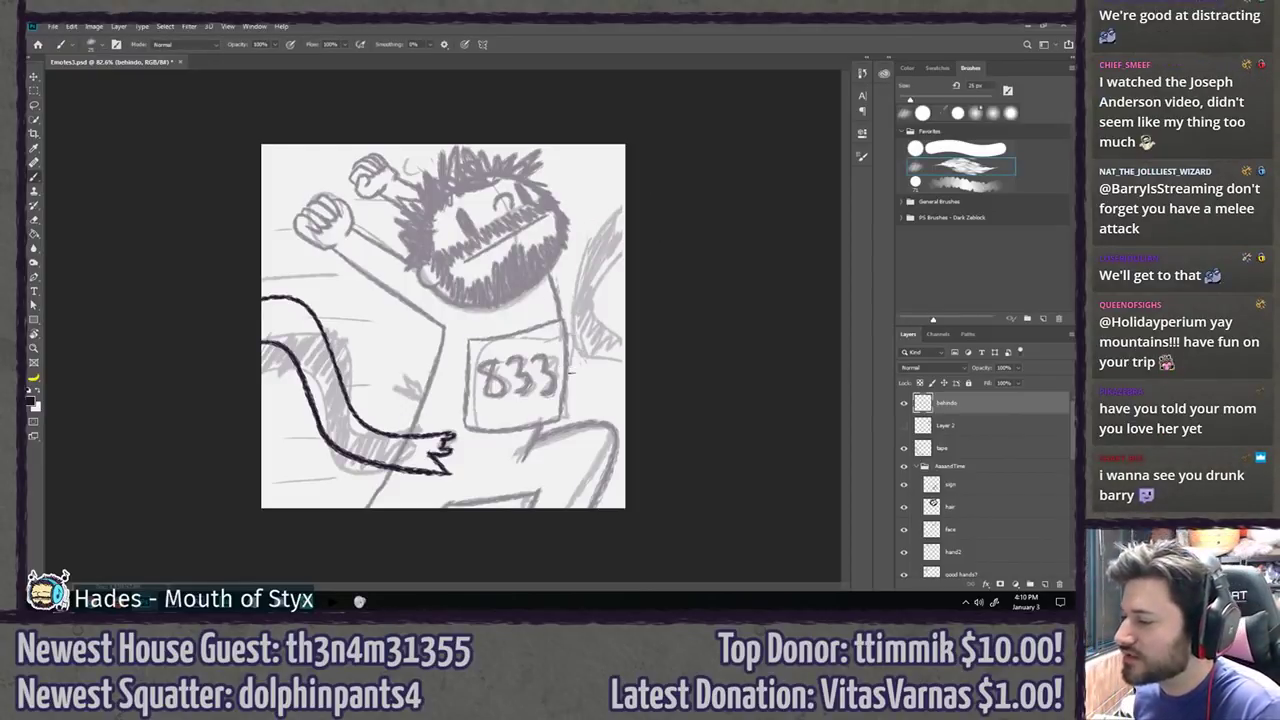
Step: Ink a jagged torn tape end at the bib's right side with a curved edge rising to the runner's armpit
mouse_move(551, 374)
left_mouse_down()
mouse_move(588, 406)
mouse_move(570, 312)
left_mouse_up()
key("ctrl+z")
key("ctrl+z")
left_click_drag(592, 398, 556, 310)
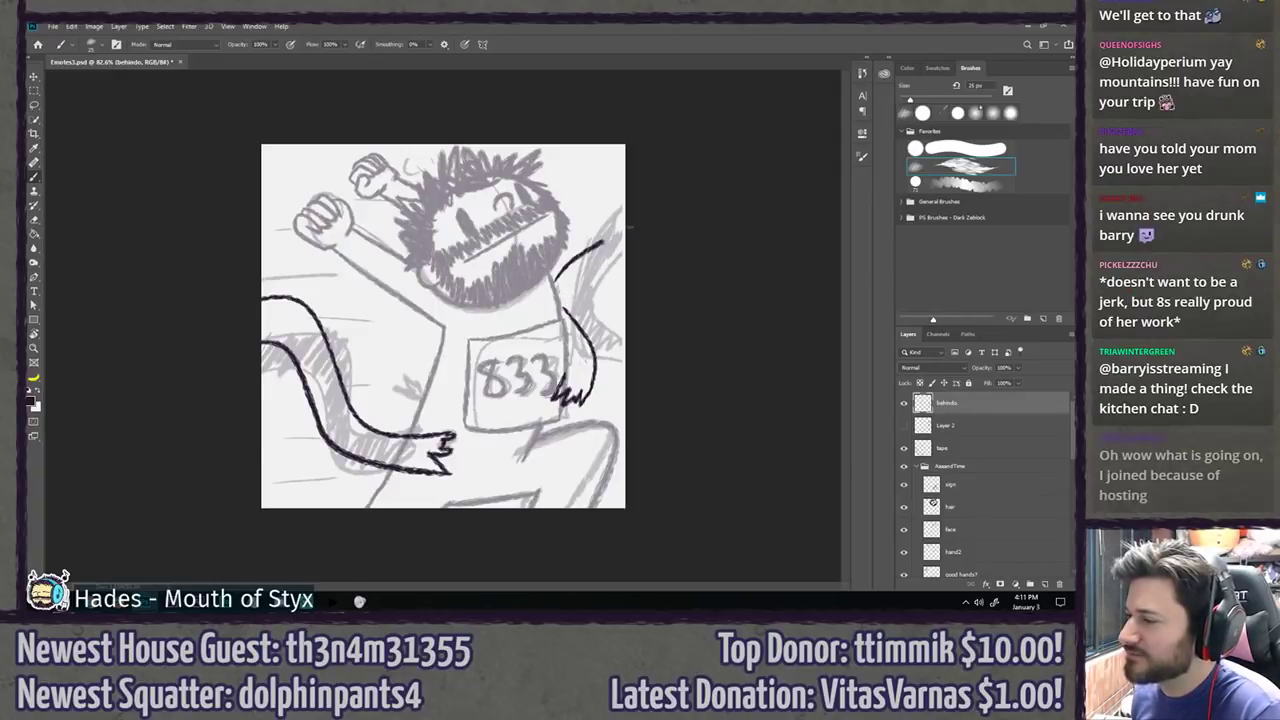
Step: Try curved upper tape edges running from the runner's armpit to the canvas's right edge
left_click_drag(562, 305, 679, 242)
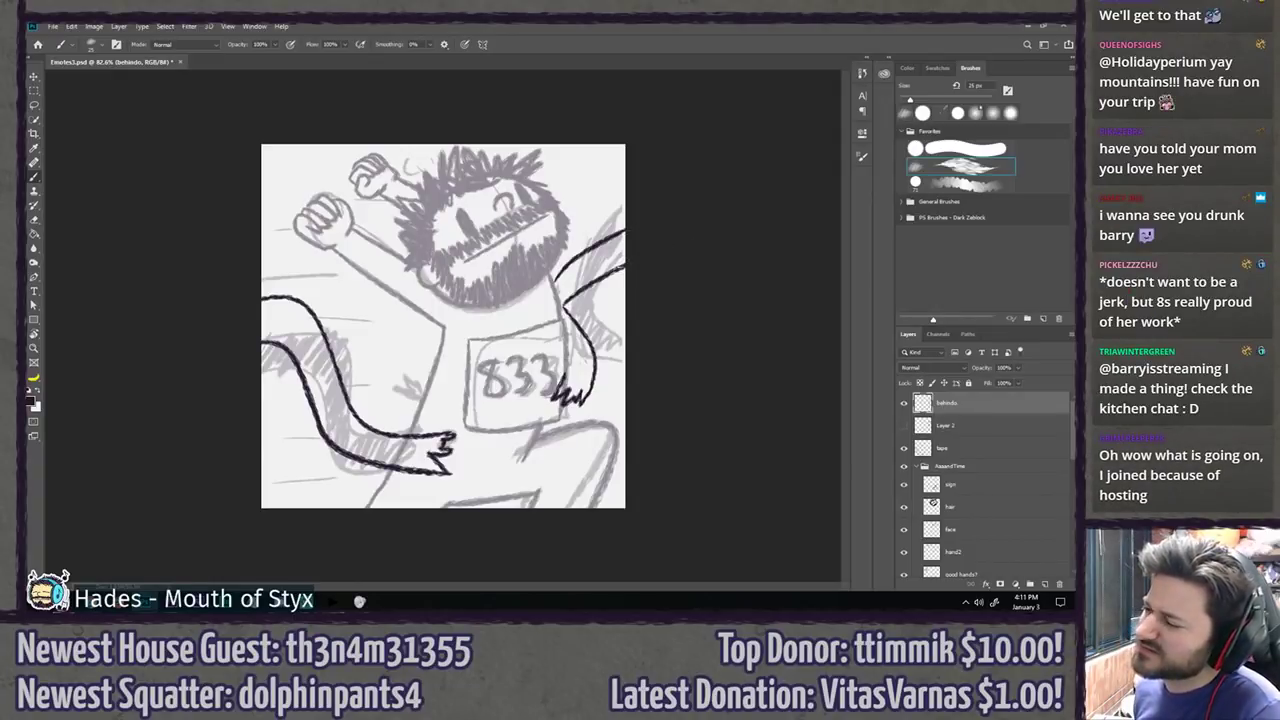
key("ctrl+z")
left_click_drag(550, 282, 625, 180)
left_click_drag(563, 305, 685, 178)
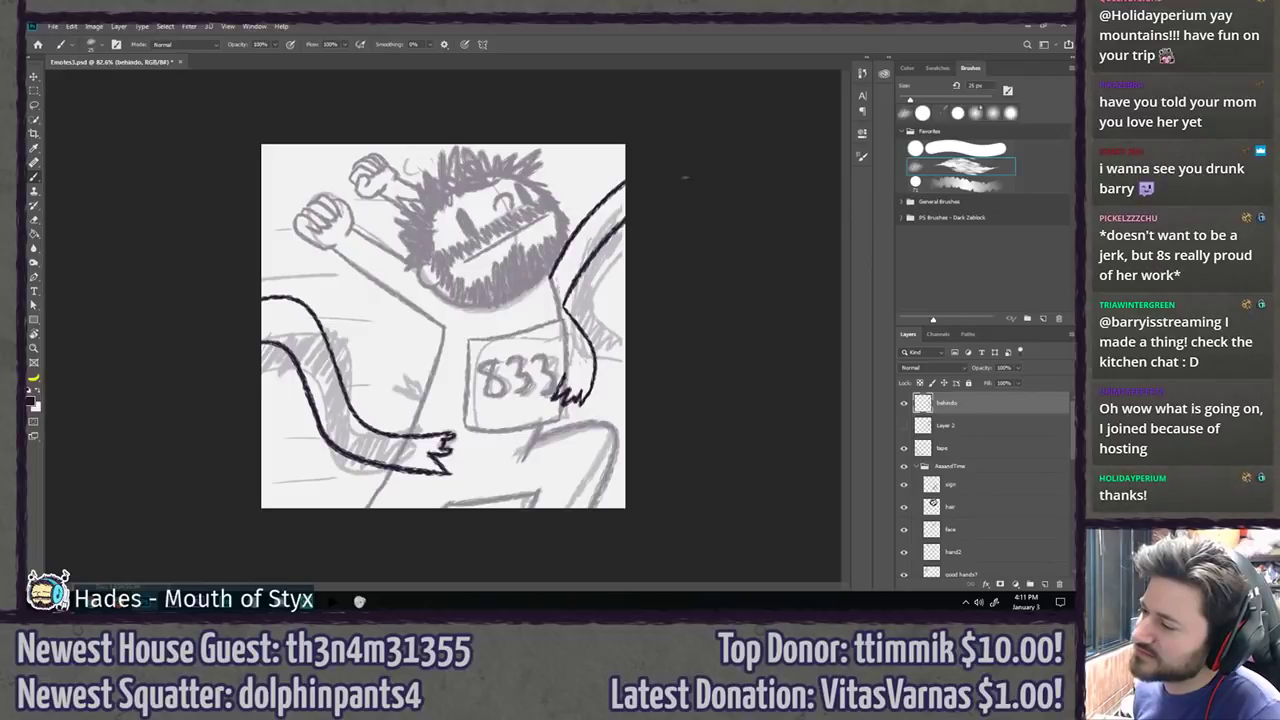
key("ctrl+z")
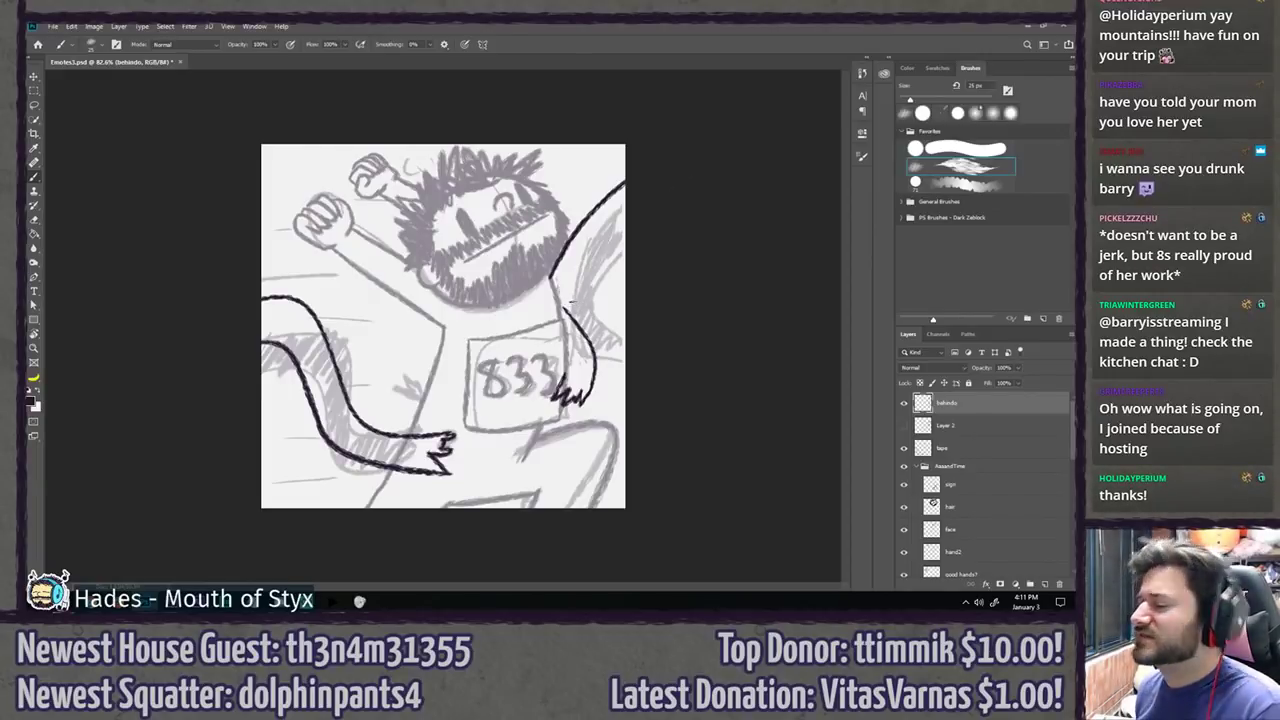
Step: Ink two curved tape edges sweeping down from the canvas's upper right edge toward the armpit, the outer one crossing the beard
mouse_move(553, 287)
left_mouse_down()
mouse_move(569, 313)
mouse_move(626, 148)
left_mouse_up()
mouse_move(540, 312)
left_mouse_down()
mouse_move(592, 183)
mouse_move(540, 322)
left_mouse_up()
key("ctrl+z")
key("ctrl+z")
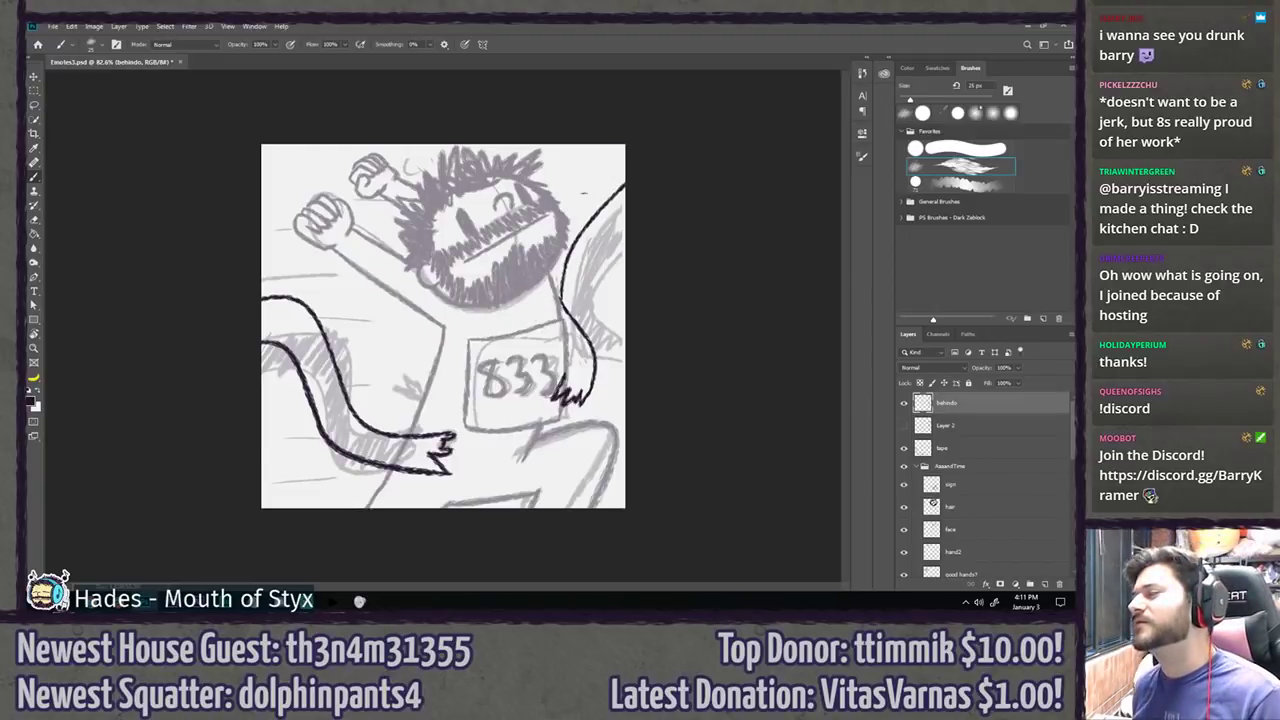
mouse_move(626, 158)
left_mouse_down()
mouse_move(584, 200)
mouse_move(530, 326)
left_mouse_up()
key("ctrl+z")
mouse_move(630, 150)
left_mouse_down()
mouse_move(545, 306)
mouse_move(558, 322)
mouse_move(533, 312)
left_mouse_up()
key("ctrl+z")
Step: Erase the part of the outer tape edge that overlaps the beard and shoulder, using the hard round brush tip
key("e")
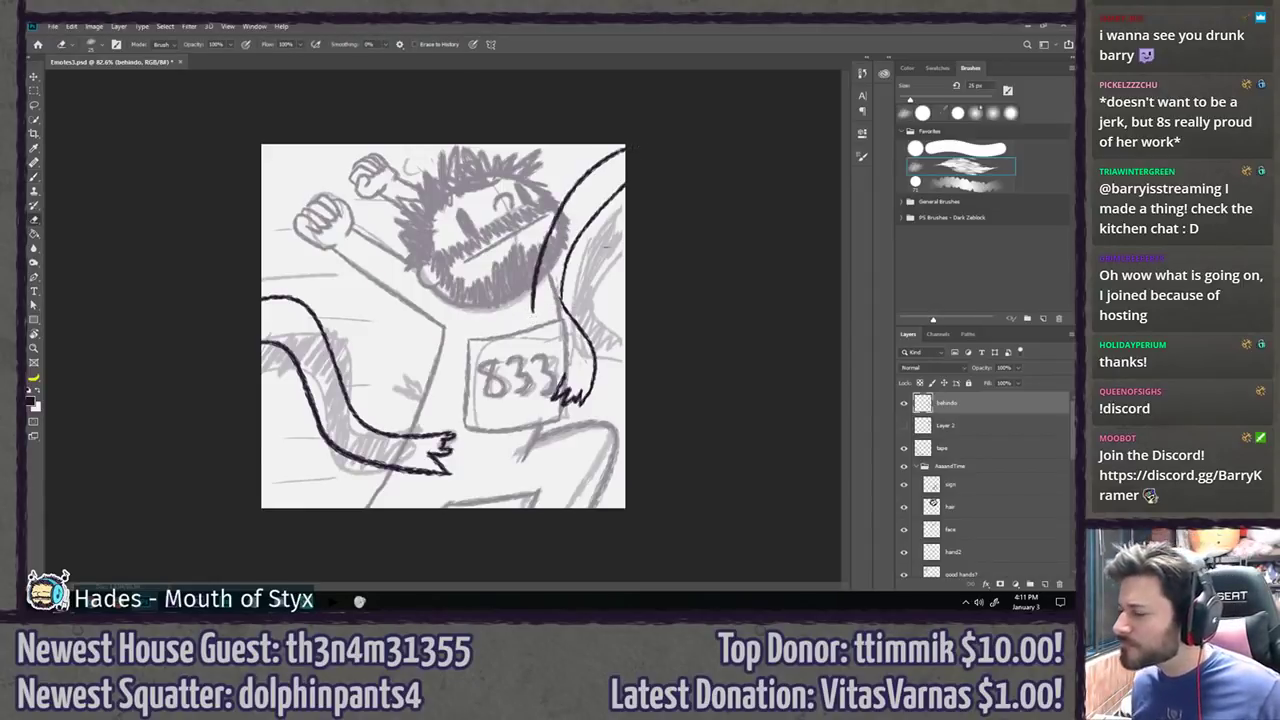
left_click(944, 150)
left_click_drag(530, 317, 552, 222)
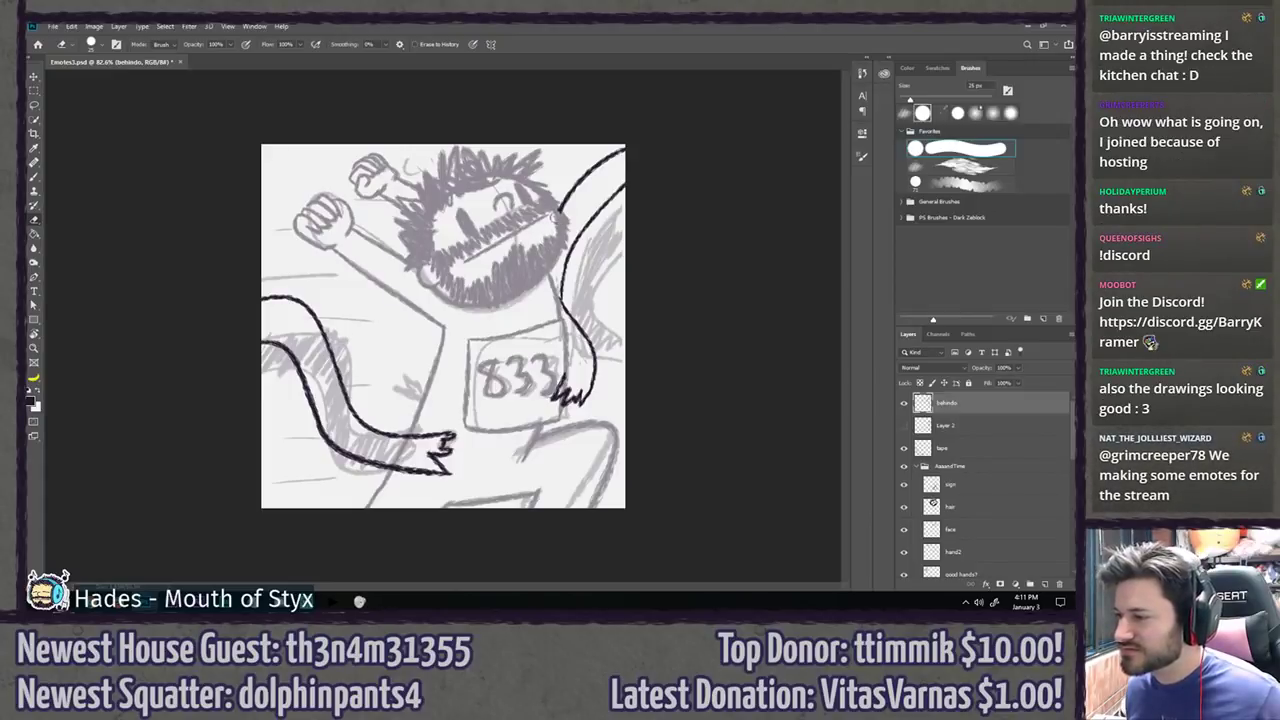
Step: Raise the AaaandTime group's opacity to 100% and hide the roughs group beneath the line art
key("l")
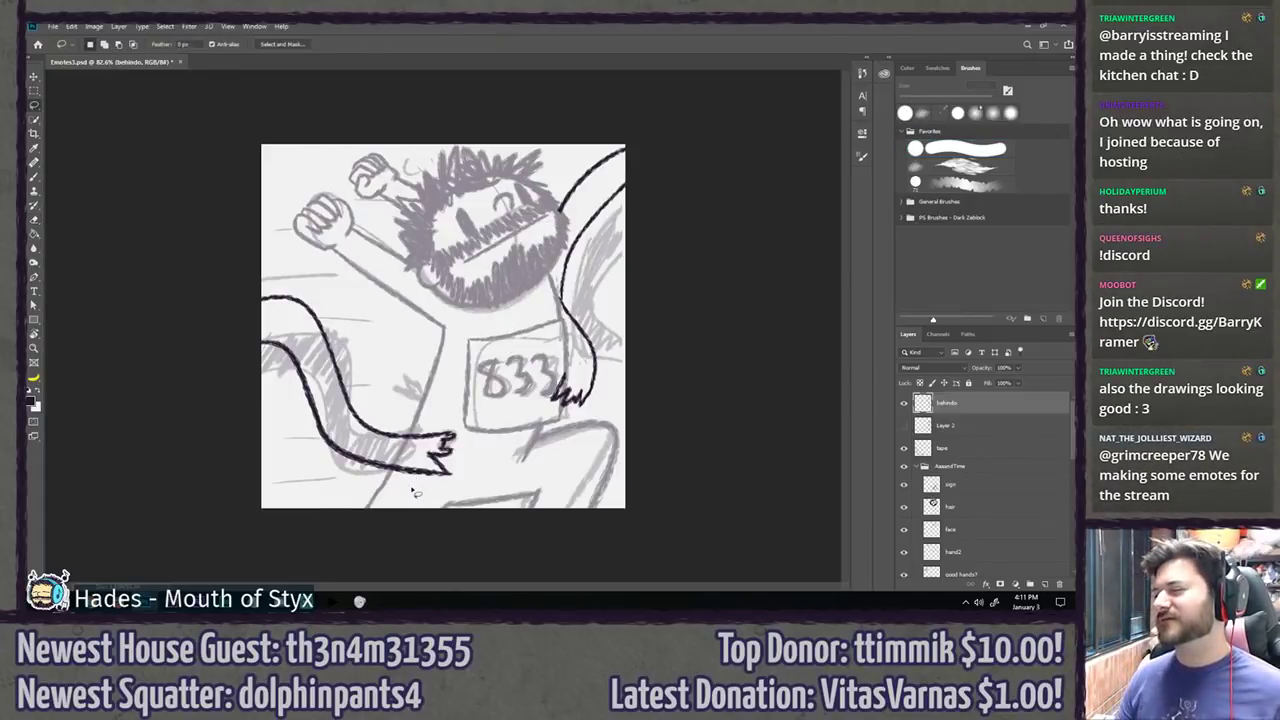
scroll(405, 332, "down", 5)
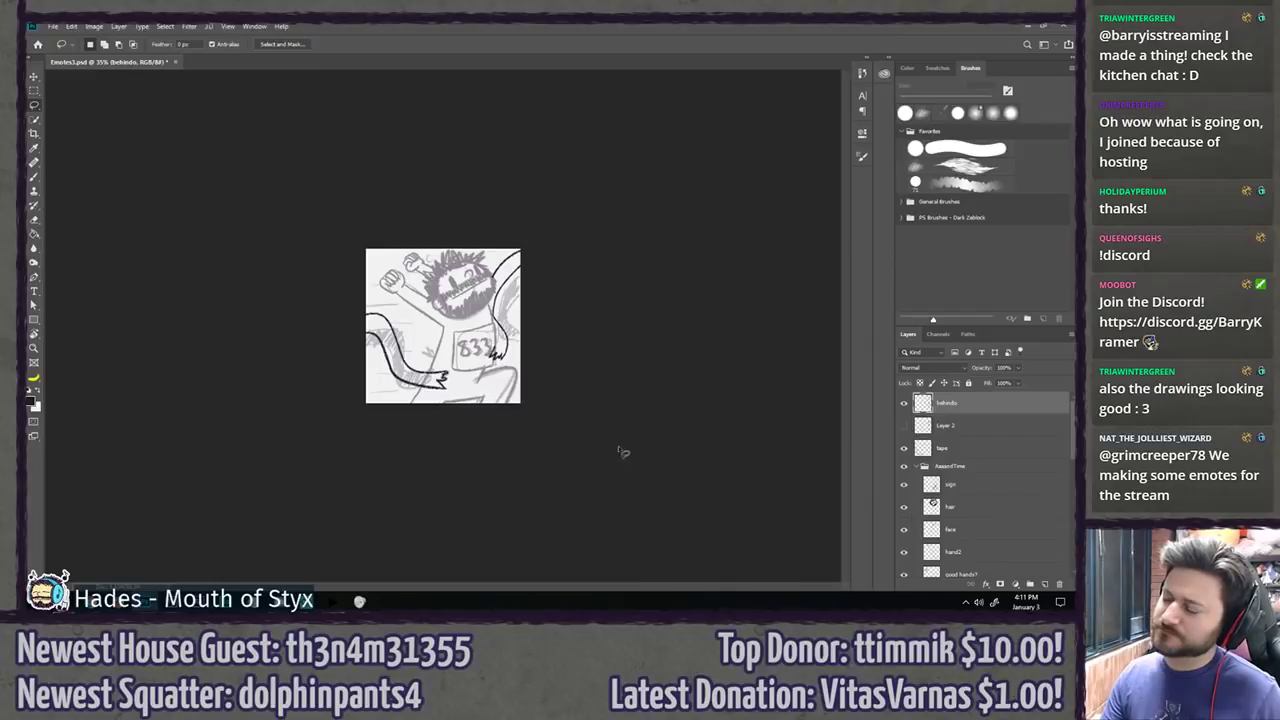
scroll(638, 450, "up", 5)
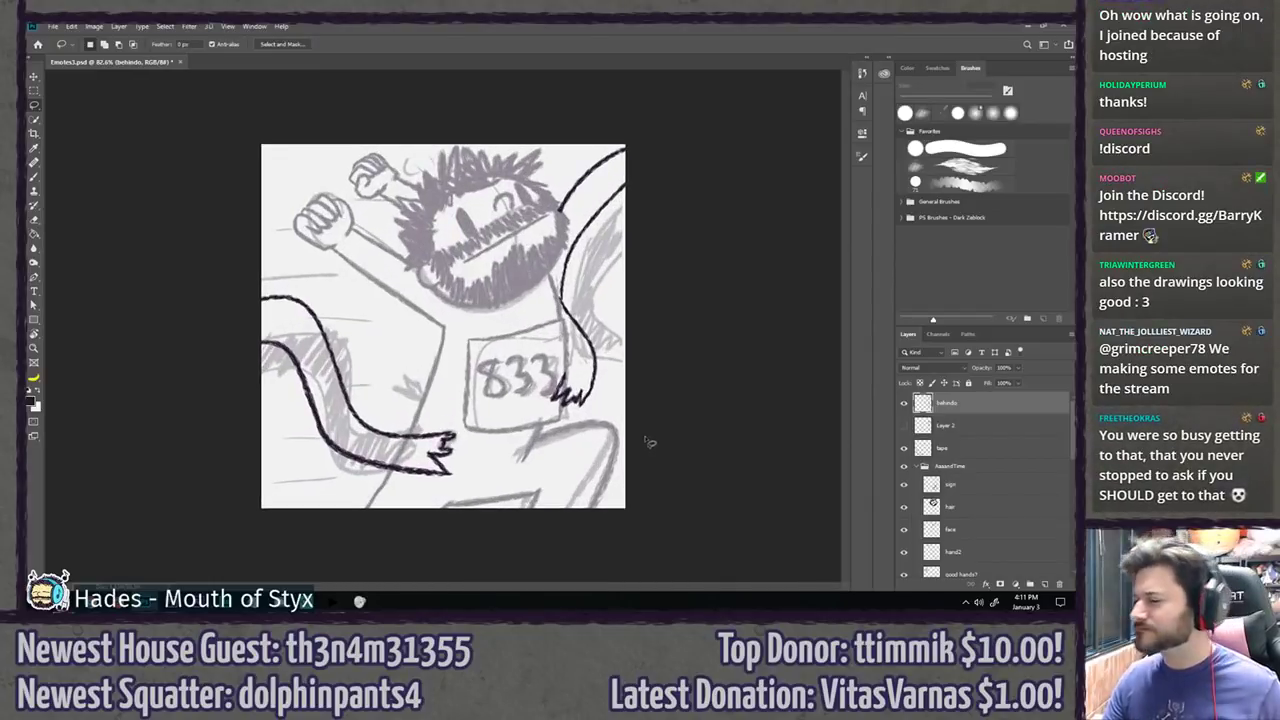
left_click(978, 467)
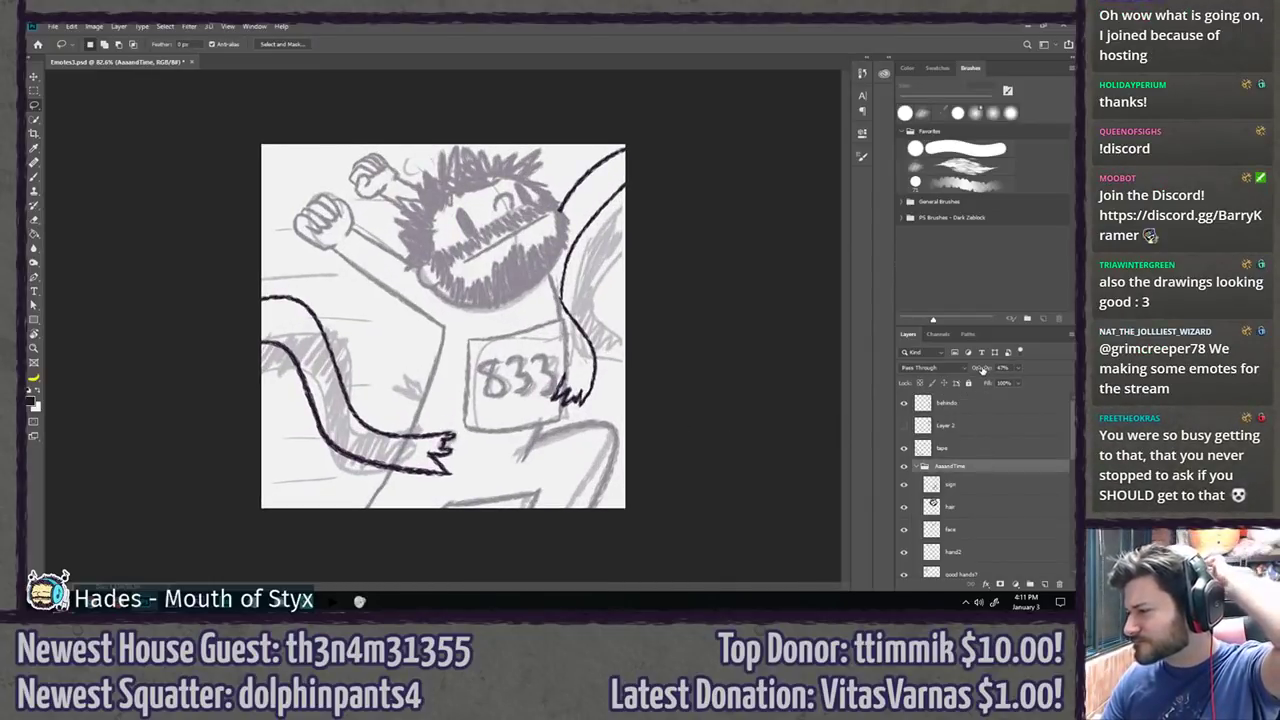
left_click_drag(983, 370, 1022, 371)
scroll(975, 460, "down", 4)
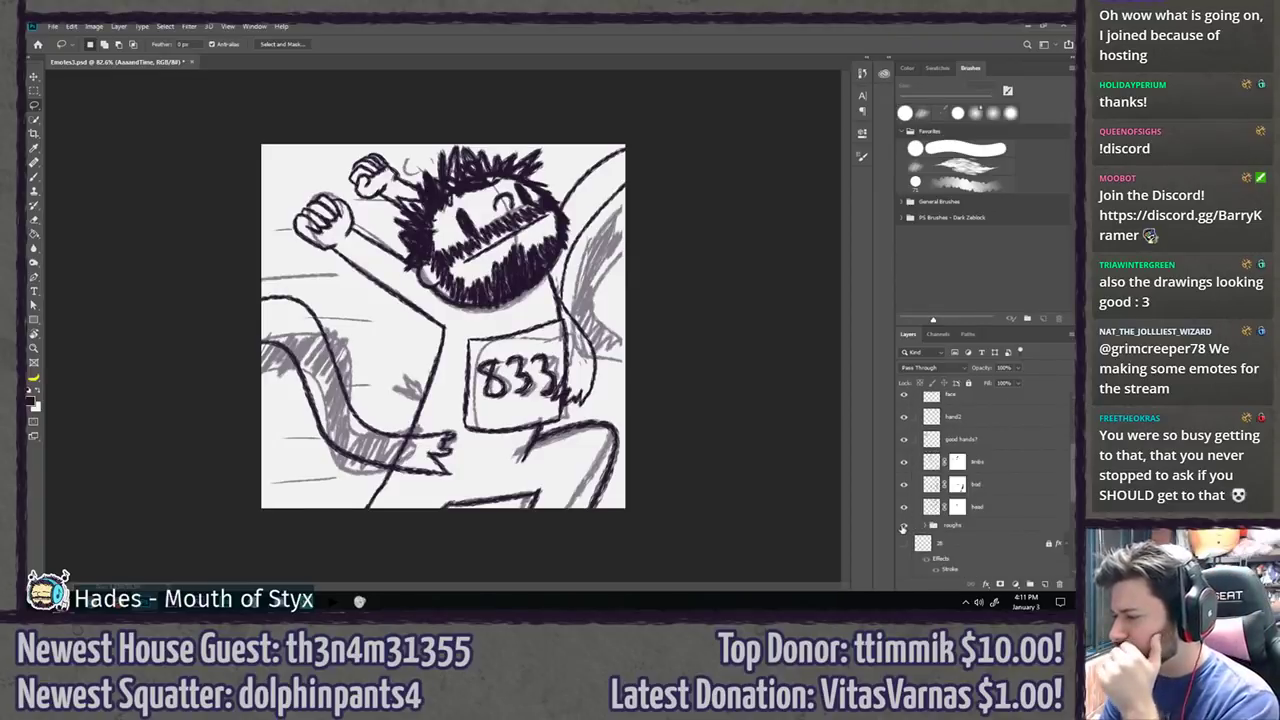
left_click(903, 527)
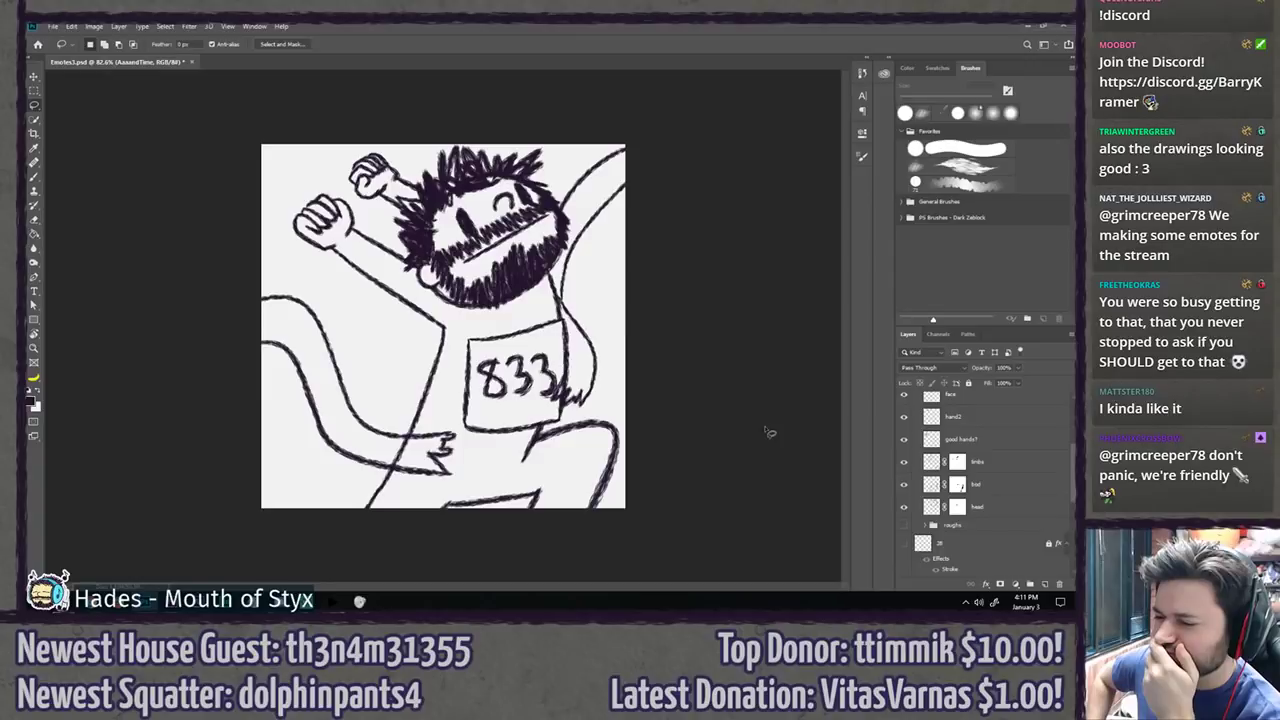
Step: Compare the two right-hand ribbon versions at thumbnail size by swapping the visibility of the behindo layer and Layer 2
scroll(708, 400, "down", 5)
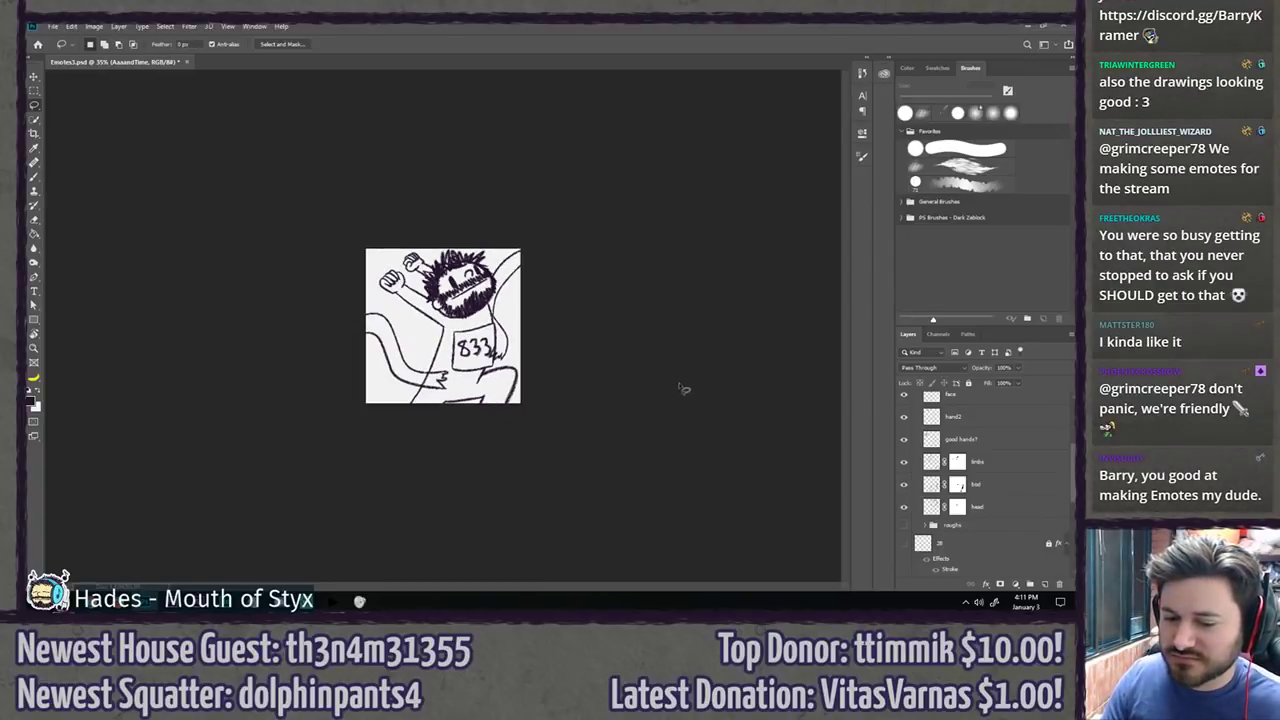
scroll(580, 381, "down", 2)
scroll(297, 373, "down", 2)
scroll(246, 376, "up", 3)
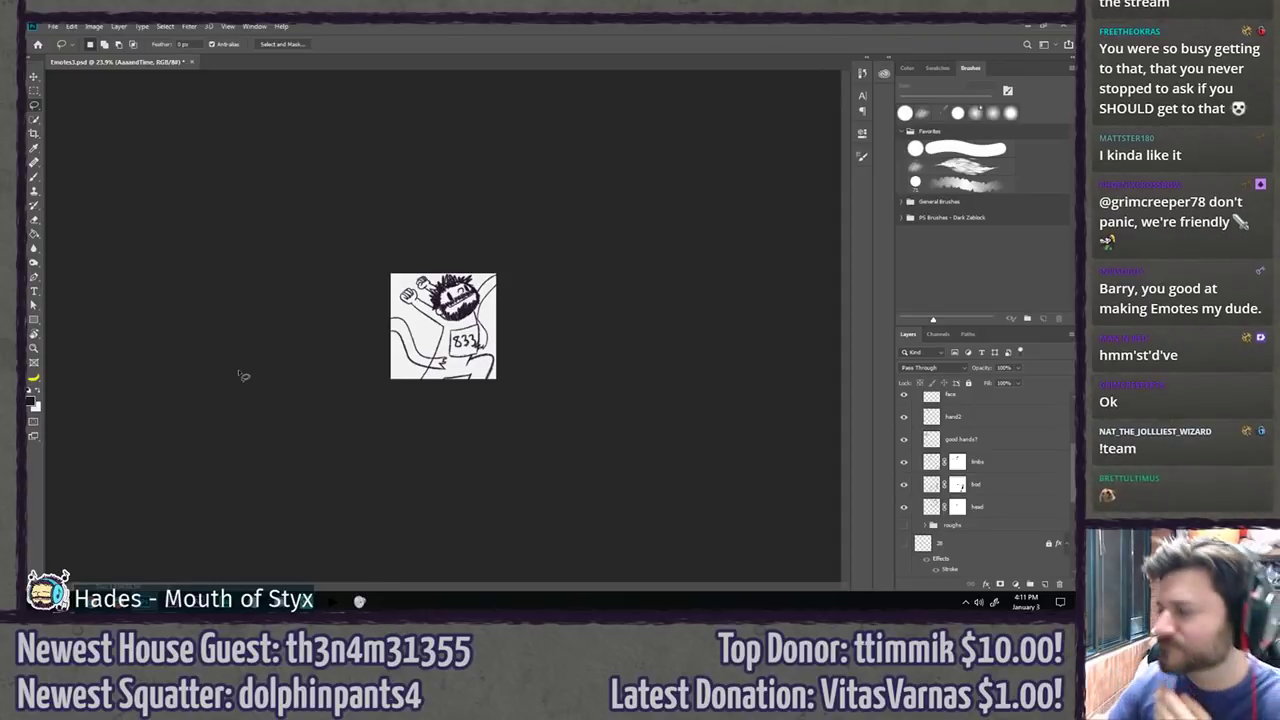
scroll(1023, 458, "up", 3)
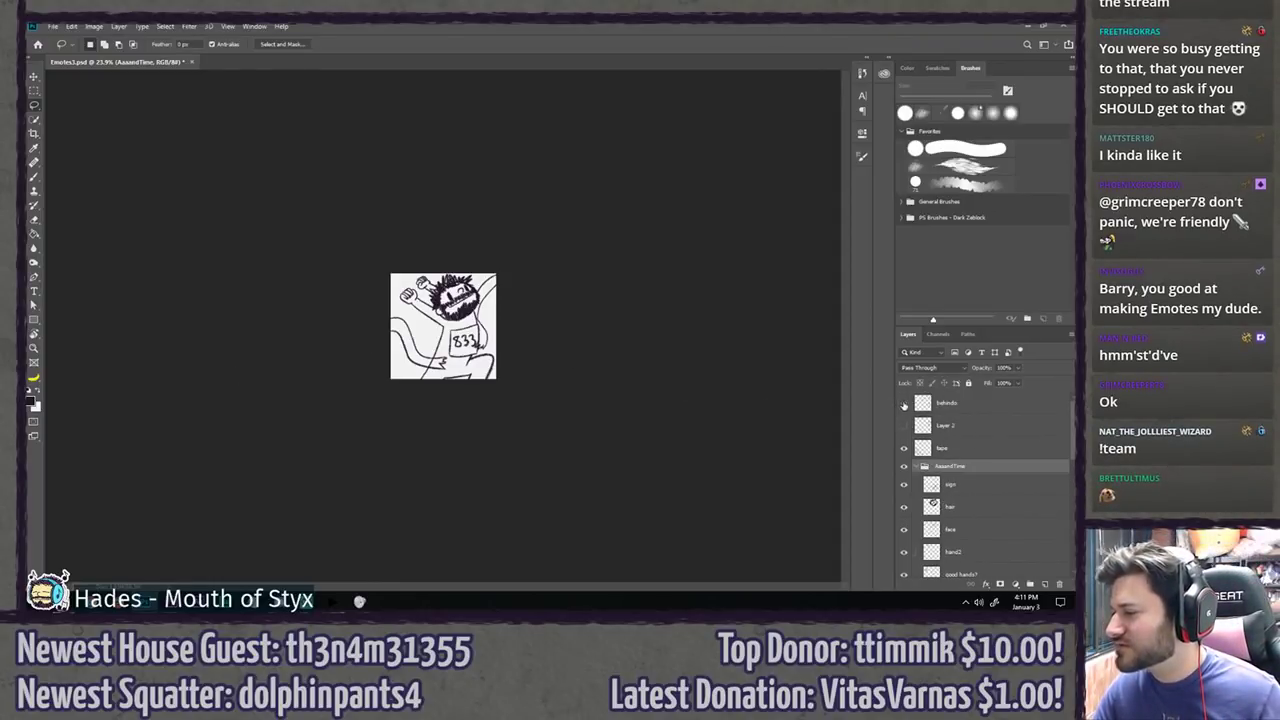
left_click(904, 404)
left_click(903, 424)
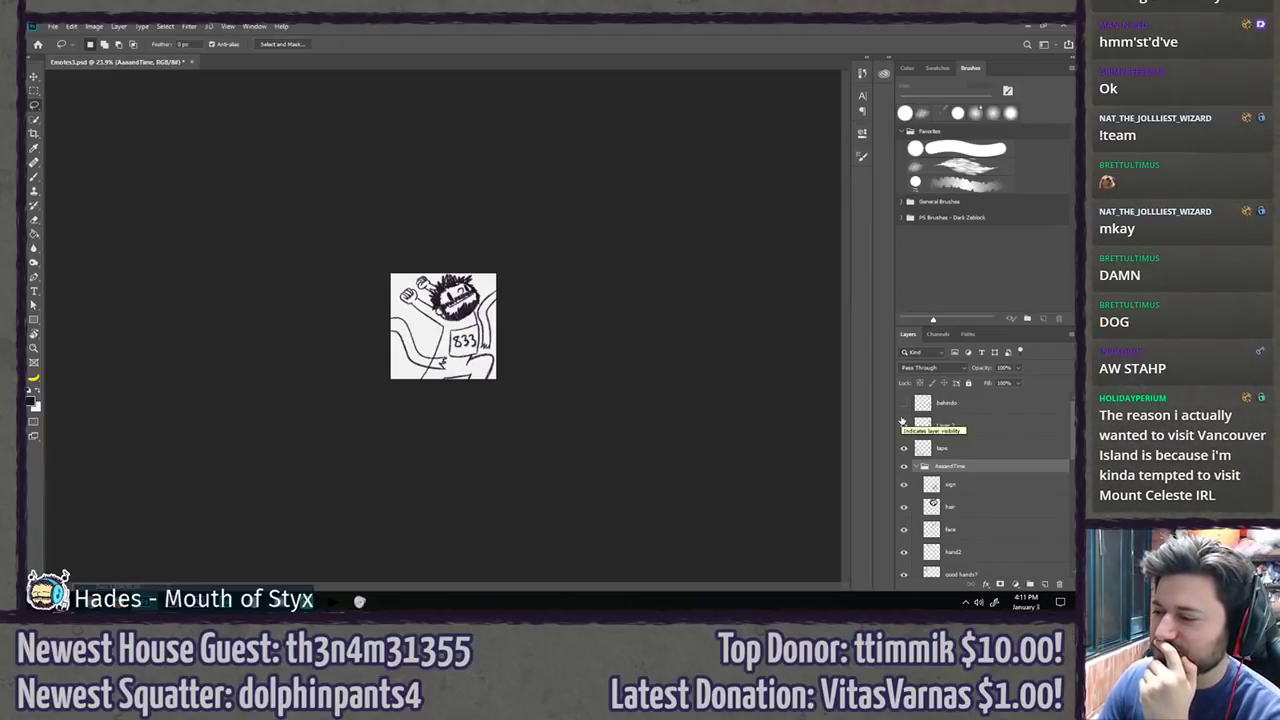
left_click(903, 424)
left_click(903, 405)
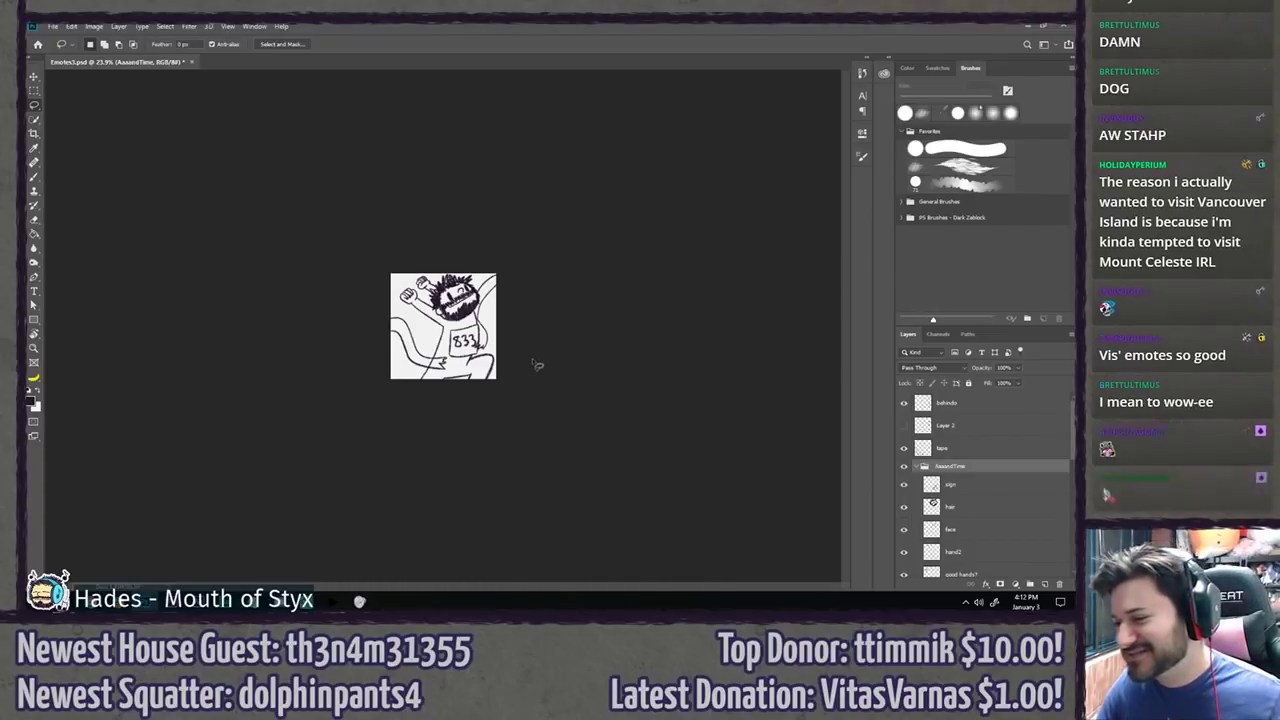
scroll(482, 343, "up", 5)
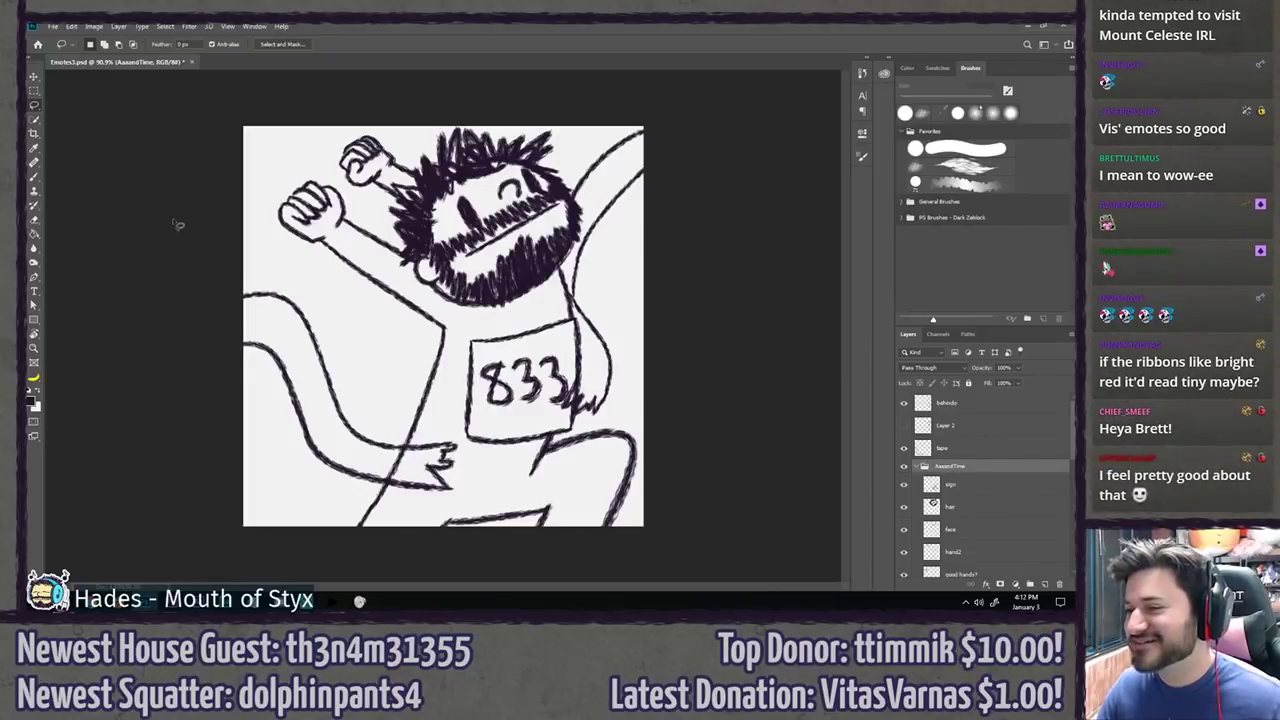
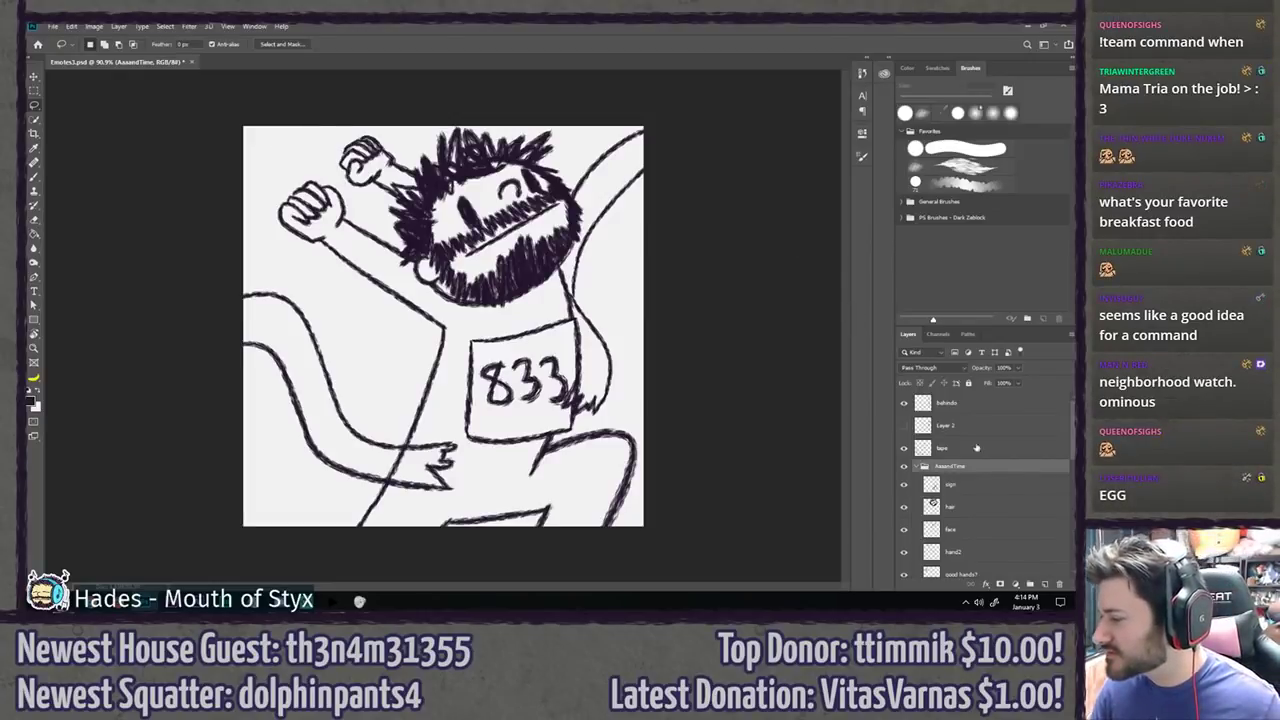
Step: Alternate the behindo and Layer 2 ribbons on the enlarged drawing, leaving behindo shown and selected with the Brush tool active
left_click(903, 403)
left_click(903, 403)
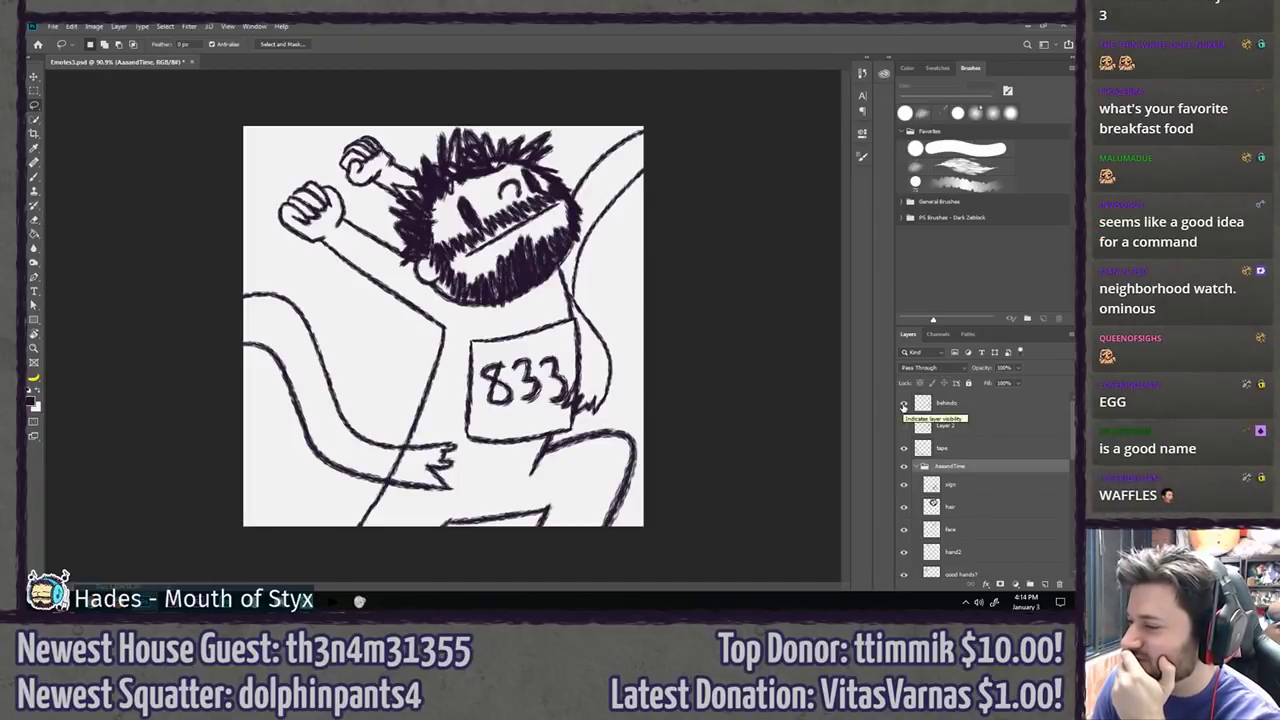
left_click(903, 403)
left_click(903, 403)
left_click(903, 403)
left_click(903, 403)
left_click(903, 403)
left_click(903, 427)
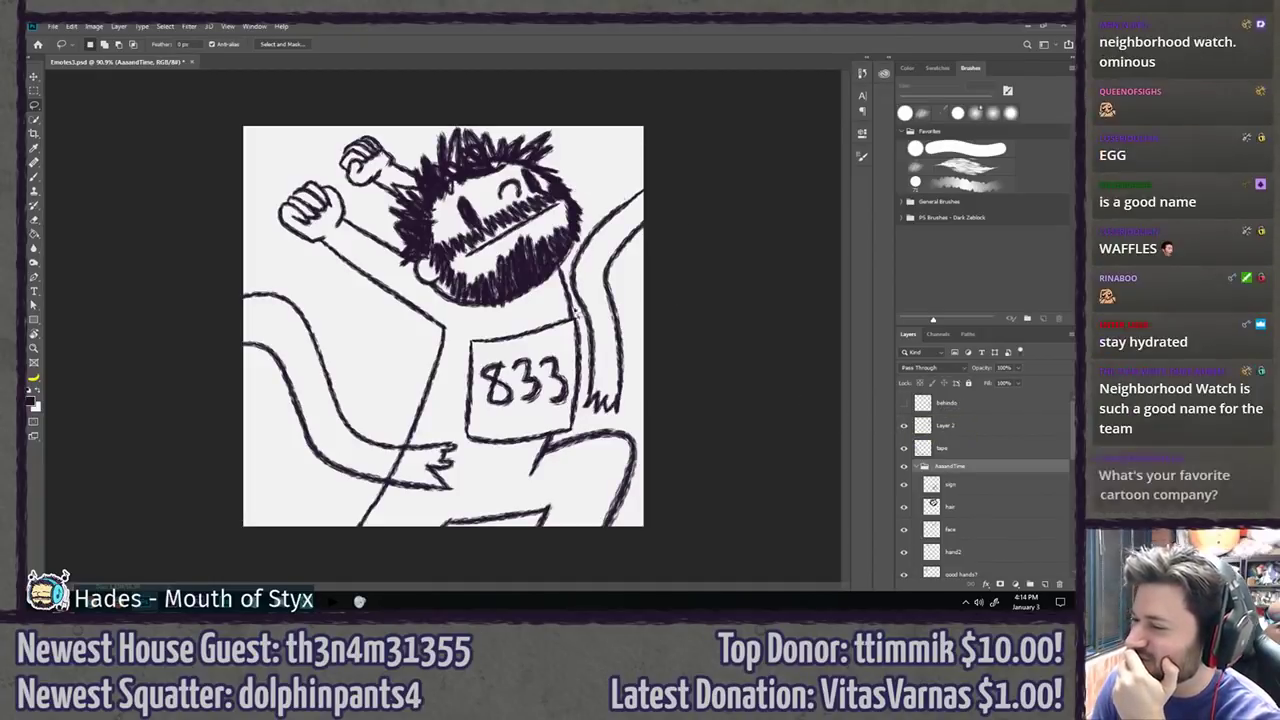
left_click(903, 425)
left_click(903, 403)
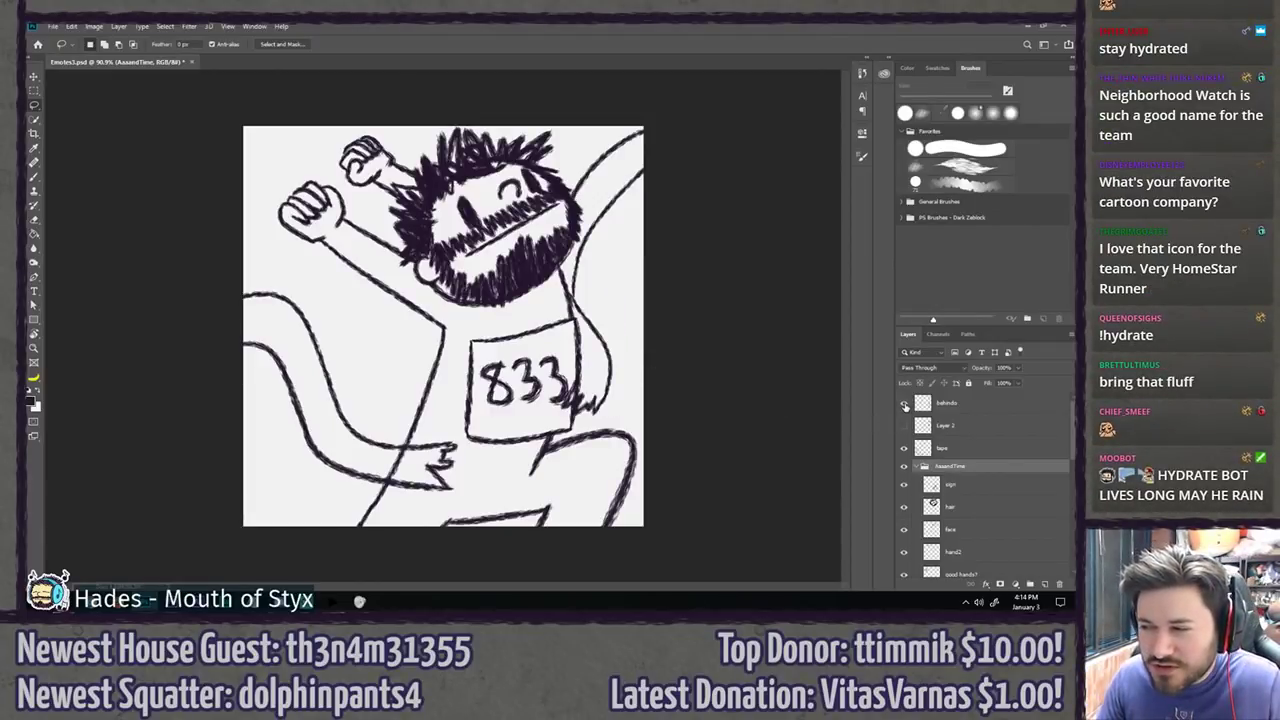
left_click(988, 405)
key("b")
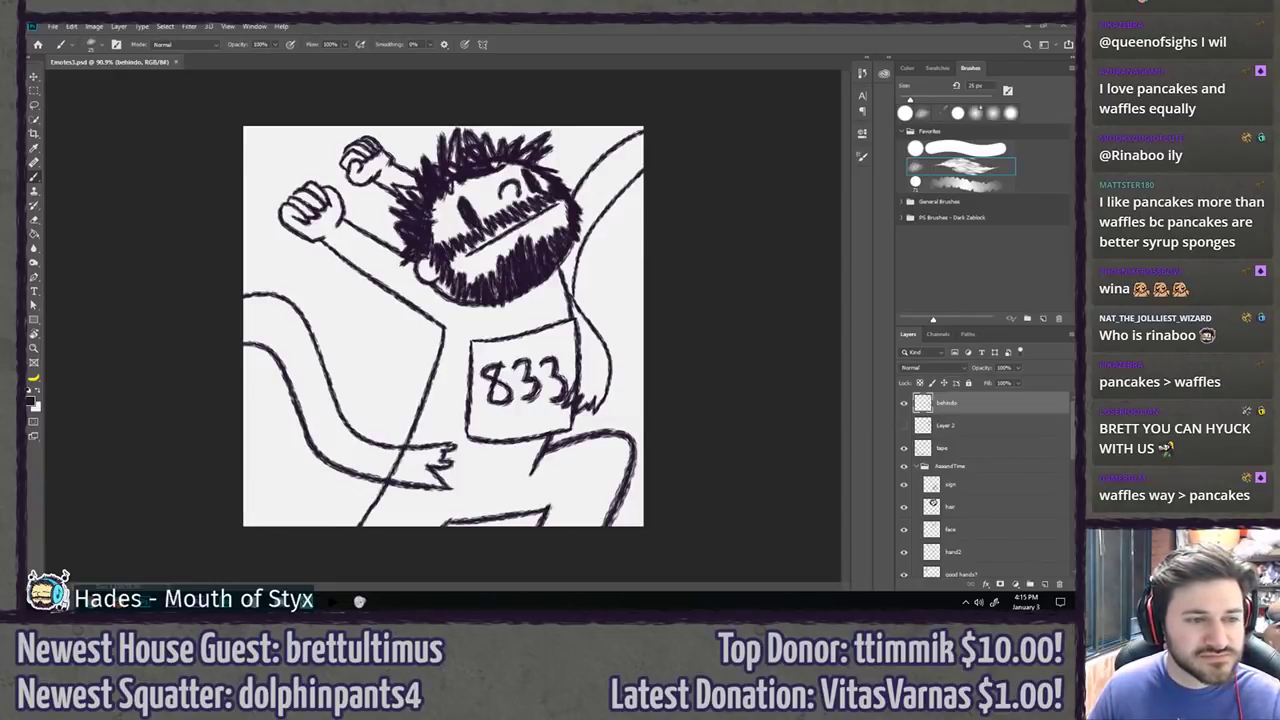
Step: In File Explorer, look through the Kingdom Hearts Summary artwork in the 4 KH2 and 5 BBS folders, and return to Photoshop
left_click_drag(27, 171, 303, 157)
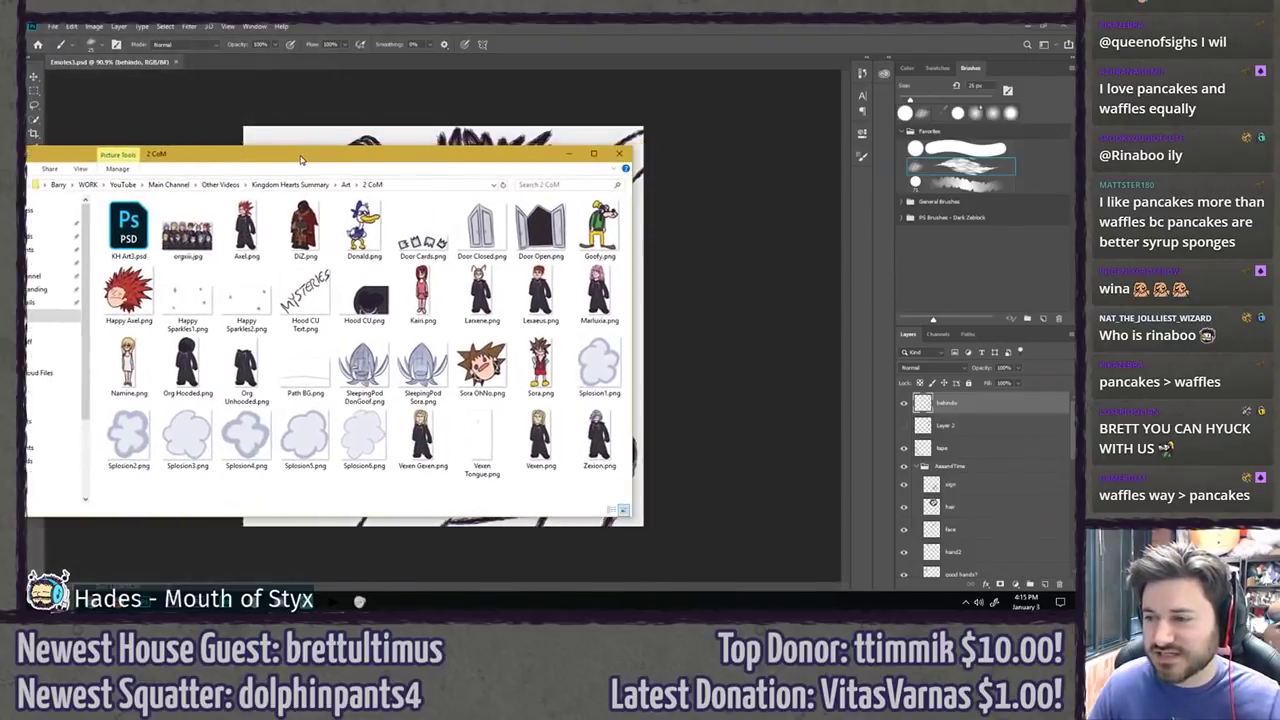
left_click(345, 184)
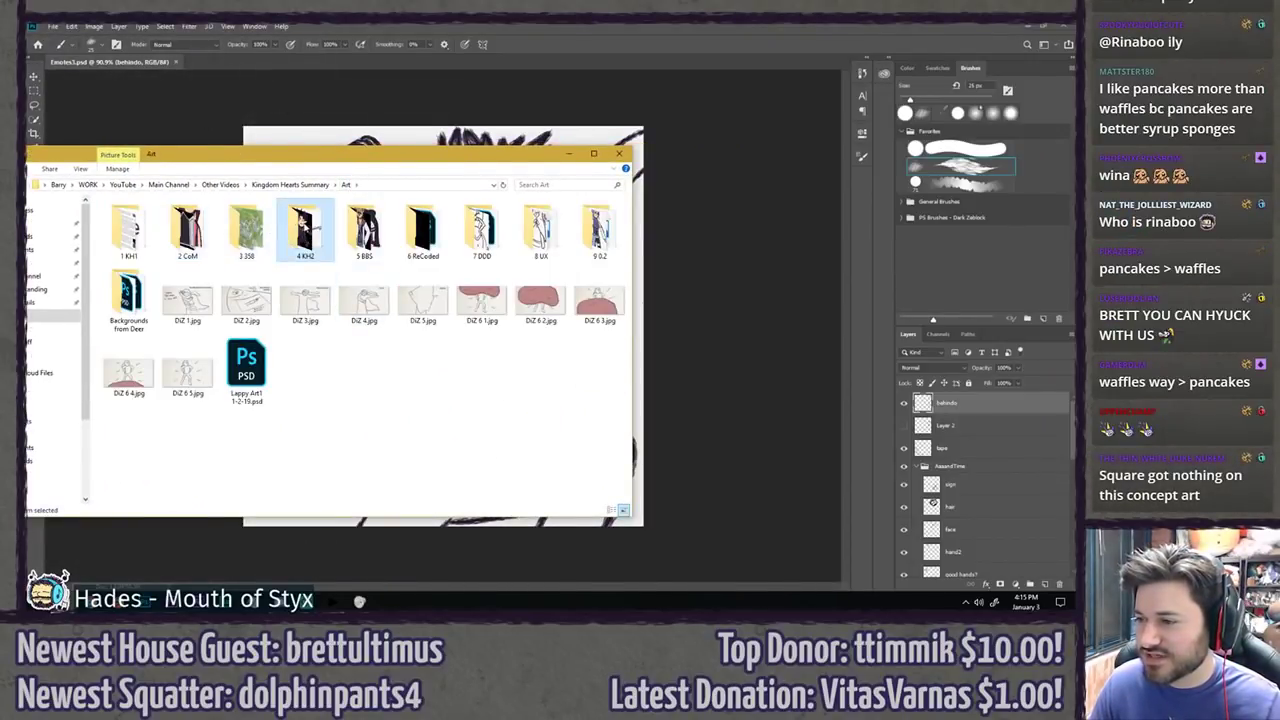
double_click(305, 228)
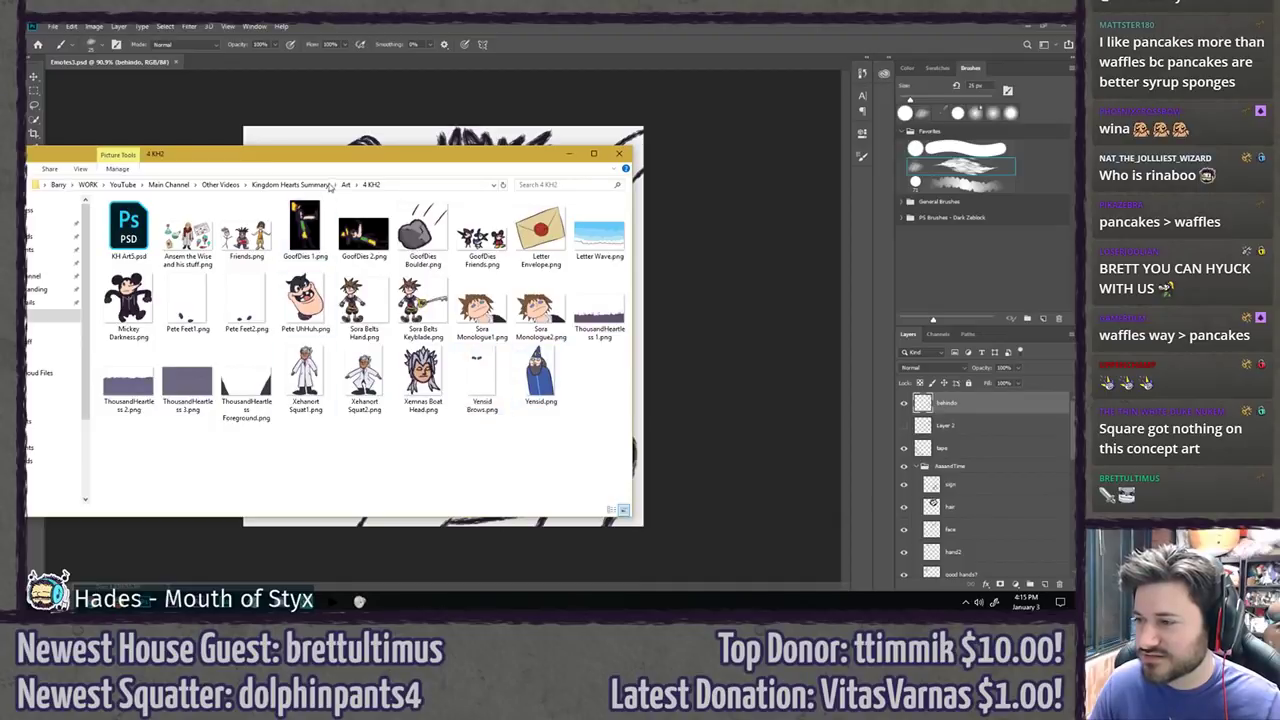
left_click(345, 184)
double_click(364, 228)
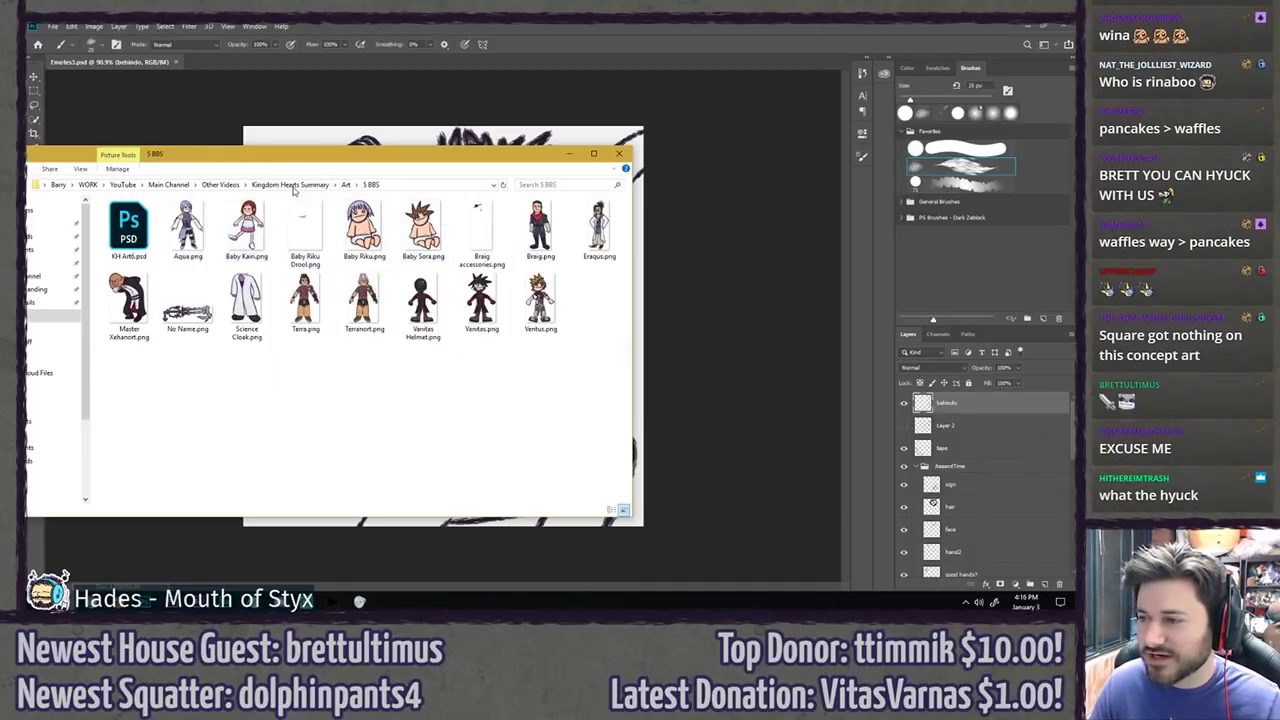
key("alt+Tab")
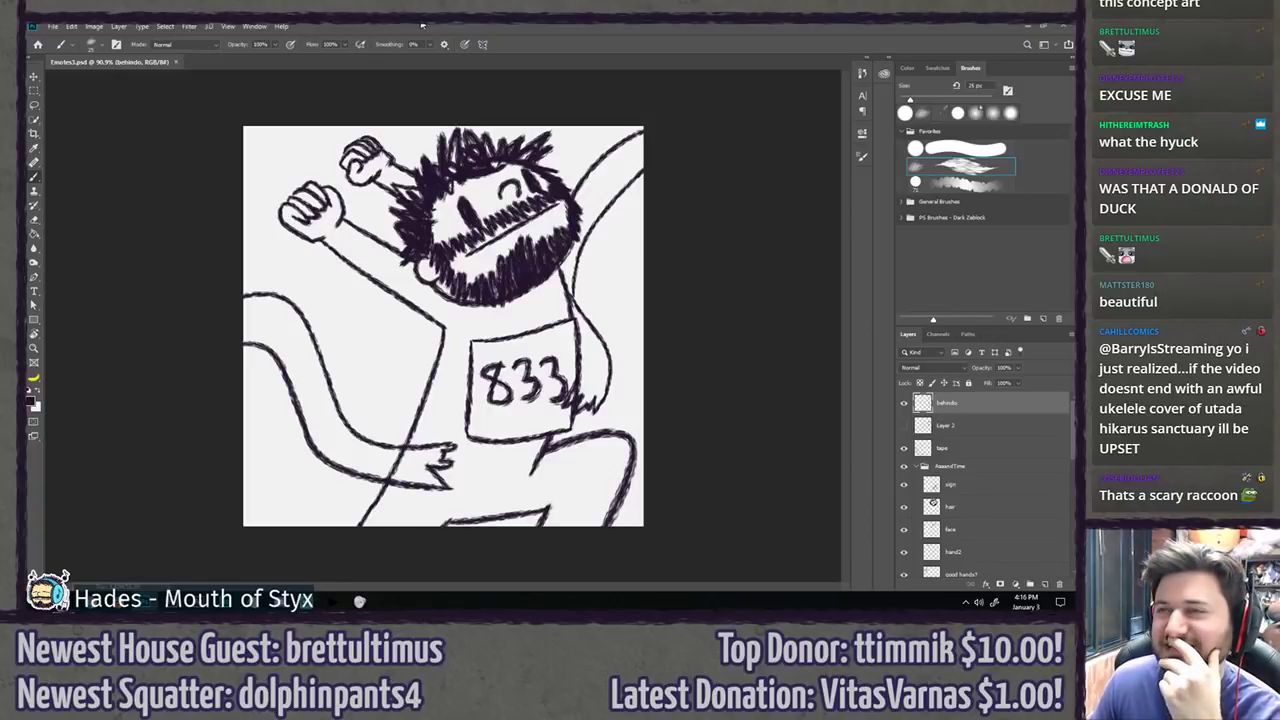
Step: Move the left ribbon on the tape layer upward so its torn end sits beside the number sign
key("l")
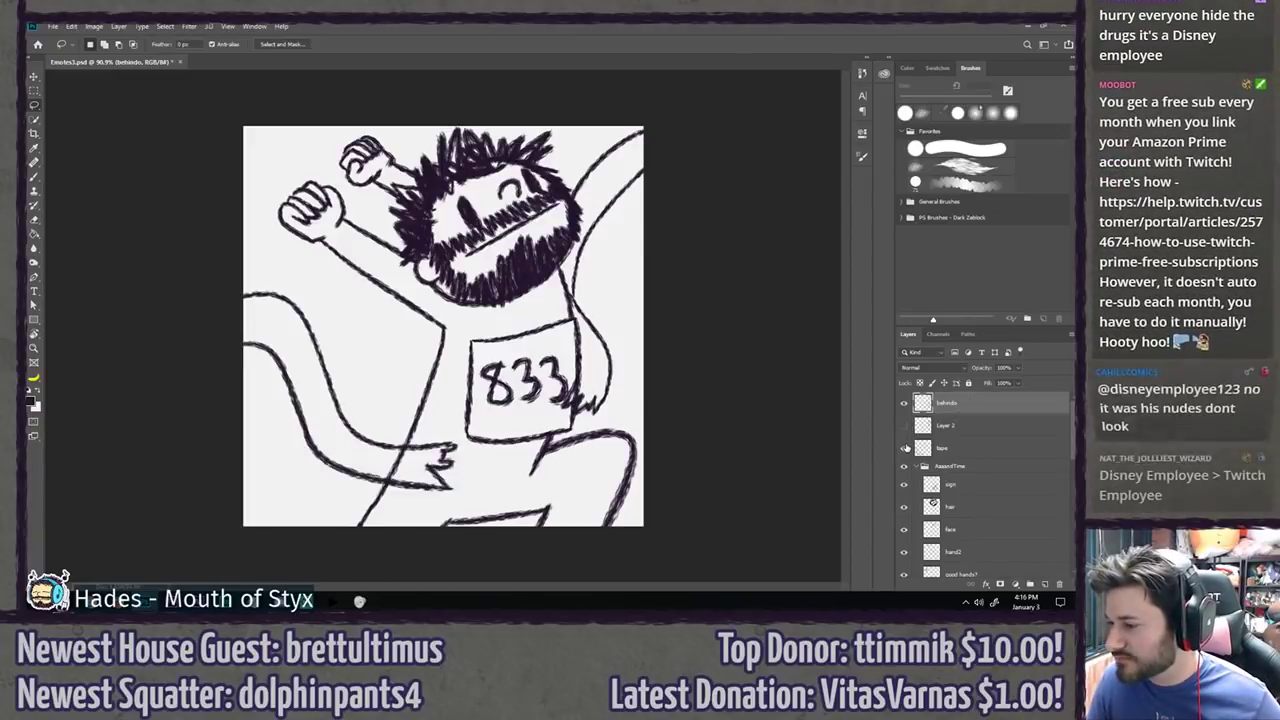
left_click(946, 450)
key("v")
mouse_move(323, 430)
left_mouse_down()
mouse_move(322, 390)
mouse_move(412, 362)
mouse_move(322, 381)
left_mouse_up()
scroll(298, 450, "down", 15)
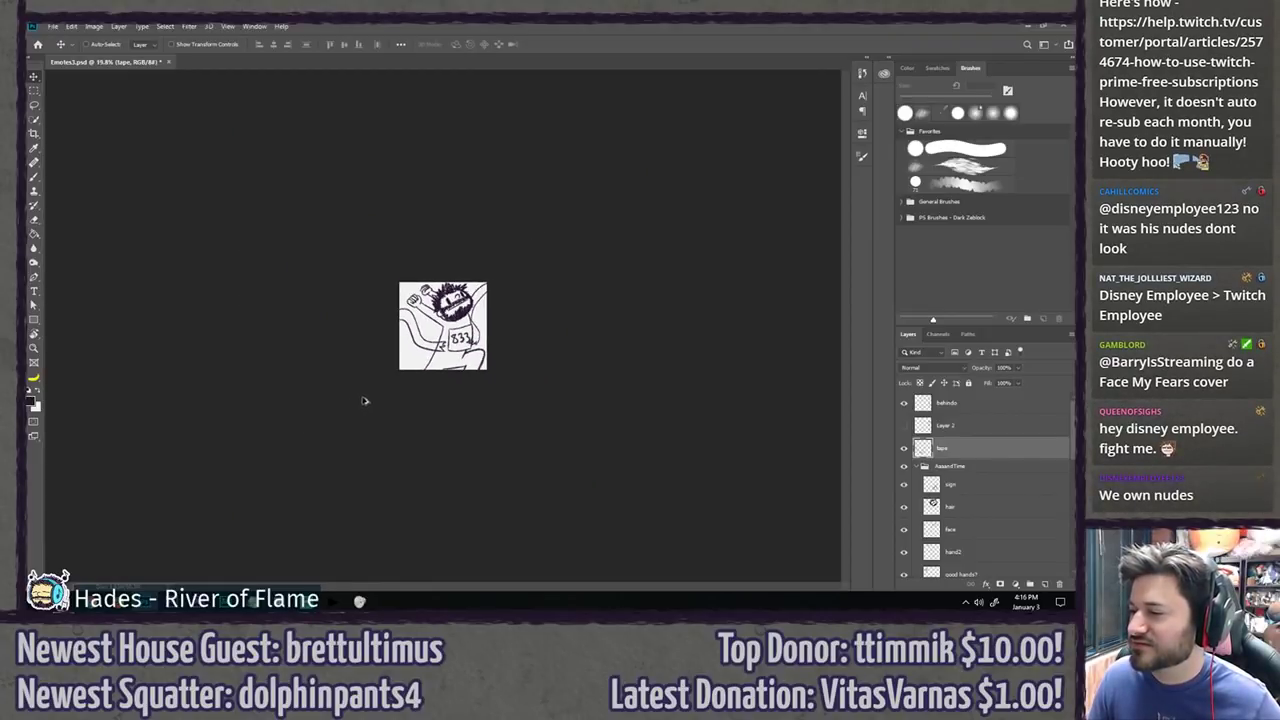
scroll(377, 386, "up", 14)
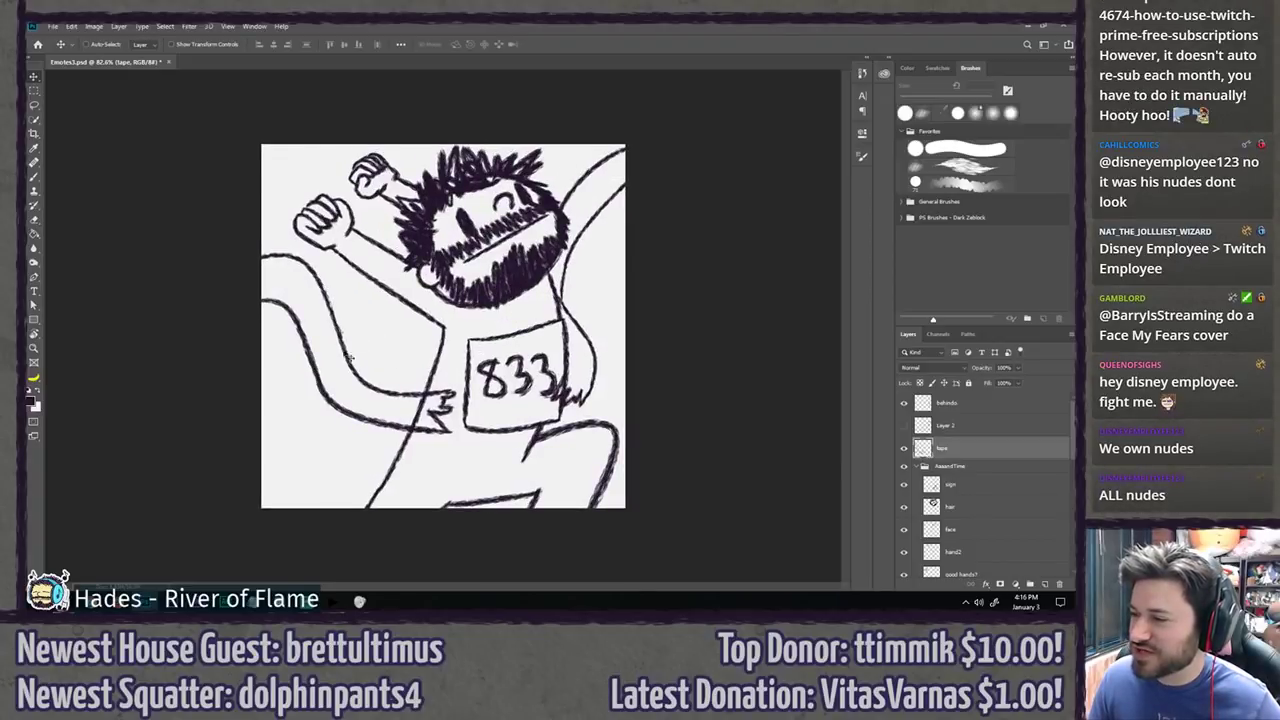
left_click_drag(342, 362, 341, 370)
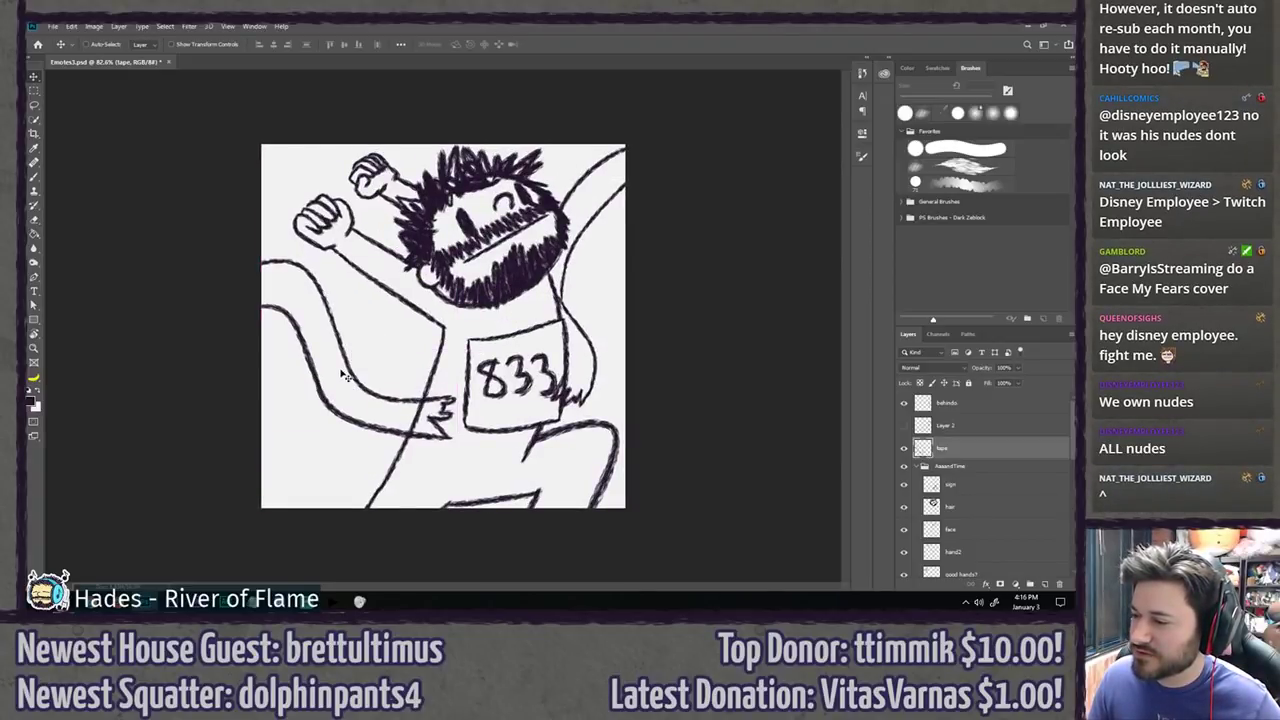
Step: Lower the tape layer's opacity so its ribbon becomes a faint tracing guide
key("l")
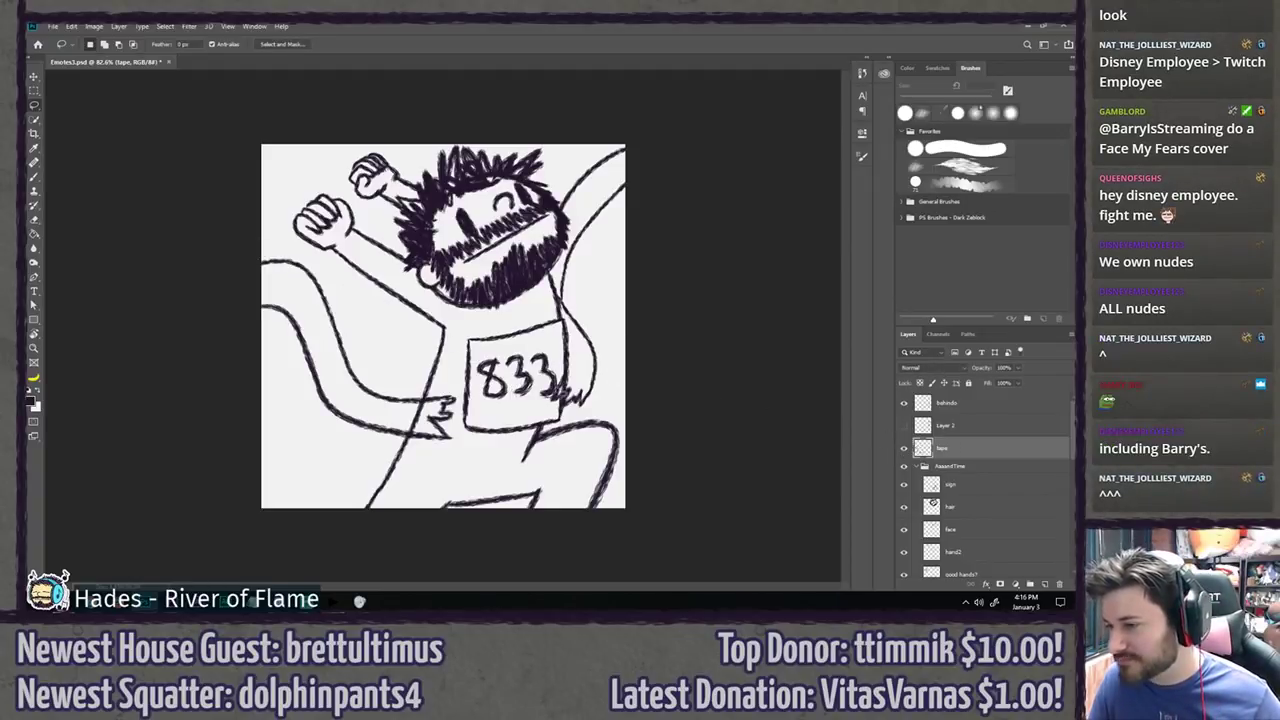
left_click(903, 448)
left_click(903, 448)
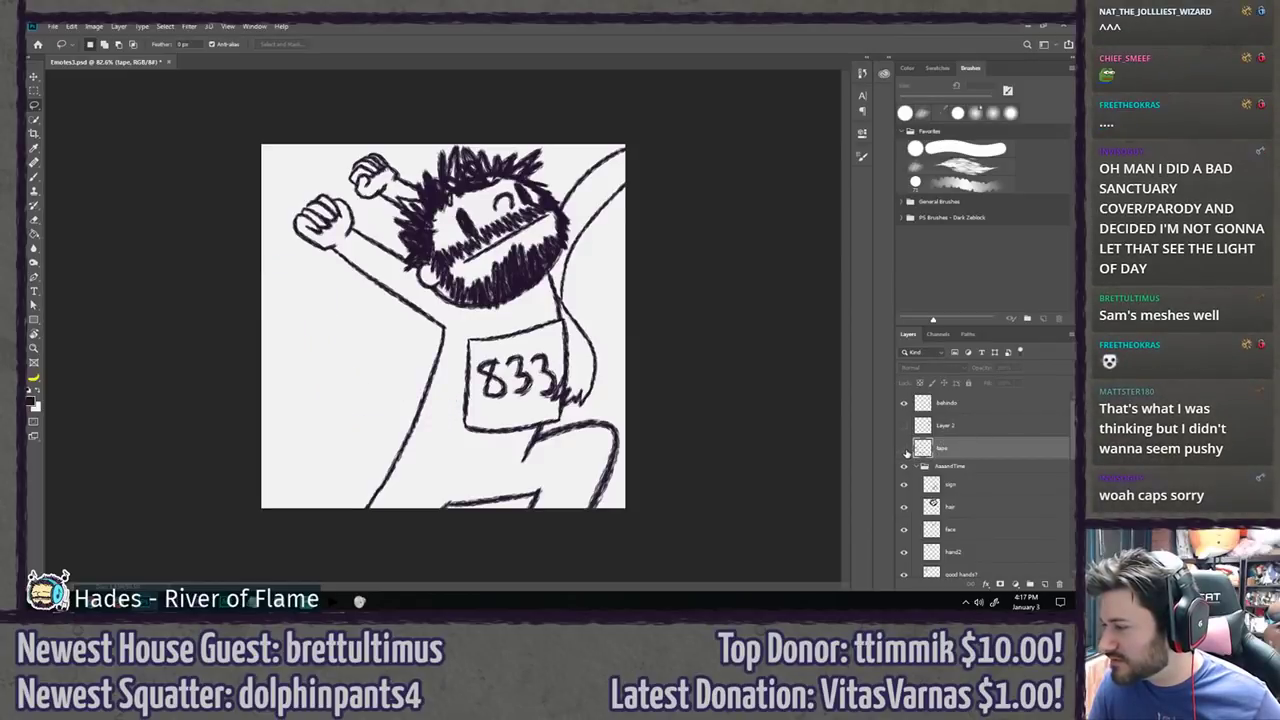
left_click_drag(980, 368, 950, 365)
Step: Create a new layer named infrontdo directly above Layer 2 and ready the Brush tool for inking
left_click(975, 425)
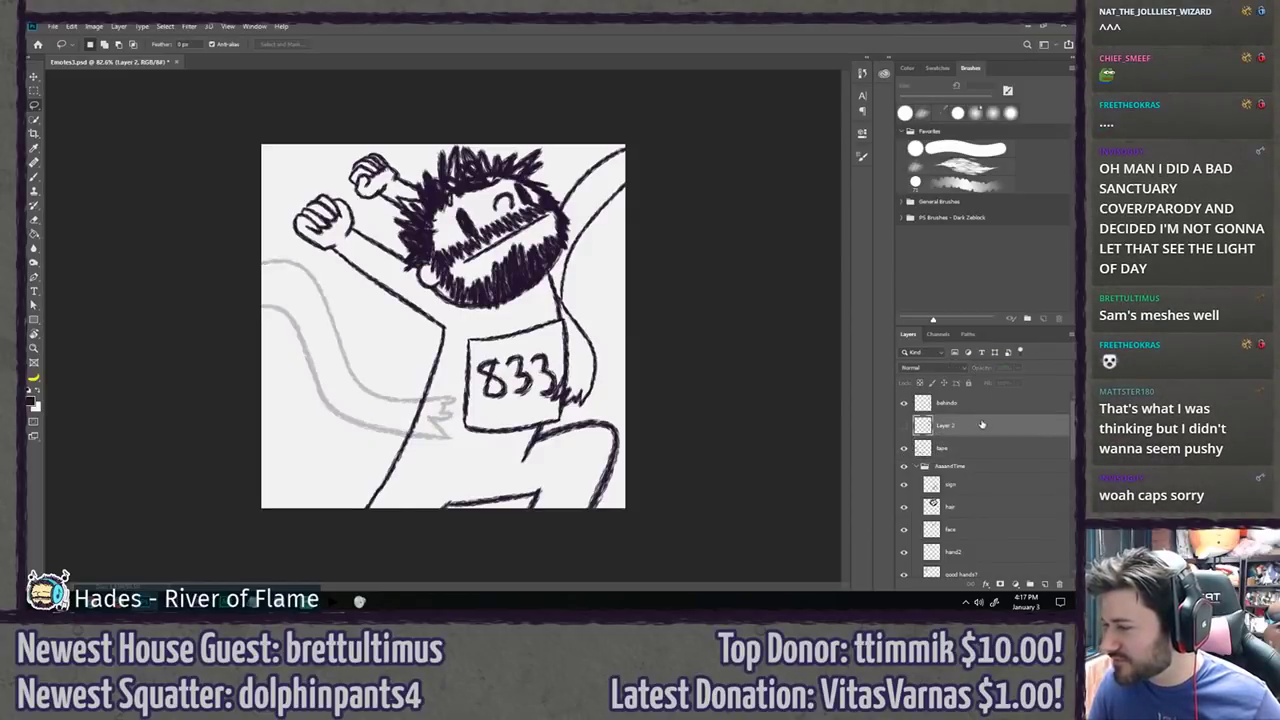
key("ctrl+shift+n")
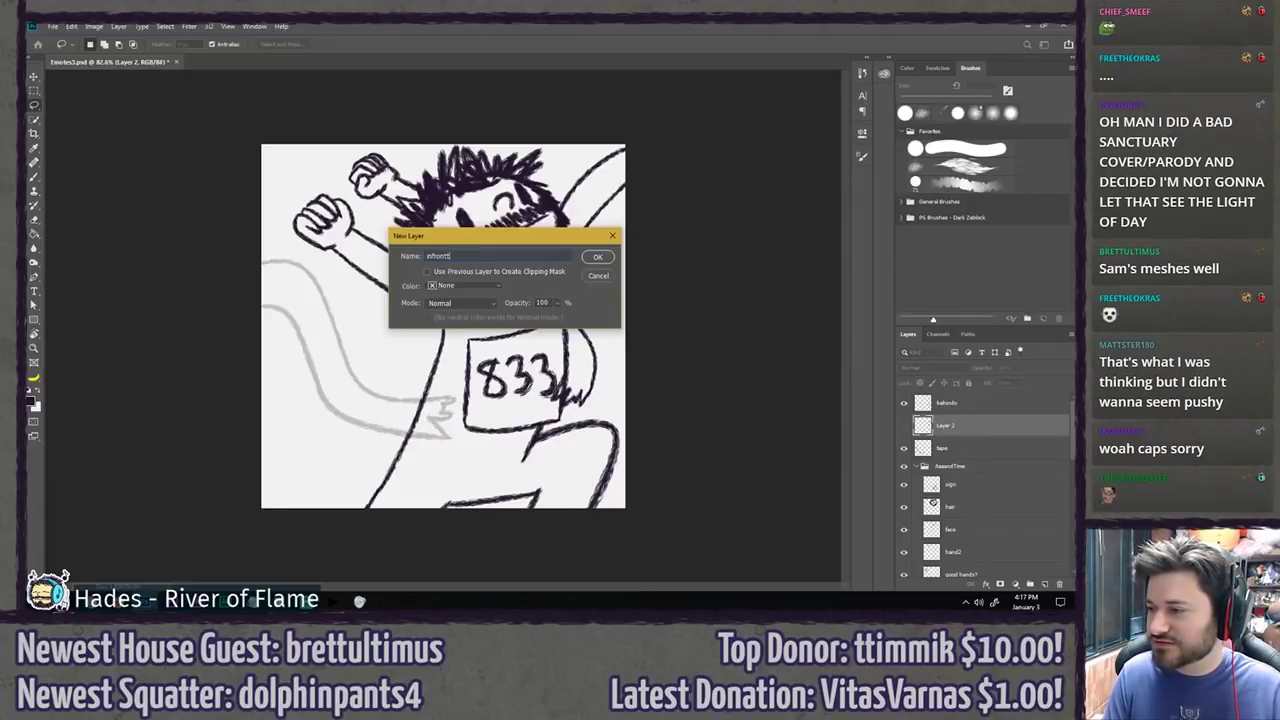
type("o")
key("Return")
key("b")
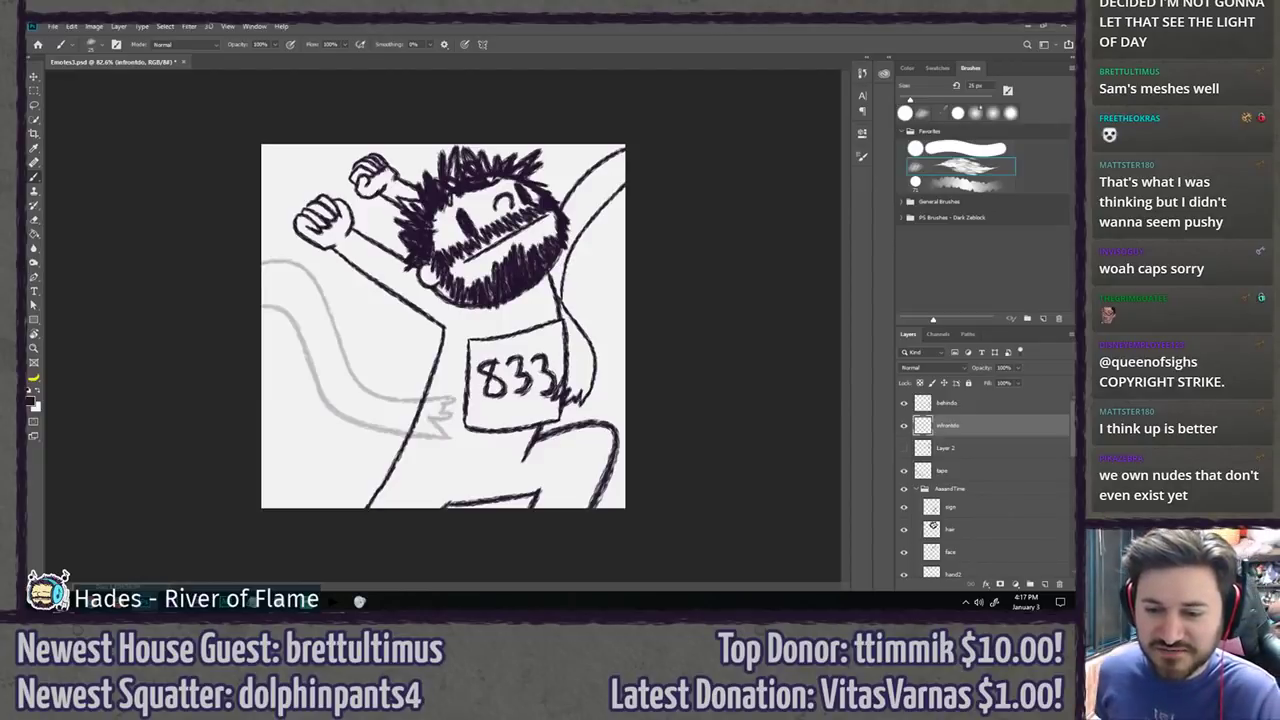
Step: Ink the left ribbon's jagged torn end on the infrontdo layer over the faded guide
key("ctrl+plus")
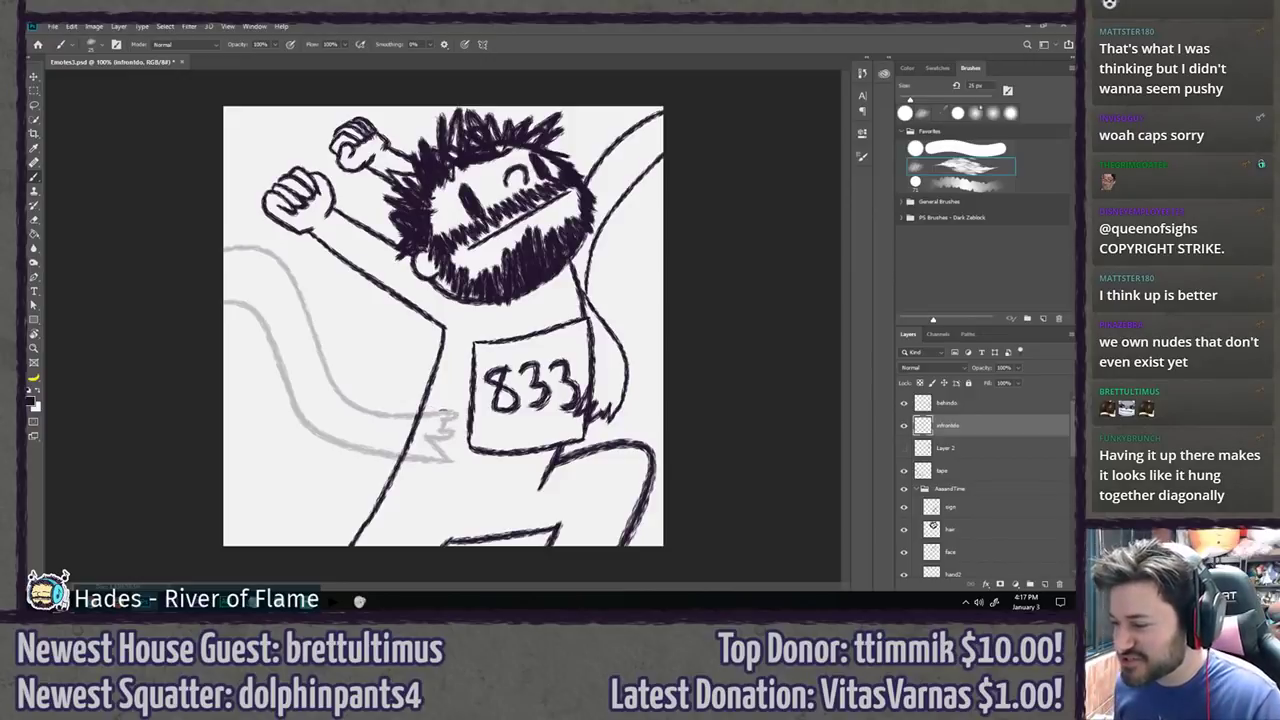
mouse_move(452, 419)
left_mouse_down()
mouse_move(450, 436)
mouse_move(424, 440)
mouse_move(446, 452)
mouse_move(436, 462)
mouse_move(447, 457)
left_mouse_up()
key("ctrl+z")
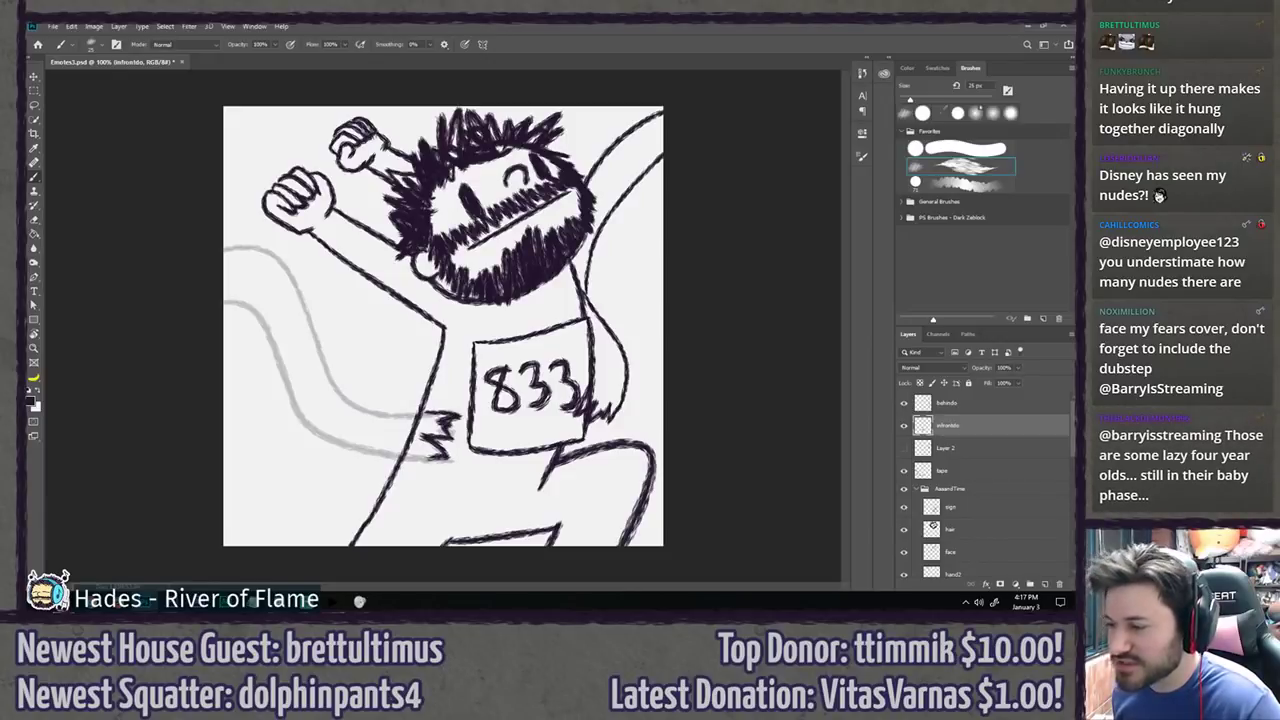
Step: Ink the left ribbon's upper edge from the torn end to the canvas border, loosely following the faded guide and redoing unsatisfactory strokes
left_click_drag(434, 414, 223, 237)
key("ctrl+z")
mouse_move(434, 414)
left_mouse_down()
mouse_move(224, 296)
mouse_move(284, 368)
mouse_move(447, 462)
mouse_move(382, 460)
mouse_move(200, 310)
mouse_move(633, 326)
mouse_move(589, 204)
mouse_move(437, 145)
left_mouse_up()
key("ctrl+z")
key("r")
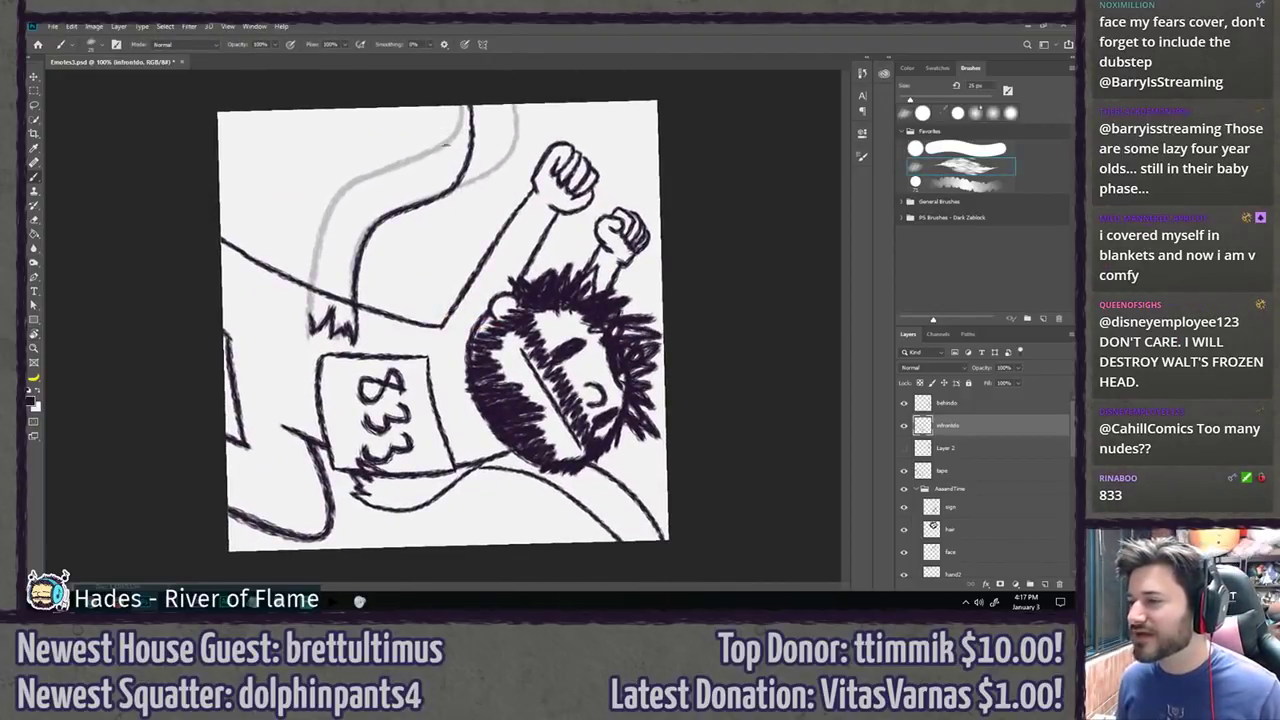
key("r")
mouse_move(454, 192)
left_mouse_down()
mouse_move(494, 290)
mouse_move(483, 316)
mouse_move(469, 268)
mouse_move(379, 337)
left_mouse_up()
key("r")
mouse_move(580, 196)
left_mouse_down()
mouse_move(577, 466)
mouse_move(497, 495)
left_mouse_up()
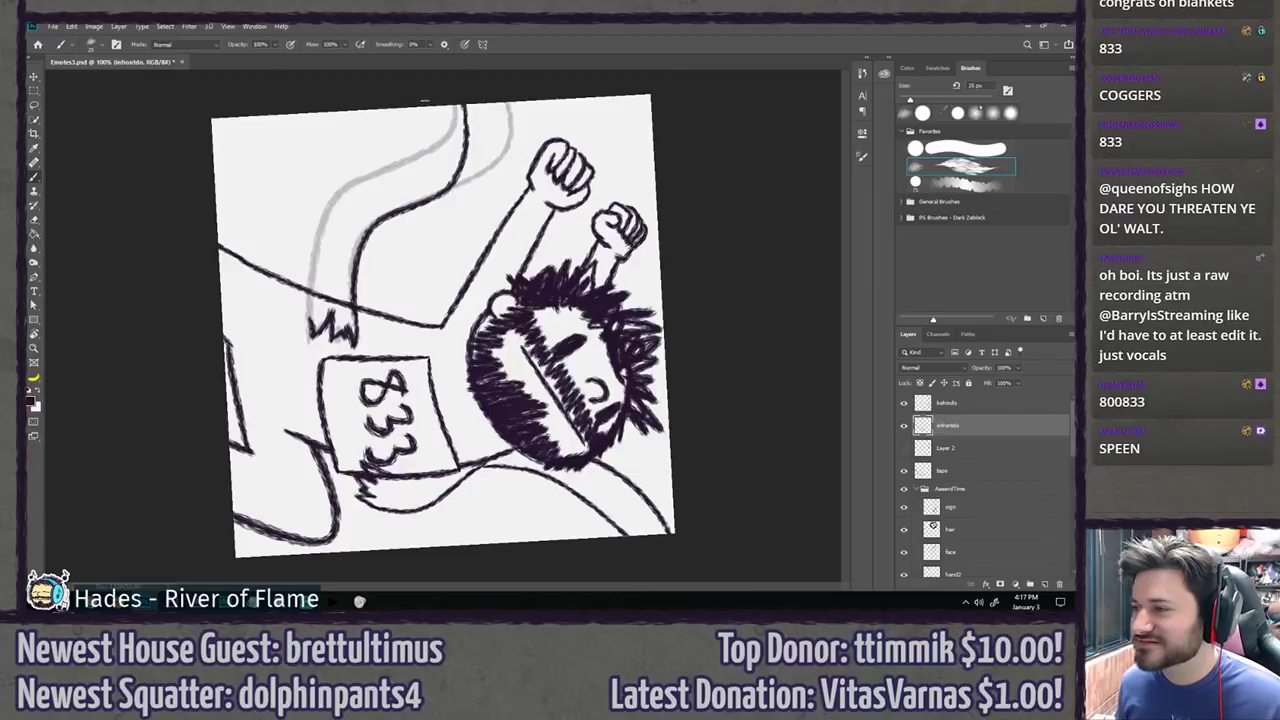
left_click_drag(424, 108, 330, 300)
key("ctrl+z")
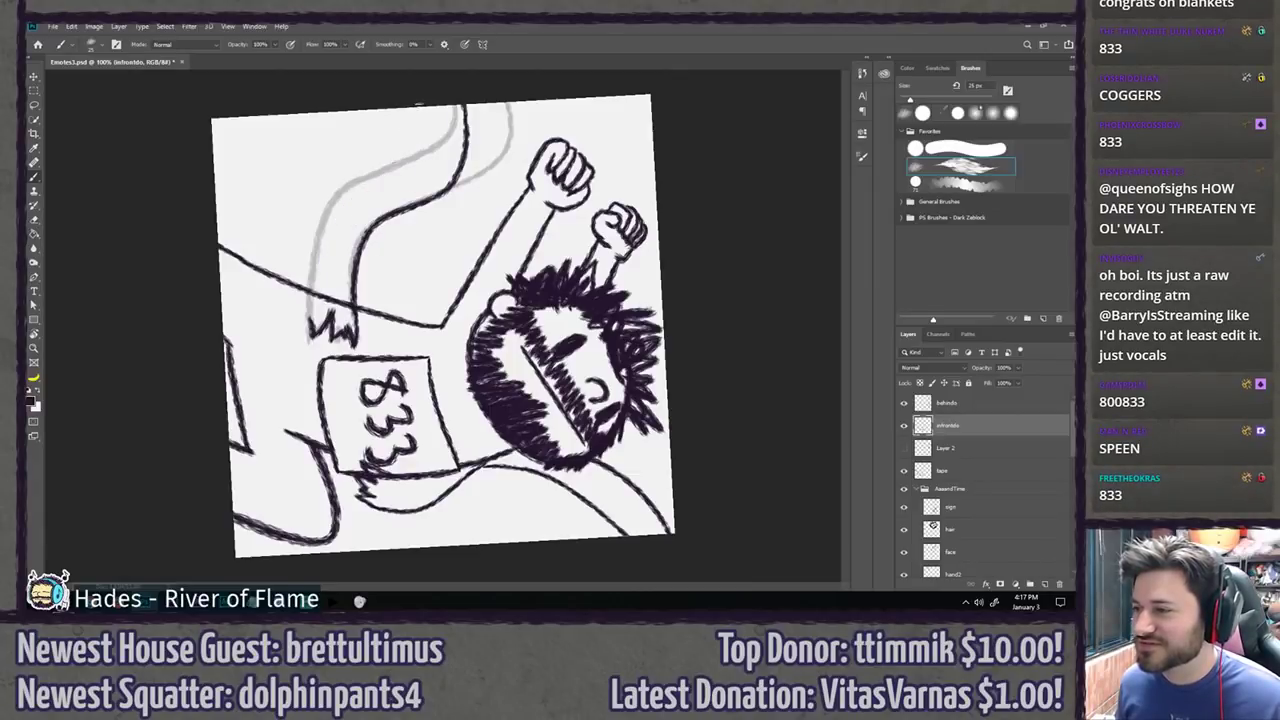
mouse_move(422, 106)
left_mouse_down()
mouse_move(383, 172)
mouse_move(320, 235)
mouse_move(318, 308)
left_mouse_up()
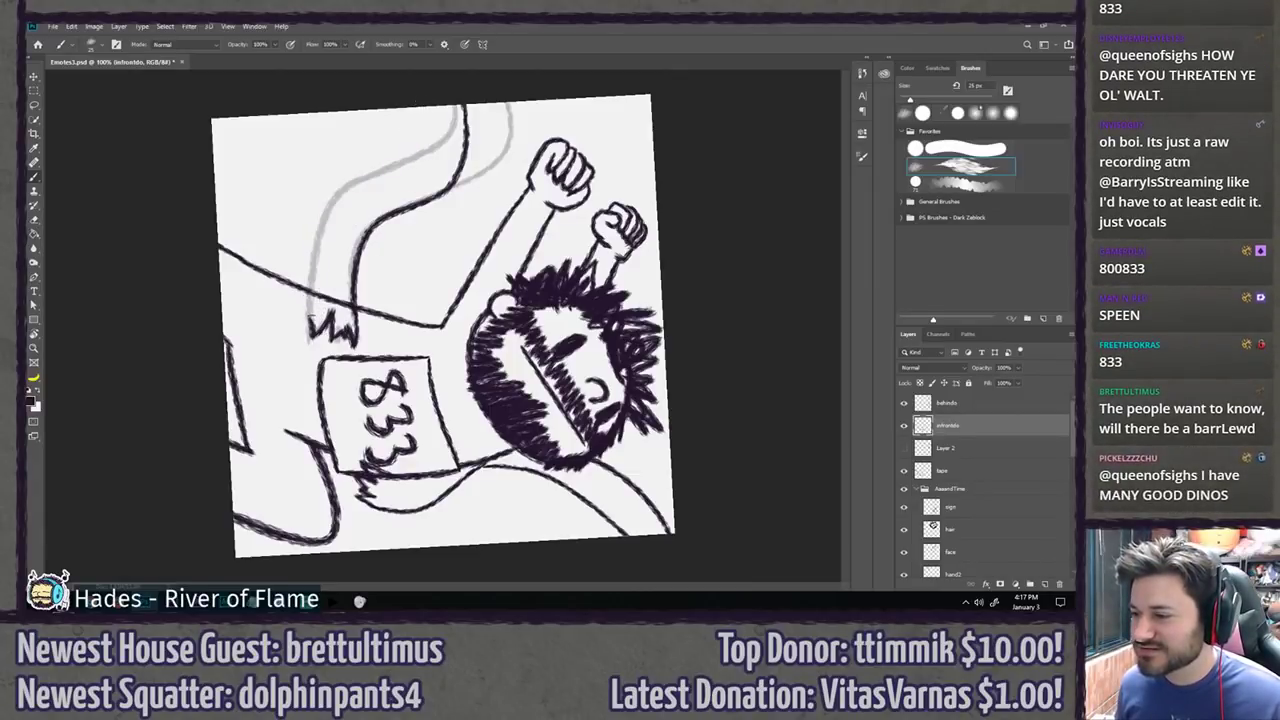
key("ctrl+z")
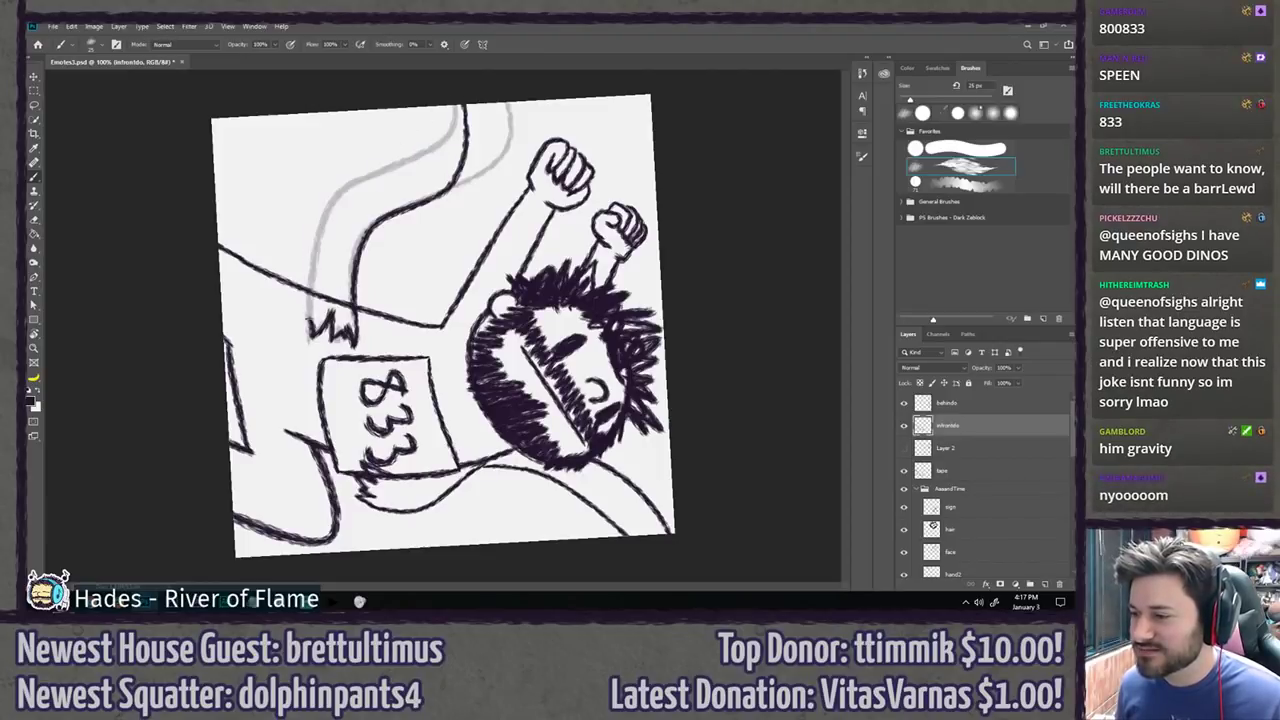
mouse_move(310, 312)
left_mouse_down()
mouse_move(424, 150)
mouse_move(430, 106)
left_mouse_up()
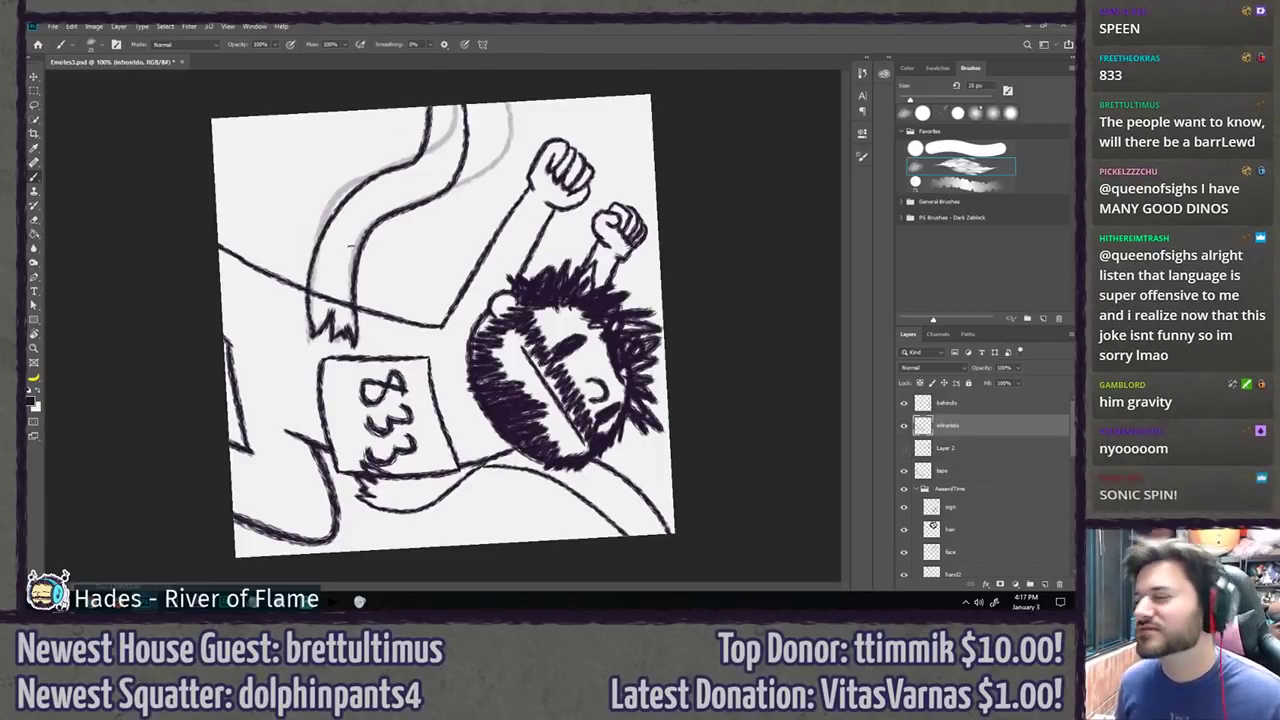
key("ctrl+z")
left_click_drag(316, 320, 430, 106)
key("ctrl+z")
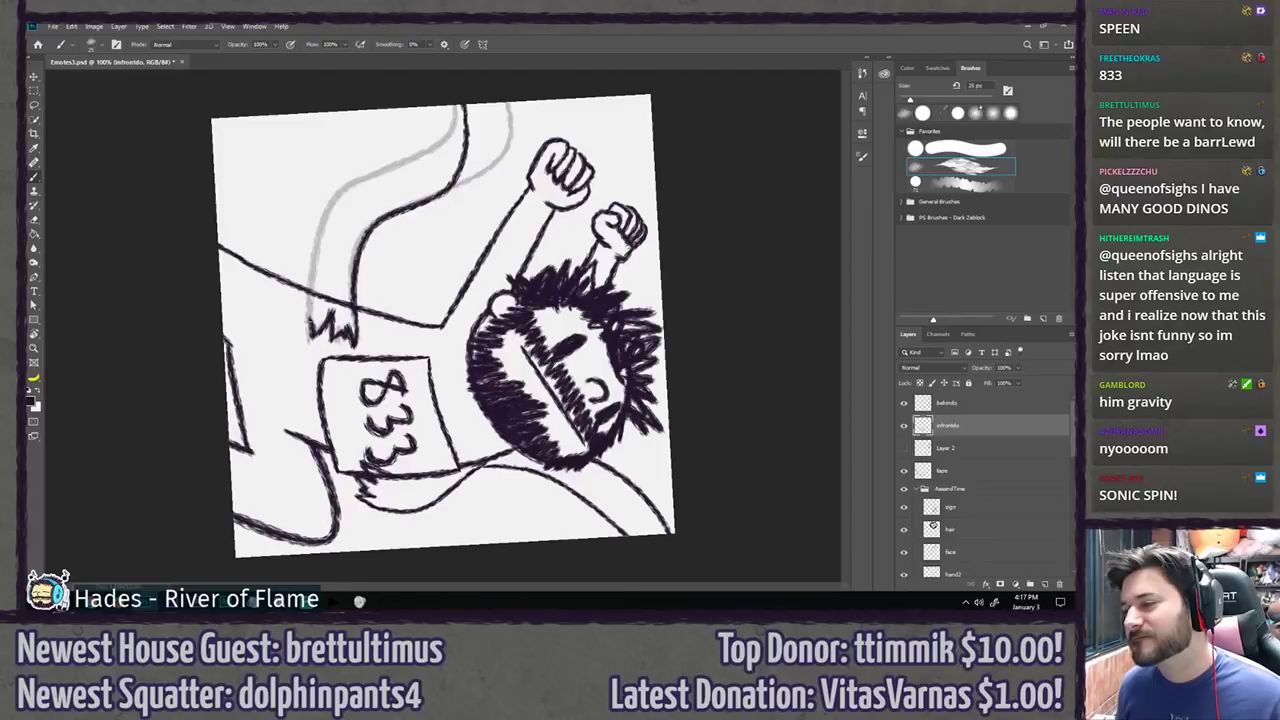
mouse_move(312, 326)
left_mouse_down()
mouse_move(322, 190)
mouse_move(437, 104)
left_mouse_up()
key("ctrl+z")
mouse_move(312, 324)
left_mouse_down()
mouse_move(332, 186)
mouse_move(416, 106)
left_mouse_up()
key("ctrl+z")
left_click_drag(312, 326, 424, 106)
key("ctrl+z")
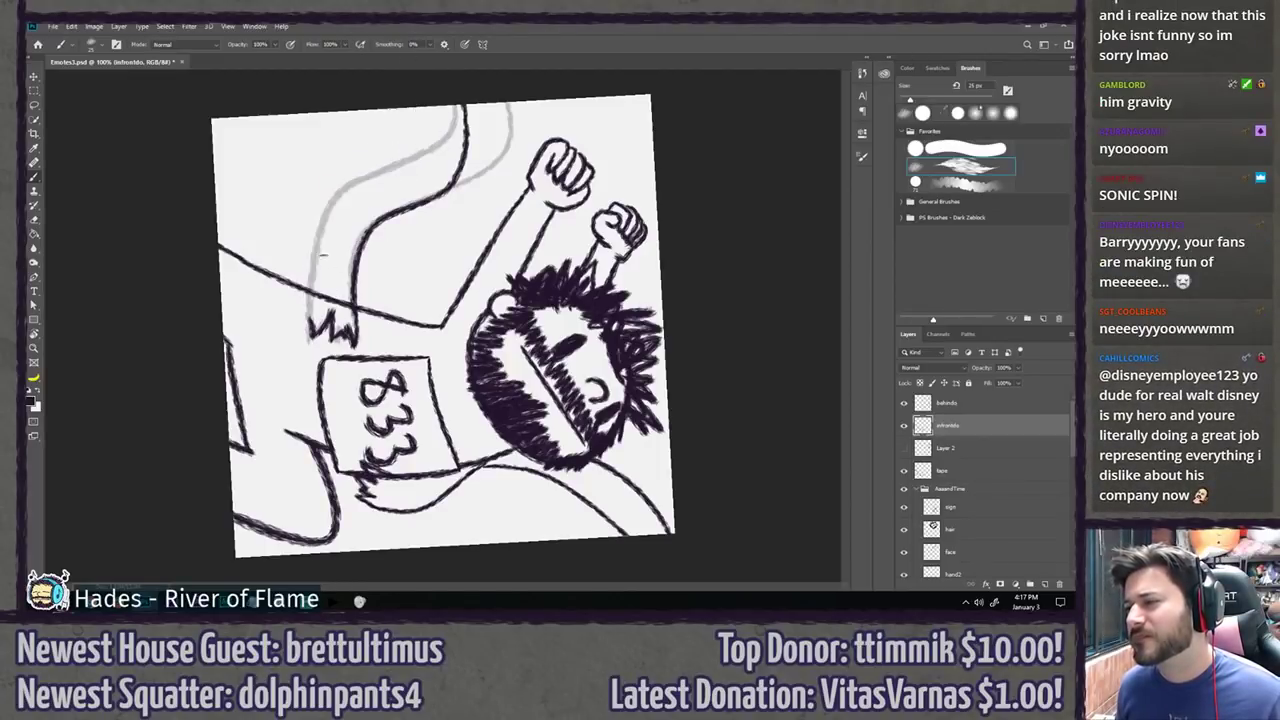
mouse_move(312, 324)
left_mouse_down()
mouse_move(430, 110)
mouse_move(310, 322)
mouse_move(456, 134)
mouse_move(464, 104)
left_mouse_up()
key("ctrl+z")
key("ctrl+z")
key("ctrl+z")
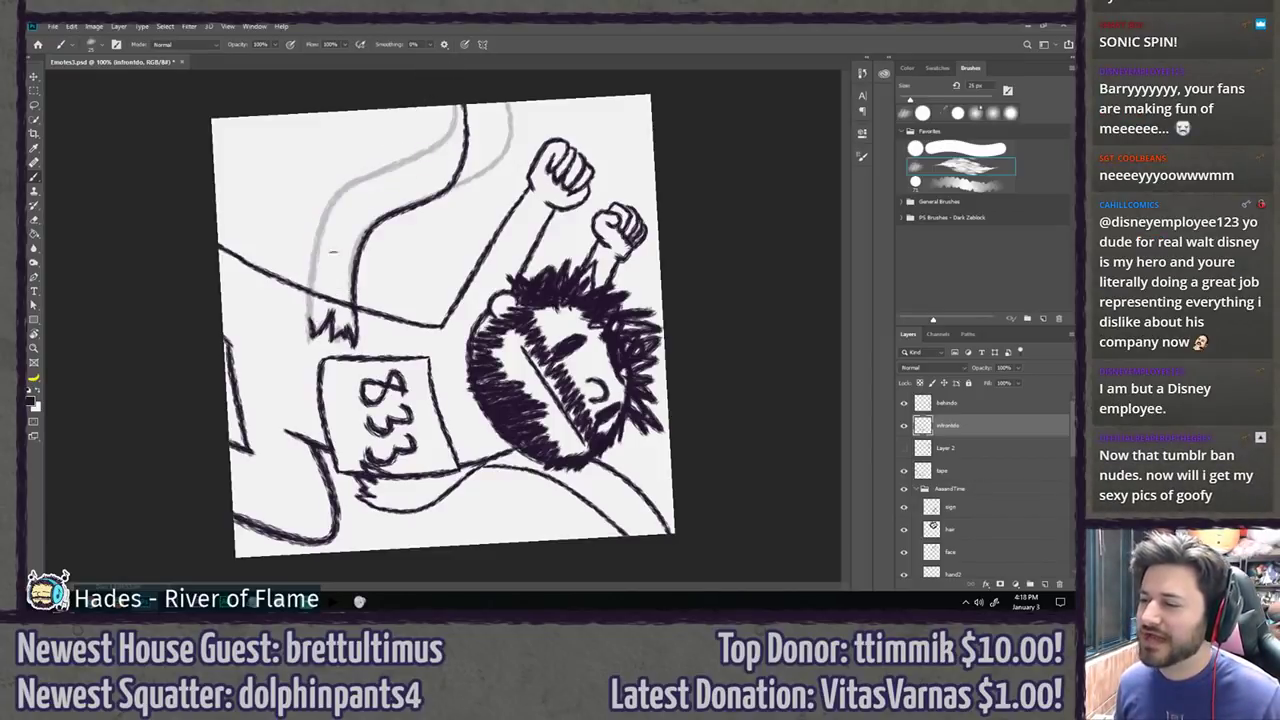
left_click_drag(310, 322, 432, 106)
key("ctrl+z")
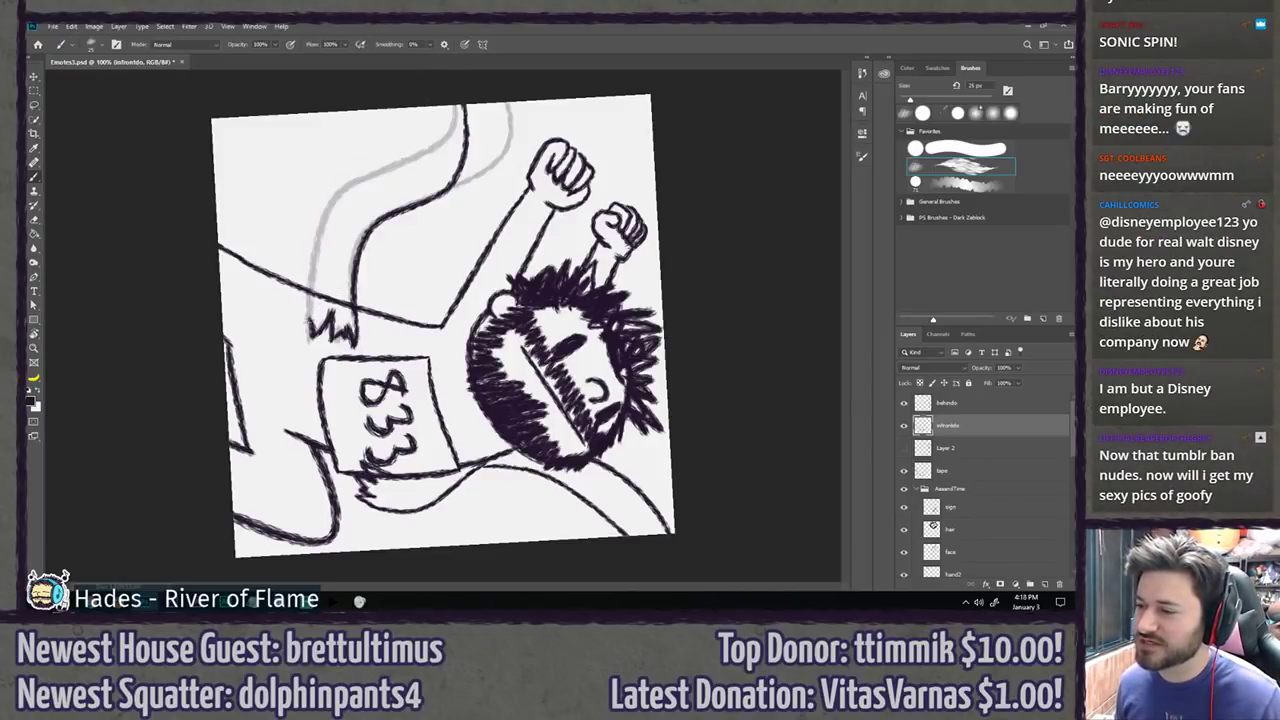
left_click_drag(310, 324, 436, 106)
key("ctrl+z")
Step: Ink the left ribbon's lower edge from the torn end to the canvas border, erasing and redrawing its outer stretch
left_click_drag(306, 322, 433, 86)
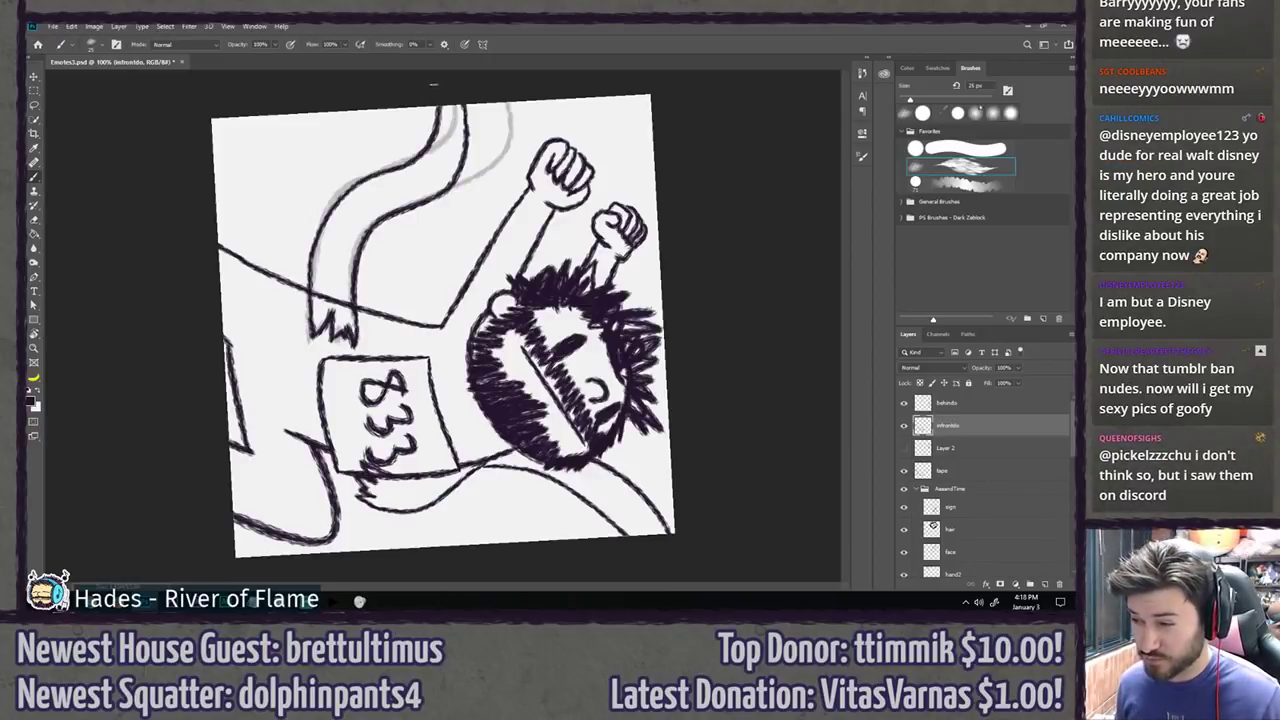
key("e")
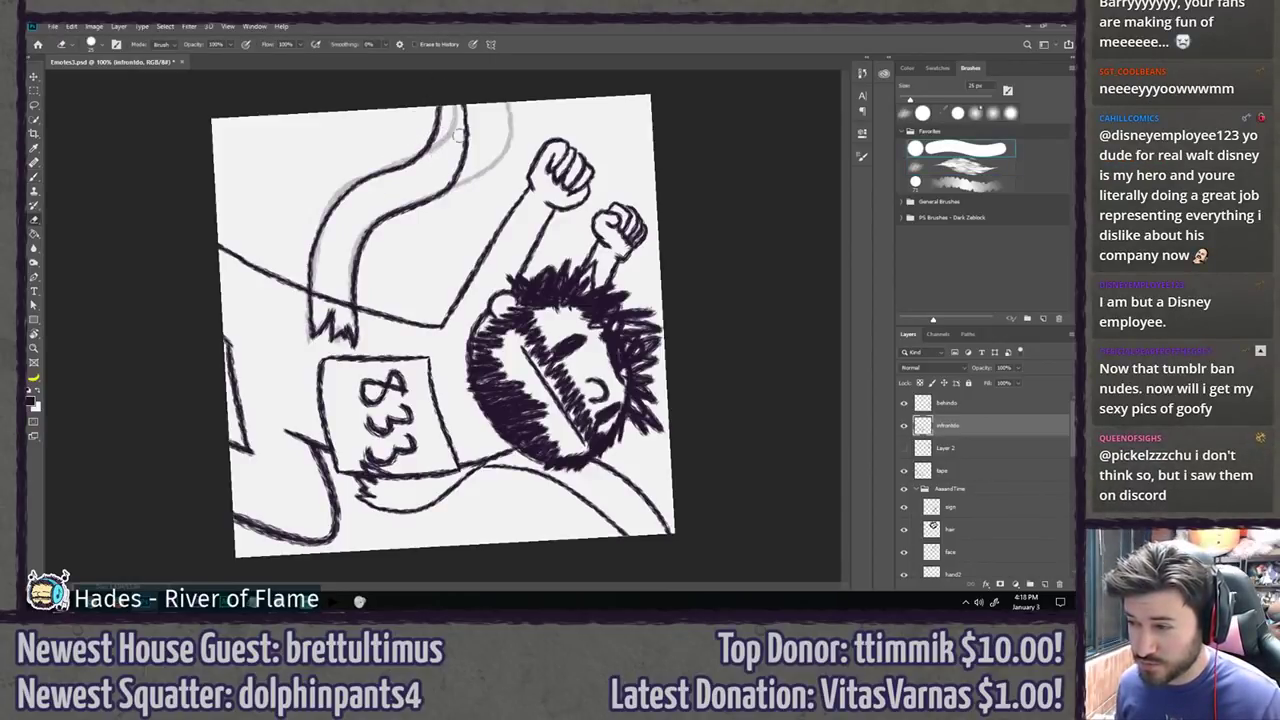
left_click(958, 166)
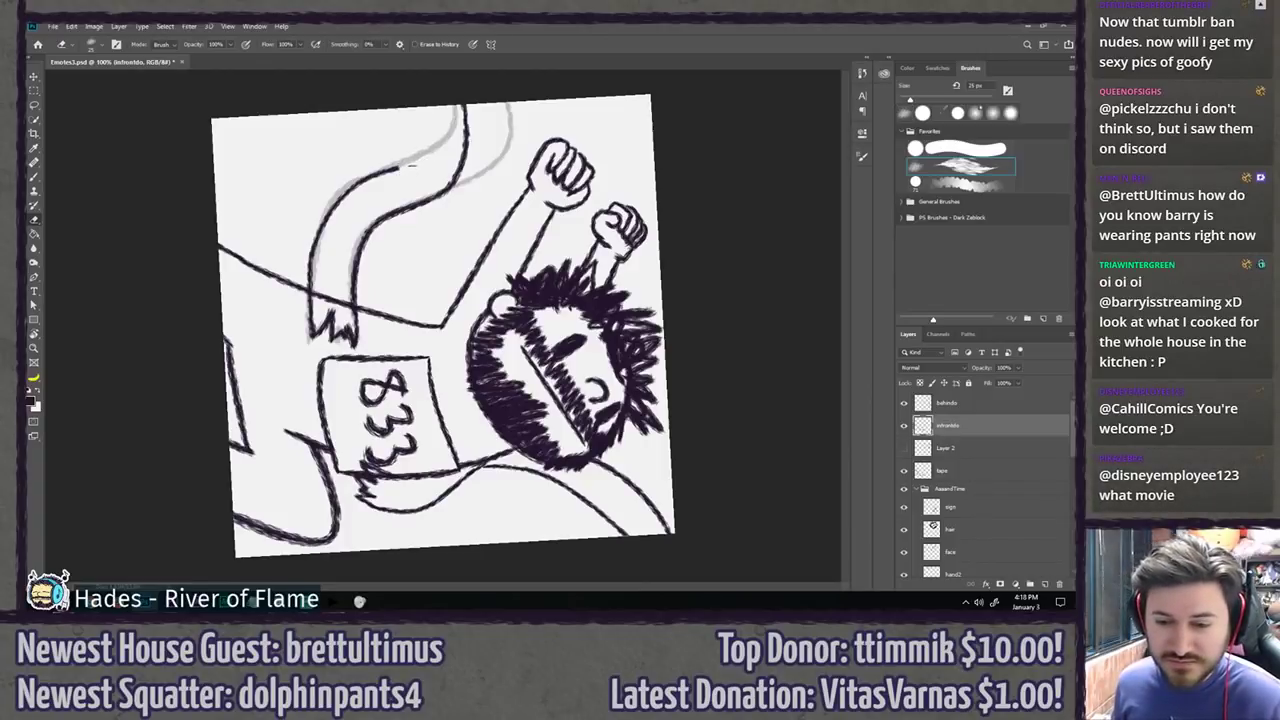
key("b")
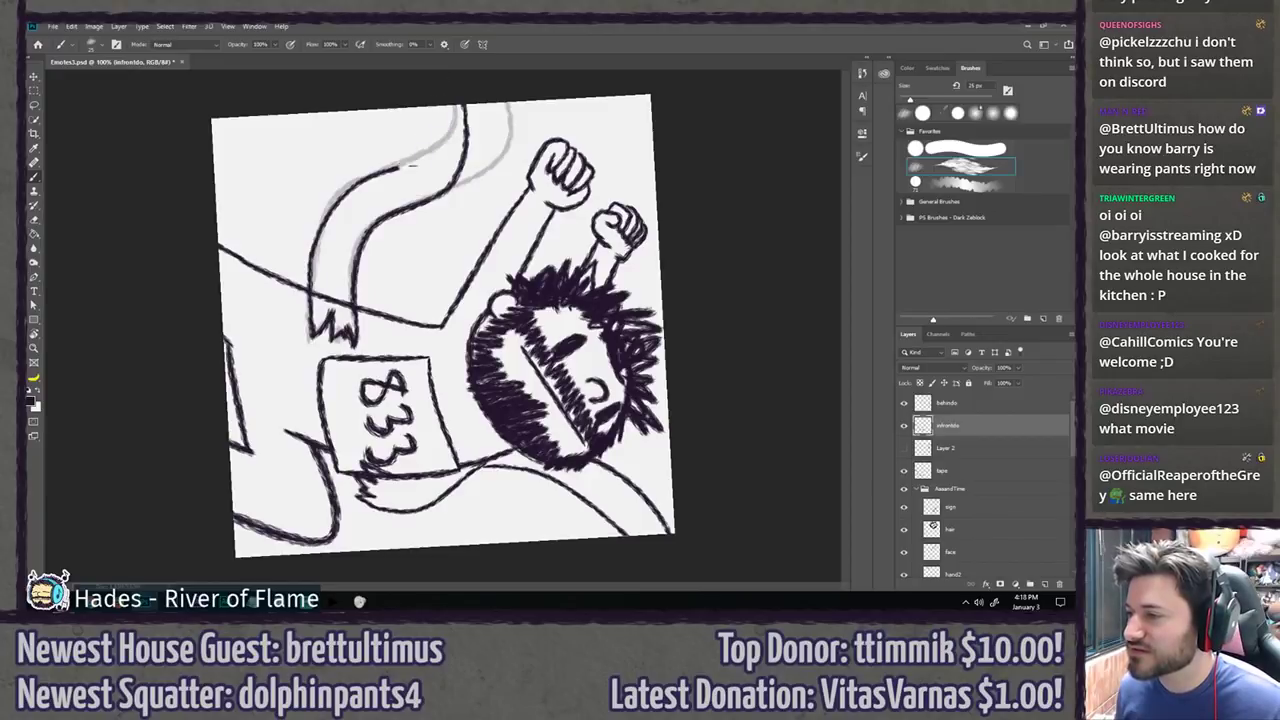
left_click_drag(396, 170, 432, 108)
key("ctrl+z")
mouse_move(394, 170)
left_mouse_down()
mouse_move(436, 109)
mouse_move(388, 172)
left_mouse_up()
key("ctrl+z")
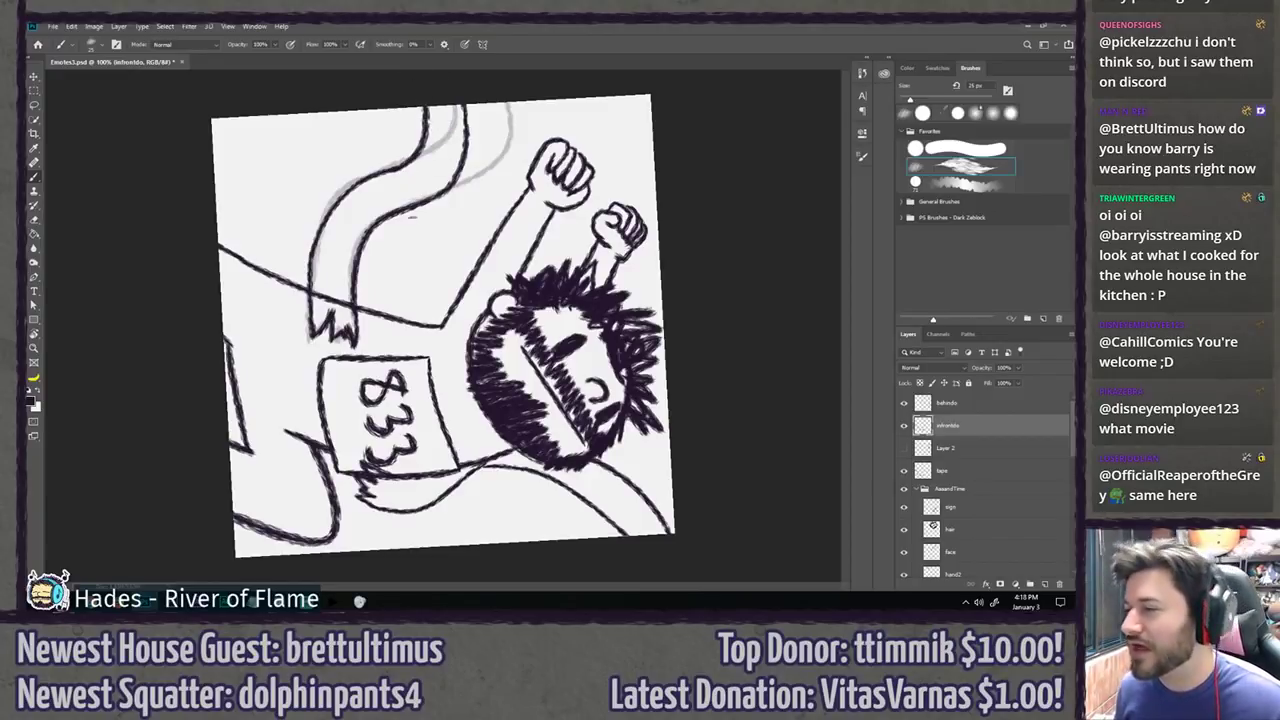
Step: Reset the canvas rotation to 0°, restore the tape layer to 100% opacity, and hide it while showing the infrontdo layer
key("r")
mouse_move(411, 215)
left_mouse_down()
mouse_move(459, 93)
mouse_move(300, 160)
mouse_move(297, 150)
left_mouse_up()
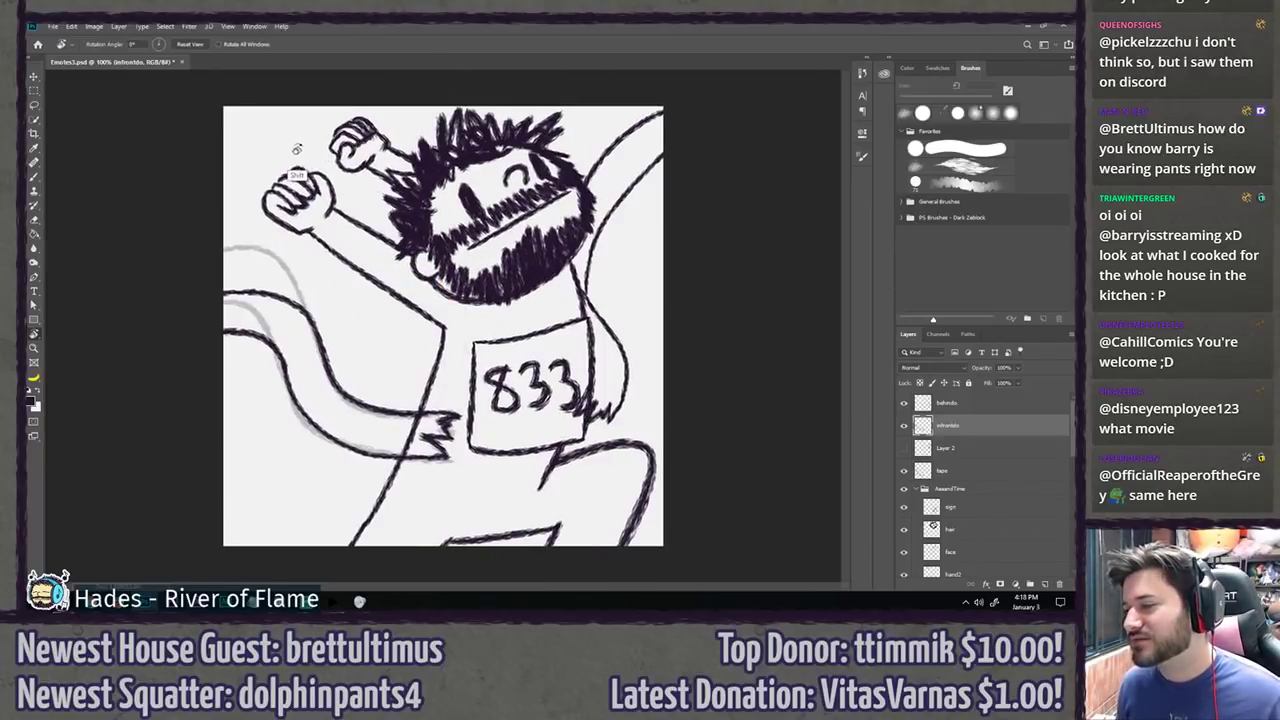
key("b")
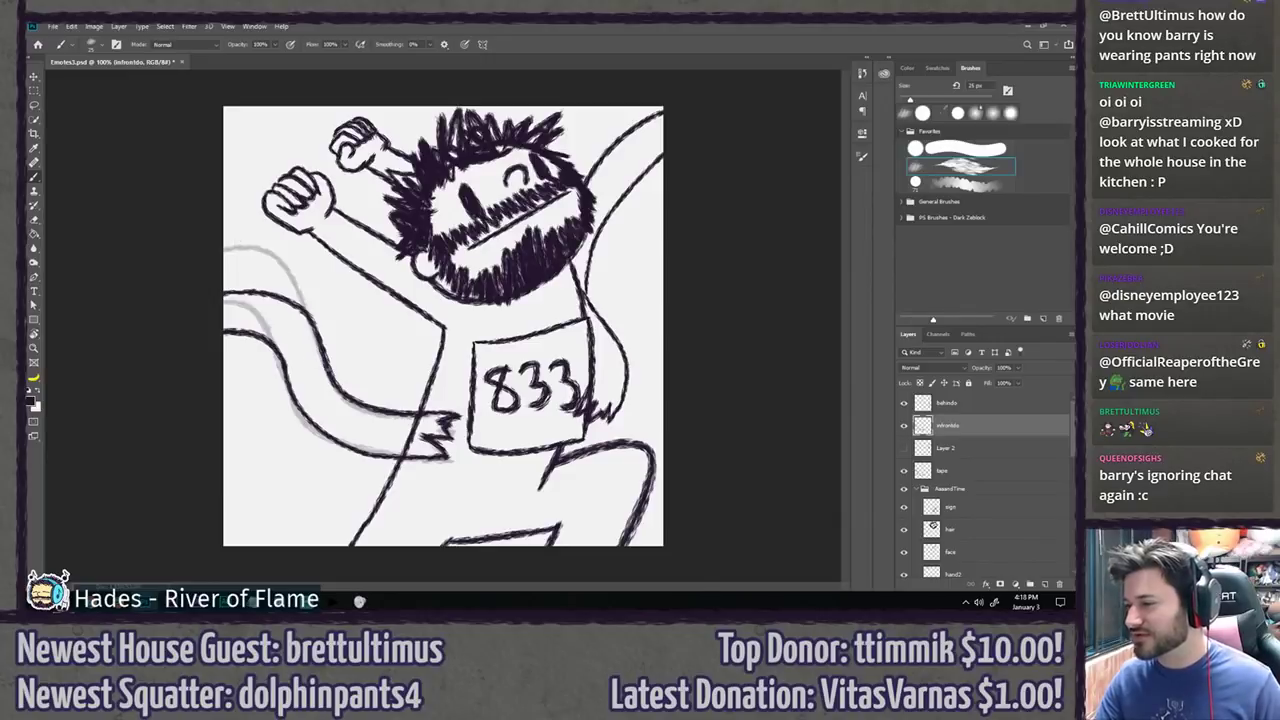
scroll(408, 401, "down", 6)
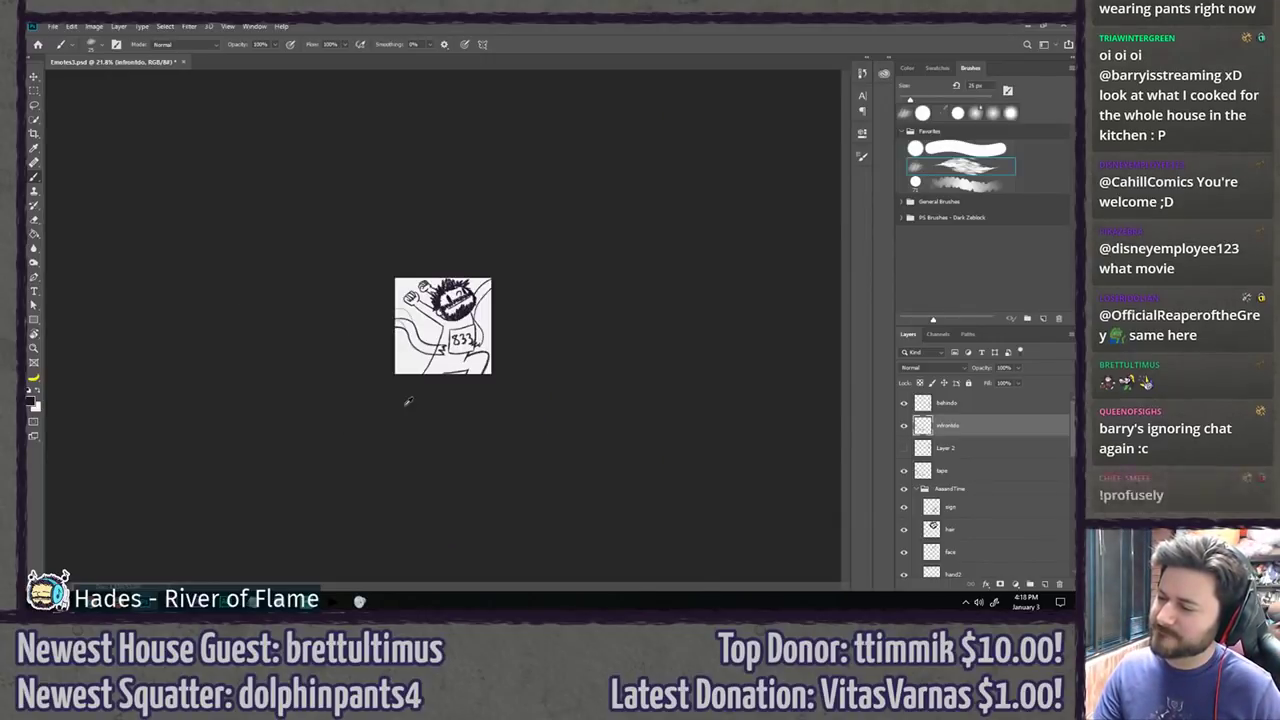
scroll(408, 401, "up", 5)
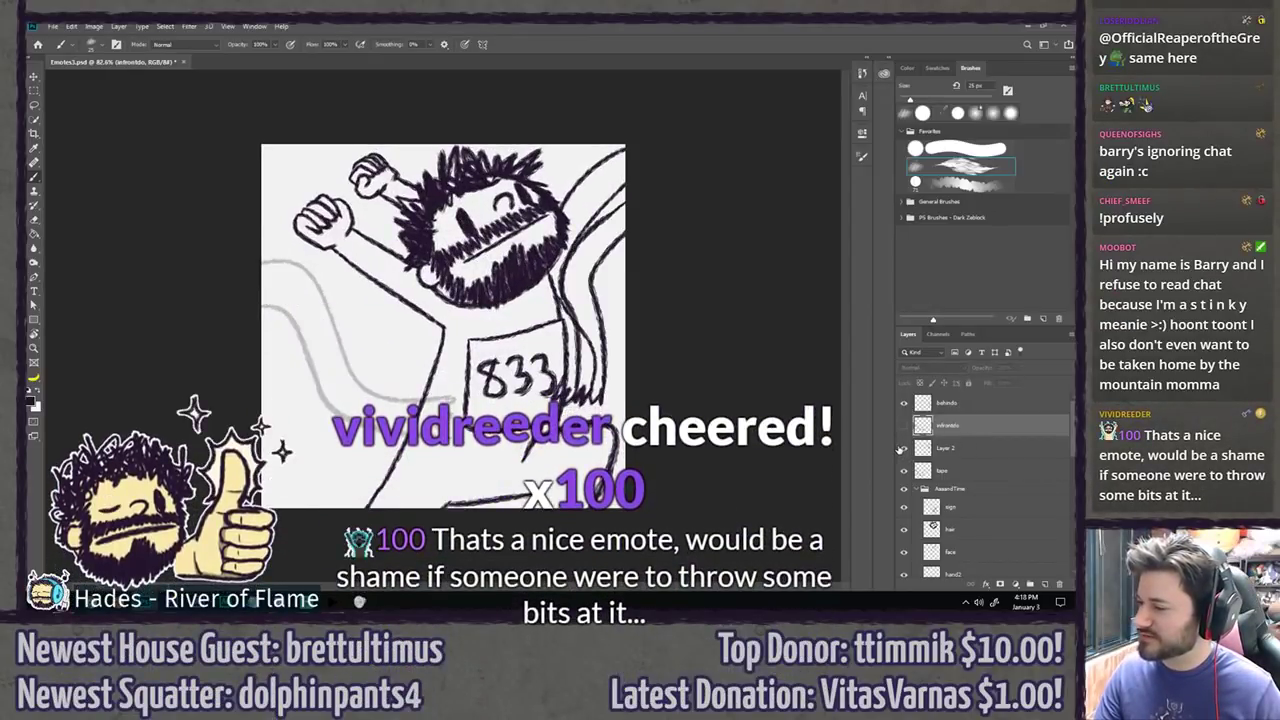
left_click(945, 470)
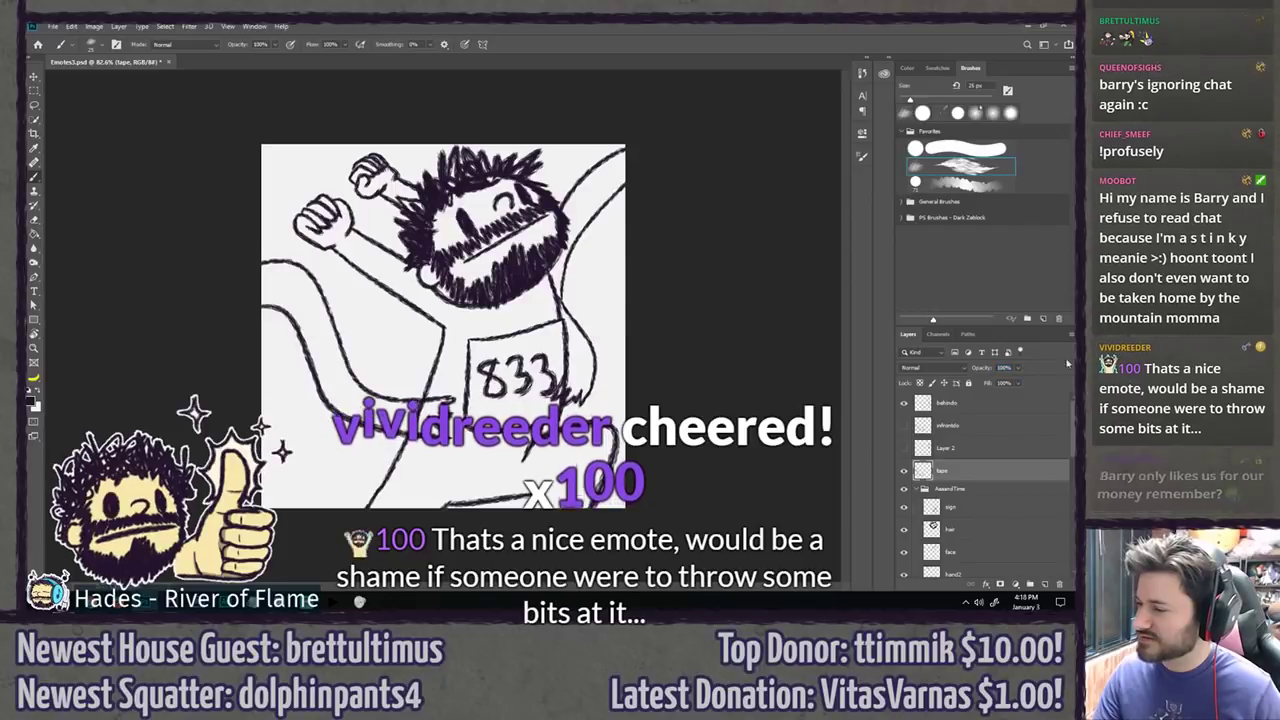
left_click(904, 470)
left_click(904, 425)
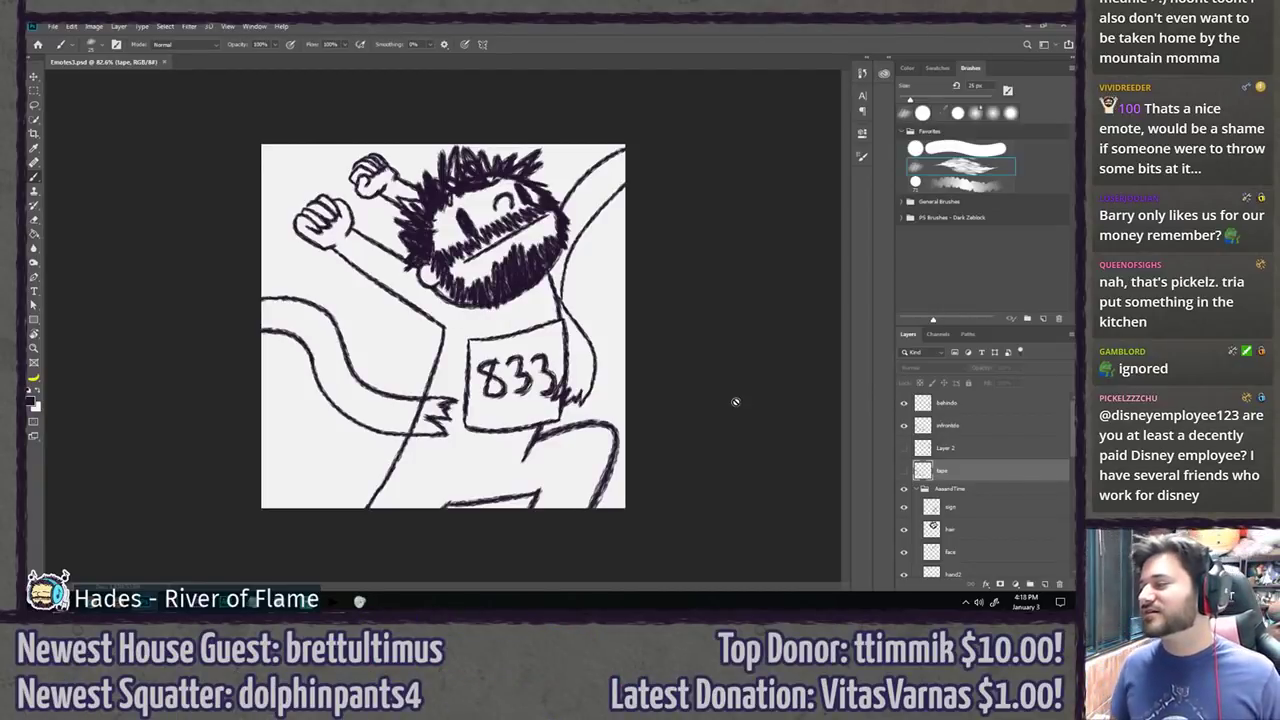
left_click(995, 403)
key("ctrl+shift+alt+n")
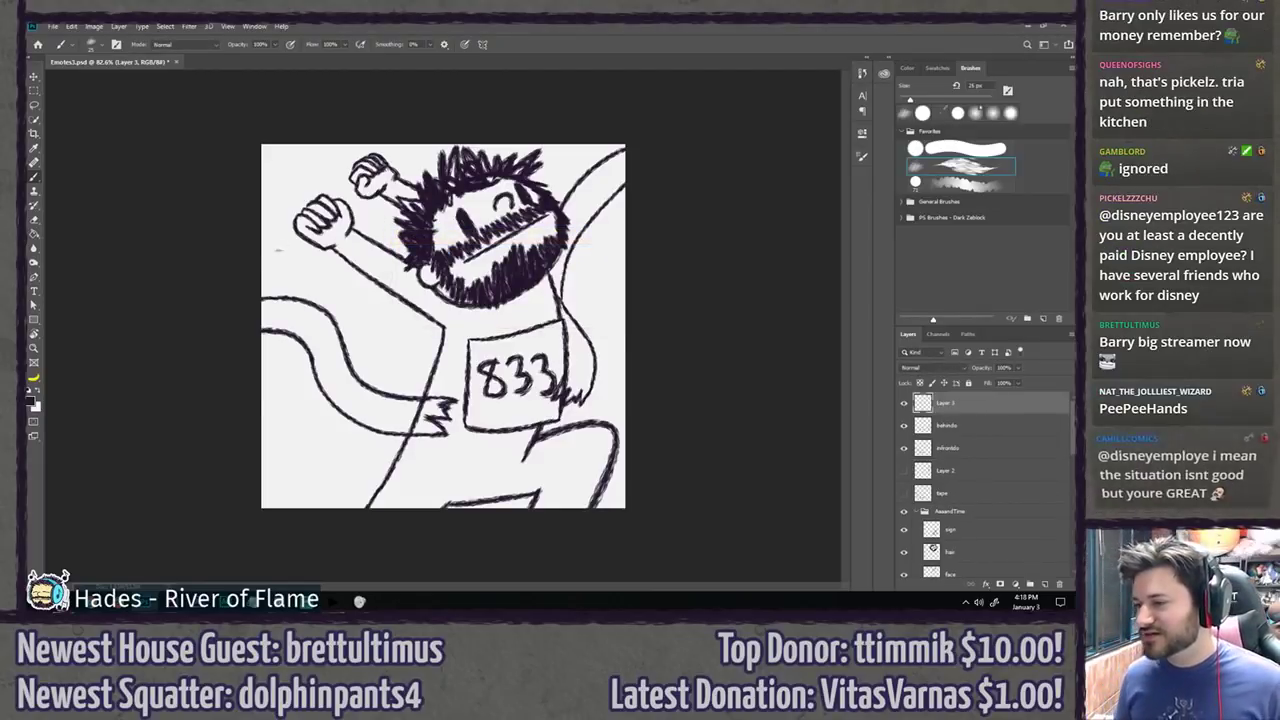
mouse_move(370, 300)
left_mouse_down()
mouse_move(383, 340)
mouse_move(461, 257)
mouse_move(547, 210)
left_mouse_up()
key("v")
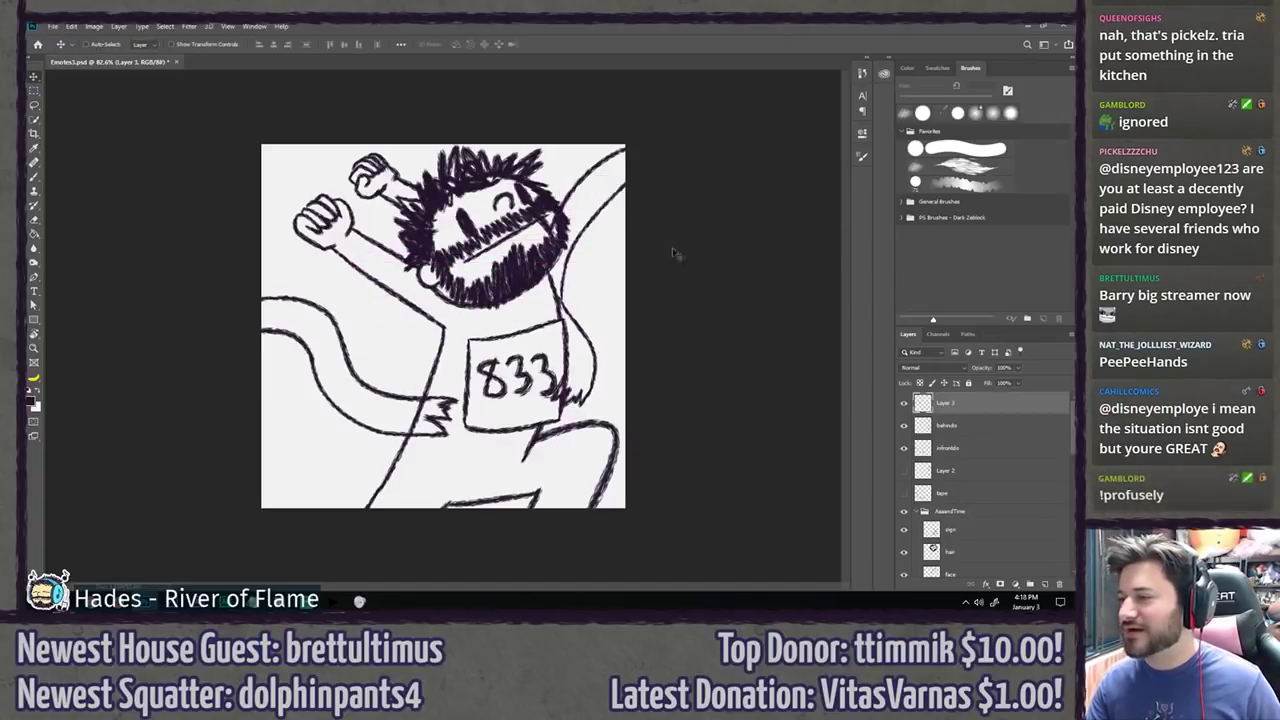
mouse_move(689, 282)
left_mouse_down()
mouse_move(786, 292)
mouse_move(674, 251)
mouse_move(370, 315)
mouse_move(160, 340)
mouse_move(176, 396)
mouse_move(495, 338)
mouse_move(530, 255)
mouse_move(650, 380)
mouse_move(576, 390)
mouse_move(520, 362)
left_mouse_up()
mouse_move(393, 215)
left_mouse_down()
mouse_move(305, 196)
mouse_move(391, 236)
mouse_move(325, 272)
mouse_move(335, 257)
left_mouse_up()
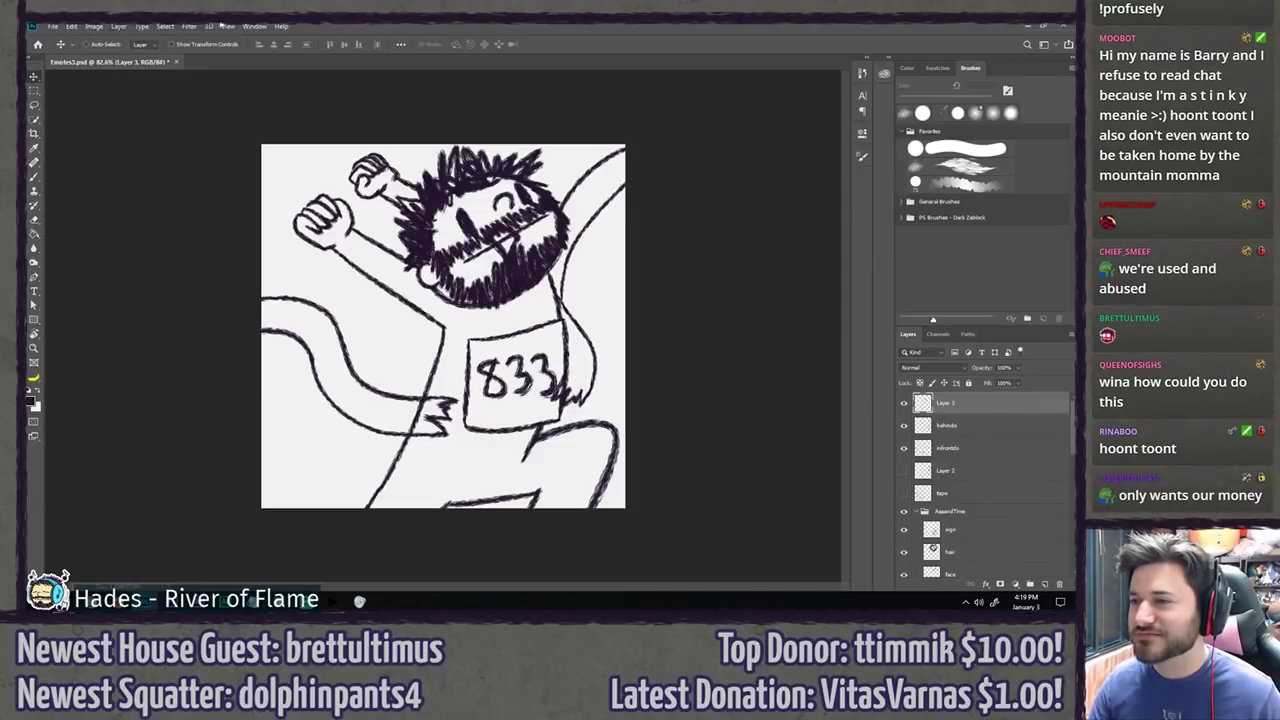
mouse_move(574, 267)
left_mouse_down()
mouse_move(315, 165)
mouse_move(450, 252)
mouse_move(585, 211)
mouse_move(460, 302)
mouse_move(392, 305)
left_mouse_up()
key("Delete")
key("l")
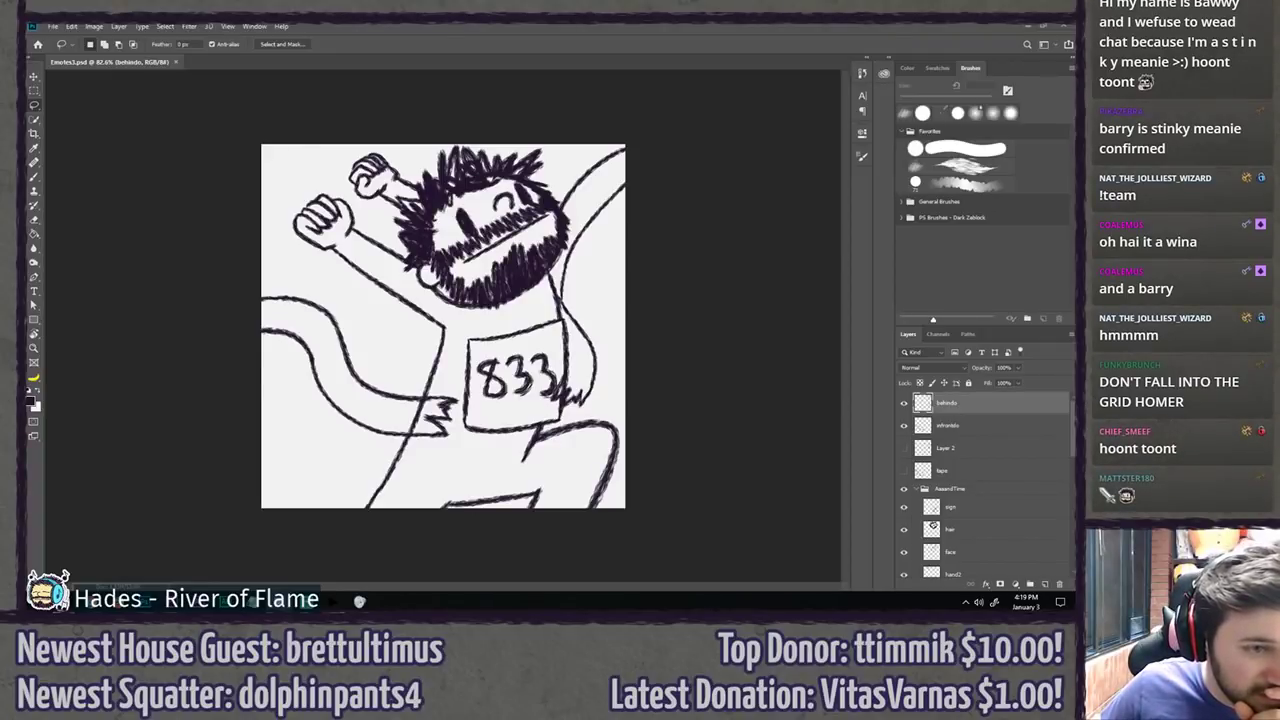
Step: Bring the Discord window over the canvas, view the shared food and craft photos, and move the window away again
left_click_drag(0, 115, 393, 89)
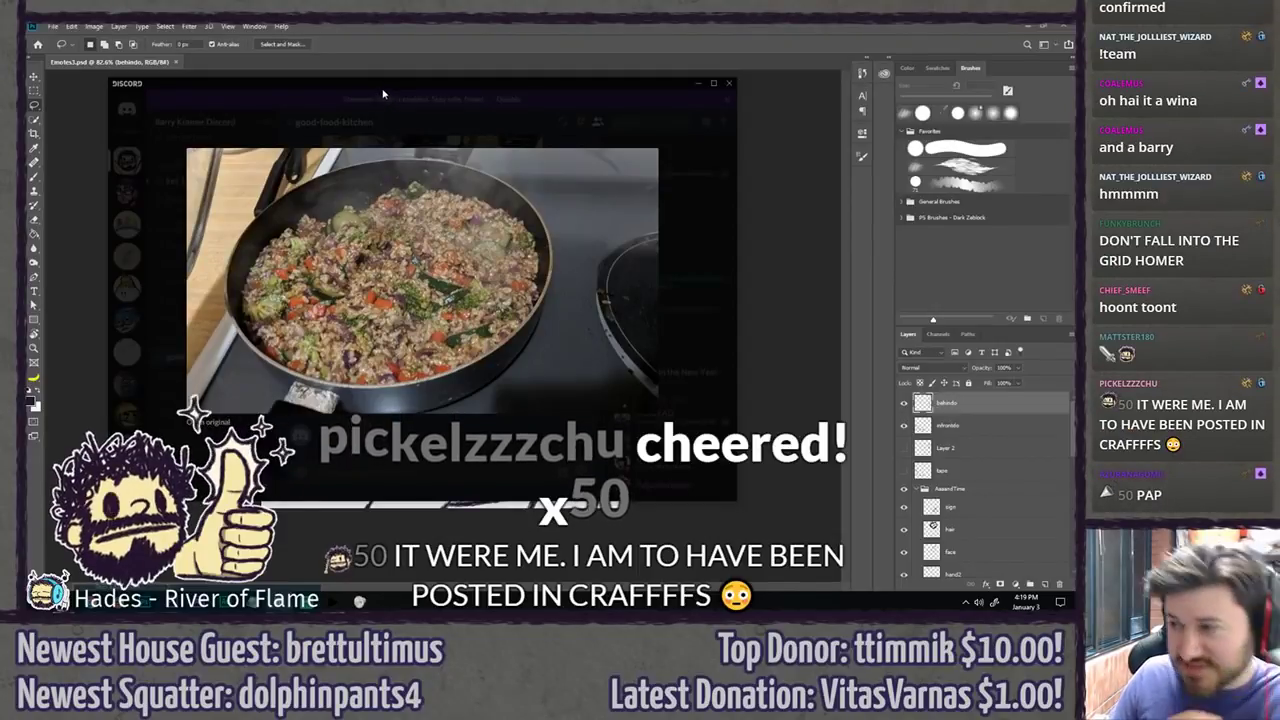
left_click_drag(403, 89, 0, 100)
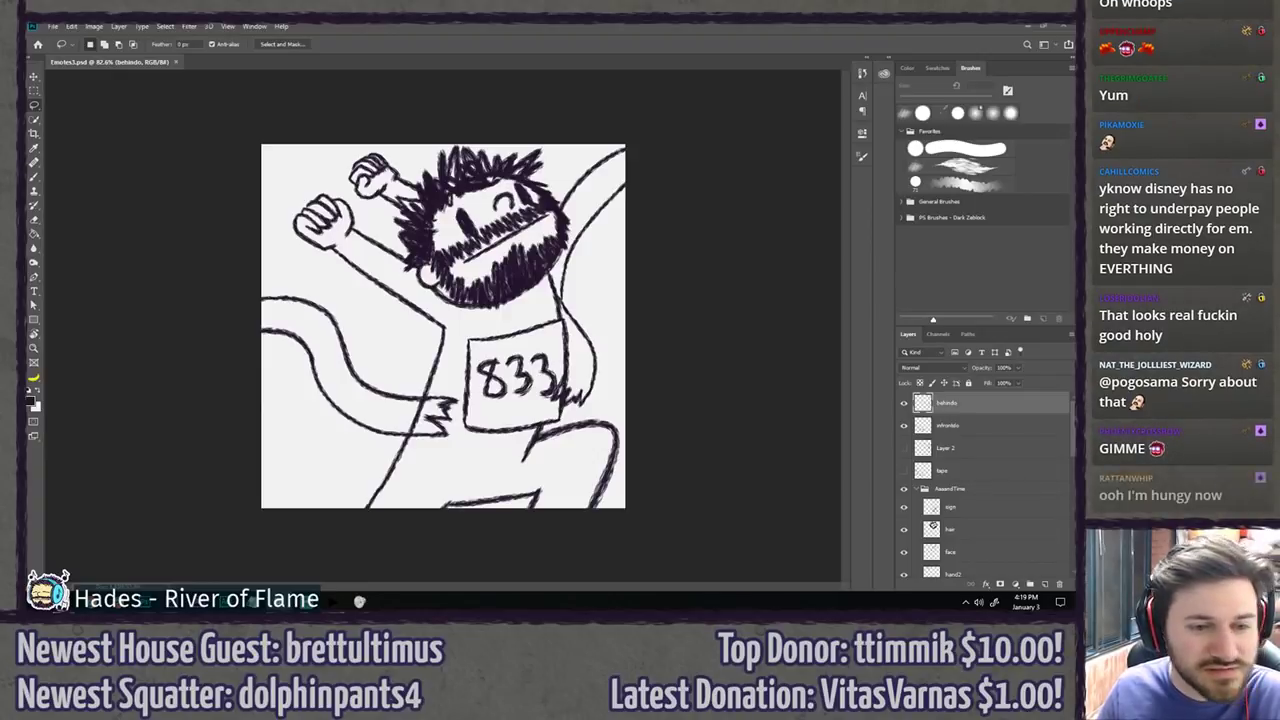
left_click_drag(30, 146, 375, 86)
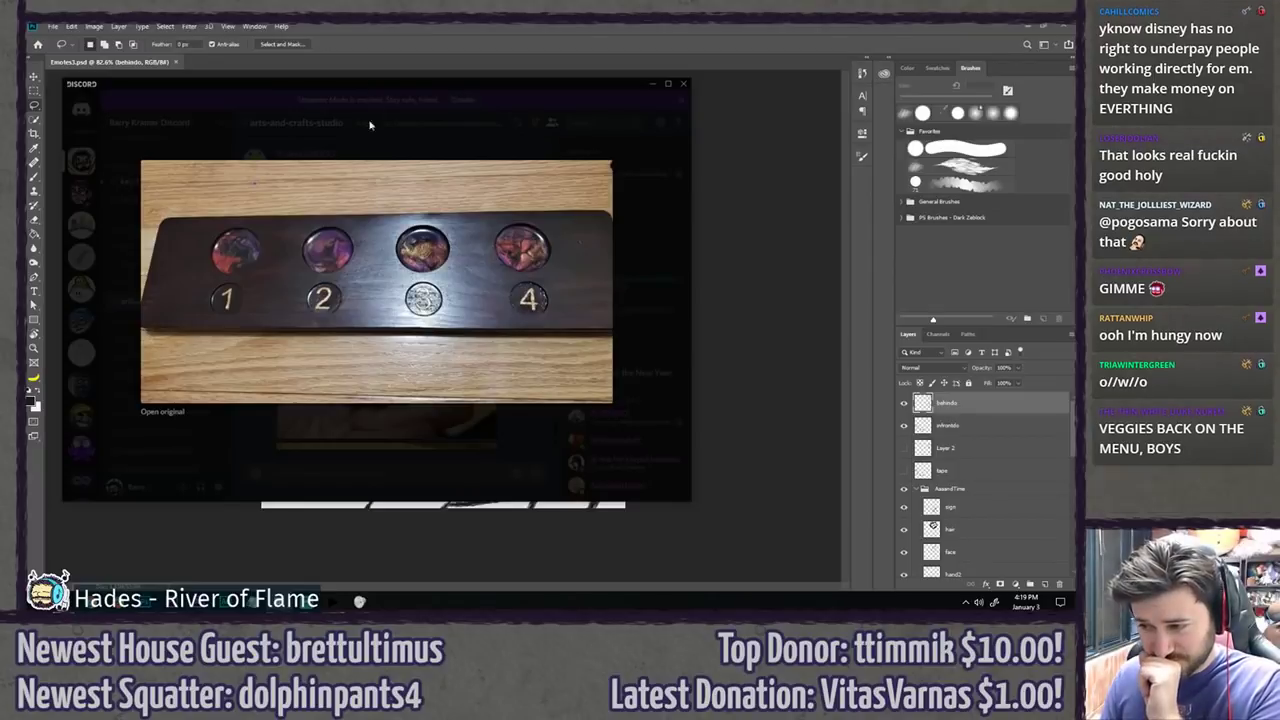
left_click(314, 442)
left_click(383, 415)
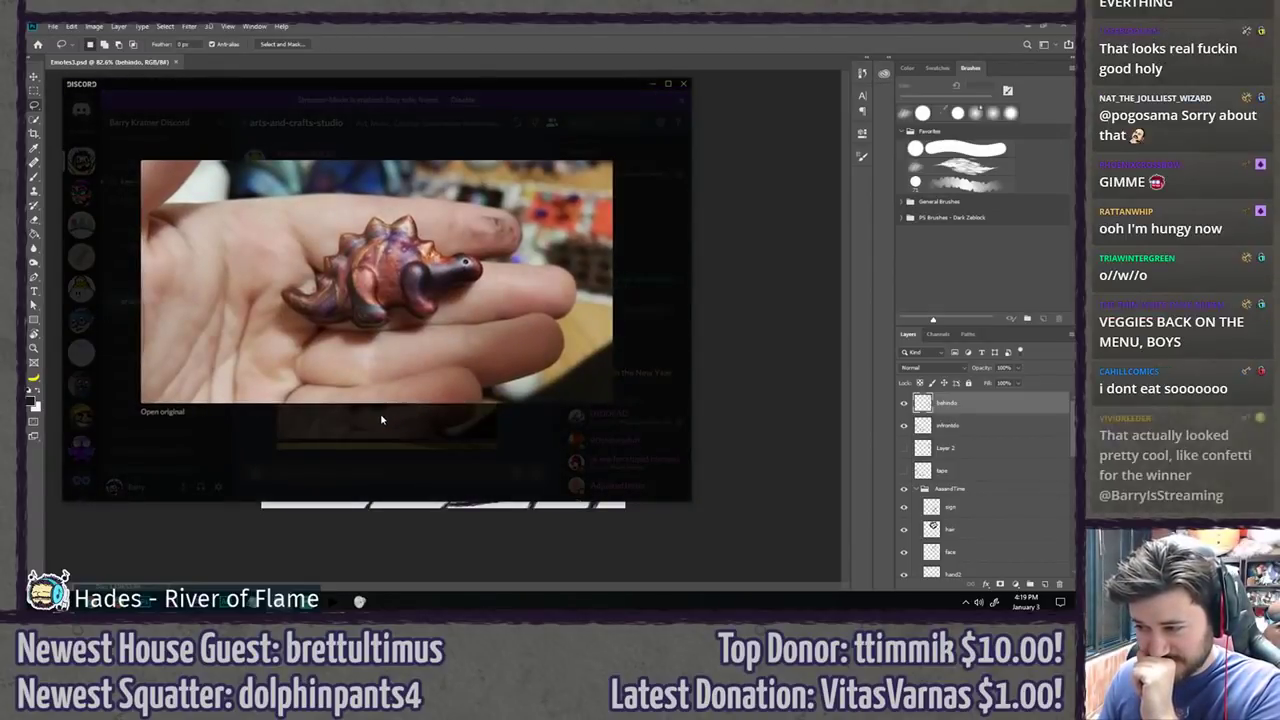
left_click_drag(334, 85, 0, 103)
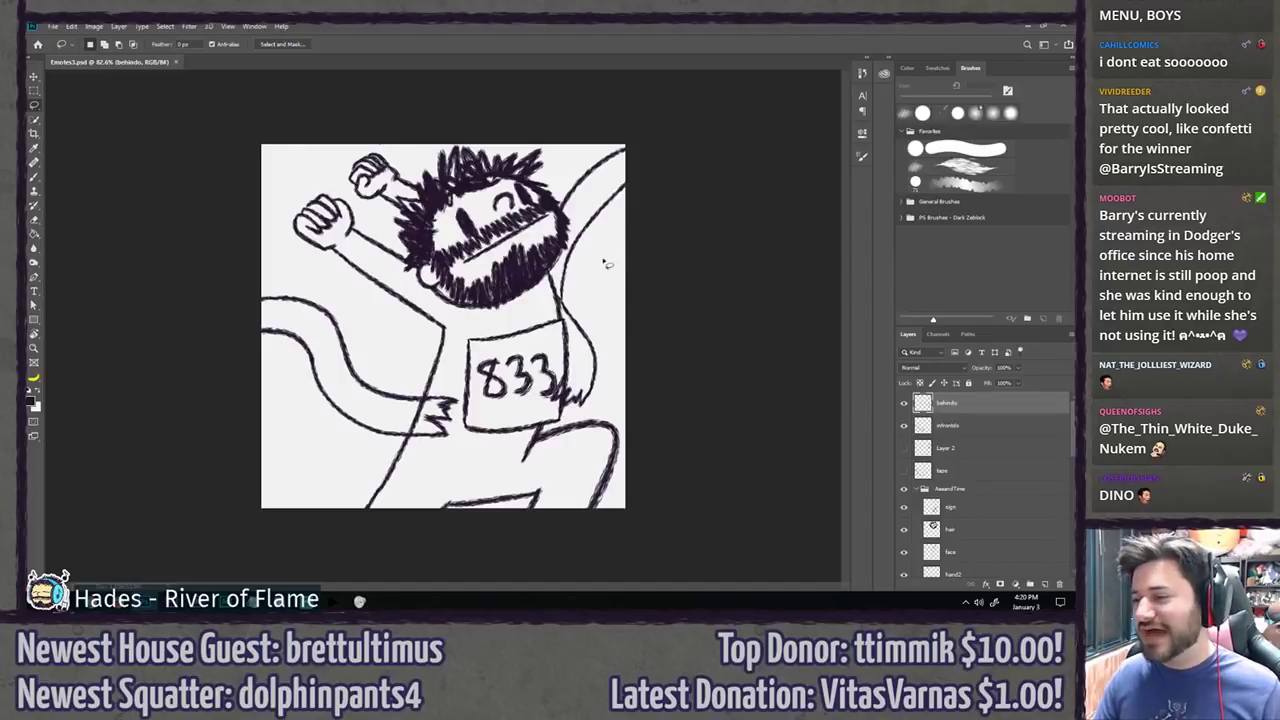
key("b")
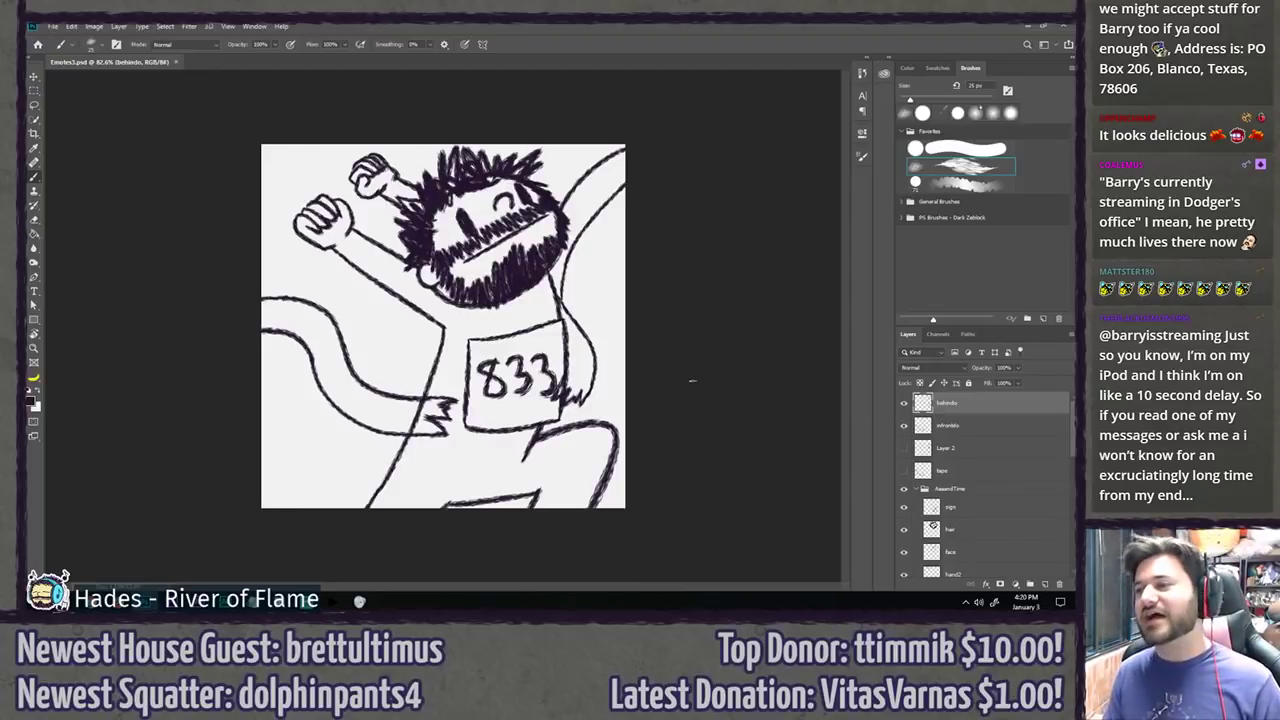
key("l")
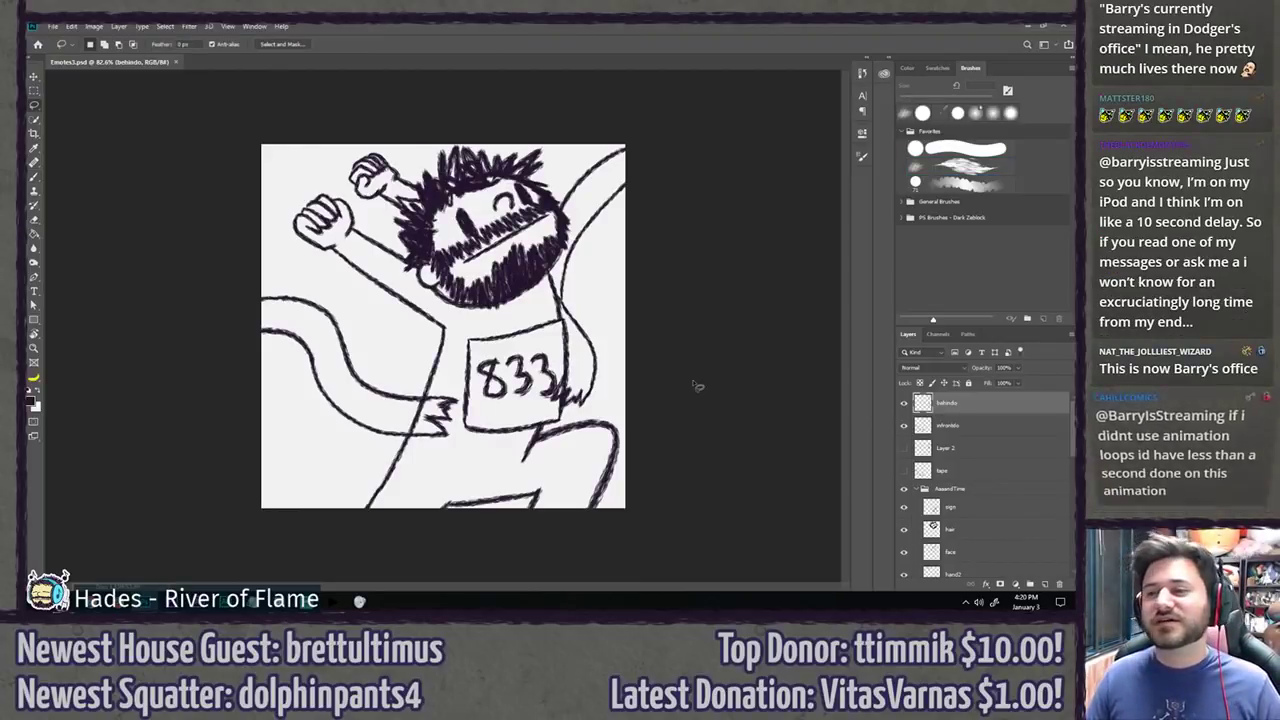
key("b")
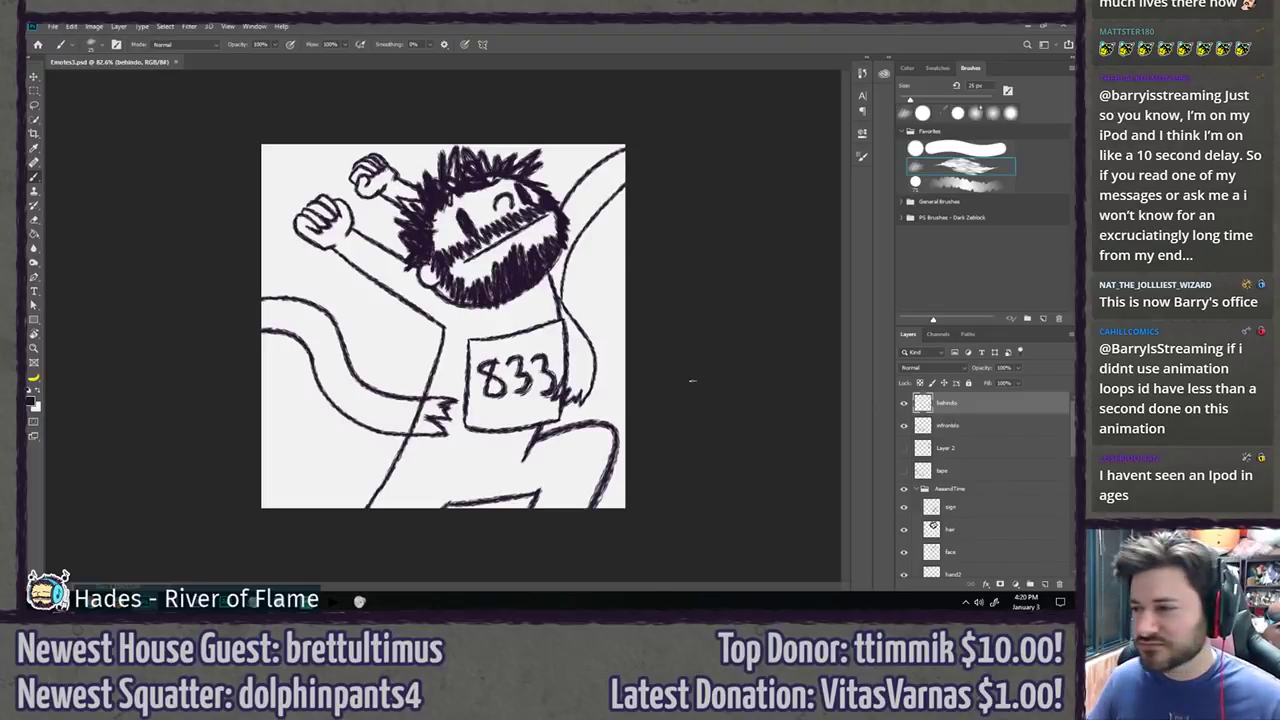
scroll(410, 414, "up", 4)
scroll(410, 414, "down", 1)
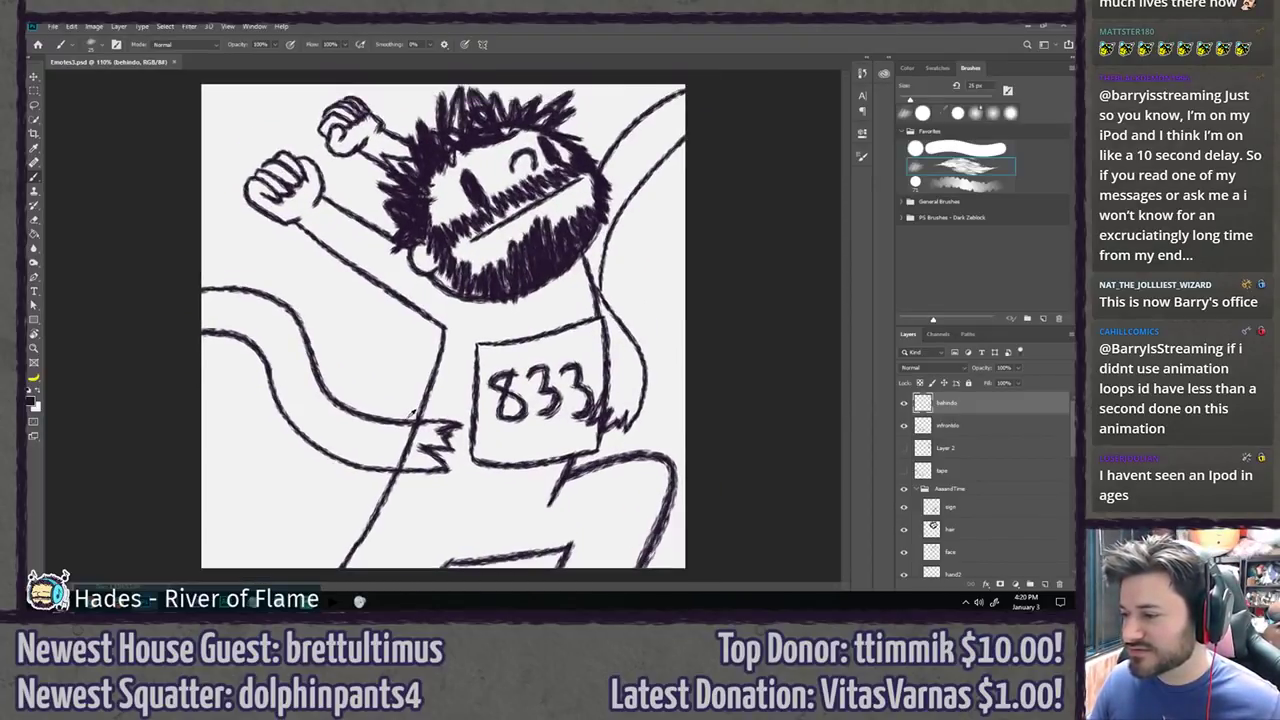
left_click_drag(418, 412, 394, 409)
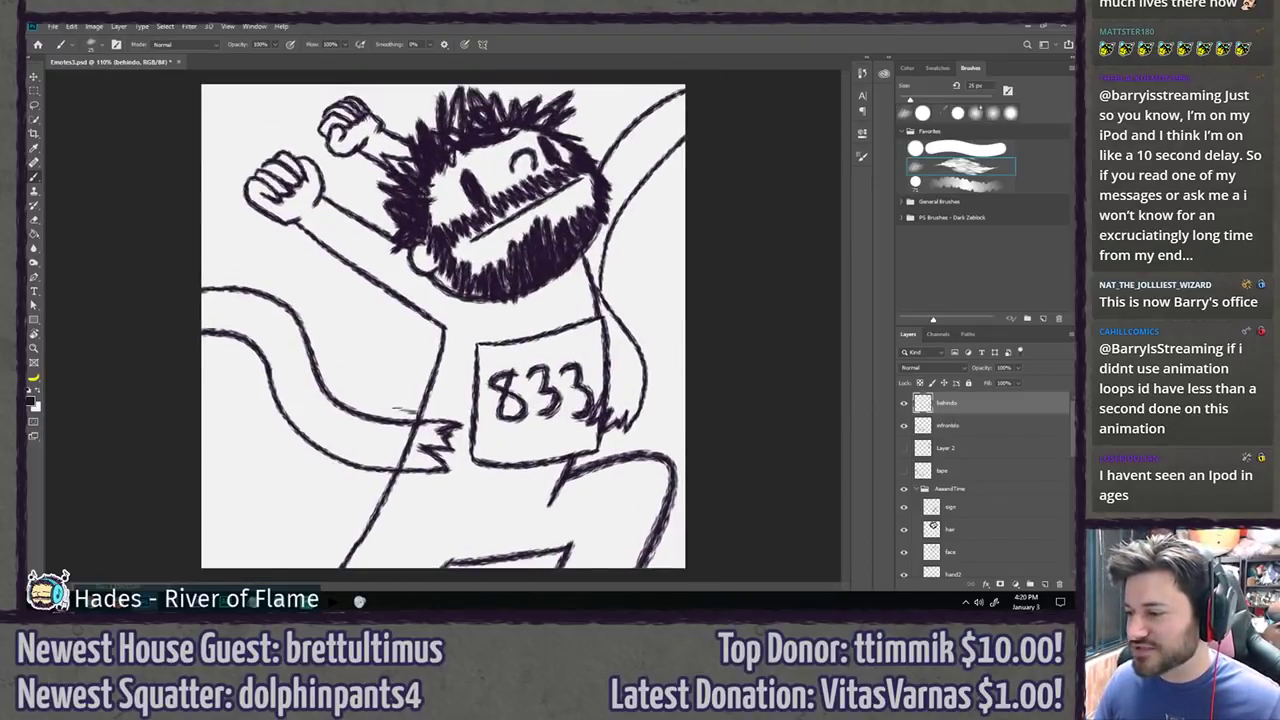
key("l")
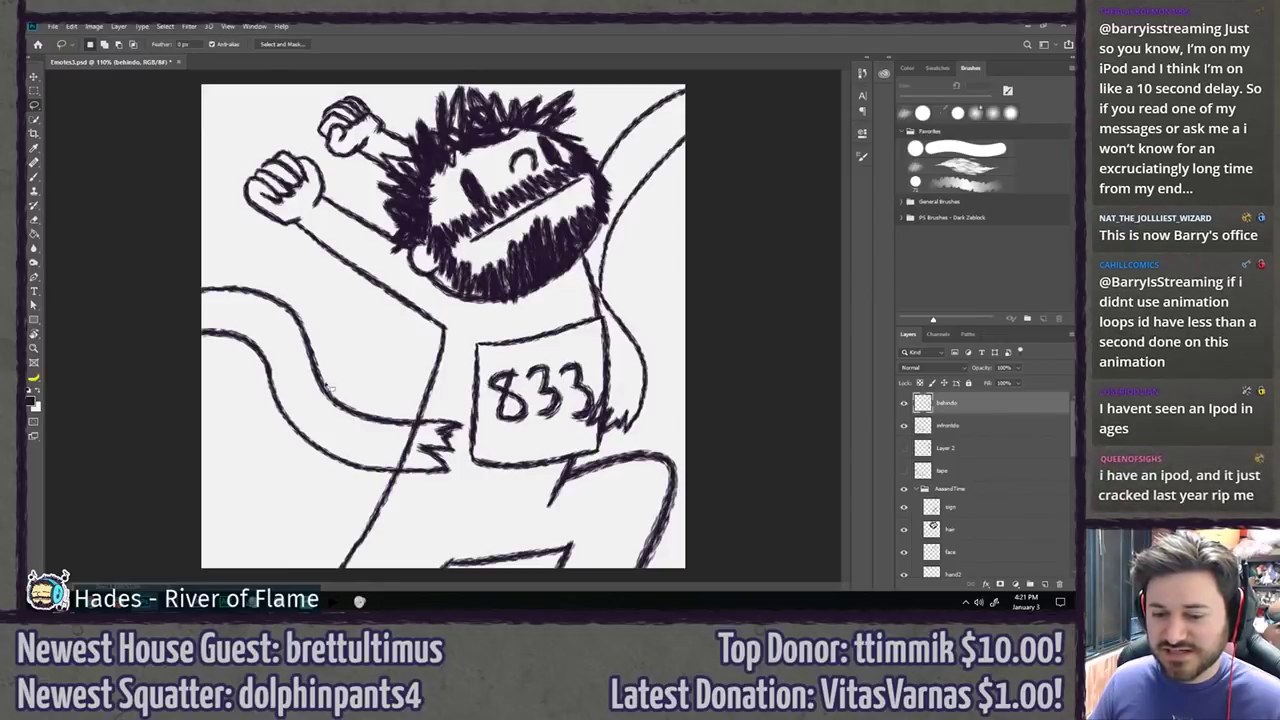
key("Delete")
key("ctrl+z")
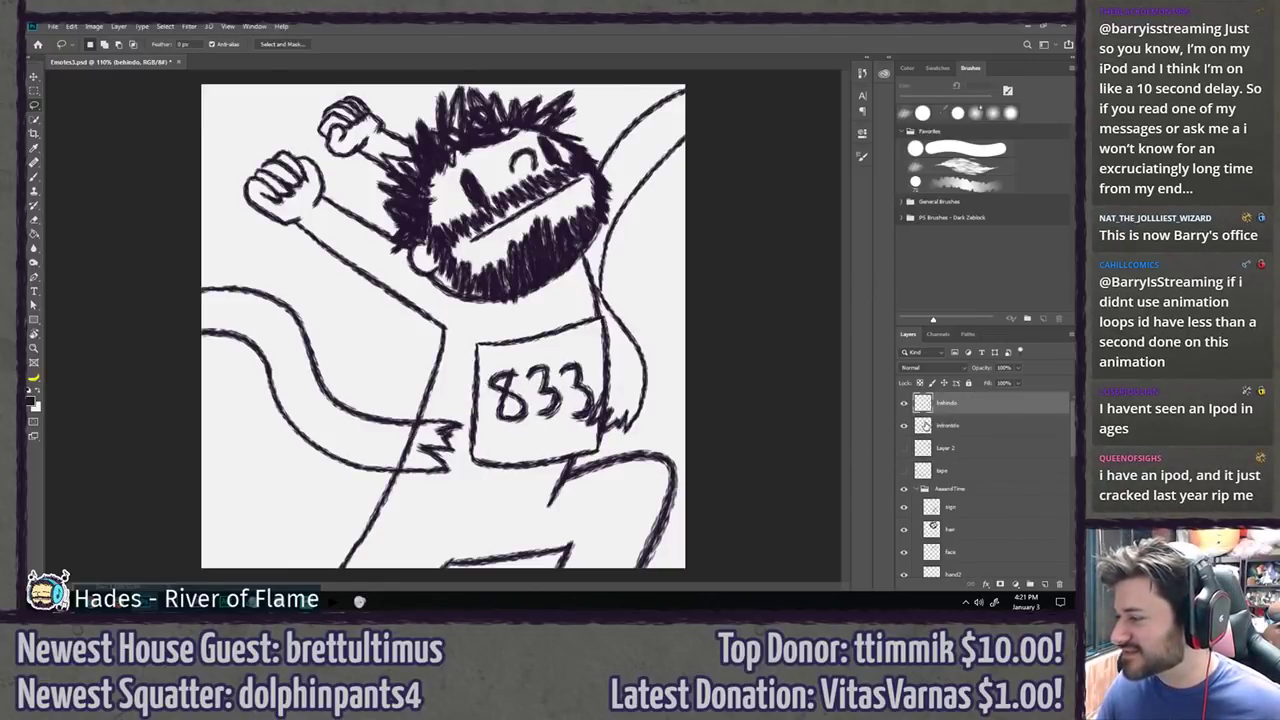
Step: Mask out the torso outline where it crosses the left ribbon, painting on the bod layer's mask with the solid favourite brush
left_click(904, 448)
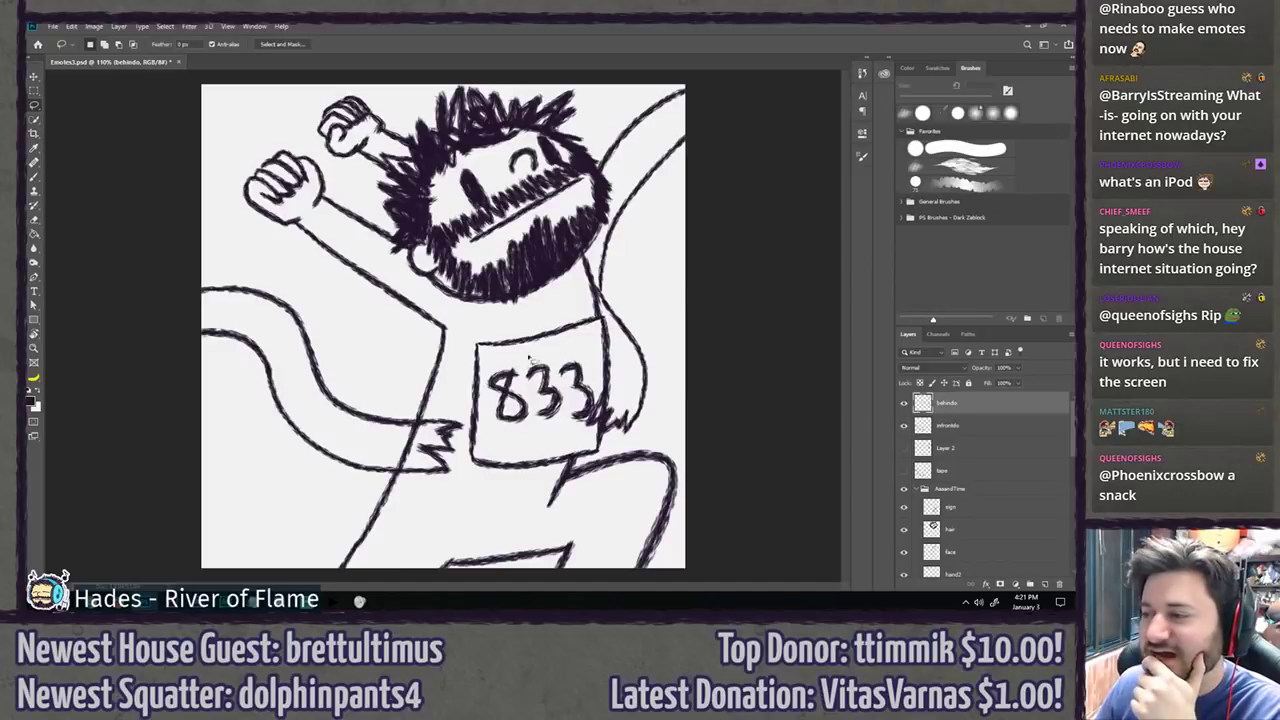
scroll(924, 492, "down", 3)
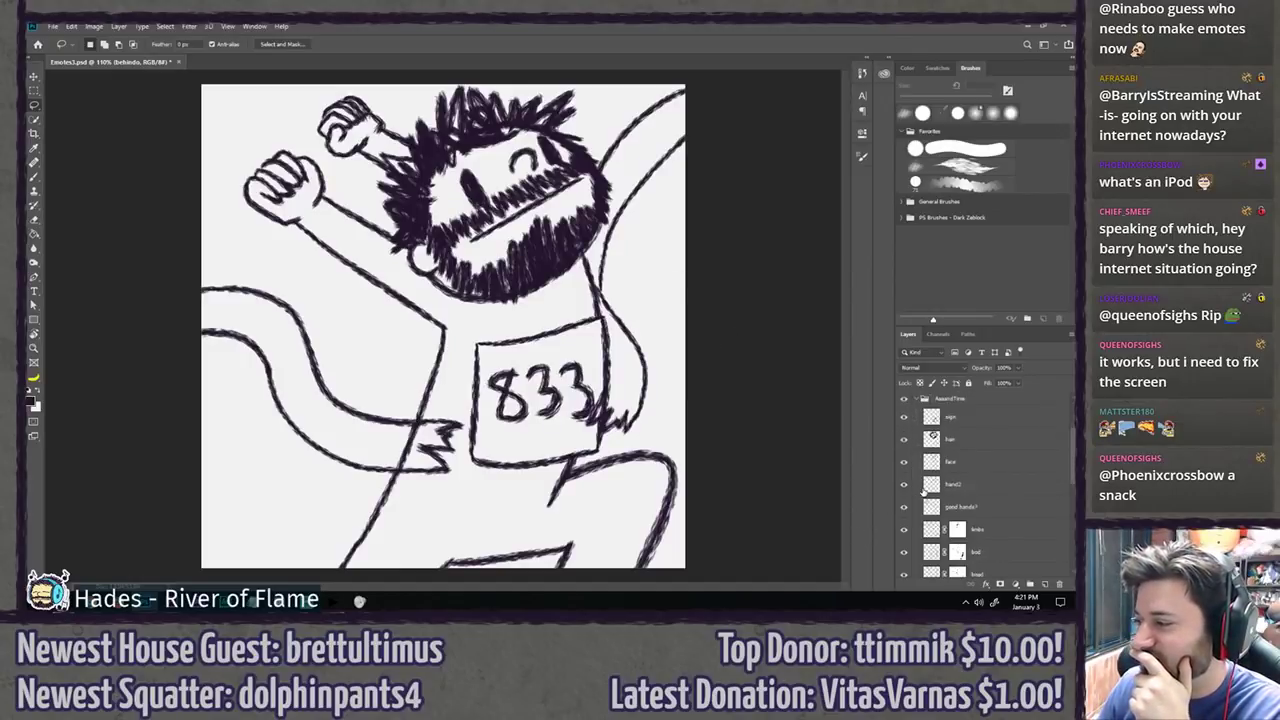
left_click(905, 400)
left_click(905, 400)
scroll(906, 404, "down", 2)
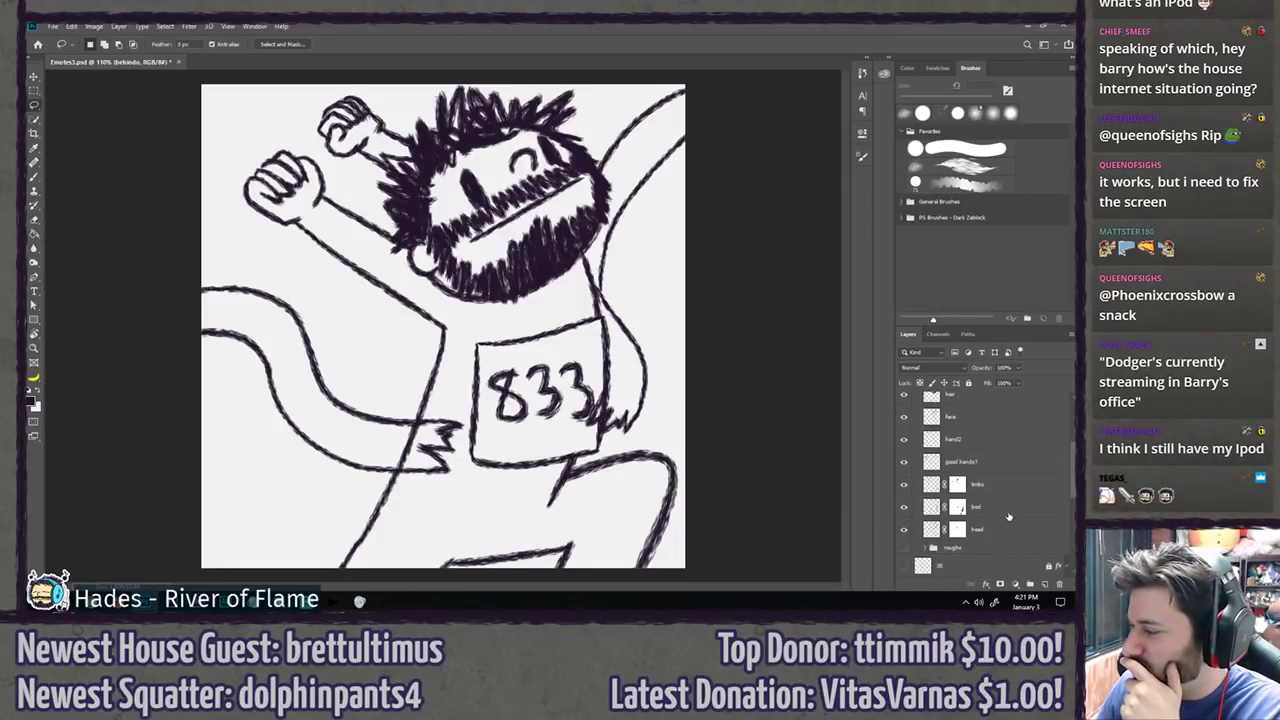
left_click(958, 508)
left_click(952, 150)
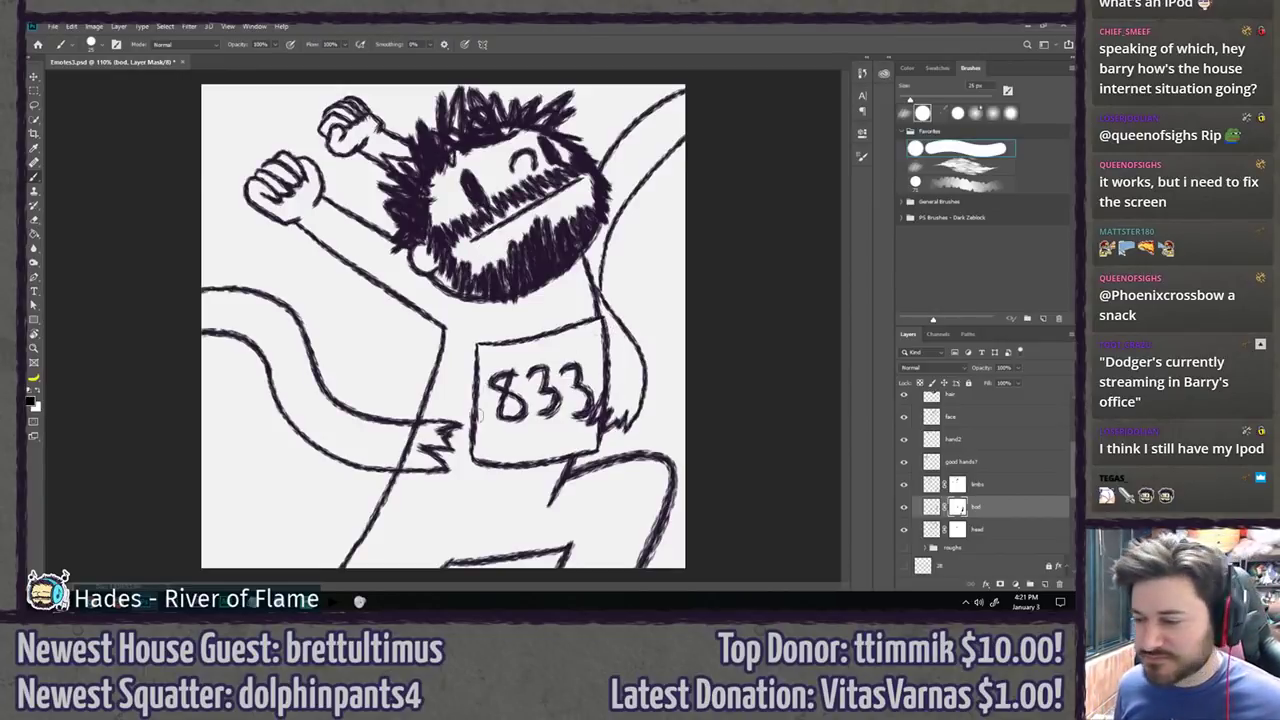
scroll(414, 466, "up", 2)
mouse_move(414, 466)
left_mouse_down()
mouse_move(400, 477)
mouse_move(430, 466)
mouse_move(450, 395)
left_mouse_up()
left_click_drag(699, 429, 374, 392)
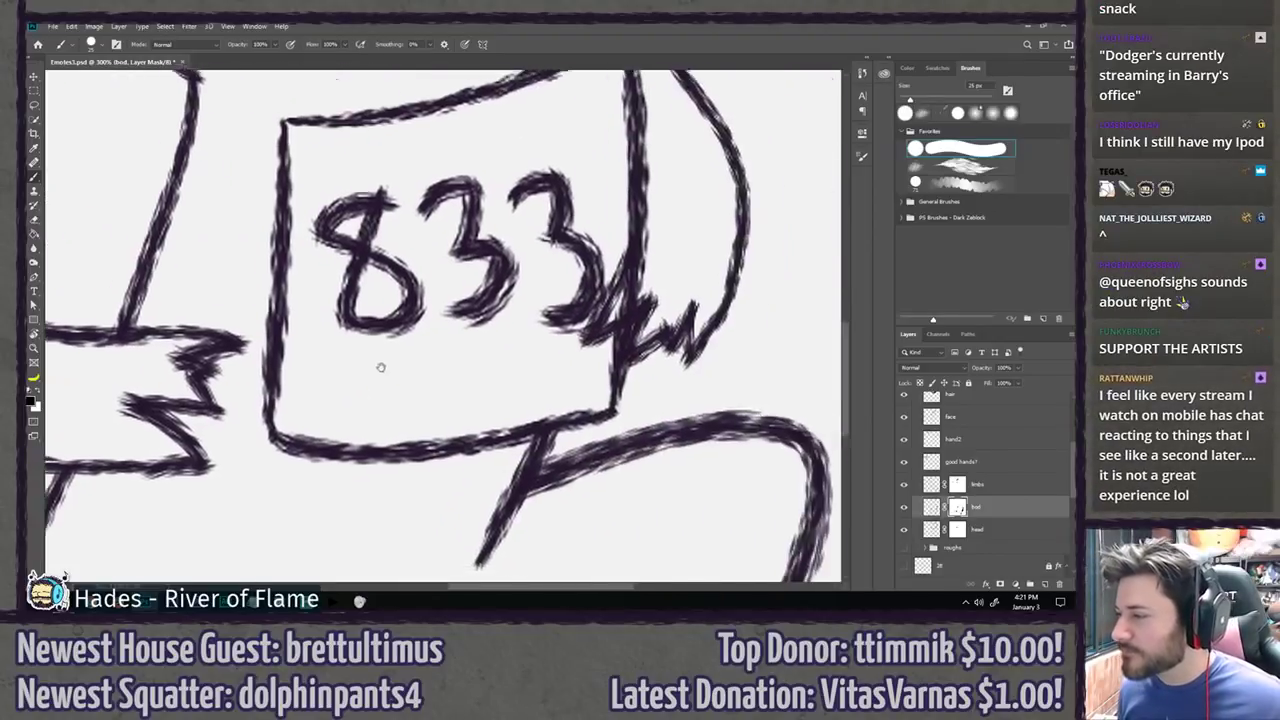
Step: Add a layer mask to the sign layer and hide the bib's edge where it overlaps the right ribbon's torn end
mouse_move(732, 368)
left_mouse_down()
mouse_move(546, 385)
mouse_move(513, 496)
left_mouse_up()
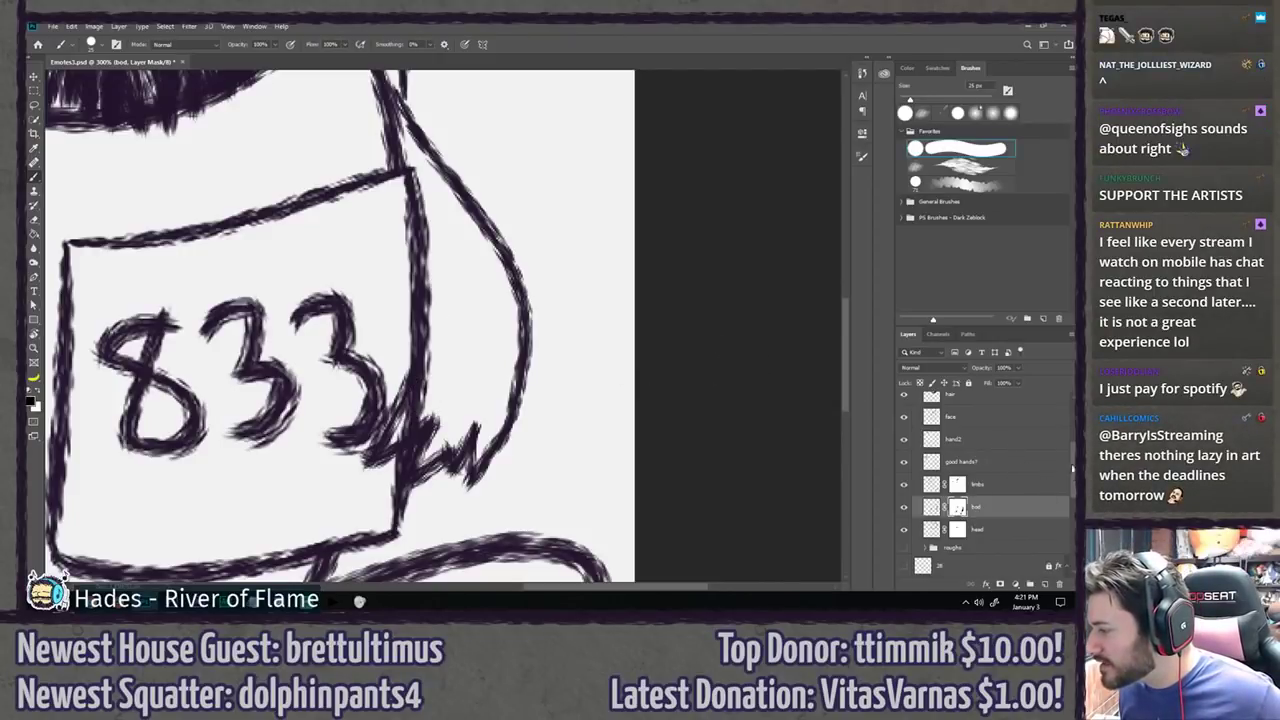
scroll(1020, 459, "up", 3)
left_click(1000, 427)
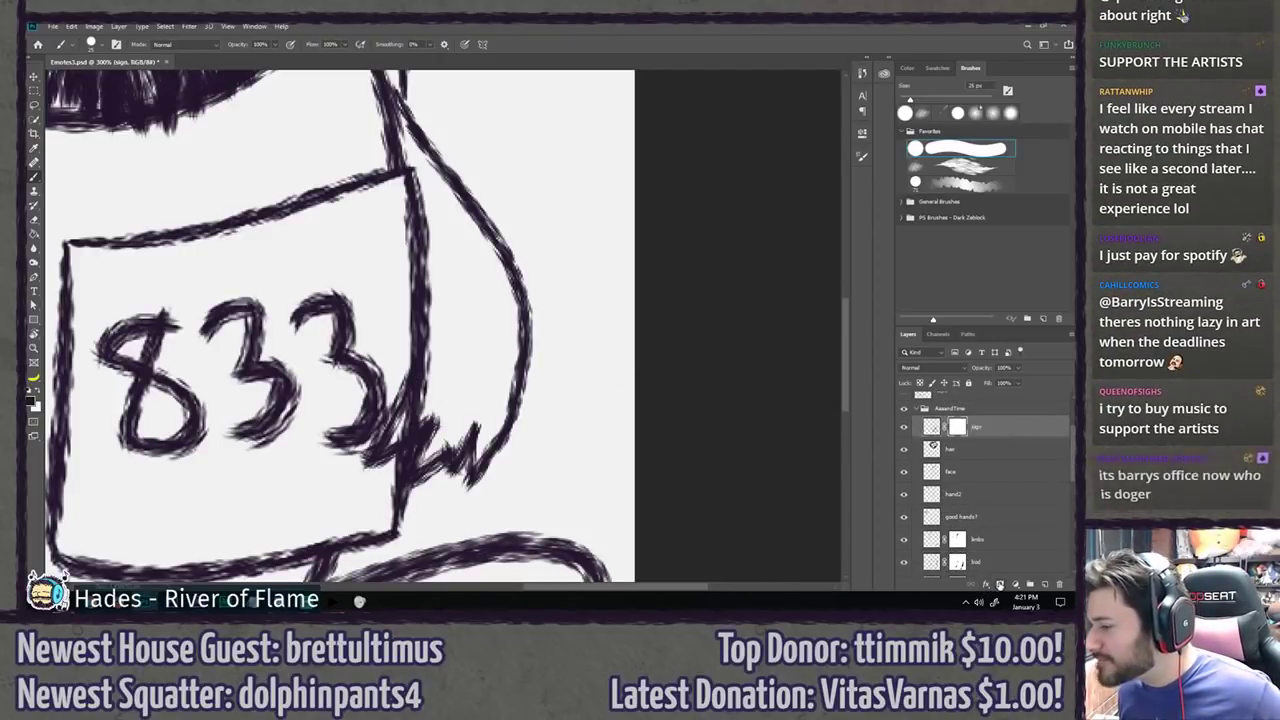
mouse_move(436, 400)
left_mouse_down()
mouse_move(420, 414)
mouse_move(432, 374)
left_mouse_up()
key("[")
key("[")
key("[")
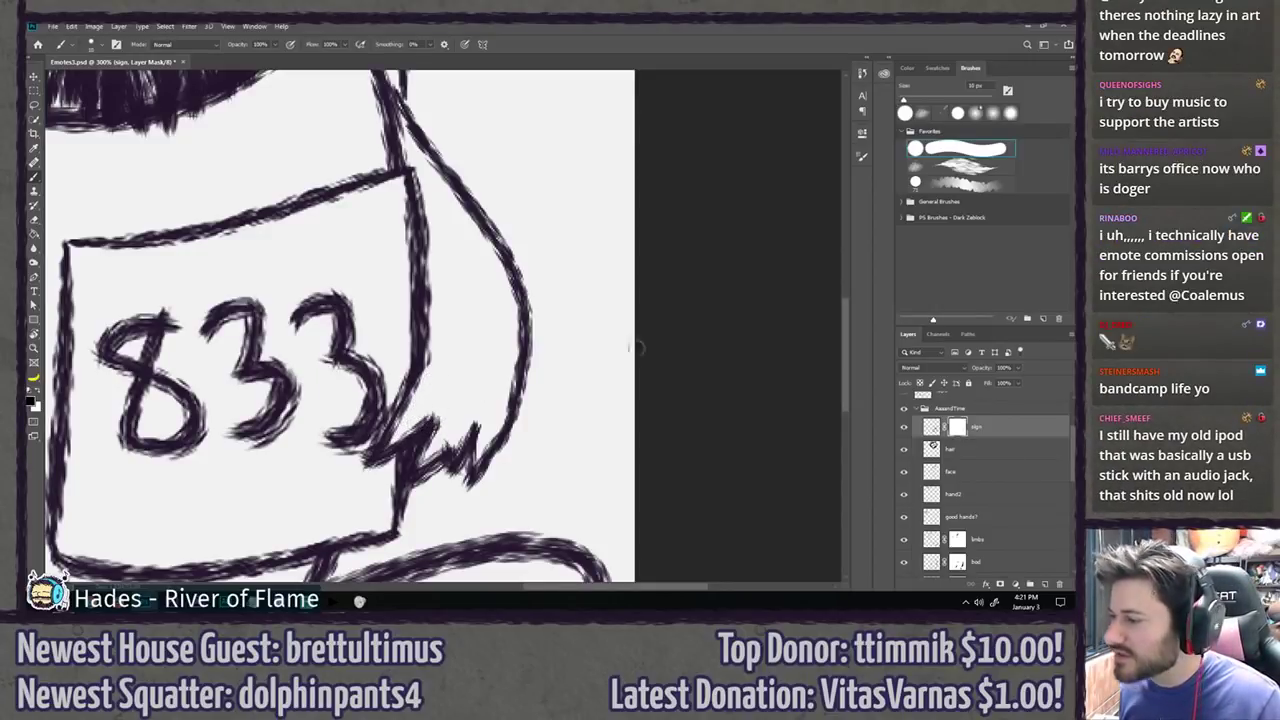
Step: Switch to the rough textured favourite brush, enlarge it, and make white the foreground colour for the sign mask
left_click(960, 166)
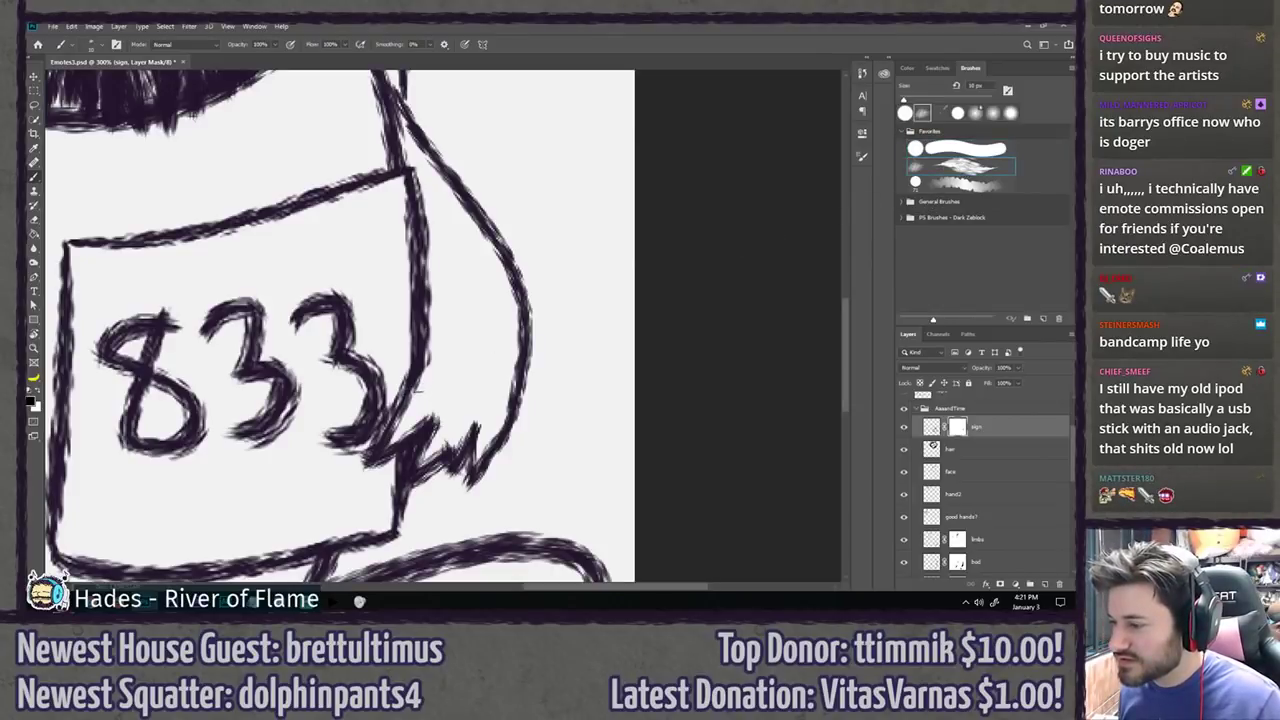
key("bracketright")
key("bracketright")
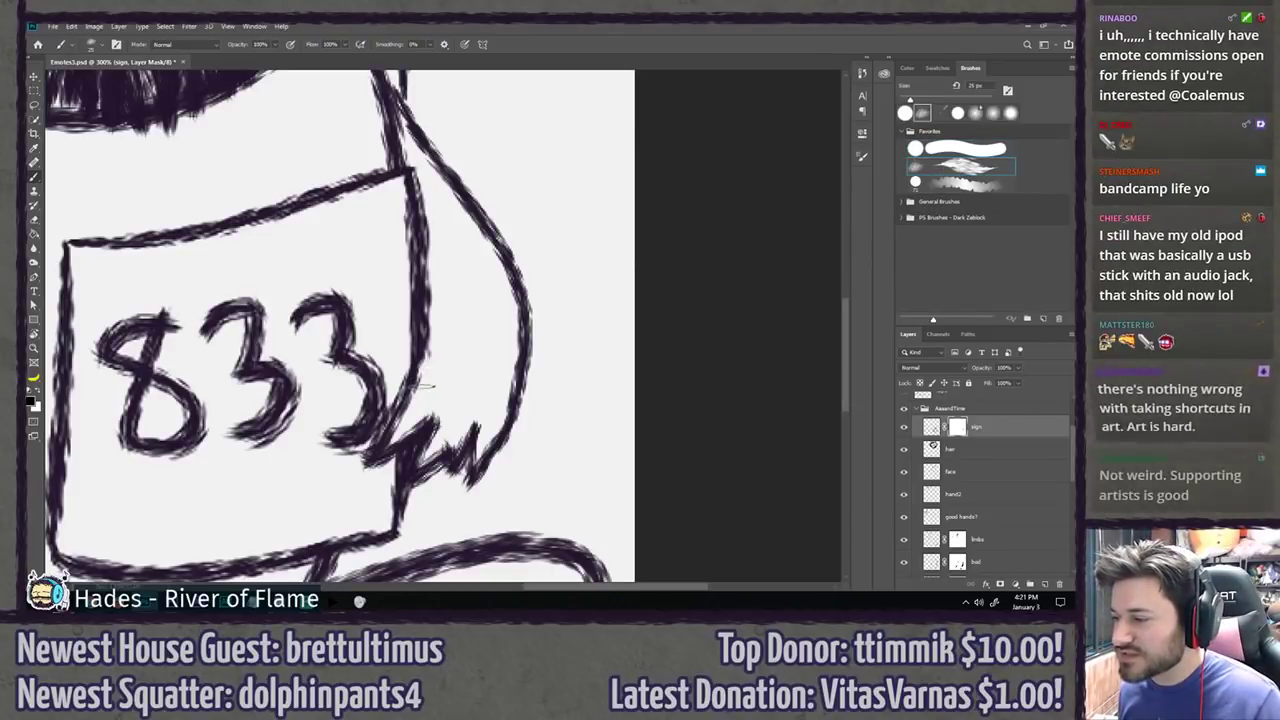
key("x")
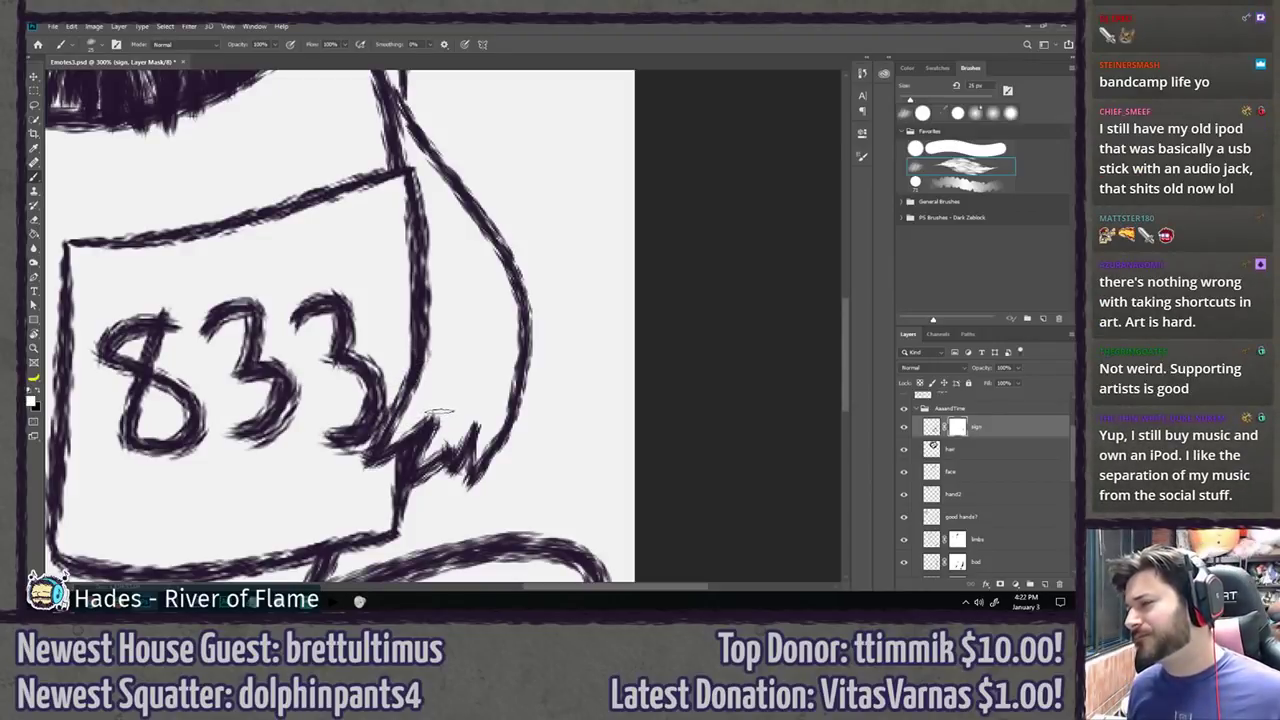
mouse_move(489, 285)
left_mouse_down()
mouse_move(500, 446)
mouse_move(496, 362)
left_mouse_up()
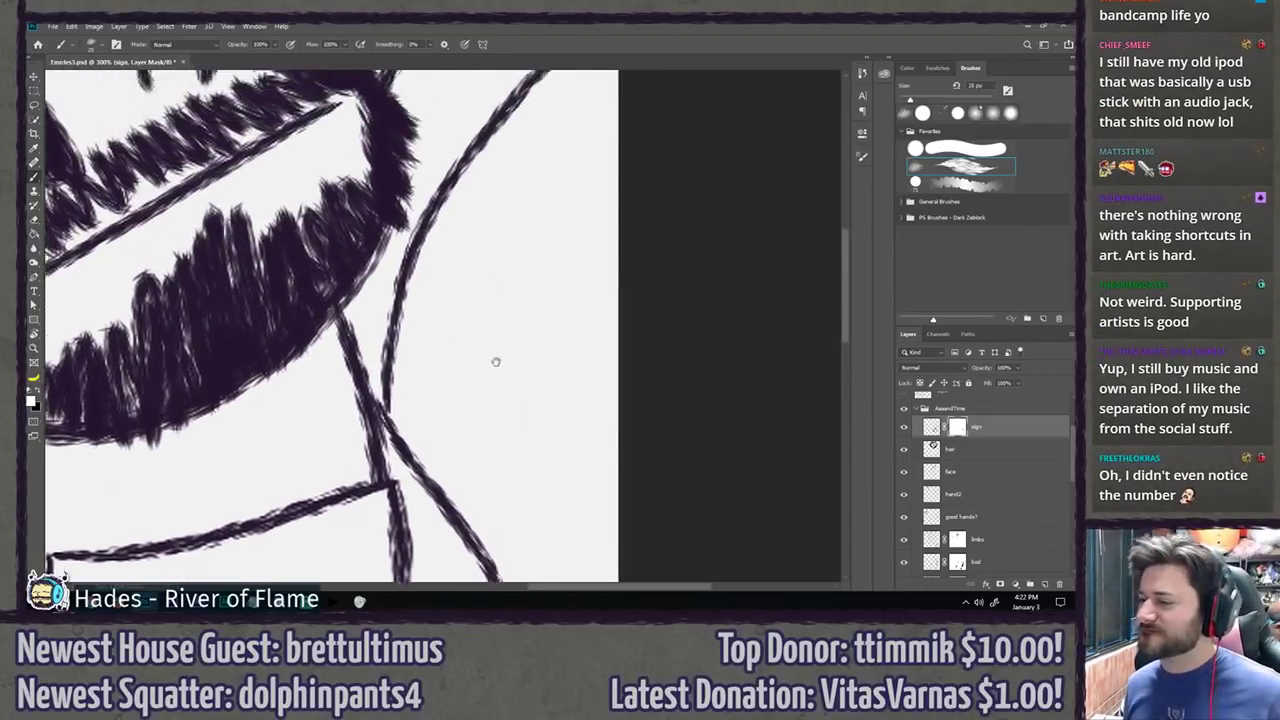
key("ctrl+minus")
key("ctrl+minus")
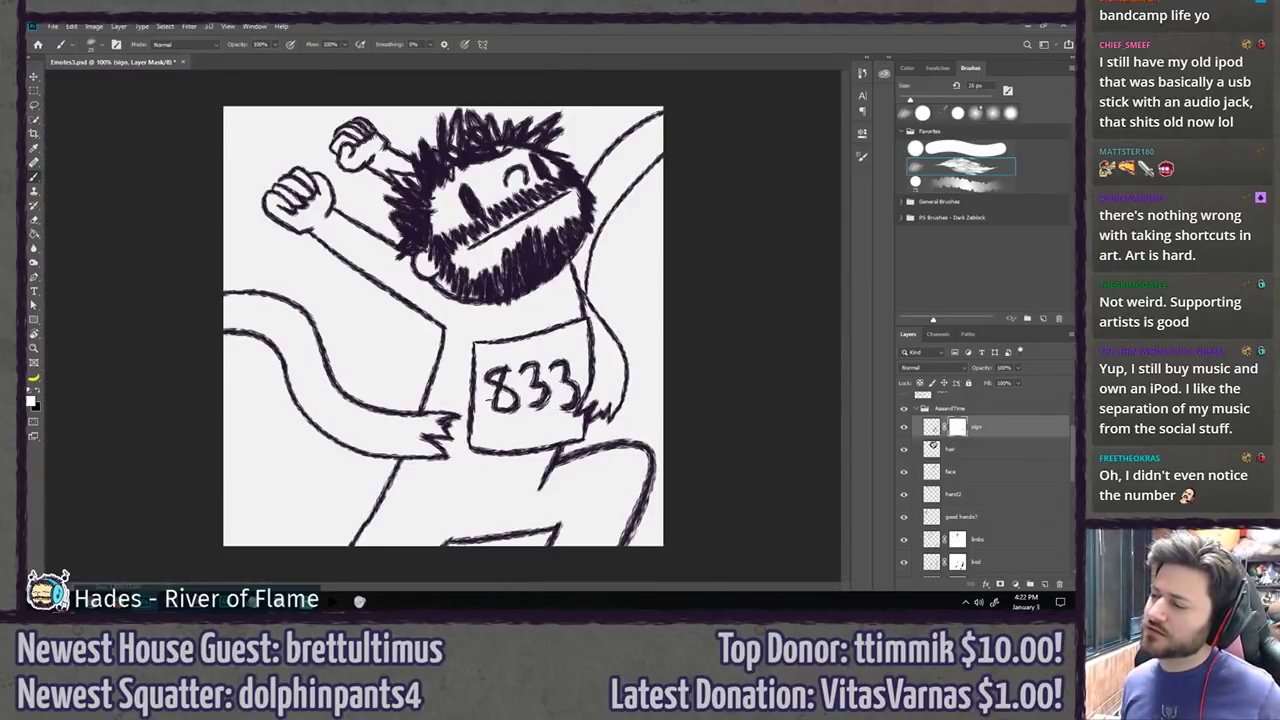
Step: Delete the hidden Layer 2 and tape layers
key("l")
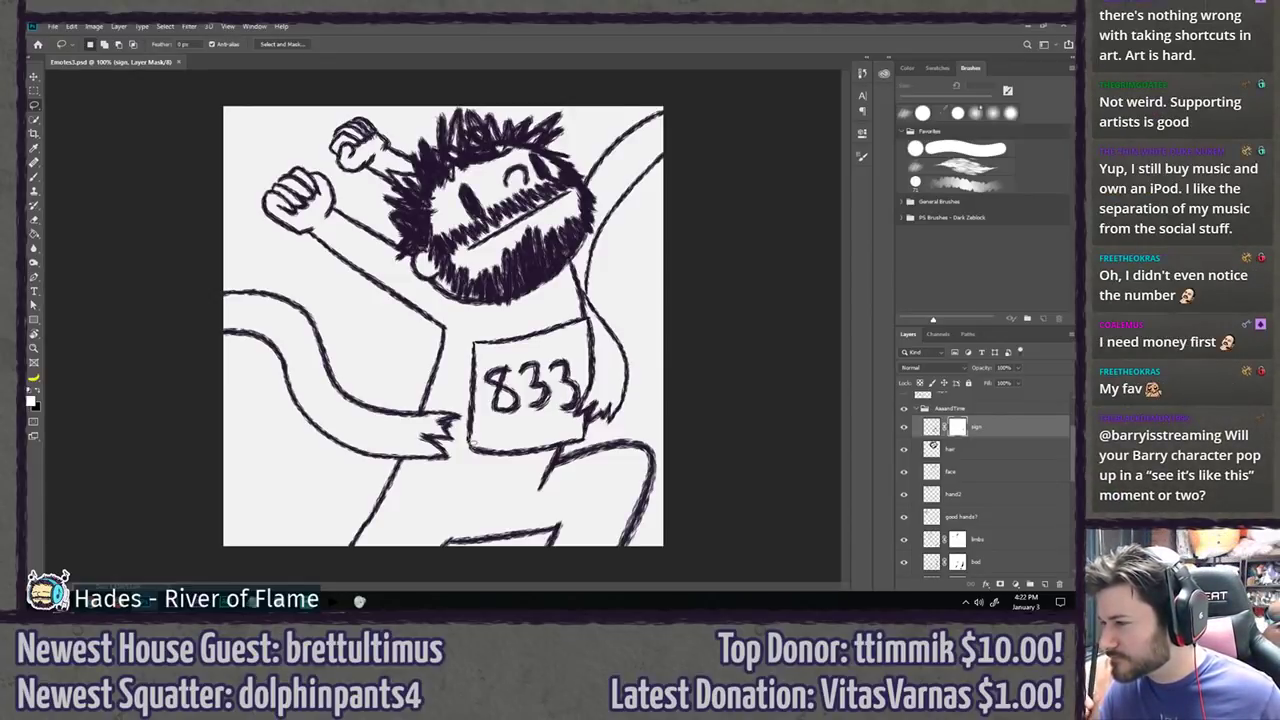
scroll(955, 450, "up", 2)
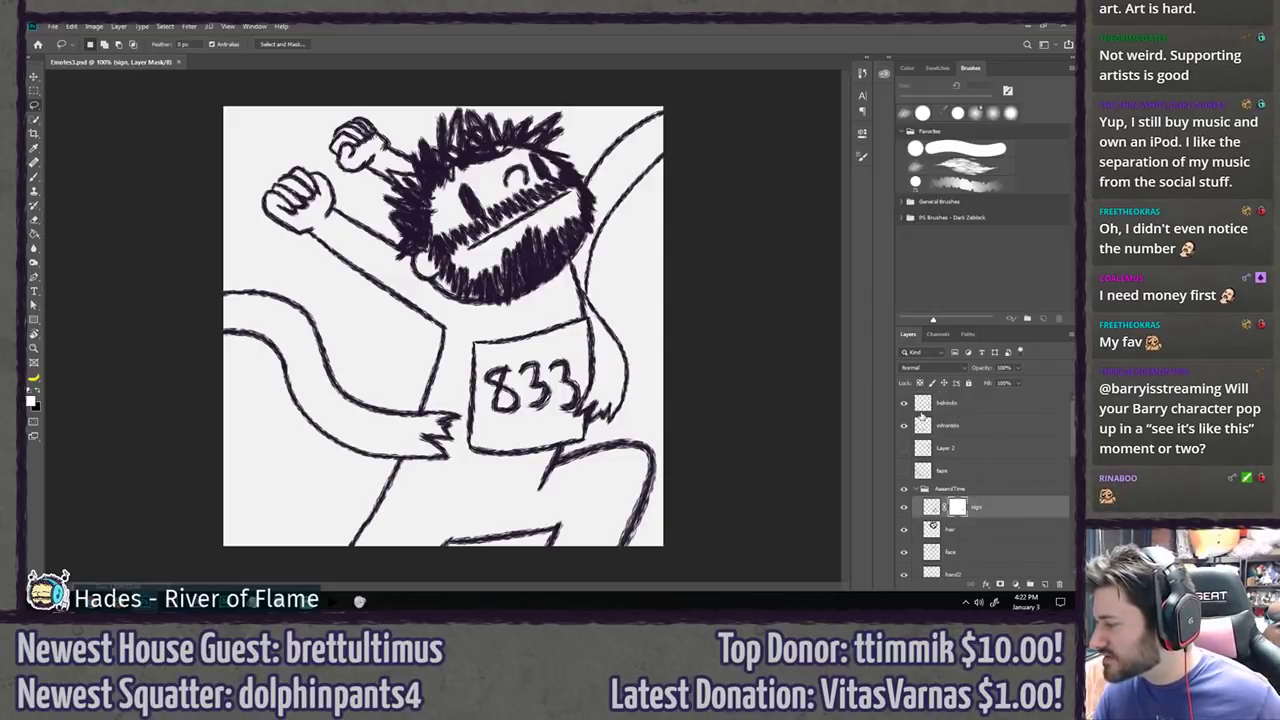
left_click(955, 450)
key("Delete")
key("Delete")
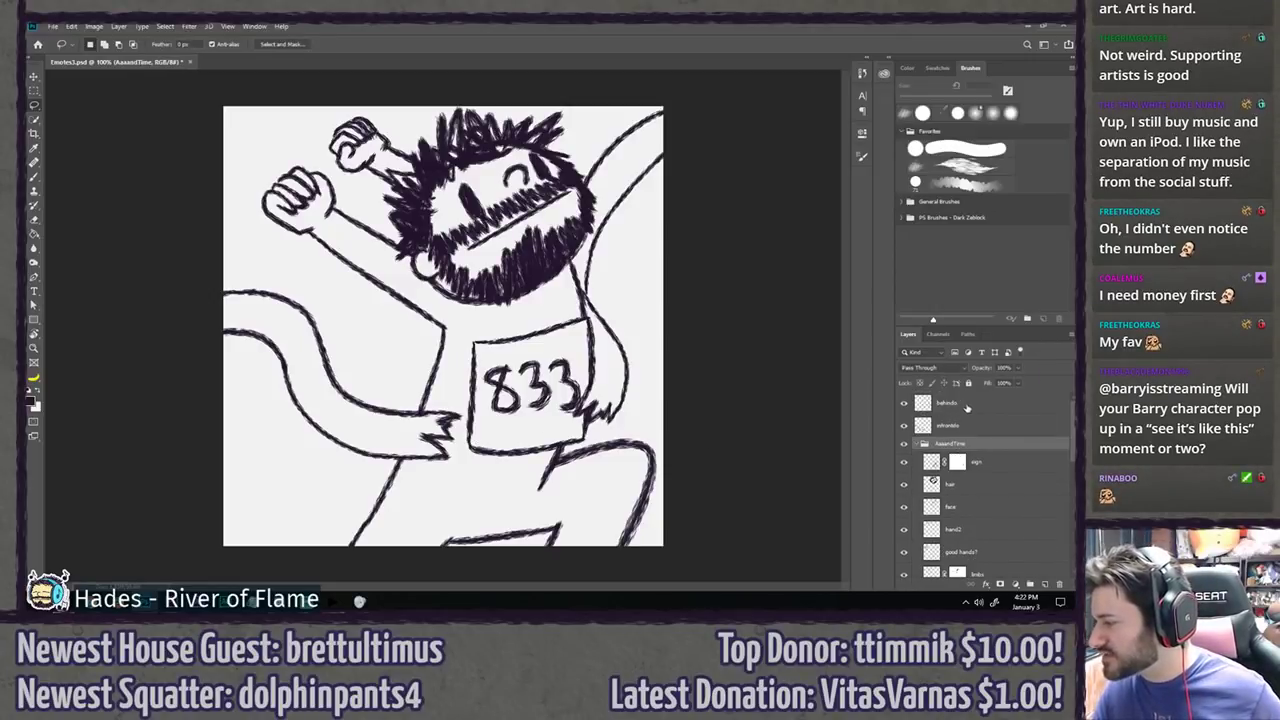
Step: Move the behindo and infrontdo layers together into the character's line-art group, above the sign layer
left_click(967, 406)
left_click(977, 428, "shift")
left_click(979, 429)
left_click(986, 411, "shift")
left_click_drag(986, 428, 990, 455)
Step: Create a new layer named deets above the behindo layer and ready the Brush tool for drawing on it
left_click(988, 416)
key("ctrl+shift+n")
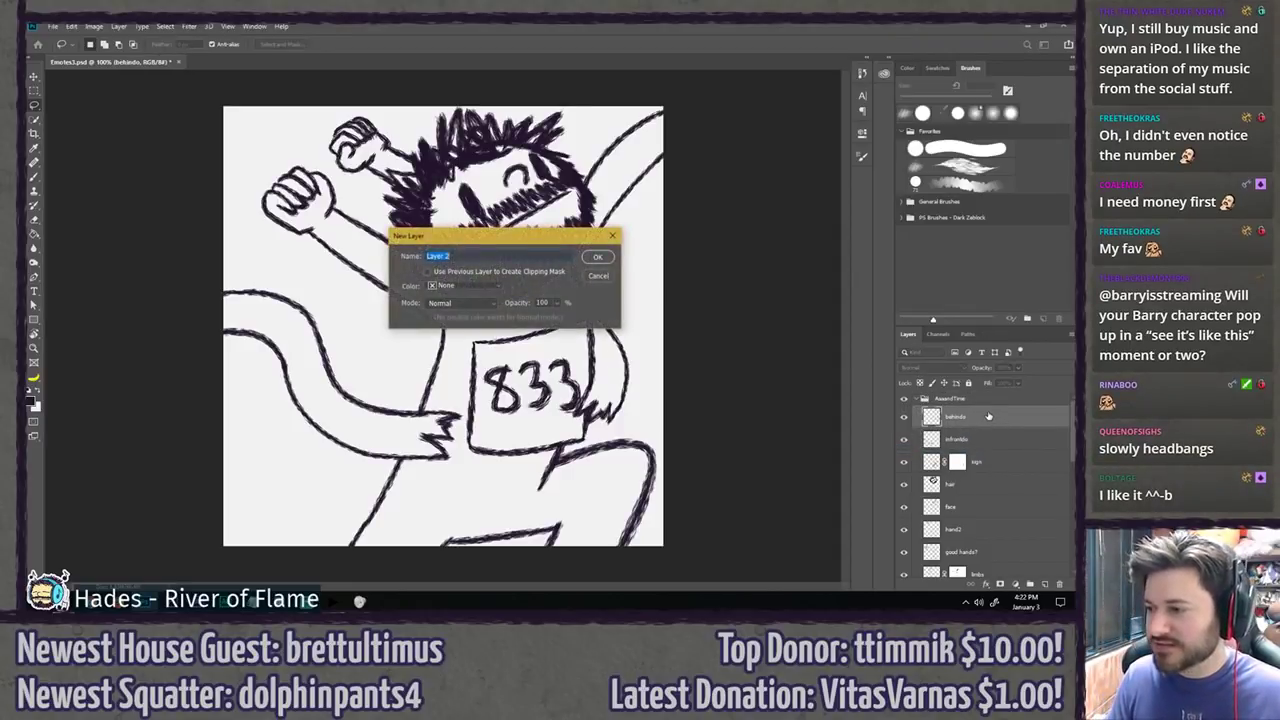
type("deets")
key("Return")
key("b")
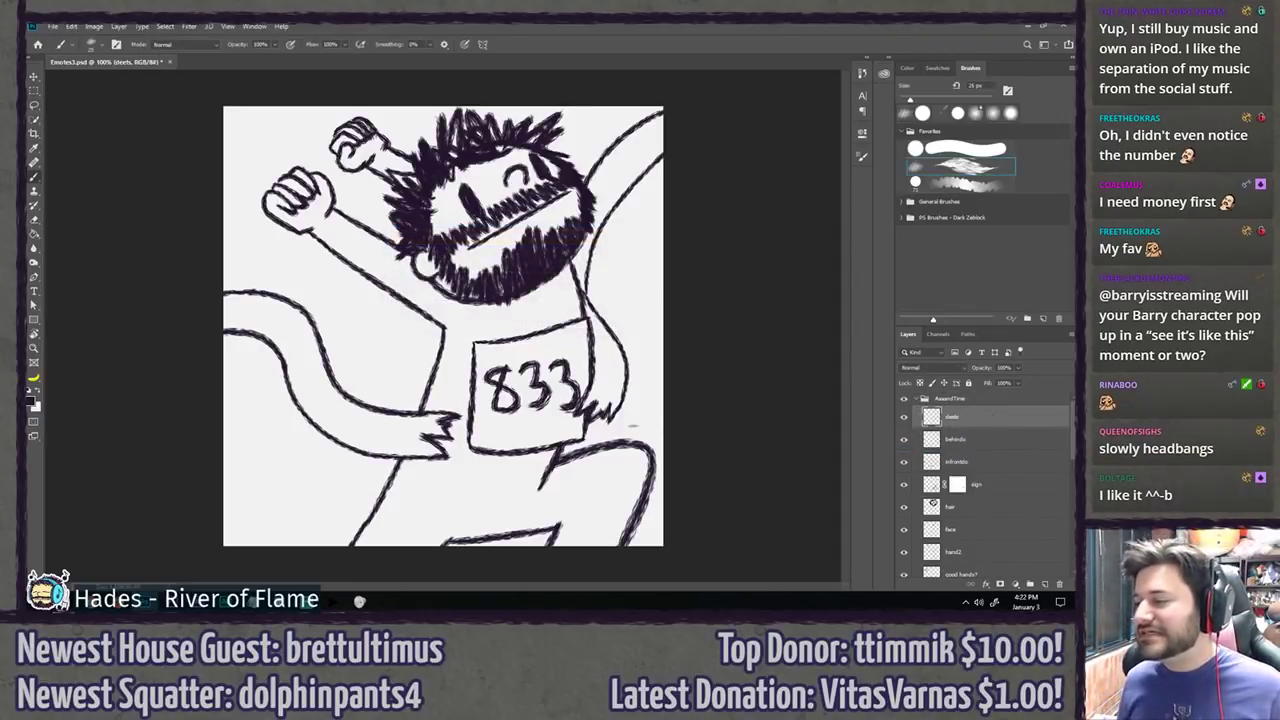
Step: Draw small angular ribbon scraps on the deets layer, scattered beside, across and below the 833 bib and over the raised thigh
scroll(490, 437, "up", 1)
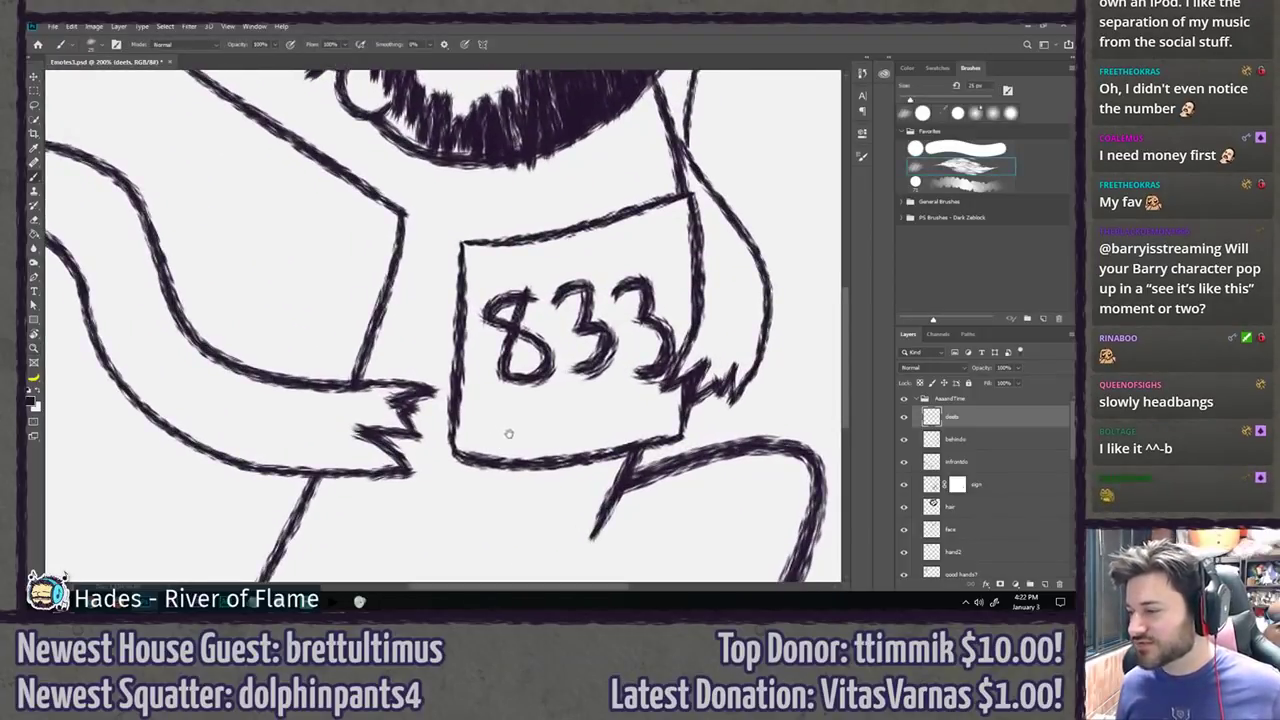
left_click_drag(508, 434, 466, 306)
mouse_move(415, 365)
left_mouse_down()
mouse_move(400, 388)
mouse_move(462, 380)
mouse_move(438, 400)
left_mouse_up()
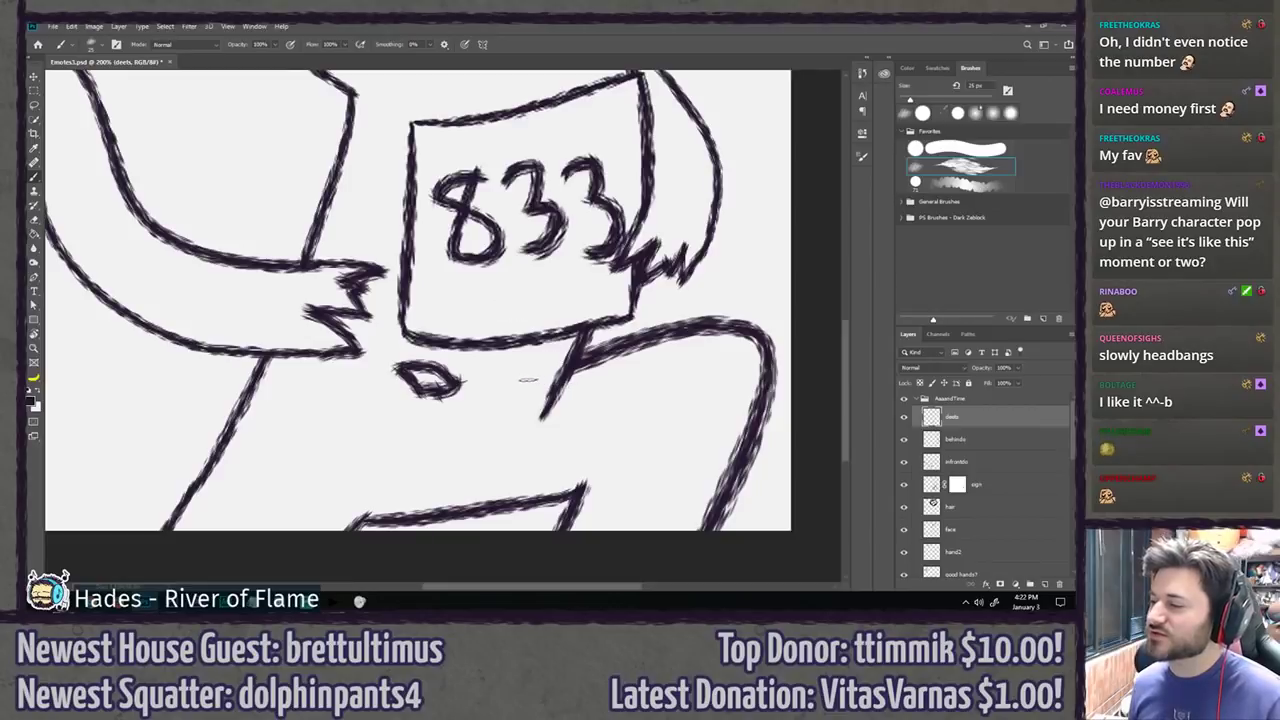
mouse_move(512, 364)
left_mouse_down()
mouse_move(518, 395)
mouse_move(552, 364)
left_mouse_up()
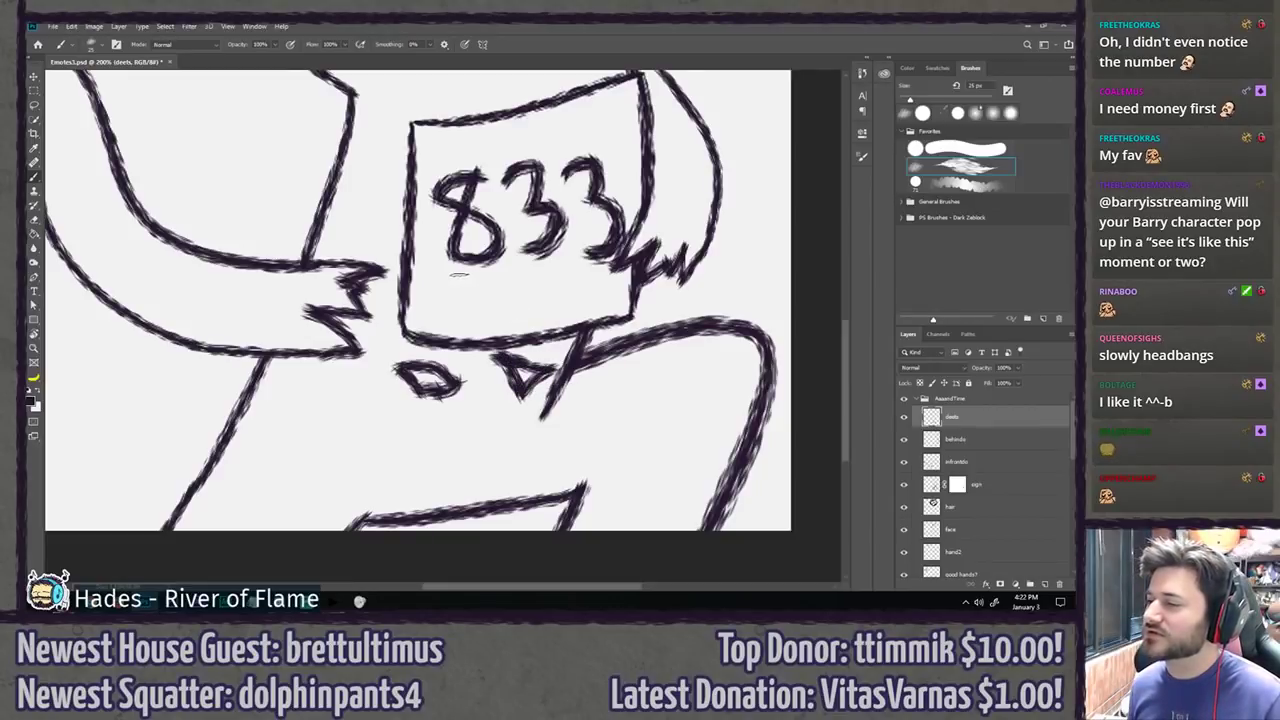
mouse_move(446, 290)
left_mouse_down()
mouse_move(526, 268)
mouse_move(513, 300)
mouse_move(436, 308)
left_mouse_up()
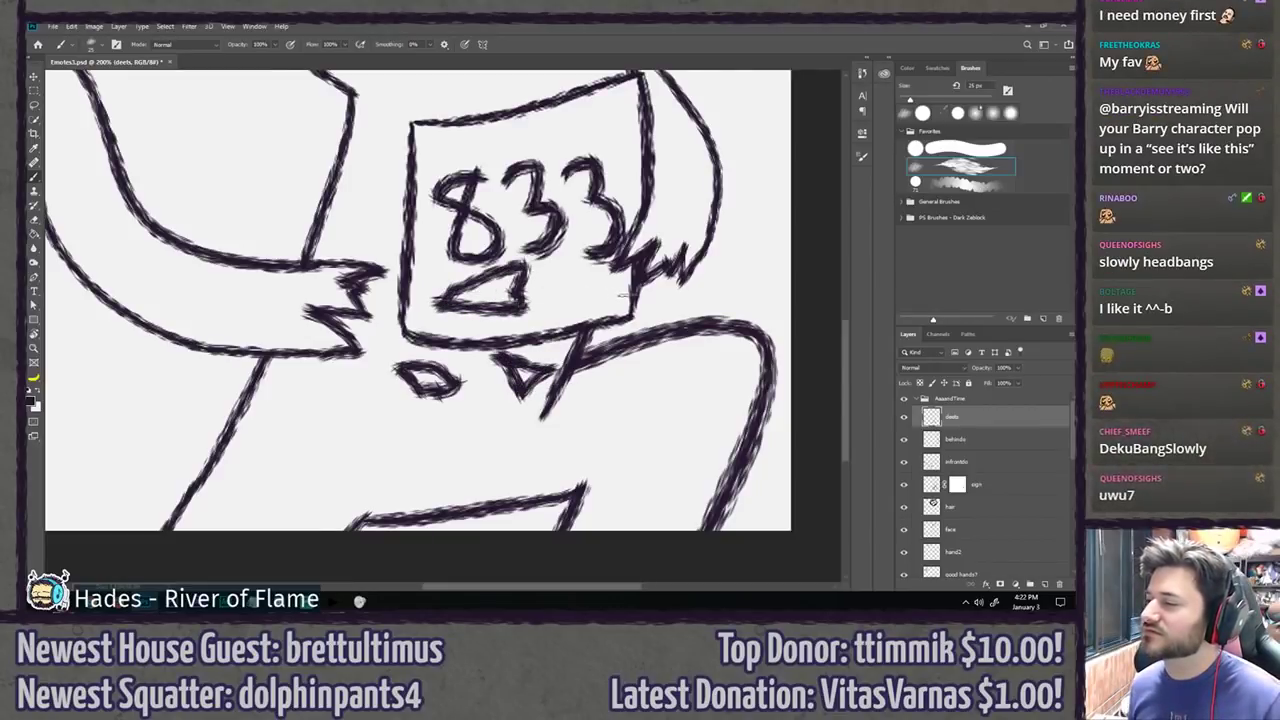
mouse_move(602, 298)
left_mouse_down()
mouse_move(724, 318)
mouse_move(709, 315)
mouse_move(674, 360)
mouse_move(584, 345)
mouse_move(612, 310)
left_mouse_up()
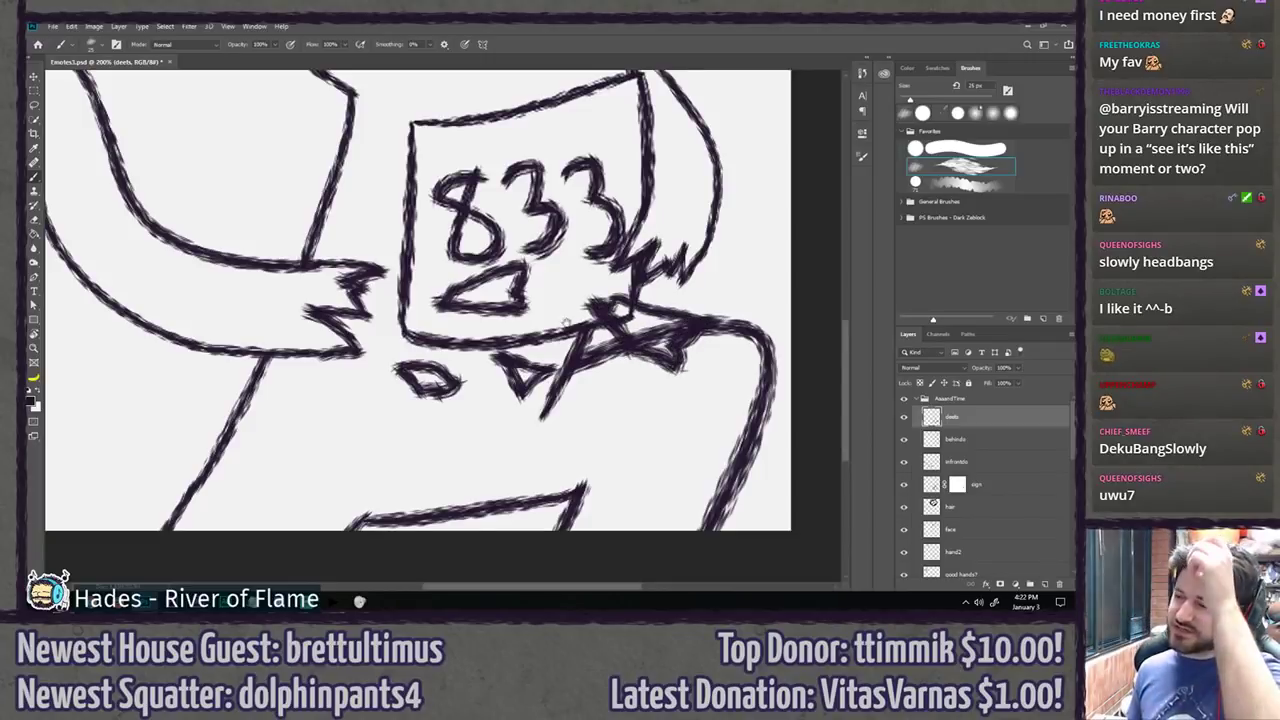
left_click_drag(497, 274, 562, 357)
mouse_move(446, 264)
left_mouse_down()
mouse_move(418, 282)
mouse_move(456, 306)
left_mouse_up()
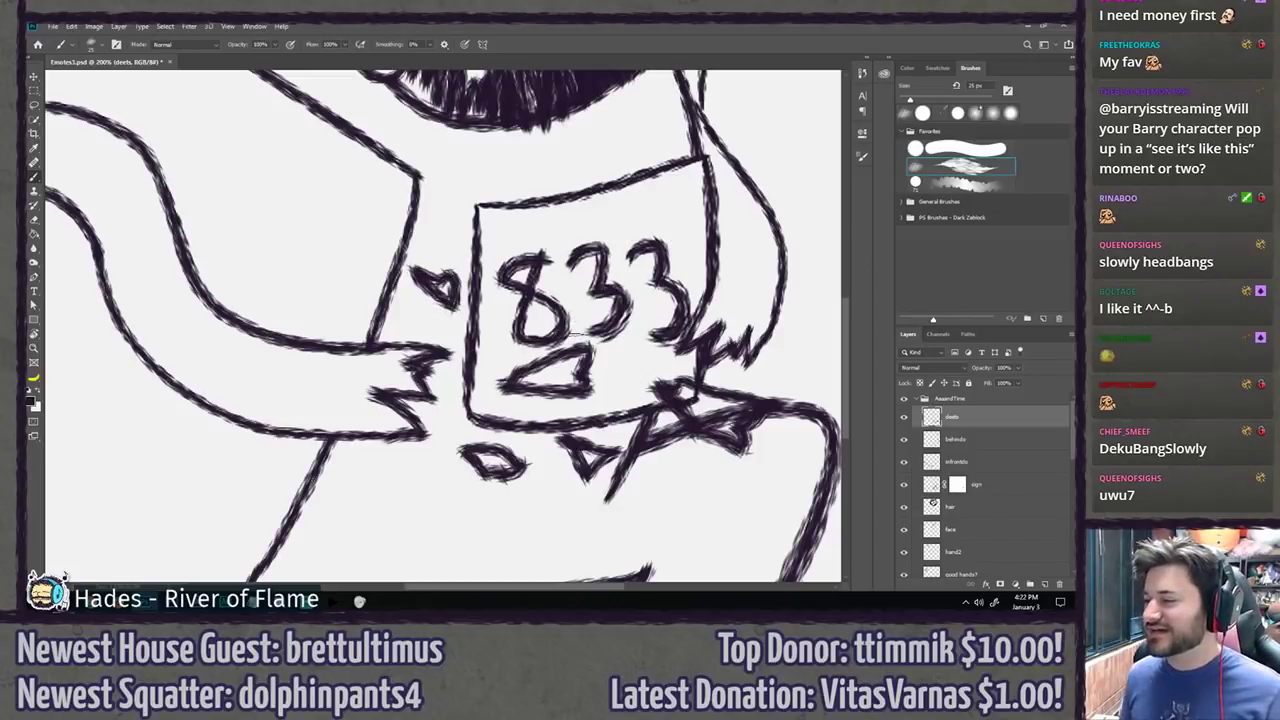
Step: Check how the emote with its ribbon scraps reads at small and larger display sizes
scroll(602, 408, "down", 11)
scroll(600, 394, "down", 4)
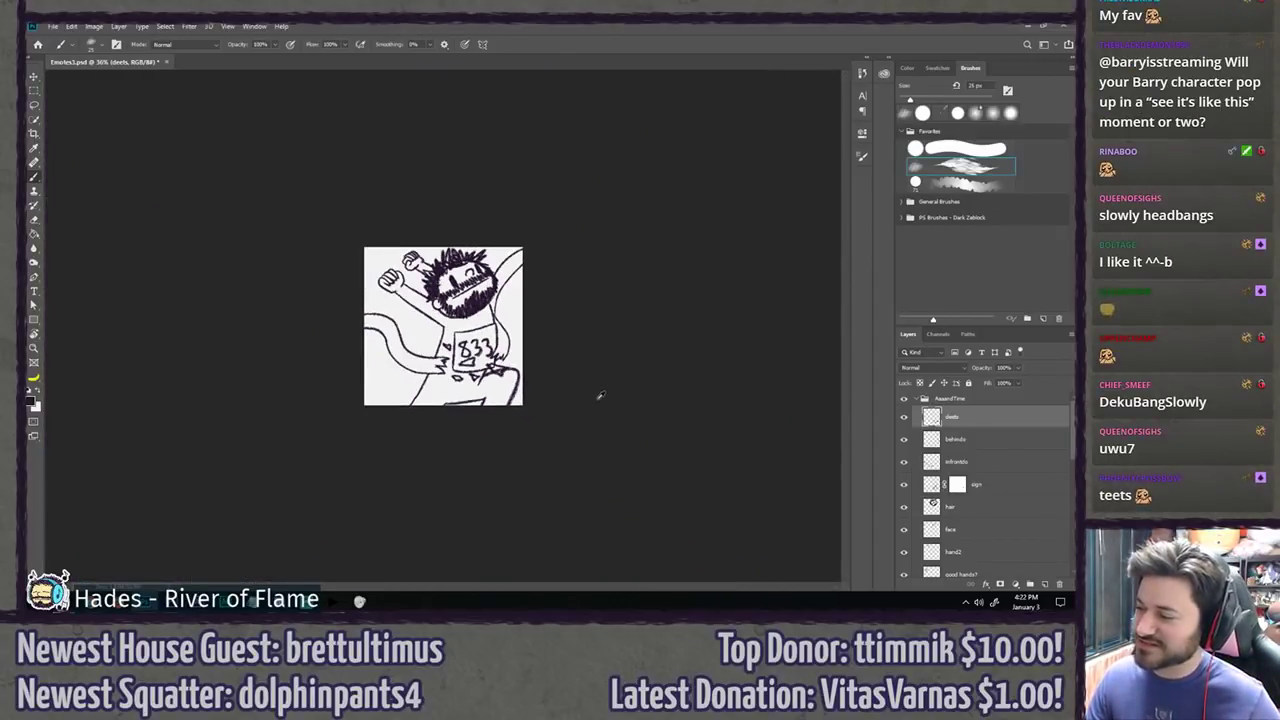
scroll(589, 414, "up", 3)
scroll(577, 432, "up", 2)
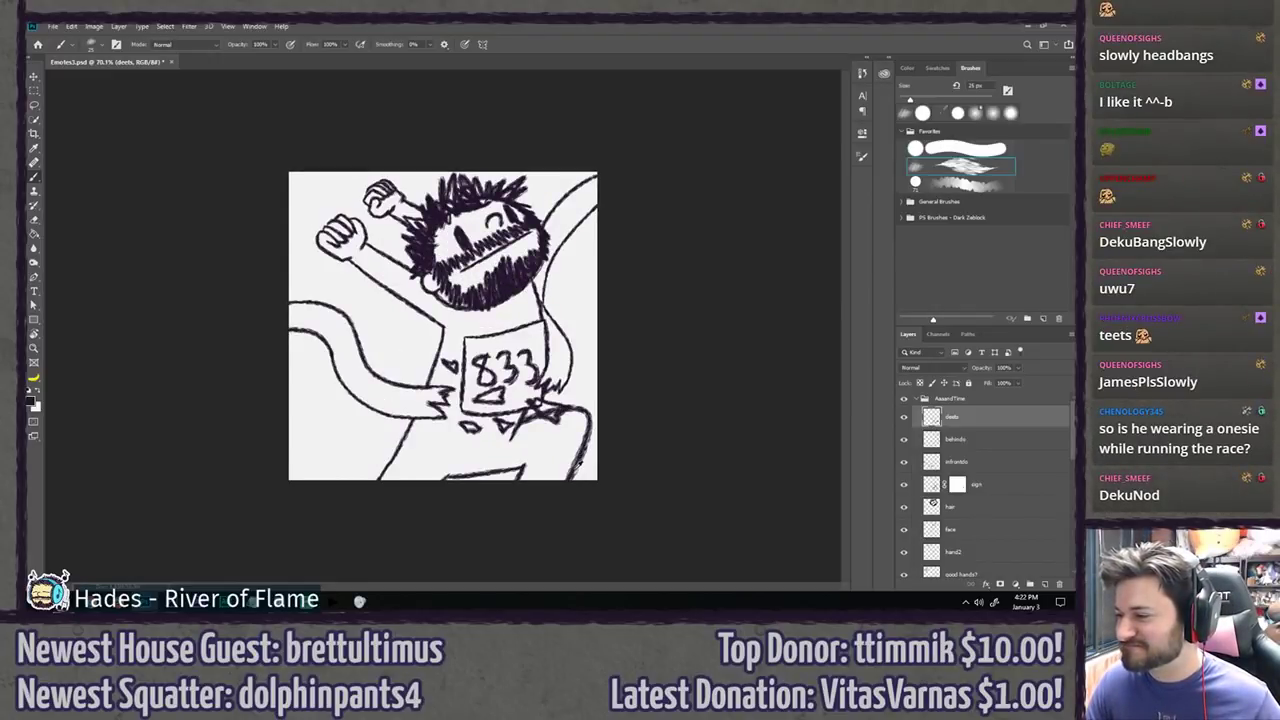
scroll(580, 464, "up", 6)
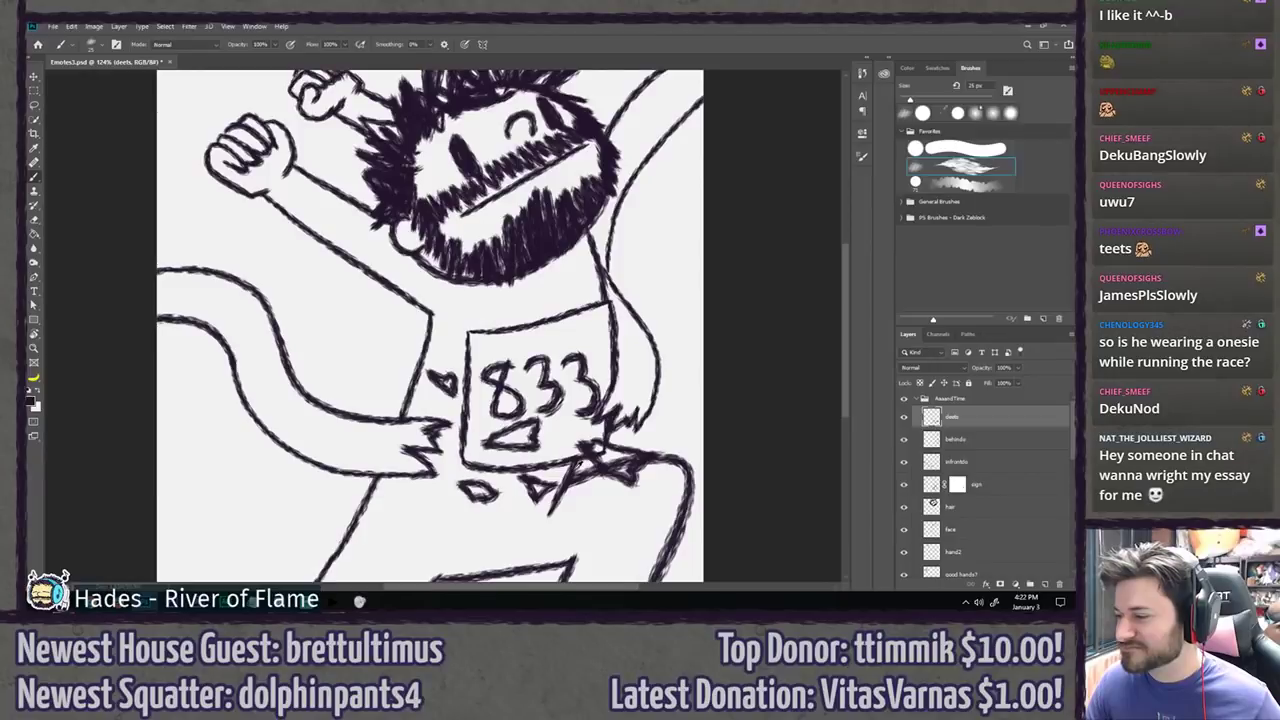
scroll(580, 464, "down", 1)
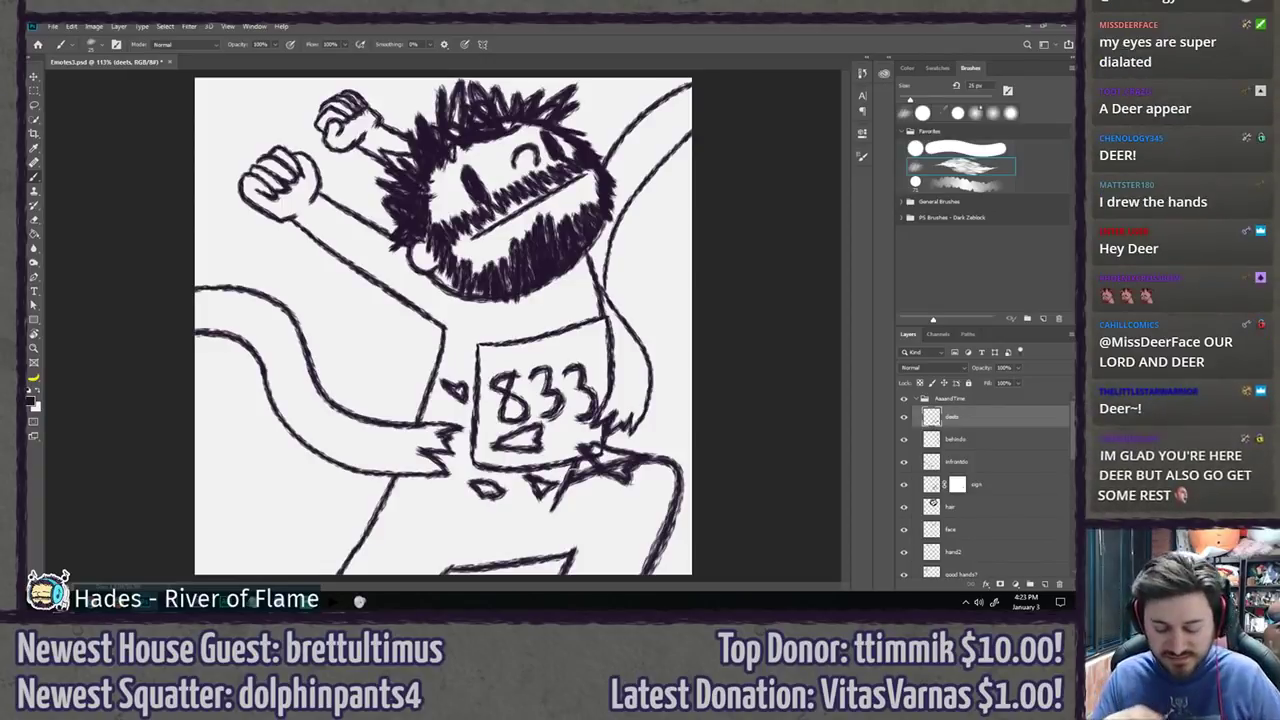
key("l")
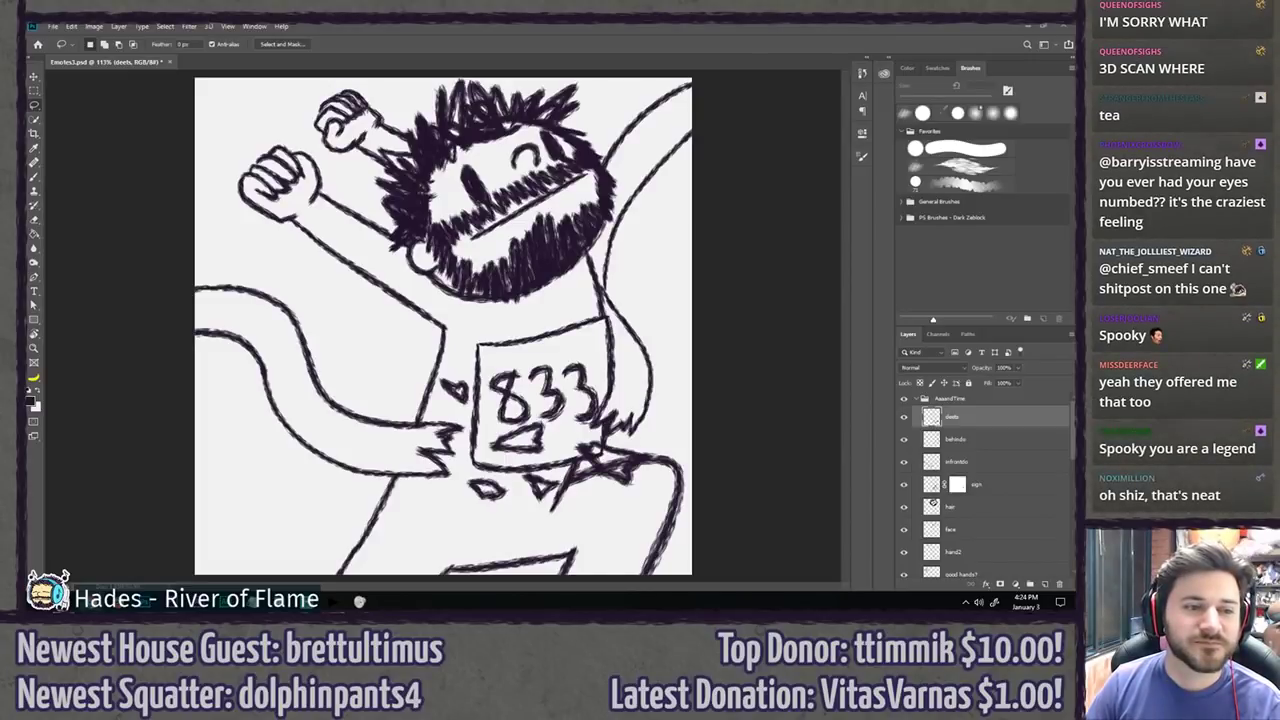
Step: Switch to the browser to view the shared Gyazo line drawing, and close its page to return to the emote
left_click_drag(22, 96, 410, 22)
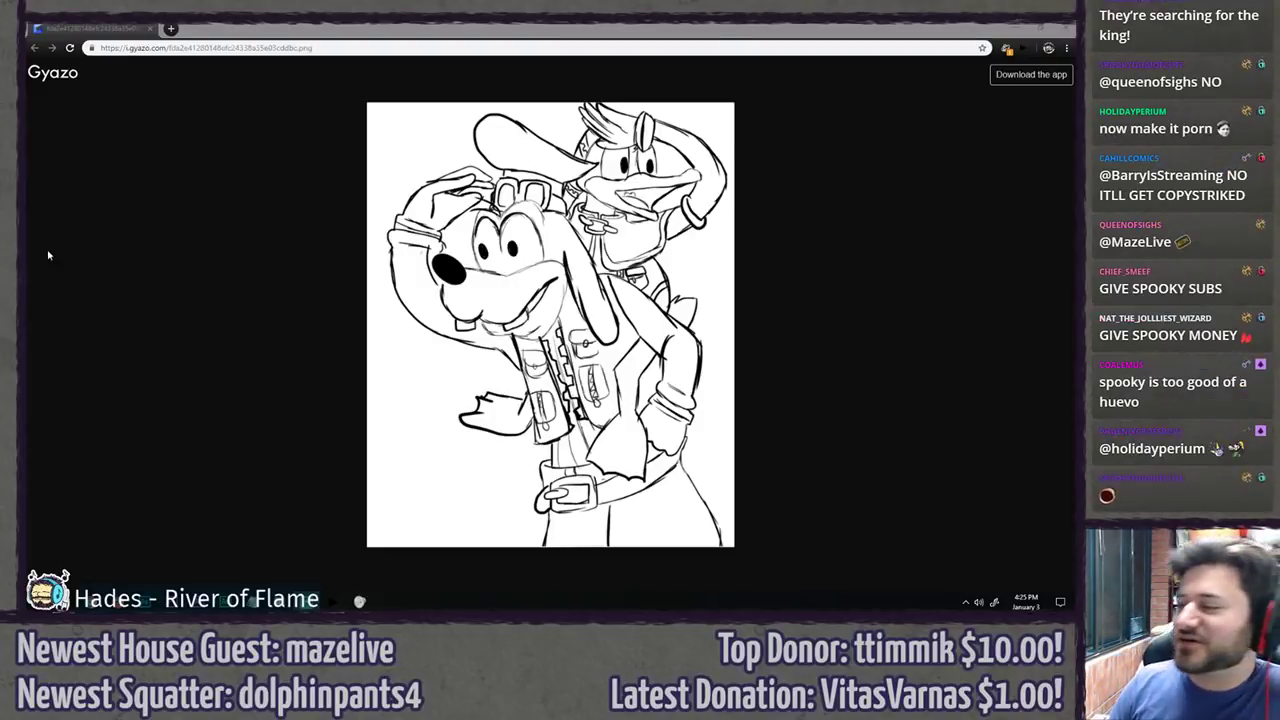
left_click(226, 267)
left_click(150, 28)
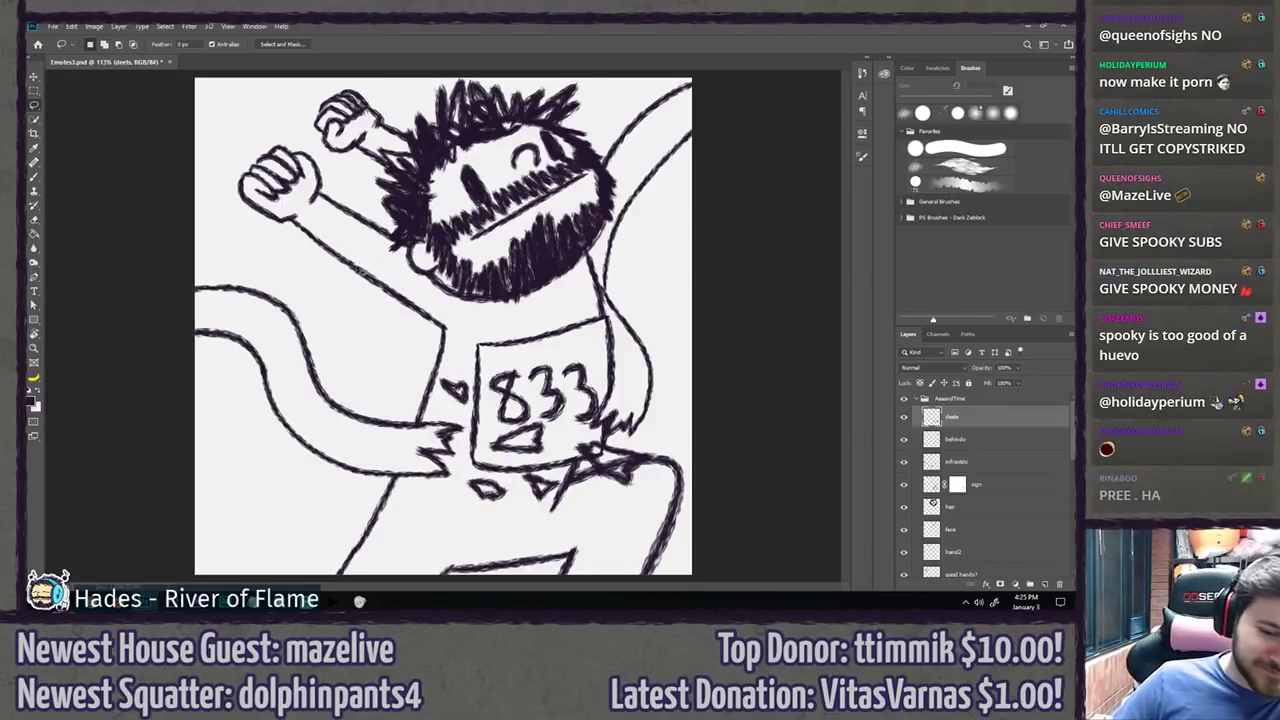
scroll(360, 258, "down", 3)
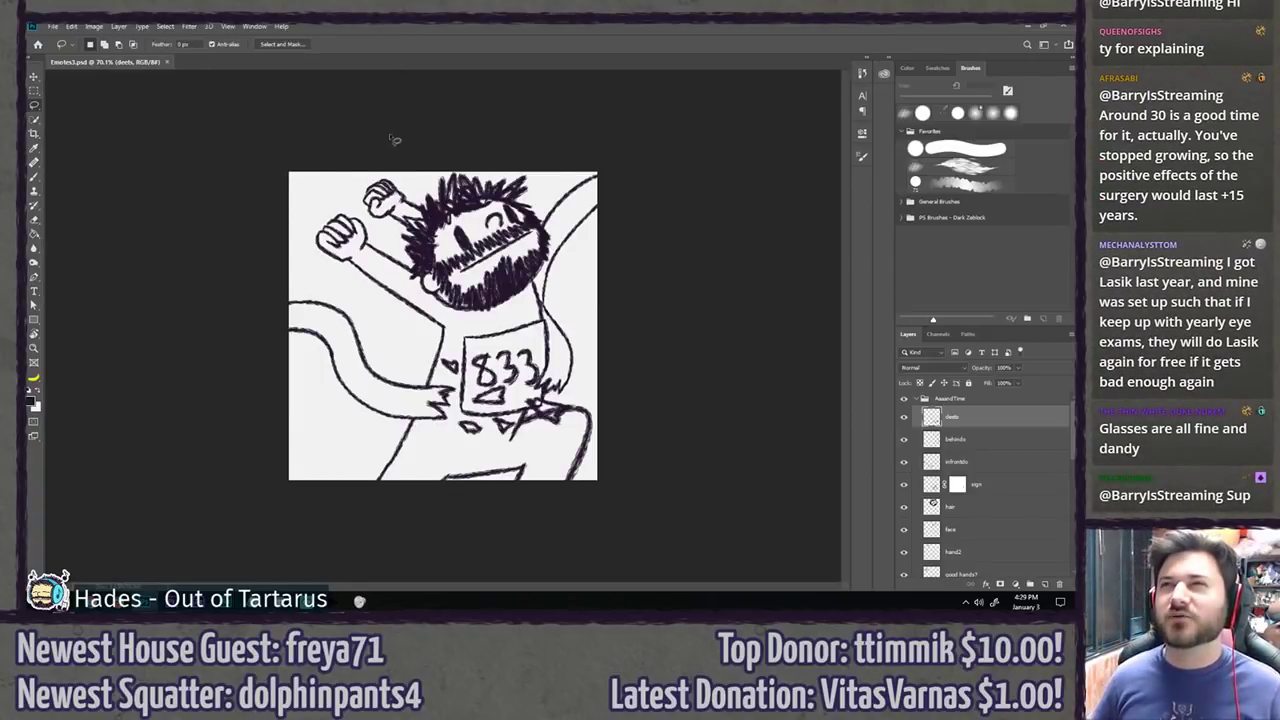
key("b")
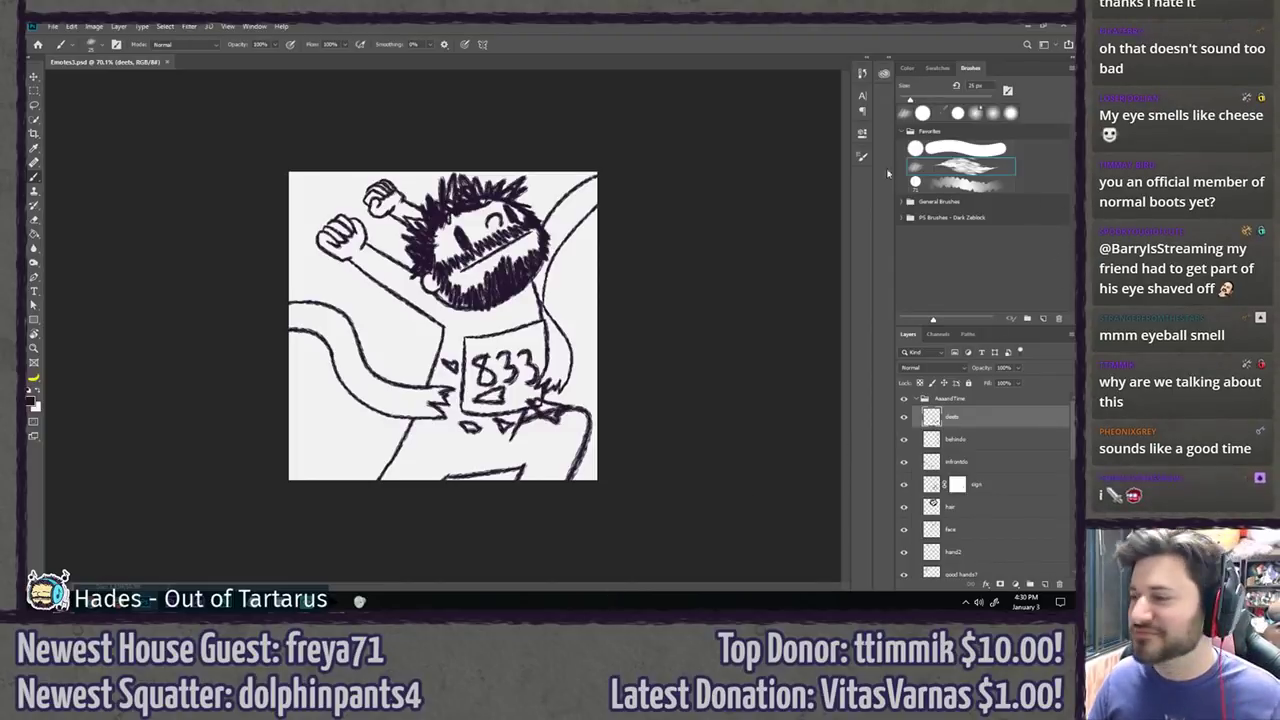
key("ctrl+plus")
scroll(588, 152, "up", 1)
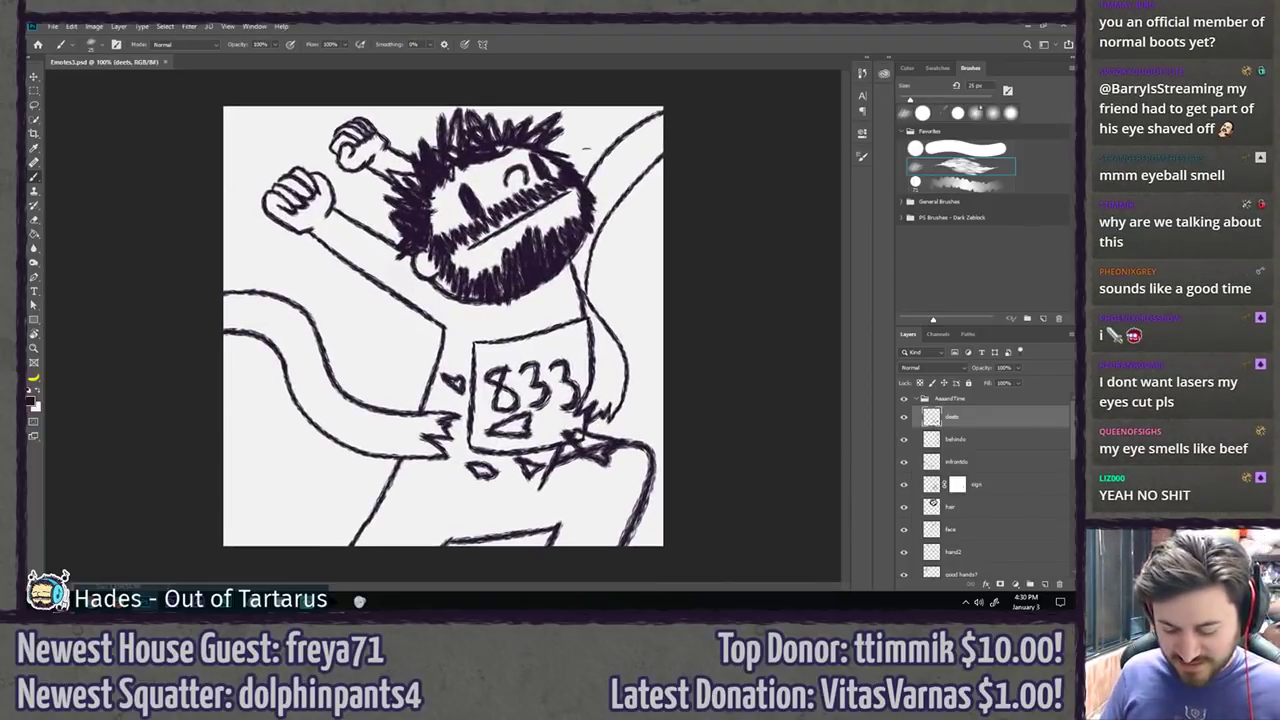
scroll(588, 152, "down", 1)
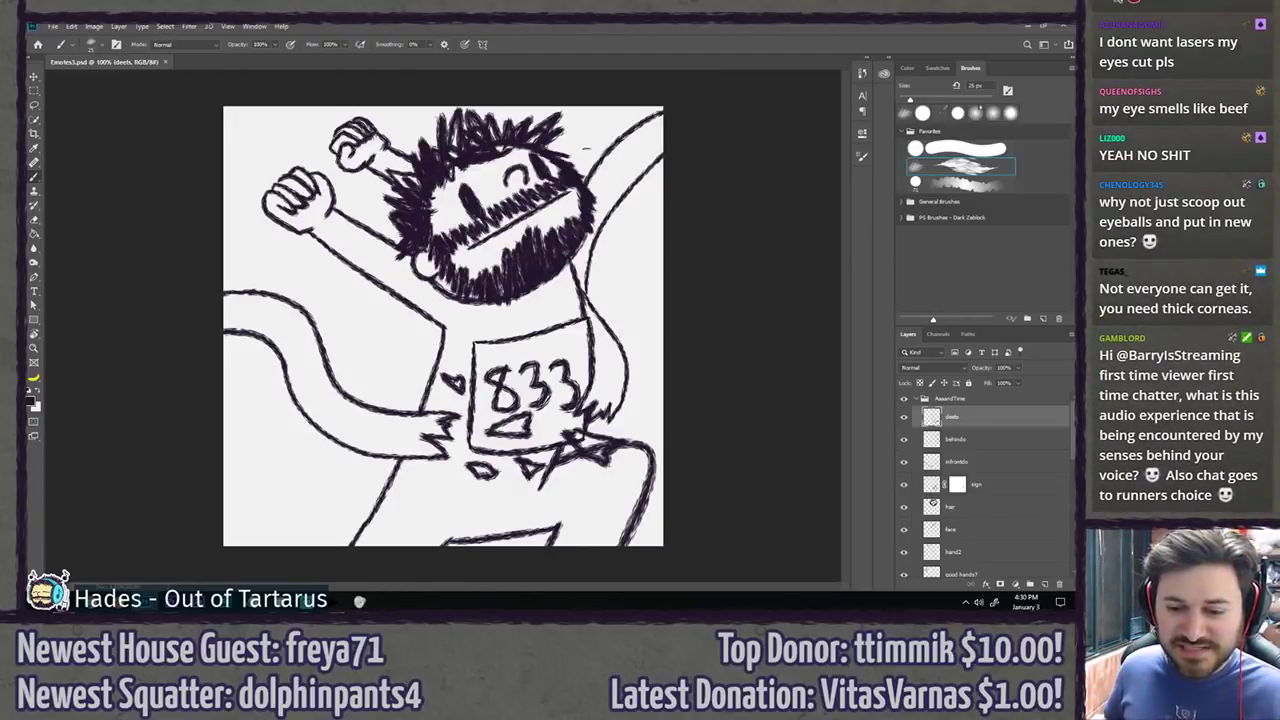
Step: Lasso the overlapping ribbon scraps between the 833 bib's lower corner and the raised thigh, delete them and clear the selection
key("l")
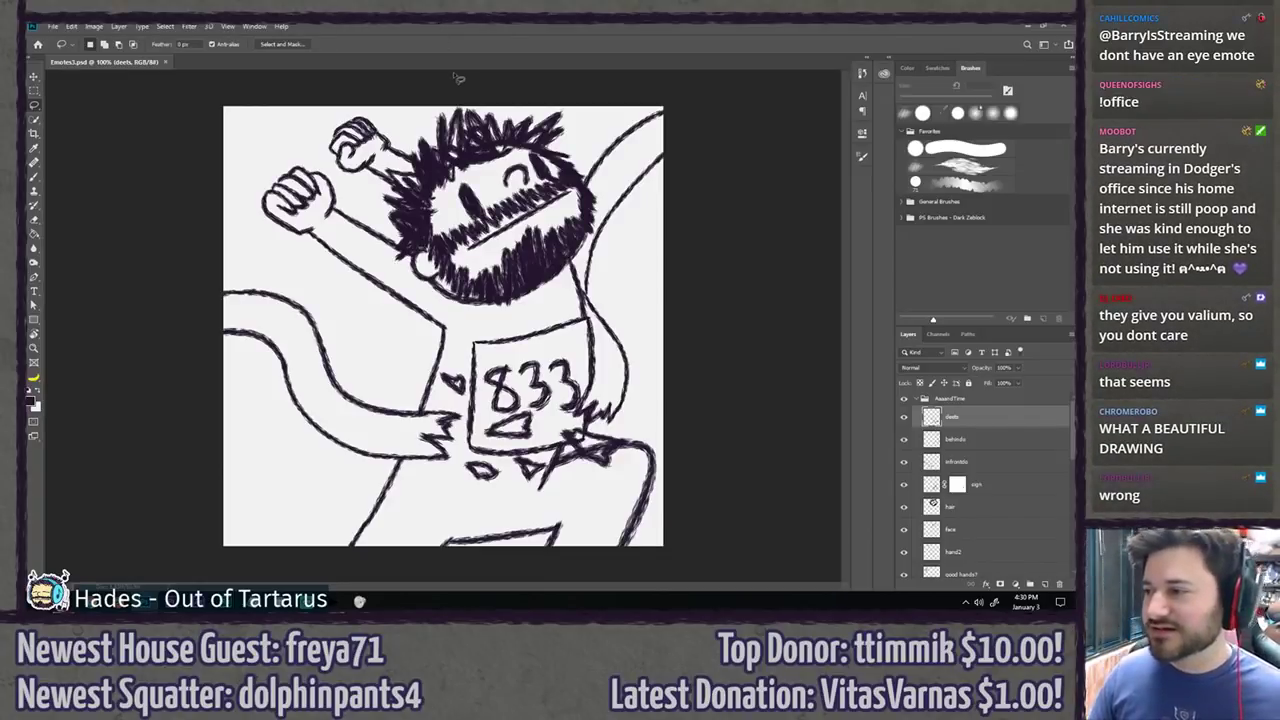
key("ctrl+minus")
key("ctrl+minus")
key("ctrl+plus")
key("ctrl+plus")
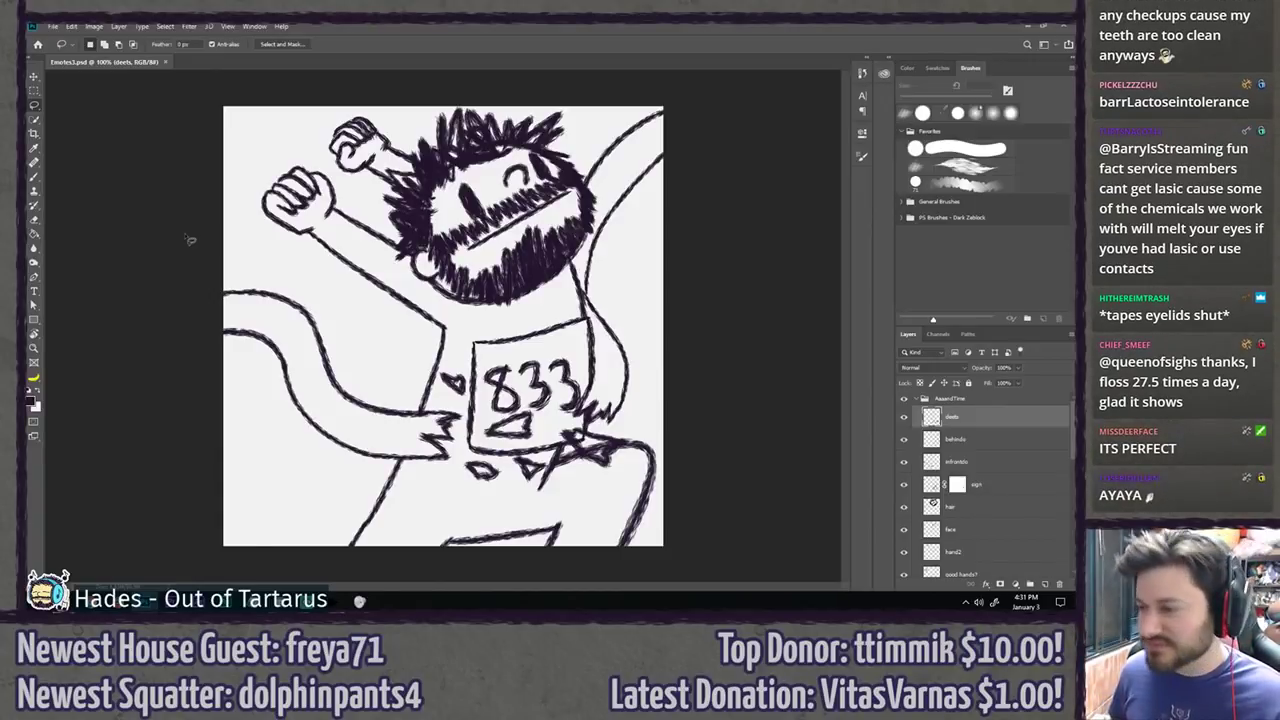
scroll(184, 238, "up", 3)
scroll(184, 238, "down", 2)
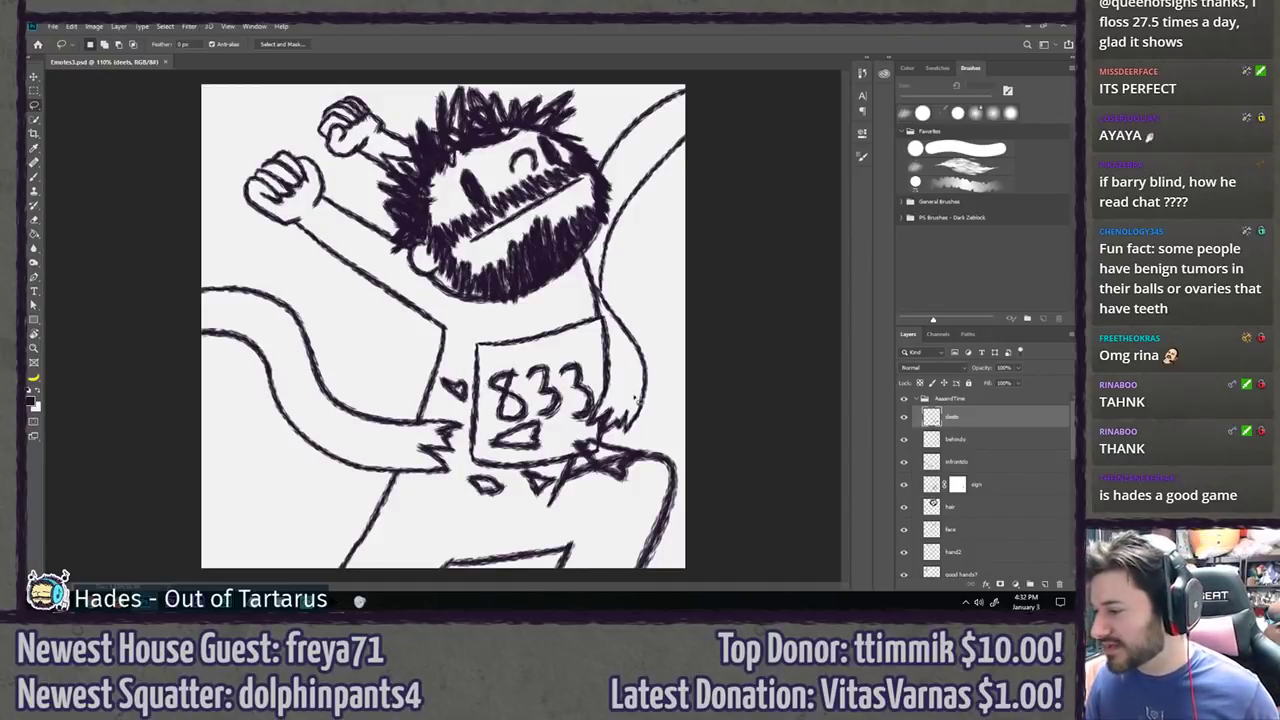
scroll(636, 398, "up", 3)
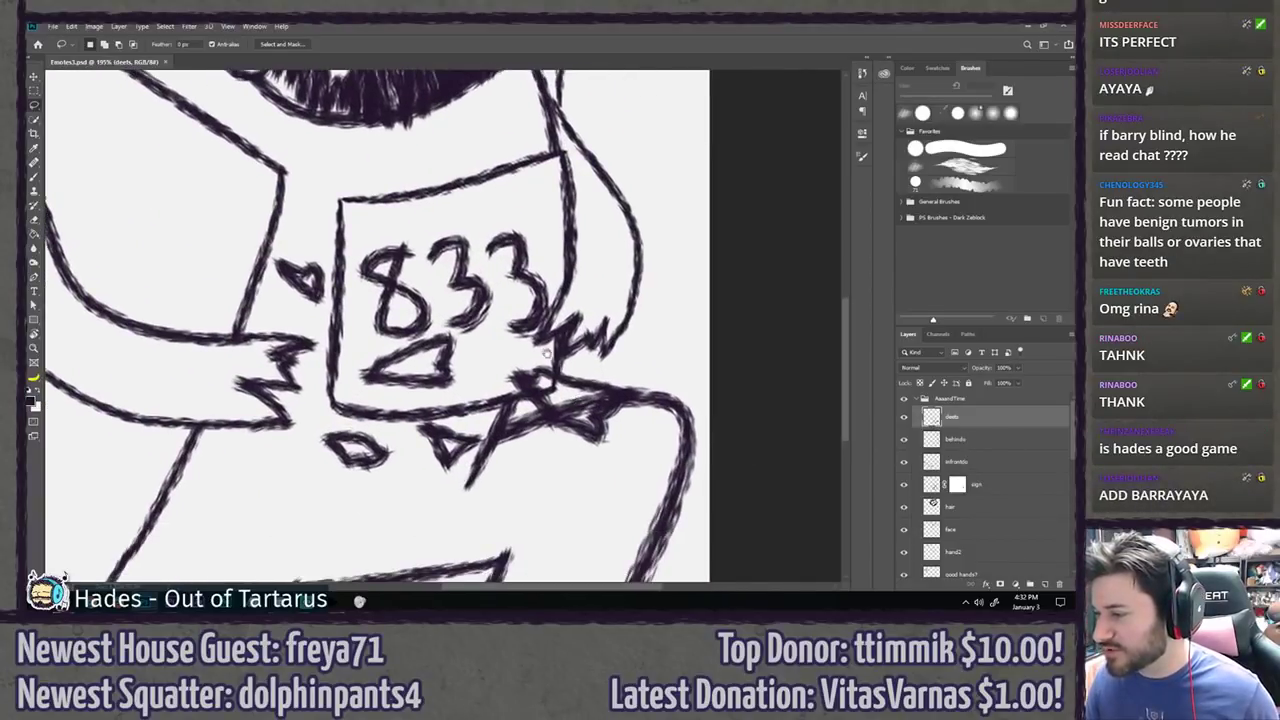
mouse_move(556, 366)
left_mouse_down()
mouse_move(506, 355)
mouse_move(494, 378)
mouse_move(526, 443)
mouse_move(596, 467)
mouse_move(662, 431)
mouse_move(668, 394)
left_mouse_up()
key("Delete")
key("ctrl+d")
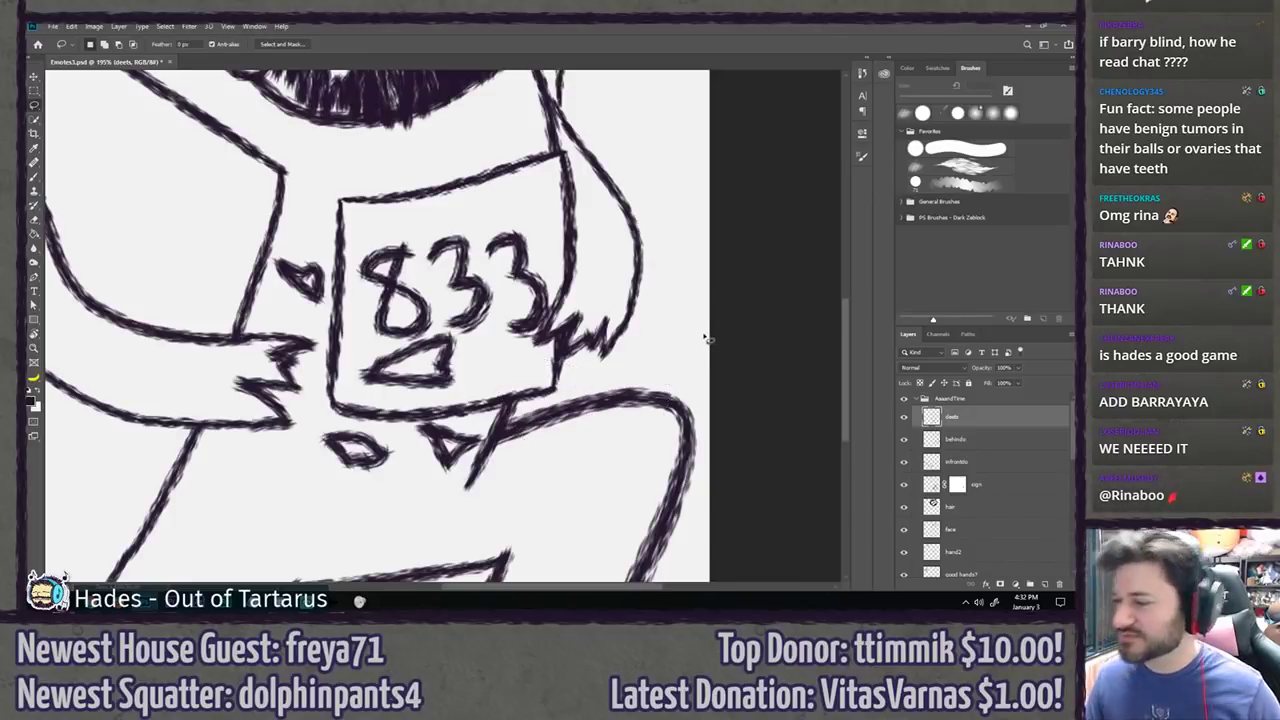
Step: Brush a new small angular ribbon scrap onto the lower corner of the 833 bib, just above the thigh
key("b")
mouse_move(556, 385)
left_mouse_down()
mouse_move(532, 390)
mouse_move(520, 368)
mouse_move(496, 370)
mouse_move(535, 378)
left_mouse_up()
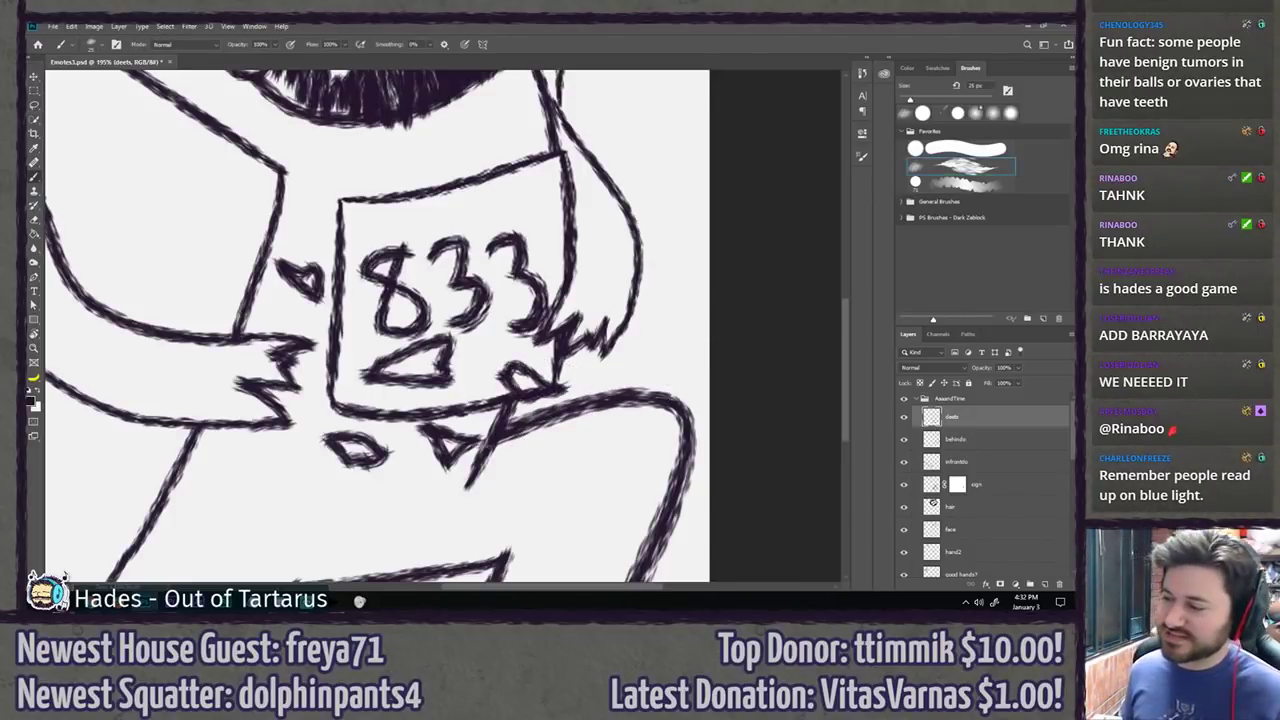
key("space")
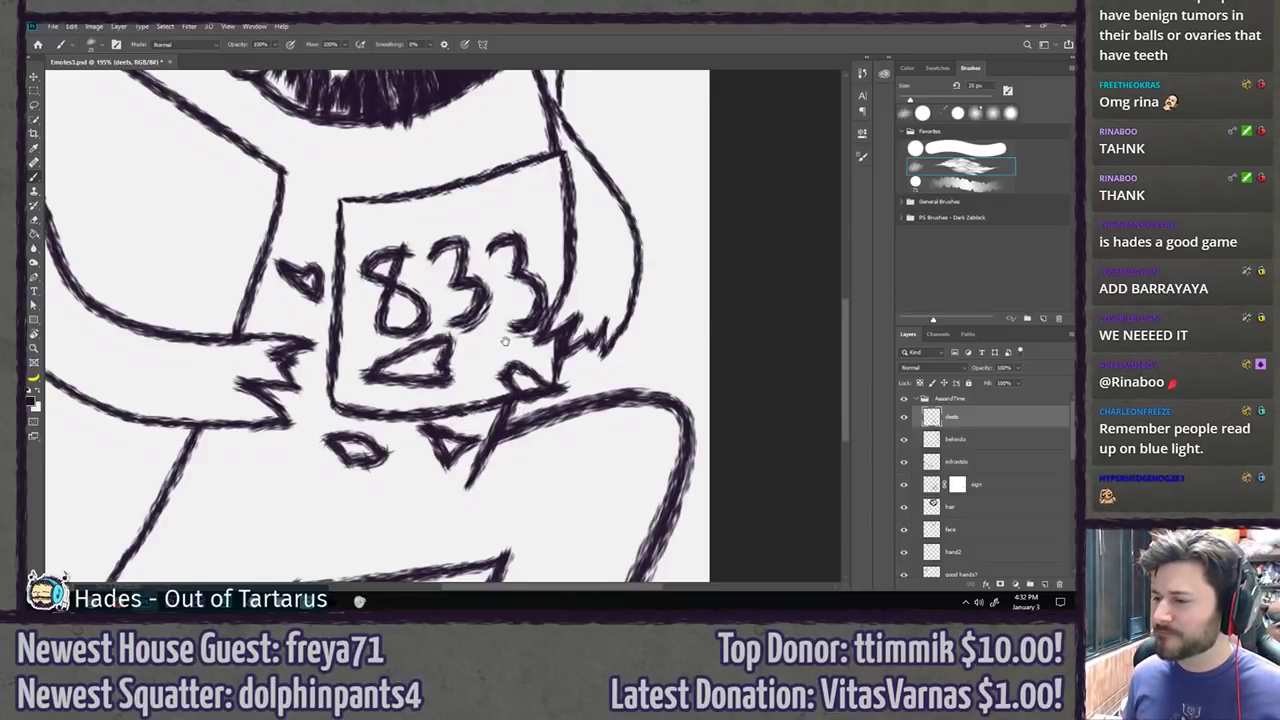
left_click_drag(505, 342, 594, 505)
scroll(446, 299, "down", 3)
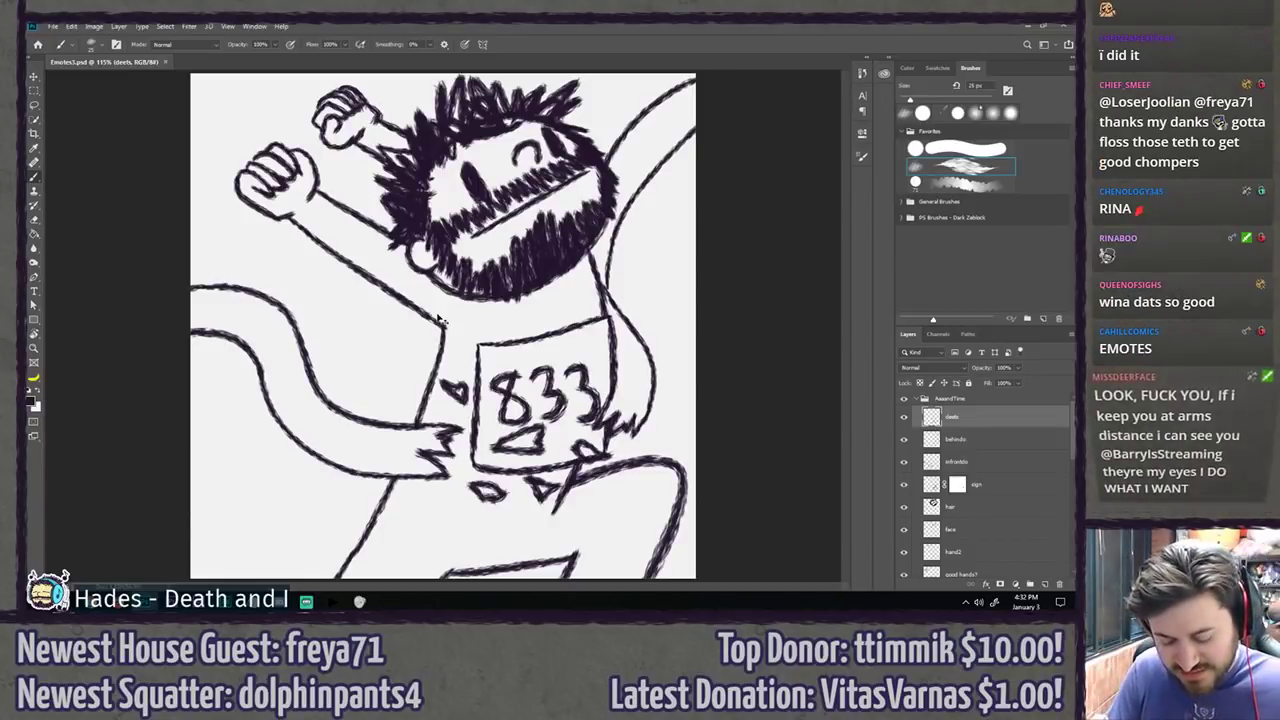
Step: Create a new layer named fetti above the deets layer
key("ctrl+shift+n")
type("fetti")
key("Return")
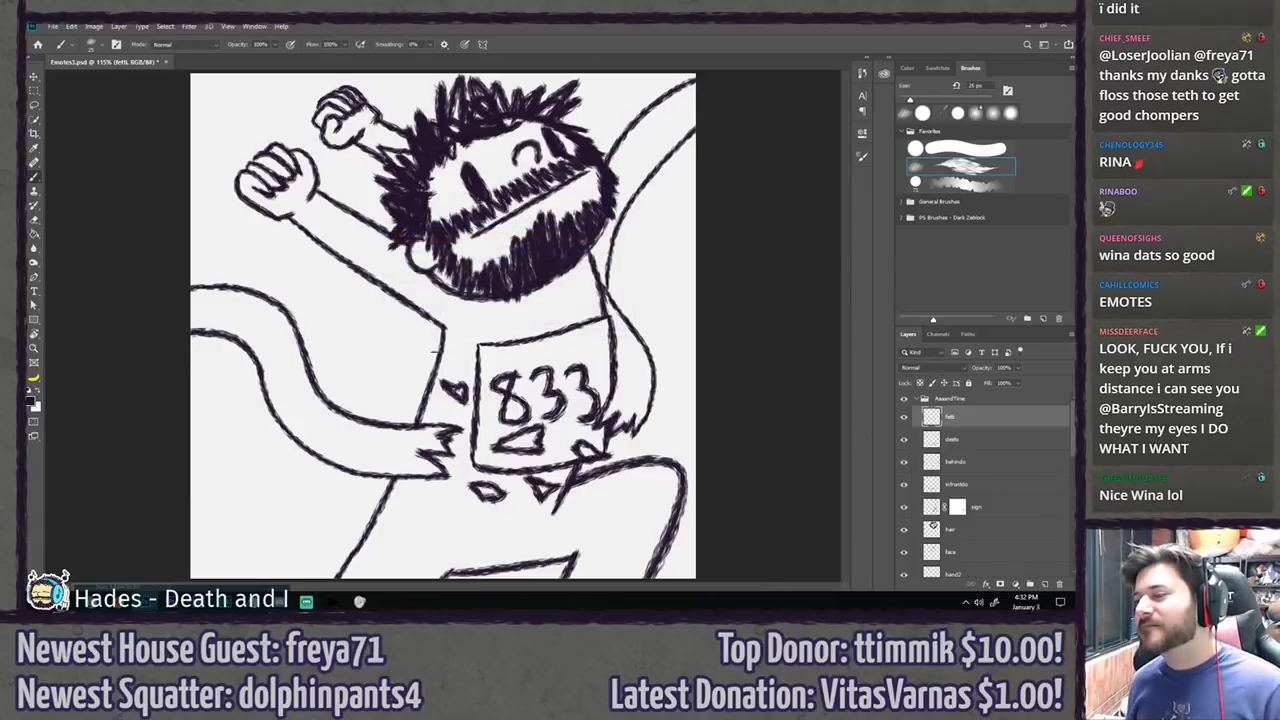
Step: Draw small four-sided confetti pieces on the fetti layer, scattered around both raised fists and along the front arm
mouse_move(270, 228)
left_mouse_down()
mouse_move(256, 246)
mouse_move(272, 228)
left_mouse_up()
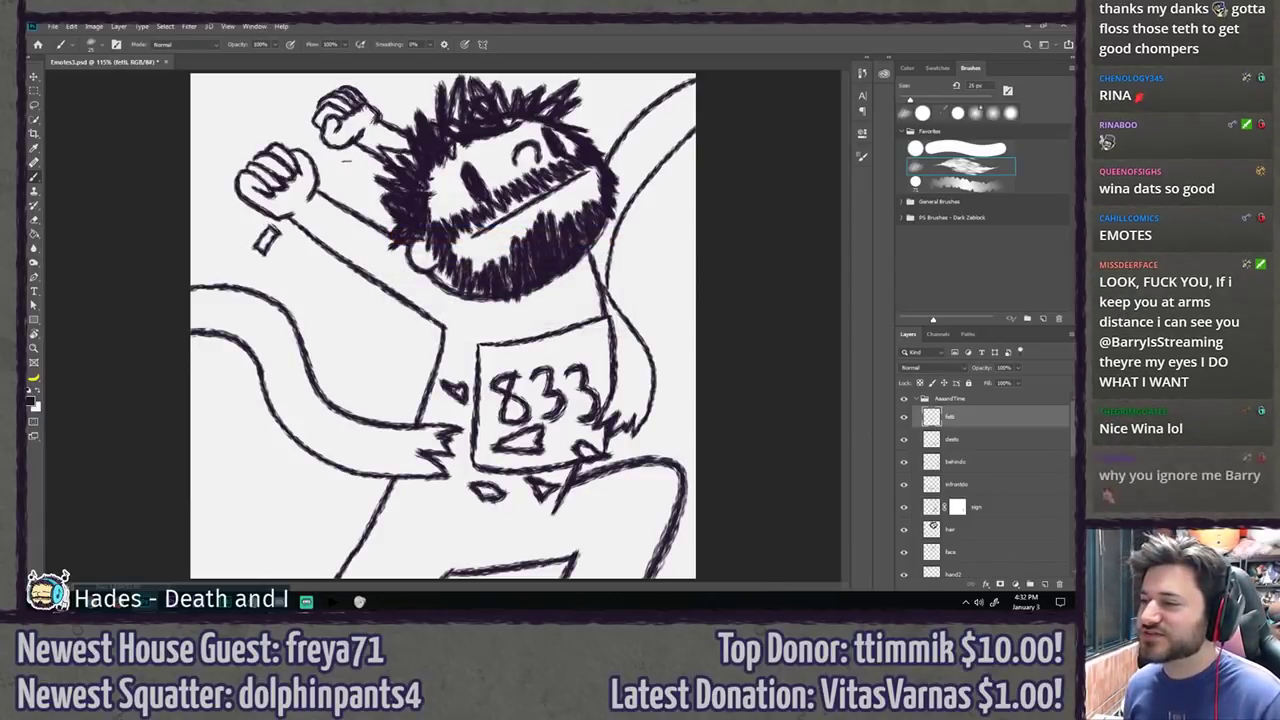
mouse_move(347, 164)
left_mouse_down()
mouse_move(343, 180)
mouse_move(350, 164)
left_mouse_up()
left_click_drag(402, 89, 410, 101)
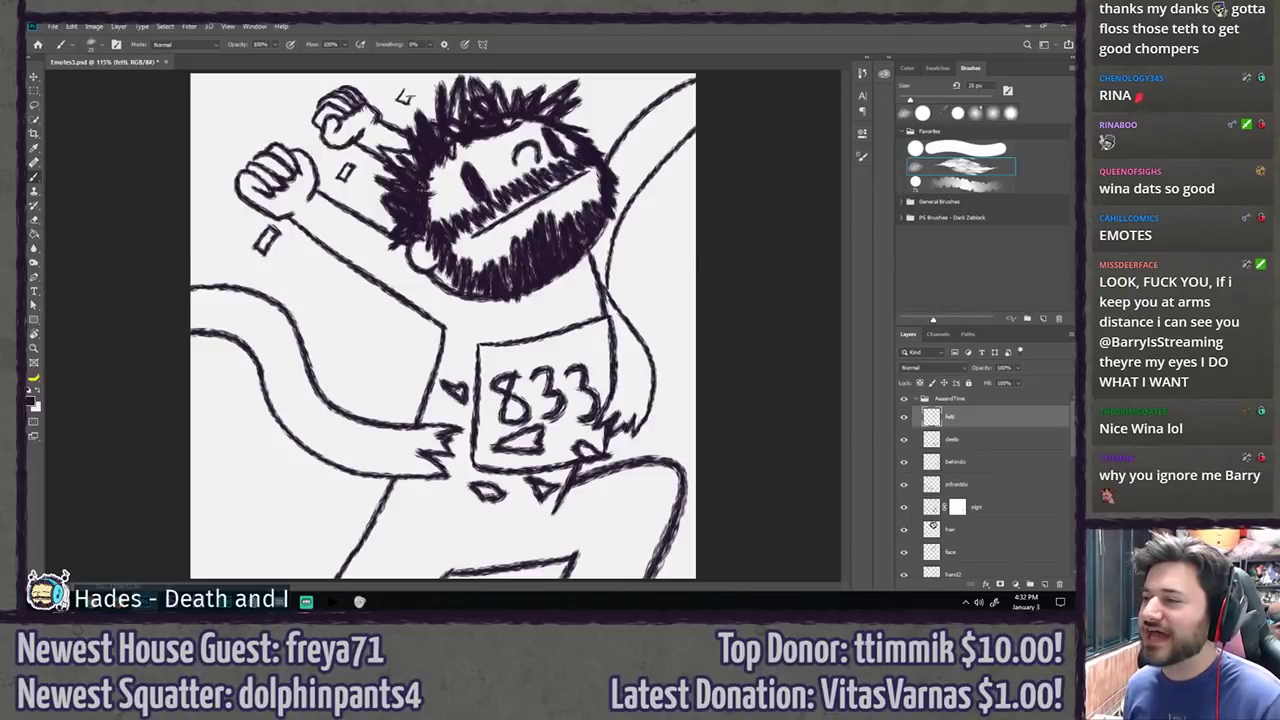
mouse_move(333, 304)
left_mouse_down()
mouse_move(336, 322)
mouse_move(334, 305)
left_mouse_up()
mouse_move(394, 276)
left_mouse_down()
mouse_move(386, 294)
mouse_move(402, 268)
mouse_move(408, 278)
mouse_move(379, 252)
mouse_move(365, 265)
mouse_move(383, 258)
mouse_move(381, 274)
mouse_move(339, 245)
left_mouse_up()
key("ctrl+z")
key("ctrl+z")
key("ctrl+z")
key("ctrl+z")
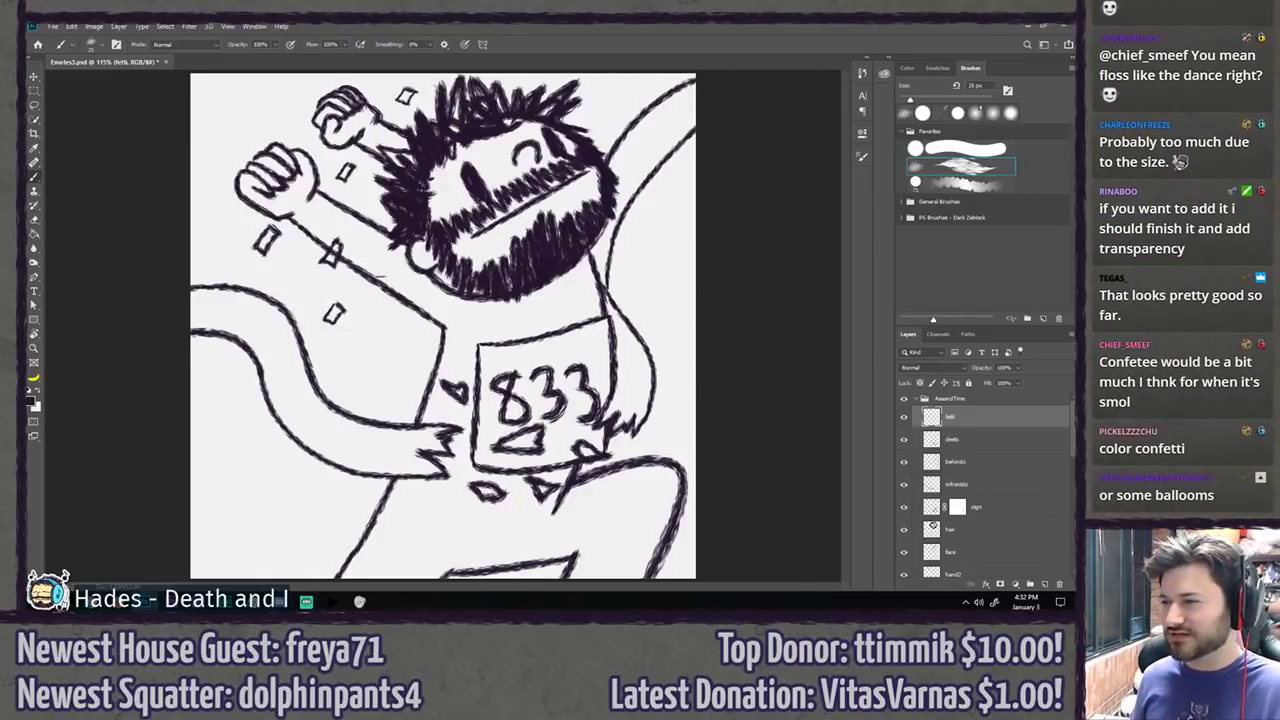
mouse_move(266, 96)
left_mouse_down()
mouse_move(268, 118)
mouse_move(272, 96)
left_mouse_up()
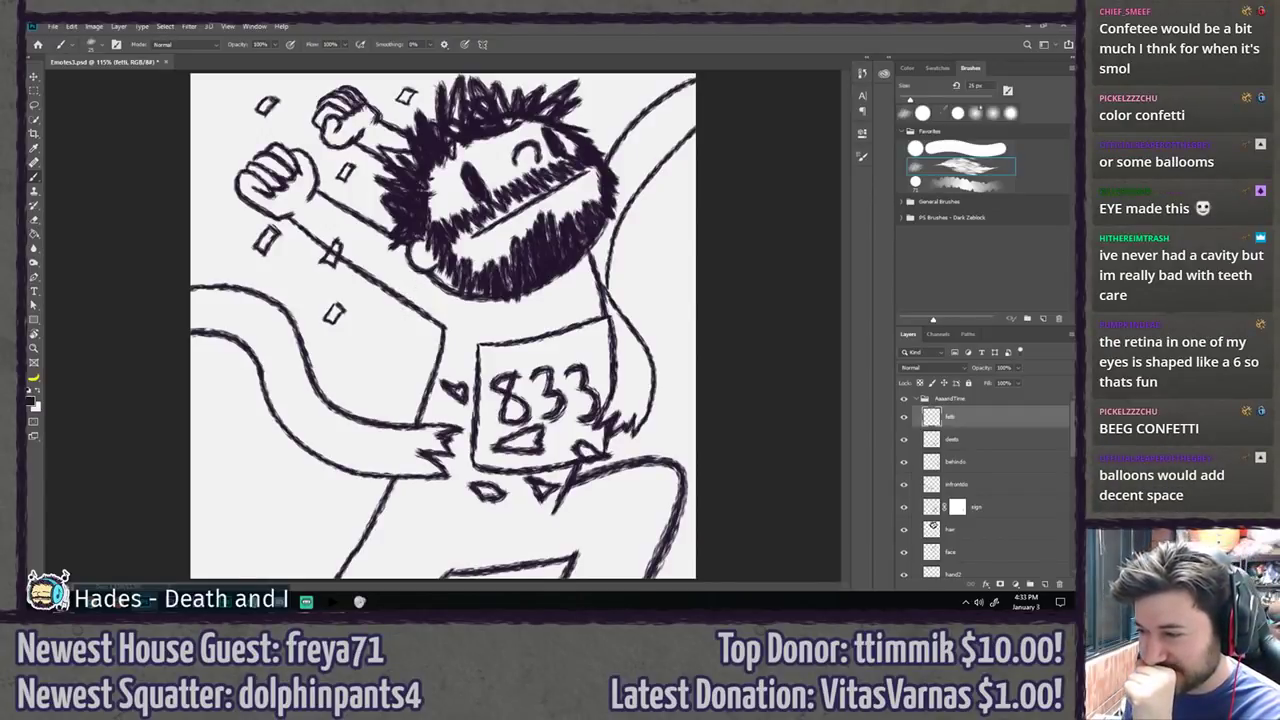
Step: Draw one more small four-sided confetti piece below the raised arm near the torso, undoing the rejected tries
left_click_drag(390, 289, 394, 286)
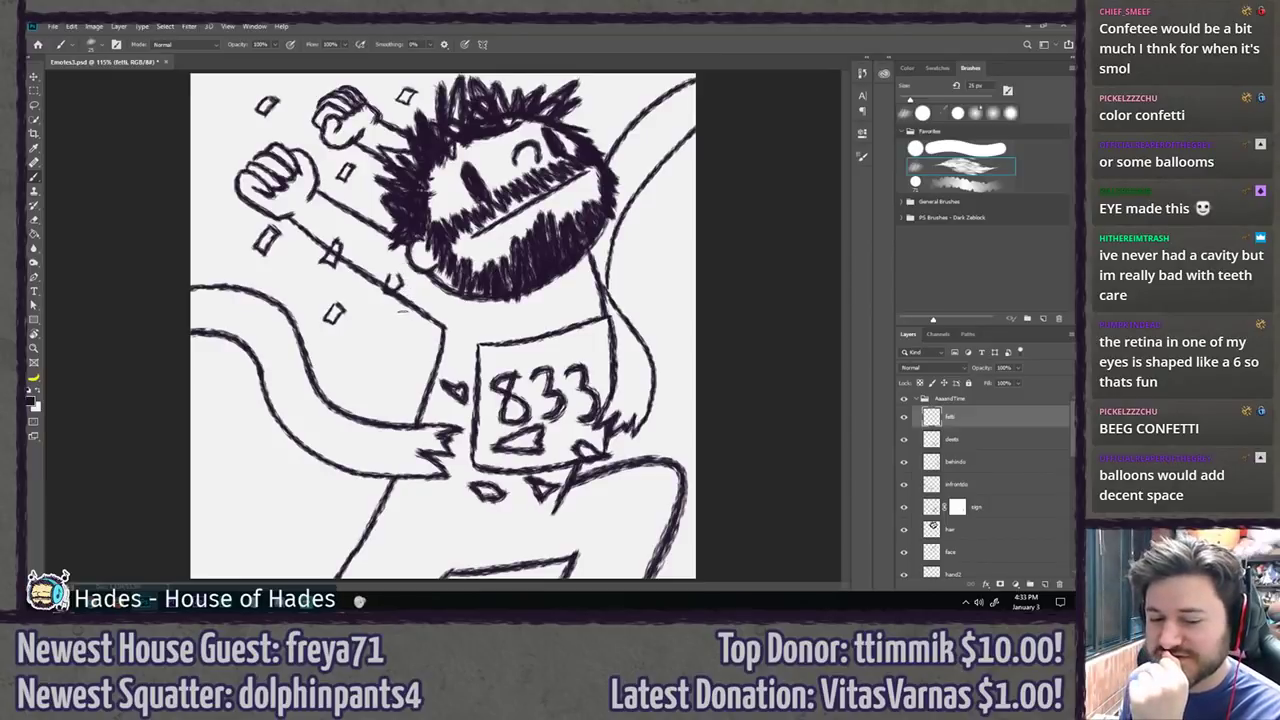
key("ctrl+z")
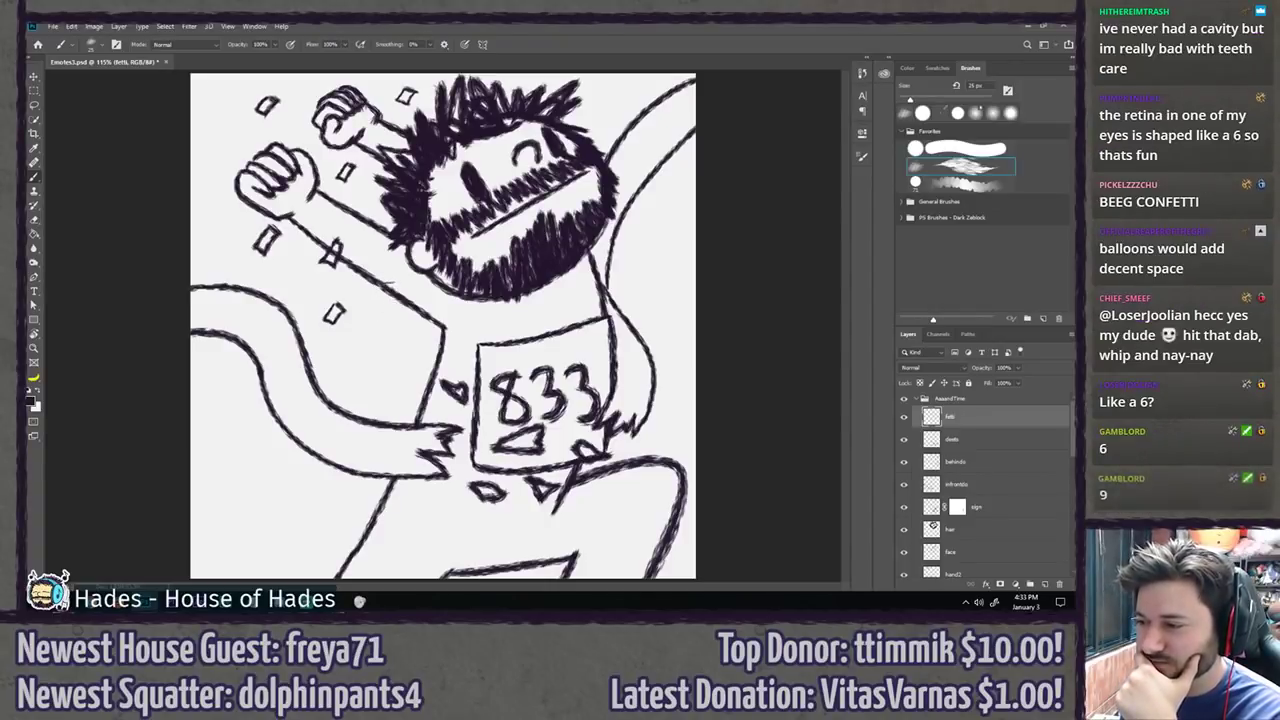
mouse_move(384, 284)
left_mouse_down()
mouse_move(403, 289)
mouse_move(391, 326)
left_mouse_up()
key("ctrl+z")
key("ctrl+z")
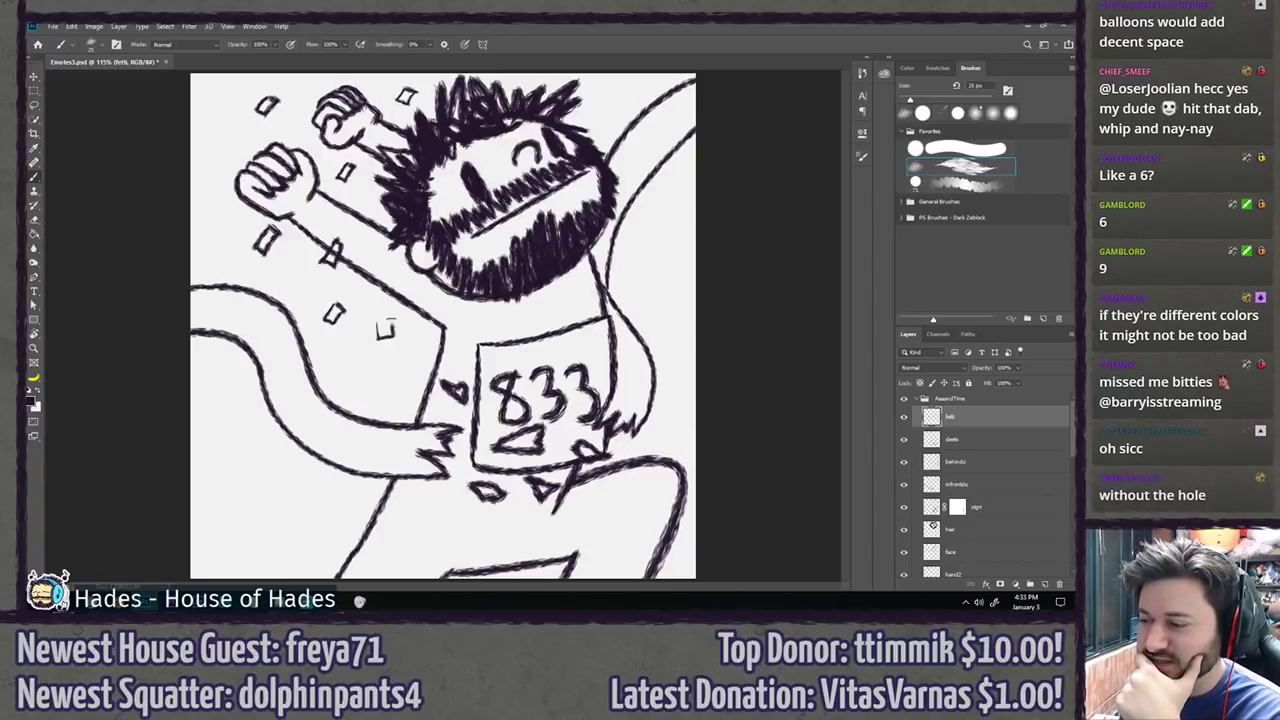
key("ctrl+z")
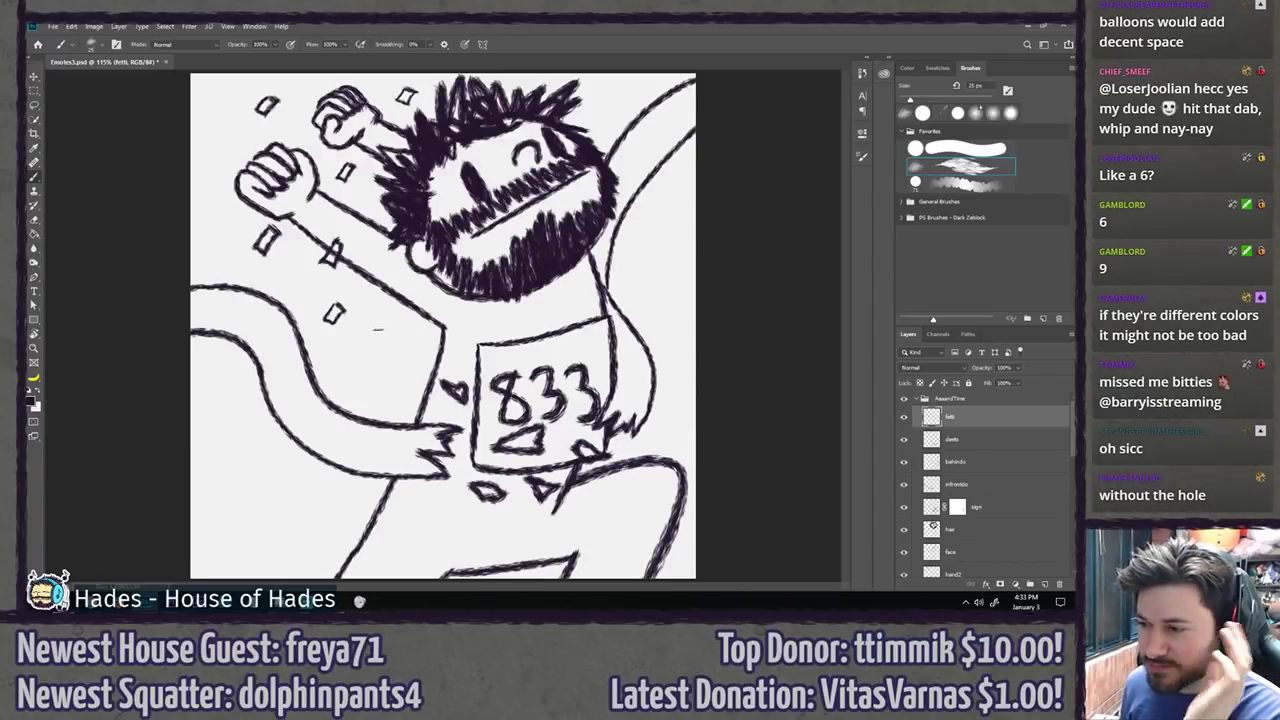
left_click_drag(384, 326, 384, 316)
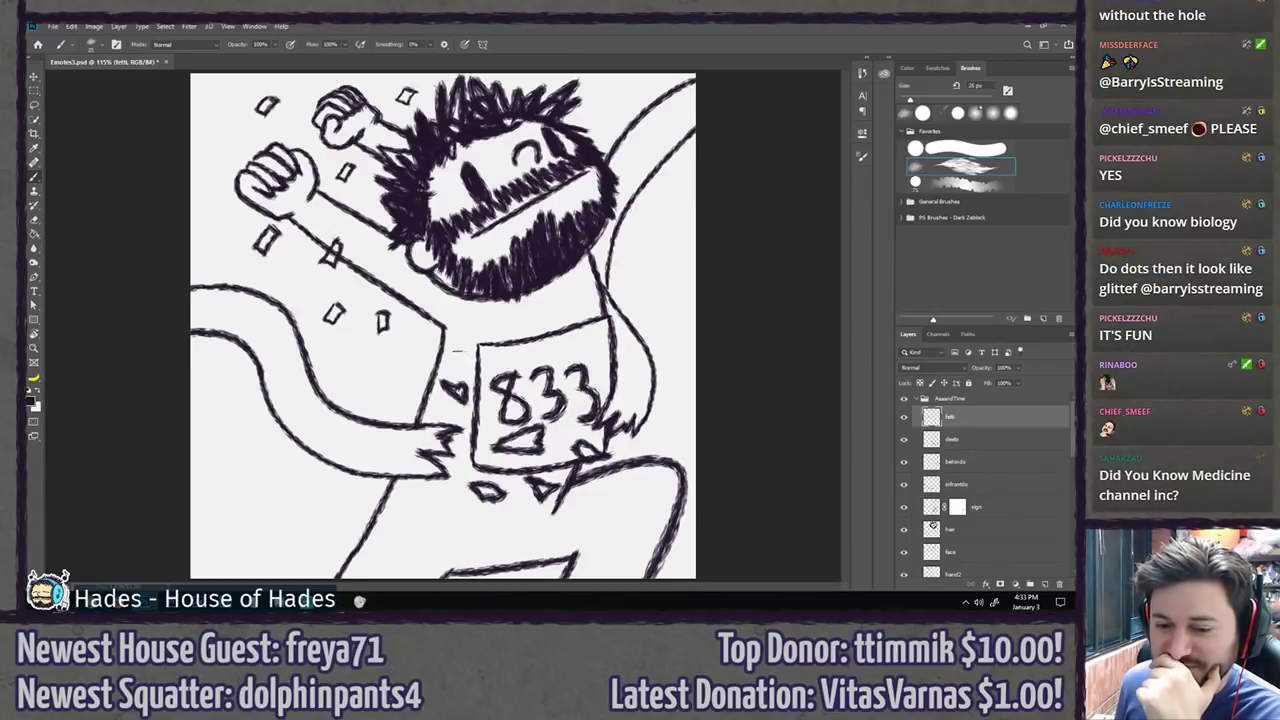
left_click(364, 366)
left_click(403, 362)
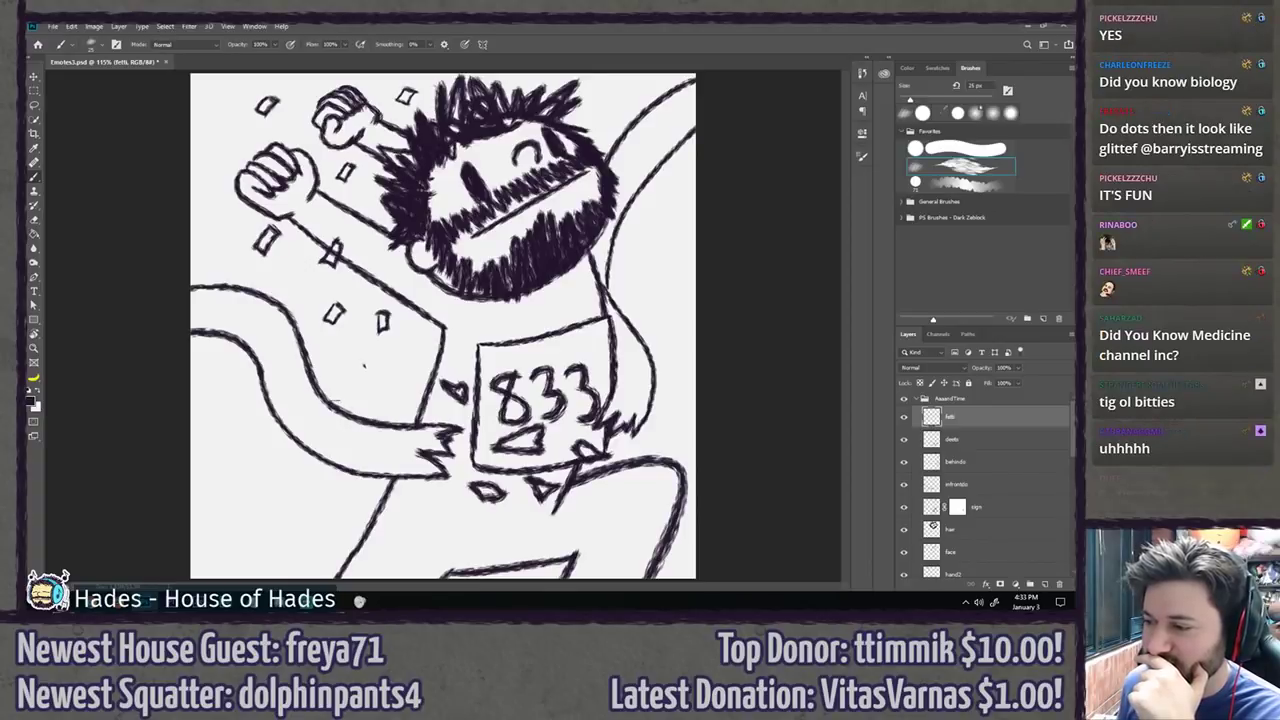
left_click_drag(390, 381, 386, 380)
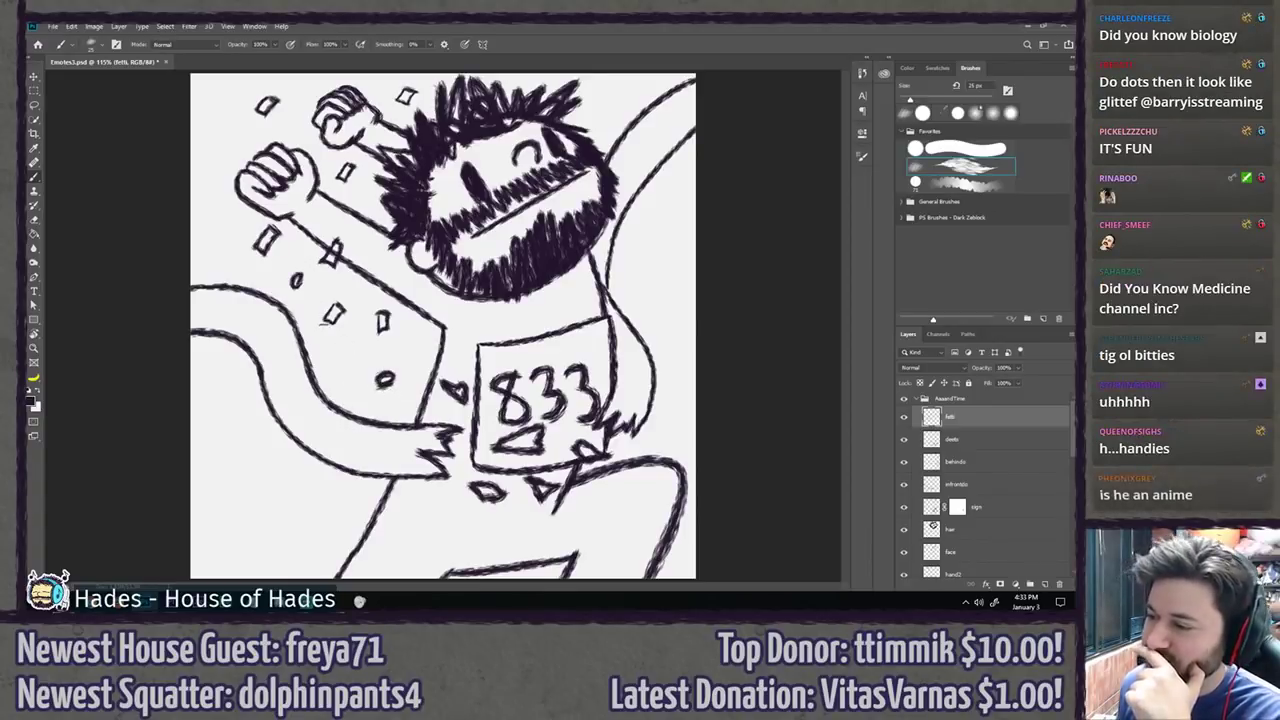
key("ctrl+z")
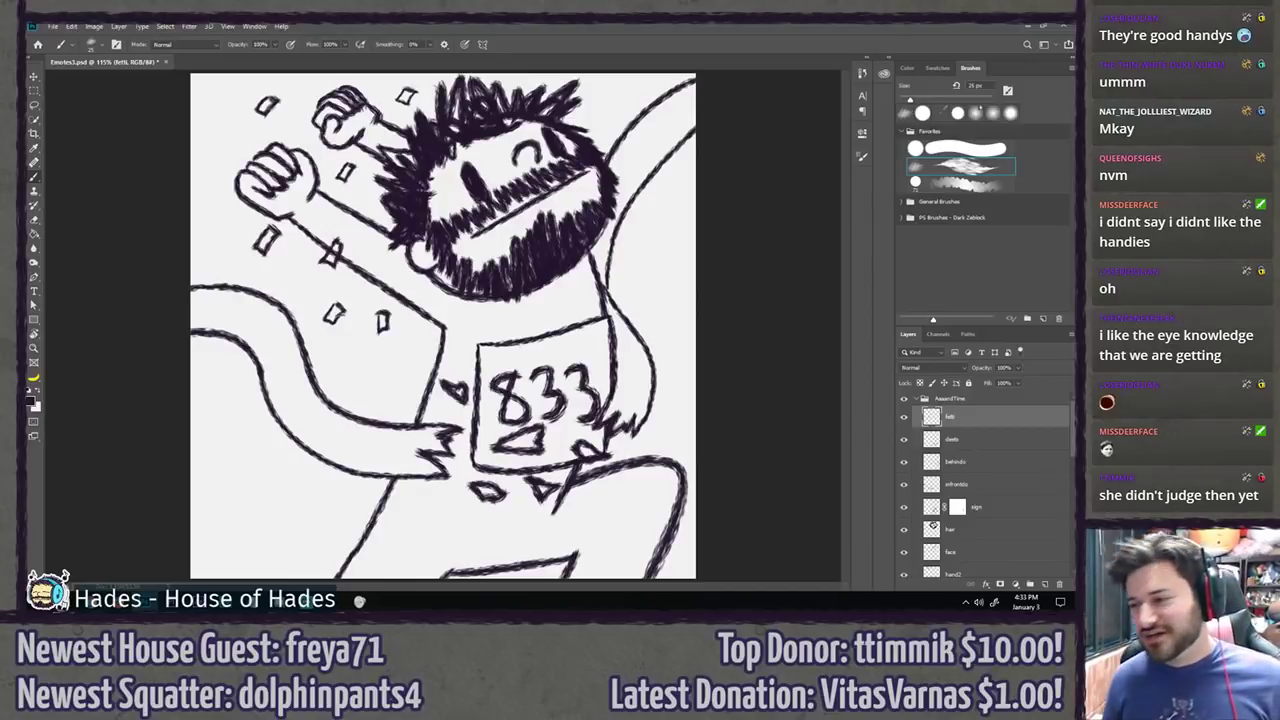
Step: Draw two rounded confetti pieces, one between the ribbon and torso and one below the ribbon near the canvas edge
left_click_drag(355, 373, 357, 367)
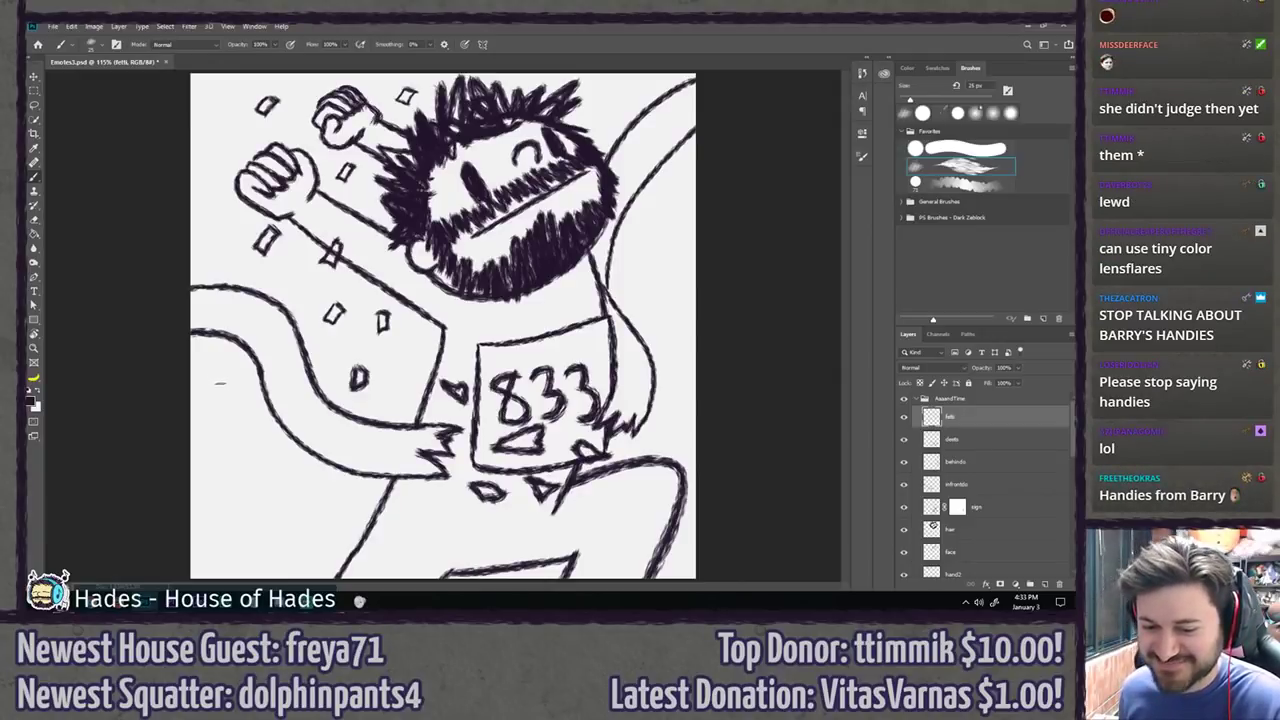
mouse_move(219, 399)
left_mouse_down()
mouse_move(228, 380)
mouse_move(220, 397)
left_mouse_up()
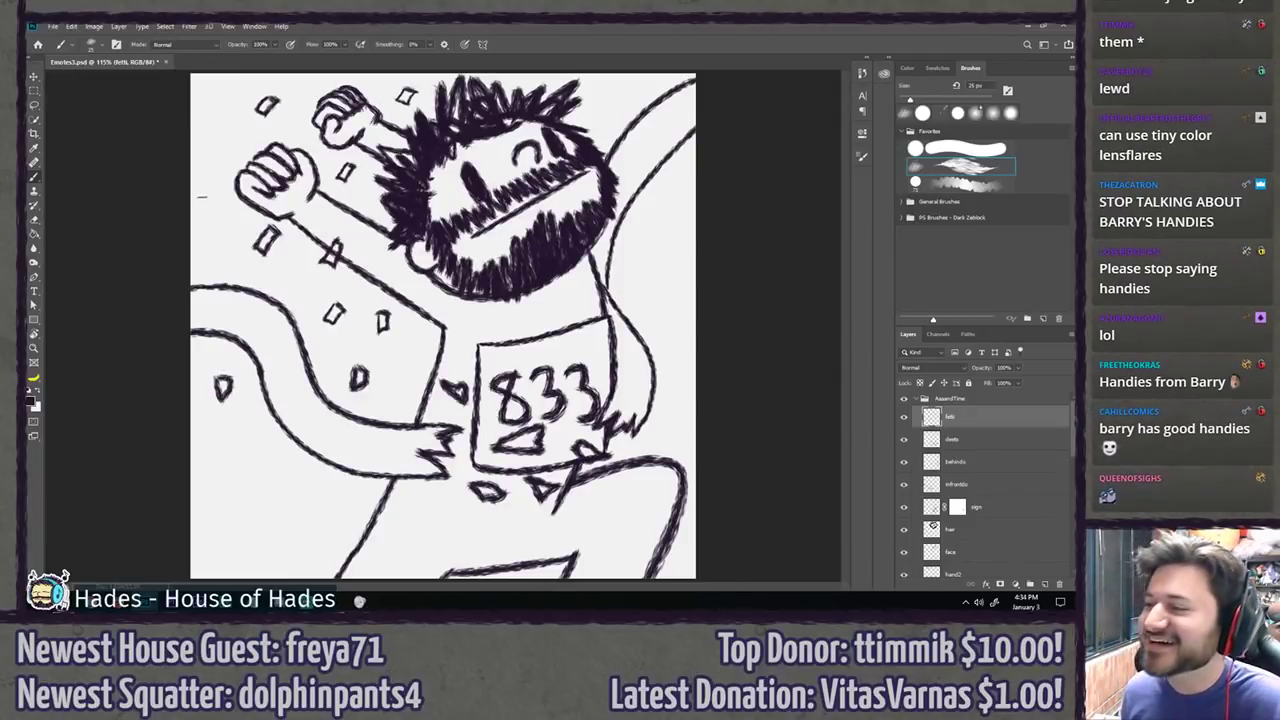
mouse_move(199, 196)
left_mouse_down()
mouse_move(202, 208)
mouse_move(216, 182)
left_mouse_up()
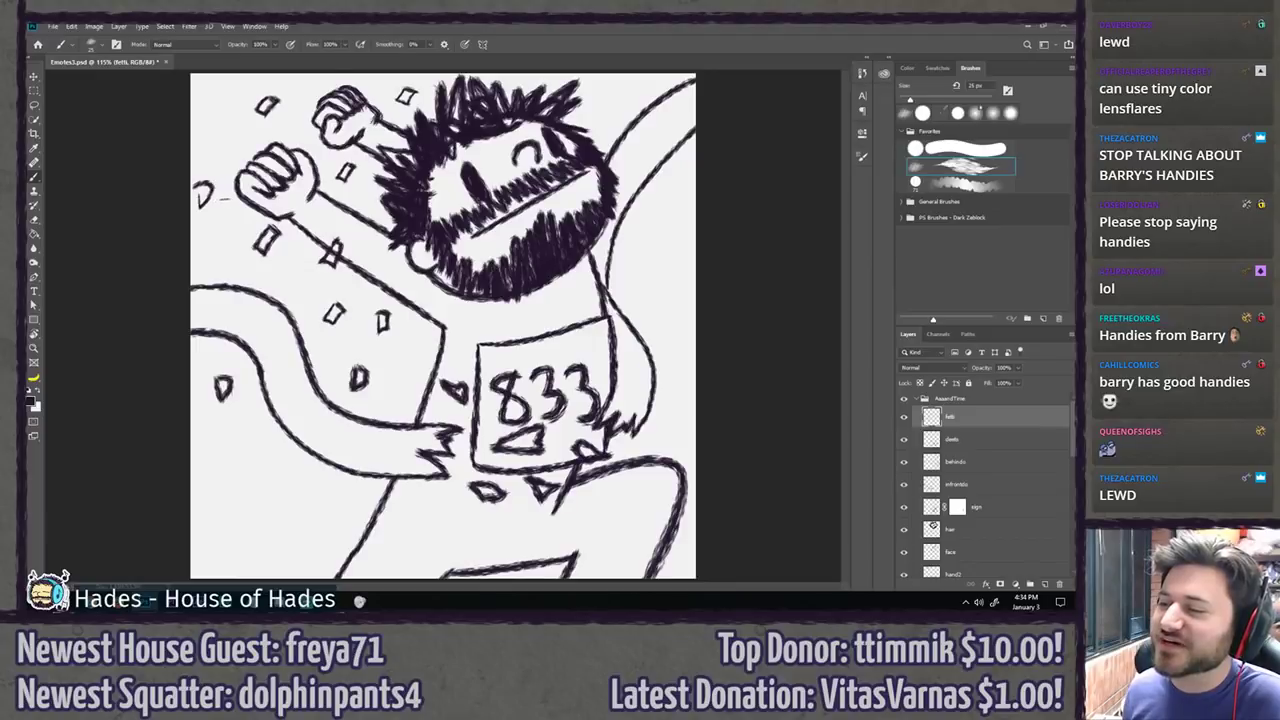
key("ctrl+z")
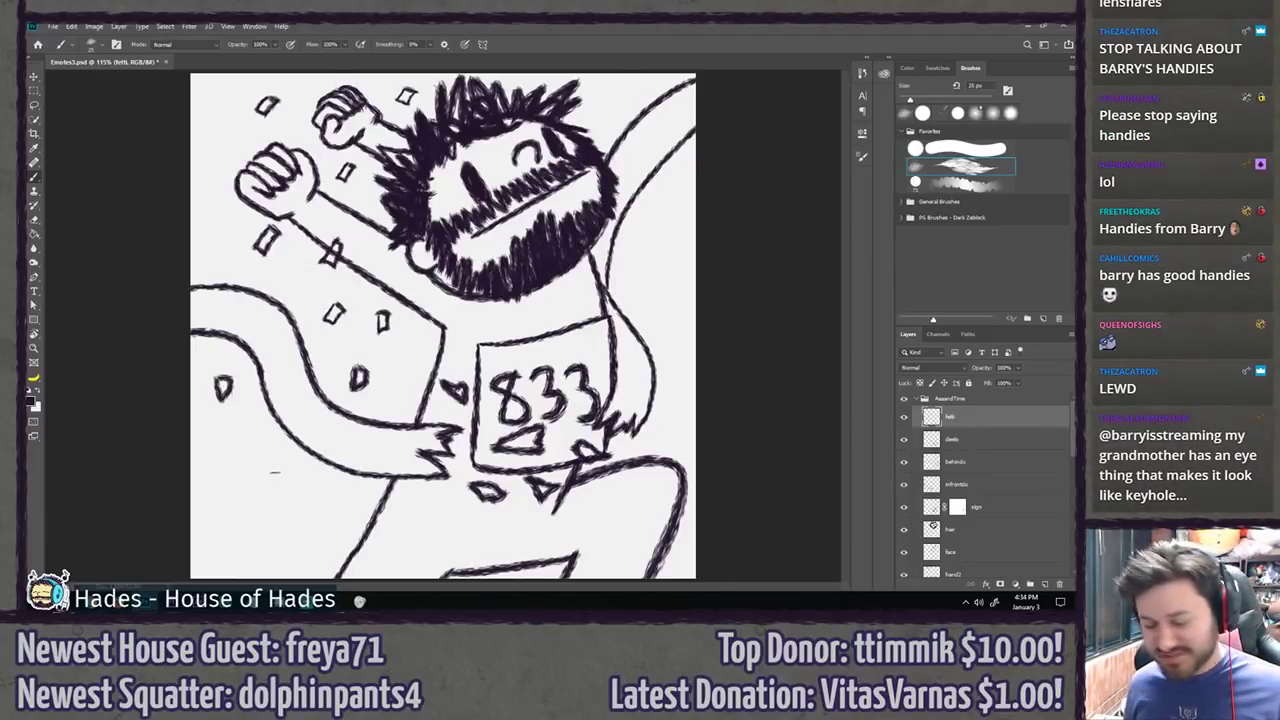
Step: Draw an eyeball as a large circle with a narrow oval at its inner edge, below the ribbon, undoing stray lines
key("ctrl+1")
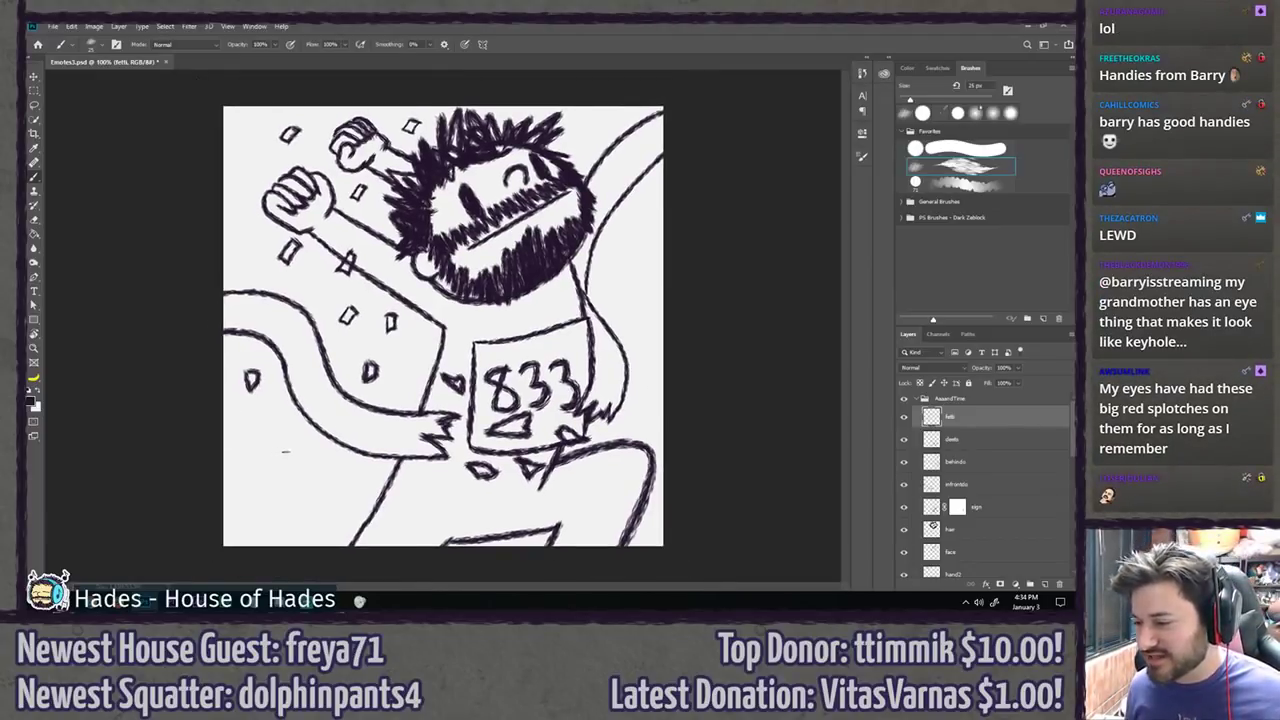
mouse_move(300, 458)
left_mouse_down()
mouse_move(319, 468)
mouse_move(305, 498)
mouse_move(390, 477)
left_mouse_up()
key("ctrl+z")
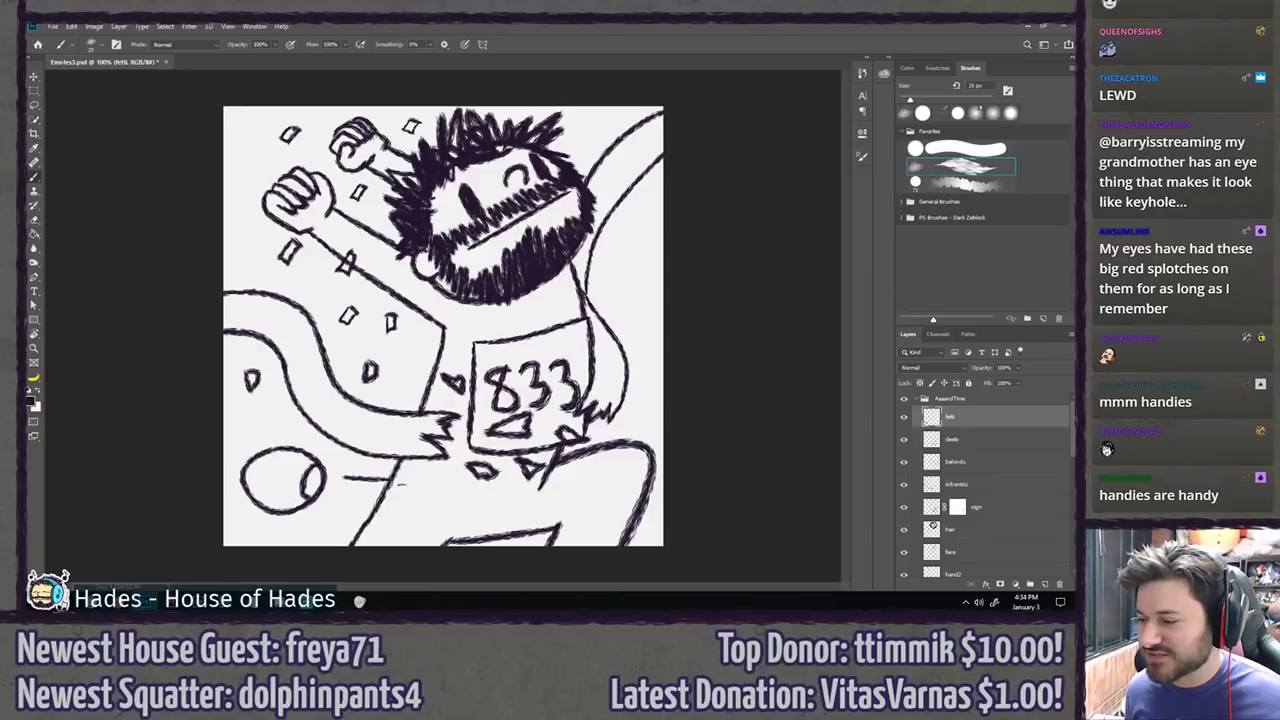
key("ctrl+z")
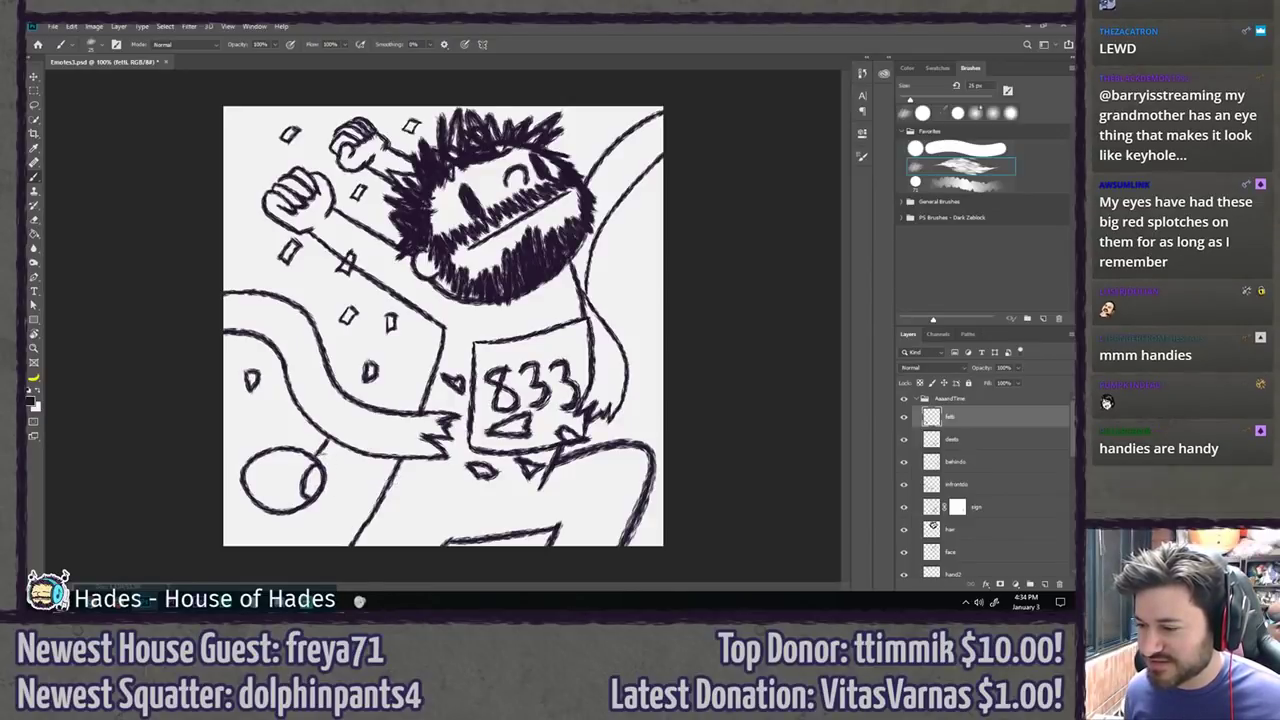
left_click_drag(316, 457, 331, 440)
left_click_drag(323, 461, 337, 445)
left_click_drag(303, 505, 297, 518)
left_click_drag(309, 503, 316, 522)
mouse_move(298, 424)
left_mouse_down()
mouse_move(340, 464)
mouse_move(309, 523)
left_mouse_up()
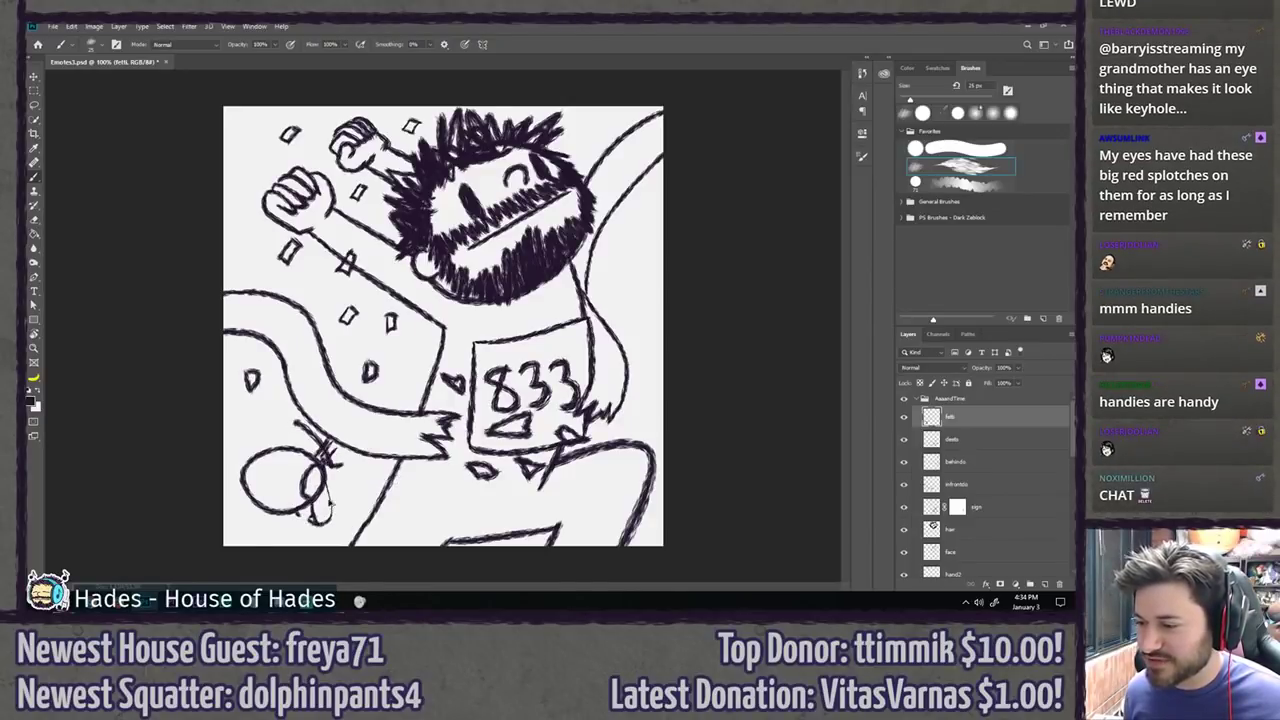
key("ctrl+z")
key("ctrl+z")
key("ctrl+z")
key("ctrl+z")
key("ctrl+z")
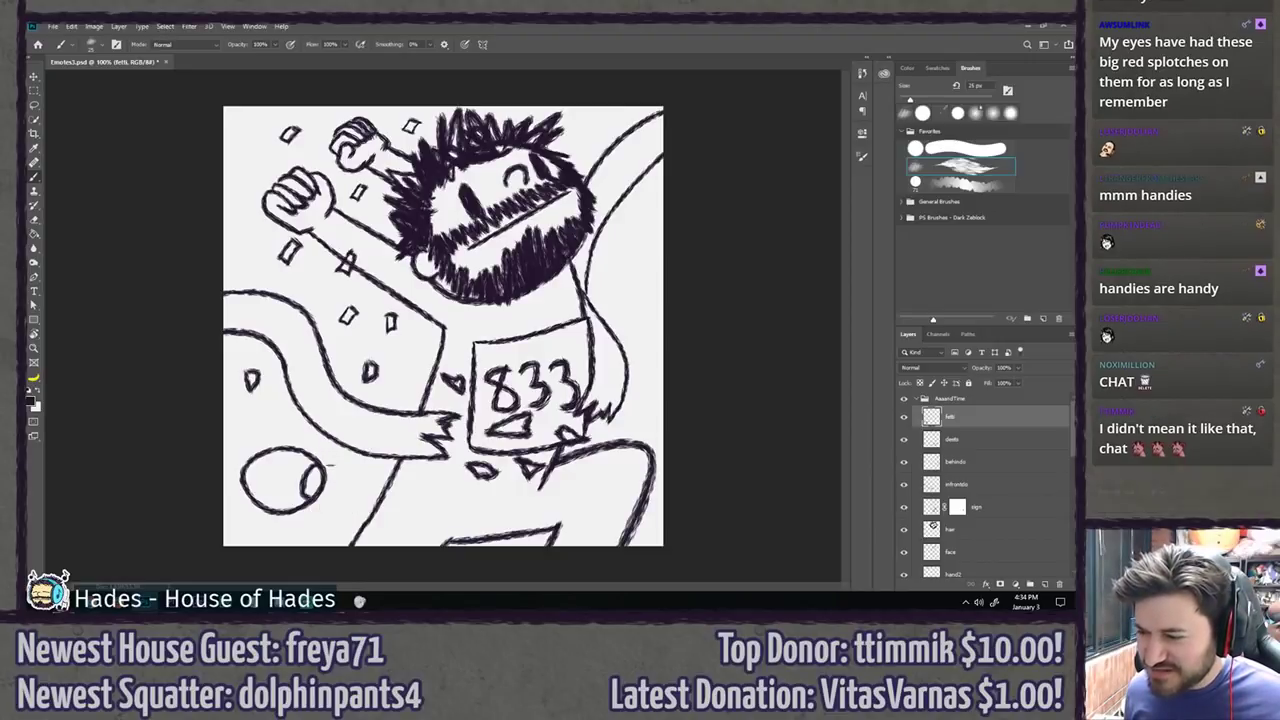
Step: Draw lines fanning from the back of the eyeball toward its inner oval, and curved nerve lines trailing off behind it
mouse_move(245, 474)
left_mouse_down()
mouse_move(316, 462)
mouse_move(304, 500)
left_mouse_up()
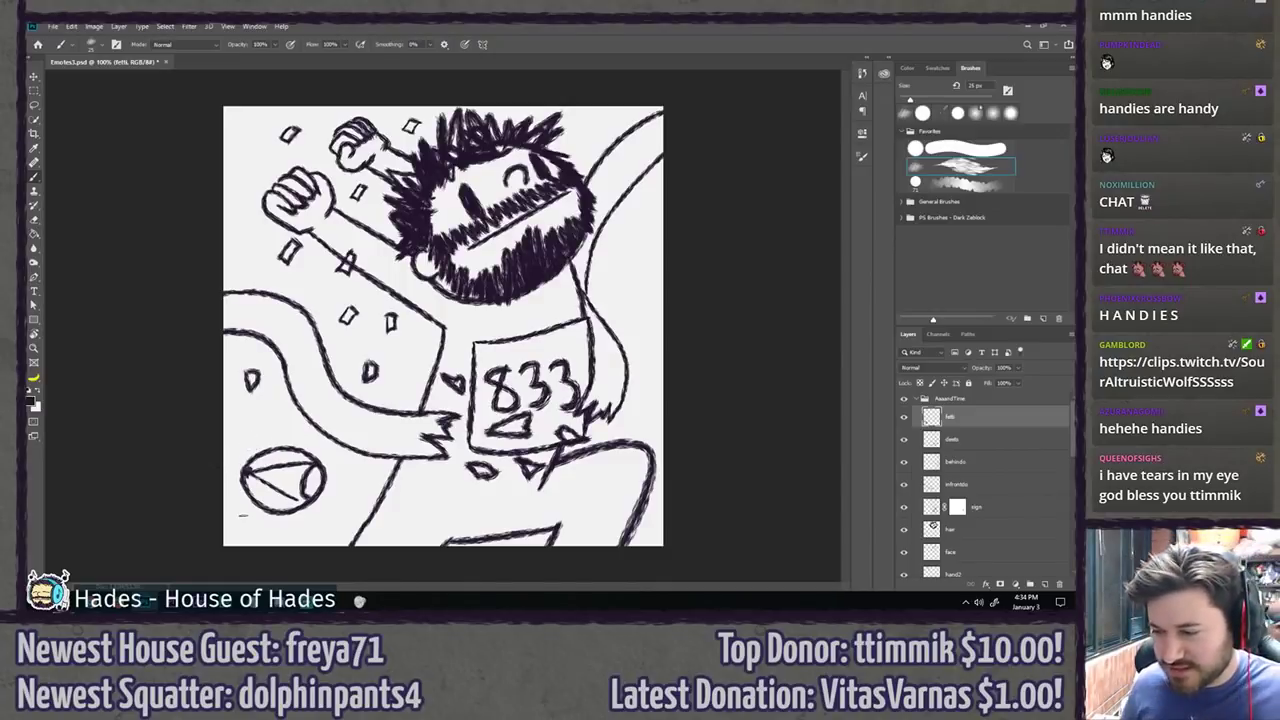
left_click_drag(258, 467, 318, 467)
mouse_move(197, 462)
left_mouse_down()
mouse_move(316, 315)
mouse_move(310, 254)
left_mouse_up()
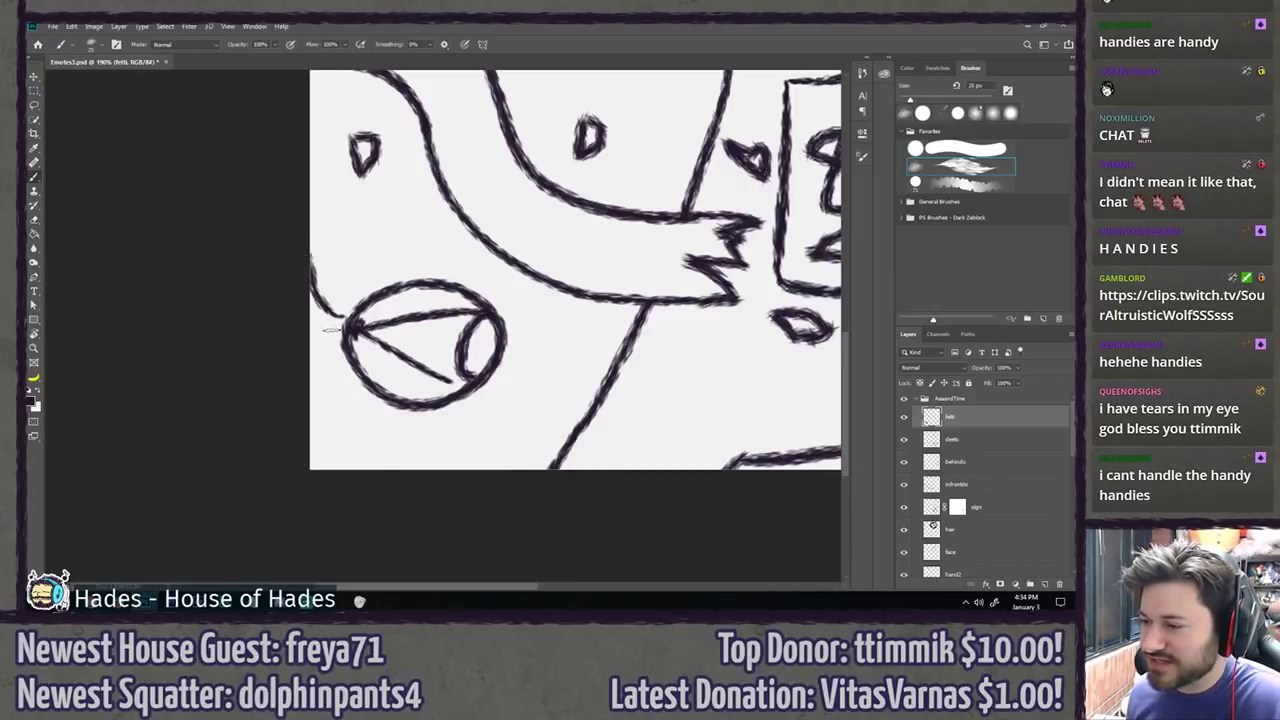
left_click_drag(331, 330, 300, 271)
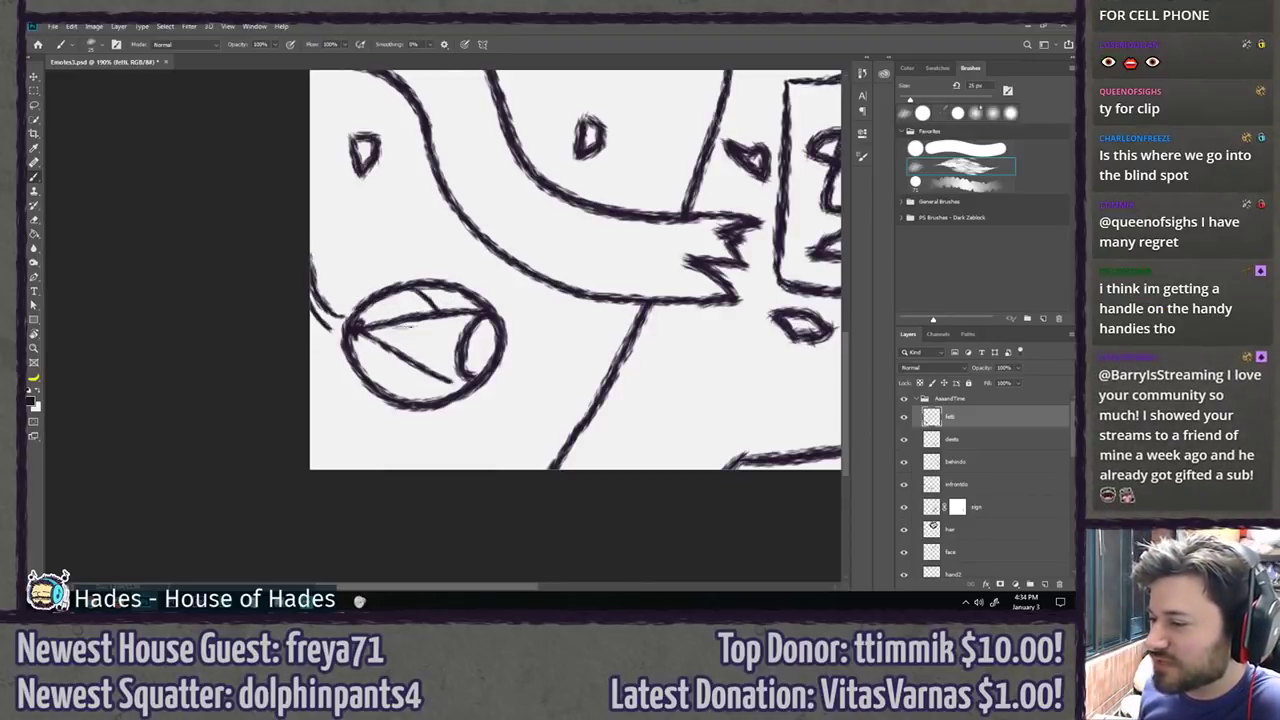
Step: Draw thin curved lines inside the eyeball, following its upper and lower edges
left_click_drag(368, 316, 465, 318)
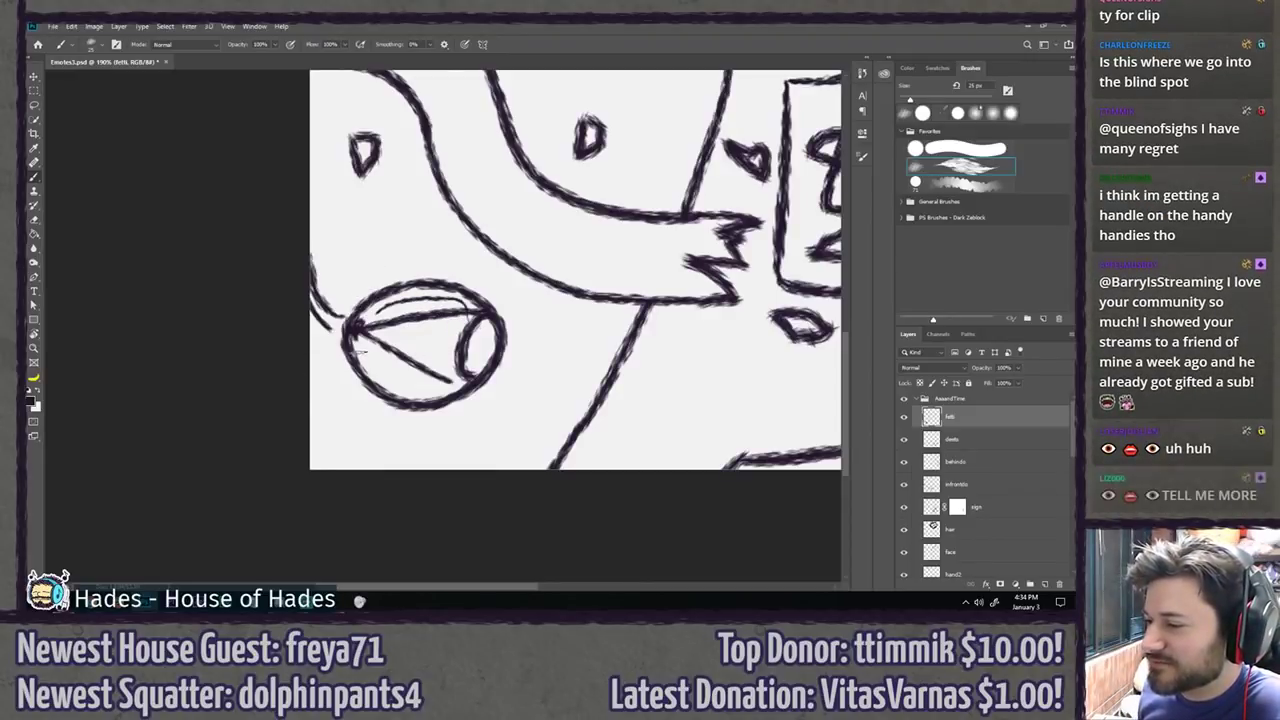
mouse_move(358, 349)
left_mouse_down()
mouse_move(411, 379)
mouse_move(455, 380)
left_mouse_up()
key("ctrl+z")
left_click_drag(362, 346, 433, 389)
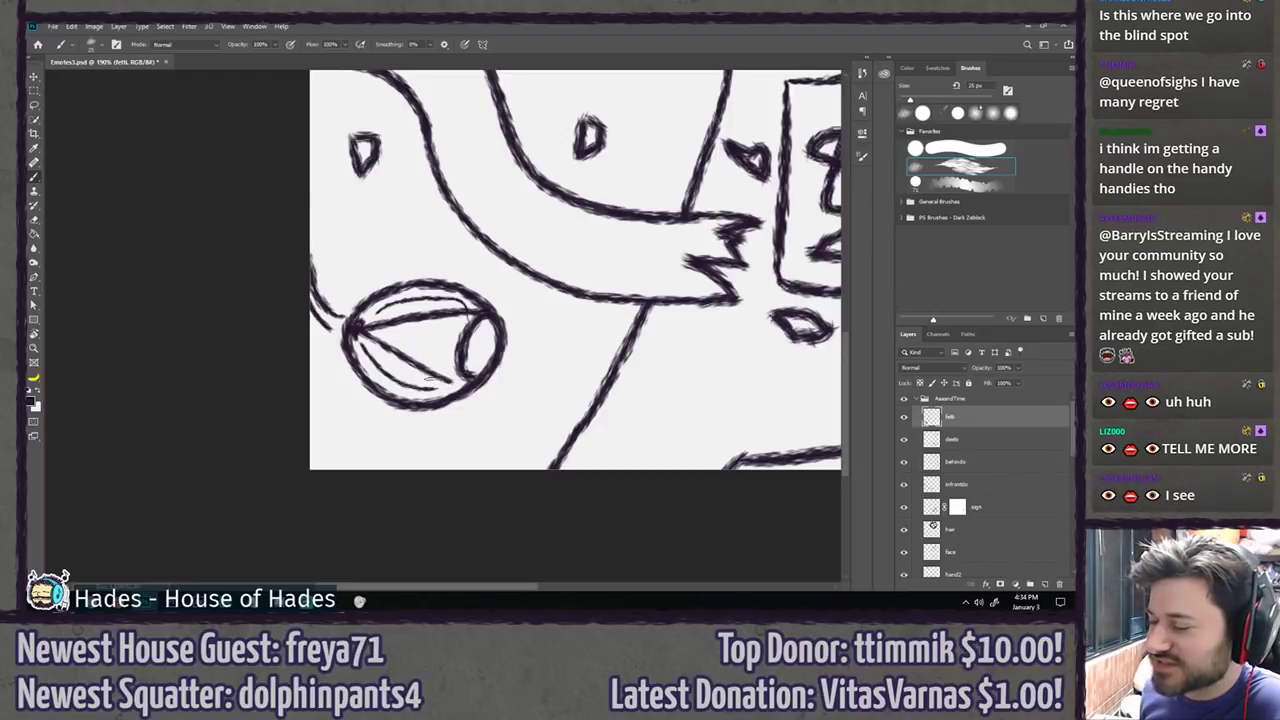
Step: Redraw the curved lines inside the eyeball, thicken its inner oval and draw another line from the back toward it
key("ctrl+z")
key("ctrl+z")
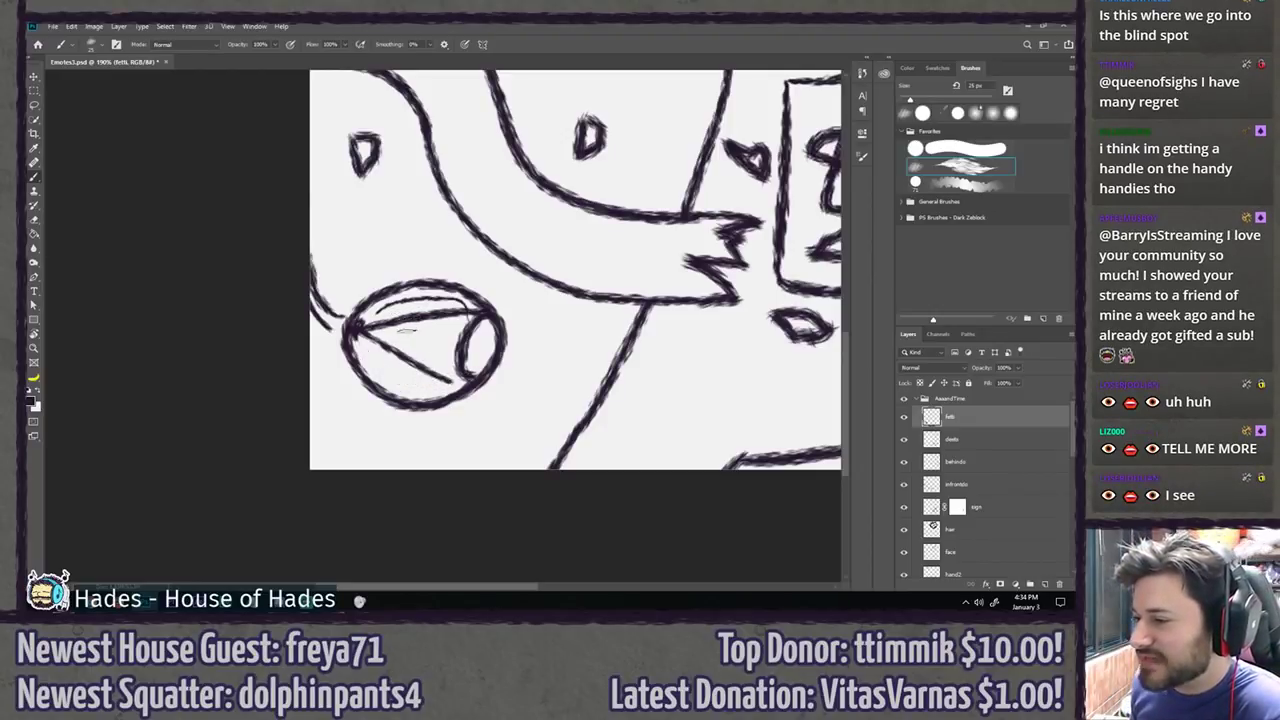
left_click_drag(381, 303, 474, 313)
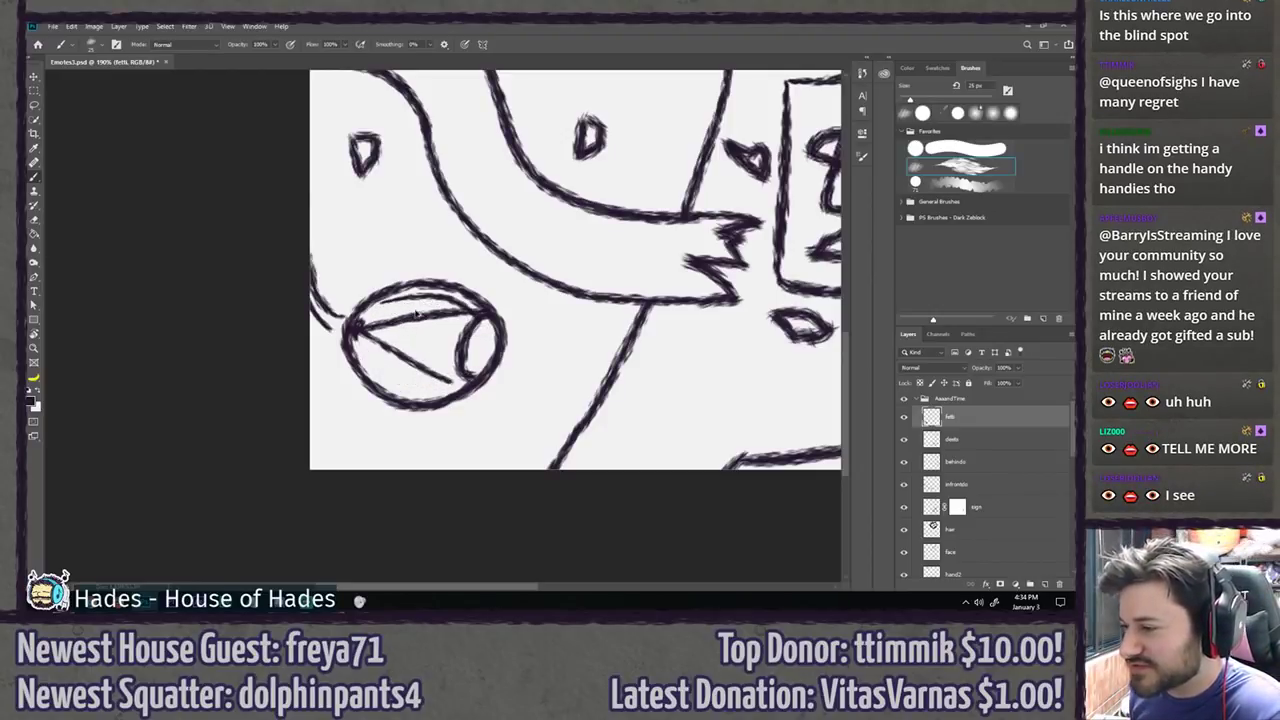
mouse_move(352, 325)
left_mouse_down()
mouse_move(478, 310)
mouse_move(476, 371)
left_mouse_up()
mouse_move(488, 322)
left_mouse_down()
mouse_move(469, 381)
mouse_move(404, 393)
mouse_move(380, 362)
left_mouse_up()
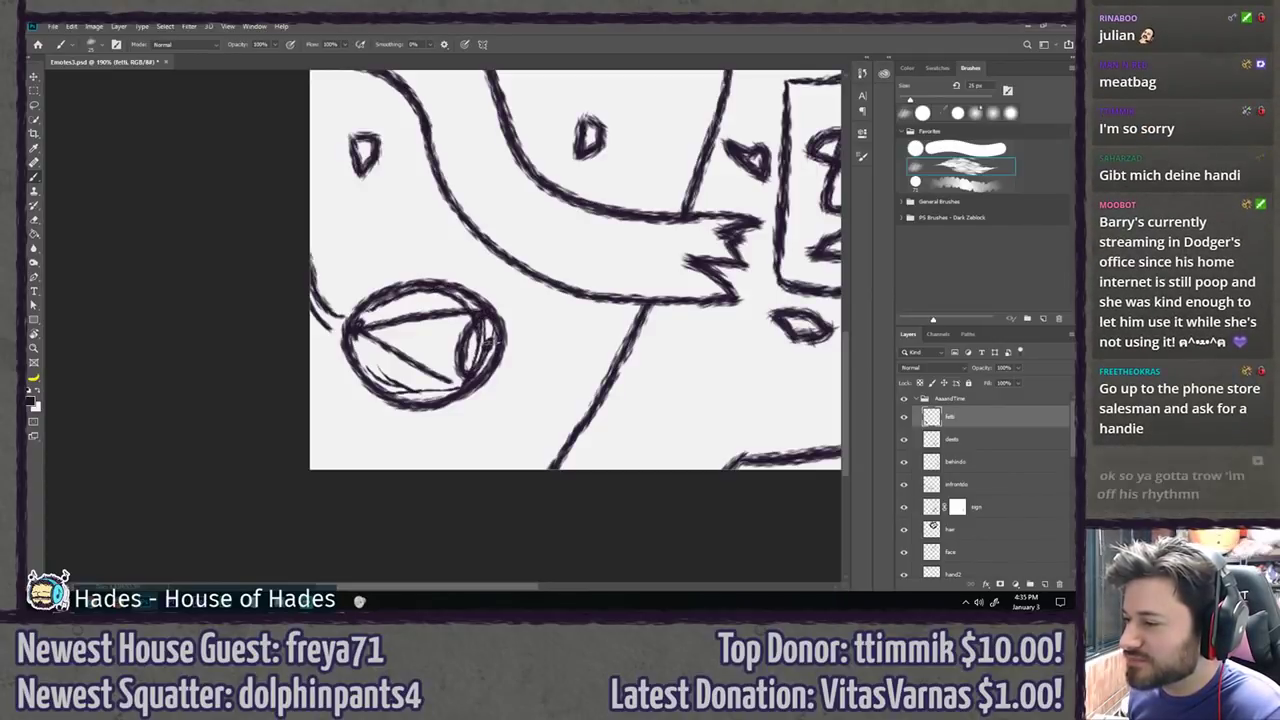
left_click_drag(372, 310, 488, 342)
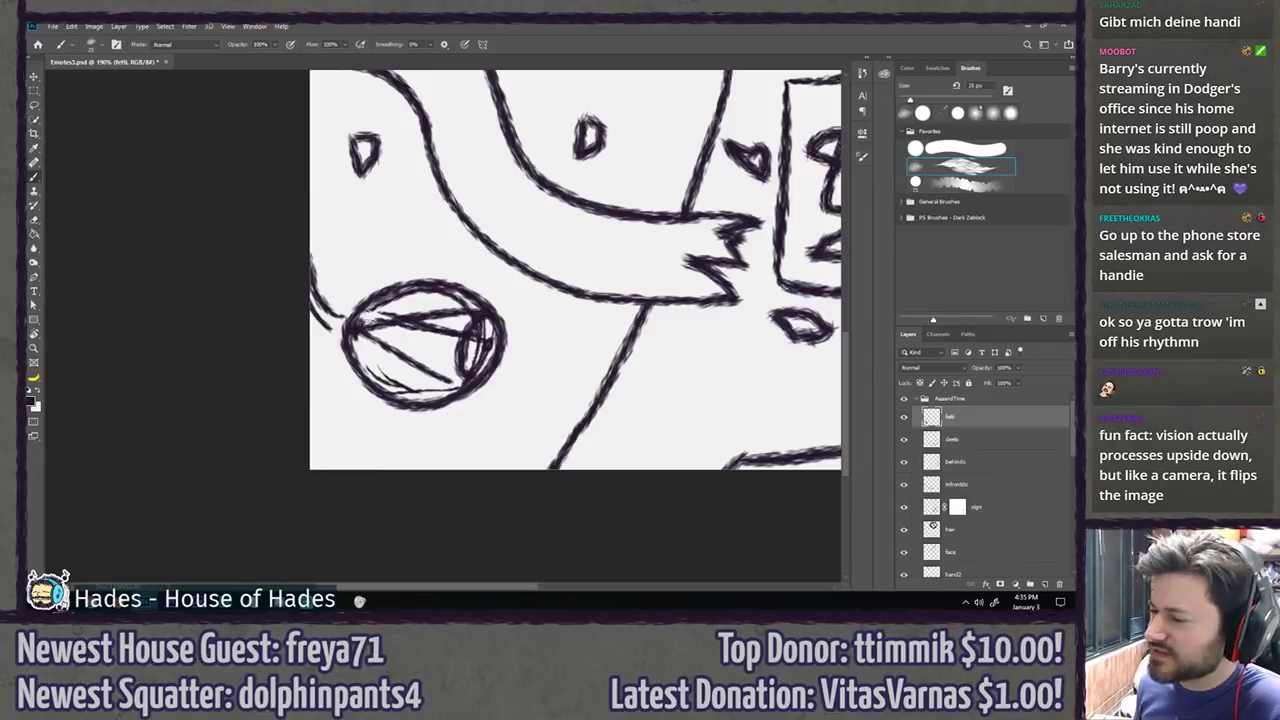
Step: Undo the newest line across the eyeball and draw a small oval and a thinner crossing line near its back
key("ctrl+z")
key("ctrl+z")
mouse_move(375, 310)
left_mouse_down()
mouse_move(376, 324)
mouse_move(448, 330)
left_mouse_up()
key("ctrl+z")
left_click_drag(372, 320, 490, 322)
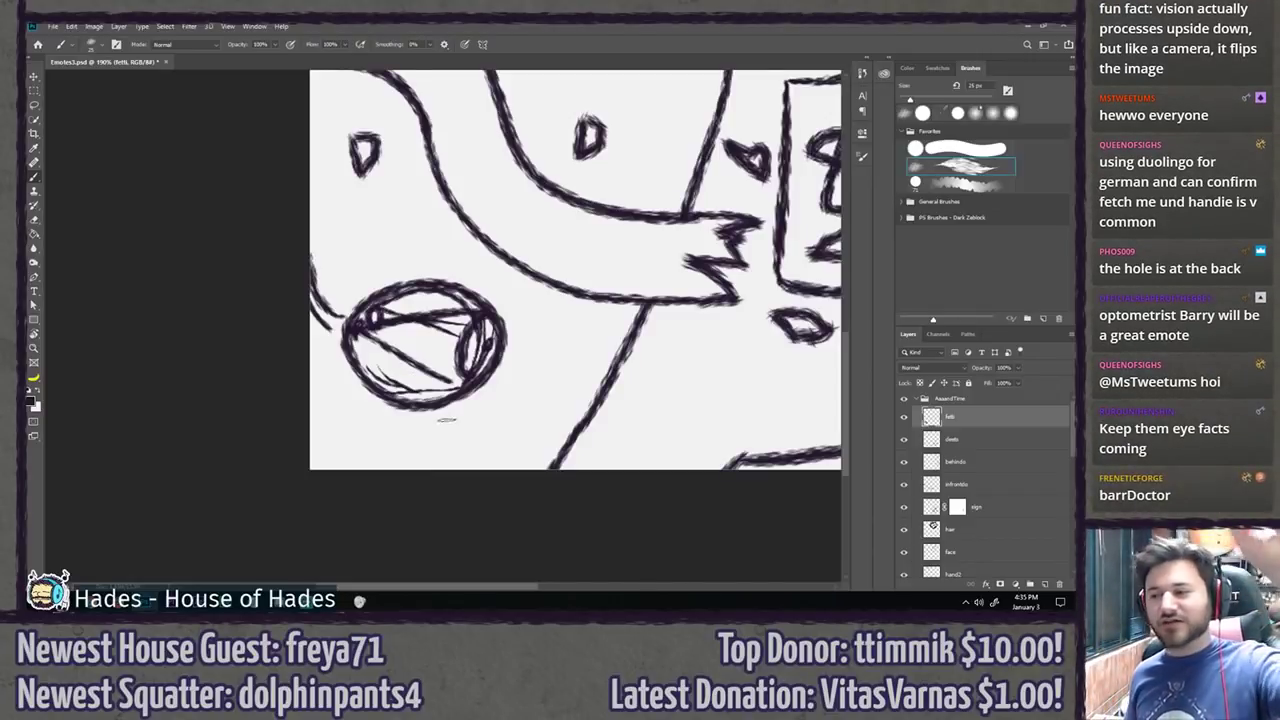
Step: Scribble dark shading in the eyeball's upper part and small loops near its lower back edge, and undo both
mouse_move(376, 314)
left_mouse_down()
mouse_move(432, 300)
mouse_move(368, 326)
mouse_move(456, 318)
left_mouse_up()
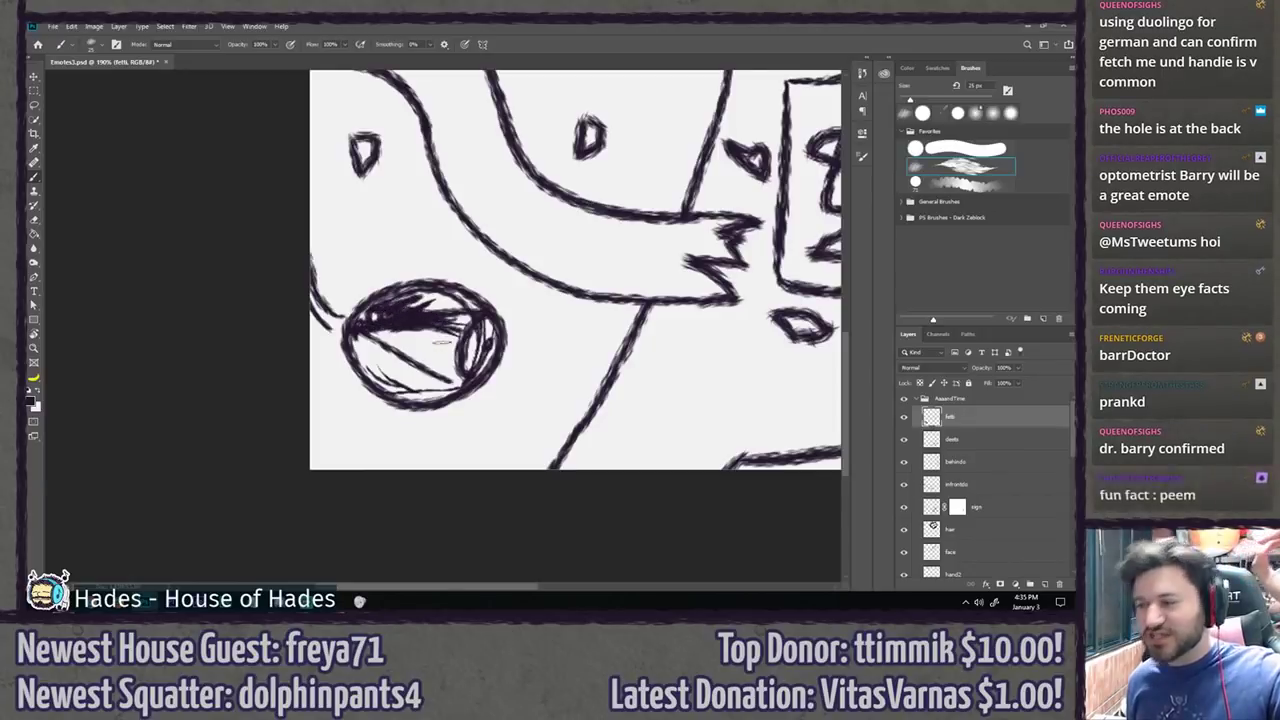
left_click_drag(432, 372, 452, 378)
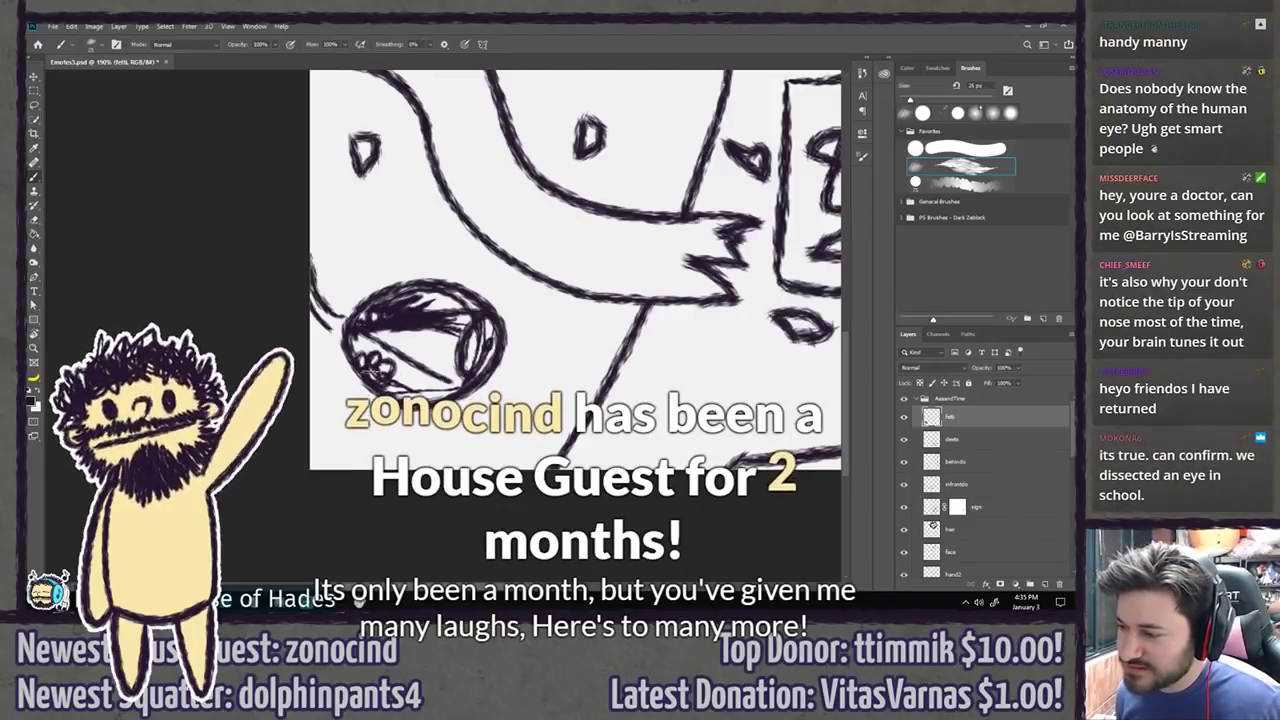
left_click_drag(362, 362, 374, 374)
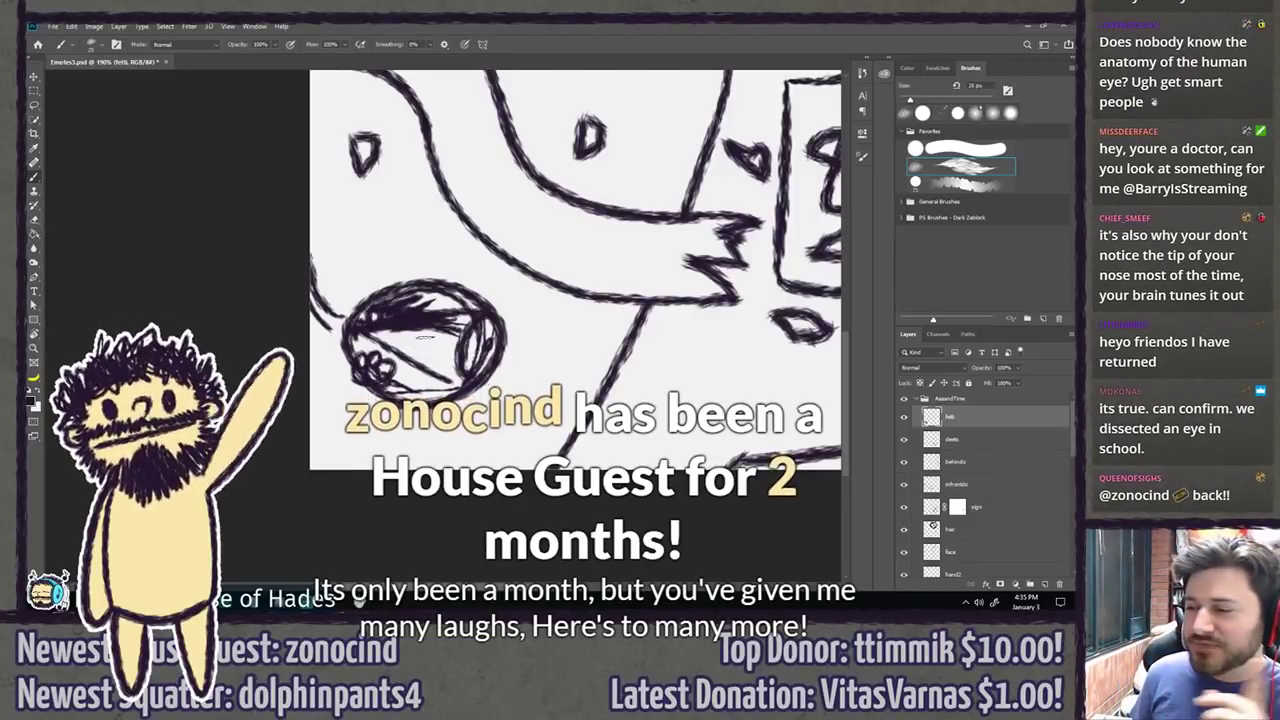
key("ctrl+alt+z")
key("ctrl+alt+z")
key("ctrl+alt+z")
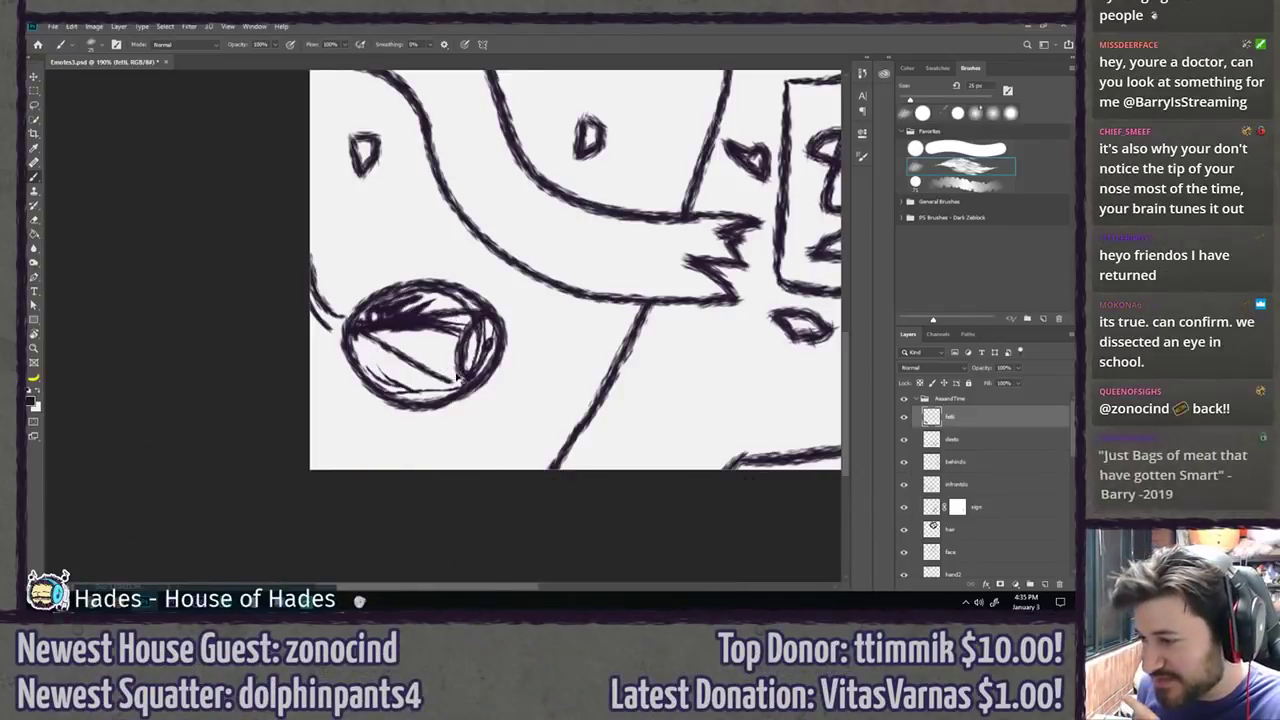
key("ctrl+alt+z")
key("ctrl+alt+z")
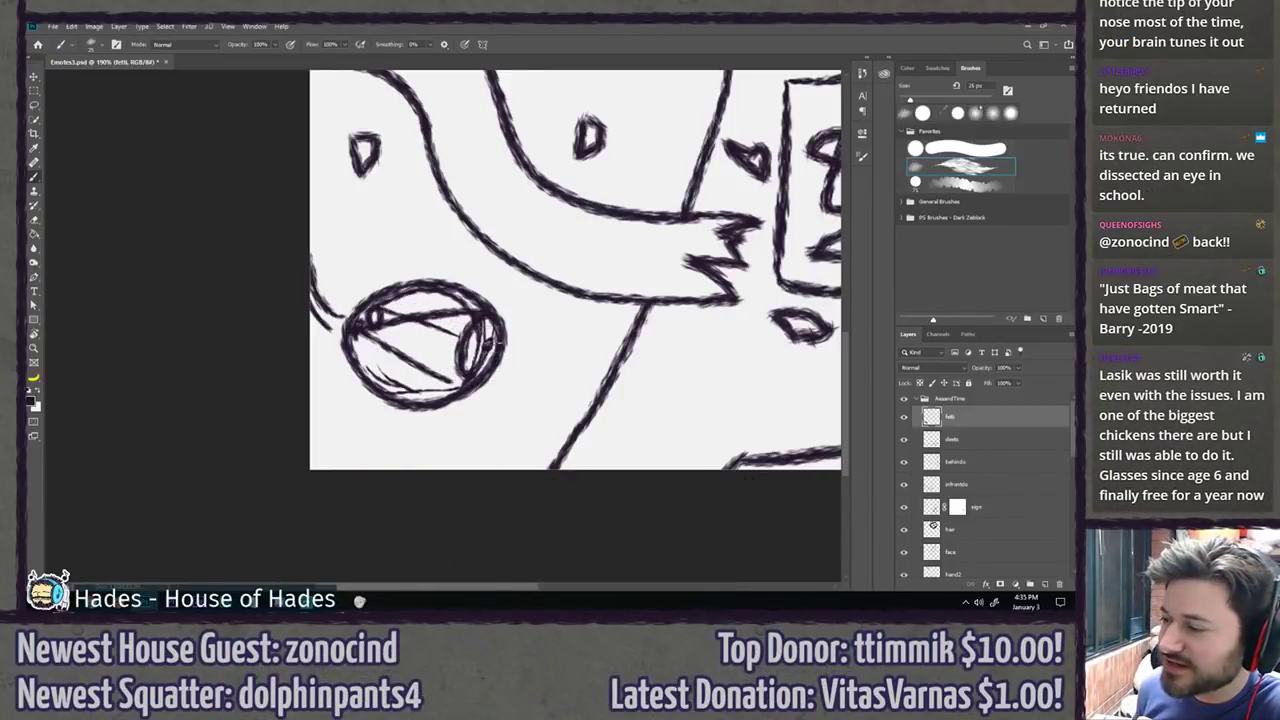
Step: Darken the eyeball's inner oval, undo the strokes back to the two fanning lines, and extend the nerve line behind it
mouse_move(470, 322)
left_mouse_down()
mouse_move(466, 372)
mouse_move(484, 369)
mouse_move(480, 379)
left_mouse_up()
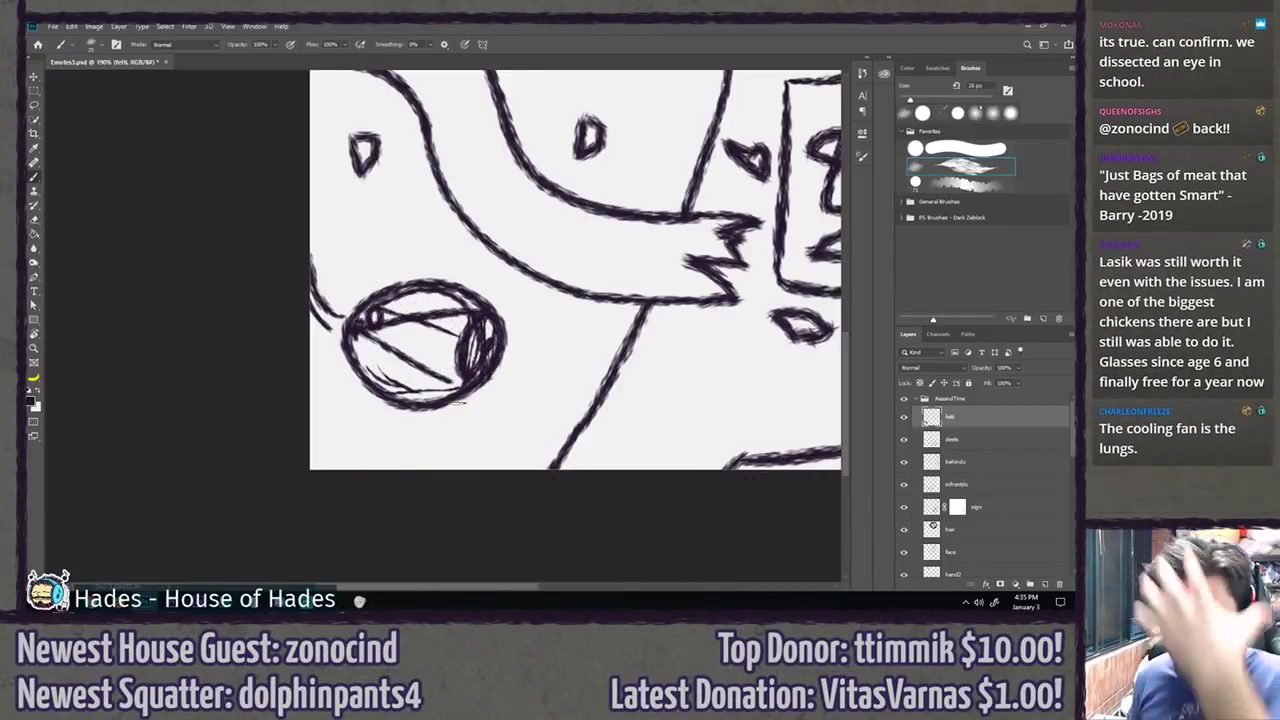
key("ctrl+z")
key("ctrl+z")
key("ctrl+z")
key("ctrl+z")
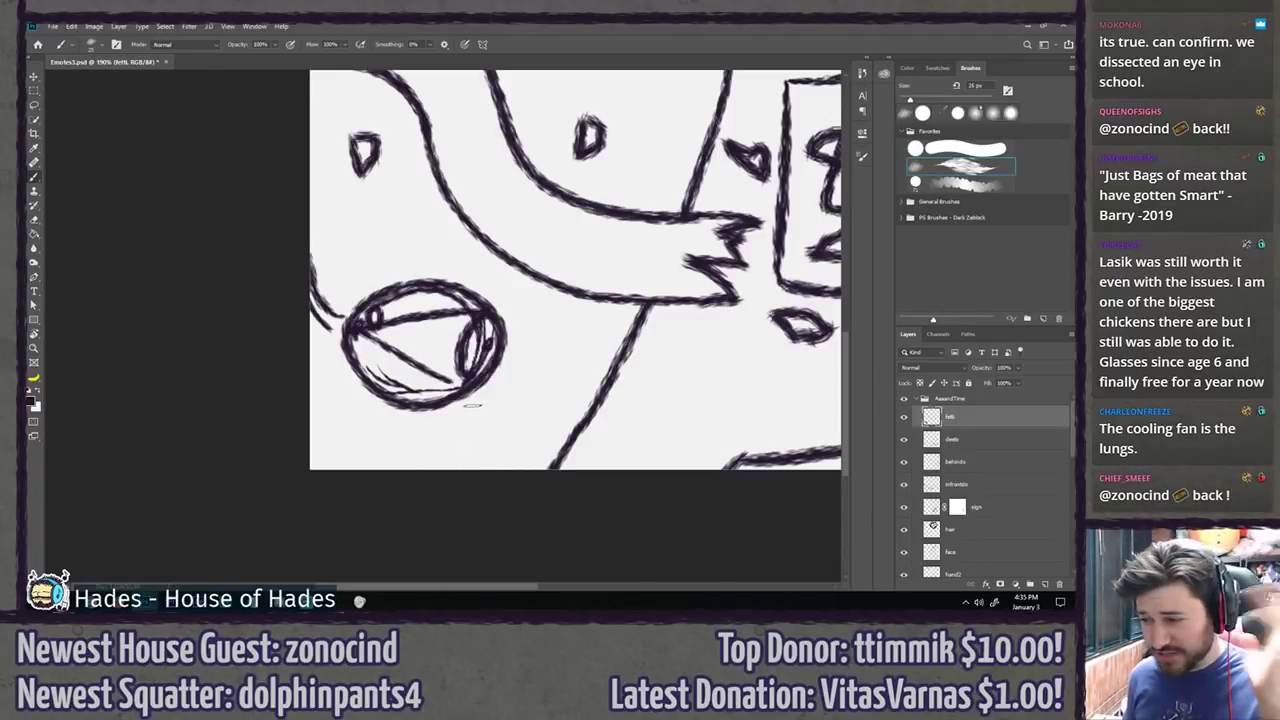
key("ctrl+z")
key("ctrl+z")
key("ctrl+z")
key("ctrl+z")
key("ctrl+z")
key("ctrl+z")
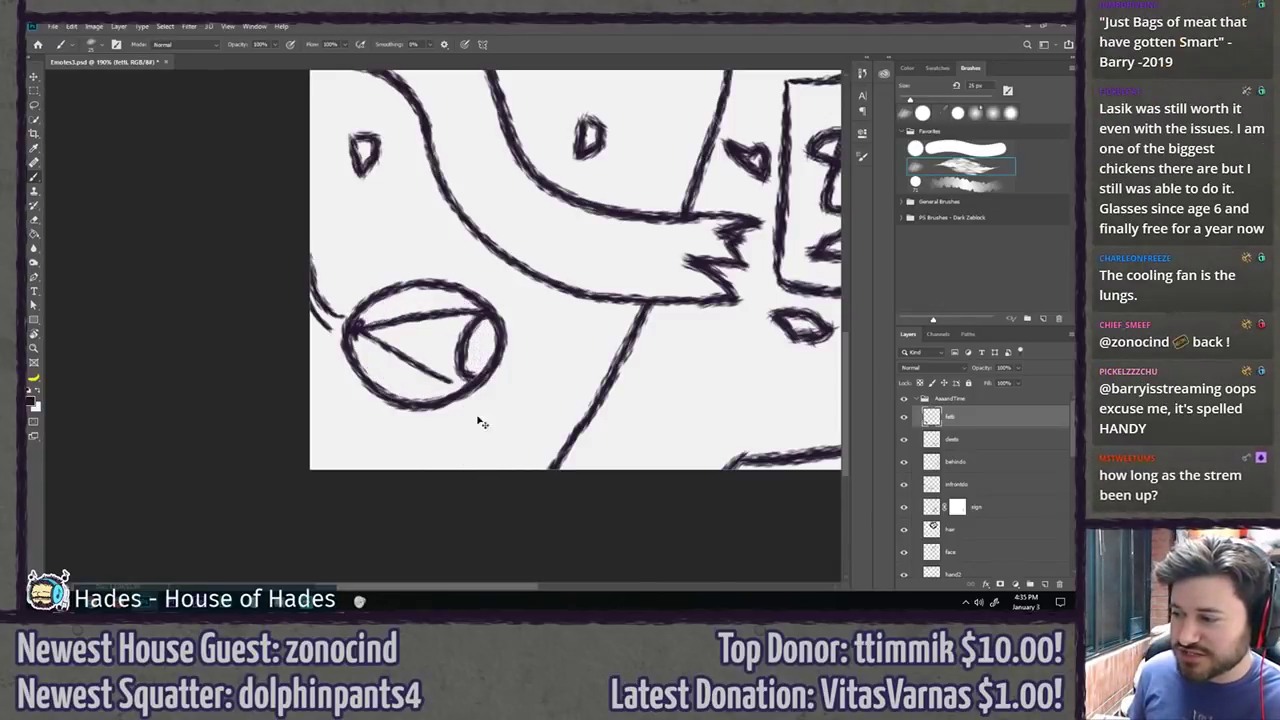
left_click_drag(301, 290, 350, 334)
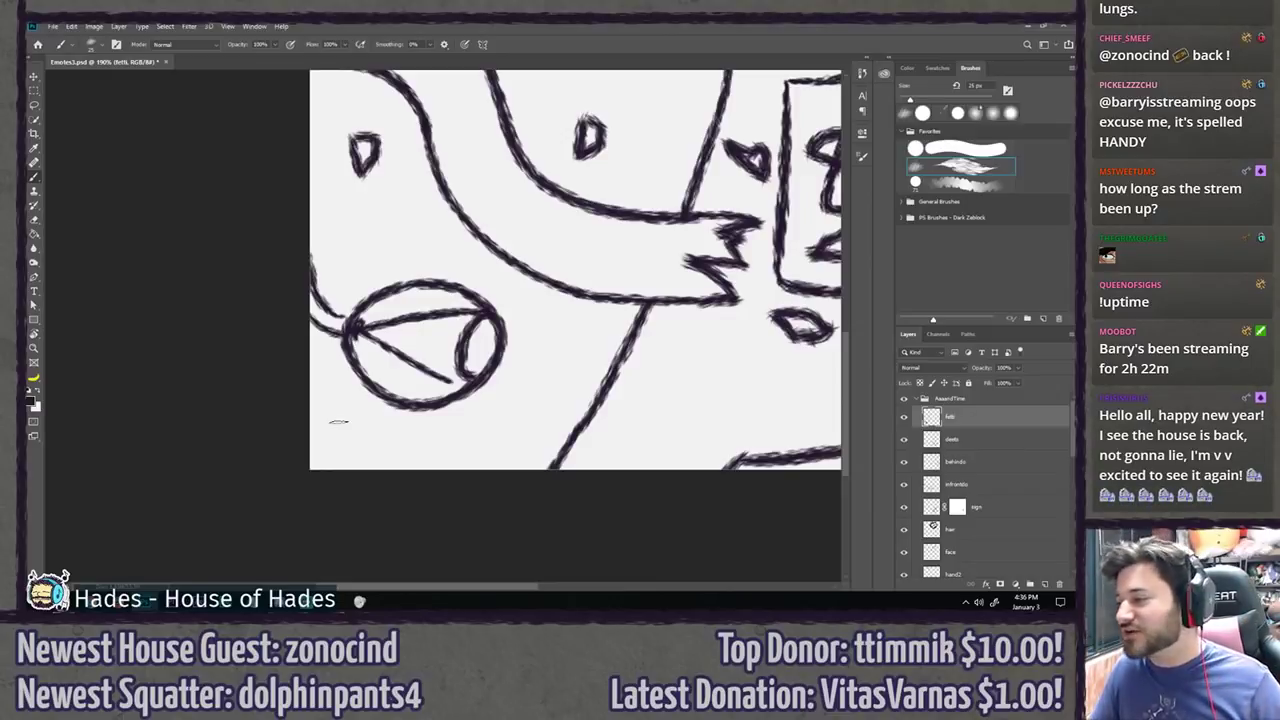
Step: Hide the emote's whole layer group to leave the canvas blank
scroll(338, 421, "down", 3)
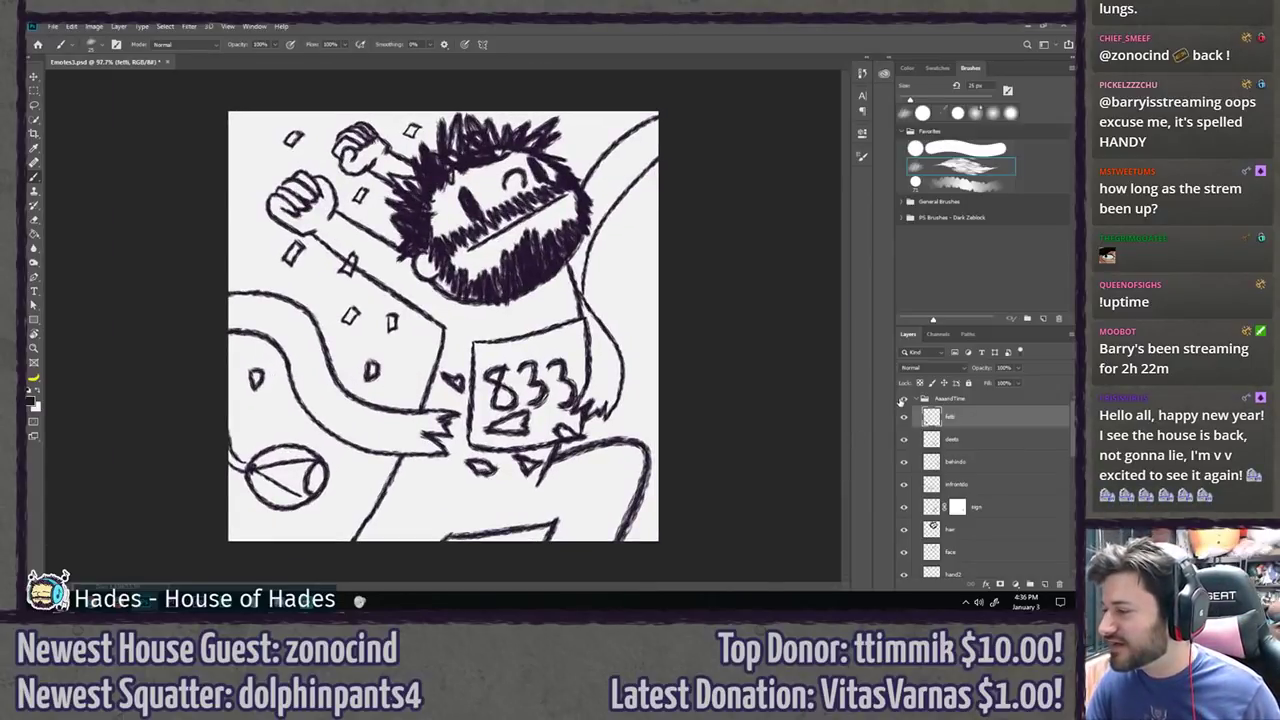
left_click(902, 399)
scroll(543, 380, "up", 3)
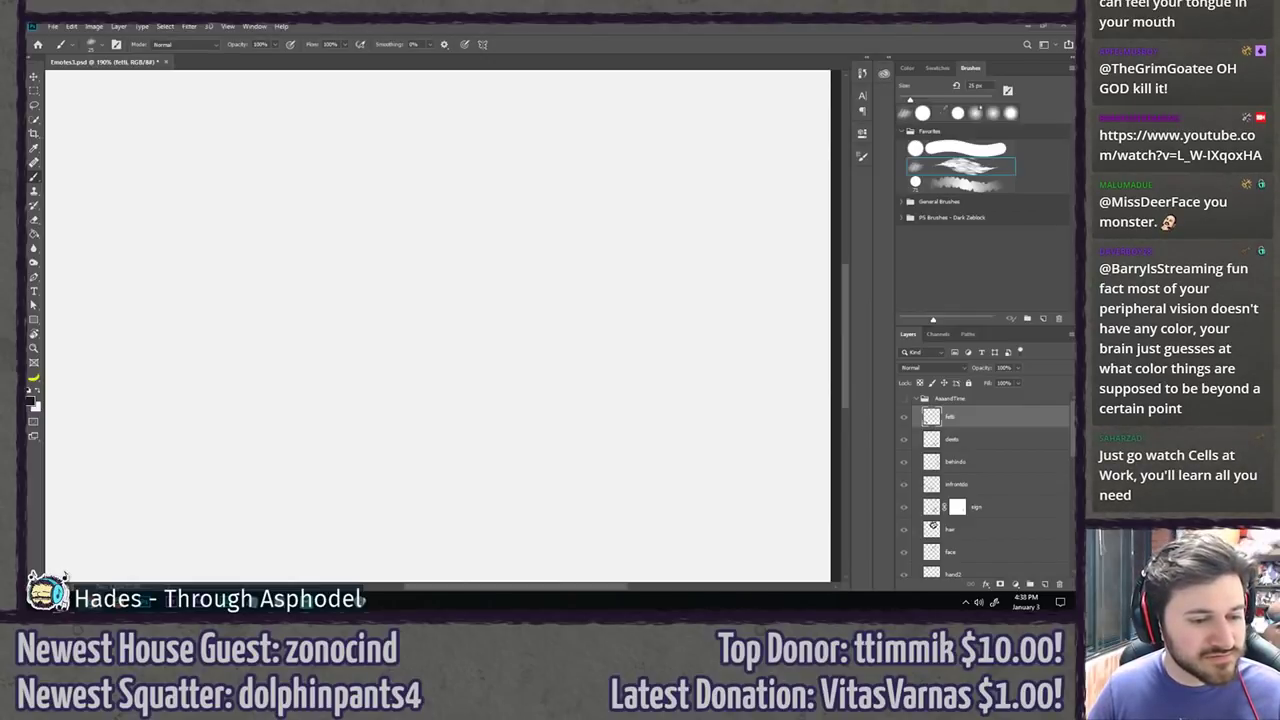
Step: Switch to the browser with the YouTube video "Why we have blind spots" and skip through it up to 4:30
left_click_drag(2, 100, 440, 78)
scroll(172, 342, "down", 1)
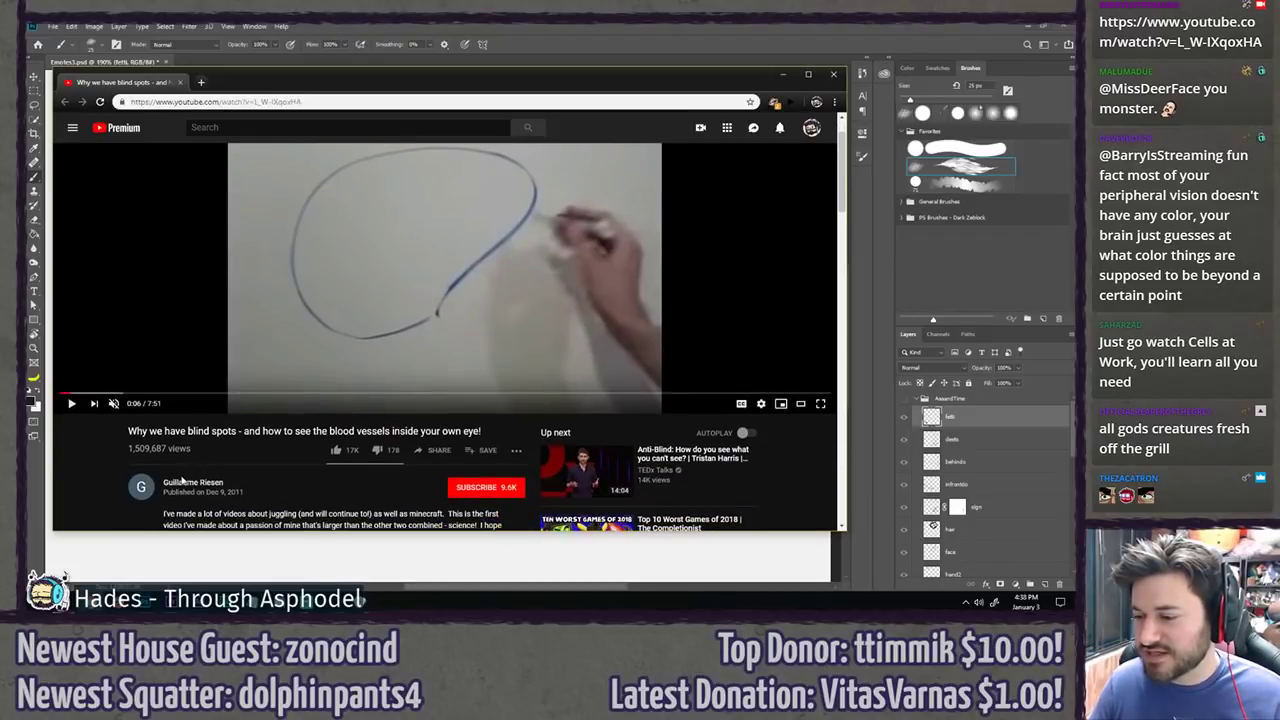
scroll(188, 455, "up", 1)
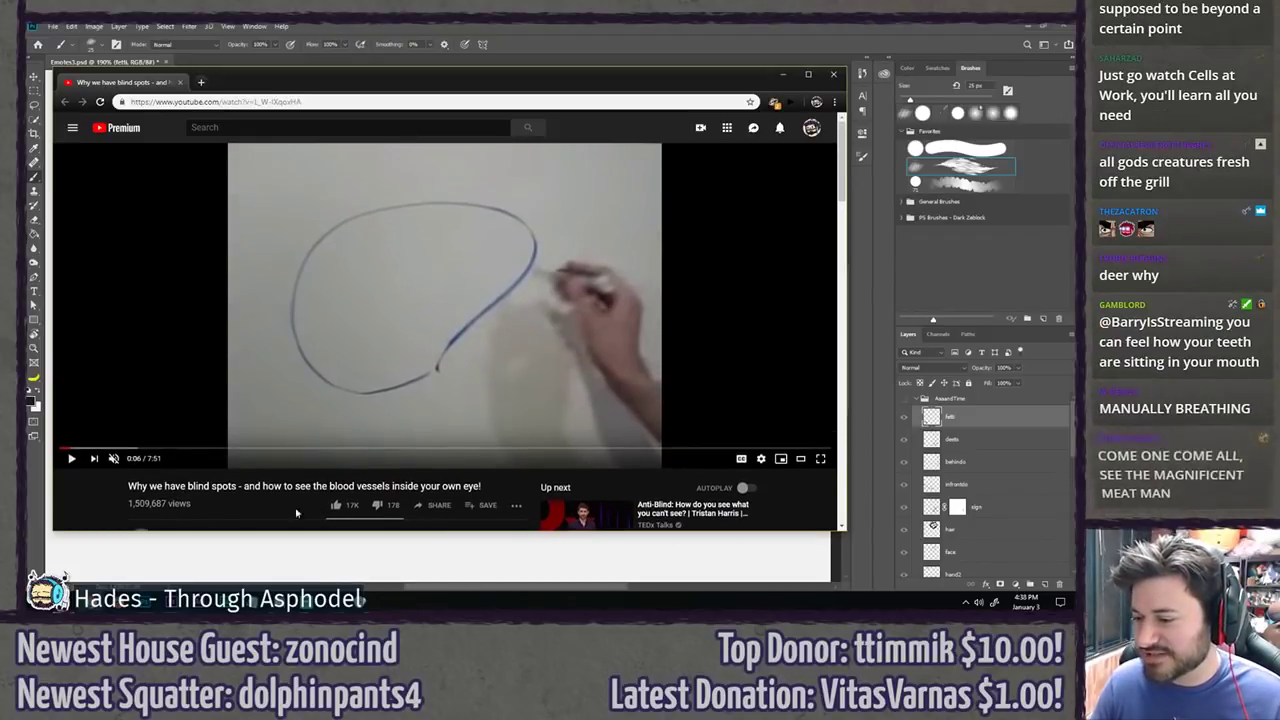
left_click(112, 449)
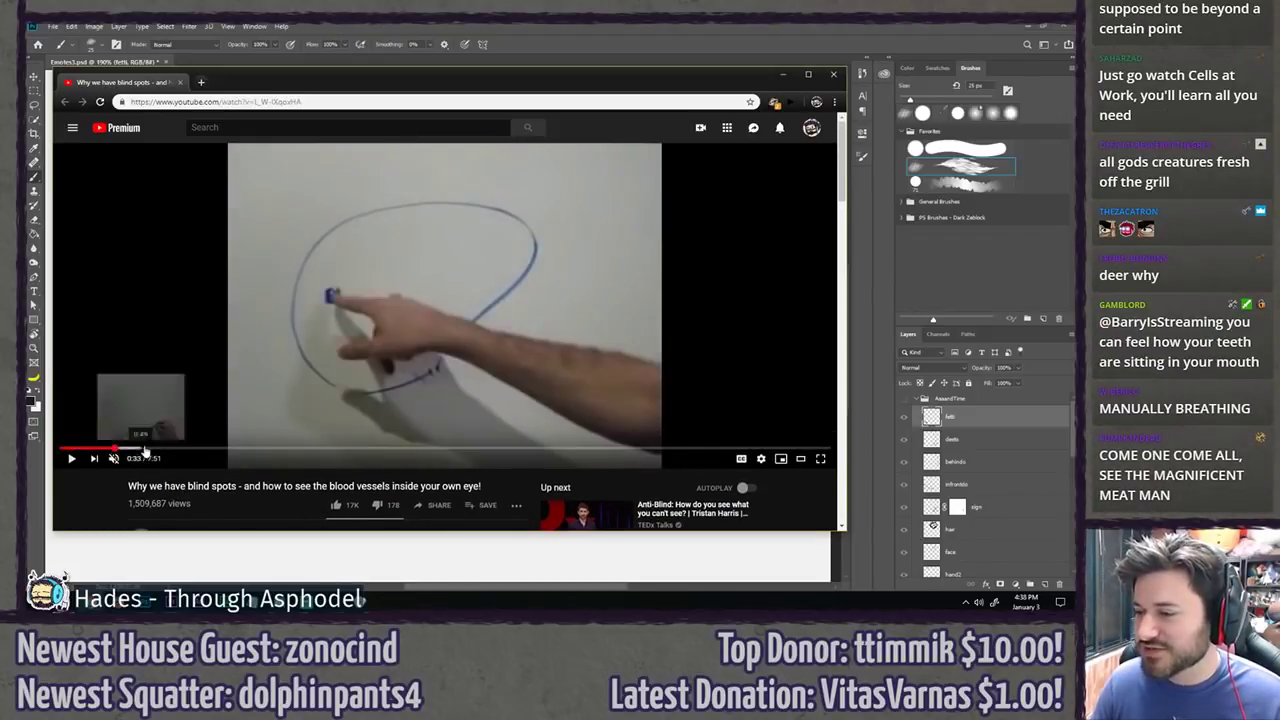
left_click(158, 449)
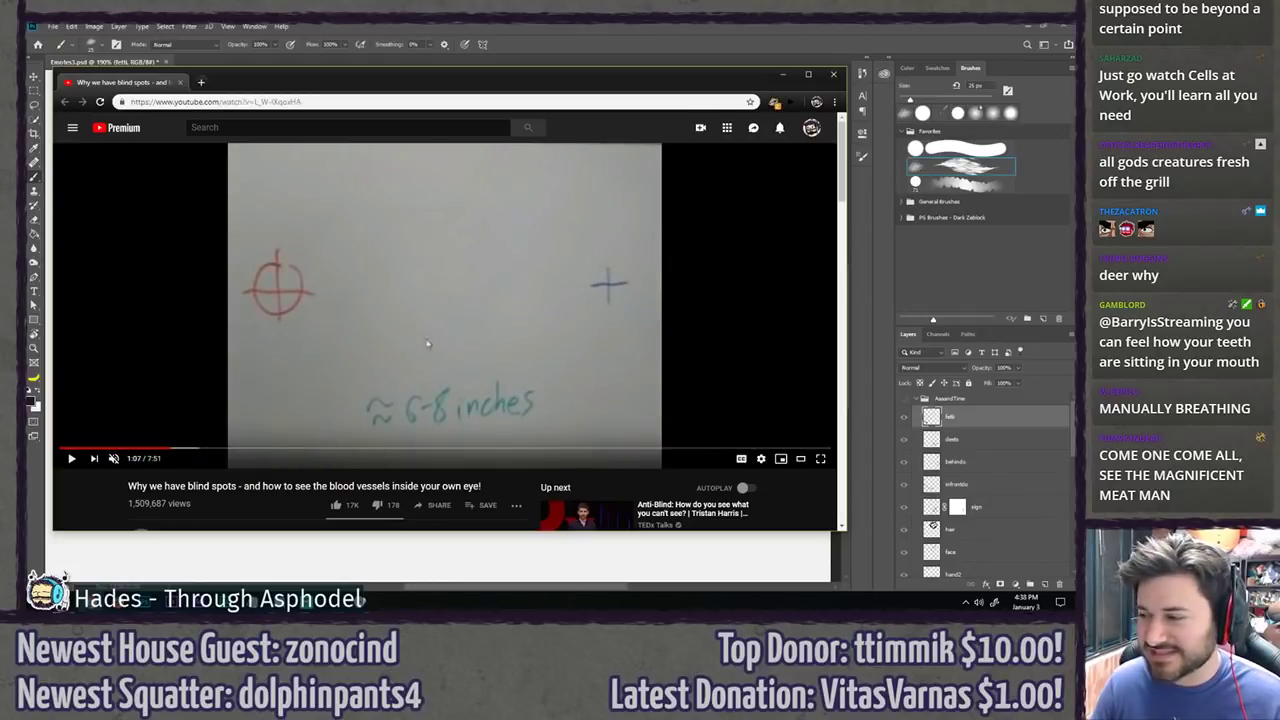
left_click(190, 449)
left_click(207, 449)
left_click(256, 449)
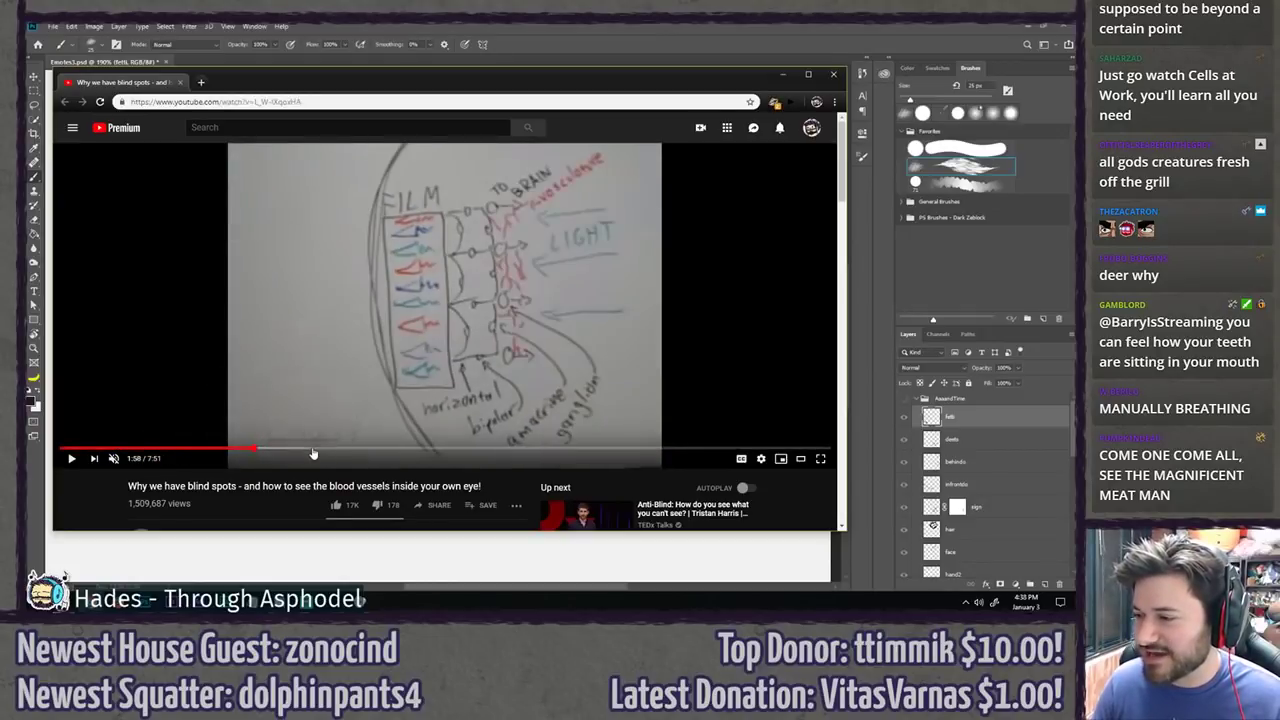
left_click(312, 449)
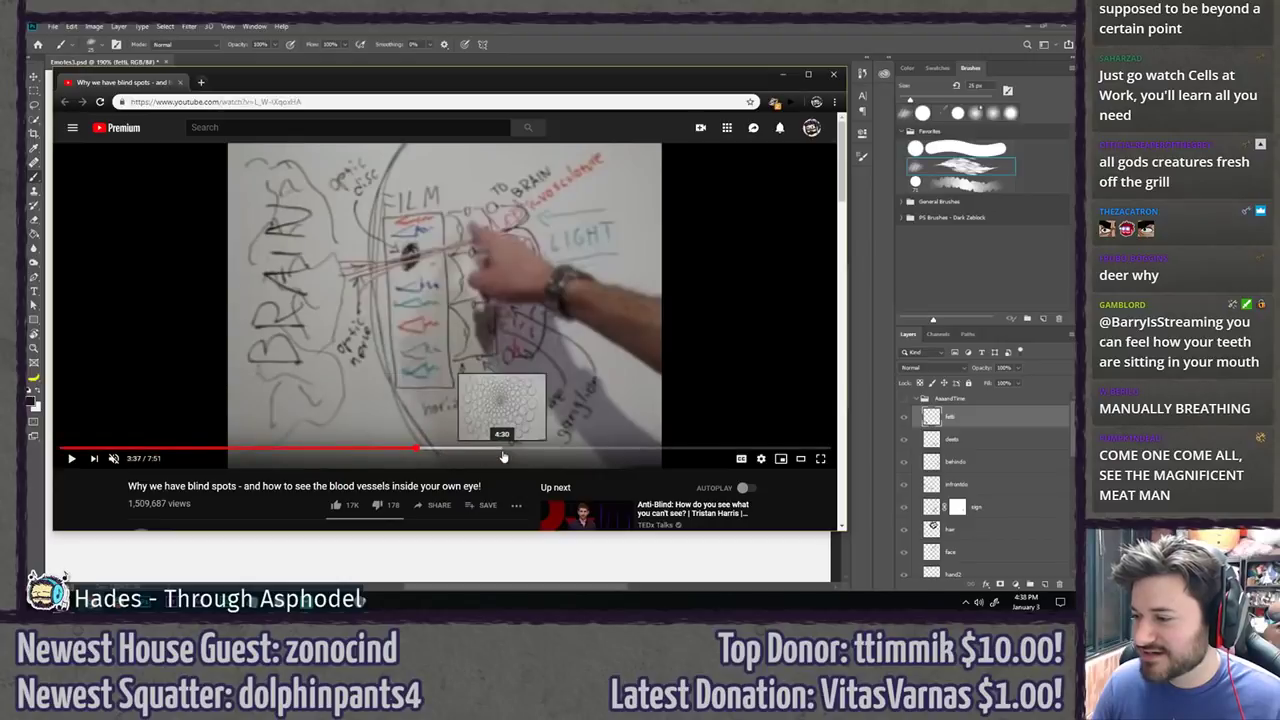
left_click(501, 449)
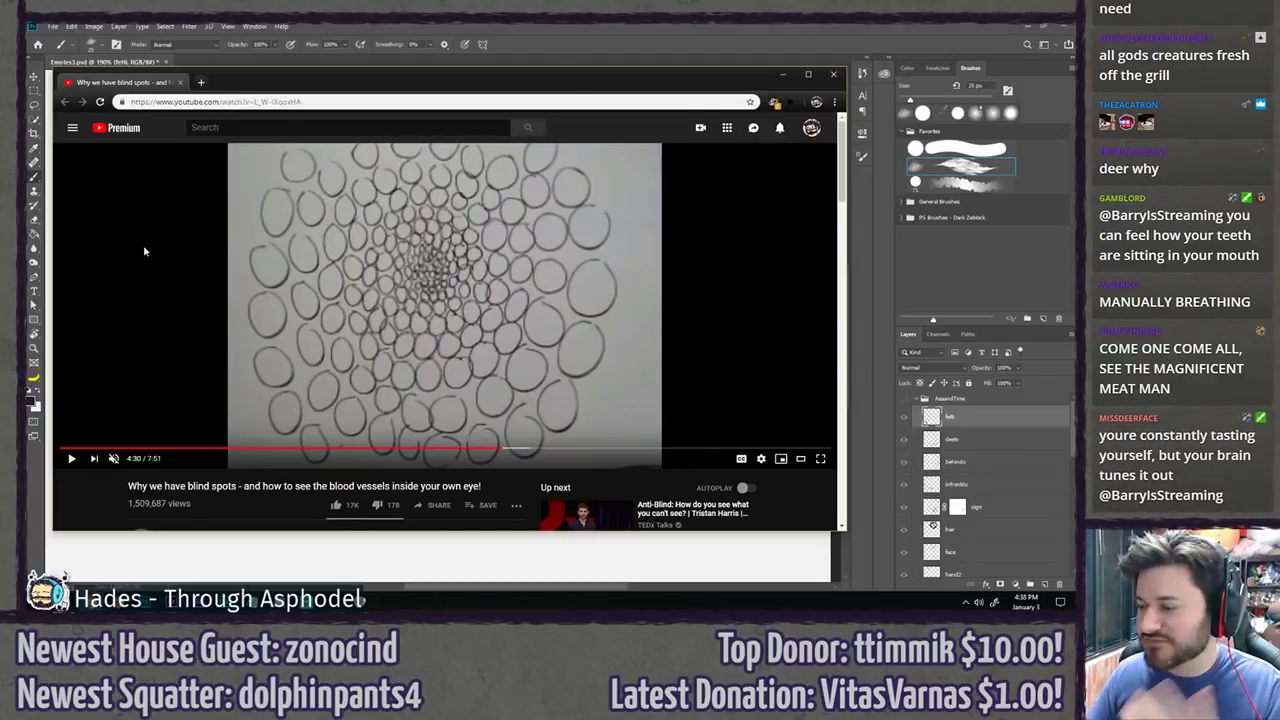
Step: Skip through the rest of the blind spot video to about 6:55 and return to the Photoshop canvas
left_click(576, 449)
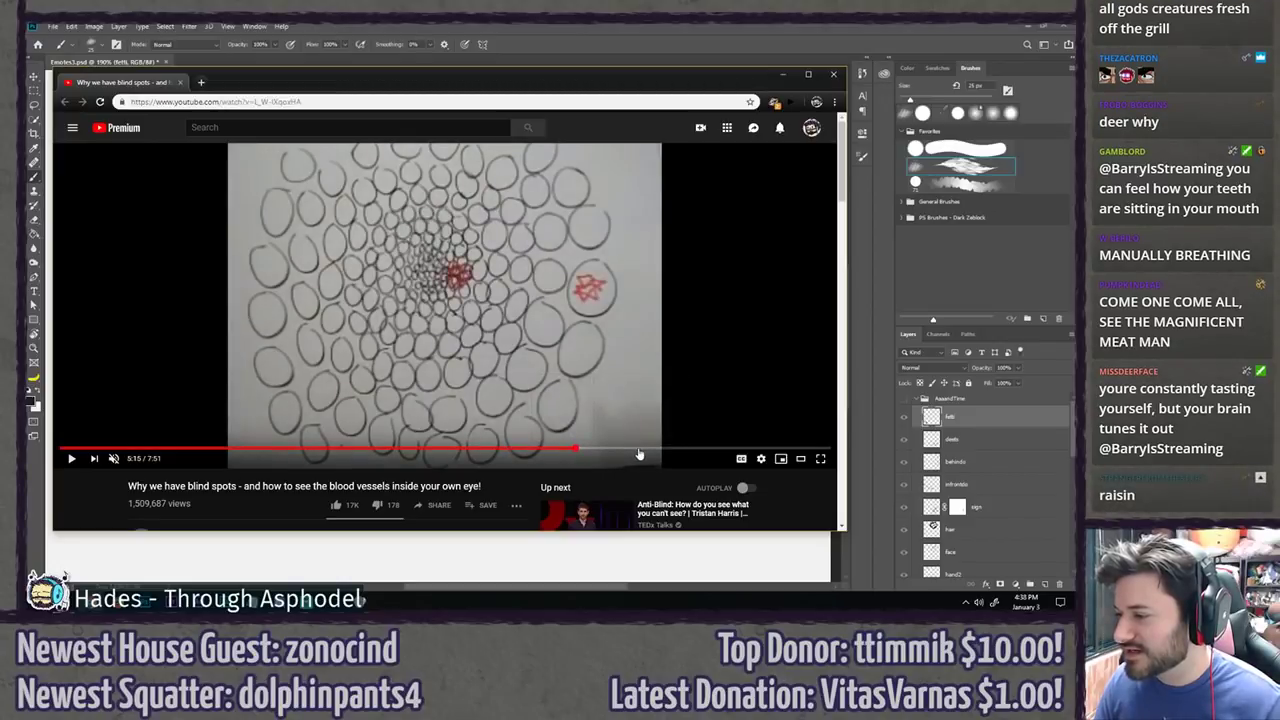
left_click(638, 450)
left_click(656, 451)
left_click(689, 450)
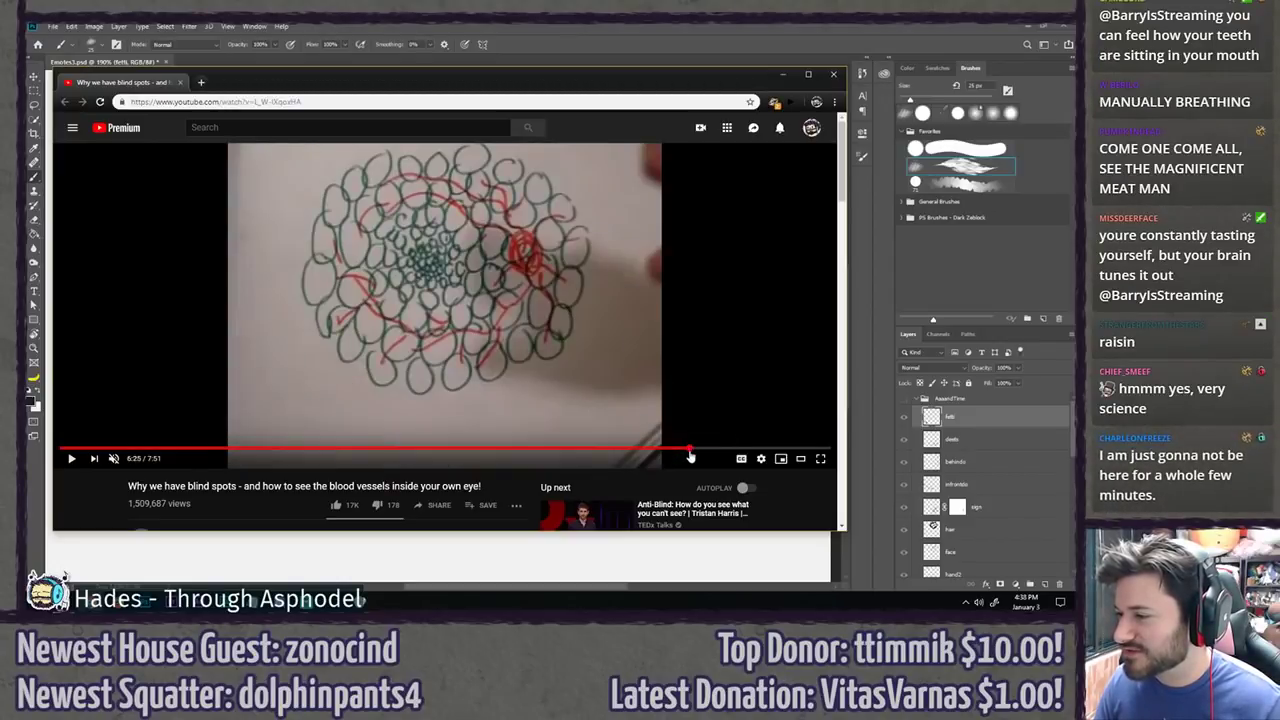
left_click(714, 456)
left_click(740, 456)
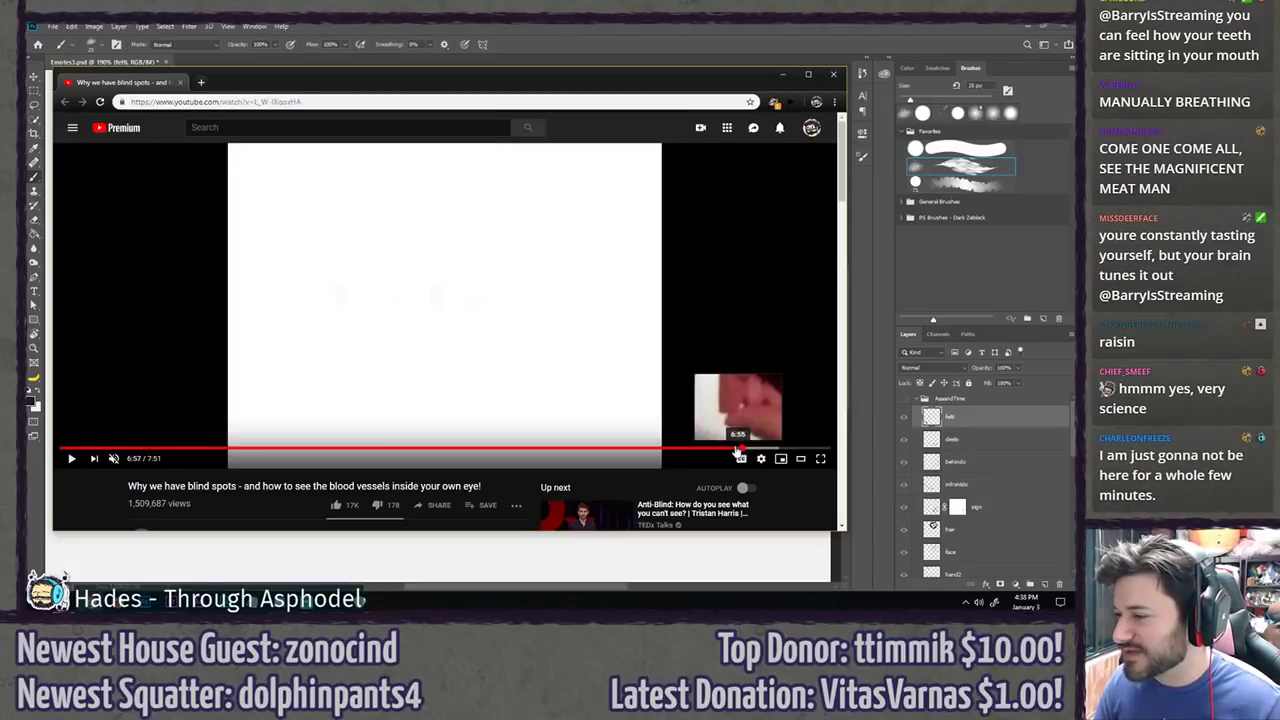
left_click(734, 451)
left_click(506, 411)
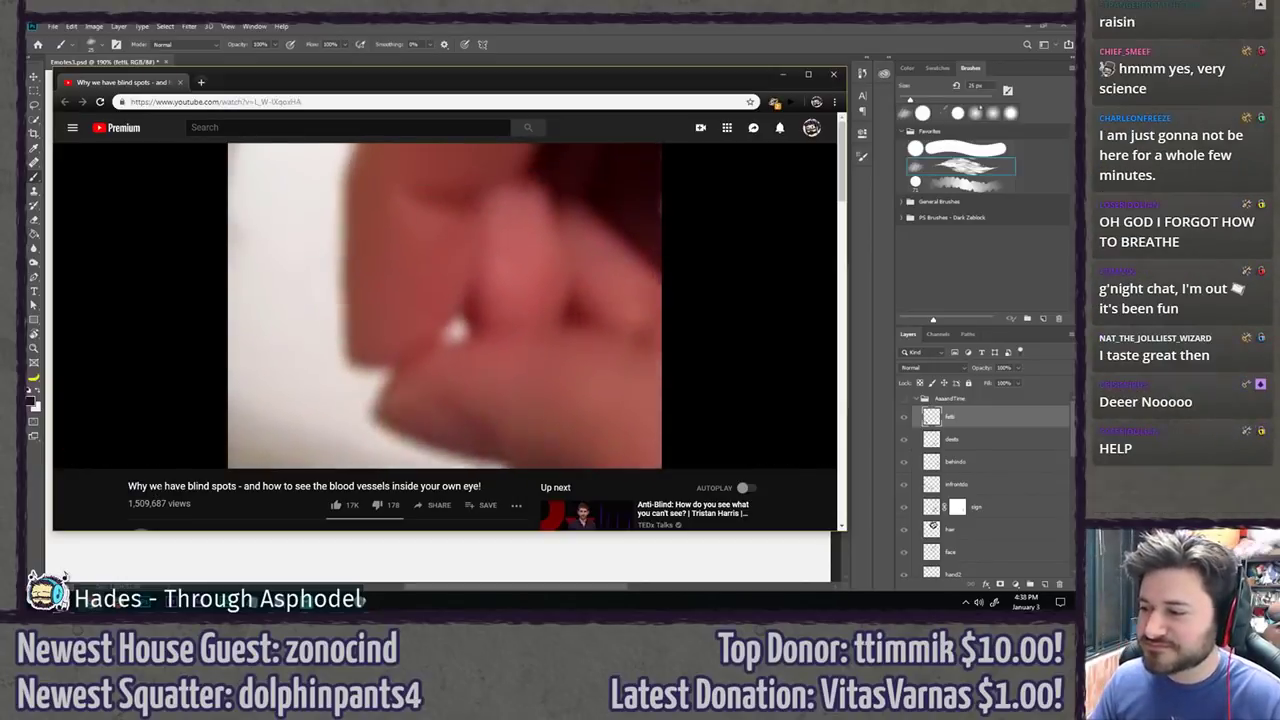
left_click(180, 82)
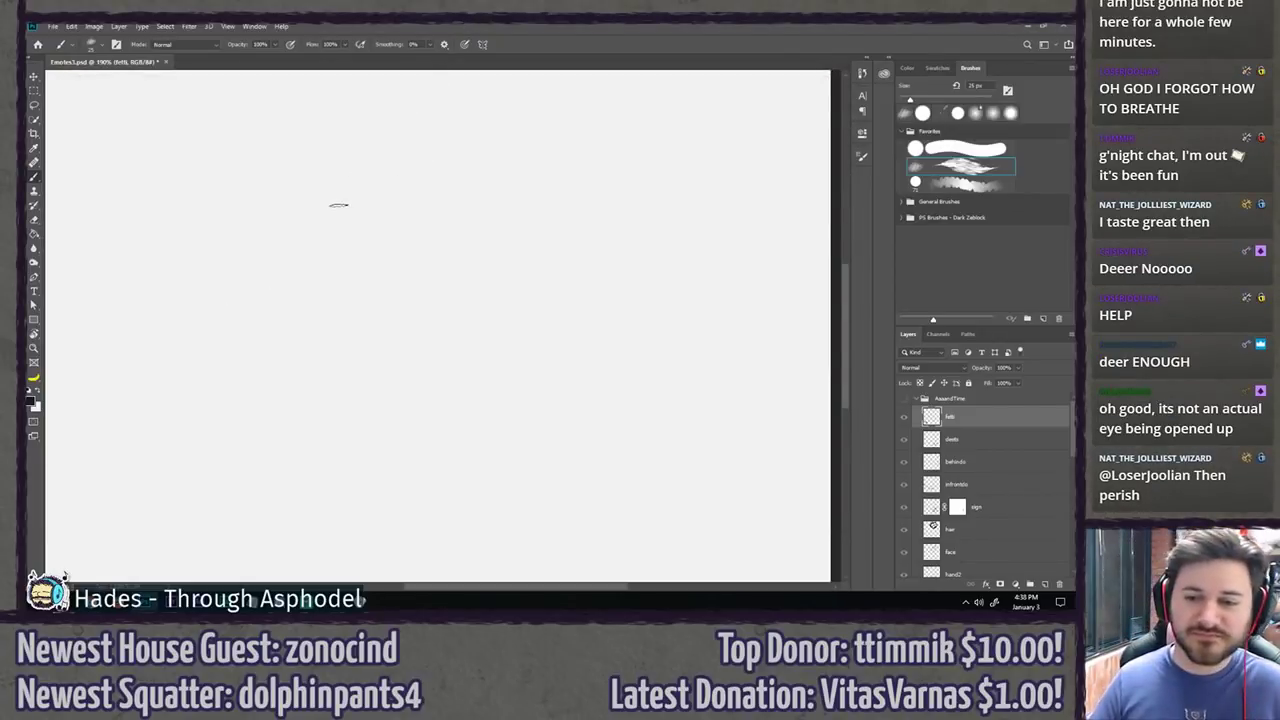
Step: Fit the whole canvas in view and show the emote's layer group again
key("ctrl+0")
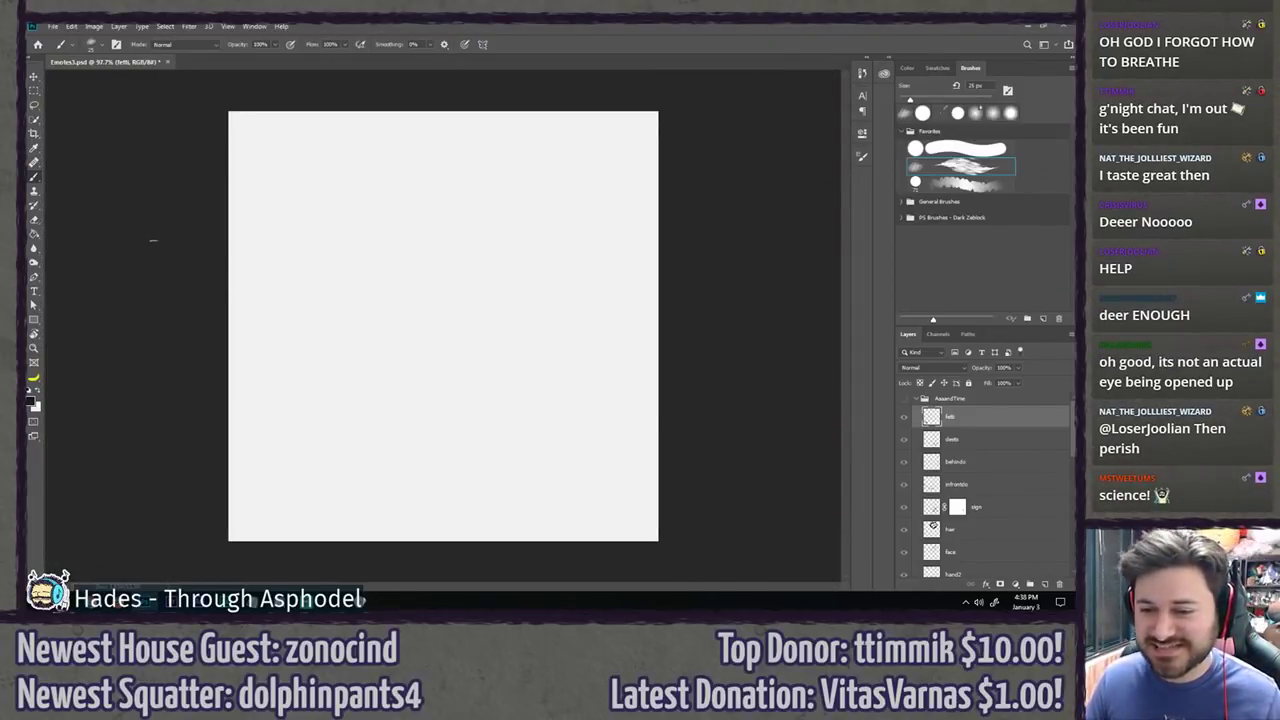
left_click(904, 399)
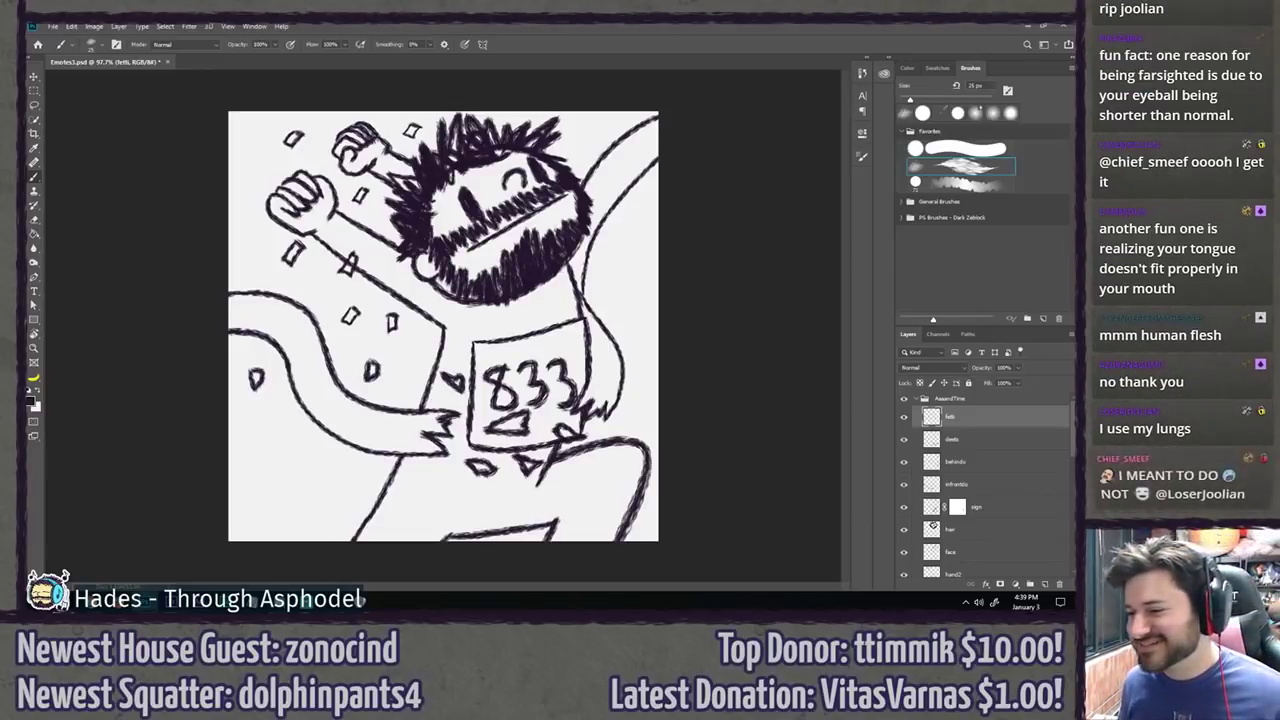
Step: Draw four small four-sided confetti pieces in the empty area below the ribbon, undoing stray strokes
key("z")
left_click_drag(262, 408, 318, 404)
key("b")
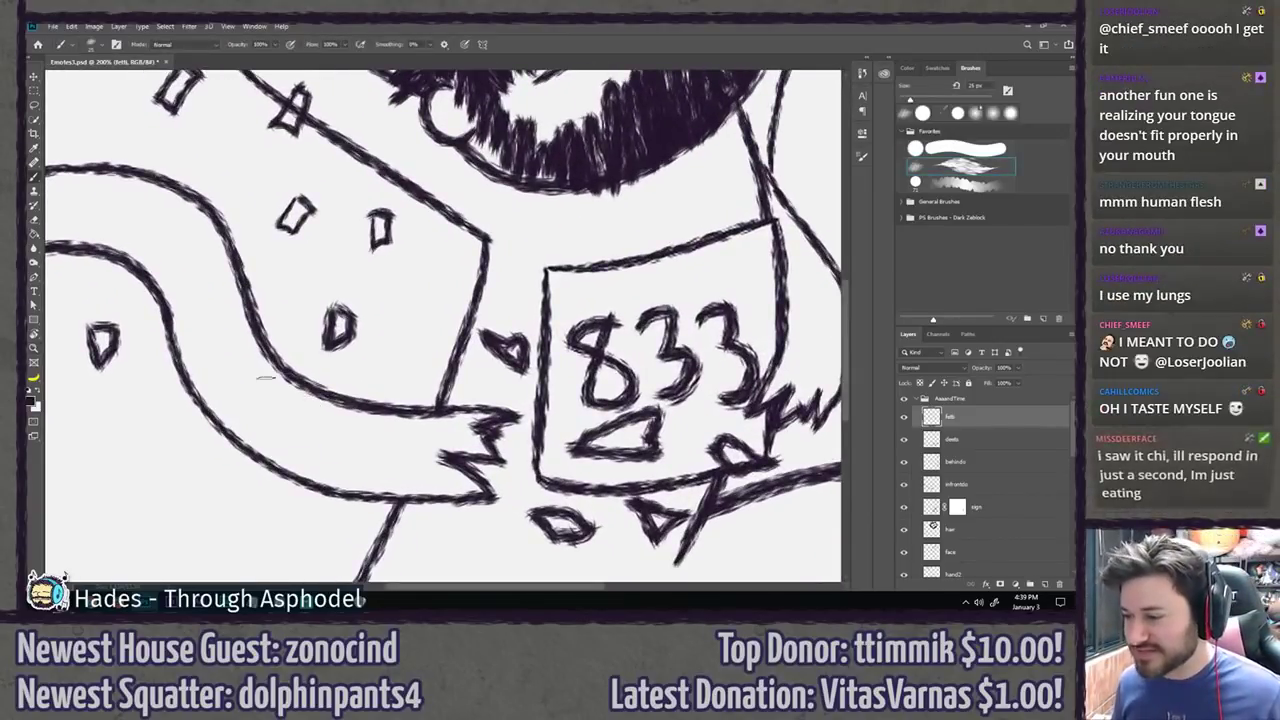
mouse_move(246, 434)
left_mouse_down()
mouse_move(306, 380)
mouse_move(391, 334)
left_mouse_up()
mouse_move(317, 352)
left_mouse_down()
mouse_move(324, 383)
mouse_move(317, 348)
left_mouse_up()
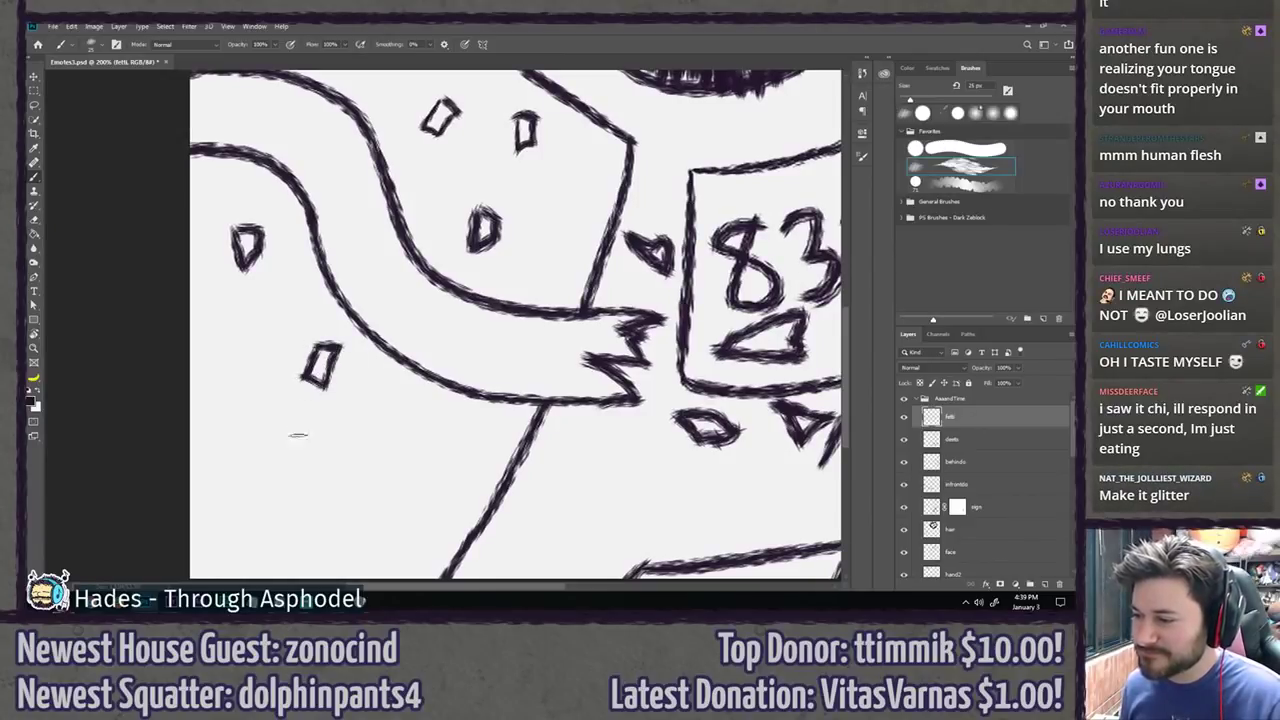
mouse_move(300, 470)
left_mouse_down()
mouse_move(272, 452)
mouse_move(305, 462)
left_mouse_up()
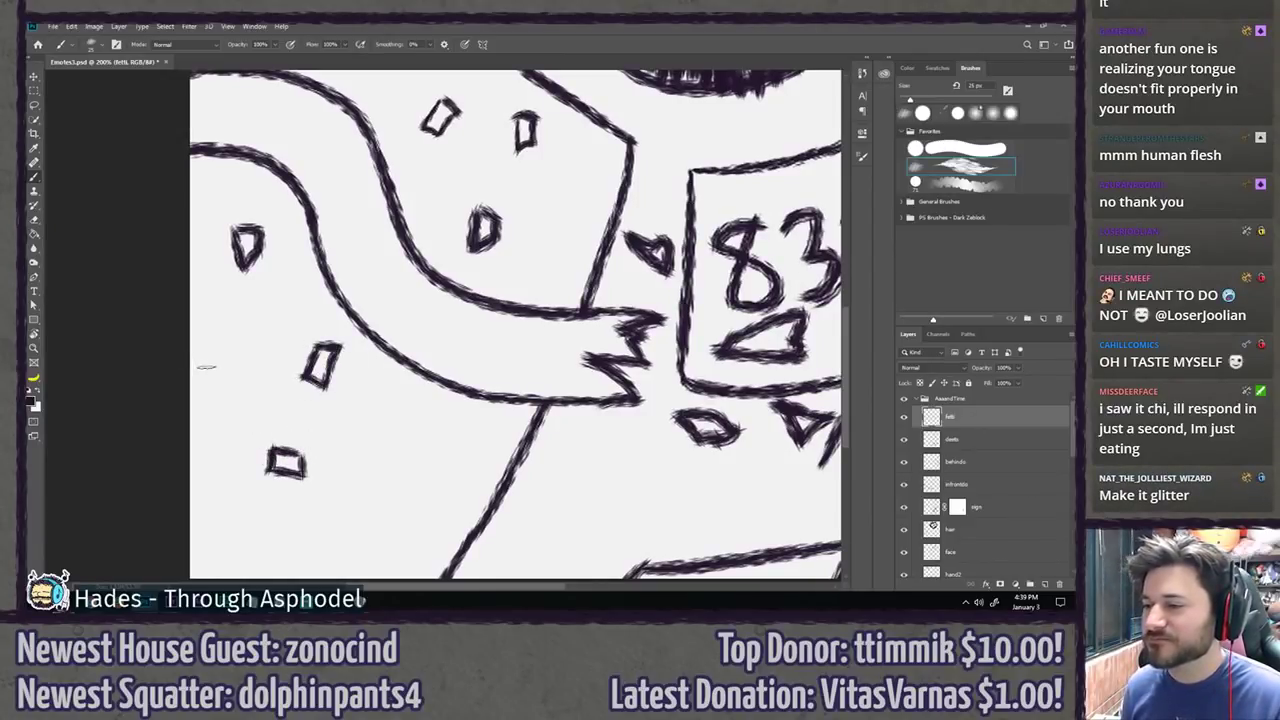
mouse_move(206, 356)
left_mouse_down()
mouse_move(218, 378)
mouse_move(200, 356)
left_mouse_up()
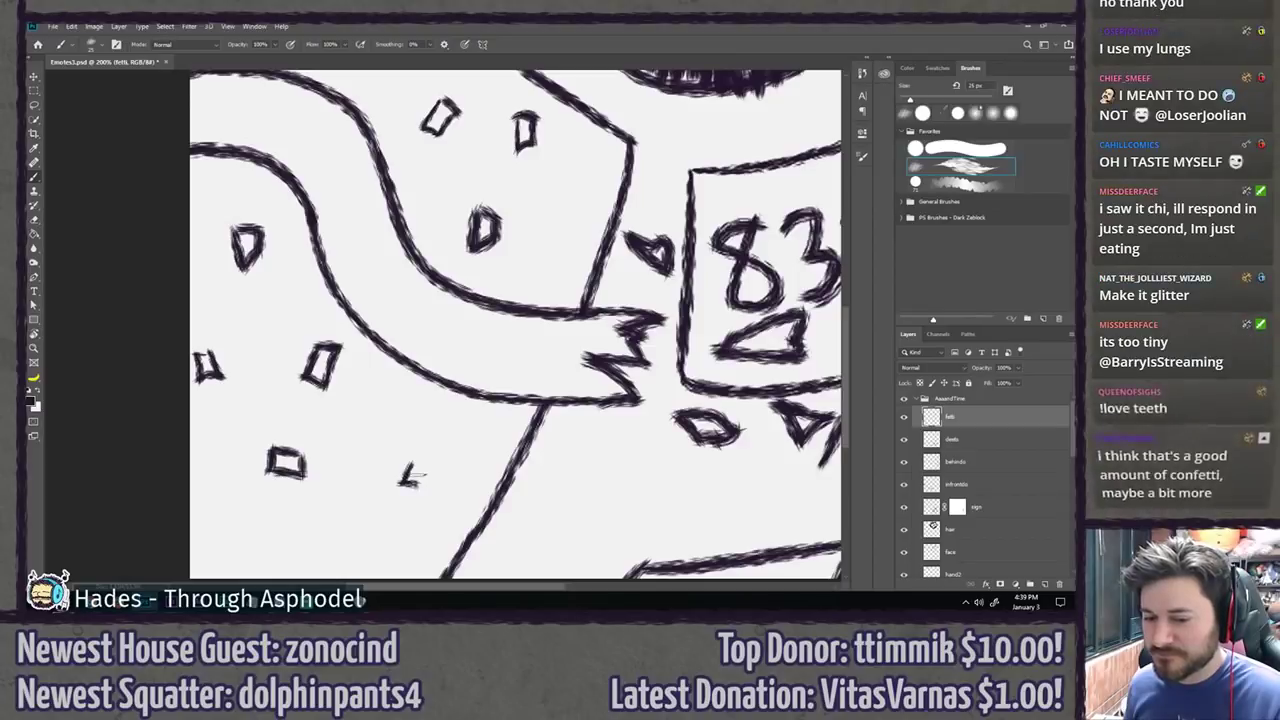
mouse_move(412, 425)
left_mouse_down()
mouse_move(424, 452)
mouse_move(426, 432)
mouse_move(408, 453)
mouse_move(416, 430)
mouse_move(395, 450)
mouse_move(422, 437)
mouse_move(408, 429)
left_mouse_up()
key("ctrl+z")
key("ctrl+alt+z")
key("ctrl+0")
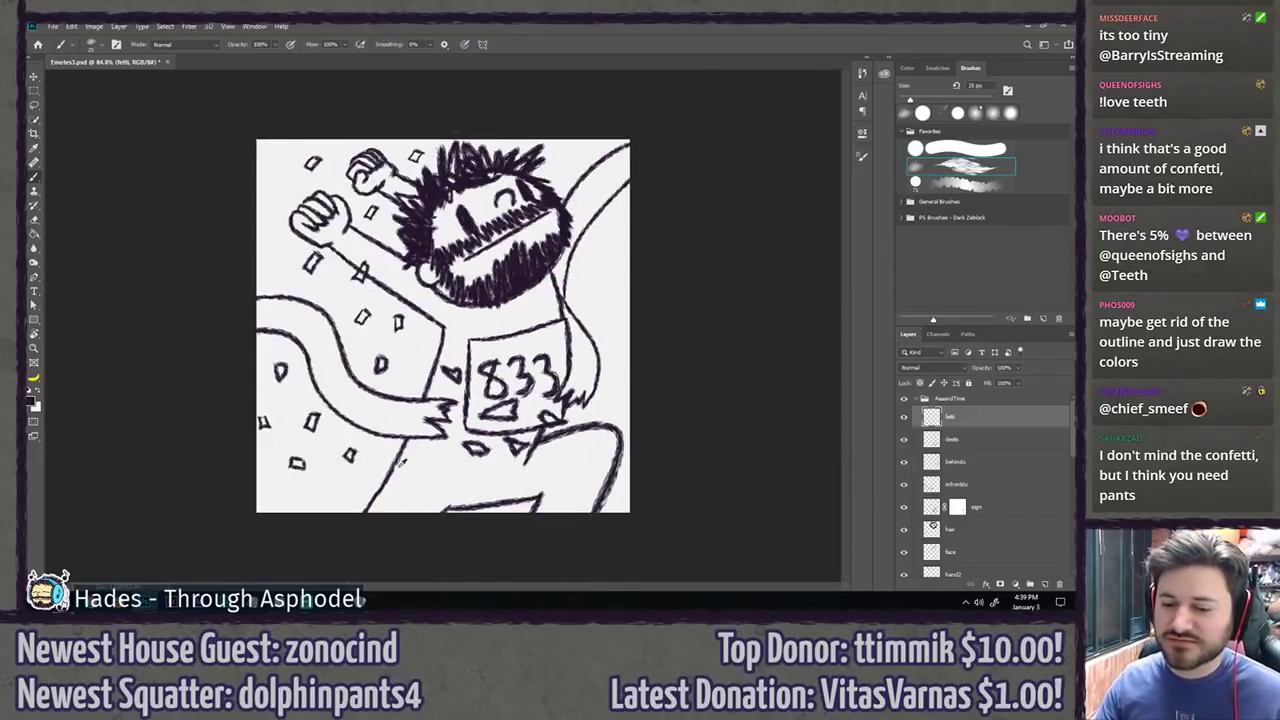
Step: Sketch a waistline across the runner's hips above the raised thigh, undoing the extra hem strokes
scroll(481, 472, "up", 4)
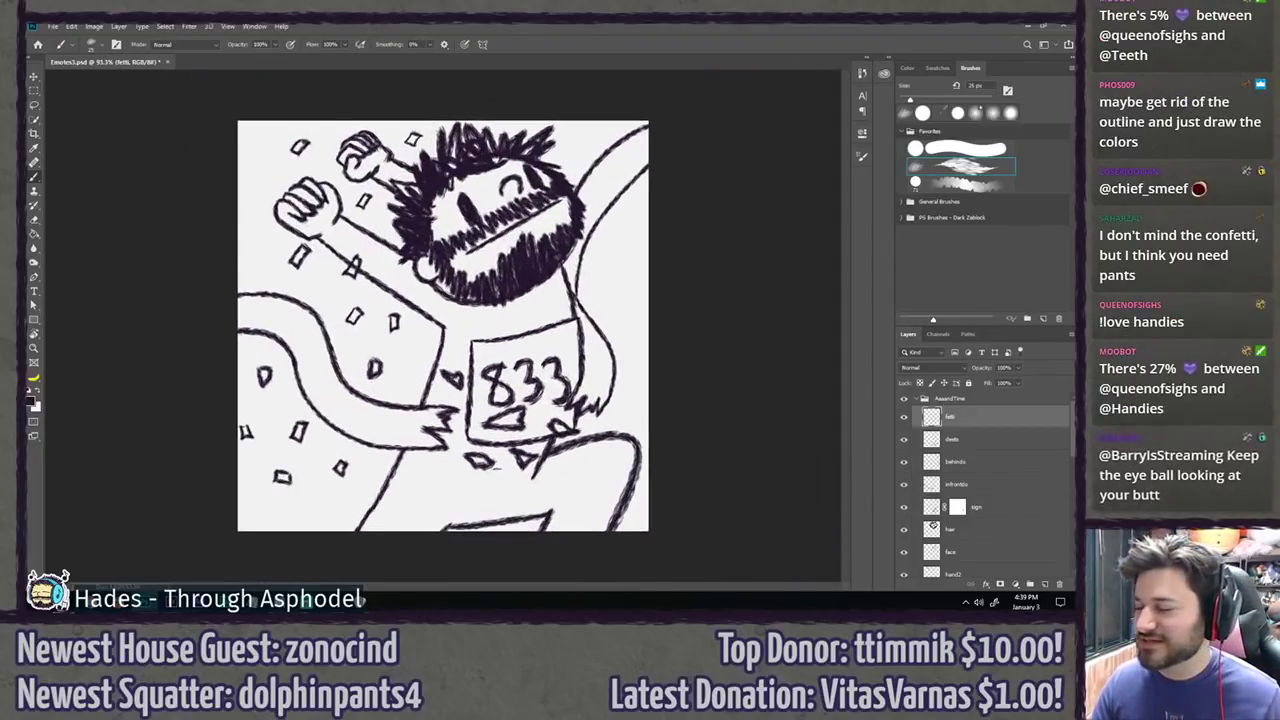
mouse_move(397, 476)
left_mouse_down()
mouse_move(590, 476)
mouse_move(562, 474)
mouse_move(619, 464)
mouse_move(609, 518)
left_mouse_up()
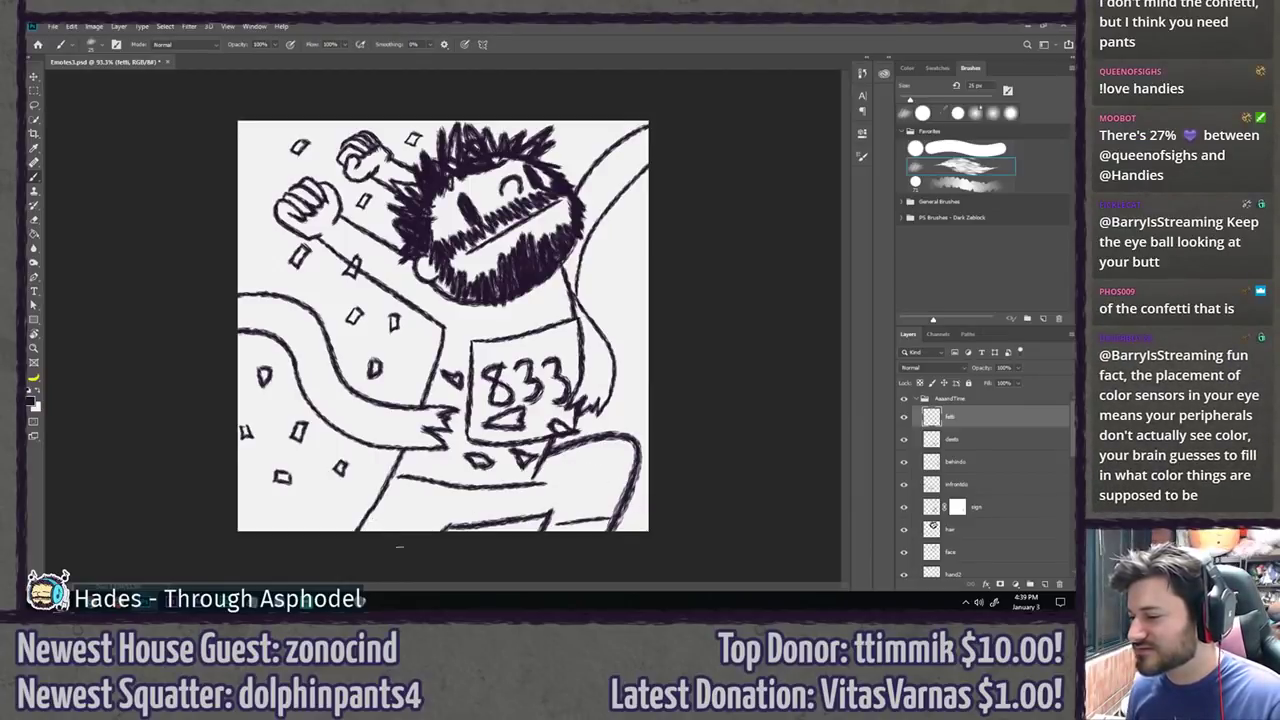
left_click_drag(366, 520, 399, 547)
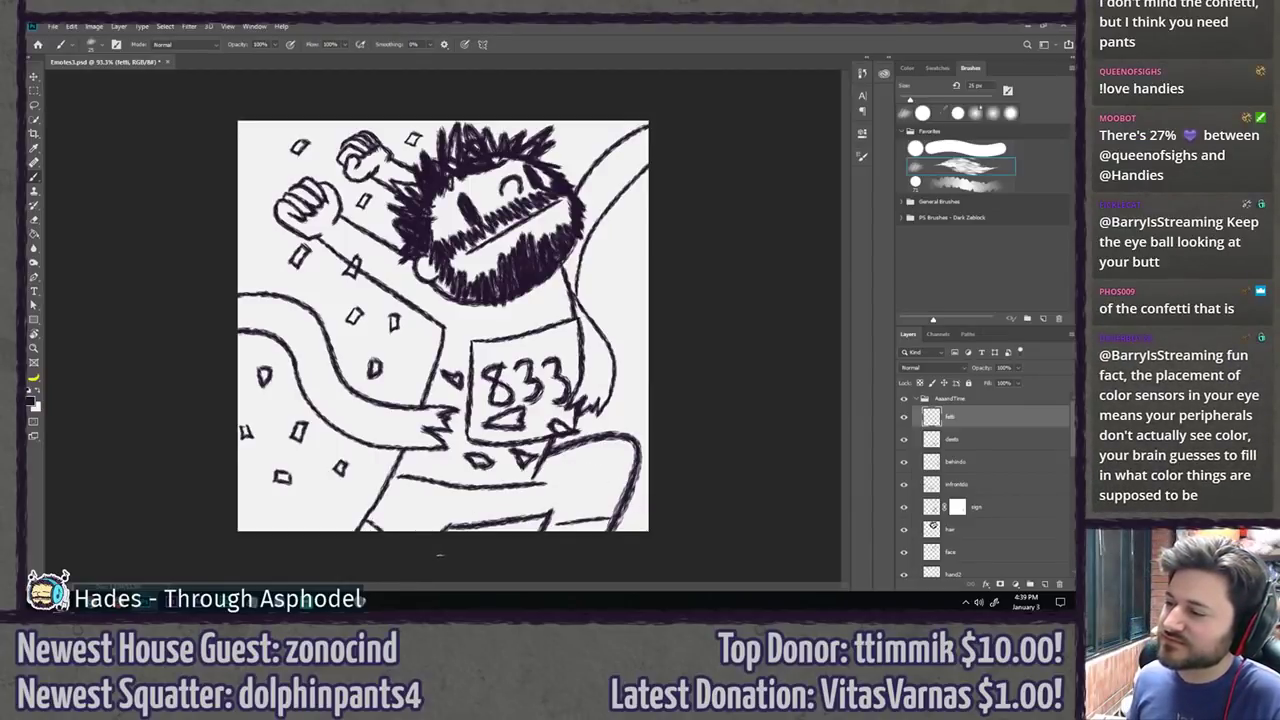
key("ctrl+z")
key("ctrl+z")
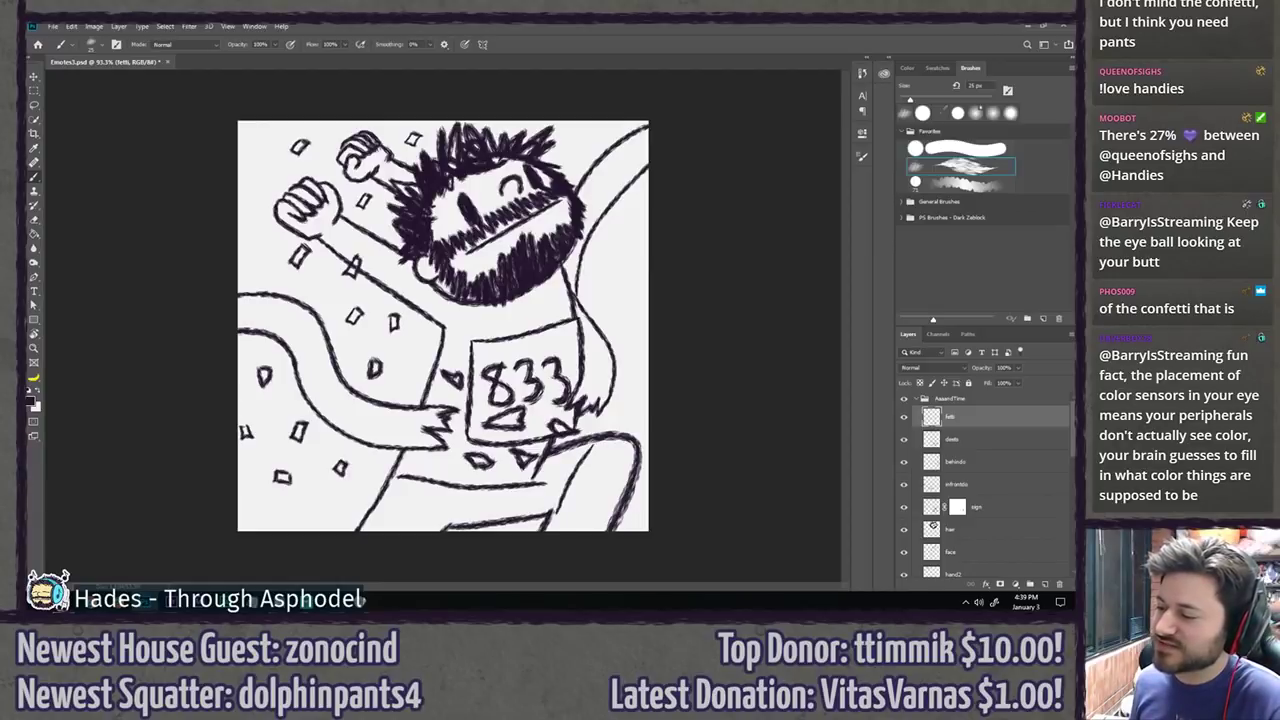
Step: Try a curved line down the raised thigh from the knee and a lower hem stroke, undo them, and save the document
left_click_drag(606, 442, 550, 530)
key("ctrl+z")
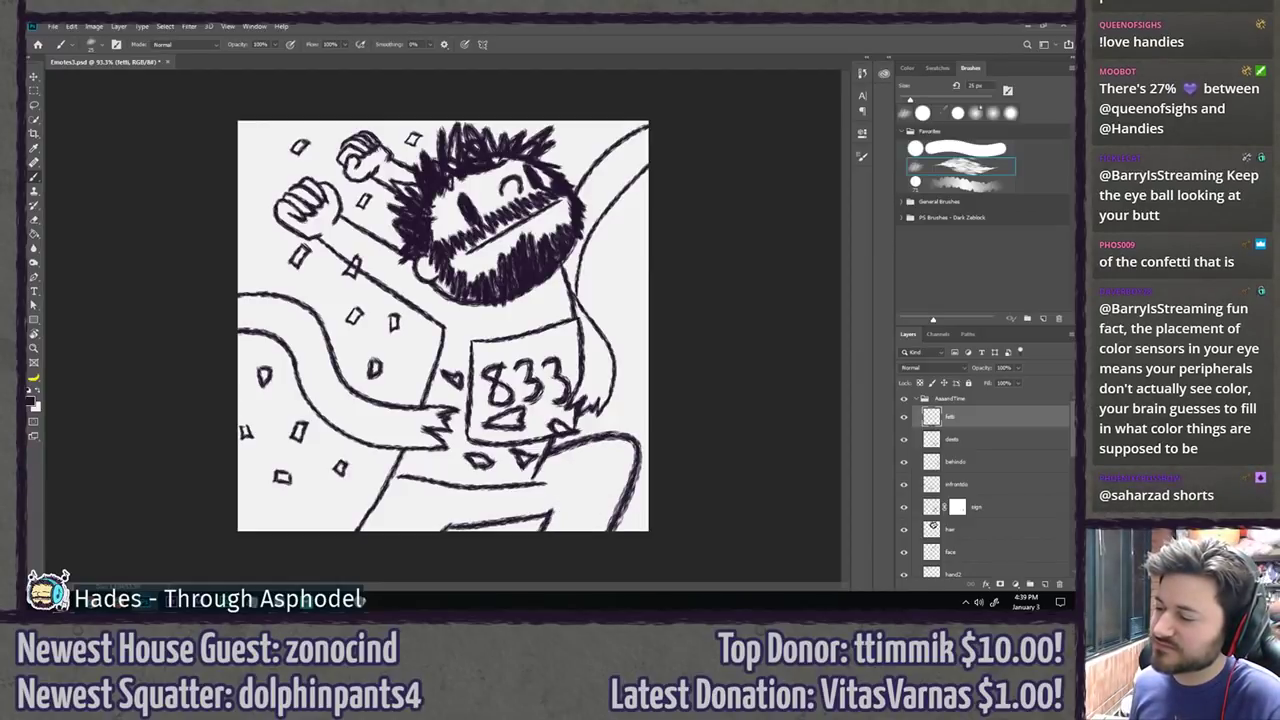
left_click_drag(606, 444, 545, 525)
left_click_drag(360, 531, 440, 523)
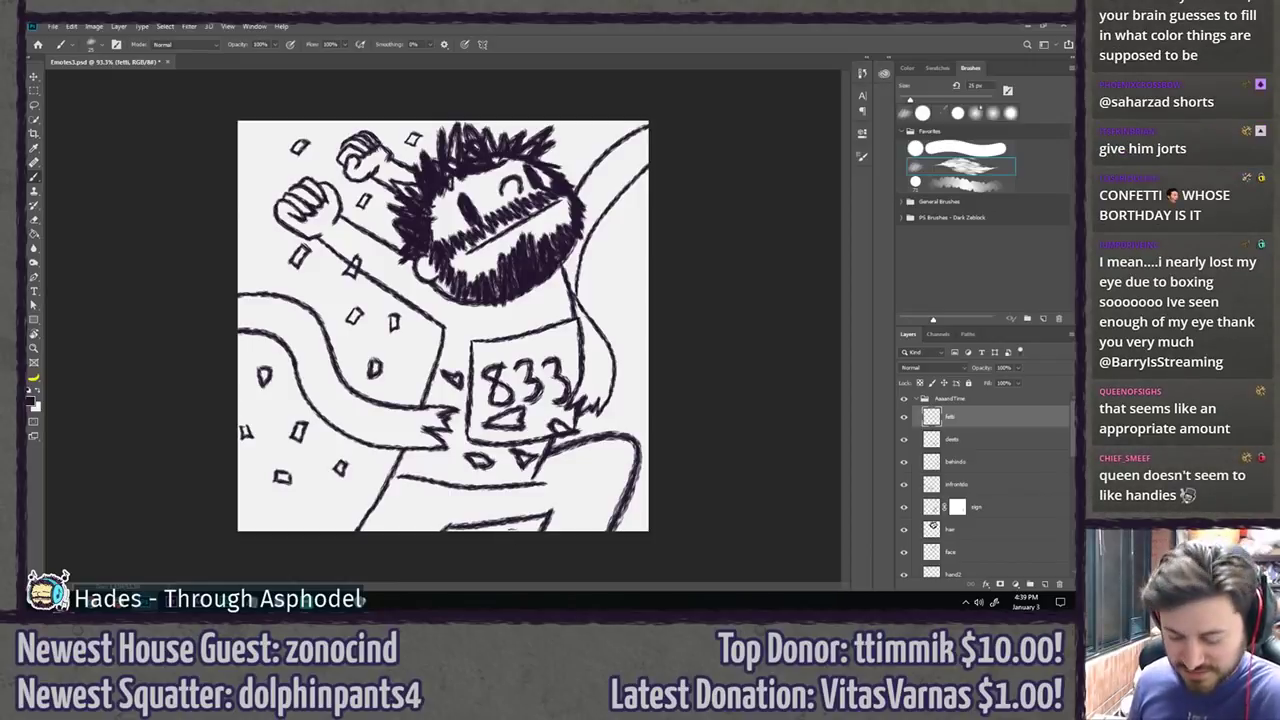
key("l")
key("ctrl+s")
key("b")
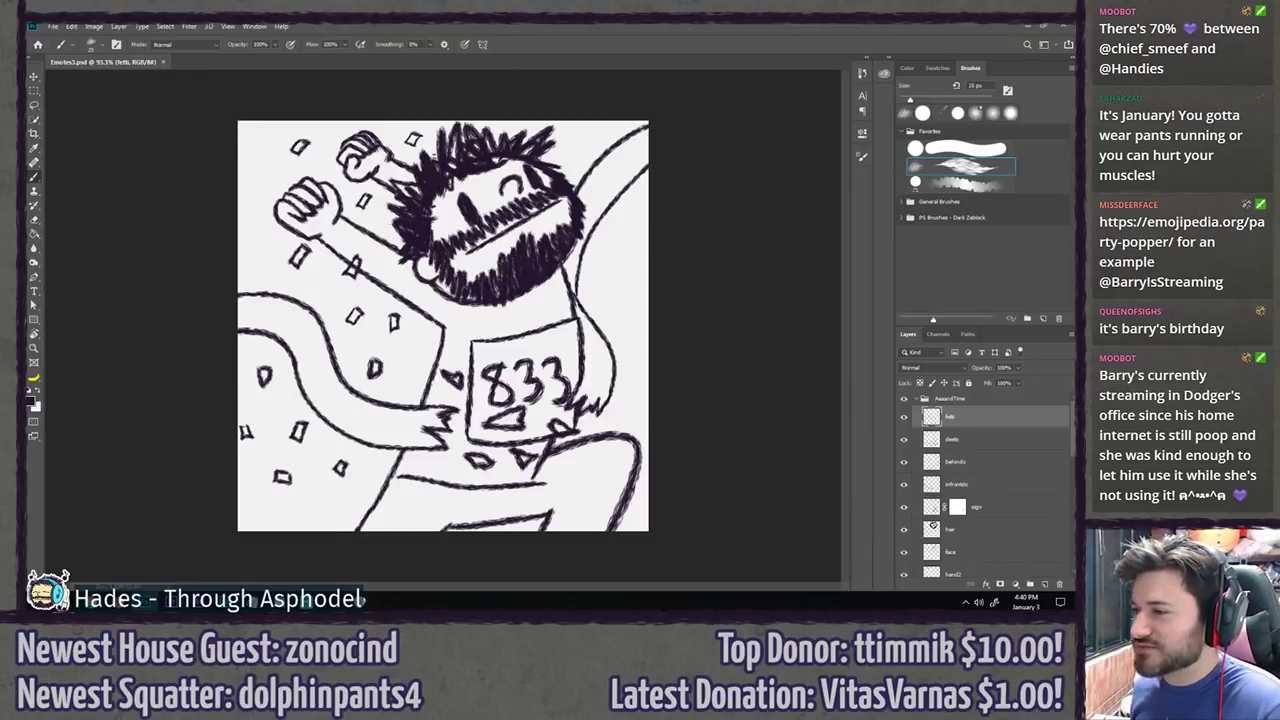
Step: Draw two wavy streamers, one across the raised front fist and one below the shoulder, and check the emote at small size
mouse_move(322, 126)
left_mouse_down()
mouse_move(278, 186)
mouse_move(268, 232)
mouse_move(296, 165)
mouse_move(258, 244)
left_mouse_up()
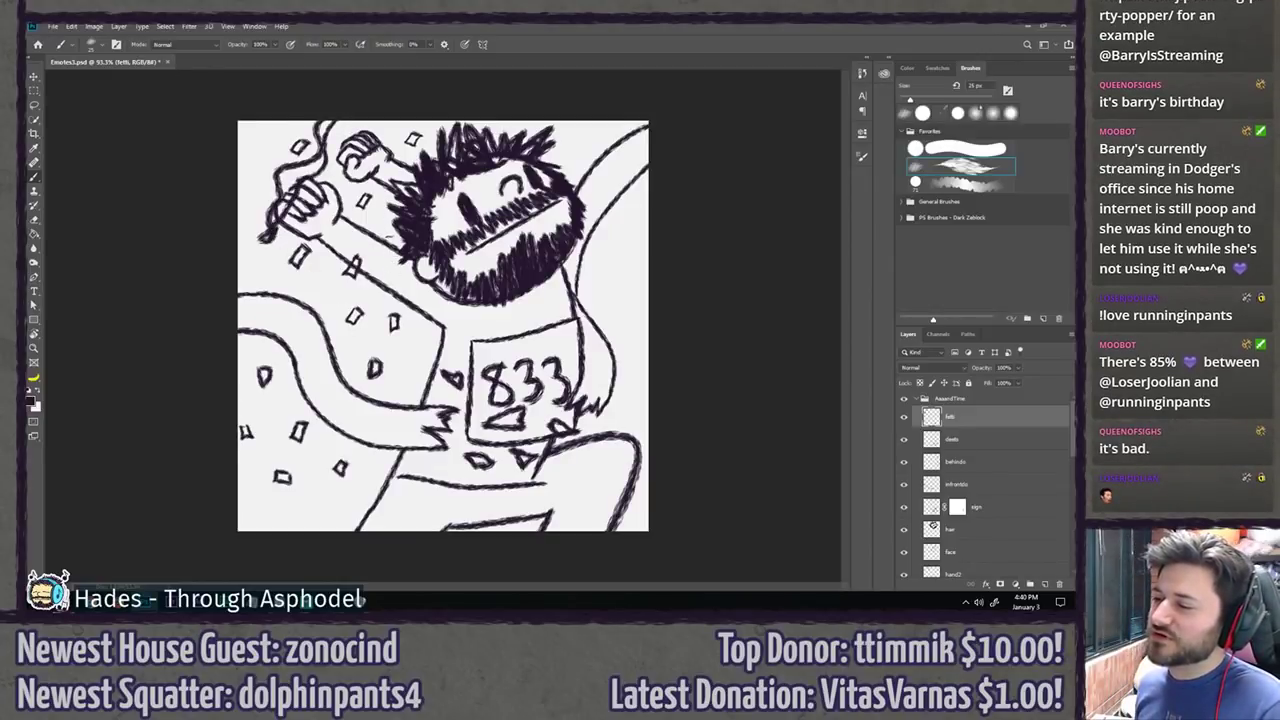
mouse_move(400, 236)
left_mouse_down()
mouse_move(360, 295)
mouse_move(332, 322)
mouse_move(340, 332)
mouse_move(412, 239)
left_mouse_up()
scroll(286, 410, "down", 5)
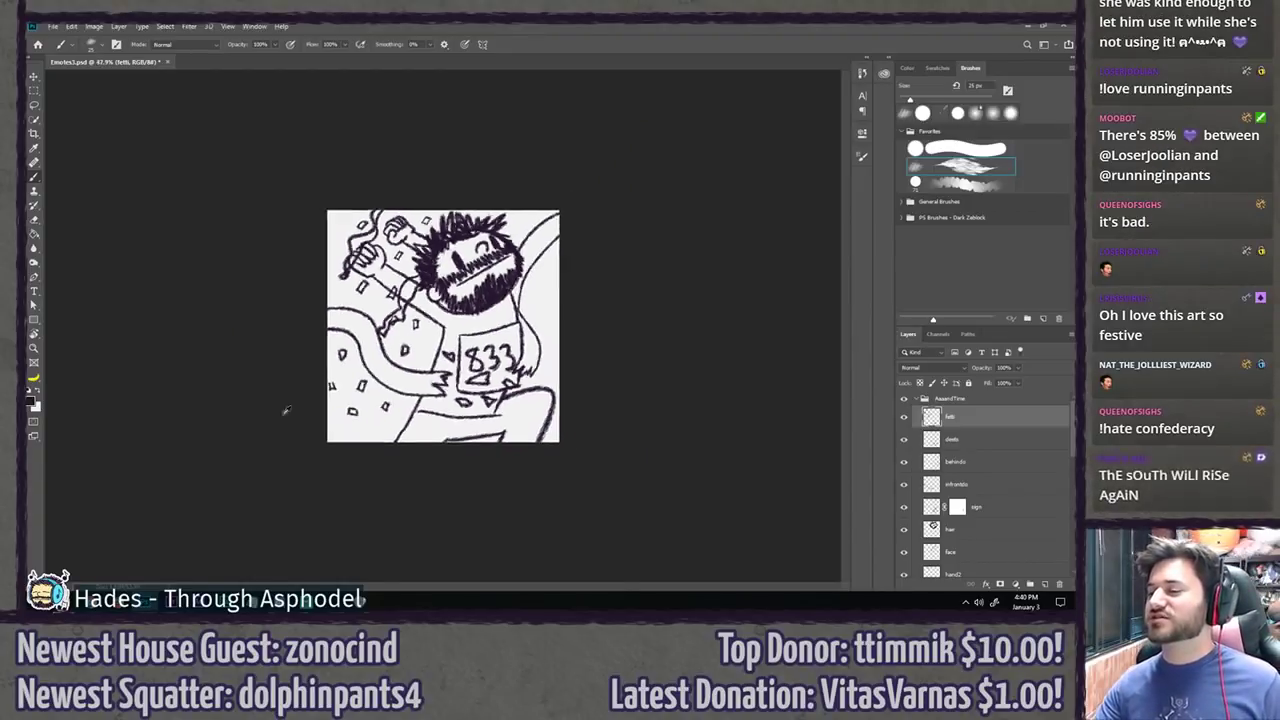
scroll(282, 440, "down", 5)
scroll(455, 407, "up", 3)
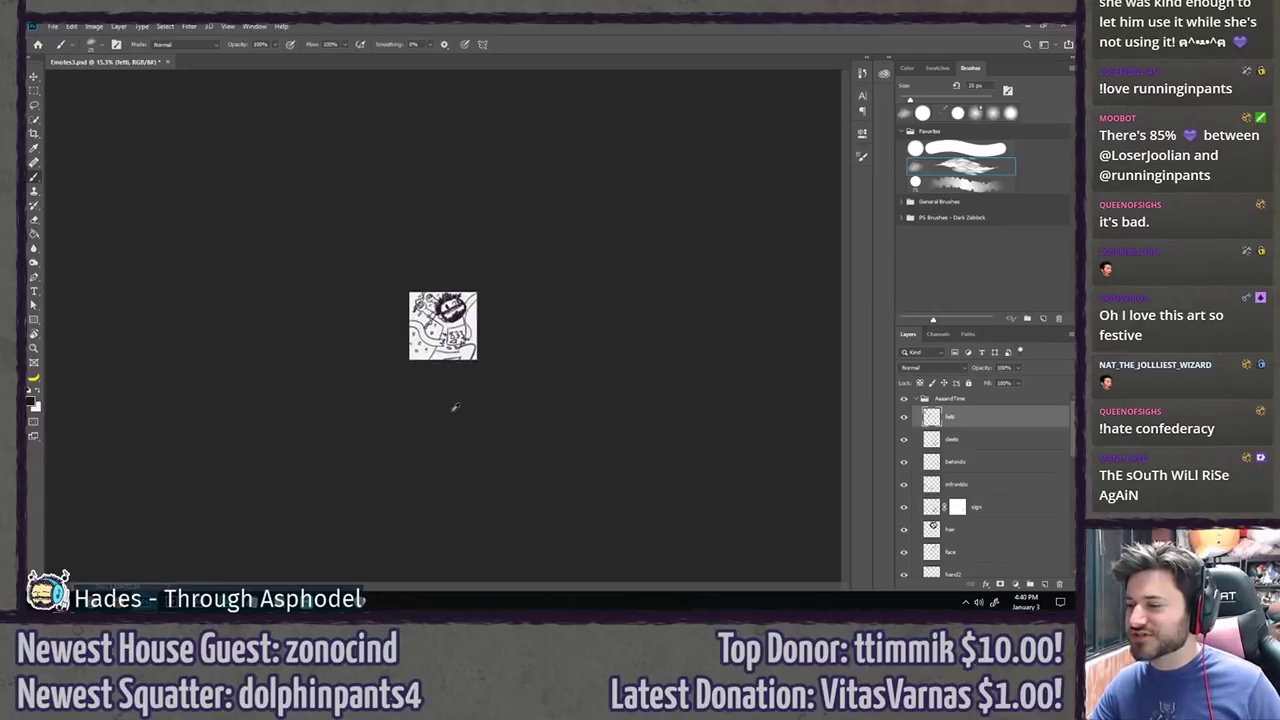
scroll(455, 407, "up", 5)
Step: Compare the emote with and without the confetti layer, leave that layer hidden, check it at small size, and save the document
left_click(905, 421)
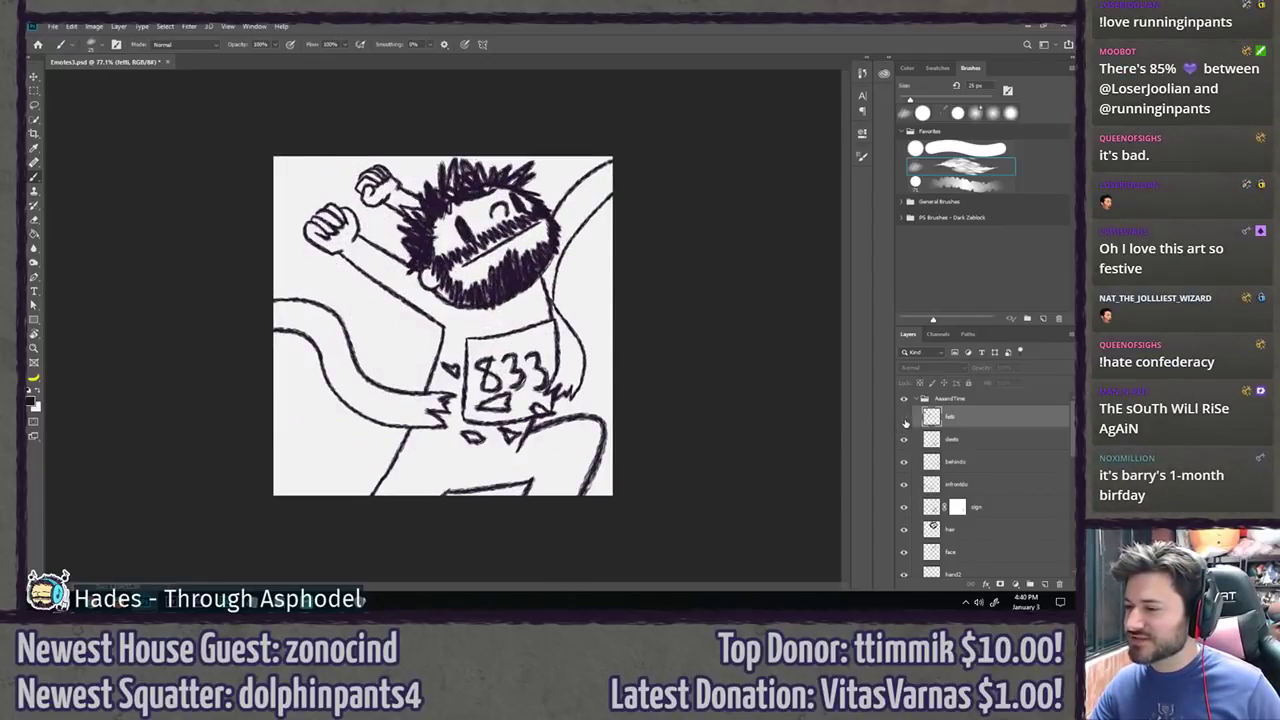
left_click(905, 421)
left_click(905, 421)
left_click(905, 421)
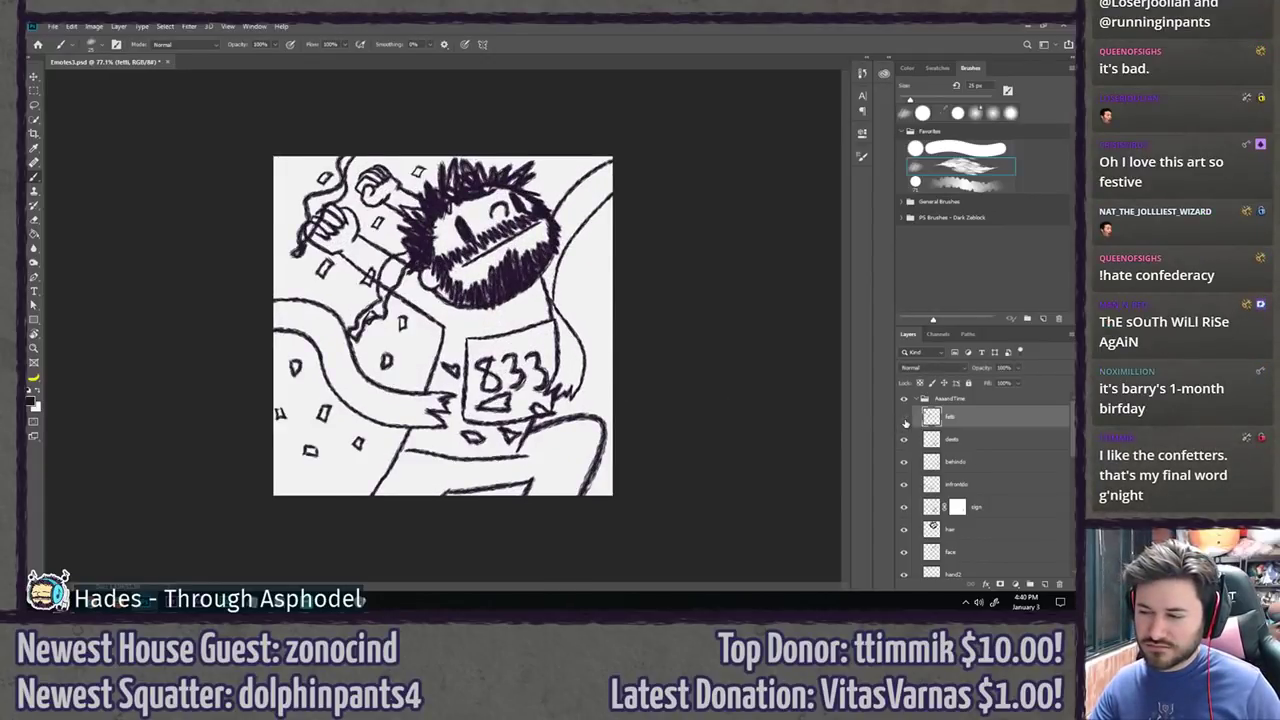
left_click(905, 421)
scroll(686, 414, "down", 6)
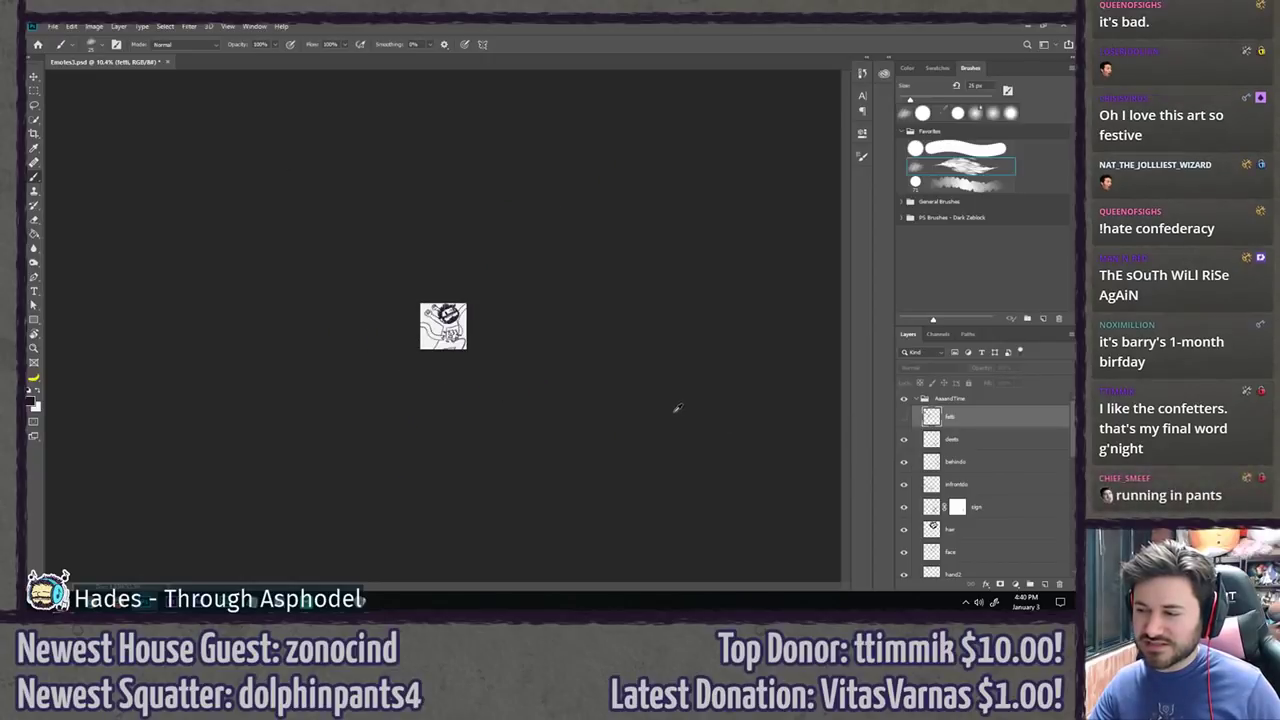
scroll(654, 437, "up", 6)
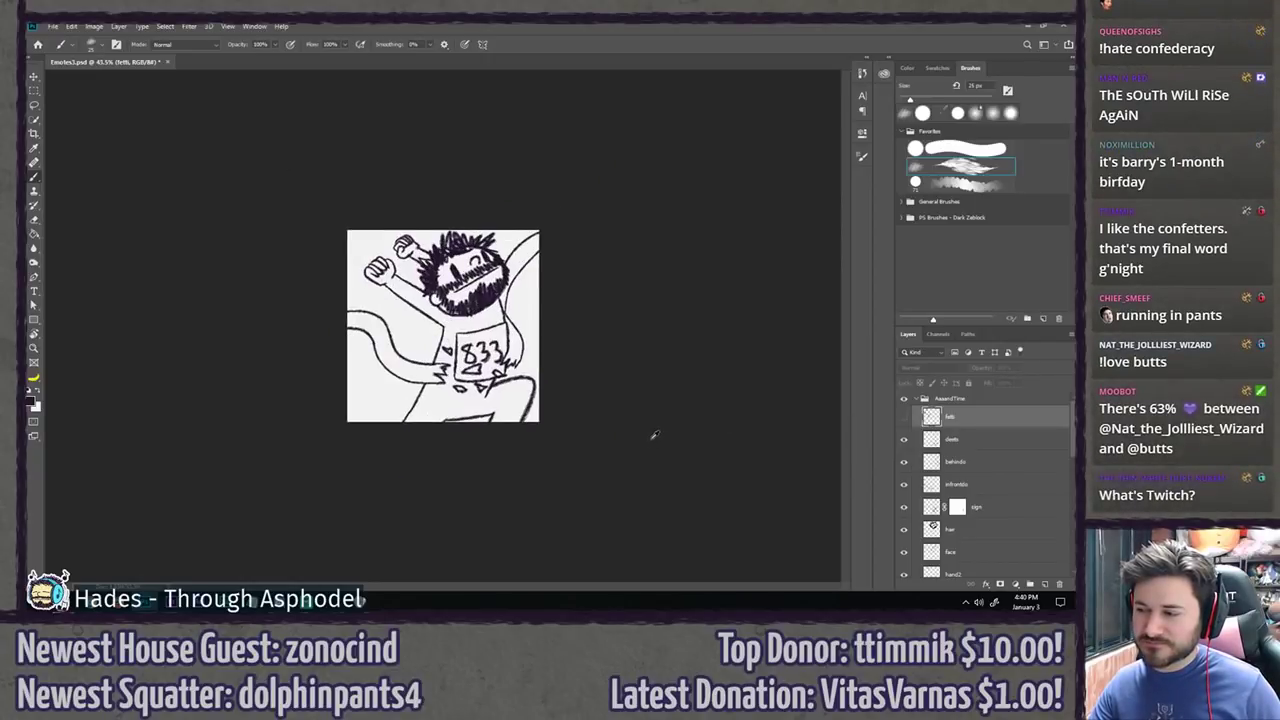
scroll(654, 437, "up", 1)
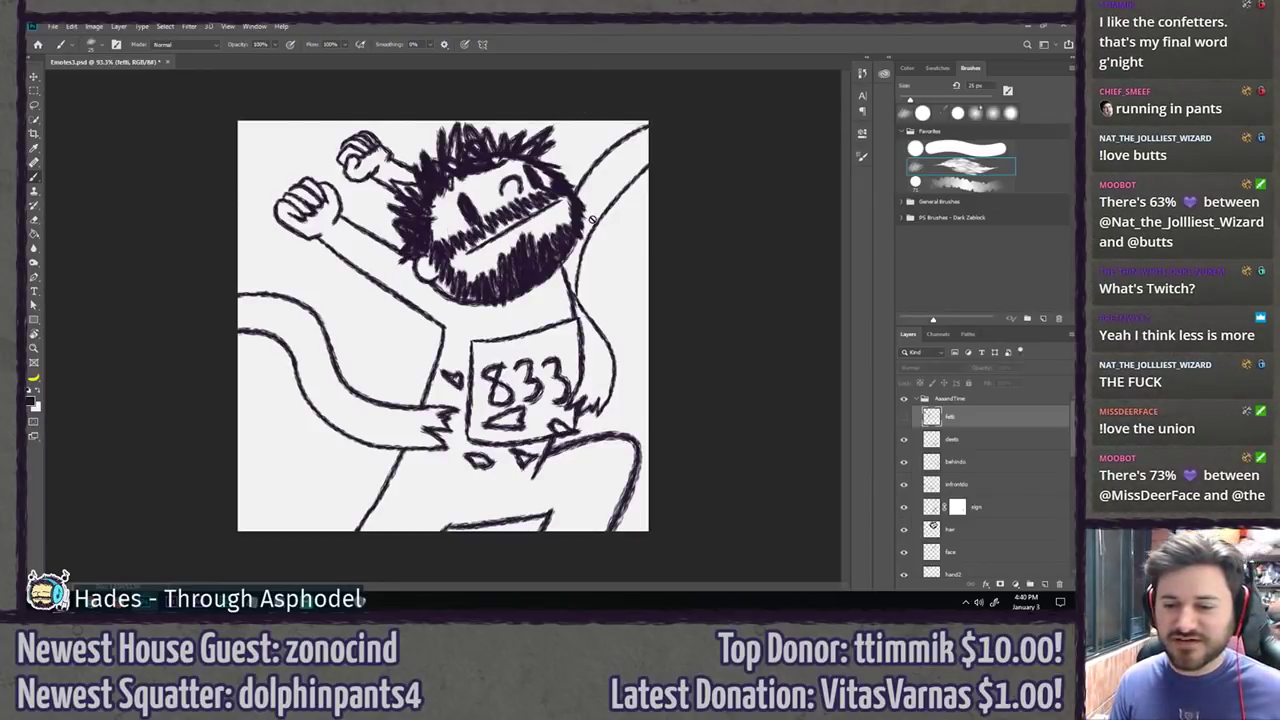
key("l")
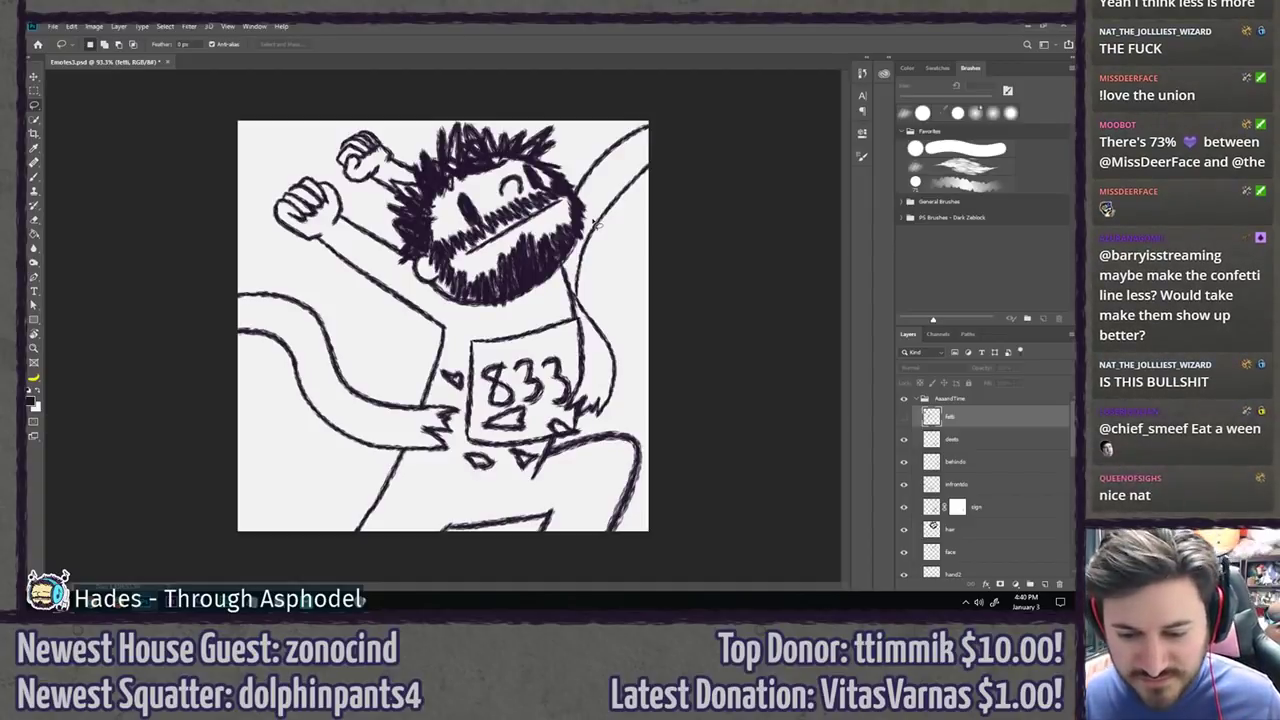
key("b")
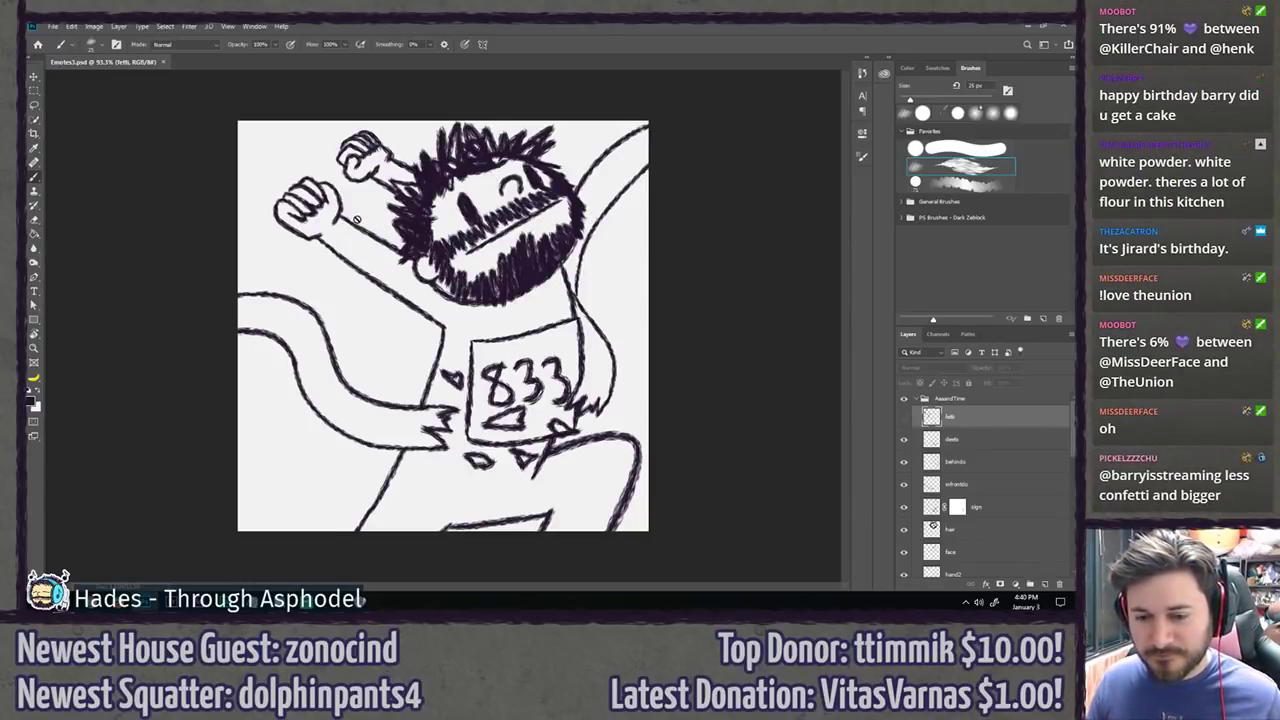
key("l")
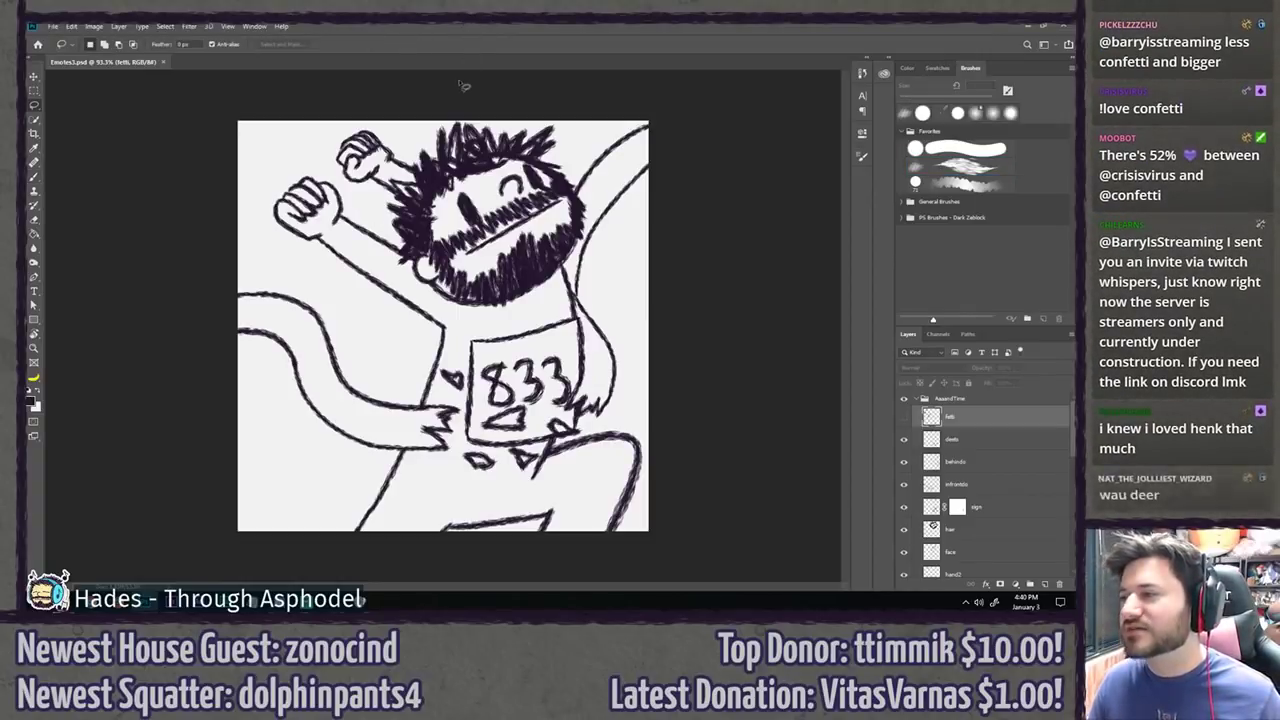
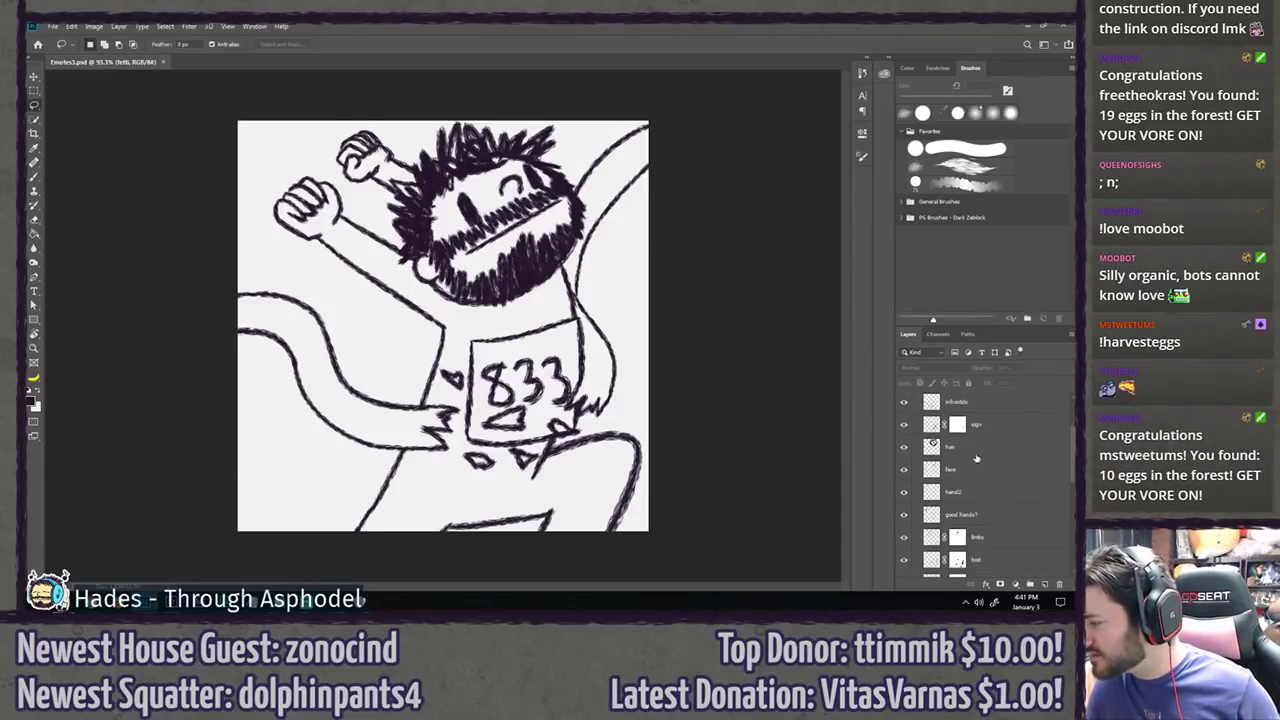
Step: Create a new layer group directly above the roughs group and name it "fill"
scroll(960, 450, "down", 4)
left_click(968, 506)
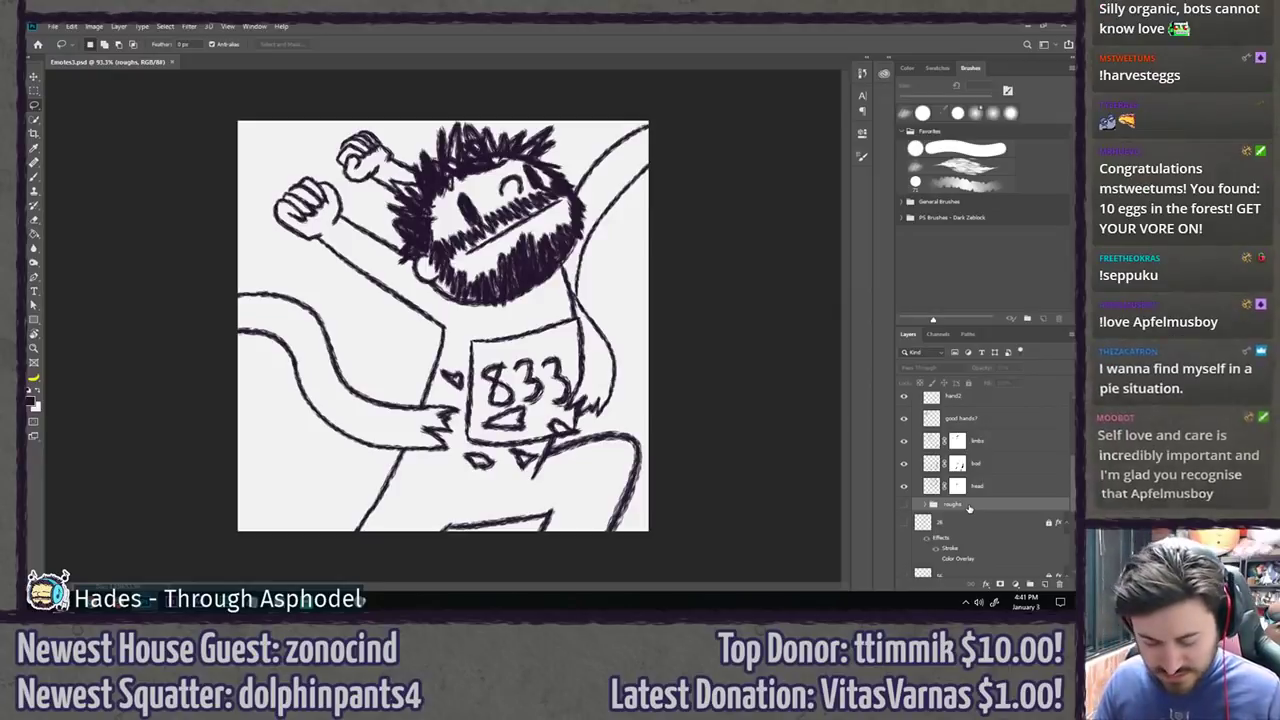
left_click(1031, 585)
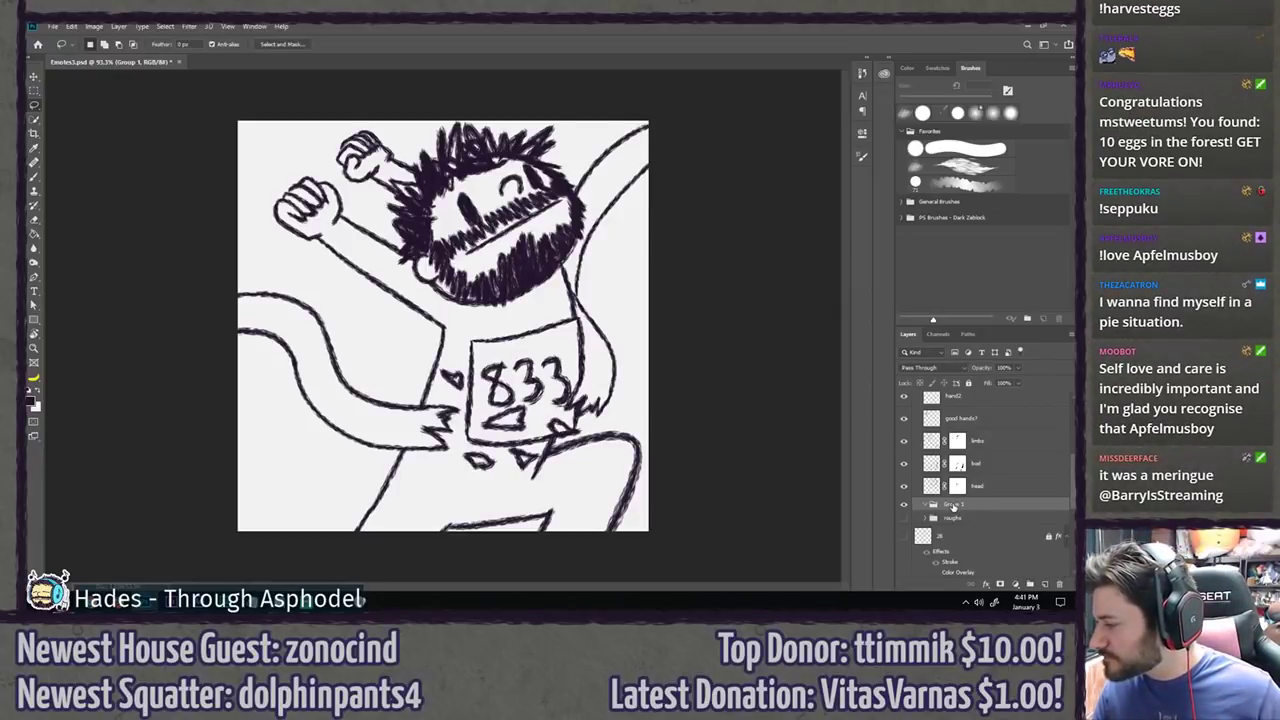
Step: Choose the solid round favourite brush and set the painting colour to the pale yellow fill from the Scratchy Doodles library
key("b")
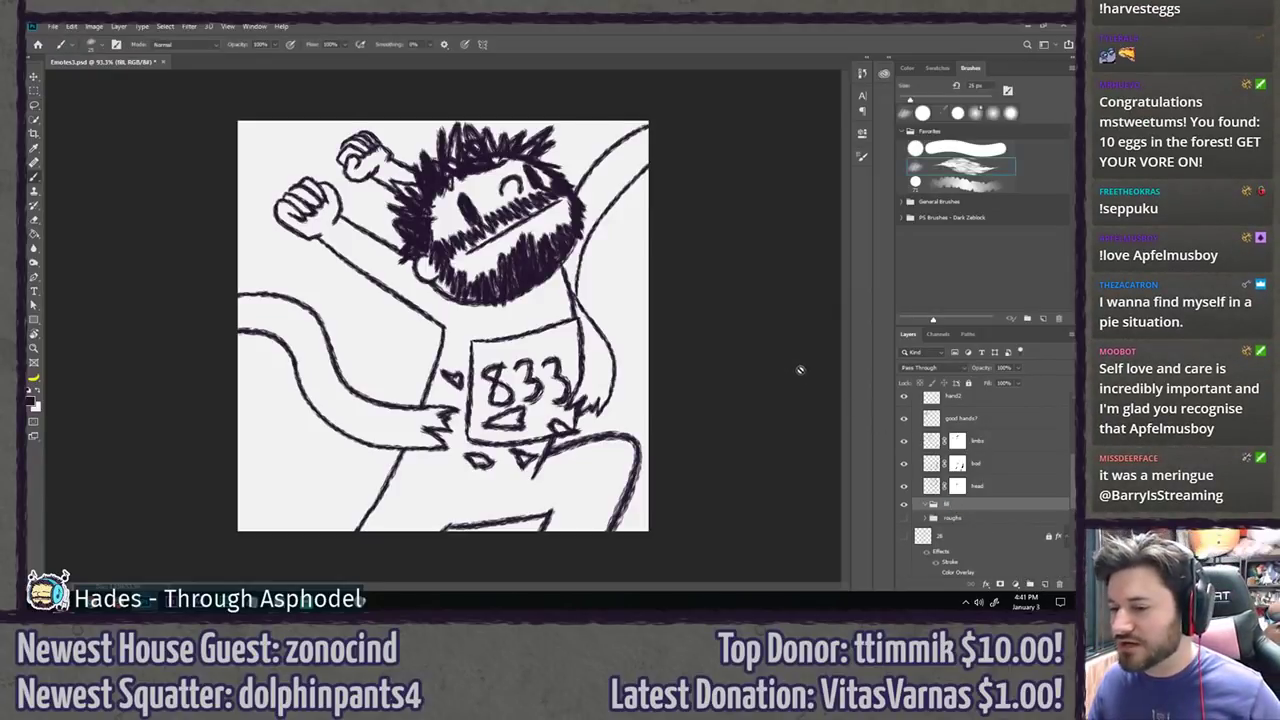
left_click(955, 149)
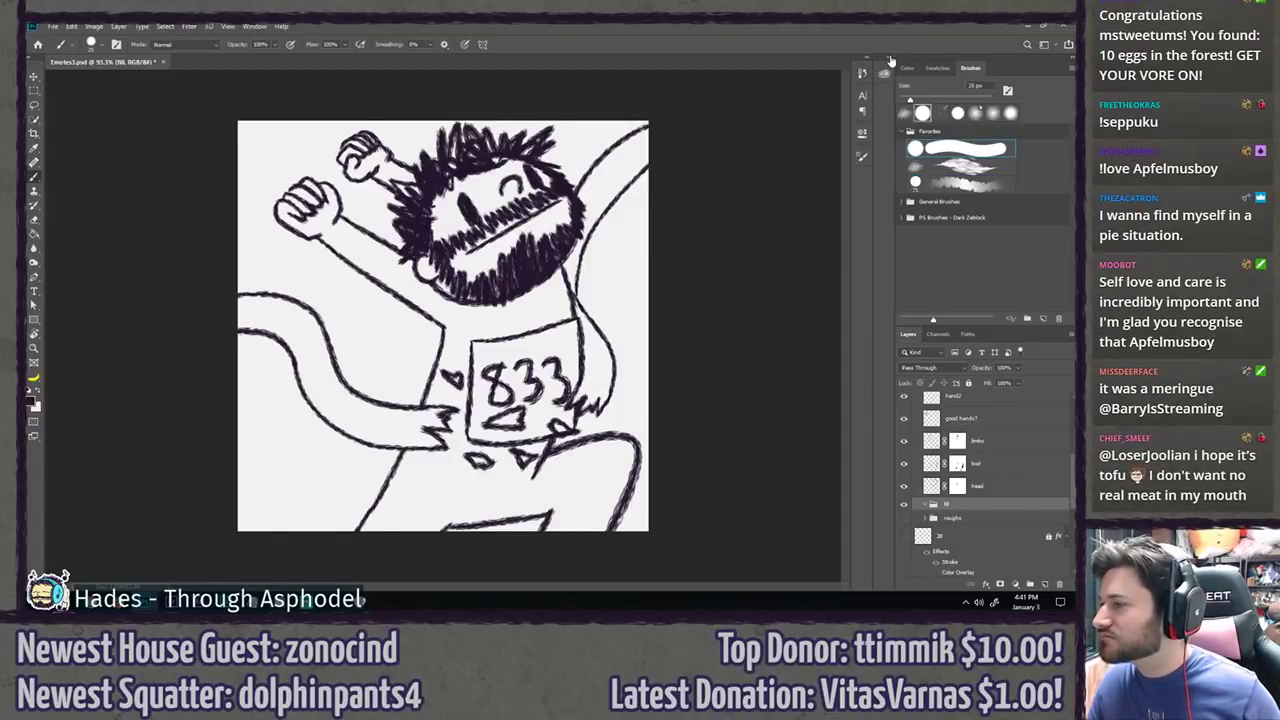
left_click(885, 73)
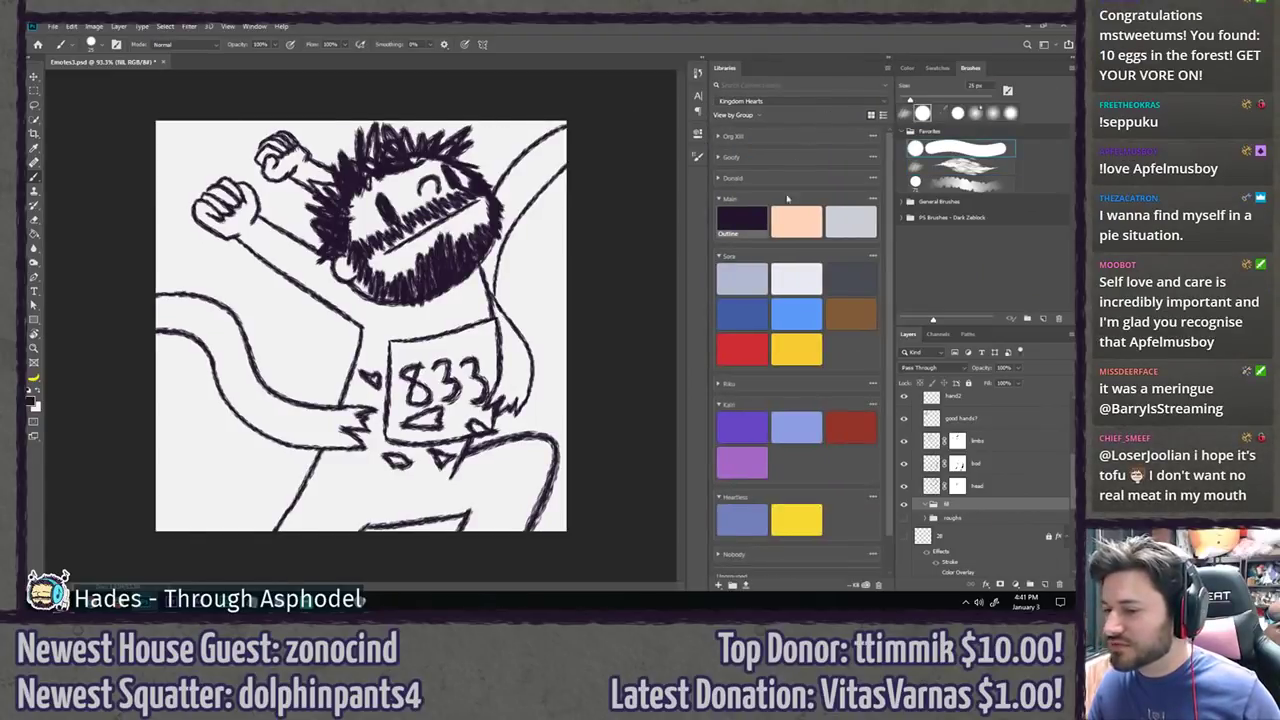
left_click(749, 103)
left_click(752, 122)
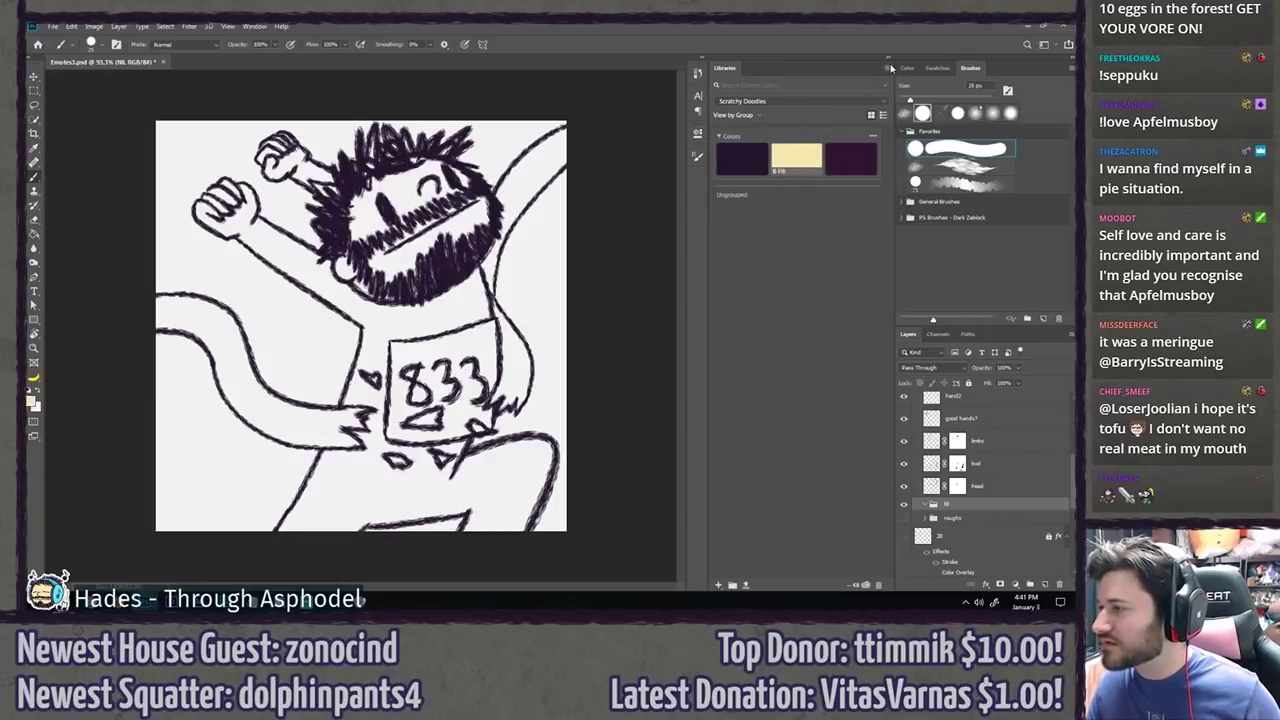
left_click(887, 62)
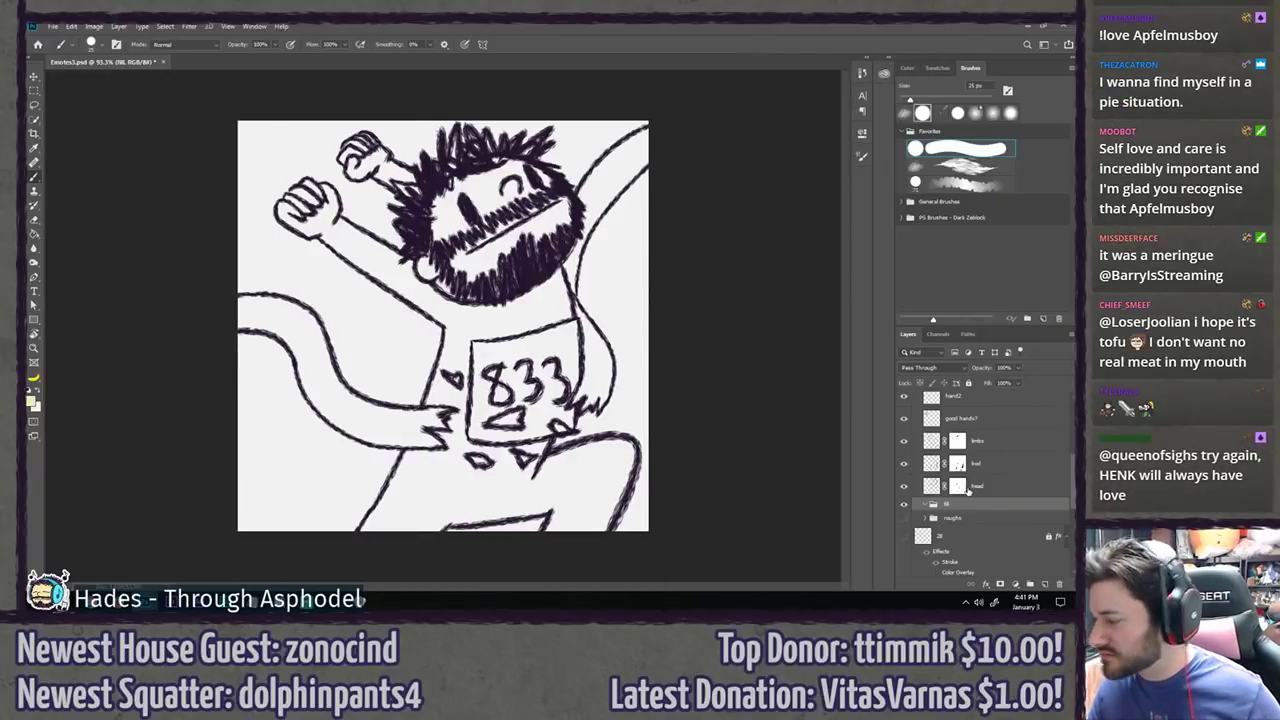
Step: Add a new layer named "bod" inside the fill group
key("ctrl+shift+n")
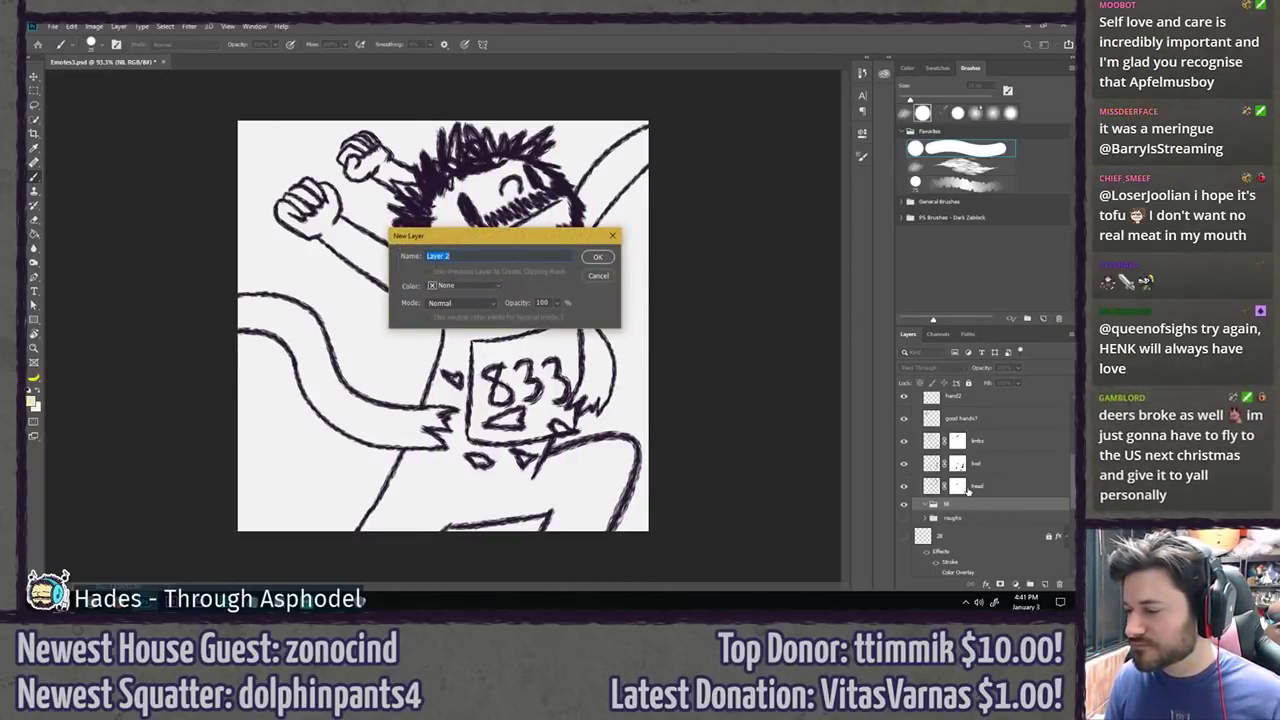
type("bod")
key("Return")
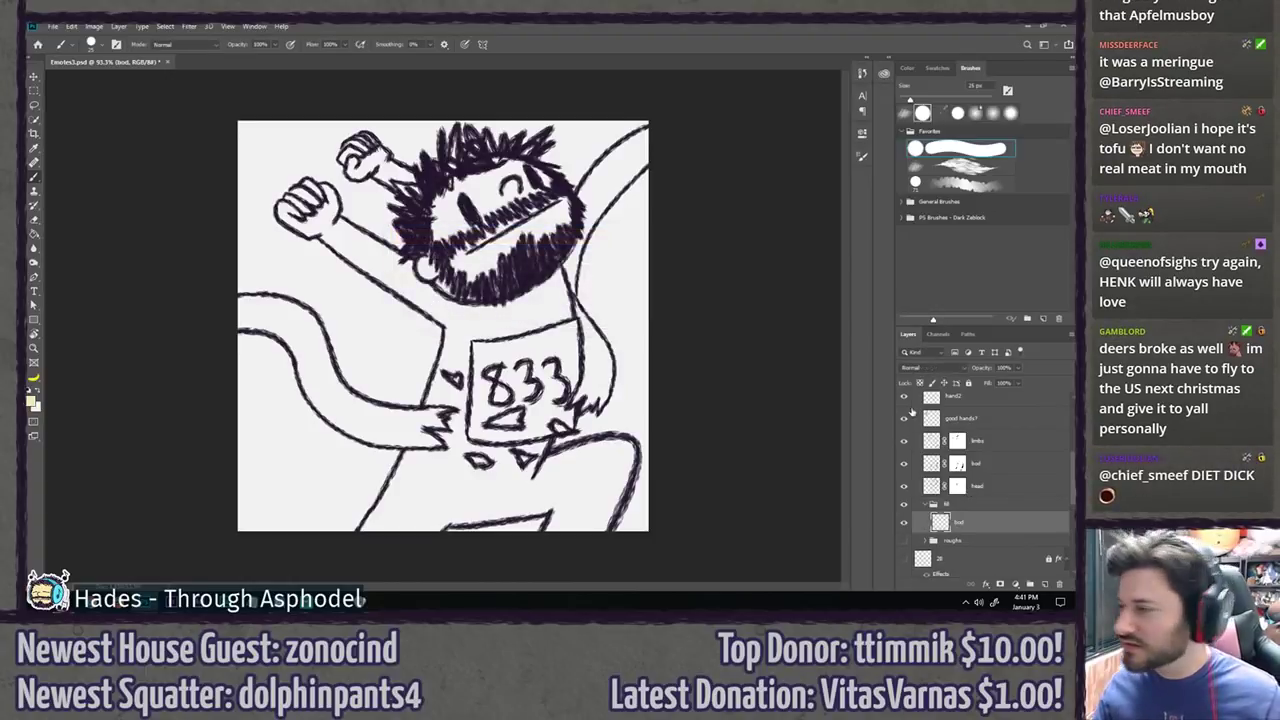
Step: Enlarge the brush to 50 px and paint pale yellow inside the back leg's outline up past the torn ribbon end
scroll(407, 535, "up", 2)
left_click_drag(405, 536, 442, 425)
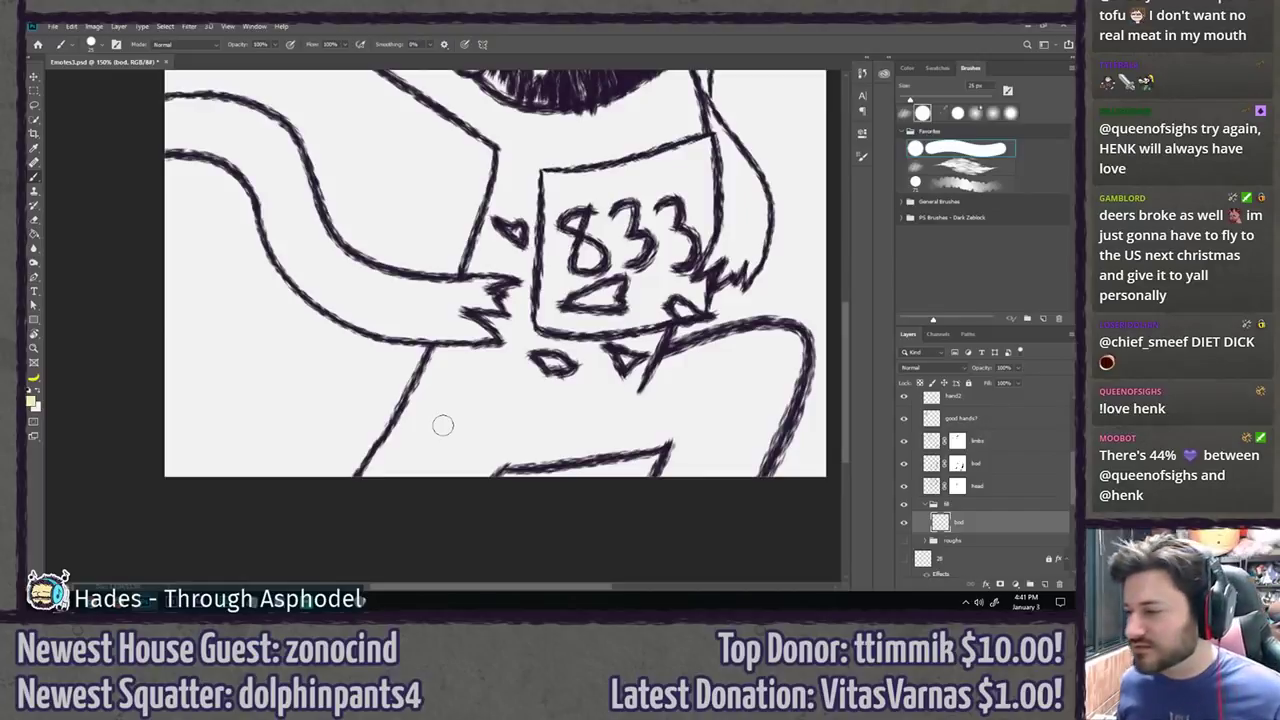
key("]")
key("]")
key("]")
key("]")
key("]")
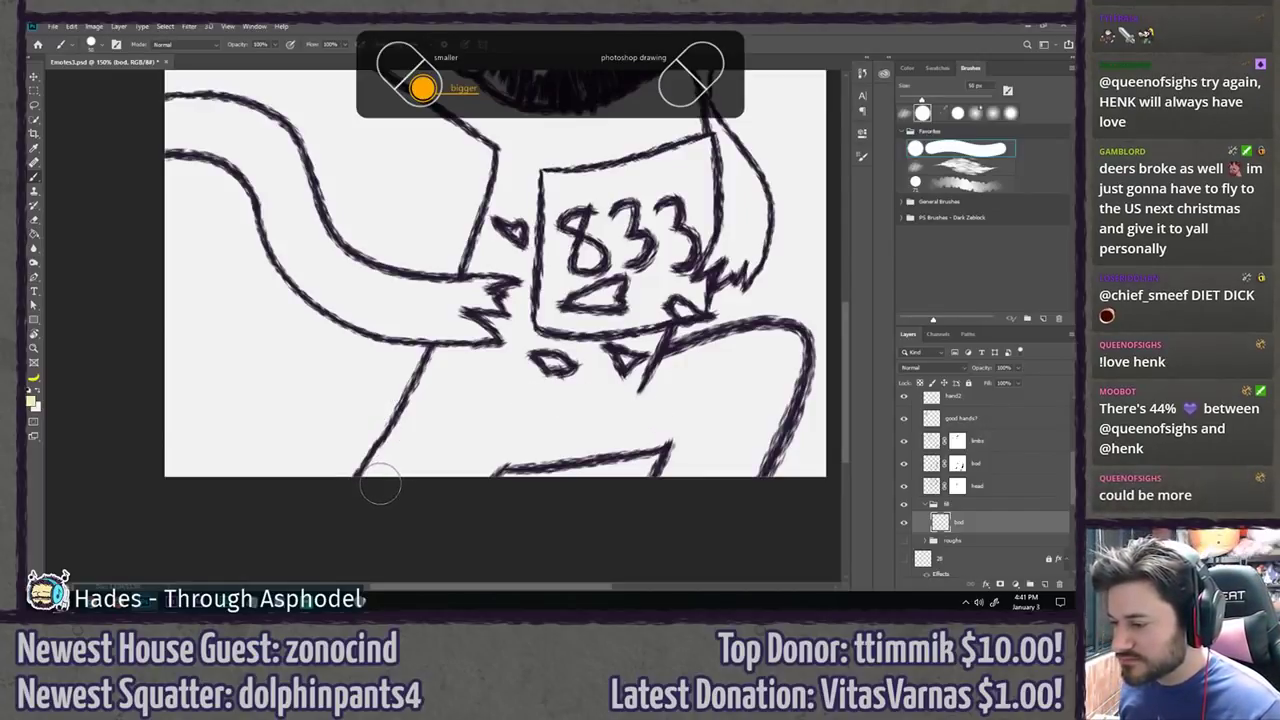
left_click_drag(405, 446, 424, 410)
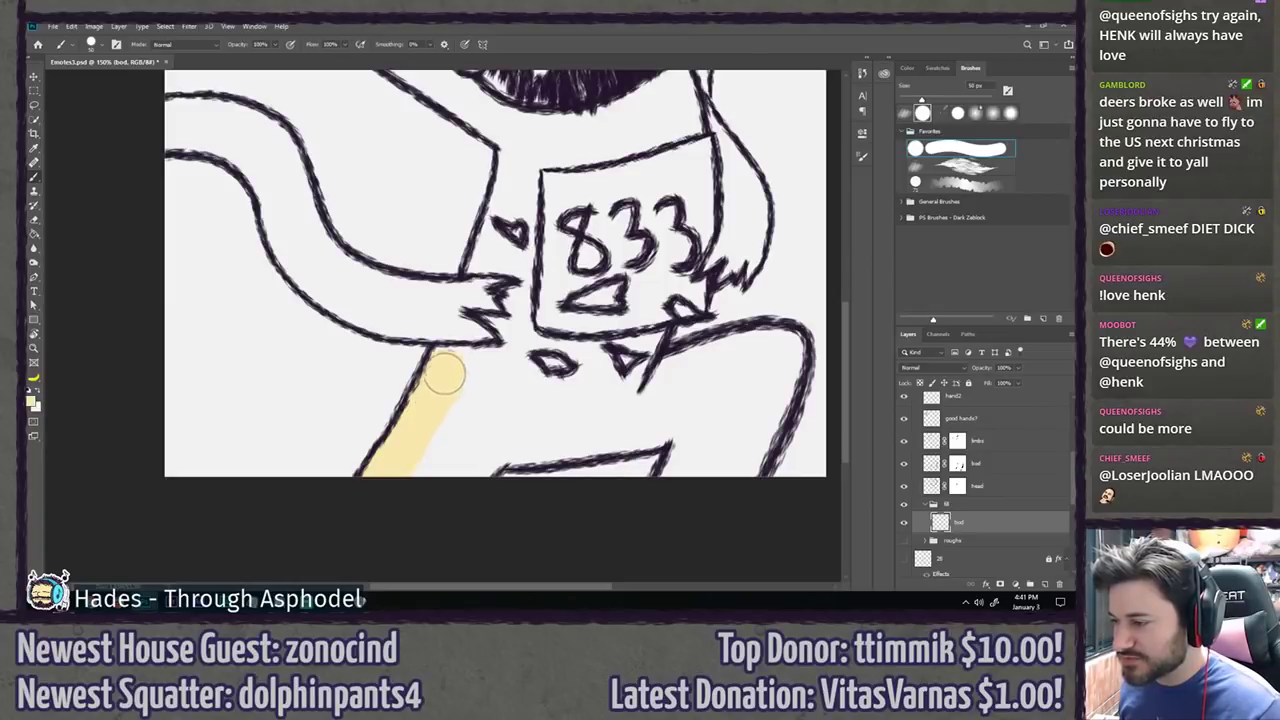
left_click_drag(452, 355, 496, 344)
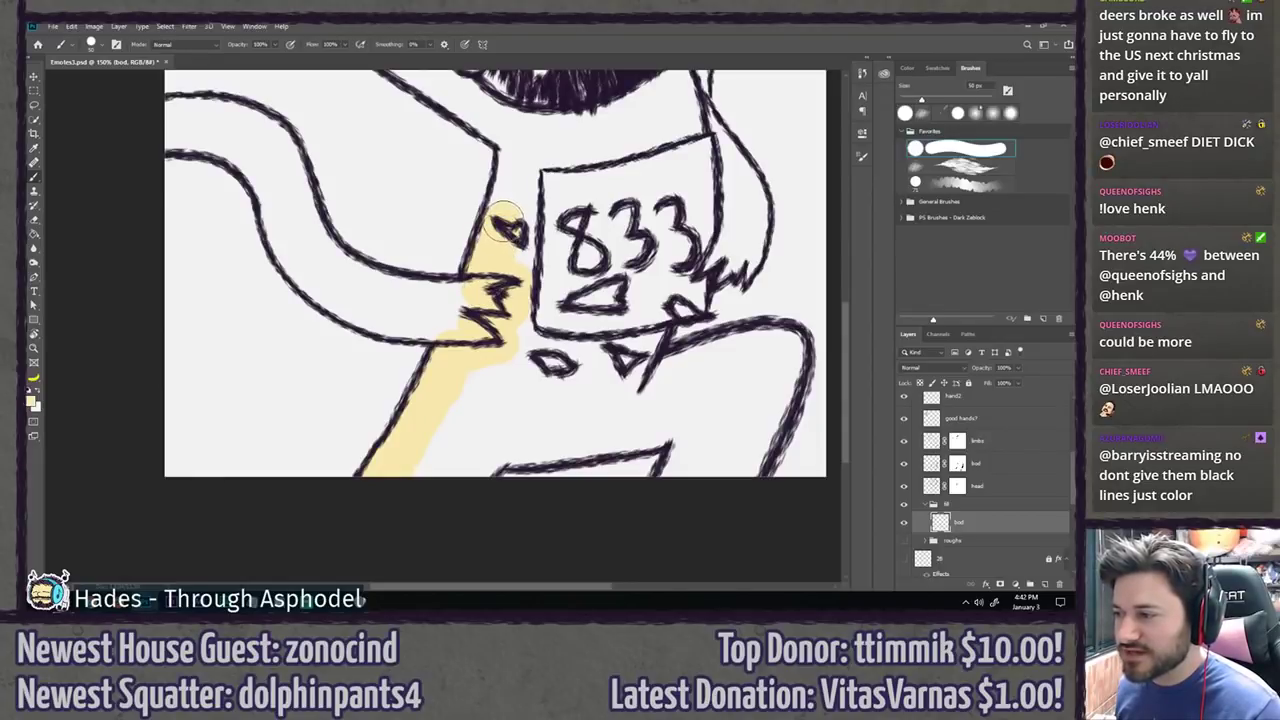
Step: Paint pale yellow beside and beneath the race bib and along the inside of the front thigh's upper outline past the knee
mouse_move(505, 218)
left_mouse_down()
mouse_move(533, 205)
mouse_move(527, 330)
mouse_move(595, 345)
mouse_move(645, 325)
left_mouse_up()
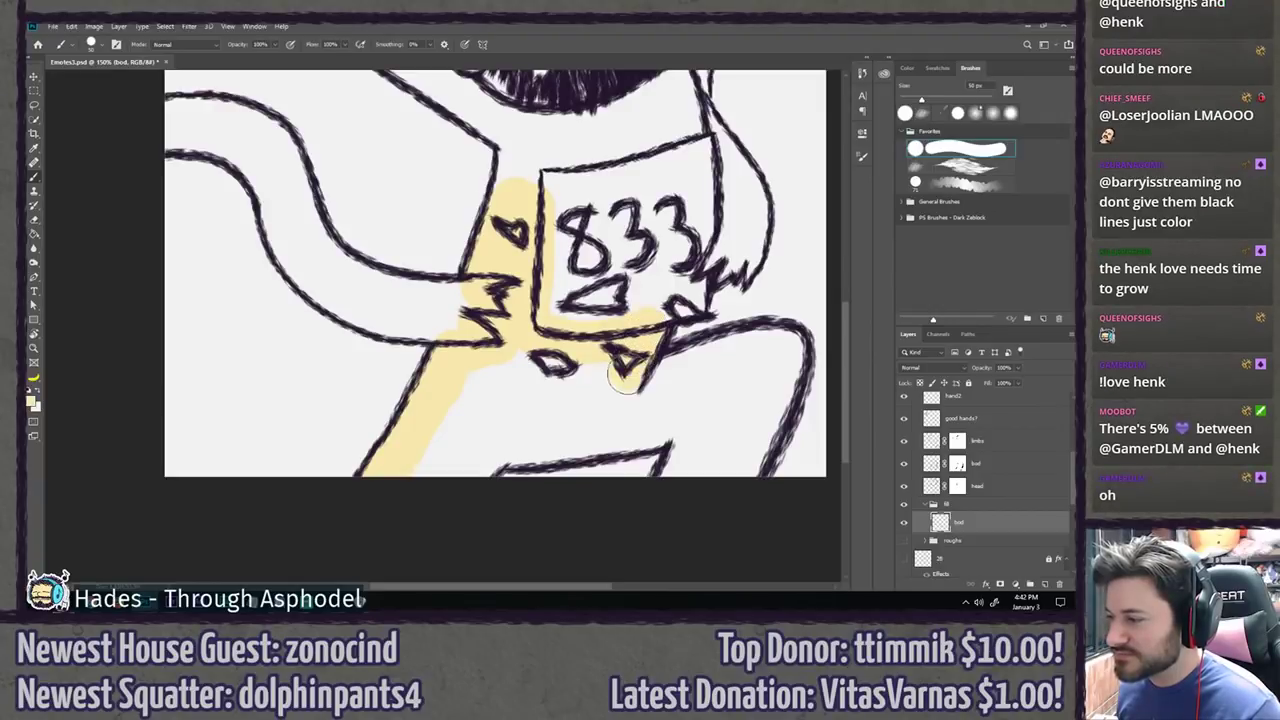
mouse_move(641, 389)
left_mouse_down()
mouse_move(721, 360)
mouse_move(786, 357)
left_mouse_up()
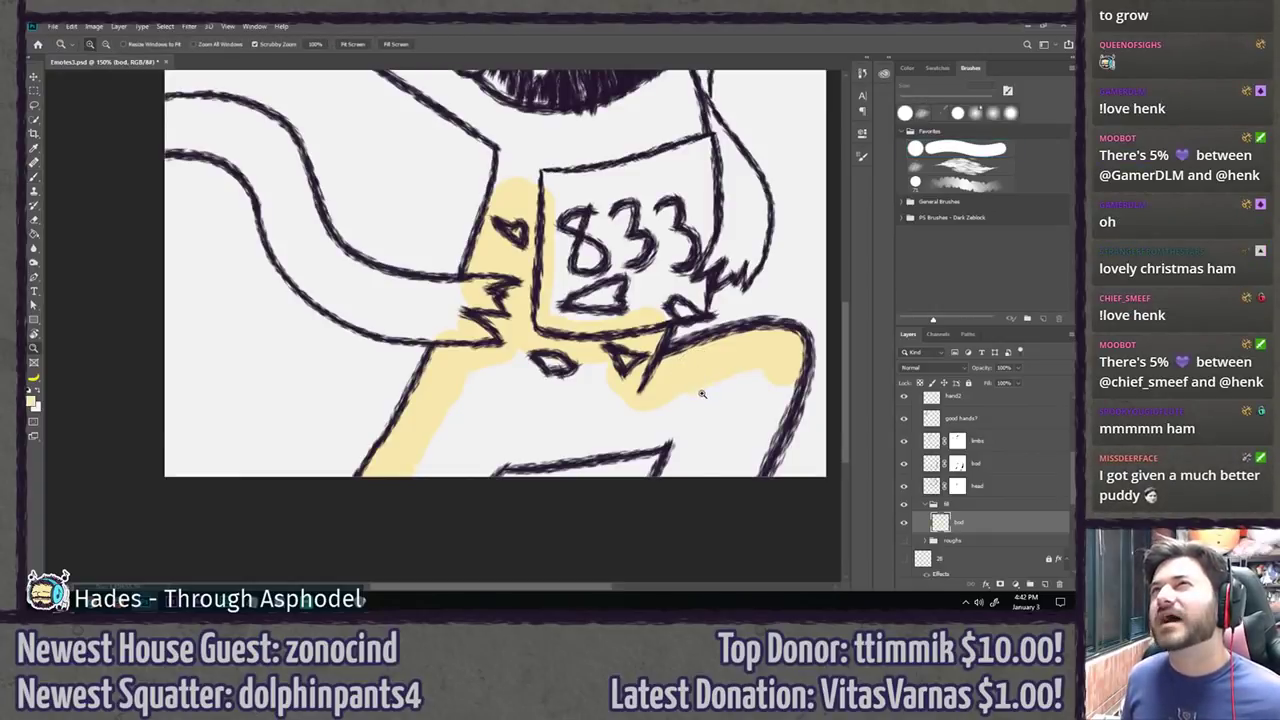
scroll(699, 367, "up", 1)
left_click_drag(691, 422, 574, 294)
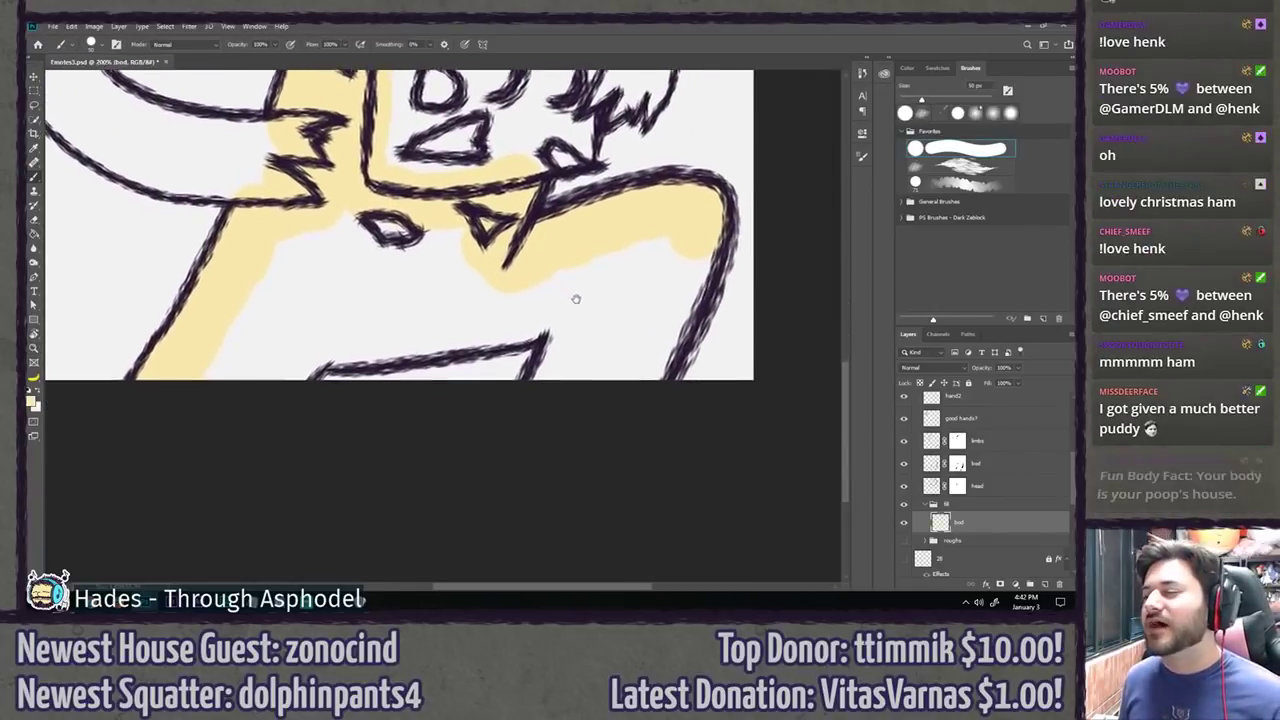
left_click_drag(690, 262, 677, 288)
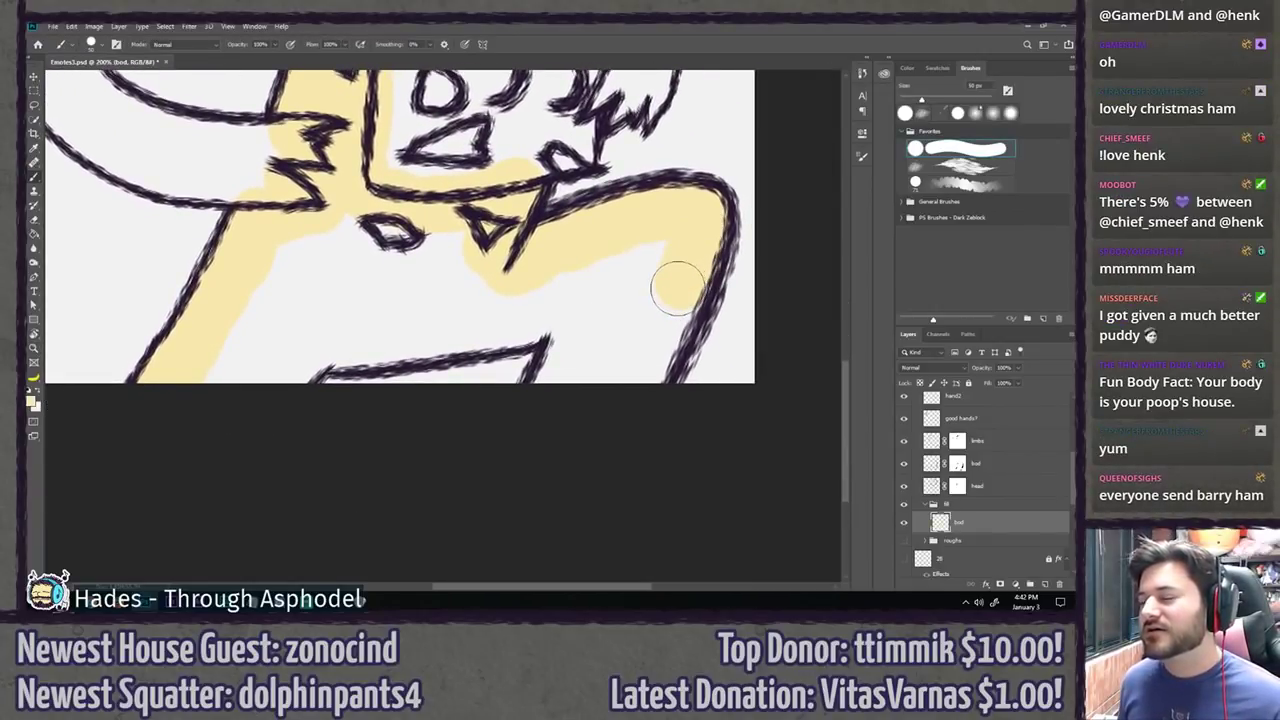
Step: Fill the front shin and the remaining gap between both legs solid pale yellow down to the canvas edge
scroll(679, 294, "down", 10)
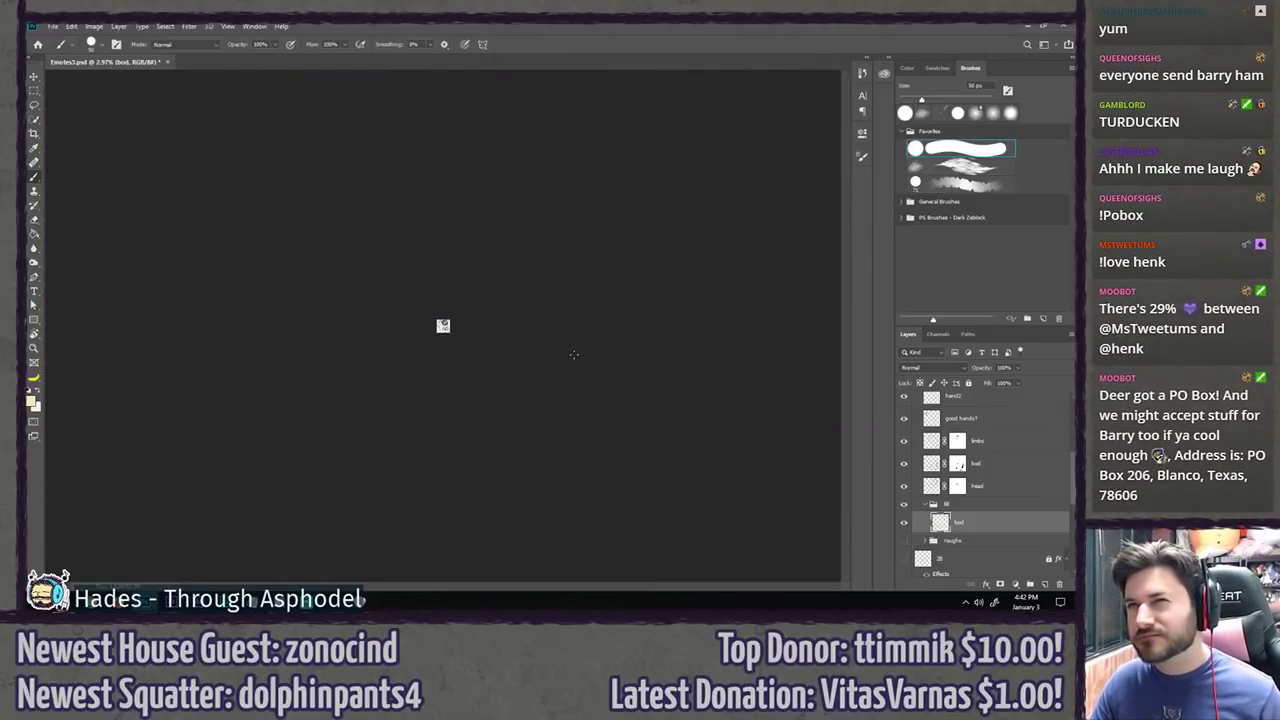
key("ctrl+0")
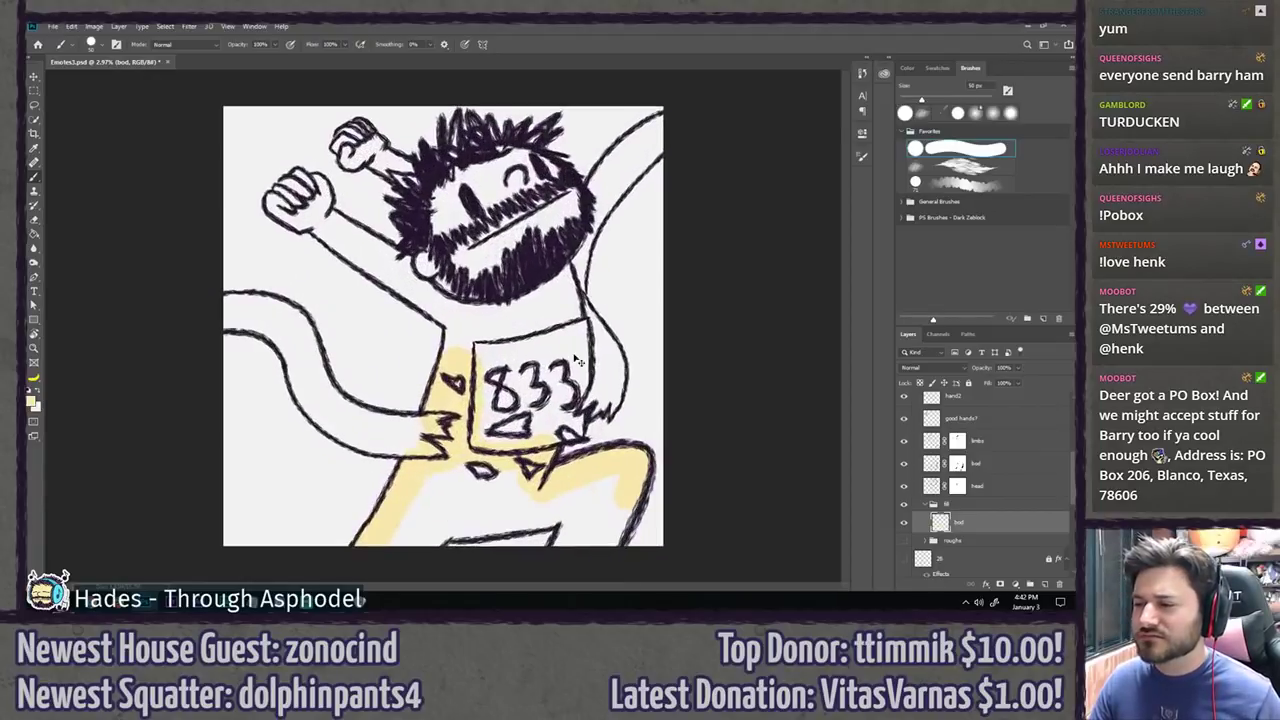
scroll(655, 493, "up", 4)
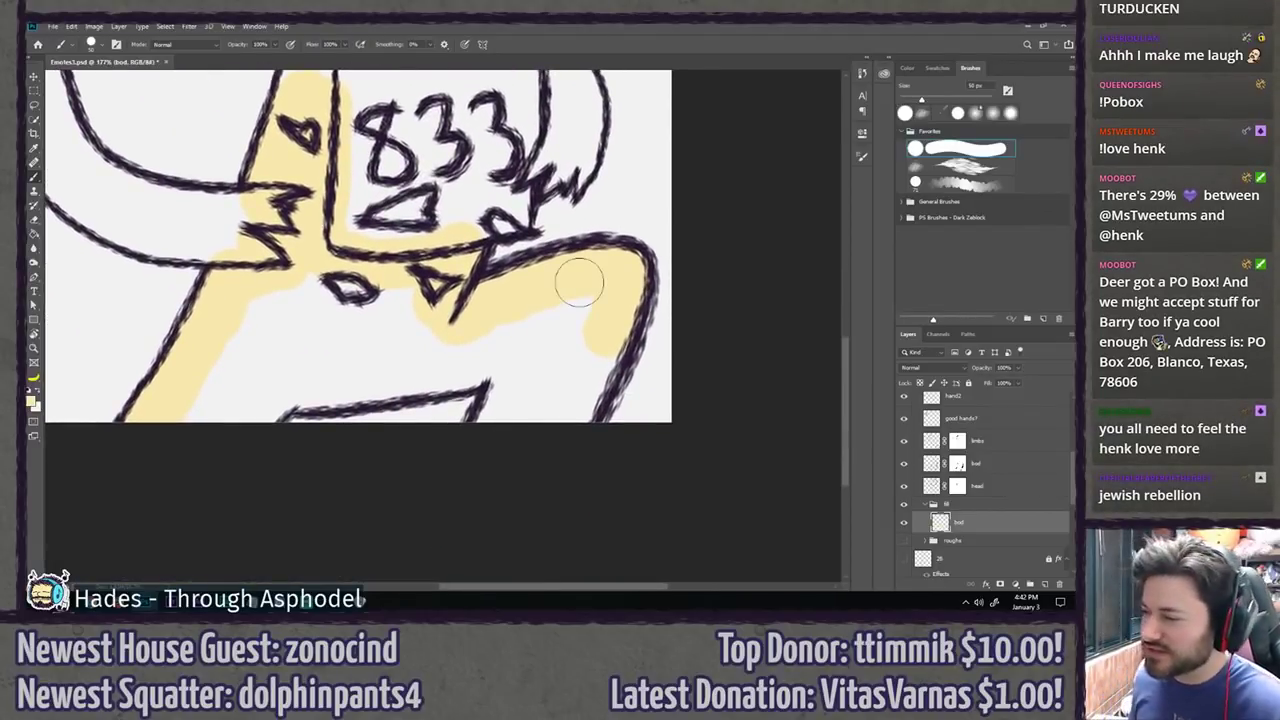
mouse_move(509, 407)
left_mouse_down()
mouse_move(500, 423)
mouse_move(509, 400)
mouse_move(514, 423)
mouse_move(545, 427)
mouse_move(587, 376)
left_mouse_up()
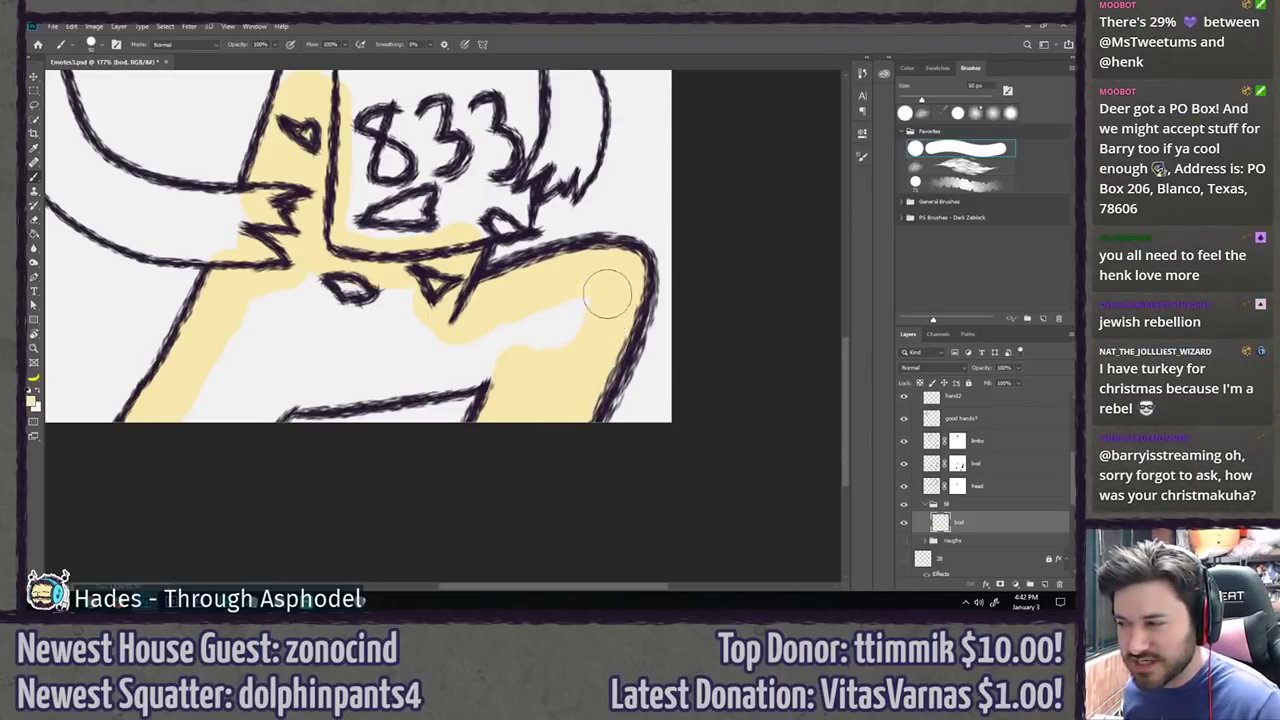
mouse_move(607, 294)
left_mouse_down()
mouse_move(549, 316)
mouse_move(523, 343)
mouse_move(505, 333)
mouse_move(503, 357)
mouse_move(482, 362)
mouse_move(394, 300)
mouse_move(303, 289)
mouse_move(287, 317)
mouse_move(294, 294)
mouse_move(245, 325)
mouse_move(241, 348)
mouse_move(487, 245)
left_mouse_up()
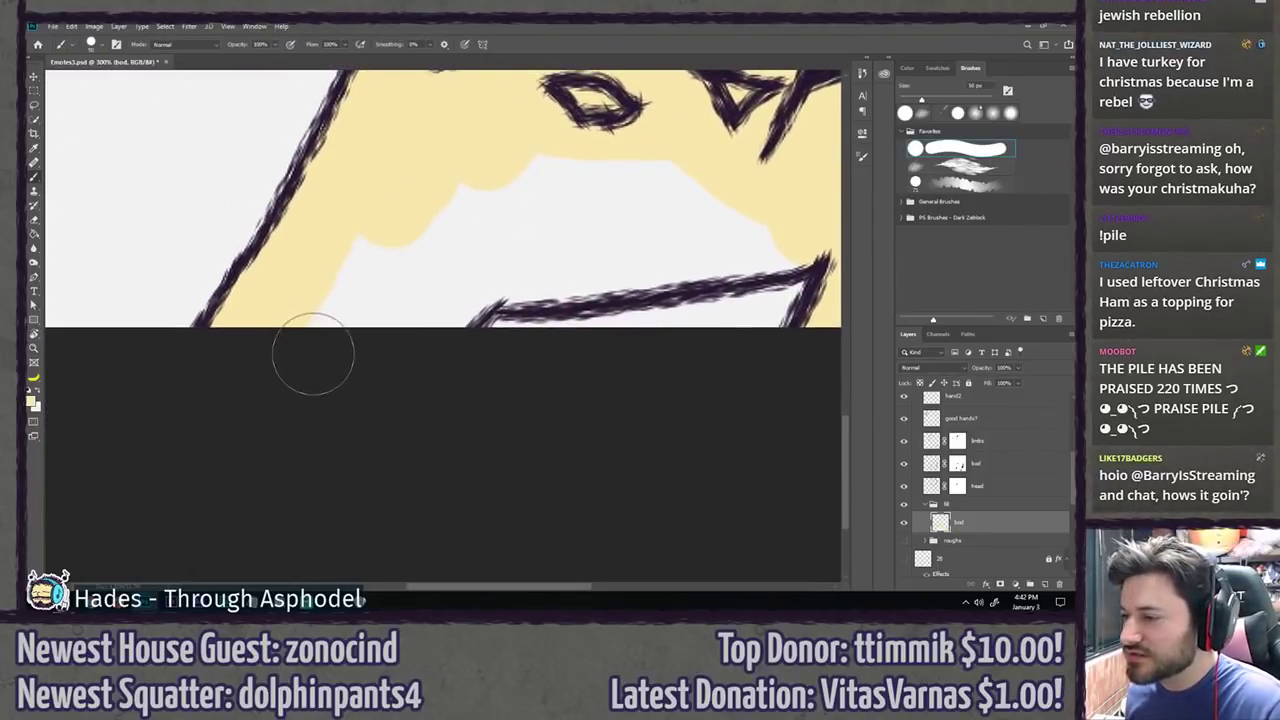
mouse_move(309, 351)
left_mouse_down()
mouse_move(345, 296)
mouse_move(453, 178)
mouse_move(432, 287)
mouse_move(449, 279)
mouse_move(449, 294)
mouse_move(493, 262)
mouse_move(556, 259)
mouse_move(557, 242)
mouse_move(493, 225)
mouse_move(549, 181)
mouse_move(626, 165)
mouse_move(637, 178)
mouse_move(565, 209)
mouse_move(725, 202)
mouse_move(797, 231)
mouse_move(598, 260)
left_mouse_up()
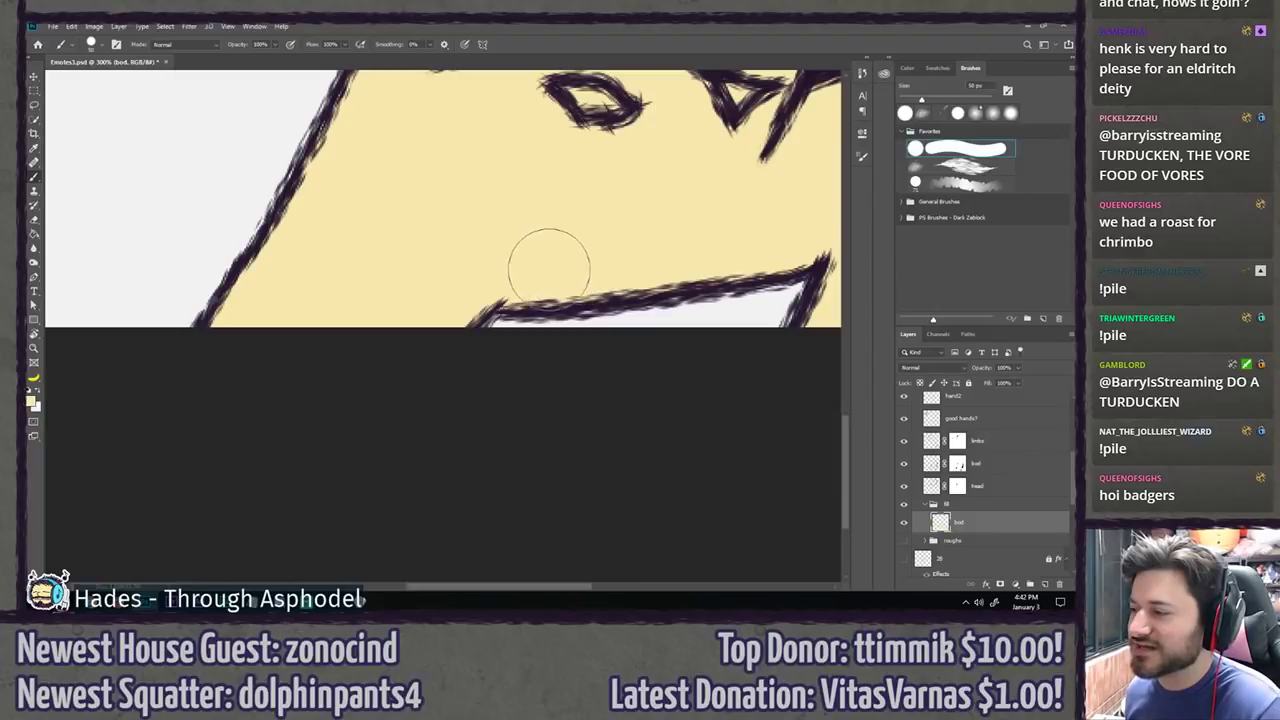
Step: Paint pale yellow over the chest and shoulder above the race bib, up to the beard's lower edge and the ear
left_click_drag(552, 194, 400, 559)
mouse_move(612, 276)
left_mouse_down()
mouse_move(552, 416)
mouse_move(558, 305)
mouse_move(583, 296)
left_mouse_up()
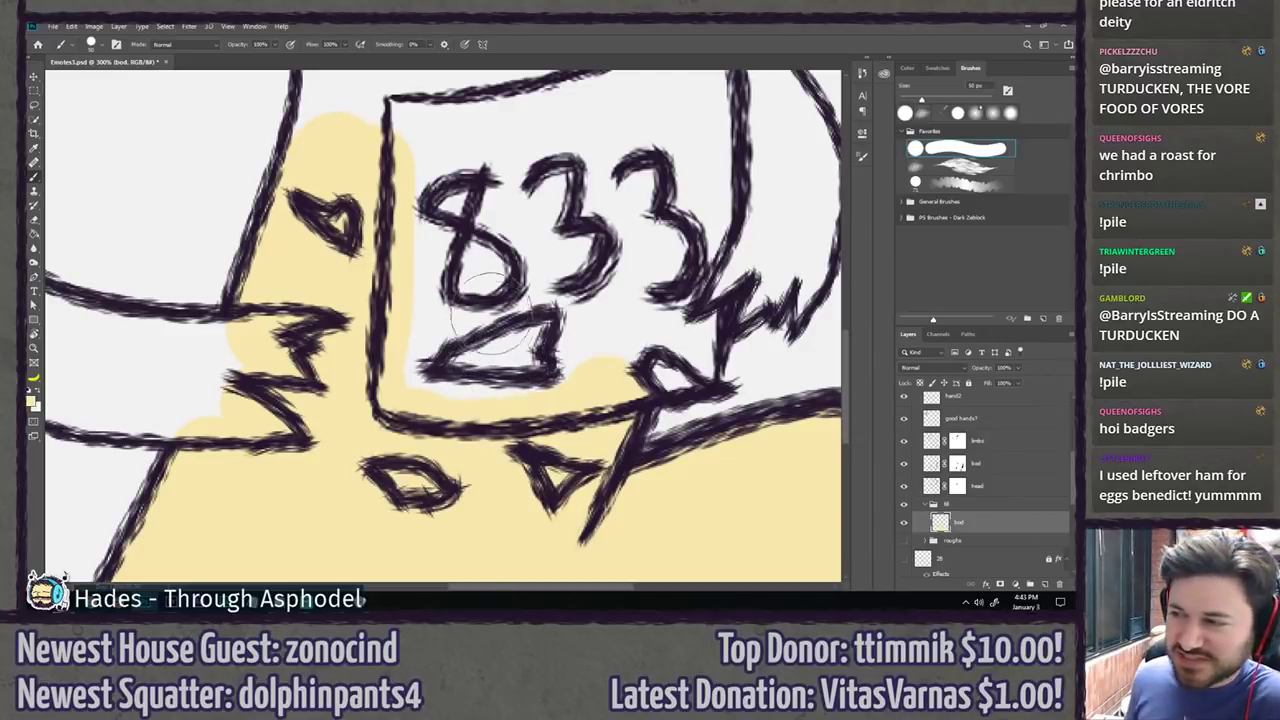
left_click_drag(400, 177, 437, 417)
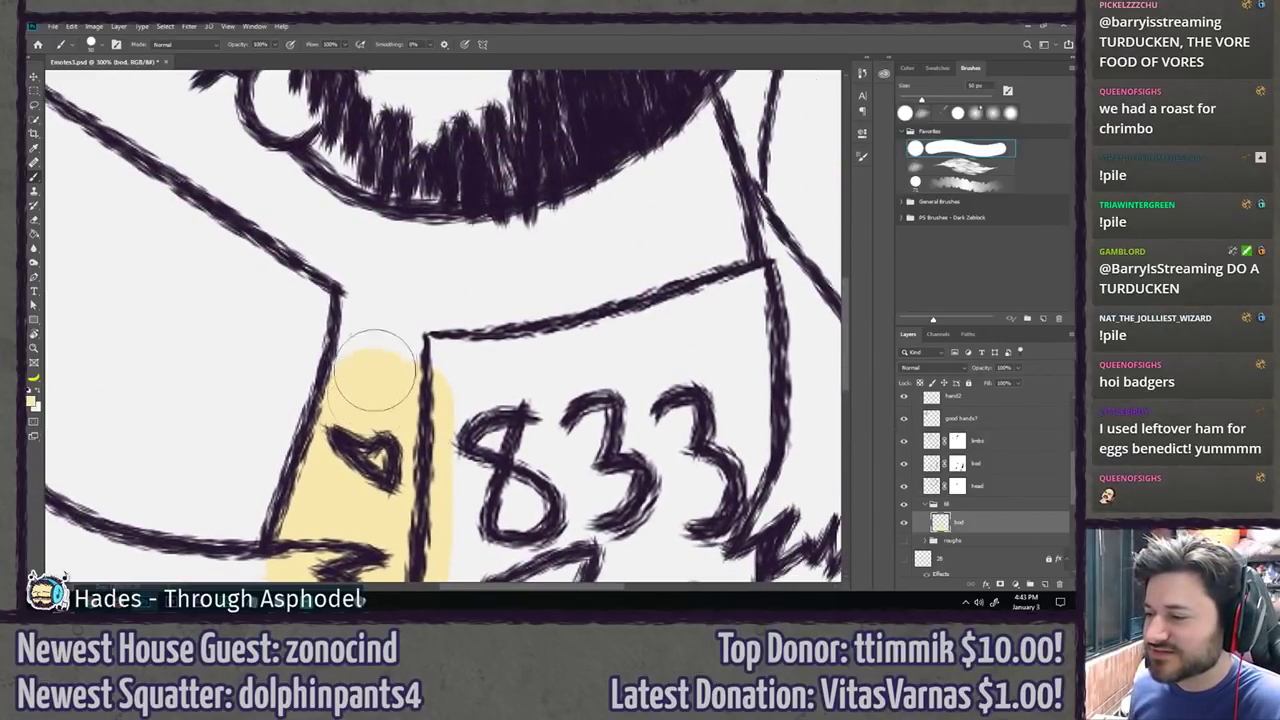
mouse_move(369, 389)
left_mouse_down()
mouse_move(380, 290)
mouse_move(382, 340)
mouse_move(421, 338)
mouse_move(480, 292)
mouse_move(600, 286)
mouse_move(712, 258)
mouse_move(705, 216)
mouse_move(610, 297)
left_mouse_up()
mouse_move(606, 200)
left_mouse_down()
mouse_move(622, 286)
mouse_move(599, 321)
mouse_move(580, 245)
mouse_move(561, 299)
mouse_move(536, 290)
mouse_move(519, 311)
mouse_move(486, 307)
mouse_move(412, 362)
mouse_move(391, 355)
mouse_move(360, 303)
mouse_move(332, 338)
mouse_move(290, 343)
mouse_move(261, 329)
mouse_move(212, 293)
mouse_move(205, 228)
left_mouse_up()
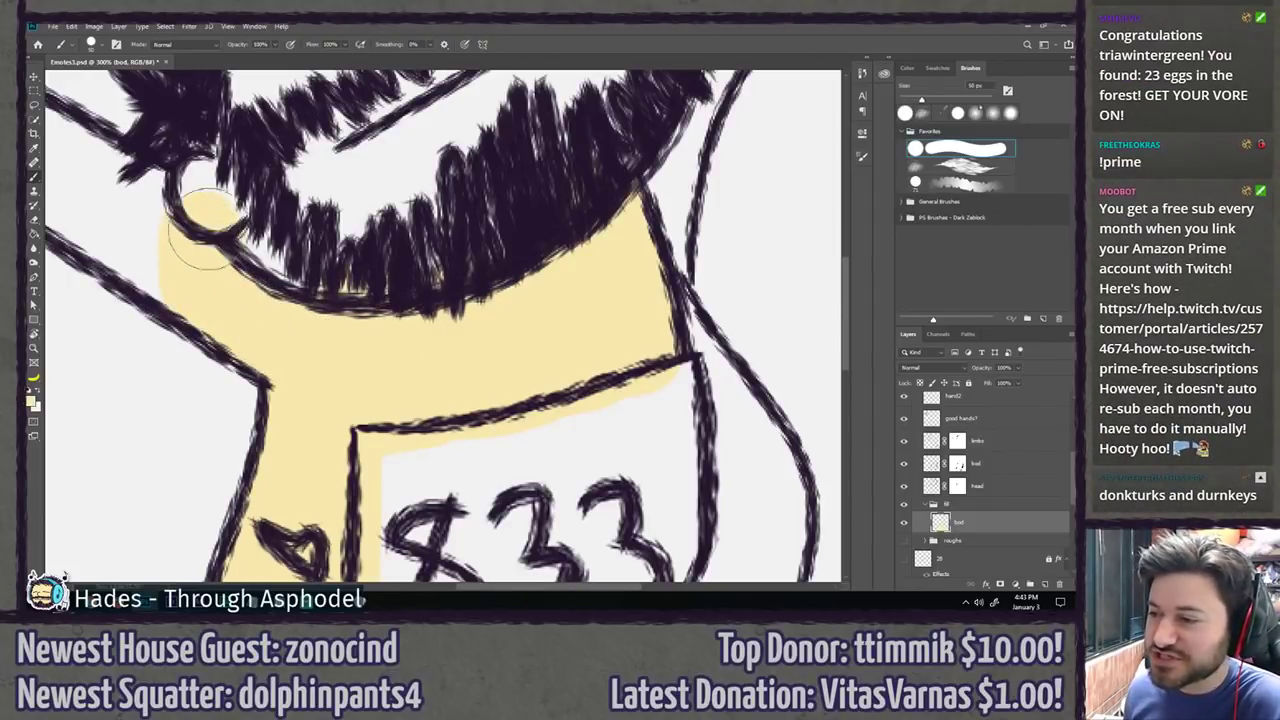
Step: Fill the ear, the mouth and beard area, the nose and the forehead up to the hairline with pale yellow
left_click_drag(370, 186, 509, 365)
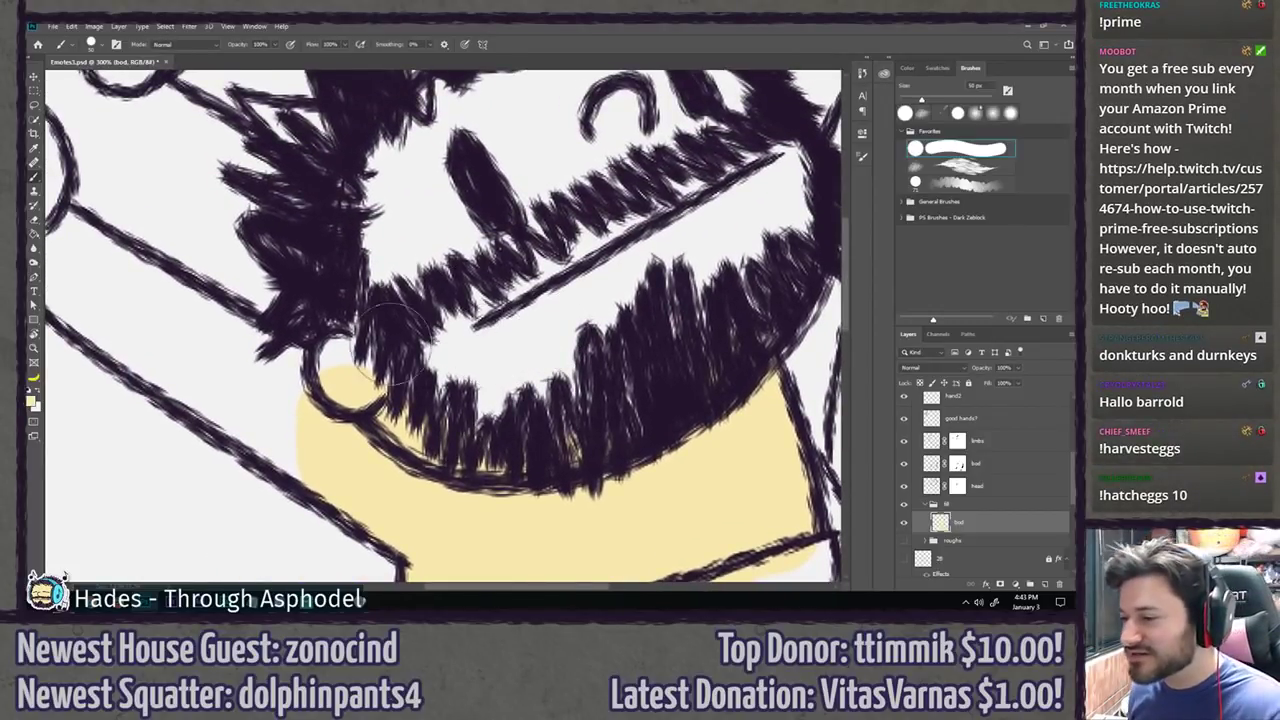
mouse_move(336, 394)
left_mouse_down()
mouse_move(375, 370)
mouse_move(365, 390)
mouse_move(405, 355)
mouse_move(434, 346)
left_mouse_up()
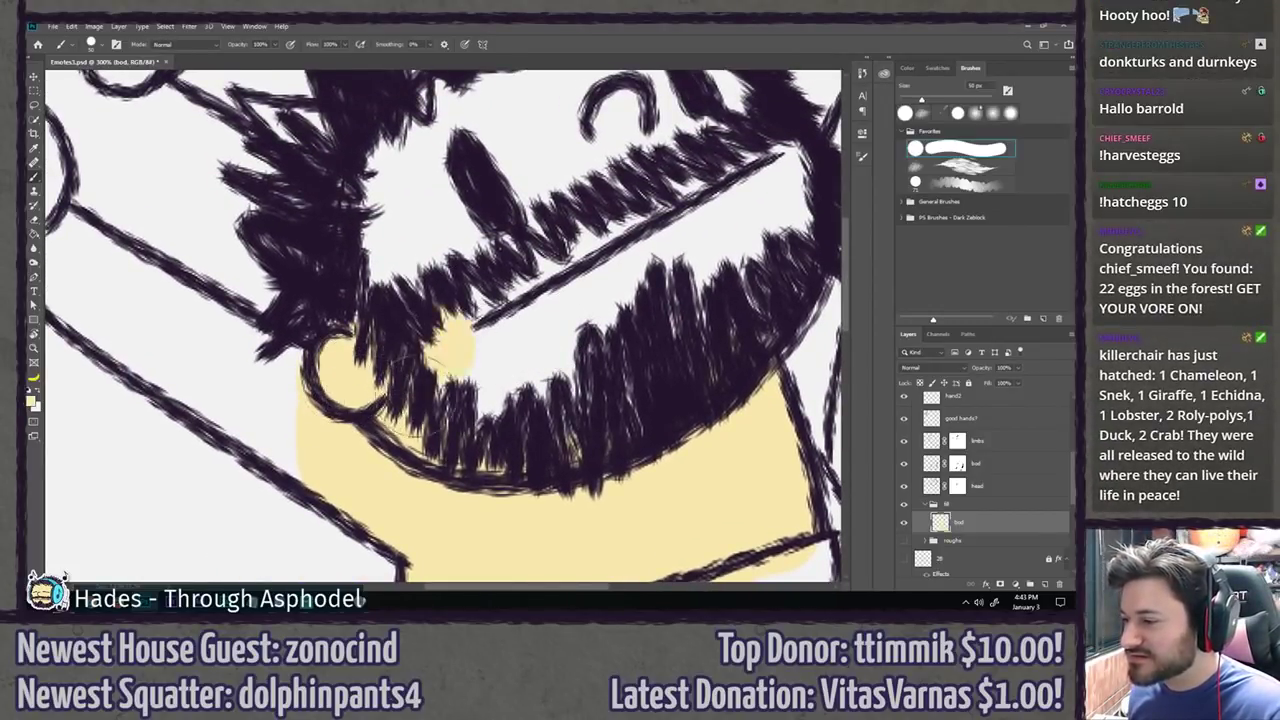
mouse_move(412, 394)
left_mouse_down()
mouse_move(512, 372)
mouse_move(606, 398)
mouse_move(510, 461)
mouse_move(443, 390)
mouse_move(593, 424)
mouse_move(635, 400)
mouse_move(620, 380)
mouse_move(660, 350)
mouse_move(668, 268)
mouse_move(640, 250)
mouse_move(580, 320)
mouse_move(580, 212)
mouse_move(640, 165)
mouse_move(530, 125)
mouse_move(460, 240)
mouse_move(505, 285)
left_mouse_up()
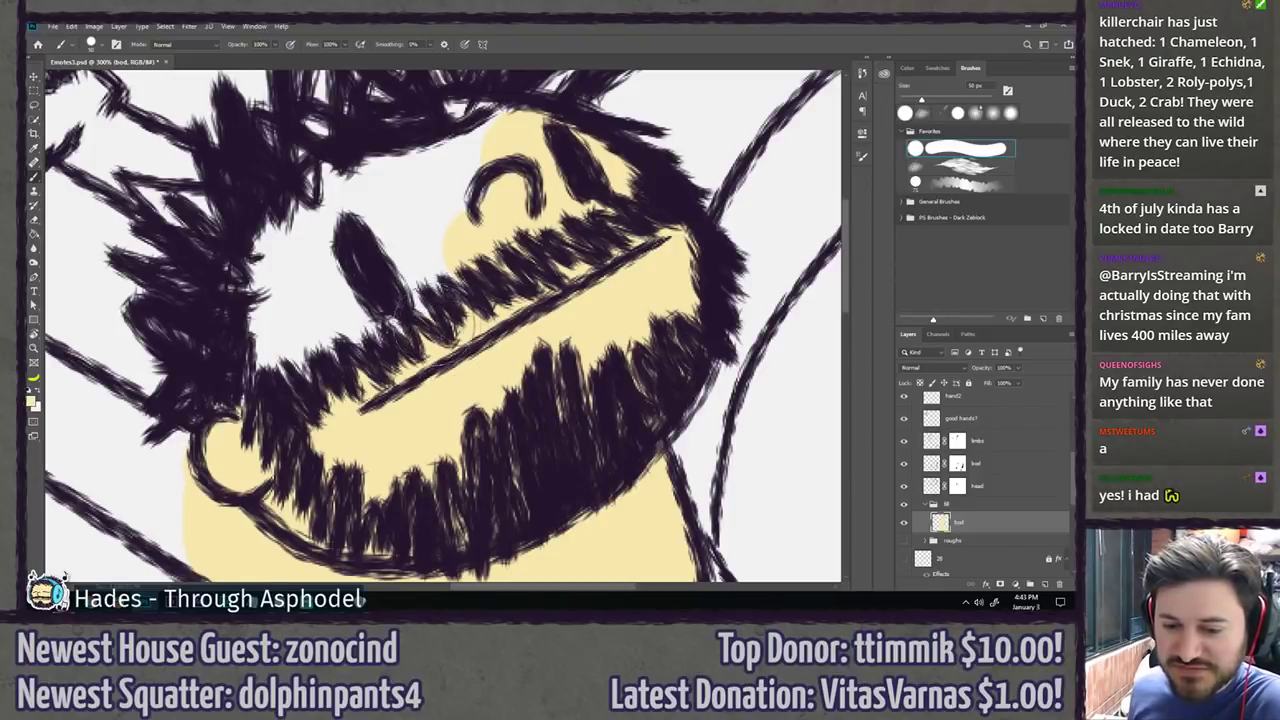
mouse_move(350, 362)
left_mouse_down()
mouse_move(570, 298)
mouse_move(406, 413)
left_mouse_up()
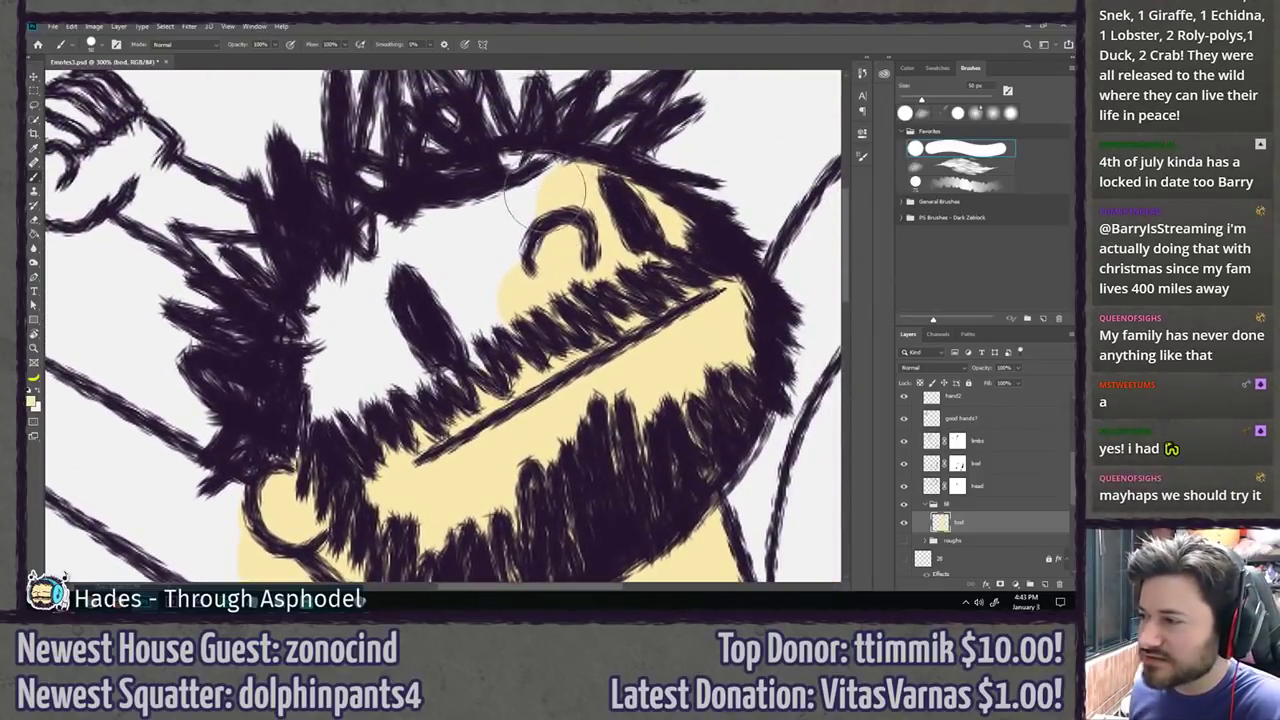
mouse_move(500, 194)
left_mouse_down()
mouse_move(465, 203)
mouse_move(468, 220)
mouse_move(525, 240)
mouse_move(541, 232)
mouse_move(536, 222)
mouse_move(516, 240)
mouse_move(483, 395)
mouse_move(448, 430)
mouse_move(390, 458)
mouse_move(360, 440)
mouse_move(328, 458)
mouse_move(318, 320)
left_mouse_up()
mouse_move(351, 275)
left_mouse_down()
mouse_move(430, 328)
mouse_move(408, 385)
mouse_move(605, 447)
left_mouse_up()
Step: Rotate the canvas so the raised arms stand upright, reduce the brush to 15 px and fill the smaller fist pale yellow
key("r")
mouse_move(410, 187)
left_mouse_down()
mouse_move(457, 294)
mouse_move(437, 237)
mouse_move(412, 322)
left_mouse_up()
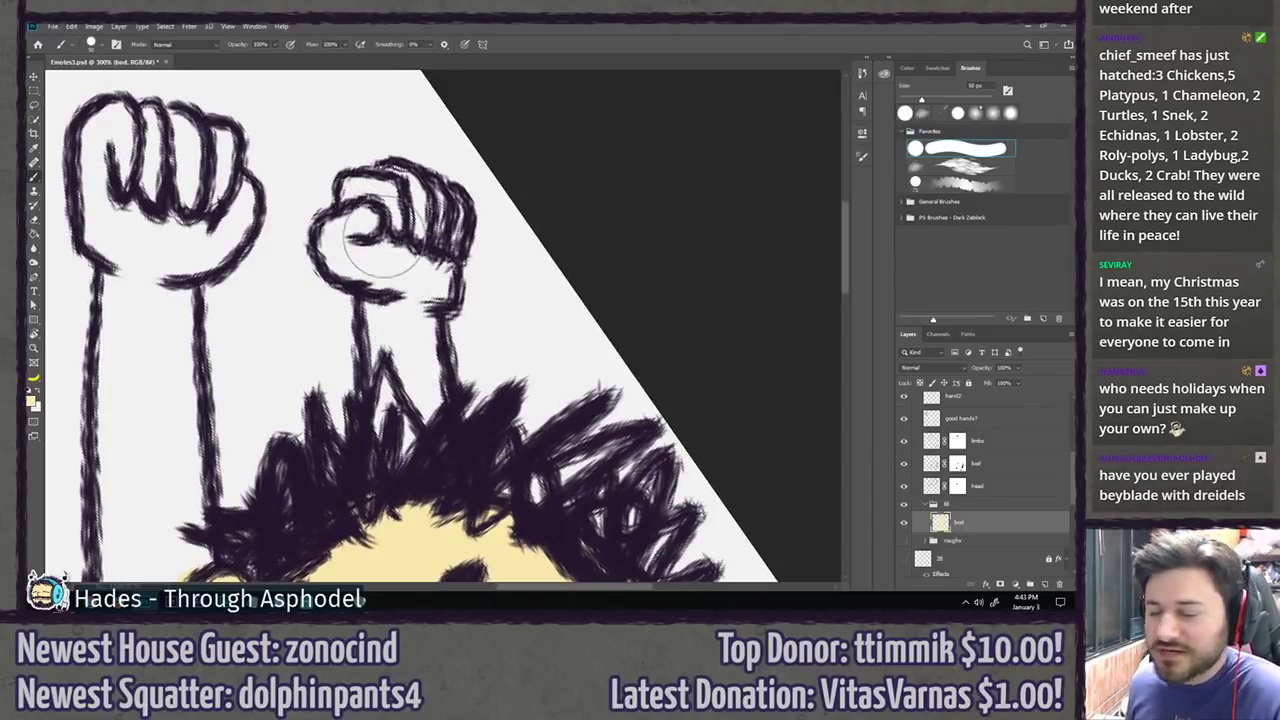
key("bracketleft")
key("bracketleft")
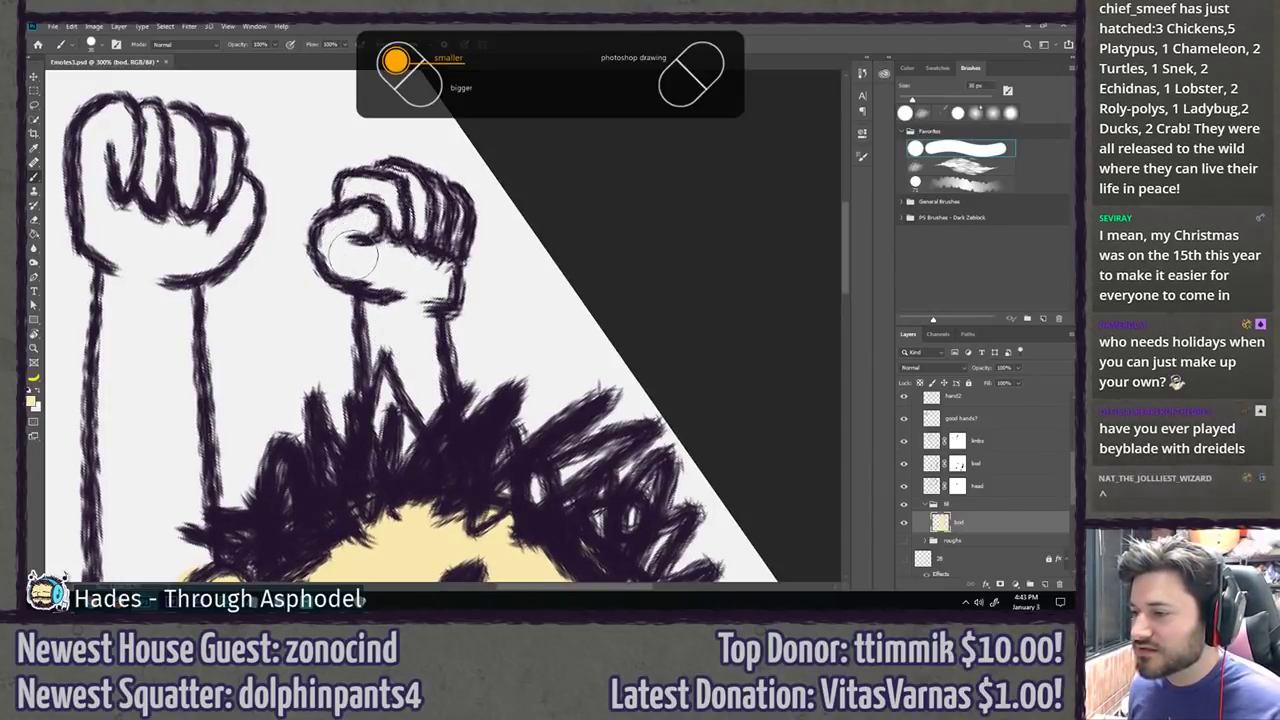
key("bracketleft")
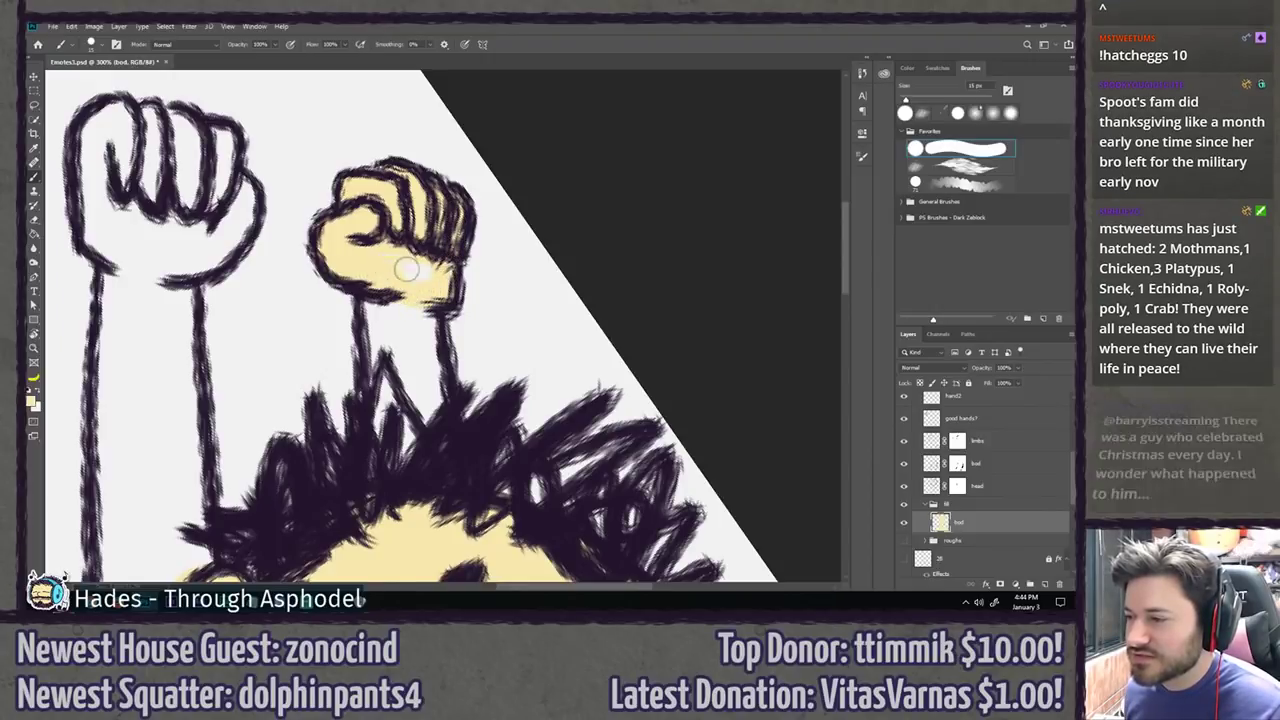
Step: Enlarge the brush to 30 px and fill the smaller fist's wrist and forearm pale yellow down into the hair
left_click_drag(390, 318, 378, 271)
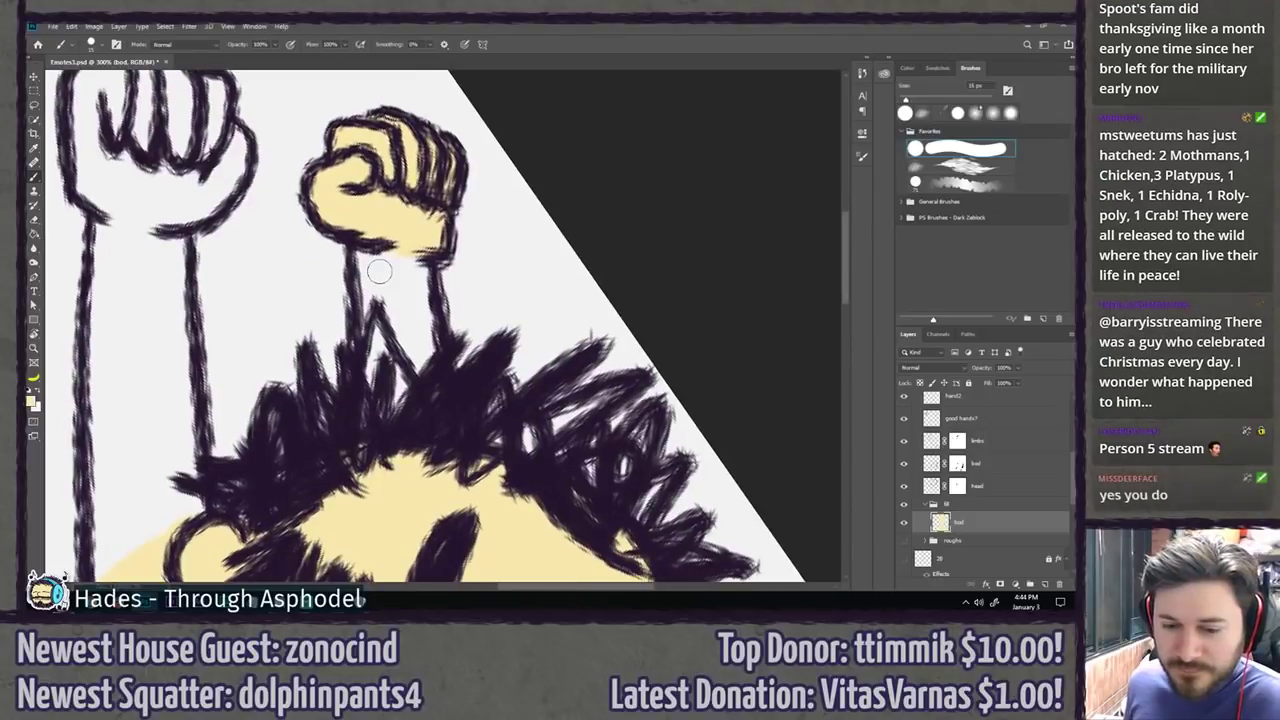
key("bracketright")
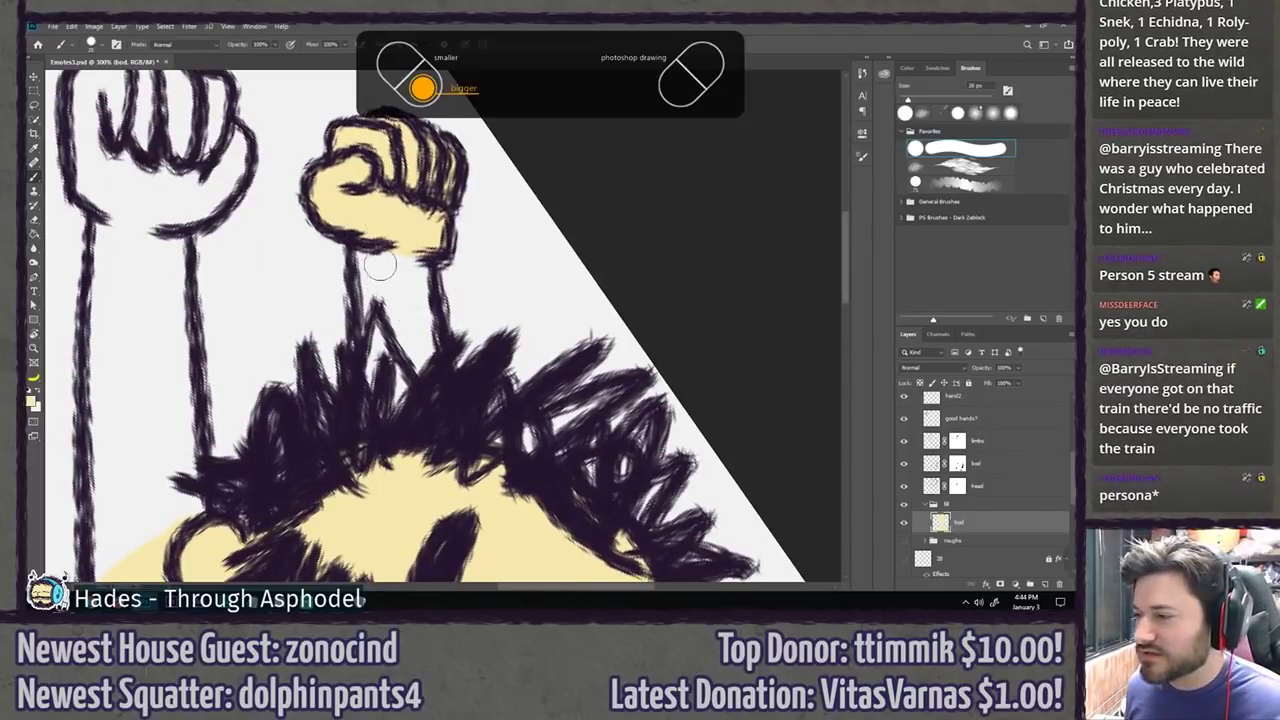
mouse_move(375, 232)
left_mouse_down()
mouse_move(390, 360)
mouse_move(382, 430)
left_mouse_up()
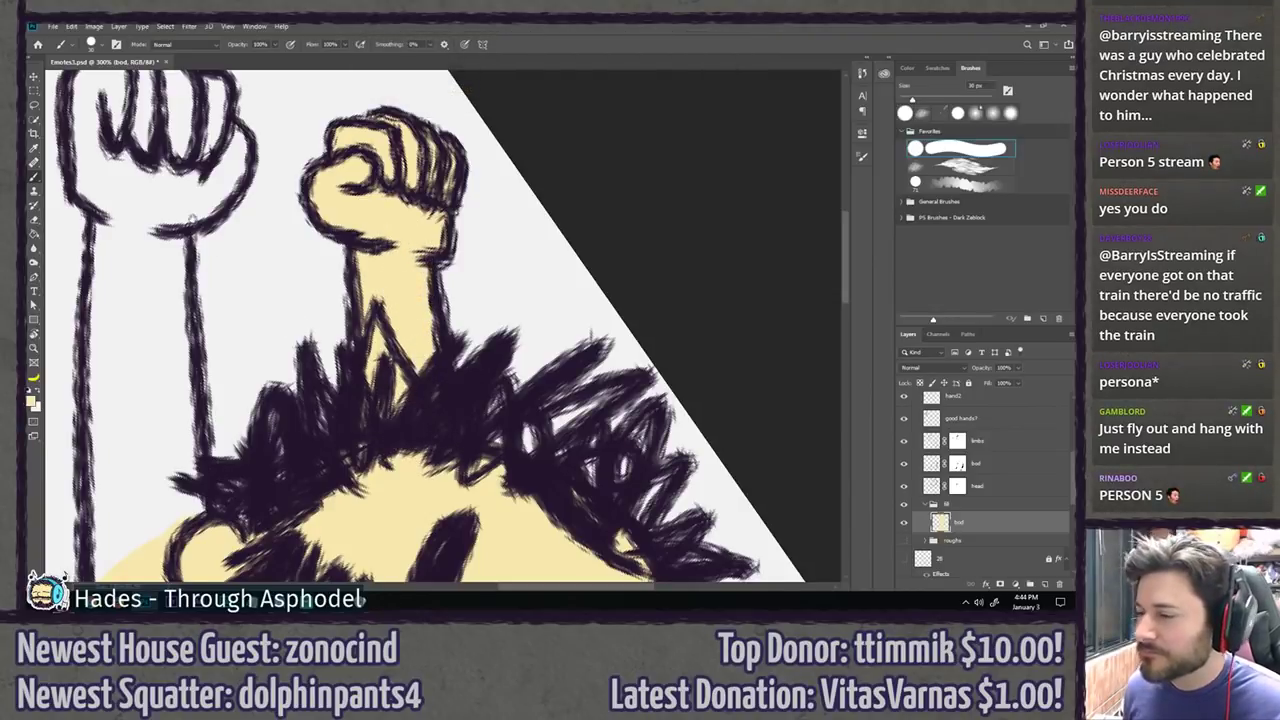
Step: Fill the larger raised fist pale yellow, using a 15 px brush for the fingers and 20 px for the thumb side and palm
left_click_drag(192, 220, 364, 330)
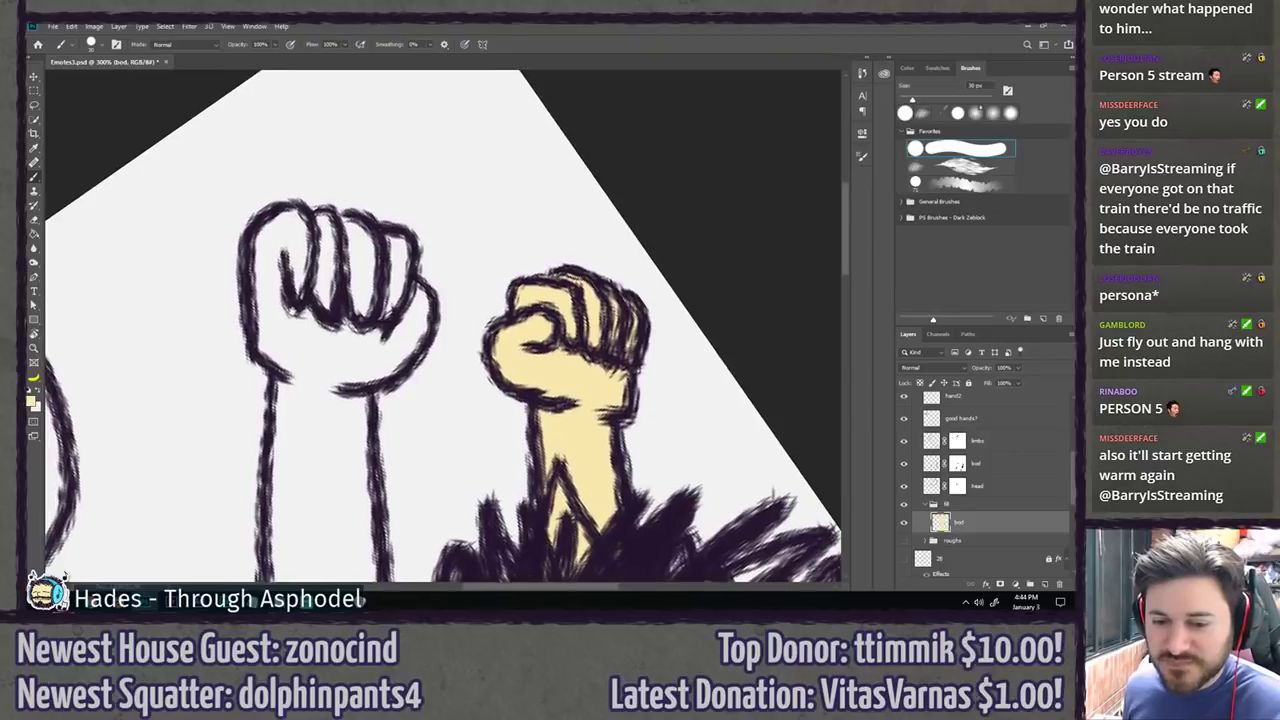
mouse_move(280, 335)
left_mouse_down()
mouse_move(307, 275)
mouse_move(300, 297)
mouse_move(305, 255)
mouse_move(312, 295)
mouse_move(365, 290)
mouse_move(342, 355)
left_mouse_up()
key("space")
key("bracketleft")
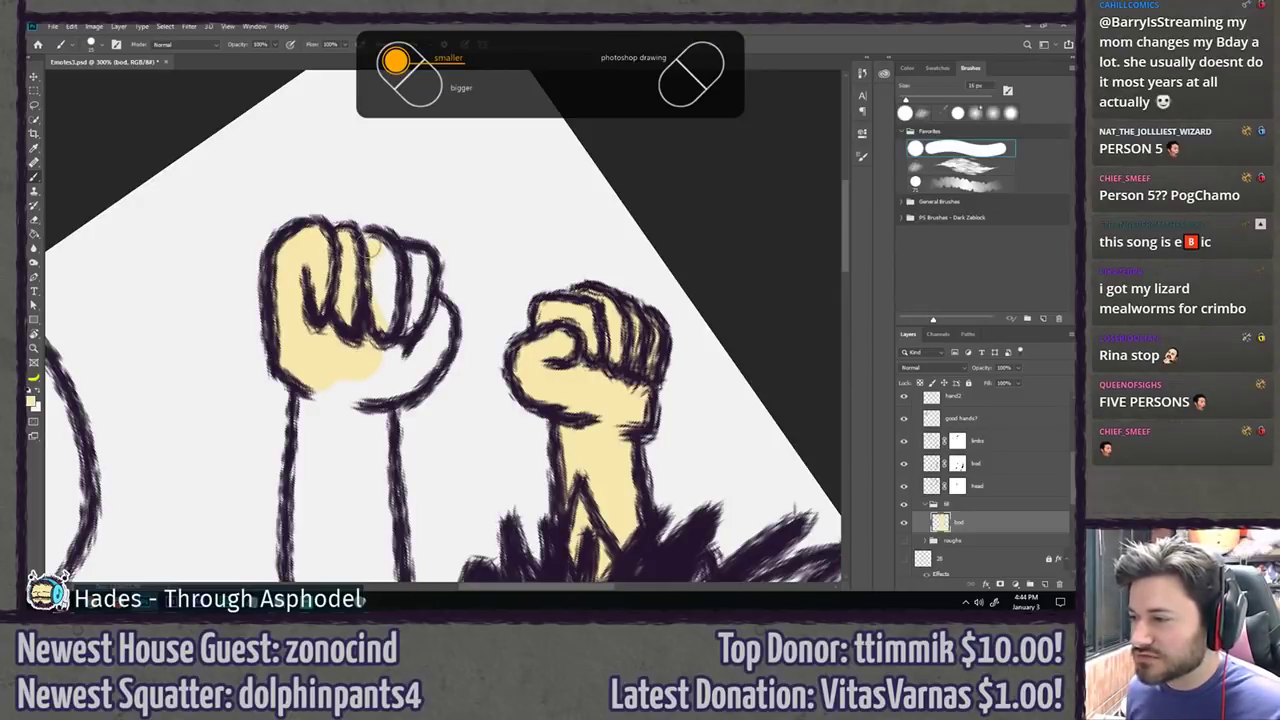
left_click_drag(370, 250, 398, 262)
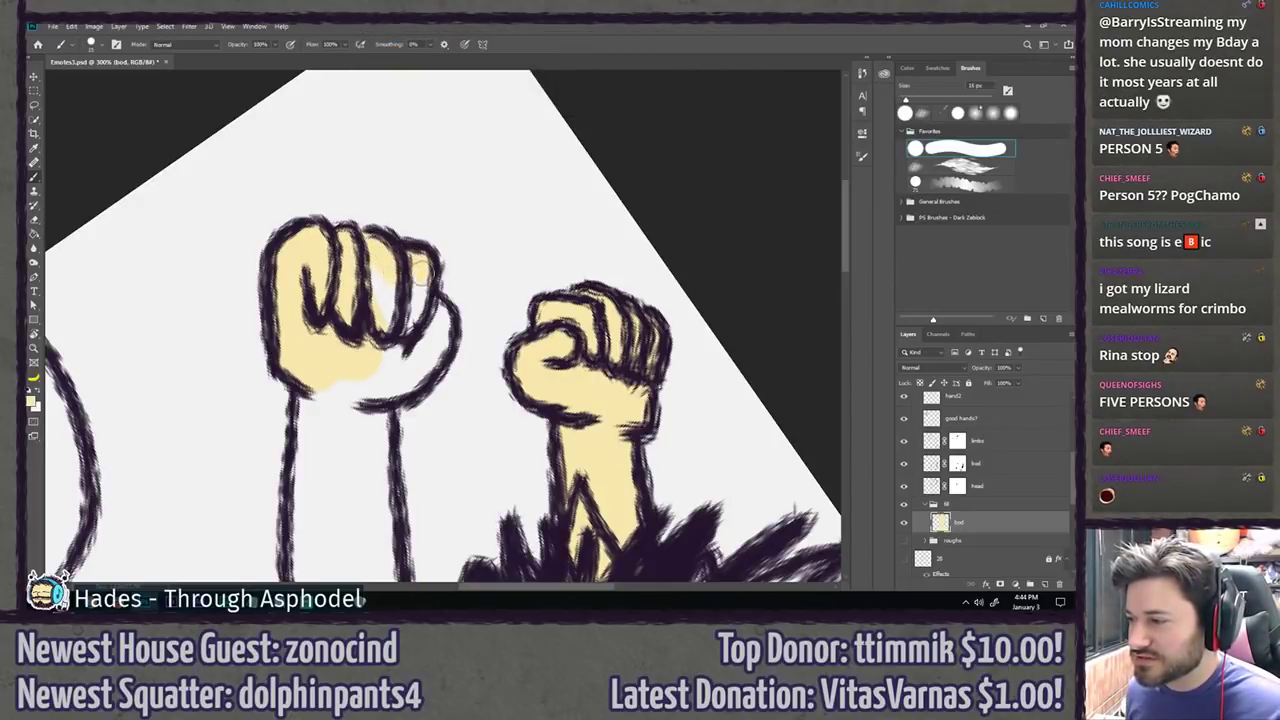
key("bracketright")
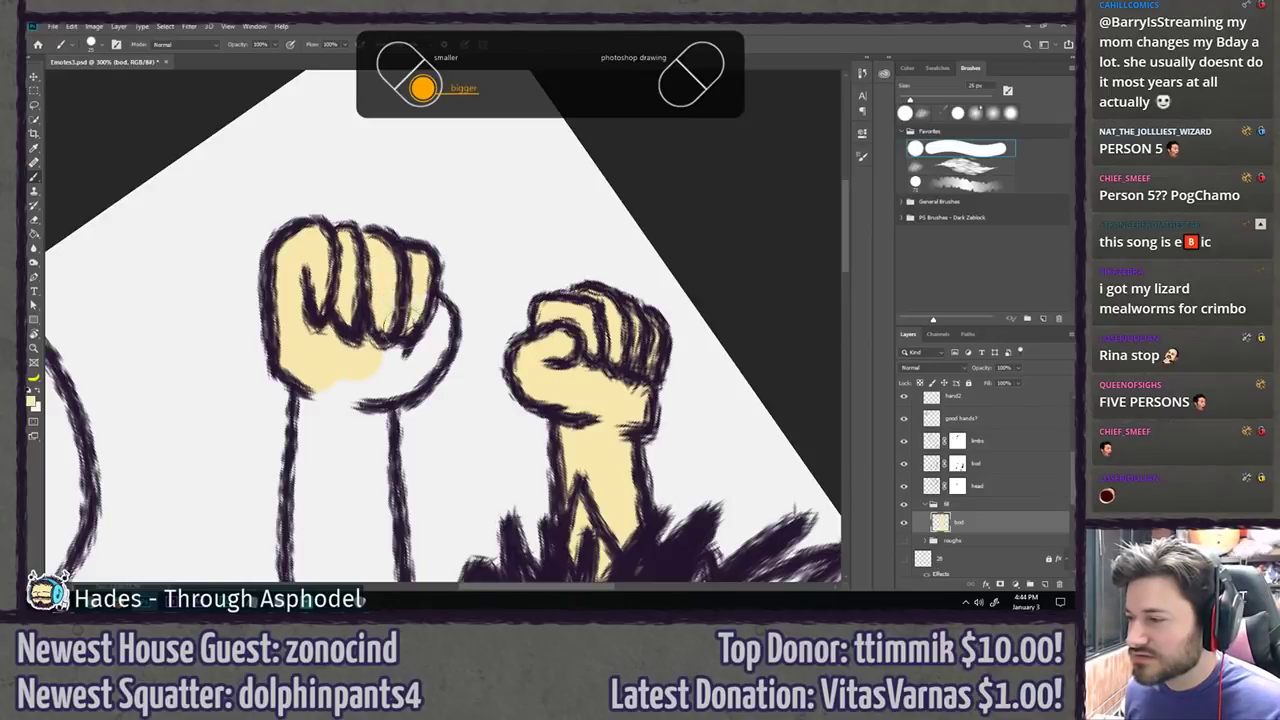
key("bracketleft")
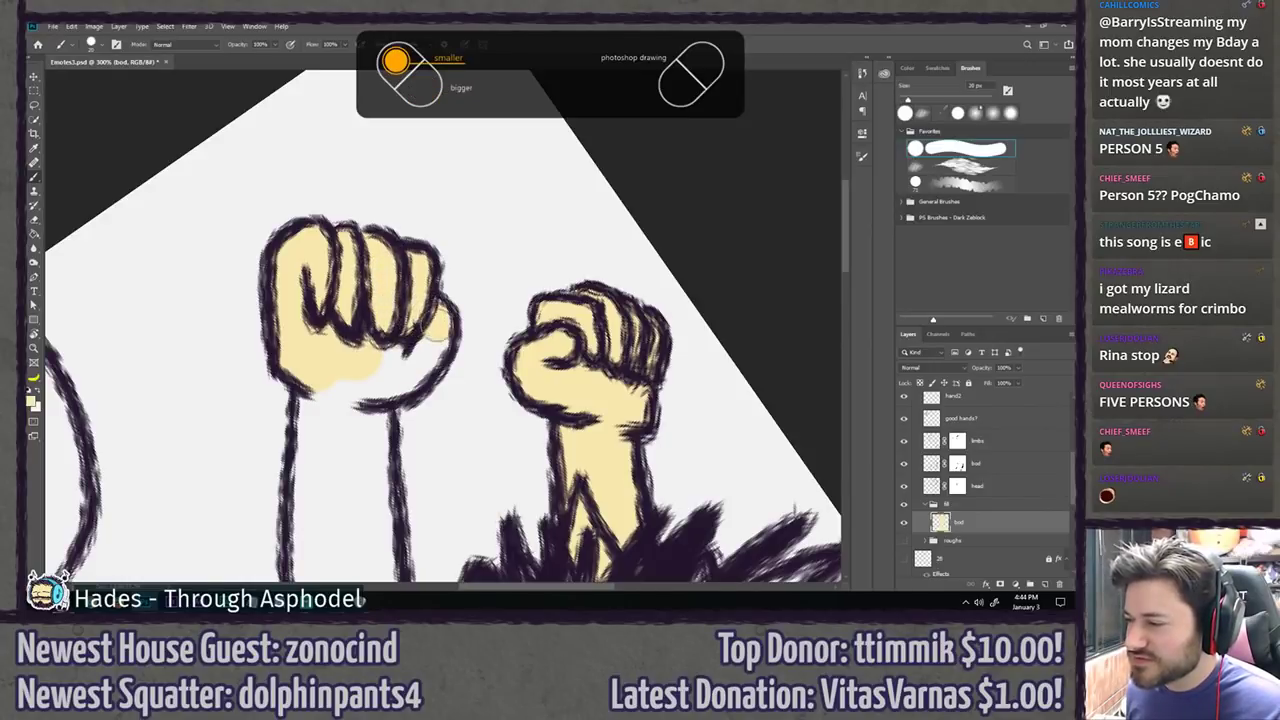
mouse_move(419, 370)
left_mouse_down()
mouse_move(405, 346)
mouse_move(373, 356)
left_mouse_up()
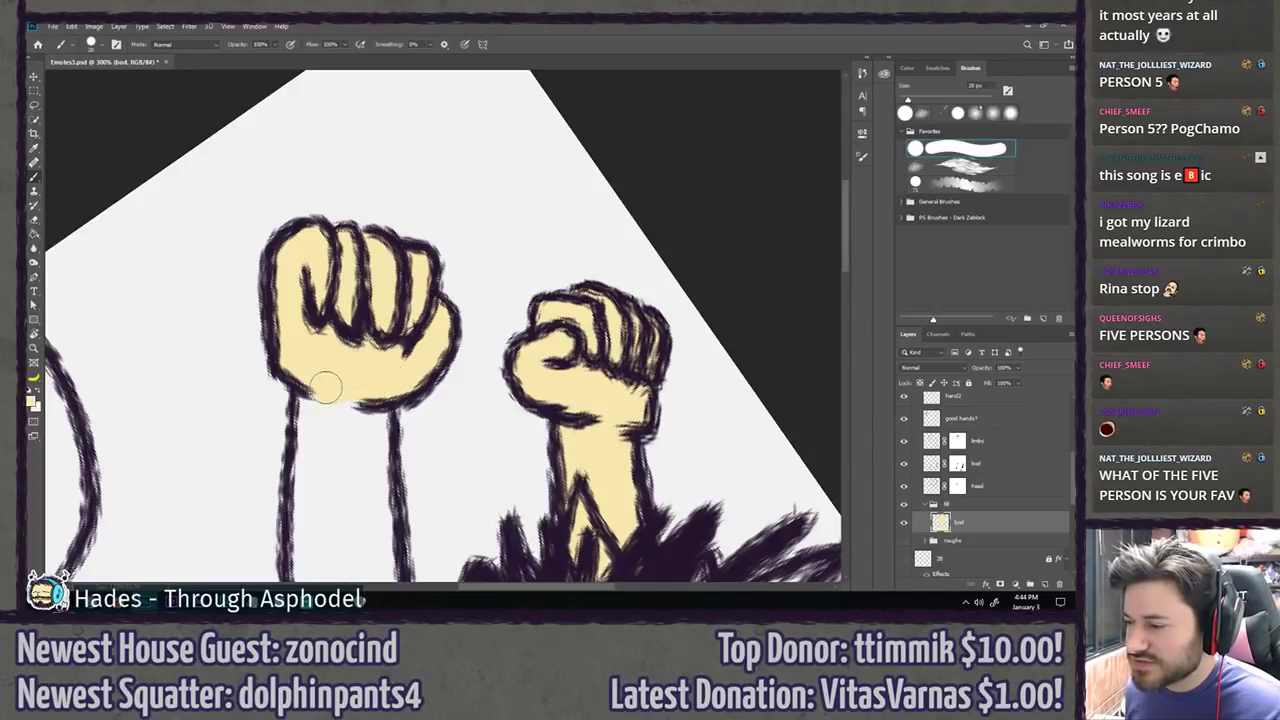
Step: Fill the wrist and forearm below the larger fist pale yellow down to the shoulder, using a 30 px and then a 35 px brush
scroll(327, 340, "down", 3)
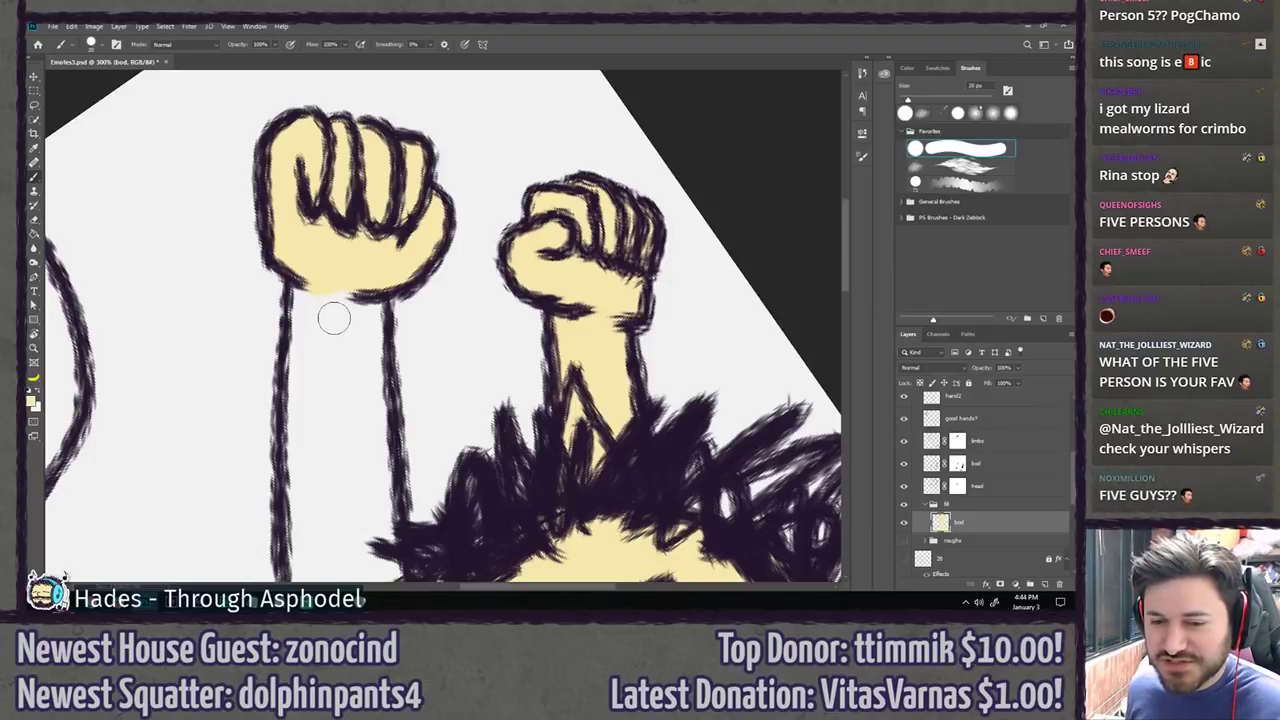
scroll(337, 298, "down", 2)
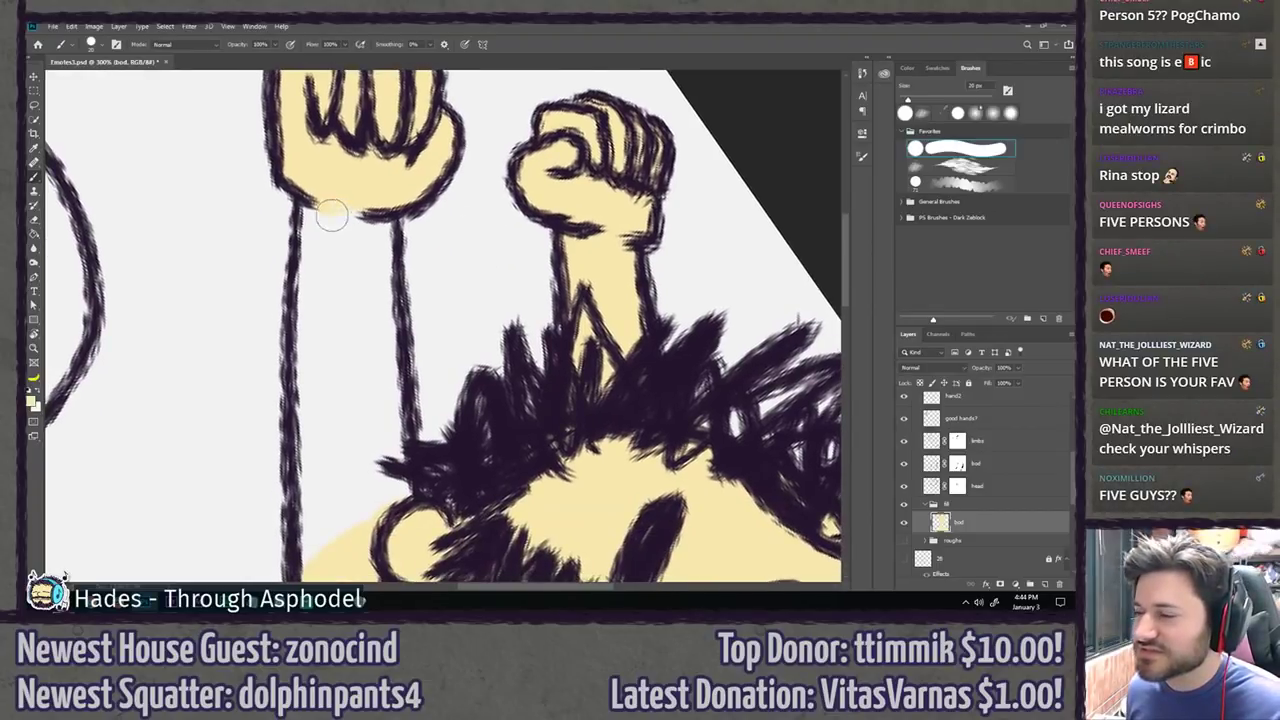
key("bracketright")
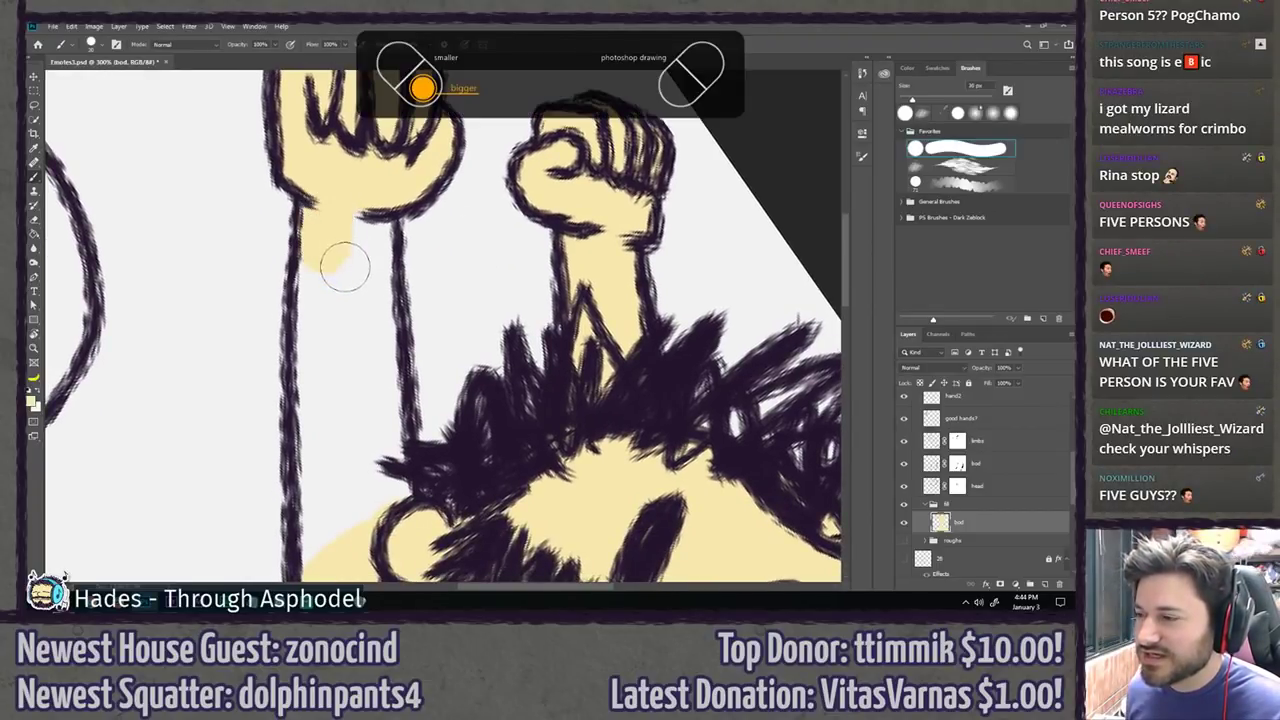
mouse_move(345, 266)
left_mouse_down()
mouse_move(369, 243)
mouse_move(375, 316)
mouse_move(372, 289)
mouse_move(347, 331)
mouse_move(354, 263)
left_mouse_up()
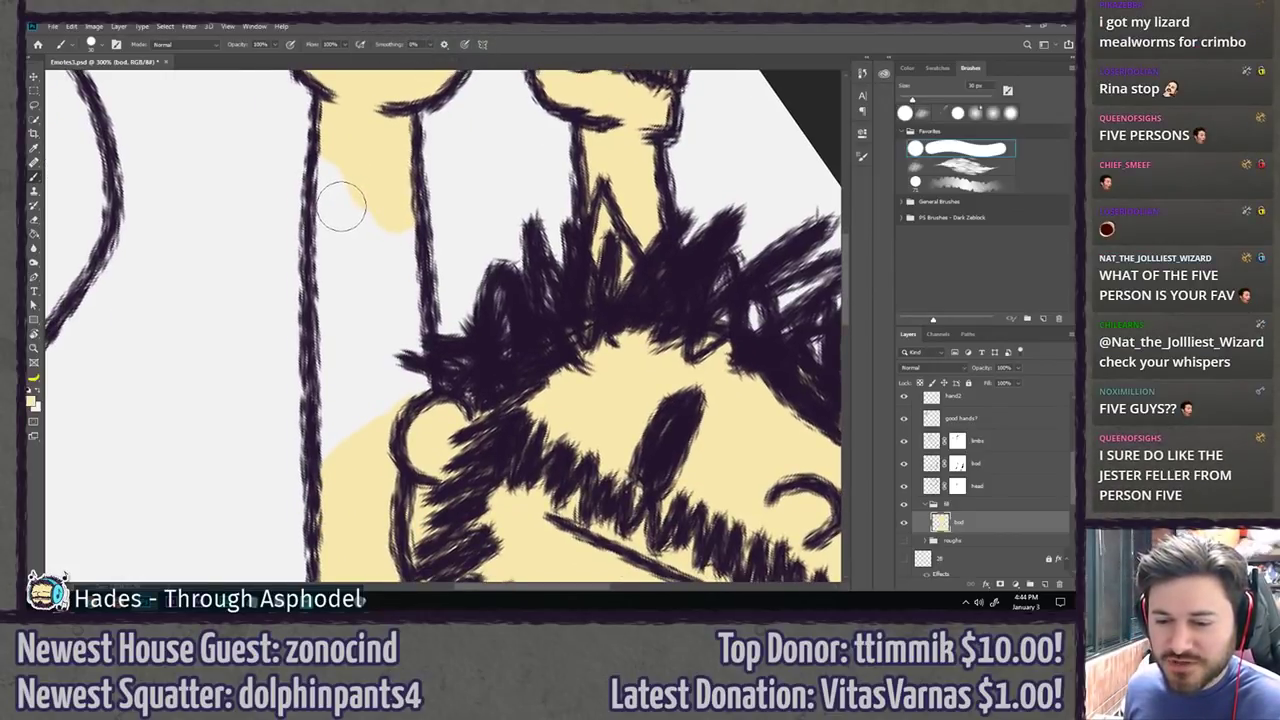
left_click_drag(343, 220, 371, 214)
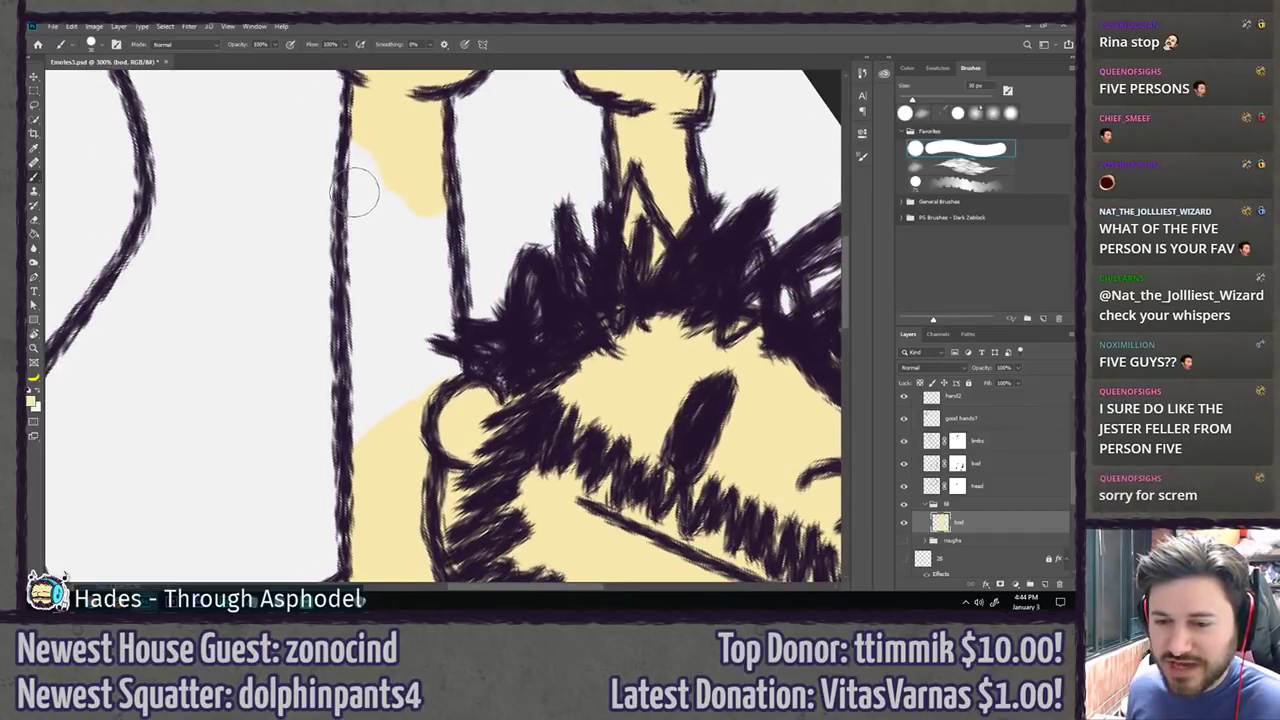
key("bracketright")
mouse_move(380, 148)
left_mouse_down()
mouse_move(374, 239)
mouse_move(376, 214)
mouse_move(404, 240)
mouse_move(416, 206)
mouse_move(423, 214)
mouse_move(430, 348)
left_mouse_up()
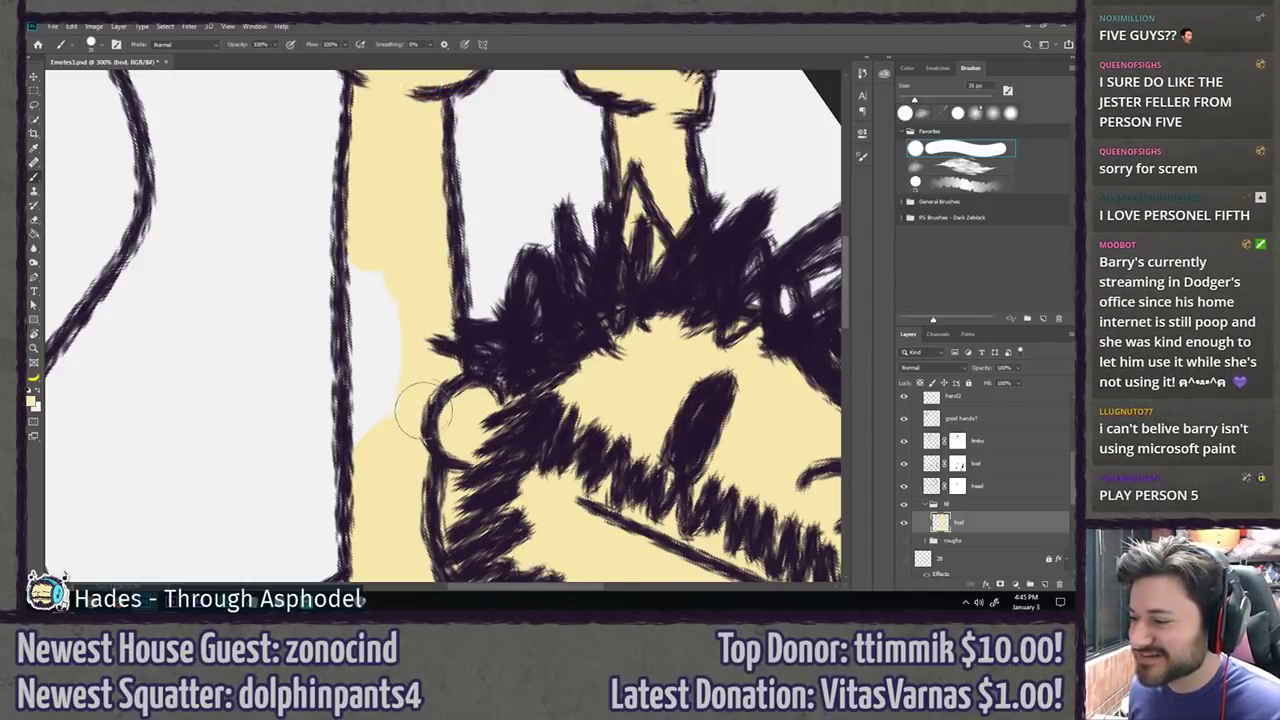
mouse_move(423, 410)
left_mouse_down()
mouse_move(381, 447)
mouse_move(373, 413)
mouse_move(398, 356)
mouse_move(397, 310)
mouse_move(382, 369)
left_mouse_up()
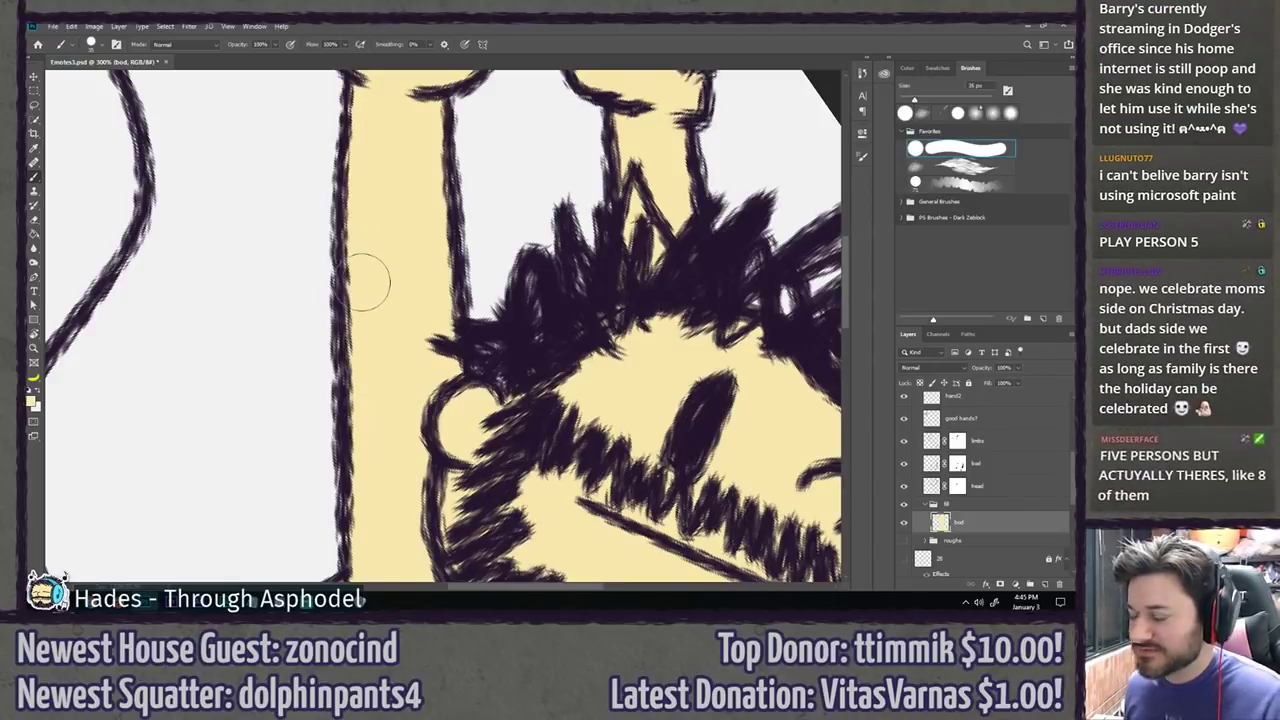
Step: Reset the canvas rotation at 100% zoom and add a new layer named paper above the body fill
key("r")
left_click_drag(508, 236, 392, 150)
key("ctrl+1")
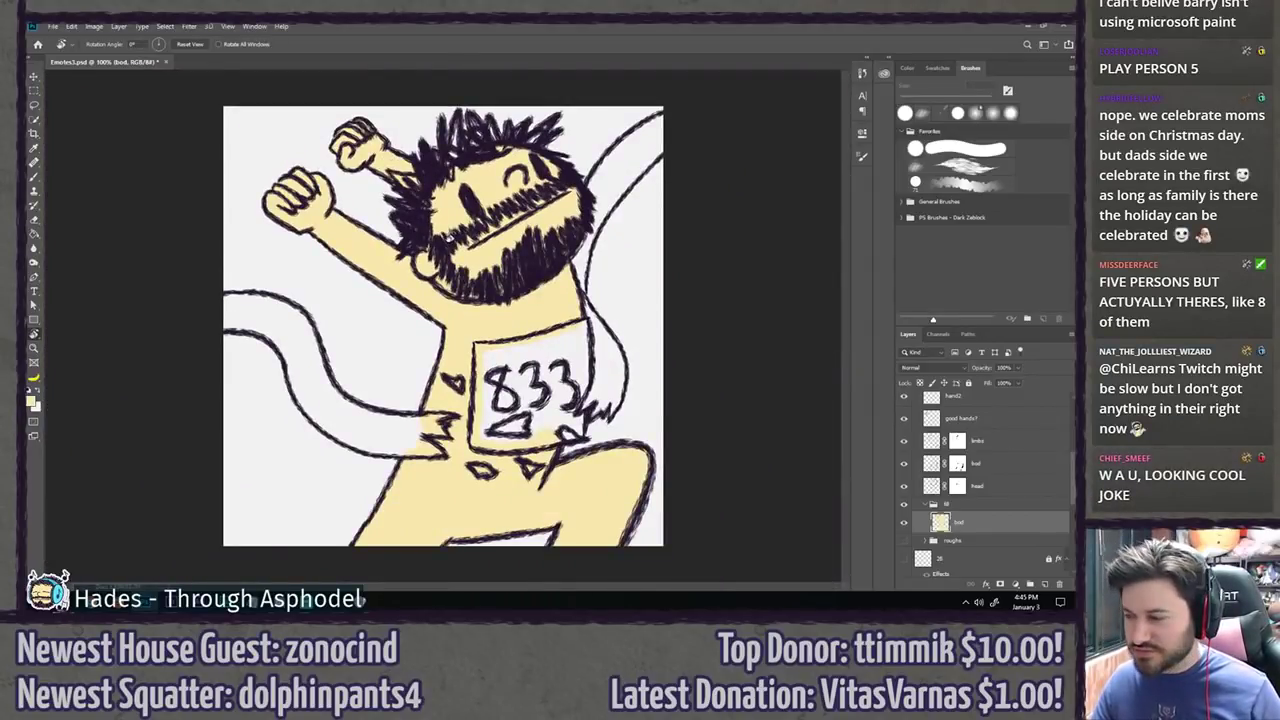
key("b")
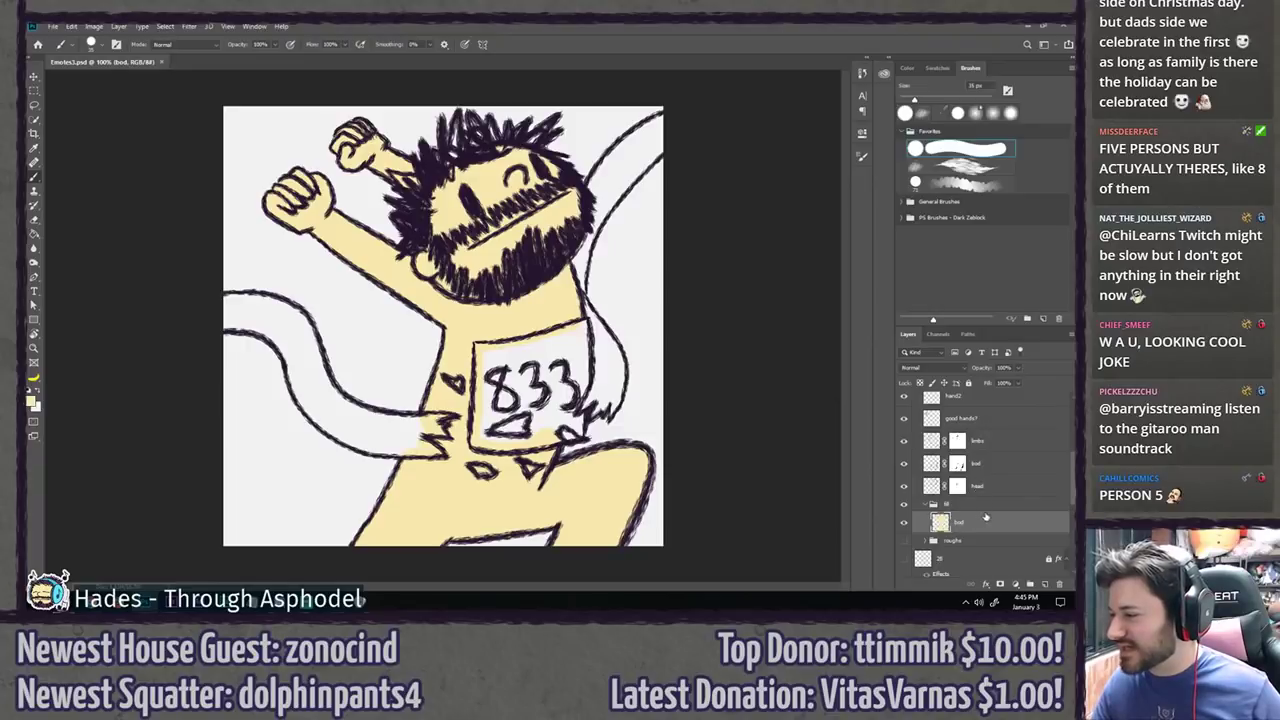
key("ctrl+shift+n")
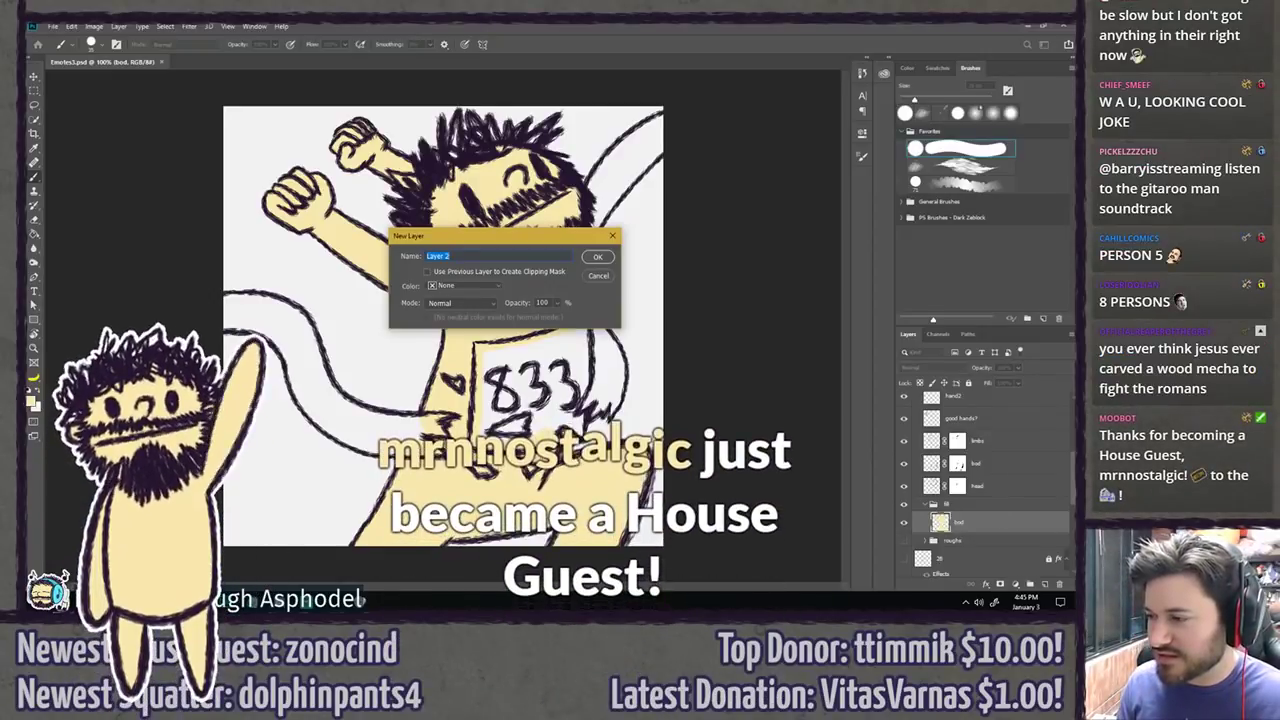
type("paper")
key("Return")
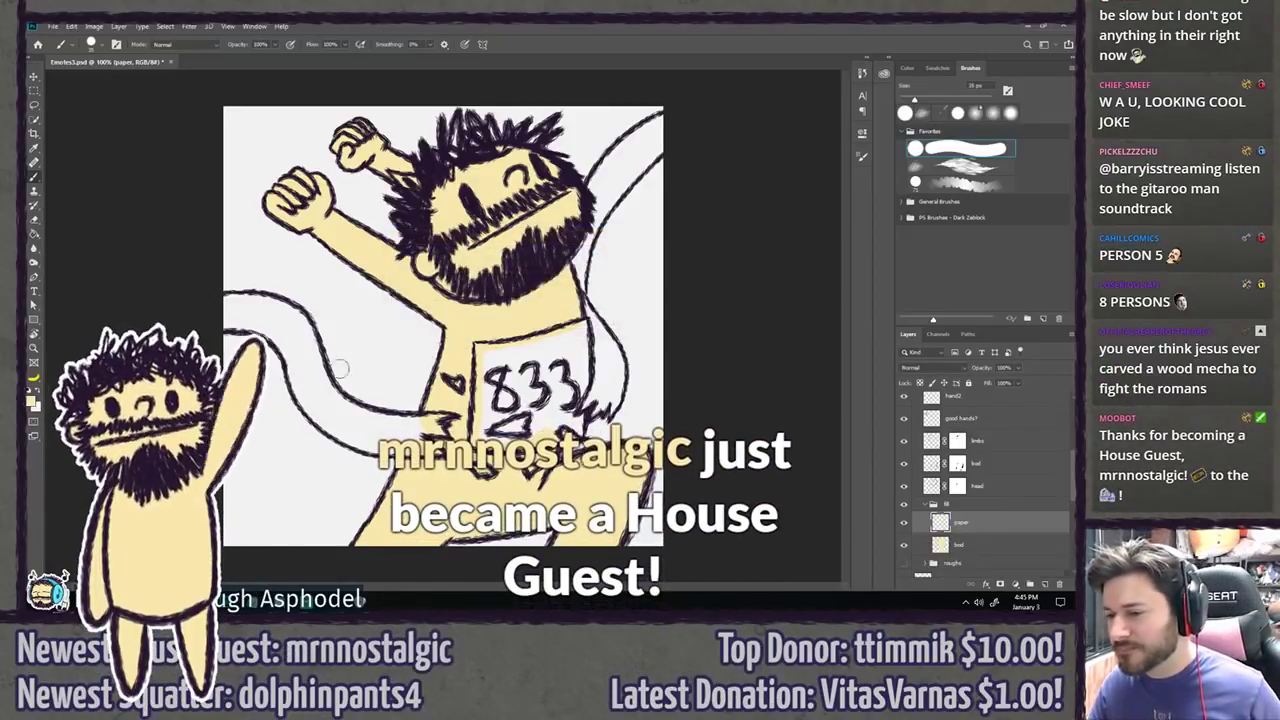
Step: Set the foreground colour to a pale yellowish grey, #e3e3d8
left_click(32, 400)
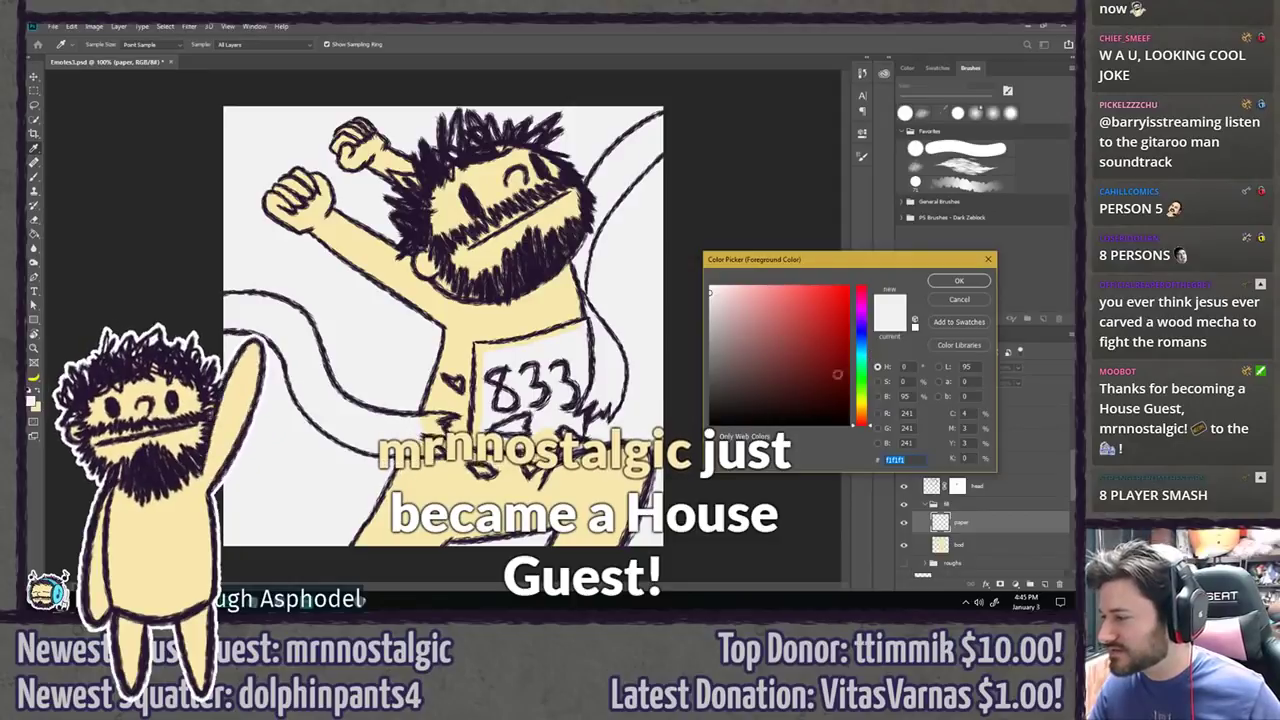
left_click(862, 403)
left_click(717, 299)
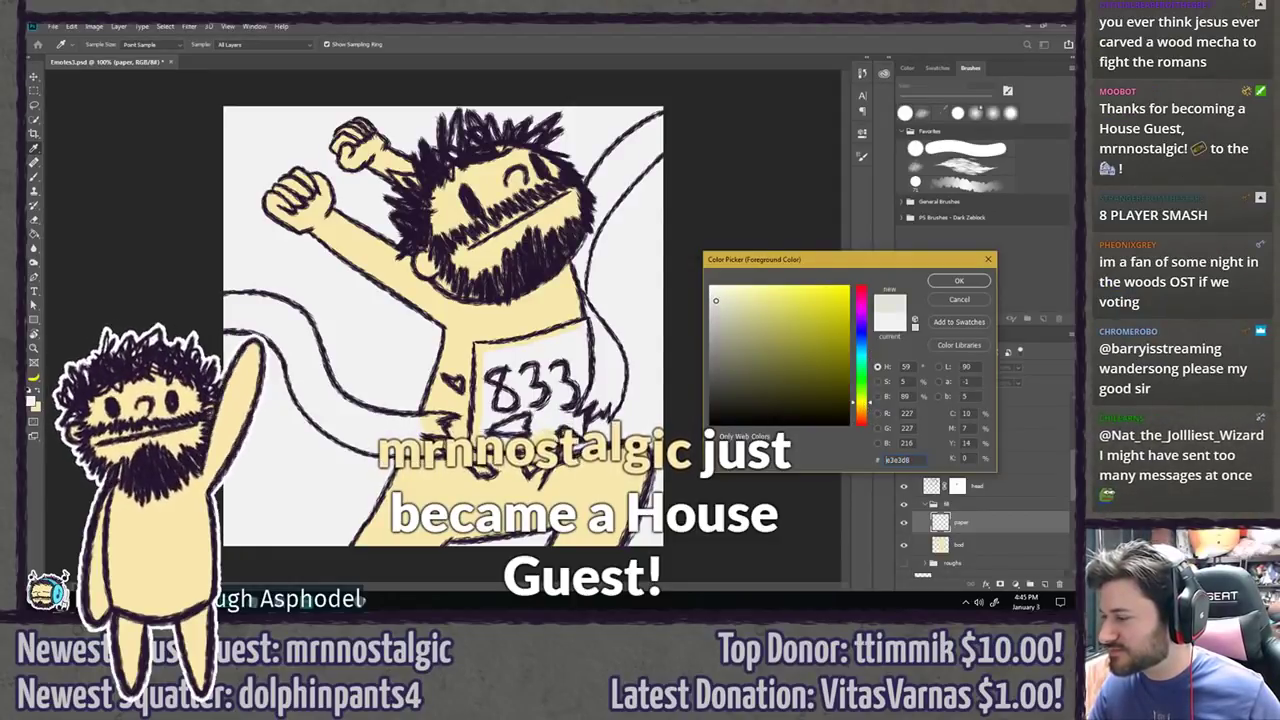
left_click(958, 280)
Step: Paint pale grey along the race bib's lower part, left edge and upper right corner with the 35 px brush
scroll(503, 455, "up", 3)
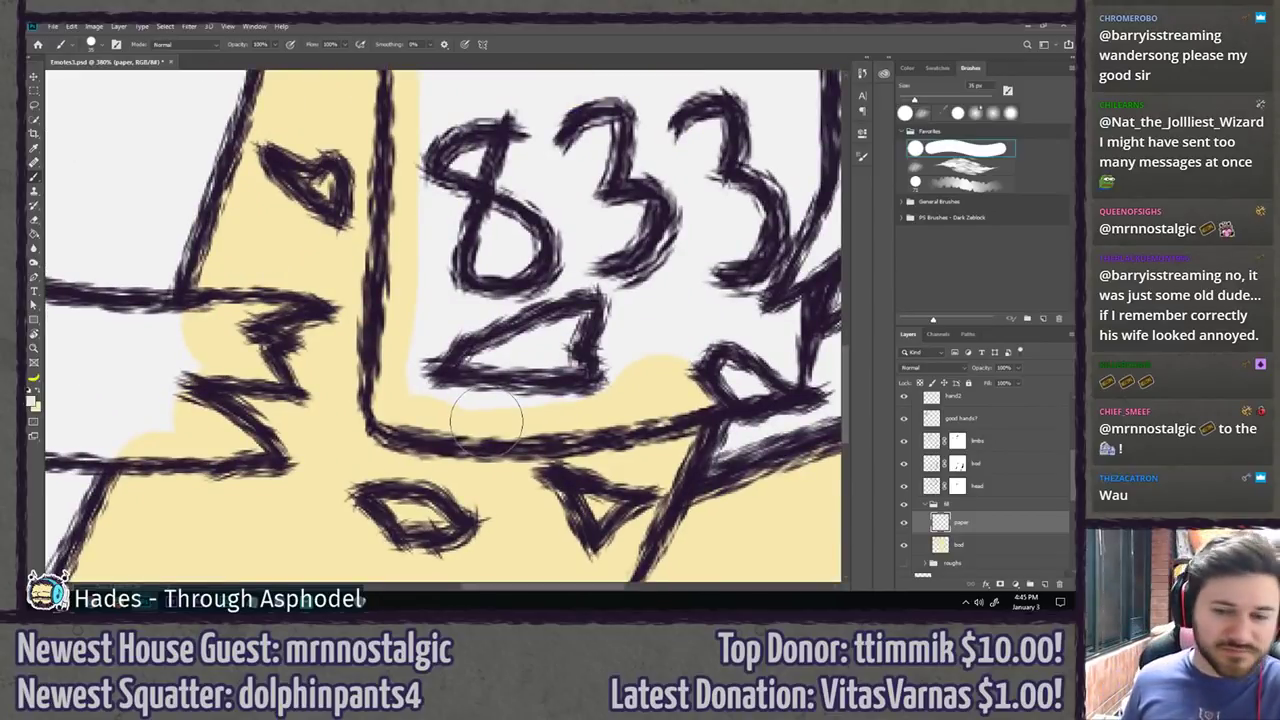
mouse_move(437, 404)
left_mouse_down()
mouse_move(340, 386)
mouse_move(331, 408)
mouse_move(215, 427)
mouse_move(370, 445)
mouse_move(570, 395)
mouse_move(571, 358)
left_mouse_up()
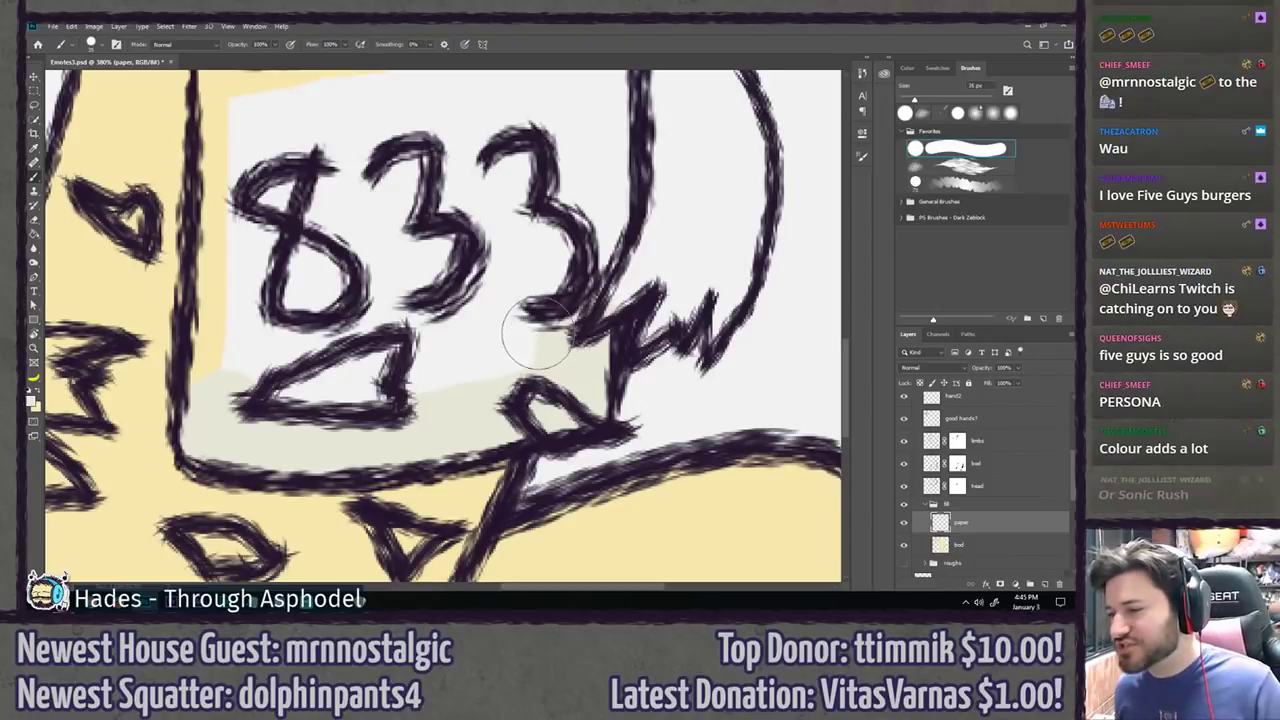
scroll(220, 275, "up", 2)
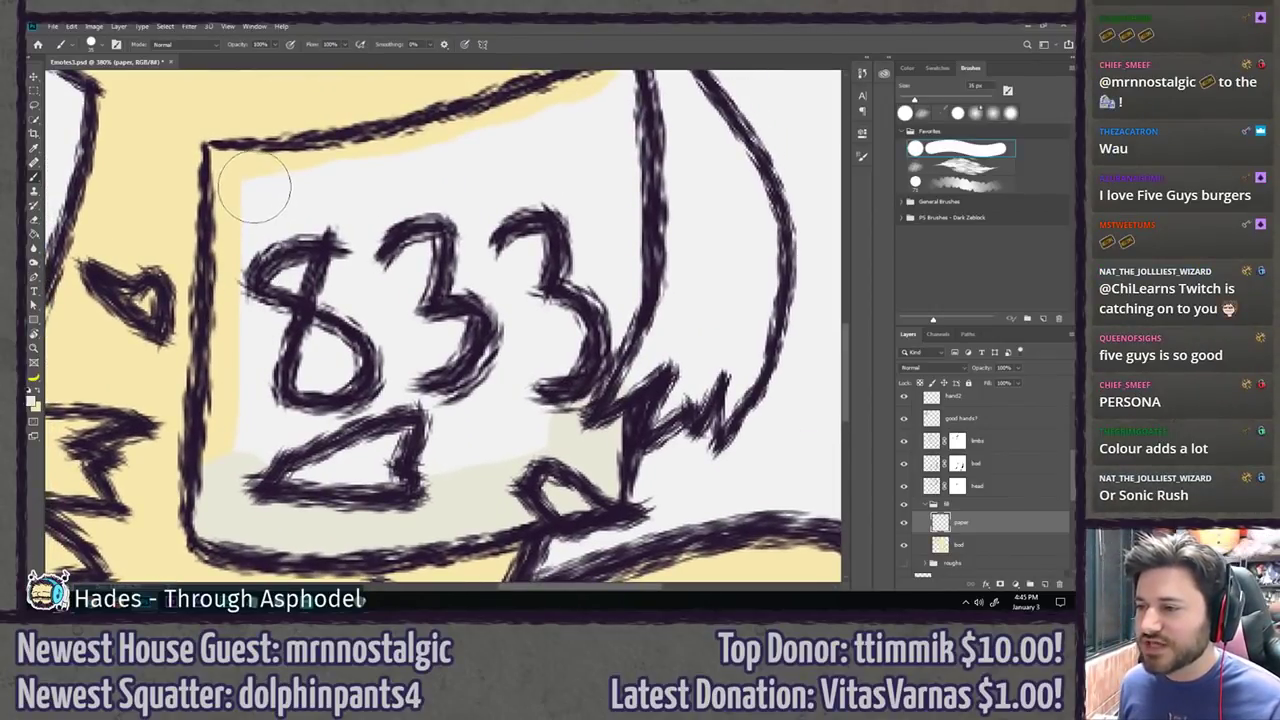
mouse_move(255, 190)
left_mouse_down()
mouse_move(235, 250)
mouse_move(230, 475)
left_mouse_up()
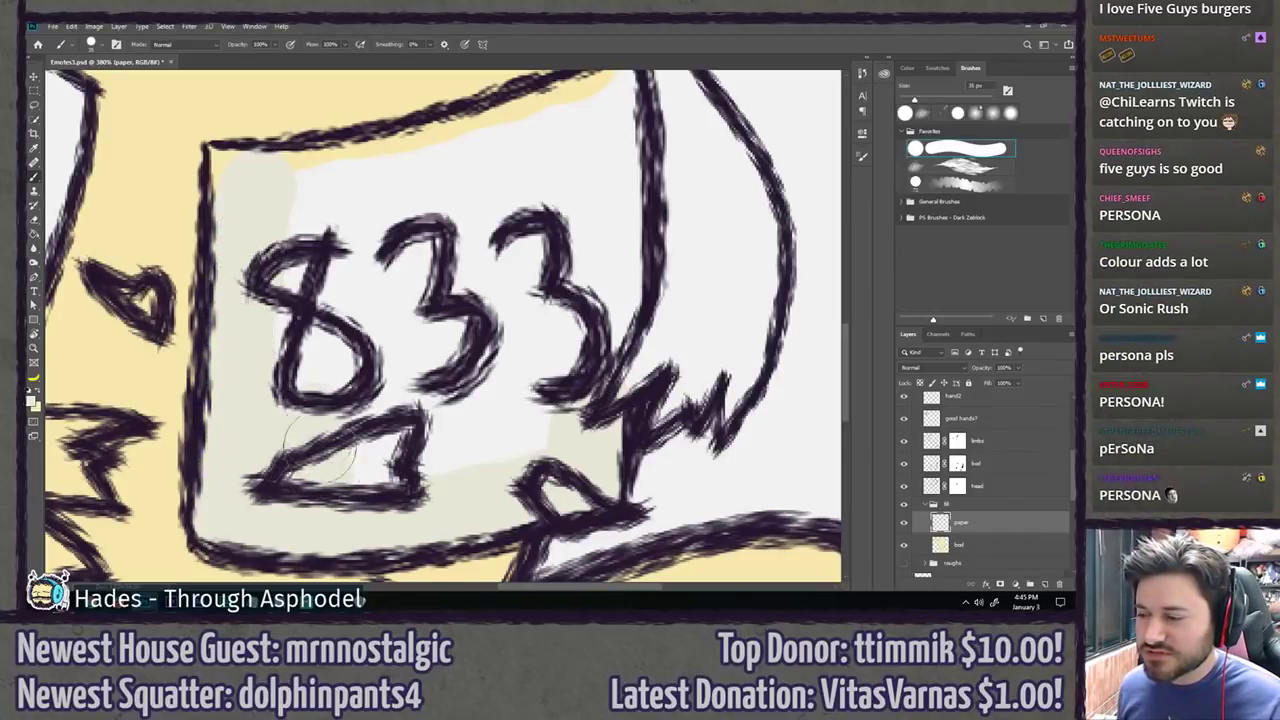
mouse_move(320, 455)
left_mouse_down()
mouse_move(352, 483)
mouse_move(375, 481)
mouse_move(432, 418)
mouse_move(535, 450)
mouse_move(517, 370)
mouse_move(568, 410)
left_mouse_up()
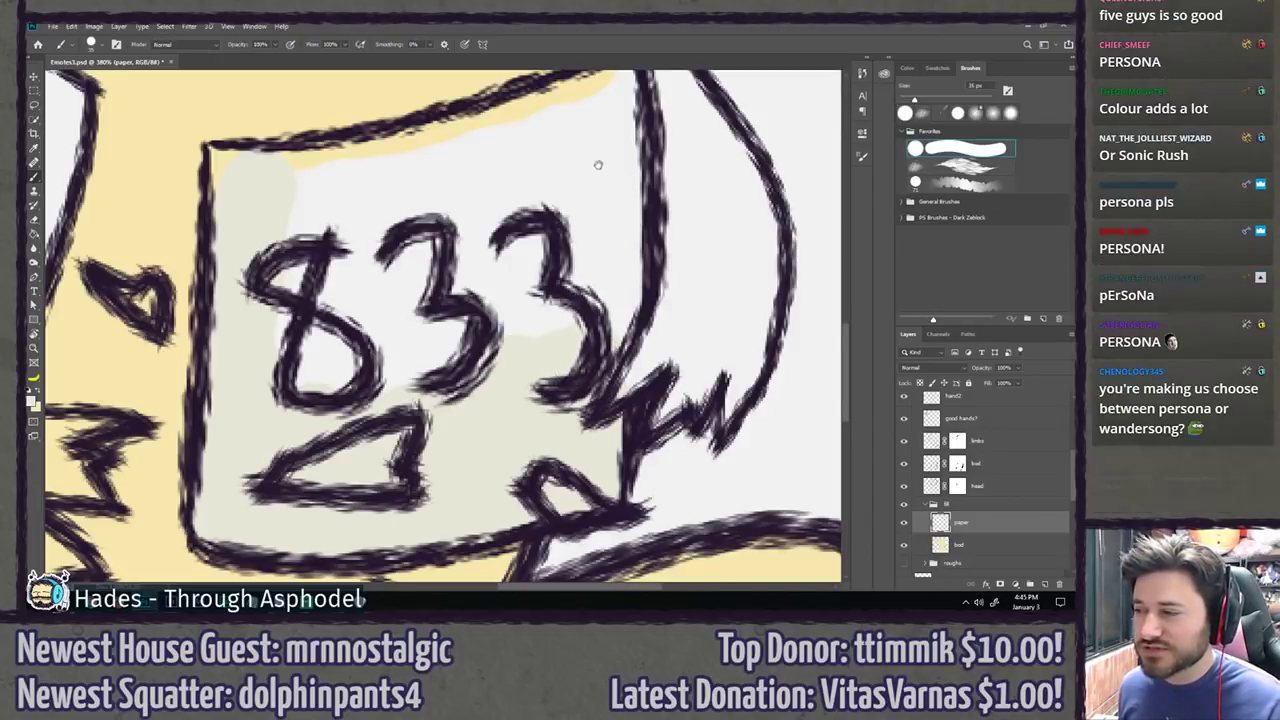
left_click_drag(598, 163, 525, 246)
left_click_drag(494, 197, 532, 242)
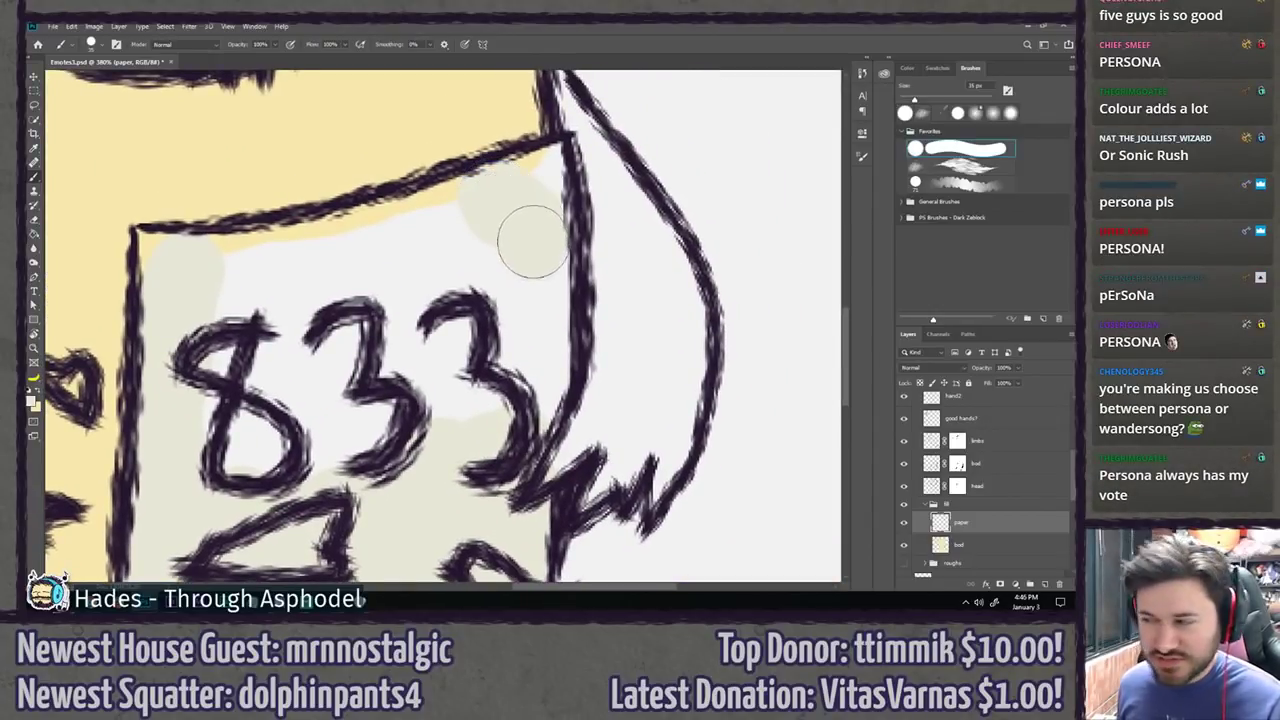
mouse_move(479, 338)
left_mouse_down()
mouse_move(578, 183)
mouse_move(516, 273)
left_mouse_up()
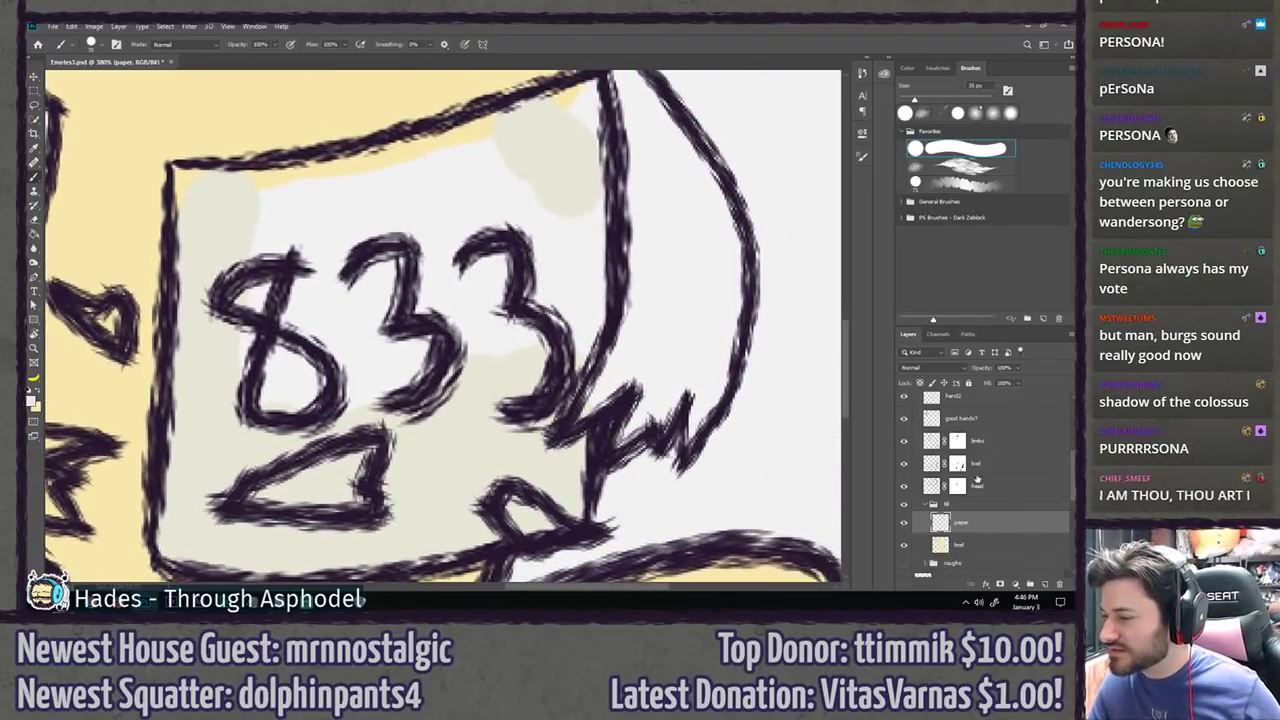
Step: Apply the Sharpen filter to the sign layer holding the bib's line art and check the lines up close
scroll(985, 487, "up", 1)
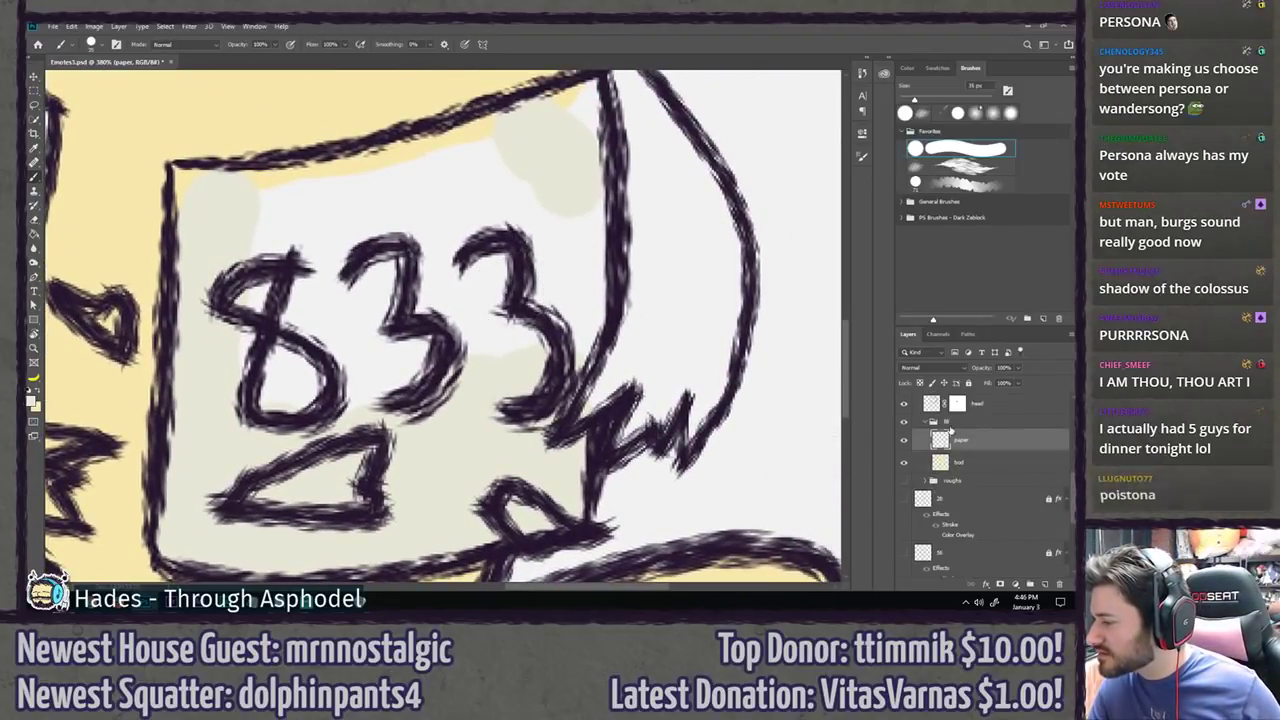
scroll(982, 452, "up", 4)
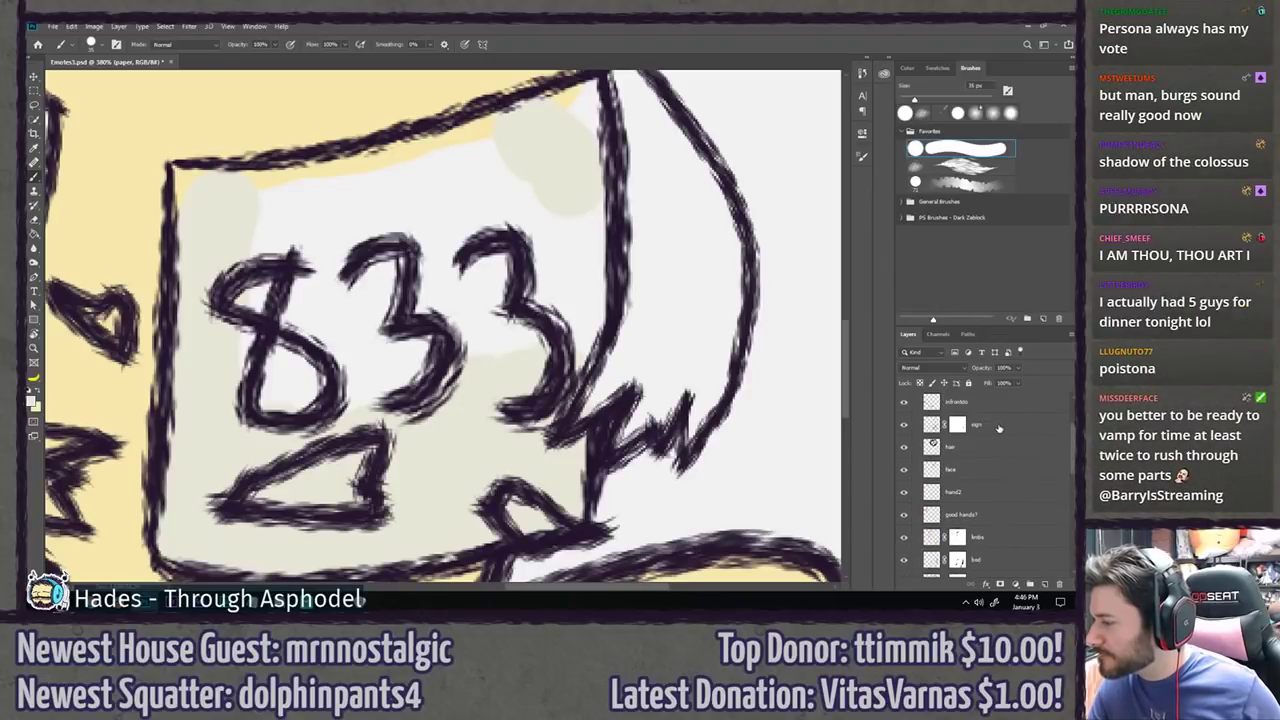
left_click(998, 428)
left_click(188, 26)
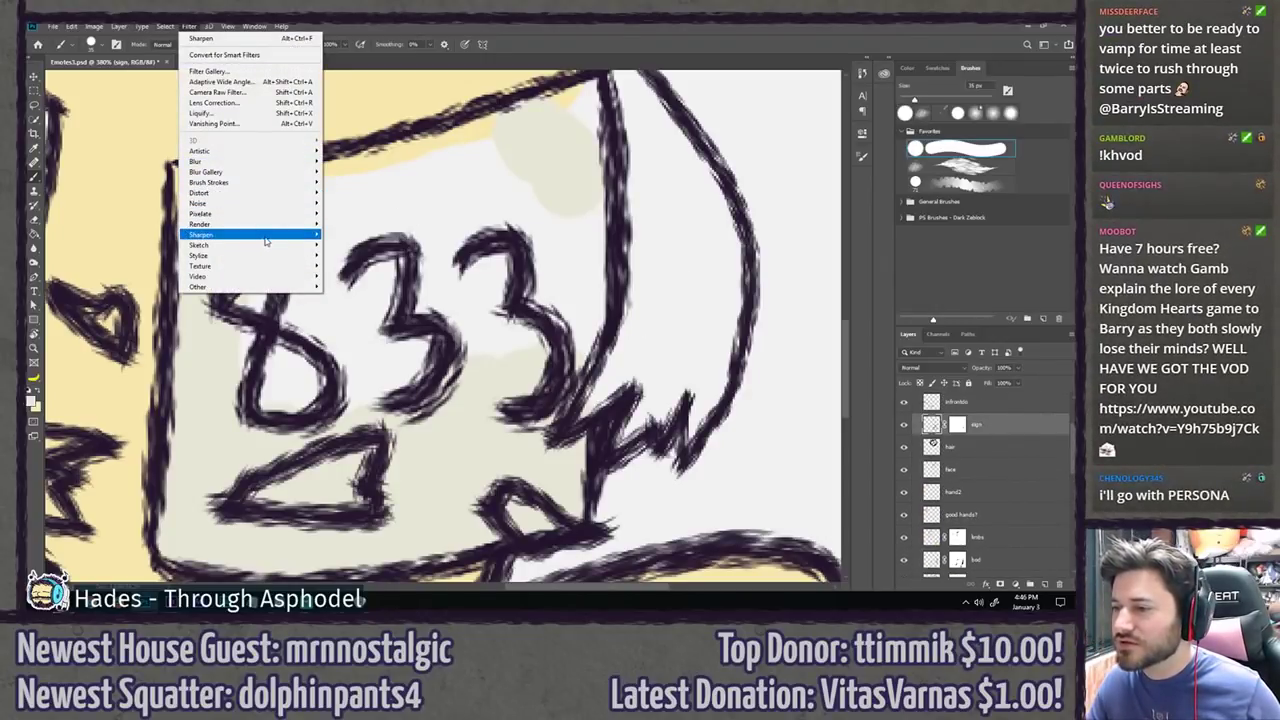
left_click(340, 244)
scroll(606, 368, "down", 6)
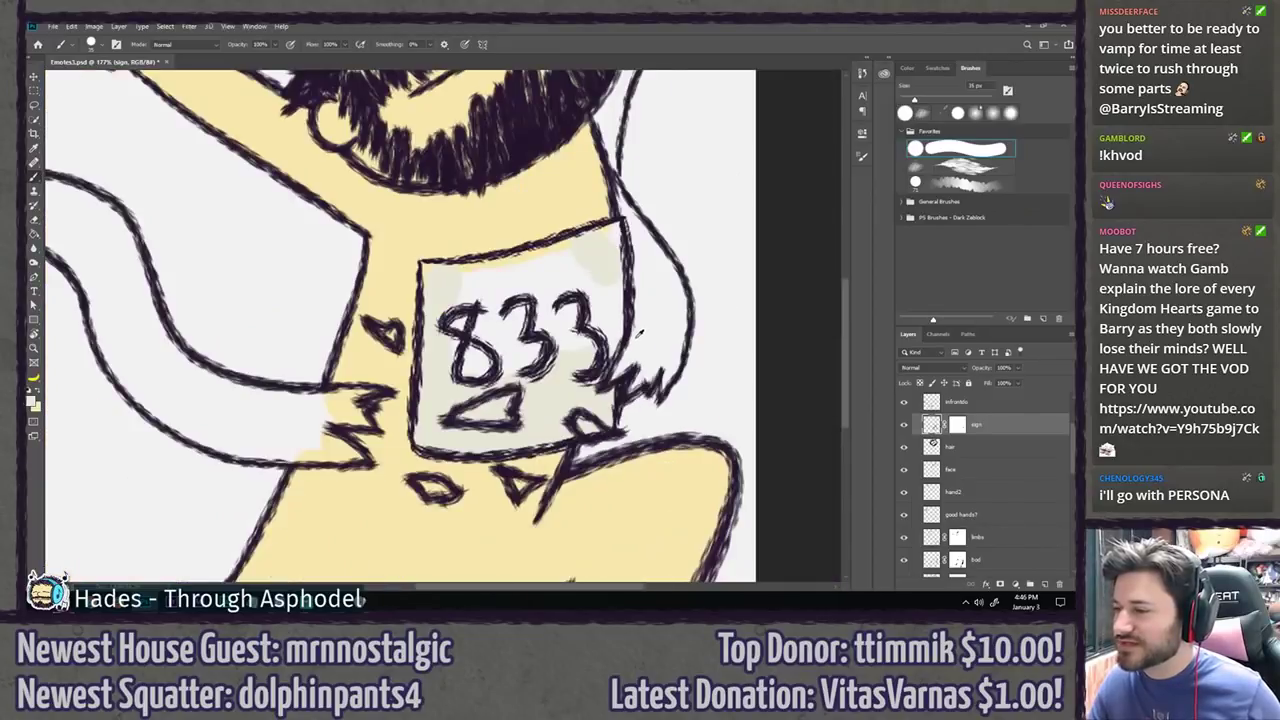
scroll(598, 370, "up", 7)
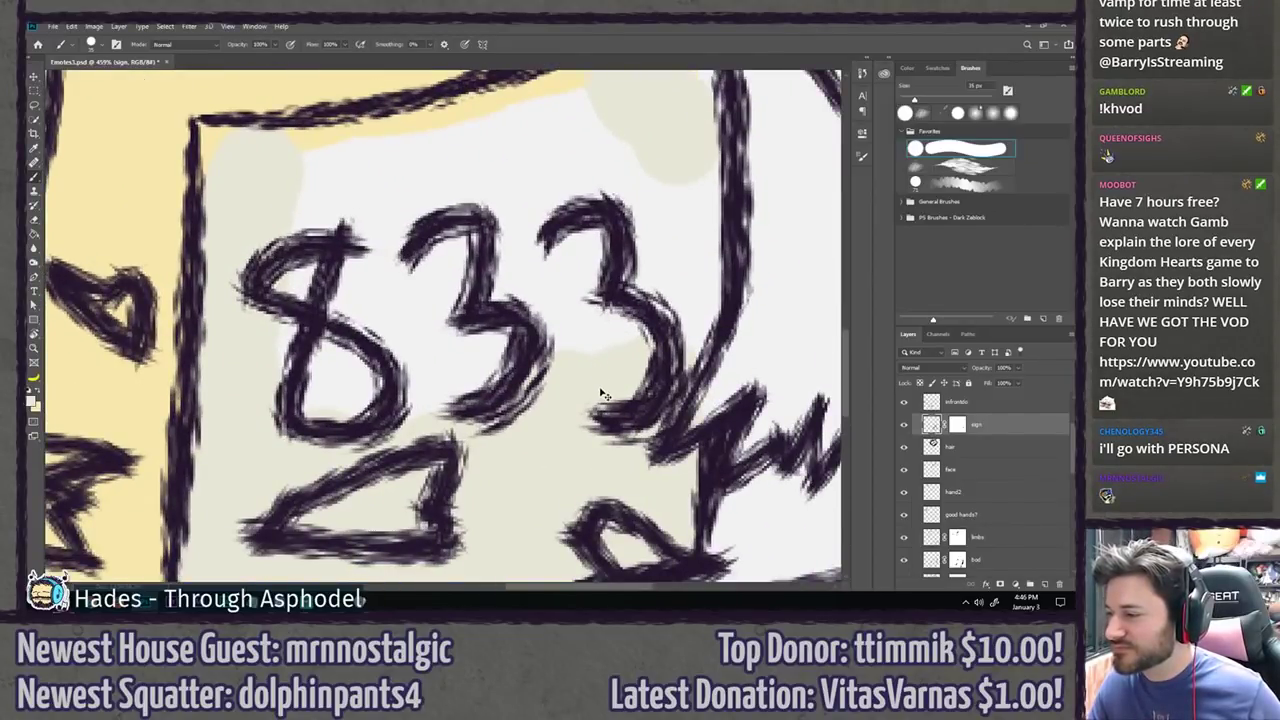
scroll(598, 372, "down", 1)
left_click_drag(526, 333, 509, 288)
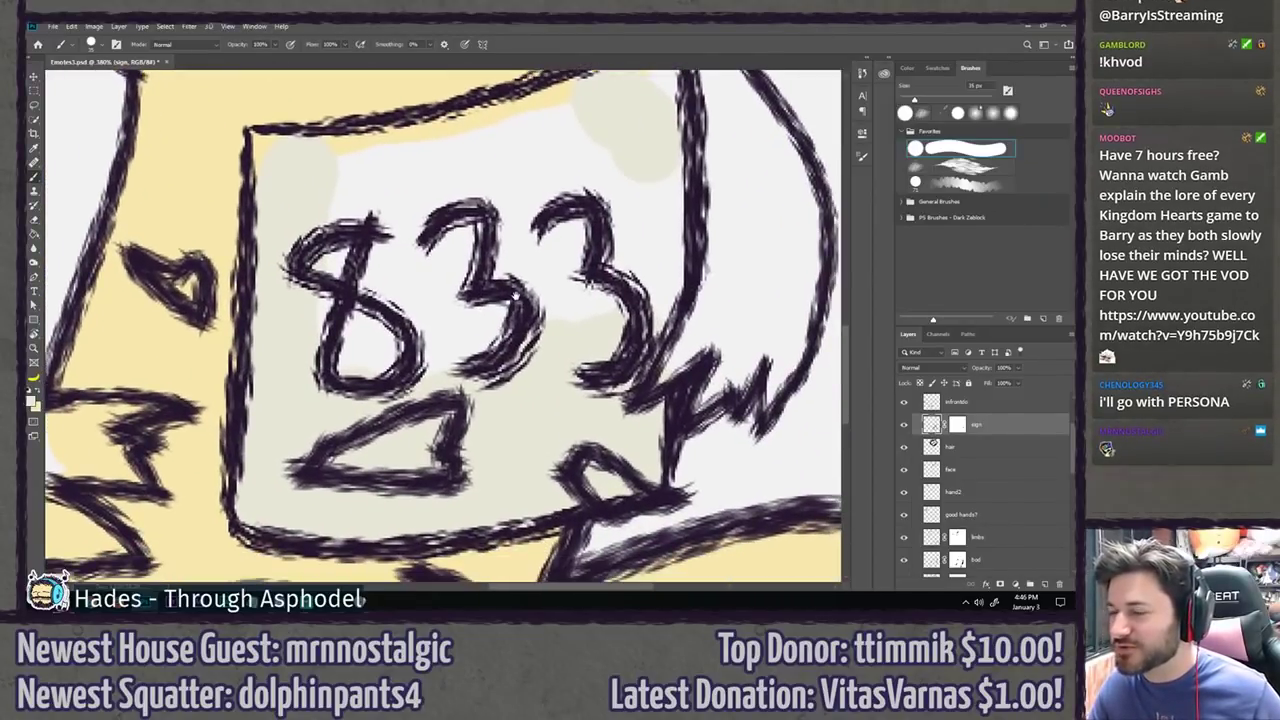
Step: Show the Magenta background layer for contrast and make the paper layer active again
scroll(940, 478, "down", 3)
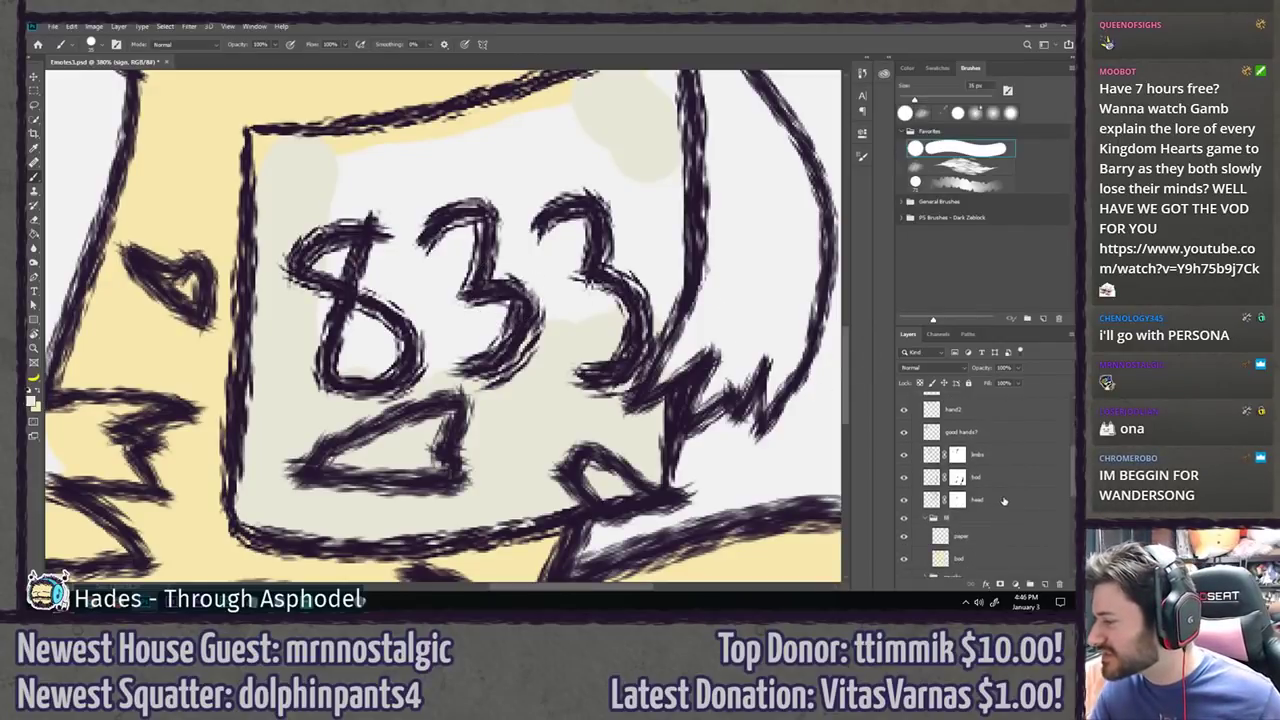
scroll(1000, 500, "down", 8)
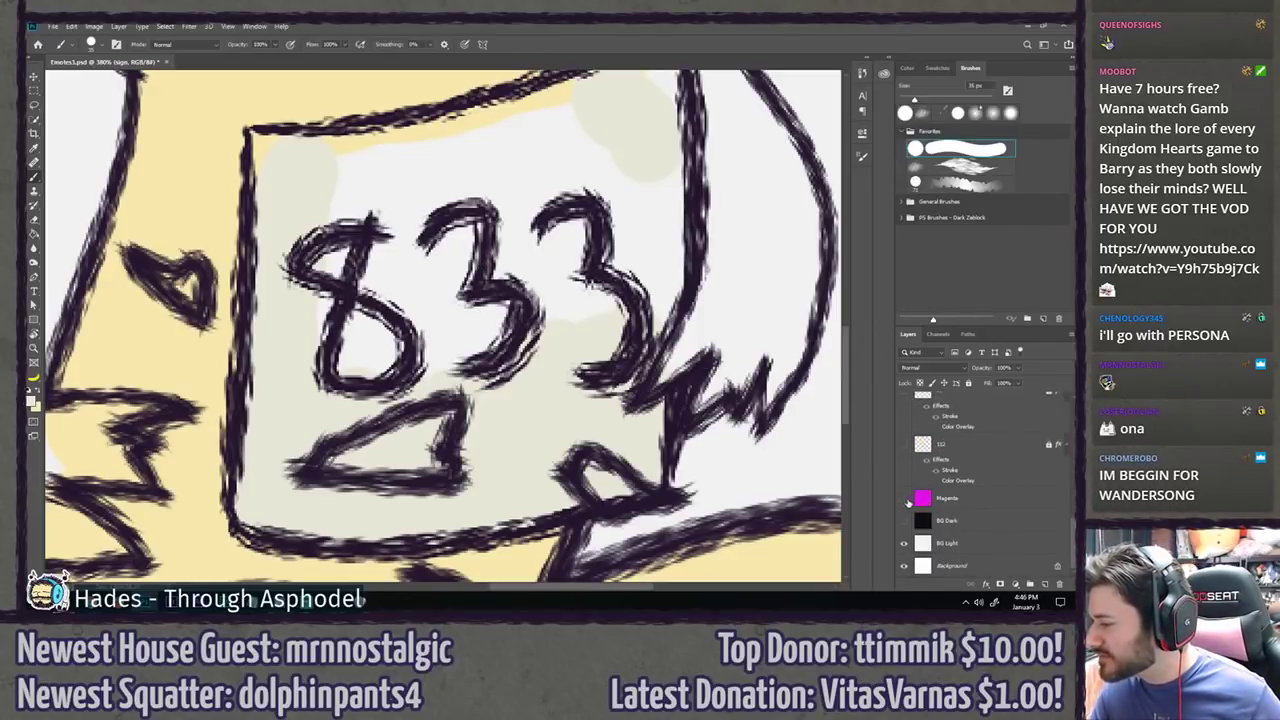
left_click(903, 498)
scroll(987, 515, "up", 5)
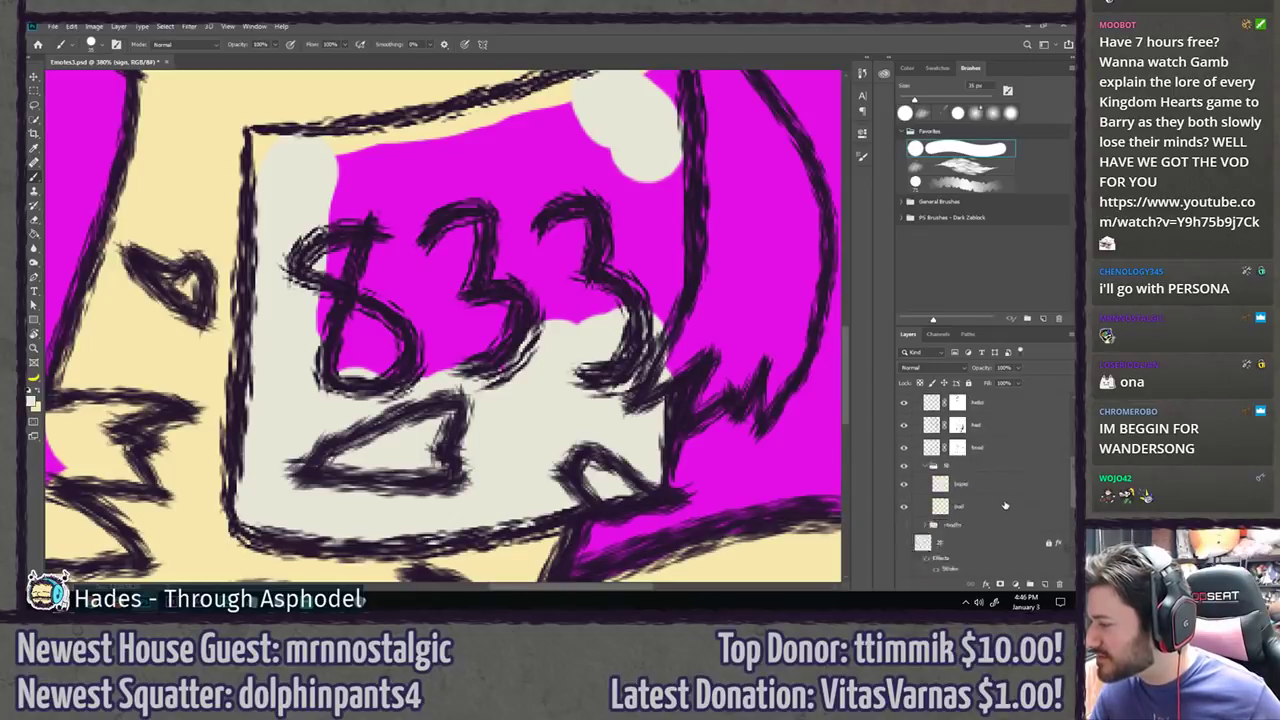
left_click(988, 511)
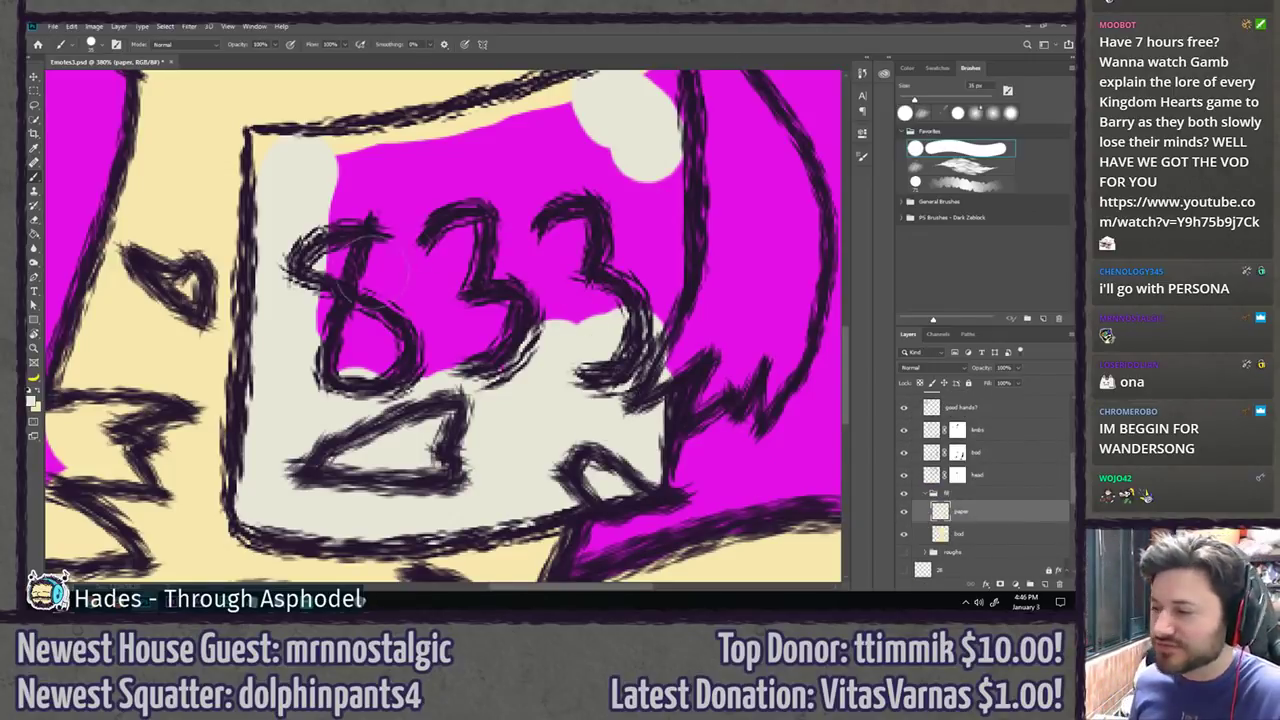
Step: Fill the rest of the race bib pale grey behind the number 833 and up to its upper edge
mouse_move(330, 293)
left_mouse_down()
mouse_move(282, 265)
mouse_move(212, 323)
left_mouse_up()
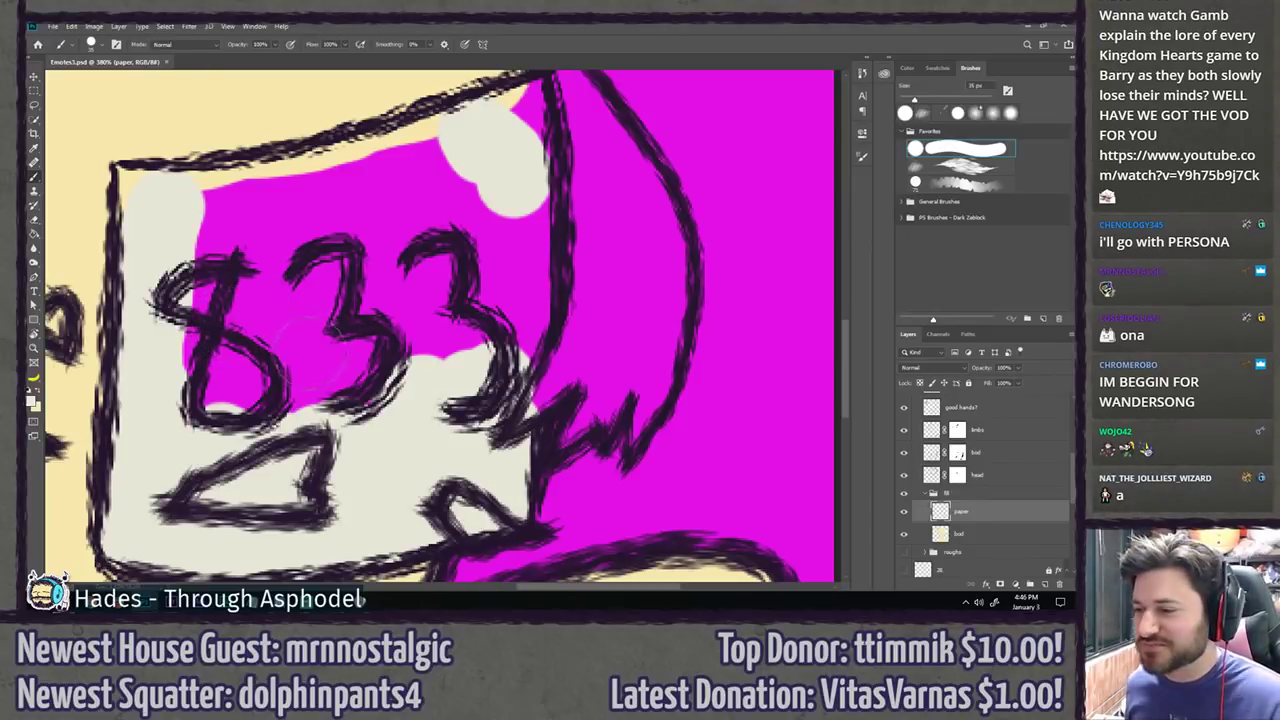
mouse_move(205, 405)
left_mouse_down()
mouse_move(202, 312)
mouse_move(238, 240)
mouse_move(262, 398)
mouse_move(312, 340)
mouse_move(380, 390)
mouse_move(425, 345)
mouse_move(480, 320)
mouse_move(510, 395)
mouse_move(490, 330)
mouse_move(515, 295)
mouse_move(341, 436)
mouse_move(360, 368)
left_mouse_up()
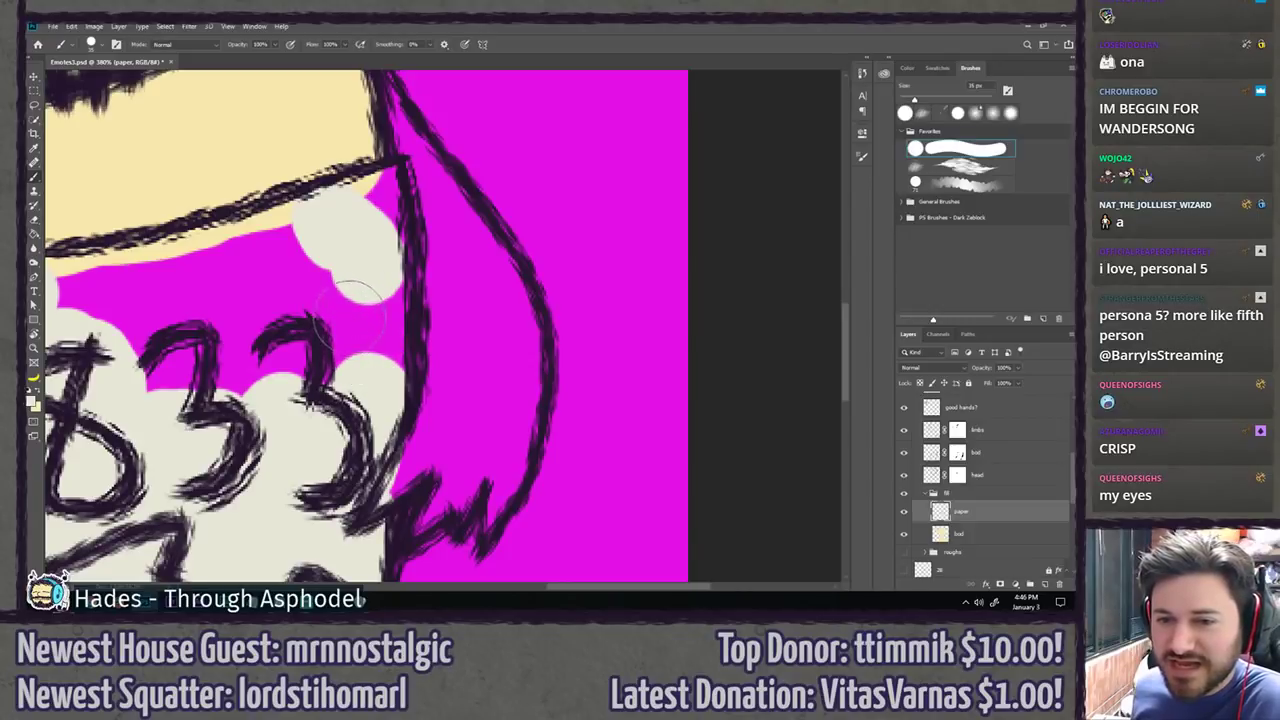
mouse_move(360, 290)
left_mouse_down()
mouse_move(345, 235)
mouse_move(373, 305)
mouse_move(372, 368)
left_mouse_up()
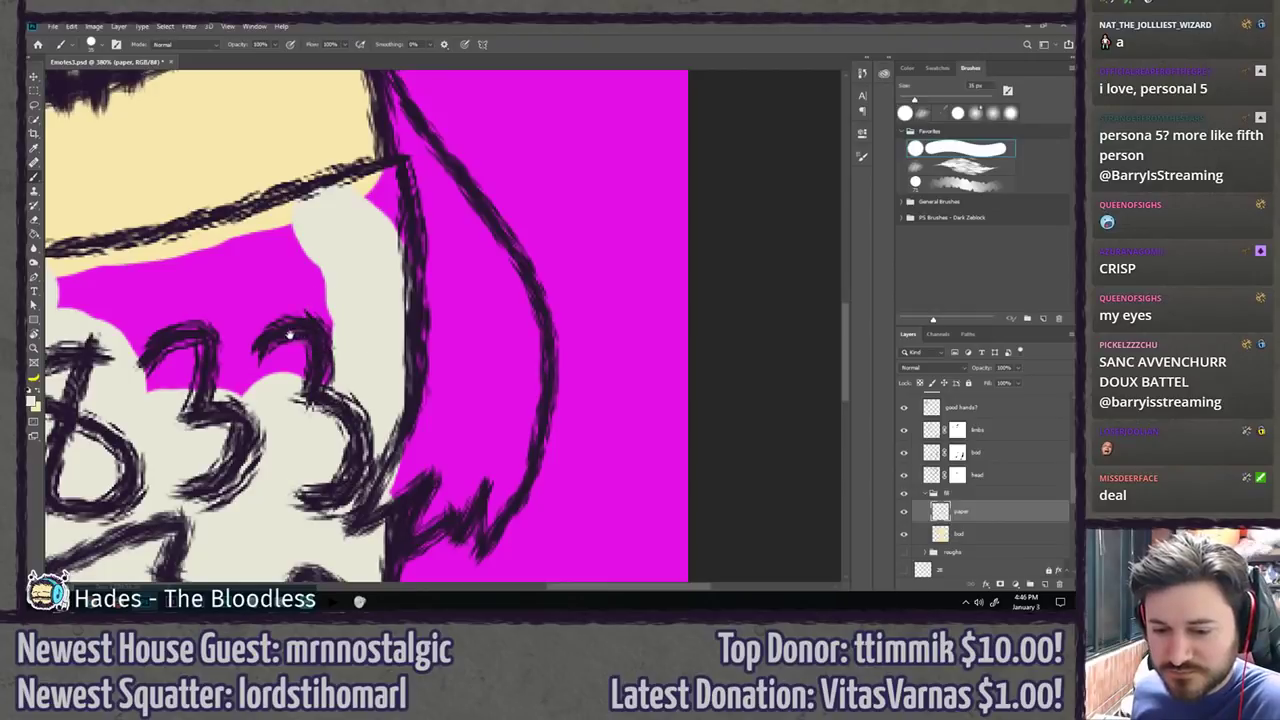
mouse_move(290, 334)
left_mouse_down()
mouse_move(335, 384)
mouse_move(410, 370)
mouse_move(445, 260)
mouse_move(449, 285)
mouse_move(552, 288)
left_mouse_up()
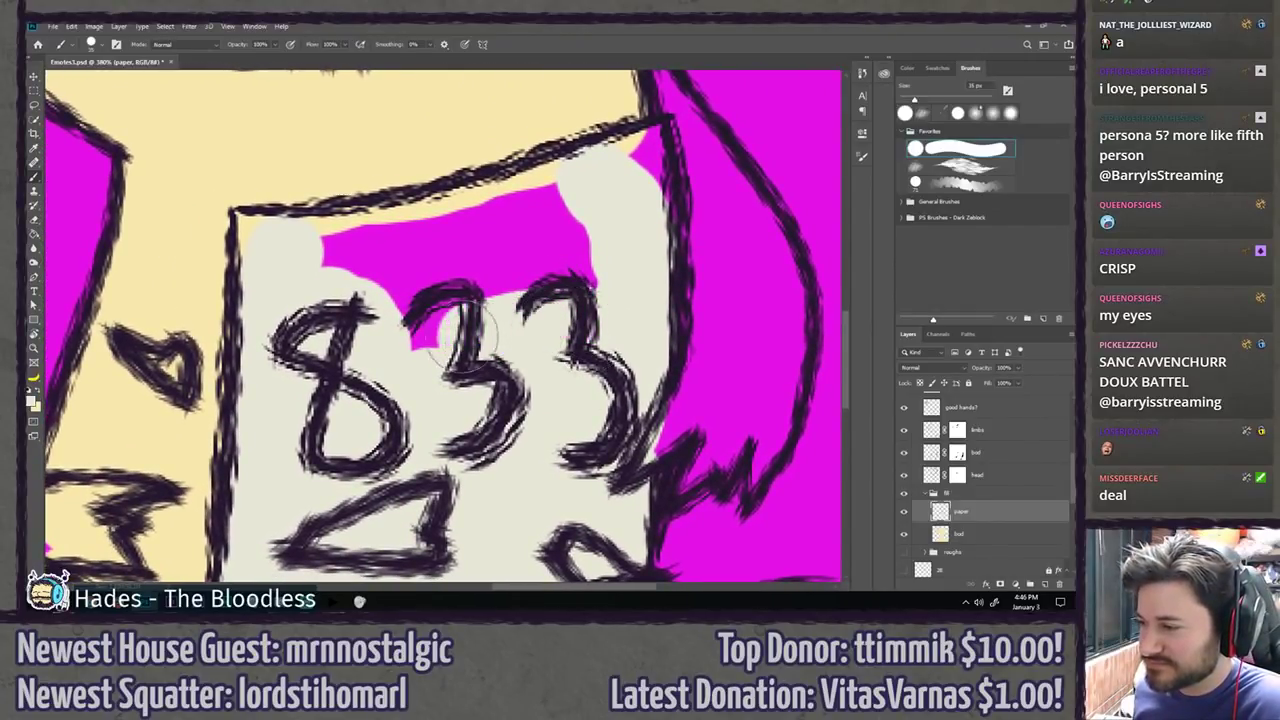
mouse_move(465, 320)
left_mouse_down()
mouse_move(405, 330)
mouse_move(334, 266)
mouse_move(465, 290)
mouse_move(542, 282)
mouse_move(578, 276)
mouse_move(587, 229)
mouse_move(368, 240)
left_mouse_up()
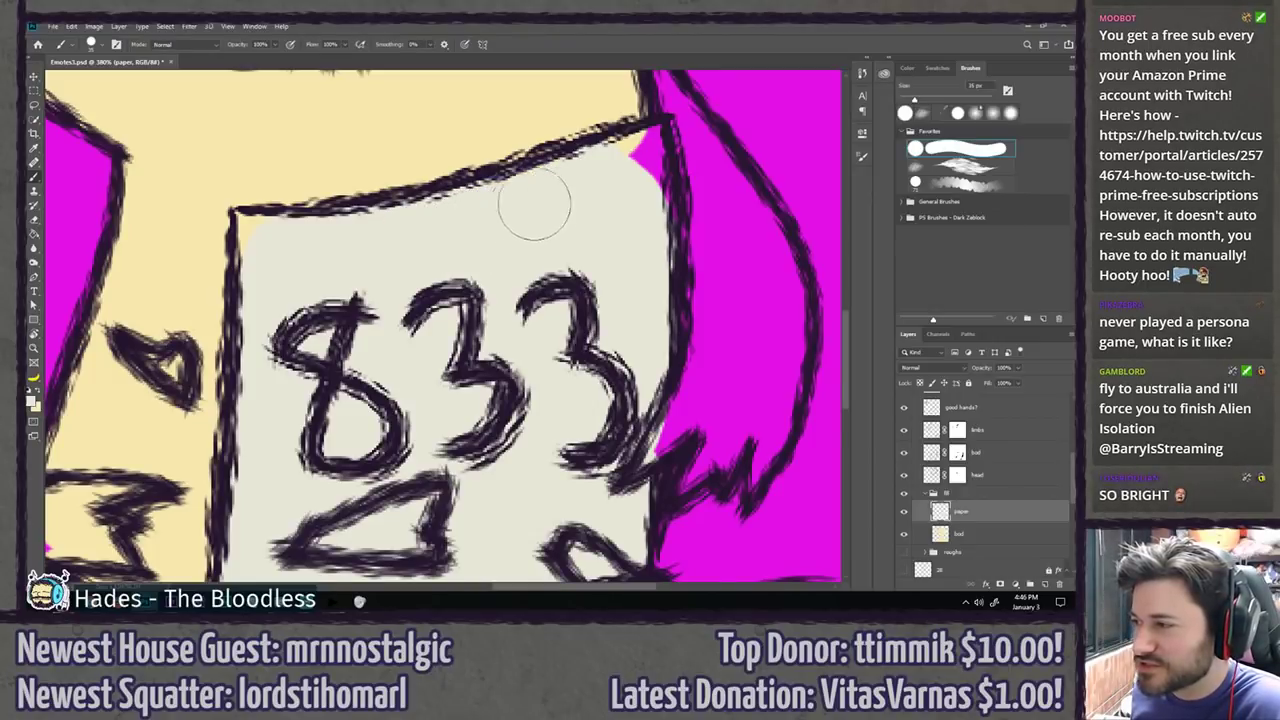
Step: Fill the race bib's upper right corner pale grey using a smaller brush of 10 px and 20 px
mouse_move(569, 216)
left_mouse_down()
mouse_move(377, 291)
mouse_move(440, 249)
left_mouse_up()
key("z")
key("b")
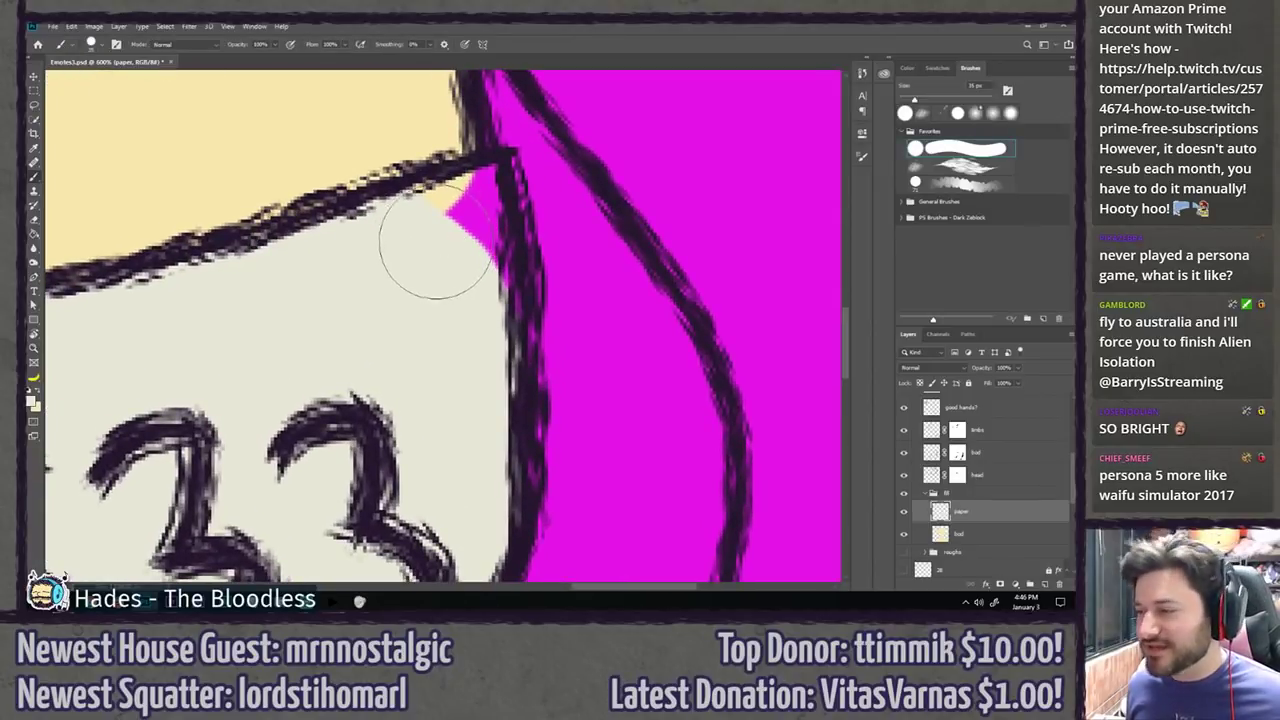
key("bracketleft")
key("bracketleft")
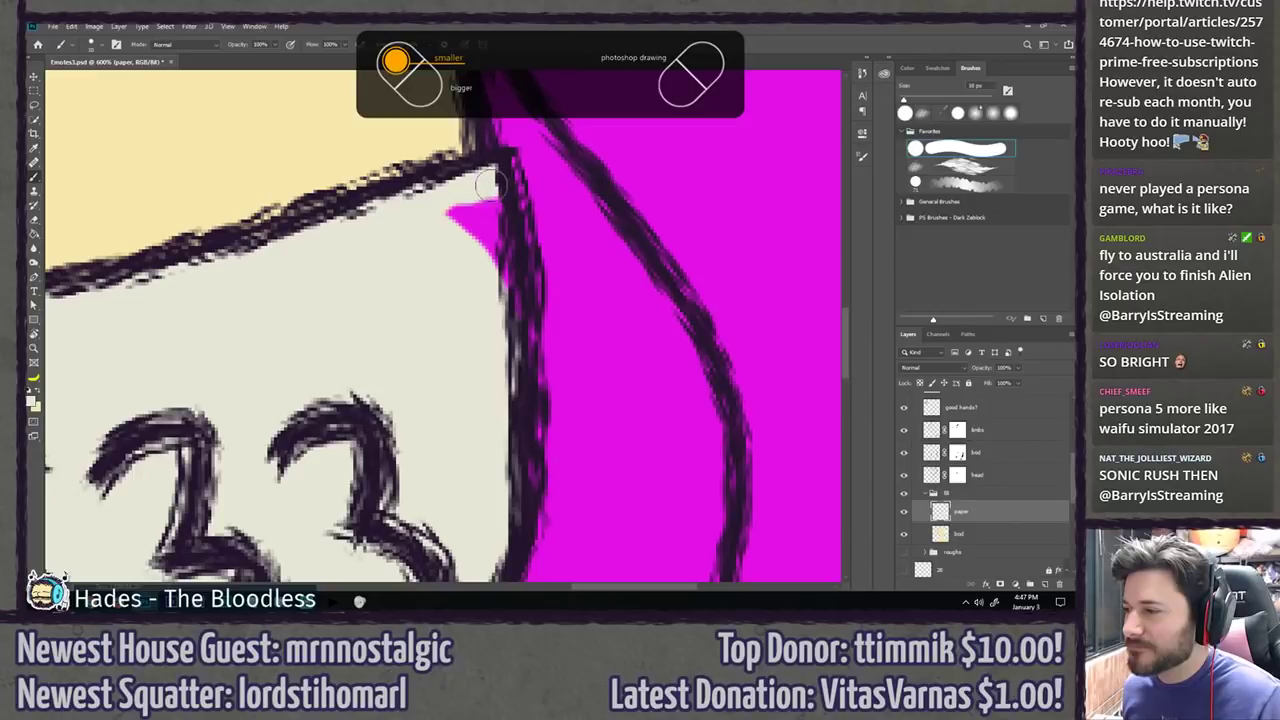
key("bracketright")
left_click(461, 222)
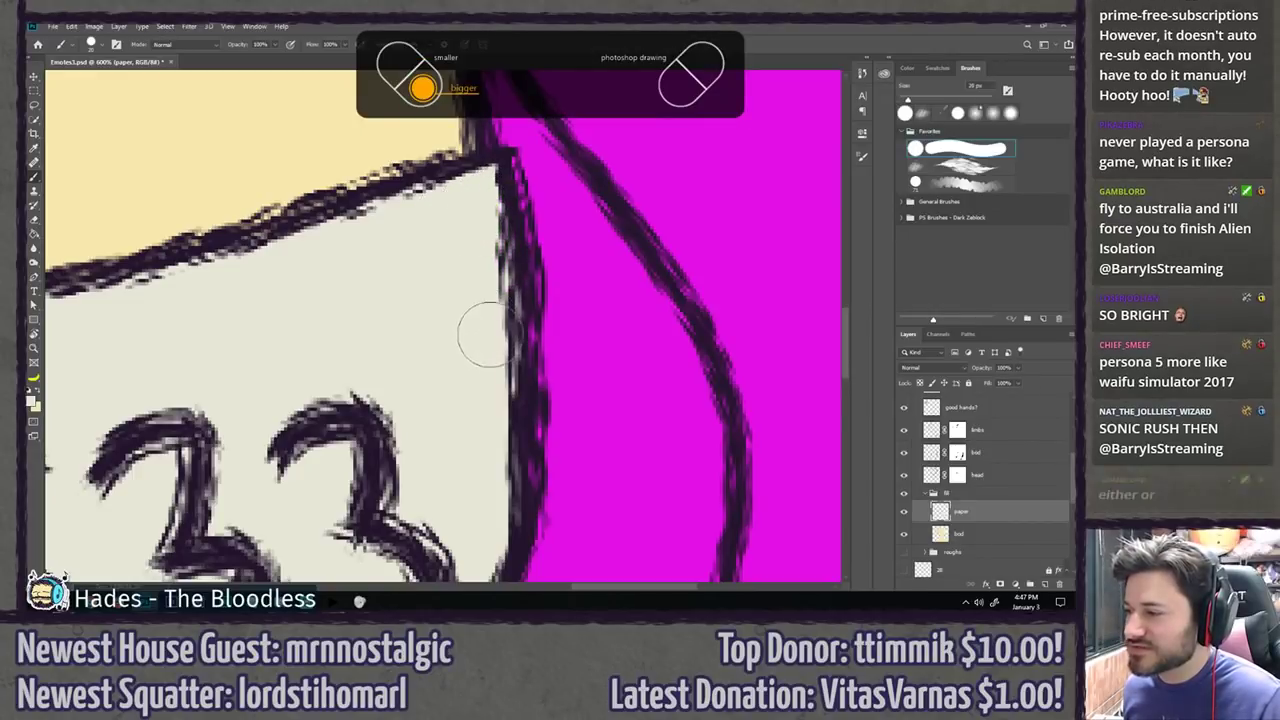
Step: Fill the race bib's upper left corner pale grey with a 6 px brush, and enlarge the brush back to 35 px
mouse_move(326, 377)
left_mouse_down()
mouse_move(503, 289)
mouse_move(323, 355)
mouse_move(490, 310)
left_mouse_up()
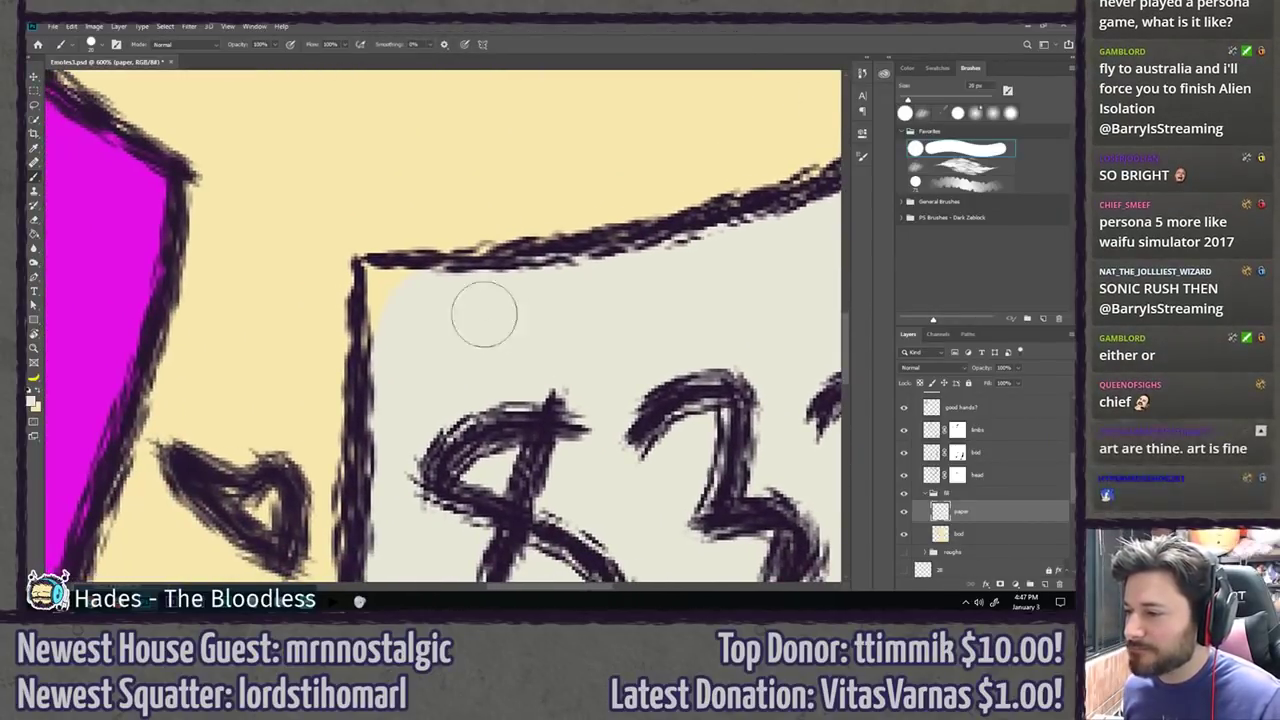
key("[")
key("[")
key("[")
key("[")
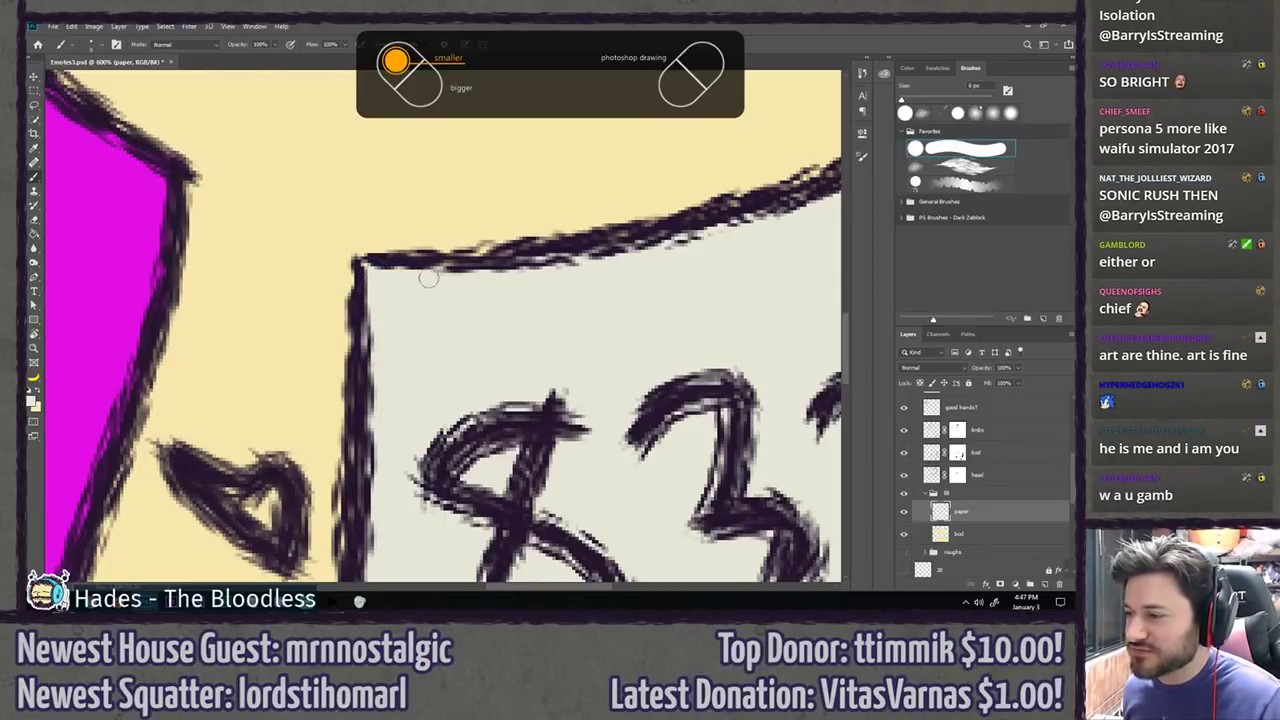
key("]")
key("]")
key("]")
key("]")
key("]")
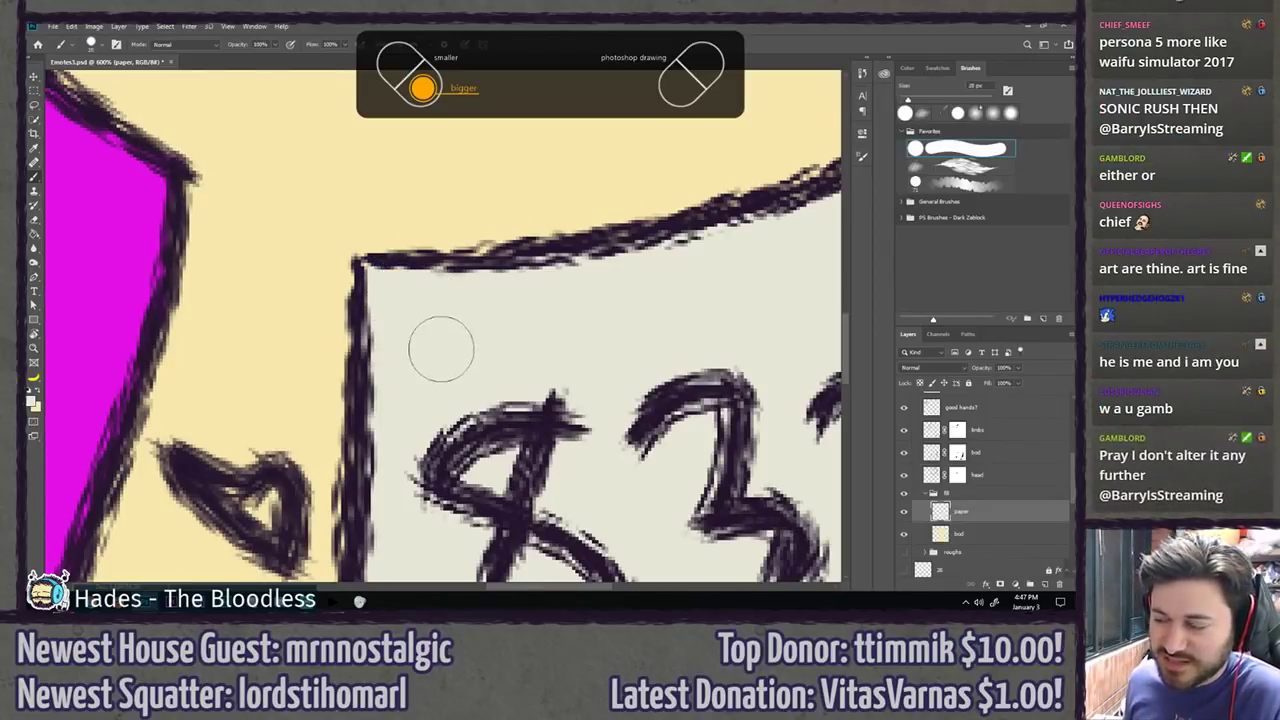
key("]")
key("]")
mouse_move(490, 436)
left_mouse_down()
mouse_move(484, 199)
mouse_move(443, 305)
mouse_move(428, 283)
mouse_move(292, 433)
left_mouse_up()
key("ctrl+0")
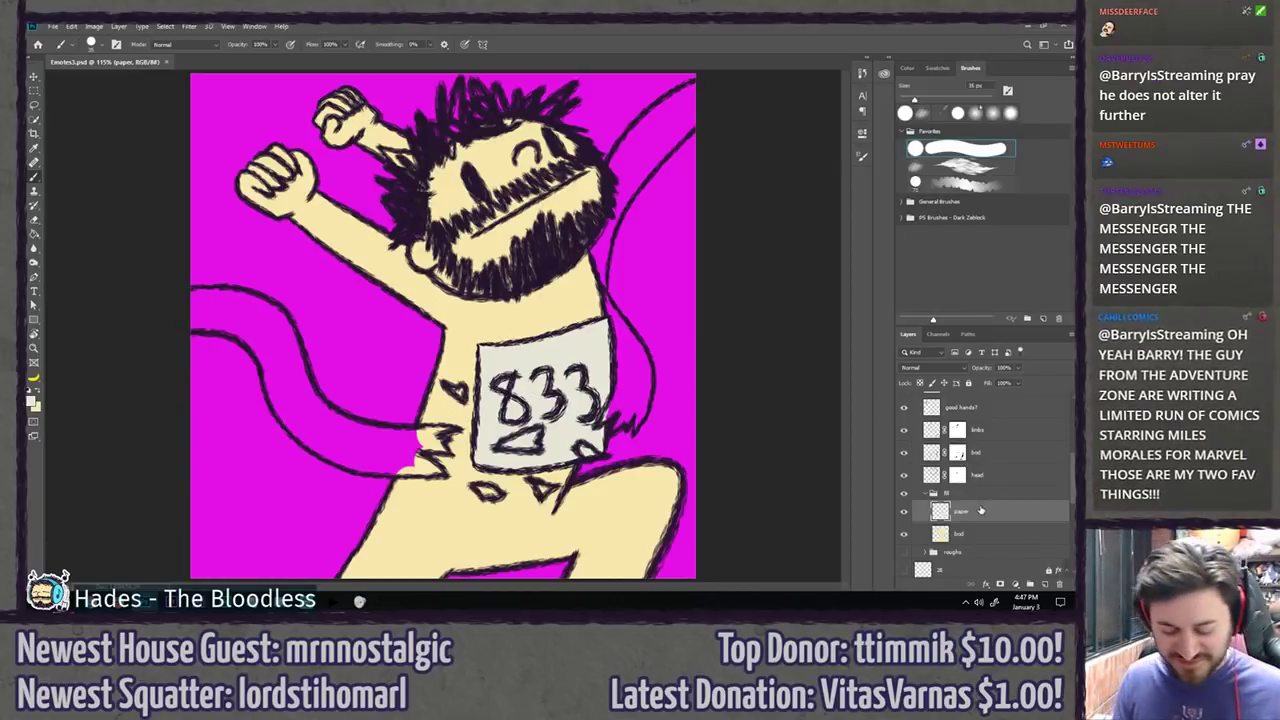
Step: Create a new layer named tape above the paper layer
key("ctrl+shift+n")
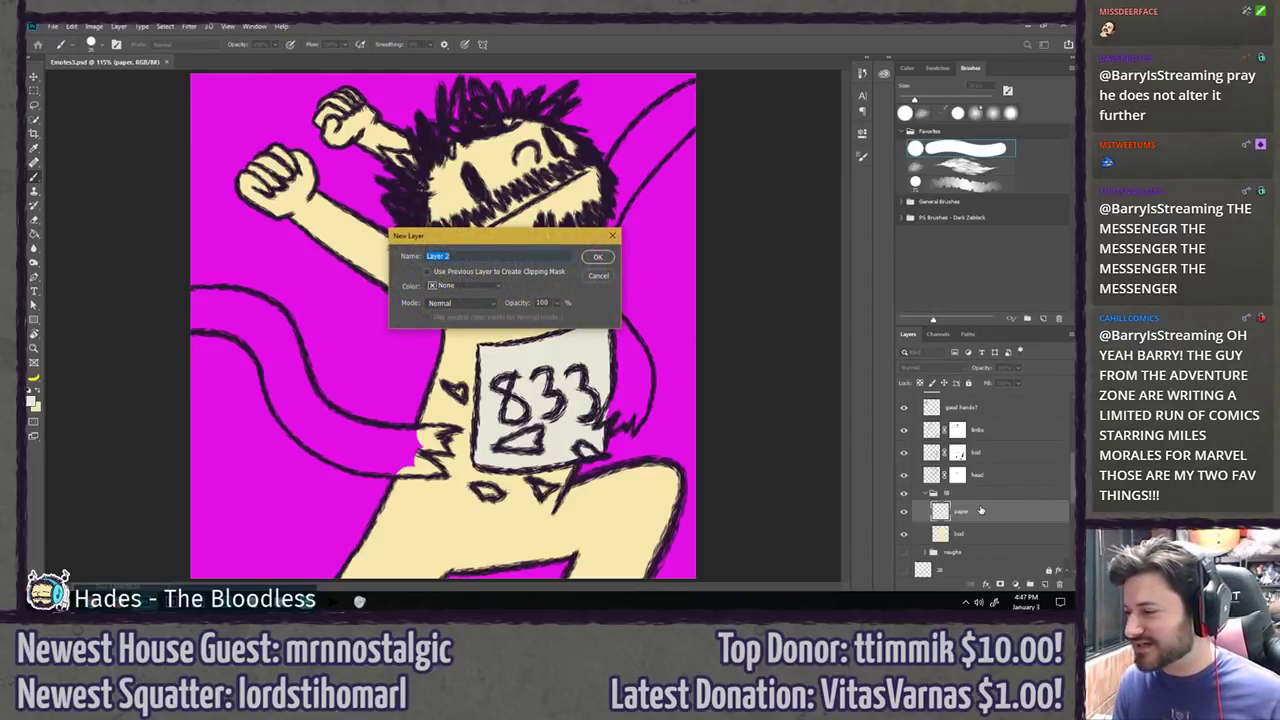
type("tape")
key("Return")
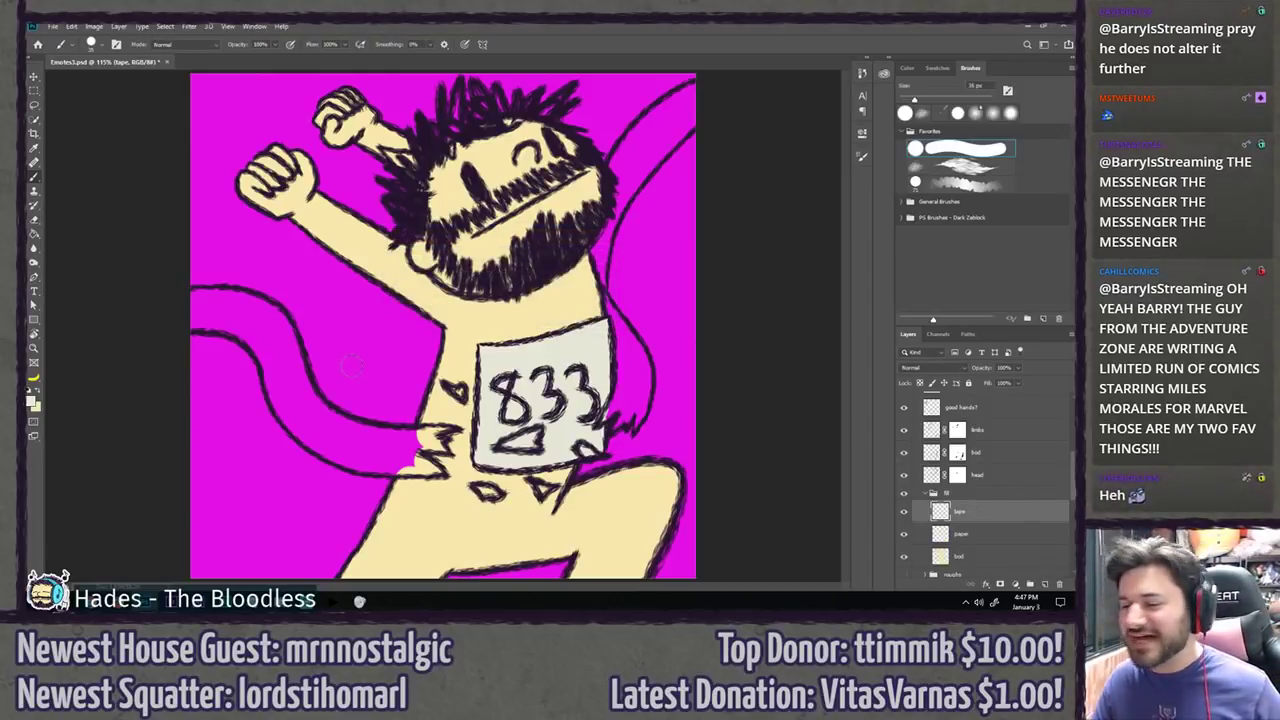
Step: Set the foreground colour to the red c93e3e for the ribbon
left_click(31, 401)
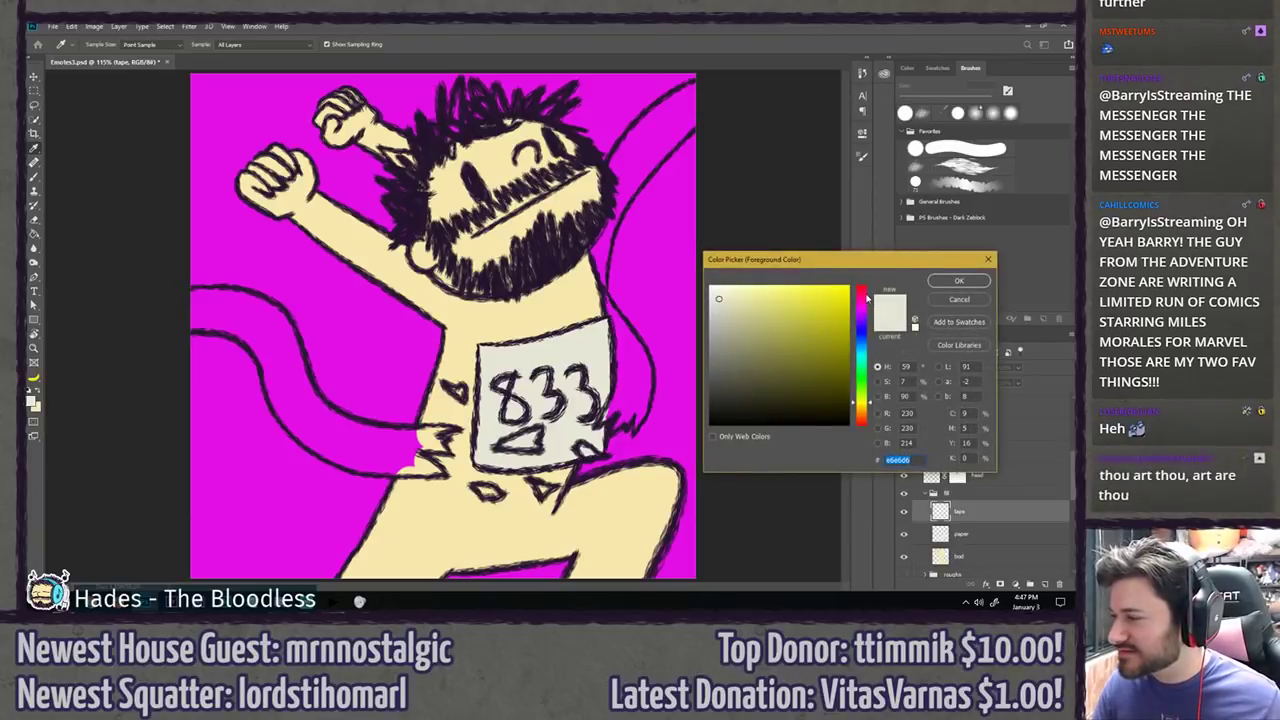
left_click_drag(871, 412, 862, 425)
left_click(812, 332)
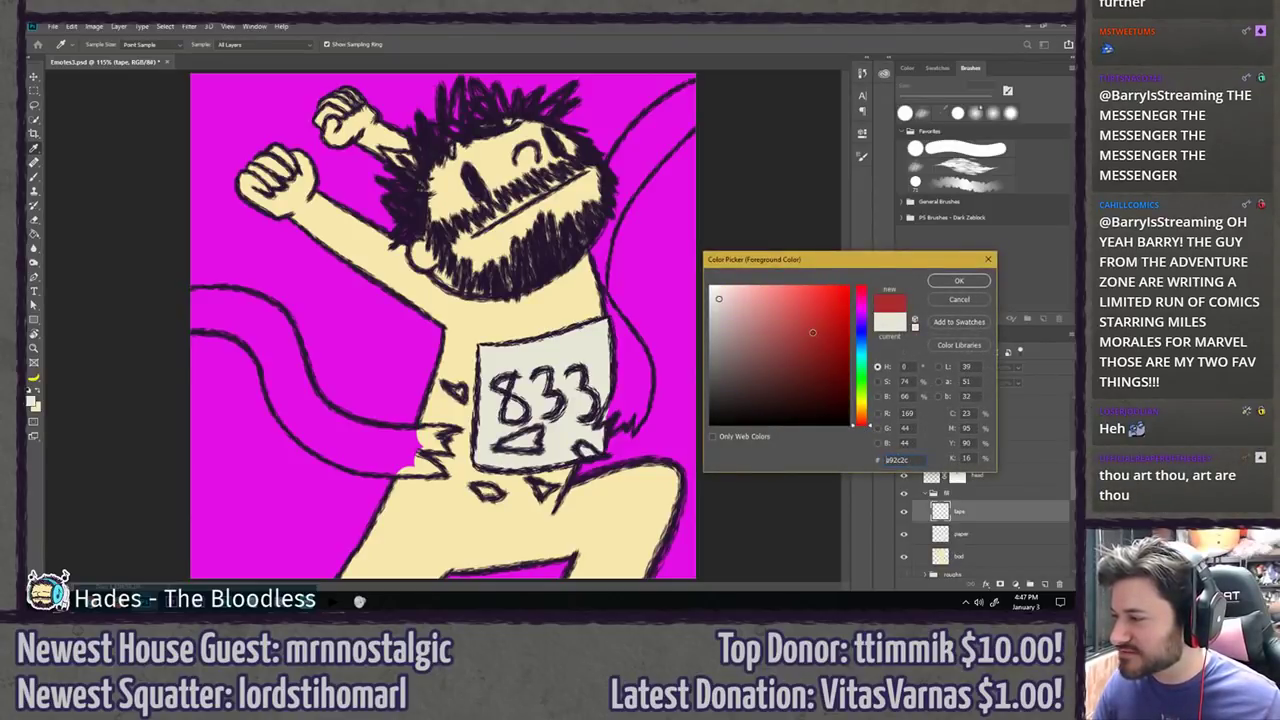
left_click_drag(804, 326, 794, 322)
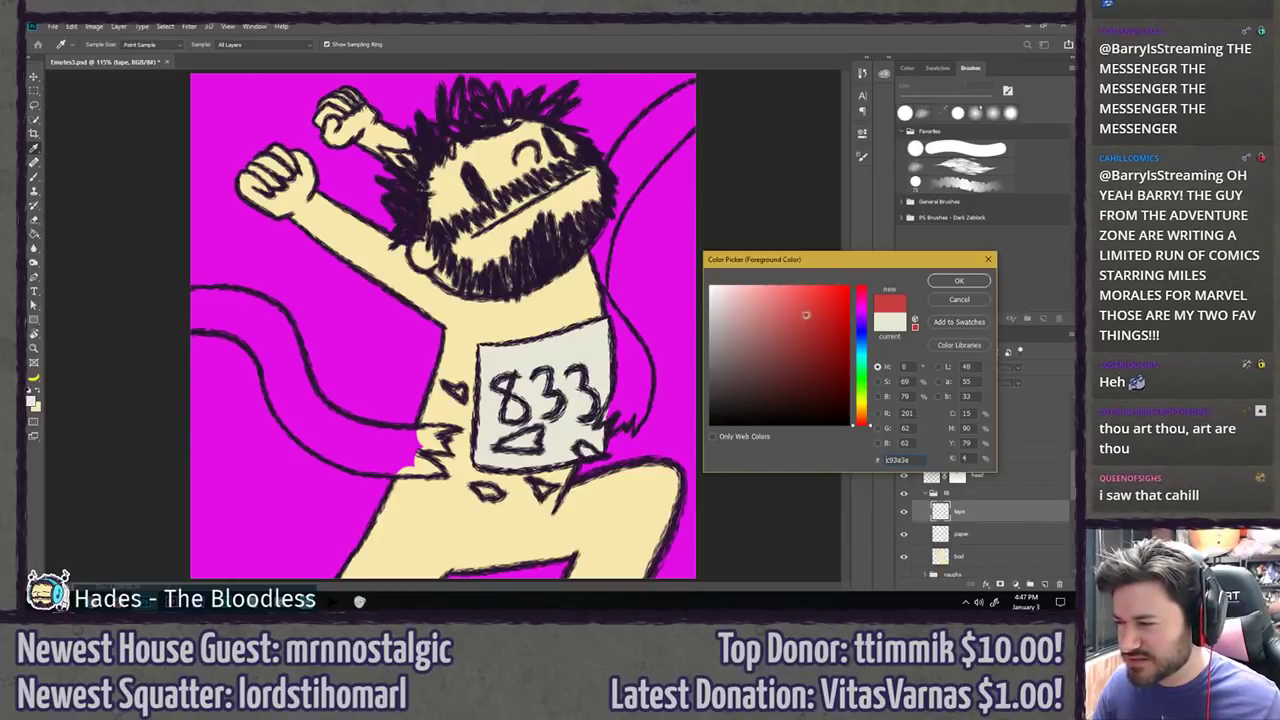
left_click(958, 281)
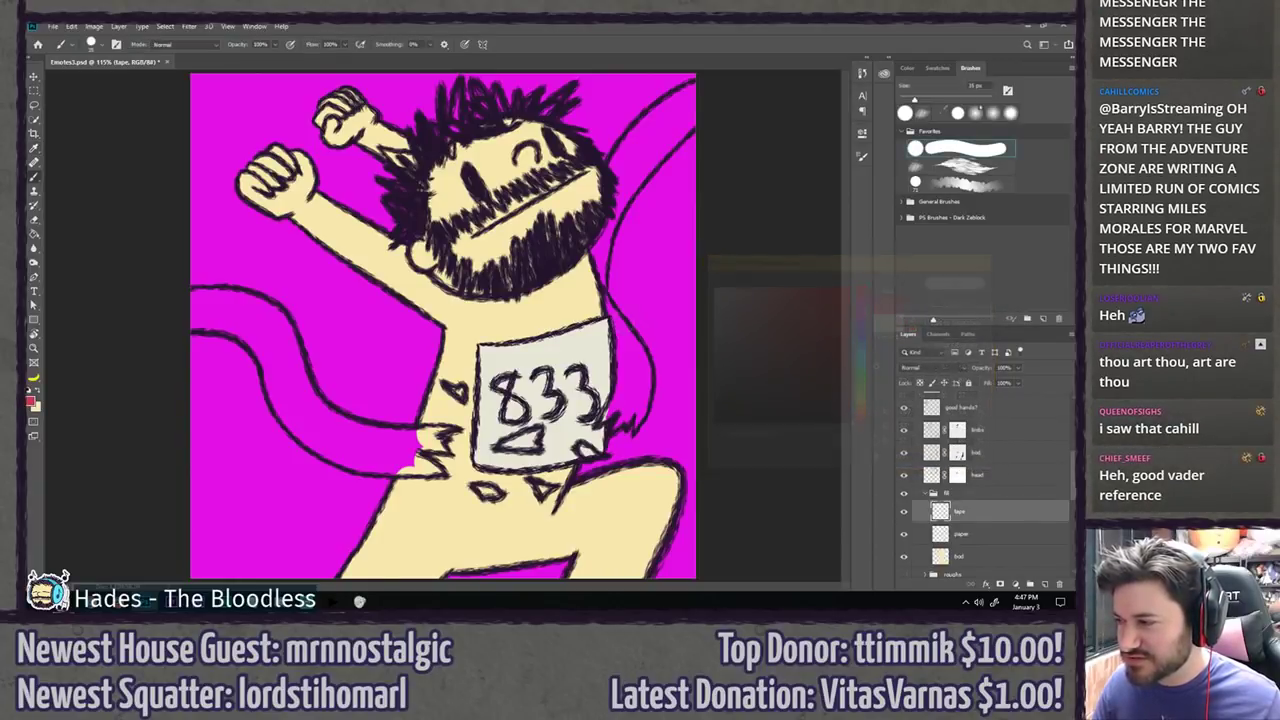
Step: Try the red in rough strokes along the whole ribbon on the tape layer, and undo those strokes
mouse_move(618, 205)
left_mouse_down()
mouse_move(640, 385)
mouse_move(535, 485)
mouse_move(250, 400)
left_mouse_up()
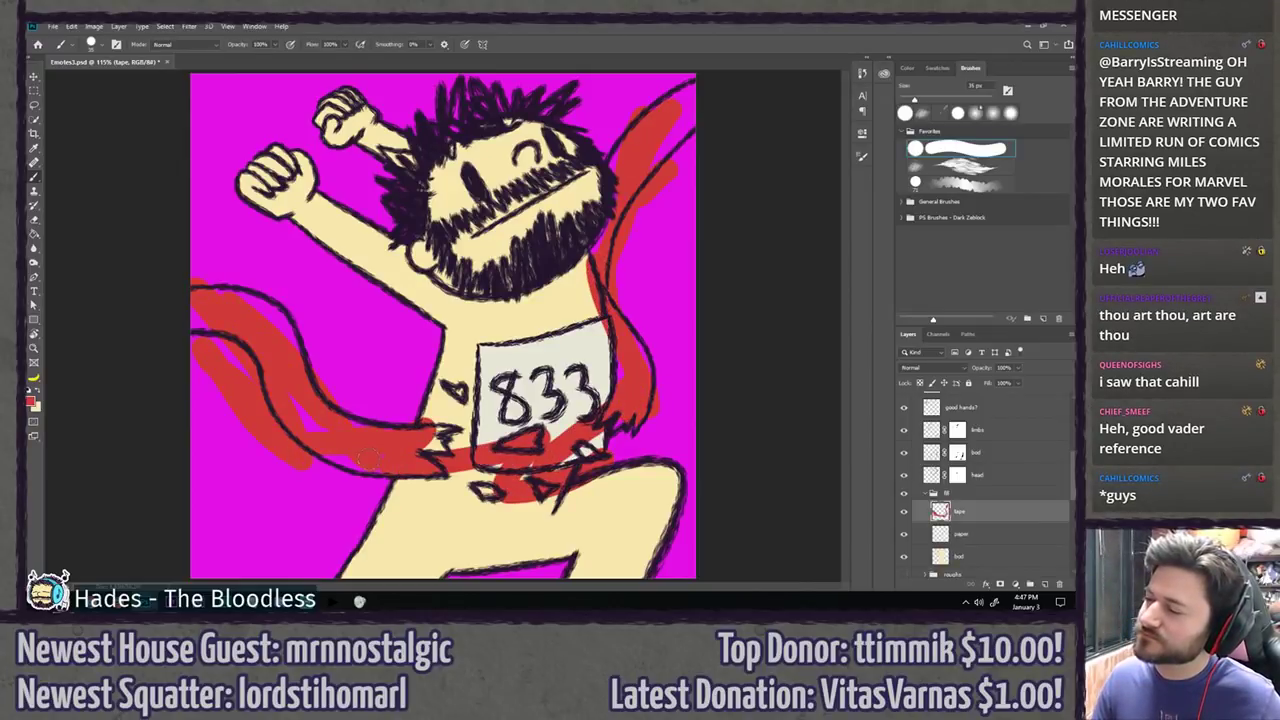
key("ctrl+z")
key("ctrl+z")
key("ctrl+z")
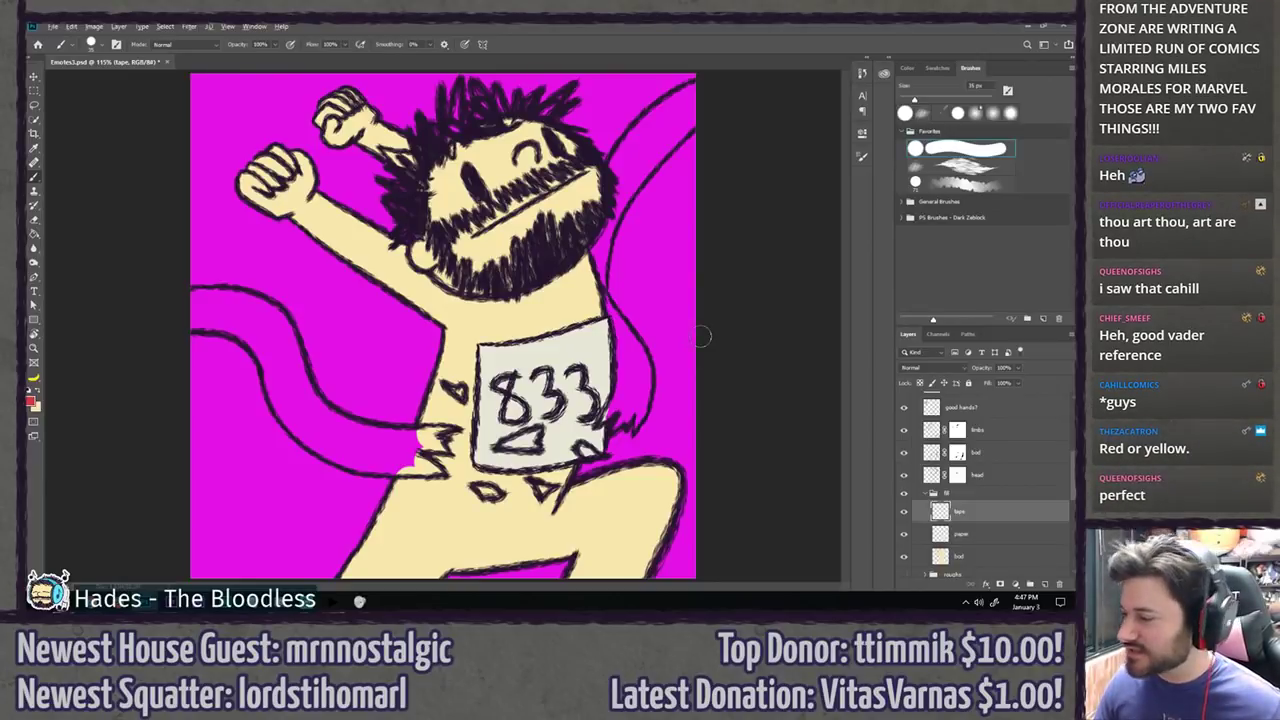
Step: Paint the torn end of the ribbon on the runner's waist red, filling its jagged points with the 35 px brush
scroll(690, 345, "up", 5)
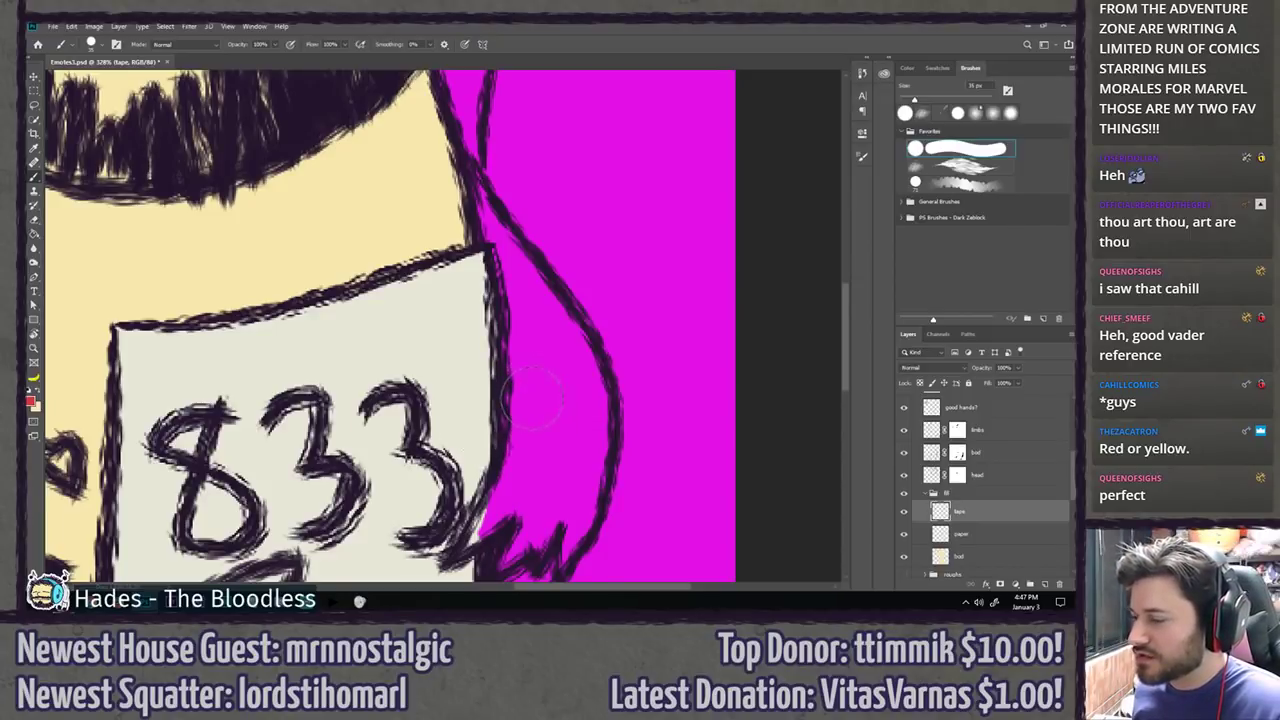
left_click_drag(523, 437, 463, 338)
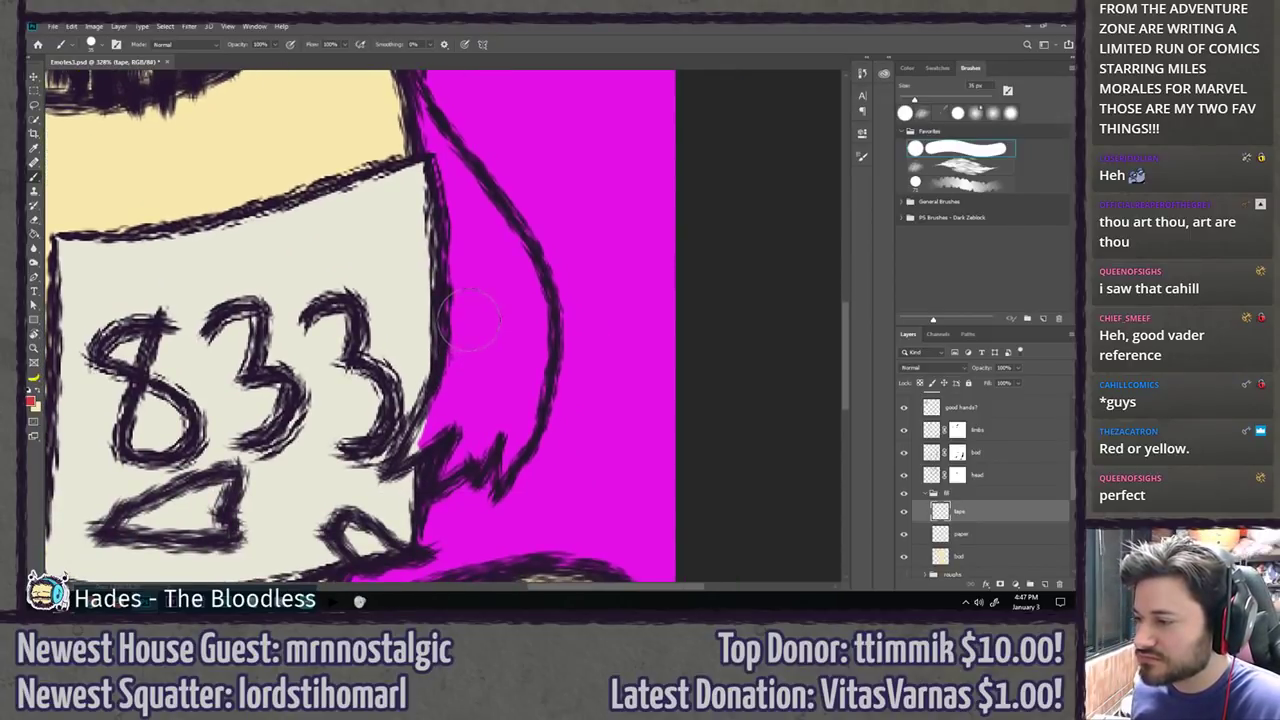
left_click_drag(200, 500, 688, 200)
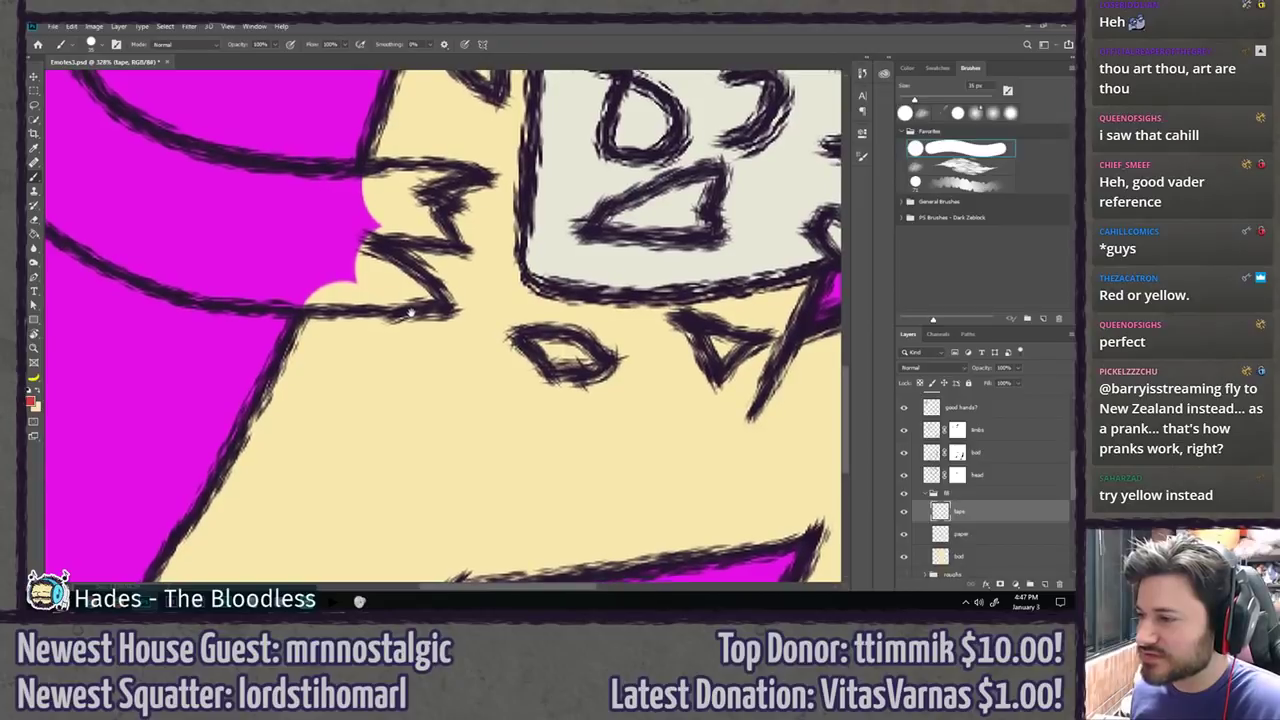
left_click_drag(411, 313, 405, 378)
mouse_move(330, 342)
left_mouse_down()
mouse_move(350, 400)
mouse_move(318, 362)
left_mouse_up()
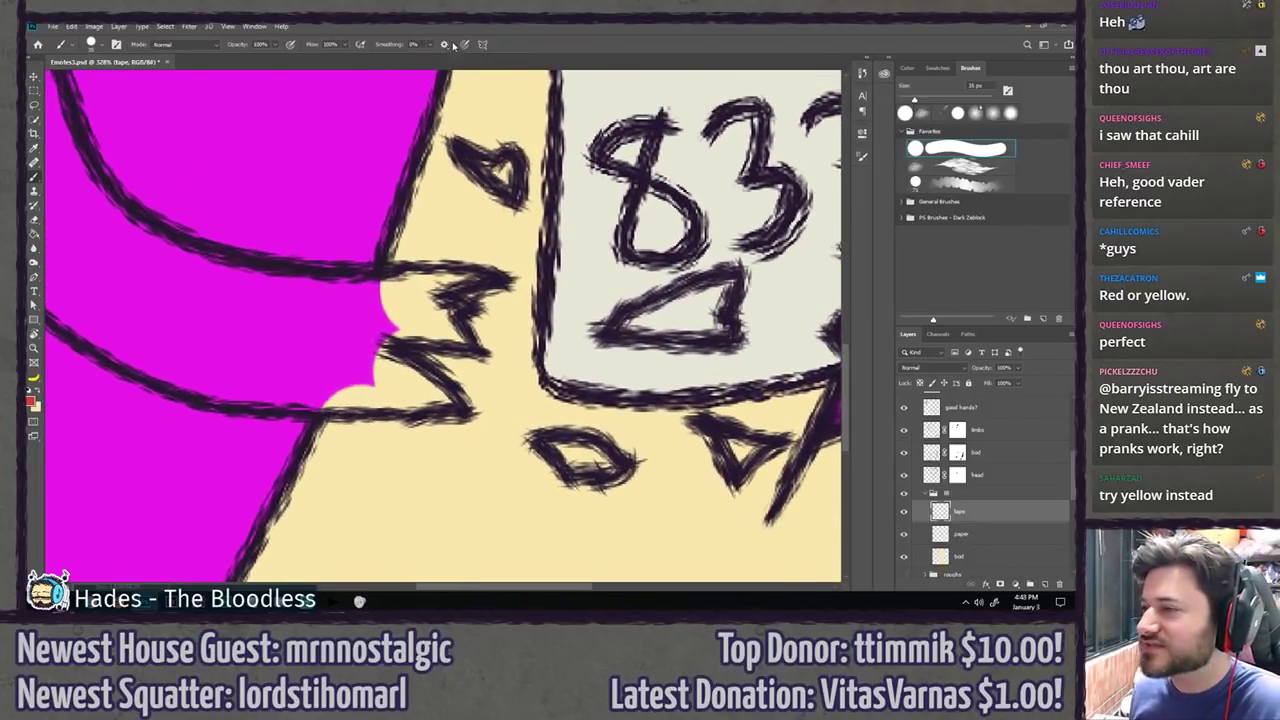
mouse_move(408, 320)
left_mouse_down()
mouse_move(471, 348)
mouse_move(434, 312)
left_mouse_up()
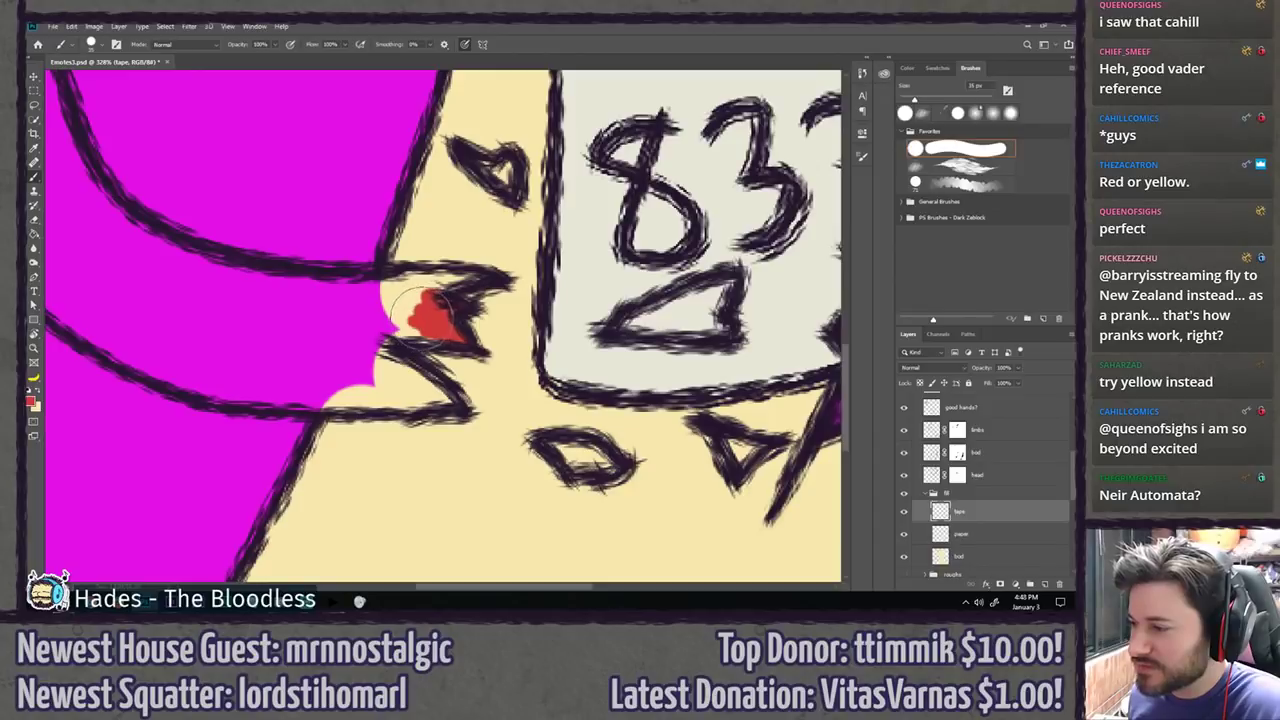
mouse_move(436, 337)
left_mouse_down()
mouse_move(412, 329)
mouse_move(414, 277)
mouse_move(436, 278)
left_mouse_up()
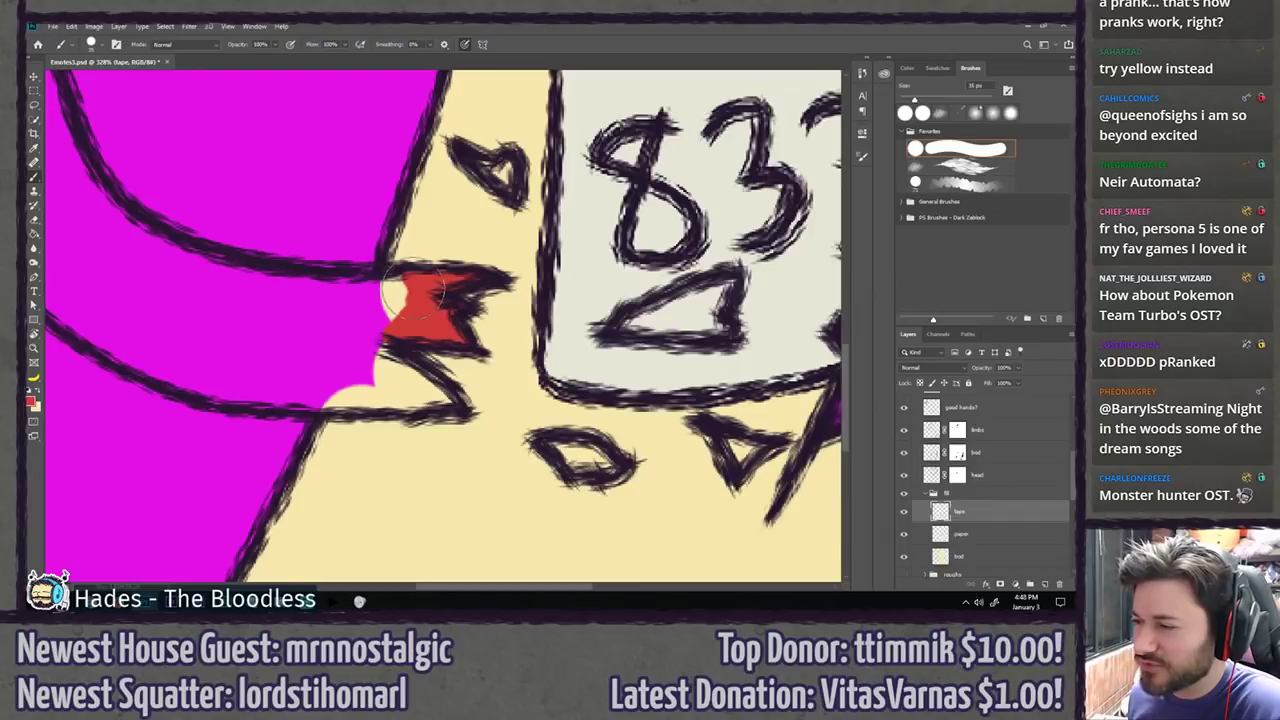
left_click_drag(406, 284, 392, 288)
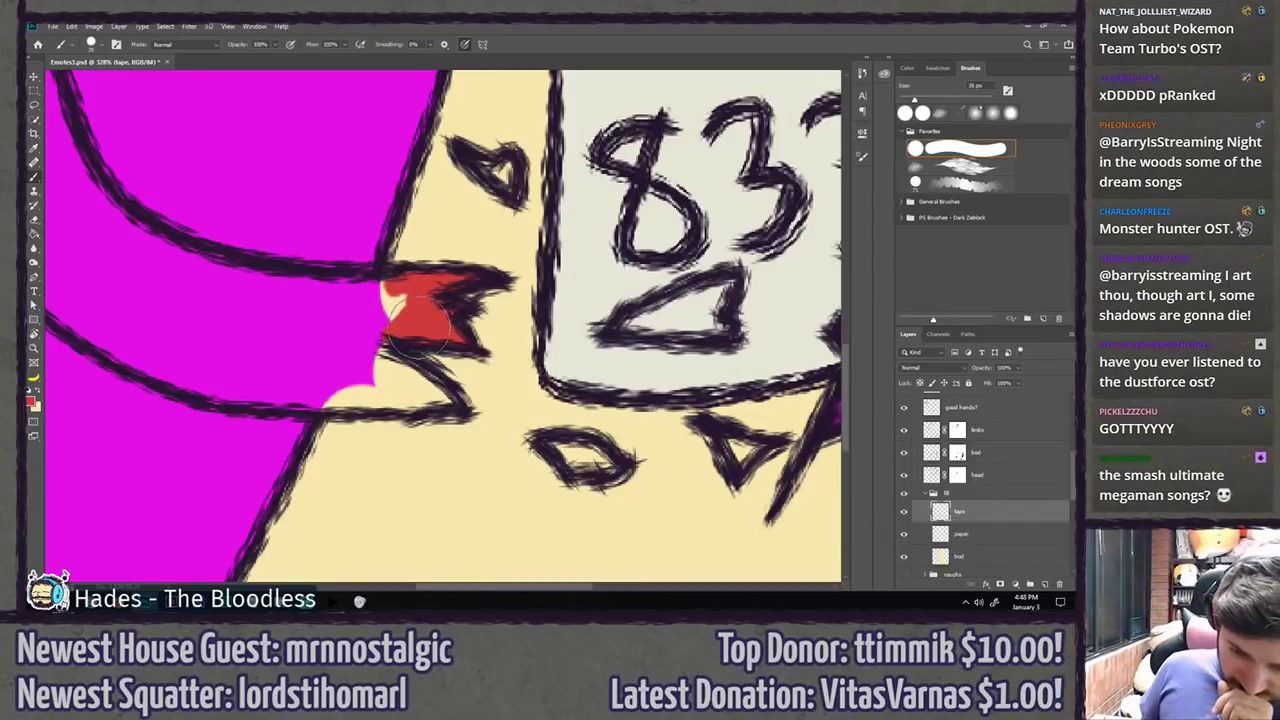
mouse_move(420, 398)
left_mouse_down()
mouse_move(440, 398)
mouse_move(398, 380)
mouse_move(398, 362)
mouse_move(425, 385)
mouse_move(415, 360)
mouse_move(372, 356)
mouse_move(398, 418)
mouse_move(374, 395)
mouse_move(388, 310)
mouse_move(400, 312)
left_mouse_up()
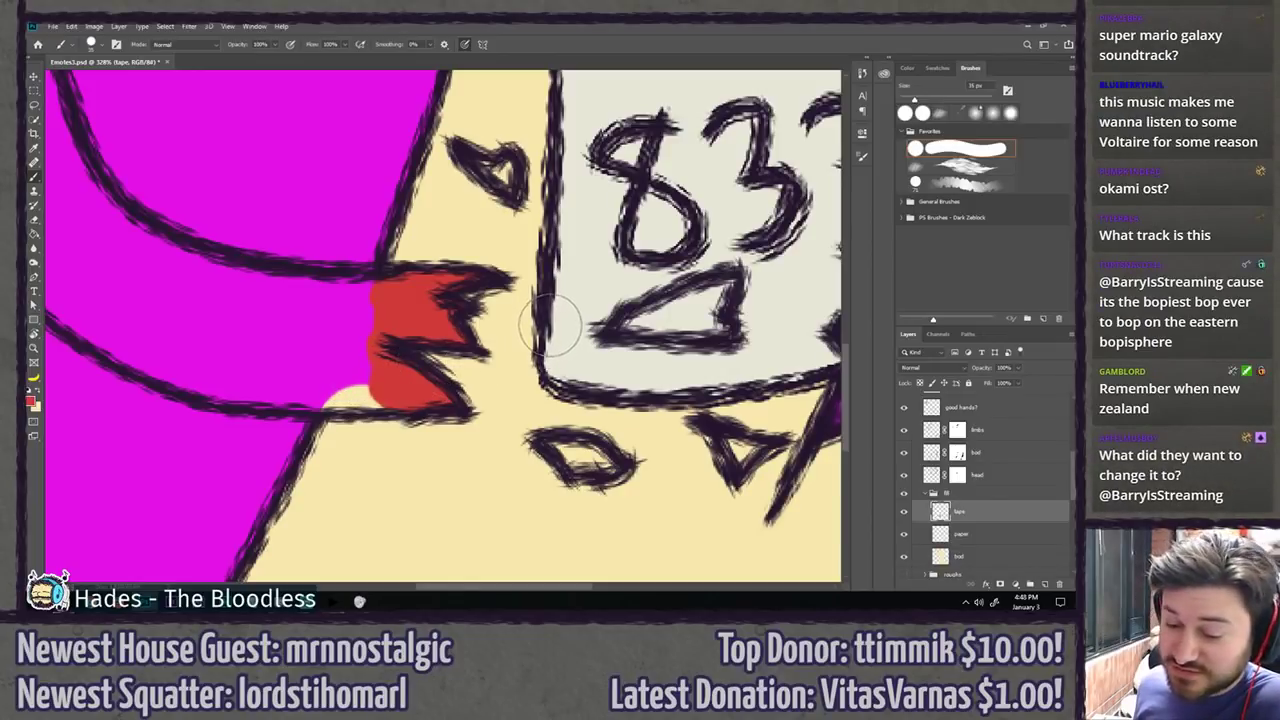
Step: Start filling the other torn ribbon end red at its first point beside the bib's right edge, using a 30 px brush
left_click_drag(575, 315, 368, 345)
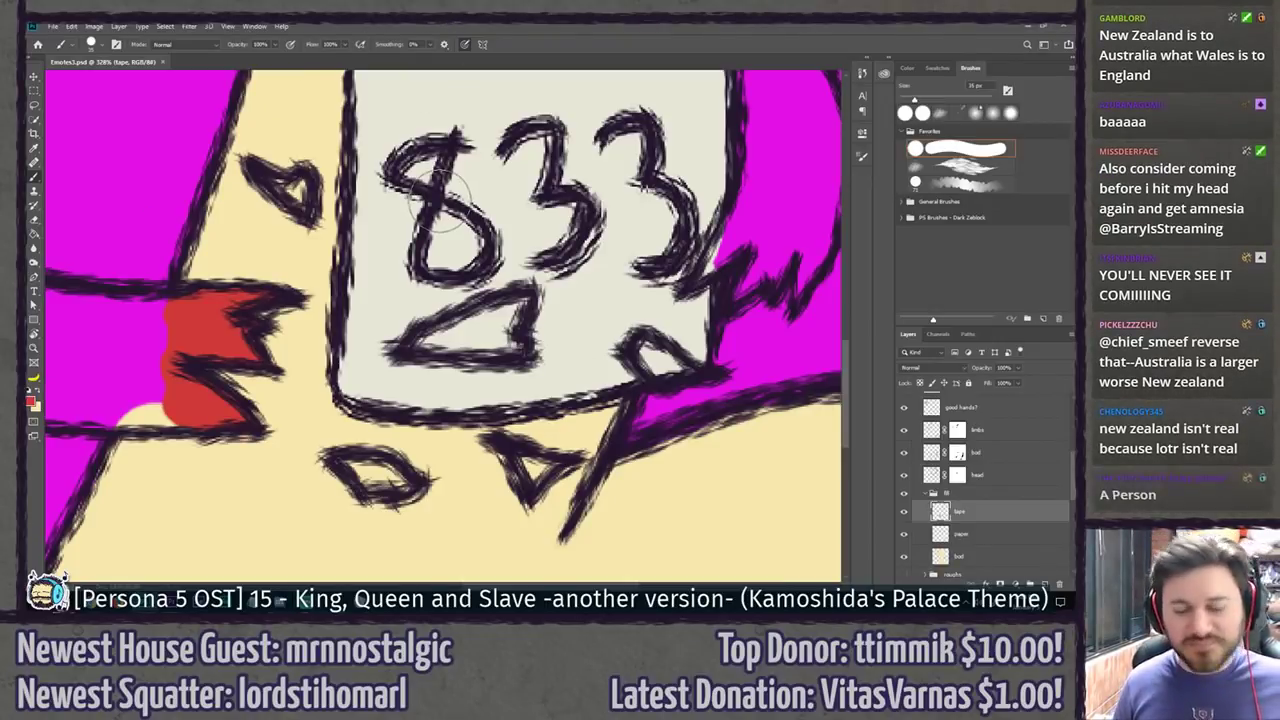
key("space")
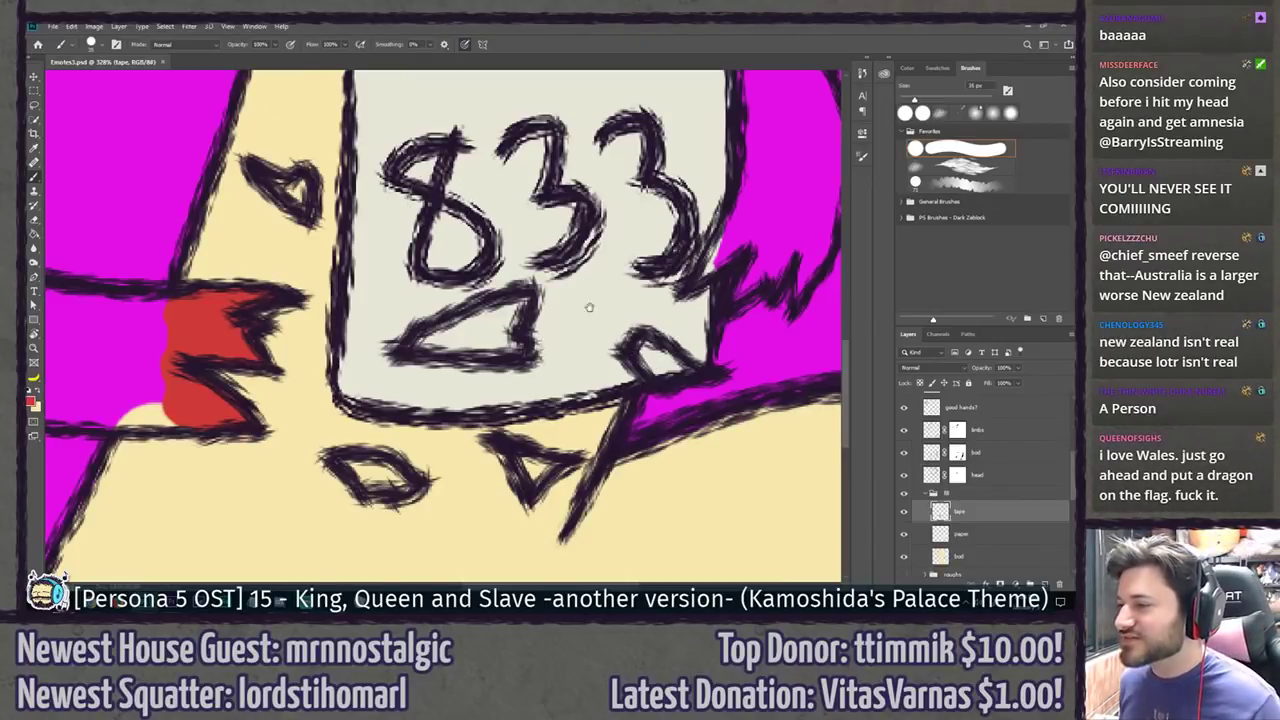
mouse_move(585, 268)
left_mouse_down()
mouse_move(472, 310)
mouse_move(365, 326)
left_mouse_up()
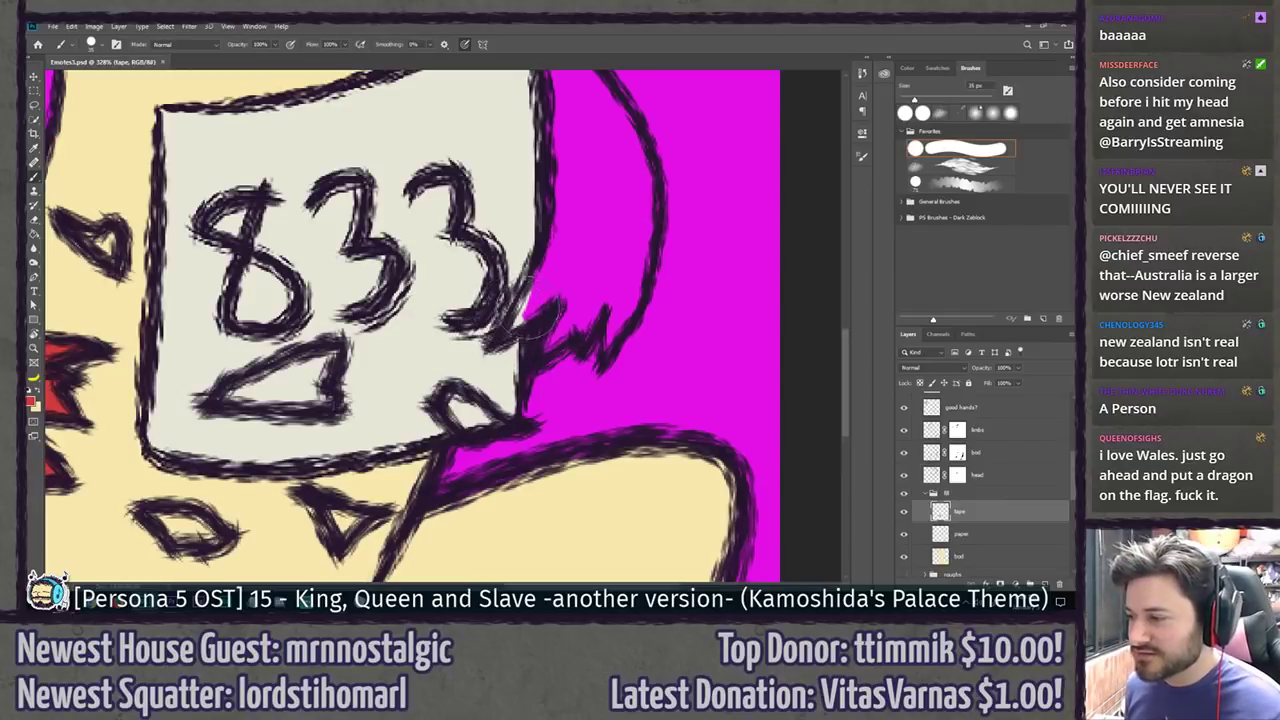
left_click_drag(525, 308, 510, 326)
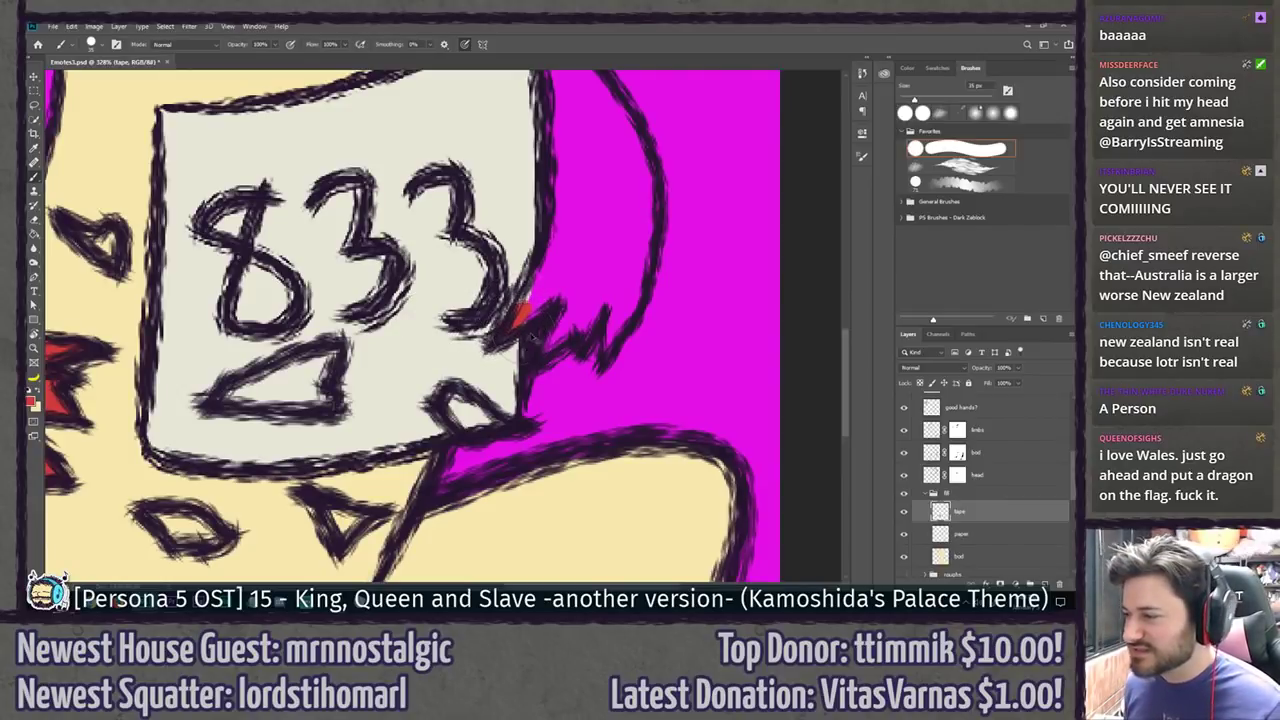
key("ctrl+z")
scroll(561, 285, "up", 2)
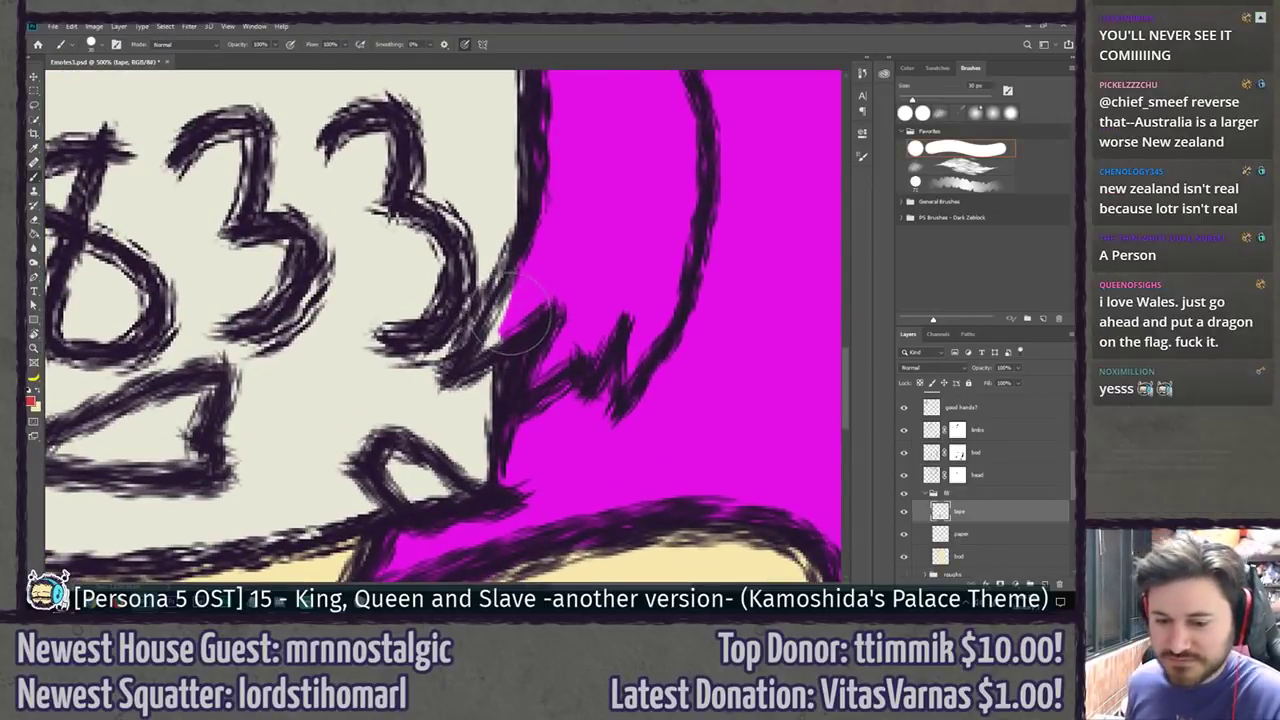
mouse_move(523, 289)
left_mouse_down()
mouse_move(403, 278)
mouse_move(428, 282)
left_mouse_up()
mouse_move(405, 355)
left_mouse_down()
mouse_move(380, 375)
mouse_move(358, 370)
left_mouse_up()
Step: Give the eraser the solid round Favorites brush, and paint the remaining jagged points of the right ribbon end red
key("e")
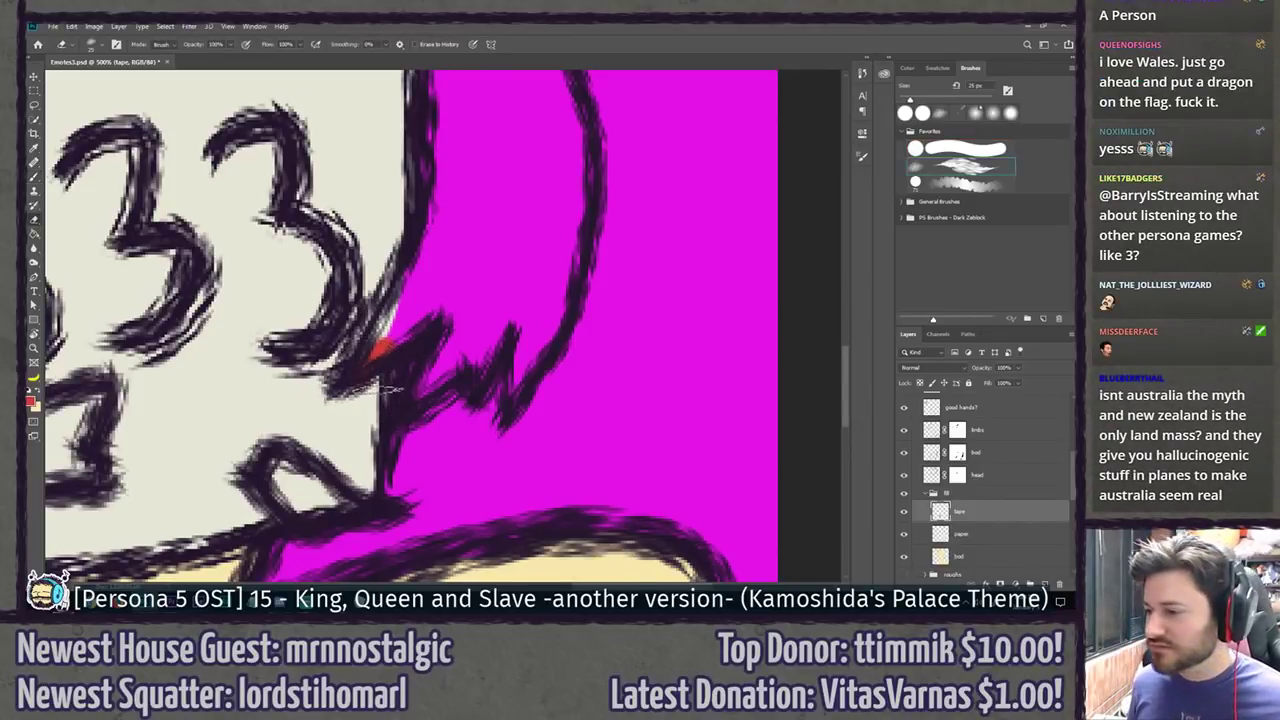
left_click(953, 149)
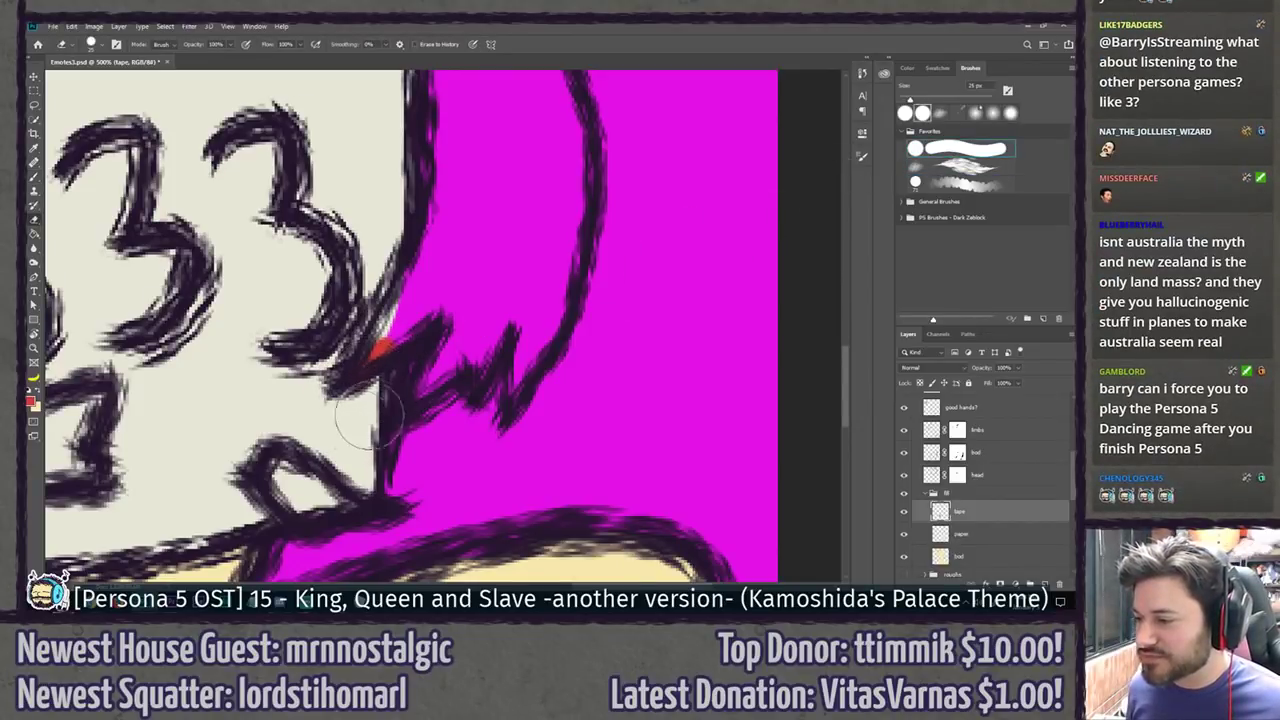
key("b")
mouse_move(384, 350)
left_mouse_down()
mouse_move(415, 295)
mouse_move(418, 265)
mouse_move(410, 325)
mouse_move(450, 290)
mouse_move(455, 300)
mouse_move(420, 395)
mouse_move(440, 370)
mouse_move(410, 405)
mouse_move(450, 340)
mouse_move(450, 310)
mouse_move(445, 355)
mouse_move(497, 378)
left_mouse_up()
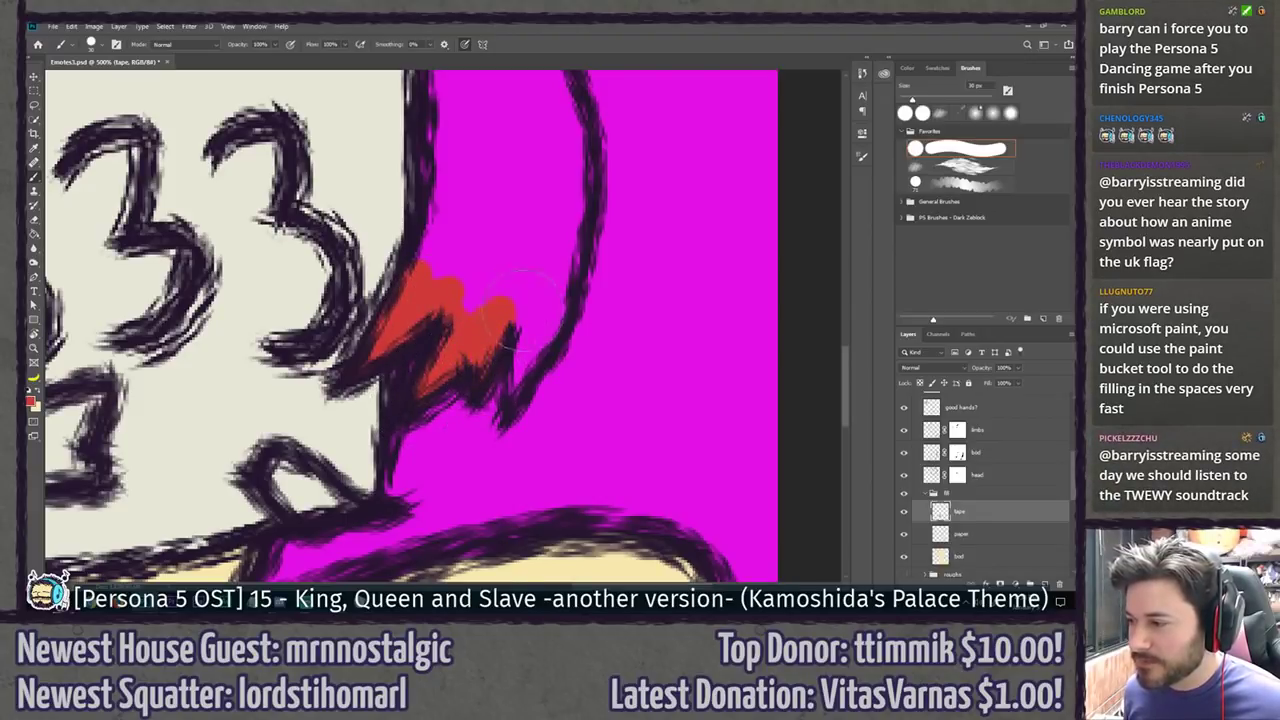
mouse_move(520, 292)
left_mouse_down()
mouse_move(545, 340)
mouse_move(482, 385)
mouse_move(565, 330)
left_mouse_up()
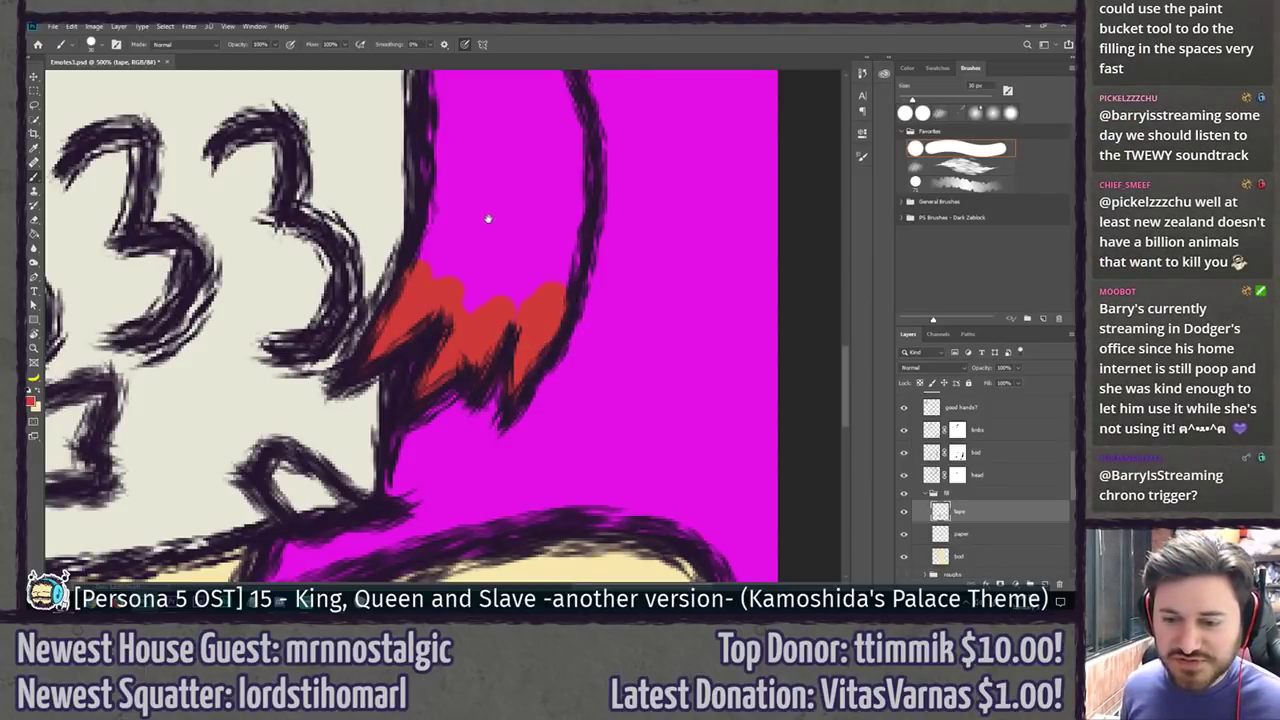
Step: Extend the red fill upward between the bib's right edge and the ribbon's outer outline, and save the document
mouse_move(491, 222)
left_mouse_down()
mouse_move(407, 328)
mouse_move(415, 336)
left_mouse_up()
mouse_move(352, 396)
left_mouse_down()
mouse_move(366, 330)
mouse_move(382, 372)
mouse_move(410, 370)
mouse_move(436, 396)
mouse_move(458, 372)
mouse_move(487, 381)
left_mouse_up()
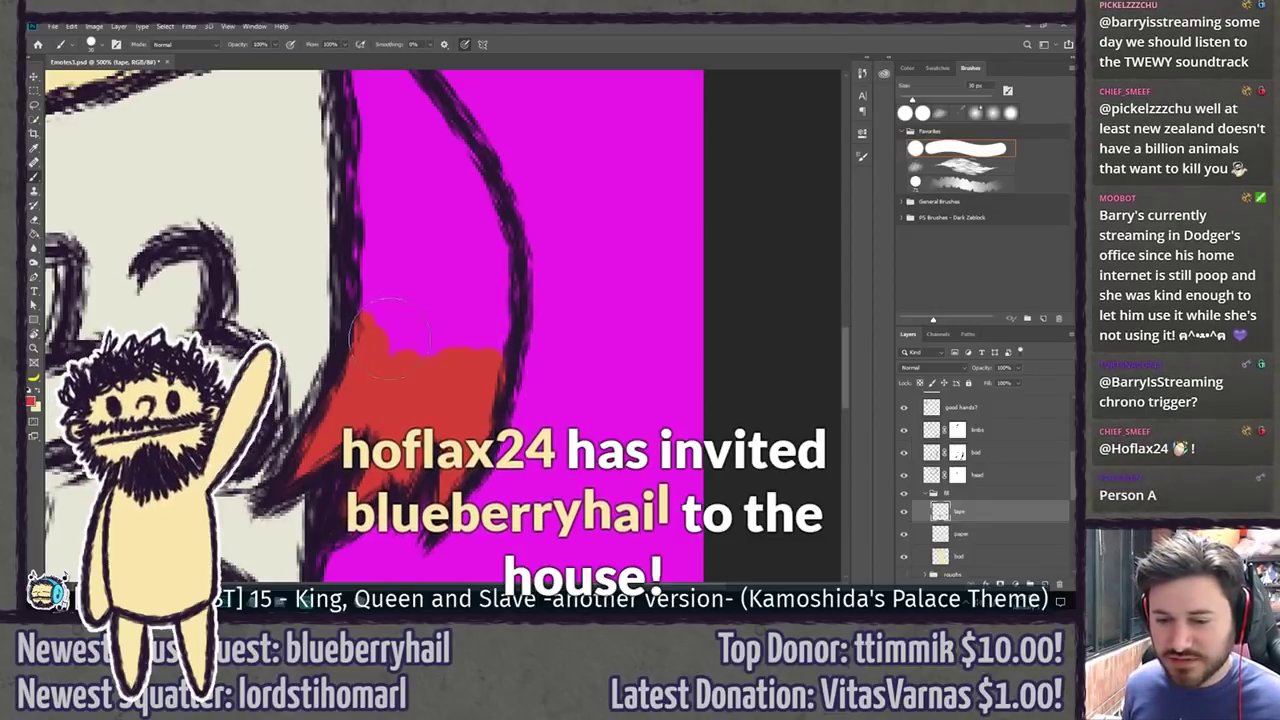
key("ctrl+s")
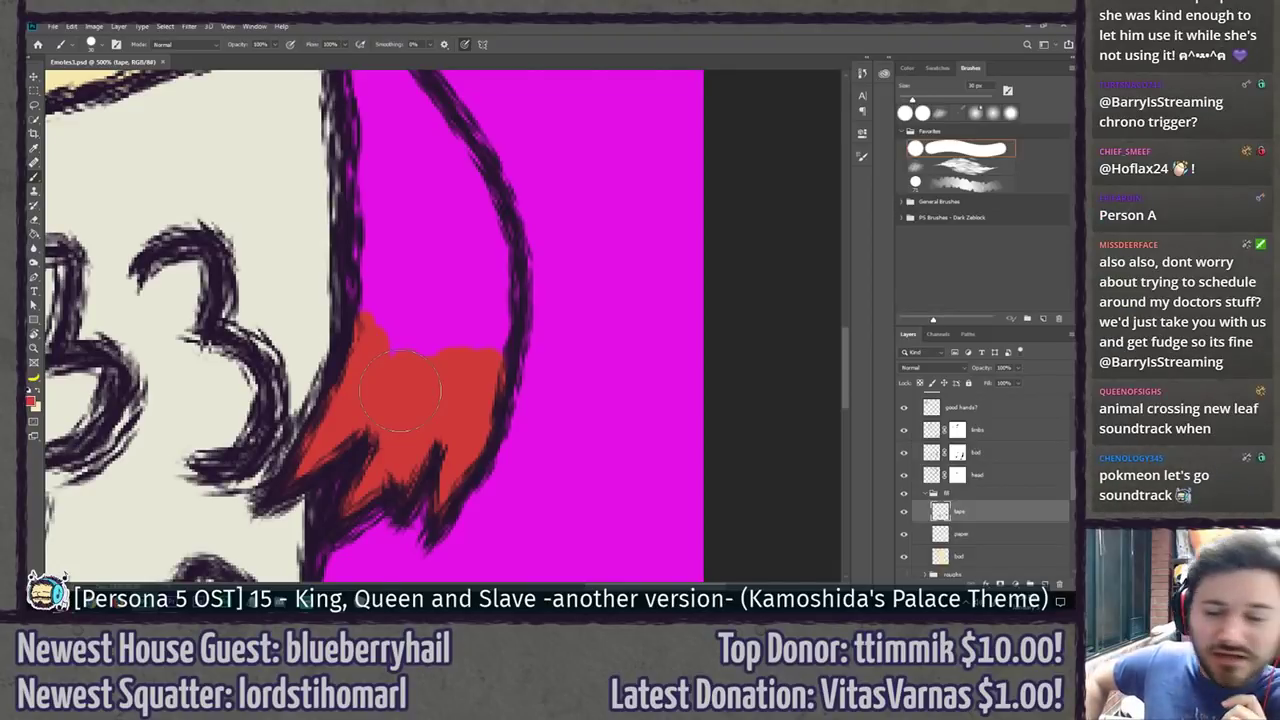
left_click_drag(418, 252, 469, 391)
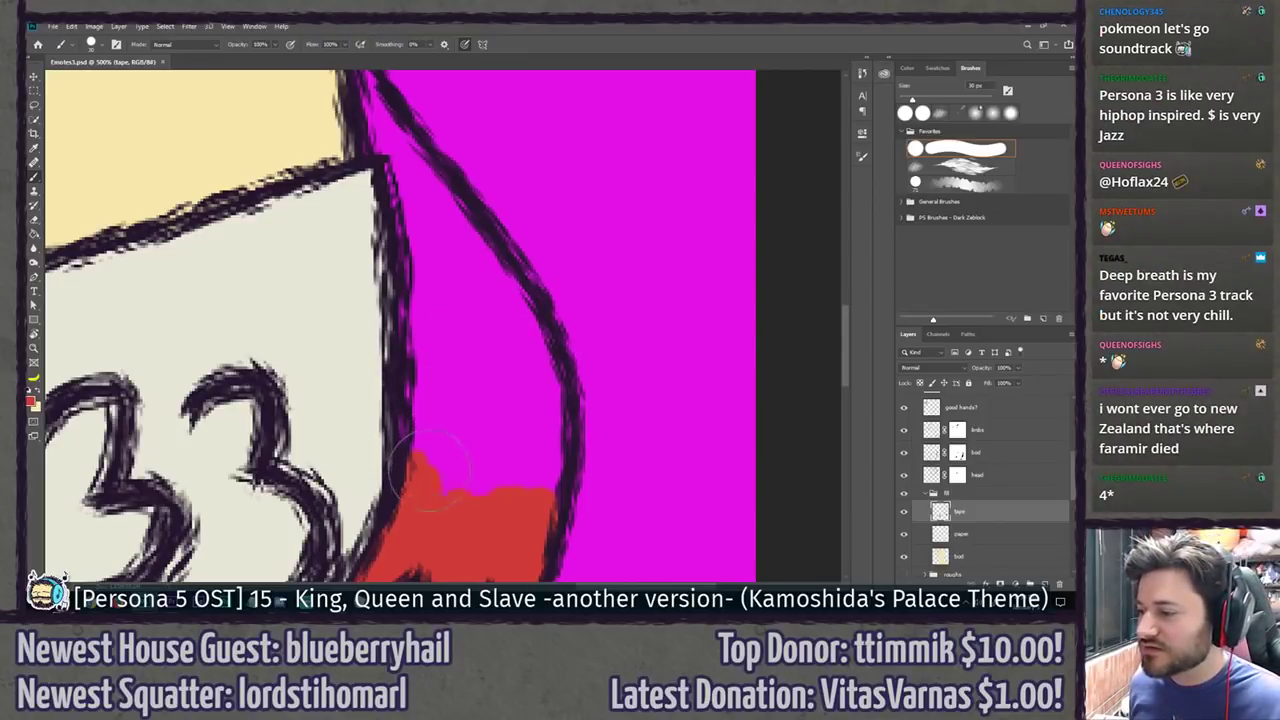
Step: Continue the red ribbon fill upward beside the bib's right edge, out to the outer outline and nearly to the bib's top corner
mouse_move(418, 465)
left_mouse_down()
mouse_move(406, 277)
mouse_move(437, 440)
mouse_move(435, 400)
left_mouse_up()
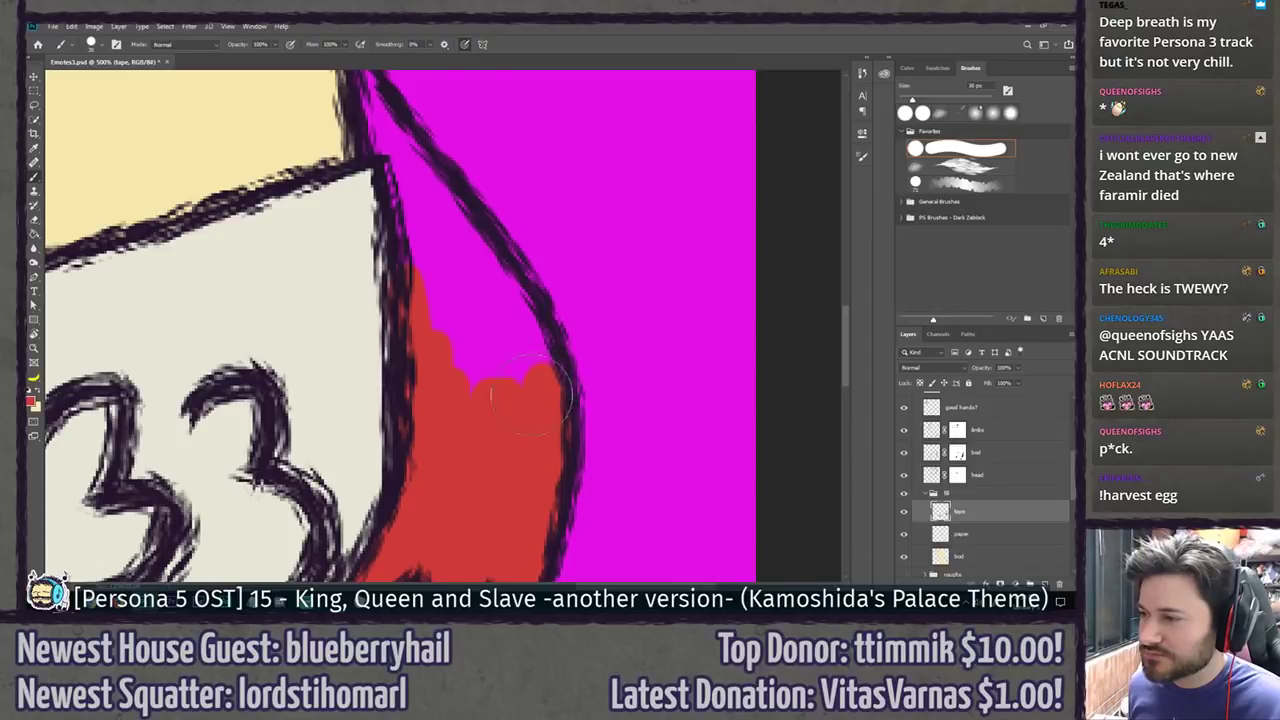
mouse_move(467, 428)
left_mouse_down()
mouse_move(574, 257)
mouse_move(571, 211)
mouse_move(466, 457)
mouse_move(440, 400)
left_mouse_up()
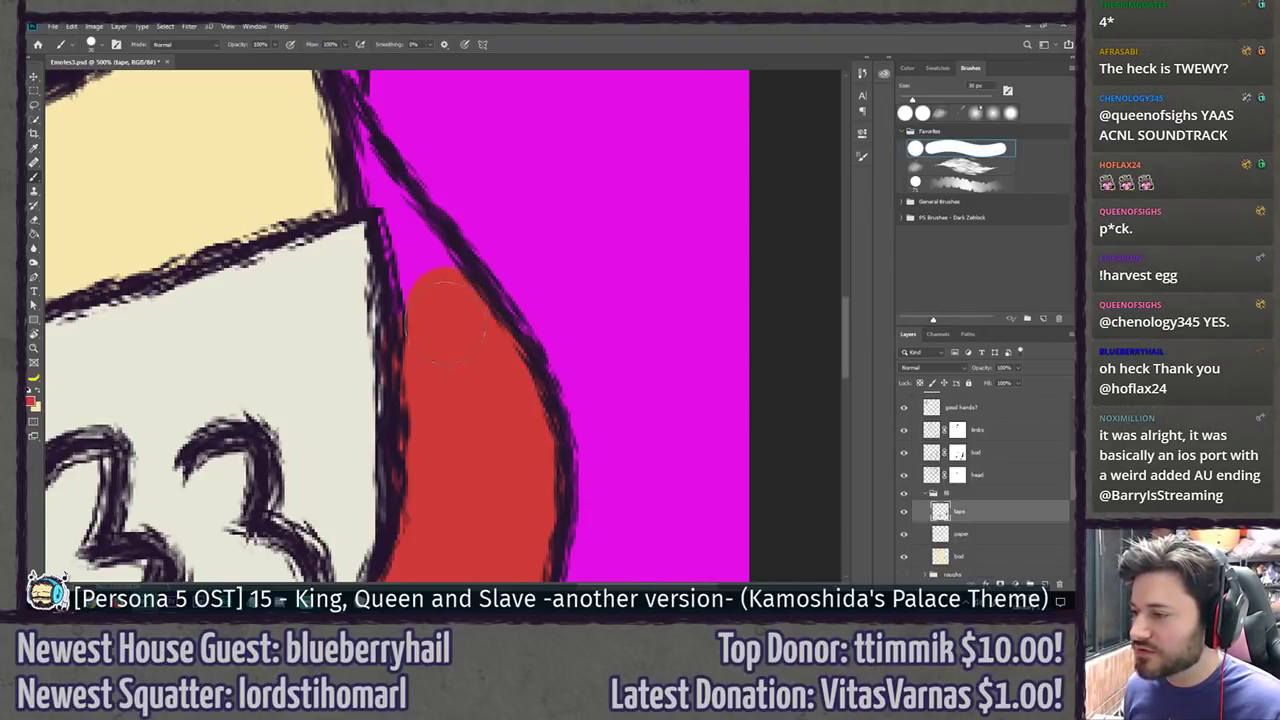
left_click_drag(429, 313, 479, 430)
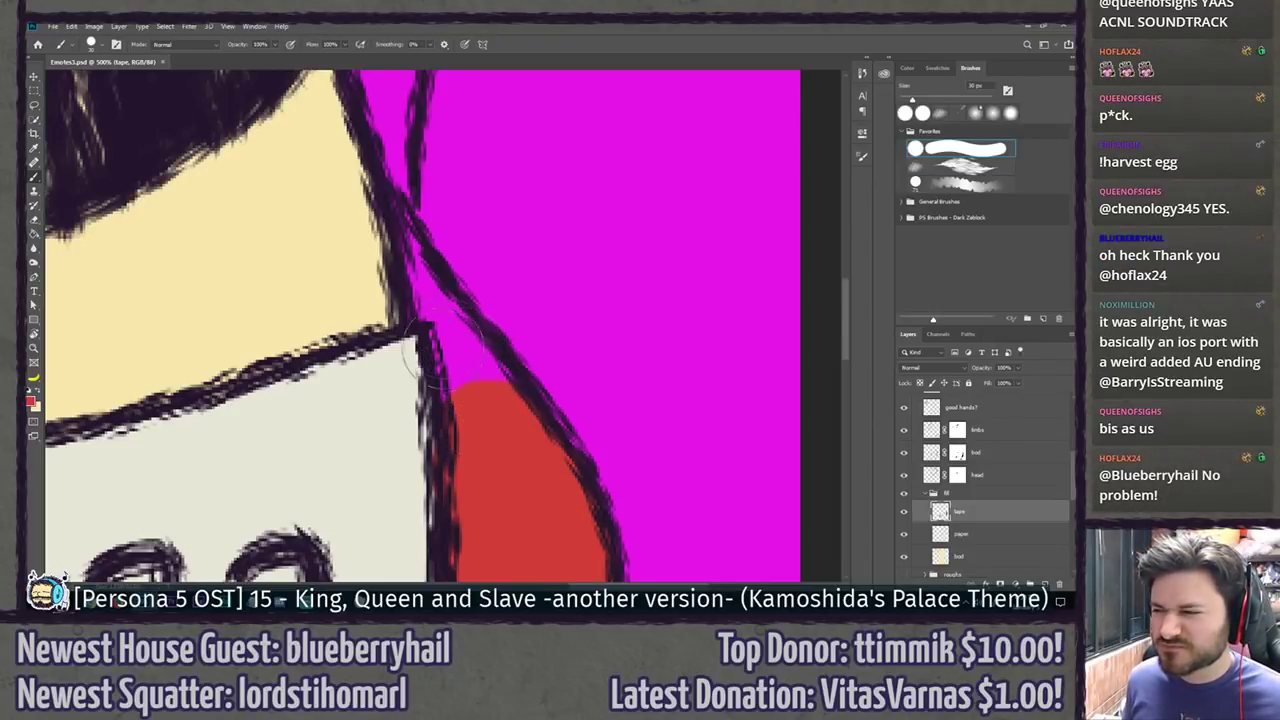
Step: Paint the left ribbon red from its torn end across the waist to the start of its bend, closing the gaps between strokes
mouse_move(495, 248)
left_mouse_down()
mouse_move(477, 463)
mouse_move(486, 420)
mouse_move(408, 560)
mouse_move(584, 83)
left_mouse_up()
left_click_drag(400, 520, 614, 92)
mouse_move(200, 520)
left_mouse_down()
mouse_move(250, 290)
mouse_move(301, 408)
mouse_move(408, 348)
left_mouse_up()
mouse_move(585, 458)
left_mouse_down()
mouse_move(540, 494)
mouse_move(532, 468)
mouse_move(500, 470)
left_mouse_up()
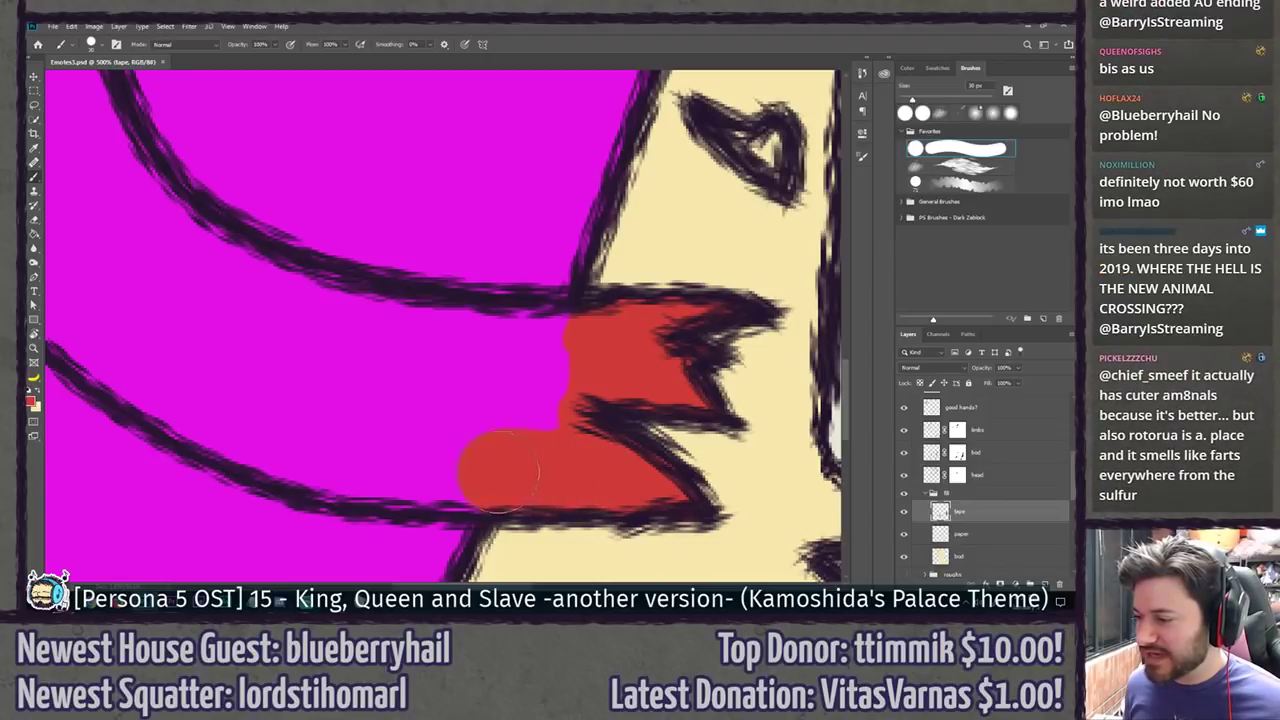
left_click_drag(545, 382, 548, 348)
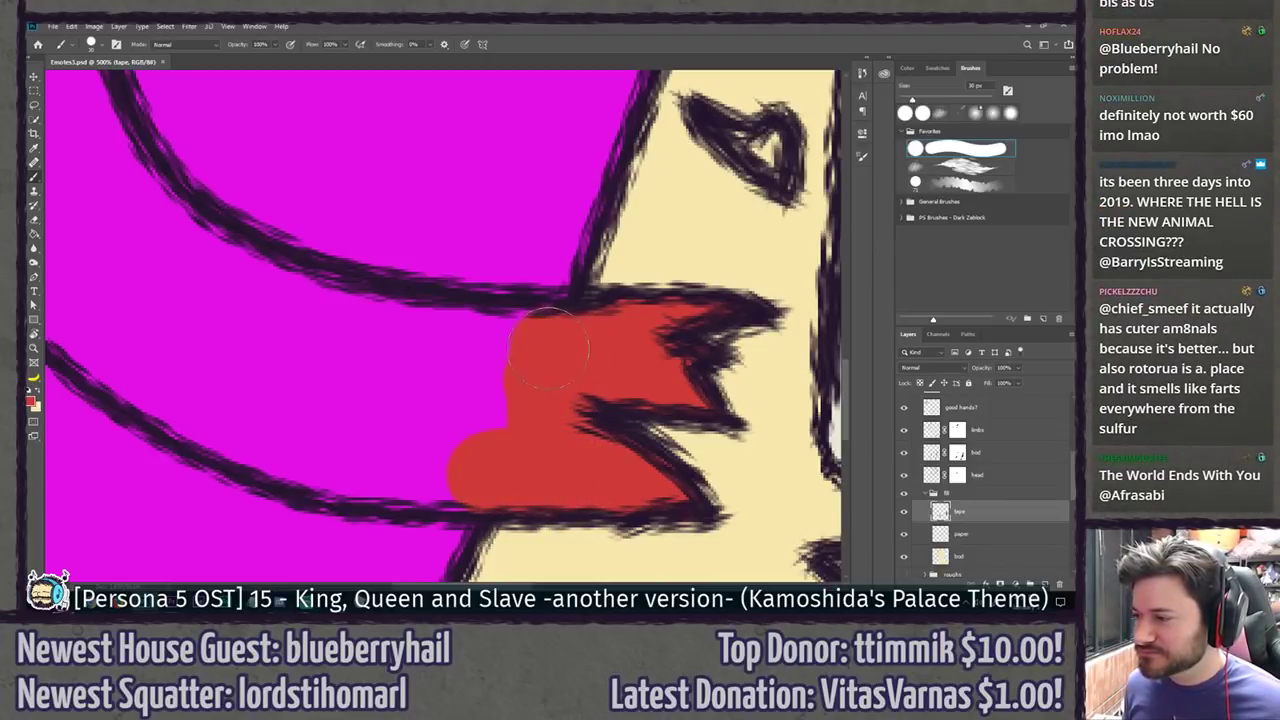
left_click_drag(468, 343, 362, 326)
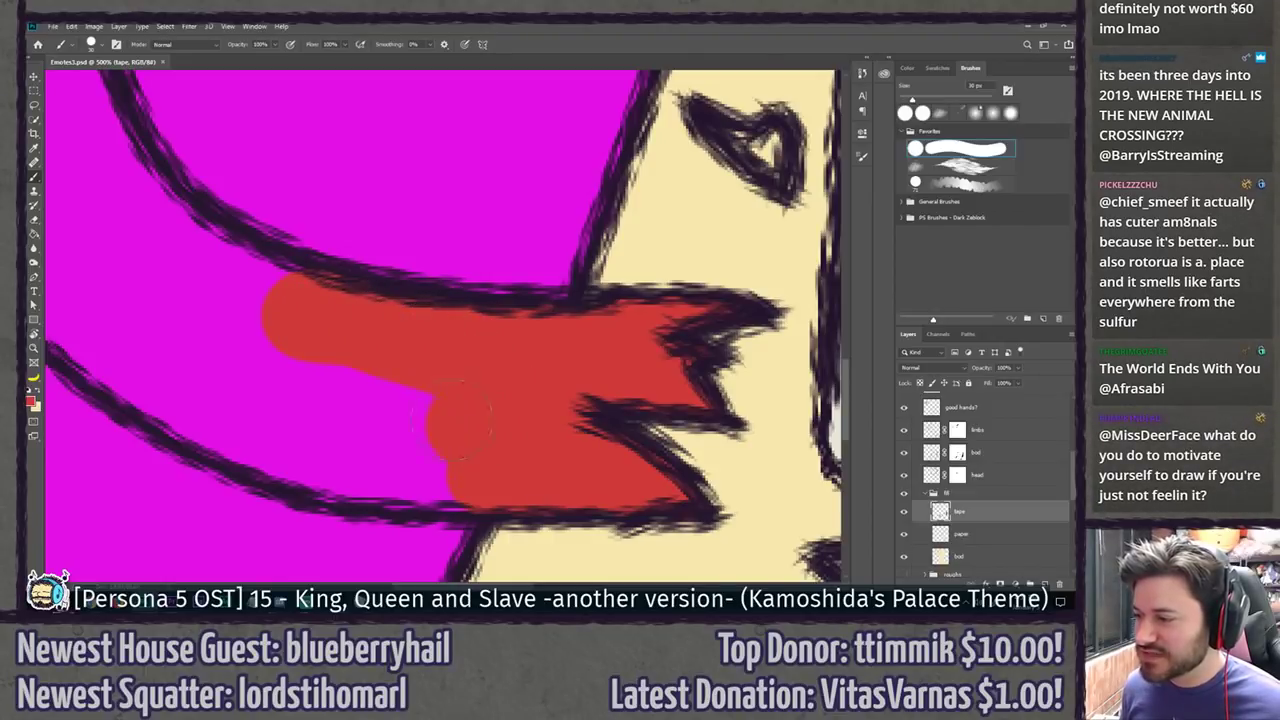
left_click_drag(366, 375, 444, 340)
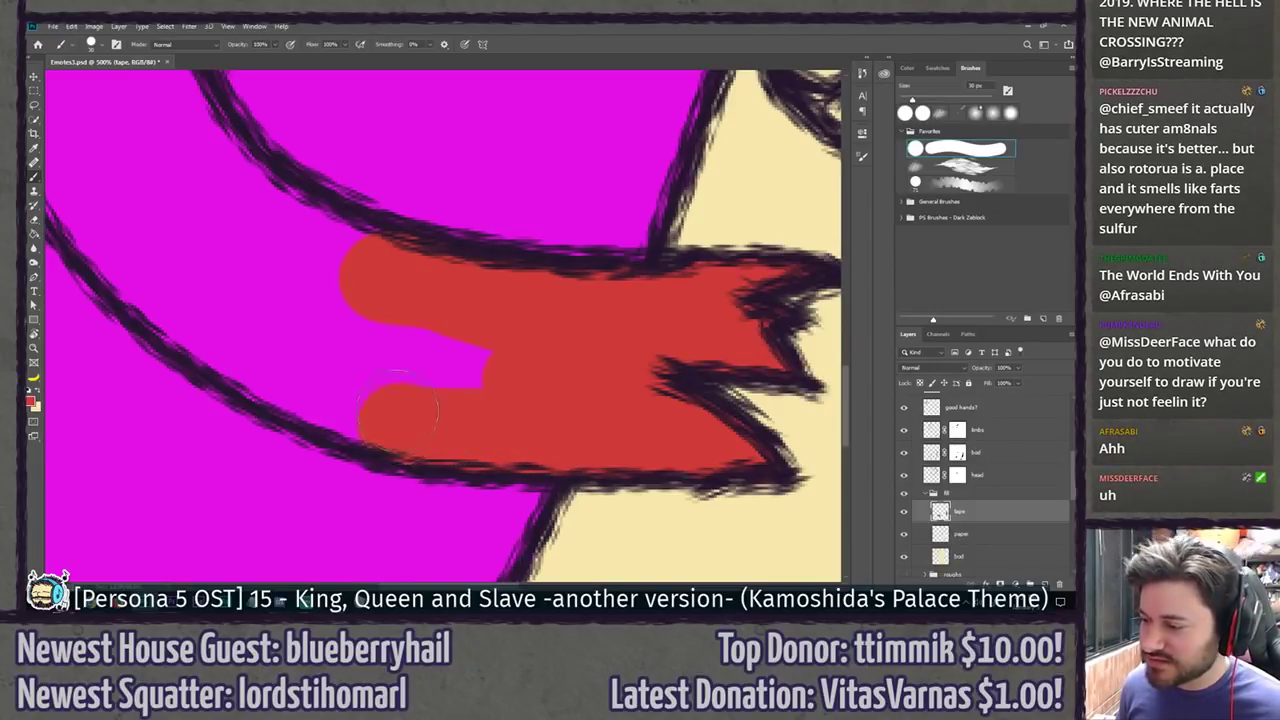
left_click_drag(370, 405, 220, 345)
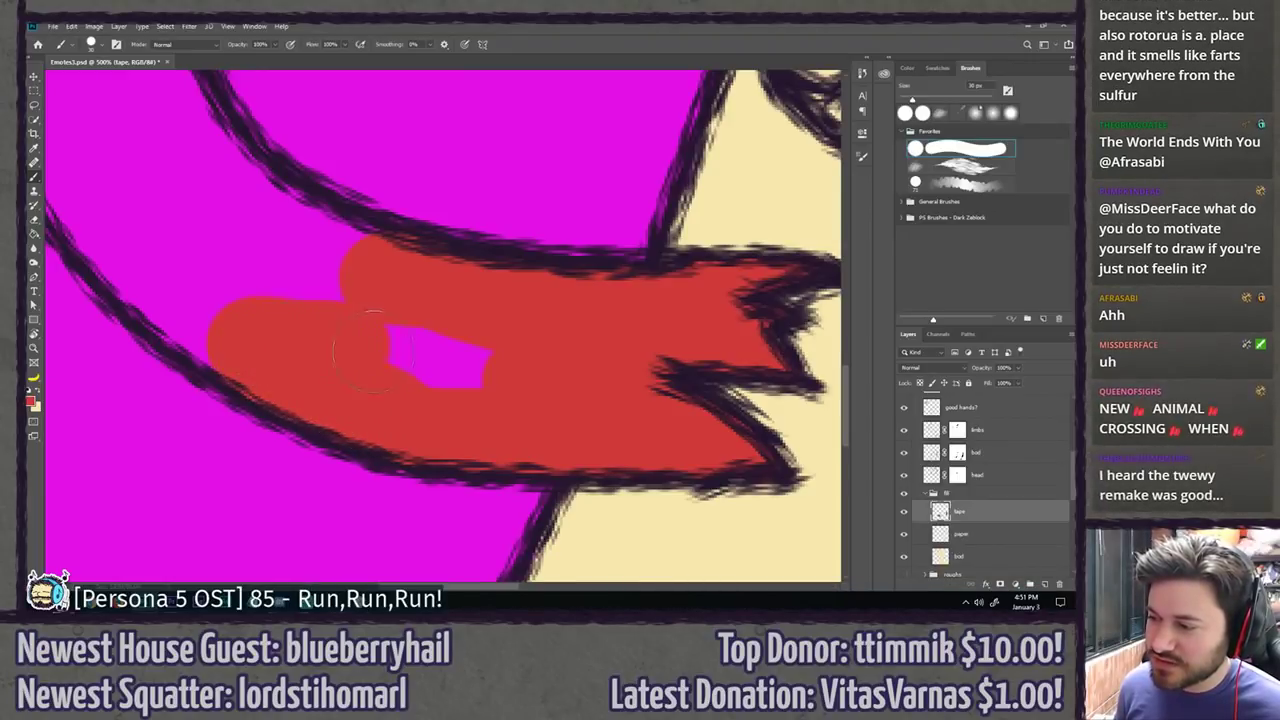
left_click_drag(443, 357, 462, 342)
Step: Extend the left ribbon's red fill around its lower bend, filling the slivers along the lower outline
mouse_move(250, 317)
left_mouse_down()
mouse_move(320, 329)
mouse_move(509, 457)
left_mouse_up()
mouse_move(390, 228)
left_mouse_down()
mouse_move(447, 325)
mouse_move(525, 382)
mouse_move(590, 398)
mouse_move(485, 420)
left_mouse_up()
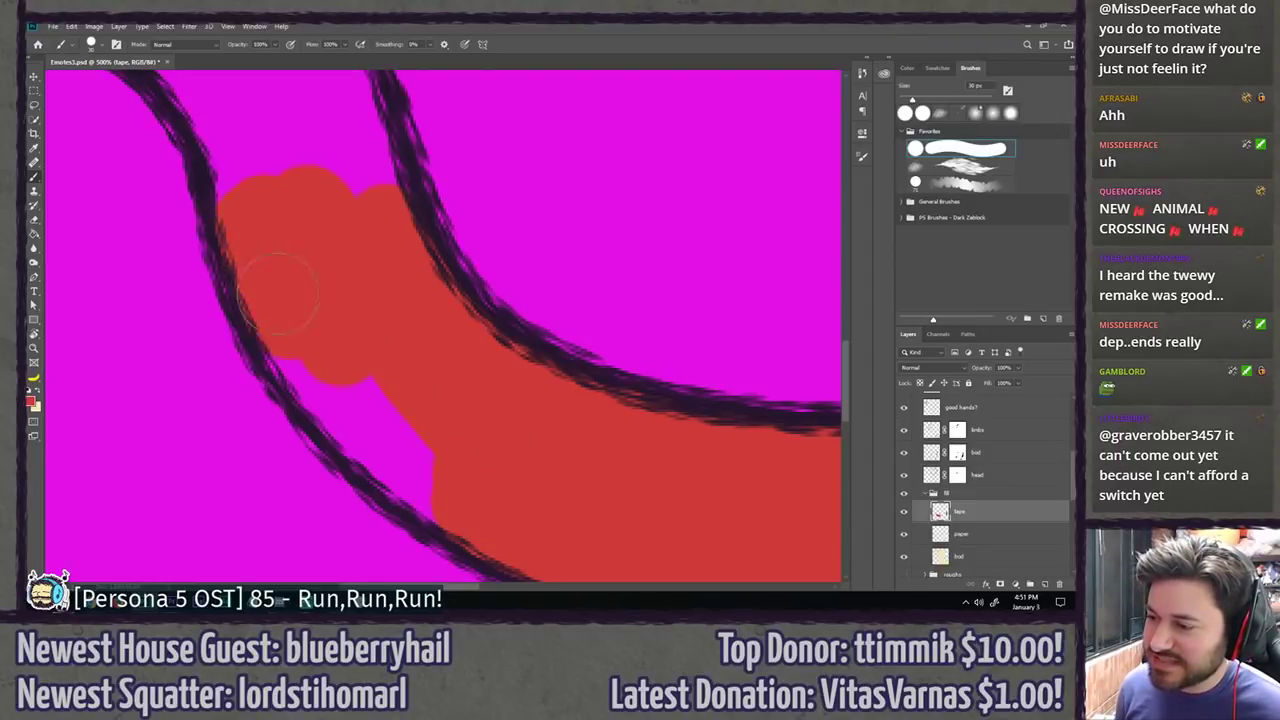
mouse_move(278, 293)
left_mouse_down()
mouse_move(295, 341)
mouse_move(330, 379)
mouse_move(346, 358)
mouse_move(424, 428)
mouse_move(452, 489)
left_mouse_up()
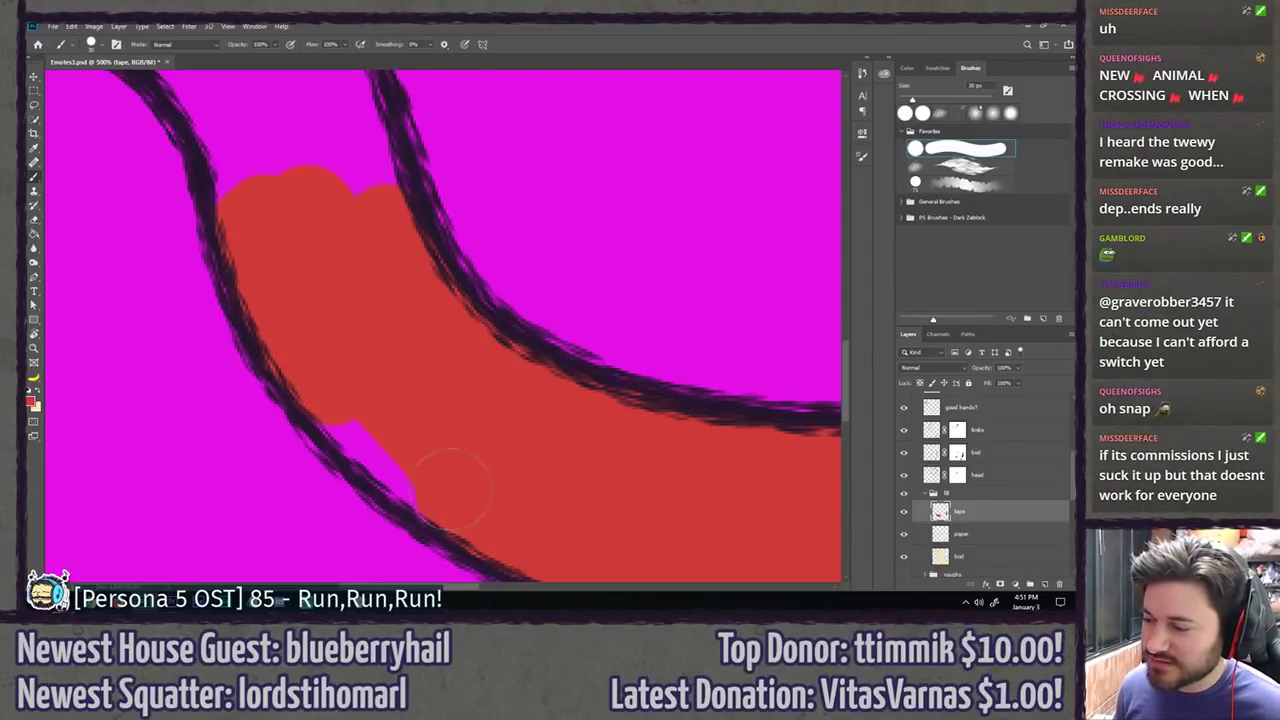
left_click_drag(365, 448, 328, 425)
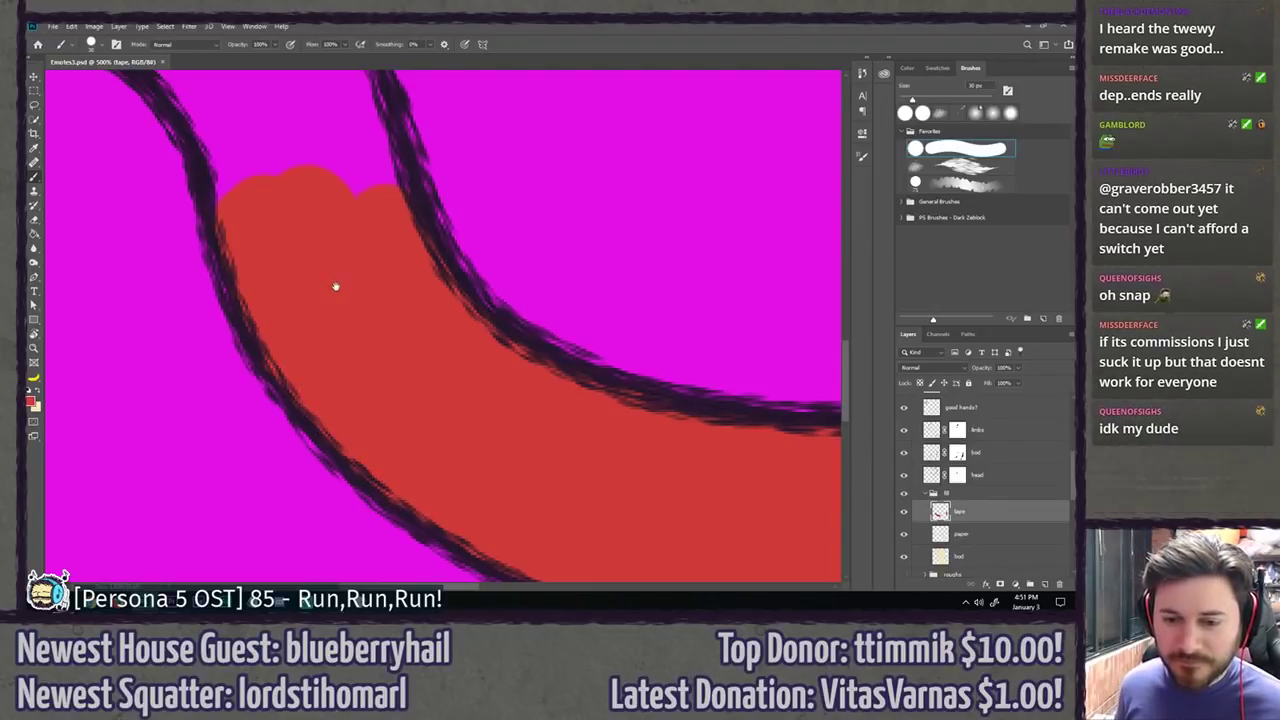
Step: Fill the left ribbon's upper curve red out to the canvas's left edge, and save the document
left_click_drag(334, 286, 505, 473)
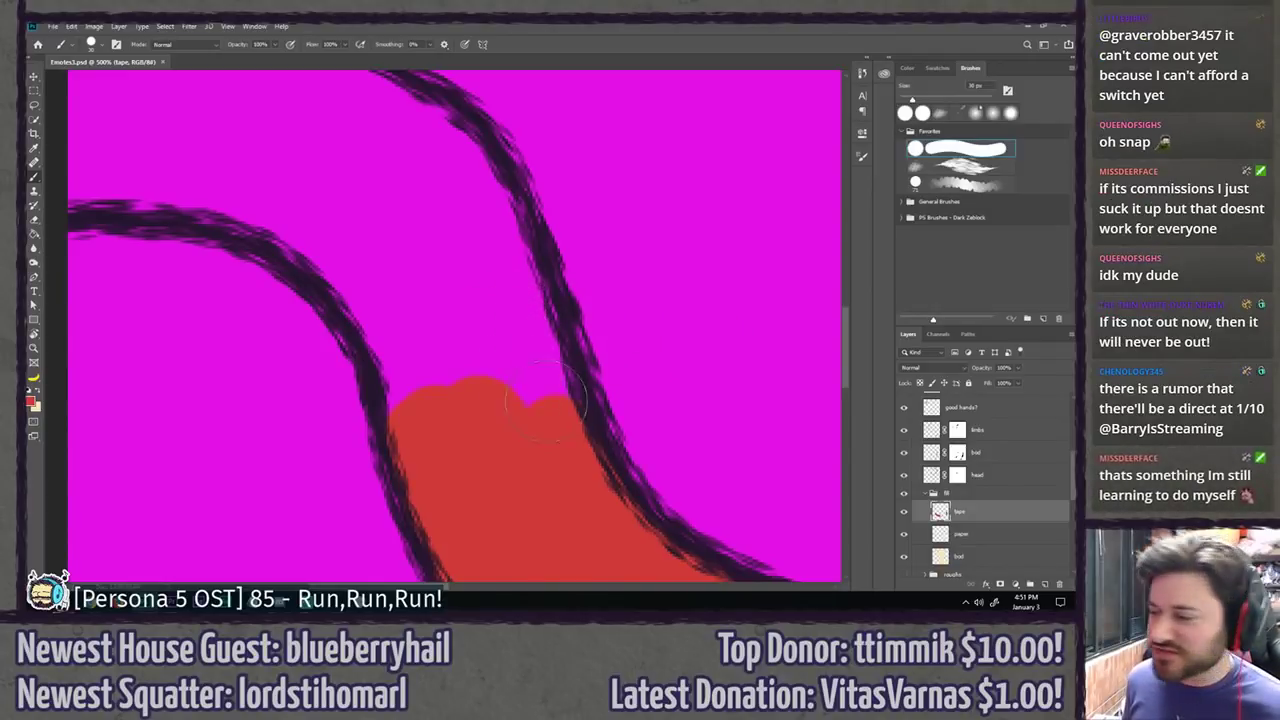
mouse_move(535, 385)
left_mouse_down()
mouse_move(530, 330)
mouse_move(457, 164)
left_mouse_up()
left_click_drag(416, 334, 520, 402)
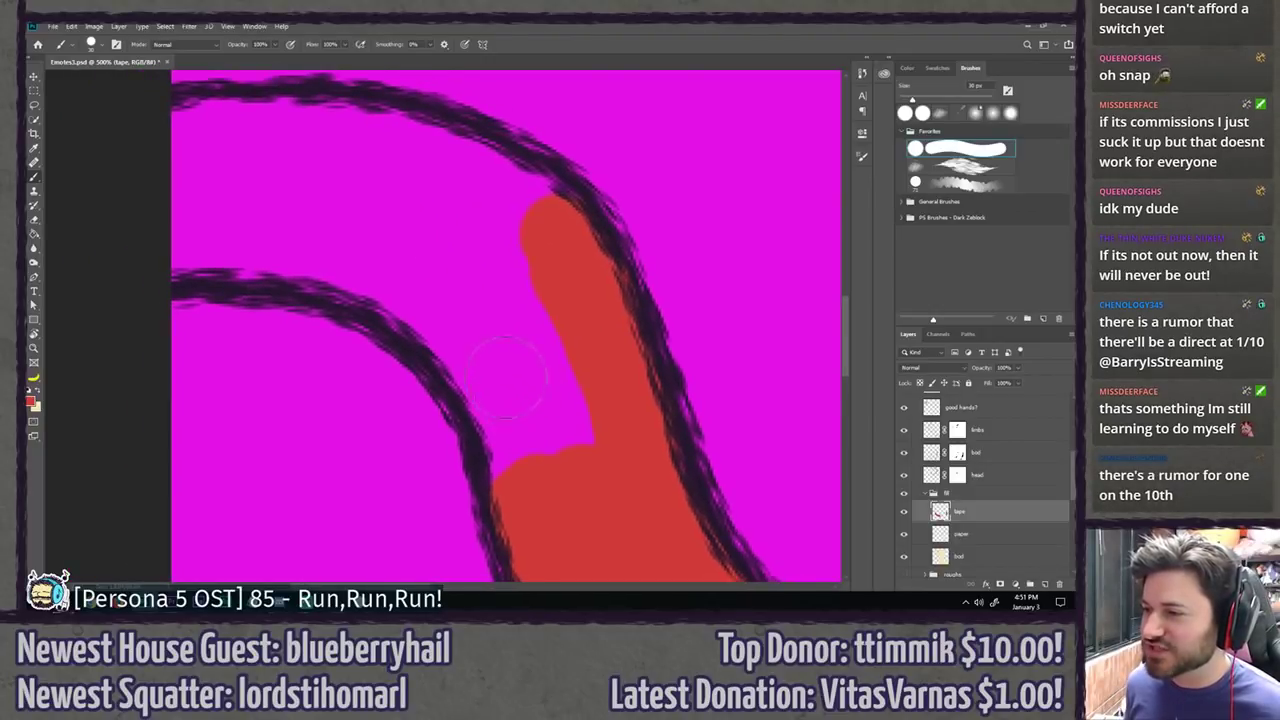
left_click_drag(455, 235, 450, 278)
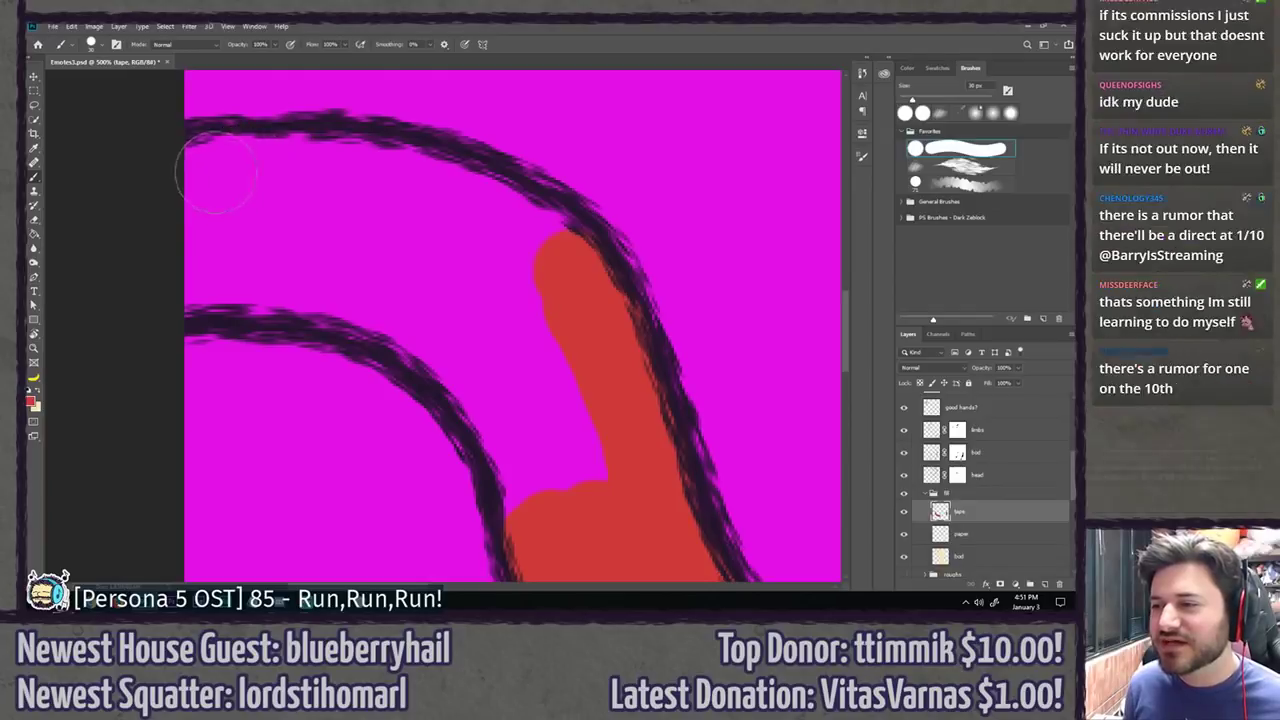
mouse_move(225, 177)
left_mouse_down()
mouse_move(194, 198)
mouse_move(190, 277)
mouse_move(214, 273)
left_mouse_up()
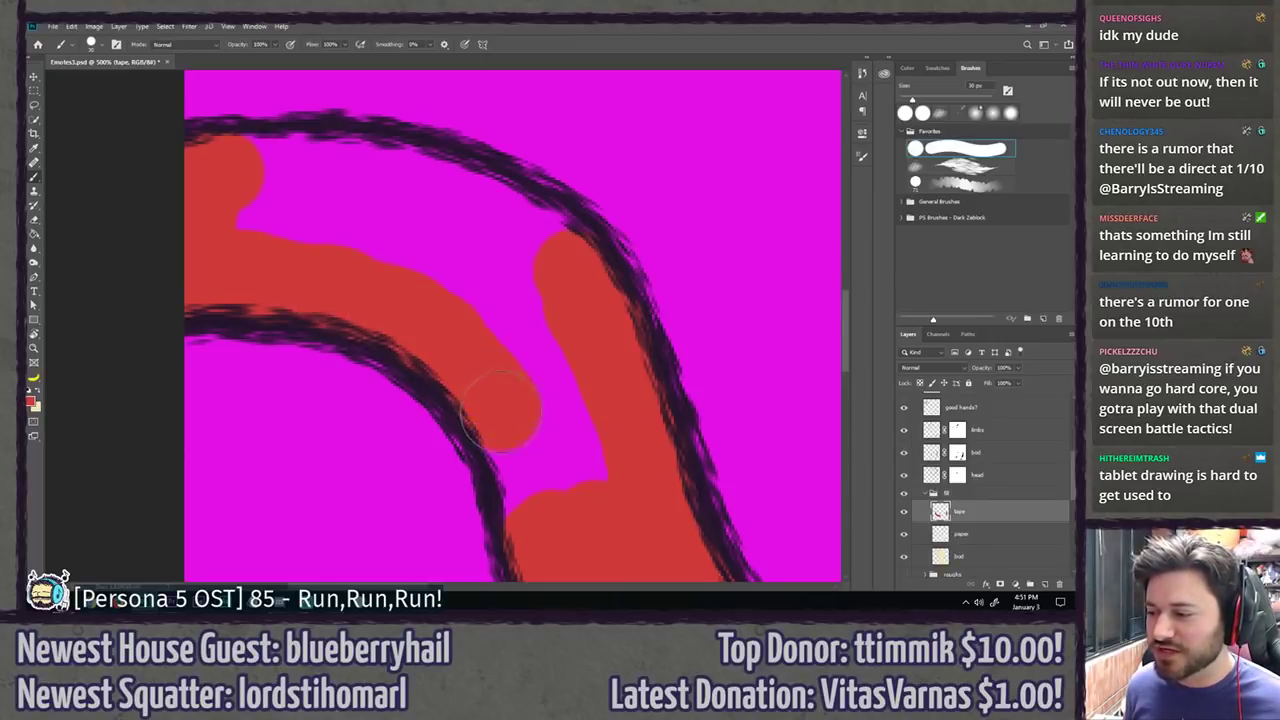
left_click_drag(524, 452, 544, 516)
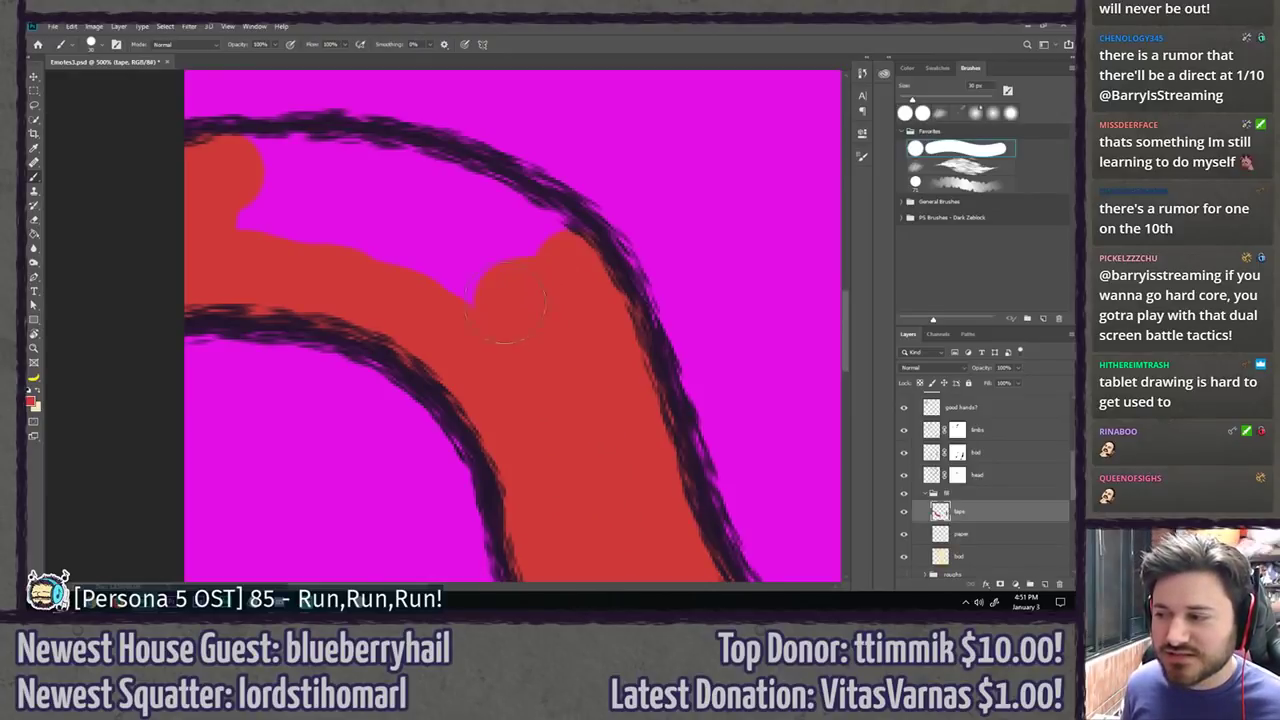
mouse_move(240, 220)
left_mouse_down()
mouse_move(285, 165)
mouse_move(250, 175)
mouse_move(365, 180)
left_mouse_up()
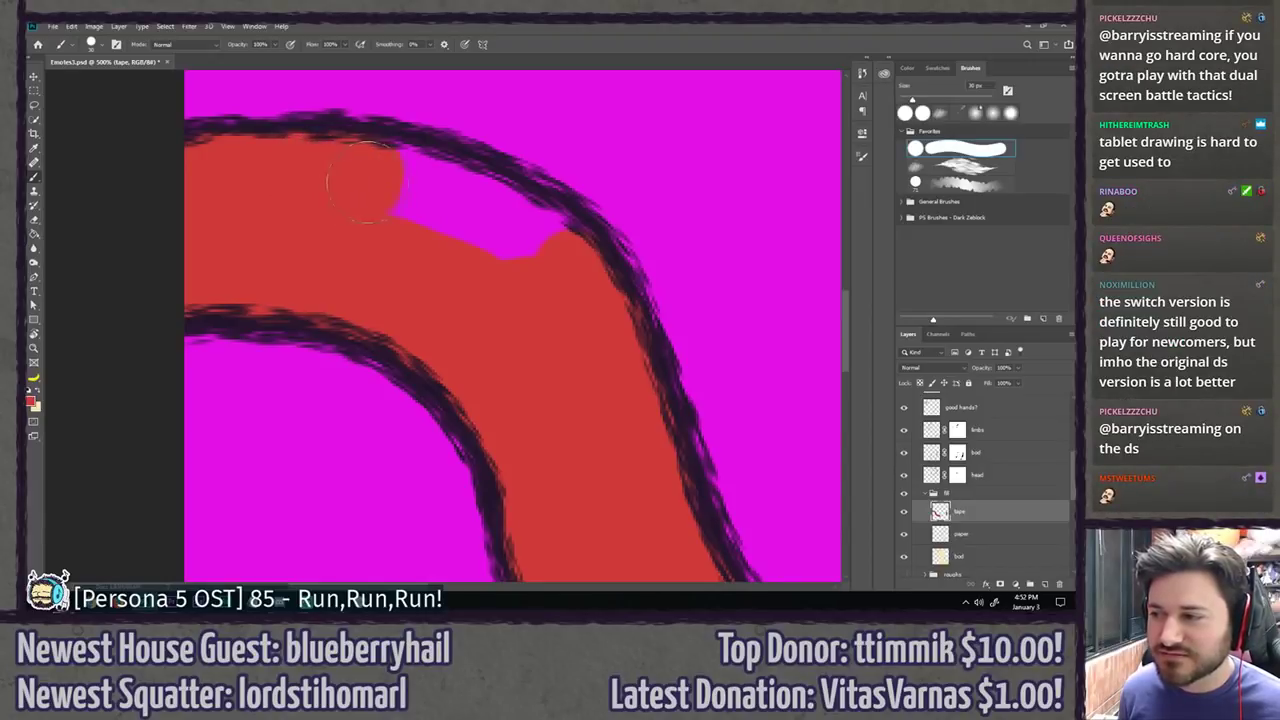
mouse_move(447, 222)
left_mouse_down()
mouse_move(491, 250)
mouse_move(475, 205)
left_mouse_up()
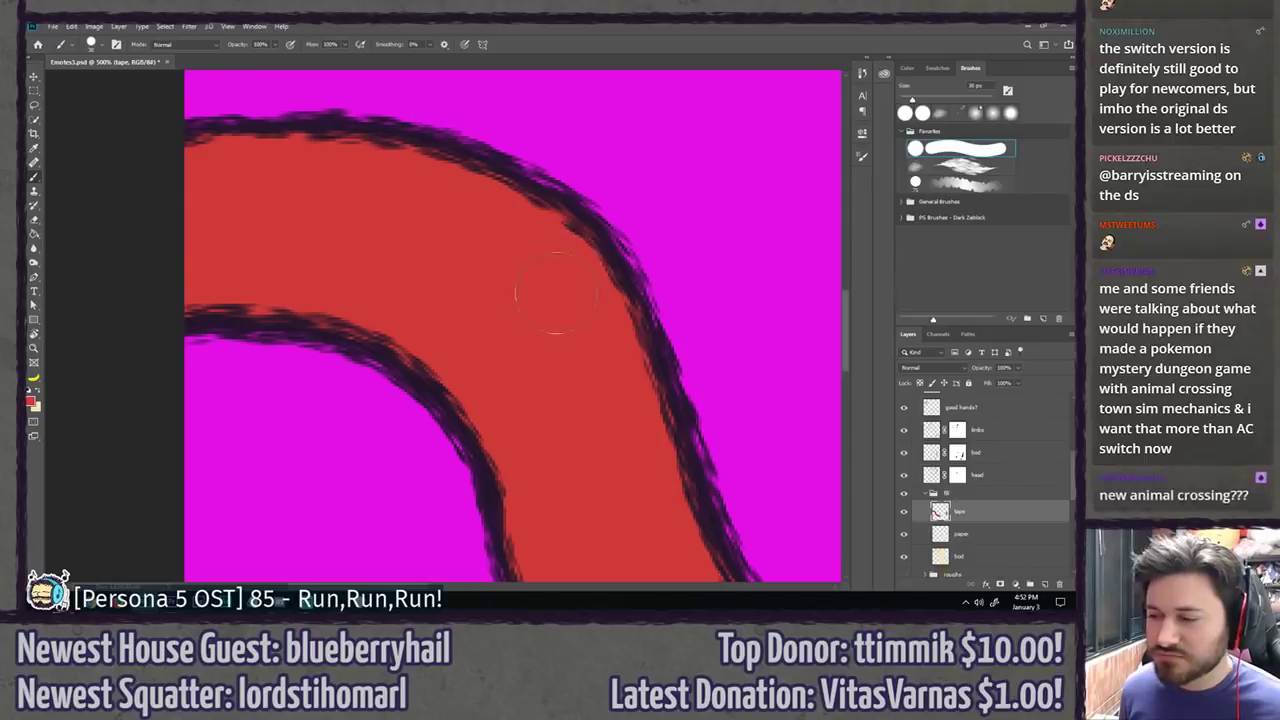
key("ctrl+1")
key("ctrl+s")
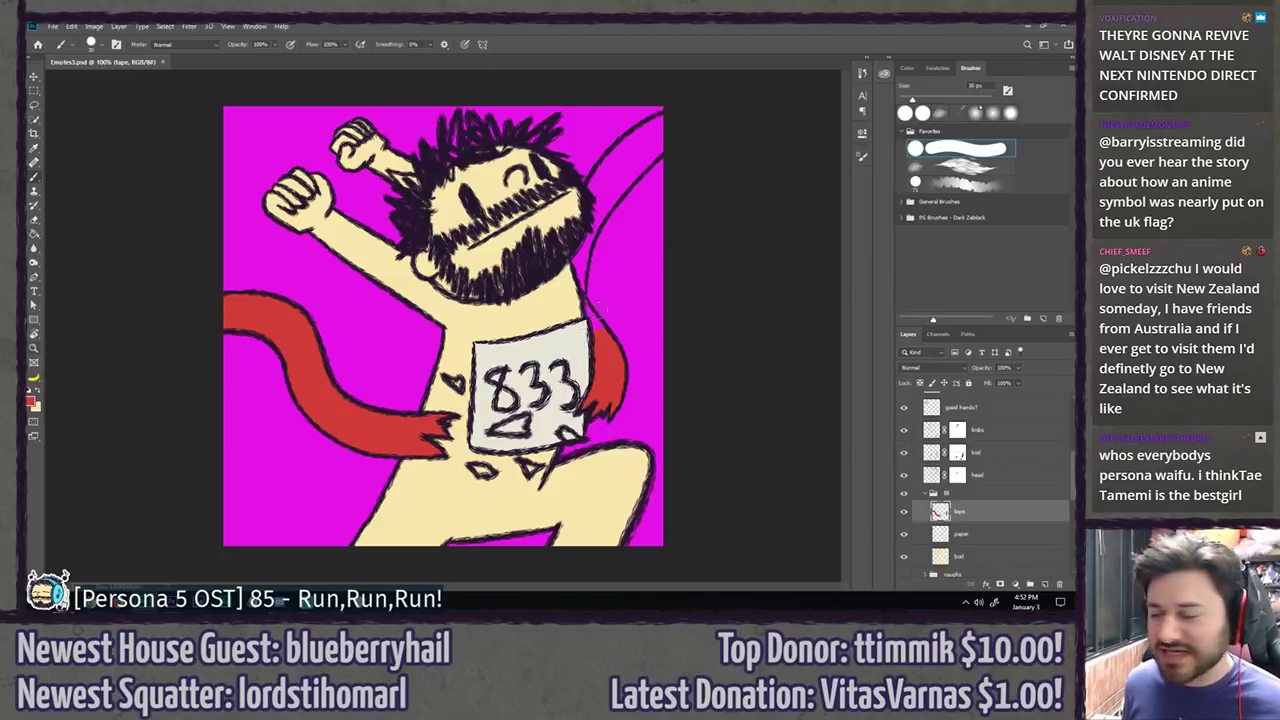
Step: Create a new layer named "tape 2" and place it beneath the bod layer
key("z")
left_click(604, 310)
left_click(630, 318)
left_click_drag(736, 335, 492, 343)
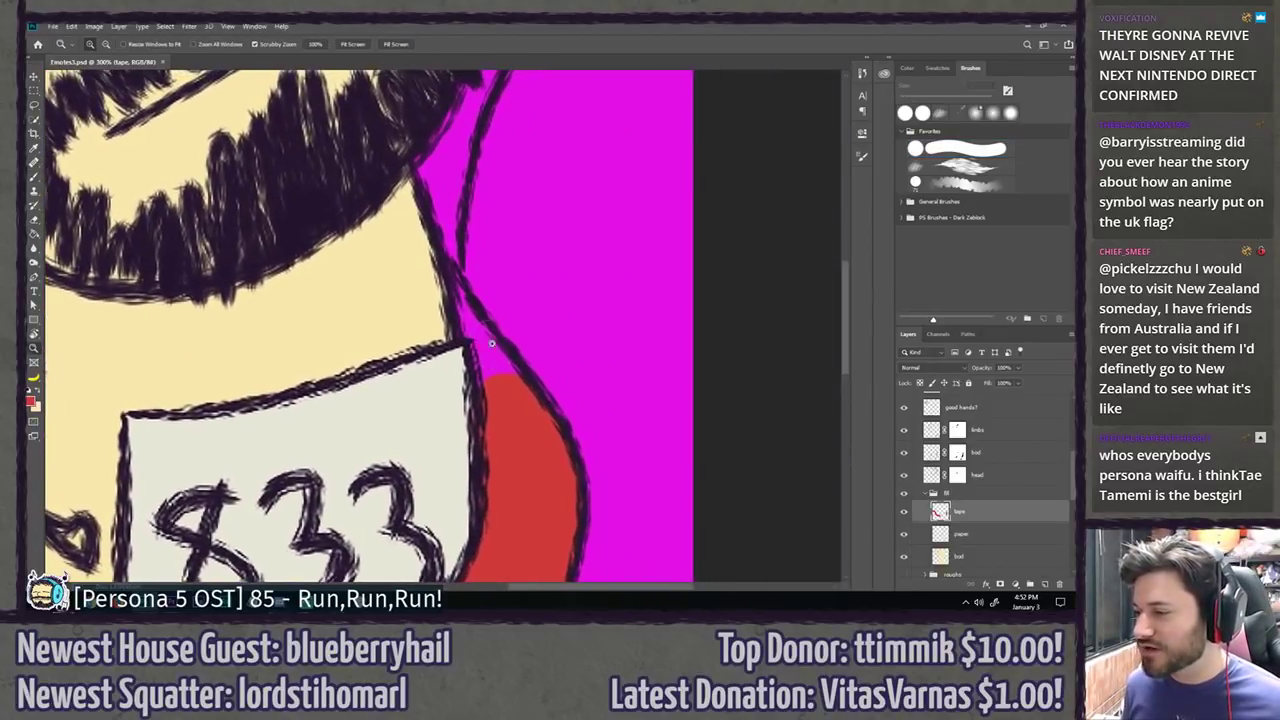
key("ctrl+space")
left_click(525, 371)
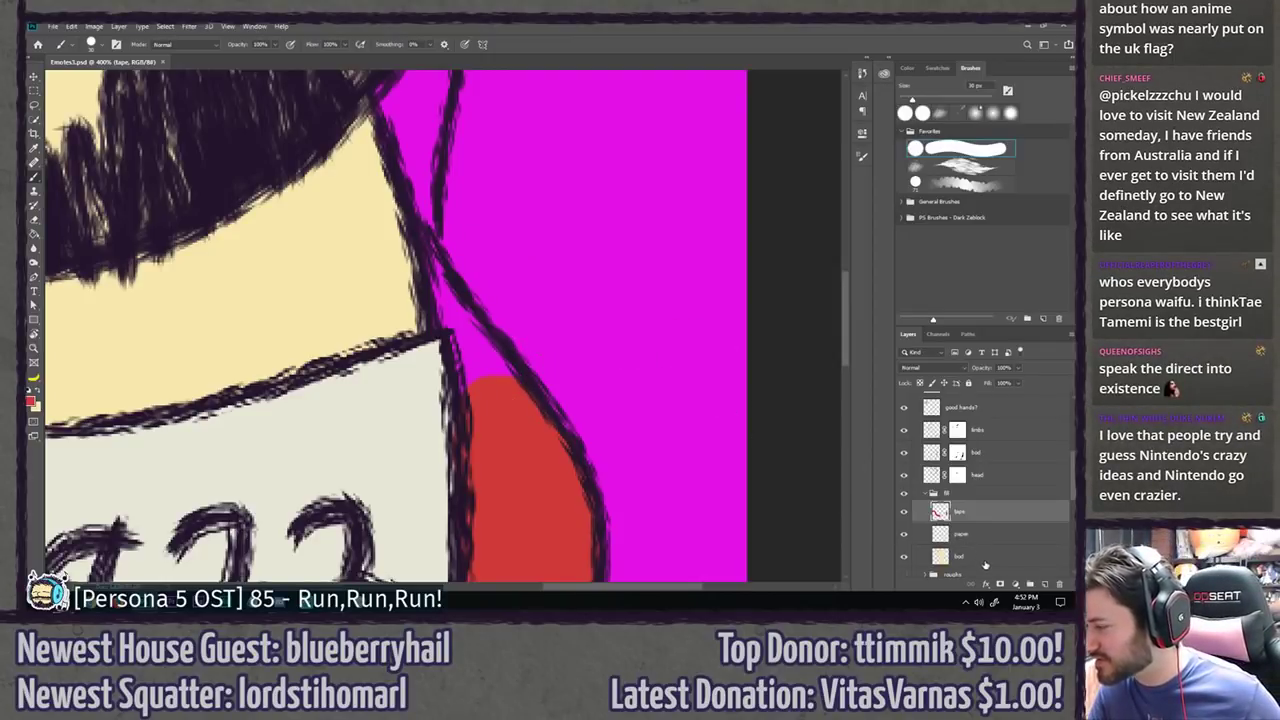
left_click(986, 564)
key("ctrl+shift+n")
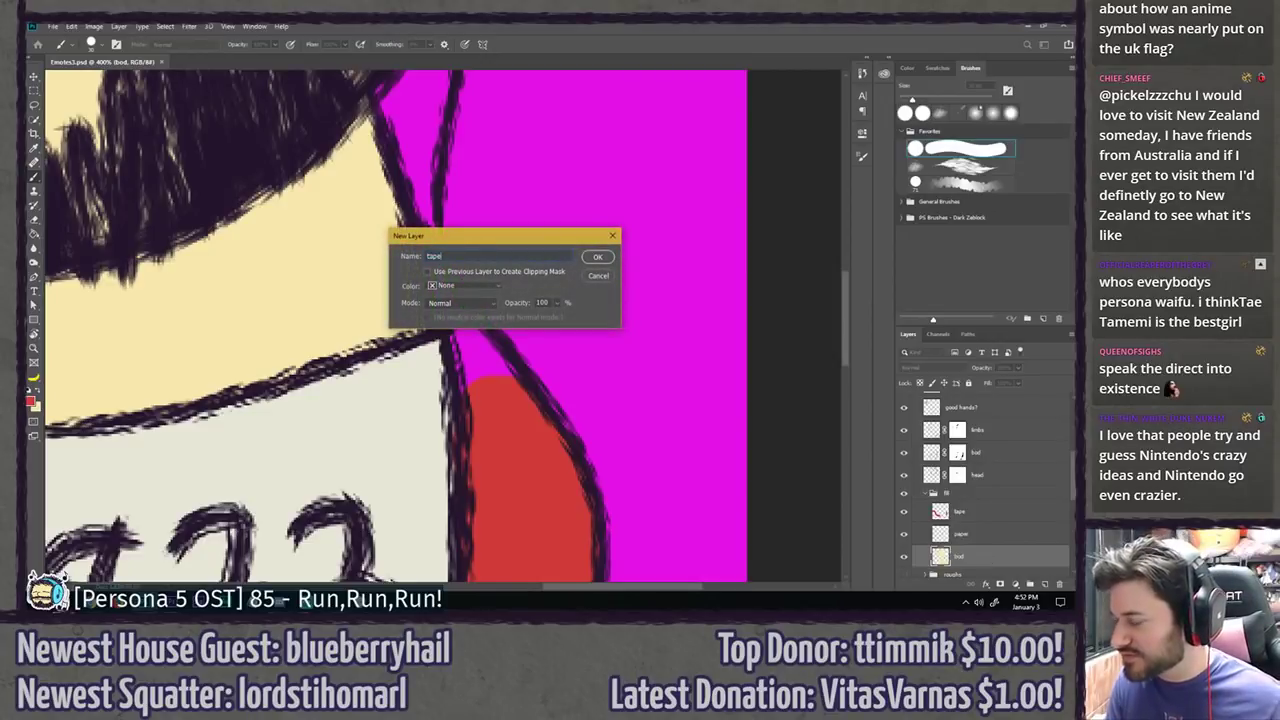
type("tape 2")
key("Return")
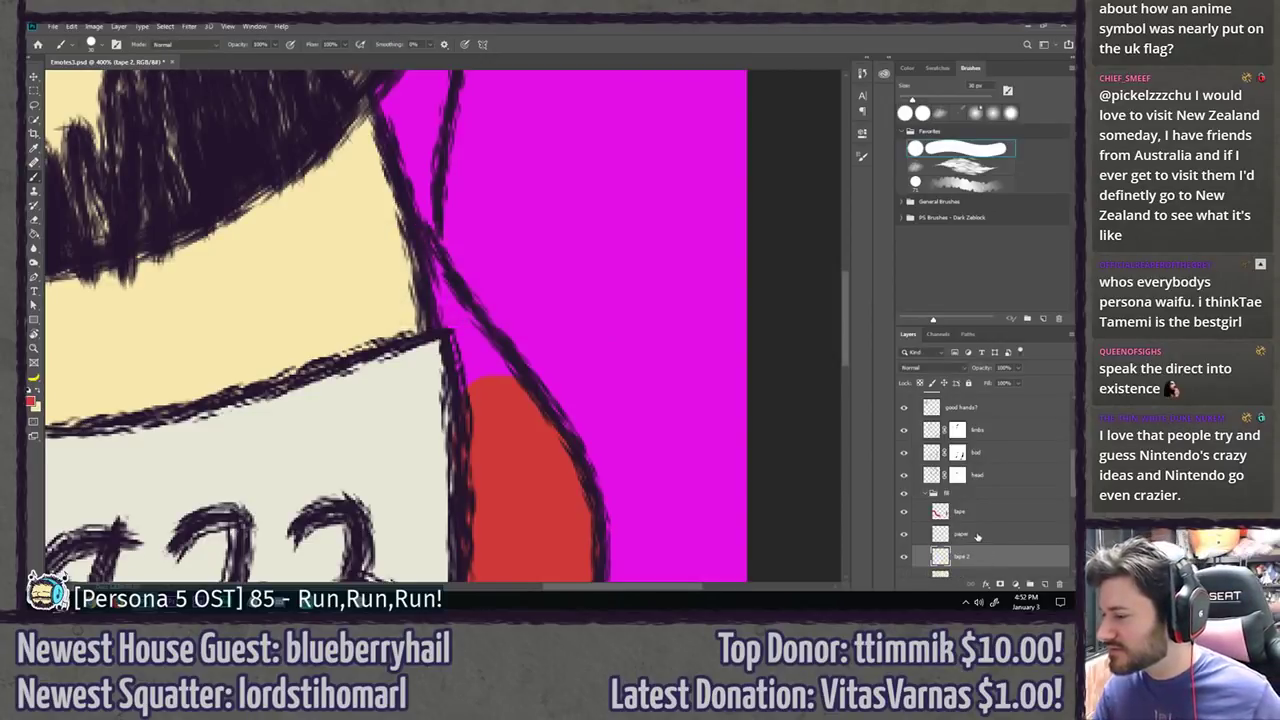
scroll(982, 532, "down", 1)
left_click_drag(996, 508, 988, 519)
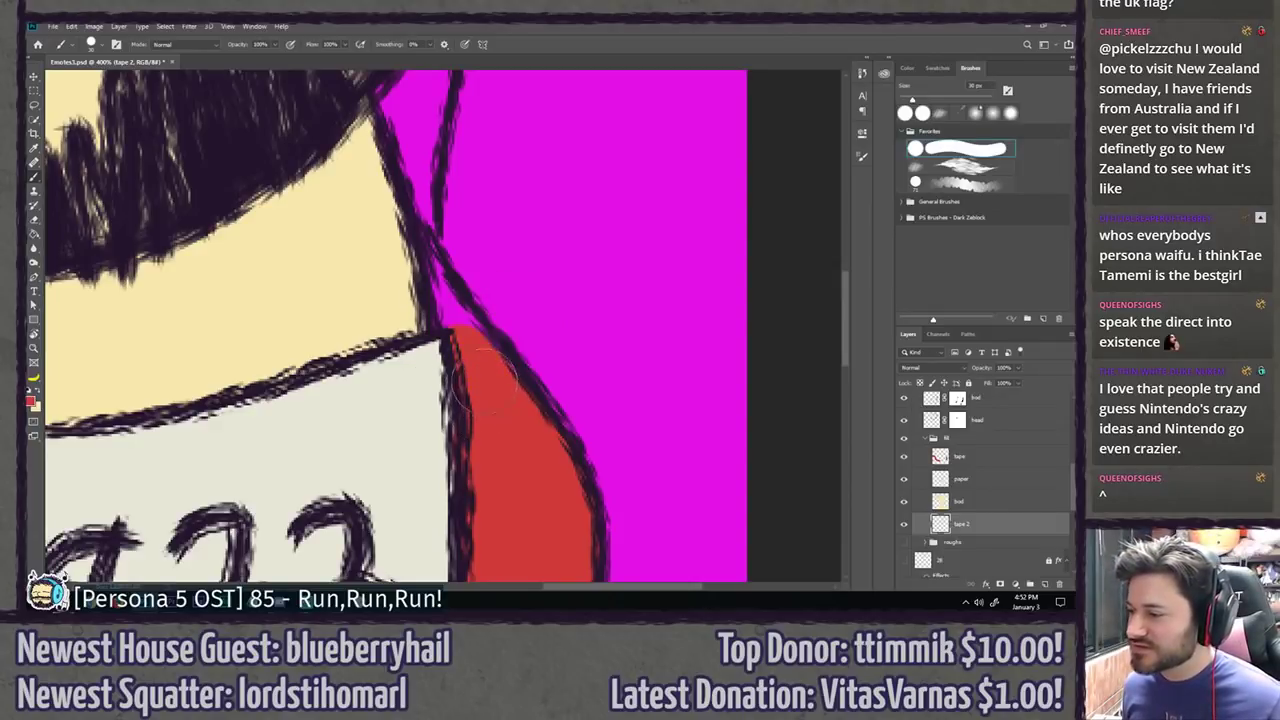
Step: On the tape 2 layer, paint the narrow ribbon section red from the bib's top-right corner up alongside the body and beard
mouse_move(485, 375)
left_mouse_down()
mouse_move(396, 237)
mouse_move(388, 425)
mouse_move(382, 365)
mouse_move(390, 378)
mouse_move(398, 328)
mouse_move(385, 342)
mouse_move(358, 310)
mouse_move(403, 275)
mouse_move(440, 172)
left_mouse_up()
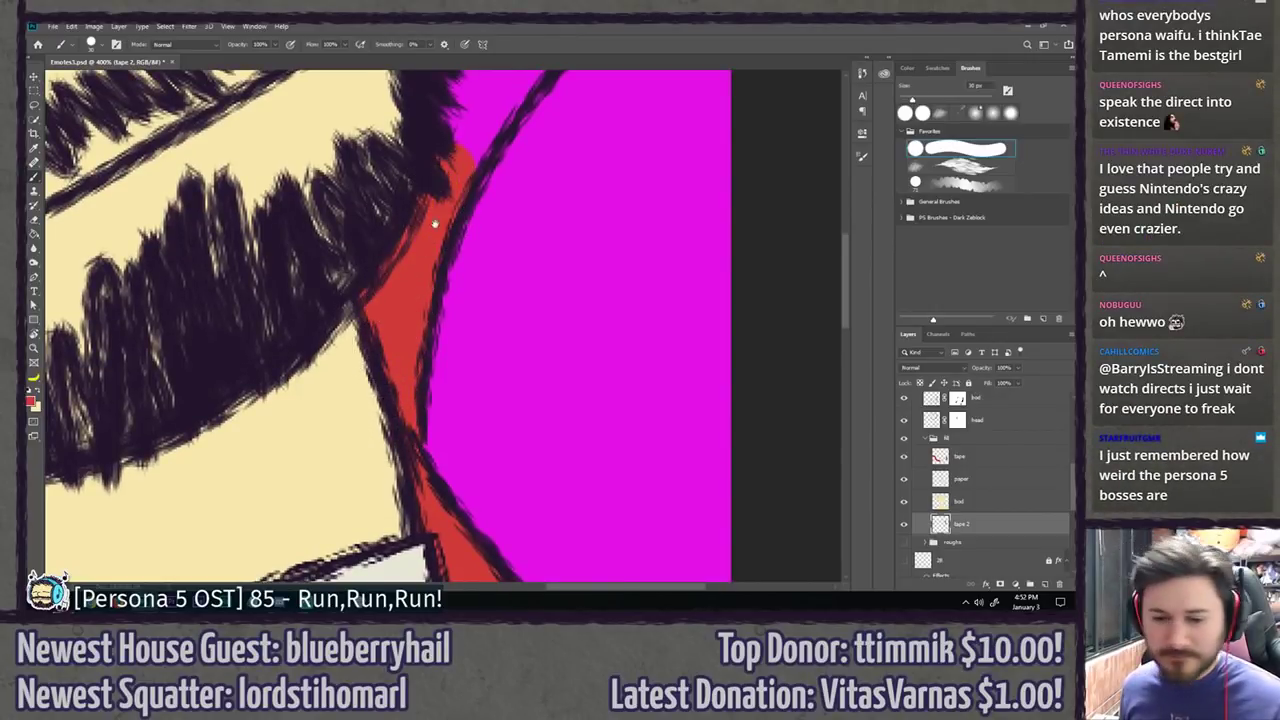
left_click_drag(434, 220, 317, 358)
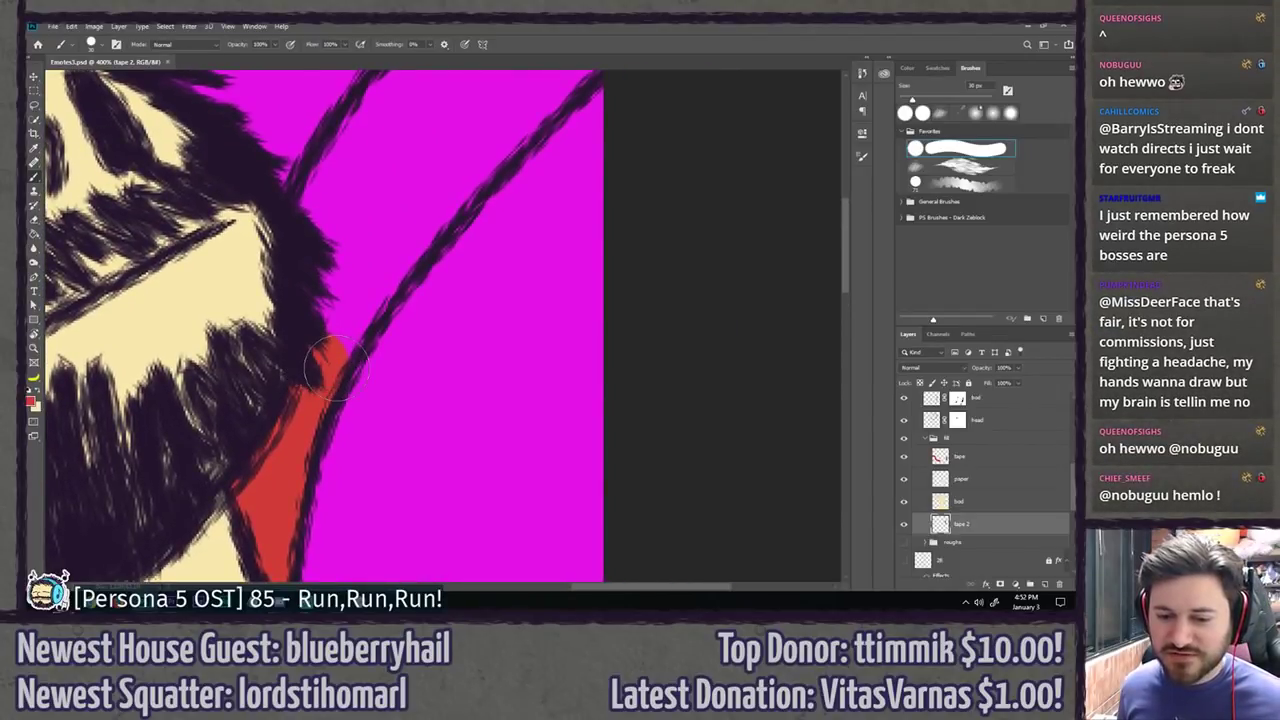
mouse_move(376, 386)
left_mouse_down()
mouse_move(520, 348)
mouse_move(487, 477)
mouse_move(440, 400)
left_mouse_up()
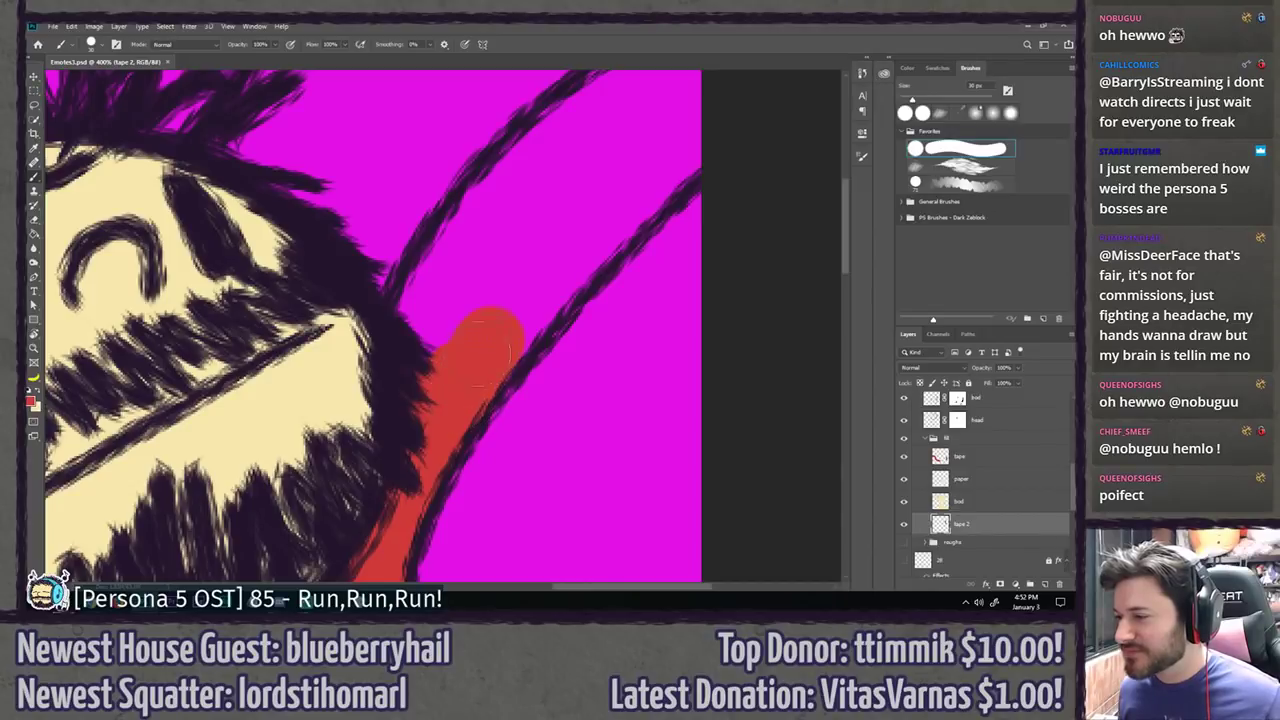
Step: Fill the wide ribbon section behind the head red, up to the canvas's upper-right corner
mouse_move(483, 348)
left_mouse_down()
mouse_move(435, 320)
mouse_move(415, 340)
left_mouse_up()
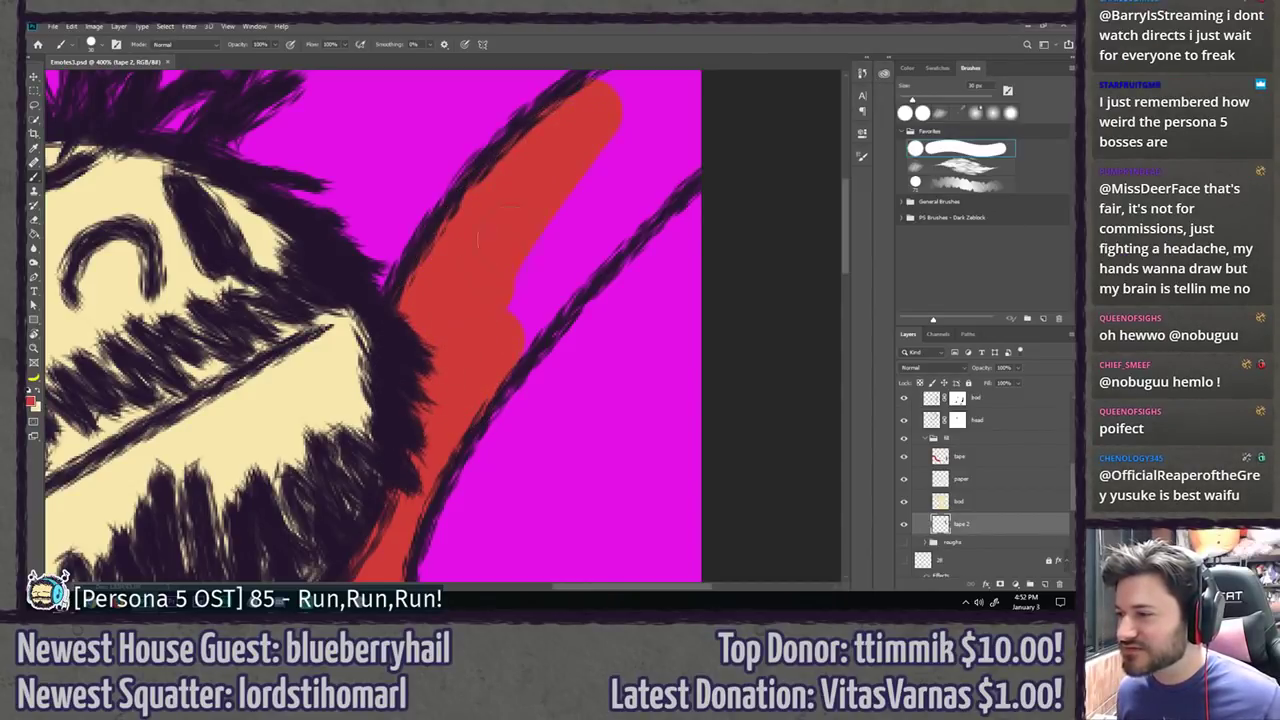
mouse_move(505, 235)
left_mouse_down()
mouse_move(600, 180)
mouse_move(500, 335)
left_mouse_up()
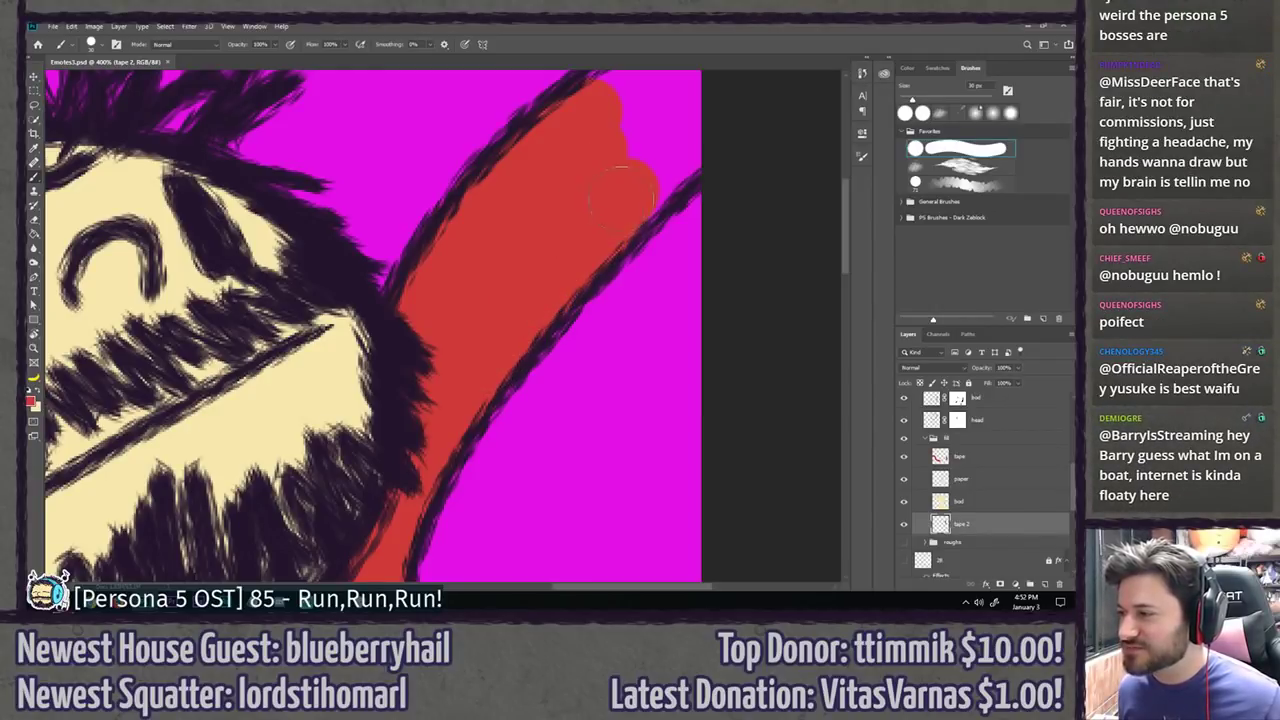
left_click_drag(702, 134, 529, 346)
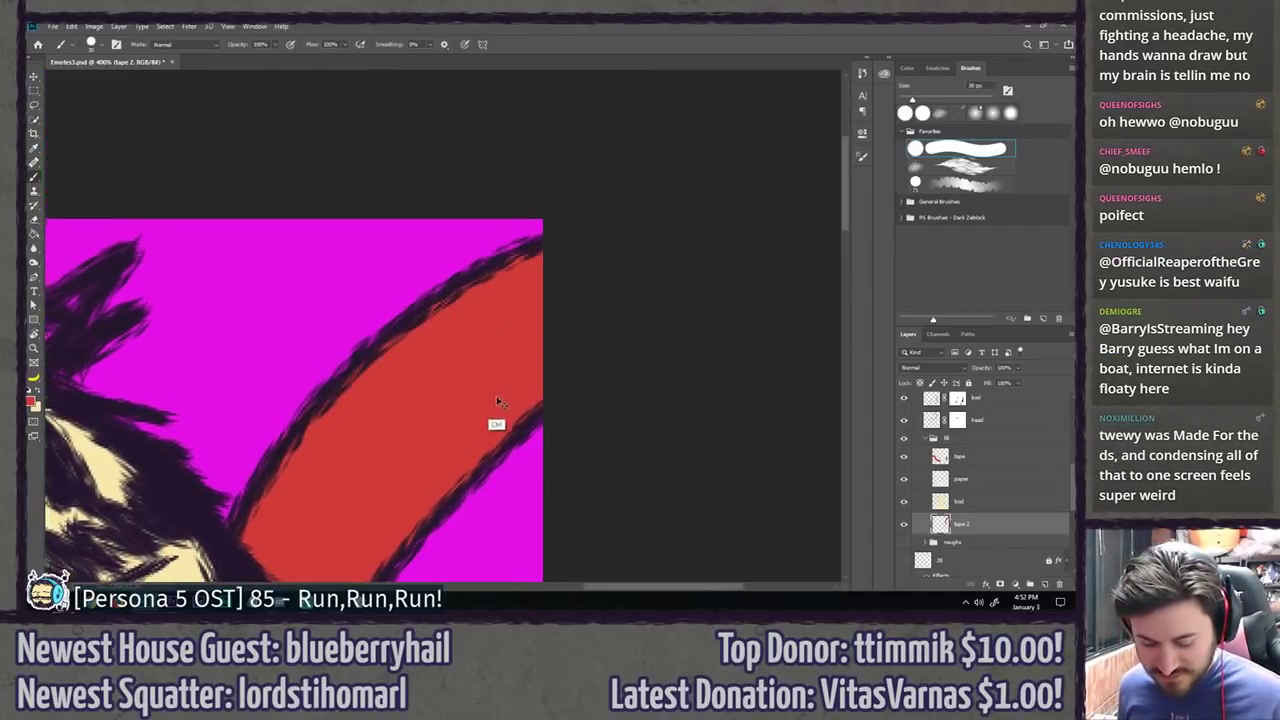
key("ctrl+1")
key("ctrl+0")
key("l")
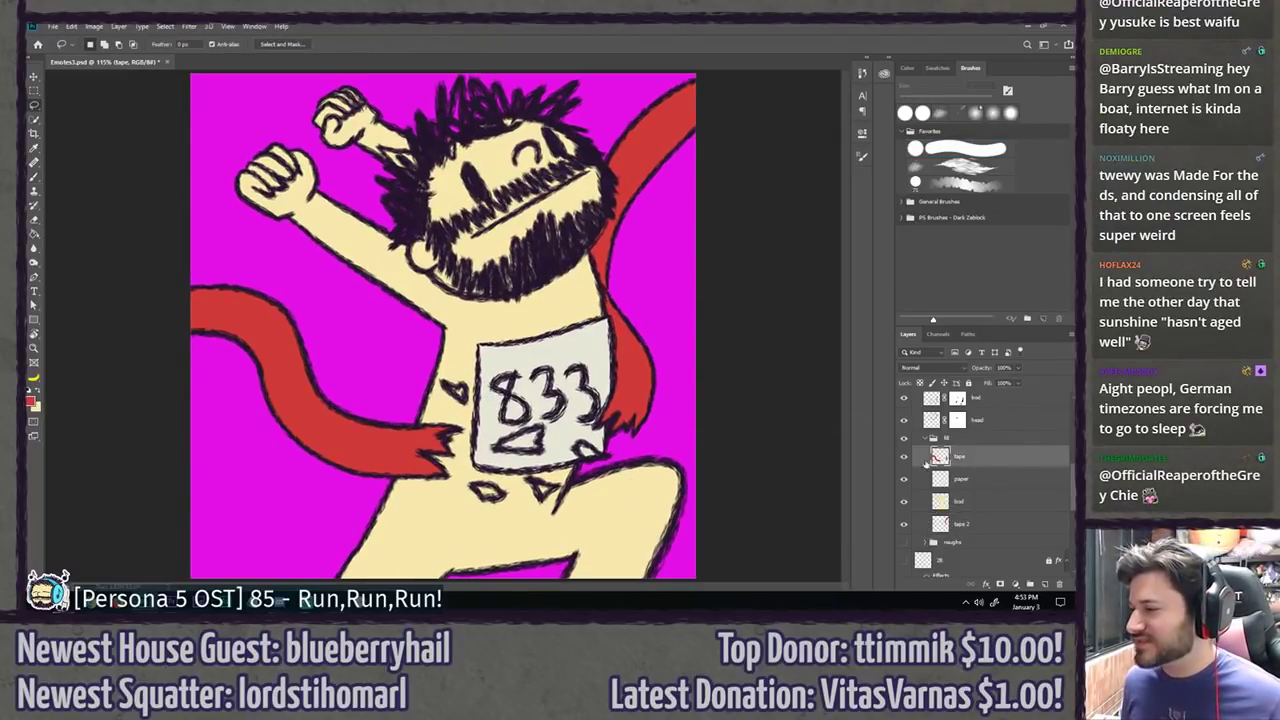
Step: On the tape layer, fill the small scrap on the torso just left of the bib red with a 20 px brush
left_click(985, 457)
key("b")
scroll(484, 413, "up", 5)
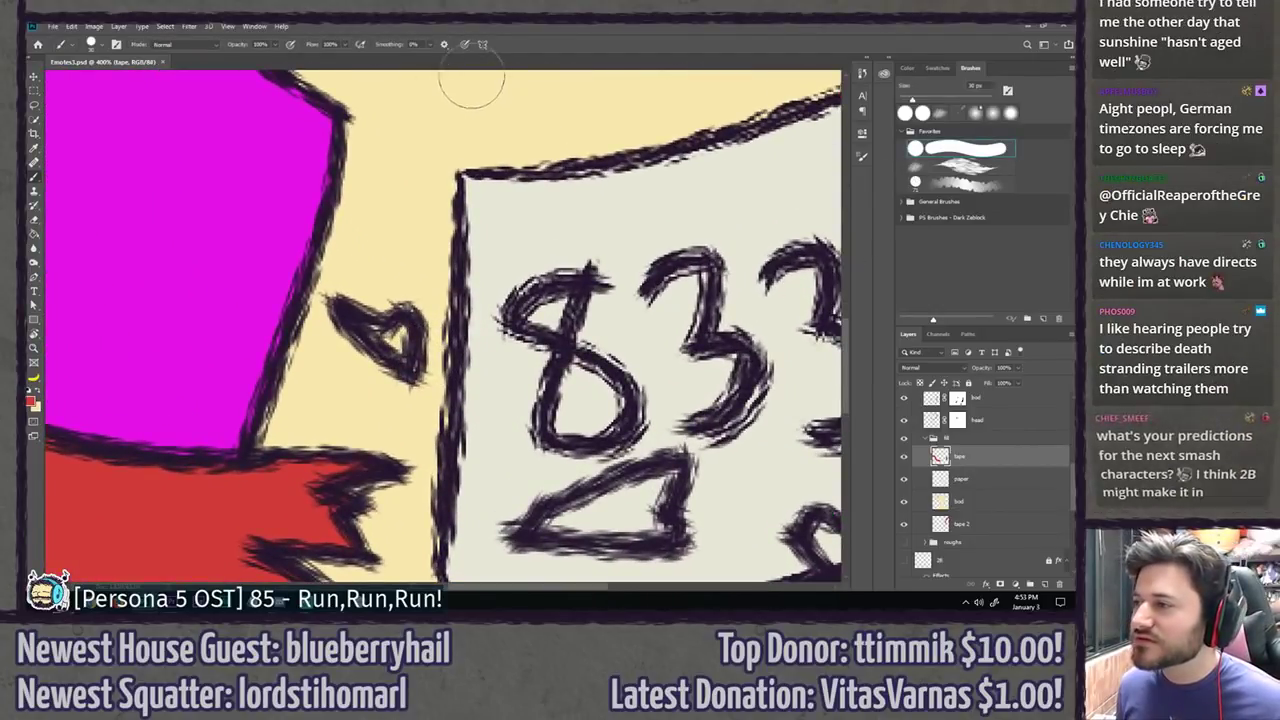
key("[")
key("[")
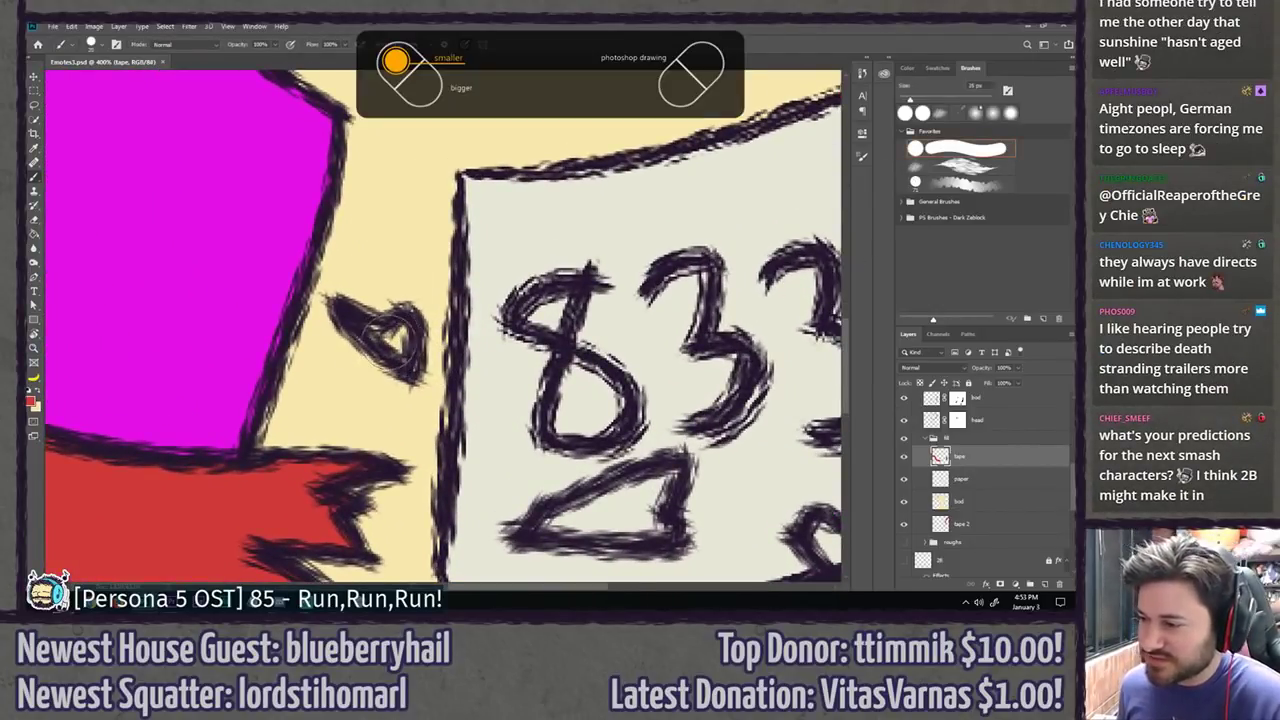
mouse_move(386, 340)
left_mouse_down()
mouse_move(357, 323)
mouse_move(402, 345)
mouse_move(380, 334)
mouse_move(393, 340)
left_mouse_up()
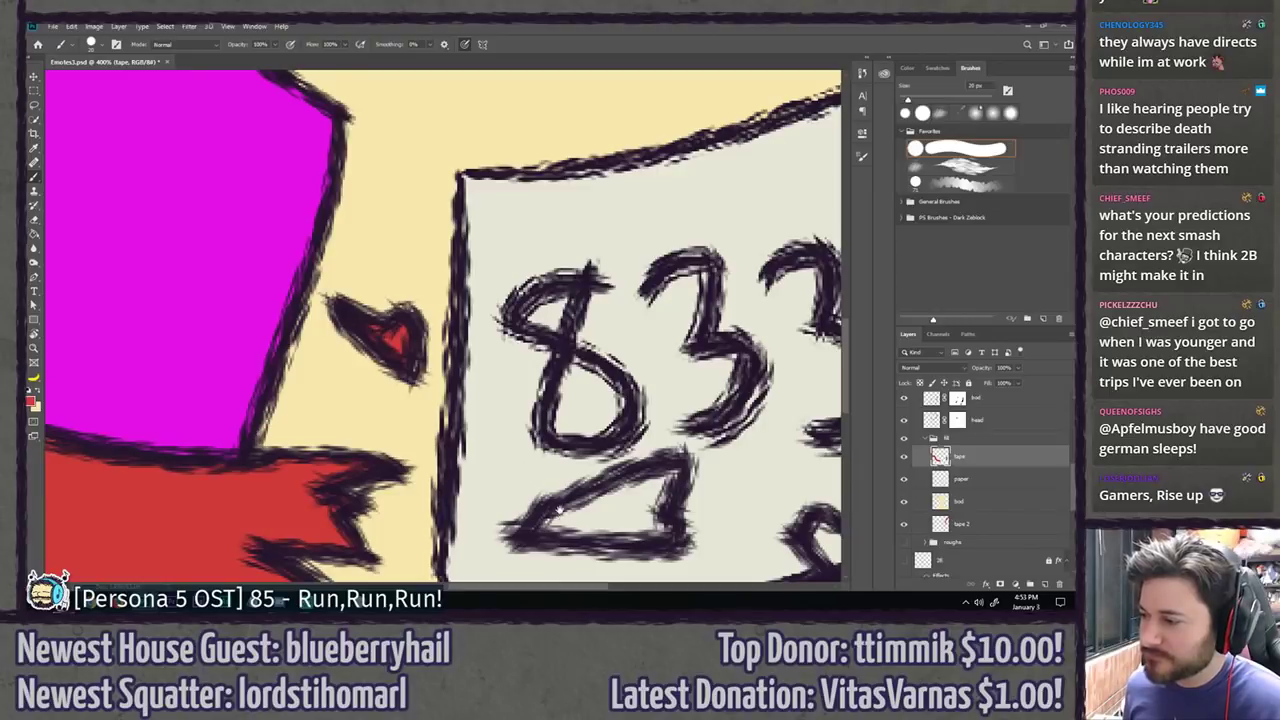
Step: Fill the large scrap on the bib below the number 833 completely red
mouse_move(559, 511)
left_mouse_down()
mouse_move(534, 351)
mouse_move(497, 503)
left_mouse_up()
mouse_move(460, 334)
left_mouse_down()
mouse_move(425, 345)
mouse_move(545, 285)
mouse_move(570, 288)
mouse_move(540, 325)
mouse_move(560, 345)
mouse_move(435, 340)
mouse_move(481, 368)
mouse_move(470, 250)
mouse_move(455, 258)
mouse_move(468, 274)
mouse_move(476, 264)
left_mouse_up()
key("r")
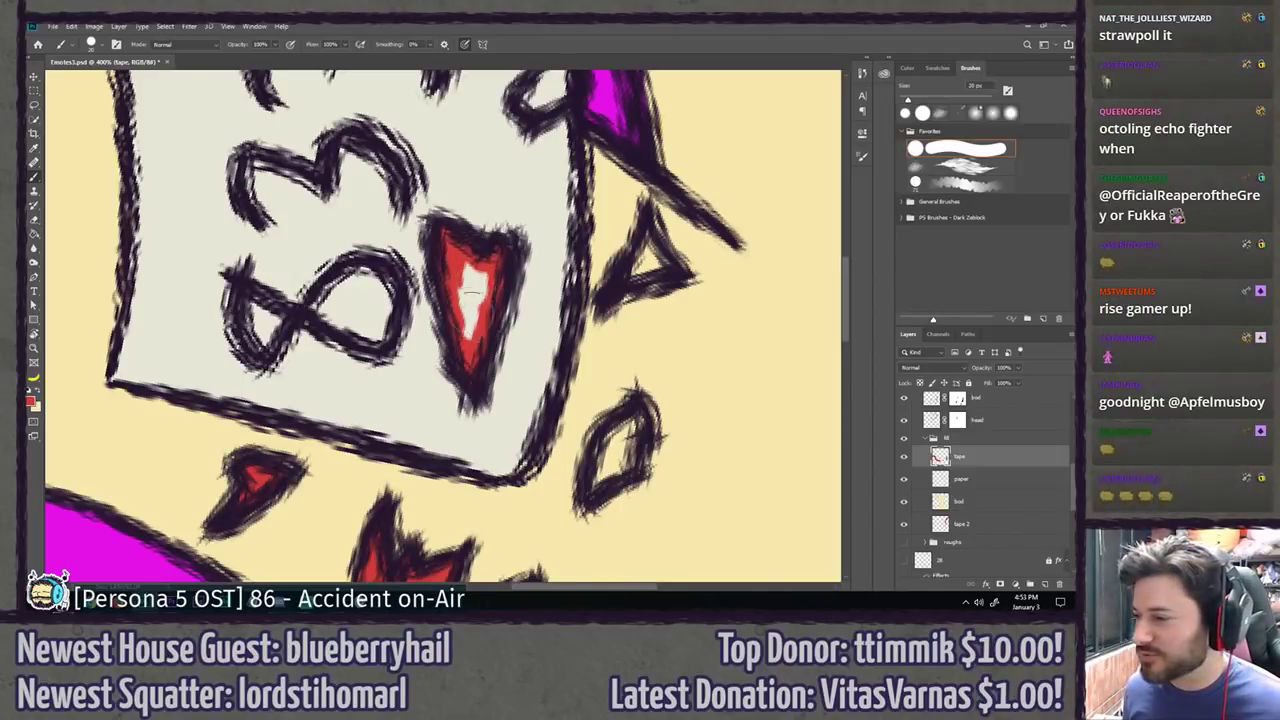
left_click_drag(468, 320, 476, 265)
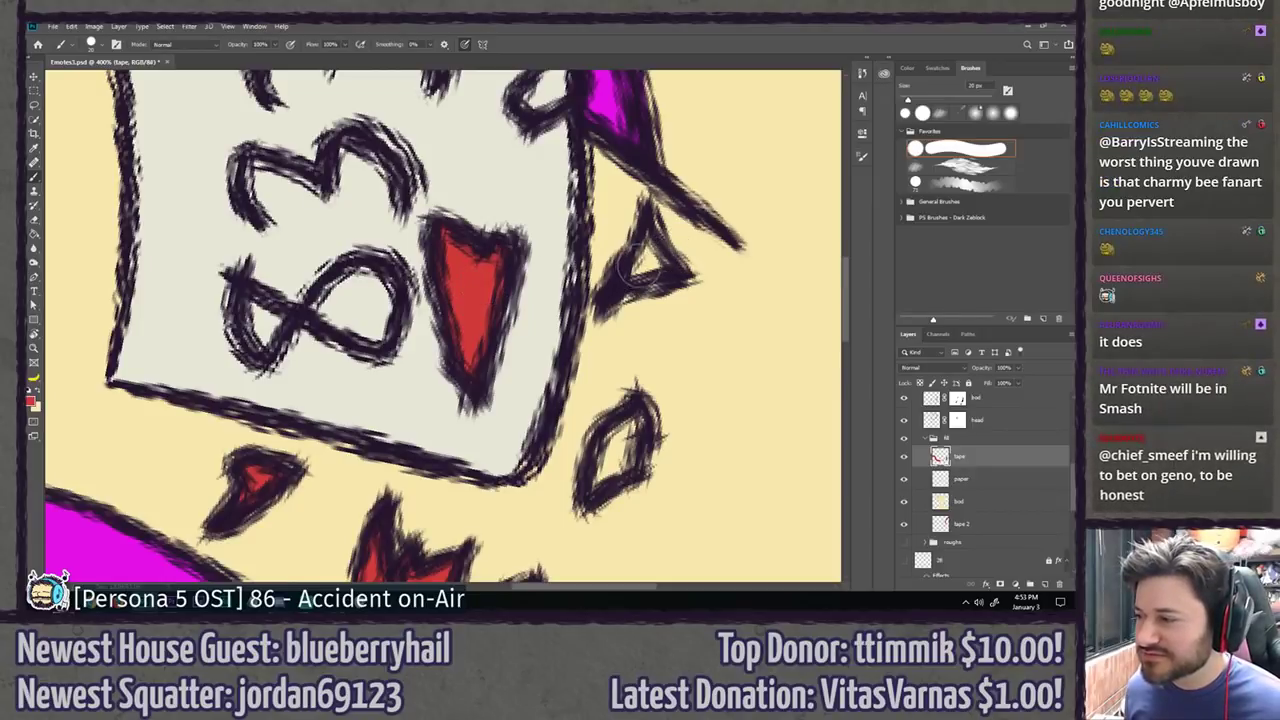
Step: Paint the two scraps just below the bib's bottom edge red
mouse_move(640, 262)
left_mouse_down()
mouse_move(632, 272)
mouse_move(650, 262)
mouse_move(655, 275)
mouse_move(670, 262)
mouse_move(660, 276)
mouse_move(641, 260)
left_mouse_up()
left_click_drag(637, 264, 646, 246)
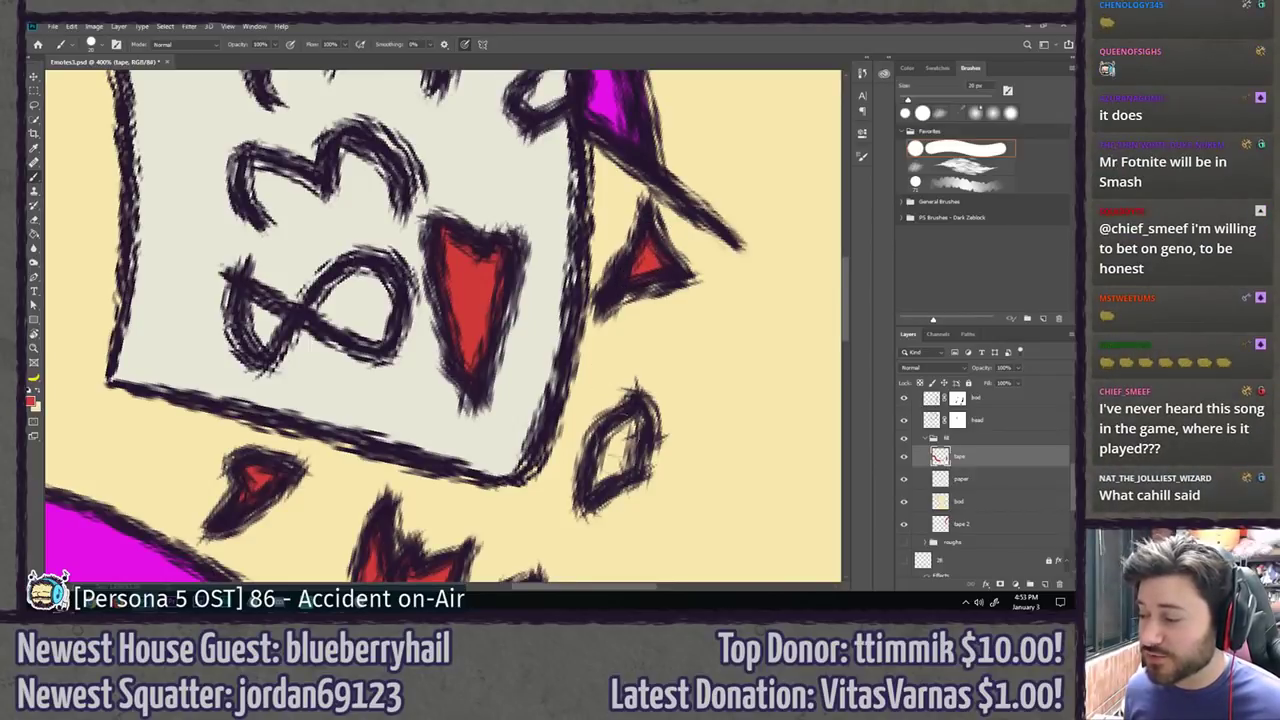
mouse_move(597, 490)
left_mouse_down()
mouse_move(606, 445)
mouse_move(622, 427)
mouse_move(646, 428)
mouse_move(638, 400)
mouse_move(640, 442)
mouse_move(605, 485)
mouse_move(596, 470)
mouse_move(618, 432)
mouse_move(625, 466)
mouse_move(616, 440)
mouse_move(634, 448)
left_mouse_up()
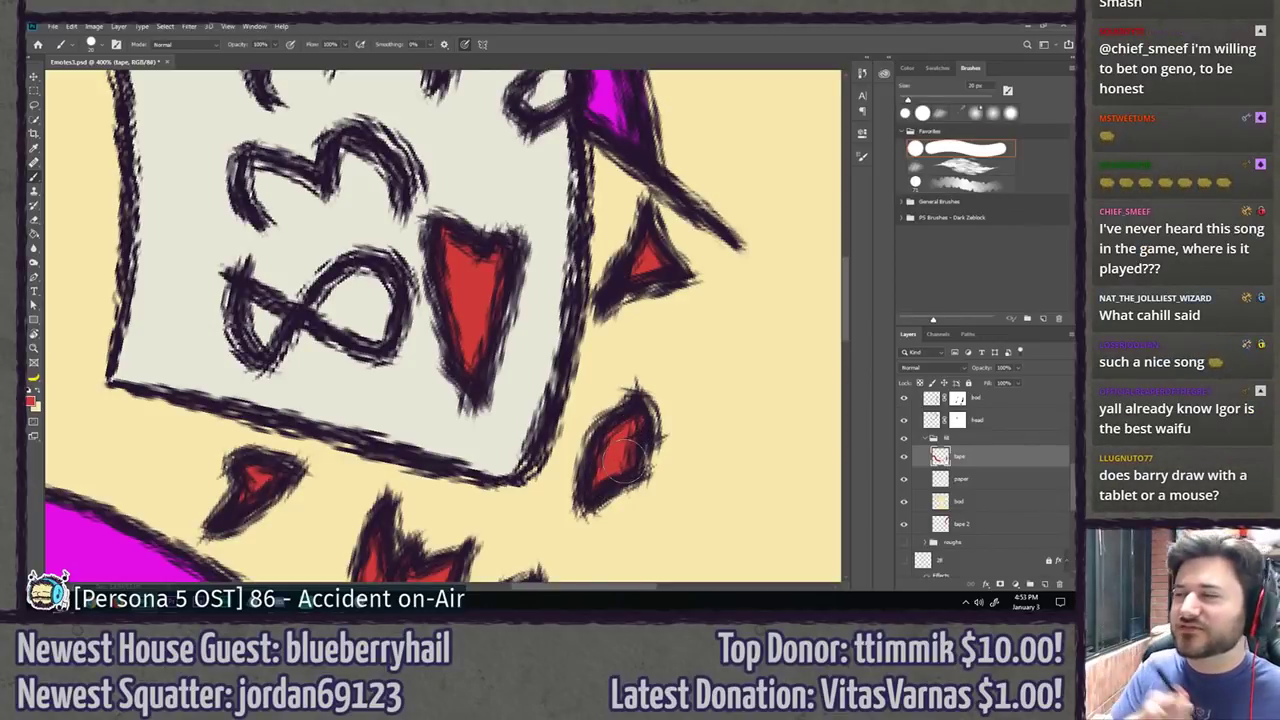
Step: Fill the scrap at the bib's bottom-right corner red and return to the upright full view
left_click_drag(569, 347, 532, 552)
mouse_move(505, 298)
left_mouse_down()
mouse_move(500, 318)
mouse_move(534, 264)
mouse_move(490, 305)
mouse_move(510, 308)
mouse_move(532, 283)
left_mouse_up()
key("r")
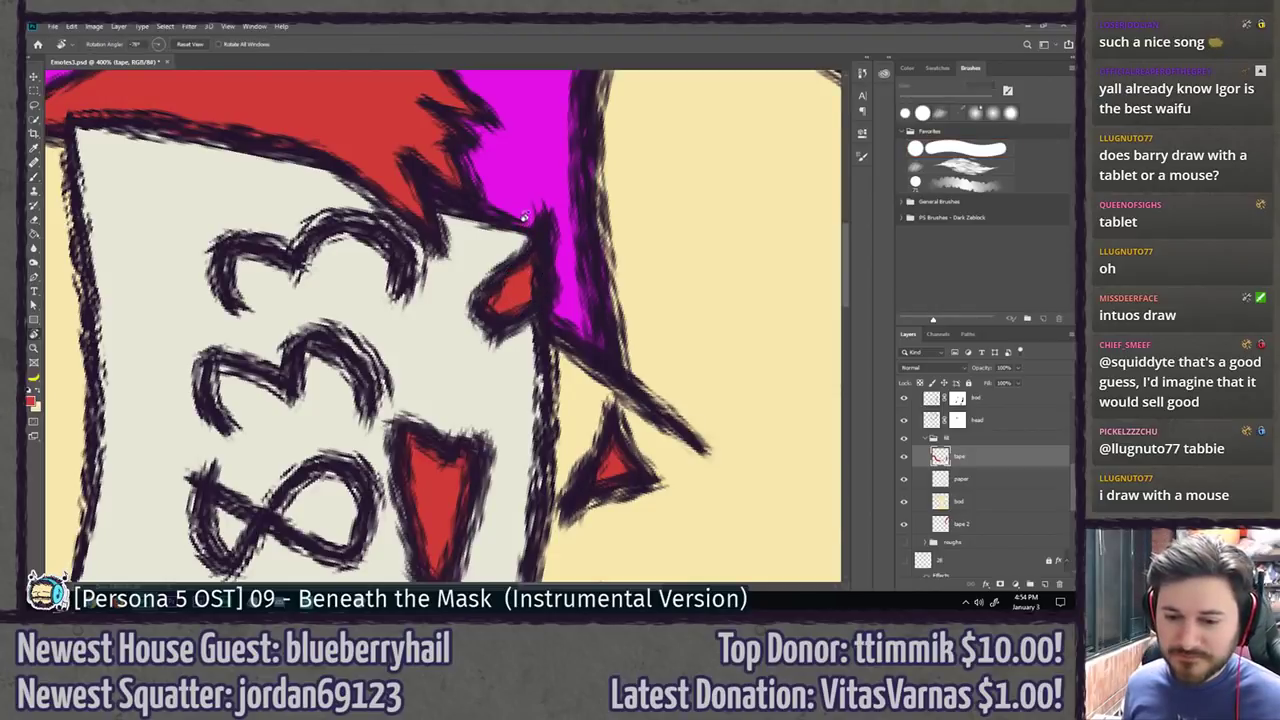
mouse_move(526, 236)
left_mouse_down()
mouse_move(662, 340)
mouse_move(677, 436)
left_mouse_up()
key("ctrl+0")
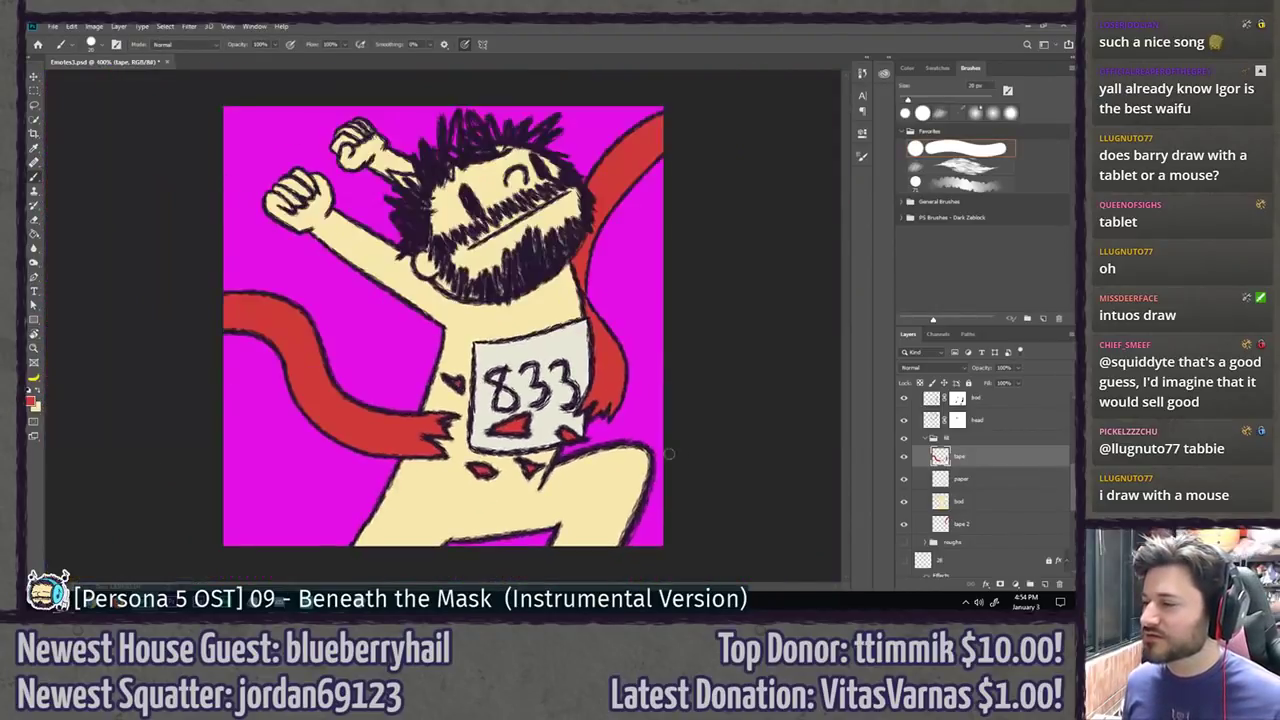
Step: Hide the Magenta layer and show BG Dark to check the emote against a dark background at several sizes
key("l")
scroll(922, 492, "down", 6)
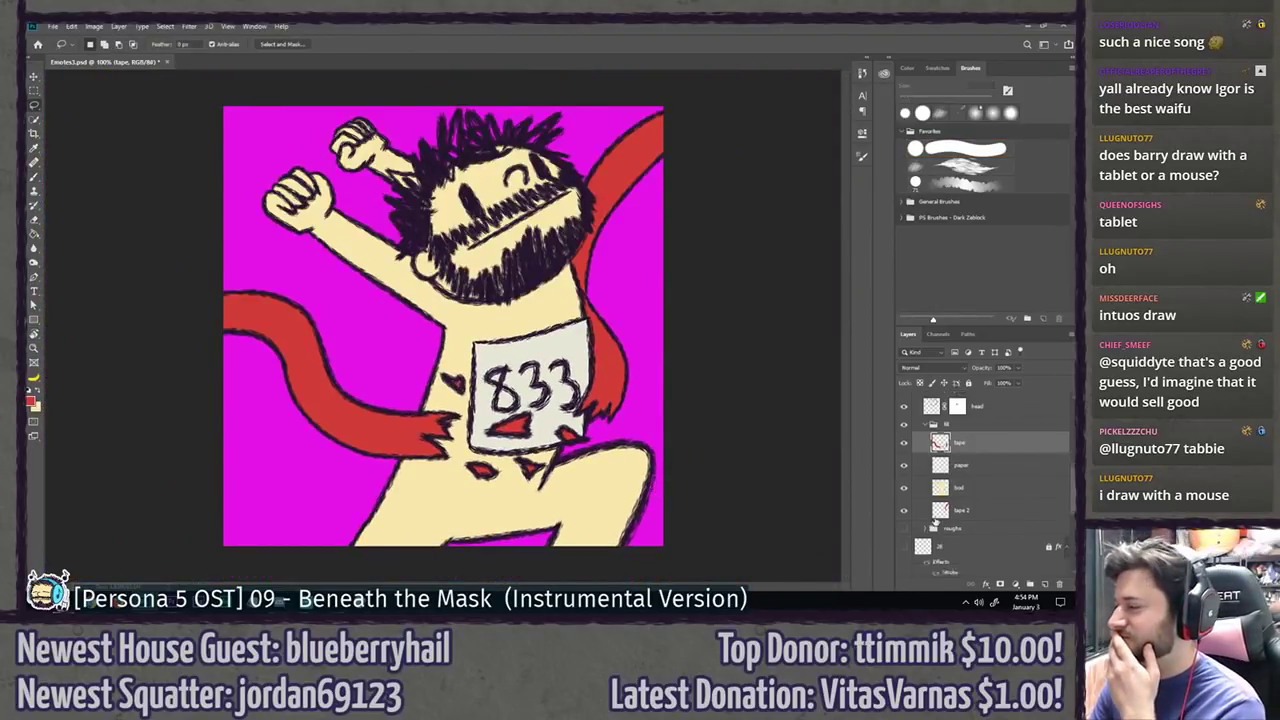
left_click(902, 498)
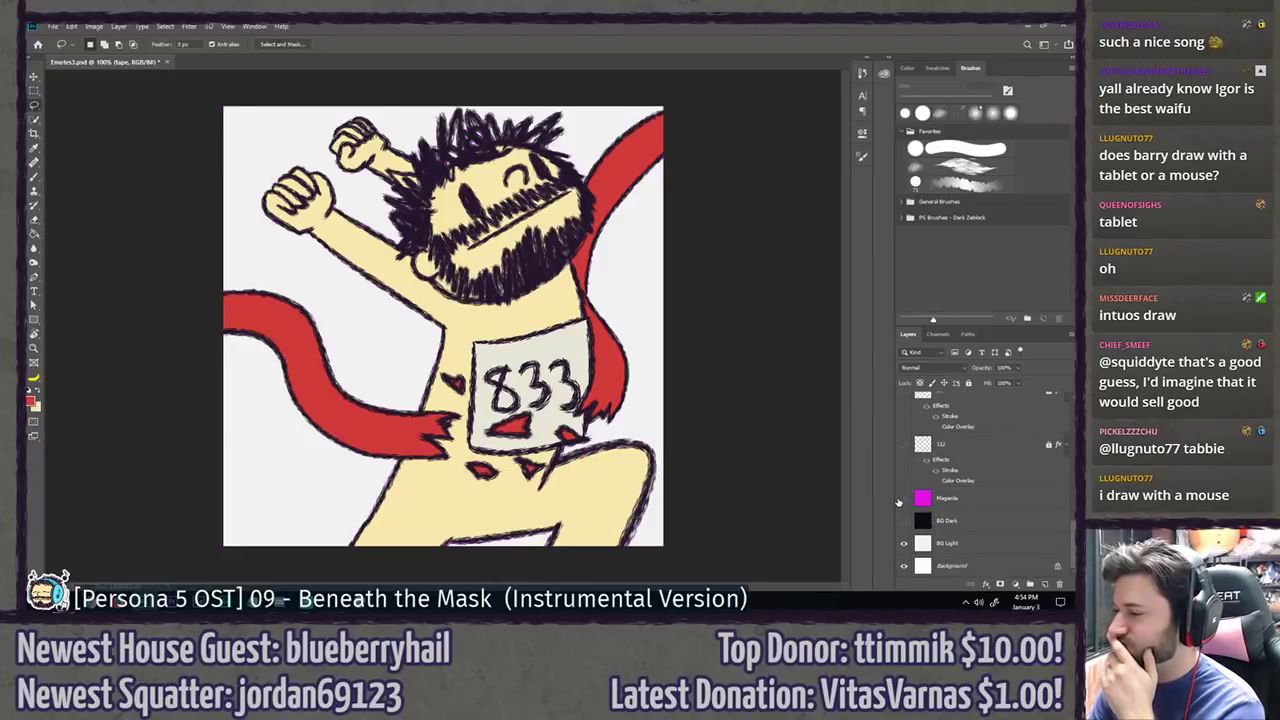
left_click(903, 521)
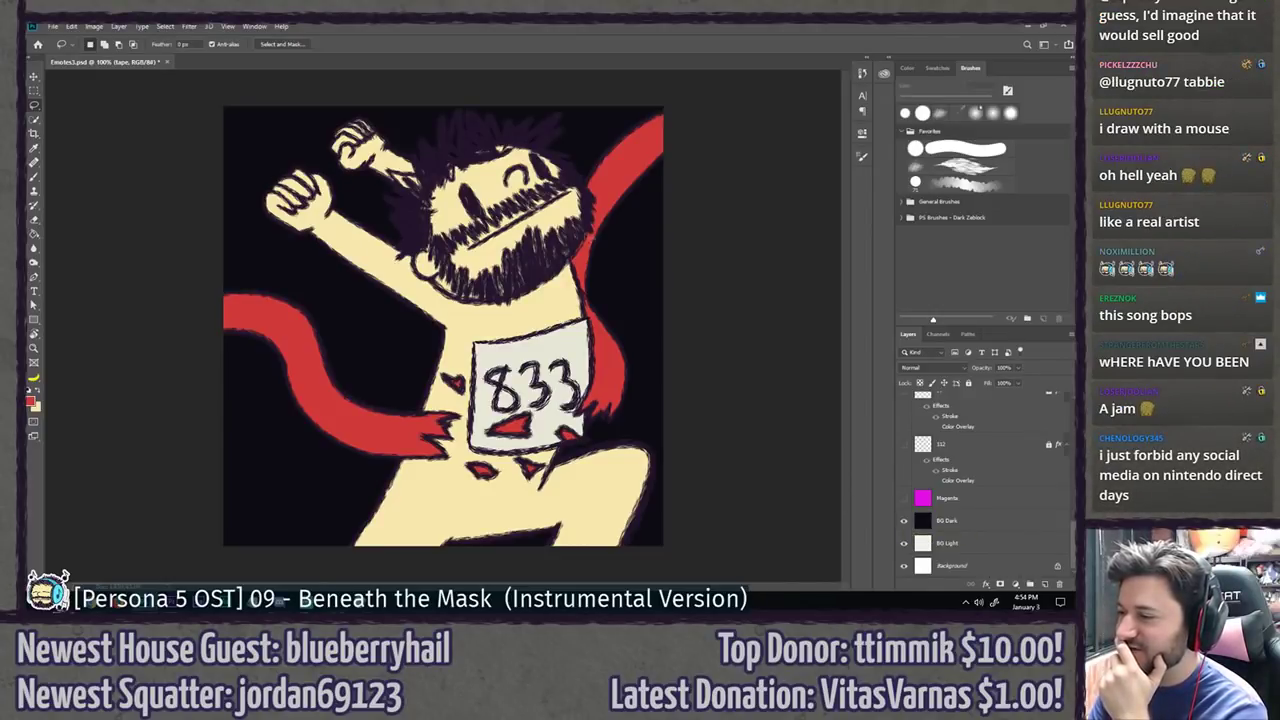
left_click(904, 498)
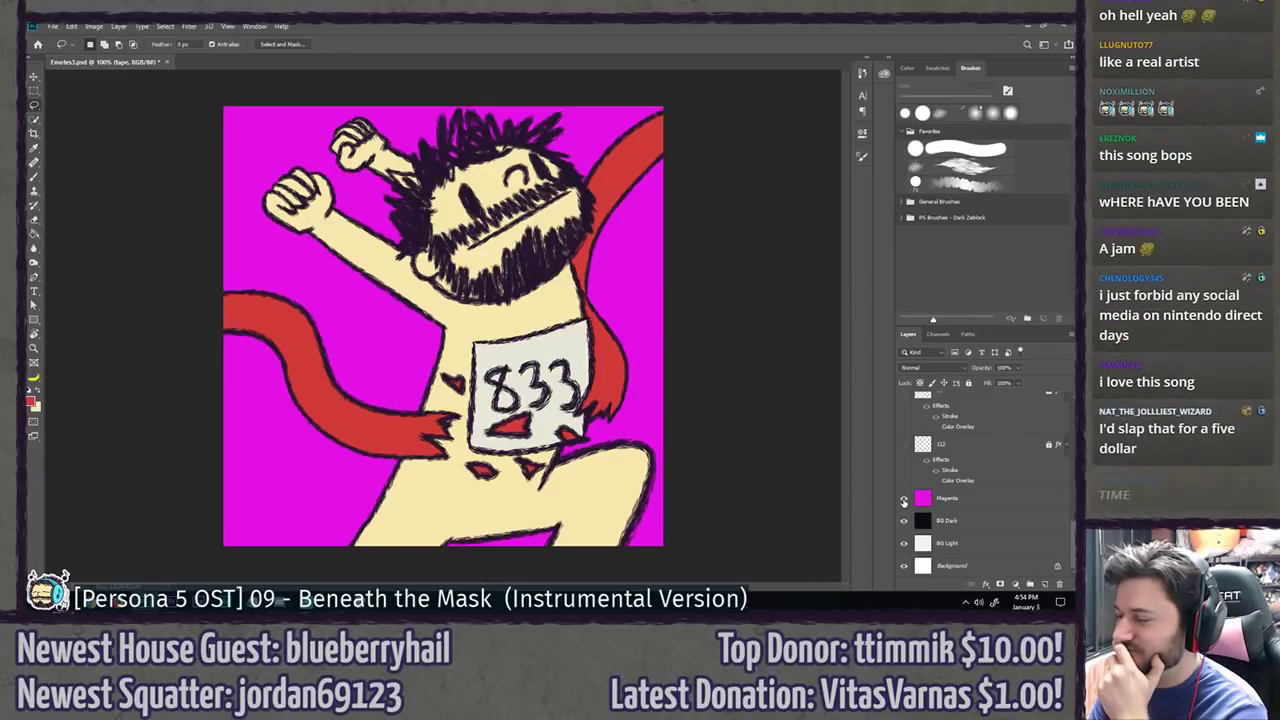
left_click(904, 498)
scroll(722, 383, "down", 2)
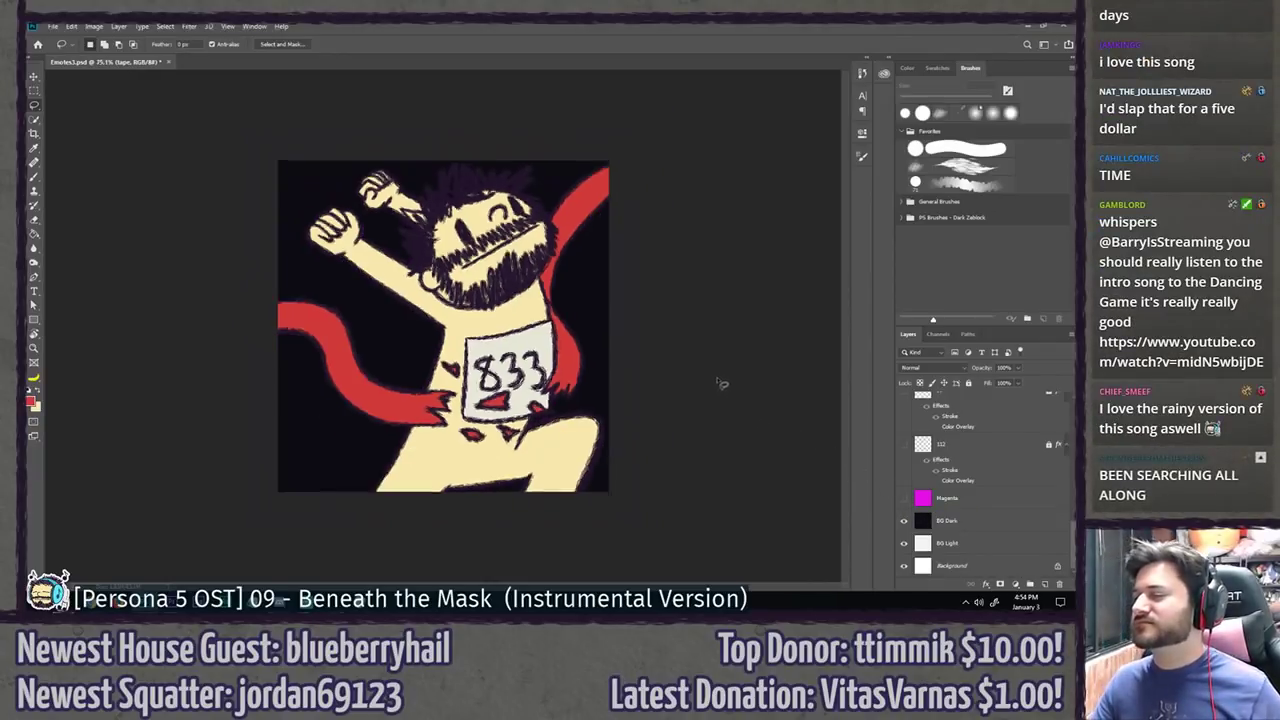
scroll(722, 383, "down", 4)
scroll(471, 406, "up", 4)
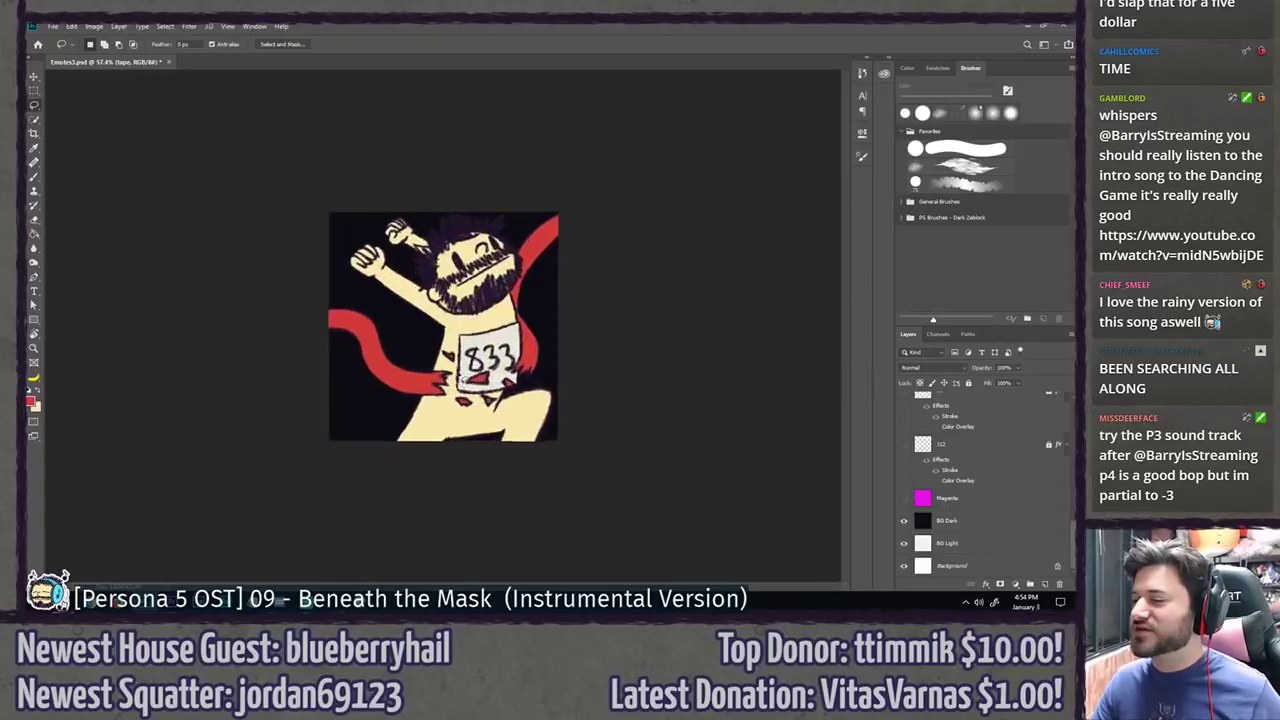
scroll(438, 410, "up", 4)
left_click_drag(352, 410, 357, 399)
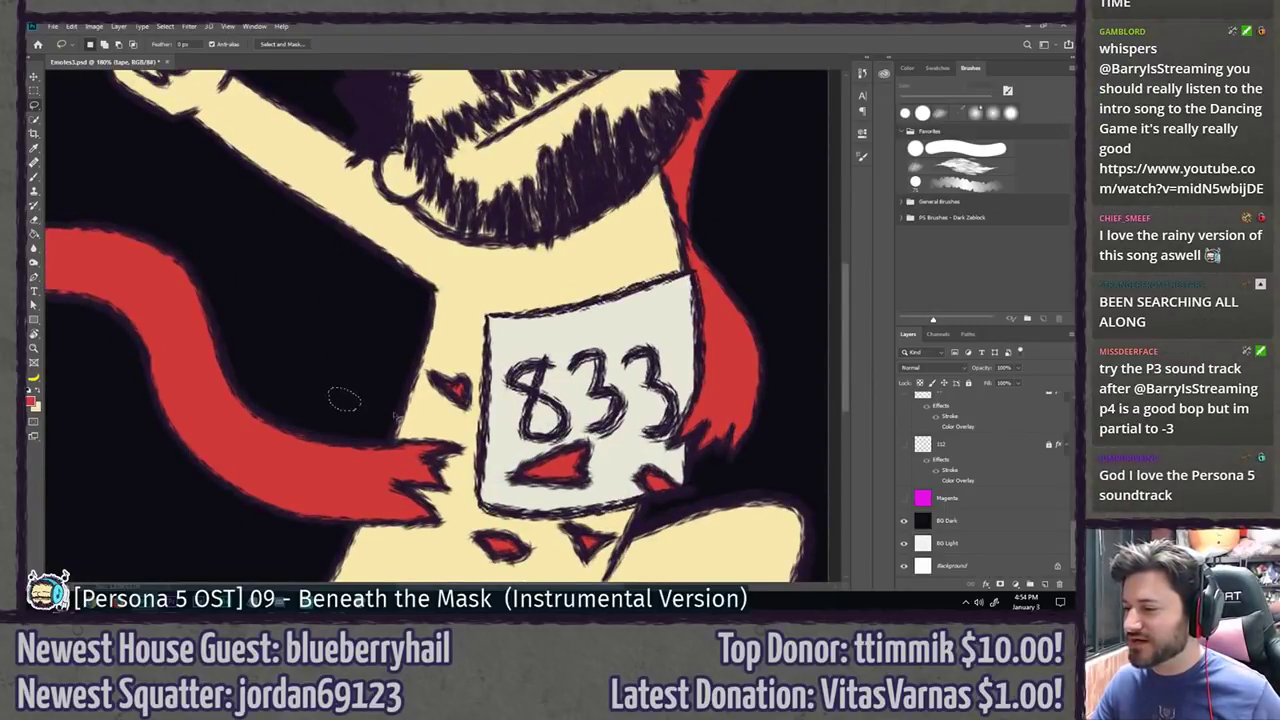
scroll(493, 428, "down", 3)
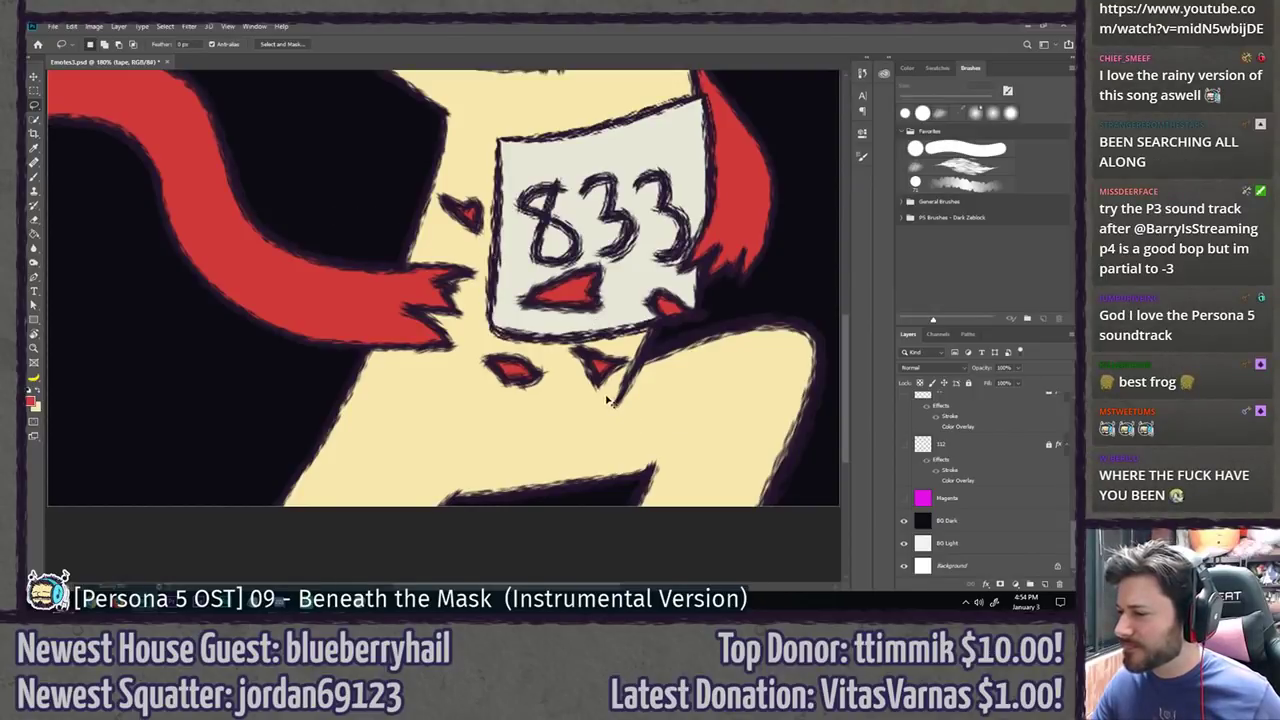
Step: Hide the BG Dark layer to leave the BG Light background showing, and save the document
left_click(903, 521)
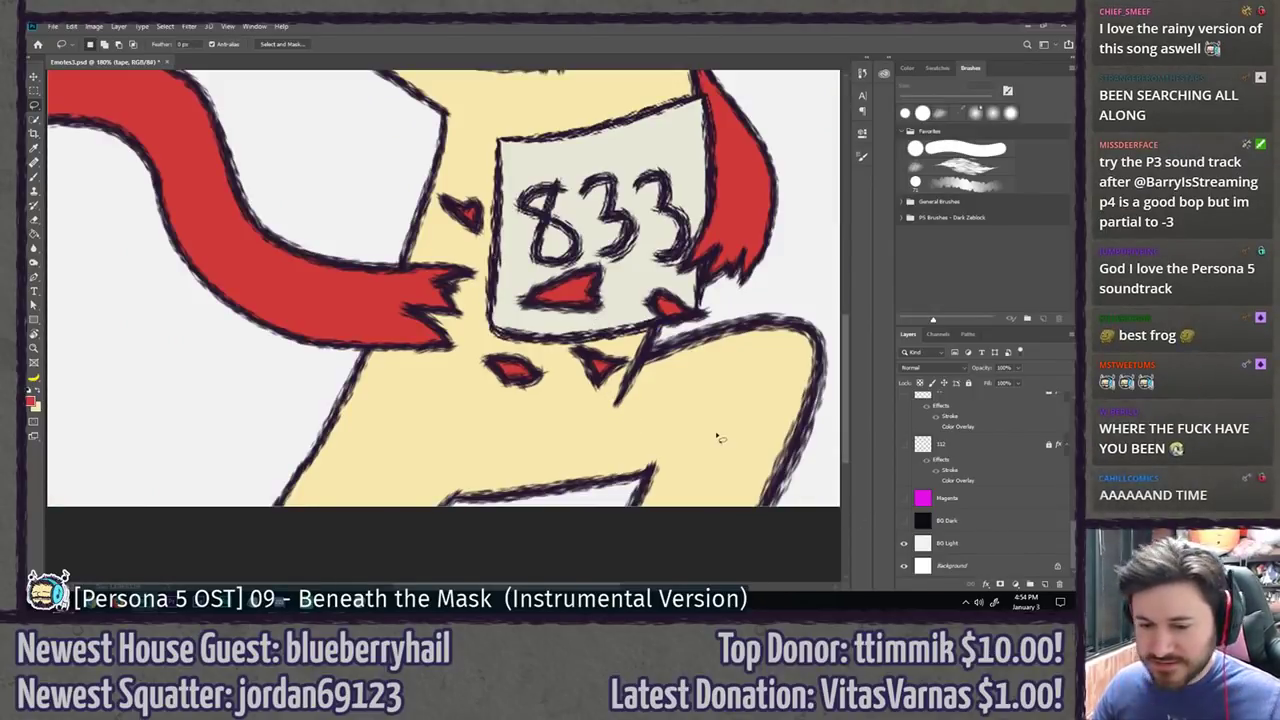
key("ctrl+0")
scroll(533, 388, "up", 2)
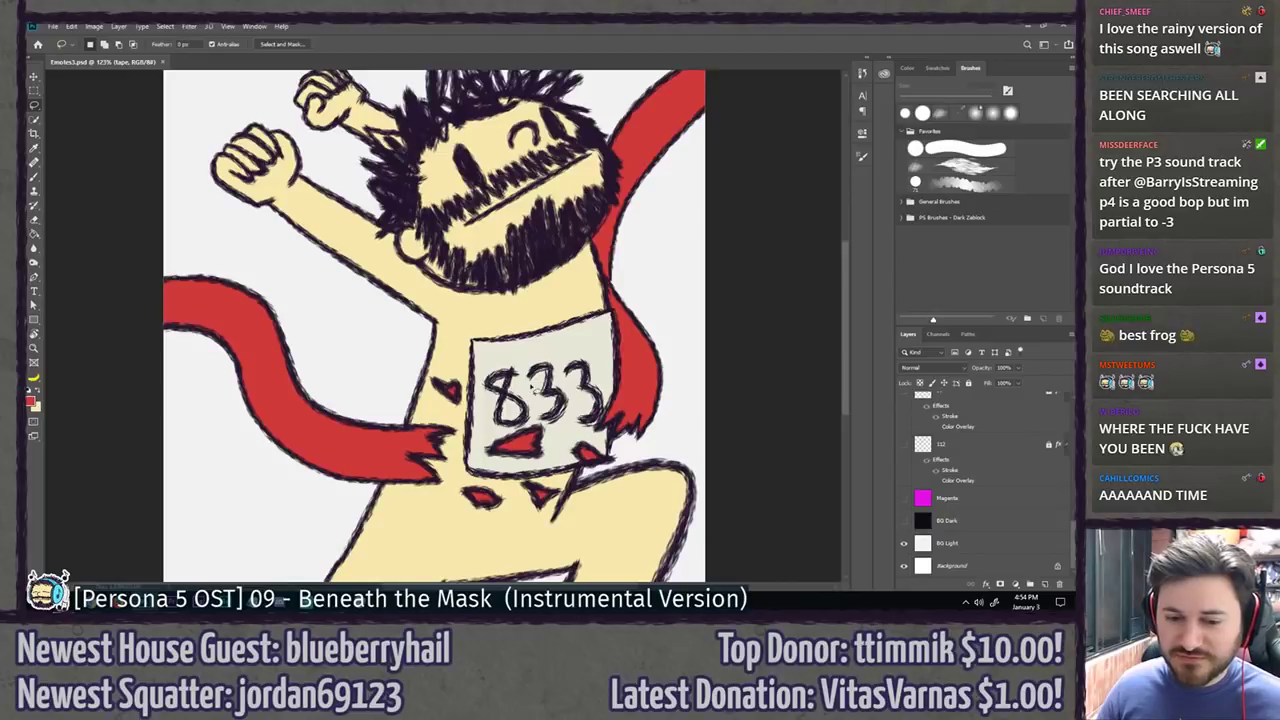
Step: Select the deets layer and set up the scratchy favourite brush with the dark purple line colour from the Scratchy Doodles library
key("b")
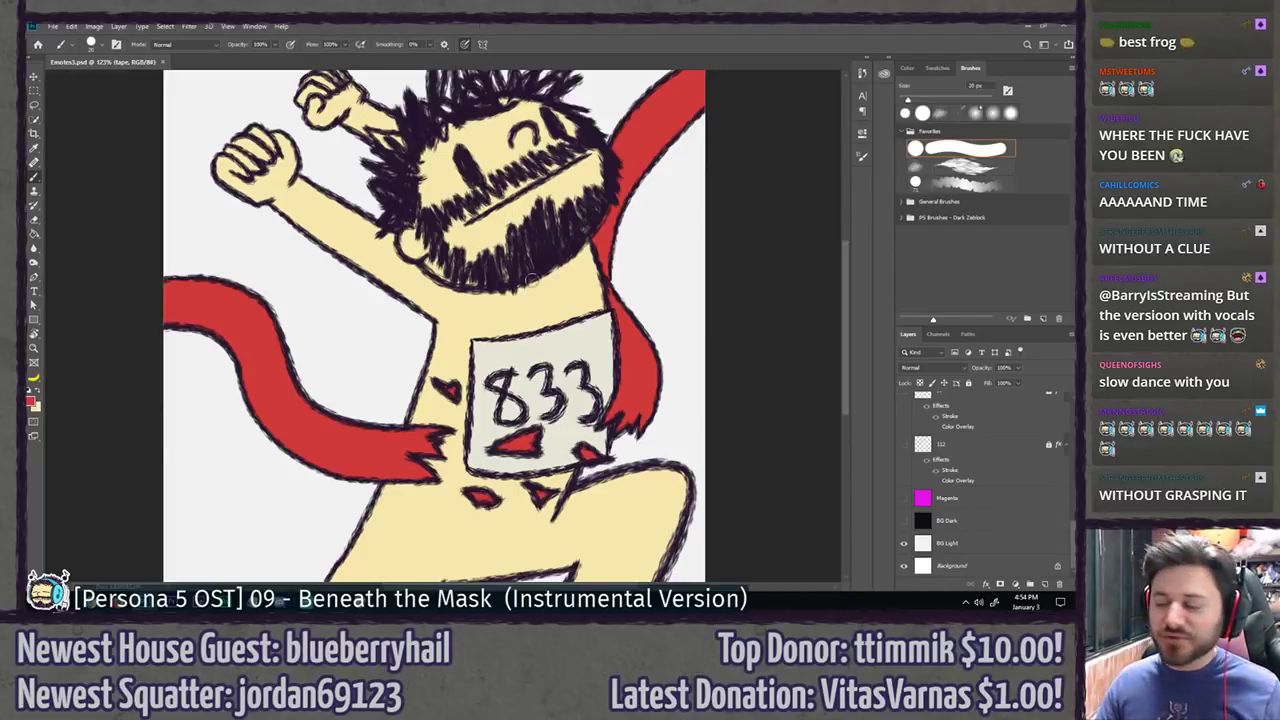
scroll(958, 508, "up", 8)
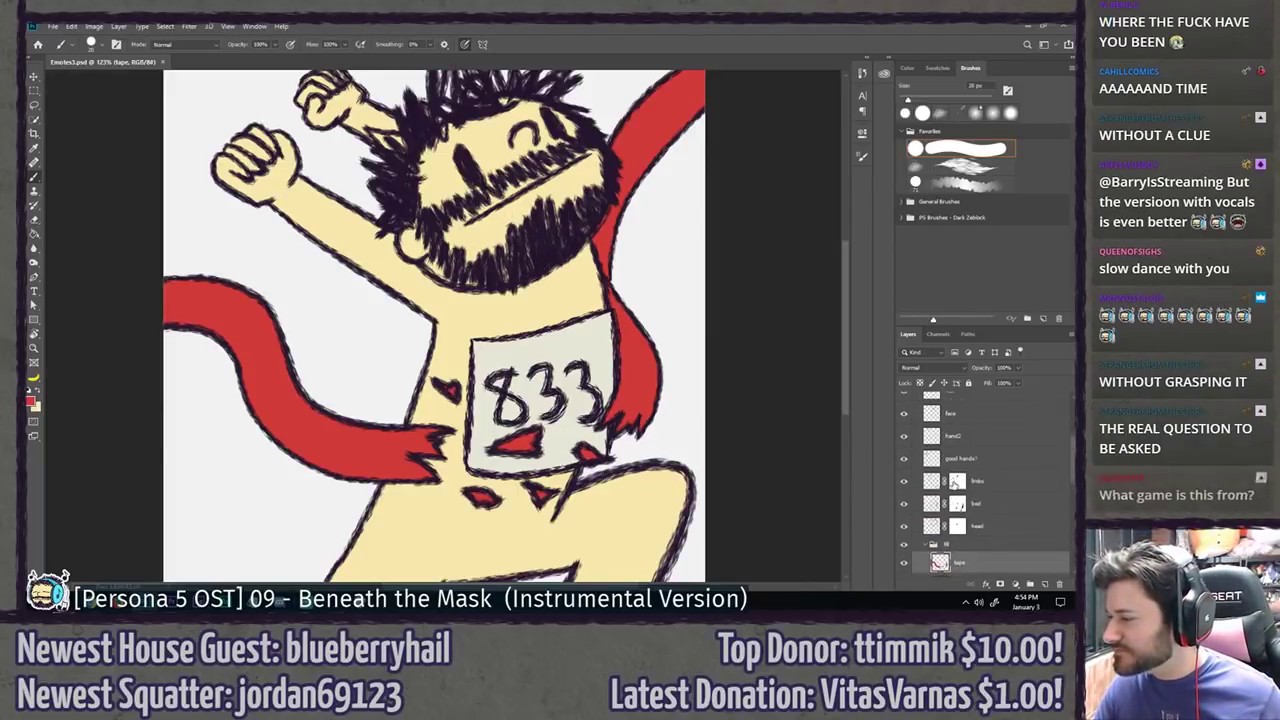
scroll(961, 470, "up", 3)
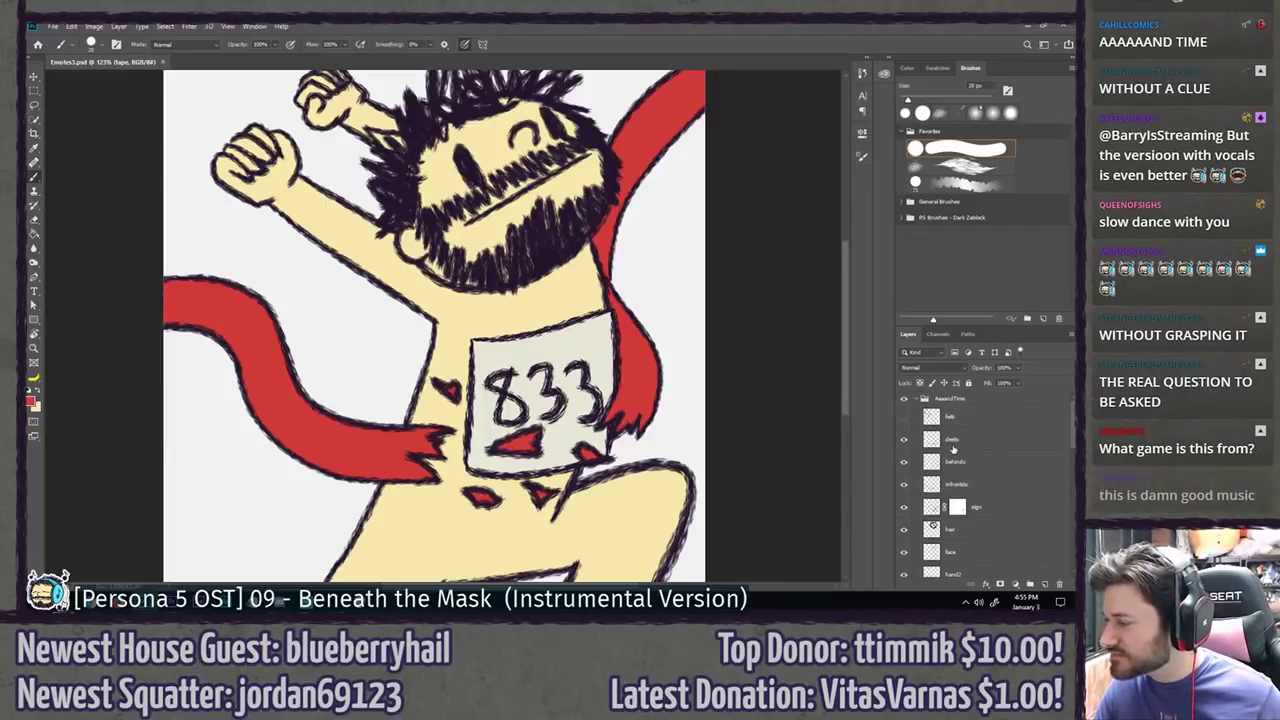
left_click(962, 441)
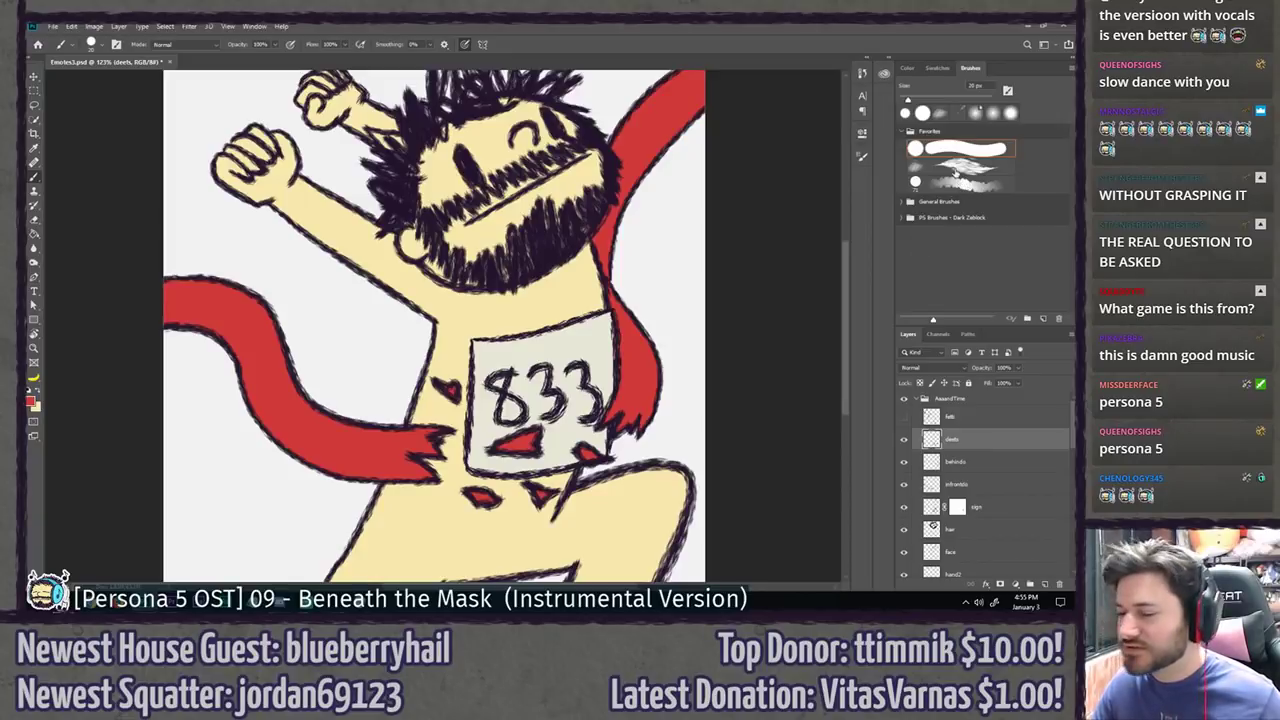
left_click(955, 170)
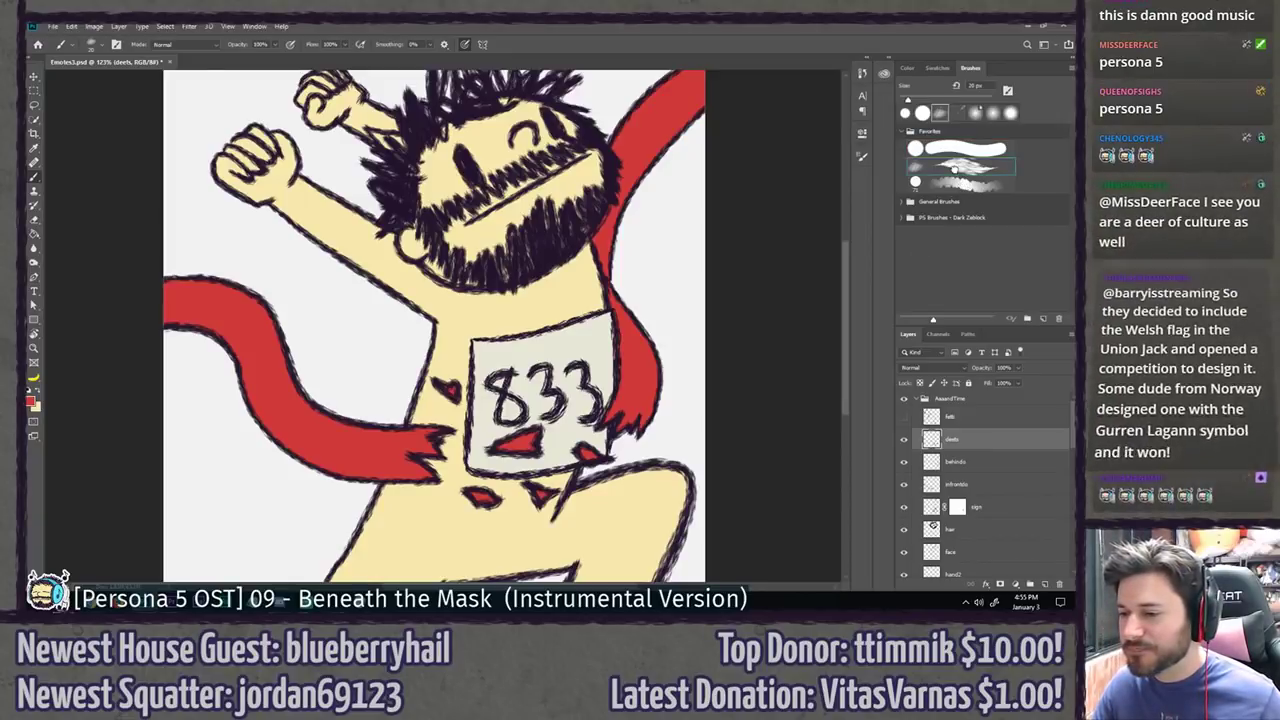
left_click(862, 72)
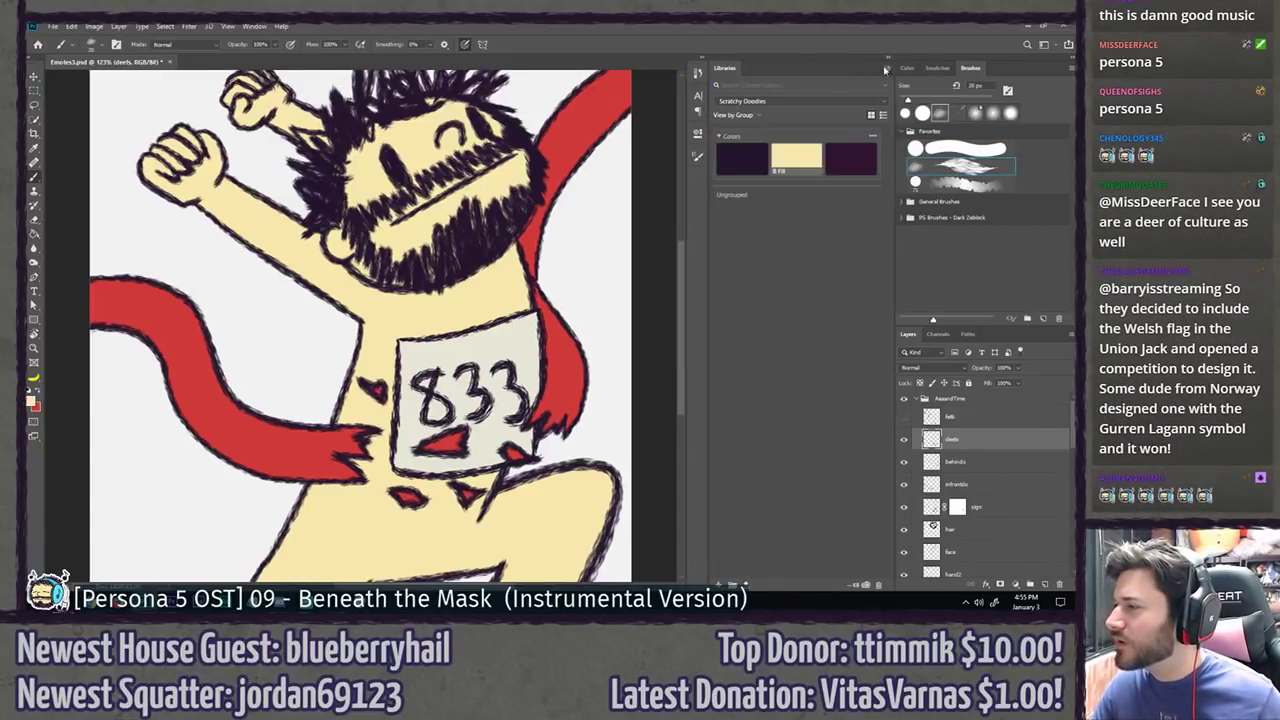
left_click(742, 162)
left_click(886, 60)
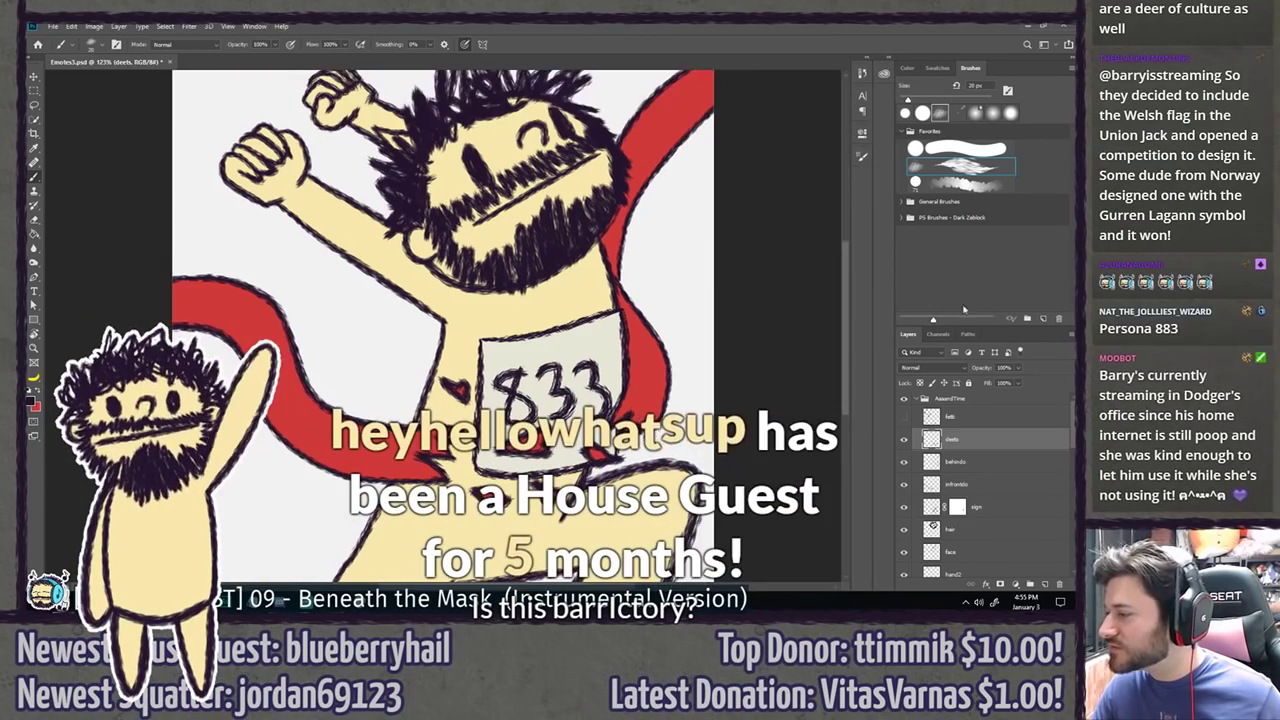
Step: Try outlining a small torn scrap in the gap between the left ribbon and the torso
left_click_drag(419, 426, 510, 426)
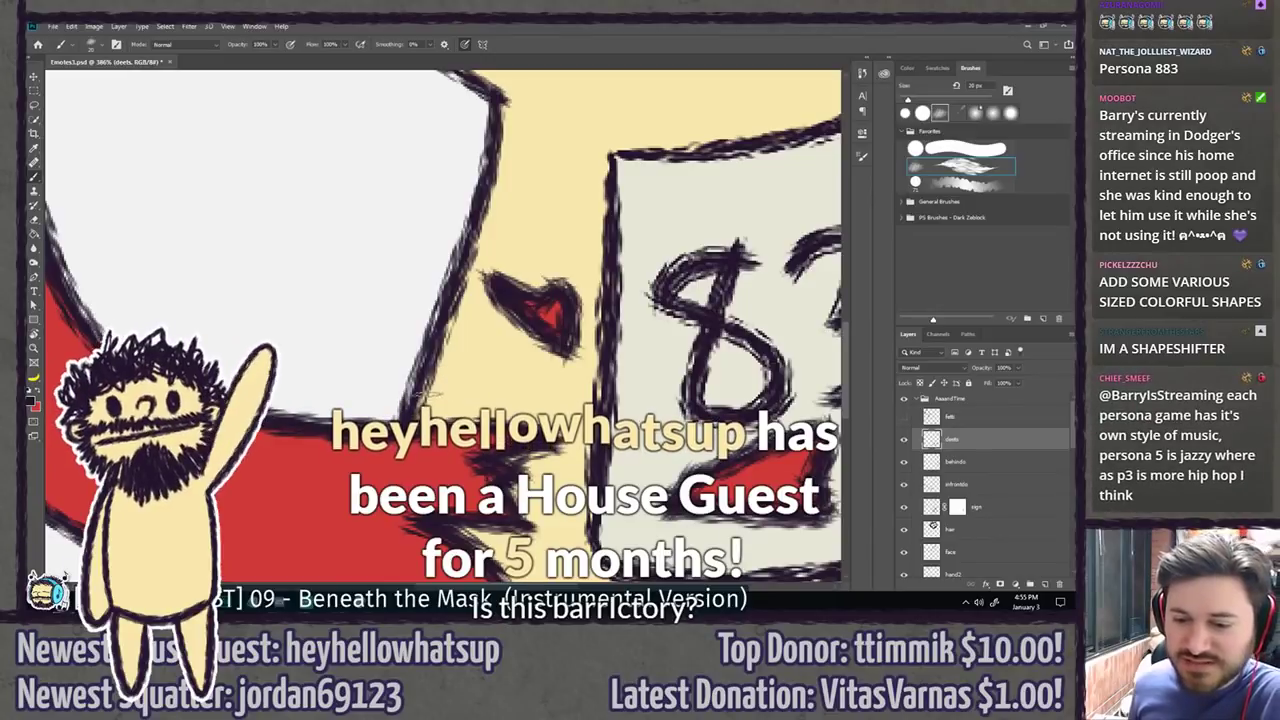
mouse_move(366, 349)
left_mouse_down()
mouse_move(306, 316)
mouse_move(329, 290)
mouse_move(371, 334)
mouse_move(352, 348)
mouse_move(321, 329)
mouse_move(331, 294)
mouse_move(386, 346)
mouse_move(304, 322)
mouse_move(300, 272)
mouse_move(365, 308)
mouse_move(386, 340)
mouse_move(371, 357)
left_mouse_up()
key("ctrl+z")
key("ctrl+z")
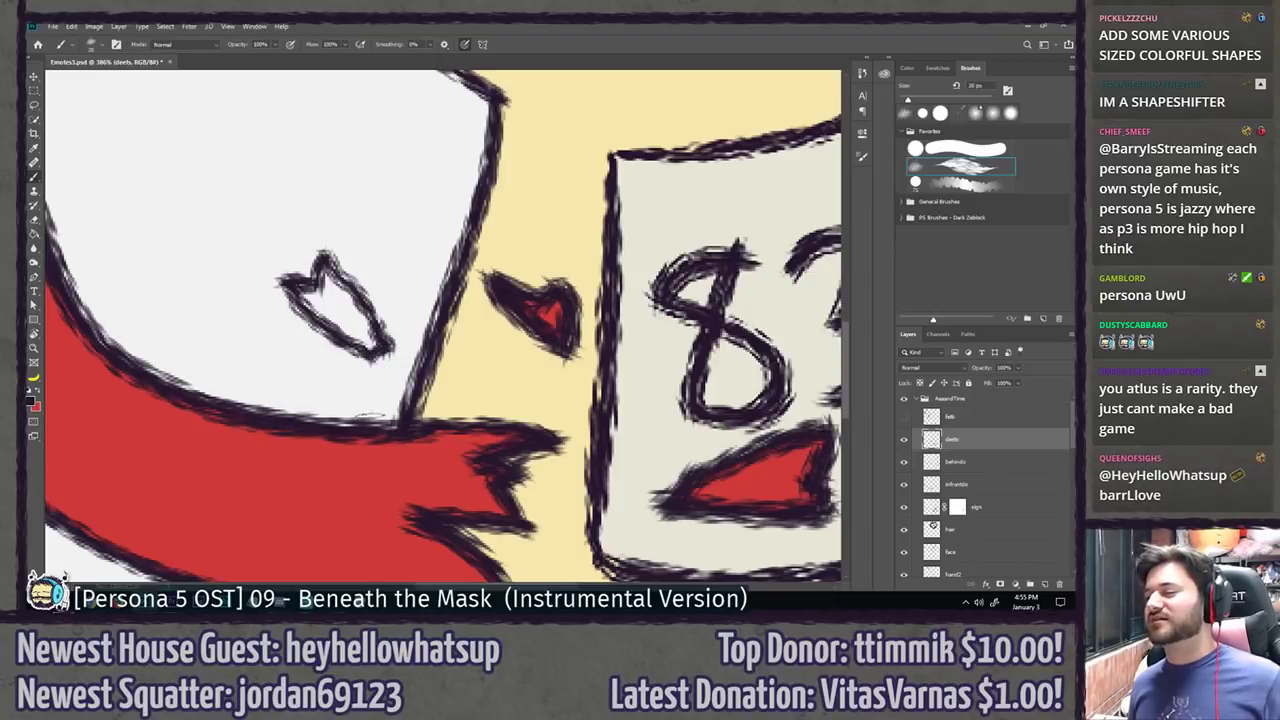
key("ctrl+minus")
key("ctrl+minus")
key("ctrl+minus")
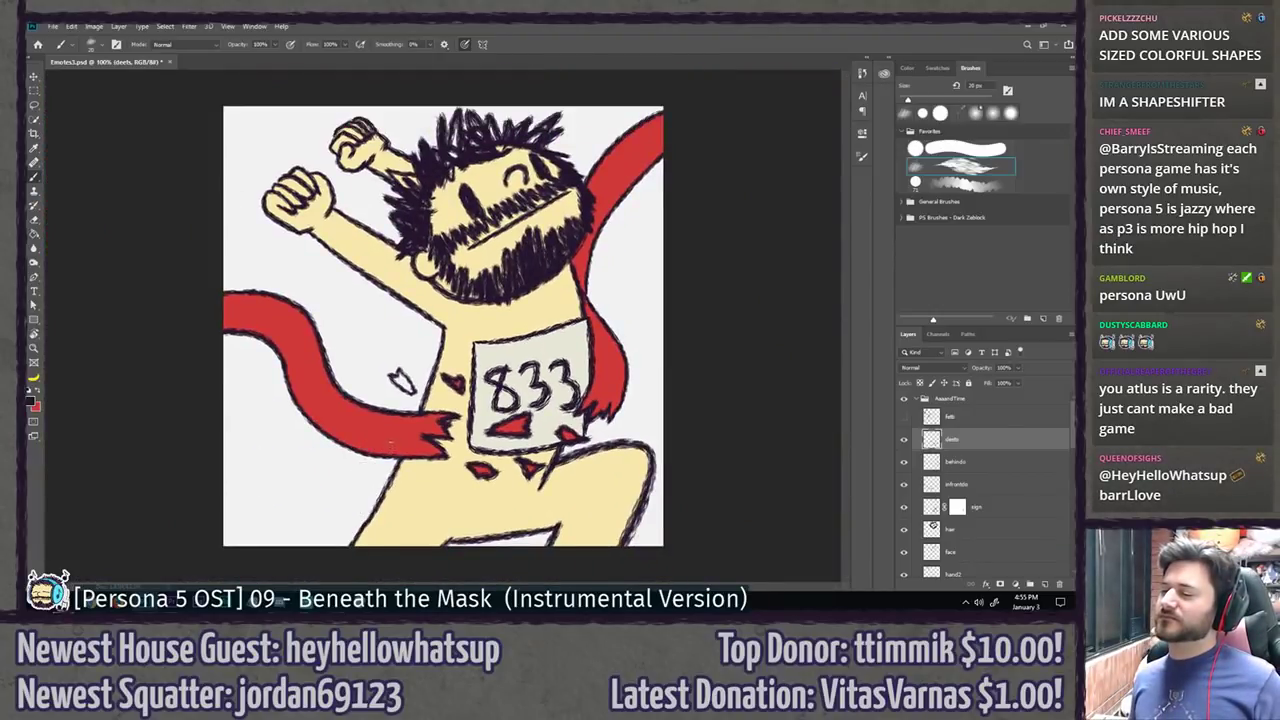
Step: Undo the scrap outline and redraw it as a flatter torn scrap between the left ribbon and the torso
key("ctrl+space")
left_click(400, 415)
left_click(400, 415)
key("ctrl+z")
mouse_move(420, 371)
left_mouse_down()
mouse_move(352, 328)
mouse_move(380, 308)
mouse_move(430, 372)
left_mouse_up()
key("ctrl+1")
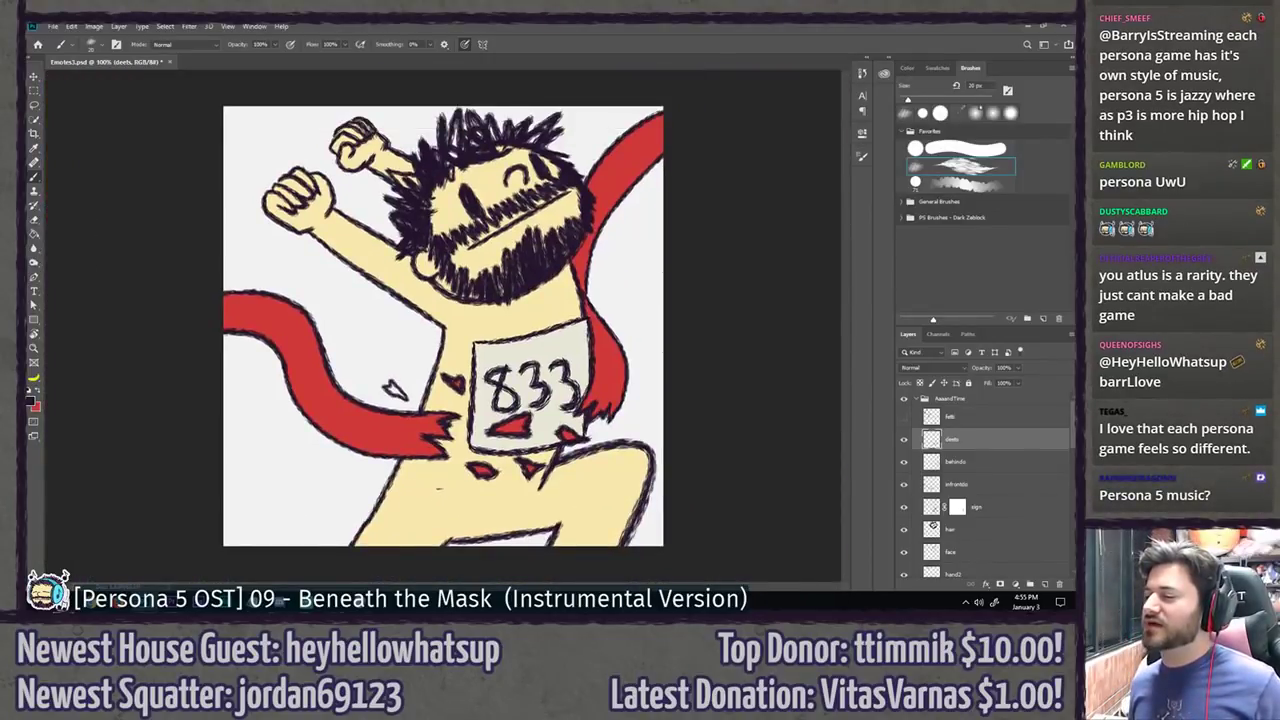
Step: Select the new scrap outline with the Lasso, move it slightly upward, and deselect it
key("z")
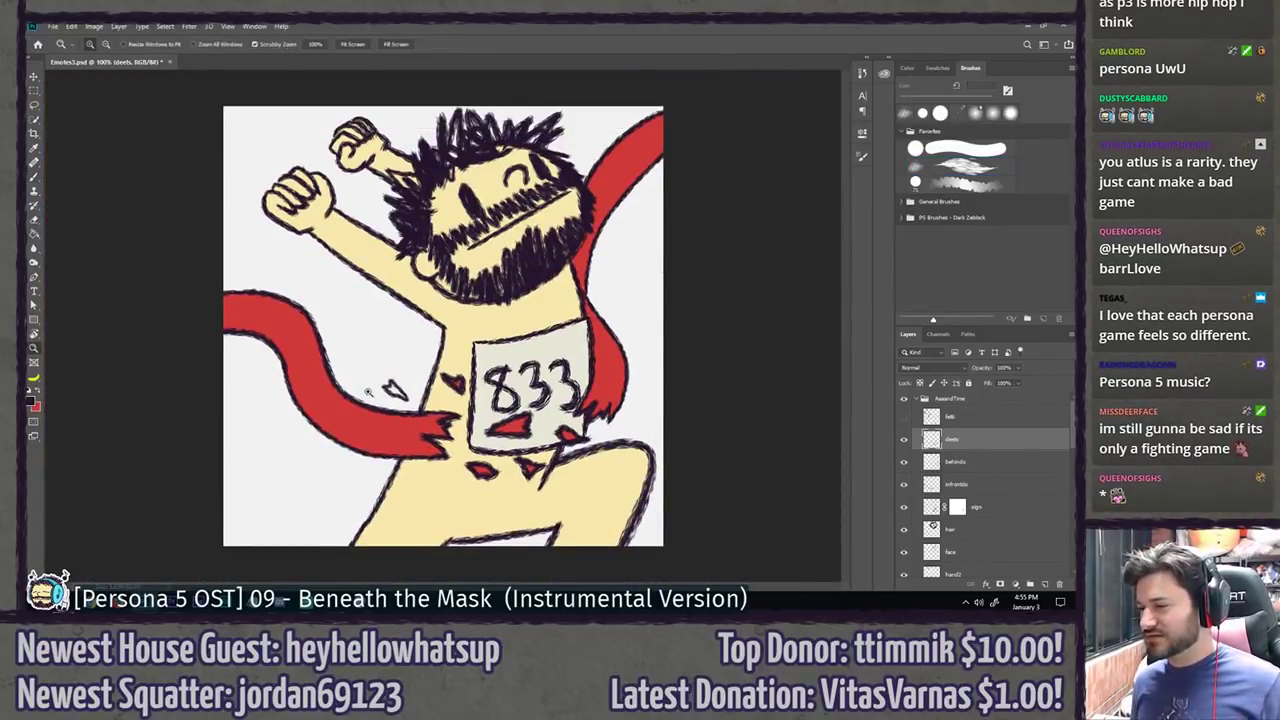
left_click(395, 390)
left_click(395, 390)
key("l")
mouse_move(412, 330)
left_mouse_down()
mouse_move(286, 404)
mouse_move(462, 345)
mouse_move(421, 352)
left_mouse_up()
key("v")
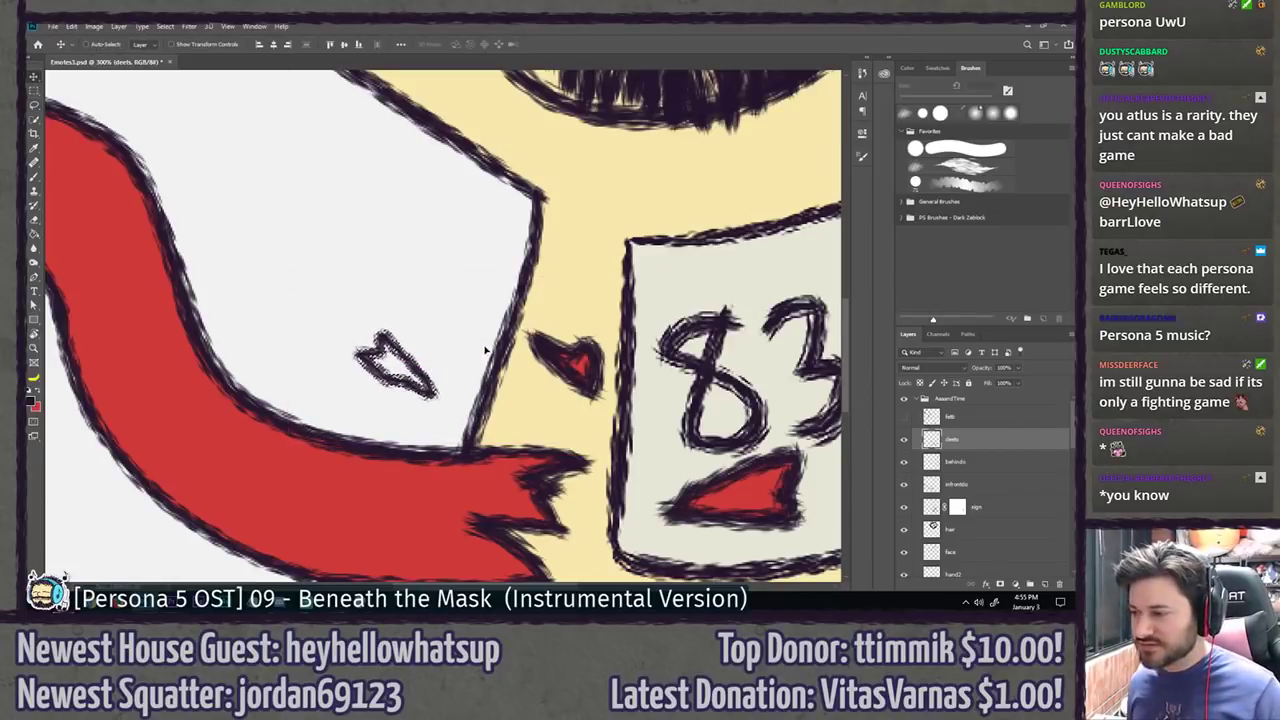
key("l")
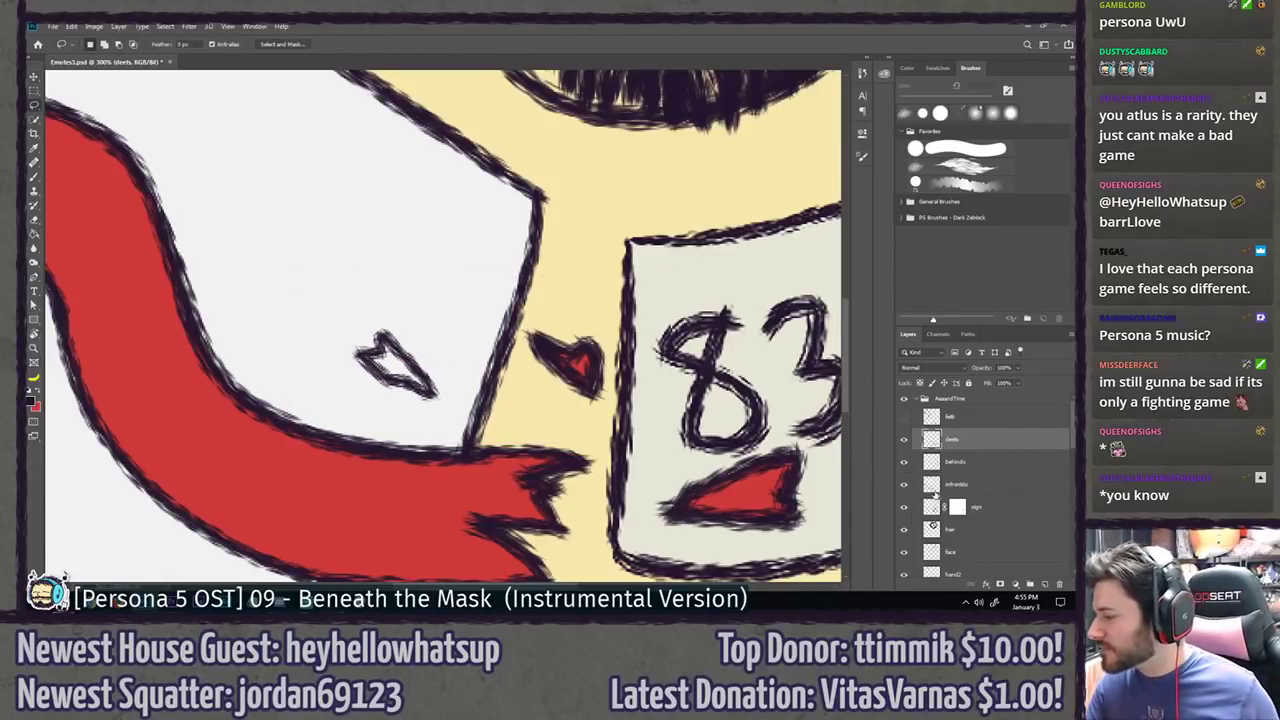
Step: Fill the new torn scrap between the left ribbon and the torso with red on the tape layer, using the hard round brush
scroll(950, 485, "down", 5)
left_click(969, 515)
key("b")
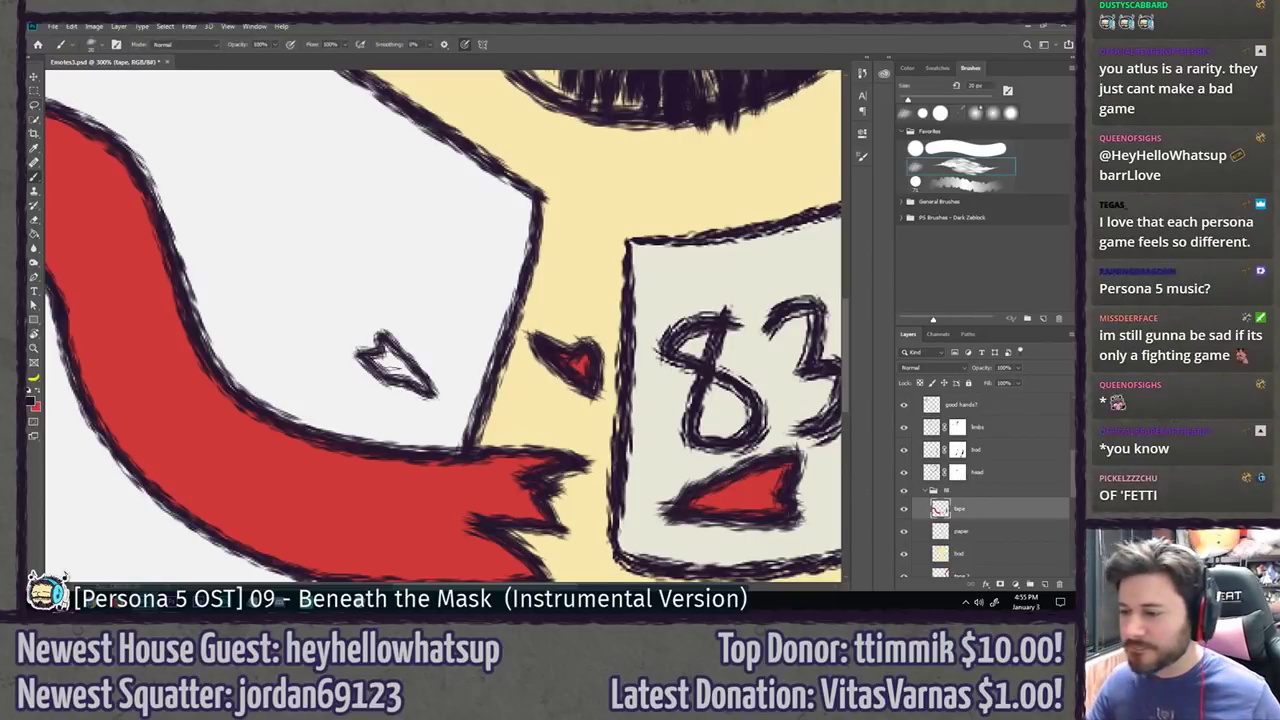
scroll(400, 368, "up", 3)
left_click(958, 149)
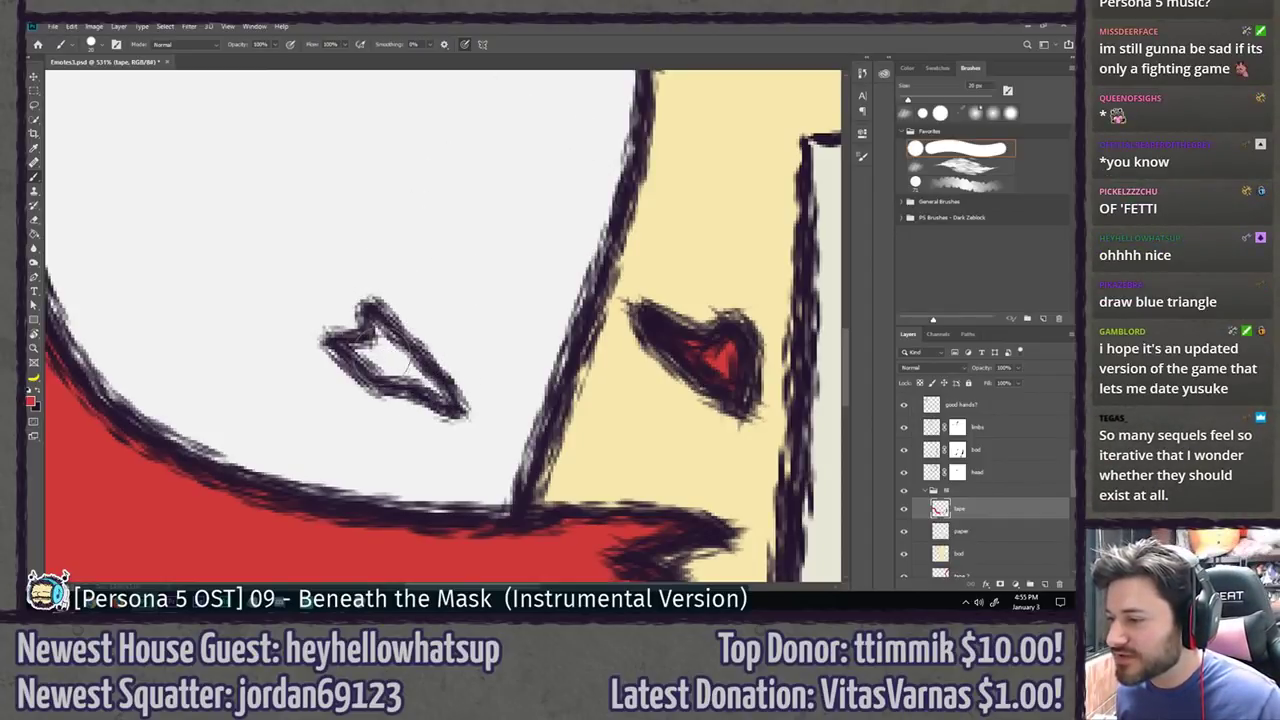
left_click_drag(372, 330, 390, 350)
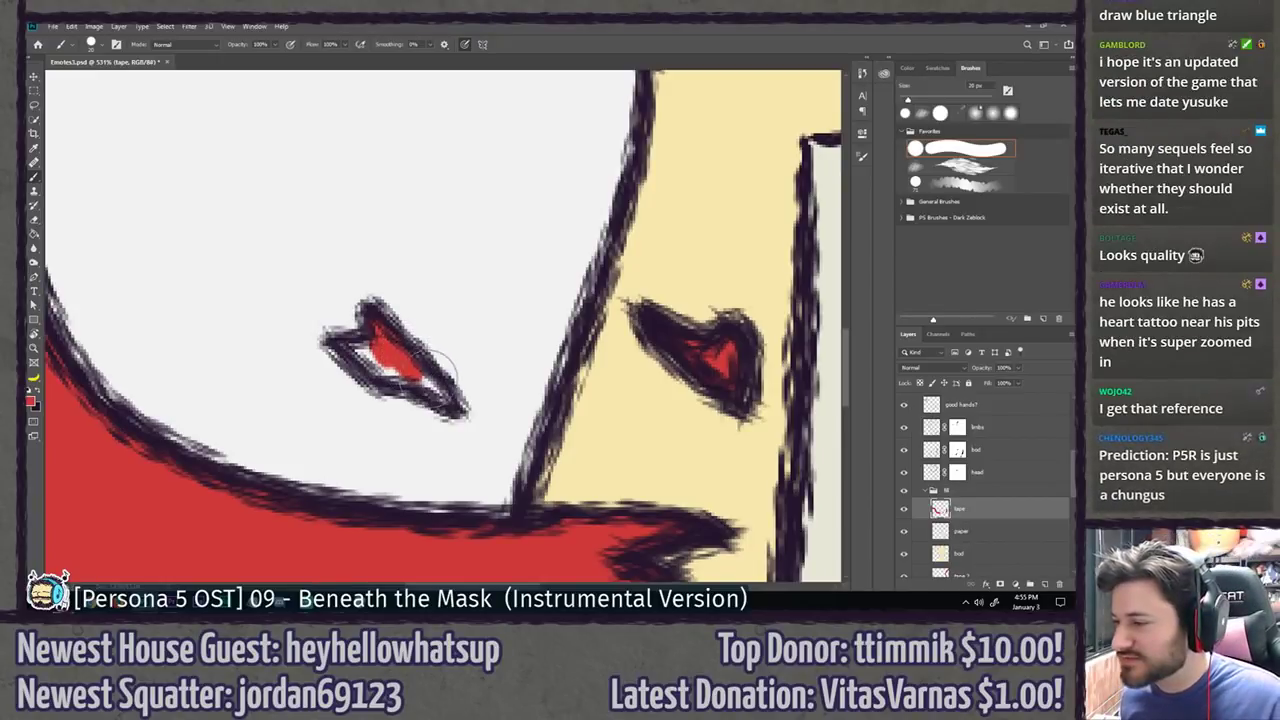
mouse_move(425, 352)
left_mouse_down()
mouse_move(440, 395)
mouse_move(430, 388)
mouse_move(450, 402)
mouse_move(399, 368)
left_mouse_up()
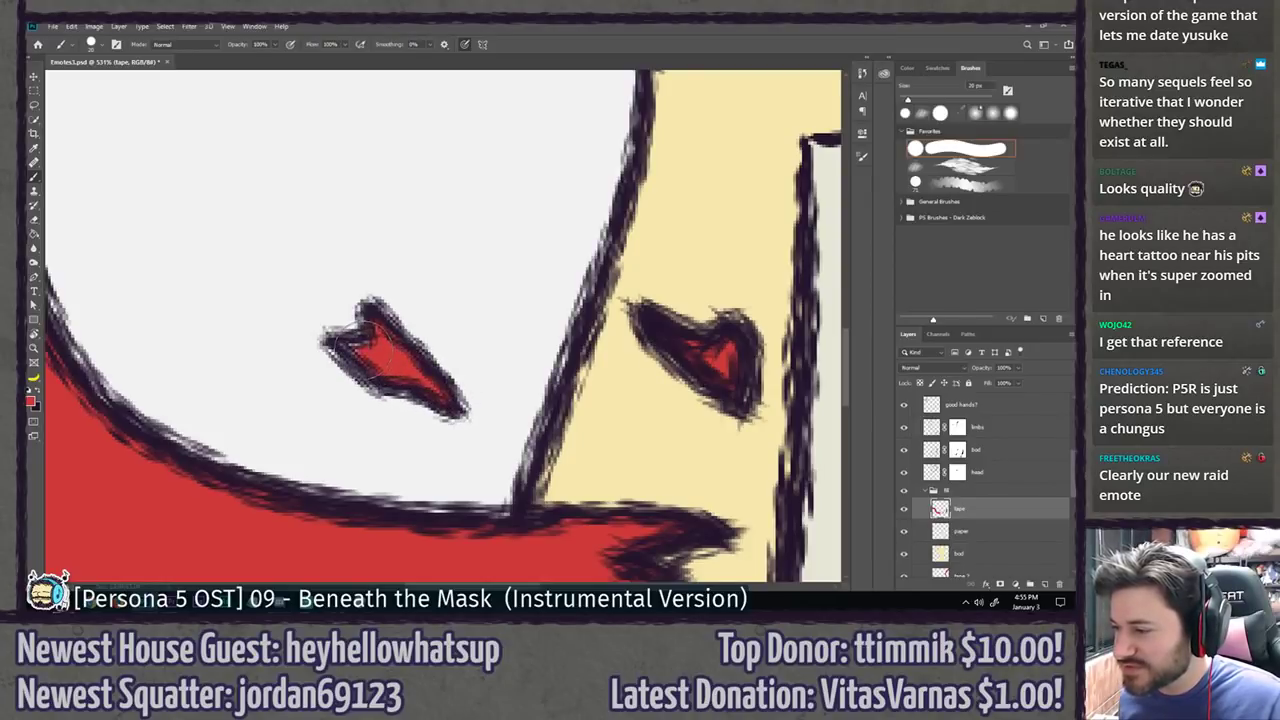
key("bracketleft")
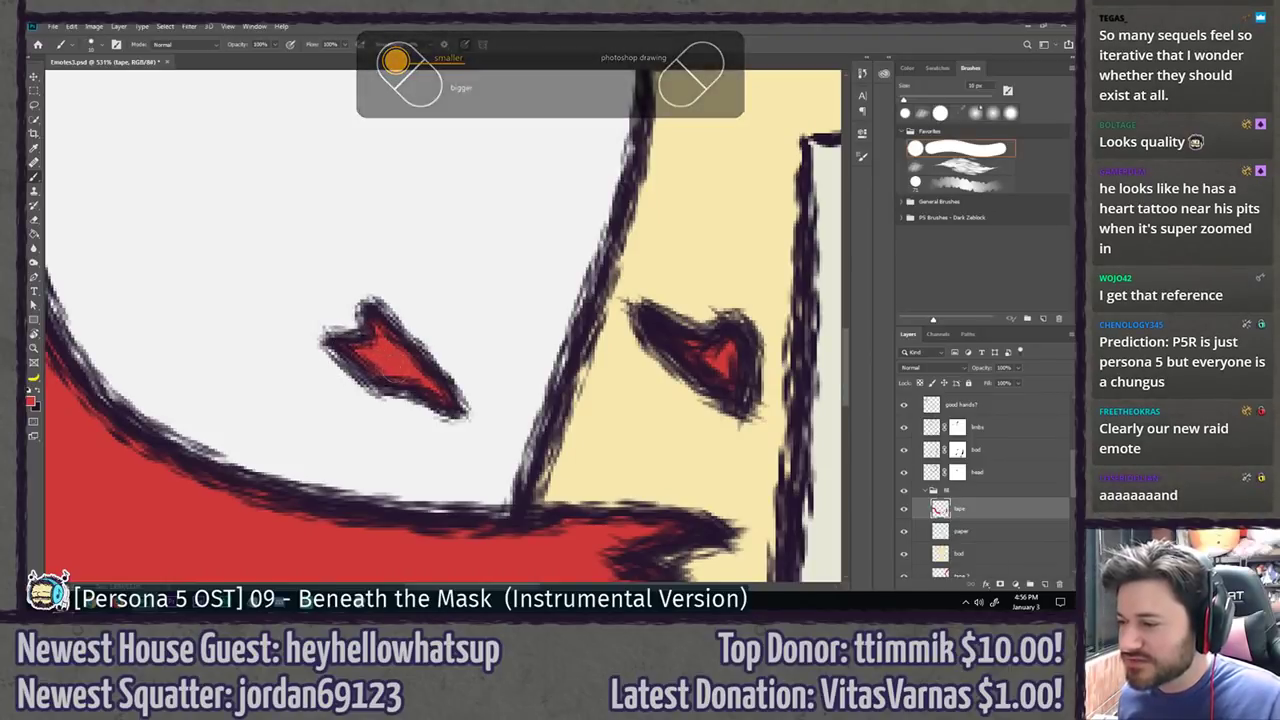
key("bracketright")
key("bracketright")
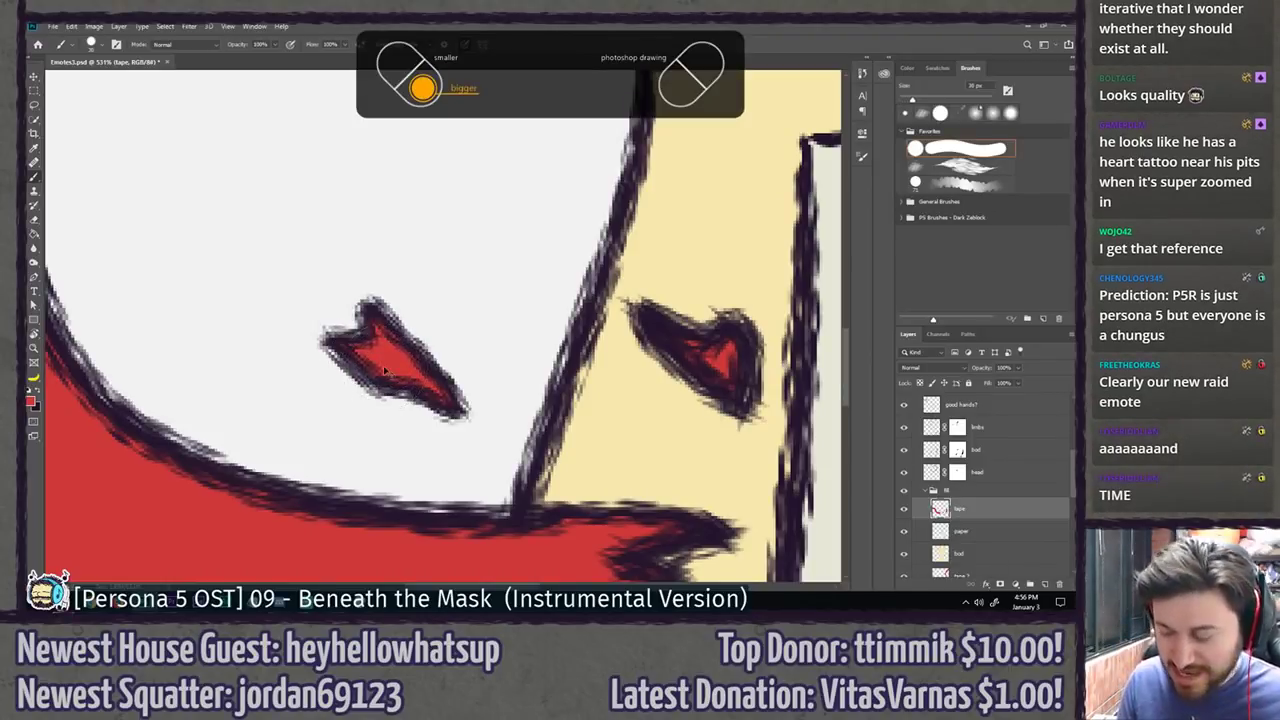
key("ctrl+0")
key("l")
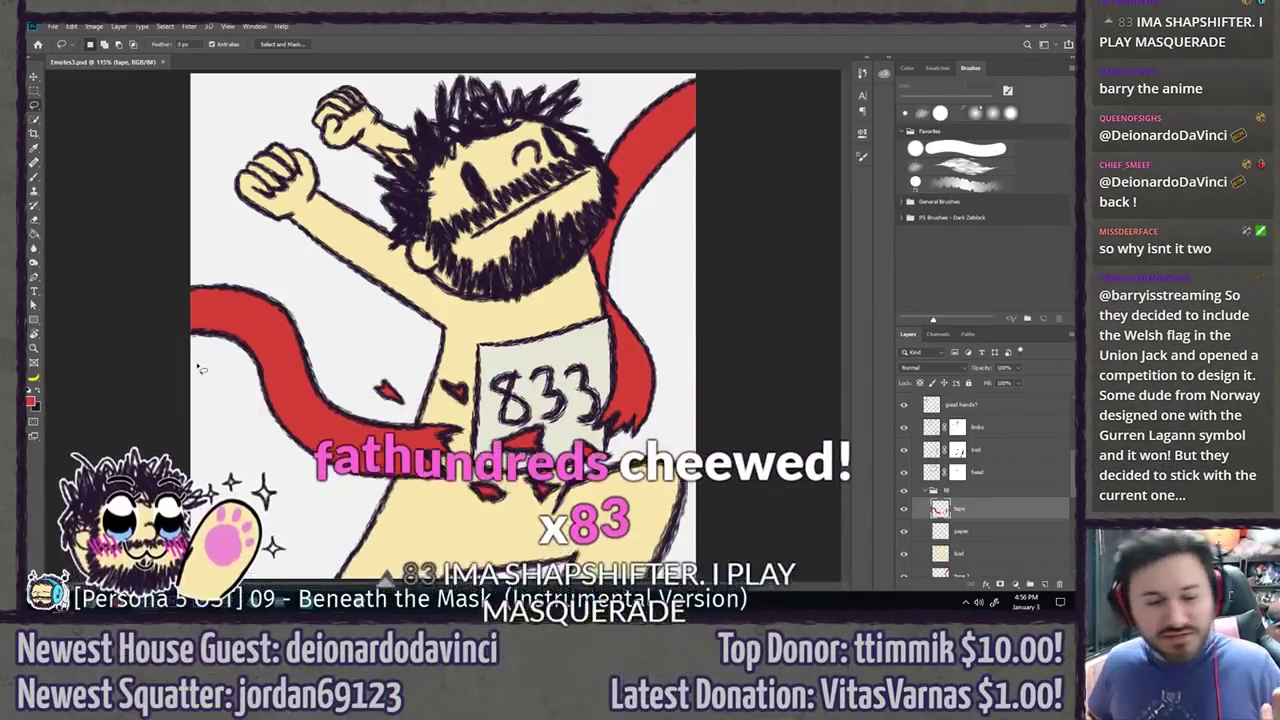
scroll(200, 340, "down", 2)
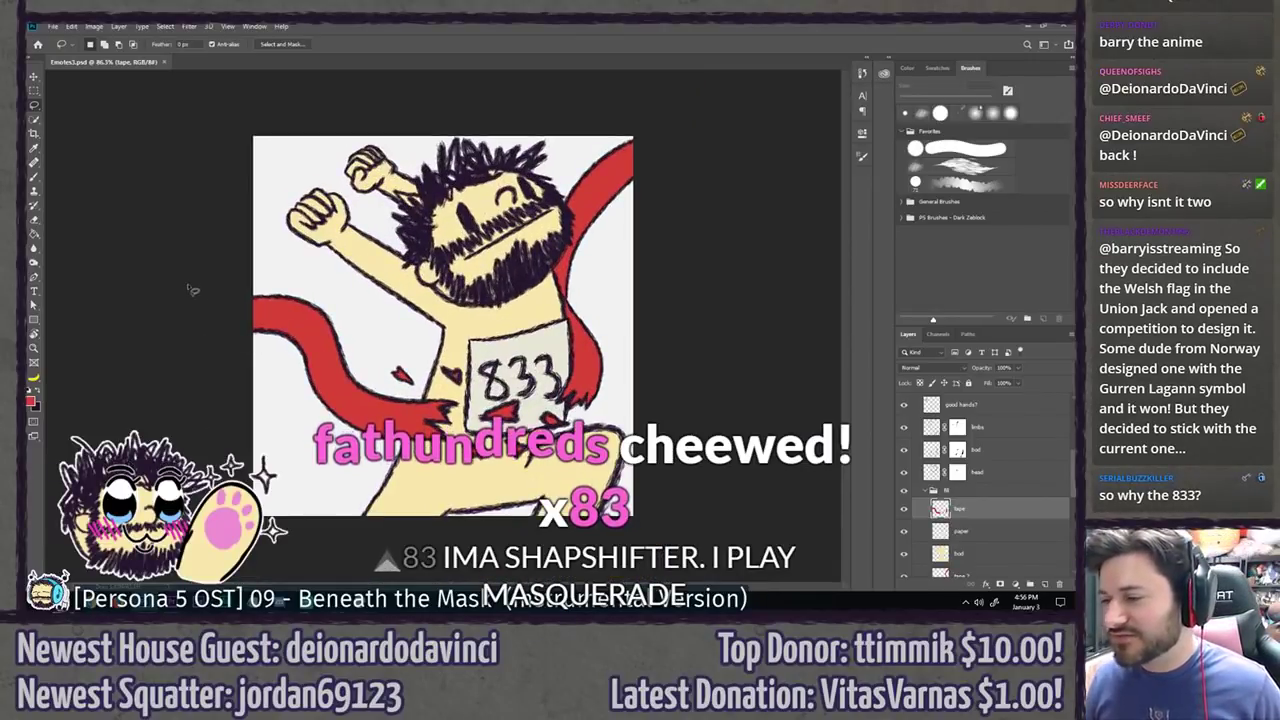
scroll(185, 280, "up", 2)
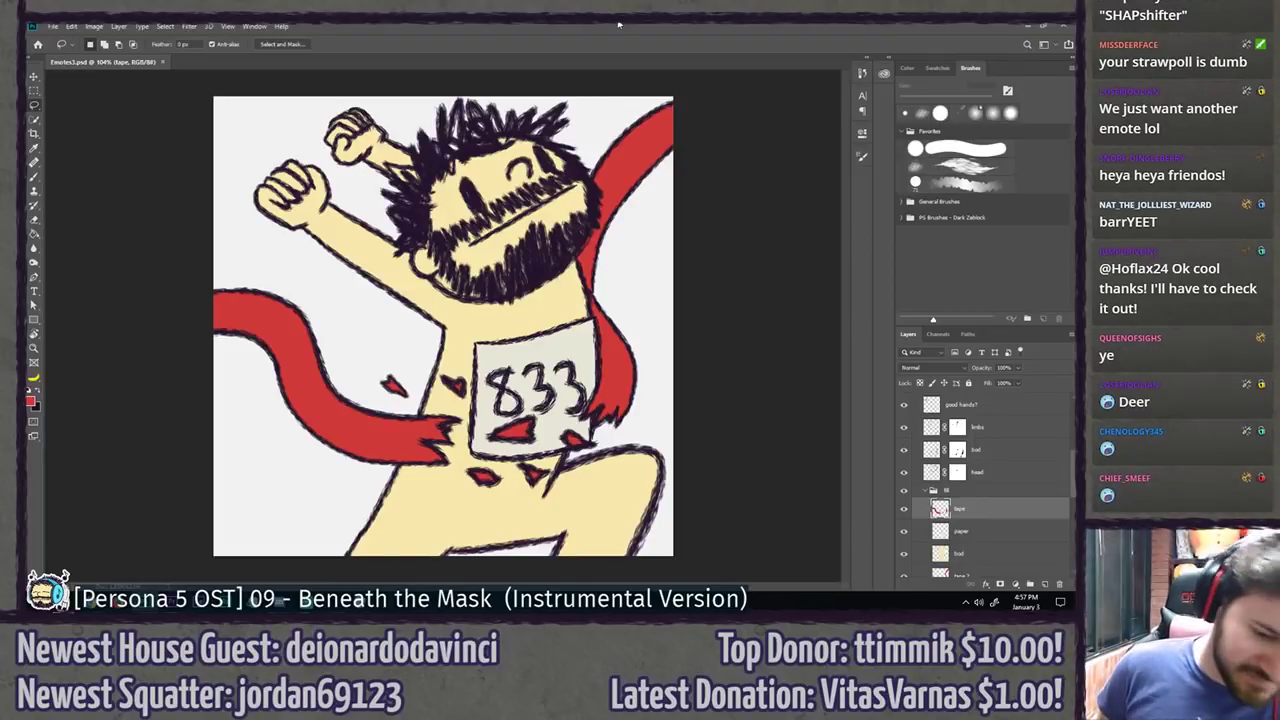
Step: Collapse the fill group and select the AaaandTime group
left_click(930, 491)
scroll(926, 494, "up", 4)
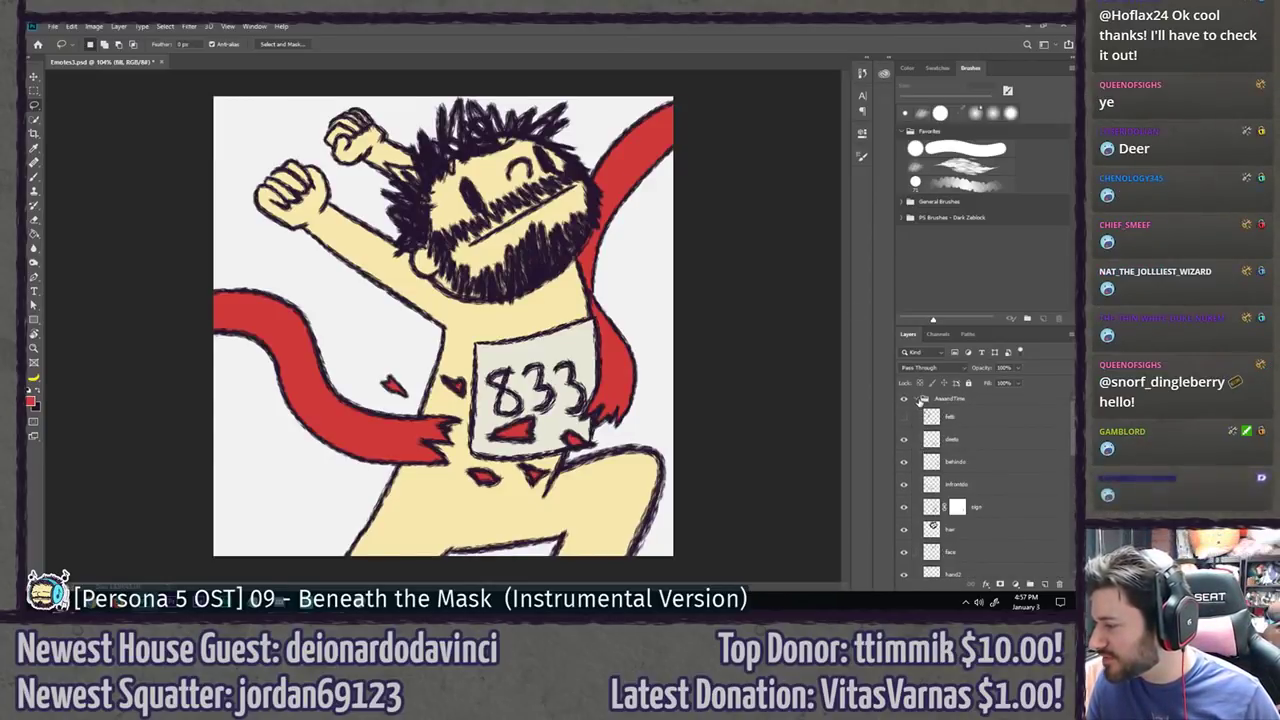
left_click(916, 399)
left_click(918, 401)
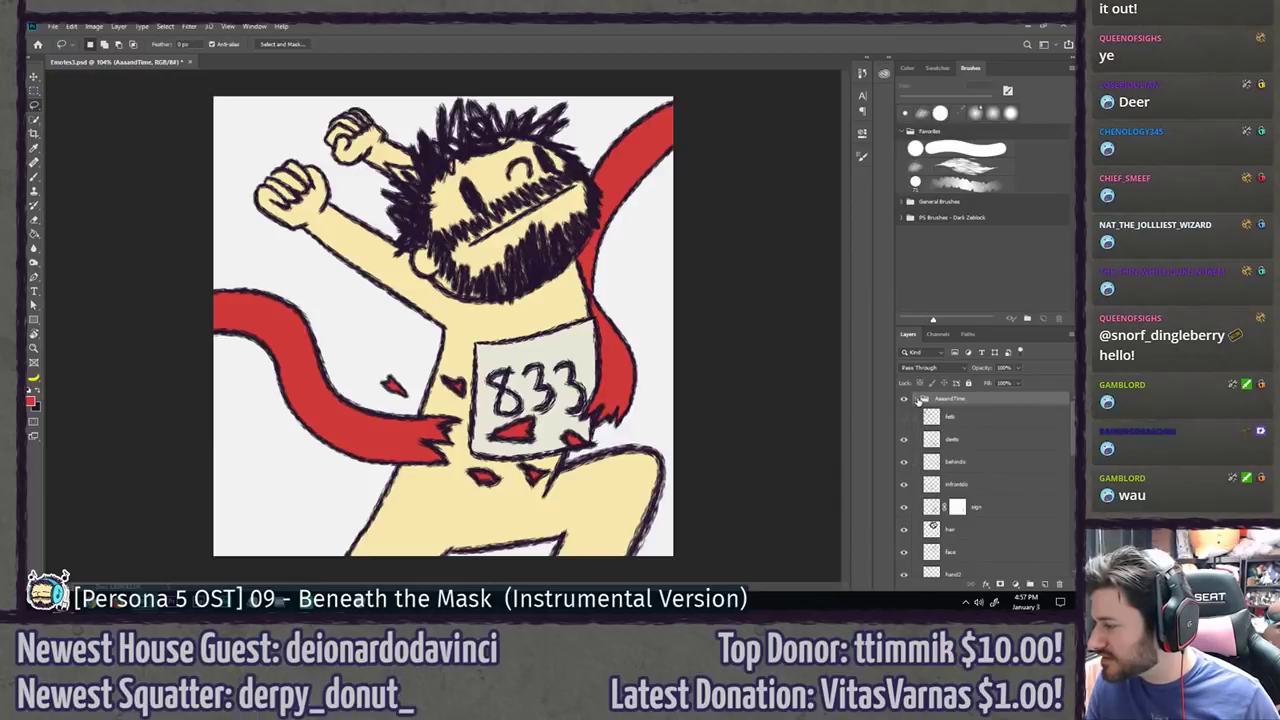
scroll(908, 456, "down", 1)
scroll(905, 465, "up", 1)
Step: Hide all the confetti, detail, line-art and fill layers of the finished runner inside the AaaandTime group
left_click(904, 418)
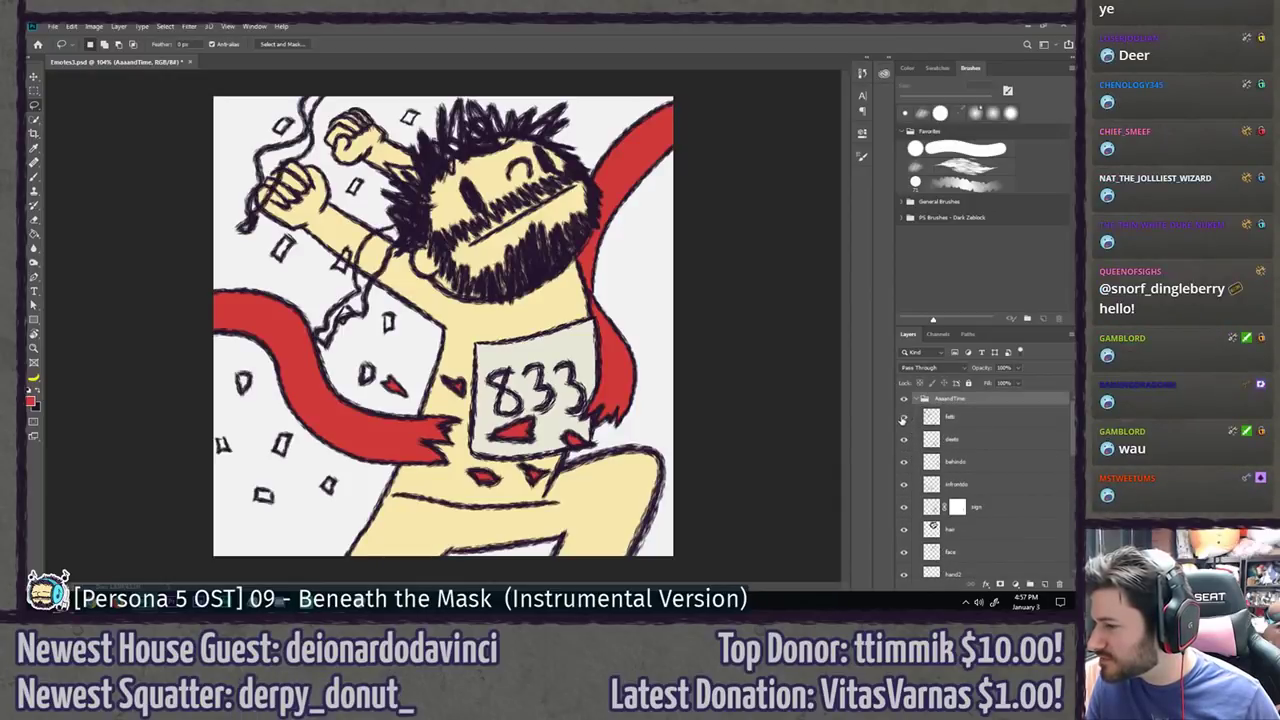
left_click_drag(904, 418, 904, 560)
scroll(904, 557, "down", 2)
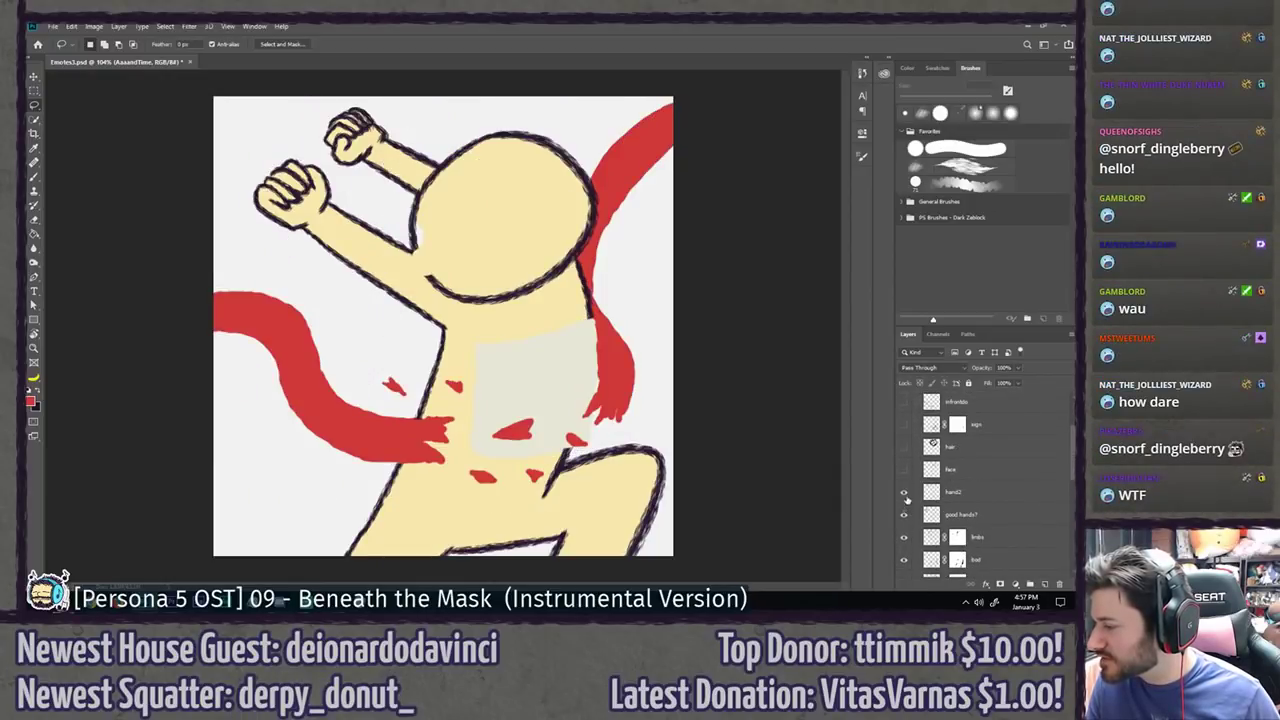
scroll(904, 556, "down", 2)
left_click_drag(904, 501, 904, 518)
left_click(904, 518)
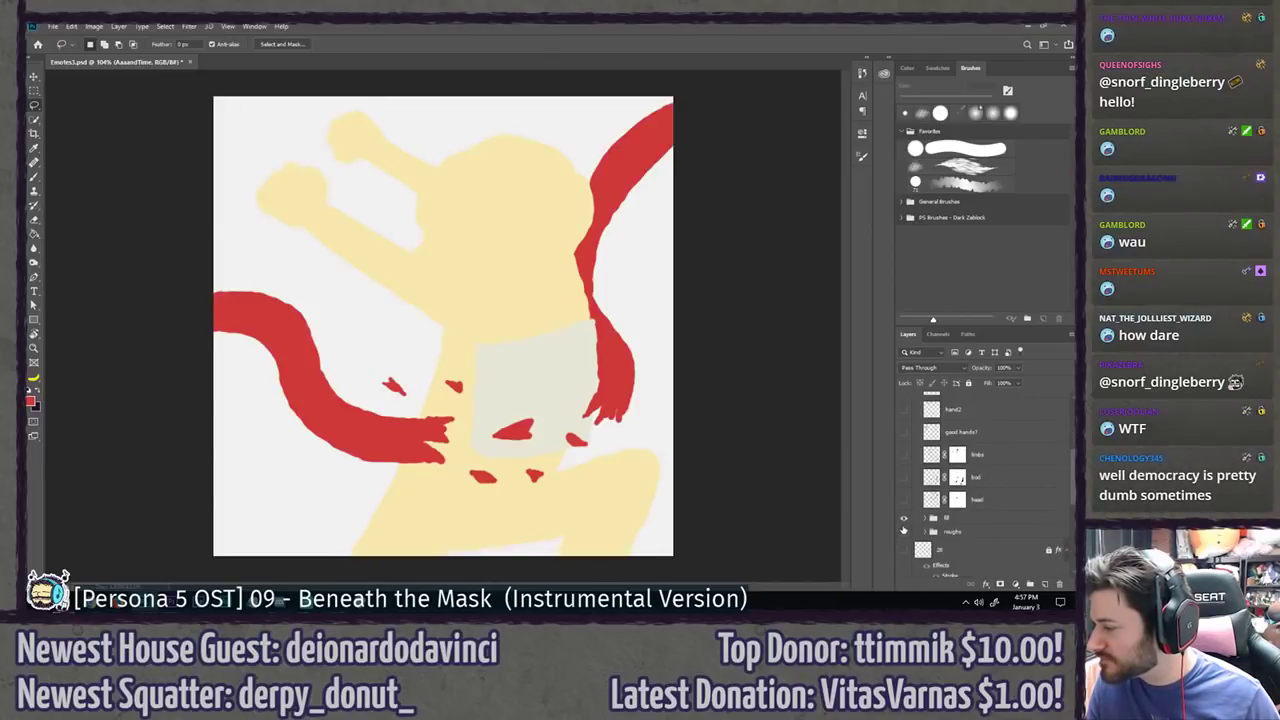
left_click(904, 518)
Step: Show and expand the roughs group, and set its opacity to 100%
left_click(904, 532)
left_click(924, 531)
left_click(956, 532)
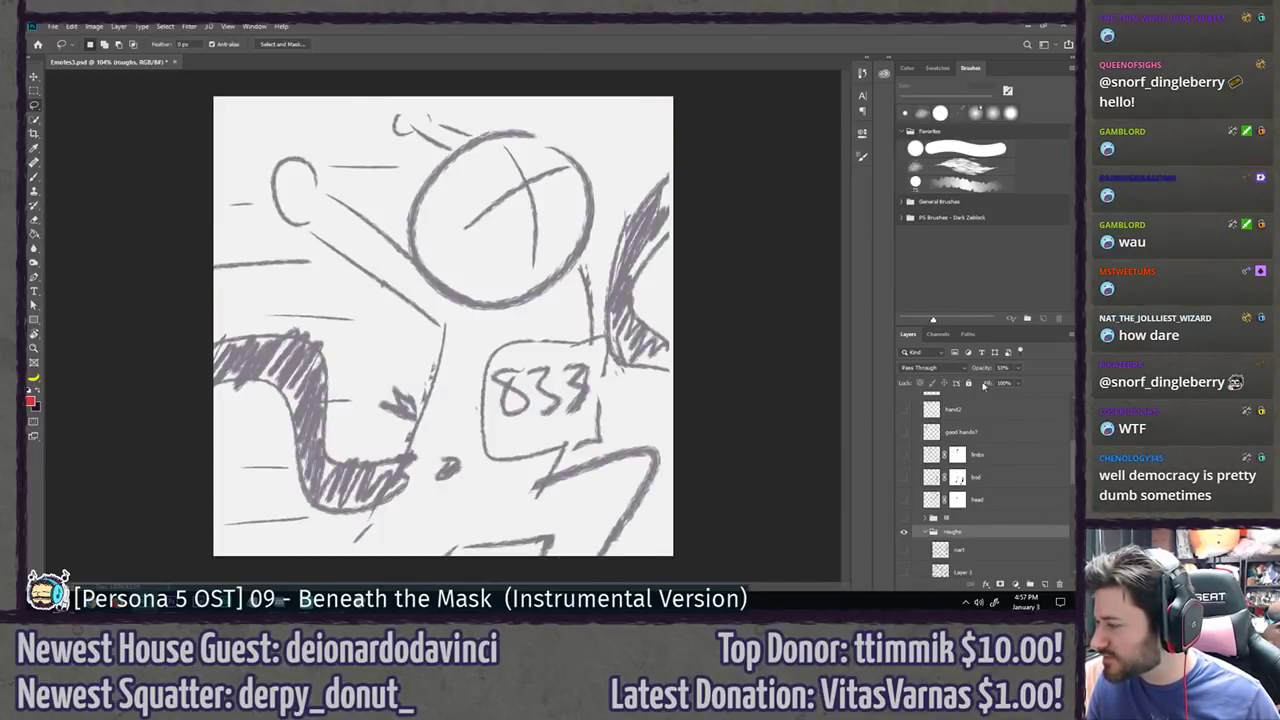
left_click_drag(981, 371, 1072, 372)
Step: Hide the 833 runner sketch in the roughs group and view the two parter sketch up close
scroll(1014, 517, "down", 3)
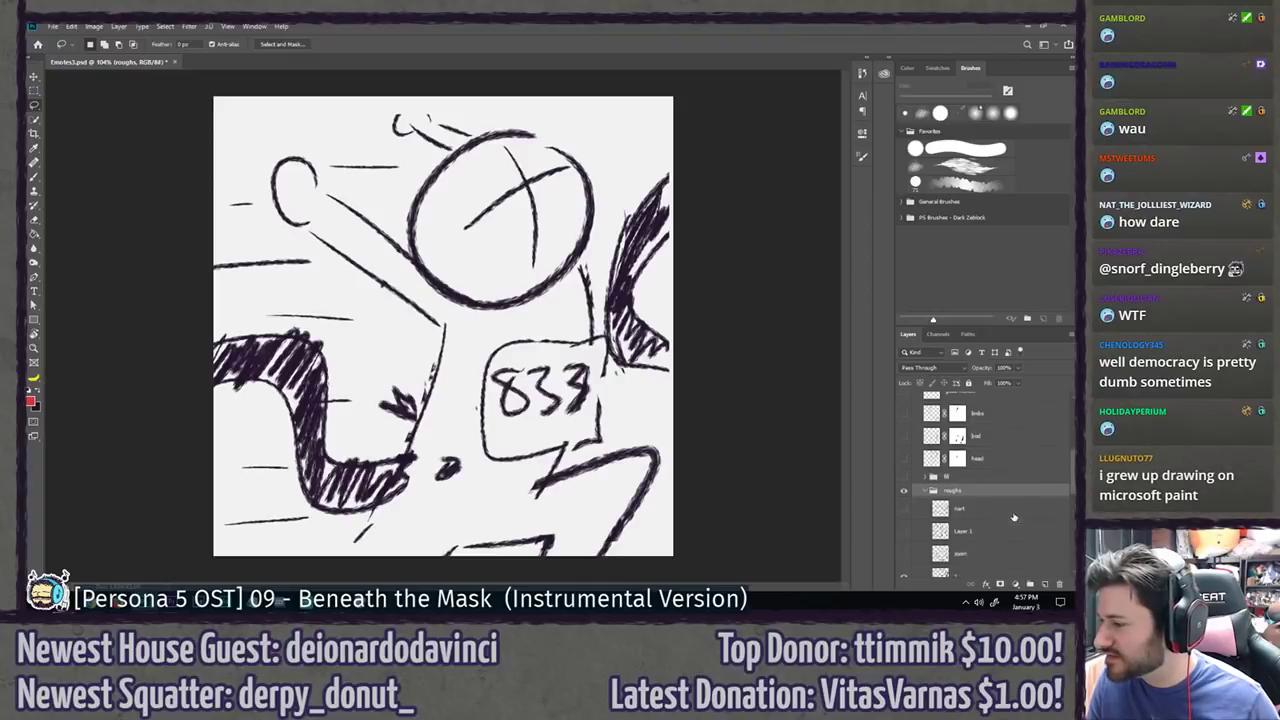
scroll(930, 474, "down", 1)
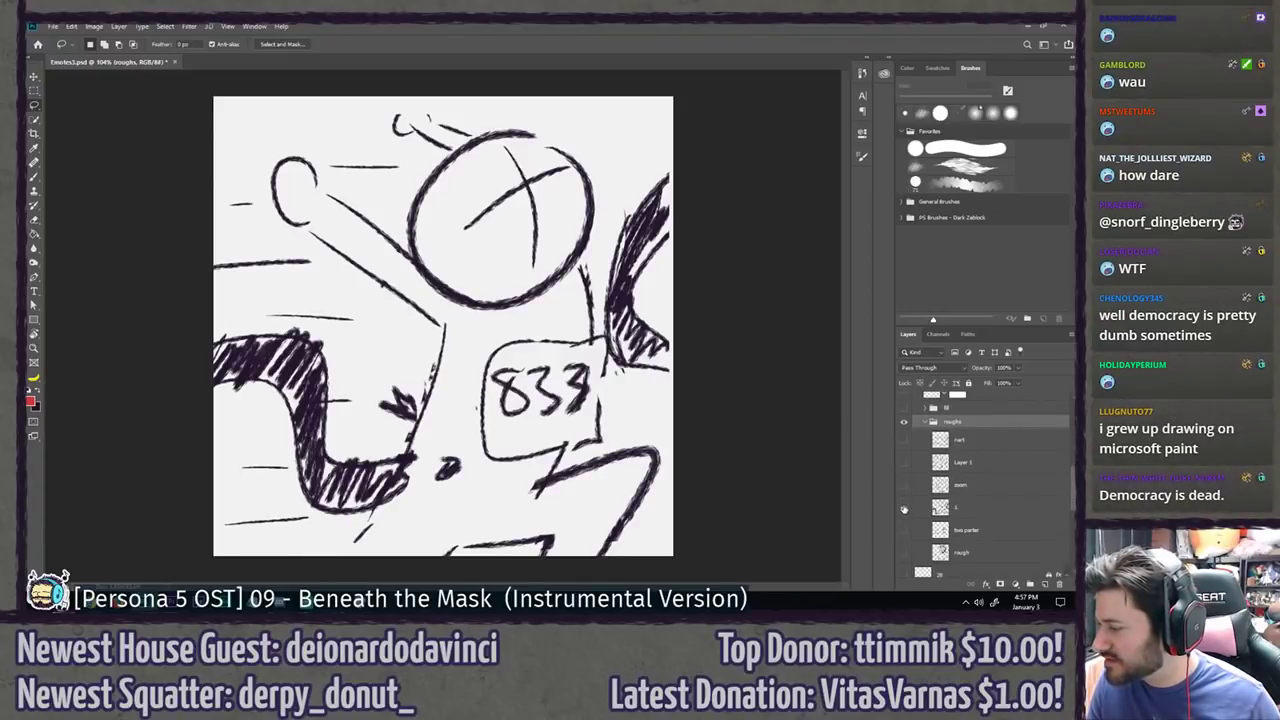
left_click(904, 508)
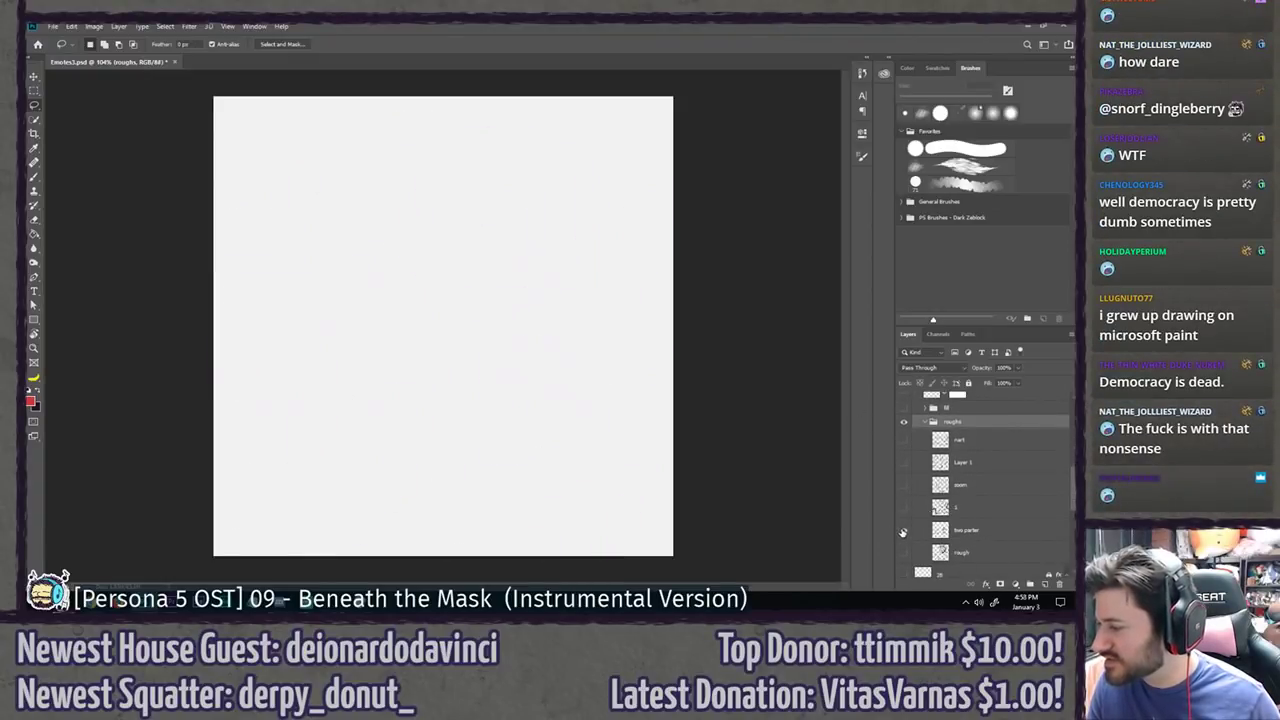
left_click(903, 530)
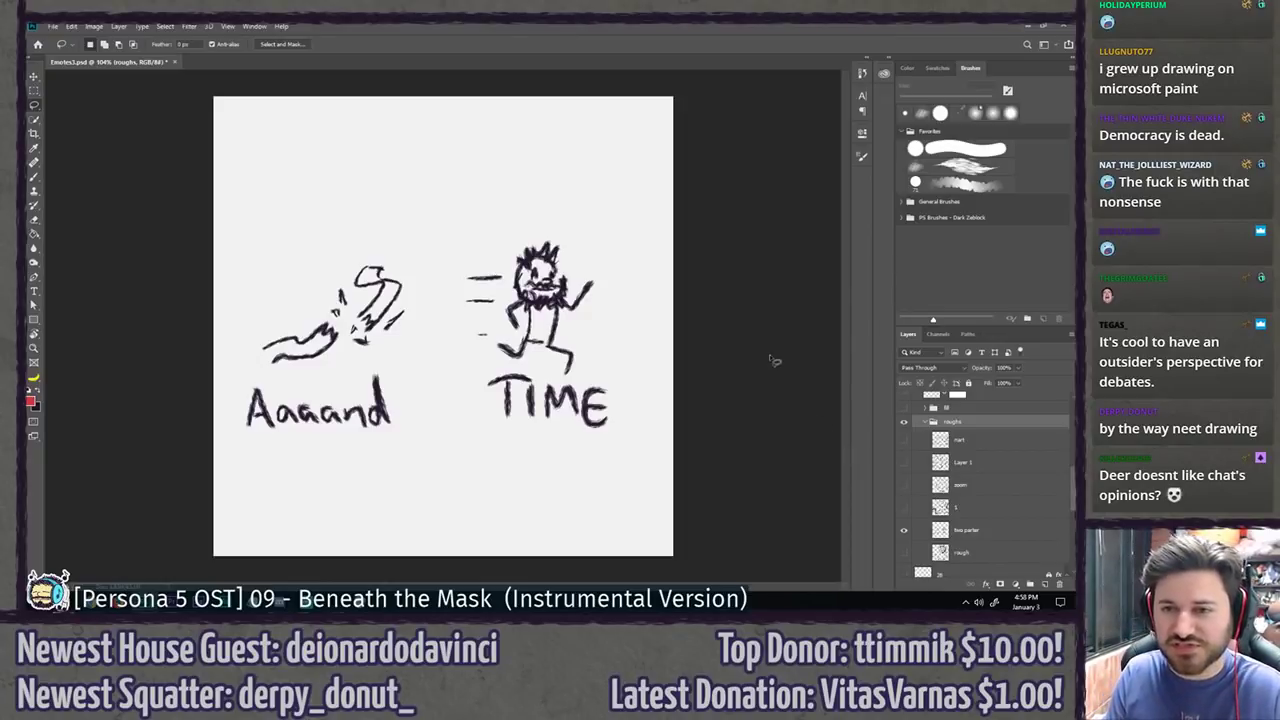
scroll(660, 350, "up", 2)
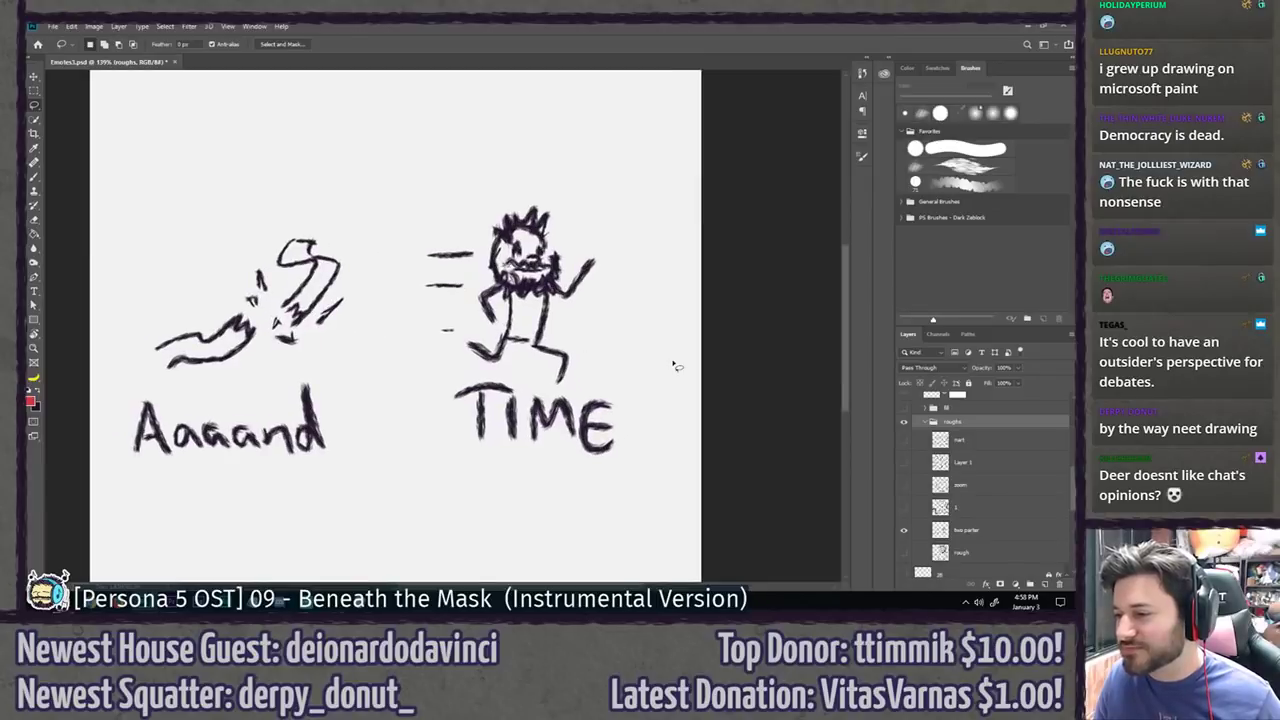
scroll(150, 285, "up", 1)
left_click_drag(120, 259, 169, 263)
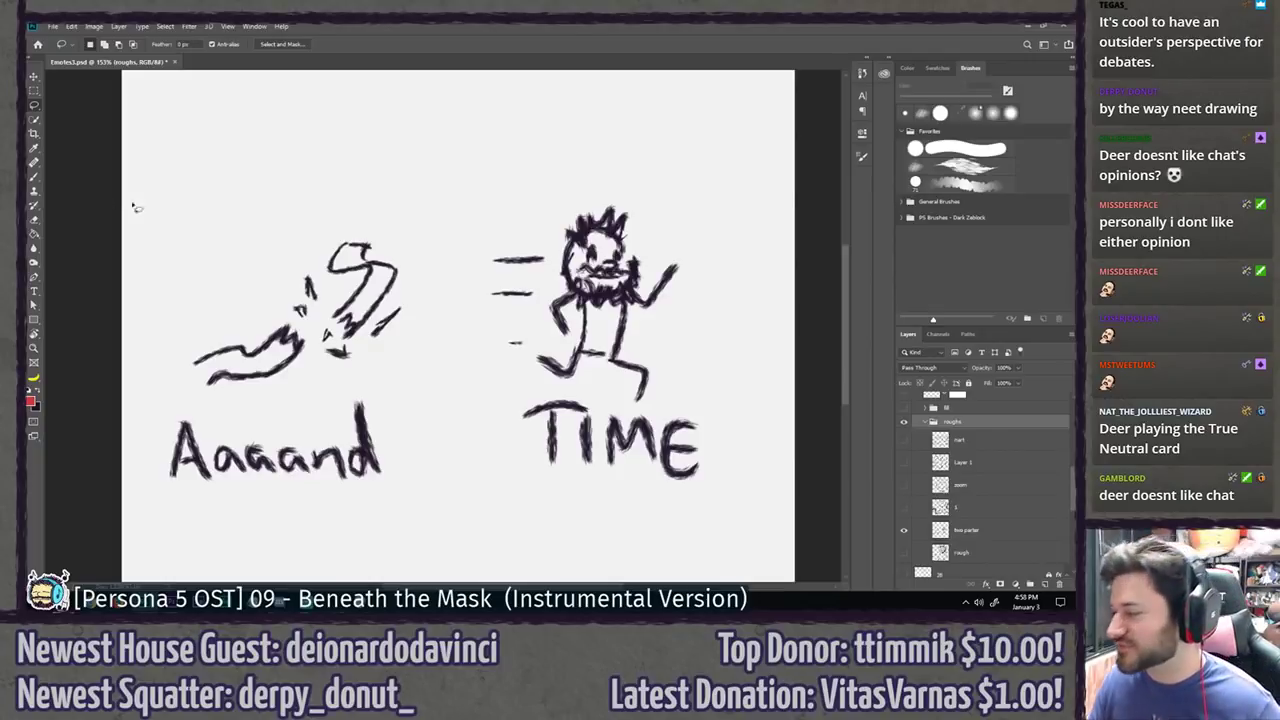
Step: Hide the two parter sketch and view the whole rough with the large tilted head above the torn ribbon
left_click(904, 530)
left_click(904, 508)
left_click(904, 508)
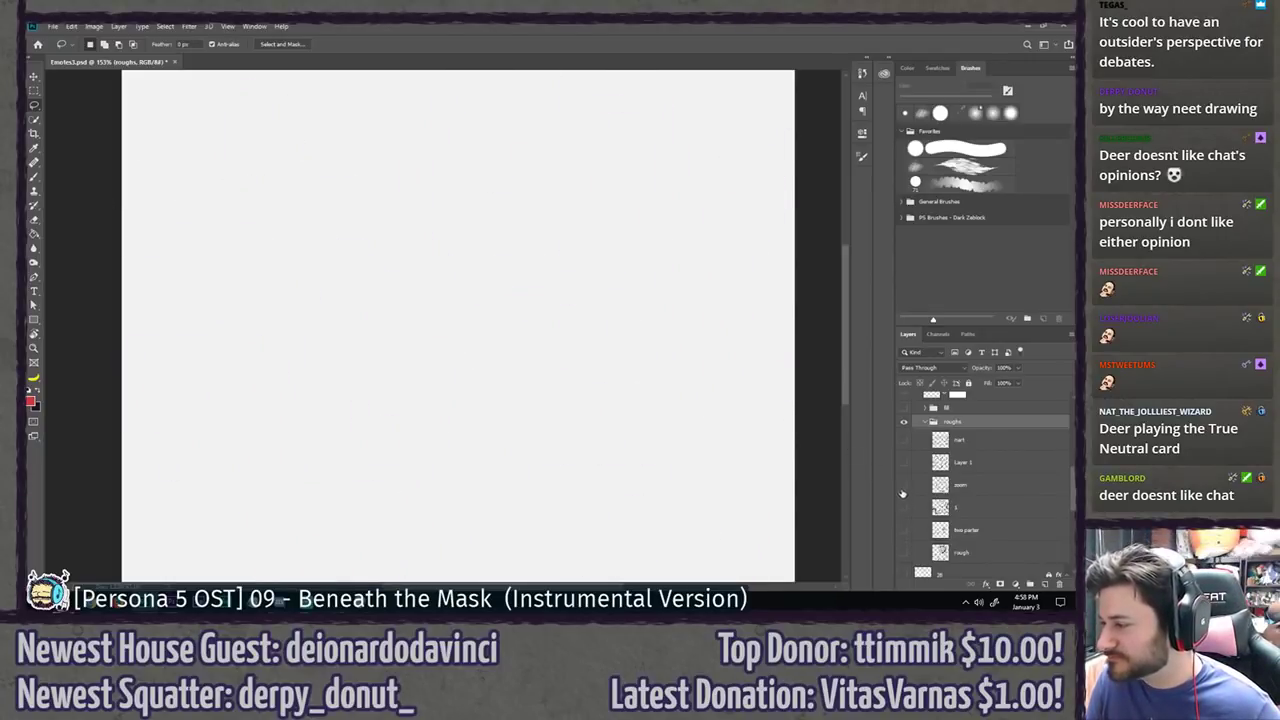
left_click(904, 485)
scroll(685, 411, "down", 3)
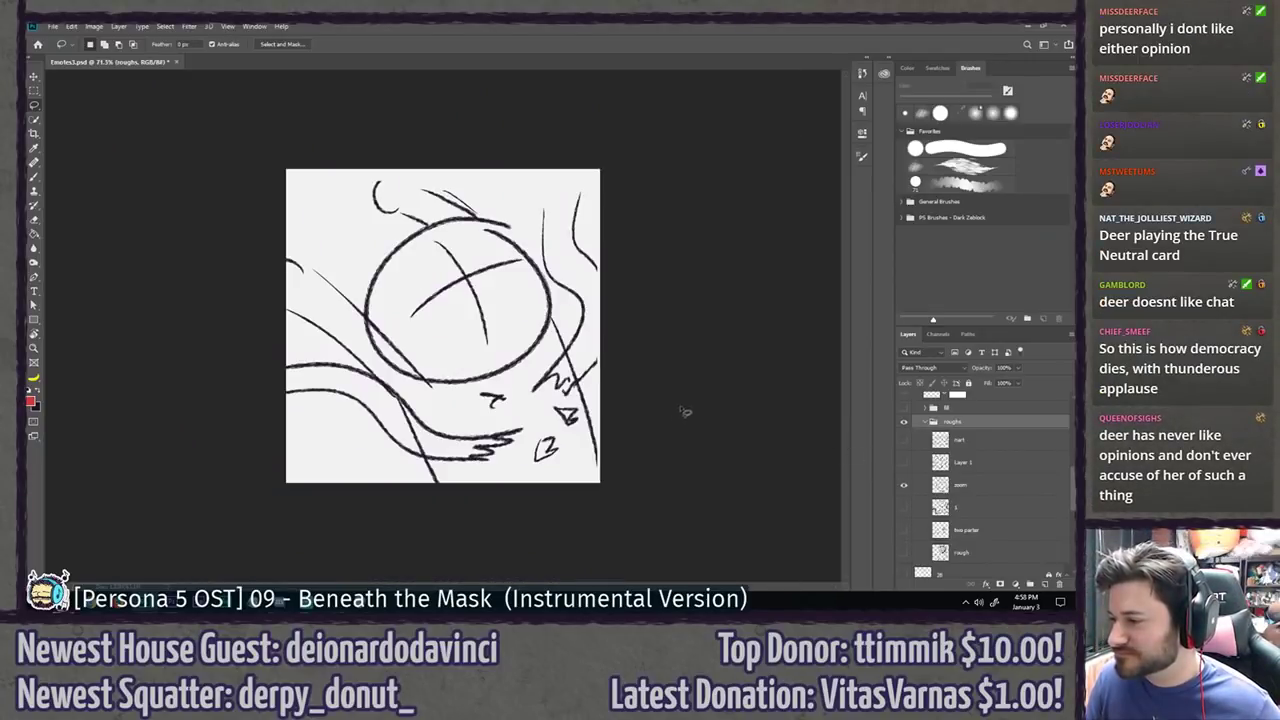
Step: Compare the nart and Layer 1 roughs by showing each one alone, ending on Layer 1
left_click(904, 485)
left_click(904, 462)
left_click(904, 462)
left_click(903, 440)
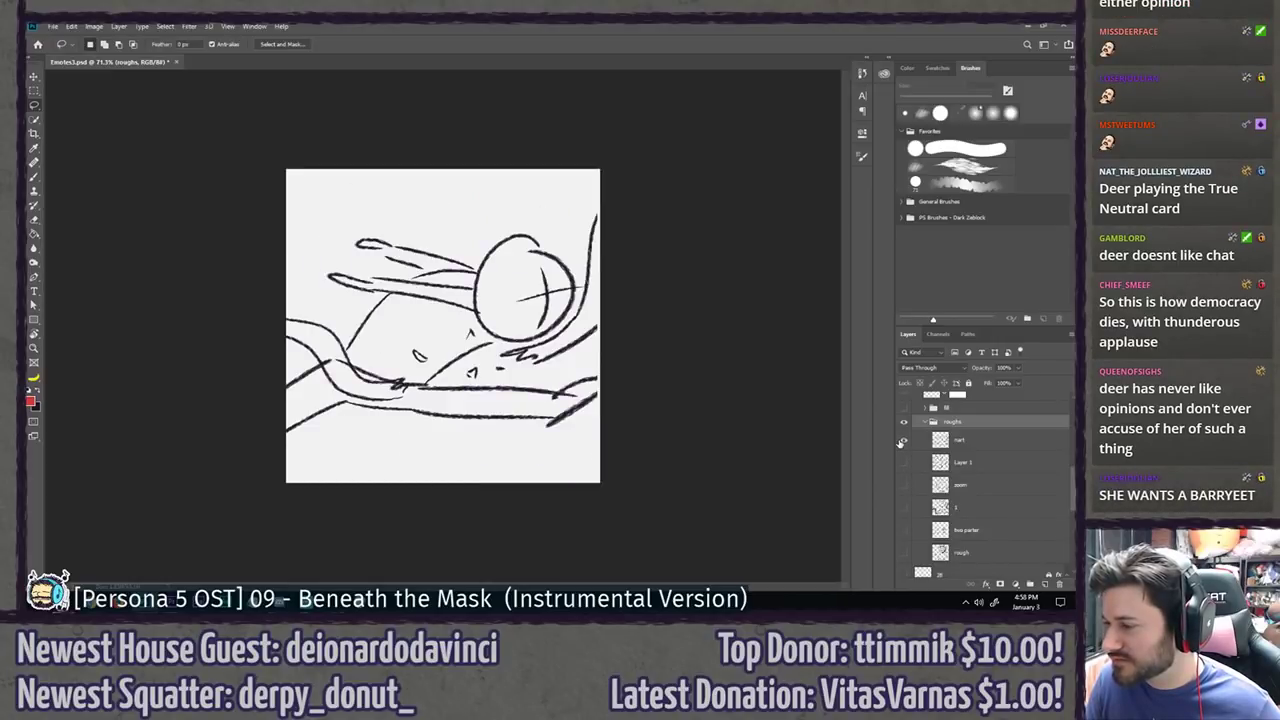
scroll(714, 443, "up", 3)
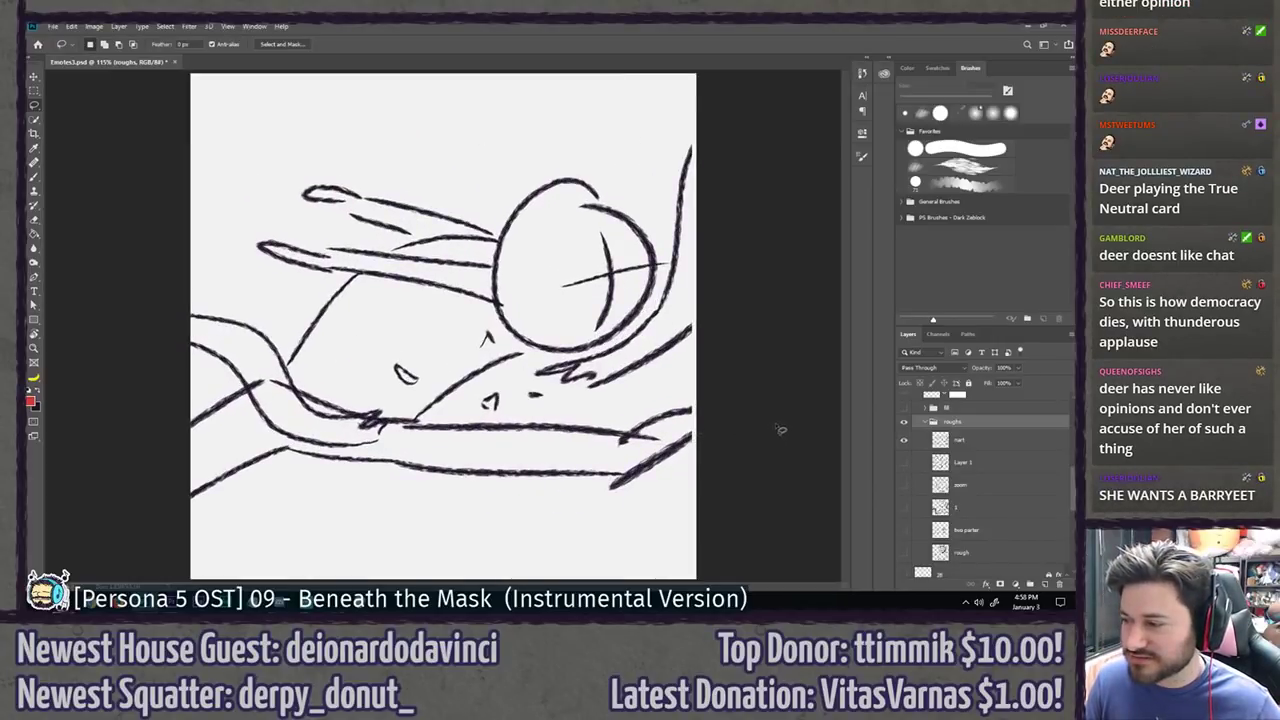
scroll(781, 430, "down", 1)
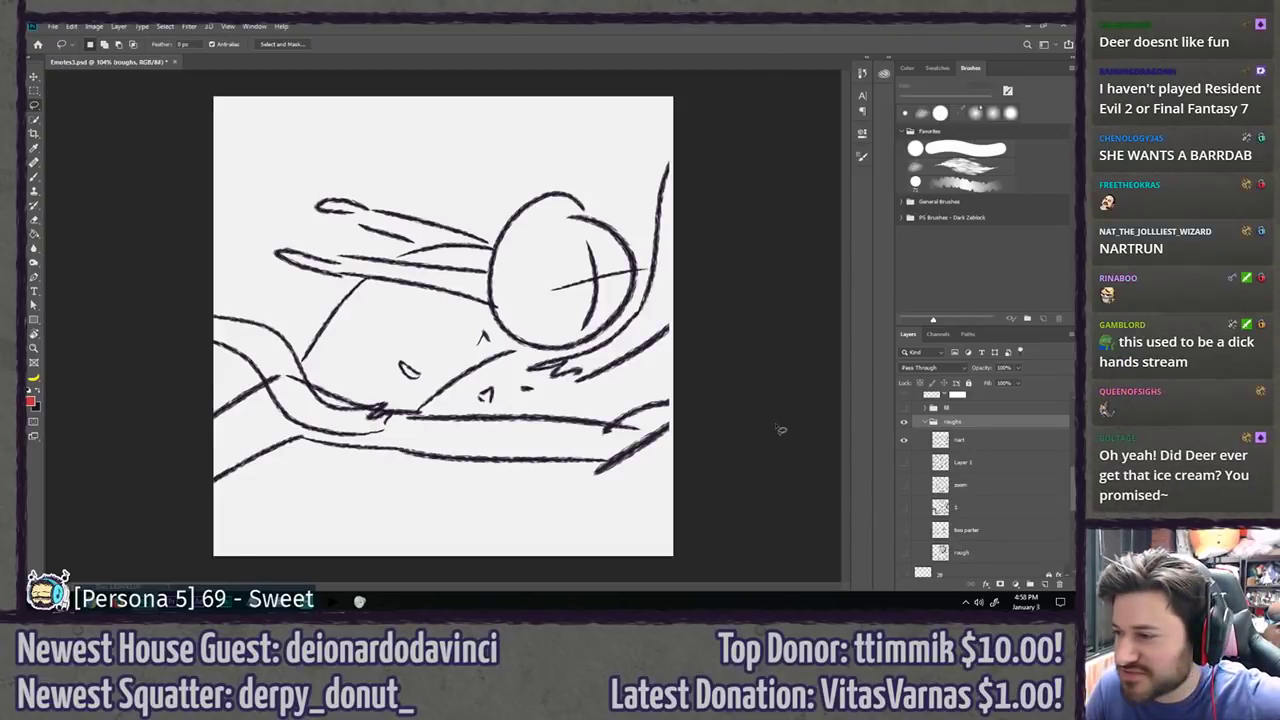
left_click(904, 439)
left_click(904, 462)
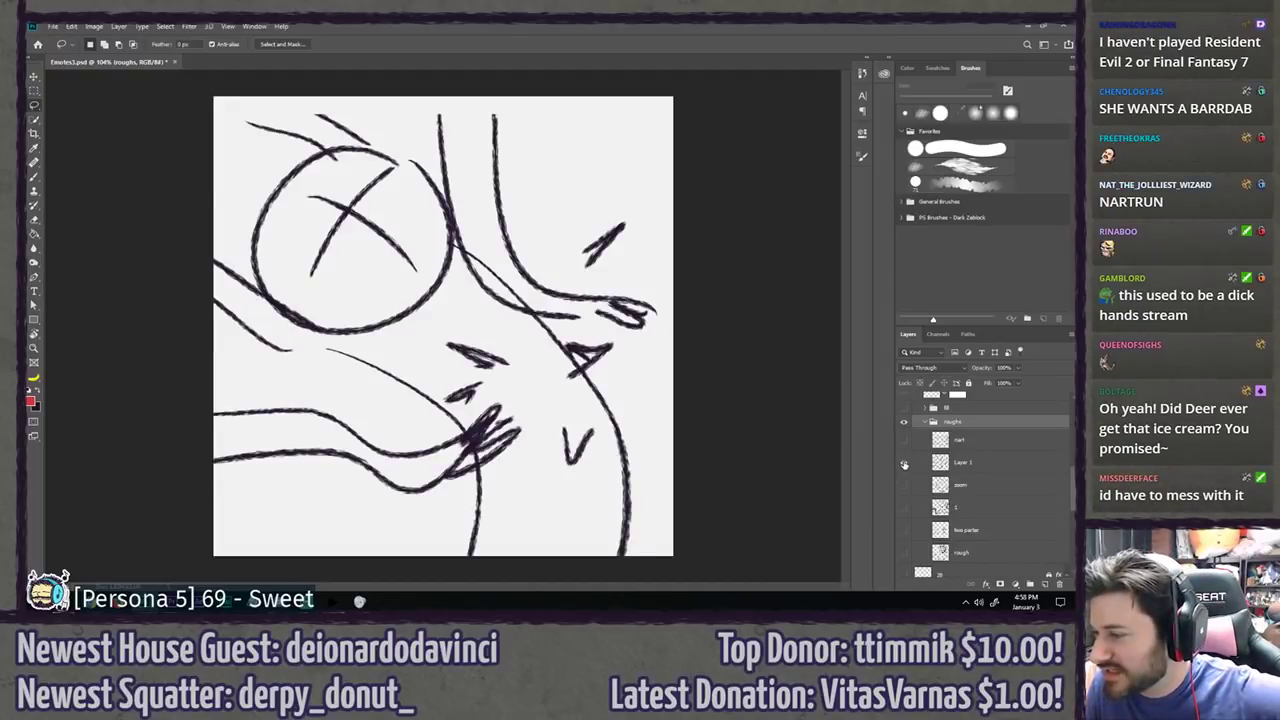
Step: Preview the sketches in the roughs group one at a time, from Layer 1 down to the rough layer
left_click(904, 462)
left_click(902, 485)
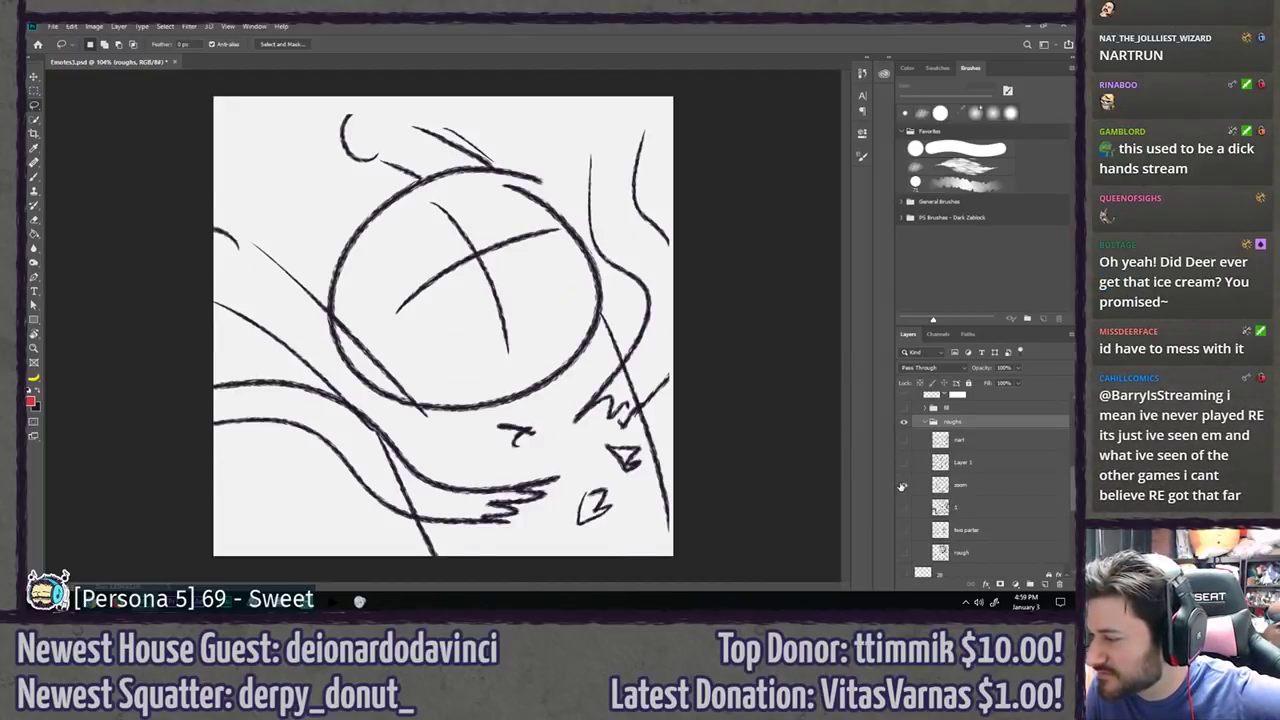
left_click(902, 485)
left_click(903, 507)
left_click(903, 507)
left_click(903, 530)
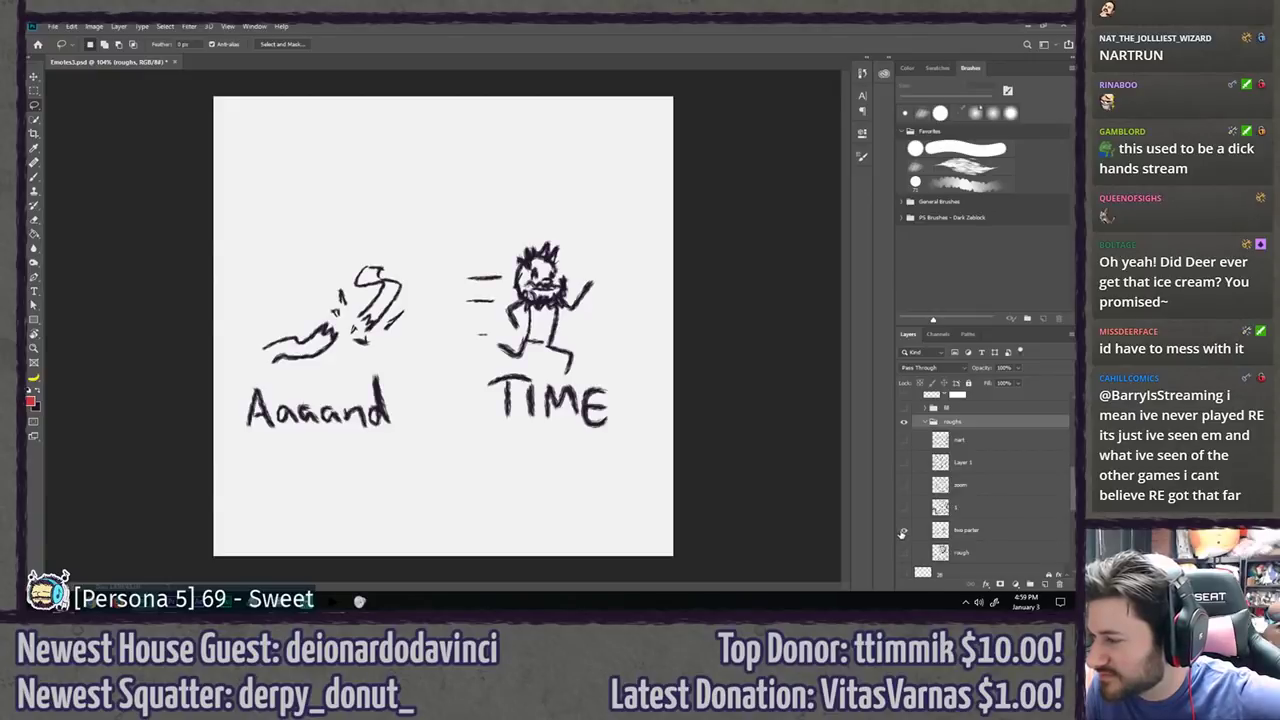
left_click(903, 530)
left_click(905, 552)
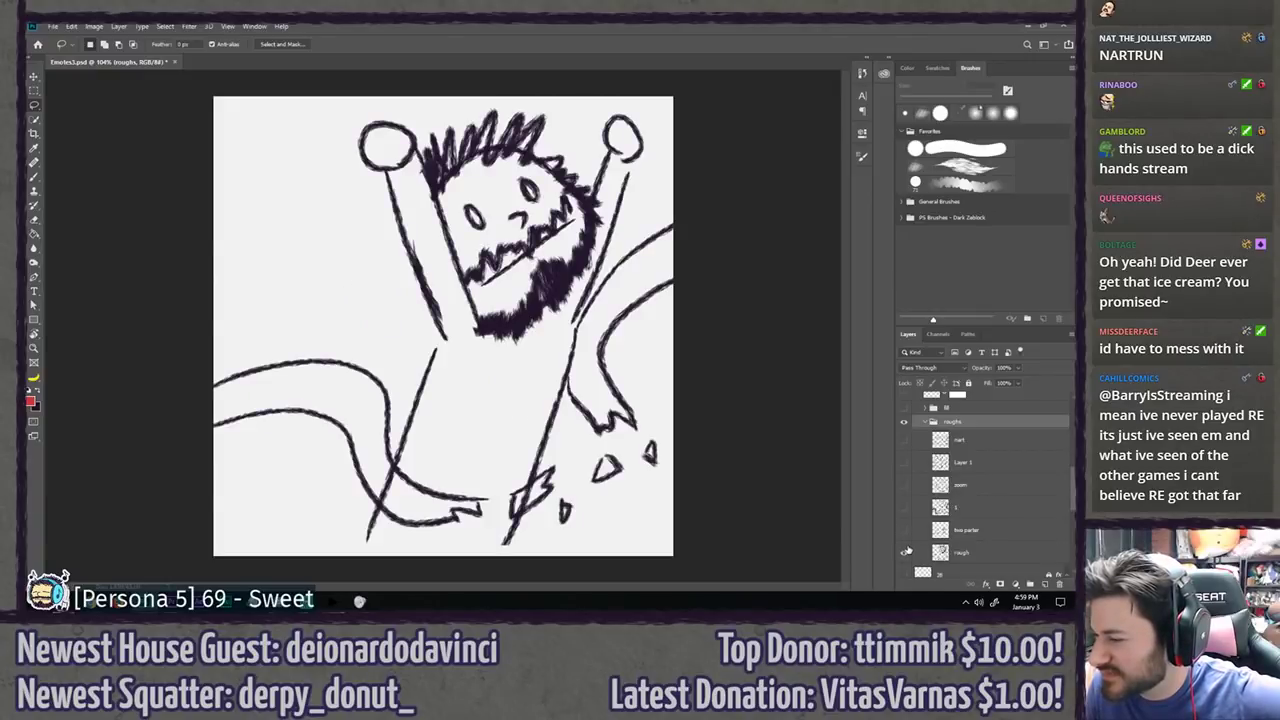
left_click(905, 552)
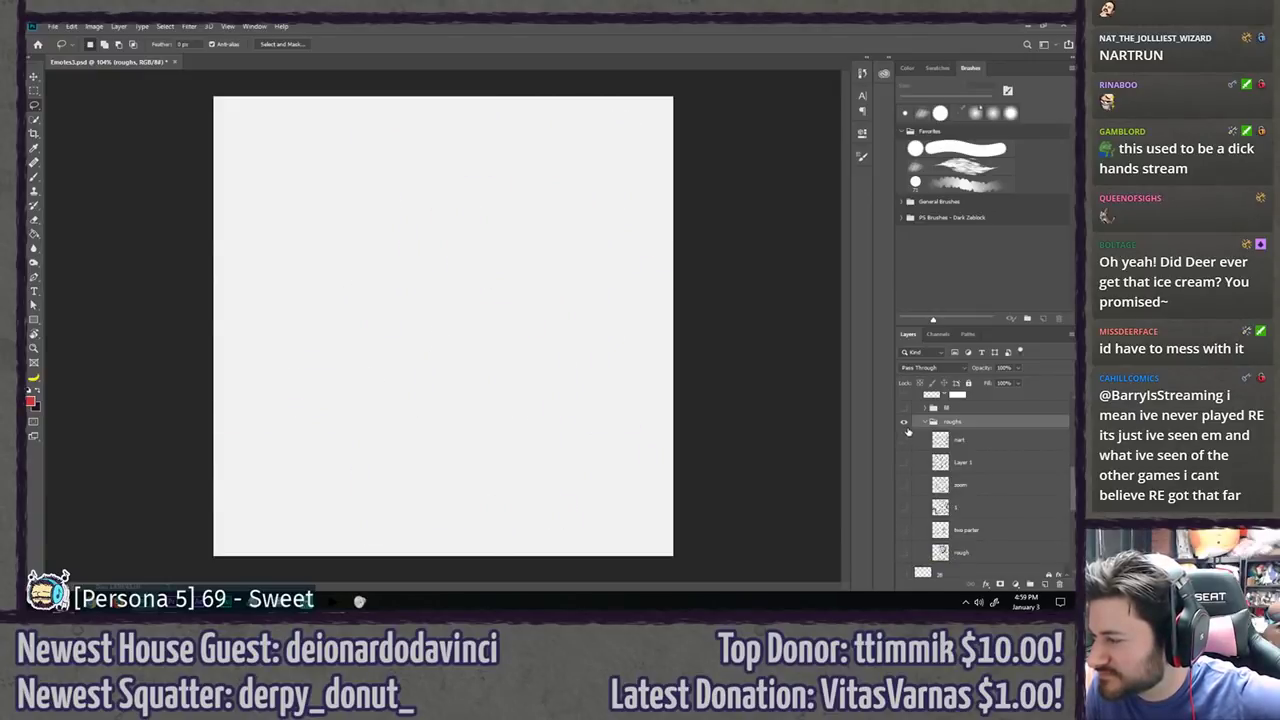
Step: Show sketch layer 1 in the roughs group, then collapse and hide the whole group
left_click(912, 507)
left_click(906, 507)
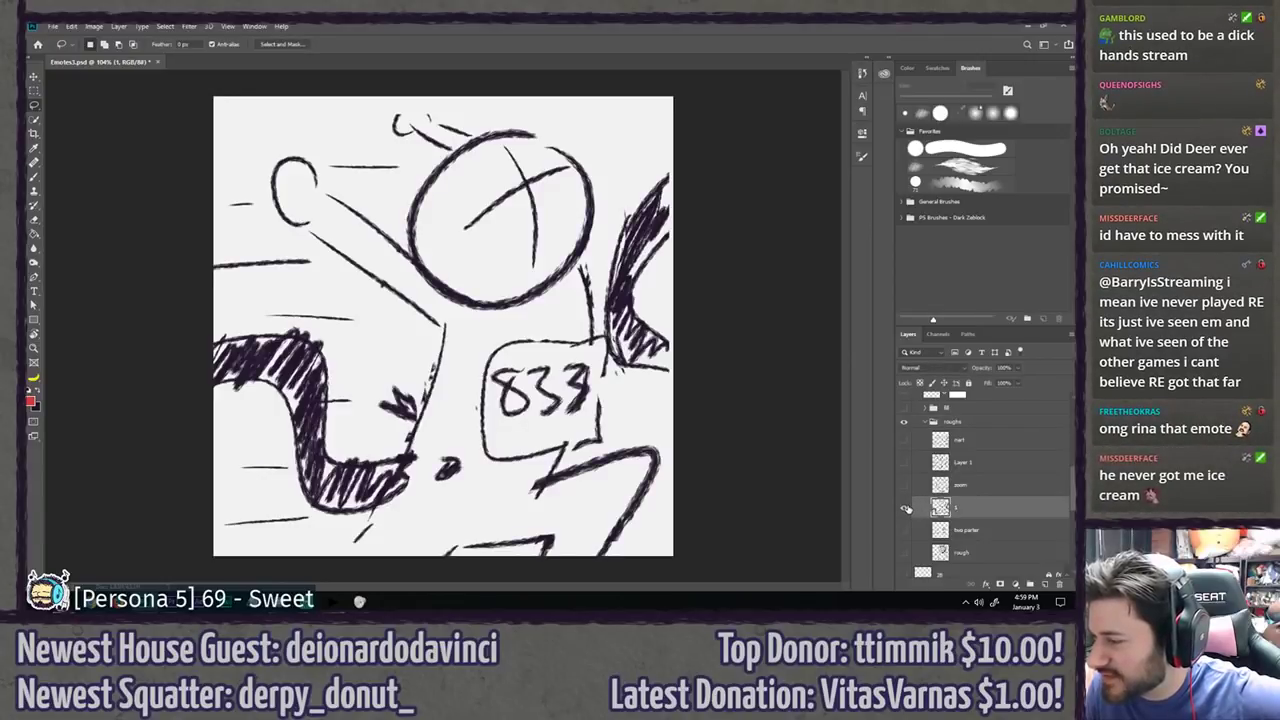
left_click(926, 424)
left_click(903, 424)
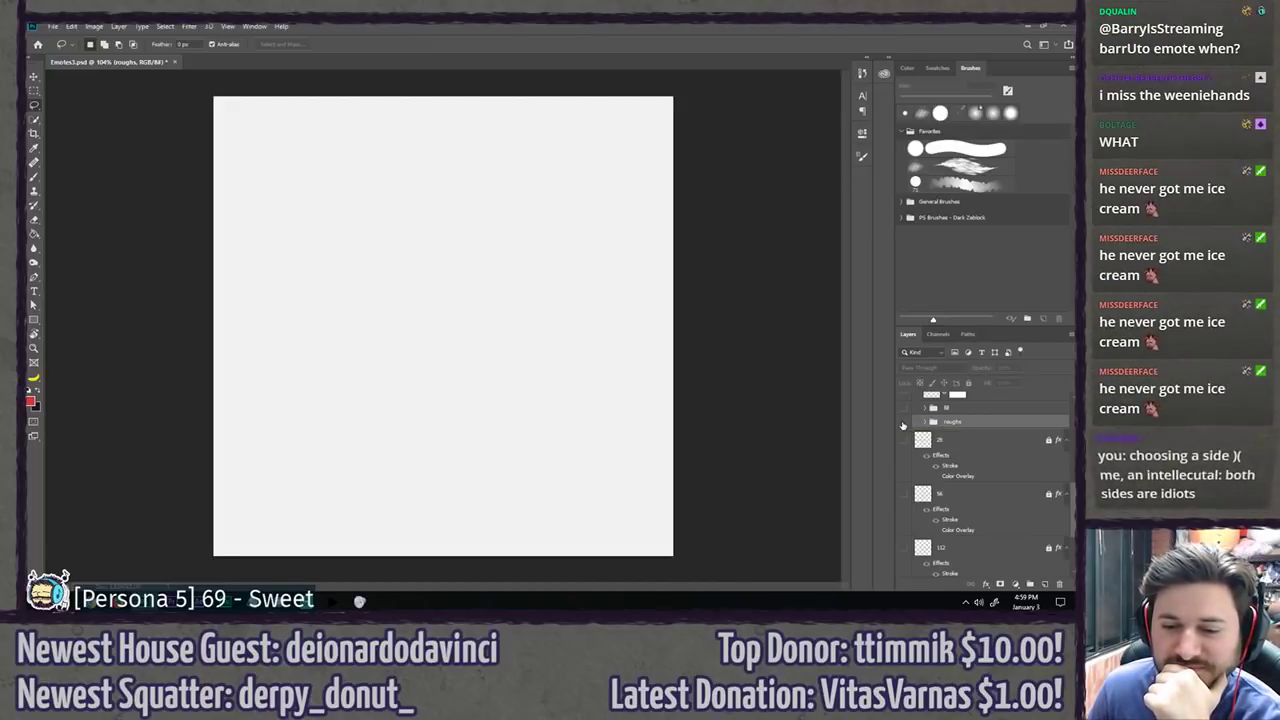
Step: Show all the finished line-art layers and the fill group in the AaaandTime group, then collapse that group
scroll(903, 427, "up", 4)
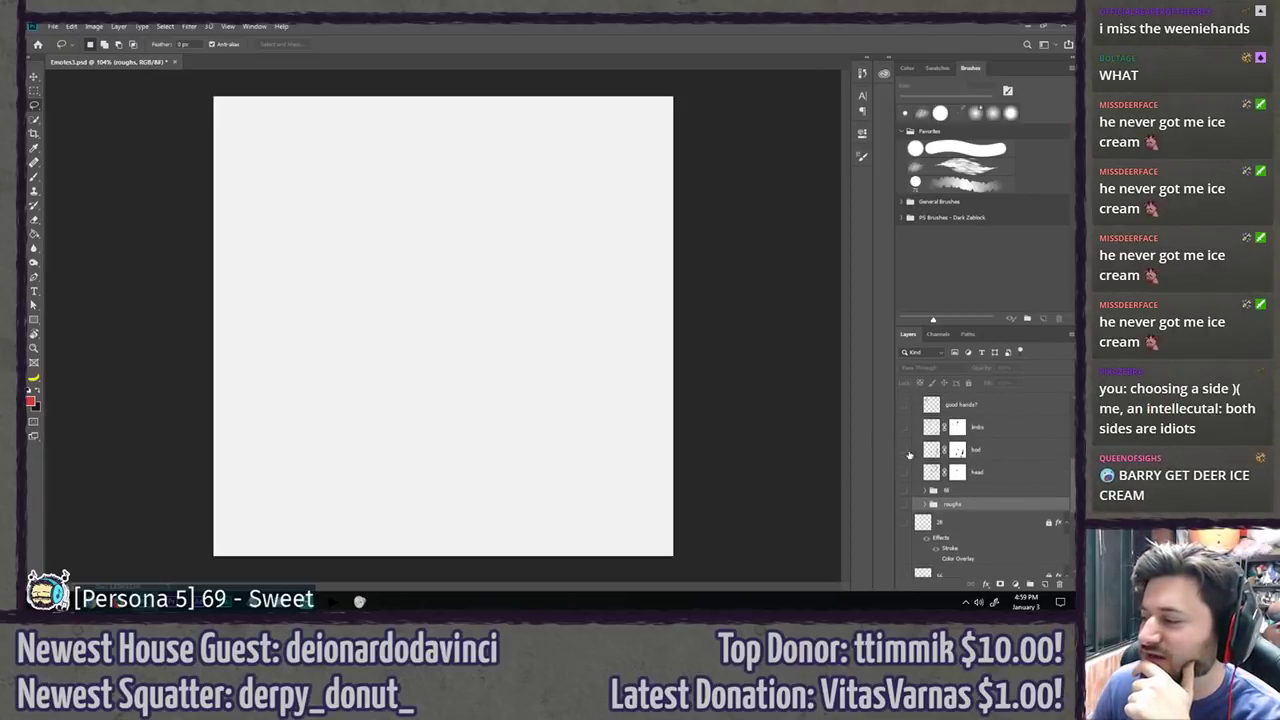
scroll(905, 420, "up", 5)
left_click_drag(905, 416, 905, 562)
scroll(911, 534, "down", 4)
scroll(913, 505, "down", 1)
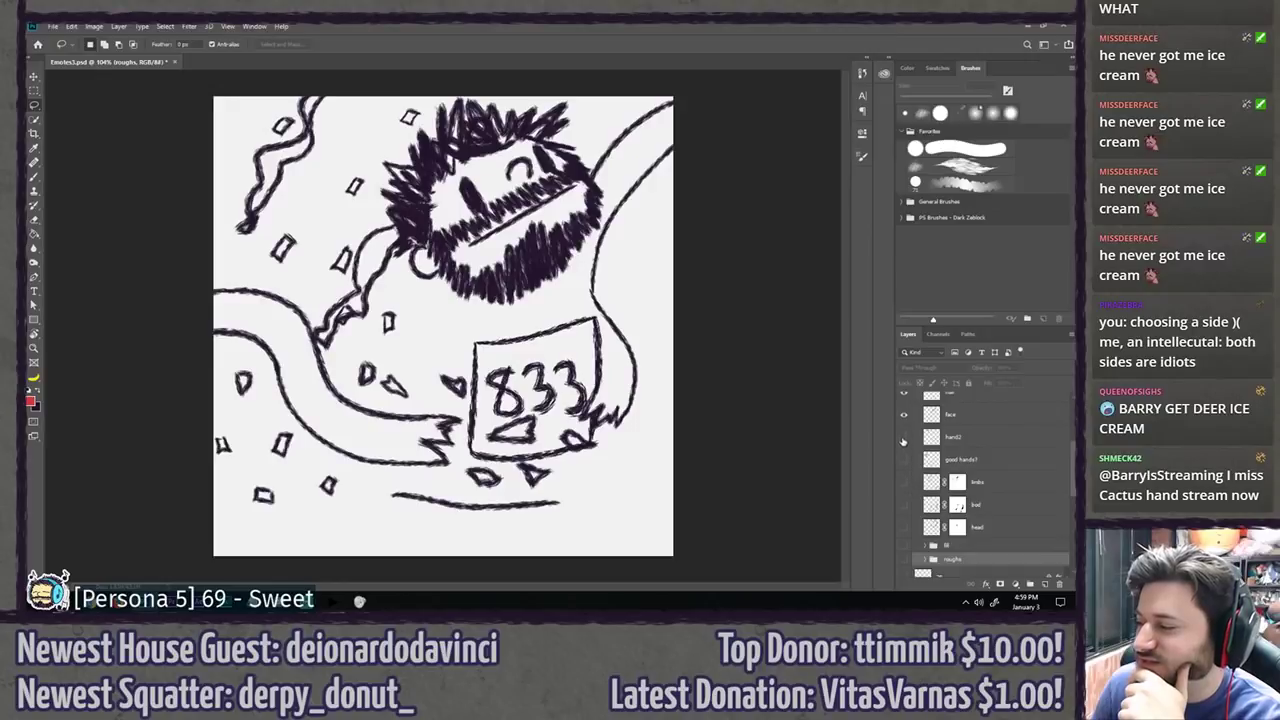
left_click_drag(905, 438, 905, 528)
left_click(903, 546)
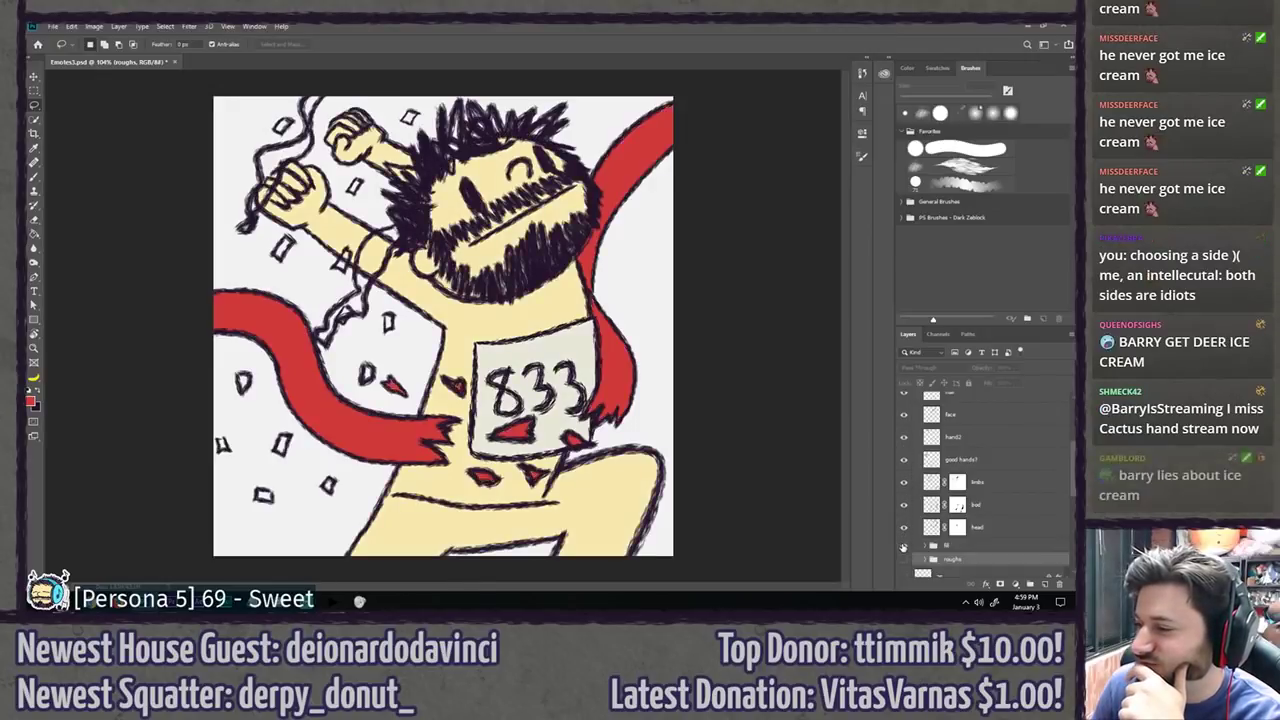
scroll(926, 414, "up", 3)
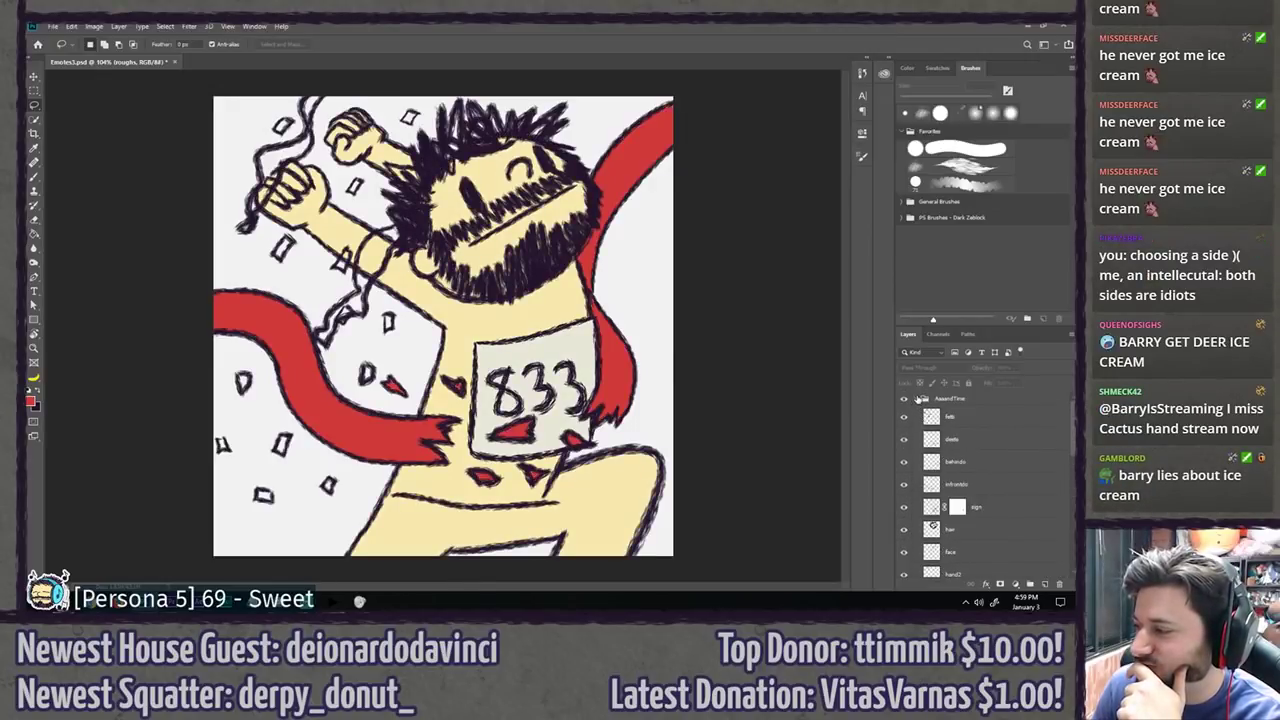
left_click(919, 398)
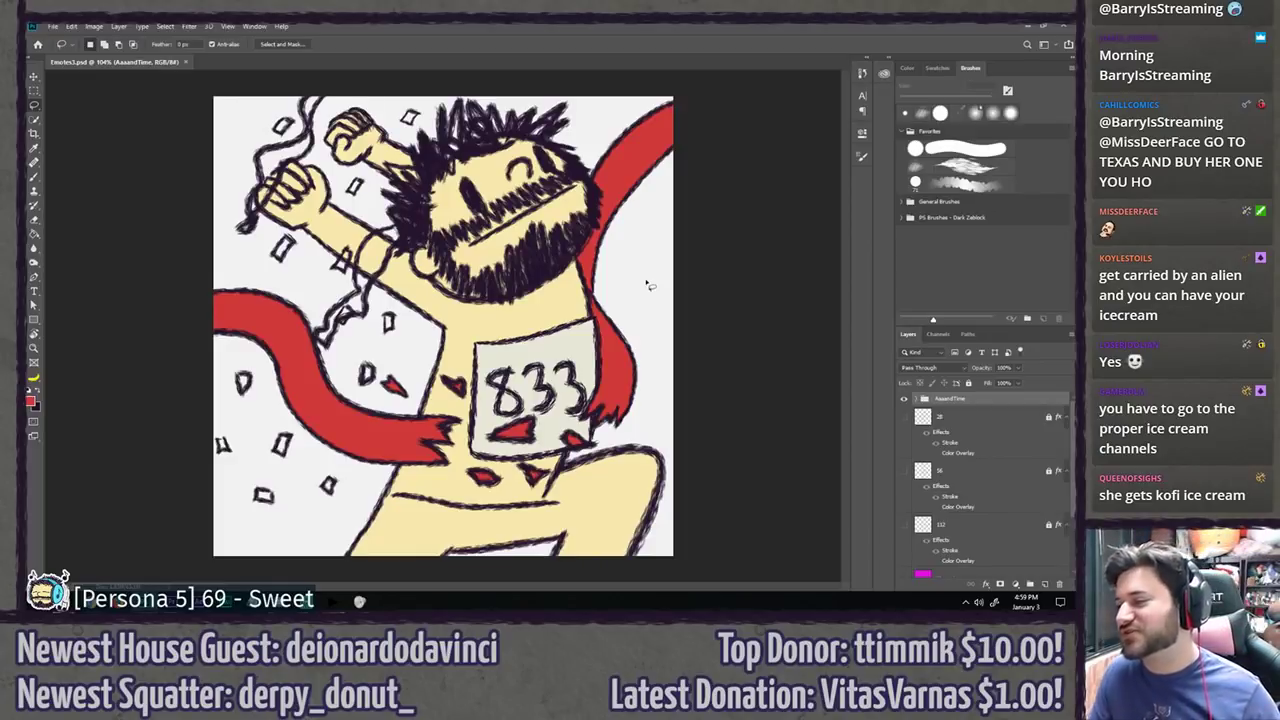
Step: Move the confetti layer from the top of the AaaandTime group to directly below the fill group
scroll(549, 411, "down", 8)
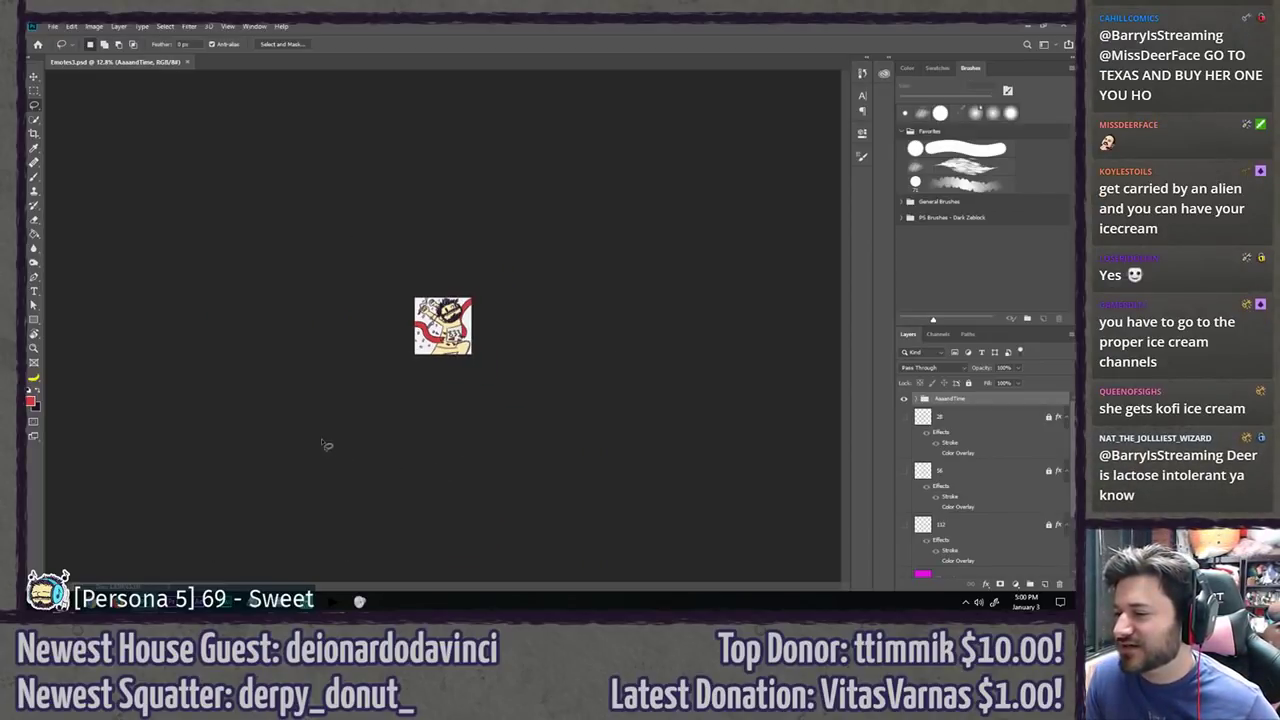
scroll(327, 445, "up", 8)
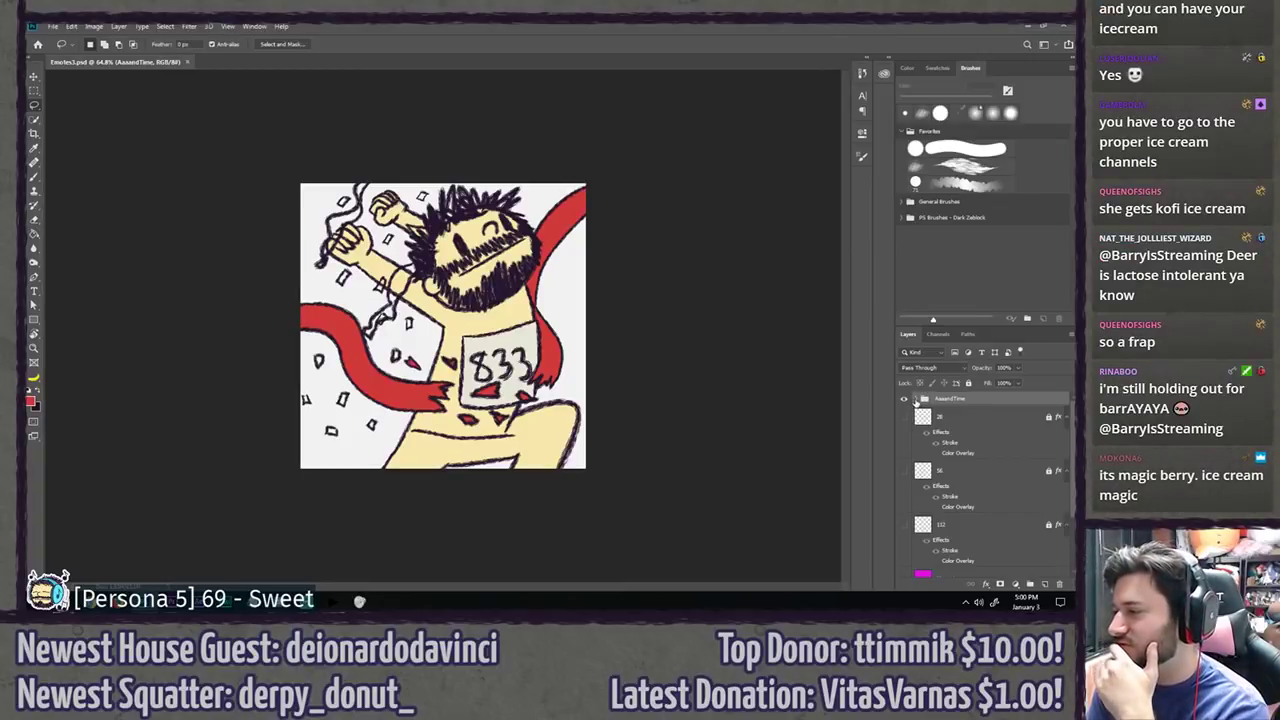
left_click(916, 399)
left_click(986, 420)
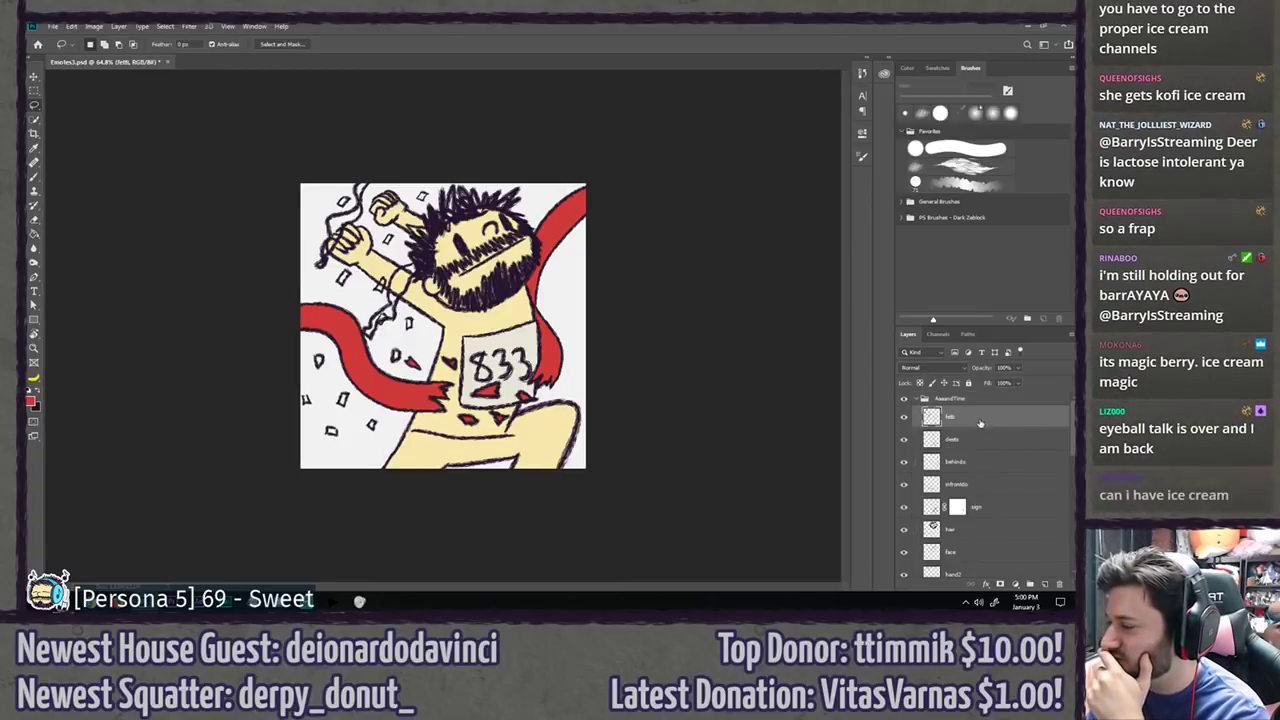
scroll(980, 480, "down", 5)
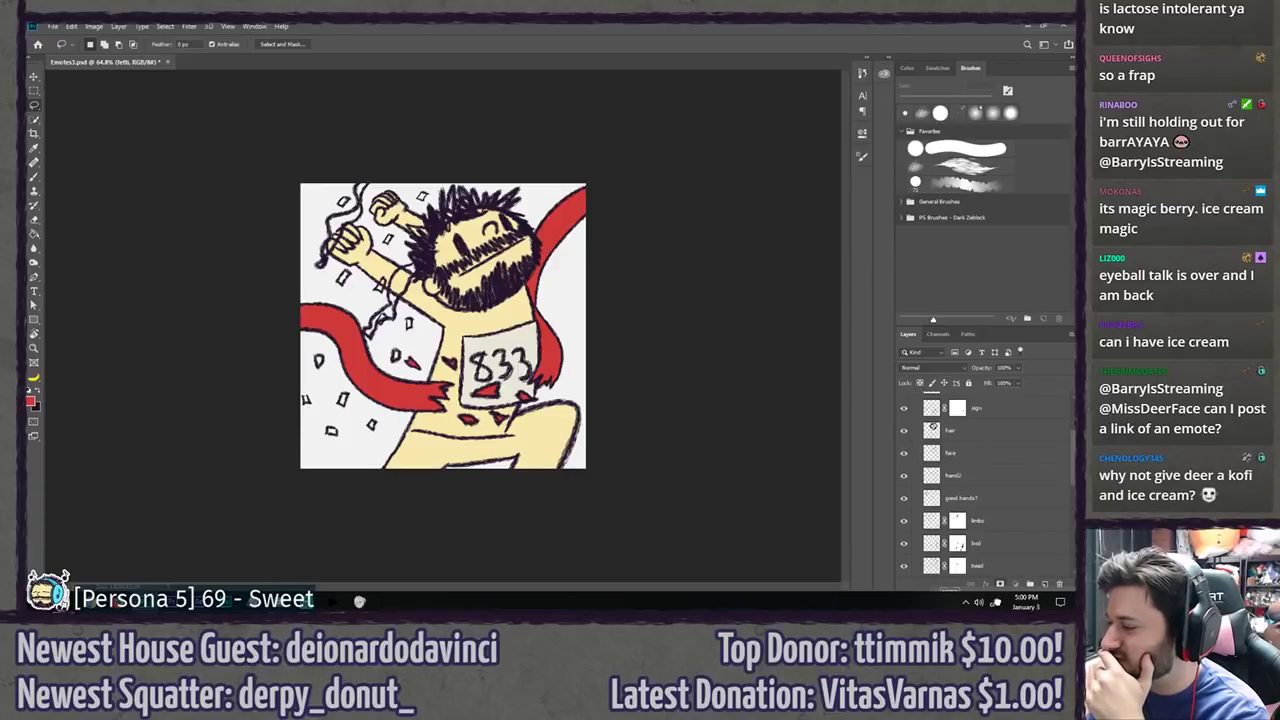
scroll(978, 390, "down", 5)
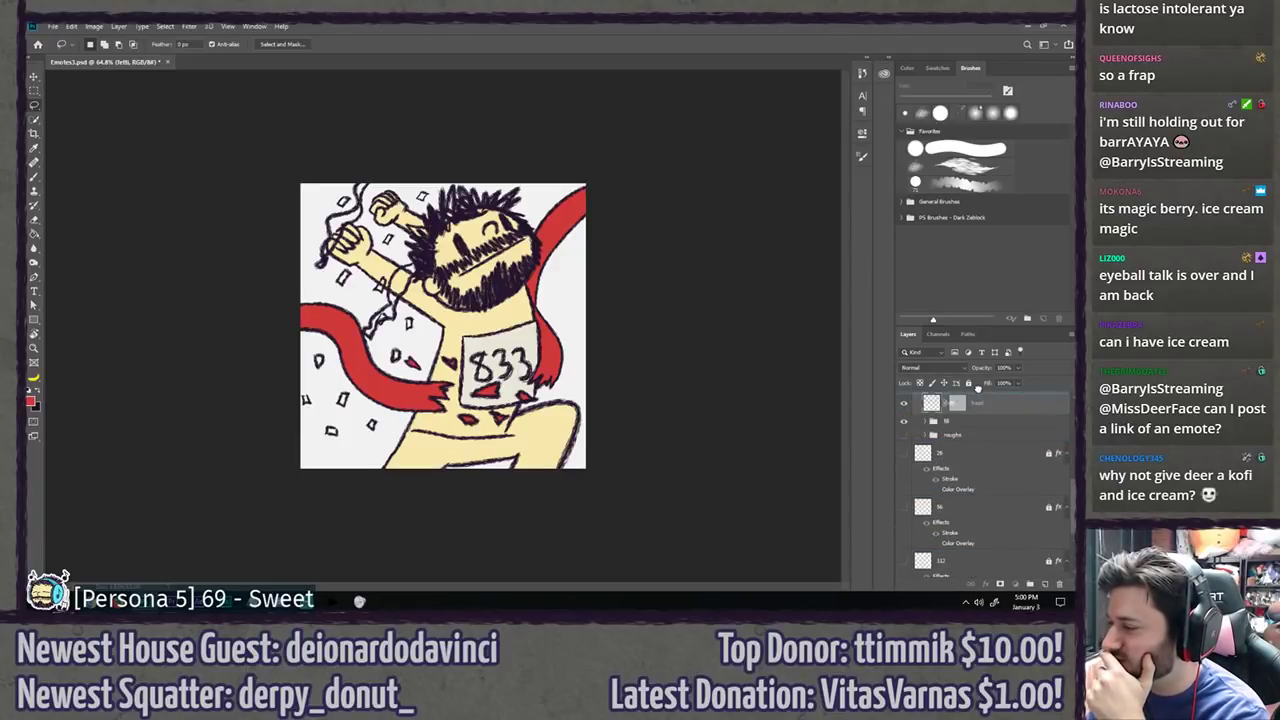
left_click_drag(978, 389, 980, 432)
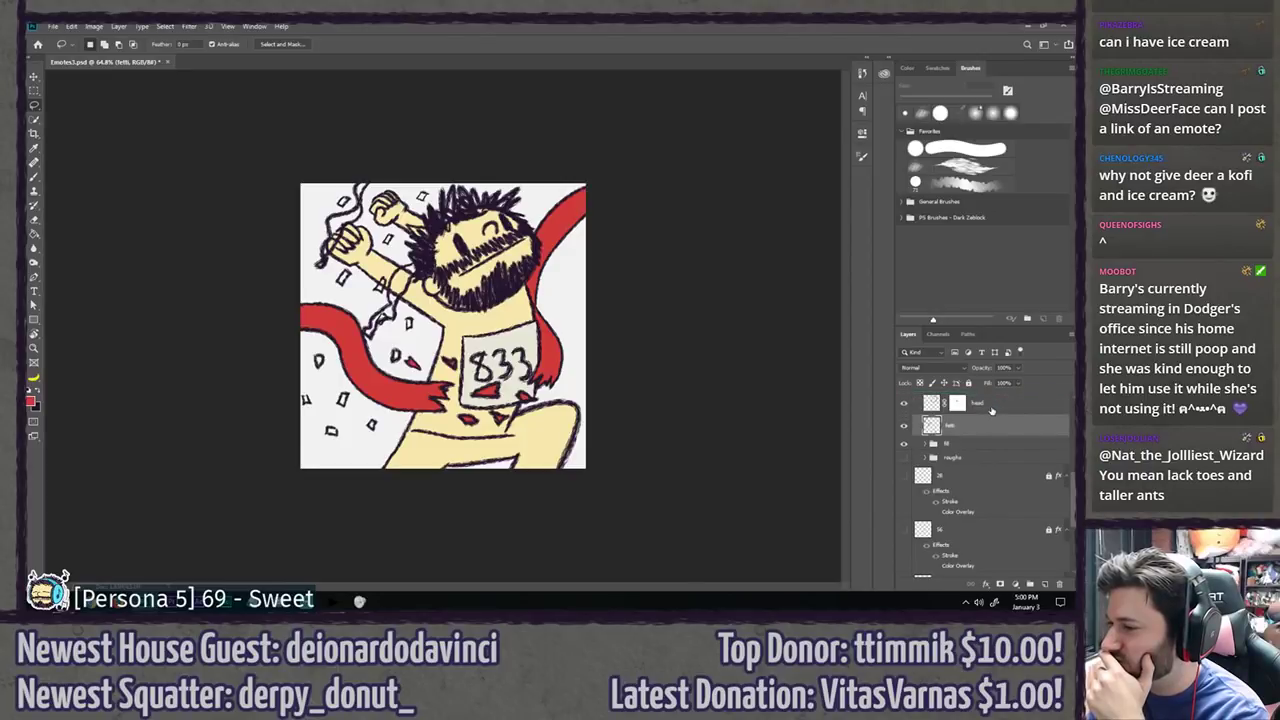
left_click(904, 426)
left_click(904, 426)
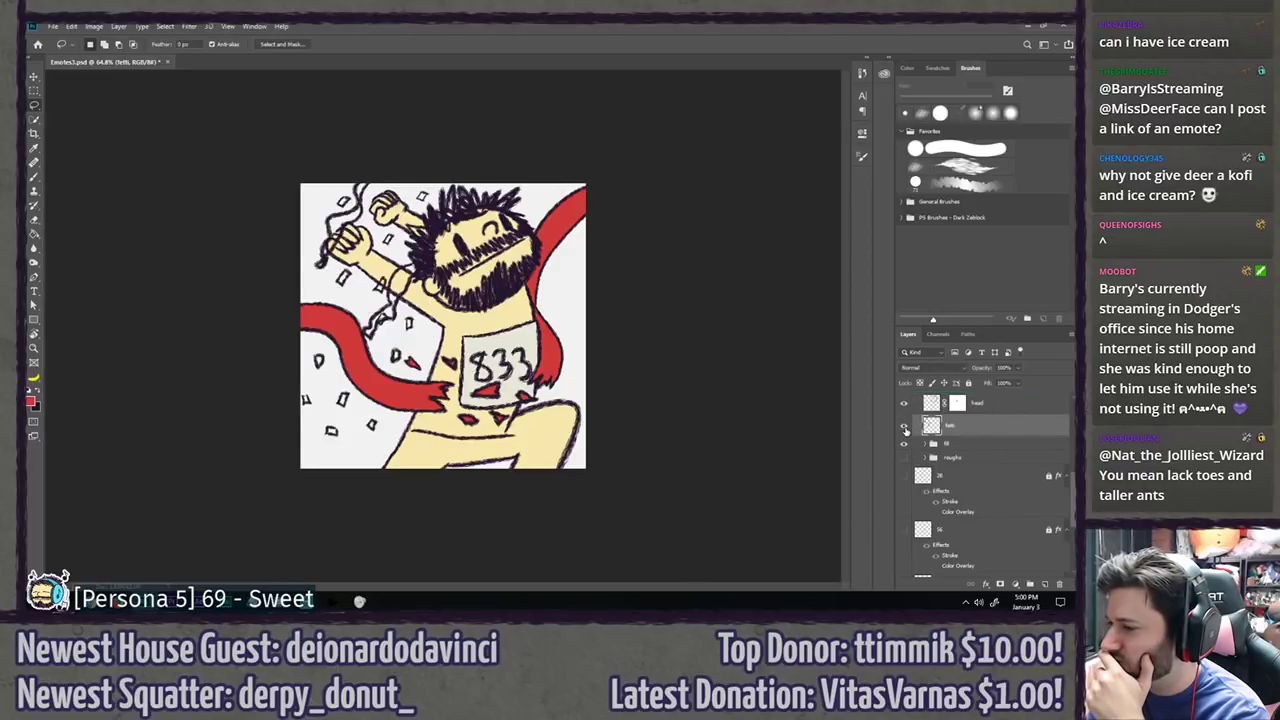
scroll(969, 430, "up", 2)
left_click_drag(966, 484, 975, 506)
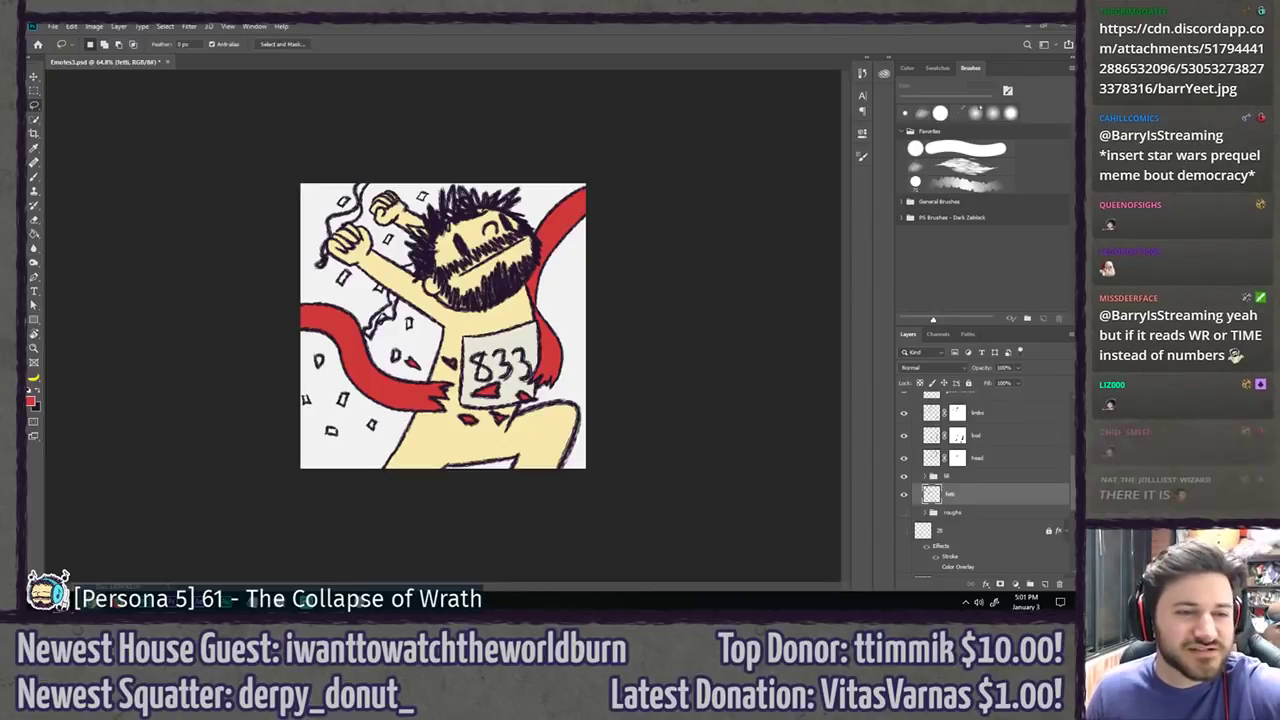
Step: View the barrYeet.jpg sketch full-window in the browser and close its tab
left_click_drag(28, 103, 390, 103)
double_click(389, 103)
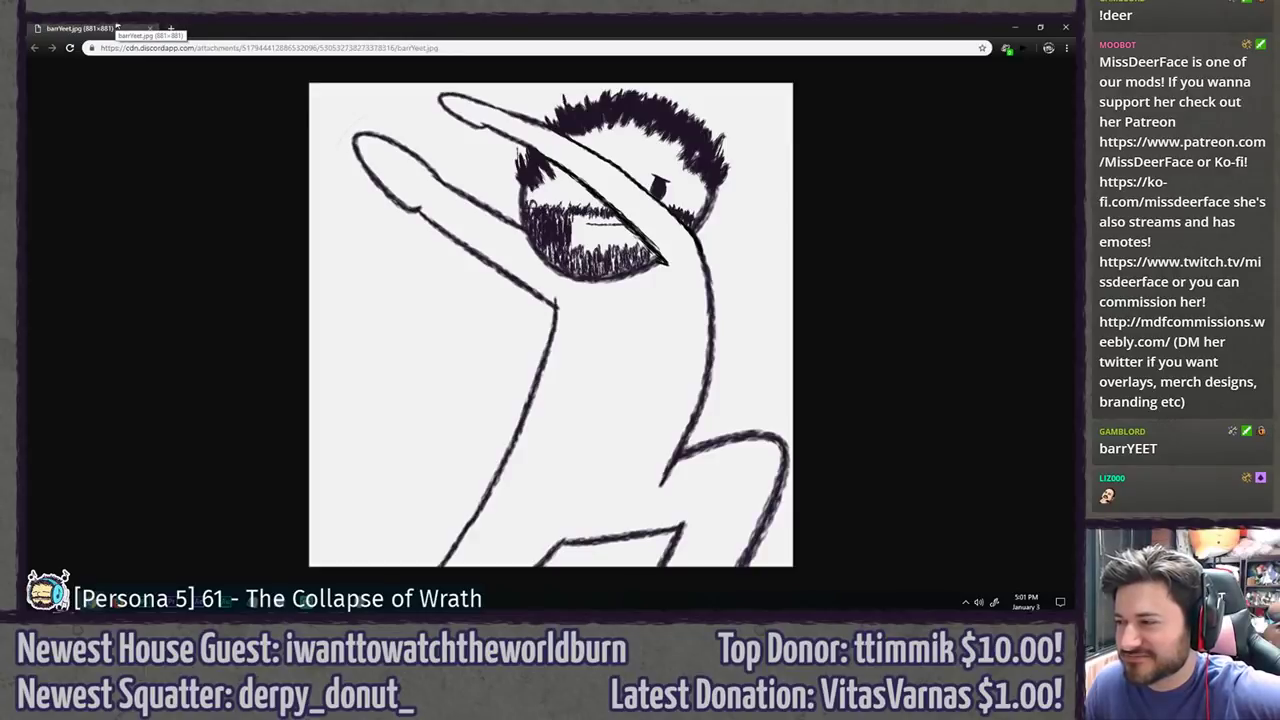
left_click(150, 28)
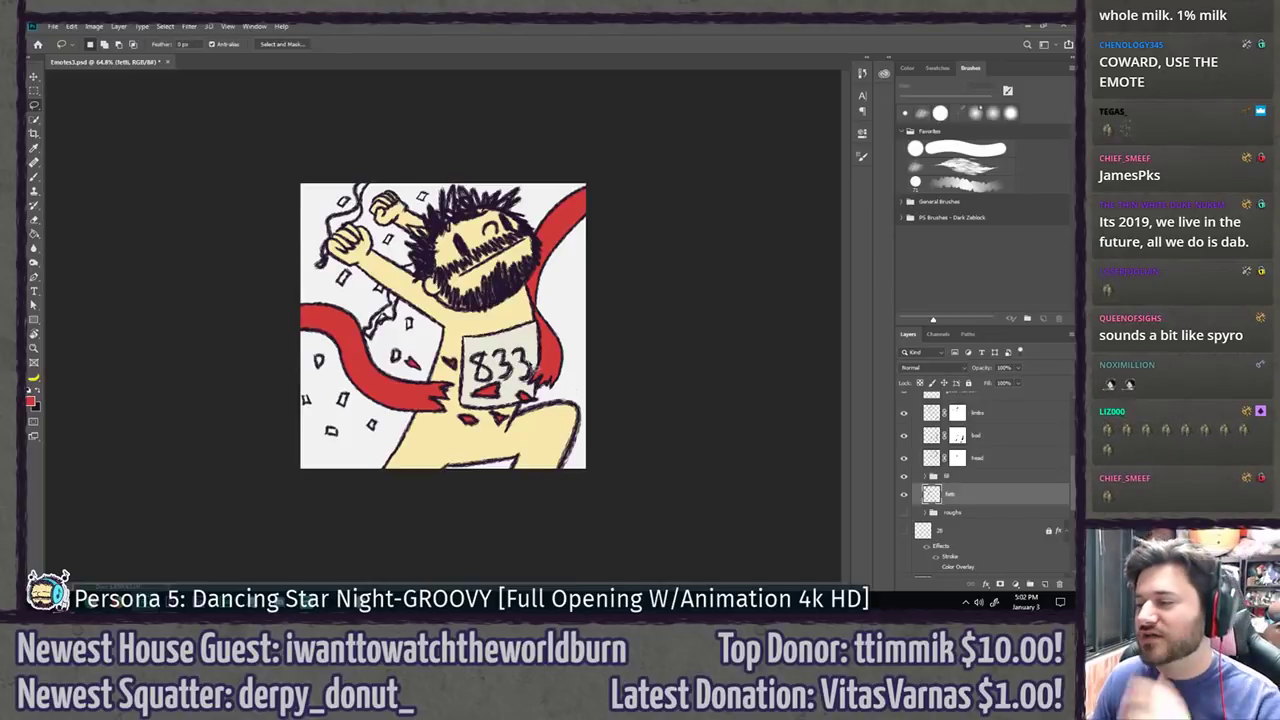
left_click_drag(518, 330, 535, 320)
scroll(485, 345, "up", 6)
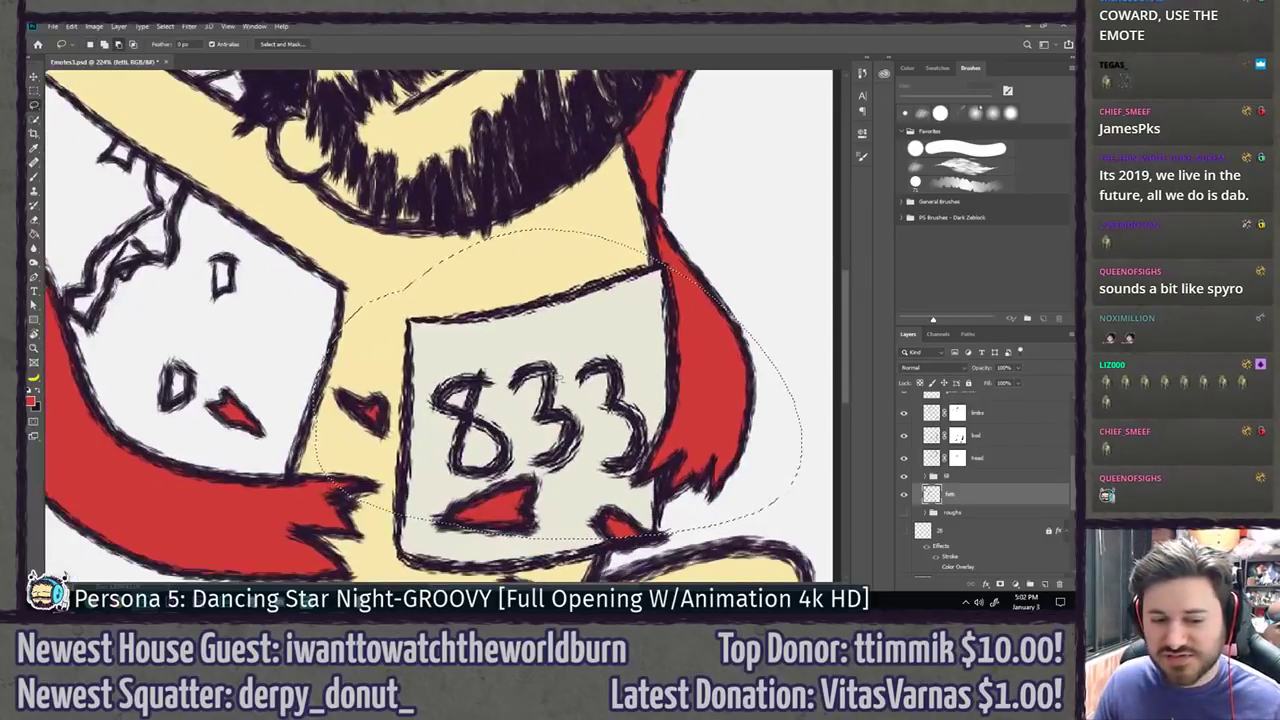
key("ctrl+d")
Step: Examine the emote's readability at full size and at very small sizes on the light background
key("ctrl+0")
scroll(490, 418, "down", 4)
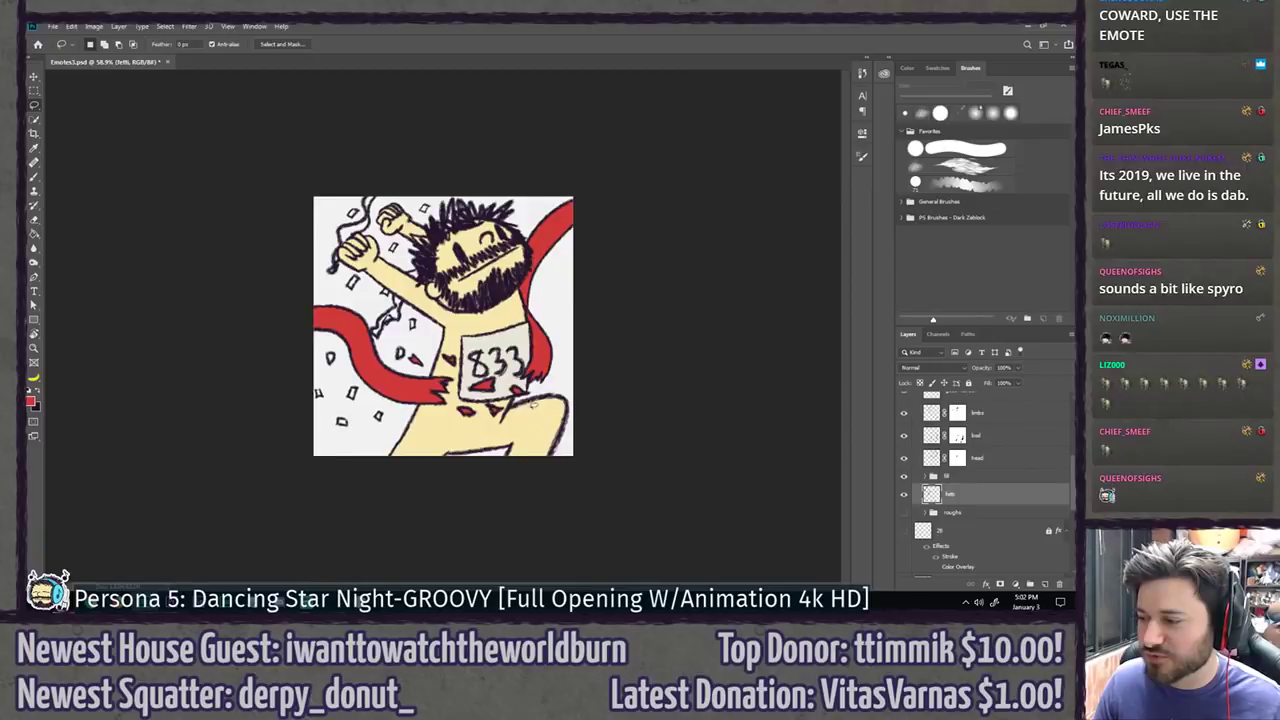
scroll(490, 418, "up", 4)
scroll(480, 400, "down", 2)
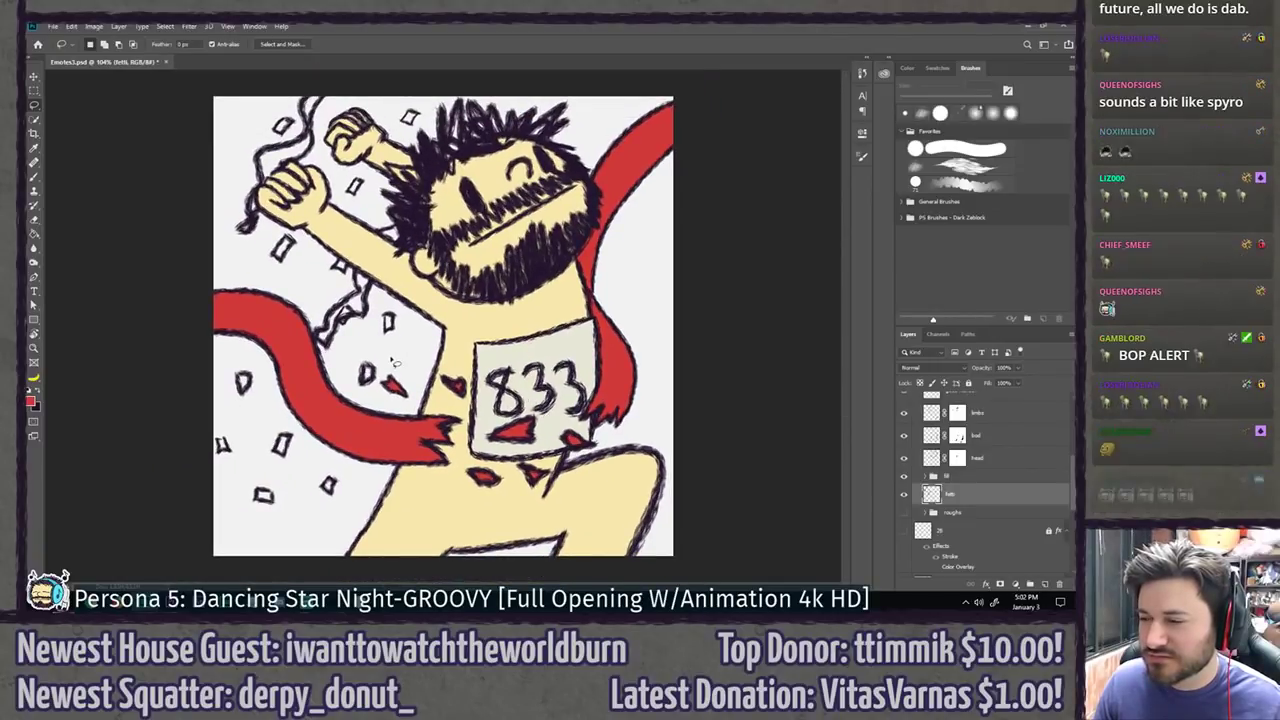
scroll(440, 370, "down", 8)
scroll(252, 348, "down", 2)
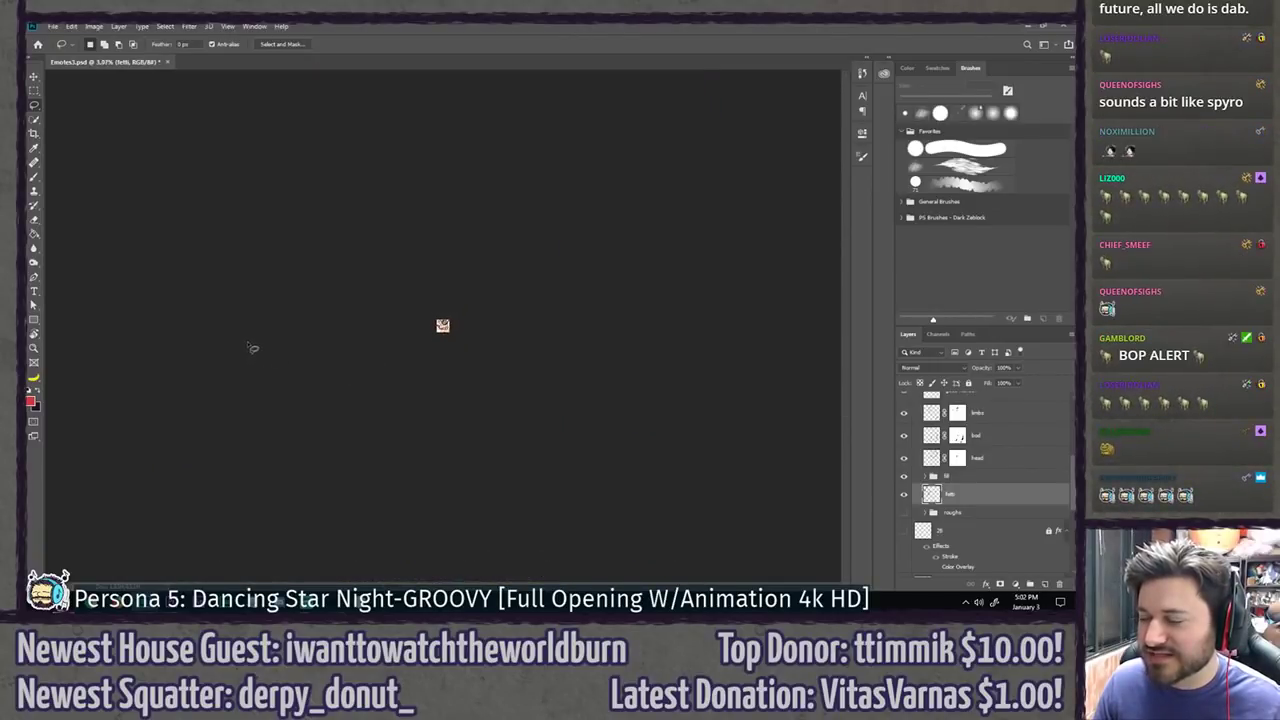
scroll(252, 348, "up", 2)
Step: Show the BG Dark layer and examine the emote against it at small and large sizes
scroll(912, 532, "down", 5)
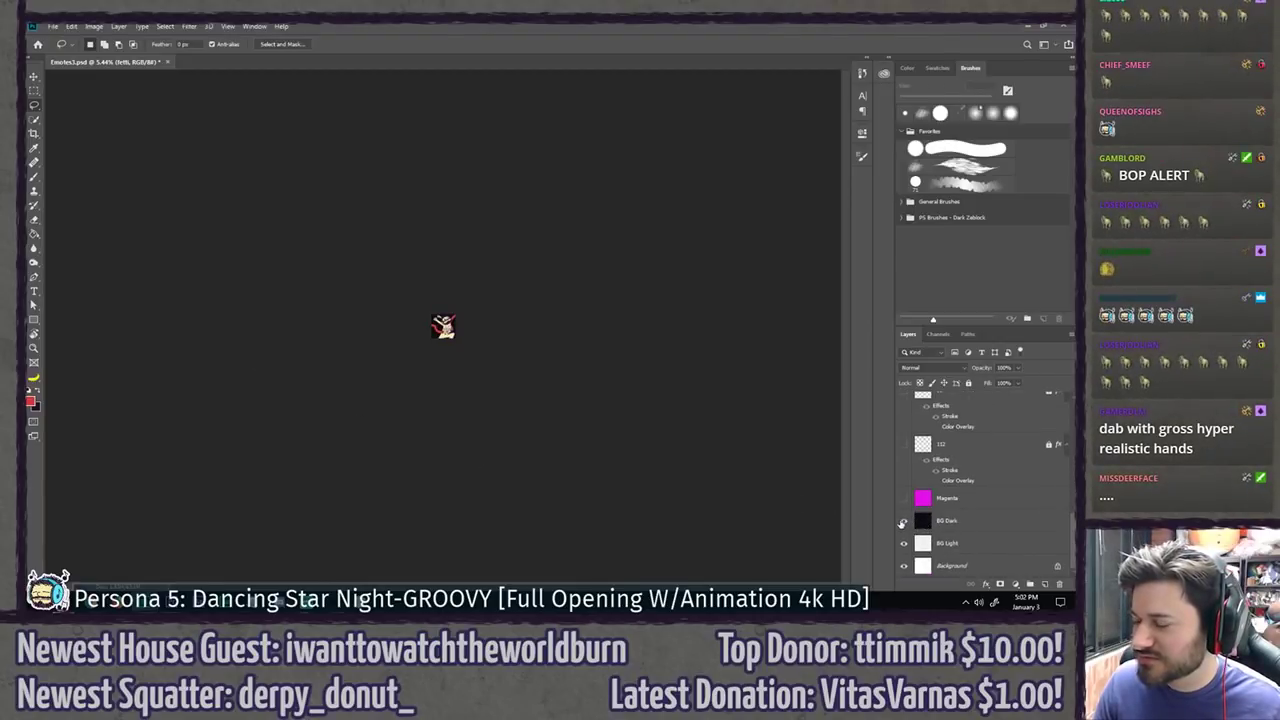
scroll(470, 362, "up", 6)
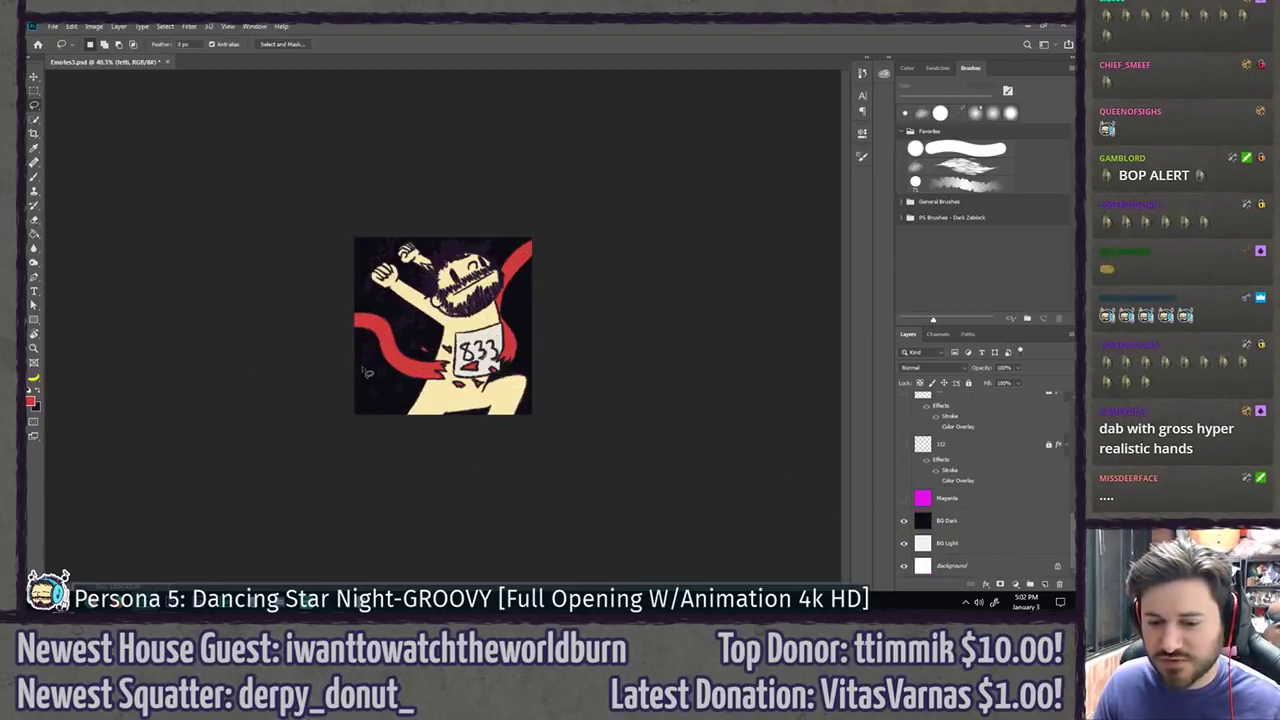
scroll(367, 373, "up", 14)
scroll(394, 382, "down", 7)
scroll(390, 376, "up", 3)
scroll(373, 383, "down", 1)
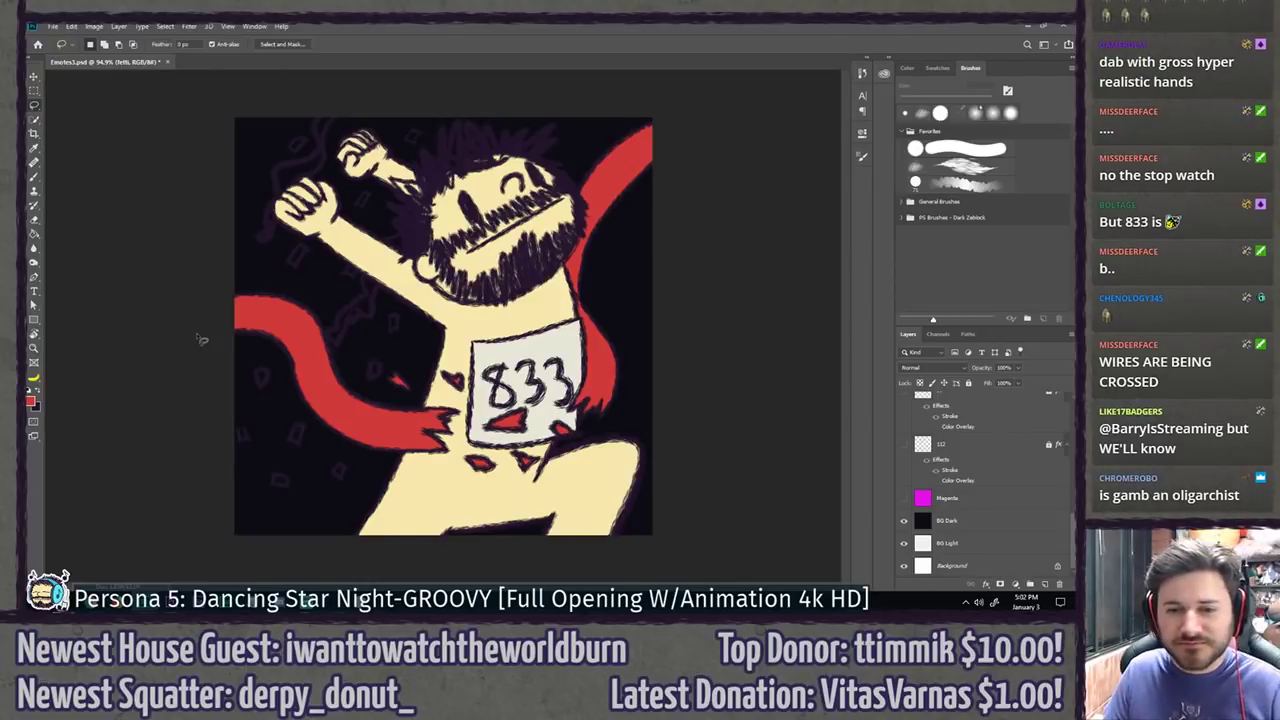
scroll(198, 338, "up", 2)
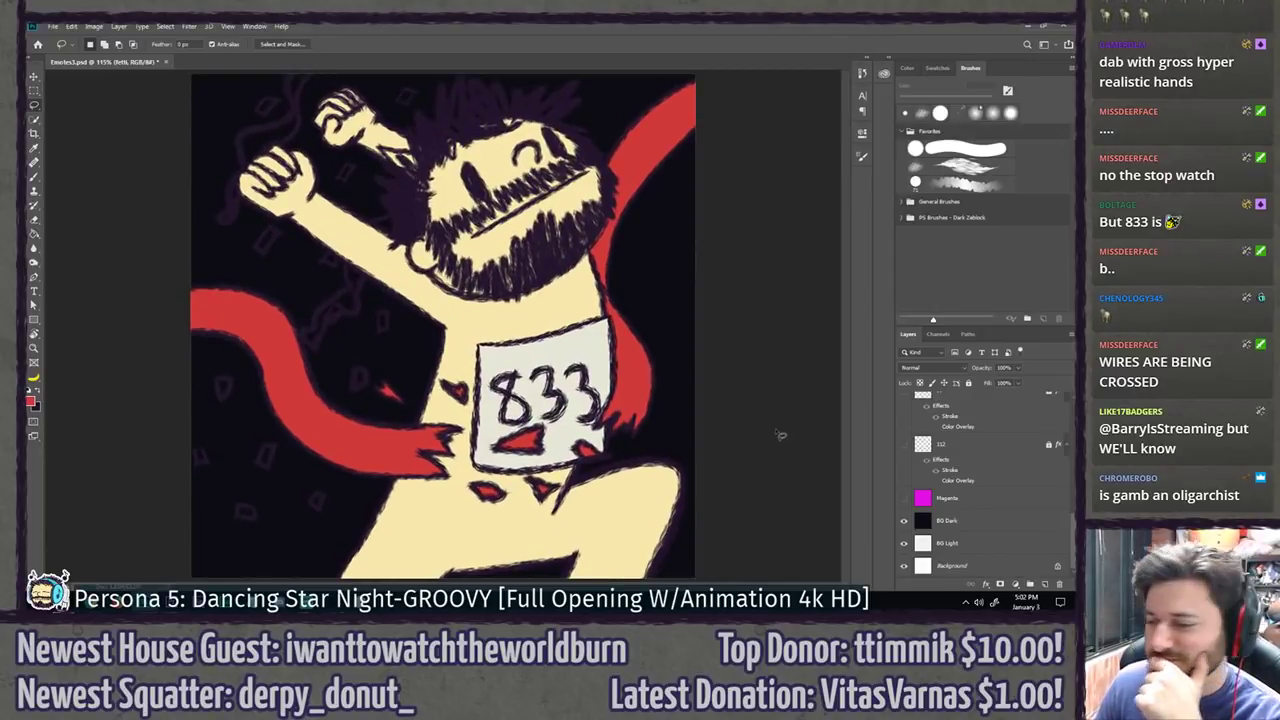
Step: Hide the BG Dark layer and examine the emote on the light background at several sizes
left_click(903, 521)
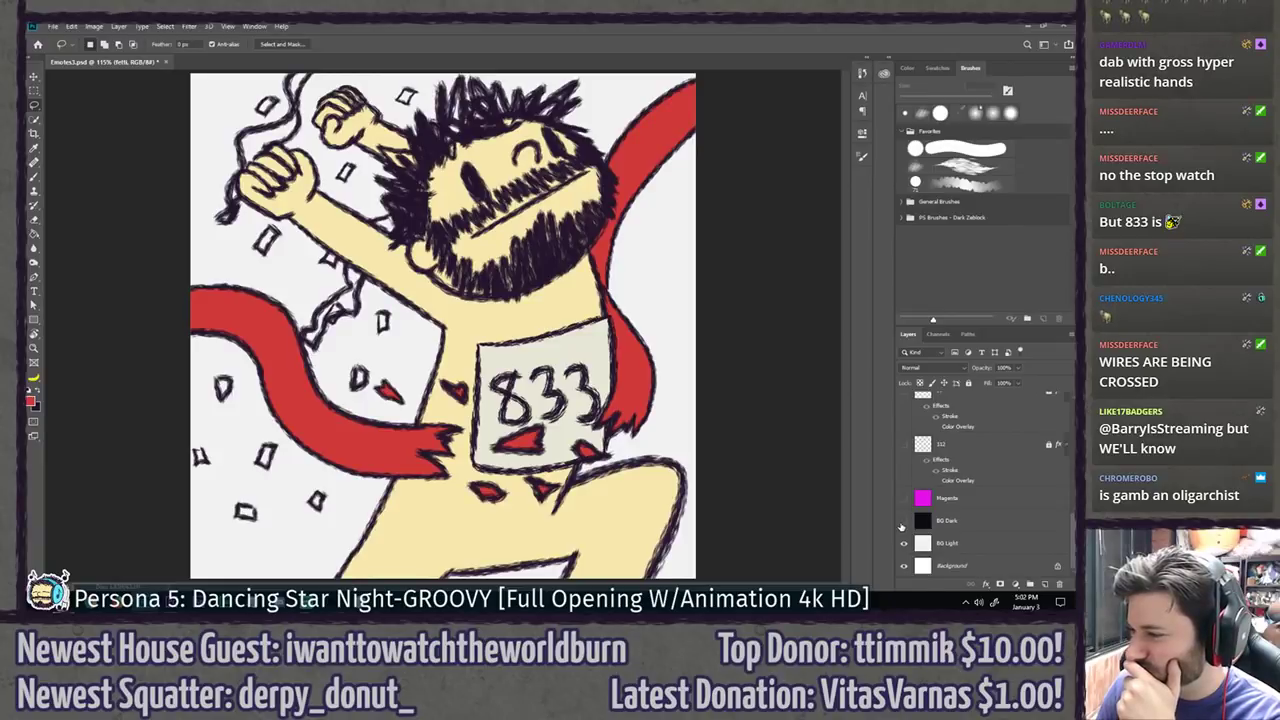
scroll(767, 447, "down", 15)
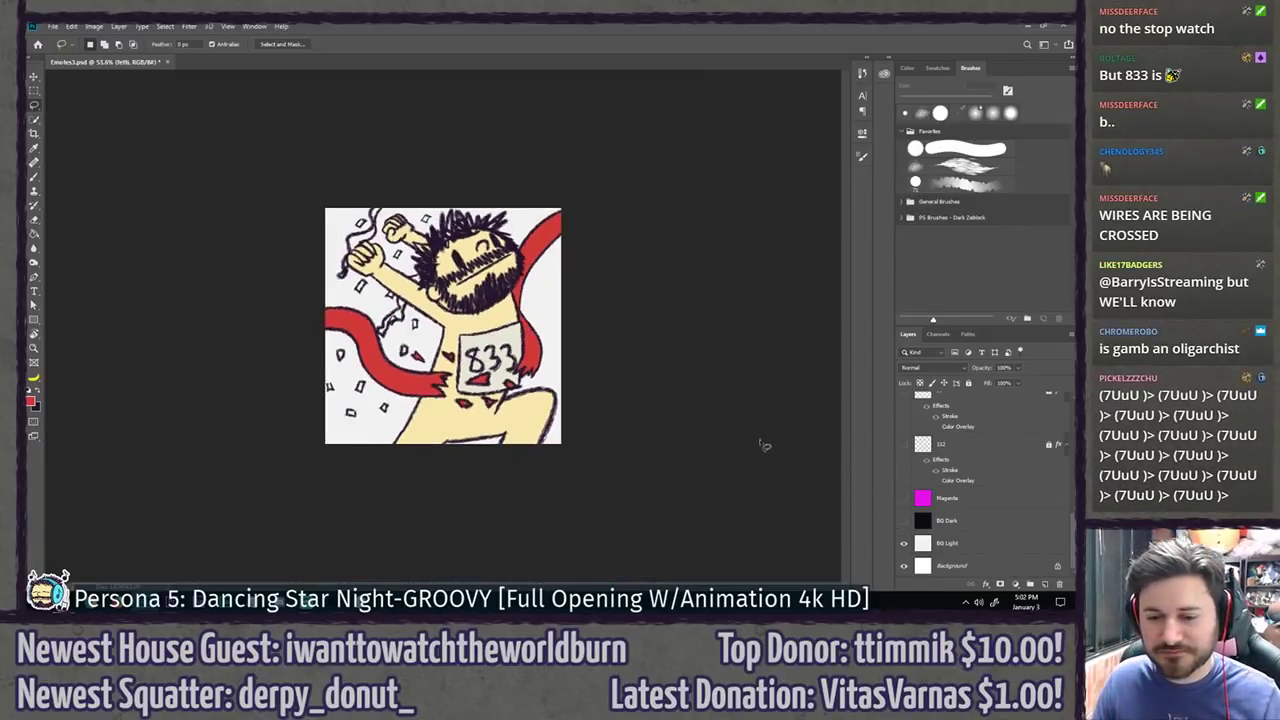
key("ctrl+plus")
key("ctrl+plus")
key("ctrl+plus")
key("ctrl+plus")
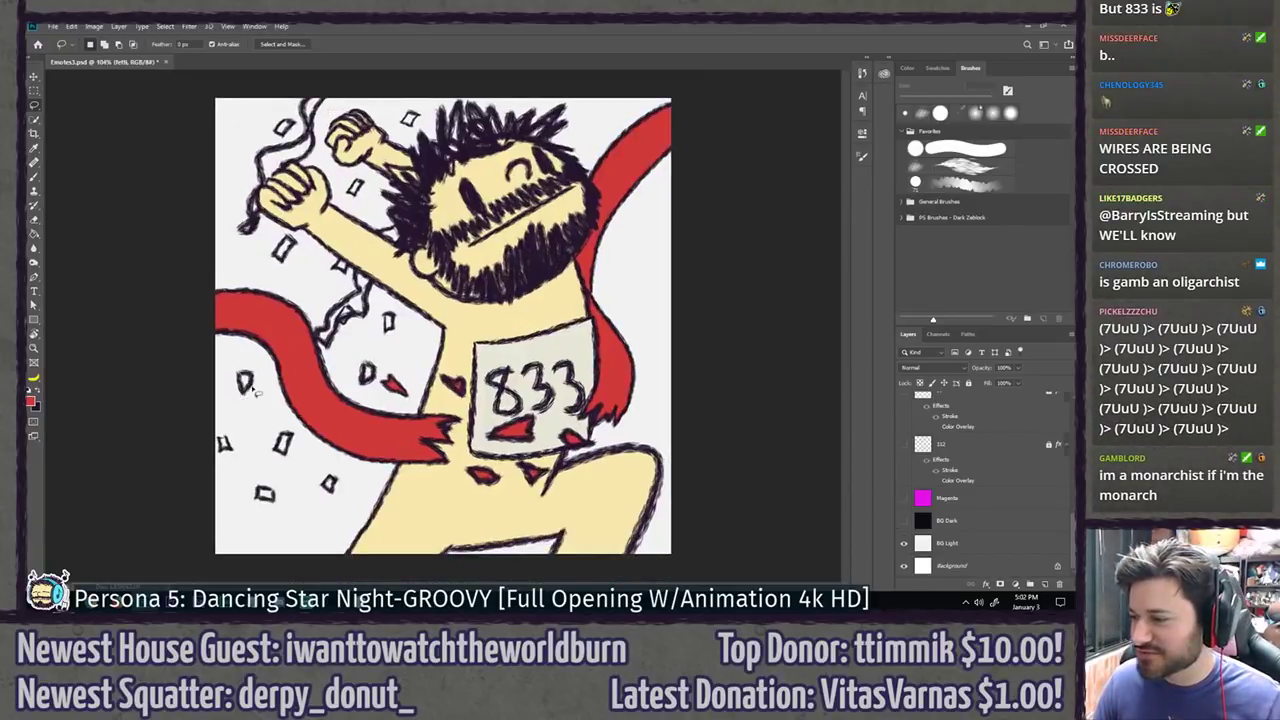
key("ctrl+minus")
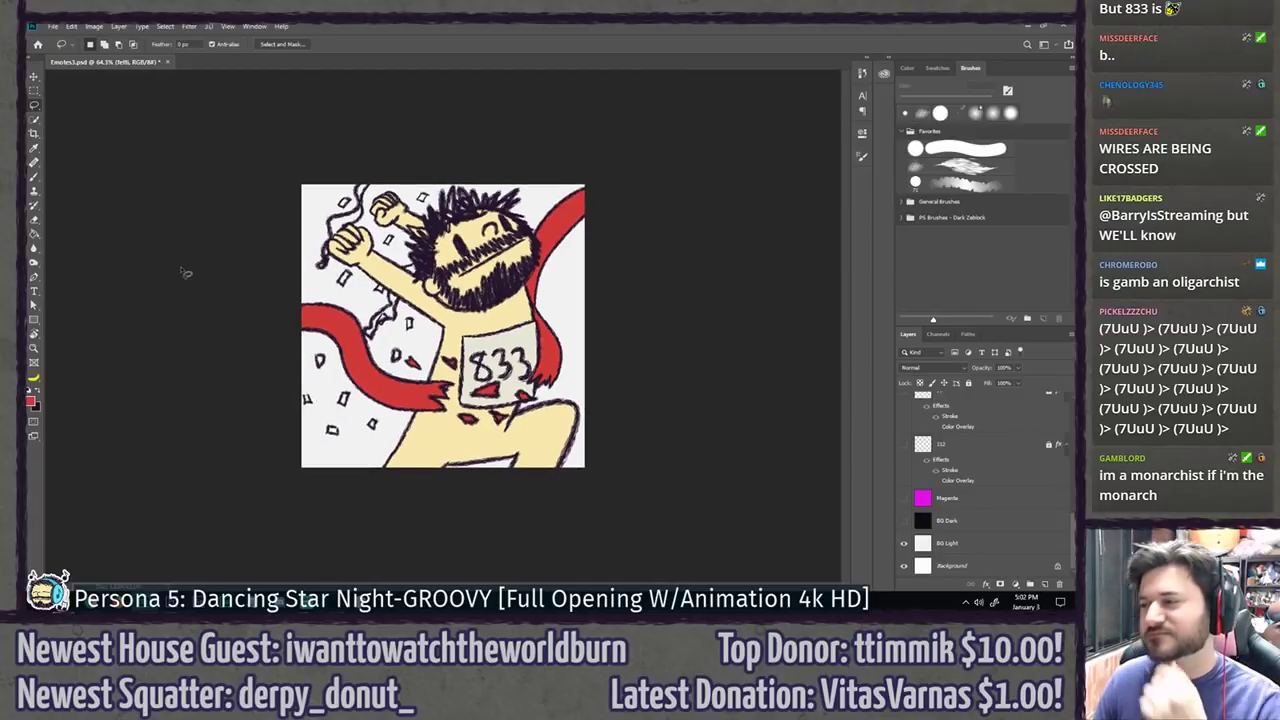
Step: Compare the emote with and without the confetti layer, leaving that layer hidden
scroll(912, 475, "up", 5)
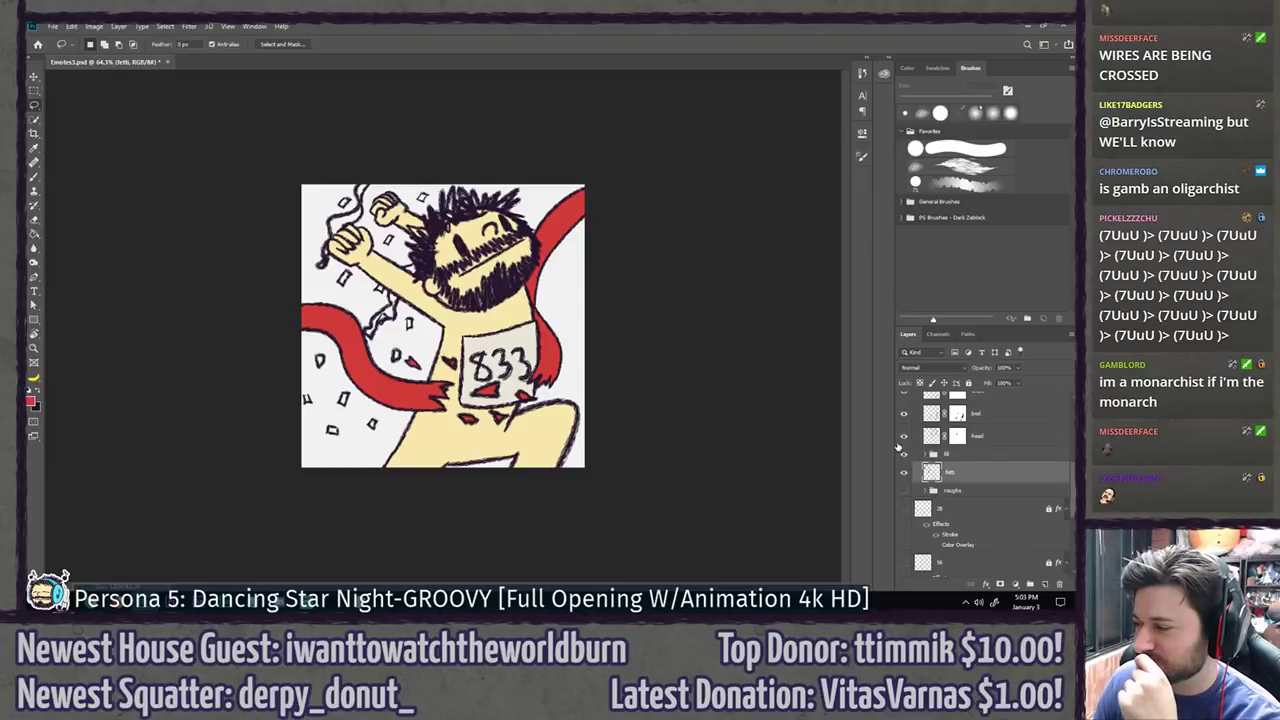
left_click(905, 474)
left_click(905, 474)
left_click(905, 475)
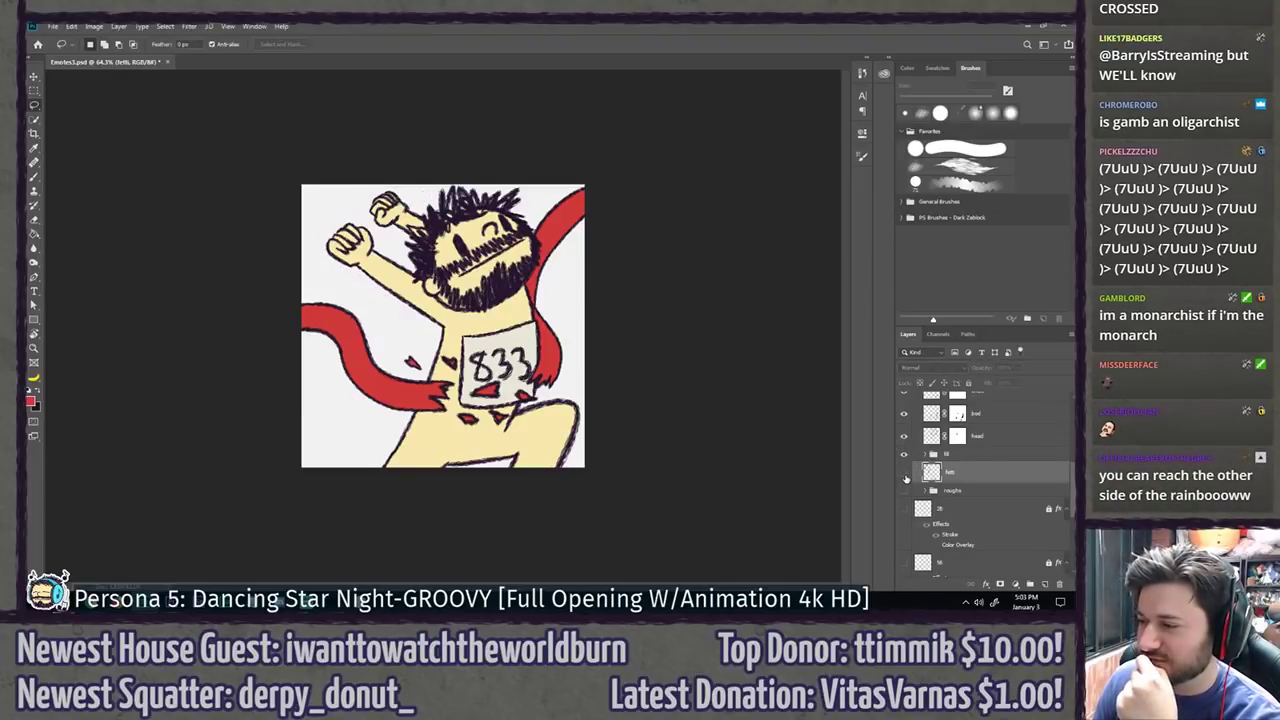
Step: Show the confetti layer and examine the emote with it at small and large sizes
left_click(905, 475)
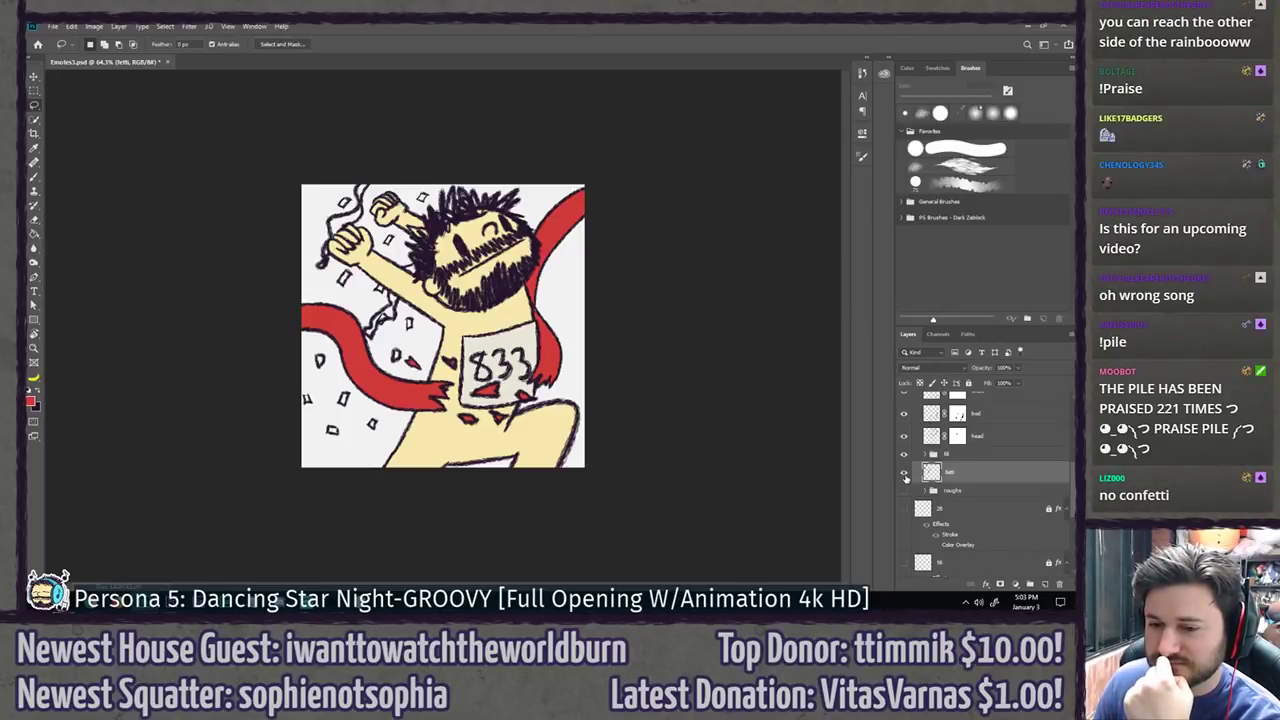
scroll(660, 352, "down", 5)
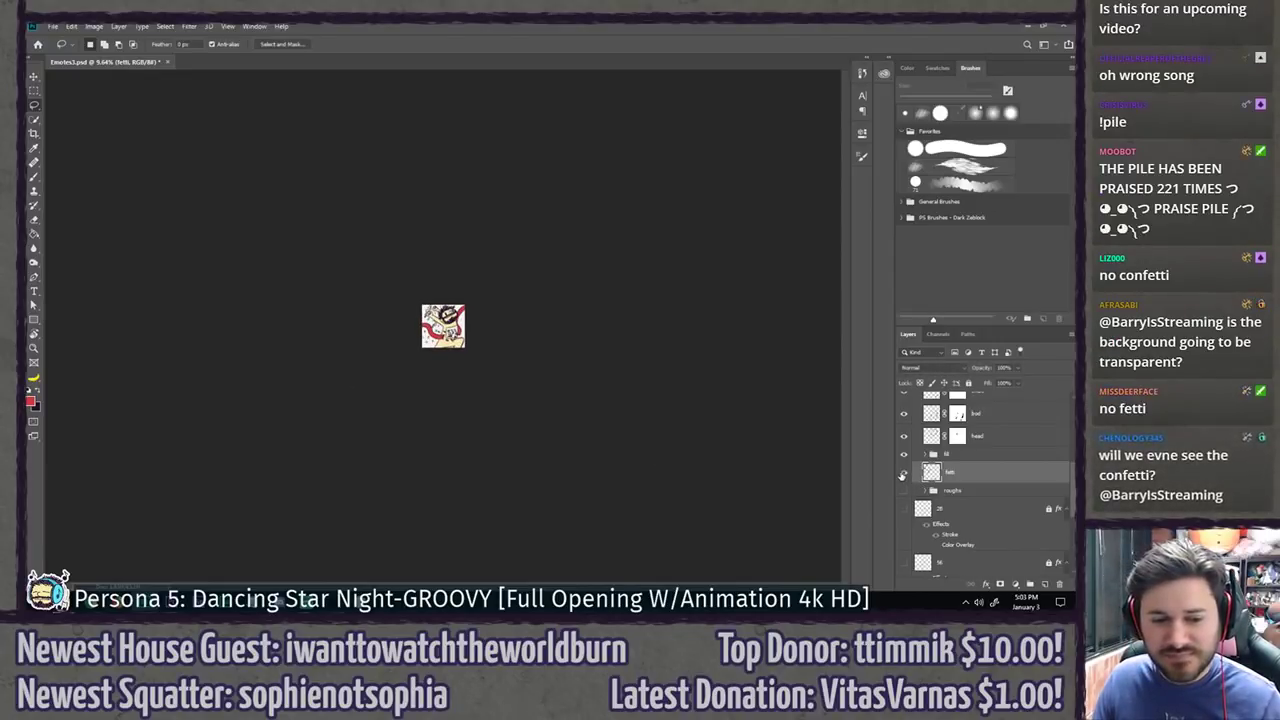
scroll(434, 403, "up", 6)
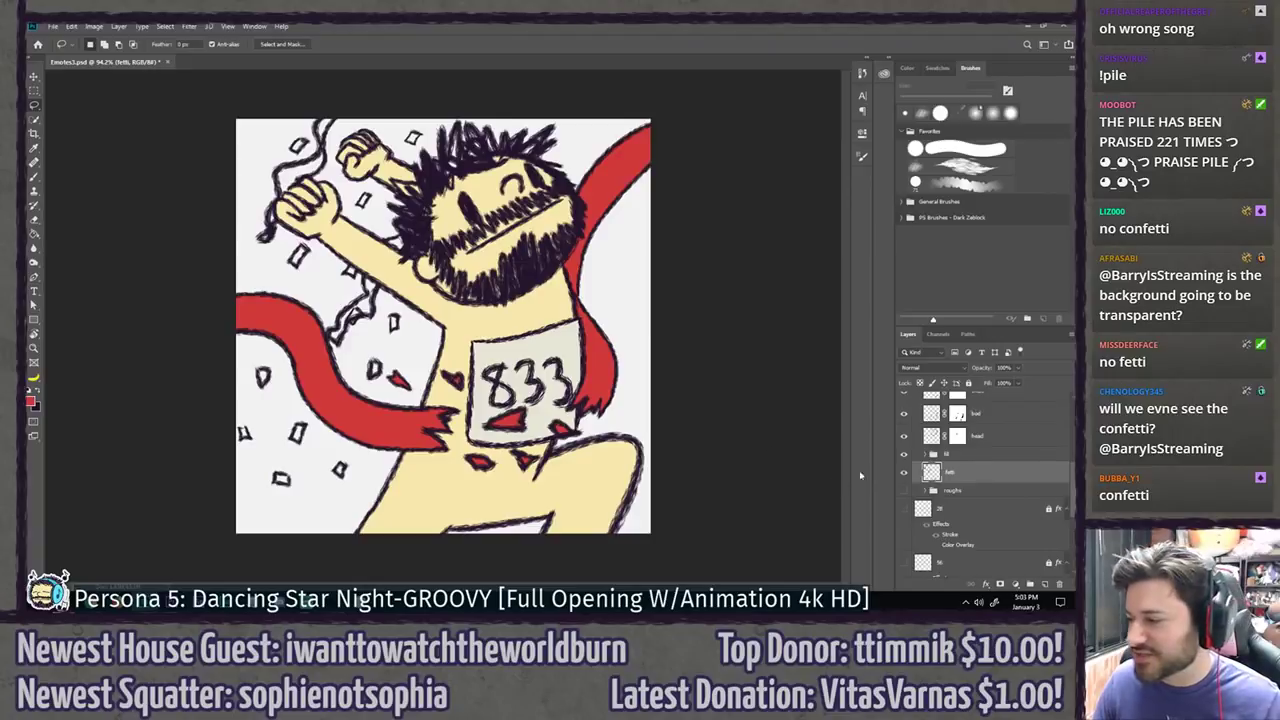
Step: Hide the BG Light layer and examine the emote on transparency, with the white Background layer hidden temporarily
scroll(923, 530, "down", 5)
left_click(904, 545)
left_click(904, 566)
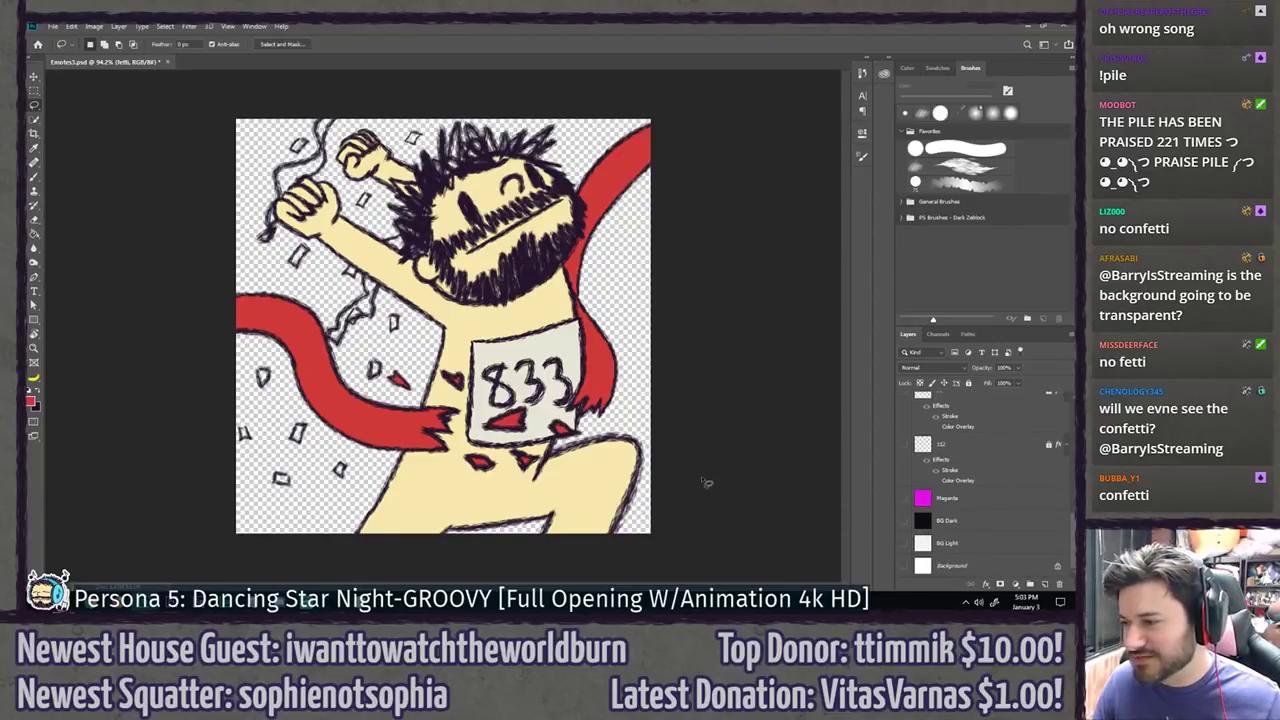
scroll(284, 369, "down", 4)
scroll(341, 377, "up", 4)
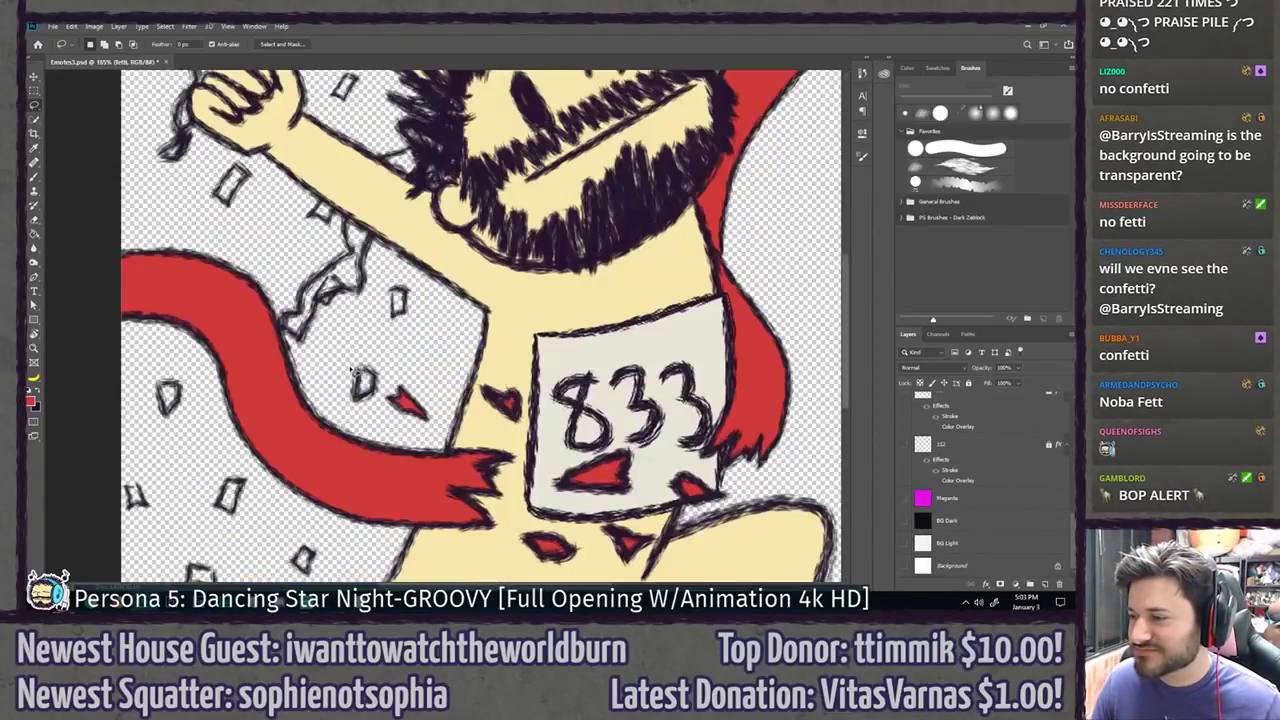
scroll(341, 377, "down", 4)
left_click(904, 566)
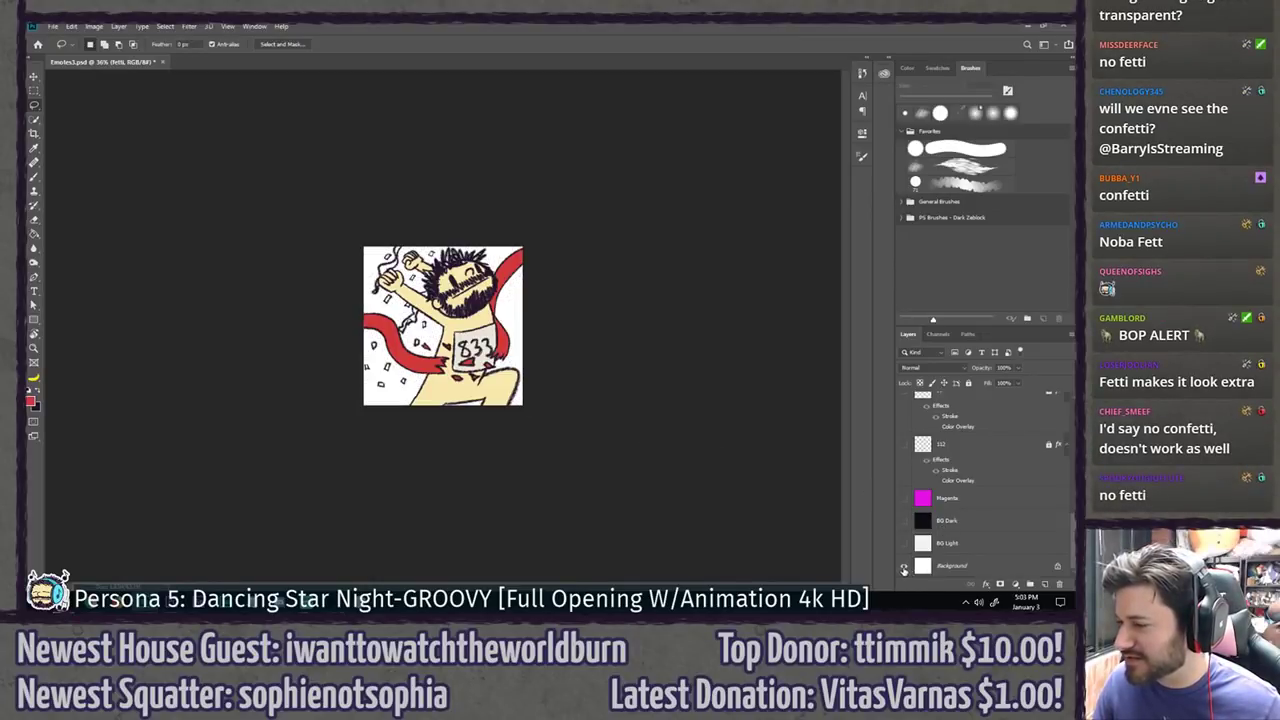
Step: Add a new layer above Background and fill it with the dark grey of the surrounding workspace
left_click(1003, 568)
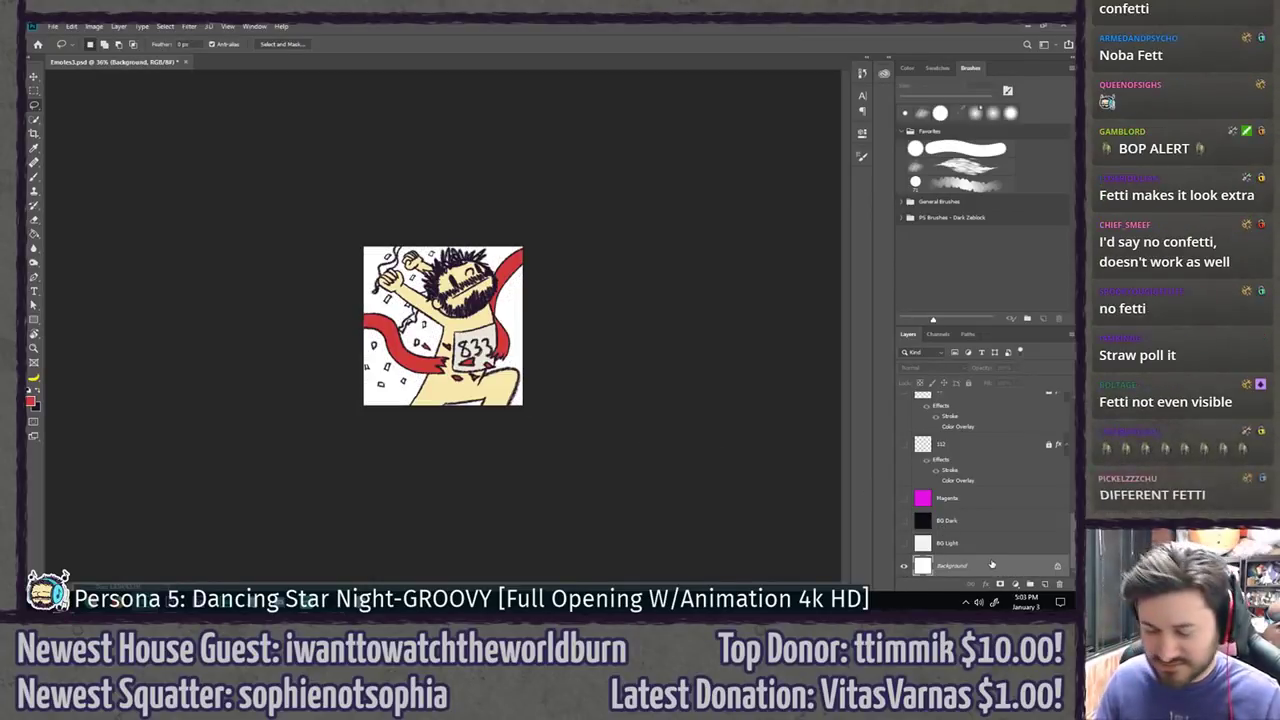
key("ctrl+shift+n")
key("Return")
key("g")
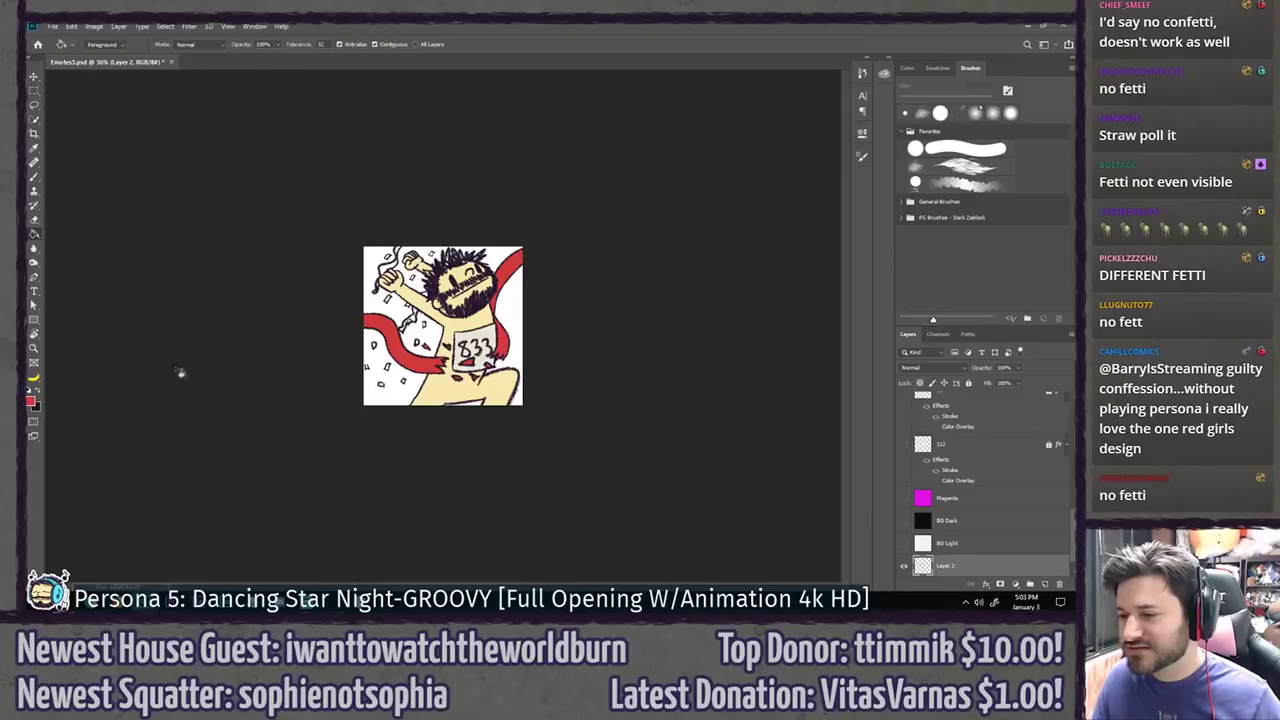
key("b")
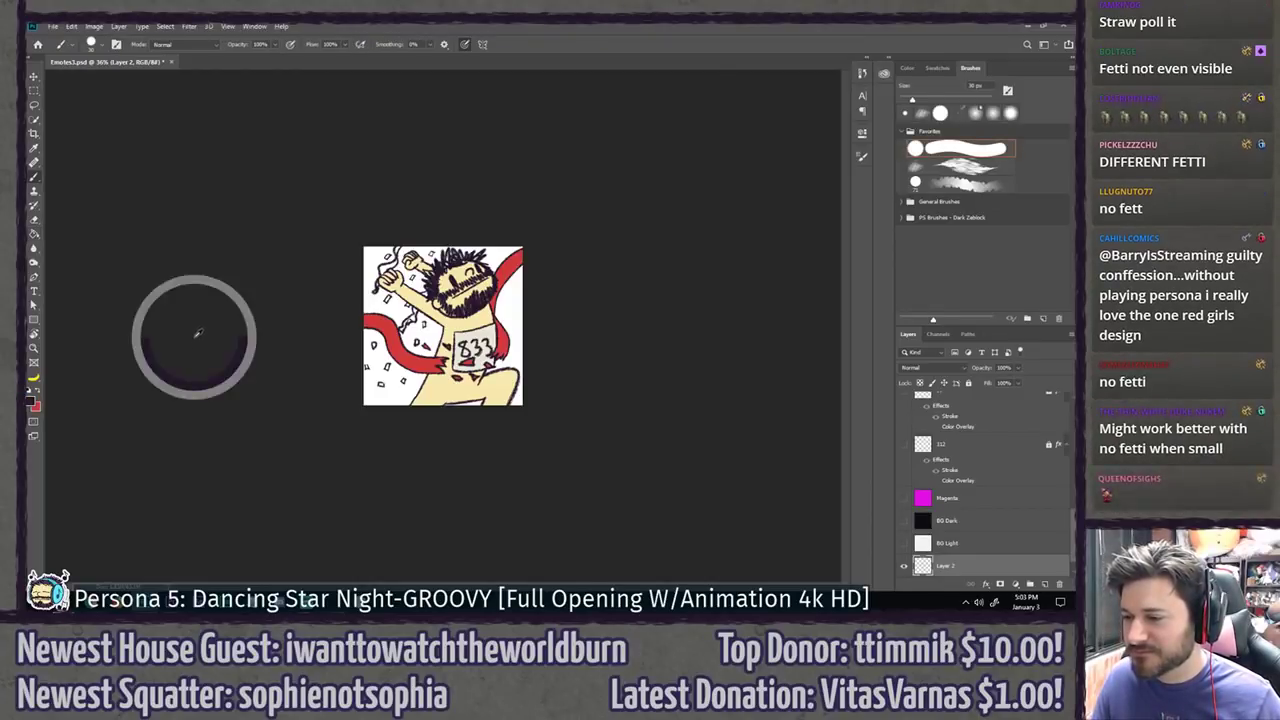
key("g")
left_click(306, 448)
key("l")
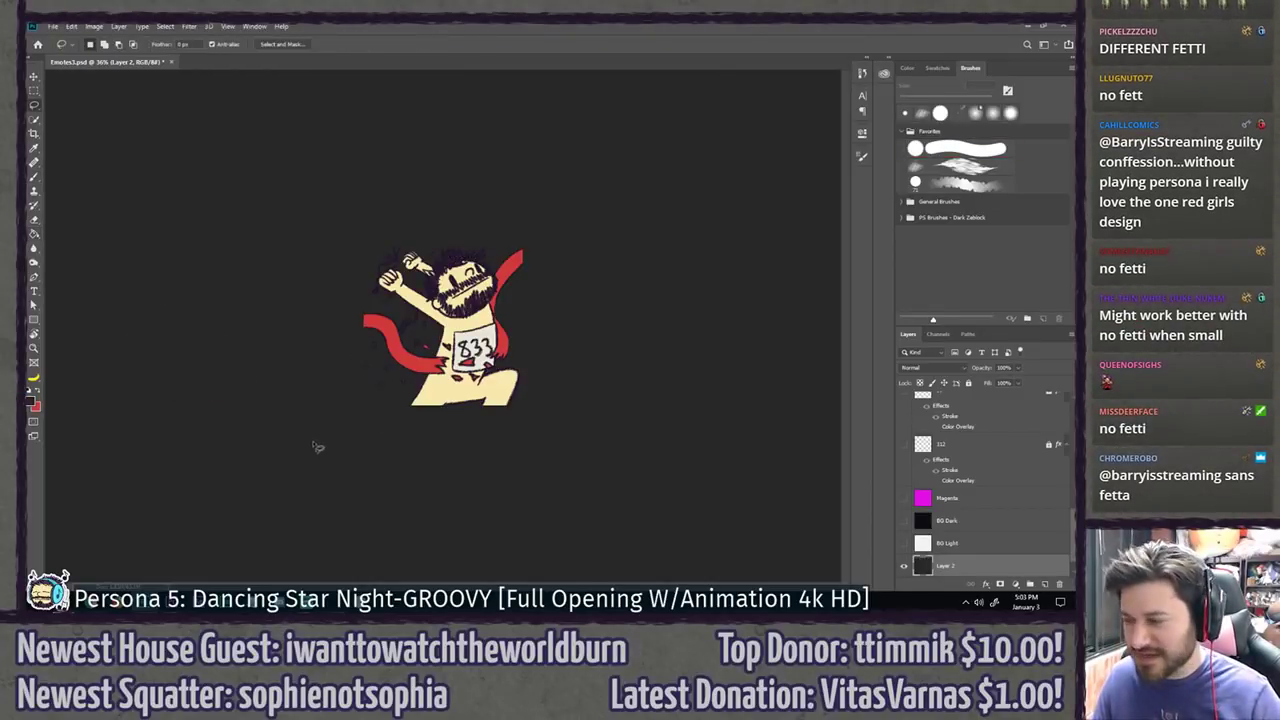
Step: Compare the emote with and without the confetti layer on the dark grey fill at several sizes, leaving confetti shown
scroll(305, 448, "down", 4)
scroll(275, 435, "up", 2)
scroll(240, 420, "up", 4)
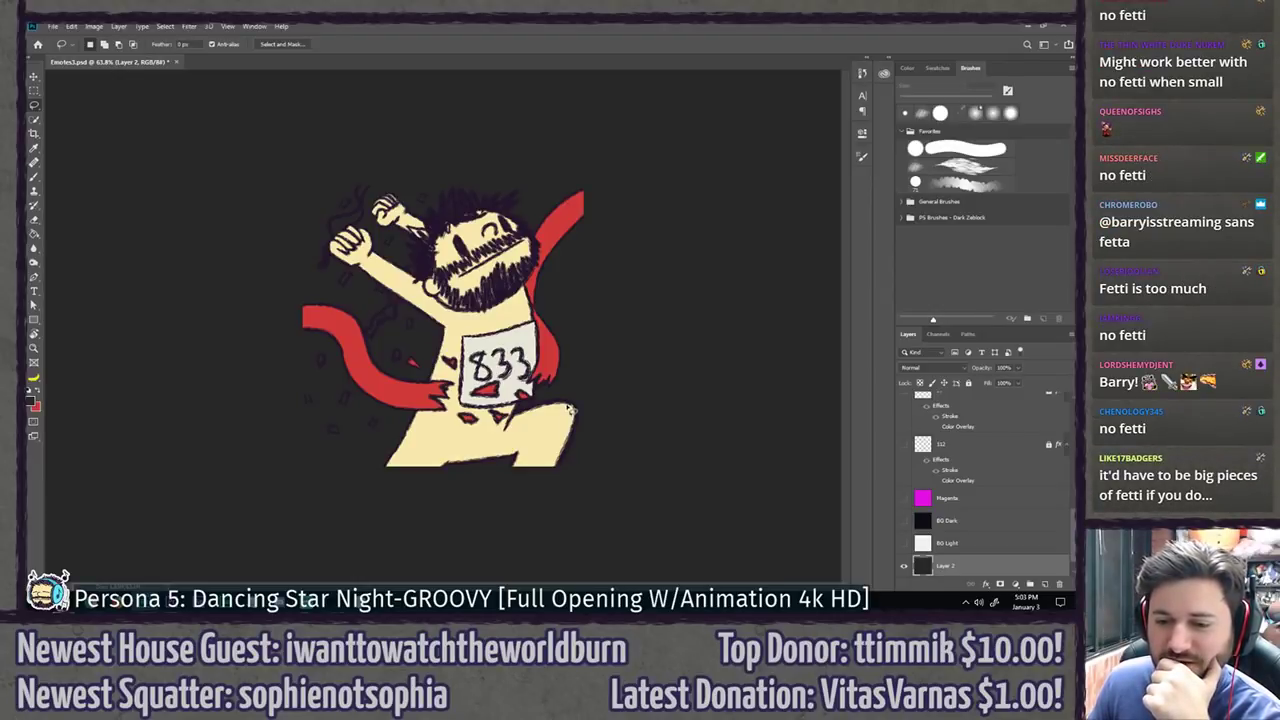
scroll(948, 510, "up", 5)
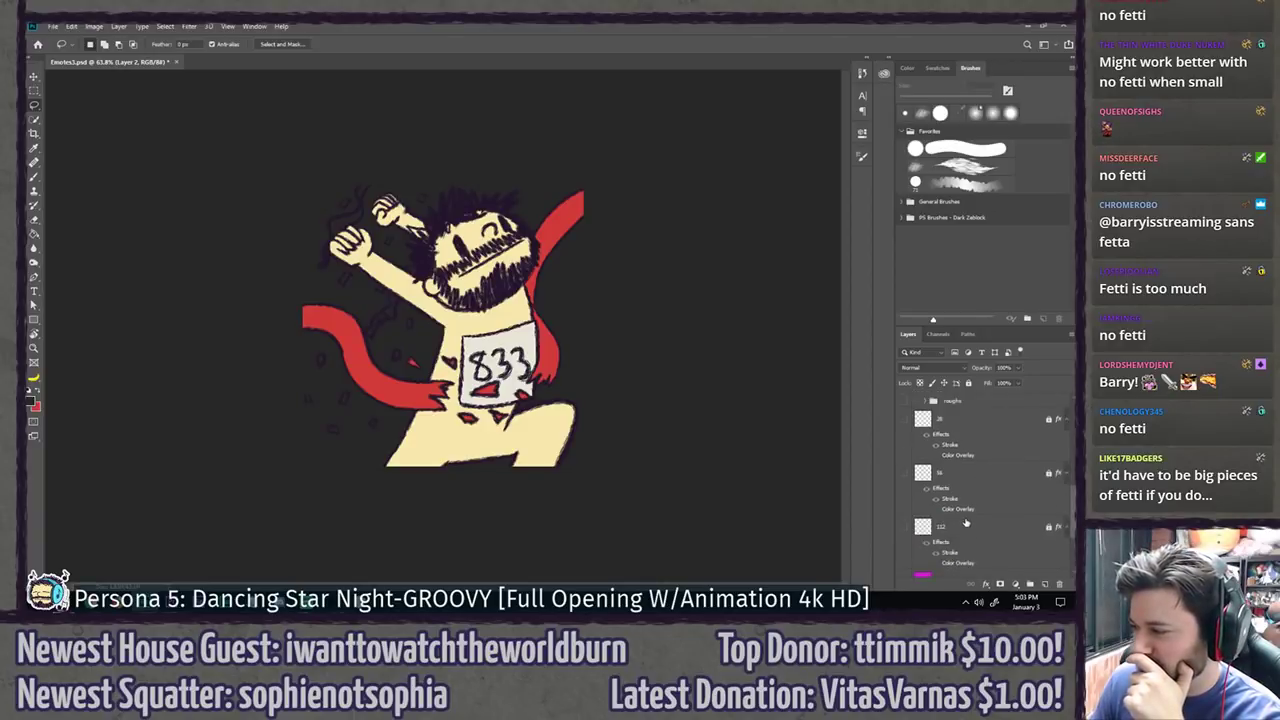
left_click(904, 520)
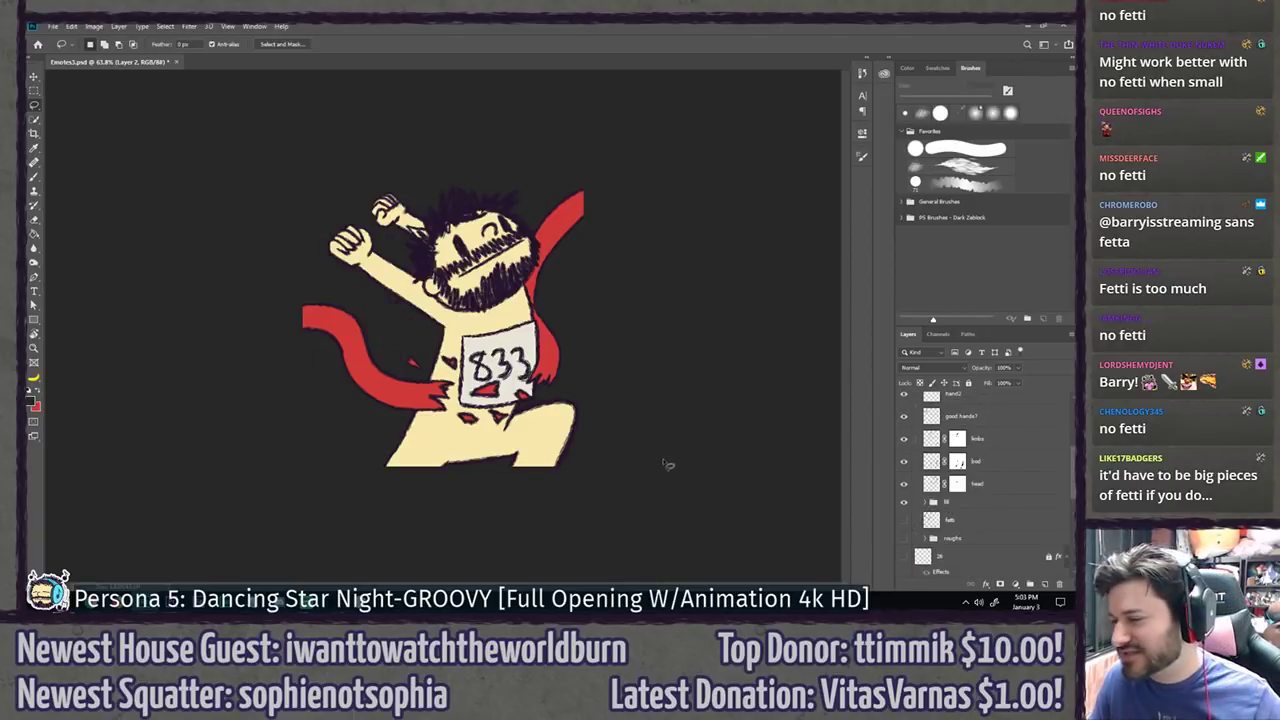
scroll(612, 443, "down", 2)
scroll(612, 443, "down", 5)
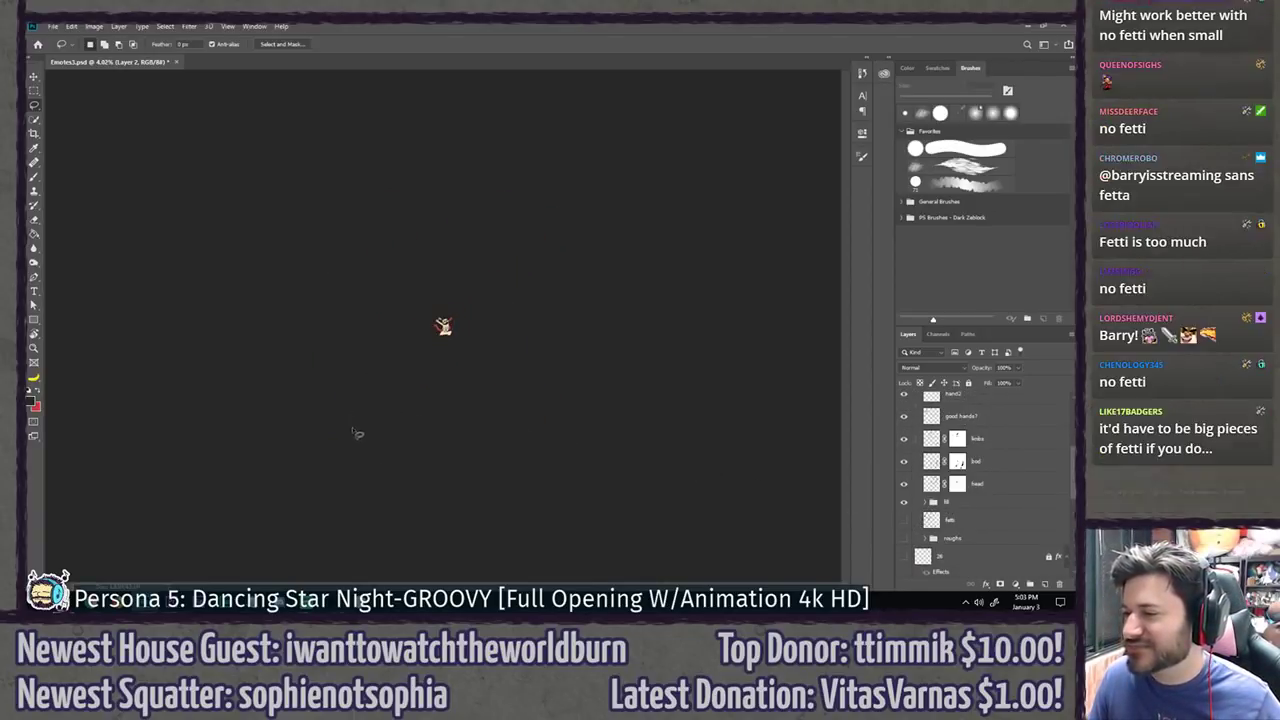
scroll(369, 433, "up", 7)
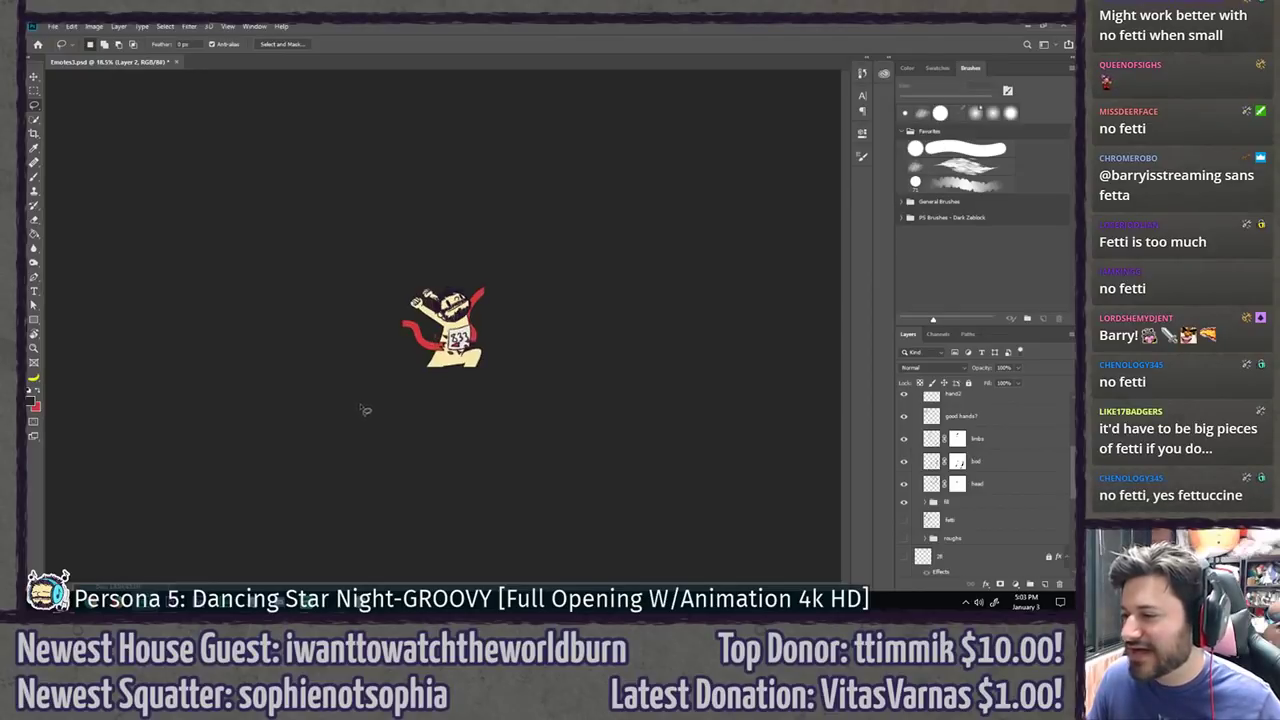
left_click(904, 520)
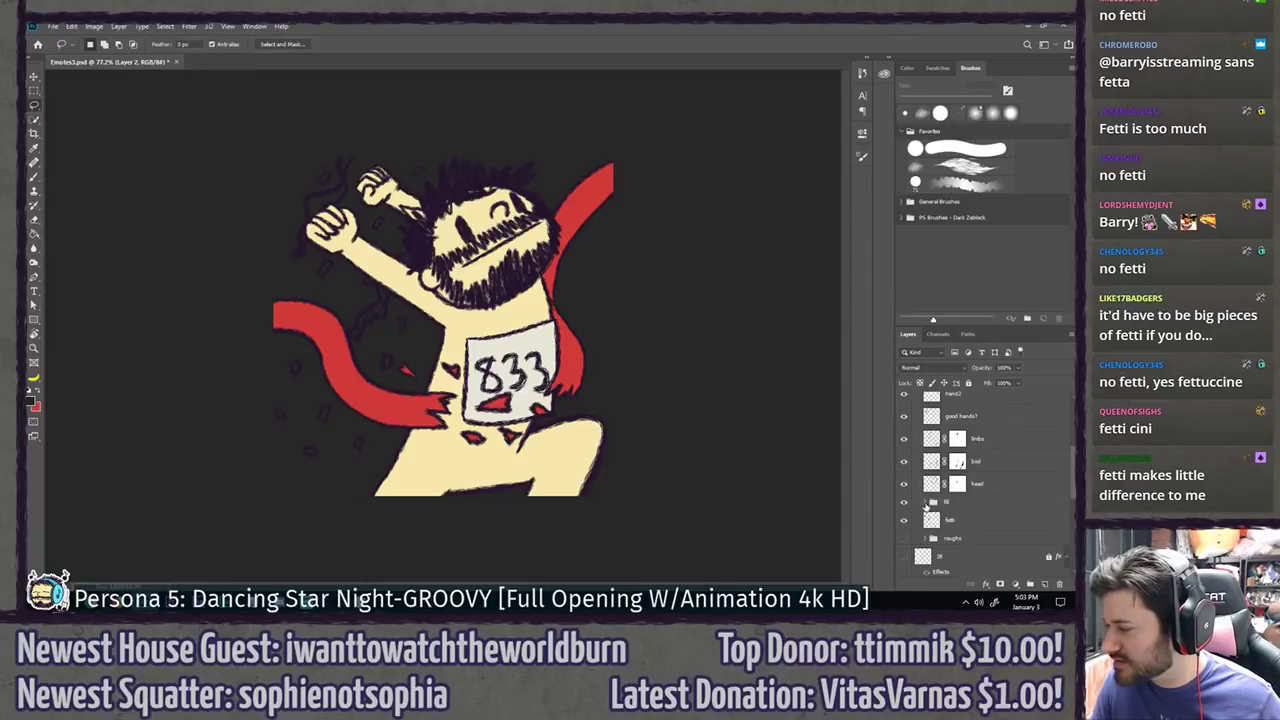
Step: Create a layer named "fetti fill" above the confetti layer, inside the fill group
left_click(925, 503)
scroll(990, 500, "down", 3)
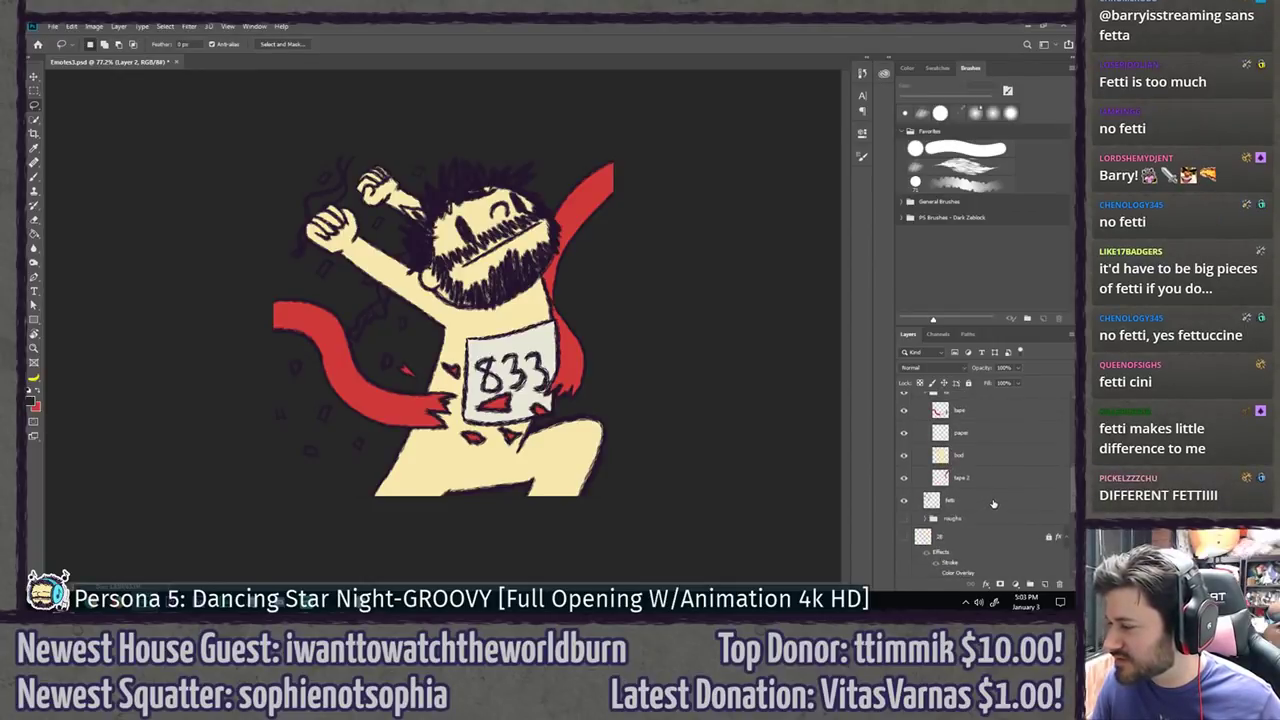
left_click(984, 487)
key("ctrl+shift+n")
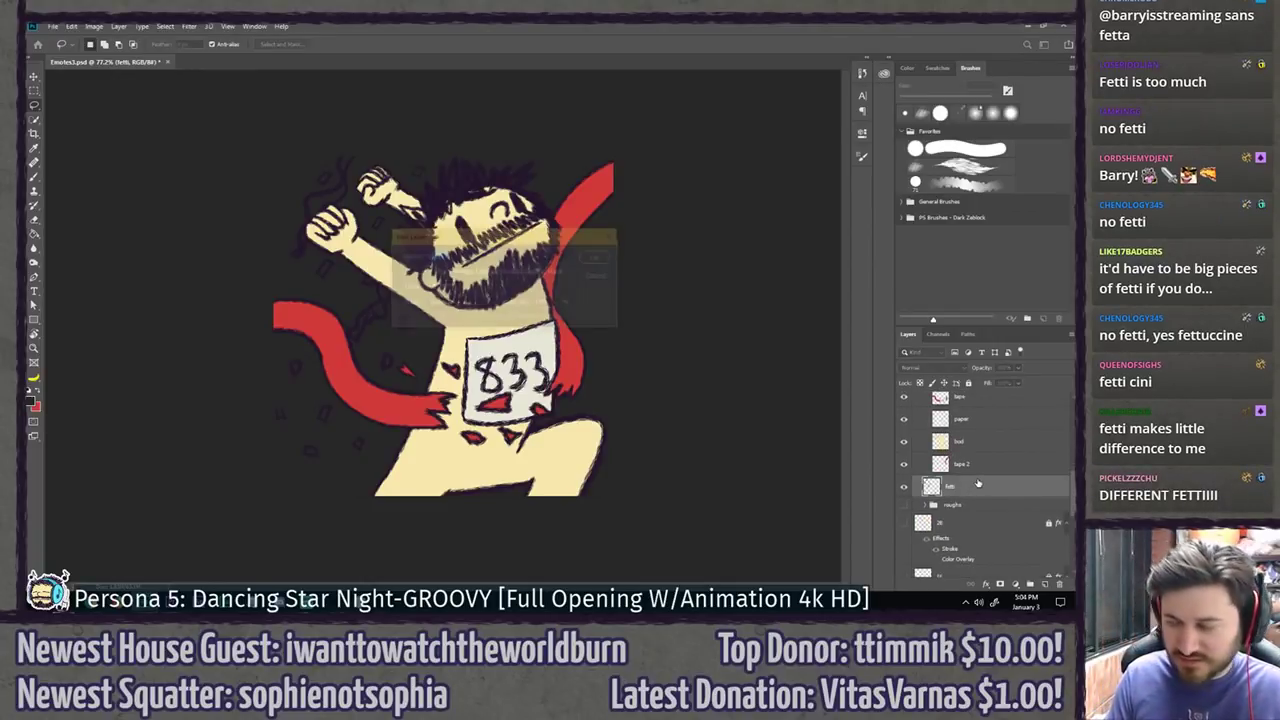
type("fetti fill")
key("Return")
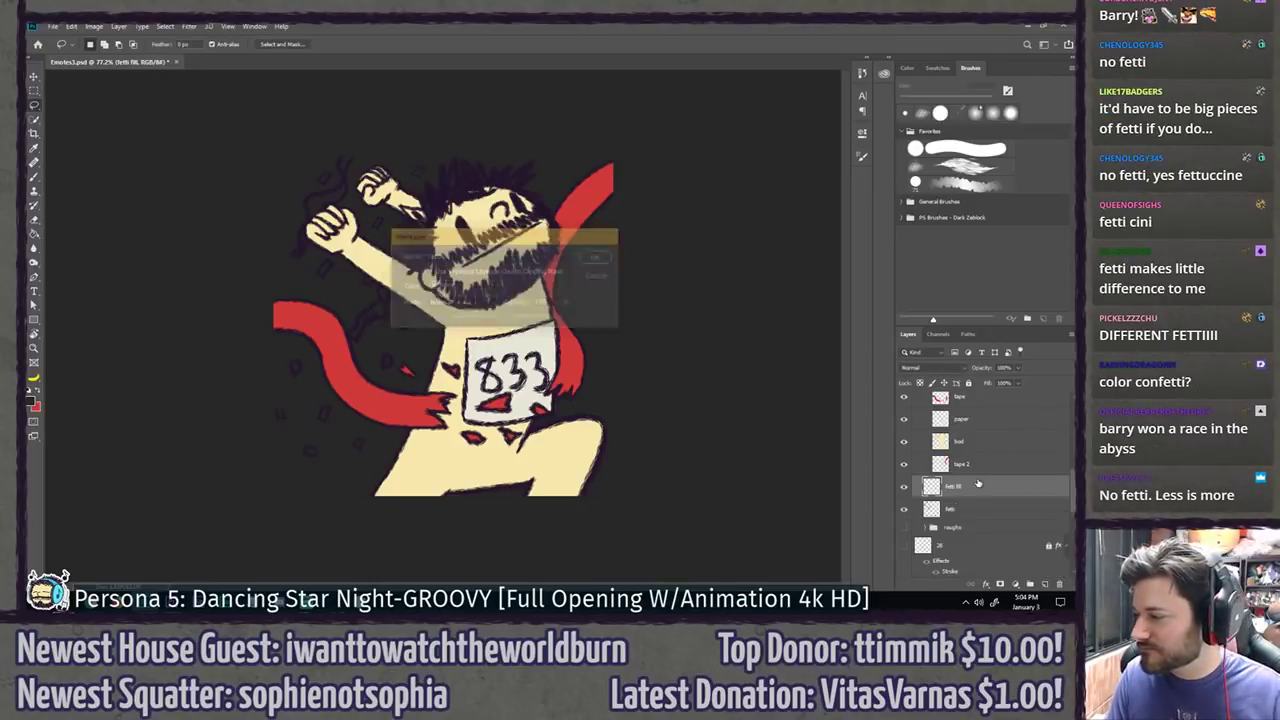
Step: Choose the second Favorites brush, a textured one, and set the foreground colour to a light pink
key("b")
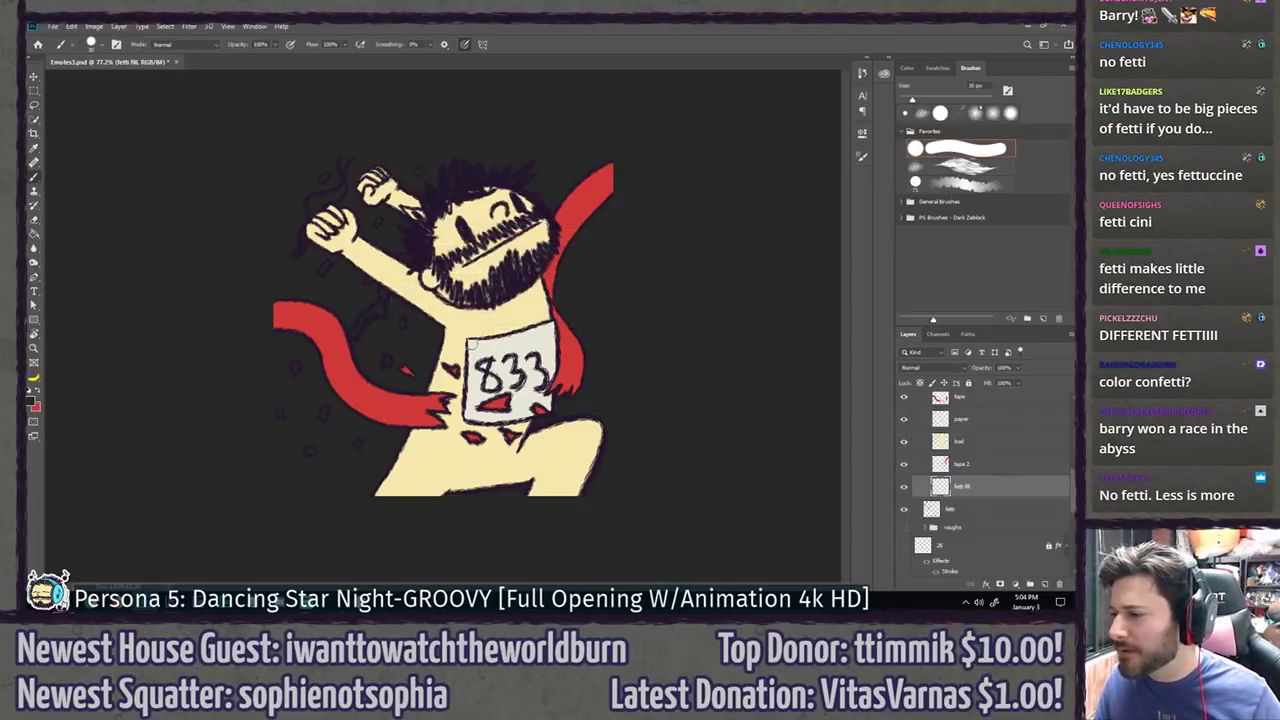
key("x")
left_click(957, 165)
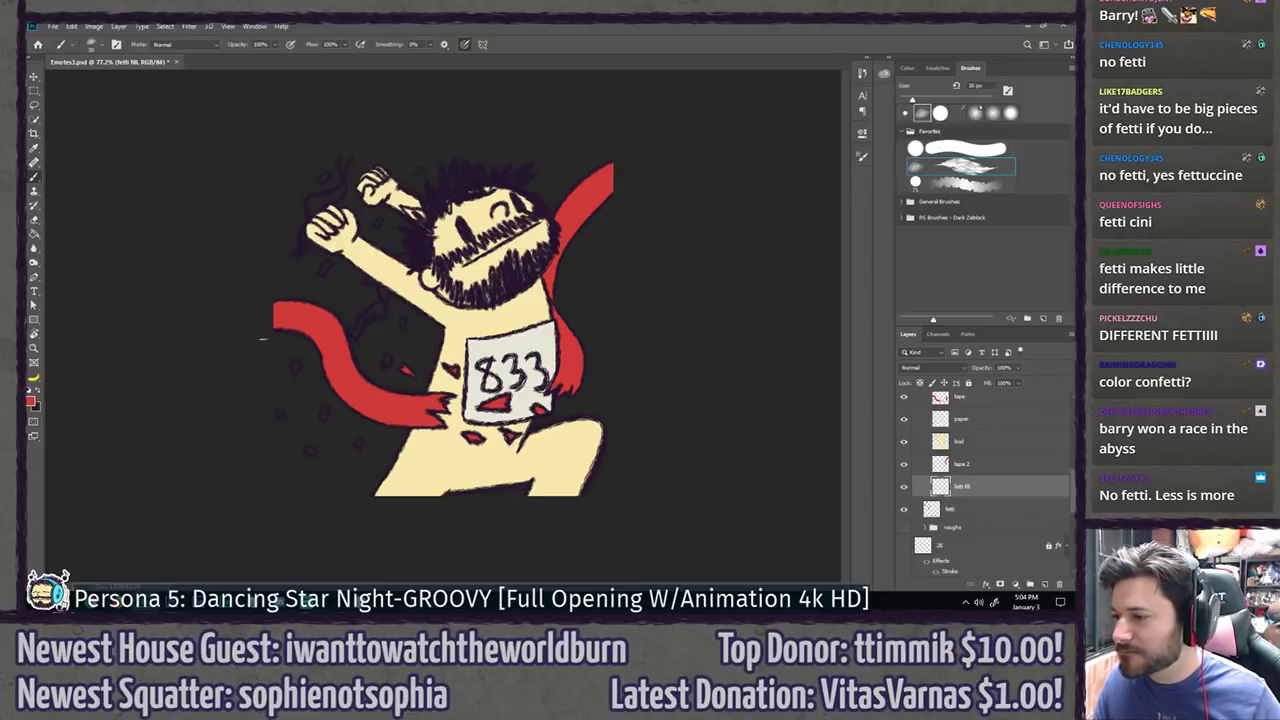
left_click(31, 401)
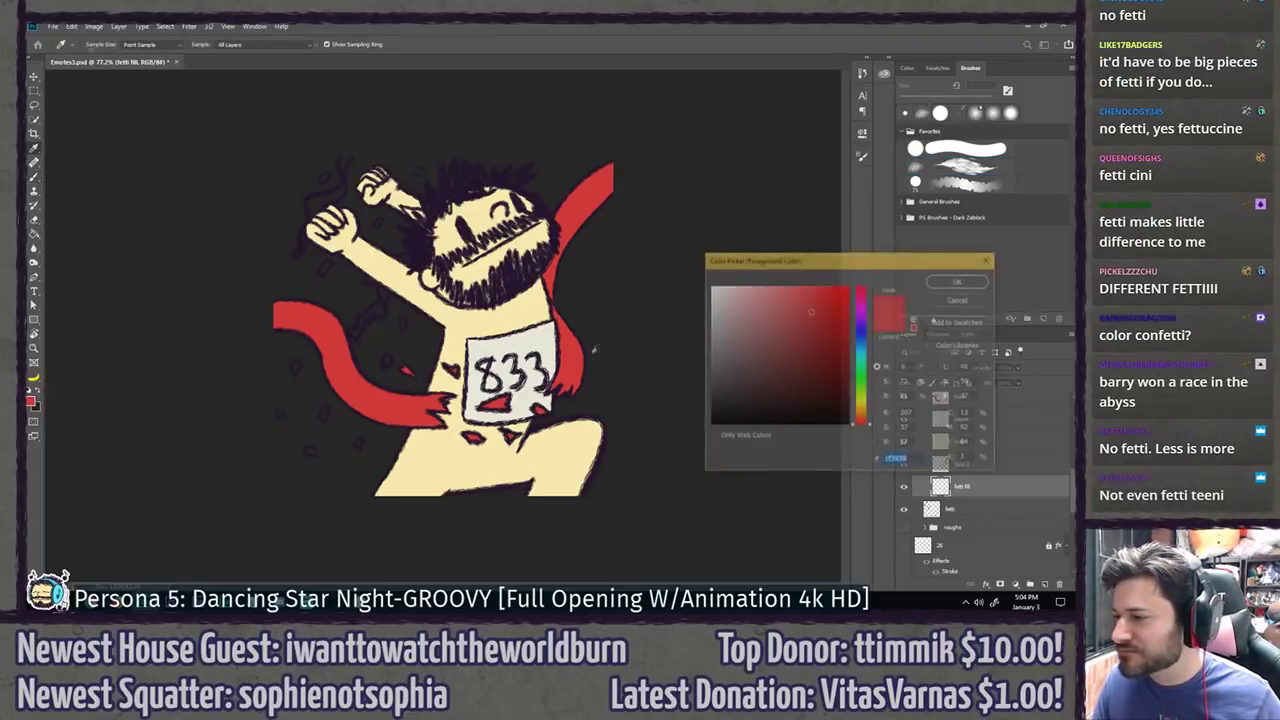
left_click(862, 309)
left_click(765, 299)
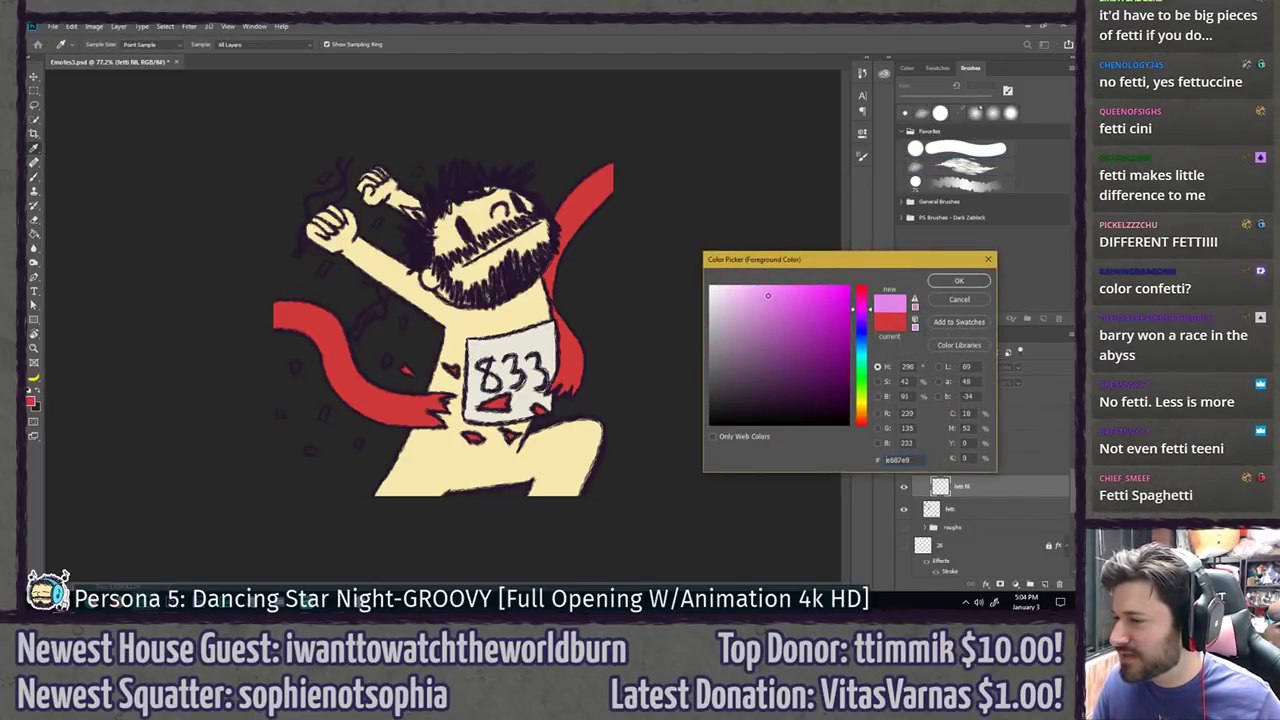
left_click(958, 281)
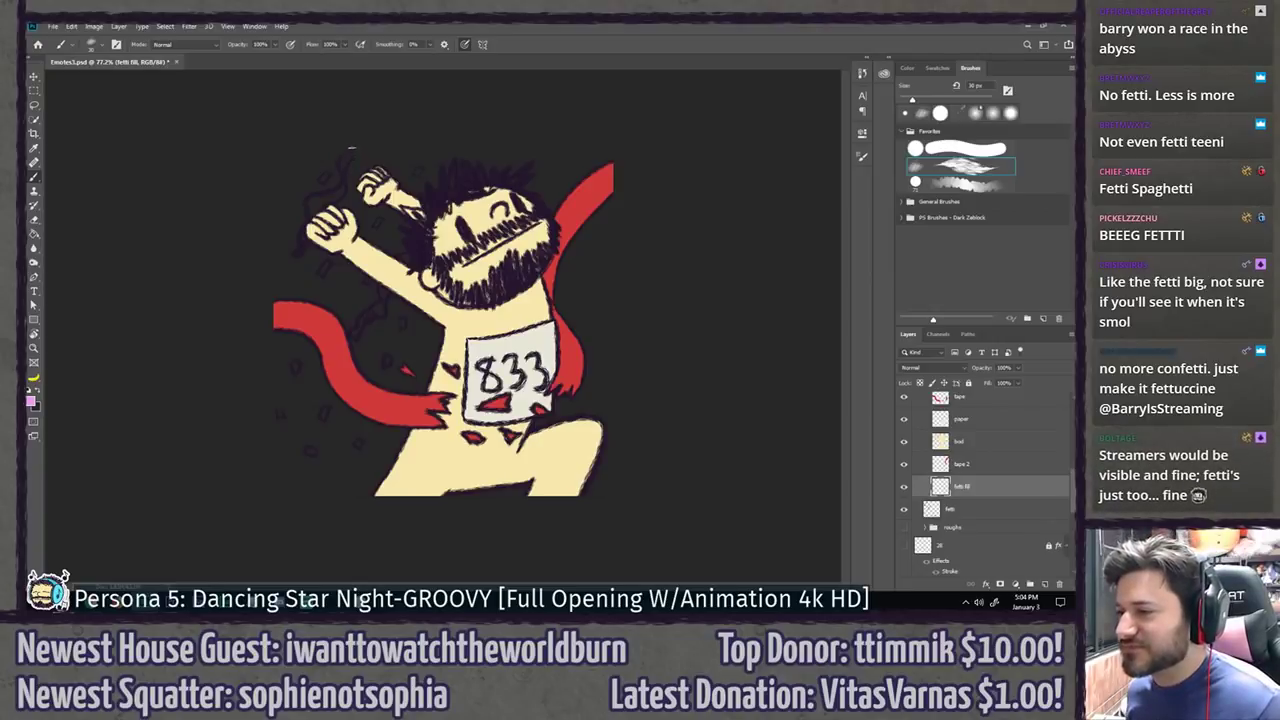
Step: Paint both streamers pink, one by the front raised fist and one below the arm
left_click_drag(342, 158, 316, 212)
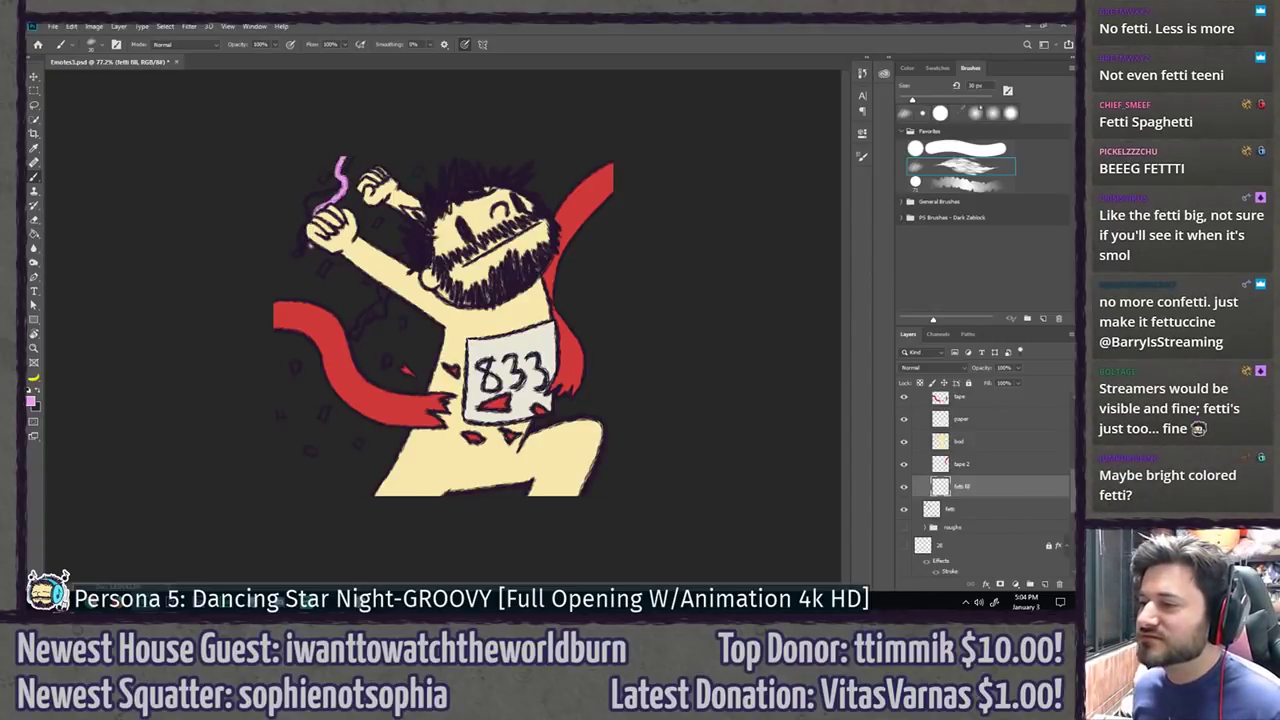
key("ctrl+z")
mouse_move(347, 157)
left_mouse_down()
mouse_move(306, 208)
mouse_move(290, 260)
mouse_move(334, 198)
left_mouse_up()
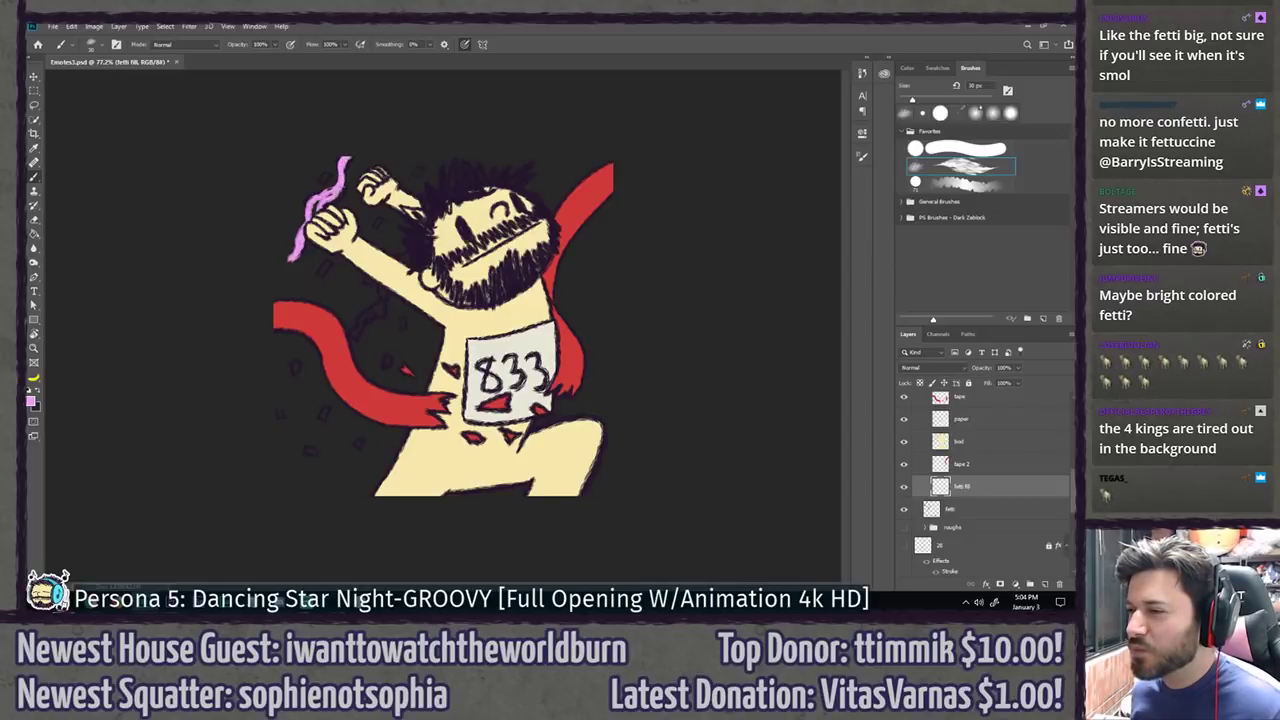
left_click_drag(322, 196, 310, 206)
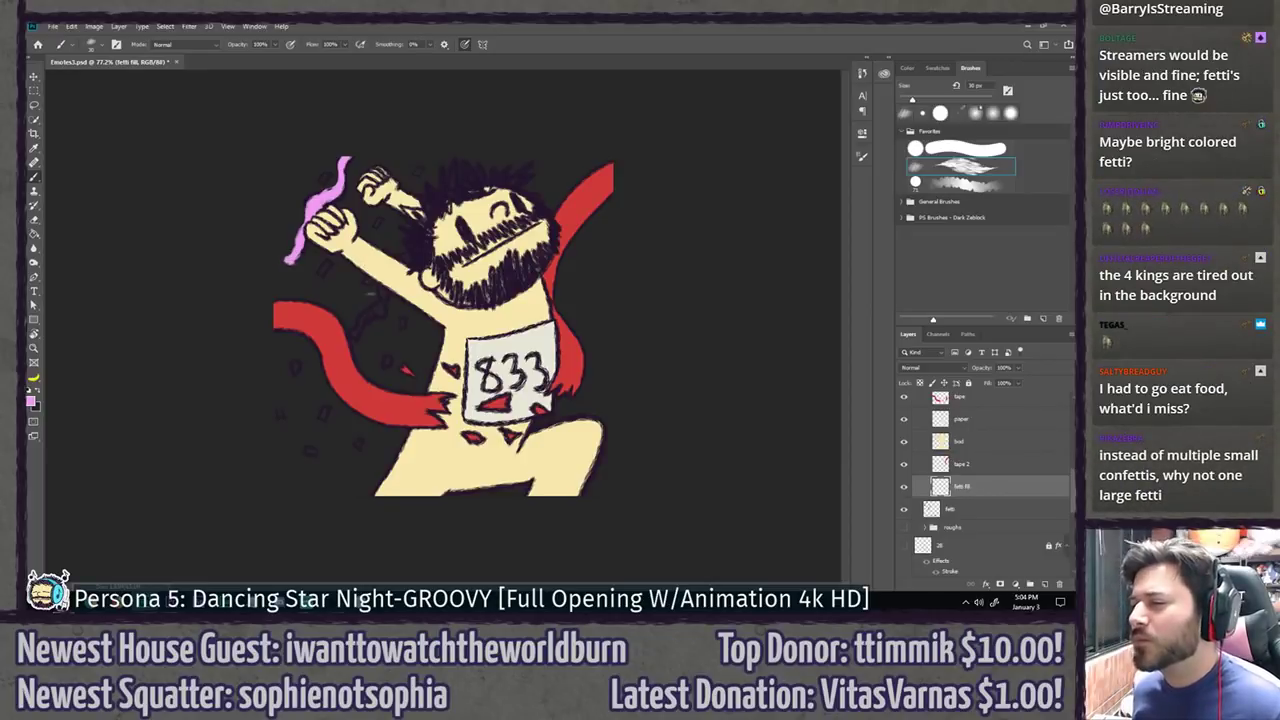
mouse_move(364, 331)
left_mouse_down()
mouse_move(352, 334)
mouse_move(386, 298)
left_mouse_up()
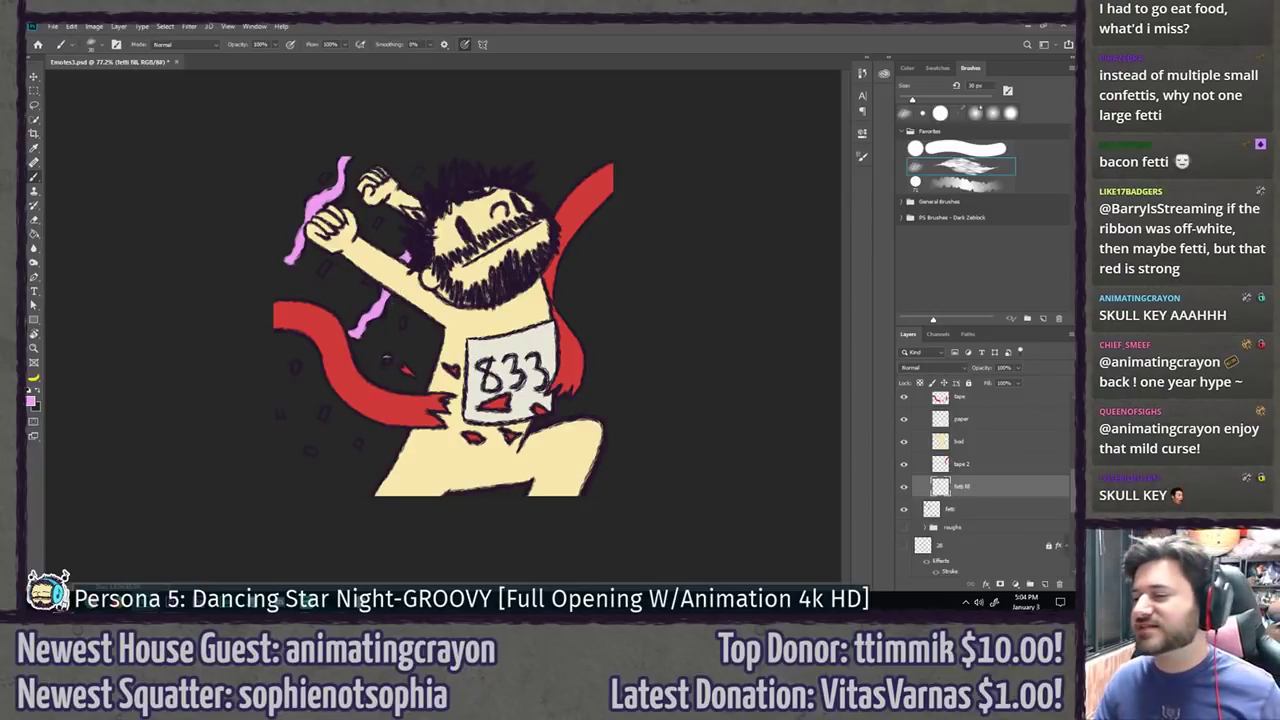
Step: Examine the pink streamers at small and large sizes, then hide the confetti outline layer
scroll(386, 358, "down", 10)
scroll(300, 402, "up", 8)
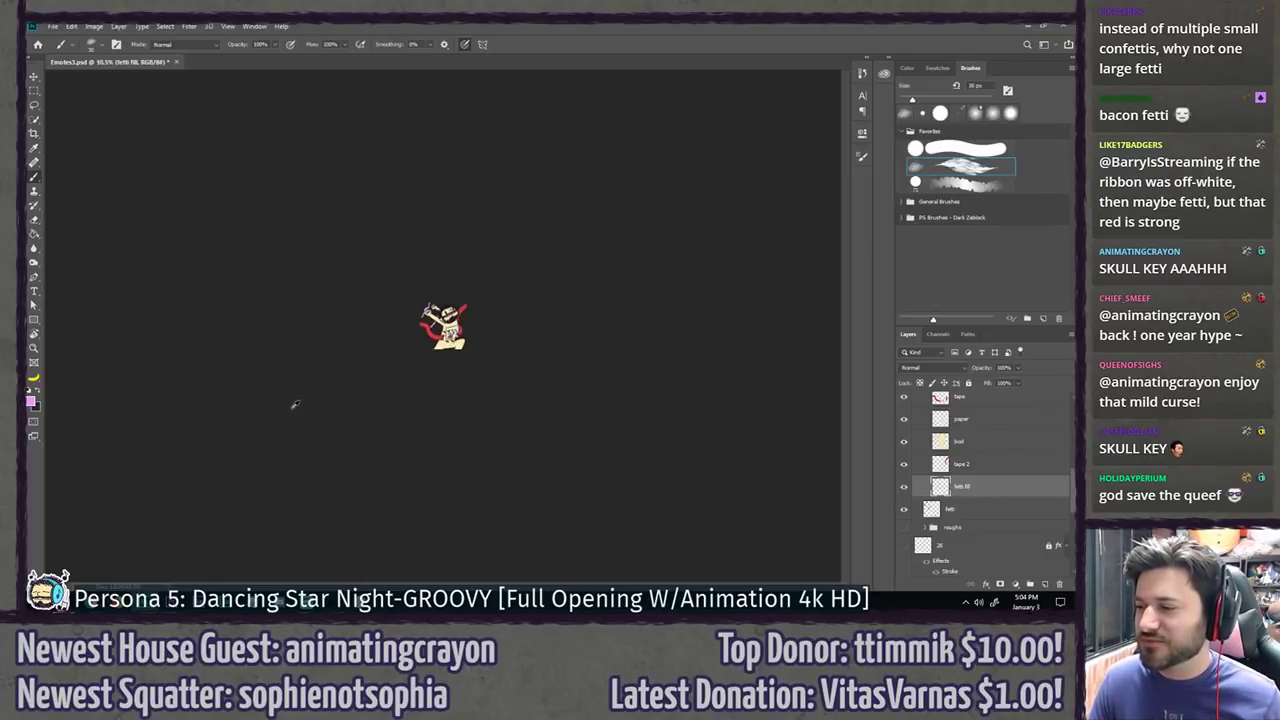
scroll(213, 401, "up", 3)
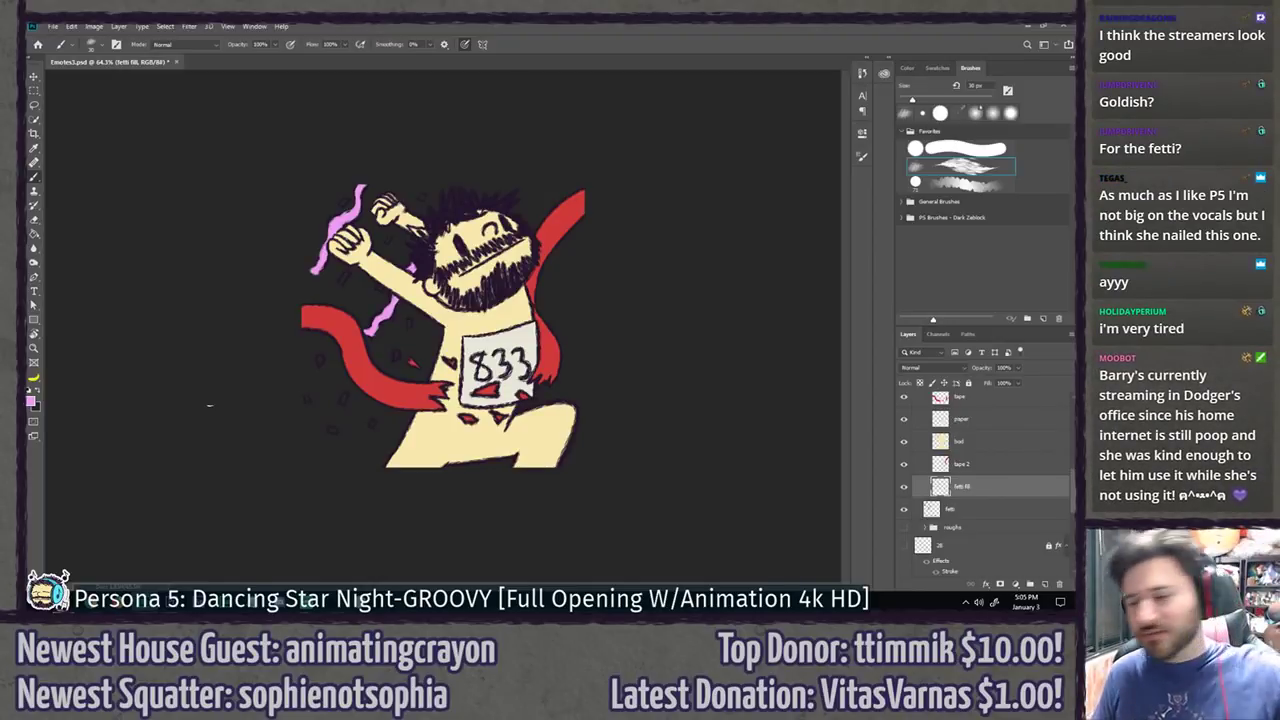
left_click(904, 510)
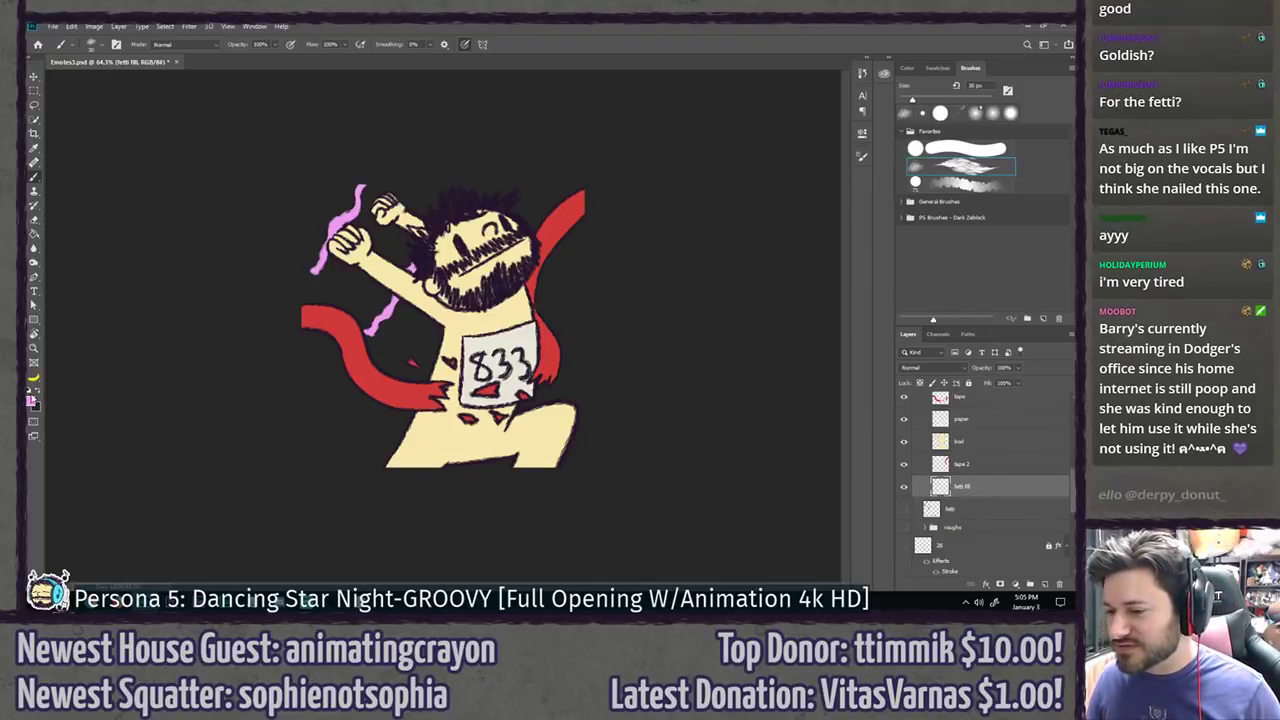
Step: Set the foreground colour to a bright yellow for painting on the fetti fill layer
left_click(31, 401)
left_click(861, 403)
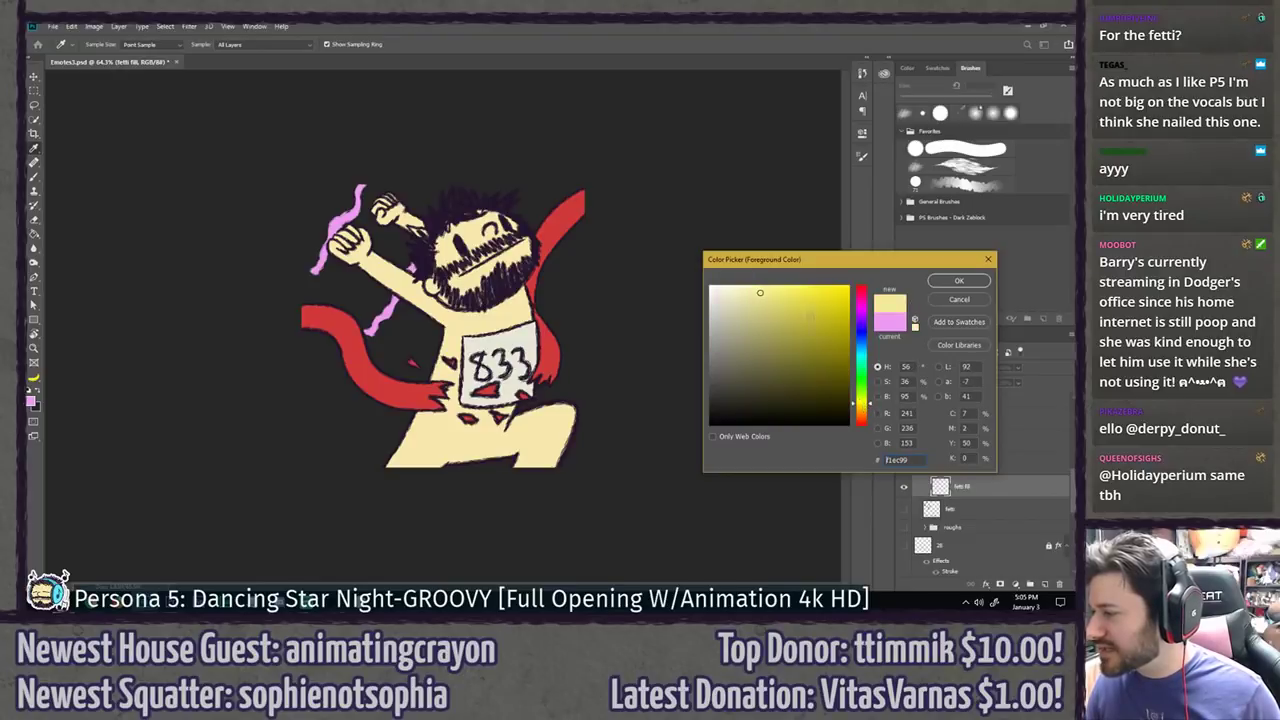
left_click(796, 293)
key("Return")
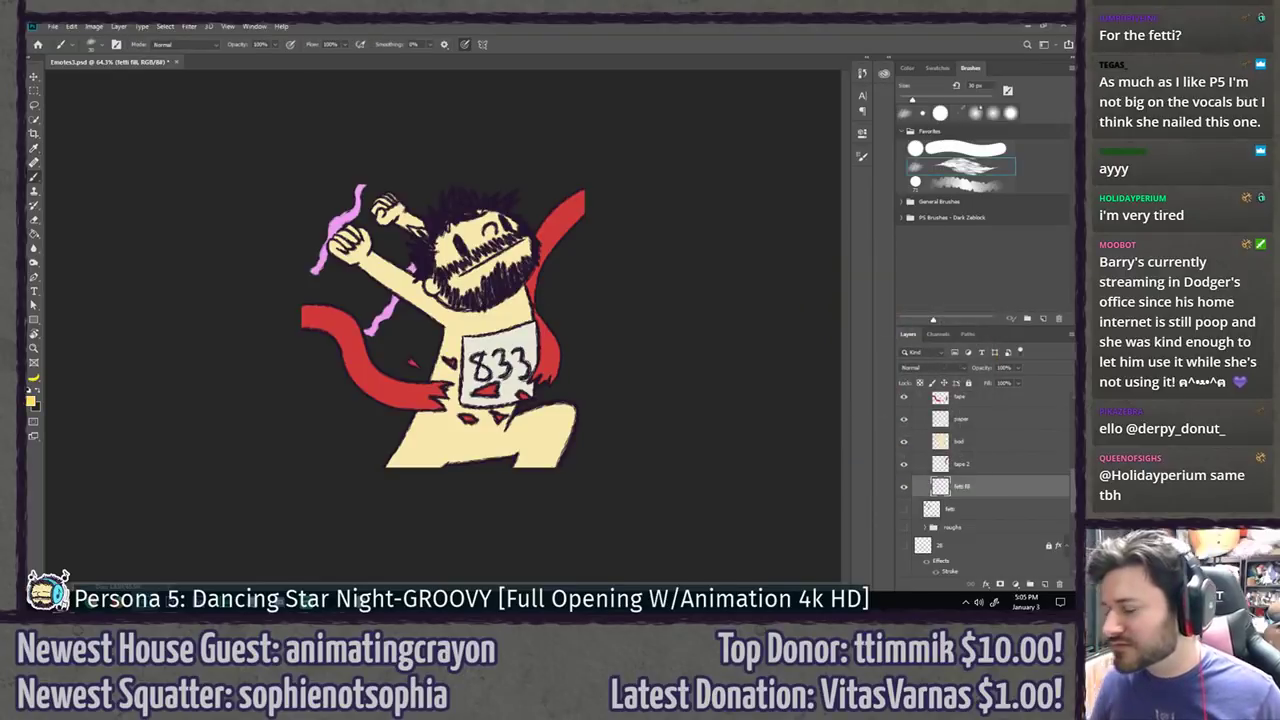
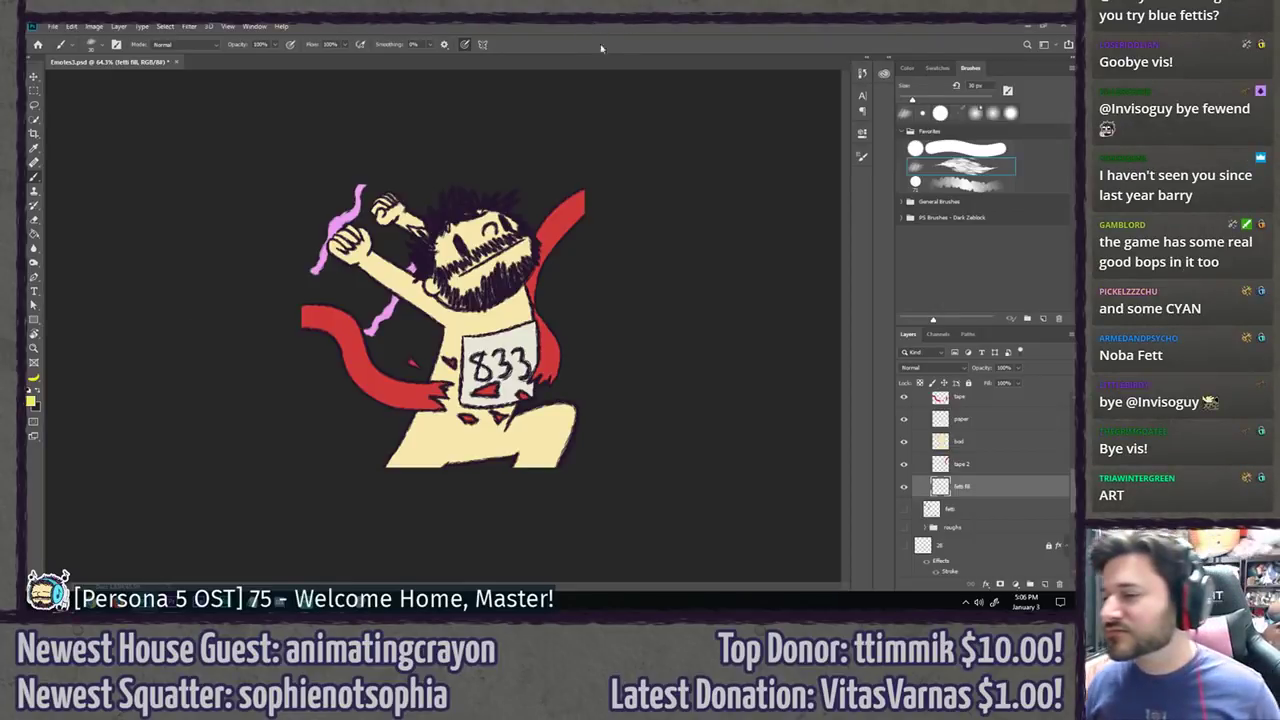
key("ctrl+plus")
key("ctrl+plus")
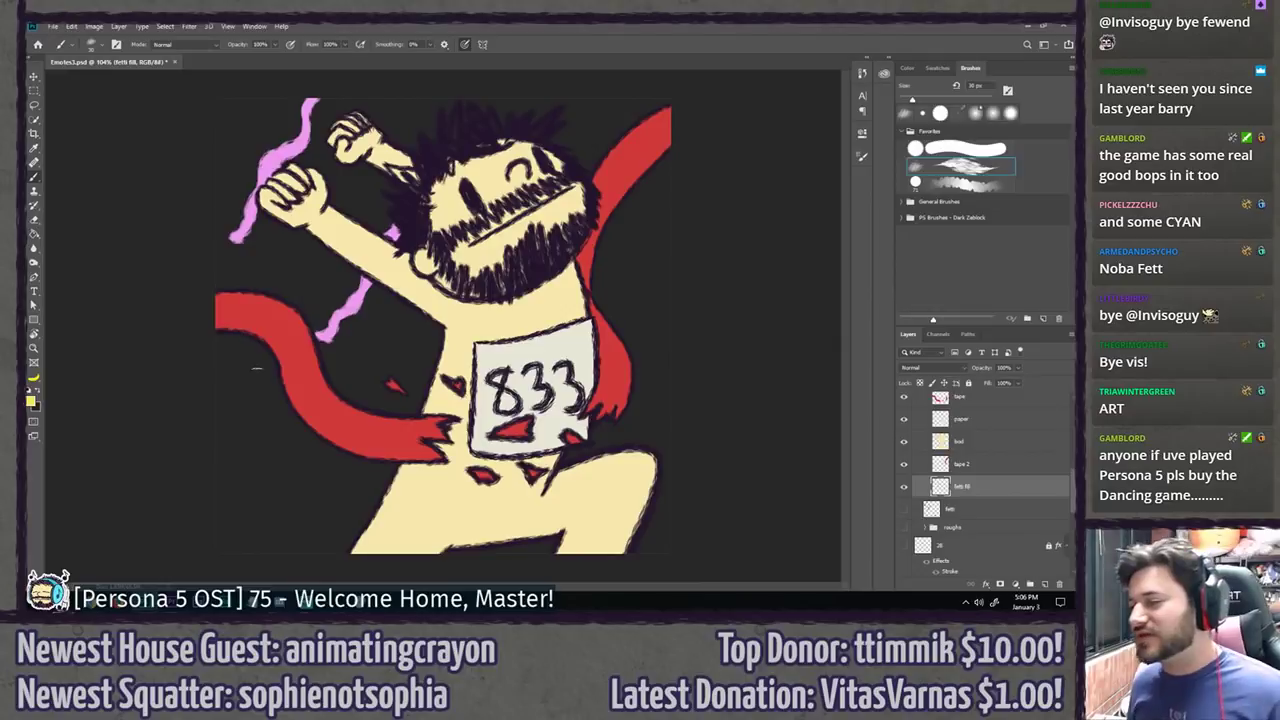
Step: Paint two short yellow streamers, one just above the red tape and one just below it
left_click_drag(336, 390, 353, 380)
mouse_move(291, 456)
left_mouse_down()
mouse_move(309, 434)
mouse_move(318, 441)
mouse_move(294, 464)
mouse_move(300, 452)
left_mouse_up()
left_click_drag(338, 389, 352, 381)
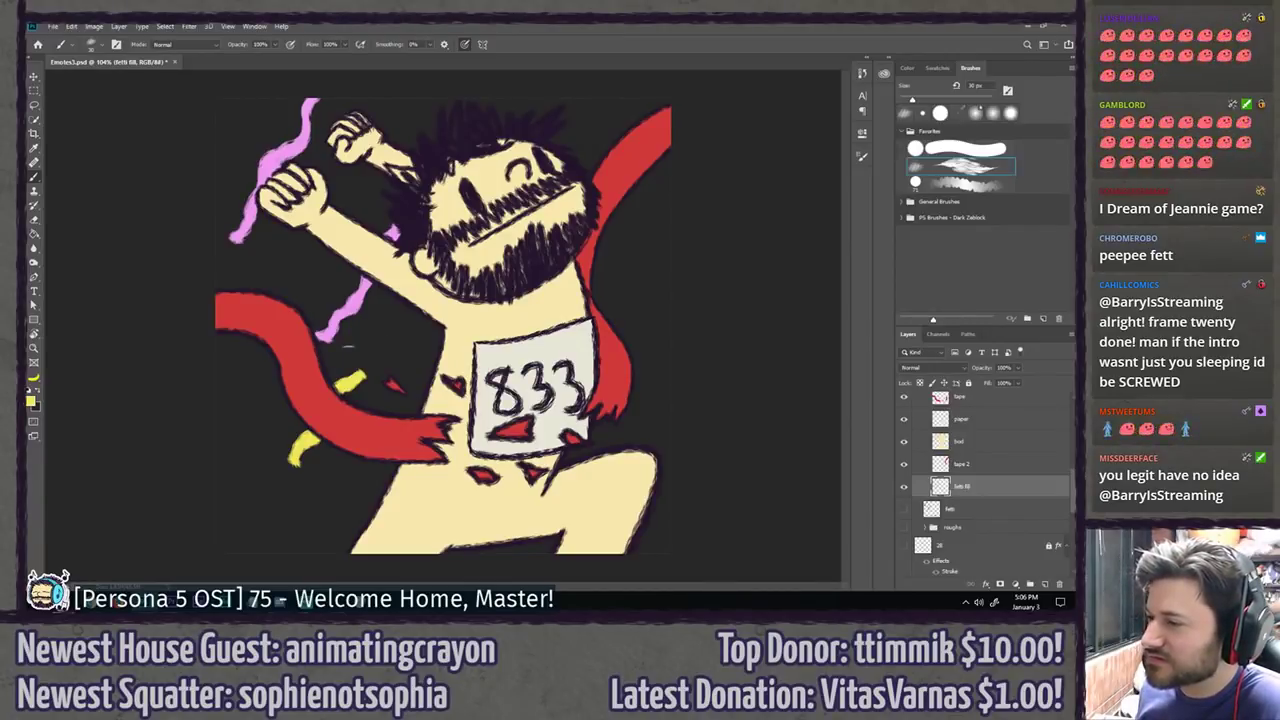
Step: Set the foreground colour to light blue (5bd6f0) and paint three blue streamers under the arm, below the red tape and beside the torso
left_click(31, 400)
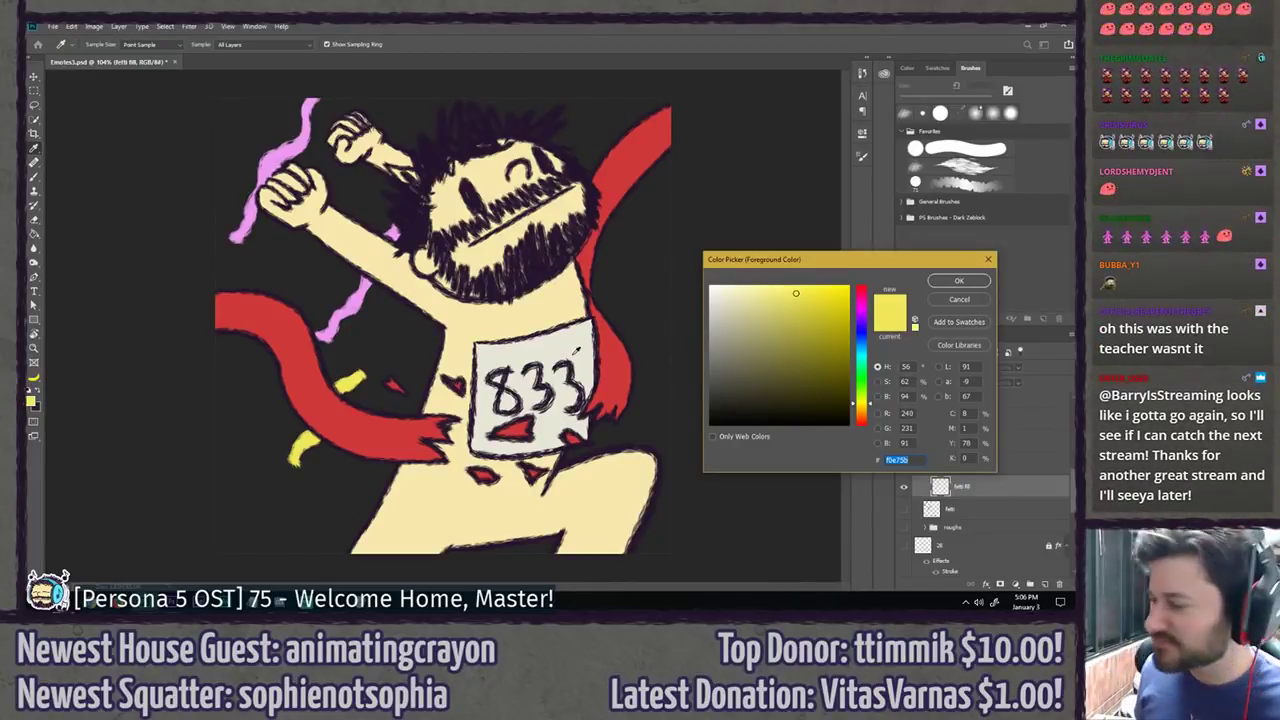
left_click(860, 352)
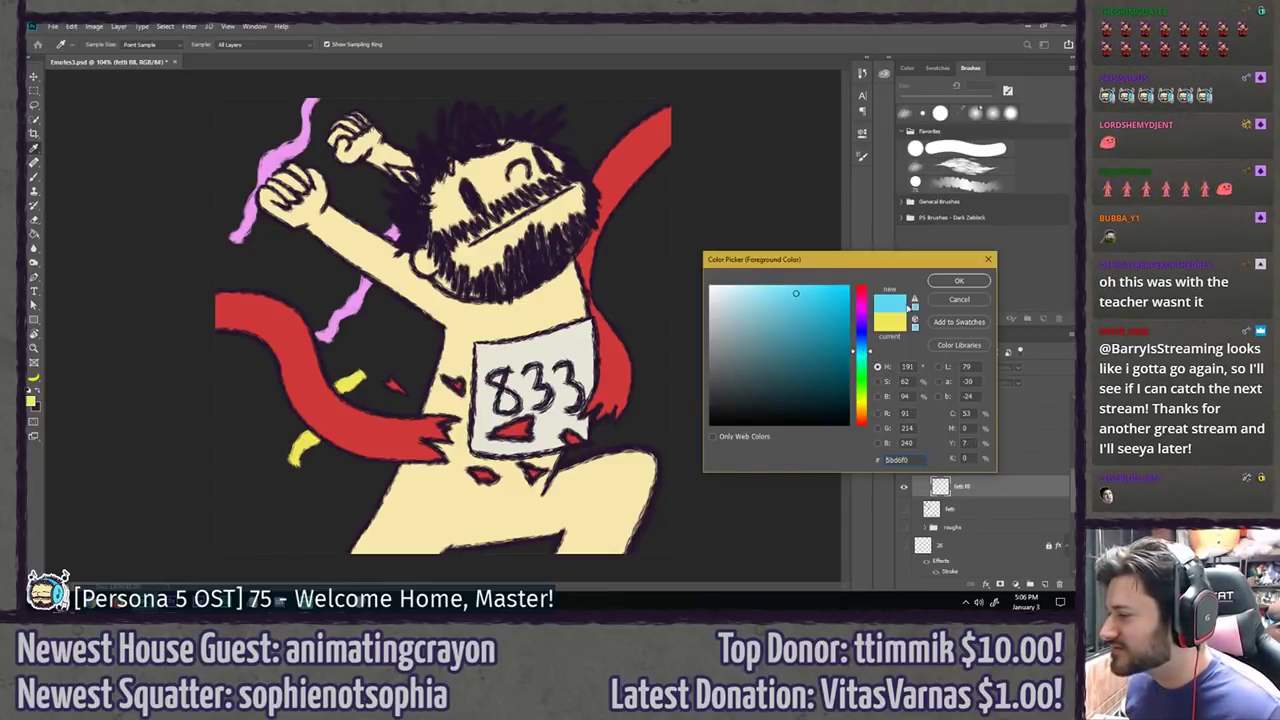
left_click(938, 284)
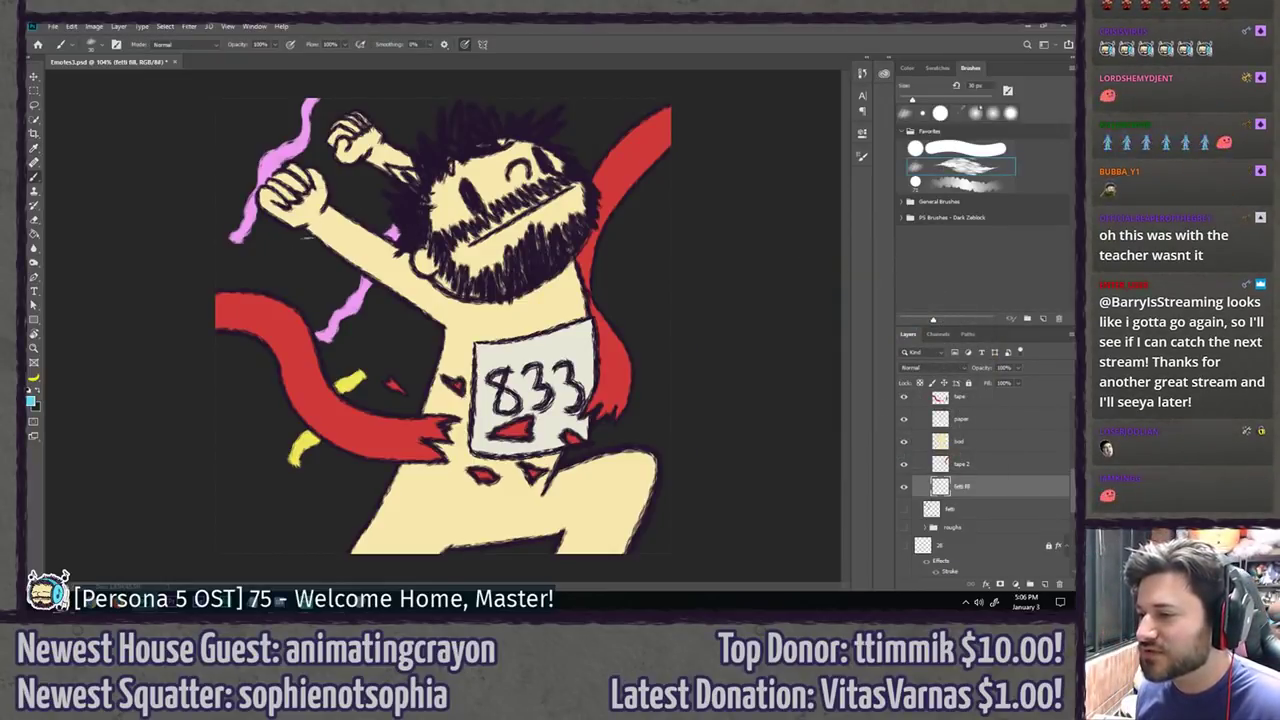
mouse_move(300, 233)
left_mouse_down()
mouse_move(268, 290)
mouse_move(291, 280)
mouse_move(306, 243)
mouse_move(287, 262)
left_mouse_up()
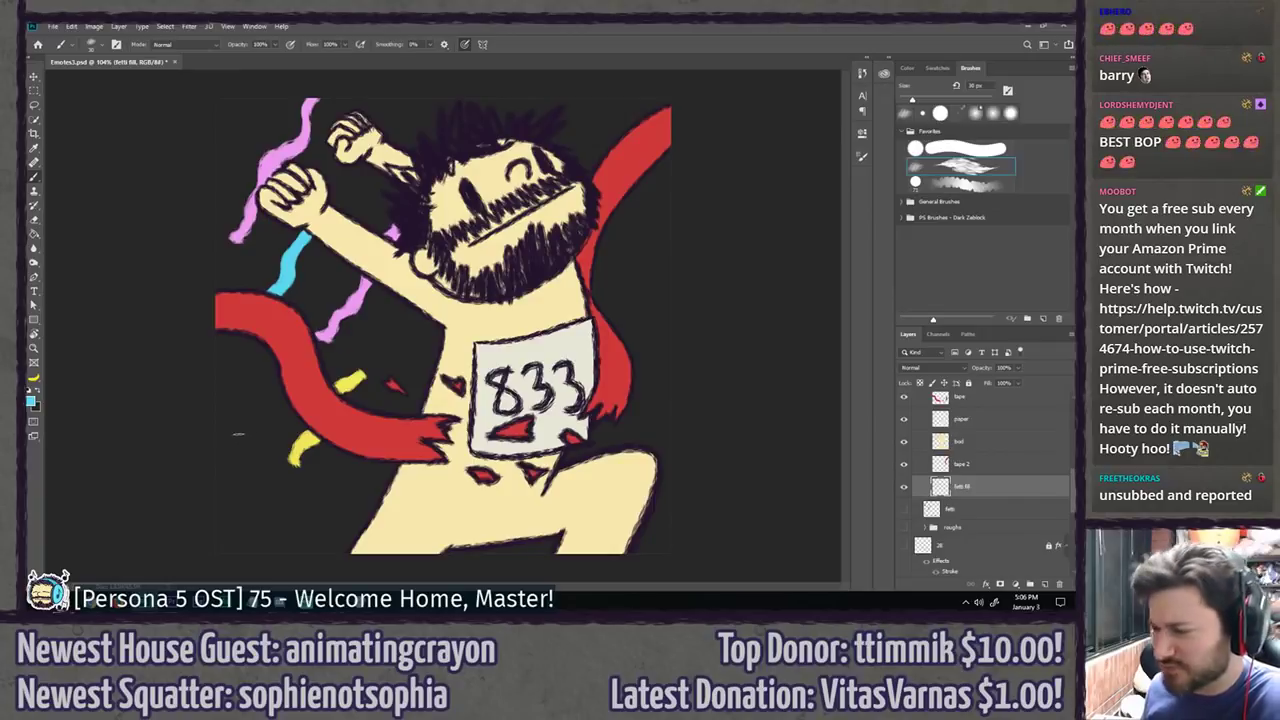
left_click_drag(260, 412, 225, 493)
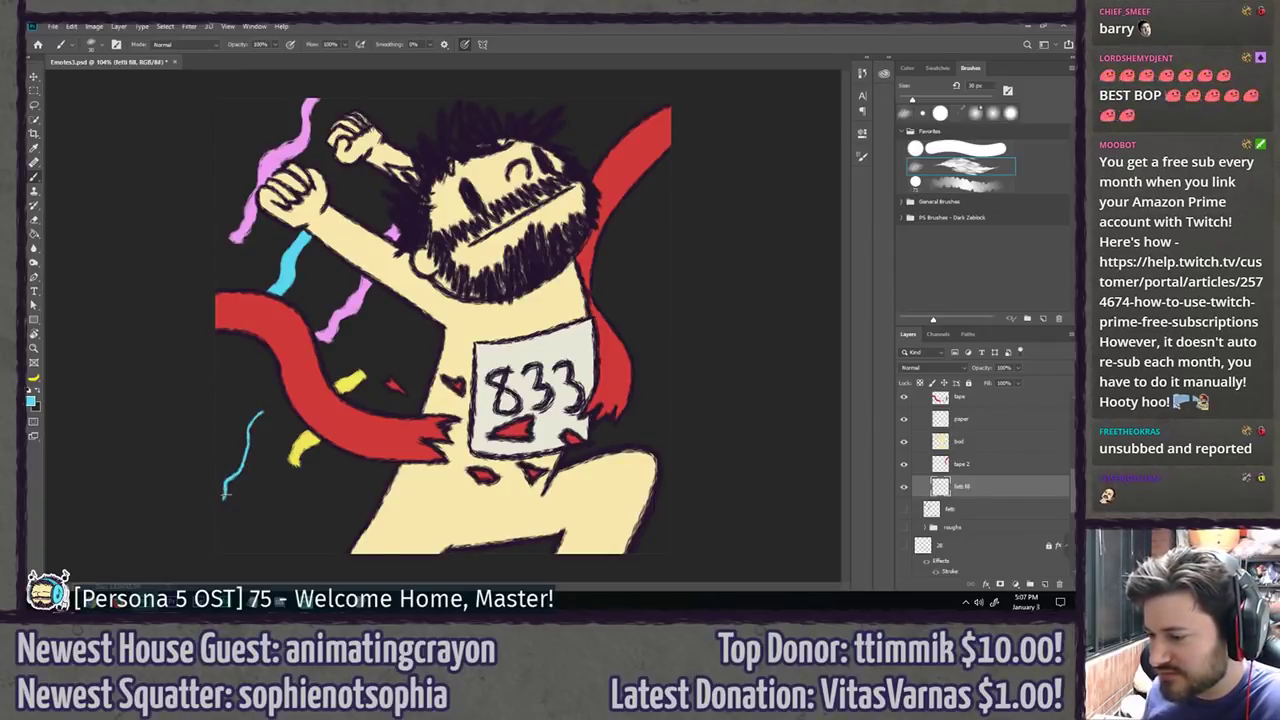
key("ctrl+z")
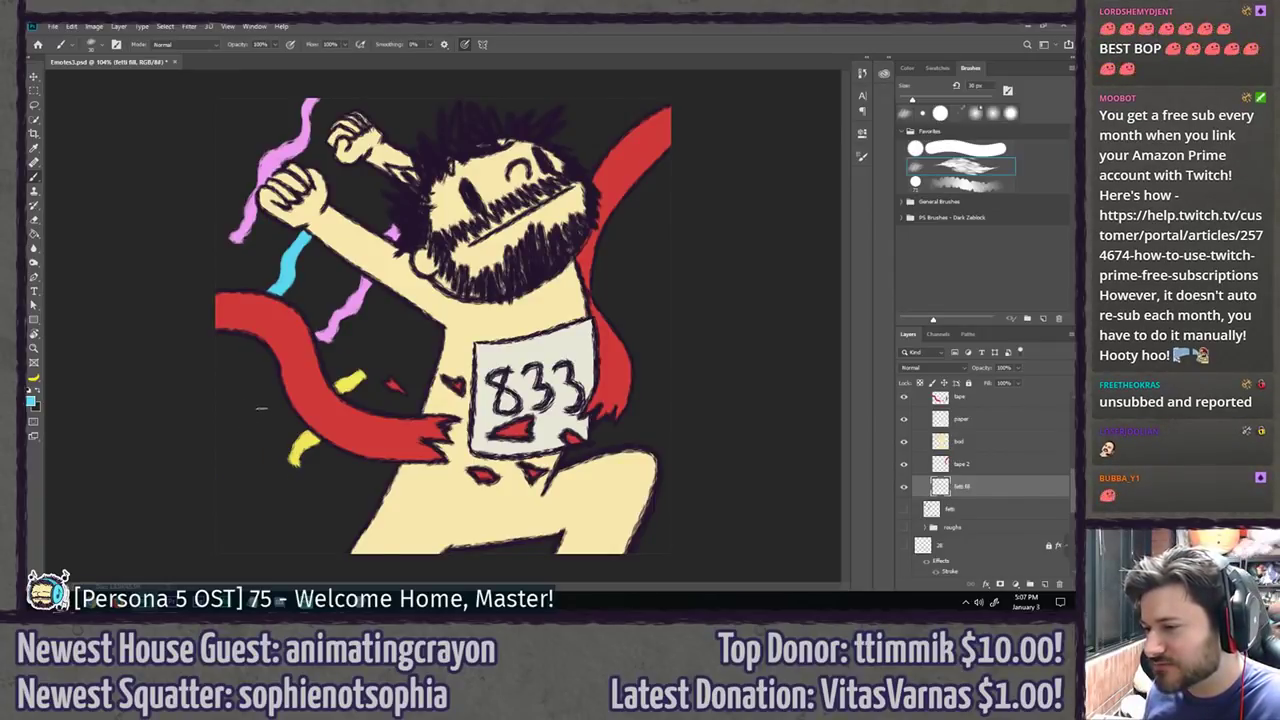
left_click_drag(261, 408, 224, 492)
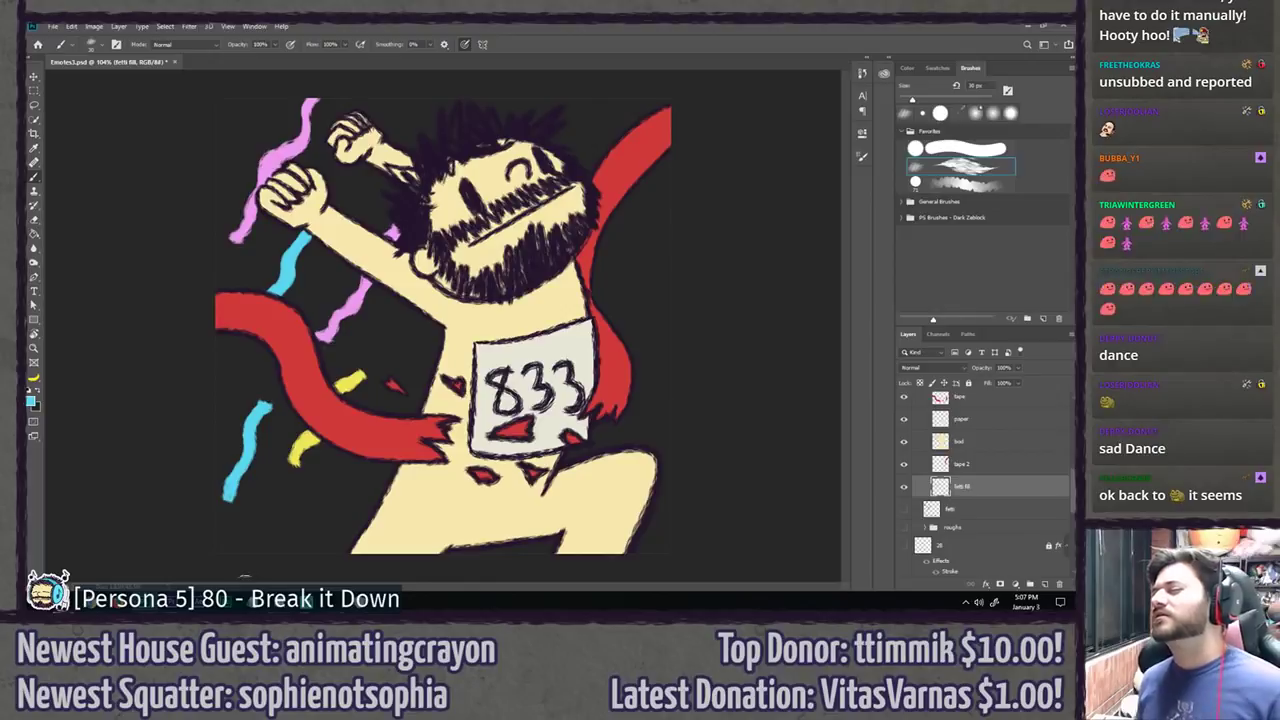
mouse_move(431, 323)
left_mouse_down()
mouse_move(413, 375)
mouse_move(432, 345)
left_mouse_up()
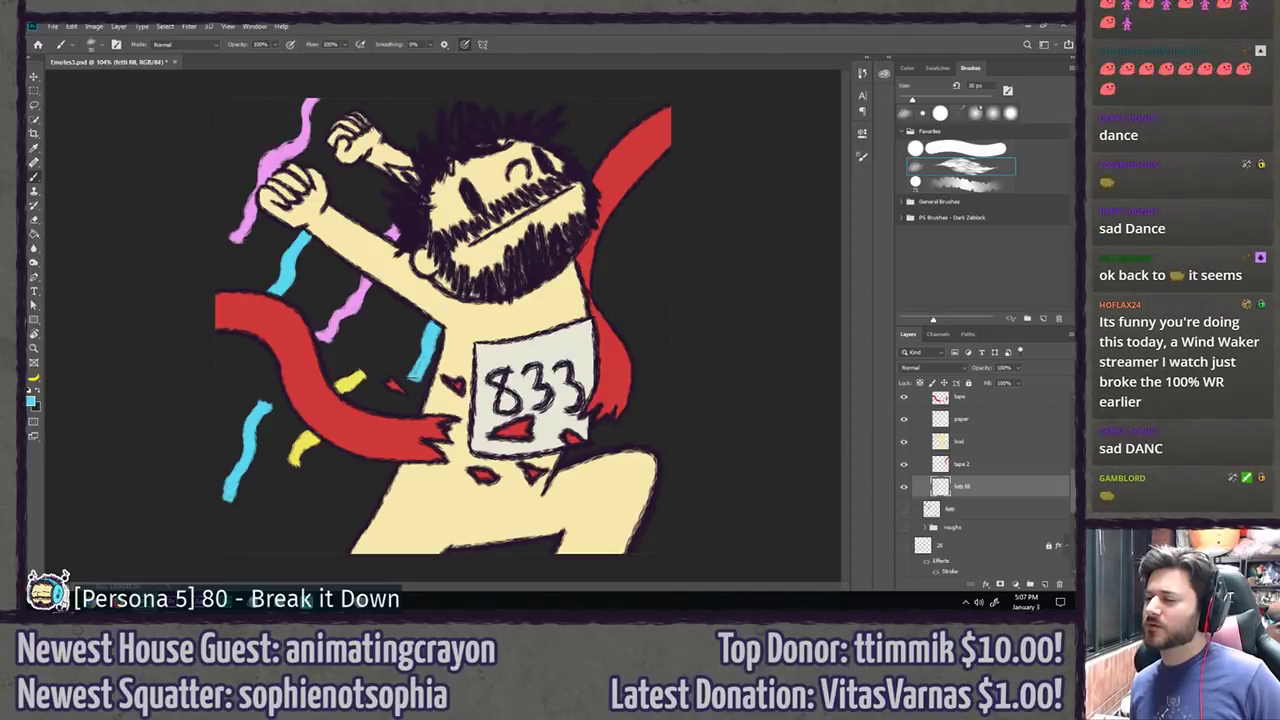
Step: Examine how the pink, yellow and blue streamers read at very small and medium emote sizes
scroll(329, 400, "down", 12)
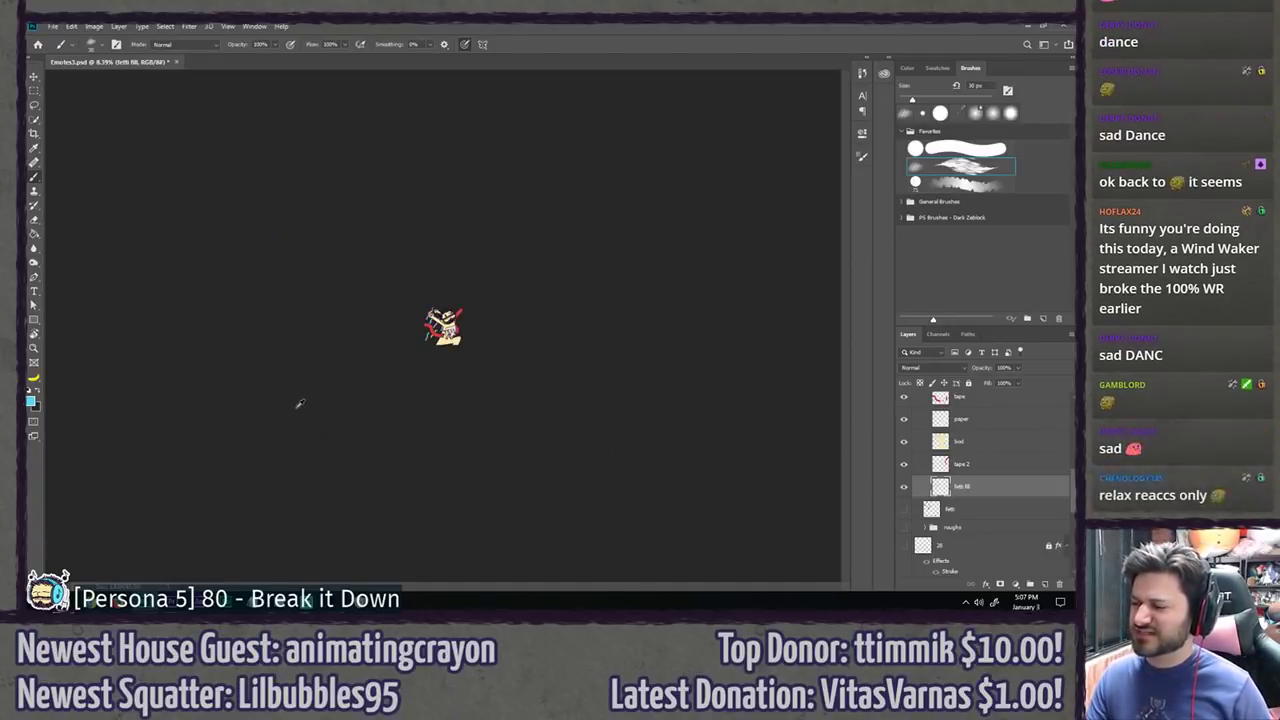
scroll(304, 424, "down", 3)
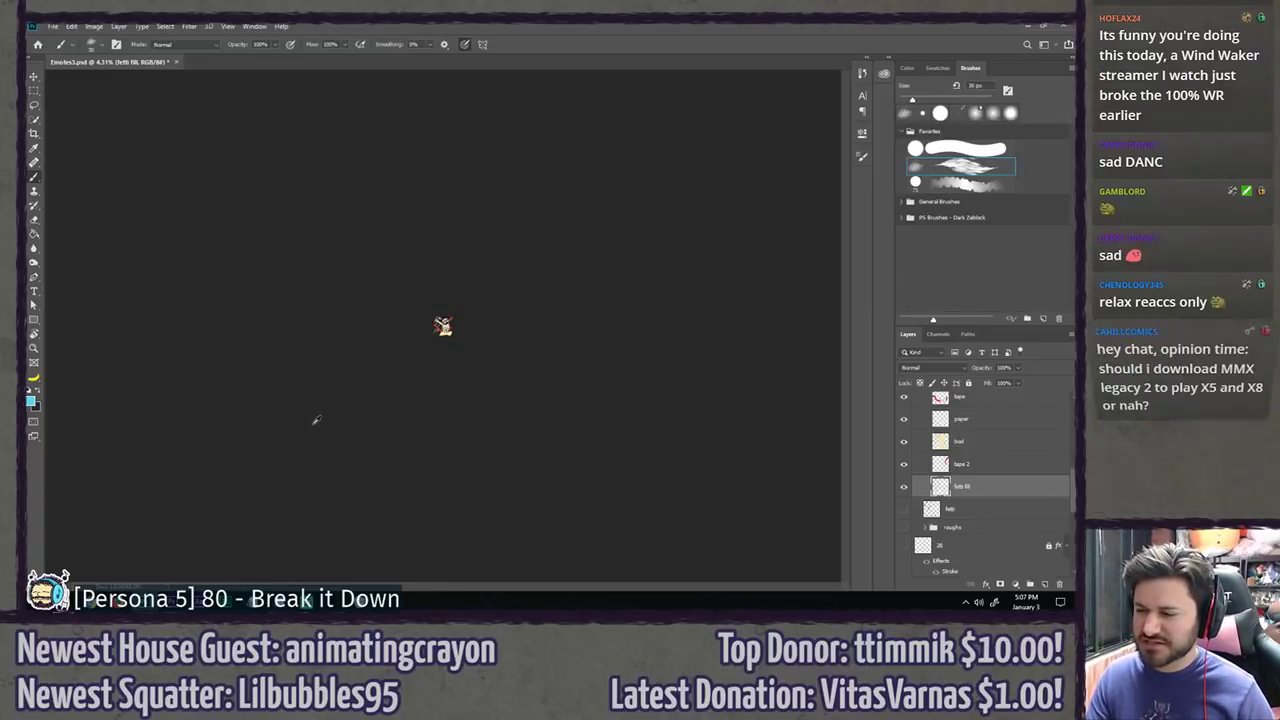
left_click_drag(314, 420, 342, 421)
scroll(268, 415, "up", 7)
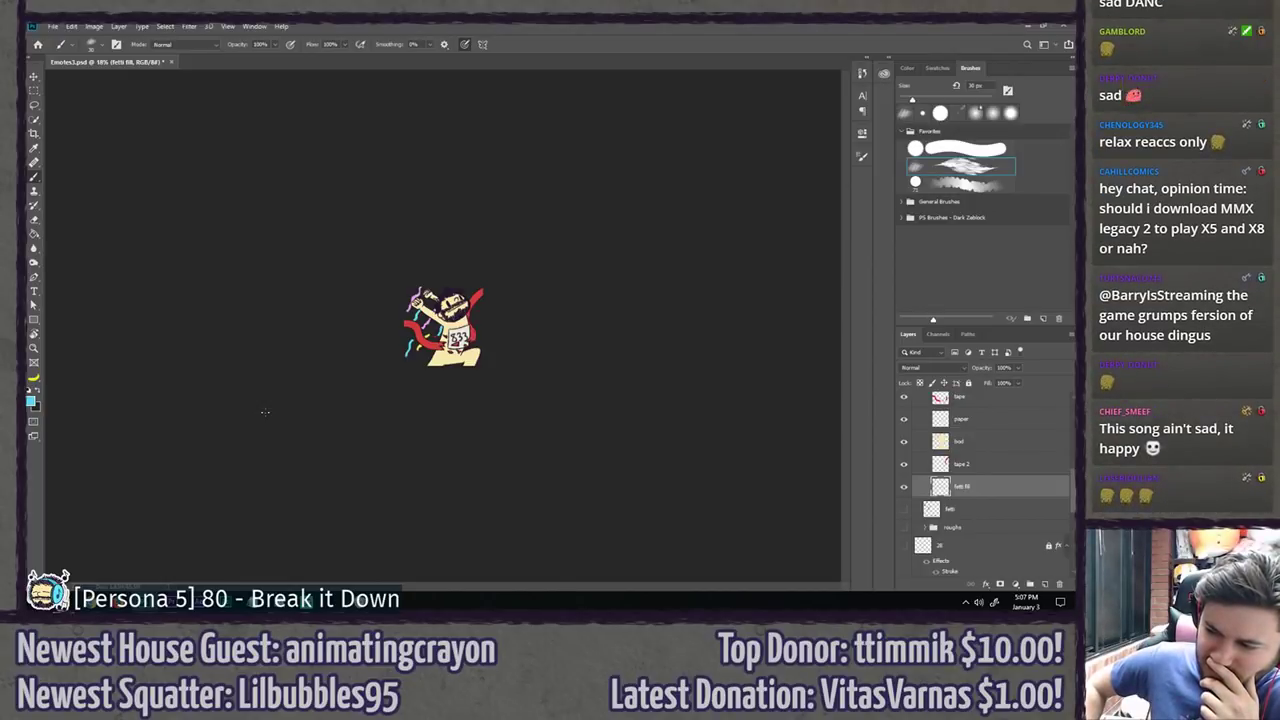
key("ctrl+plus")
key("ctrl+plus")
key("ctrl+plus")
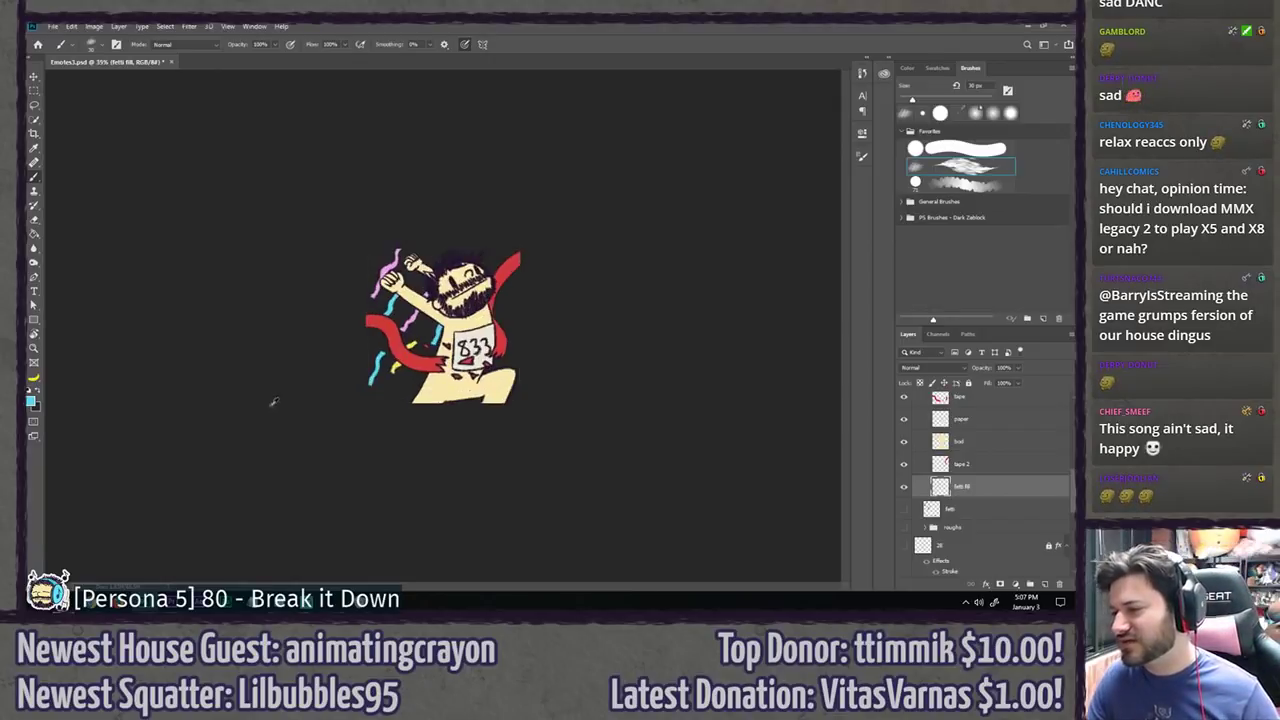
Step: Hide the fetti fill layer and create a new layer named "small fetti?"
left_click(904, 487)
key("ctrl+shift+n")
type("small fetti!!")
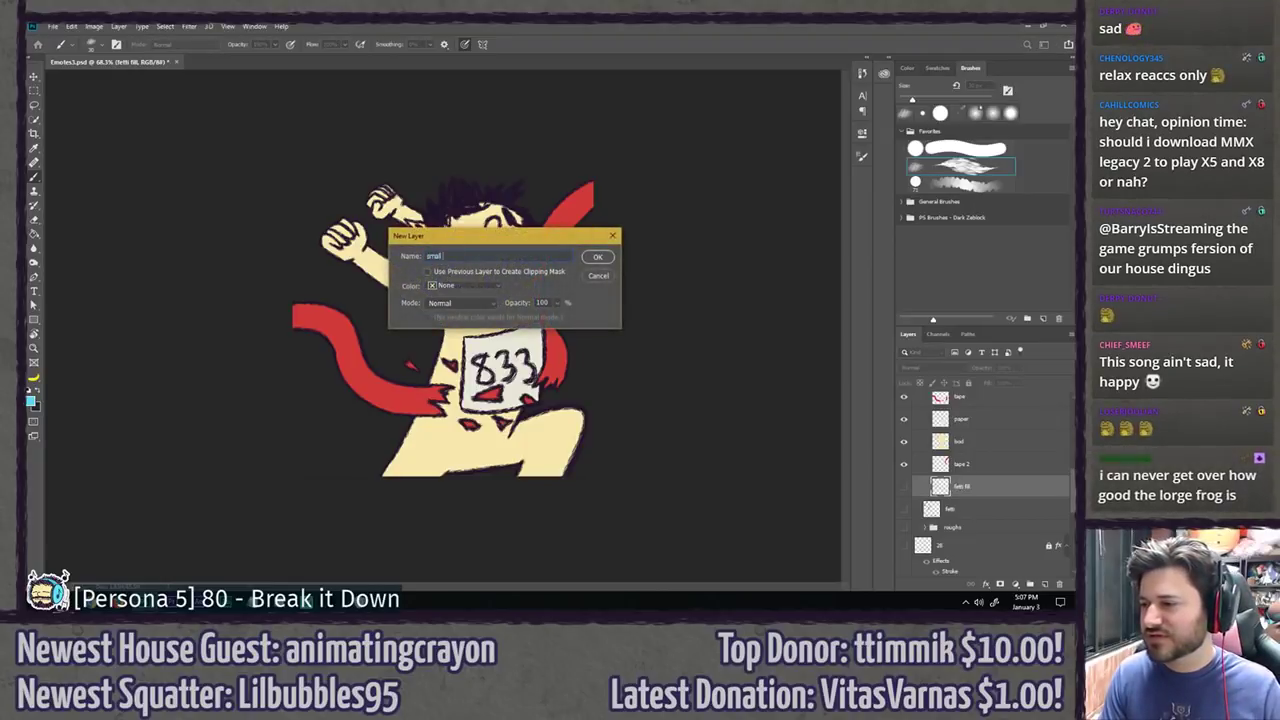
key("Return")
Step: Paint small light blue confetti pieces beside the torso, around both raised fists and next to the hair
key("ctrl+plus")
key("ctrl+plus")
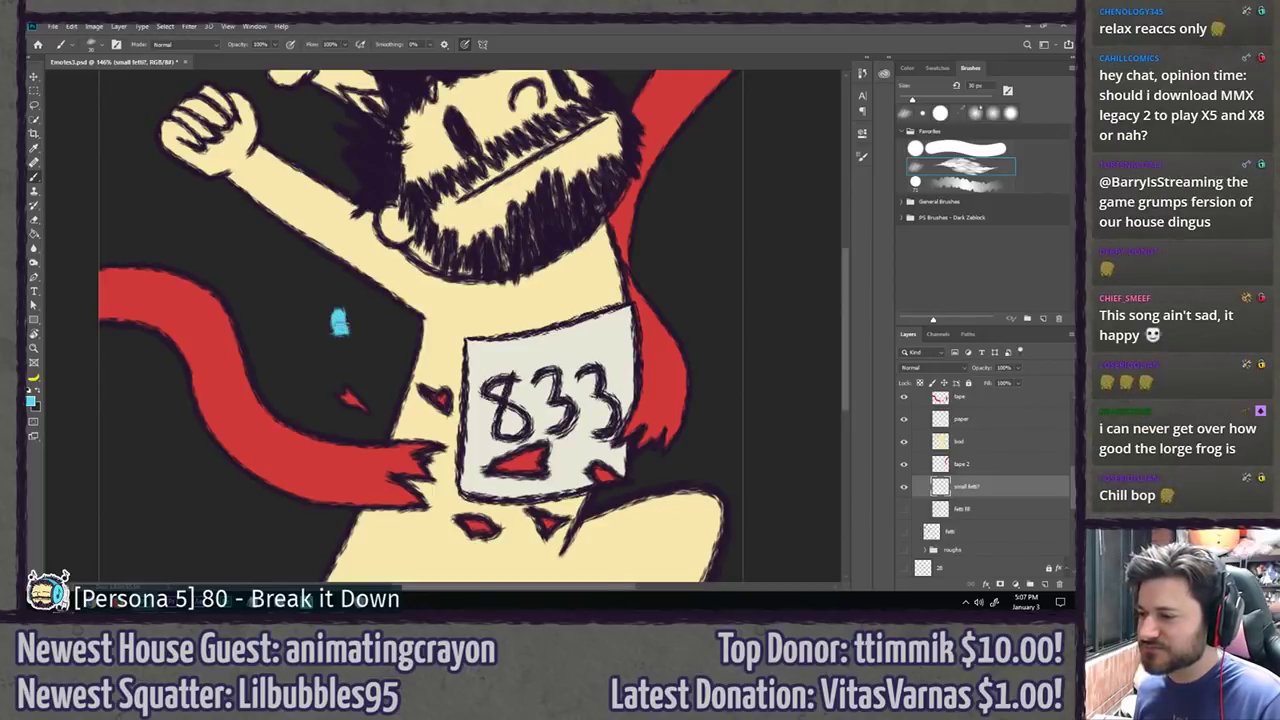
left_click_drag(162, 208, 182, 197)
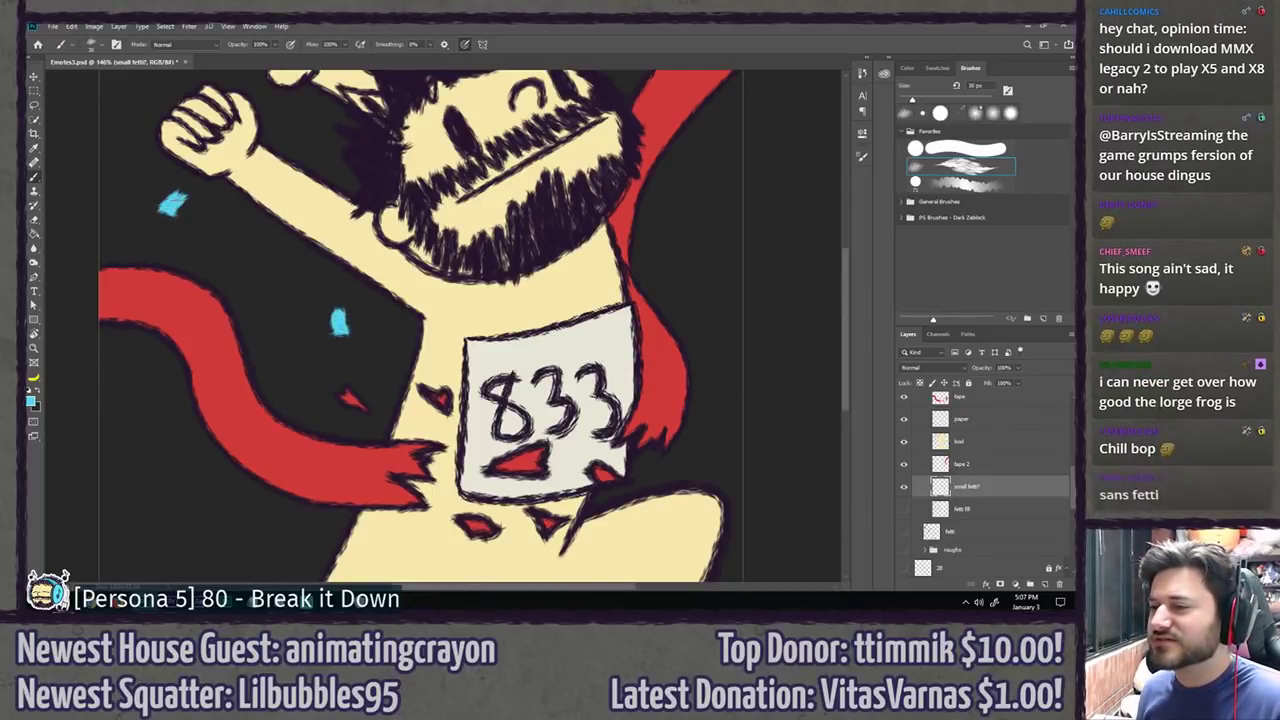
scroll(182, 197, "up", 3)
left_click_drag(290, 238, 296, 256)
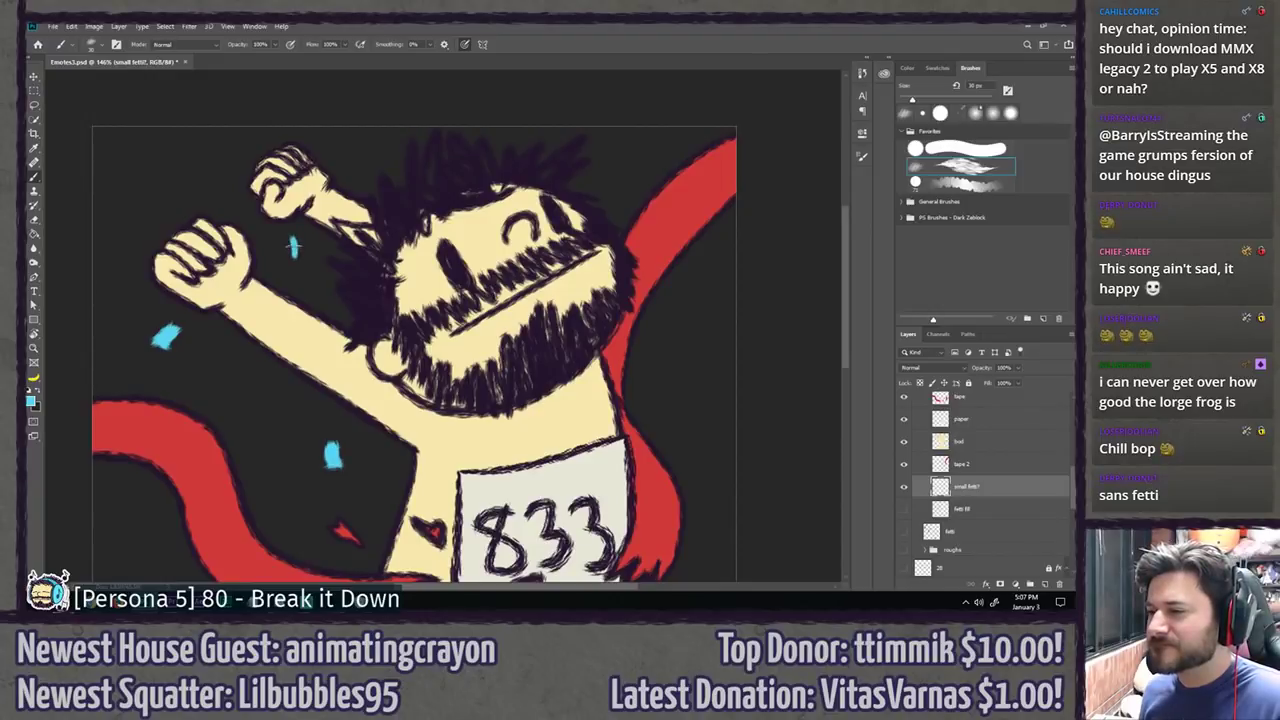
left_click_drag(142, 161, 166, 146)
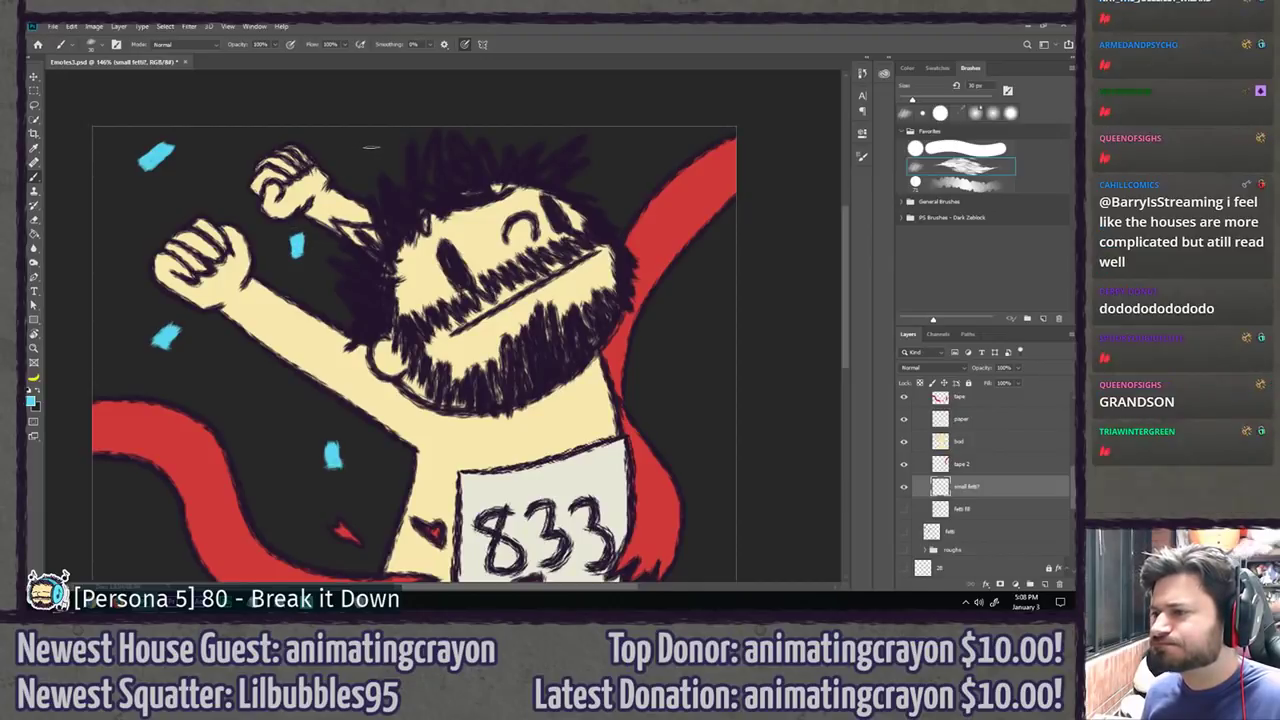
left_click_drag(377, 143, 371, 152)
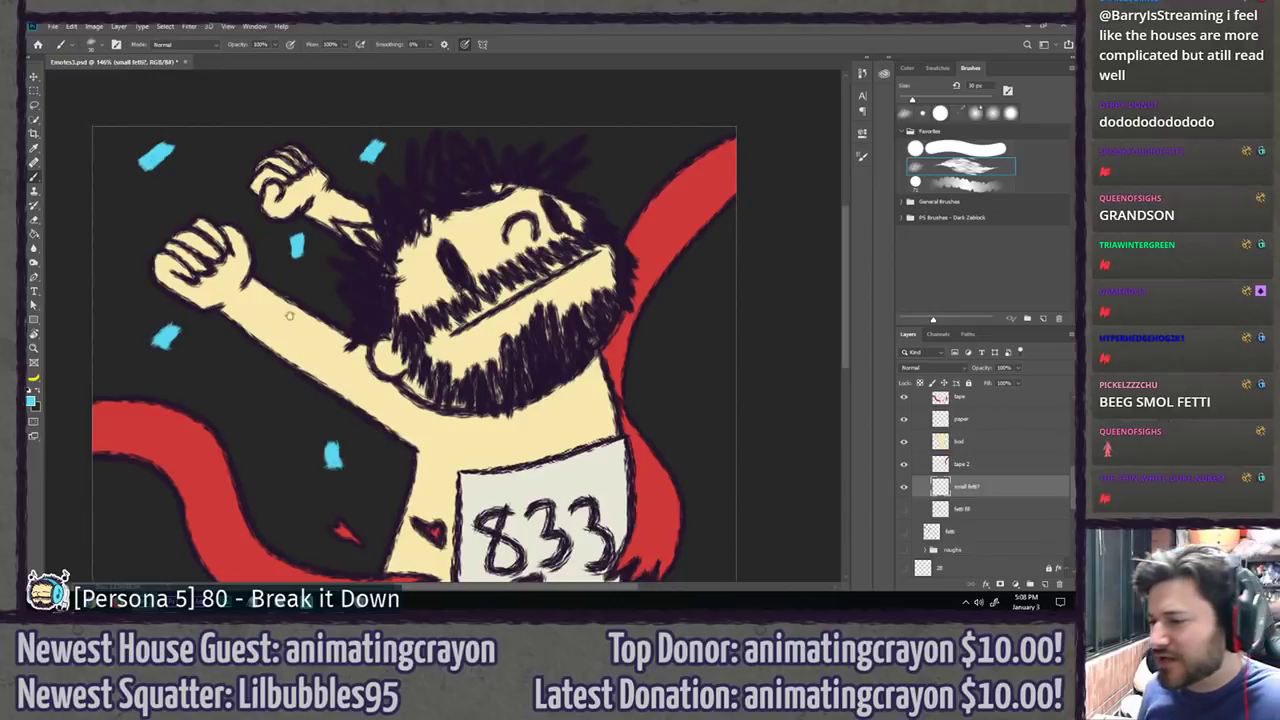
Step: Paint small light blue confetti pieces in the gaps just above and below the red tape
scroll(289, 316, "down", 3)
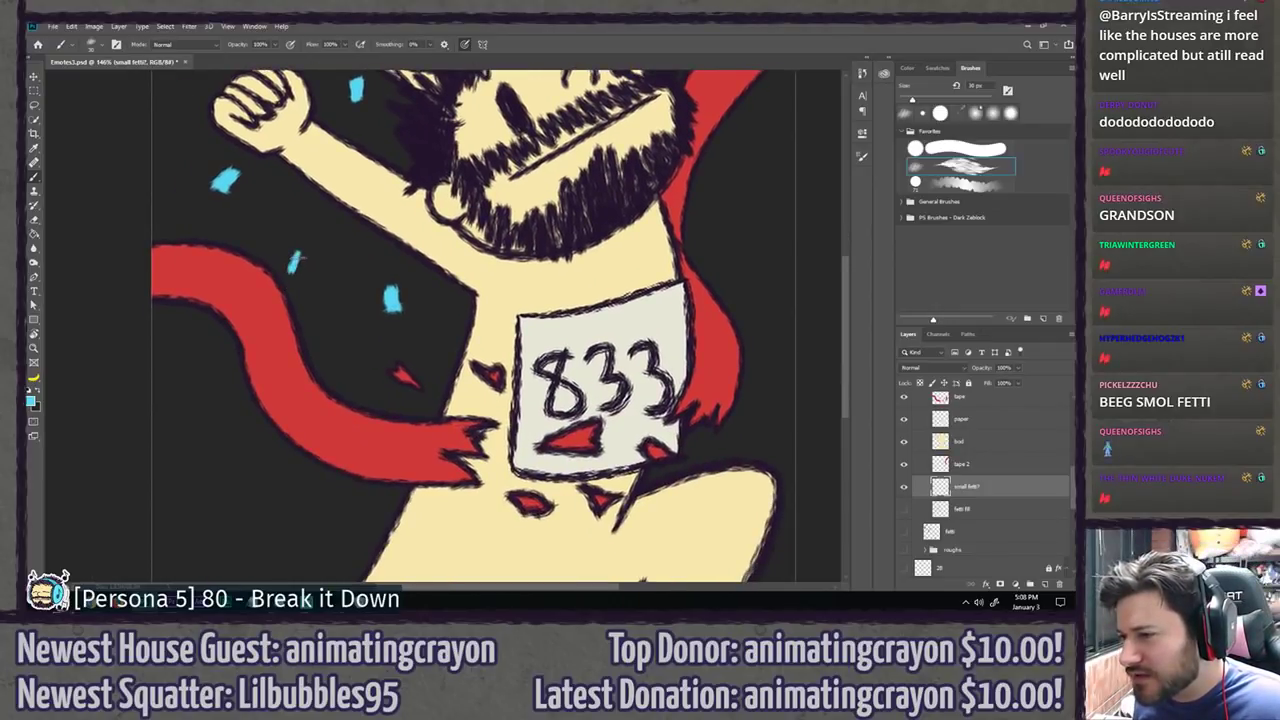
key("ctrl+z")
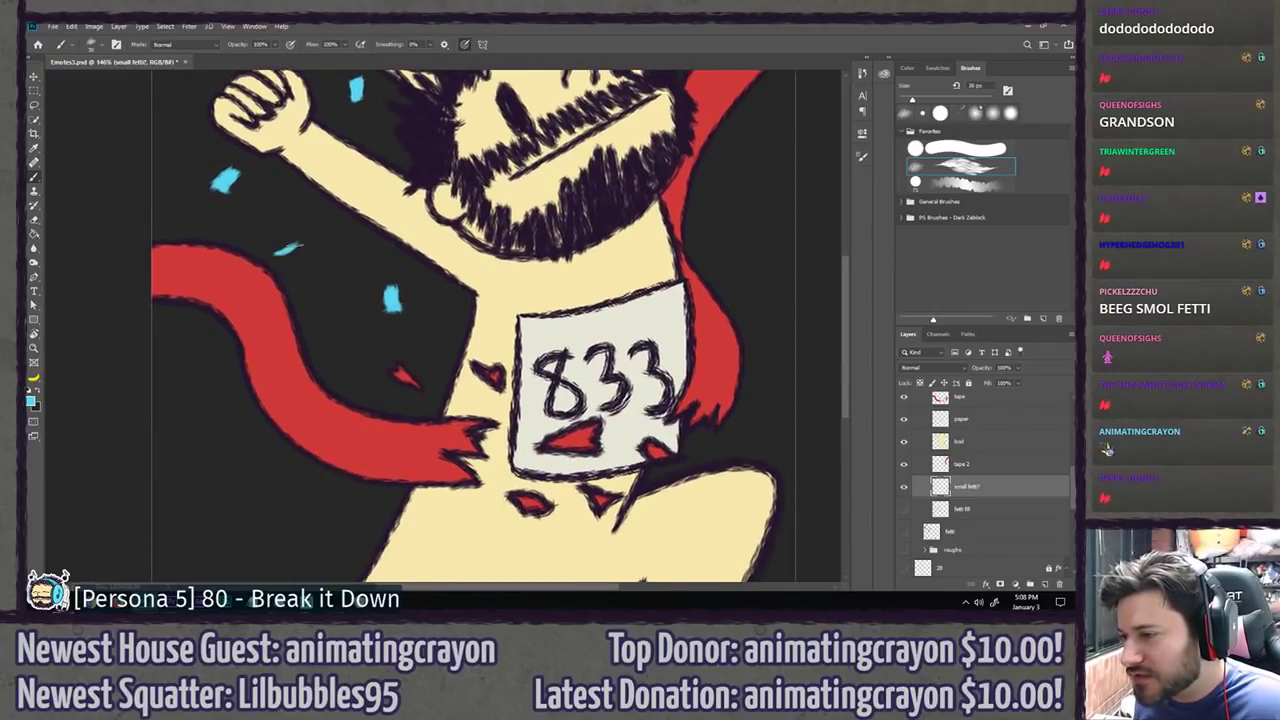
left_click_drag(280, 253, 300, 247)
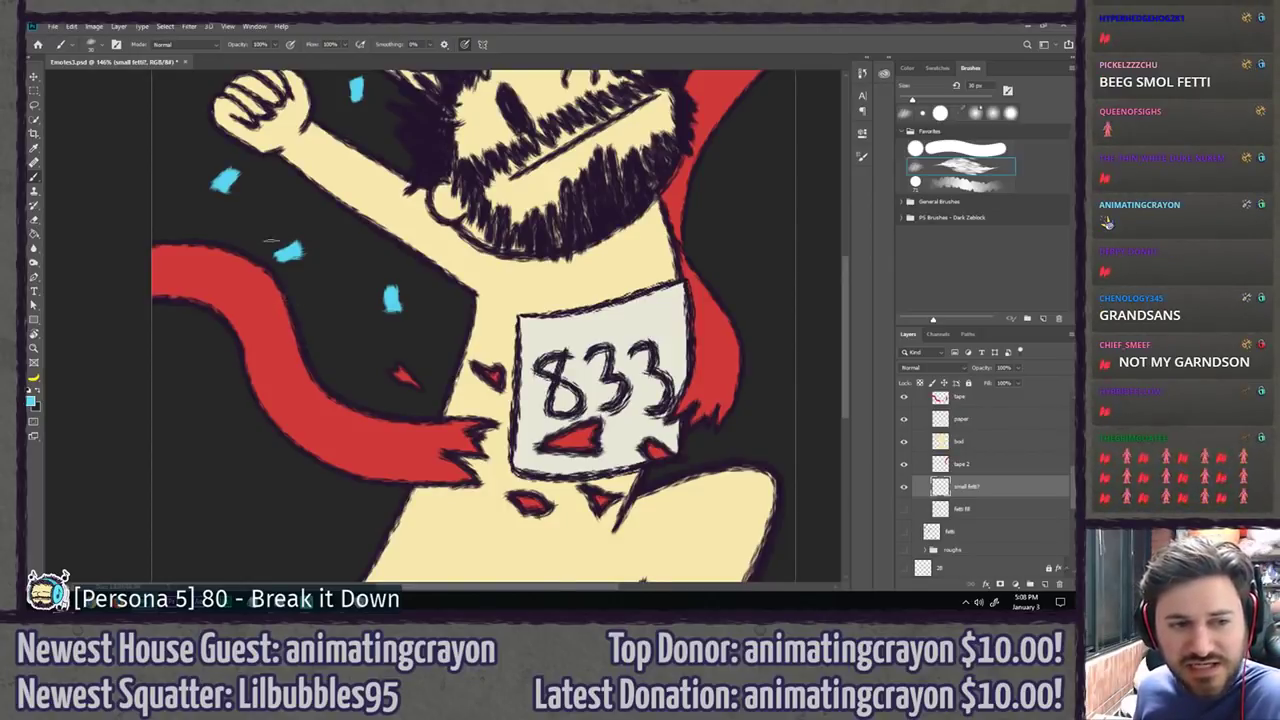
left_click_drag(298, 330, 358, 215)
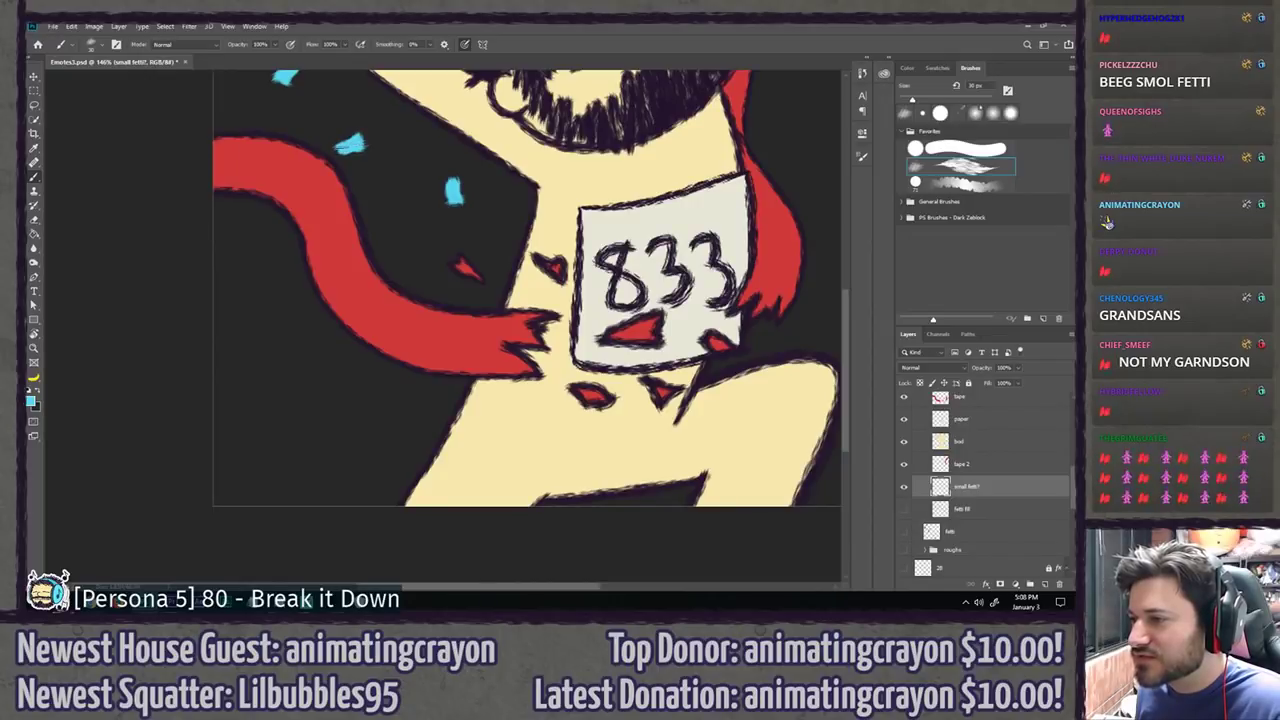
left_click_drag(256, 305, 247, 284)
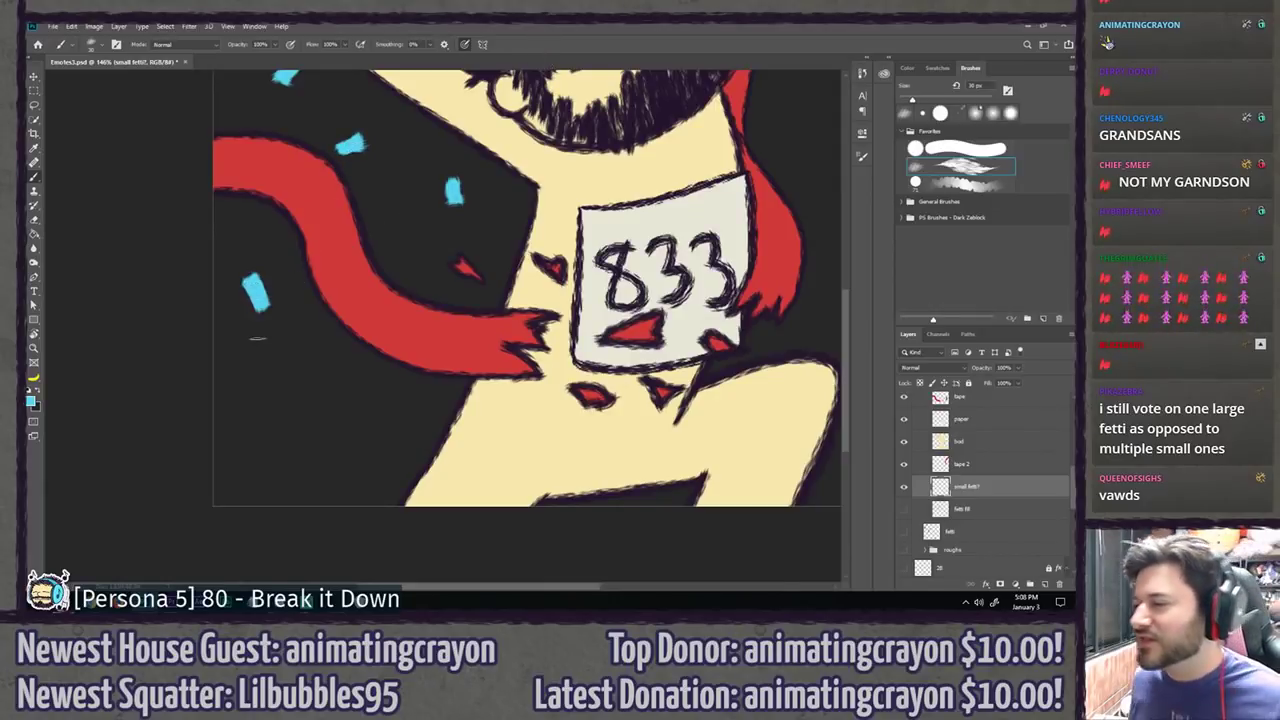
Step: Hide the small confetti layer and try large light blue confetti shapes around the red tape on a new layer
key("ctrl+minus")
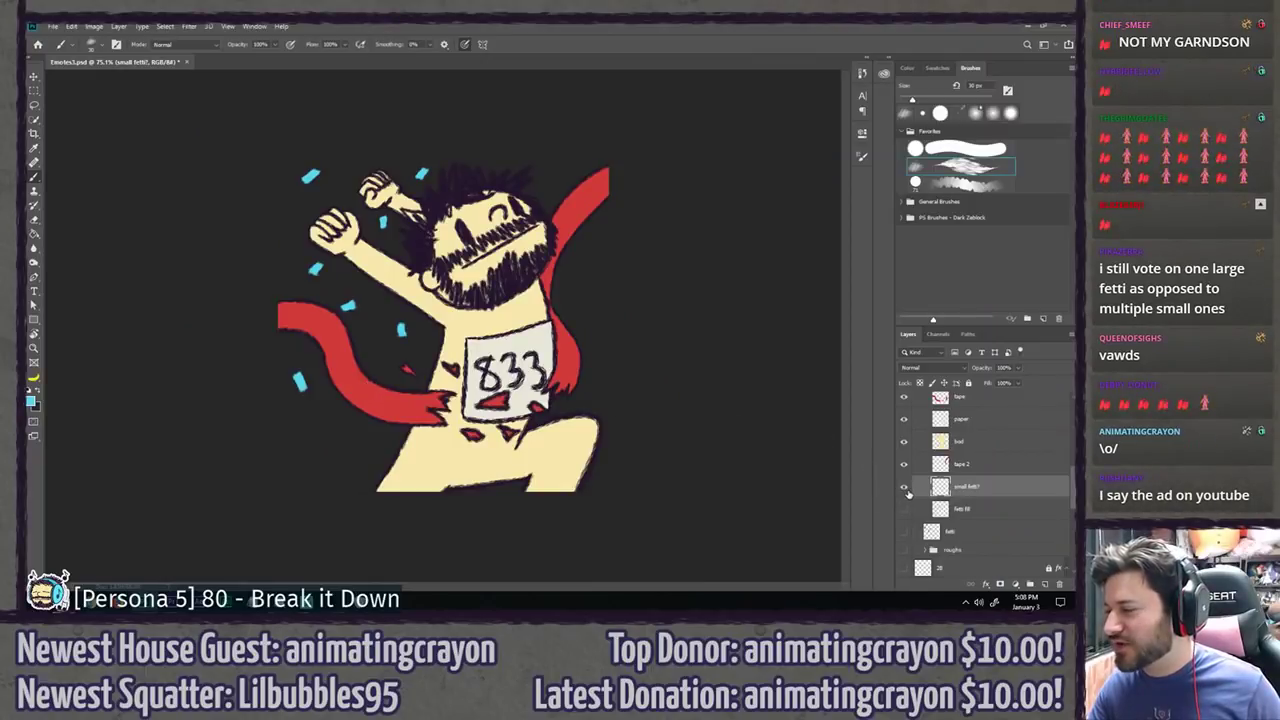
left_click(904, 486)
key("ctrl+shift+alt+n")
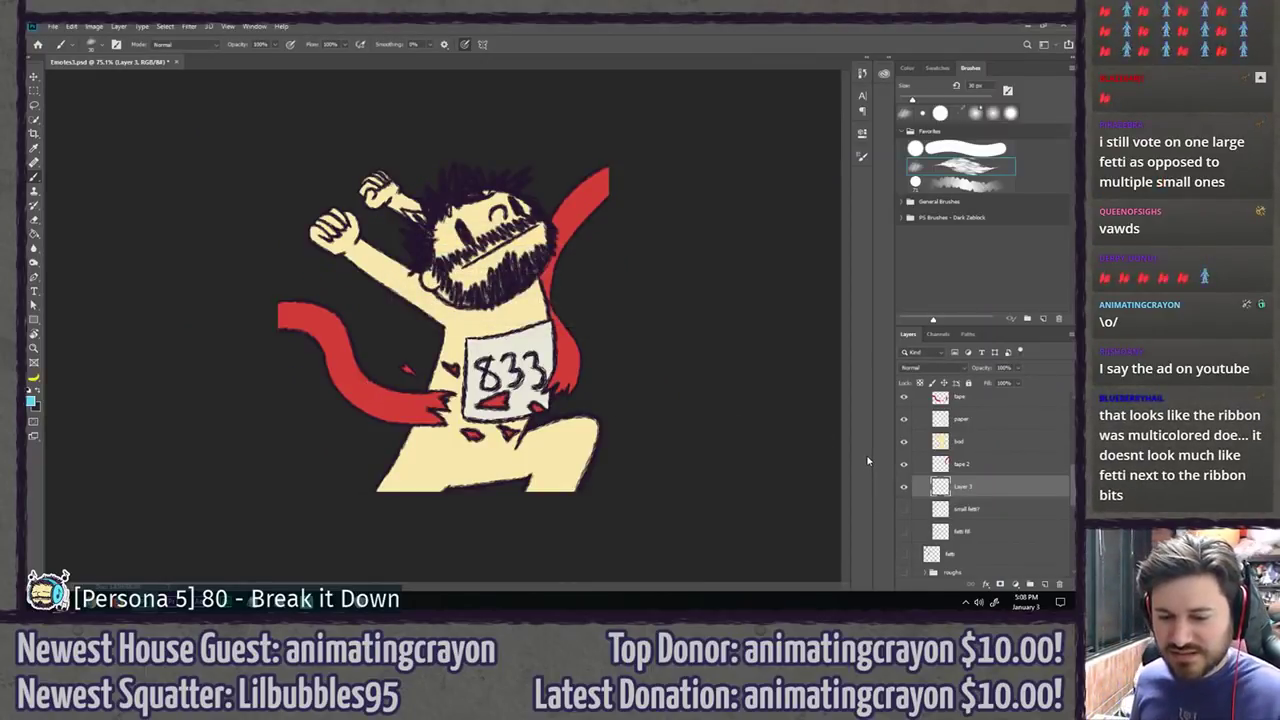
mouse_move(304, 352)
left_mouse_down()
mouse_move(341, 273)
mouse_move(366, 296)
mouse_move(348, 323)
left_mouse_up()
left_click_drag(309, 348, 319, 364)
mouse_move(336, 295)
left_mouse_down()
mouse_move(327, 309)
mouse_move(348, 304)
left_mouse_up()
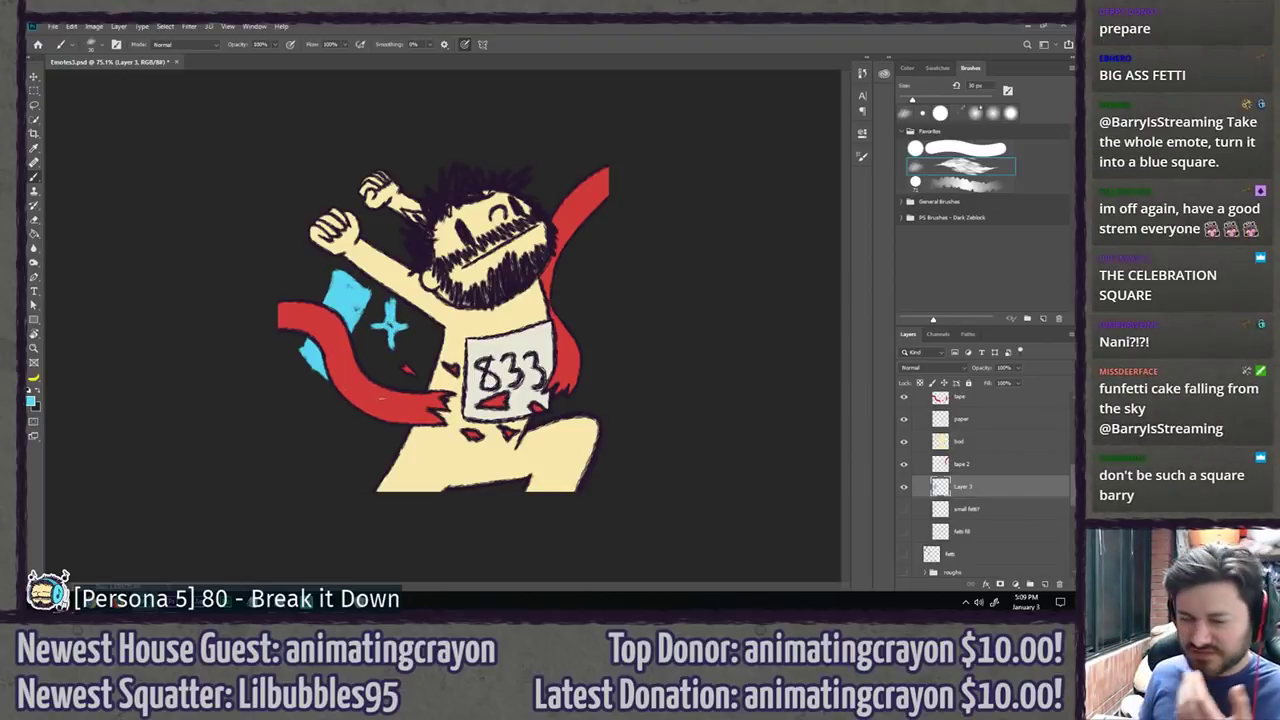
Step: Undo the large blue shapes, delete their layer and show the small confetti layer again
key("ctrl+z")
key("ctrl+z")
key("ctrl+z")
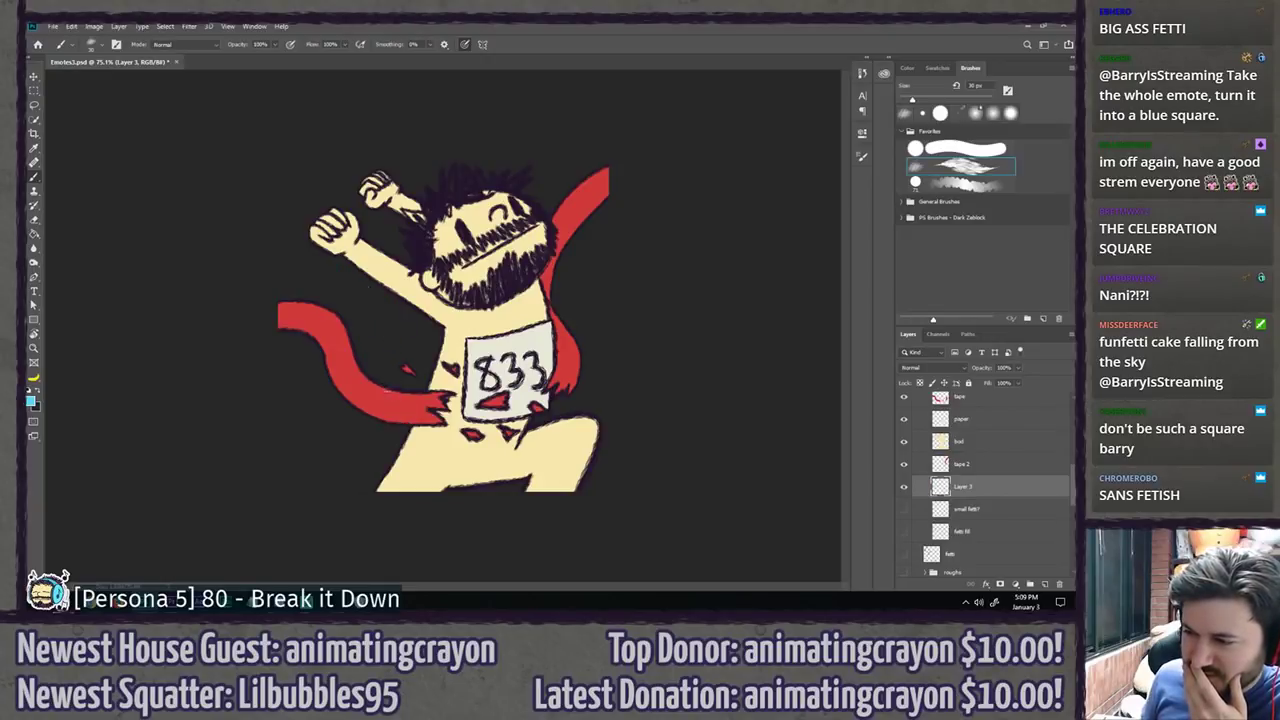
key("Delete")
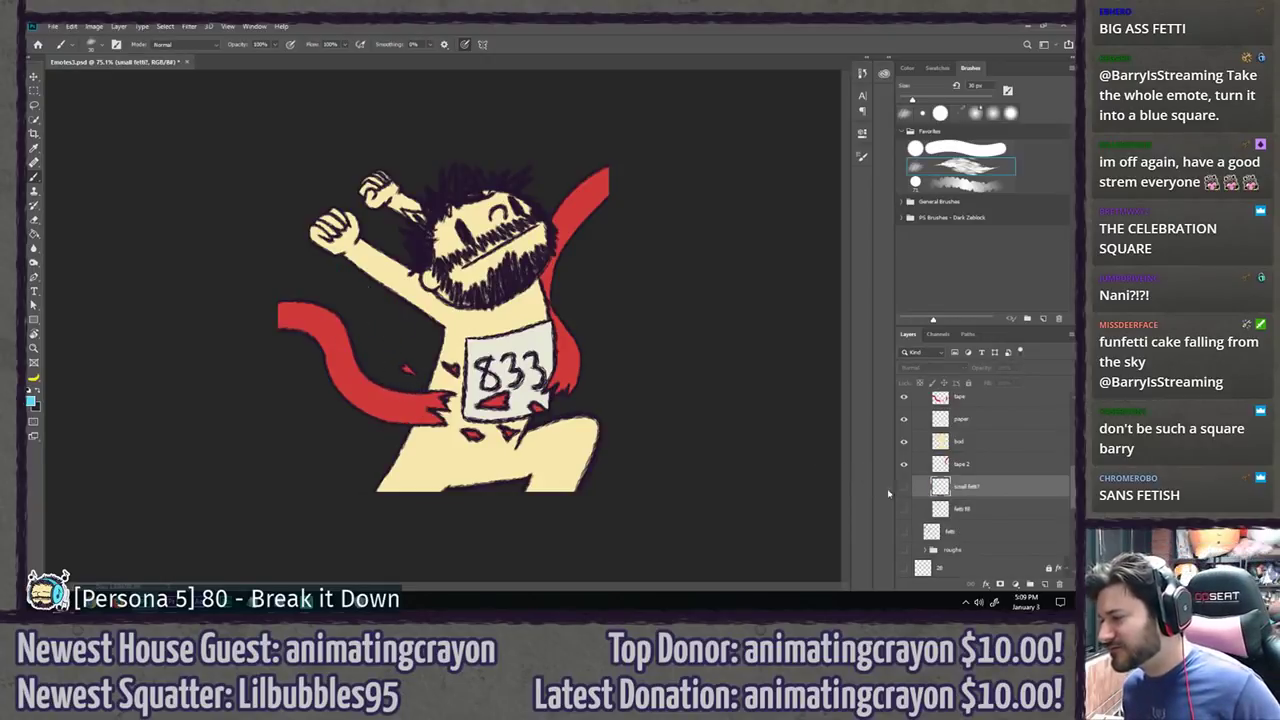
left_click(903, 486)
Step: Add one more small light blue confetti piece below the red tape, beside the thigh
left_click_drag(403, 379, 450, 379)
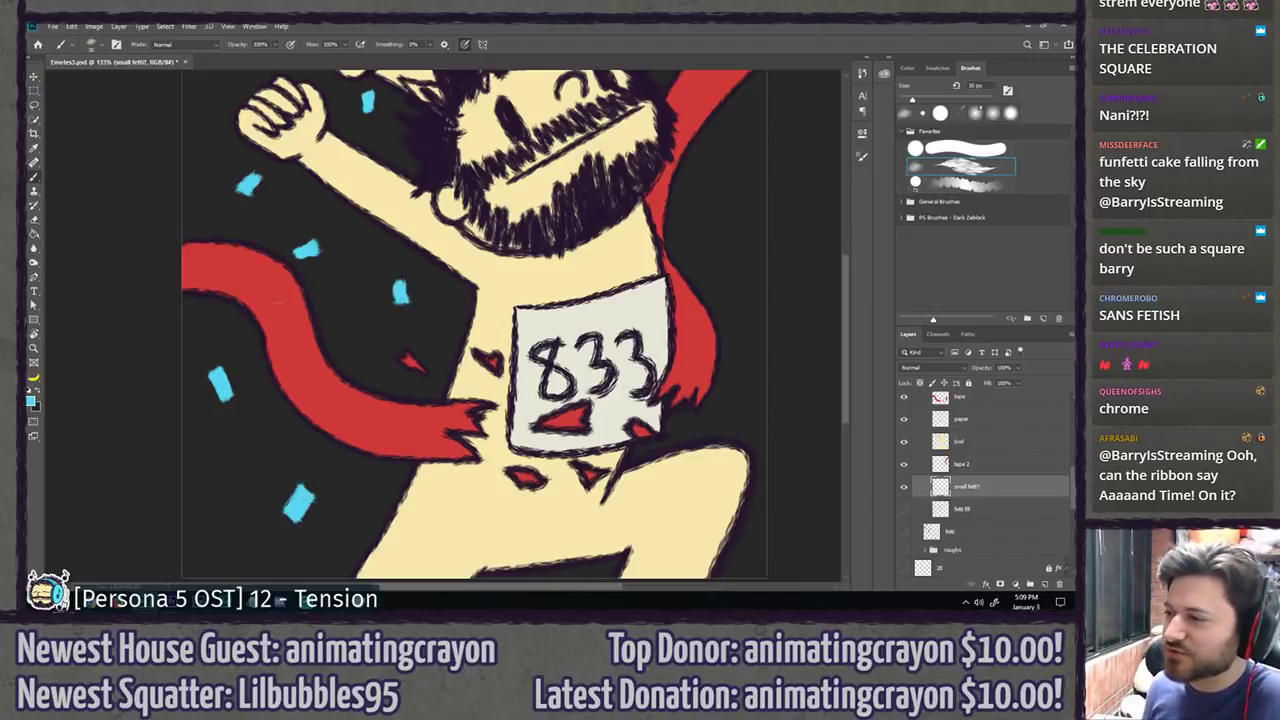
scroll(216, 504, "up", 2)
scroll(216, 504, "up", 2)
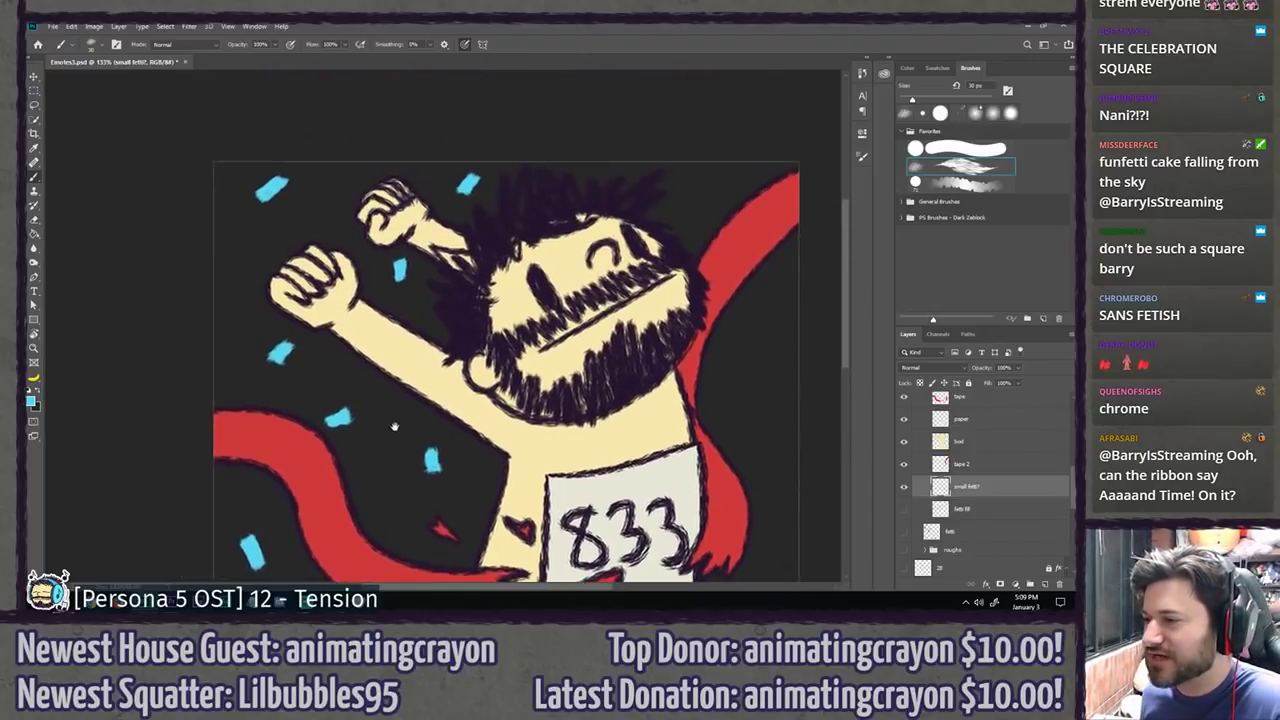
scroll(84, 372, "down", 3)
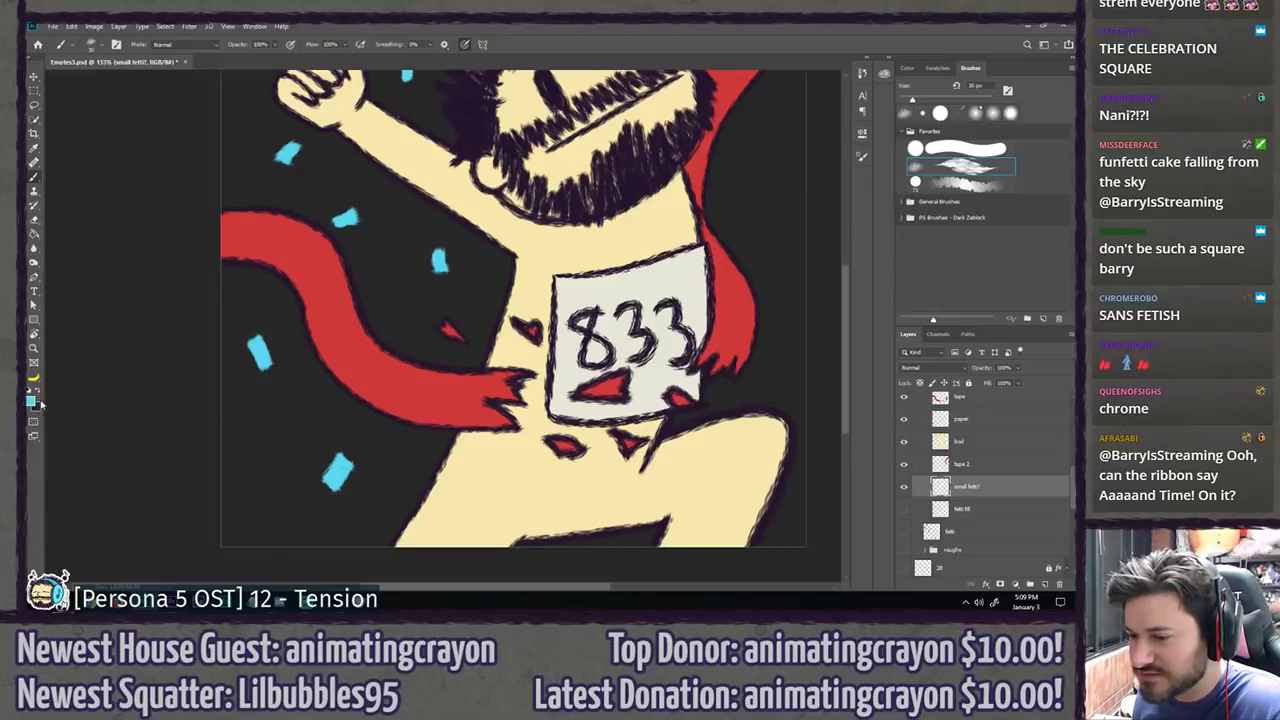
Step: Set the brush colour to pink #ec78da and paint small confetti pieces around the red tape and beside the raised fists
left_click(37, 400)
left_click(866, 310)
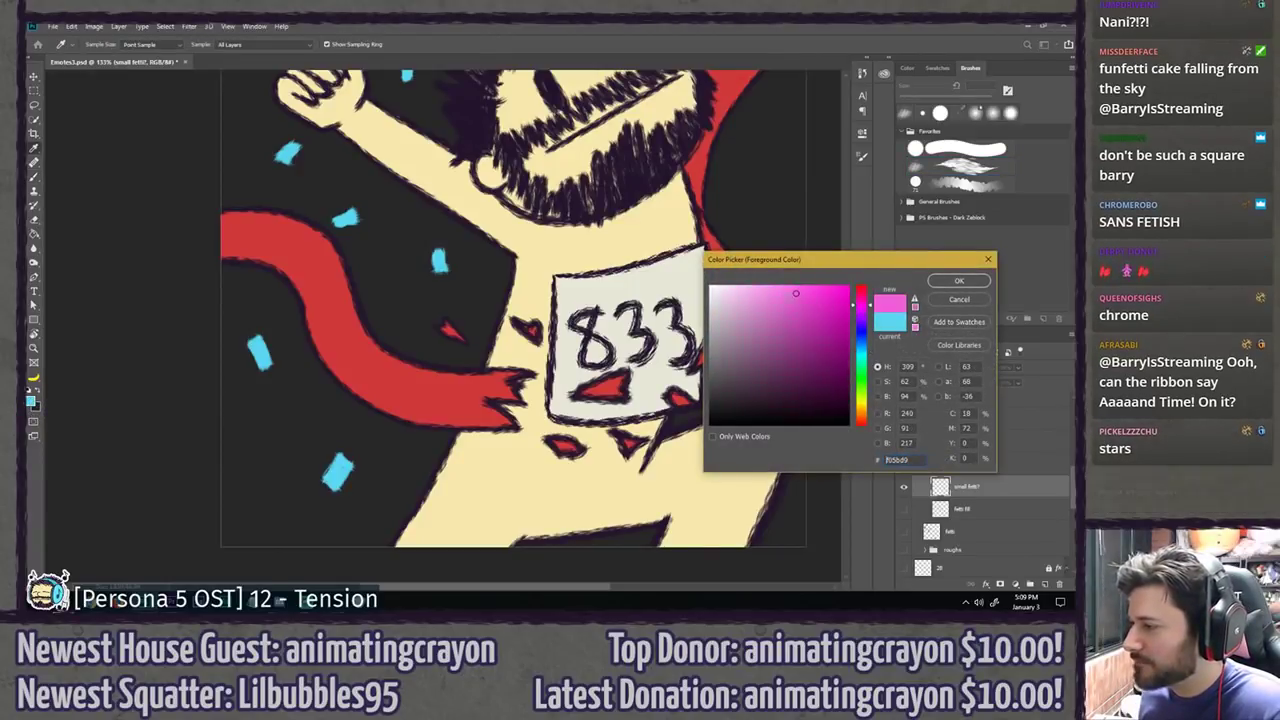
key("Return")
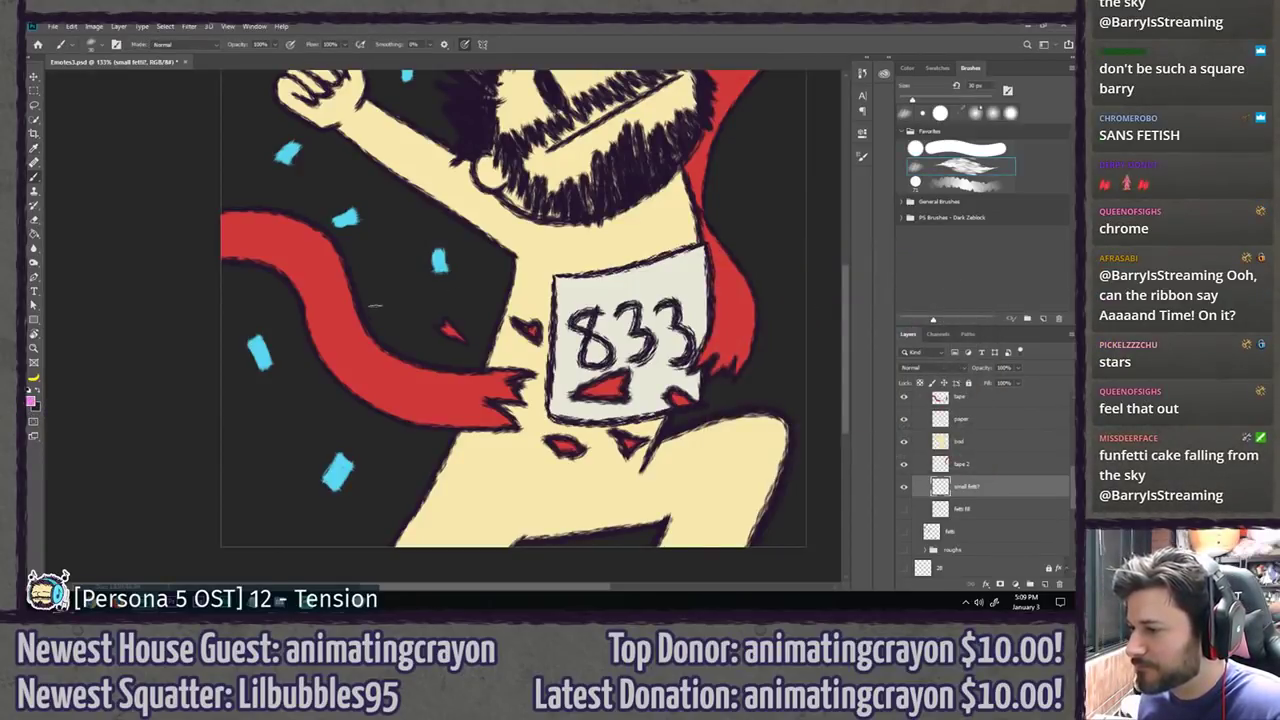
left_click_drag(396, 292, 392, 293)
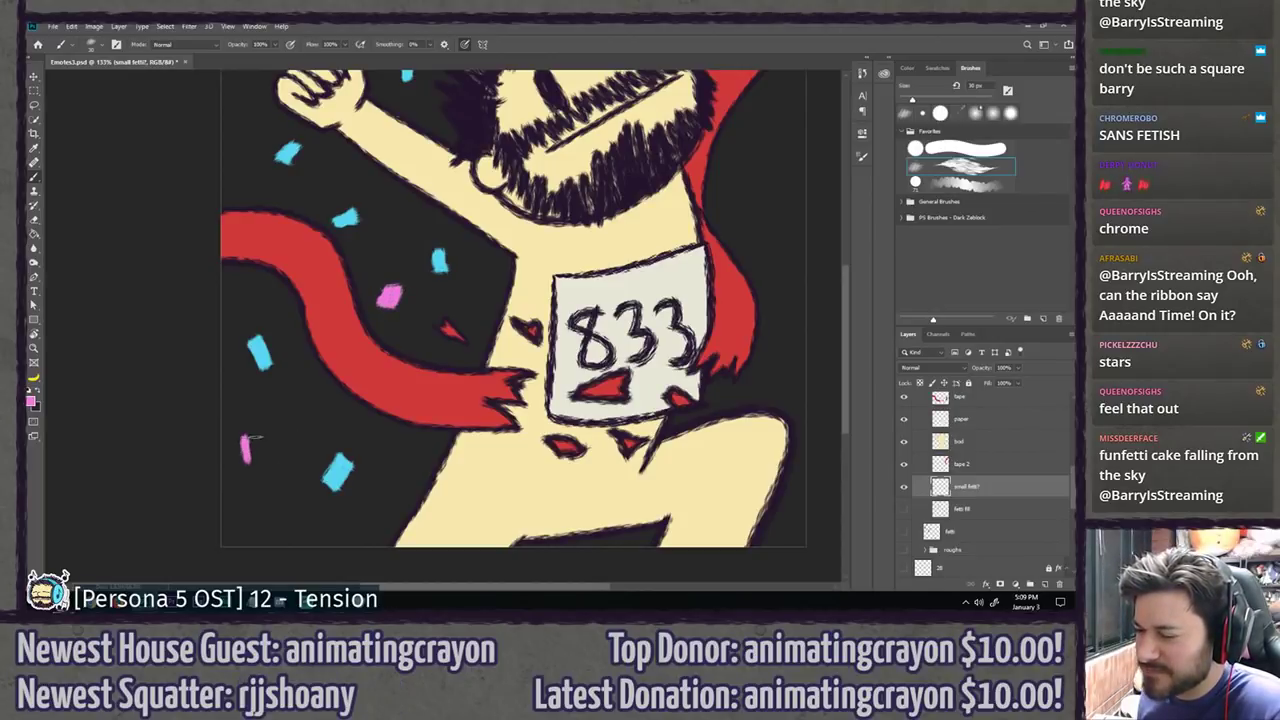
left_click_drag(249, 438, 252, 458)
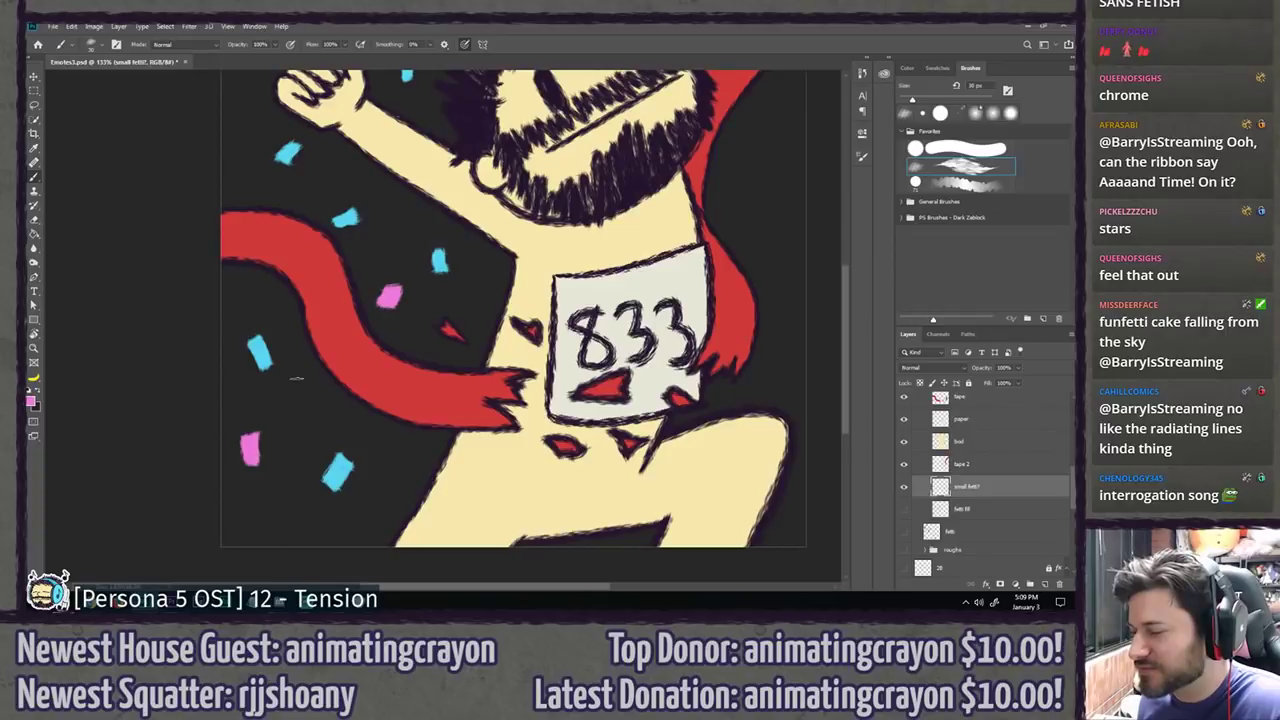
left_click_drag(297, 270, 269, 400)
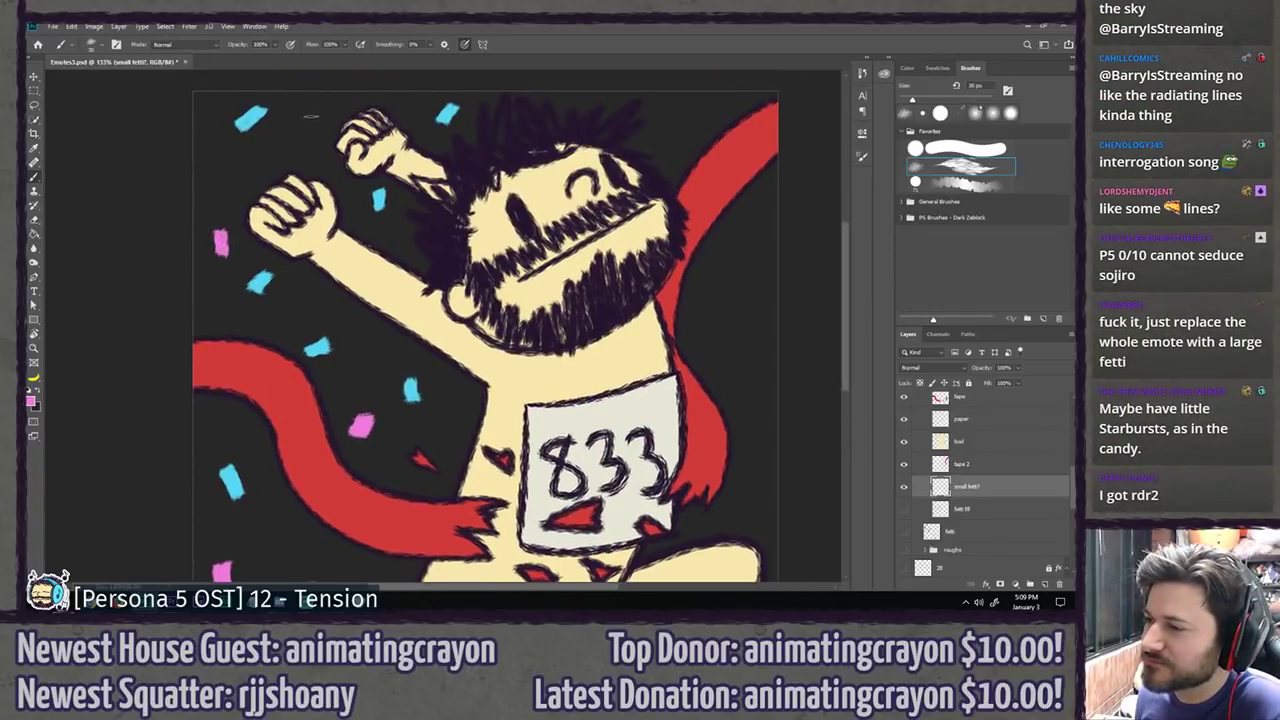
left_click_drag(294, 128, 292, 148)
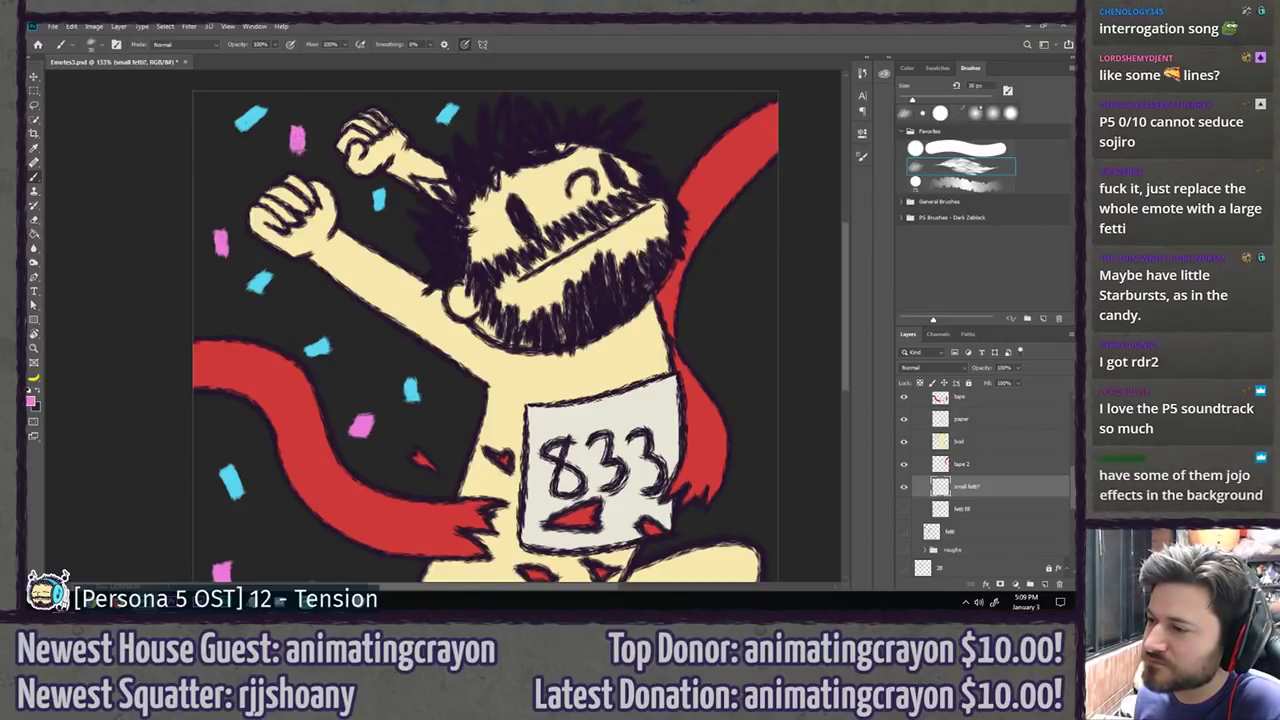
Step: Switch the brush colour to yellow #f0e649 and paint two small confetti pieces below the red tape
left_click_drag(559, 332, 528, 246)
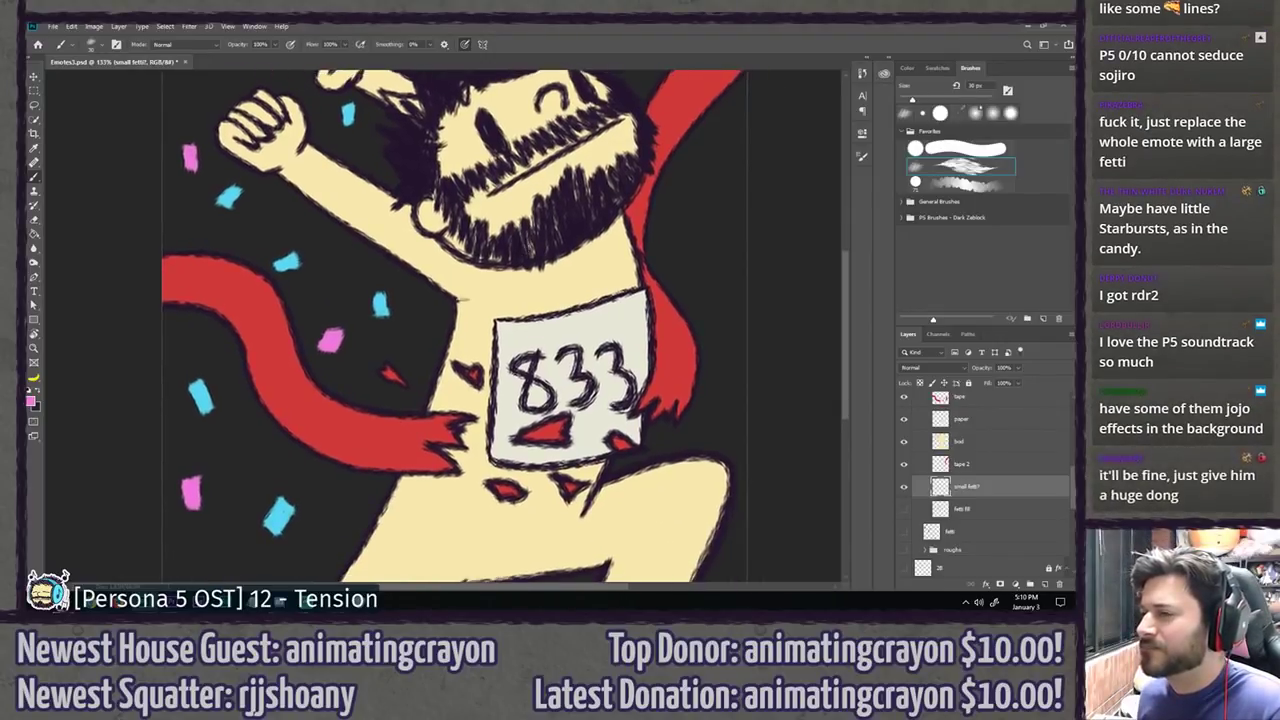
left_click_drag(350, 402, 463, 298)
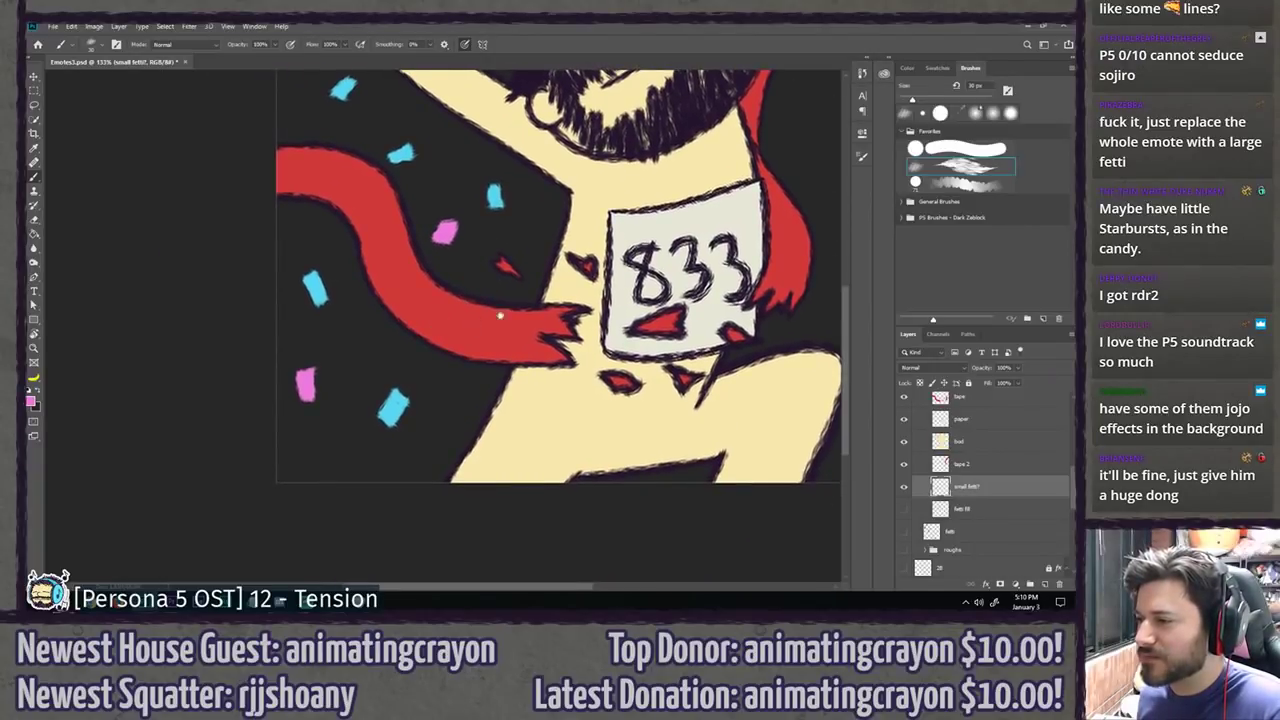
left_click_drag(637, 119, 465, 334)
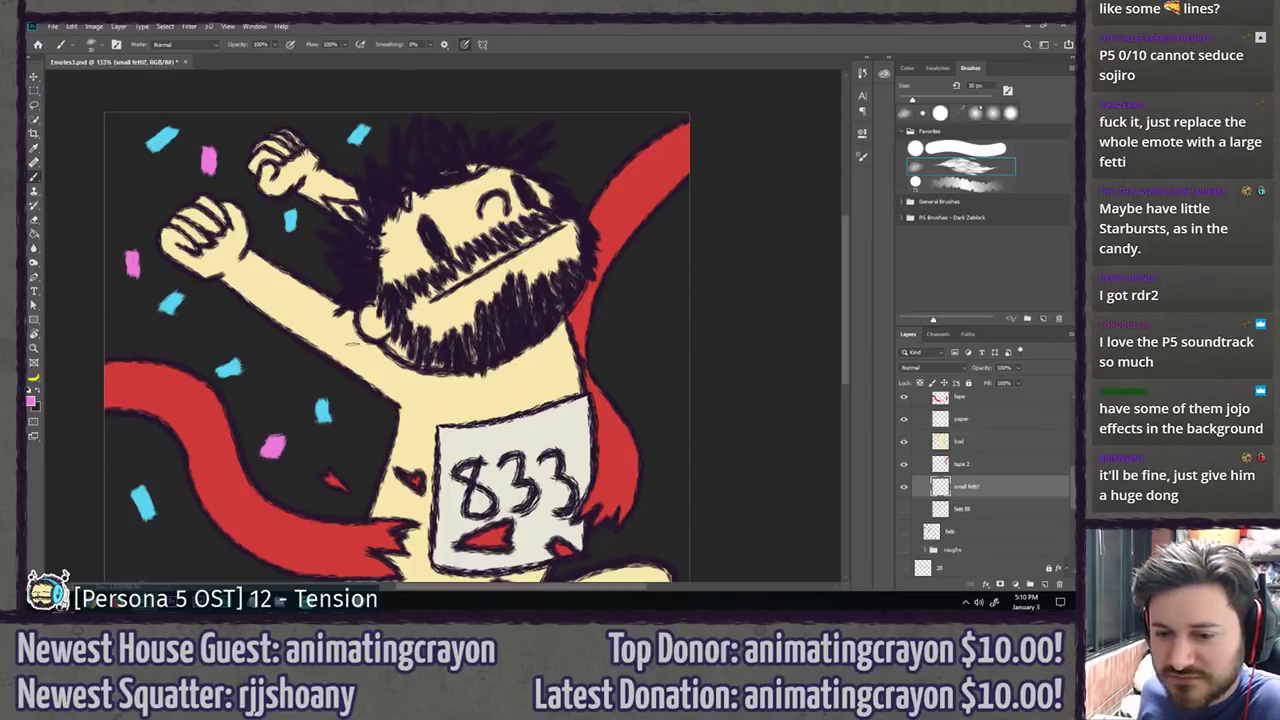
left_click_drag(258, 310, 323, 233)
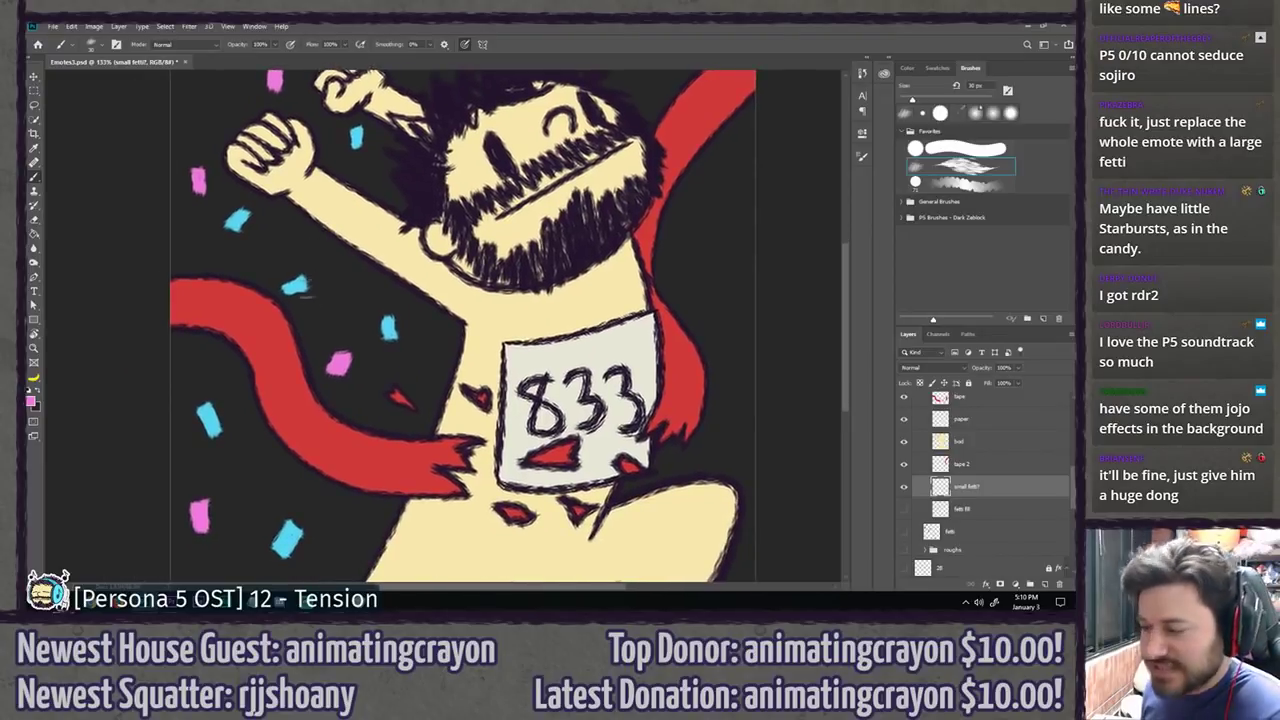
left_click_drag(329, 318, 340, 285)
left_click_drag(318, 375, 366, 237)
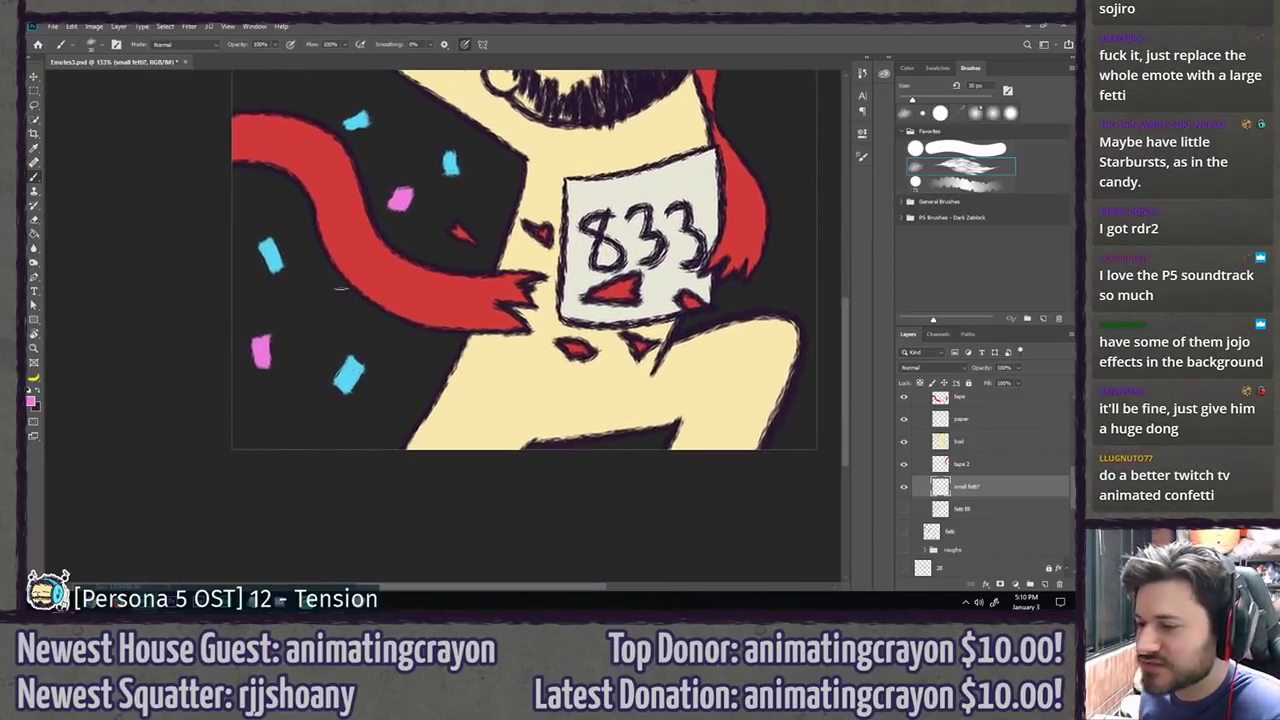
left_click(31, 402)
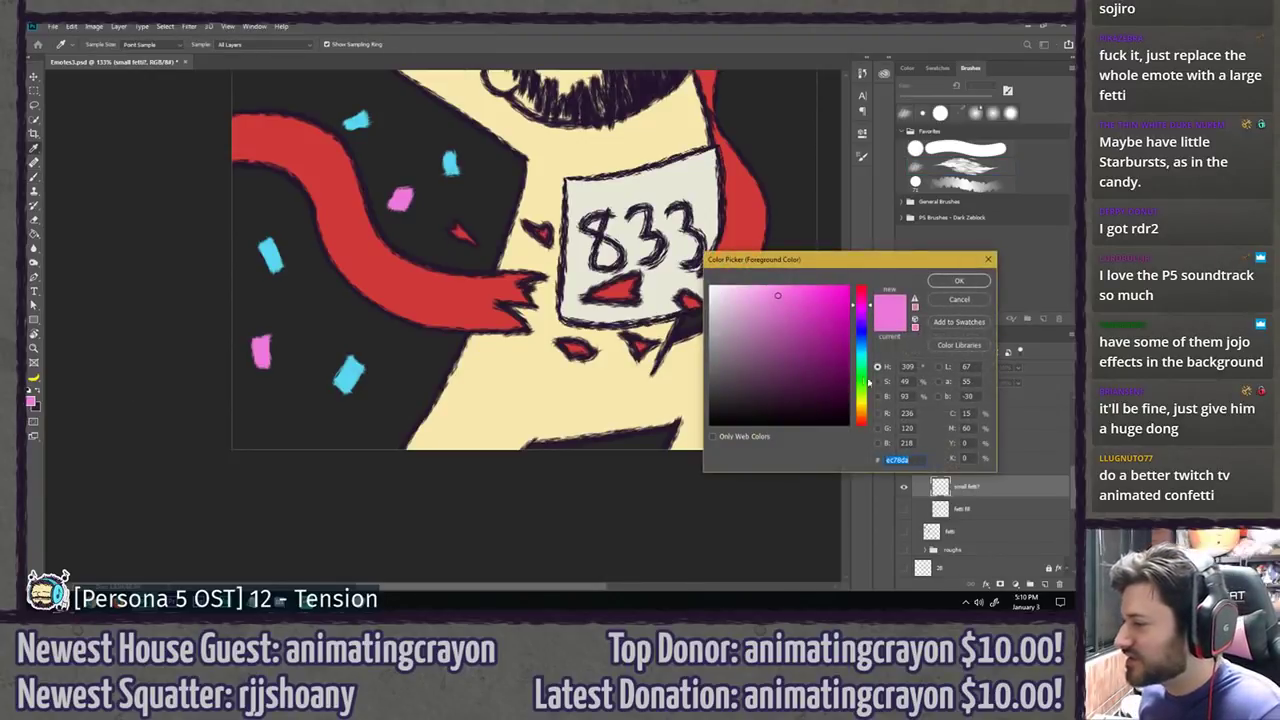
left_click(864, 405)
left_click(806, 293)
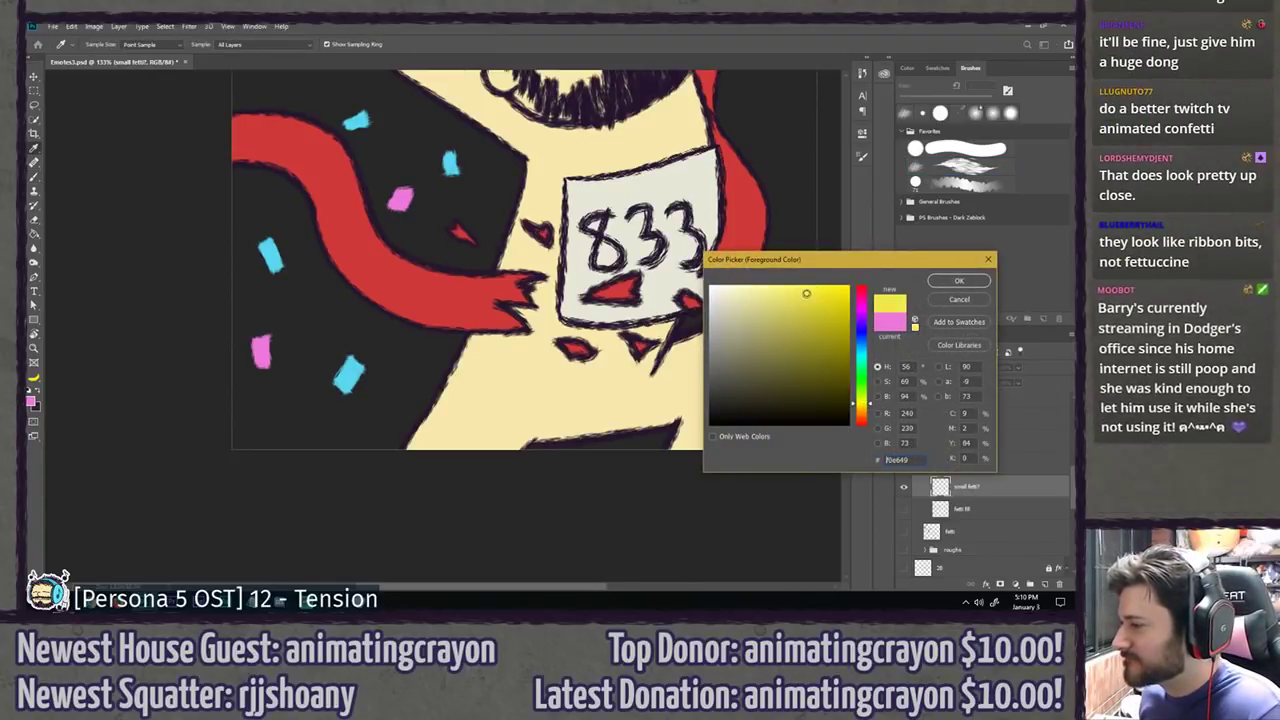
left_click(956, 282)
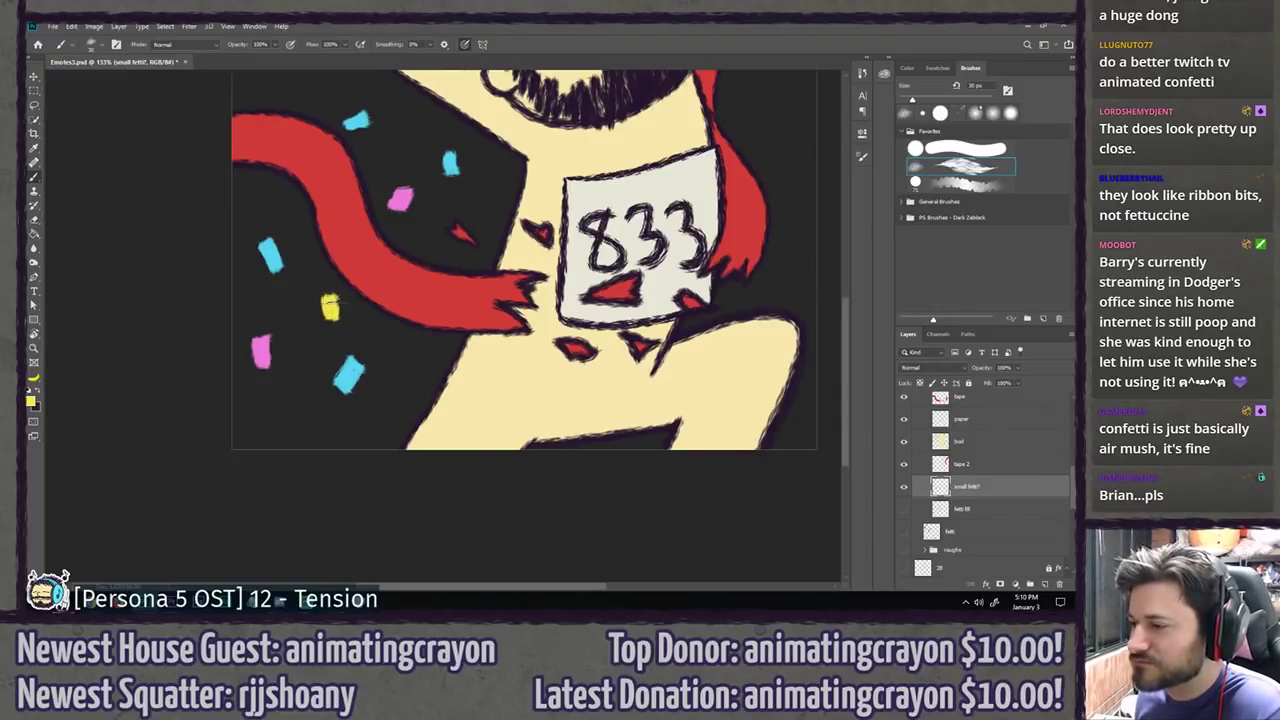
left_click_drag(414, 370, 438, 348)
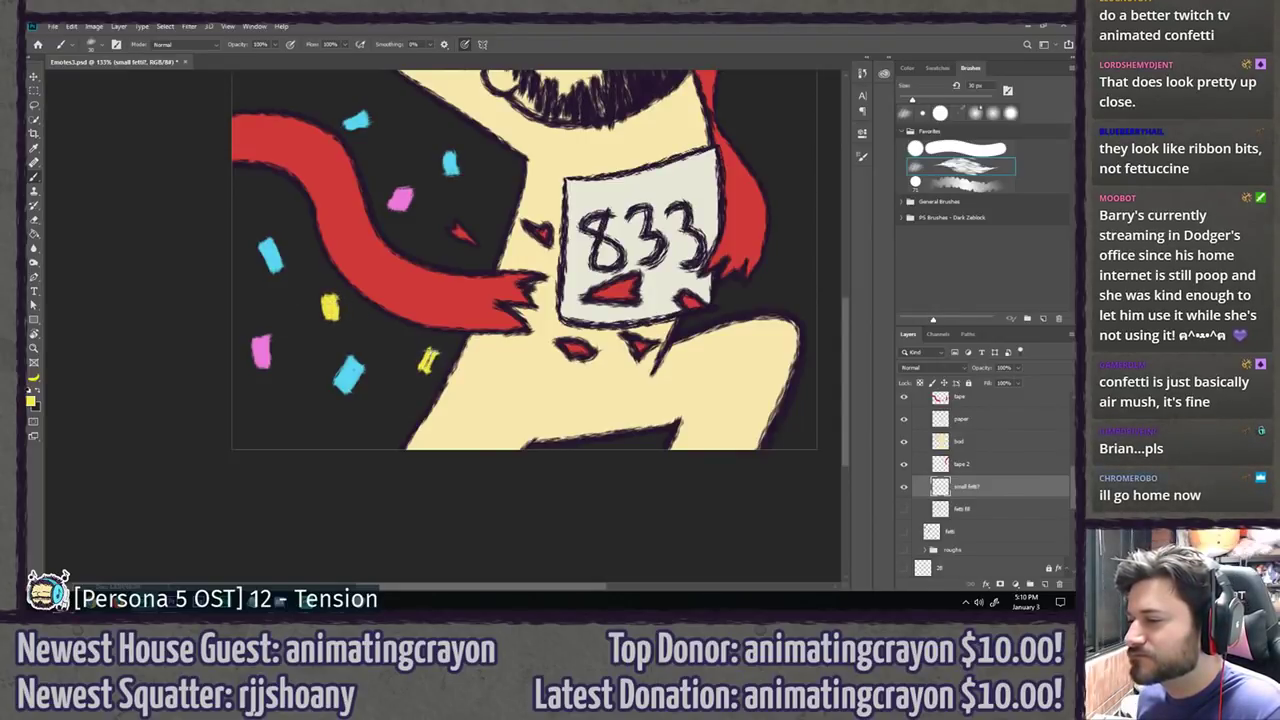
Step: Paint more small yellow confetti pieces above the red tape, under the raised arm and outside the fists
left_click_drag(375, 258, 385, 443)
mouse_move(341, 250)
left_mouse_down()
mouse_move(346, 266)
mouse_move(350, 256)
left_mouse_up()
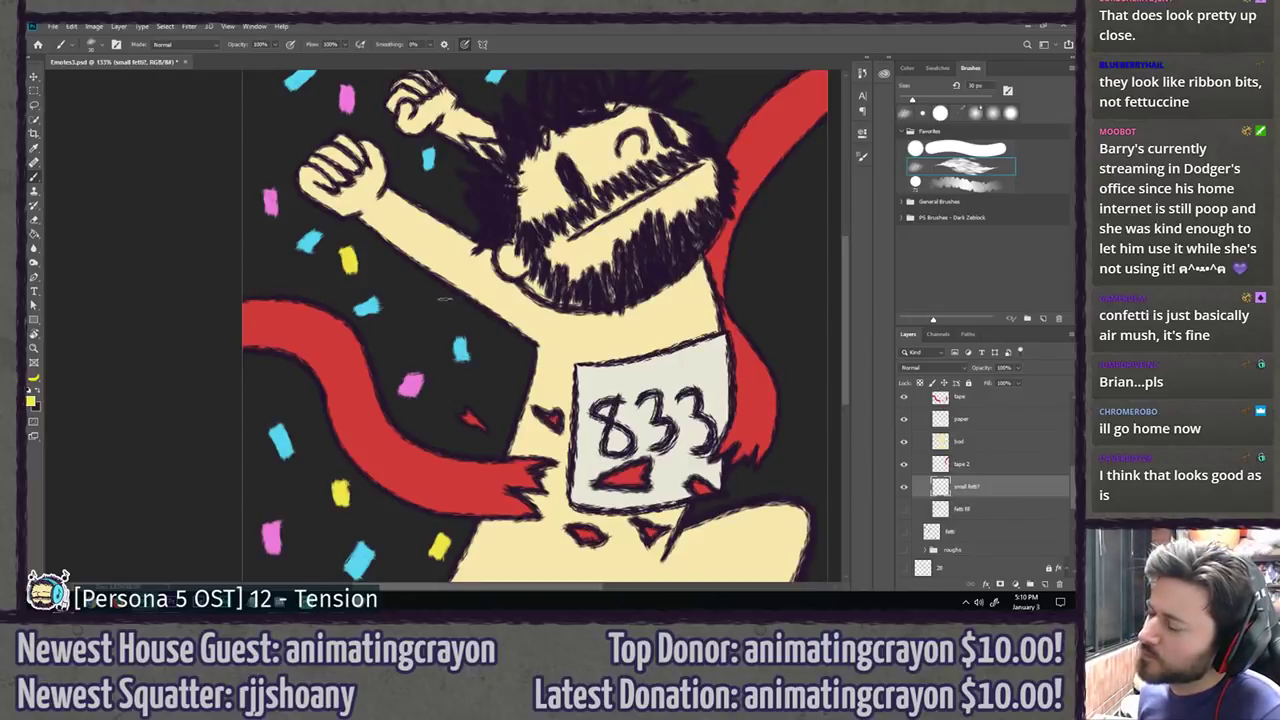
left_click_drag(444, 308, 446, 306)
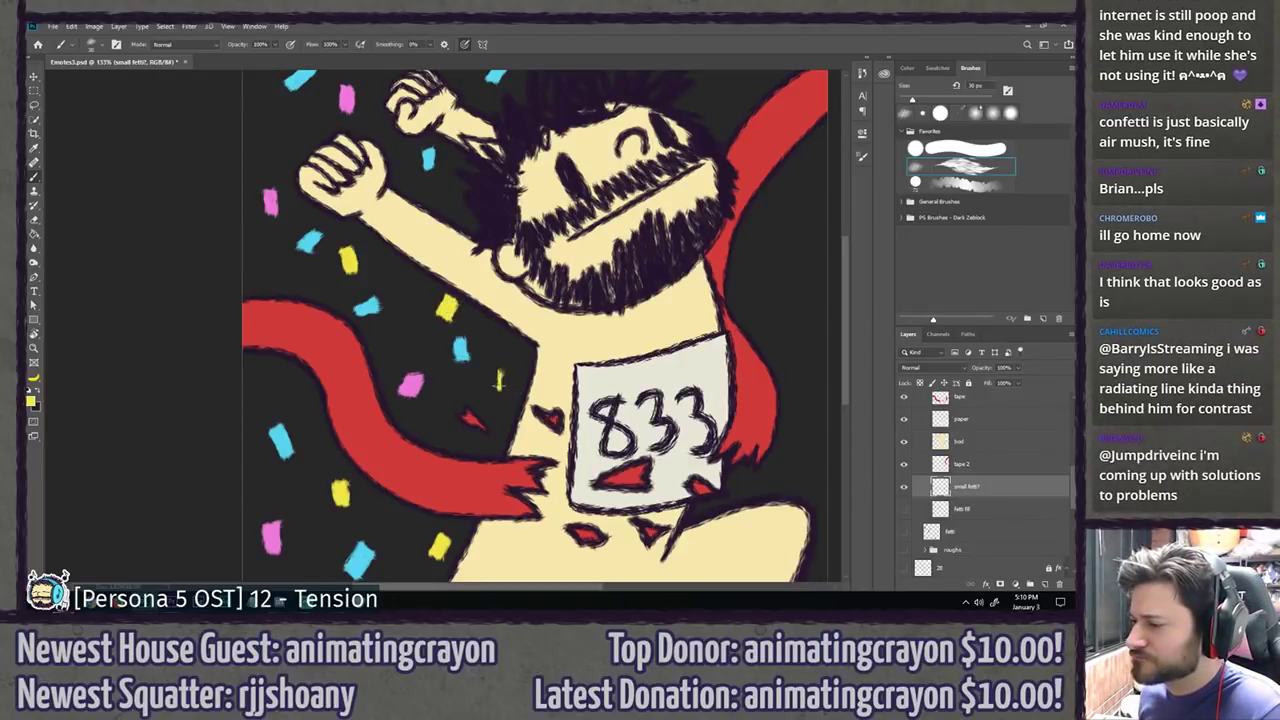
scroll(315, 255, "up", 3)
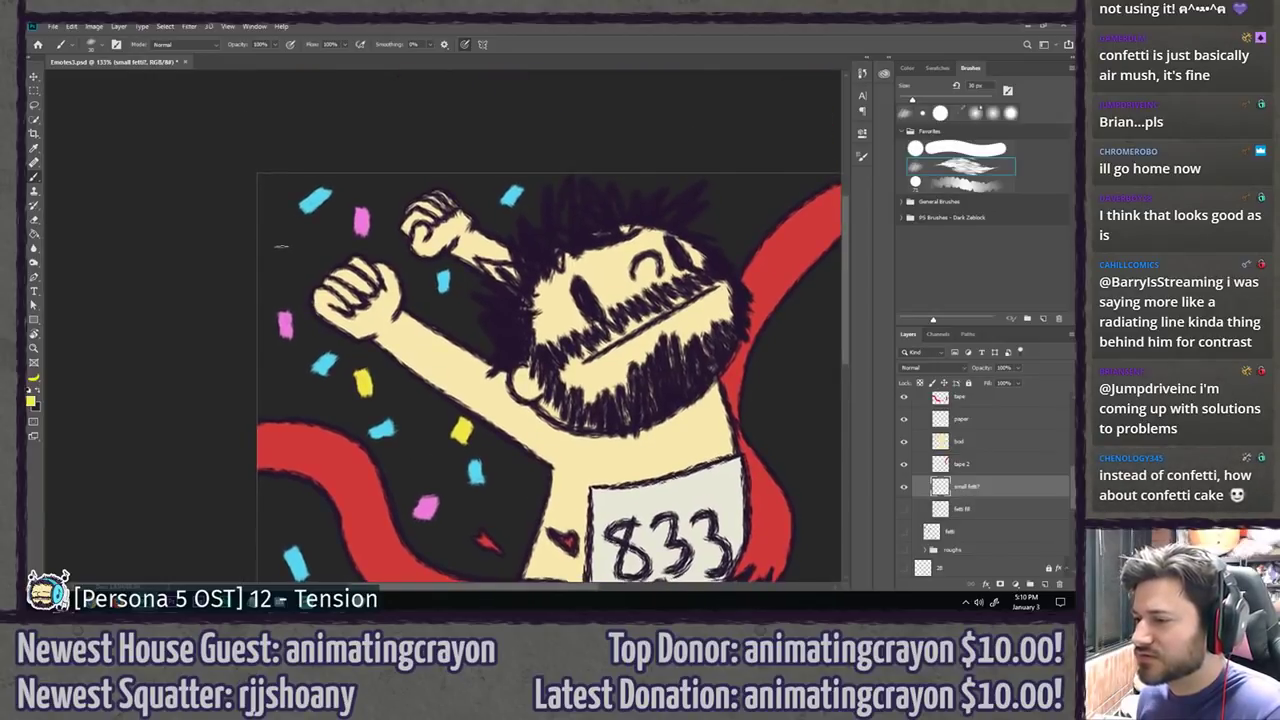
left_click_drag(283, 244, 289, 256)
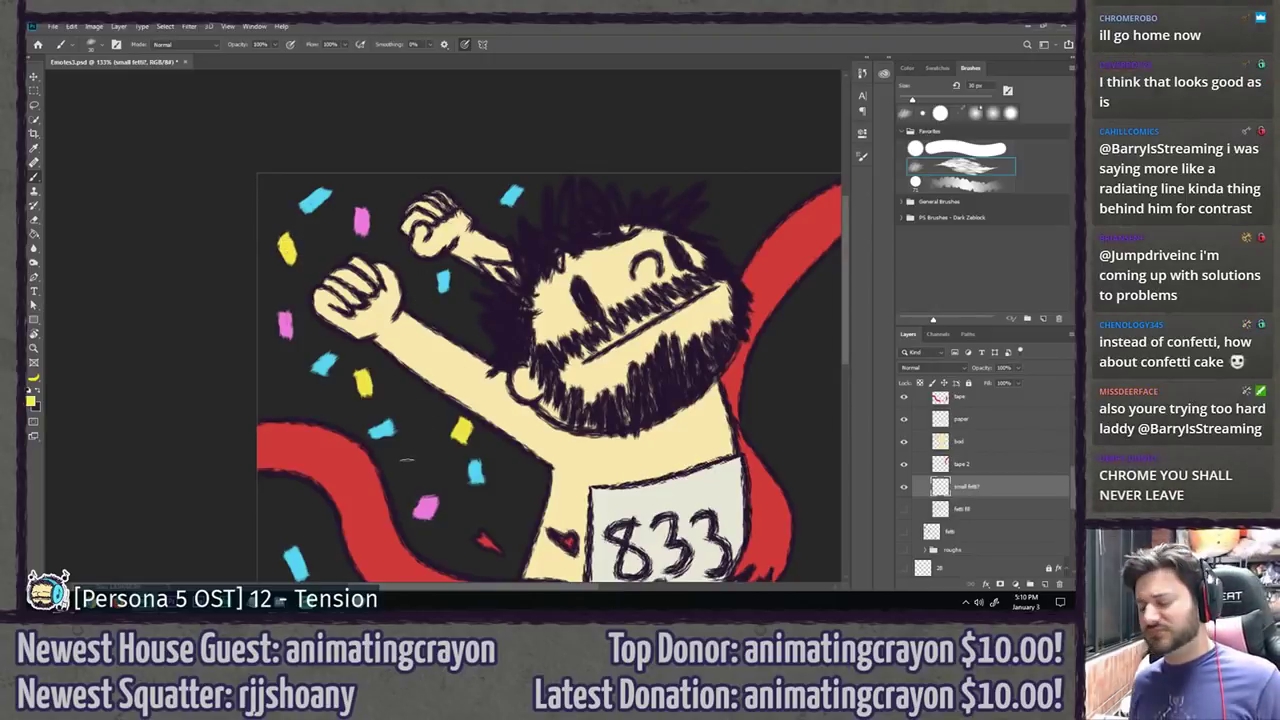
Step: Check how the coloured confetti reads at tiny emote size and at larger sizes
scroll(269, 433, "down", 5)
scroll(265, 433, "down", 6)
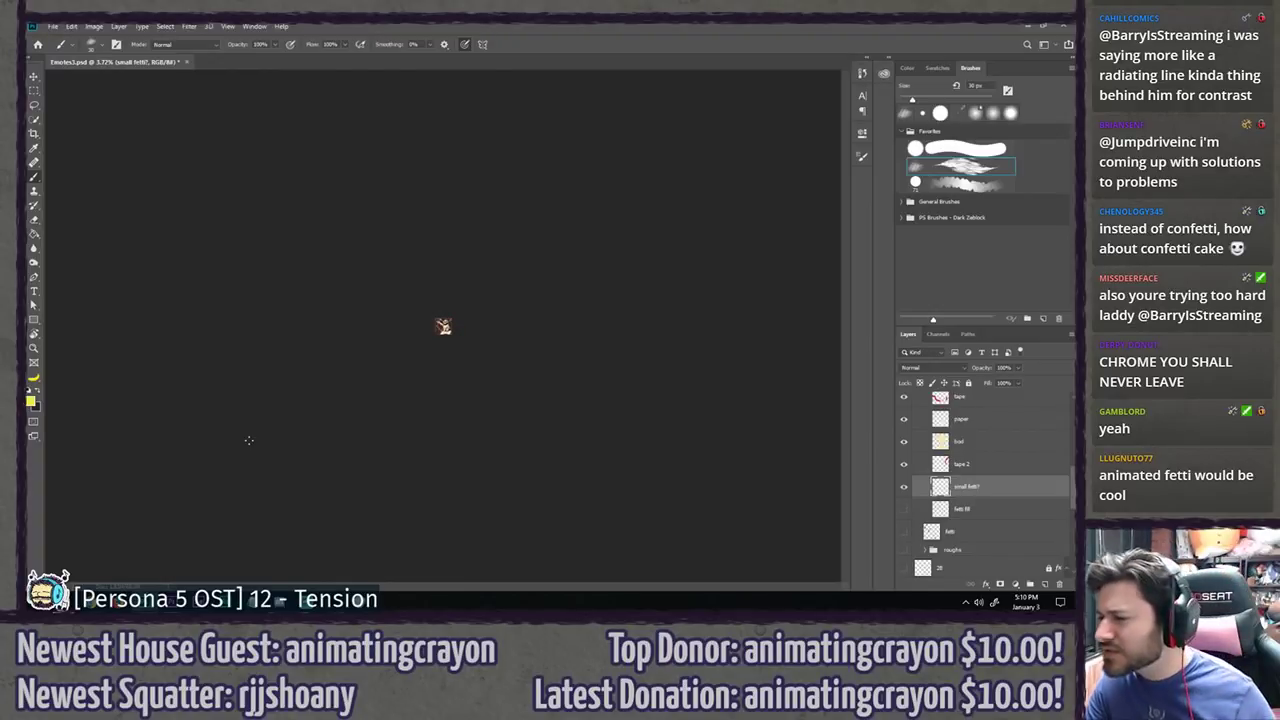
scroll(249, 440, "up", 1)
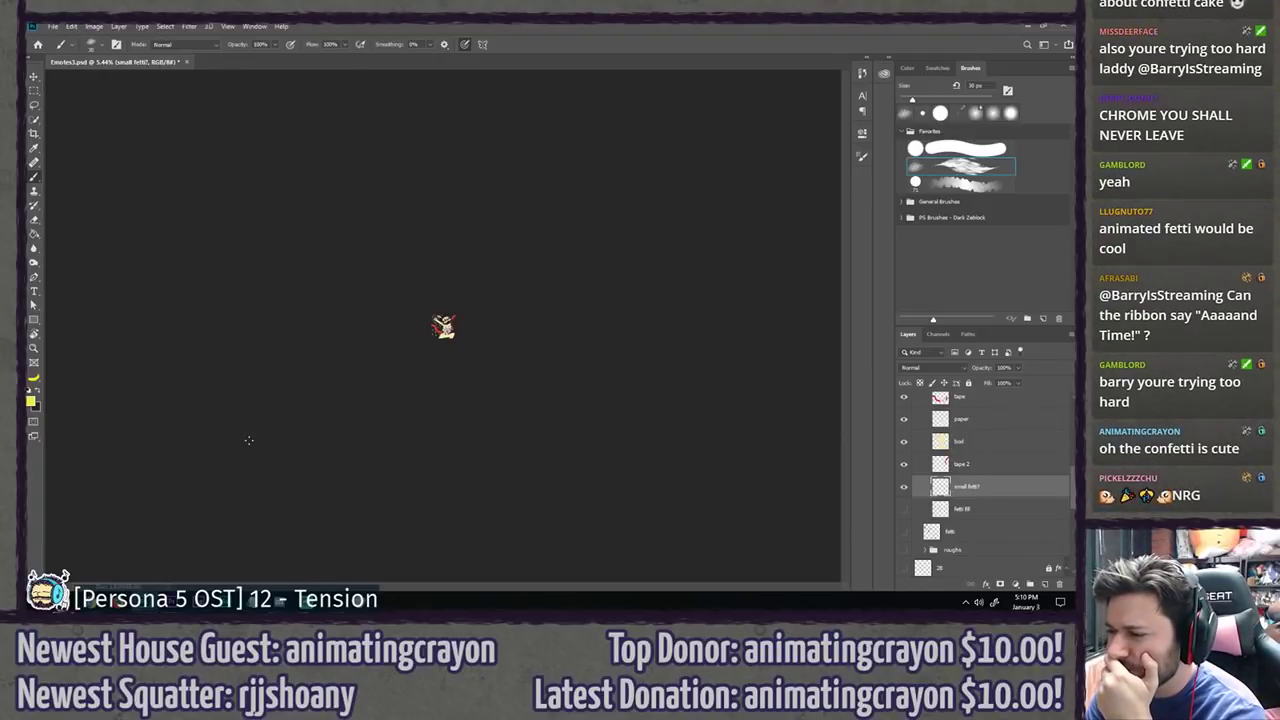
scroll(410, 354, "up", 6)
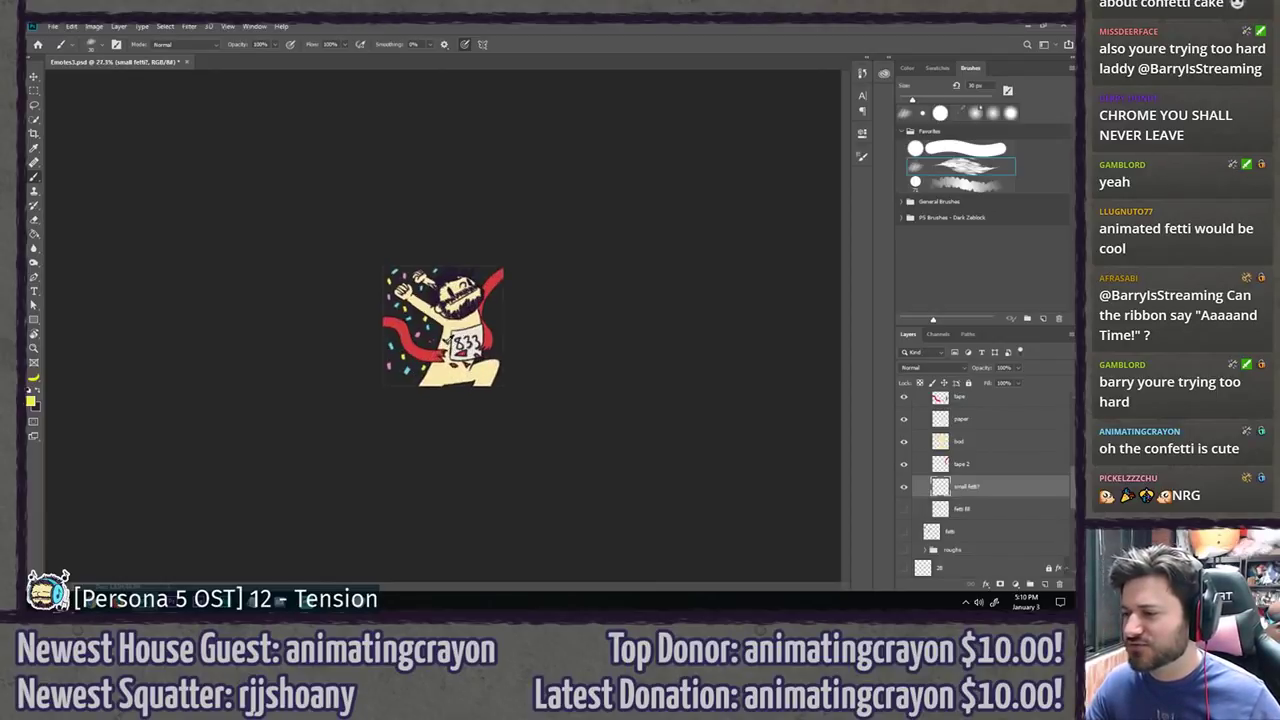
key("l")
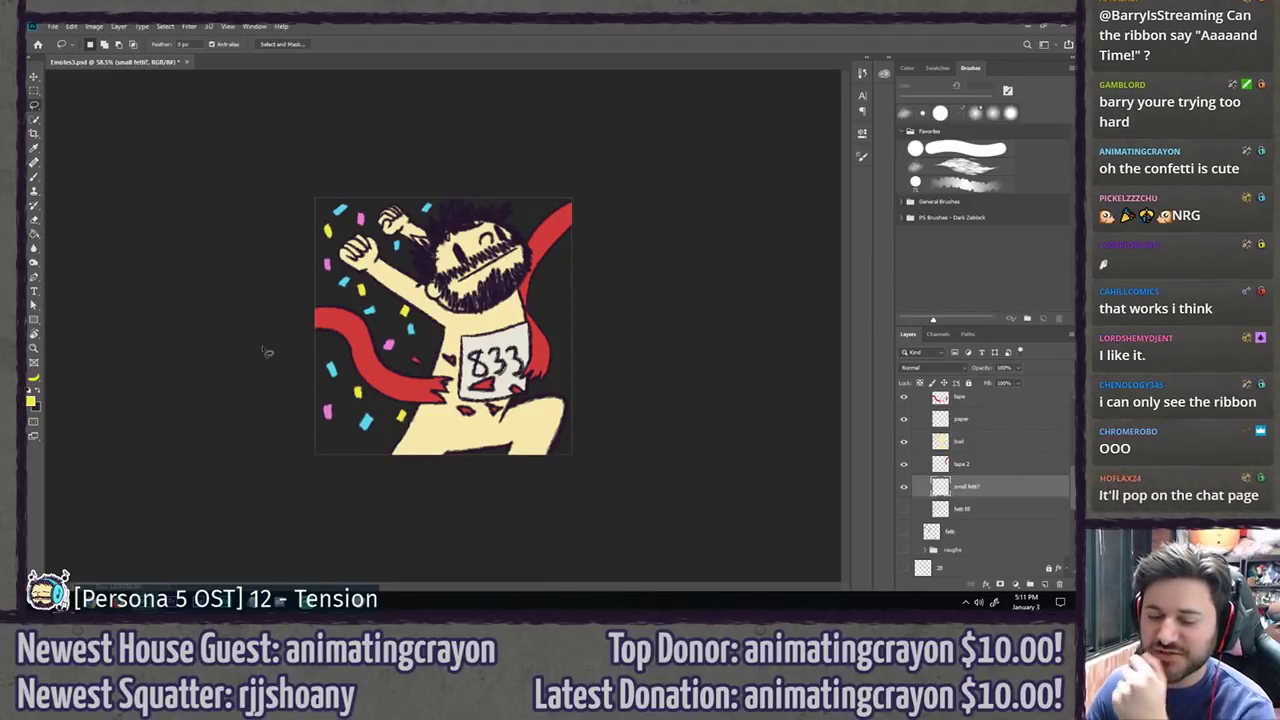
scroll(262, 349, "down", 5)
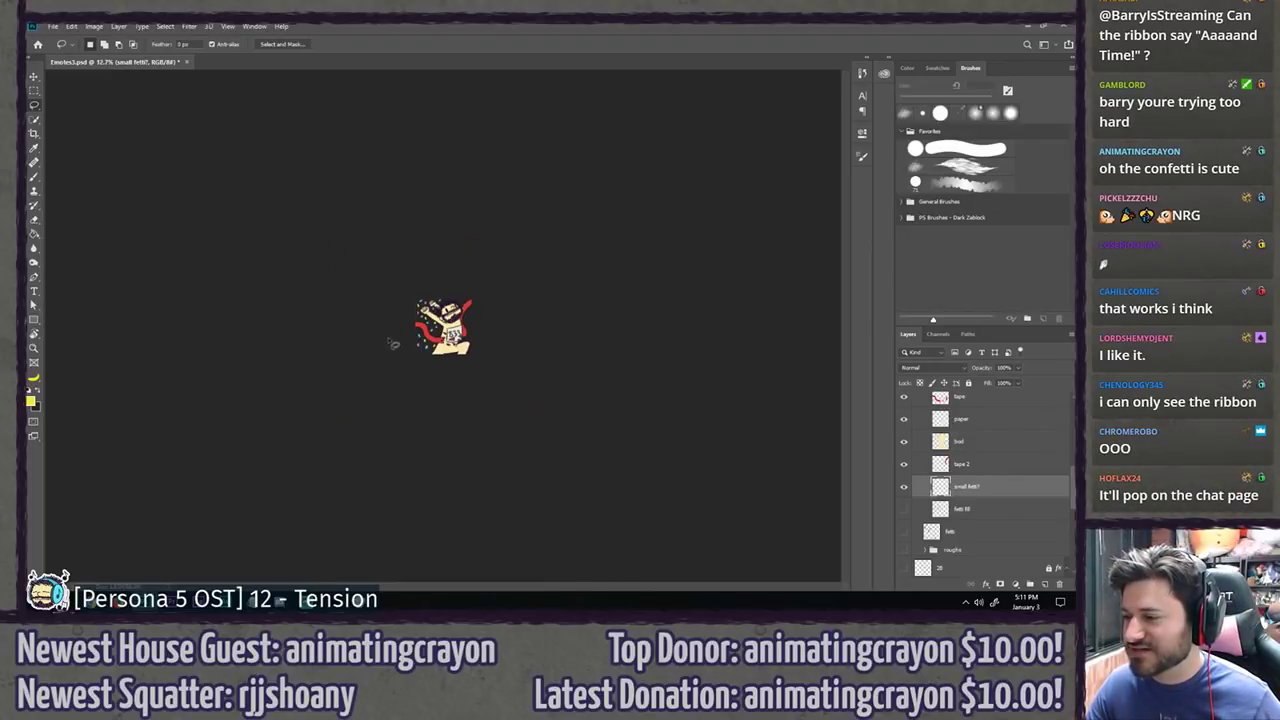
scroll(290, 415, "up", 4)
scroll(286, 409, "down", 7)
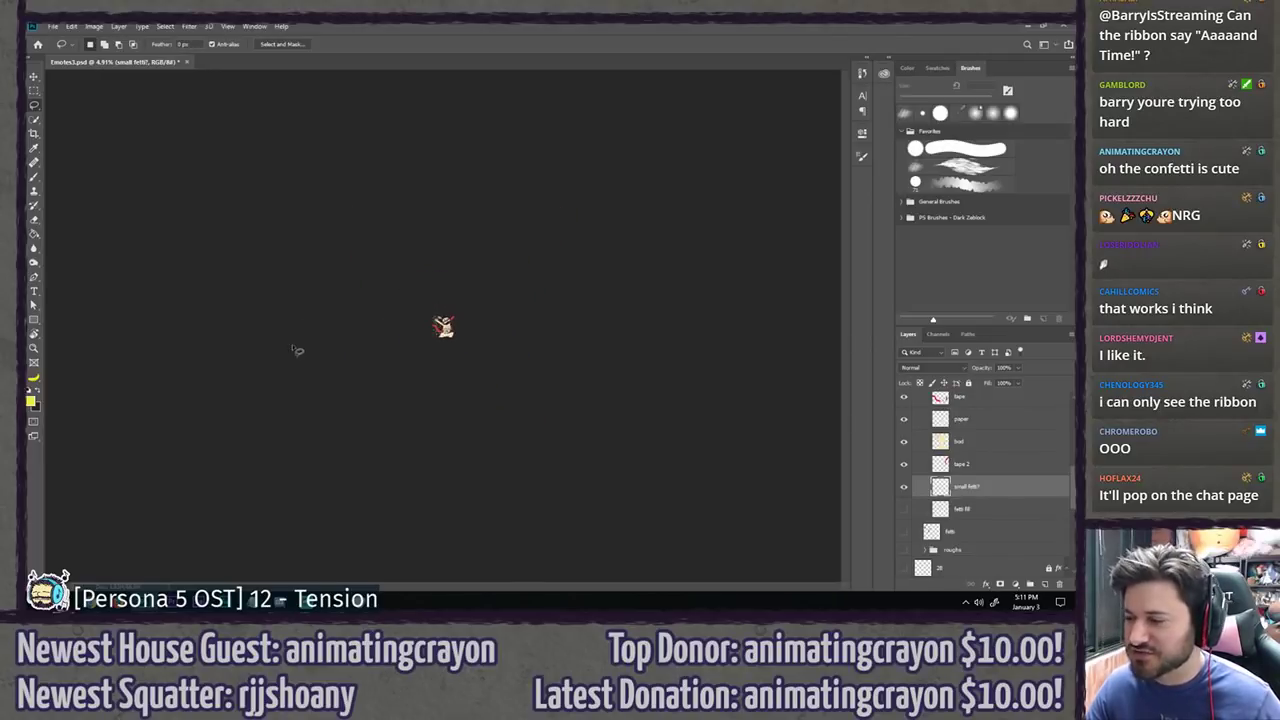
scroll(266, 343, "up", 8)
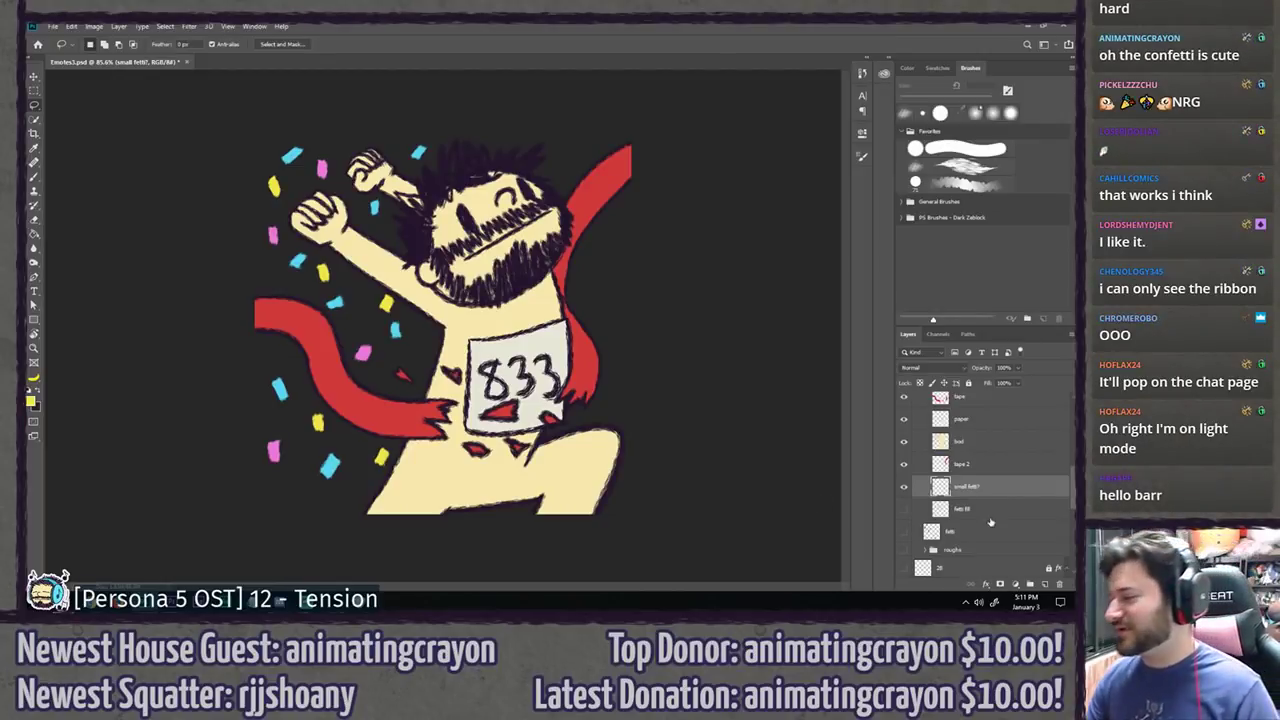
Step: Show the BG Dark and BG Light layers and compare the emote on both backgrounds, leaving BG Dark visible
scroll(904, 525, "down", 5)
left_click(904, 498)
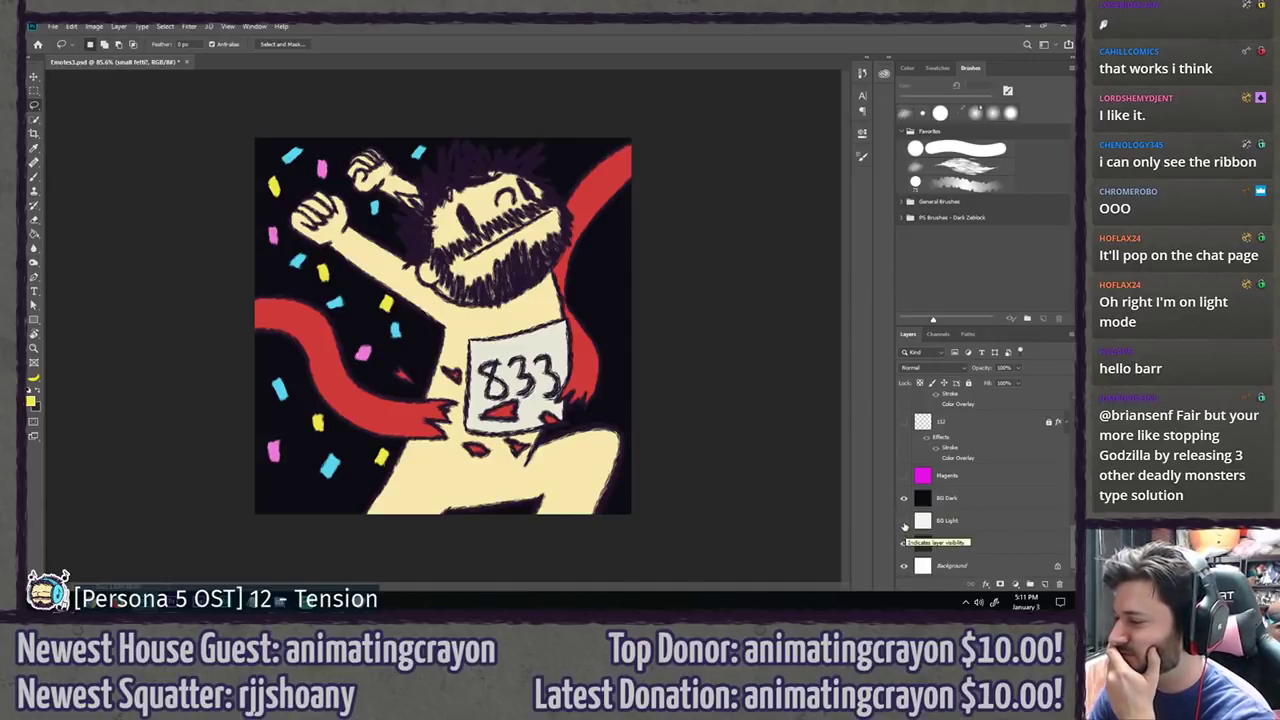
left_click(904, 520)
left_click(902, 498)
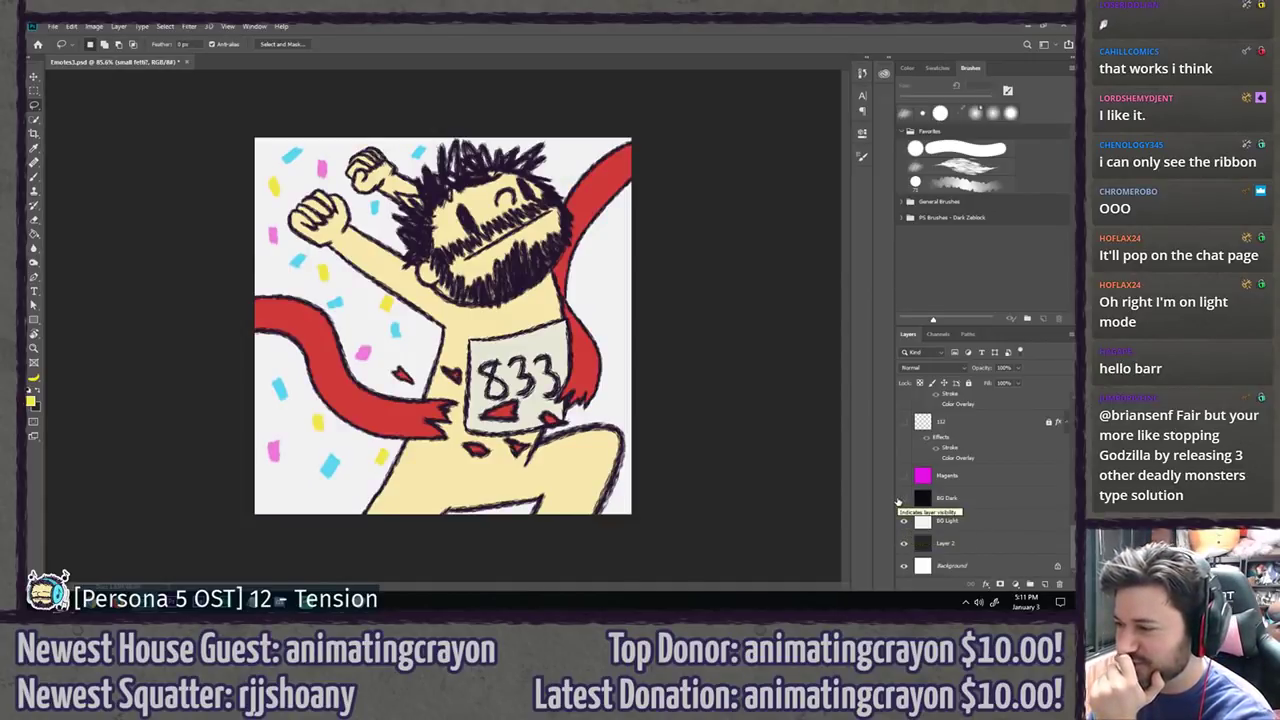
left_click(903, 498)
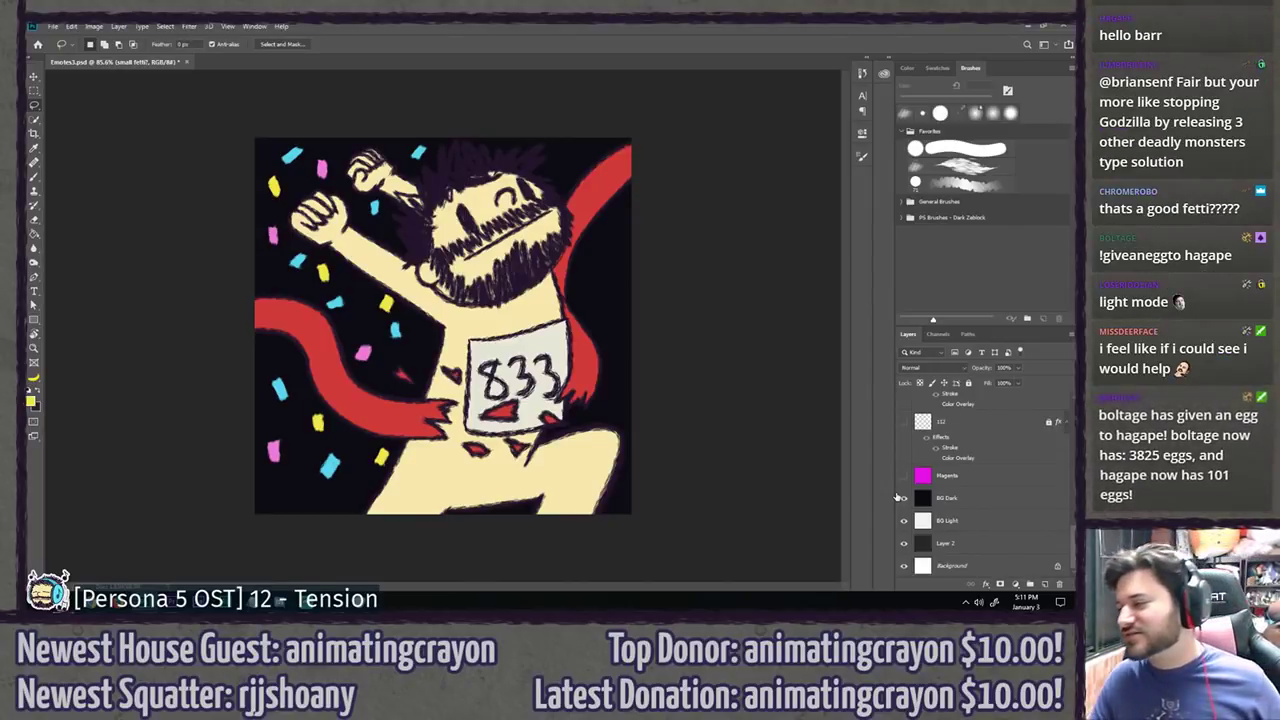
left_click(903, 498)
left_click(903, 499)
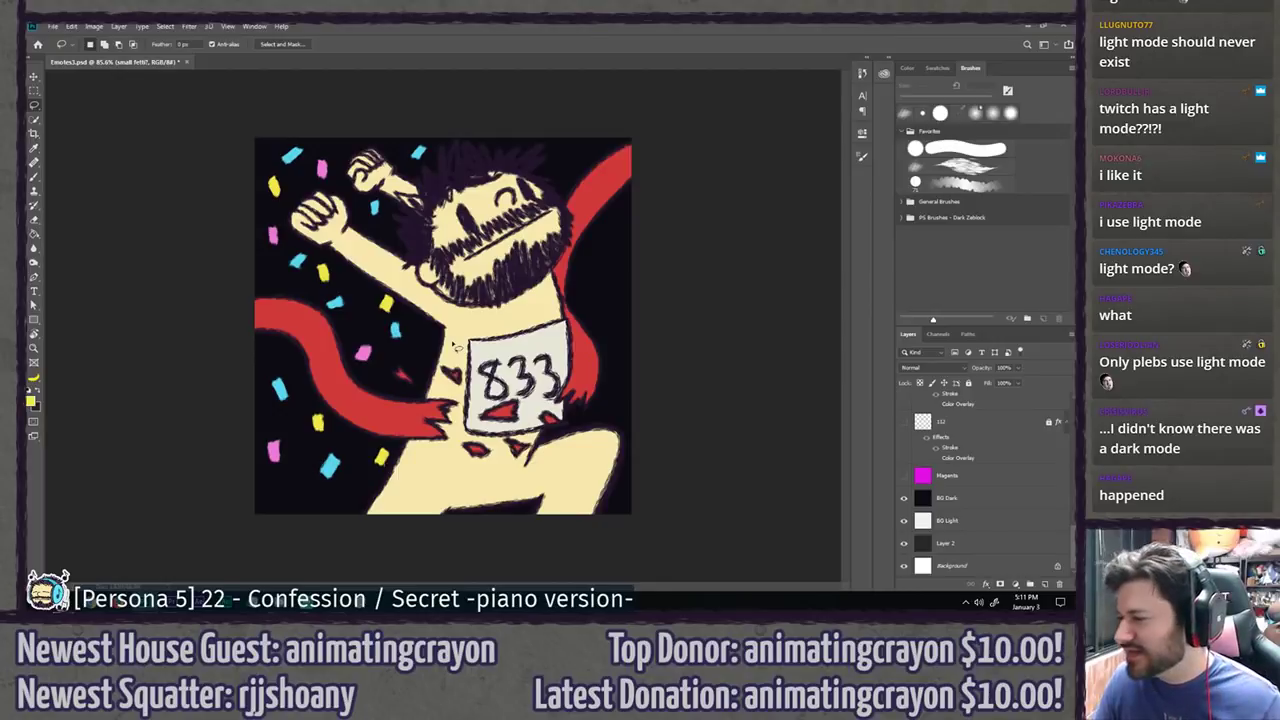
Step: Try duplicating the confetti around the raised fists onto a new layer and moving it across to the other side of the runner
scroll(995, 445, "up", 5)
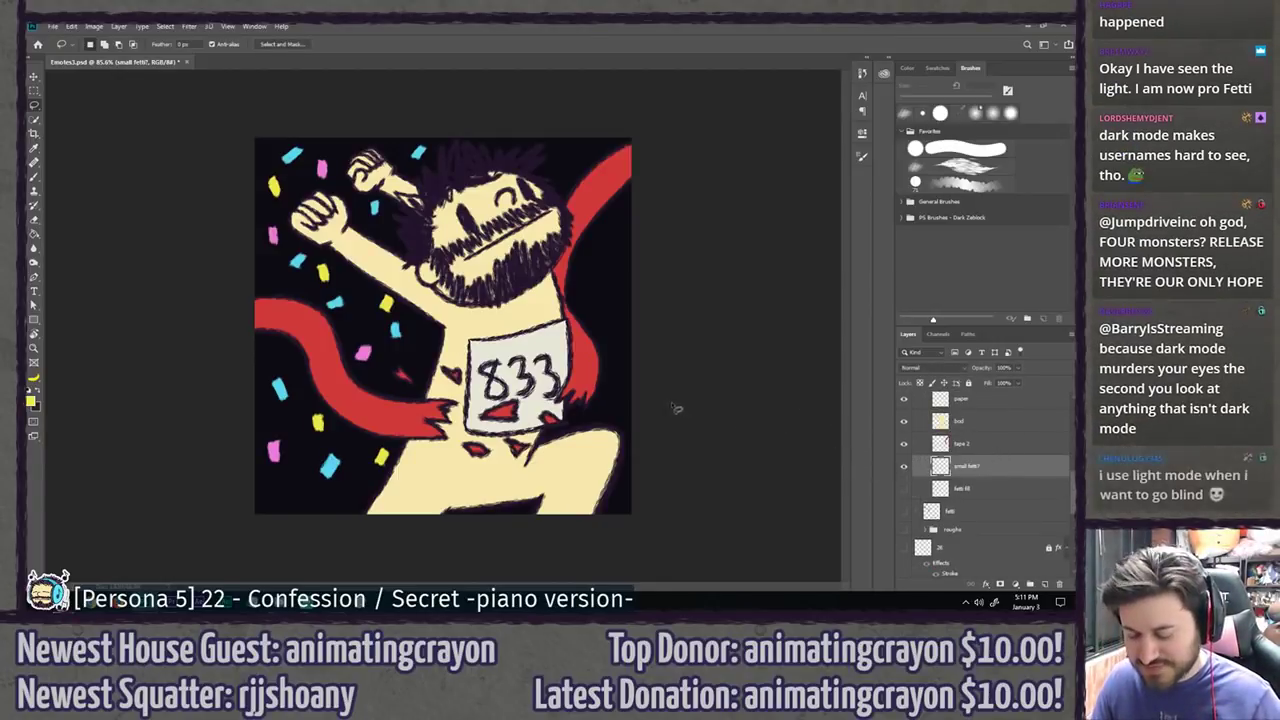
mouse_move(448, 126)
left_mouse_down()
mouse_move(221, 274)
mouse_move(244, 297)
mouse_move(309, 298)
mouse_move(425, 262)
mouse_move(540, 155)
left_mouse_up()
key("ctrl+j")
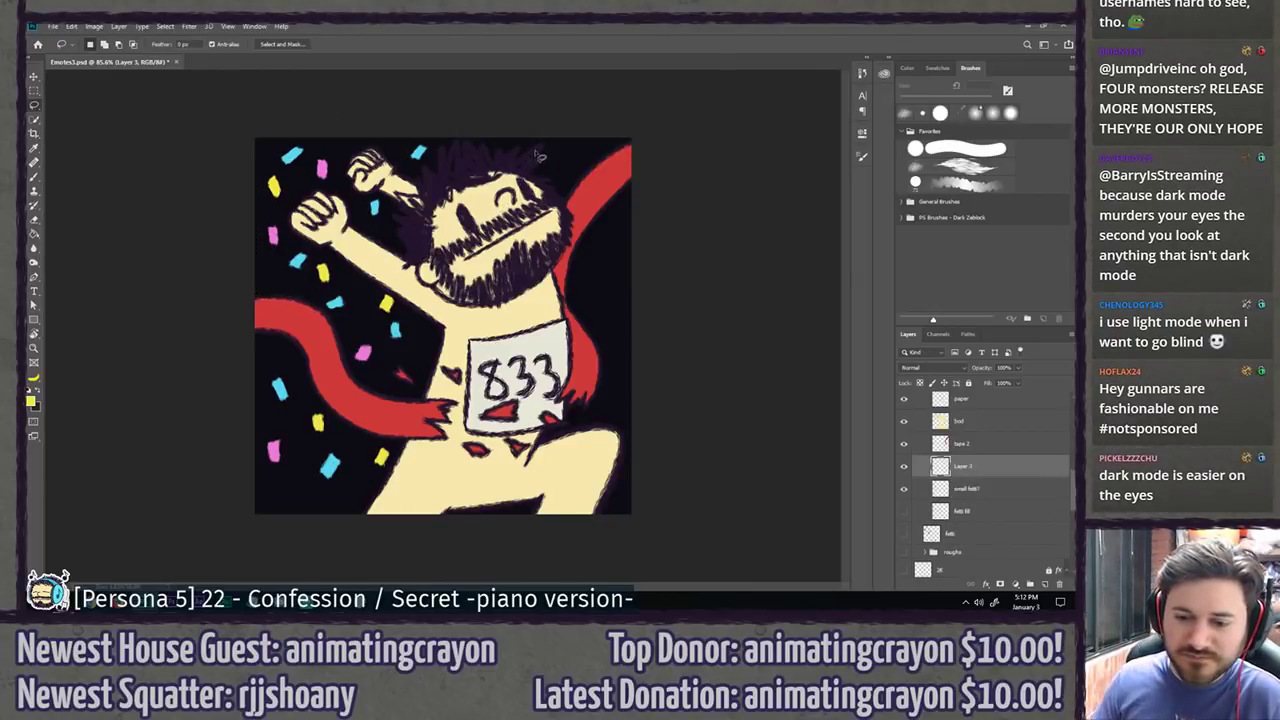
key("v")
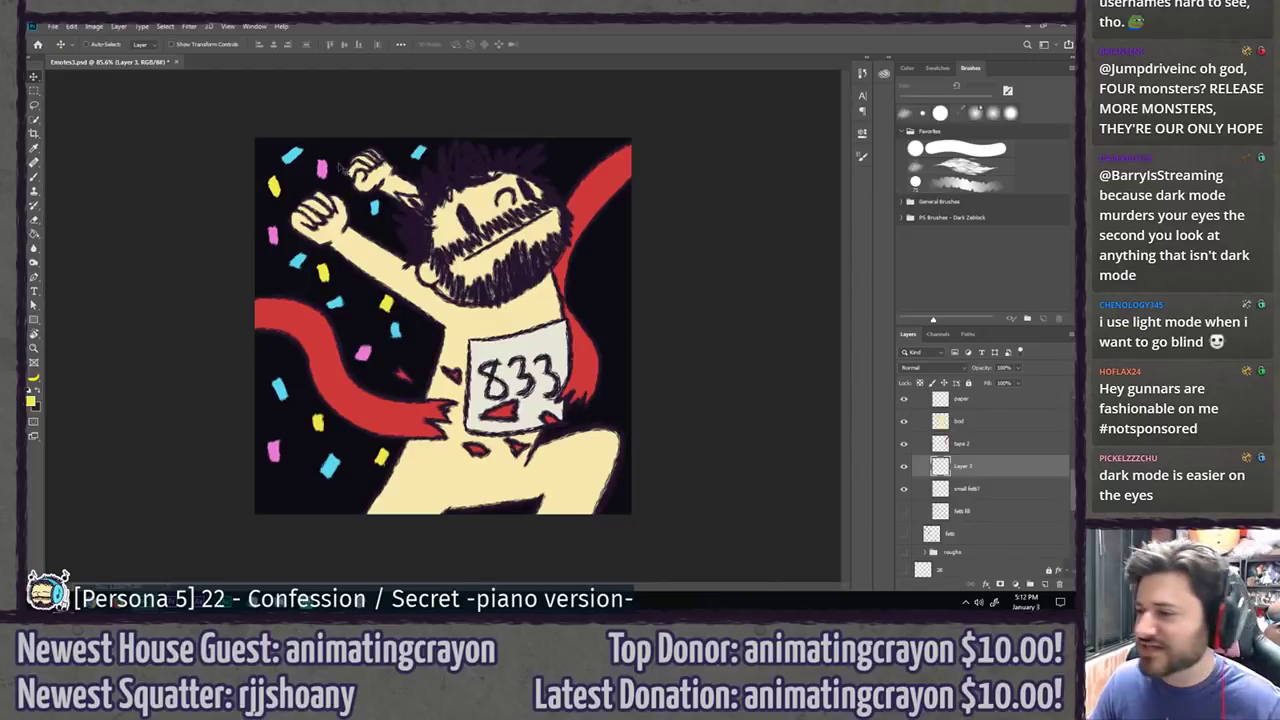
mouse_move(342, 168)
left_mouse_down()
mouse_move(568, 220)
mouse_move(650, 250)
mouse_move(677, 287)
mouse_move(680, 276)
left_mouse_up()
key("ctrl+z")
key("ctrl+z")
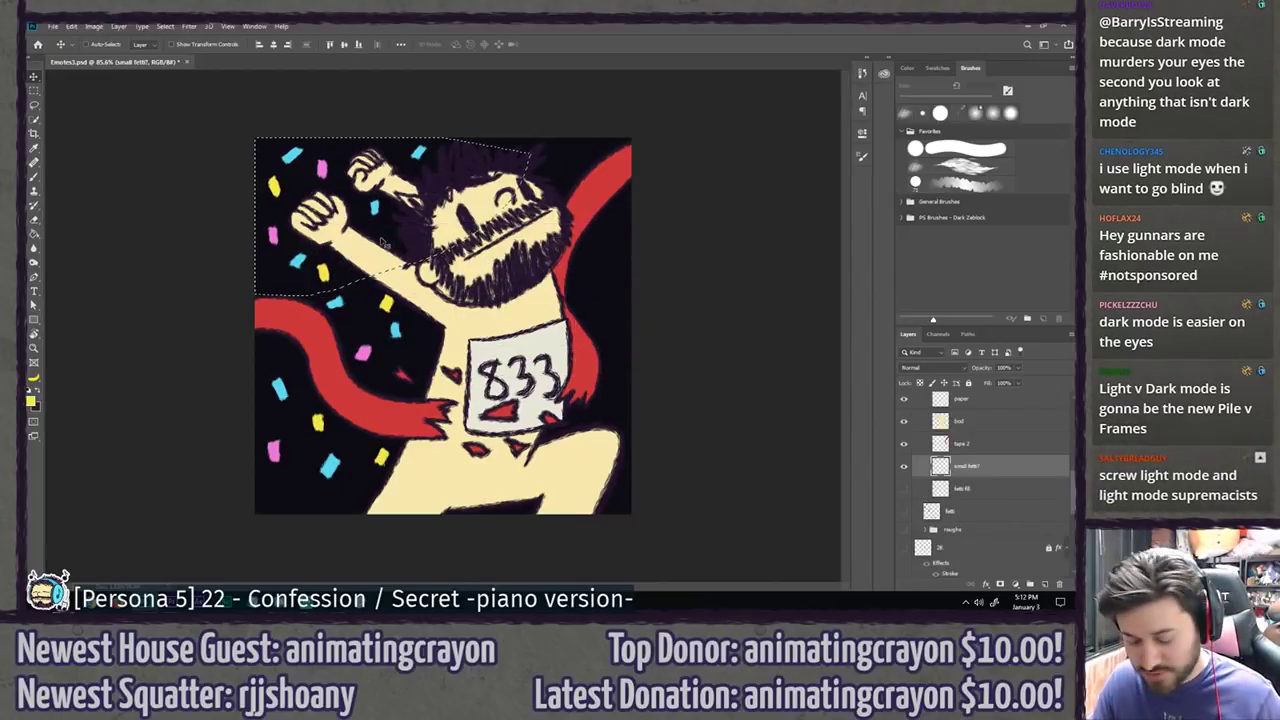
key("l")
key("ctrl+d")
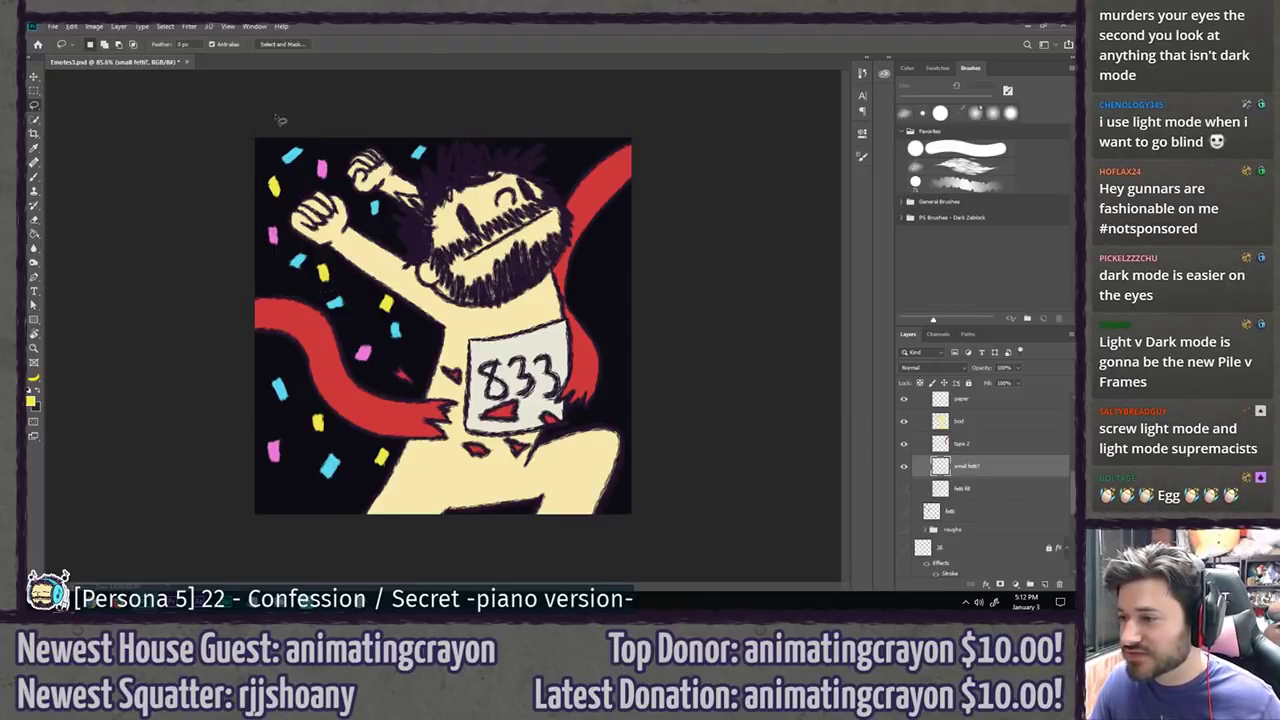
Step: Duplicate the confetti around the raised fists onto a new layer and arrange the pieces beside the red tape on the runner's other side
mouse_move(280, 120)
left_mouse_down()
mouse_move(252, 165)
mouse_move(290, 212)
mouse_move(342, 165)
mouse_move(338, 130)
mouse_move(598, 283)
mouse_move(607, 268)
mouse_move(603, 282)
mouse_move(537, 287)
mouse_move(578, 232)
mouse_move(610, 238)
mouse_move(564, 256)
mouse_move(587, 292)
left_mouse_up()
key("ctrl+j")
key("v")
key("l")
key("v")
key("ctrl+d")
key("l")
key("v")
key("ctrl+d")
key("l")
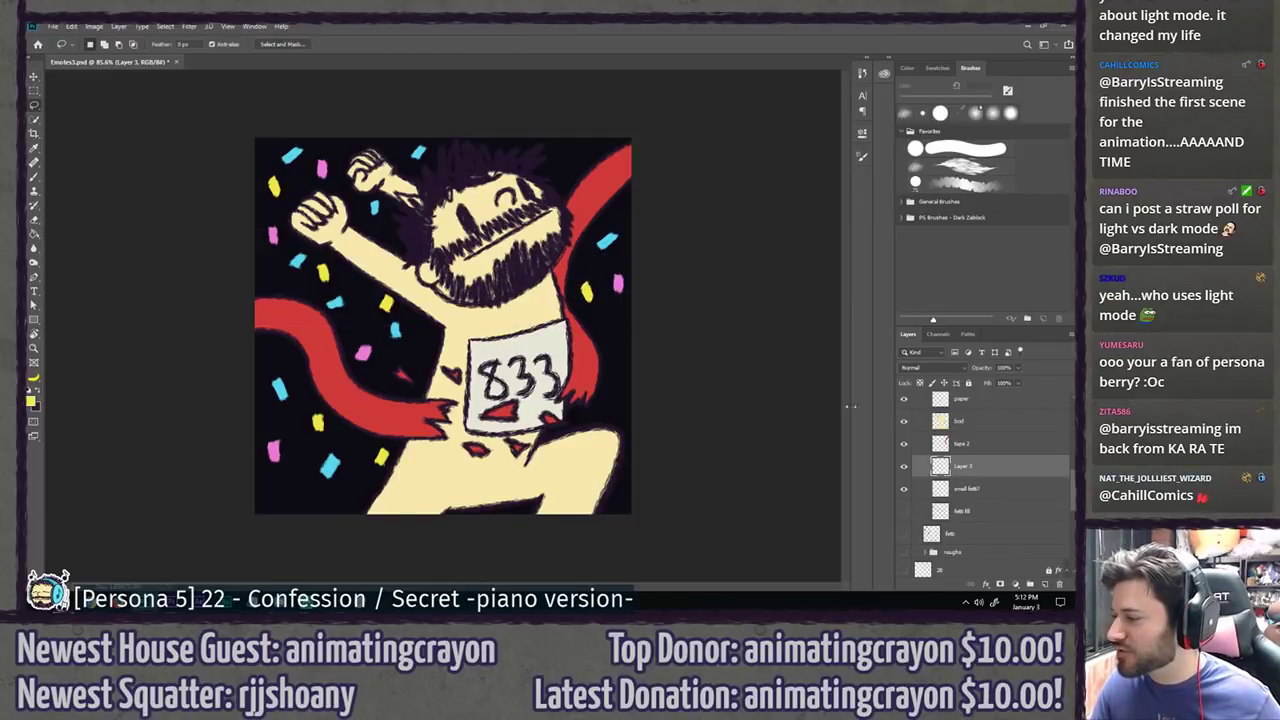
Step: Copy the small confetti pieces below the raised arm onto a new layer and move them across to the other side of the runner
left_click(1003, 494)
mouse_move(336, 256)
left_mouse_down()
mouse_move(303, 246)
mouse_move(283, 263)
mouse_move(299, 334)
mouse_move(357, 384)
mouse_move(387, 361)
mouse_move(358, 268)
mouse_move(374, 284)
mouse_move(365, 320)
mouse_move(385, 356)
mouse_move(422, 272)
left_mouse_up()
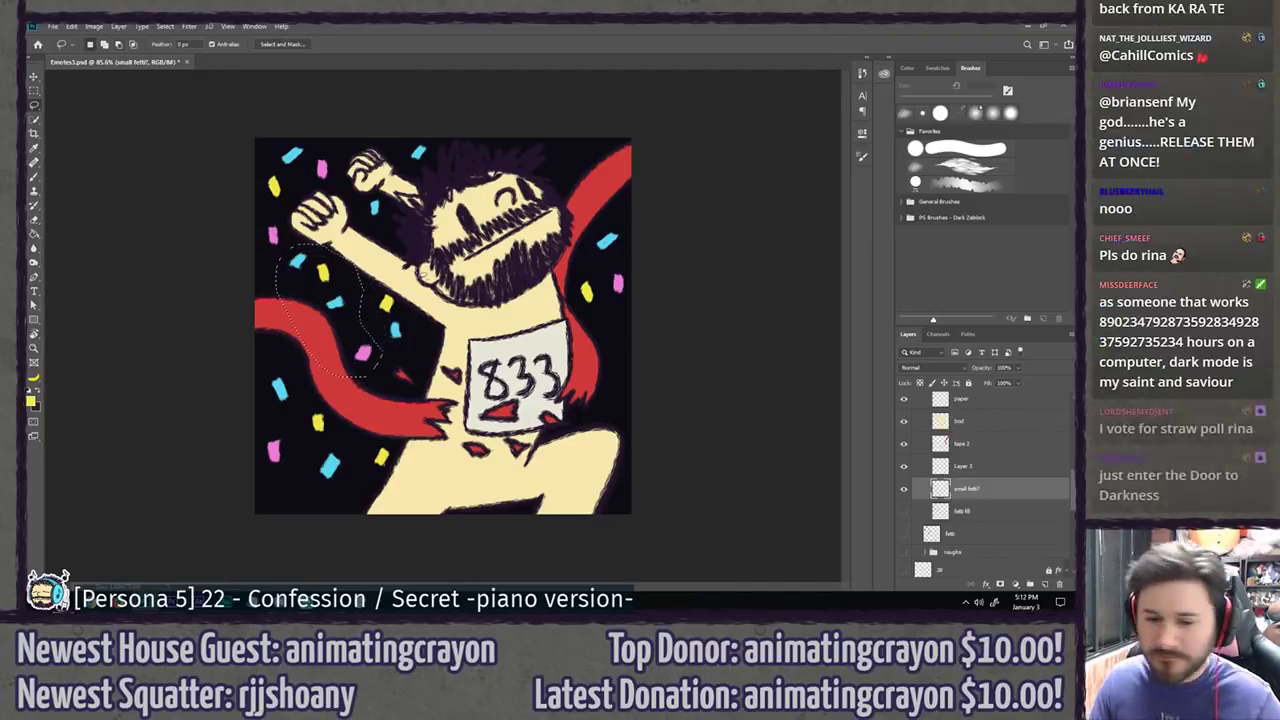
key("ctrl+j")
key("v")
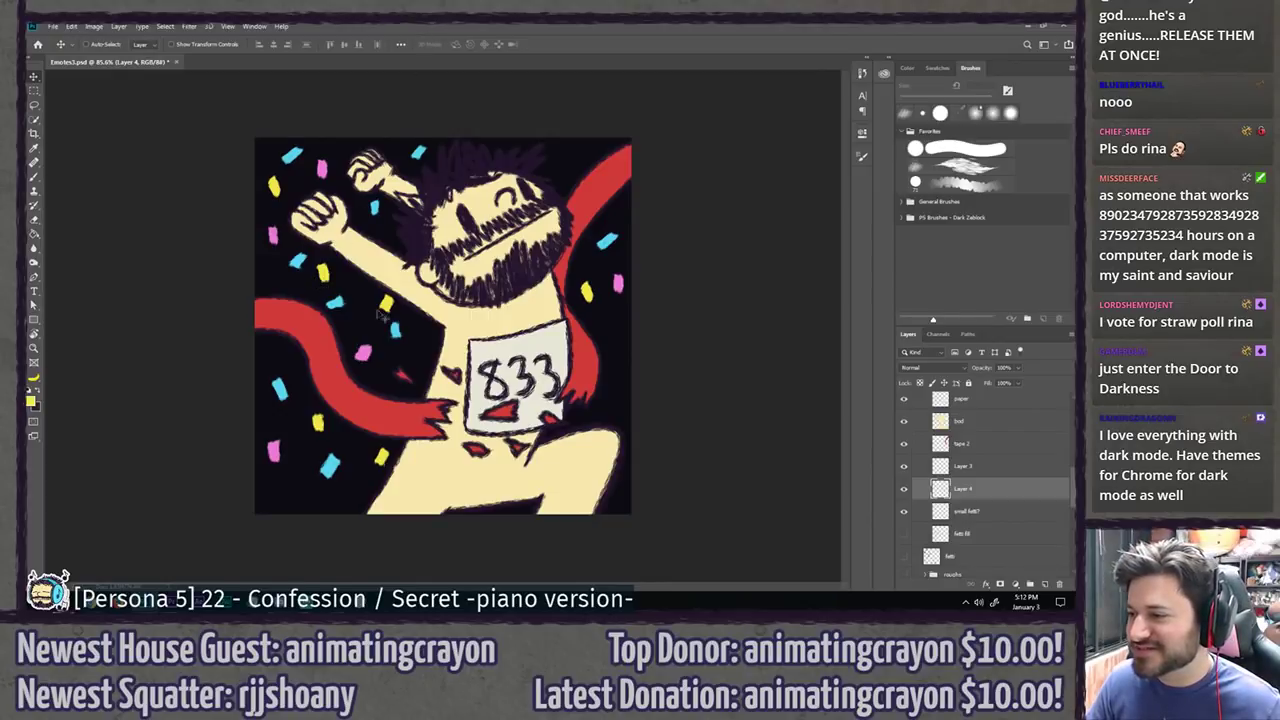
left_click_drag(380, 316, 598, 341)
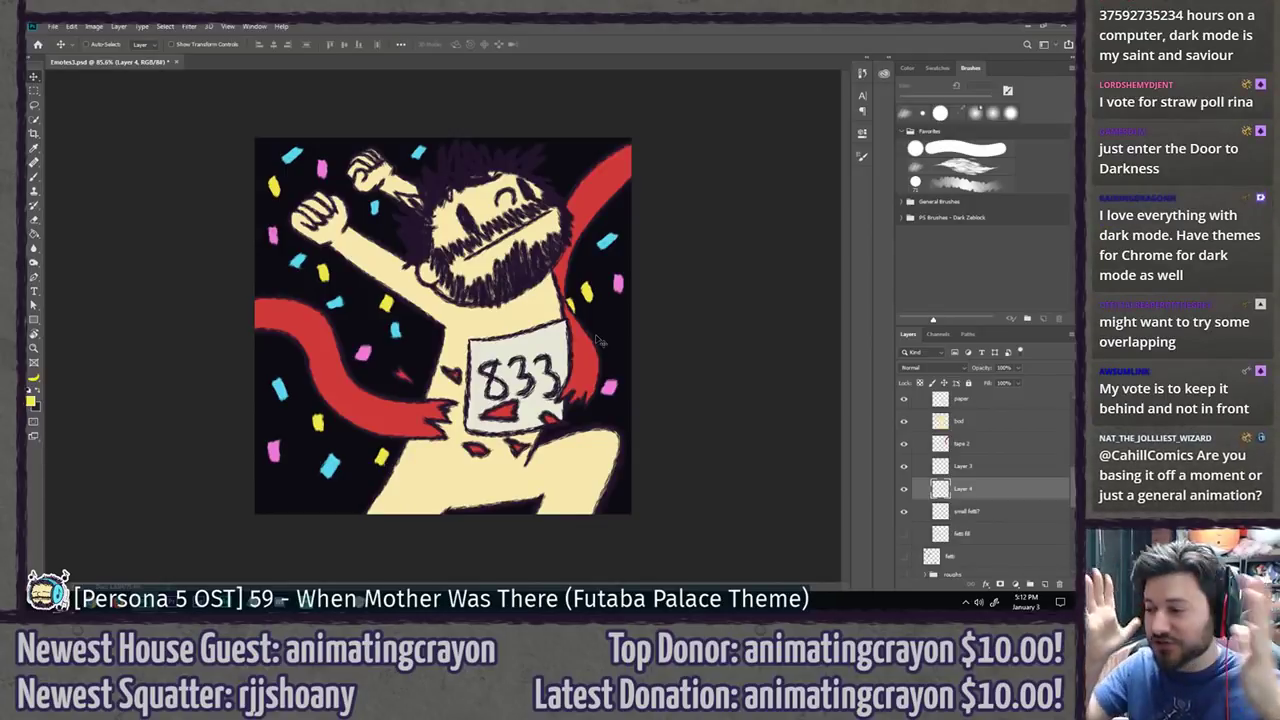
mouse_move(598, 341)
left_mouse_down()
mouse_move(606, 195)
mouse_move(610, 320)
mouse_move(594, 333)
left_mouse_up()
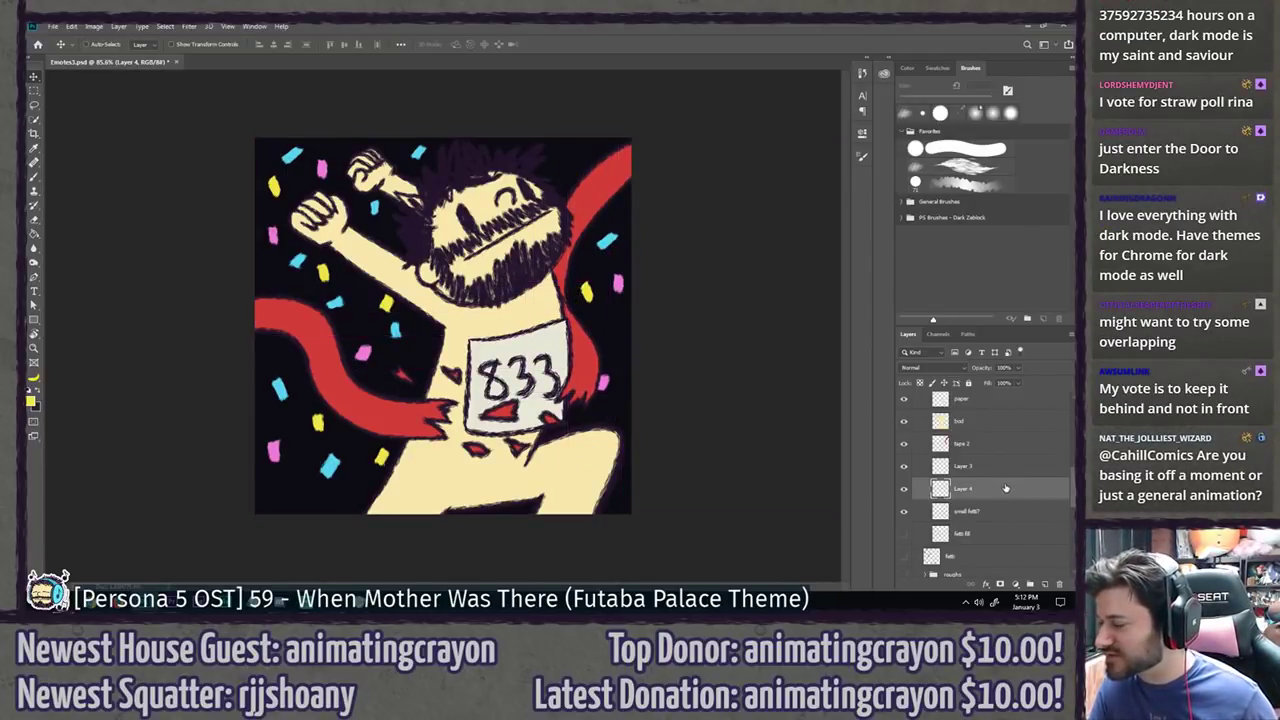
Step: Raise the newly copied confetti layer above the body layer and shift its pieces over the runner's face and chest
left_click_drag(1005, 488, 1004, 416)
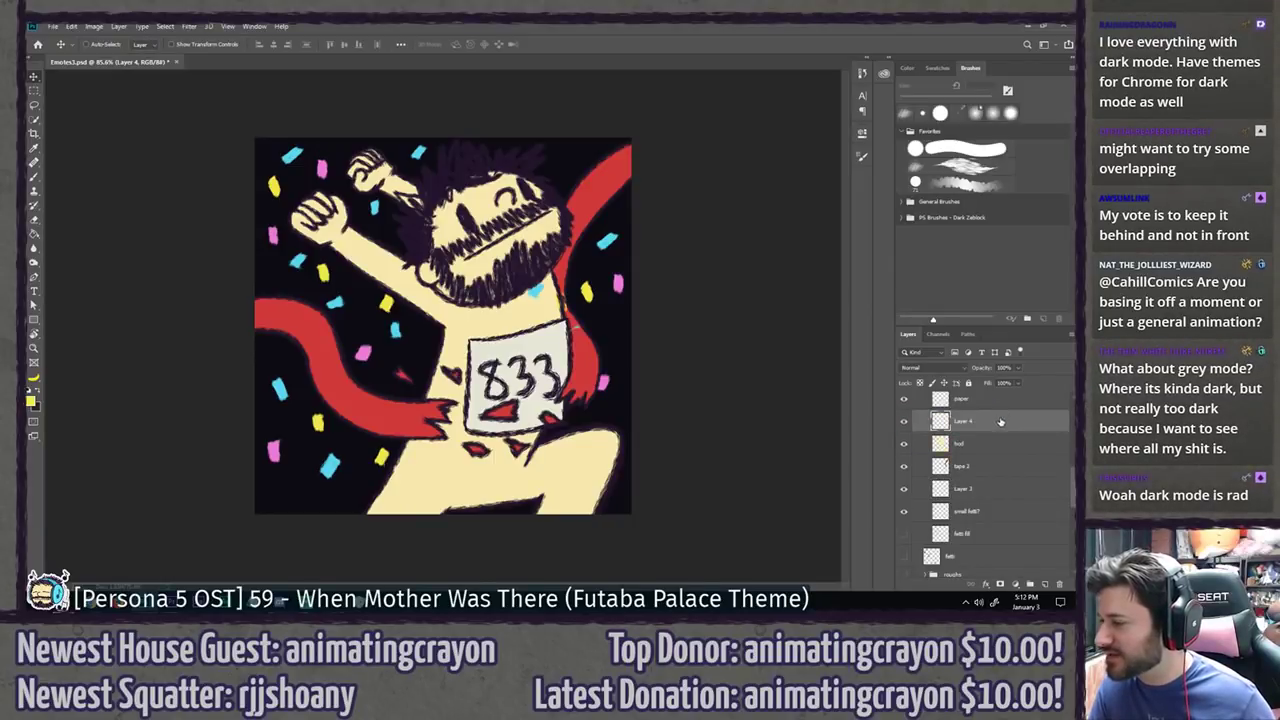
left_click_drag(549, 308, 476, 232)
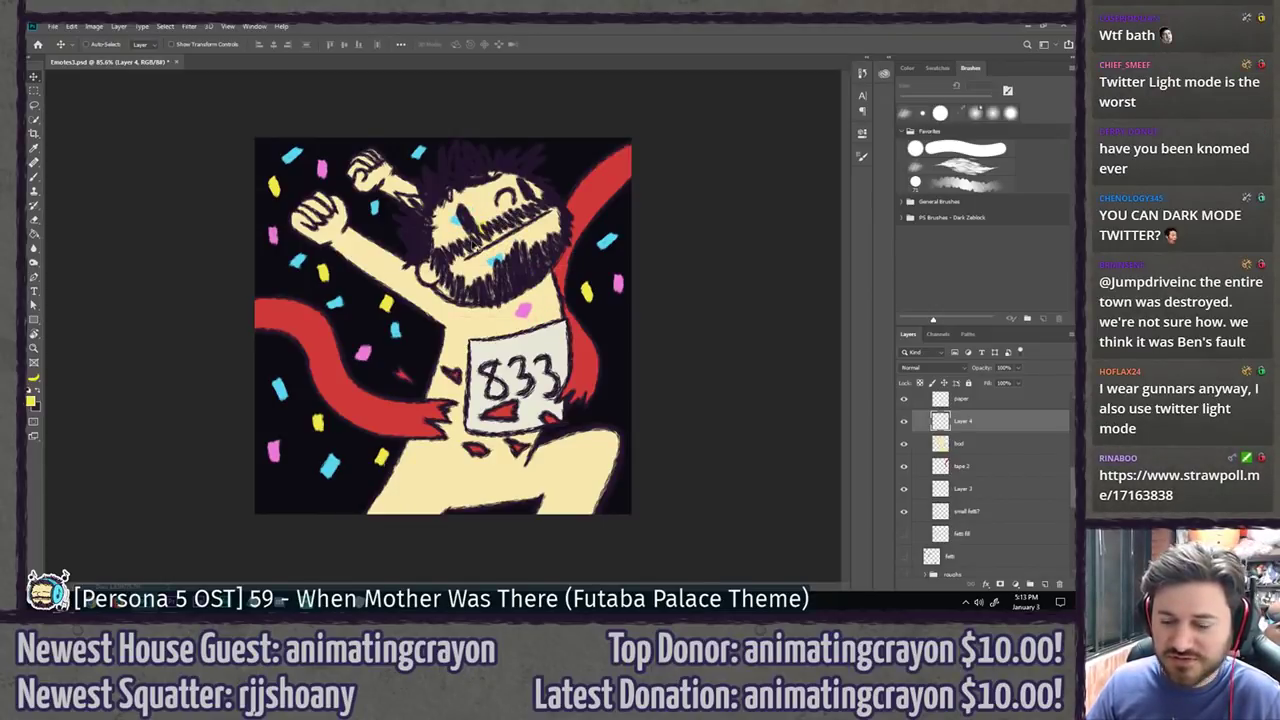
left_click_drag(500, 236, 512, 218)
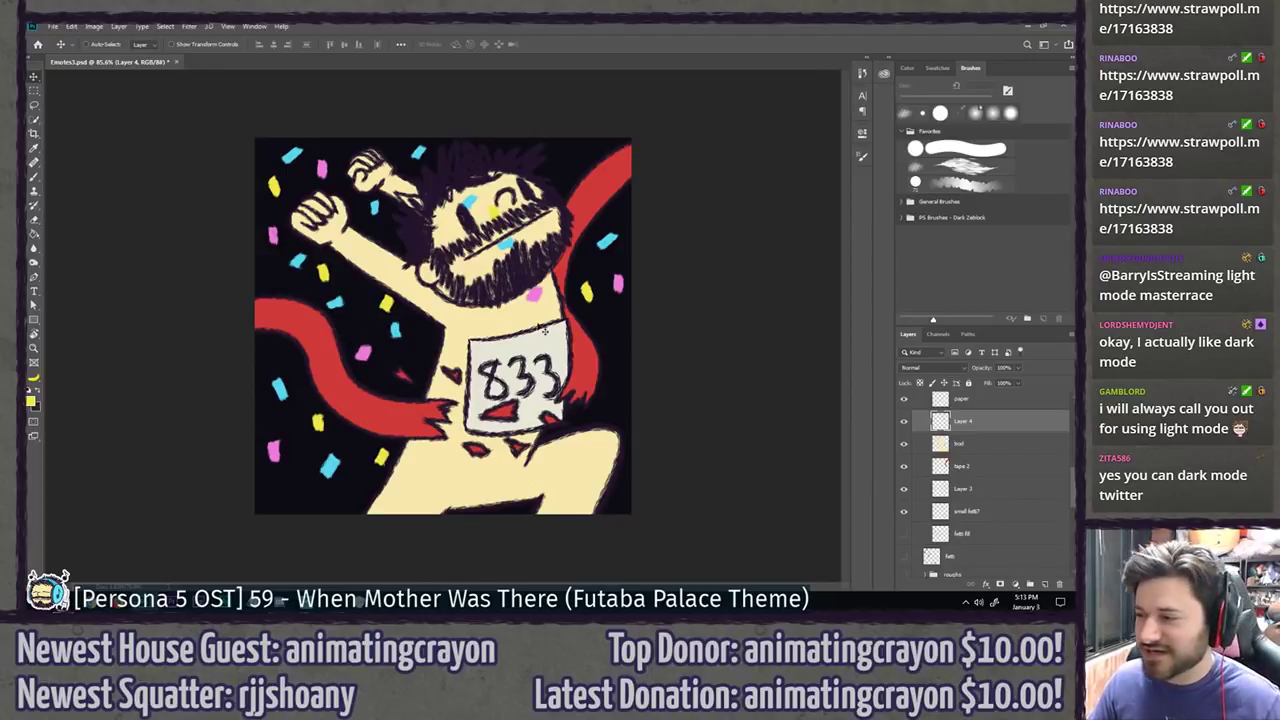
mouse_move(506, 243)
left_mouse_down()
mouse_move(500, 234)
mouse_move(510, 243)
left_mouse_up()
Step: Try the darkest, lightest and light grey interface colour themes in the preferences, then keep the second-darkest theme
left_click(94, 26)
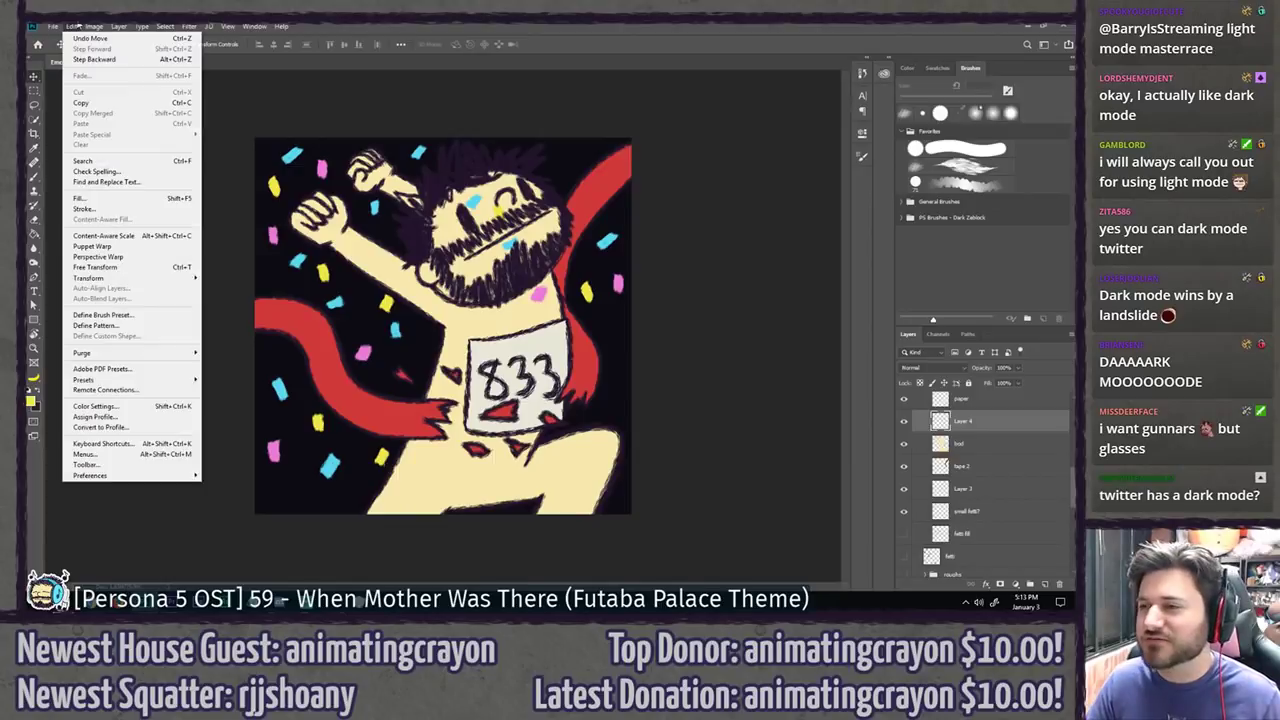
mouse_move(71, 26)
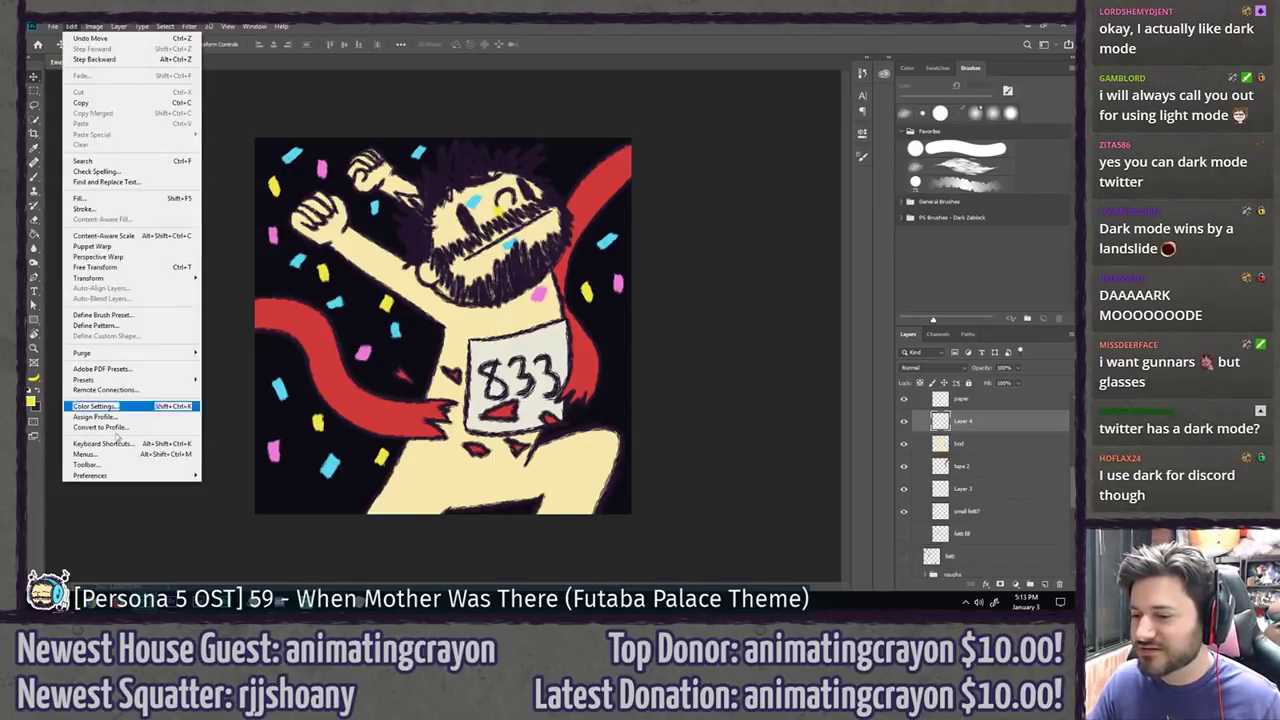
mouse_move(150, 475)
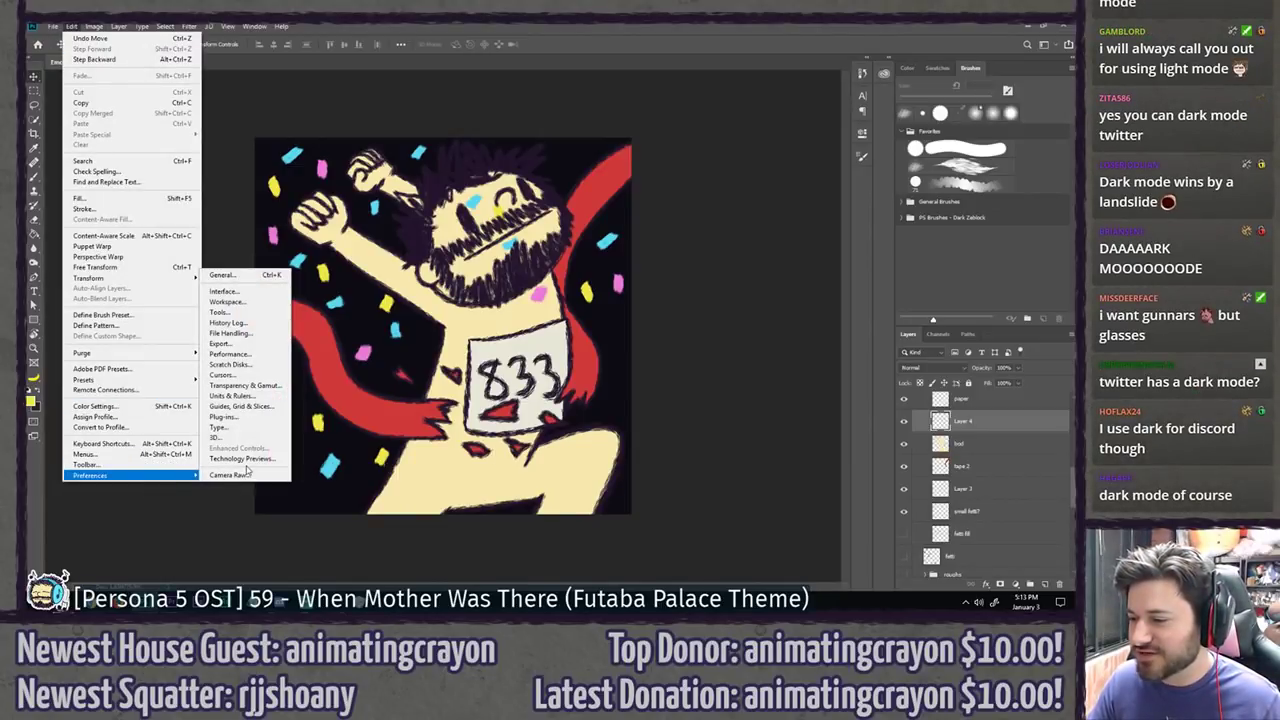
left_click(250, 291)
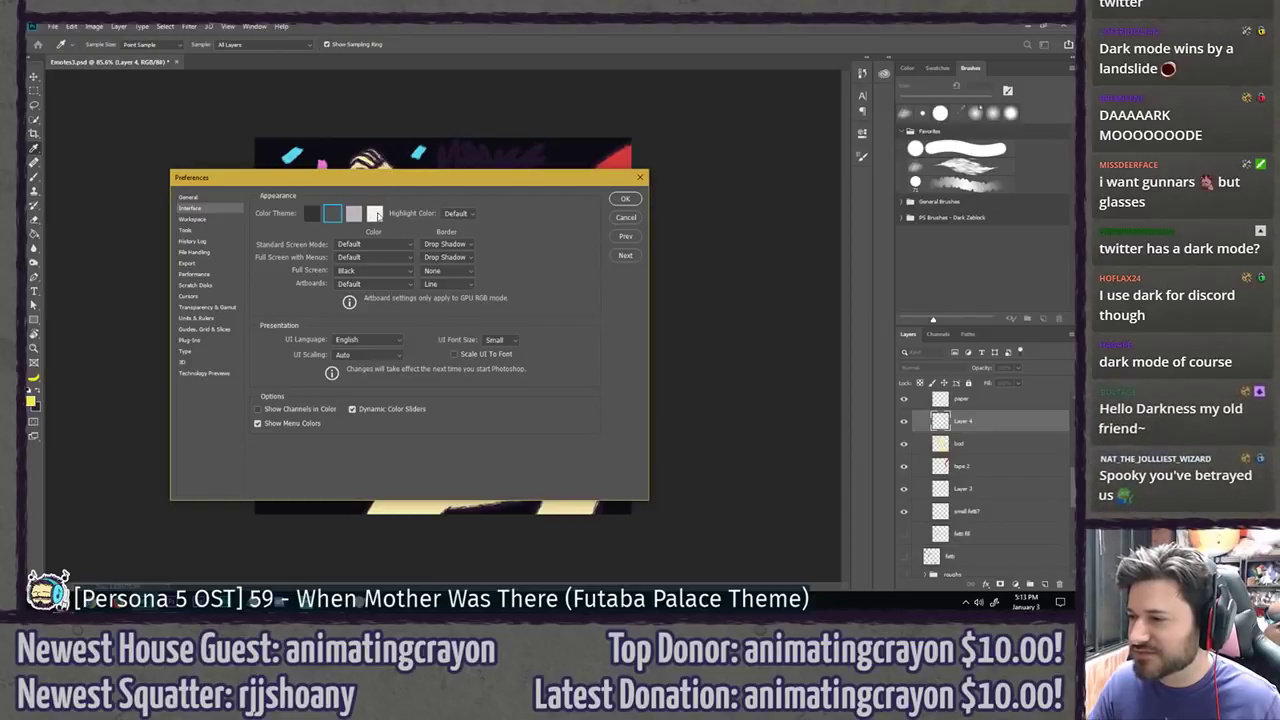
left_click(311, 216)
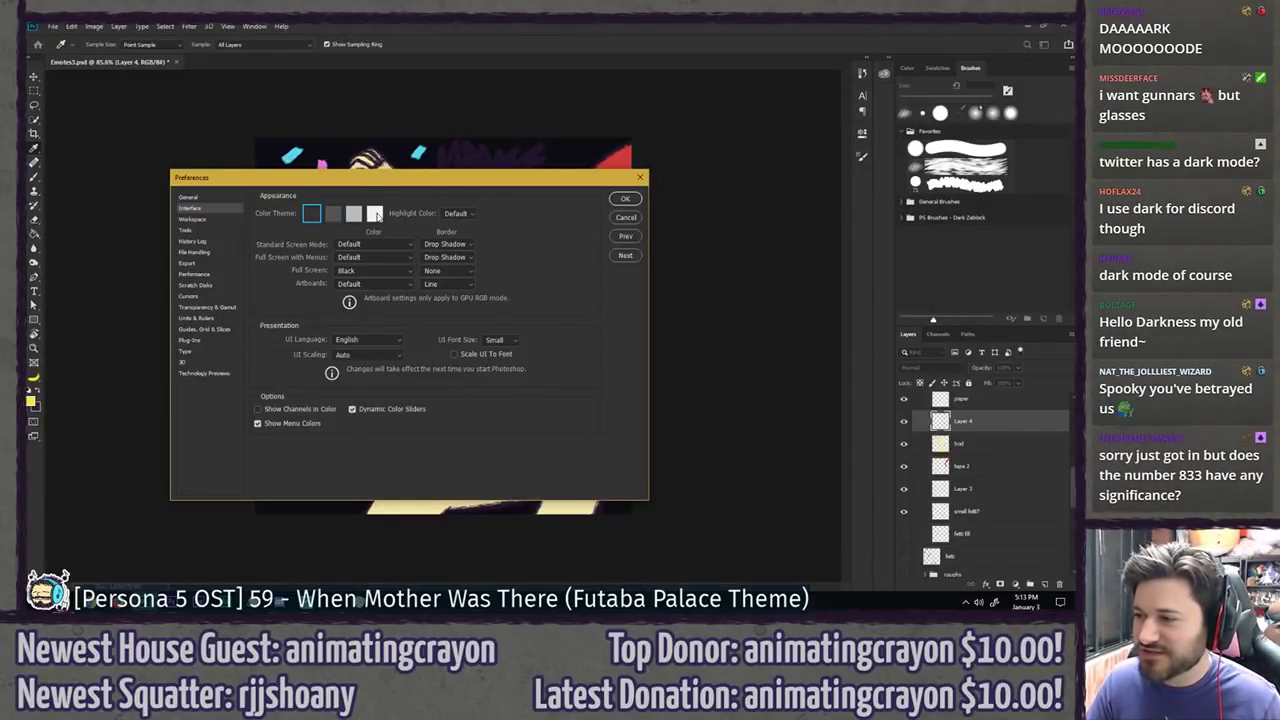
left_click(375, 214)
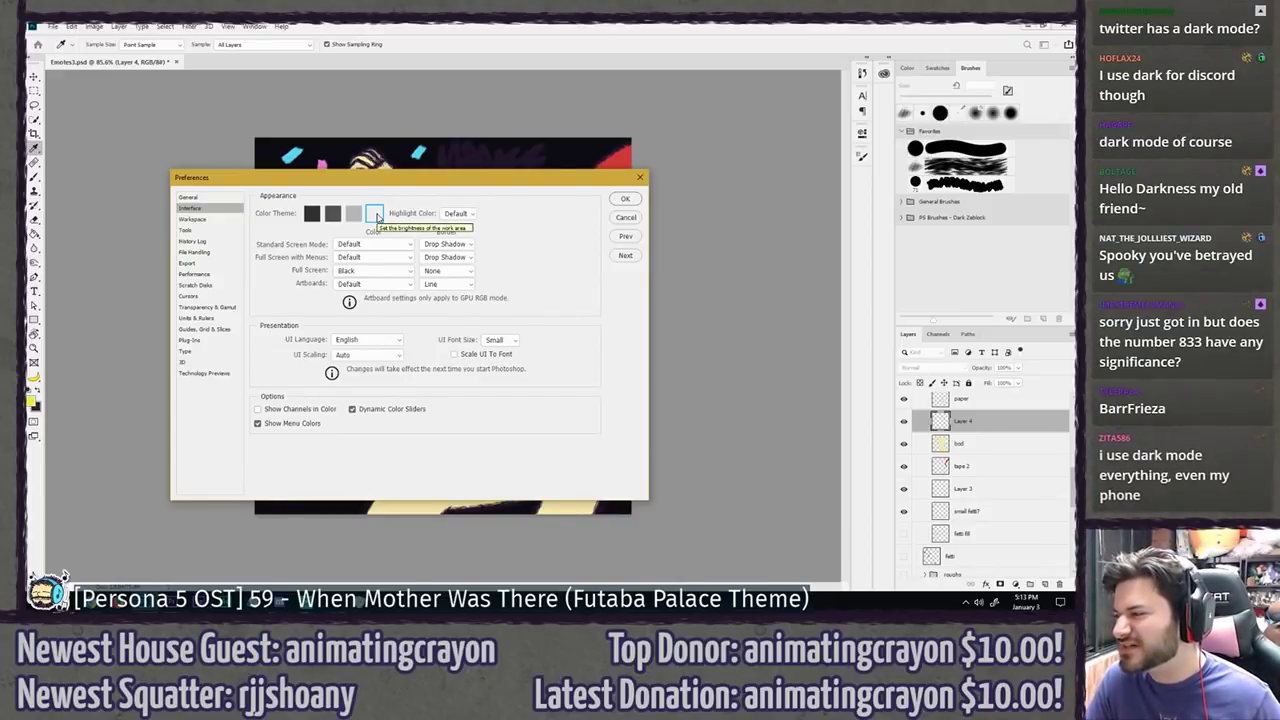
left_click_drag(380, 182, 478, 155)
left_click(452, 188)
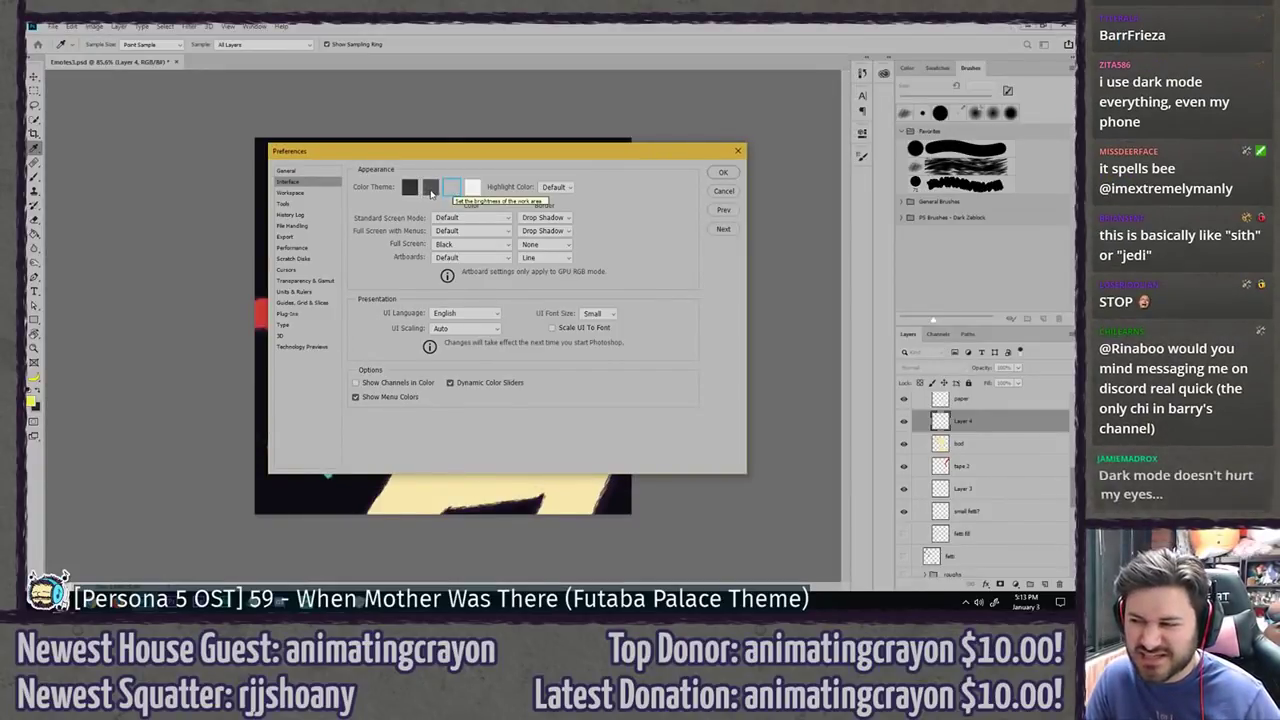
left_click(430, 190)
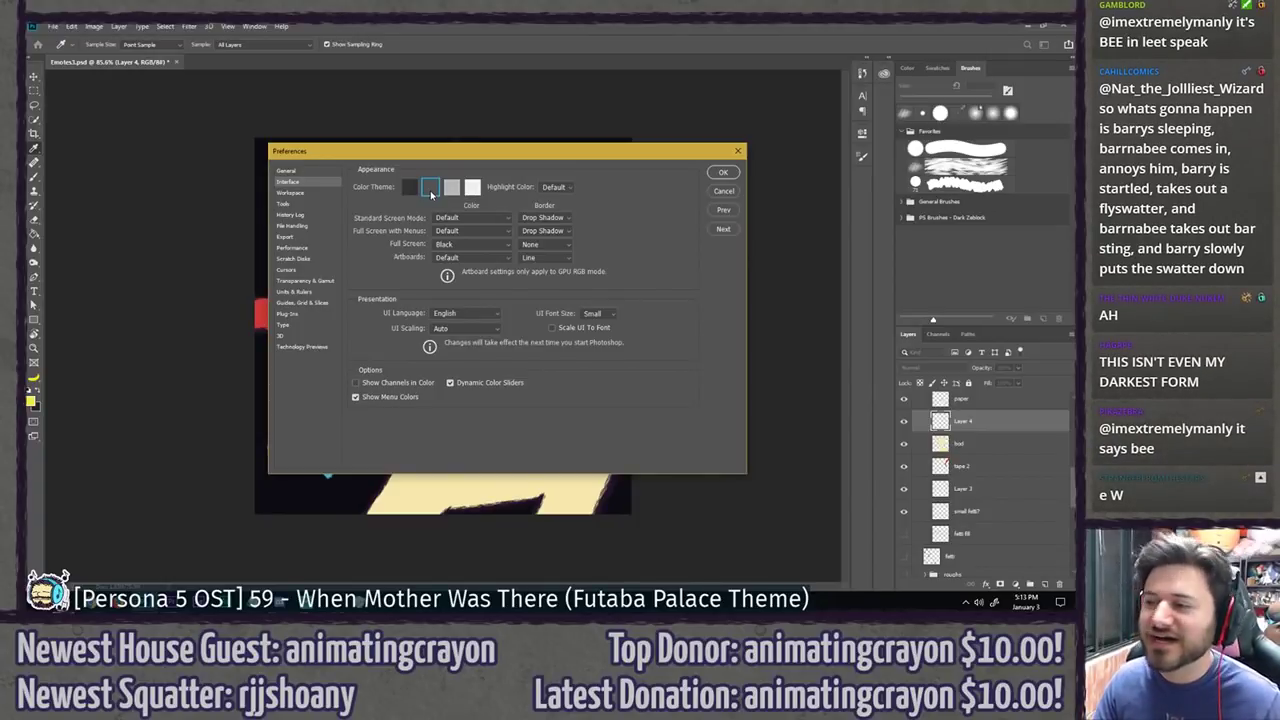
left_click(410, 189)
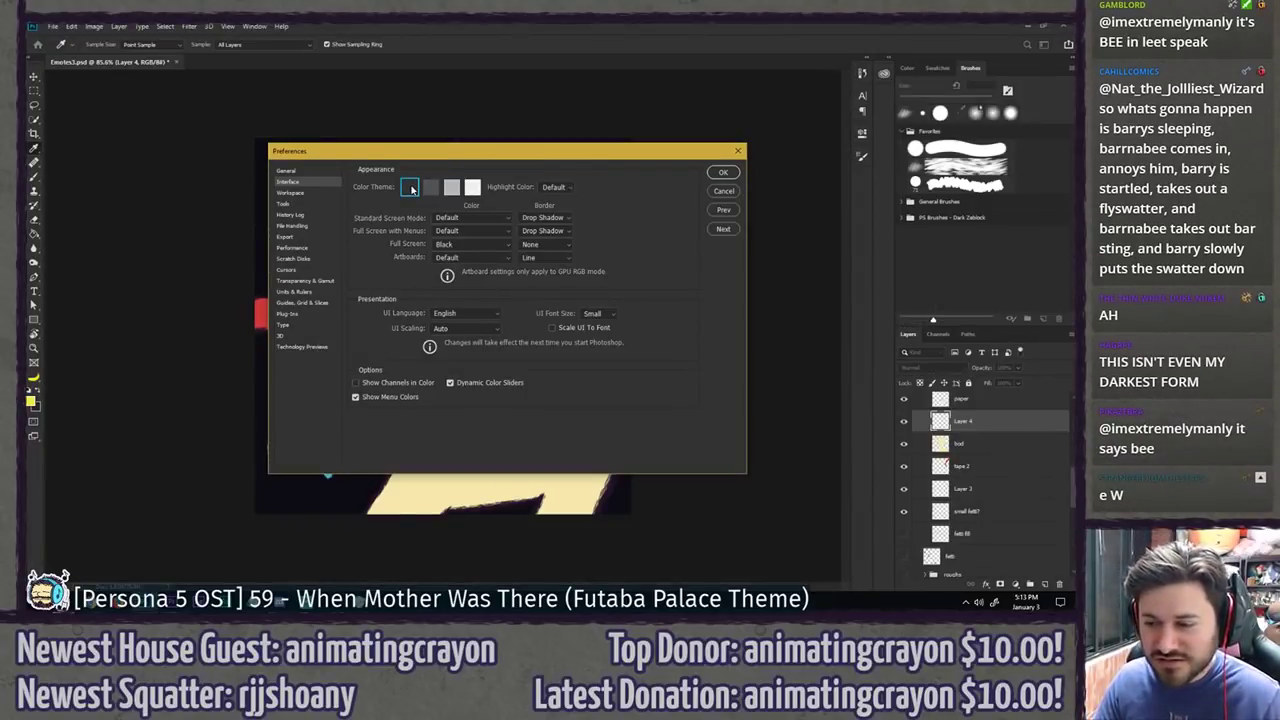
left_click(430, 189)
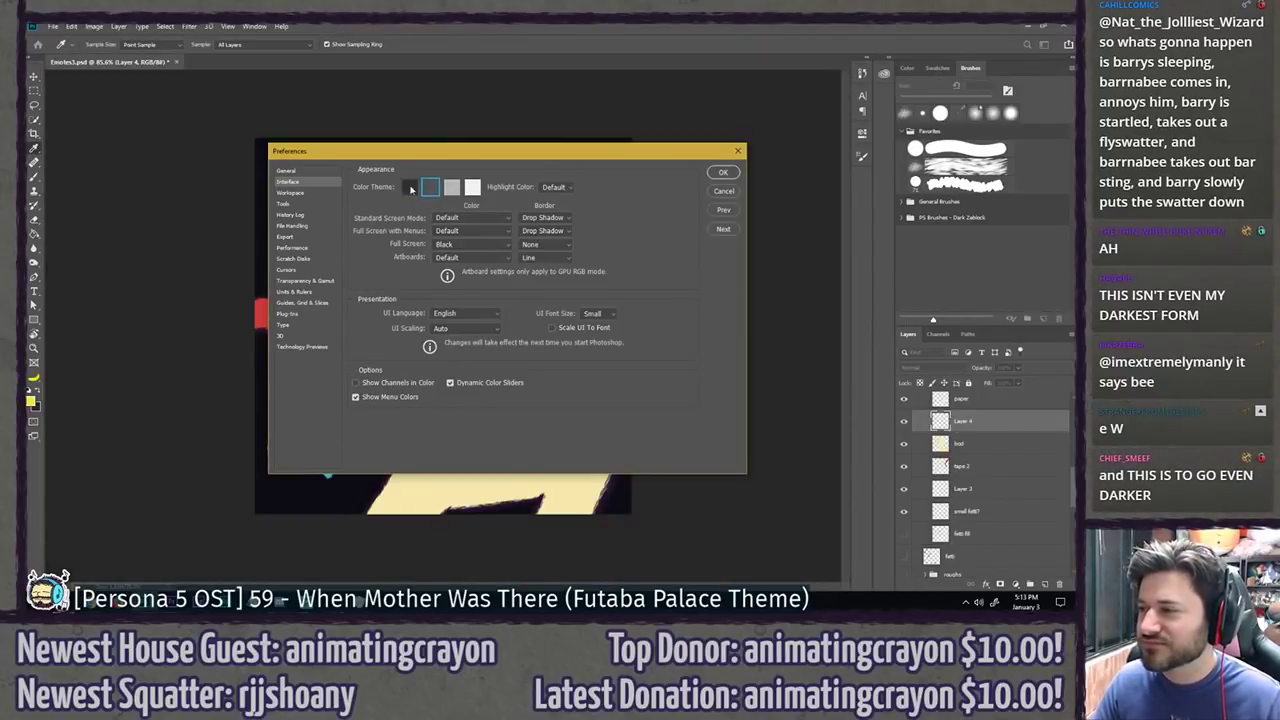
left_click(722, 173)
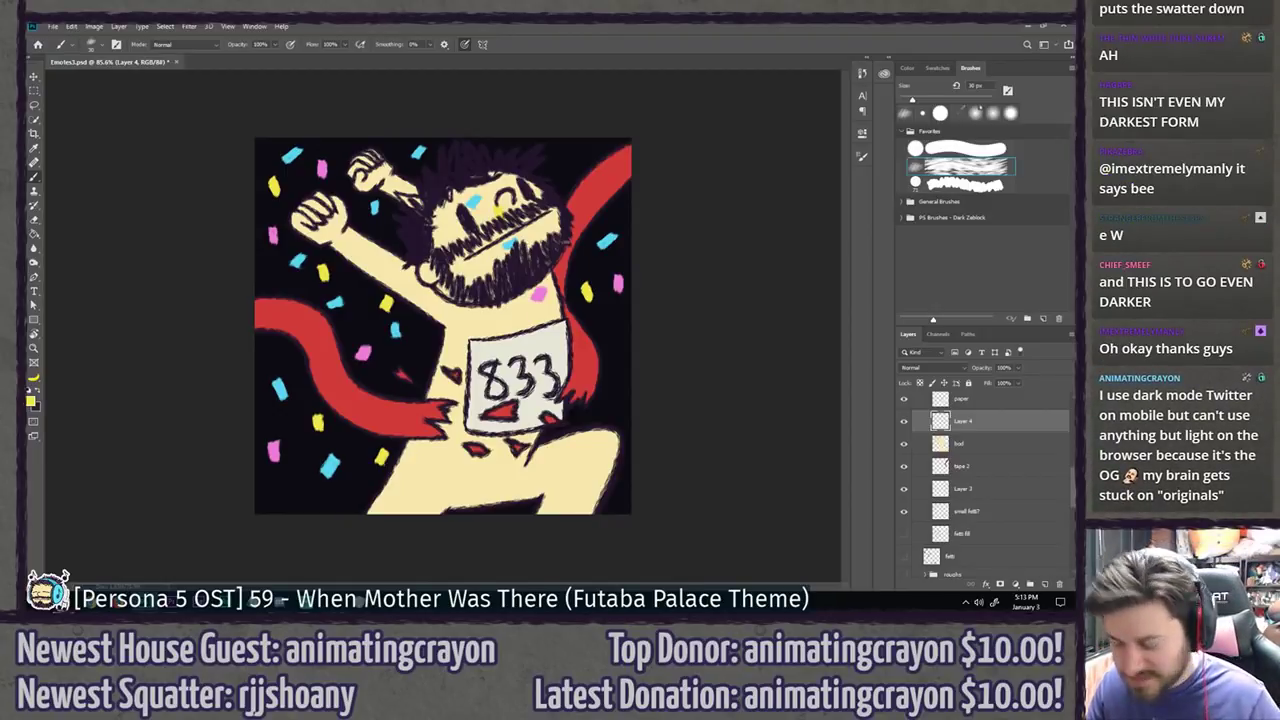
Step: Move the cyan piece on the forehead beside the red tape and the yellow piece above the tape near the hair
key("l")
scroll(470, 301, "up", 3)
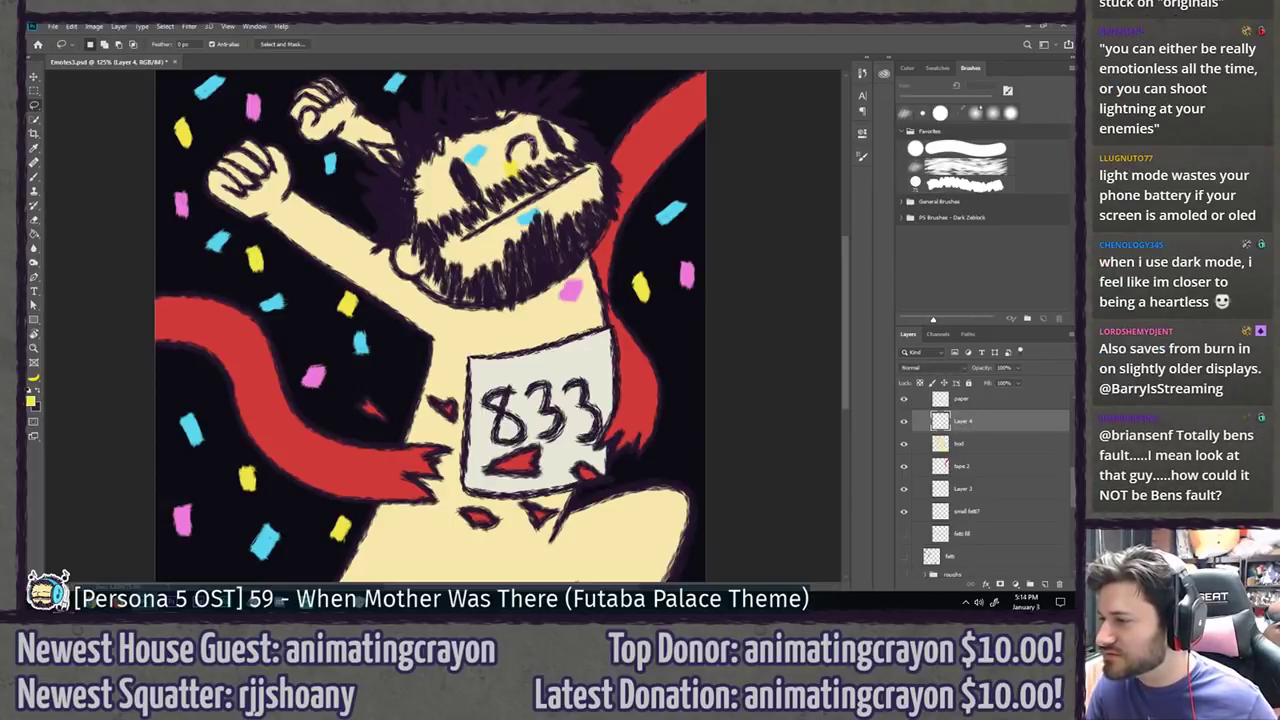
mouse_move(532, 146)
left_mouse_down()
mouse_move(450, 172)
mouse_move(512, 190)
mouse_move(530, 150)
mouse_move(690, 349)
mouse_move(672, 88)
mouse_move(652, 118)
mouse_move(614, 98)
mouse_move(583, 114)
mouse_move(560, 72)
mouse_move(542, 118)
mouse_move(688, 338)
mouse_move(688, 314)
left_mouse_up()
key("v")
key("l")
key("v")
key("l")
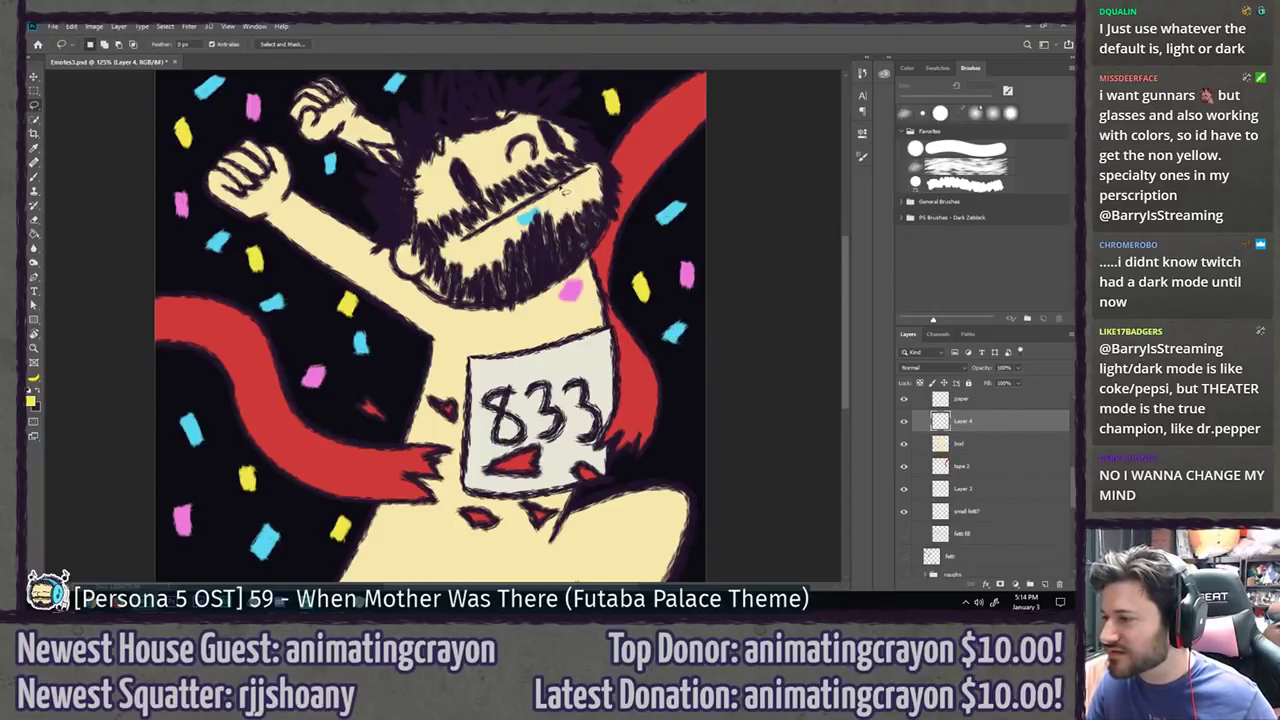
Step: Move the cyan piece on the beard and the pink piece on the chest to the empty background beside the bib, and deselect
mouse_move(552, 196)
left_mouse_down()
mouse_move(681, 428)
mouse_move(673, 449)
left_mouse_up()
key("v")
key("l")
mouse_move(568, 252)
left_mouse_down()
mouse_move(604, 302)
mouse_move(524, 306)
mouse_move(560, 262)
left_mouse_up()
key("v")
left_click_drag(575, 272, 688, 376)
key("l")
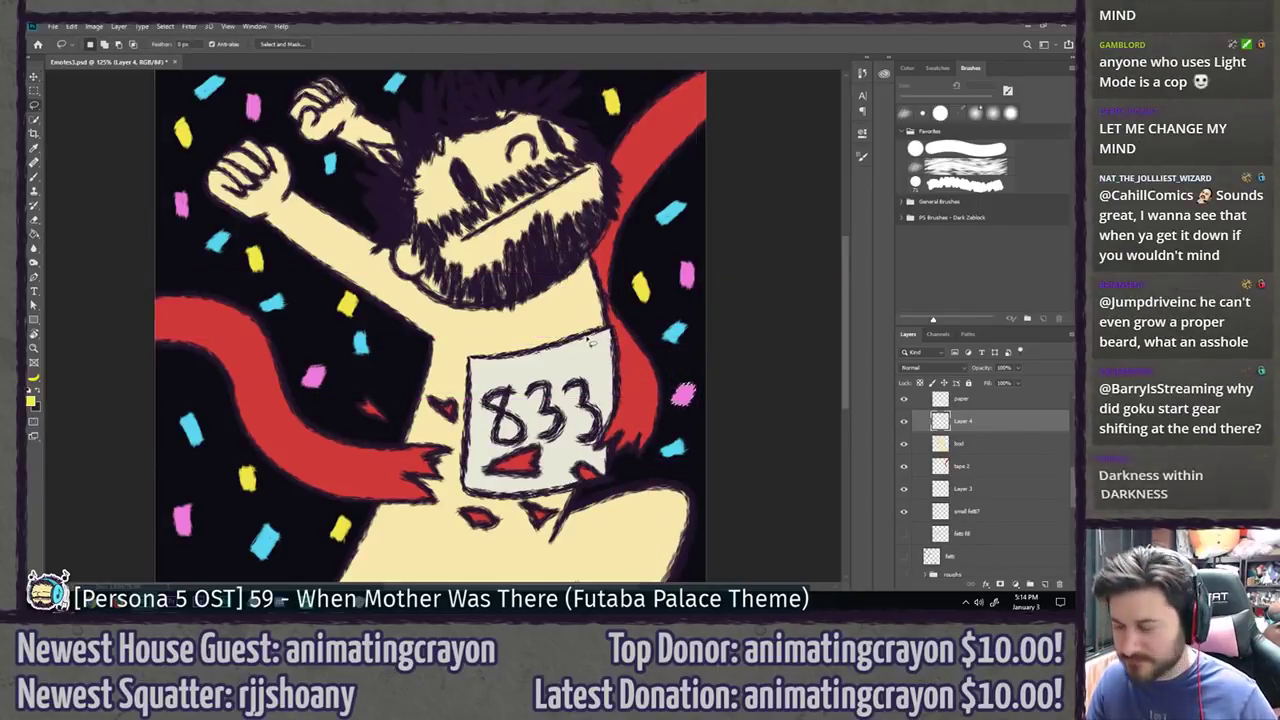
key("ctrl+t")
key("Escape")
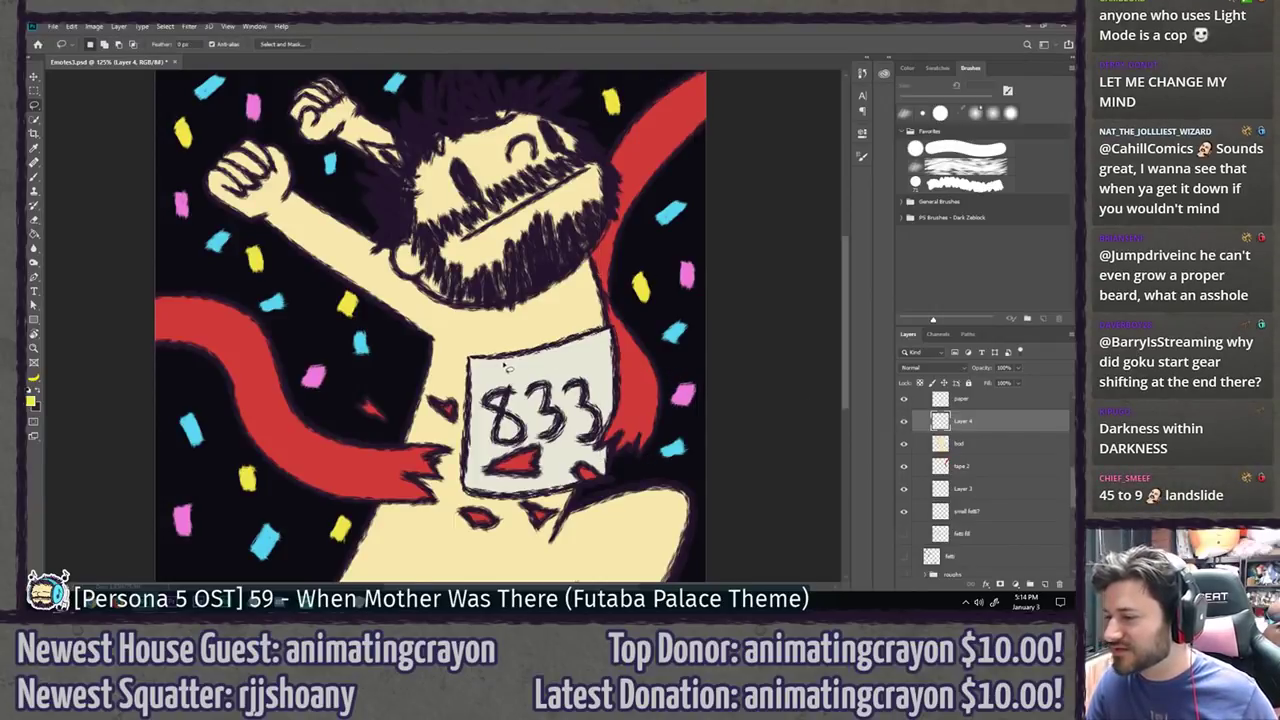
Step: Place the second copied confetti layer beneath the body and tape layers and merge it with Layer 3
key("ctrl+minus")
key("ctrl+minus")
key("ctrl+minus")
key("ctrl+minus")
key("ctrl+plus")
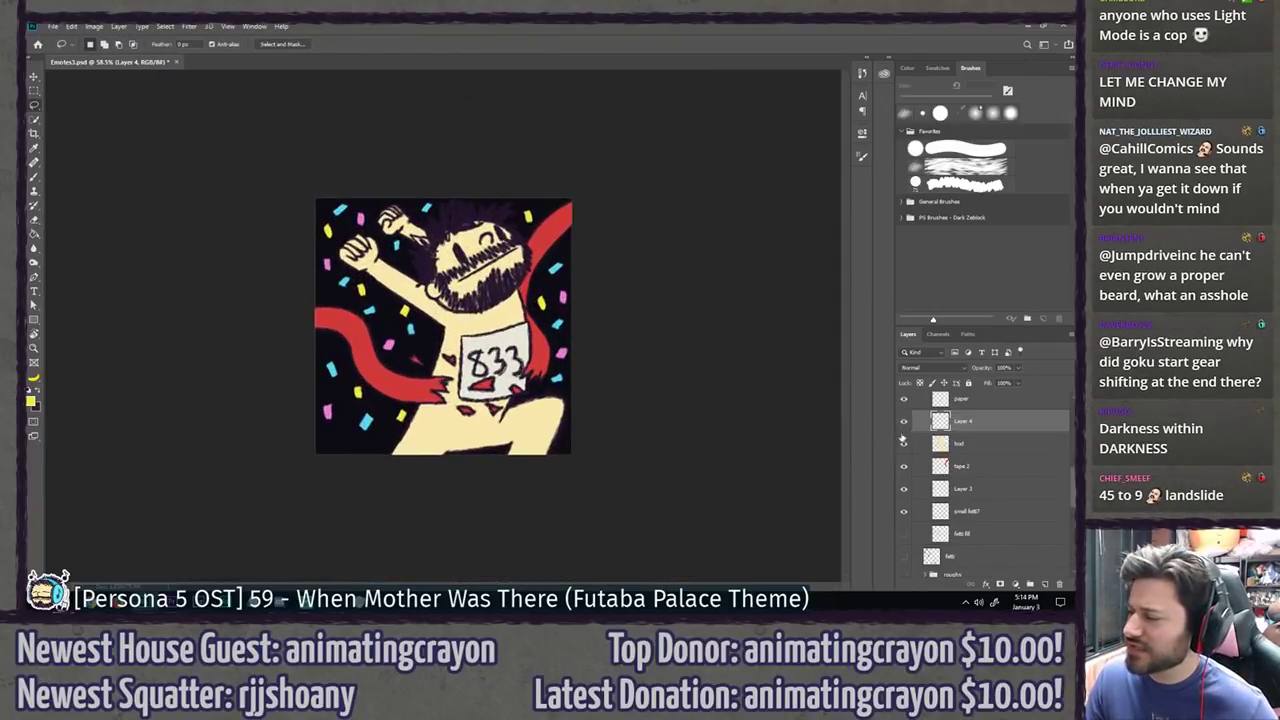
left_click_drag(1013, 425, 1010, 499)
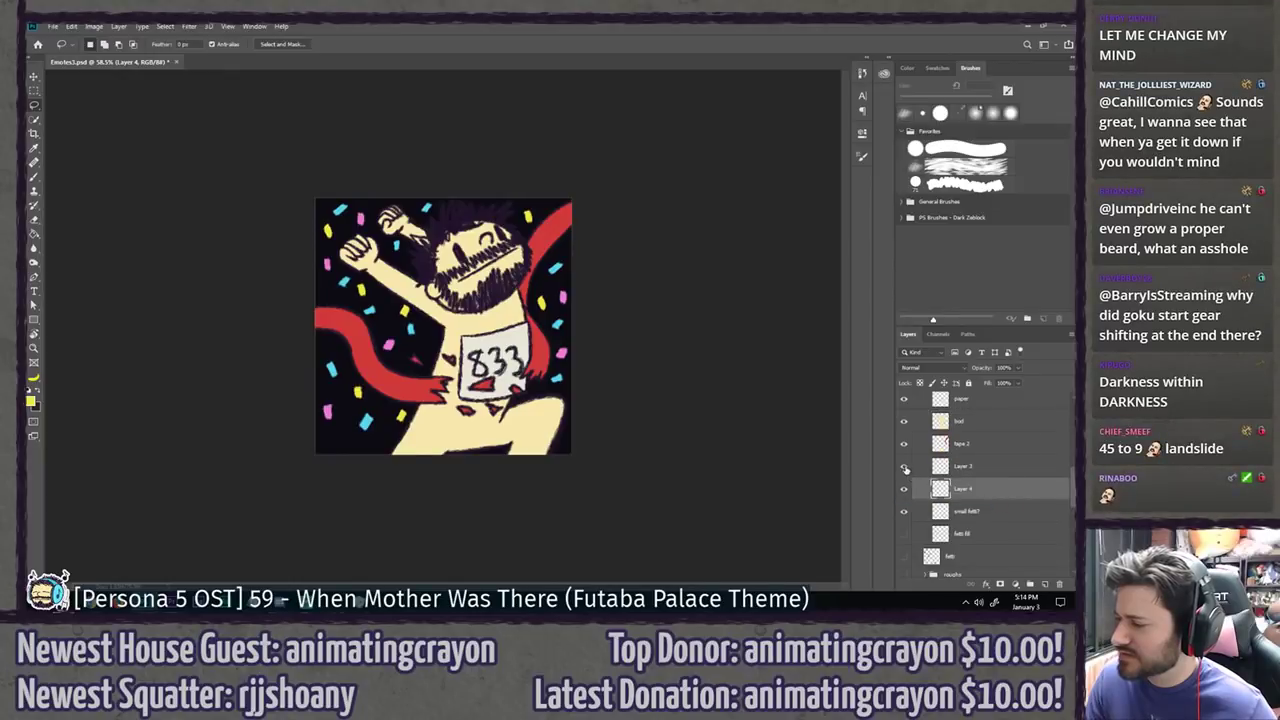
left_click(905, 468)
left_click(1005, 473, "shift")
right_click(1005, 473)
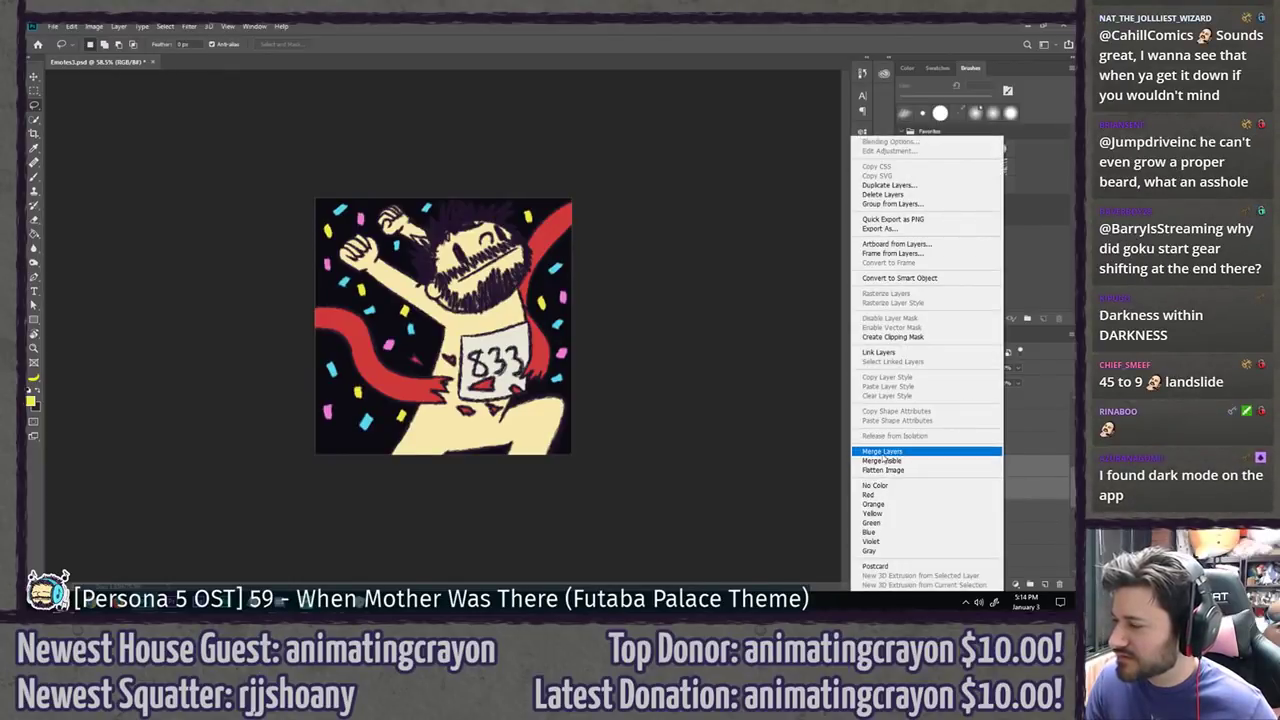
left_click(939, 451)
Step: Toggle the merged confetti layer's visibility to check its contents, and rename it "right fetti"
left_click(904, 467)
left_click(904, 467)
double_click(971, 468)
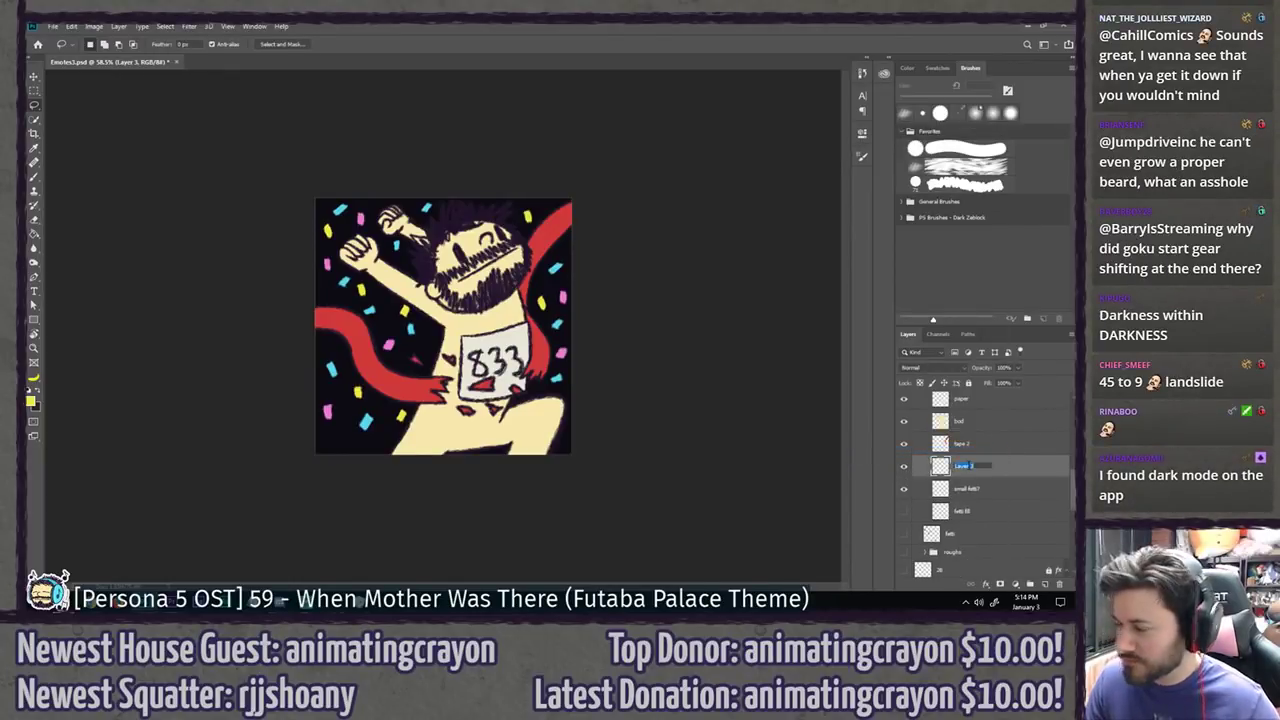
type("fight fetti")
key("Return")
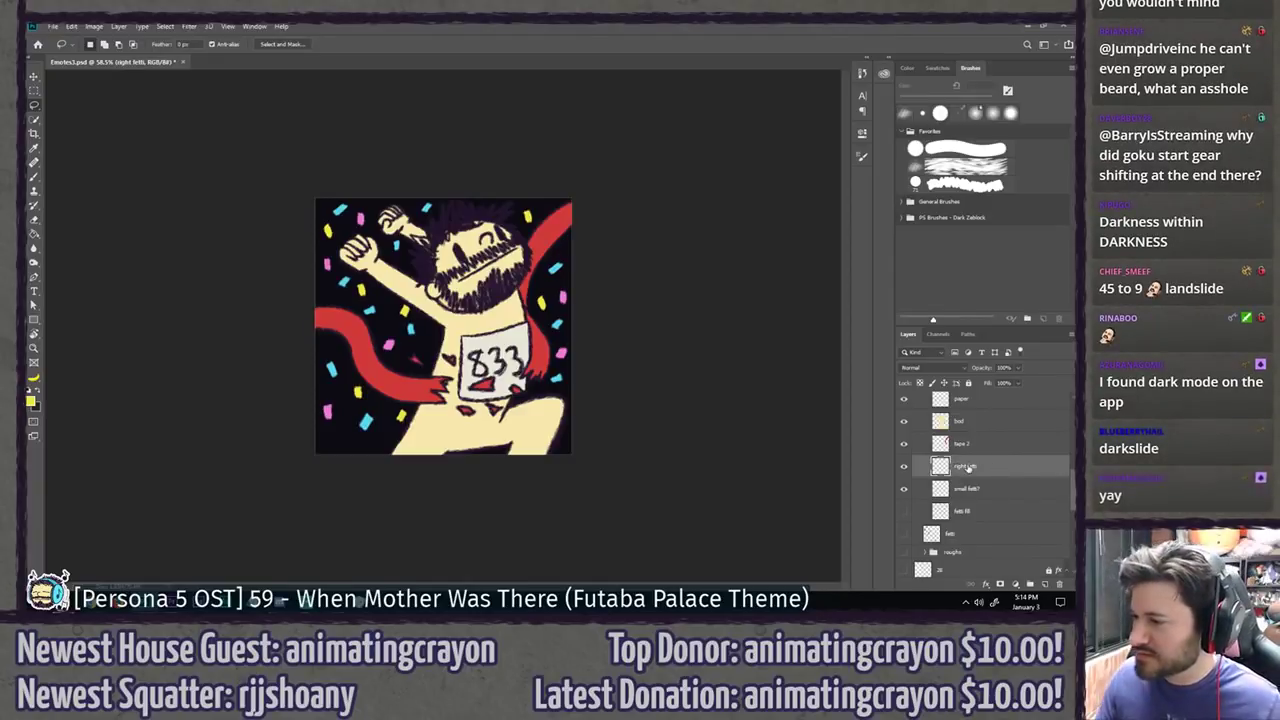
Step: Check how the confetti on both sides of the runner reads at tiny emote size and at a larger size
left_click_drag(650, 450, 340, 406)
scroll(300, 408, "up", 1)
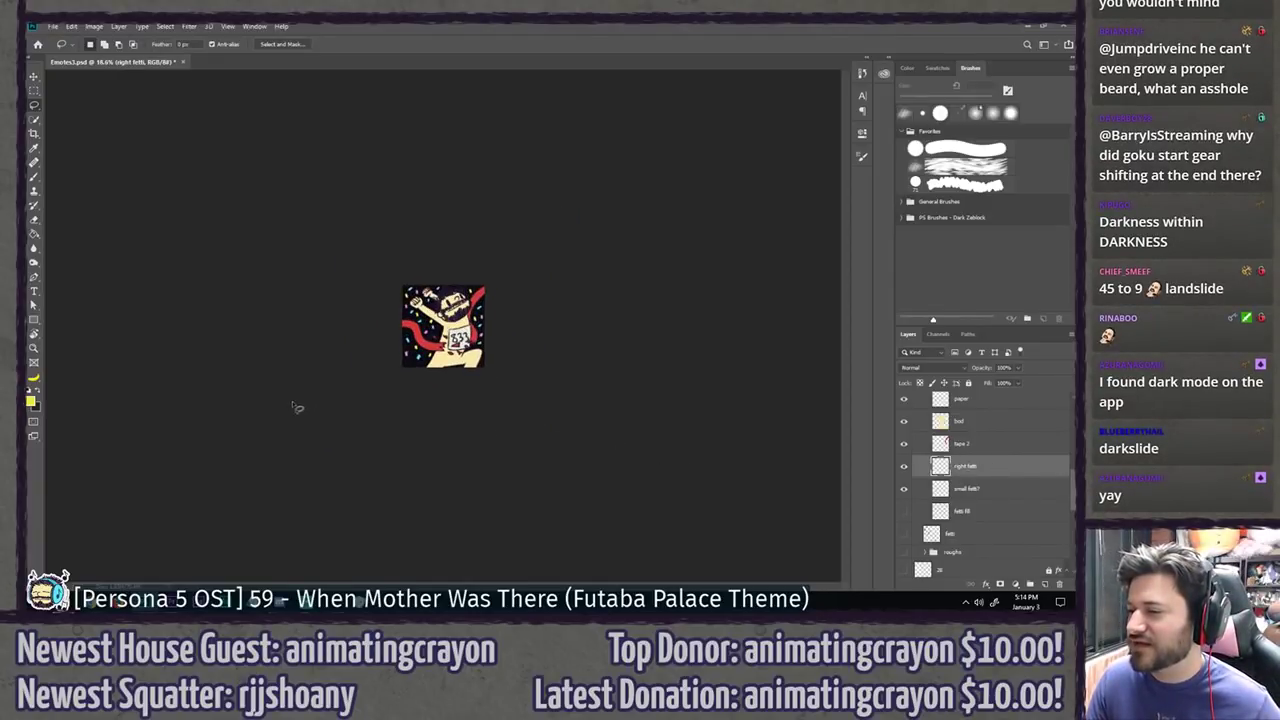
scroll(300, 409, "down", 2)
scroll(305, 410, "up", 6)
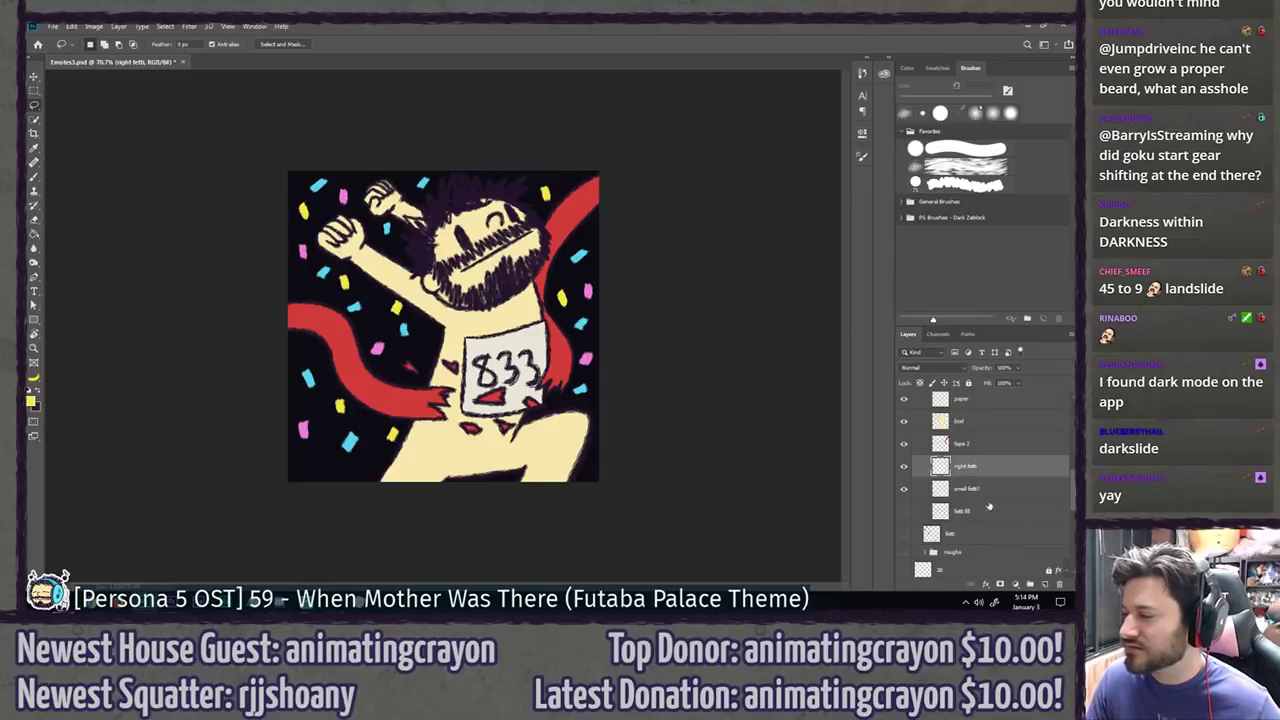
Step: Compare the emote without and with the right fetti layer, viewing the light mode Straw Poll results in the browser in between
left_click(905, 467)
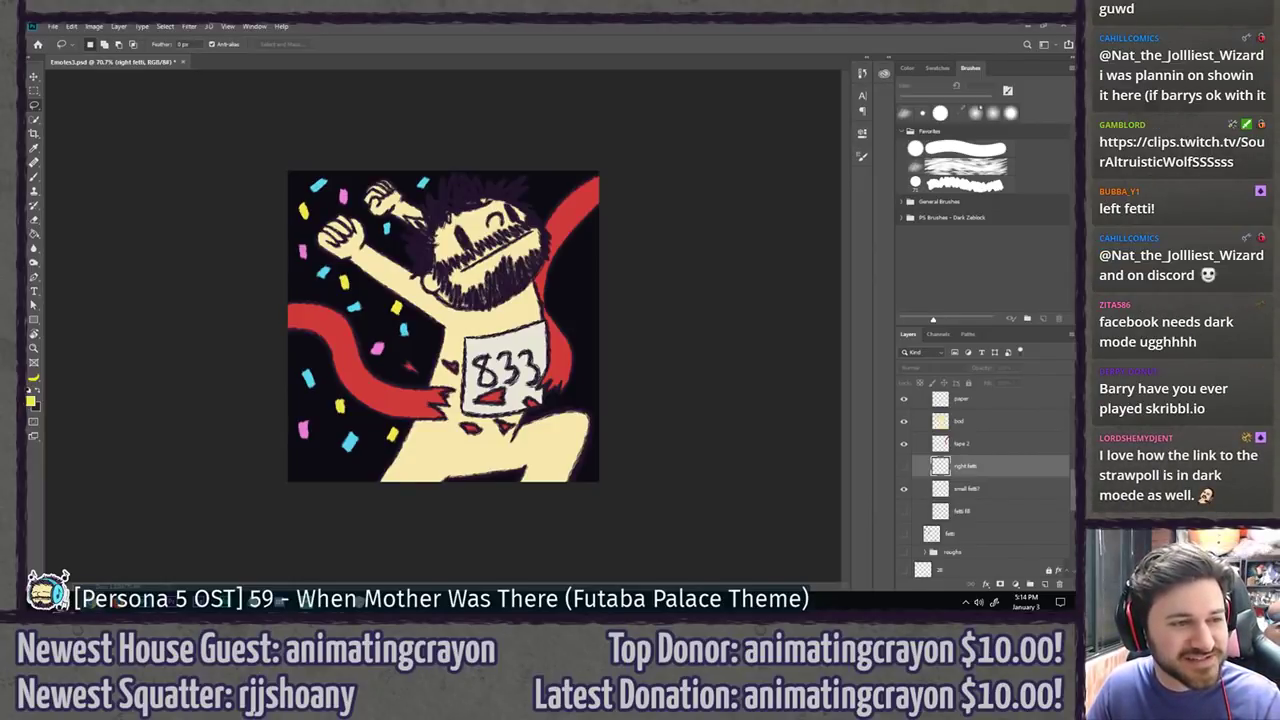
left_click_drag(30, 114, 303, 94)
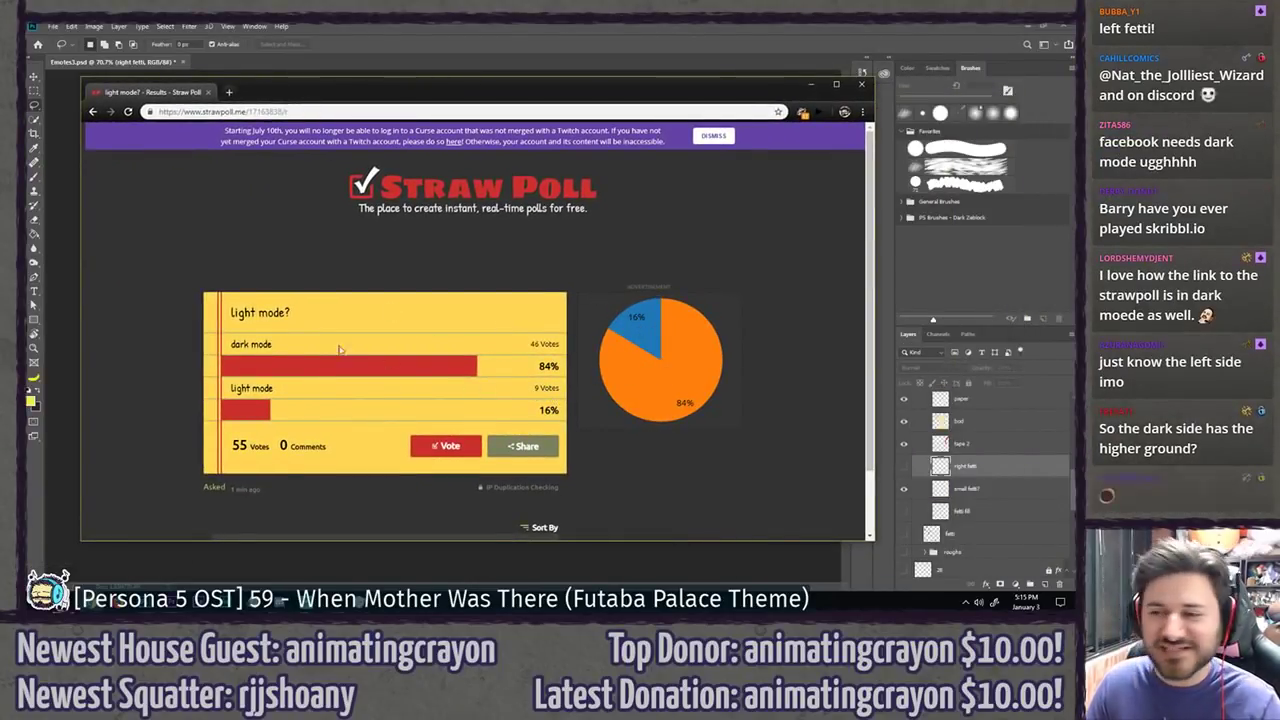
key("alt+Tab")
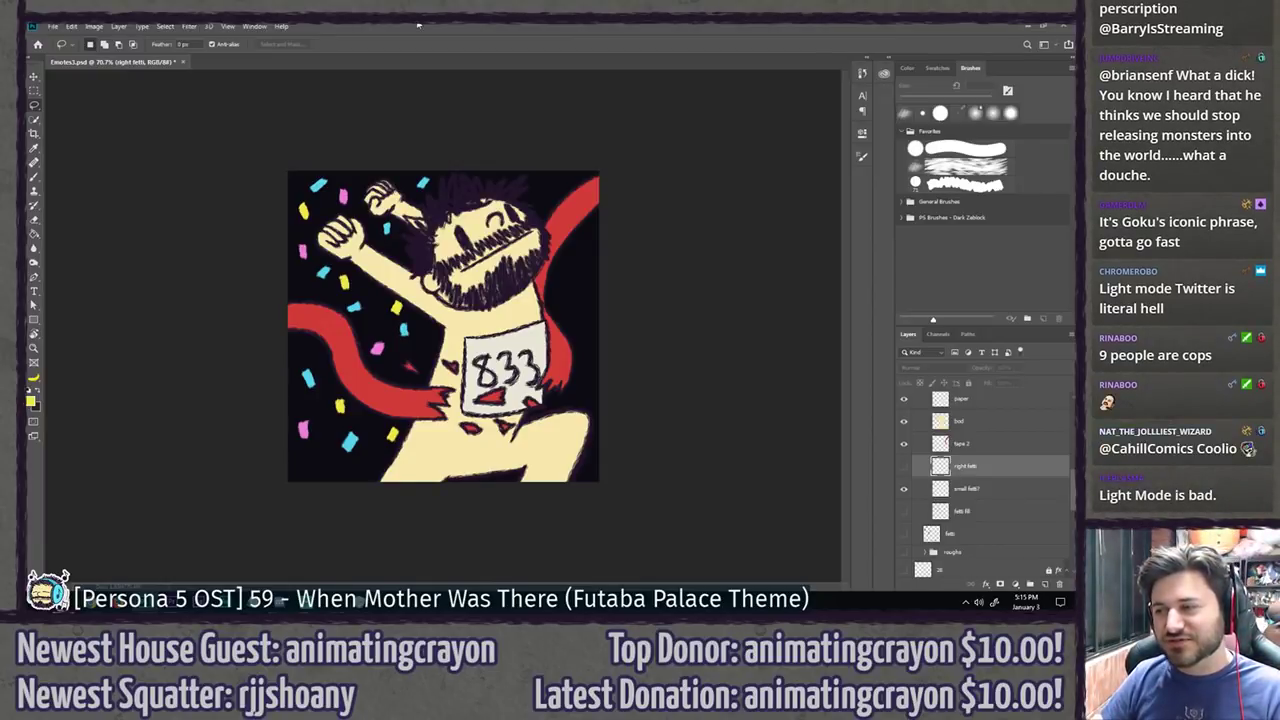
left_click(904, 466)
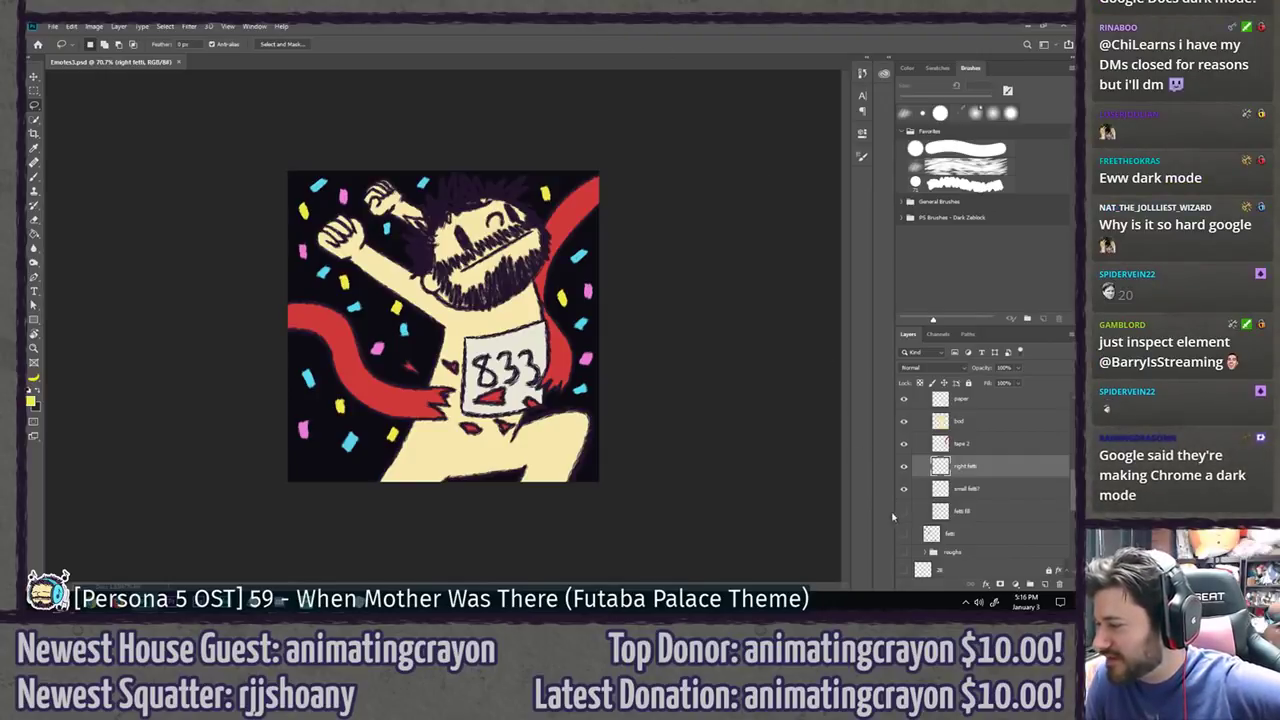
Step: Copy a yellow confetti piece from the small fetti layer, place it near the artwork's lower-left corner, and merge the copy back into that layer
left_click(1020, 495)
key("ctrl+plus")
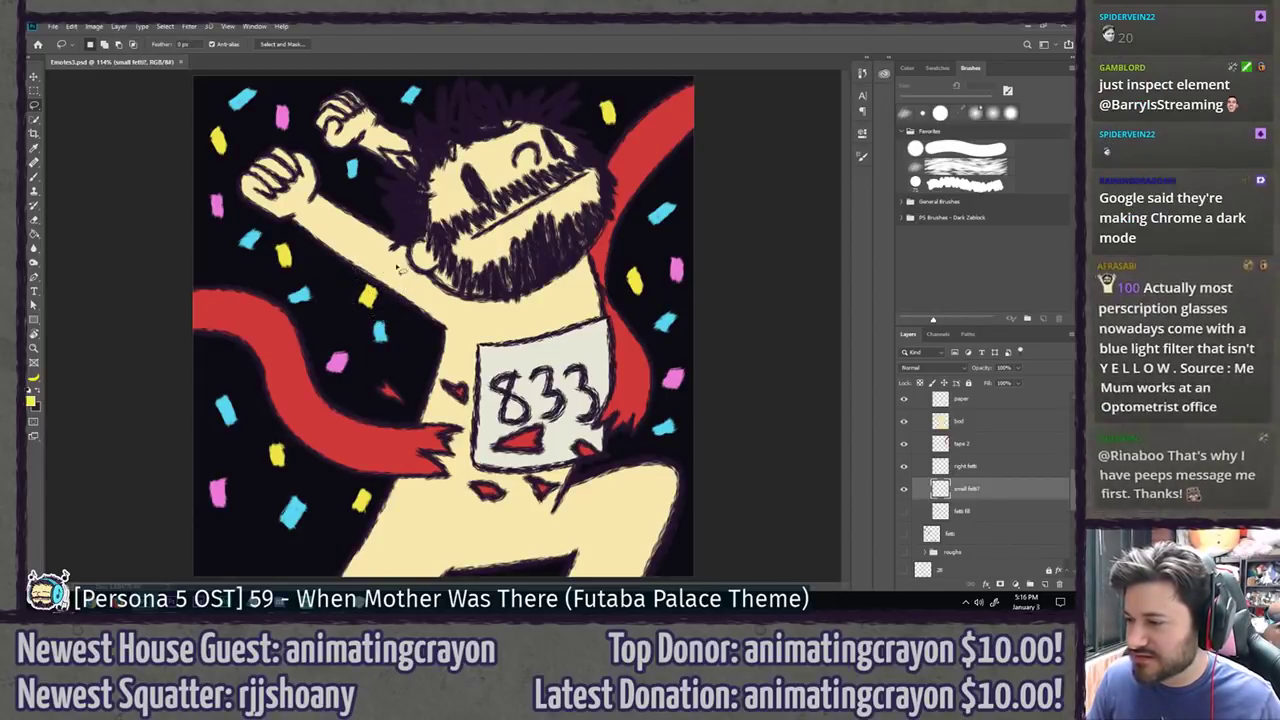
mouse_move(397, 268)
left_mouse_down()
mouse_move(349, 300)
mouse_move(392, 280)
left_mouse_up()
key("ctrl+j")
key("v")
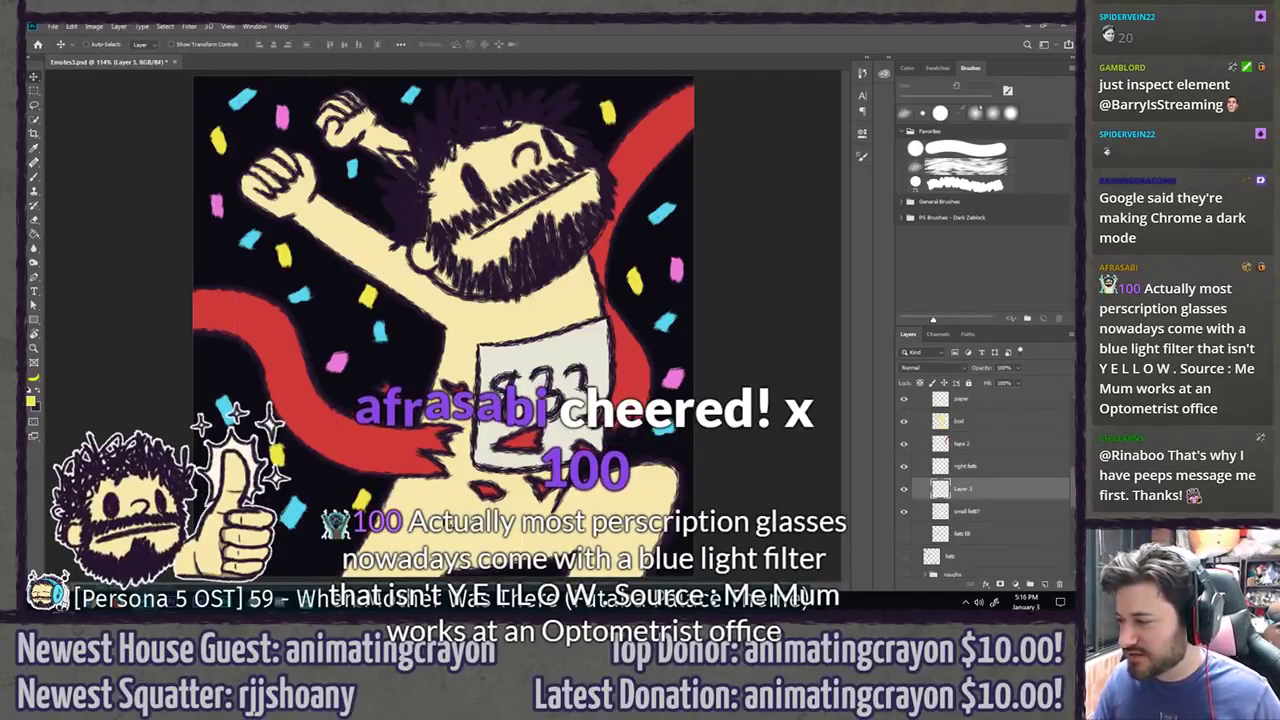
left_click_drag(997, 508, 994, 484)
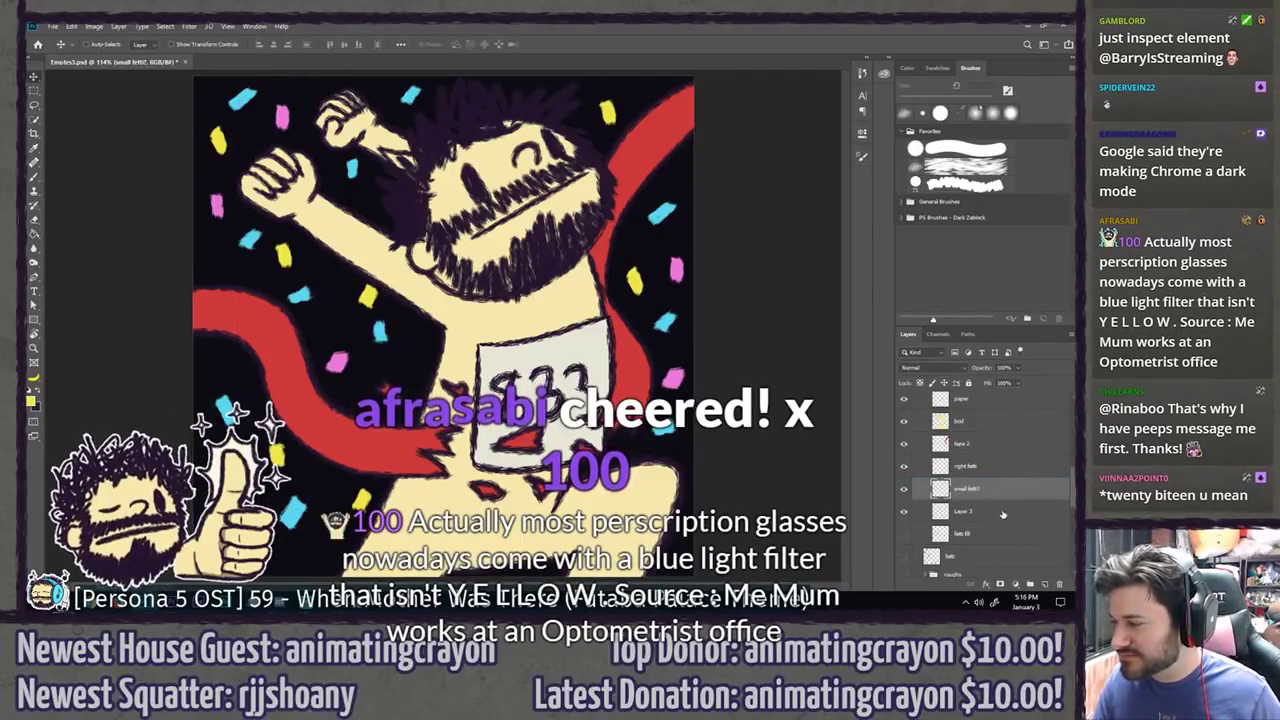
left_click(1003, 514, "shift")
right_click(1003, 514)
left_click(963, 371)
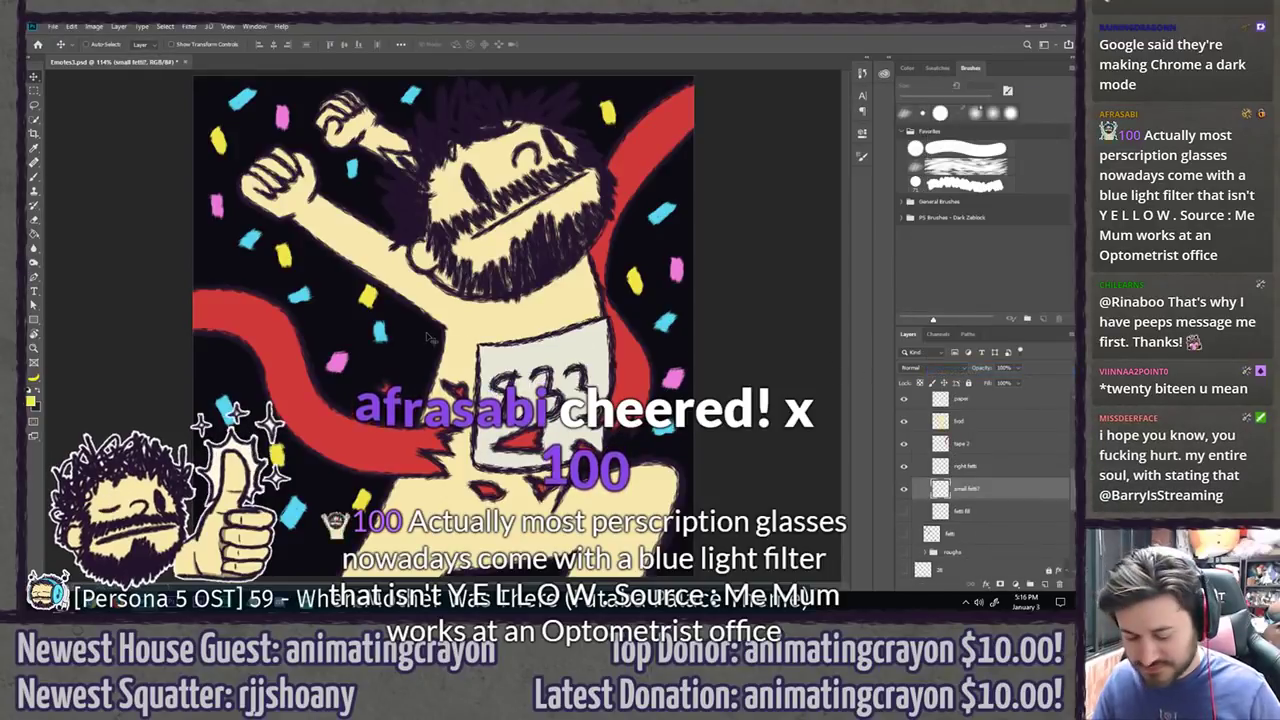
key("l")
scroll(283, 360, "down", 3)
scroll(240, 322, "up", 2)
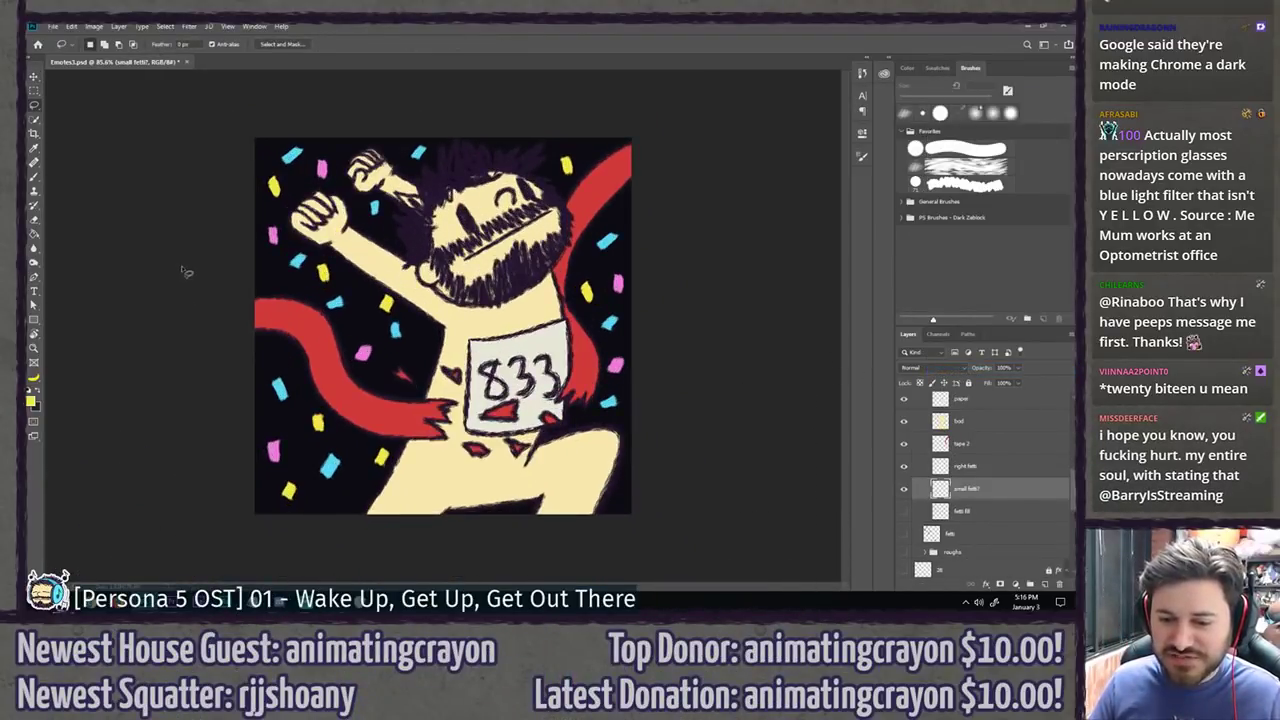
Step: Move the cyan confetti piece below the runner's nearer fist slightly down and away from the arm
key("b")
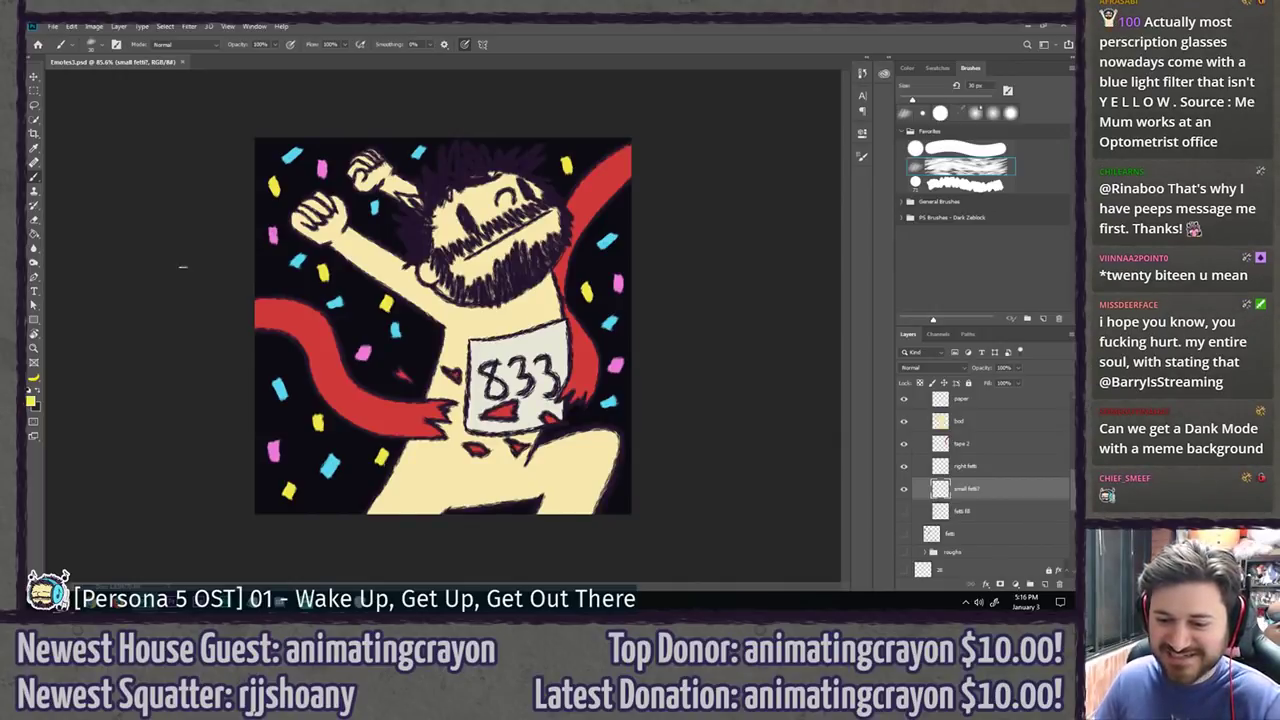
key("l")
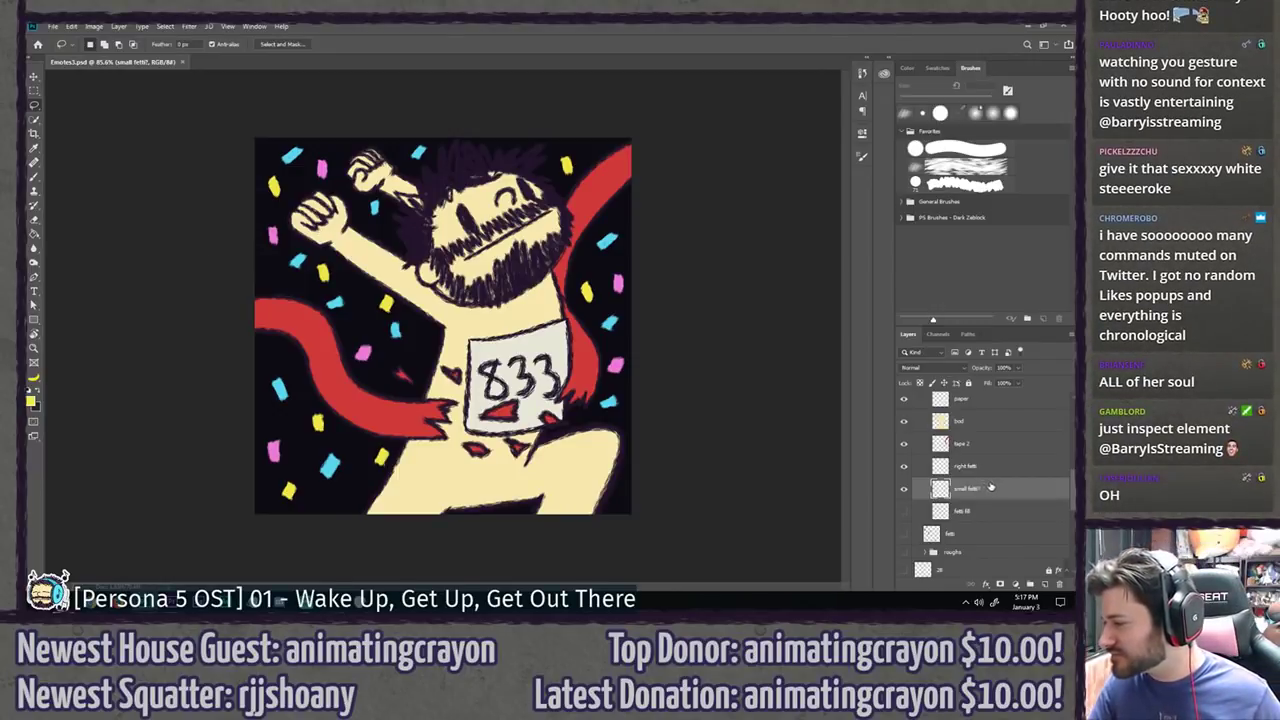
scroll(214, 252, "up", 3)
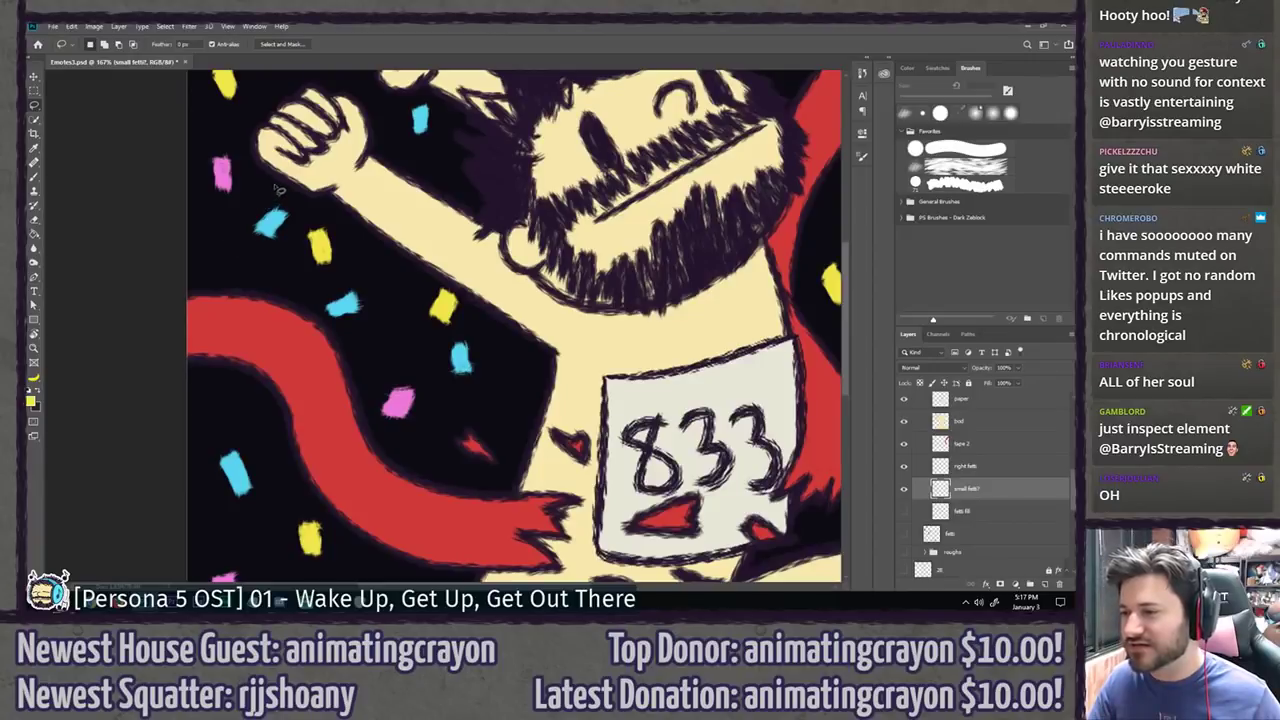
mouse_move(313, 212)
left_mouse_down()
mouse_move(306, 228)
mouse_move(258, 238)
left_mouse_up()
key("ctrl+d")
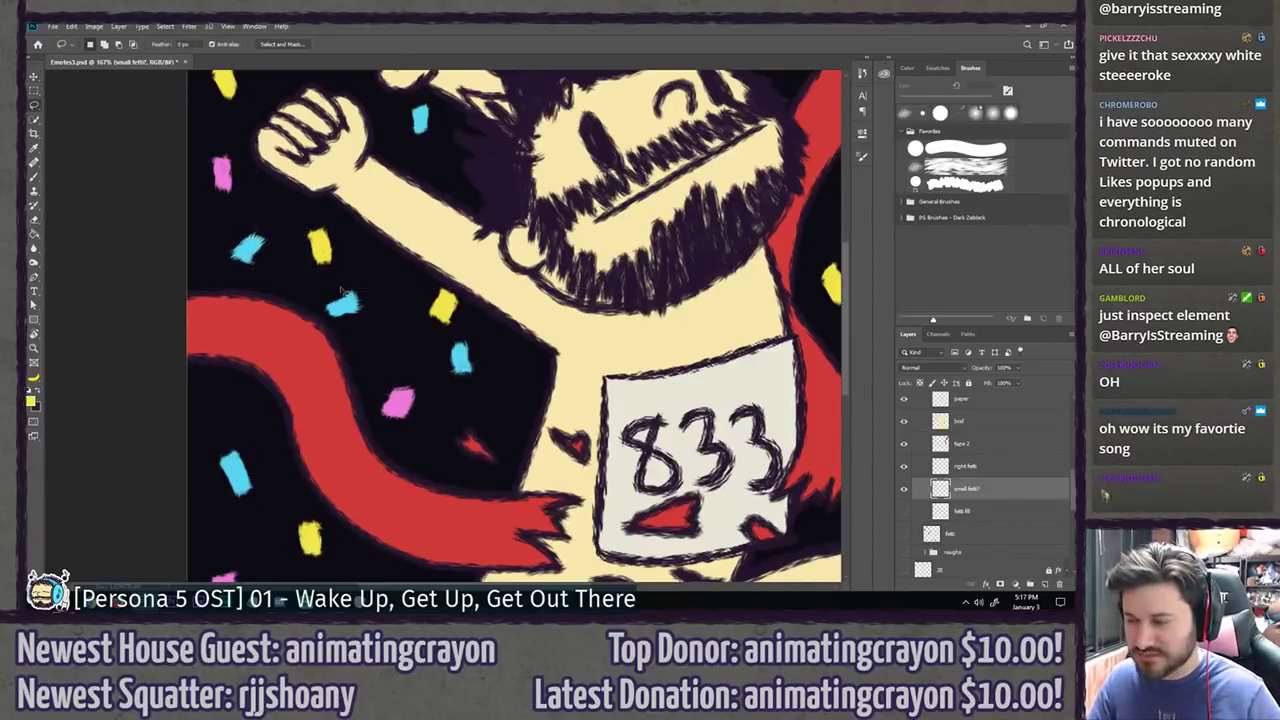
scroll(400, 352, "down", 4)
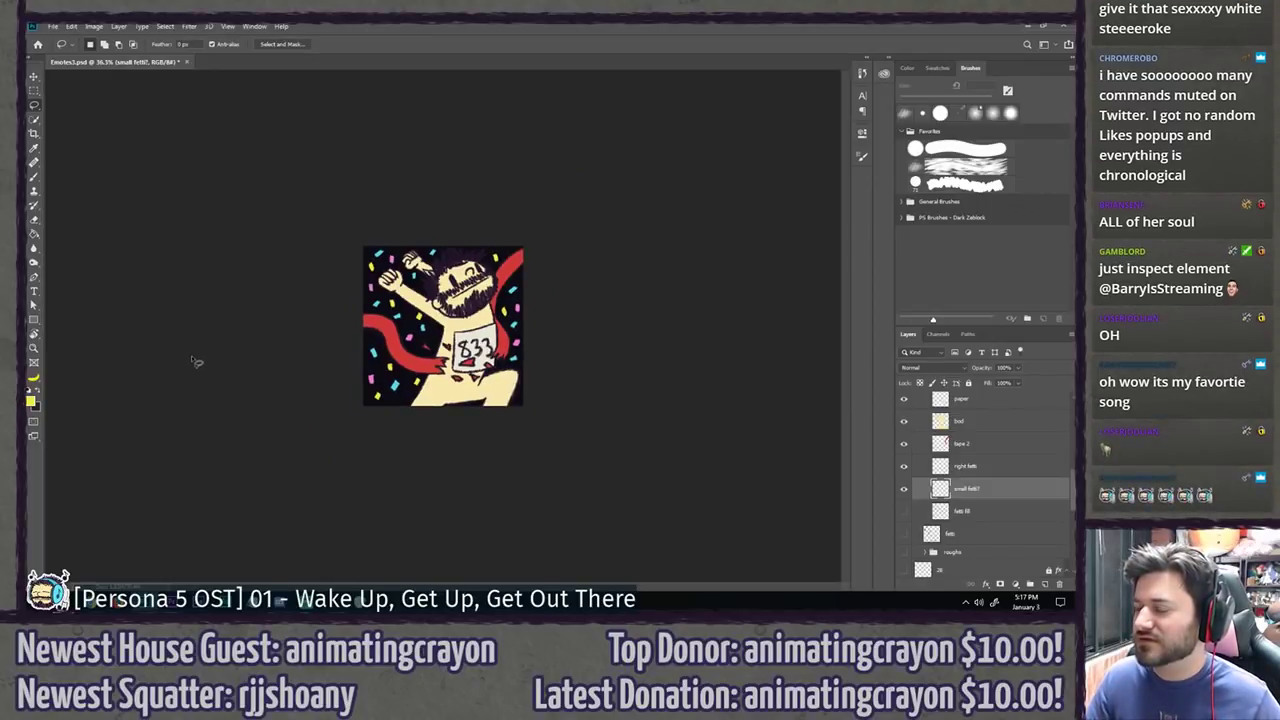
scroll(197, 363, "up", 4)
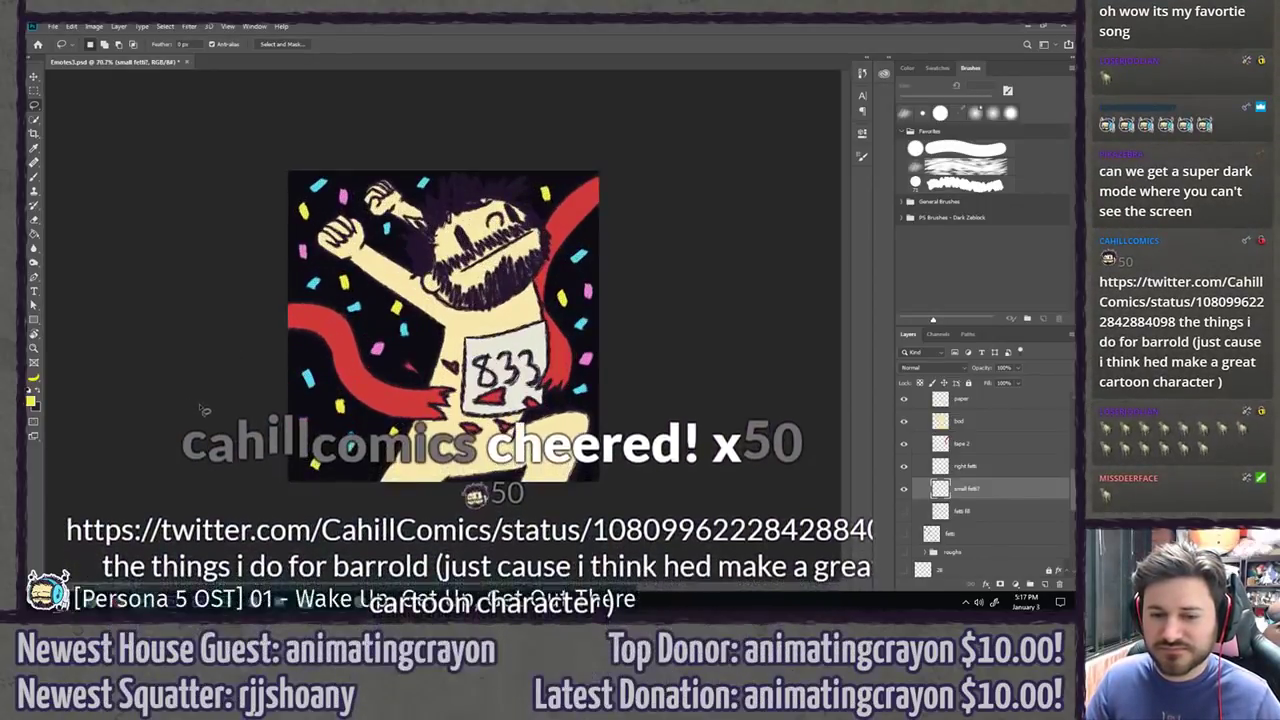
Step: Switch to the browser to view the enlarged hand-drawn animation photo in the linked tweet, and return to Photoshop
key("b")
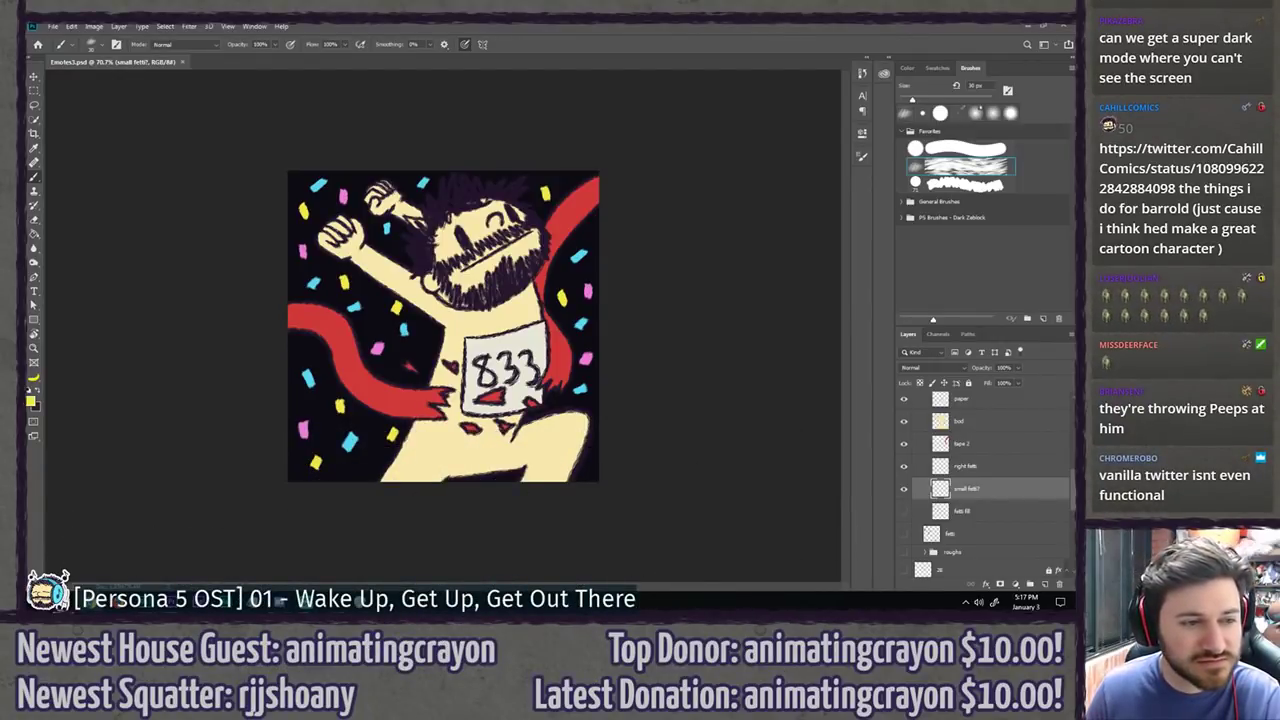
left_click_drag(30, 112, 300, 24)
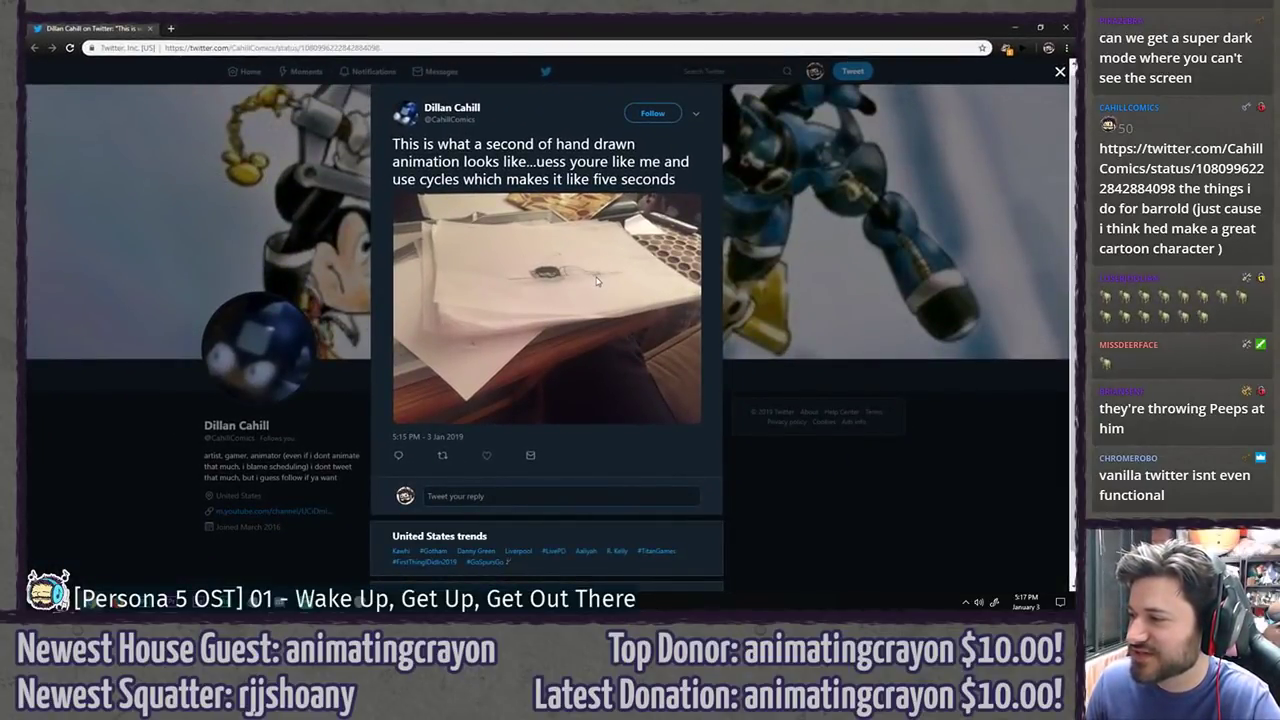
left_click(542, 287)
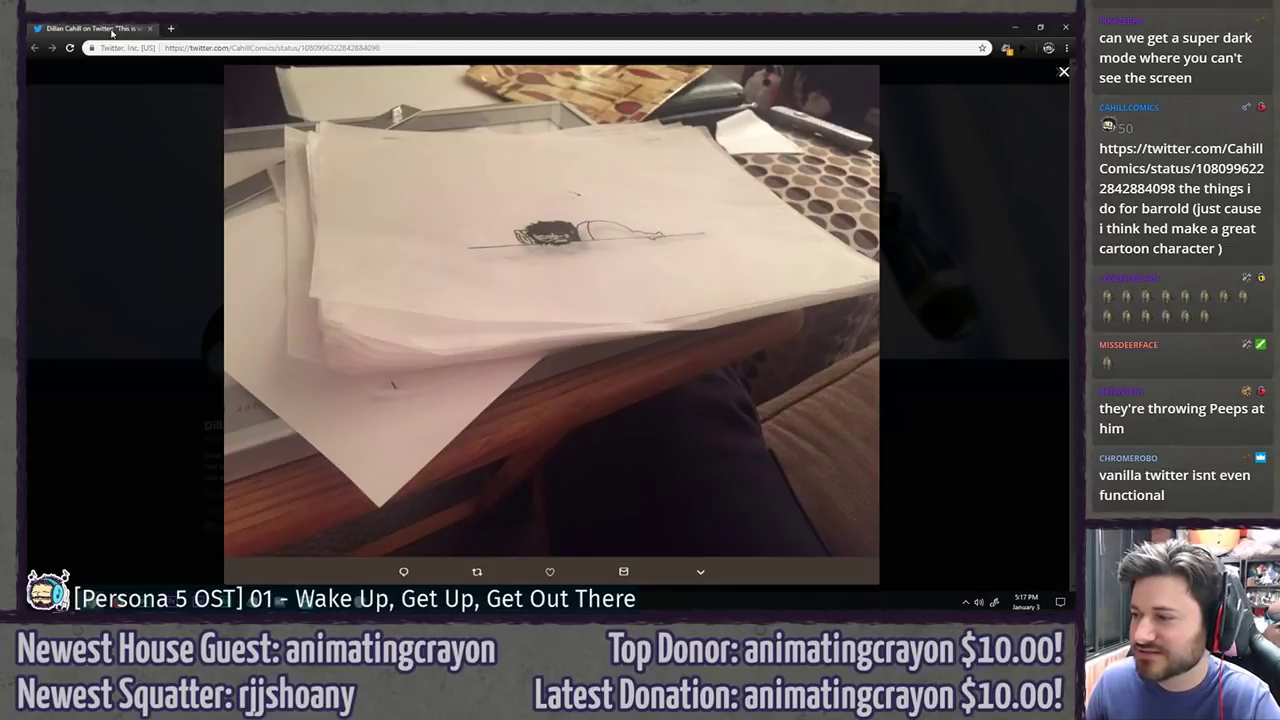
key("alt+Tab")
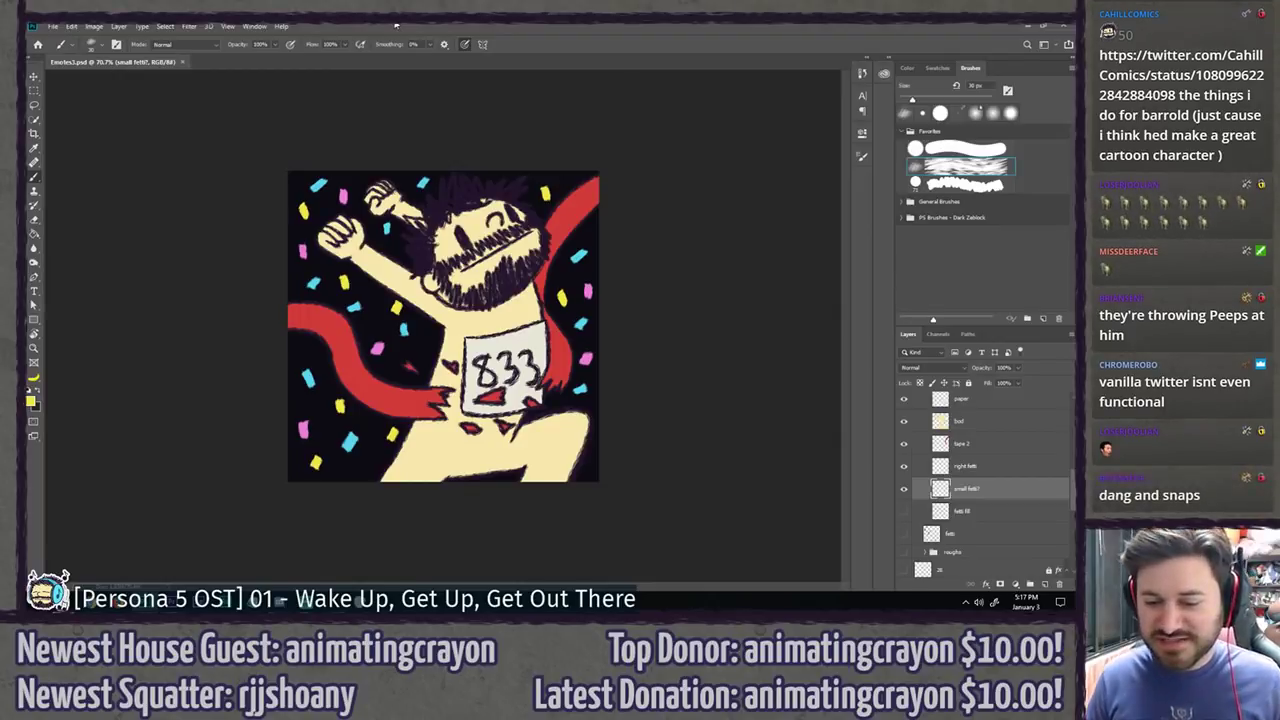
Step: Check how the confetti and the runner's raised arms read at tiny emote size and enlarged
key("l")
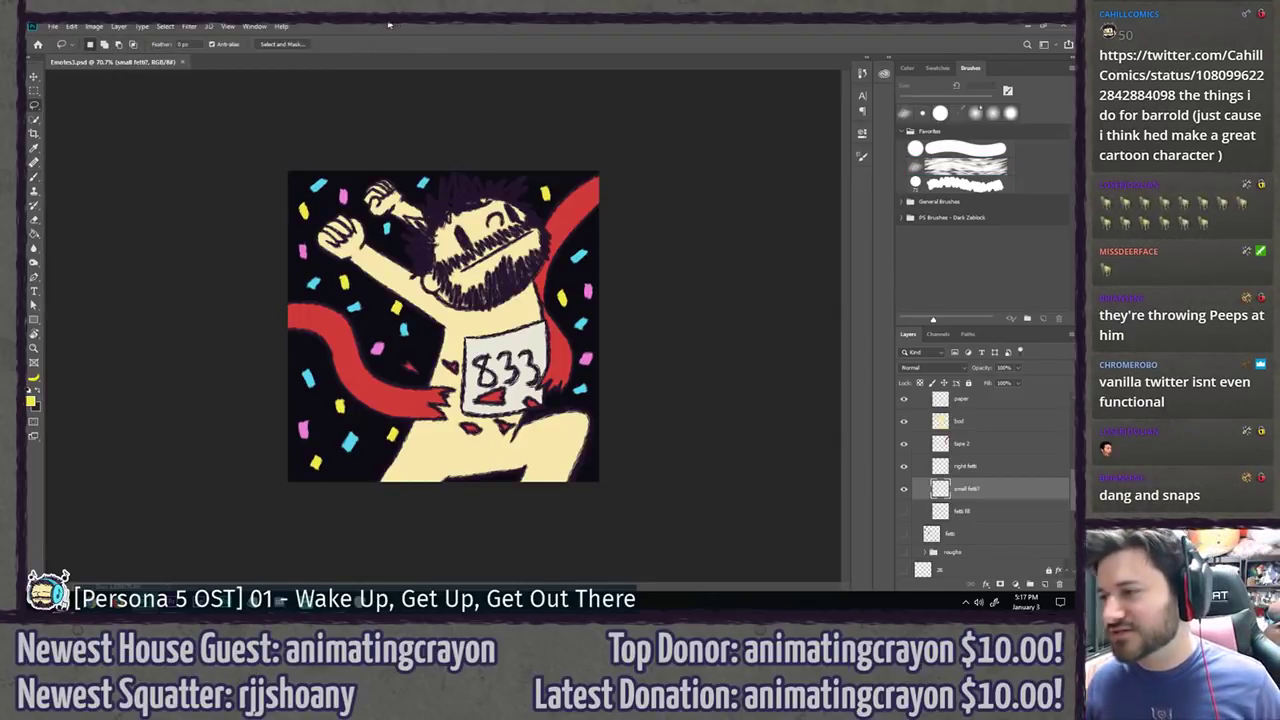
scroll(324, 262, "down", 3)
scroll(305, 338, "down", 2)
scroll(416, 440, "up", 2)
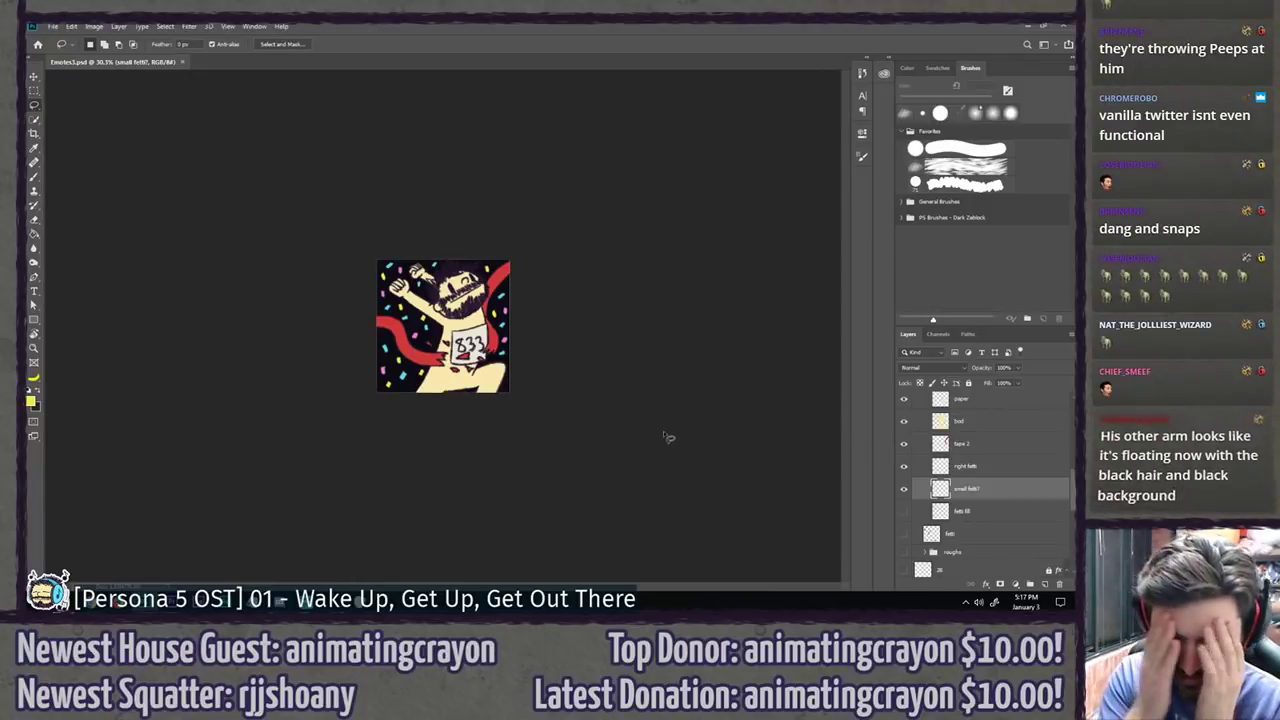
scroll(663, 436, "up", 4)
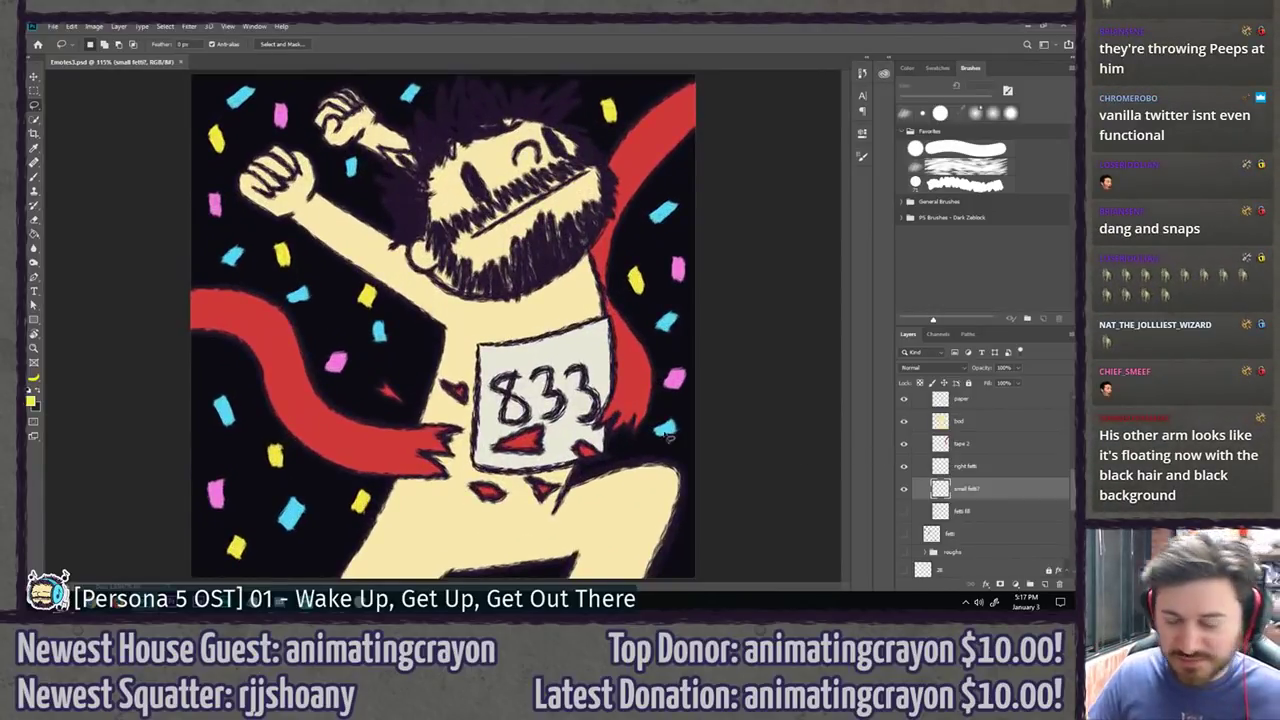
scroll(614, 428, "down", 2)
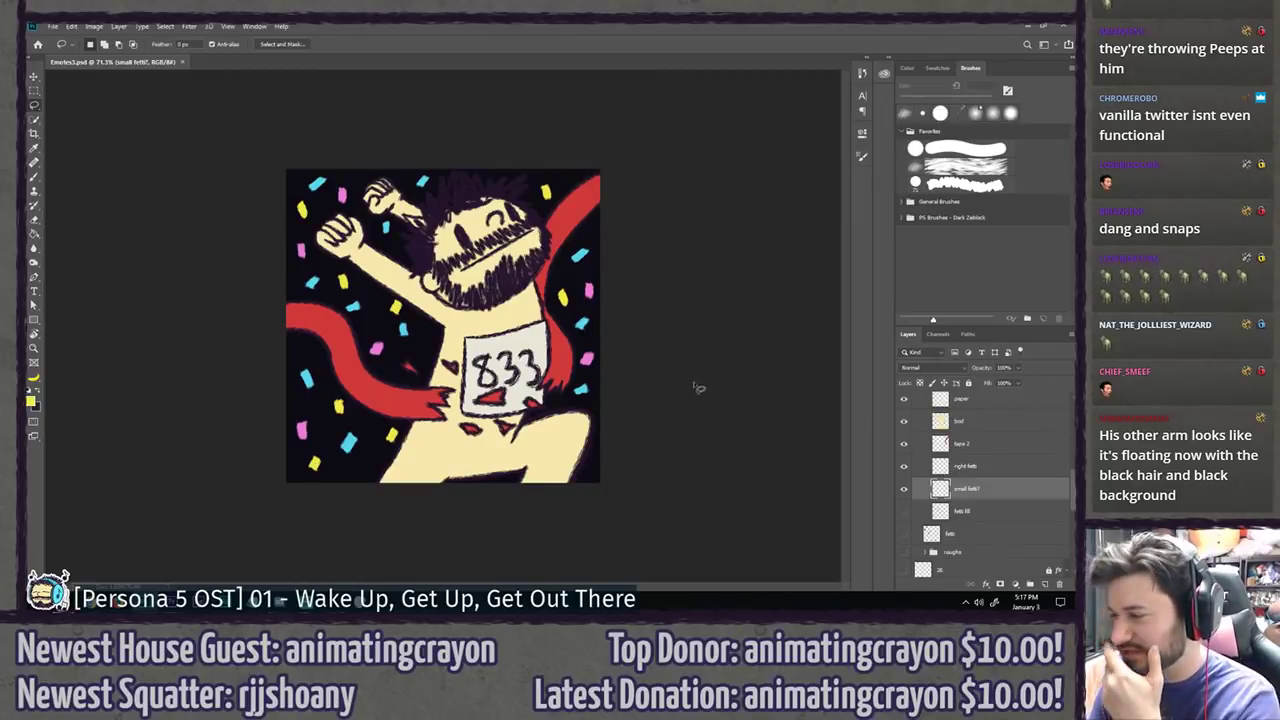
Step: Toggle the visibility of the AaaandTime group and its topmost detail layer to check what each contributes
scroll(930, 476, "up", 5)
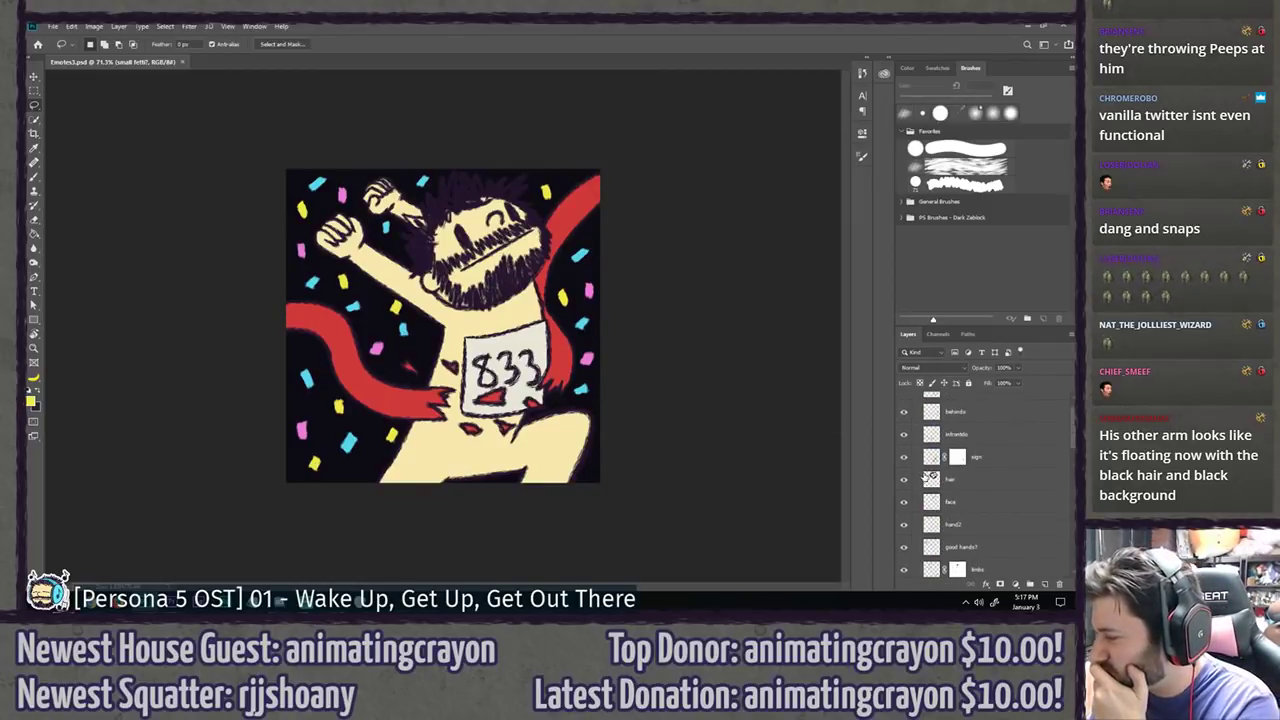
left_click(904, 399)
left_click(904, 399)
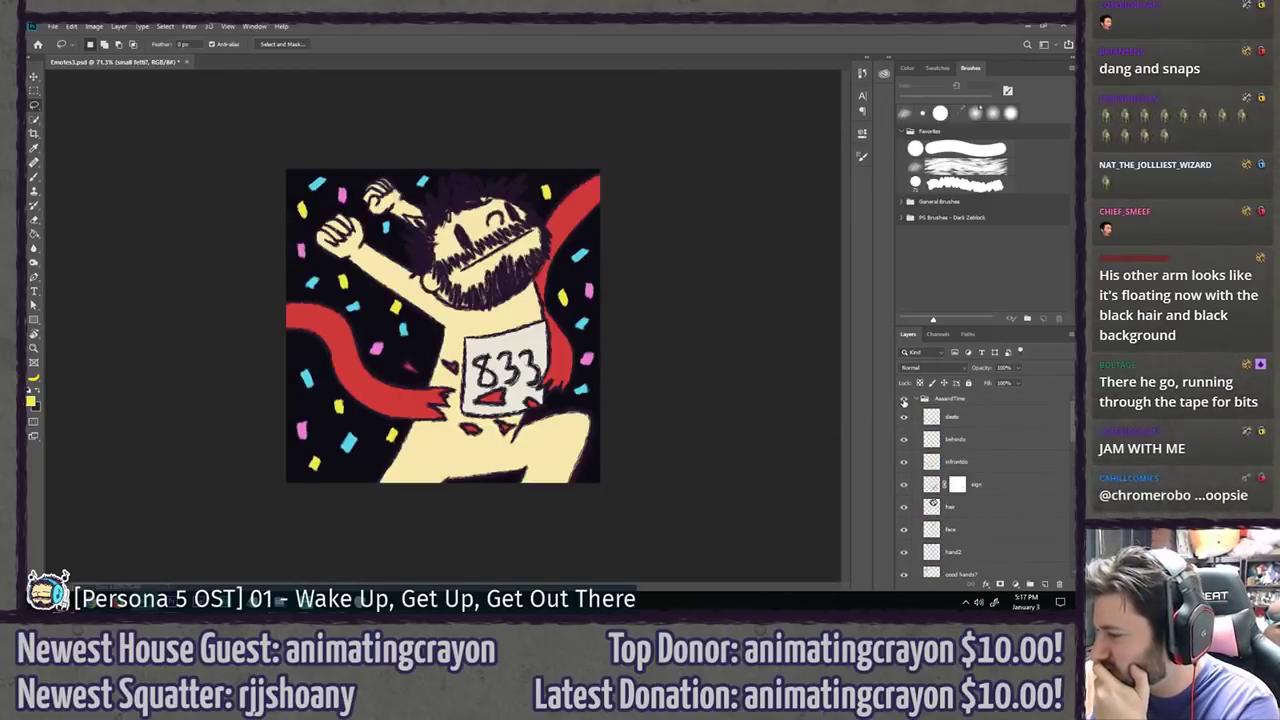
left_click(904, 418)
left_click(904, 418)
left_click(904, 418)
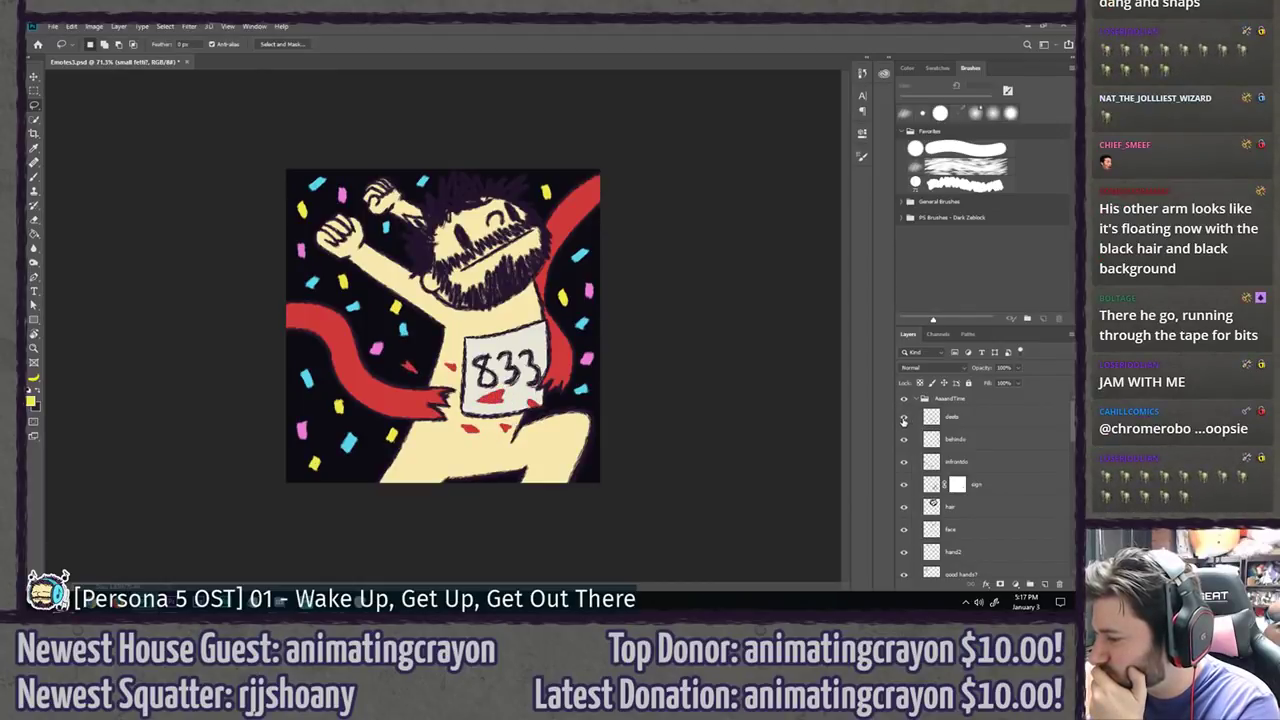
left_click(904, 418)
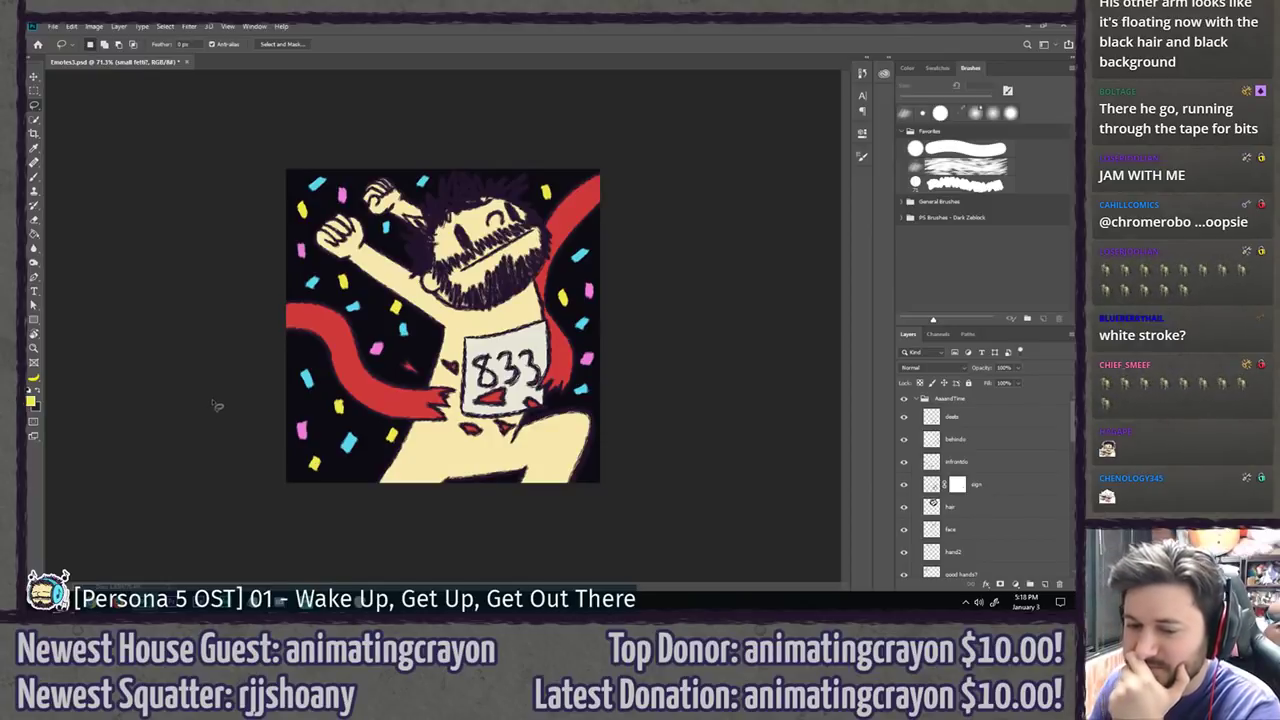
Step: Add a 1 px outside stroke in near-white (#f1f1f1) to the AaaandTime group
key("b")
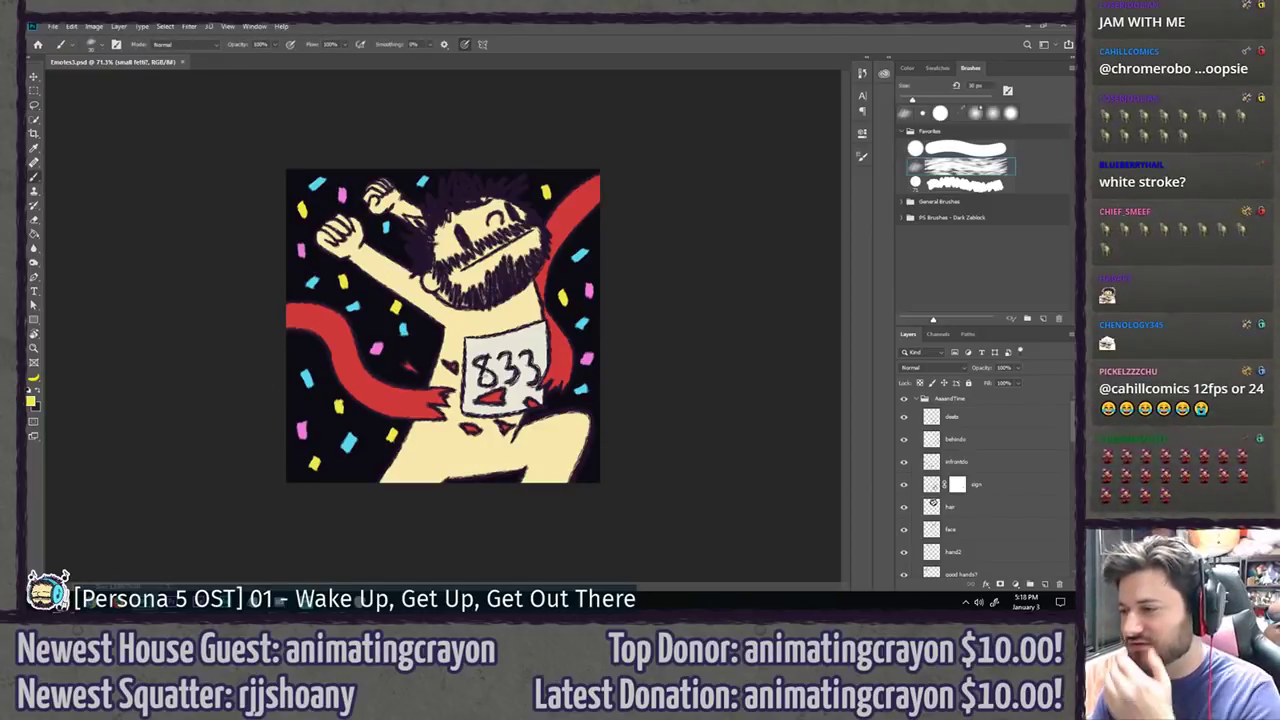
left_click(922, 418)
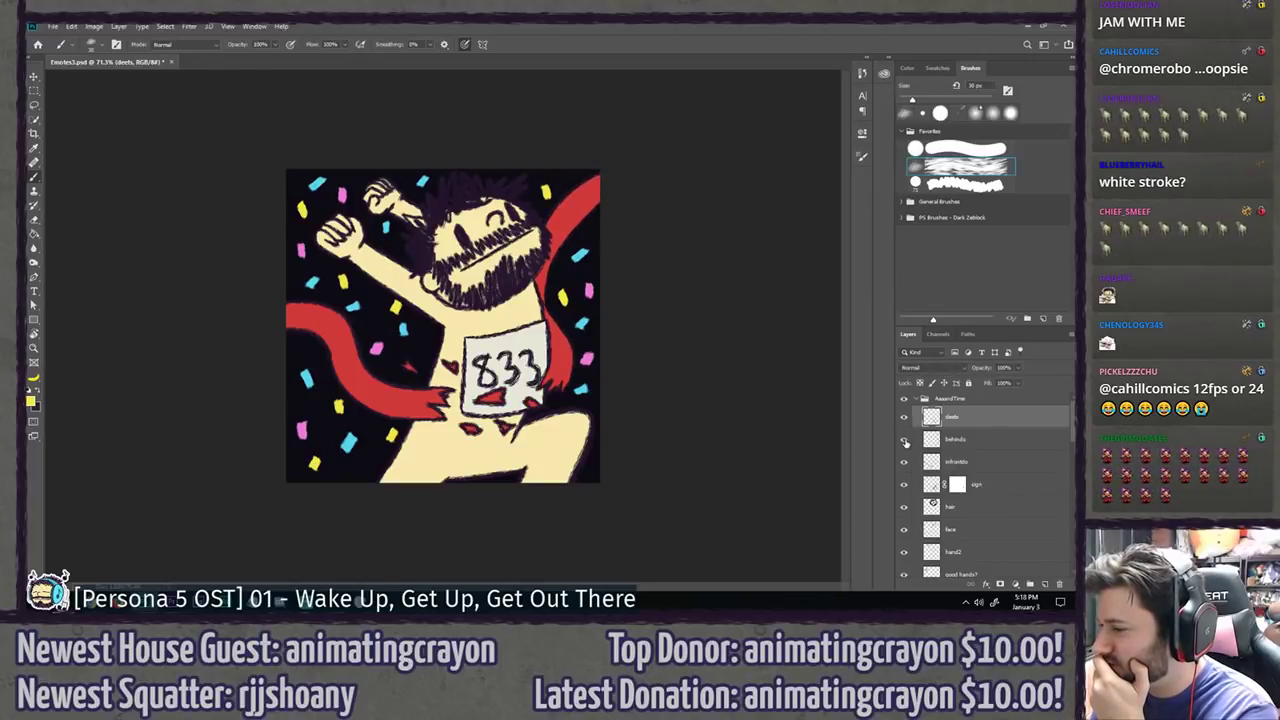
scroll(905, 441, "down", 2)
scroll(950, 443, "up", 2)
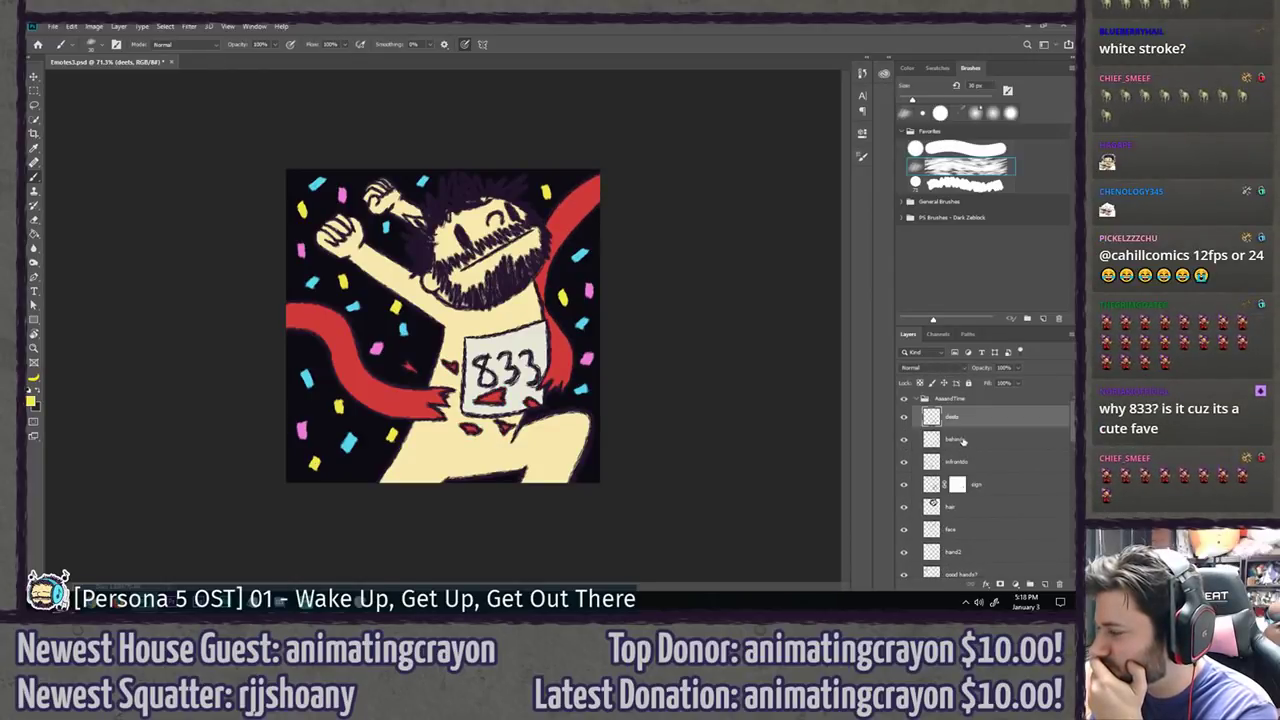
double_click(983, 401)
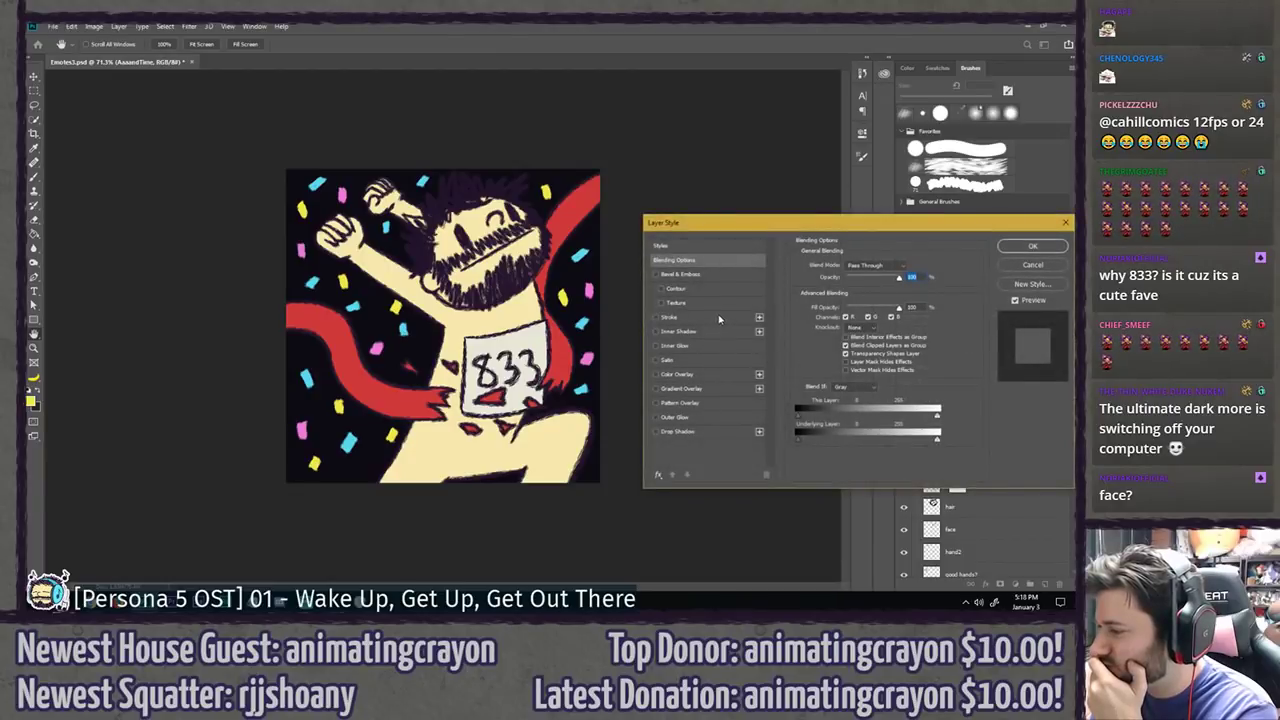
left_click(719, 318)
left_click(822, 346)
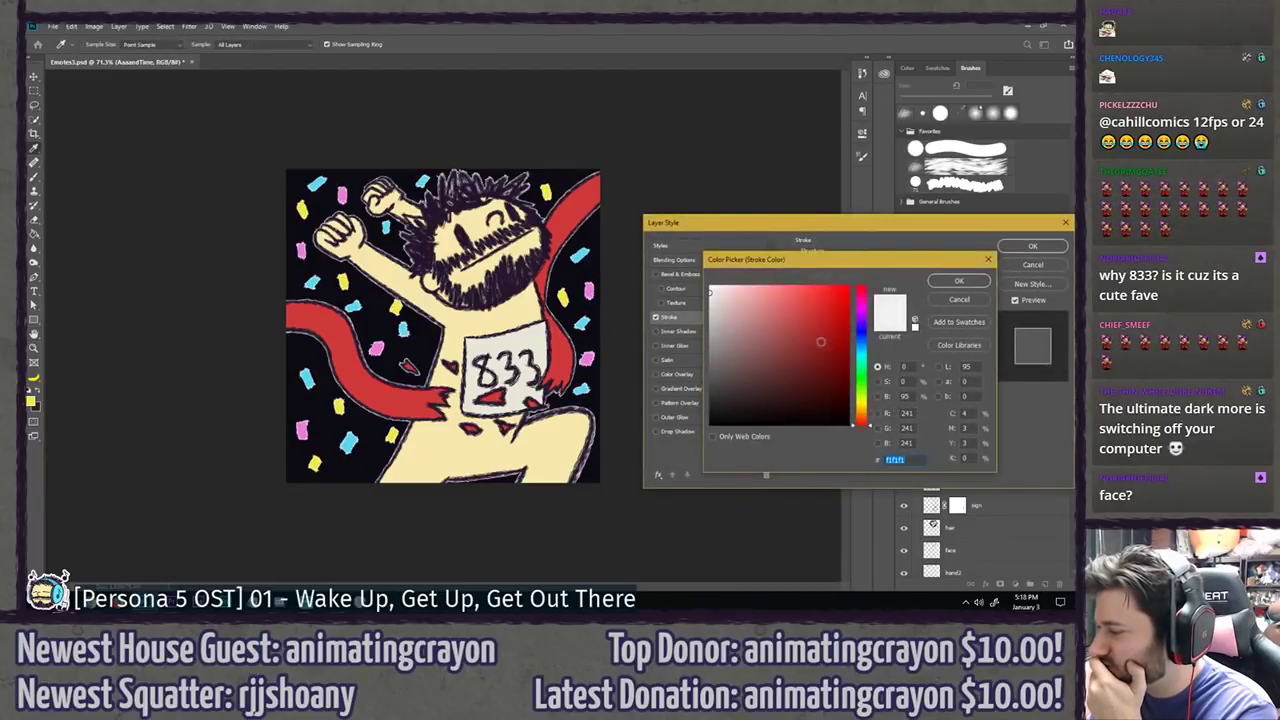
left_click(959, 281)
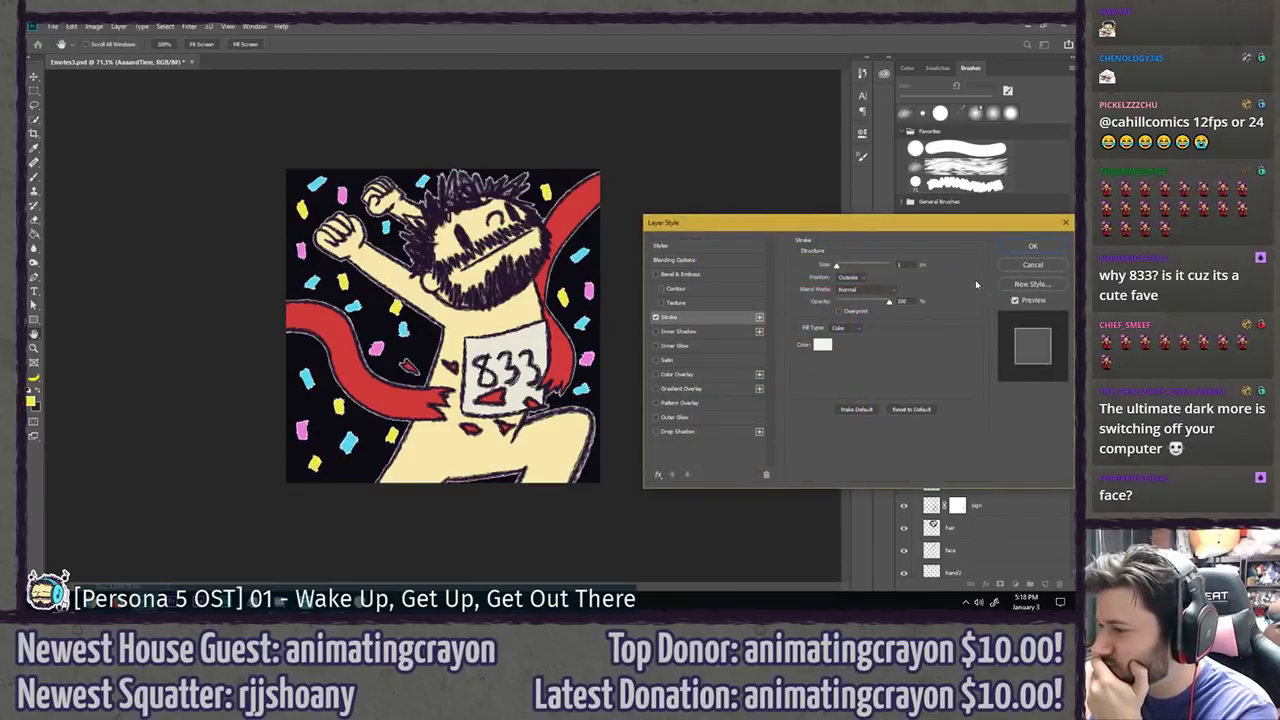
left_click(1033, 248)
Step: Compare the outlined emote with and without the subgroup holding the tape, paper and body colour layers
scroll(988, 477, "down", 3)
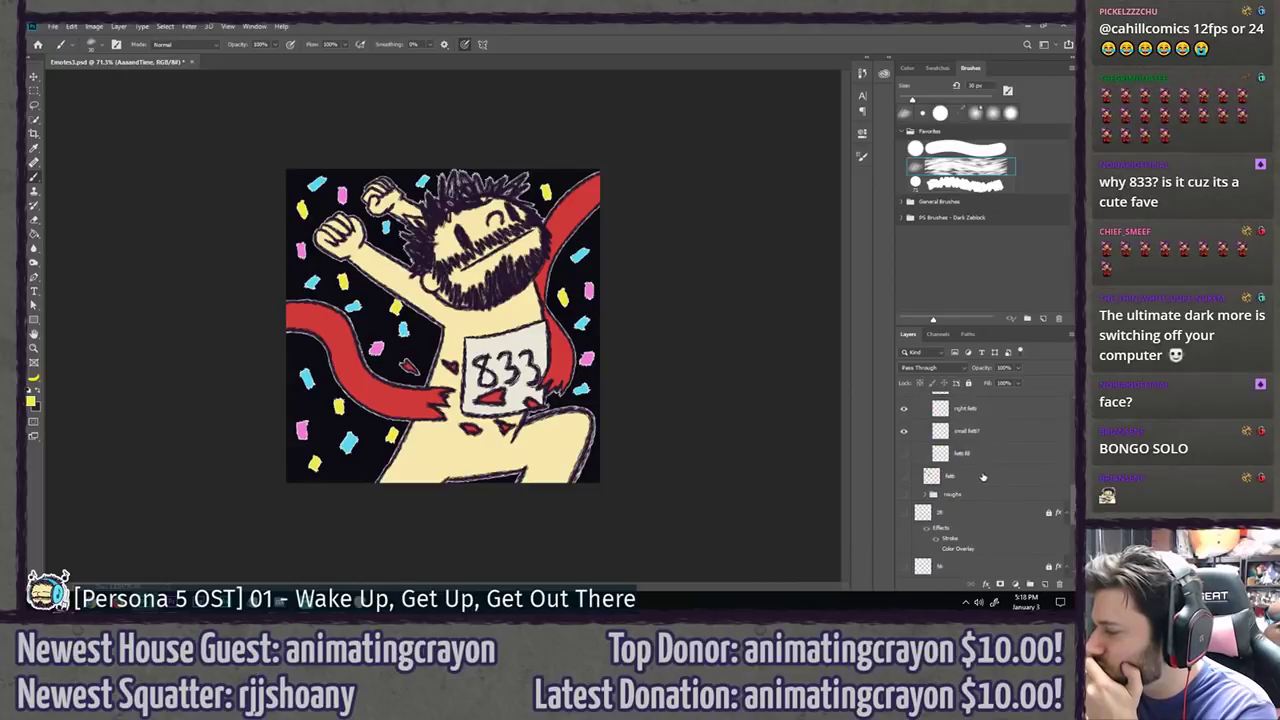
scroll(988, 477, "up", 2)
left_click(905, 476)
left_click(905, 476)
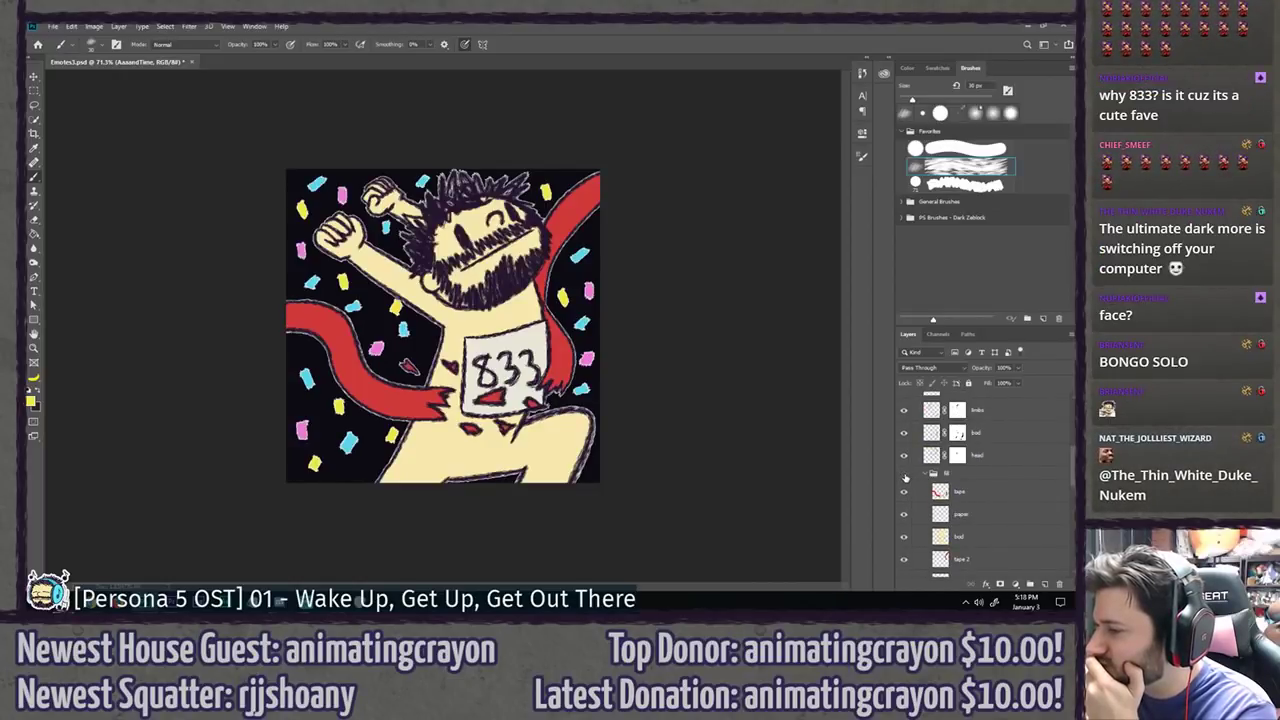
left_click(905, 477)
left_click(905, 477)
scroll(930, 470, "up", 3)
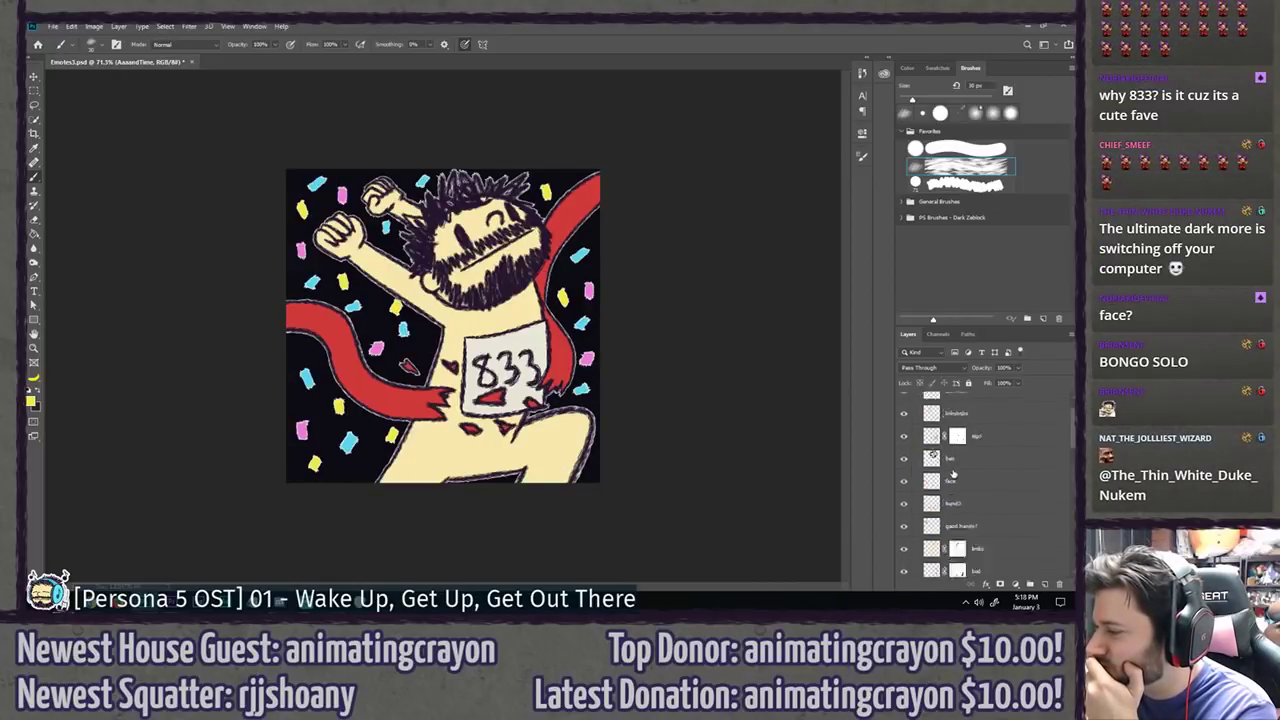
Step: Toggle the hidden confetti layer beneath the small fetti layer to compare the outlined emote with and without it
left_click(918, 400)
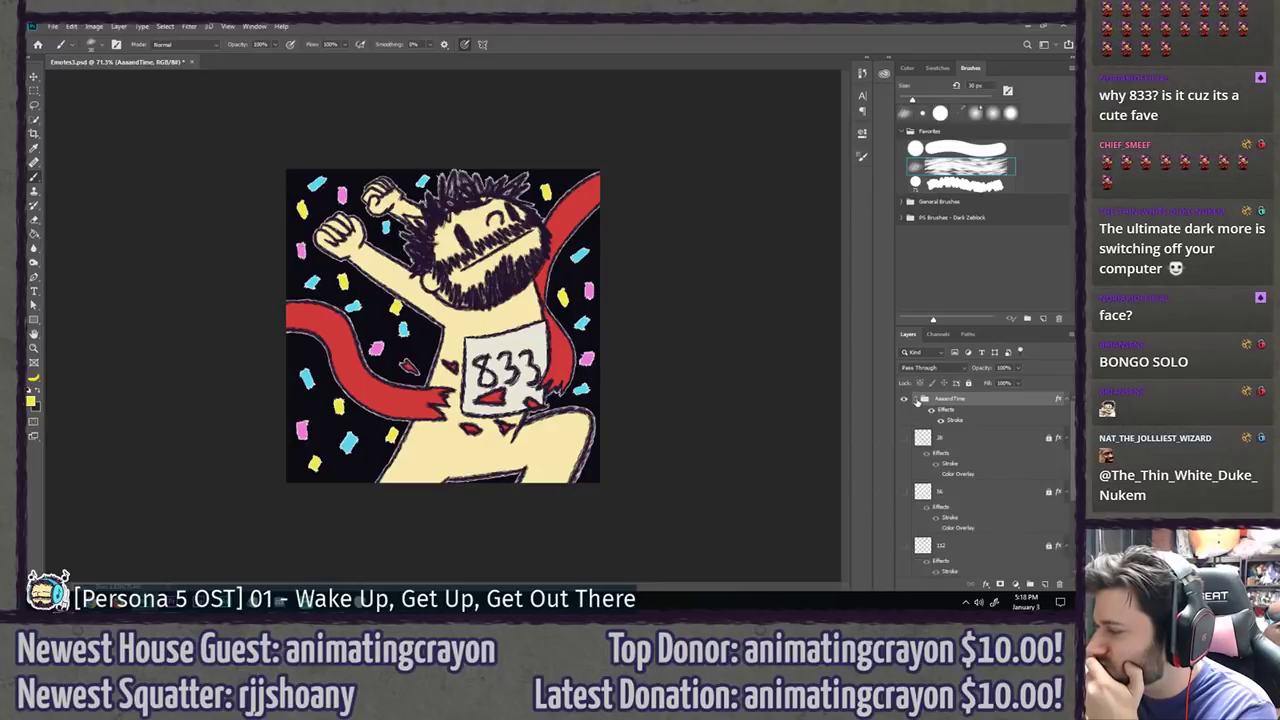
scroll(960, 440, "up", 5)
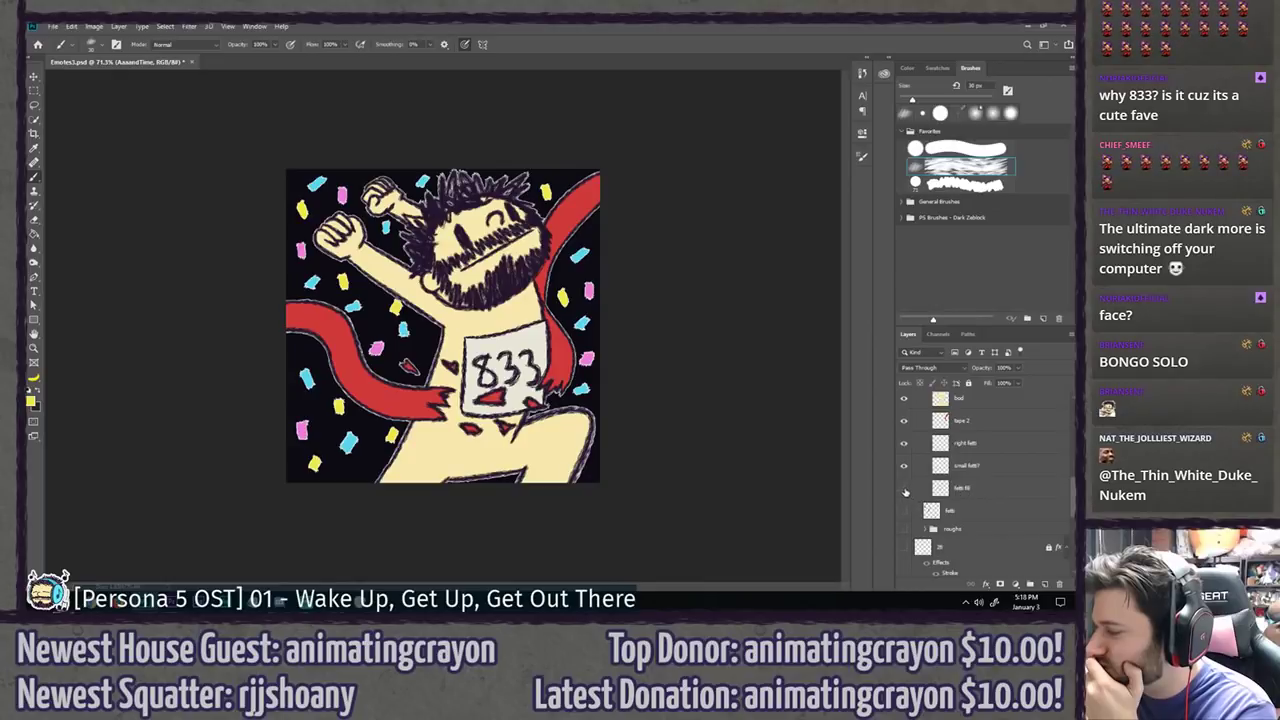
left_click(905, 488)
left_click(904, 488)
left_click(904, 488)
left_click(904, 488)
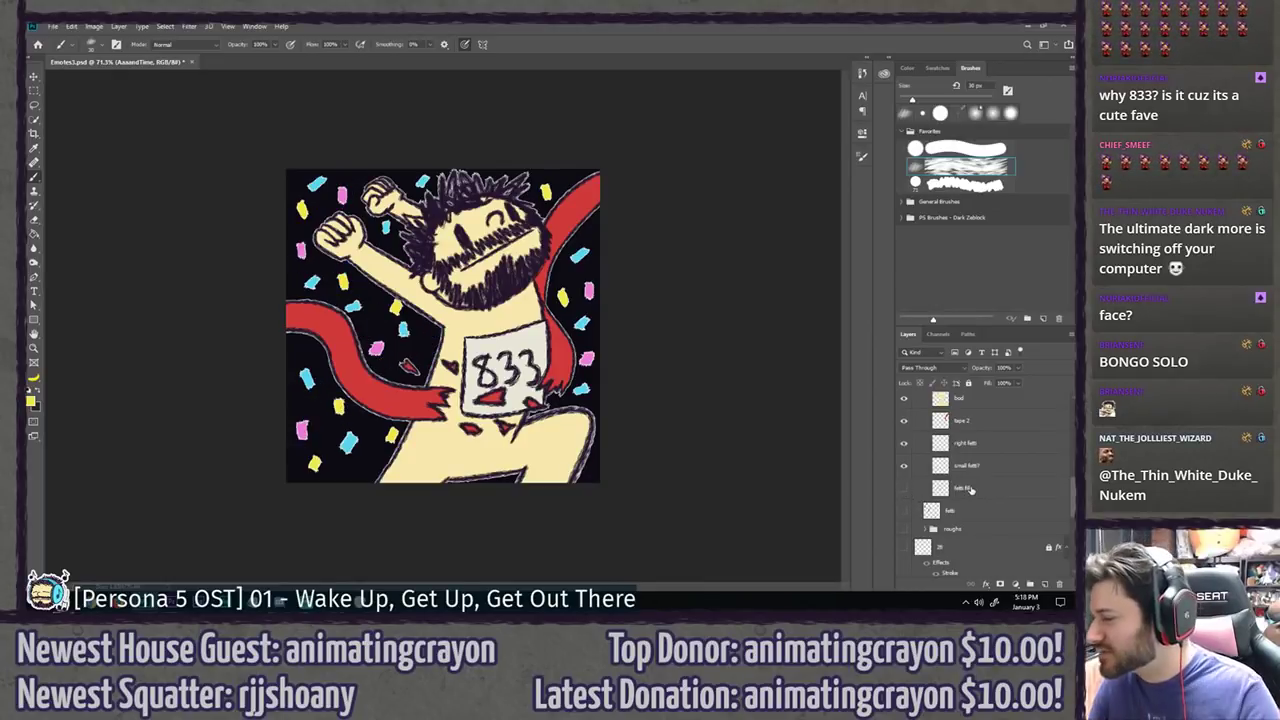
Step: Delete the hidden confetti layer beneath small fetti and the rough fetti outline layer, and take the right and small fetti layers out of their subgroup
left_click(963, 488)
key("Delete")
left_click(982, 446, "shift")
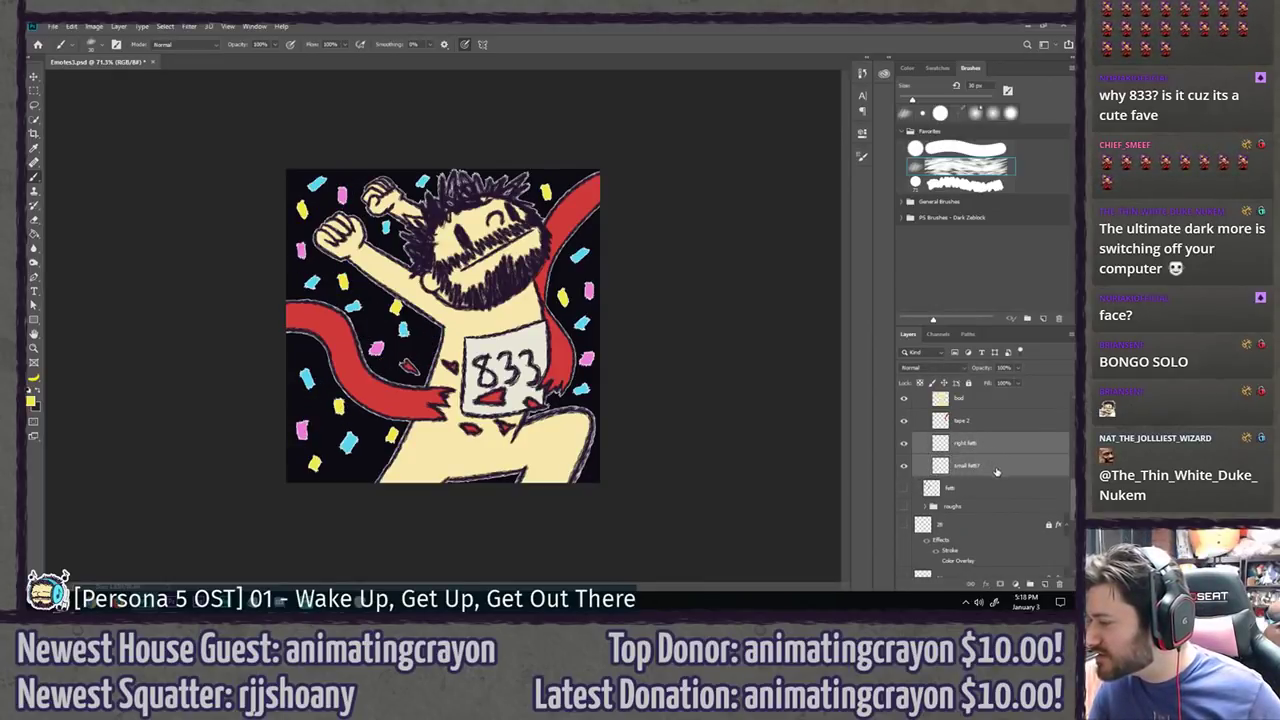
left_click(905, 488)
left_click(954, 491)
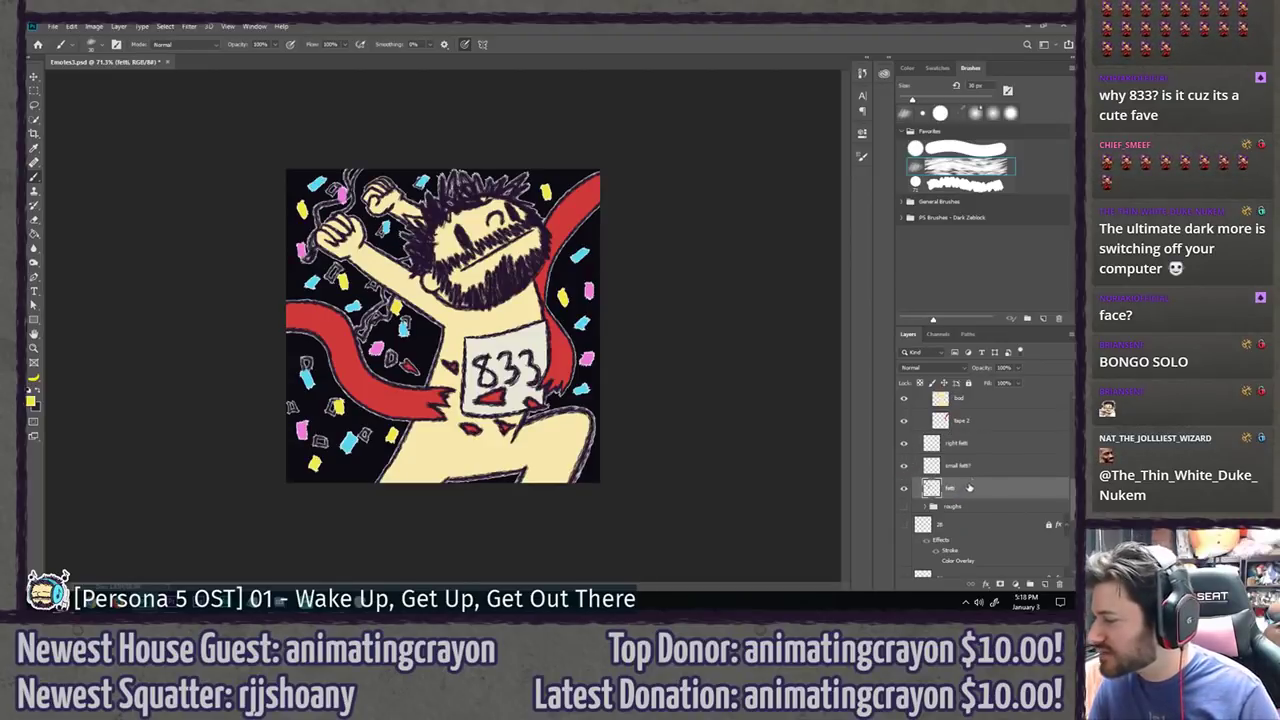
key("Delete")
Step: Move the right fetti and small fetti layers out of the AaaandTime group to sit directly beneath it, and check the emote at small size
scroll(975, 456, "down", 5)
scroll(976, 468, "up", 2)
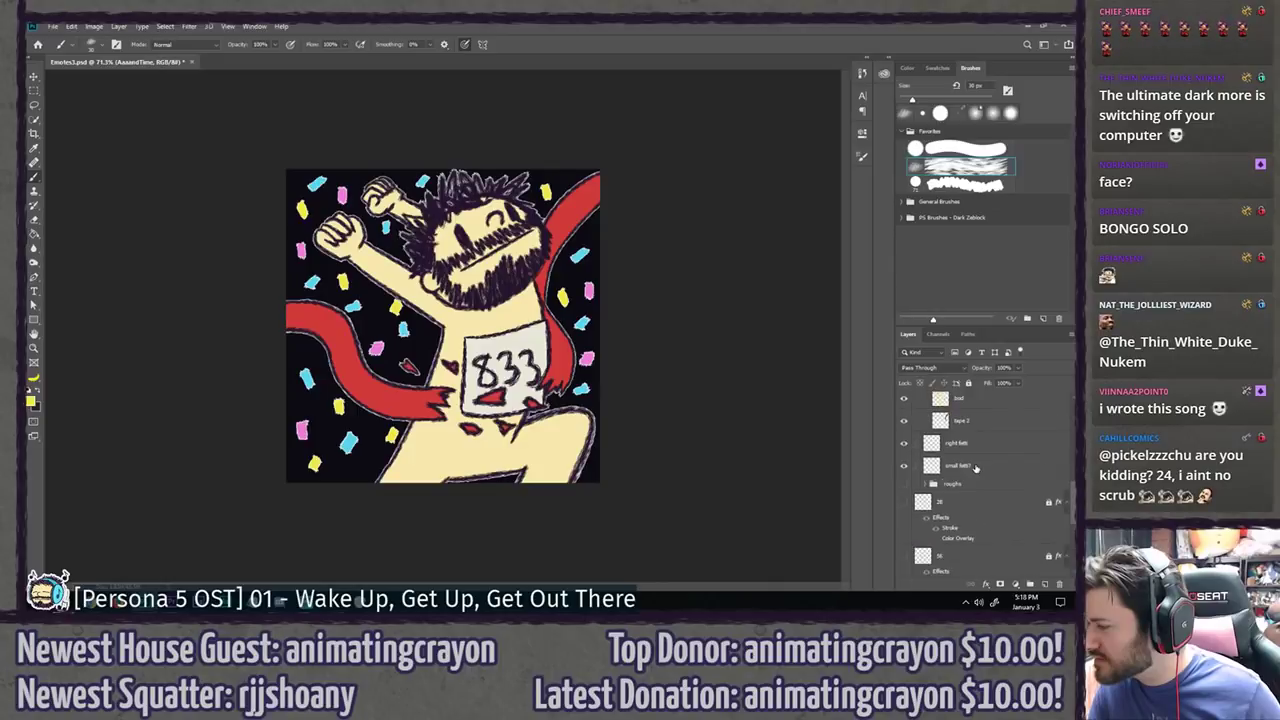
left_click(982, 447)
left_click(995, 468, "shift")
left_click_drag(997, 470, 994, 499)
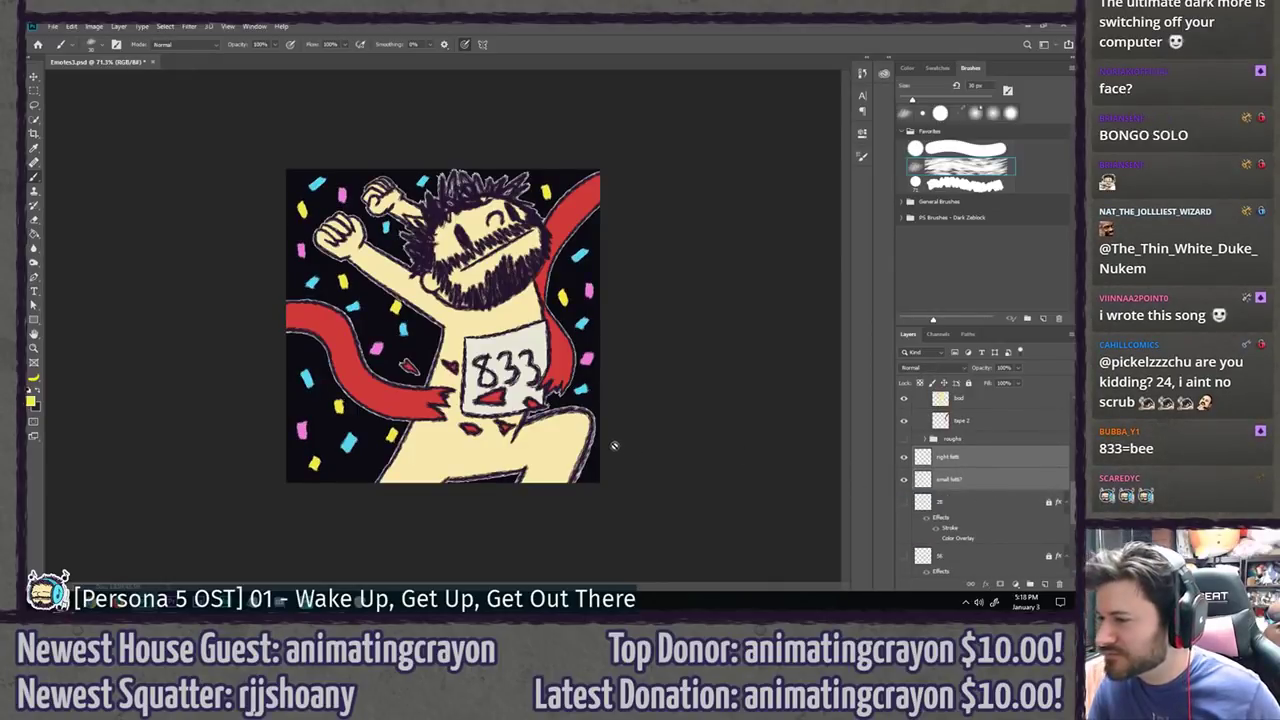
scroll(614, 445, "down", 5)
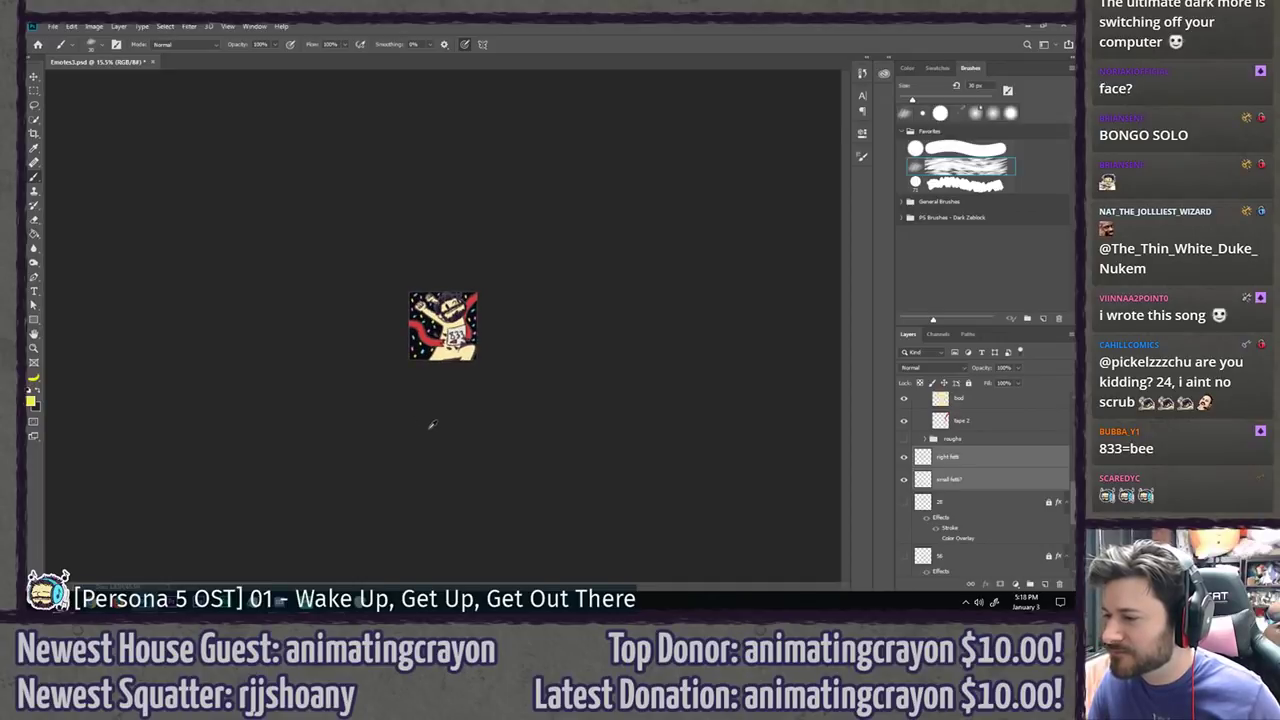
scroll(336, 386, "up", 5)
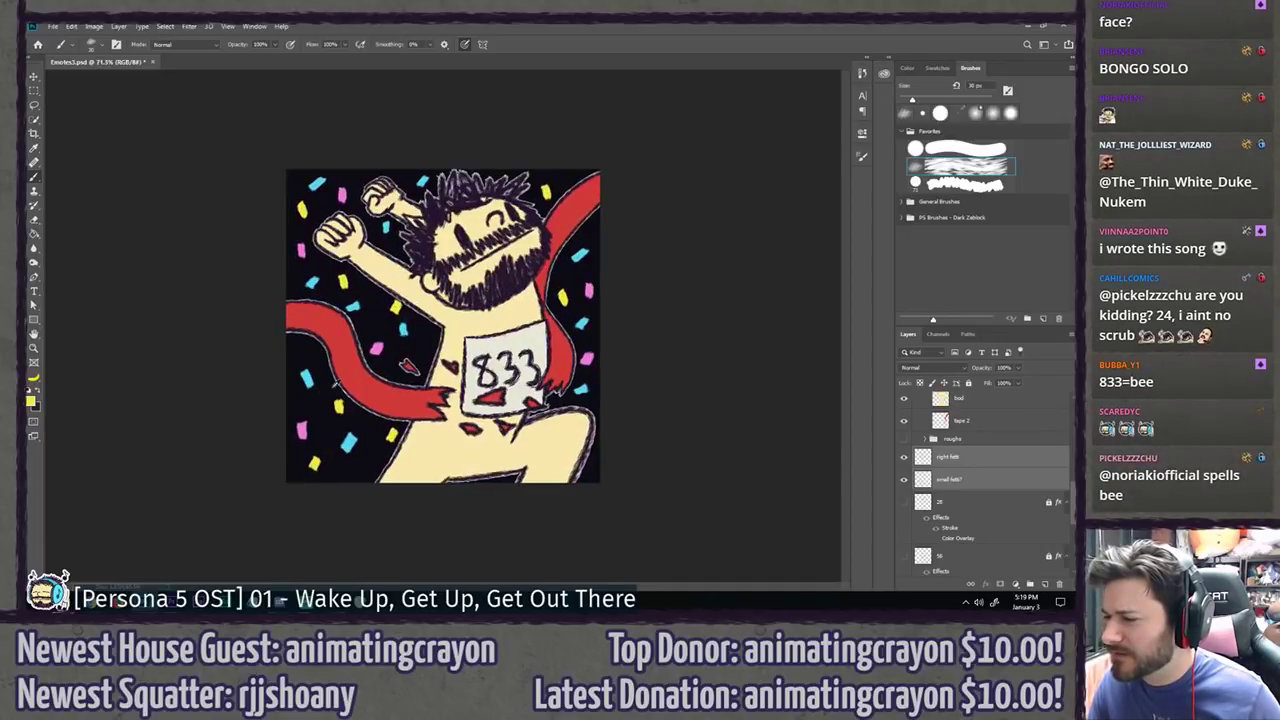
Step: Delete the hidden roughs group inside the AaaandTime group after rechecking which group is being removed
scroll(336, 384, "up", 2)
key("l")
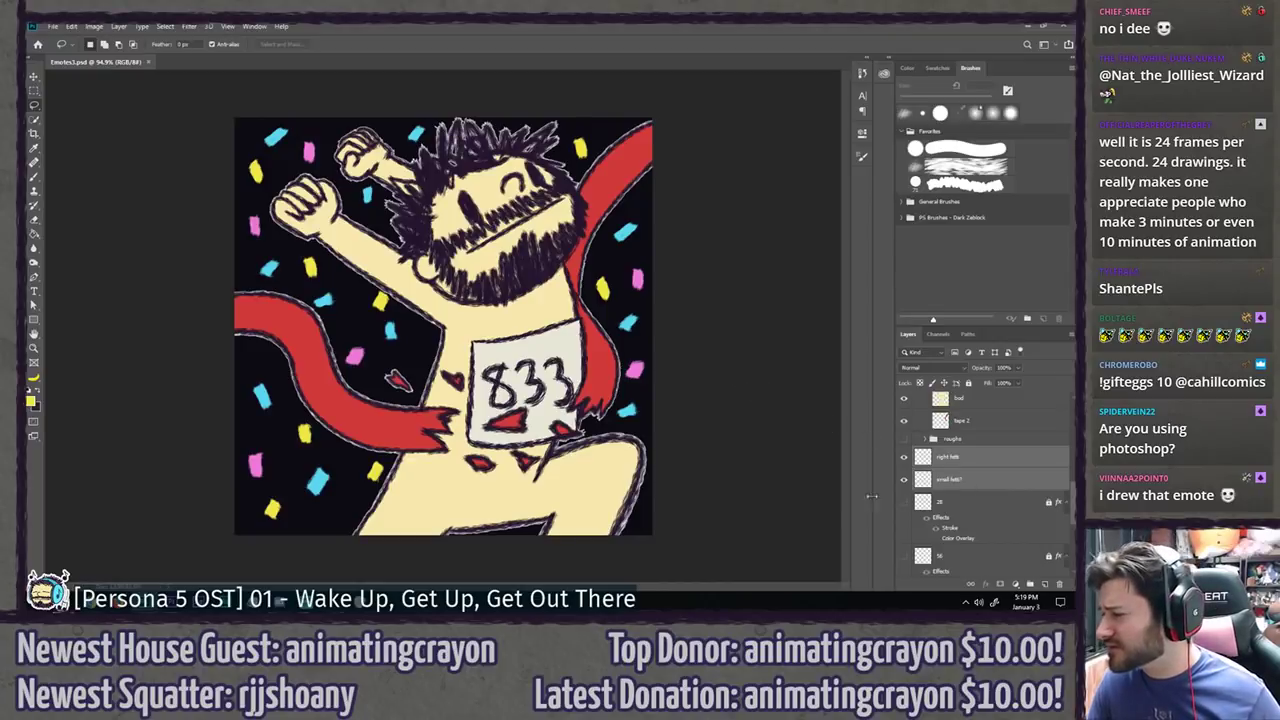
scroll(949, 476, "up", 3)
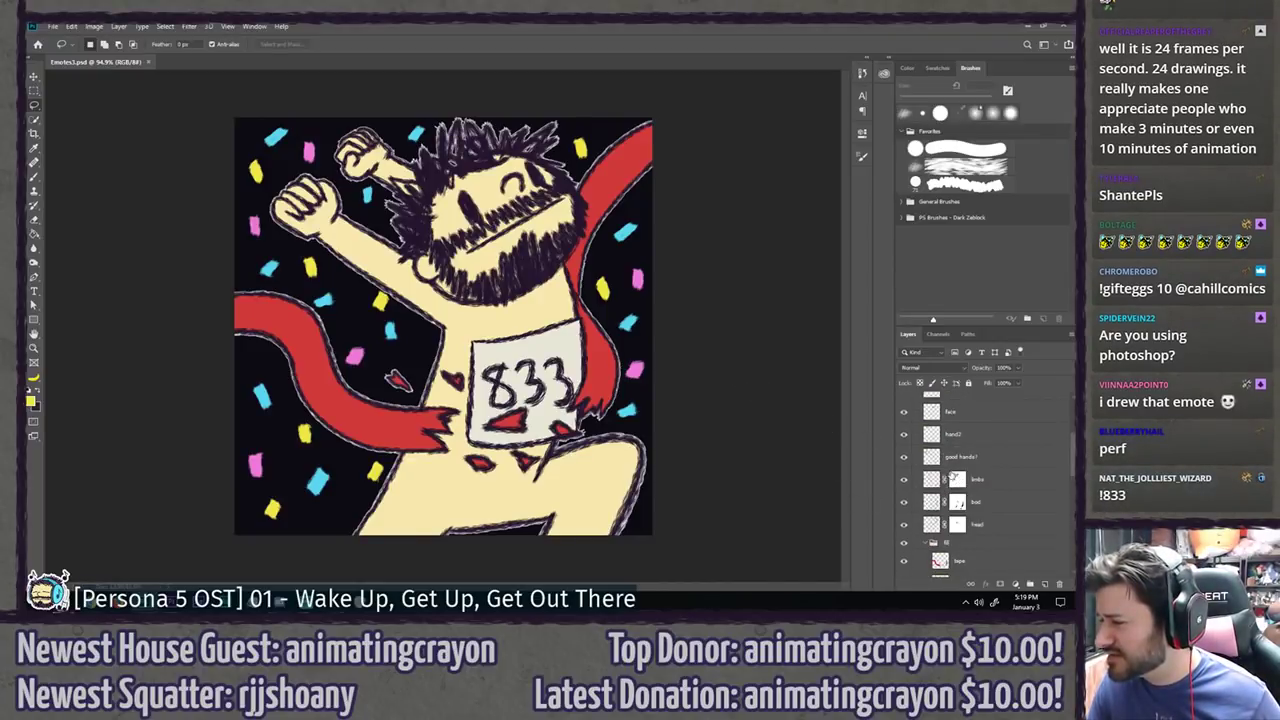
scroll(949, 476, "down", 3)
left_click(957, 440)
key("Delete")
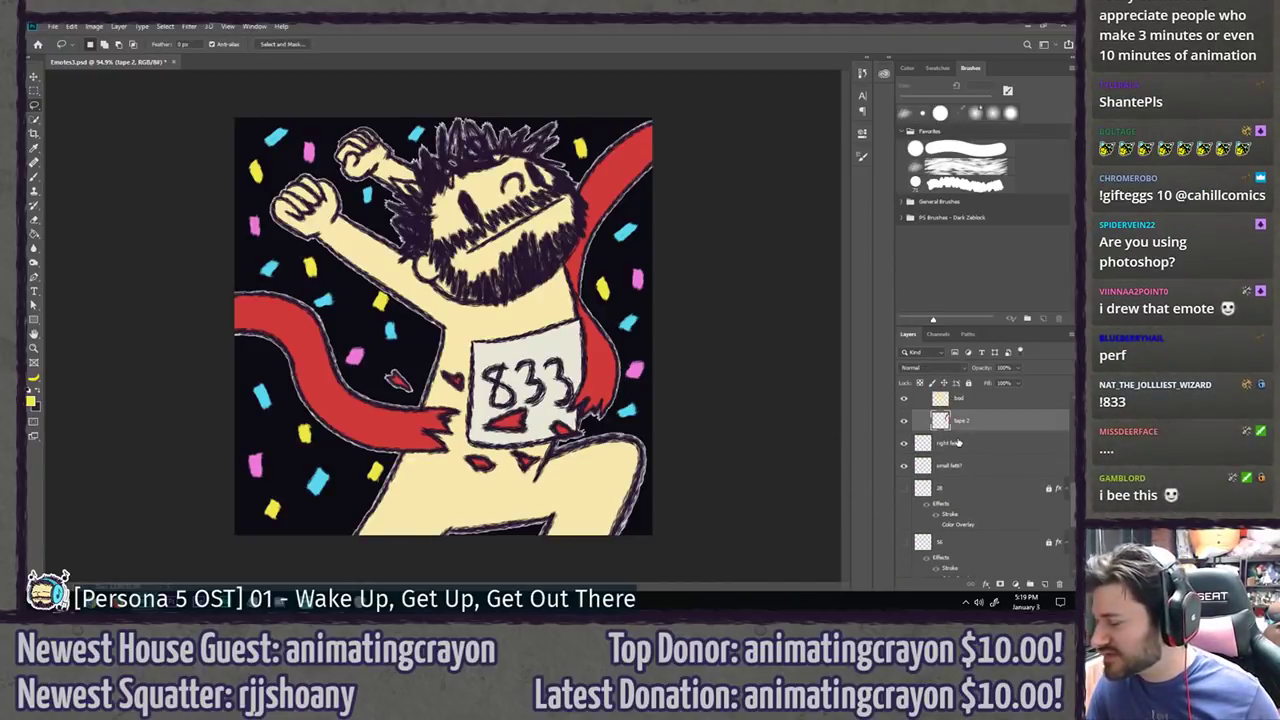
key("ctrl+z")
left_click(904, 440)
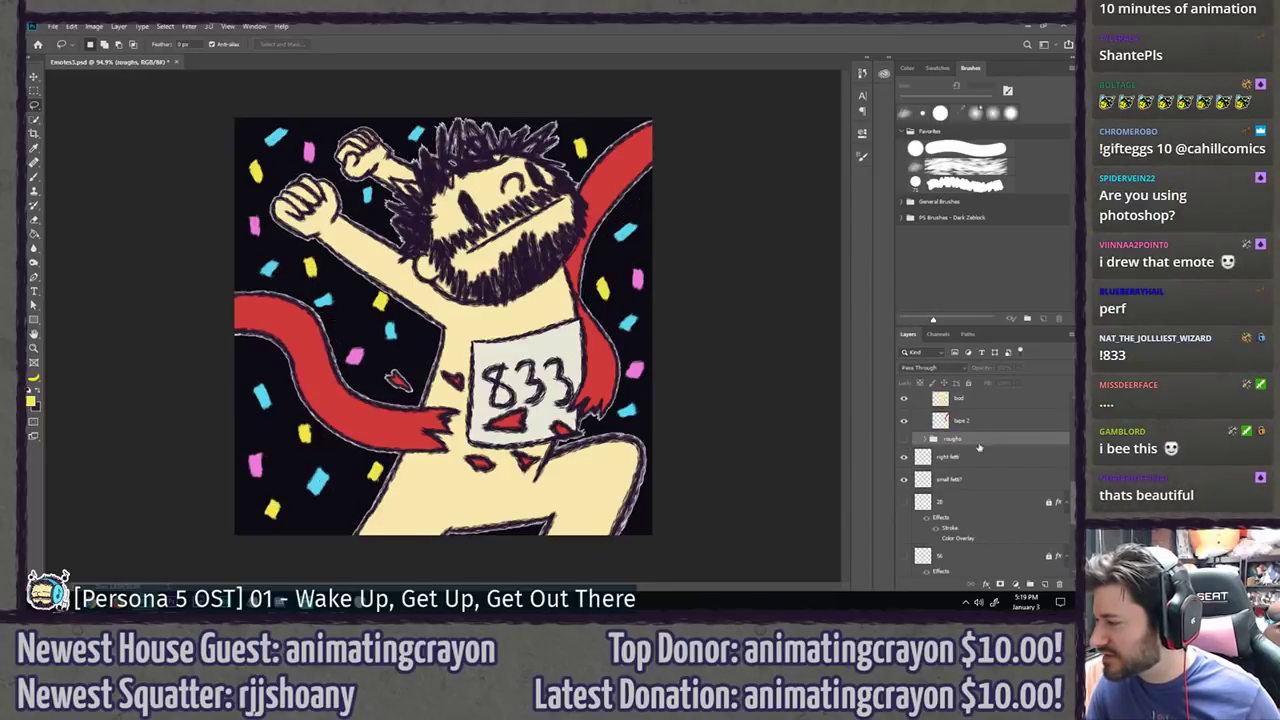
key("Delete")
Step: Collapse the AaaandTime group and merge the right fetti and small fetti layers beneath it into one layer
scroll(970, 470, "up", 5)
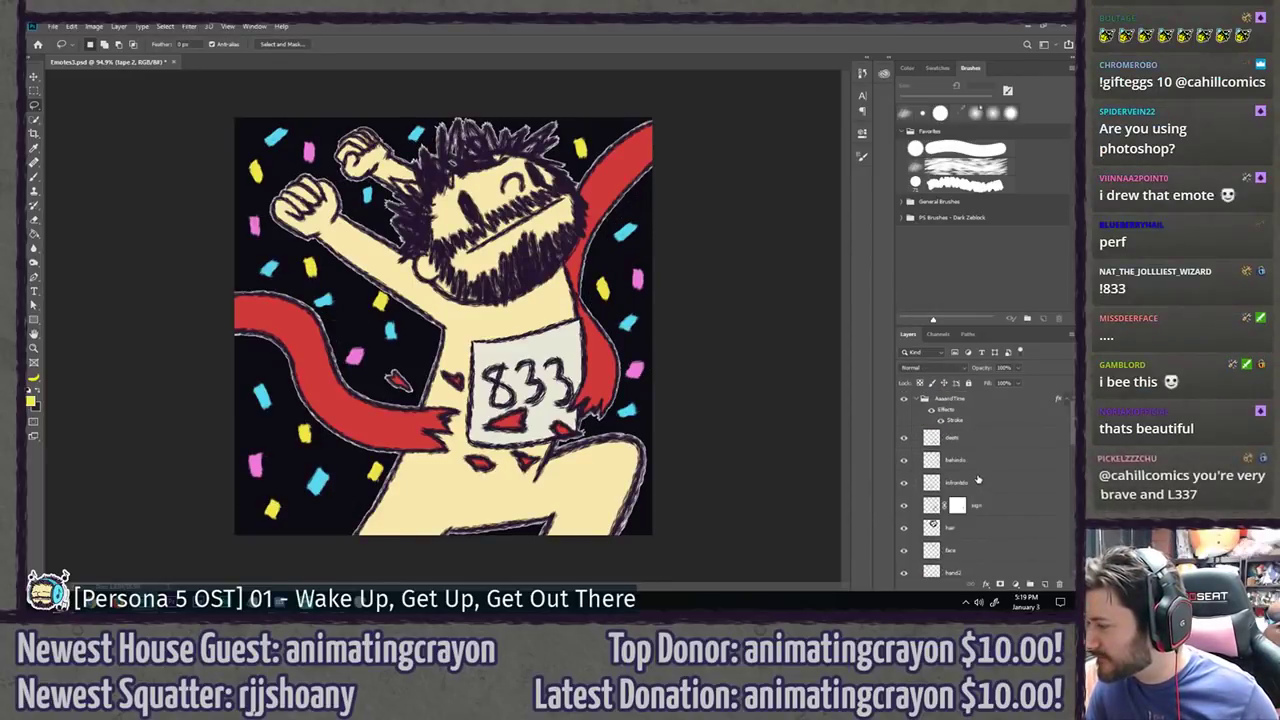
left_click(917, 399)
left_click(938, 400)
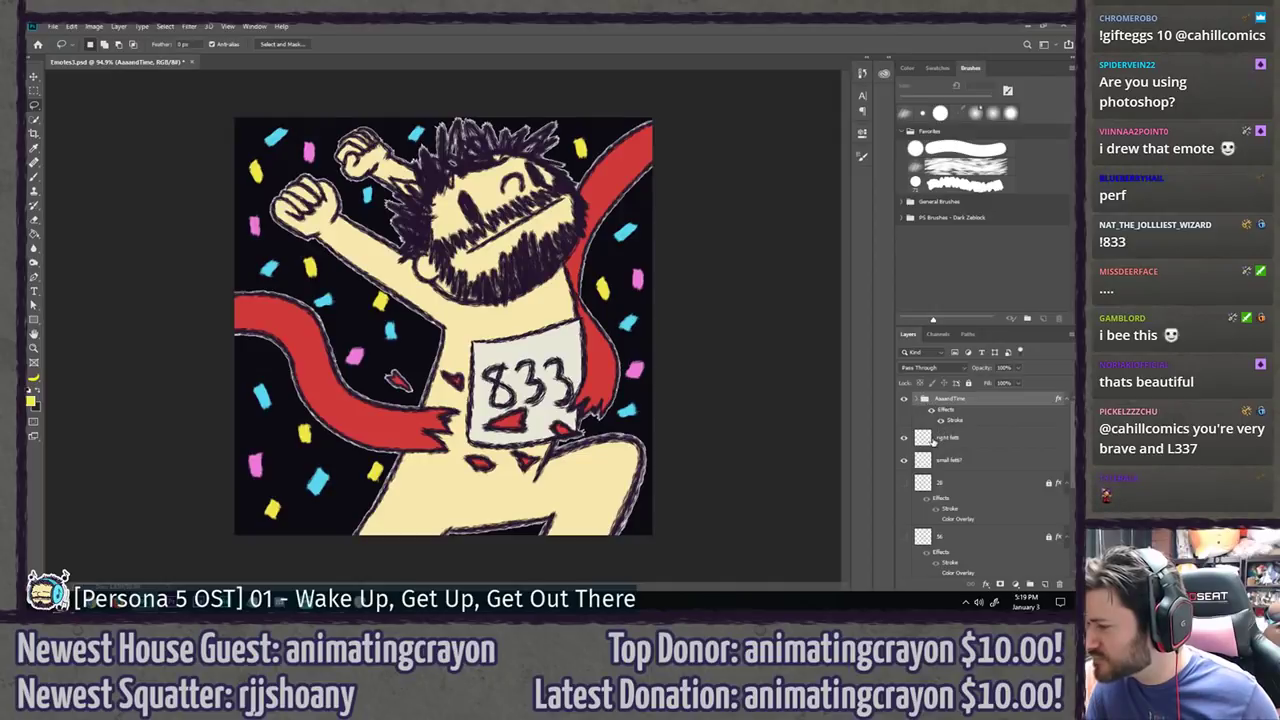
left_click(979, 461, "shift")
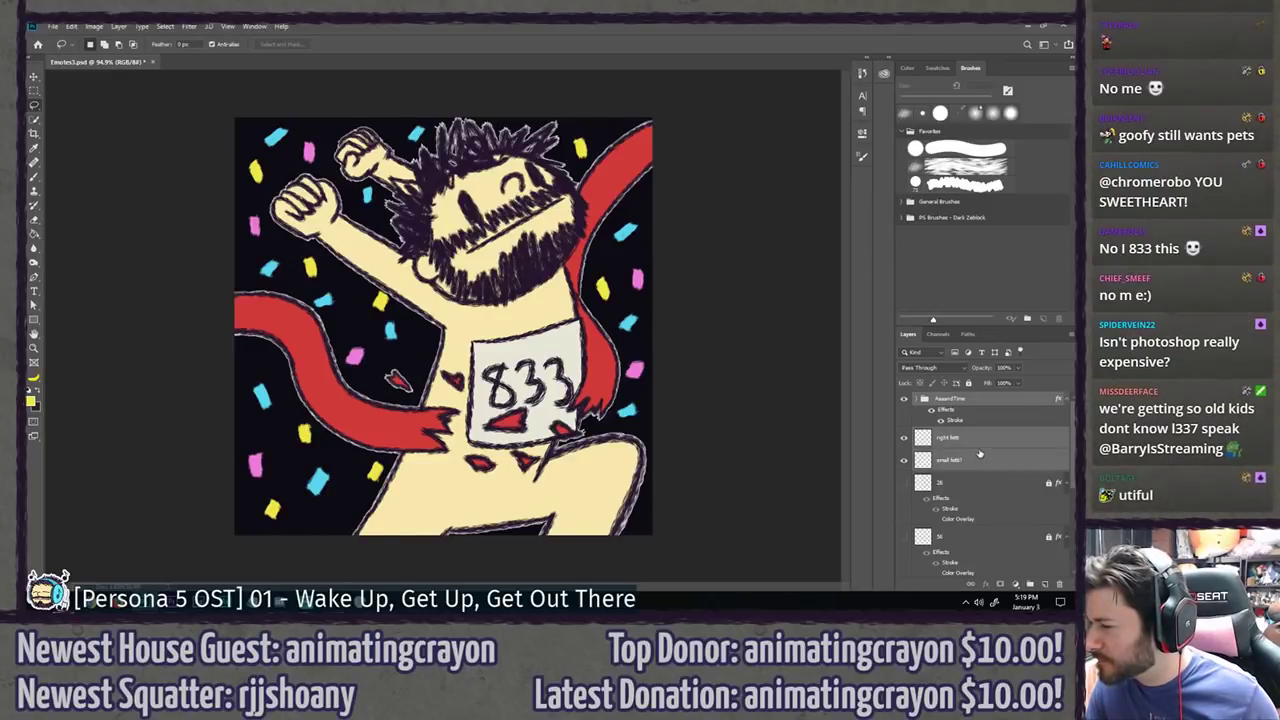
right_click(980, 456)
left_click(876, 456)
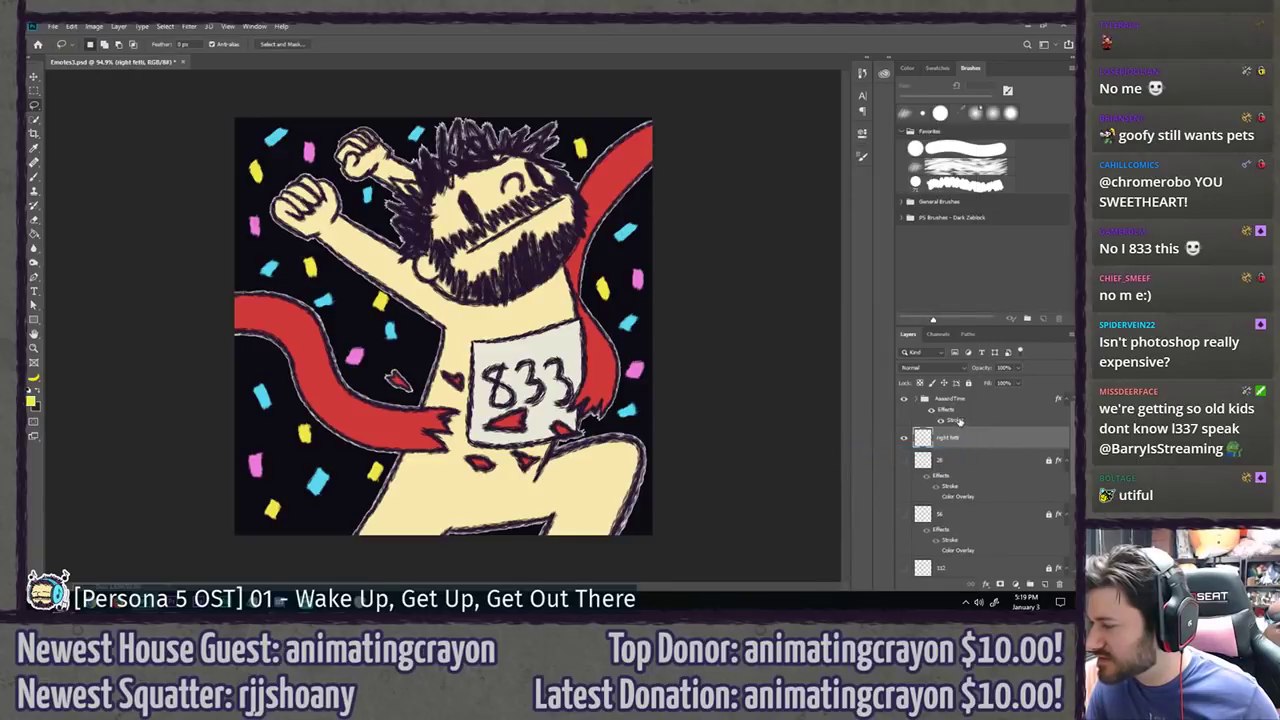
Step: Select the AaaandTime group together with the merged confetti layer, and show the 112 size guide layer
left_click(1003, 409, "shift")
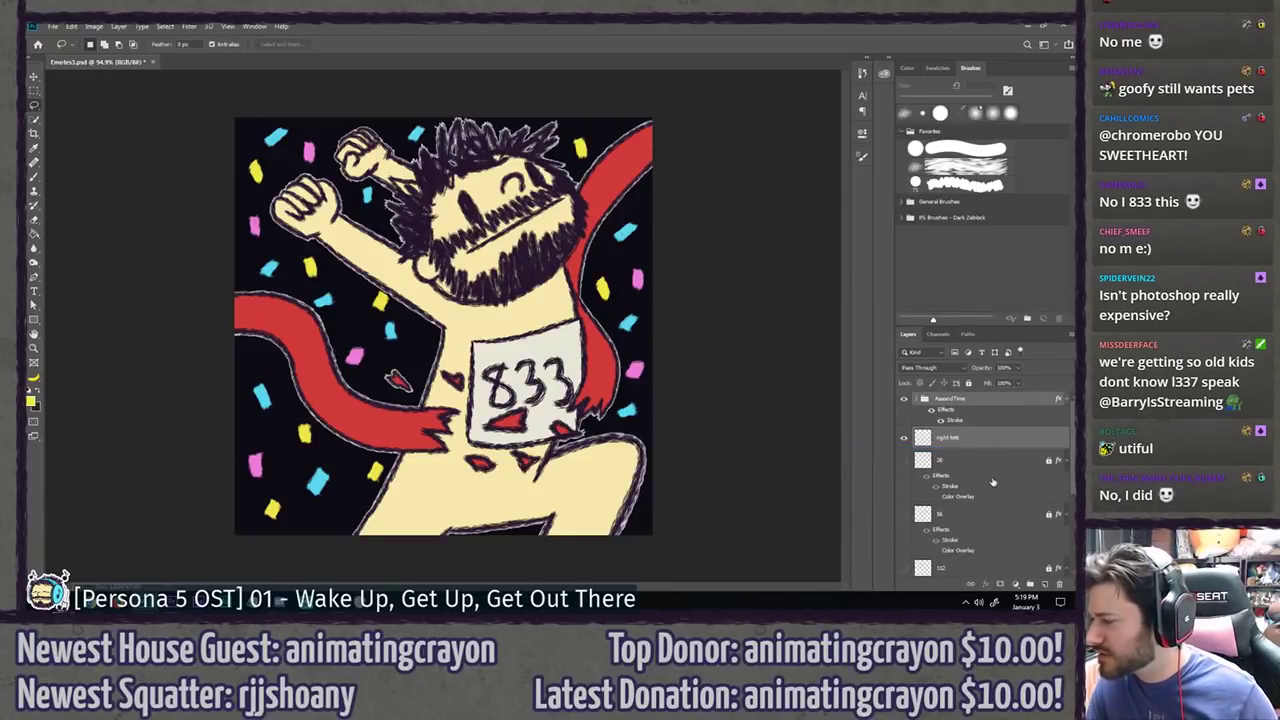
left_click(904, 567)
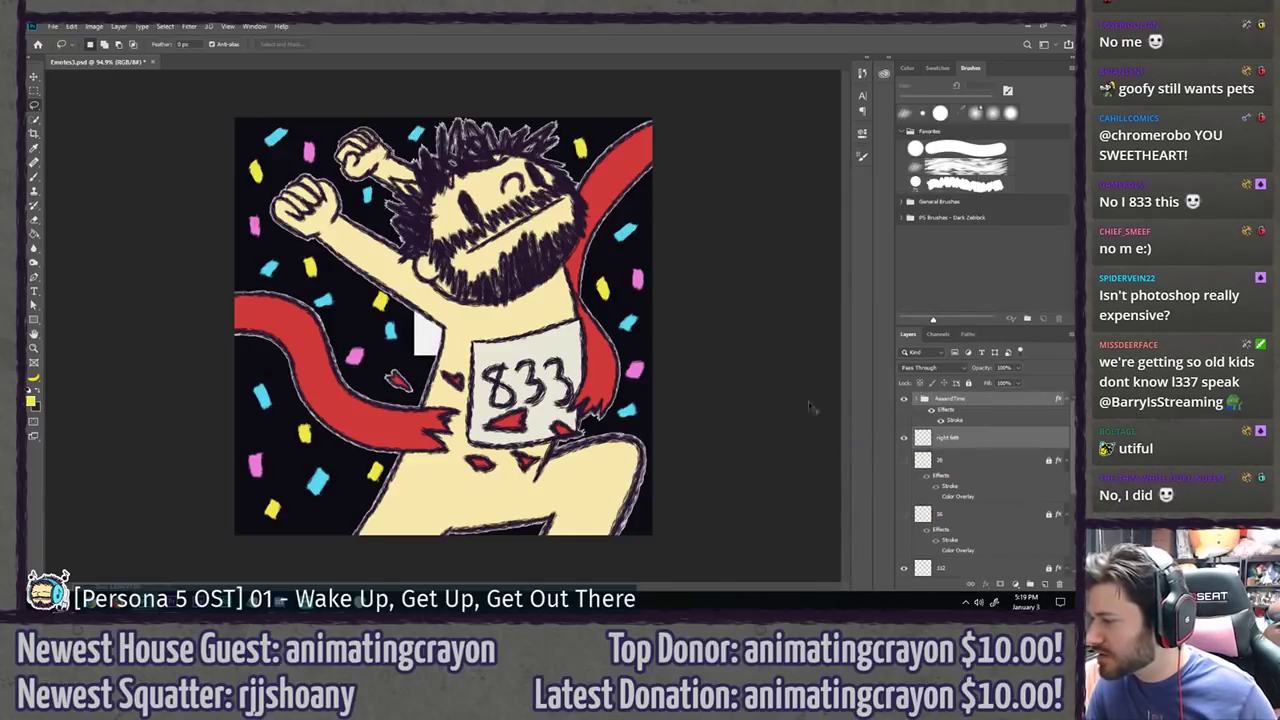
key("ctrl+t")
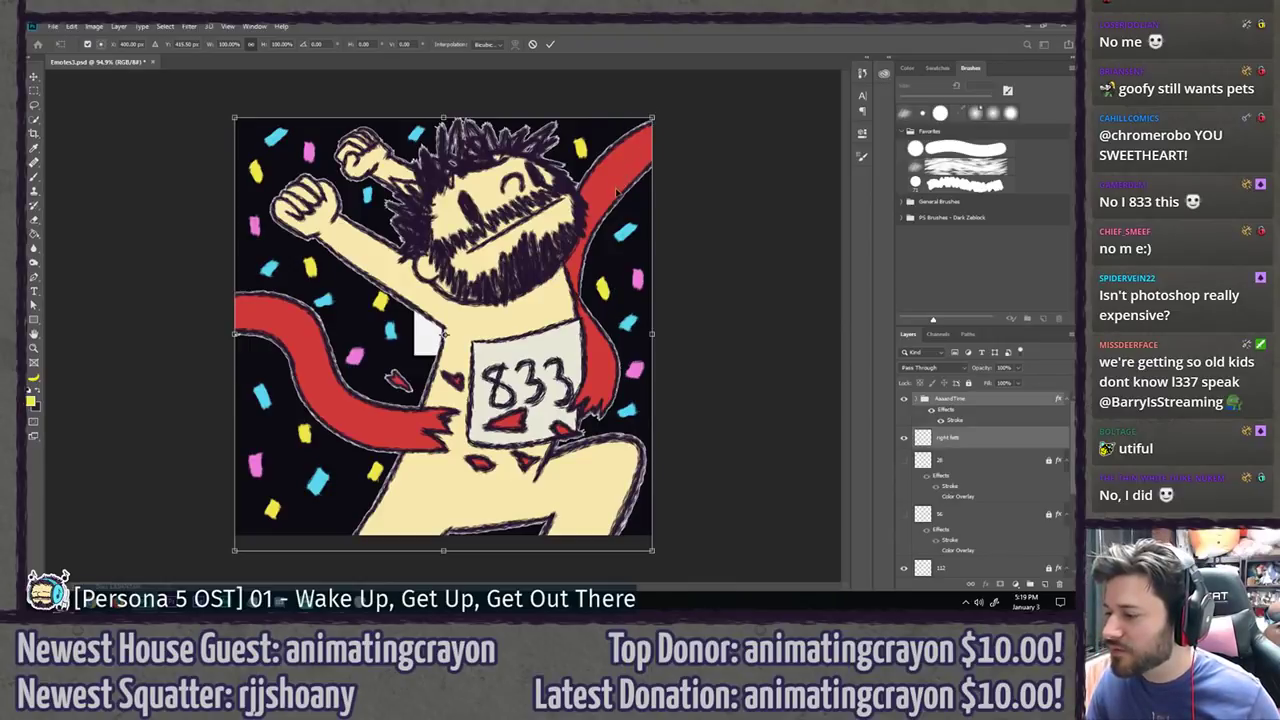
mouse_move(616, 190)
left_mouse_down()
mouse_move(616, 162)
mouse_move(616, 182)
left_mouse_up()
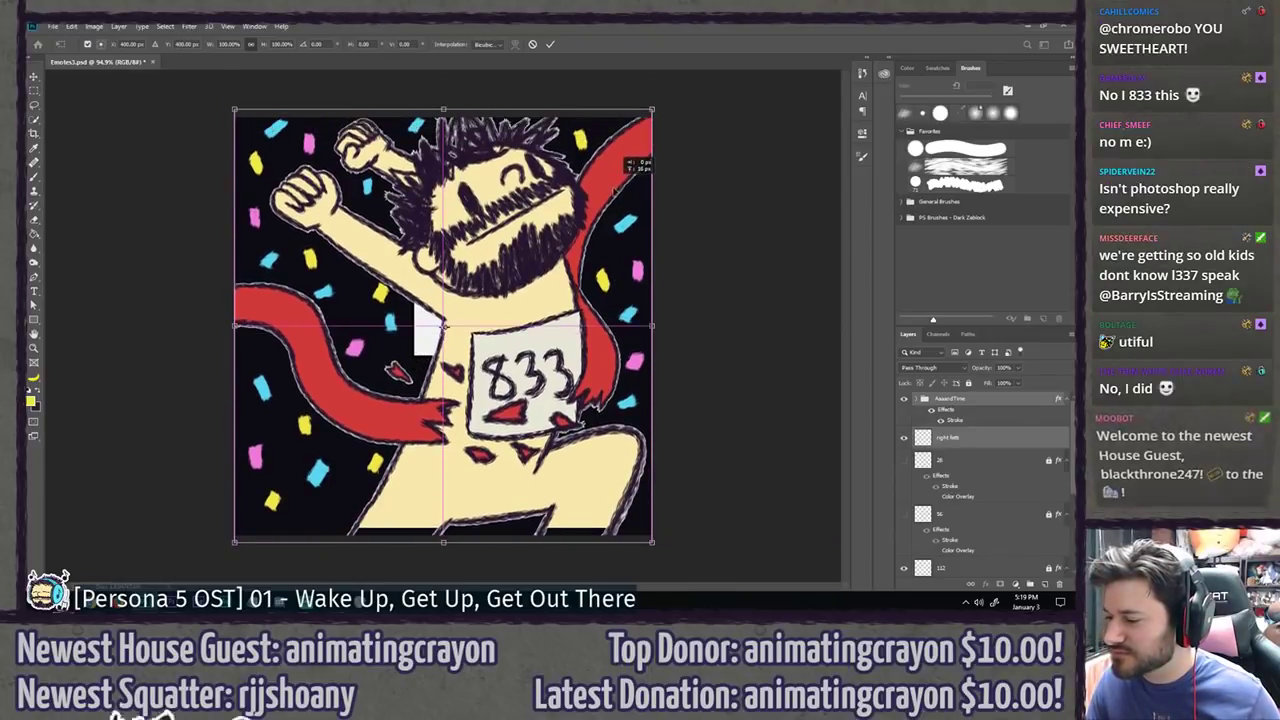
key("Return")
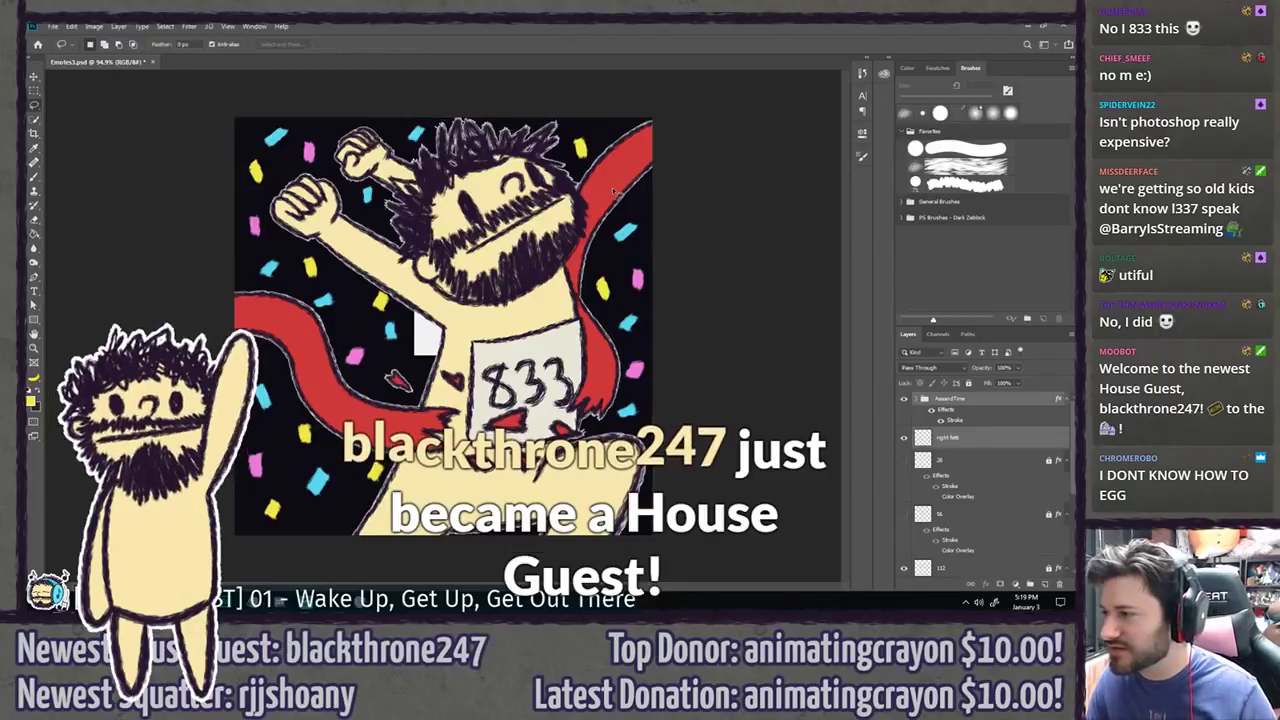
Step: Crop the overhanging artwork to the canvas, and scale the selected group and confetti layer to 112 × 112 px about the canvas centre
key("c")
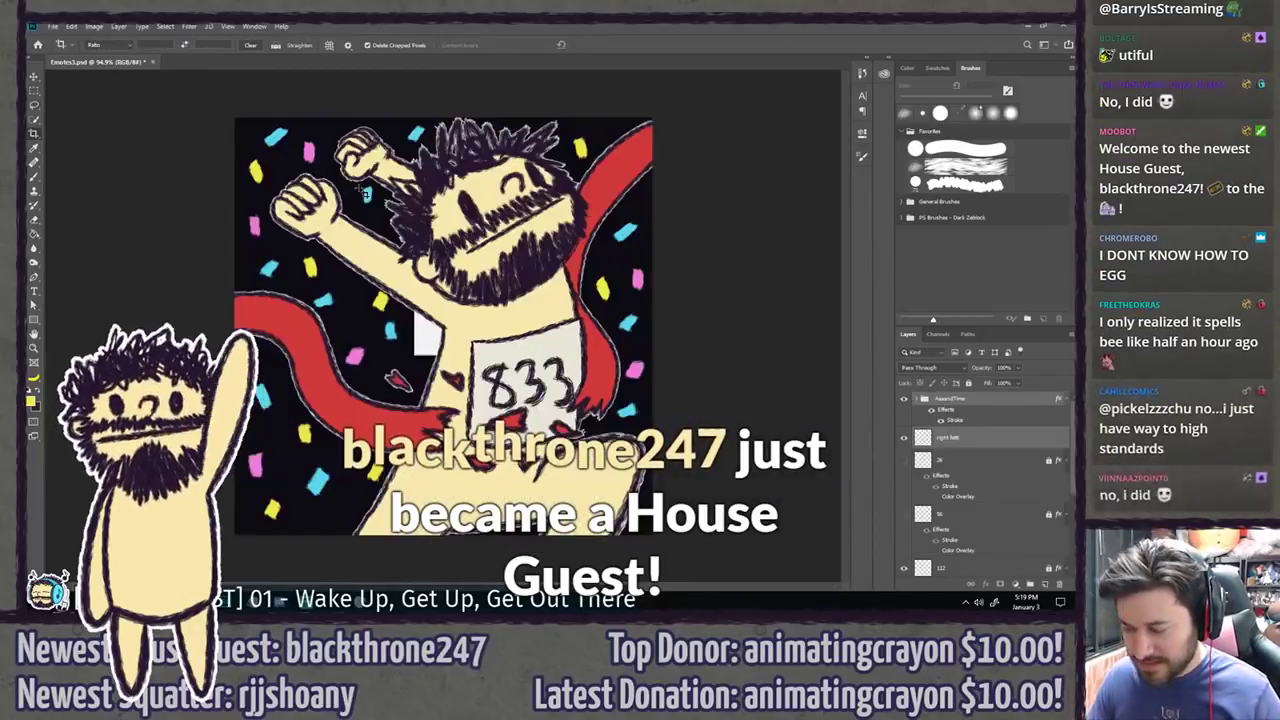
key("ctrl+t")
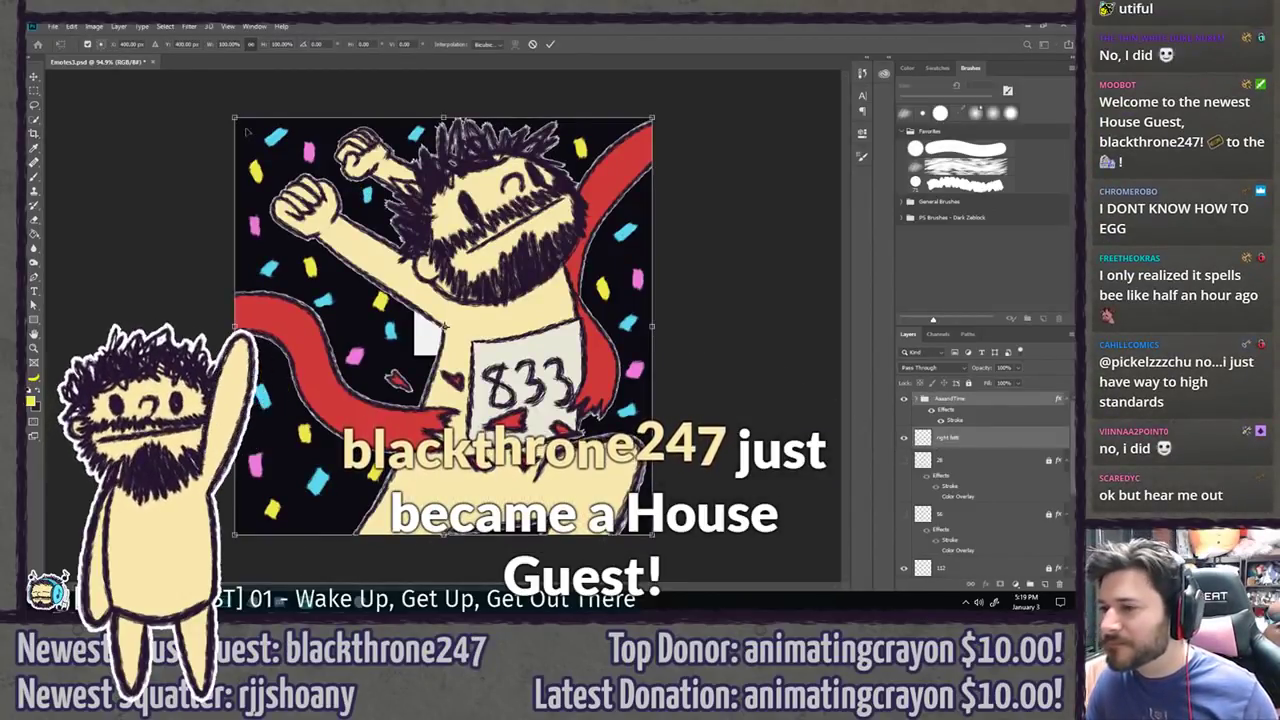
left_click_drag(247, 132, 430, 287)
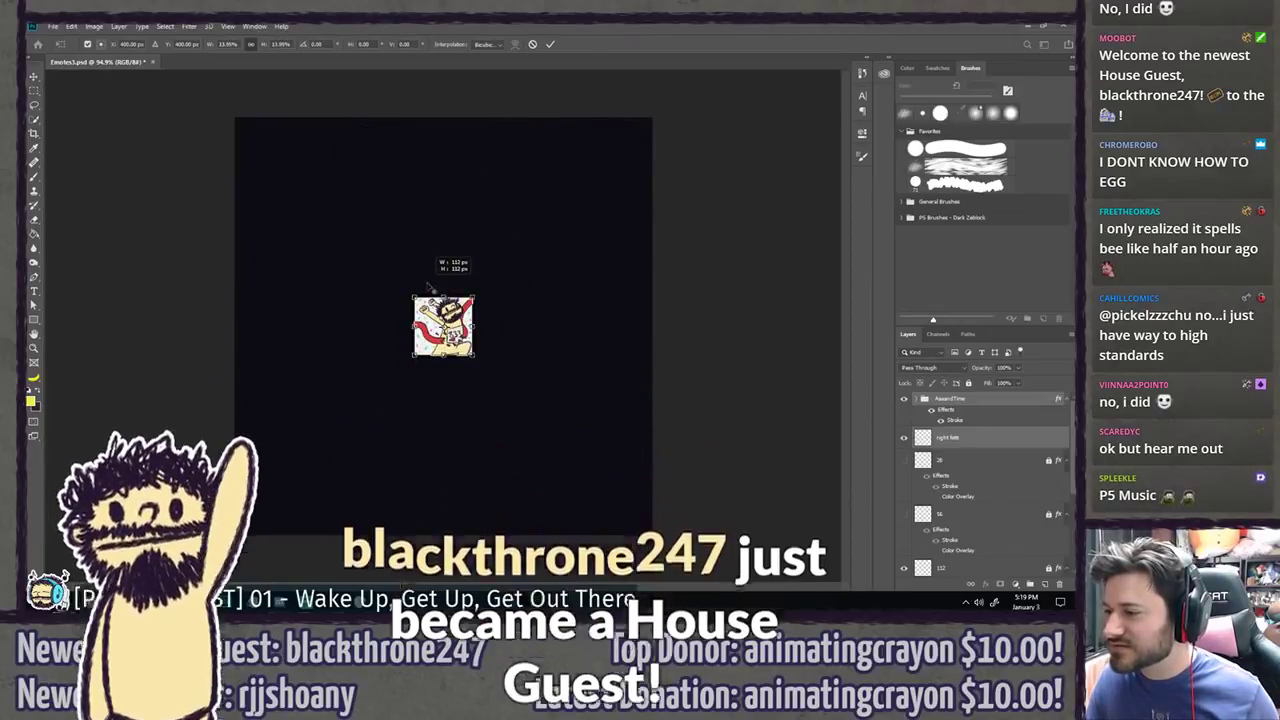
scroll(429, 316, "up", 5)
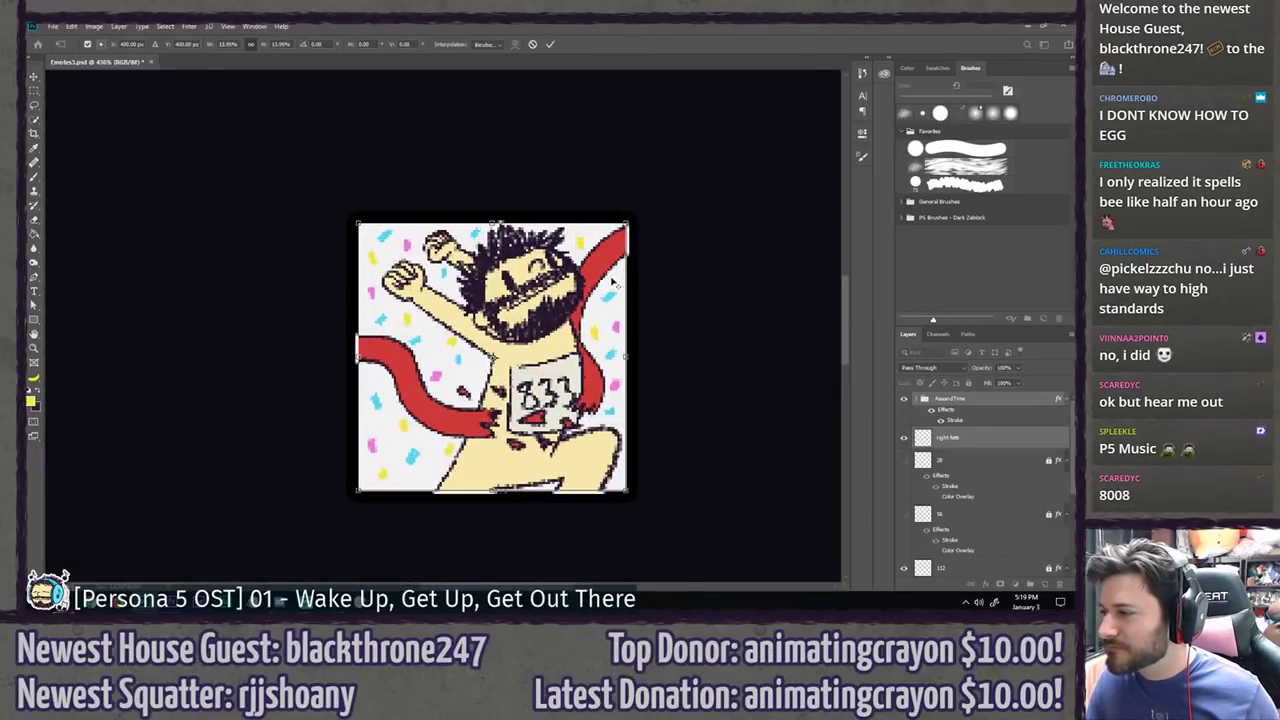
key("Return")
Step: Examine the reduced emote at several magnifications, especially where the red tape meets the frame edge, with and without the group's stroke
scroll(597, 319, "up", 1)
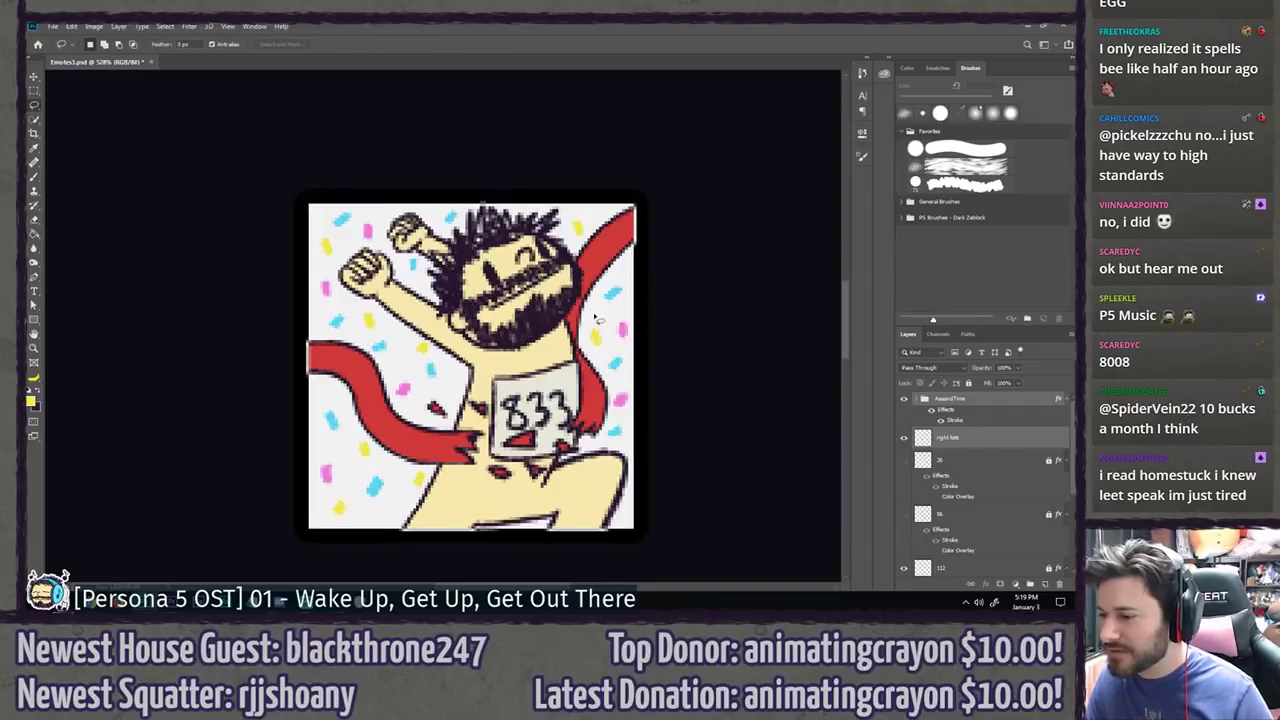
scroll(628, 376, "up", 2)
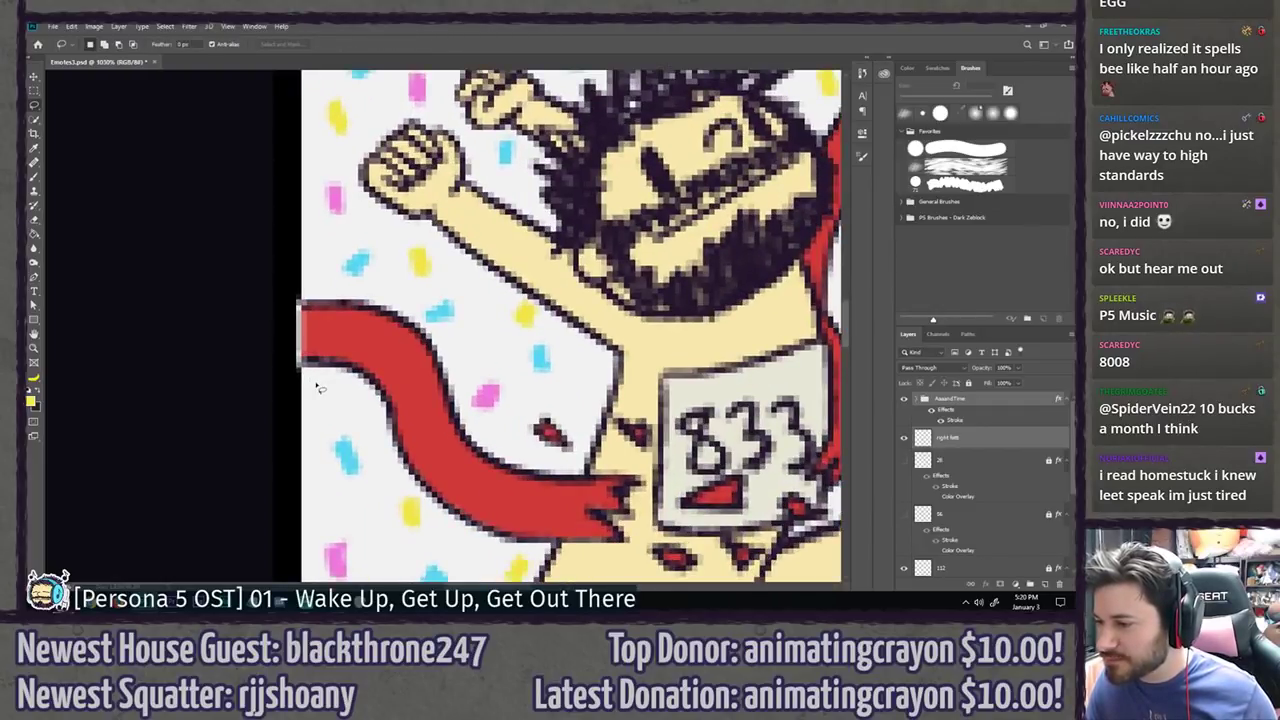
scroll(628, 376, "down", 2)
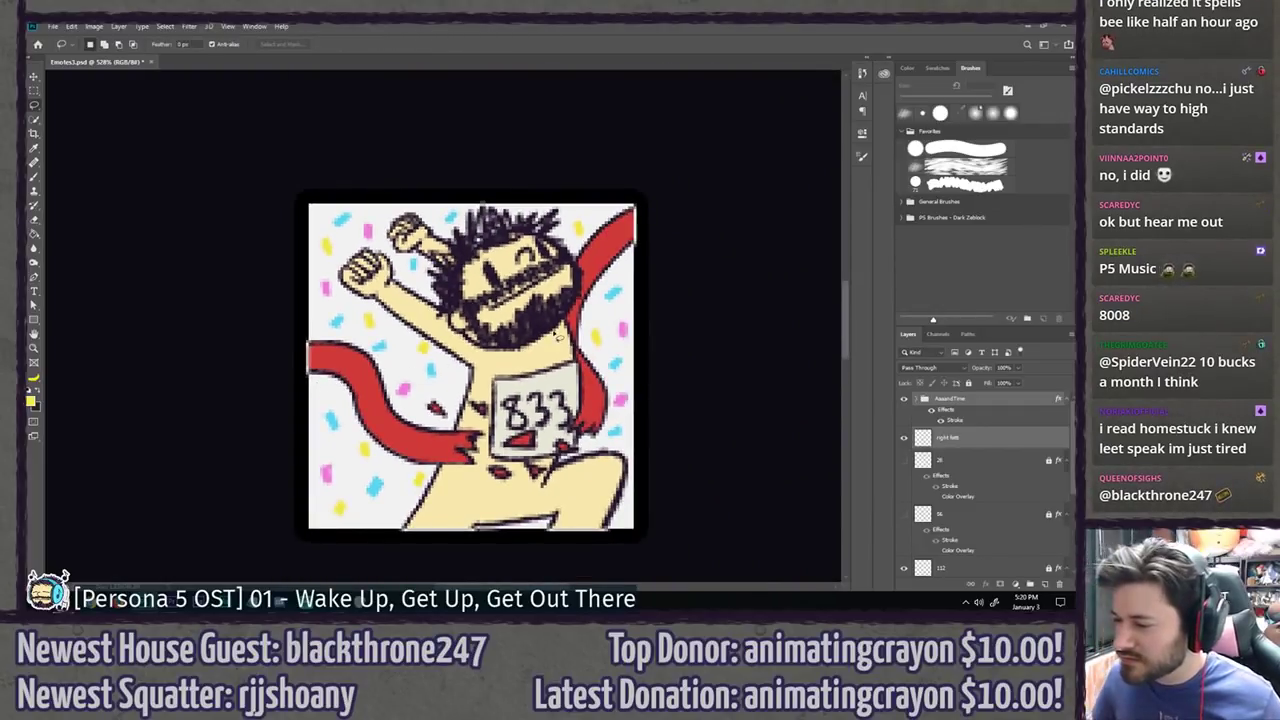
scroll(322, 370, "up", 6)
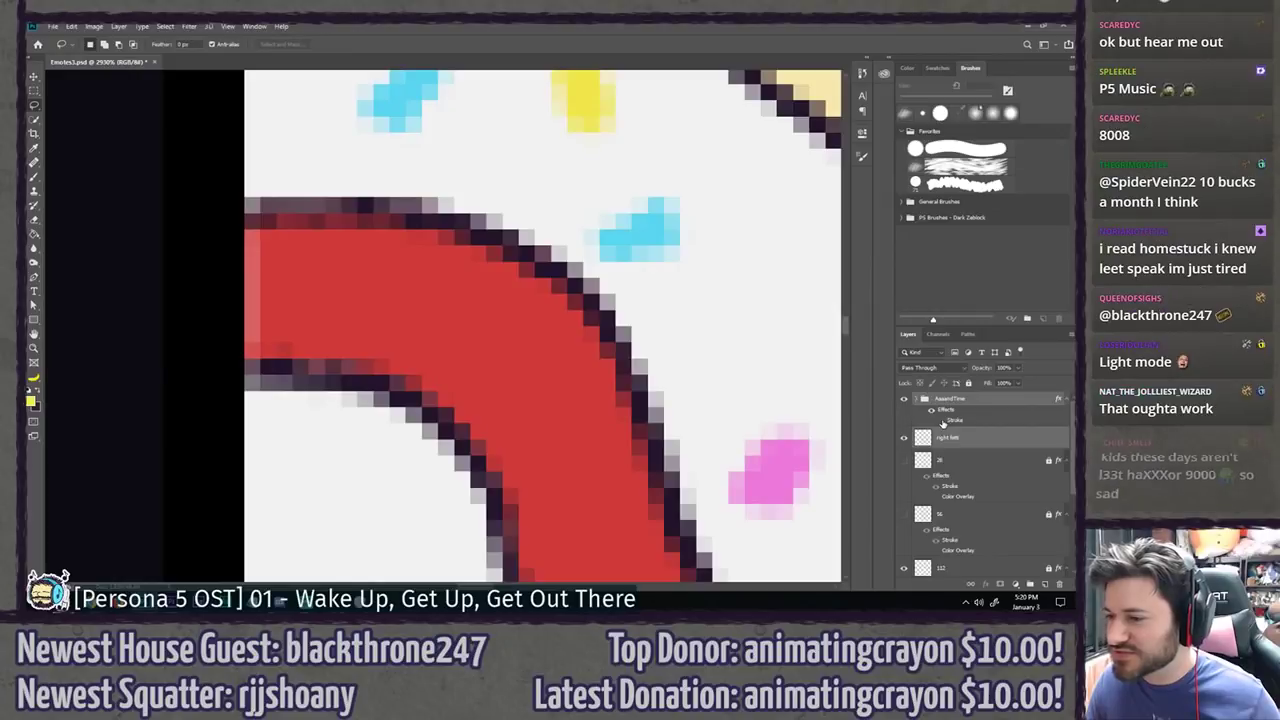
scroll(272, 316, "down", 5)
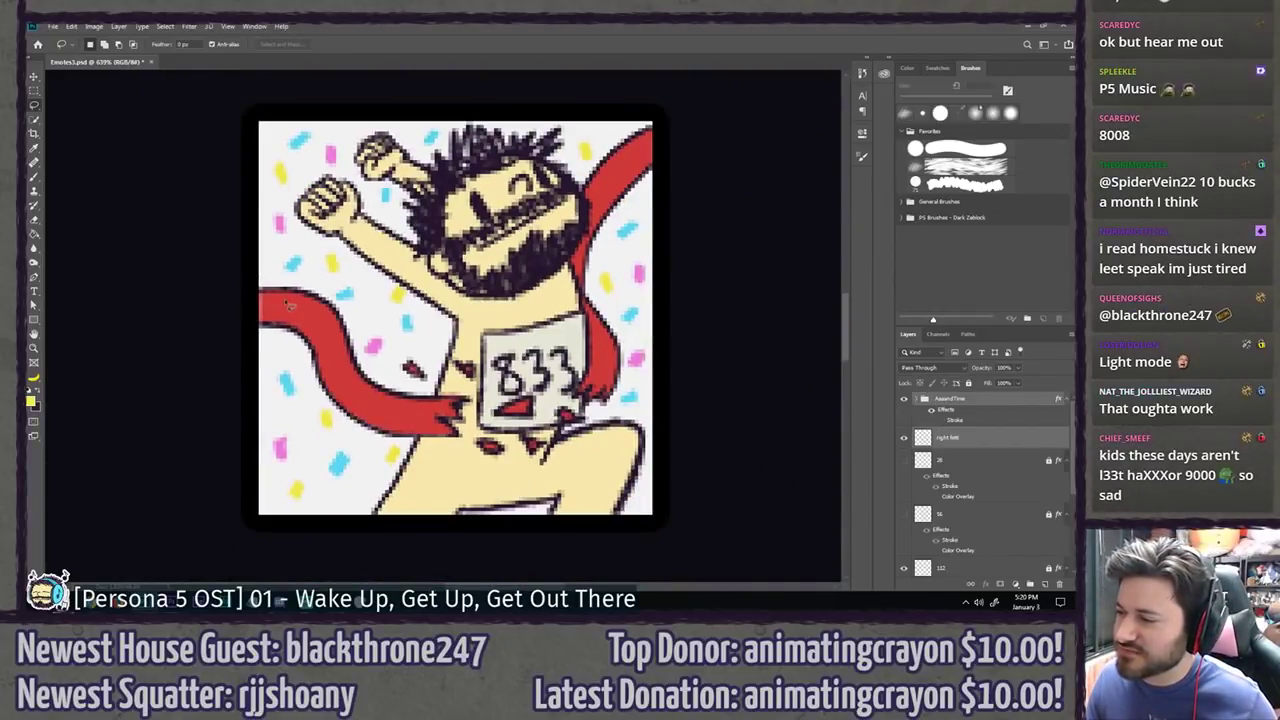
scroll(289, 305, "down", 2)
scroll(325, 363, "up", 5)
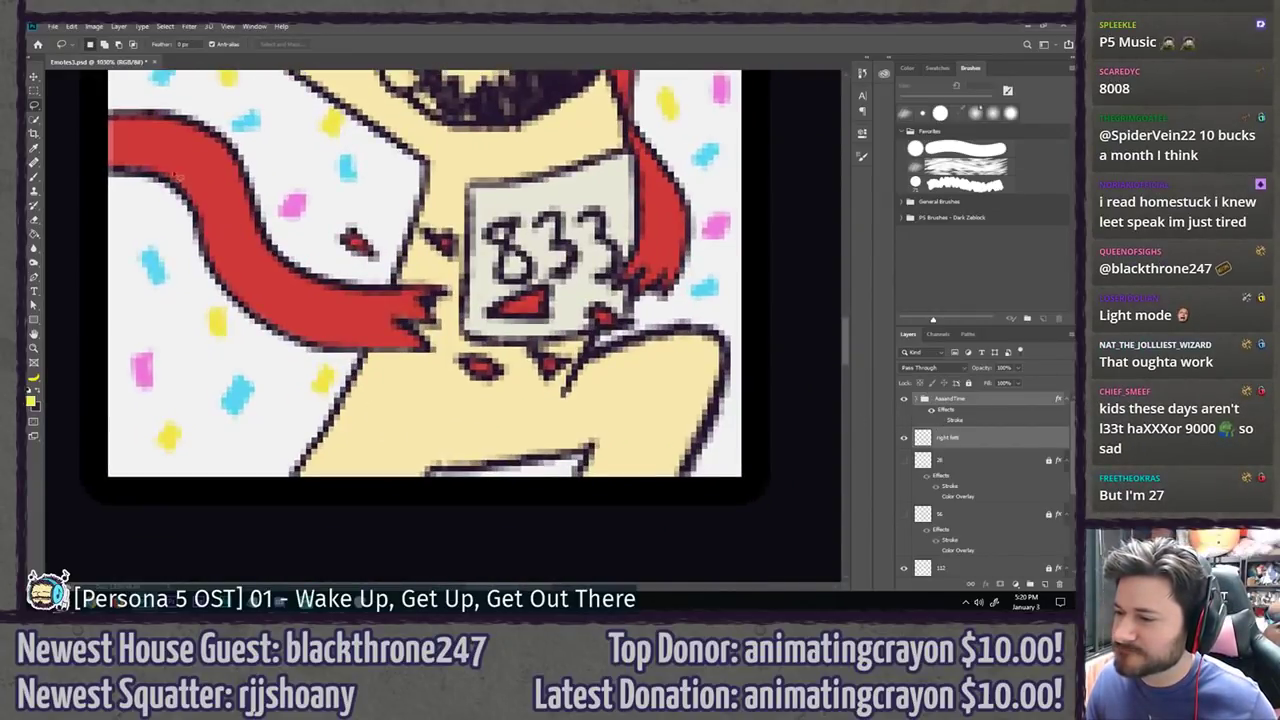
scroll(226, 222, "down", 6)
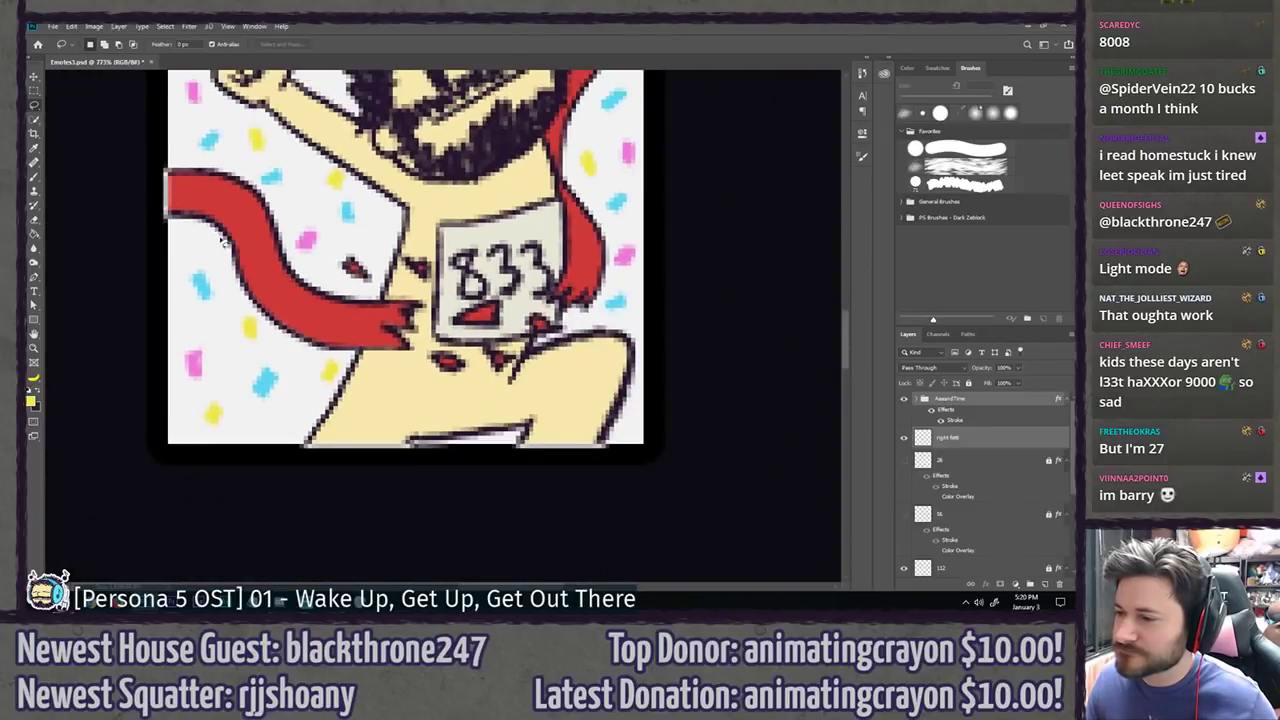
scroll(265, 226, "down", 2)
scroll(303, 309, "up", 5)
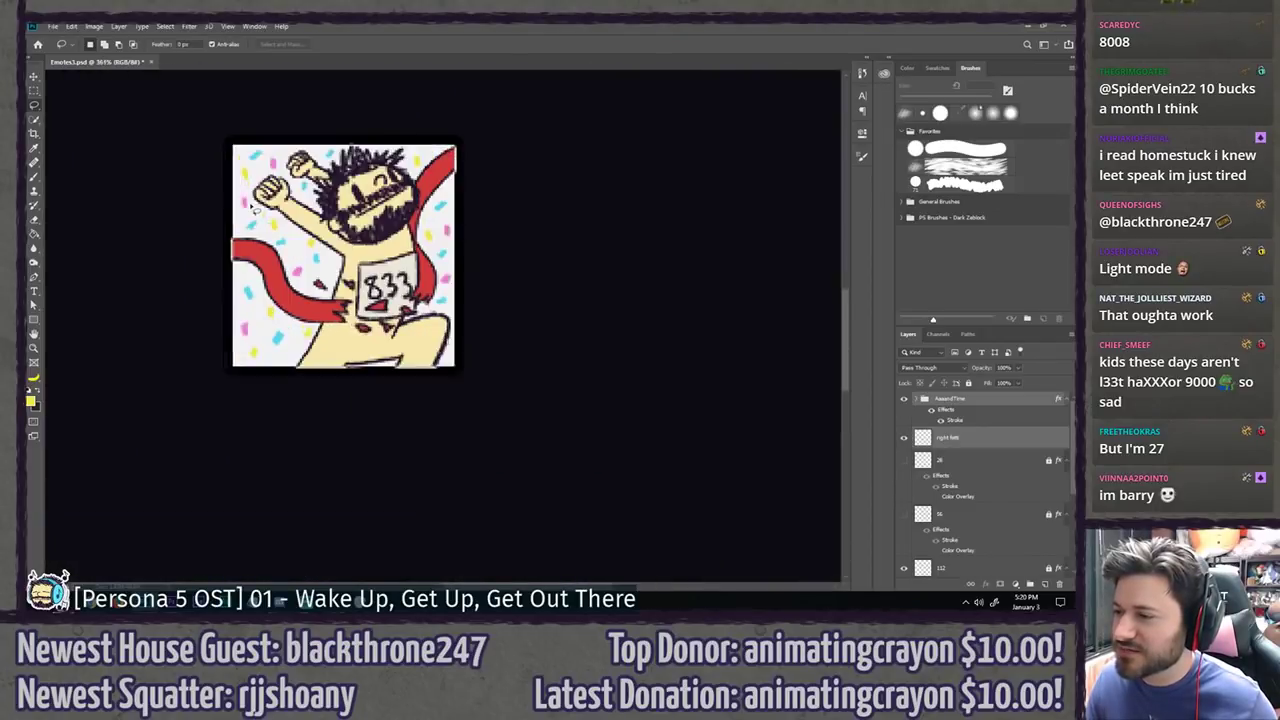
scroll(372, 324, "down", 4)
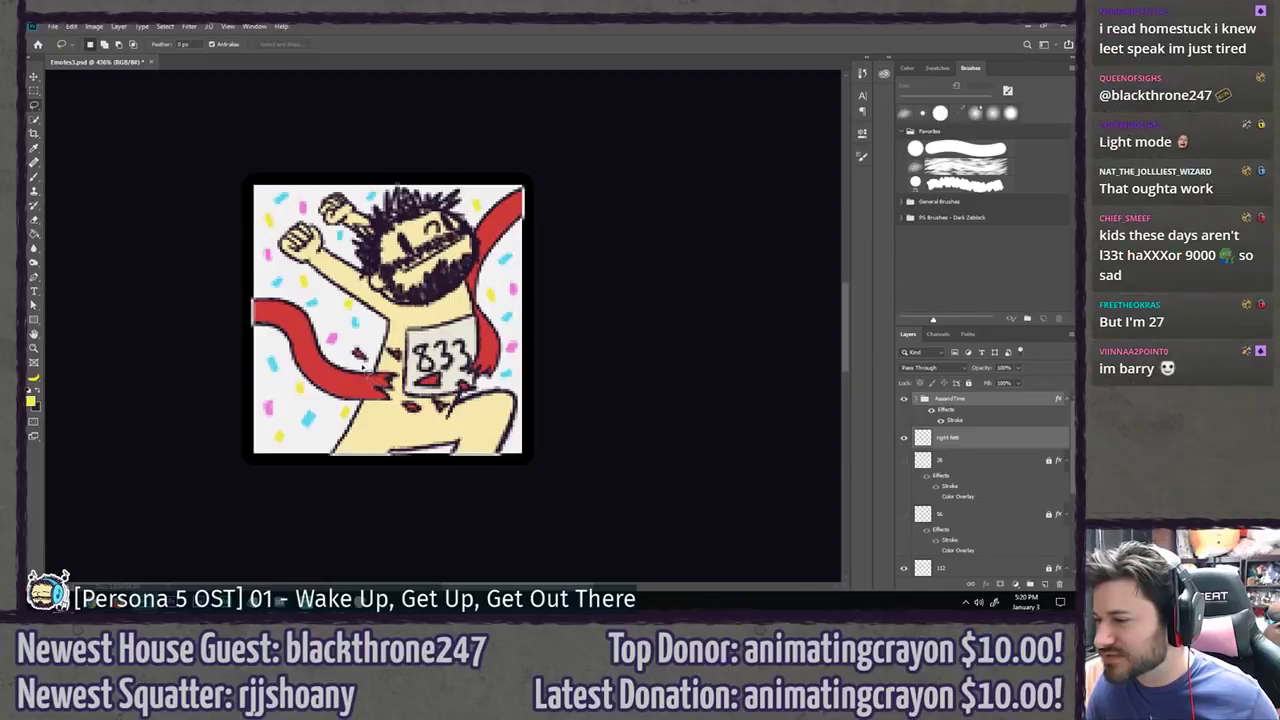
scroll(187, 307, "up", 3)
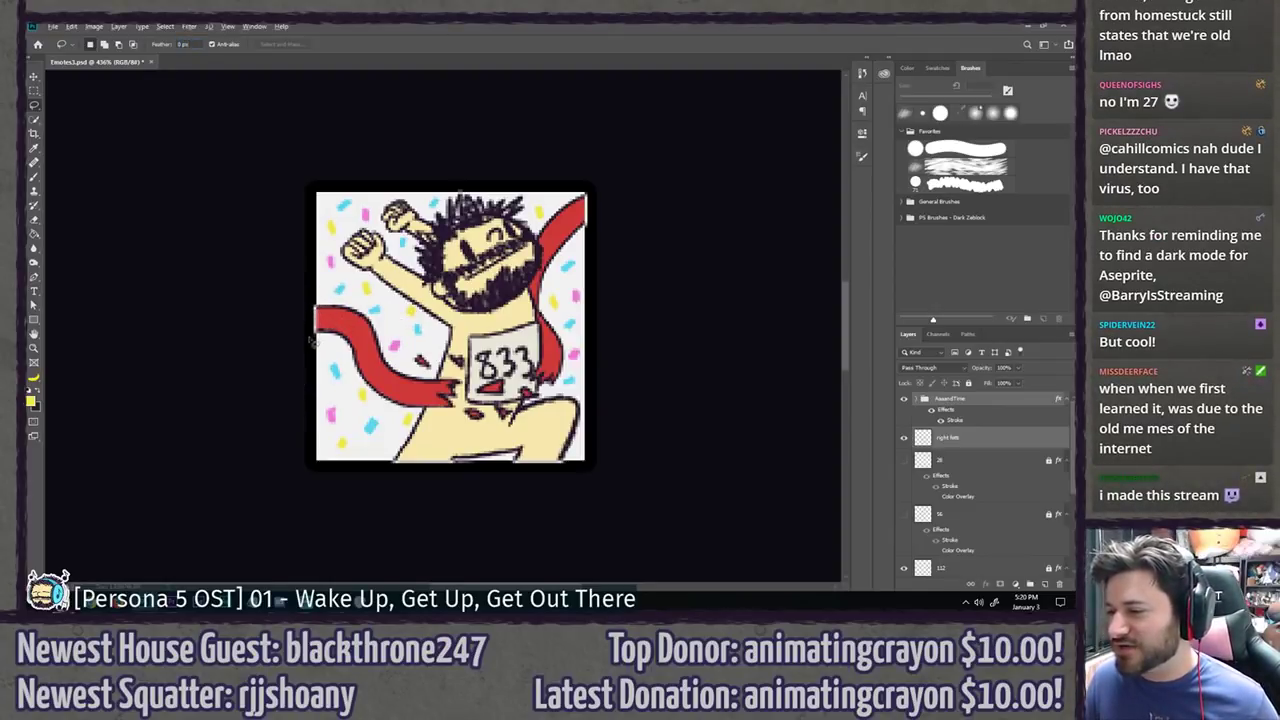
scroll(314, 325, "up", 14)
mouse_move(308, 157)
left_mouse_down()
mouse_move(324, 272)
mouse_move(312, 206)
left_mouse_up()
mouse_move(254, 126)
left_mouse_down()
mouse_move(294, 354)
mouse_move(248, 399)
left_mouse_up()
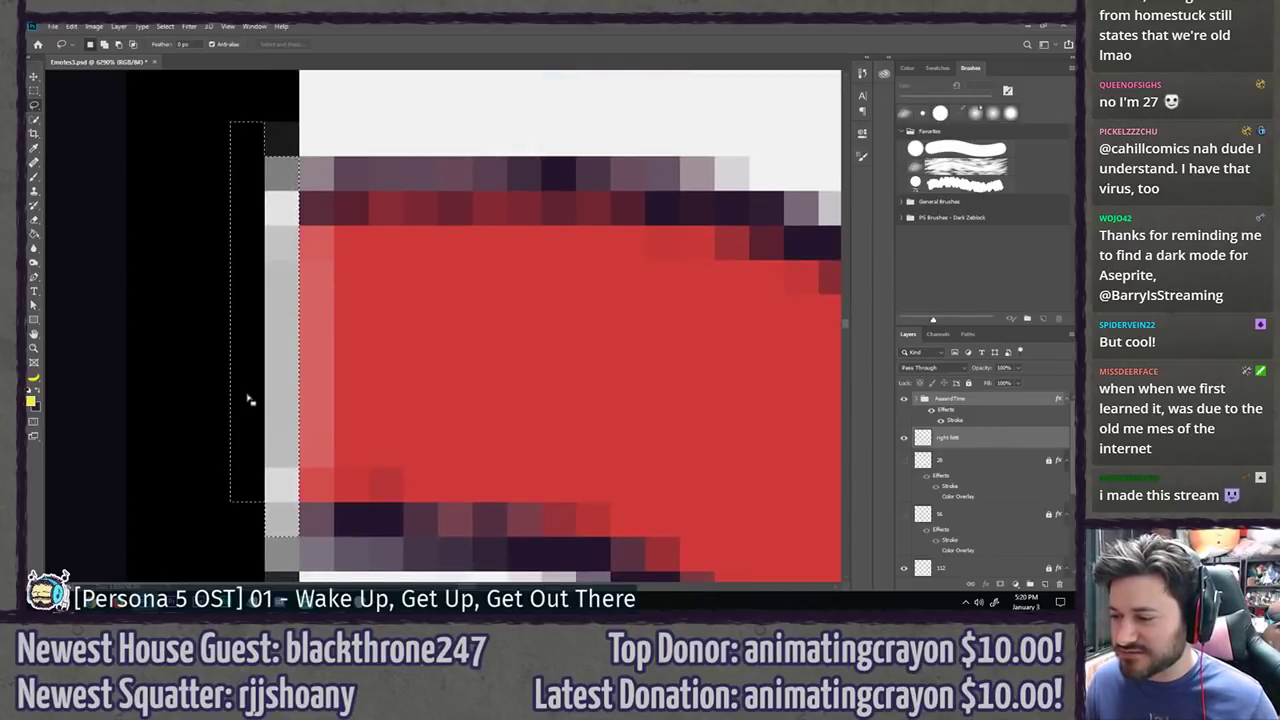
key("ctrl+d")
Step: Examine the red tape's pixels at the frame edge using rectangular test selections, and check the emote at actual size
key("m")
scroll(222, 247, "down", 3)
left_click_drag(164, 127, 271, 517)
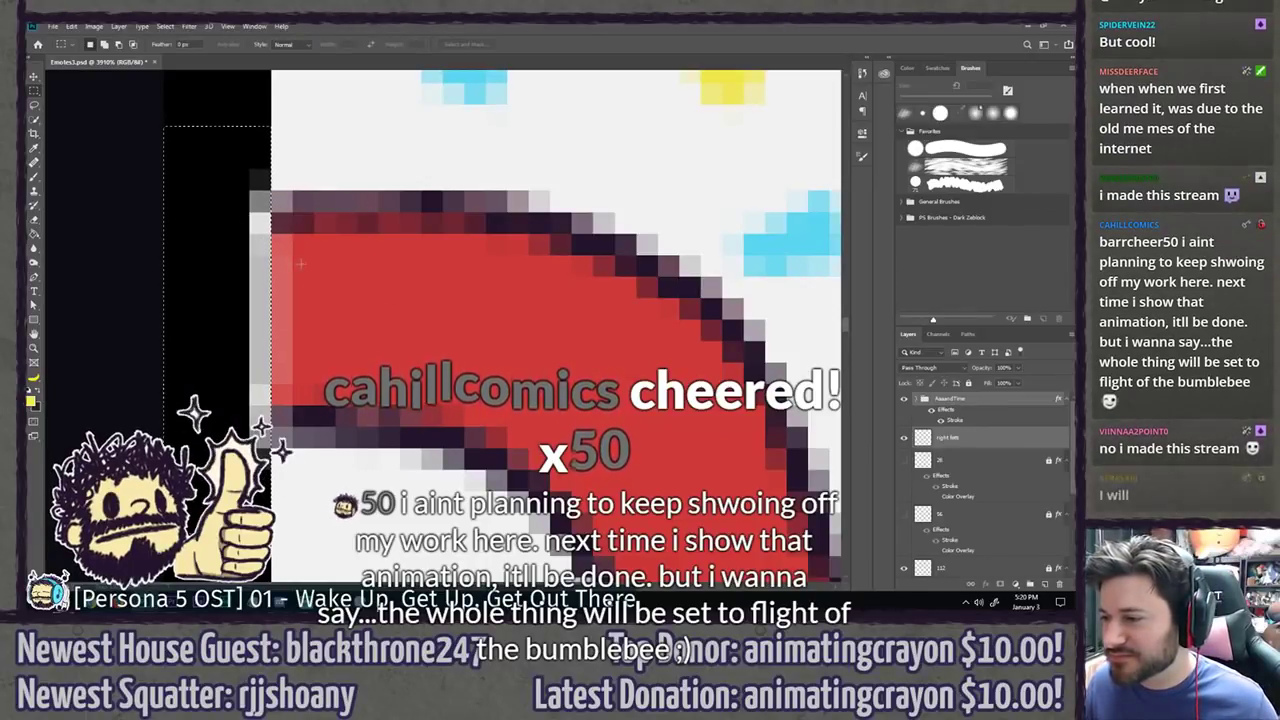
scroll(289, 300, "up", 3, "alt")
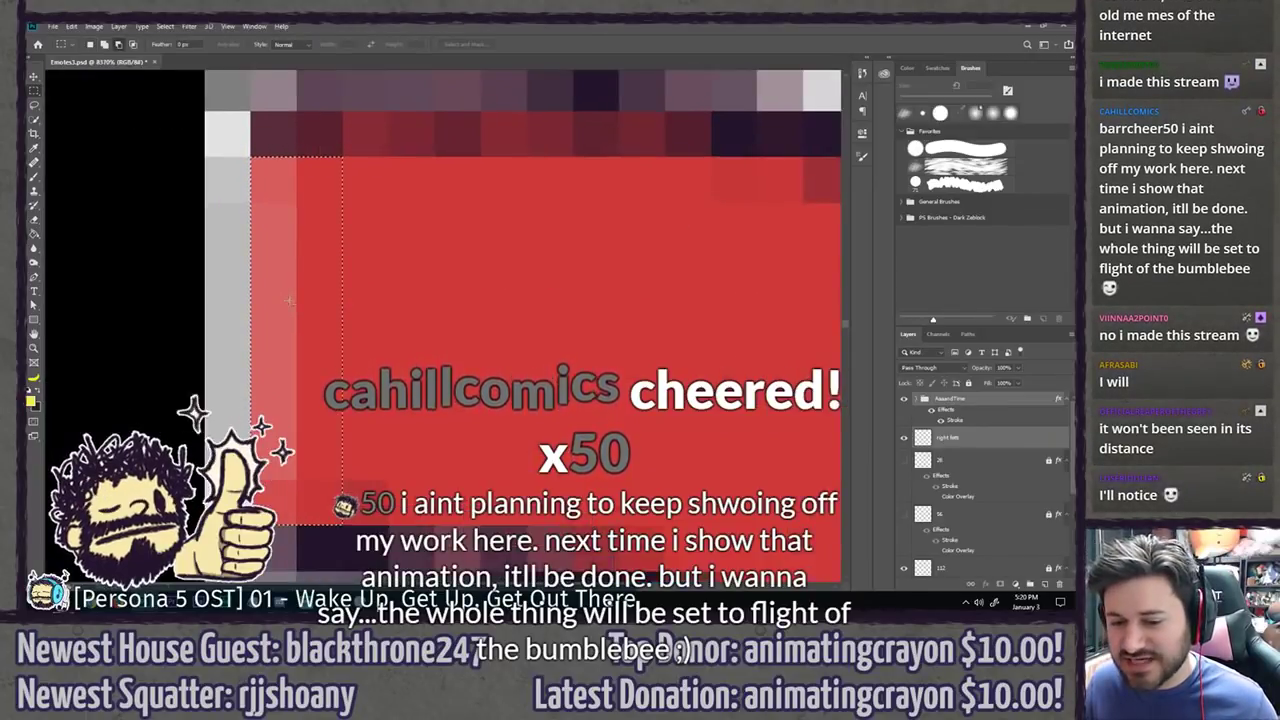
scroll(282, 302, "up", 4, "alt")
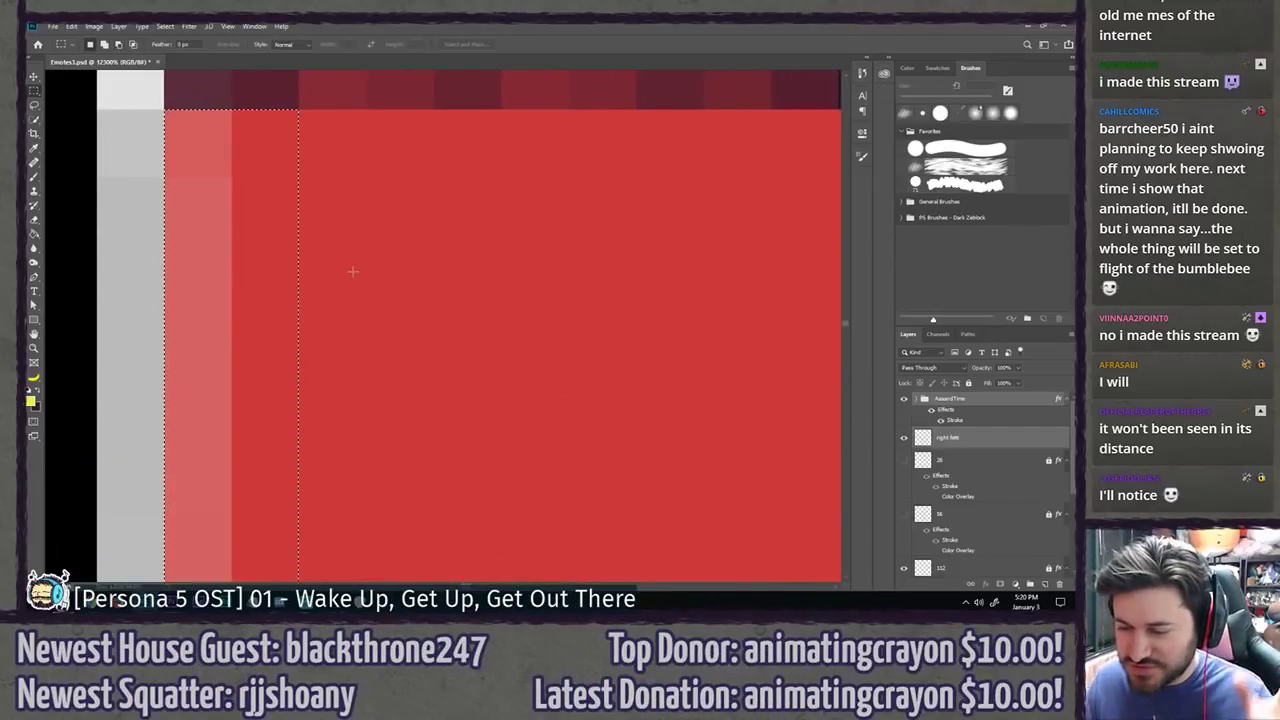
key("l")
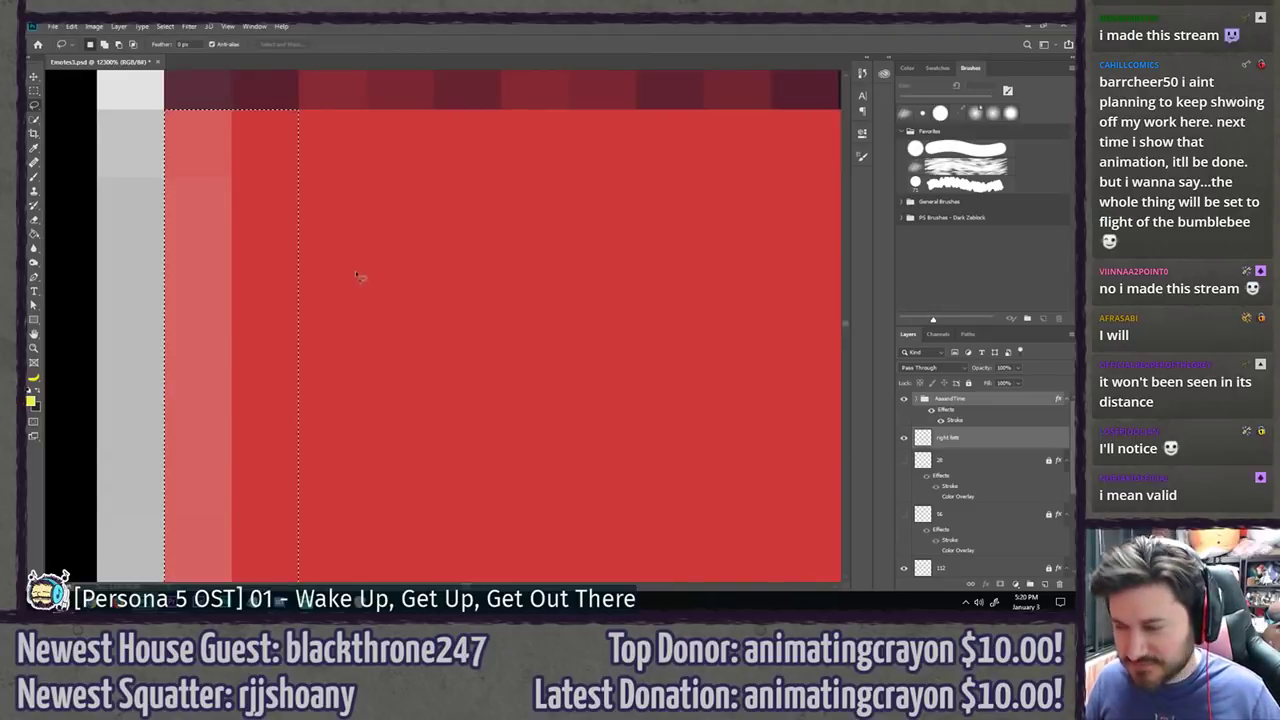
scroll(353, 275, "down", 10, "alt")
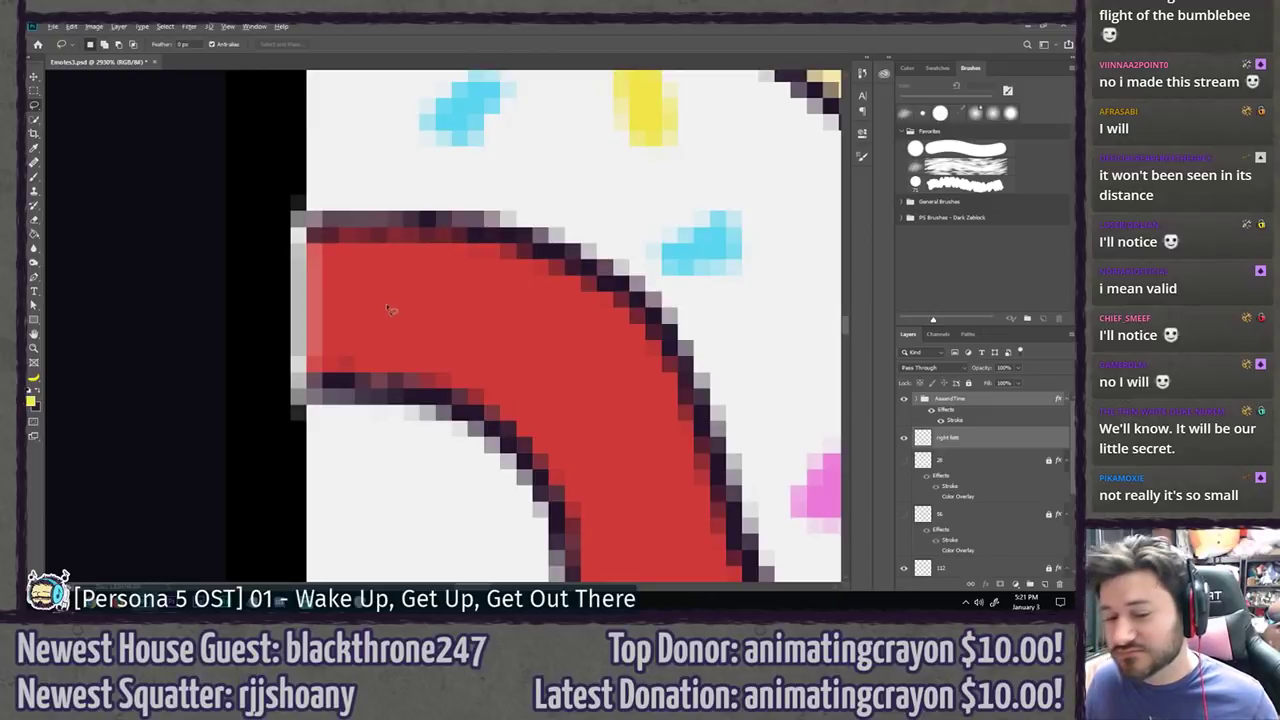
scroll(387, 307, "down", 5)
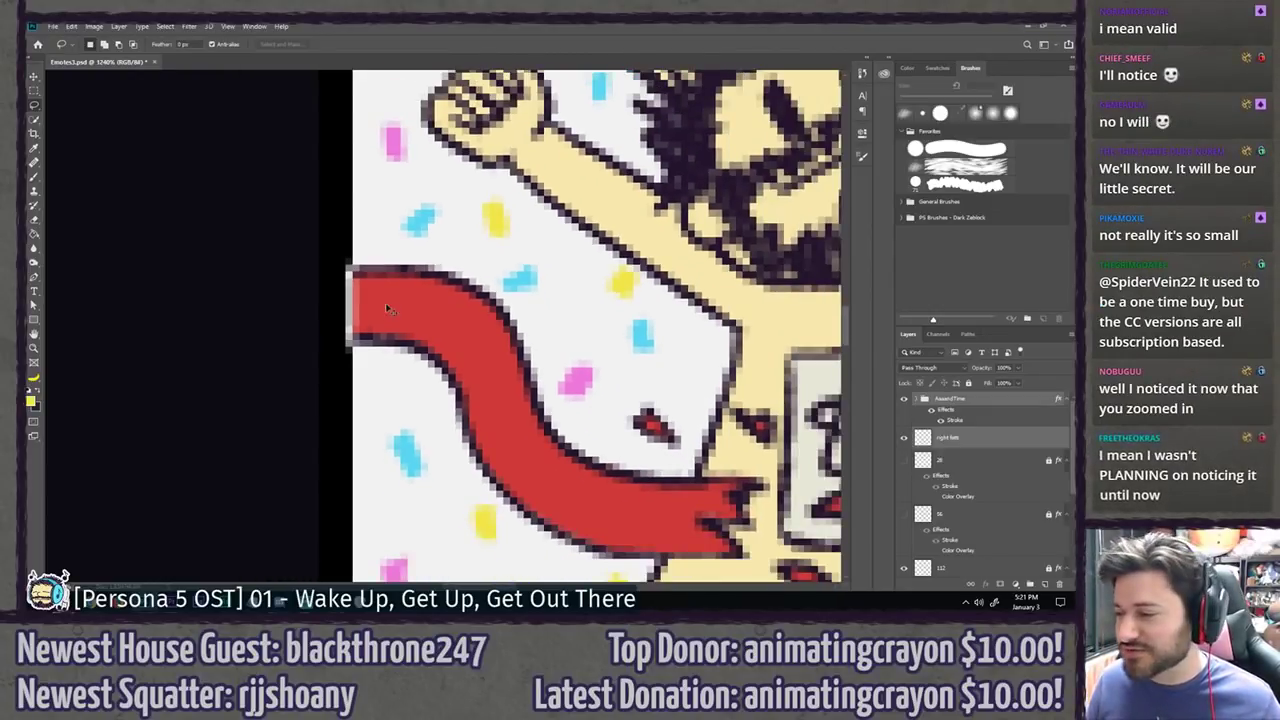
scroll(388, 308, "down", 8)
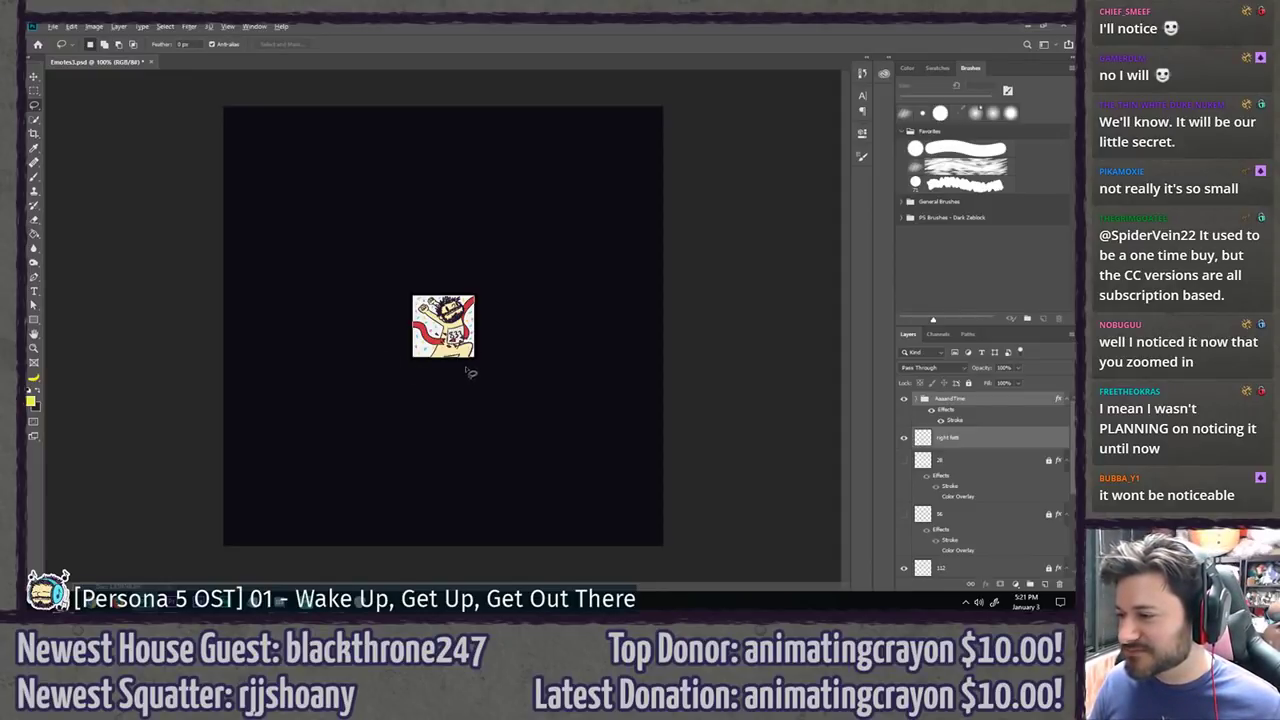
Step: Load the 112 guide's square as a selection, hide the guide layer, and crop the canvas to that selection
scroll(985, 465, "down", 3)
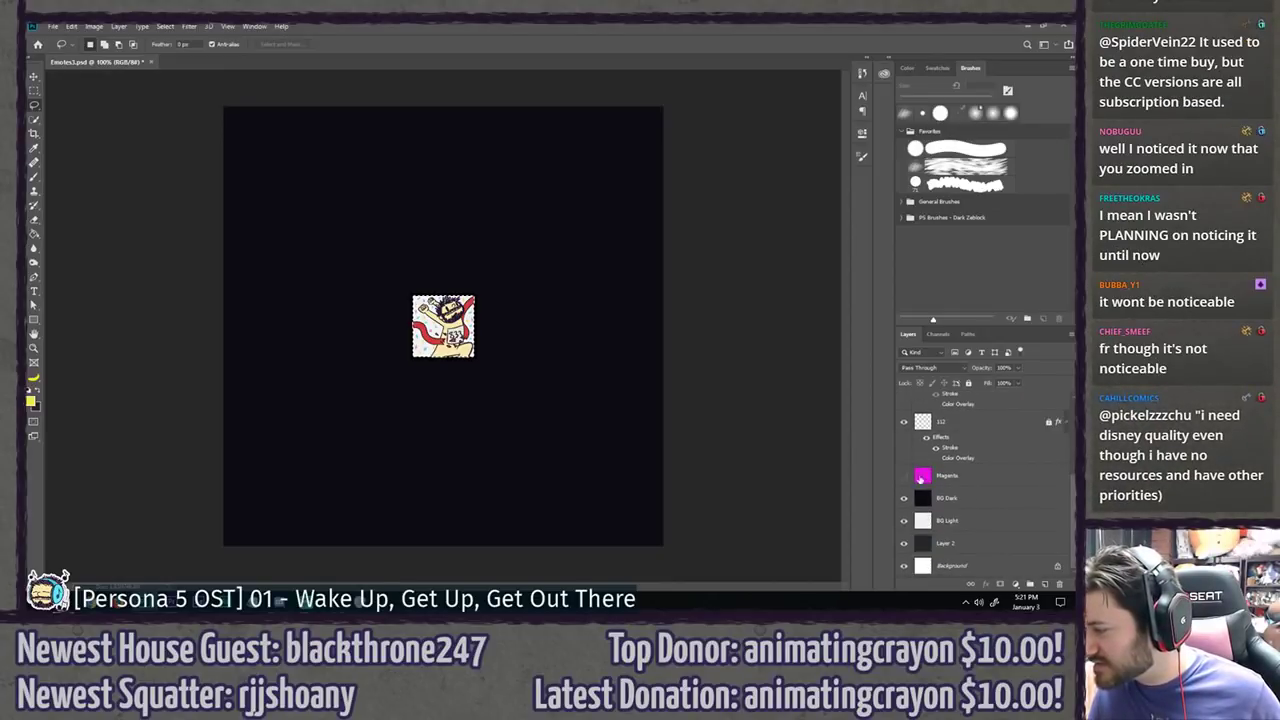
left_click(904, 422)
key("c")
key("Return")
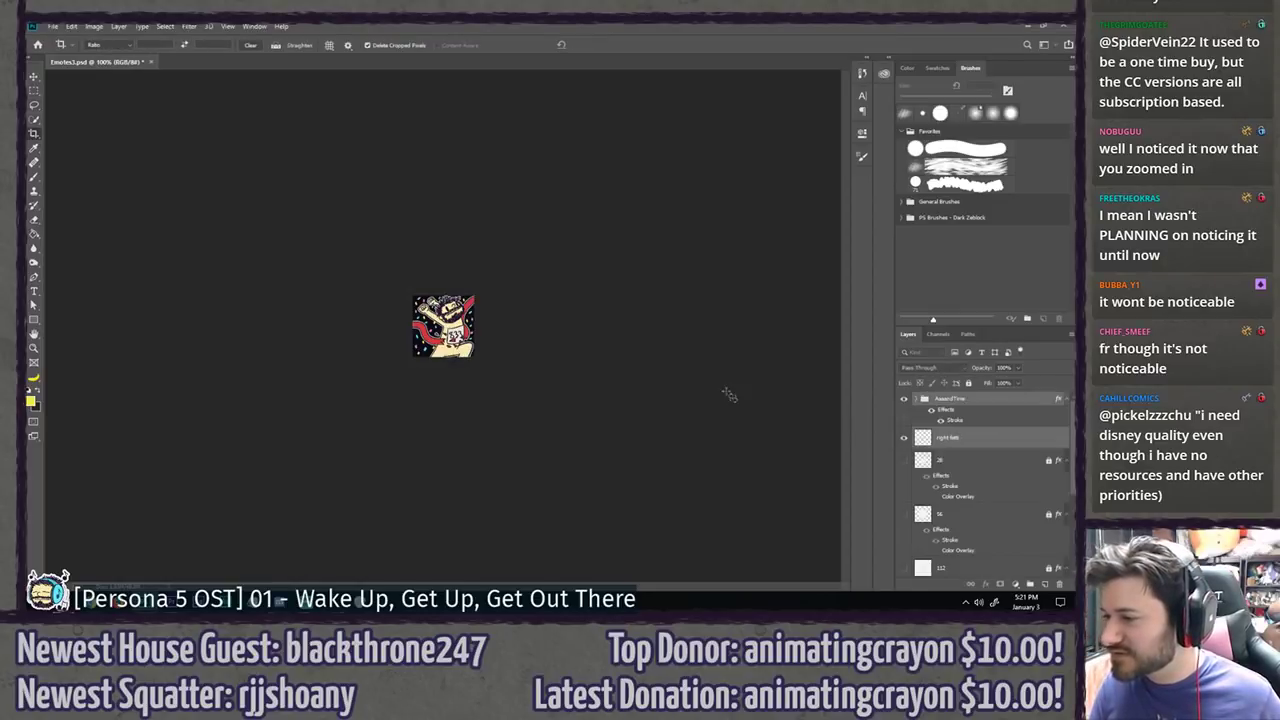
key("l")
Step: Hide BG Dark, BG Light, Layer 2 and Background, and save the emote as a PNG with the smallest file size
scroll(903, 490, "down", 3)
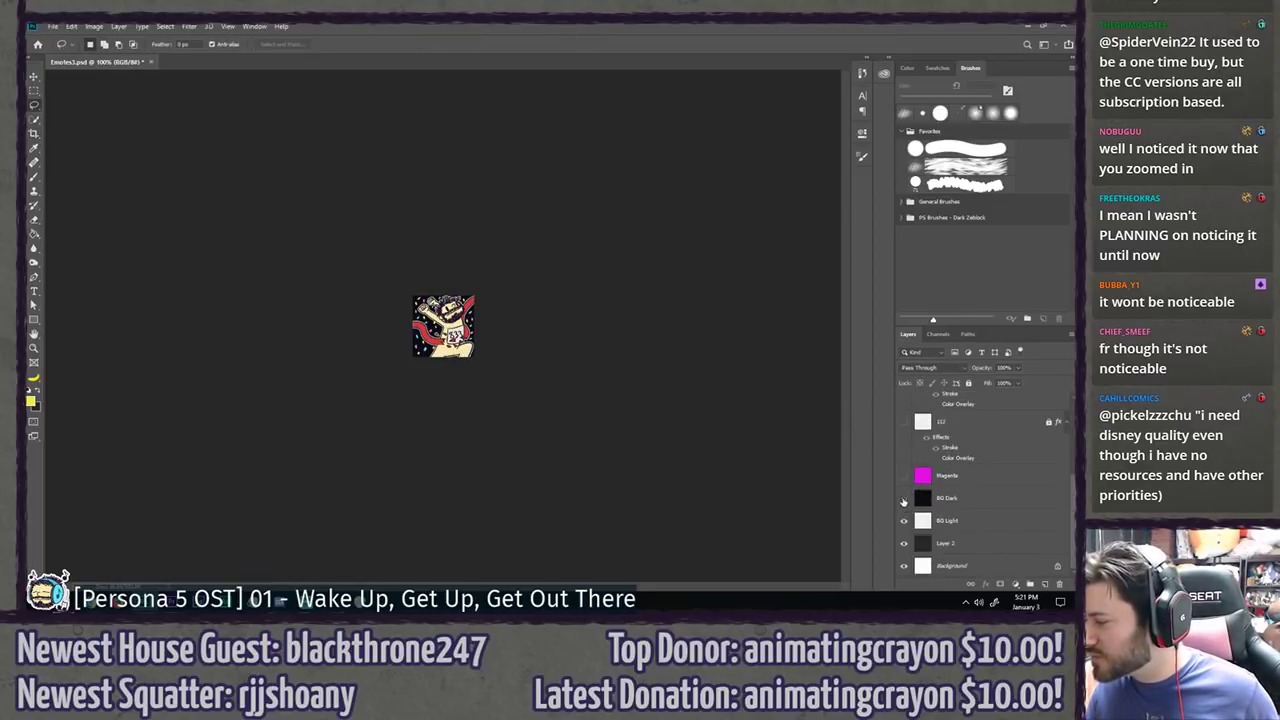
left_click_drag(903, 501, 903, 566)
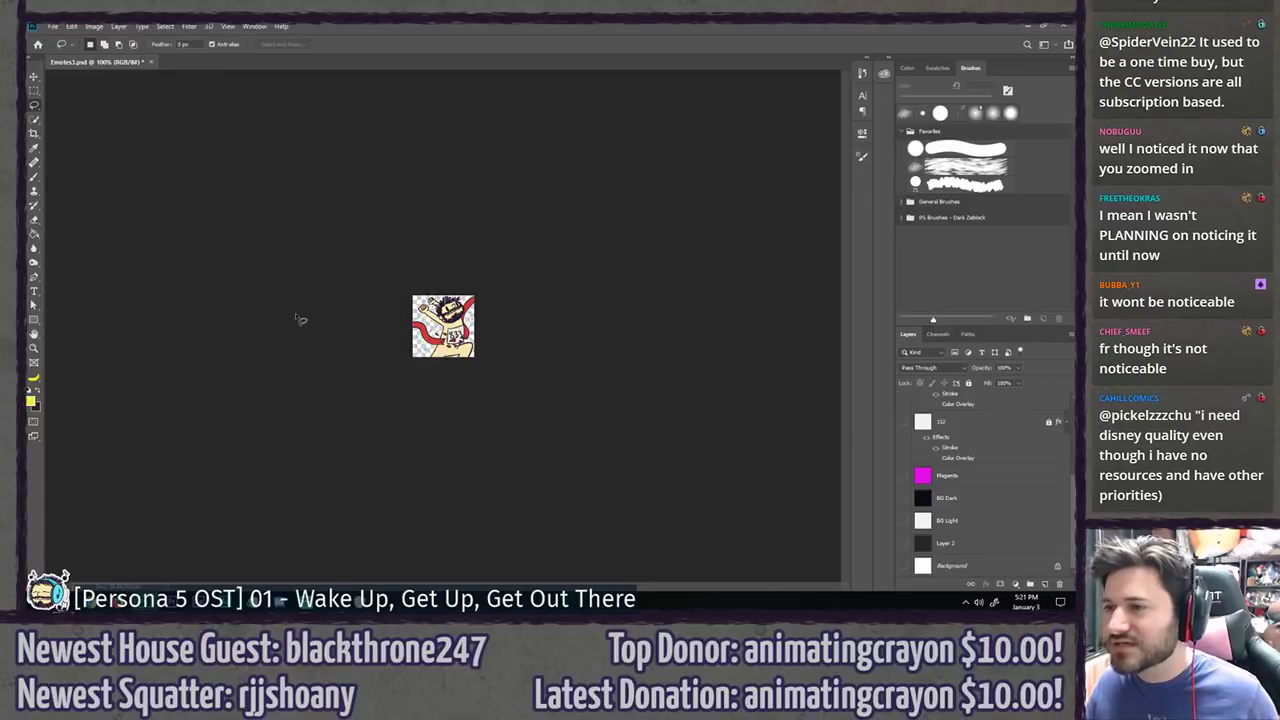
key("ctrl+shift+s")
left_click_drag(379, 154, 0, 136)
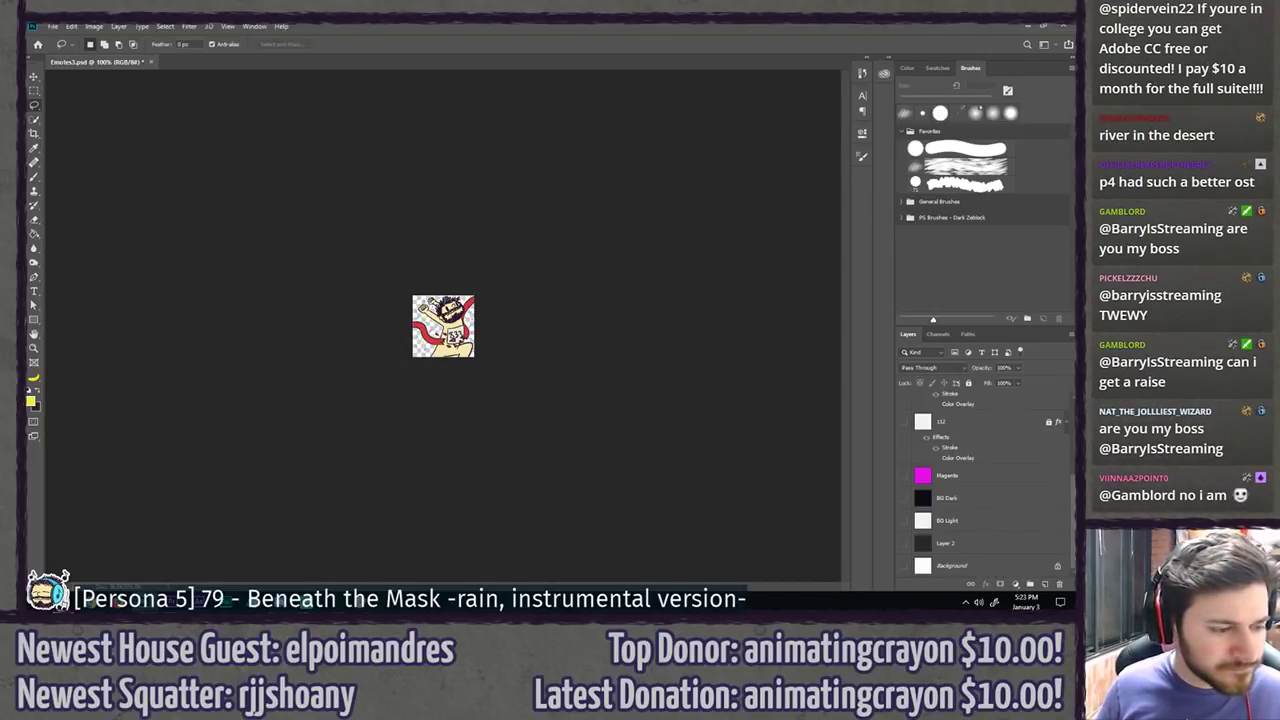
key("Return")
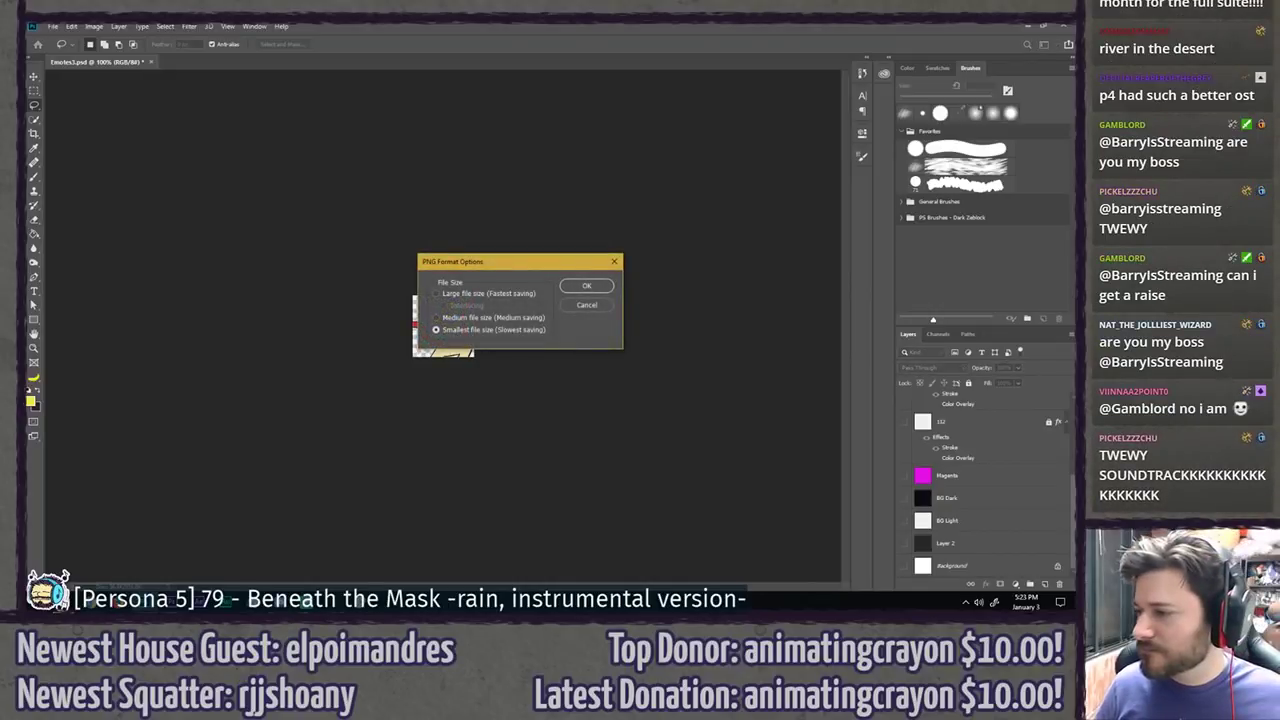
key("Return")
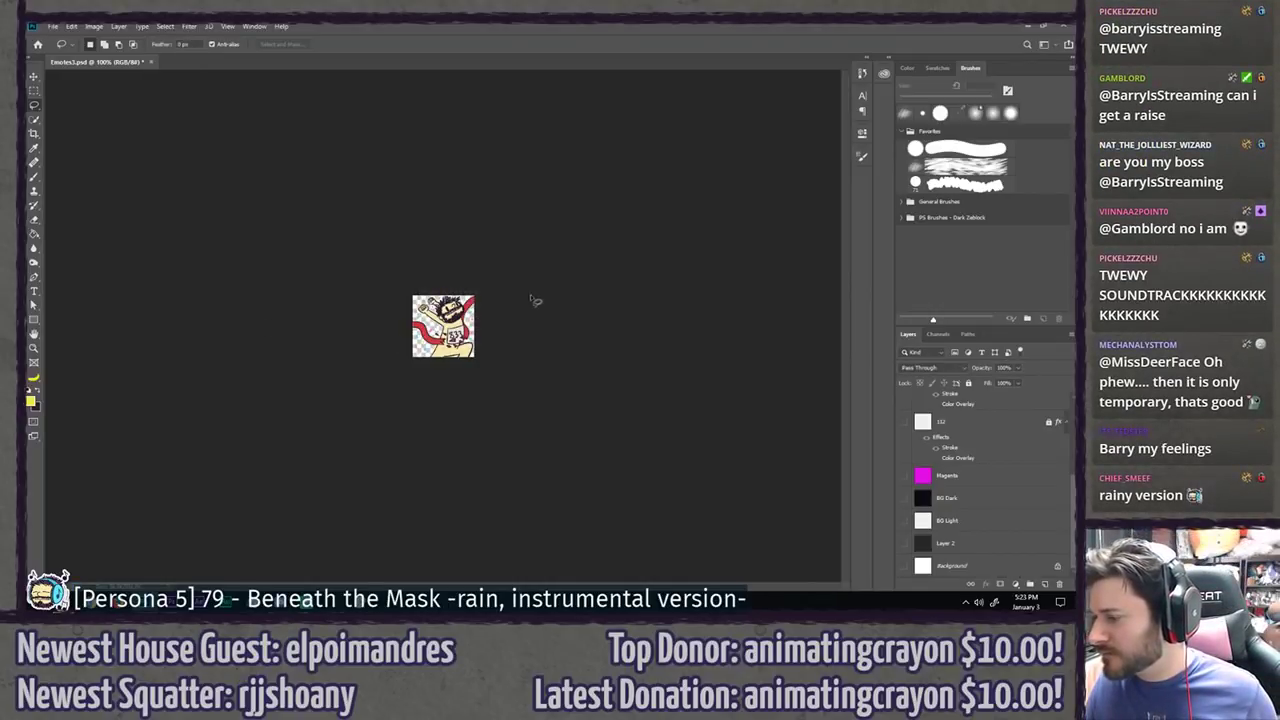
Step: Preview the cropped emote against the BG Dark layer, and examine the torn tape end and the whole artwork at several magnifications
scroll(495, 325, "up", 5)
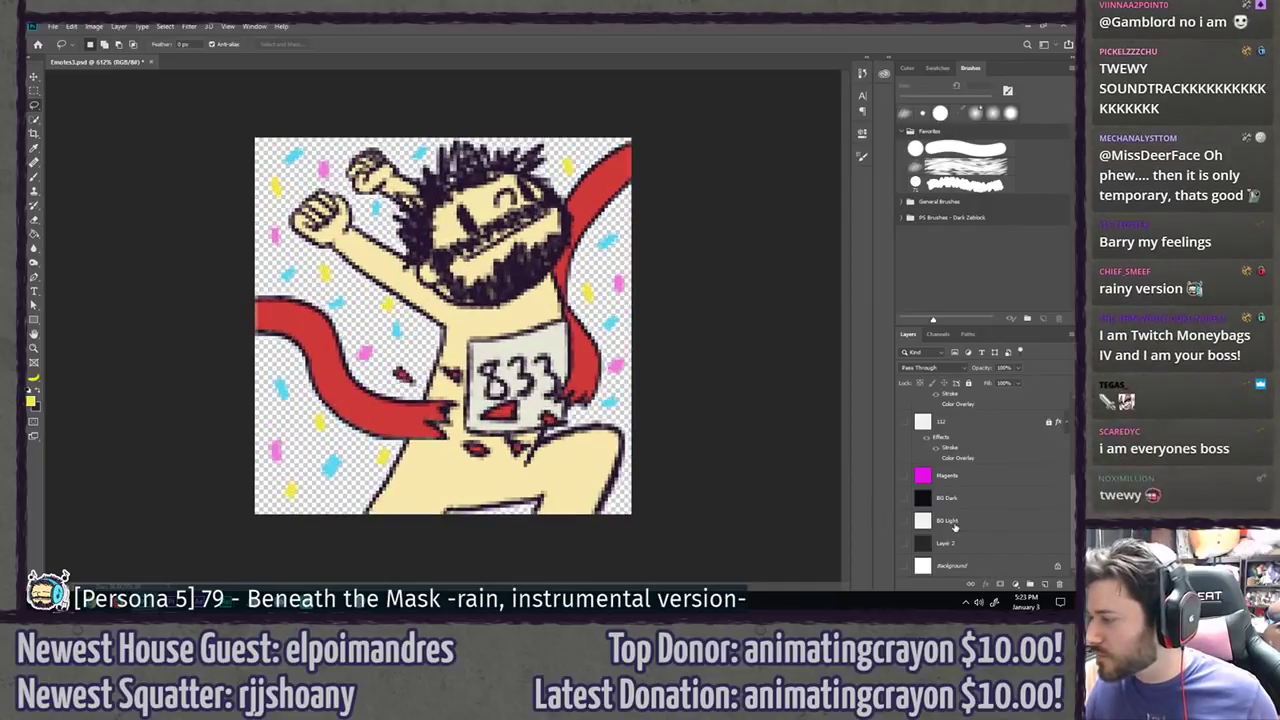
left_click(903, 498)
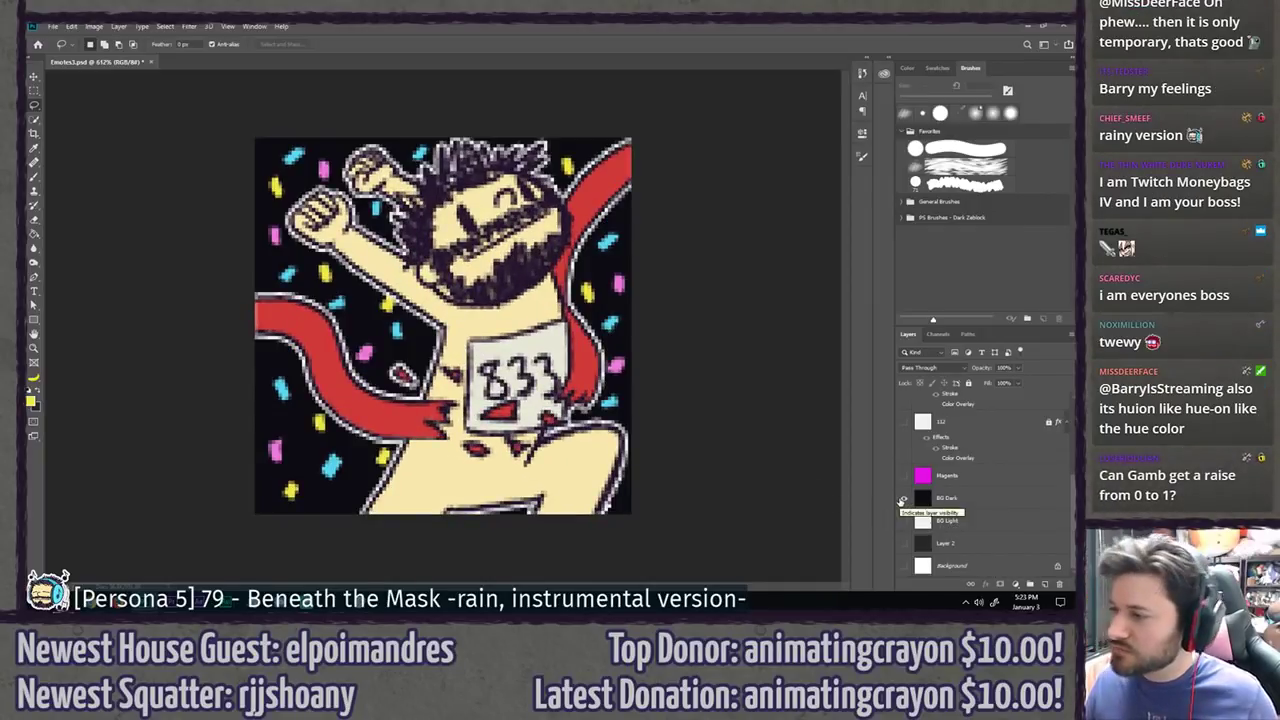
left_click(903, 498)
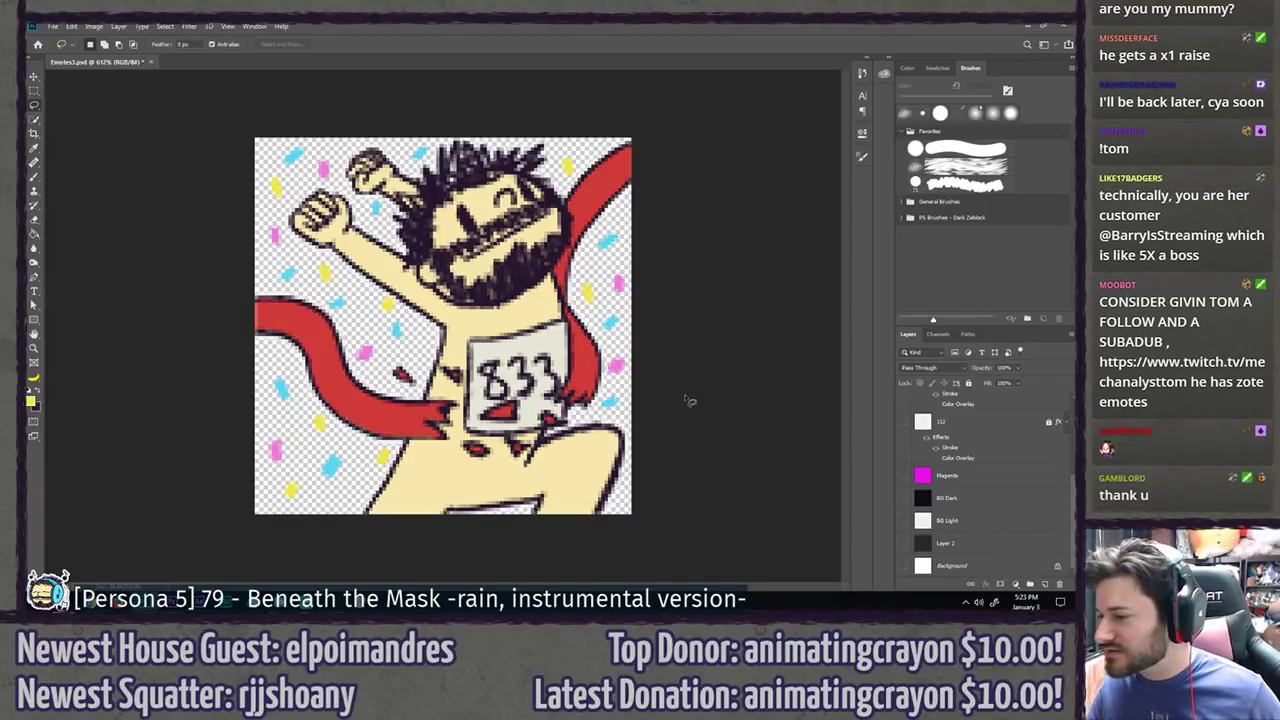
scroll(435, 385, "up", 8)
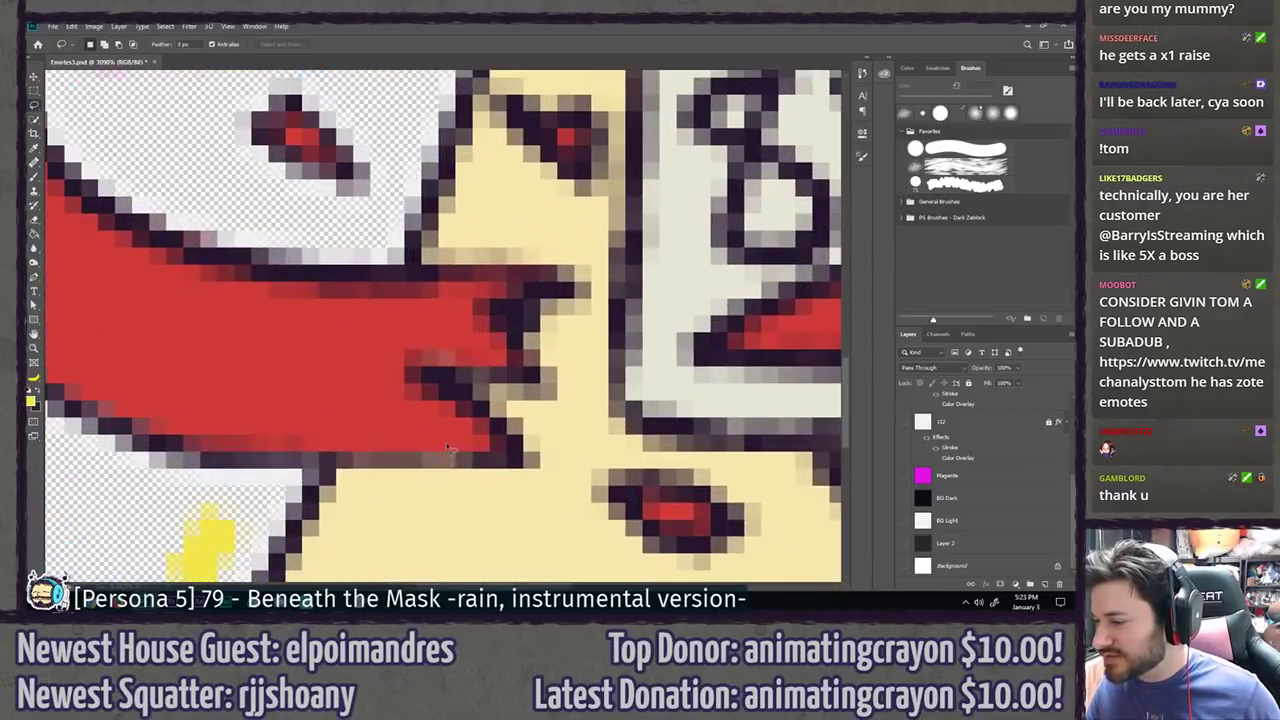
left_click_drag(432, 381, 427, 362)
mouse_move(440, 299)
left_mouse_down()
mouse_move(366, 310)
mouse_move(455, 330)
left_mouse_up()
key("ctrl+d")
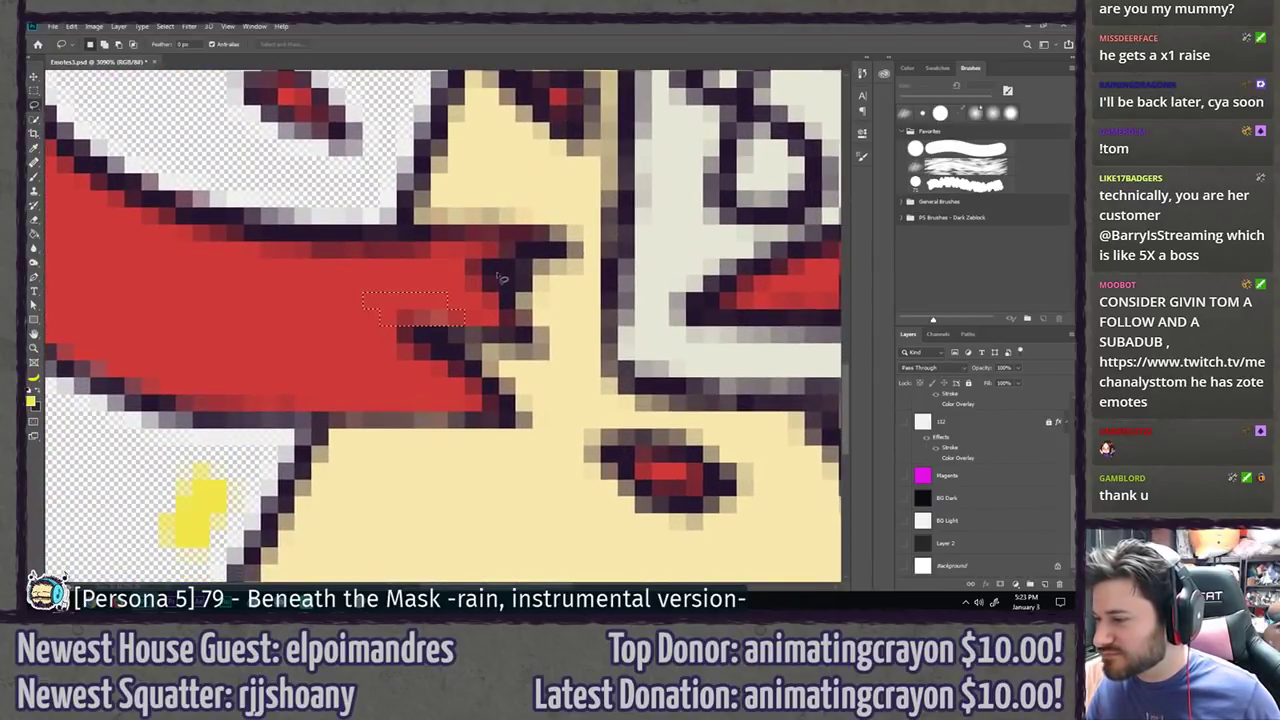
scroll(453, 323, "down", 10)
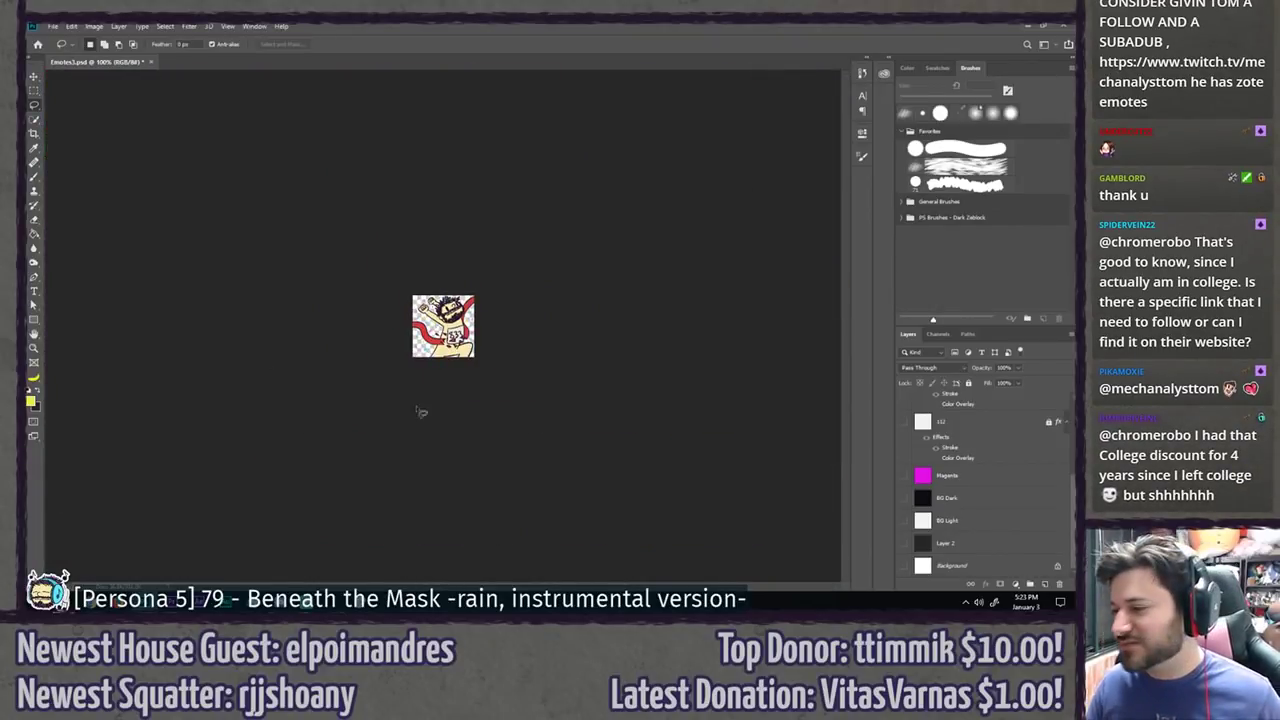
scroll(452, 357, "up", 3)
scroll(440, 424, "up", 4)
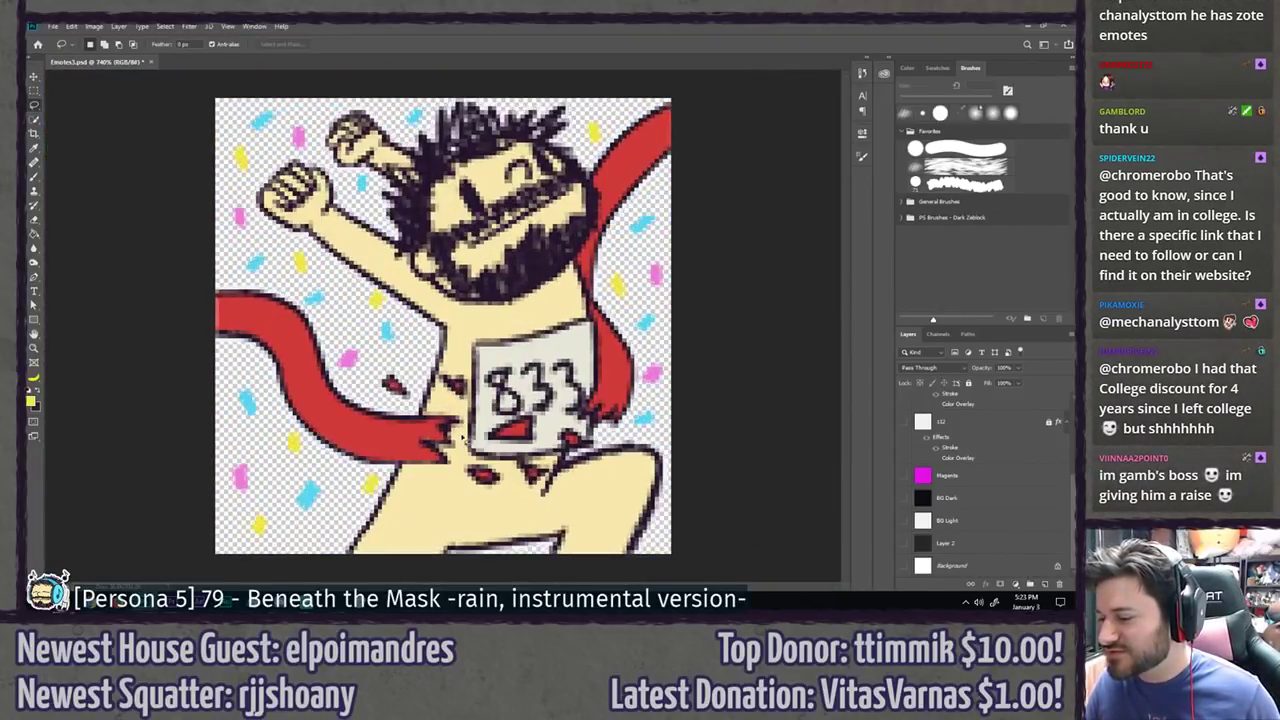
scroll(440, 424, "down", 6)
scroll(490, 408, "up", 3)
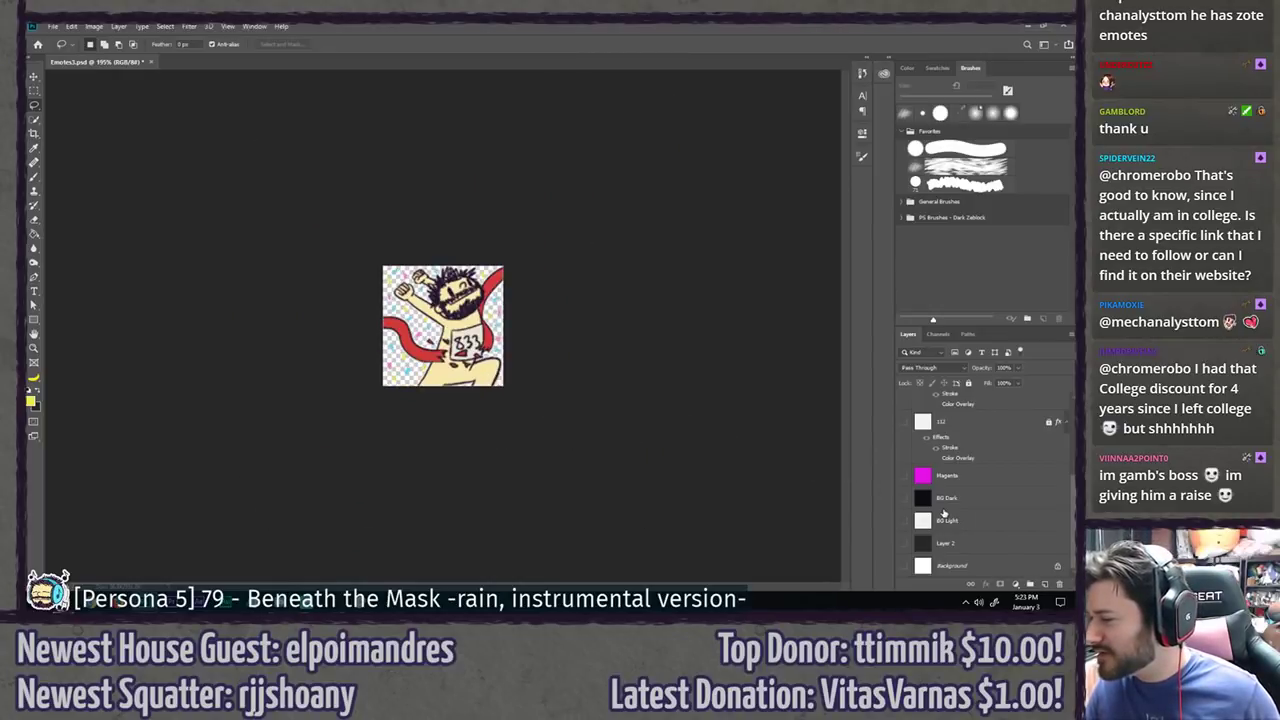
Step: Undo the canvas crop and the 112 px scaling to restore the full-size artwork
scroll(944, 513, "up", 3)
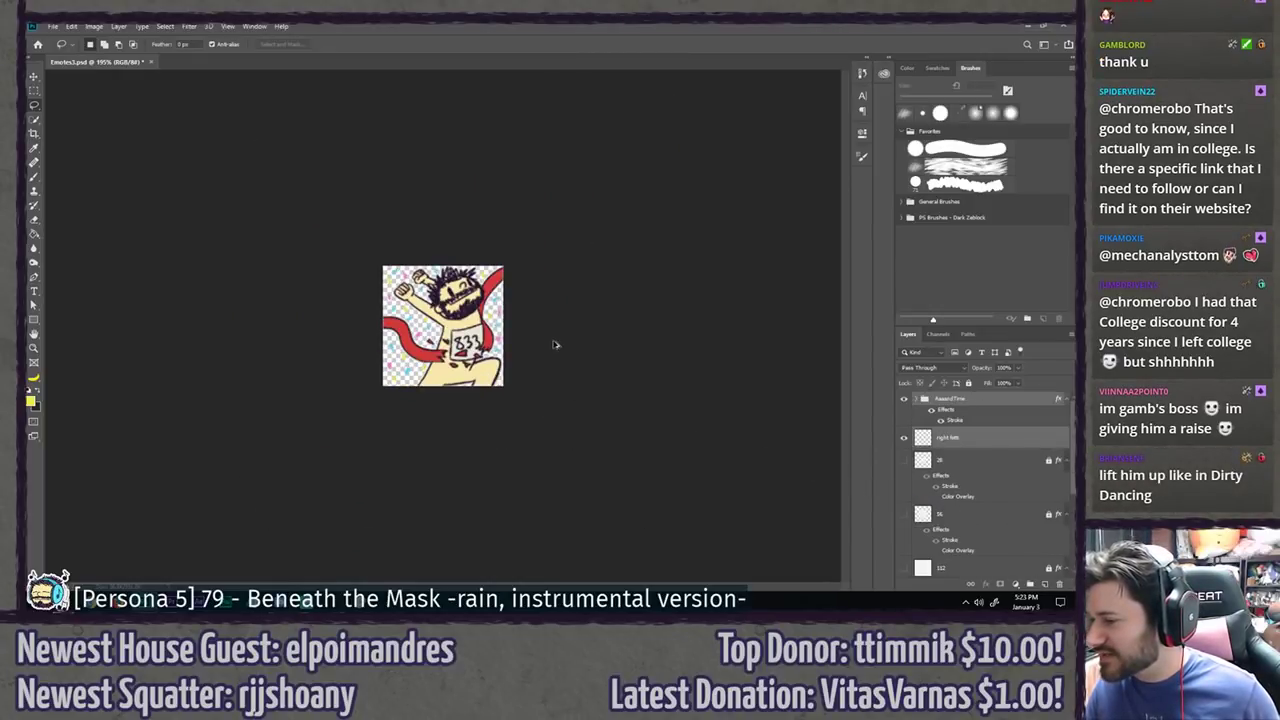
key("ctrl+z")
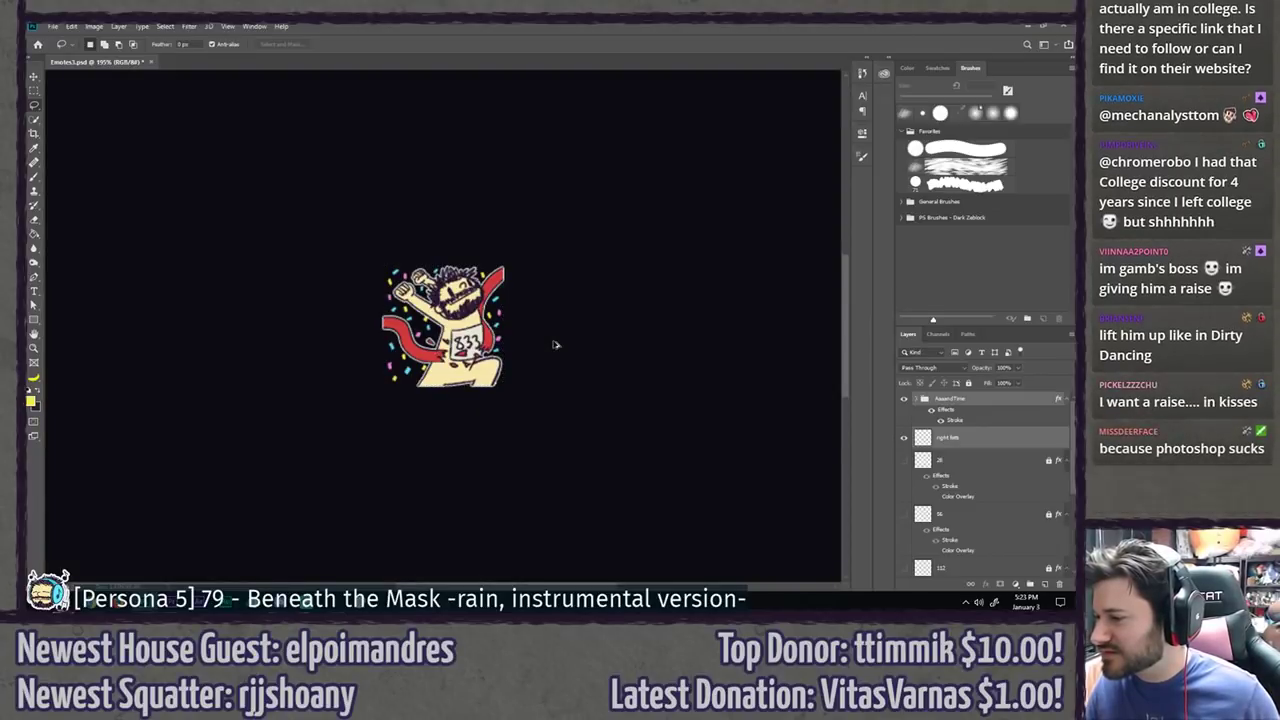
key("ctrl+z")
scroll(554, 344, "down", 8)
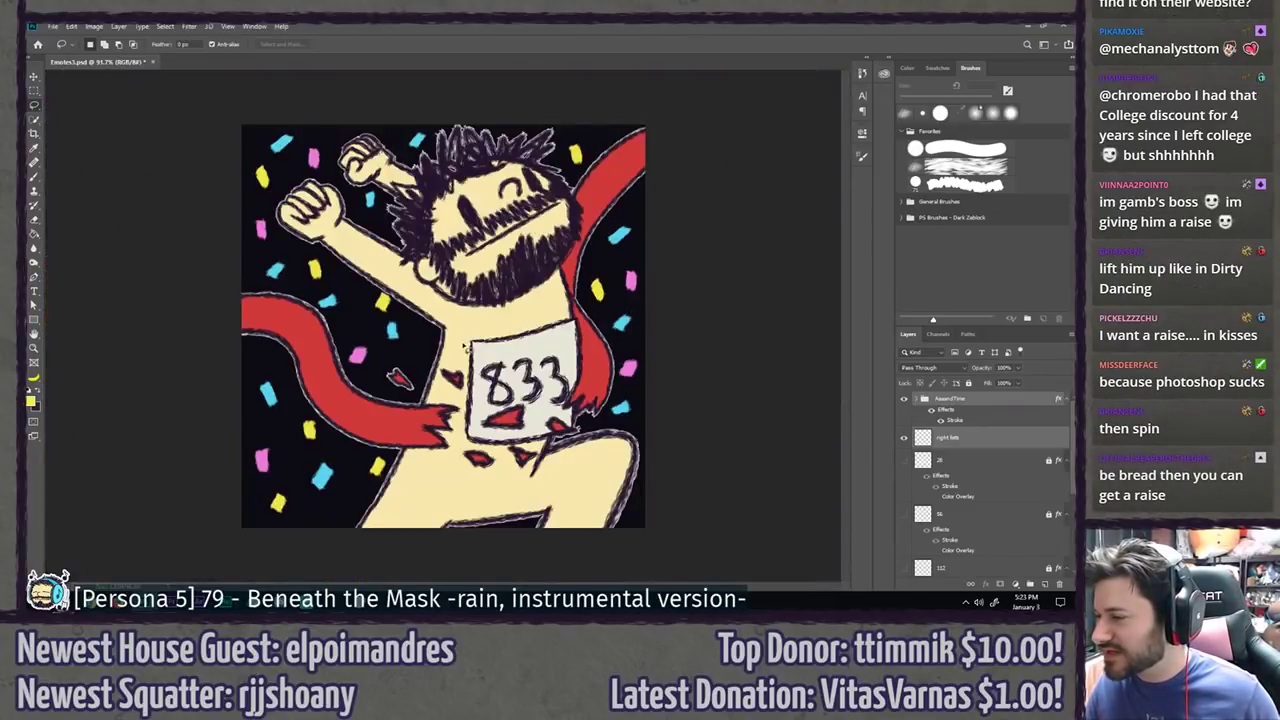
Step: Show the 56 guide layer, and scale the AaaandTime group and confetti layer to 7.02% about the canvas centre to fit it
key("ctrl+t")
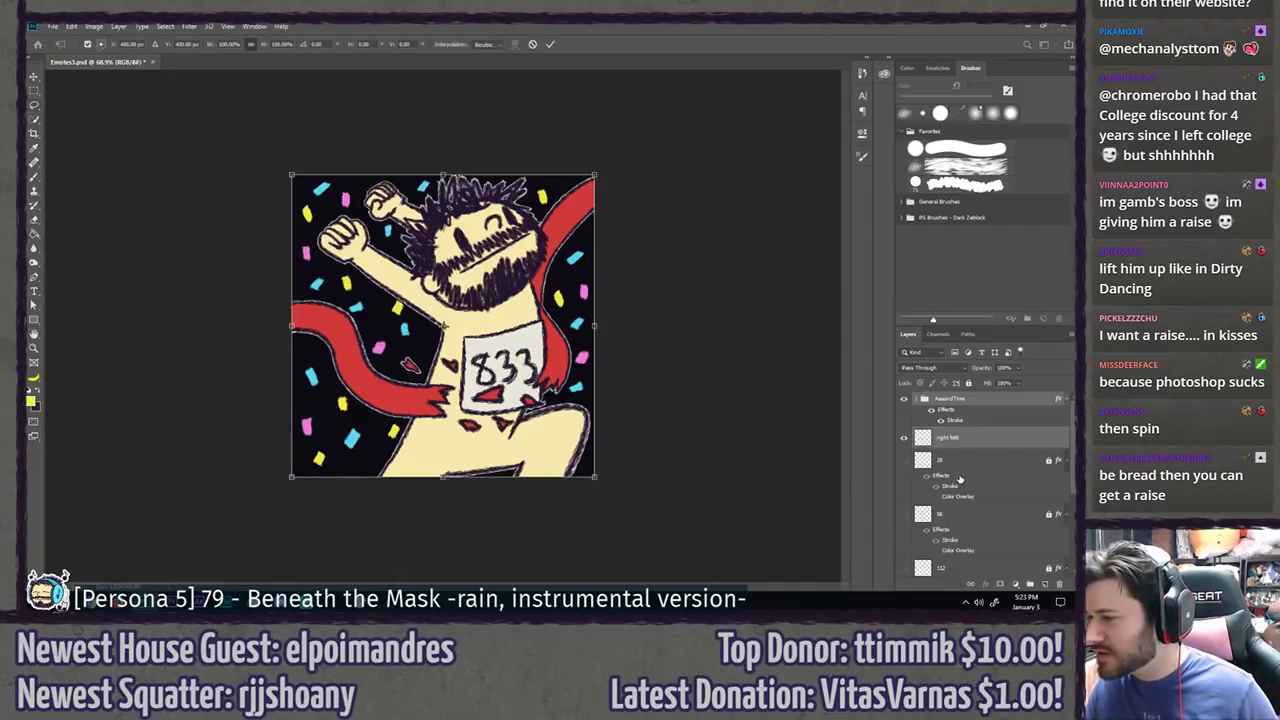
scroll(962, 480, "down", 3)
key("Return")
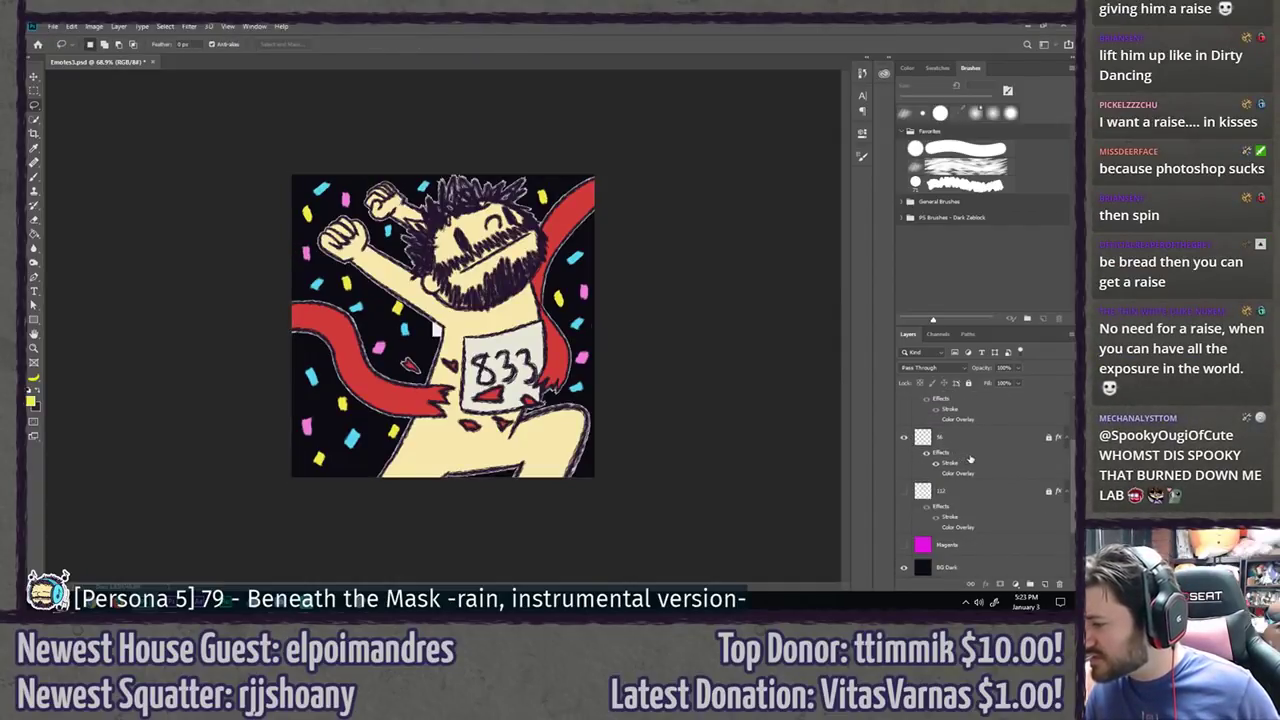
scroll(969, 459, "up", 3)
key("ctrl+t")
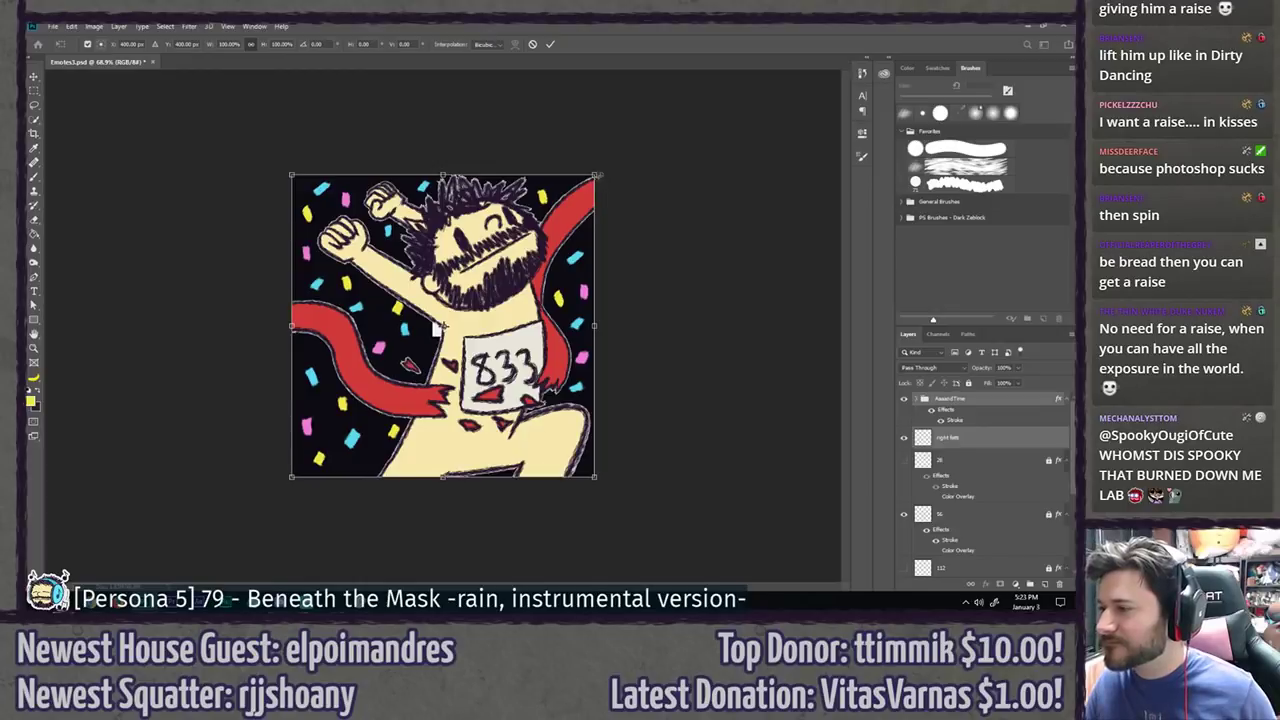
left_click_drag(597, 176, 478, 268)
scroll(449, 326, "up", 7)
scroll(449, 326, "up", 8)
scroll(440, 322, "up", 5)
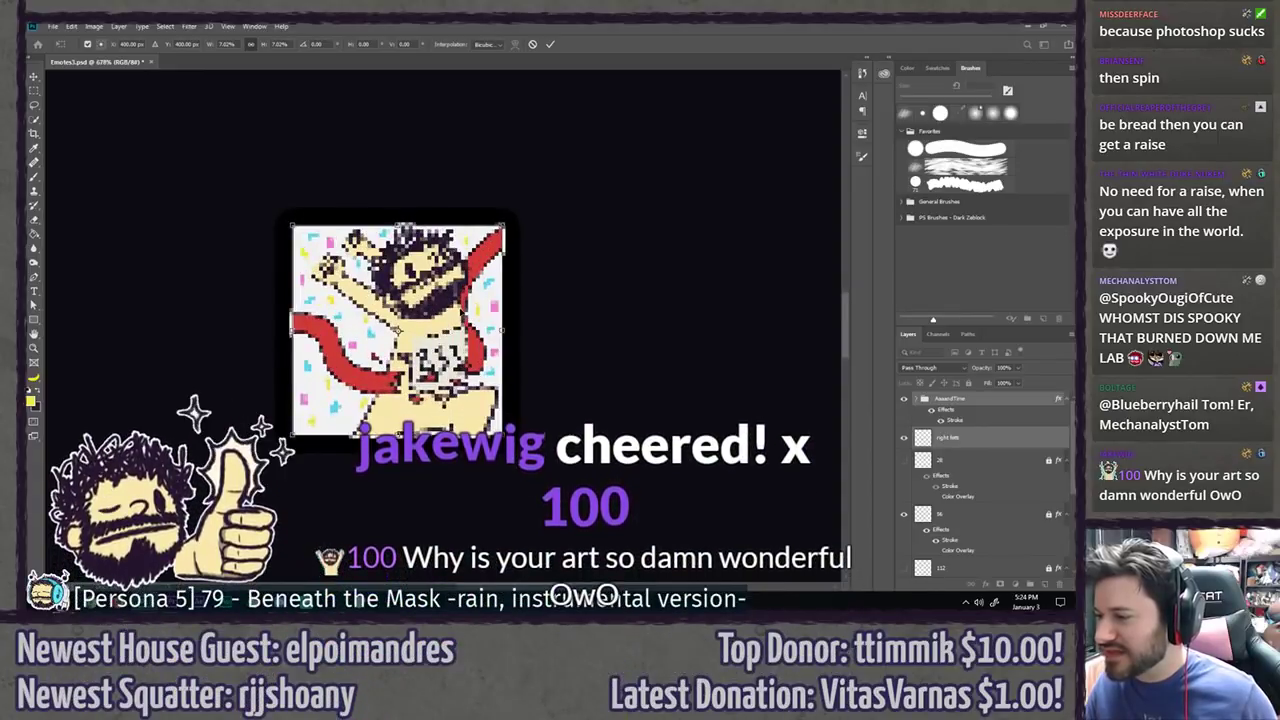
key("Return")
Step: Load the 56 guide's square as a selection, and hide the BG Dark, BG Light, Layer 2 and Background layers
scroll(356, 384, "up", 5)
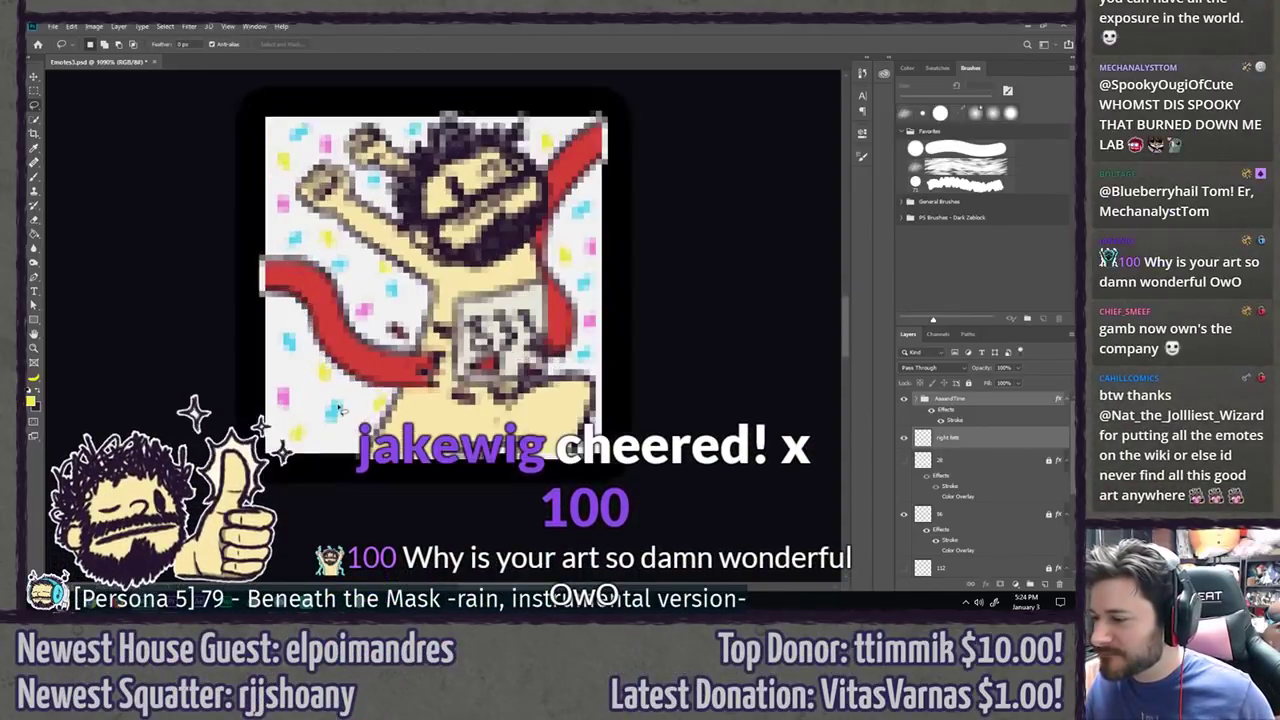
key("ctrl+1")
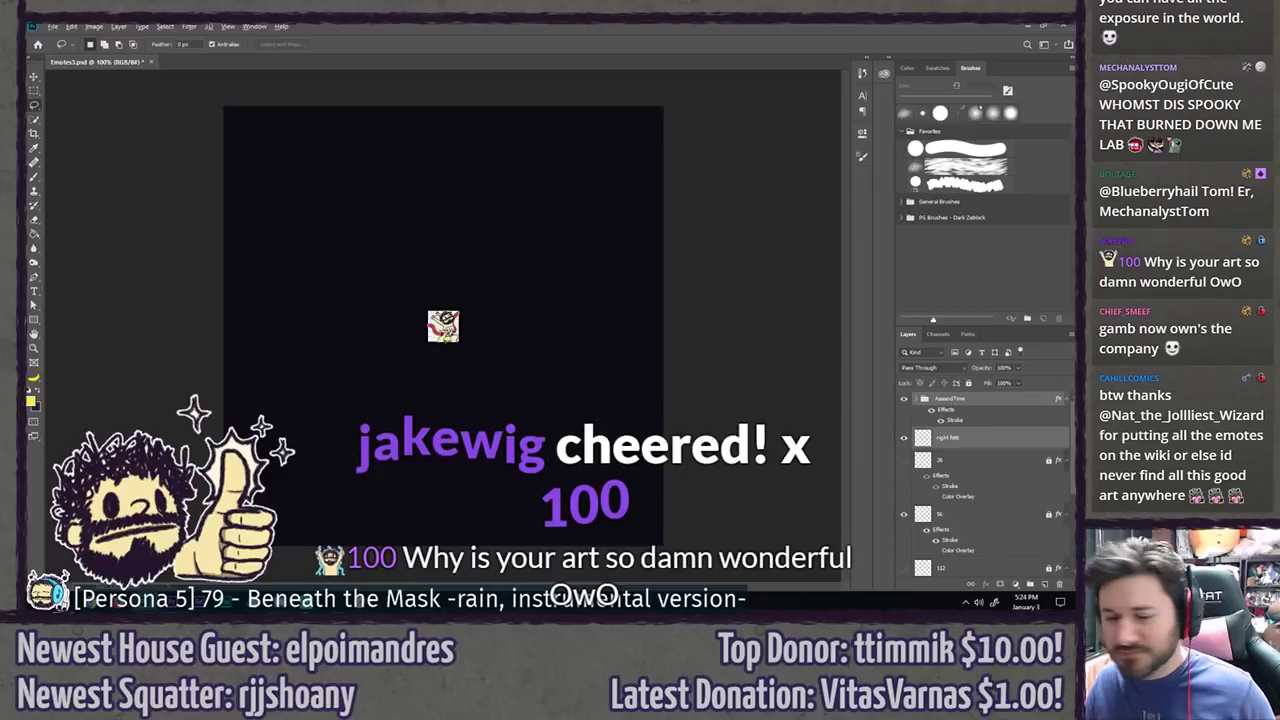
scroll(443, 323, "up", 6)
scroll(940, 510, "down", 3)
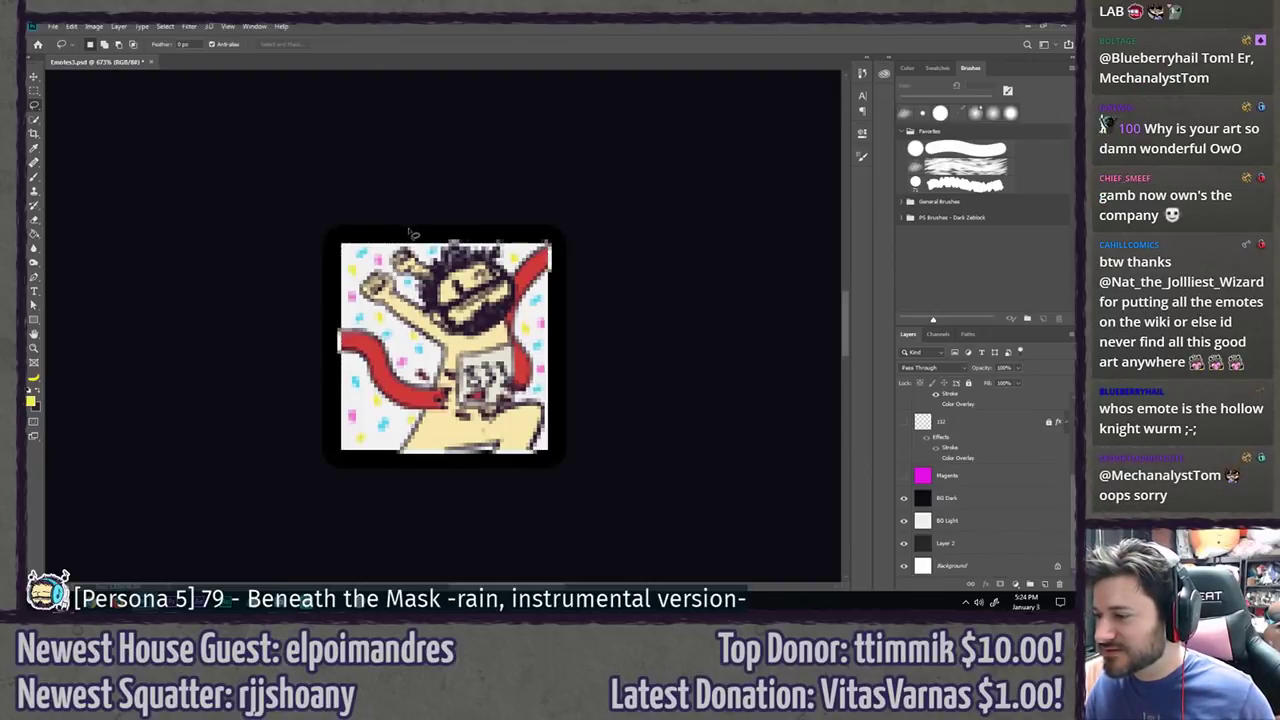
scroll(931, 437, "up", 5)
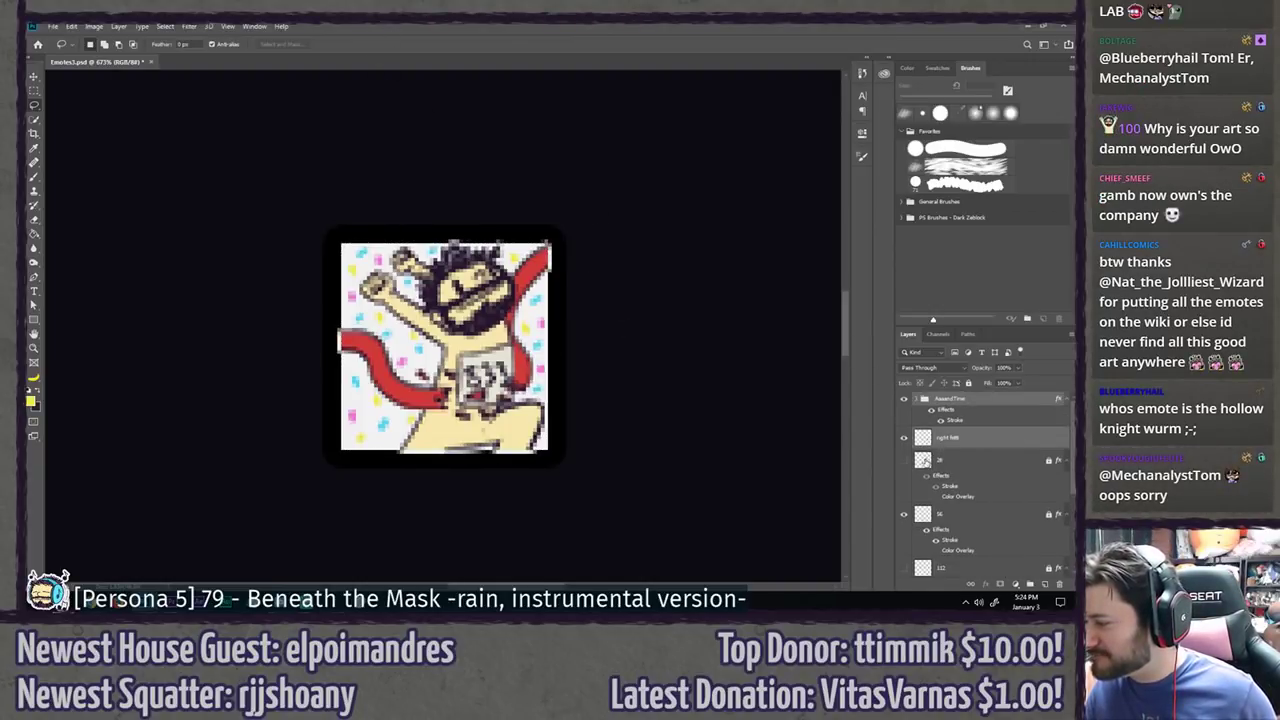
scroll(927, 528, "down", 3)
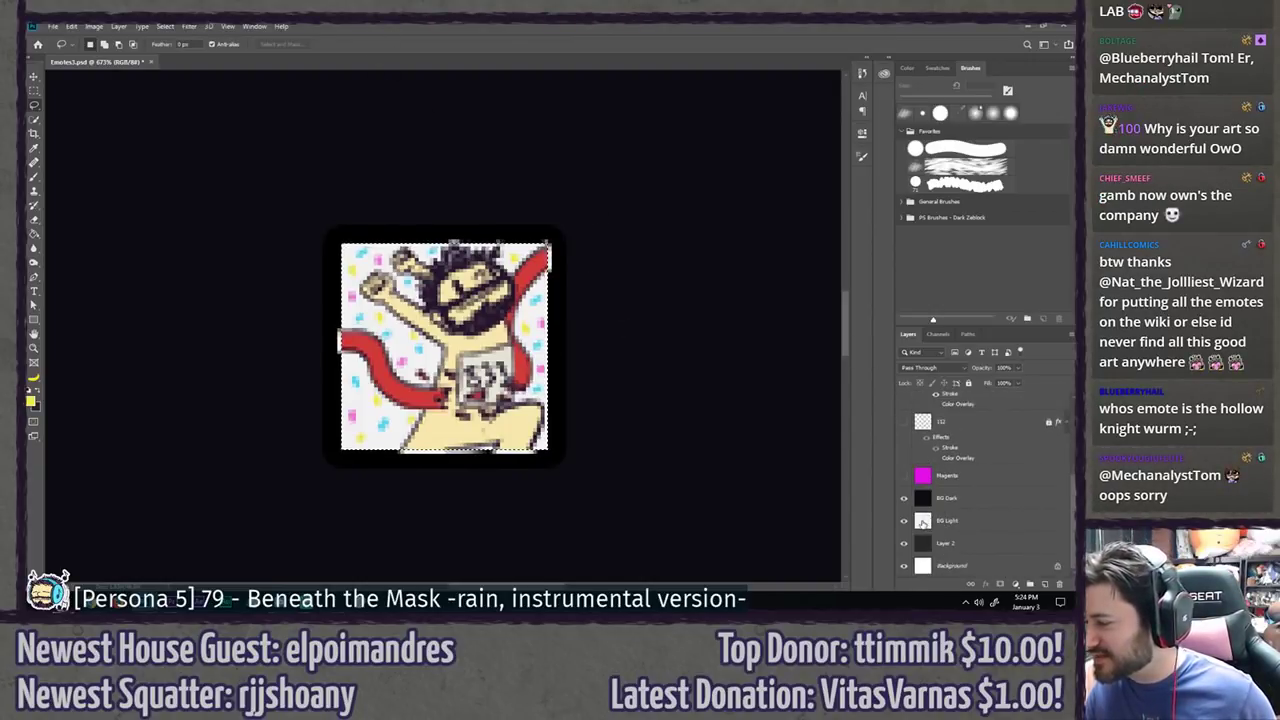
left_click(904, 566)
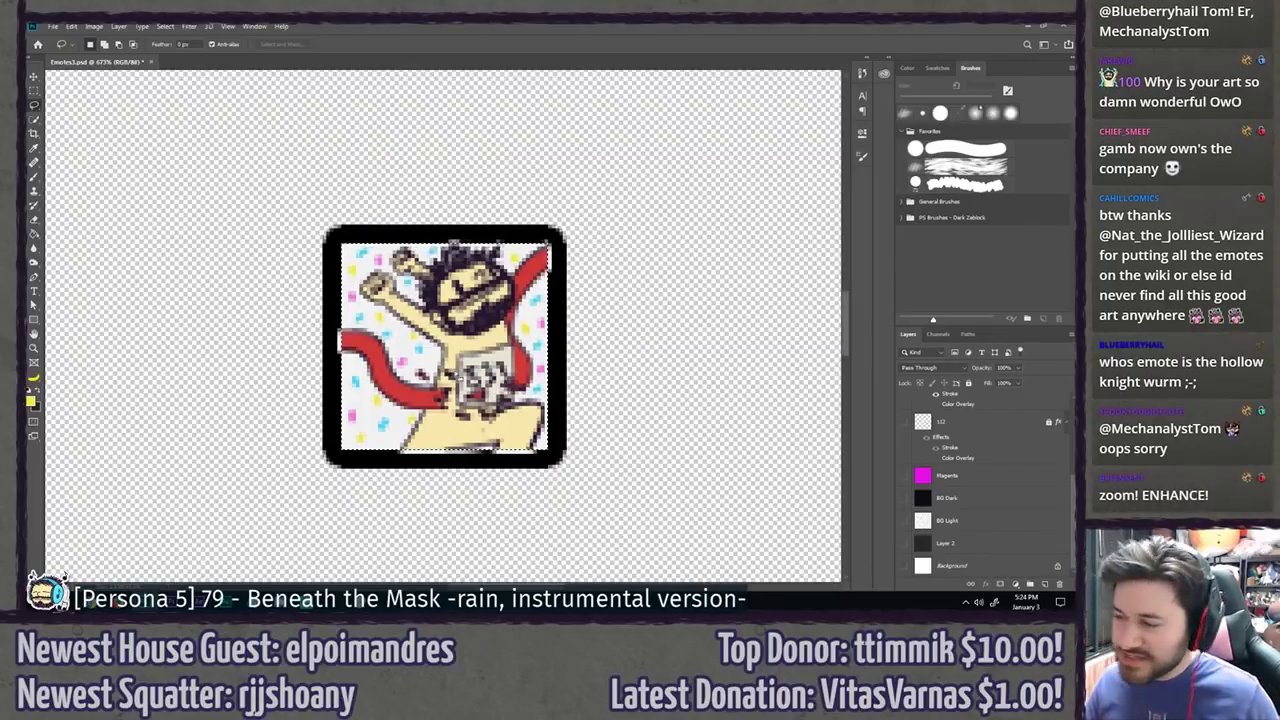
Step: Crop the canvas to the 56 guide's selection, hide the 56 guide layer, and save the emote as PNG AaandTIME 56
key("c")
key("Return")
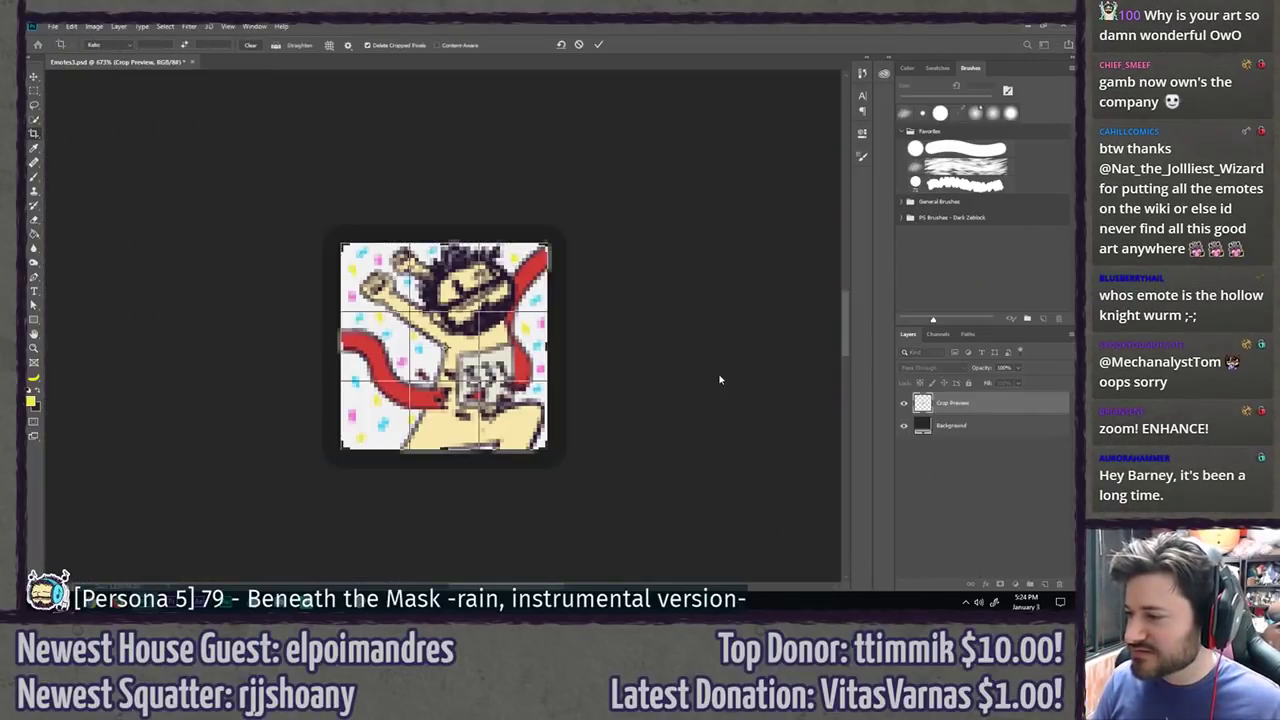
key("l")
left_click(904, 515)
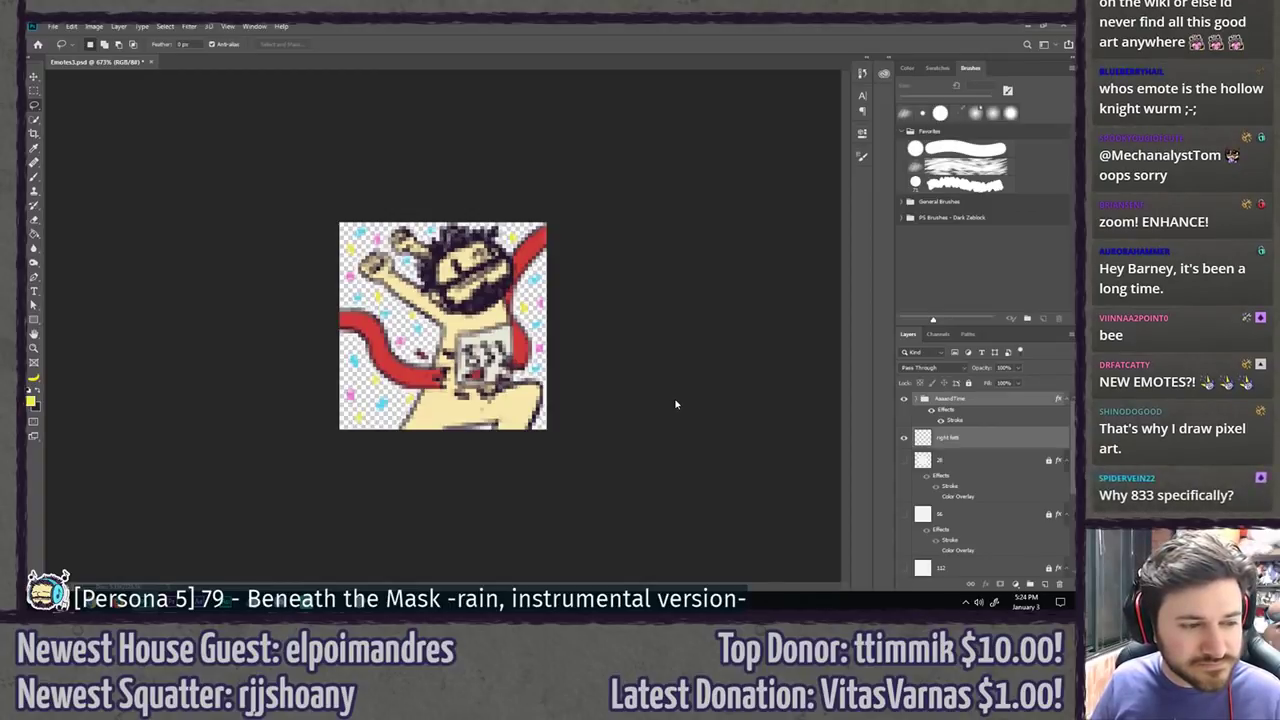
key("ctrl+s")
key("Return")
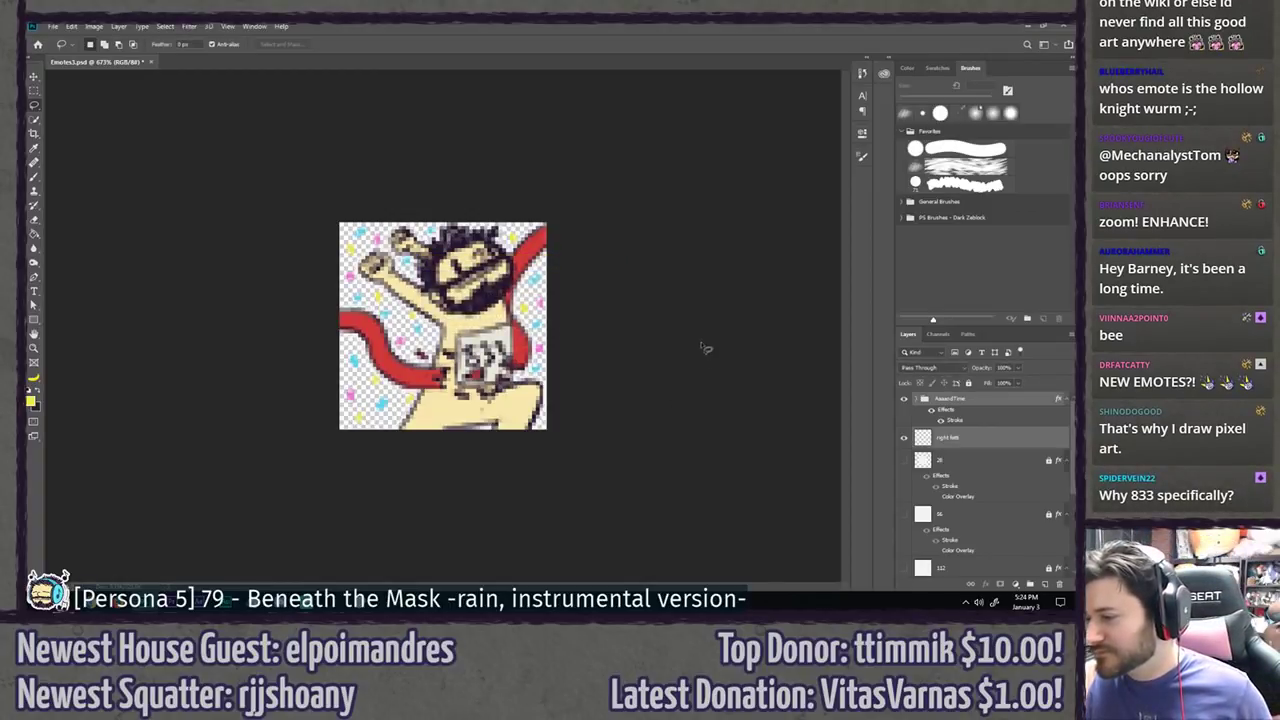
Step: Undo the canvas crop and the 56 px scaling to restore the full-size artwork
key("ctrl+z")
key("ctrl+z")
key("ctrl+z")
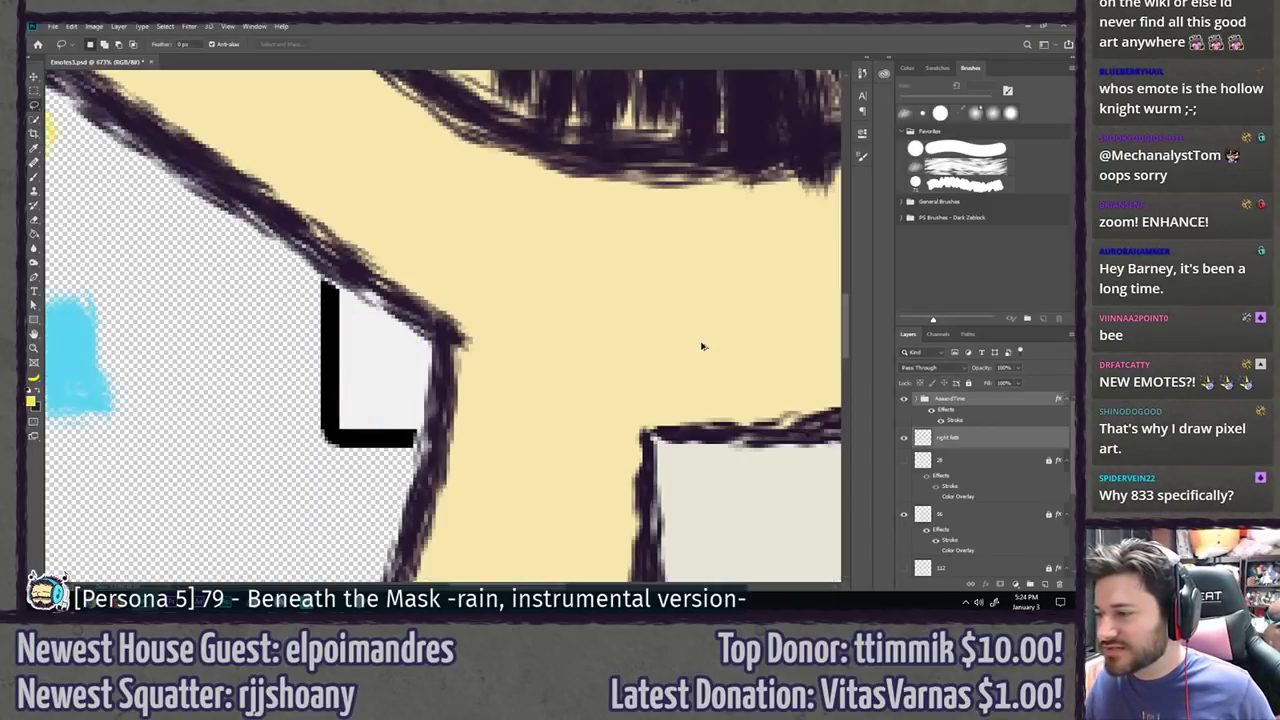
scroll(477, 358, "down", 10)
scroll(697, 357, "up", 2)
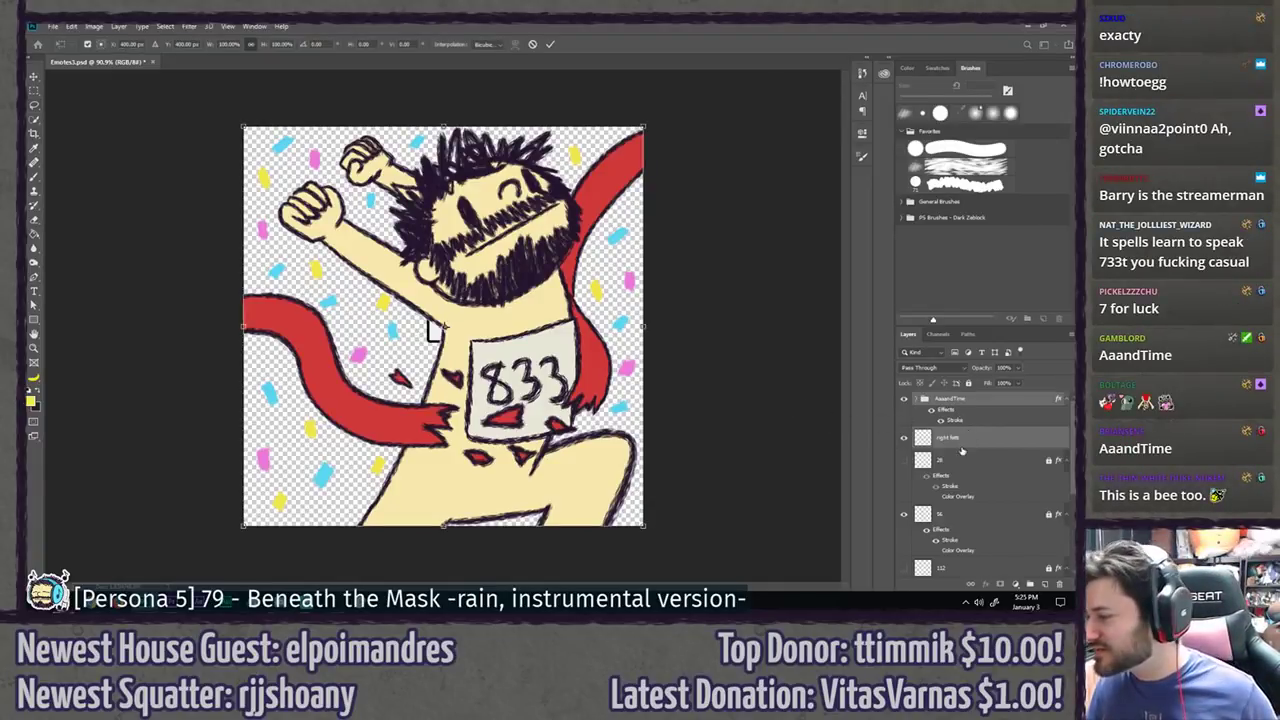
Step: Swap the 56 guide for the 28 guide, and scale the AaaandTime group and confetti layer about the canvas centre to fit it
scroll(937, 459, "down", 3)
scroll(931, 459, "up", 3)
left_click(904, 515)
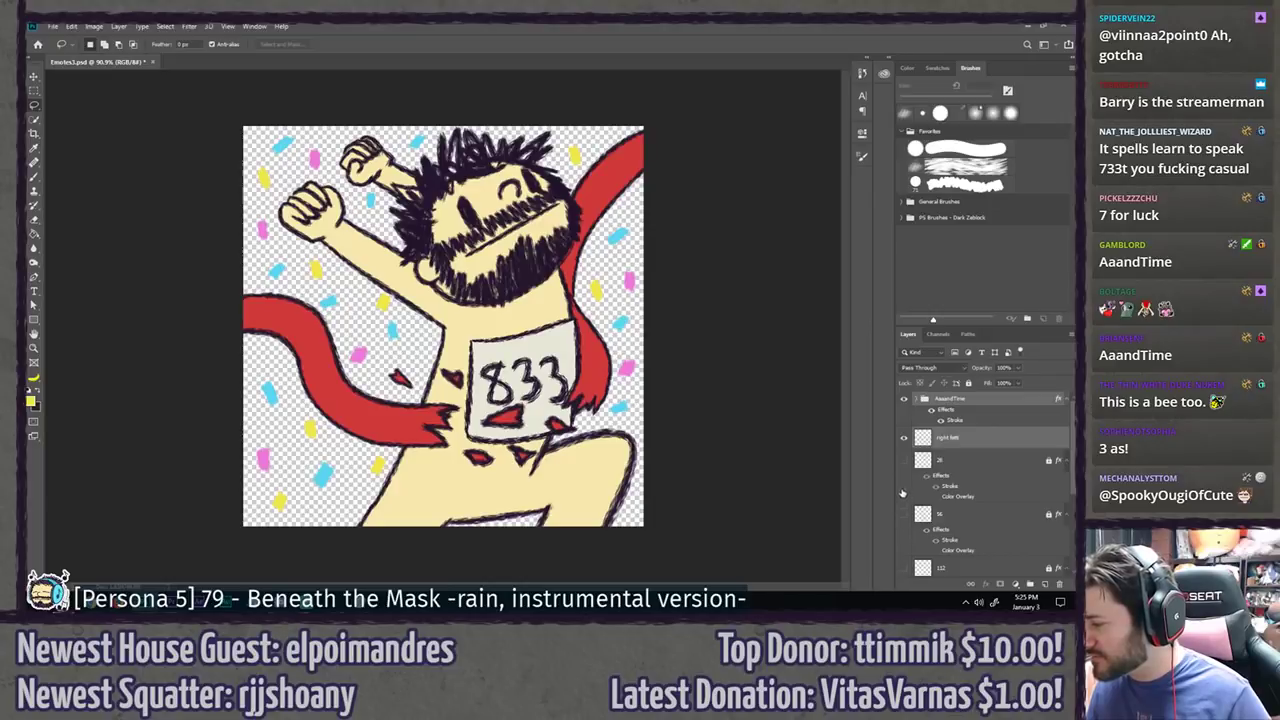
key("ctrl+t")
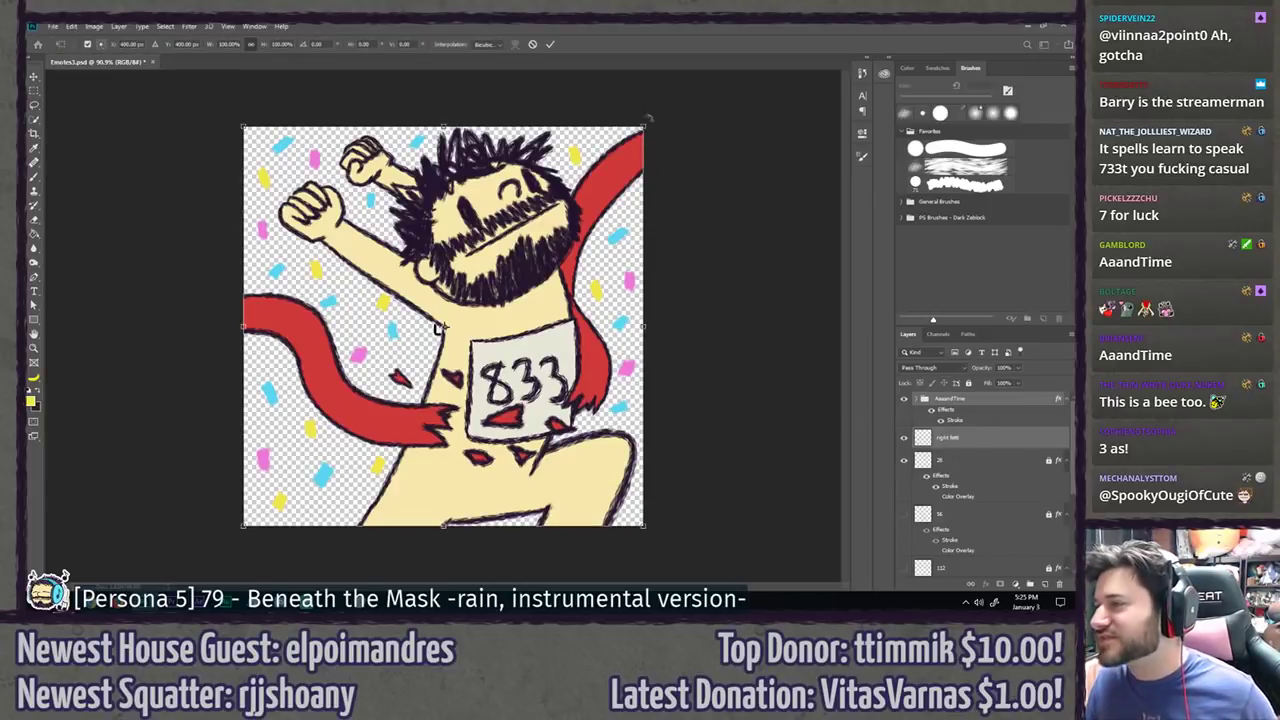
left_click_drag(643, 126, 449, 306)
scroll(449, 312, "up", 7)
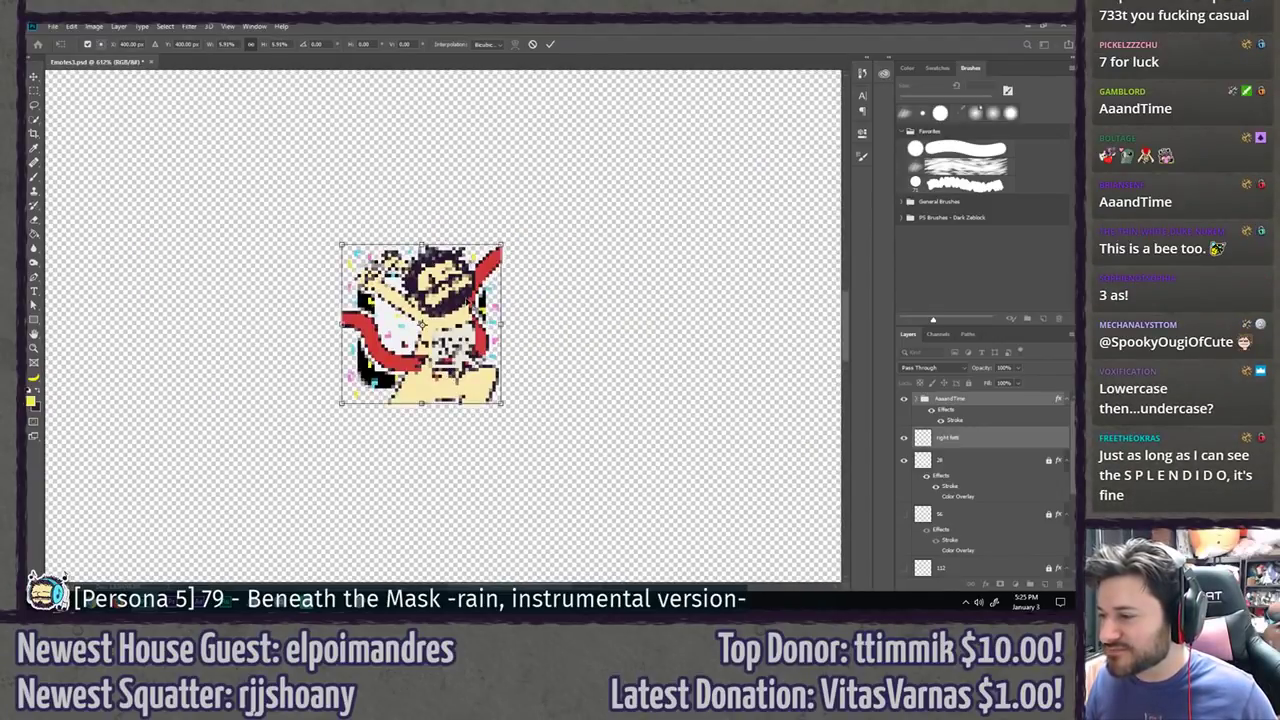
left_click_drag(502, 243, 467, 294)
key("Return")
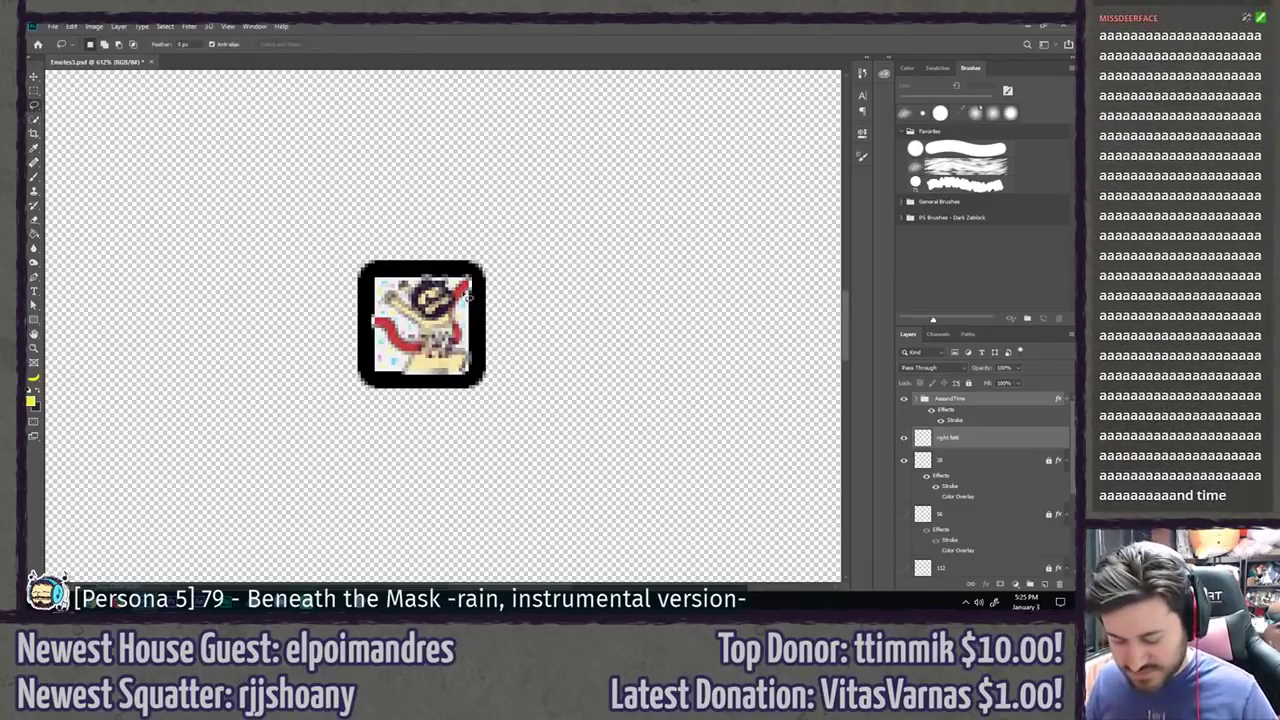
Step: Examine the scaled emote inside the 28 guide at several magnifications
key("ctrl+plus")
key("ctrl+plus")
key("ctrl+plus")
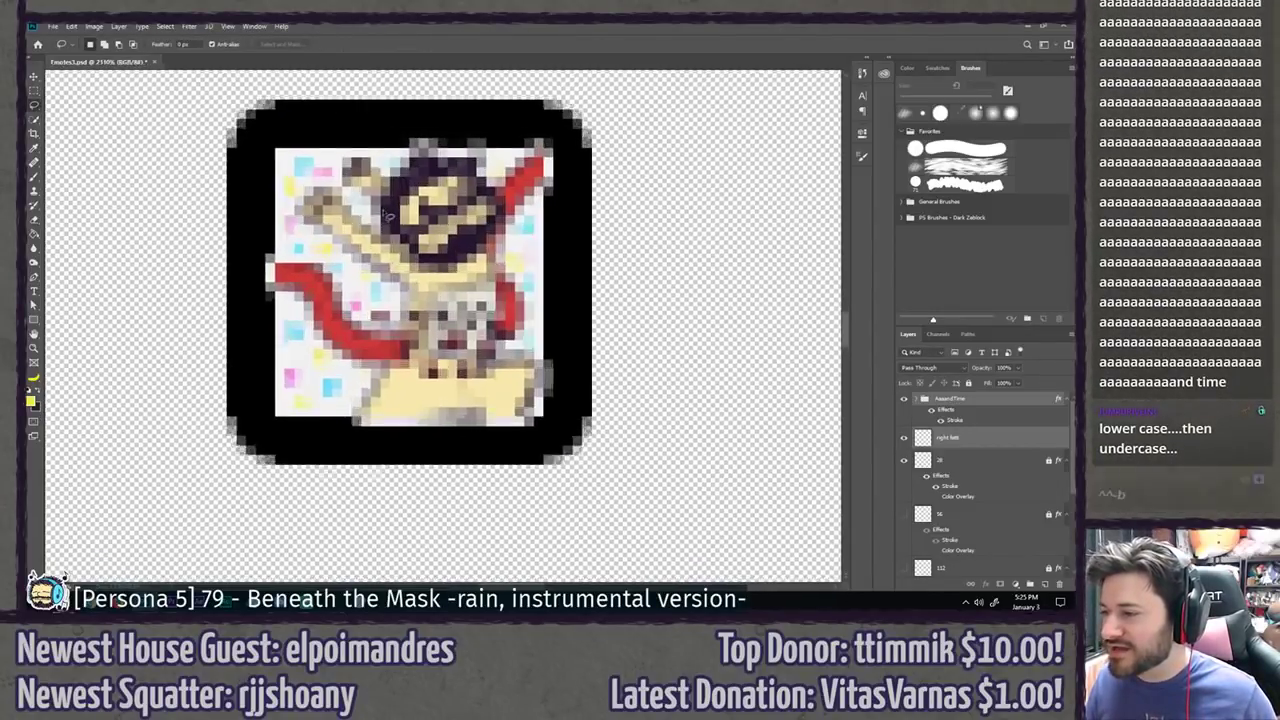
key("ctrl+plus")
key("ctrl+plus")
key("ctrl+plus")
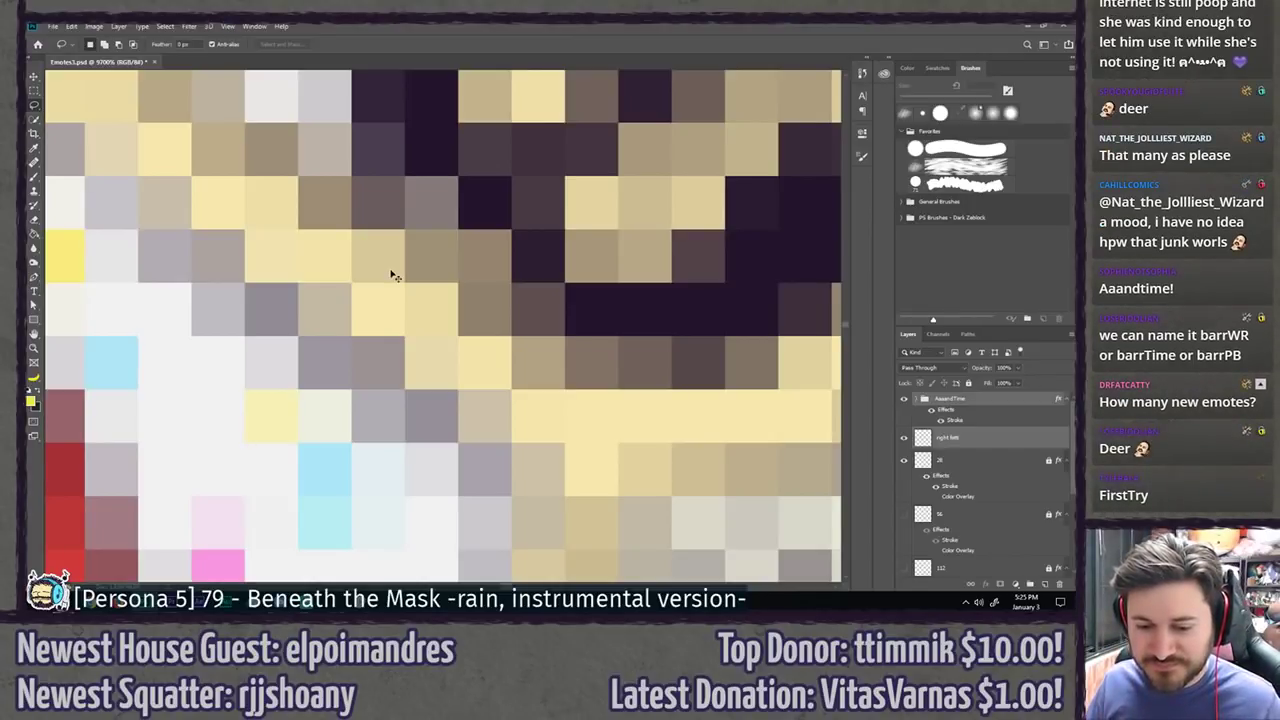
key("ctrl+1")
scroll(438, 334, "up", 10)
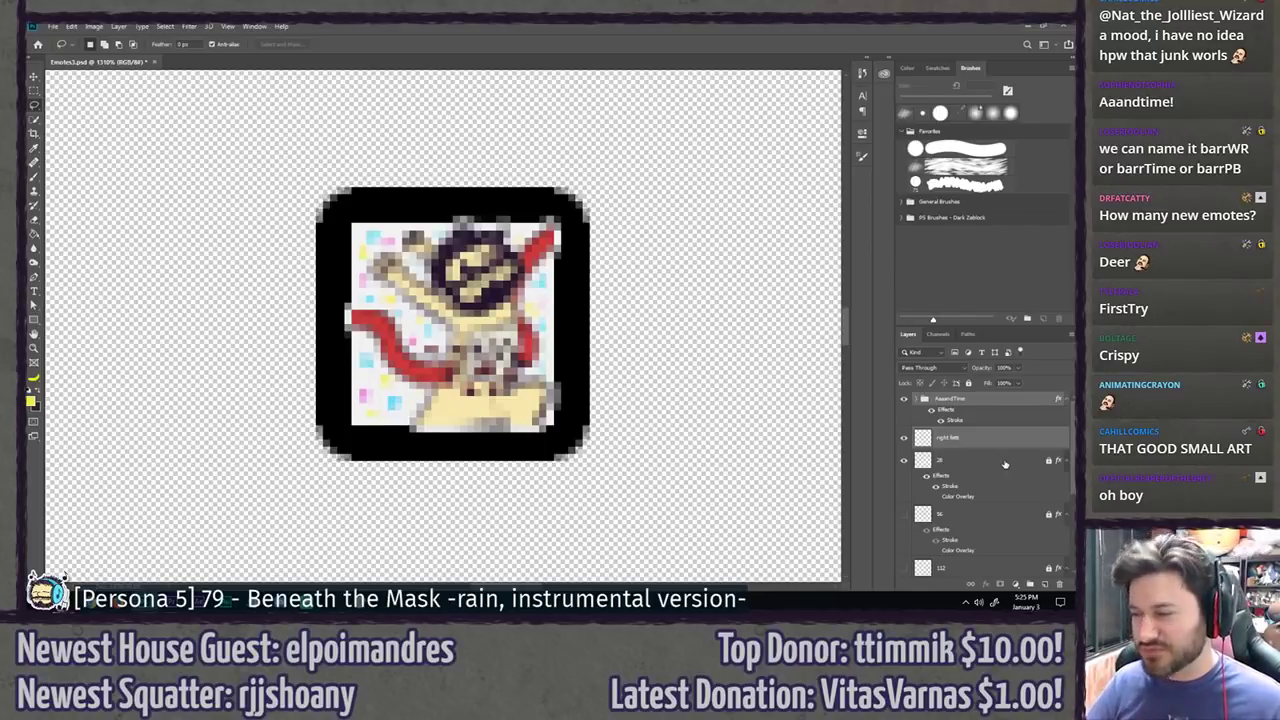
Step: Hide the 28 guide layer, load its square as a selection, and crop the canvas to it
scroll(915, 525, "down", 5)
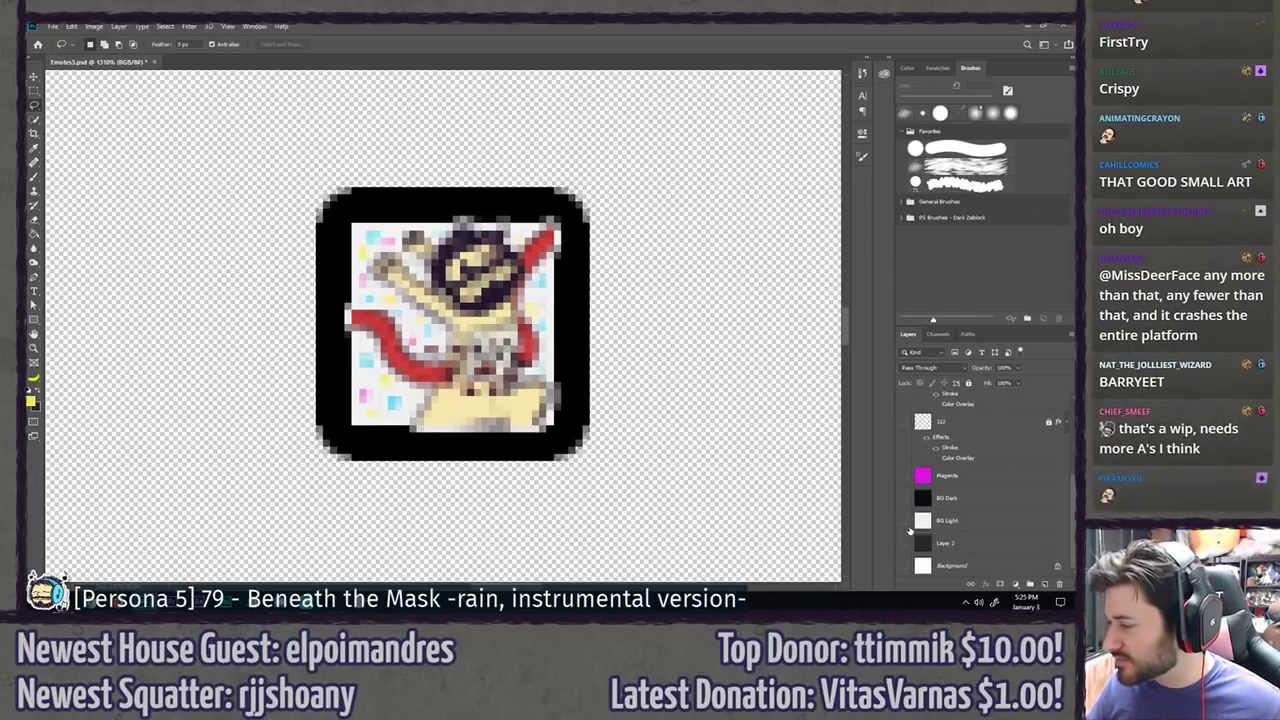
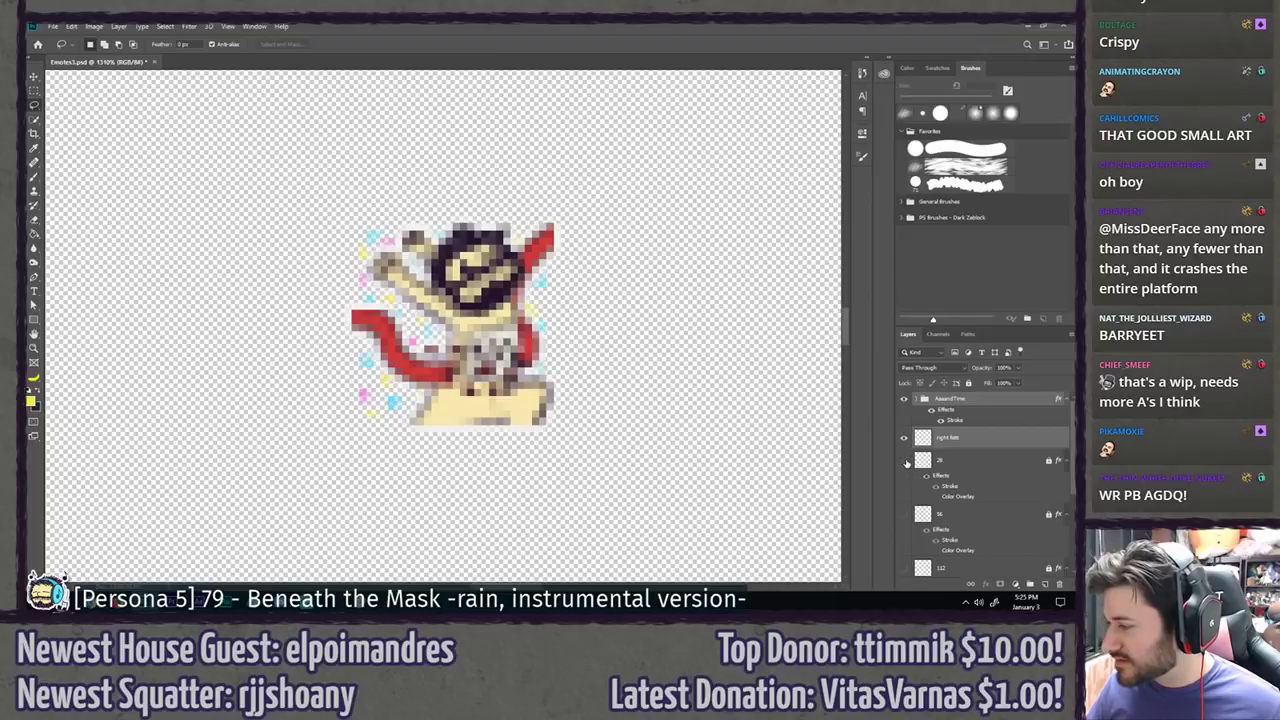
left_click(922, 462, "ctrl")
key("c")
key("Return")
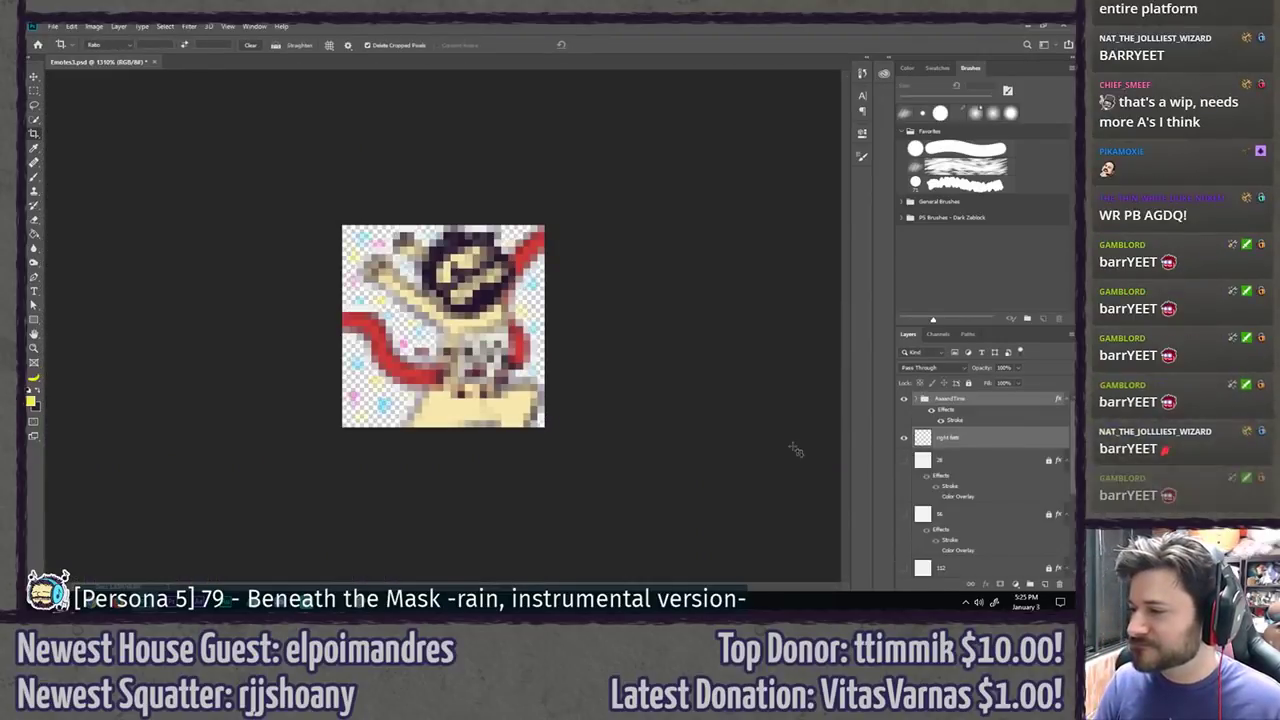
Step: Save the cropped emote as PNG AaandTIME 28 with the smallest file size option
key("l")
key("ctrl+1")
scroll(1016, 500, "down", 3)
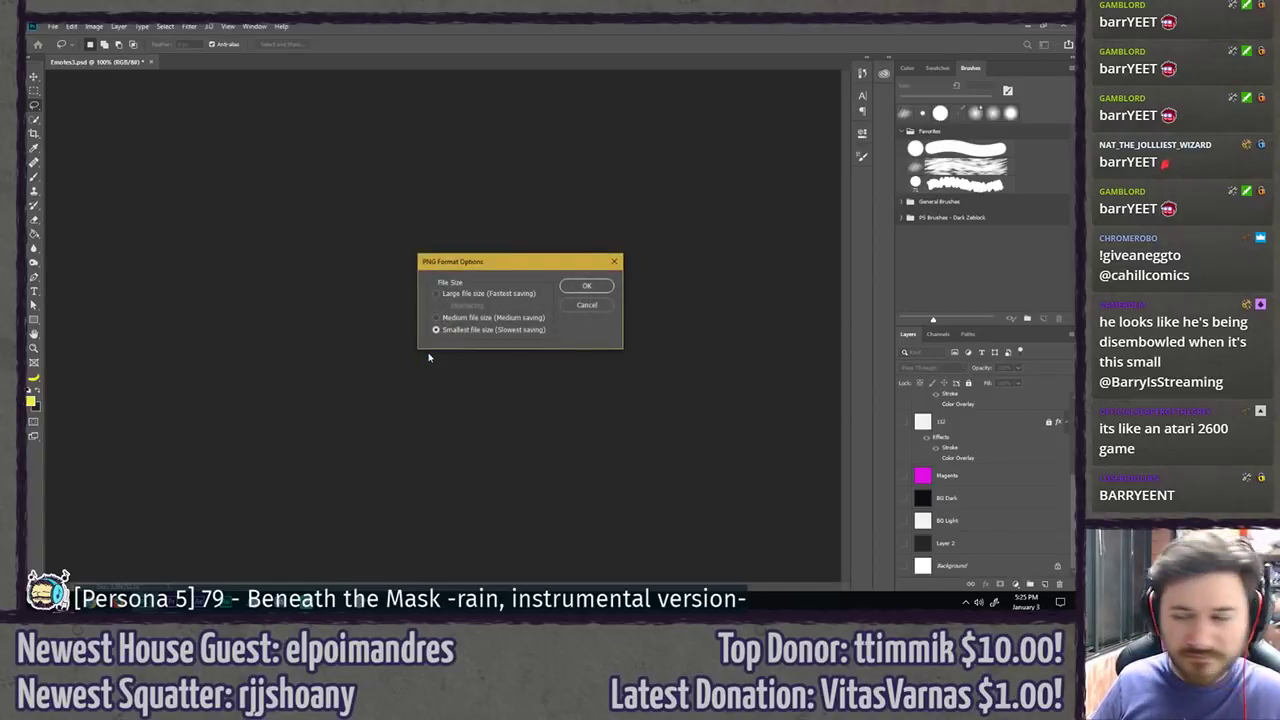
key("Return")
Step: Undo the crop, the scaling and the merge of the two confetti layers to restore the full-size layered artwork
key("ctrl+z")
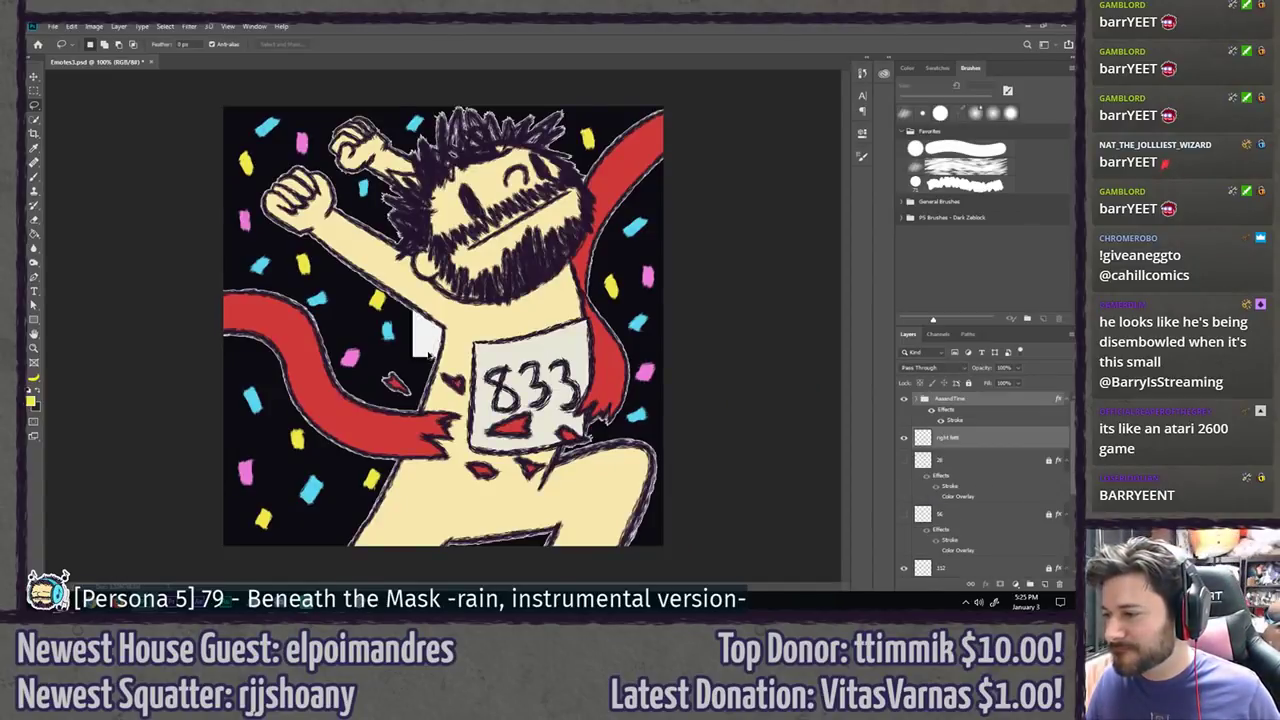
key("ctrl+z")
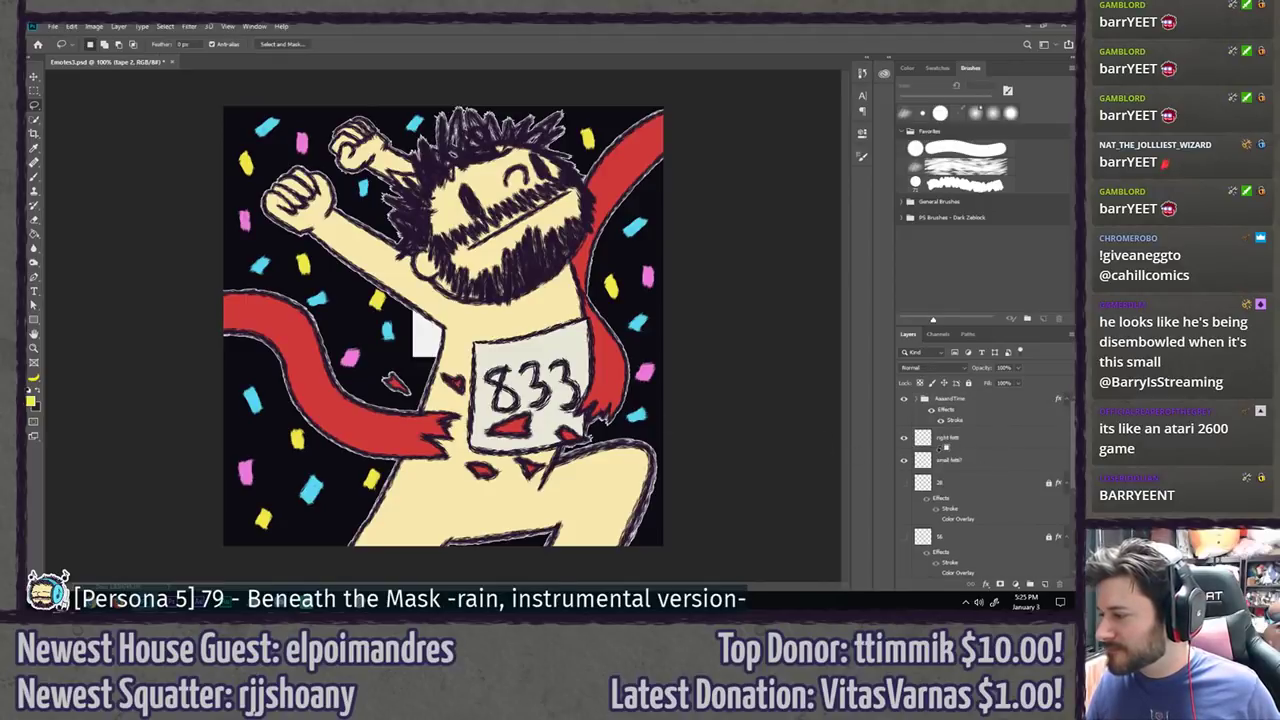
key("ctrl+z")
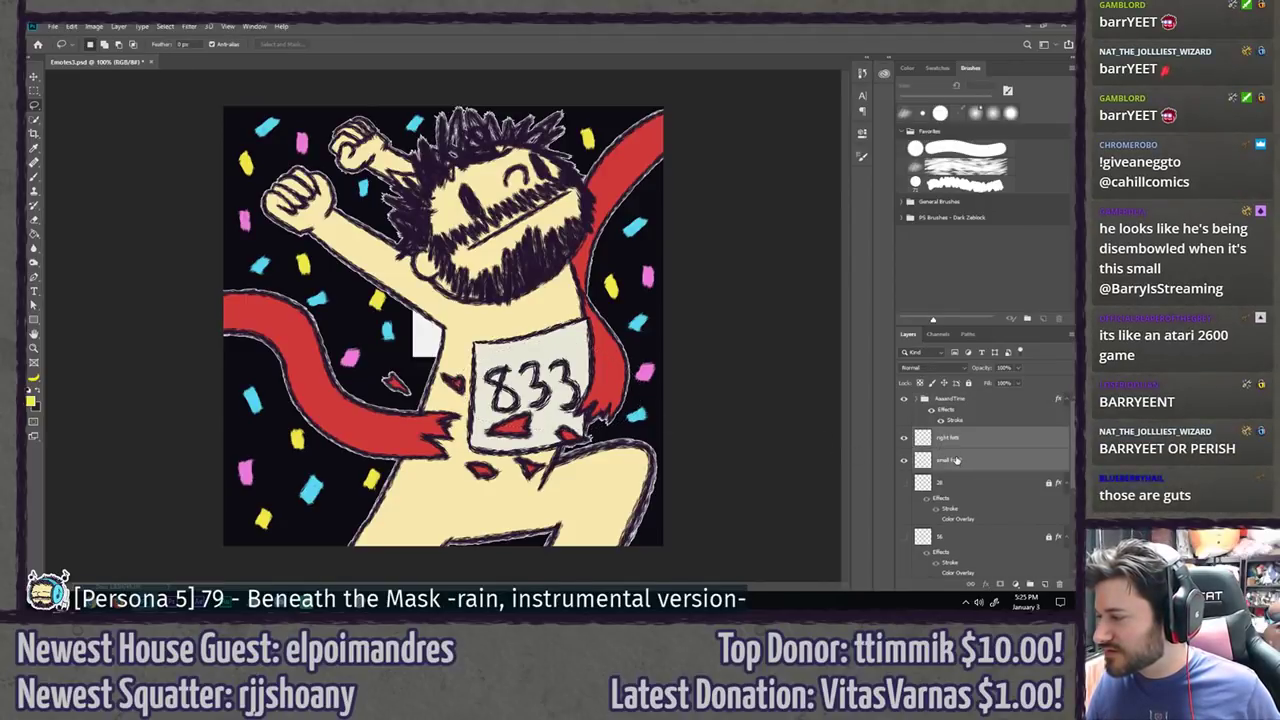
key("ctrl+z")
key("ctrl+shift+z")
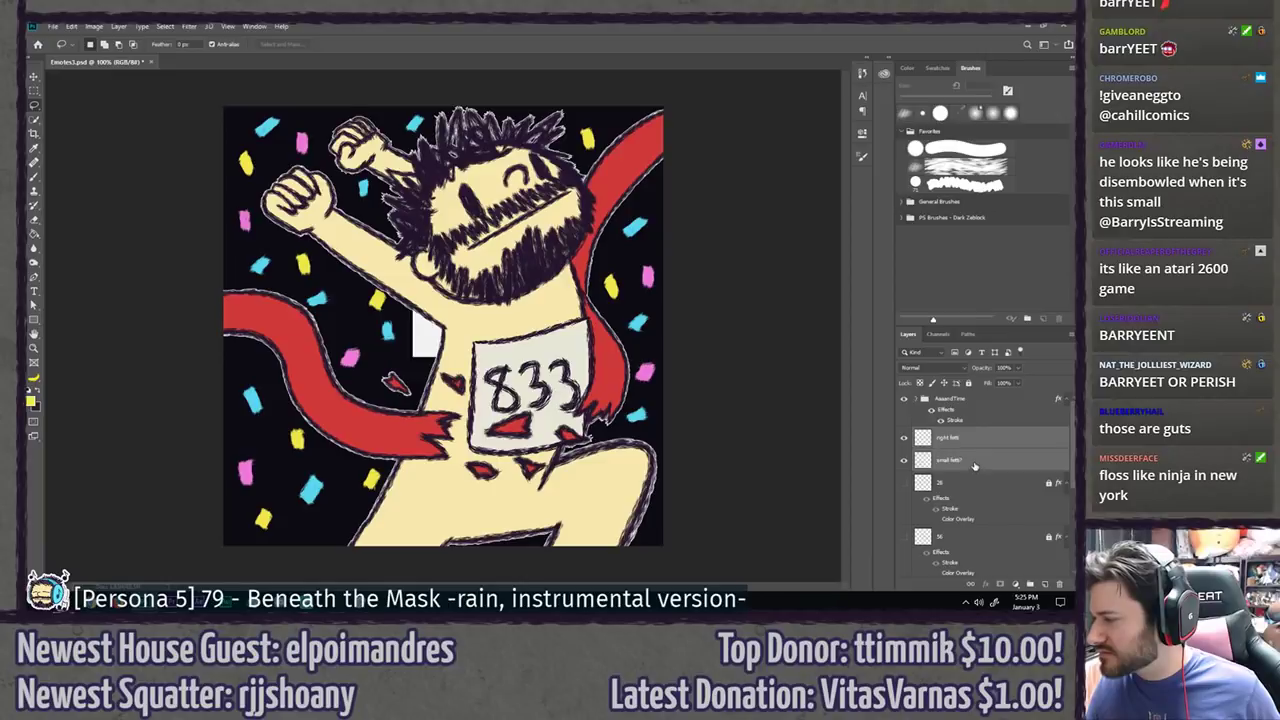
Step: Group the AaaandTime group with both confetti layers, and name the new group Aaand TIME
left_click_drag(970, 442, 971, 427)
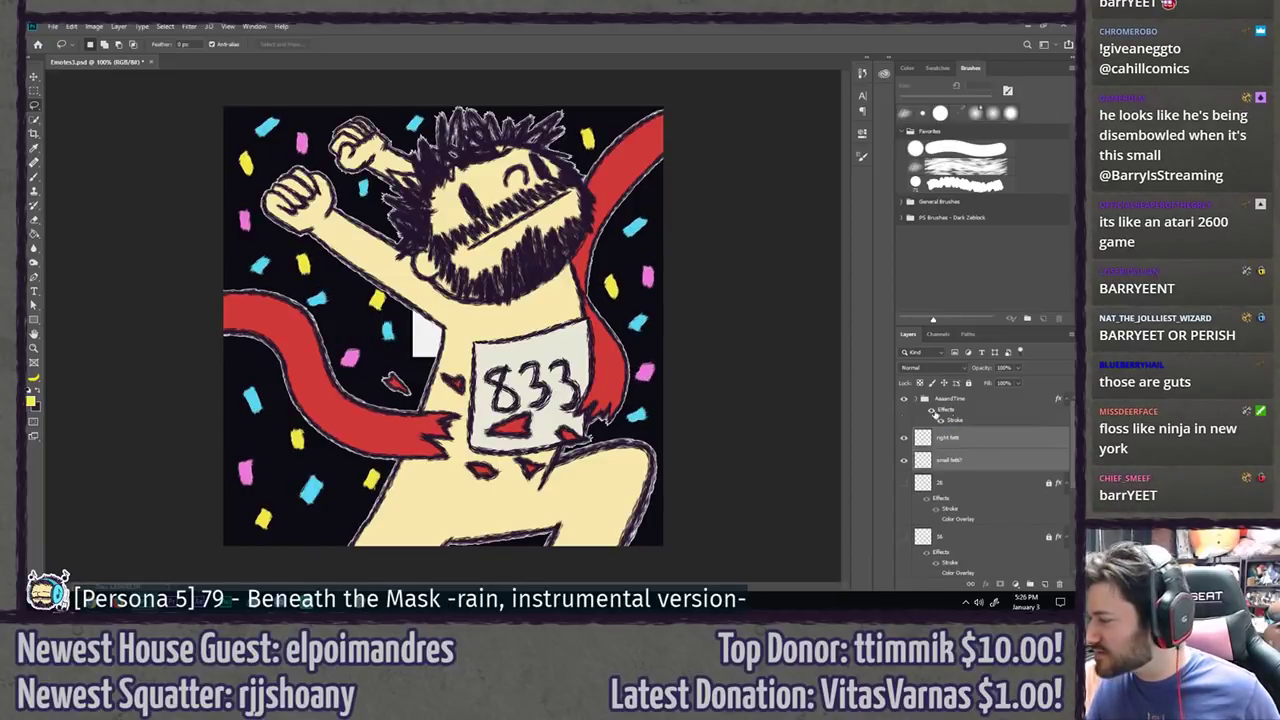
left_click(990, 404)
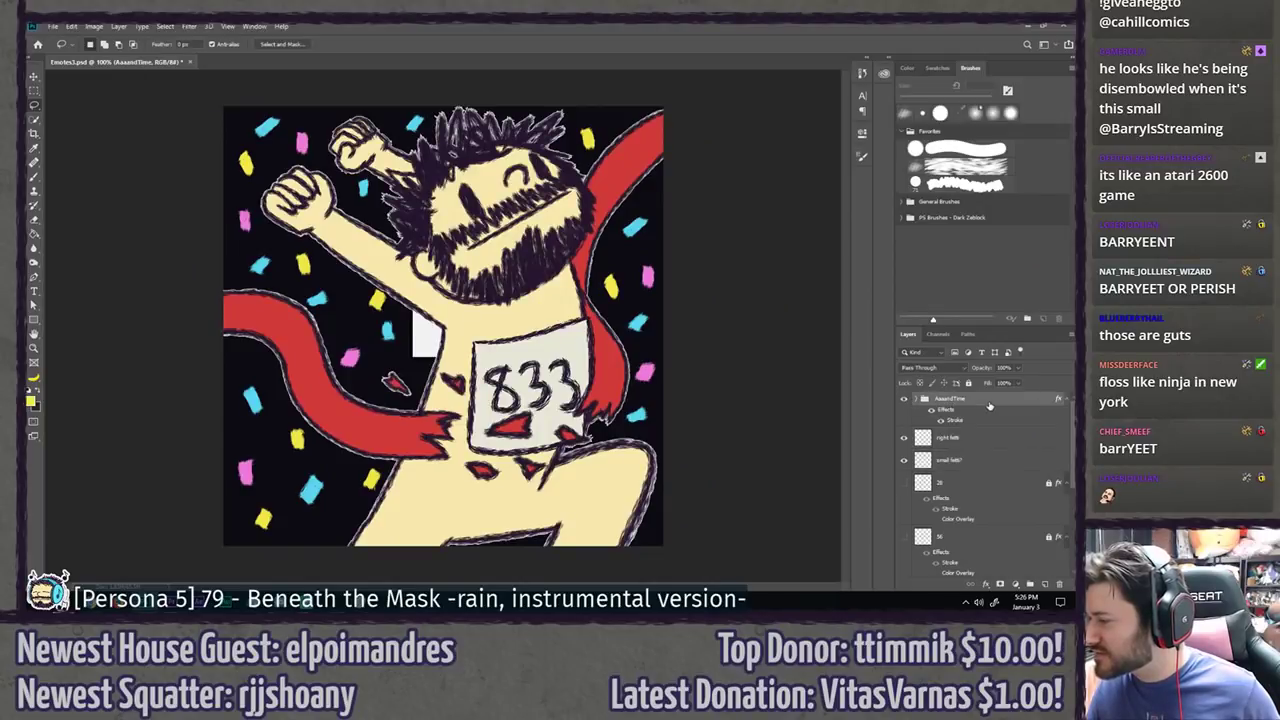
left_click(979, 464, "shift")
left_click(1030, 584)
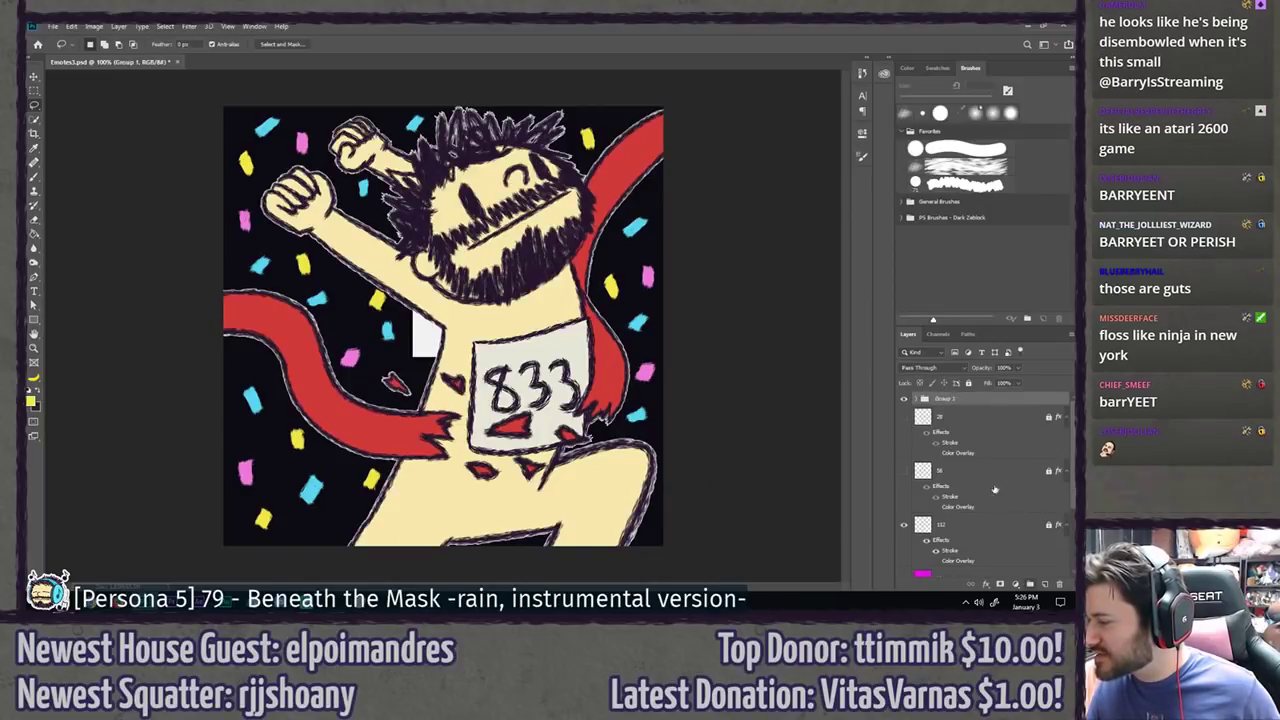
double_click(942, 398)
type("Aaaand TIME")
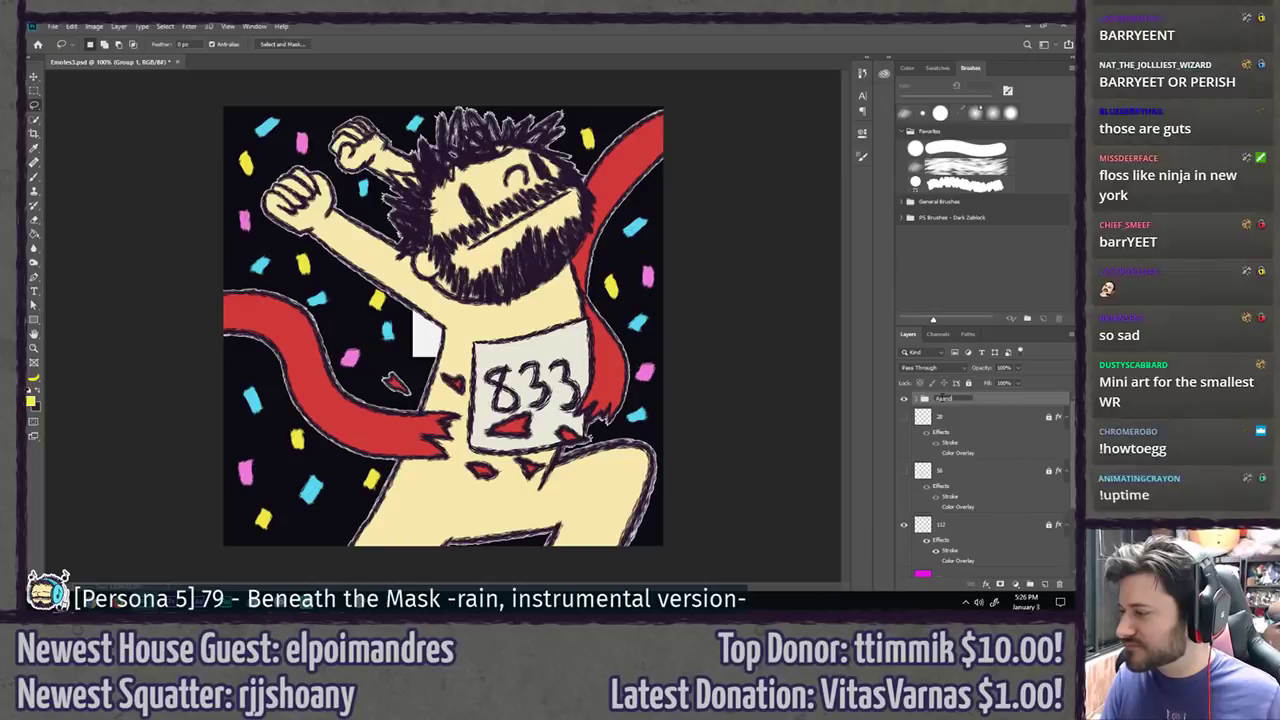
key("Return")
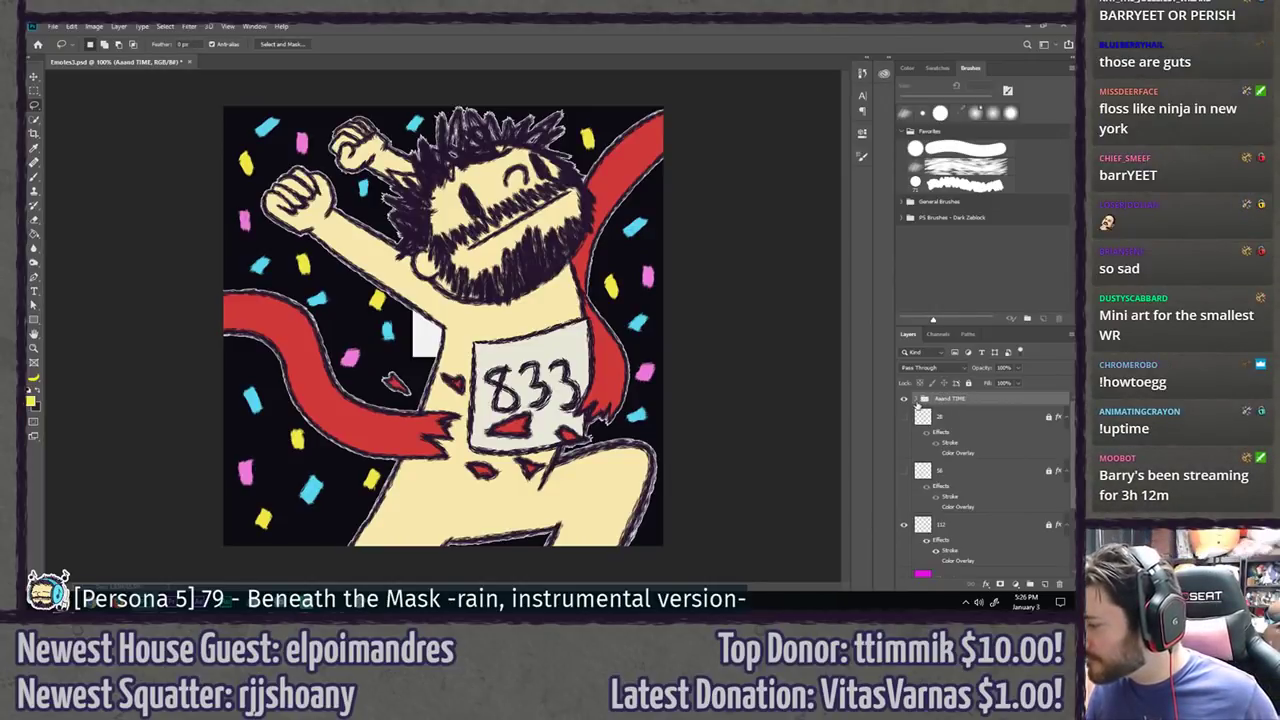
Step: Rename the inner AaaandTime group as YAS
left_click(918, 400)
left_click(956, 415)
double_click(956, 413)
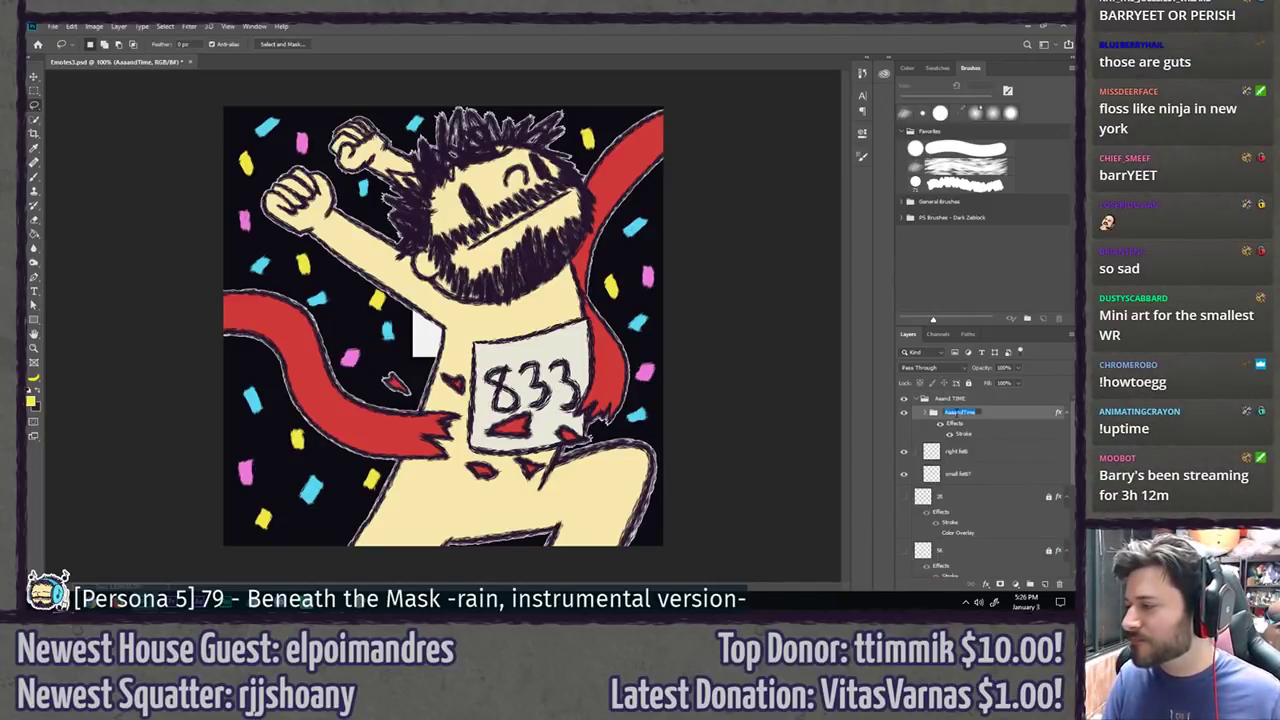
type("YAS")
key("Return")
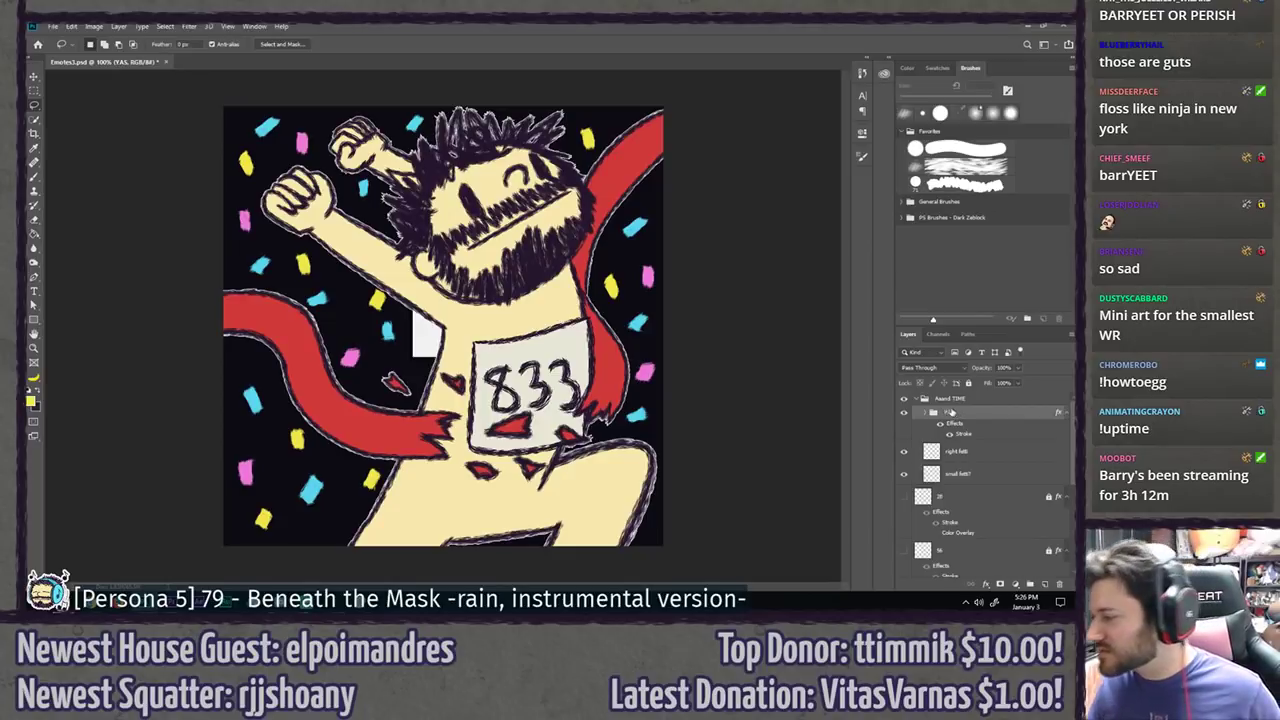
Step: Collapse and hide the Aaand TIME group, and hide the 112 guide layer
left_click(904, 399)
left_click(918, 399)
left_click(904, 399)
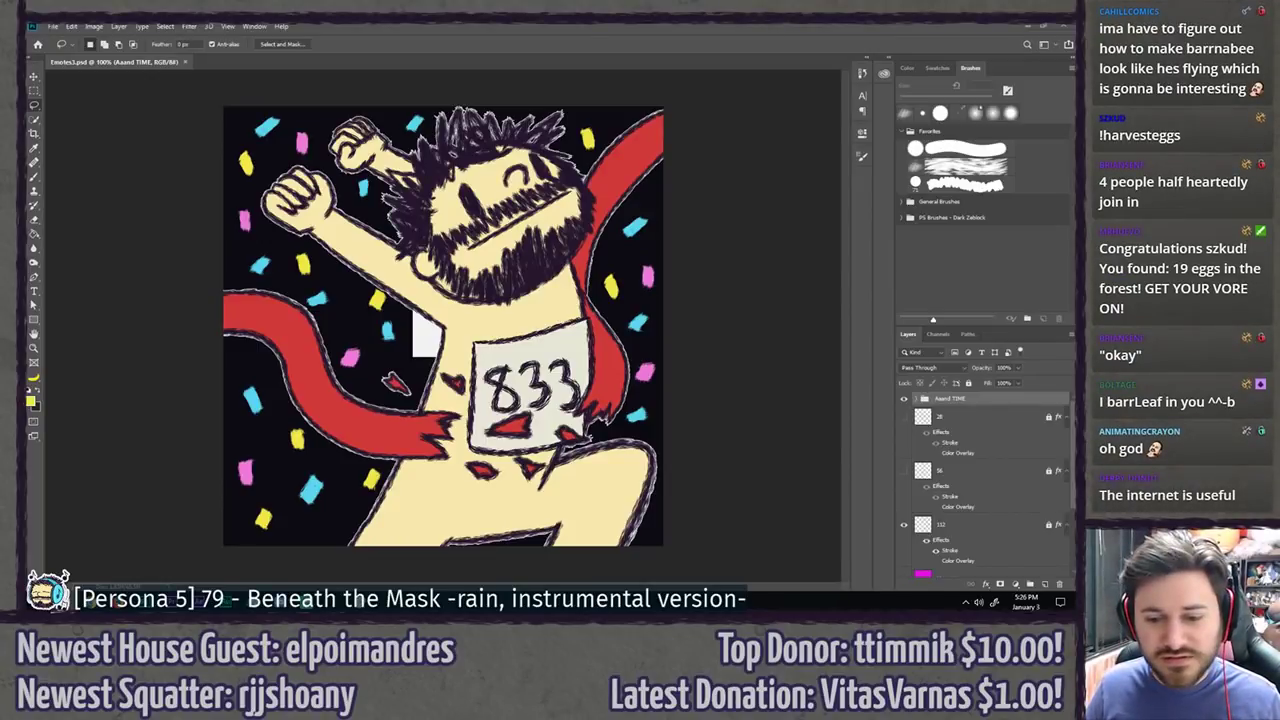
left_click(903, 398)
left_click(903, 524)
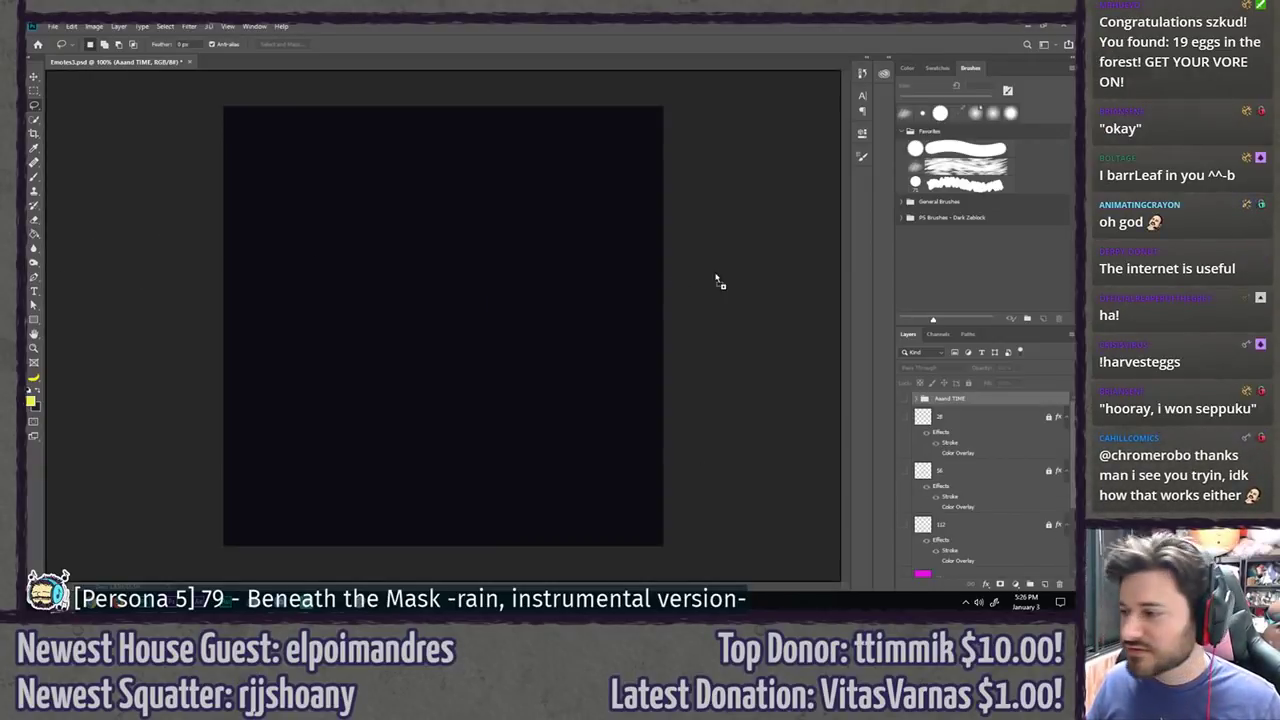
Step: Place the exported PNGs AaandTIME 112, 28 and 56 into the document, and order the 56 layer between the other two
left_click_drag(720, 280, 714, 277)
key("Return")
key("Return")
key("Return")
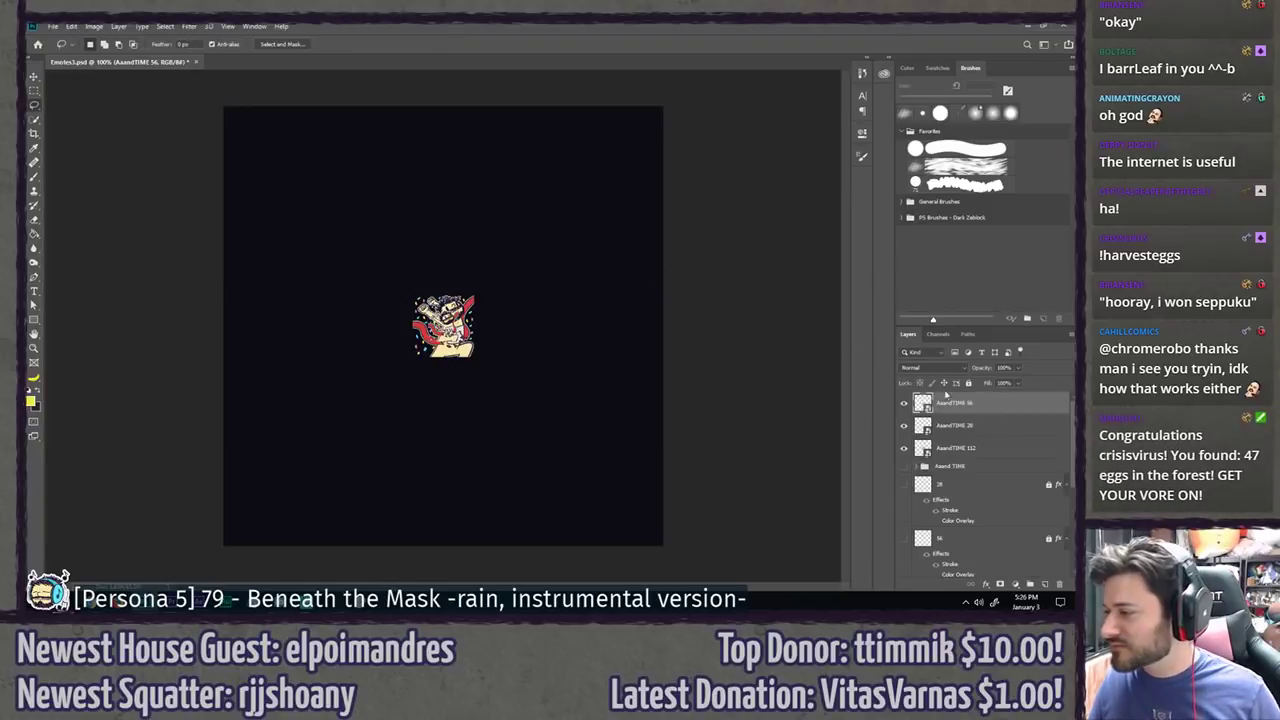
left_click_drag(996, 412, 992, 432)
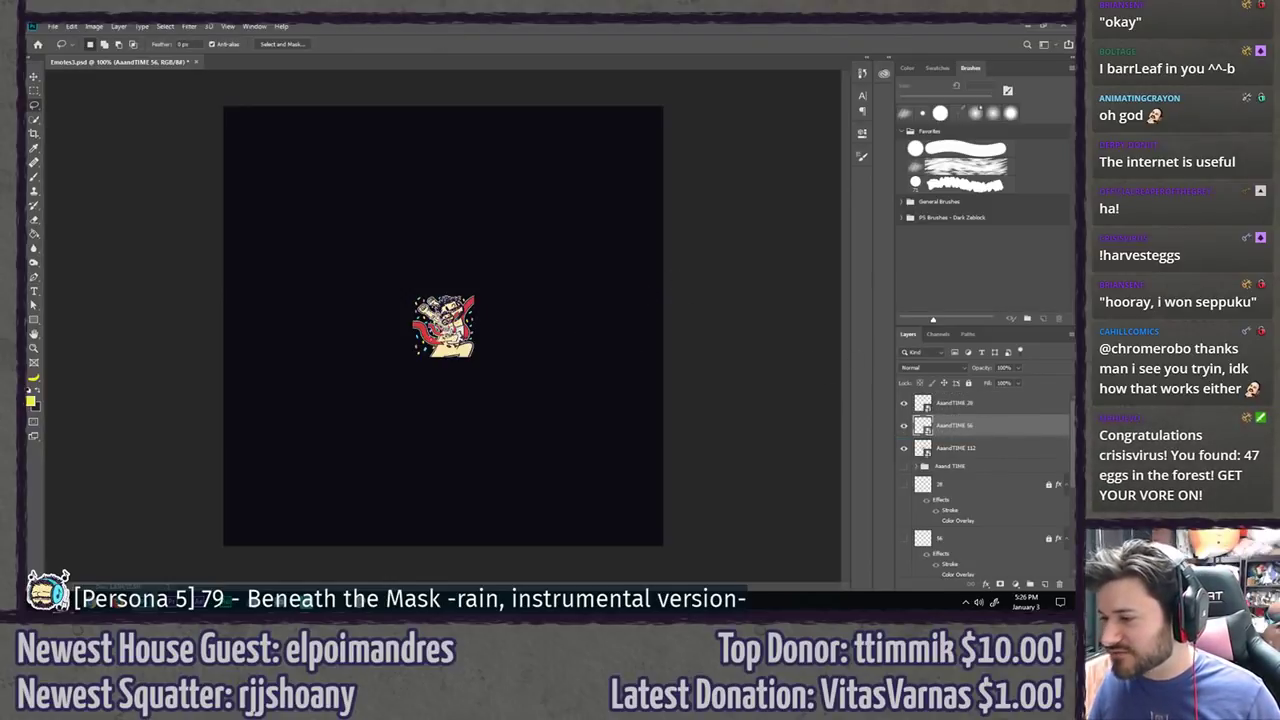
Step: Set the three emote sizes side by side, moving the 112 copy left and the 28 copy right of the 56 copy
scroll(419, 335, "up", 2)
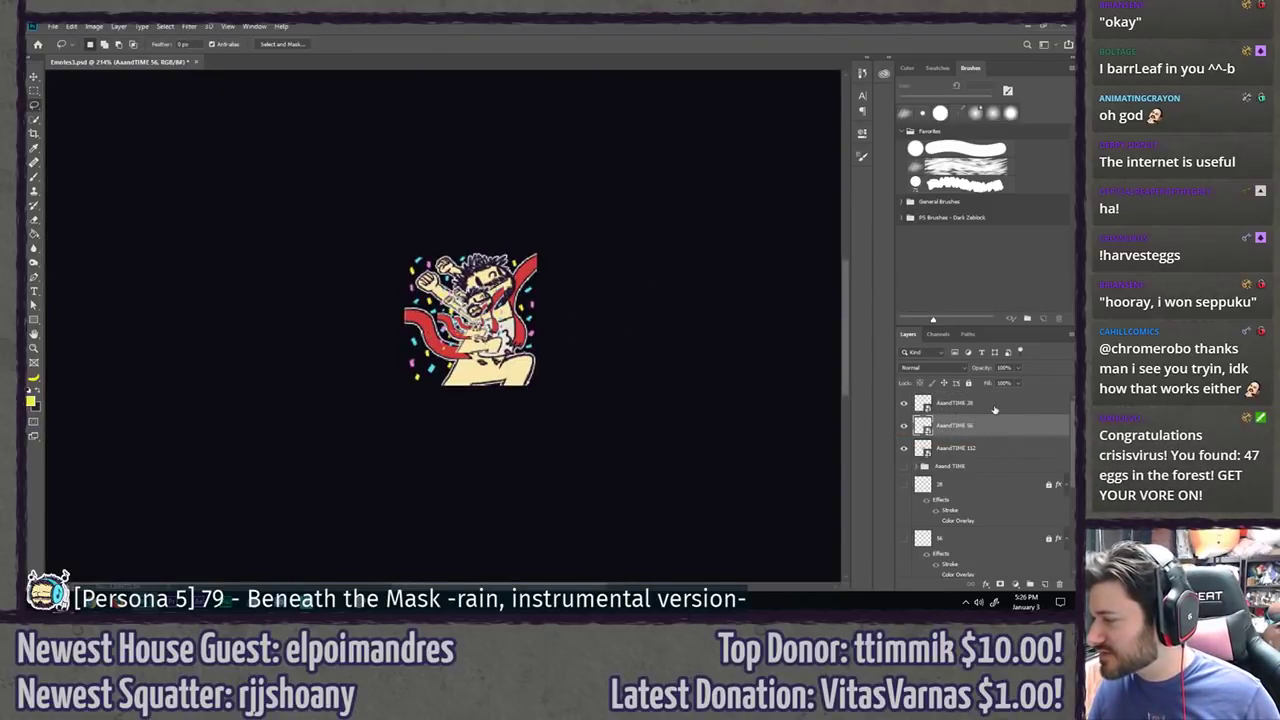
left_click(995, 450)
key("v")
left_click_drag(470, 326, 292, 326)
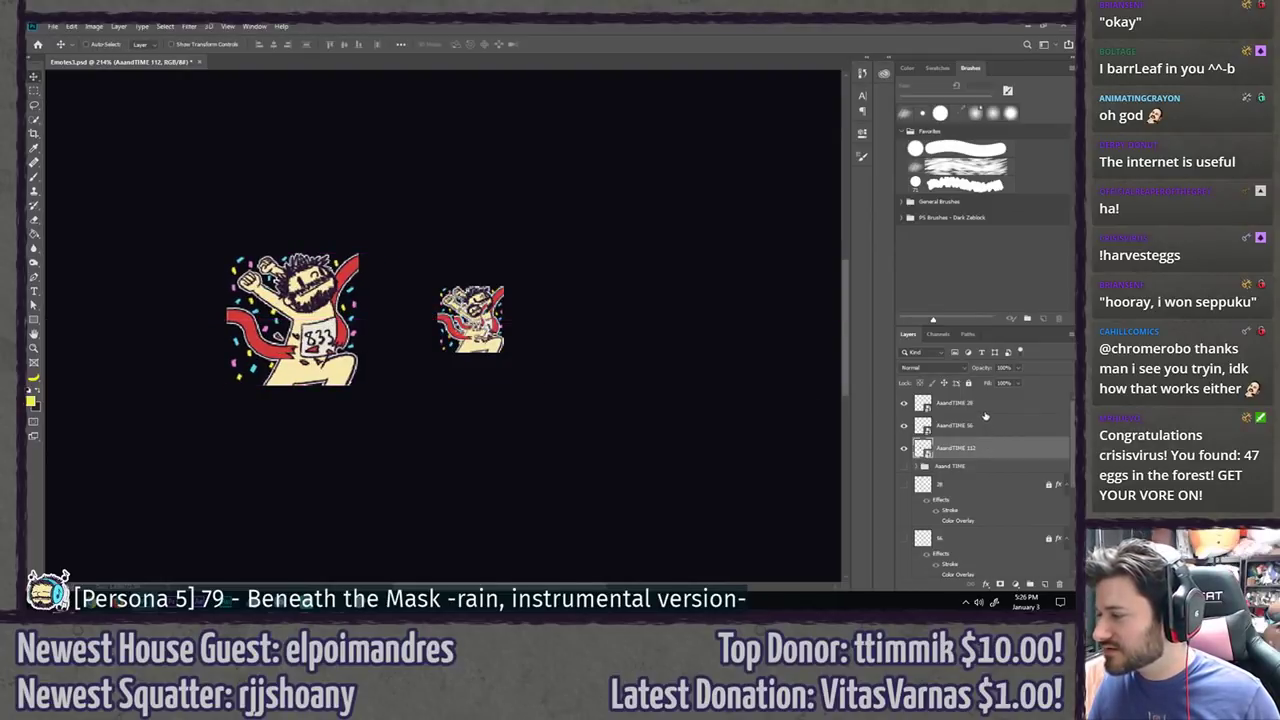
left_click(986, 410)
mouse_move(480, 318)
left_mouse_down()
mouse_move(676, 318)
mouse_move(640, 318)
left_mouse_up()
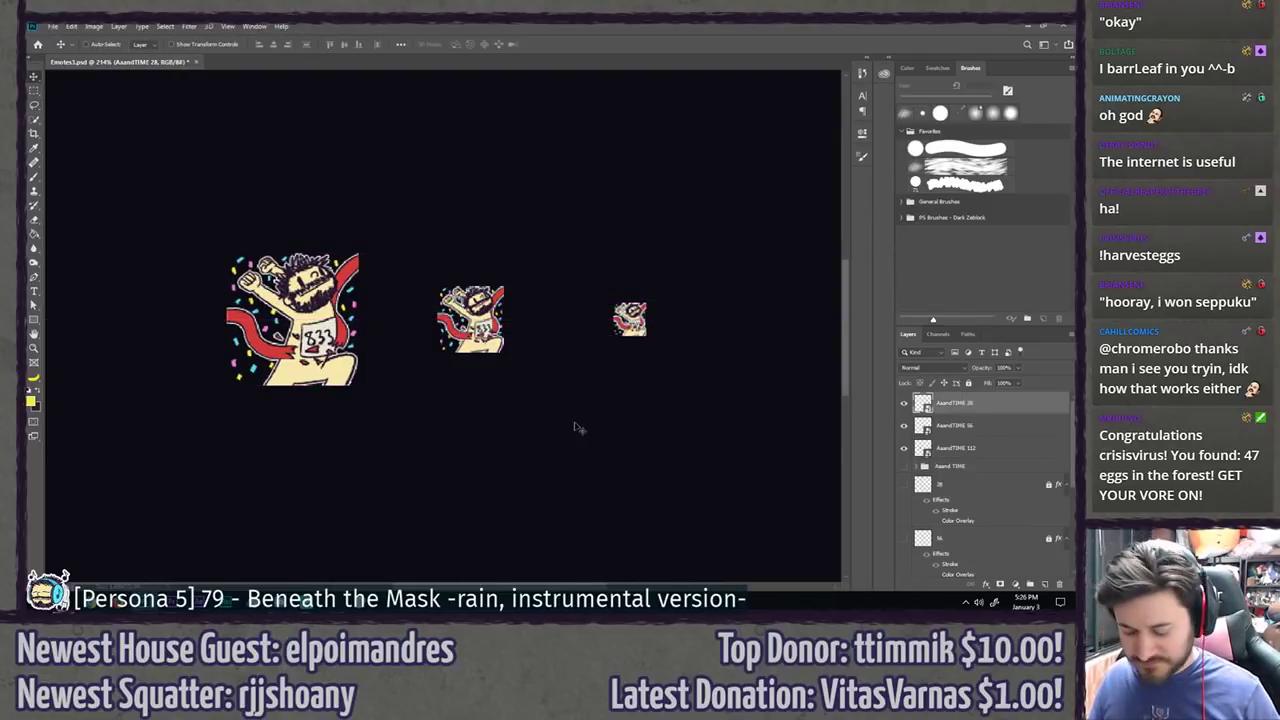
key("l")
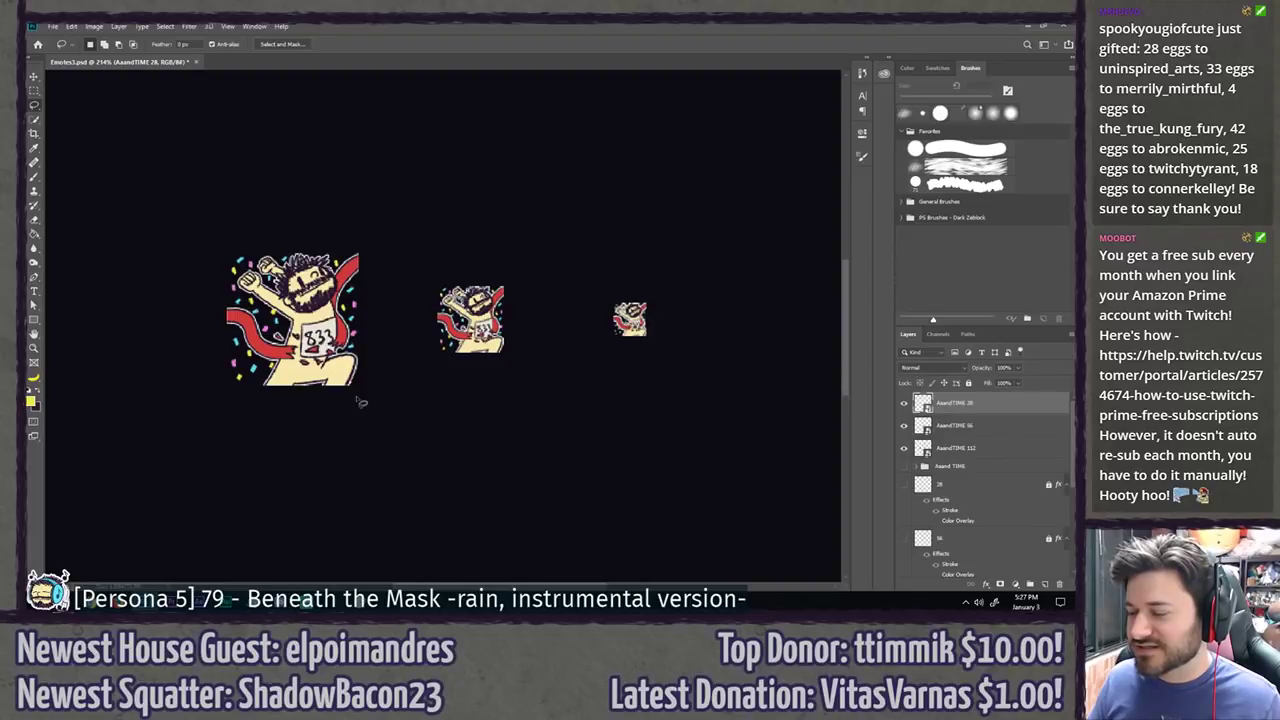
Step: Undo the placement and arrangement of the three exported emote copies, and show the Aaand TIME group again
scroll(361, 402, "down", 6)
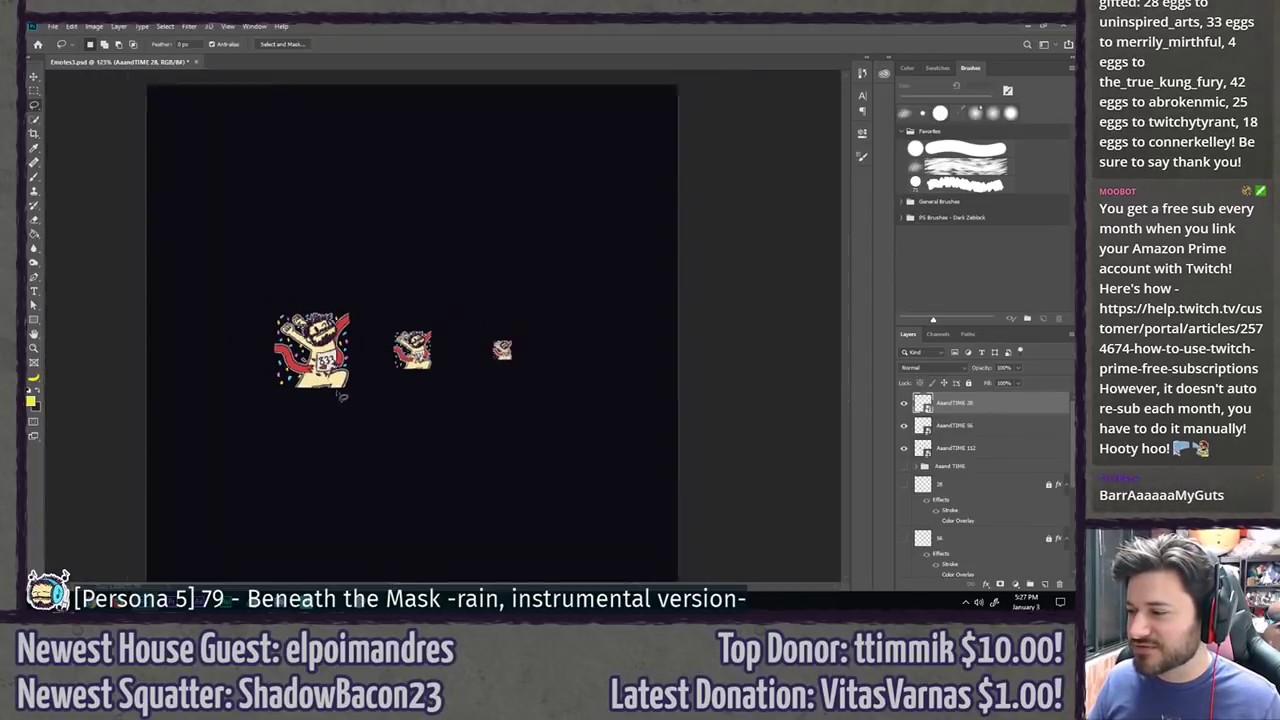
scroll(343, 386, "up", 3)
scroll(345, 390, "down", 1)
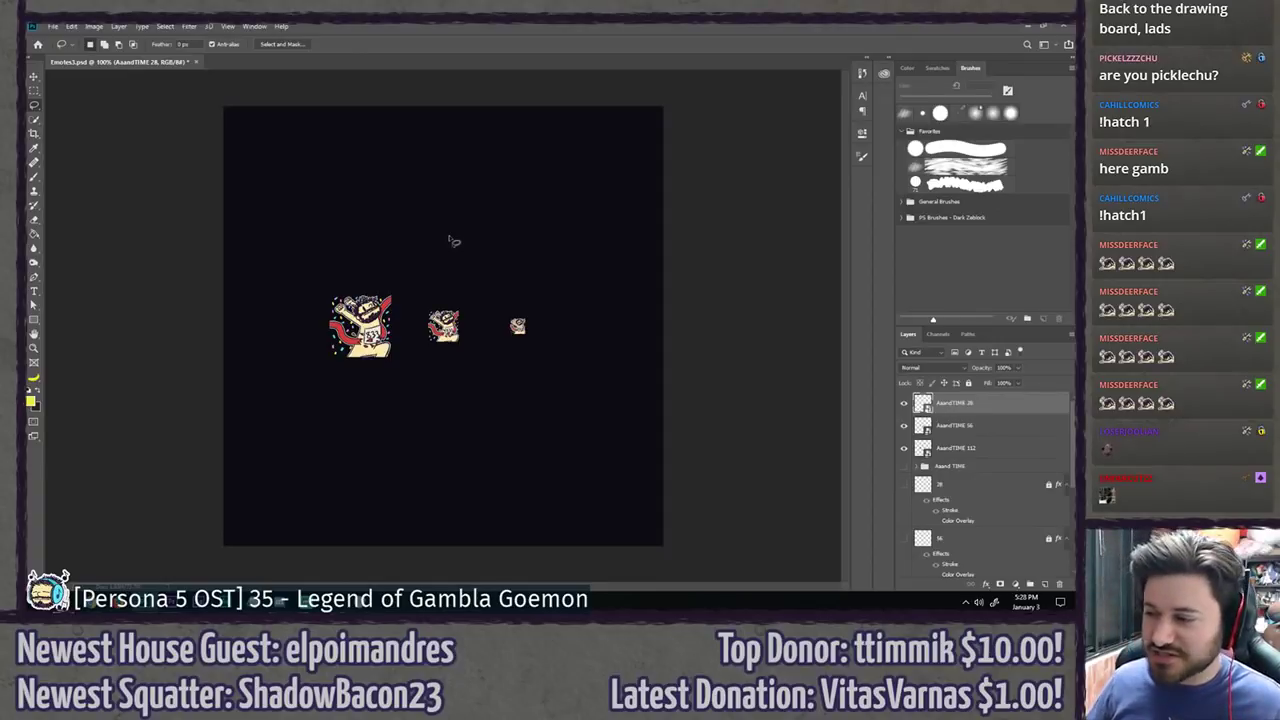
key("ctrl+z")
key("ctrl+z")
key("ctrl+z")
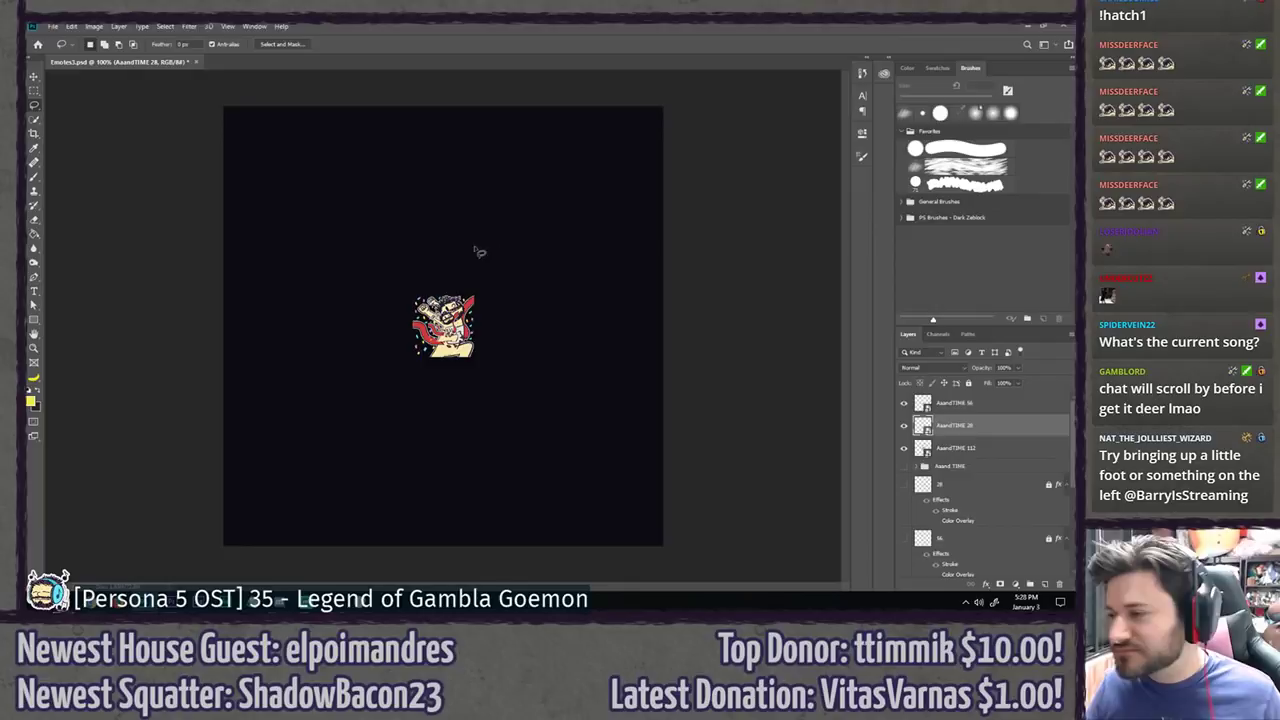
key("ctrl+z")
key("ctrl+z")
key("ctrl+z")
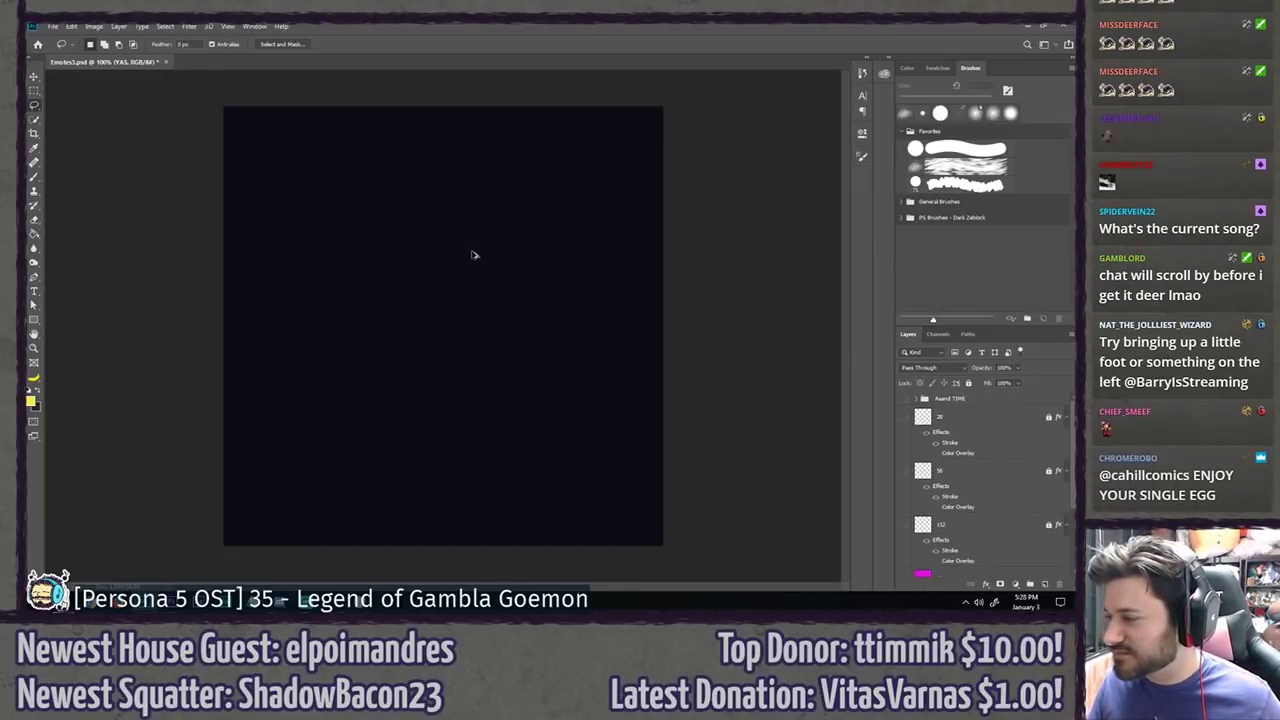
left_click(904, 398)
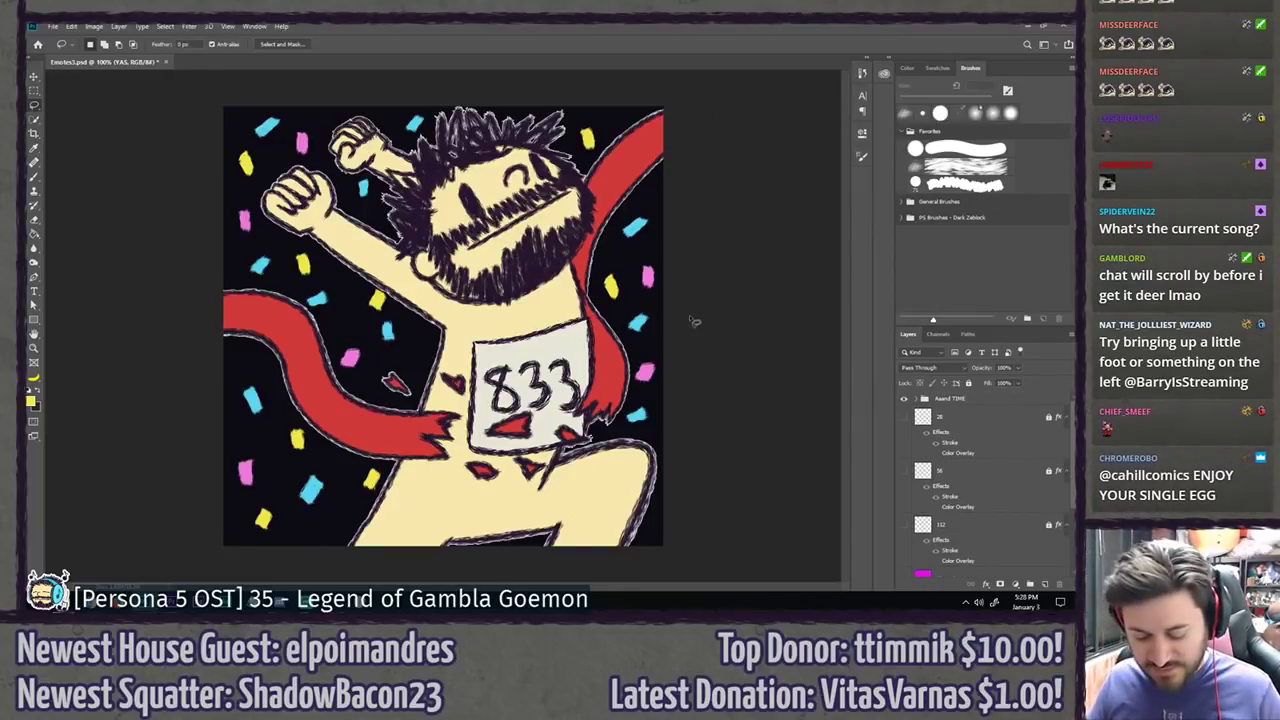
Step: Examine the full emote at several magnifications down to chat size to judge how readable the pose and ribbon are
key("b")
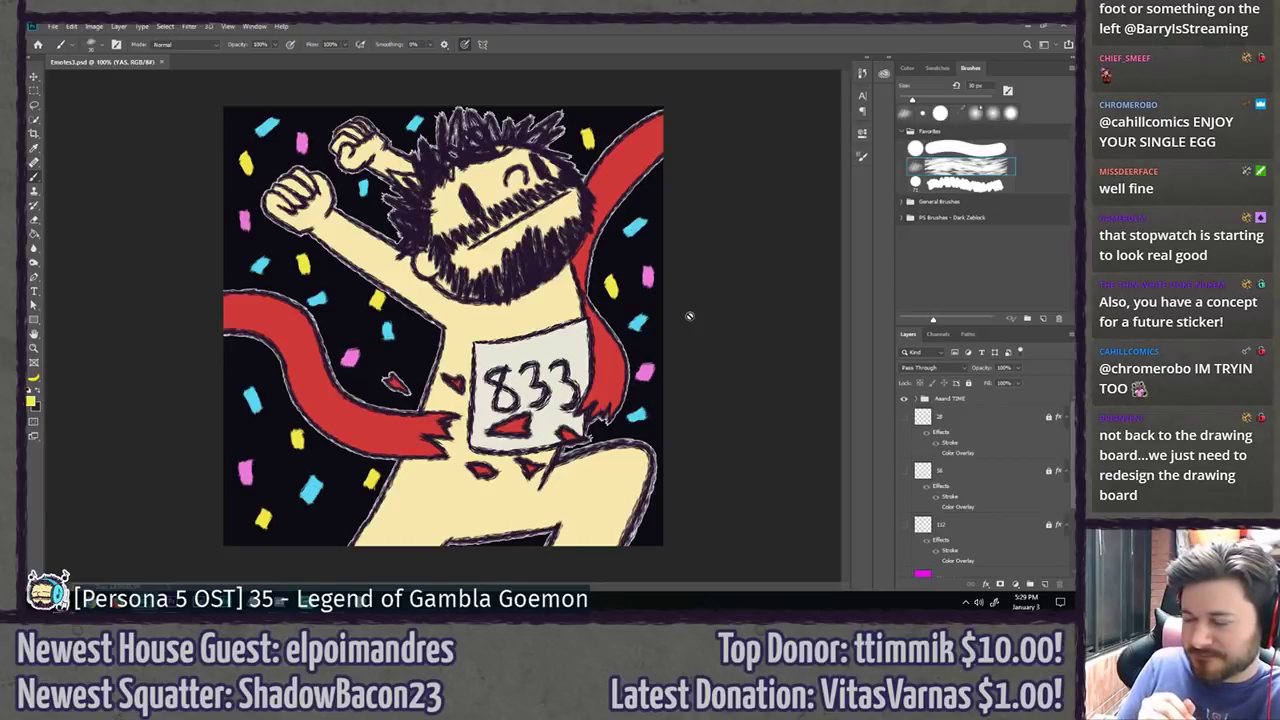
scroll(549, 380, "down", 8)
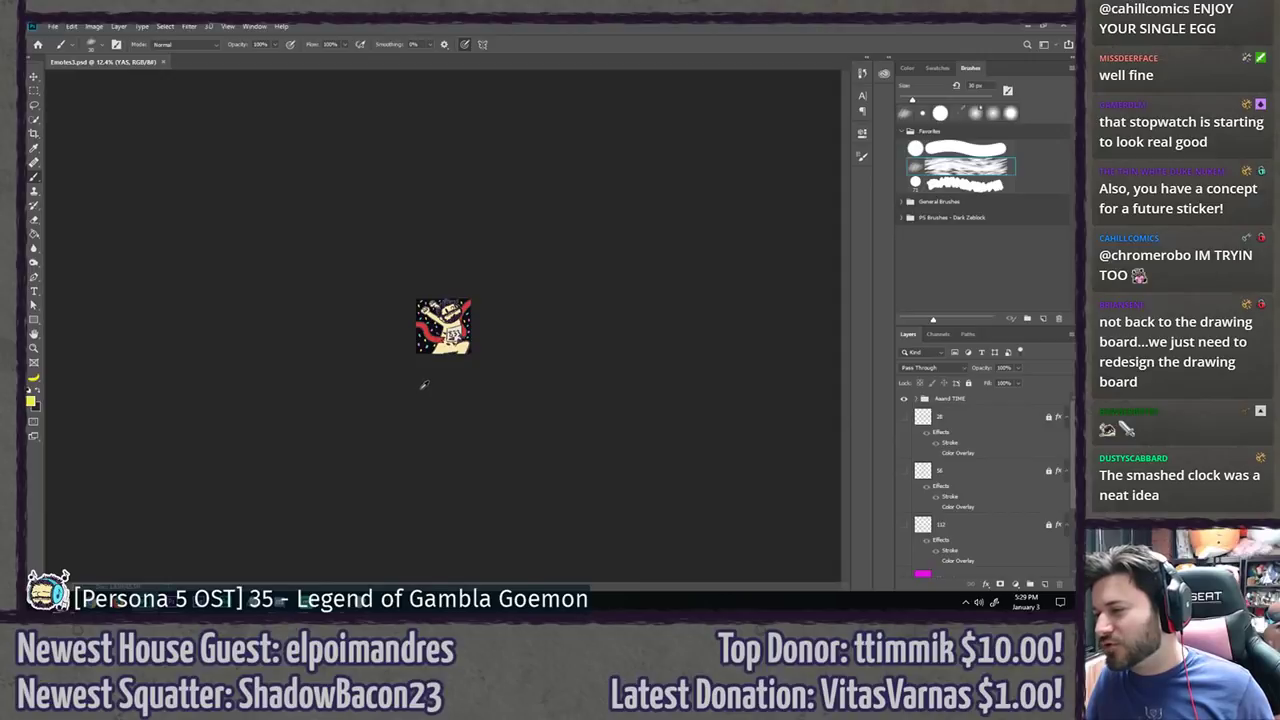
scroll(452, 388, "up", 6)
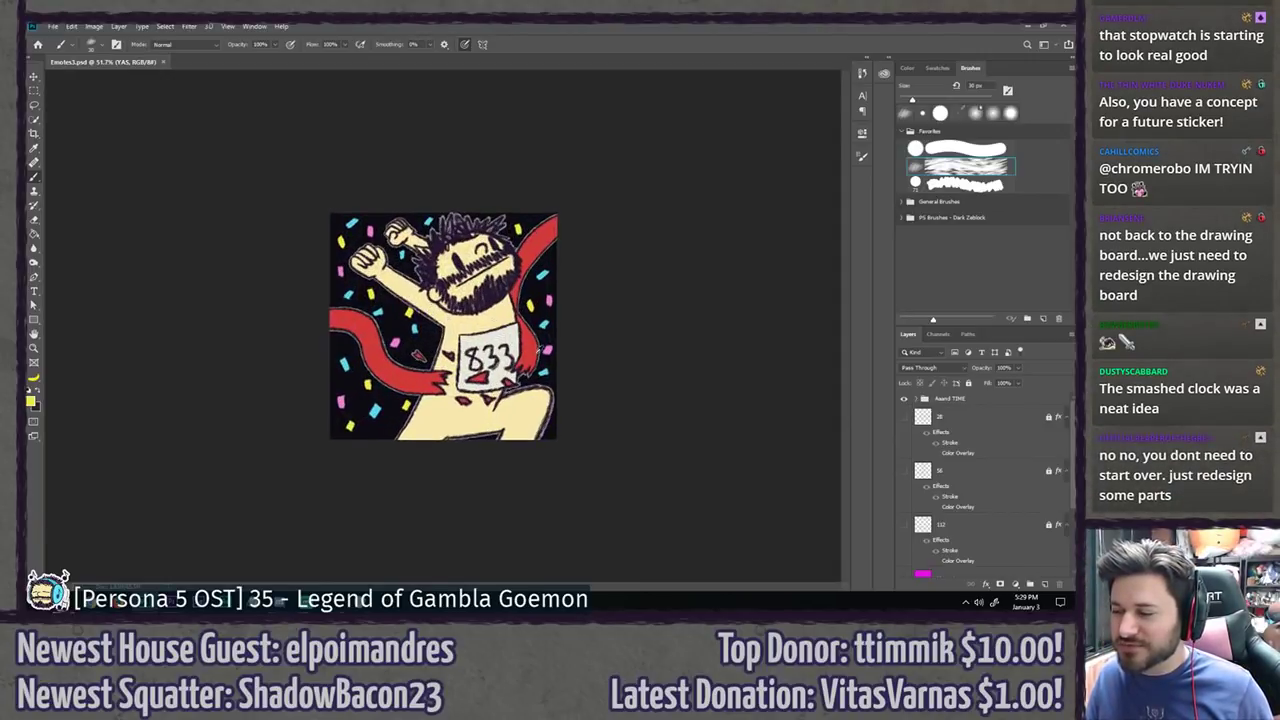
scroll(490, 450, "down", 8)
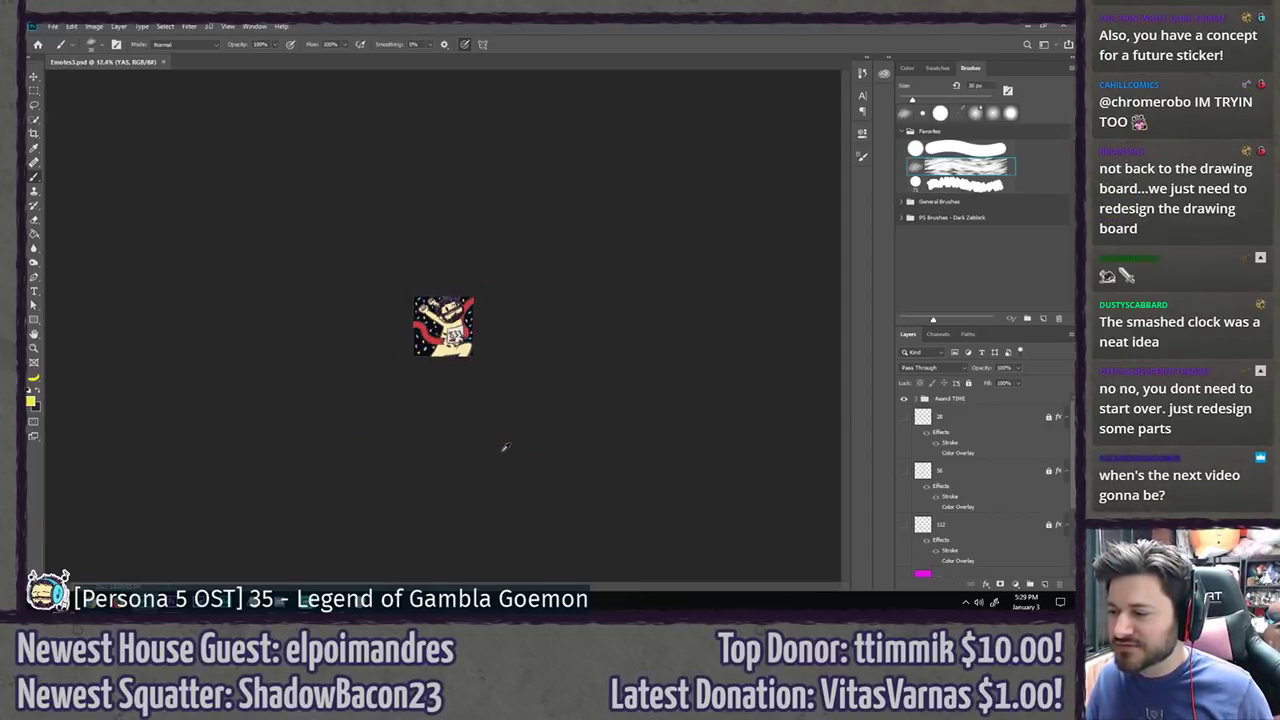
scroll(501, 441, "up", 4)
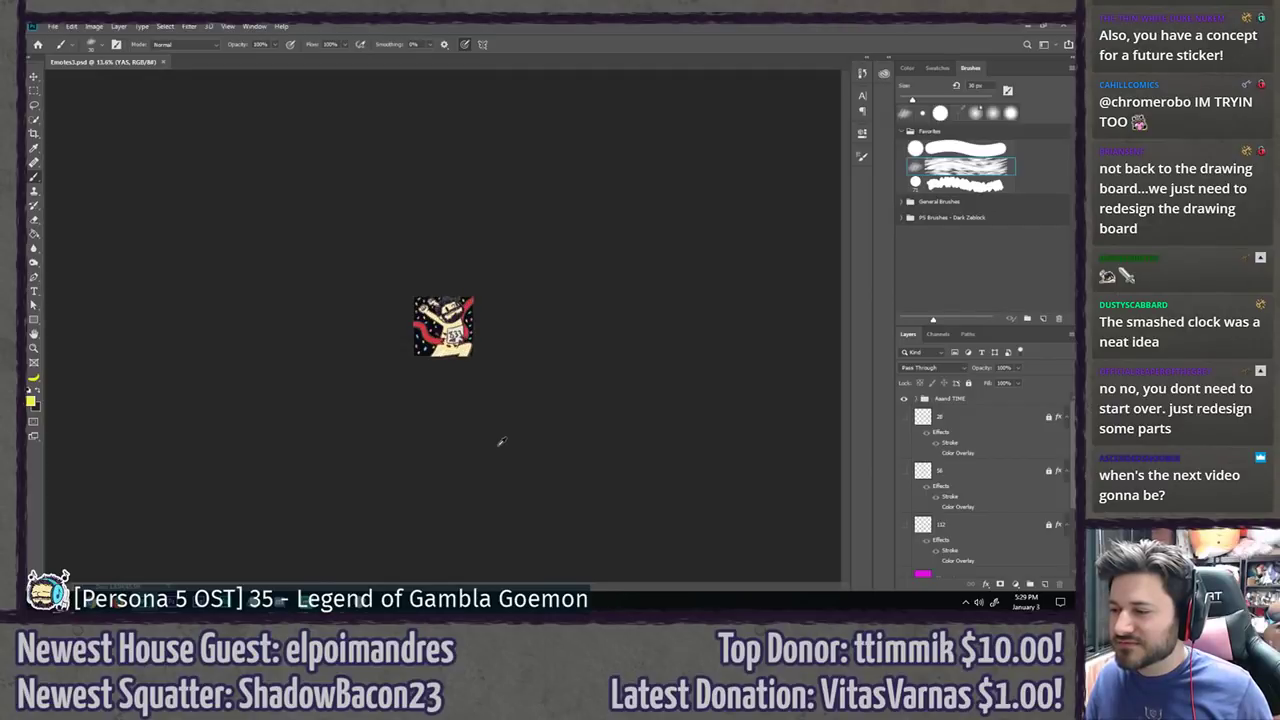
scroll(503, 438, "down", 5)
scroll(503, 438, "down", 2)
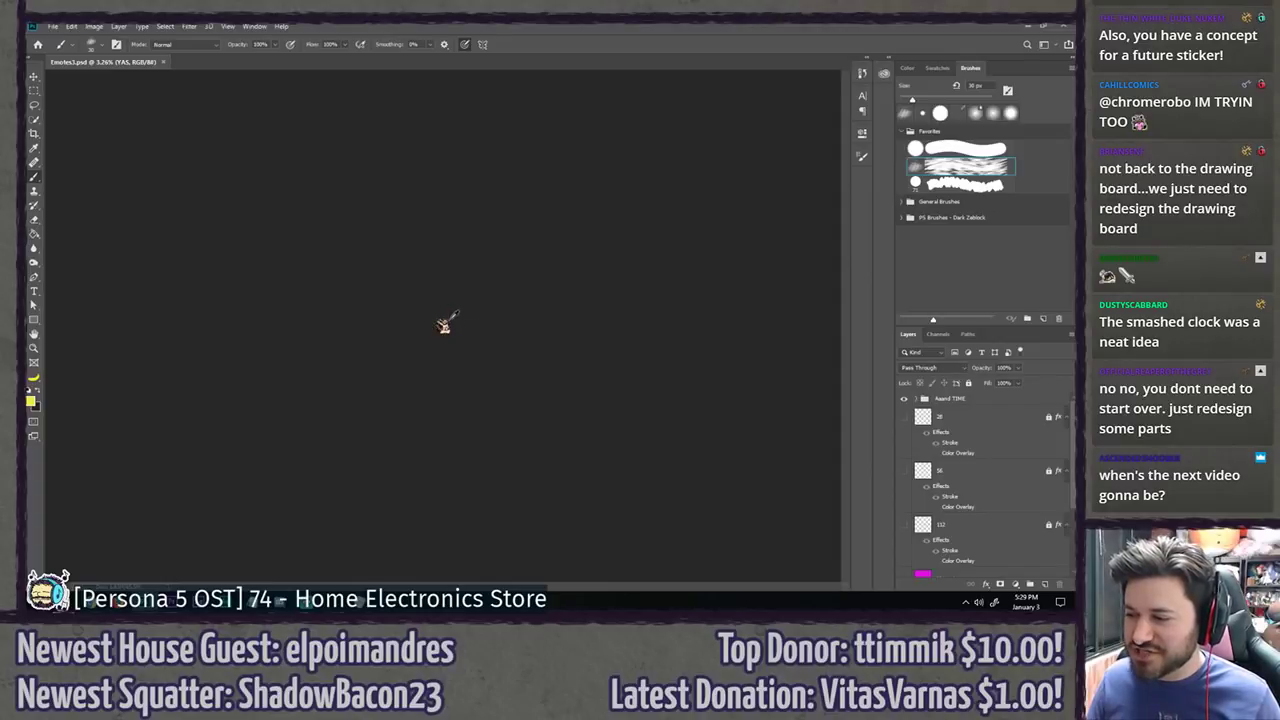
scroll(356, 458, "up", 9)
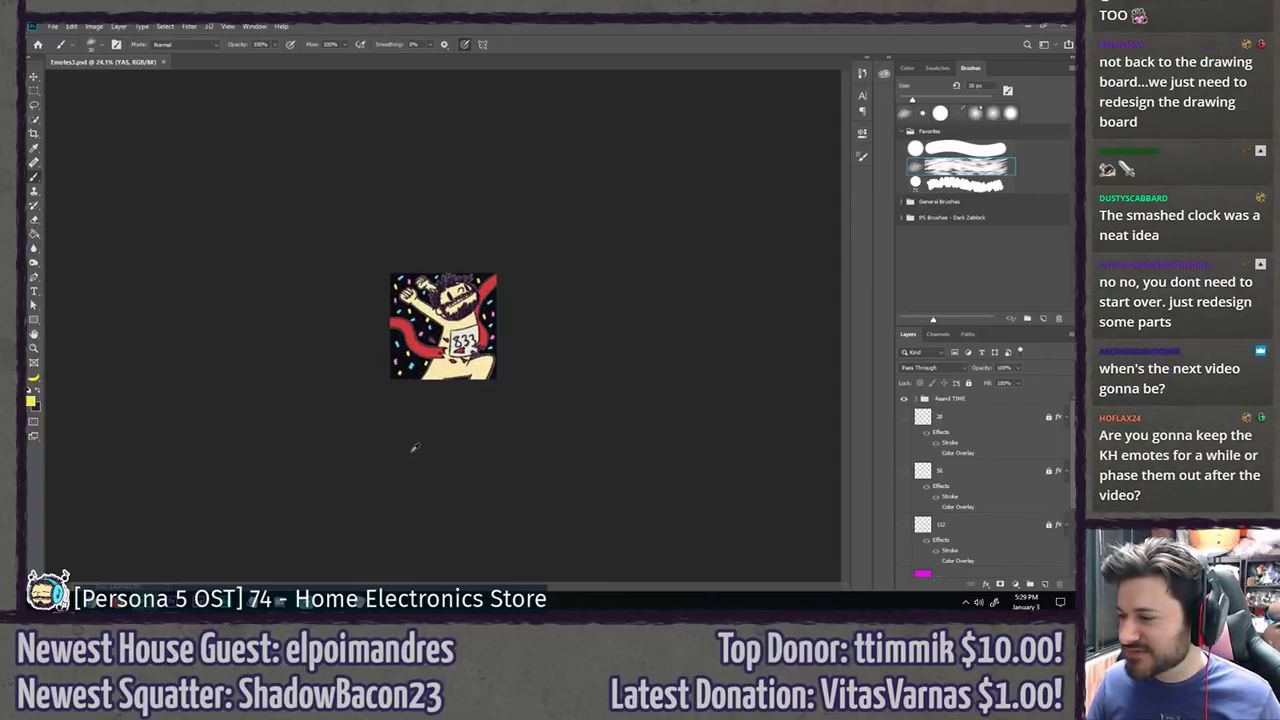
scroll(470, 505, "up", 2)
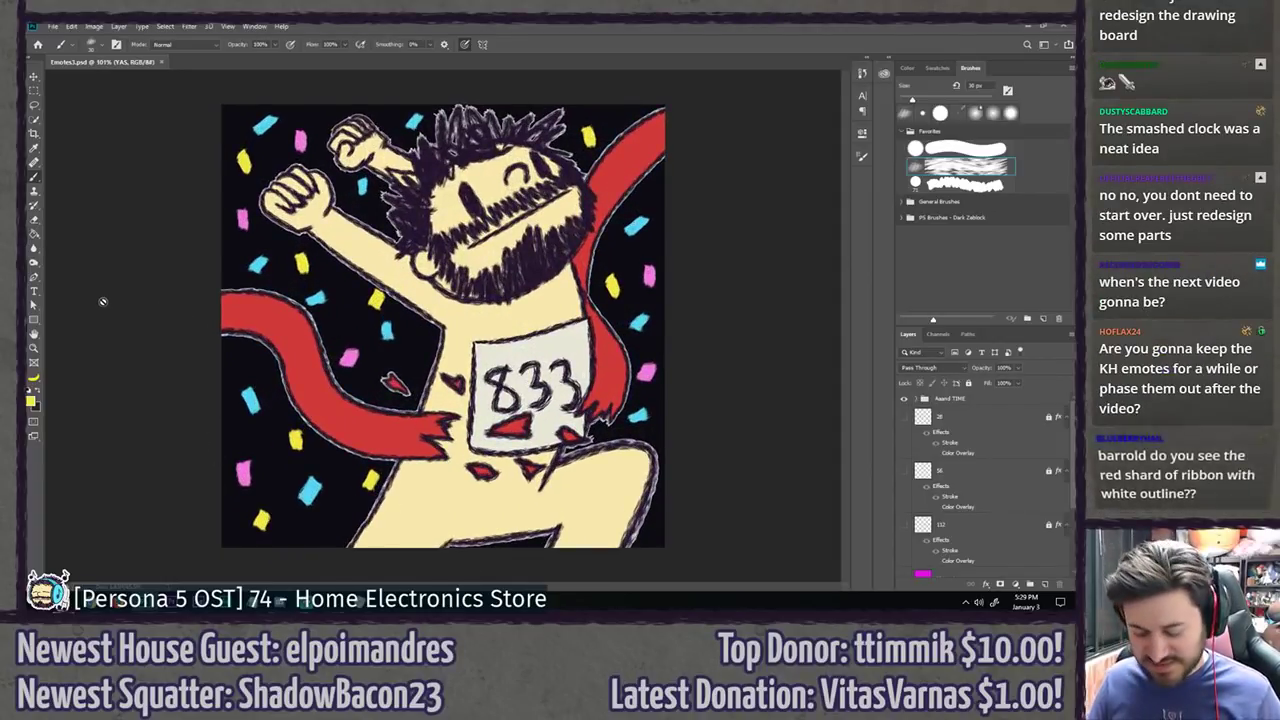
Step: Compare the emote on the light and dark backgrounds by hiding the BG Dark layer and showing it again
key("l")
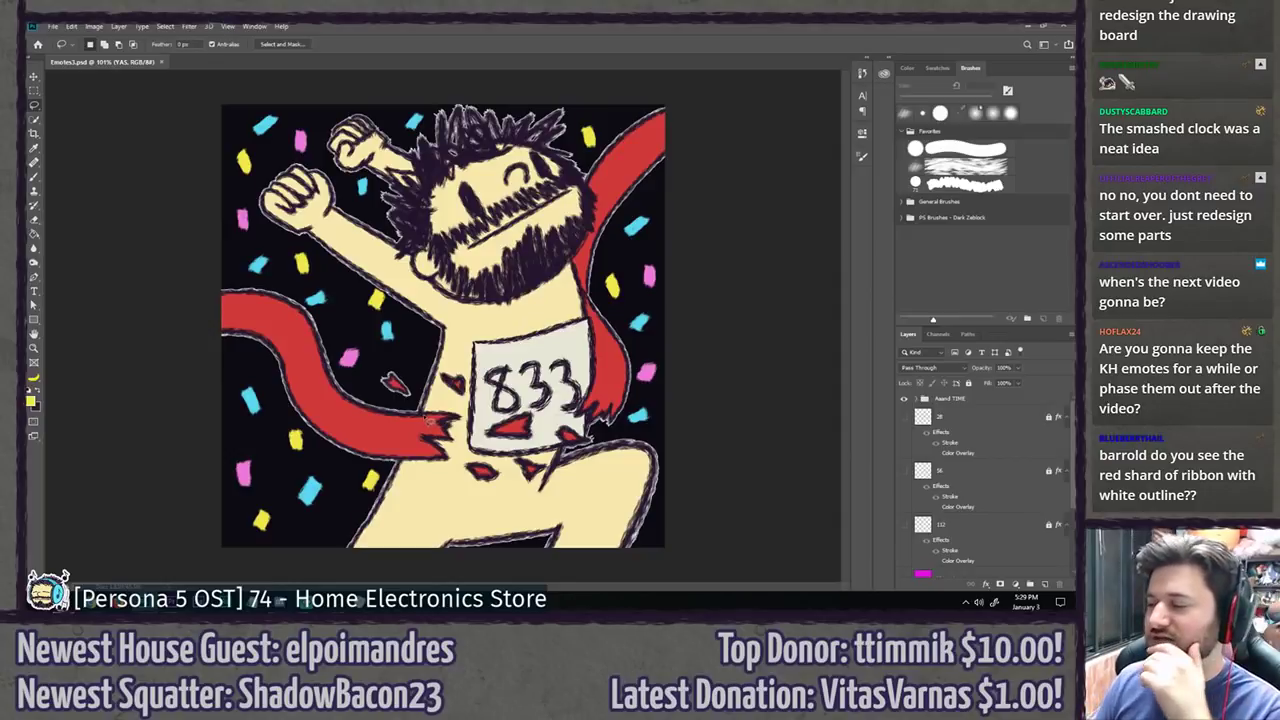
scroll(945, 524, "down", 3)
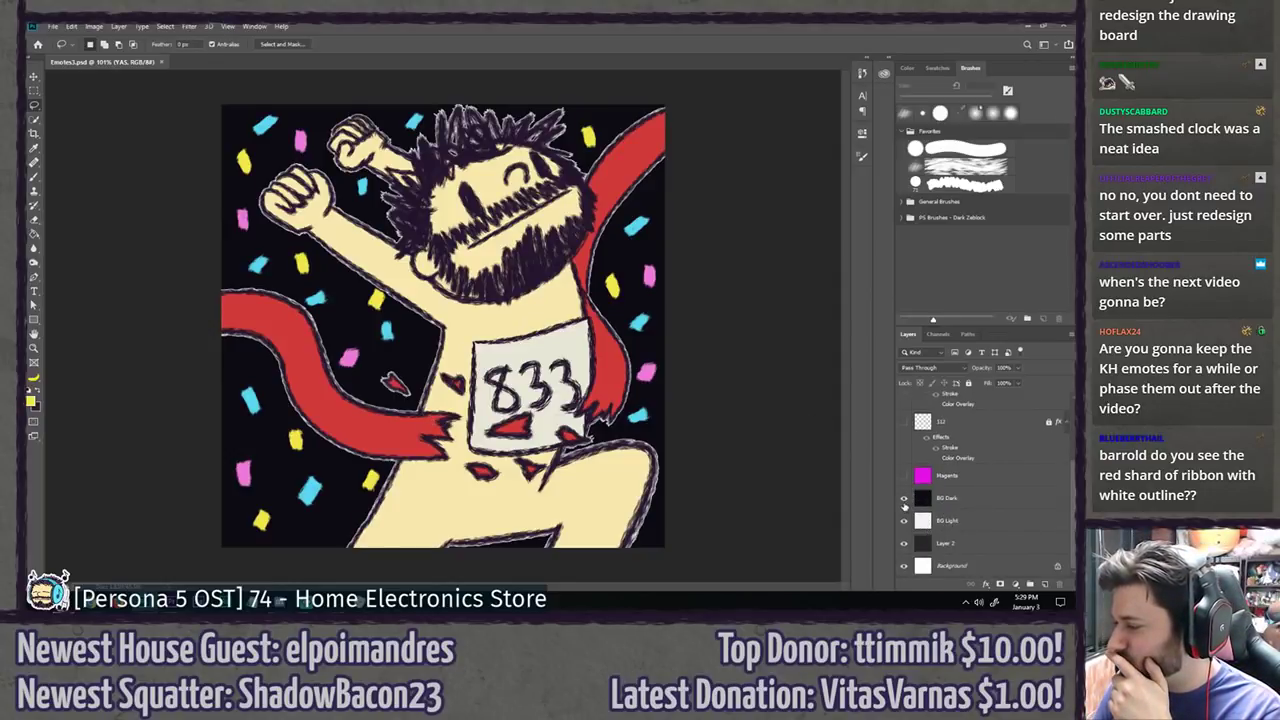
left_click(903, 498)
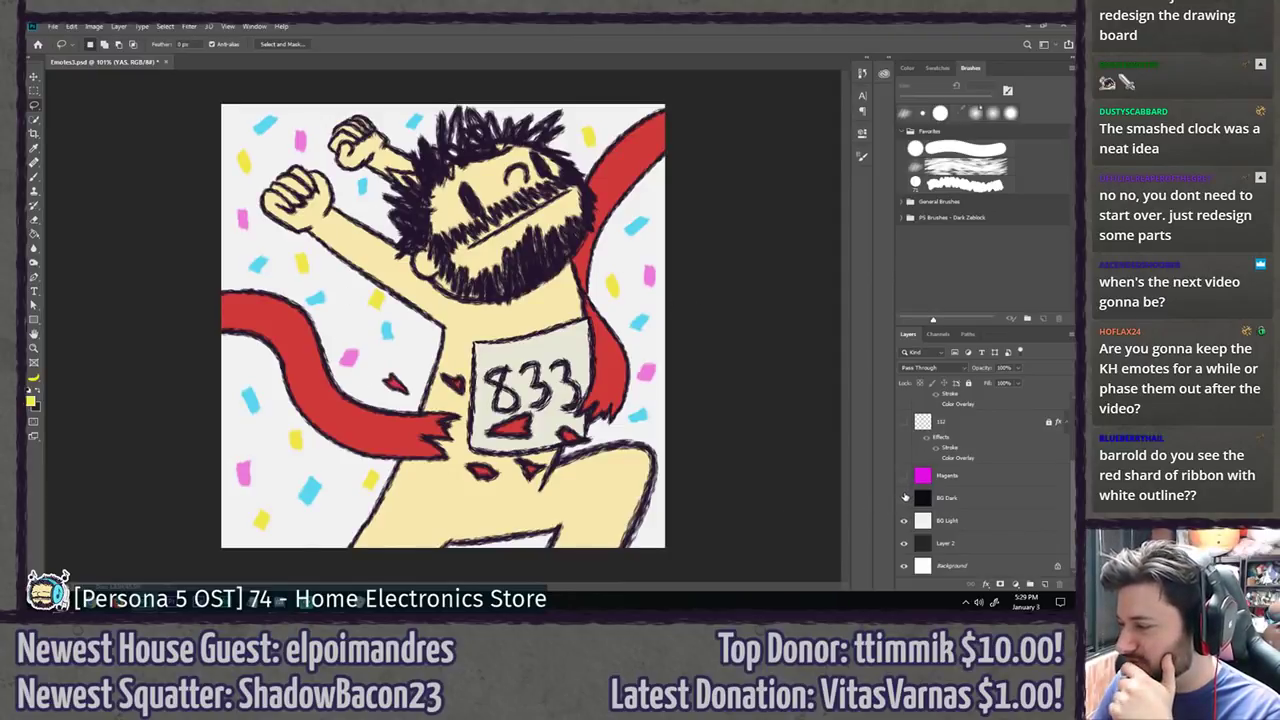
left_click(904, 498)
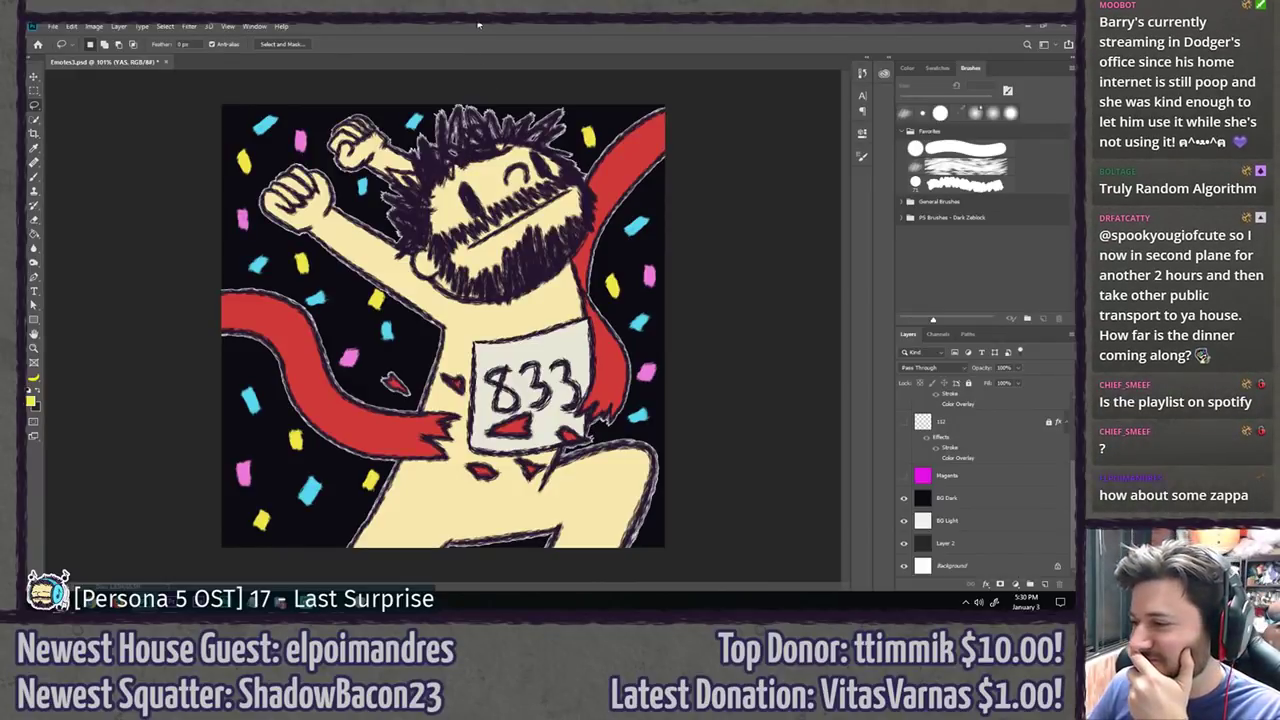
Step: Expand the Aaand TIME group, check what the detail lines layer contains, and hide the line layer of the ribbon behind the body
scroll(915, 420, "up", 3)
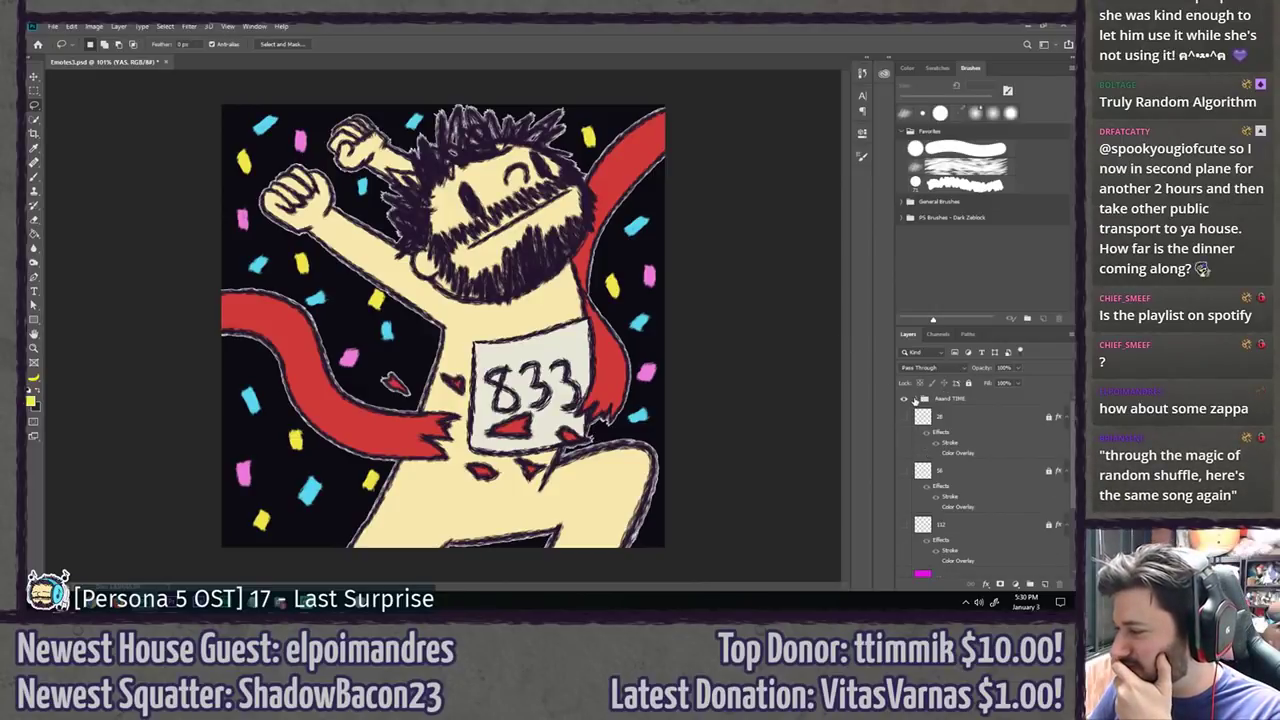
left_click(921, 412)
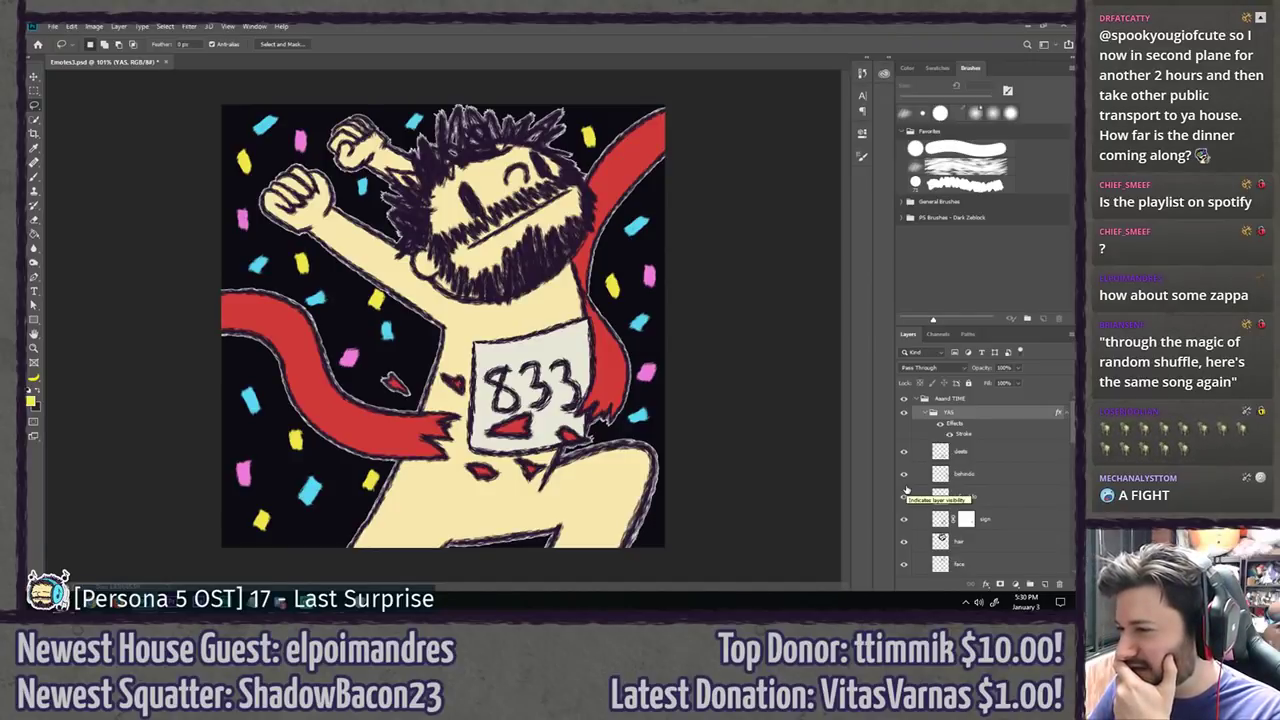
left_click(903, 452)
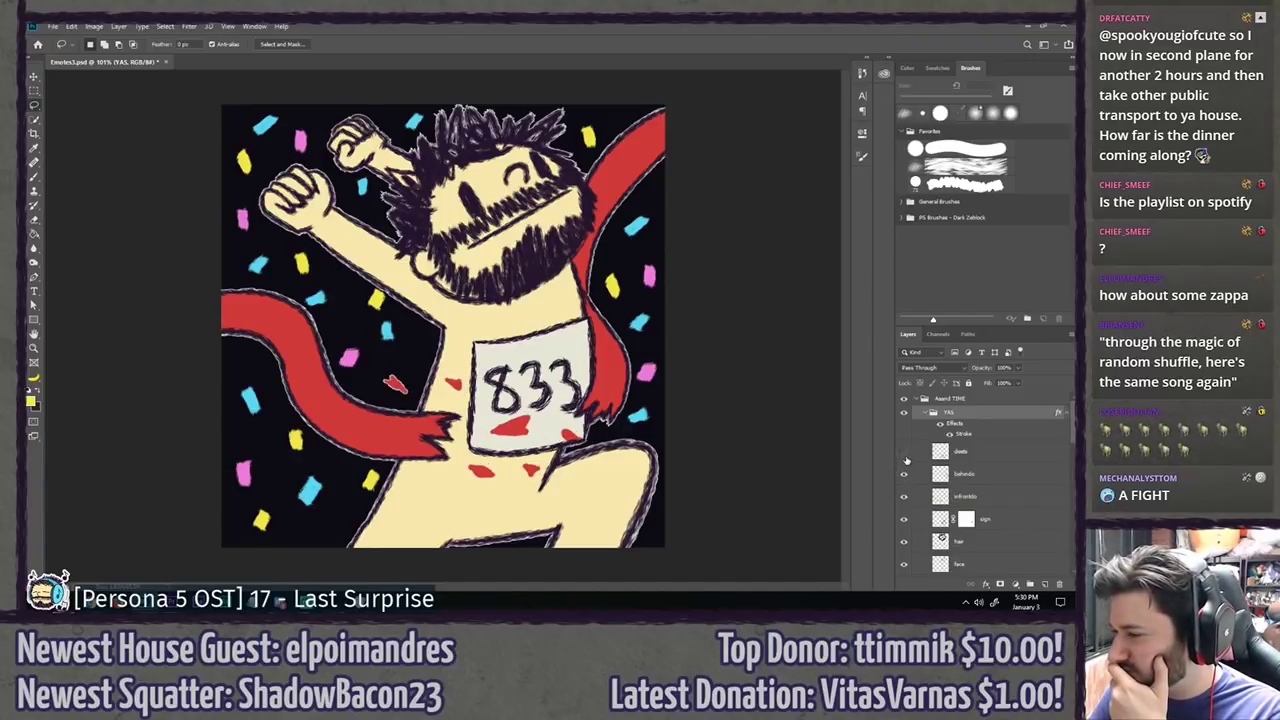
left_click(903, 452)
left_click(905, 474)
left_click(905, 476)
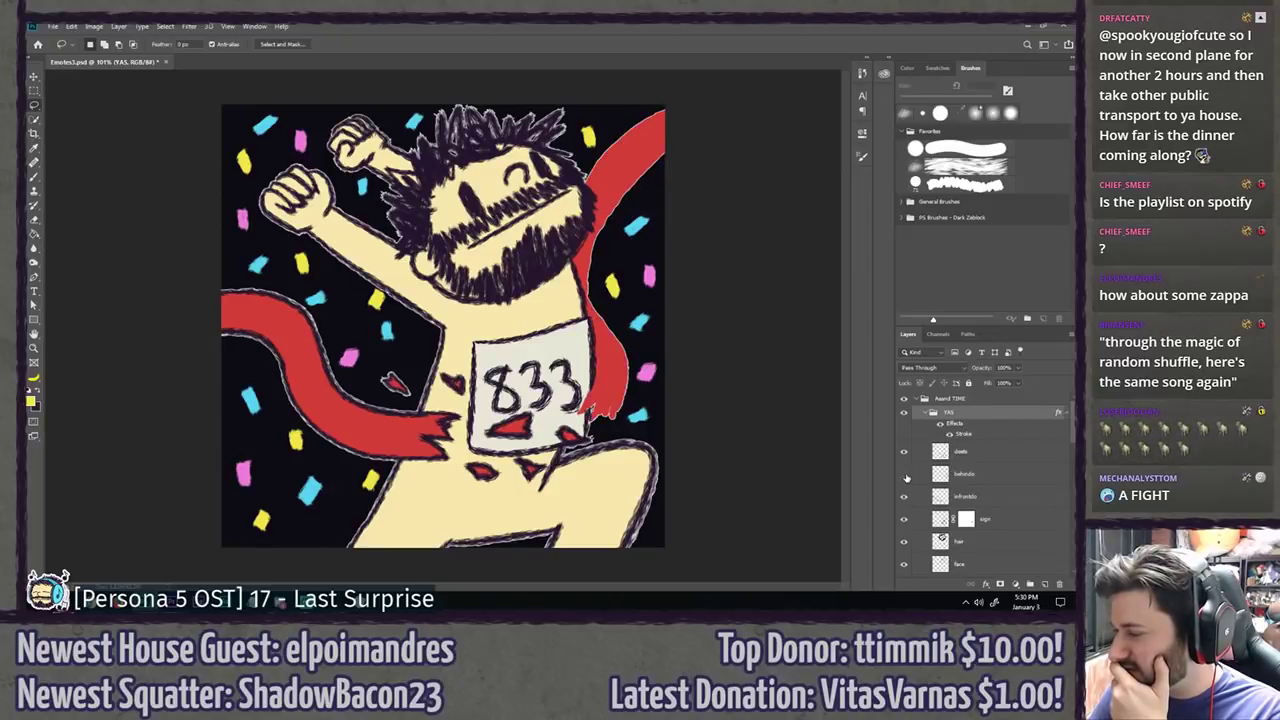
Step: Hide the tape and tape 2 fill layers and the line layer of the ribbon in front of the body
scroll(906, 478, "down", 5)
scroll(905, 478, "up", 3)
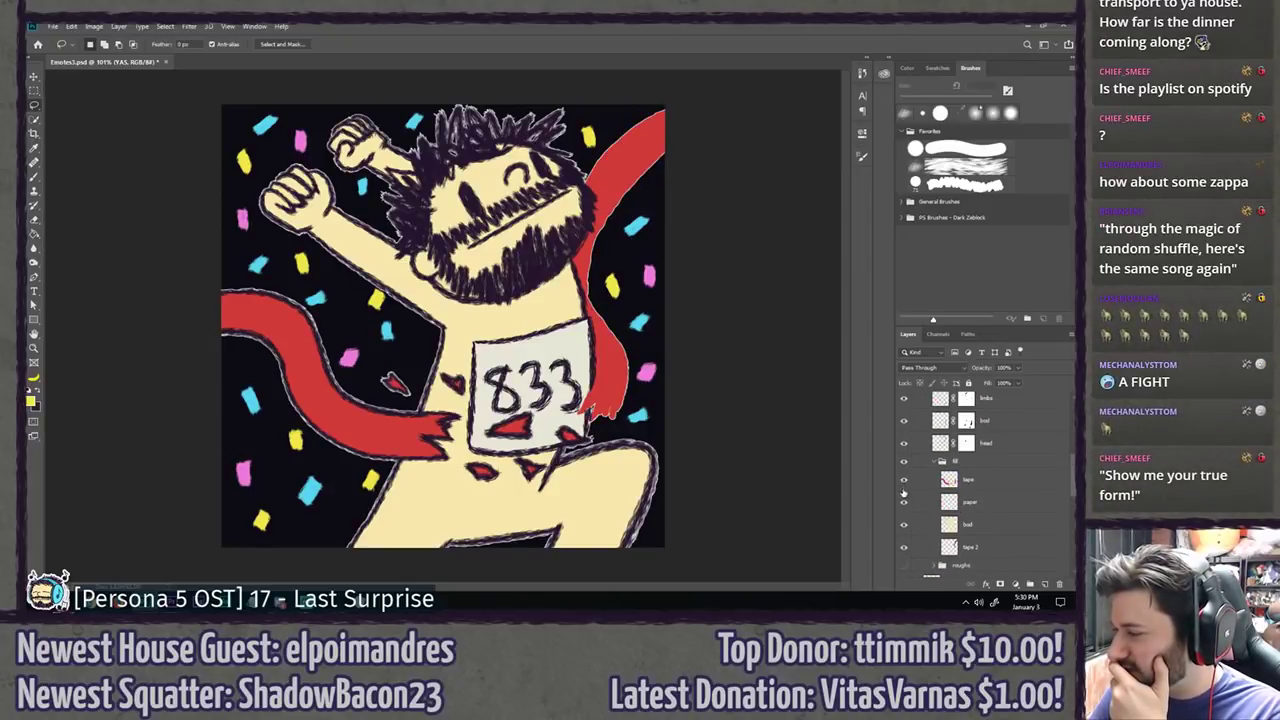
left_click(904, 486)
scroll(905, 487, "up", 1)
scroll(906, 486, "down", 1)
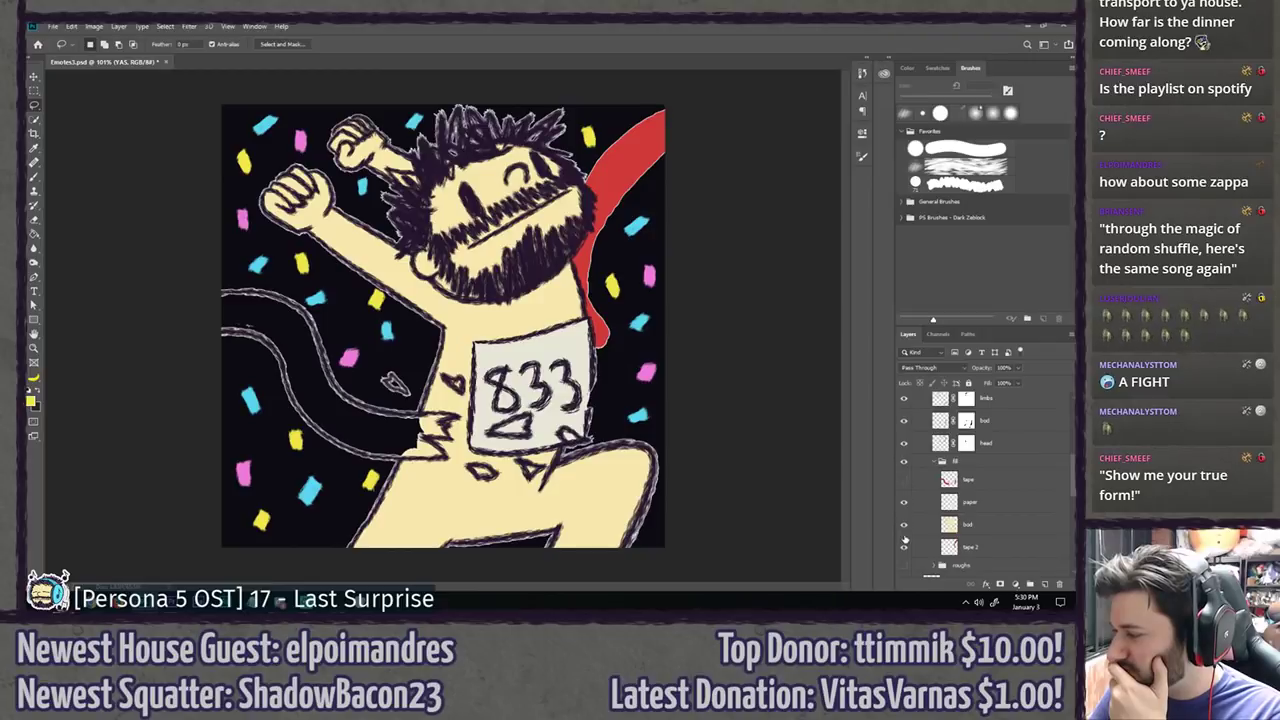
left_click(904, 547)
scroll(904, 543, "up", 3)
scroll(906, 508, "up", 3)
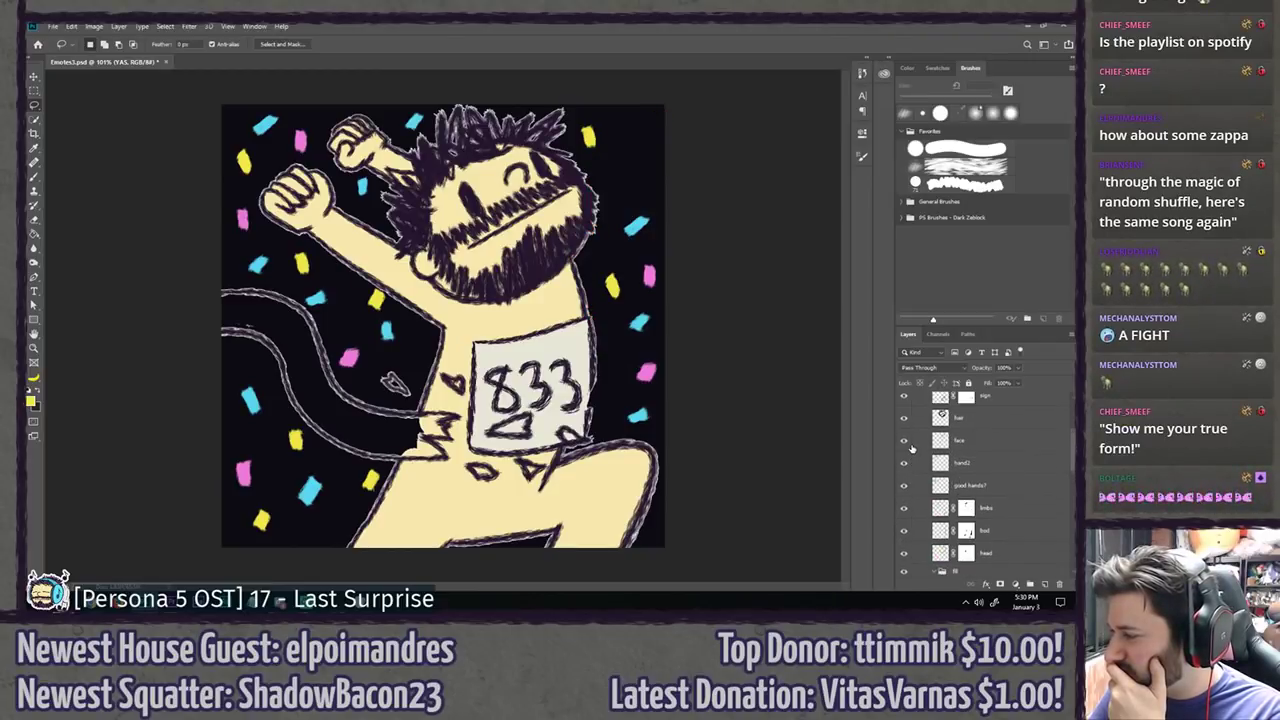
scroll(938, 451, "up", 1)
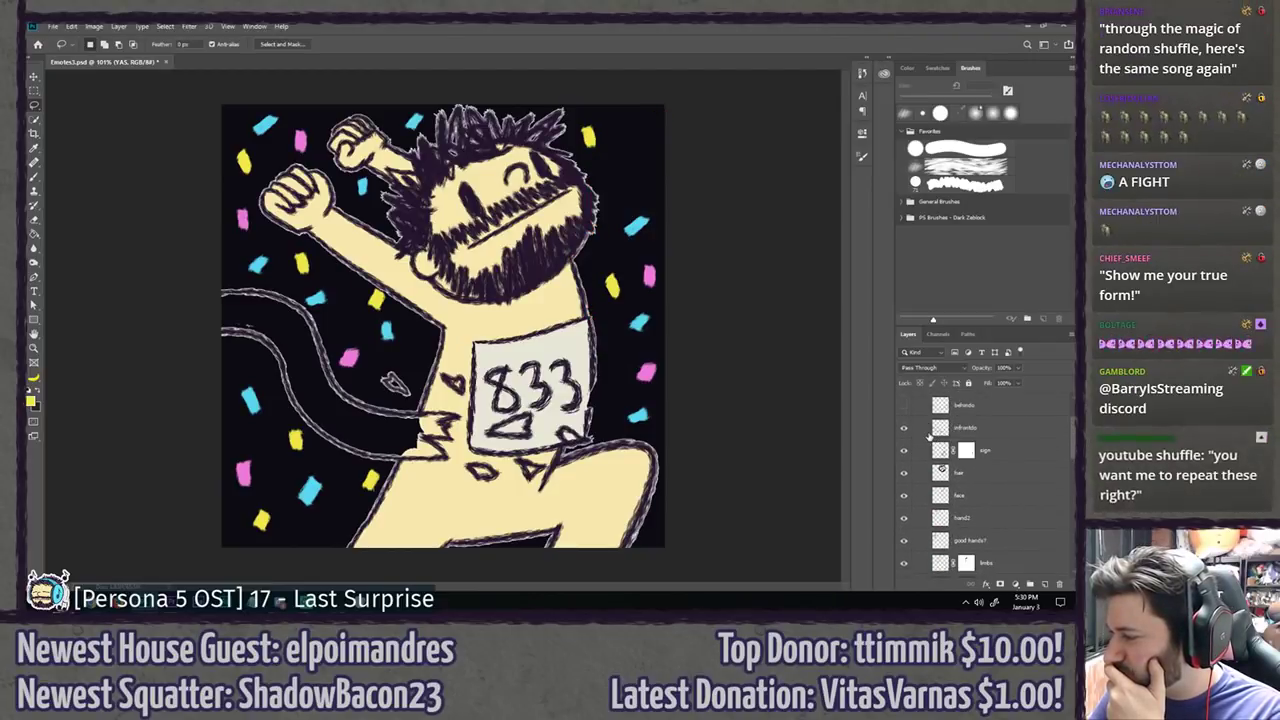
left_click(905, 428)
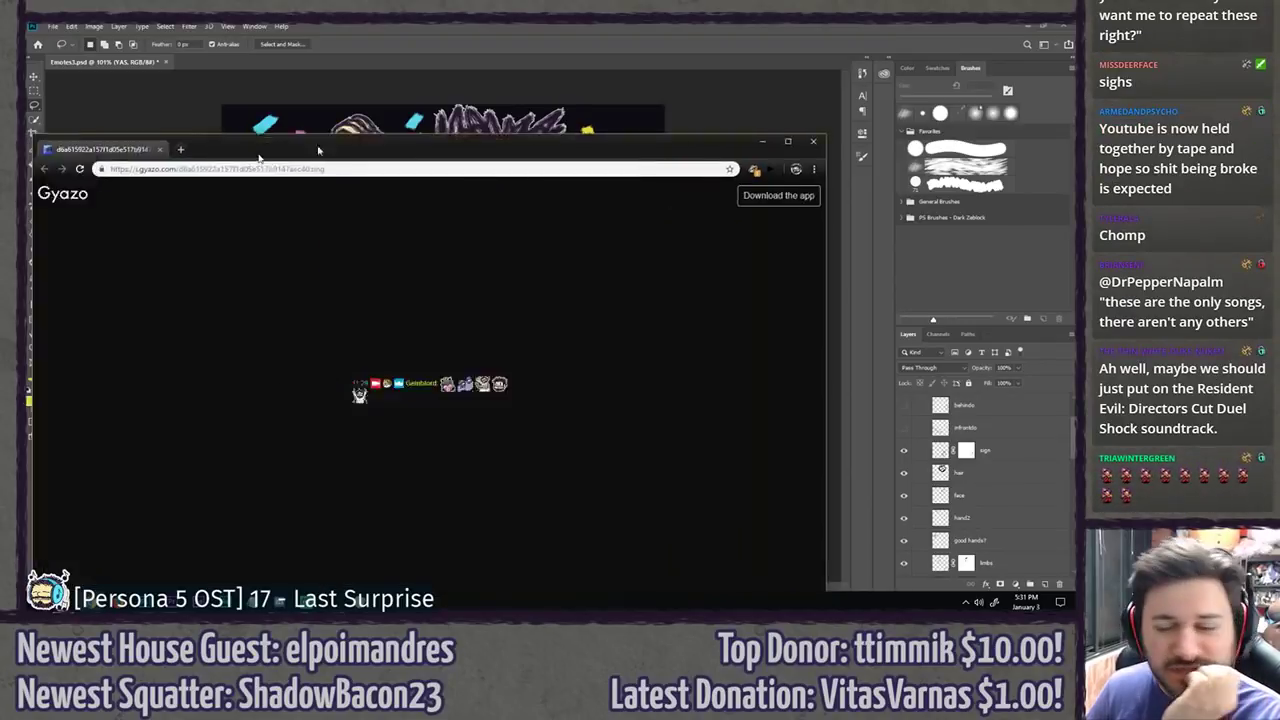
Step: Examine the Gyazo screenshot of the emotes in chat in the browser, enlarged up to 400%, and close the page
left_click_drag(317, 149, 280, 24)
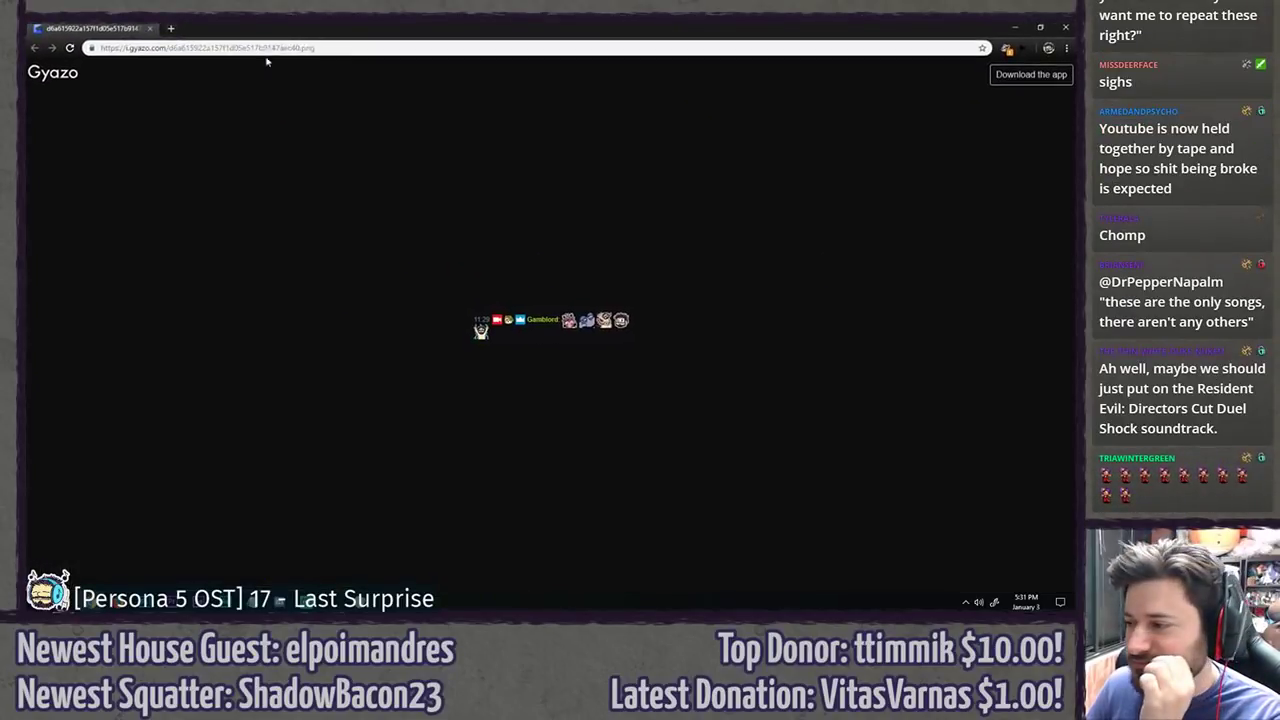
left_click(634, 284)
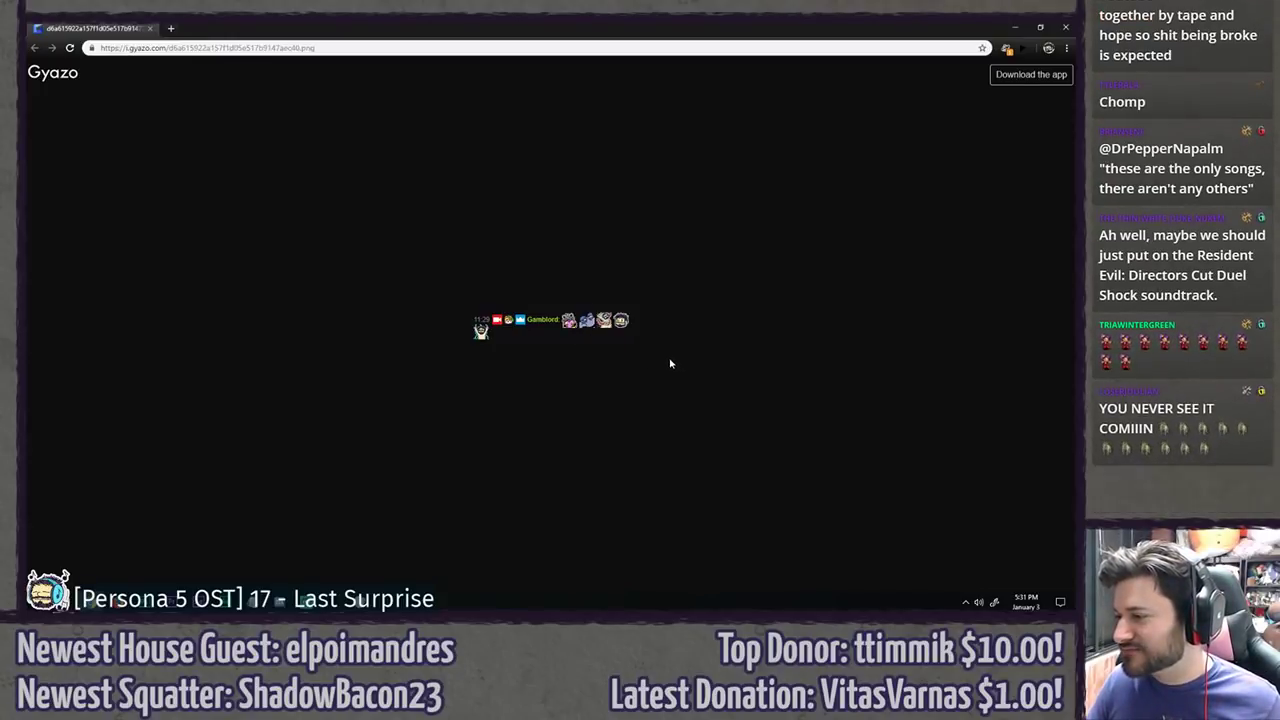
scroll(665, 364, "up", 5)
scroll(680, 360, "up", 3)
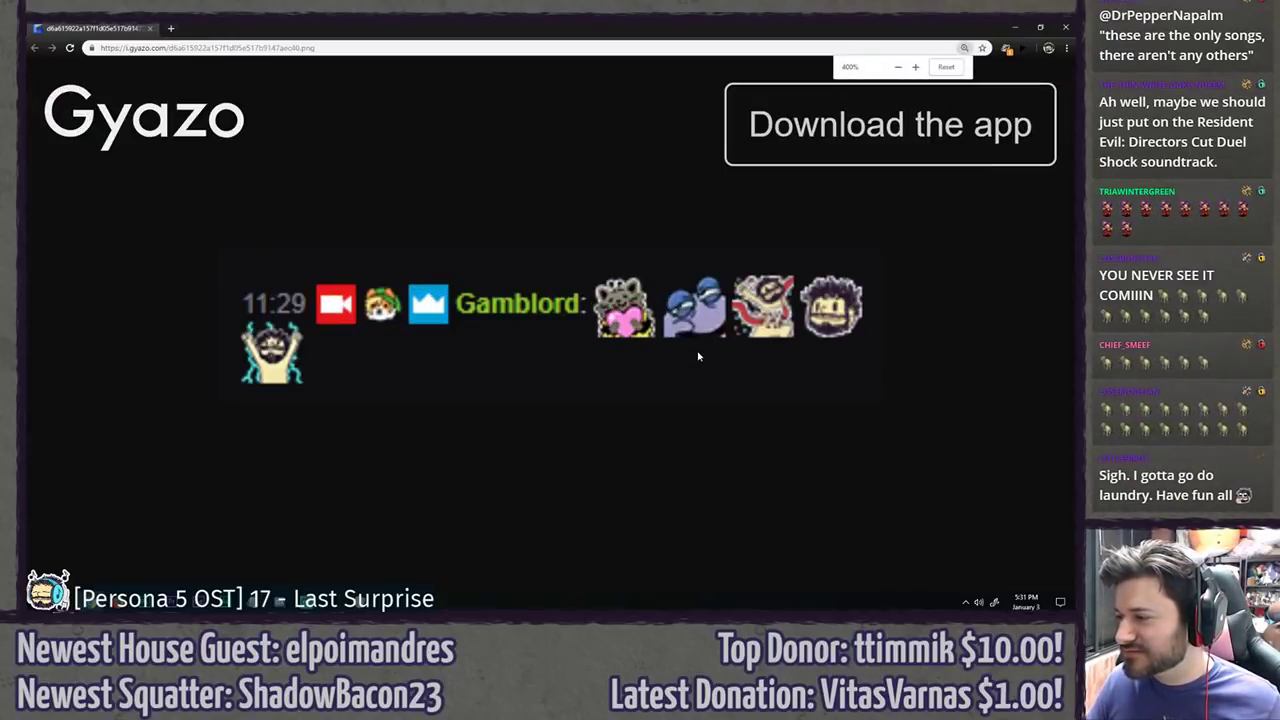
scroll(737, 354, "down", 1)
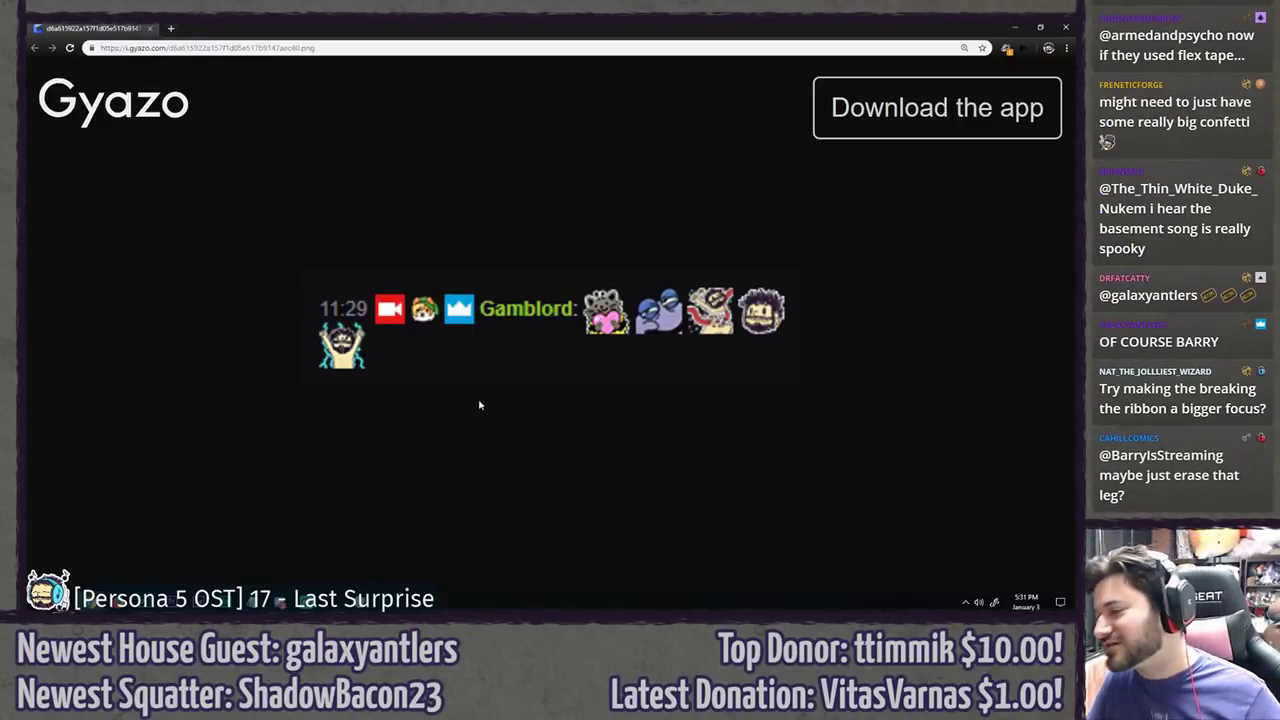
scroll(418, 414, "down", 5)
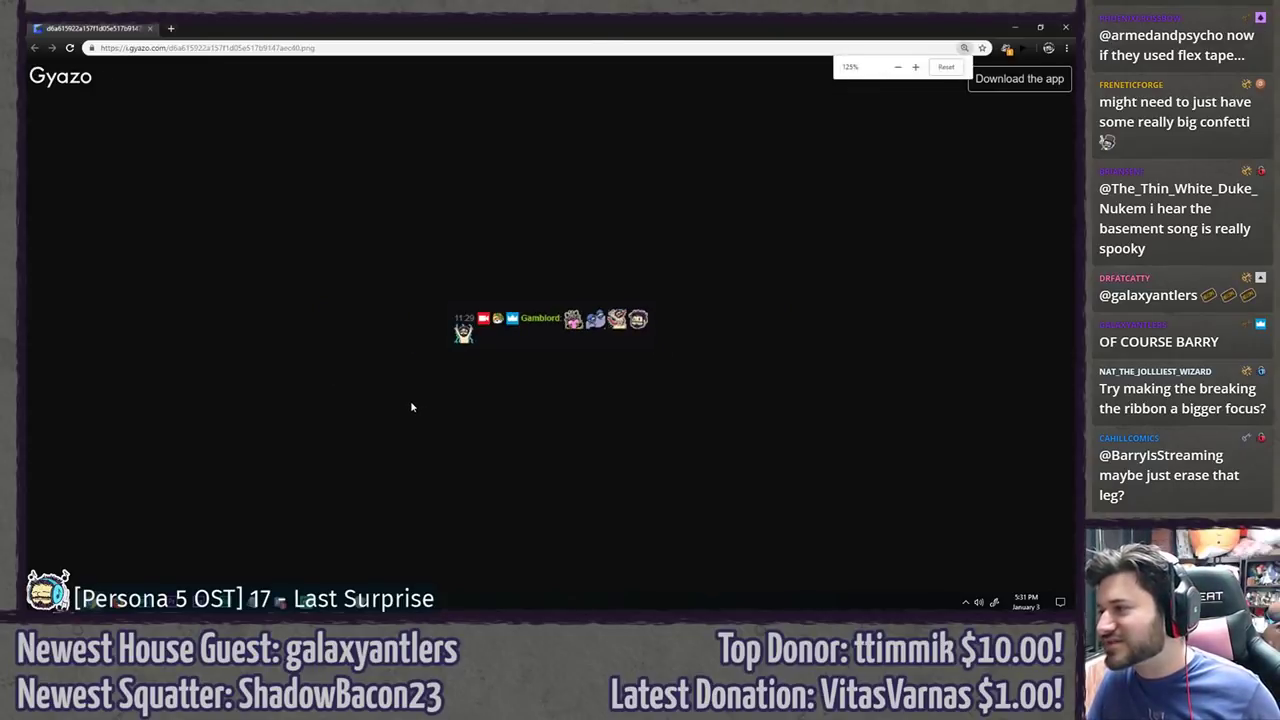
scroll(411, 406, "down", 2)
middle_click(124, 31)
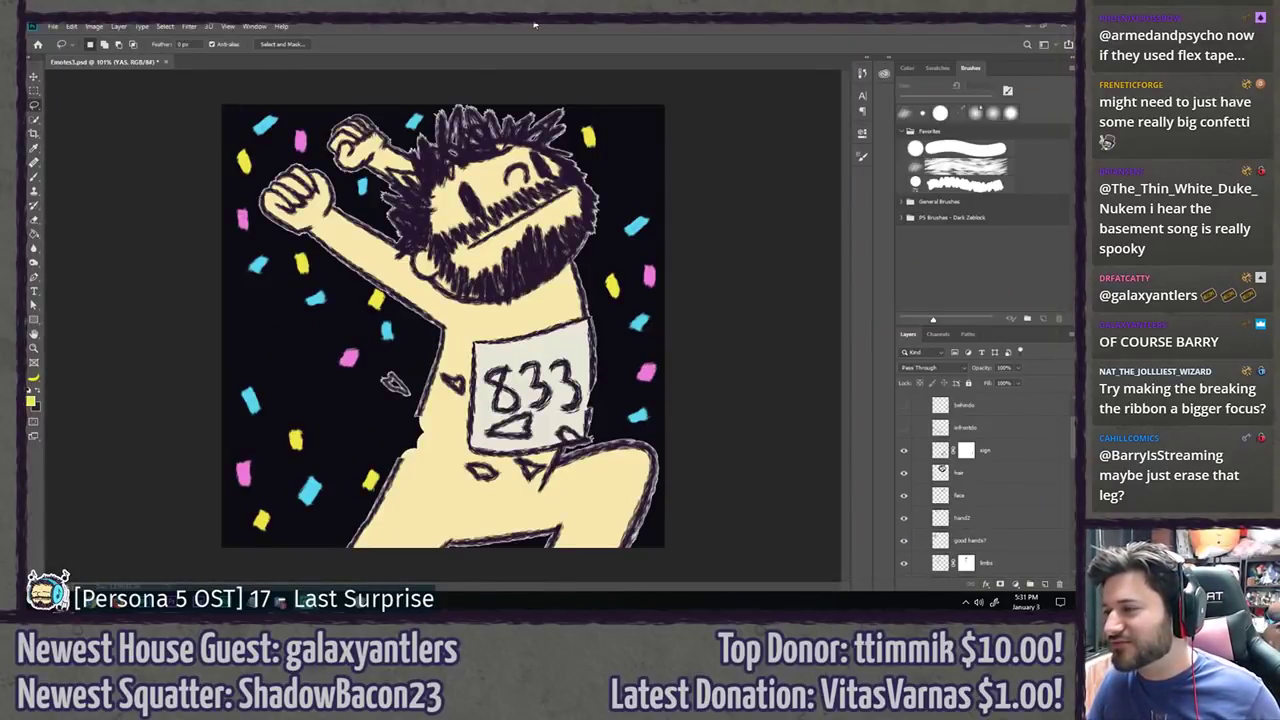
Step: Show both ribbon line layers and the tape and tape 2 fill layers again, and get the brush ready
scroll(907, 456, "up", 2)
left_click(905, 484)
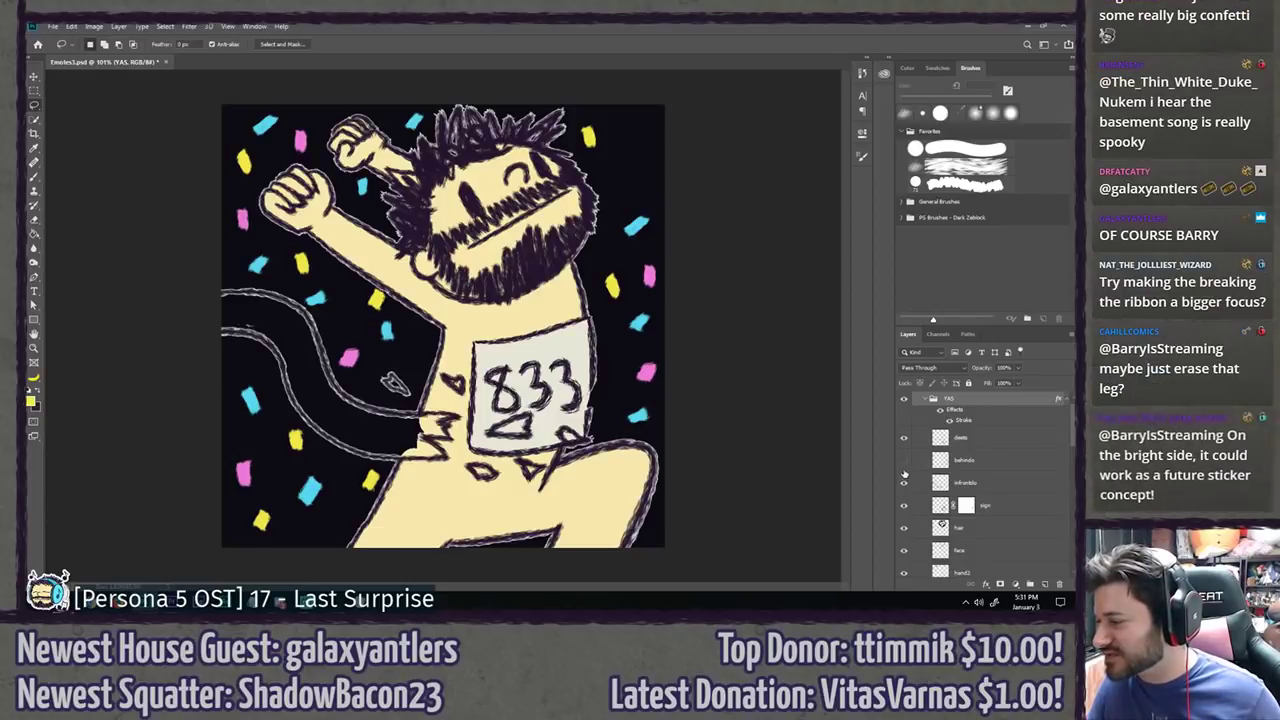
left_click(904, 459)
scroll(904, 480, "down", 3)
left_click(903, 507)
scroll(903, 500, "down", 2)
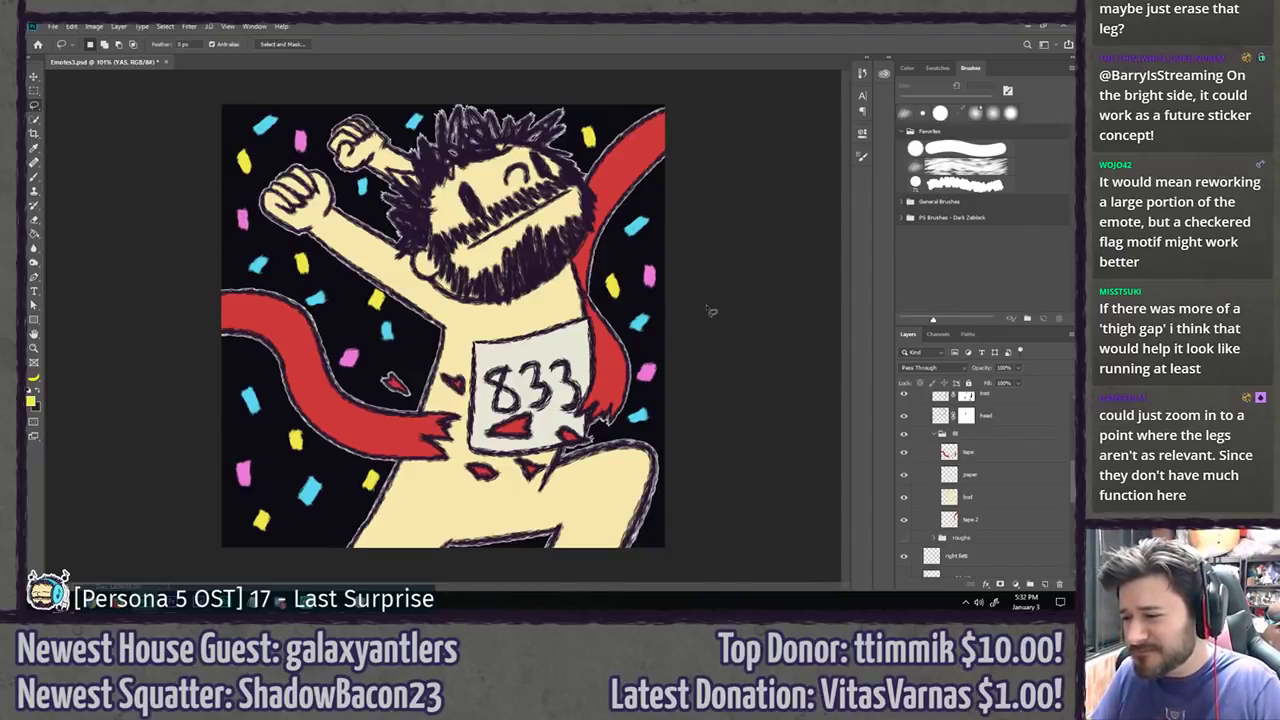
key("b")
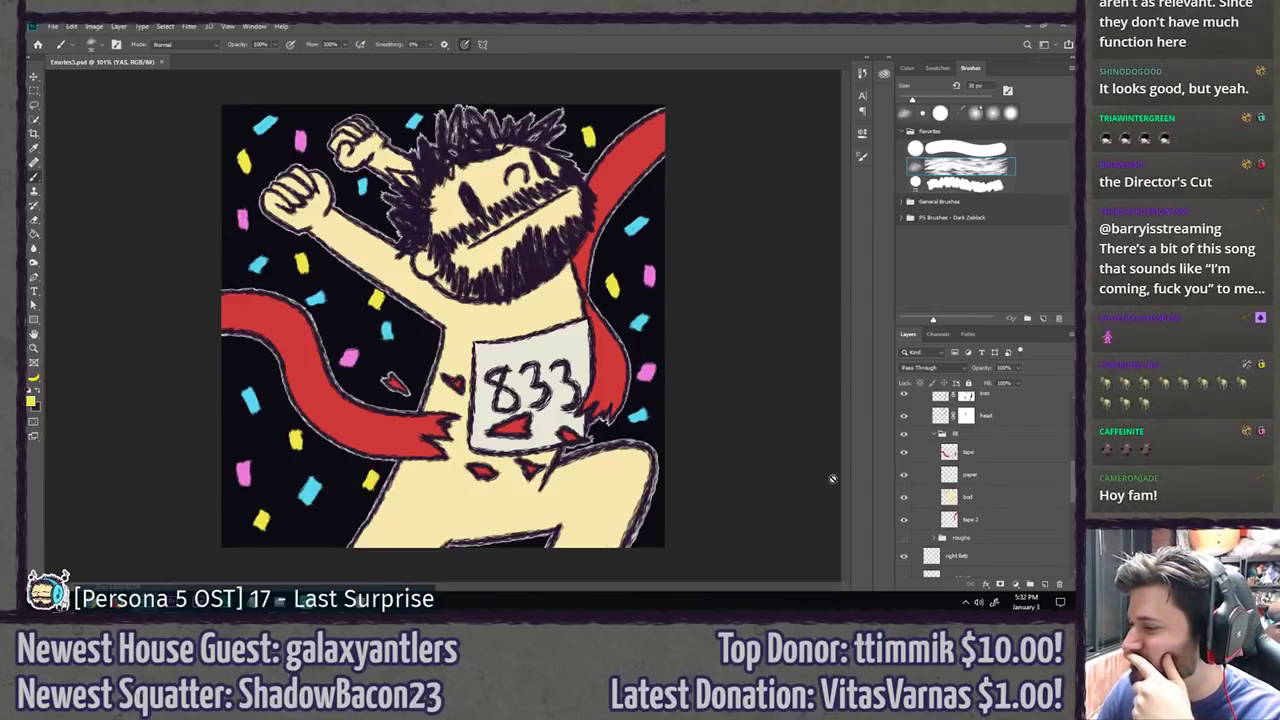
Step: Check what the bod fill layer covers in the runner by hiding and showing it
scroll(920, 462, "up", 1)
scroll(914, 466, "down", 1)
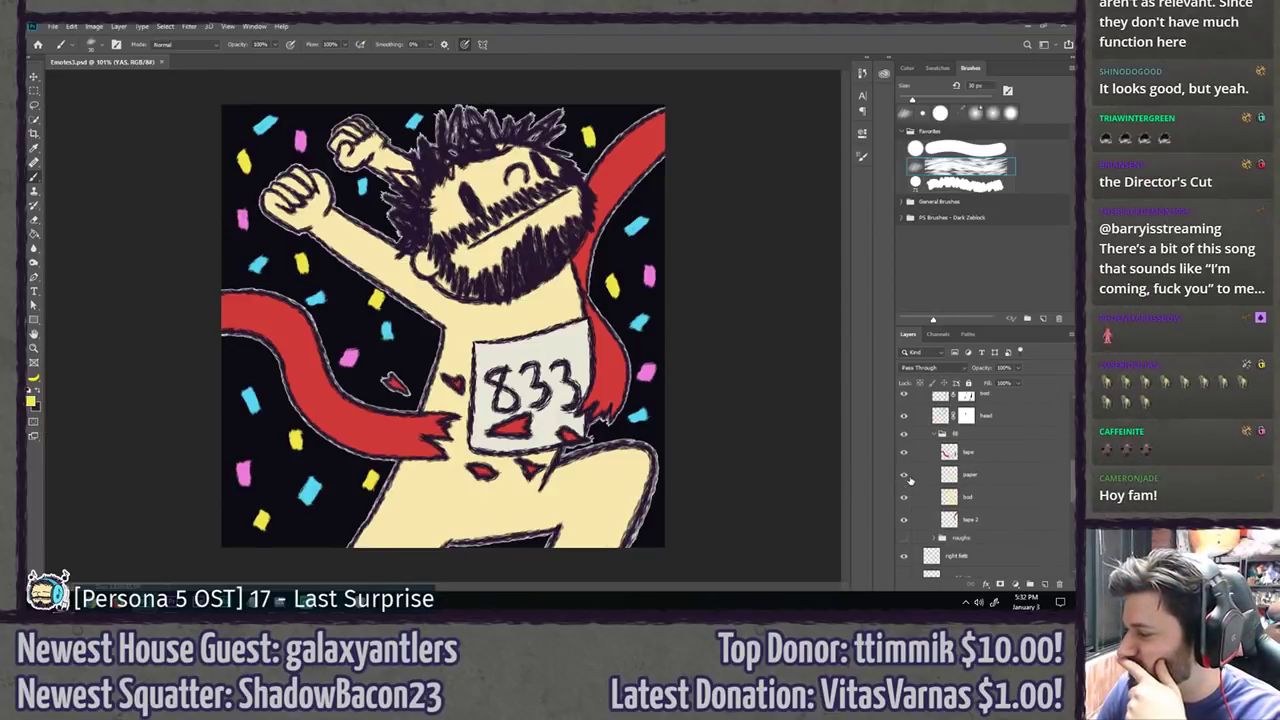
left_click(904, 497)
left_click(904, 497)
scroll(920, 470, "up", 5)
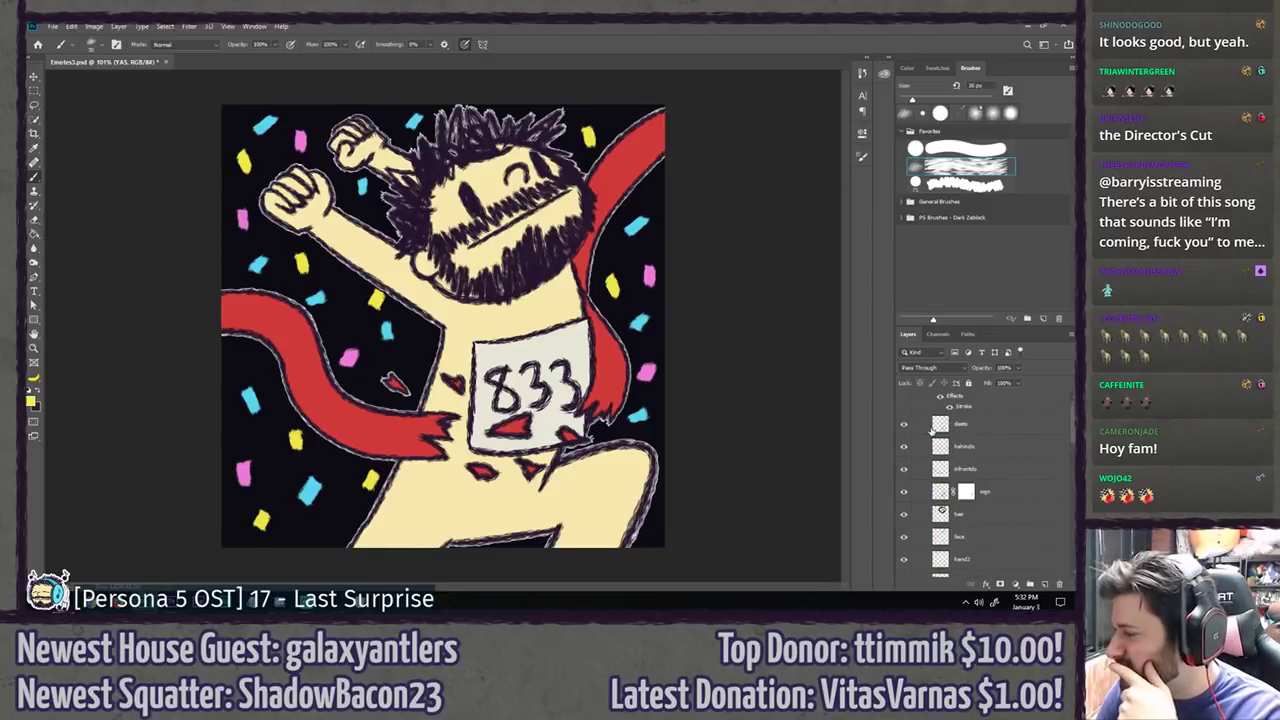
Step: Duplicate the Aaand TIME group, rename the original group Aaand TIME v1 and hide it
left_click(935, 400)
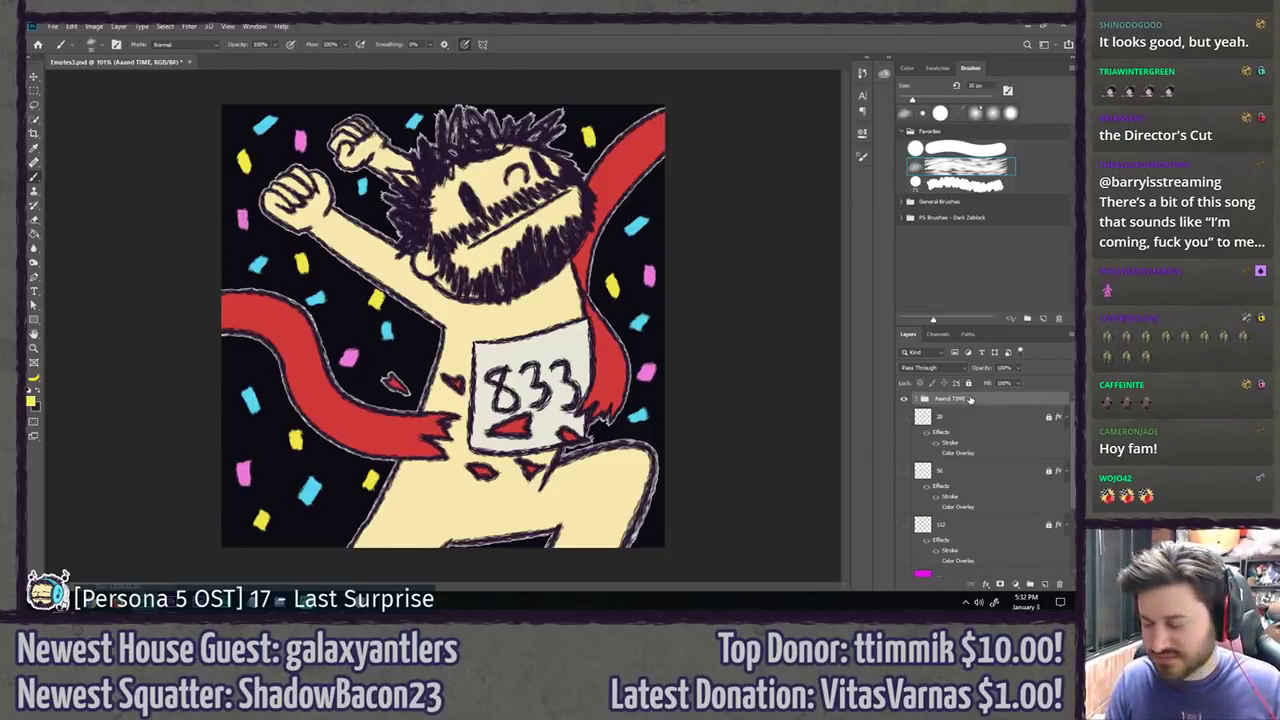
key("ctrl+j")
double_click(950, 412)
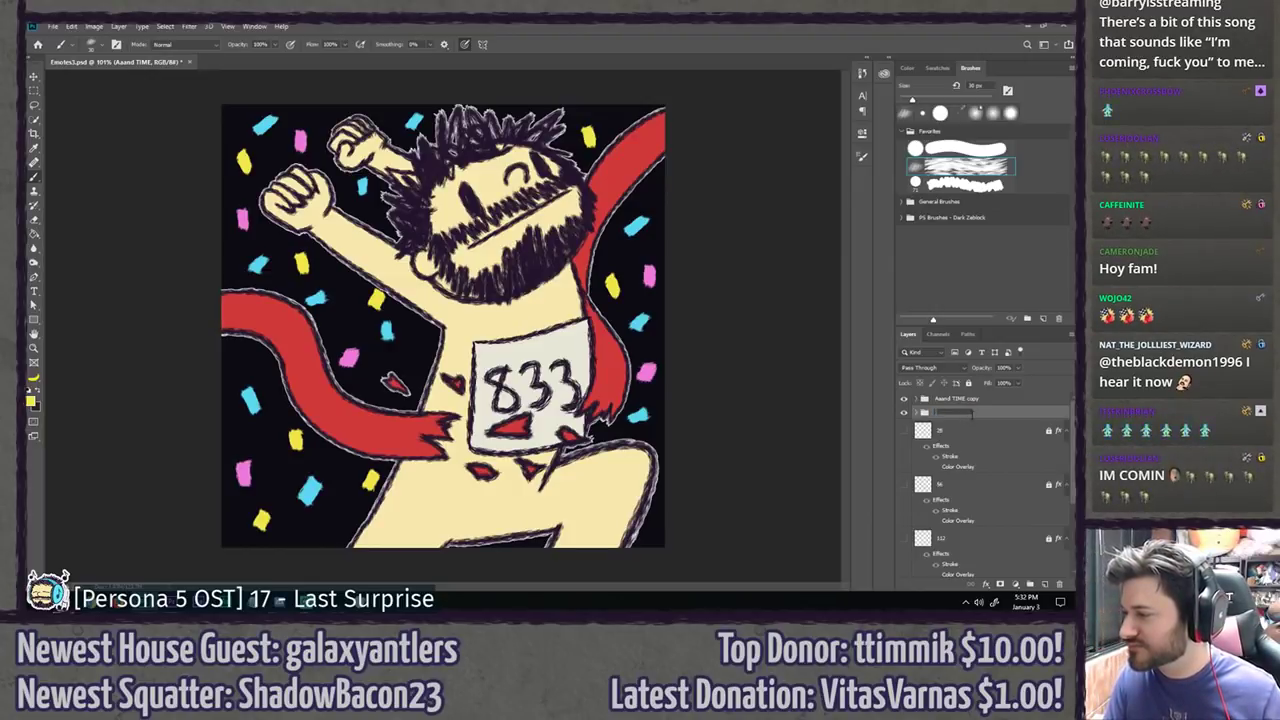
type("Aaand TIME v1")
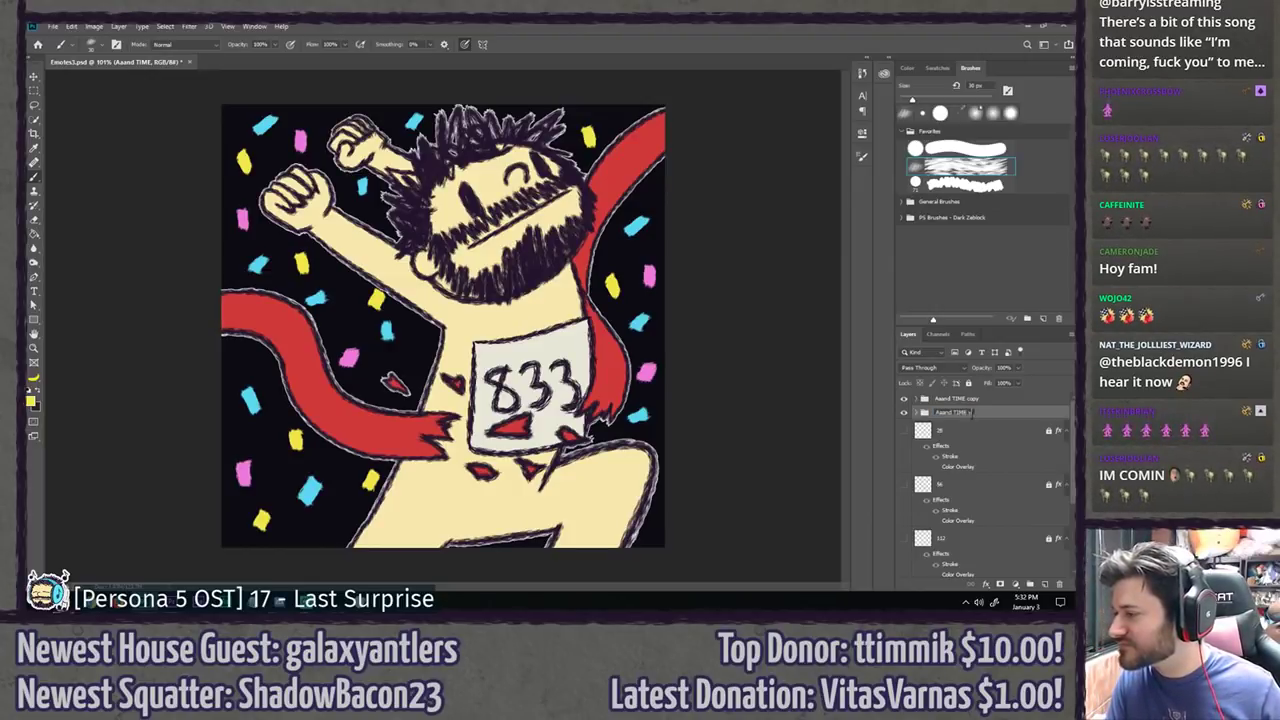
key("Return")
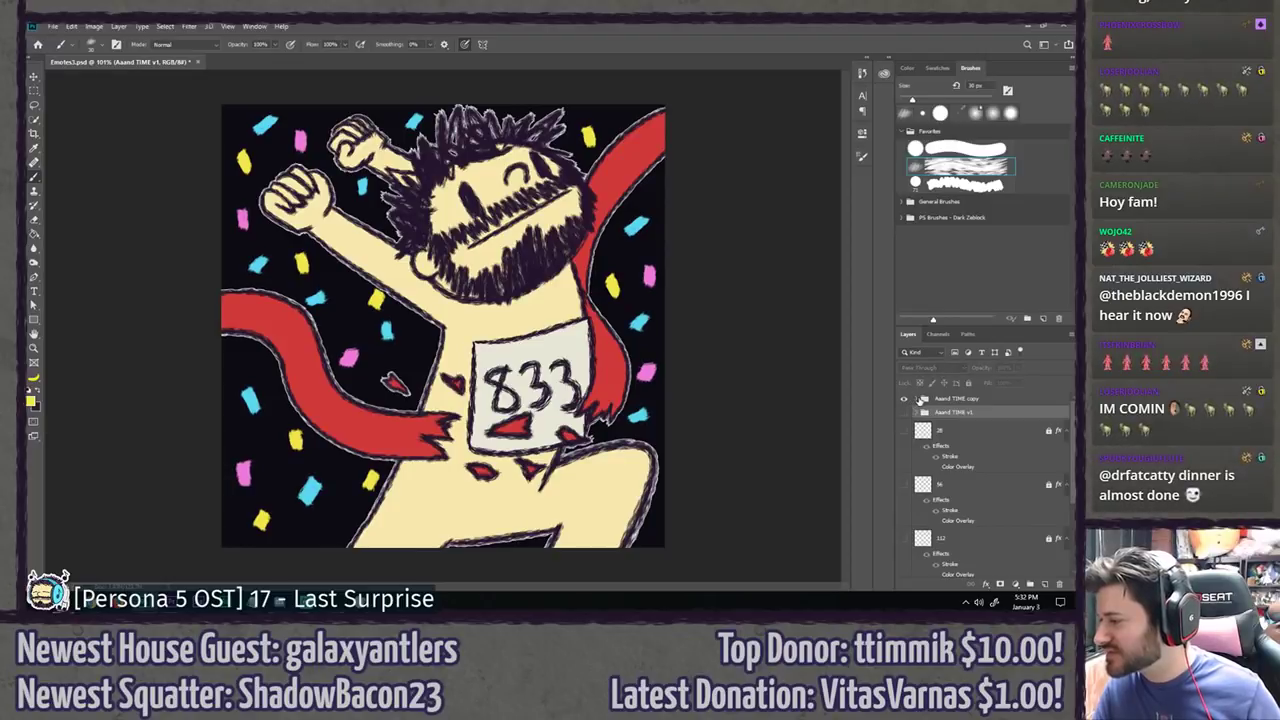
Step: Expand the duplicated Aaand TIME group and rename it Aaand TIME v2
left_click(918, 398)
double_click(958, 398)
type("Aaand TIME v2")
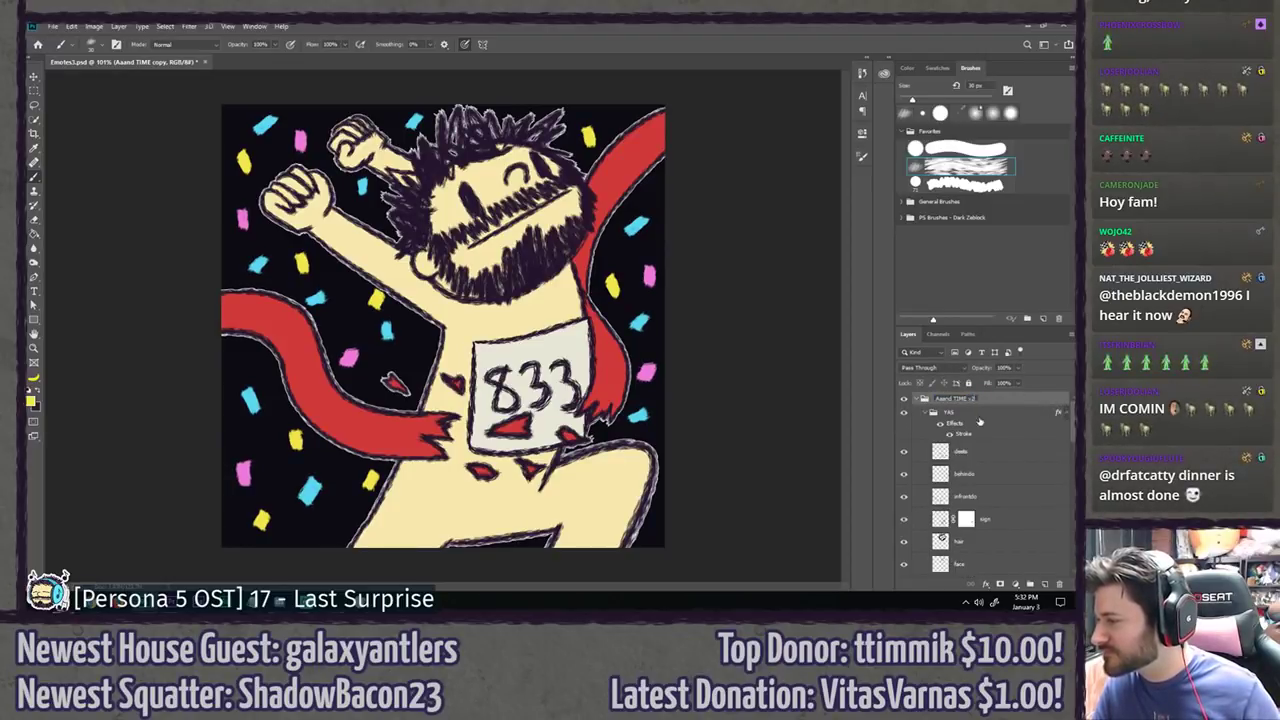
key("Return")
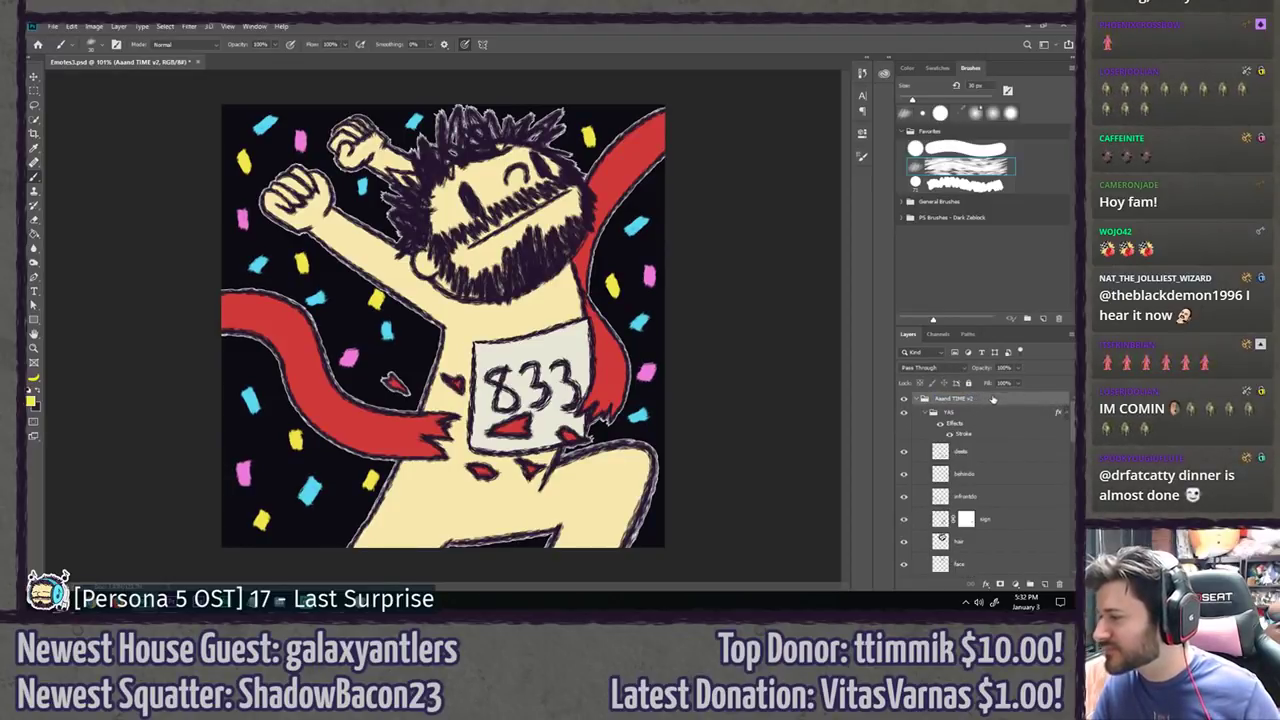
Step: Check which layer of the v2 group holds the raised leg's outline by hiding and showing the line layers
left_click(906, 412)
left_click(906, 412)
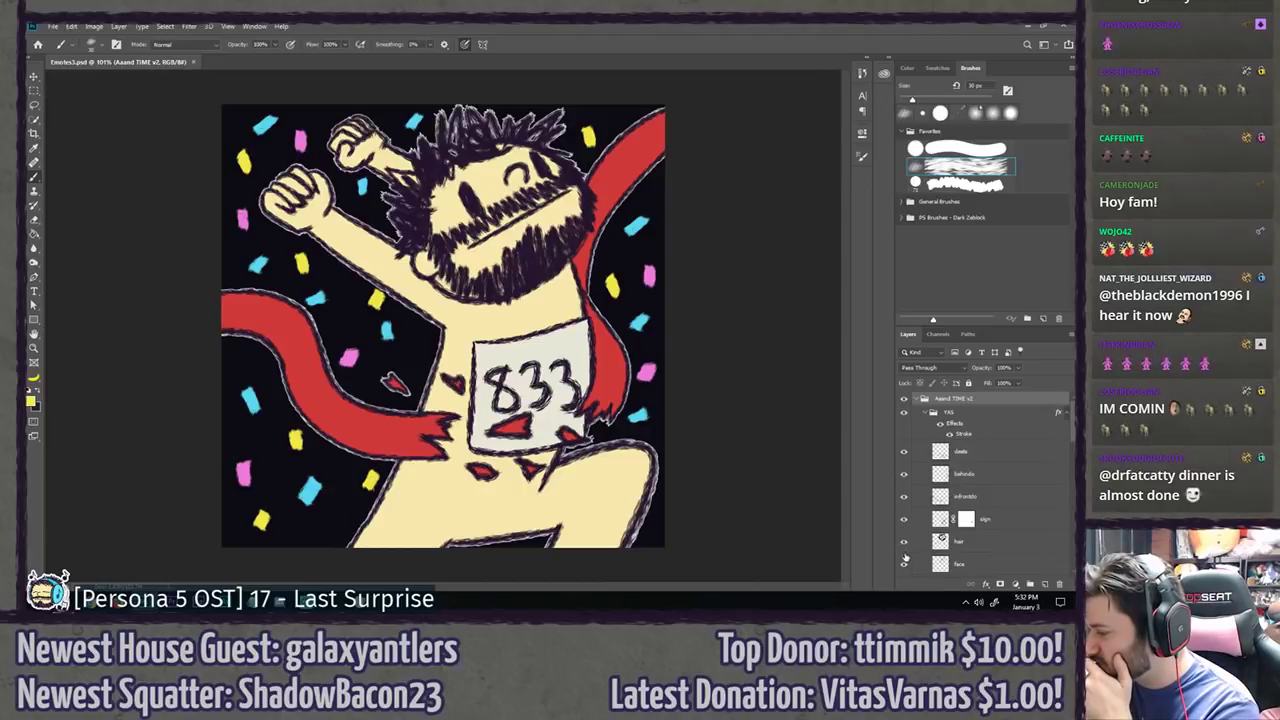
scroll(906, 540, "down", 3)
scroll(906, 543, "down", 1)
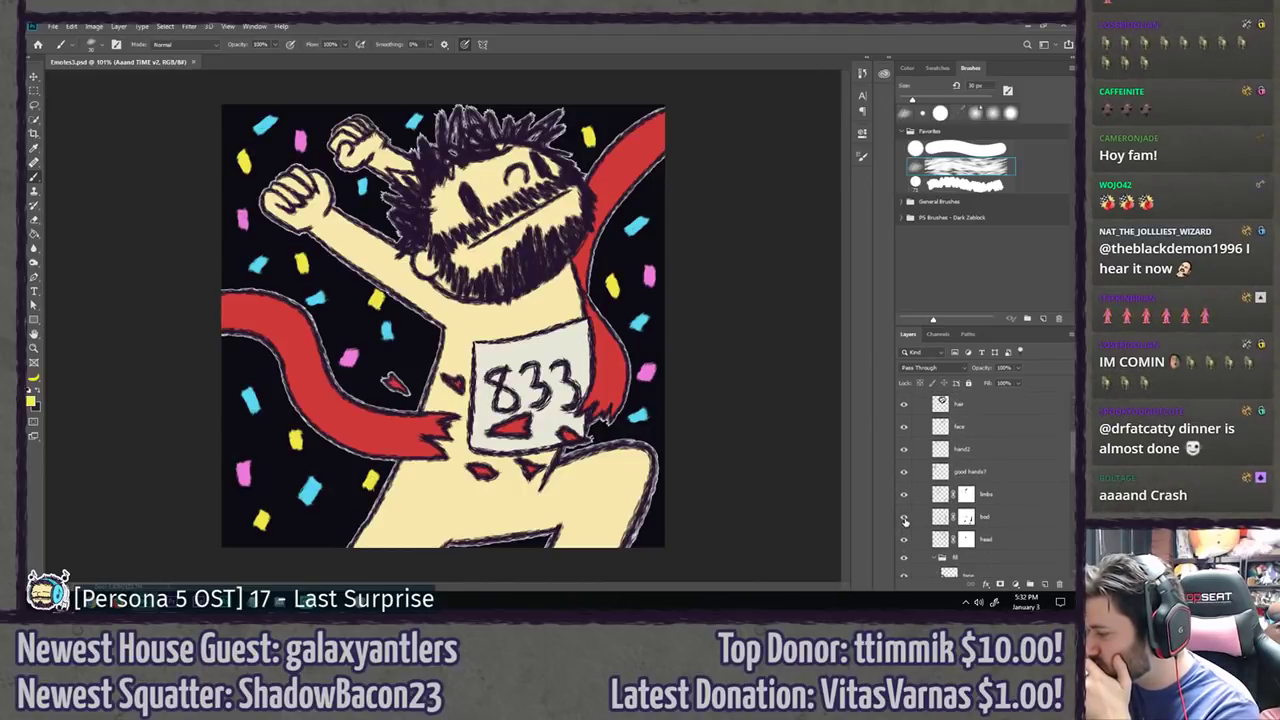
left_click(905, 519)
left_click(905, 519)
left_click(906, 518)
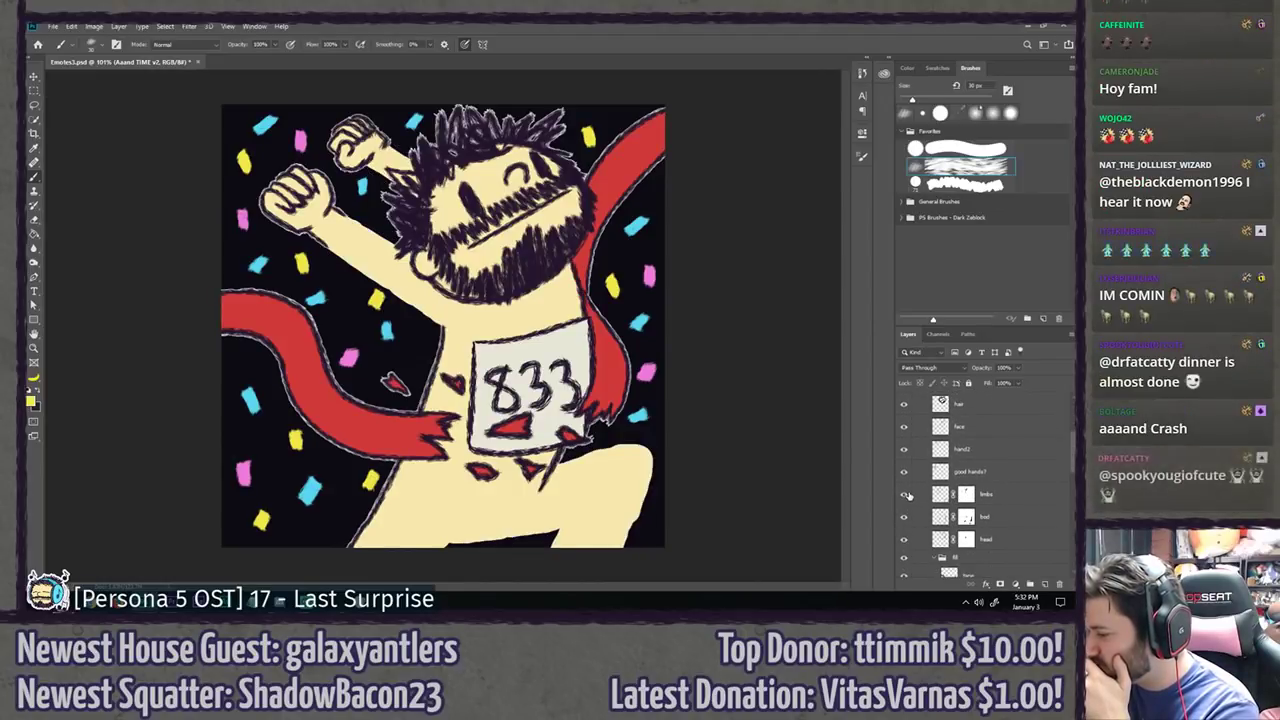
left_click(906, 518)
Step: Make the limbs layer's mask active and get the Eraser ready over the raised leg
left_click(966, 495)
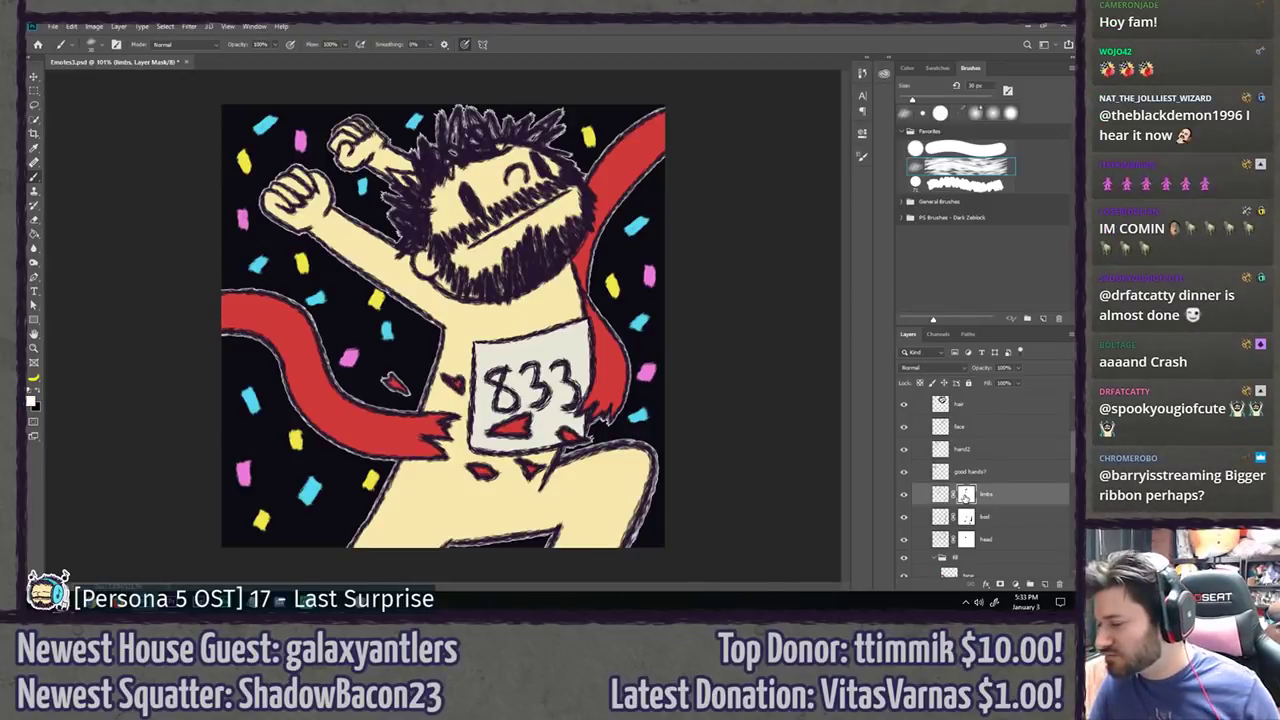
key("e")
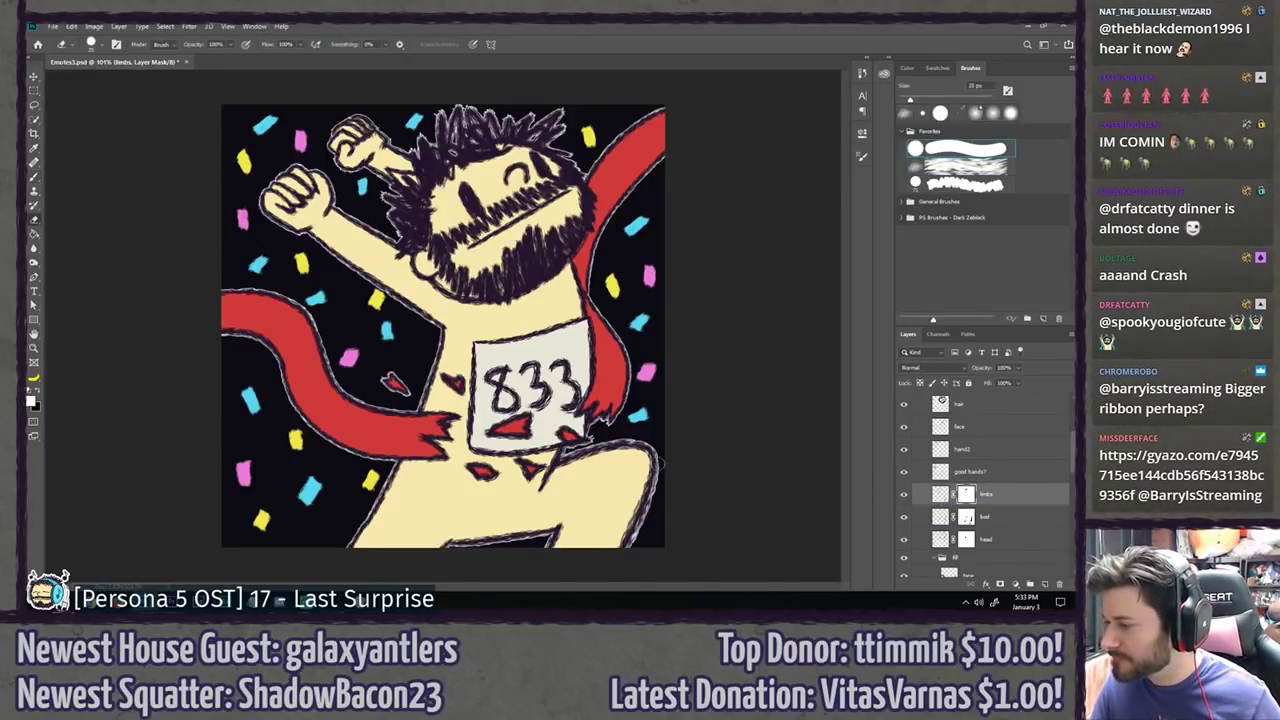
left_click_drag(602, 461, 649, 486)
scroll(649, 486, "down", 2)
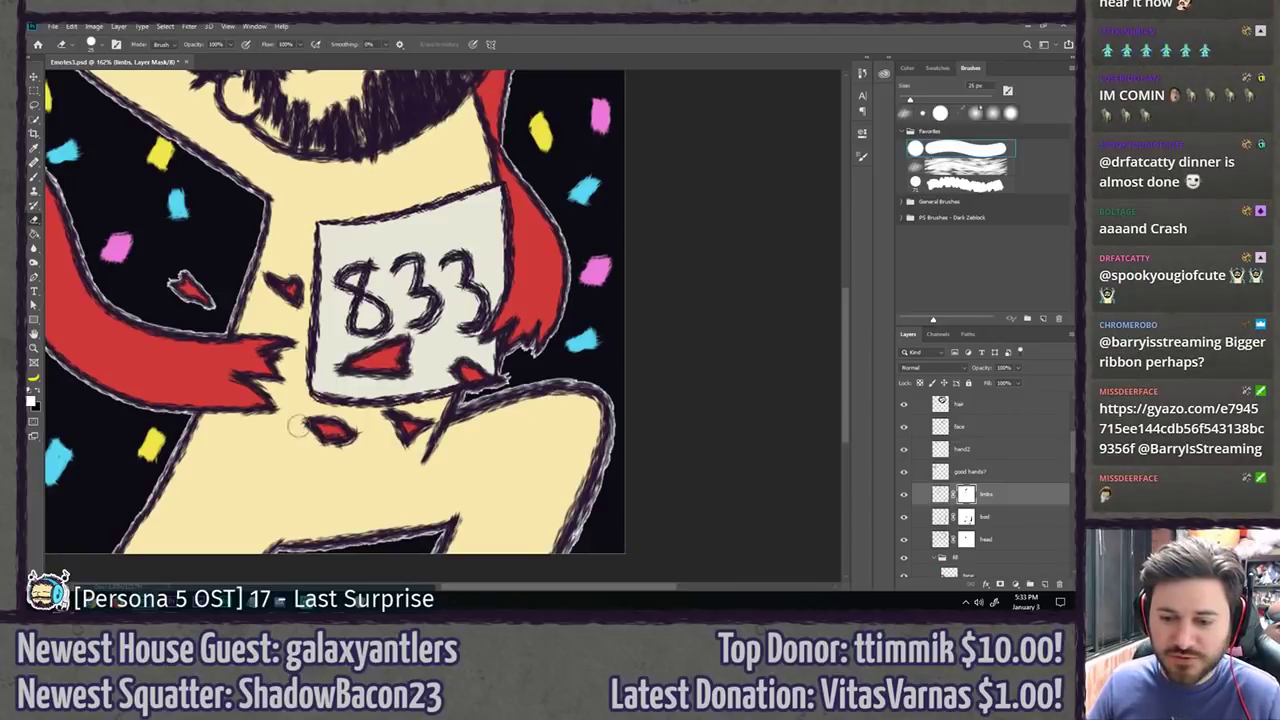
scroll(324, 480, "down", 3)
scroll(354, 428, "up", 1)
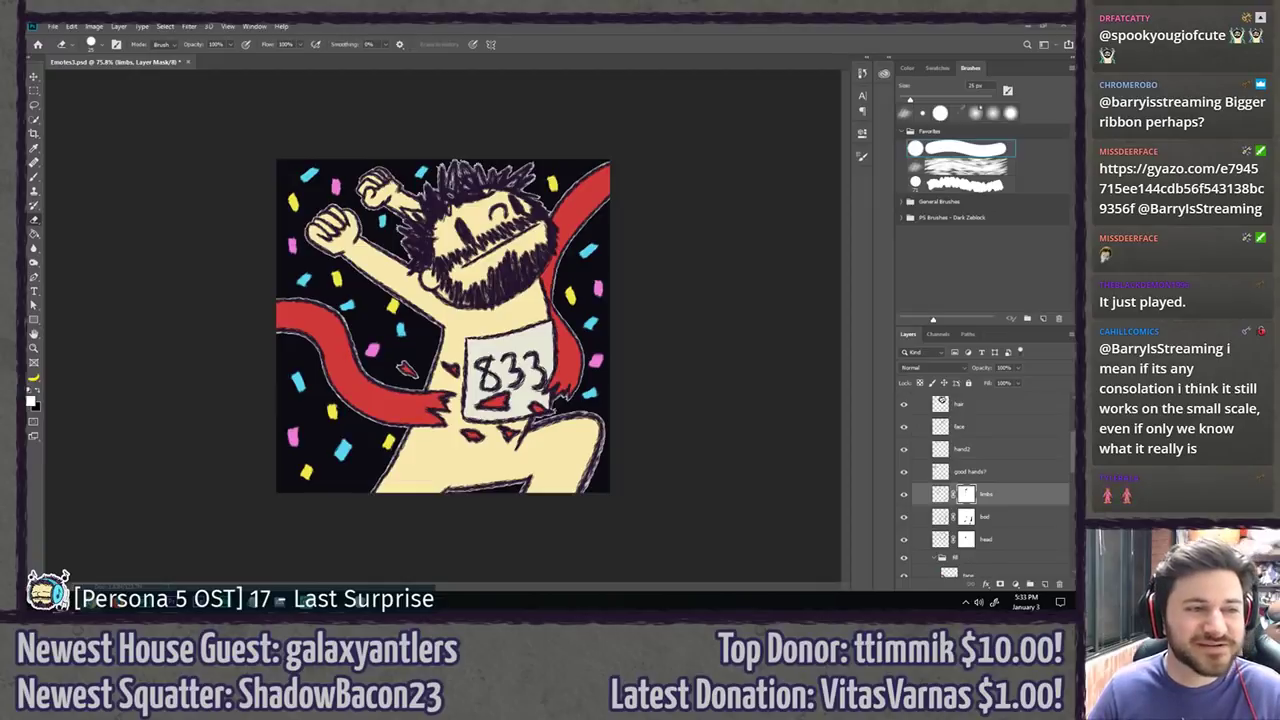
Step: Look at the Gyazo stopwatch picture in the browser, and return to the emote document in Photoshop
left_click_drag(26, 137, 283, 24)
left_click(490, 279)
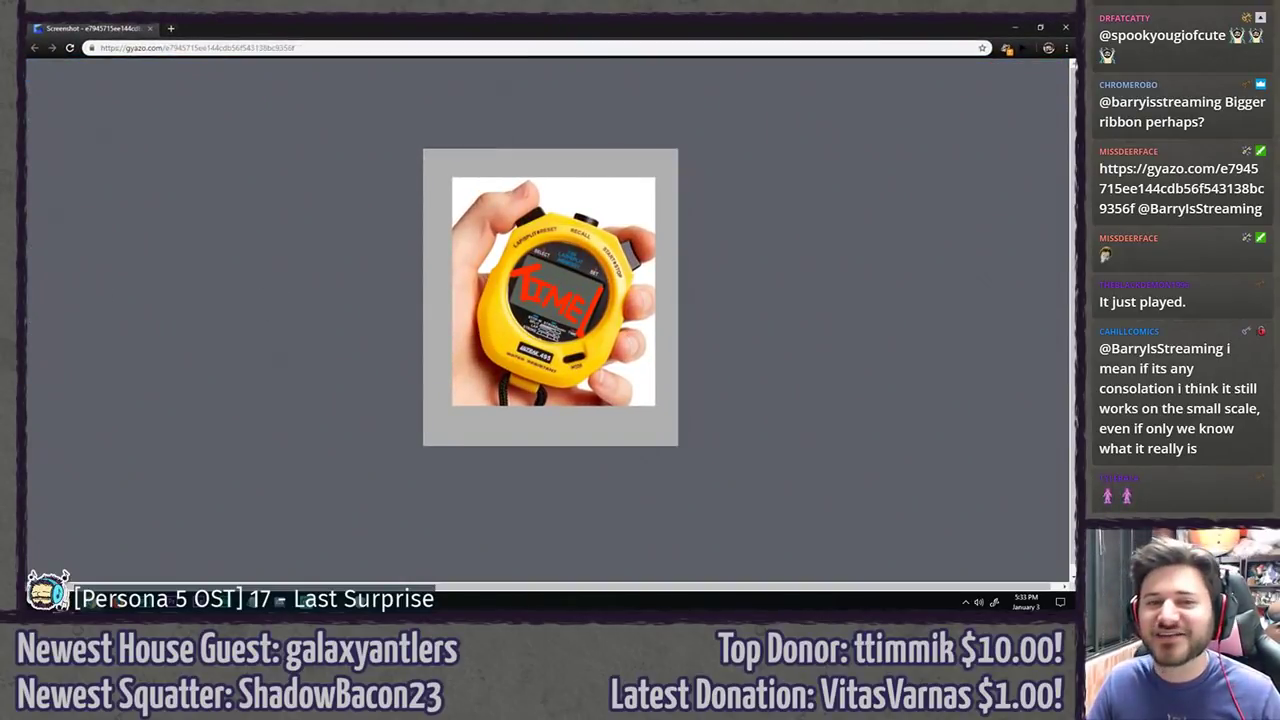
key("alt+Tab")
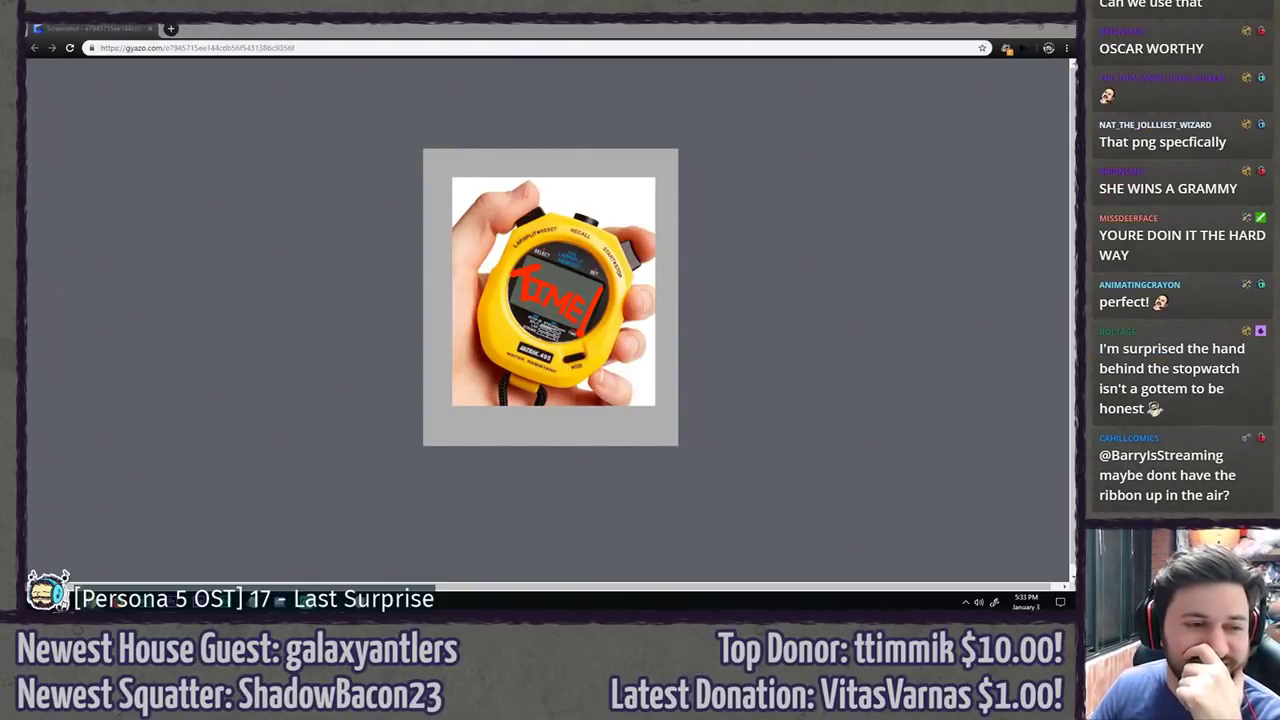
left_click_drag(291, 31, 28, 118)
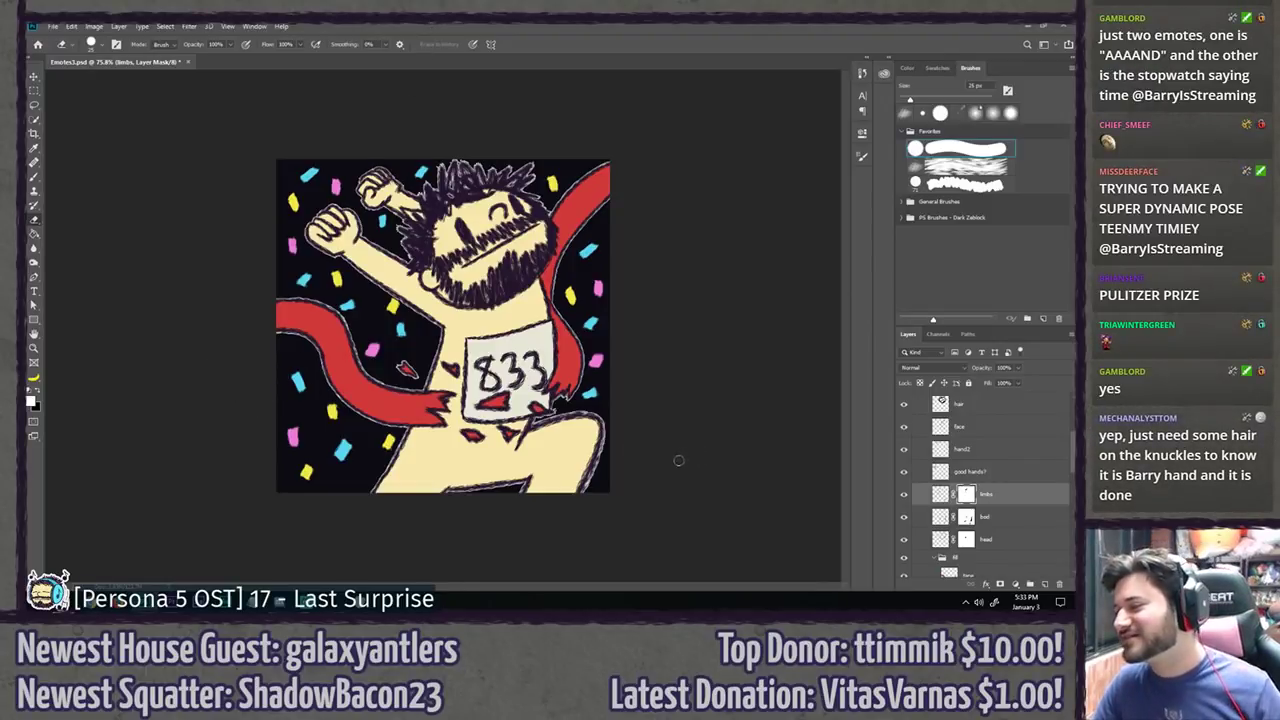
Step: Mask out the raised leg's outline on the limbs layer mask with a 60 px eraser
left_click_drag(679, 460, 516, 365)
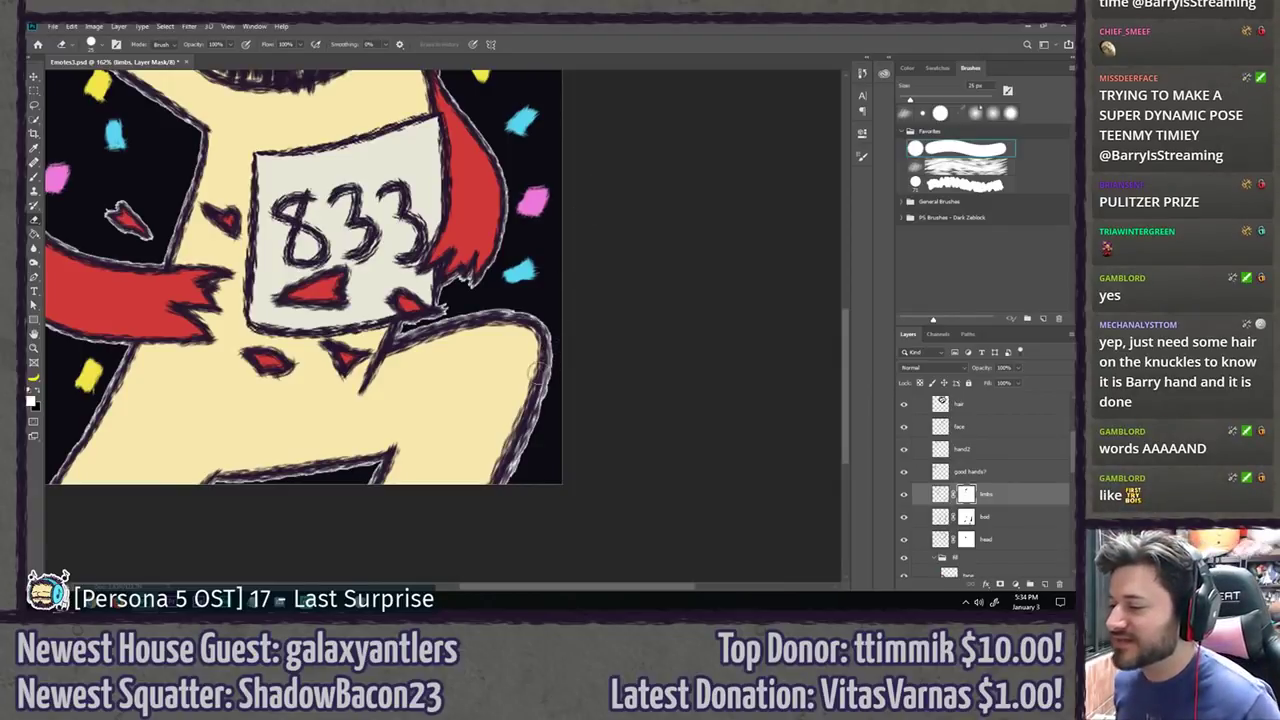
key("bracketright")
key("bracketright")
mouse_move(500, 484)
left_mouse_down()
mouse_move(538, 328)
mouse_move(448, 329)
mouse_move(394, 357)
left_mouse_up()
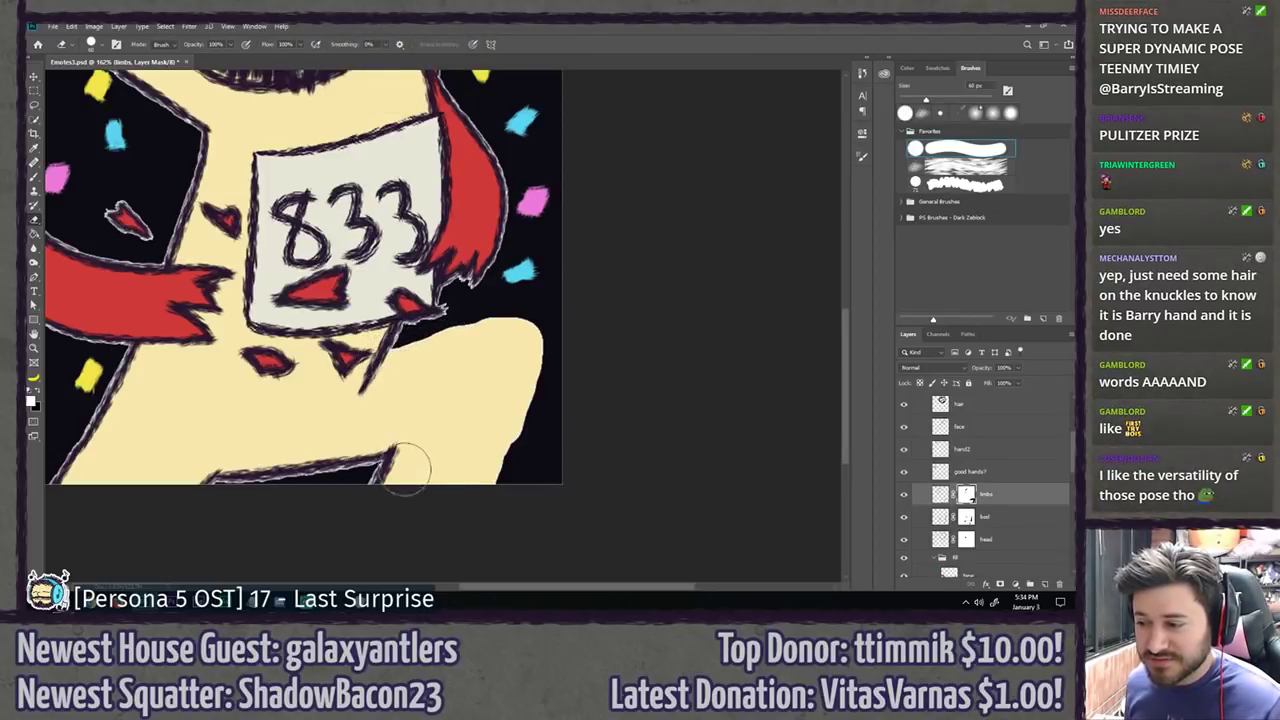
mouse_move(406, 443)
left_mouse_down()
mouse_move(386, 451)
mouse_move(408, 471)
left_mouse_up()
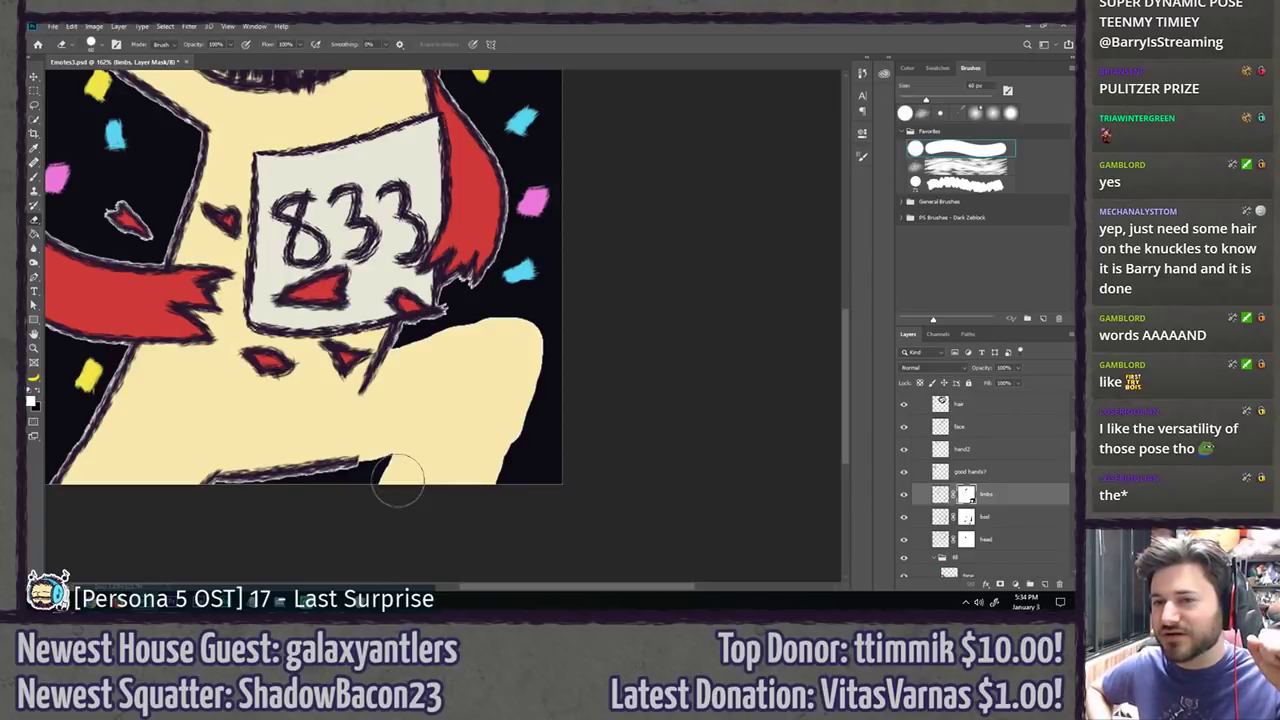
key("b")
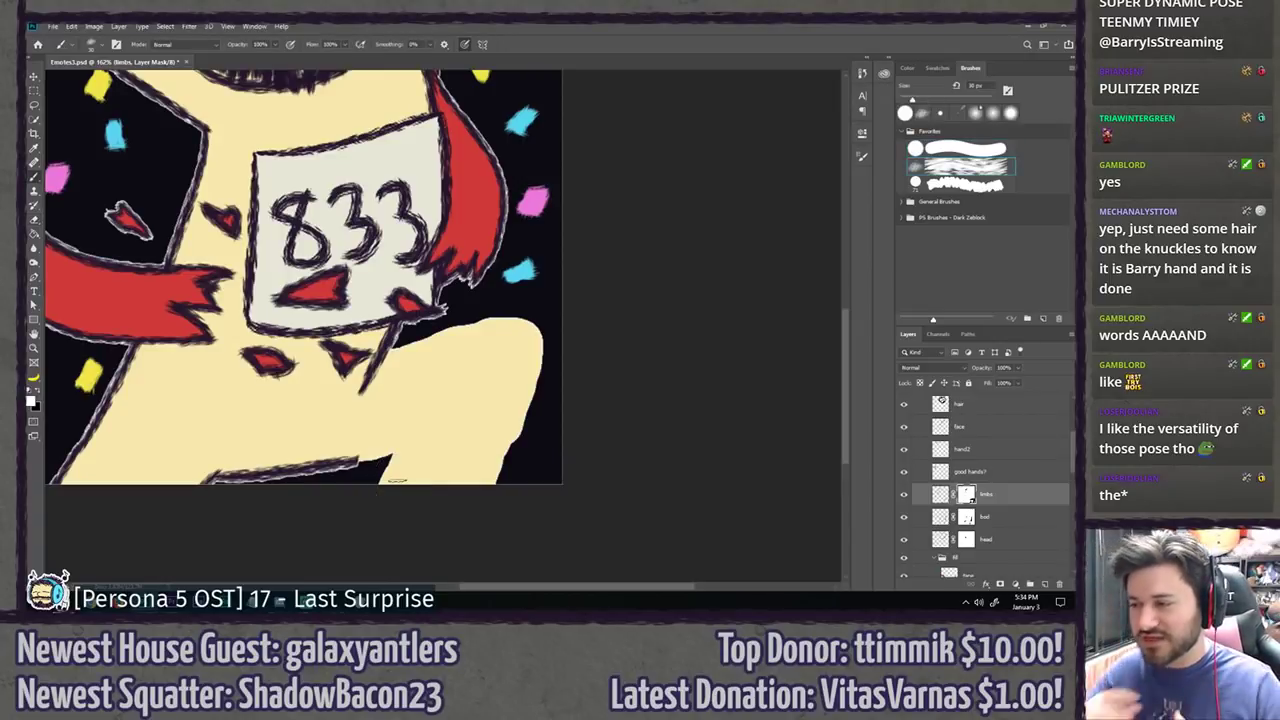
Step: Check the whole runner without the leg outline, hiding and showing the limbs layer to compare
scroll(398, 481, "down", 3)
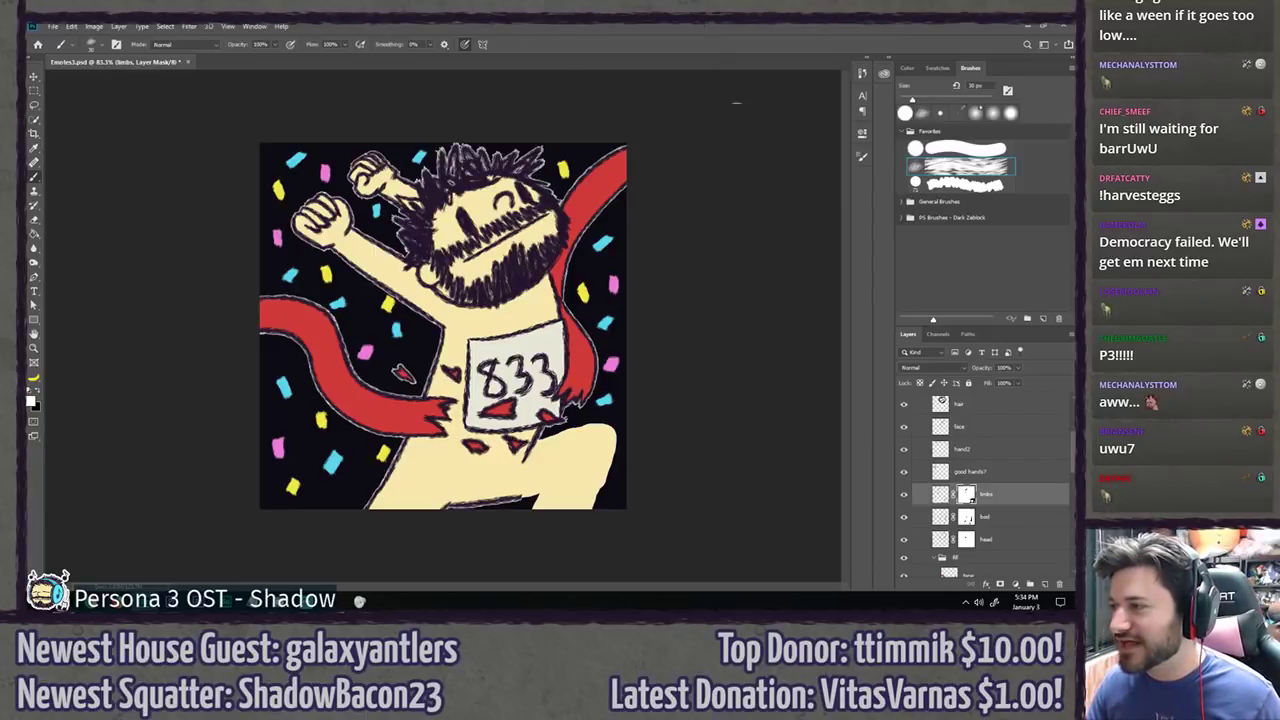
scroll(1014, 538, "up", 3)
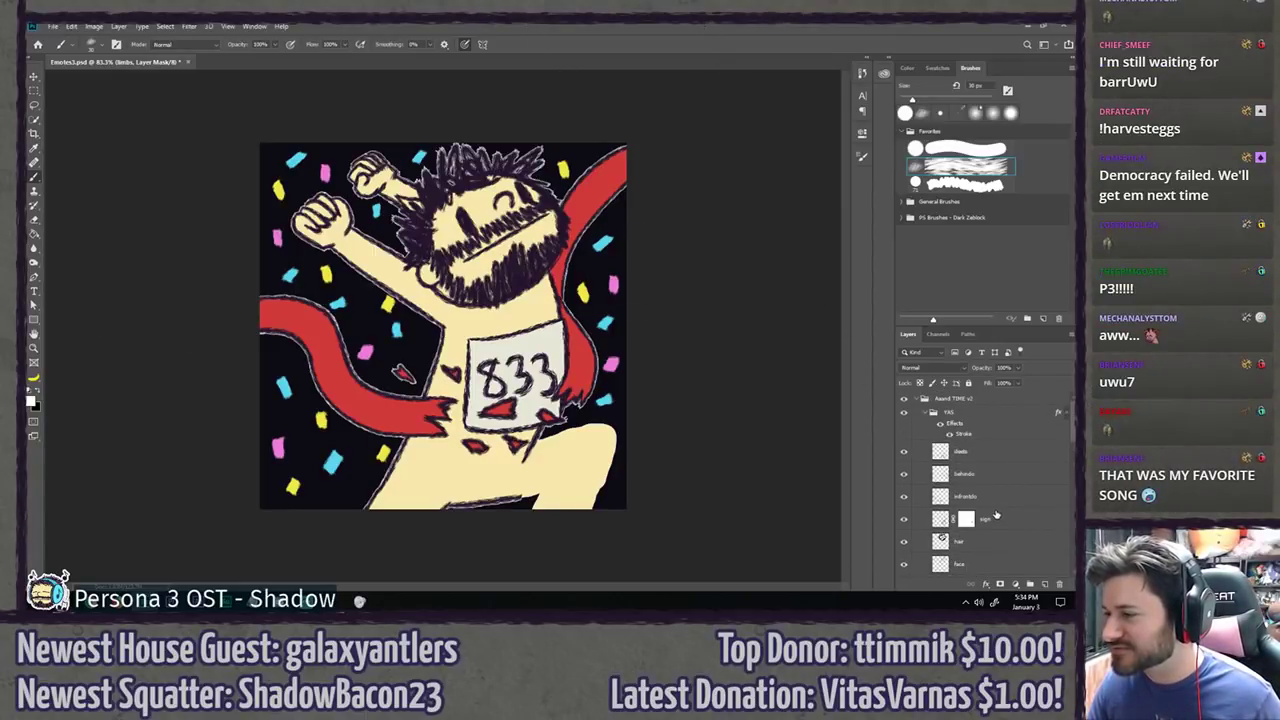
scroll(995, 515, "down", 3)
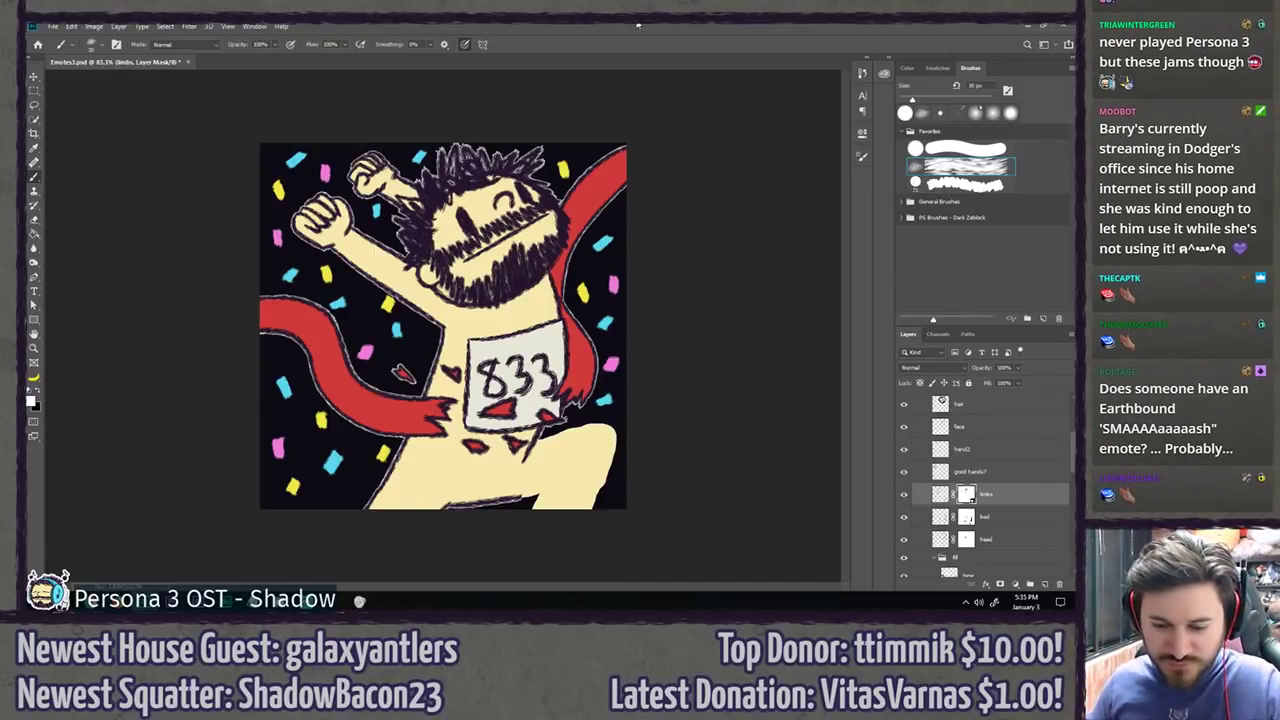
left_click(905, 495)
left_click(905, 495)
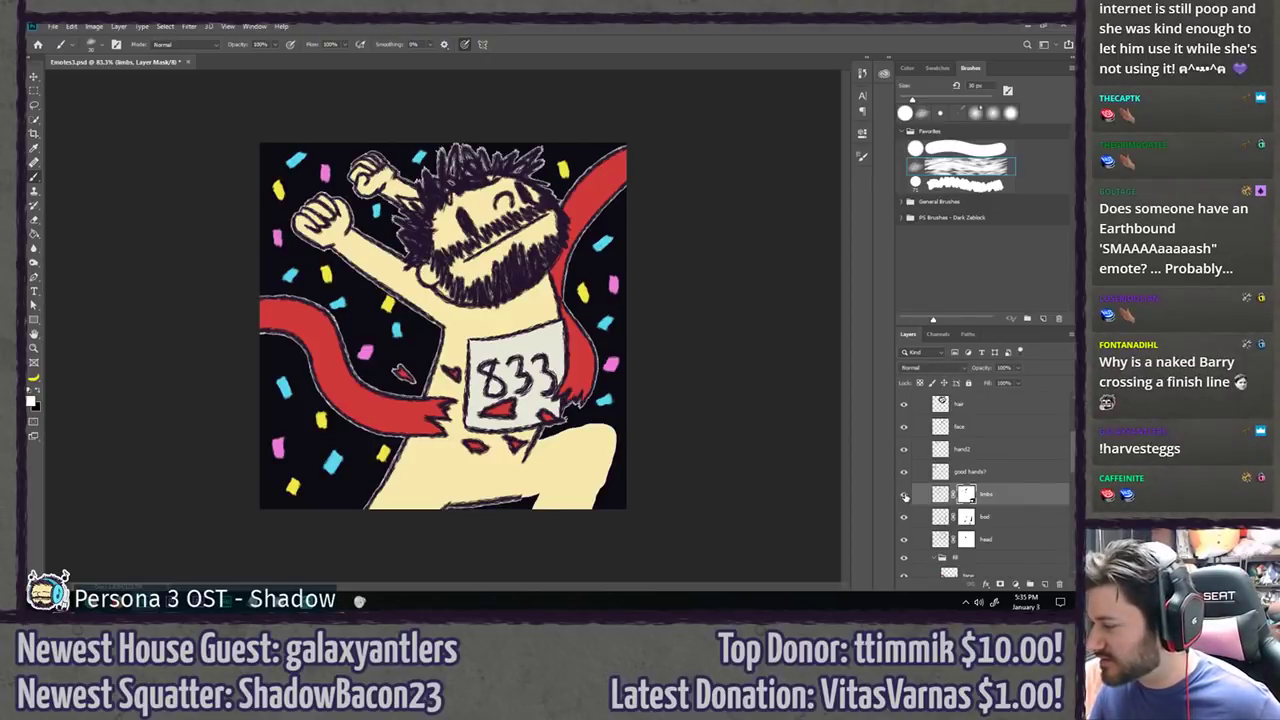
Step: Erase the raised leg's skin fill from the bod fill layer, up to the torso's edge
scroll(904, 494, "down", 2)
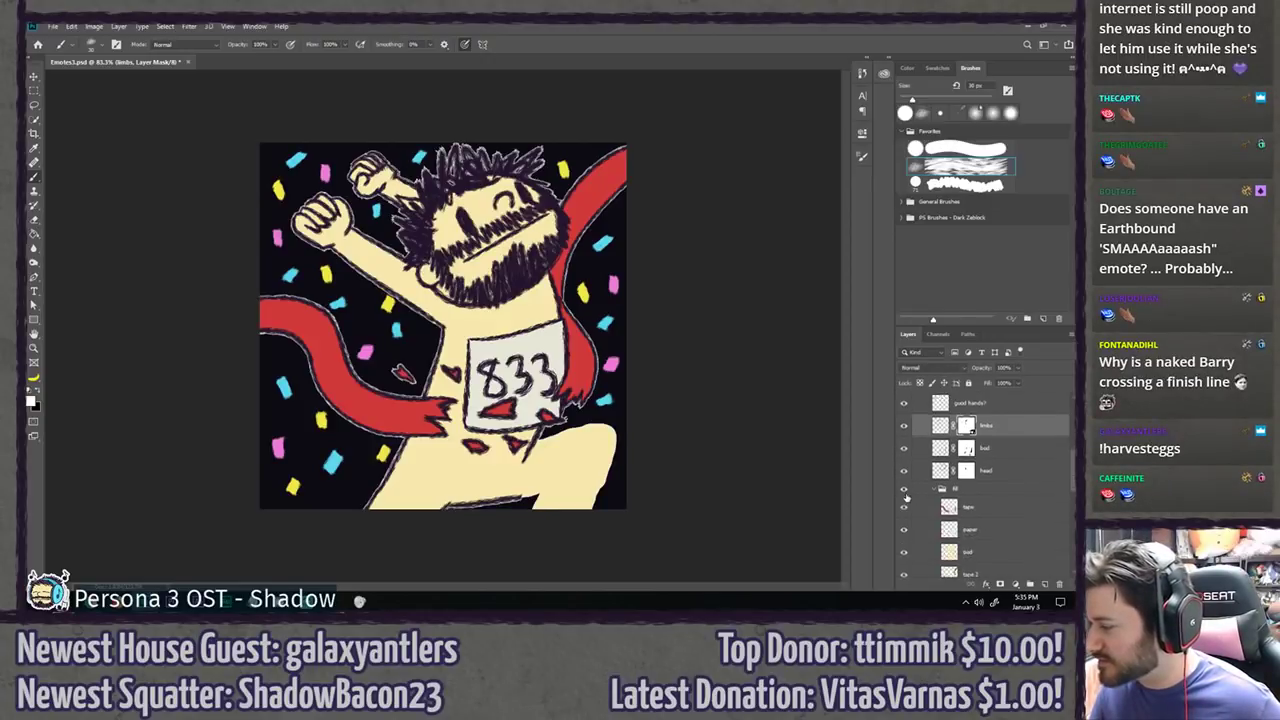
left_click(924, 540)
scroll(547, 300, "up", 3)
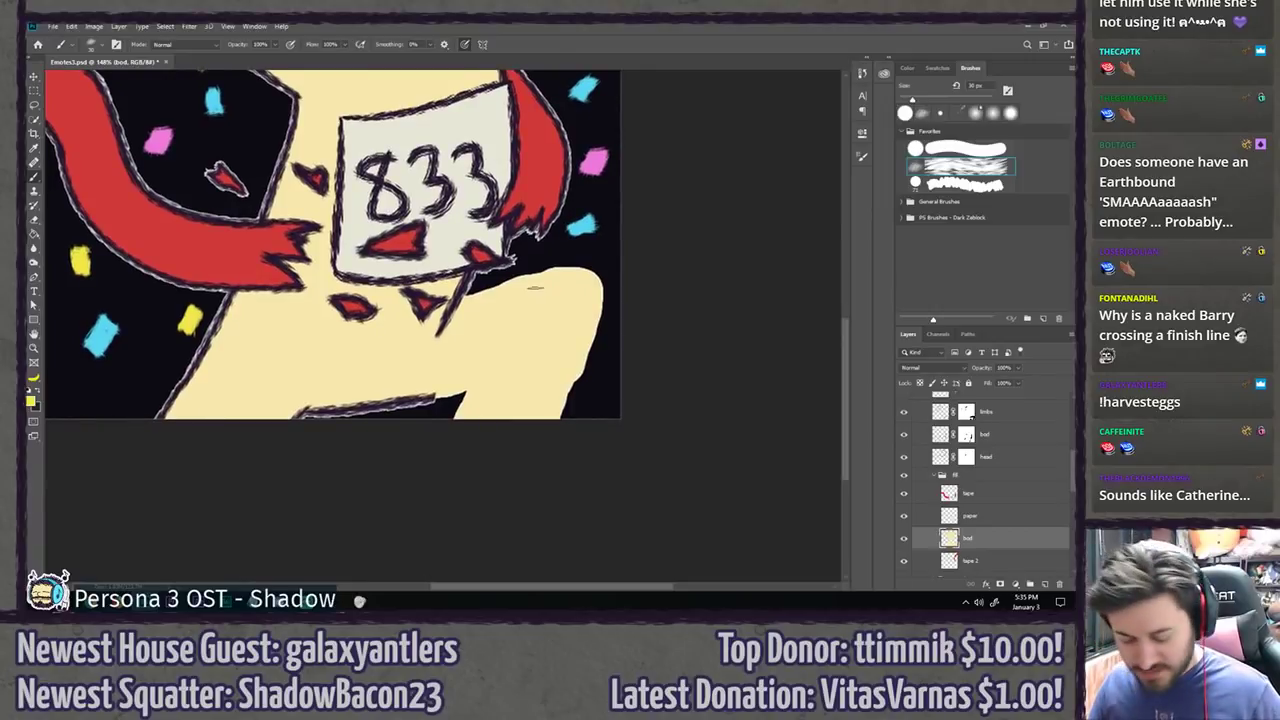
key("e")
mouse_move(588, 302)
left_mouse_down()
mouse_move(573, 408)
mouse_move(462, 429)
mouse_move(490, 394)
mouse_move(525, 288)
mouse_move(595, 288)
mouse_move(579, 358)
mouse_move(551, 356)
mouse_move(558, 292)
mouse_move(530, 346)
mouse_move(507, 303)
mouse_move(494, 322)
mouse_move(480, 307)
mouse_move(462, 341)
mouse_move(483, 367)
mouse_move(450, 409)
mouse_move(463, 357)
left_mouse_up()
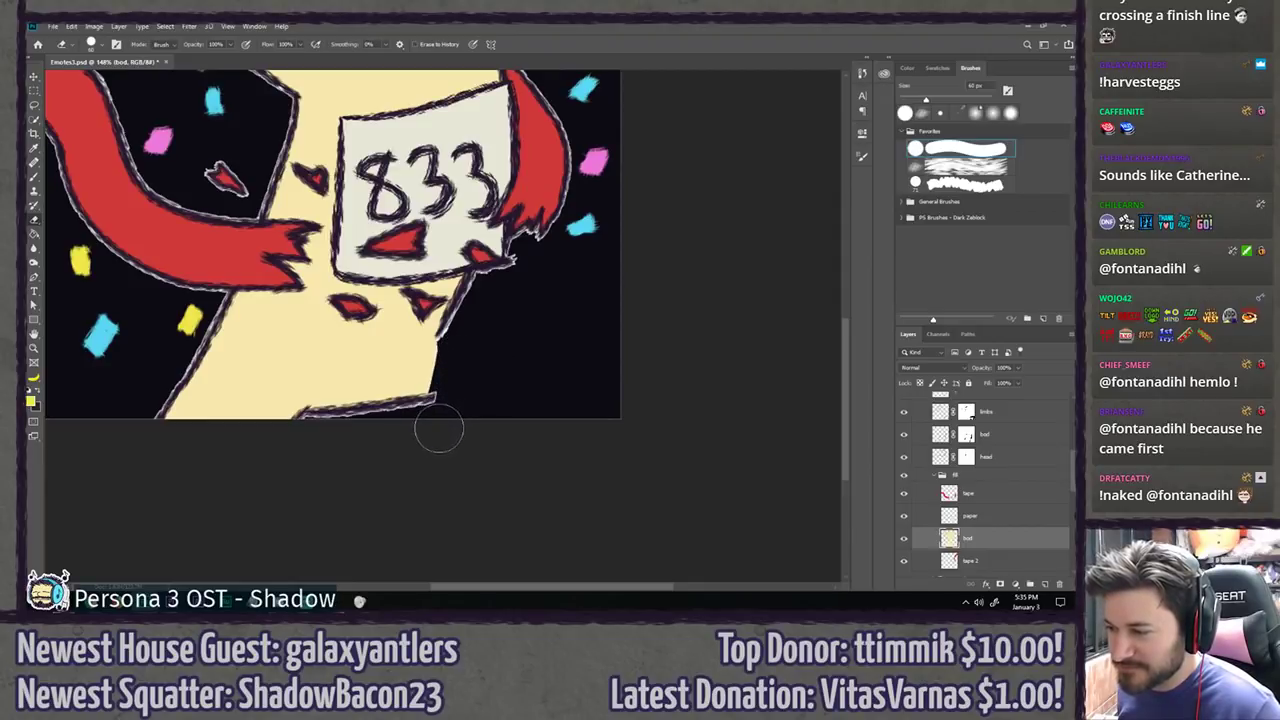
key("b")
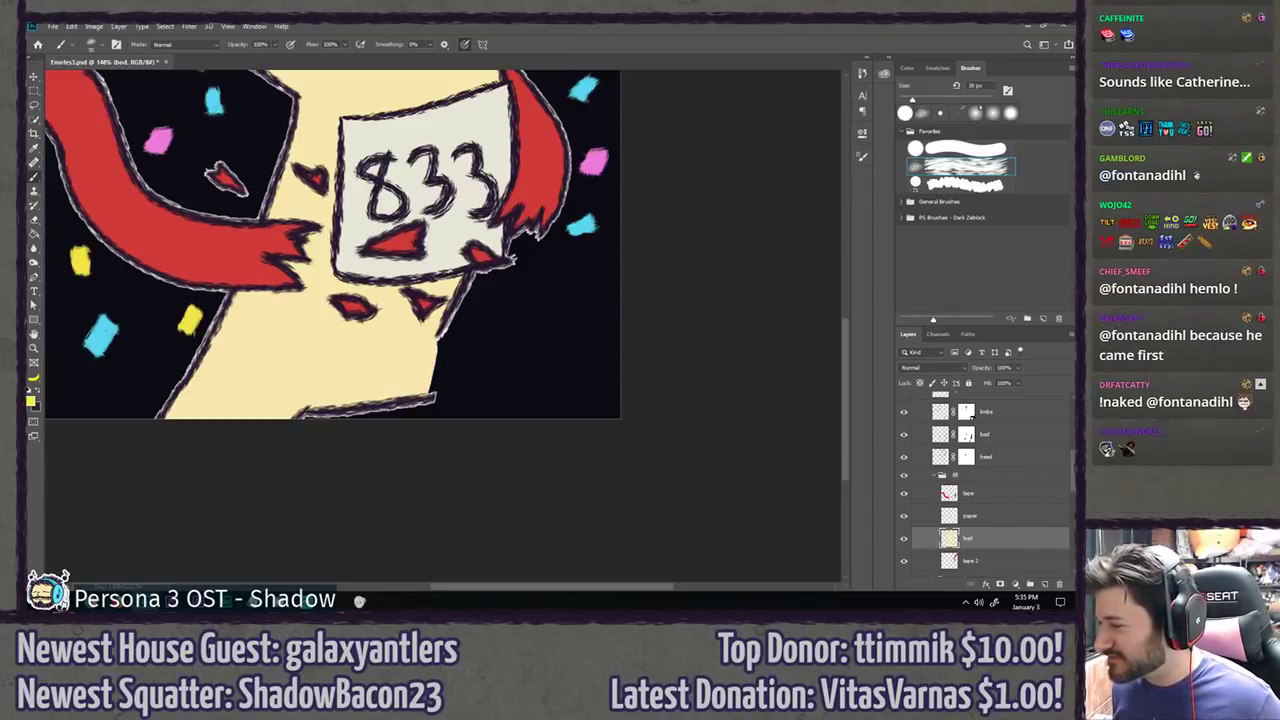
Step: Select the limbs layer for drawing, try a short yellow brush stroke beside the hip and undo it
scroll(1002, 426, "up", 3)
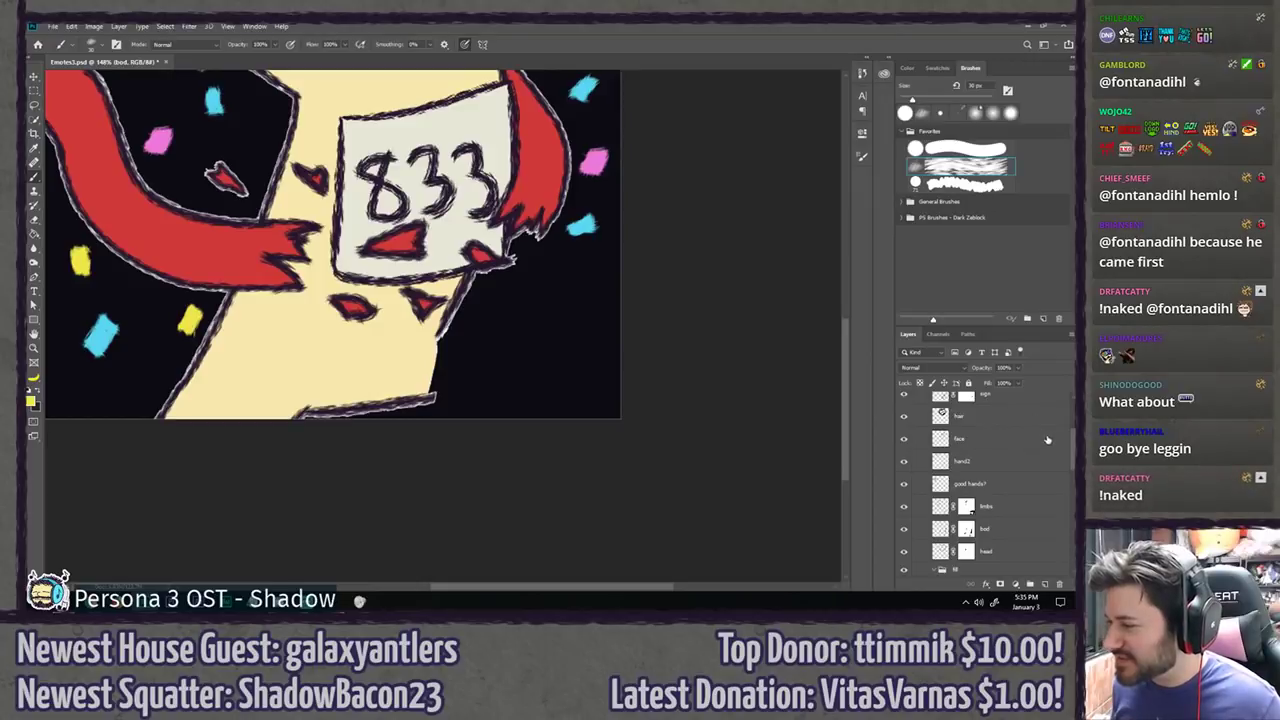
scroll(1073, 452, "up", 3)
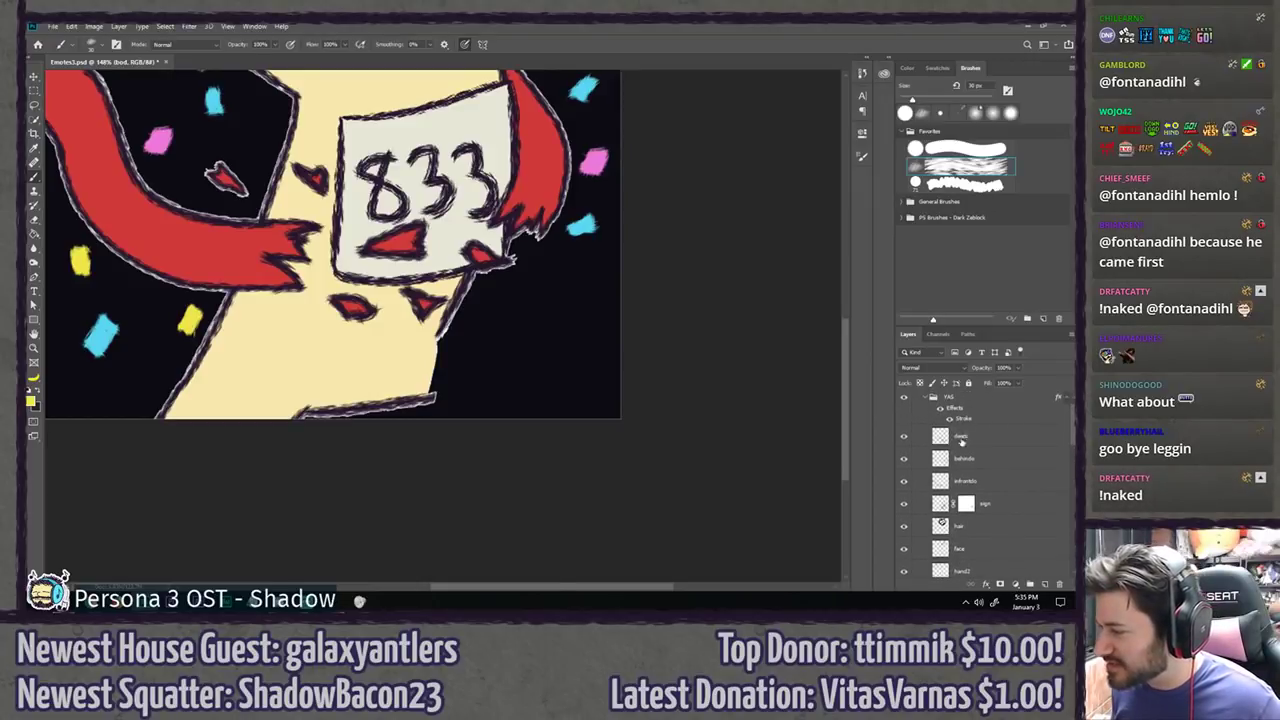
scroll(1068, 438, "down", 4)
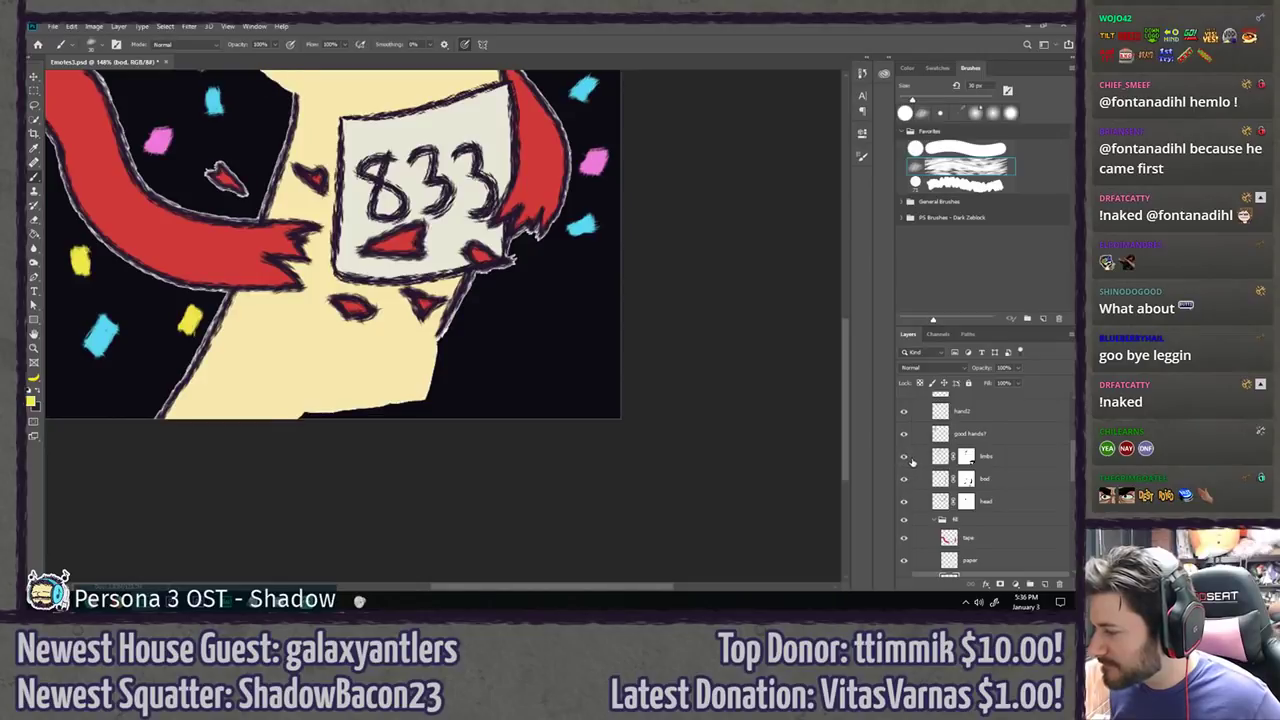
left_click(996, 462)
left_click_drag(441, 334, 456, 366)
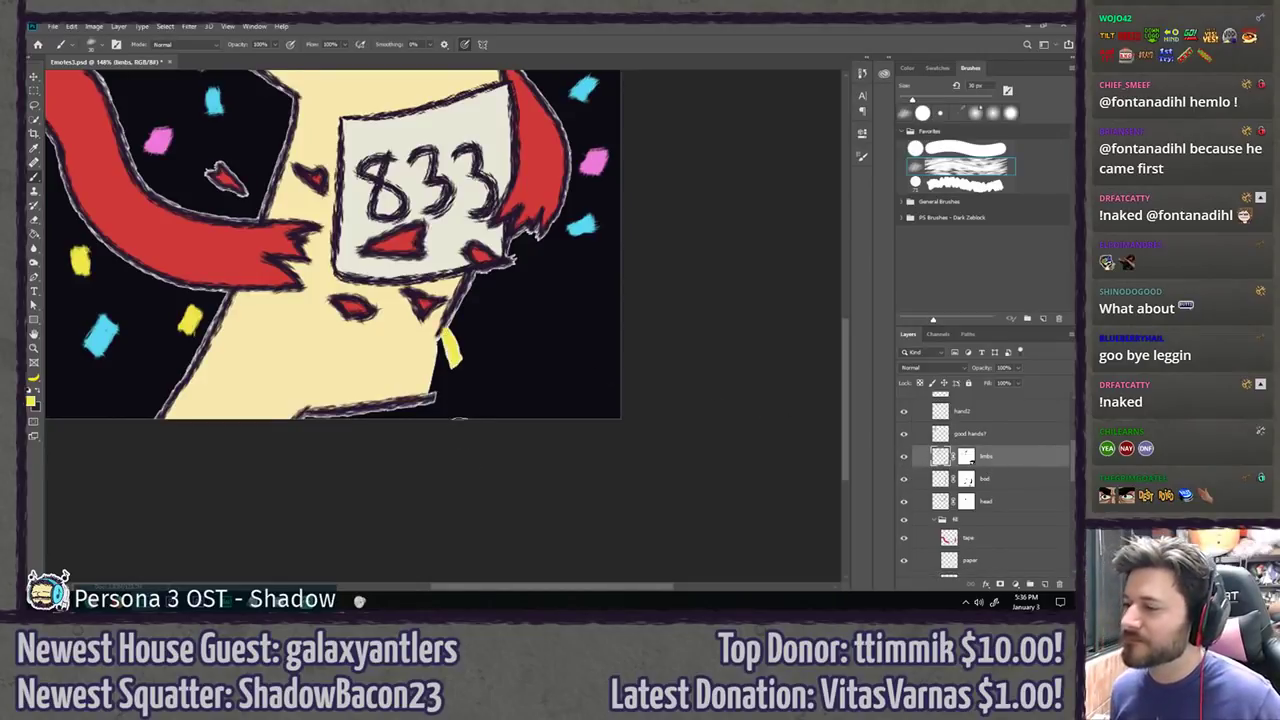
key("ctrl+z")
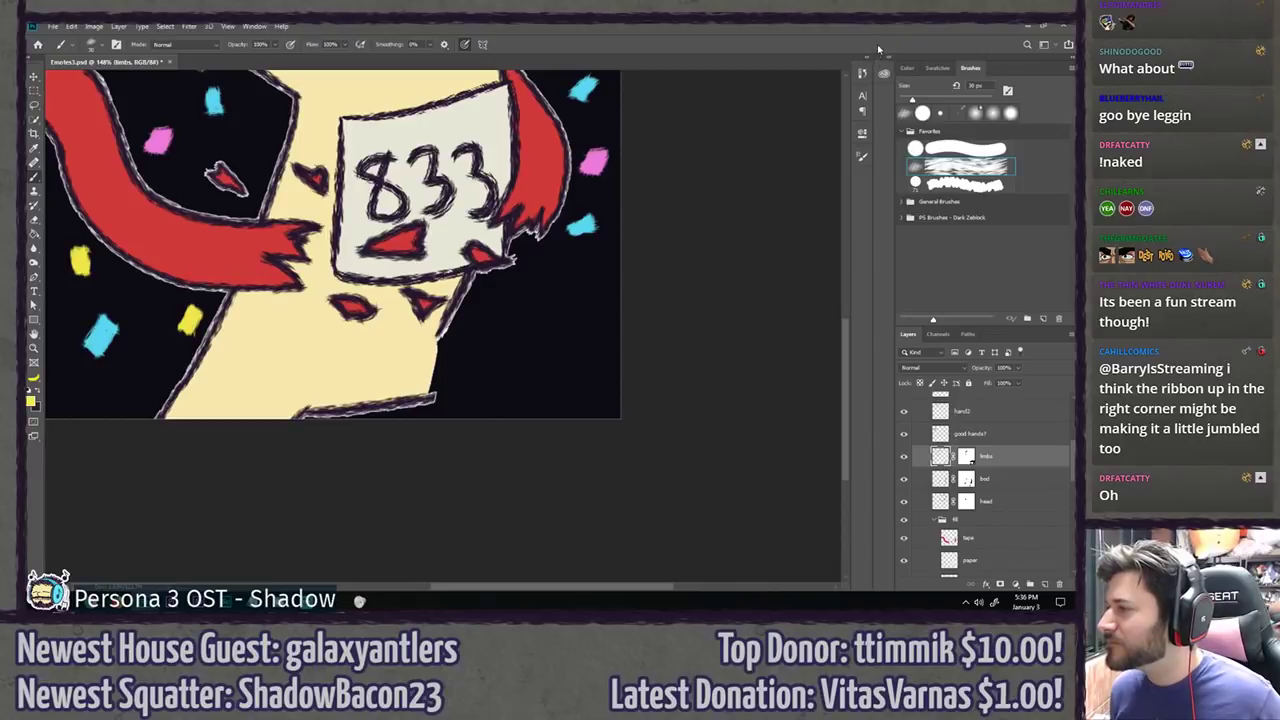
Step: Pick the dark Outline colour from the Scratchy Doodles library and create a new layer named leg above limbs
left_click(884, 73)
left_click(742, 158)
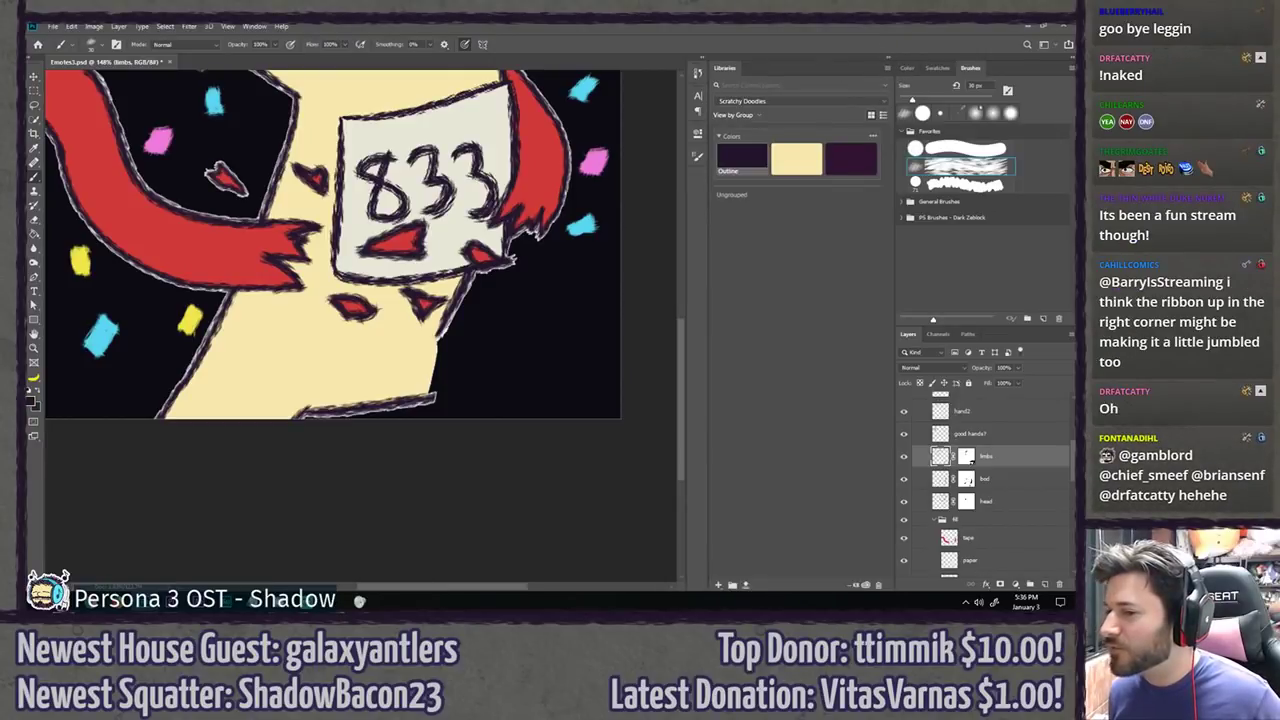
left_click(889, 60)
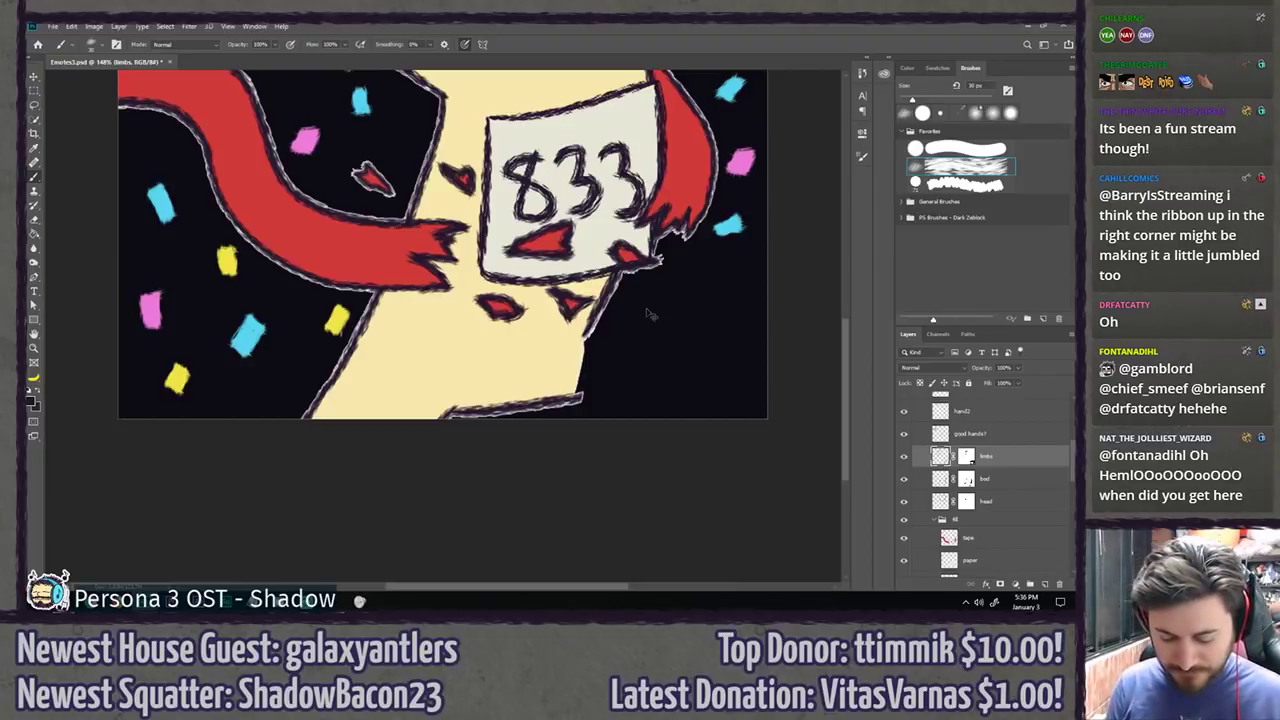
key("ctrl+shift+n")
type("leg")
key("Return")
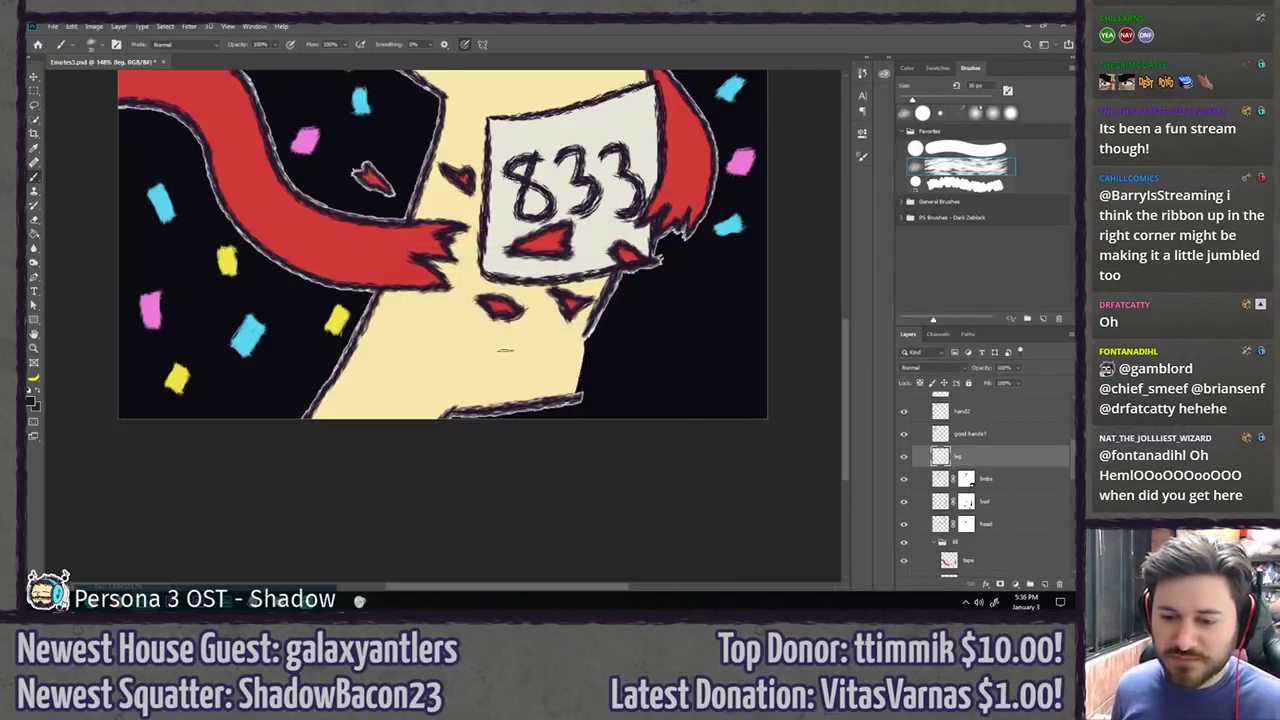
Step: Draw the new leg's outline on the leg layer, running diagonally from the hip down to the canvas edge
scroll(463, 329, "down", 4)
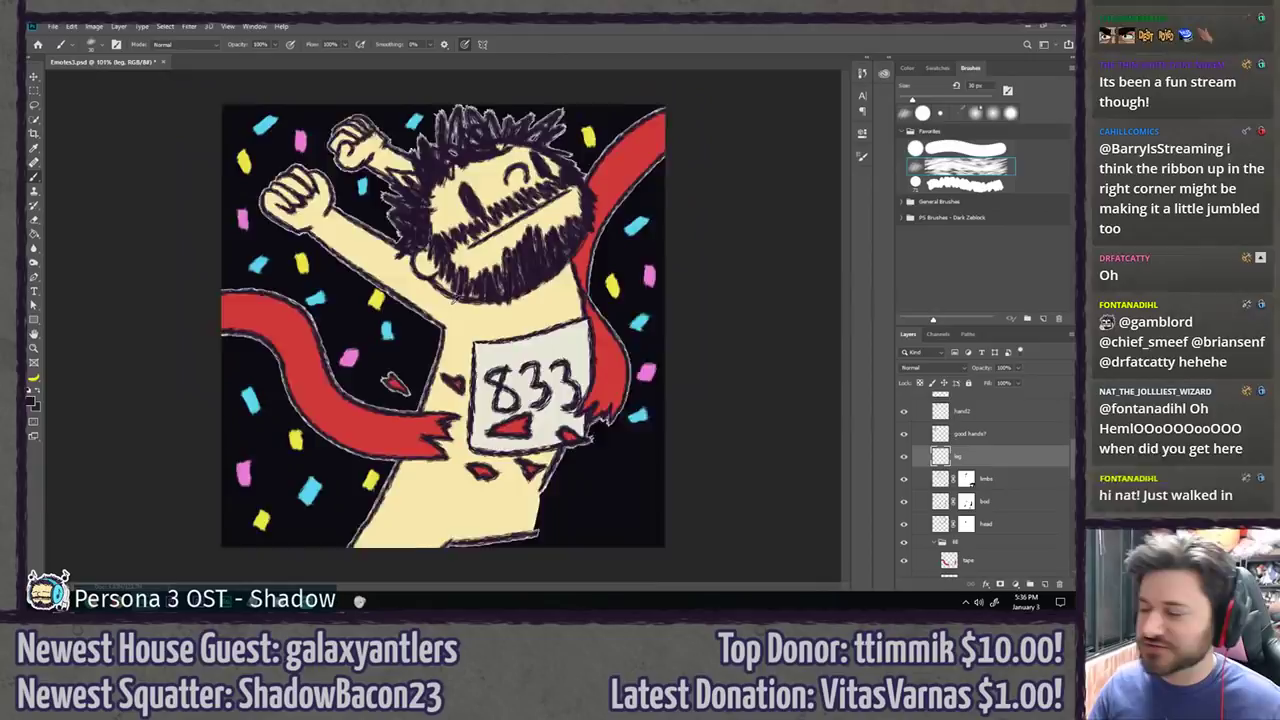
scroll(469, 330, "down", 3)
scroll(469, 330, "up", 2)
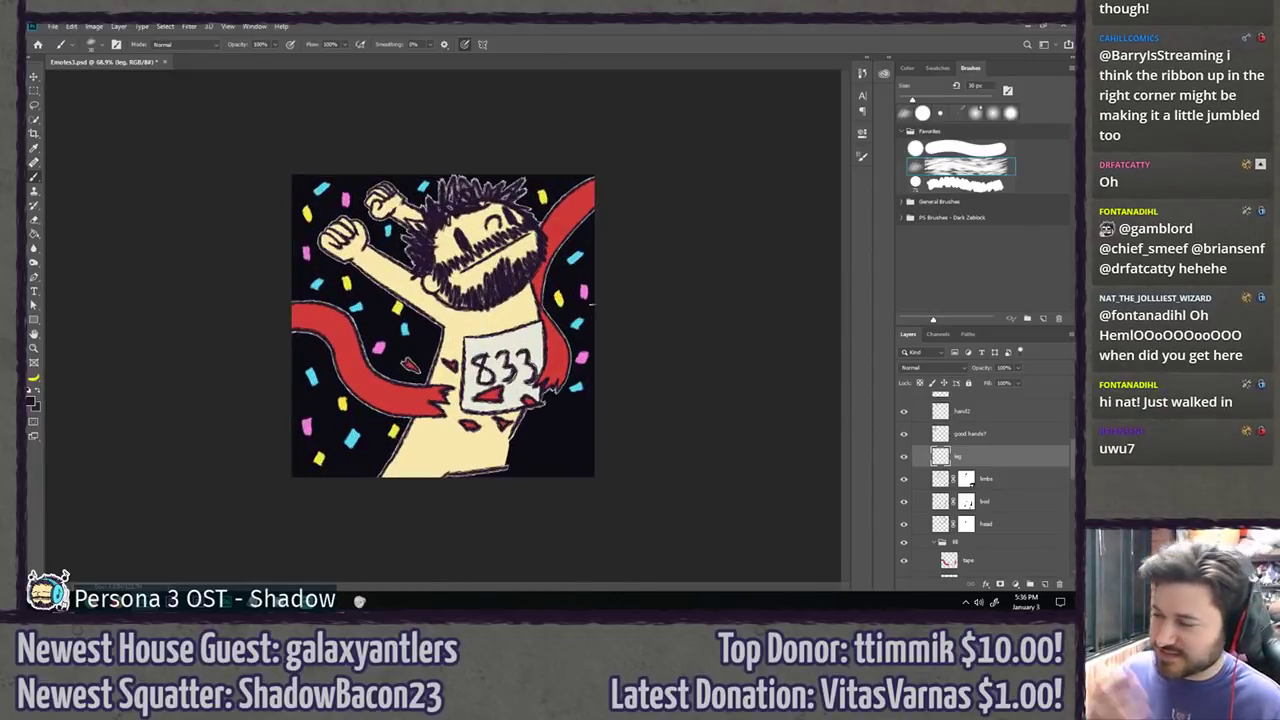
scroll(443, 326, "up", 2)
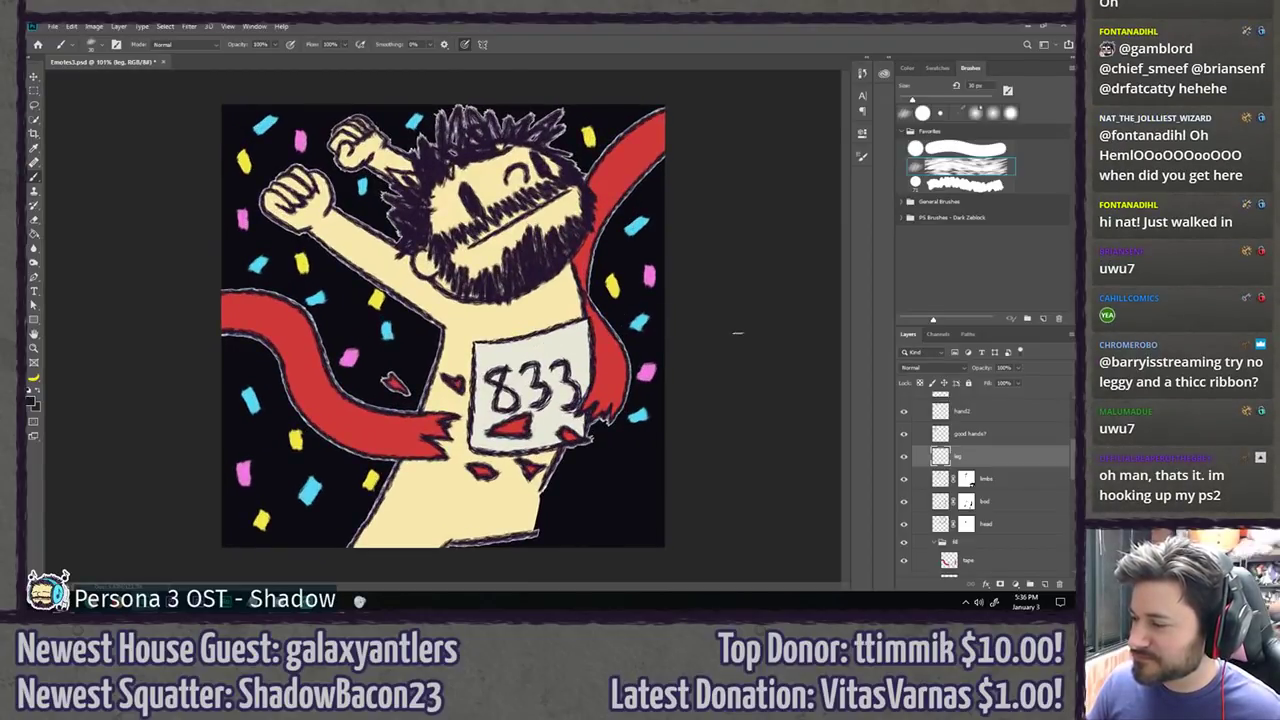
scroll(958, 478, "up", 1)
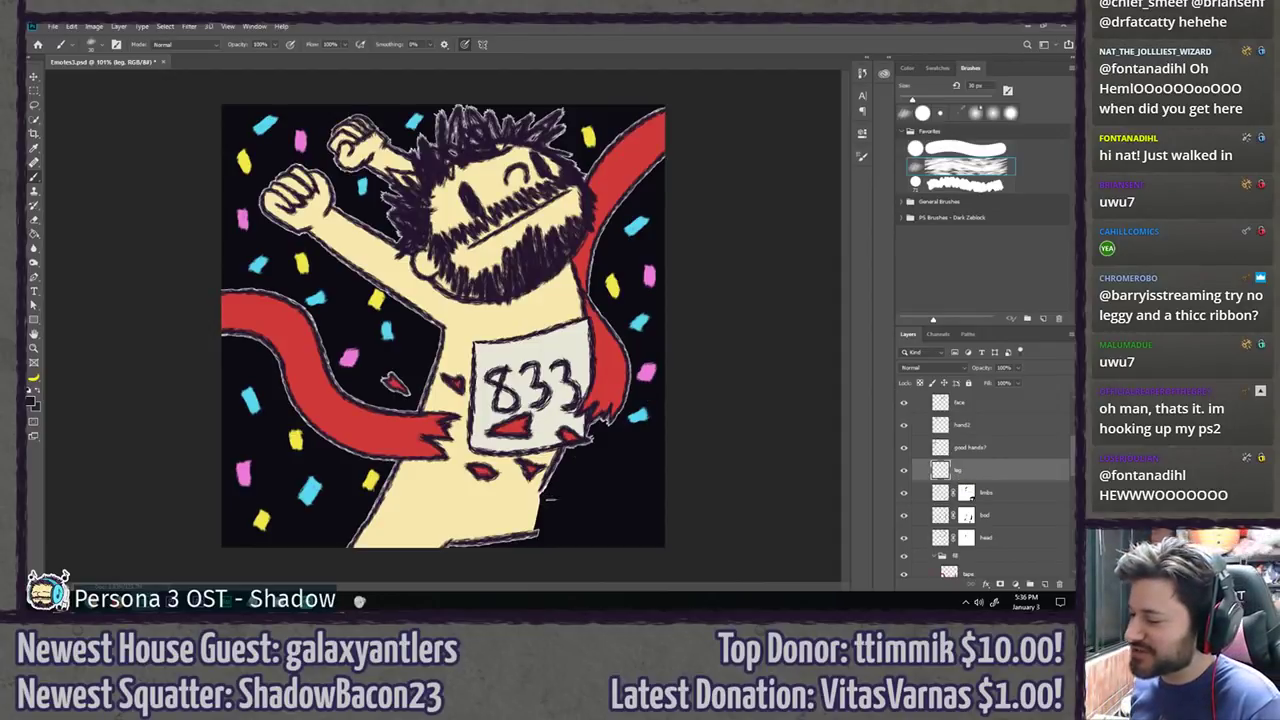
left_click_drag(549, 498, 598, 546)
key("ctrl+z")
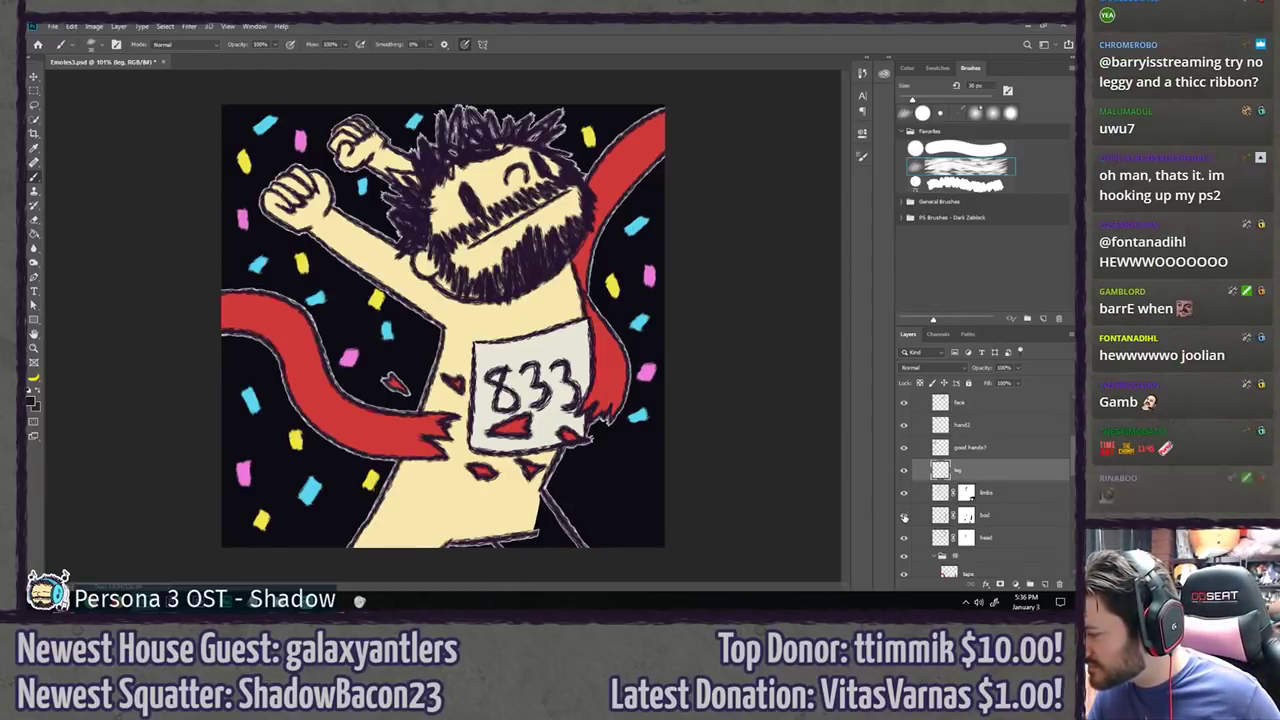
Step: Trim the end of the crotch outline by painting black on the limbs layer mask
left_click(966, 492)
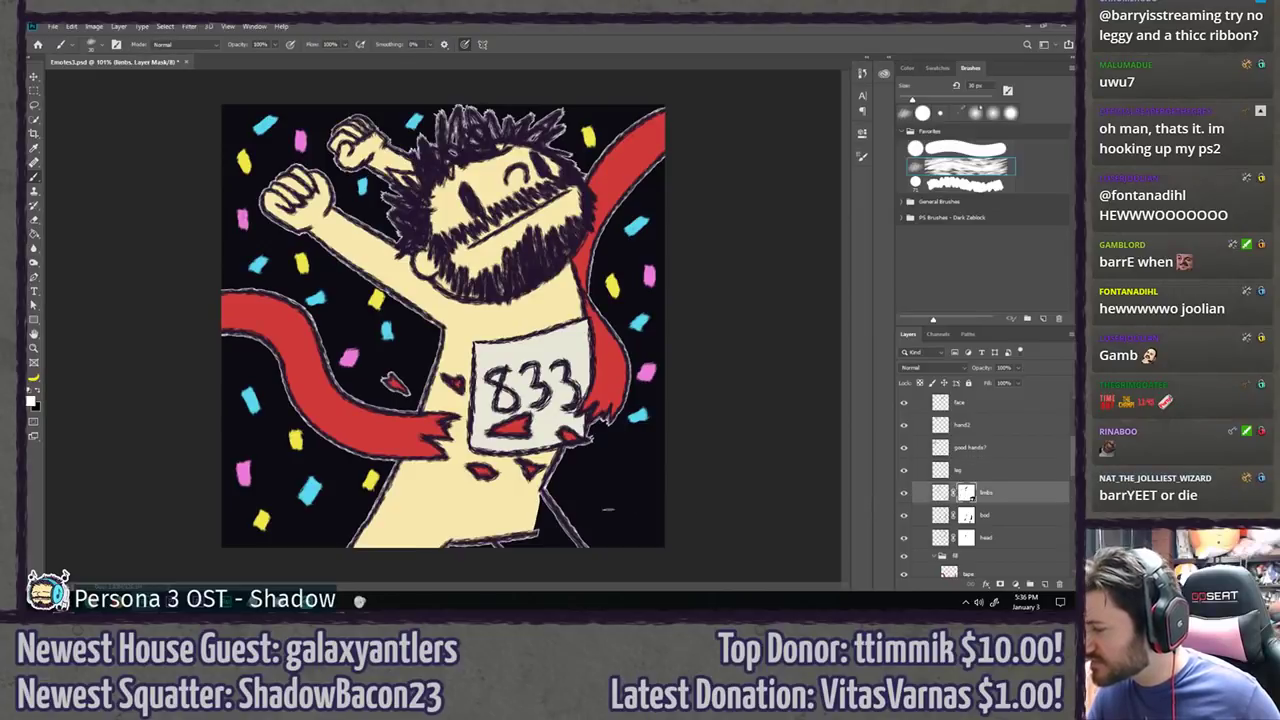
key("x")
left_click_drag(534, 530, 463, 383)
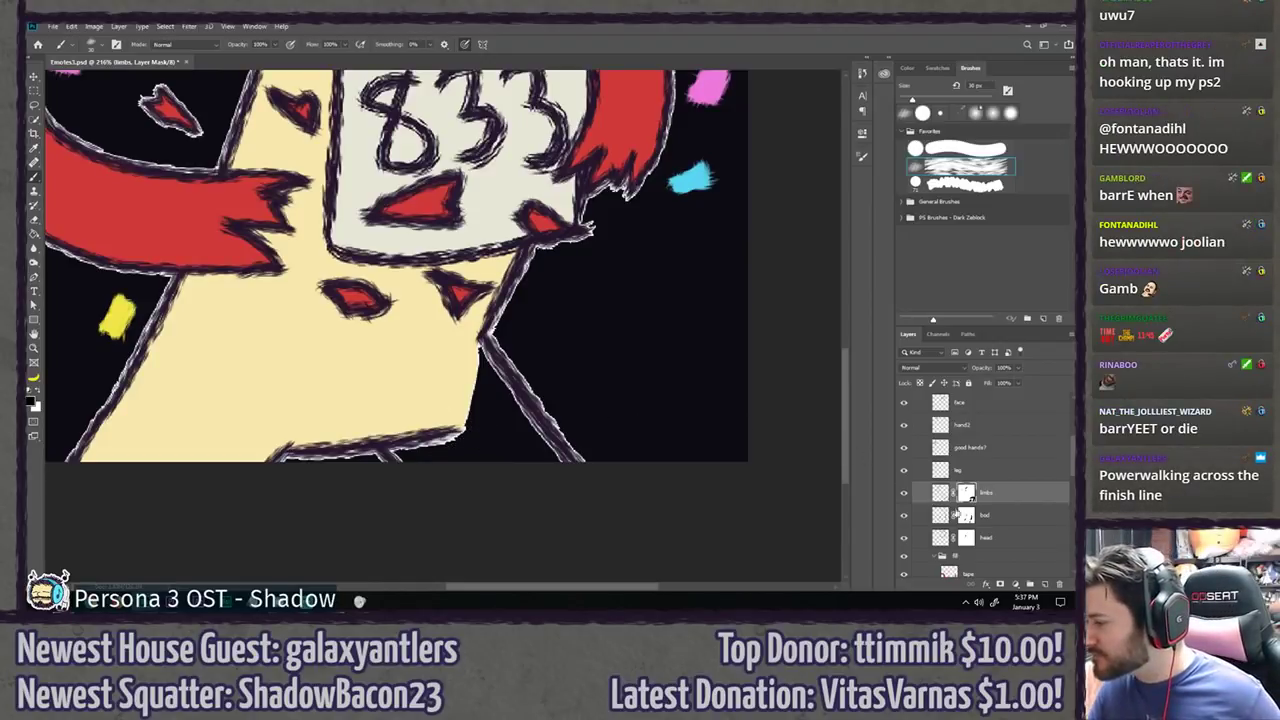
Step: Fill the new leg with the skin colour on the bod fill layer using the solid round brush, and save the file
scroll(973, 507, "down", 3)
left_click(983, 496)
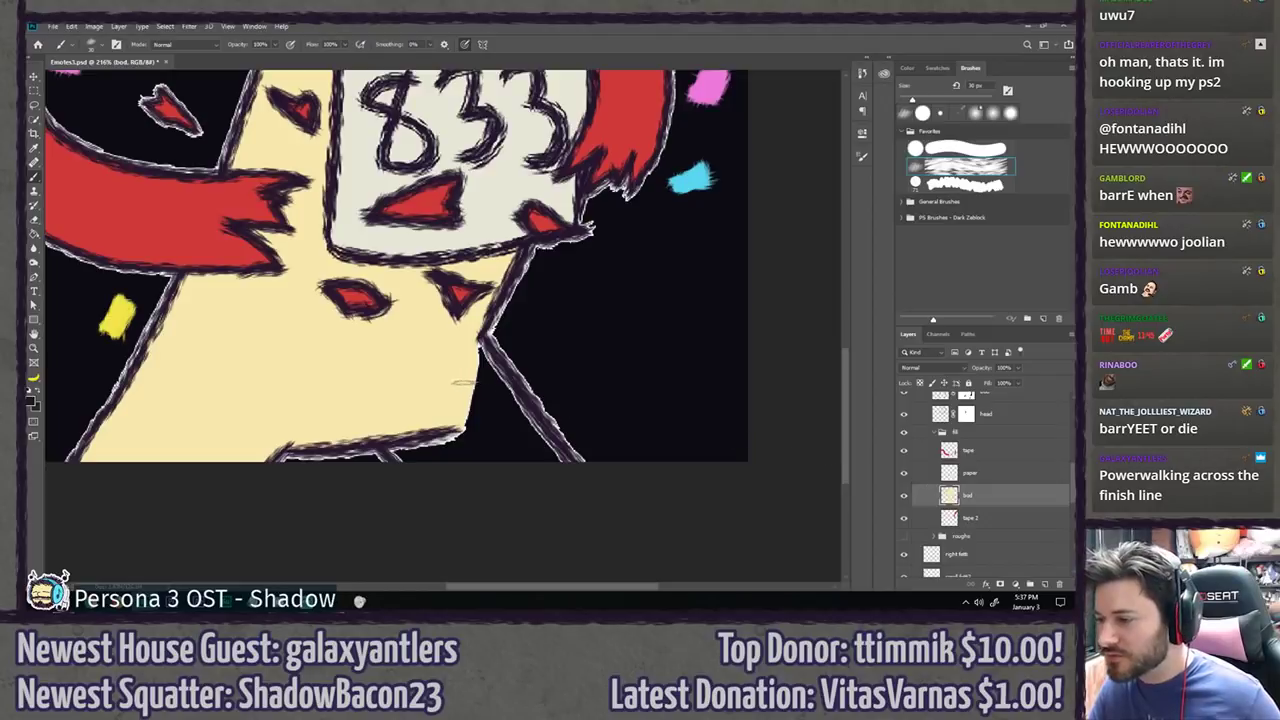
key("comma")
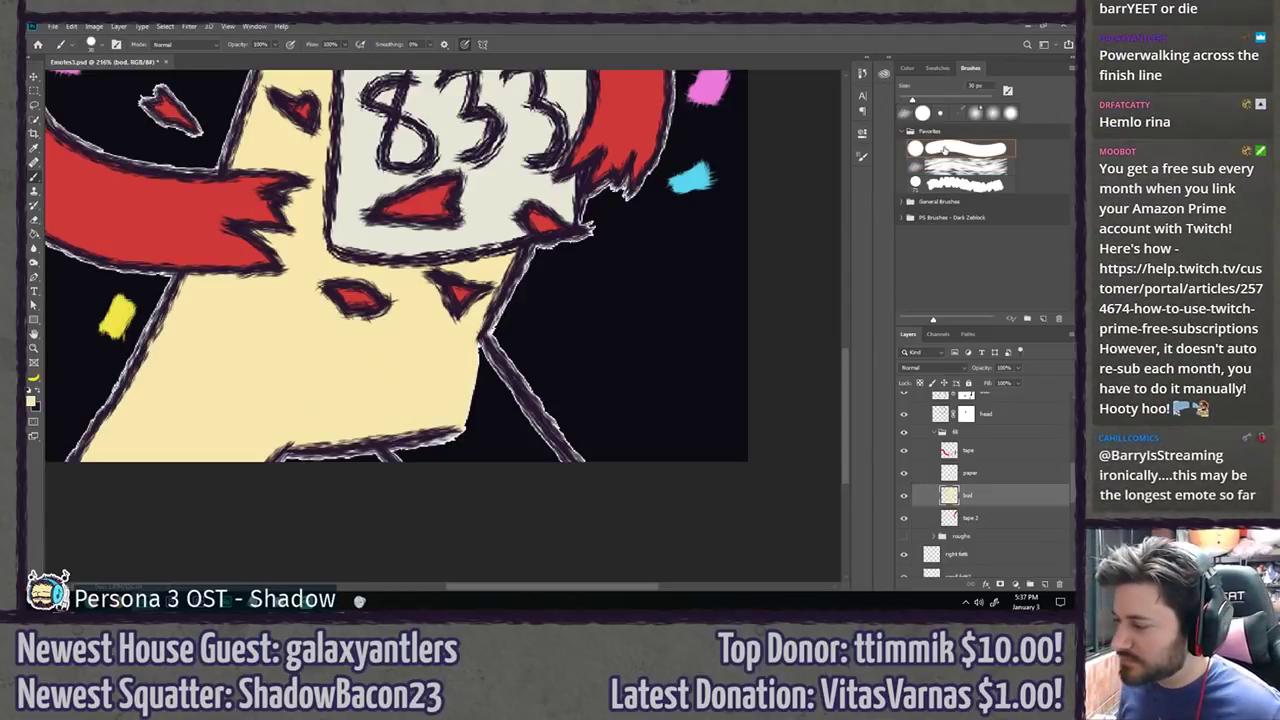
mouse_move(415, 455)
left_mouse_down()
mouse_move(398, 458)
mouse_move(439, 445)
mouse_move(403, 444)
mouse_move(437, 434)
mouse_move(463, 354)
mouse_move(482, 395)
mouse_move(552, 468)
mouse_move(501, 402)
left_mouse_up()
left_click(464, 45)
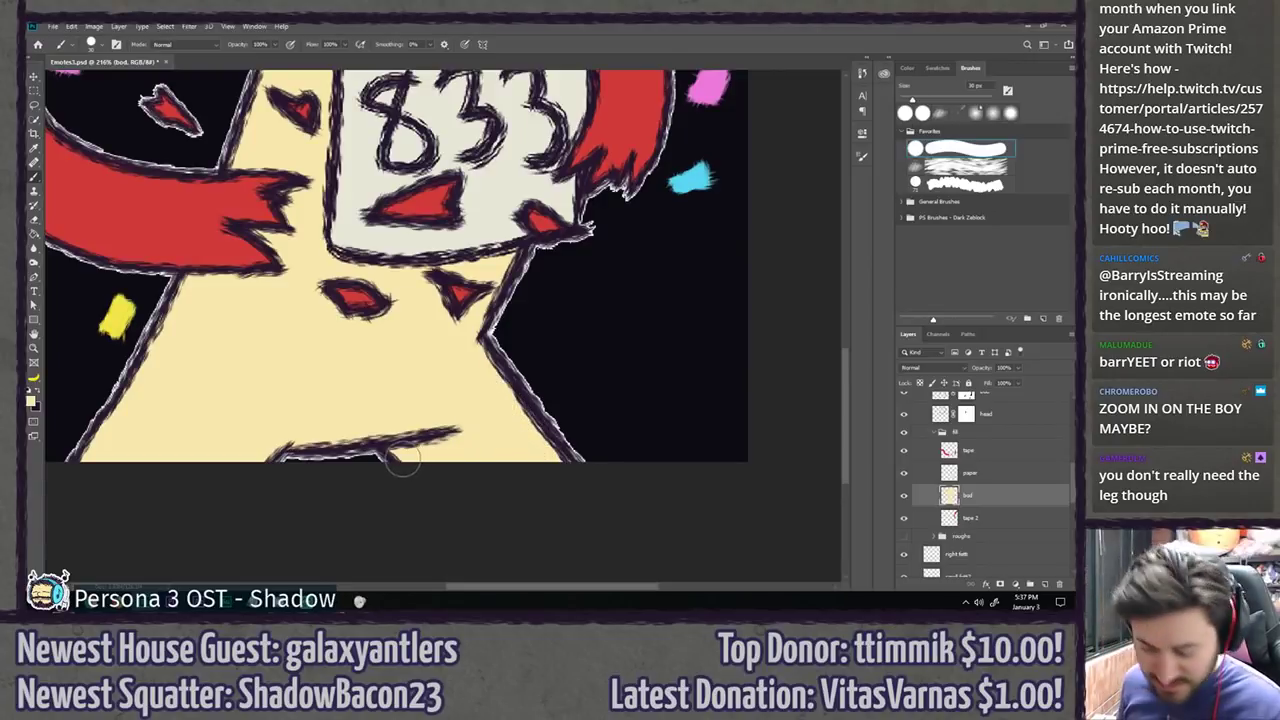
key("l")
key("ctrl+s")
key("b")
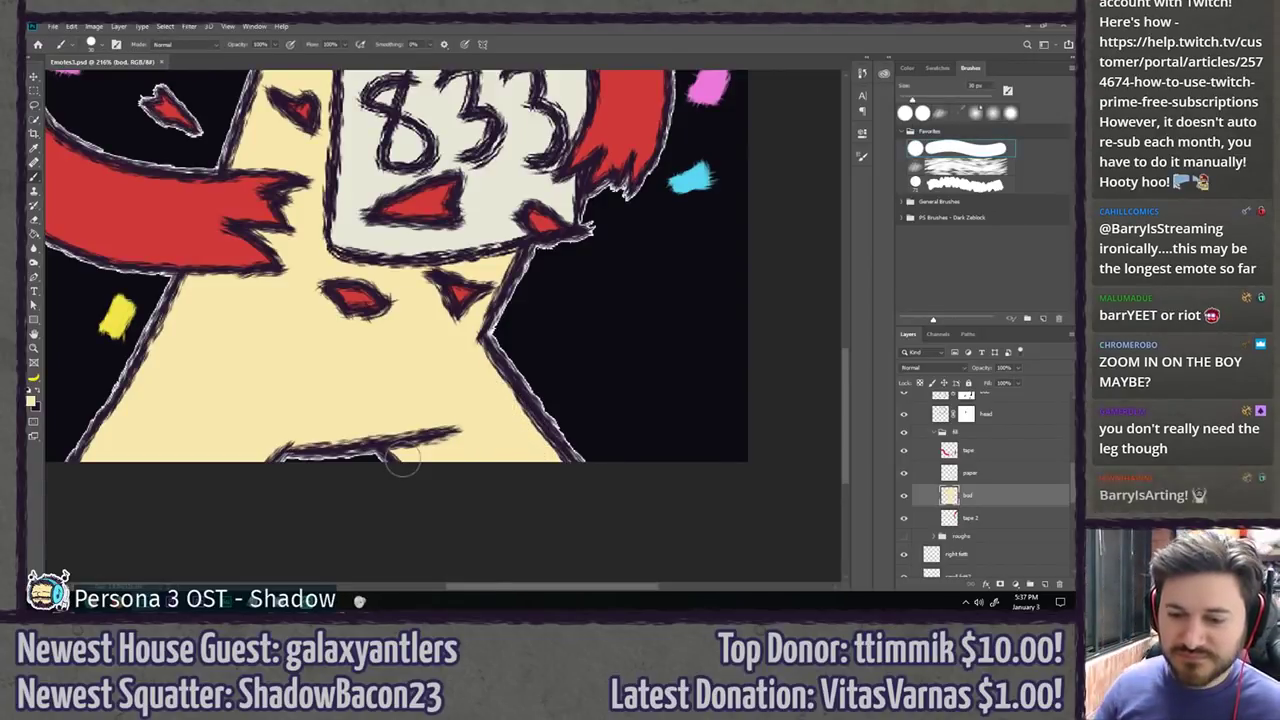
Step: Check the whole runner with the filled leg and select the limbs layer for editing
scroll(450, 450, "down", 6)
scroll(478, 444, "up", 2)
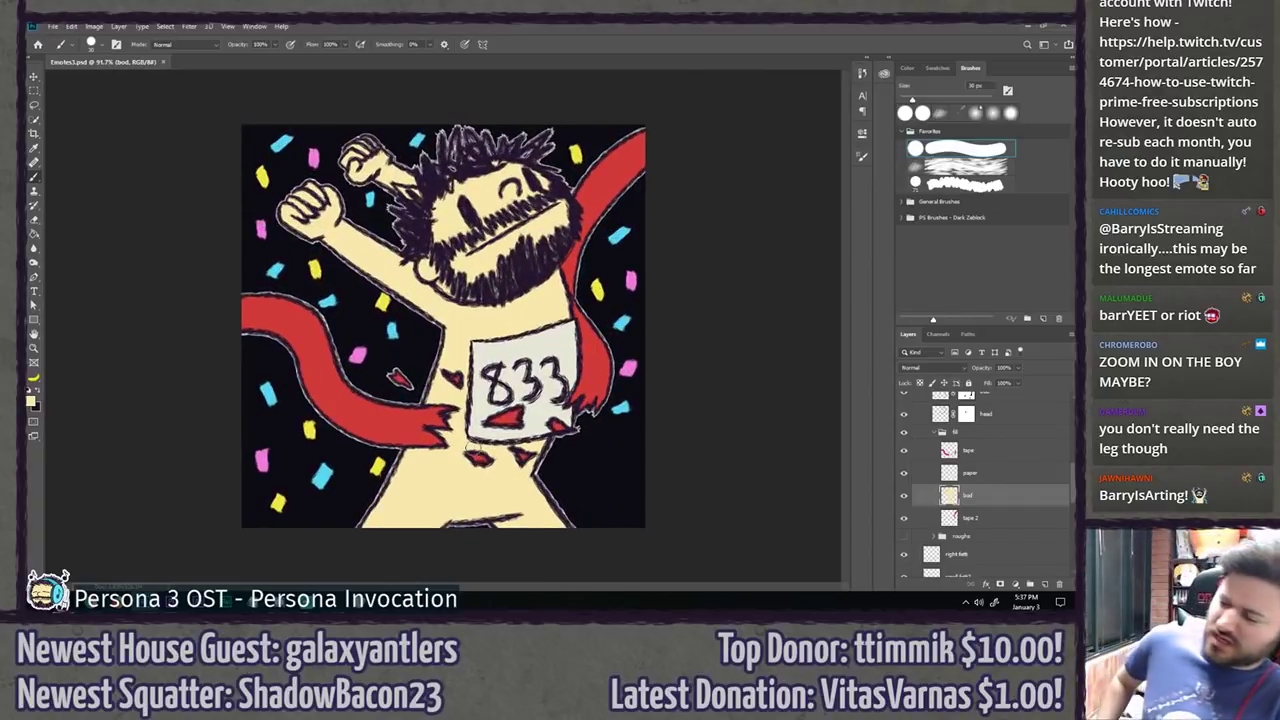
scroll(960, 475, "up", 2)
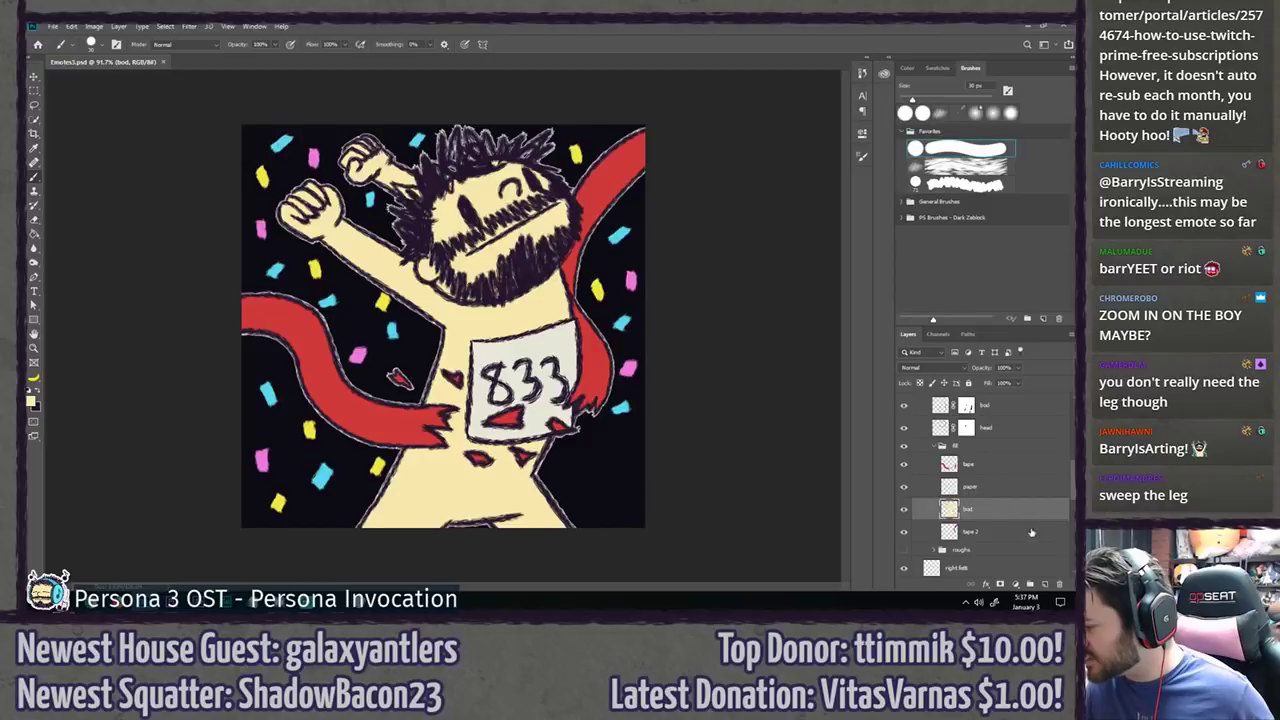
left_click(1000, 412)
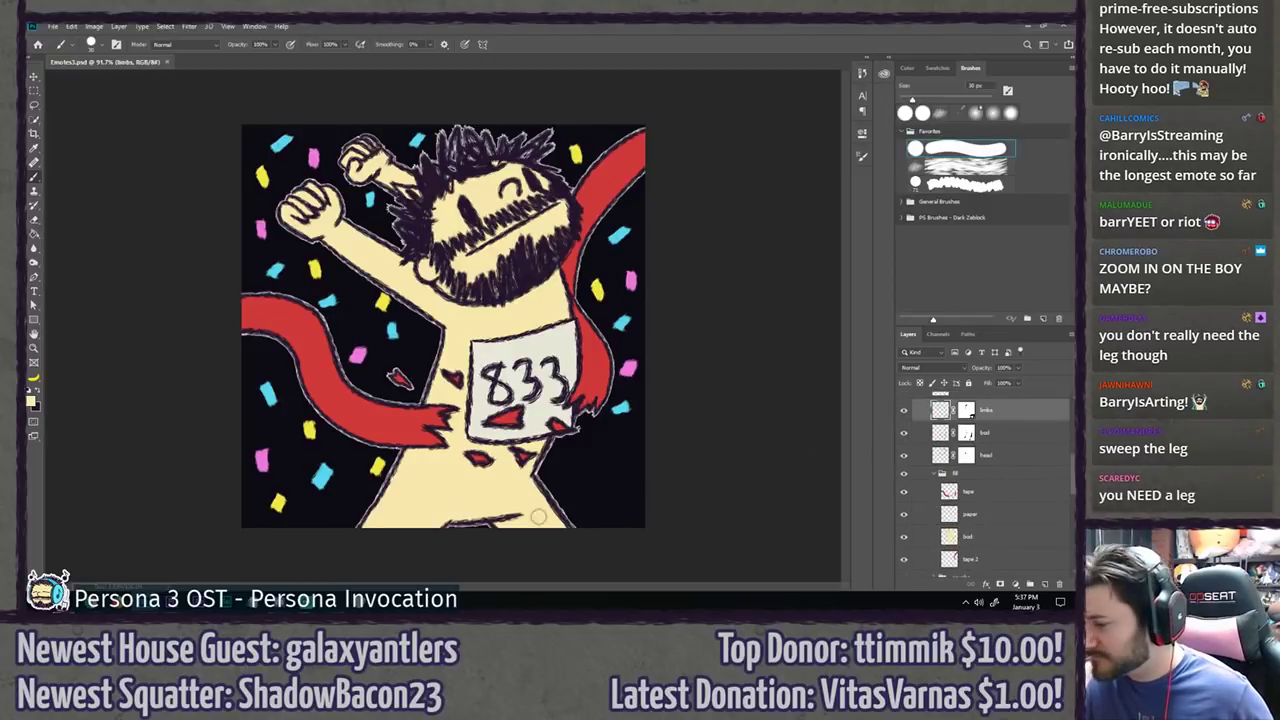
Step: Shorten the right end of the line between the legs by painting black on the limbs layer mask with the textured brush
left_click(967, 412)
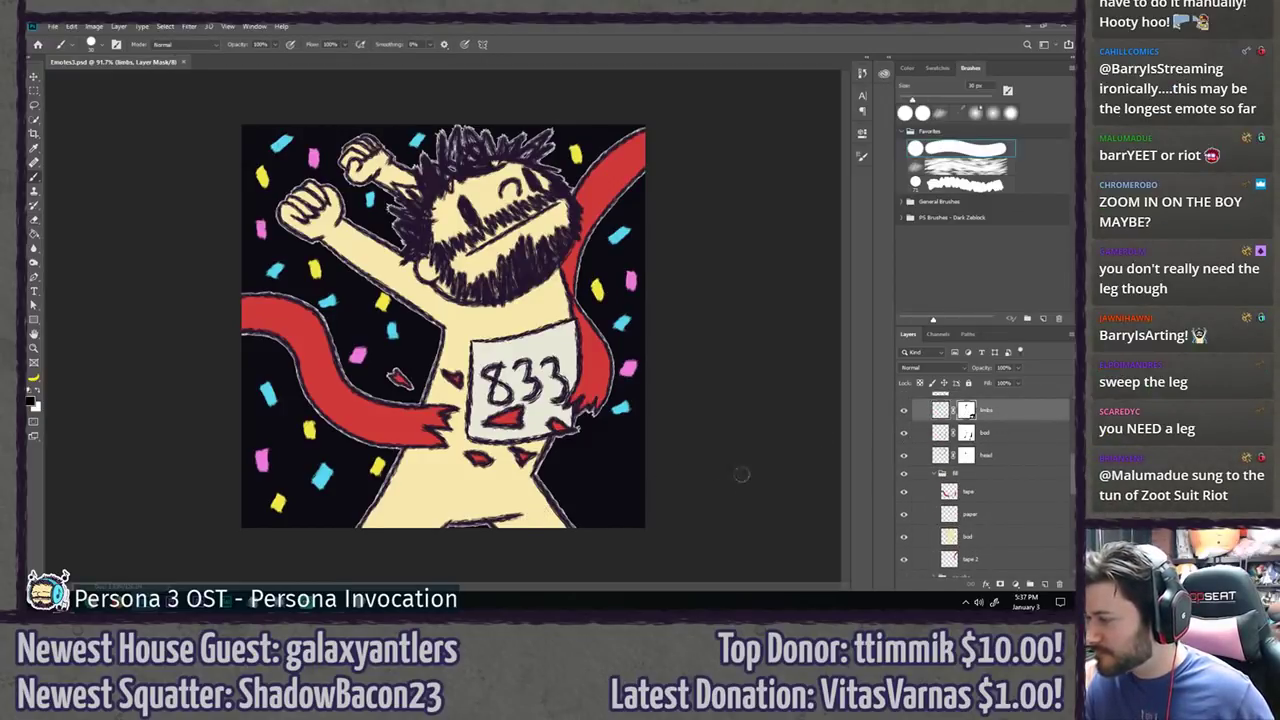
left_click_drag(497, 476, 565, 510)
left_click_drag(540, 496, 534, 470)
scroll(534, 470, "down", 3)
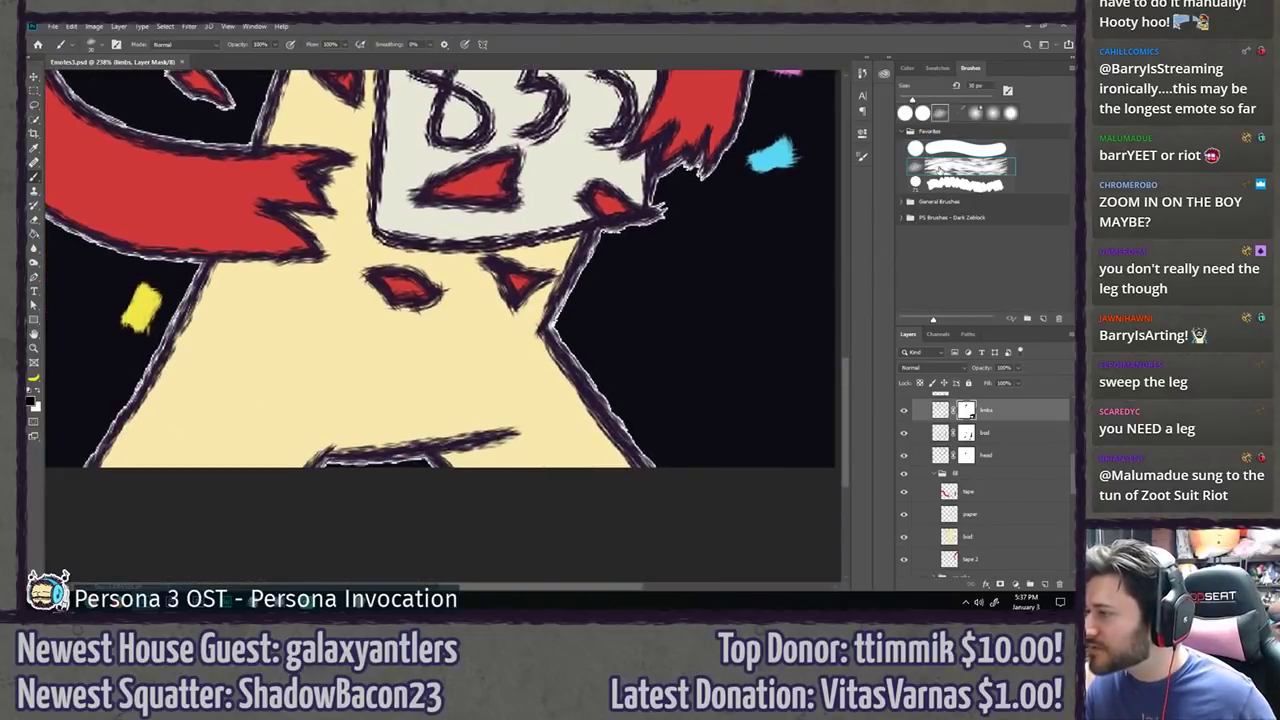
mouse_move(479, 426)
left_mouse_down()
mouse_move(509, 446)
mouse_move(474, 434)
left_mouse_up()
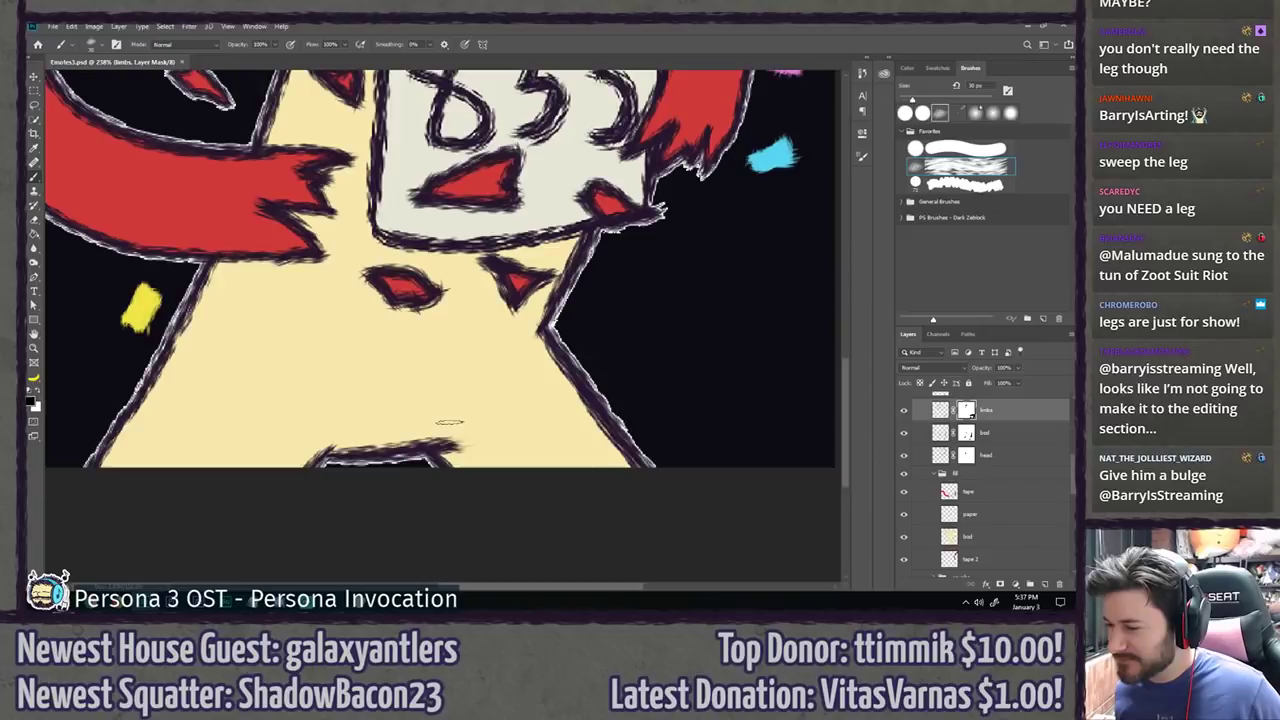
key("ctrl+0")
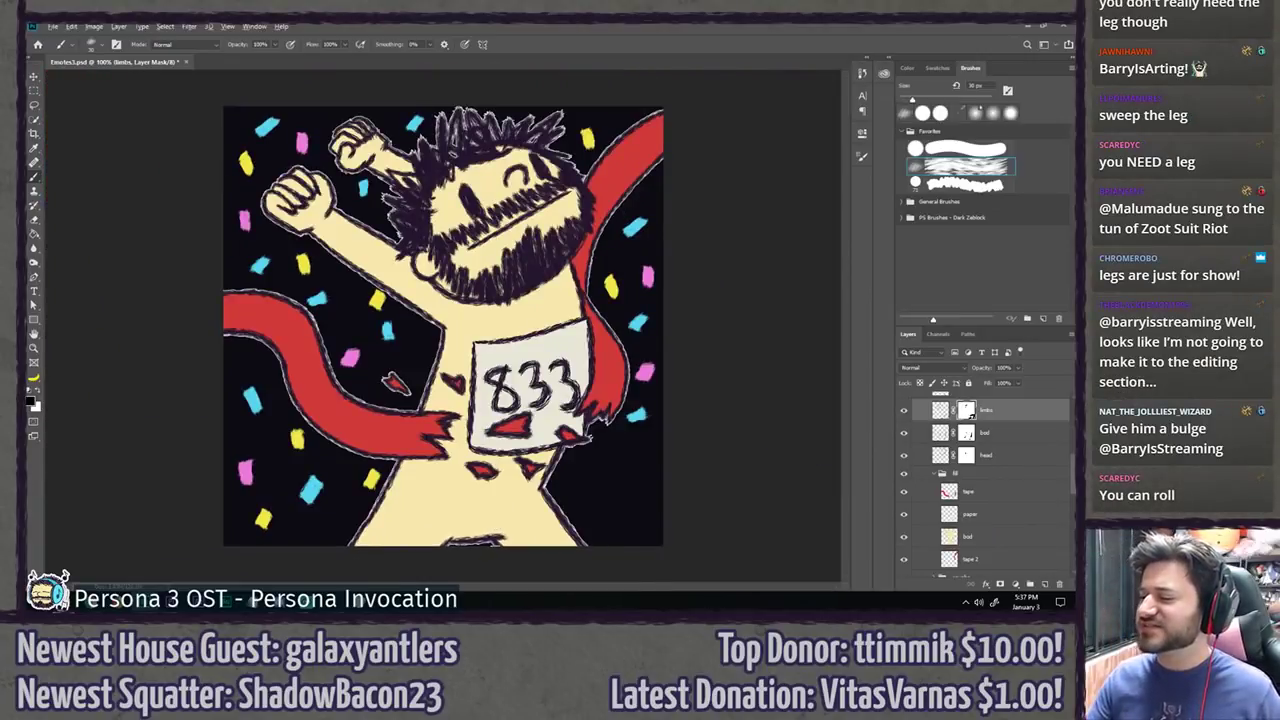
Step: Preview the emote at thumbnail size, return to full size and save the document
scroll(466, 543, "down", 3)
scroll(420, 558, "down", 4)
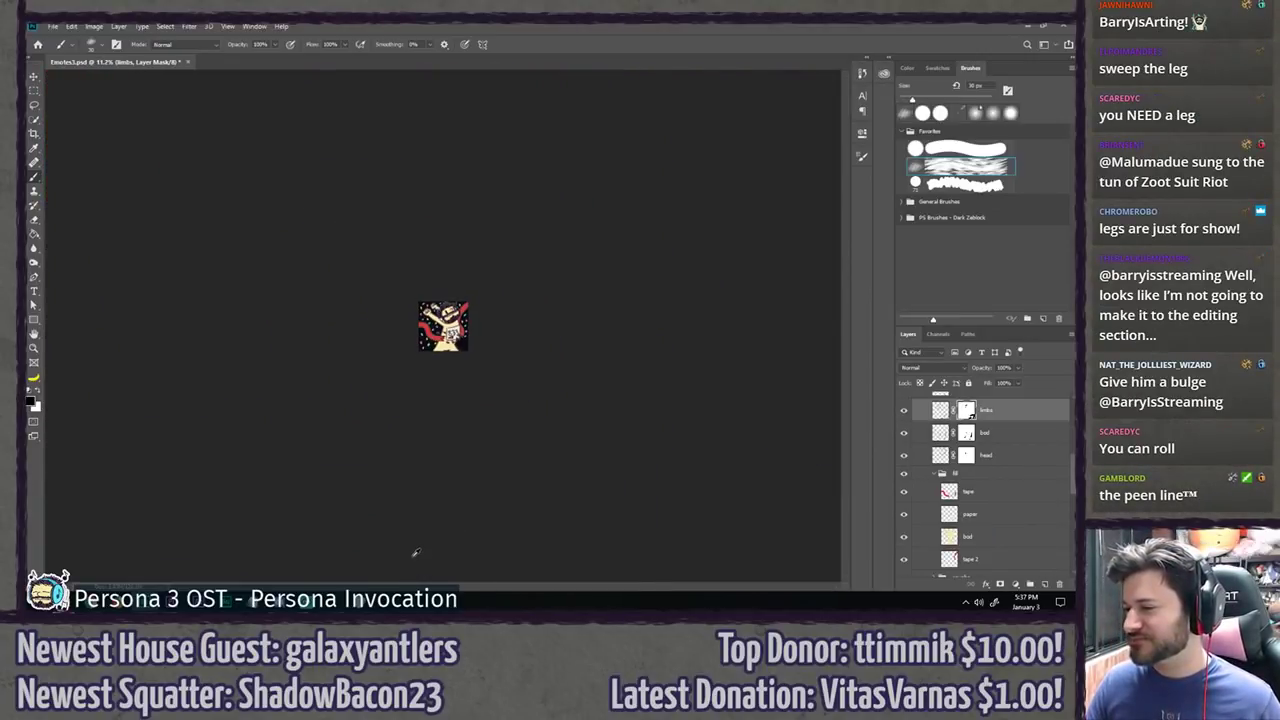
key("ctrl+minus")
scroll(414, 549, "up", 9)
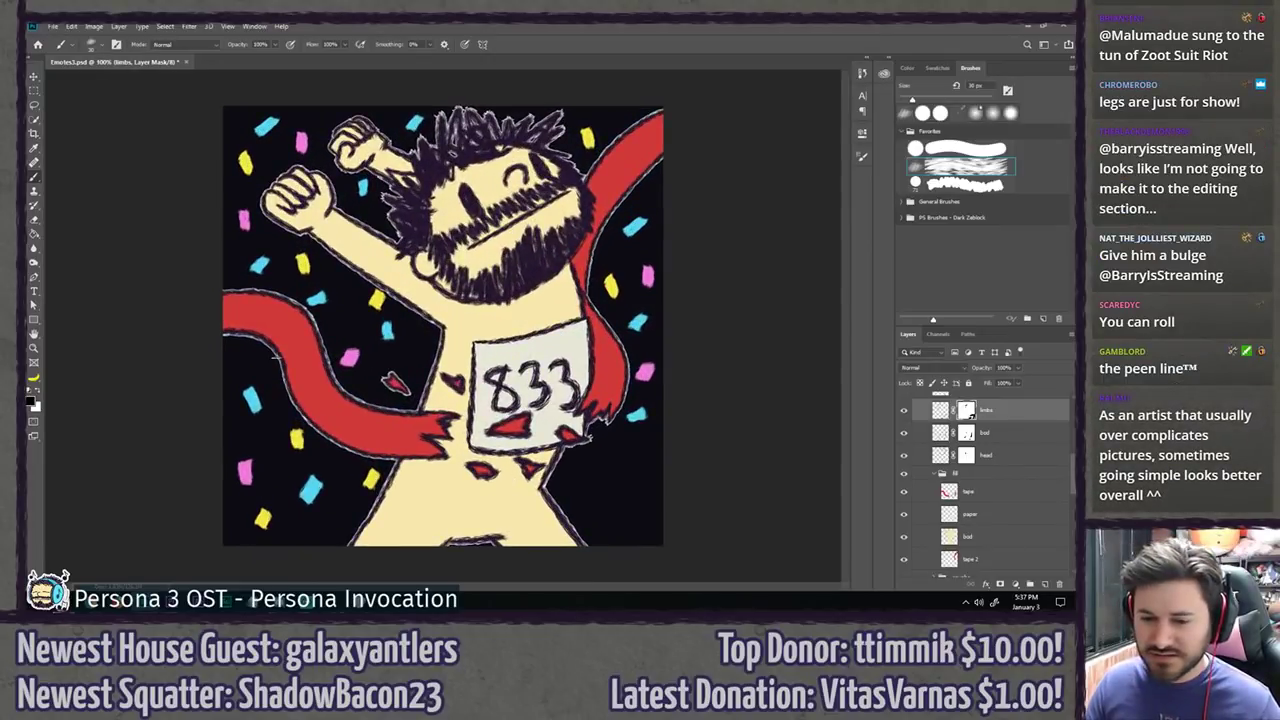
key("ctrl+s")
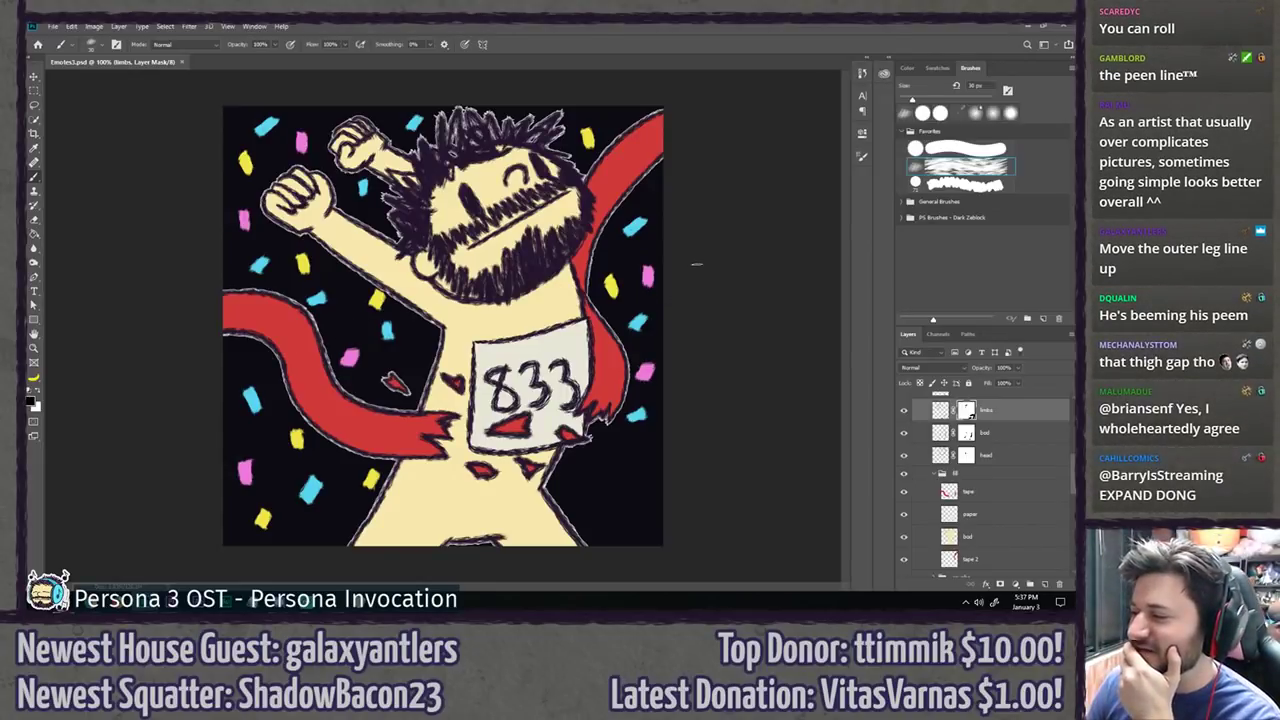
Step: Switch to Premiere Pro and look over the clips along the whole MAIN sequence timeline
key("l")
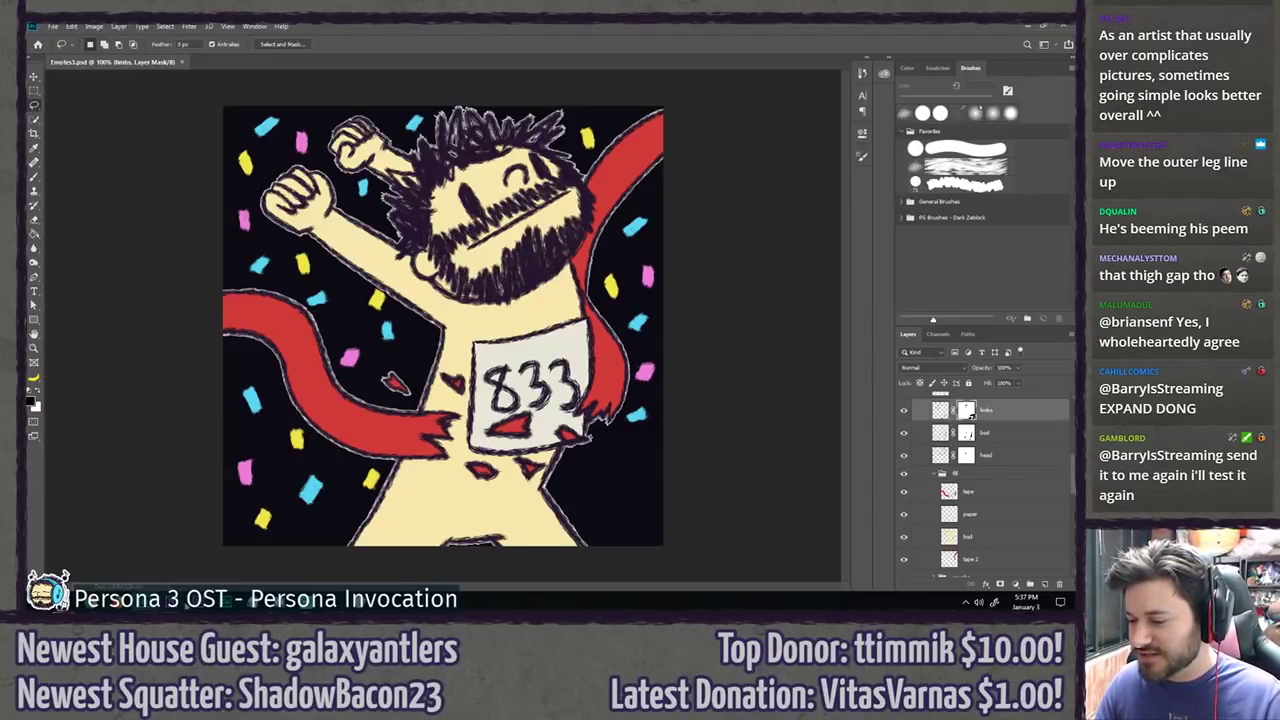
key("alt+Tab")
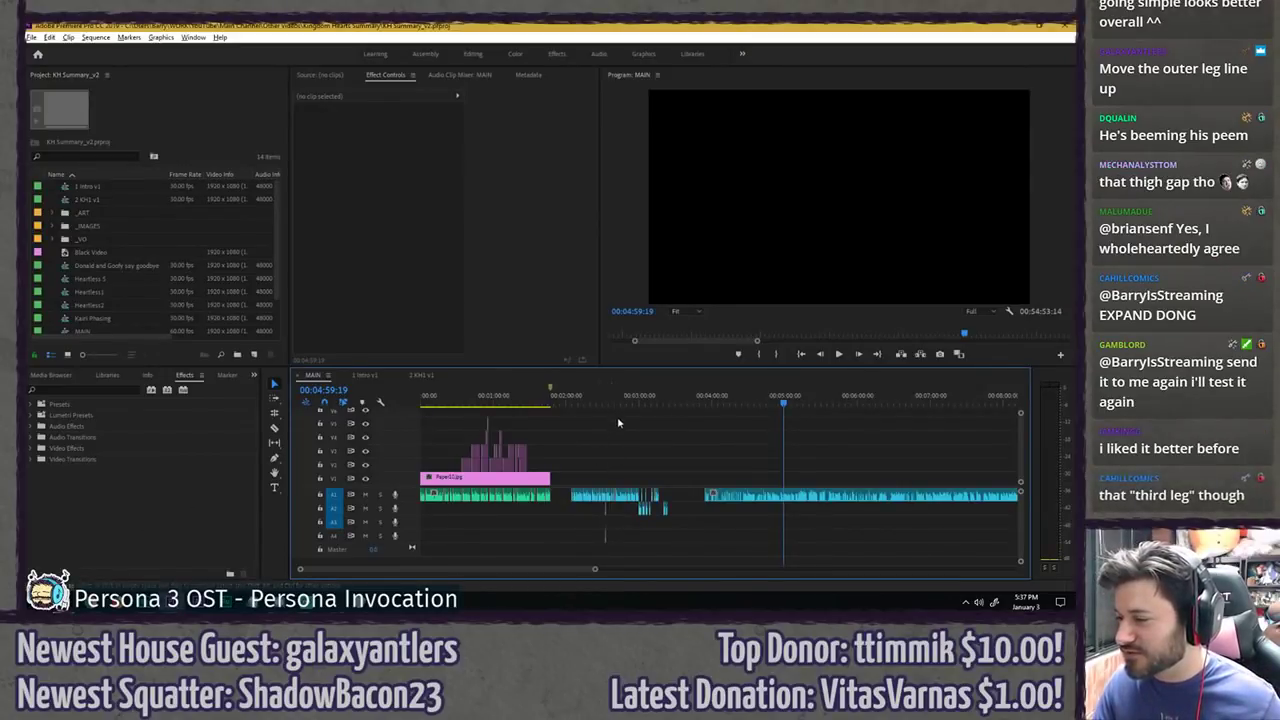
key("backslash")
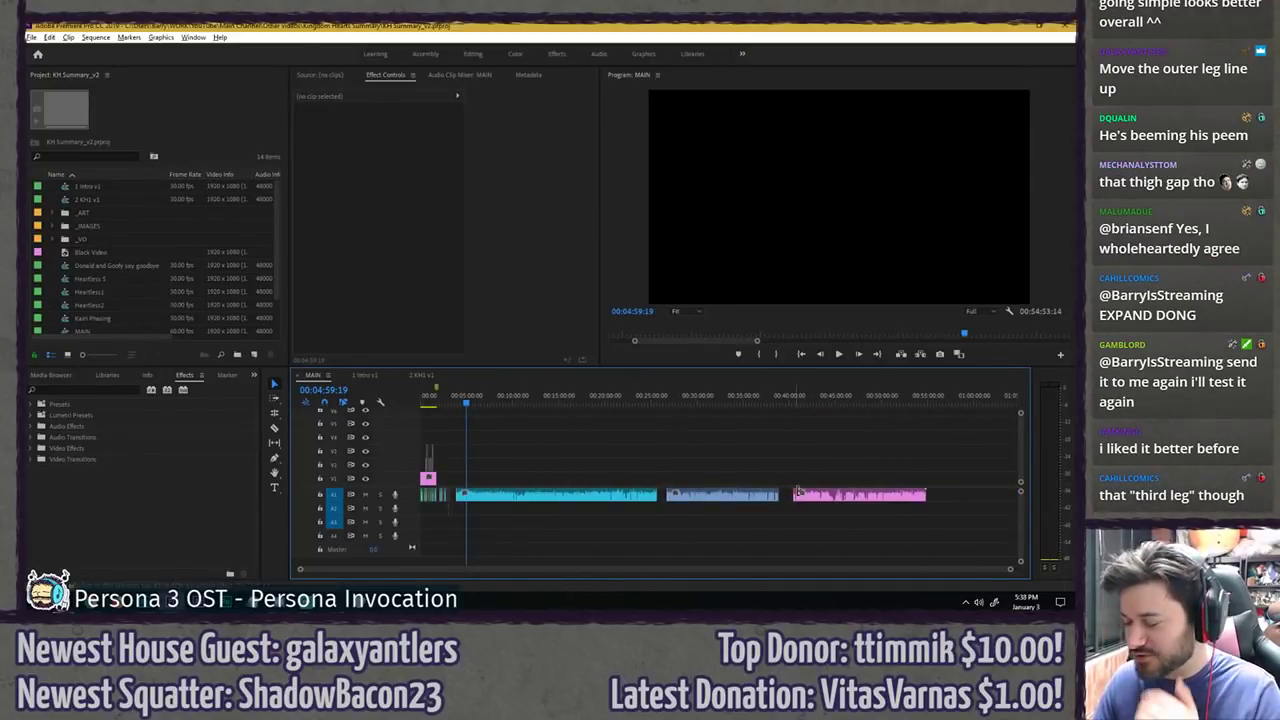
left_click(875, 500)
left_click(911, 451)
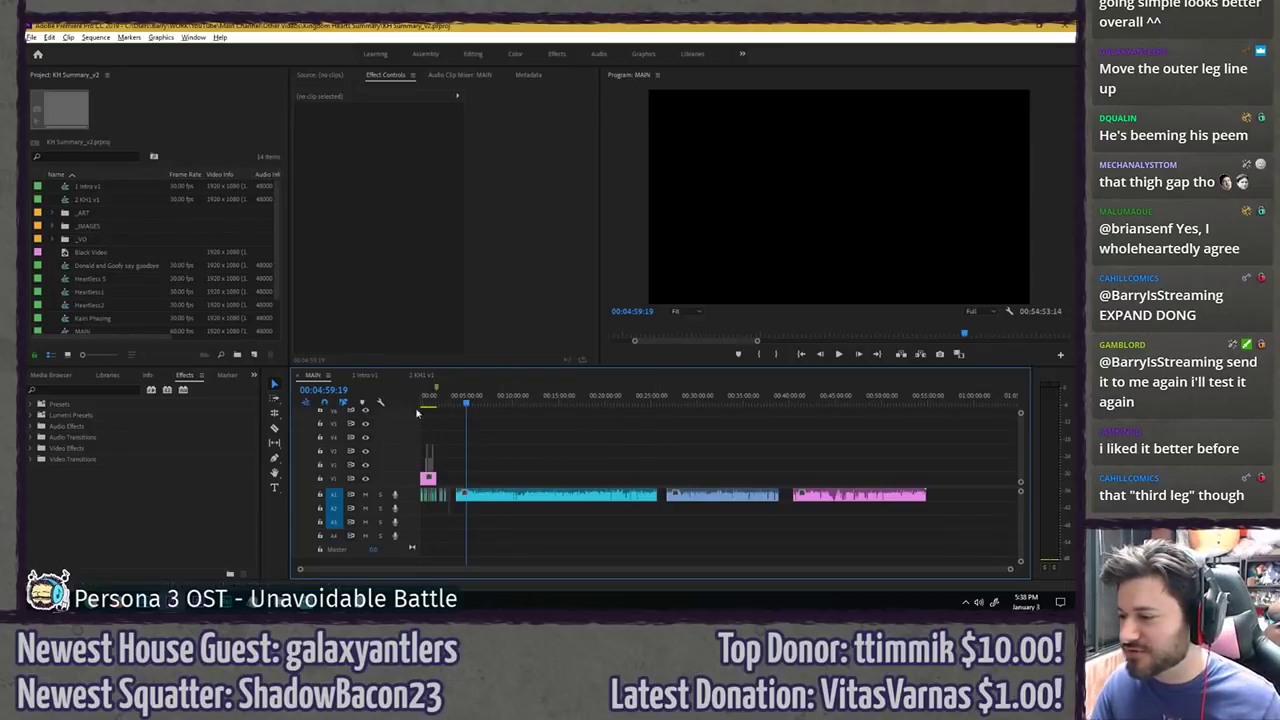
scroll(424, 424, "up", 6)
scroll(501, 432, "up", 1)
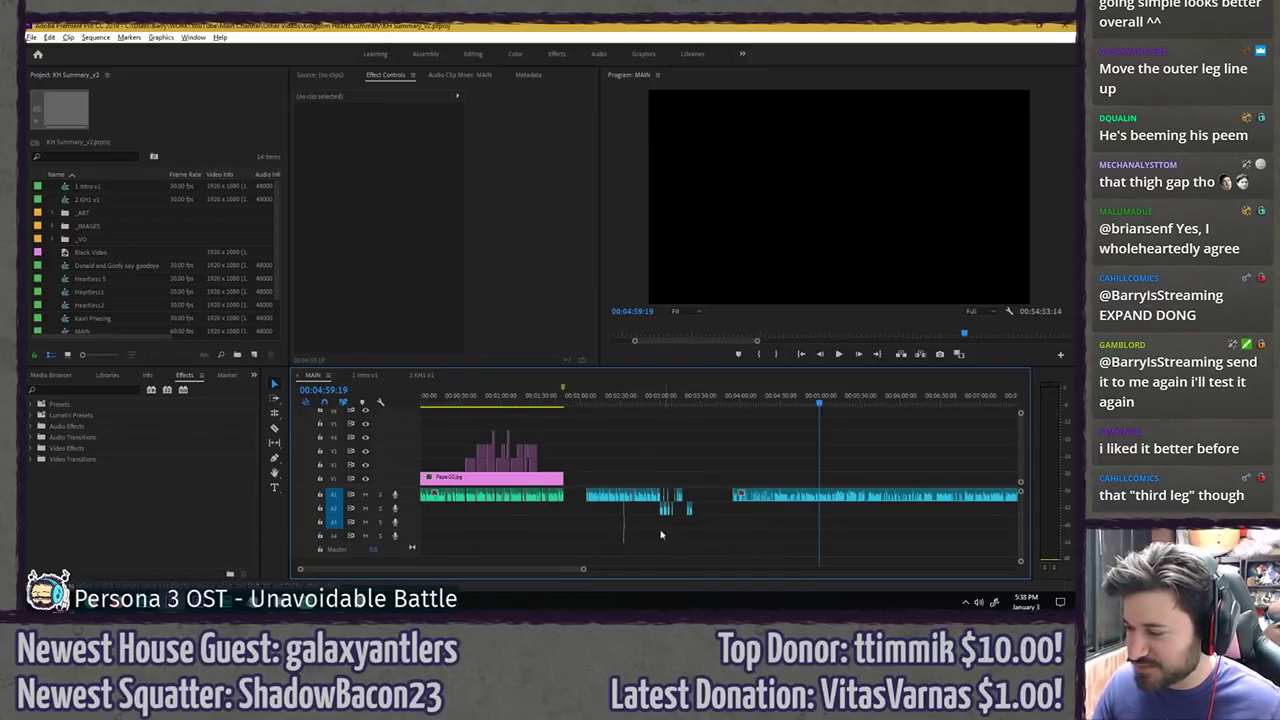
scroll(661, 534, "down", 2)
left_click(698, 495)
scroll(730, 500, "down", 2)
scroll(784, 507, "up", 1)
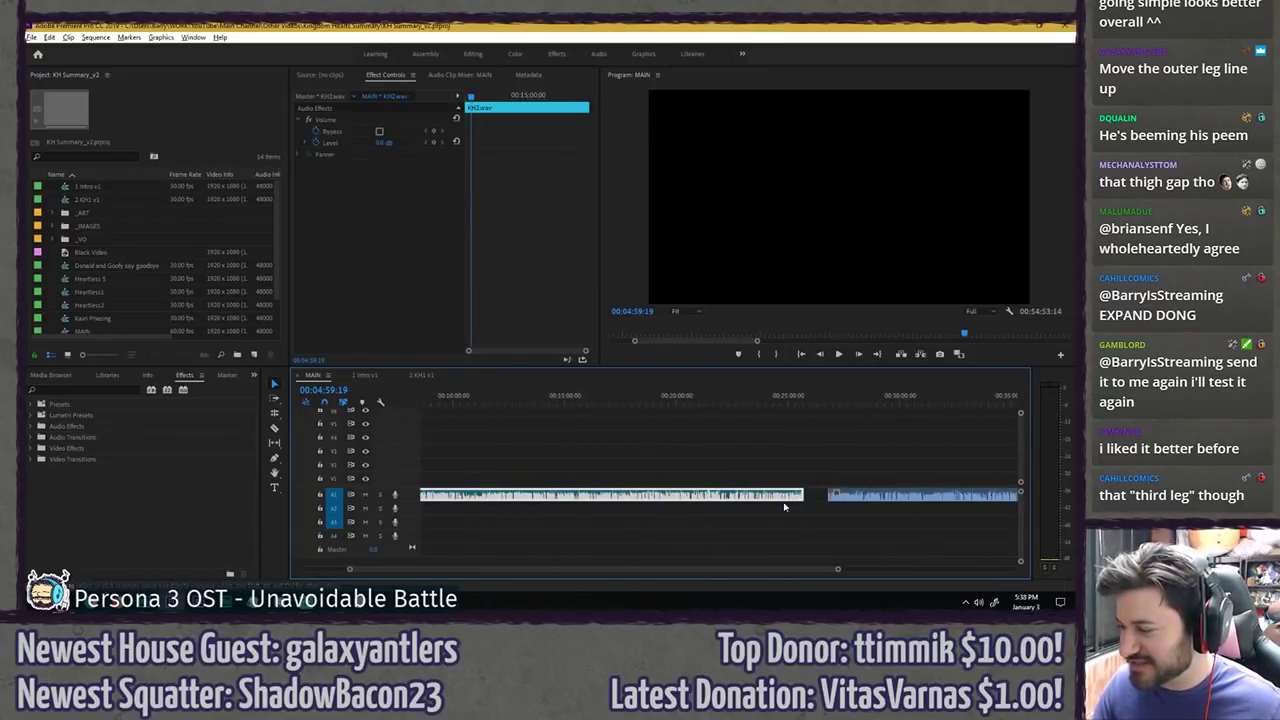
key("backslash")
left_click(628, 415)
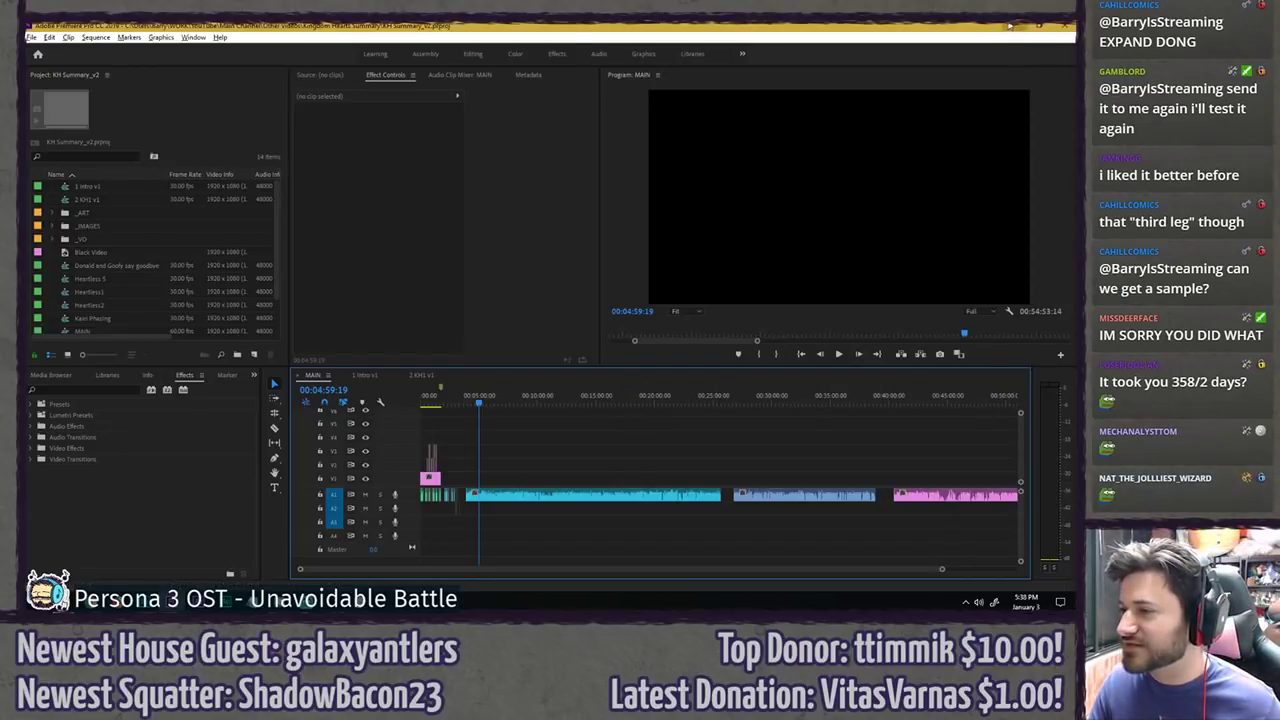
Step: Switch back to Photoshop and toggle layer visibility to find the layer holding the right-hand tape's outline
key("alt+Tab")
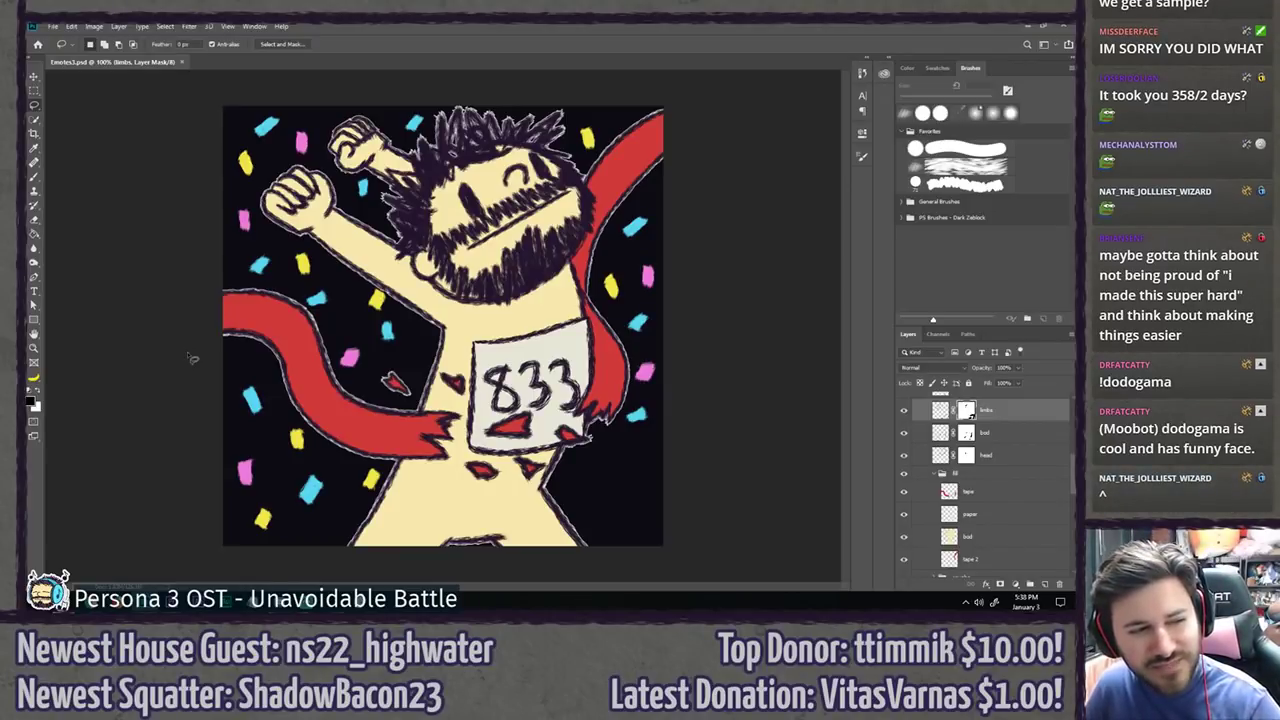
left_click(904, 491)
left_click(904, 491)
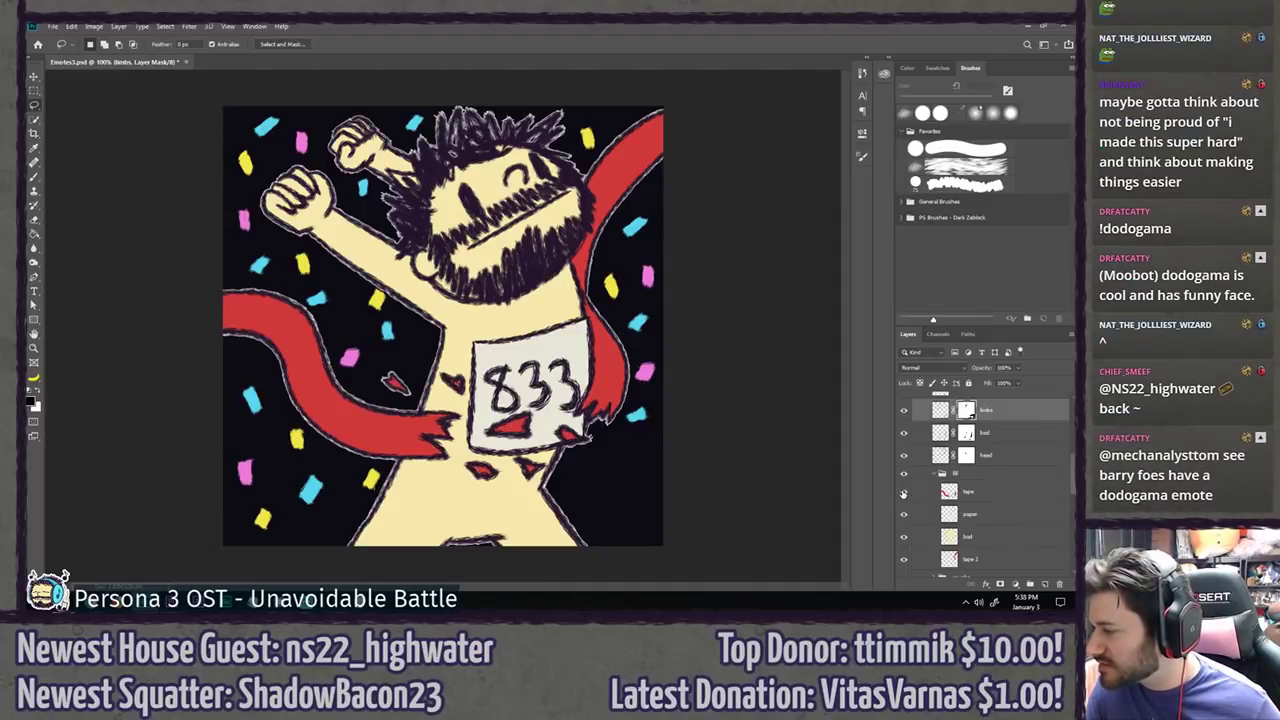
scroll(905, 465, "up", 5)
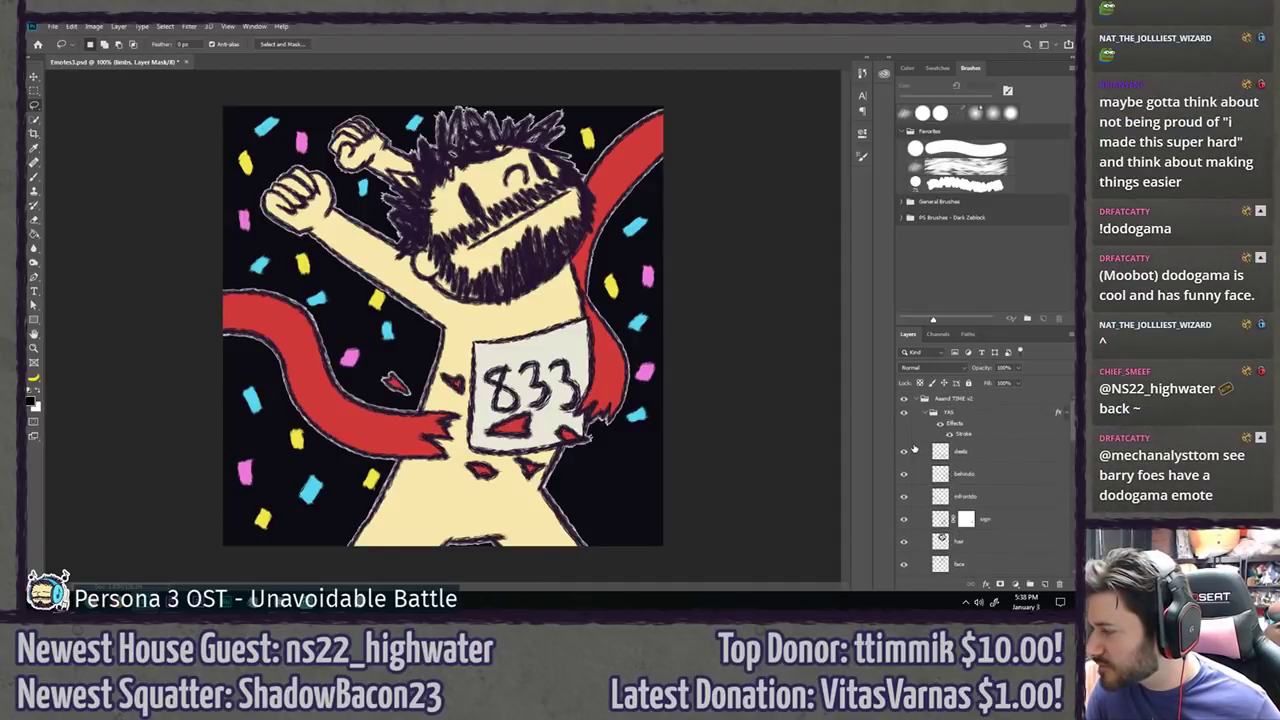
left_click(905, 451)
left_click(906, 474)
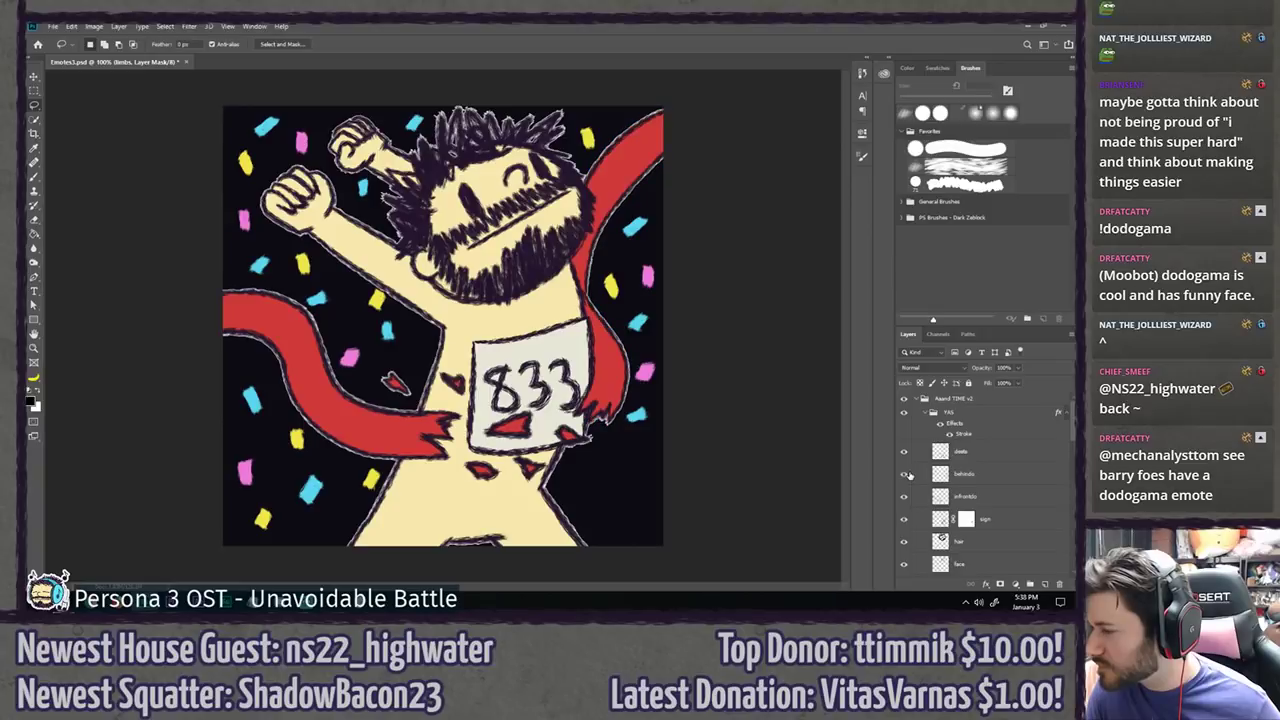
Step: Erase the right-hand tape's outline beside the head on the behindo layer and return to the textured brush
left_click(972, 476)
left_click(905, 475)
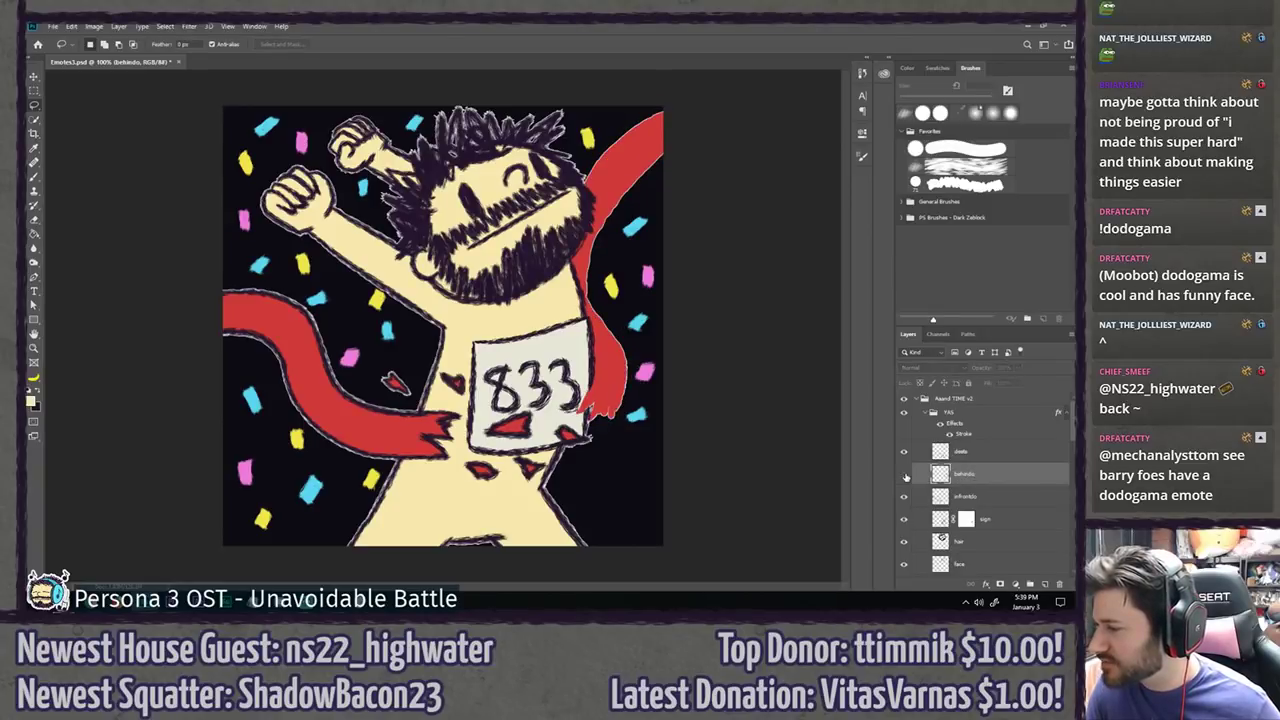
left_click(905, 475)
key("e")
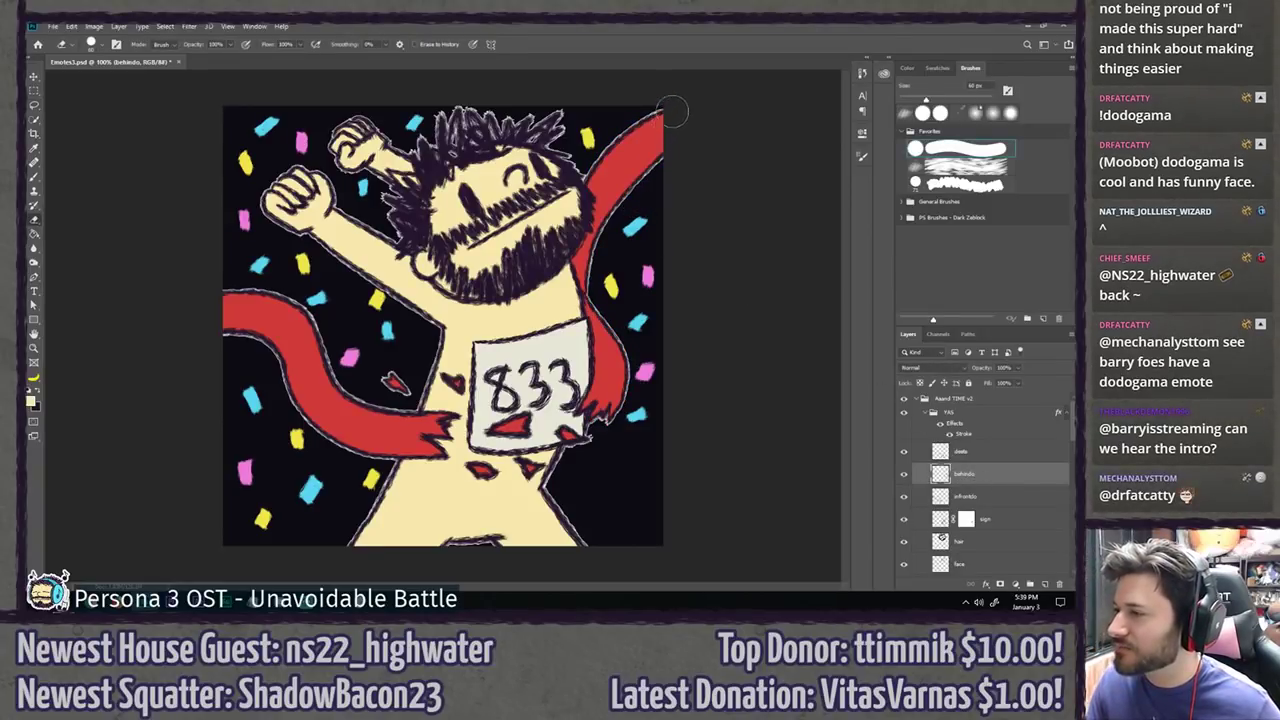
mouse_move(660, 155)
left_mouse_down()
mouse_move(627, 190)
mouse_move(598, 282)
left_mouse_up()
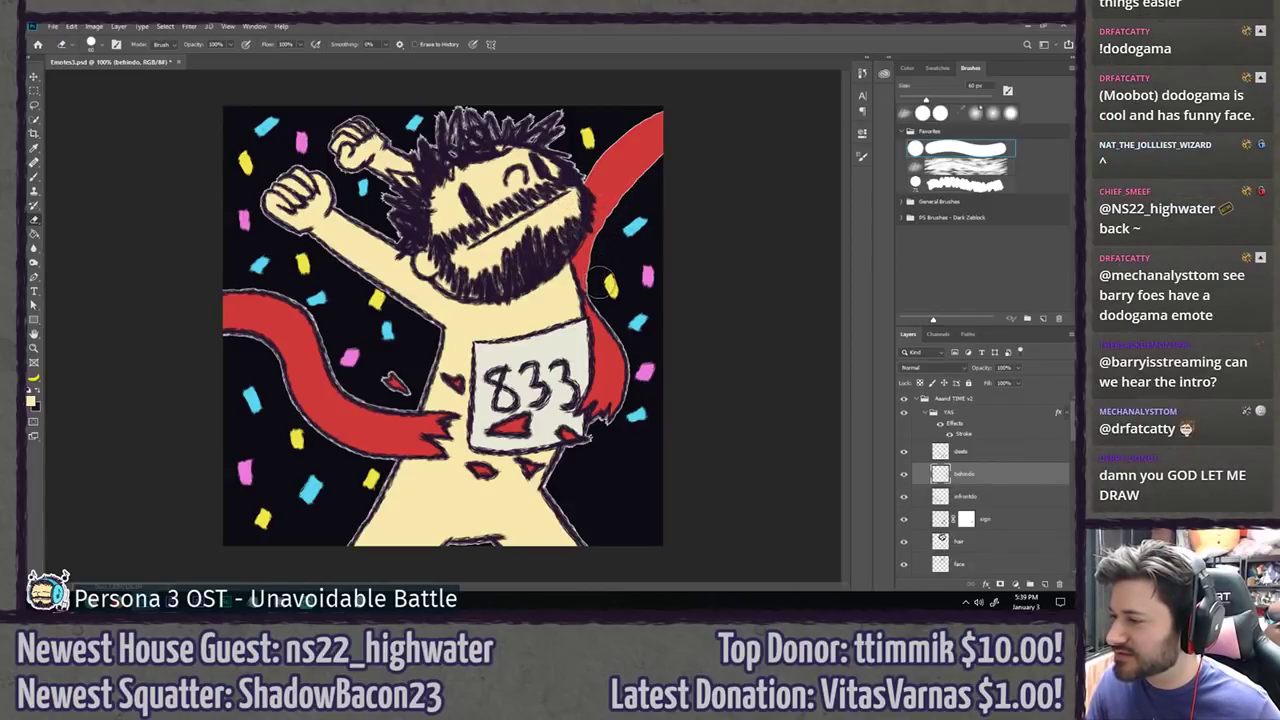
key("b")
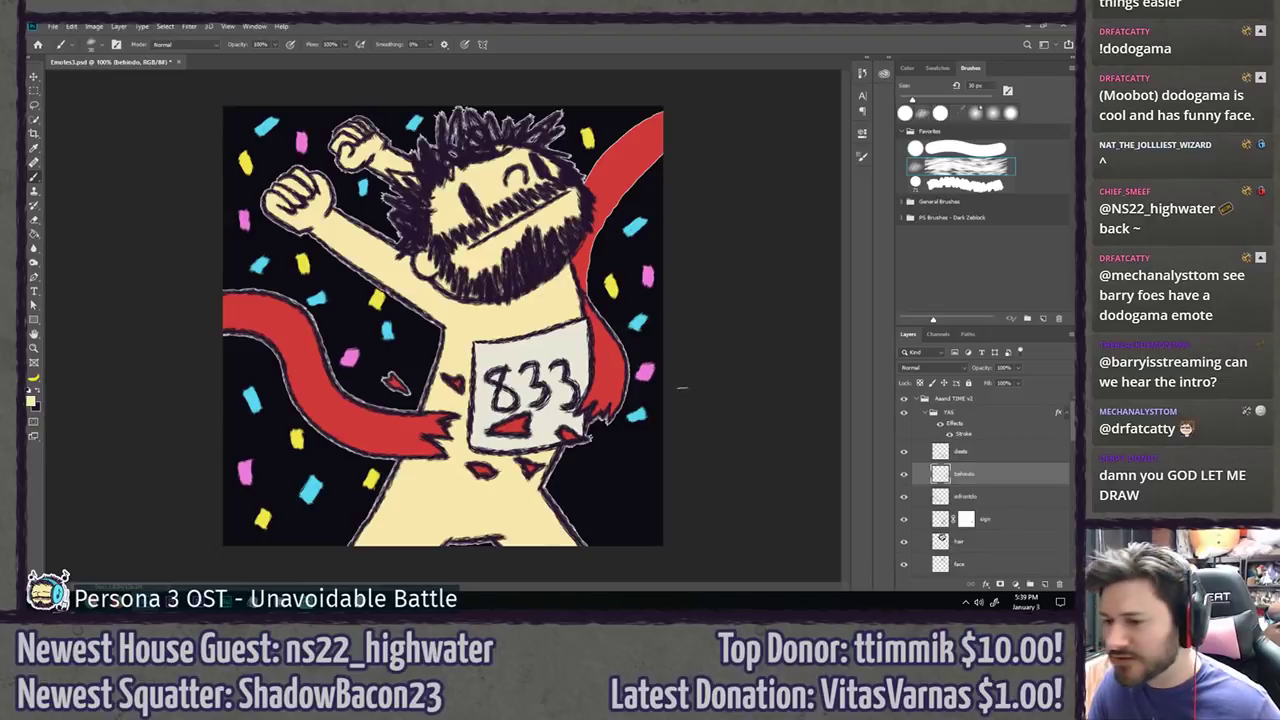
scroll(649, 290, "up", 5)
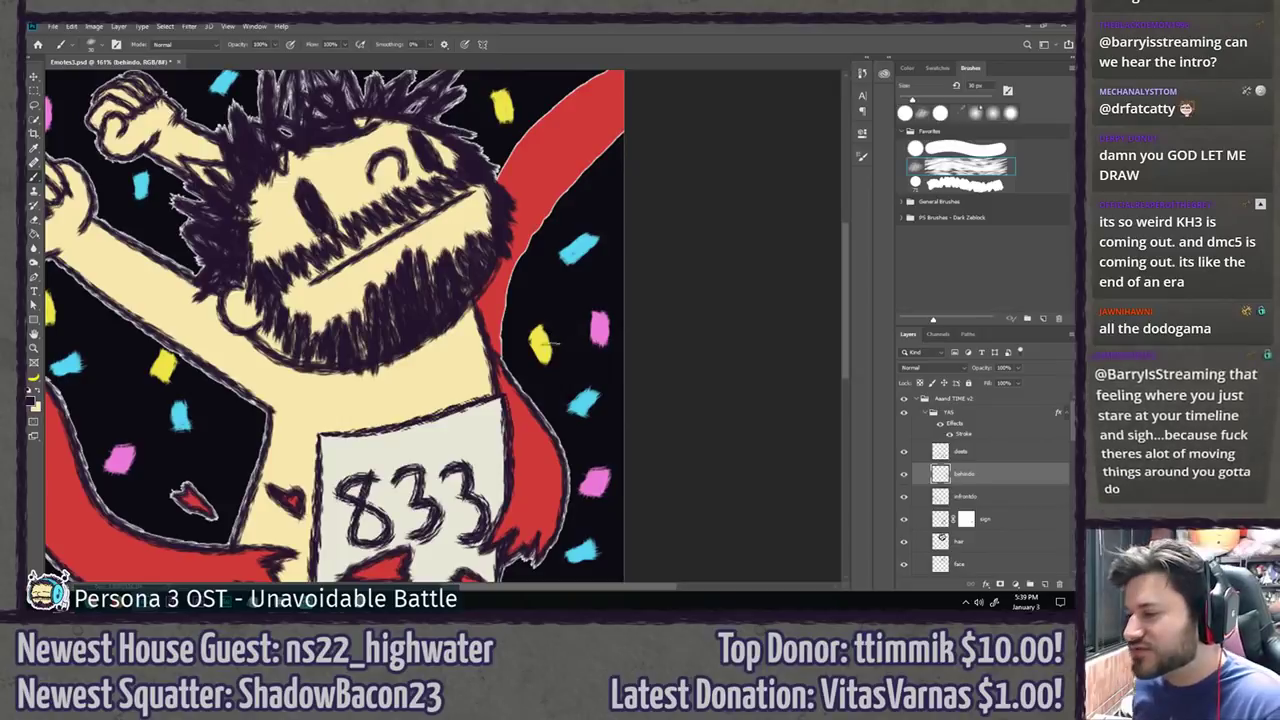
mouse_move(500, 355)
left_mouse_down()
mouse_move(528, 289)
mouse_move(660, 156)
left_mouse_up()
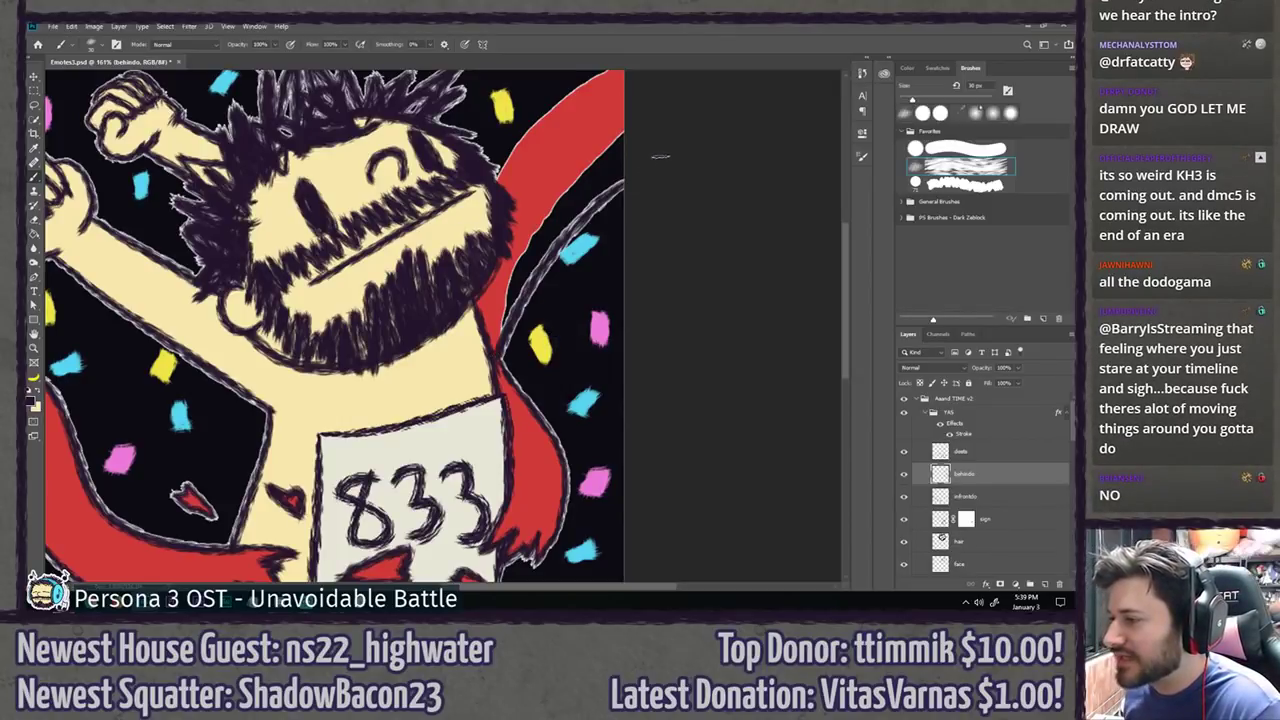
key("ctrl+z")
mouse_move(500, 357)
left_mouse_down()
mouse_move(557, 257)
mouse_move(672, 186)
left_mouse_up()
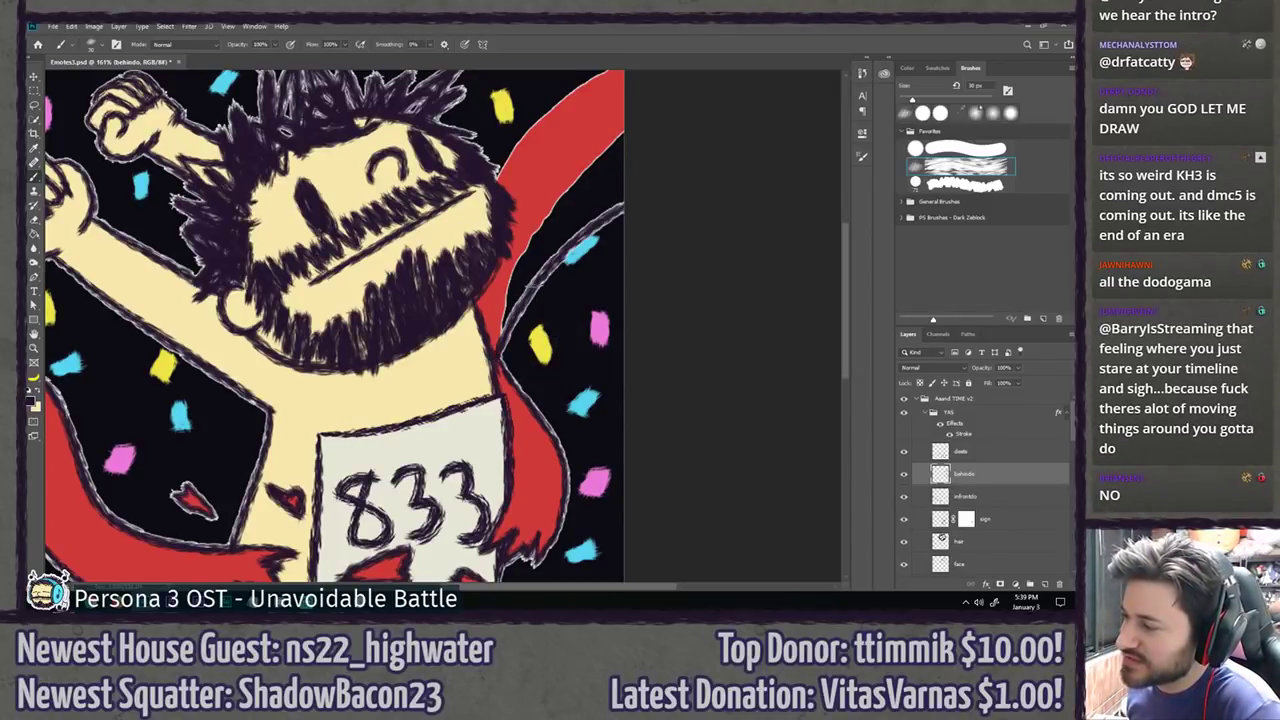
key("ctrl+z")
mouse_move(500, 358)
left_mouse_down()
mouse_move(605, 214)
mouse_move(656, 187)
left_mouse_up()
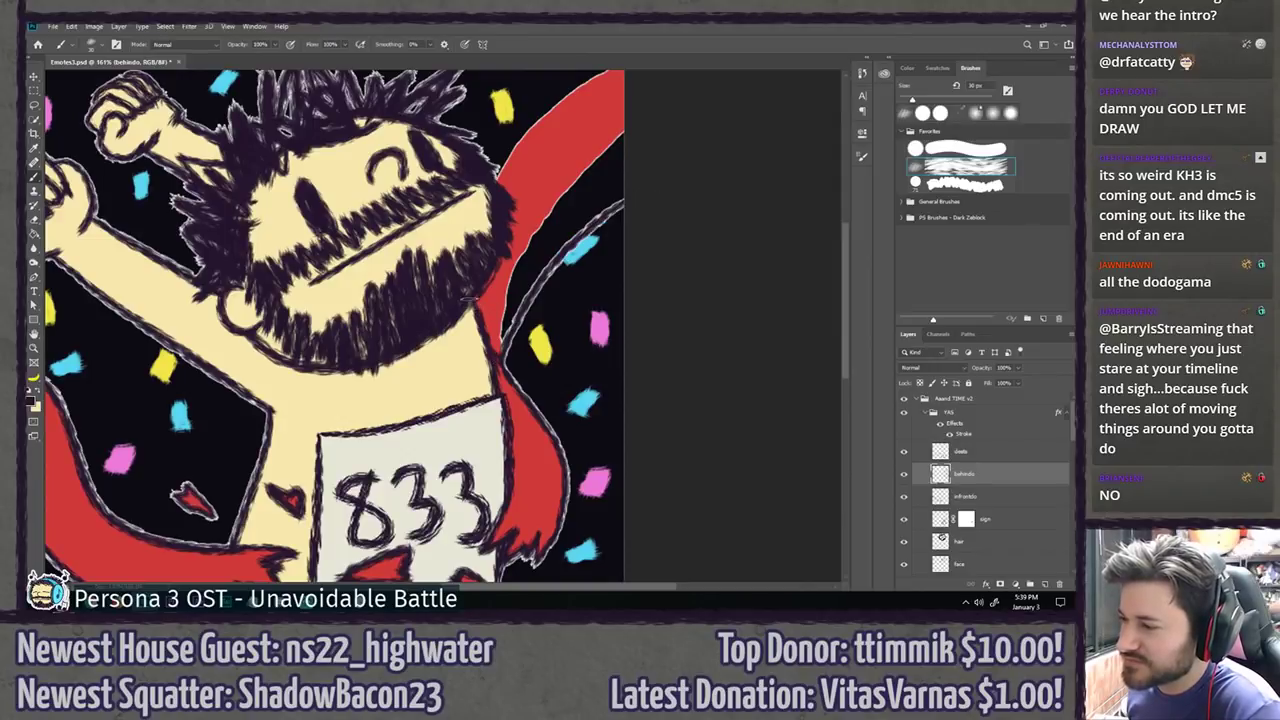
left_click_drag(499, 240, 667, 93)
key("ctrl+z")
key("ctrl+z")
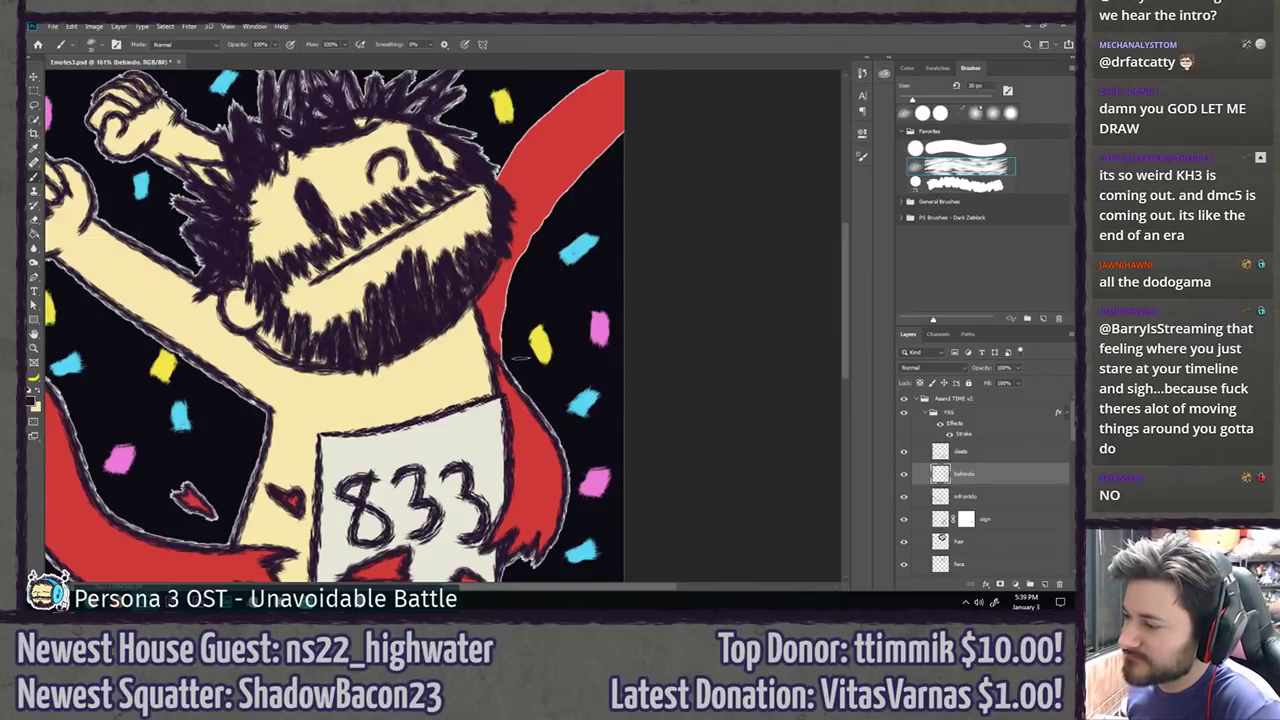
Step: Draw two curved outlines for a reshaped tape, from beside the bib and from the neck up to the canvas's right edge
left_click_drag(553, 428, 690, 133)
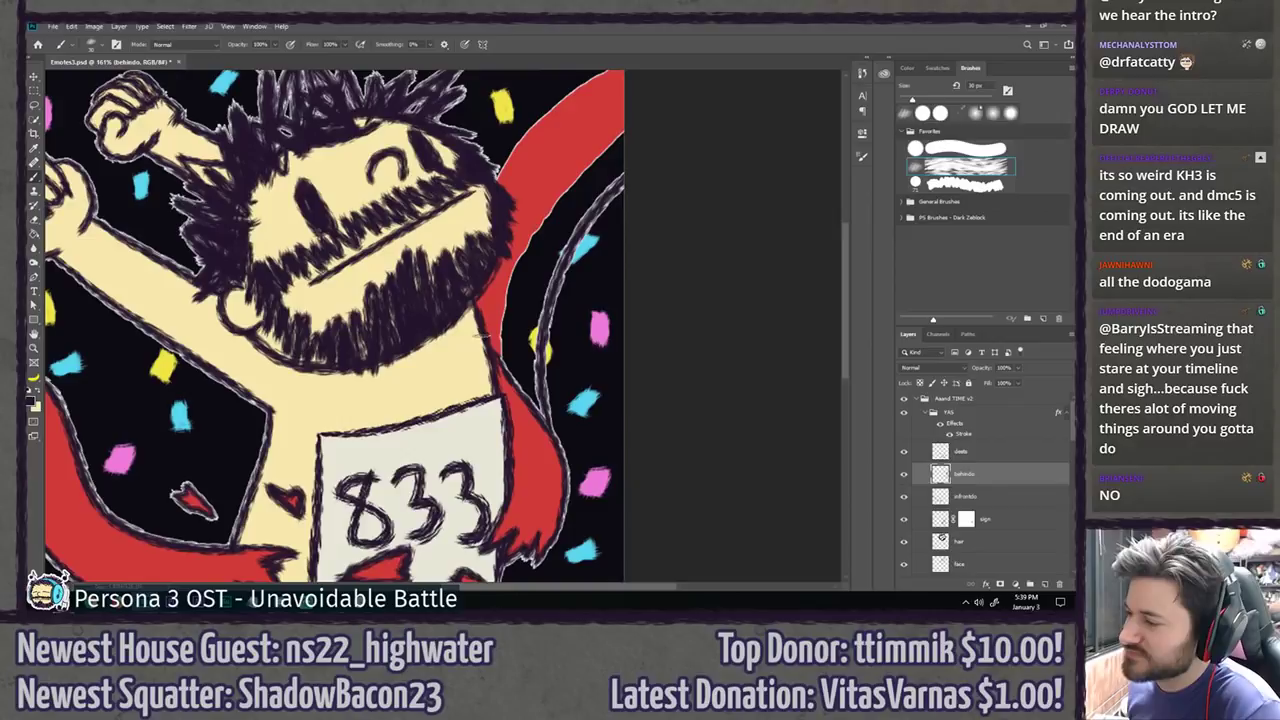
left_click_drag(483, 340, 655, 71)
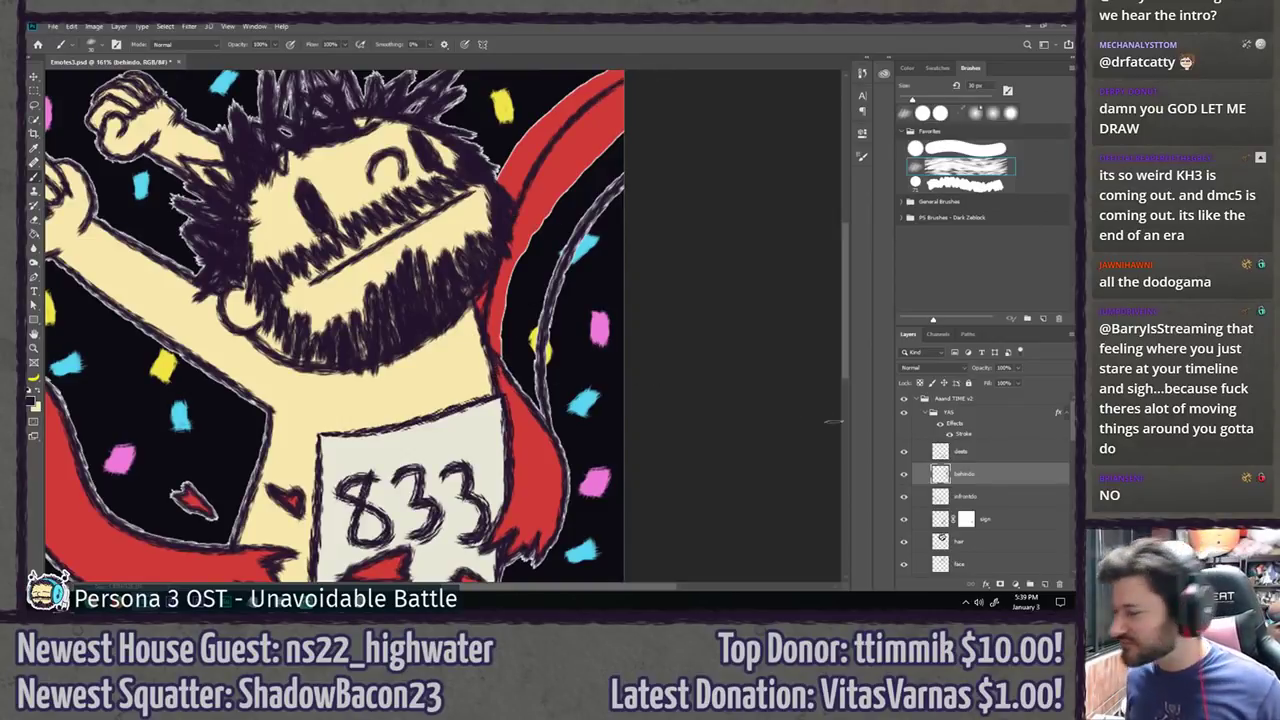
Step: Erase the old tape outline above the bib's corner with the textured tip and join the new curve to the remaining outline
key("e")
mouse_move(505, 362)
left_mouse_down()
mouse_move(520, 385)
mouse_move(505, 420)
left_mouse_up()
key("ctrl+z")
left_click(950, 168)
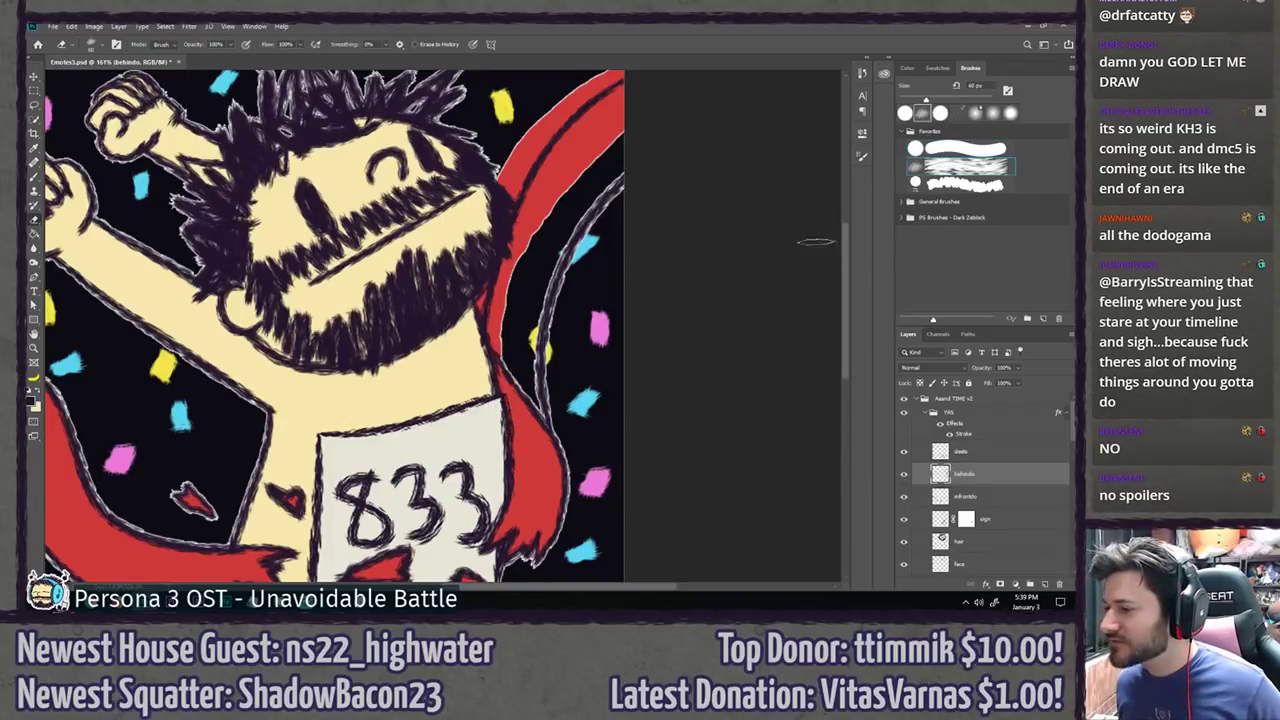
scroll(472, 334, "up", 5)
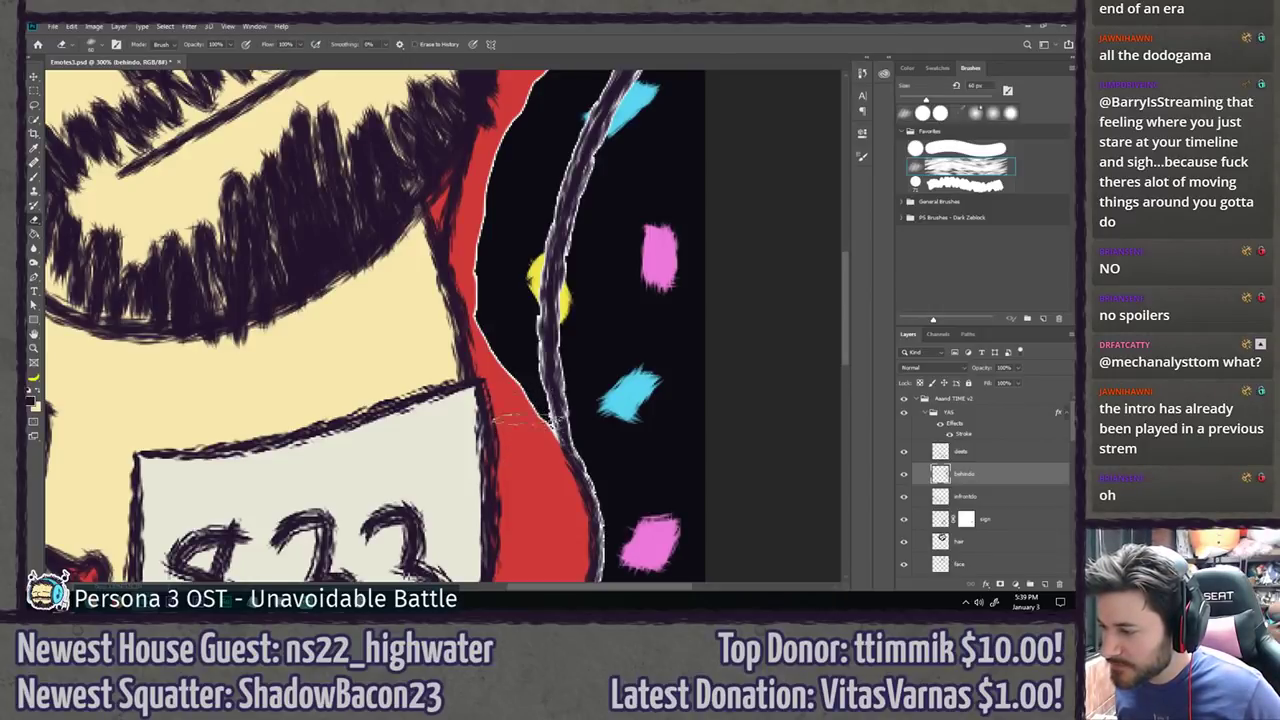
key("b")
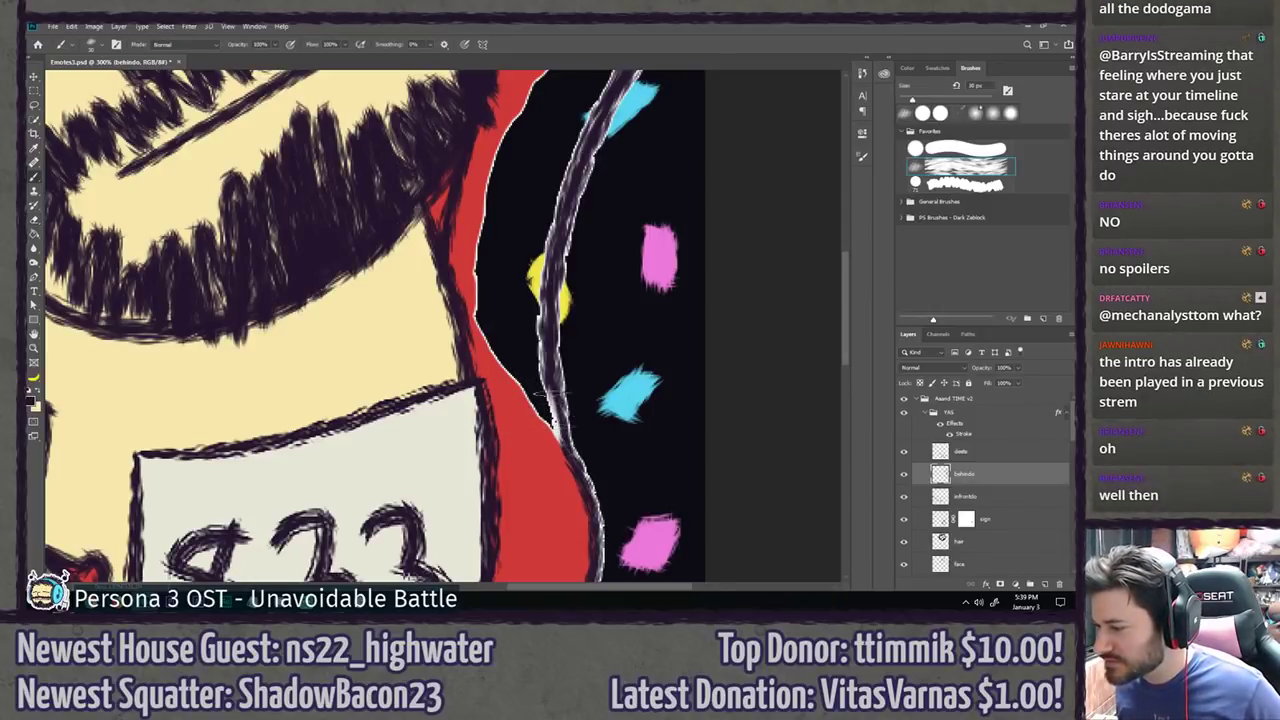
left_click_drag(546, 394, 580, 465)
key("ctrl+minus")
key("ctrl+minus")
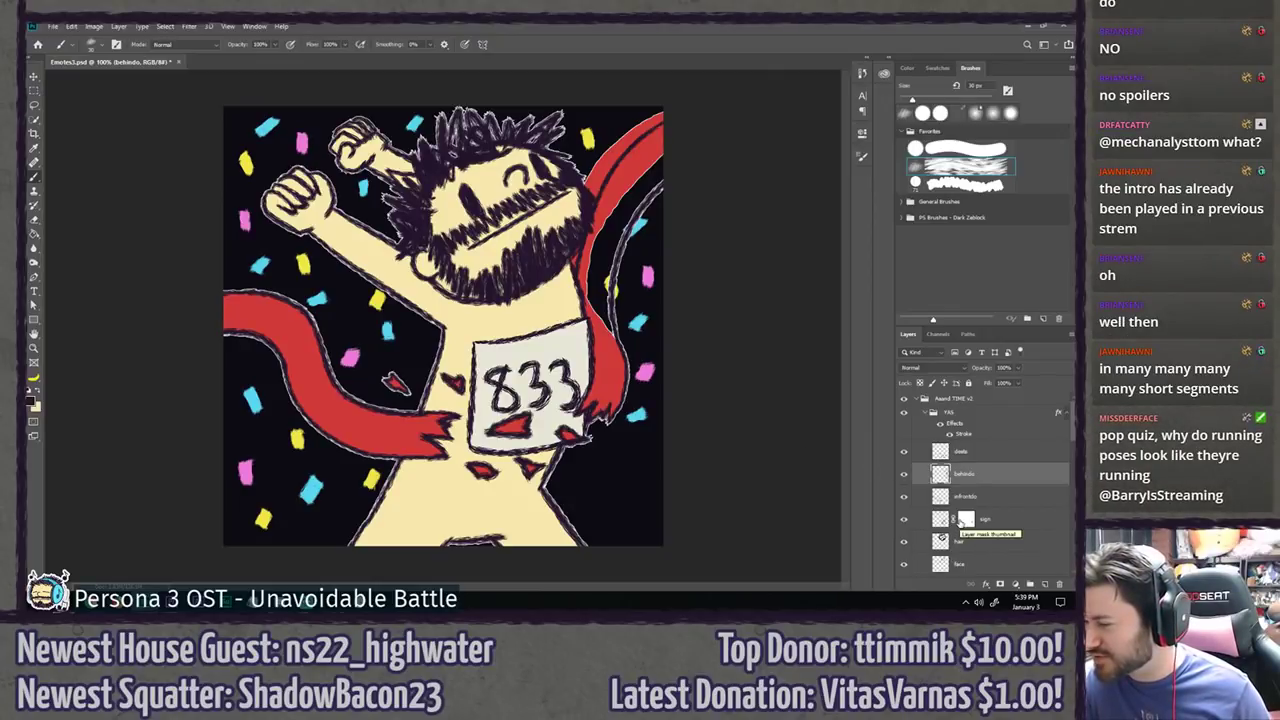
Step: Erase the red fill and old line outside the tape's new upper edge on the tape 2 layer with the hard round tip
scroll(952, 521, "down", 2)
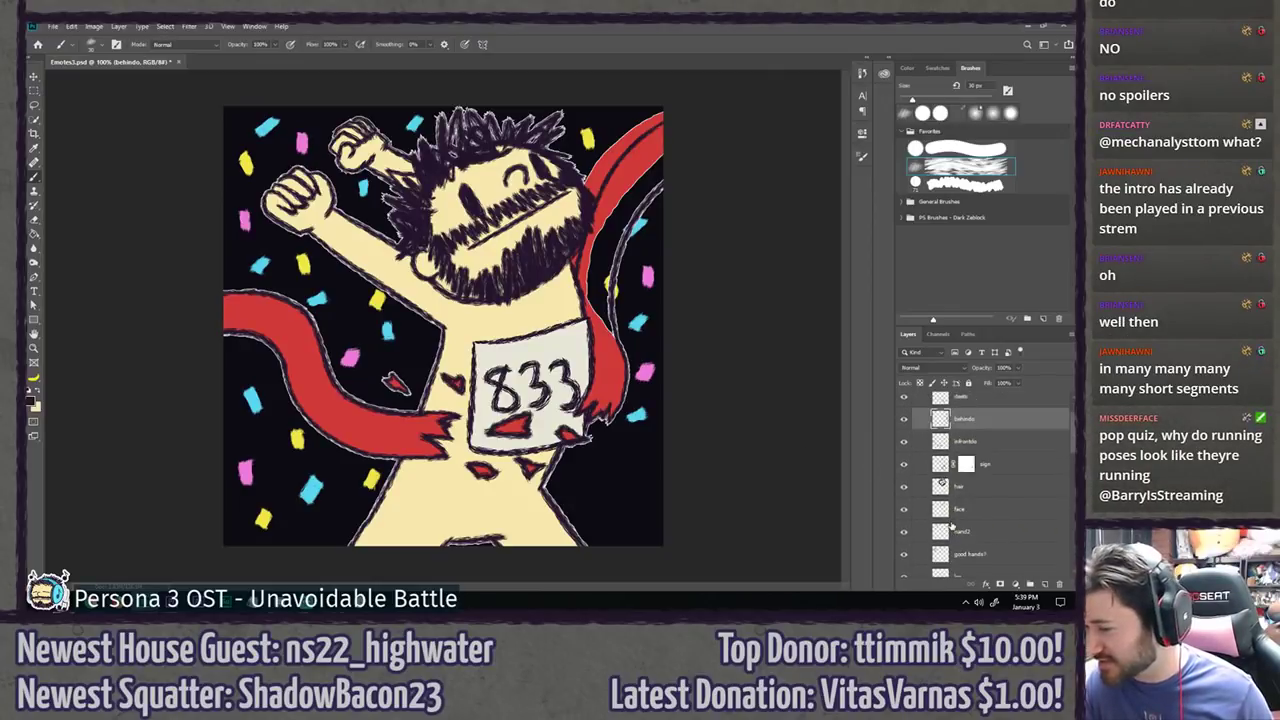
scroll(967, 470, "down", 5)
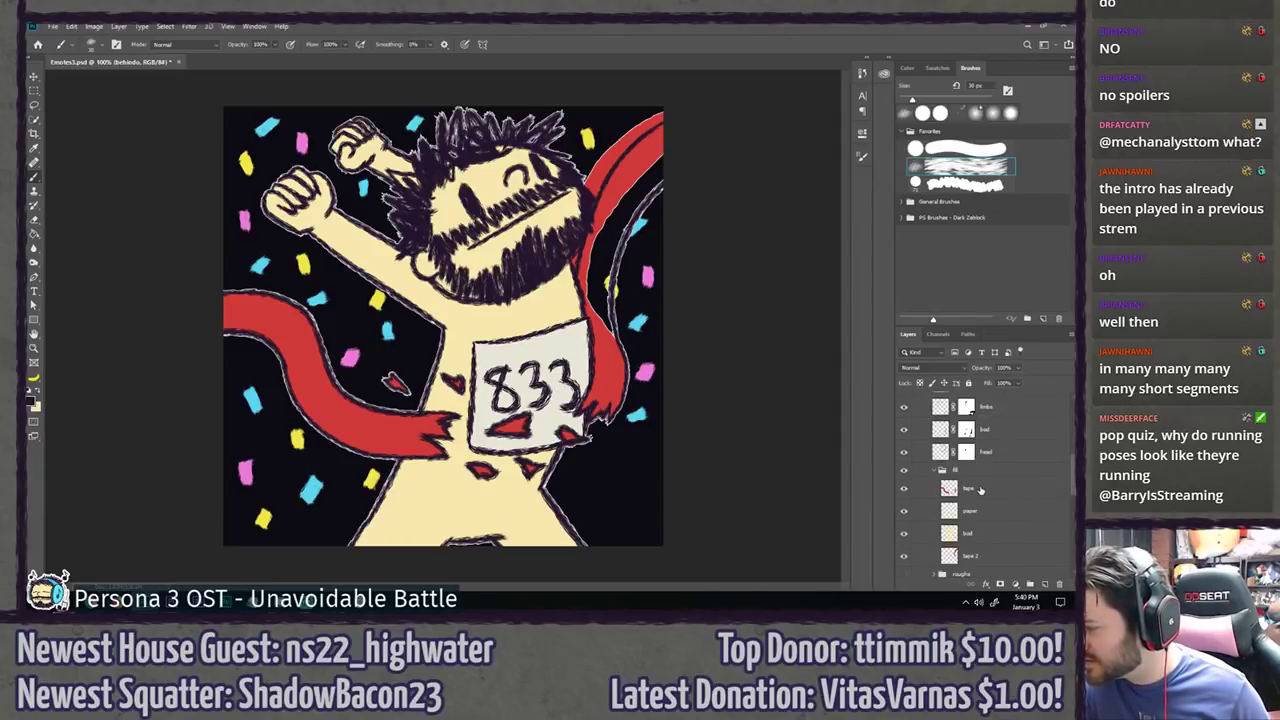
left_click(980, 489)
key("e")
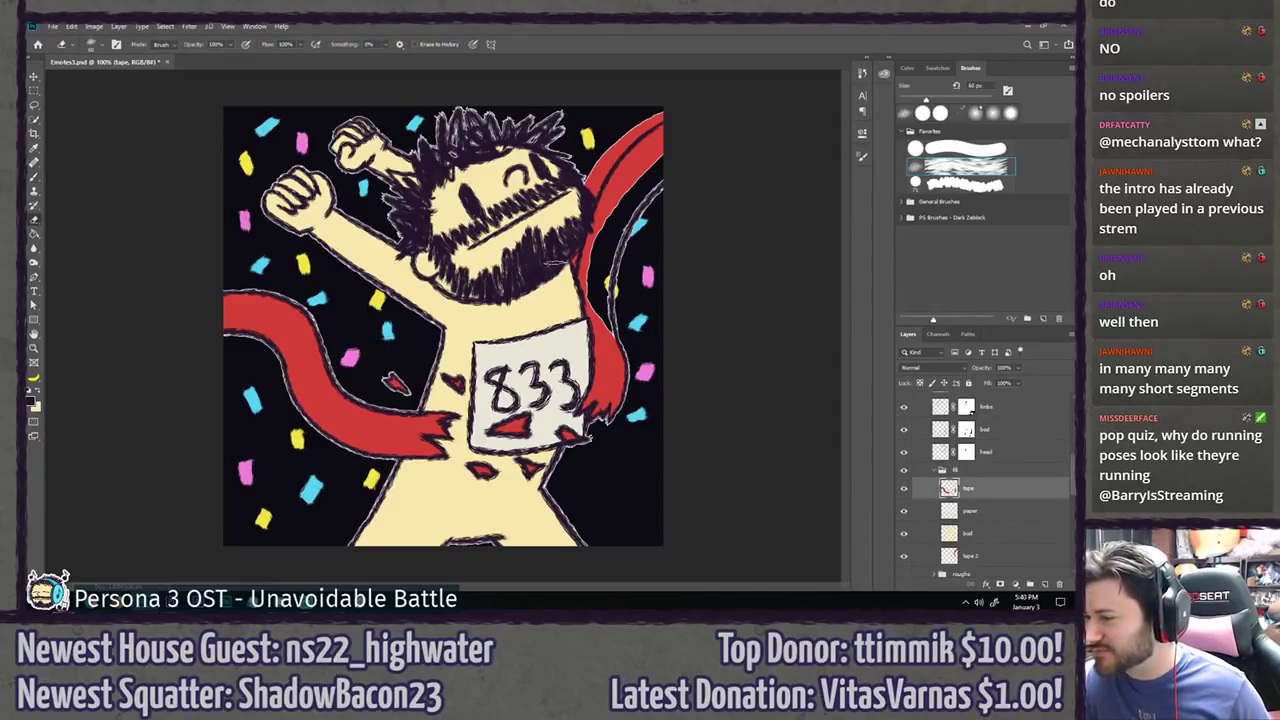
left_click(952, 147)
scroll(662, 166, "up", 4)
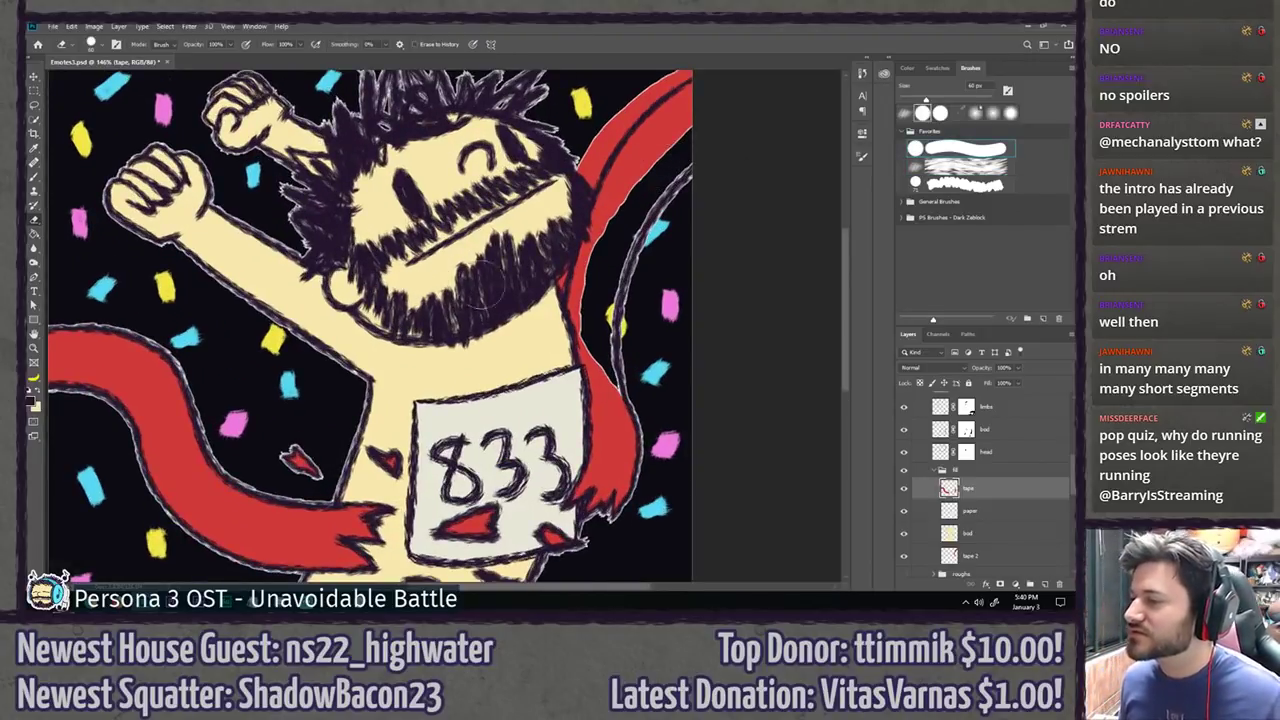
left_click_drag(486, 286, 412, 394)
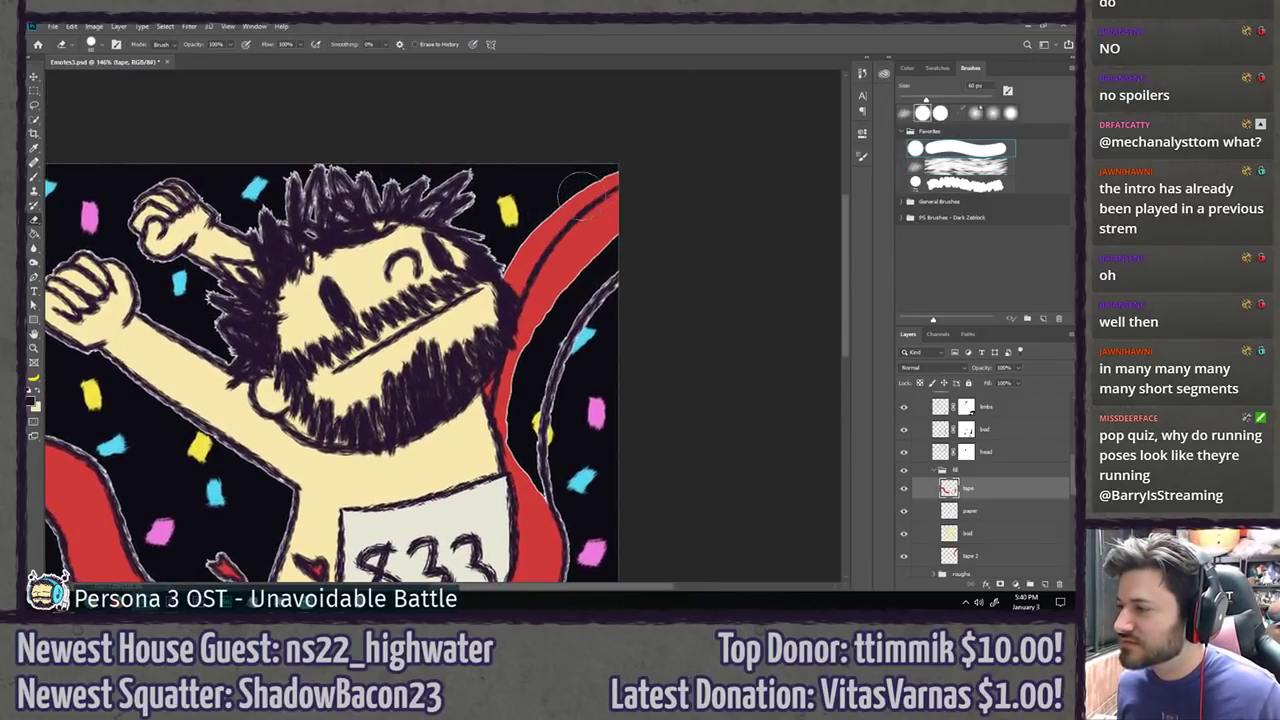
mouse_move(580, 185)
left_mouse_down()
mouse_move(572, 194)
mouse_move(597, 195)
left_mouse_up()
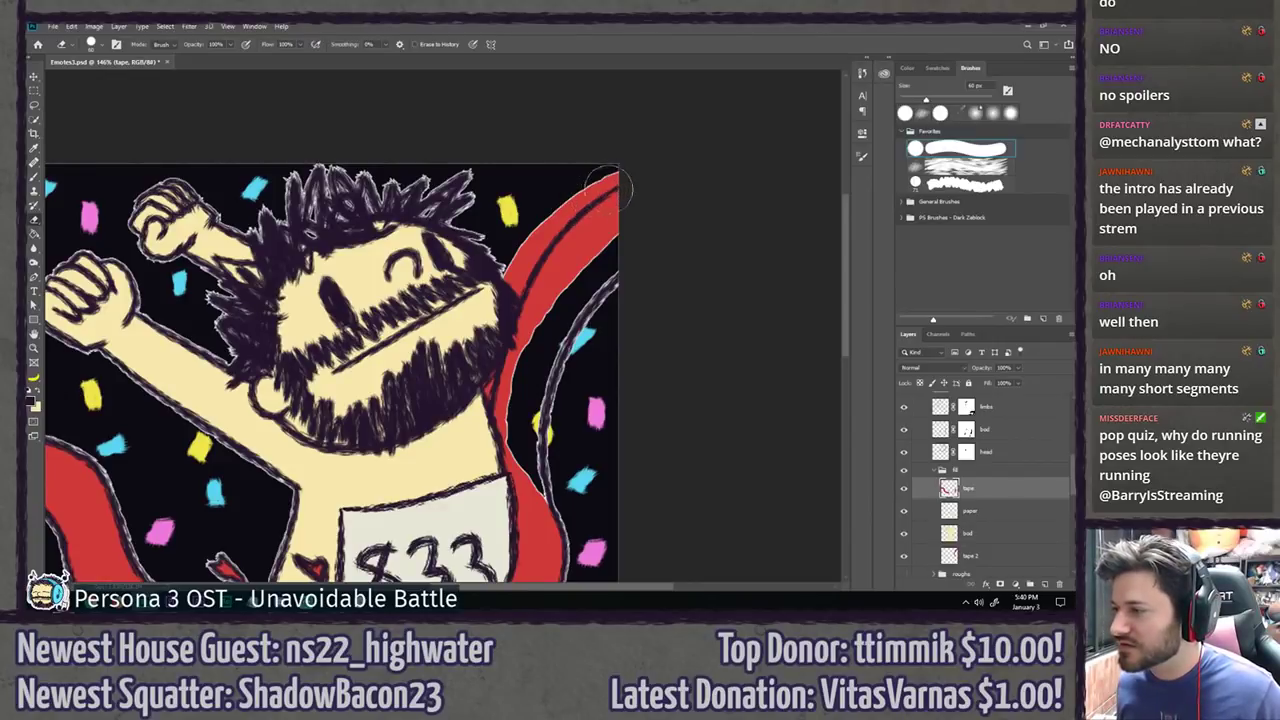
left_click(992, 557)
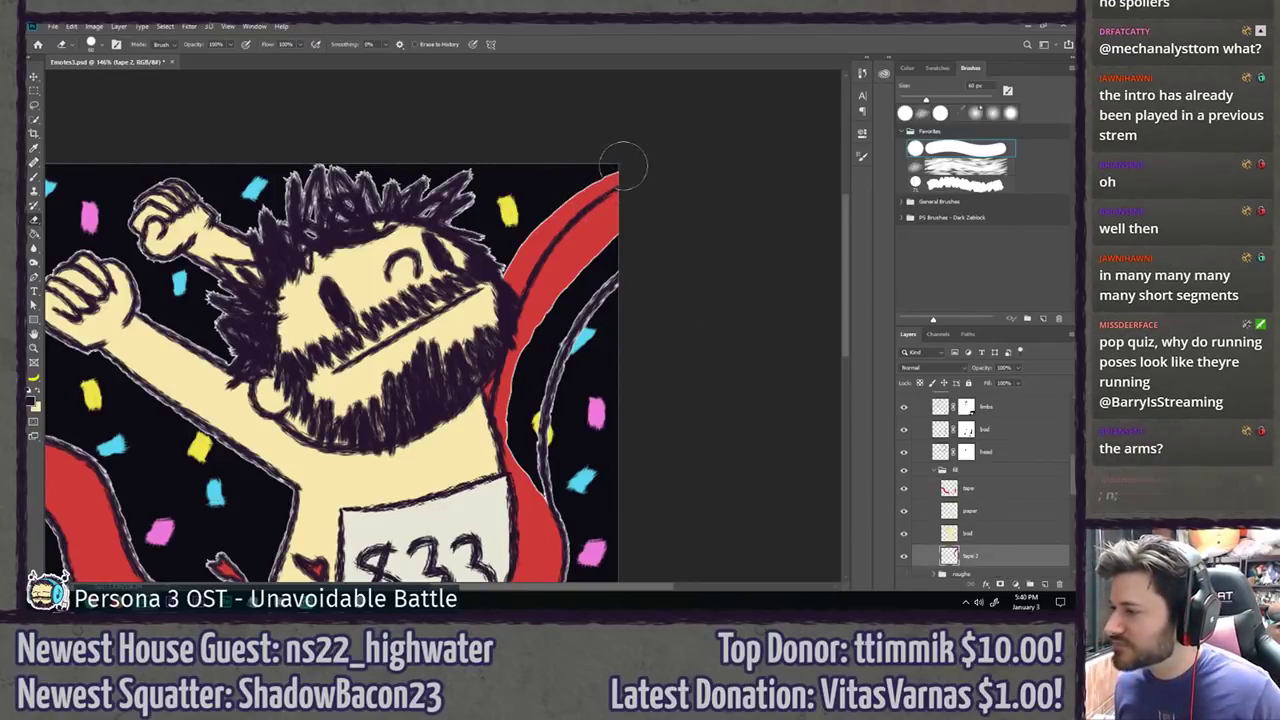
mouse_move(620, 163)
left_mouse_down()
mouse_move(513, 270)
mouse_move(460, 410)
left_mouse_up()
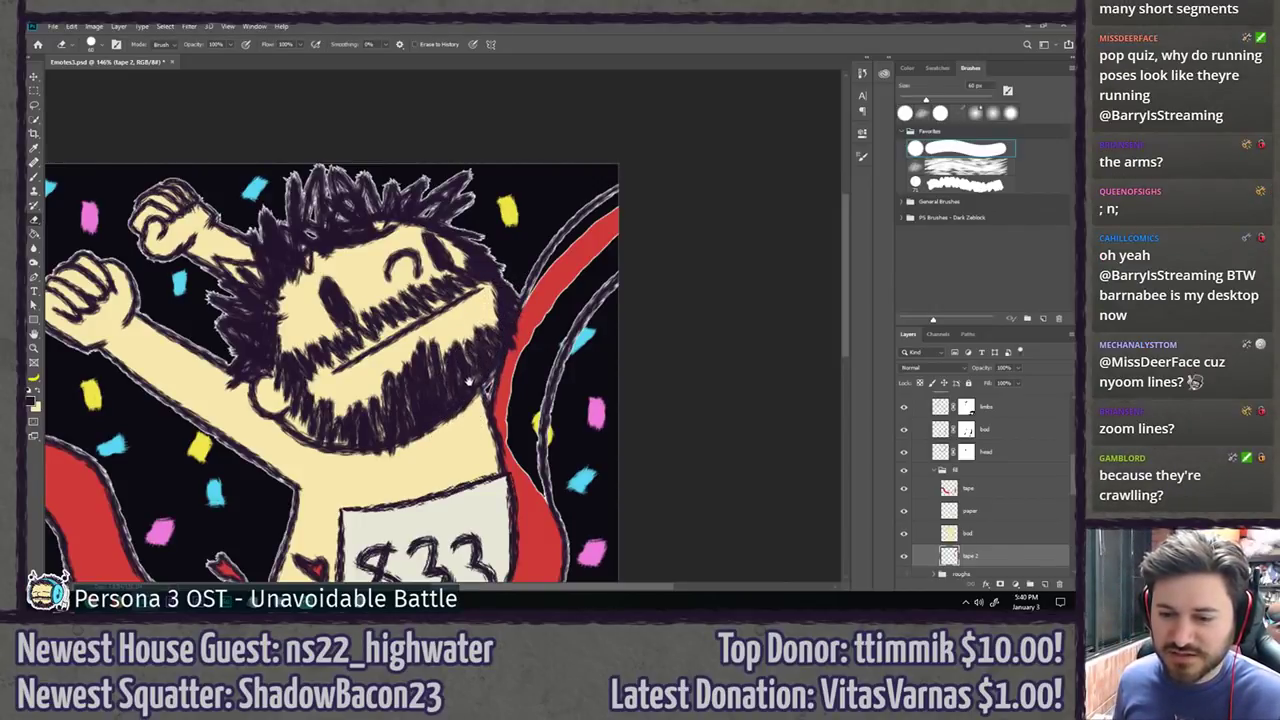
Step: Sample the tape's red and fill the reshaped tape between its two outlines on the tape 2 layer with the hard round brush
left_click_drag(472, 378, 434, 261)
key("b")
left_click(494, 447, "alt")
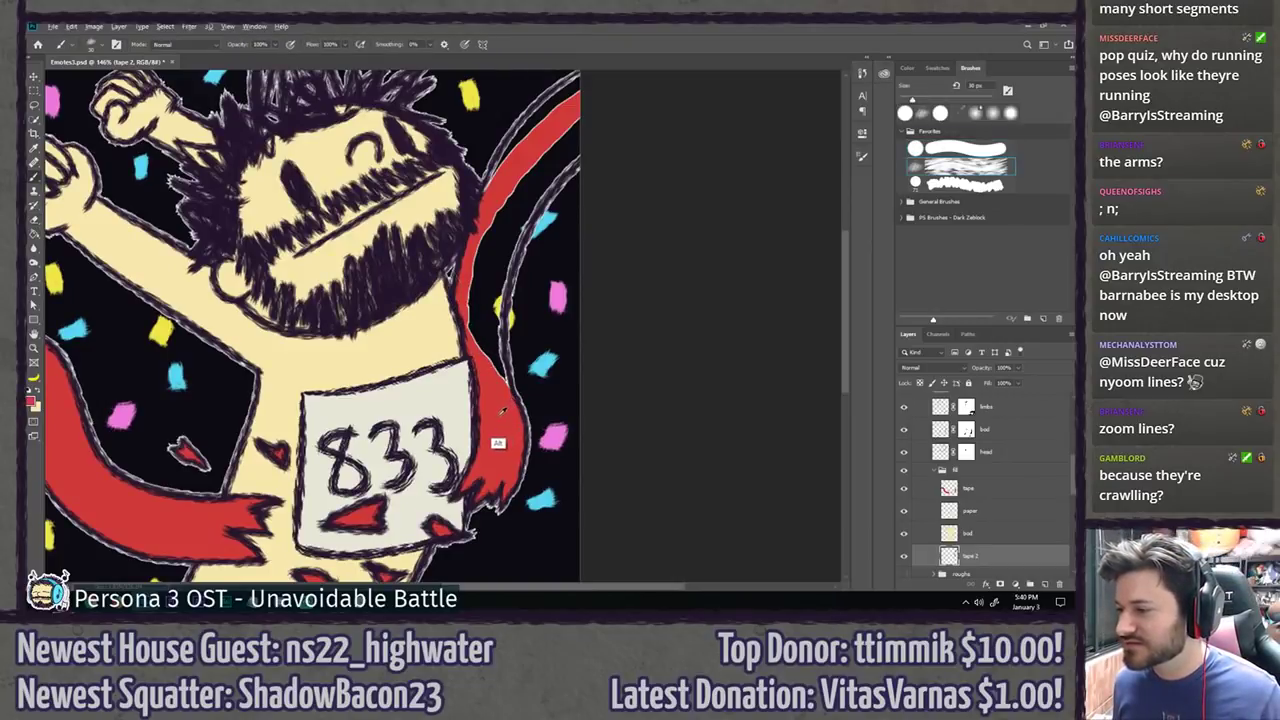
left_click(945, 148)
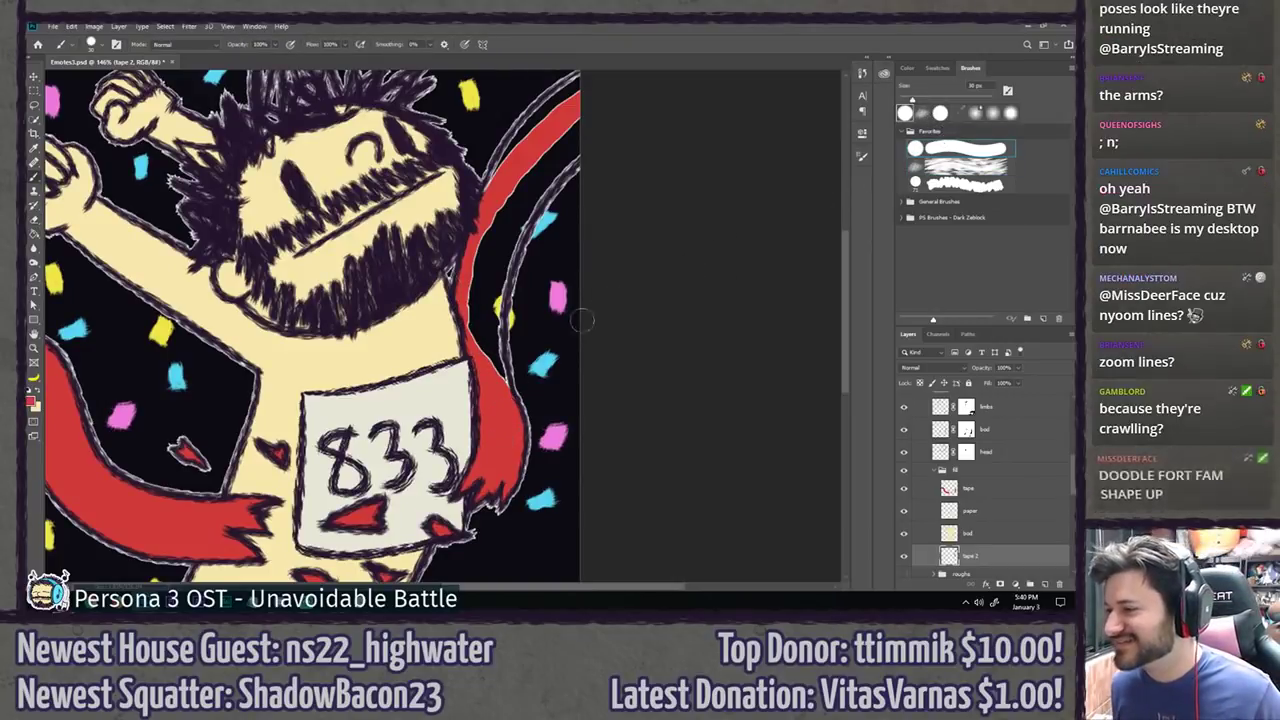
key("ctrl+equal")
mouse_move(501, 422)
left_mouse_down()
mouse_move(505, 384)
mouse_move(468, 318)
mouse_move(508, 166)
mouse_move(502, 242)
mouse_move(516, 218)
mouse_move(500, 318)
mouse_move(498, 272)
mouse_move(499, 358)
mouse_move(496, 348)
left_mouse_up()
left_click_drag(527, 192, 453, 347)
mouse_move(432, 286)
left_mouse_down()
mouse_move(485, 207)
mouse_move(555, 150)
mouse_move(520, 258)
mouse_move(505, 245)
mouse_move(484, 275)
mouse_move(488, 256)
mouse_move(428, 368)
mouse_move(447, 372)
mouse_move(472, 305)
mouse_move(459, 317)
mouse_move(466, 330)
mouse_move(482, 295)
left_mouse_up()
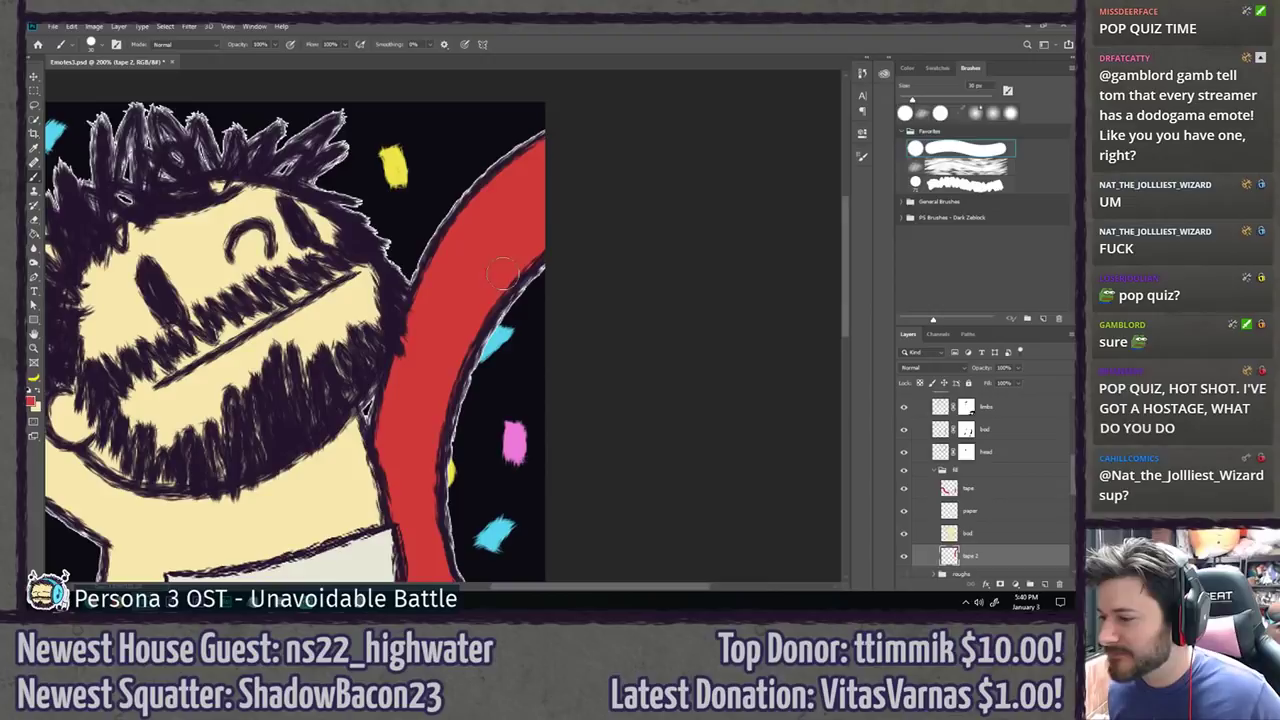
Step: Check the whole emote at a very small view size and inspect what the tape layer contains by toggling its visibility
key("ctrl+minus")
key("l")
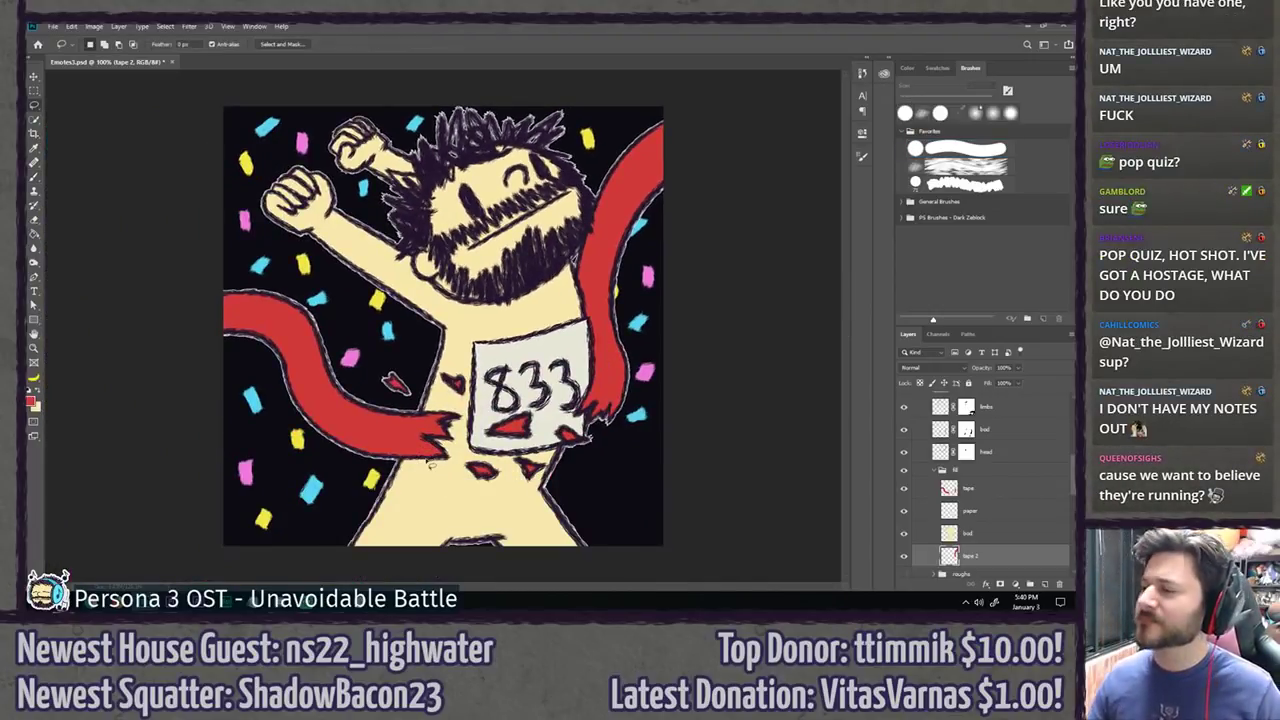
key("ctrl+minus")
key("ctrl+minus")
key("ctrl+minus")
key("ctrl+minus")
key("ctrl+minus")
key("ctrl+minus")
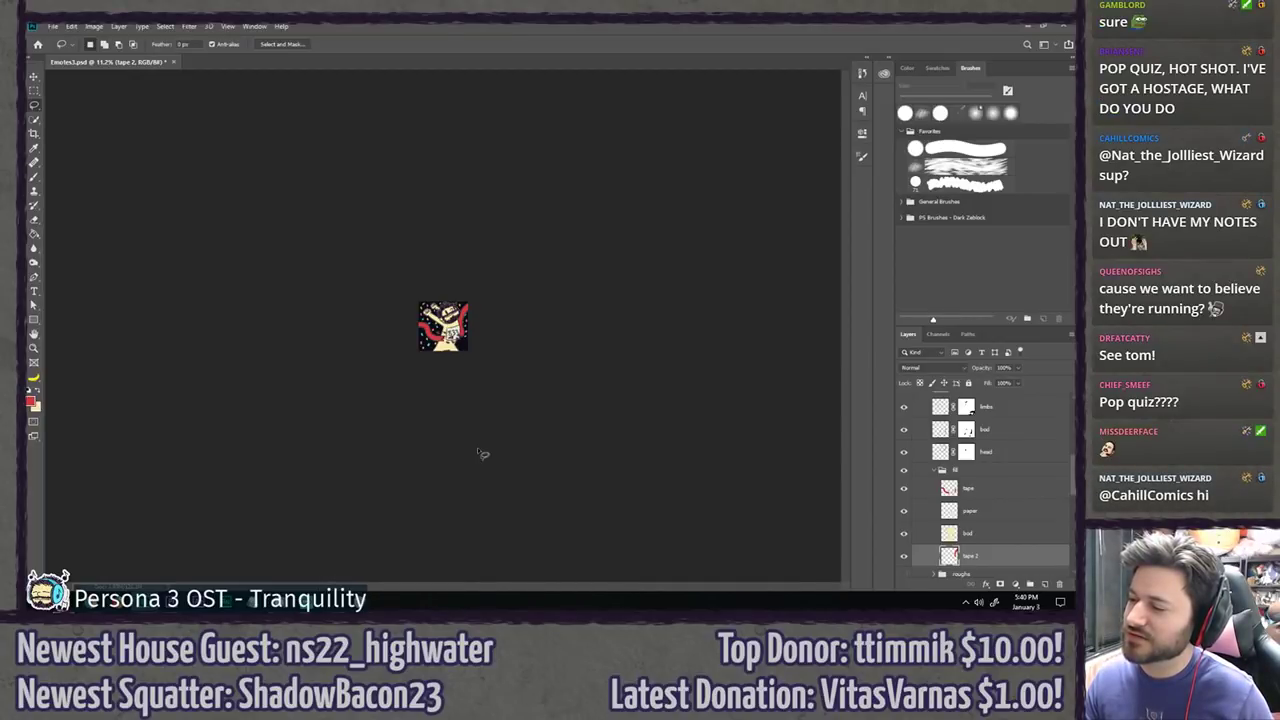
scroll(485, 453, "up", 10)
scroll(700, 350, "up", 1)
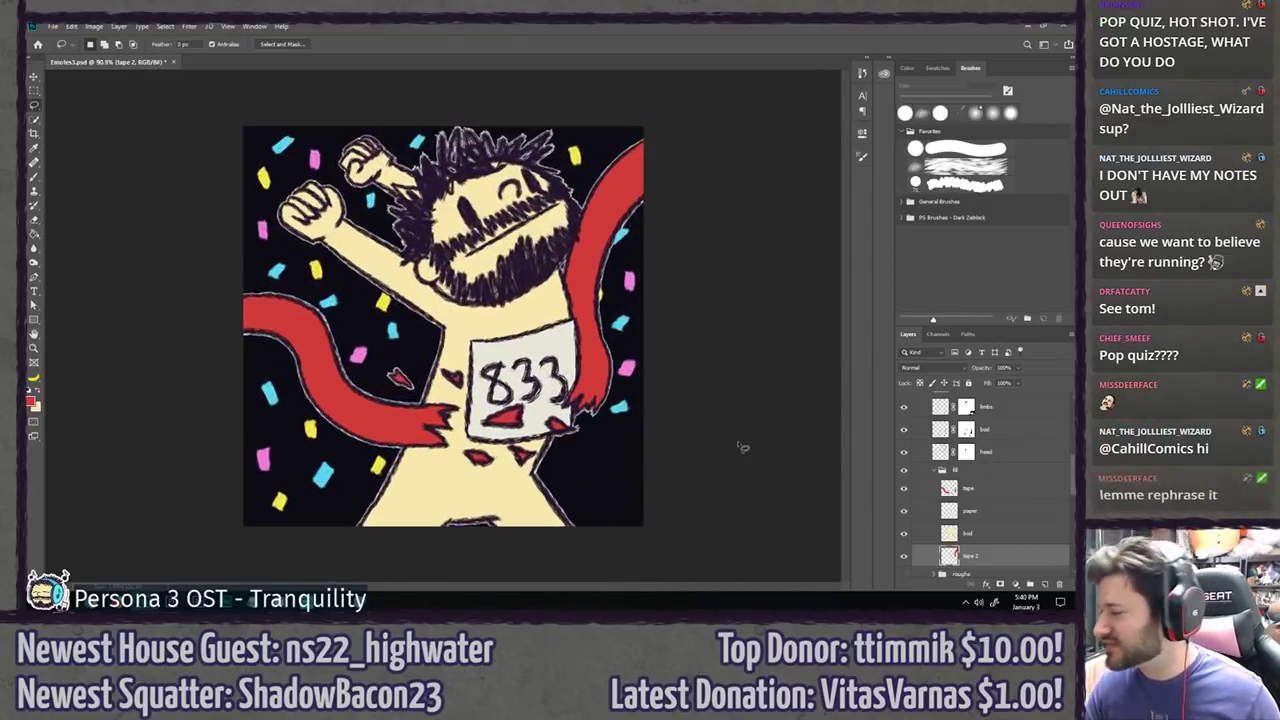
left_click(904, 488)
left_click(904, 488)
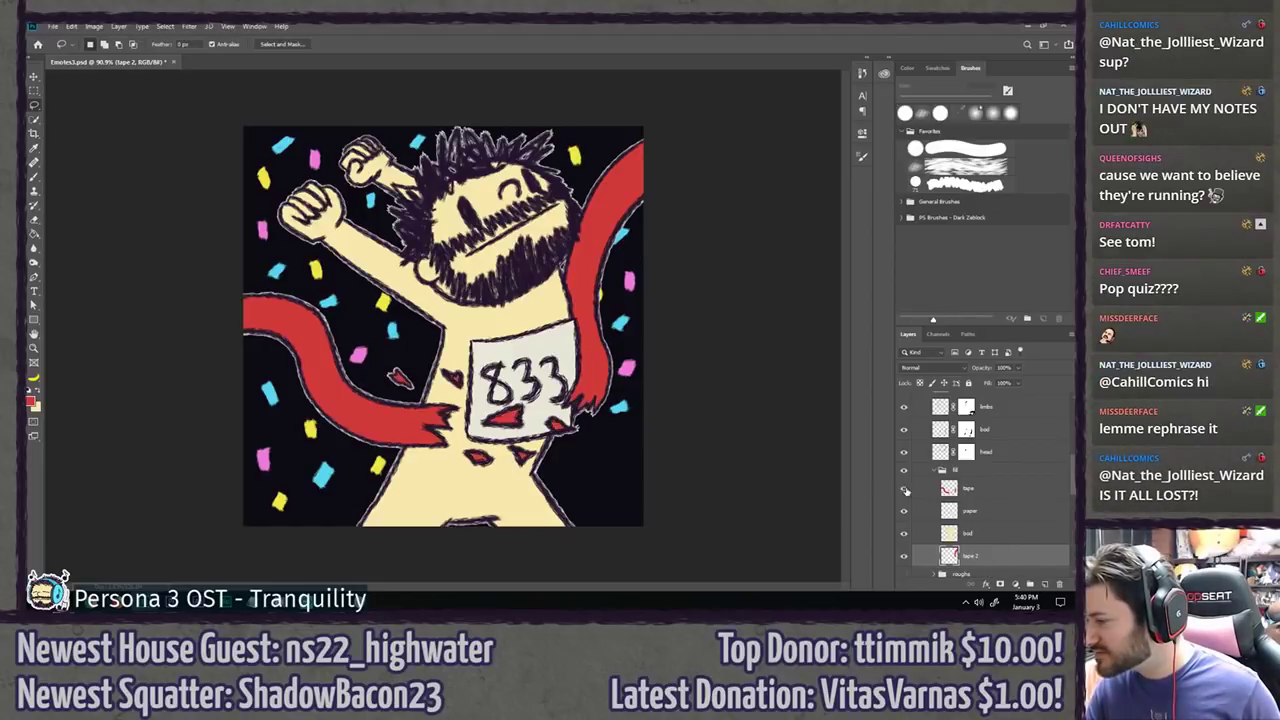
scroll(959, 490, "up", 10)
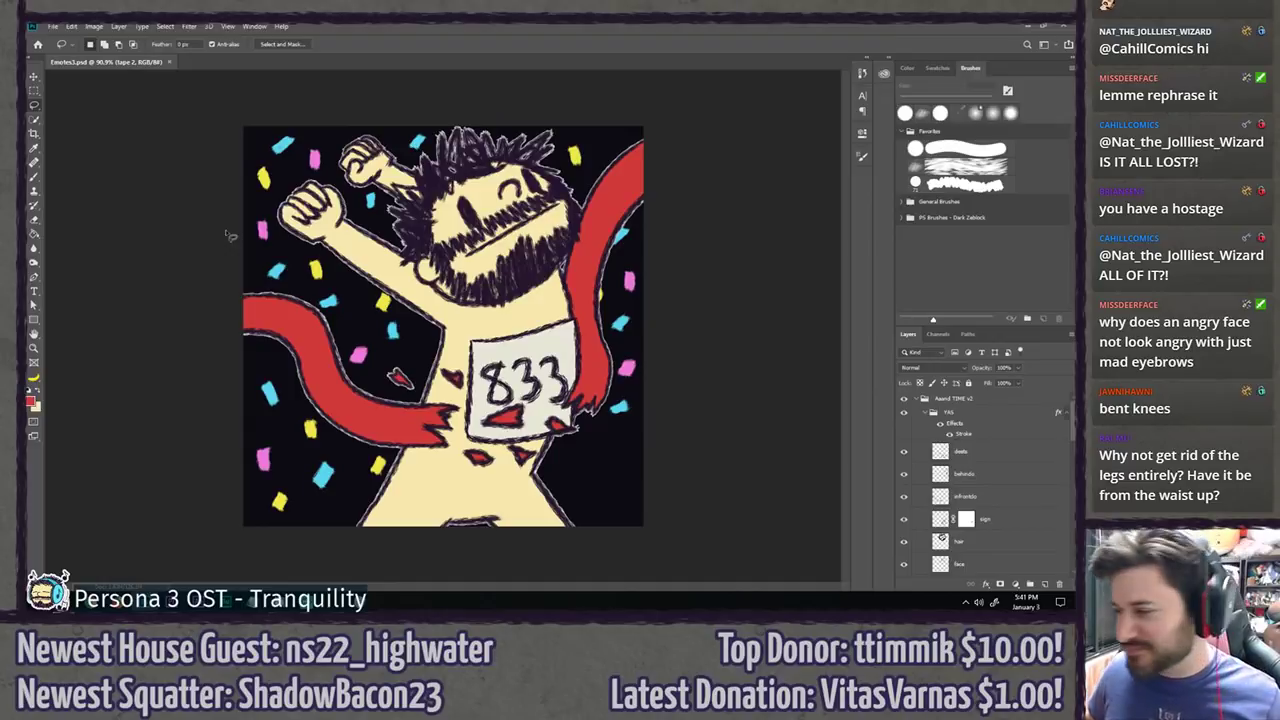
Step: Set the brush colour to the dark Outline swatch from the Scratchy Doodles library and return to the textured brush
key("b")
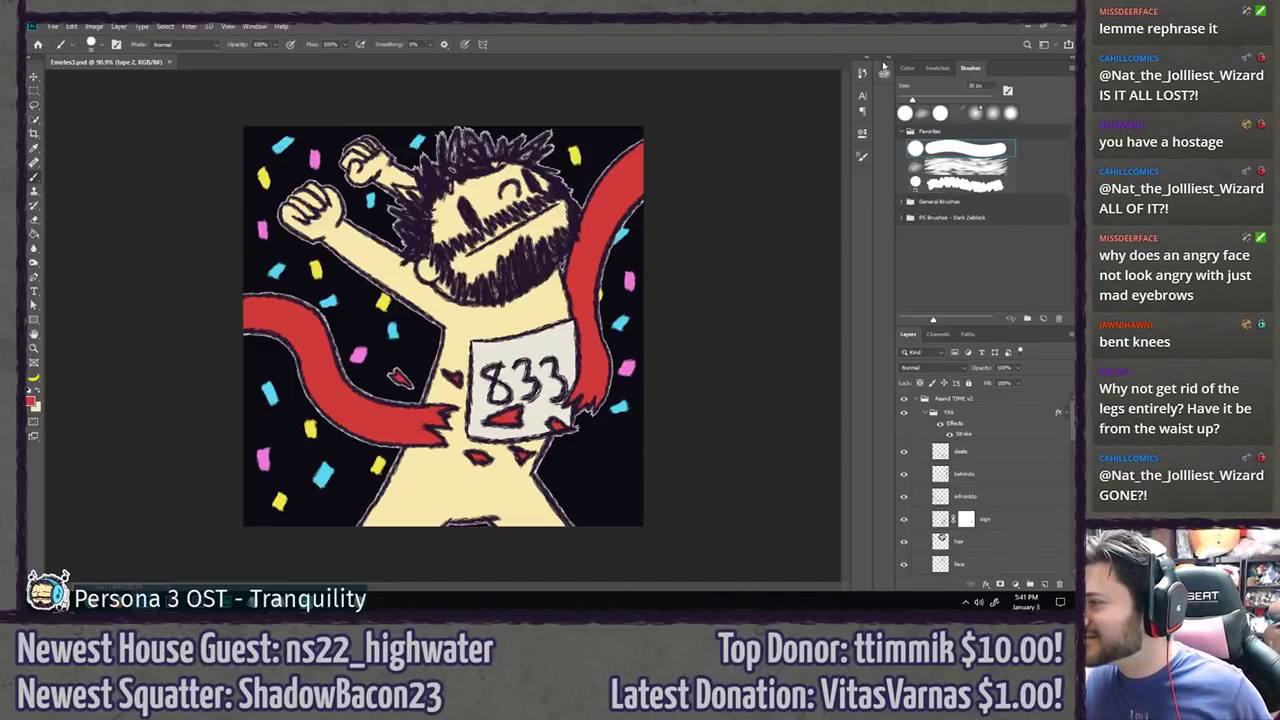
left_click(862, 73)
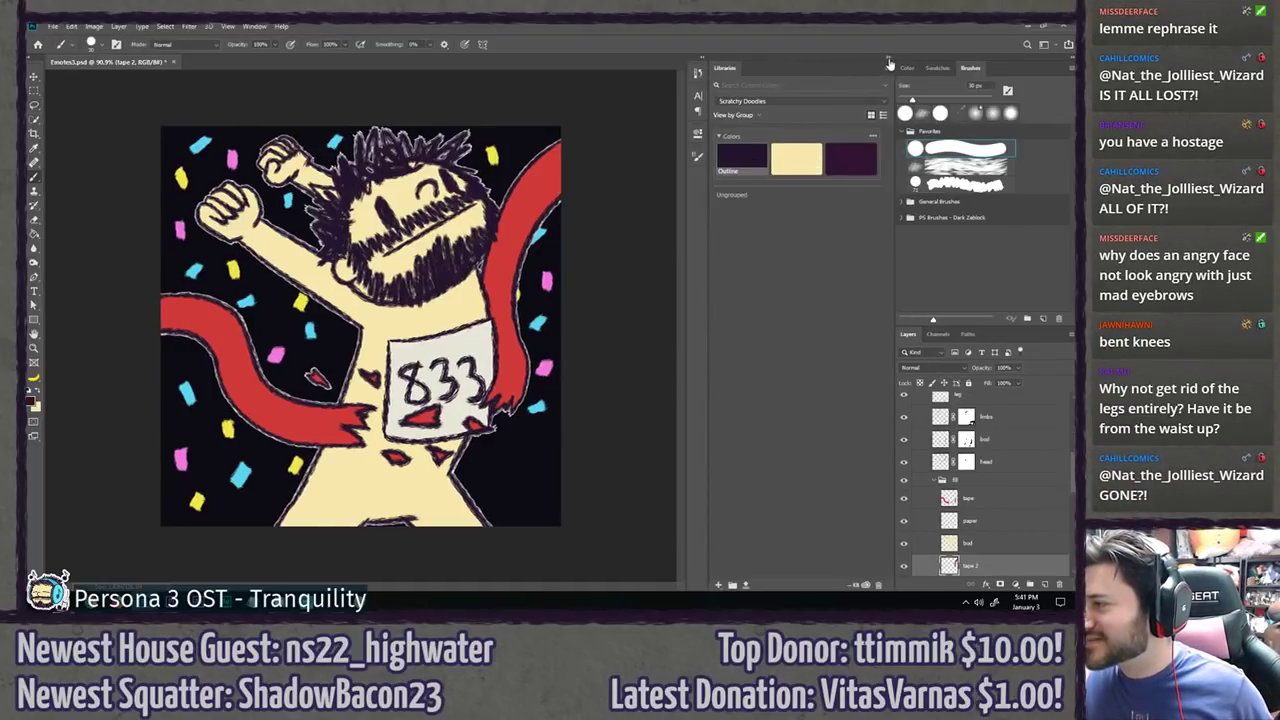
left_click(889, 64)
left_click(962, 168)
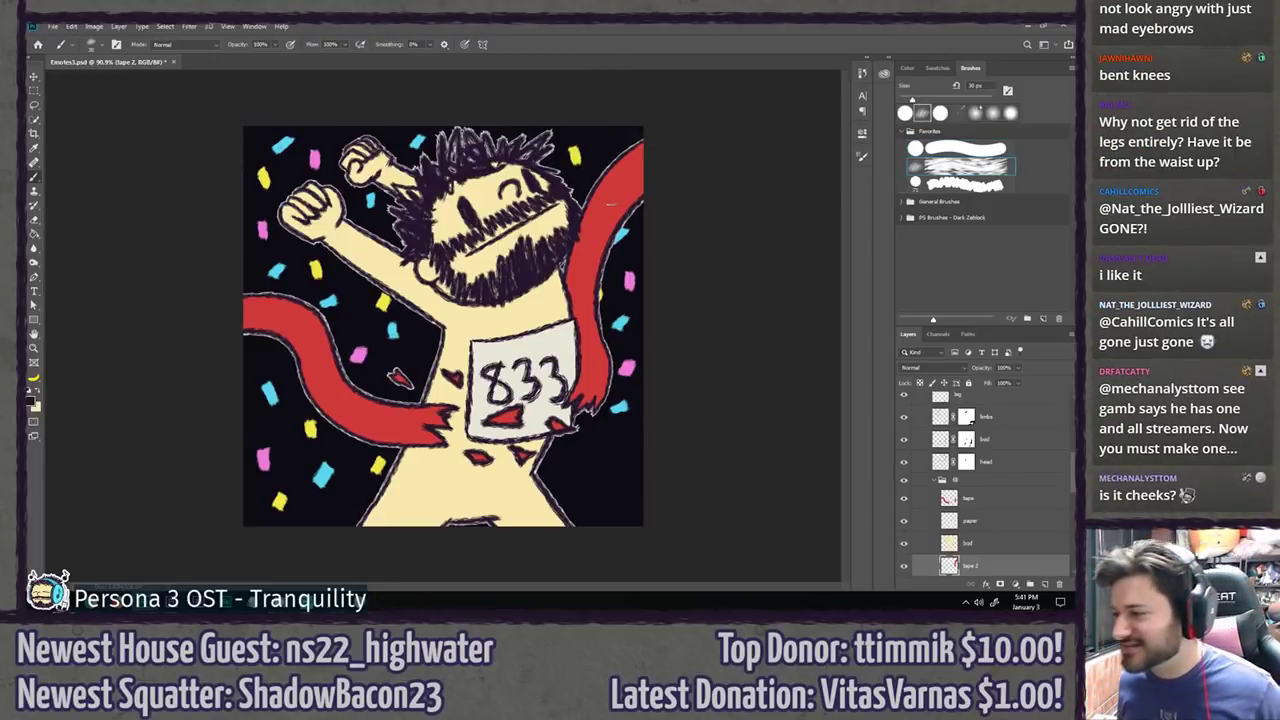
Step: Try angled eyebrows above both eyes on the deets layer with the textured brush, and undo both strokes
key("z")
left_click(494, 206)
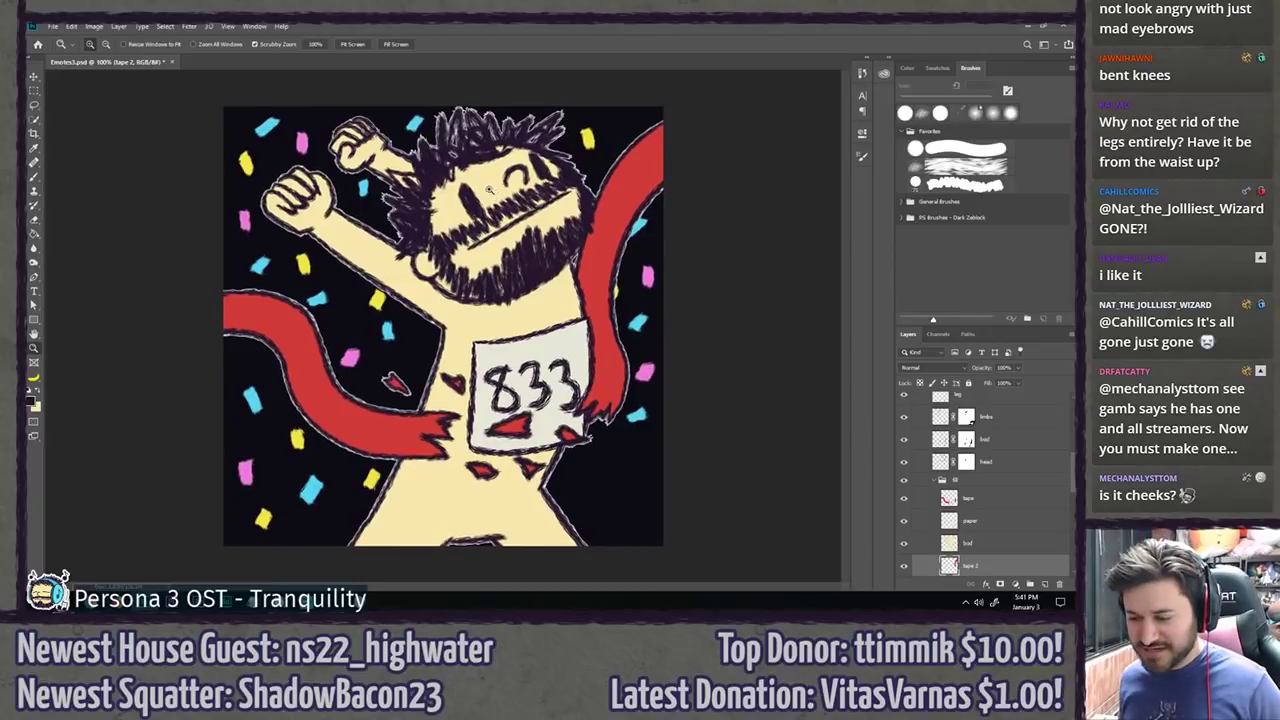
left_click(491, 182)
key("b")
left_click_drag(473, 153, 447, 258)
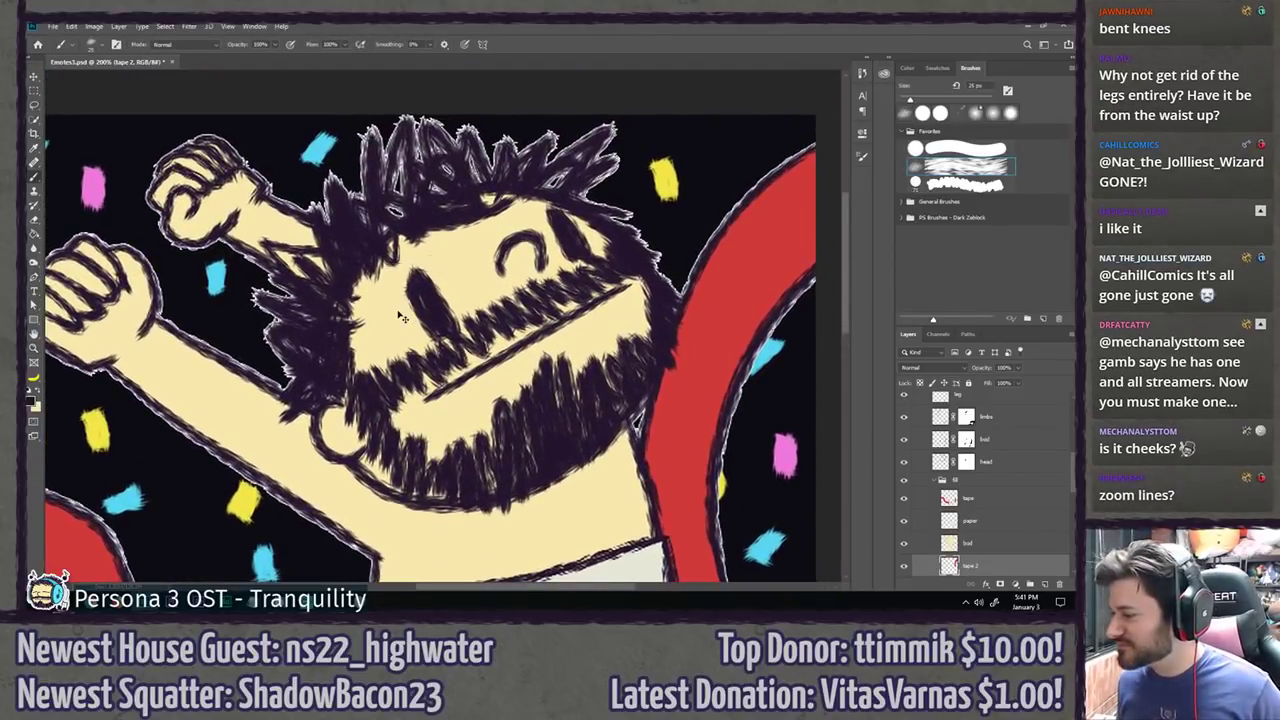
scroll(975, 453, "up", 5)
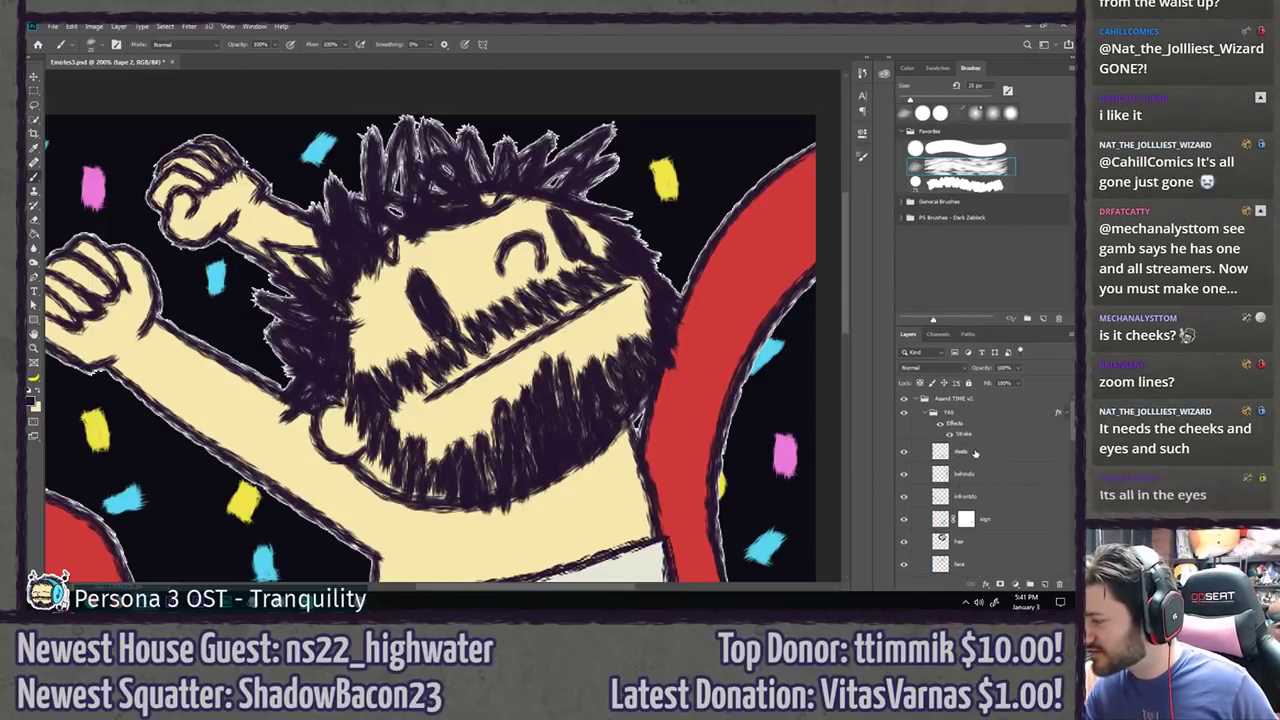
left_click(975, 453)
mouse_move(429, 261)
left_mouse_down()
mouse_move(380, 254)
mouse_move(452, 260)
left_mouse_up()
left_click_drag(560, 185, 522, 228)
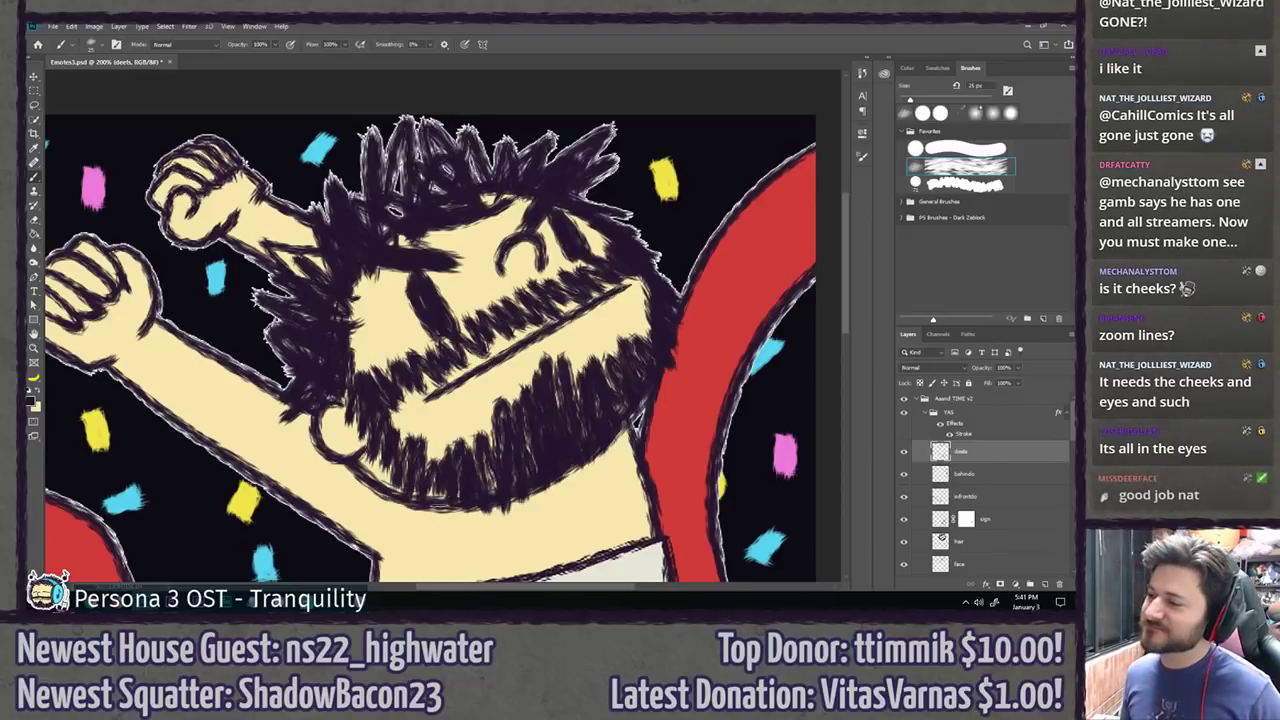
left_click_drag(285, 437, 305, 419)
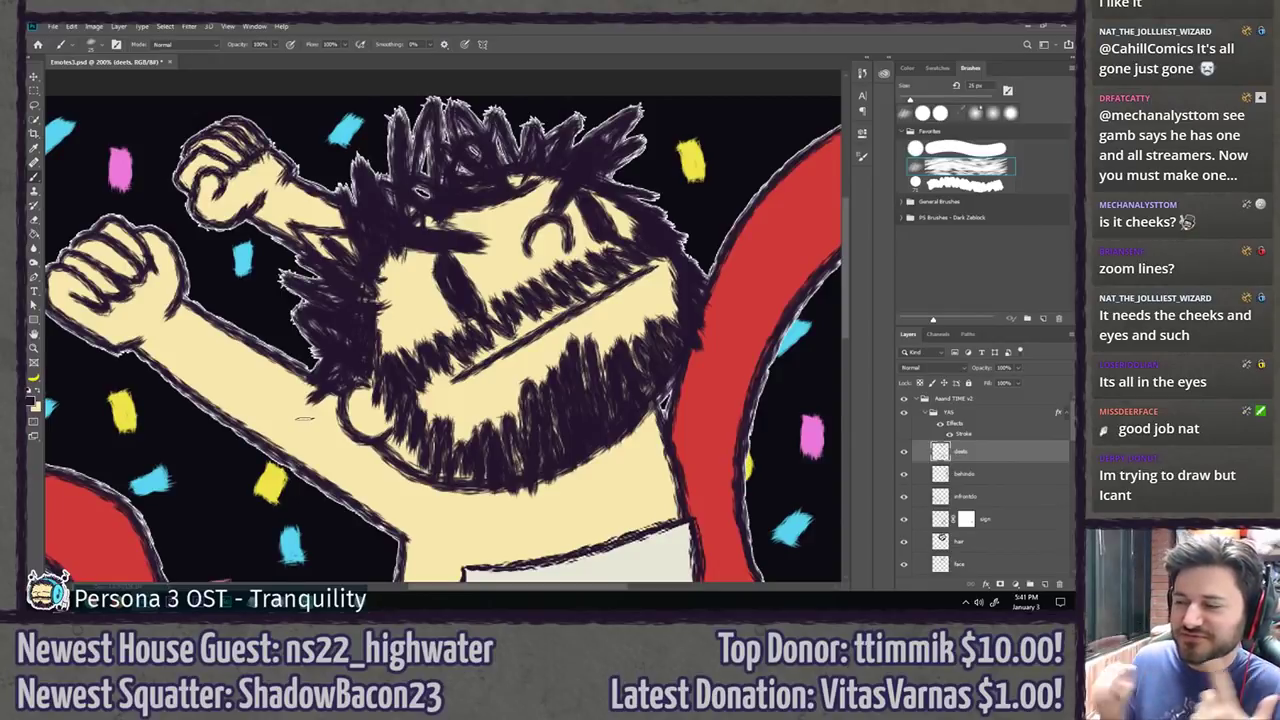
key("ctrl+0")
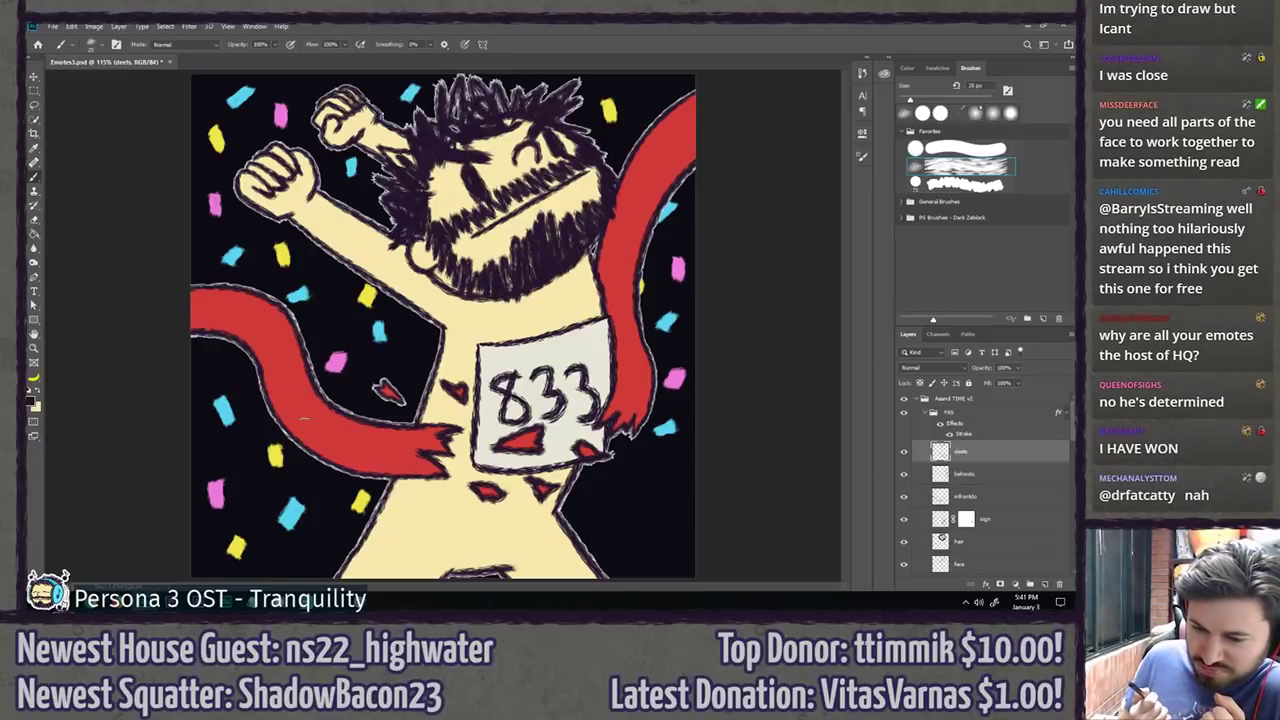
key("ctrl+z")
key("ctrl+z")
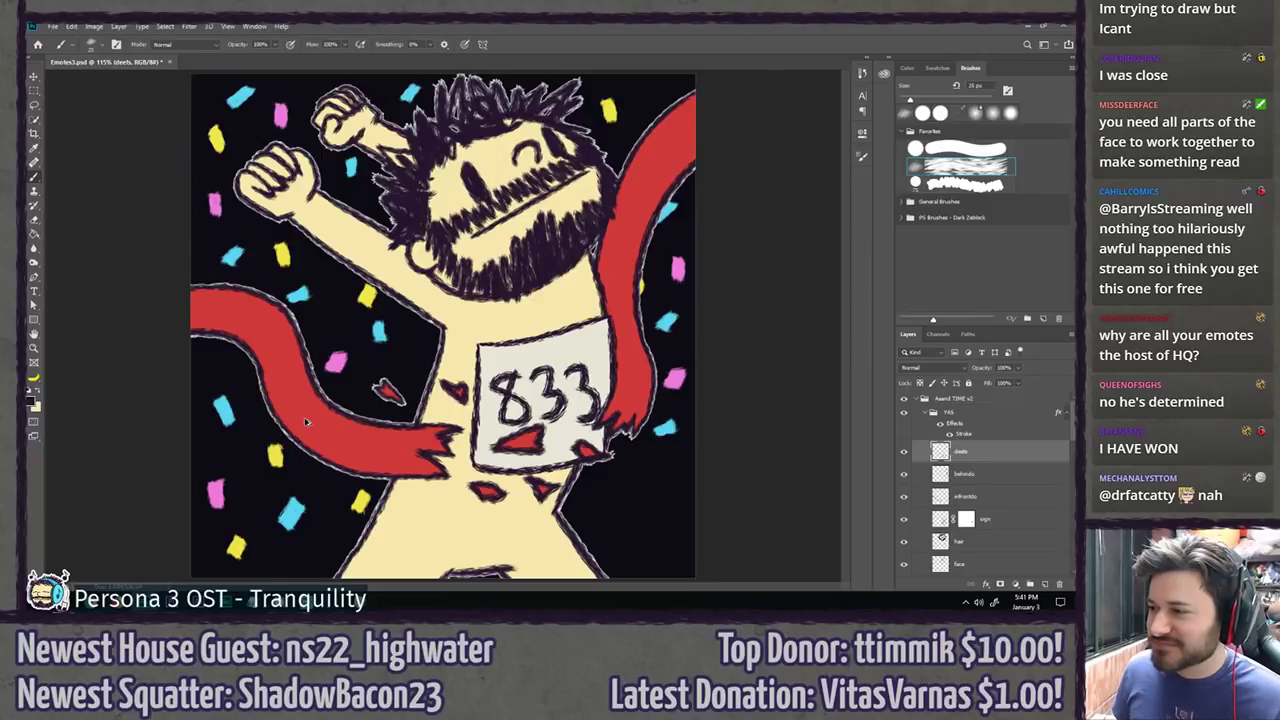
key("l")
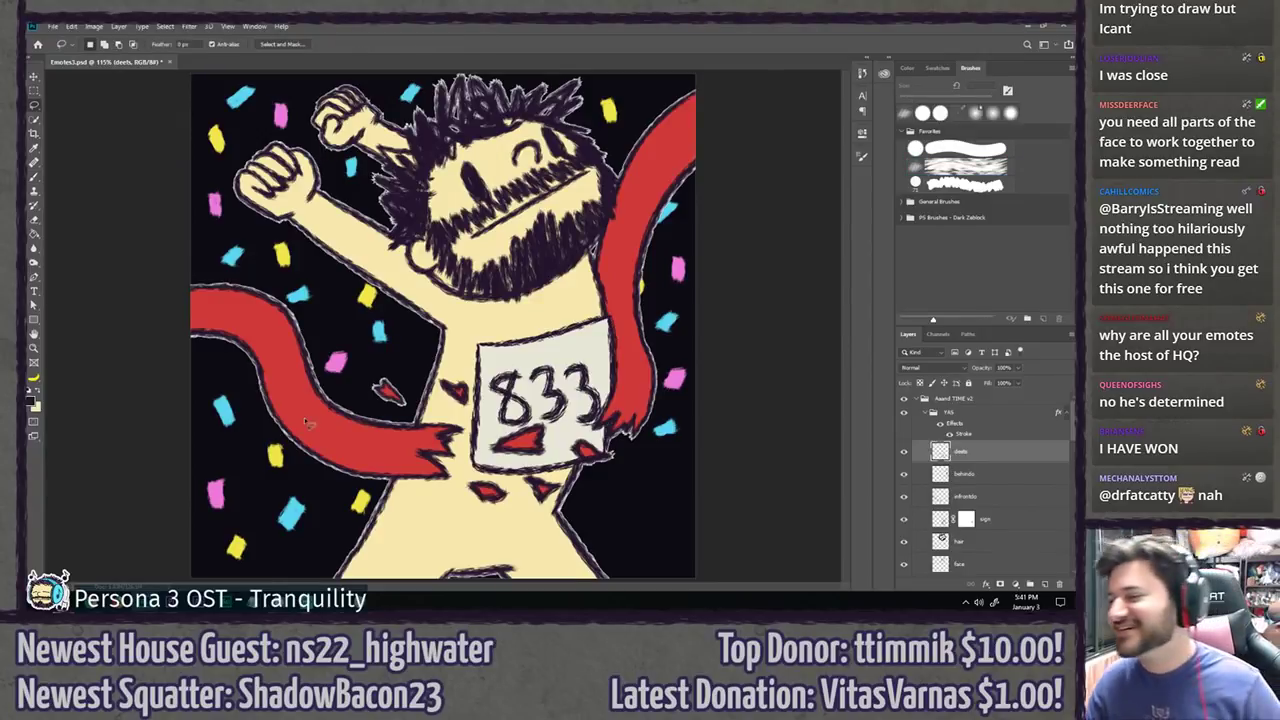
Step: Collapse the Aaand TIME v2 group and show the 28 size guide layer
left_click(927, 413)
left_click(916, 398)
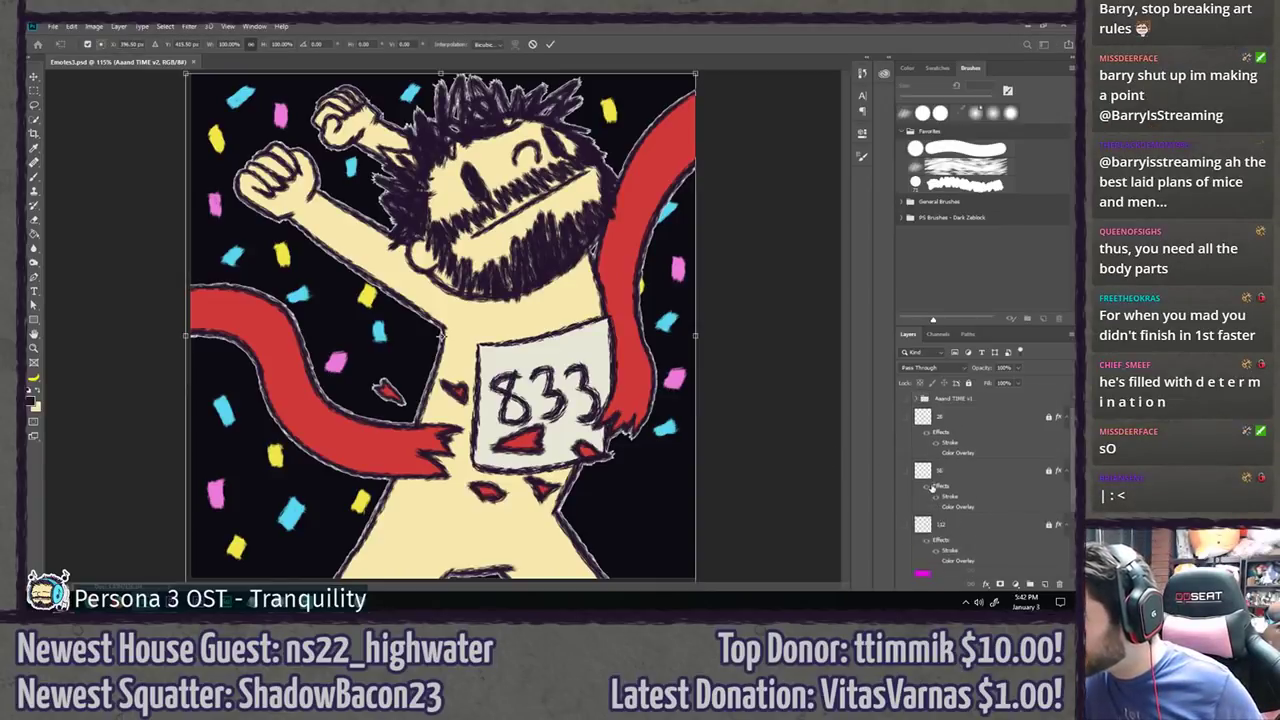
left_click(904, 432)
Step: Try scaling the Aaand TIME v2 group down towards the 28 guide's size, and undo the transformation
key("ctrl+t")
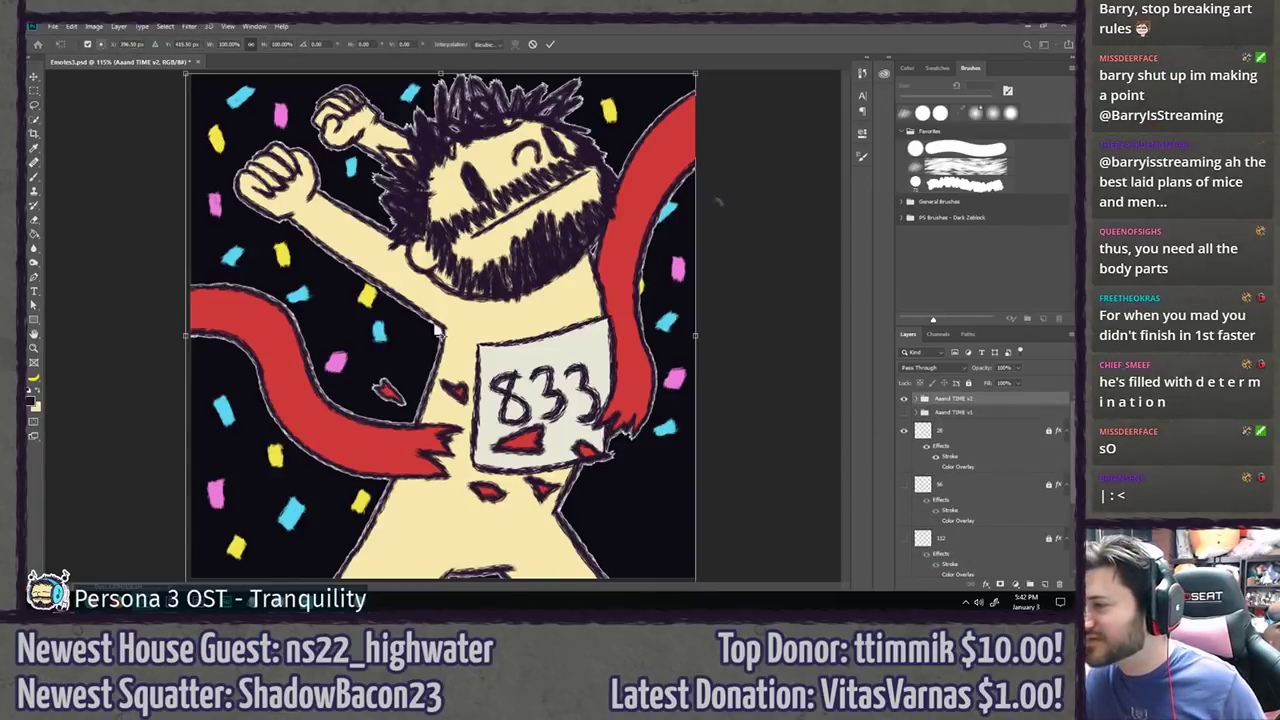
left_click_drag(695, 76, 462, 317)
scroll(458, 329, "up", 5)
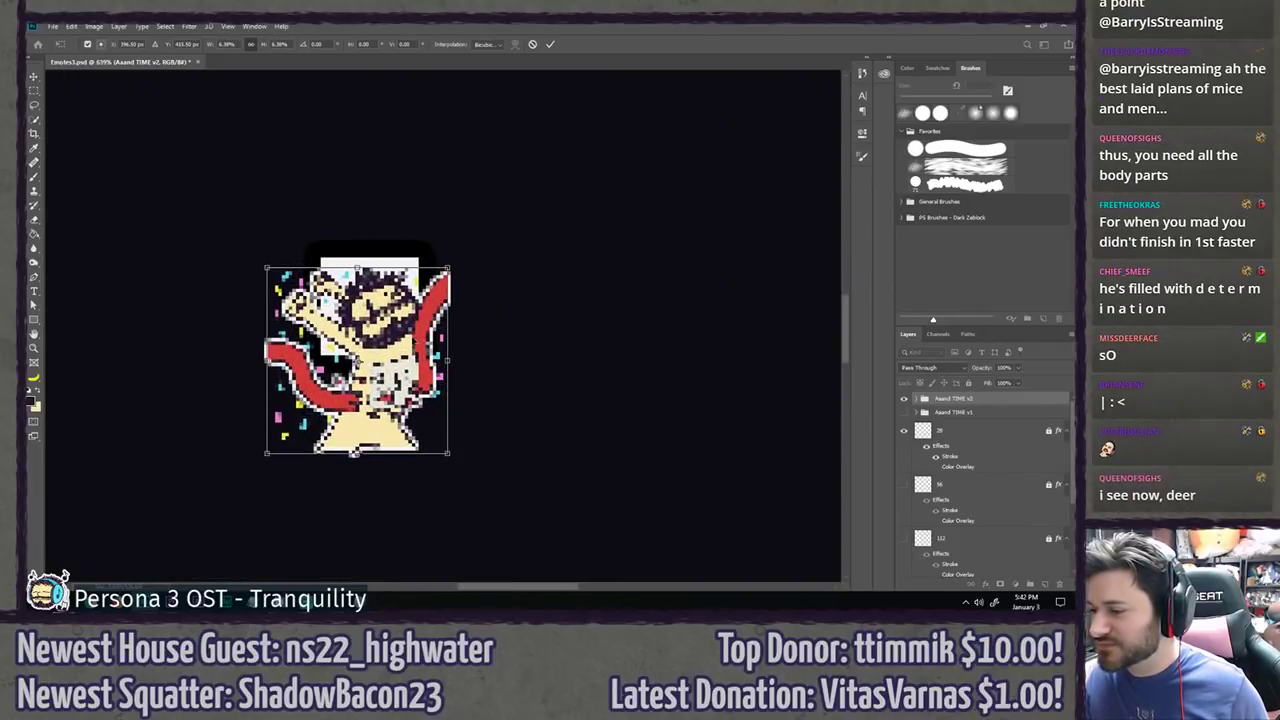
key("Return")
key("ctrl+z")
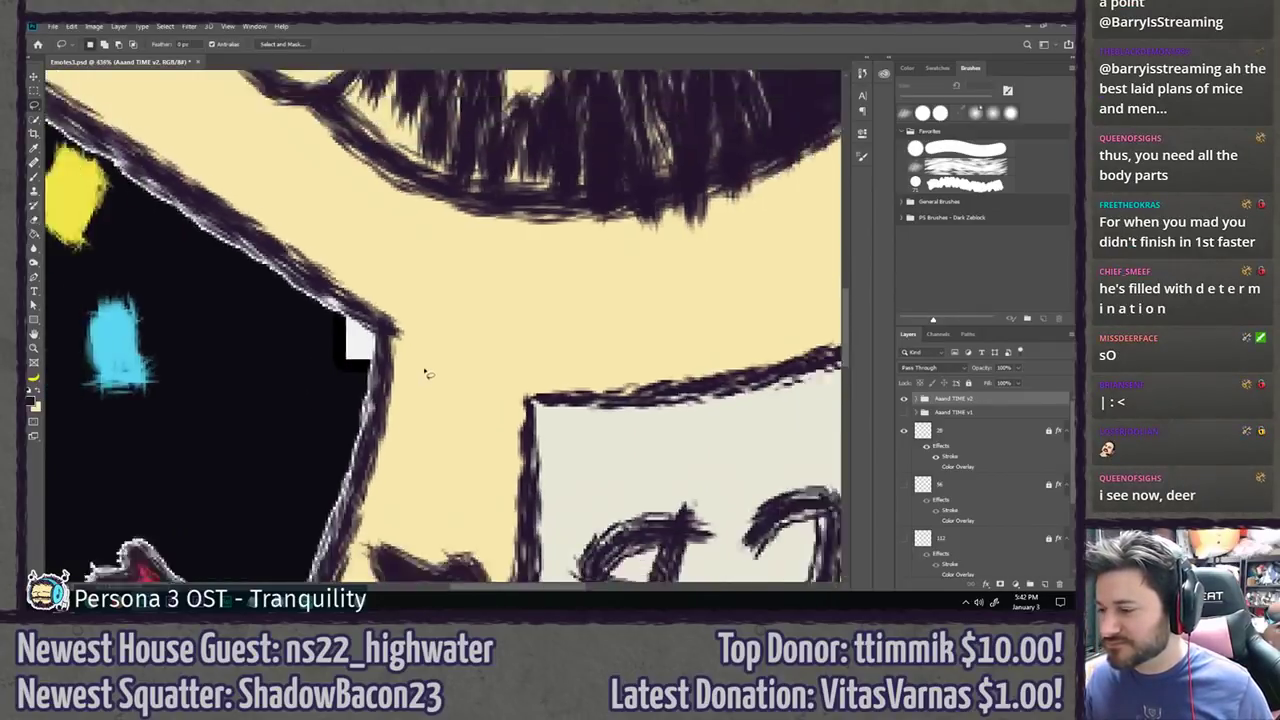
Step: Scale the Aaand TIME v2 group down about its centre to fit the white square of the 28 guide
scroll(427, 373, "down", 6)
key("c")
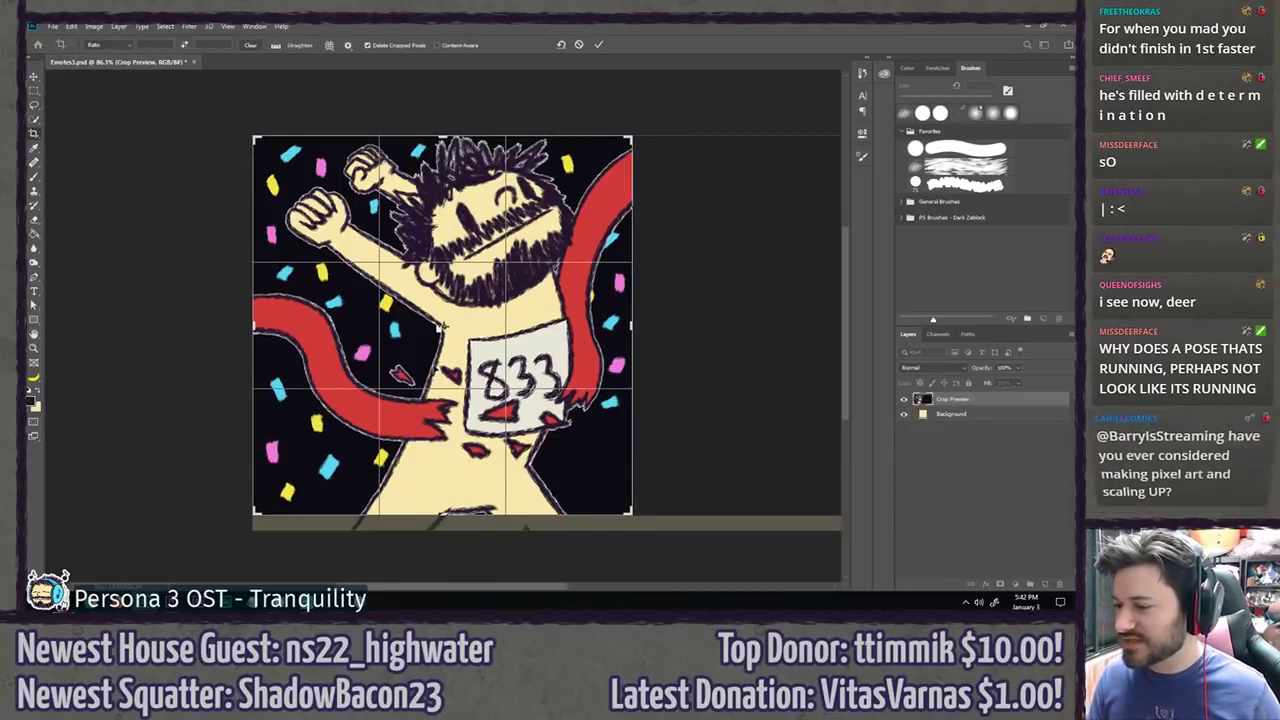
key("ctrl+t")
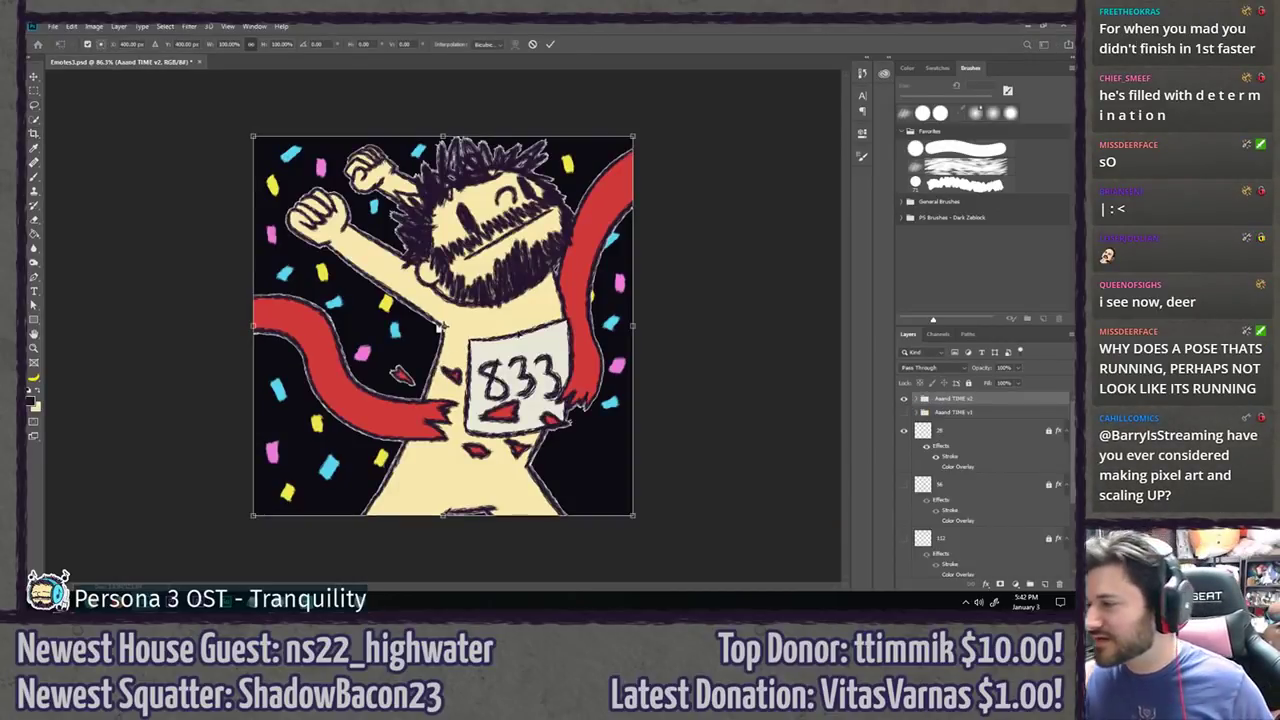
left_click_drag(635, 139, 462, 307)
scroll(454, 318, "up", 8)
scroll(440, 330, "up", 1)
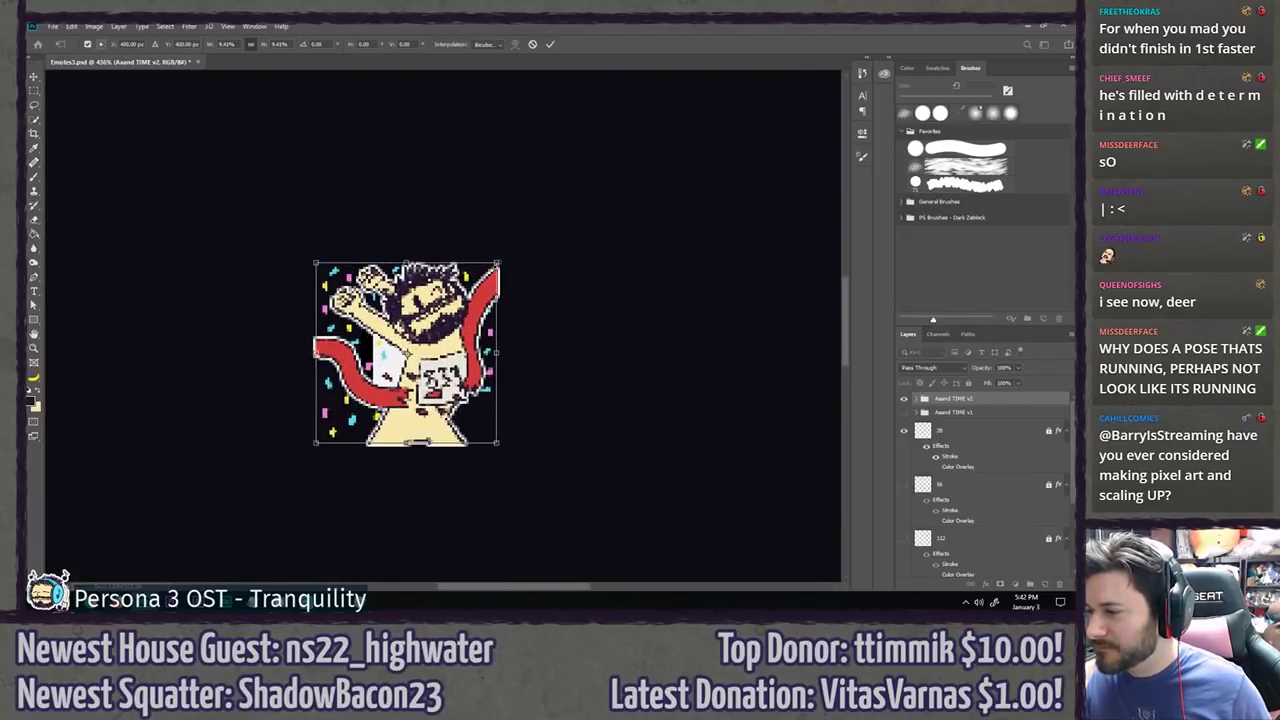
left_click_drag(497, 264, 440, 318)
scroll(418, 358, "up", 2)
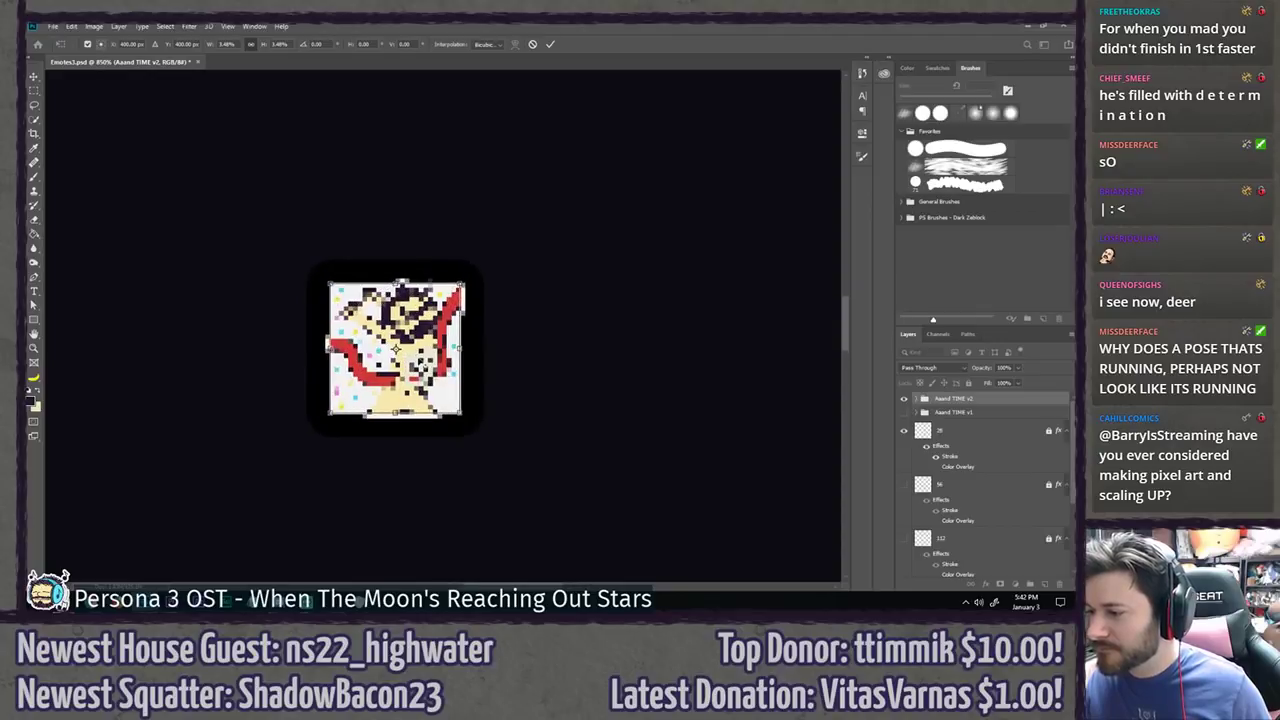
key("Return")
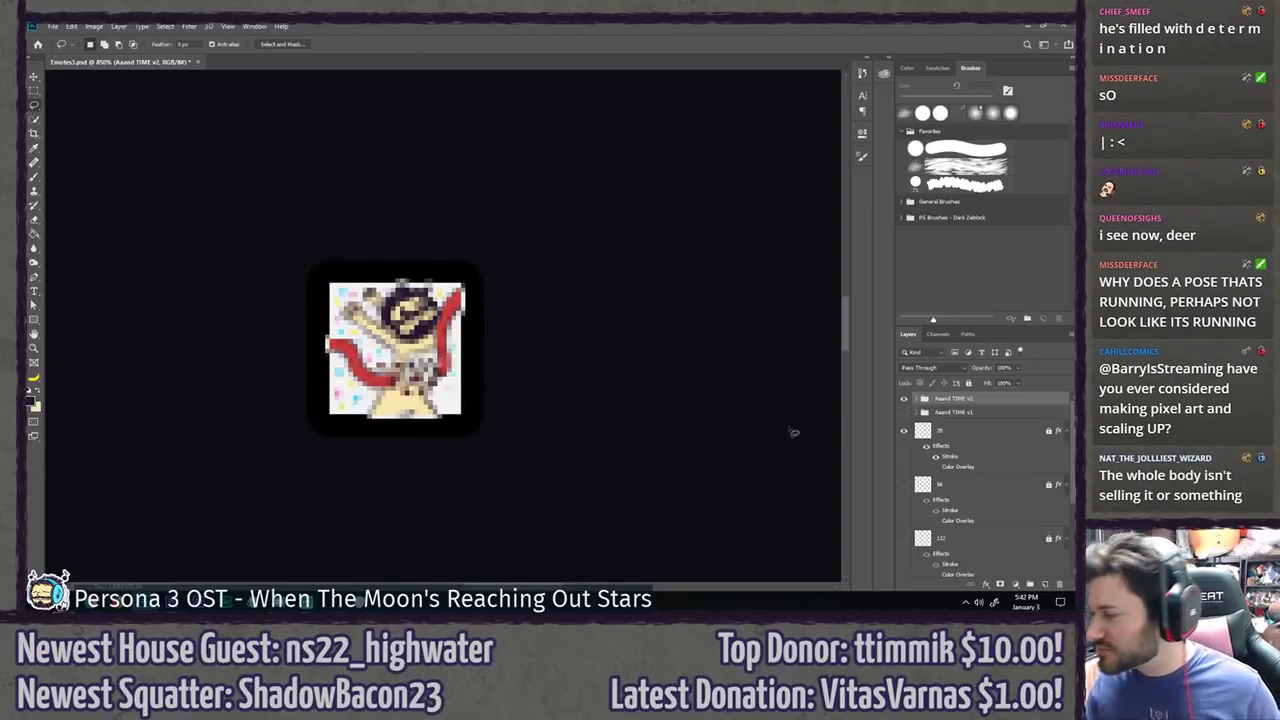
Step: Crop the canvas to the 28 guide's area and hide the guide and backdrop layers to preview the small emote
left_click(917, 434, "ctrl")
left_click(904, 431)
scroll(906, 438, "down", 3)
left_click_drag(903, 499, 903, 565)
key("c")
key("Return")
key("l")
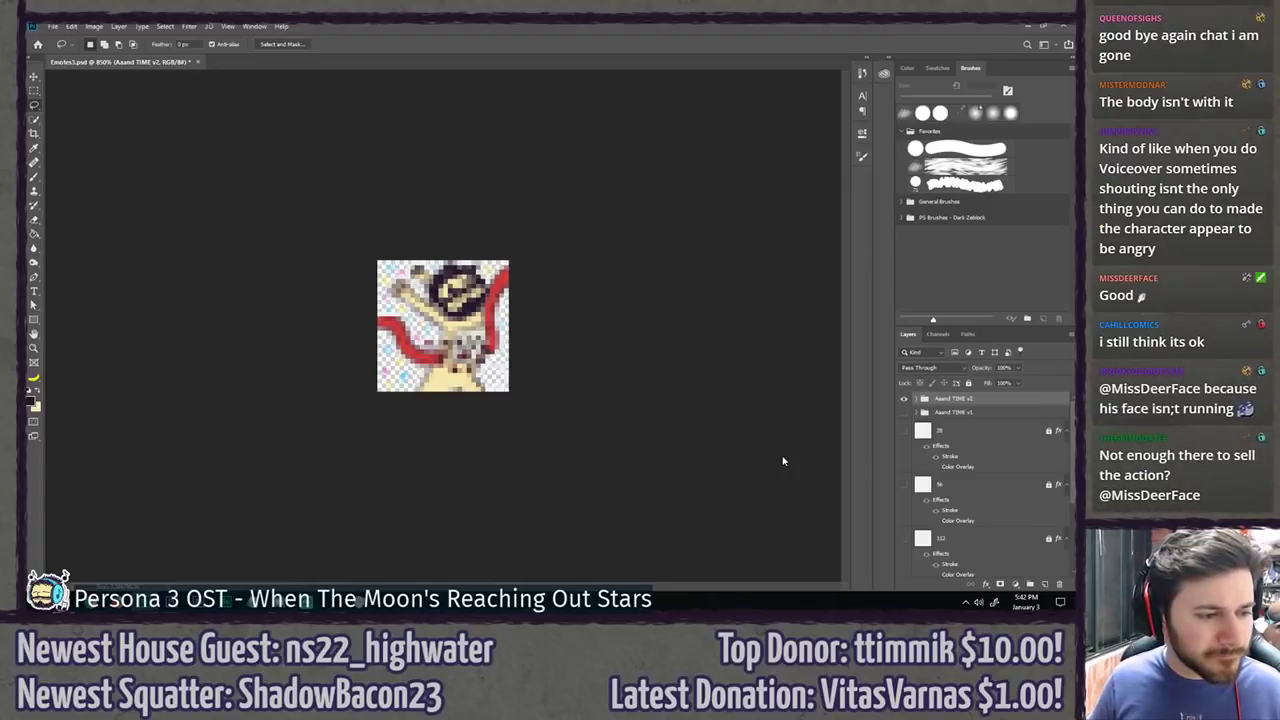
scroll(372, 398, "up", 6)
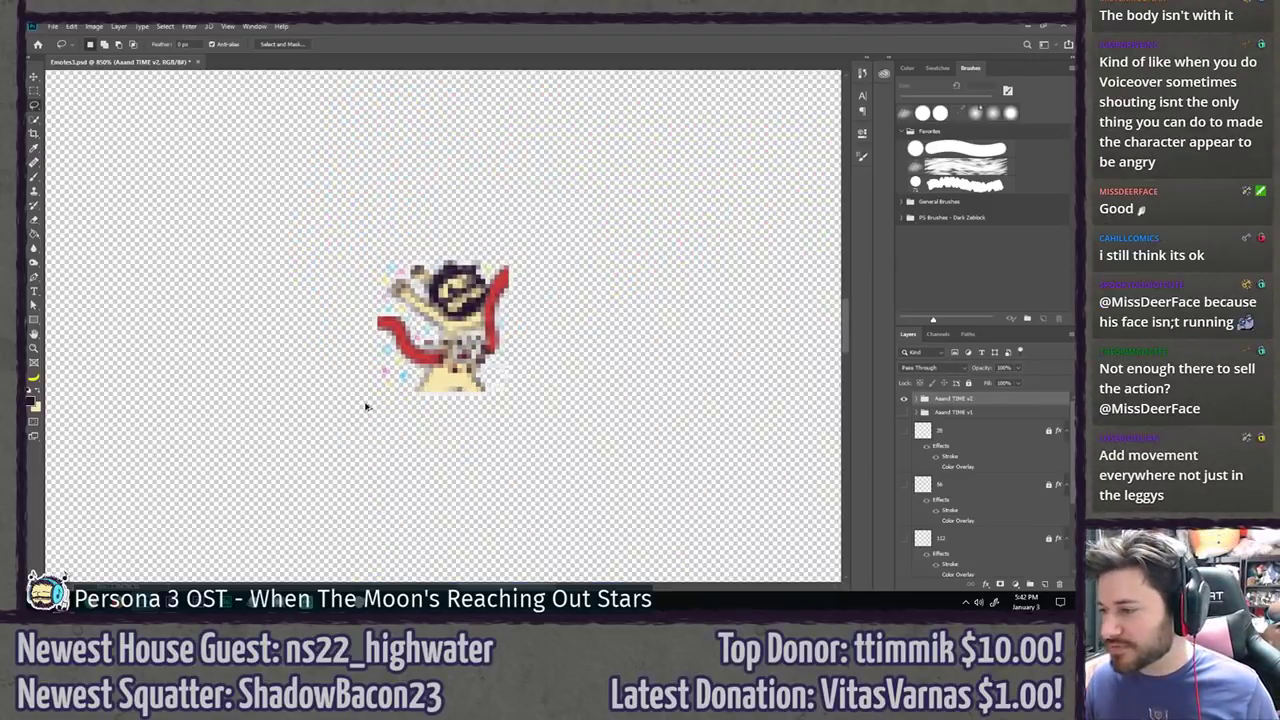
scroll(372, 398, "down", 4)
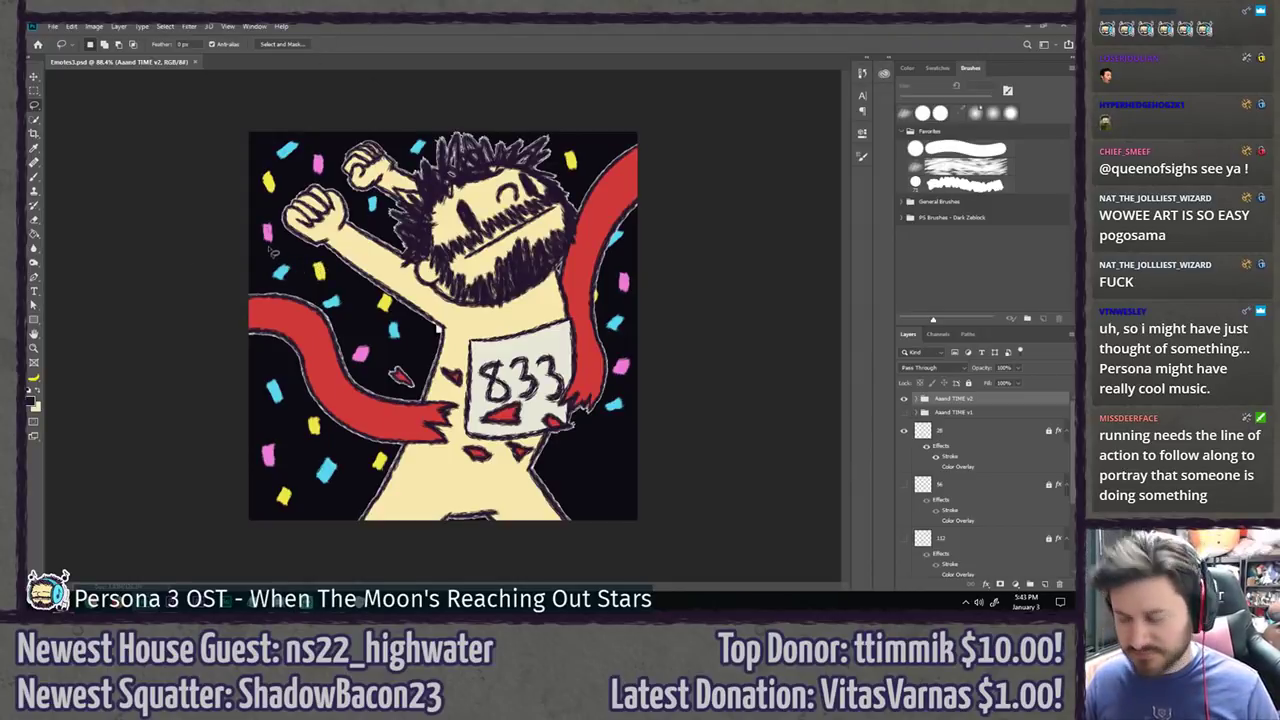
Step: Compare the Aaand TIME v1 and v2 groups by showing each version in turn, leaving only v1 visible
left_click(904, 399)
left_click(904, 399)
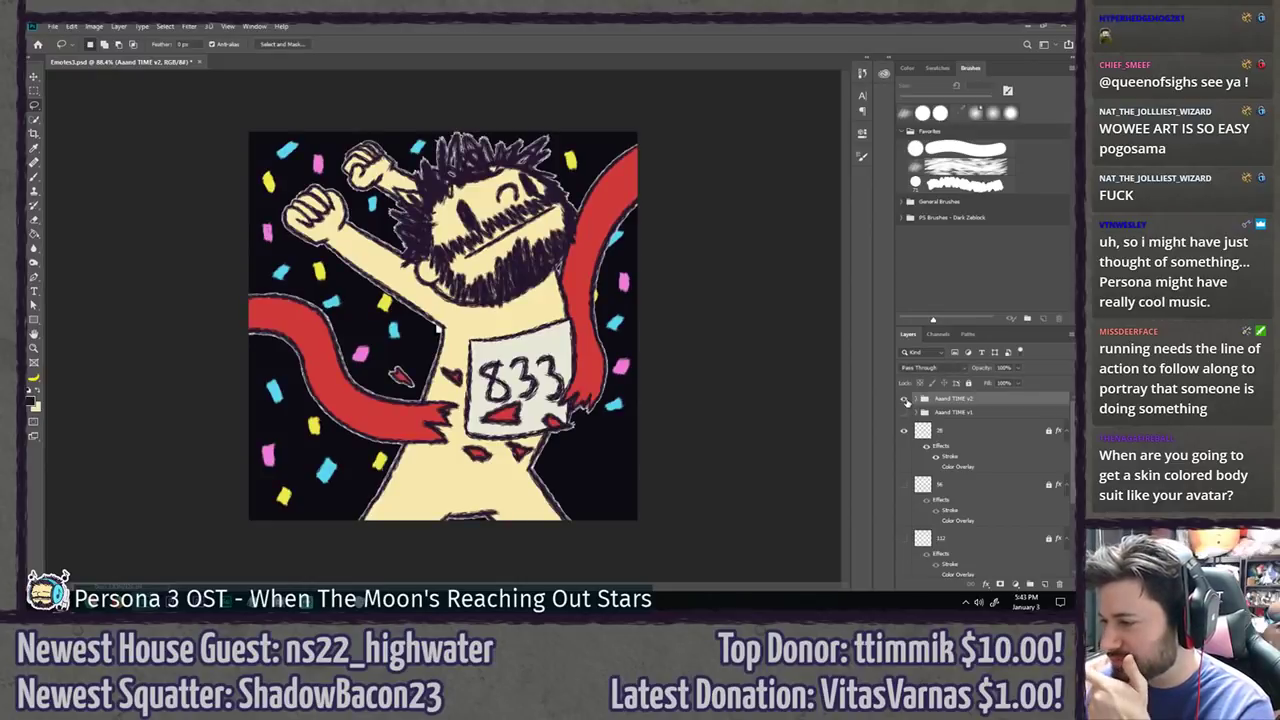
left_click(904, 399)
left_click(904, 399)
left_click(904, 400)
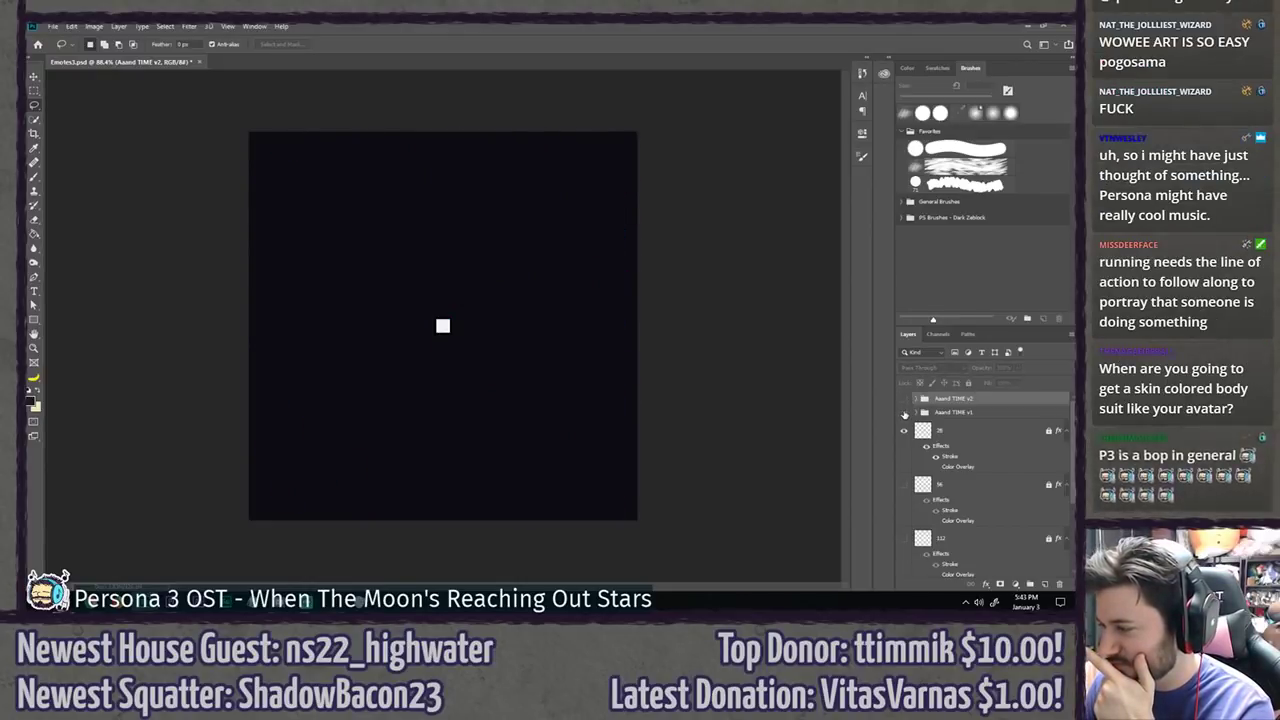
left_click(904, 400)
left_click(904, 400)
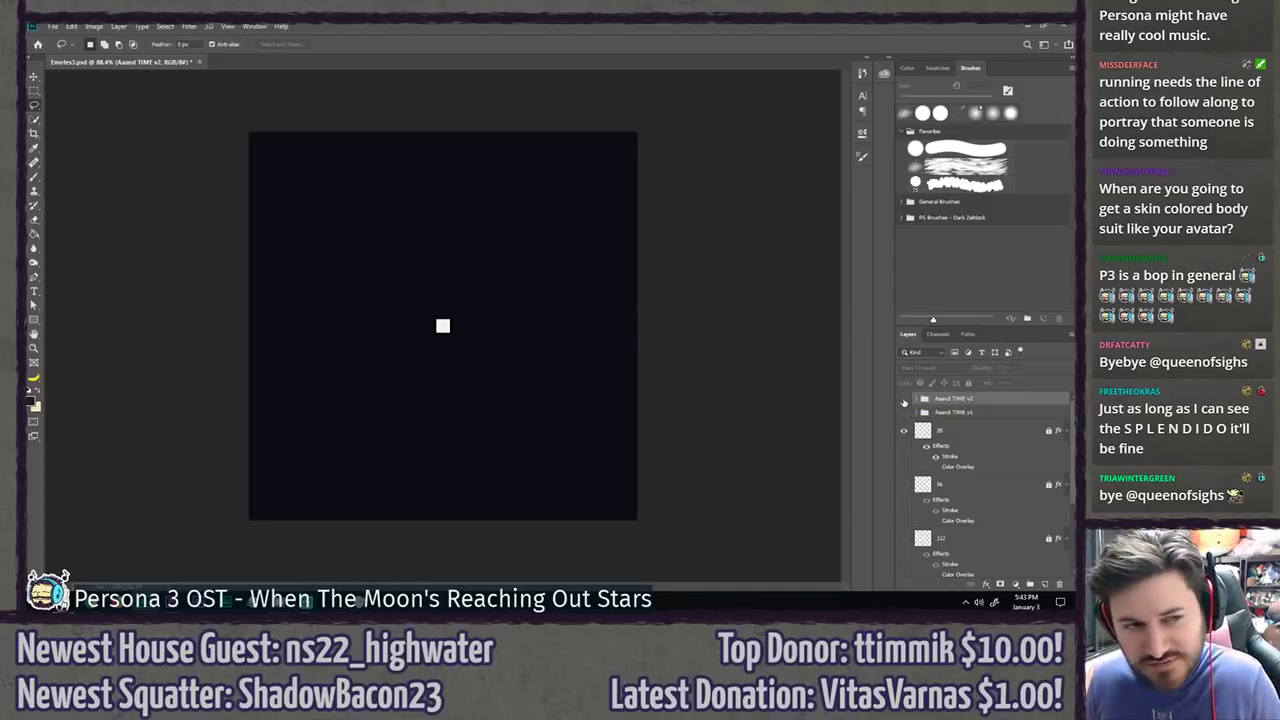
left_click(904, 399)
left_click(904, 399)
left_click(905, 412)
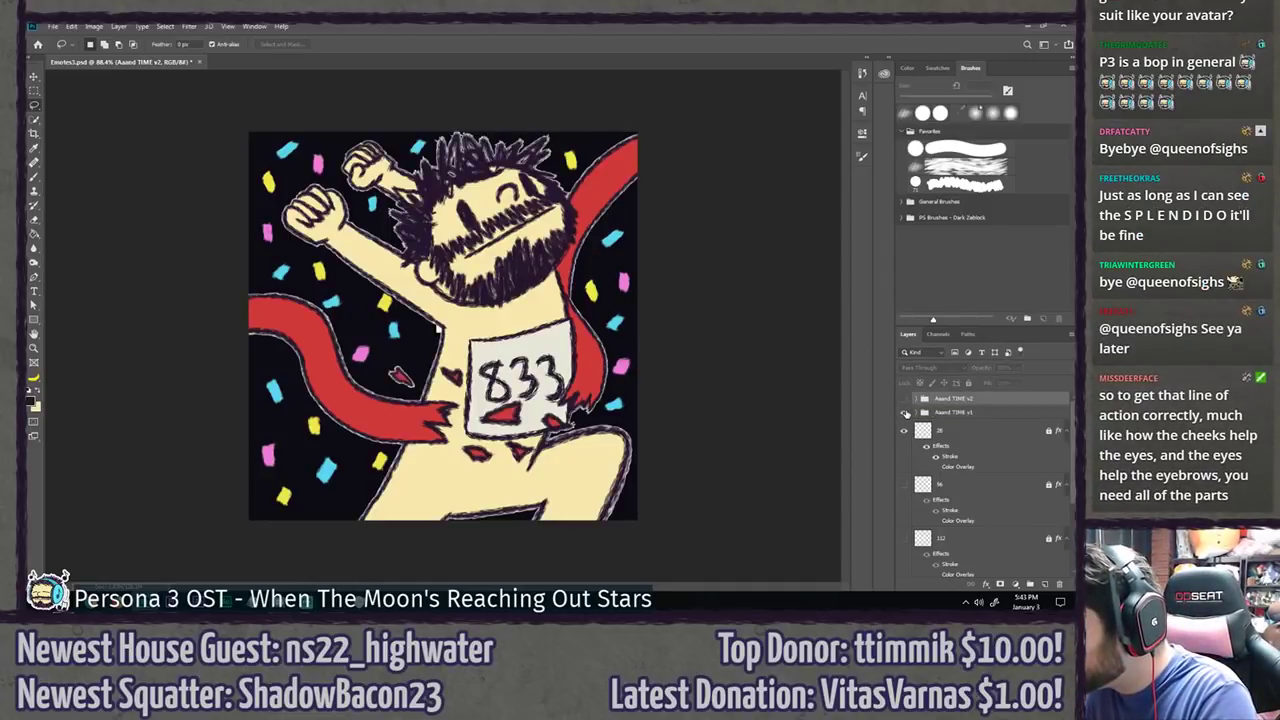
left_click(904, 402)
left_click(904, 402)
left_click(904, 402)
left_click(904, 402)
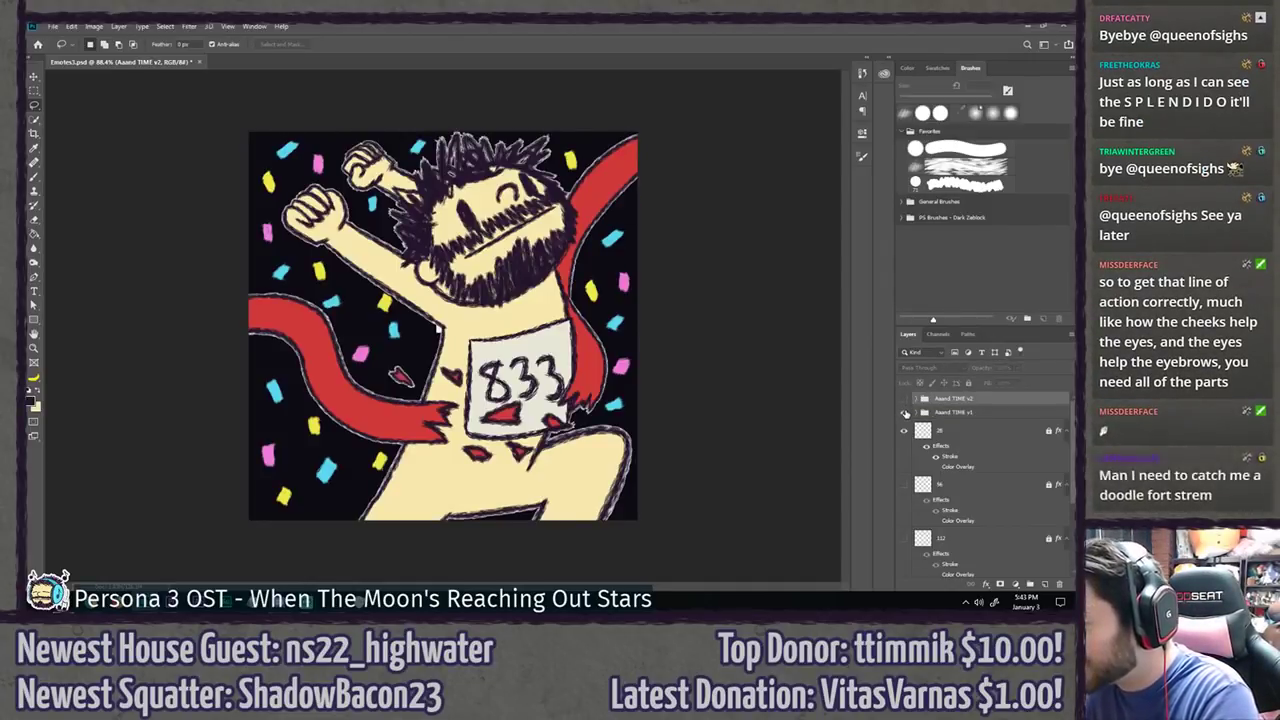
left_click(904, 402)
left_click(904, 402)
left_click(904, 402)
left_click(904, 412)
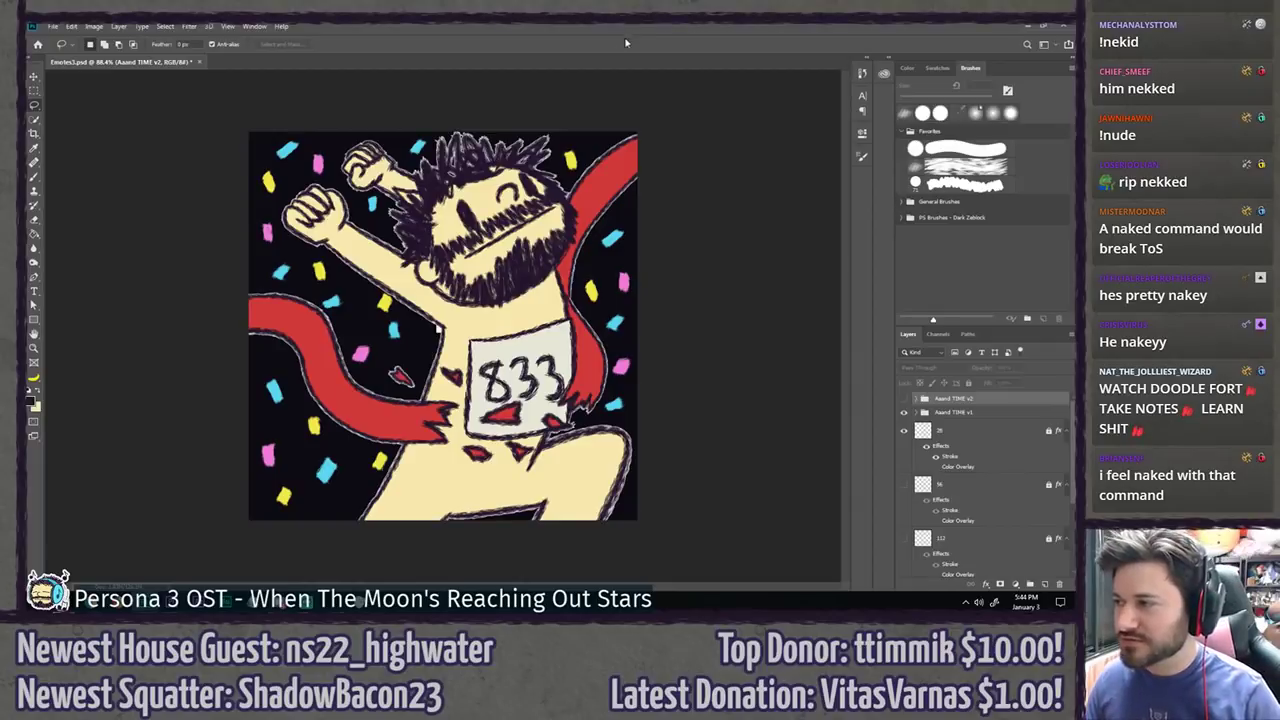
left_click_drag(423, 350, 297, 348)
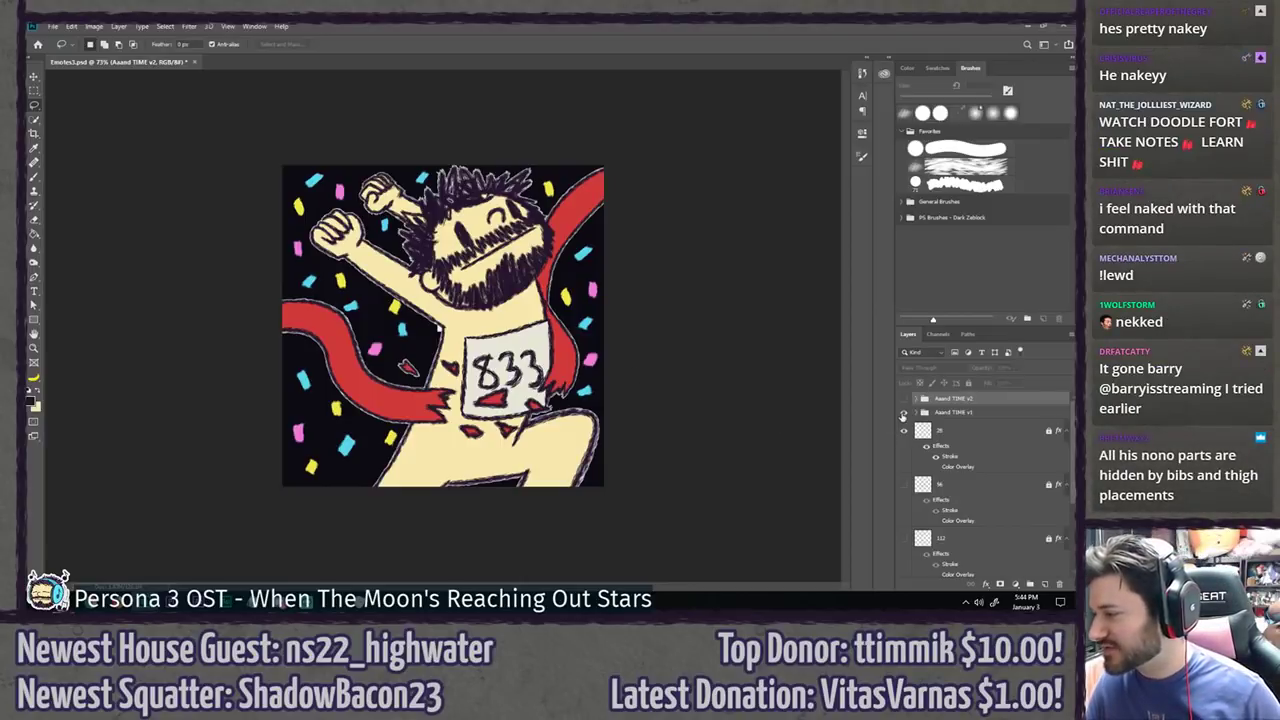
left_click(905, 400)
left_click(904, 399)
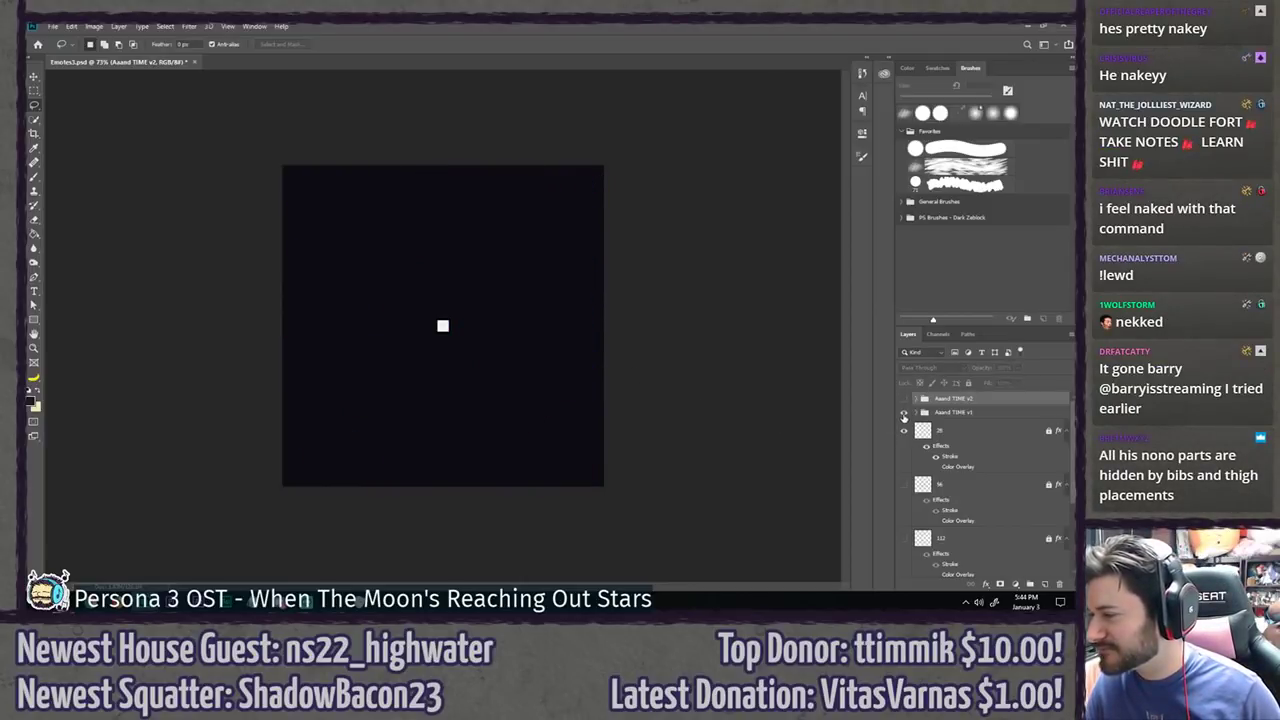
left_click(904, 412)
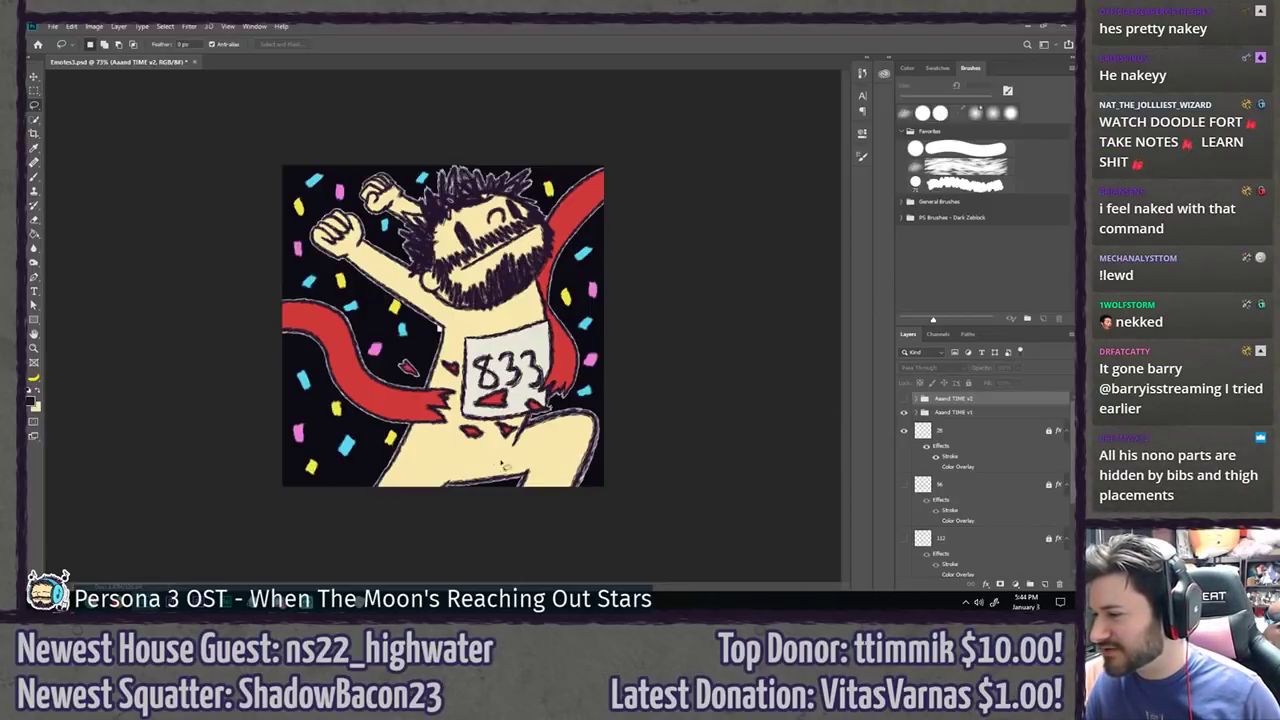
left_click(905, 412)
left_click(905, 400)
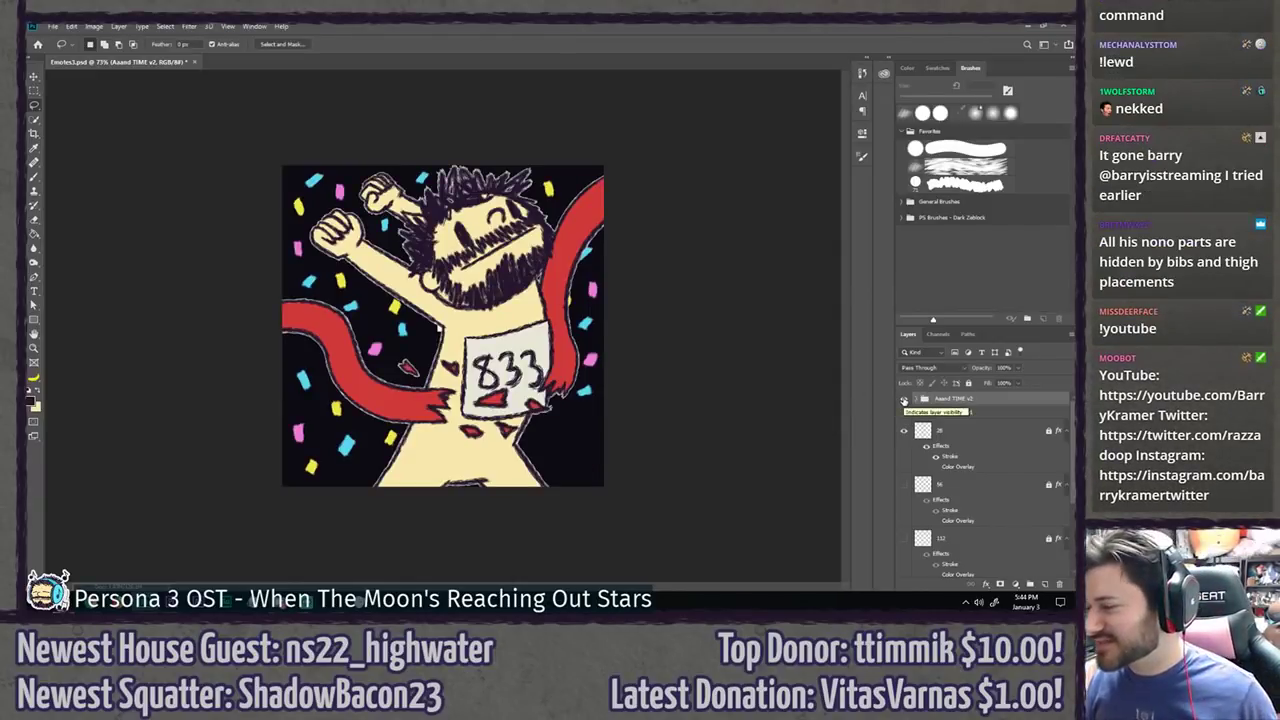
left_click(905, 400)
left_click(905, 412)
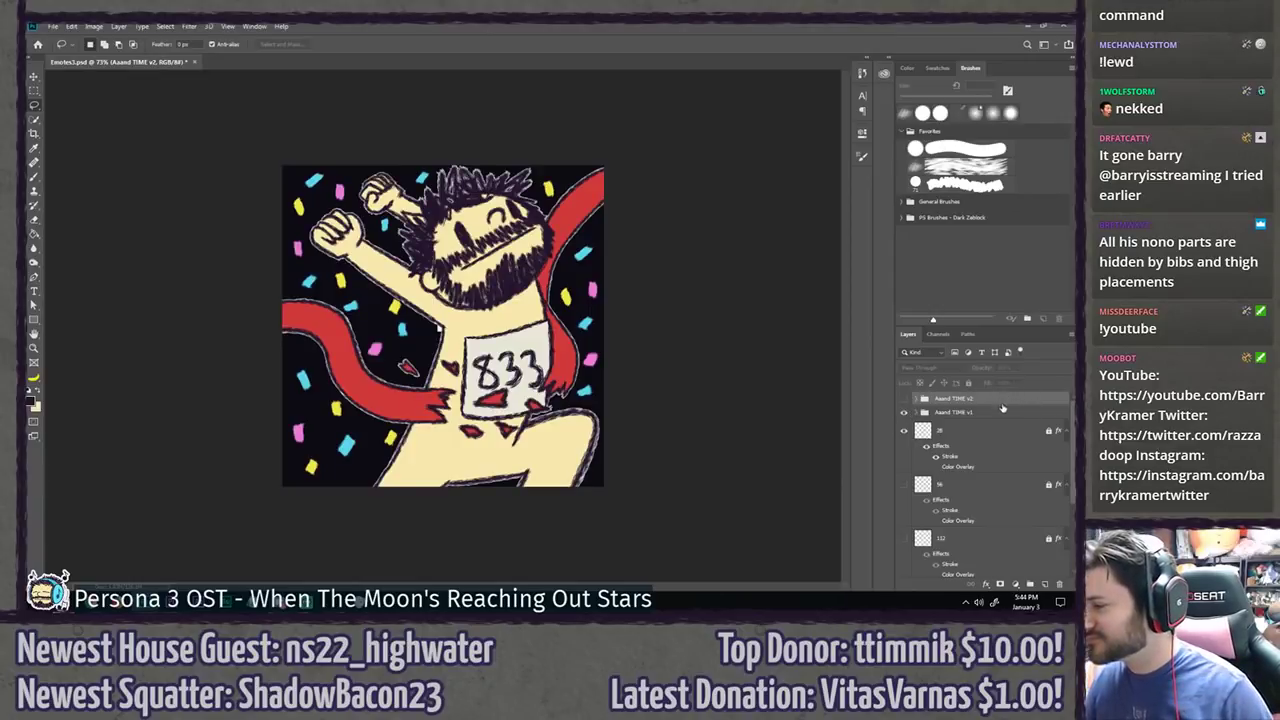
Step: Delete the Aaand TIME v2 group and save the document
key("Delete")
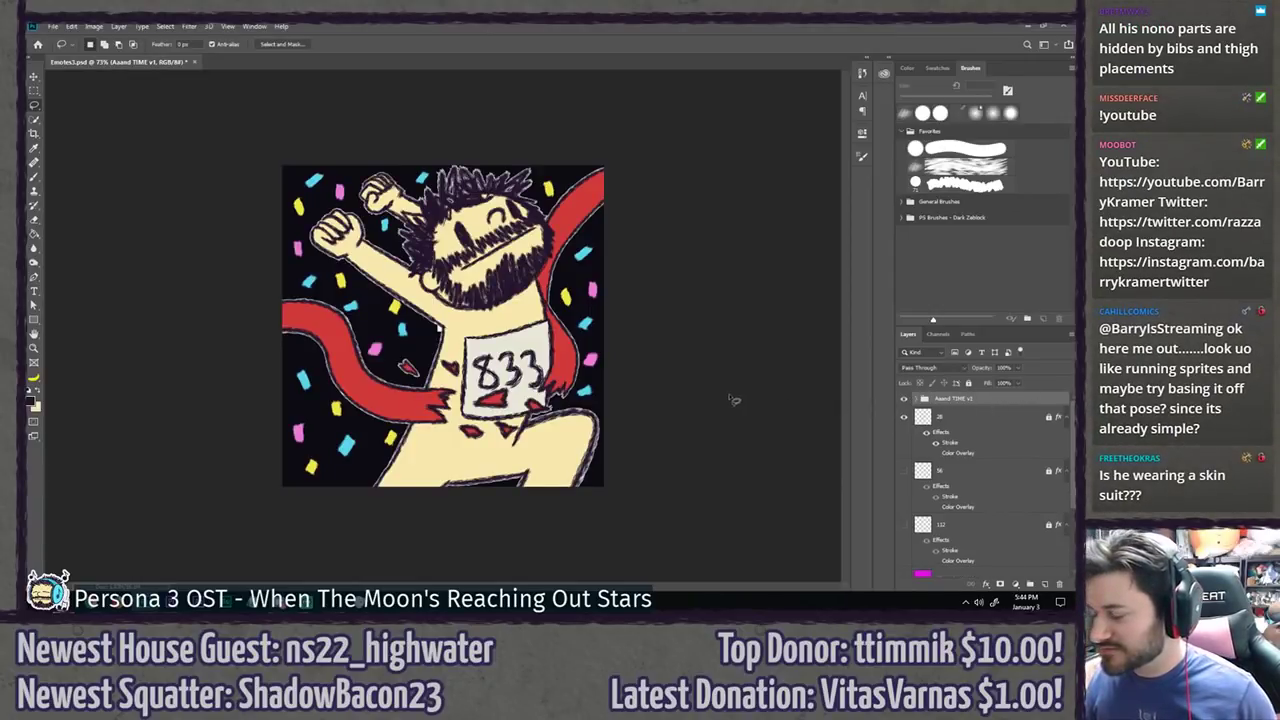
key("ctrl+t")
key("Return")
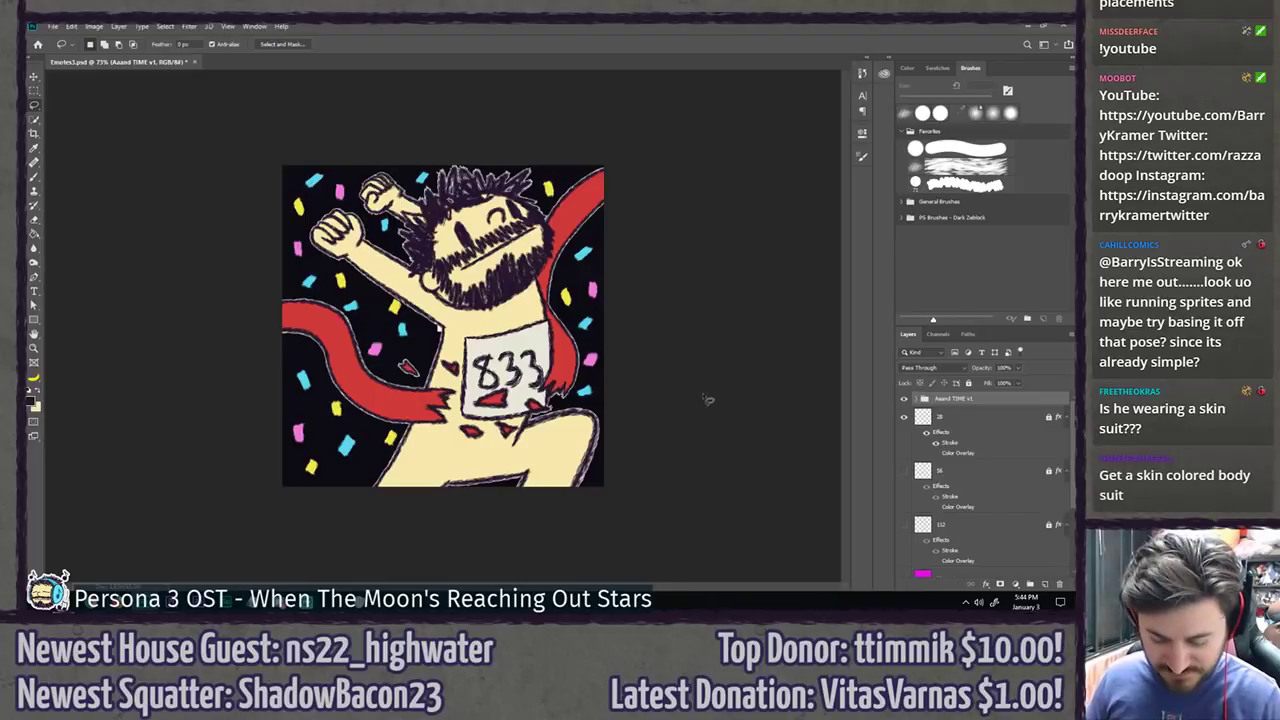
key("ctrl+s")
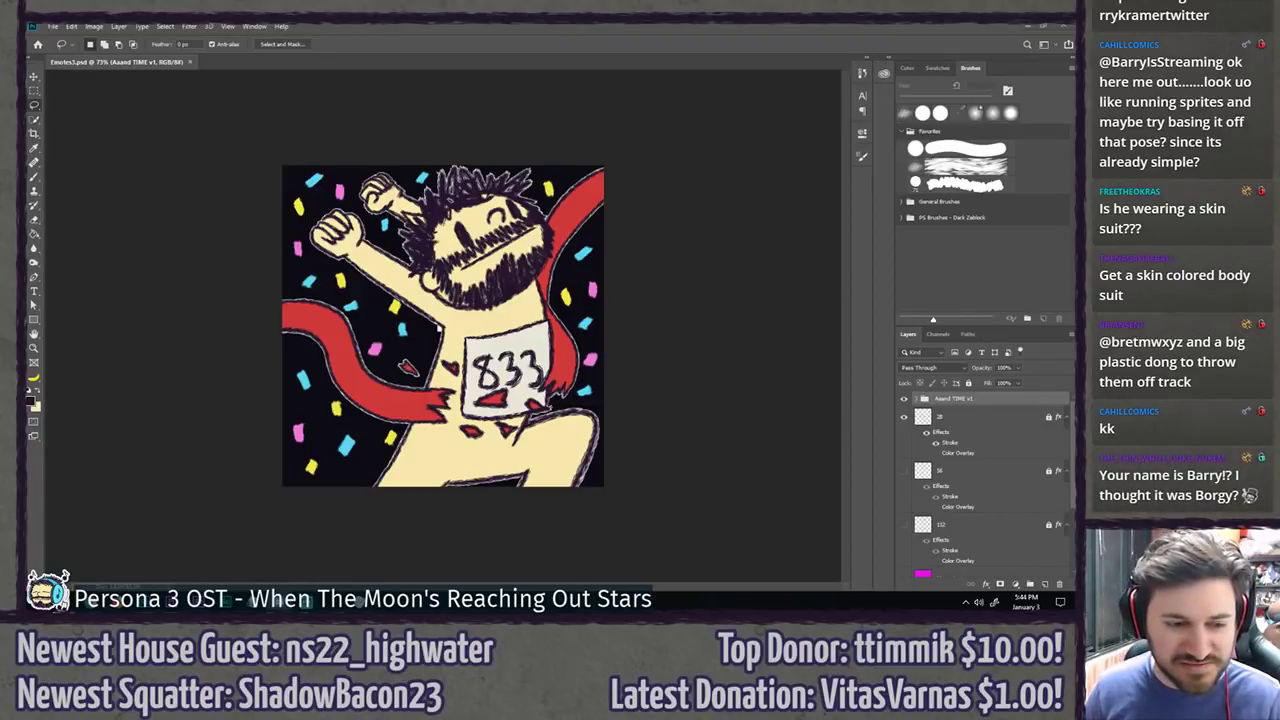
Step: Check the nested group inside Aaand TIME v1 by toggling its visibility, and leave the whole v1 group collapsed and hidden
left_click(916, 399)
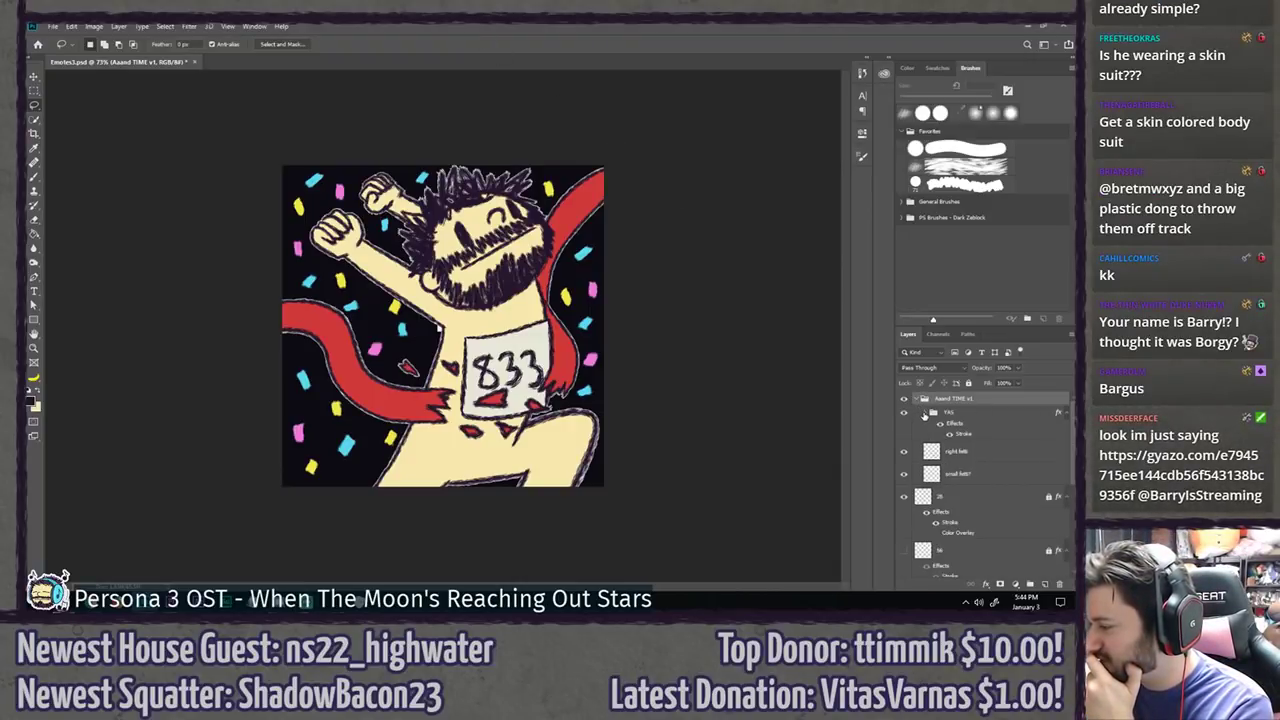
scroll(920, 410, "down", 5)
scroll(925, 418, "up", 2)
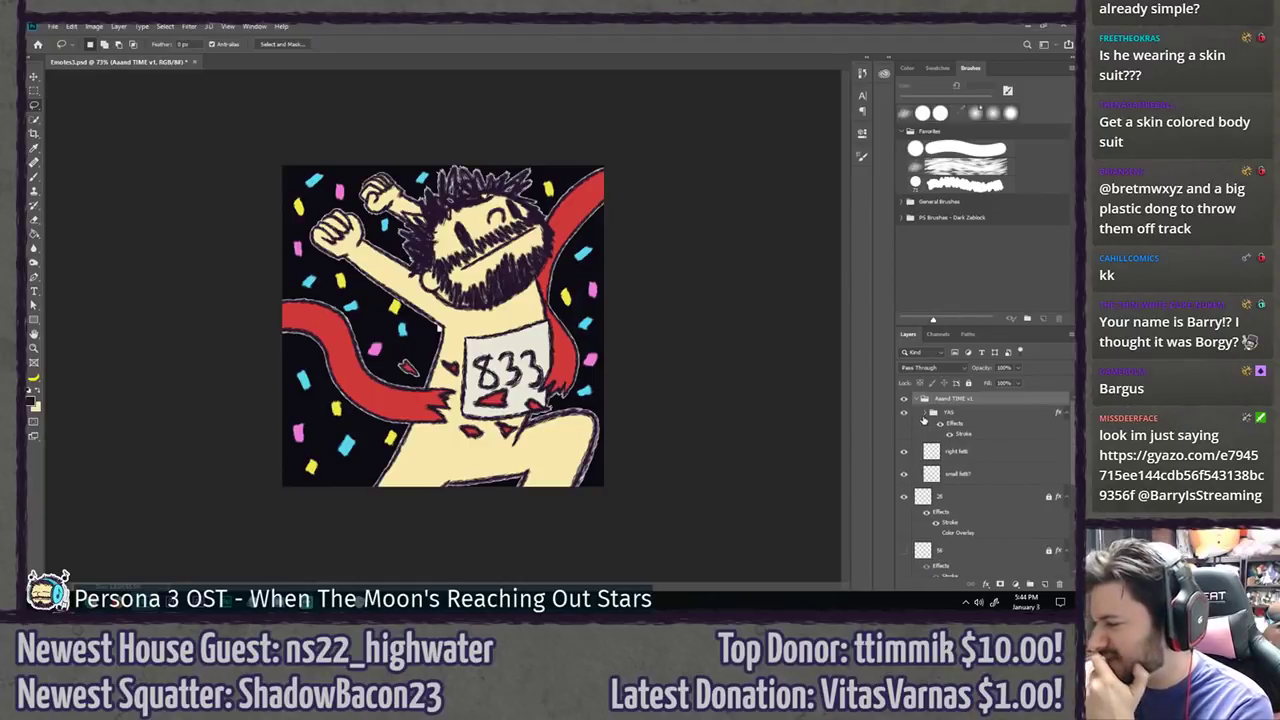
left_click(904, 413)
left_click(904, 413)
left_click(904, 413)
left_click(904, 413)
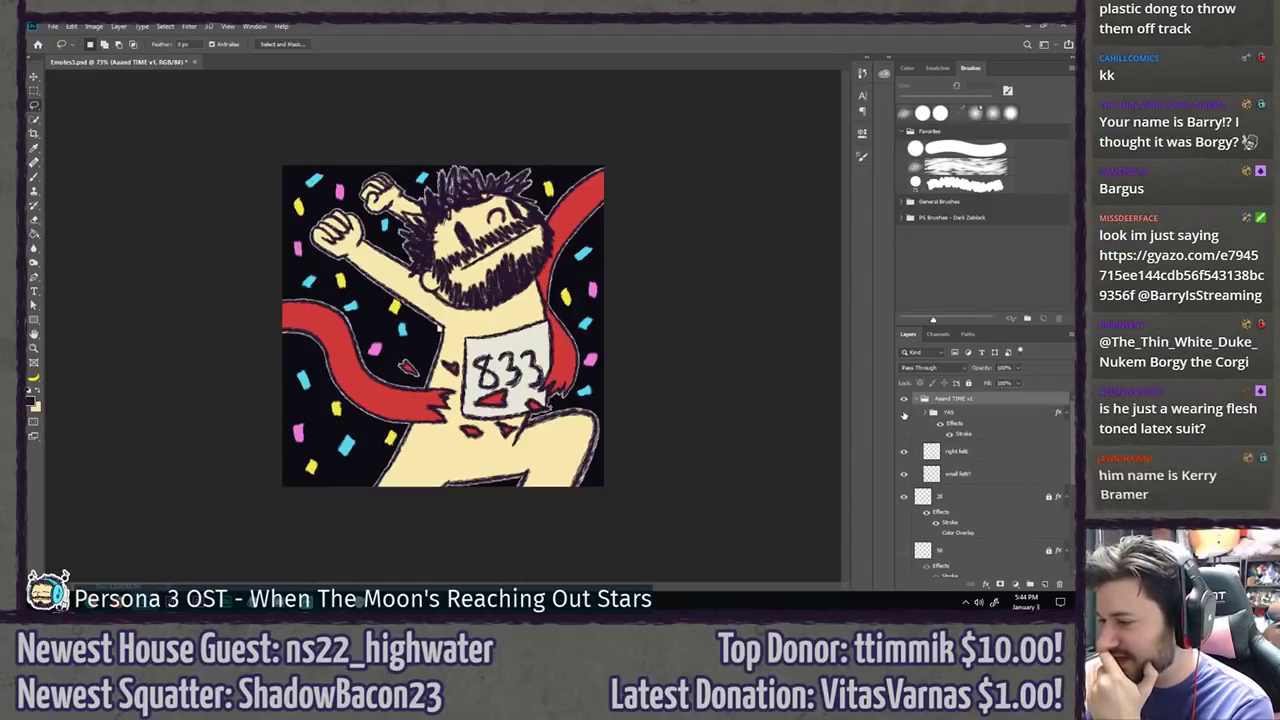
left_click(904, 413, "alt")
left_click(904, 413, "alt")
scroll(905, 415, "down", 2)
left_click(904, 416, "alt")
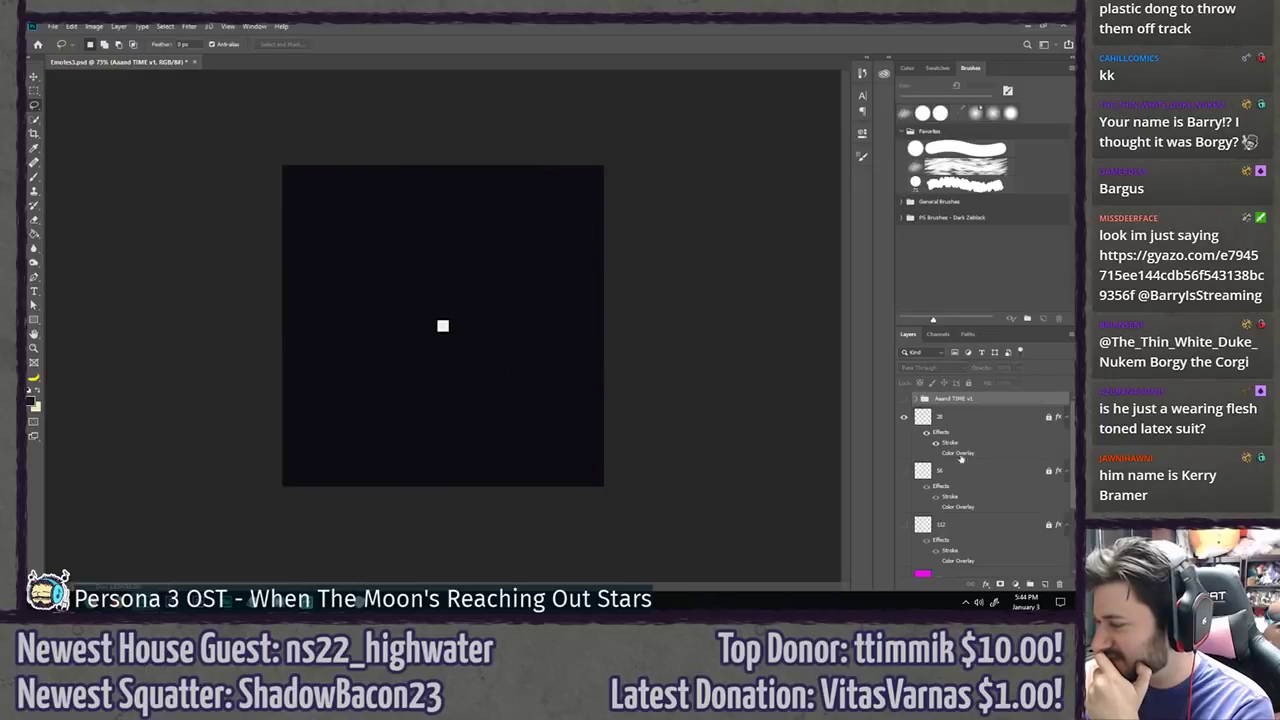
Step: Create a new layer group above Aaand TIME v1, and hide the 28 guide and the dark backdrop
left_click(1029, 584)
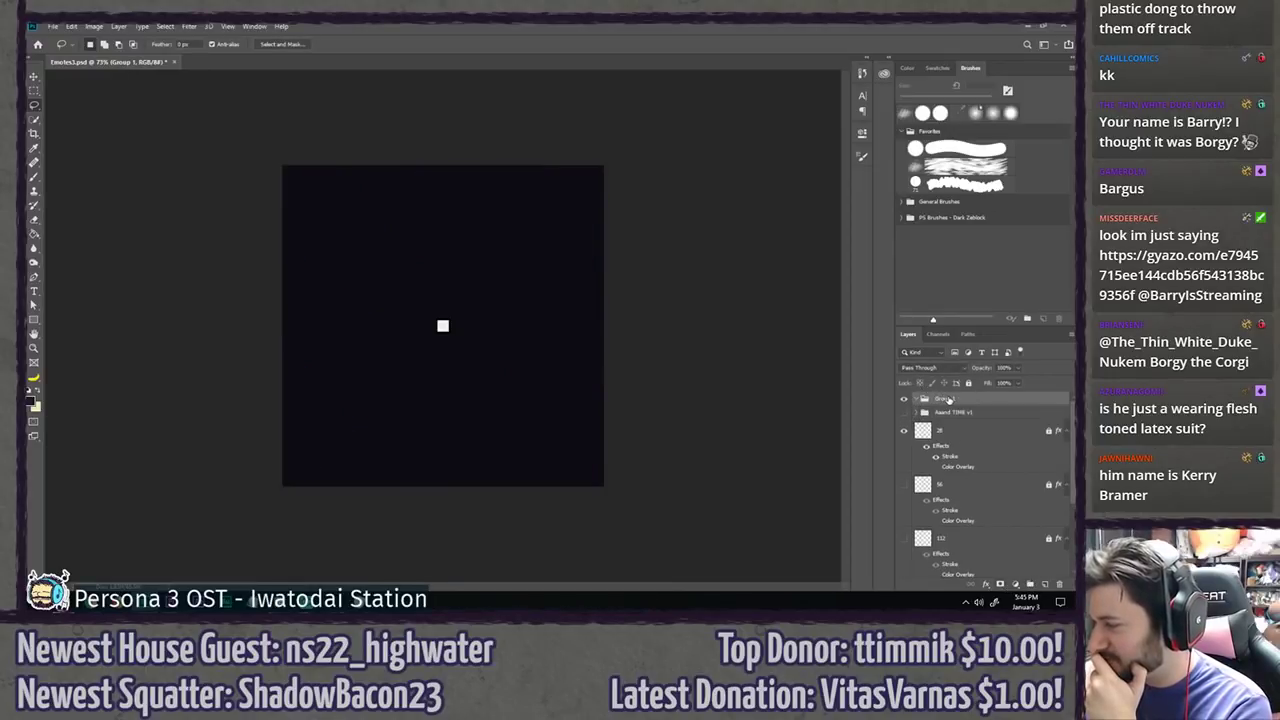
scroll(944, 484, "down", 2)
scroll(911, 473, "up", 2)
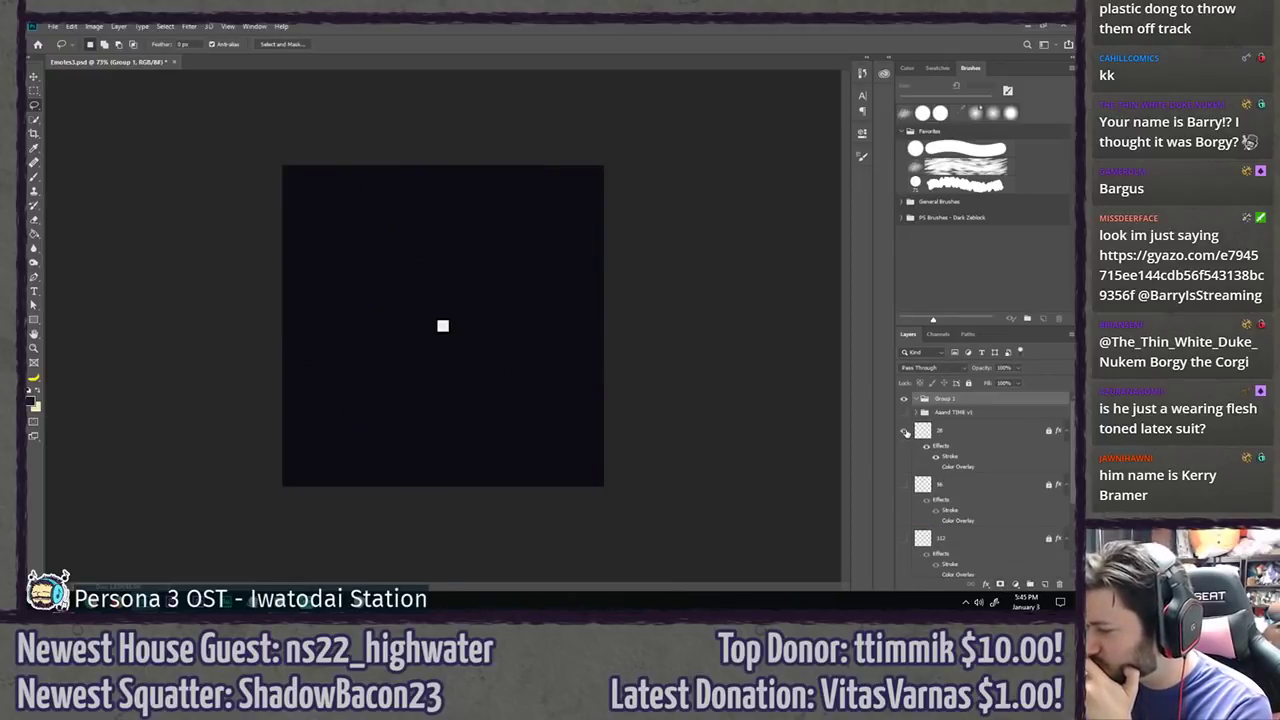
left_click(904, 431)
scroll(910, 446, "down", 3)
left_click(905, 498)
scroll(930, 480, "up", 3)
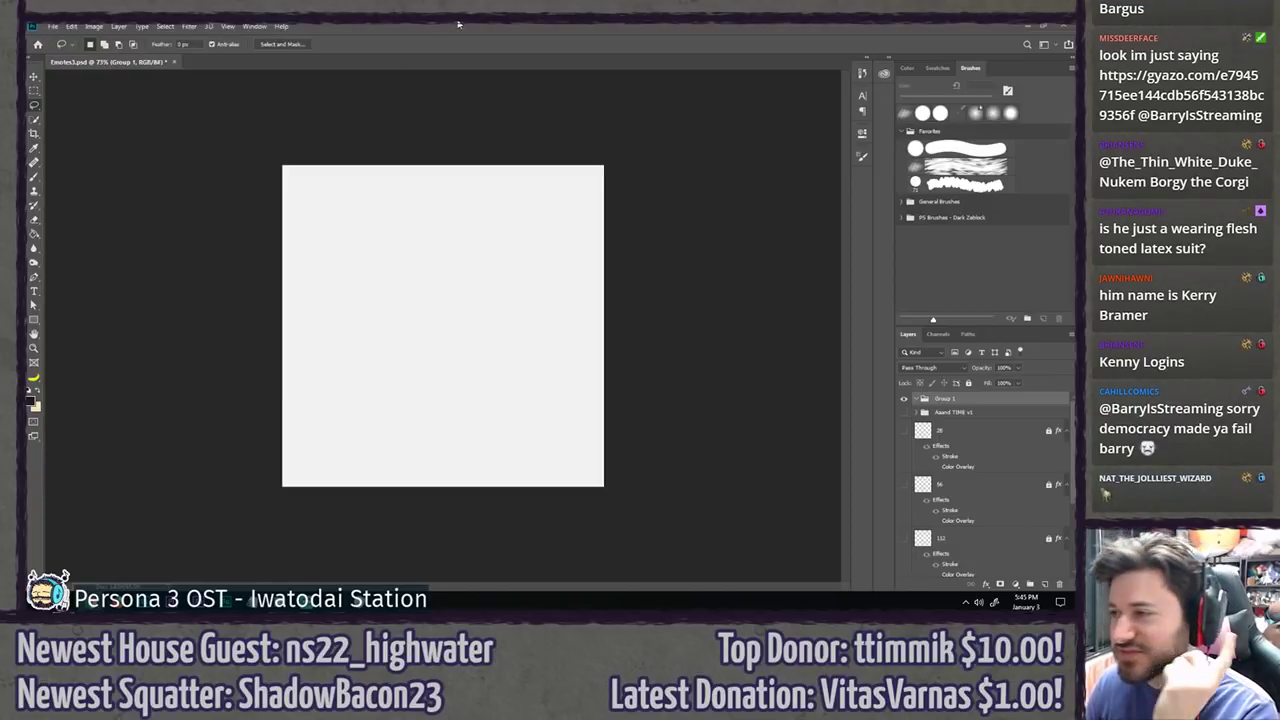
Step: Rename the new group as roughs
double_click(943, 401)
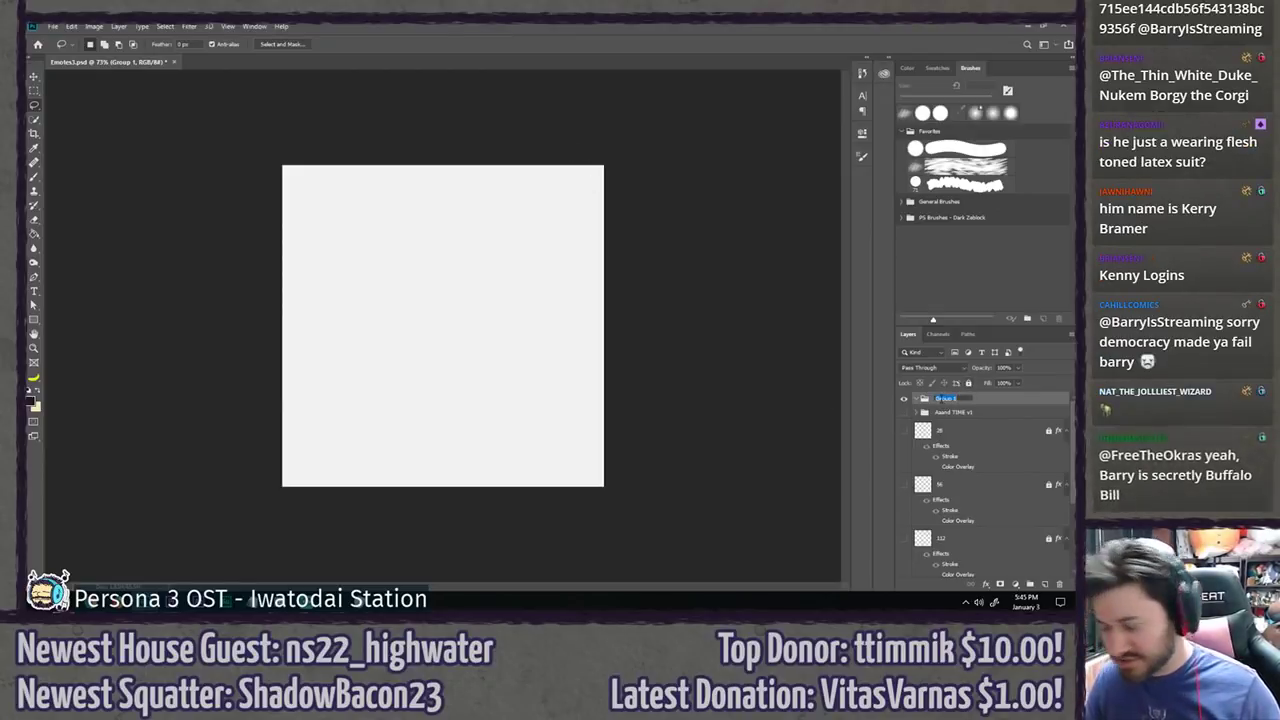
type("roughs")
key("Return")
Step: Add a layer named stopwatch inside the roughs group and switch to the Brush tool
key("ctrl+shift+n")
type("stopwatch")
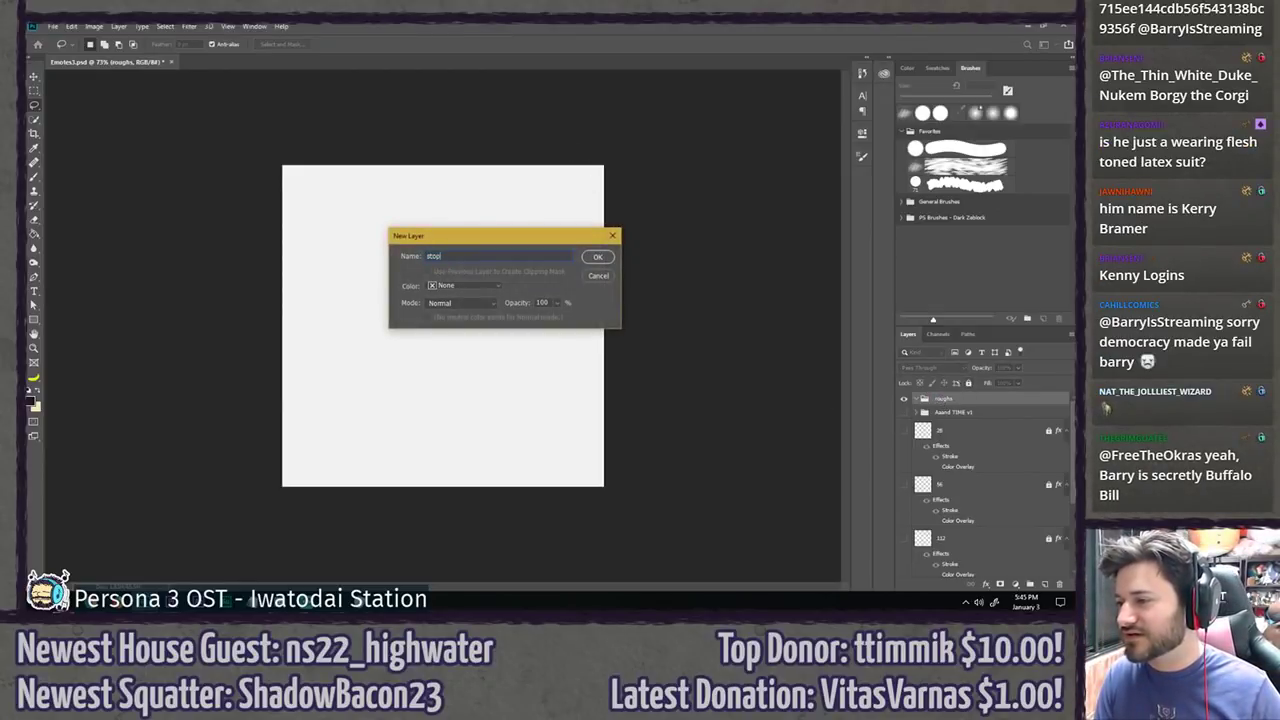
key("Return")
key("b")
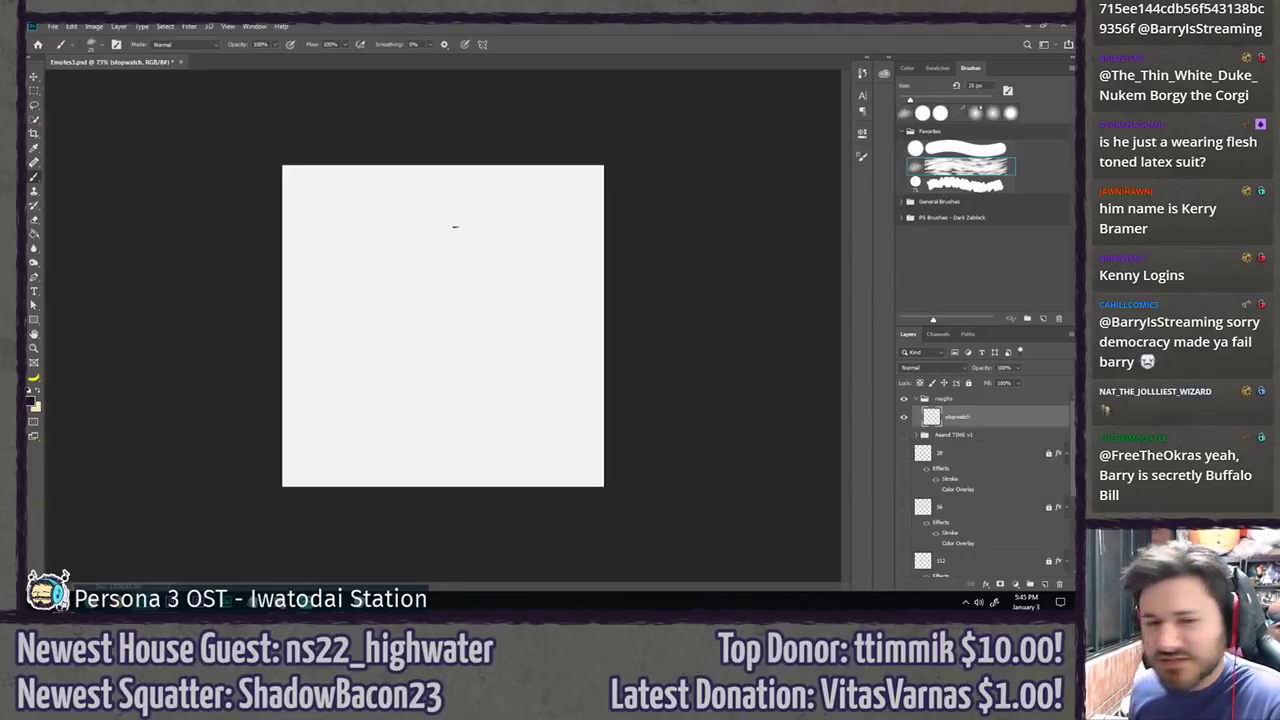
mouse_move(491, 217)
left_mouse_down()
mouse_move(406, 214)
mouse_move(534, 346)
mouse_move(446, 222)
left_mouse_up()
key("Delete")
left_click(483, 220)
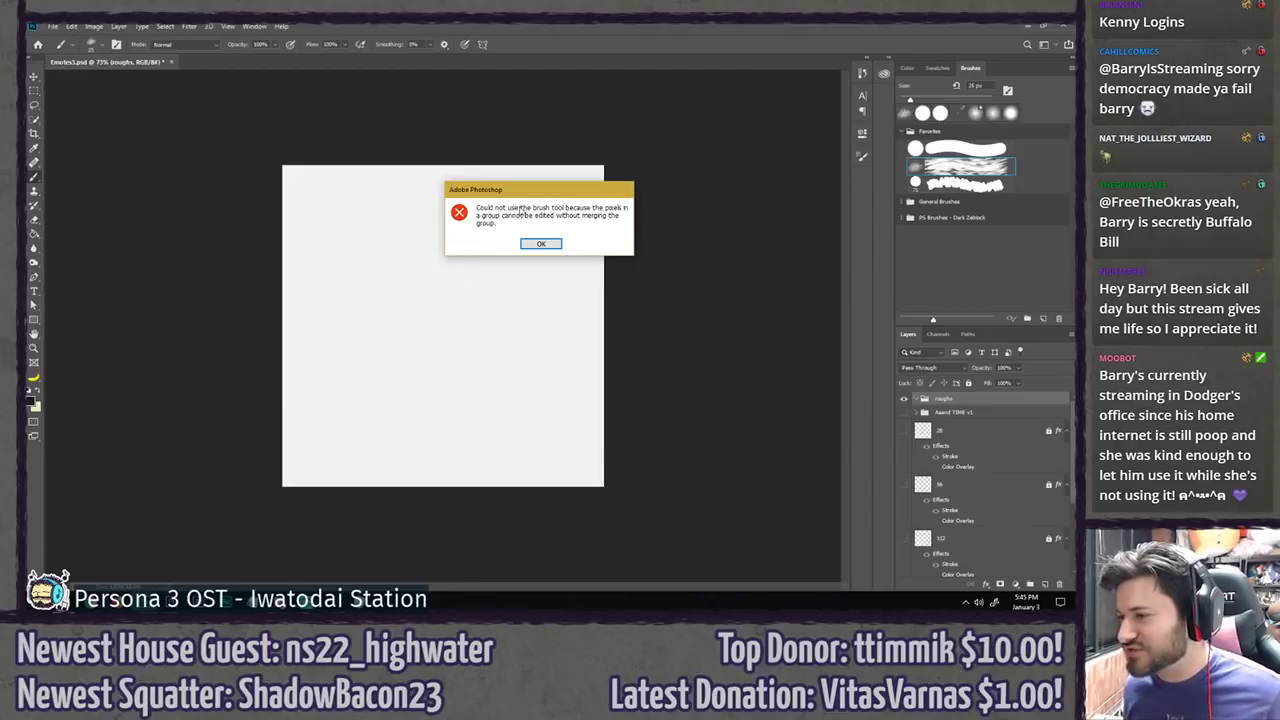
left_click(536, 243)
key("ctrl+z")
key("ctrl+z")
Step: Sketch a large circle in the middle of the stopwatch layer and letter TIME! inside it
mouse_move(488, 220)
left_mouse_down()
mouse_move(416, 230)
mouse_move(464, 232)
left_mouse_up()
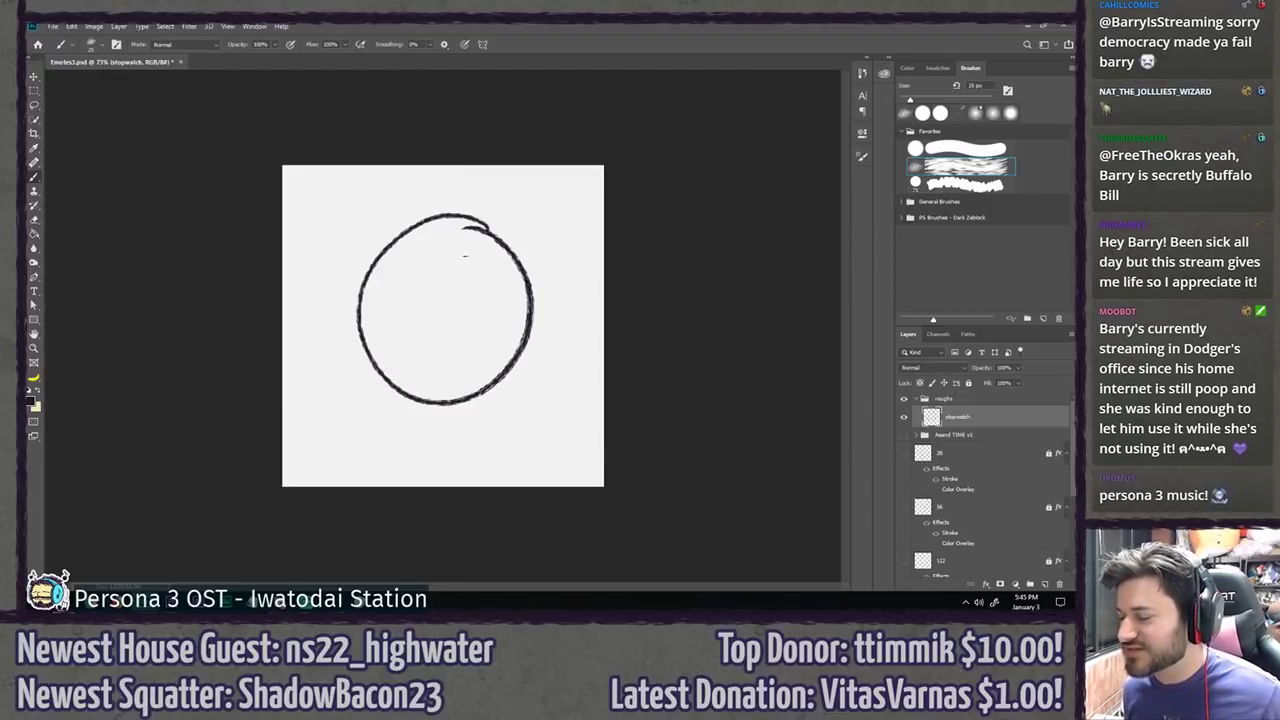
left_click_drag(396, 278, 428, 284)
mouse_move(412, 284)
left_mouse_down()
mouse_move(402, 316)
mouse_move(427, 296)
mouse_move(432, 326)
left_mouse_up()
mouse_move(443, 330)
left_mouse_down()
mouse_move(462, 300)
mouse_move(485, 305)
mouse_move(506, 327)
left_mouse_up()
left_click(500, 342)
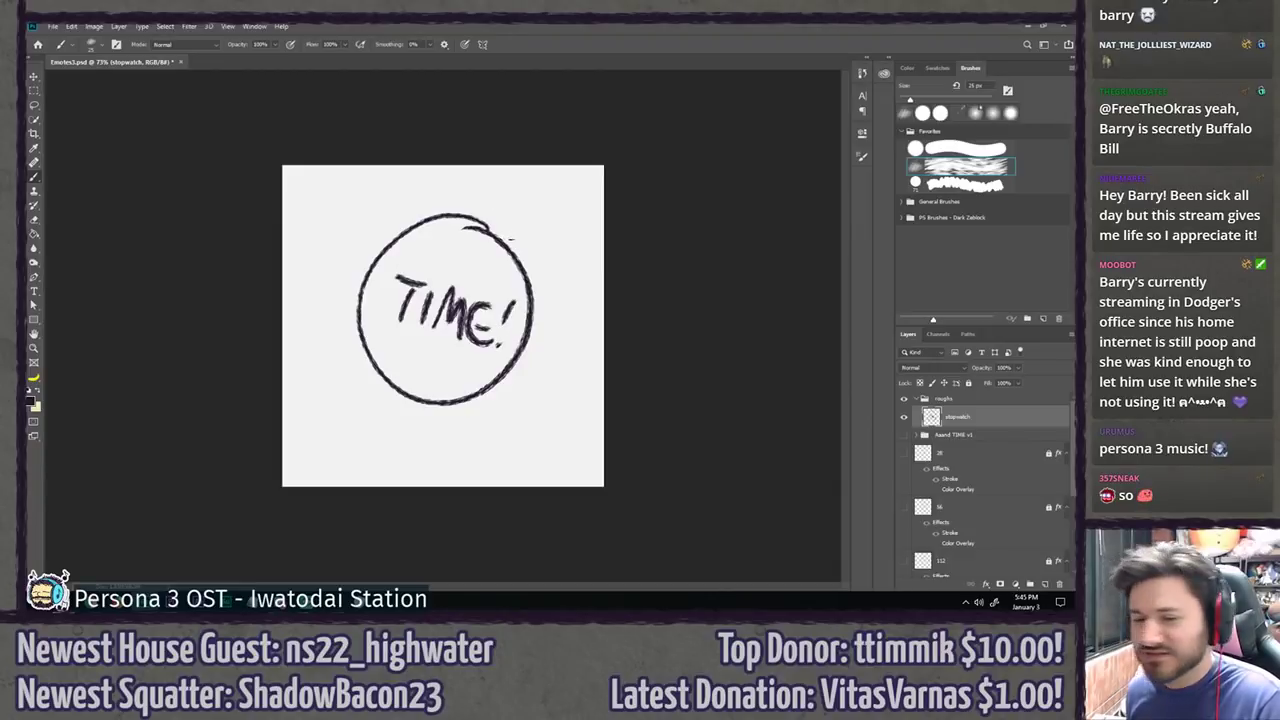
Step: Sketch a hand around the stopwatch circle, with fingertips over its upper-right edge, a long thumb beside it and a wrist running off the canvas
left_click_drag(516, 240, 500, 262)
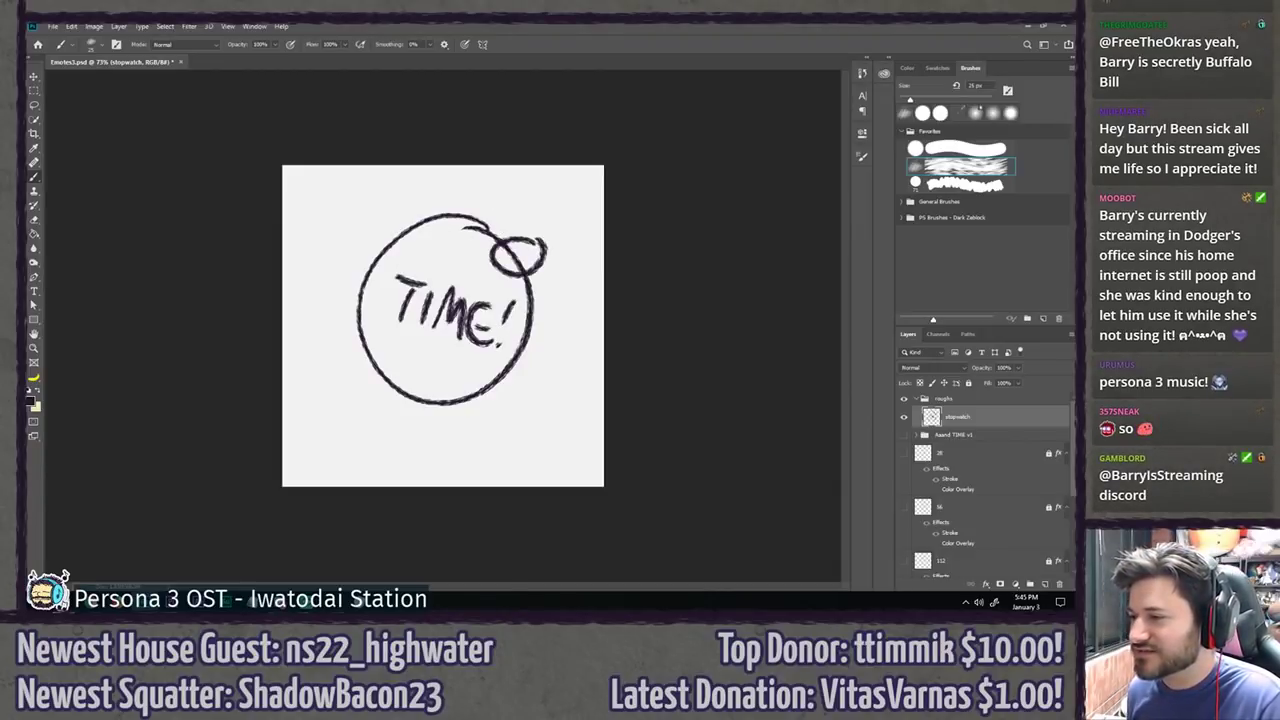
left_click_drag(414, 250, 392, 258)
key("ctrl+z")
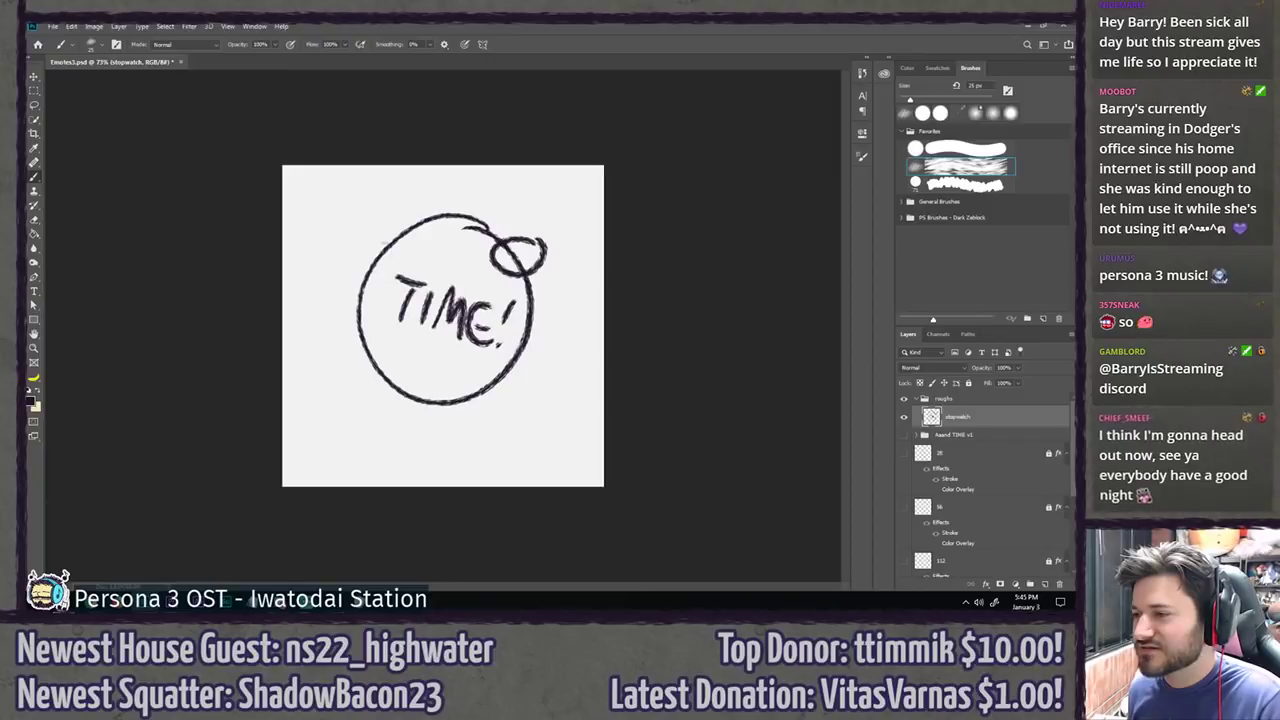
left_click_drag(331, 298, 410, 222)
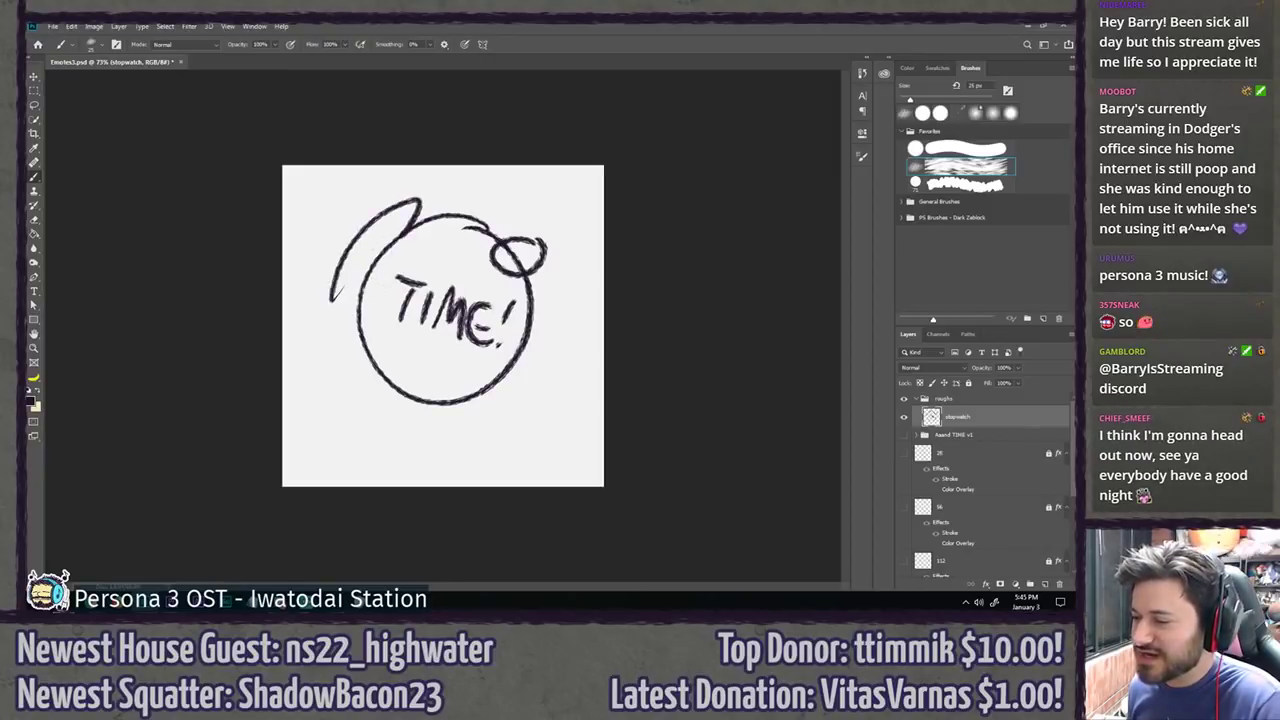
left_click_drag(333, 302, 283, 400)
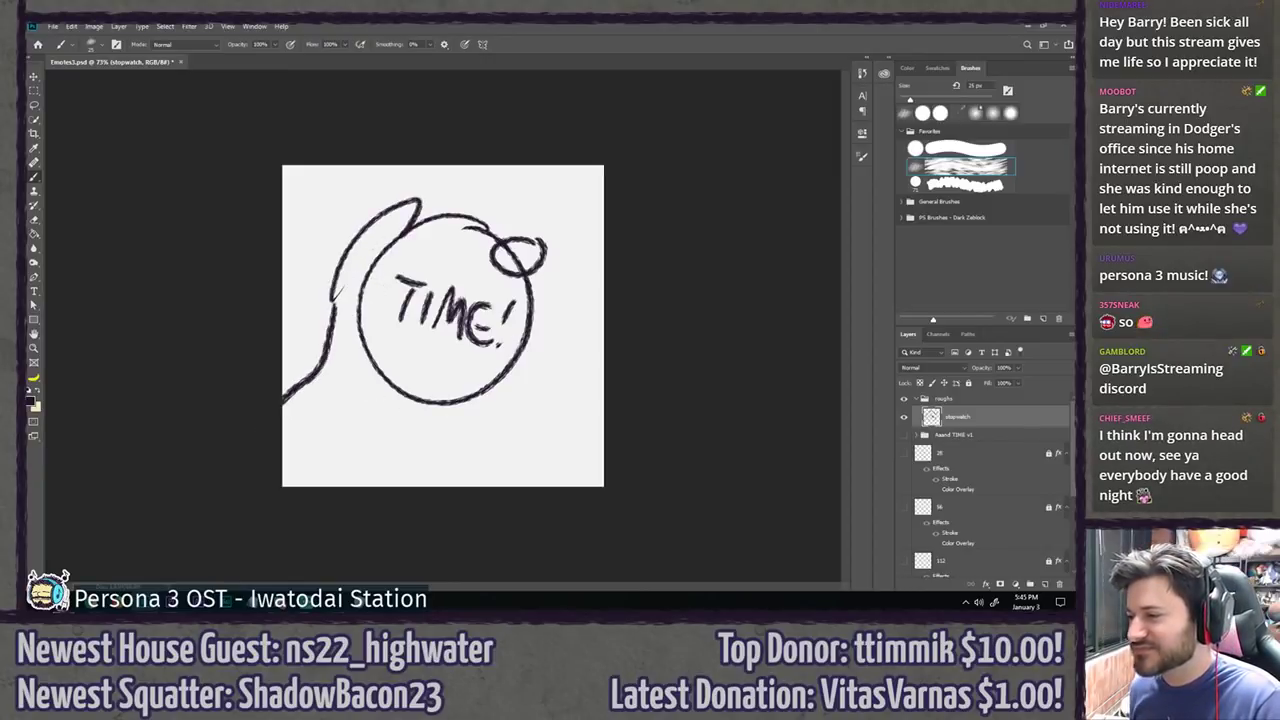
mouse_move(532, 292)
left_mouse_down()
mouse_move(560, 312)
mouse_move(518, 305)
left_mouse_up()
left_click_drag(508, 378, 422, 486)
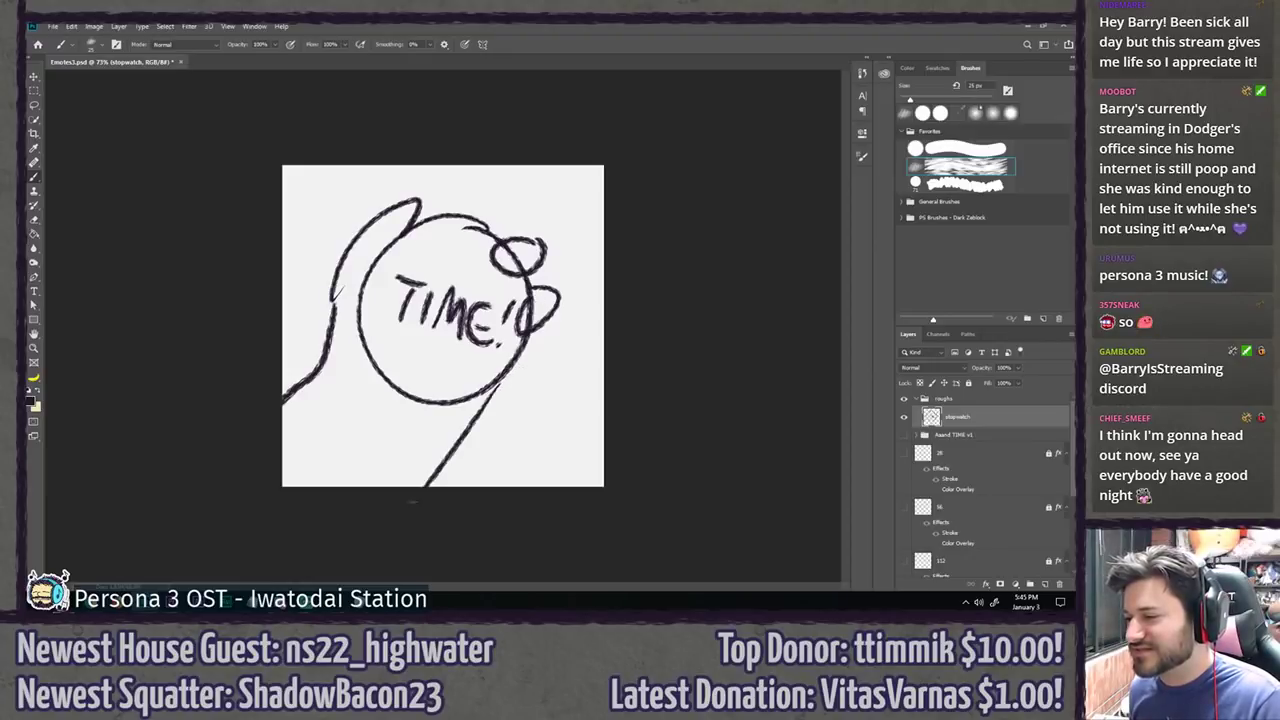
key("ctrl+z")
left_click_drag(452, 405, 374, 486)
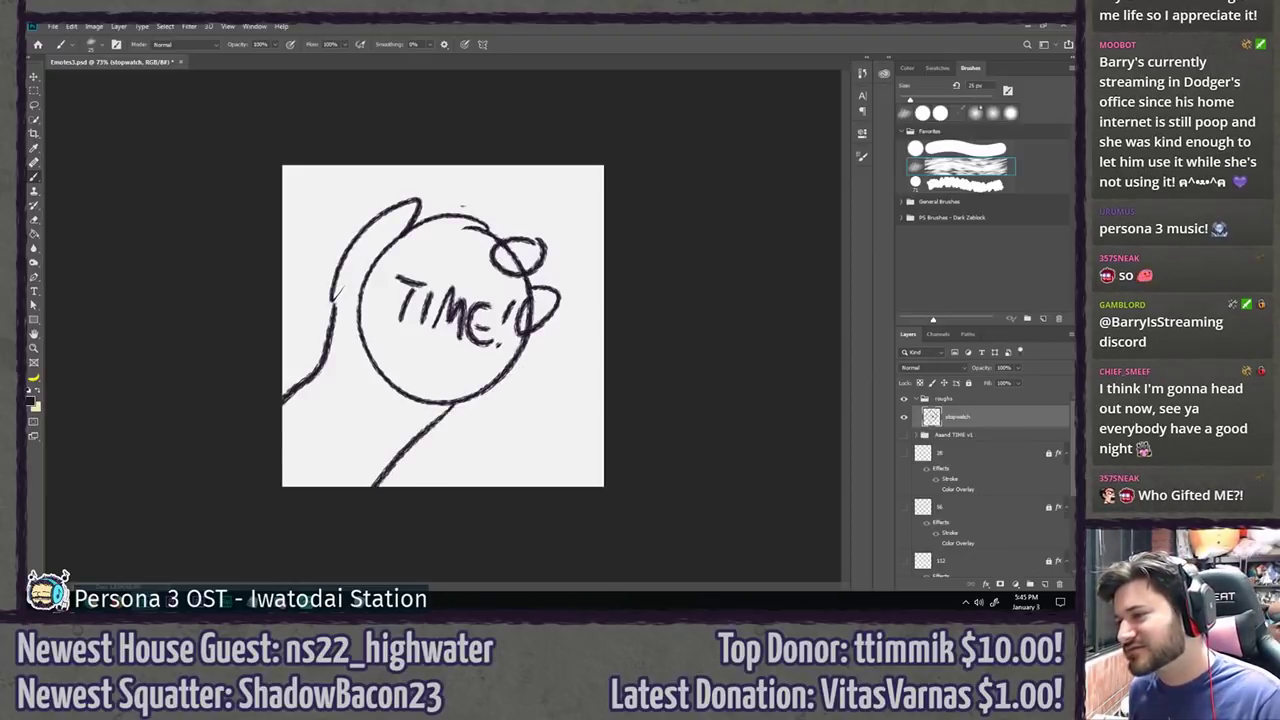
Step: Add another fingertip and a crown button on top of the stopwatch, and a thin inner rim around the TIME! lettering
mouse_move(445, 240)
left_mouse_down()
mouse_move(480, 238)
mouse_move(502, 198)
left_mouse_up()
mouse_move(440, 236)
left_mouse_down()
mouse_move(393, 286)
mouse_move(392, 330)
left_mouse_up()
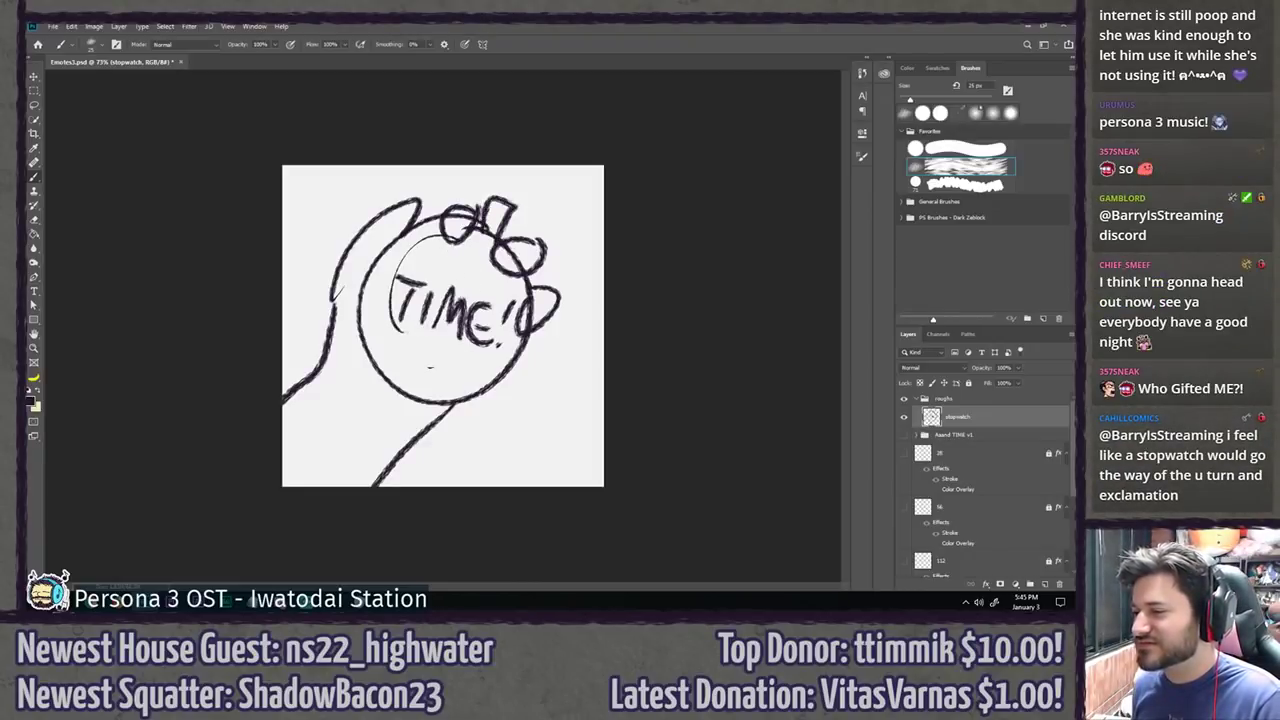
left_click_drag(437, 367, 504, 340)
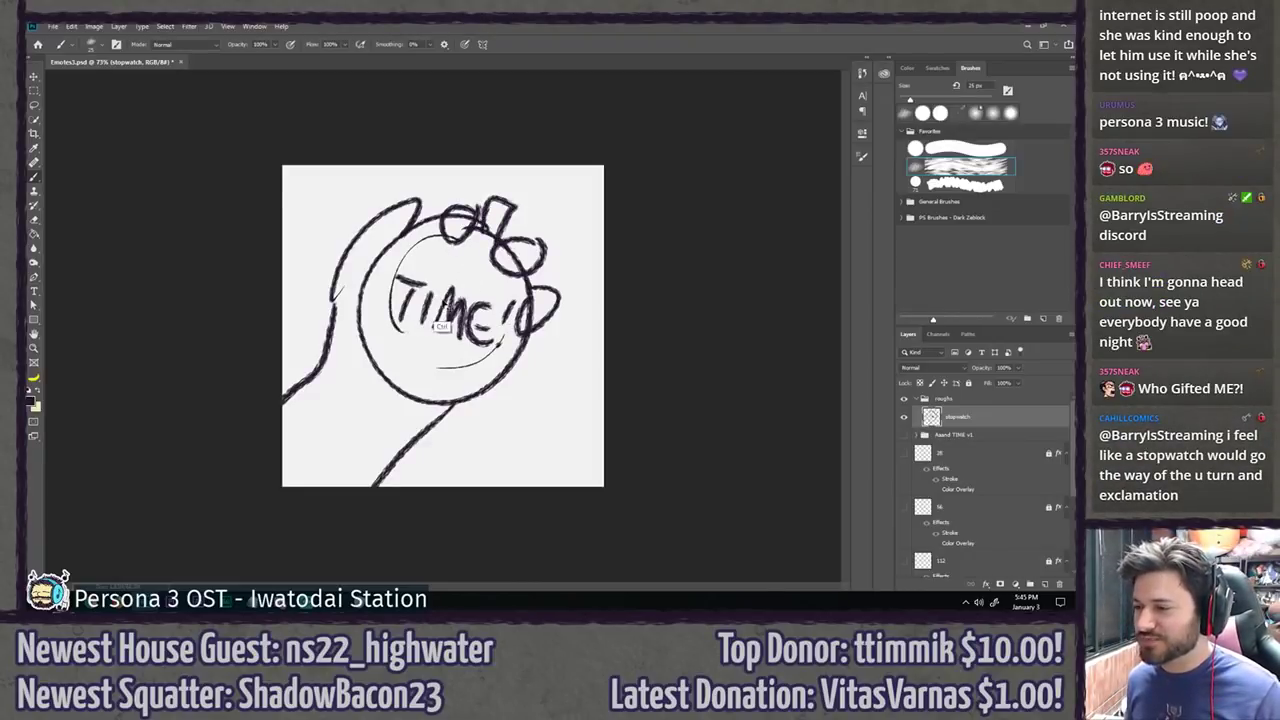
Step: Scale the stopwatch sketch up to about 136% and reposition it so the watch fills the canvas
key("ctrl+t")
key("ctrl+minus")
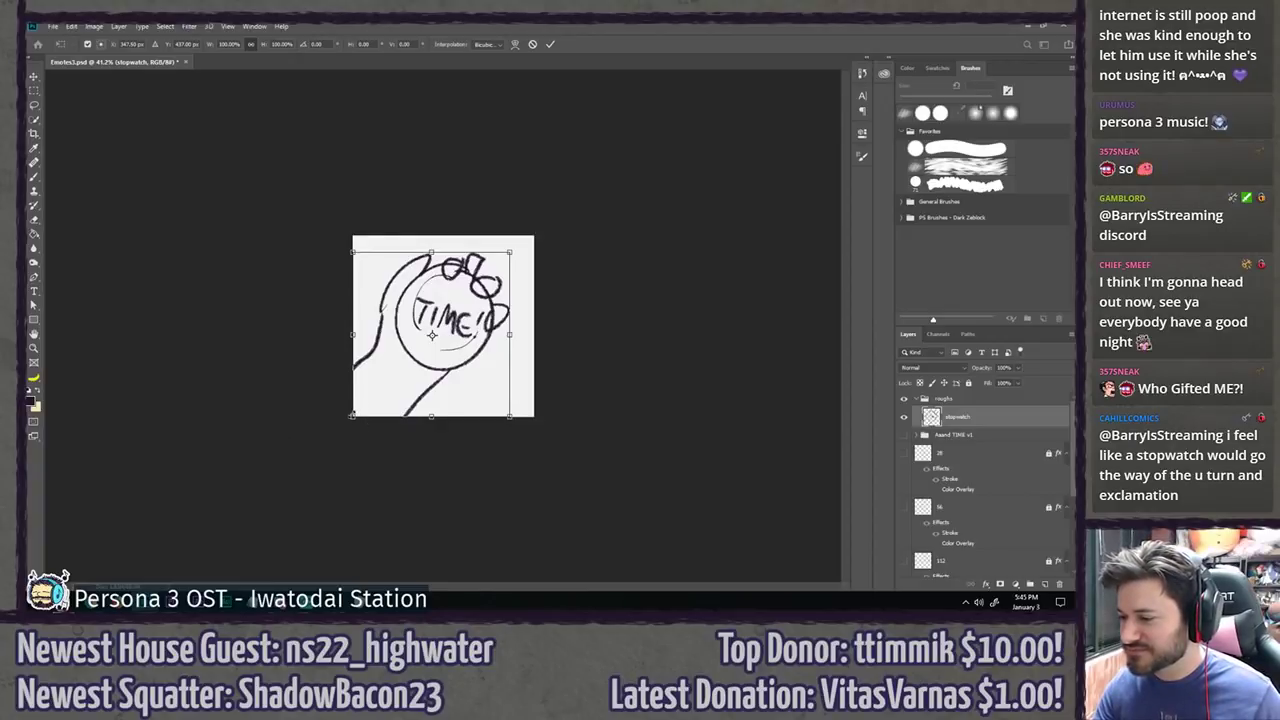
left_click_drag(360, 403, 379, 424)
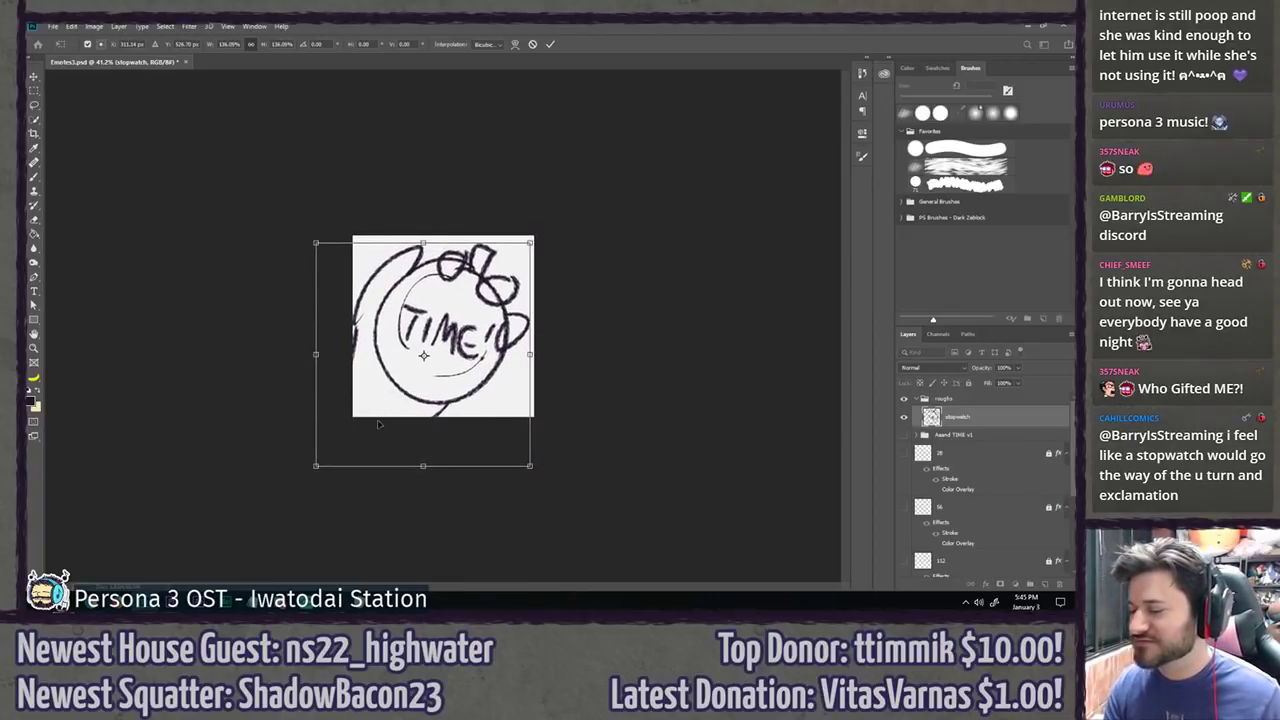
key("Return")
key("ctrl+plus")
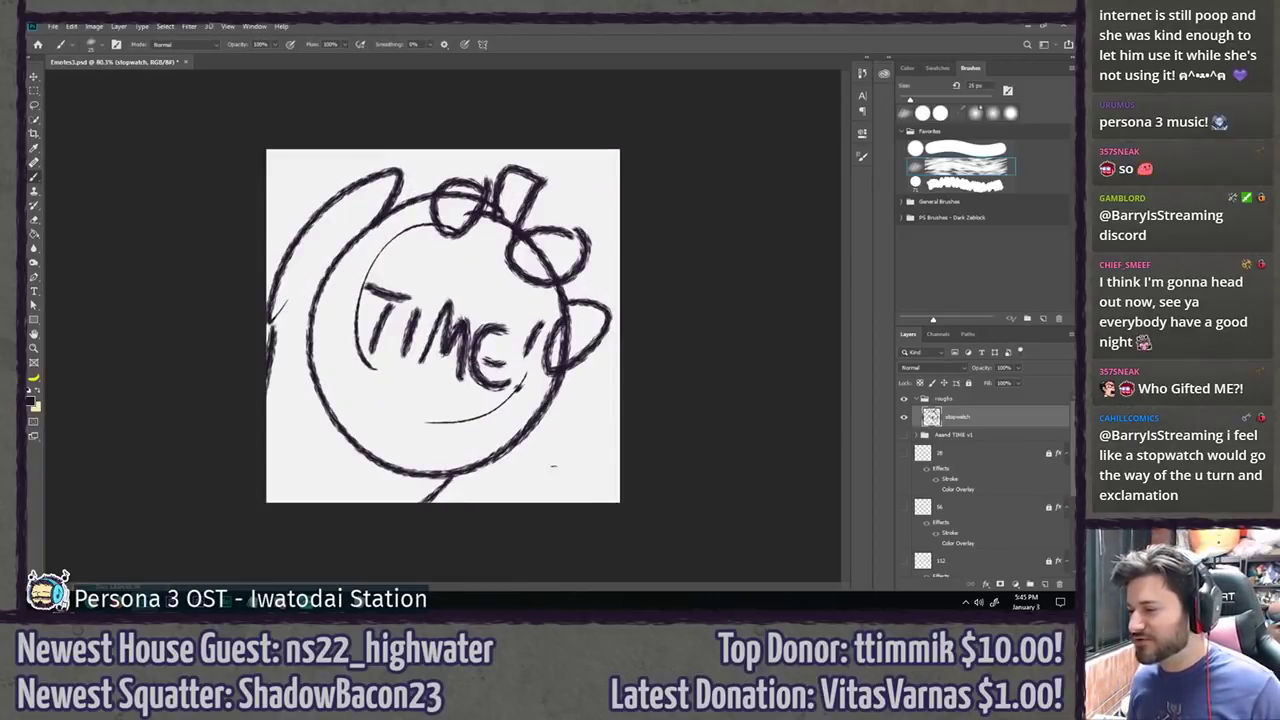
mouse_move(530, 458)
left_mouse_down()
mouse_move(555, 468)
mouse_move(530, 458)
left_mouse_up()
mouse_move(565, 410)
left_mouse_down()
mouse_move(574, 399)
mouse_move(580, 425)
left_mouse_up()
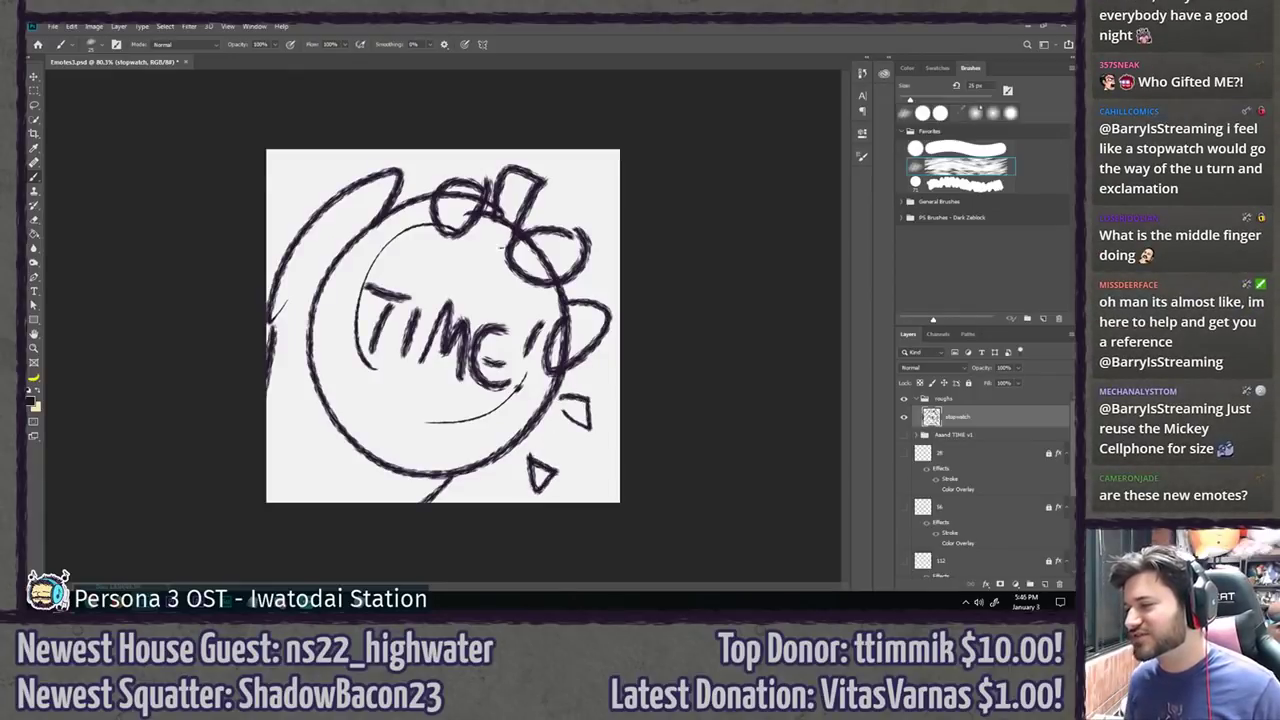
left_click_drag(566, 182, 586, 186)
key("ctrl+z")
key("ctrl+z")
key("ctrl+z")
key("ctrl+z")
key("ctrl+z")
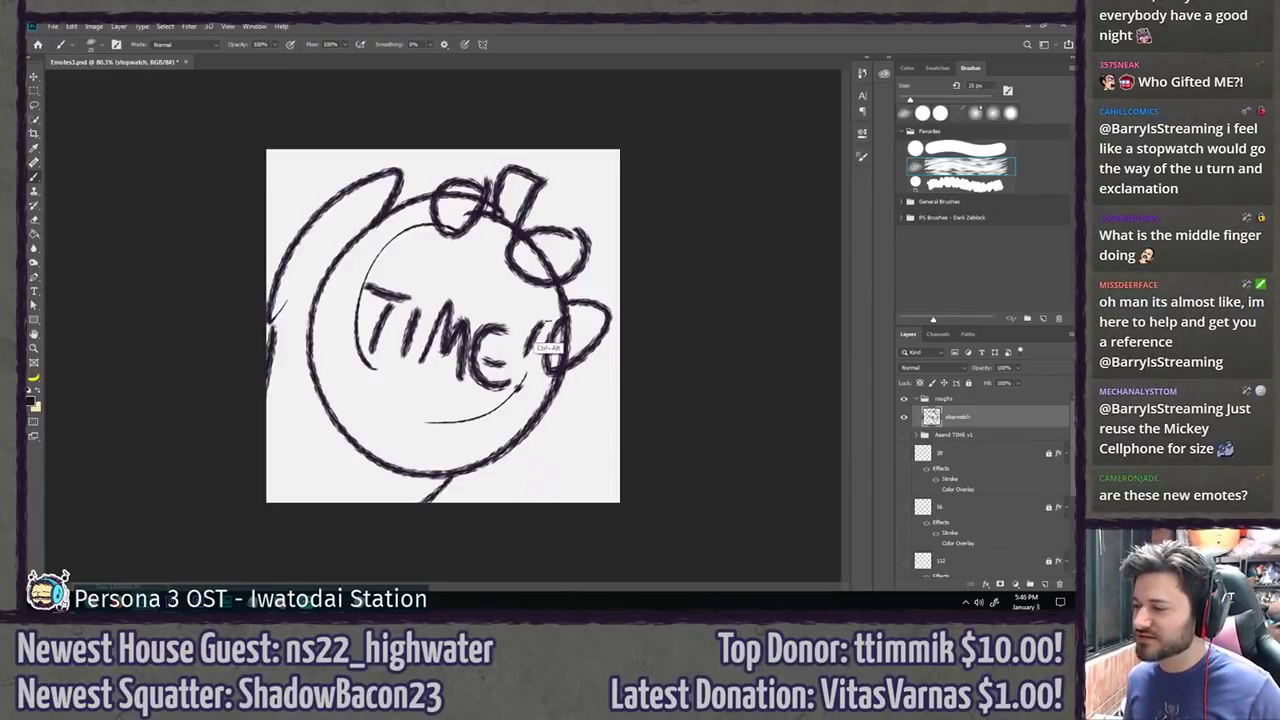
Step: Save the emote document with the enlarged stopwatch rough
key("l")
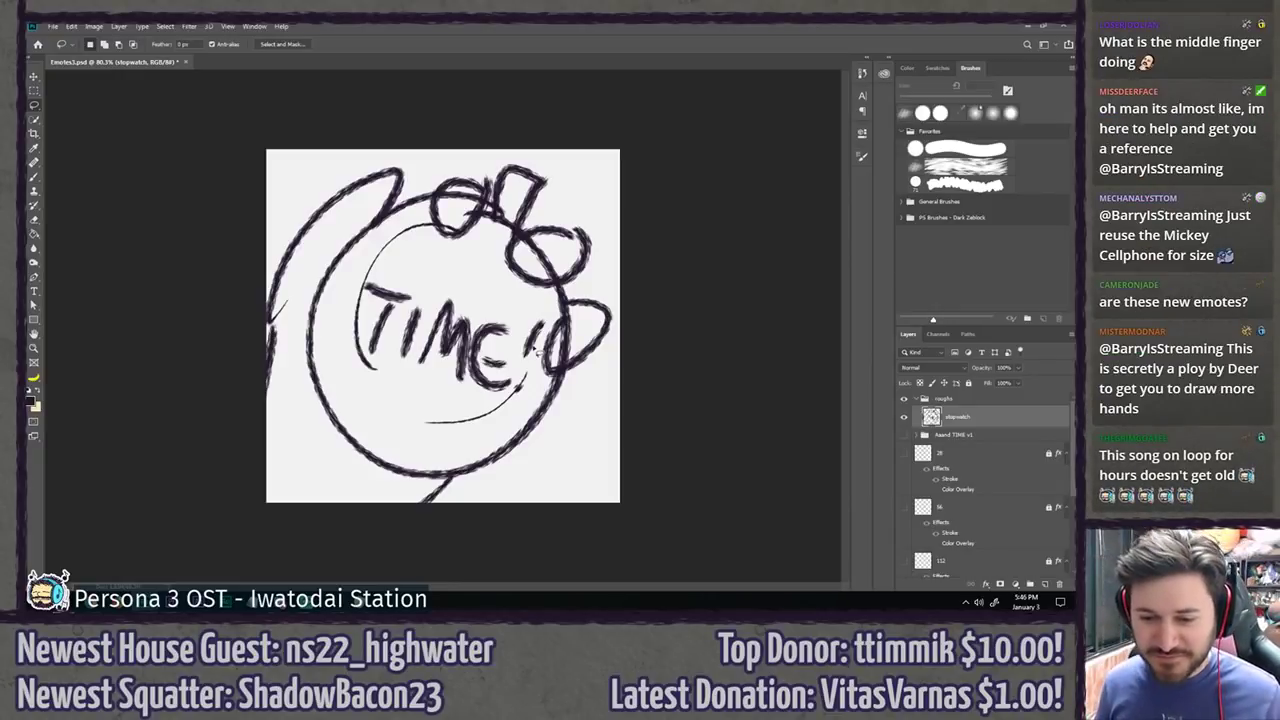
key("ctrl+s")
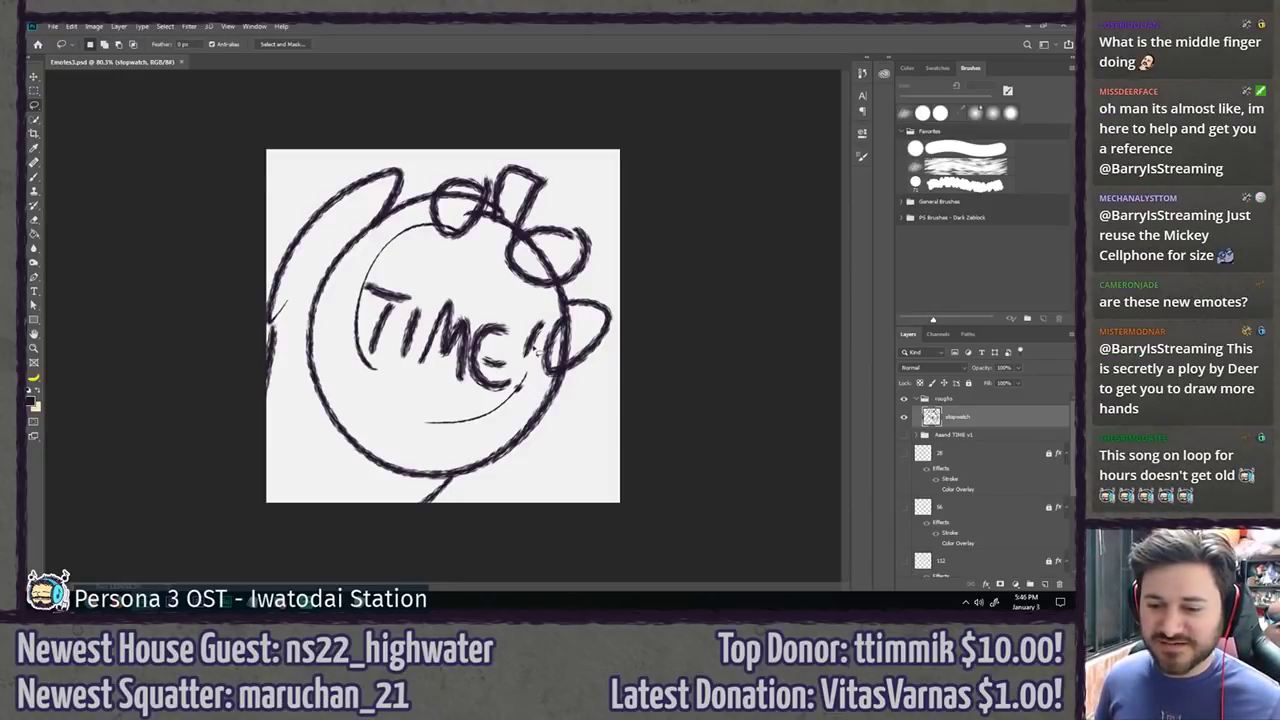
key("b")
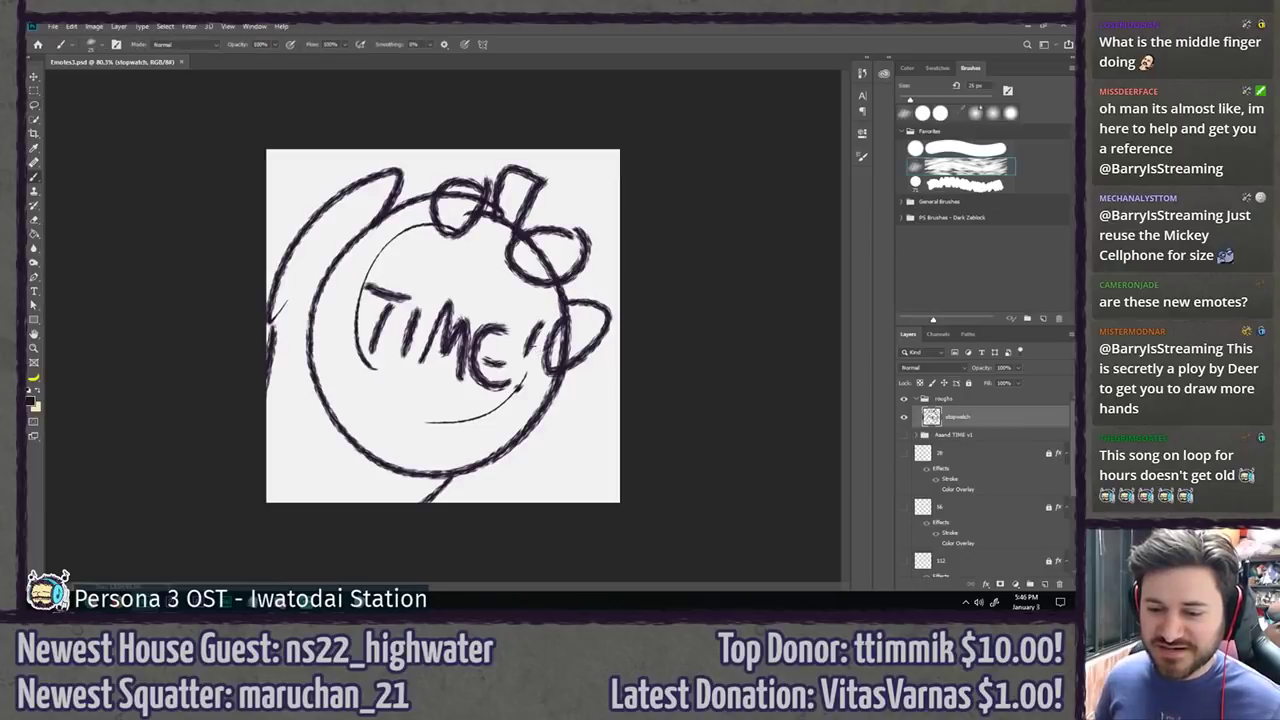
Step: Hide the stopwatch layer and add a new layer named two parter above it in the roughs group
left_click(905, 417)
key("ctrl+shift+n")
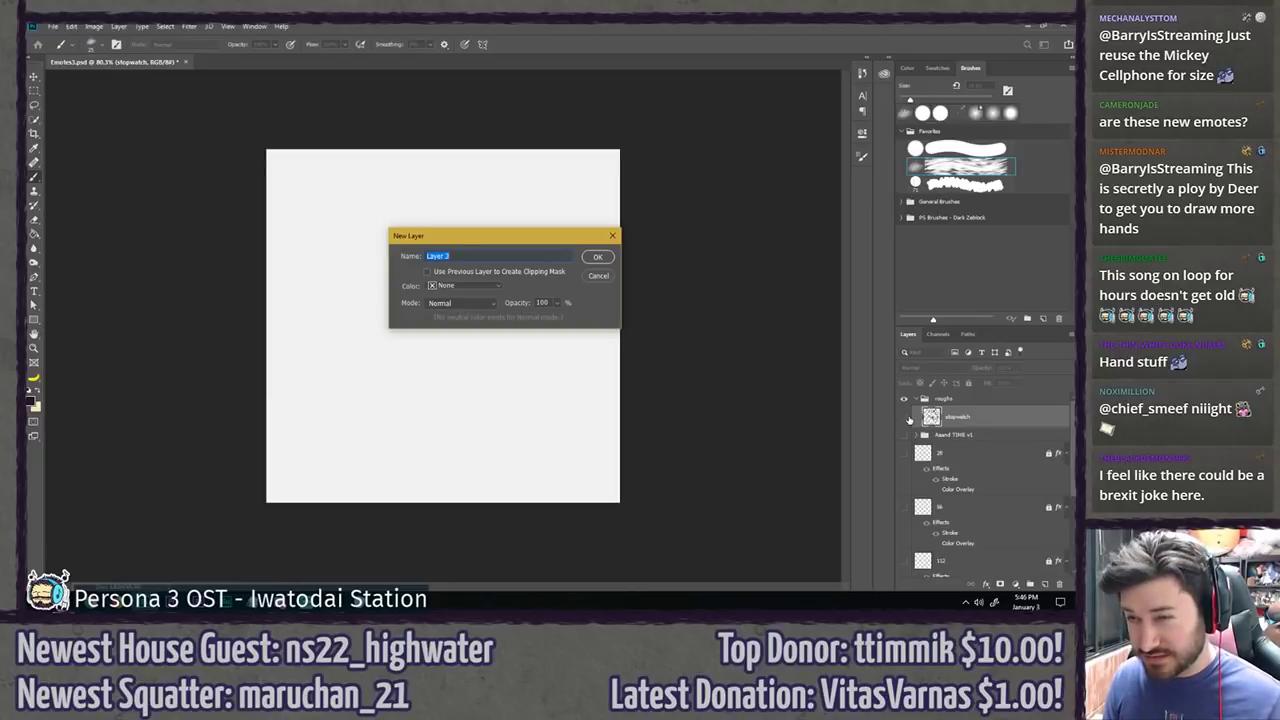
type("two part")
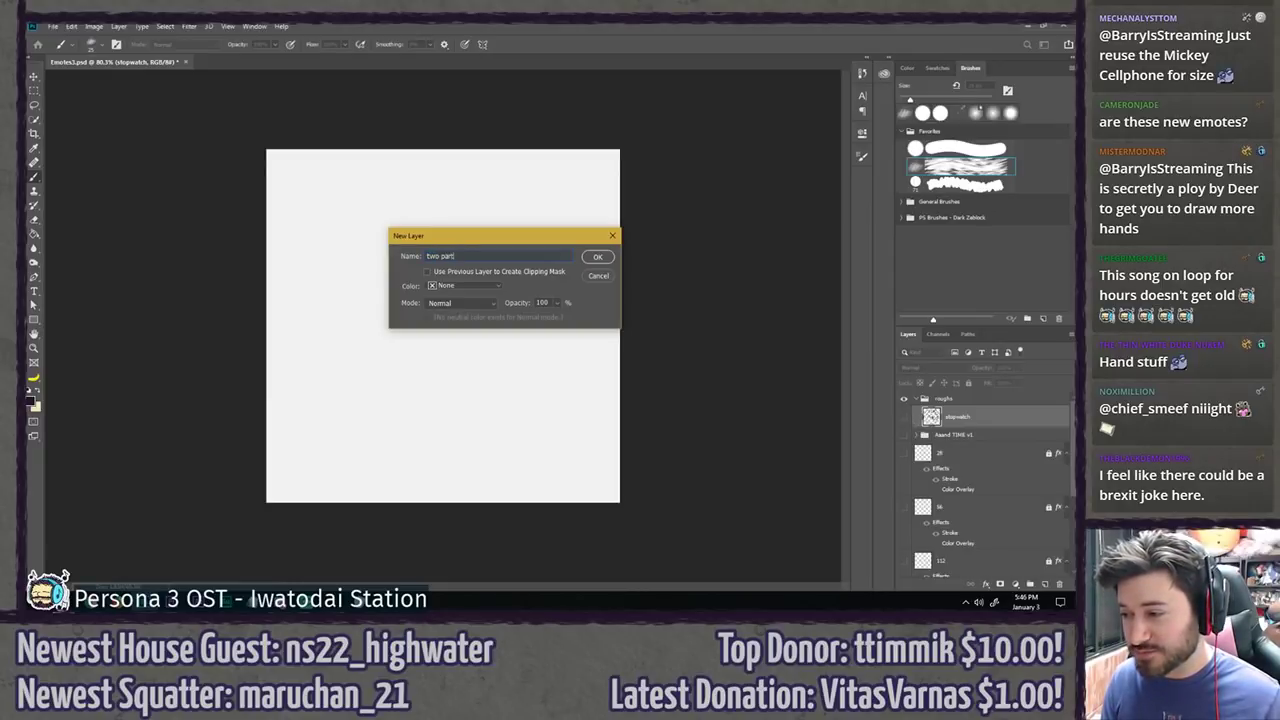
type("es")
key("Return")
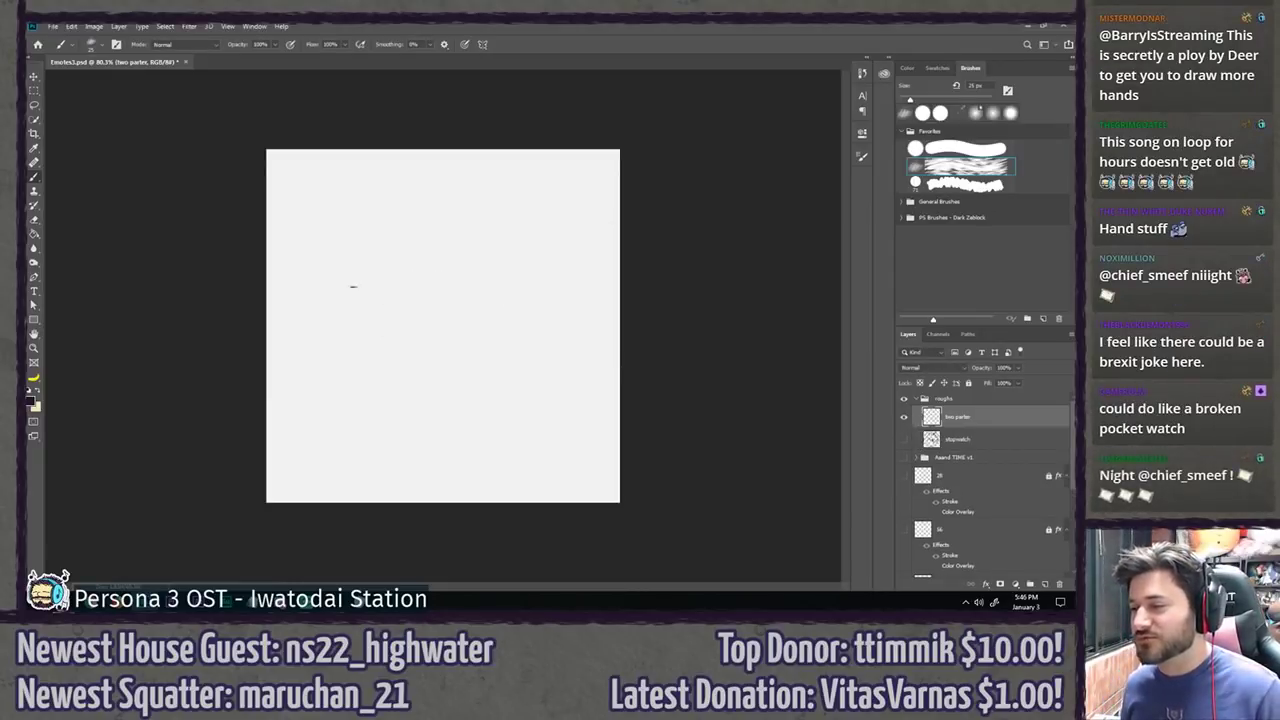
Step: Sketch two small arm shapes meeting on the left half of the canvas, with short impact marks around the contact point
mouse_move(372, 258)
left_mouse_down()
mouse_move(364, 304)
mouse_move(383, 264)
left_mouse_up()
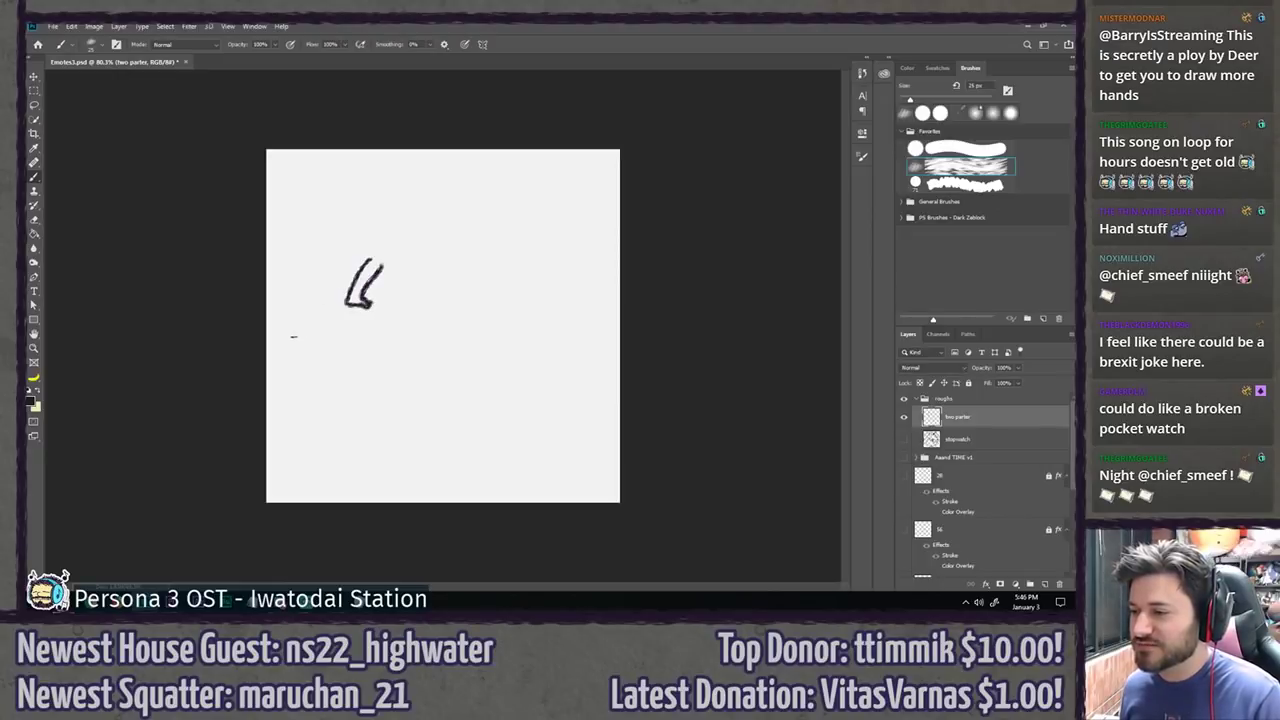
mouse_move(284, 344)
left_mouse_down()
mouse_move(341, 327)
mouse_move(346, 341)
mouse_move(286, 350)
left_mouse_up()
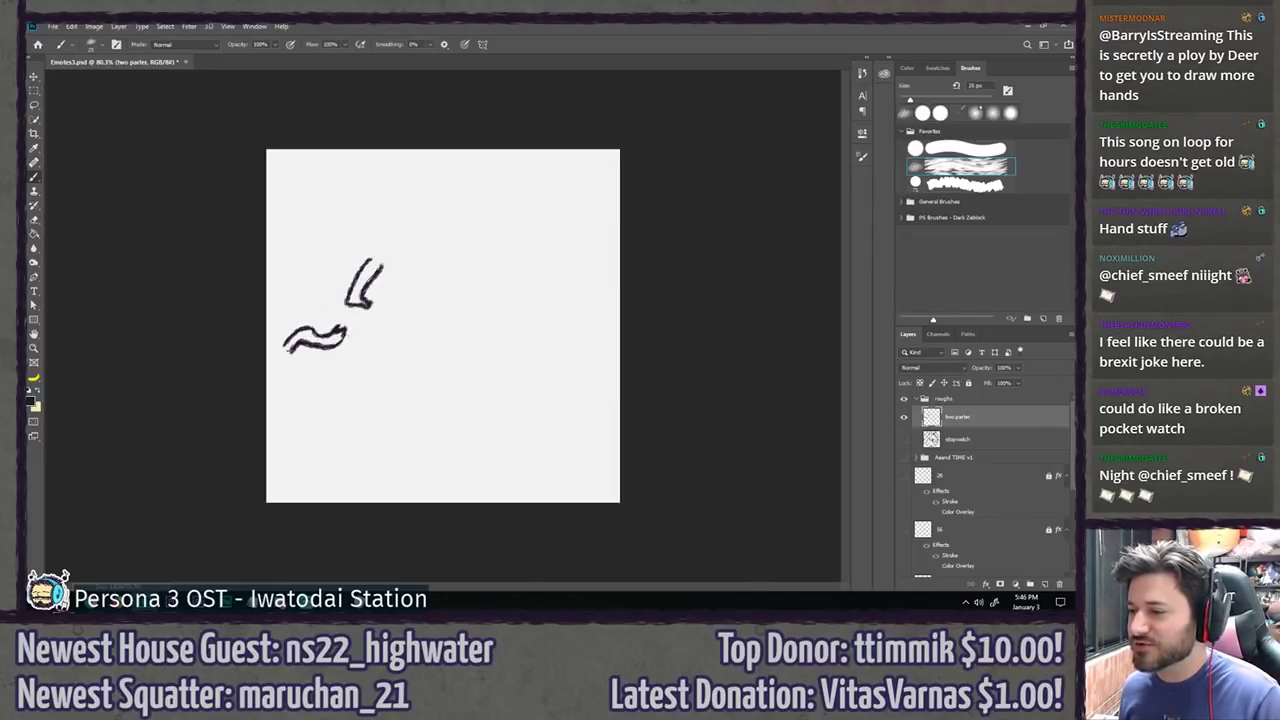
left_click_drag(368, 320, 381, 315)
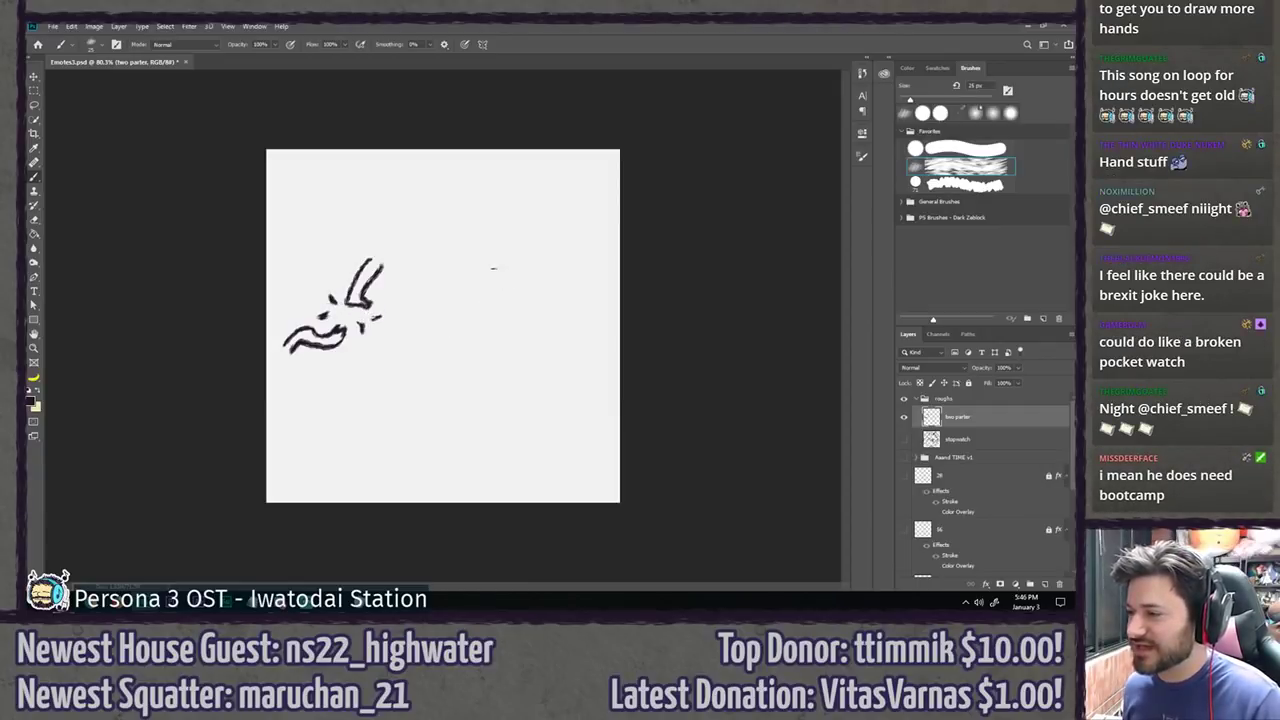
Step: Sketch a small round head with two eyes and a slanted mouth on the right half of the canvas
mouse_move(493, 268)
left_mouse_down()
mouse_move(500, 256)
mouse_move(540, 268)
mouse_move(510, 269)
mouse_move(526, 273)
left_mouse_up()
key("ctrl+z")
key("ctrl+z")
key("ctrl+z")
key("ctrl+z")
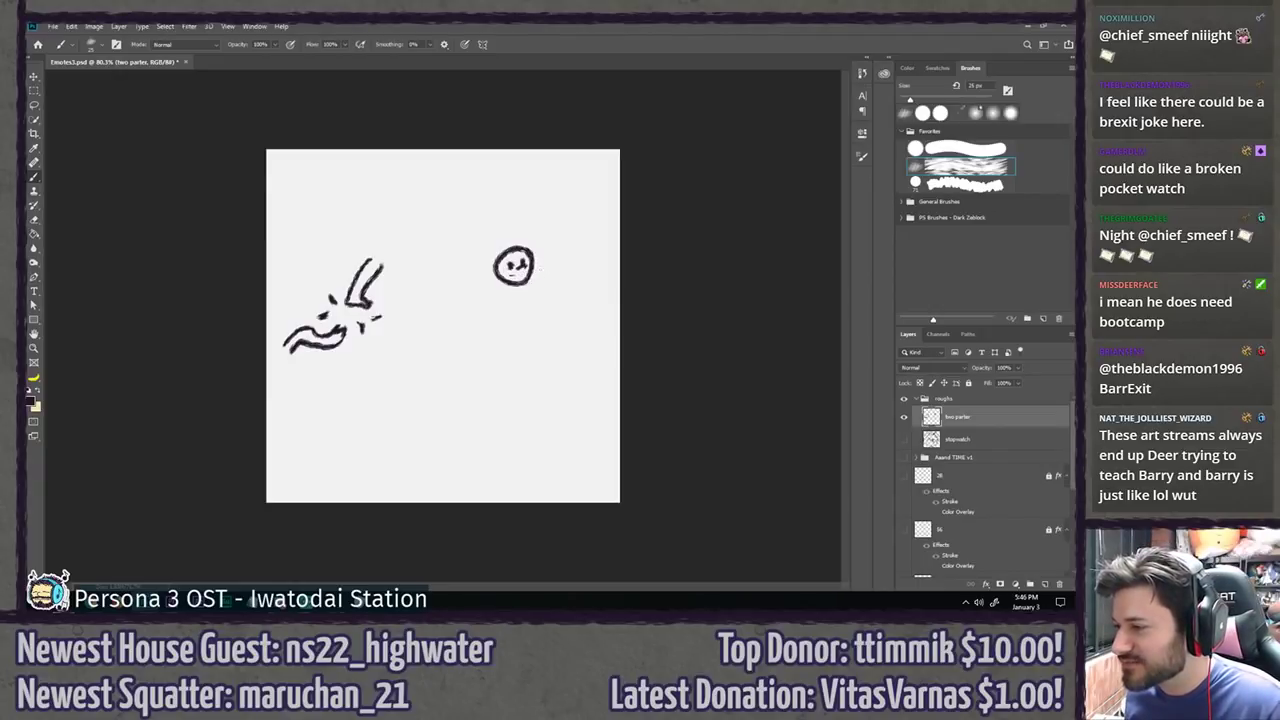
left_click_drag(433, 180, 440, 224)
key("ctrl+z")
key("ctrl+z")
key("ctrl+z")
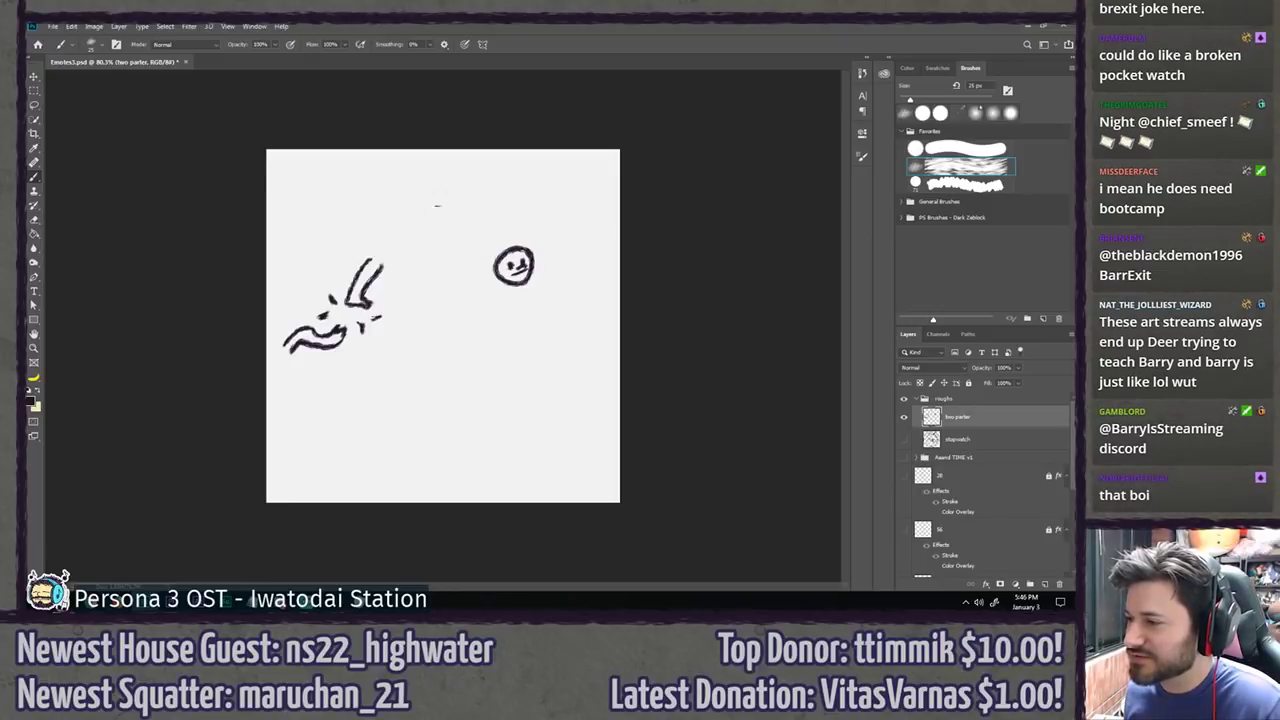
left_click_drag(440, 180, 436, 216)
left_click_drag(441, 180, 438, 216)
key("ctrl+z")
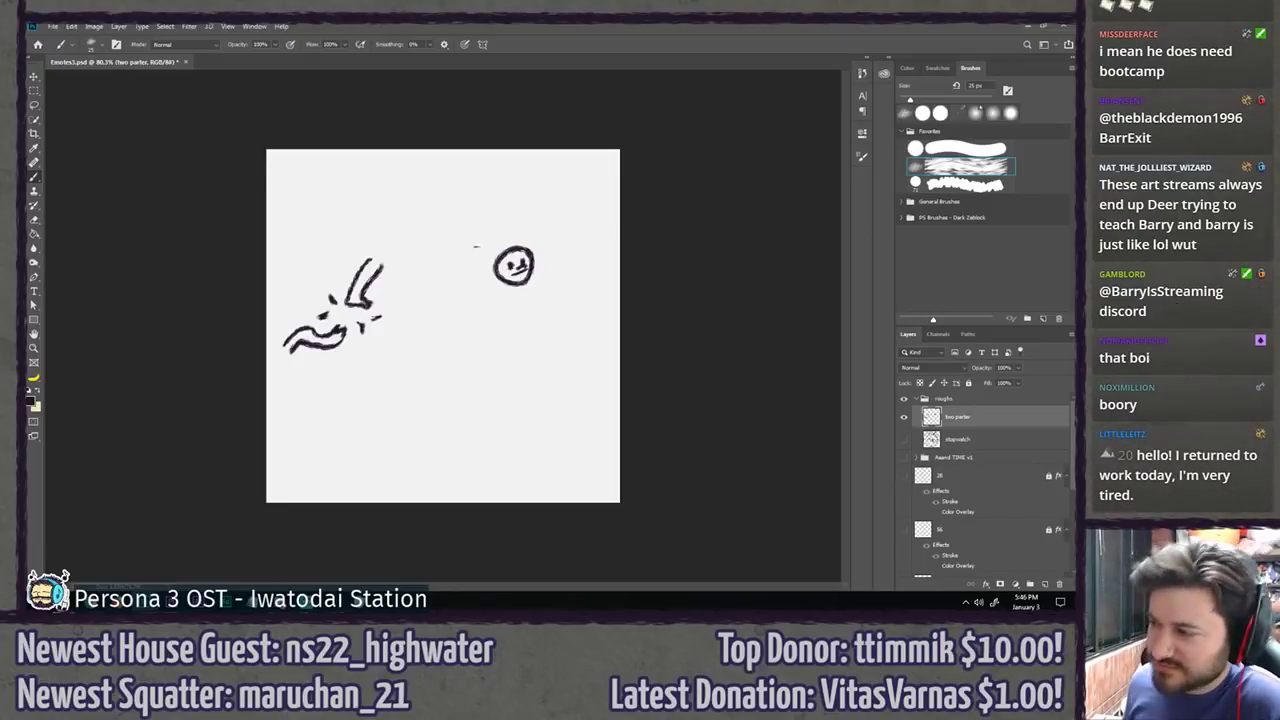
Step: Give the small head spiky hair, raised arms, a body and running legs, and add speed lines behind the figure
mouse_move(492, 252)
left_mouse_down()
mouse_move(548, 230)
mouse_move(494, 282)
left_mouse_up()
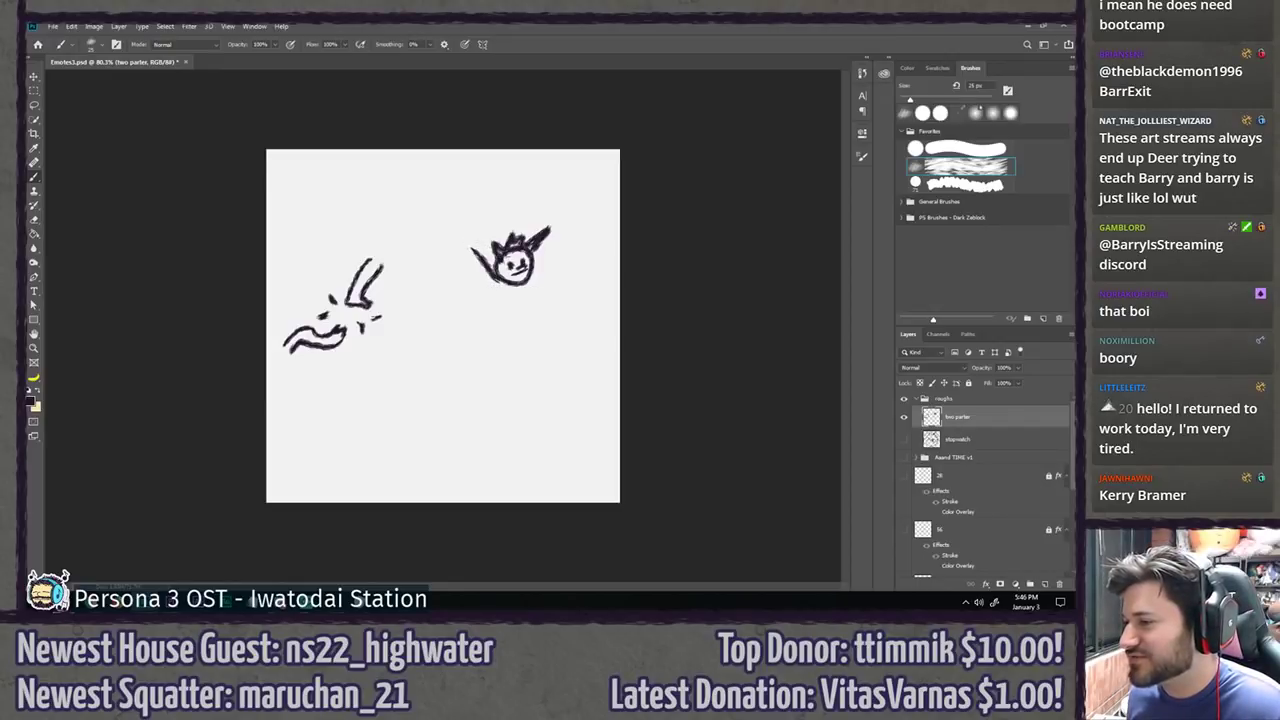
mouse_move(492, 226)
left_mouse_down()
mouse_move(498, 312)
mouse_move(523, 293)
mouse_move(505, 316)
mouse_move(537, 335)
mouse_move(476, 324)
left_mouse_up()
mouse_move(480, 270)
left_mouse_down()
mouse_move(458, 274)
mouse_move(448, 326)
left_mouse_up()
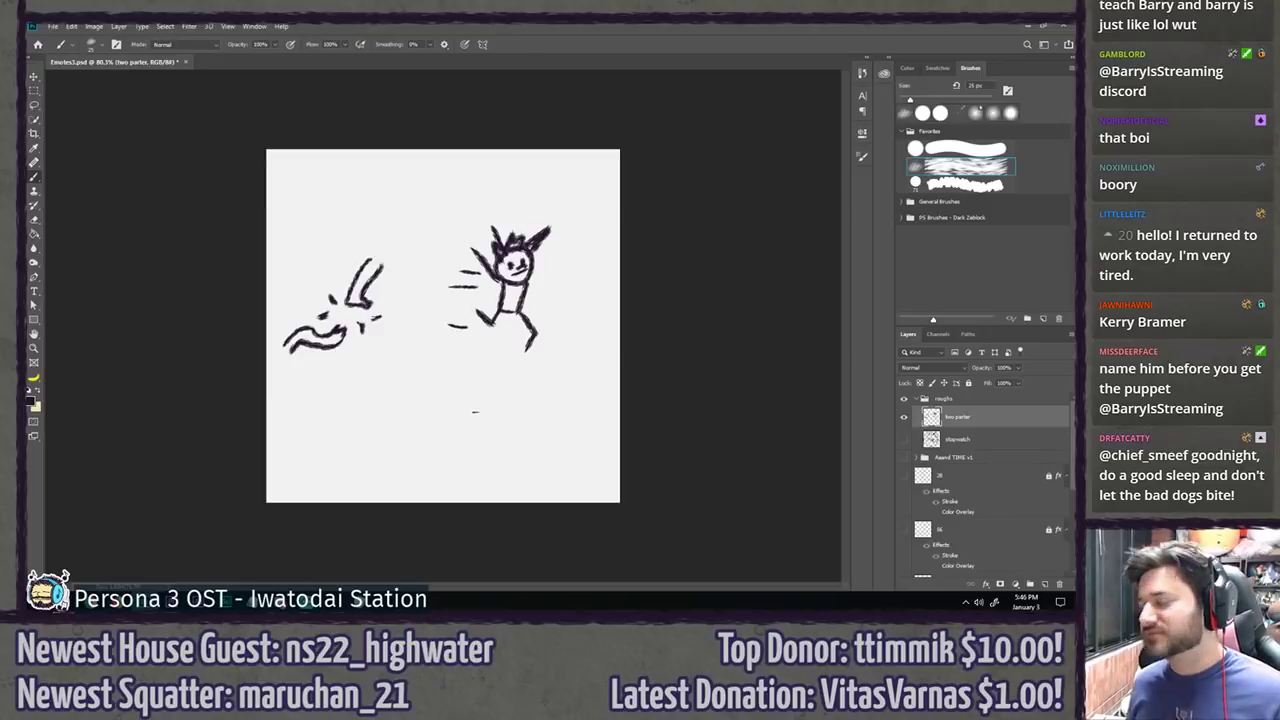
Step: Lasso the running figure with its speed lines and move it slightly lower, level with the arm sketch
key("l")
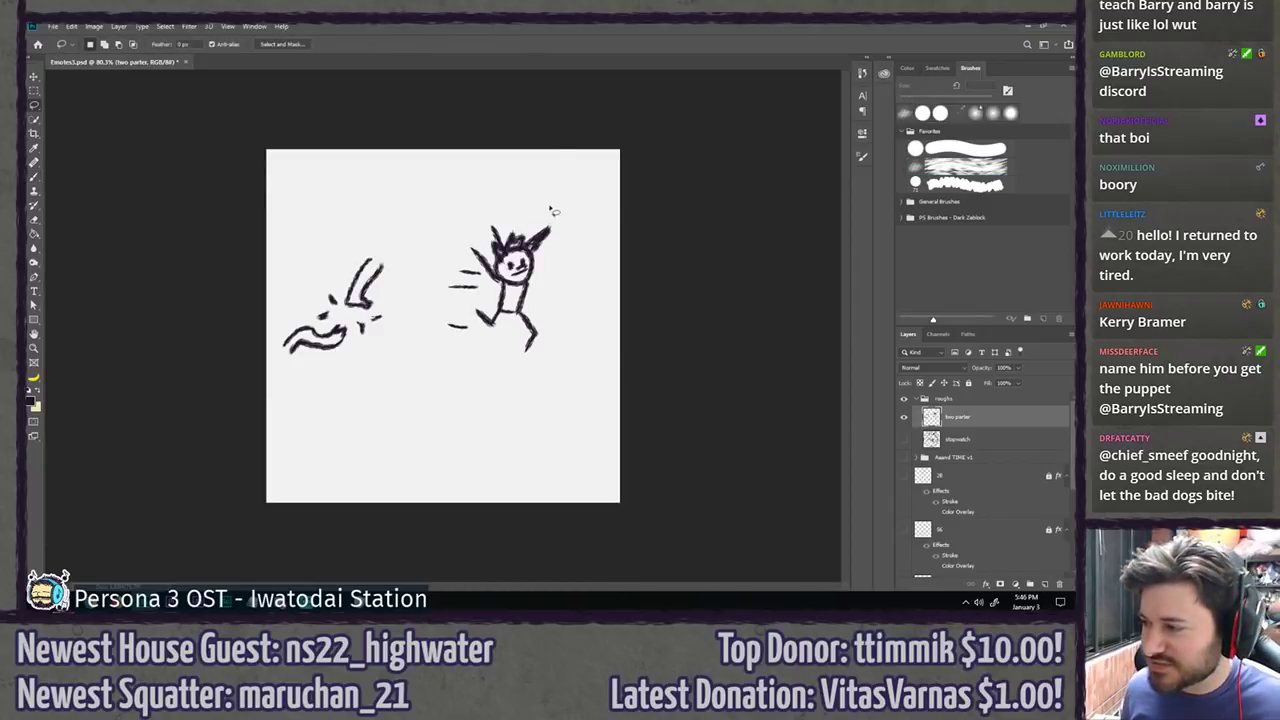
mouse_move(549, 206)
left_mouse_down()
mouse_move(600, 322)
mouse_move(552, 205)
left_mouse_up()
left_click_drag(527, 258, 531, 284)
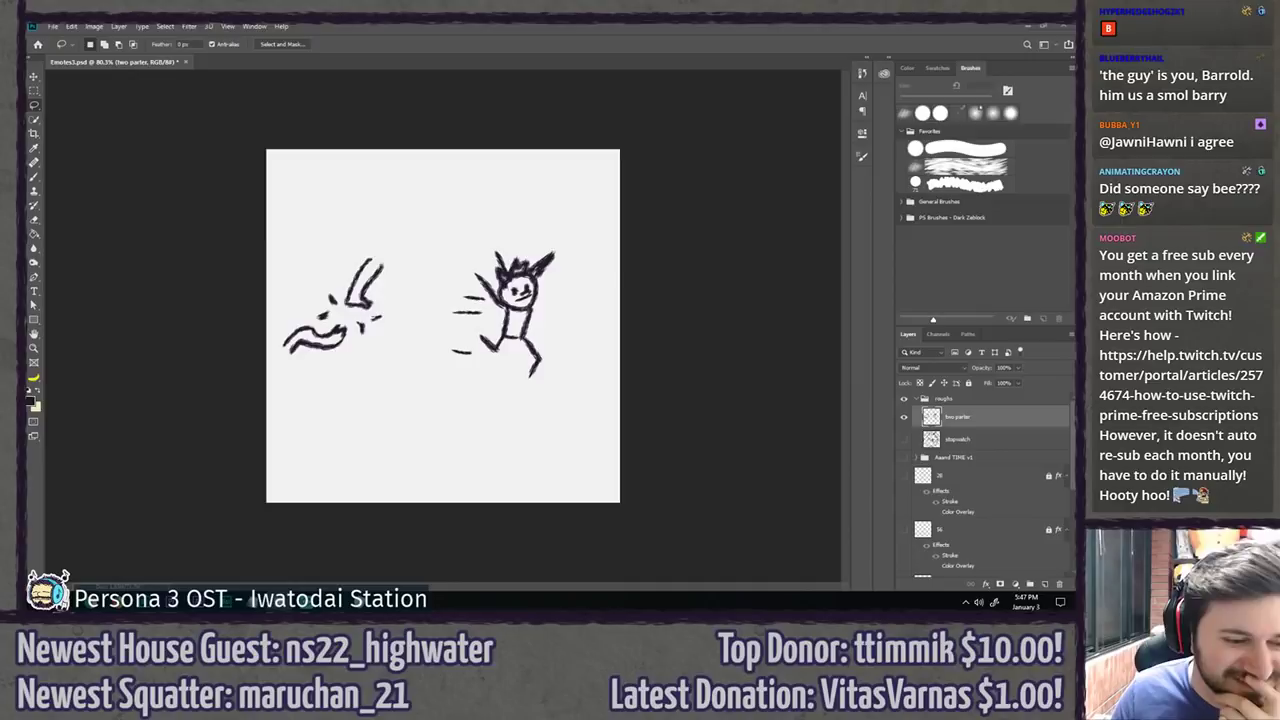
Step: Bring up the browser window to view the reference picture of the green character with raised arms, and return to Photoshop
left_click_drag(28, 135, 388, 28)
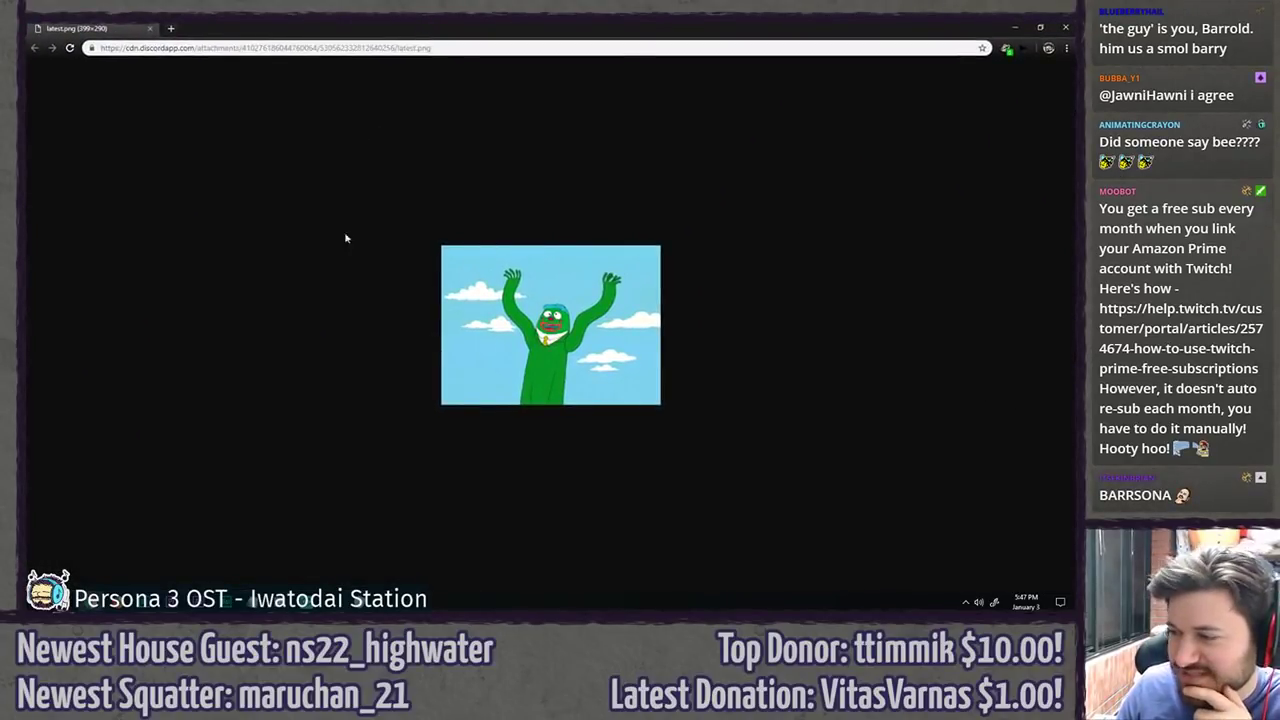
left_click_drag(100, 26, 28, 28)
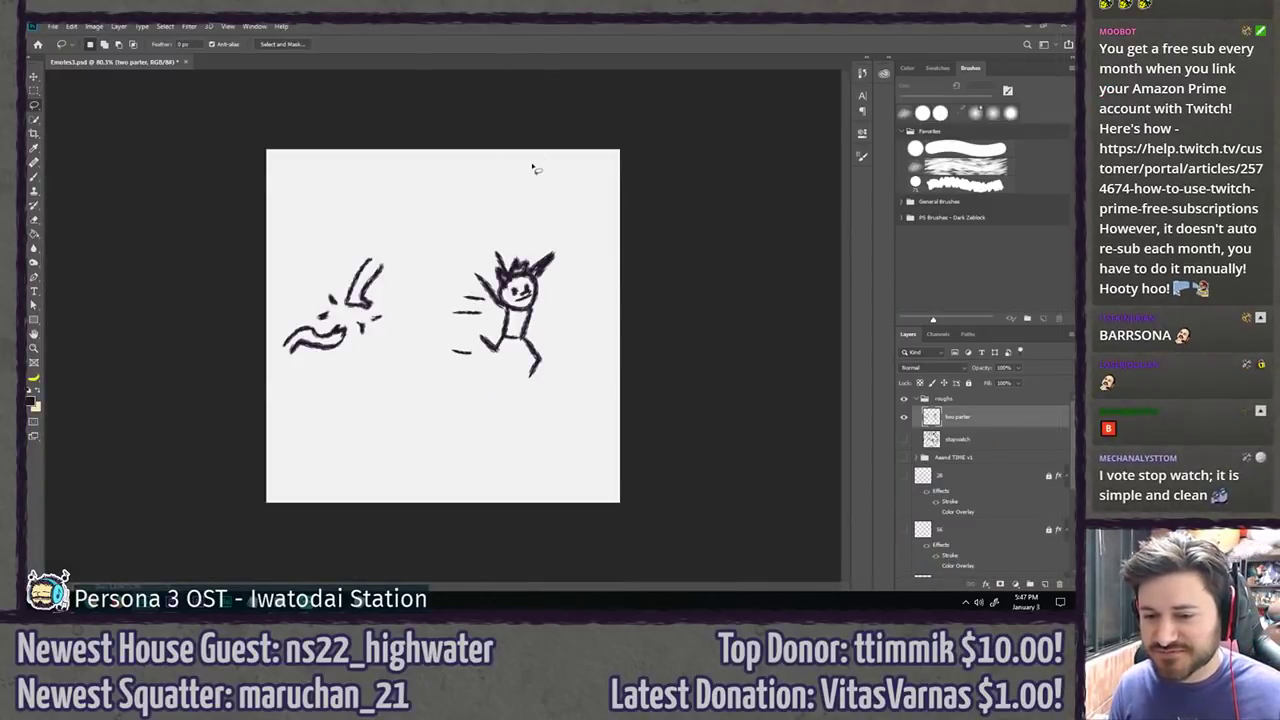
key("b")
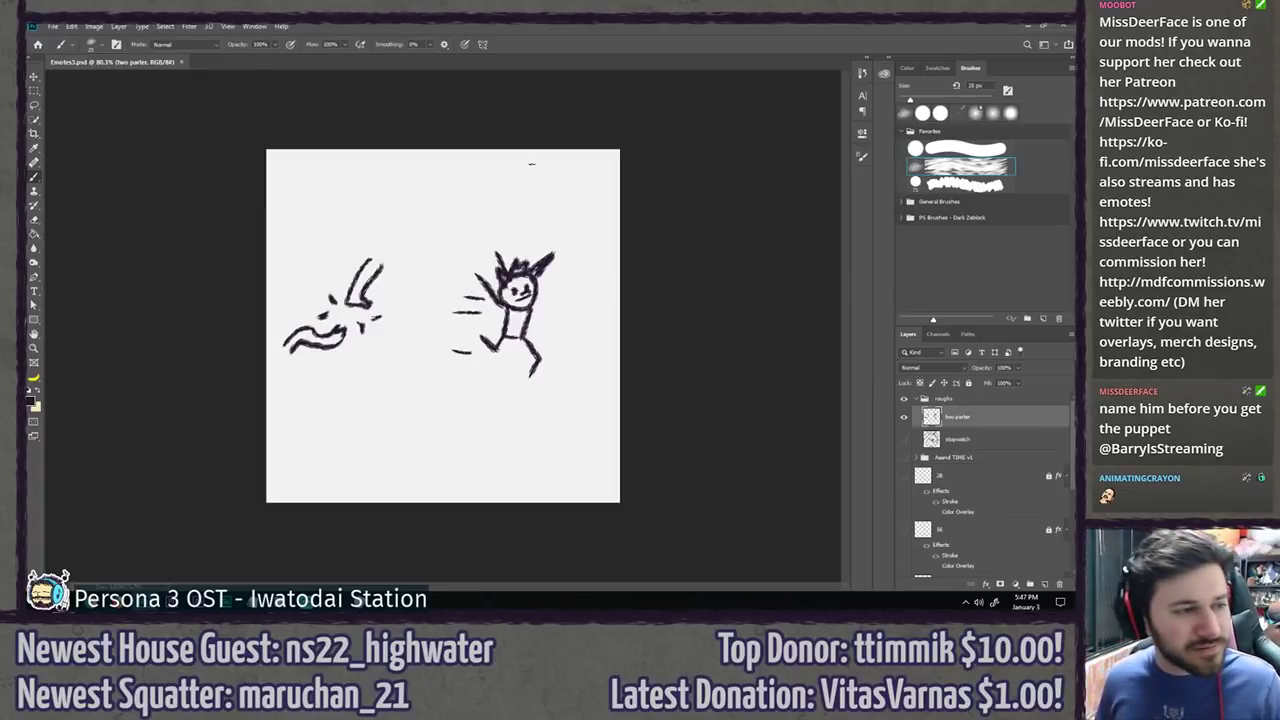
key("l")
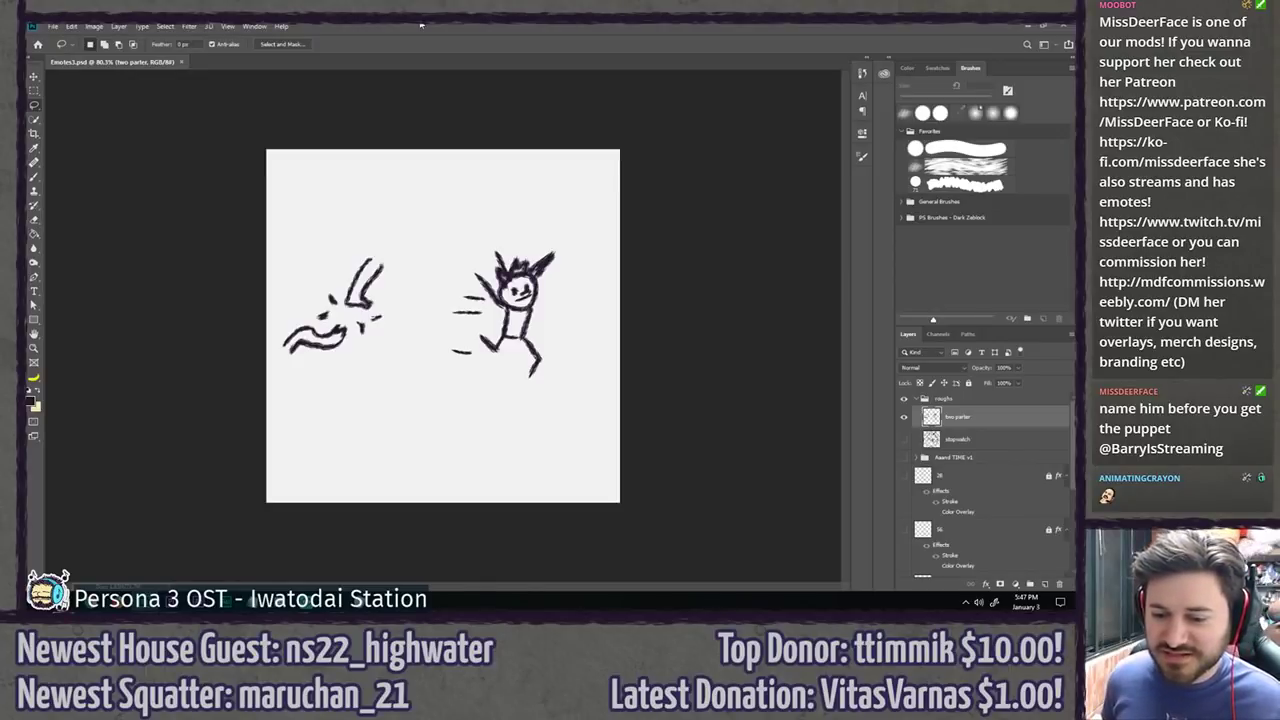
key("b")
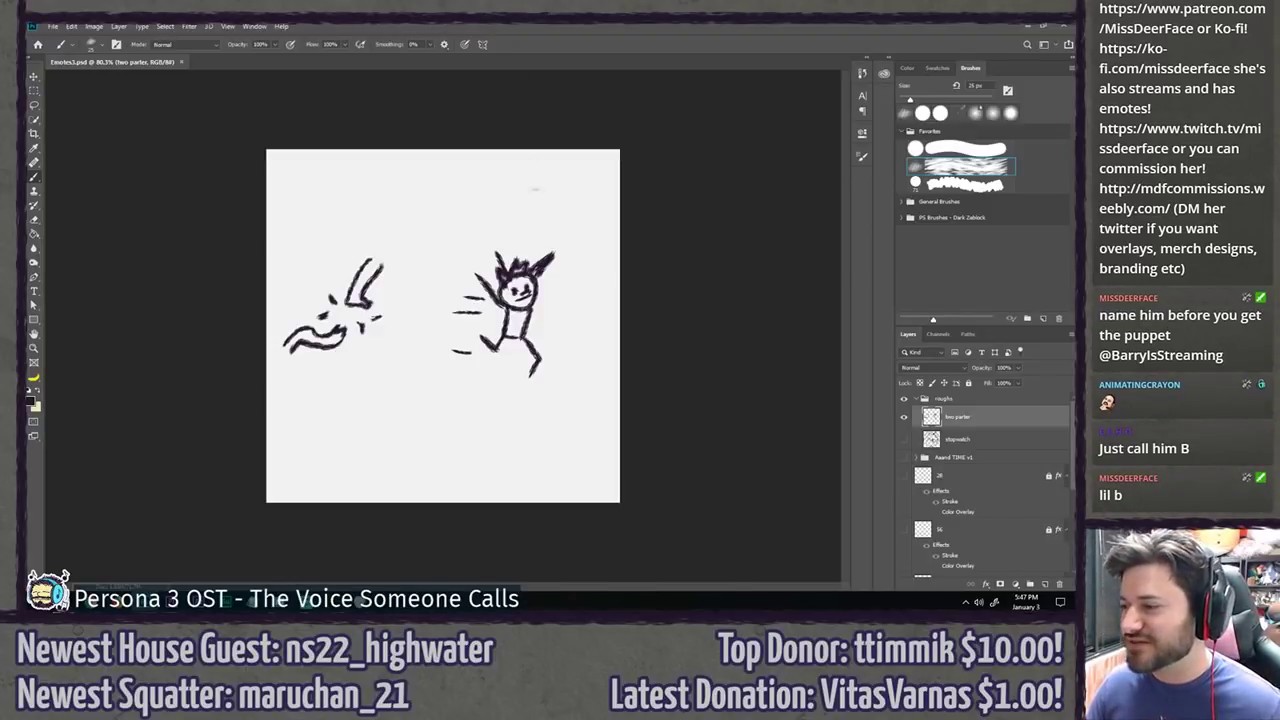
Step: Shift the two-part sketch slightly down and to the right, and scribble a beard around the running figure's face
left_click_drag(509, 318, 525, 331, "ctrl")
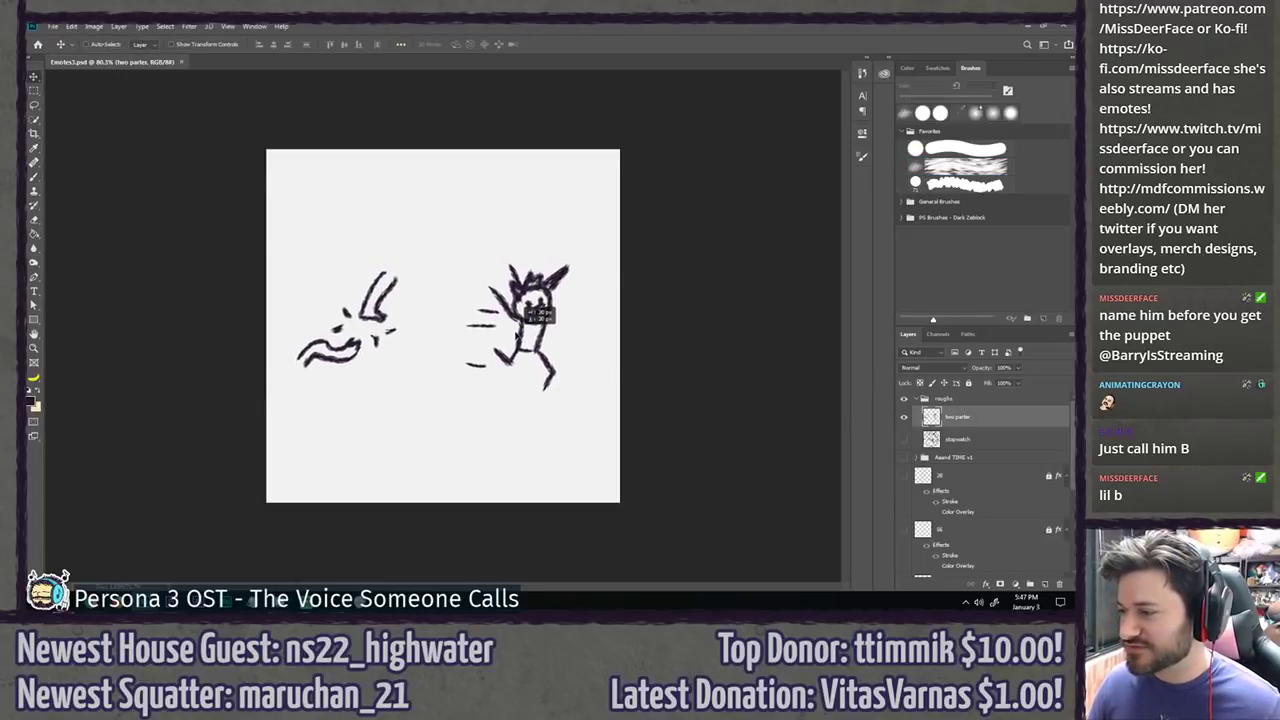
scroll(529, 267, "up", 5)
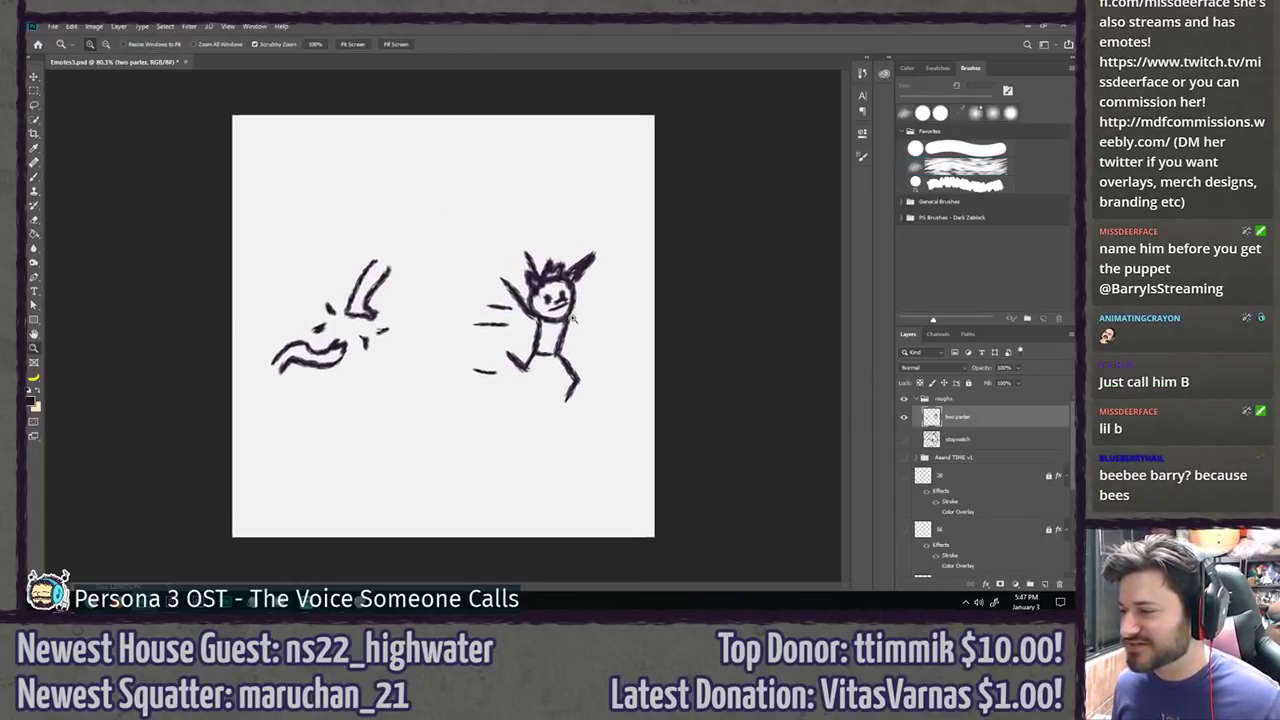
left_click_drag(530, 268, 471, 265)
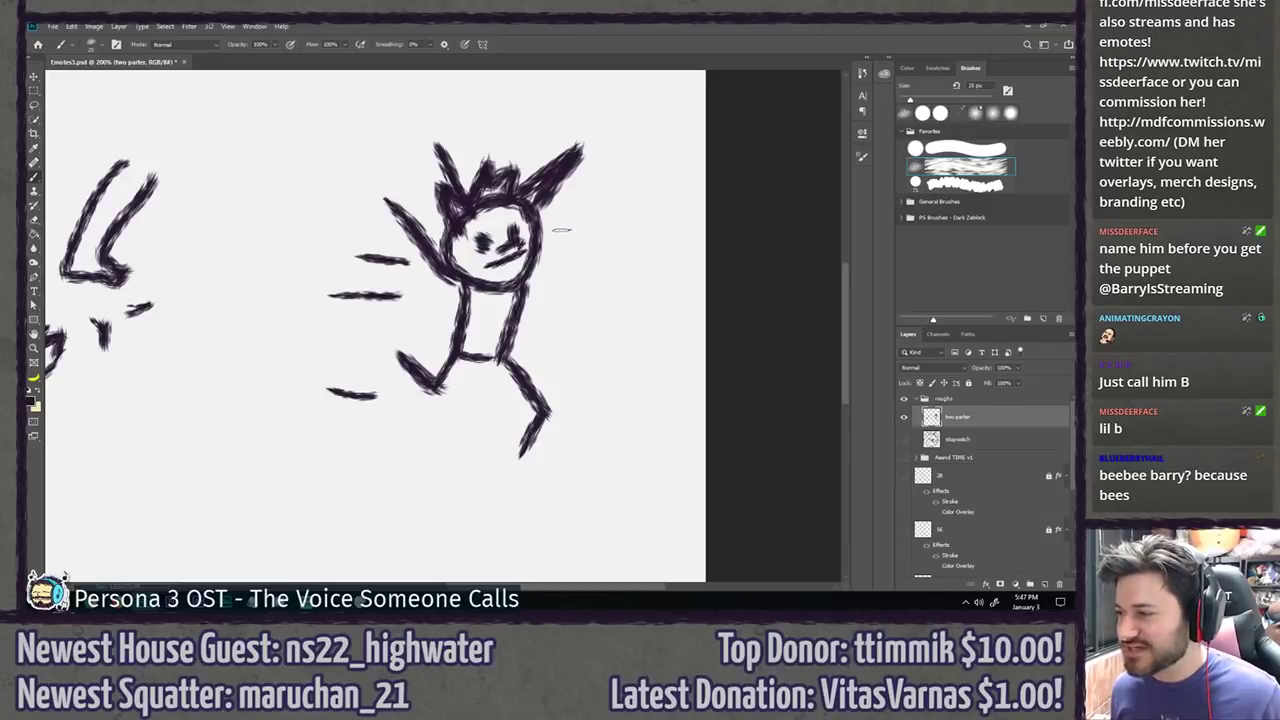
mouse_move(534, 212)
left_mouse_down()
mouse_move(533, 280)
mouse_move(493, 295)
mouse_move(450, 248)
mouse_move(468, 285)
mouse_move(496, 200)
mouse_move(500, 238)
mouse_move(533, 243)
mouse_move(536, 278)
mouse_move(494, 240)
left_mouse_up()
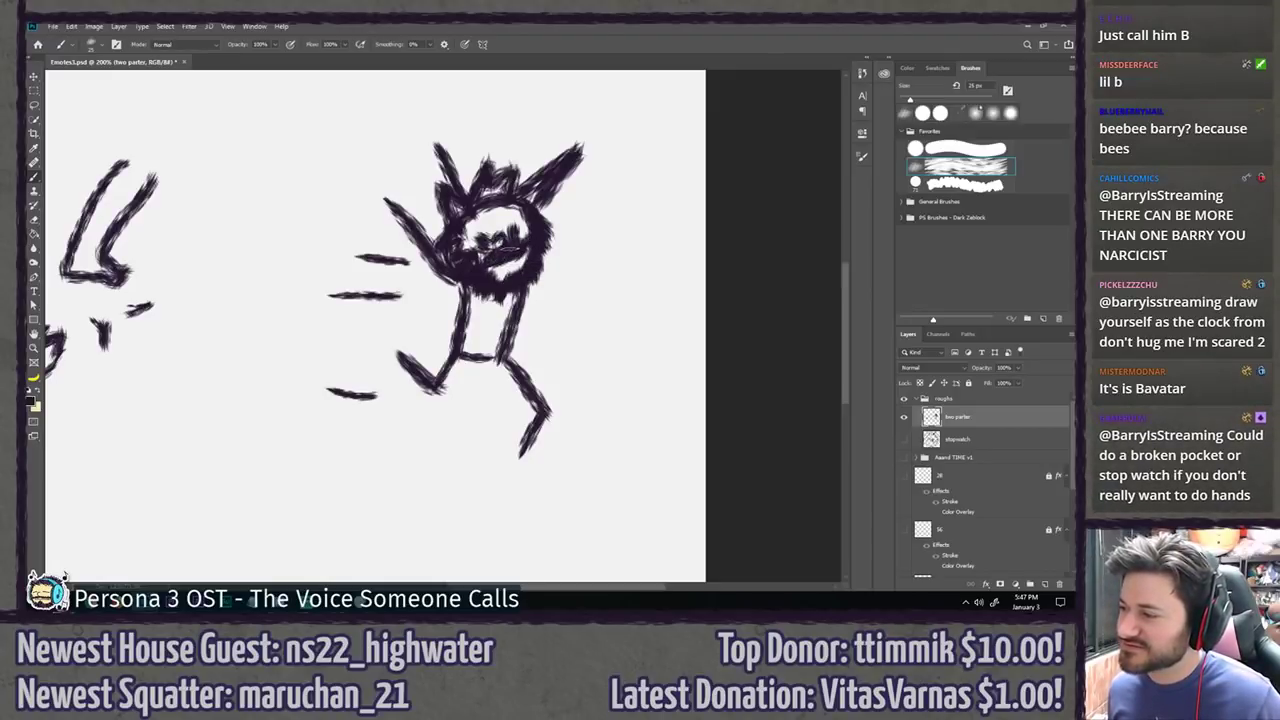
key("ctrl+minus")
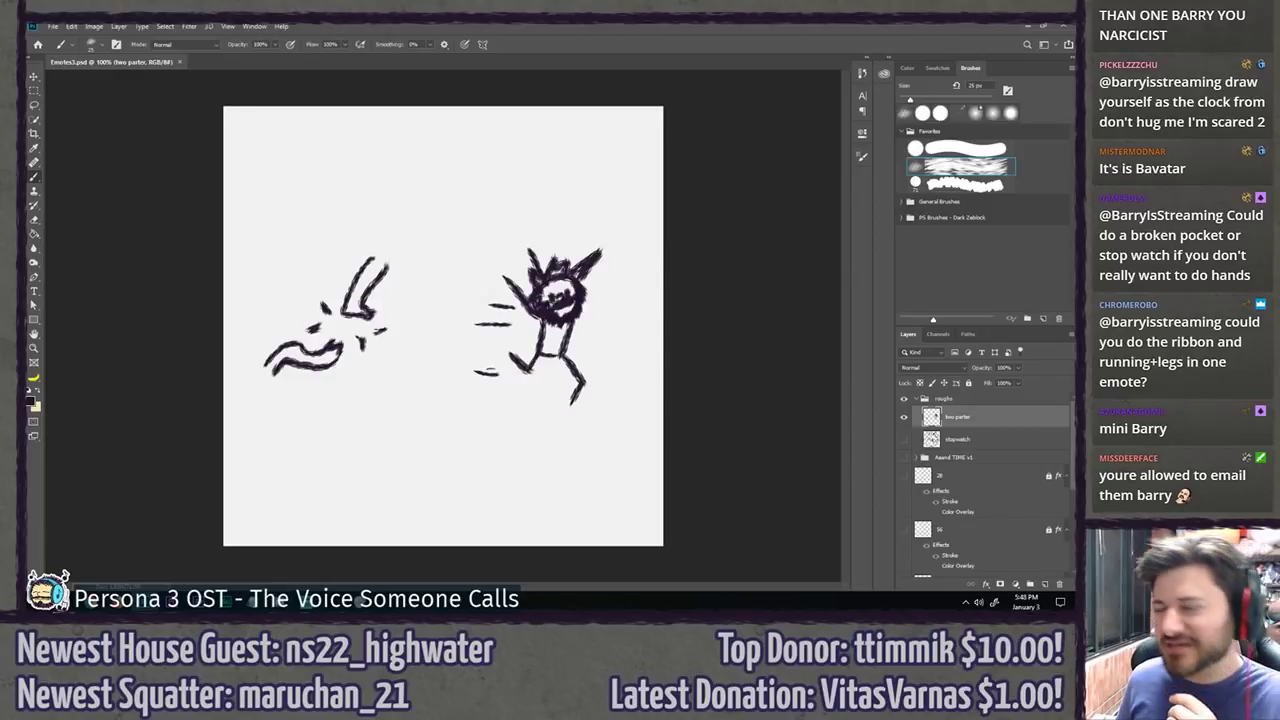
Step: Hide the roughs group to view the coloured TIME v1 artwork, and switch back to the expanded roughs group
left_click(913, 398)
left_click(904, 398)
left_click(905, 413)
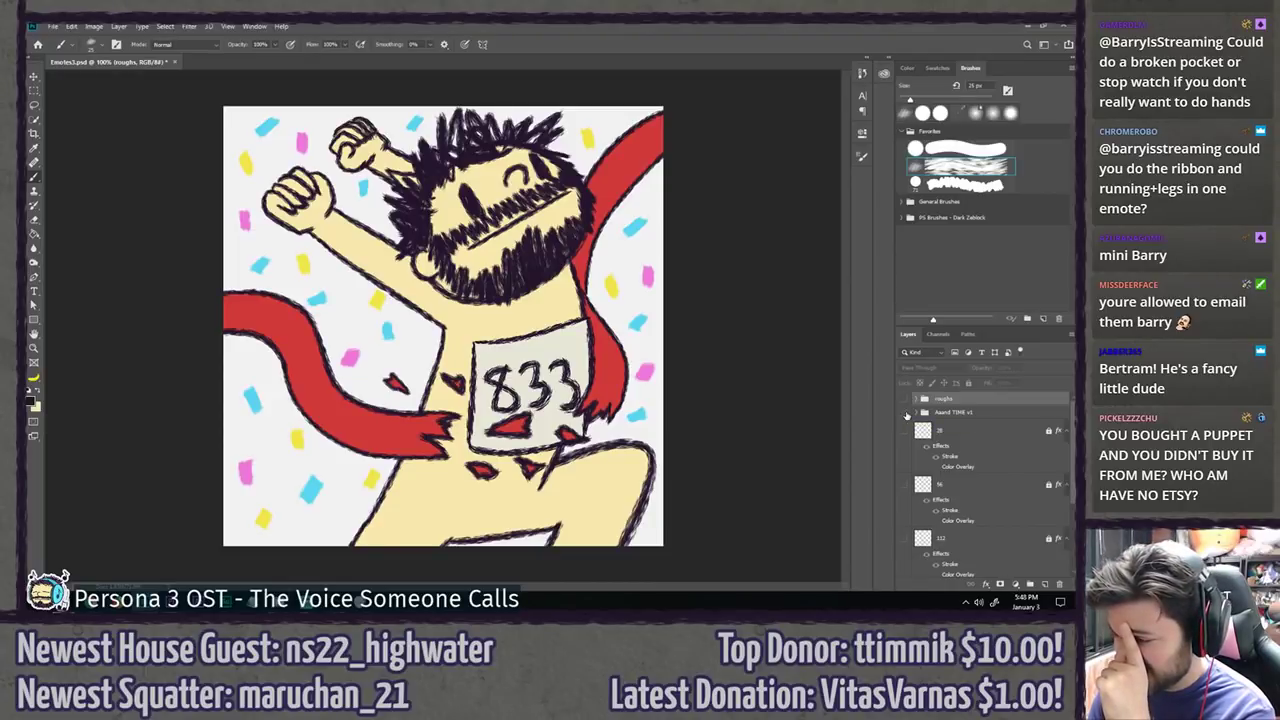
left_click(905, 413)
left_click(904, 398)
left_click(913, 398)
Step: Hide the two parter layer and add a new layer named "zoomed out" above it in the roughs group
left_click(905, 415)
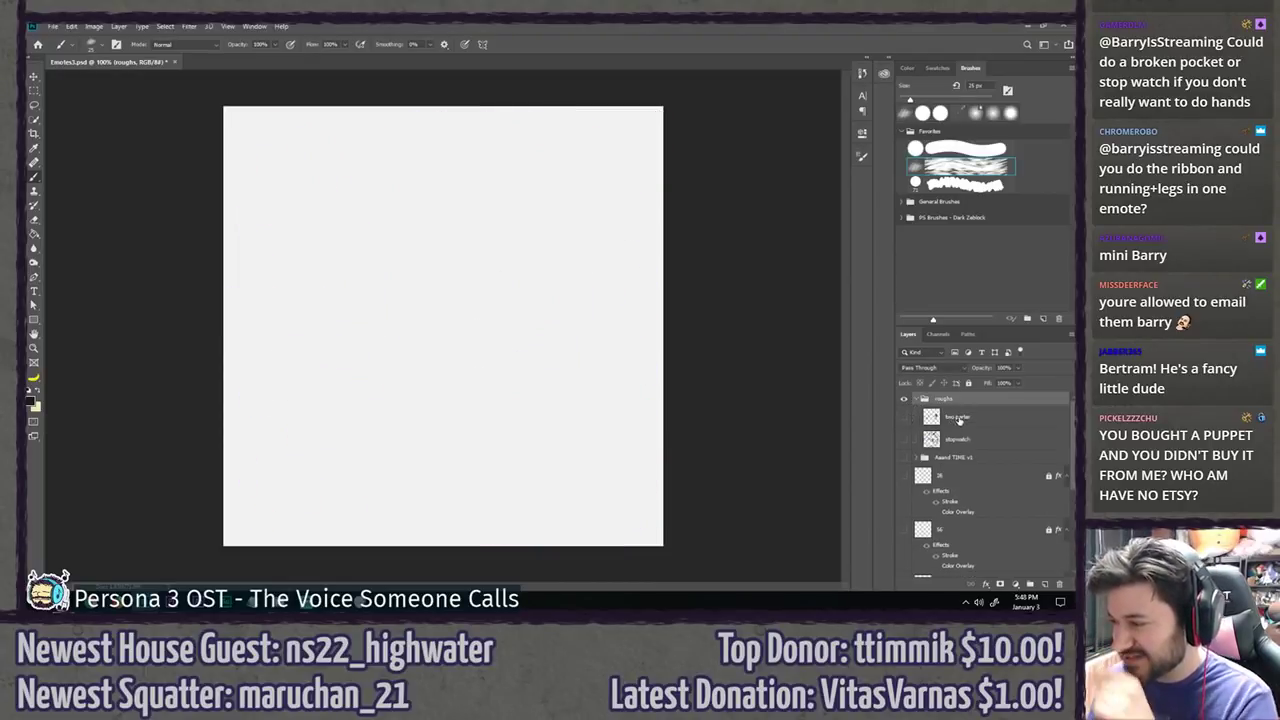
left_click(958, 418)
key("ctrl+shift+n")
type("zoo")
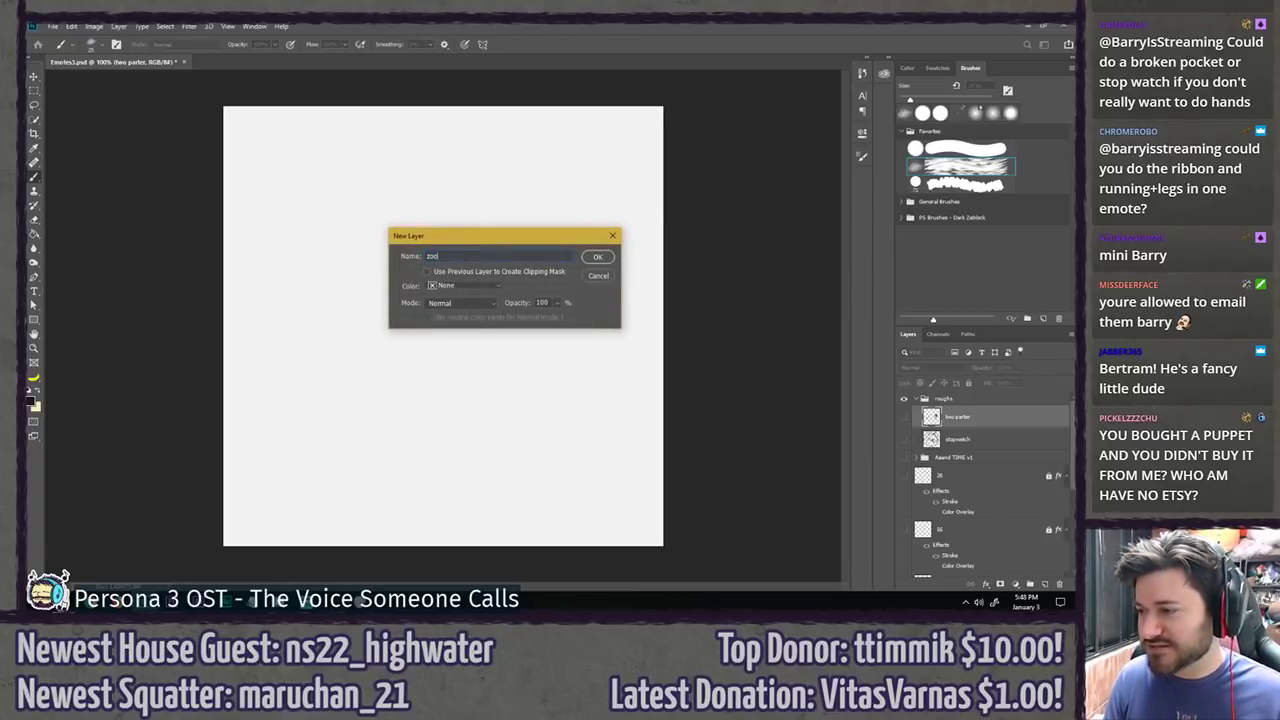
type("med out")
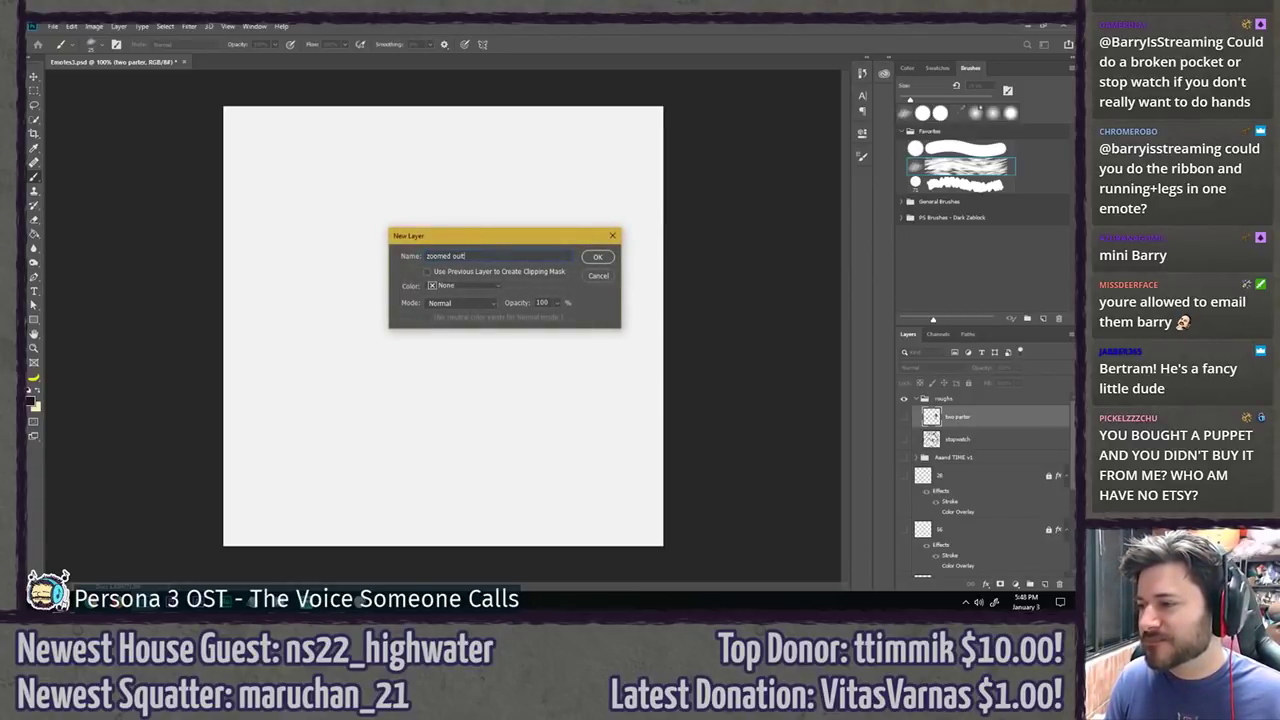
key("Return")
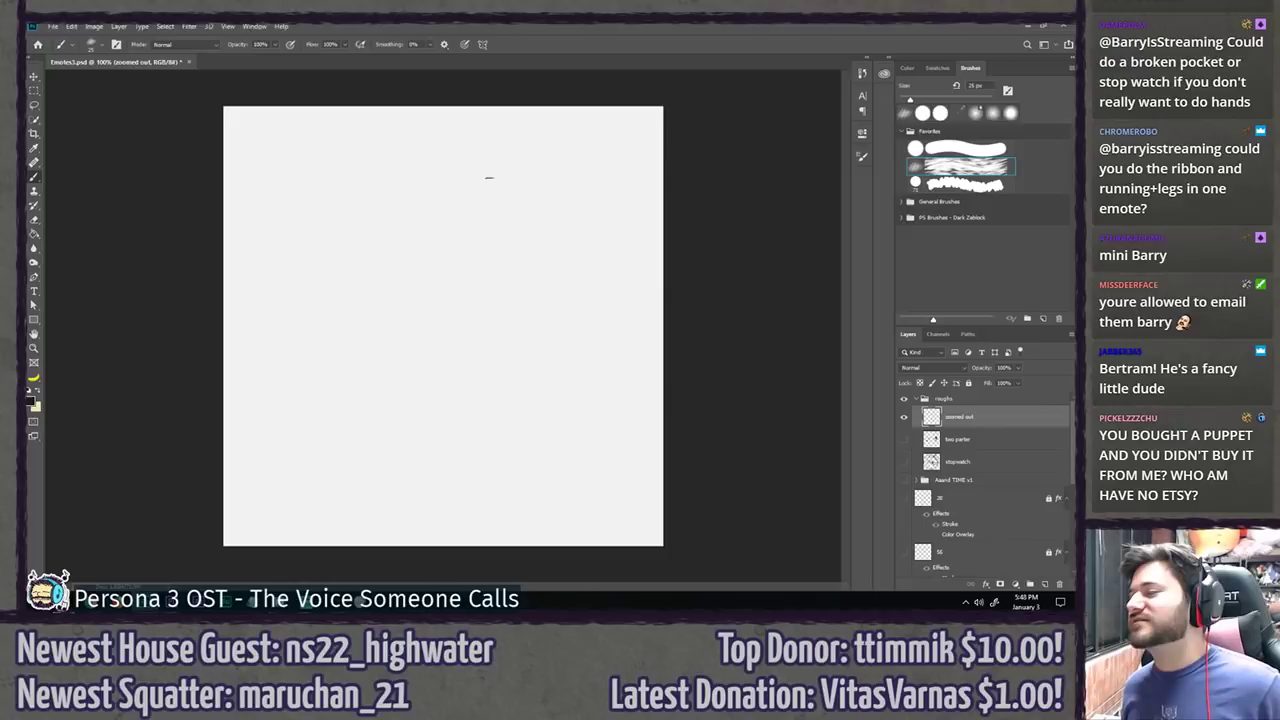
Step: Sketch a round head in the upper middle of the canvas with two arms raised towards the upper left
mouse_move(497, 164)
left_mouse_down()
mouse_move(480, 160)
mouse_move(505, 146)
mouse_move(439, 223)
mouse_move(437, 182)
mouse_move(438, 228)
left_mouse_up()
key("ctrl+z")
key("ctrl+z")
key("ctrl+z")
mouse_move(381, 180)
left_mouse_down()
mouse_move(440, 226)
mouse_move(374, 187)
left_mouse_up()
left_click_drag(445, 169, 420, 141)
key("ctrl+z")
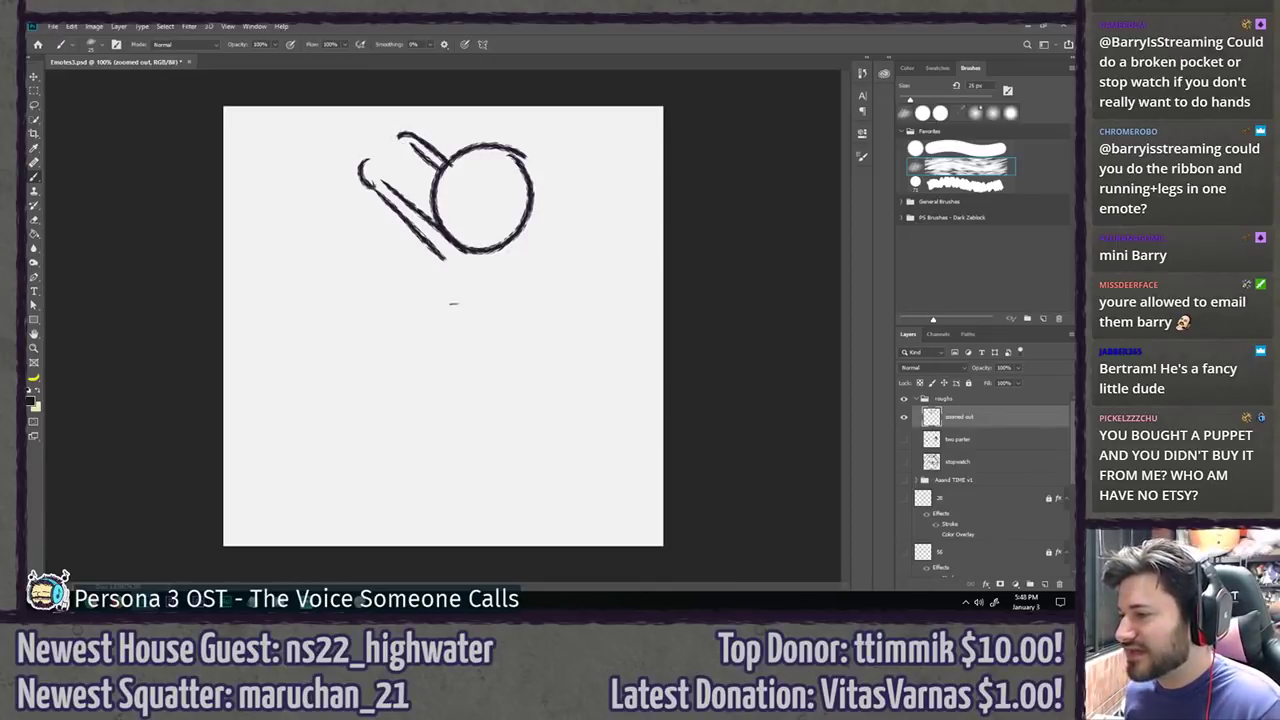
Step: Draw the figure's long torso and two bent running legs with feet beneath the head
left_click_drag(447, 262, 426, 378)
mouse_move(524, 240)
left_mouse_down()
mouse_move(496, 393)
mouse_move(545, 450)
mouse_move(535, 428)
mouse_move(574, 452)
left_mouse_up()
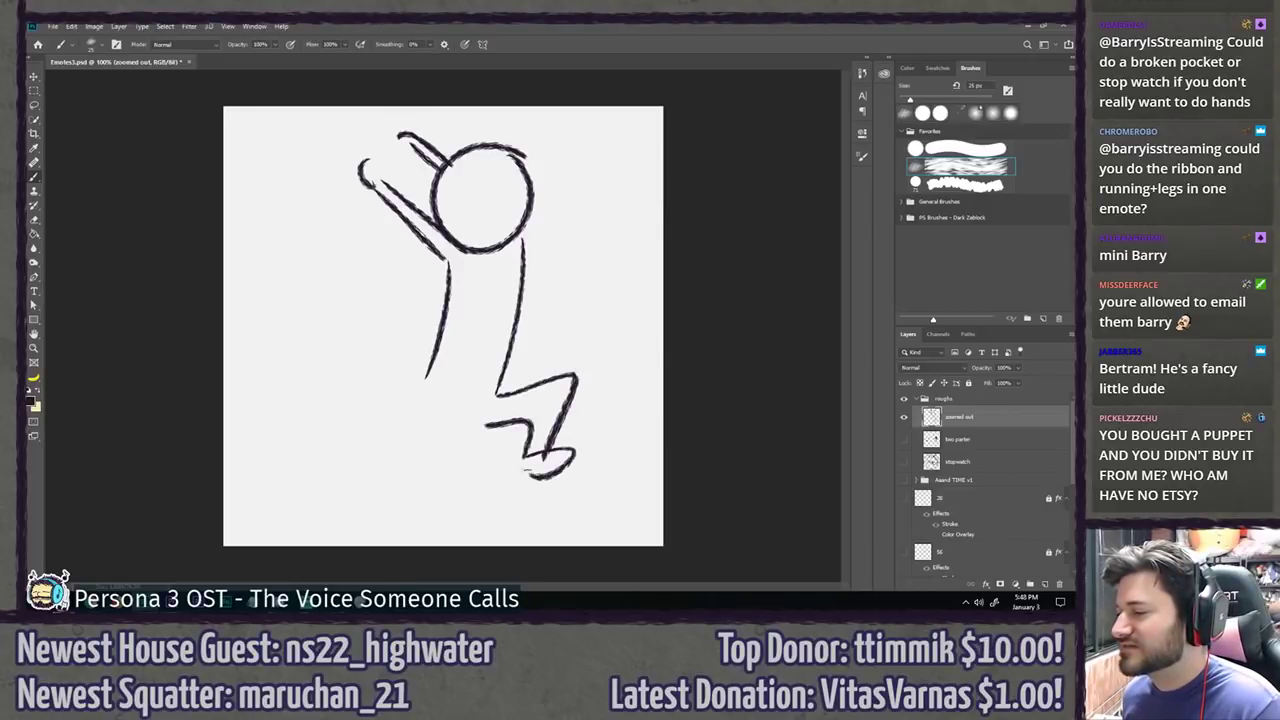
mouse_move(496, 422)
left_mouse_down()
mouse_move(428, 458)
mouse_move(358, 436)
mouse_move(358, 402)
mouse_move(330, 460)
mouse_move(356, 440)
left_mouse_up()
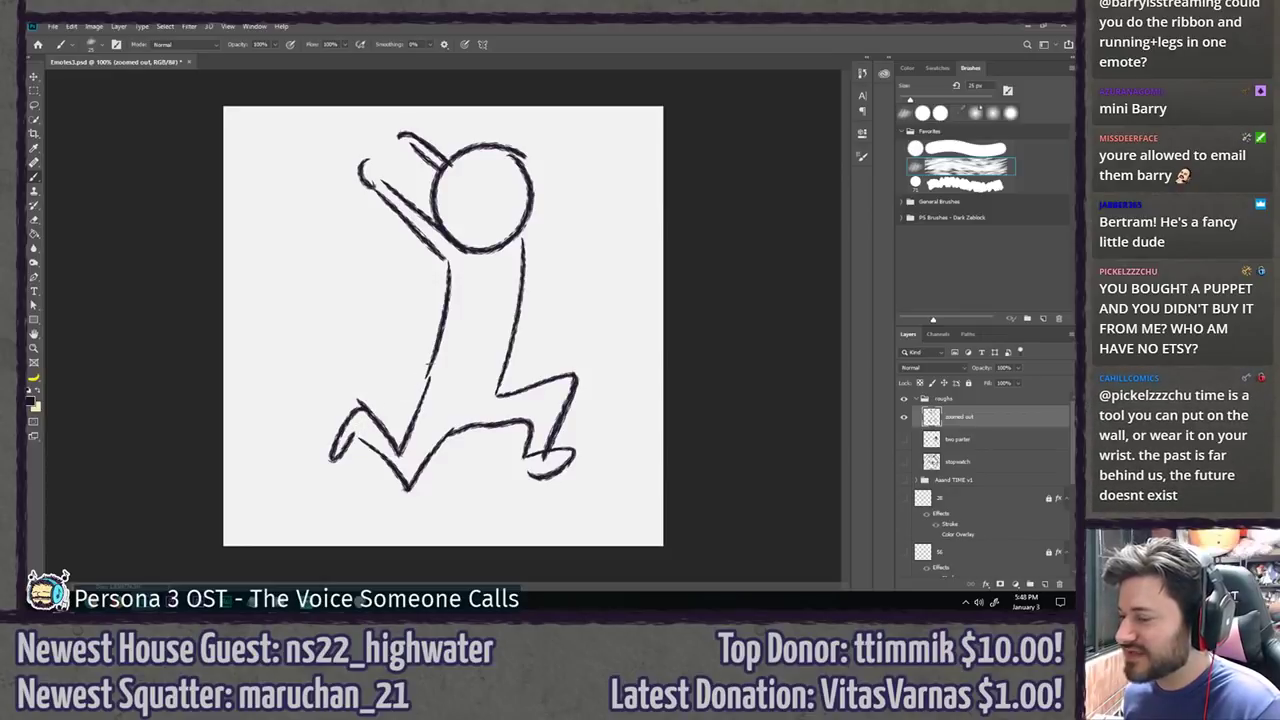
Step: Redraw both raised arms longer, ending in rounded hands further out from the head
left_click_drag(436, 244, 337, 181)
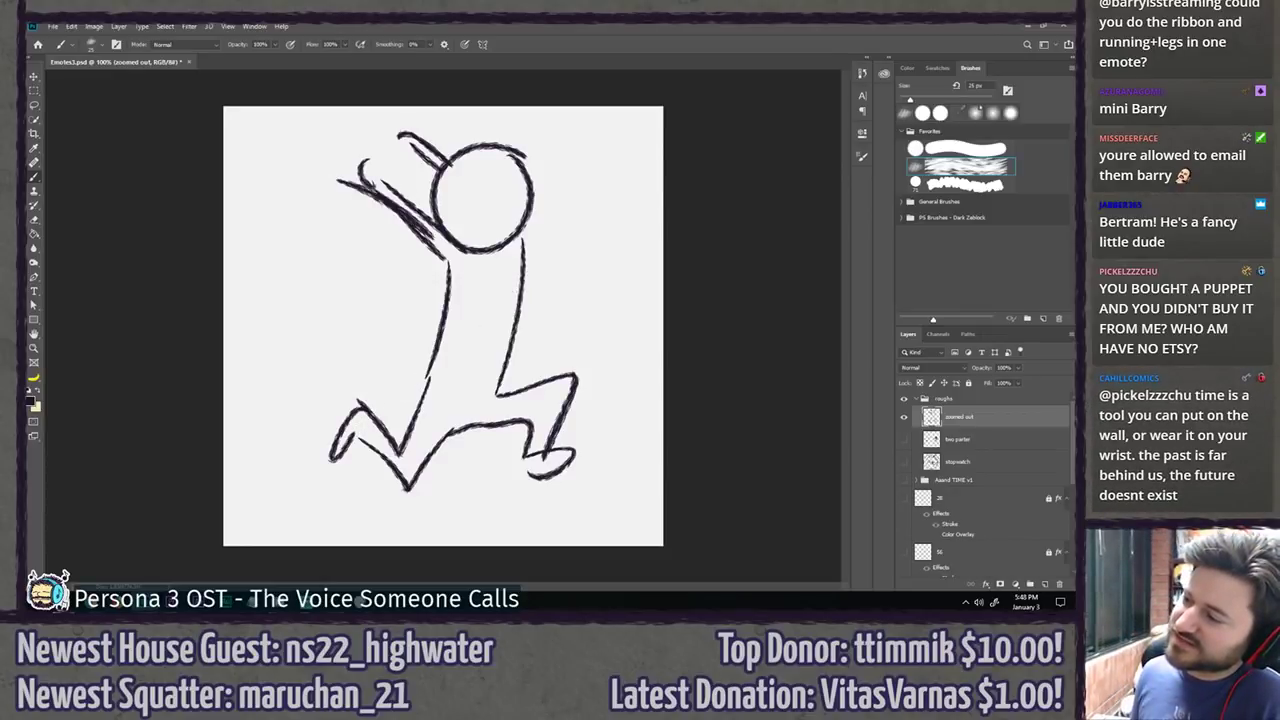
key("ctrl+z")
left_click_drag(438, 223, 334, 162)
left_click_drag(445, 260, 336, 186)
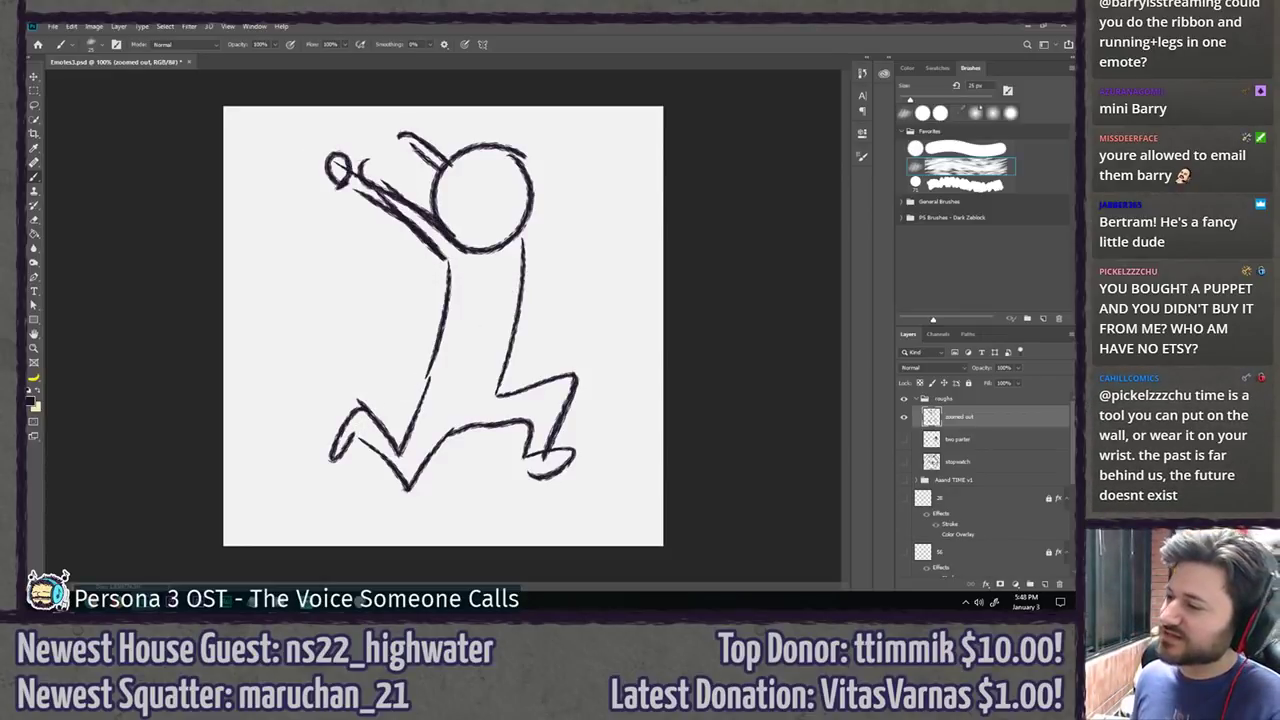
left_click_drag(446, 176, 372, 122)
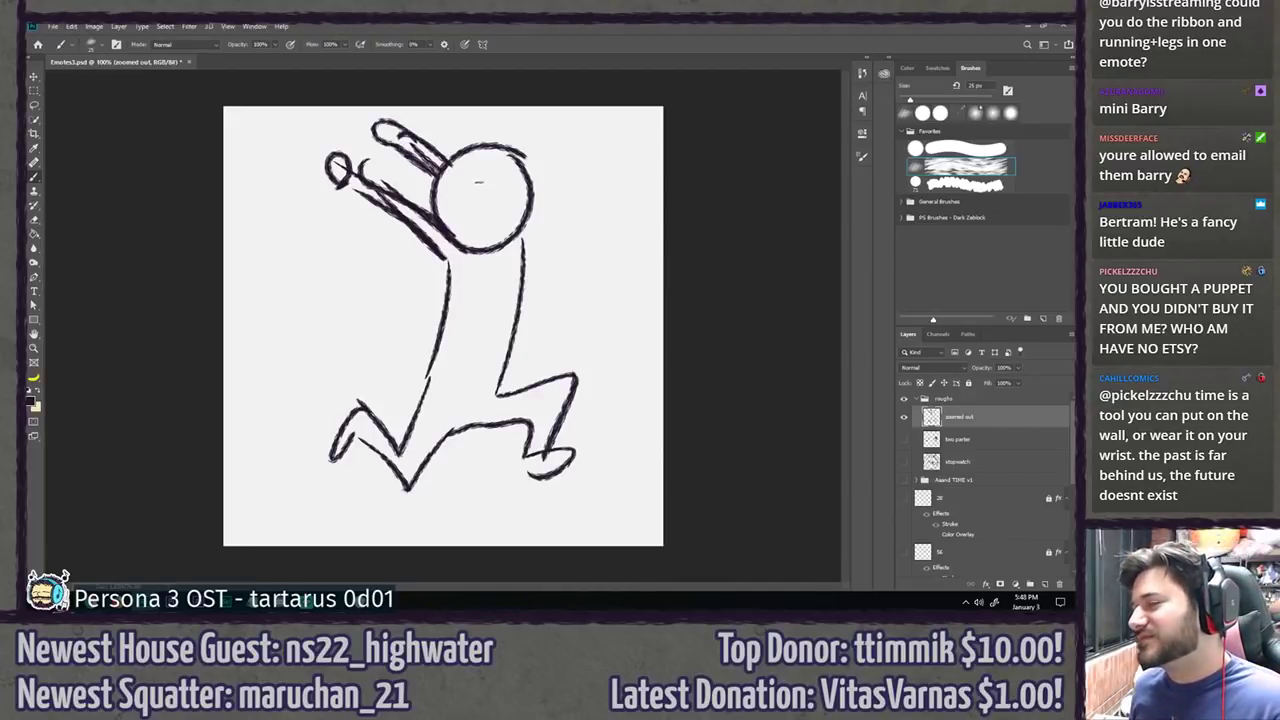
Step: Mark crossed face guidelines on the head and draw a torn ribbon half on each side of the figure
mouse_move(480, 158)
left_mouse_down()
mouse_move(504, 229)
mouse_move(512, 180)
left_mouse_up()
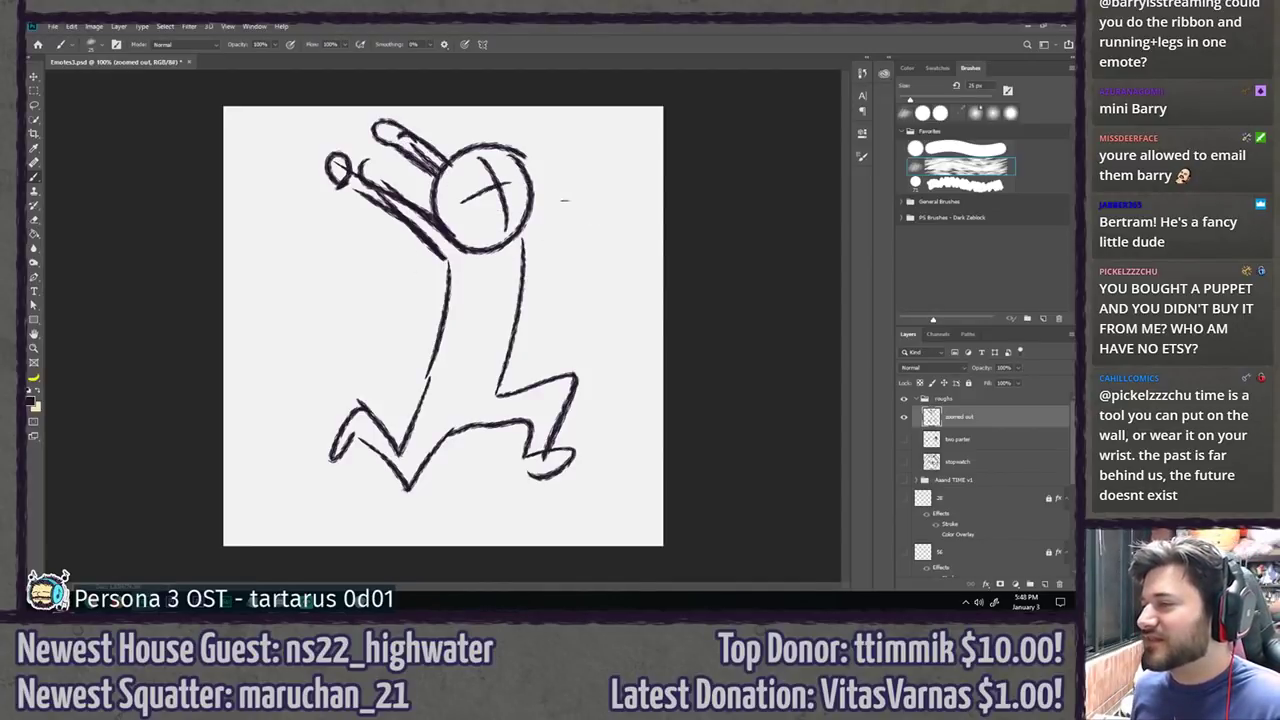
mouse_move(548, 256)
left_mouse_down()
mouse_move(655, 155)
mouse_move(580, 322)
mouse_move(598, 315)
left_mouse_up()
mouse_move(215, 250)
left_mouse_down()
mouse_move(344, 342)
mouse_move(418, 336)
mouse_move(410, 362)
mouse_move(207, 296)
mouse_move(310, 356)
mouse_move(392, 377)
mouse_move(410, 362)
left_mouse_up()
key("ctrl+z")
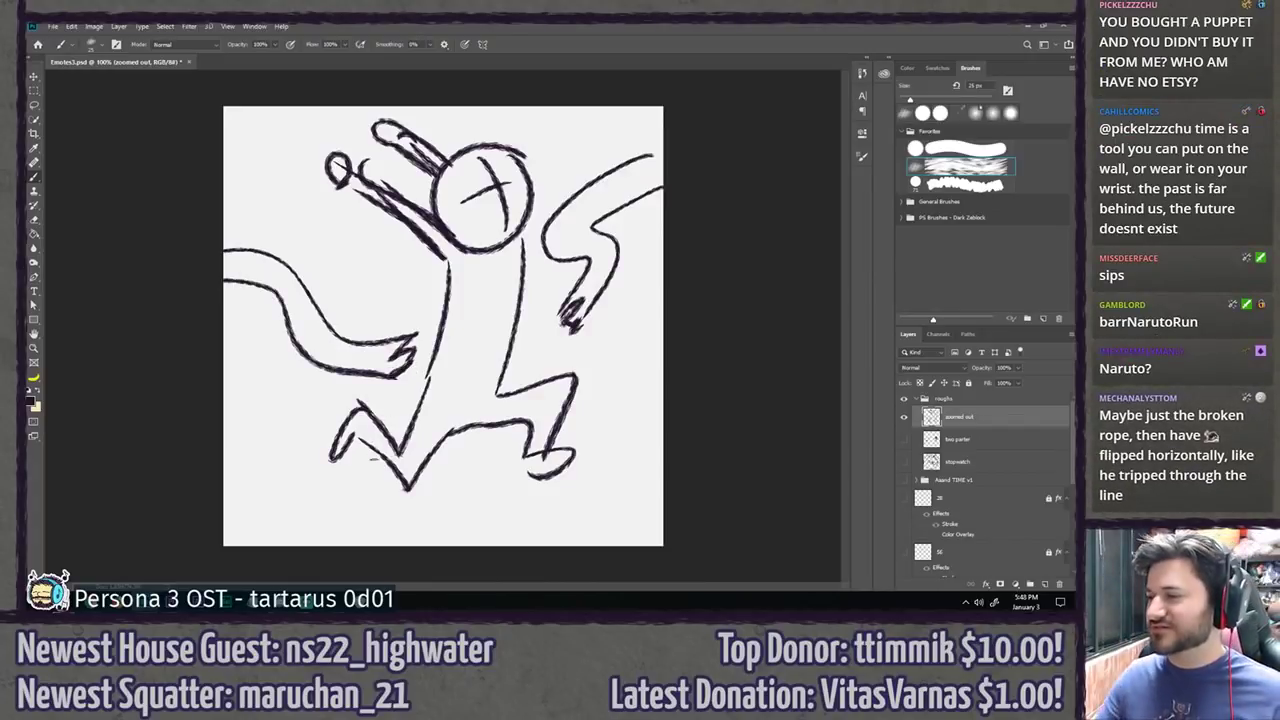
Step: Check the sketch at small emote size, and move the zoomed out drawing slightly lower on the canvas
scroll(386, 450, "down", 12)
scroll(386, 441, "up", 2)
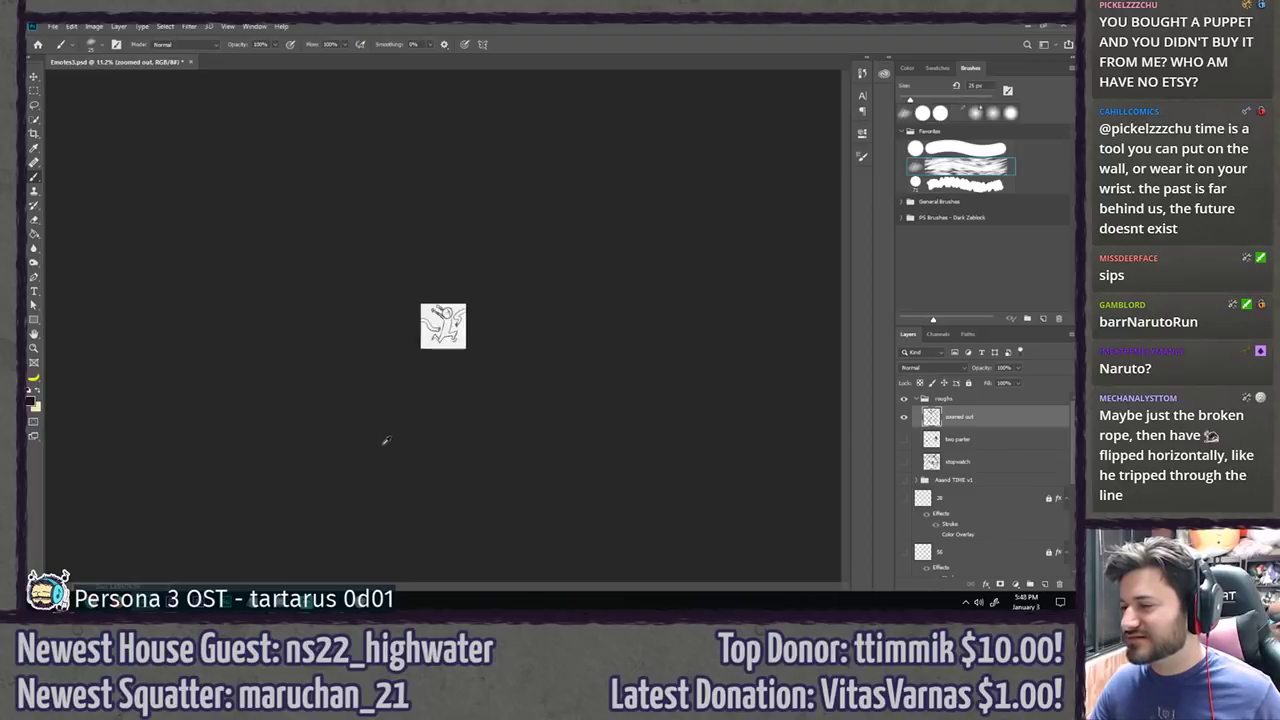
scroll(385, 440, "up", 4)
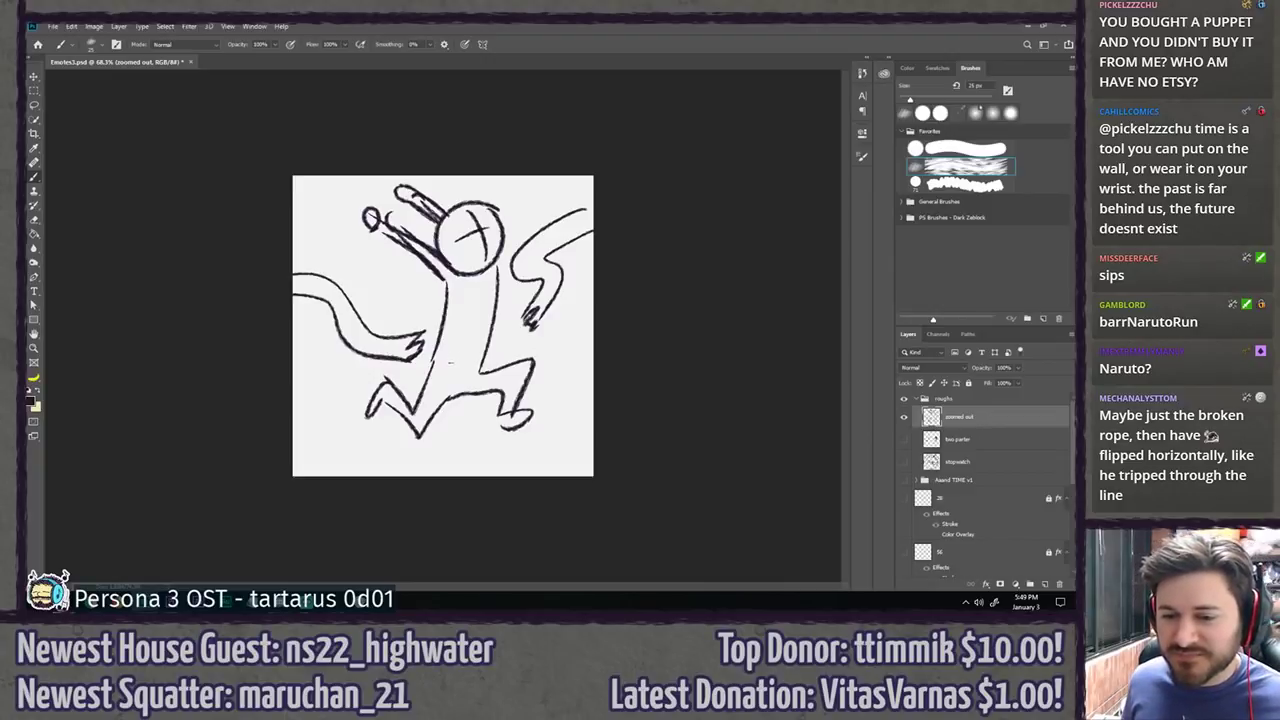
key("v")
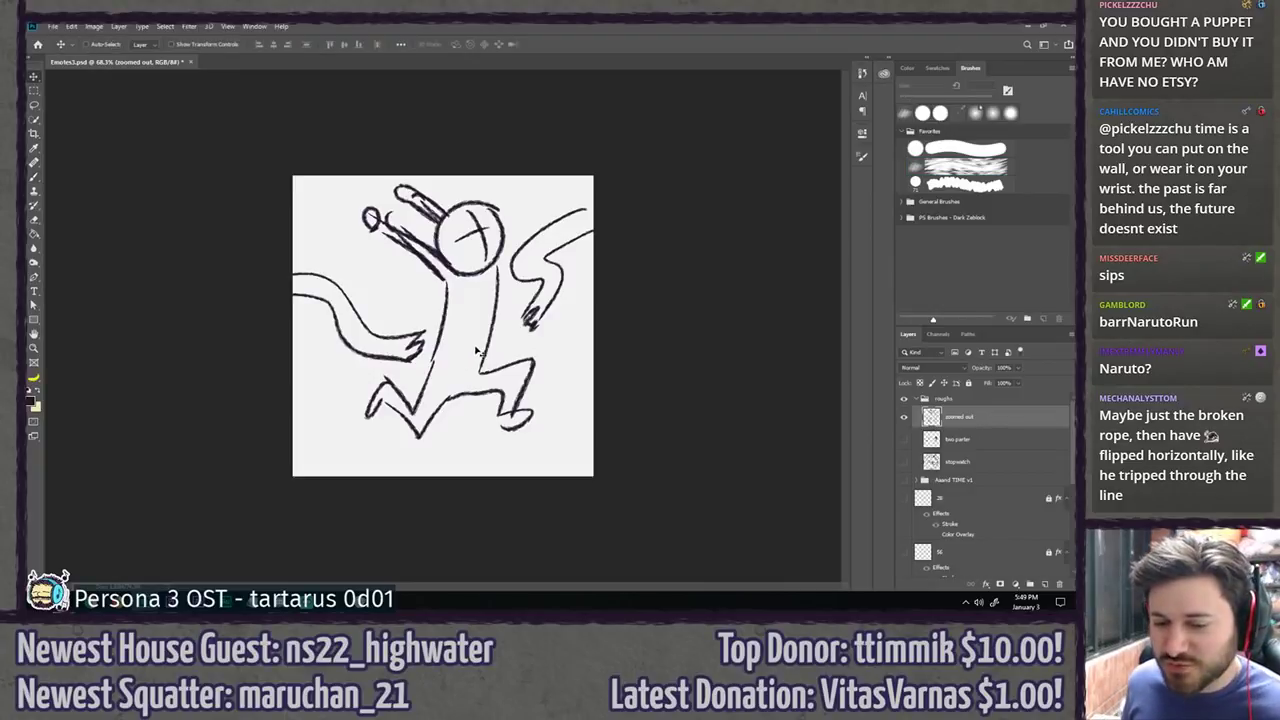
left_click_drag(452, 300, 452, 322)
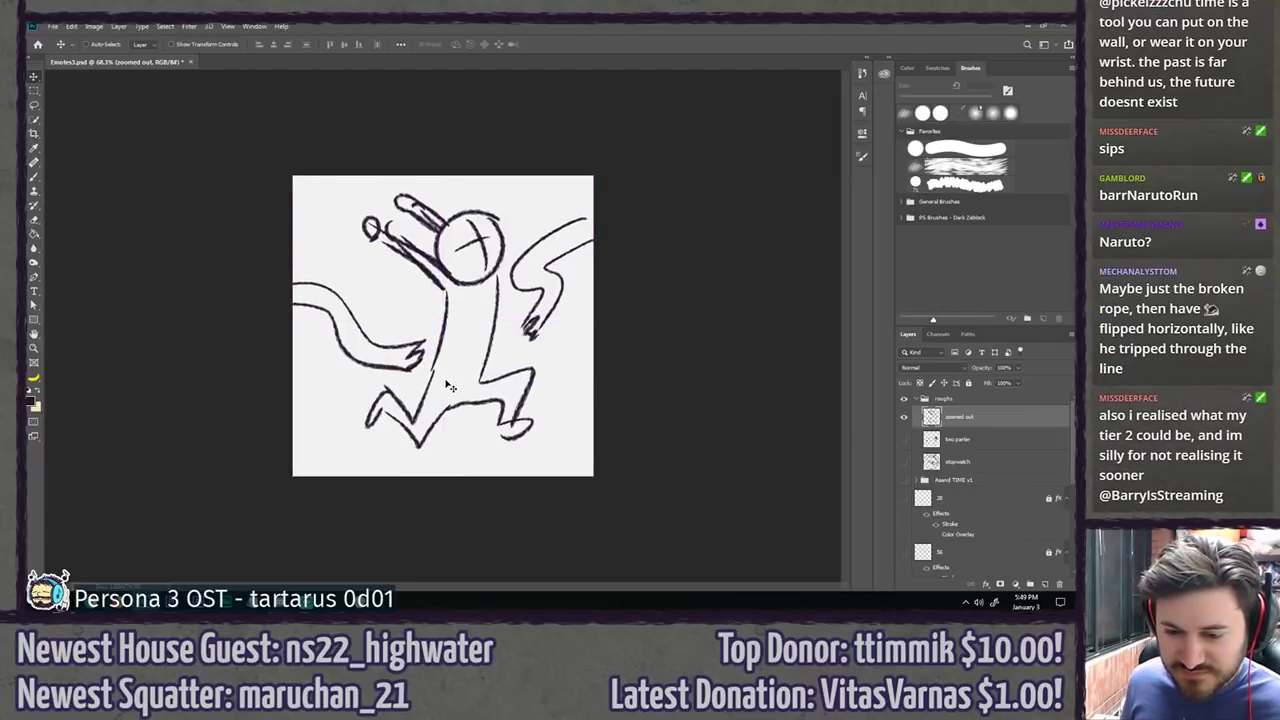
key("b")
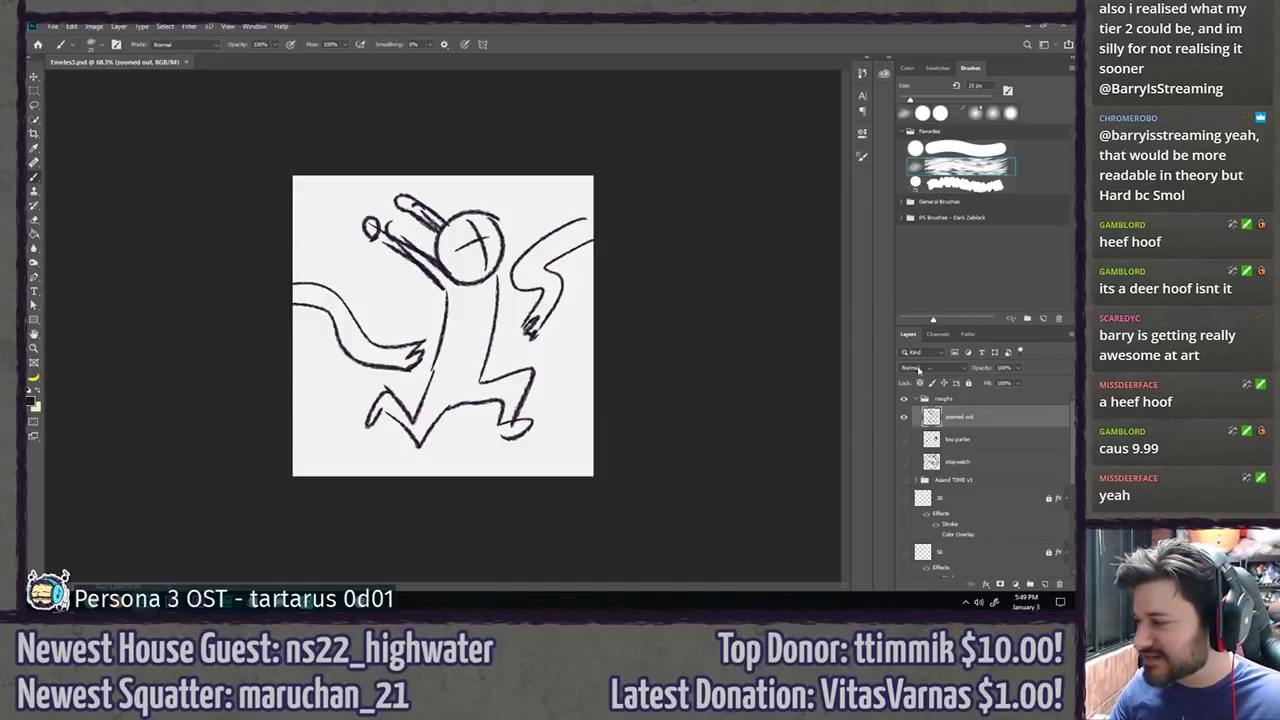
Step: Hide the roughs group and view the coloured TIME v1 artwork at 100% zoom
left_click(913, 399)
left_click(904, 399)
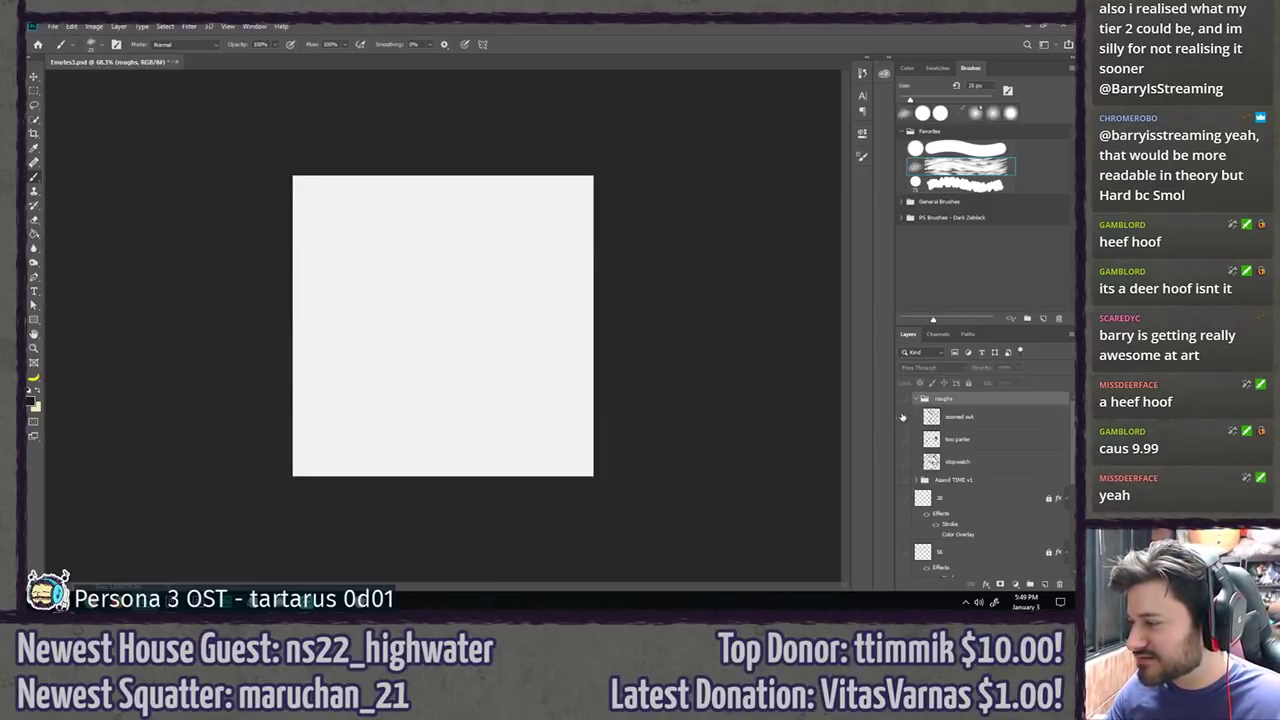
left_click(905, 480)
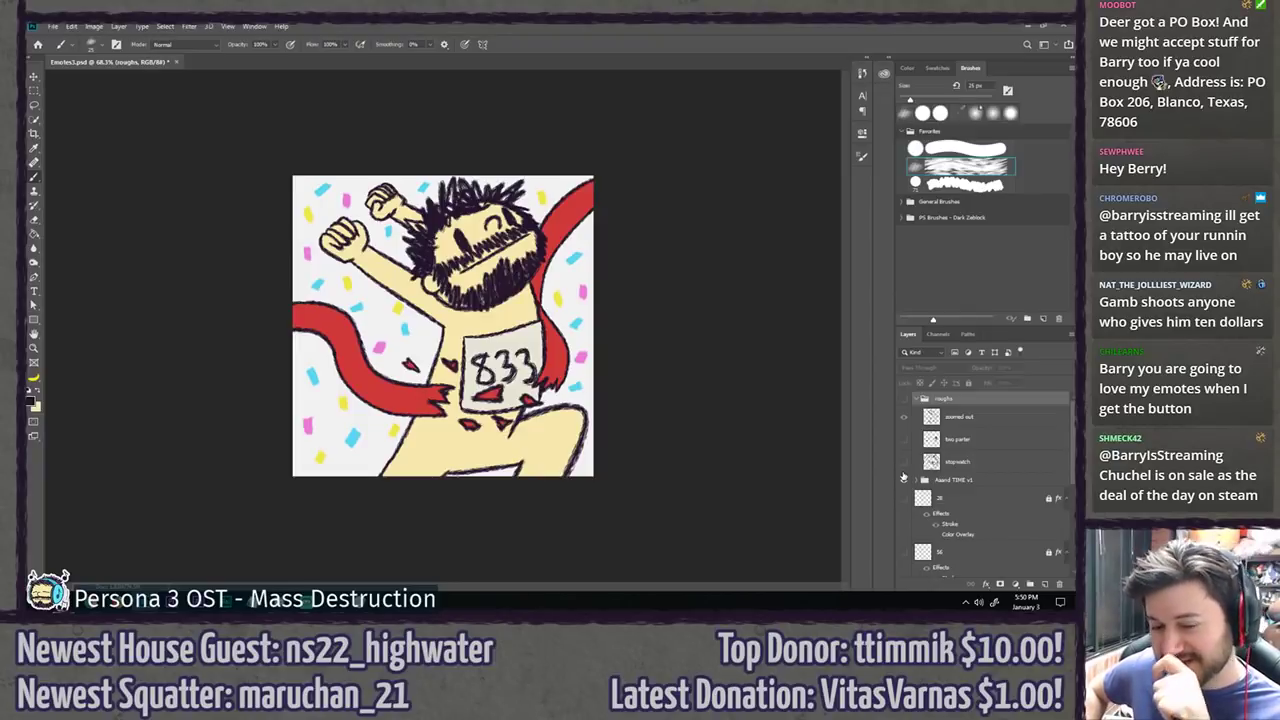
key("l")
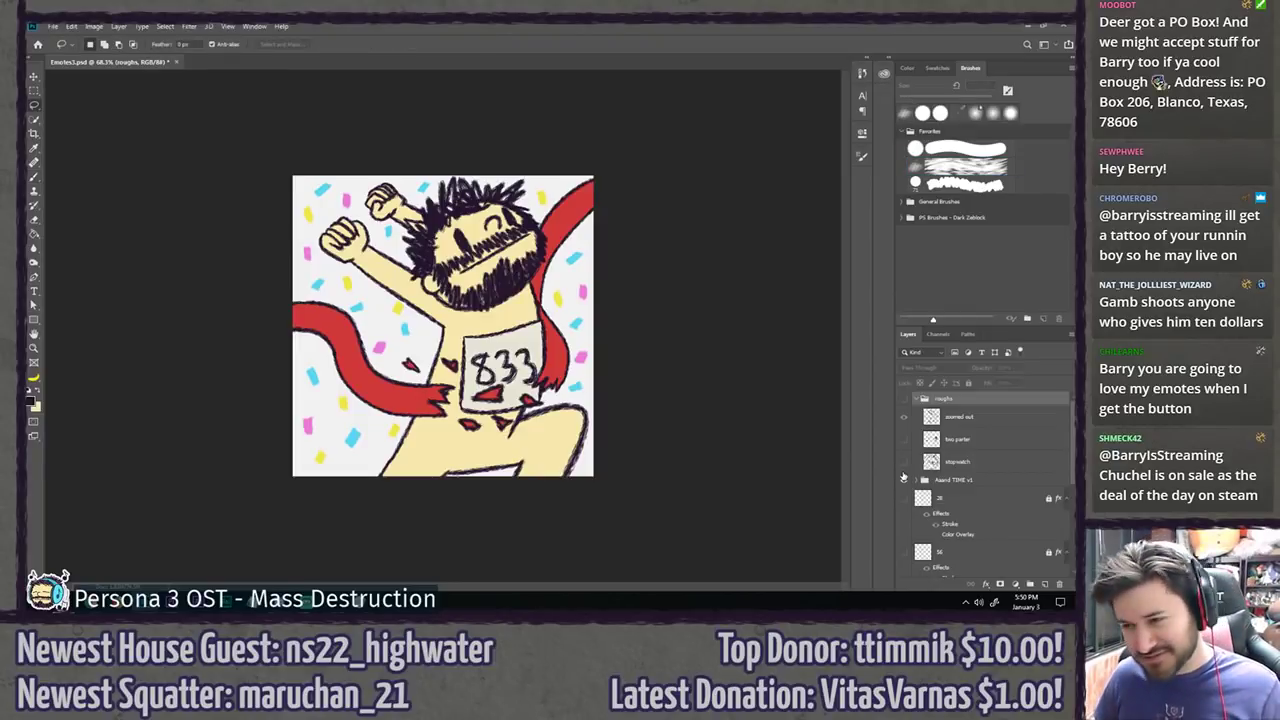
key("b")
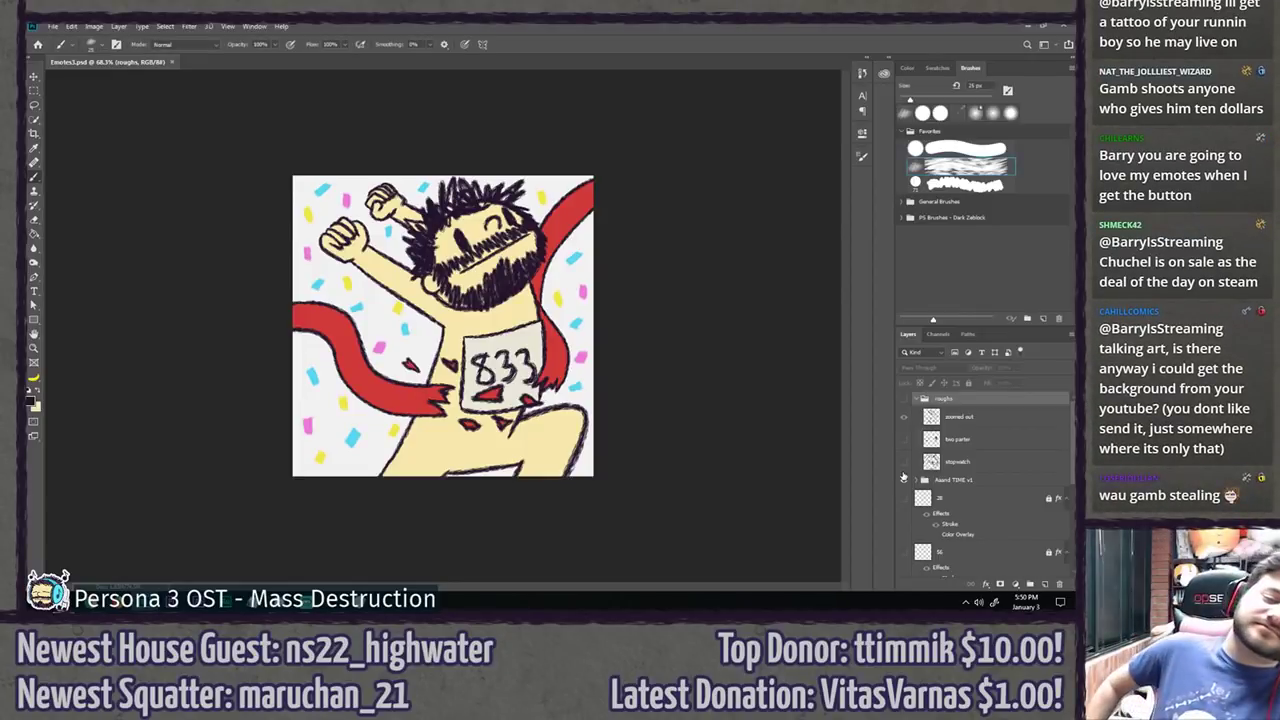
left_click(904, 480)
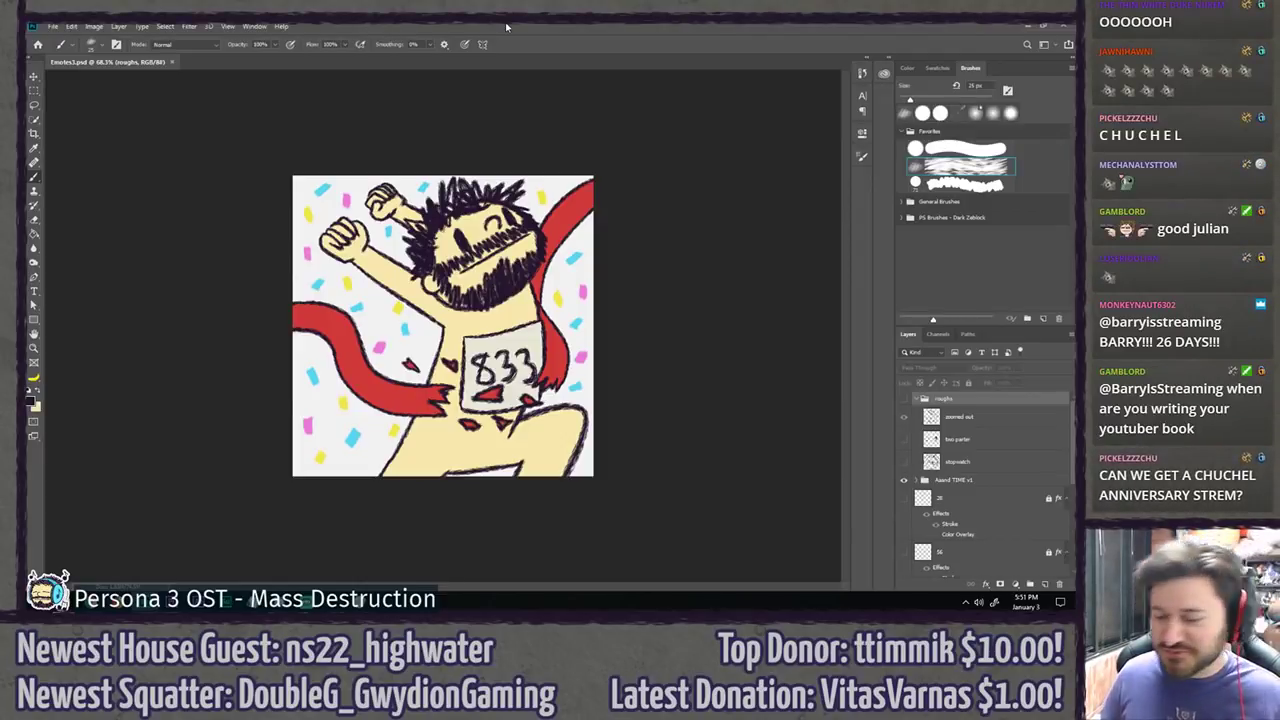
key("ctrl+1")
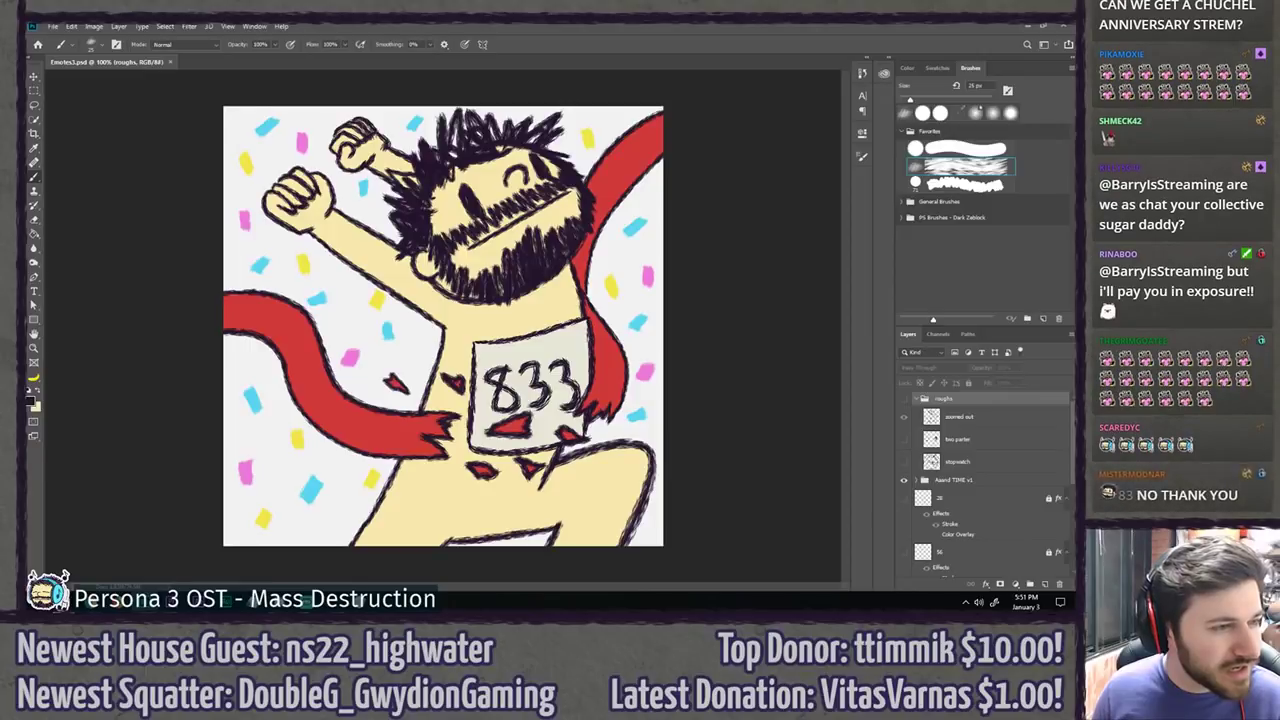
Step: Show the roughs group again and hide the coloured TIME v1 group, leaving only the zoomed out sketch displayed
left_click(904, 398)
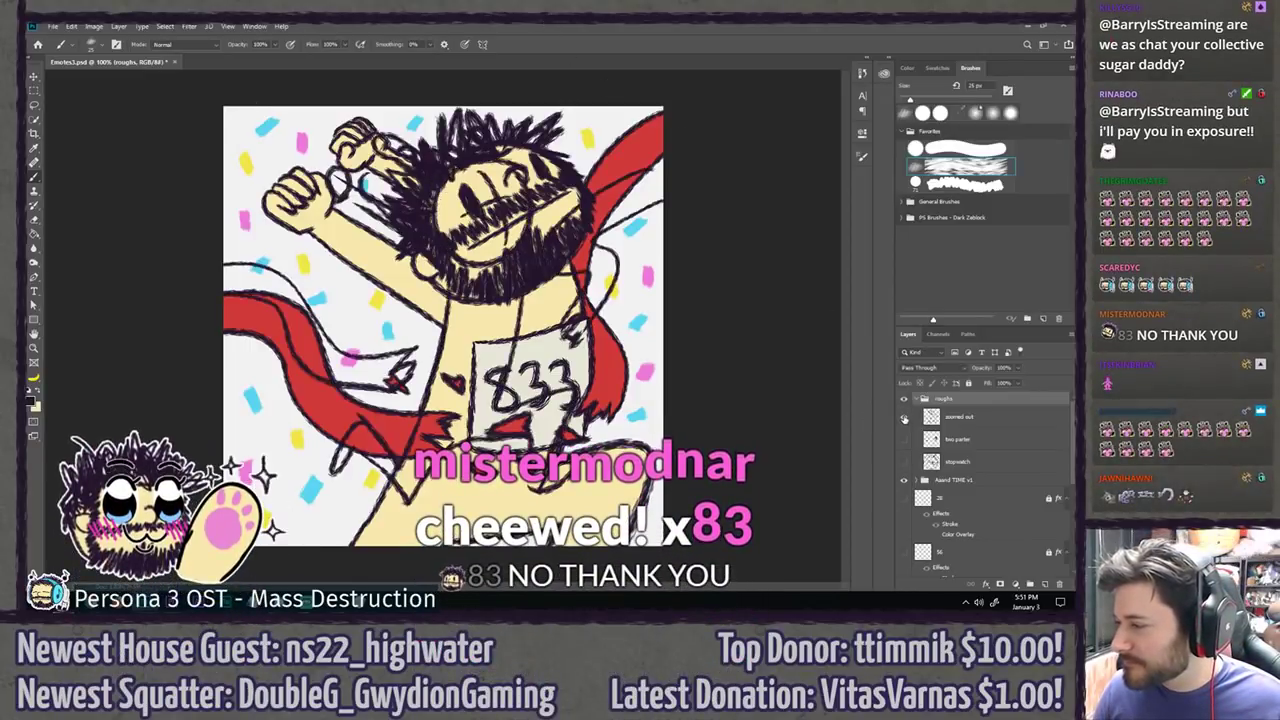
left_click(904, 480)
left_click(903, 415)
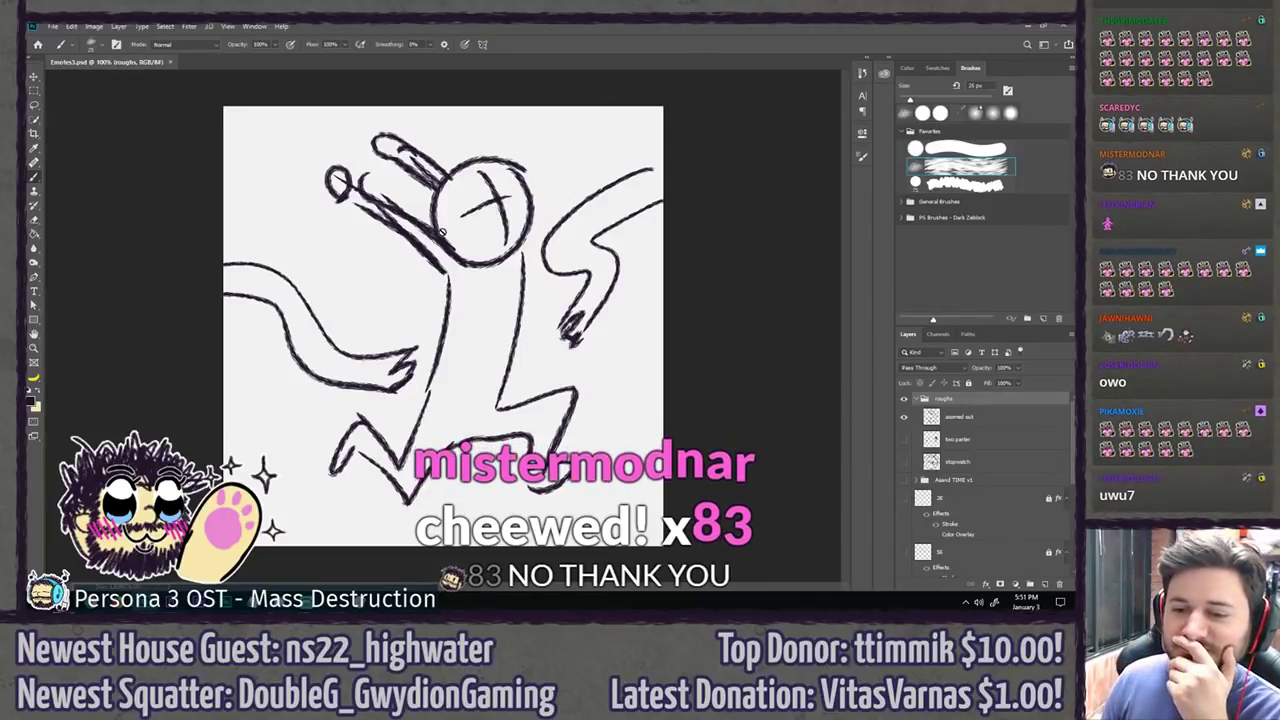
Step: Compare the rough ideas by showing the two parter, stopwatch and zoomed out layers one at a time
key("l")
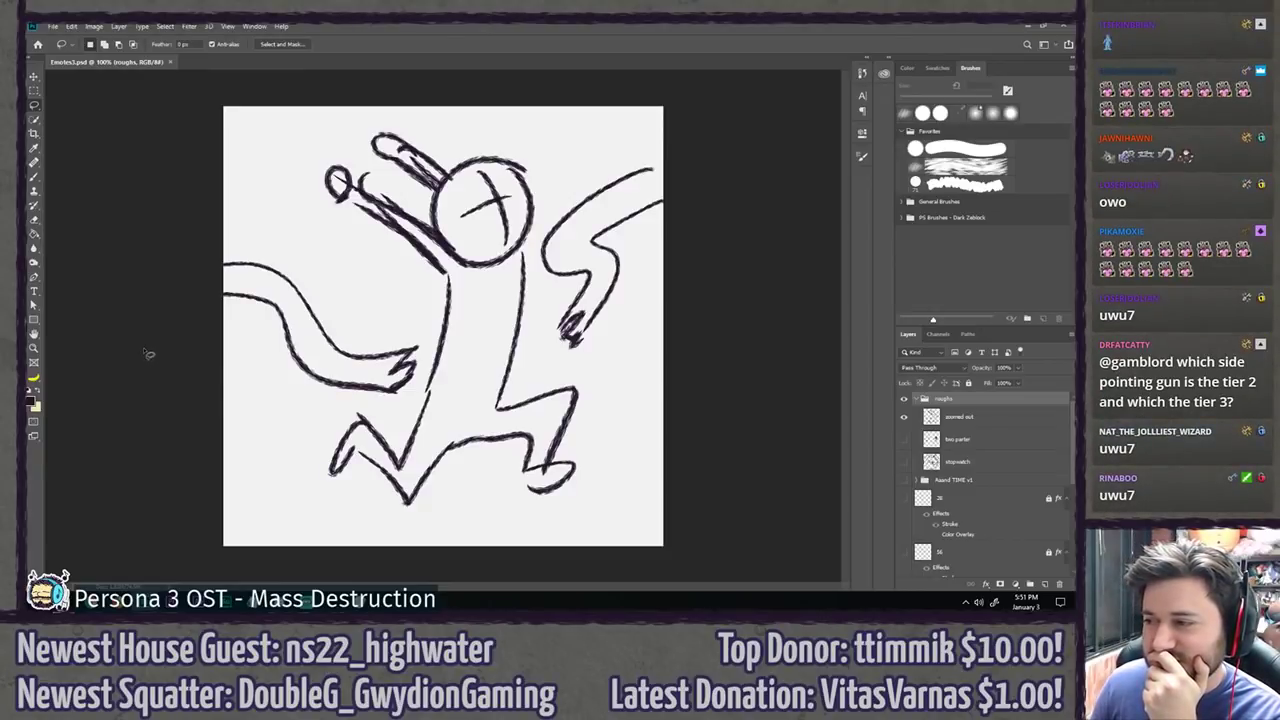
left_click(904, 439, "alt")
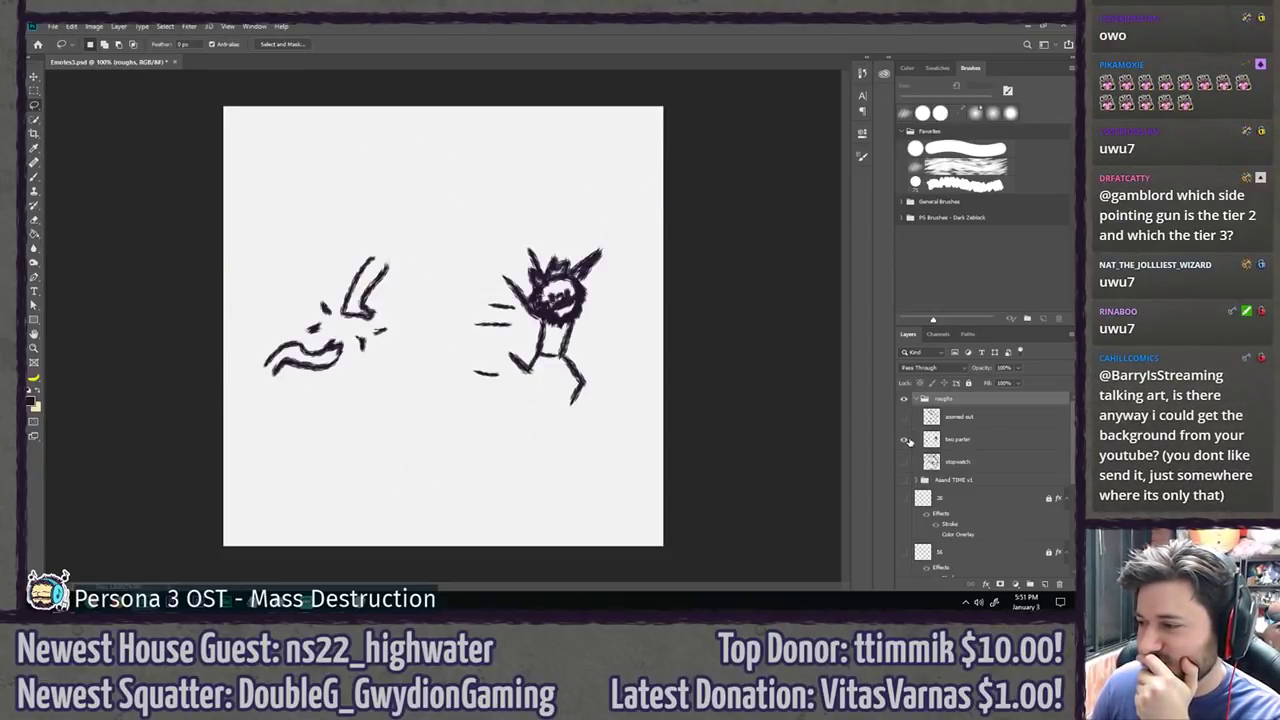
left_click(904, 461, "alt")
left_click(904, 416, "alt")
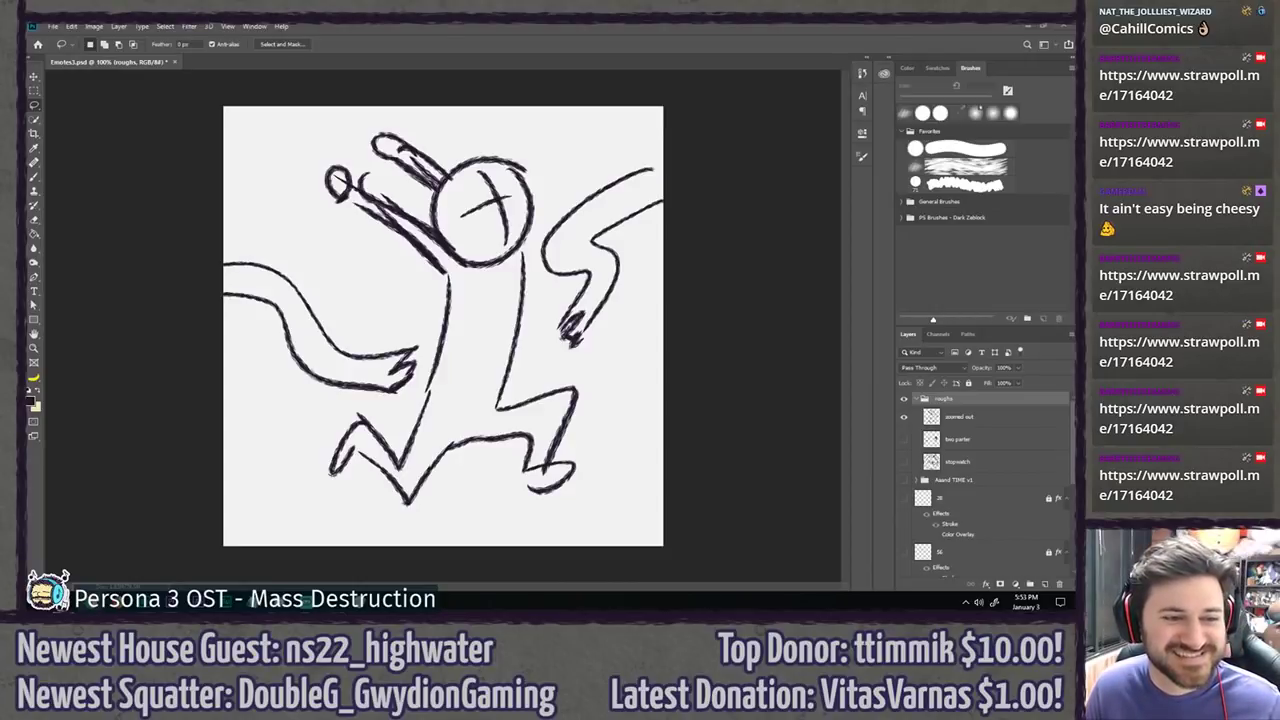
Step: Bring up the browser window to view the line sketch of the large round character on Gyazo
left_click_drag(394, 90, 394, 23)
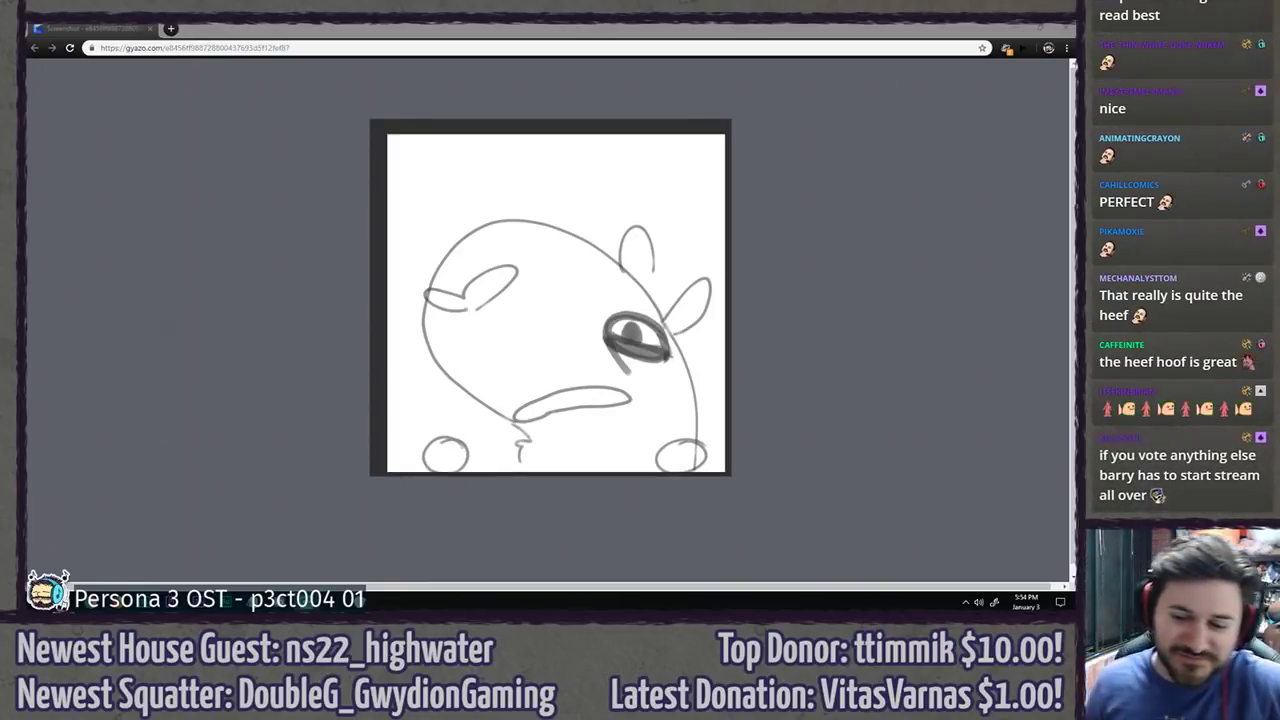
Step: Close the Gyazo sketch page and switch the displayed rough from the zoomed out layer to the two parter layer
left_click(240, 27)
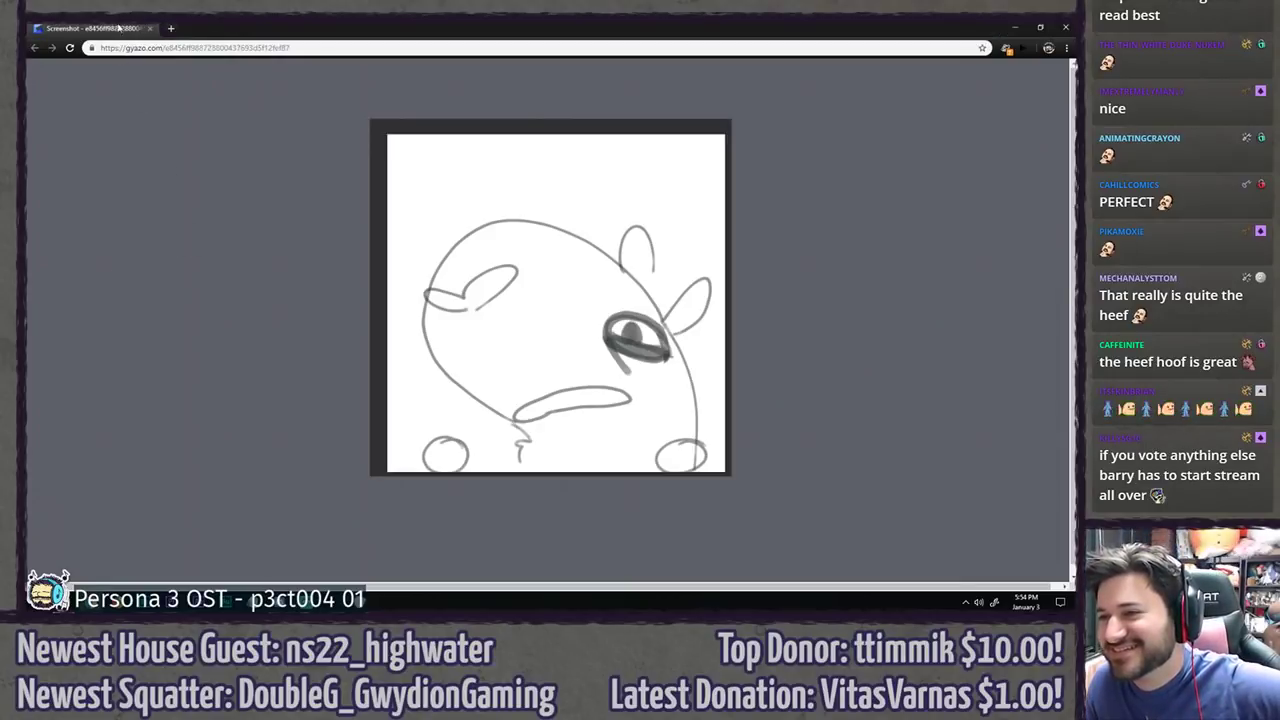
middle_click(108, 28)
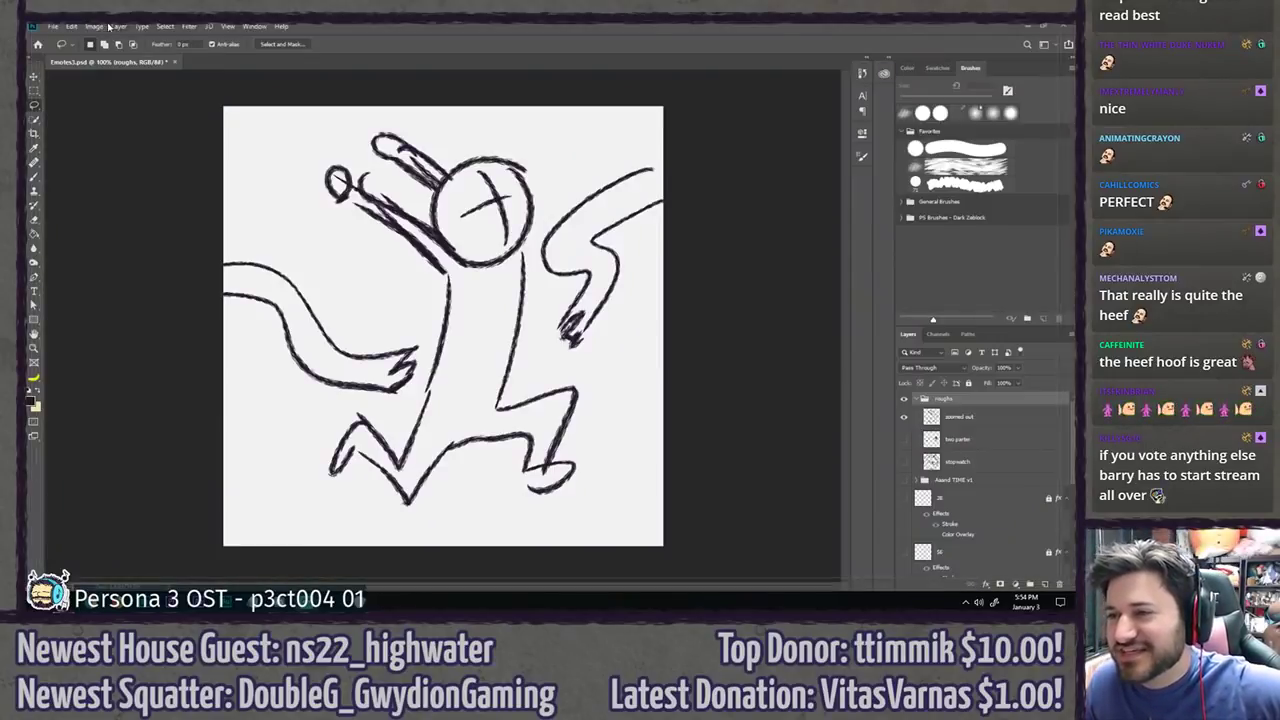
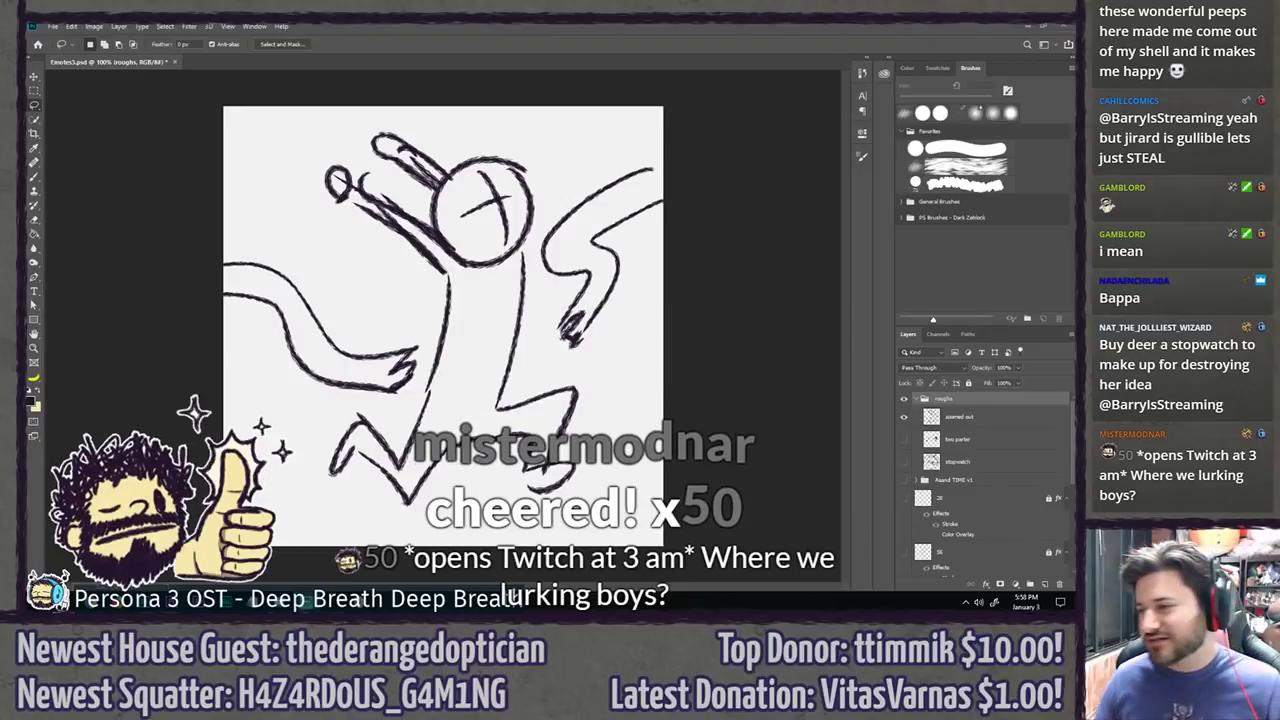
left_click(903, 416)
left_click(905, 440)
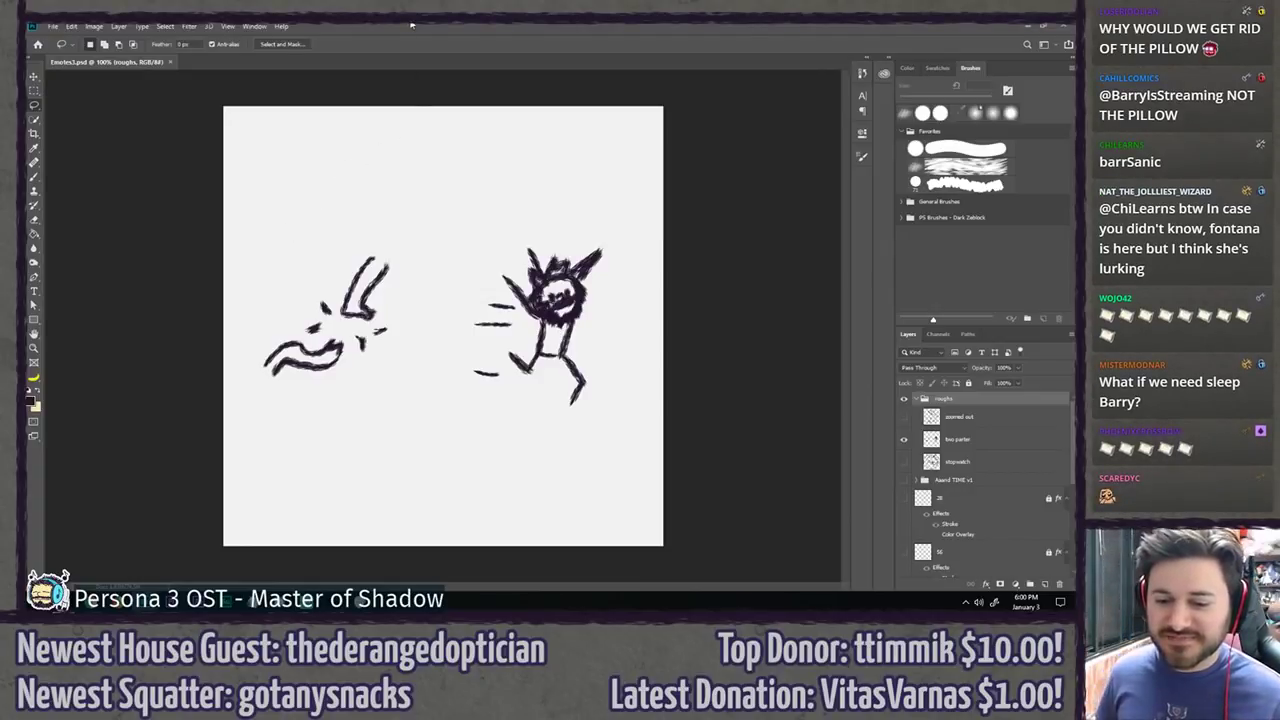
key("b")
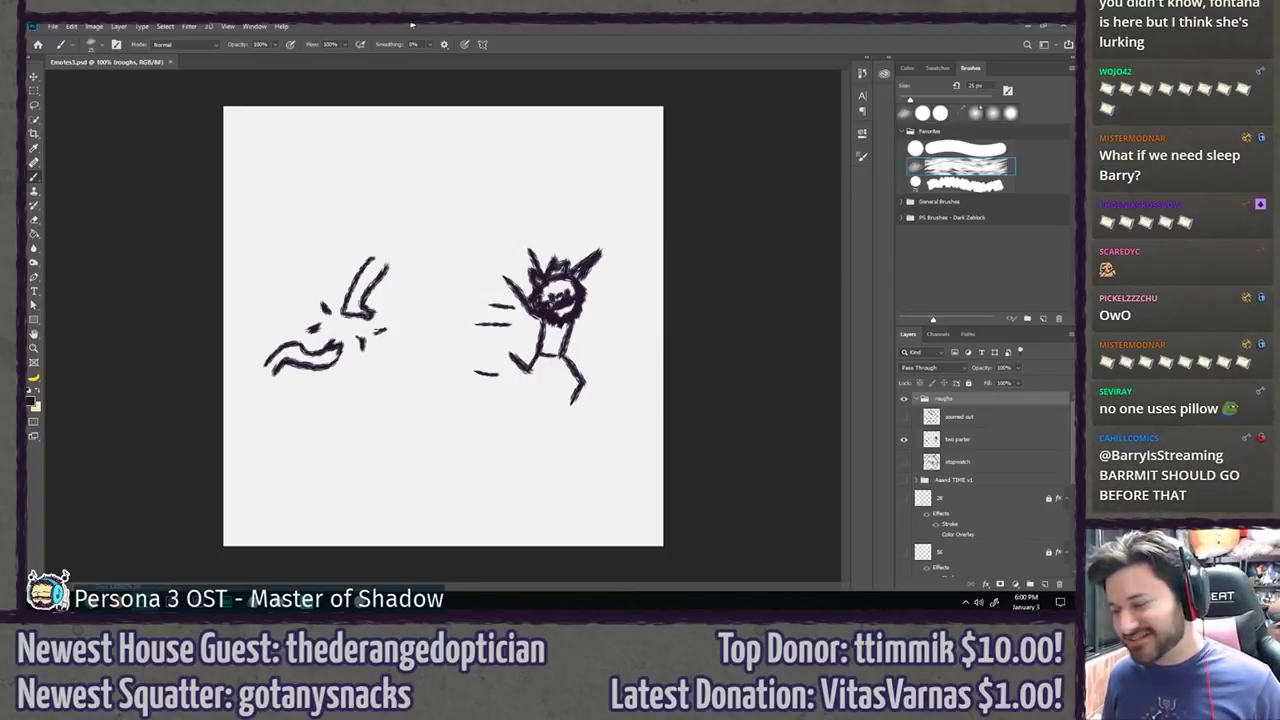
key("l")
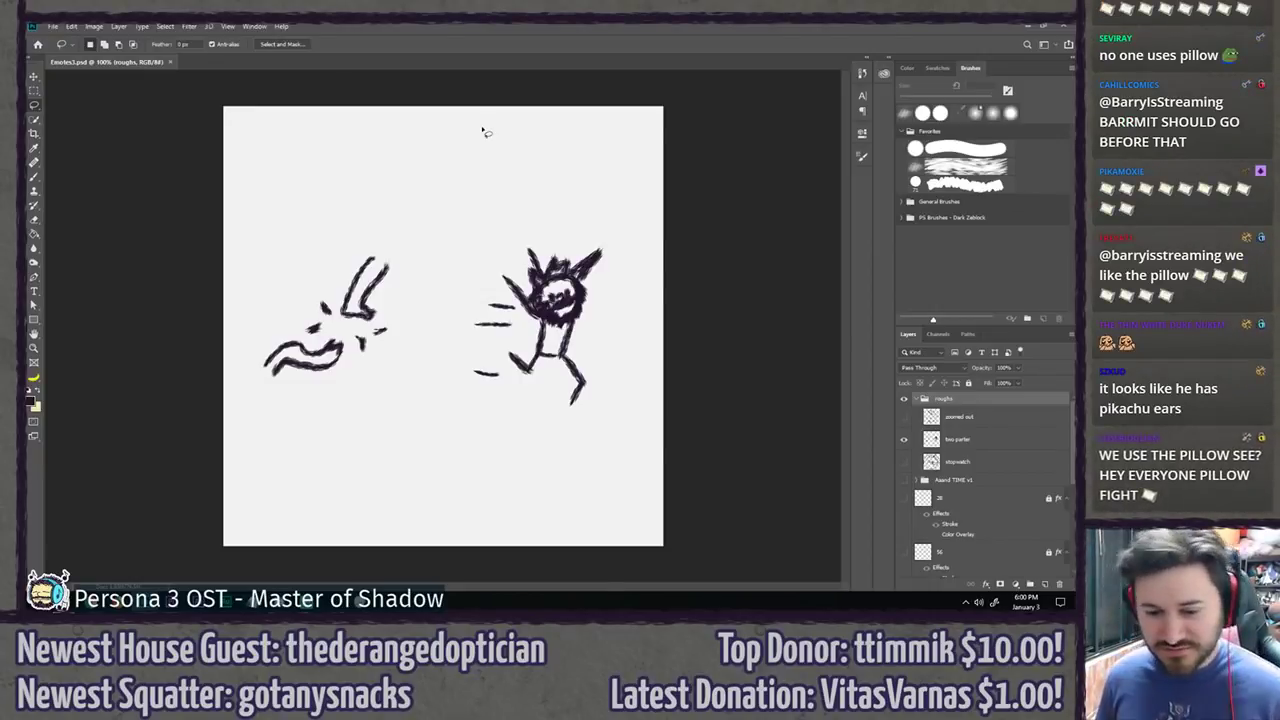
Step: Hide the two parter rough and collapse the roughs group to leave an empty canvas
left_click(904, 442)
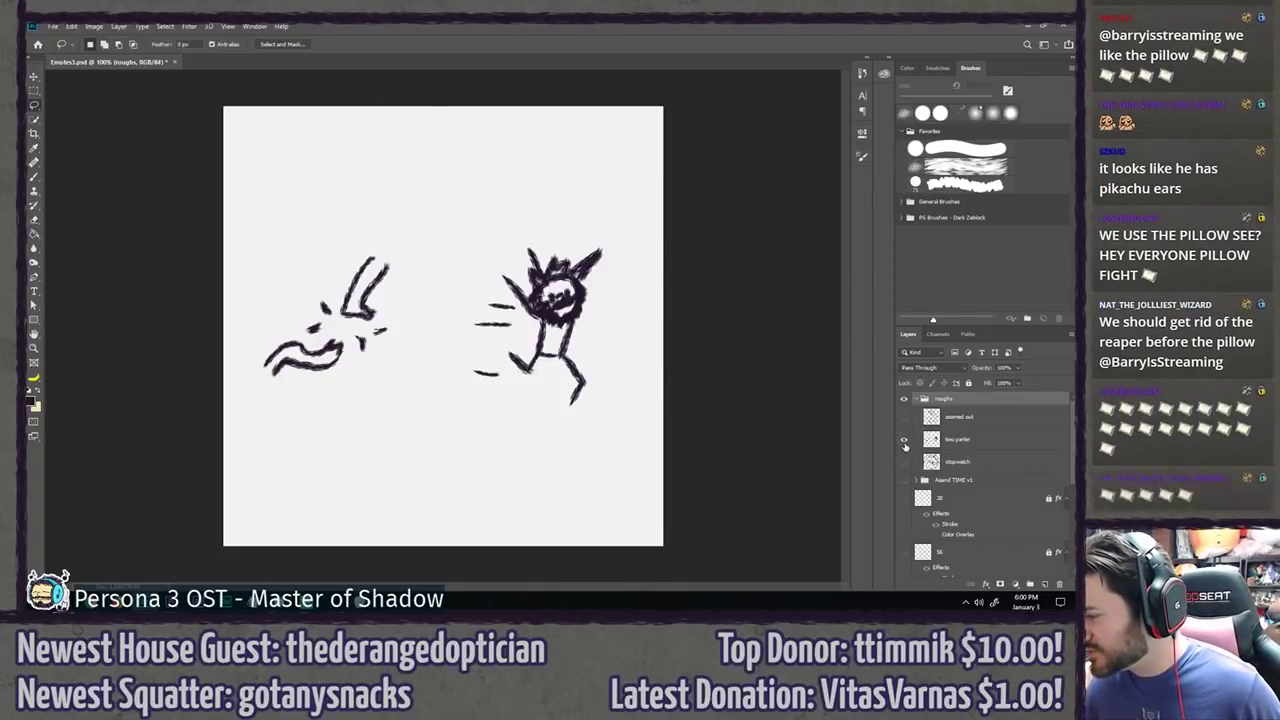
left_click(904, 441)
left_click(996, 419)
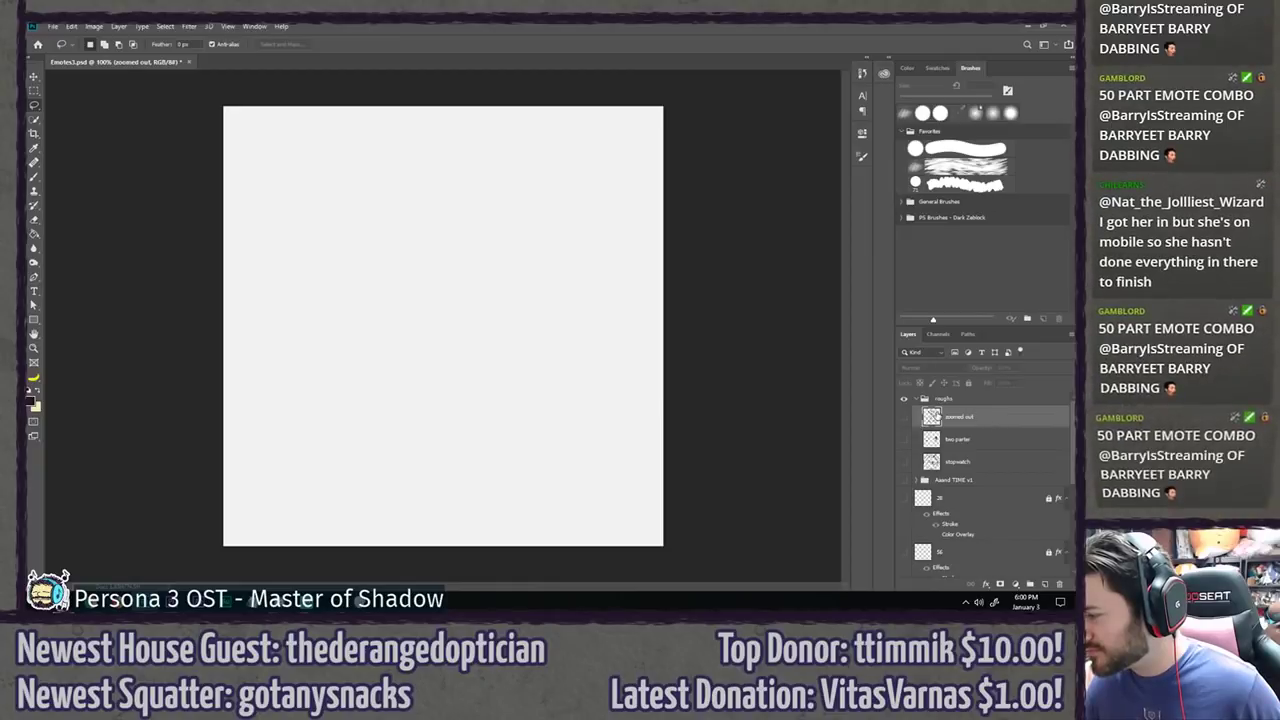
left_click(915, 399)
Step: Create a new layer group above the roughs group and name it TWO PARTER
left_click(1030, 586)
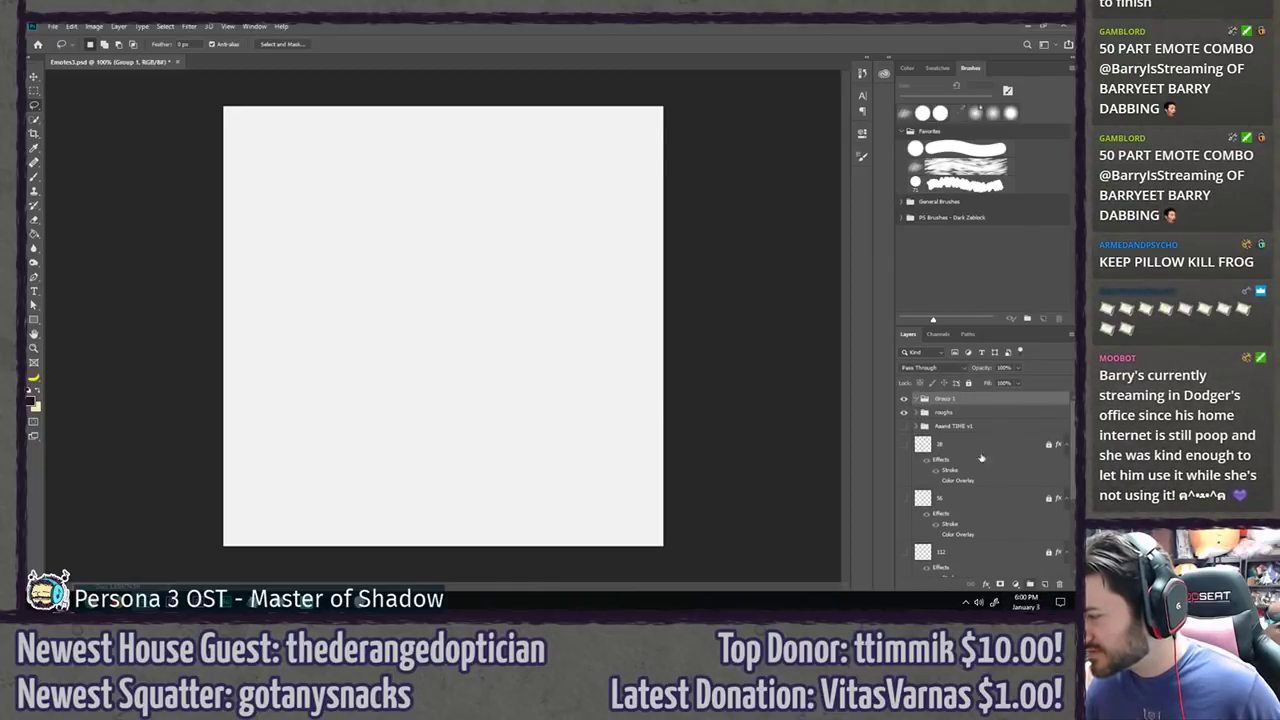
double_click(940, 399)
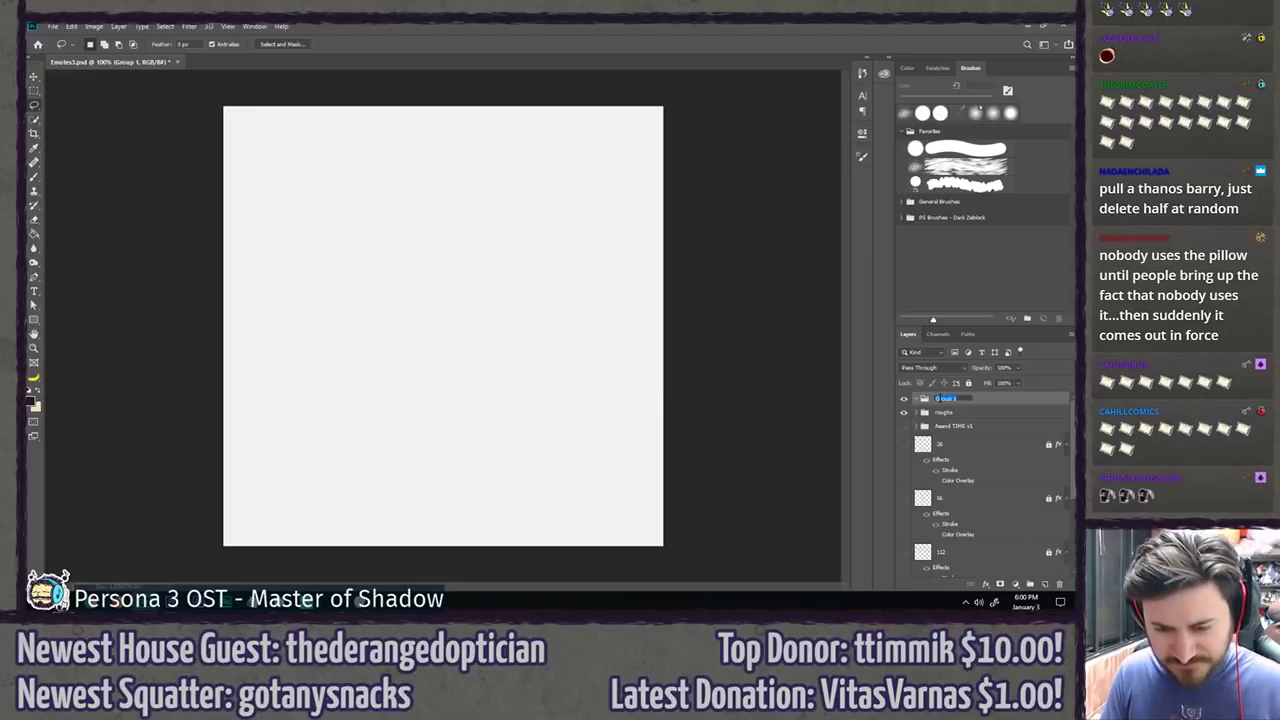
type("tWO PARTER")
key("Return")
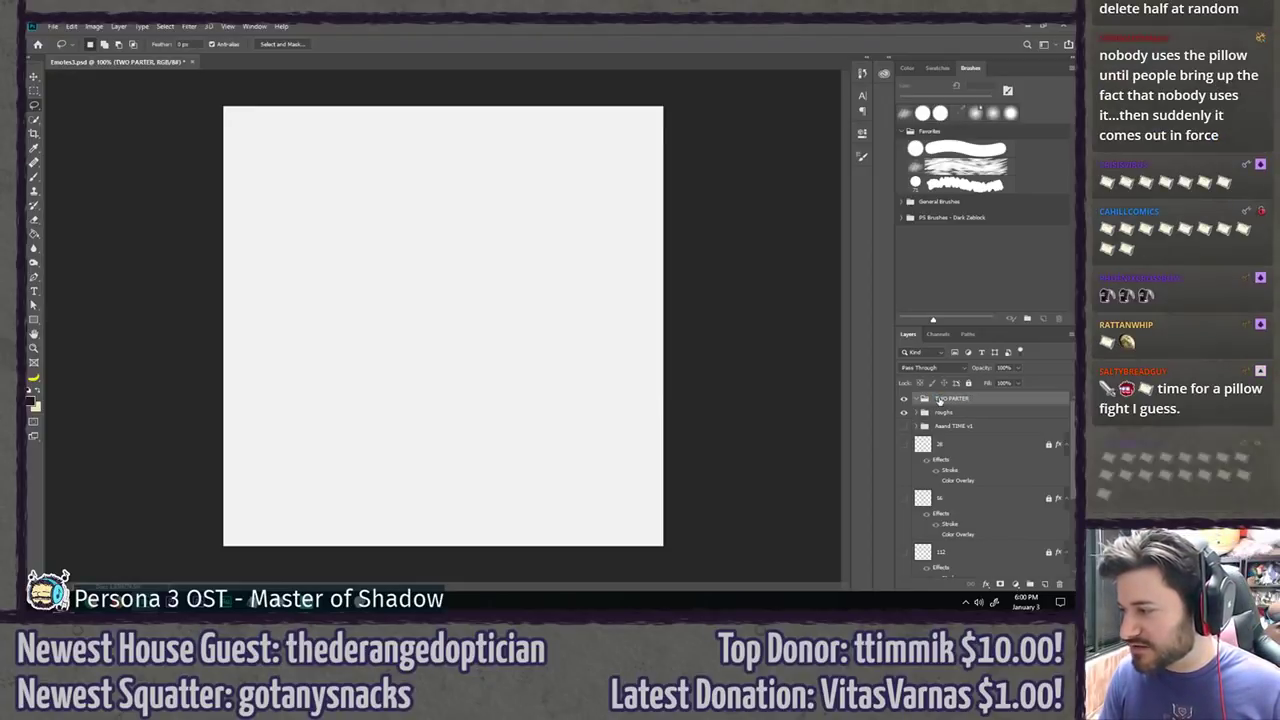
Step: Create a group named Tape inside the TWO PARTER group and add a new layer named 1 to it
key("ctrl+shift+n")
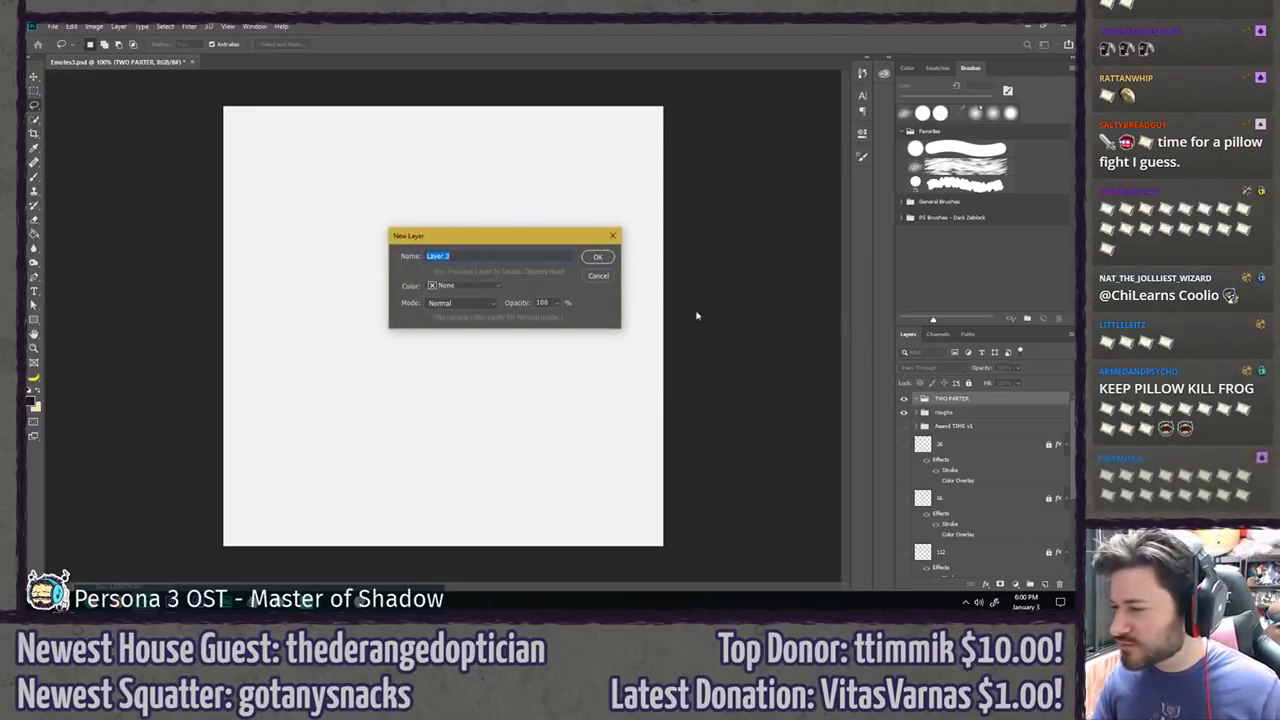
left_click(606, 278)
left_click(1026, 584)
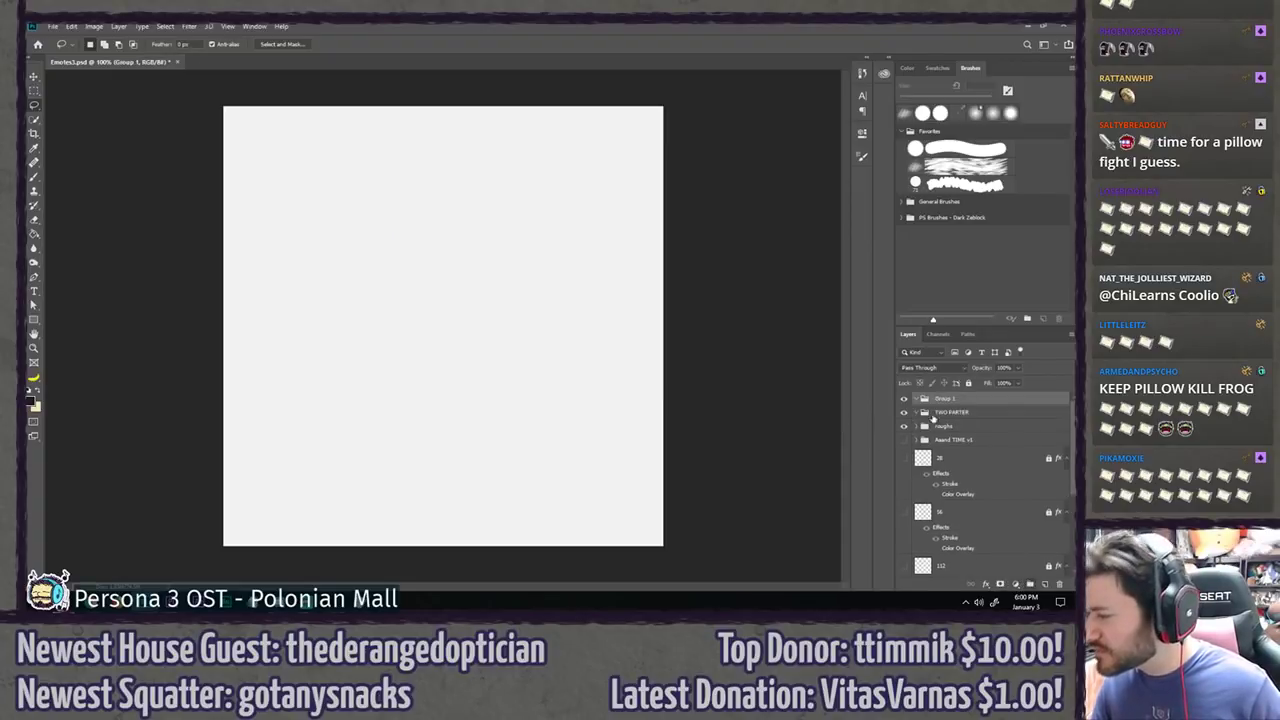
double_click(955, 413)
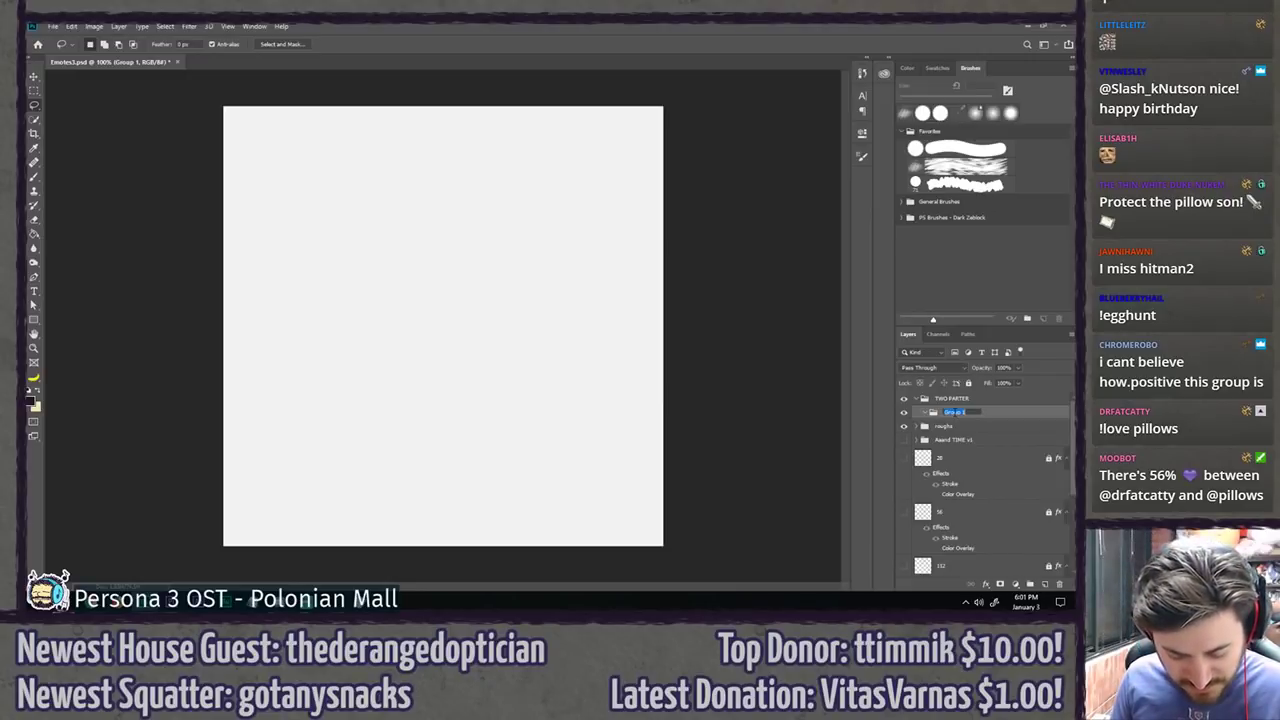
type("Tam")
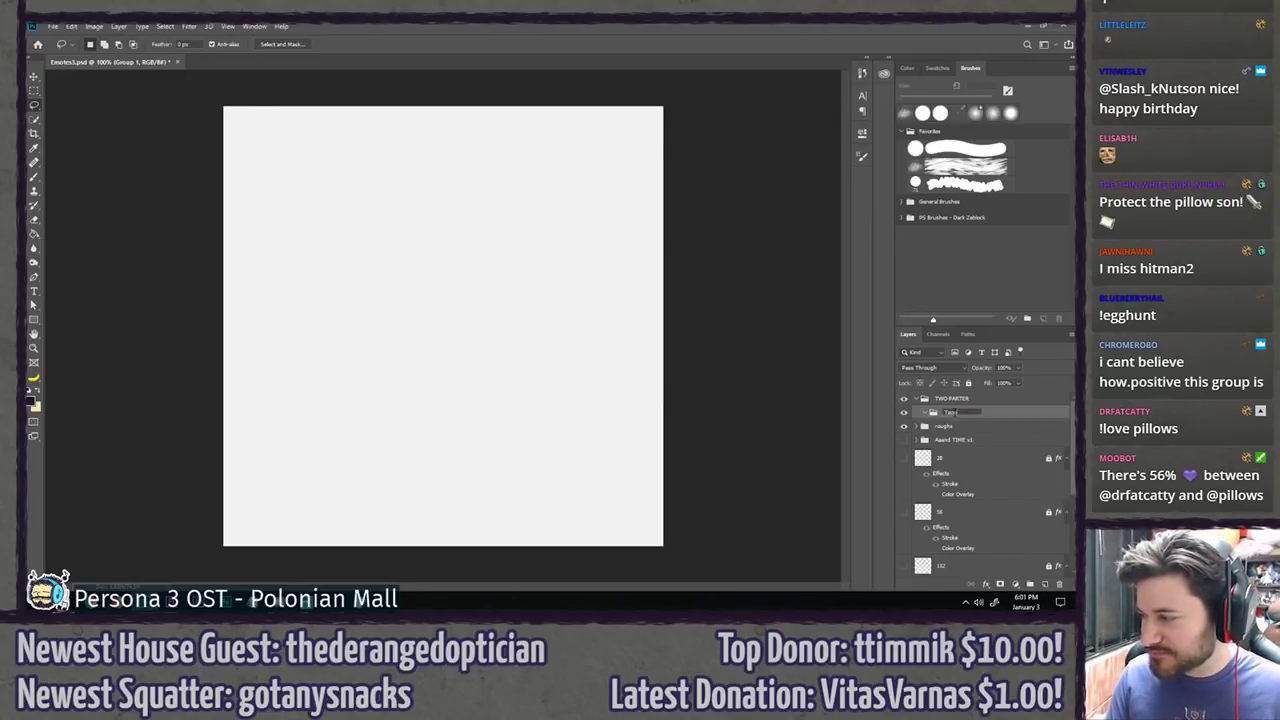
key("Return")
key("ctrl+shift+n")
type("1")
key("Return")
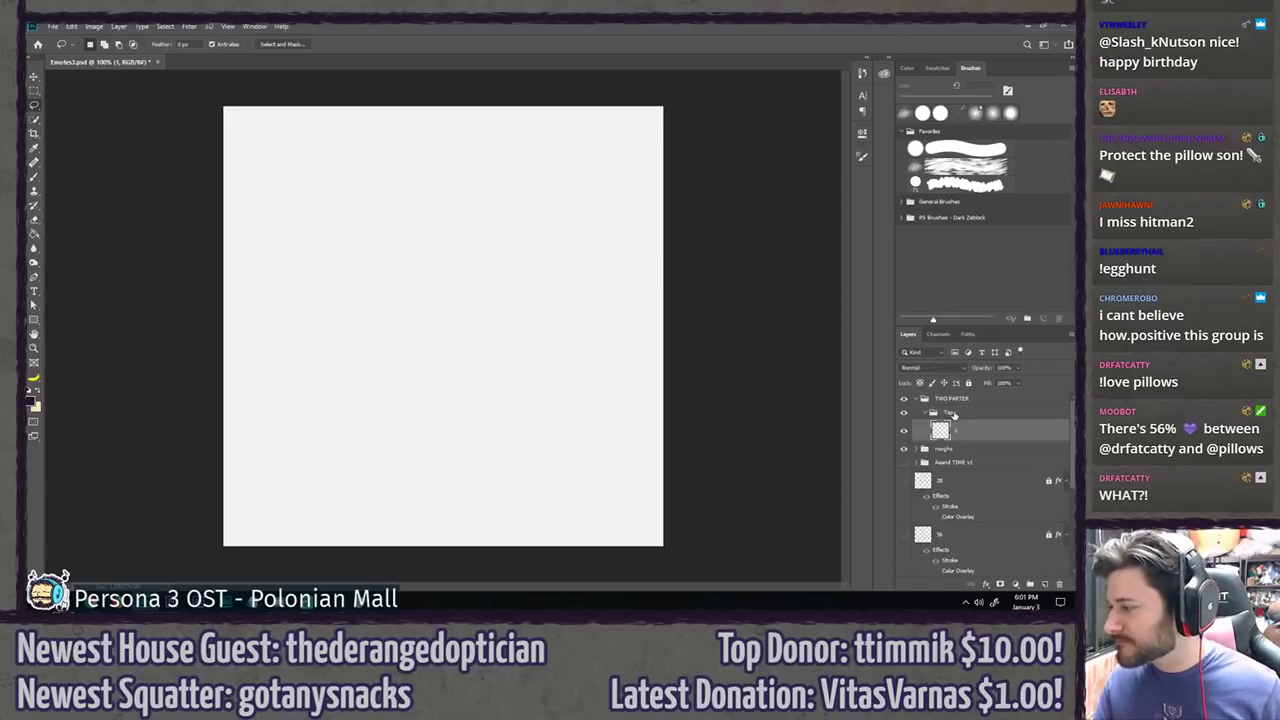
Step: Try to sketch an S-shaped tape strip with the Brush from the canvas's upper right edge, and undo it
key("b")
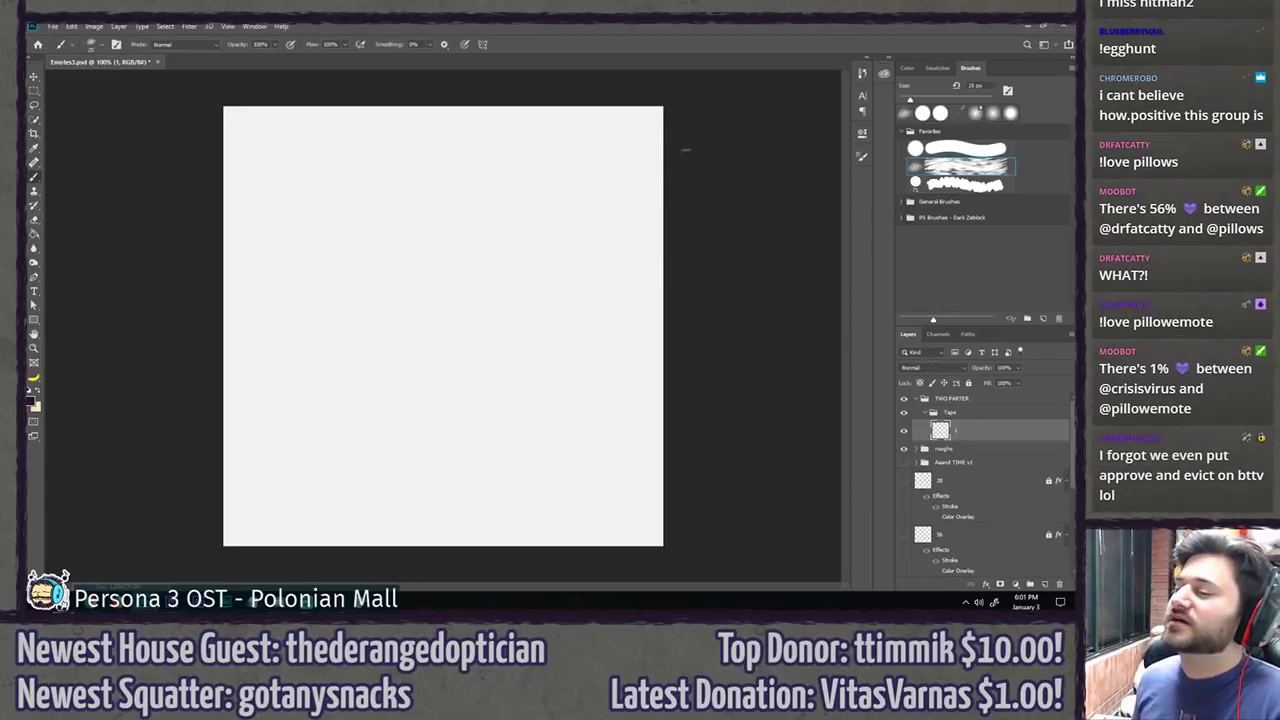
mouse_move(680, 125)
left_mouse_down()
mouse_move(588, 170)
mouse_move(525, 450)
left_mouse_up()
mouse_move(690, 147)
left_mouse_down()
mouse_move(641, 317)
mouse_move(575, 440)
left_mouse_up()
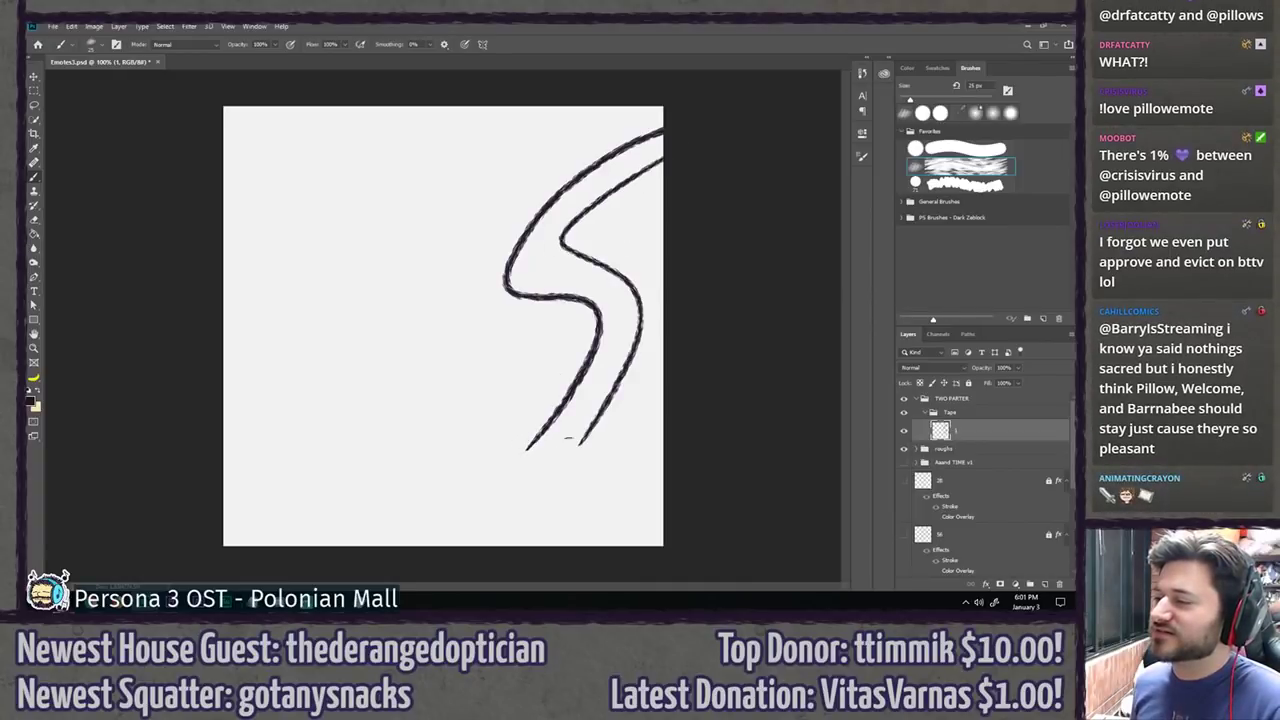
key("ctrl+z")
key("ctrl+z")
Step: Try out a right-pointing direction arrow and a diagonal tape strip across the canvas, and undo all these strokes
left_click_drag(222, 283, 572, 285)
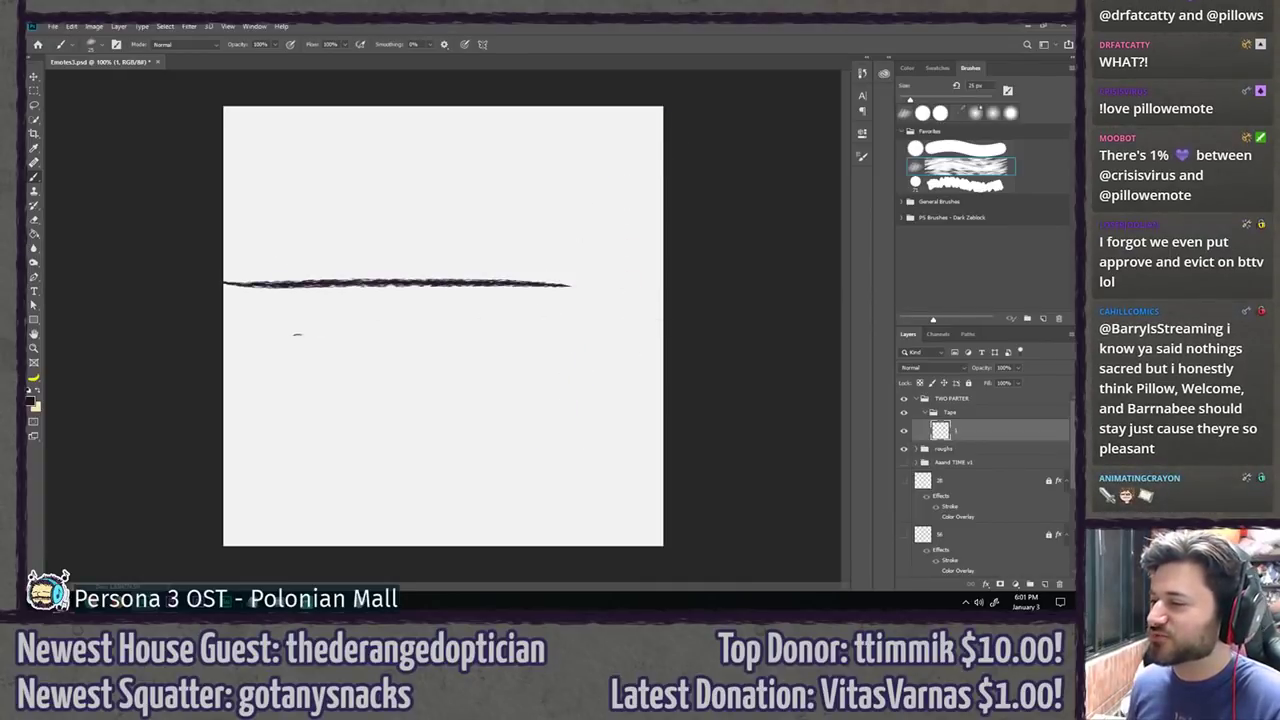
left_click_drag(297, 334, 524, 324)
left_click_drag(493, 232, 497, 352)
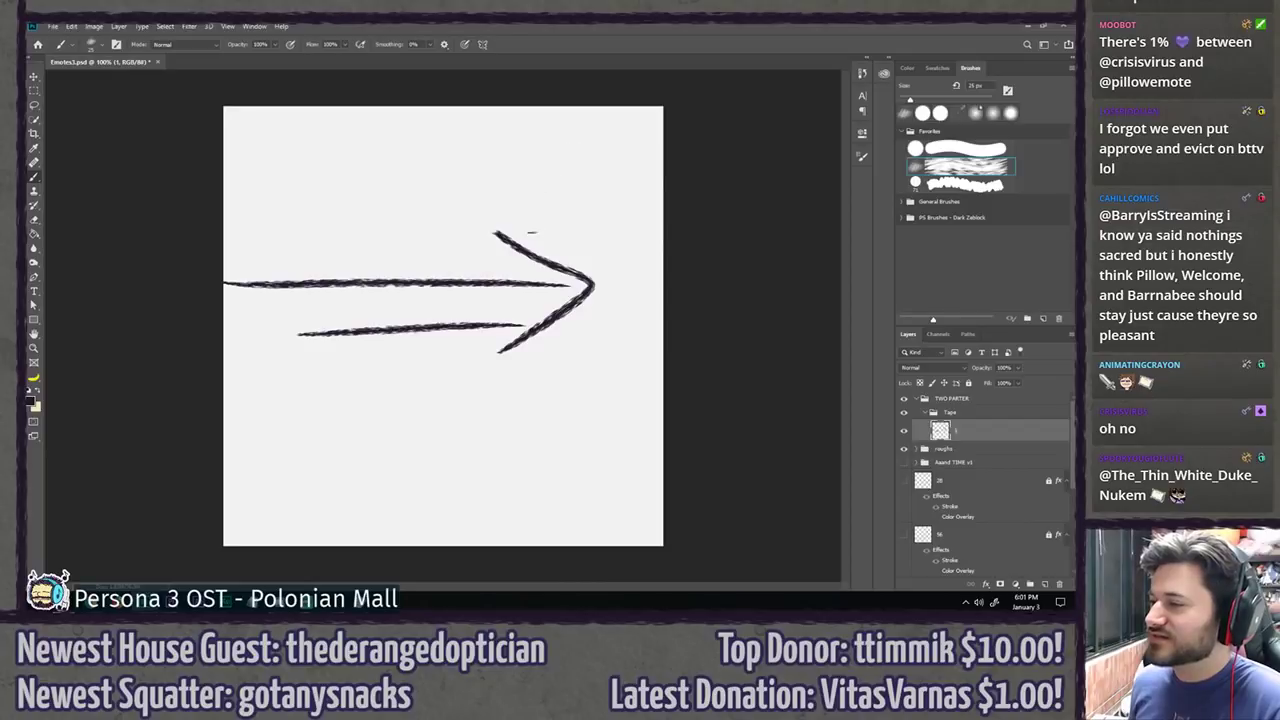
left_click_drag(664, 164, 318, 454)
left_click_drag(664, 234, 302, 516)
key("ctrl+z")
key("ctrl+z")
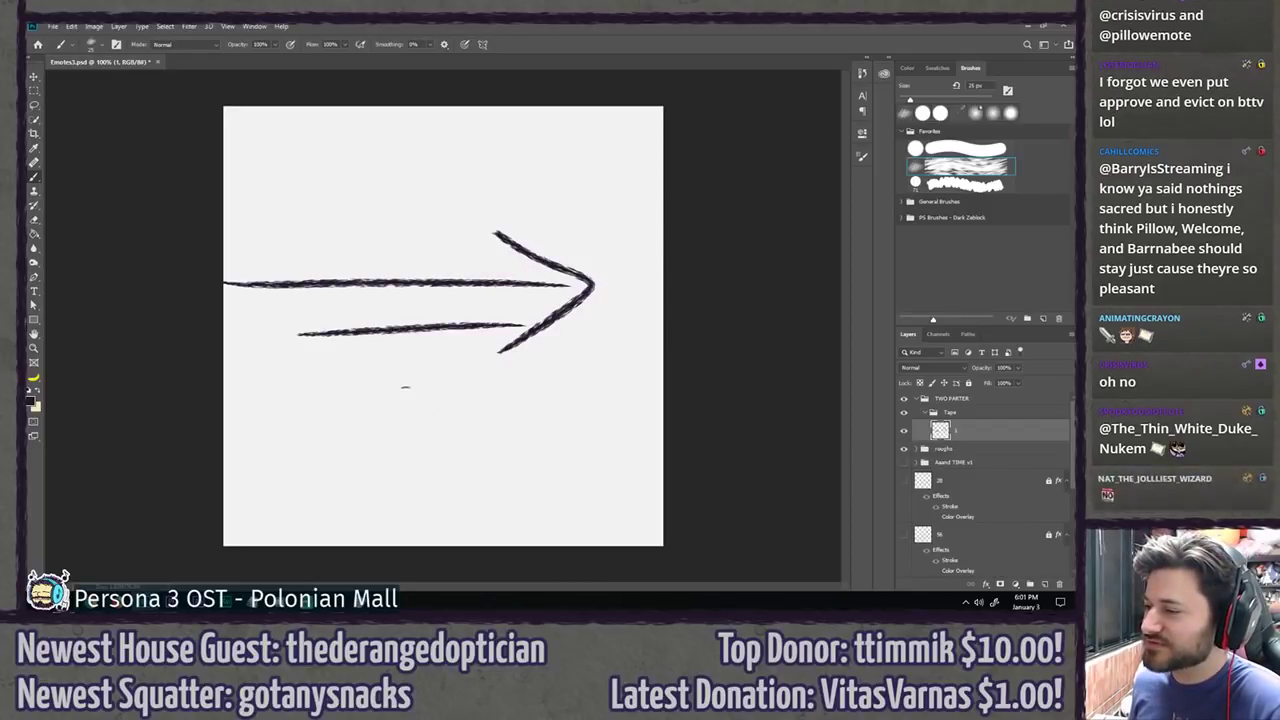
key("ctrl+z")
key("ctrl+z")
key("ctrl+z")
Step: Try to sketch a wavy tape strip with a torn end, entering from the canvas's lower left edge
mouse_move(224, 372)
left_mouse_down()
mouse_move(321, 411)
mouse_move(470, 406)
left_mouse_up()
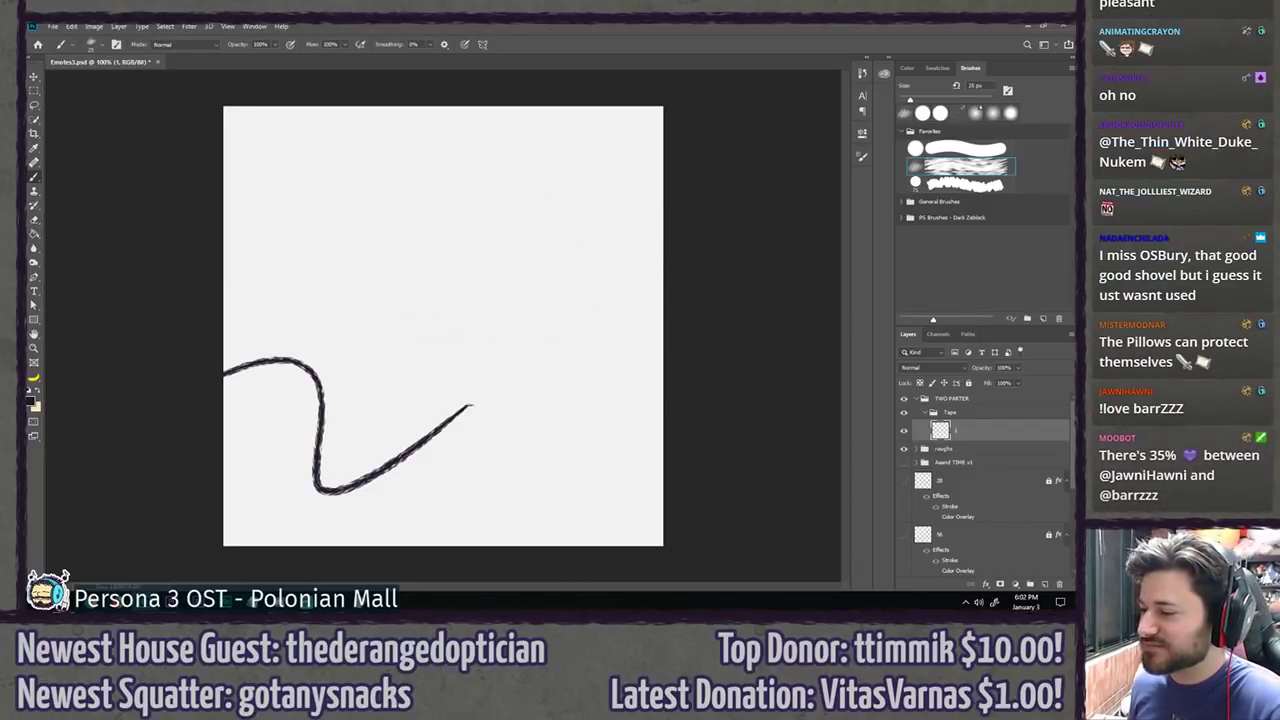
mouse_move(224, 396)
left_mouse_down()
mouse_move(350, 532)
mouse_move(432, 478)
left_mouse_up()
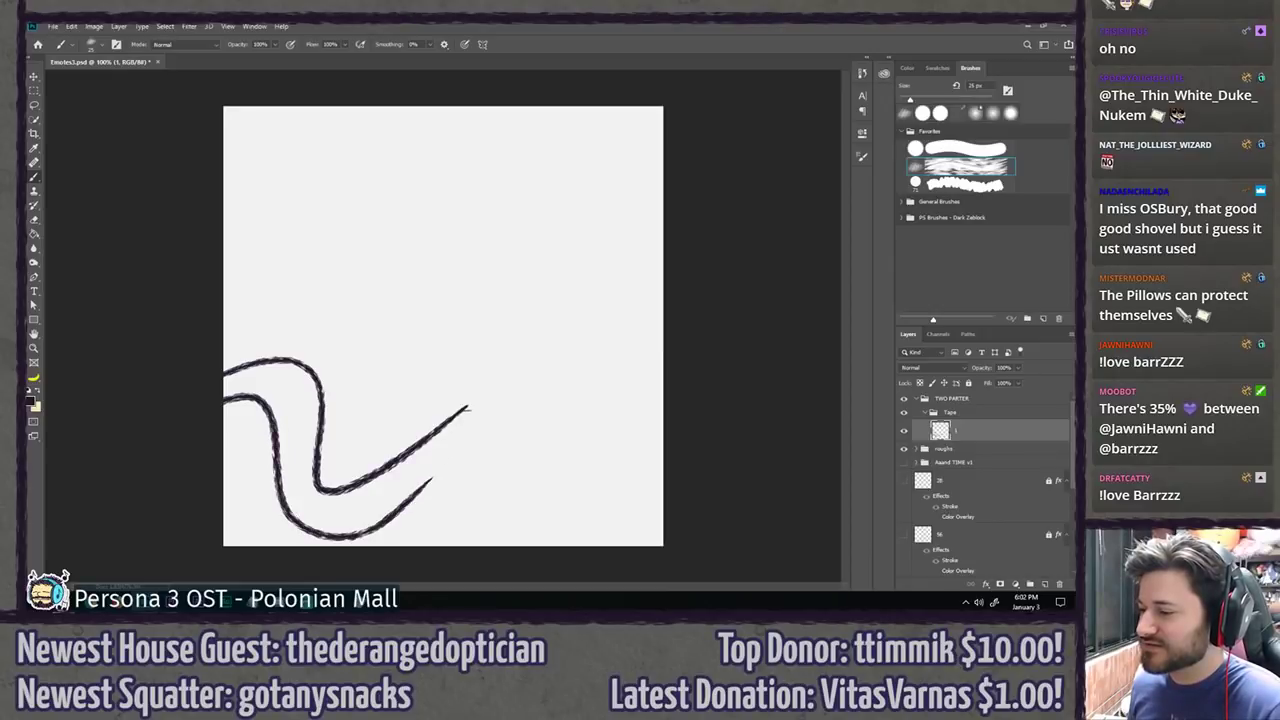
mouse_move(467, 407)
left_mouse_down()
mouse_move(425, 476)
mouse_move(480, 431)
left_mouse_up()
key("ctrl+z")
key("ctrl+z")
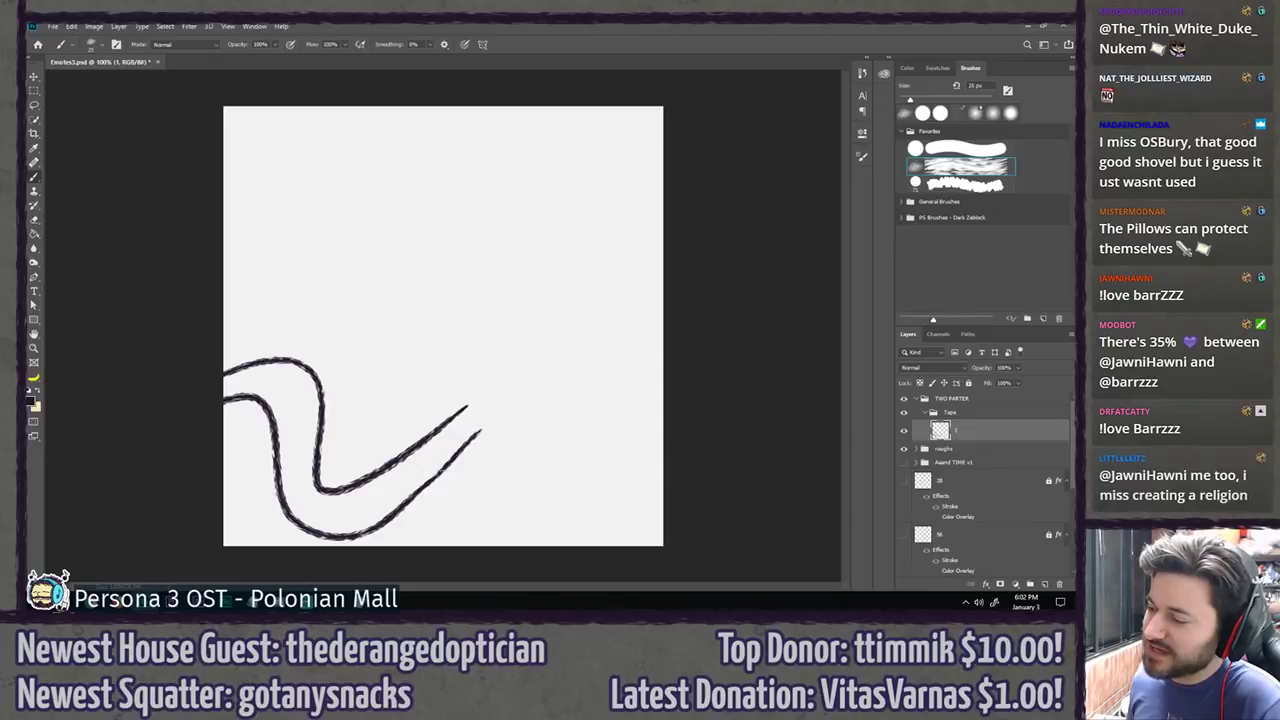
key("ctrl+z")
mouse_move(414, 498)
left_mouse_down()
mouse_move(473, 443)
mouse_move(450, 422)
mouse_move(467, 407)
left_mouse_up()
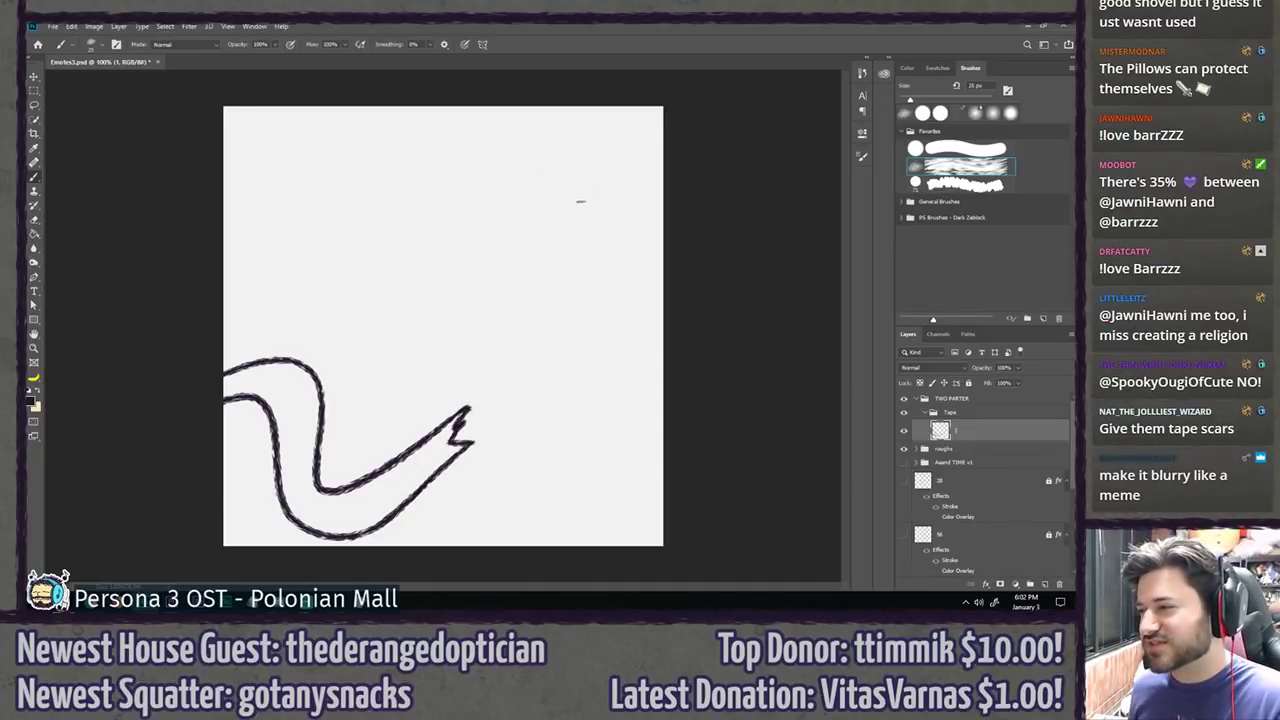
Step: Try to add a second torn tape strip curving down from the canvas's top edge, and undo both strips
mouse_move(572, 104)
left_mouse_down()
mouse_move(495, 265)
mouse_move(619, 295)
mouse_move(592, 336)
mouse_move(566, 342)
mouse_move(507, 292)
mouse_move(548, 104)
left_mouse_up()
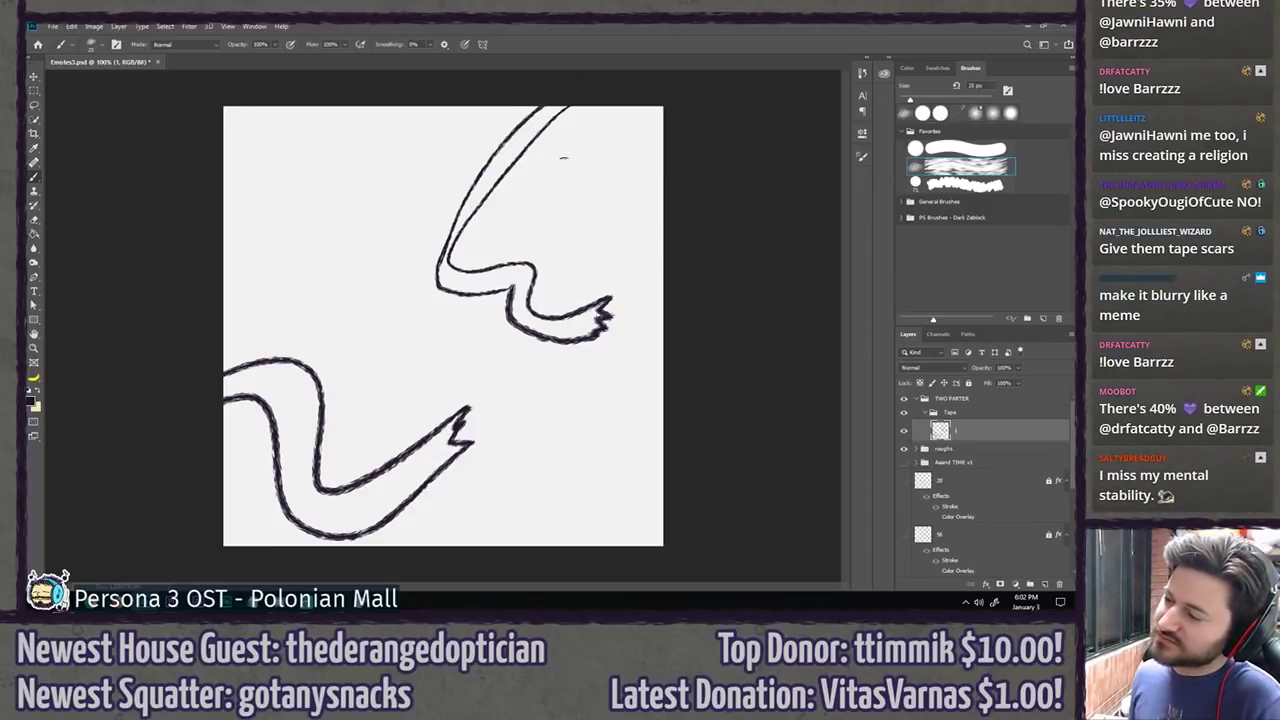
key("ctrl+z")
key("ctrl+z")
key("ctrl+z")
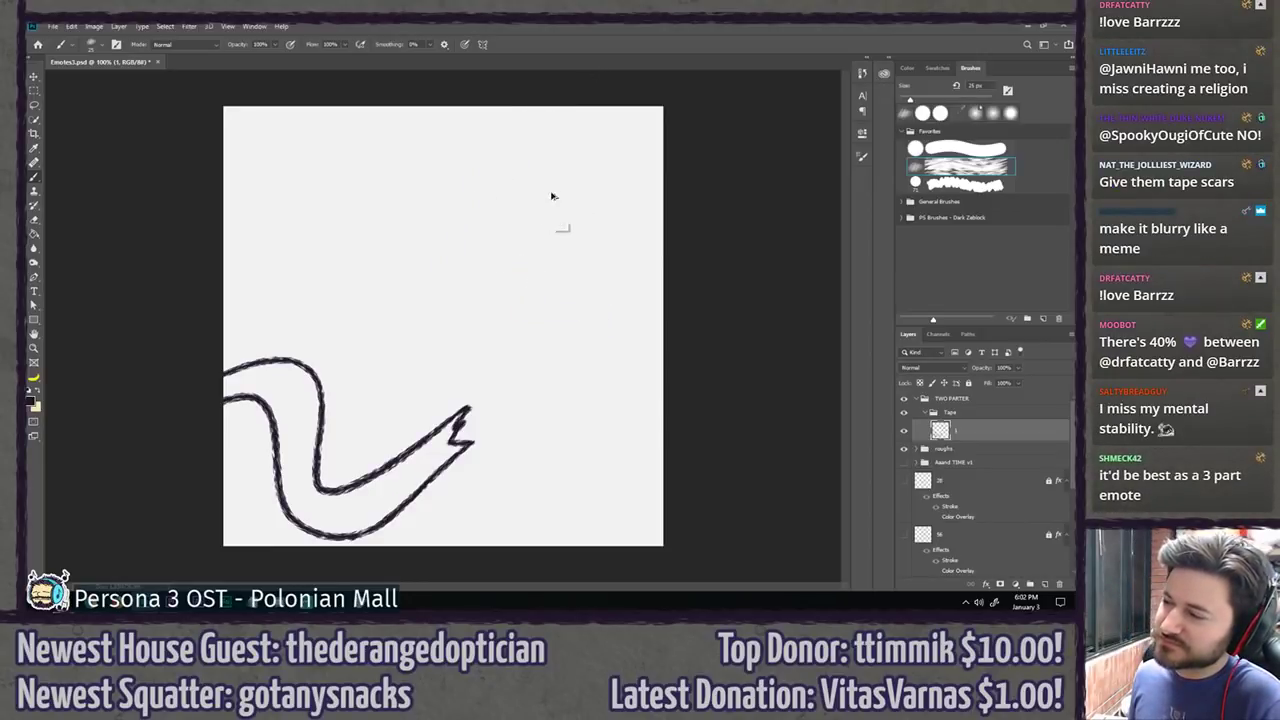
key("ctrl+z")
key("ctrl+z")
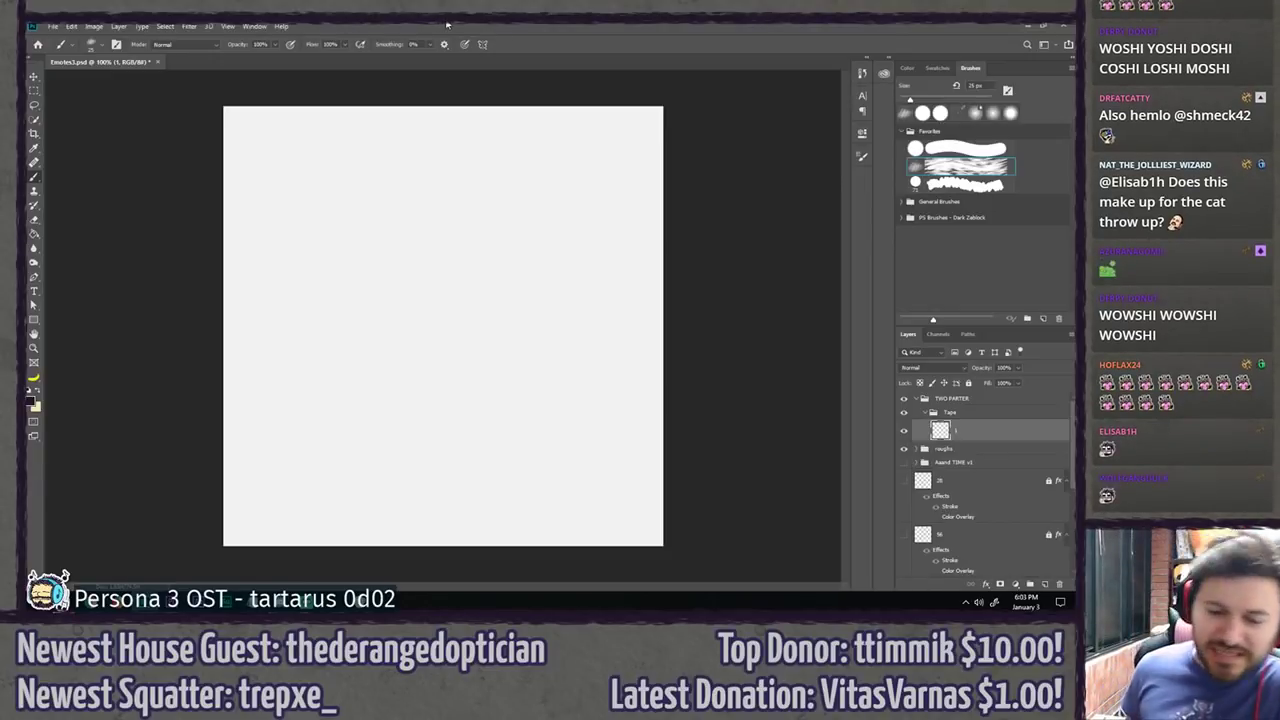
Step: Draw the wavy upper edge of a tape strip from the canvas's lower left side to right of centre
left_click_drag(548, 104, 662, 410)
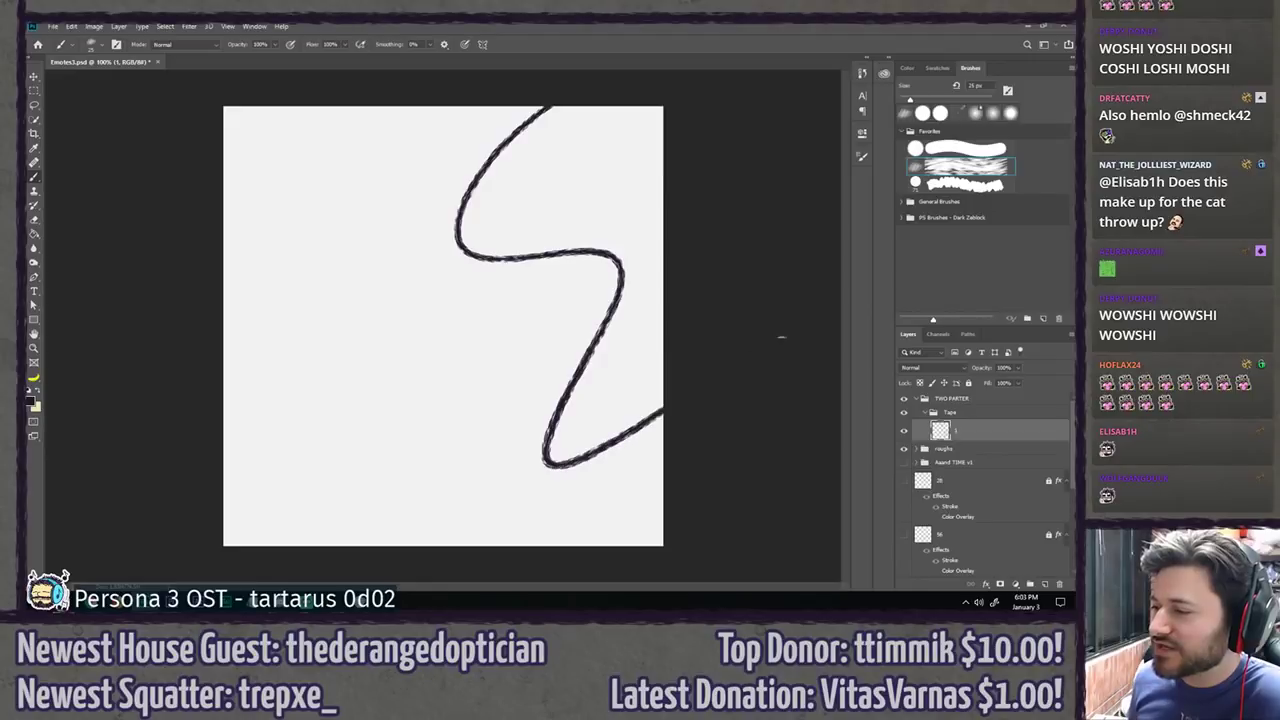
key("ctrl+z")
left_click_drag(222, 408, 513, 430)
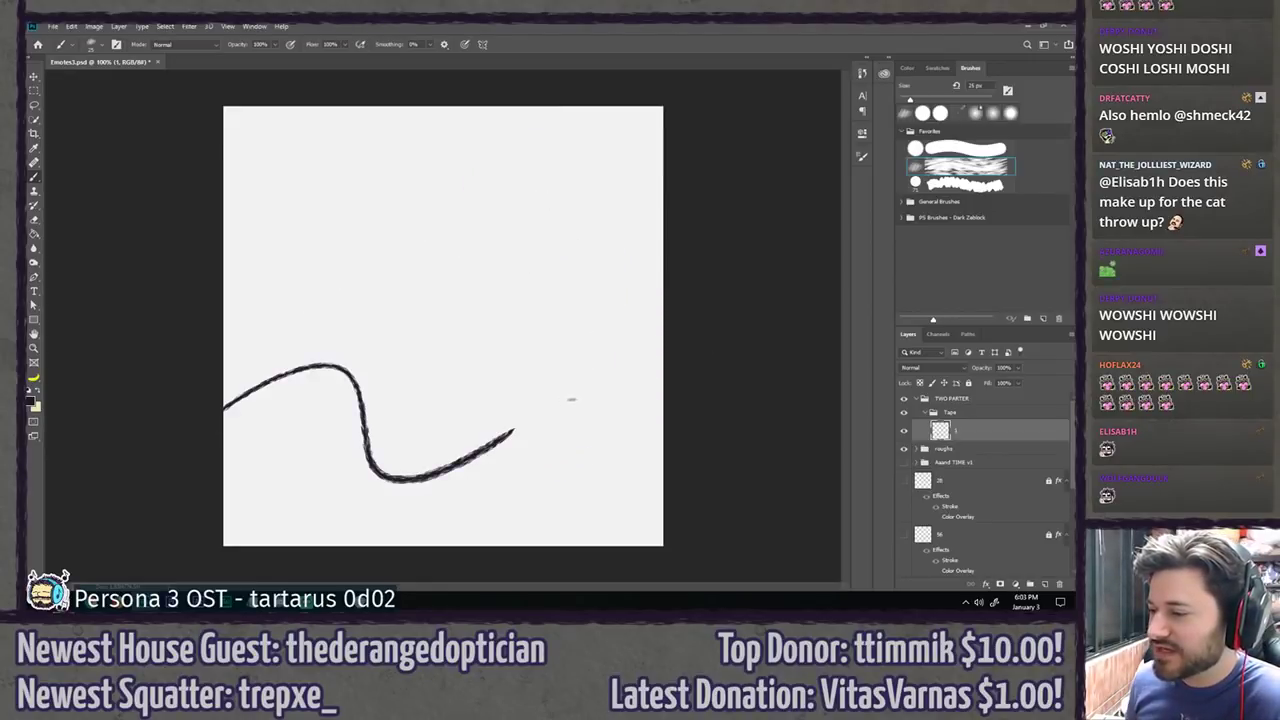
left_click_drag(222, 425, 424, 500)
key("ctrl+z")
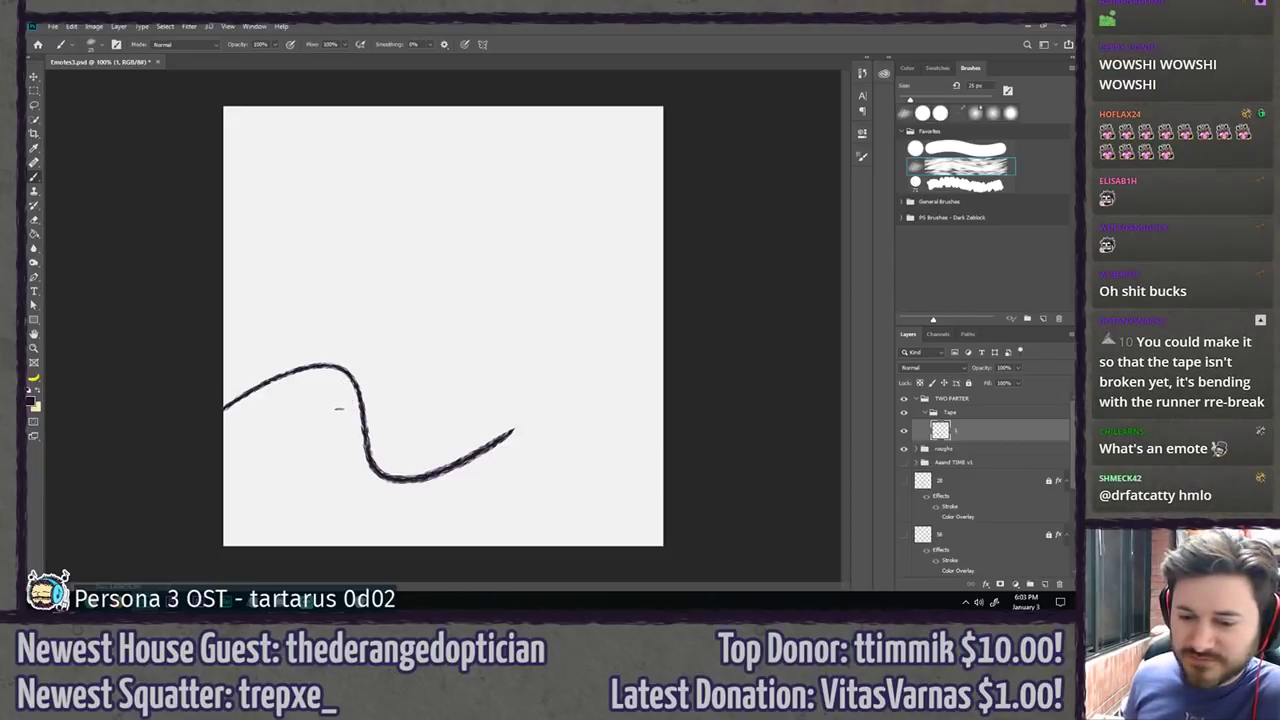
Step: Add the jagged torn end and draw the strip's lower edge back to the canvas's left side, redoing strokes as needed
mouse_move(514, 428)
left_mouse_down()
mouse_move(508, 475)
mouse_move(384, 515)
left_mouse_up()
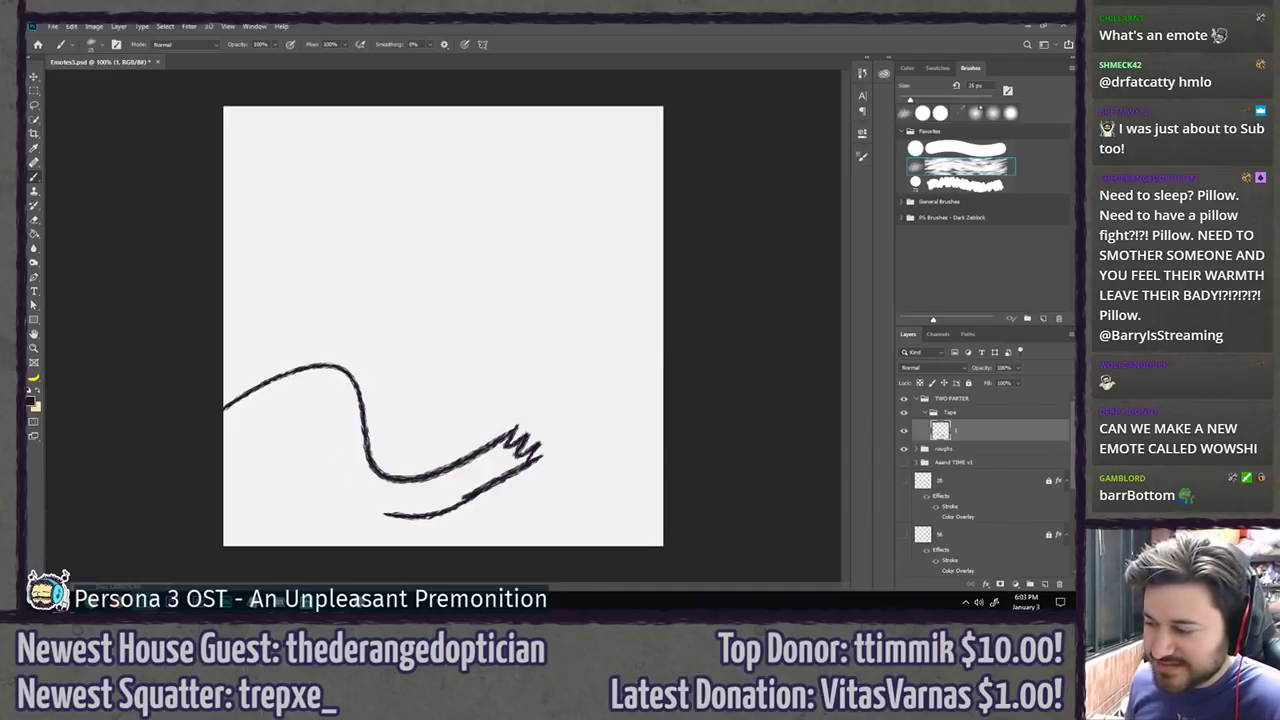
left_click_drag(392, 517, 352, 476)
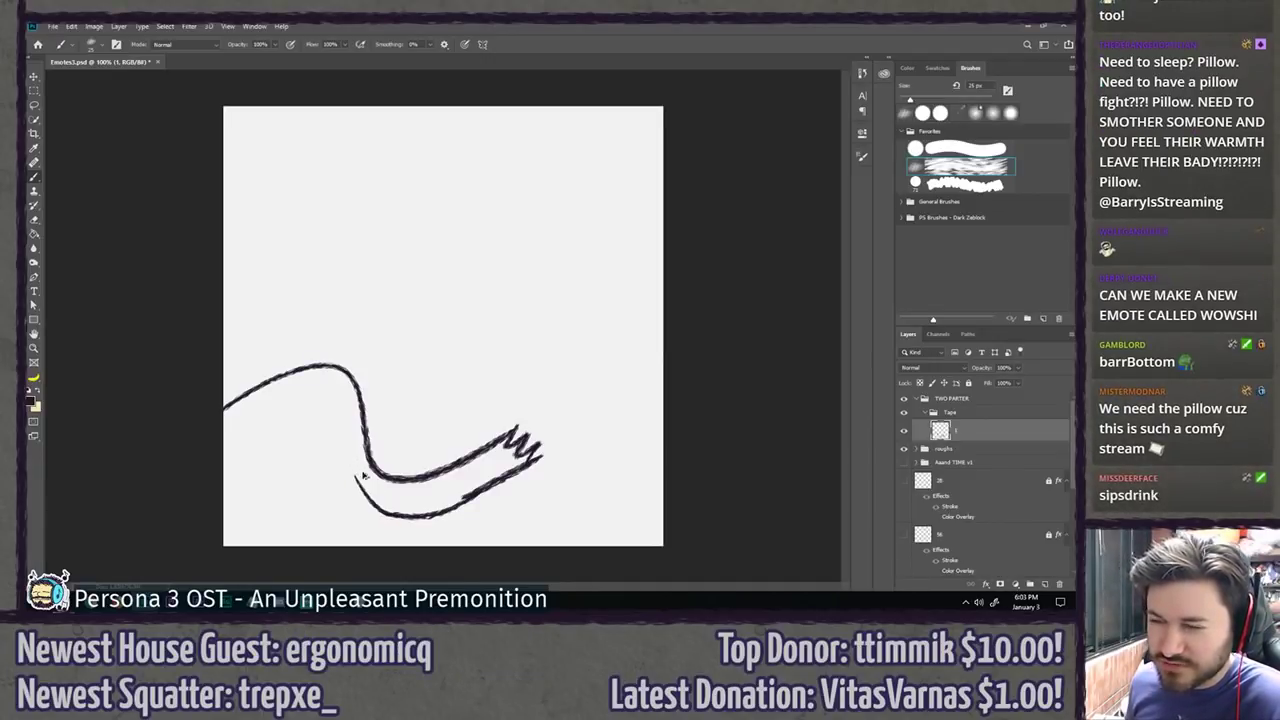
key("ctrl+z")
left_click_drag(398, 516, 348, 474)
key("ctrl+z")
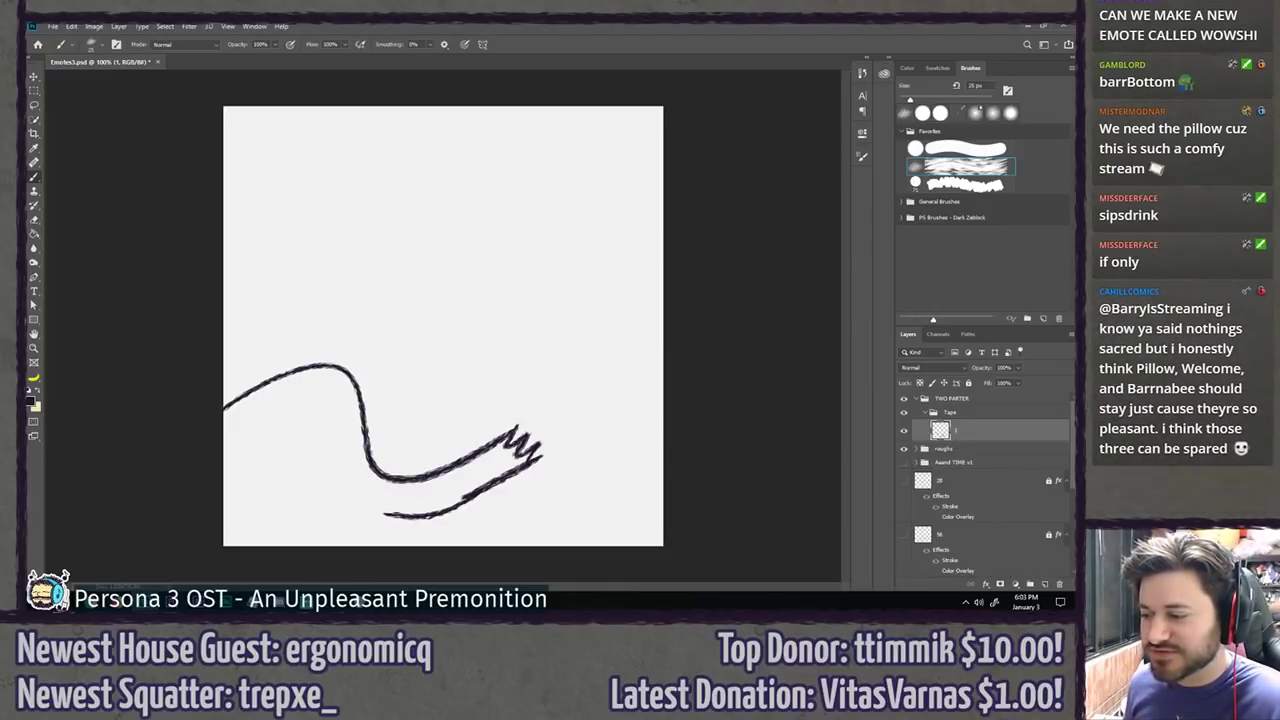
left_click_drag(388, 516, 336, 436)
key("ctrl+z")
mouse_move(398, 516)
left_mouse_down()
mouse_move(348, 478)
mouse_move(337, 398)
mouse_move(348, 419)
mouse_move(337, 431)
mouse_move(224, 432)
left_mouse_up()
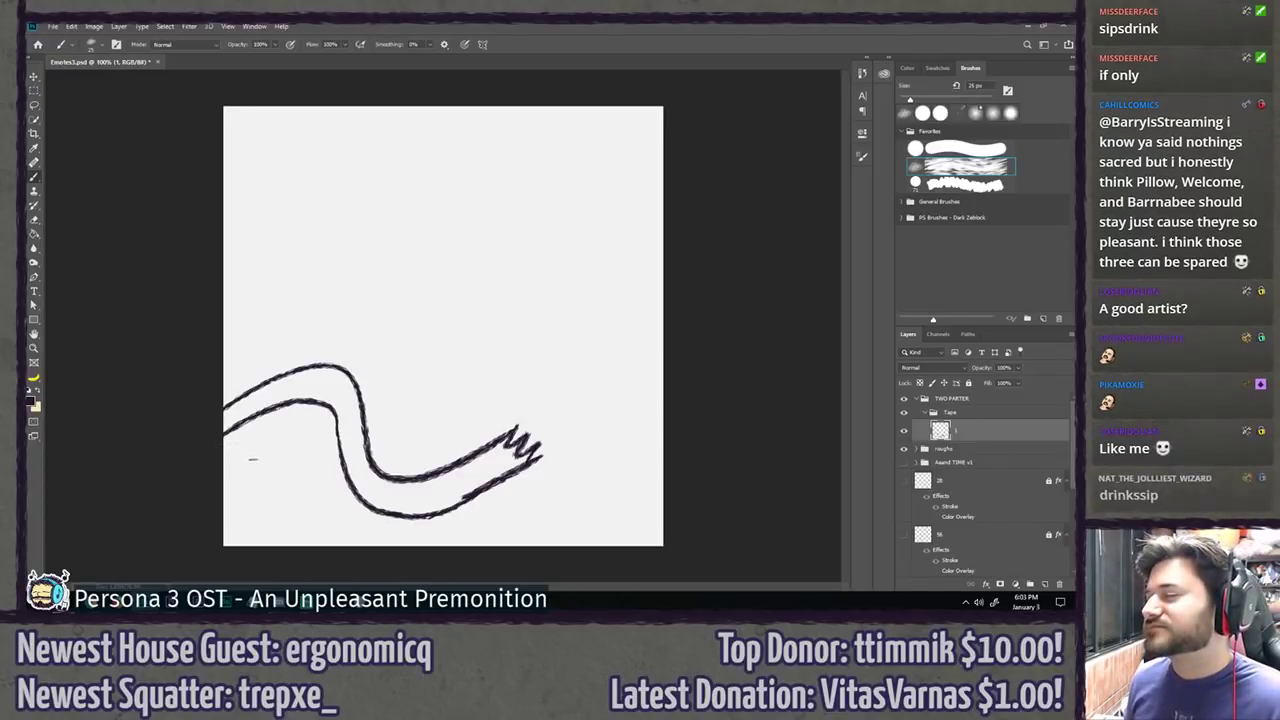
Step: Undo the wavy tape strip's lower edge and jagged torn end on layer 1
key("ctrl+z")
key("ctrl+z")
key("ctrl+z")
key("ctrl+z")
key("ctrl+z")
key("ctrl+z")
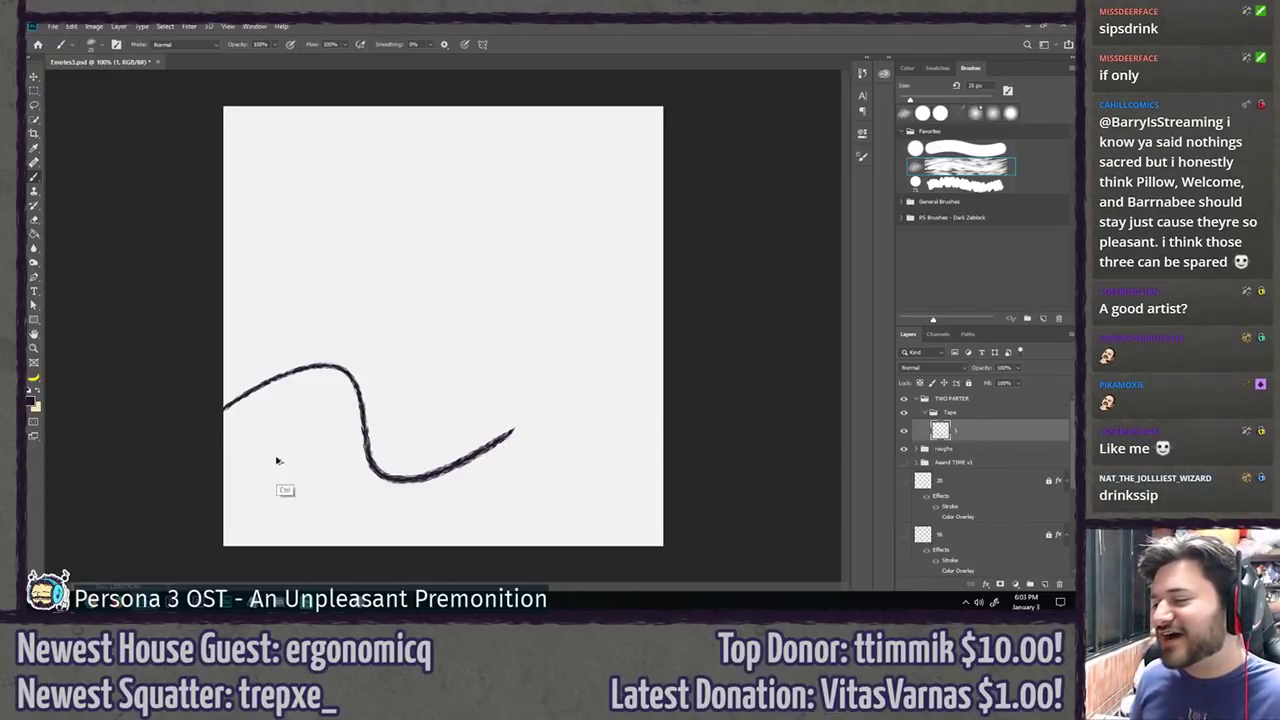
Step: Try to sketch a zigzagging tape strip with a torn end hanging down from the canvas's upper edge
mouse_move(548, 107)
left_mouse_down()
mouse_move(483, 280)
mouse_move(629, 352)
mouse_move(604, 332)
left_mouse_up()
key("ctrl+z")
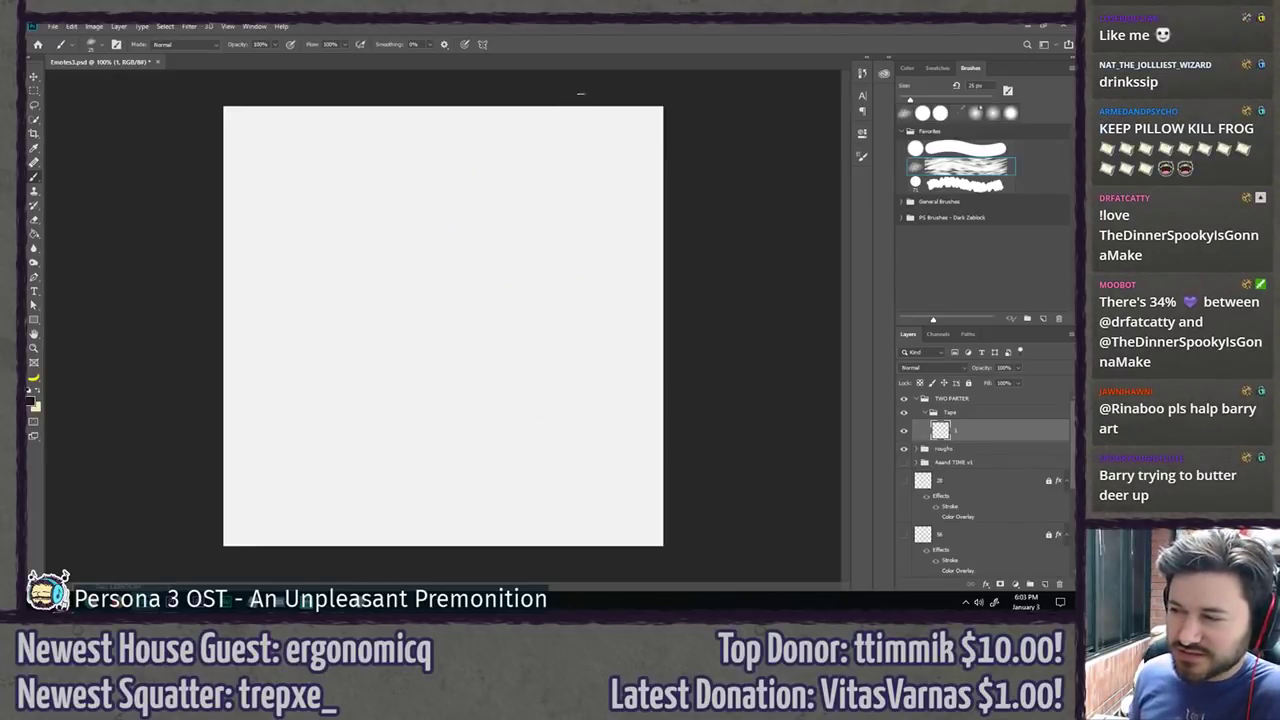
mouse_move(580, 93)
left_mouse_down()
mouse_move(473, 274)
mouse_move(529, 374)
mouse_move(576, 354)
mouse_move(555, 227)
mouse_move(602, 343)
mouse_move(540, 378)
left_mouse_up()
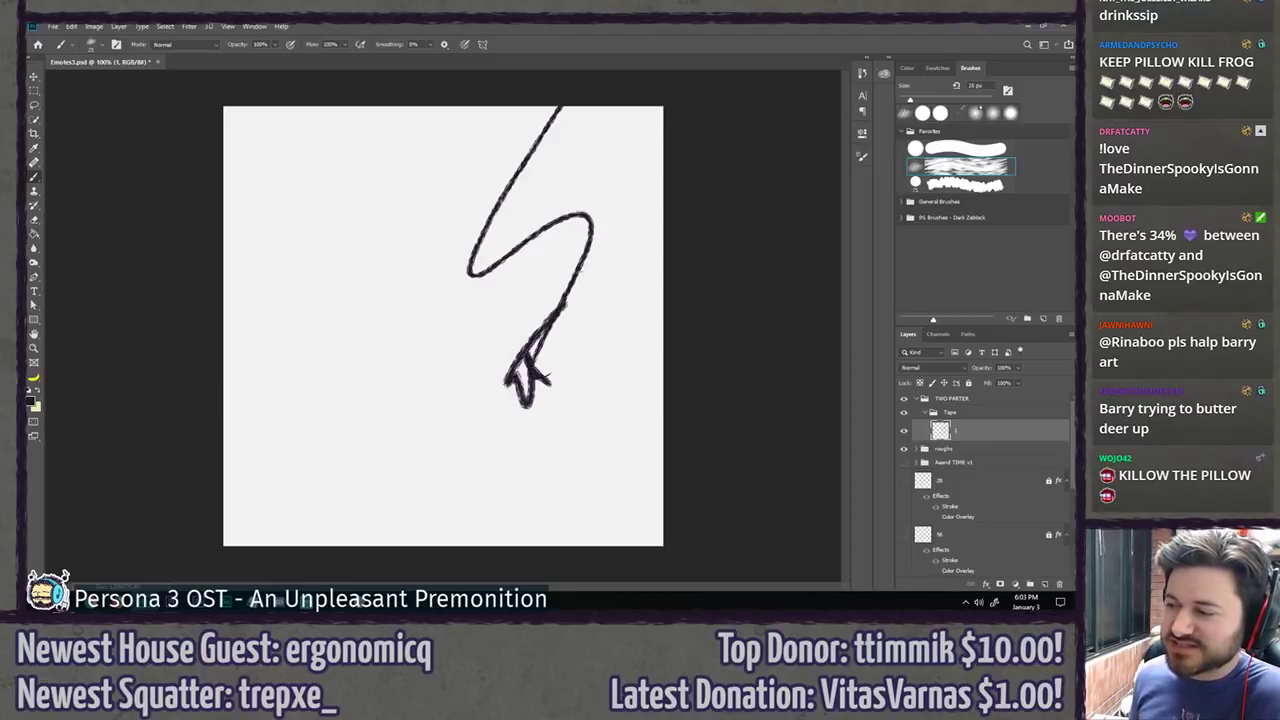
left_click_drag(580, 250, 560, 72)
key("ctrl+z")
key("ctrl+z")
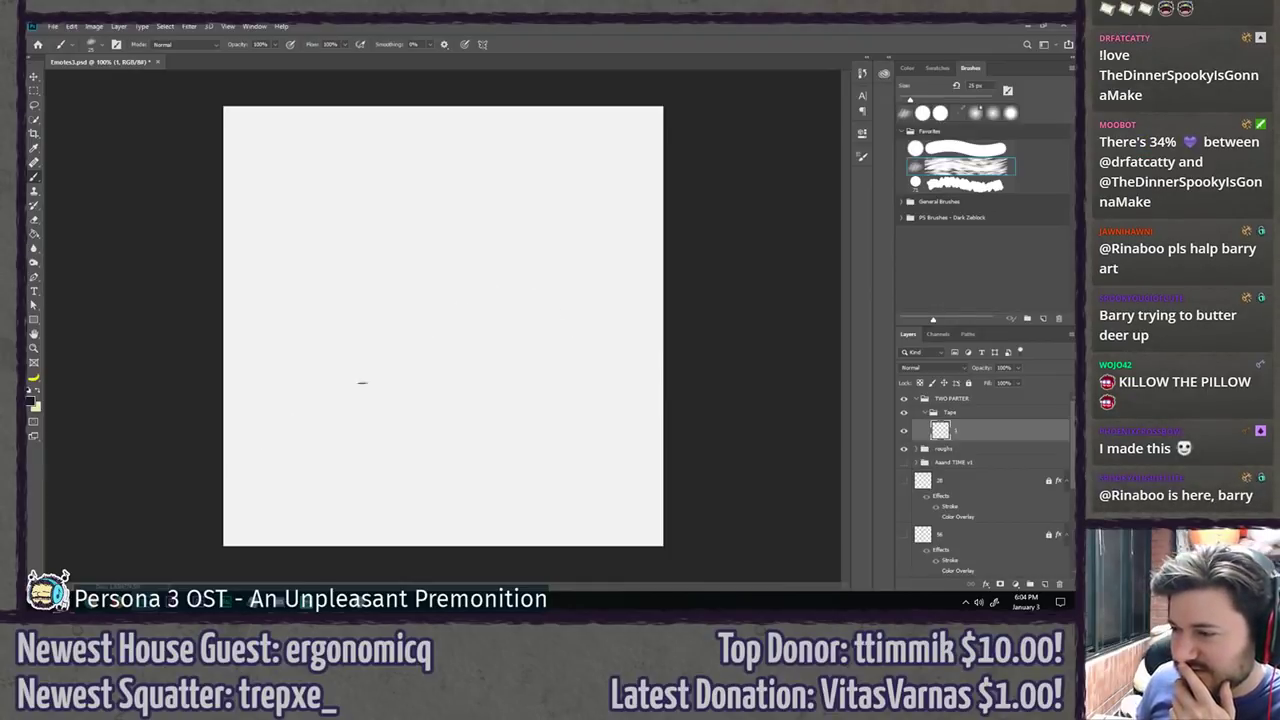
Step: Try to draw an intact tape strip as two parallel diagonal lines from the canvas's upper edge to its left side
left_click_drag(563, 105, 167, 535)
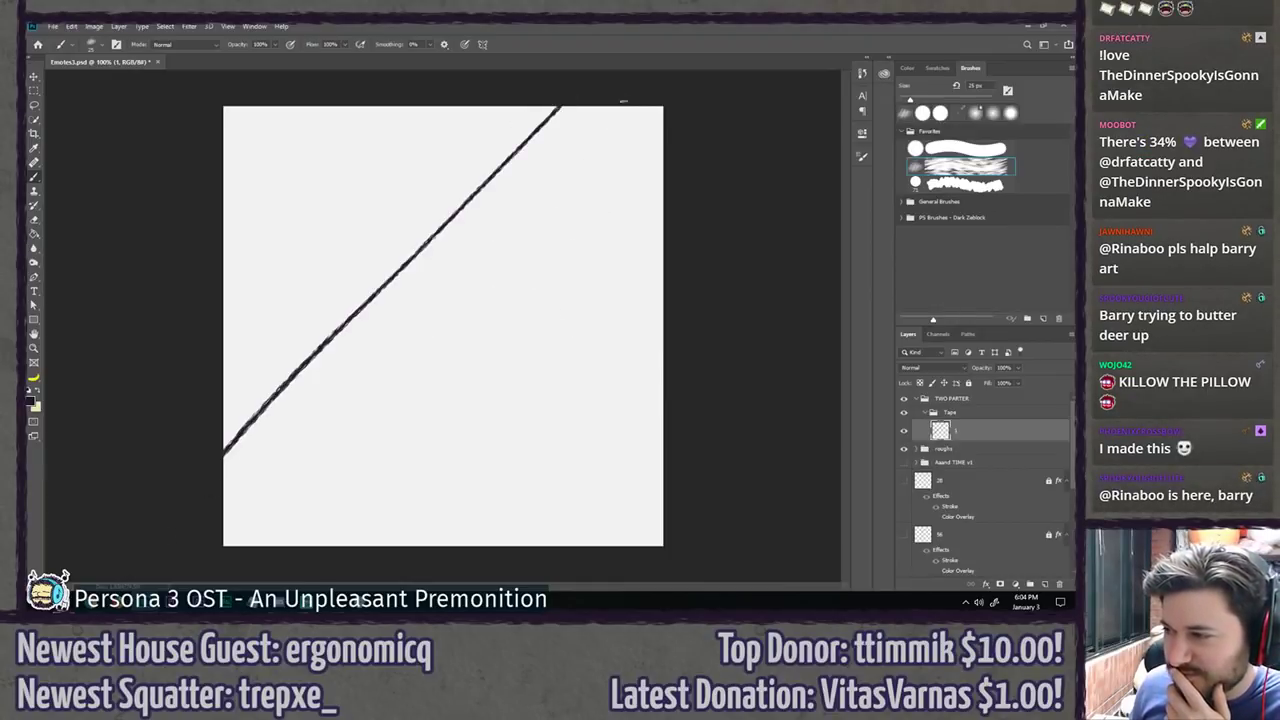
left_click_drag(623, 101, 166, 580)
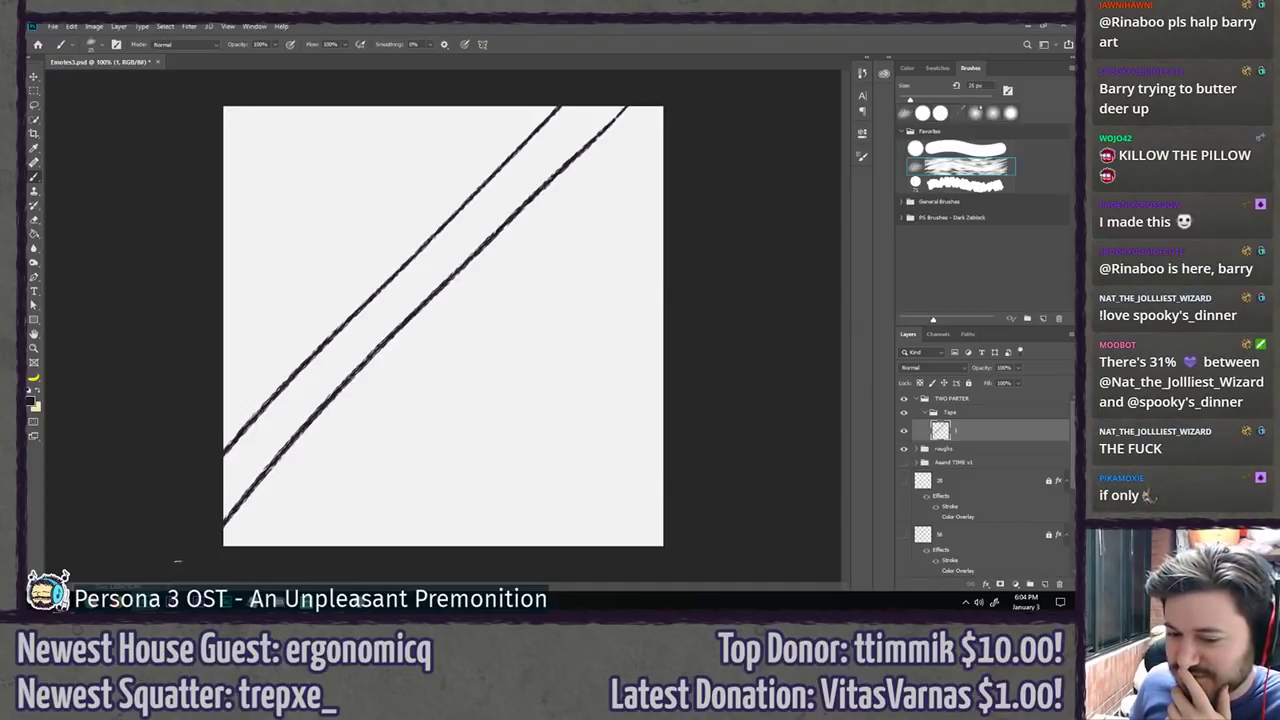
key("ctrl+z")
key("ctrl+z")
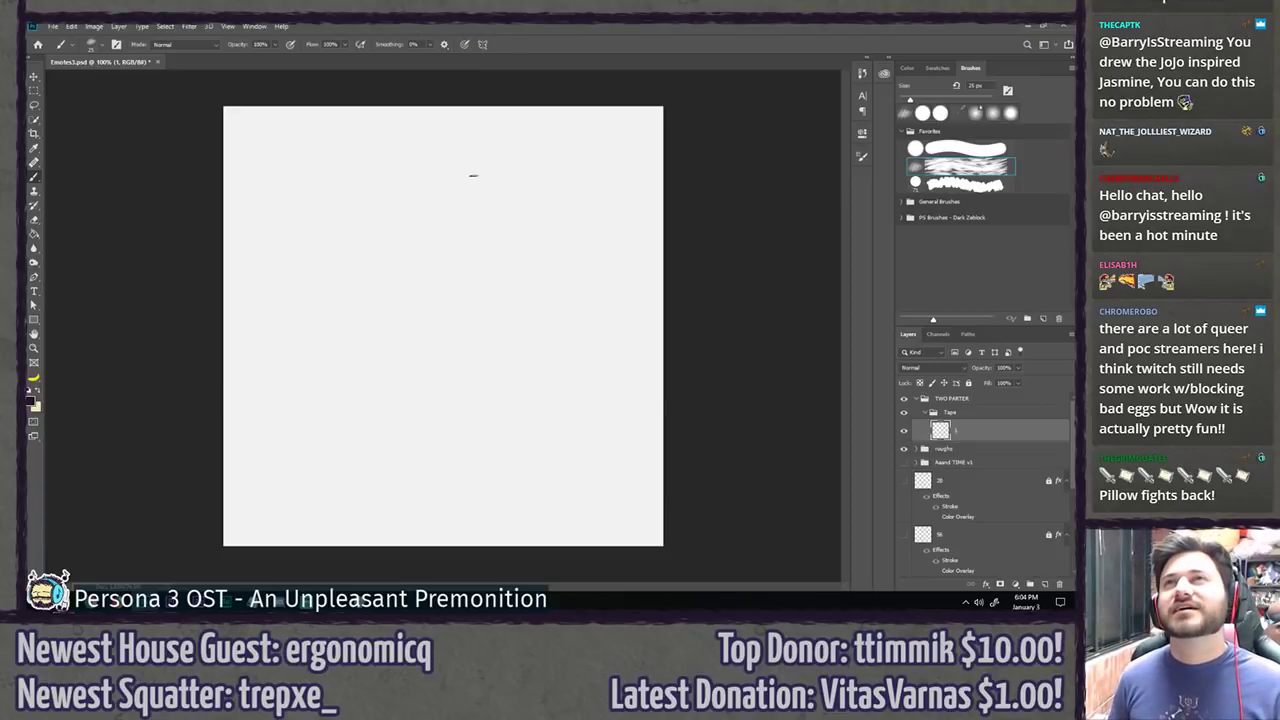
Step: Try to sketch a small running stick figure on the left half of the canvas, then clear it
mouse_move(312, 296)
left_mouse_down()
mouse_move(346, 286)
mouse_move(325, 324)
mouse_move(376, 304)
left_mouse_up()
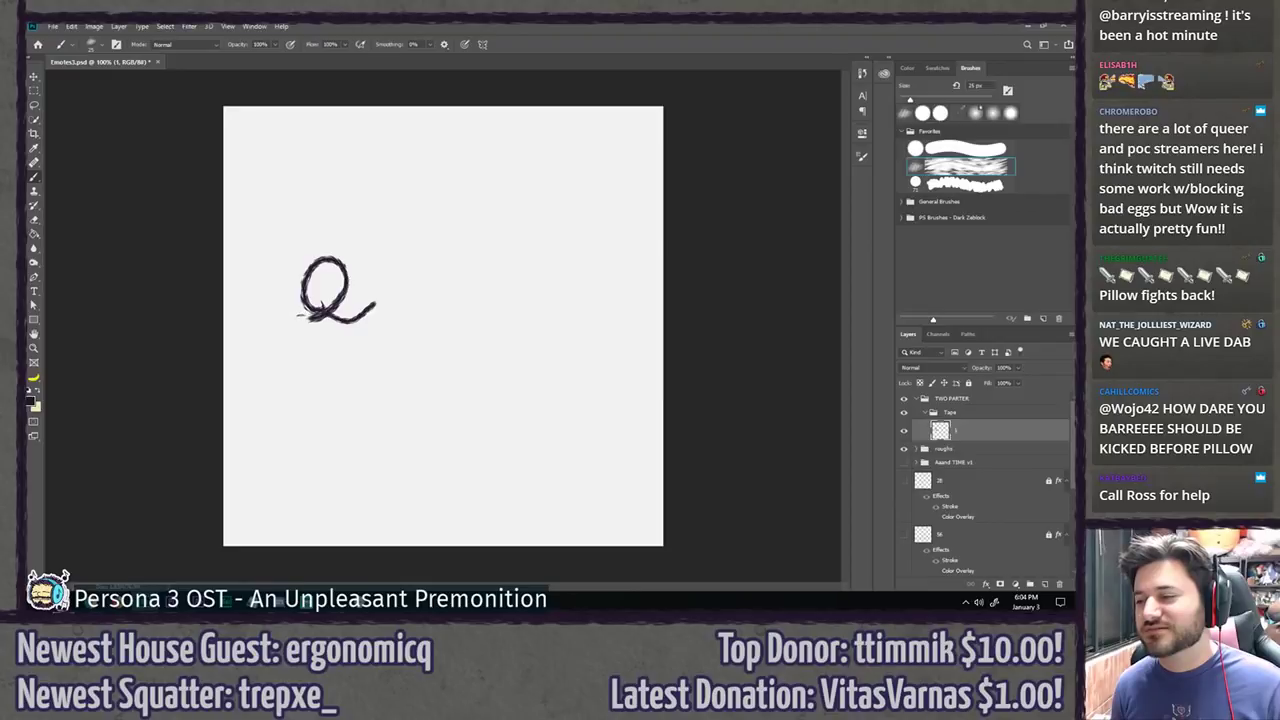
mouse_move(300, 317)
left_mouse_down()
mouse_move(284, 333)
mouse_move(286, 369)
left_mouse_up()
mouse_move(340, 306)
left_mouse_down()
mouse_move(306, 376)
mouse_move(328, 394)
mouse_move(283, 363)
mouse_move(270, 395)
left_mouse_up()
key("ctrl+z")
key("ctrl+z")
key("ctrl+z")
key("ctrl+z")
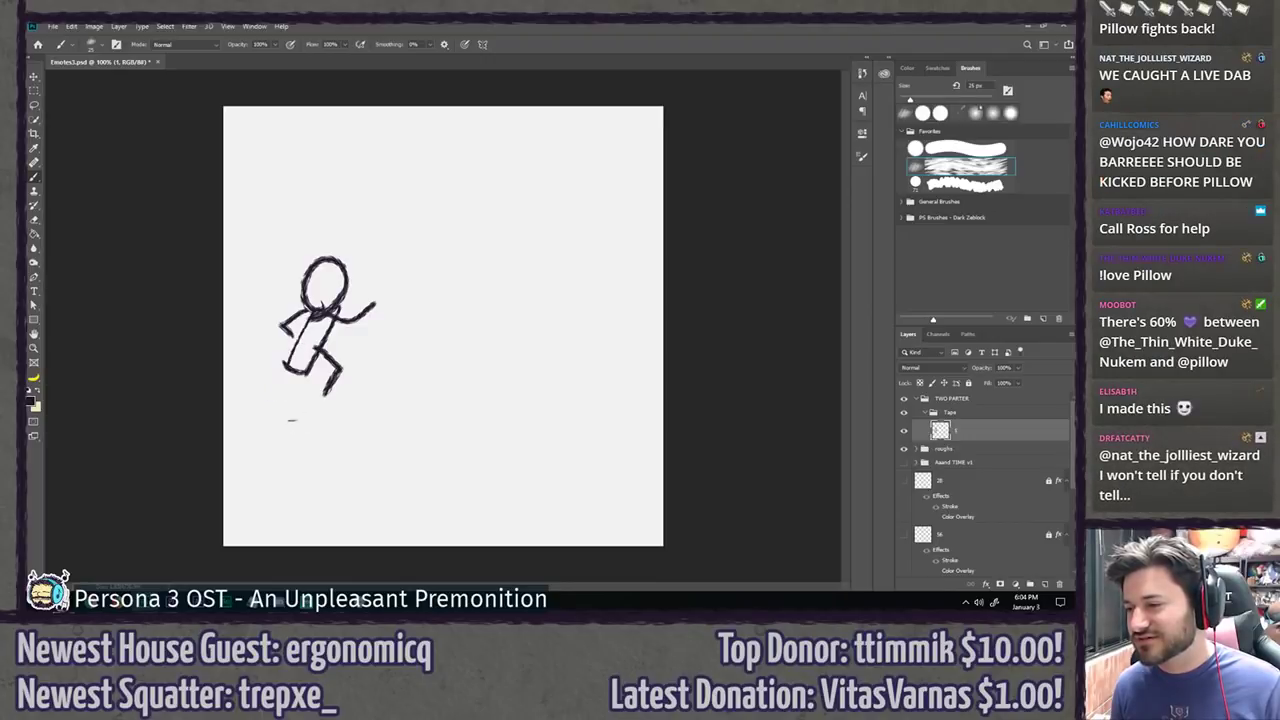
key("ctrl+z")
key("ctrl+z")
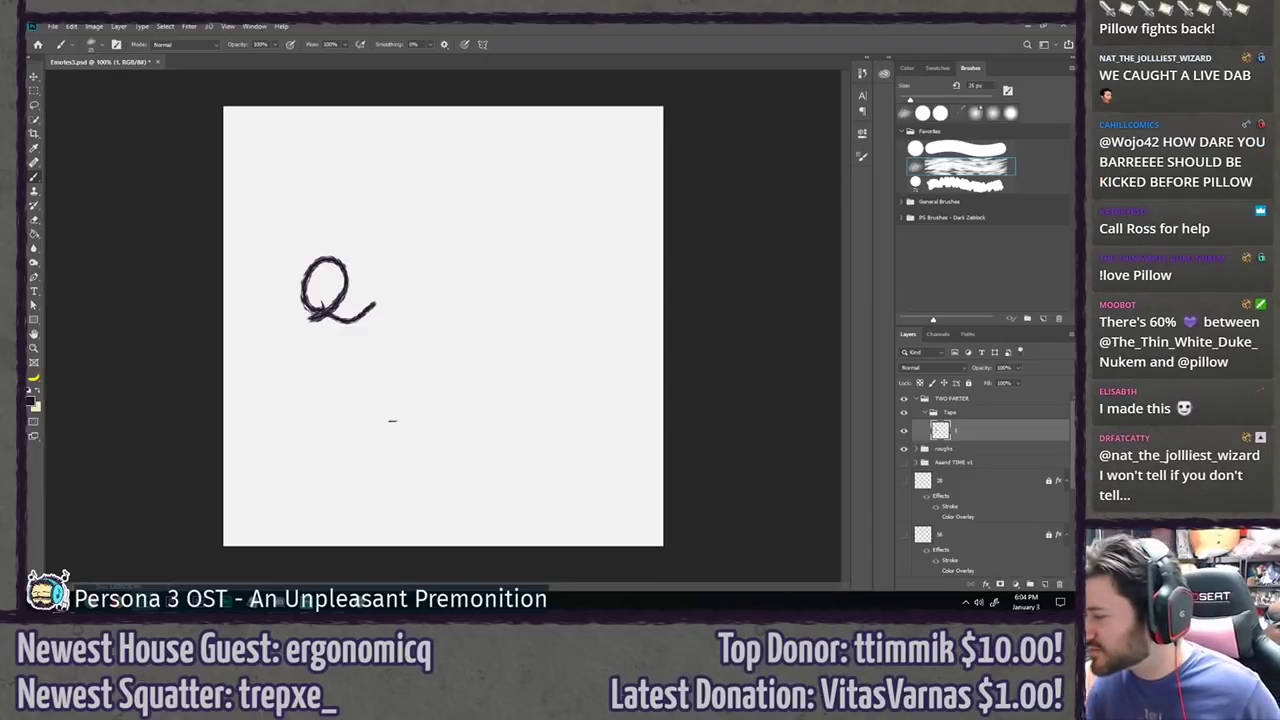
key("ctrl+z")
key("ctrl+z")
Step: Show the two parter layer in the roughs group and move the group slightly left
left_click(916, 449)
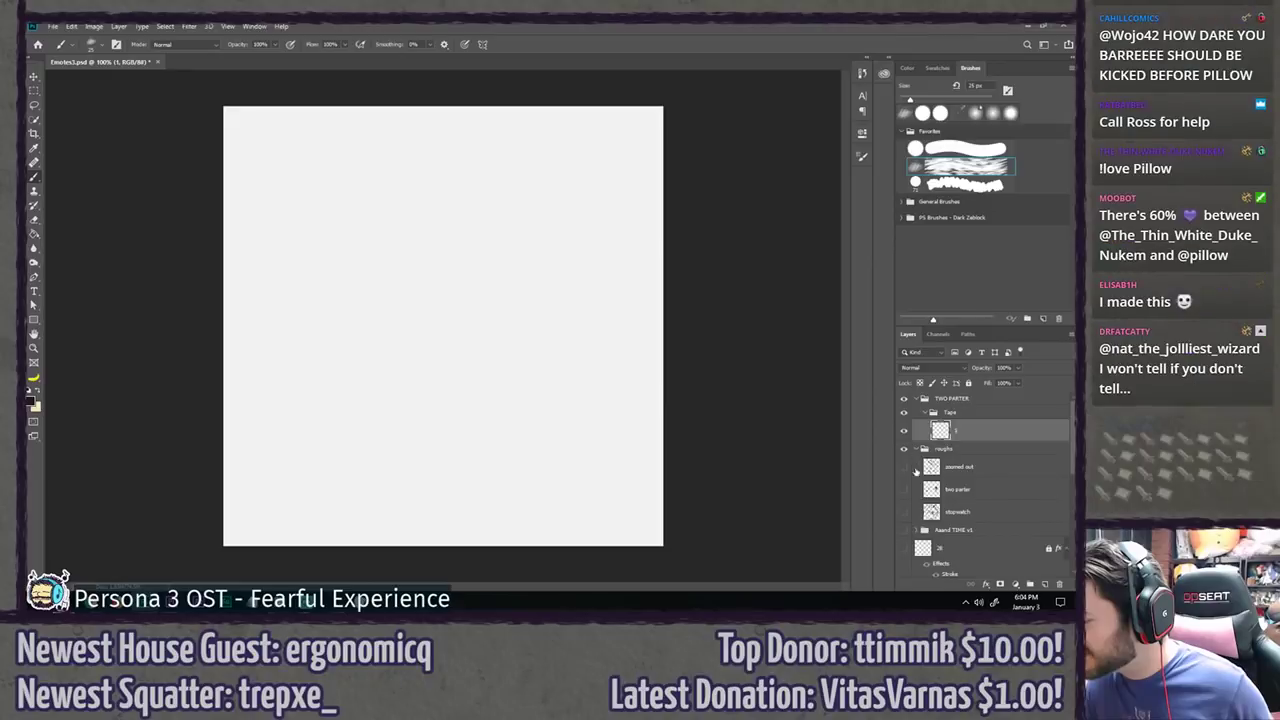
left_click(905, 467)
left_click(905, 467)
left_click(904, 489)
left_click(981, 491)
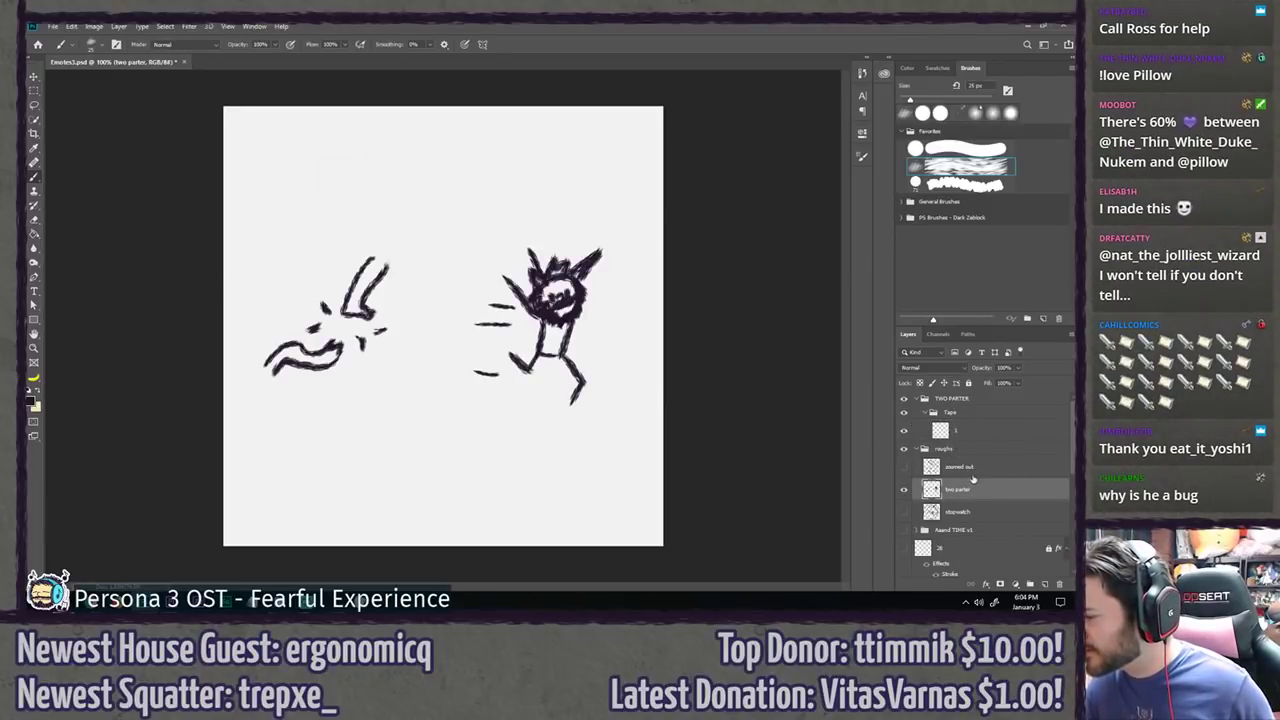
left_click(960, 449)
key("v")
left_click_drag(566, 368, 546, 366)
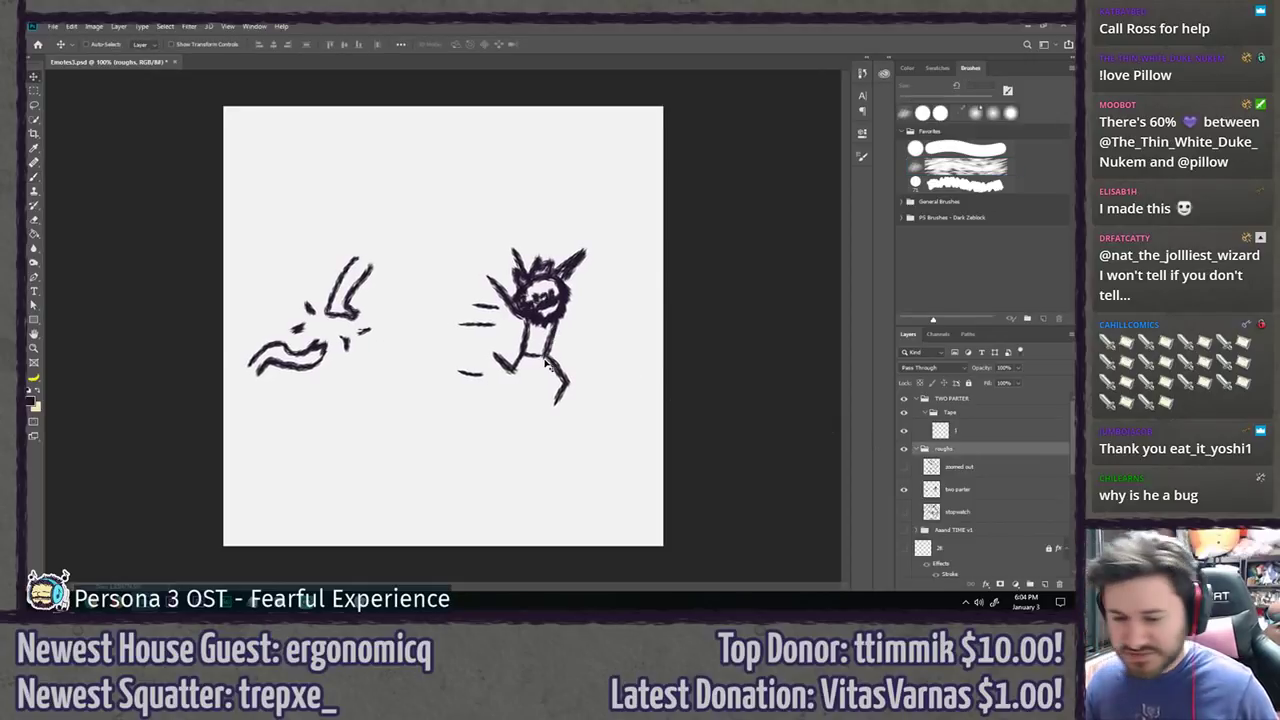
Step: Select the runner on the two parter layer with the Lasso and move it left, closer to the torn tape
key("l")
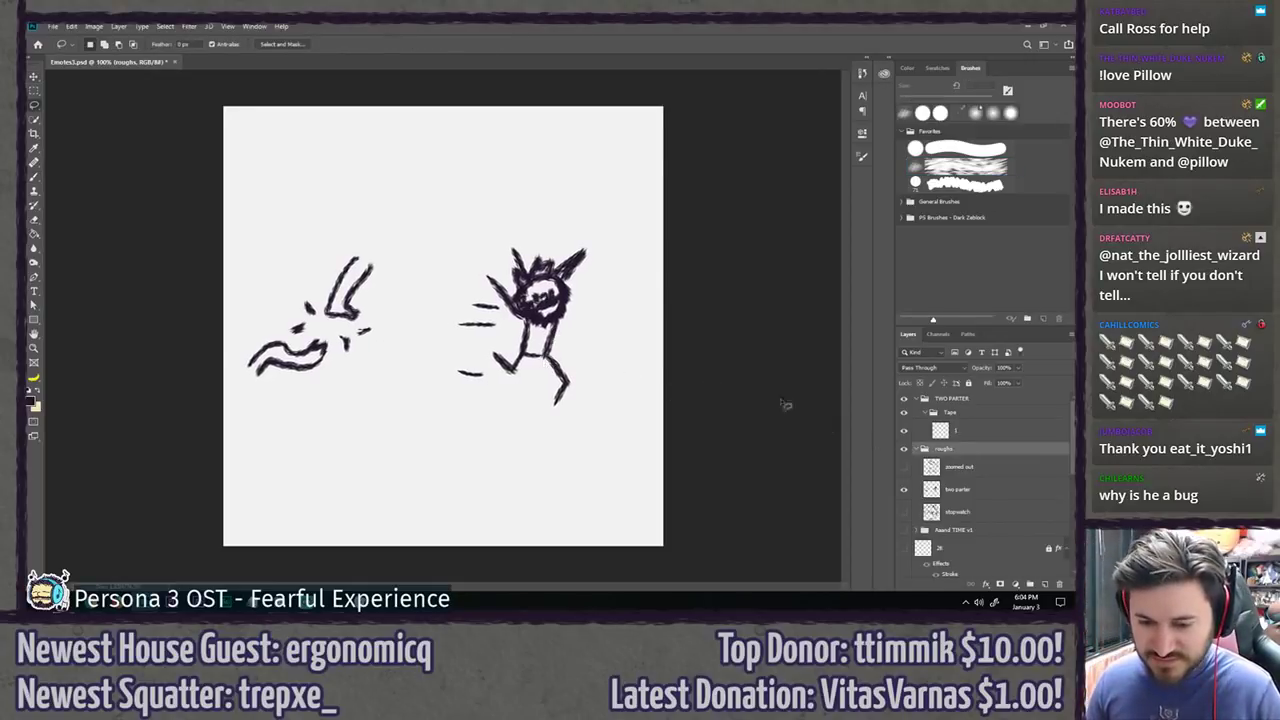
left_click(986, 495)
mouse_move(602, 224)
left_mouse_down()
mouse_move(428, 393)
mouse_move(590, 380)
left_mouse_up()
key("v")
mouse_move(536, 300)
left_mouse_down()
mouse_move(492, 303)
mouse_move(492, 291)
left_mouse_up()
key("l")
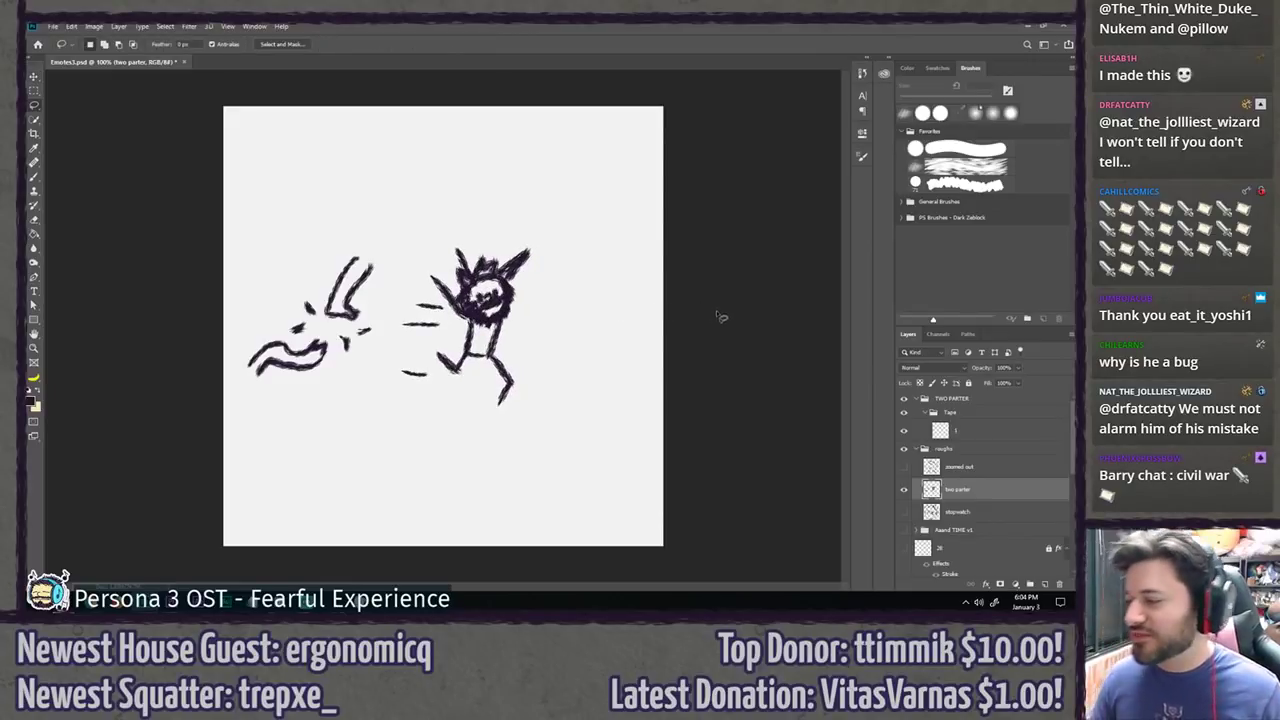
Step: Draw two parallel diagonal tape lines in front of the runner and delete the torn tape behind it
key("b")
mouse_move(632, 255)
left_mouse_down()
mouse_move(556, 388)
mouse_move(588, 360)
mouse_move(575, 388)
left_mouse_up()
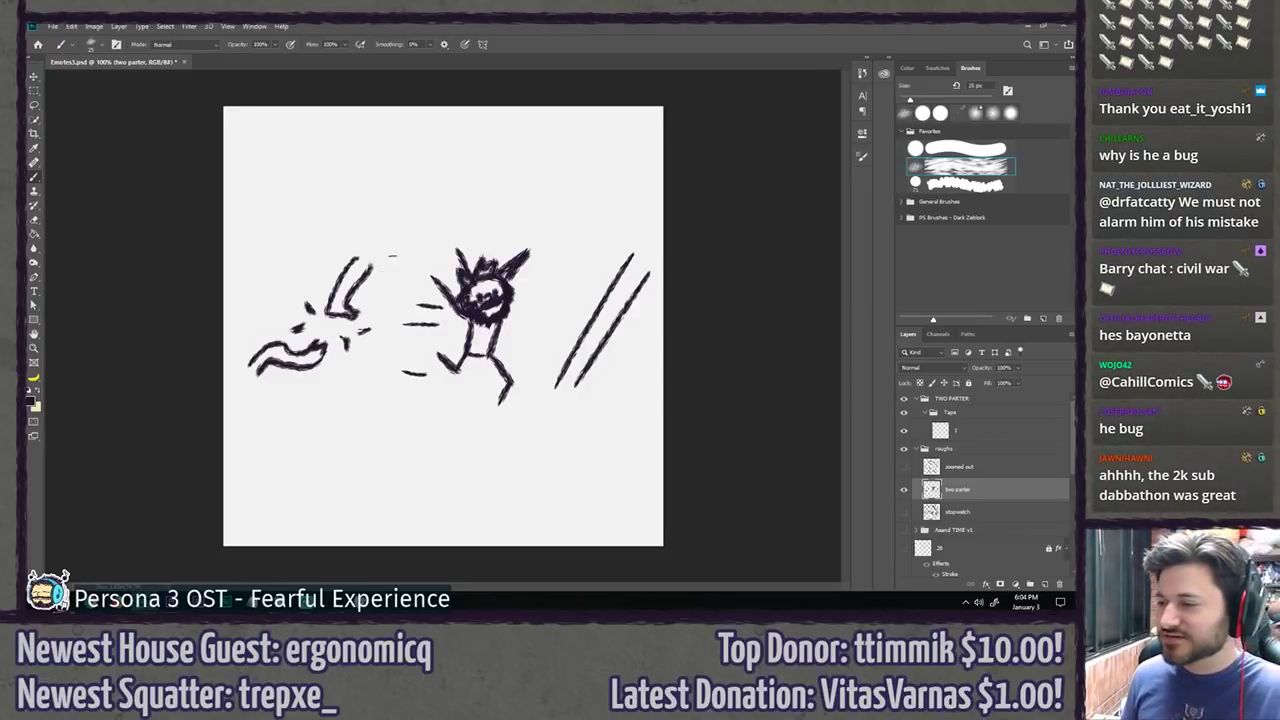
key("l")
mouse_move(372, 221)
left_mouse_down()
mouse_move(334, 229)
mouse_move(154, 433)
mouse_move(312, 420)
mouse_move(372, 385)
mouse_move(404, 234)
left_mouse_up()
key("Delete")
key("ctrl+d")
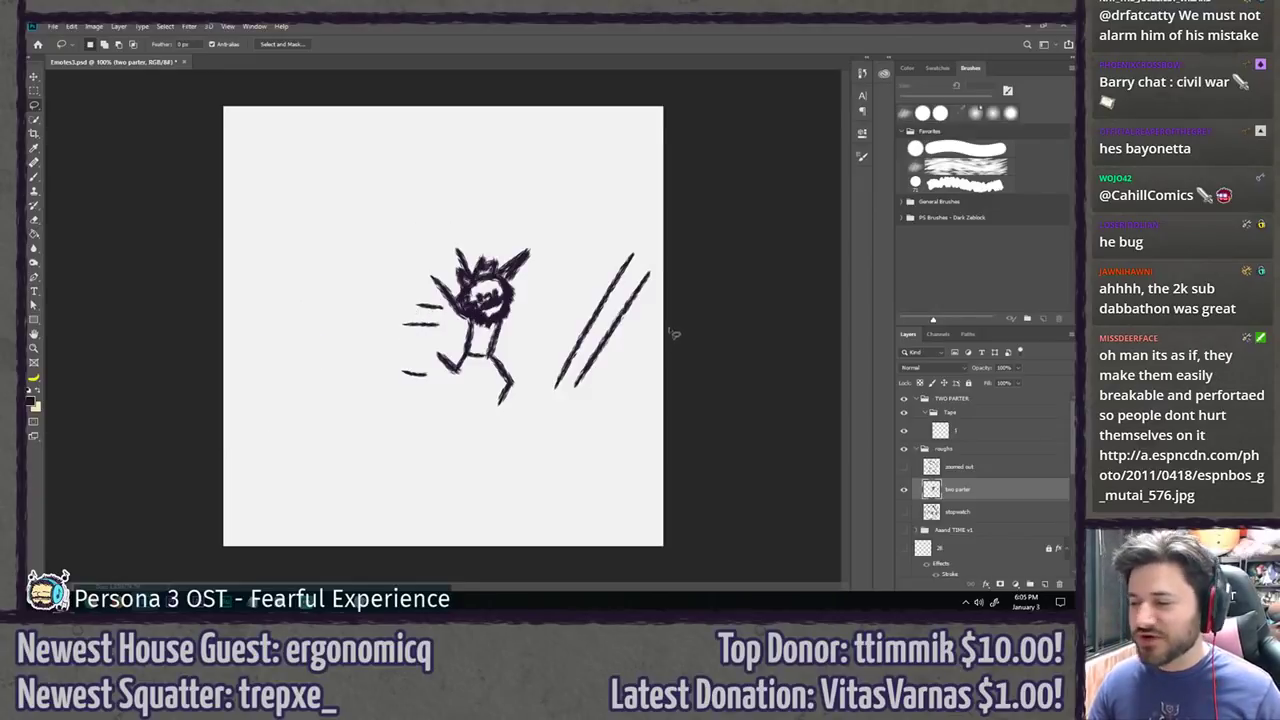
Step: Compare the runner with torn tape behind and with intact tape ahead by repeatedly undoing and redoing the changes
key("ctrl+z")
key("ctrl+z")
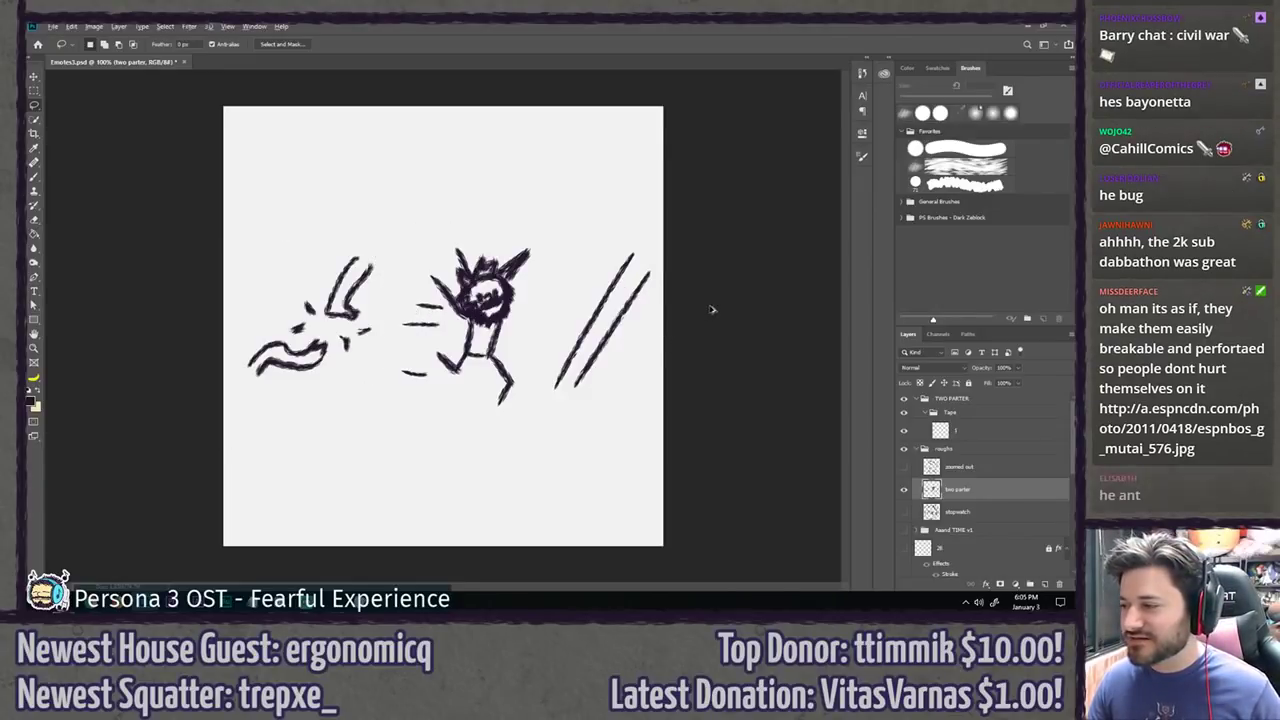
key("ctrl+z")
key("ctrl+z")
key("ctrl+shift+z")
key("ctrl+shift+z")
key("ctrl+shift+z")
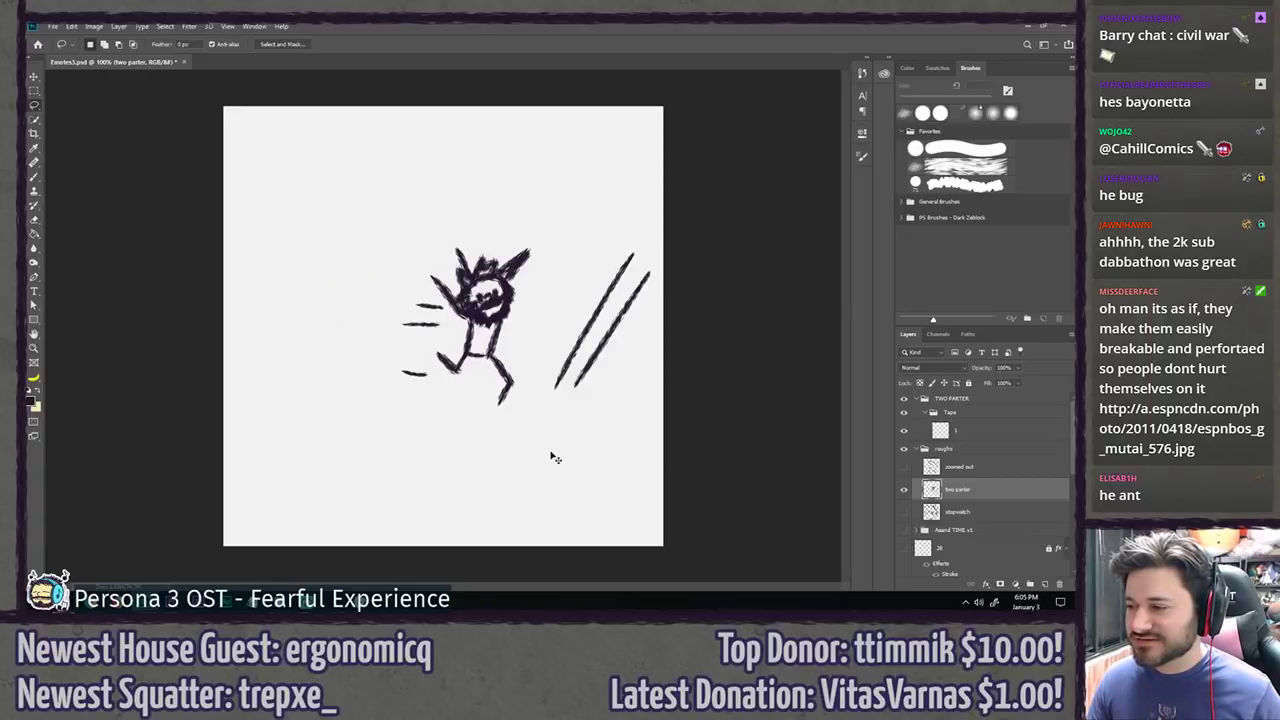
key("ctrl+z")
key("ctrl+z")
key("ctrl+z")
key("ctrl+shift+z")
key("ctrl+shift+z")
key("ctrl+shift+z")
key("ctrl+z")
key("ctrl+z")
key("ctrl+z")
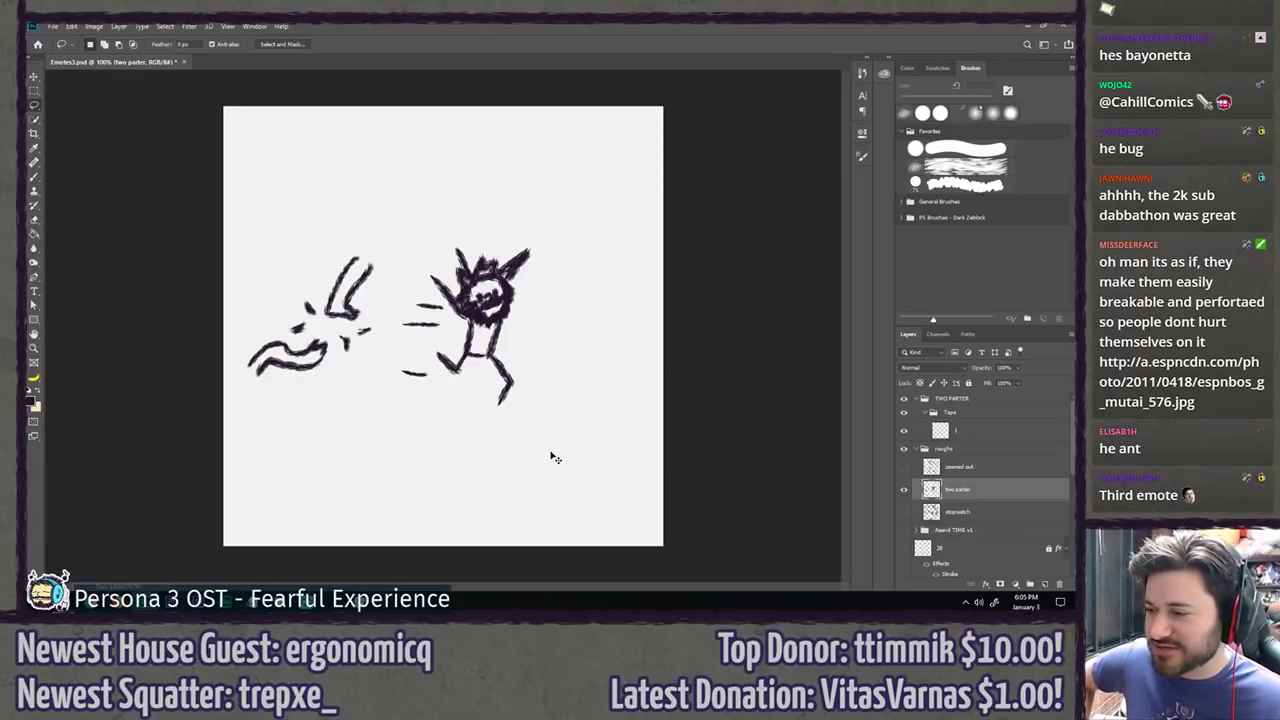
key("ctrl+shift+z")
key("ctrl+shift+z")
key("ctrl+shift+z")
key("ctrl+z")
key("ctrl+z")
key("ctrl+z")
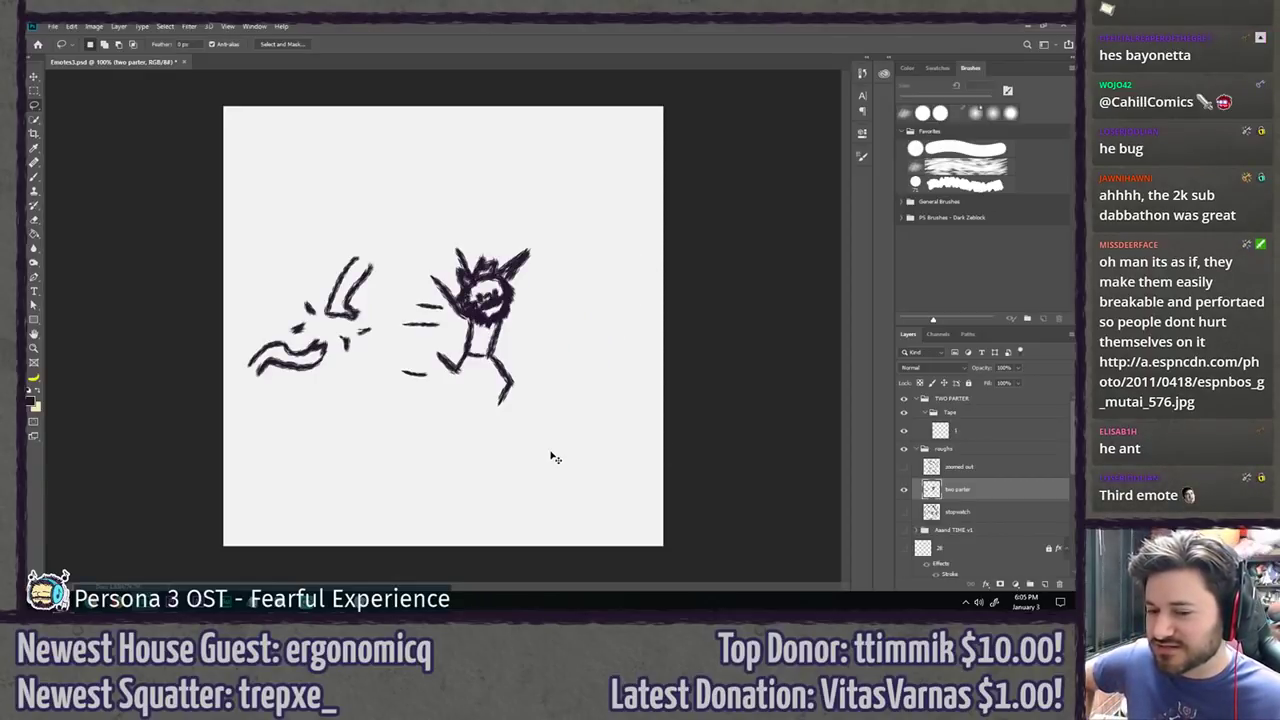
key("ctrl+shift+z")
key("ctrl+shift+z")
key("ctrl+shift+z")
key("ctrl+z")
key("ctrl+z")
key("ctrl+z")
key("ctrl+shift+z")
key("ctrl+shift+z")
key("ctrl+shift+z")
key("ctrl+z")
key("ctrl+z")
key("ctrl+z")
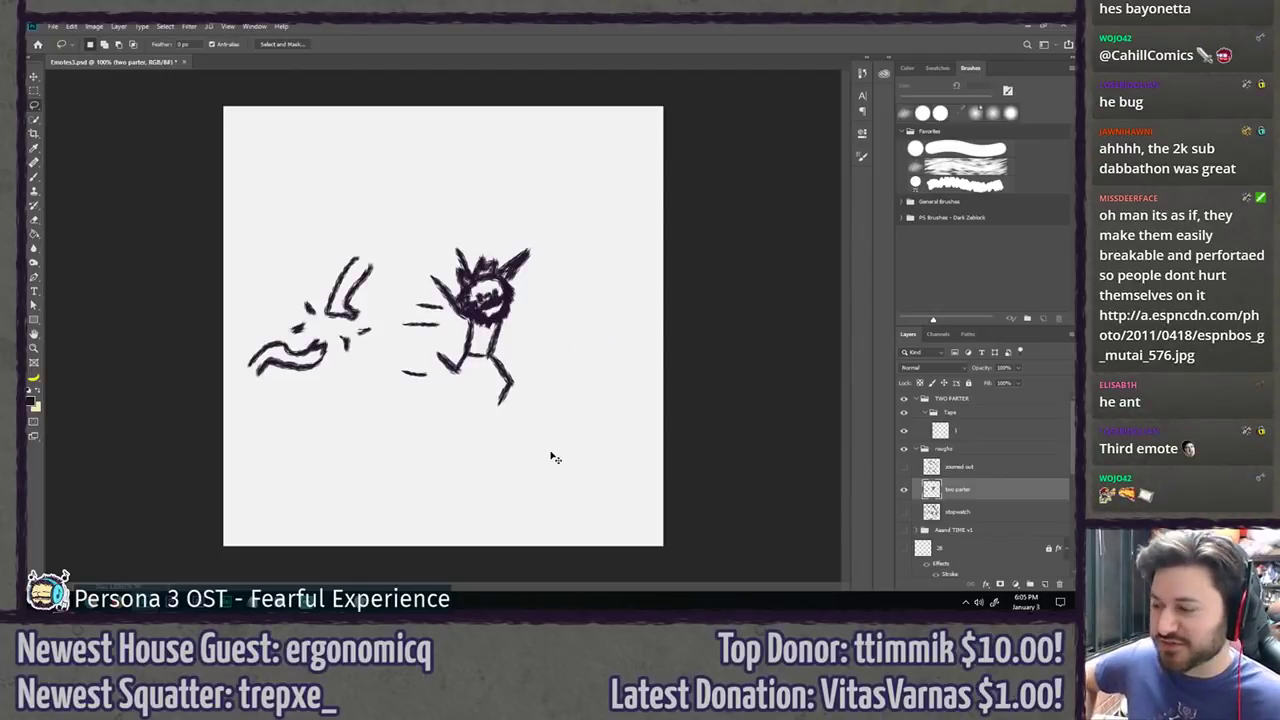
key("ctrl+shift+z")
key("ctrl+shift+z")
key("ctrl+shift+z")
key("ctrl+z")
key("ctrl+z")
key("ctrl+z")
key("ctrl+shift+z")
key("ctrl+shift+z")
key("ctrl+shift+z")
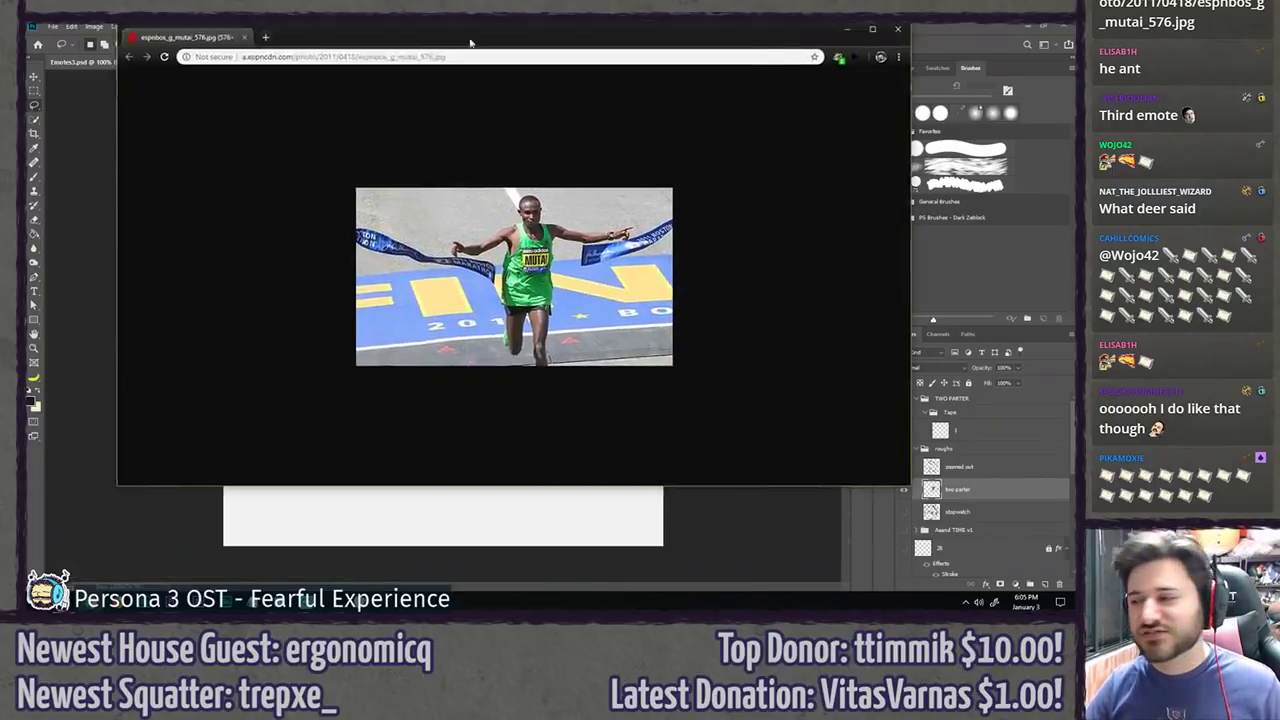
Step: Examine the marathon finish photo in an enlarged browser window, then return to Photoshop
left_click_drag(471, 40, 431, 25)
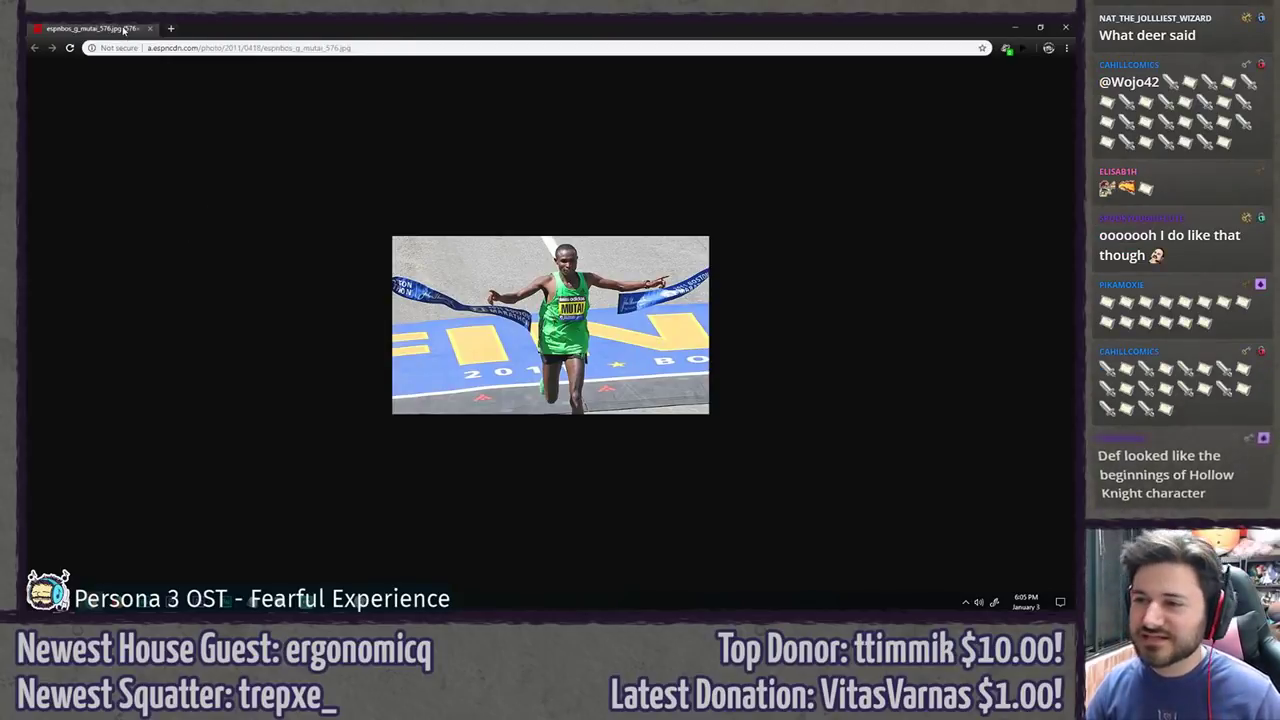
key("alt+Tab")
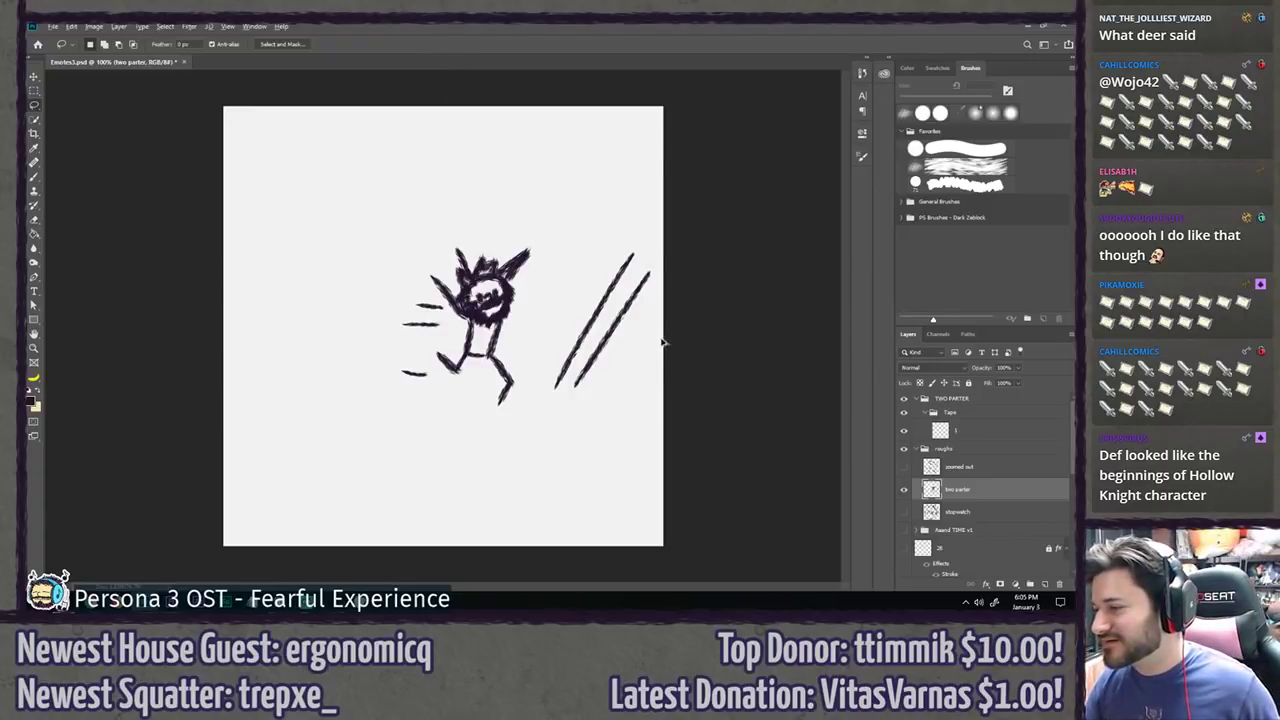
Step: Undo the intact tape lines, the torn tape's deletion and the runner's move on the two parter layer
key("ctrl+z")
key("ctrl+z")
key("ctrl+d")
key("ctrl+z")
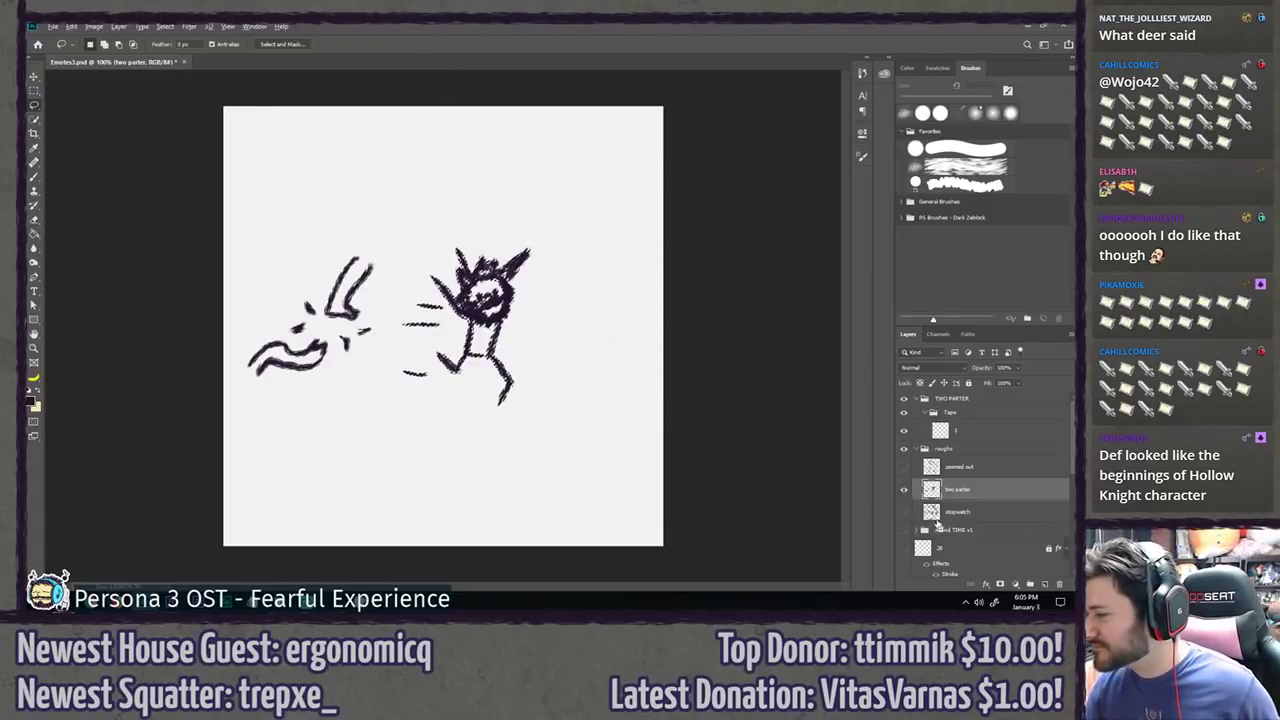
key("ctrl+z")
key("ctrl+z")
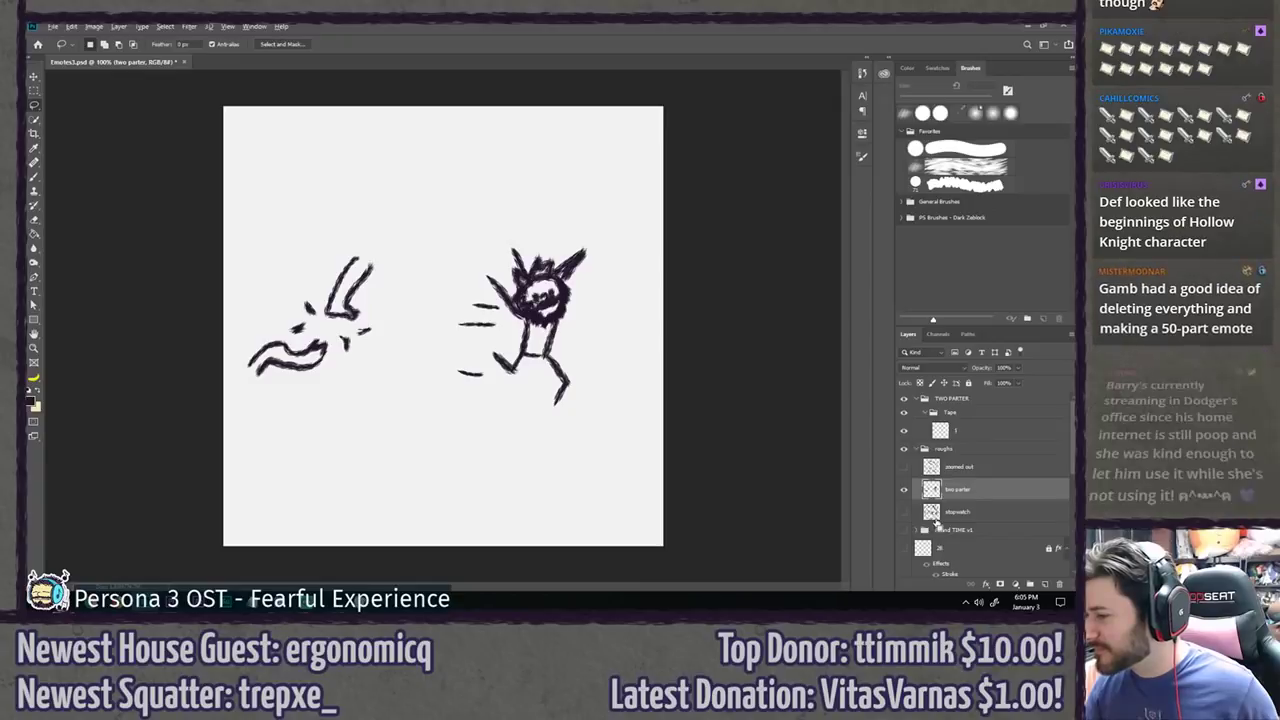
Step: Collapse and hide the roughs group, and make layer 1 in the Tape group active for brush drawing
left_click(920, 449)
left_click(904, 448)
left_click(976, 428)
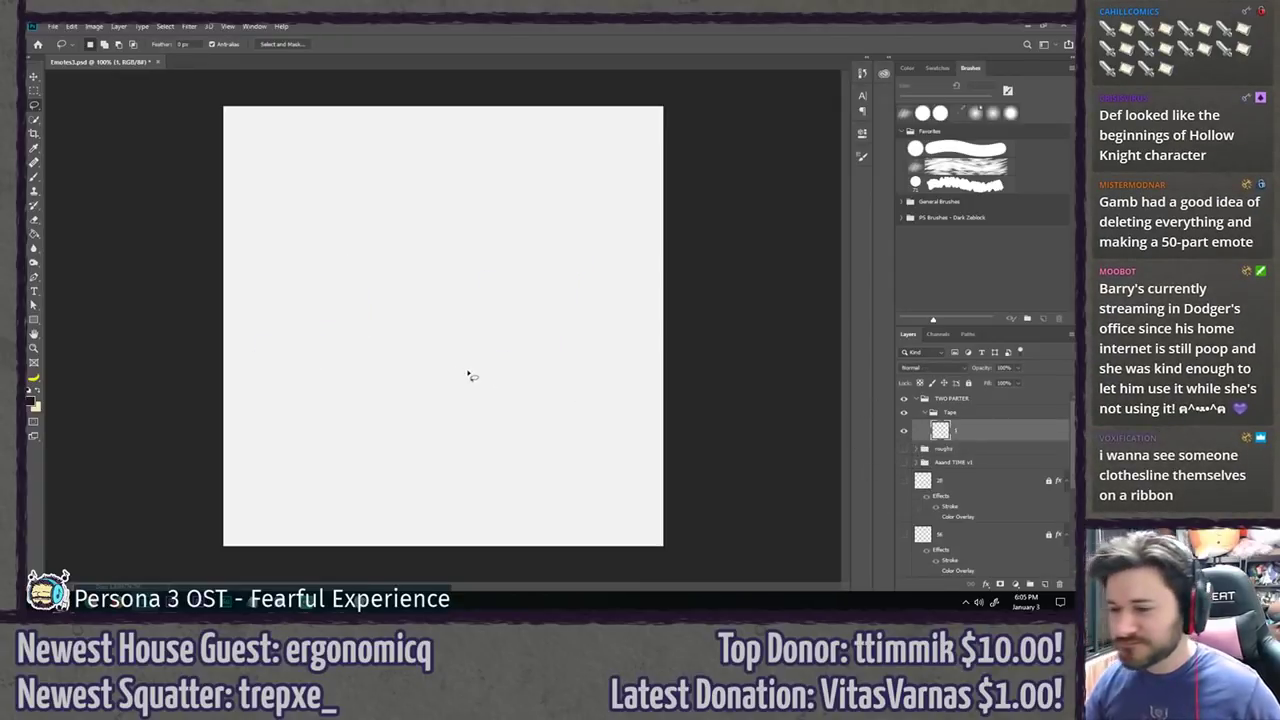
key("b")
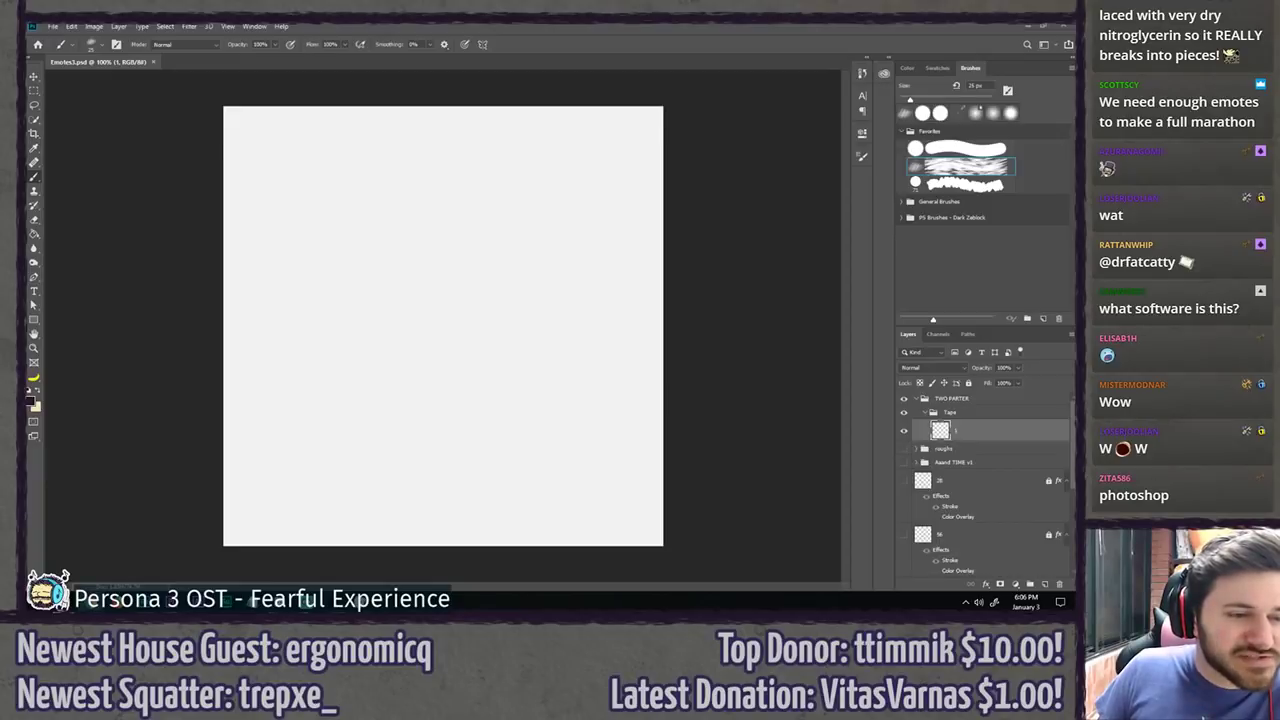
Step: Switch to the browser and look through the "winning a race" image results, previewing the dinosaur race picture
key("alt+Tab")
scroll(238, 335, "down", 1)
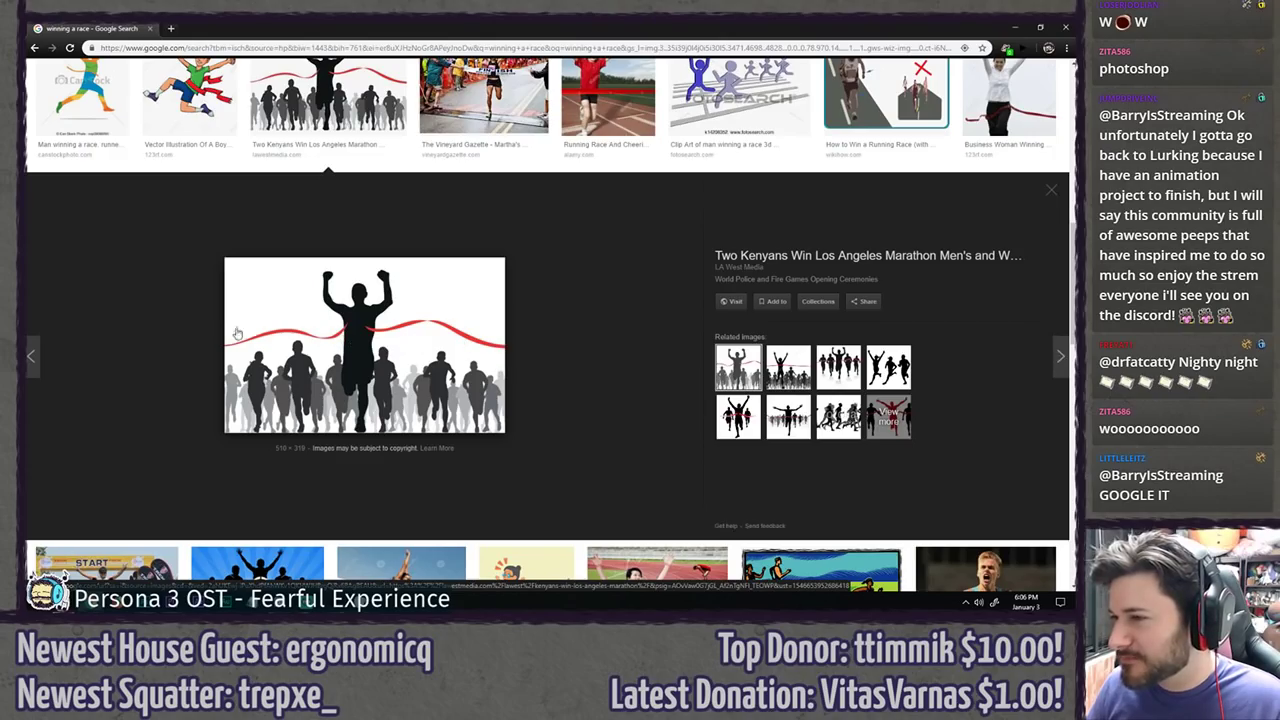
scroll(200, 345, "up", 2)
scroll(425, 283, "down", 5)
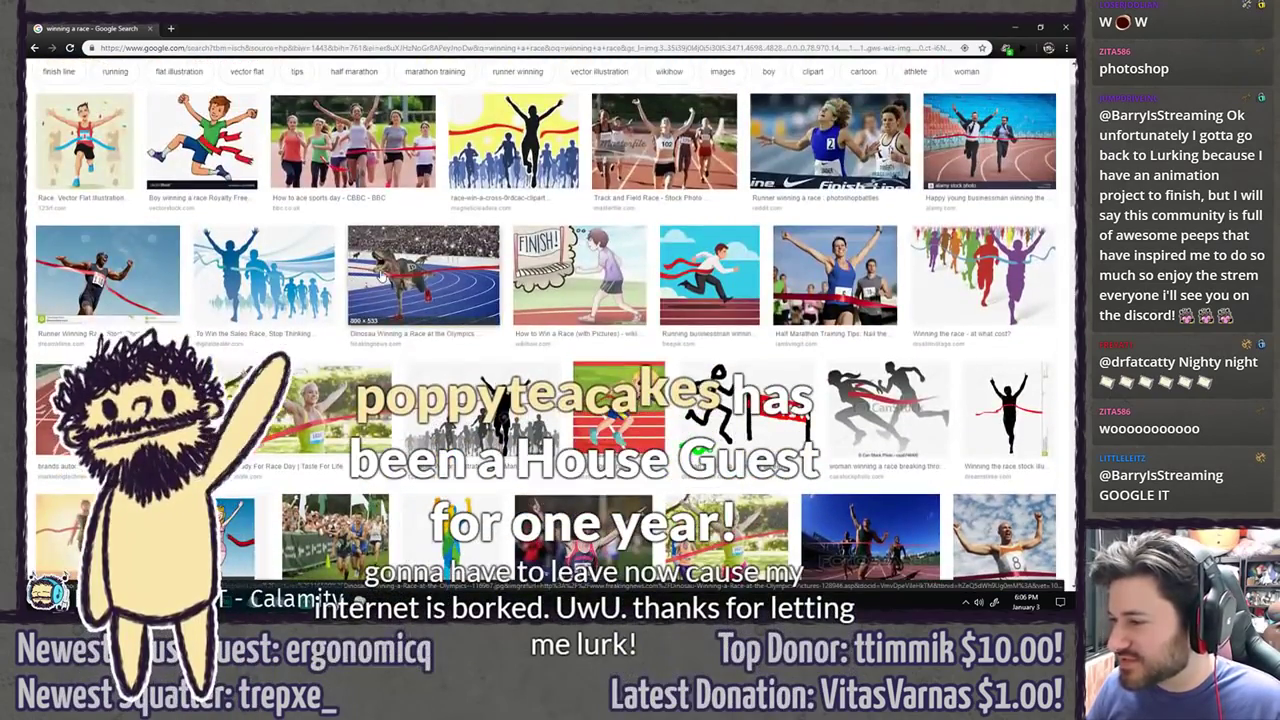
left_click(425, 283)
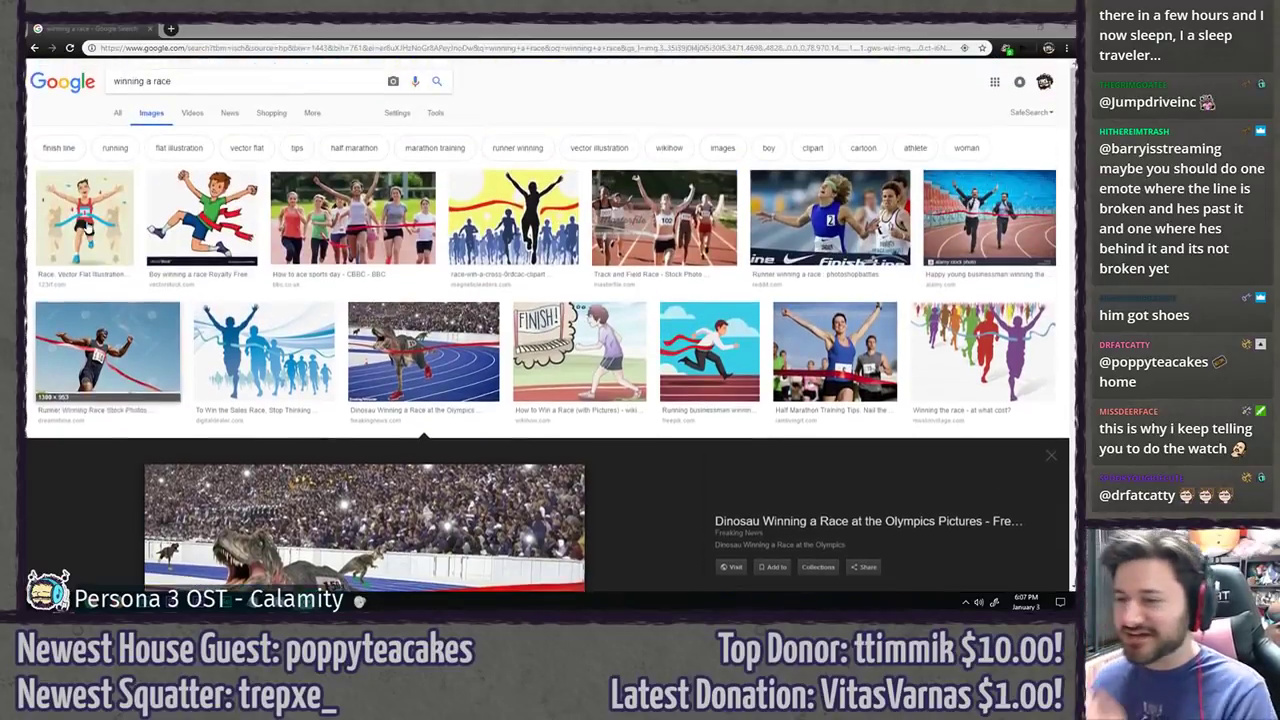
Step: Examine the flat illustration of a man winning a race and the silhouette clipart for broken finish-tape reference
scroll(92, 225, "up", 3)
left_click(80, 214)
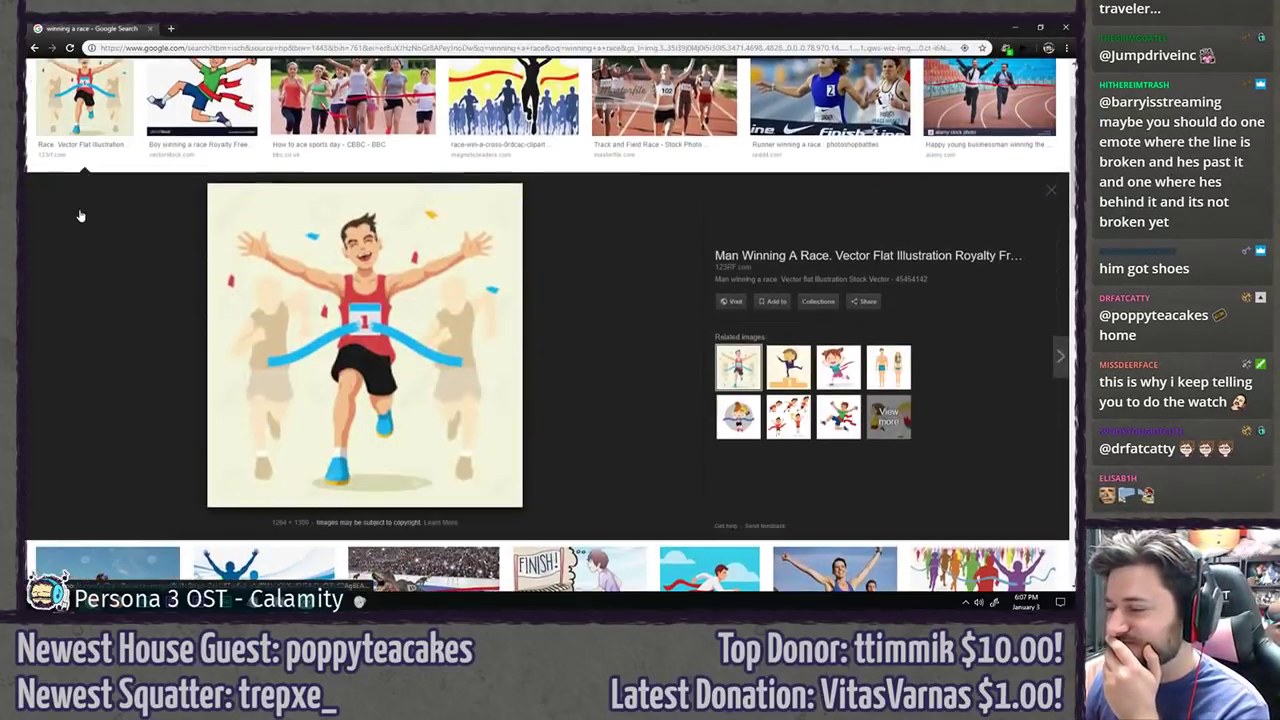
scroll(300, 300, "up", 1)
left_click(516, 143)
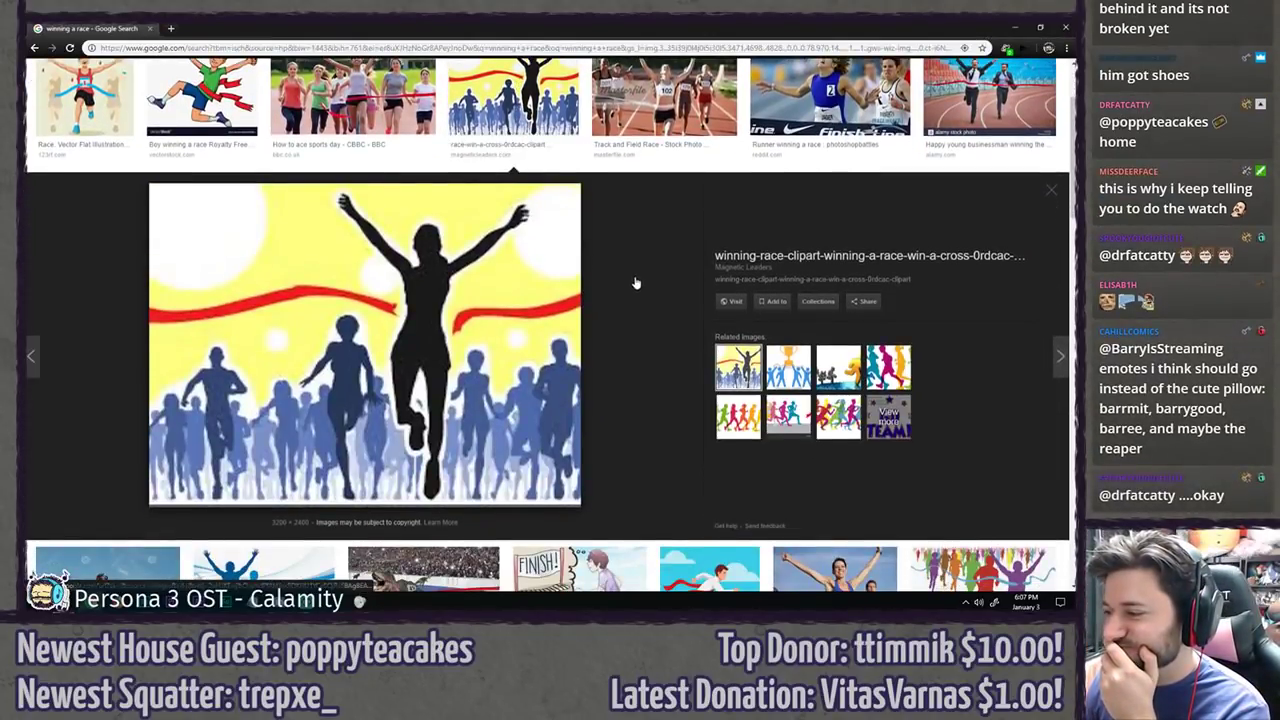
scroll(637, 277, "down", 2)
scroll(639, 276, "up", 1)
scroll(639, 276, "down", 5)
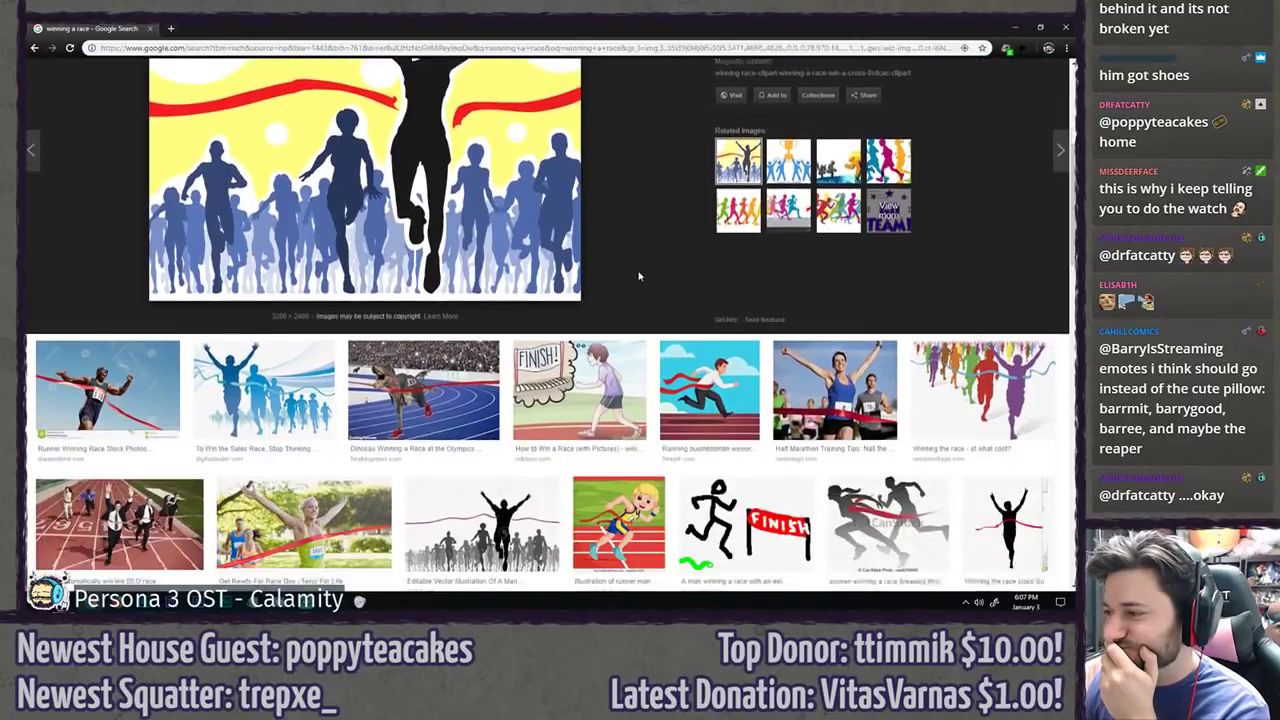
Step: Switch back to Photoshop and sketch a wide rectangle split into two side-by-side emote panels on layer 1 of the Tape group
scroll(669, 264, "down", 3)
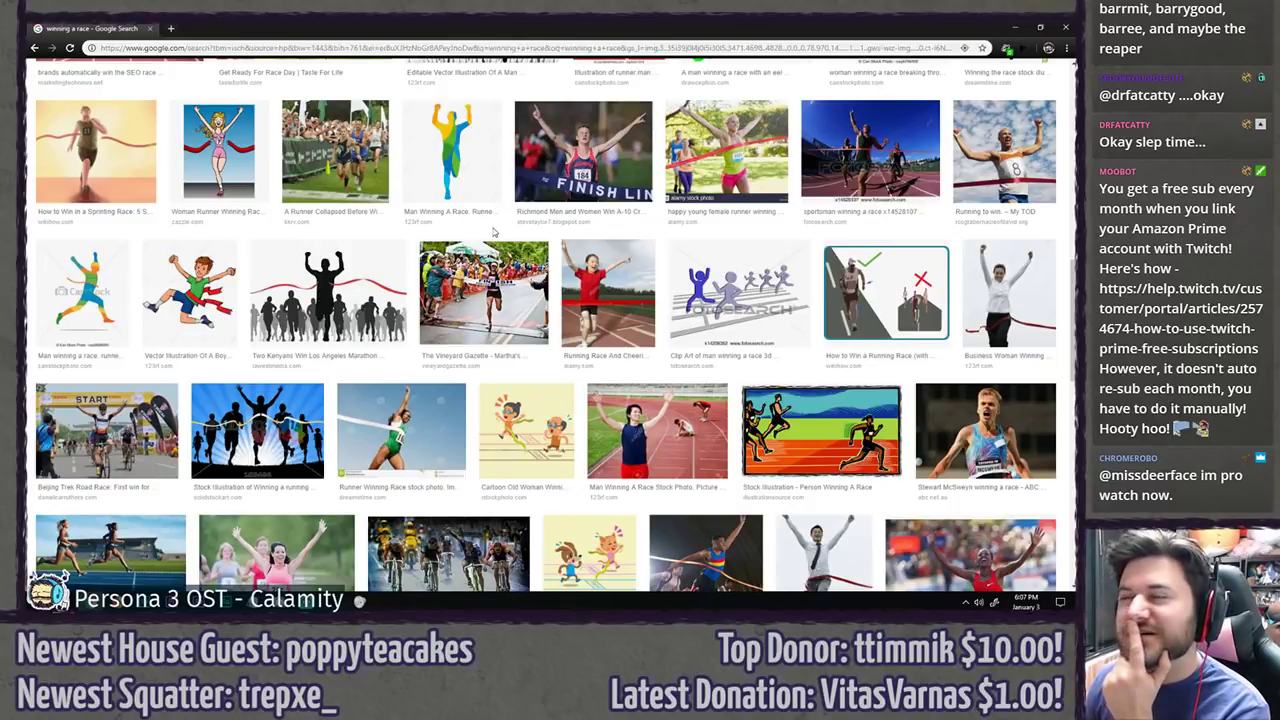
left_click(1013, 27)
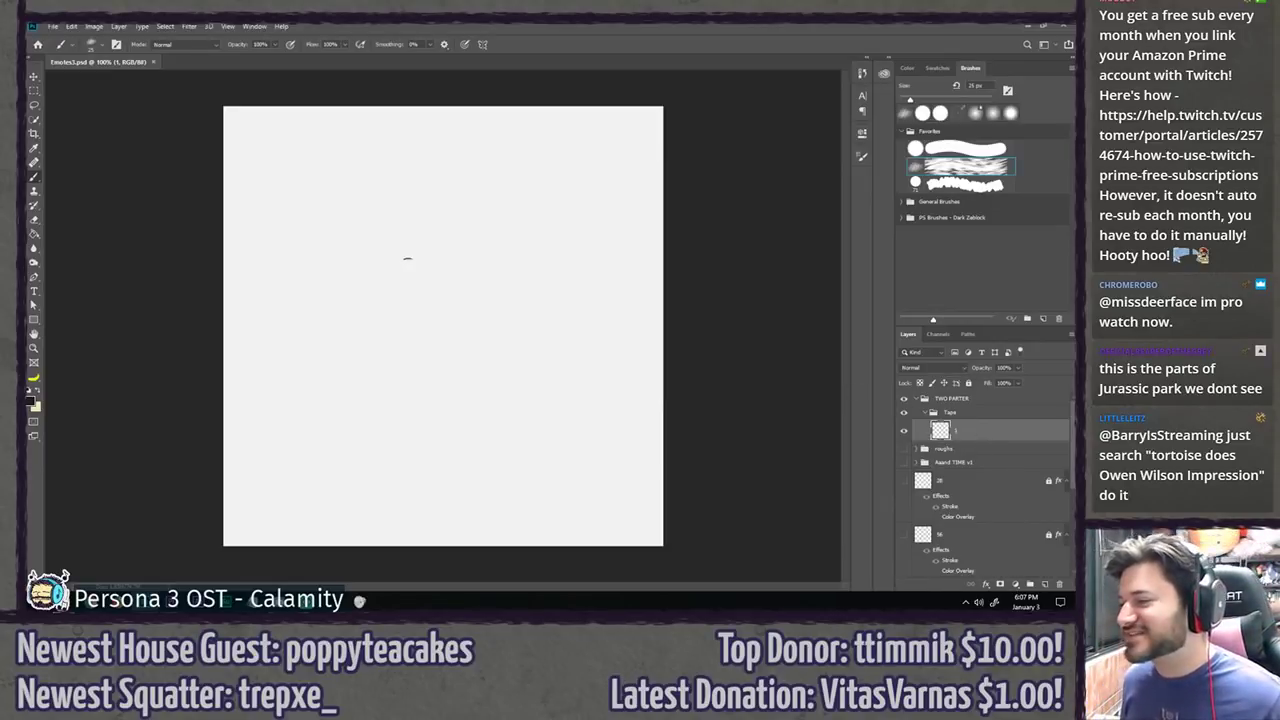
mouse_move(300, 253)
left_mouse_down()
mouse_move(516, 254)
mouse_move(599, 265)
mouse_move(641, 380)
mouse_move(308, 369)
mouse_move(607, 371)
left_mouse_up()
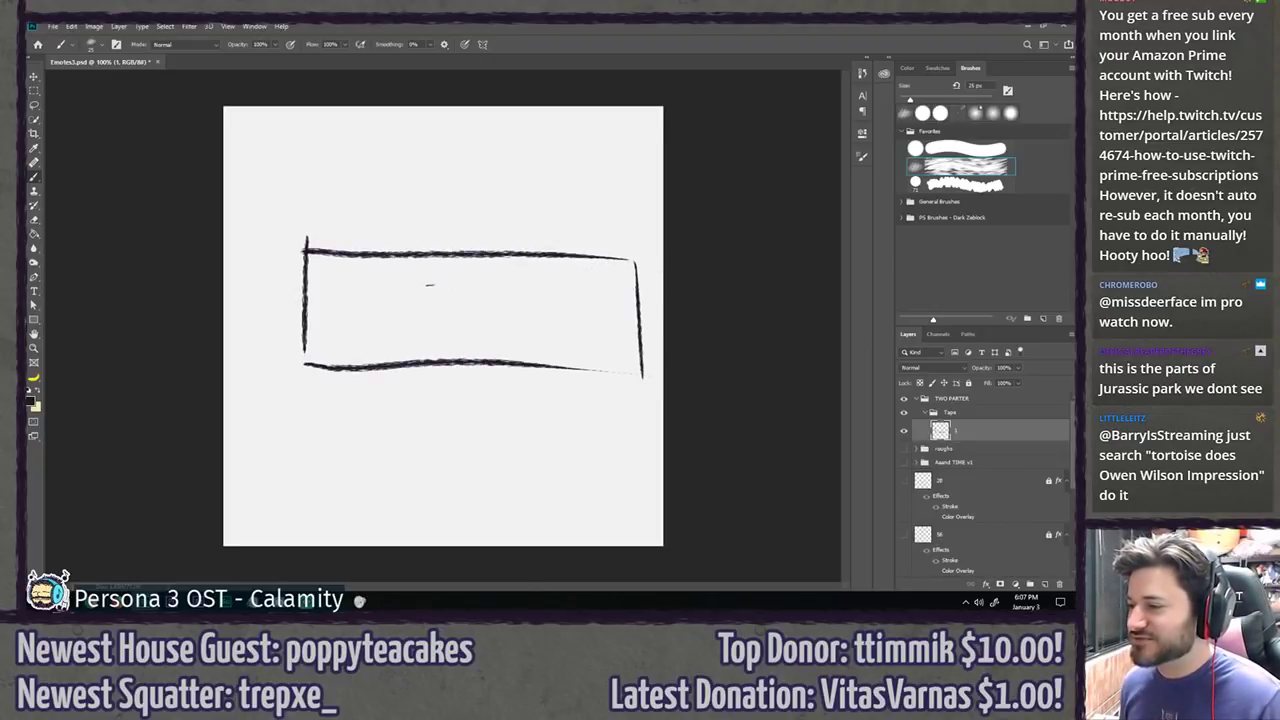
left_click_drag(480, 254, 482, 358)
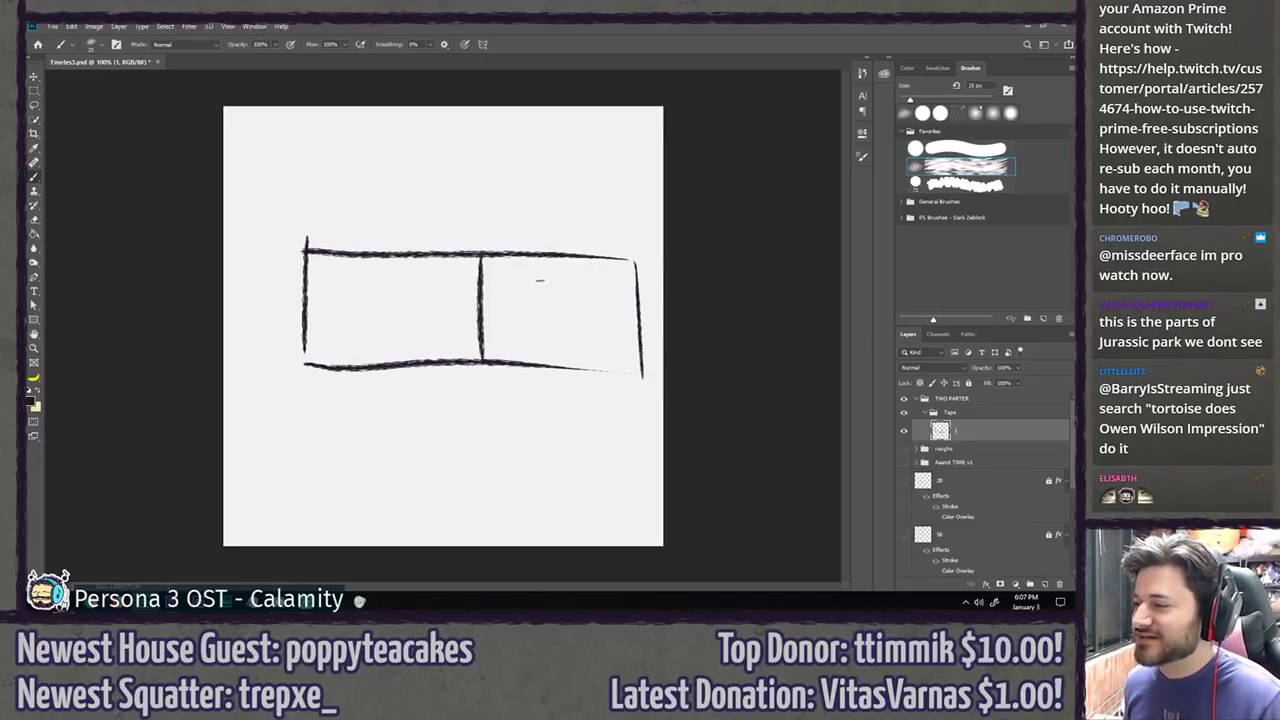
Step: Sketch a running stick figure in the second panel, with clawed hands reaching toward it from the first panel
mouse_move(565, 268)
left_mouse_down()
mouse_move(566, 324)
mouse_move(573, 316)
mouse_move(574, 362)
mouse_move(517, 327)
left_mouse_up()
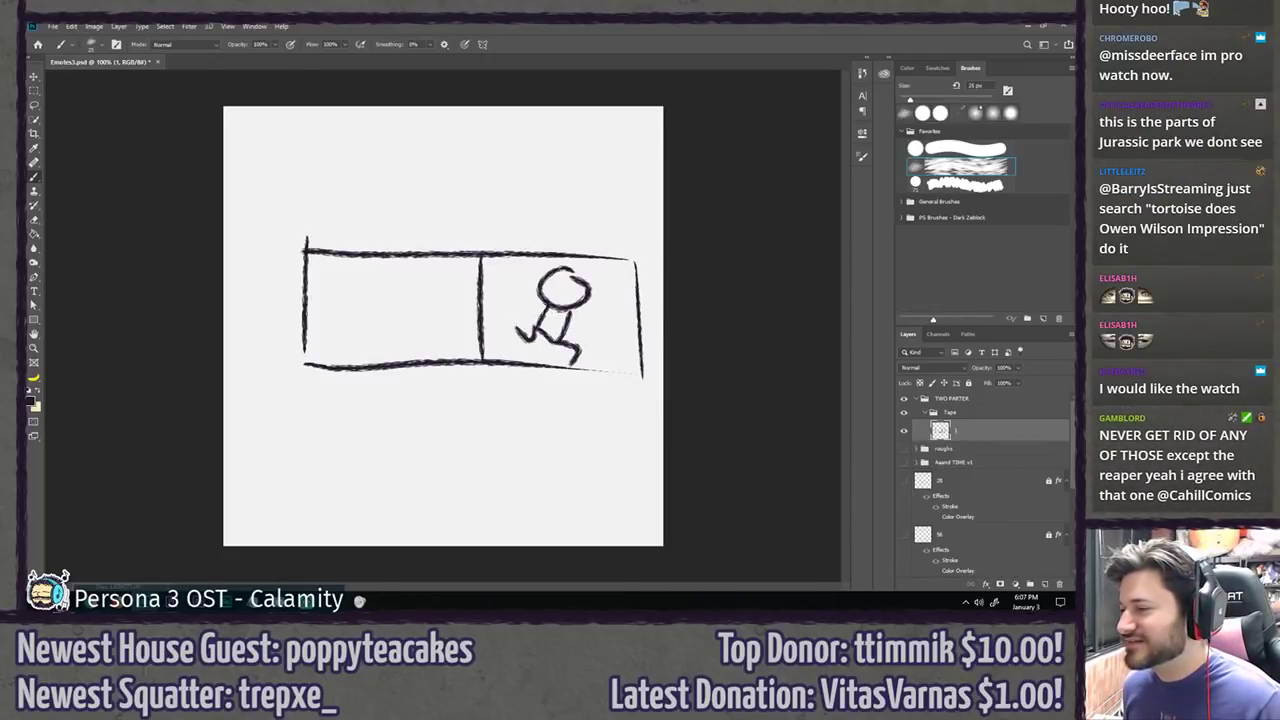
mouse_move(572, 274)
left_mouse_down()
mouse_move(590, 322)
mouse_move(521, 316)
left_mouse_up()
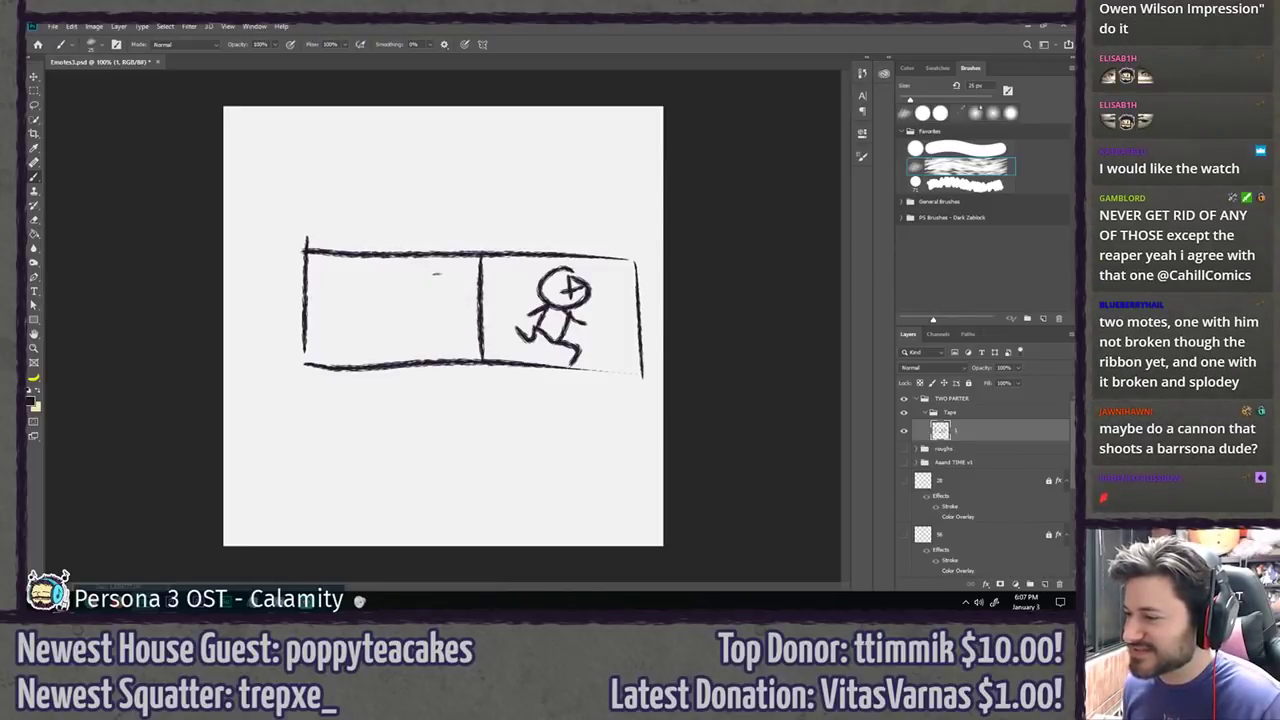
mouse_move(431, 261)
left_mouse_down()
mouse_move(508, 300)
mouse_move(438, 283)
left_mouse_up()
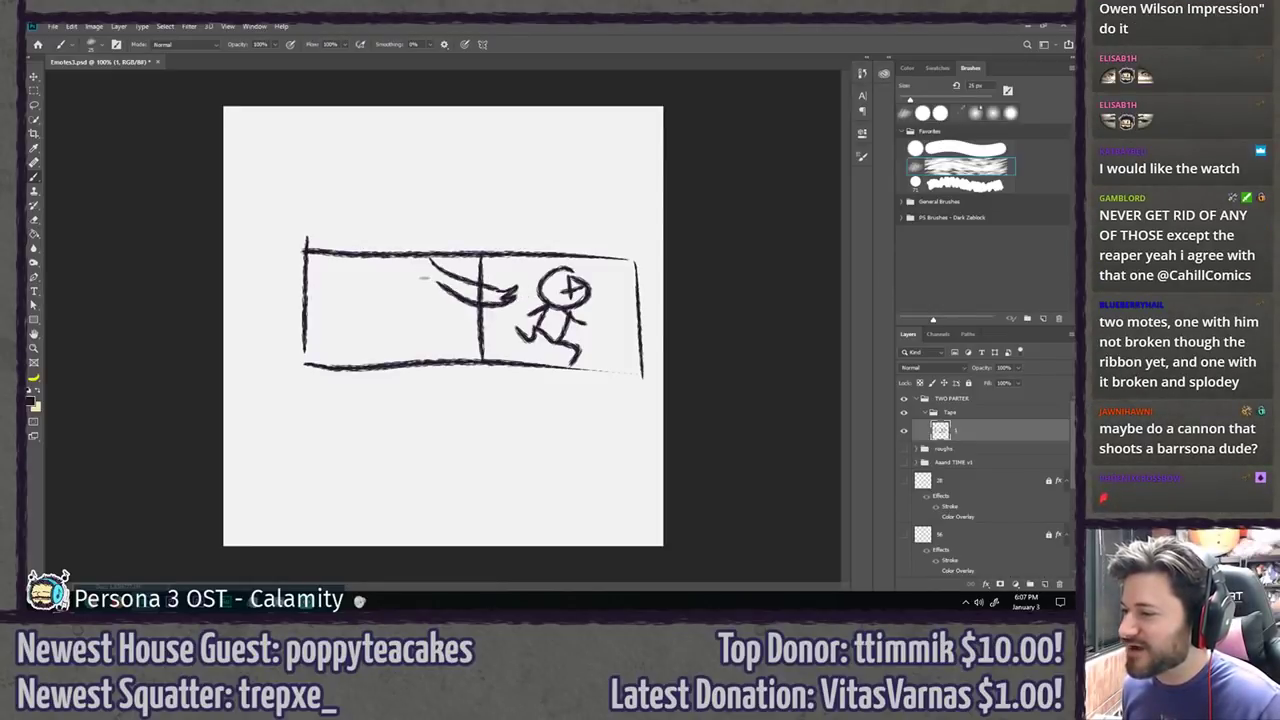
mouse_move(412, 362)
left_mouse_down()
mouse_move(479, 332)
mouse_move(521, 327)
left_mouse_up()
mouse_move(446, 366)
left_mouse_down()
mouse_move(523, 337)
mouse_move(448, 355)
left_mouse_up()
key("ctrl+z")
key("ctrl+z")
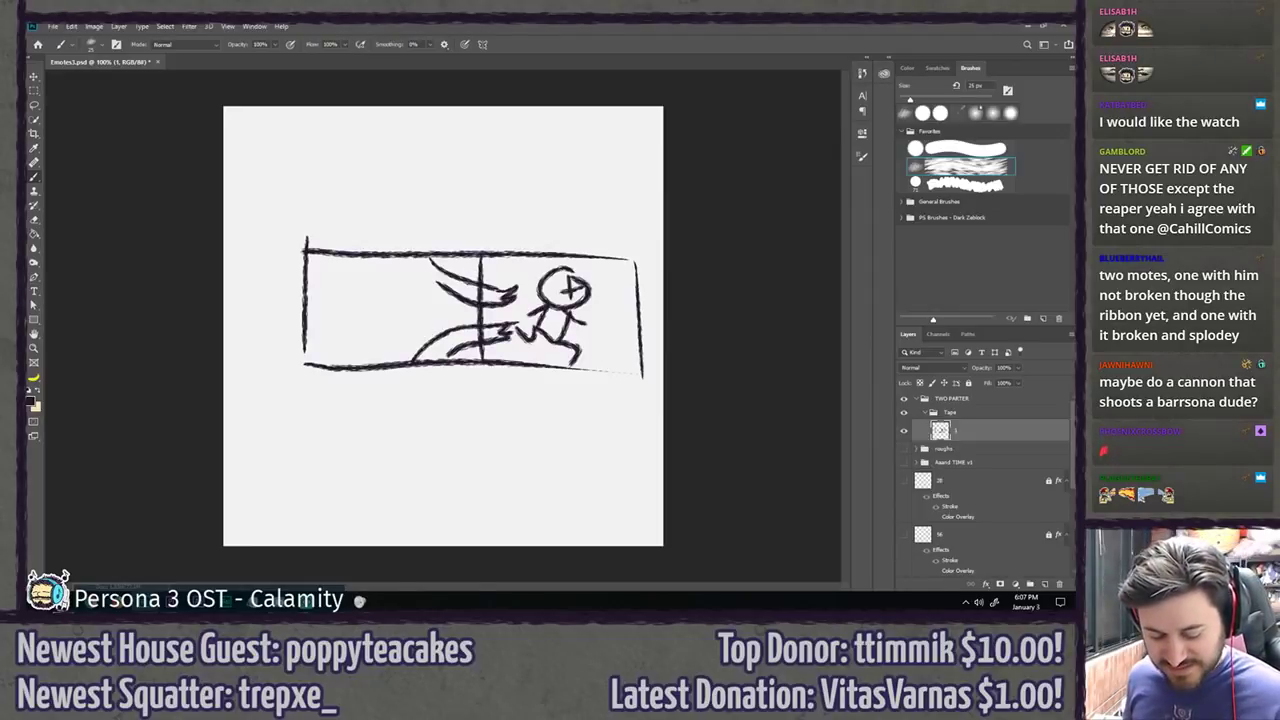
Step: Try erasing the runner's panel to isolate the panel with the reaching arms, and undo the deletion
key("m")
mouse_move(662, 233)
left_mouse_down()
mouse_move(535, 300)
mouse_move(479, 415)
left_mouse_up()
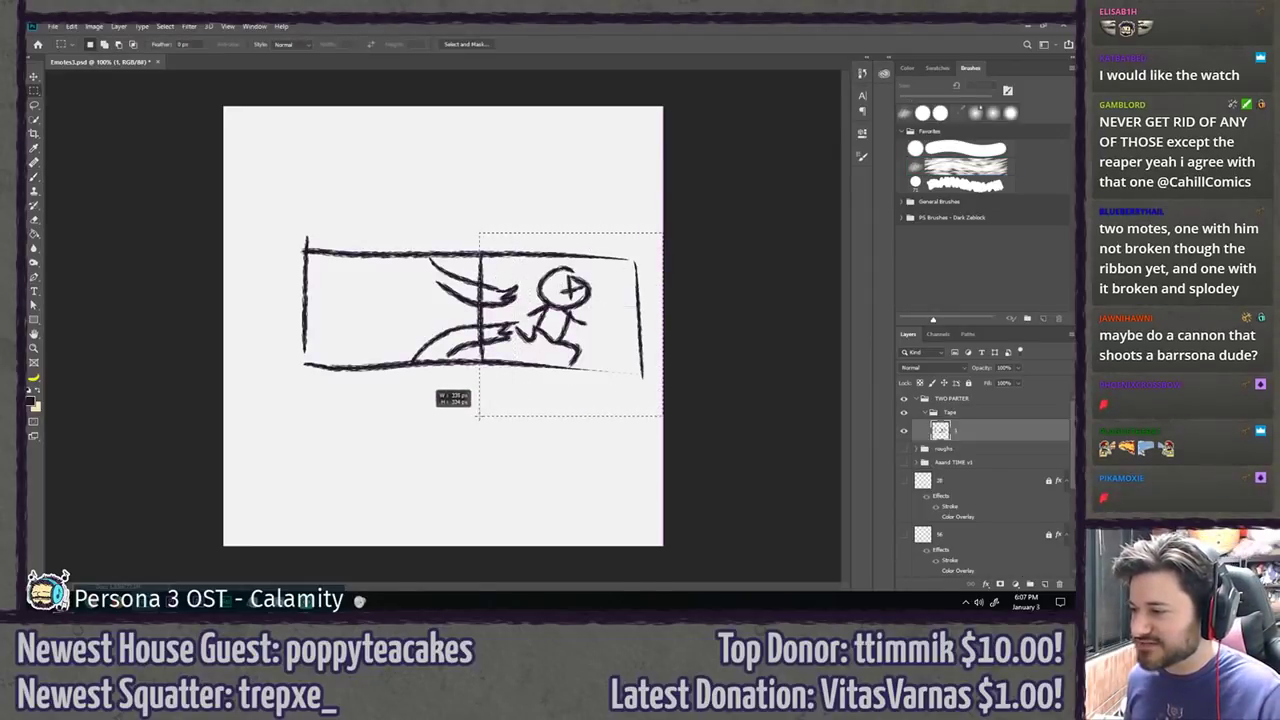
key("Delete")
key("ctrl+d")
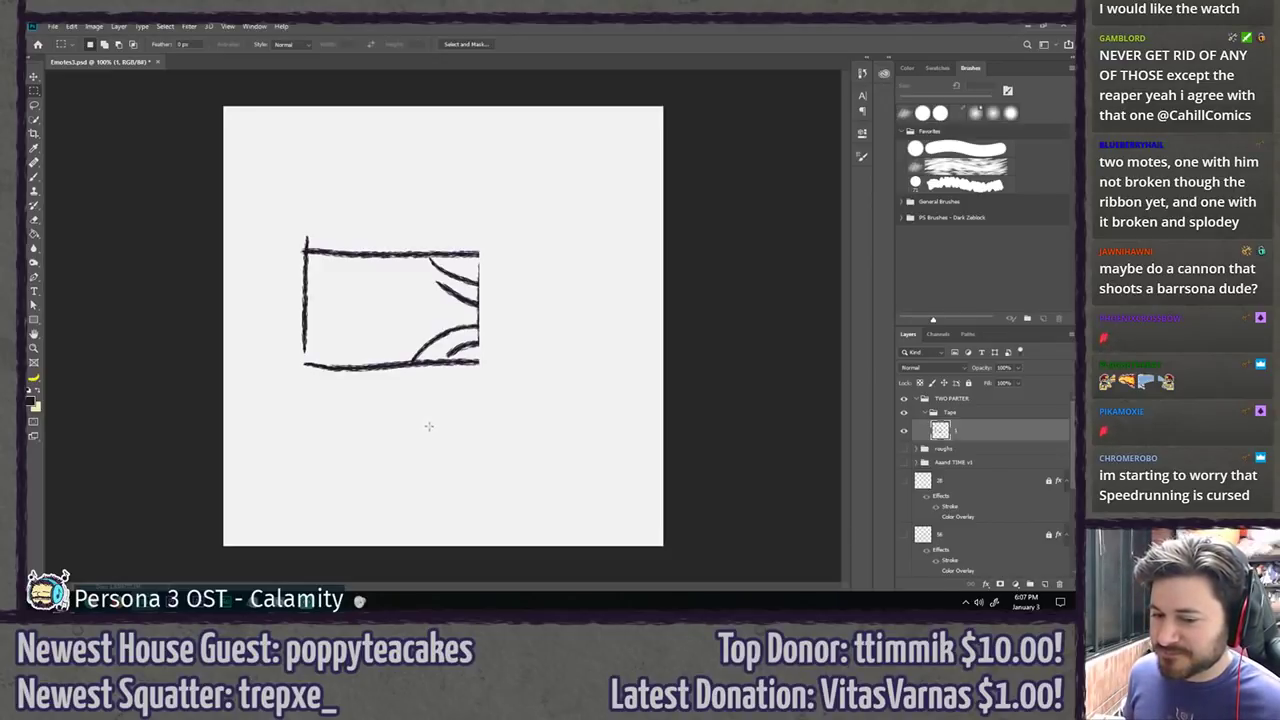
key("ctrl+alt")
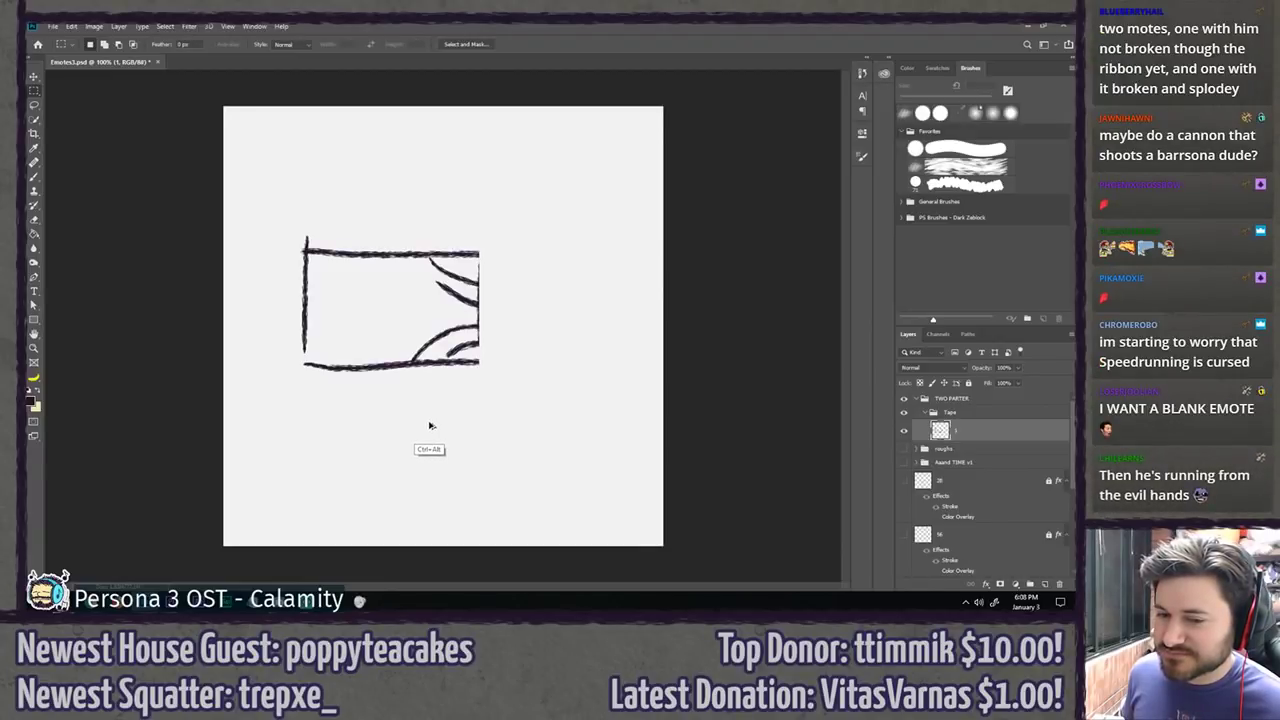
key("ctrl+alt+z")
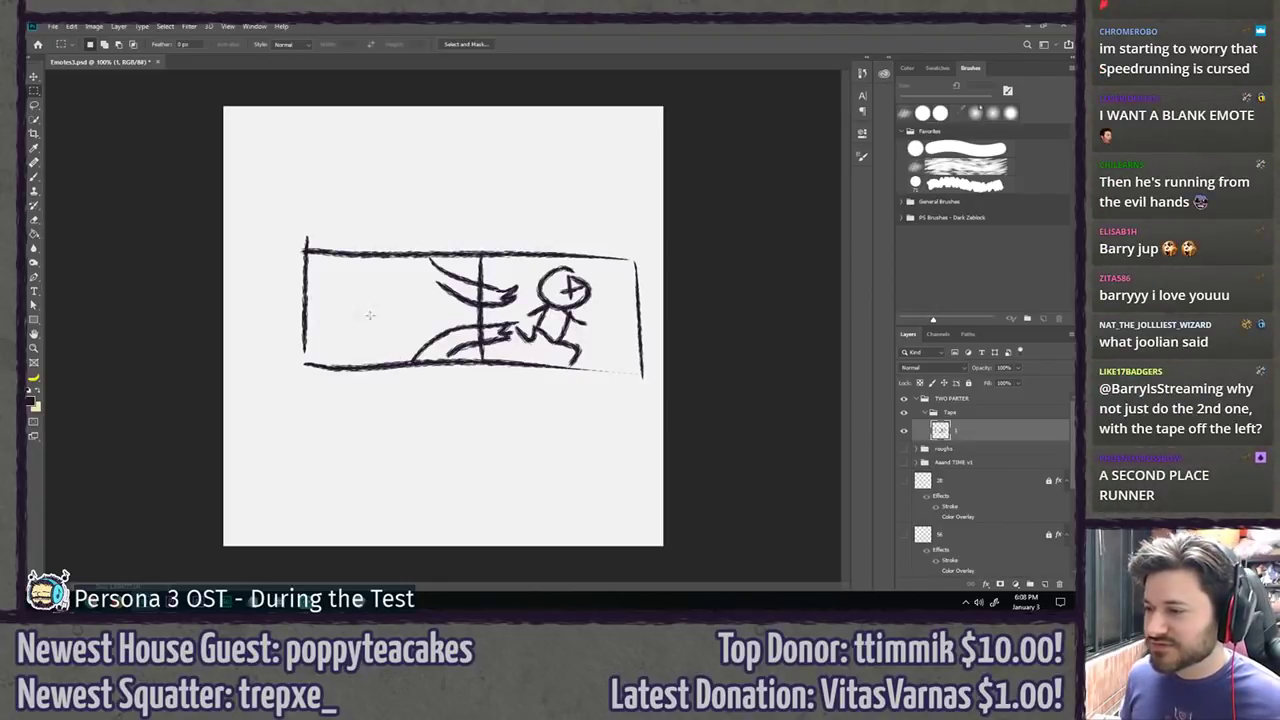
Step: Erase the first panel with the arms, leaving only the panel with the runner and the hands
mouse_move(271, 199)
left_mouse_down()
mouse_move(477, 400)
mouse_move(482, 421)
left_mouse_up()
key("Delete")
key("ctrl+d")
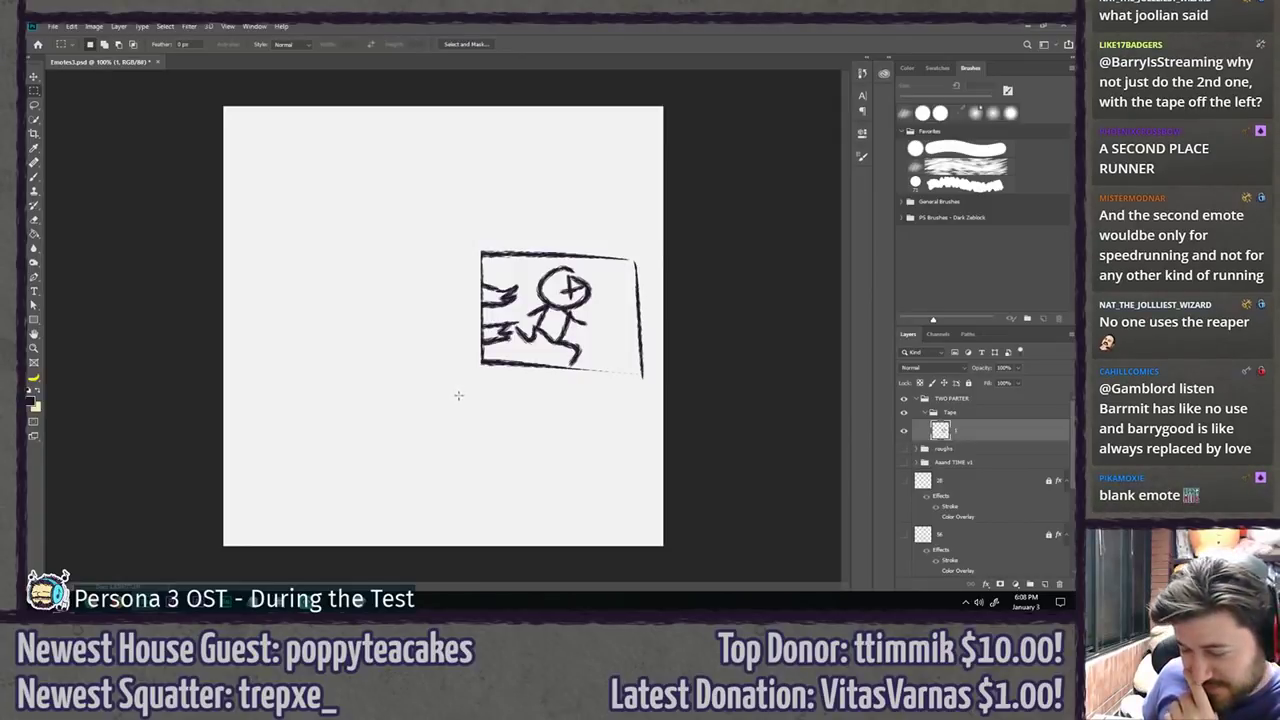
key("l")
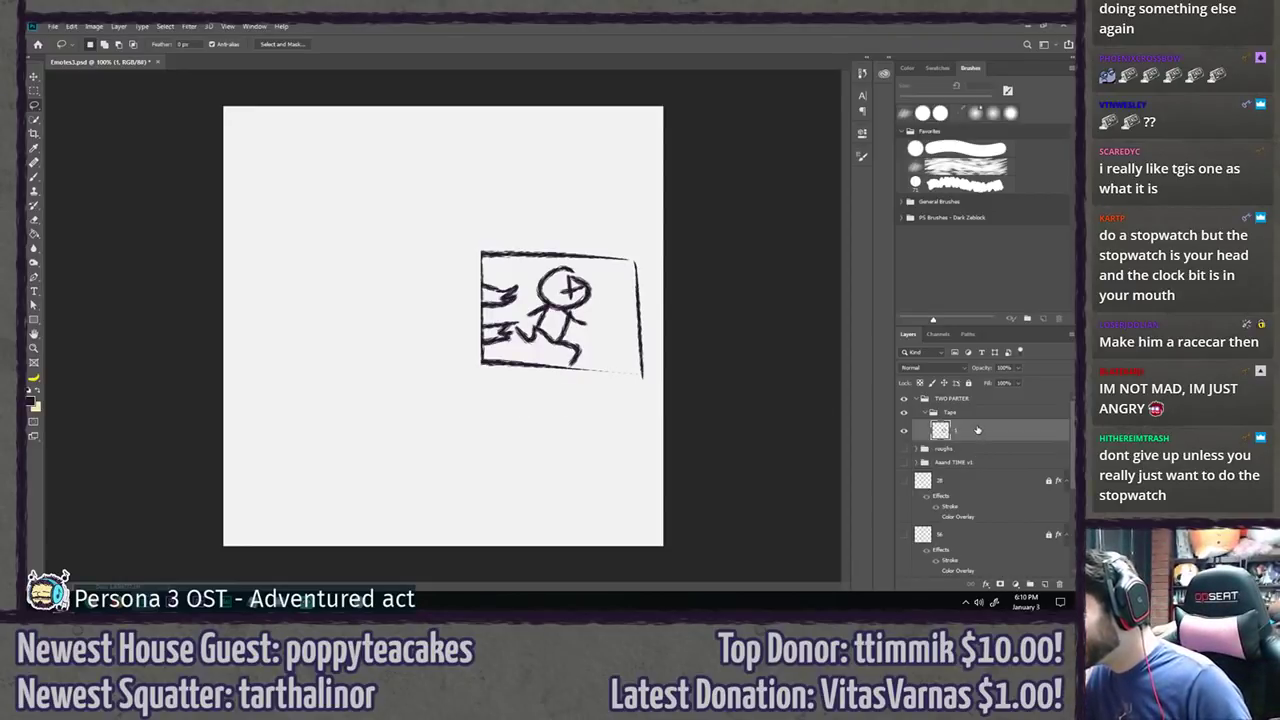
Step: Delete layer 1, the Tape group and the TWO PARTER group, keeping the roughs group hidden
key("Delete")
key("Delete")
key("Delete")
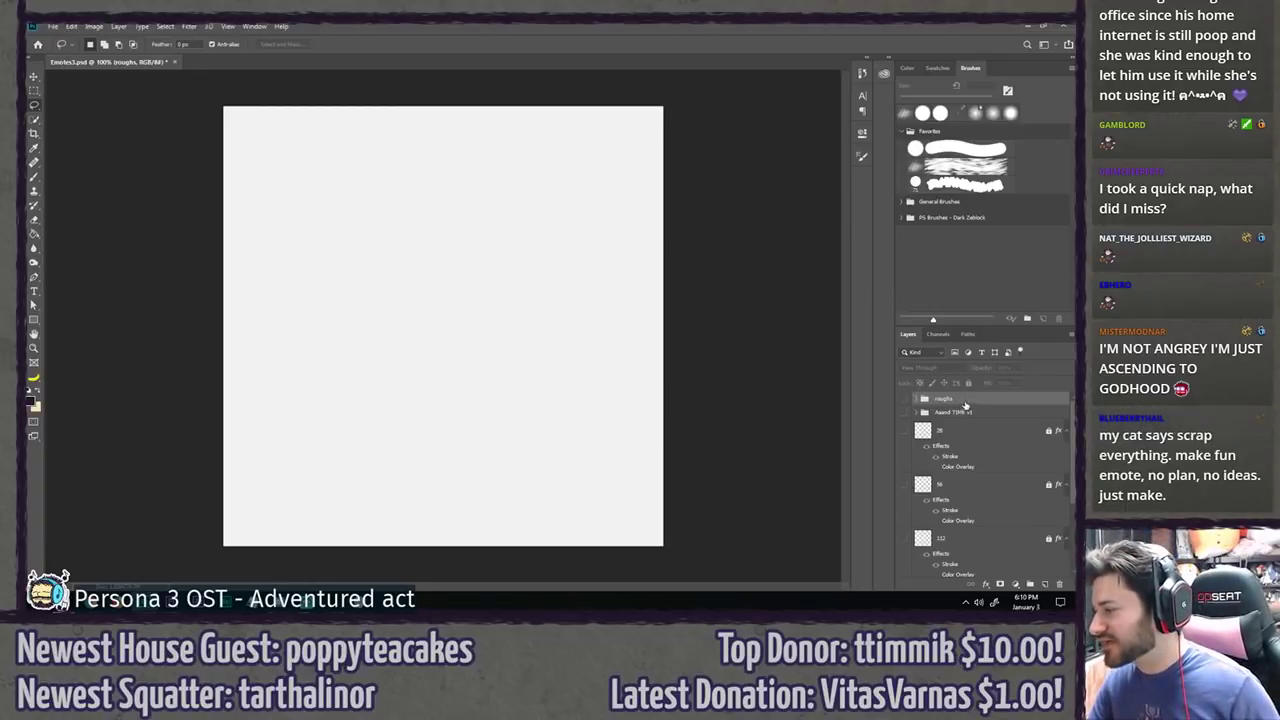
left_click(899, 404)
left_click(899, 404)
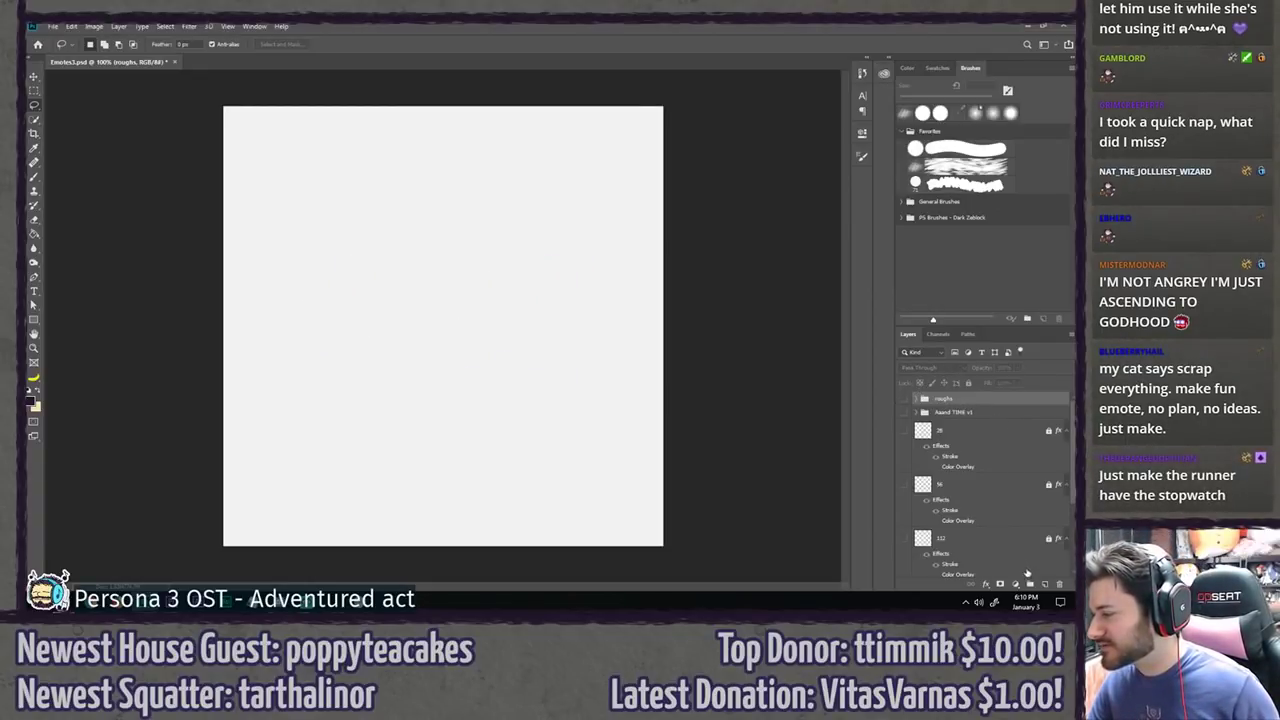
Step: Create a group named Stopwatch above the roughs group and add a new layer 1 inside it for brush drawing
left_click(1031, 584)
double_click(943, 399)
type("Stop")
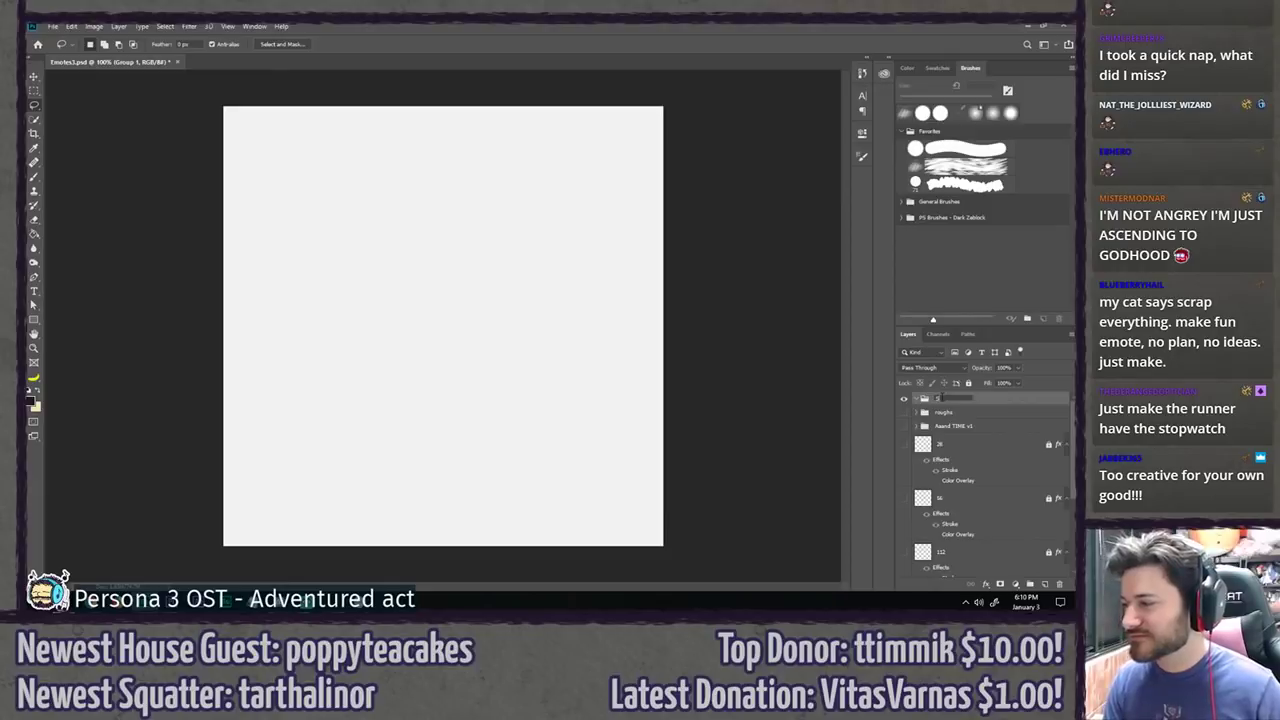
key("Return")
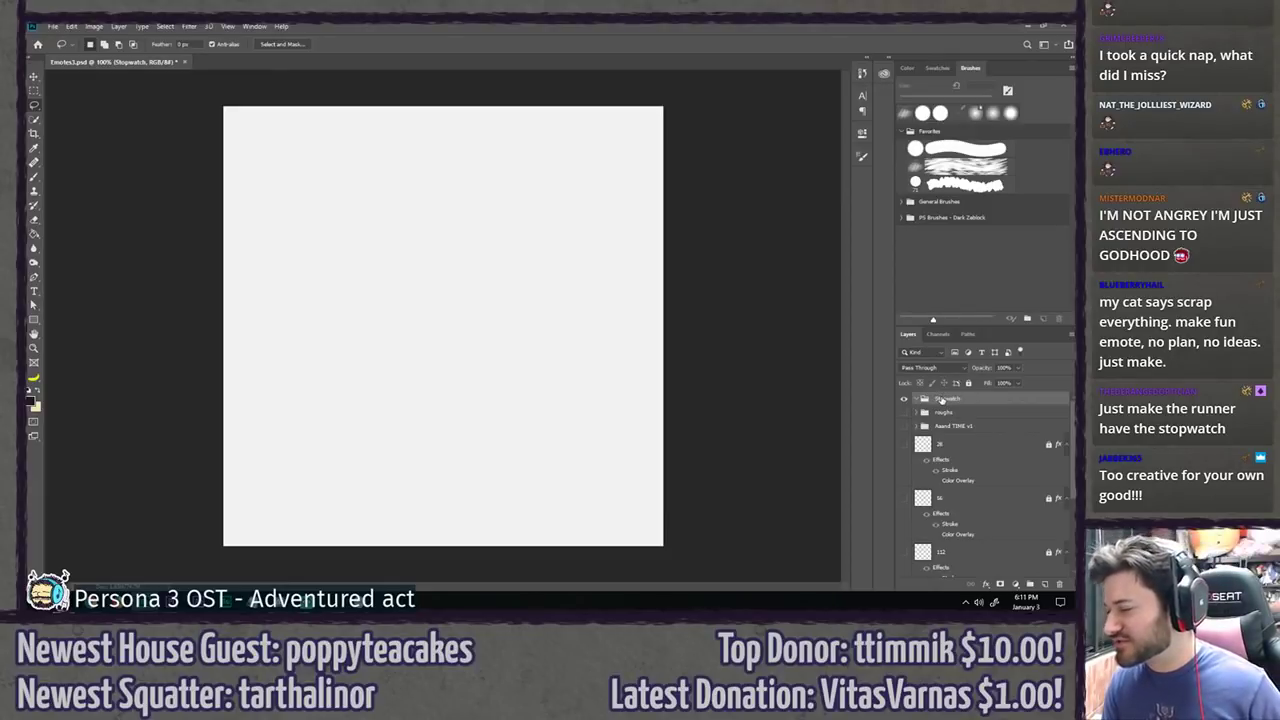
key("ctrl+shift+n")
key("Return")
key("b")
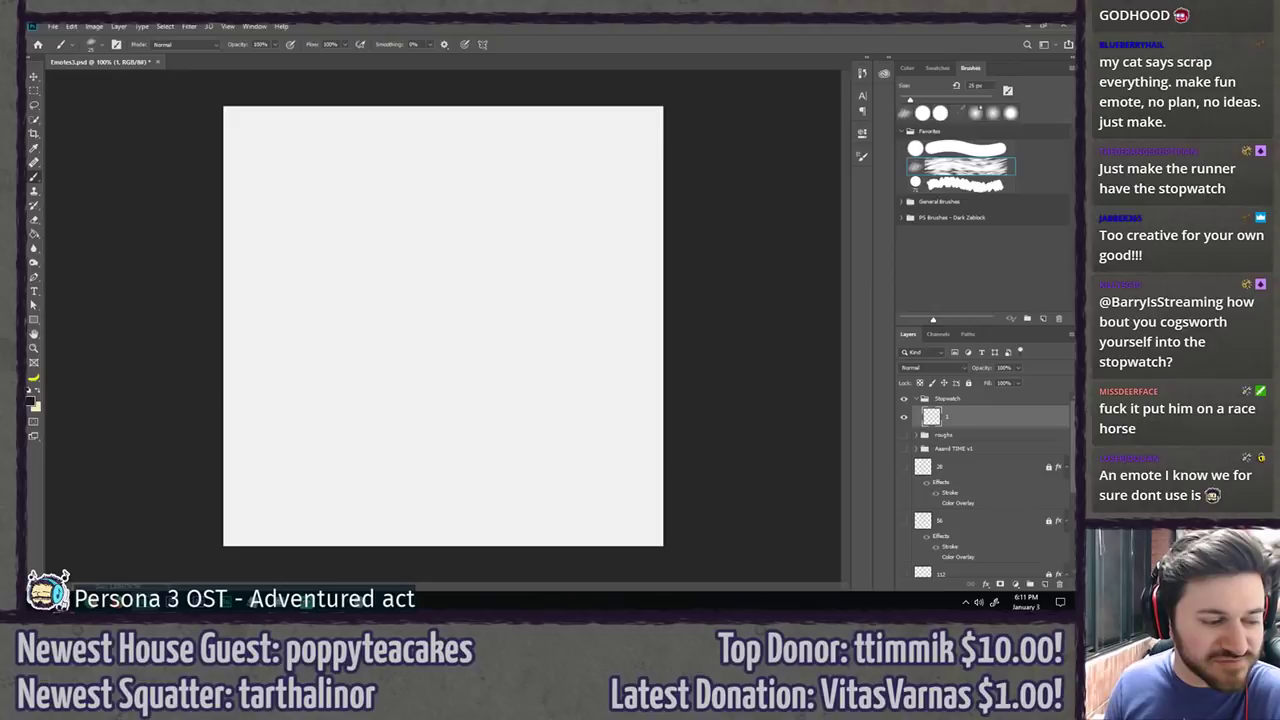
Step: Switch to the browser and look through the "stopwatch" image results, previewing the illustration of a hand holding an analog stopwatch
left_click(145, 601)
left_click_drag(328, 26, 22, 80)
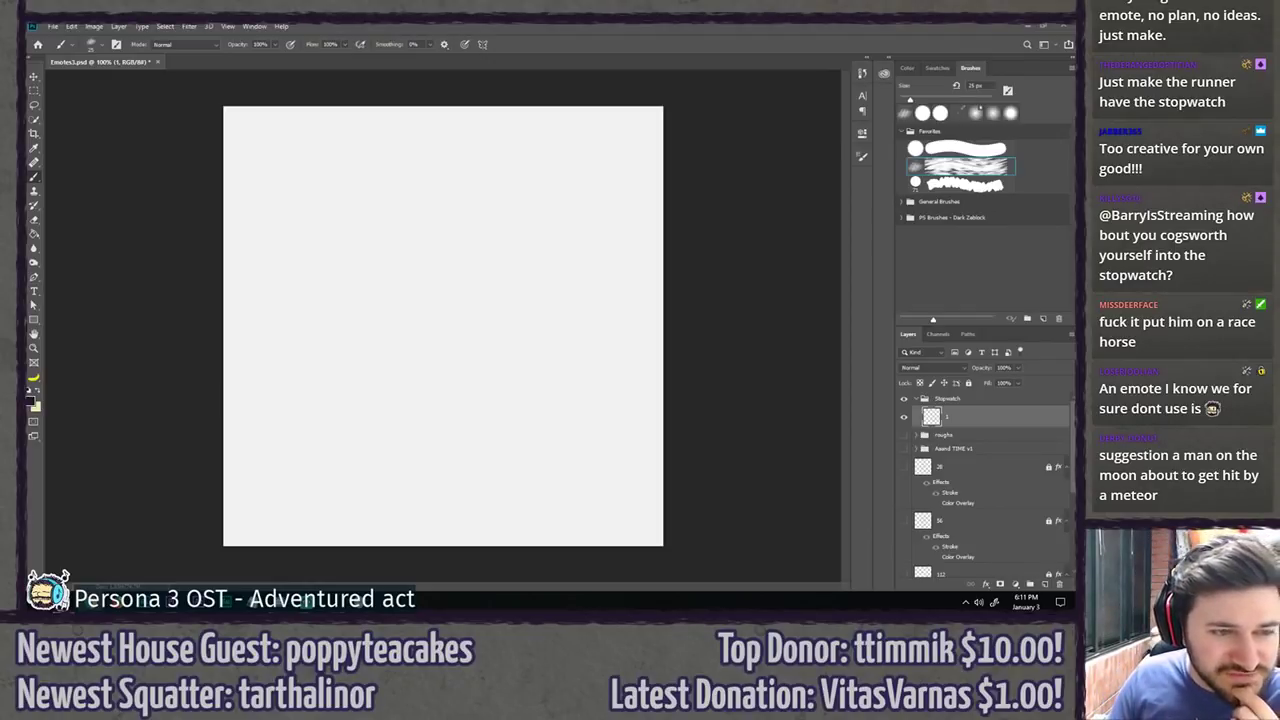
key("alt+Tab")
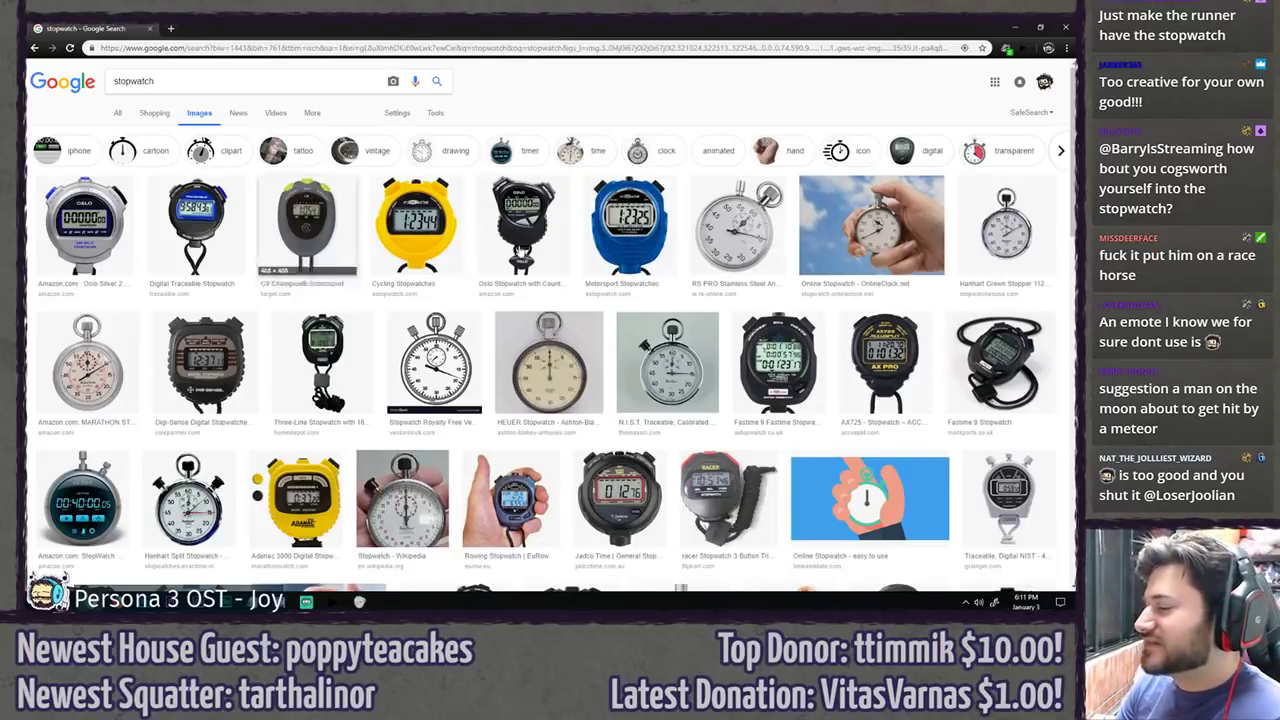
left_click(869, 497)
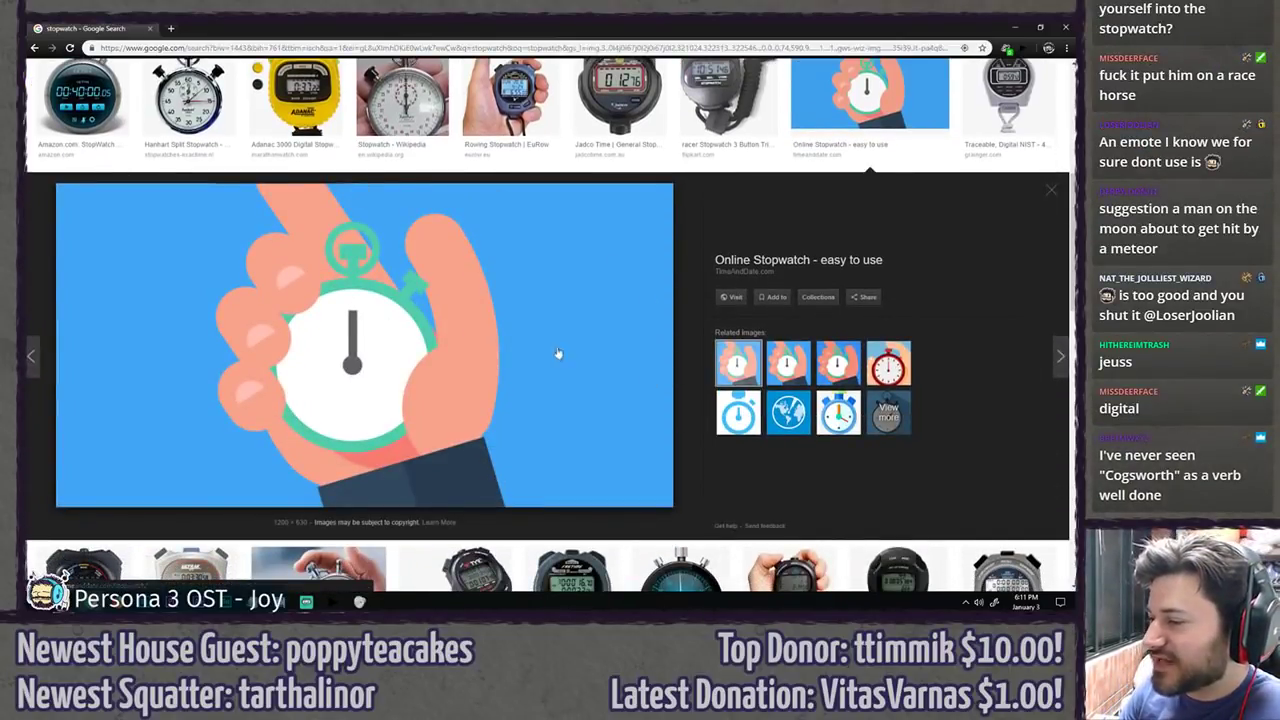
scroll(702, 432, "up", 2)
scroll(702, 432, "up", 3)
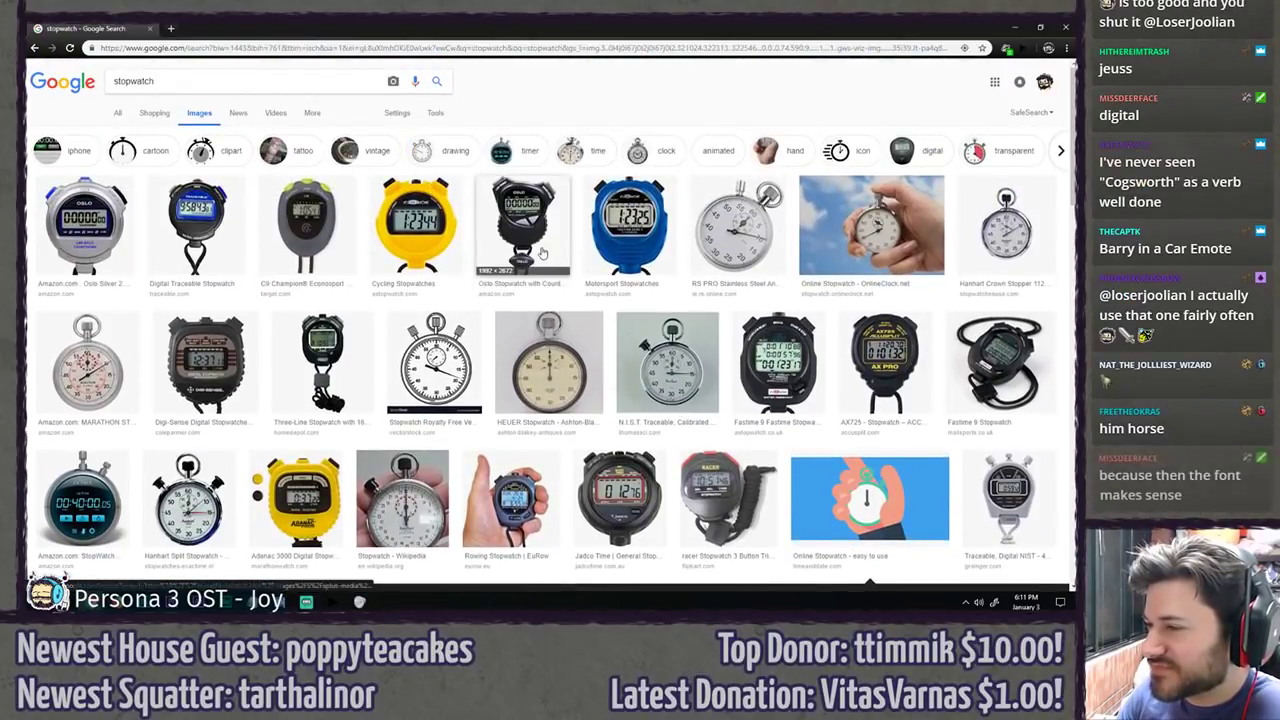
Step: Examine the Digi-Sense digital stopwatch picture as a reference, and move the browser window away from the canvas
scroll(683, 412, "down", 2)
scroll(540, 253, "up", 2)
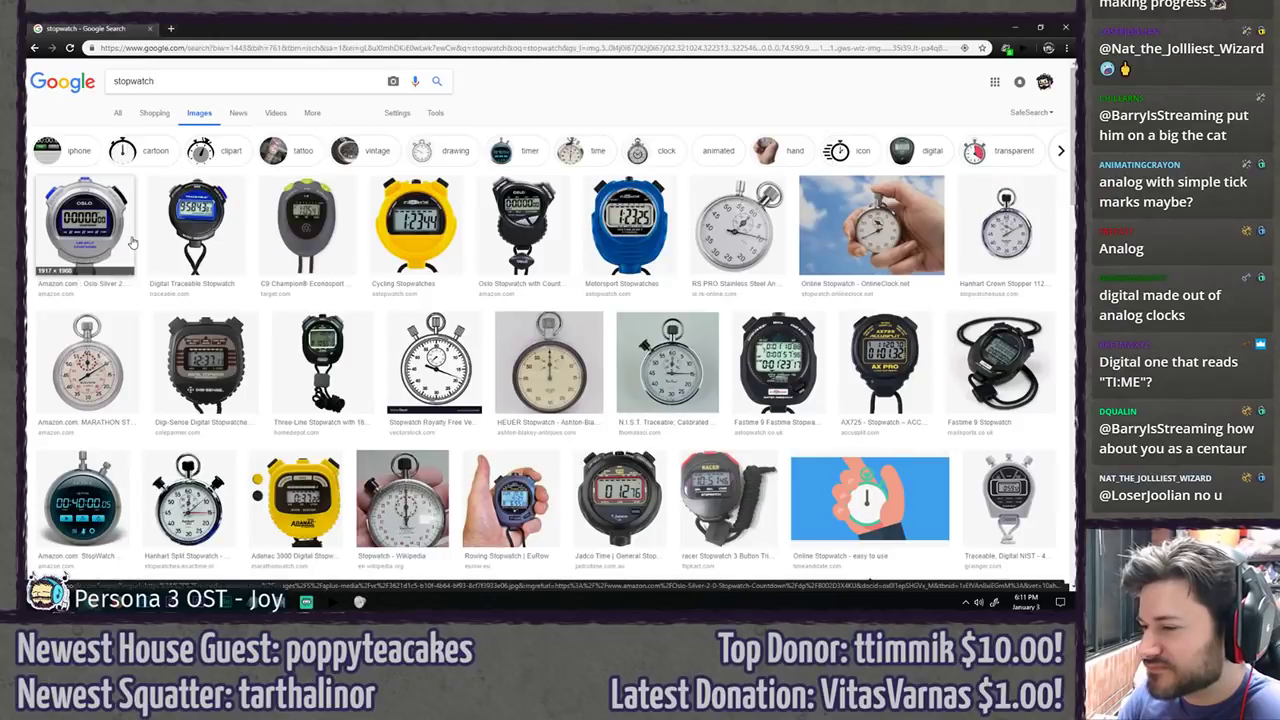
left_click(236, 358)
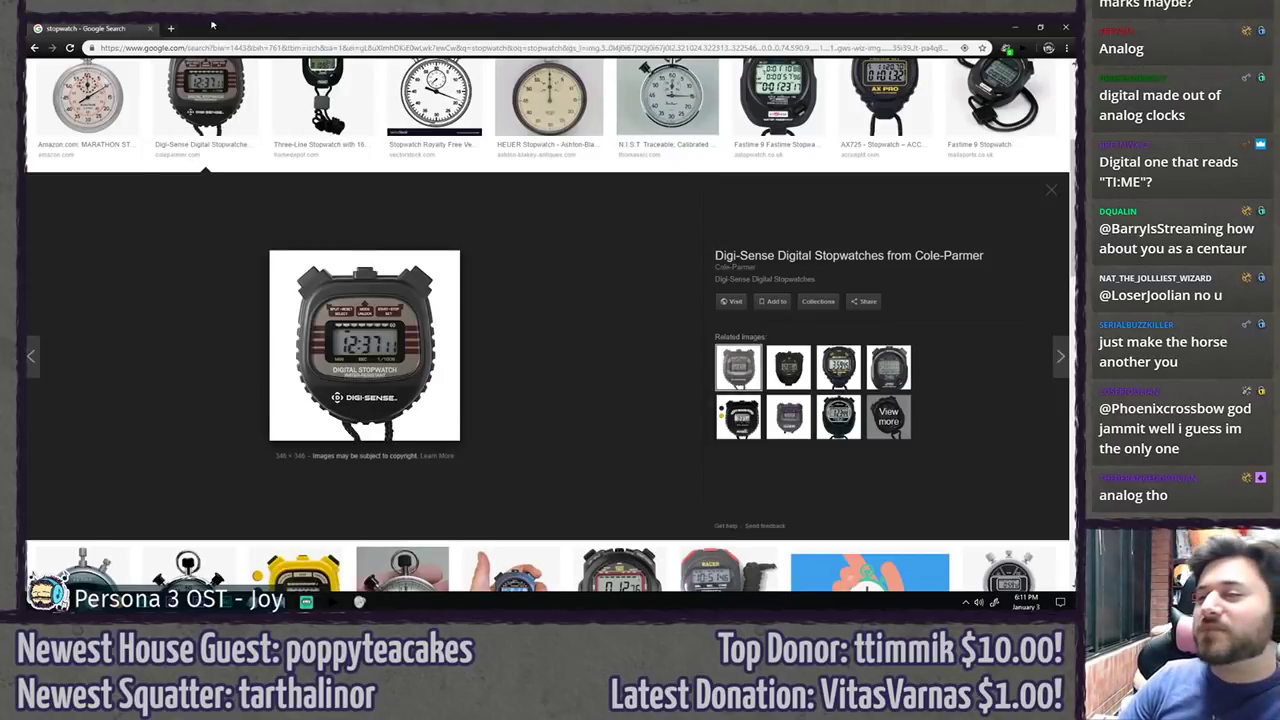
left_click_drag(212, 25, 26, 88)
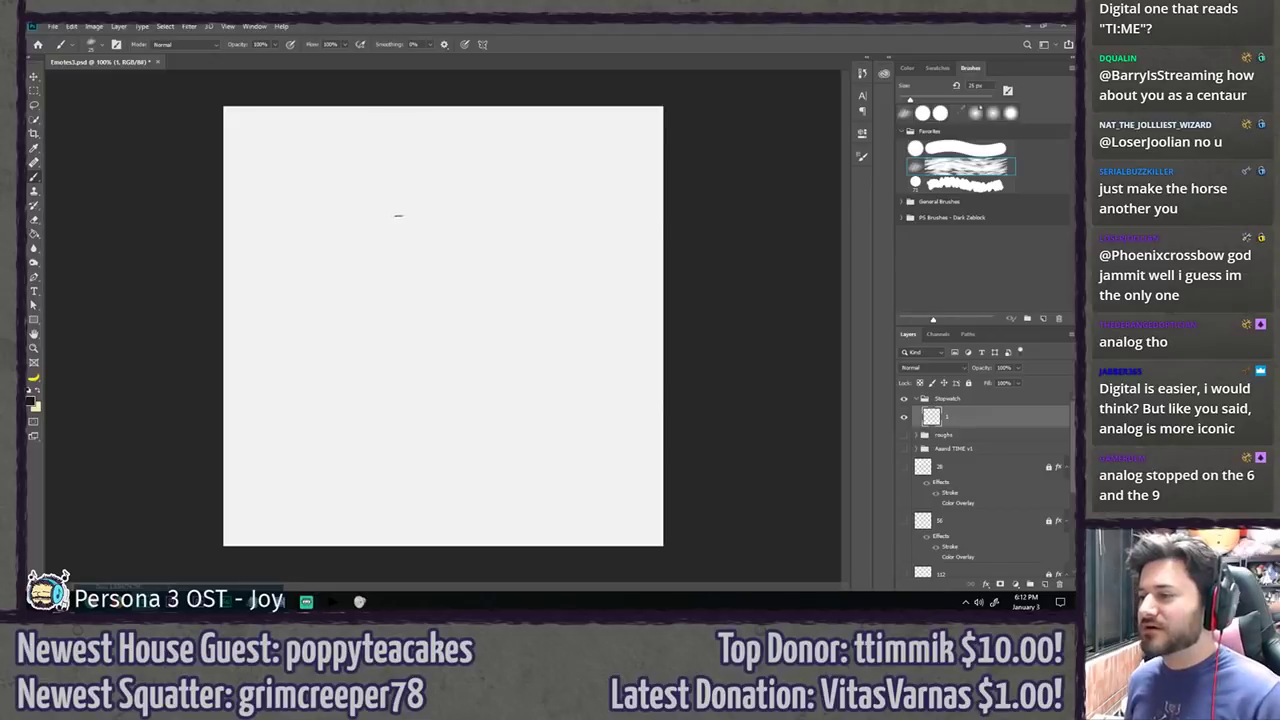
Step: Sketch the tilted digital stopwatch body as a rounded outline with a flatter sloping upper edge on the Stopwatch layer
mouse_move(346, 226)
left_mouse_down()
mouse_move(320, 274)
mouse_move(413, 468)
mouse_move(582, 322)
left_mouse_up()
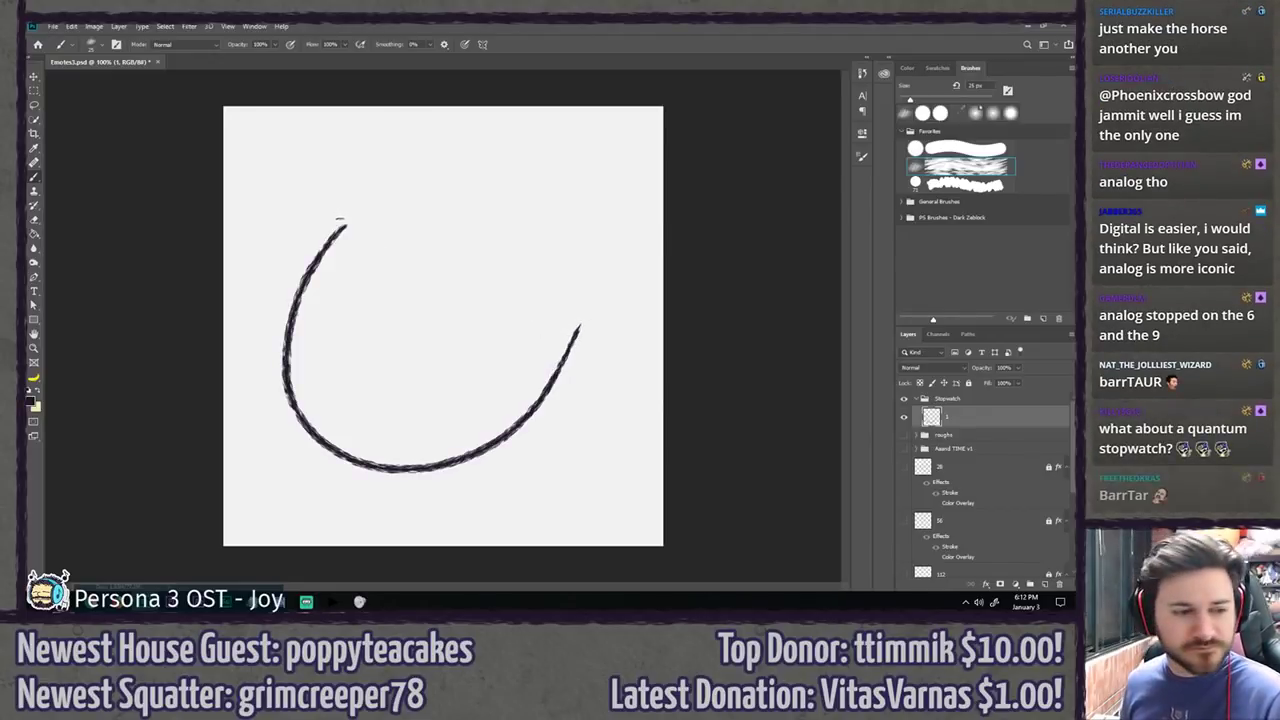
key("ctrl+z")
mouse_move(328, 212)
left_mouse_down()
mouse_move(292, 424)
mouse_move(615, 318)
left_mouse_up()
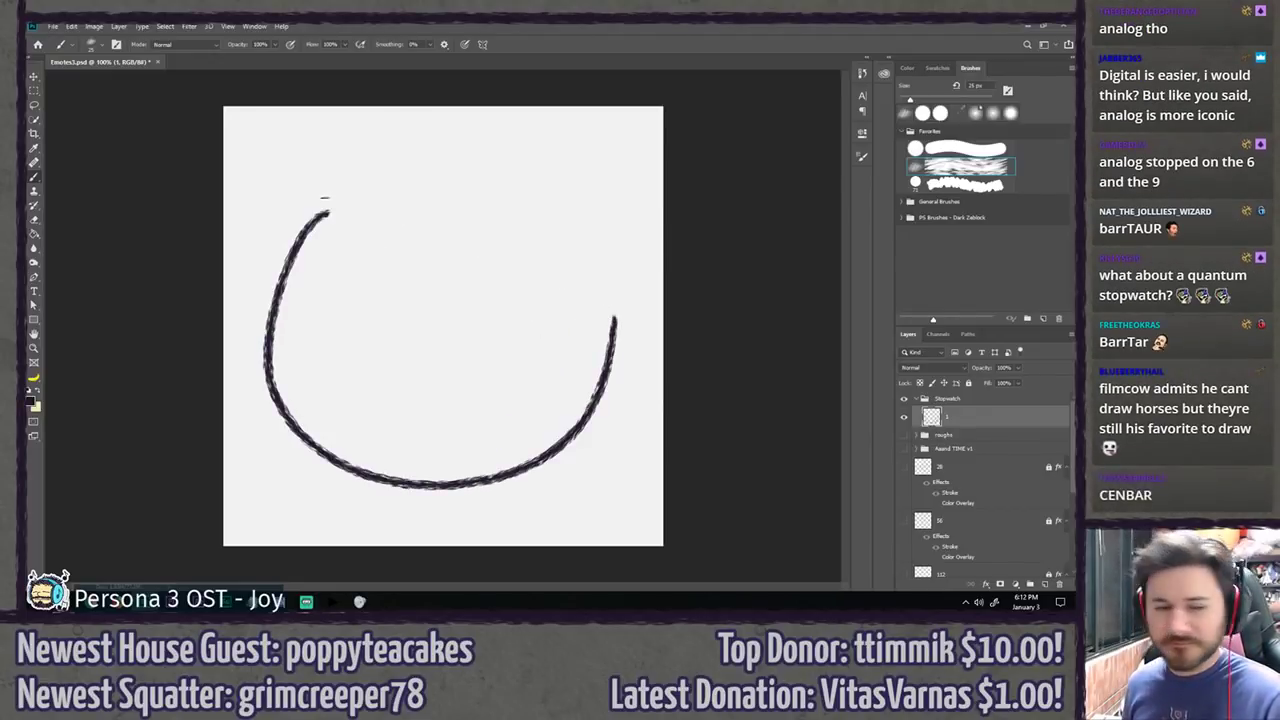
left_click_drag(328, 212, 610, 325)
key("ctrl+z")
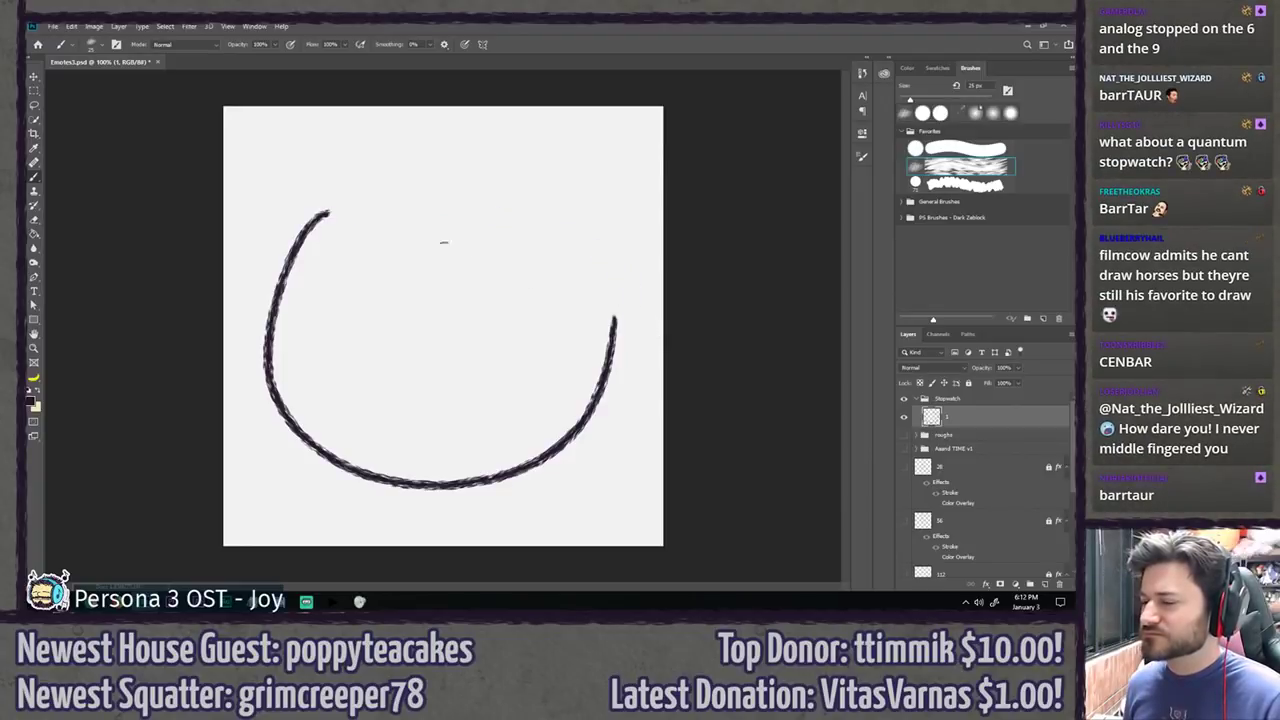
mouse_move(328, 212)
left_mouse_down()
mouse_move(428, 217)
mouse_move(616, 322)
left_mouse_up()
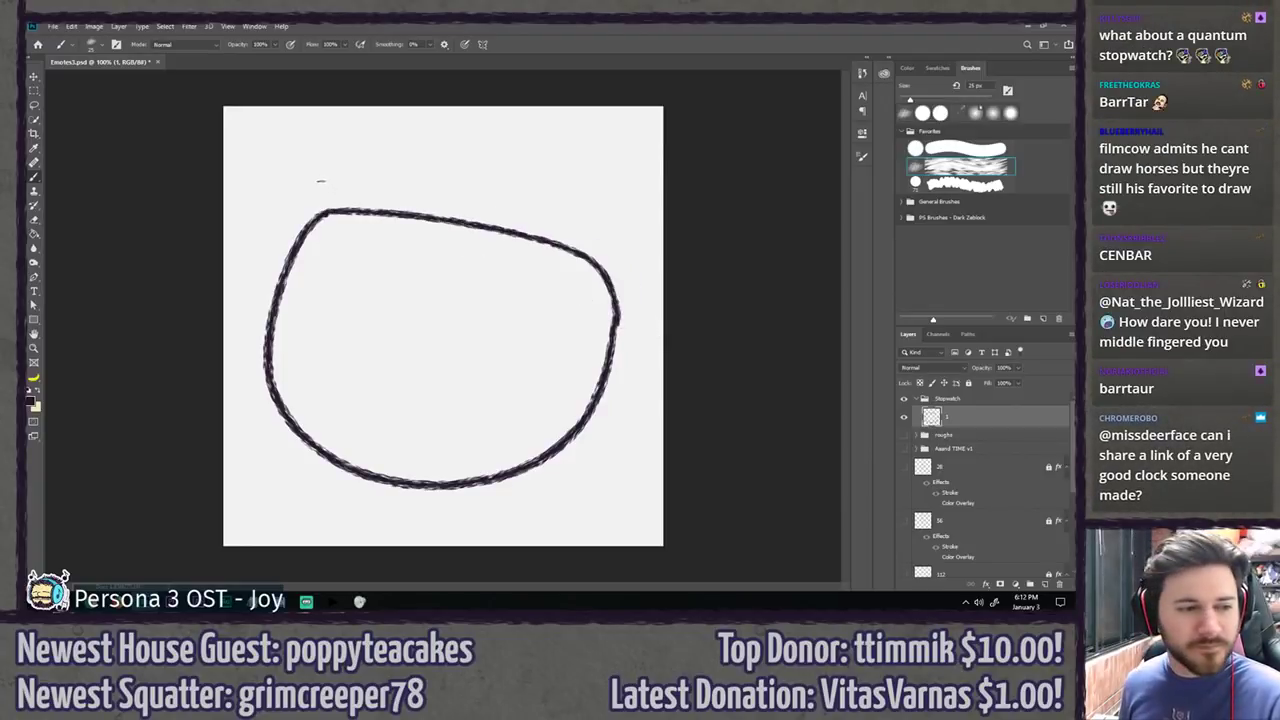
Step: Draw three buttons along the stopwatch's upper edge: one at each corner and one in the middle
mouse_move(298, 232)
left_mouse_down()
mouse_move(339, 187)
mouse_move(361, 208)
mouse_move(481, 212)
mouse_move(493, 224)
mouse_move(467, 208)
left_mouse_up()
key("ctrl+z")
key("ctrl+z")
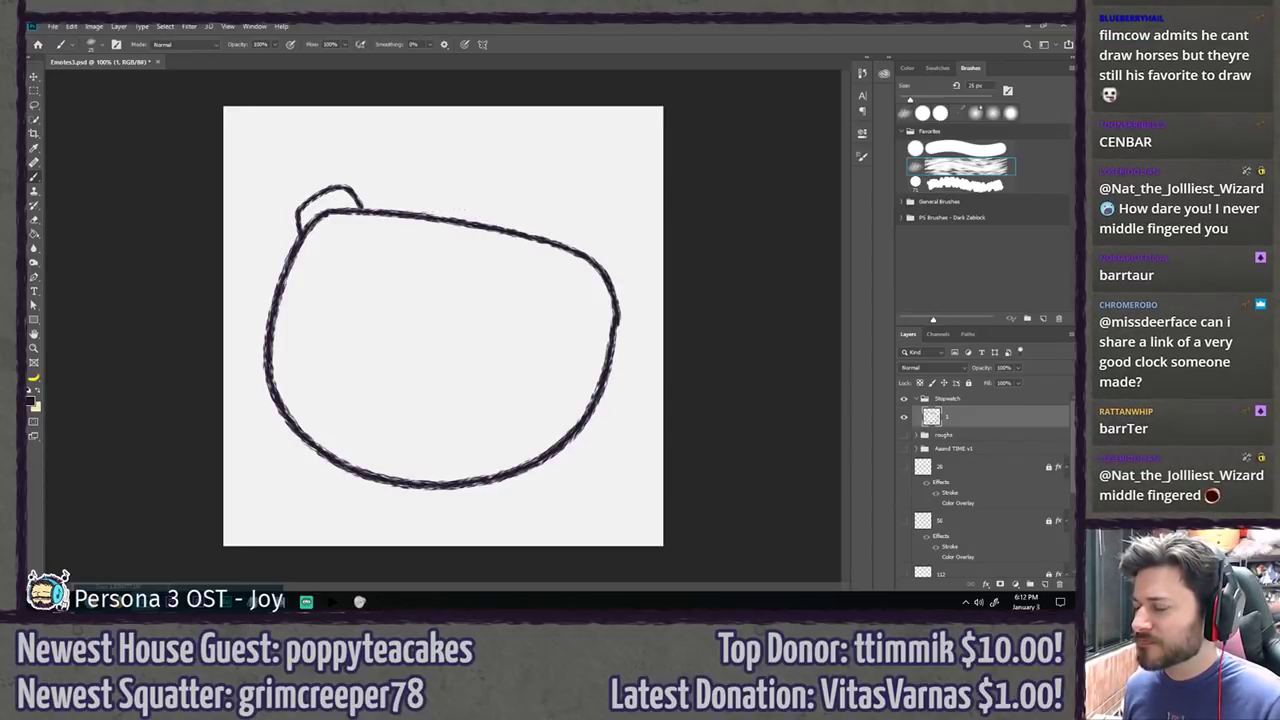
left_click_drag(420, 215, 490, 228)
mouse_move(563, 245)
left_mouse_down()
mouse_move(605, 237)
mouse_move(617, 294)
left_mouse_up()
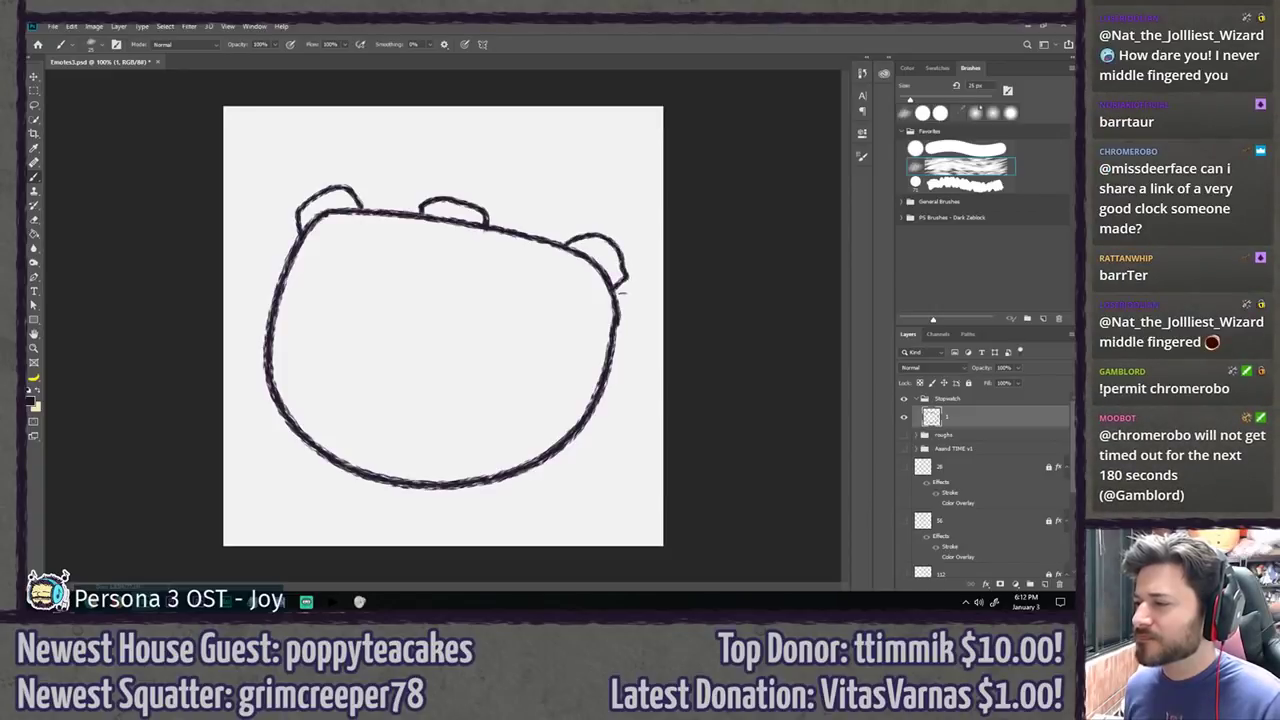
key("ctrl+z")
left_click_drag(569, 246, 618, 307)
key("ctrl+z")
mouse_move(583, 256)
left_mouse_down()
mouse_move(612, 249)
mouse_move(625, 356)
mouse_move(480, 503)
left_mouse_up()
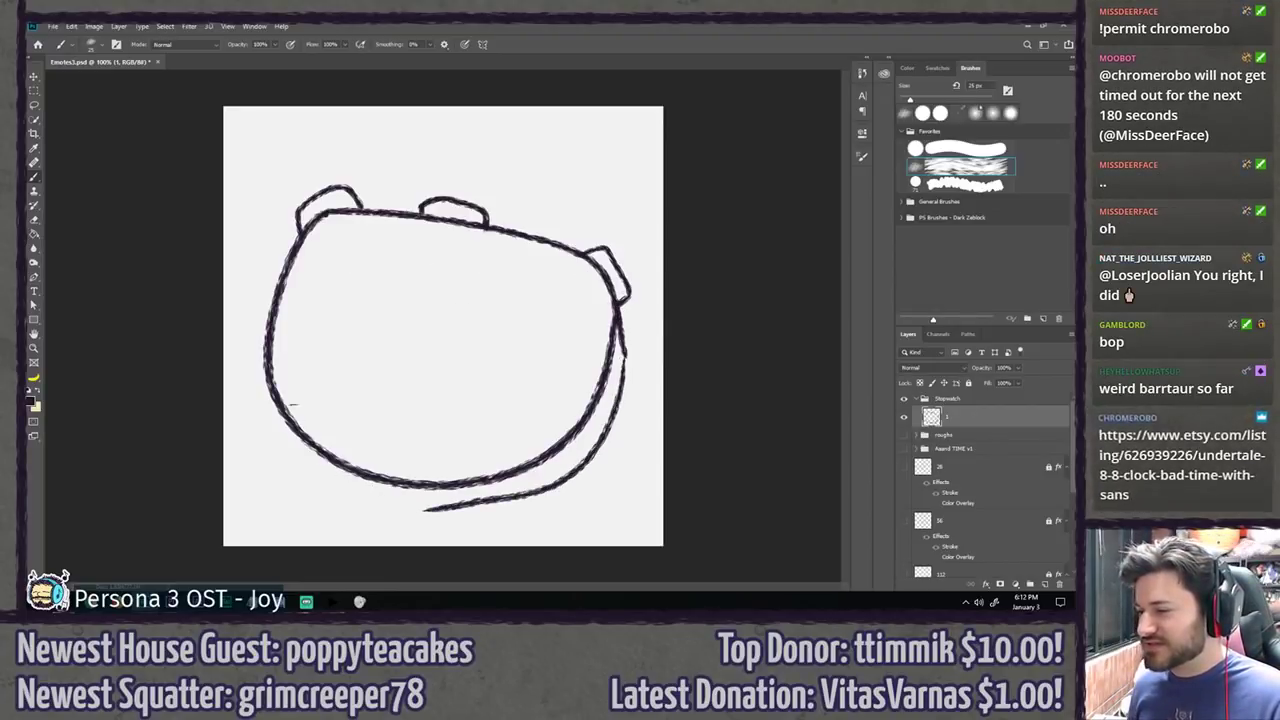
Step: Try several outer curves around the lower sides of the stopwatch body to give it a second edge, undoing them
key("ctrl+z")
mouse_move(265, 362)
left_mouse_down()
mouse_move(338, 488)
mouse_move(526, 500)
left_mouse_up()
key("ctrl+z")
mouse_move(325, 482)
left_mouse_down()
mouse_move(558, 492)
mouse_move(590, 478)
left_mouse_up()
key("ctrl+z")
mouse_move(325, 482)
left_mouse_down()
mouse_move(606, 440)
mouse_move(612, 422)
left_mouse_up()
key("ctrl+z")
mouse_move(624, 352)
left_mouse_down()
mouse_move(615, 401)
mouse_move(400, 541)
left_mouse_up()
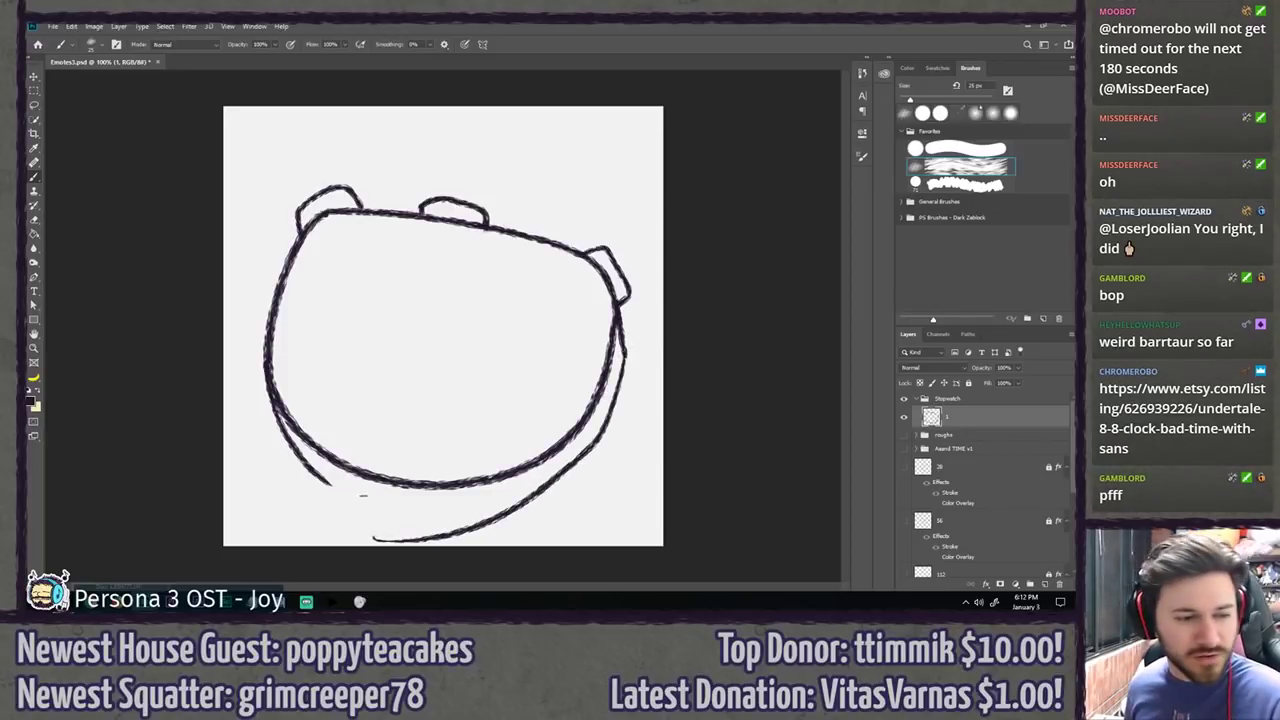
key("ctrl+z")
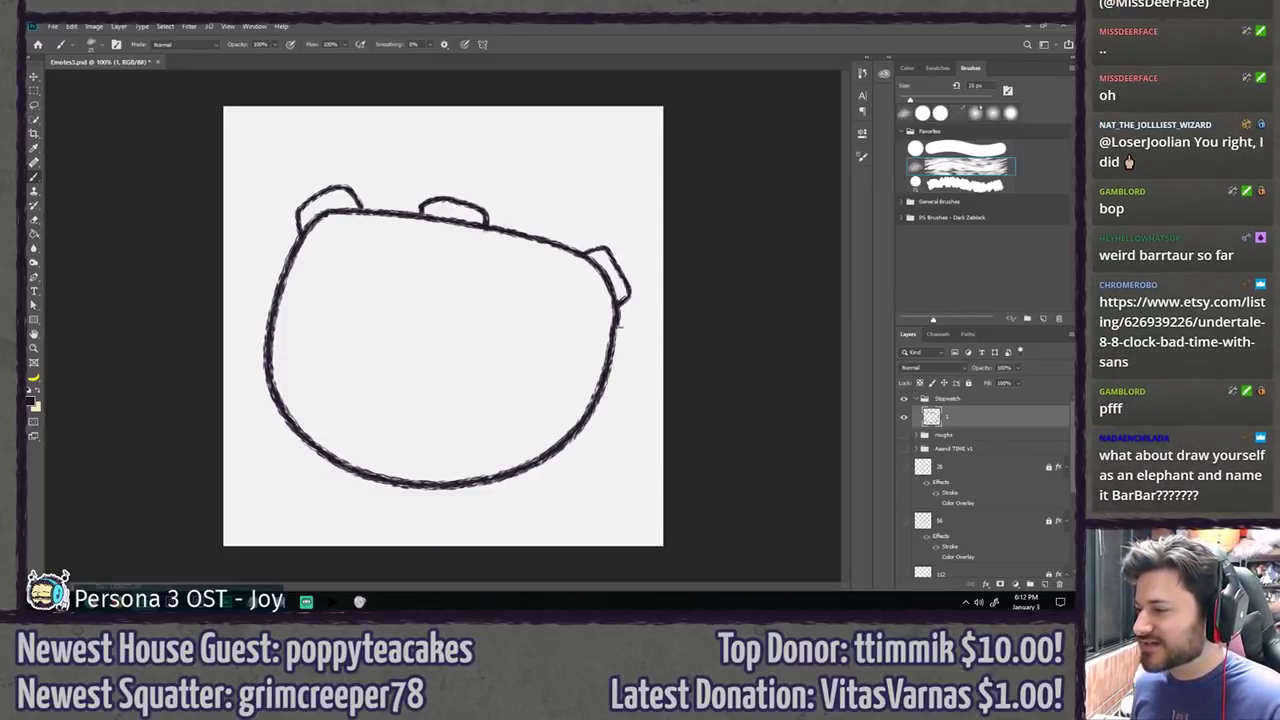
Step: Try jagged, spiky marks down the lower-right side of the stopwatch body, and undo them
mouse_move(618, 322)
left_mouse_down()
mouse_move(632, 388)
mouse_move(618, 370)
mouse_move(616, 402)
mouse_move(598, 398)
mouse_move(601, 437)
mouse_move(549, 479)
left_mouse_up()
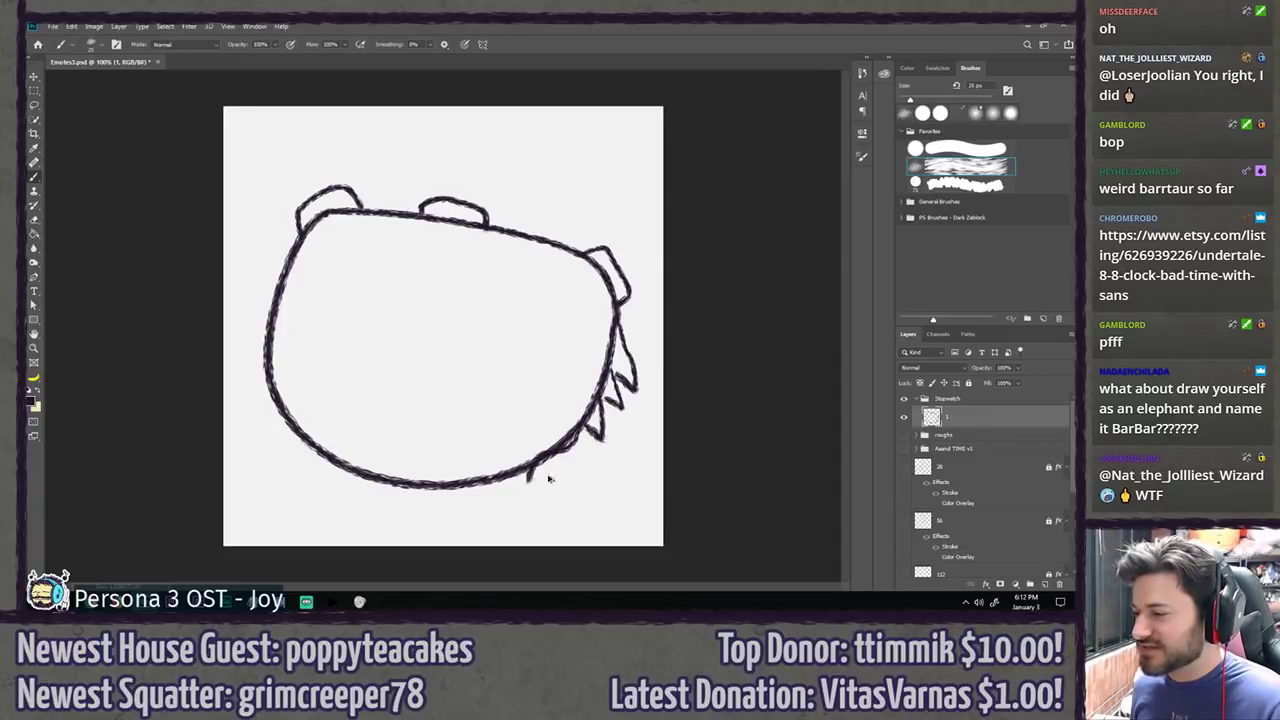
key("ctrl+z")
key("ctrl+z")
key("ctrl+z")
key("ctrl+shift+z")
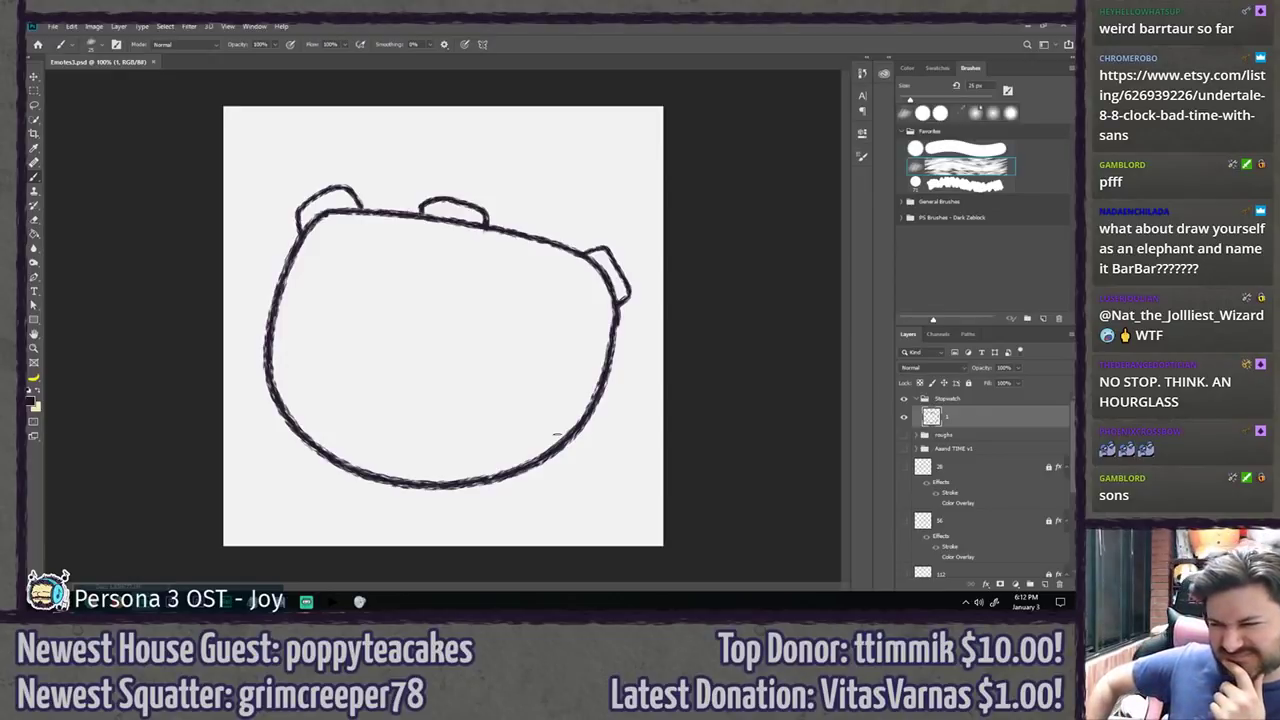
Step: Erase the button at the stopwatch's upper-left corner, keeping the body outline intact
key("e")
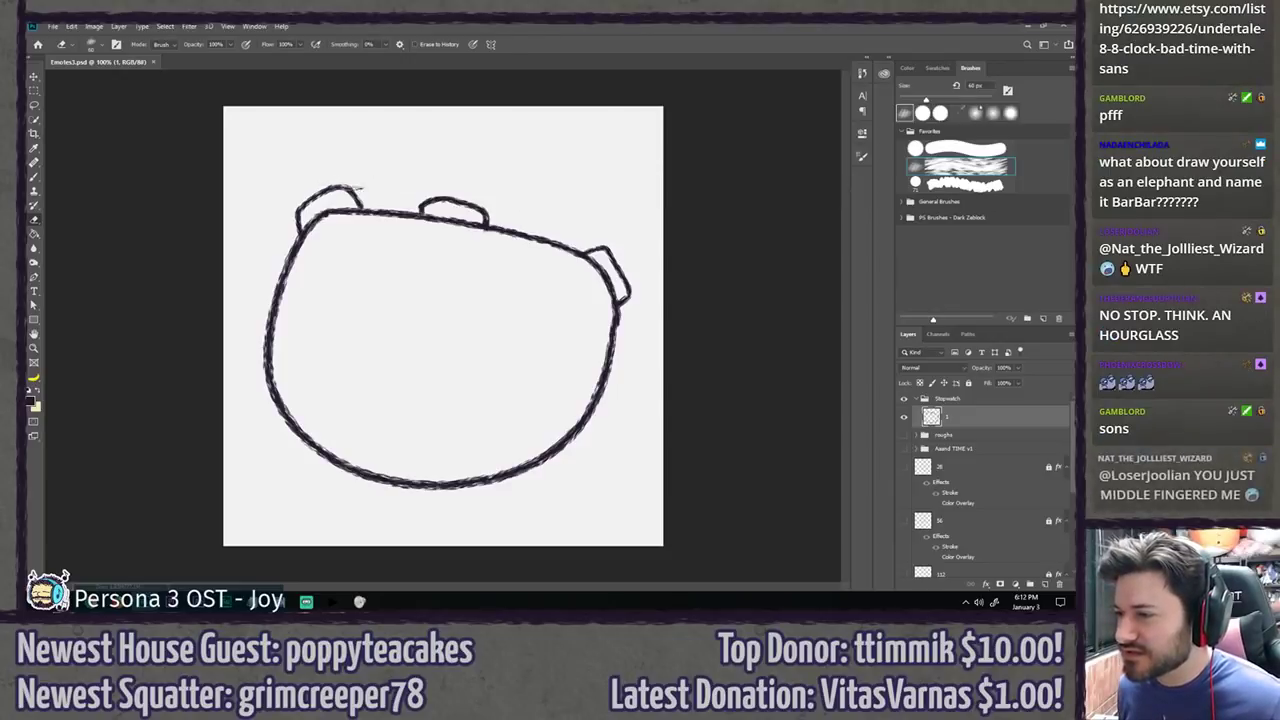
mouse_move(354, 194)
left_mouse_down()
mouse_move(302, 178)
mouse_move(320, 174)
mouse_move(311, 202)
mouse_move(341, 213)
mouse_move(330, 222)
mouse_move(280, 184)
mouse_move(205, 213)
mouse_move(247, 183)
mouse_move(354, 193)
mouse_move(326, 198)
mouse_move(355, 173)
mouse_move(308, 238)
mouse_move(329, 241)
mouse_move(324, 213)
mouse_move(342, 216)
mouse_move(328, 235)
mouse_move(381, 175)
left_mouse_up()
key("ctrl+z")
key("z")
key("e")
mouse_move(304, 232)
left_mouse_down()
mouse_move(337, 237)
mouse_move(336, 250)
left_mouse_up()
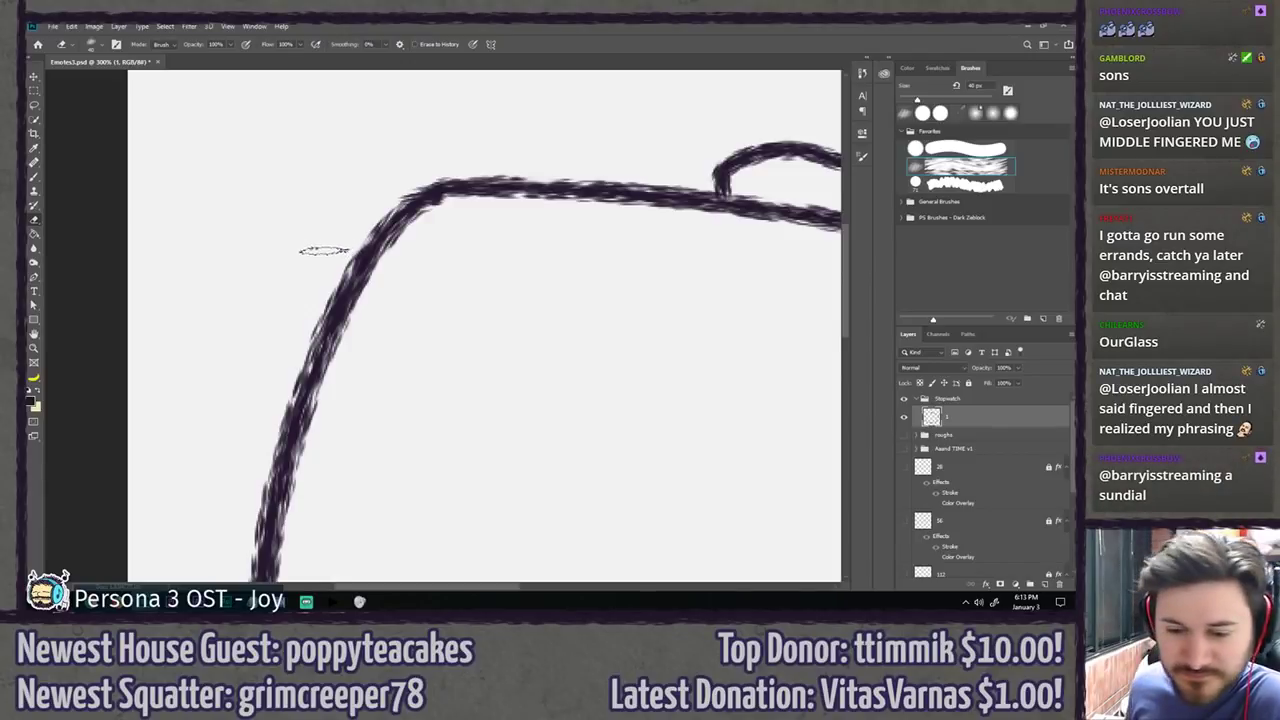
key("b")
key("ctrl+1")
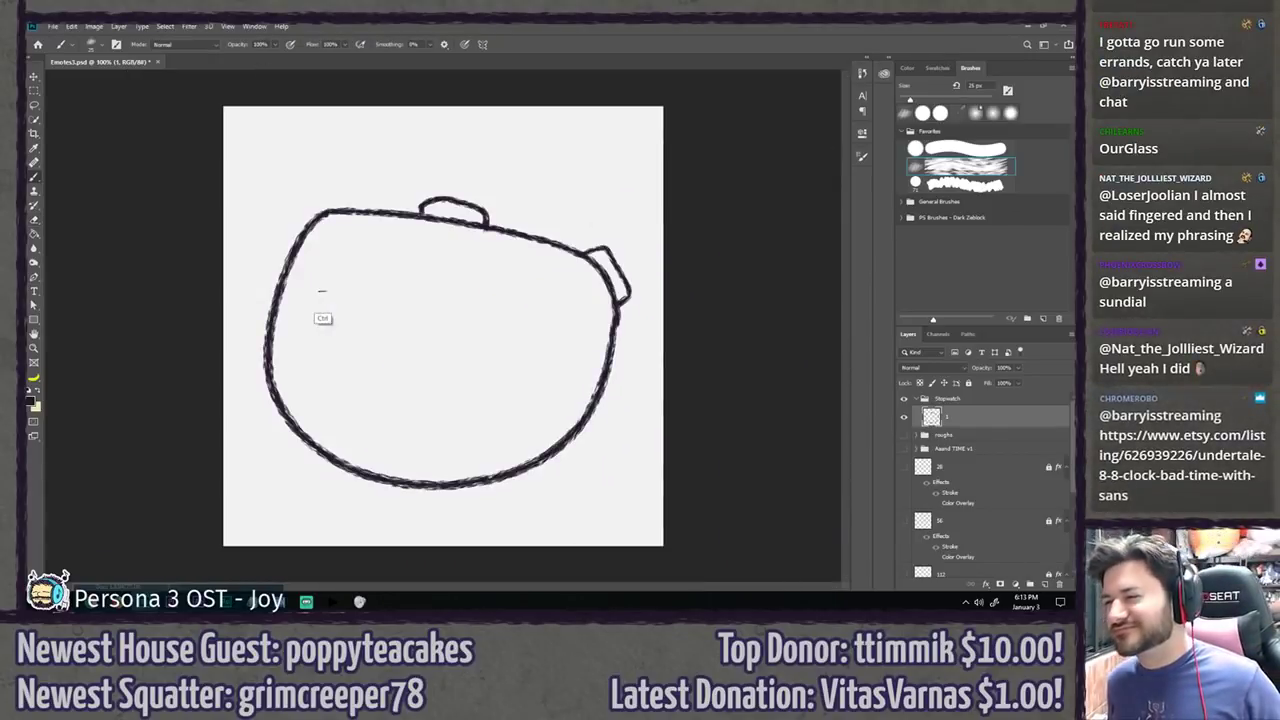
Step: Redraw the upper-left corner button as a larger curved tab wrapping around the body's corner
key("z")
left_click(260, 197)
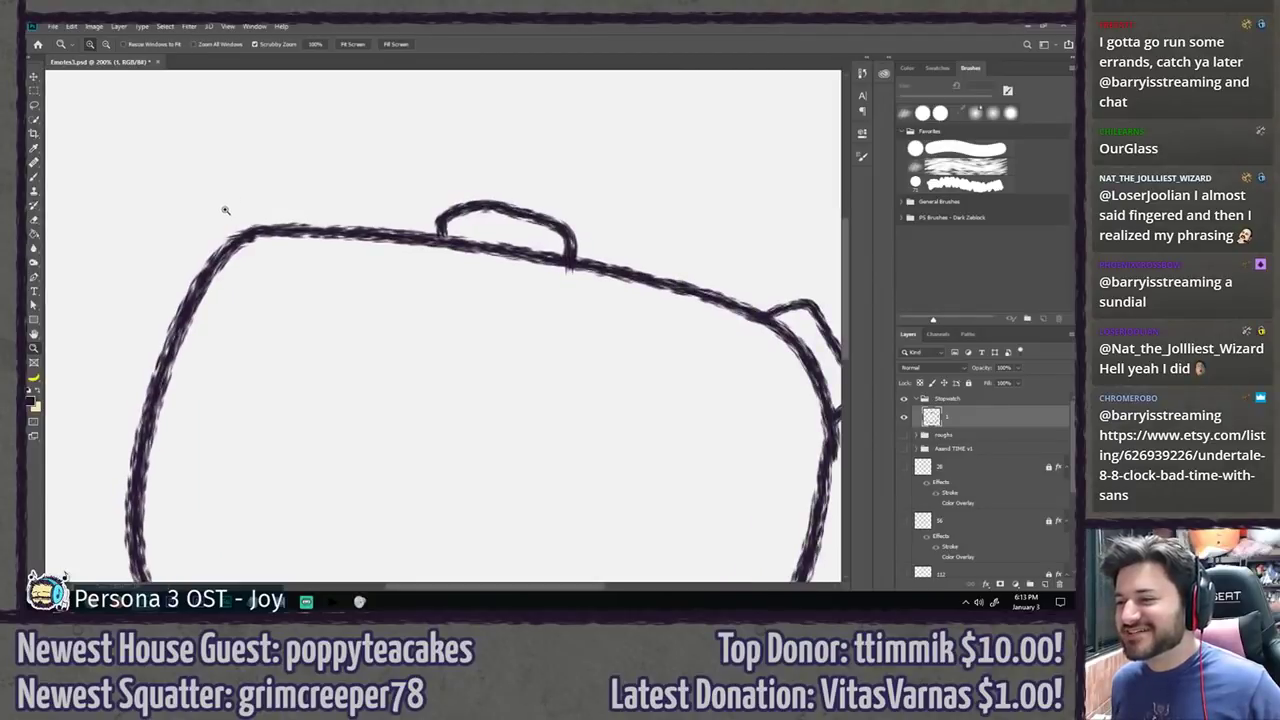
key("b")
left_click_drag(205, 240, 353, 252)
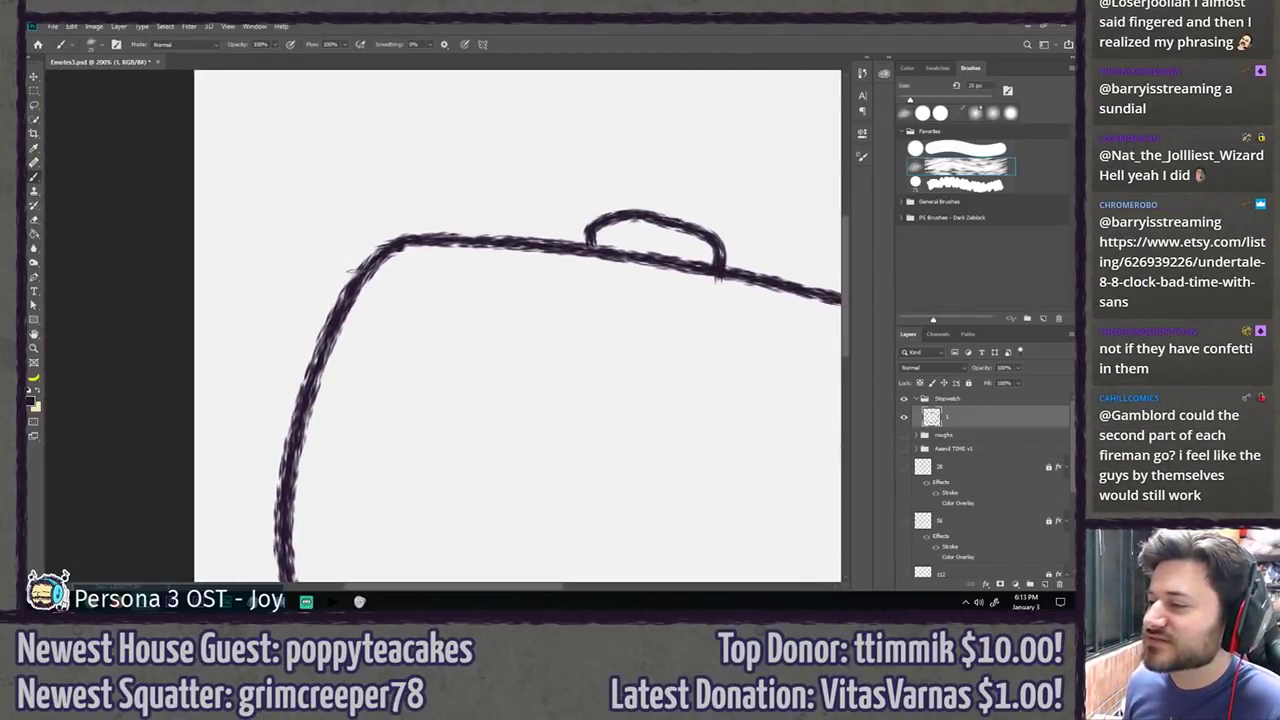
mouse_move(352, 272)
left_mouse_down()
mouse_move(344, 238)
mouse_move(434, 232)
left_mouse_up()
key("ctrl+z")
left_click_drag(352, 274, 436, 234)
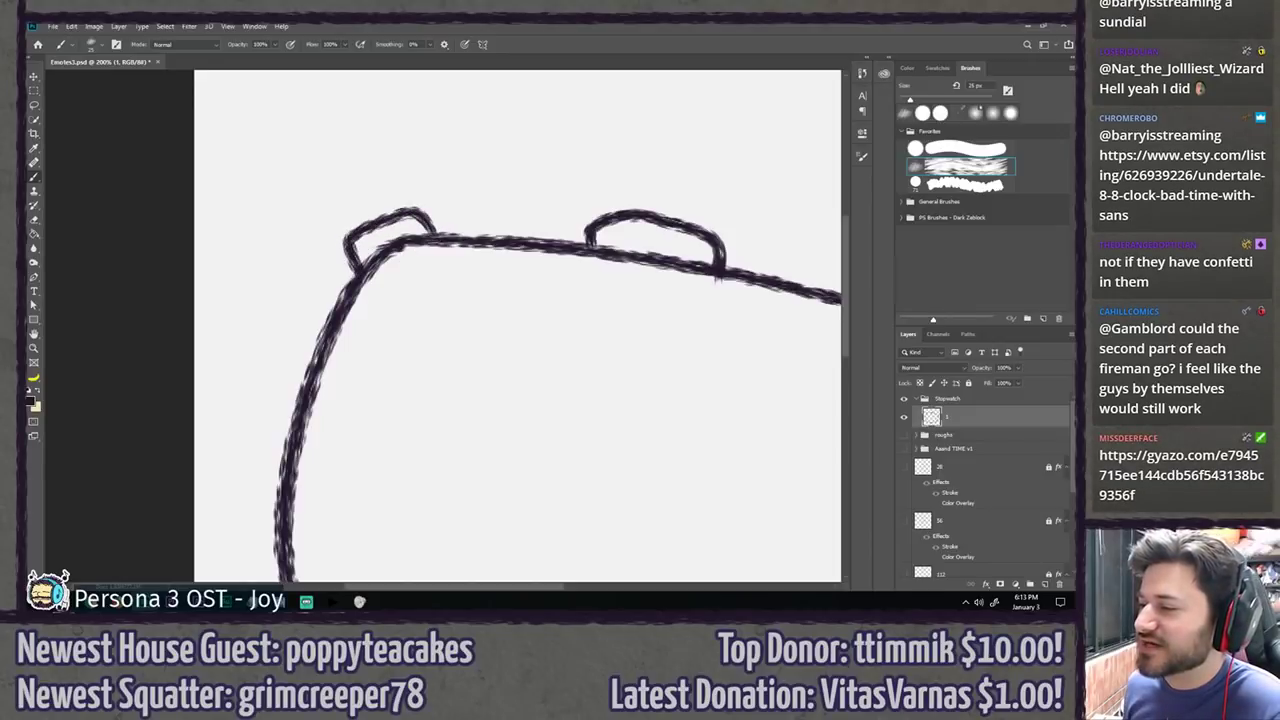
key("ctrl+z")
mouse_move(334, 292)
left_mouse_down()
mouse_move(406, 204)
mouse_move(438, 236)
left_mouse_up()
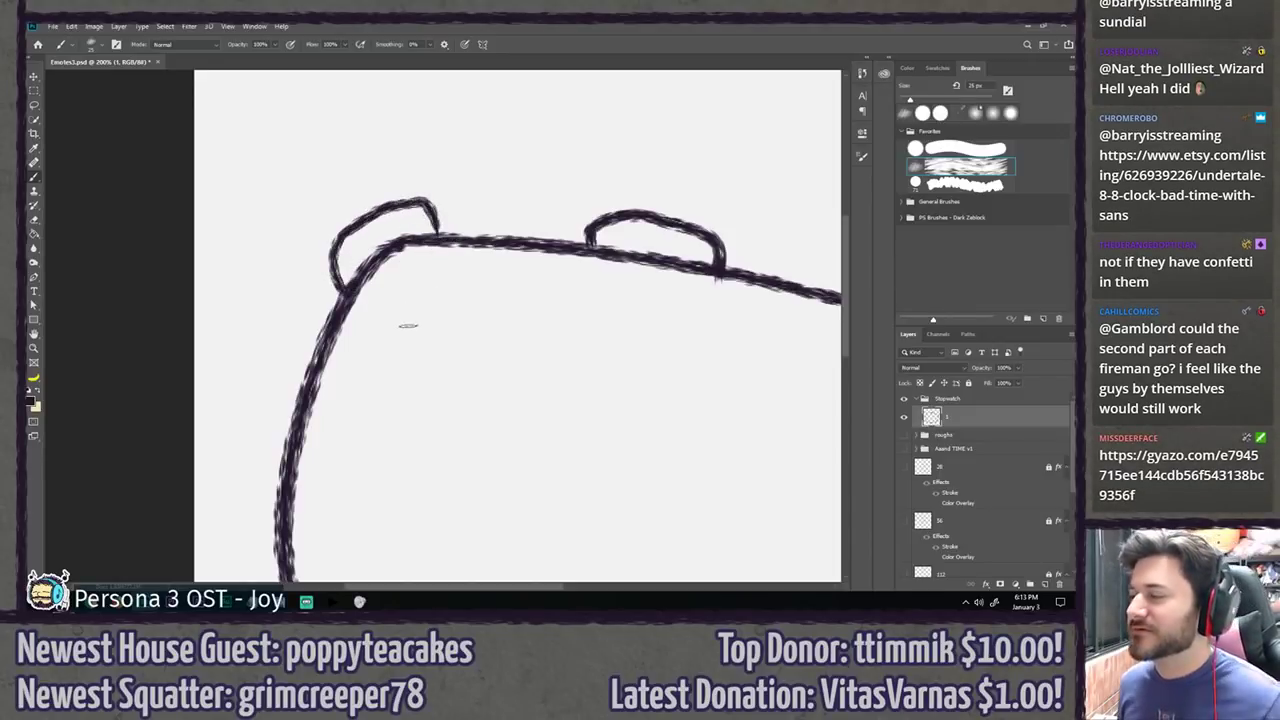
key("ctrl+minus")
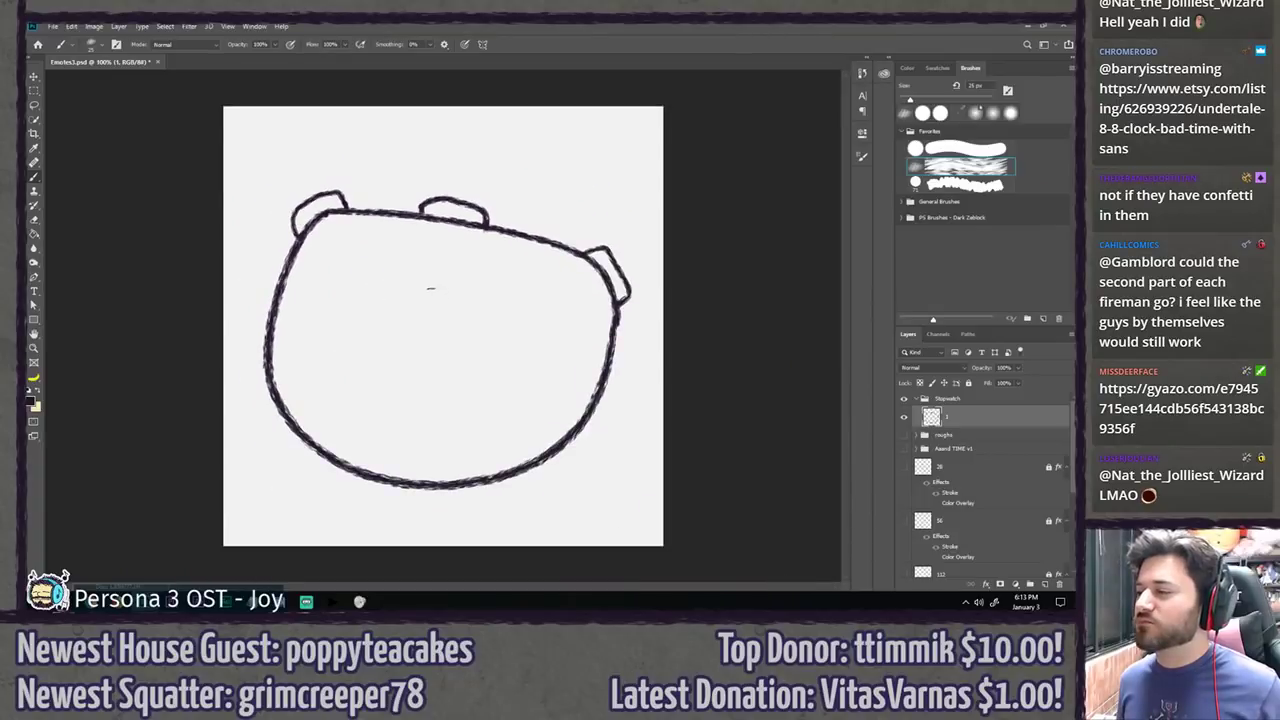
Step: Add a second curved side edge to the upper-left button for depth, and undo a similar try on the upper-right one
left_click(343, 201, "ctrl")
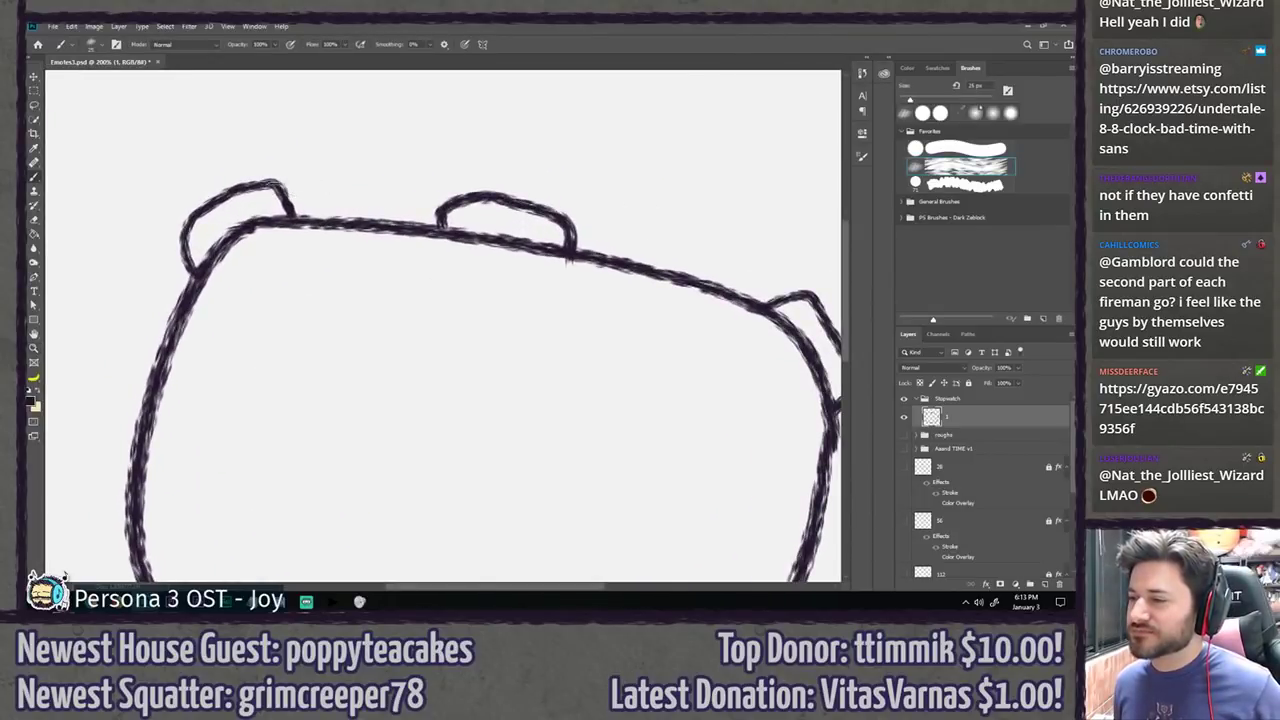
left_click_drag(278, 184, 316, 218)
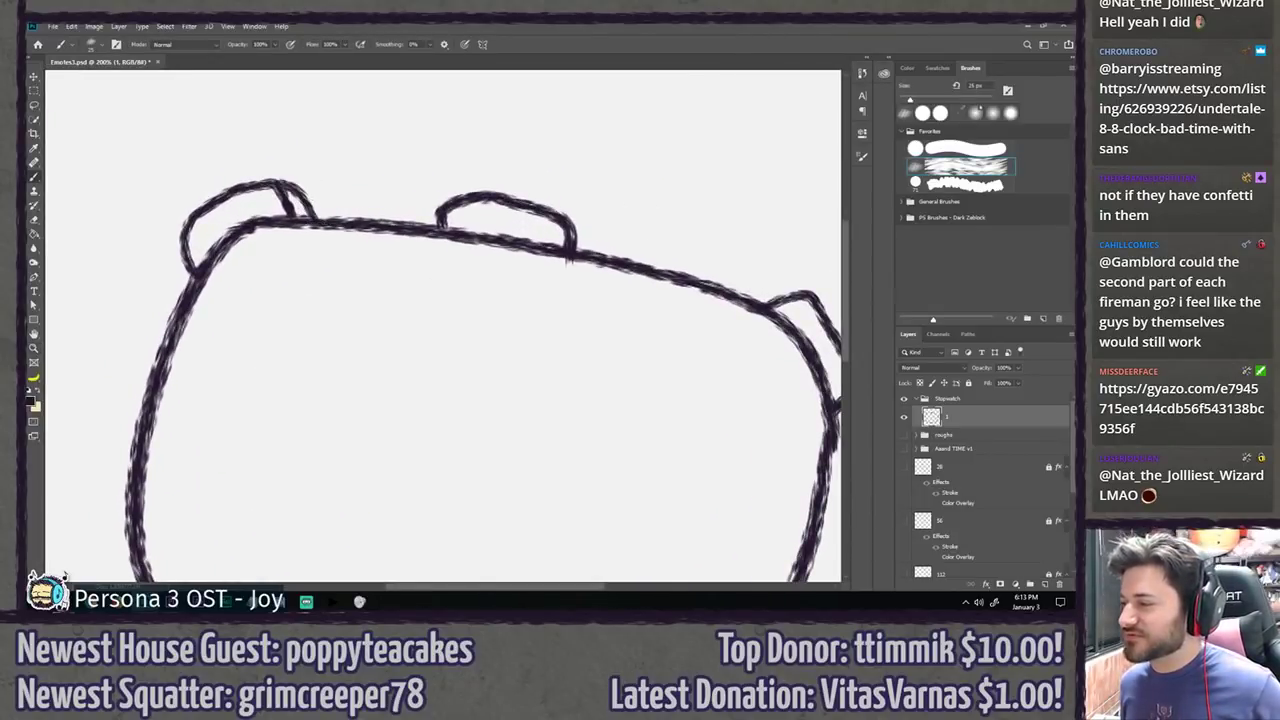
left_click_drag(808, 294, 755, 304)
key("ctrl+z")
key("ctrl+minus")
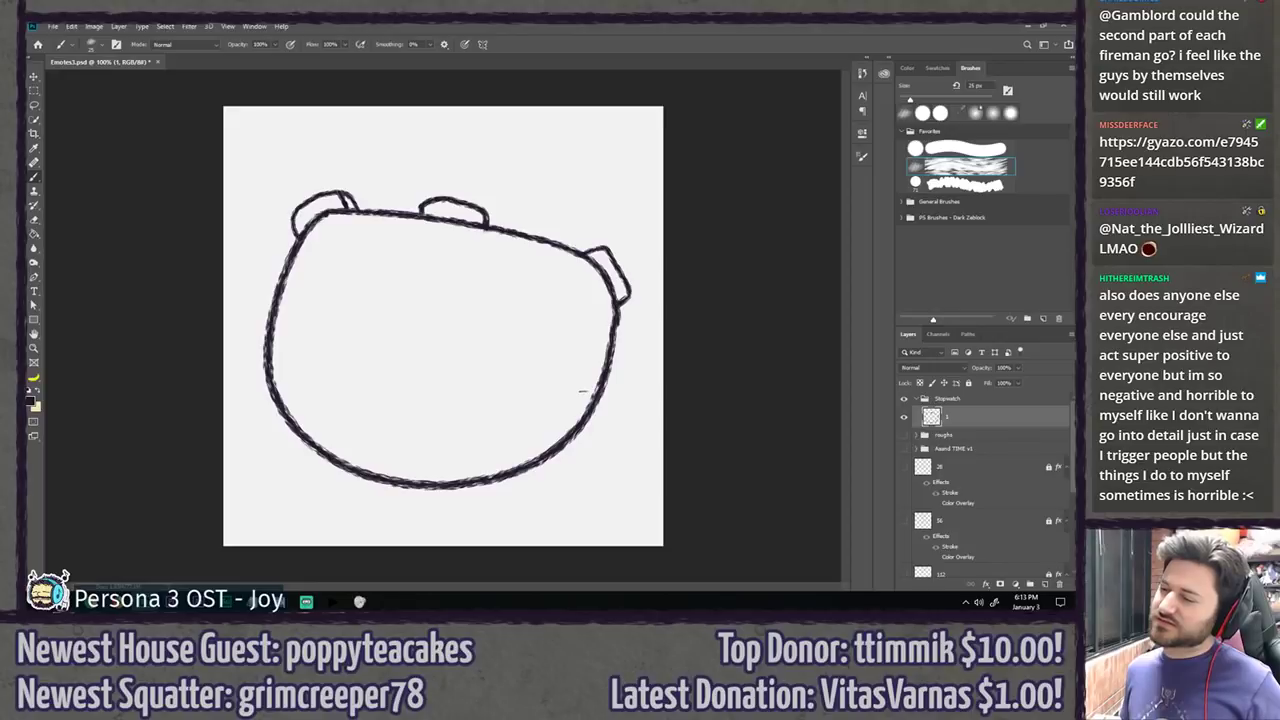
key("z")
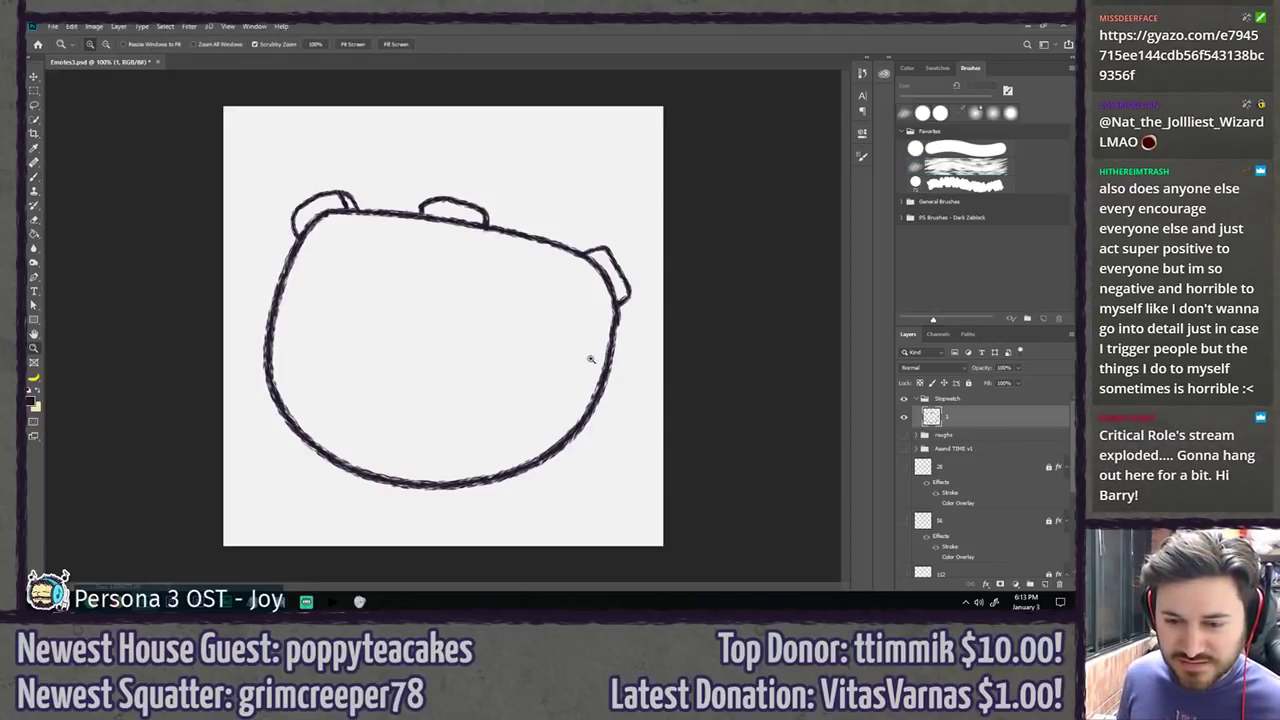
key("b")
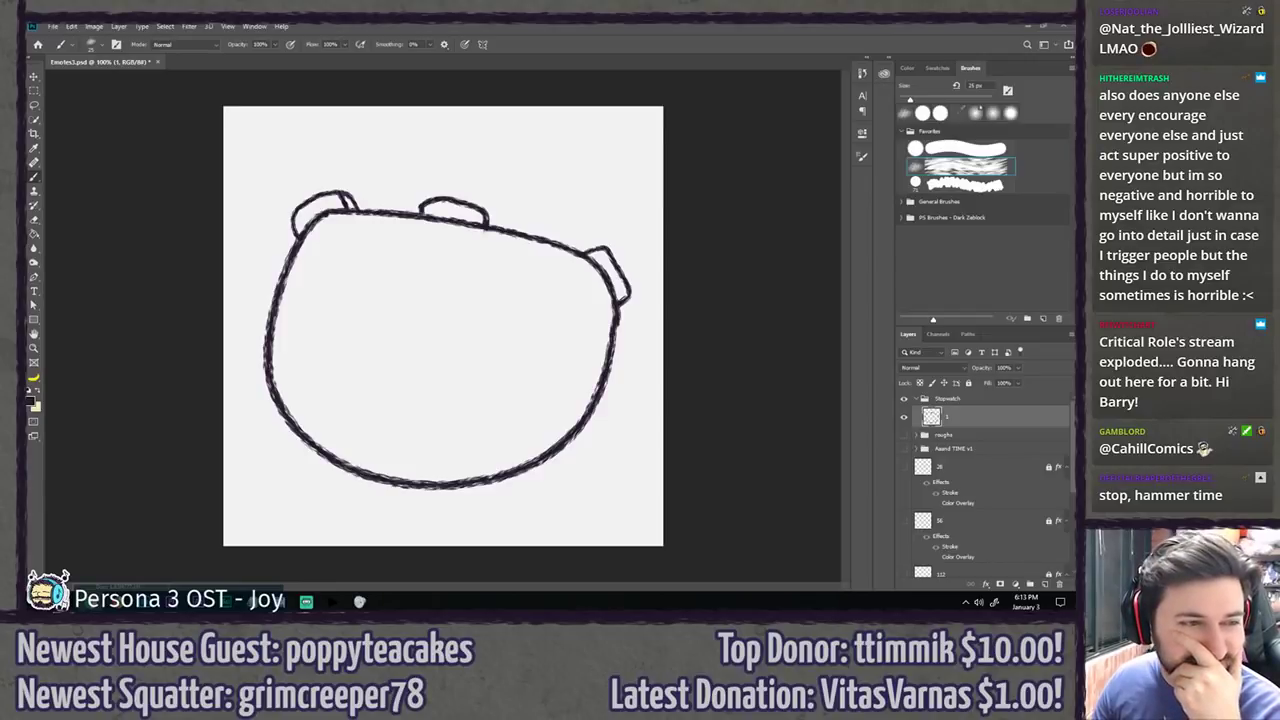
Step: Look through the Undertale Bad Time clock photos on the Etsy page in the browser, and return to Photoshop
left_click_drag(24, 150, 785, 22)
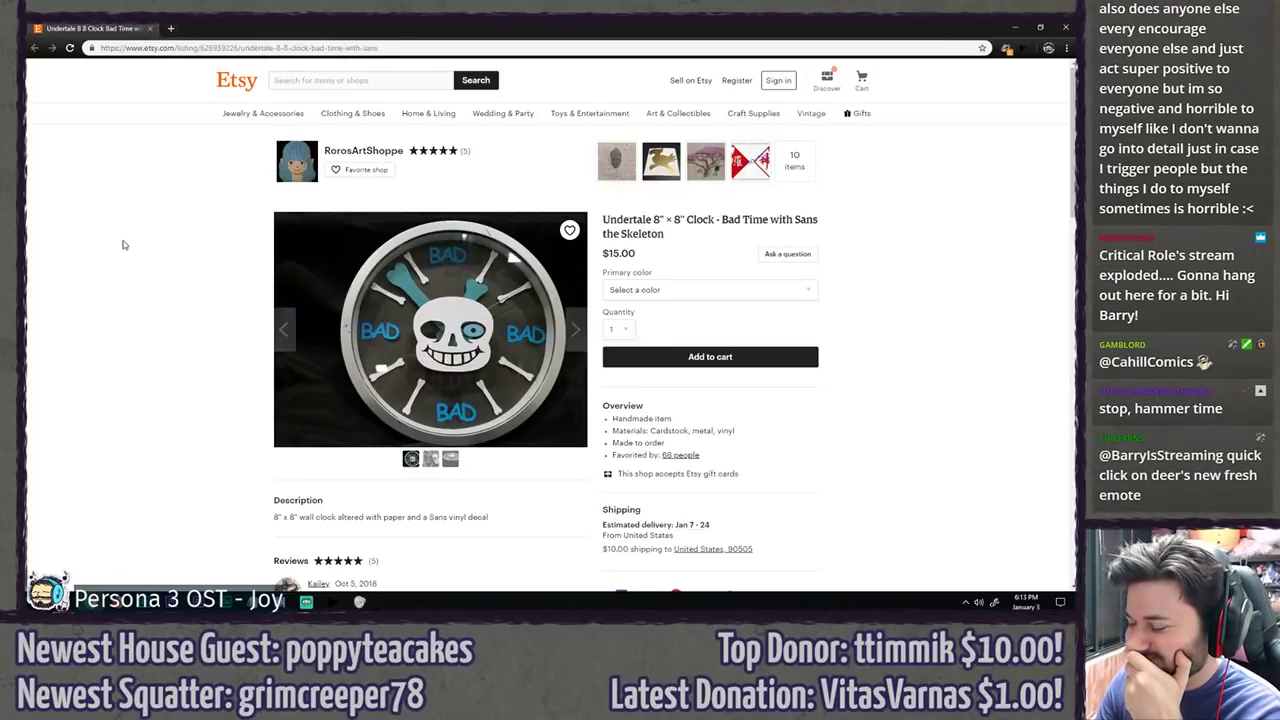
left_click(580, 345)
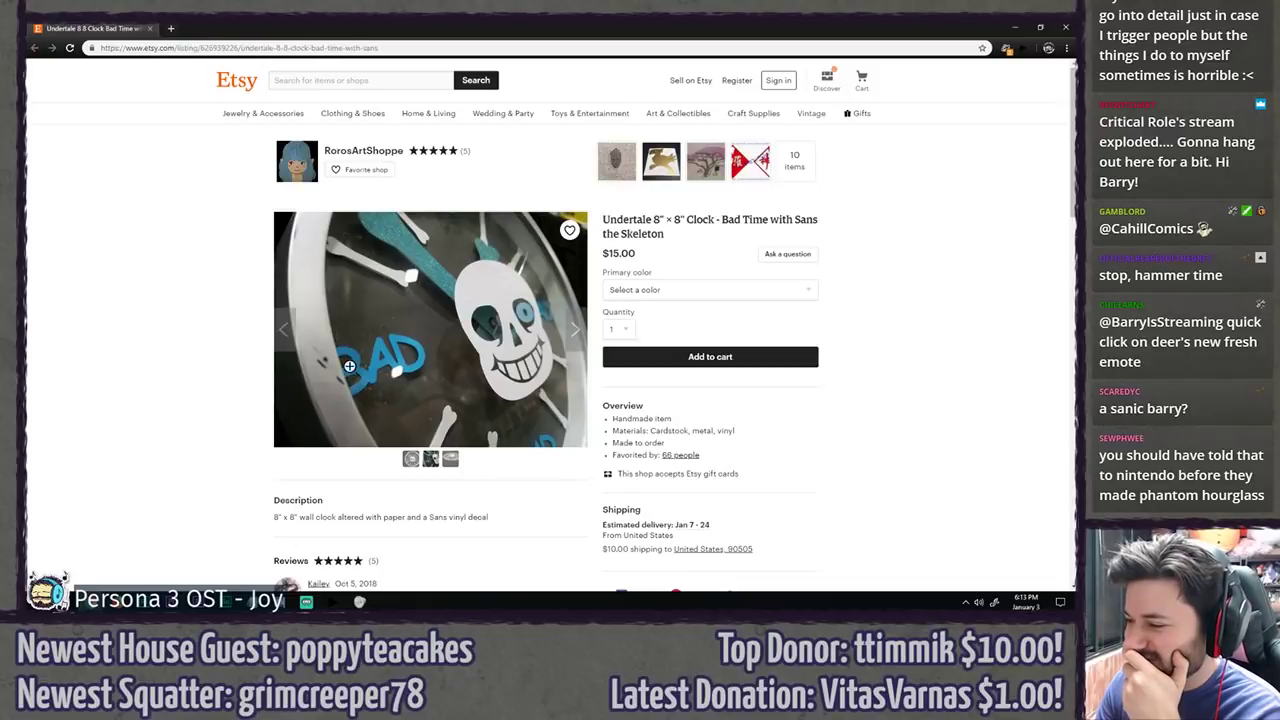
left_click(575, 333)
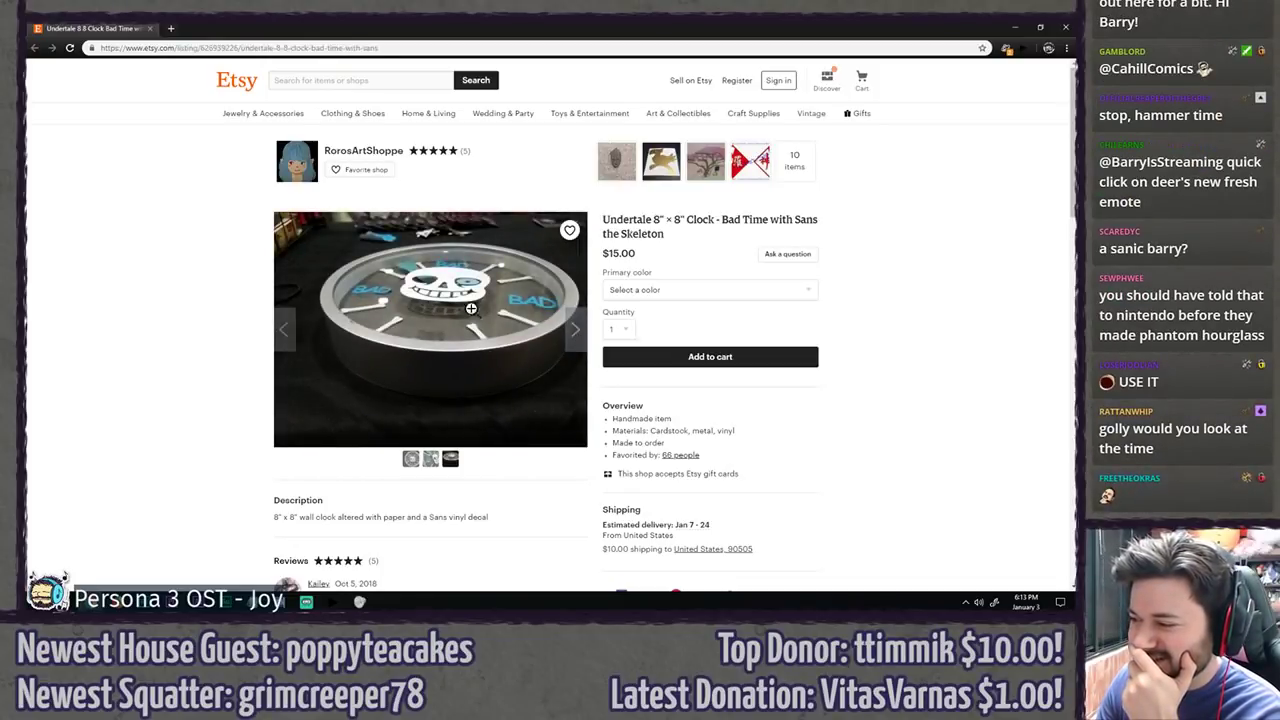
key("alt+Tab")
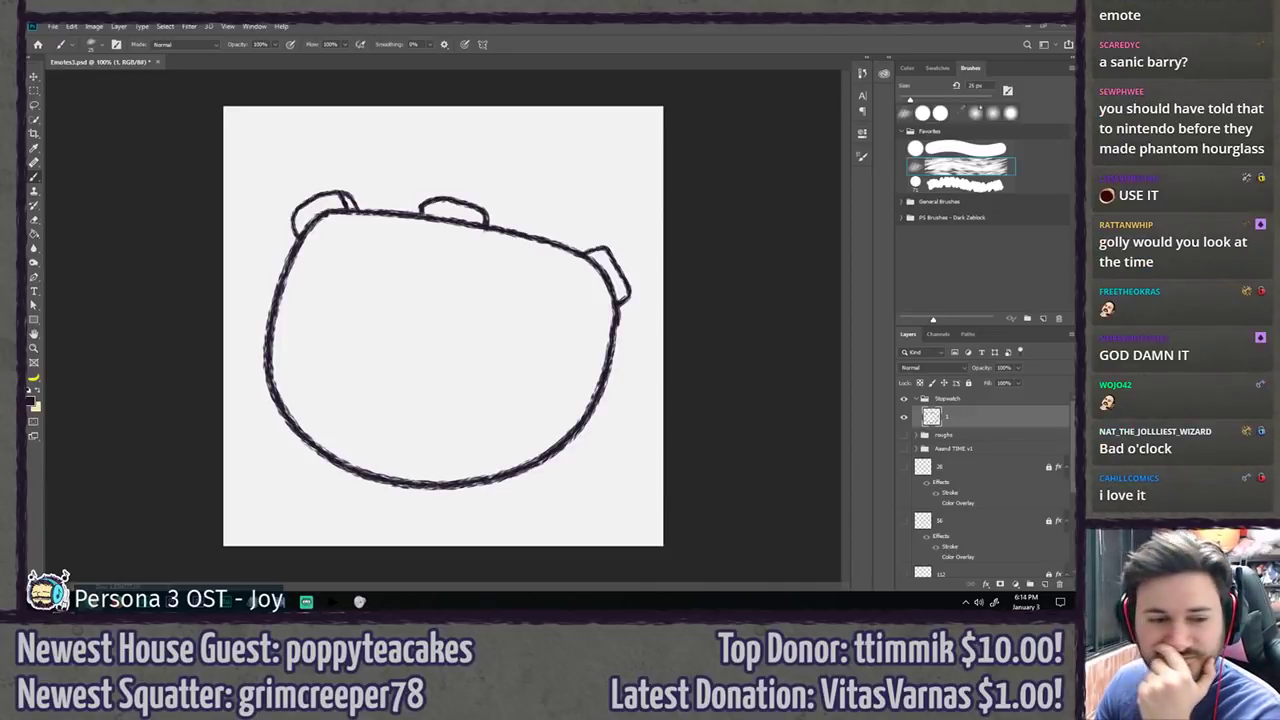
left_click_drag(0, 137, 0, 135)
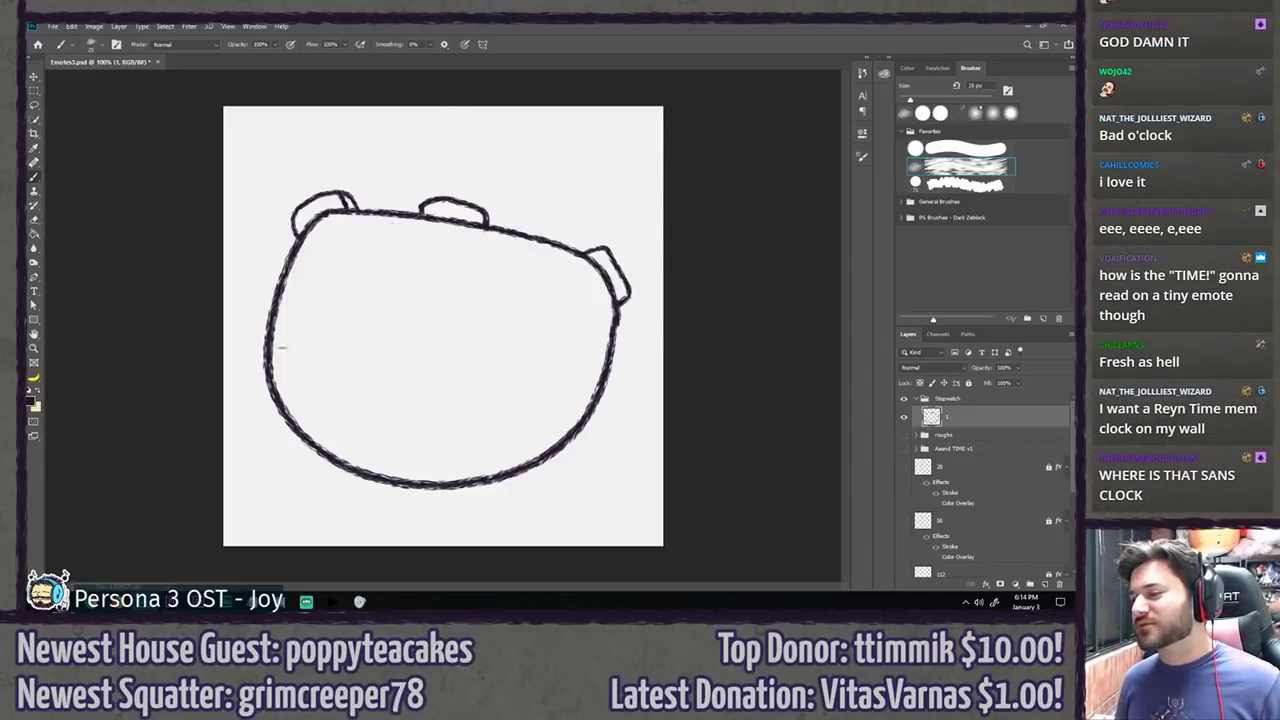
Step: Hand-letter the word TIME in large capitals across the stopwatch body, sloping with its upper edge
mouse_move(312, 262)
left_mouse_down()
mouse_move(378, 285)
mouse_move(310, 360)
left_mouse_up()
mouse_move(387, 292)
left_mouse_down()
mouse_move(370, 388)
mouse_move(472, 390)
left_mouse_up()
mouse_move(540, 327)
left_mouse_down()
mouse_move(552, 326)
mouse_move(542, 405)
left_mouse_up()
left_click_drag(490, 362, 548, 352)
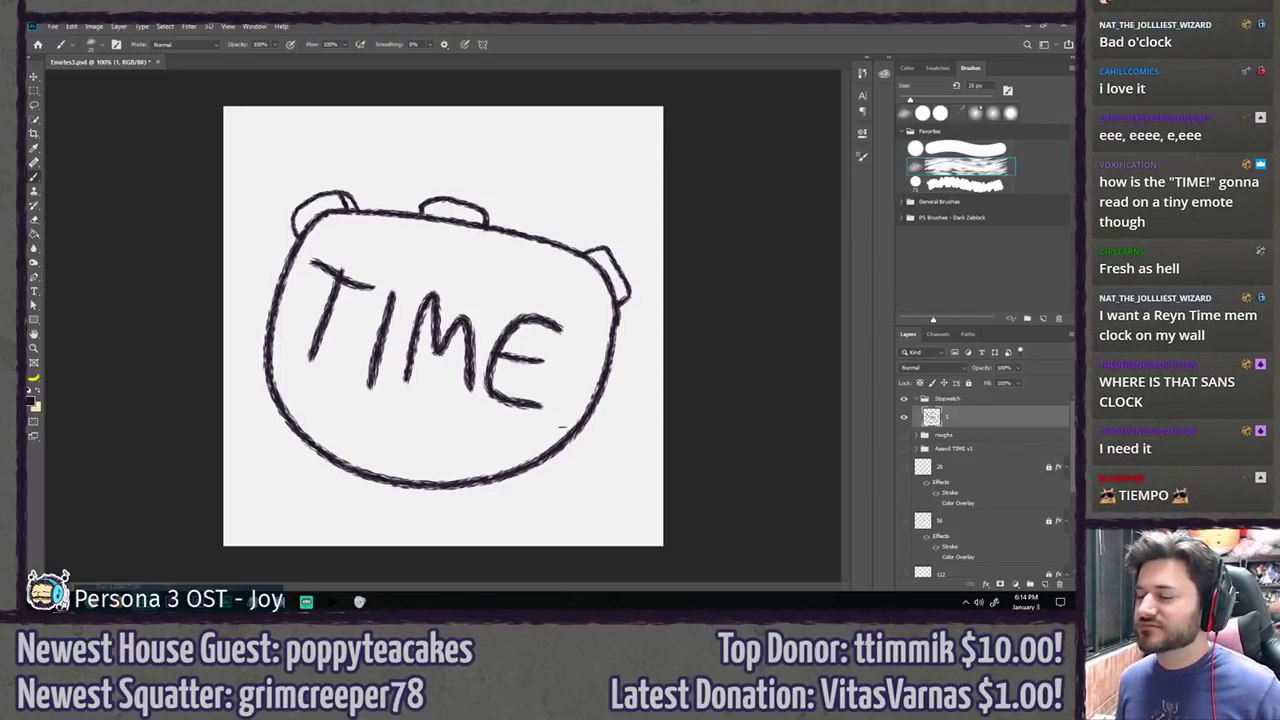
Step: Check how readable the TIME stopwatch sketch is at tiny emote size, and return to the full-size view
scroll(560, 454, "down", 15)
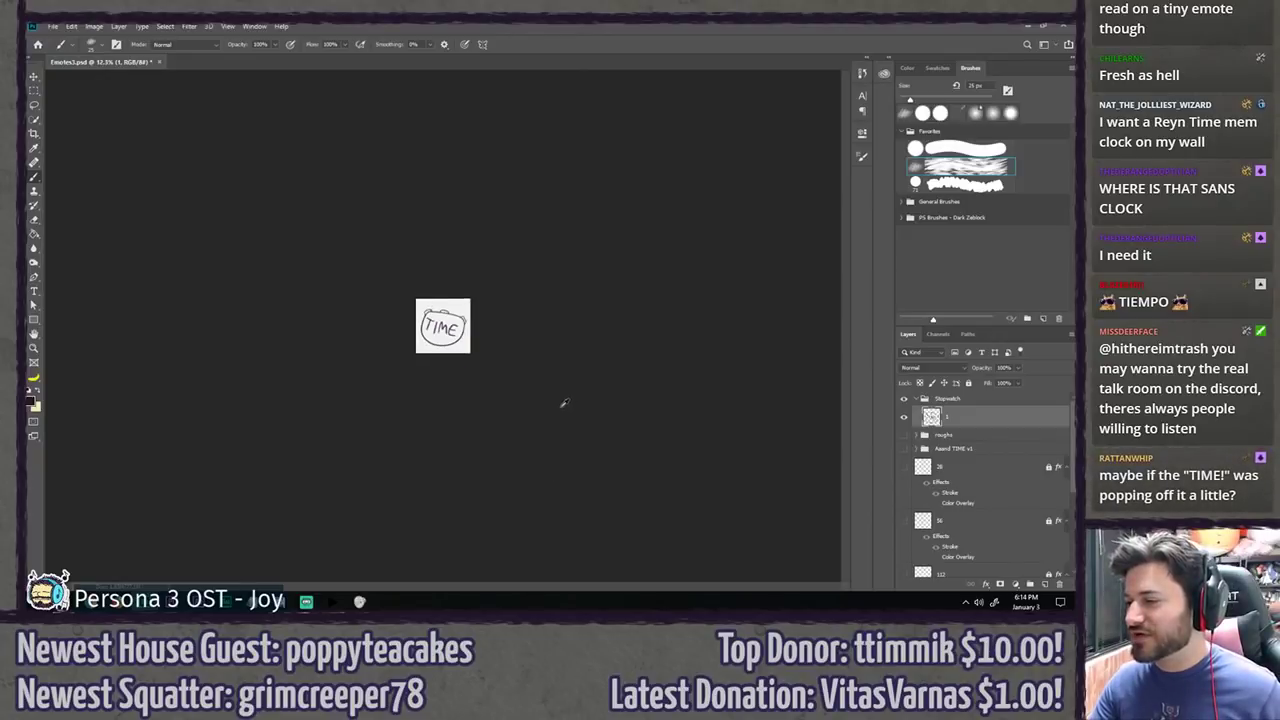
key("ctrl+plus")
key("ctrl+plus")
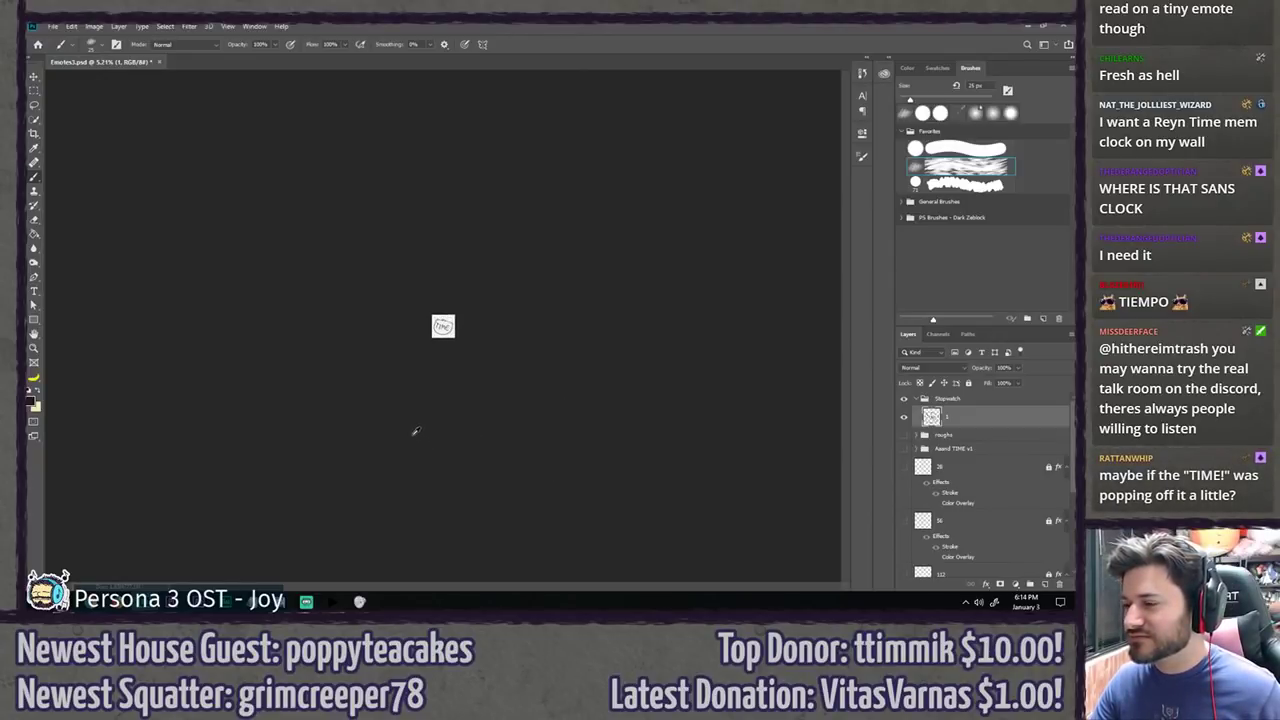
key("ctrl+plus")
key("ctrl+plus")
key("ctrl+plus")
key("ctrl+plus")
key("ctrl+plus")
key("ctrl+plus")
key("ctrl+plus")
key("ctrl+plus")
key("ctrl+plus")
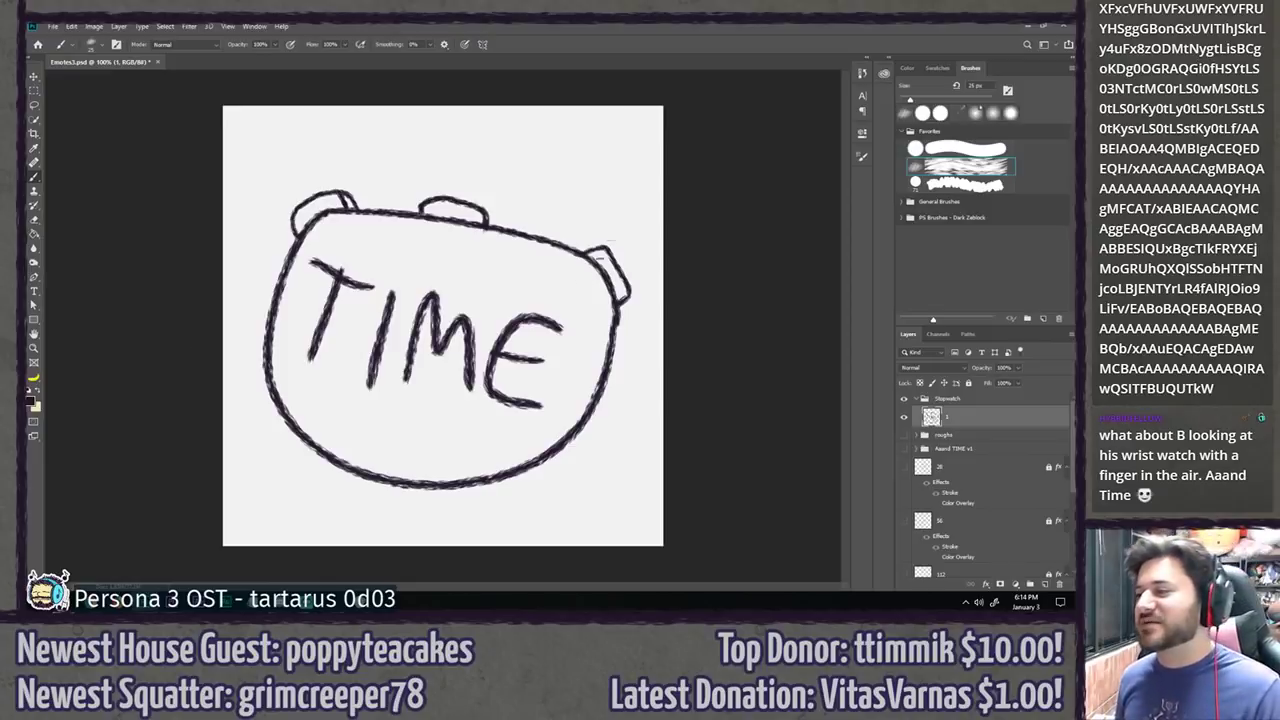
Step: Try small doodles above the stopwatch, a slanted box and a handset-like shape, and undo them
mouse_move(537, 131)
left_mouse_down()
mouse_move(552, 200)
mouse_move(513, 189)
mouse_move(531, 122)
mouse_move(563, 125)
mouse_move(509, 181)
mouse_move(528, 122)
left_mouse_up()
key("ctrl+z")
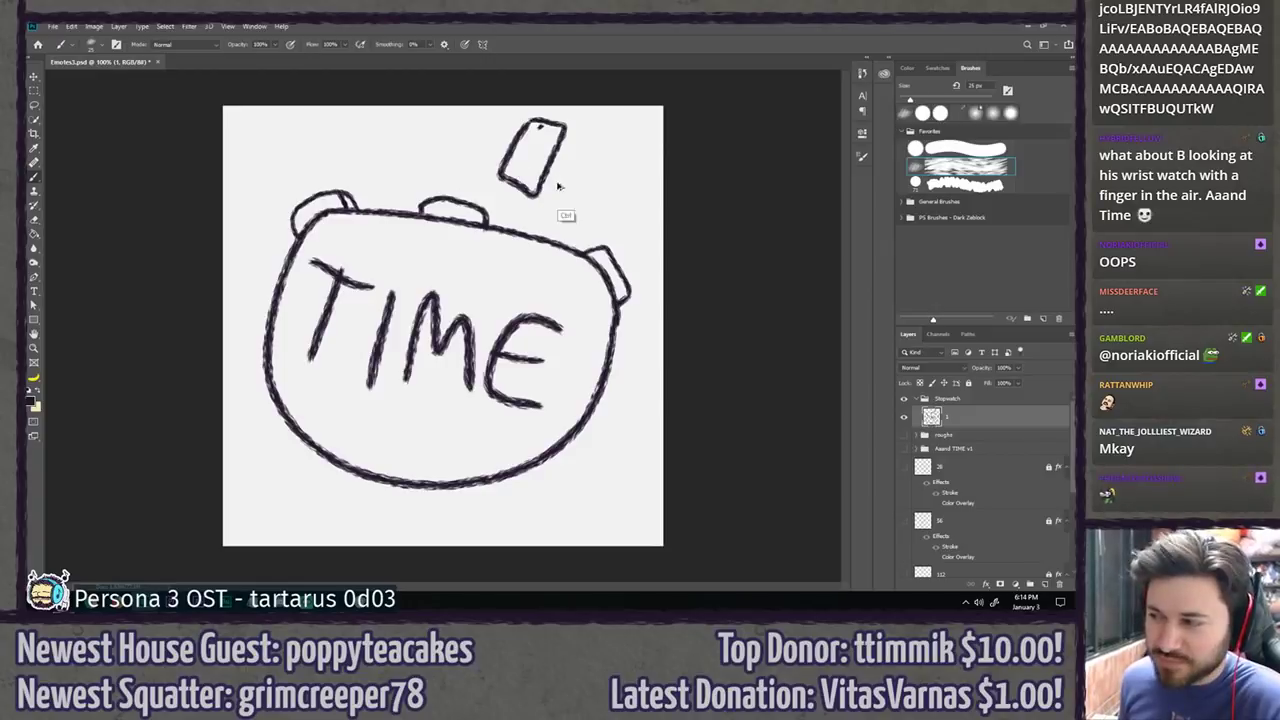
key("ctrl+z")
mouse_move(536, 122)
left_mouse_down()
mouse_move(565, 172)
mouse_move(555, 180)
mouse_move(548, 158)
mouse_move(552, 174)
mouse_move(540, 167)
left_mouse_up()
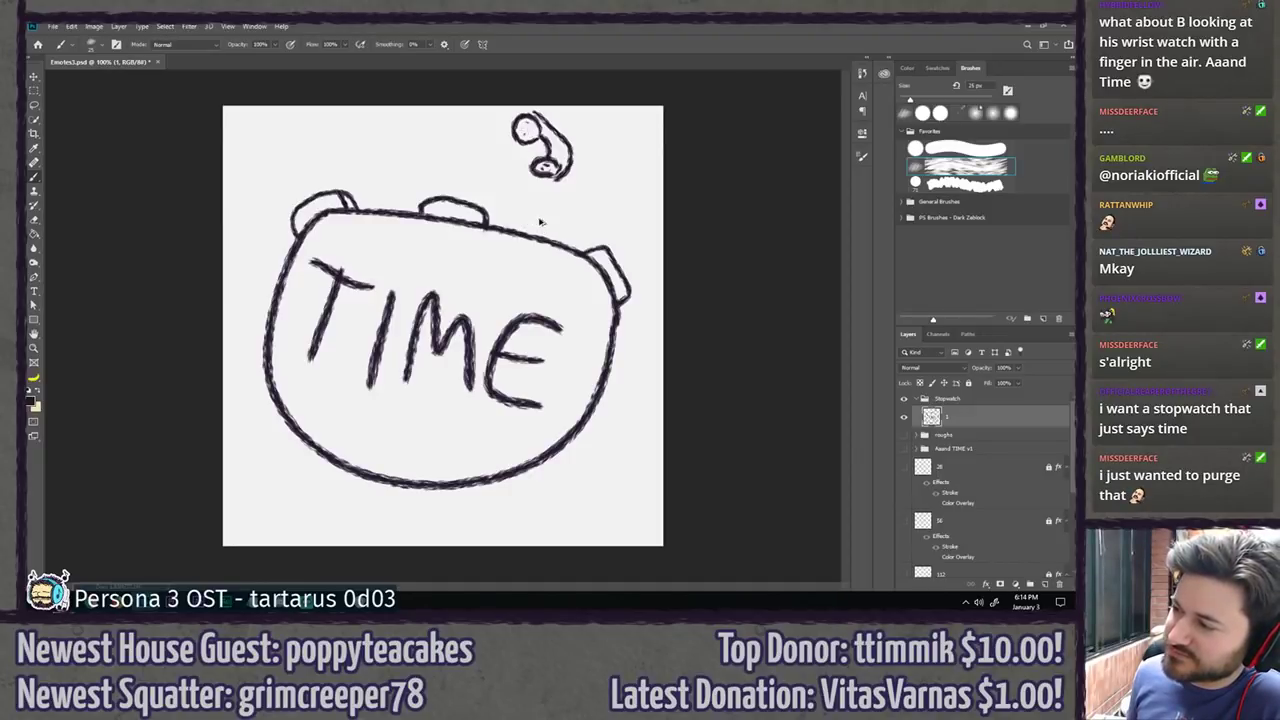
key("ctrl+z")
key("ctrl+z")
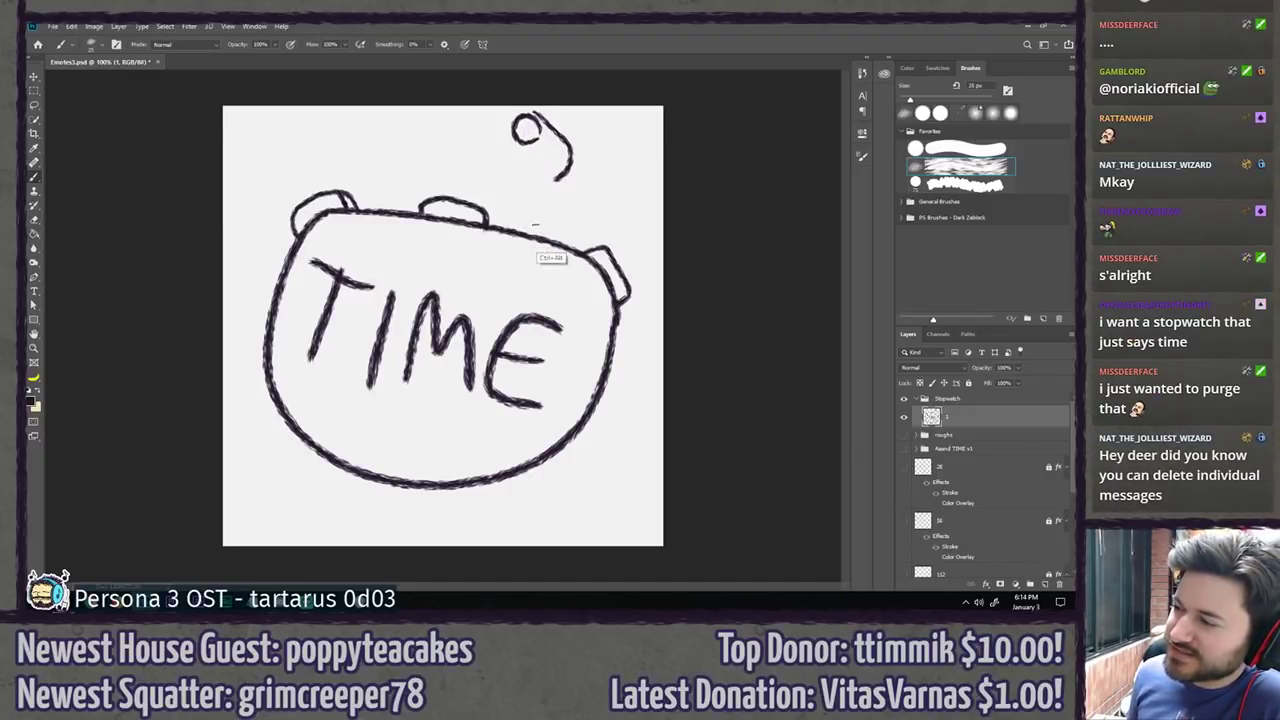
key("ctrl+z")
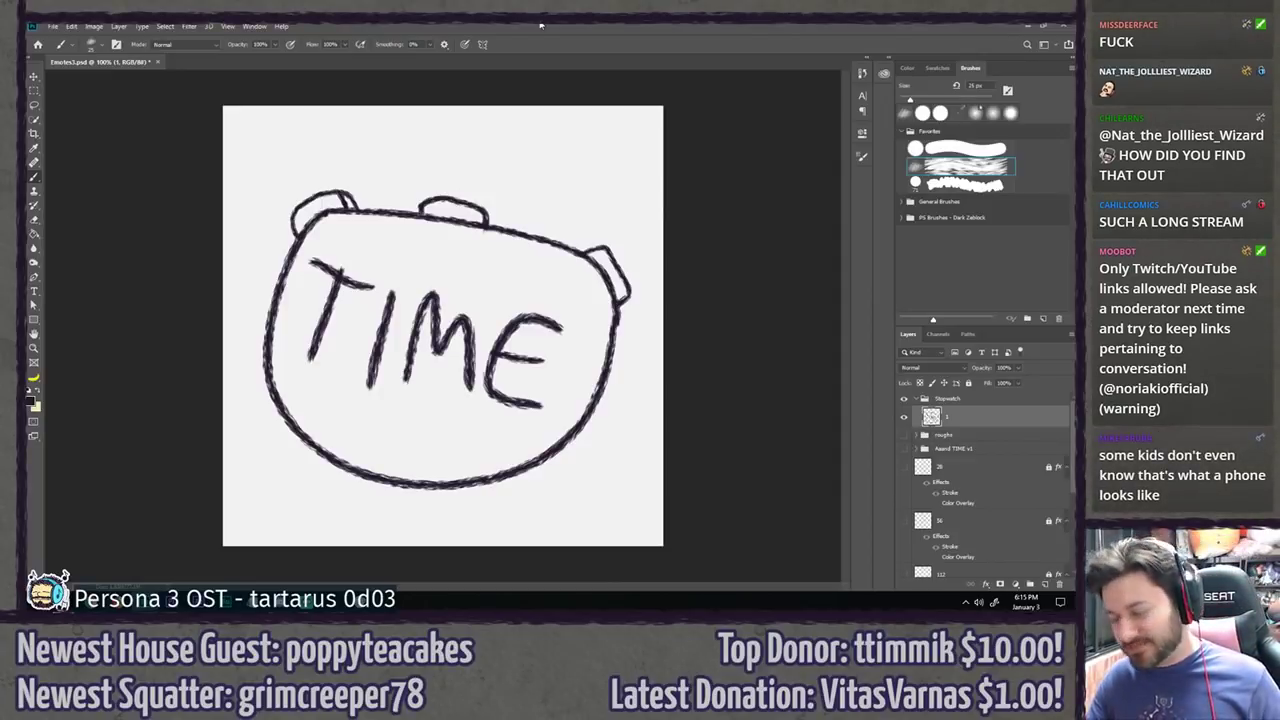
Step: Hide the digital stopwatch sketch layer and add a new empty layer above it in the Stopwatch group
left_click(905, 414)
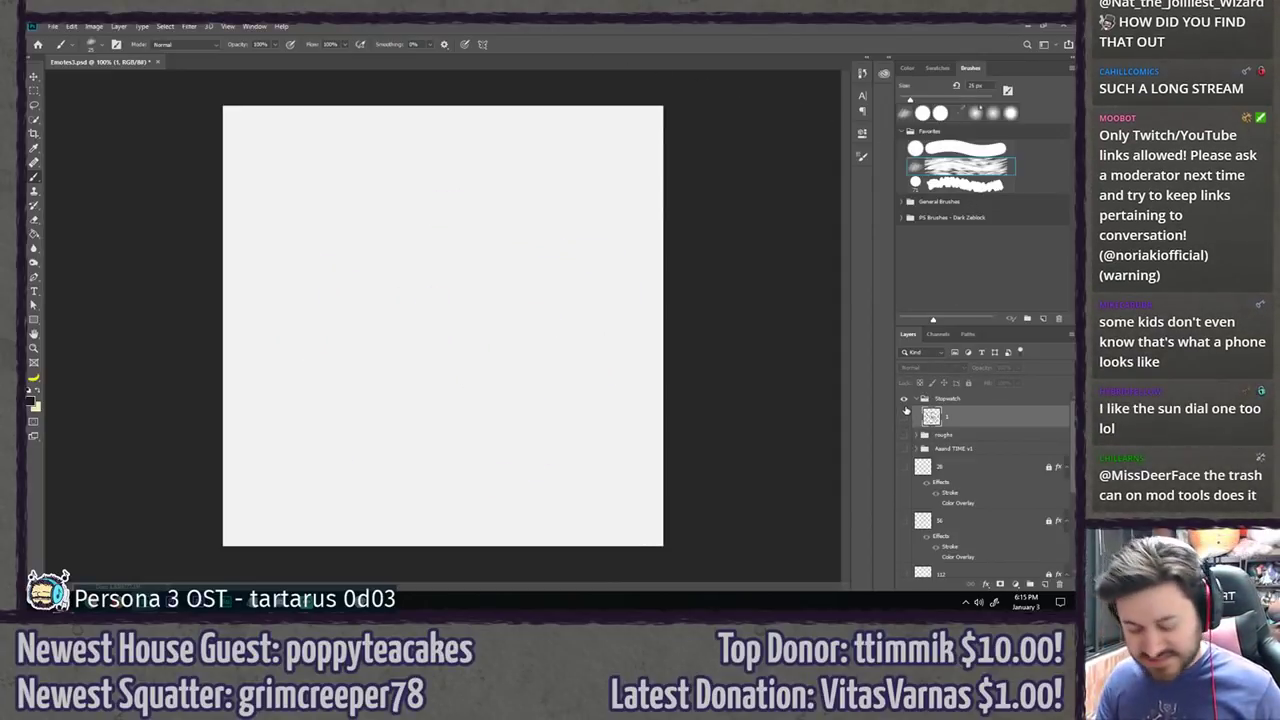
key("ctrl+shift+n")
key("Return")
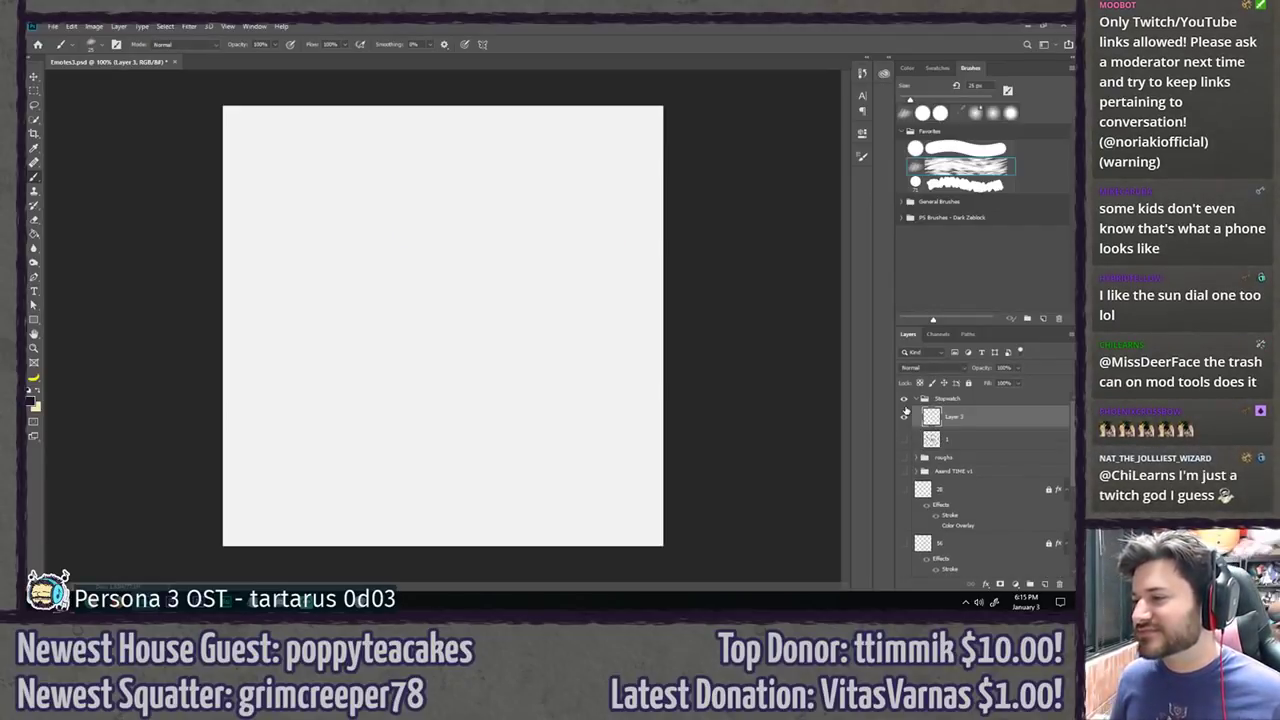
Step: Sketch a large round analog stopwatch body on the new layer, undoing and retrying the outline strokes
mouse_move(512, 184)
left_mouse_down()
mouse_move(607, 331)
mouse_move(607, 268)
left_mouse_up()
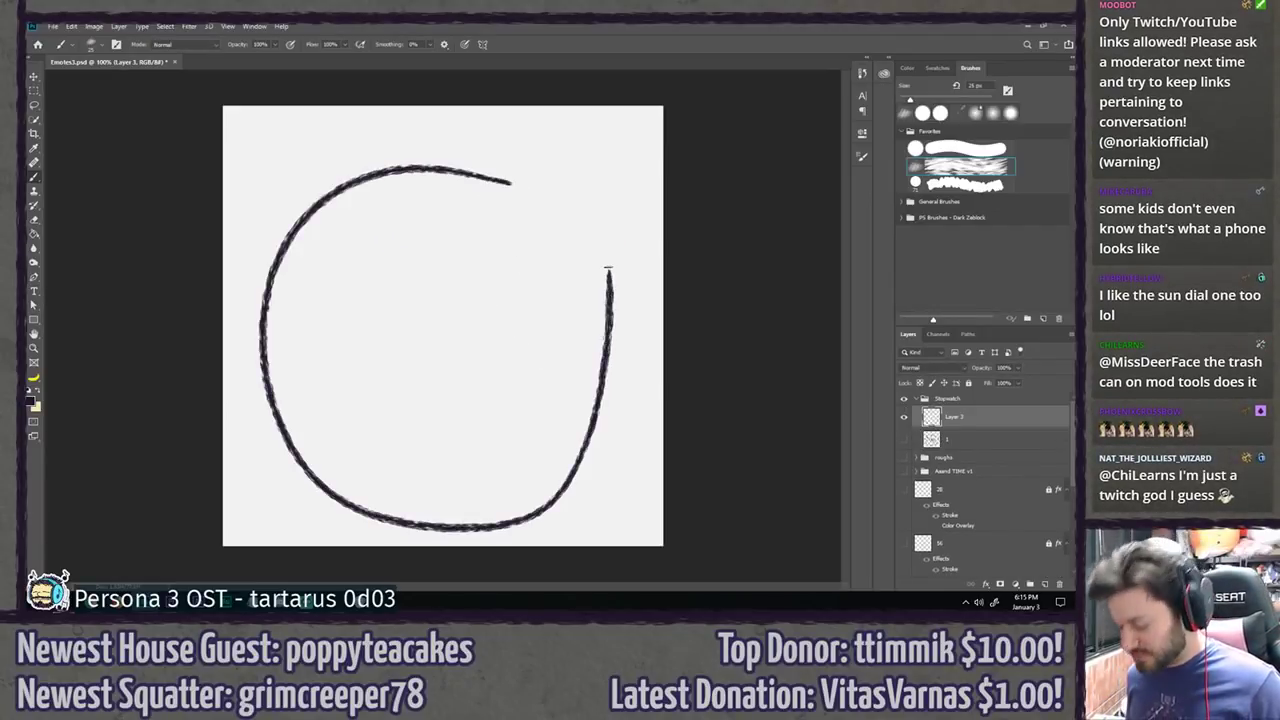
key("ctrl+z")
mouse_move(526, 178)
left_mouse_down()
mouse_move(277, 427)
mouse_move(559, 188)
mouse_move(322, 436)
mouse_move(511, 140)
mouse_move(304, 422)
mouse_move(497, 152)
mouse_move(488, 199)
mouse_move(539, 152)
mouse_move(532, 177)
mouse_move(500, 141)
mouse_move(532, 157)
mouse_move(487, 134)
mouse_move(538, 163)
mouse_move(620, 170)
mouse_move(649, 305)
left_mouse_up()
key("ctrl+z")
key("ctrl+z")
key("ctrl+z")
key("ctrl+z")
key("ctrl+z")
key("ctrl+z")
Step: Draw a tilted crown with a short stem and flat oval cap at the upper right of the round body
key("r")
mouse_move(630, 260)
left_mouse_down()
mouse_move(634, 322)
mouse_move(650, 229)
left_mouse_up()
key("r")
left_click_drag(569, 131, 528, 127)
key("b")
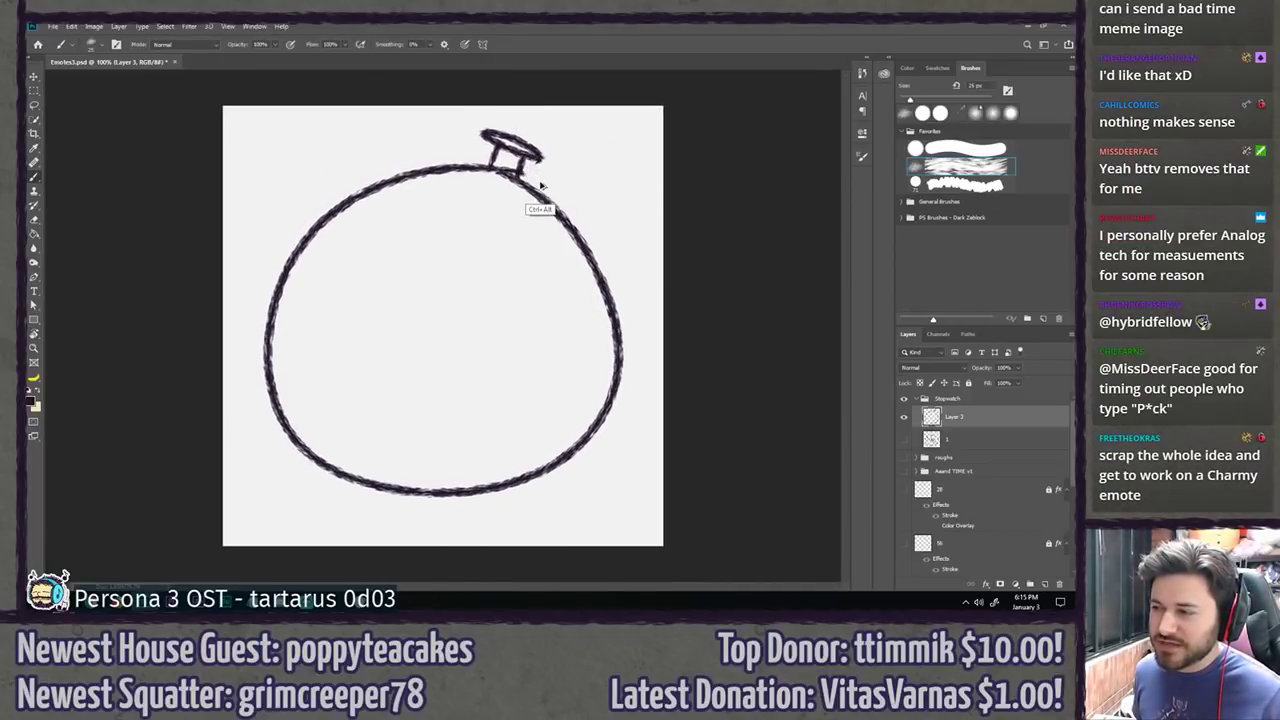
Step: Clean up the joint between the crown's stem and the body, filling in the outline and erasing stray marks
key("ctrl+alt+z")
key("ctrl+shift+z")
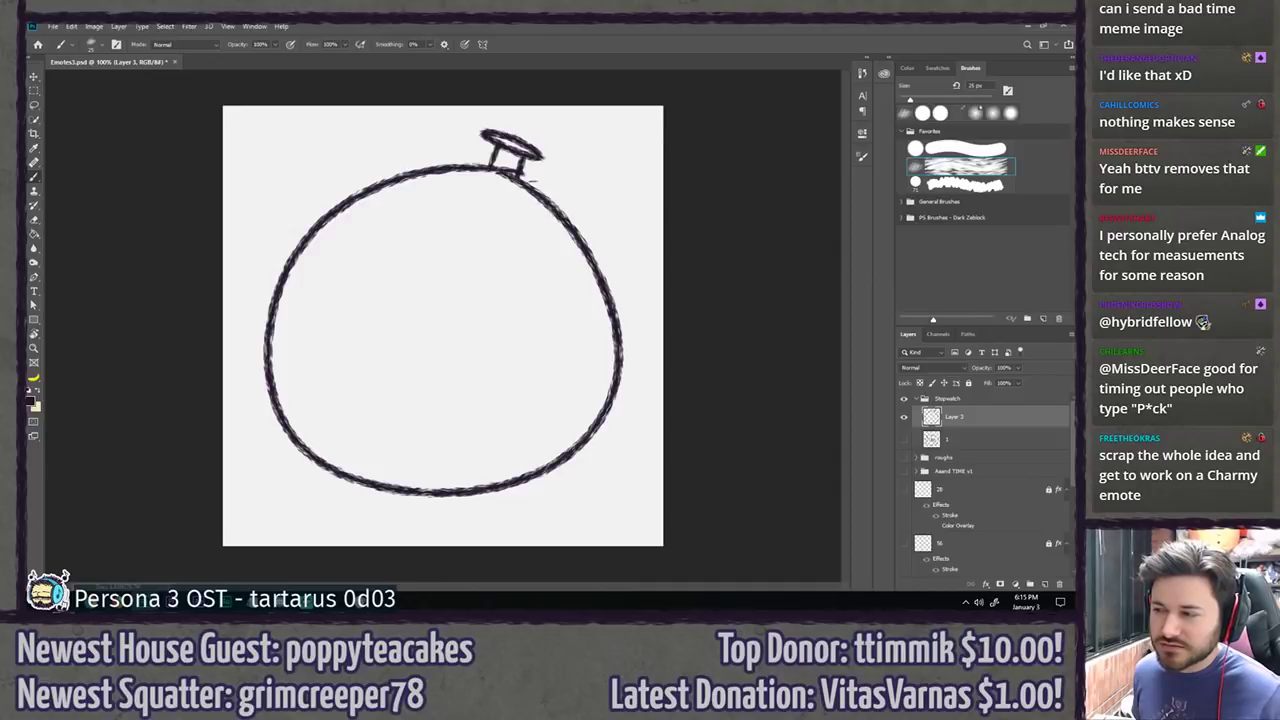
left_click_drag(500, 170, 552, 169)
key("e")
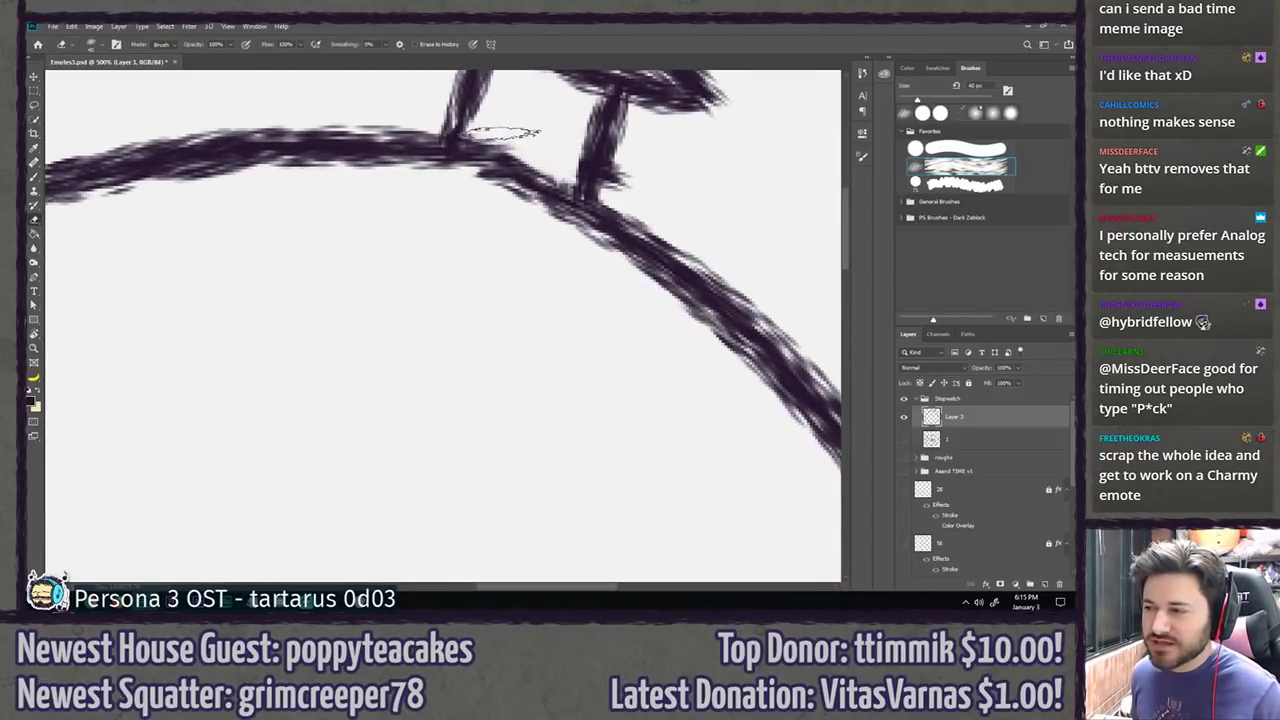
key("b")
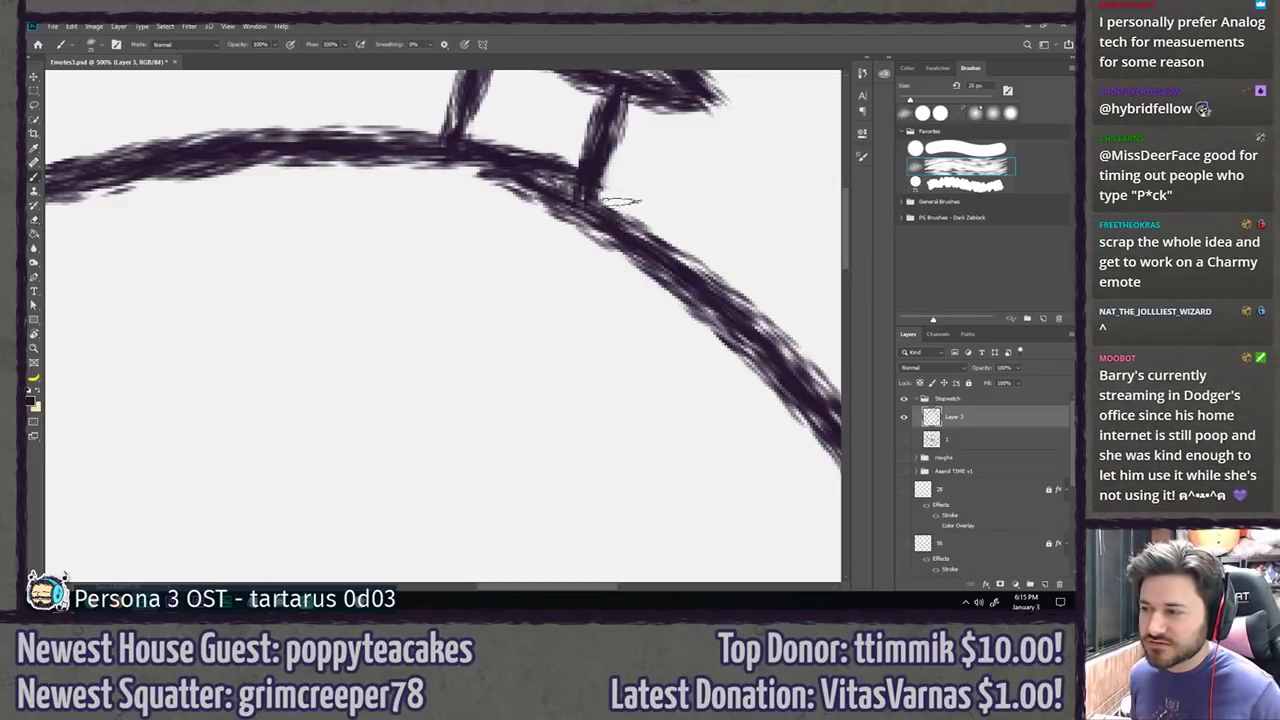
Step: Darken the body outline beneath the crown's stem, joining the stem to the round stopwatch body, and check it at 100% zoom
mouse_move(476, 147)
left_mouse_down()
mouse_move(574, 188)
mouse_move(602, 222)
left_mouse_up()
key("ctrl+minus")
key("ctrl+minus")
key("ctrl+minus")
key("ctrl+1")
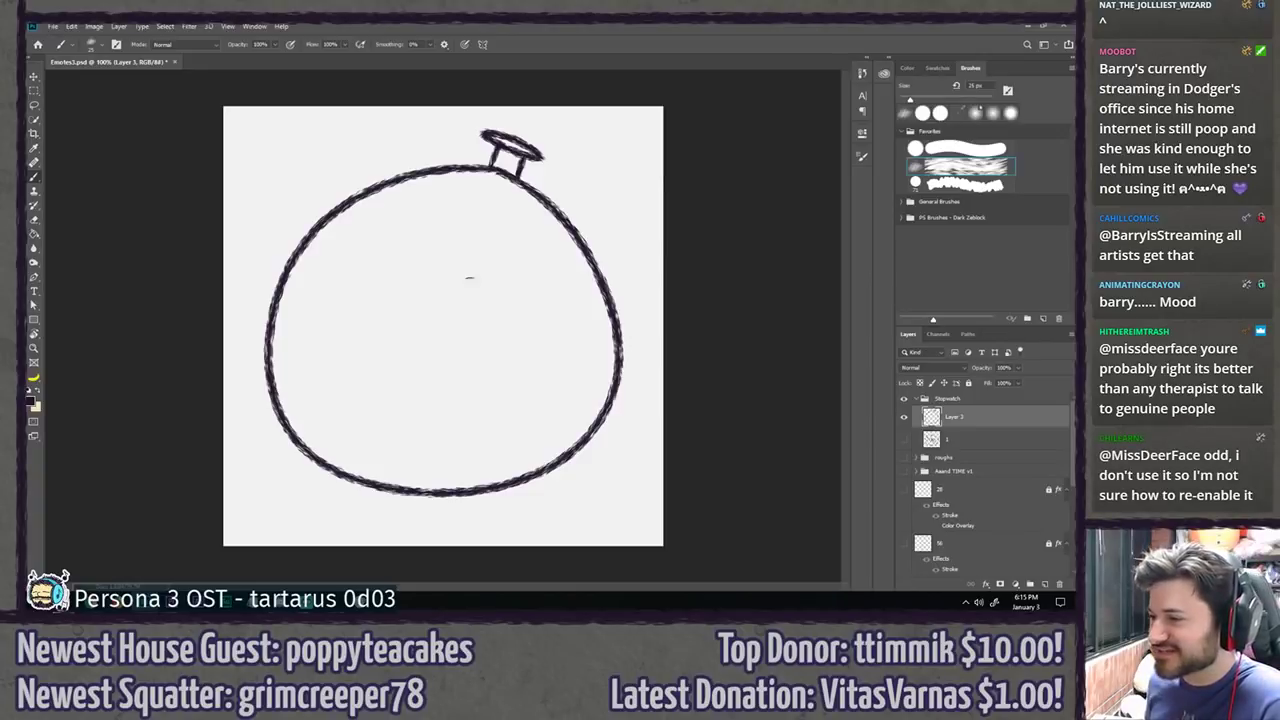
Step: Draw a tapered clock hand rising from the middle of the round body and letter TIME! across the face
mouse_move(426, 340)
left_mouse_down()
mouse_move(403, 199)
mouse_move(443, 322)
left_mouse_up()
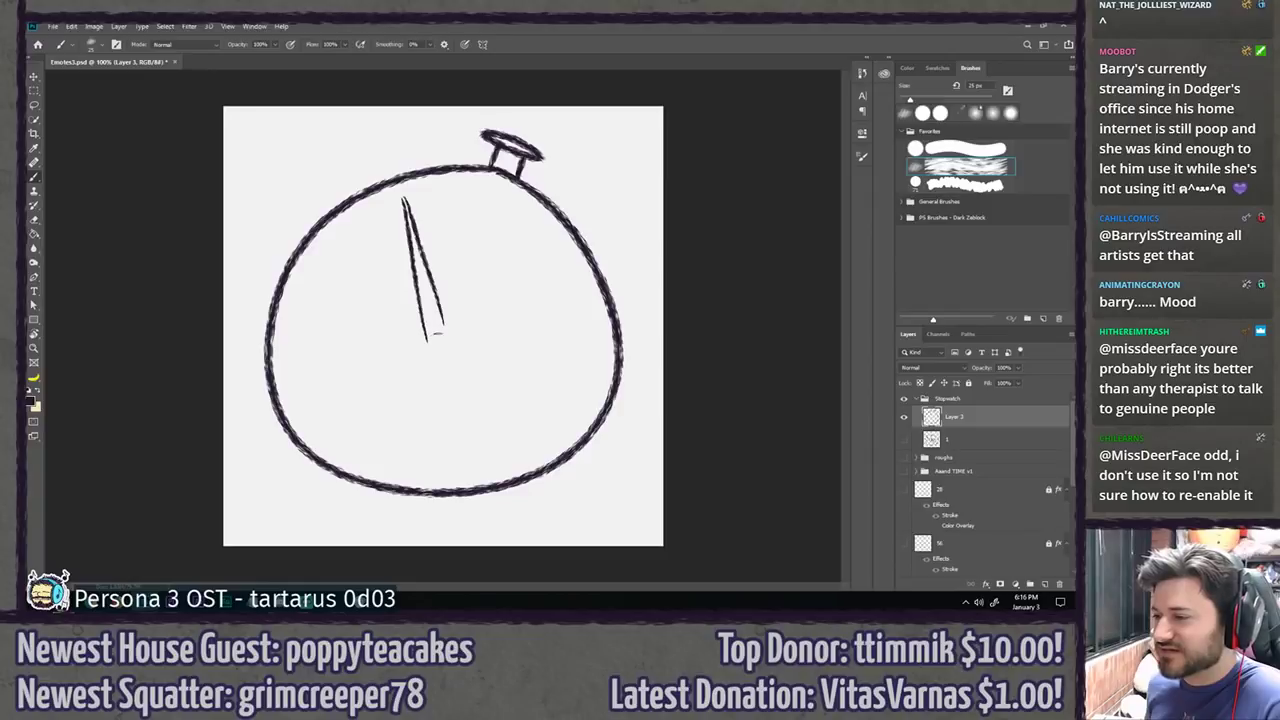
left_click_drag(427, 341, 446, 322)
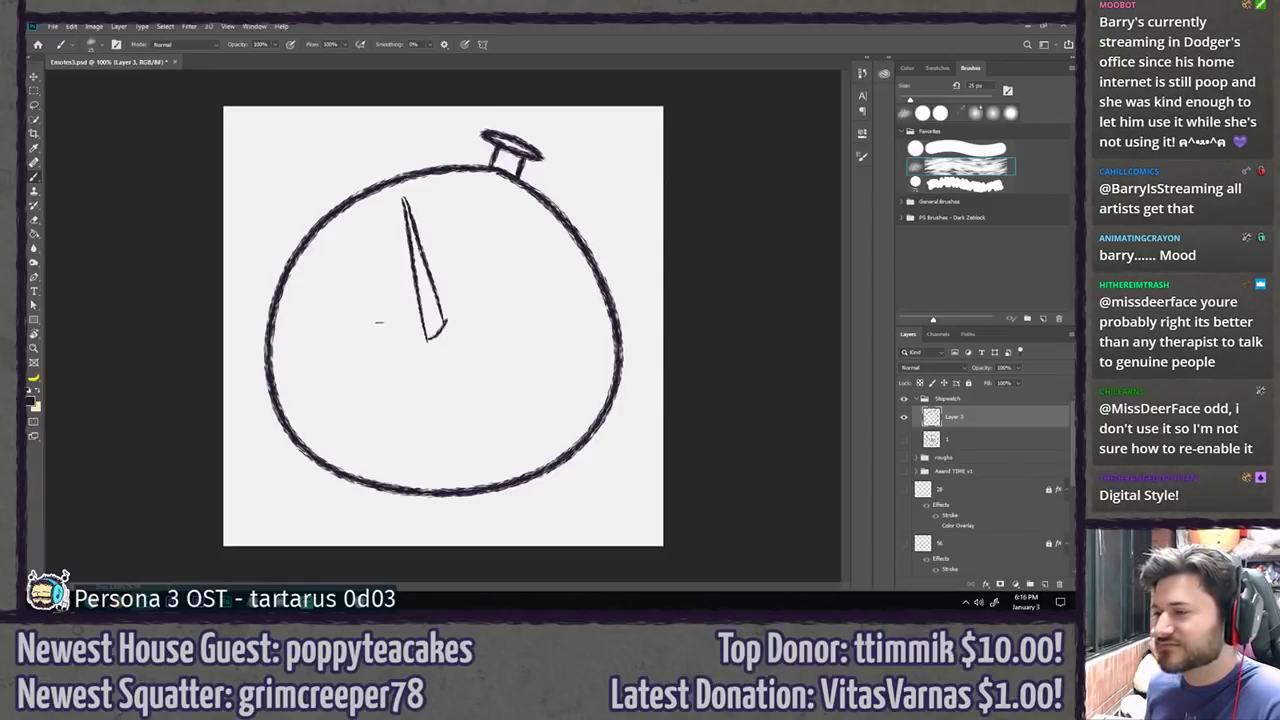
mouse_move(310, 256)
left_mouse_down()
mouse_move(392, 252)
mouse_move(316, 360)
left_mouse_up()
left_click_drag(402, 270, 371, 377)
mouse_move(417, 328)
left_mouse_down()
mouse_move(401, 382)
mouse_move(495, 398)
left_mouse_up()
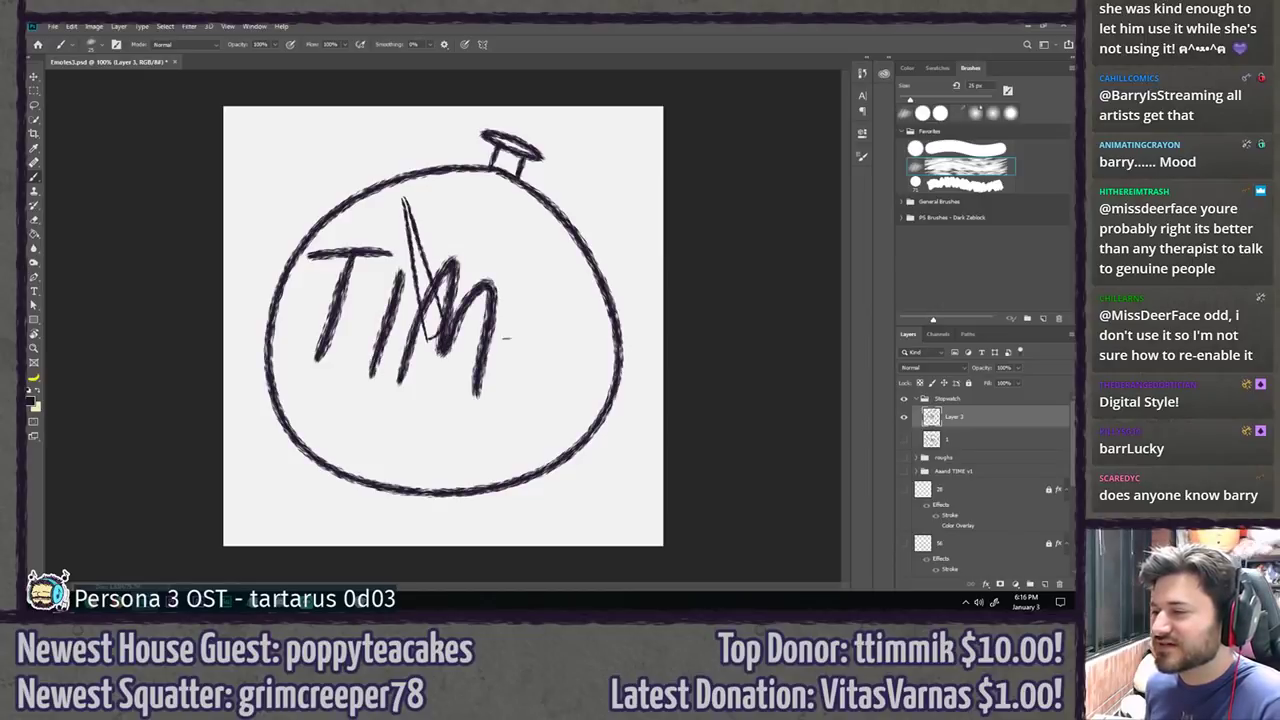
mouse_move(556, 290)
left_mouse_down()
mouse_move(490, 335)
mouse_move(545, 398)
left_mouse_up()
mouse_move(488, 338)
left_mouse_down()
mouse_move(582, 355)
mouse_move(580, 339)
mouse_move(569, 393)
left_mouse_up()
left_click(567, 395)
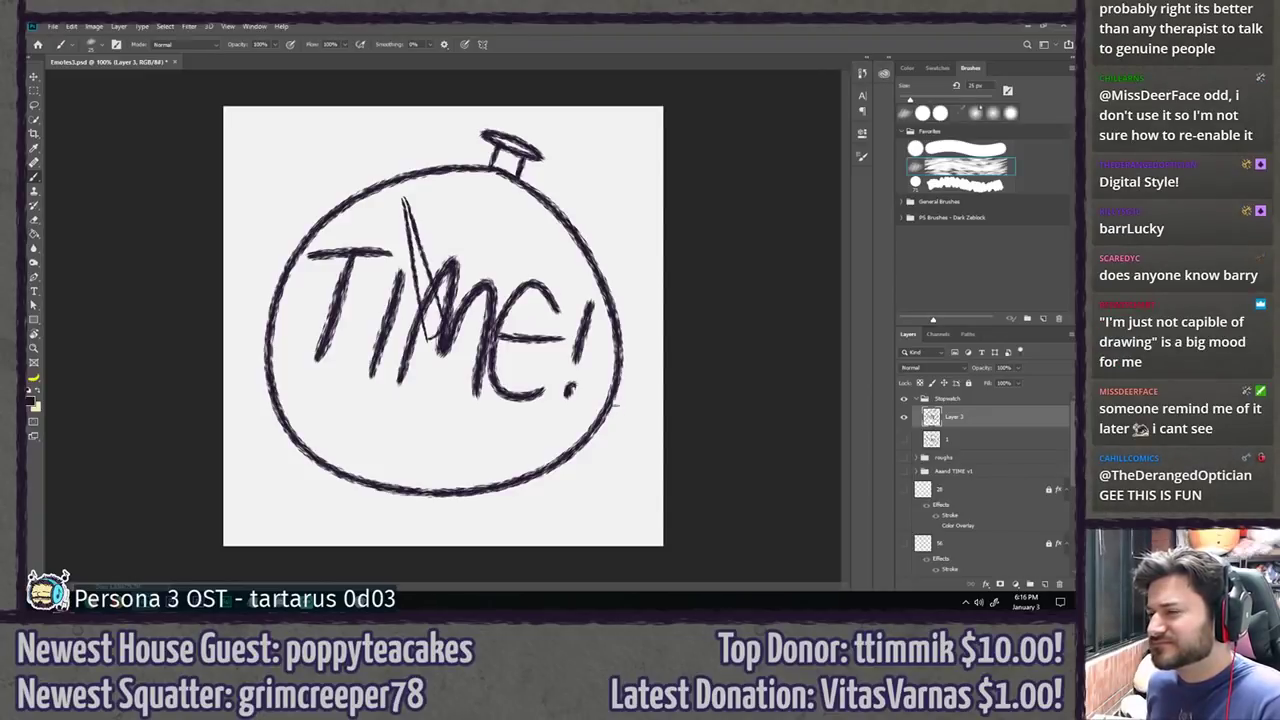
mouse_move(322, 183)
left_mouse_down()
mouse_move(290, 220)
mouse_move(246, 320)
left_mouse_up()
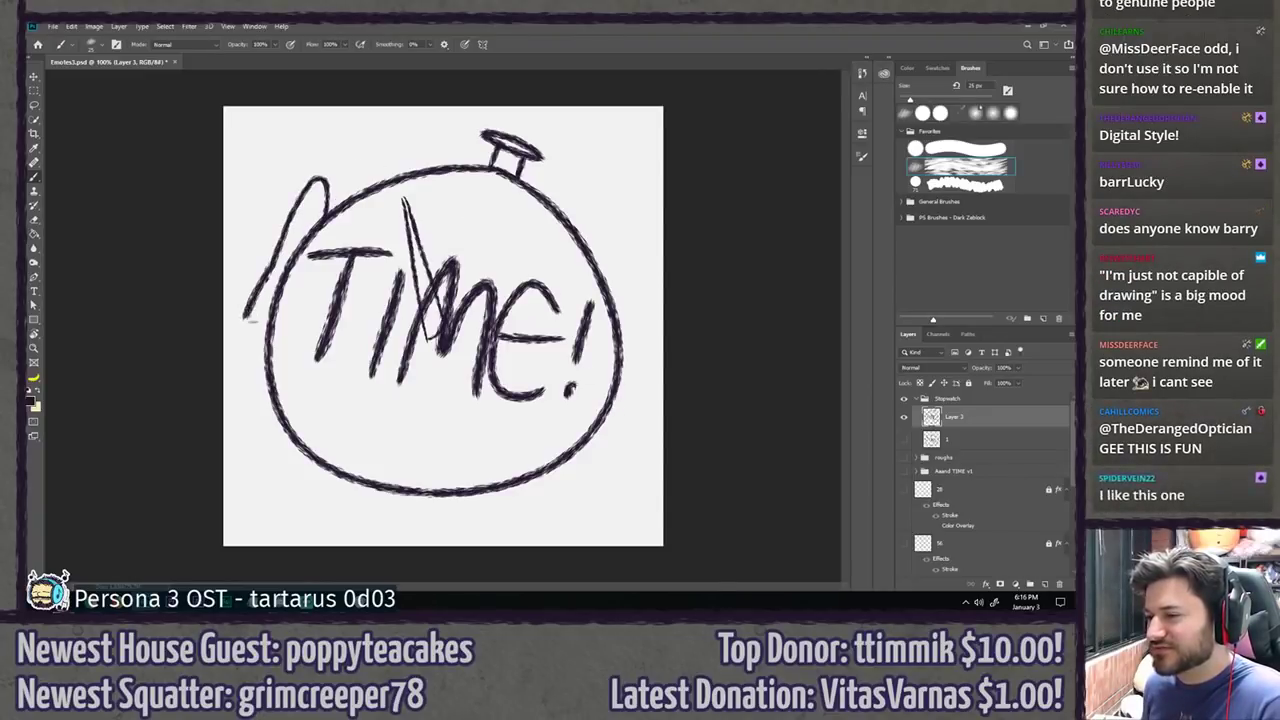
mouse_move(556, 228)
left_mouse_down()
mouse_move(572, 240)
mouse_move(577, 216)
left_mouse_up()
key("ctrl+z")
key("ctrl+z")
mouse_move(405, 160)
left_mouse_down()
mouse_move(394, 180)
mouse_move(410, 210)
left_mouse_up()
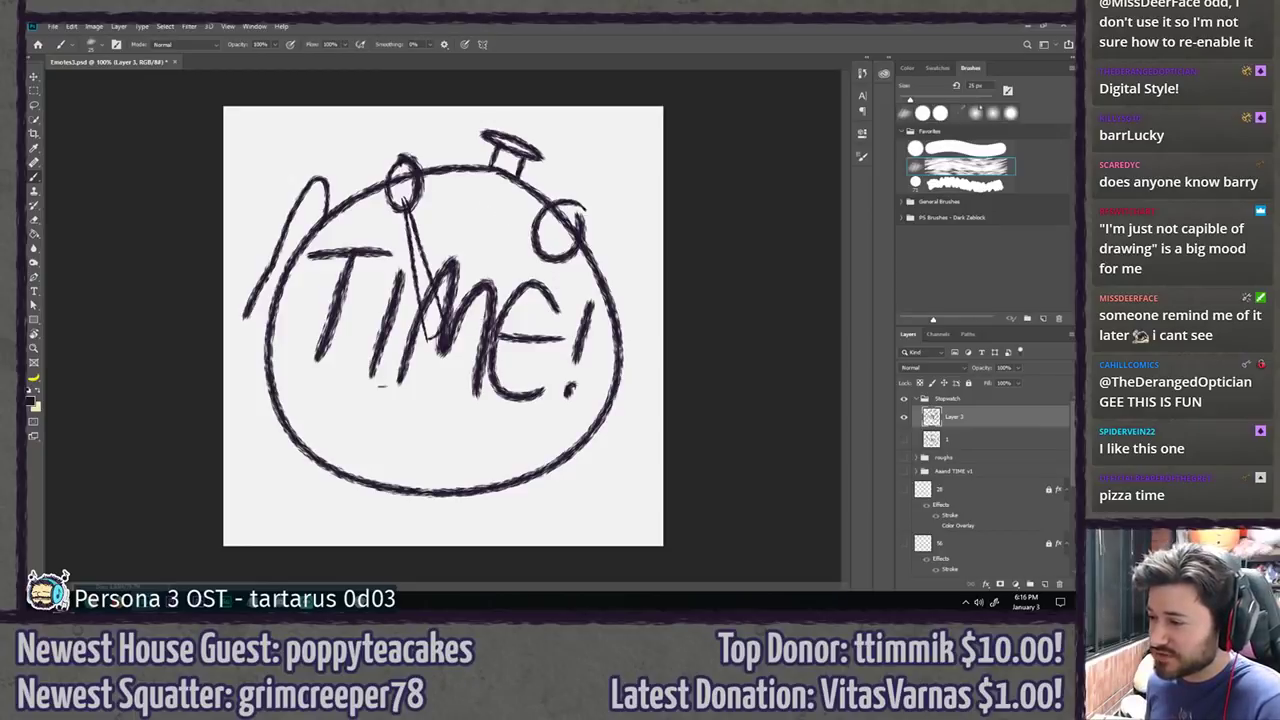
left_click_drag(545, 470, 470, 545)
key("ctrl+z")
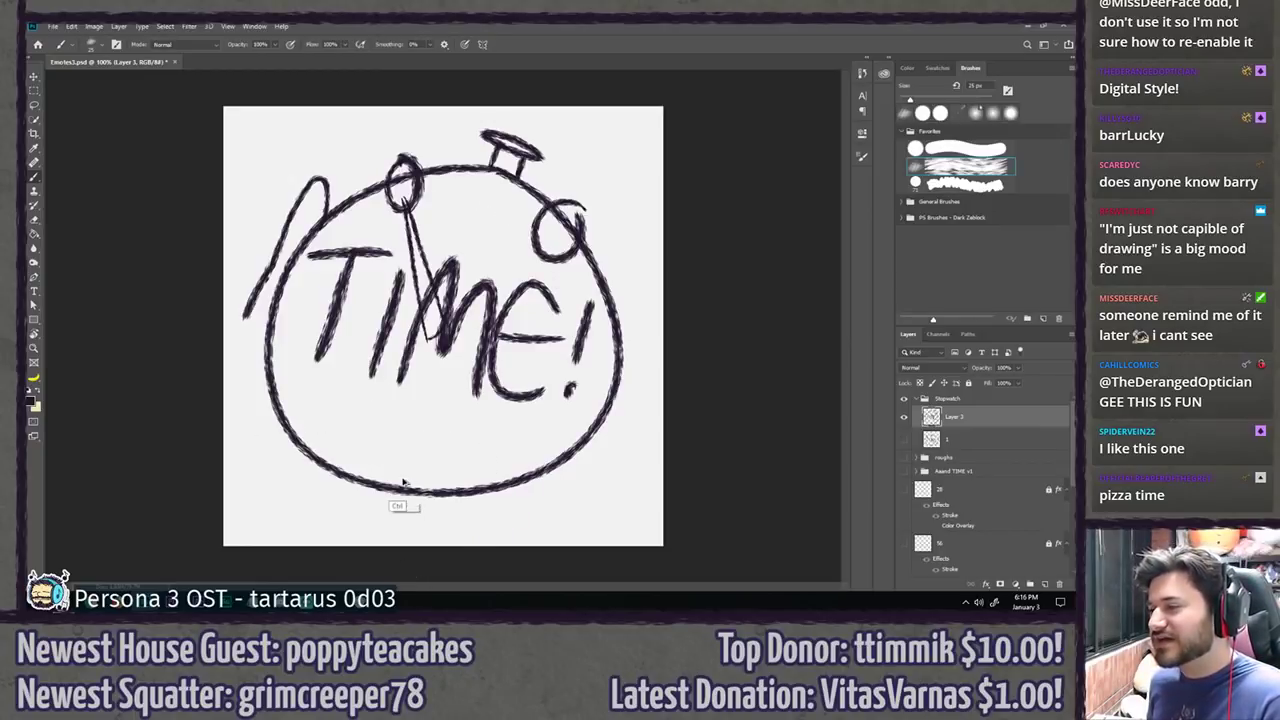
key("ctrl+z")
key("ctrl+z")
key("ctrl+z")
key("ctrl+z")
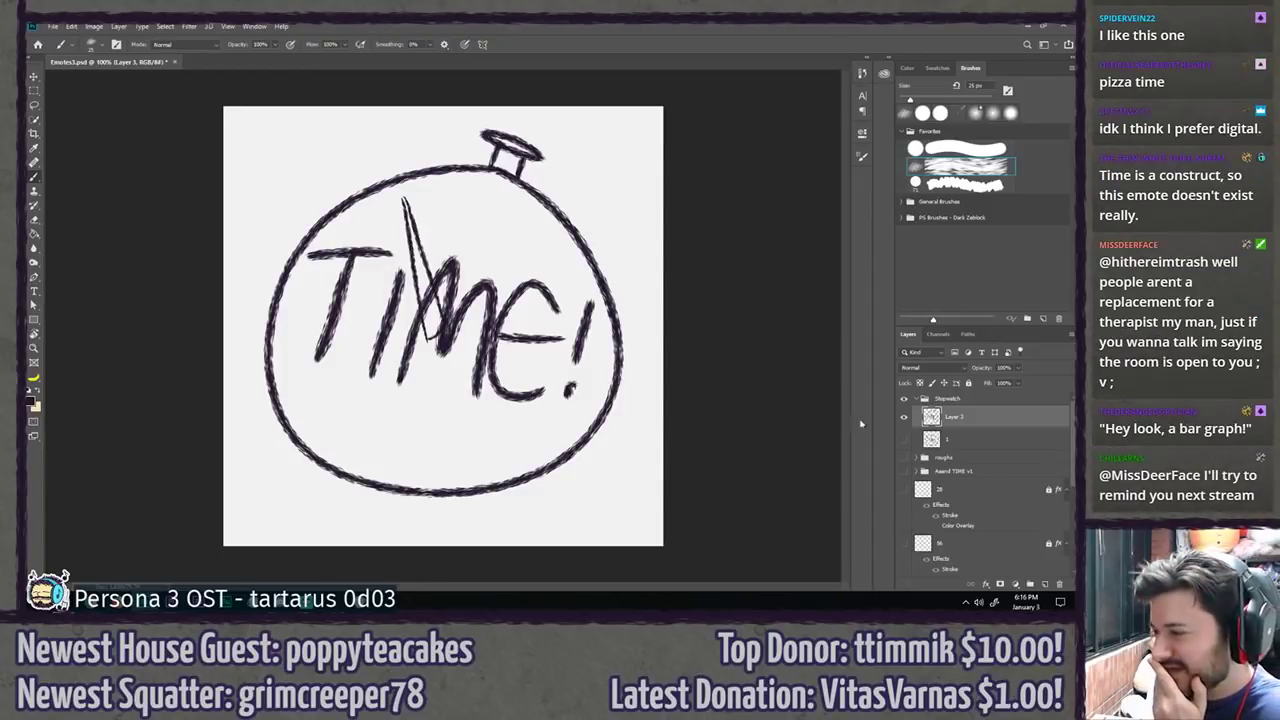
Step: Hide the analog stopwatch sketch, then show and select the digital stopwatch sketch layer 1
left_click(904, 417)
left_click(904, 439)
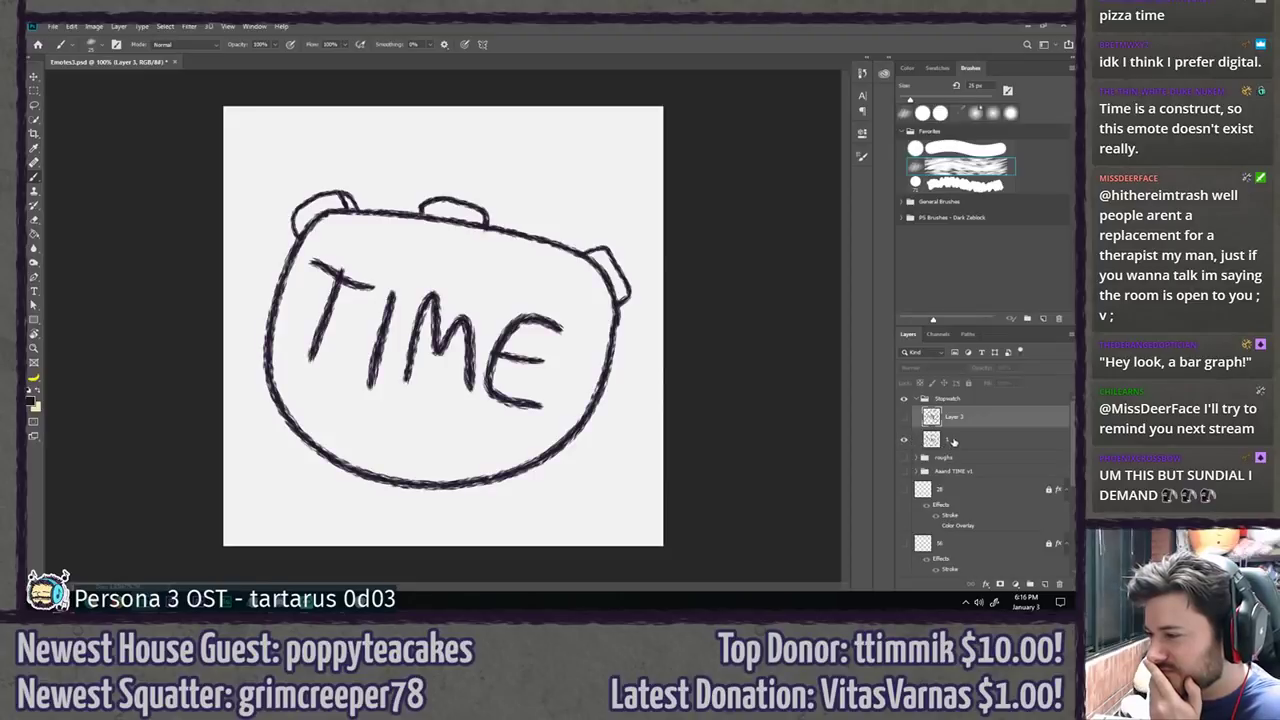
left_click(958, 444)
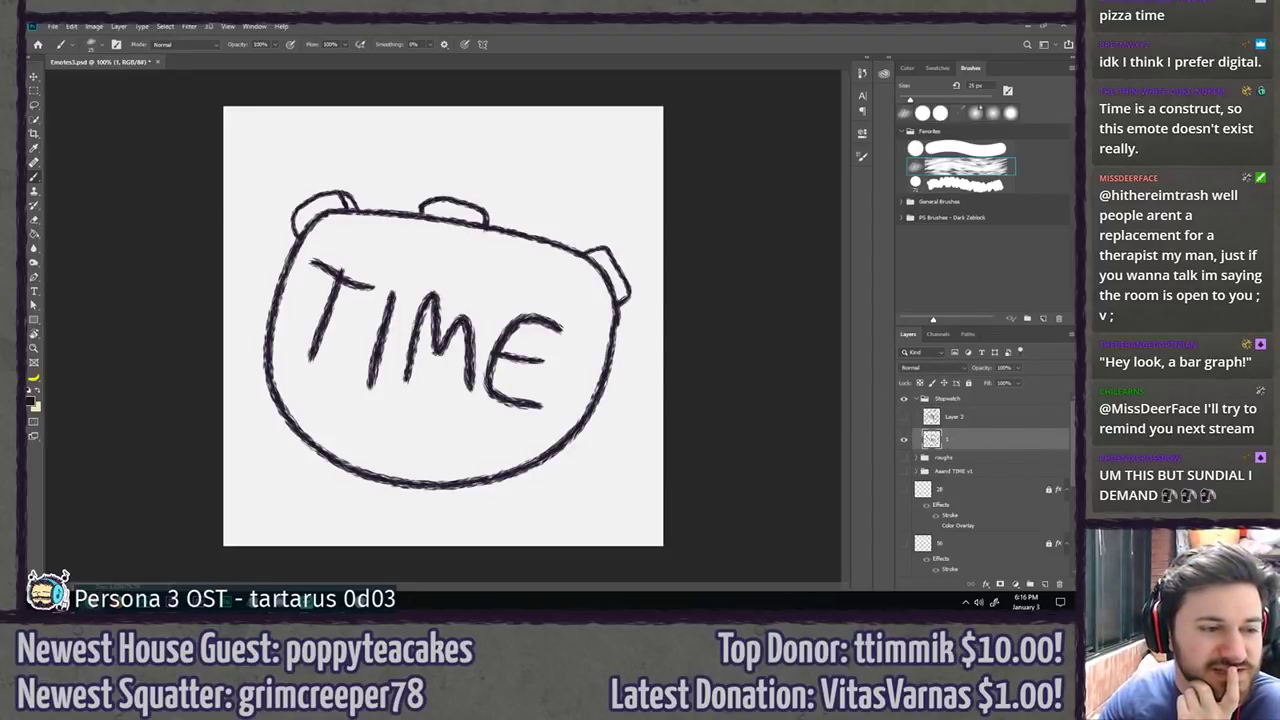
Step: Switch to the browser and look through the stopwatch image results for analog and digital shape references, then return to Photoshop
key("alt+Tab")
scroll(496, 447, "up", 5)
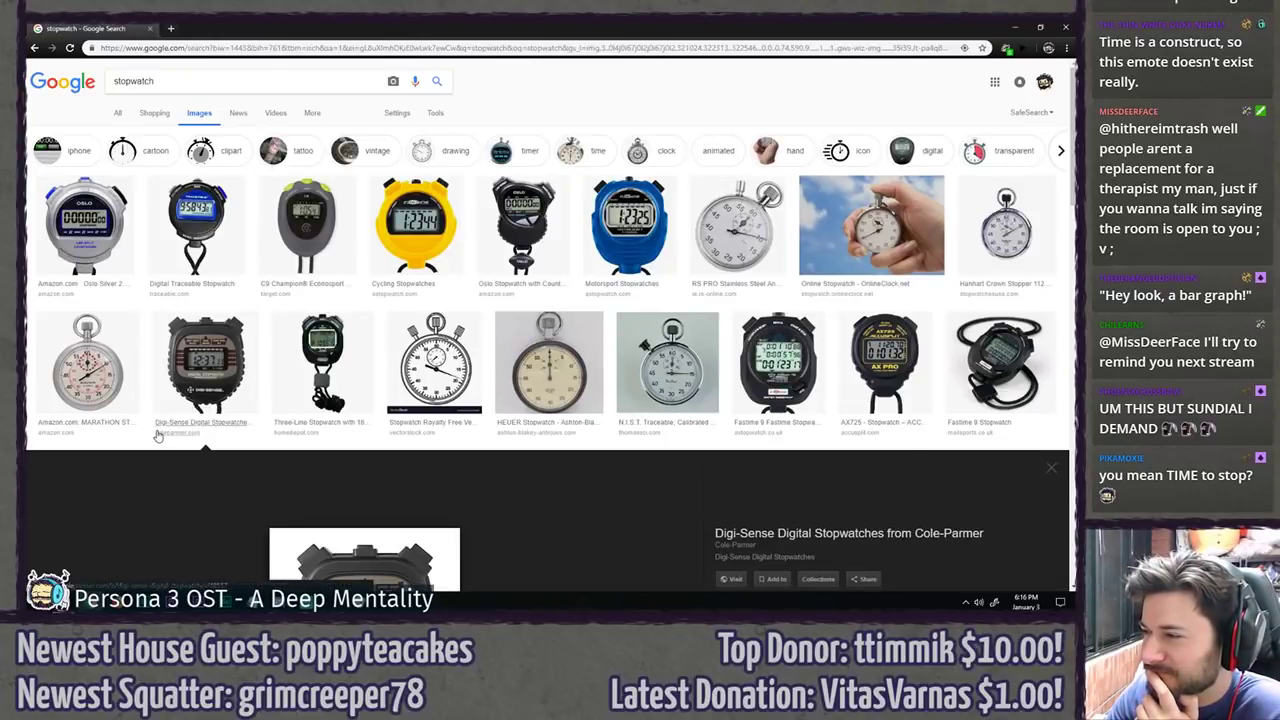
scroll(156, 400, "down", 5)
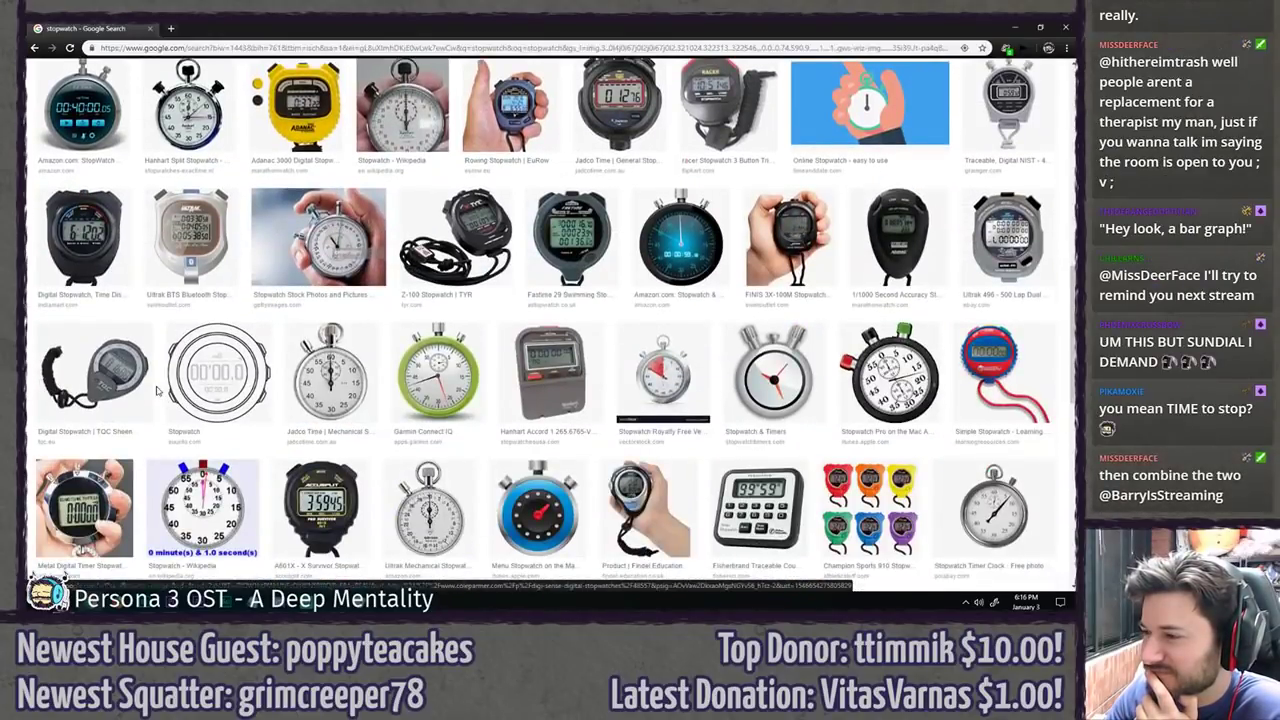
scroll(156, 390, "up", 1)
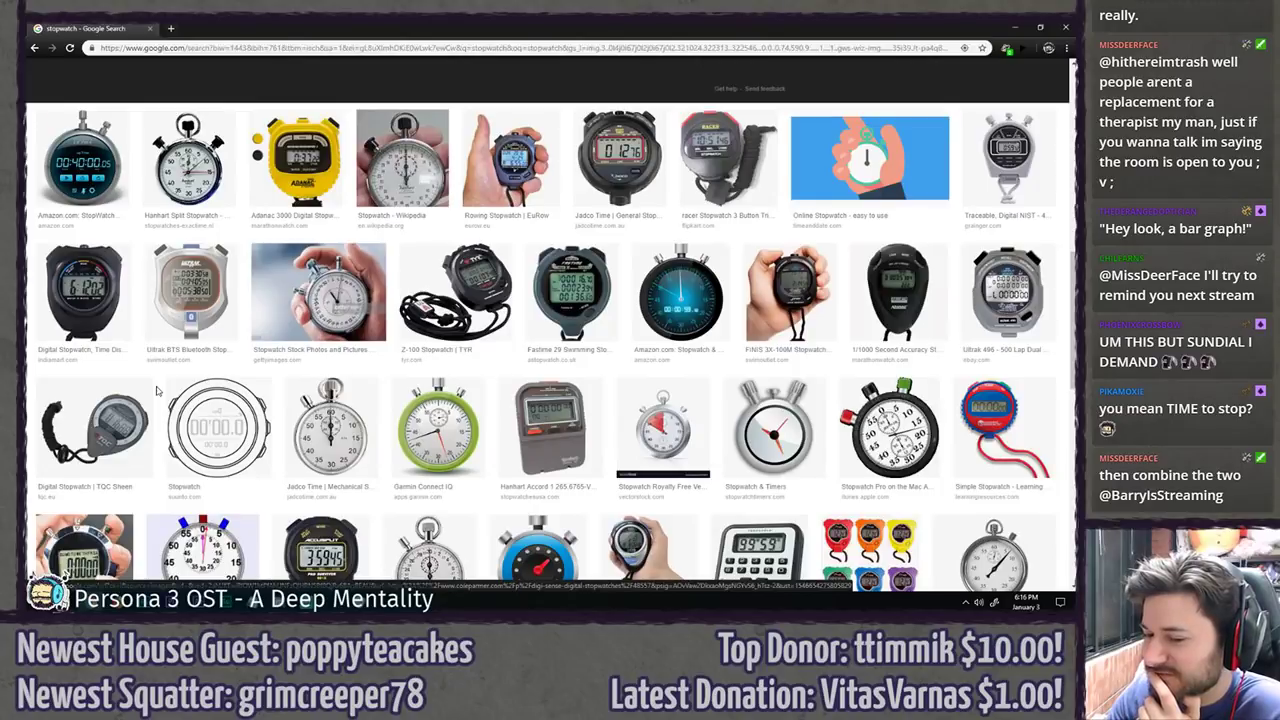
scroll(158, 390, "up", 6)
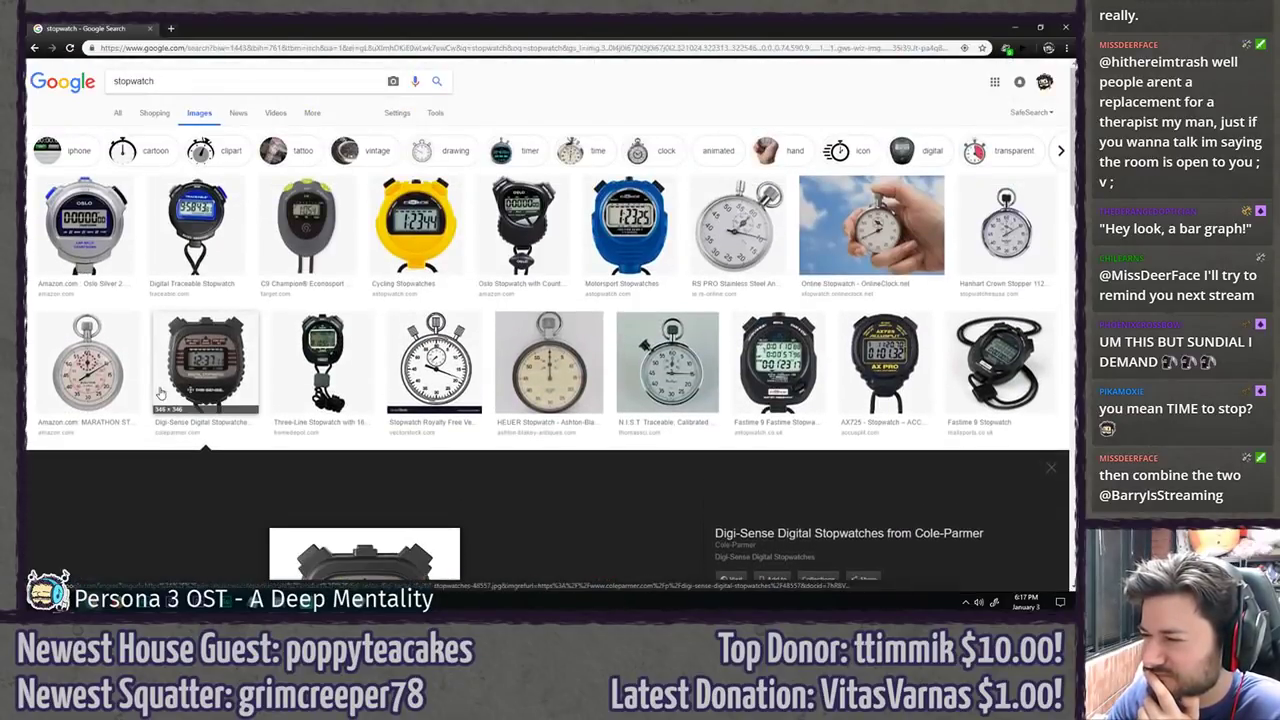
key("alt+Tab")
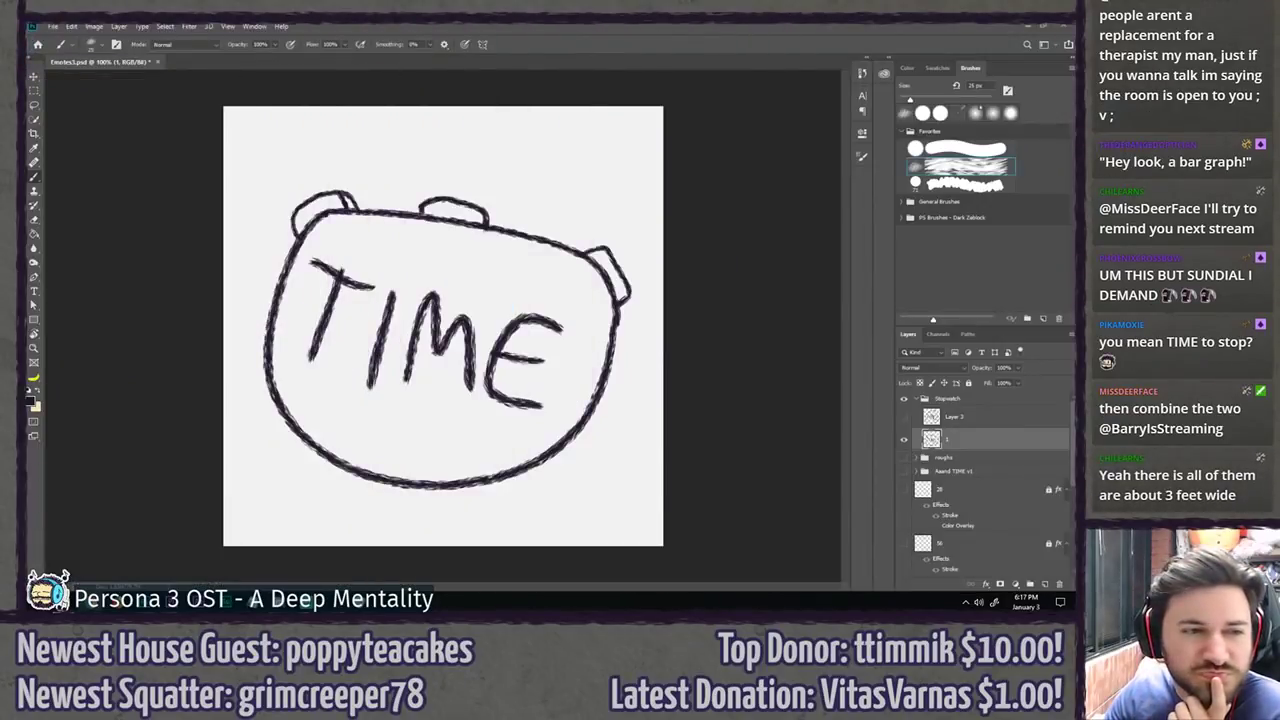
Step: Hide the digital stopwatch sketch and add a new empty layer at the top of the Stopwatch group
left_click(905, 441)
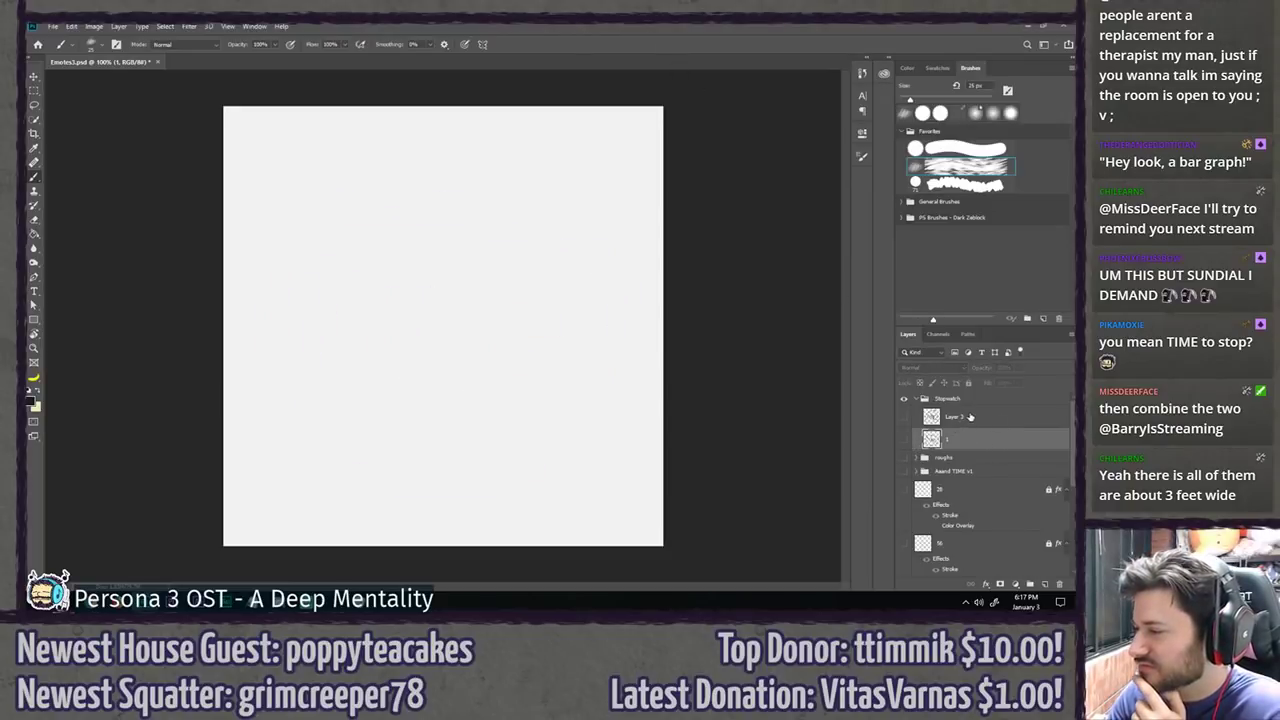
left_click(965, 414)
key("ctrl+shift+alt+n")
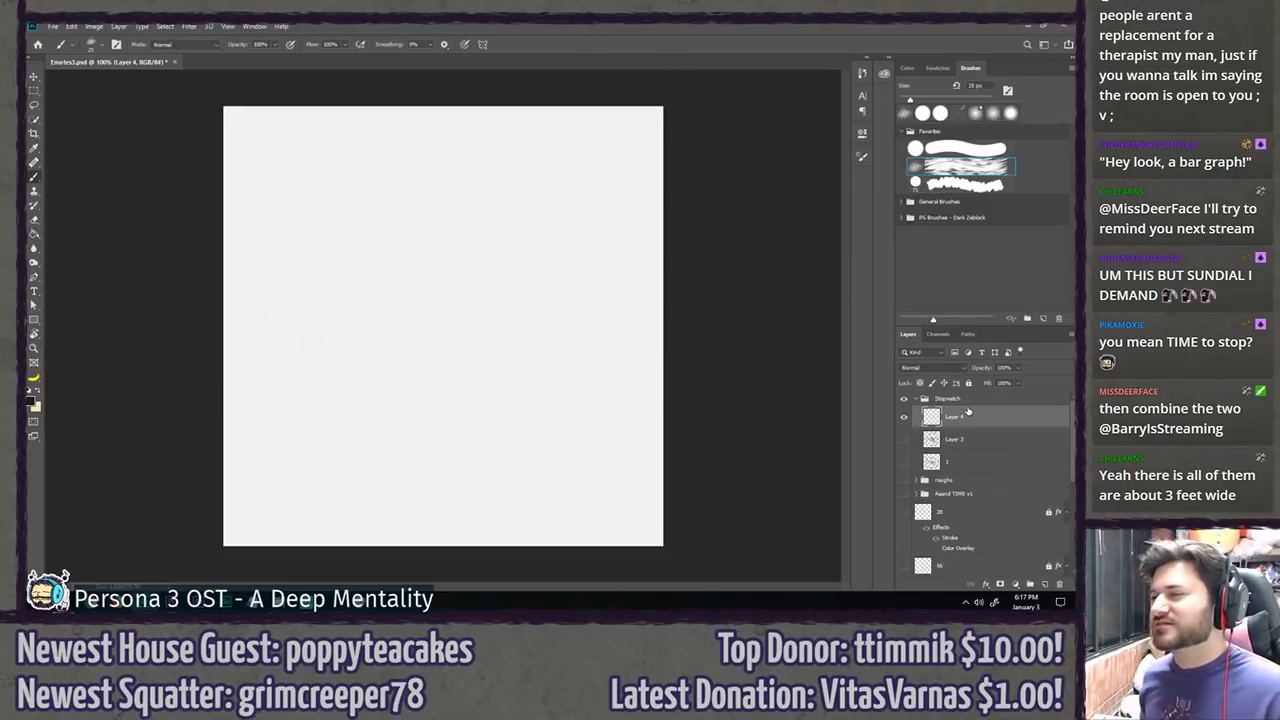
Step: Sketch a new round stopwatch body with three blocky buttons at its upper left, top and right edge
mouse_move(500, 160)
left_mouse_down()
mouse_move(303, 257)
mouse_move(437, 183)
mouse_move(552, 202)
left_mouse_up()
key("ctrl+z")
left_click_drag(452, 156, 555, 205)
mouse_move(340, 193)
left_mouse_down()
mouse_move(330, 166)
mouse_move(381, 167)
left_mouse_up()
left_click_drag(465, 163, 516, 173)
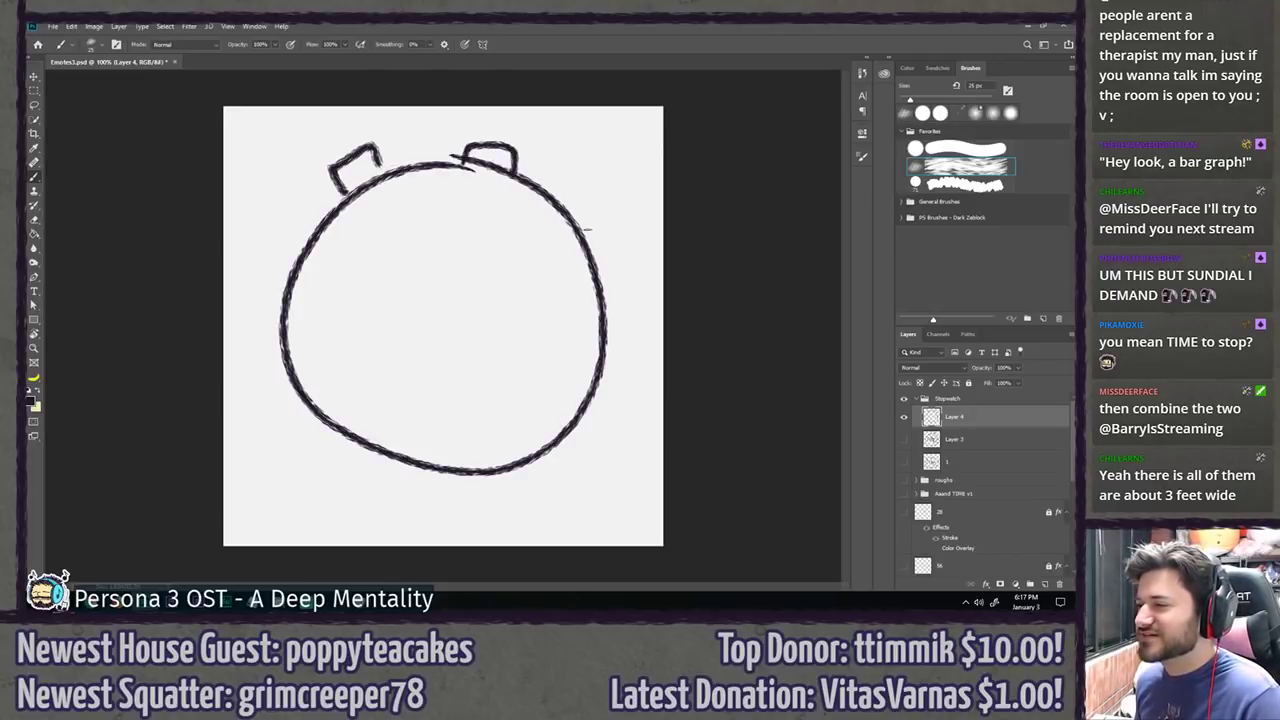
left_click_drag(588, 230, 624, 286)
Step: Draw a slanted rectangular digital screen across the round body and letter TIME! inside it
left_click_drag(354, 213, 620, 297)
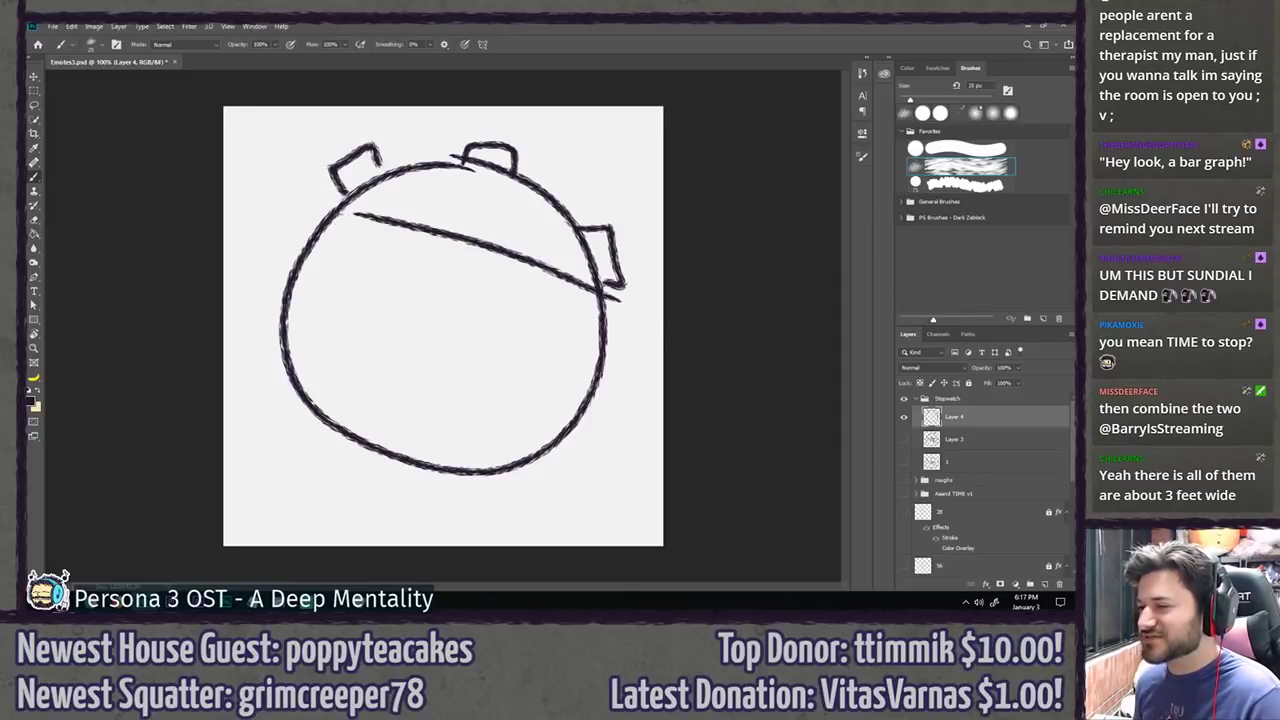
mouse_move(350, 210)
left_mouse_down()
mouse_move(315, 315)
mouse_move(575, 402)
left_mouse_up()
left_click_drag(592, 288, 572, 402)
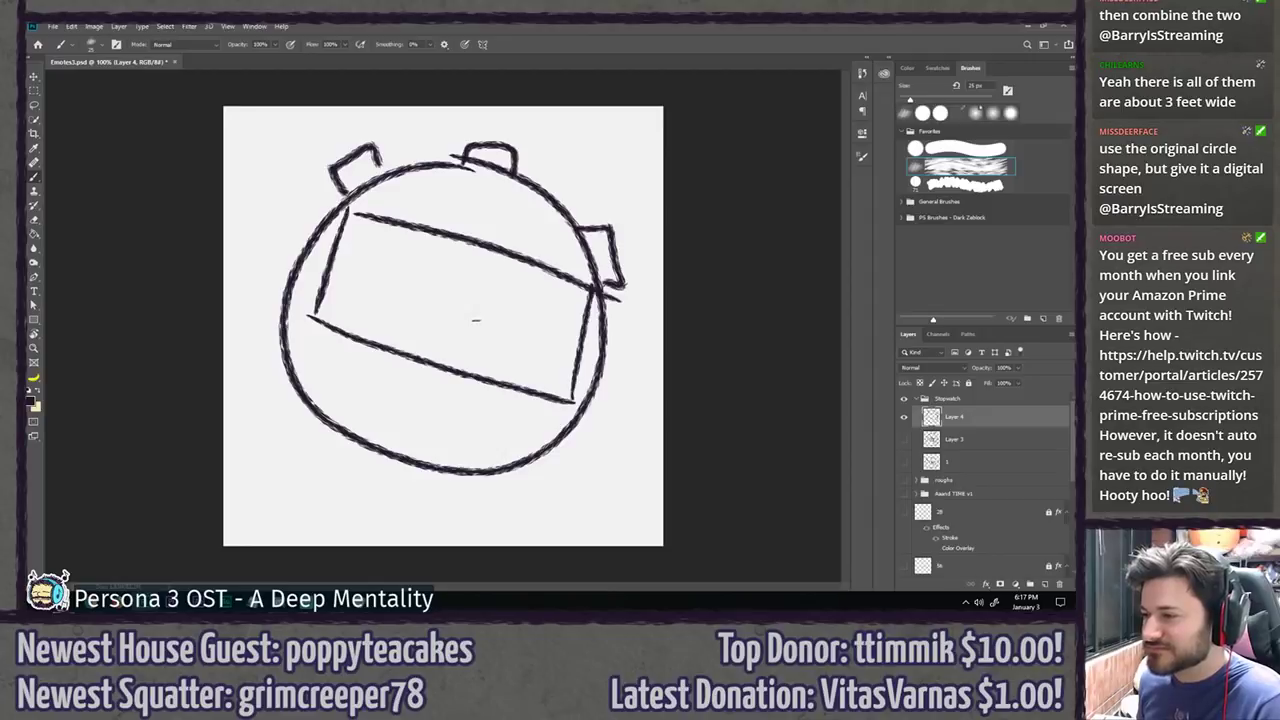
mouse_move(347, 235)
left_mouse_down()
mouse_move(390, 249)
mouse_move(366, 245)
mouse_move(355, 292)
left_mouse_up()
mouse_move(406, 251)
left_mouse_down()
mouse_move(394, 306)
mouse_move(450, 270)
mouse_move(465, 315)
mouse_move(515, 335)
mouse_move(520, 304)
mouse_move(548, 327)
left_mouse_up()
left_click(539, 347)
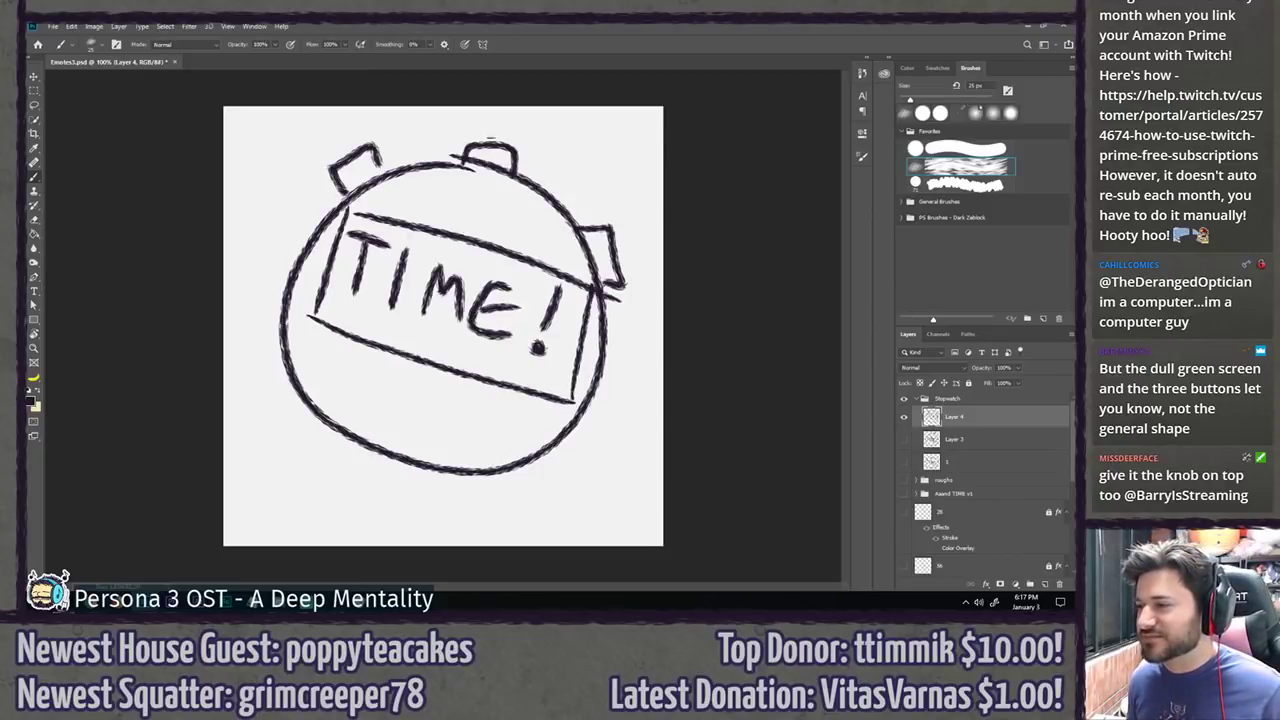
Step: Replace the blocky top button with a crown made of a short stem and a flat oval cap
mouse_move(468, 149)
left_mouse_down()
mouse_move(500, 134)
mouse_move(518, 144)
mouse_move(486, 148)
mouse_move(512, 142)
mouse_move(522, 163)
mouse_move(487, 160)
mouse_move(508, 151)
left_mouse_up()
key("ctrl+z")
key("ctrl+z")
key("e")
key("b")
left_click_drag(470, 132, 515, 147)
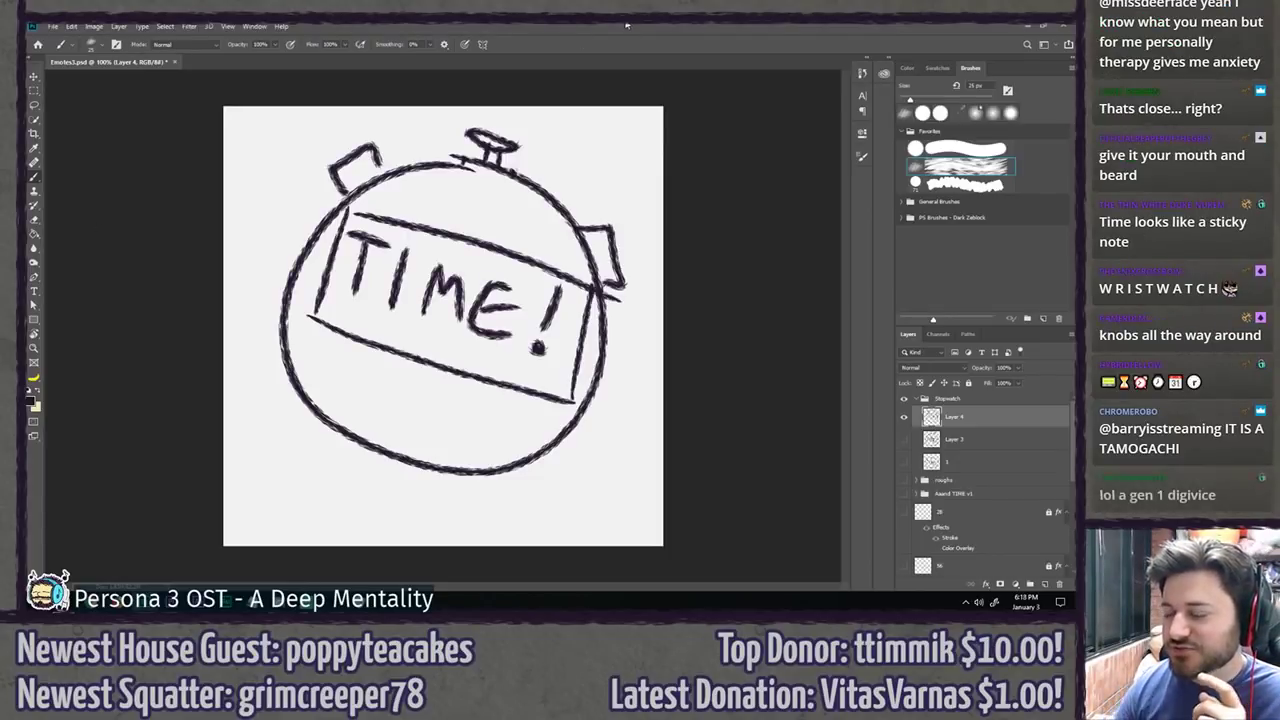
left_click_drag(338, 364, 568, 426)
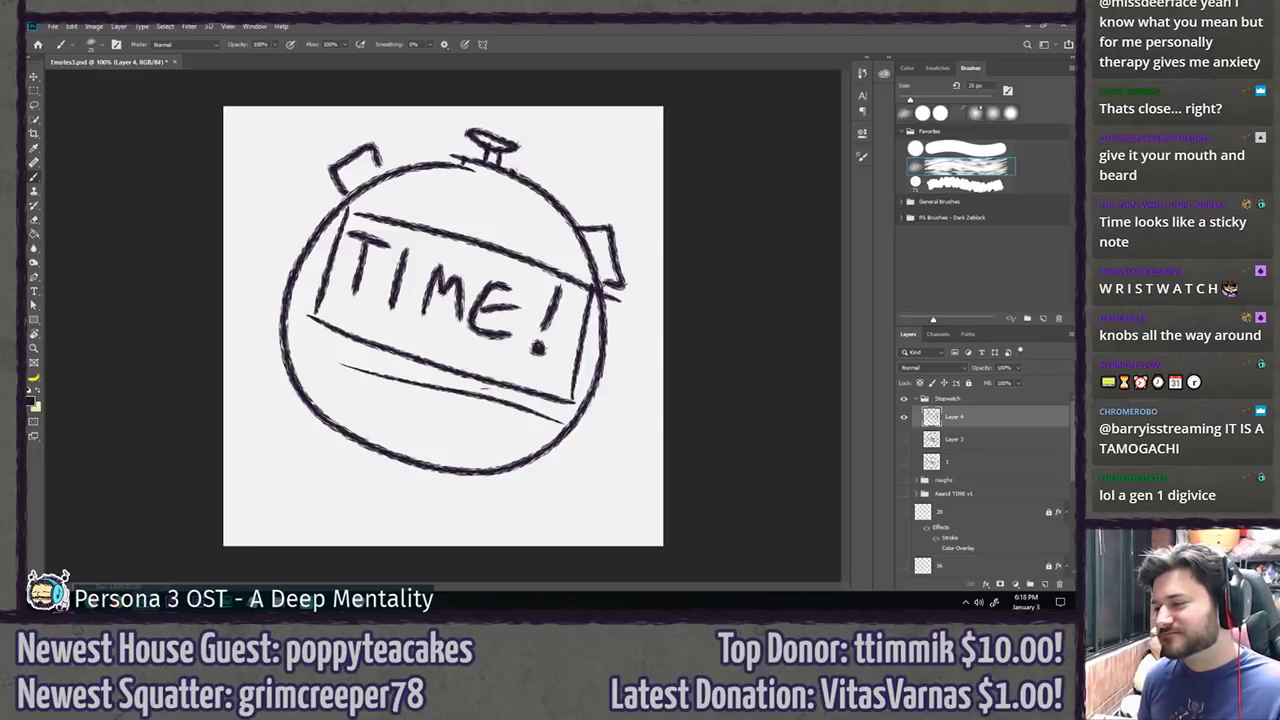
key("ctrl+z")
left_click_drag(322, 366, 585, 458)
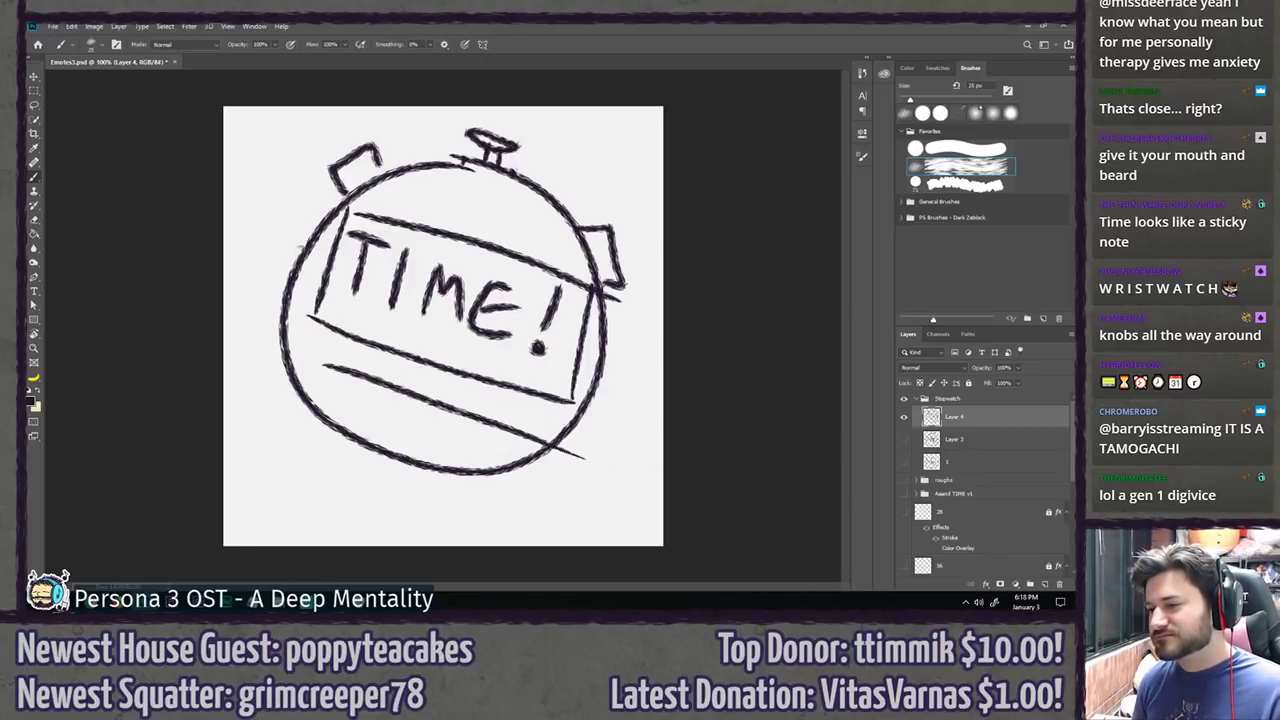
mouse_move(300, 246)
left_mouse_down()
mouse_move(264, 295)
mouse_move(283, 318)
mouse_move(291, 426)
mouse_move(366, 496)
mouse_move(411, 487)
mouse_move(451, 511)
mouse_move(487, 486)
mouse_move(533, 498)
mouse_move(601, 409)
mouse_move(610, 300)
left_mouse_up()
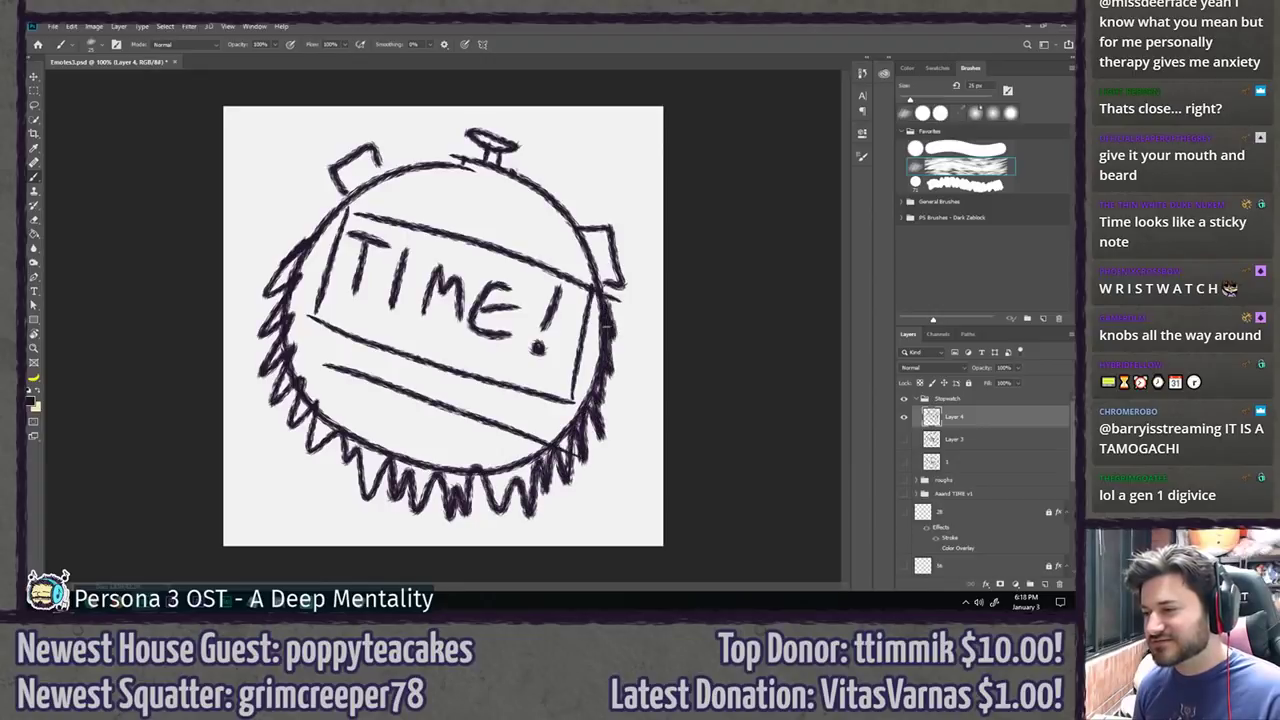
mouse_move(580, 405)
left_mouse_down()
mouse_move(540, 418)
mouse_move(285, 312)
left_mouse_up()
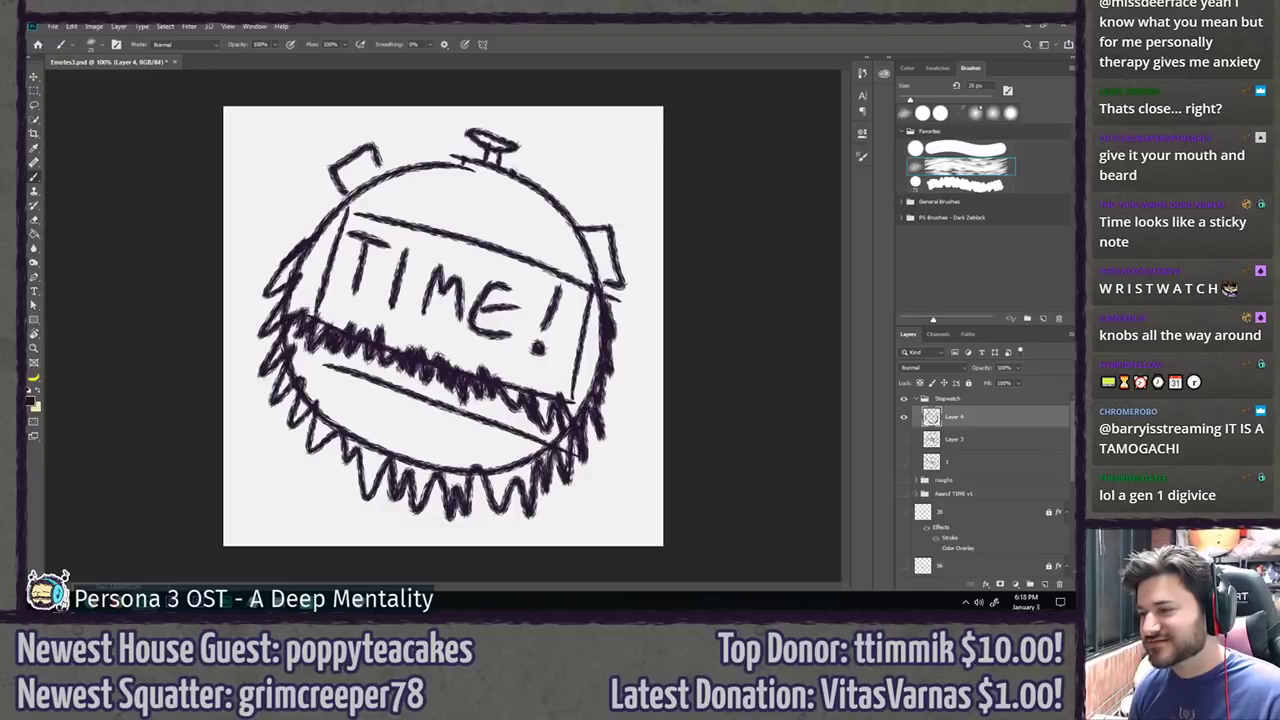
left_click_drag(424, 333, 415, 352)
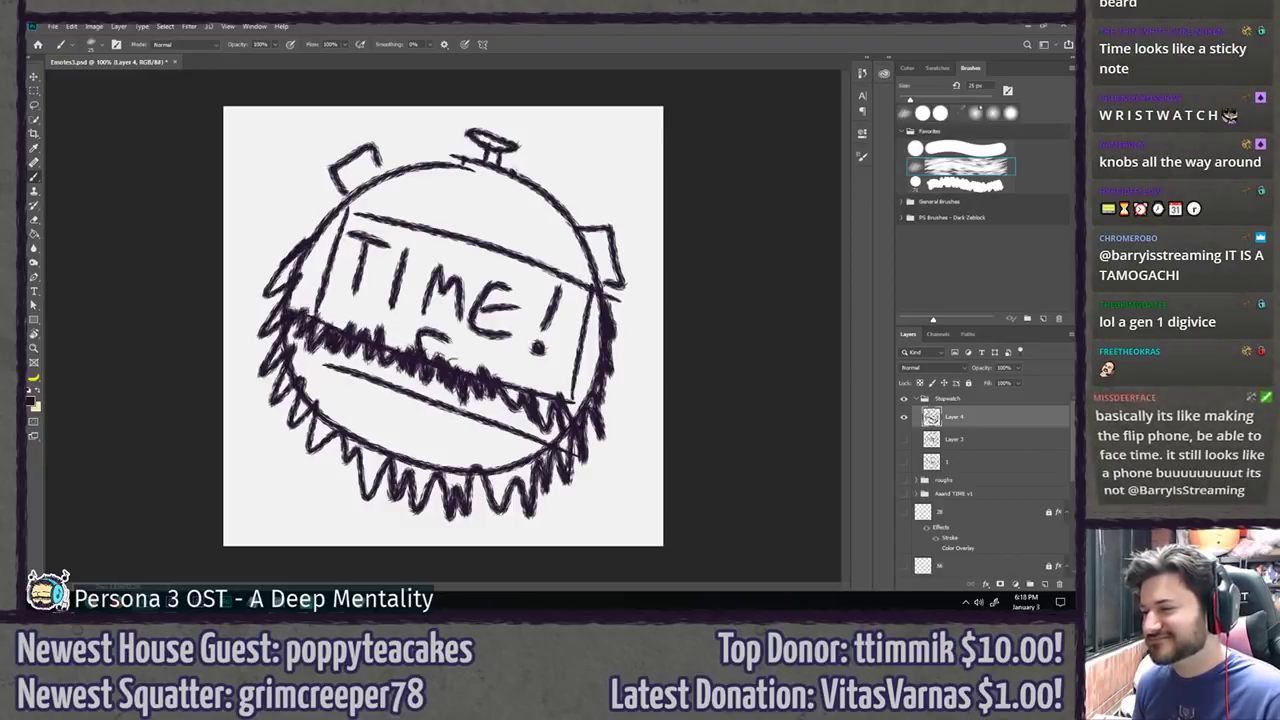
mouse_move(330, 216)
left_mouse_down()
mouse_move(300, 185)
mouse_move(350, 125)
mouse_move(440, 115)
mouse_move(655, 215)
left_mouse_up()
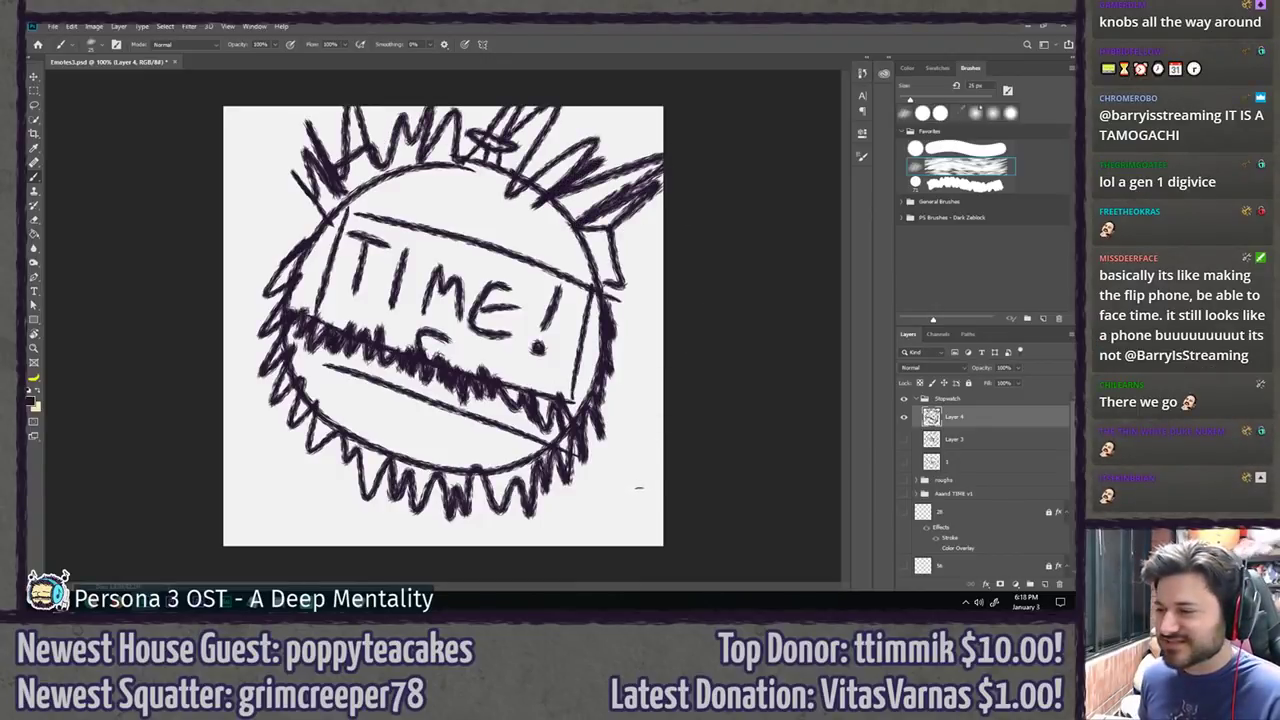
key("ctrl+z")
key("ctrl+z")
key("ctrl+z")
key("ctrl+z")
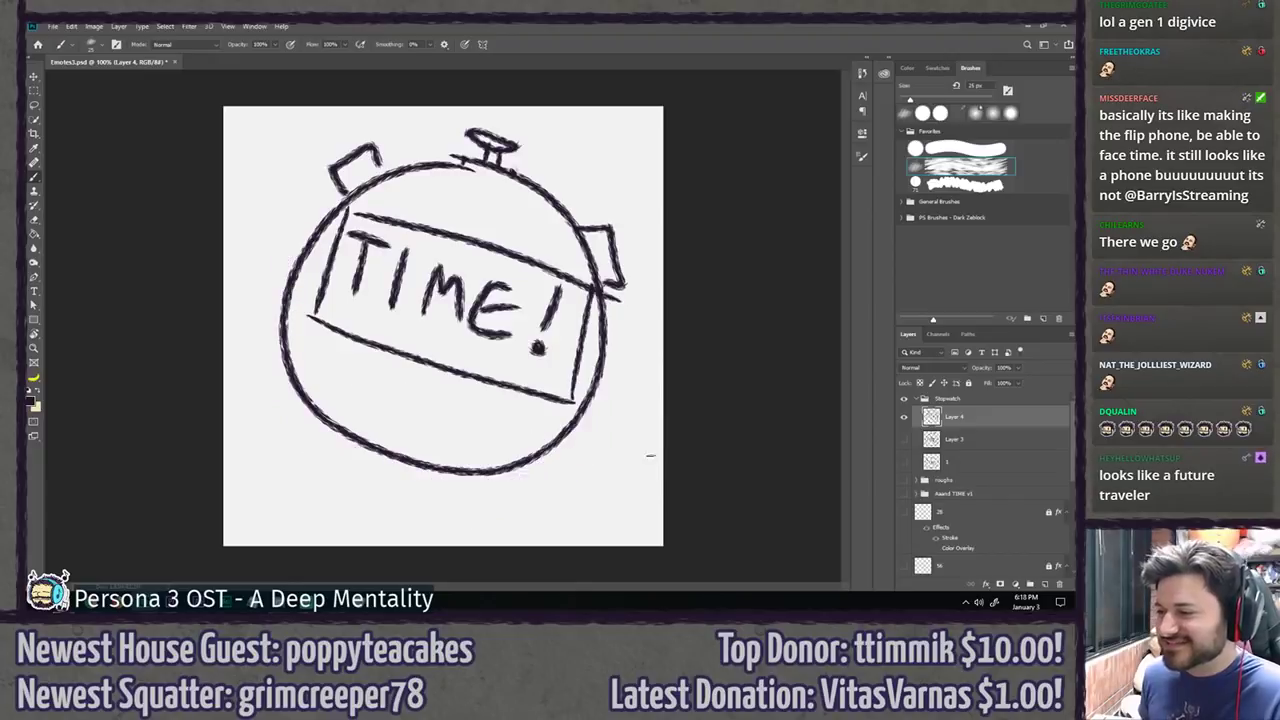
key("ctrl+z")
key("ctrl+shift+z")
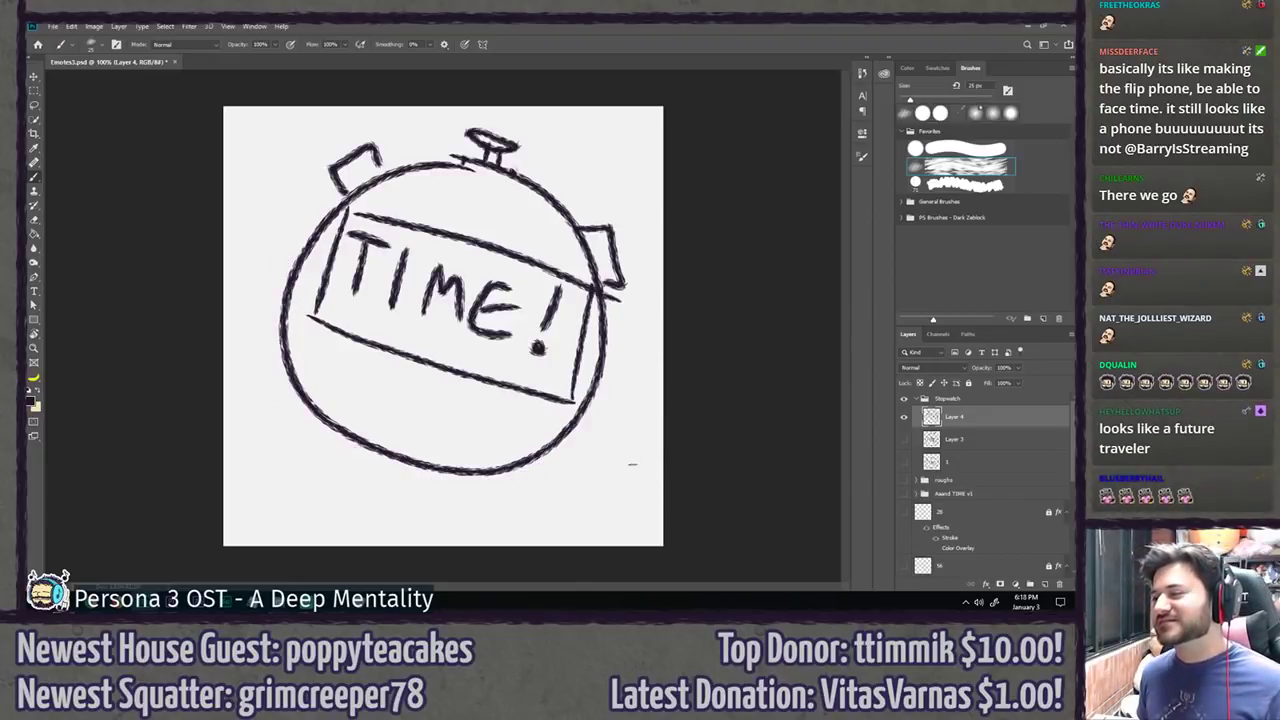
Step: Enlarge the new stopwatch sketch with Free Transform and reposition it so it fills more of the canvas
key("ctrl+t")
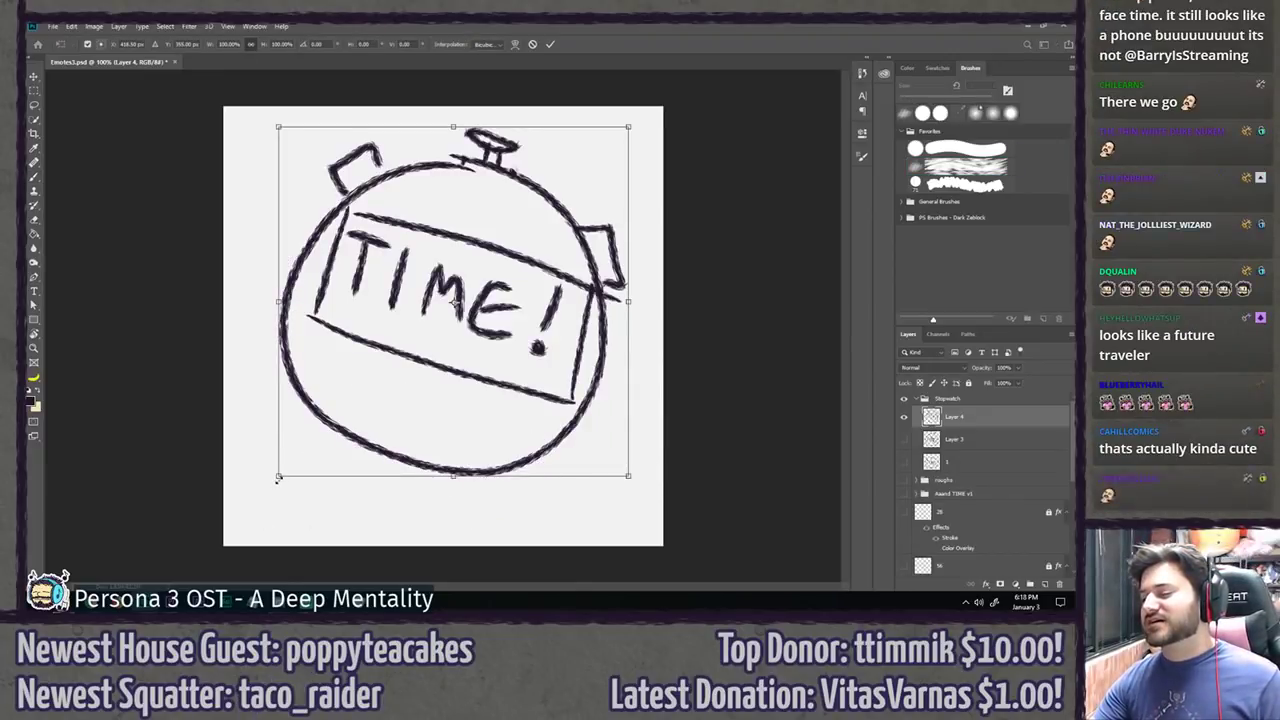
left_click_drag(274, 480, 242, 510)
left_click_drag(327, 458, 316, 481)
key("Return")
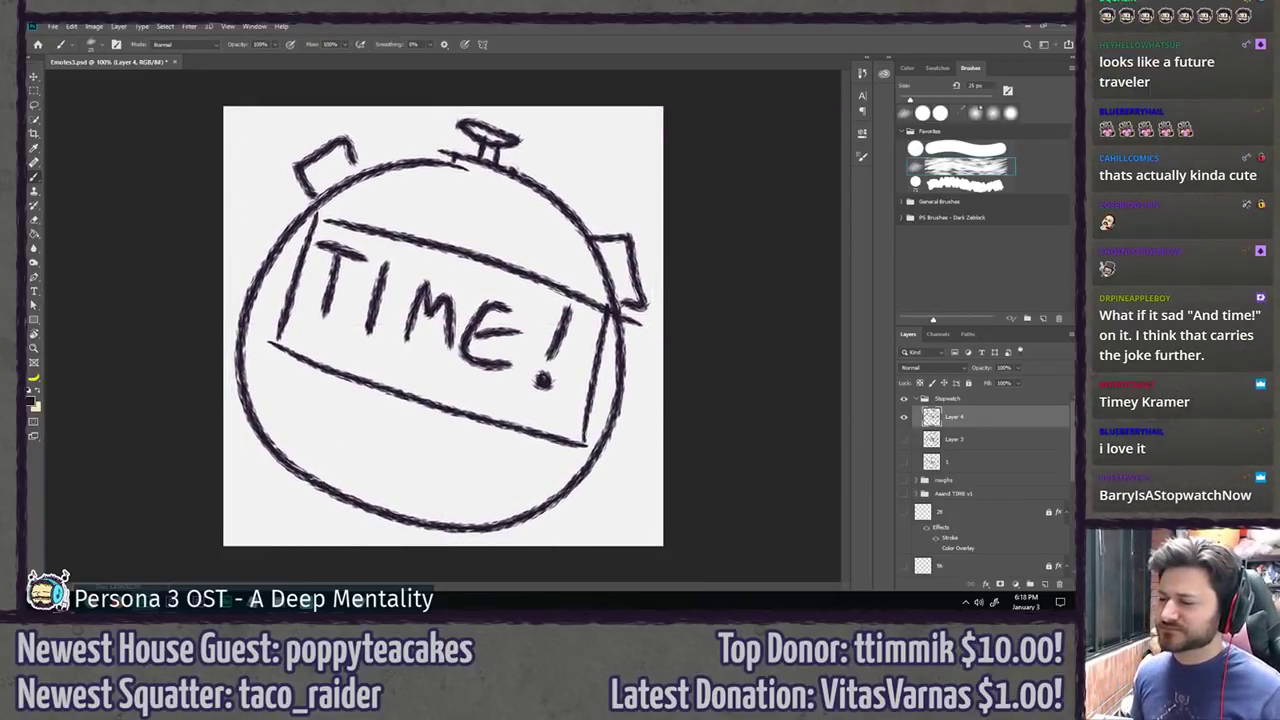
mouse_move(267, 481)
left_mouse_down()
mouse_move(231, 522)
mouse_move(262, 528)
mouse_move(266, 482)
left_mouse_up()
mouse_move(600, 487)
left_mouse_down()
mouse_move(617, 532)
mouse_move(640, 510)
mouse_move(598, 486)
left_mouse_up()
mouse_move(582, 190)
left_mouse_down()
mouse_move(582, 140)
mouse_move(610, 160)
mouse_move(578, 190)
left_mouse_up()
mouse_move(265, 193)
left_mouse_down()
mouse_move(236, 182)
mouse_move(274, 205)
left_mouse_up()
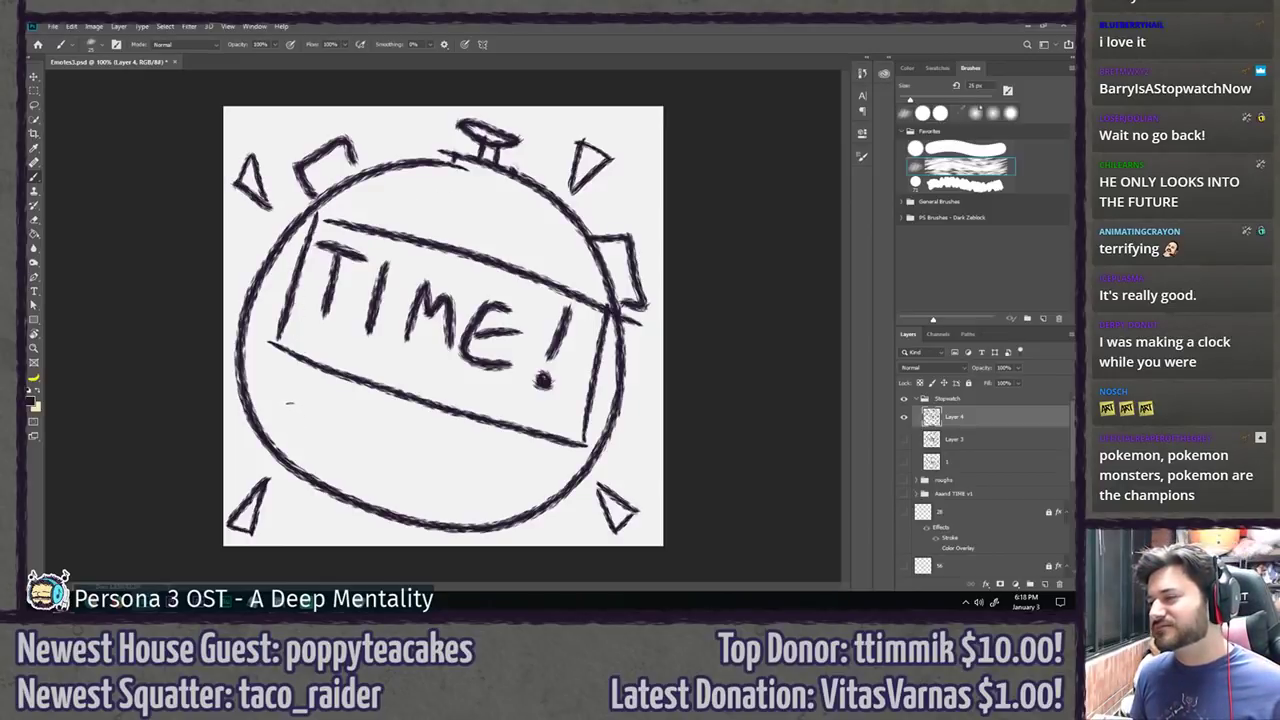
key("ctrl+z")
key("ctrl+z")
key("ctrl+z")
key("ctrl+z")
key("ctrl+z")
key("ctrl+z")
key("ctrl+z")
key("ctrl+z")
key("ctrl+z")
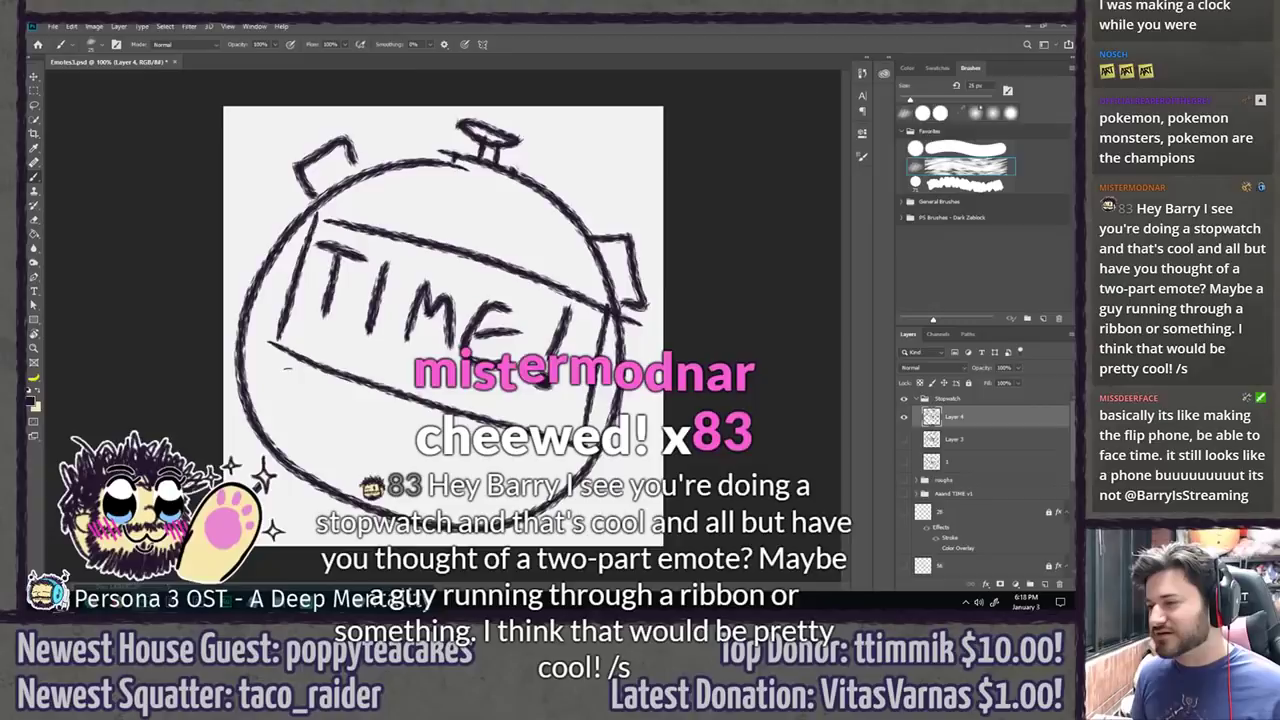
Step: Shrink the stopwatch sketch with Free Transform to free space at the canvas's upper right
key("ctrl+t")
left_click_drag(650, 115, 606, 160)
key("Return")
mouse_move(517, 195)
left_mouse_down()
mouse_move(542, 145)
mouse_move(506, 206)
mouse_move(612, 188)
mouse_move(552, 233)
left_mouse_up()
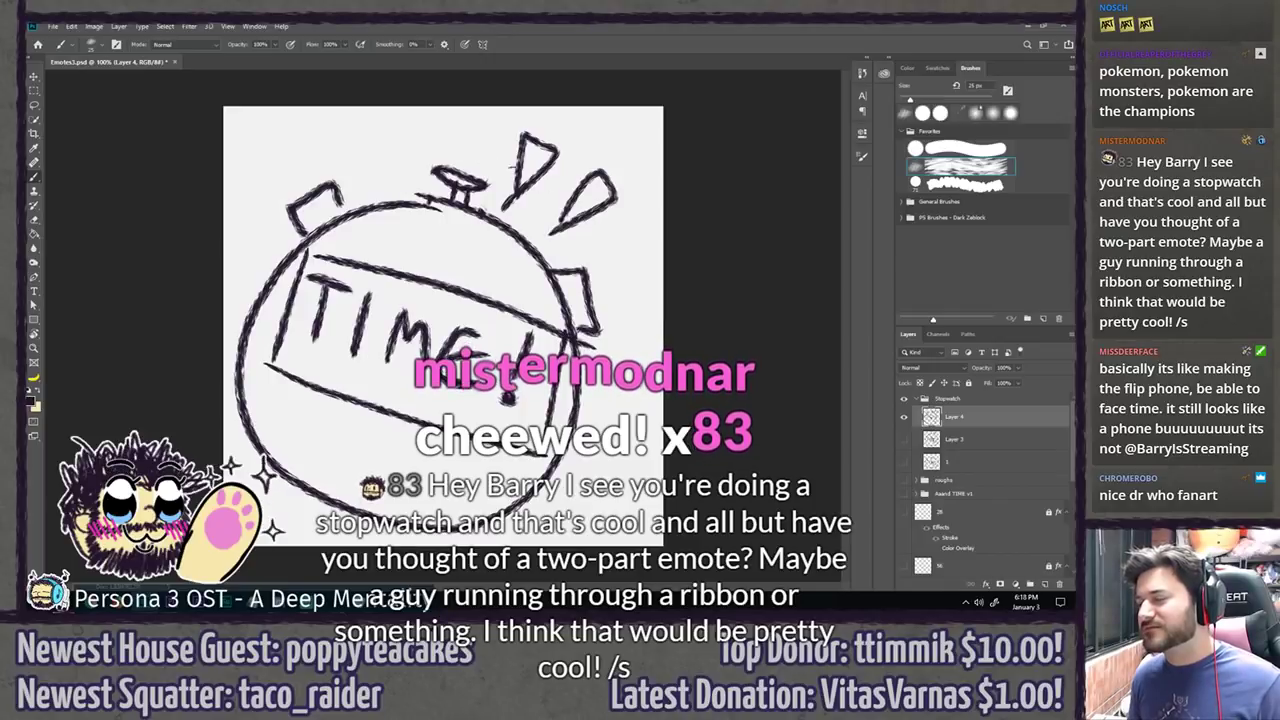
key("ctrl+z")
key("ctrl+z")
Step: With the canvas view temporarily rotated, draw three triangular burst marks fanning out between the stopwatch's crown and its right button
key("r")
left_click_drag(574, 169, 500, 95)
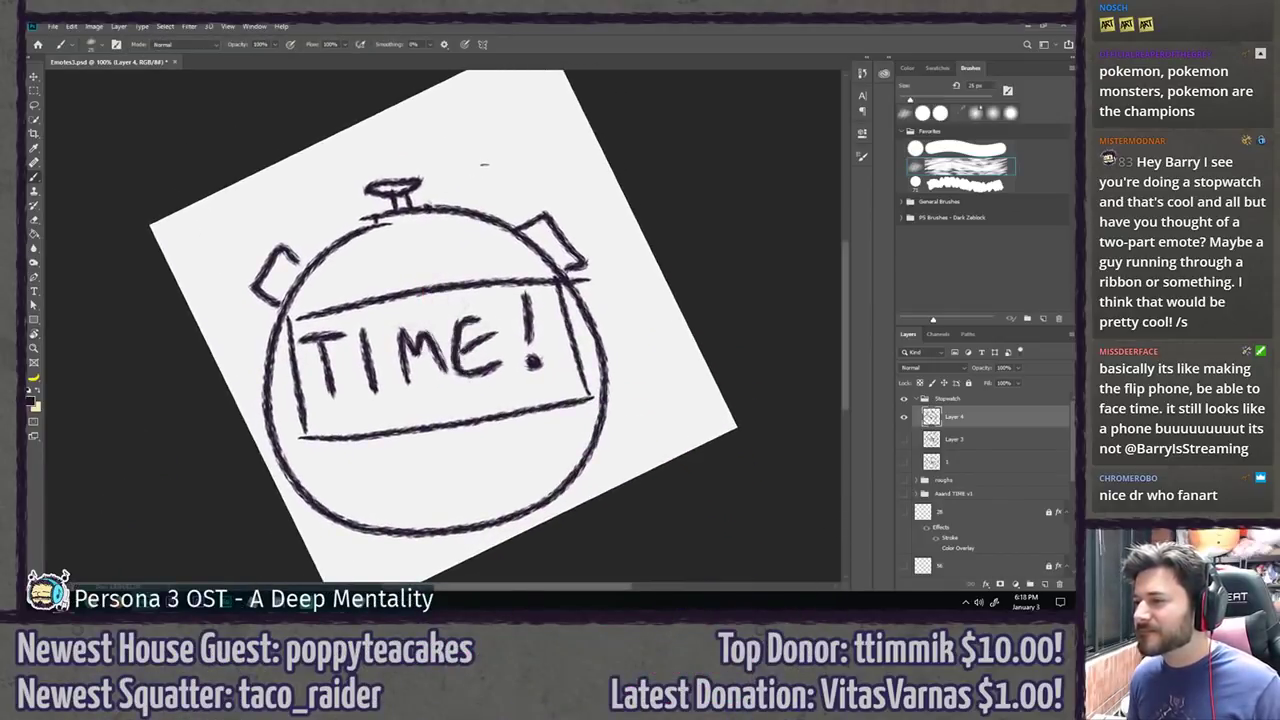
mouse_move(484, 184)
left_mouse_down()
mouse_move(481, 136)
mouse_move(519, 122)
mouse_move(485, 181)
mouse_move(400, 130)
left_mouse_up()
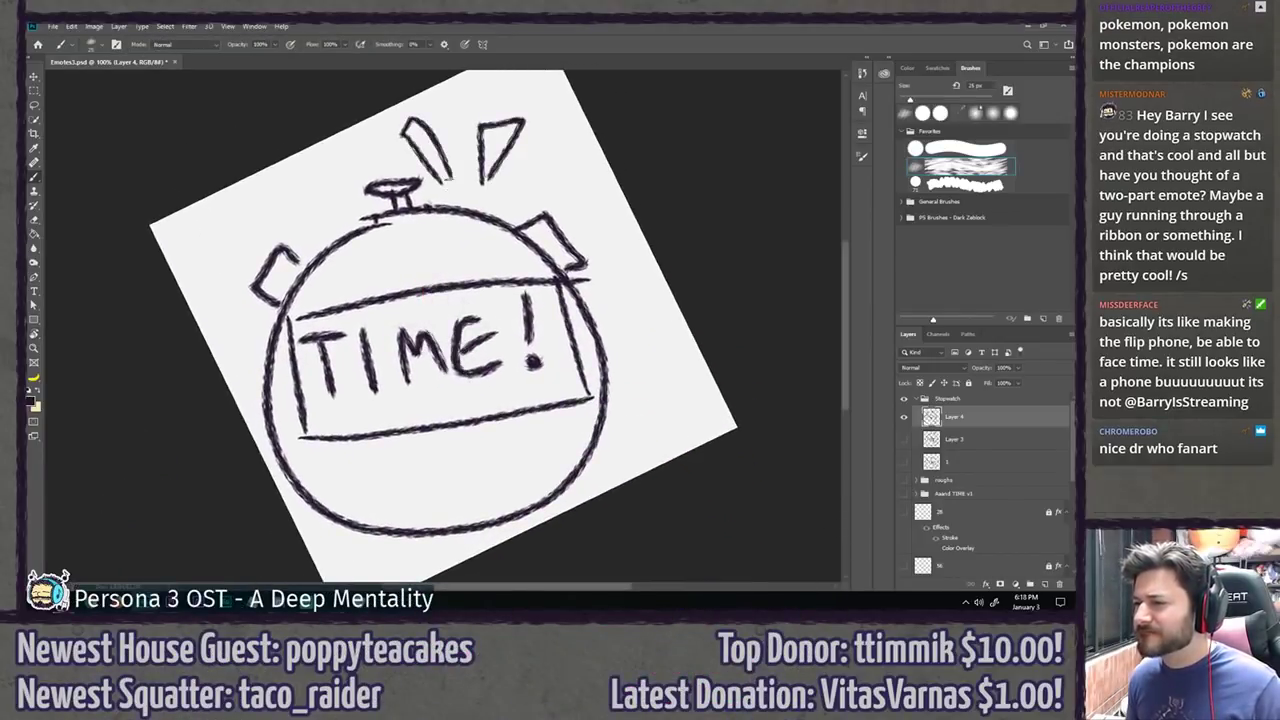
key("ctrl+z")
mouse_move(544, 162)
left_mouse_down()
mouse_move(573, 185)
mouse_move(534, 190)
left_mouse_up()
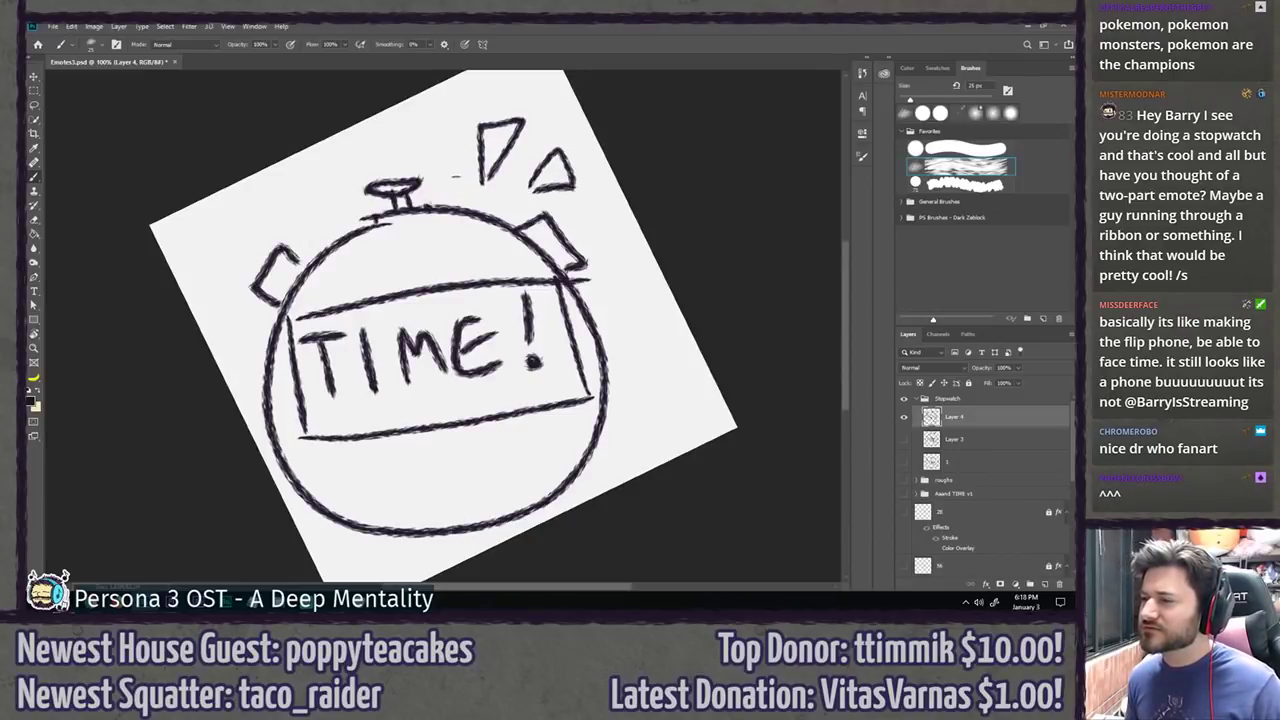
mouse_move(455, 178)
left_mouse_down()
mouse_move(405, 150)
mouse_move(458, 186)
left_mouse_up()
key("r")
left_click_drag(568, 172, 656, 246)
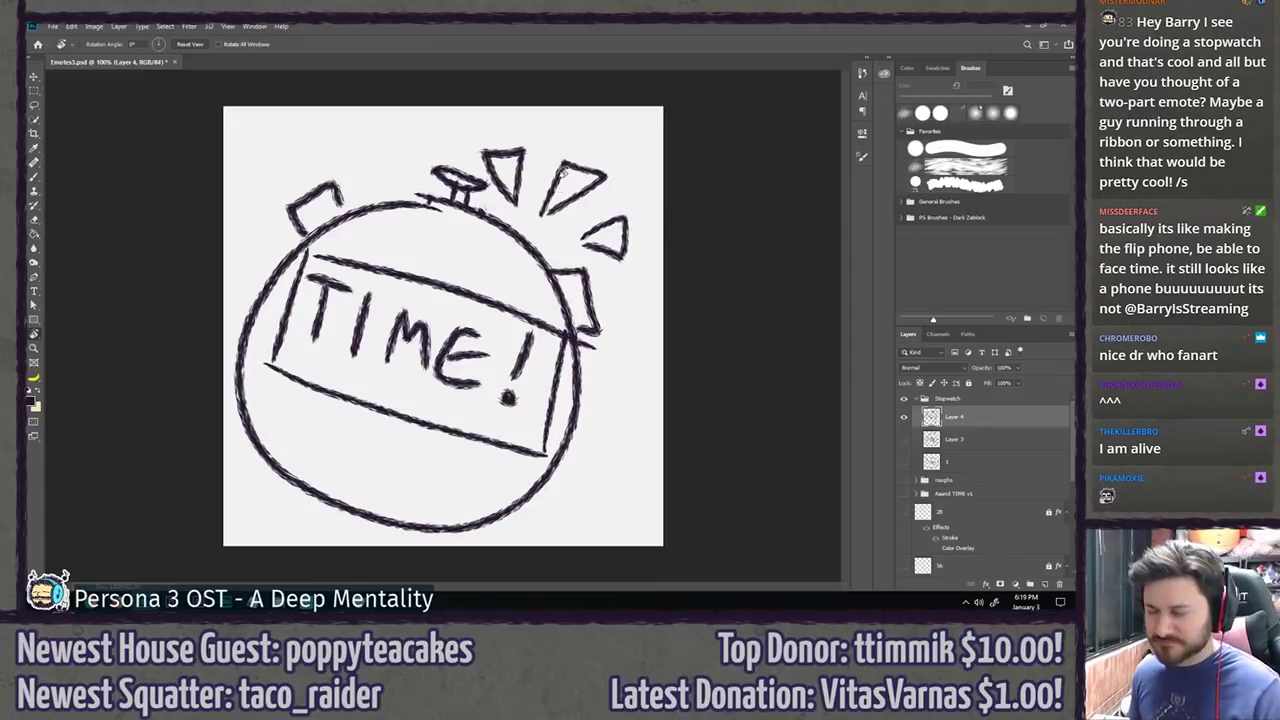
Step: Lasso the three burst marks and move them slightly up and away from the stopwatch body
key("b")
mouse_move(534, 127)
left_mouse_down()
mouse_move(503, 130)
mouse_move(476, 156)
mouse_move(493, 190)
mouse_move(620, 278)
mouse_move(640, 125)
left_mouse_up()
key("ctrl+z")
key("l")
key("v")
left_click_drag(595, 168, 608, 150)
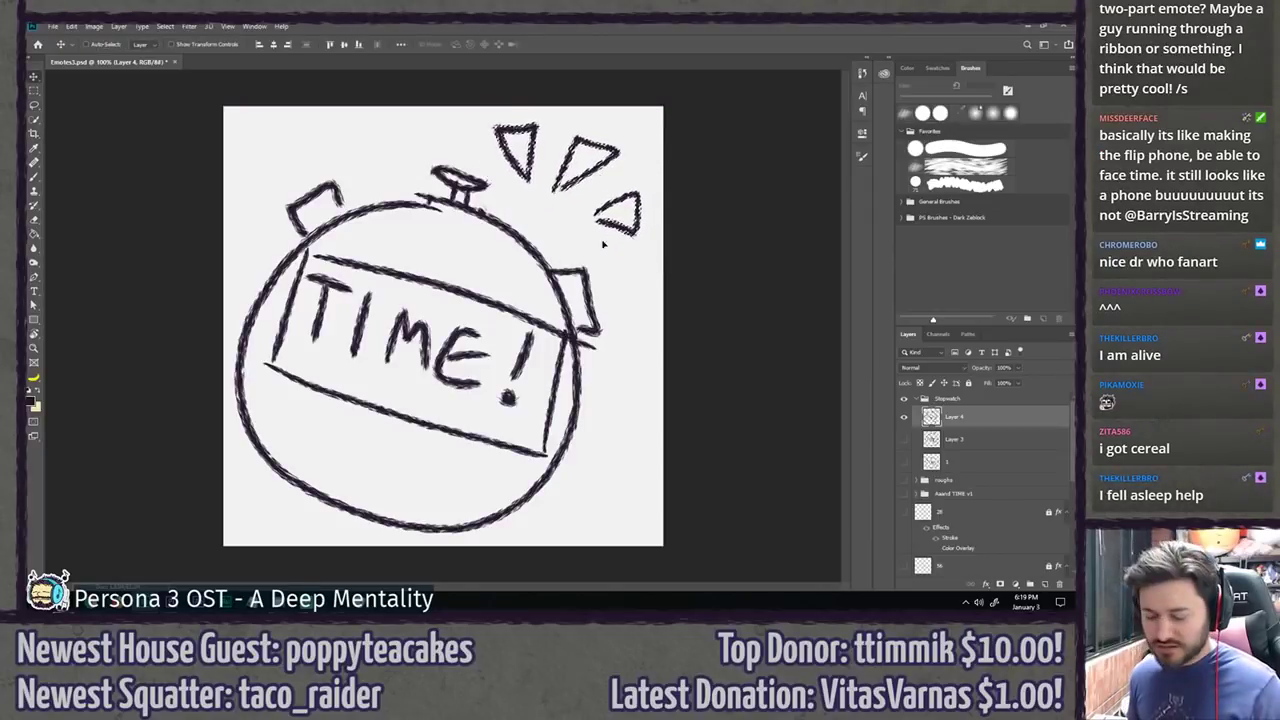
key("l")
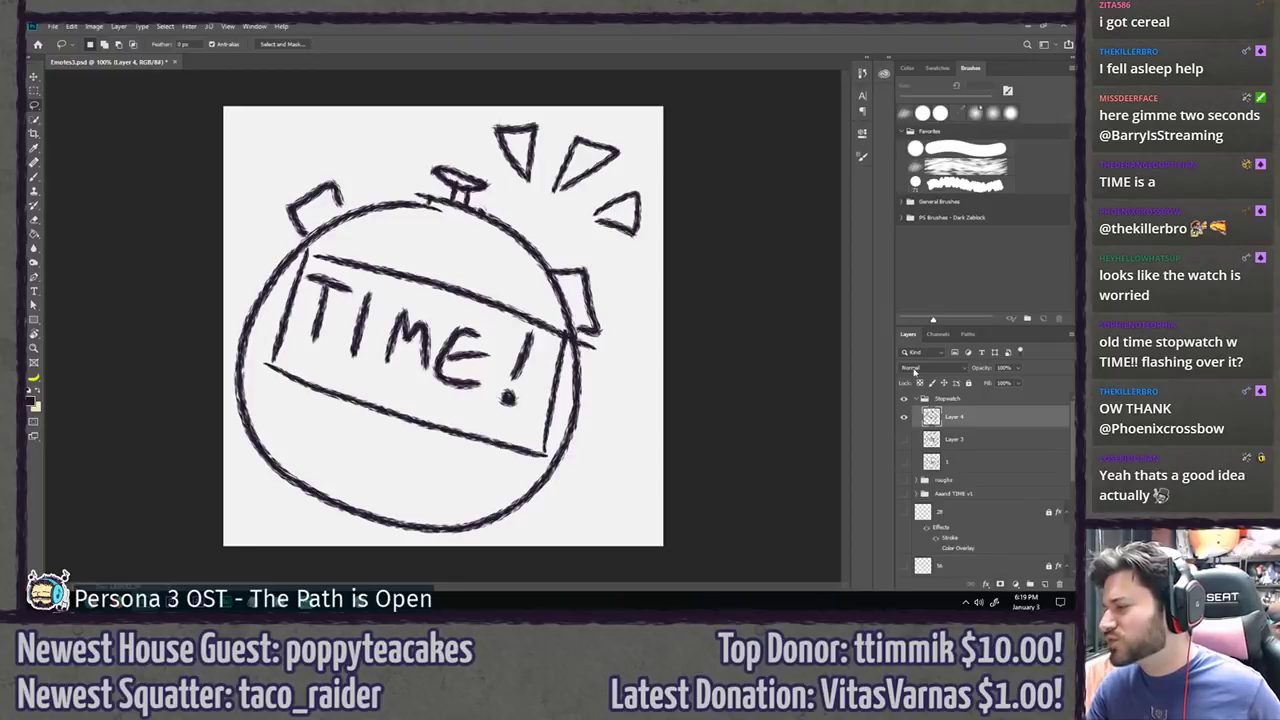
Step: Hide the Layer 4 sketch, briefly view the Layer 3 stopwatch, and create a new blank layer above Layer 4
left_click(904, 417)
left_click(906, 440)
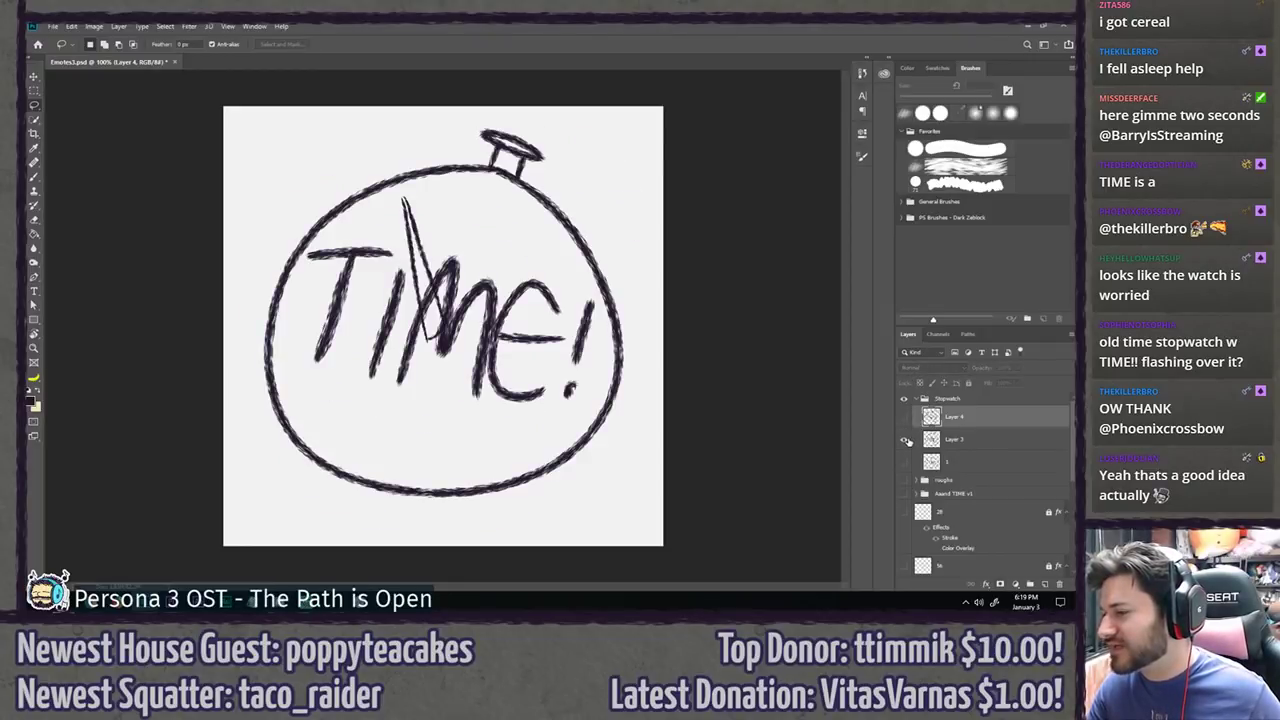
left_click(950, 440)
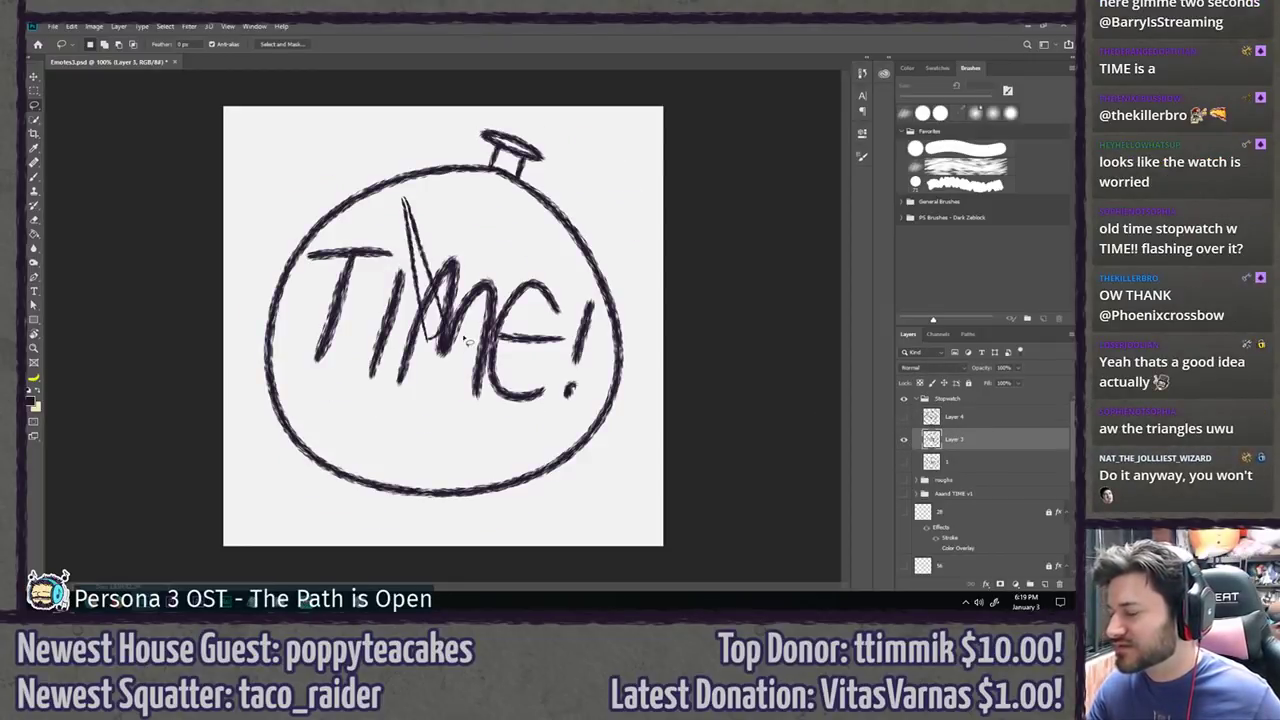
left_click(905, 441)
left_click(957, 420)
key("ctrl+shift+n")
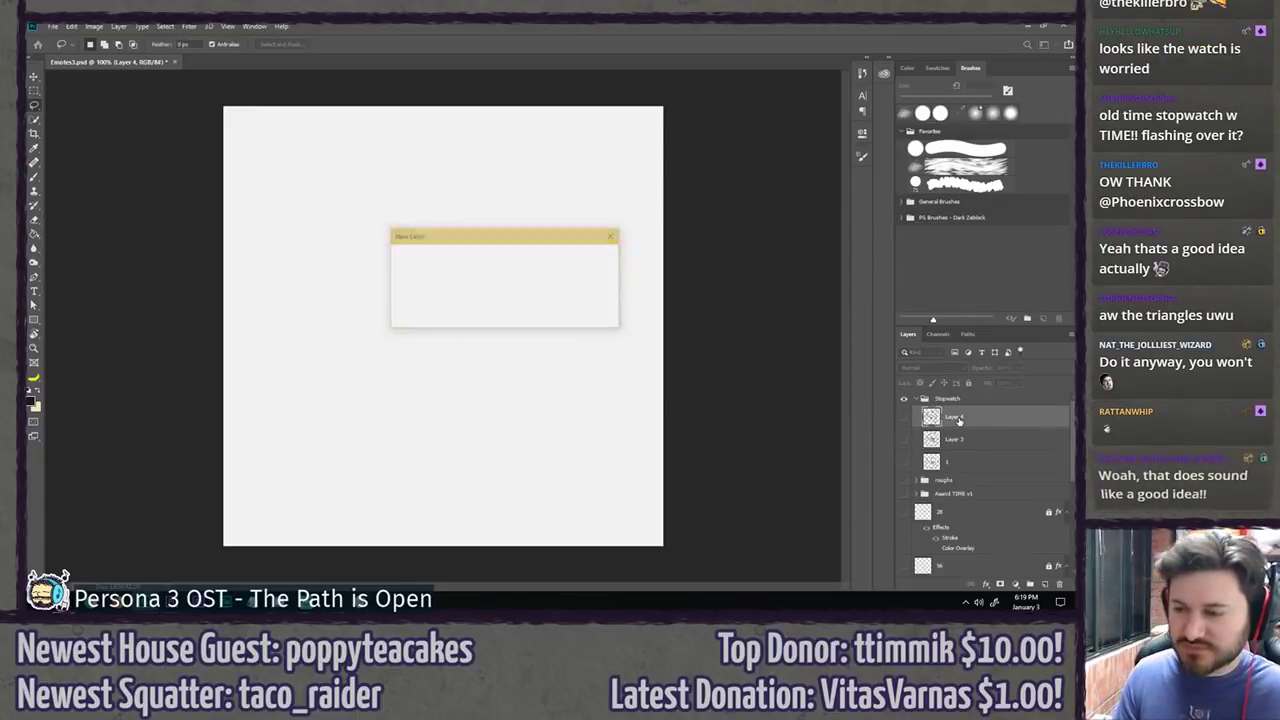
key("Return")
Step: Sketch a tilted oval stopwatch body in the lower part of the canvas with a stemmed crown at its upper right
key("b")
mouse_move(520, 280)
left_mouse_down()
mouse_move(319, 462)
mouse_move(515, 246)
mouse_move(326, 331)
mouse_move(565, 288)
mouse_move(529, 261)
mouse_move(578, 262)
left_mouse_up()
key("ctrl+z")
left_click_drag(546, 220, 590, 270)
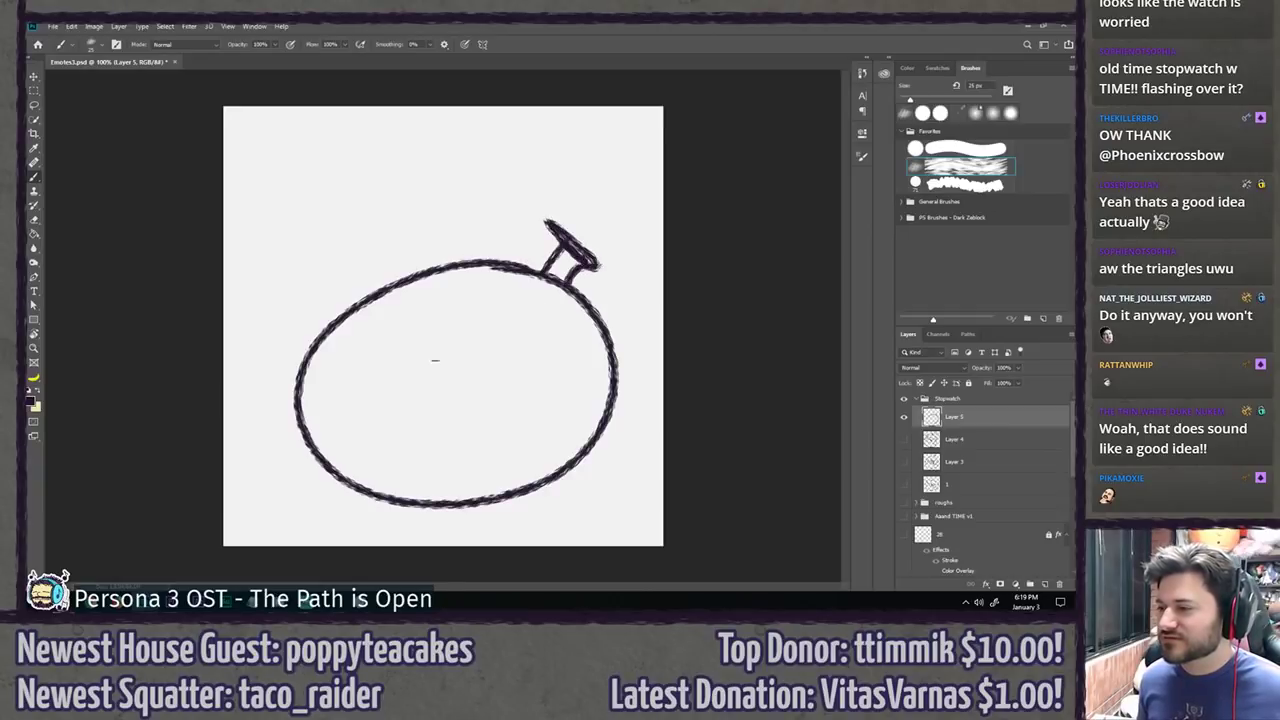
Step: Draw one thick clock hand from the centre of the oval face and short tick marks around its edge
left_click_drag(406, 302, 448, 392)
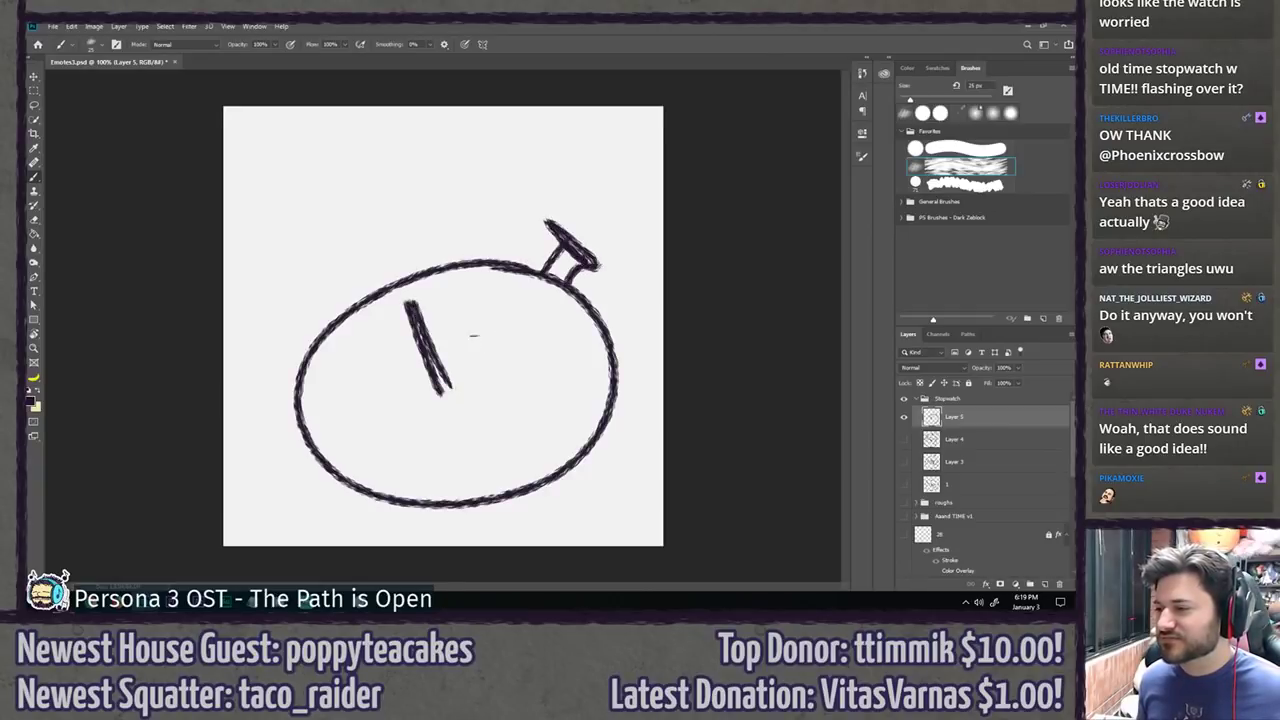
left_click_drag(500, 302, 514, 307)
left_click_drag(588, 349, 592, 362)
left_click_drag(578, 416, 581, 432)
left_click_drag(524, 461, 536, 463)
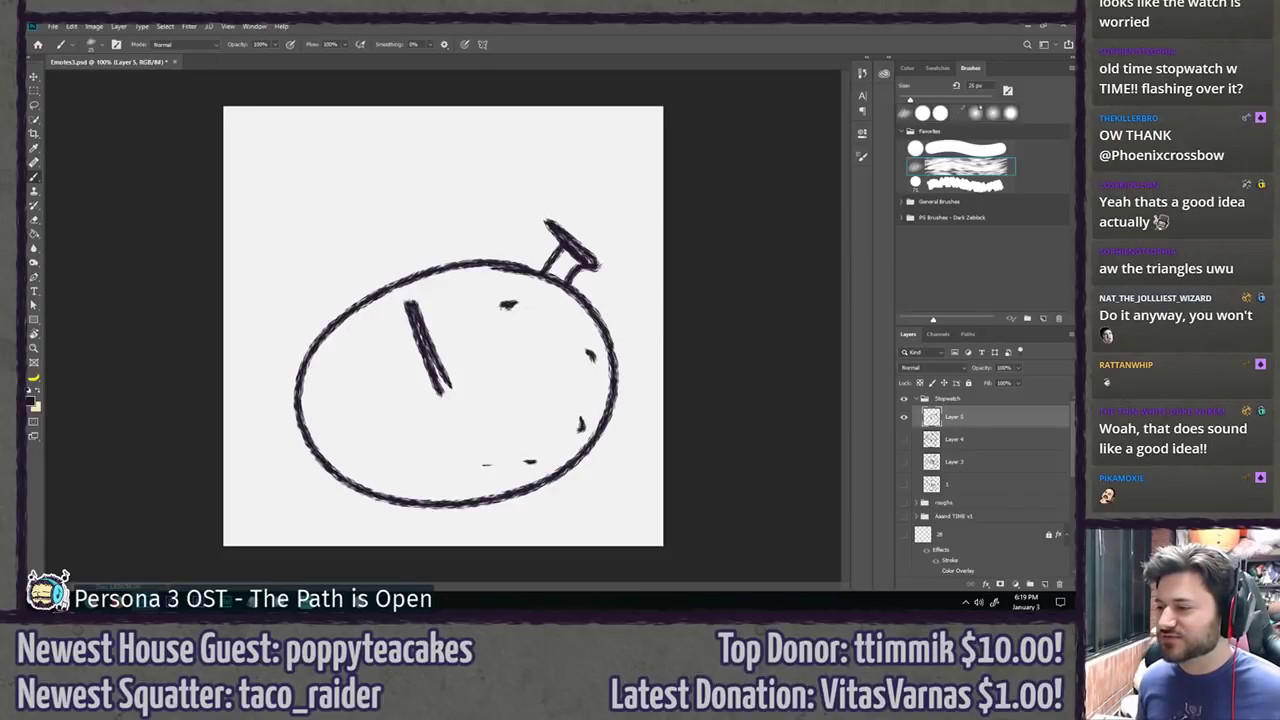
left_click_drag(410, 465, 424, 471)
Step: Letter TIME! in large capitals across the canvas above the oval stopwatch
left_click_drag(246, 151, 318, 141)
left_click_drag(284, 156, 296, 236)
mouse_move(322, 150)
left_mouse_down()
mouse_move(345, 235)
mouse_move(392, 145)
mouse_move(452, 198)
mouse_move(514, 198)
left_mouse_up()
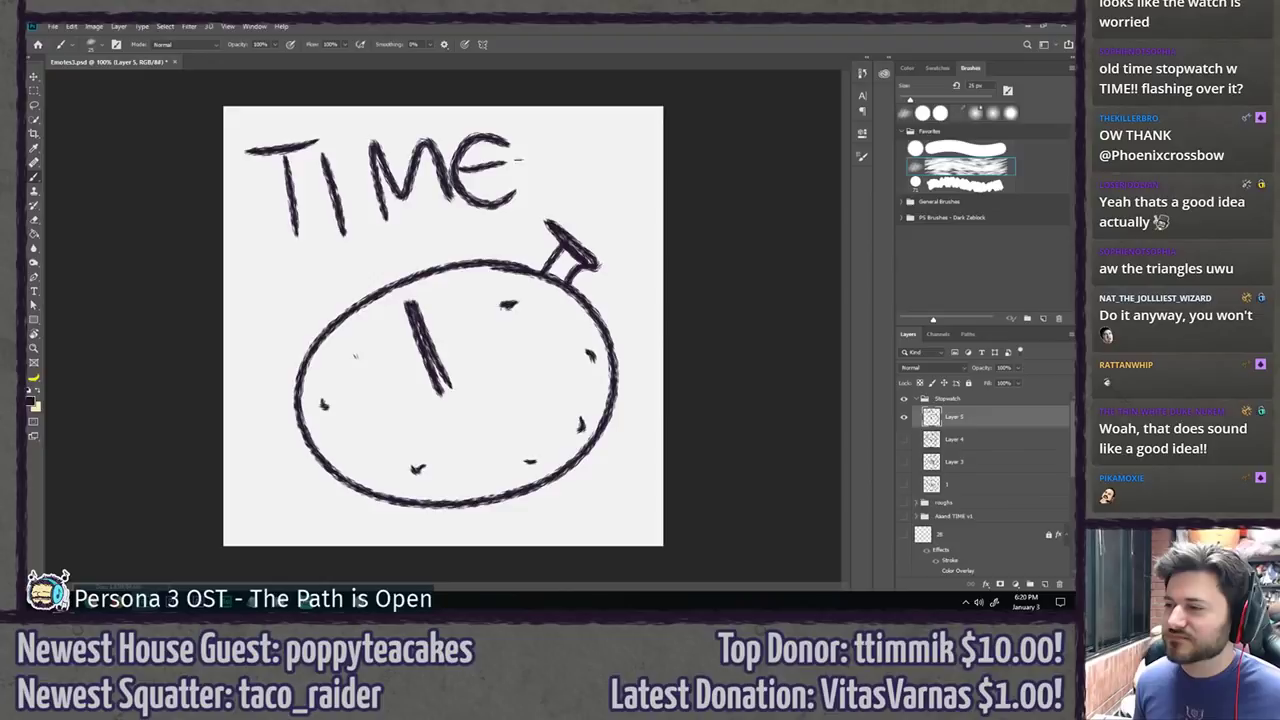
left_click_drag(566, 118, 556, 198)
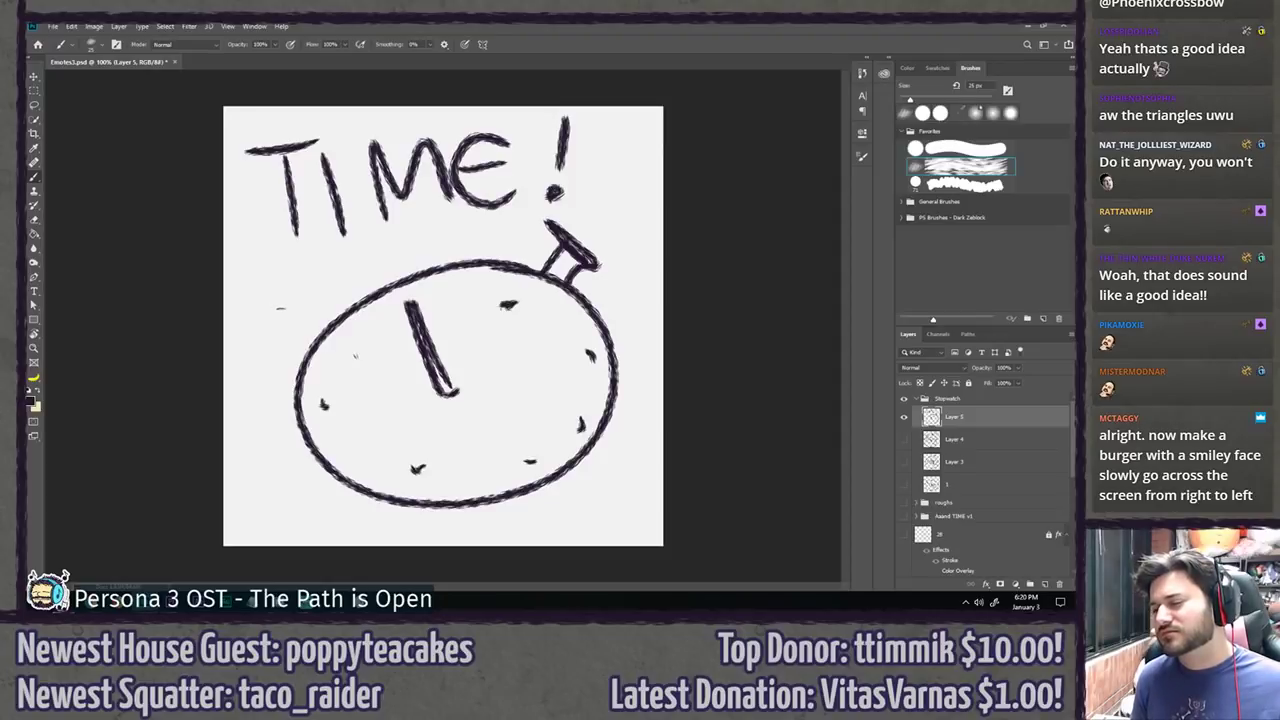
Step: Draw three triangular burst marks at the stopwatch's upper left, undoing the ones tried at its lower corners
mouse_move(280, 308)
left_mouse_down()
mouse_move(249, 268)
mouse_move(284, 304)
left_mouse_up()
mouse_move(286, 474)
left_mouse_down()
mouse_move(270, 502)
mouse_move(298, 516)
mouse_move(295, 482)
left_mouse_up()
key("ctrl+z")
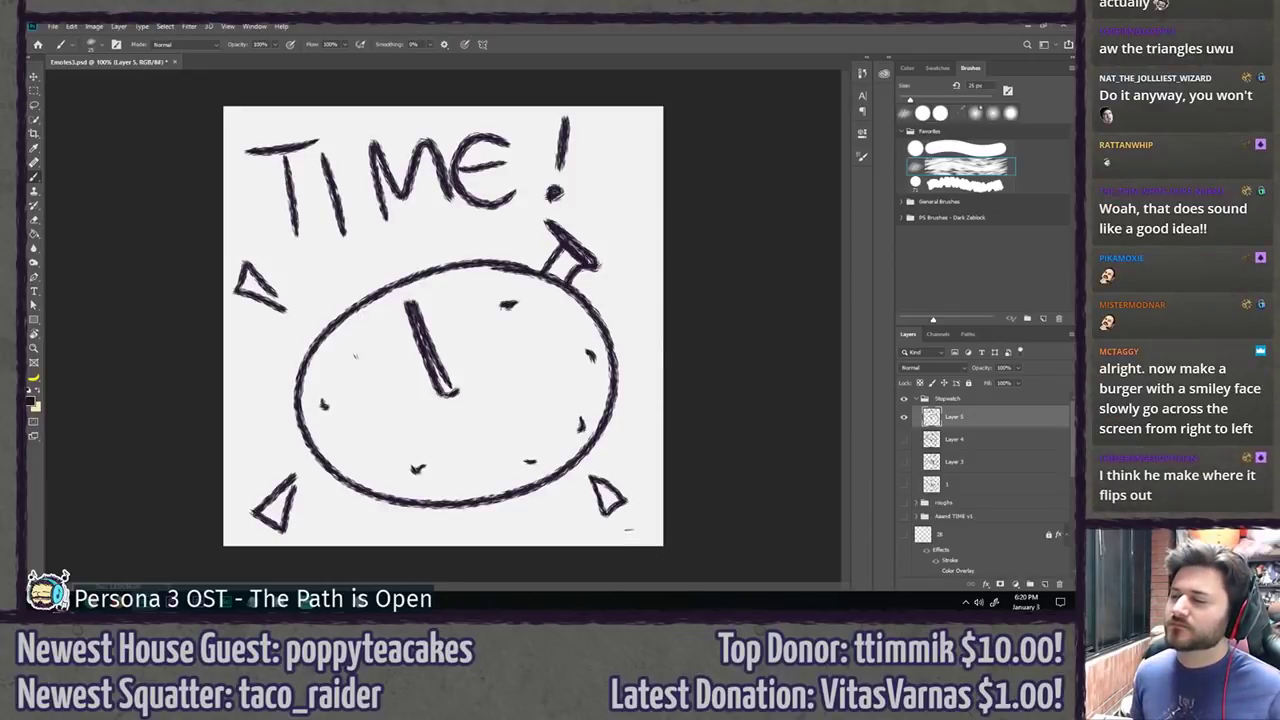
key("ctrl+z")
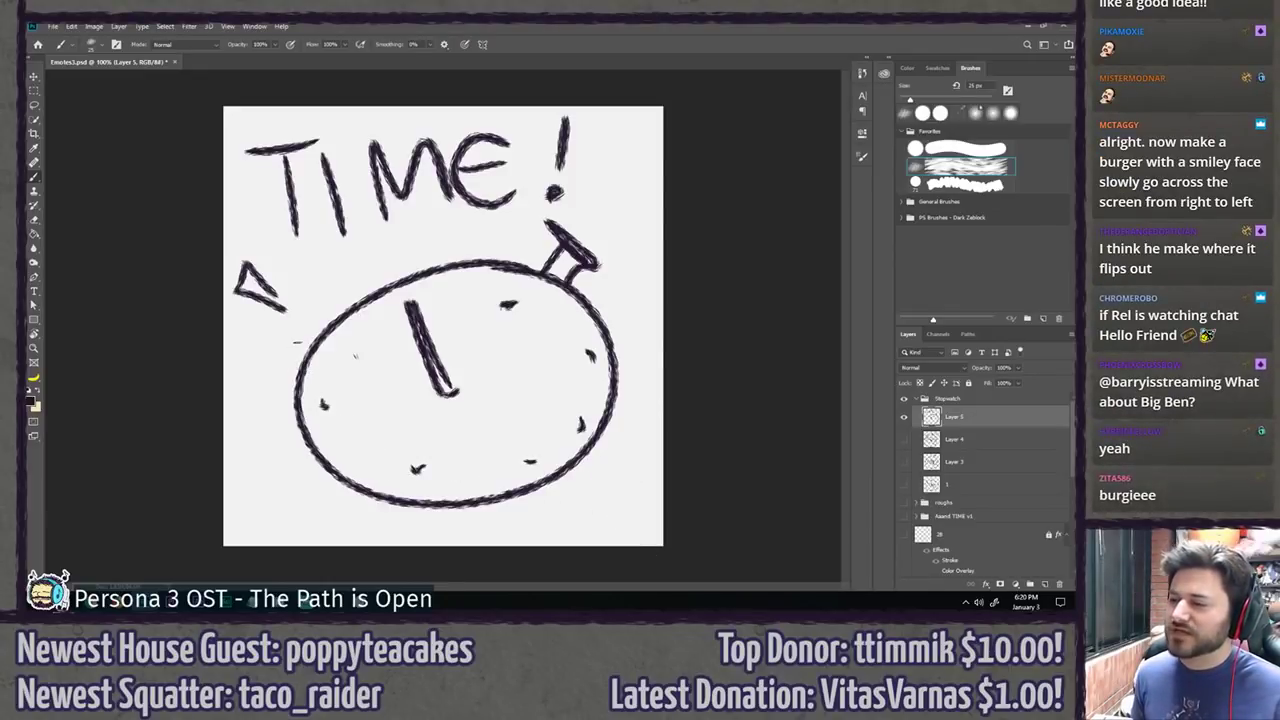
mouse_move(284, 264)
left_mouse_down()
mouse_move(306, 272)
mouse_move(303, 291)
left_mouse_up()
mouse_move(272, 342)
left_mouse_down()
mouse_move(242, 366)
mouse_move(284, 347)
left_mouse_up()
key("ctrl+z")
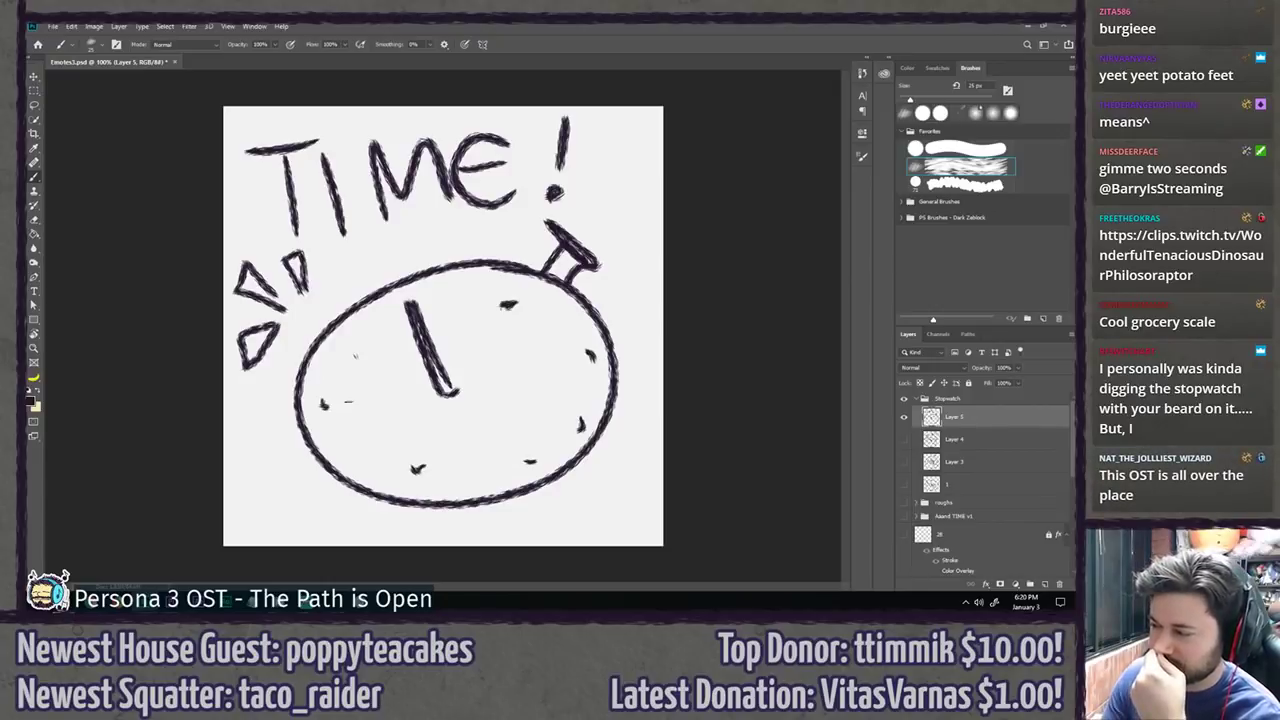
Step: Hide the Layer 5 sketch and, on a new layer, sketch a clock tower's two sides and round clock face with two hands
left_click(901, 419)
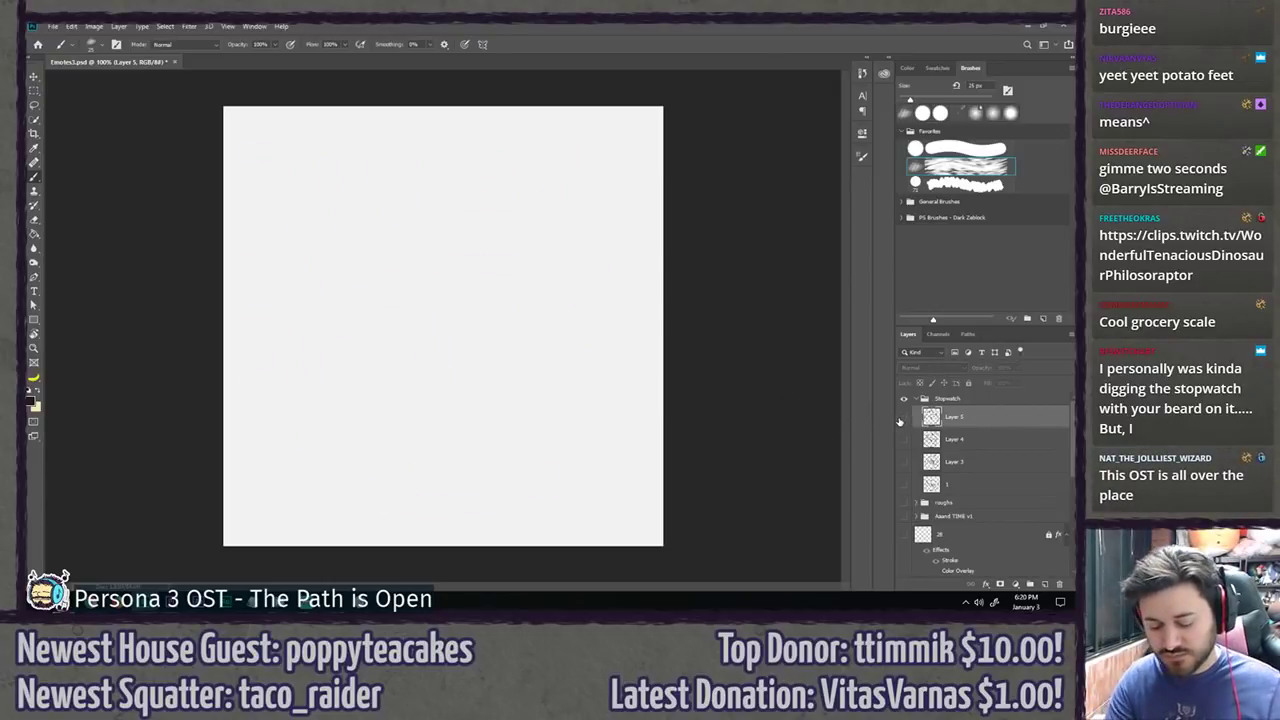
key("ctrl+shift+n")
key("Return")
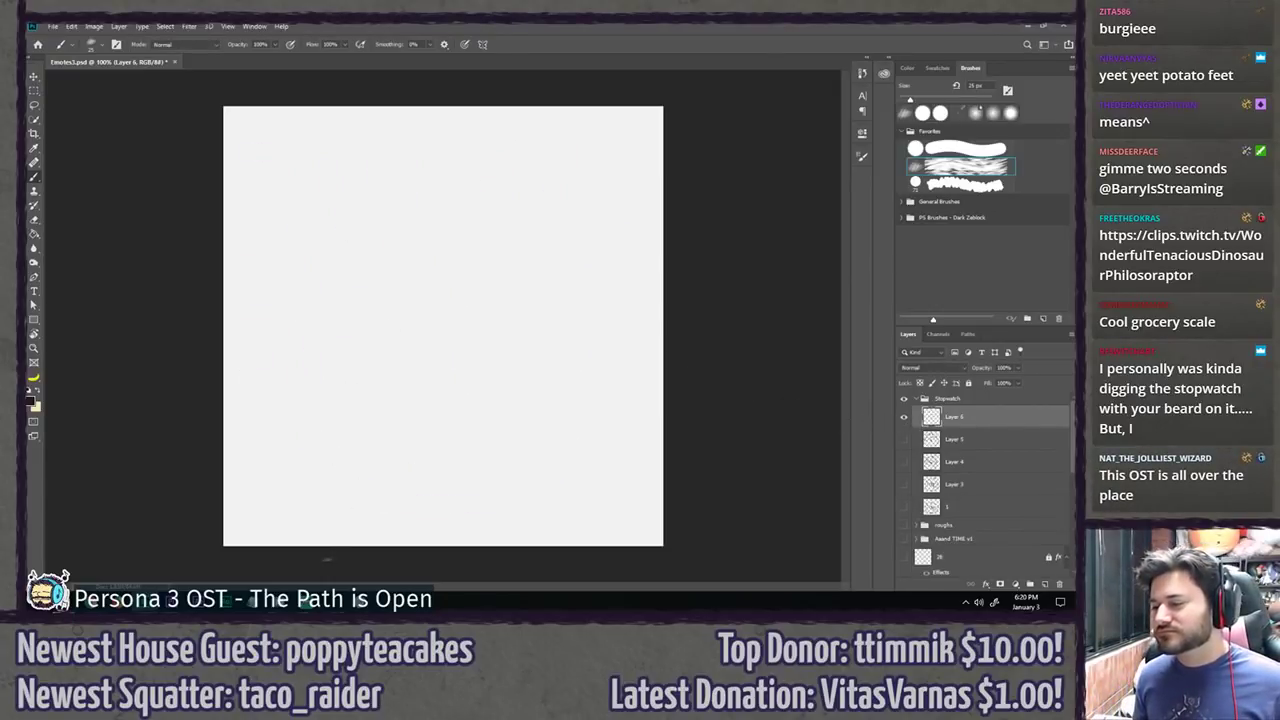
left_click_drag(327, 560, 298, 230)
mouse_move(586, 556)
left_mouse_down()
mouse_move(430, 393)
mouse_move(390, 236)
mouse_move(386, 400)
mouse_move(397, 222)
mouse_move(349, 228)
mouse_move(517, 300)
mouse_move(455, 209)
left_mouse_up()
key("ctrl+z")
key("ctrl+z")
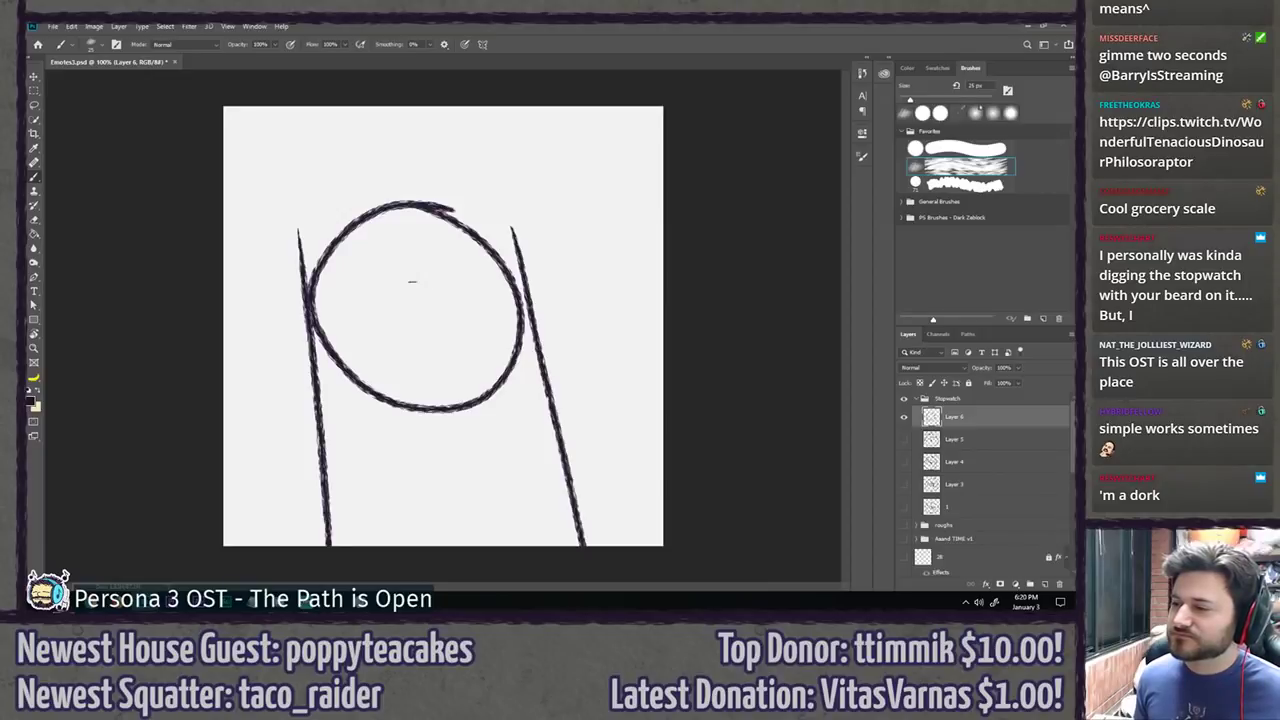
left_click_drag(419, 295, 447, 221)
left_click_drag(419, 297, 467, 337)
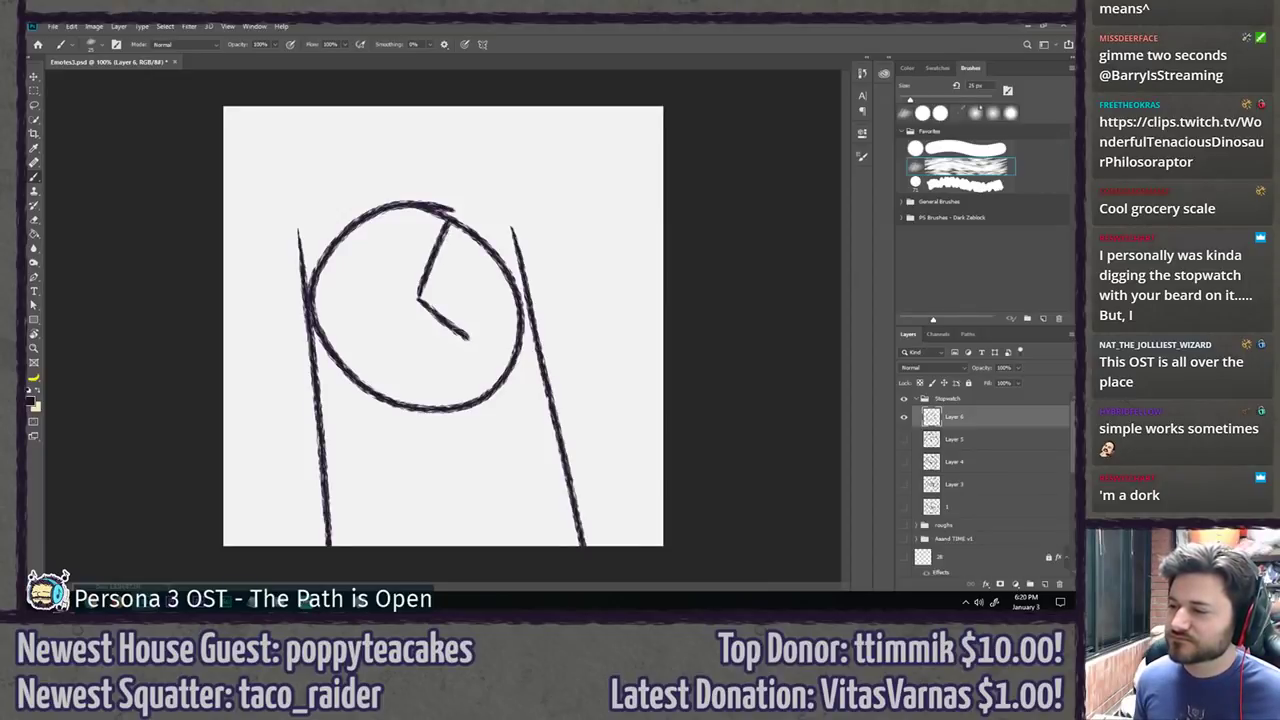
Step: Draw a pointed roof above the clock face from a horizontal base line and two slanted sides running off the canvas
left_click_drag(296, 212, 488, 182)
key("ctrl+z")
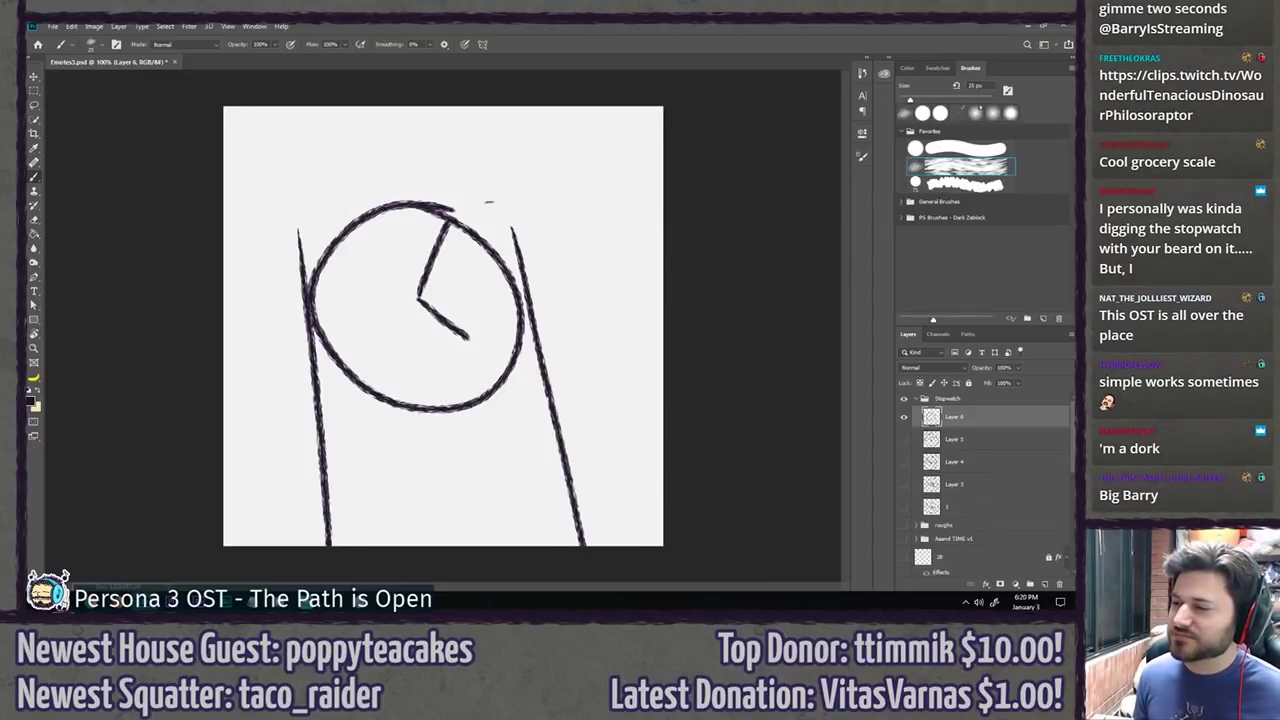
mouse_move(291, 211)
left_mouse_down()
mouse_move(497, 197)
mouse_move(489, 108)
left_mouse_up()
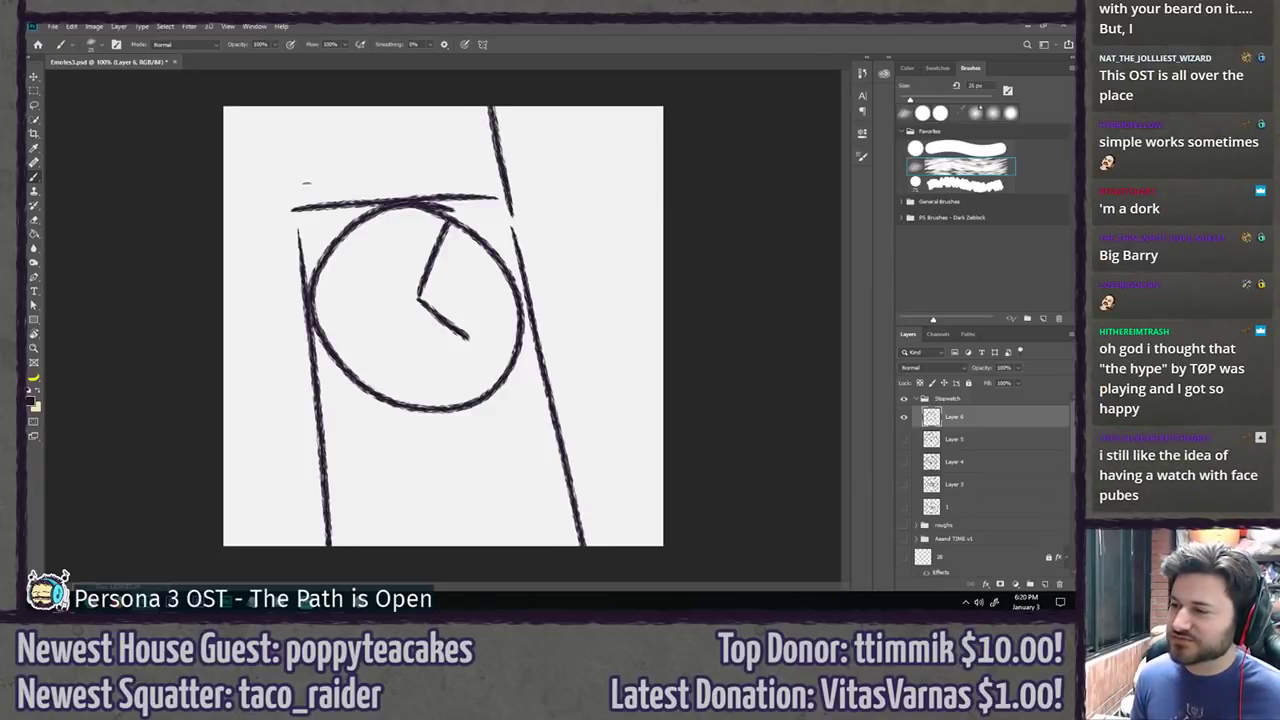
left_click_drag(290, 216, 289, 90)
key("ctrl+z")
key("ctrl+z")
left_click_drag(287, 213, 400, 76)
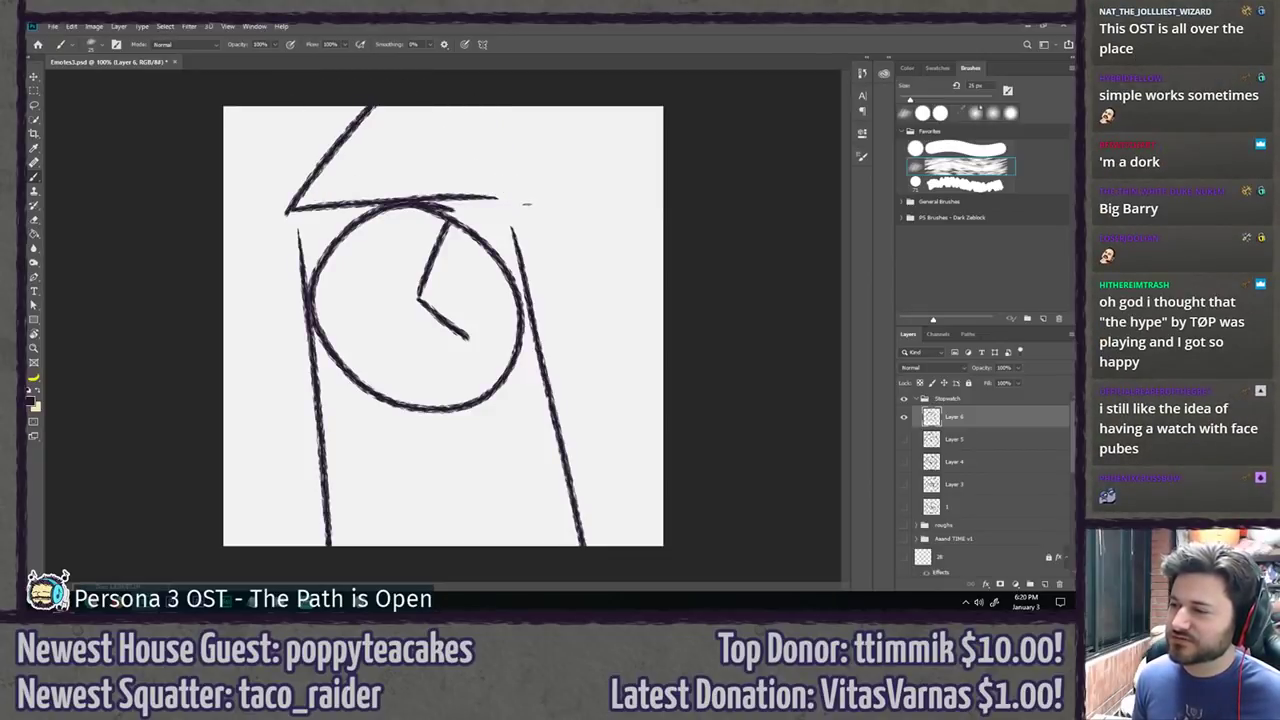
left_click_drag(522, 209, 414, 96)
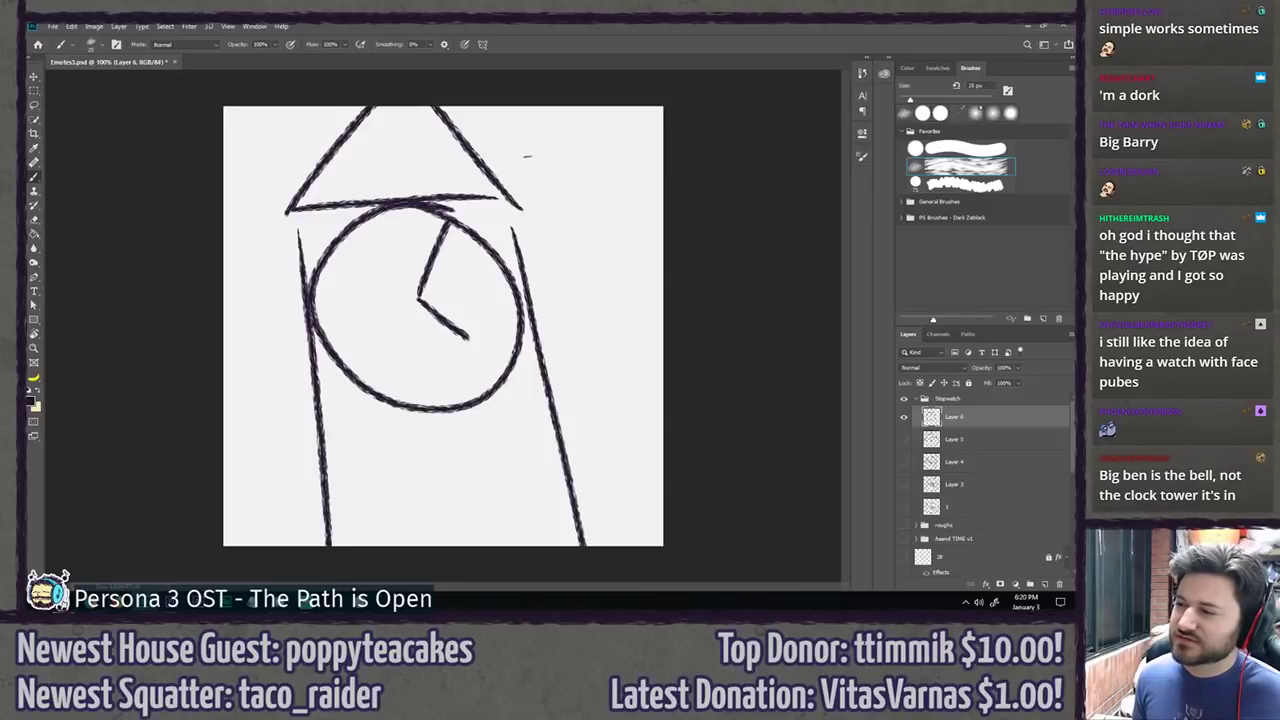
Step: Start a text over the tower's roof with the lines "this is an emote that" and "represents the"
key("t")
left_click(320, 128)
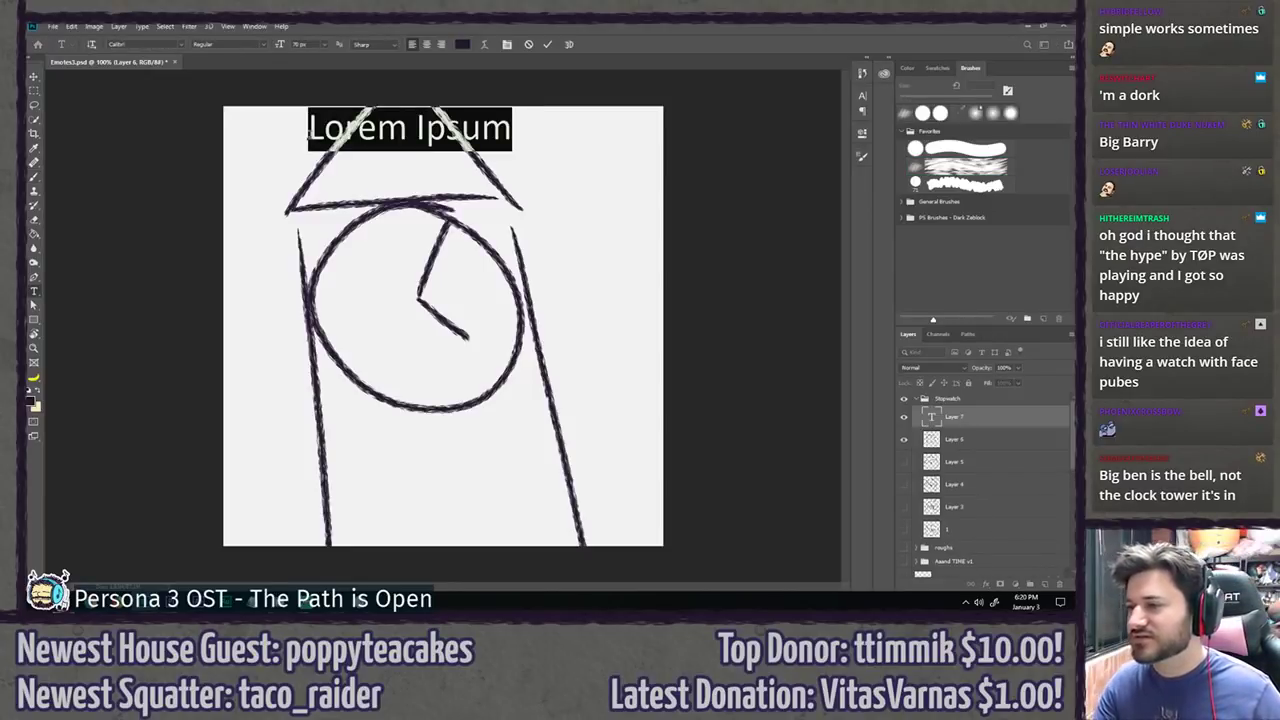
type("this is an emt")
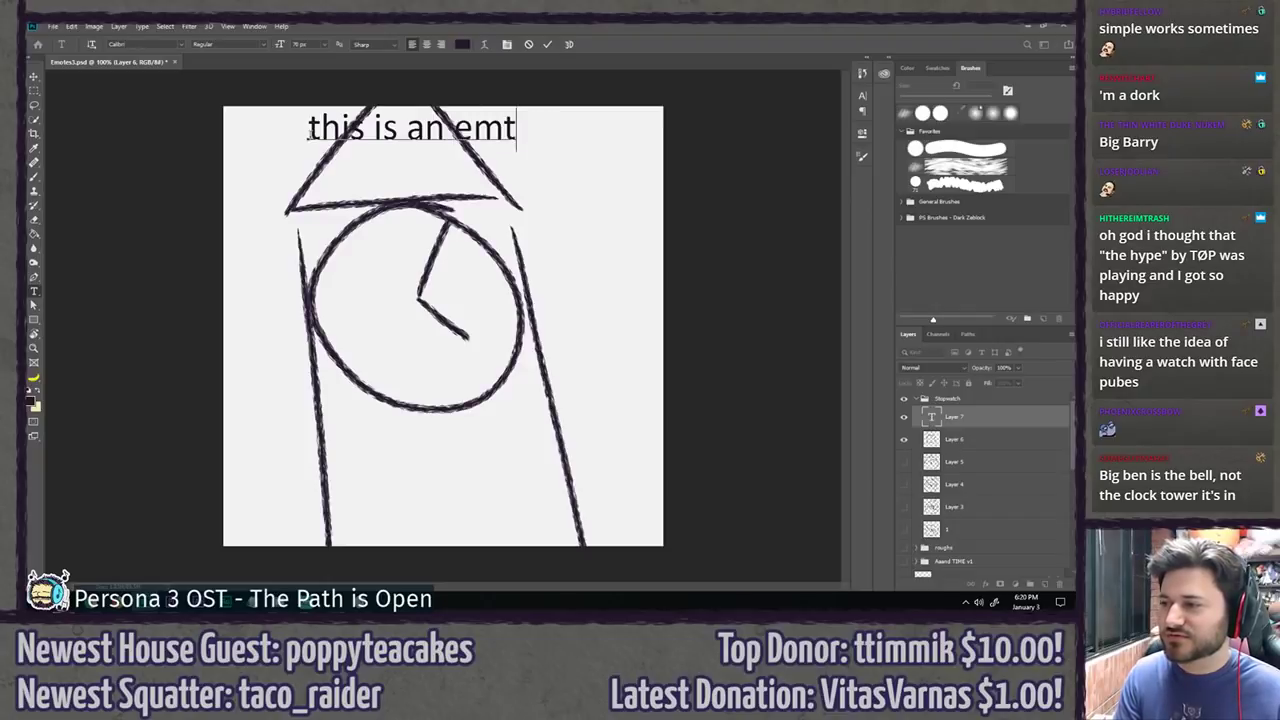
key("BackSpace")
type("ote that")
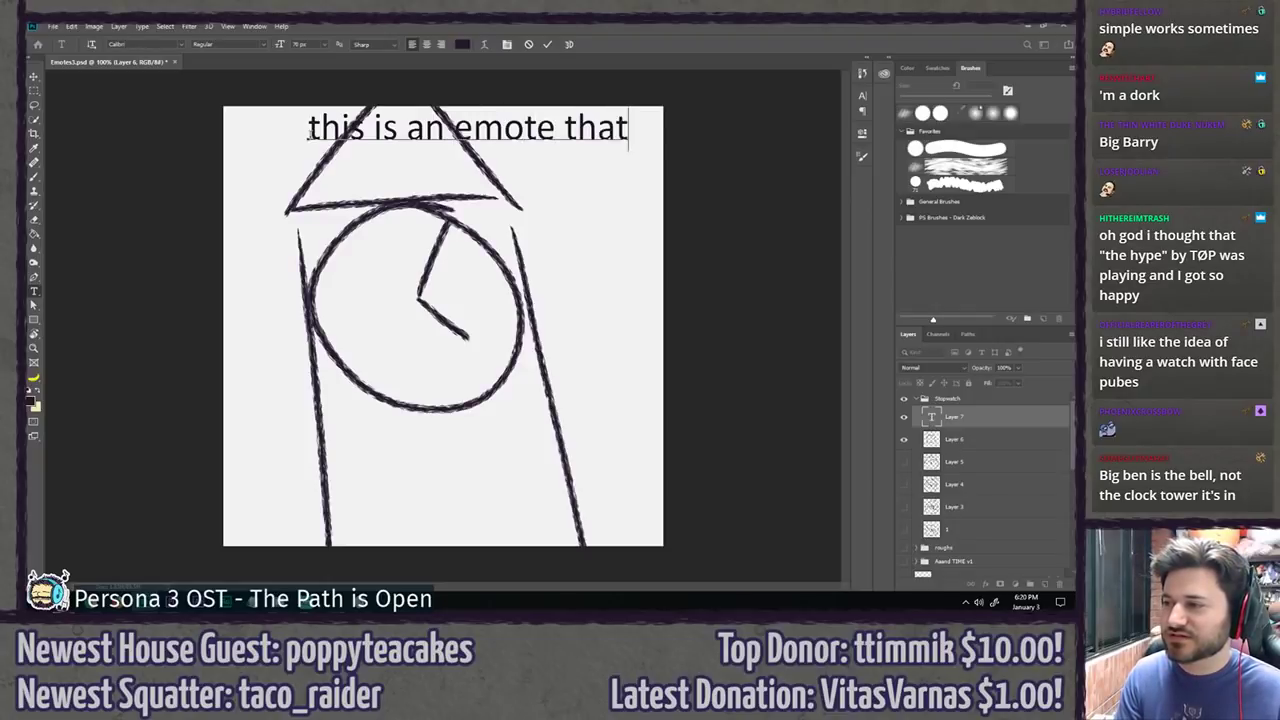
key("Return")
type("represents the")
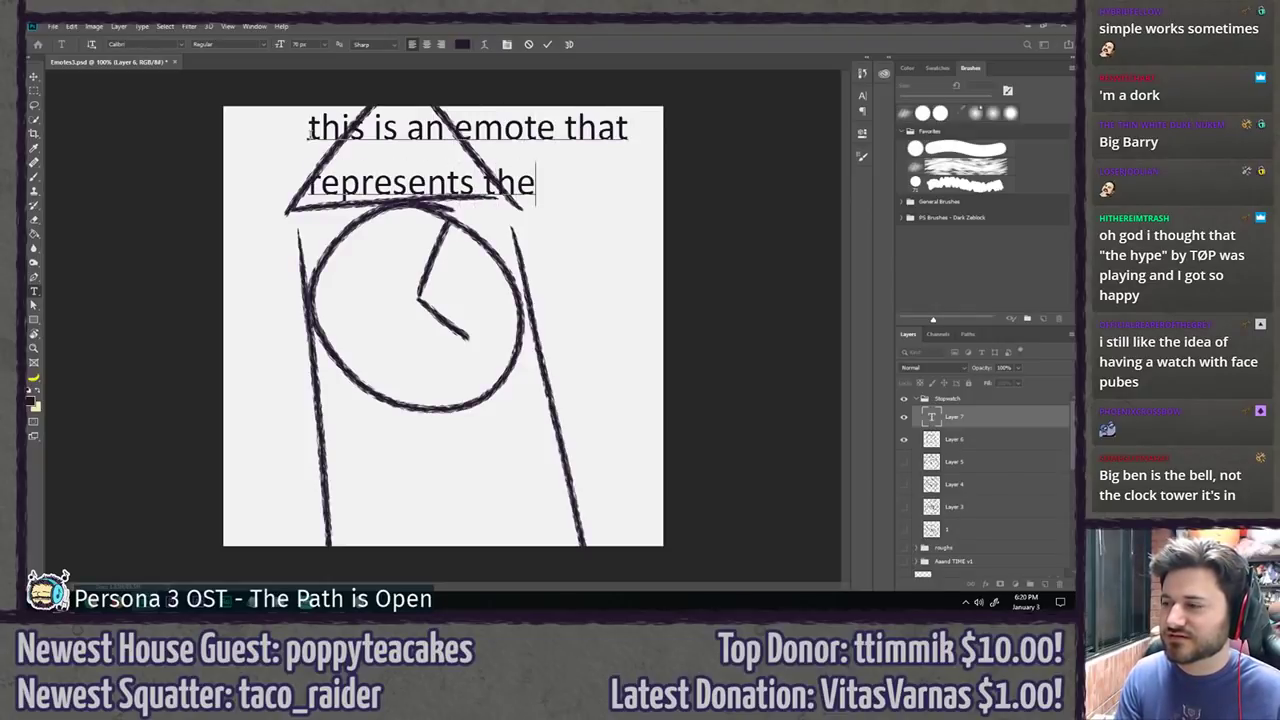
Step: Complete the text with a third line "passage of time" and shift the whole text block left to fit the canvas
key("Return")
type("passs")
key("BackSpace")
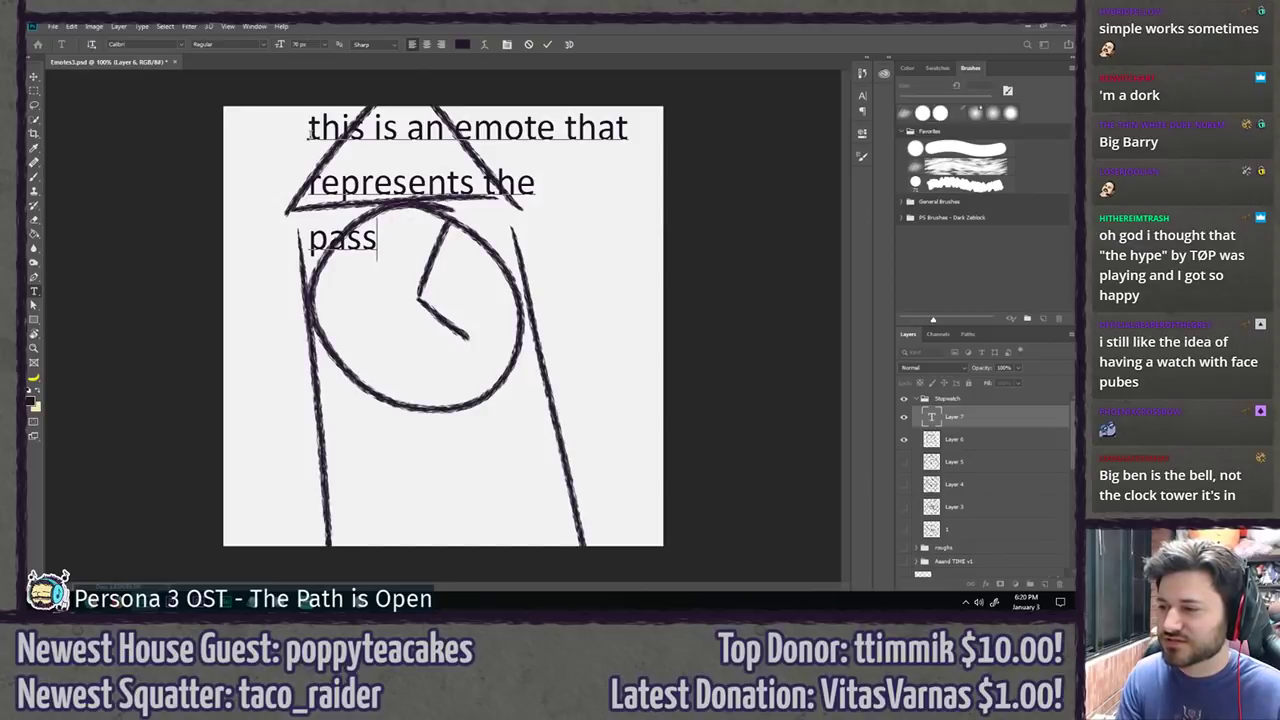
type("ge of time")
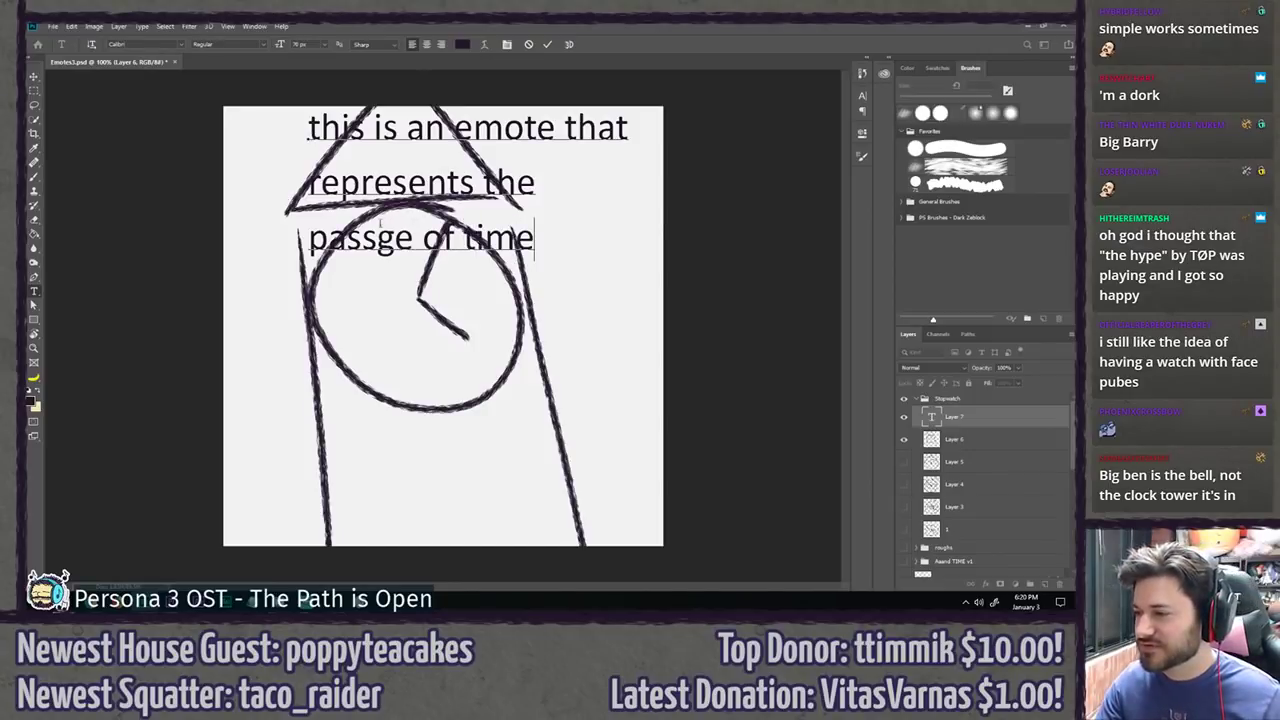
left_click(379, 236)
type("a")
left_click_drag(365, 276, 304, 303)
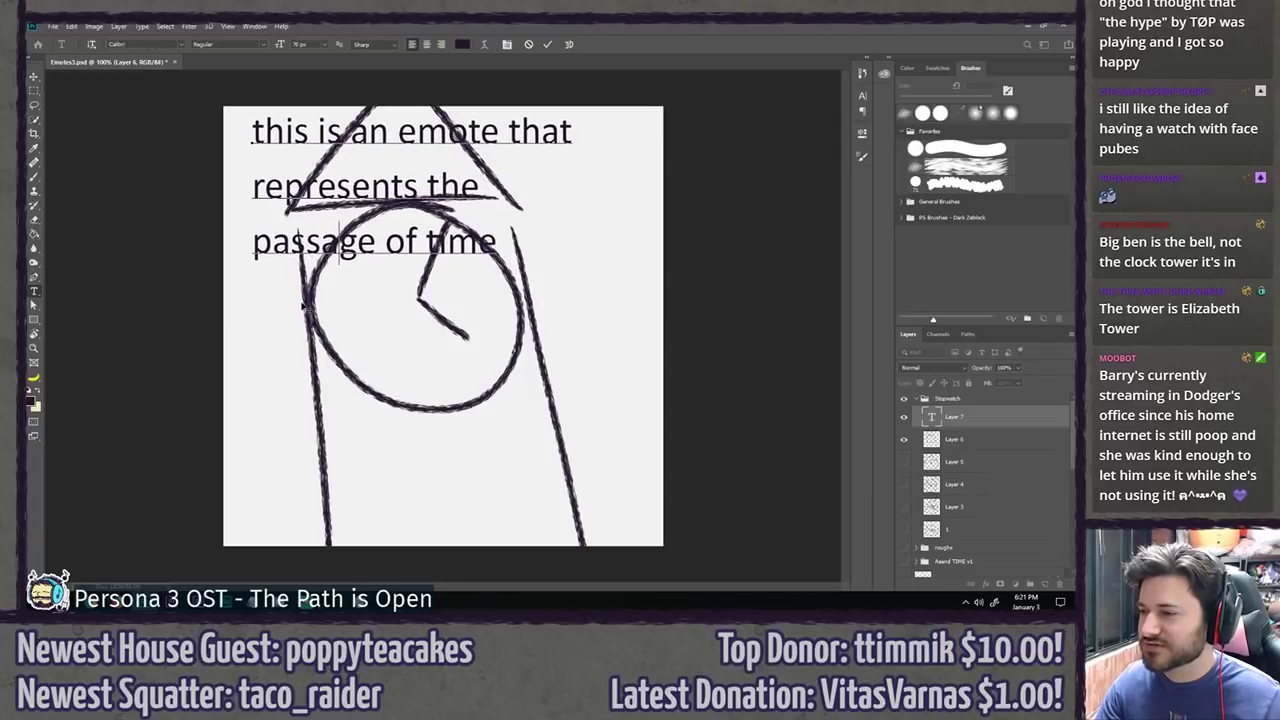
left_click(33, 104)
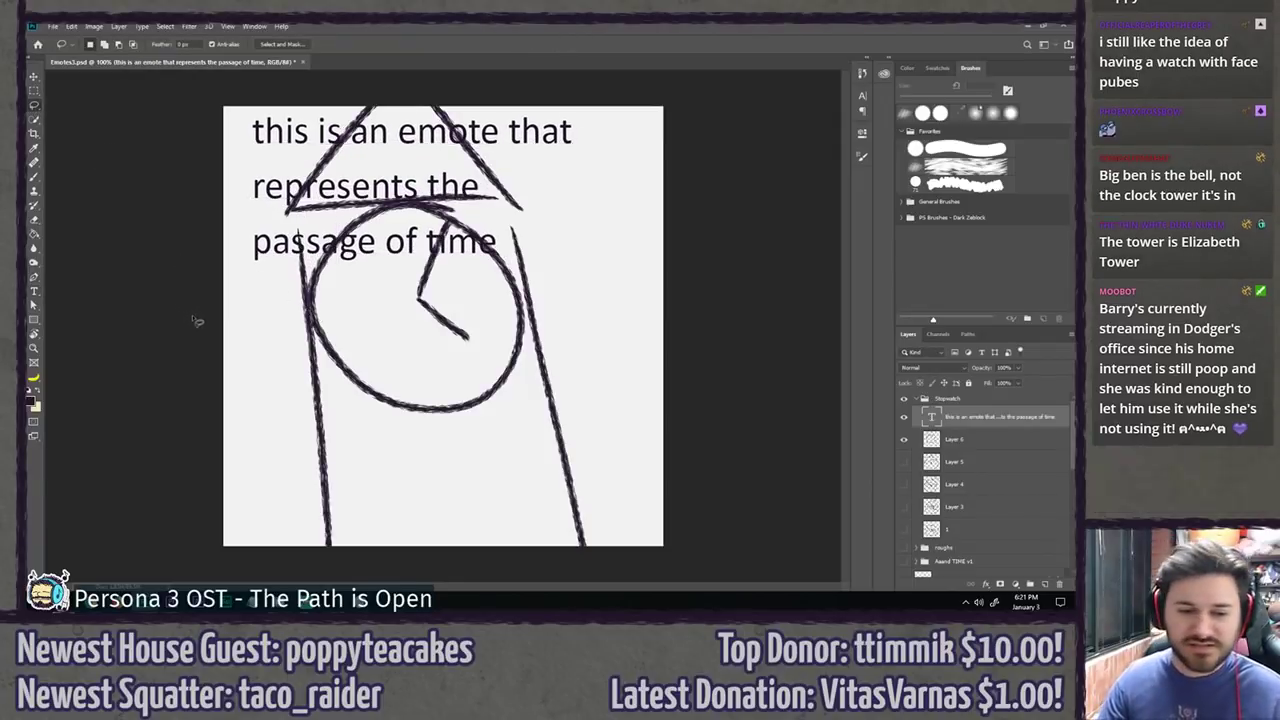
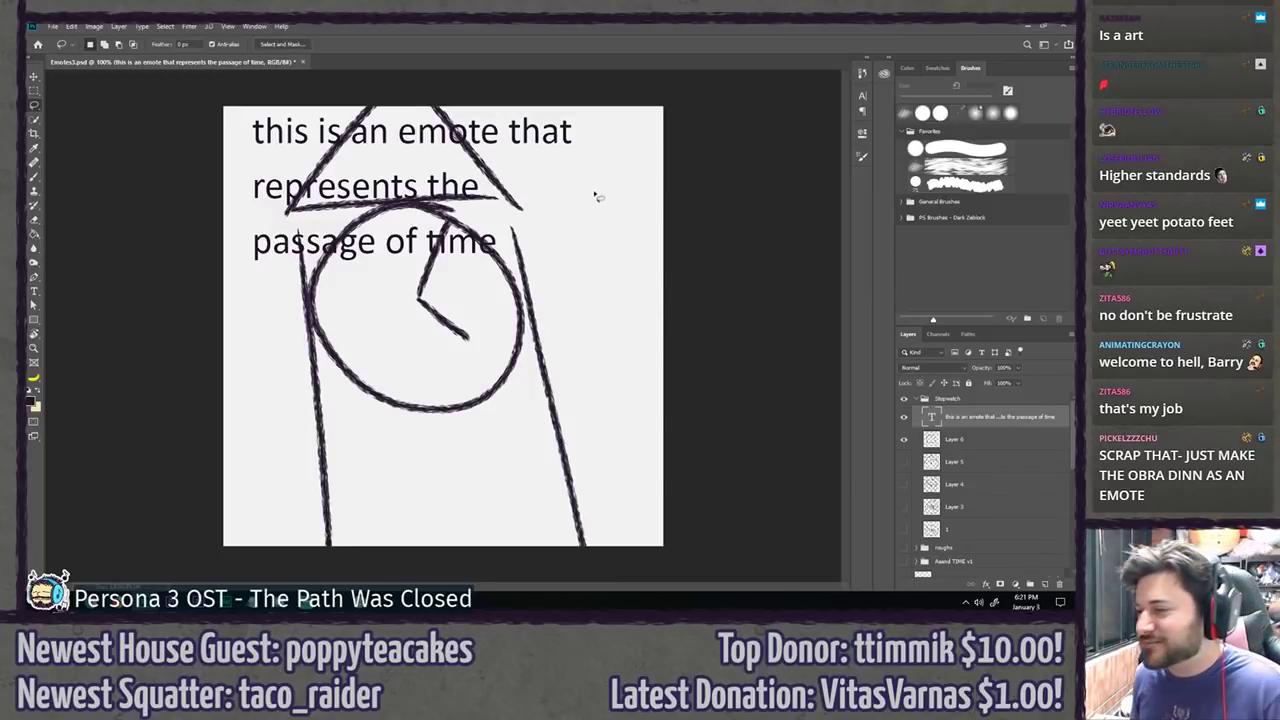
mouse_move(597, 194)
left_mouse_down()
mouse_move(251, 380)
mouse_move(612, 338)
left_mouse_up()
key("ctrl+z")
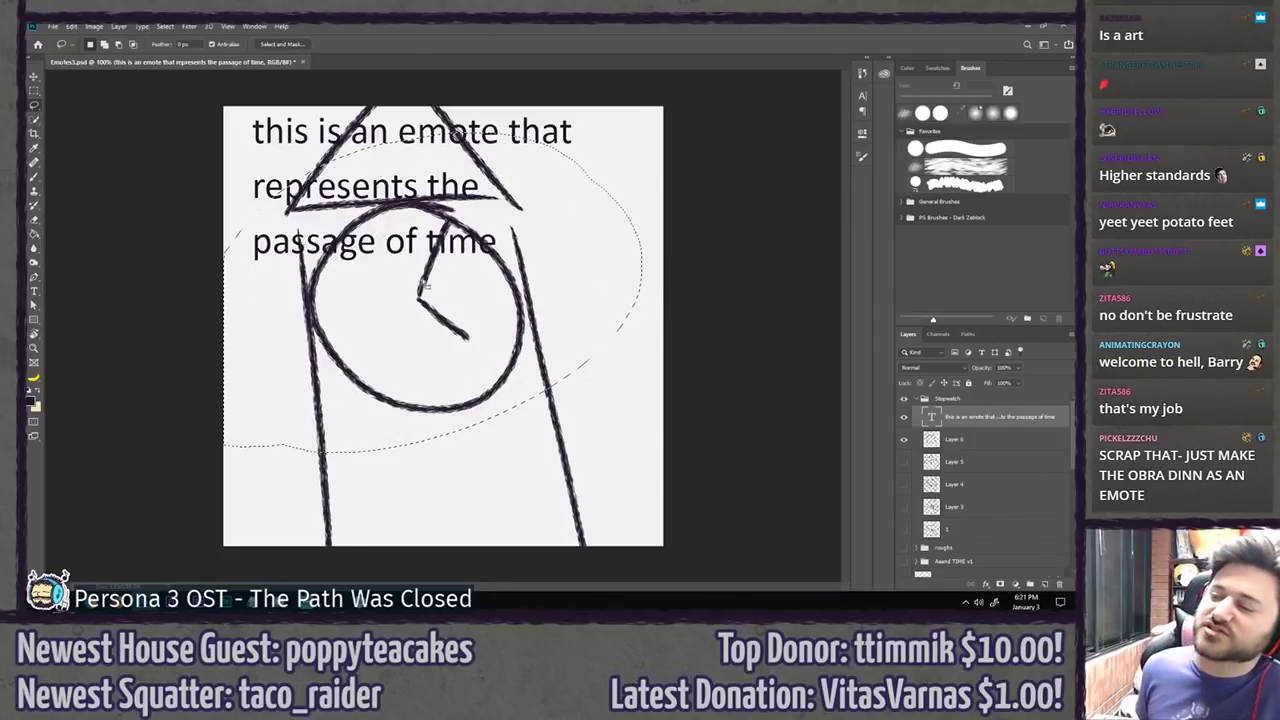
mouse_move(571, 440)
left_mouse_down()
mouse_move(500, 543)
mouse_move(394, 463)
left_mouse_up()
key("ctrl+d")
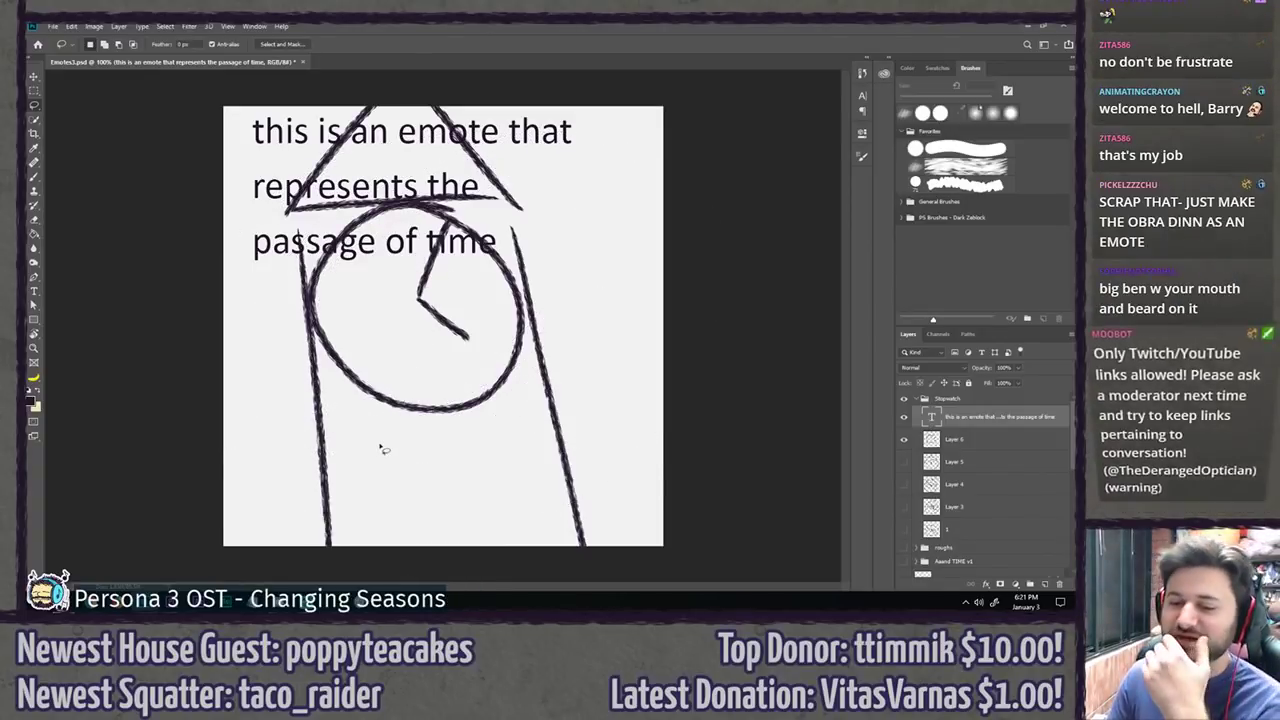
Step: On Layer 6, brush a slanted mouth line across the lower half of the tower's clock face
key("b")
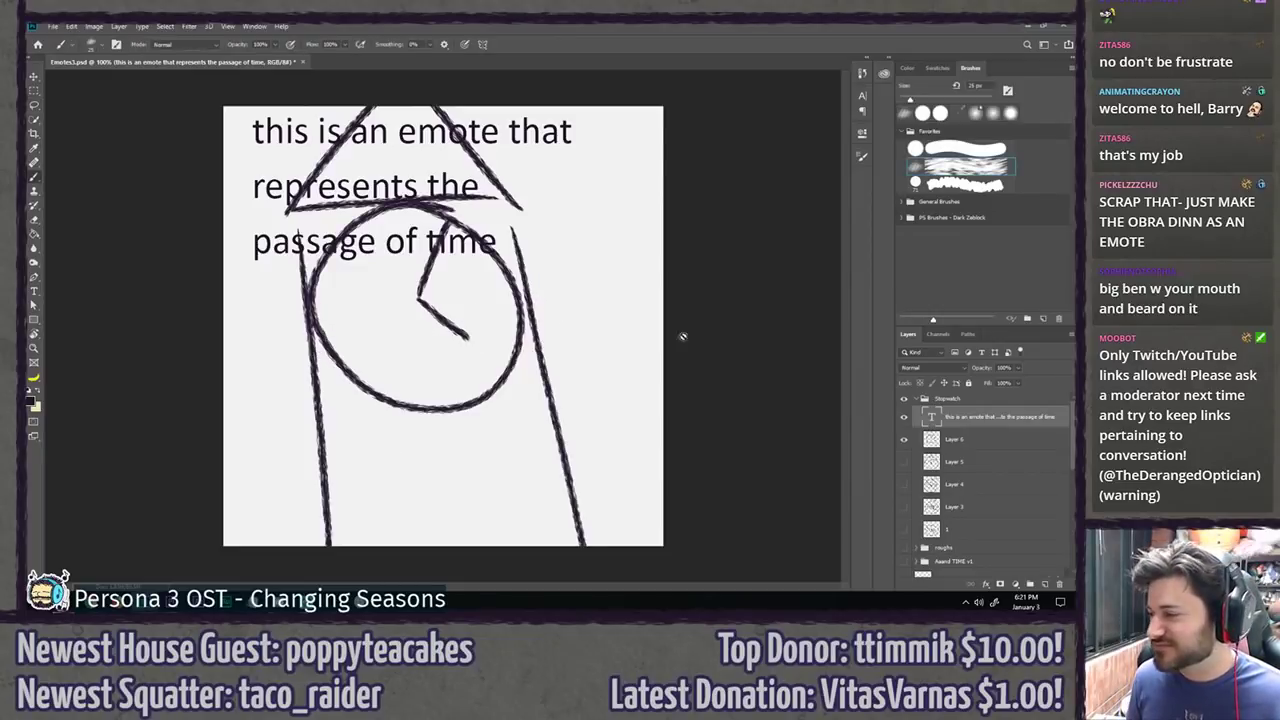
left_click(1000, 440)
left_click_drag(370, 353, 522, 320)
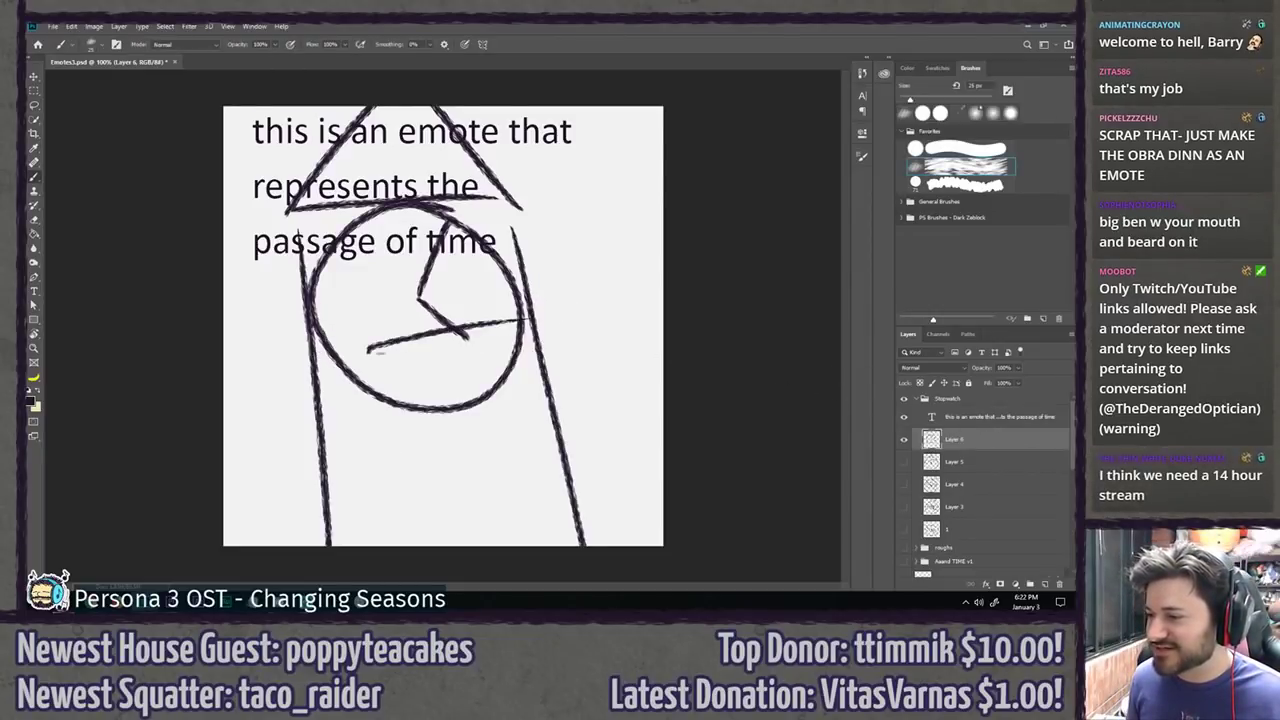
Step: Scribble a jagged moustache and beard around the clock face and hand-letter "BIG LAD" beside the tower
mouse_move(500, 242)
left_mouse_down()
mouse_move(538, 322)
mouse_move(522, 370)
mouse_move(492, 398)
mouse_move(375, 410)
mouse_move(315, 385)
mouse_move(318, 262)
mouse_move(345, 335)
mouse_move(520, 288)
left_mouse_up()
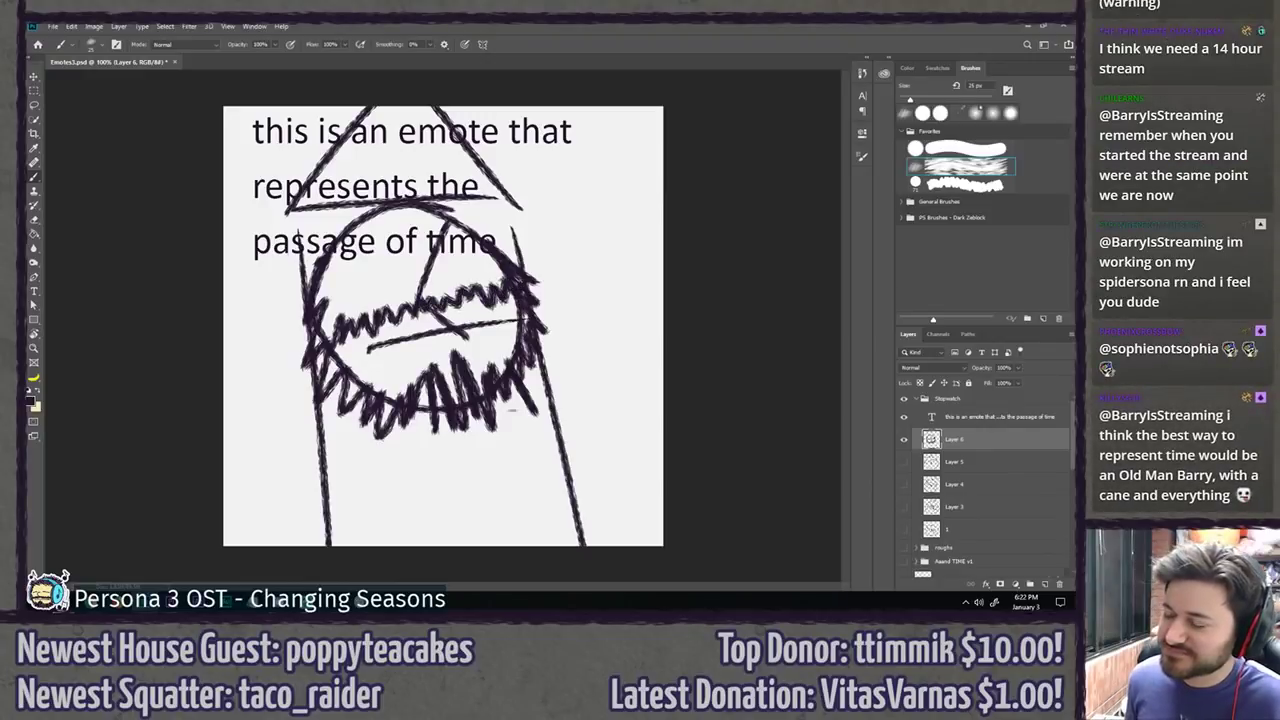
left_click_drag(540, 232, 548, 268)
mouse_move(542, 232)
left_mouse_down()
mouse_move(566, 258)
mouse_move(550, 267)
left_mouse_up()
mouse_move(572, 220)
left_mouse_down()
mouse_move(580, 248)
mouse_move(600, 236)
left_mouse_up()
mouse_move(556, 290)
left_mouse_down()
mouse_move(556, 328)
mouse_move(580, 312)
left_mouse_up()
mouse_move(584, 318)
left_mouse_down()
mouse_move(596, 282)
mouse_move(612, 305)
left_mouse_up()
mouse_move(612, 300)
left_mouse_down()
mouse_move(608, 264)
mouse_move(612, 302)
left_mouse_up()
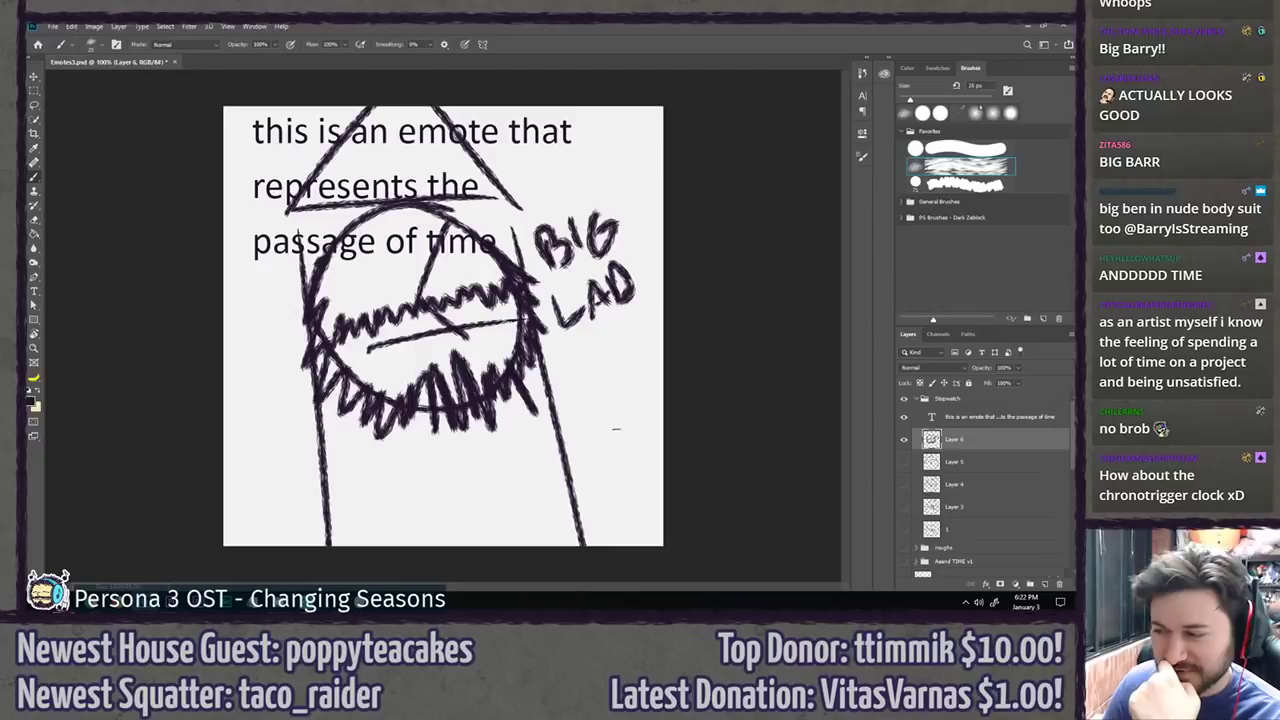
Step: Undo the hand lettering and the beard strokes back to the mouth line
key("l")
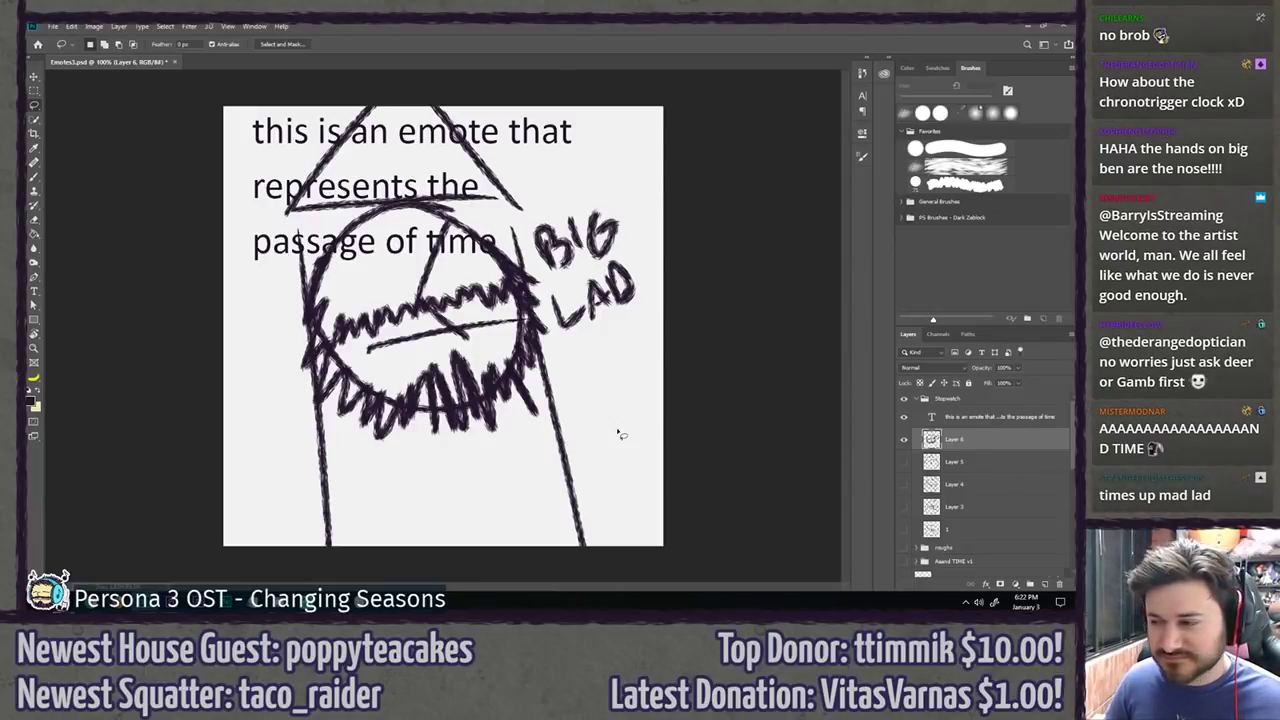
key("ctrl+z")
key("ctrl+z")
key("ctrl+z")
key("ctrl+z")
key("ctrl+z")
key("ctrl+z")
key("ctrl+z")
key("ctrl+z")
key("ctrl+z")
key("ctrl+z")
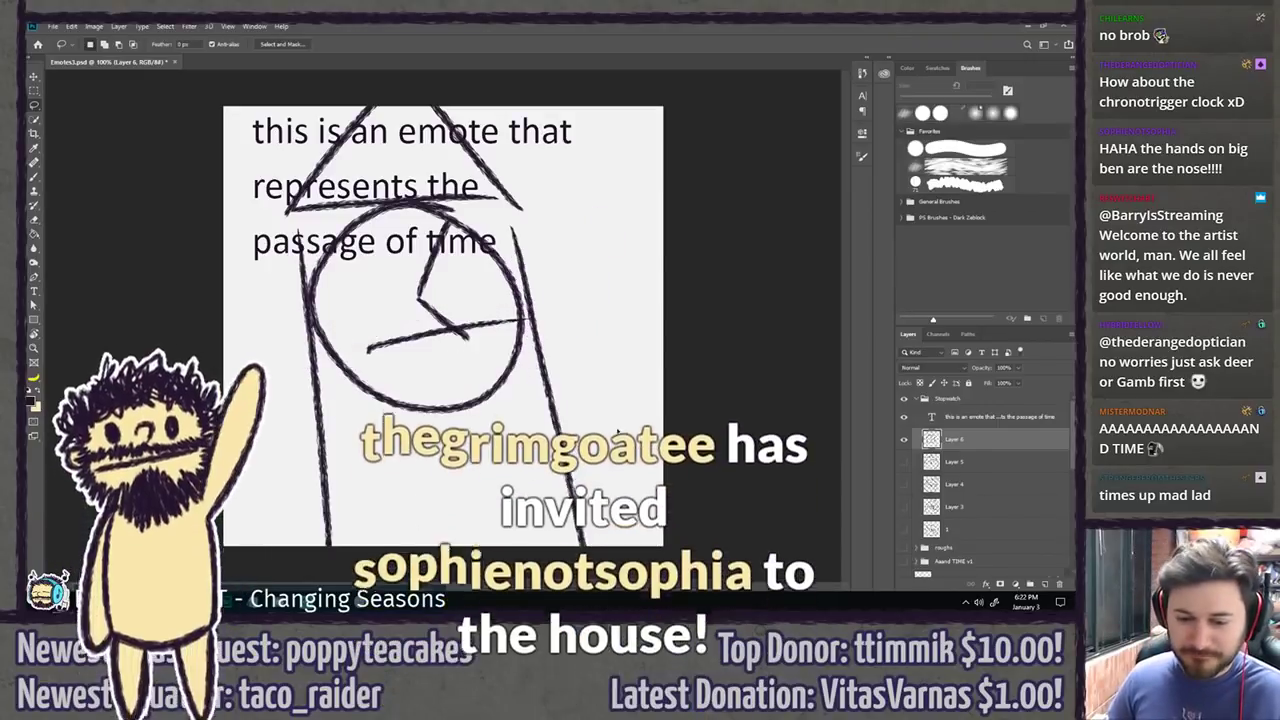
key("b")
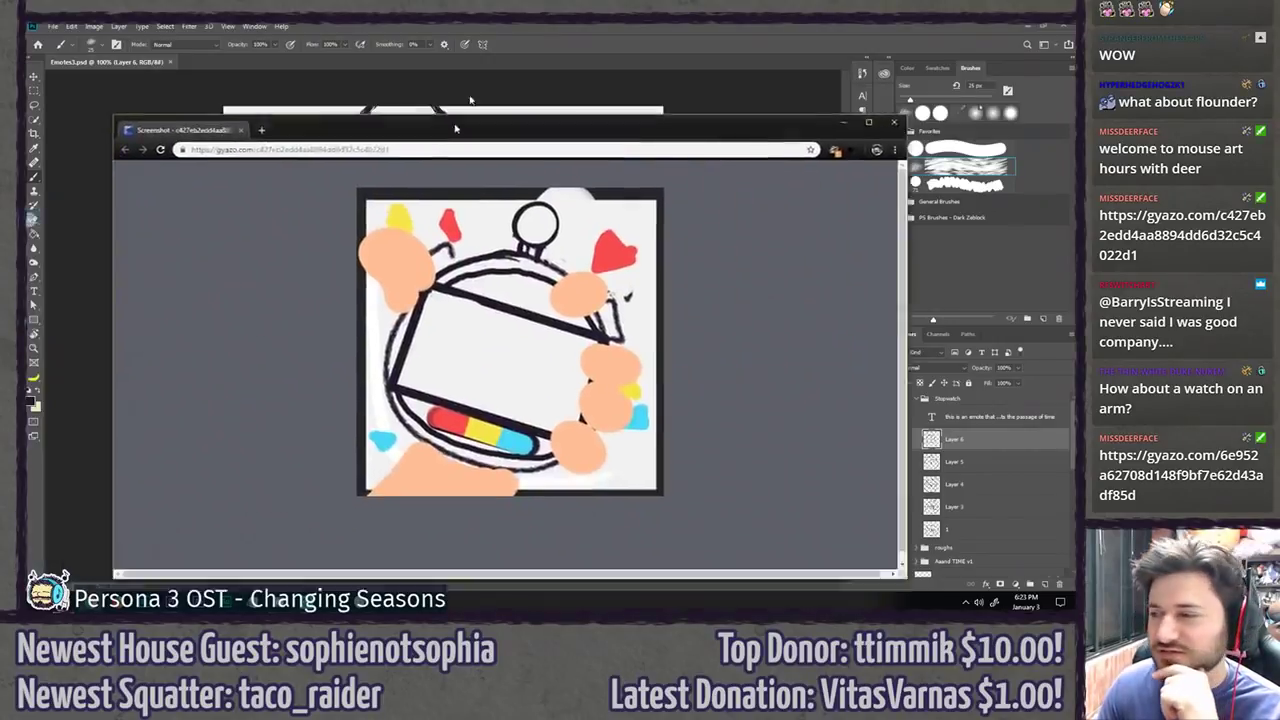
Step: Enlarge the browser window and compare the two Gyazo screenshots of the coloured stopwatch sketch, one with hands and one without
left_click_drag(457, 126, 457, 22)
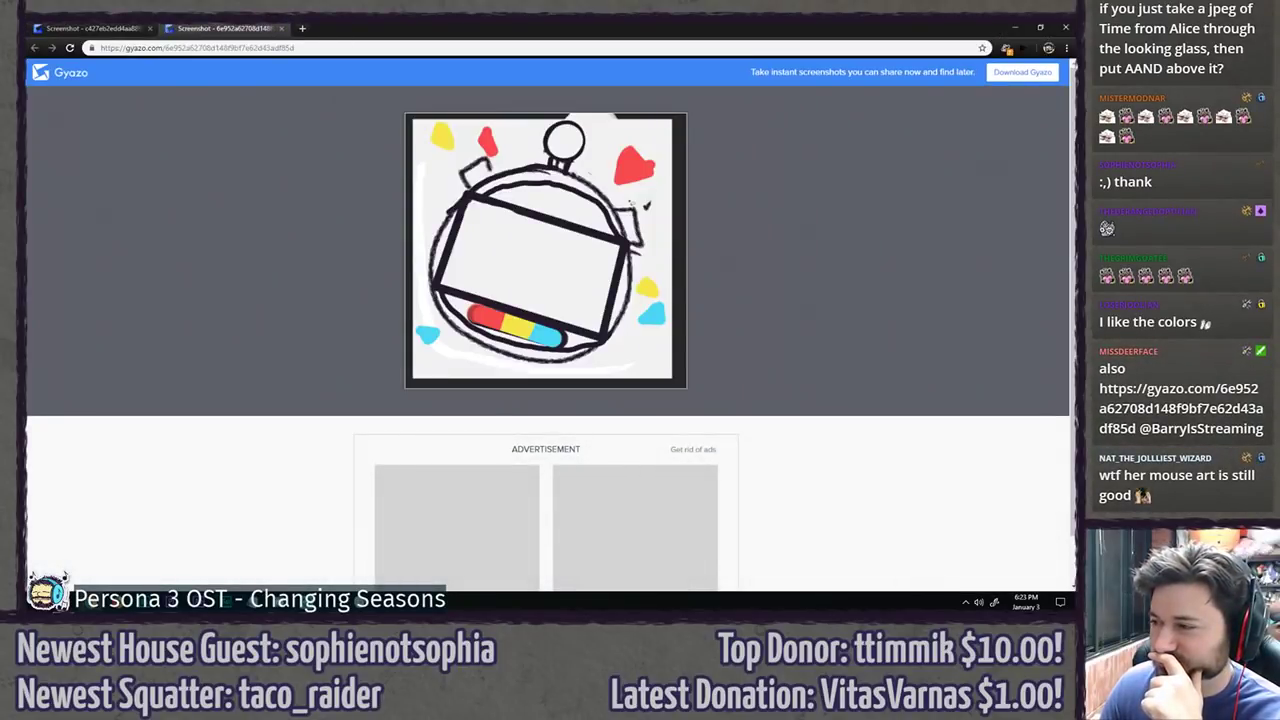
left_click(119, 25)
left_click(177, 27)
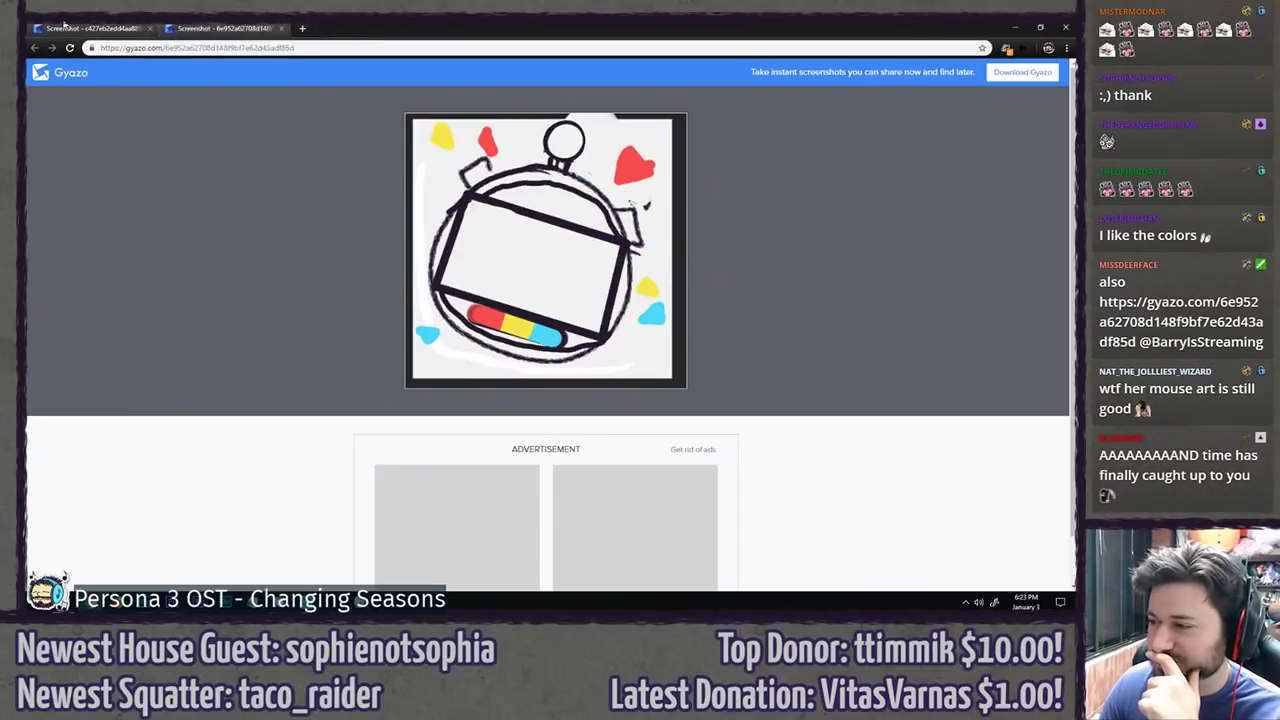
left_click(69, 26)
left_click(217, 27)
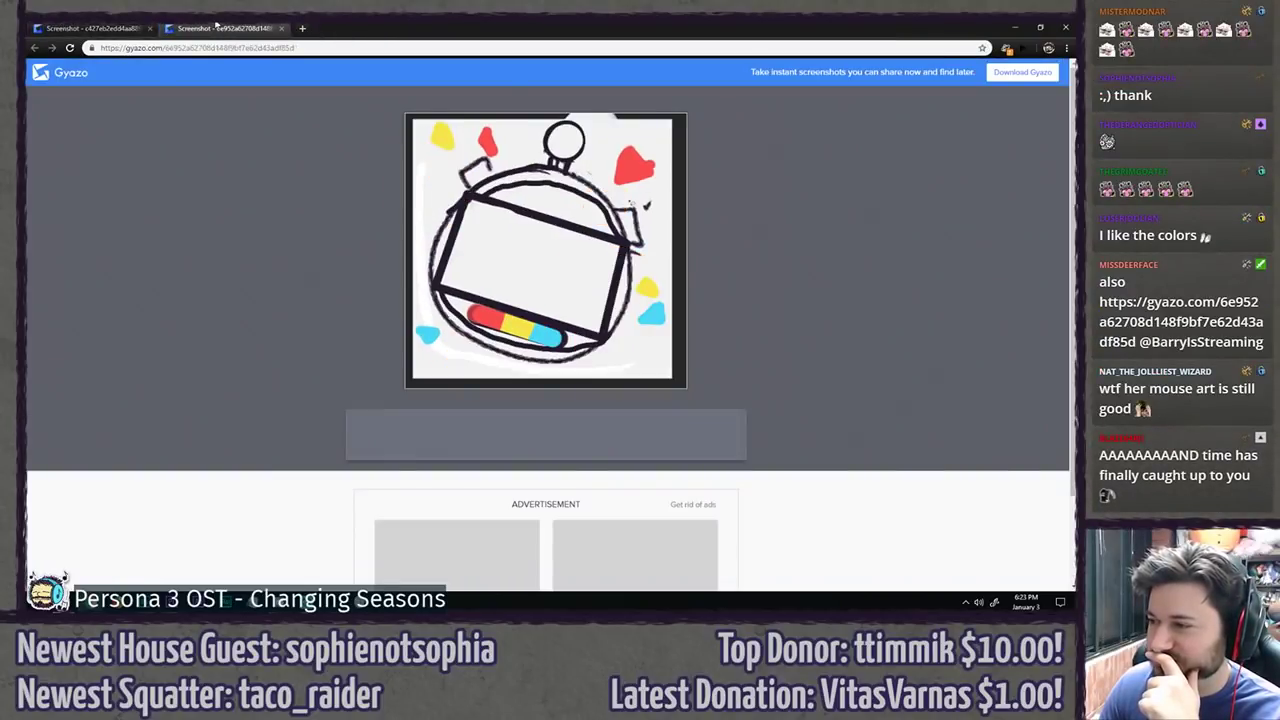
left_click(140, 28)
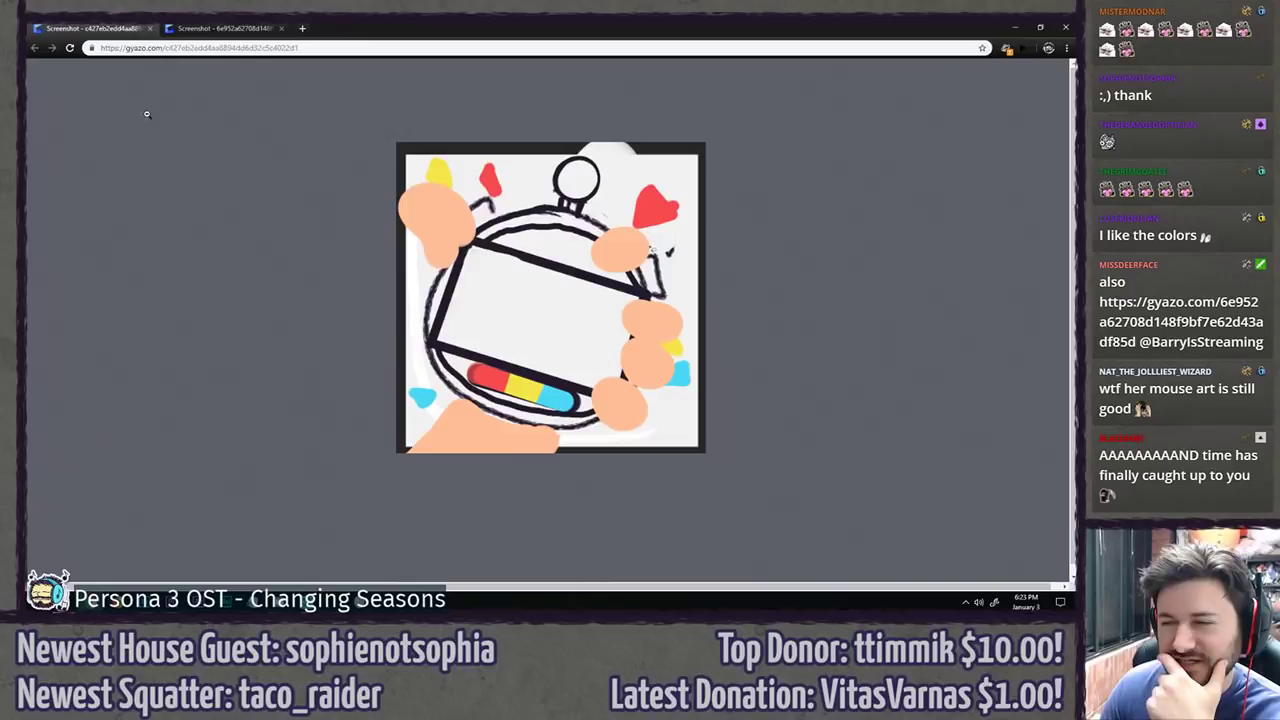
left_click(222, 27)
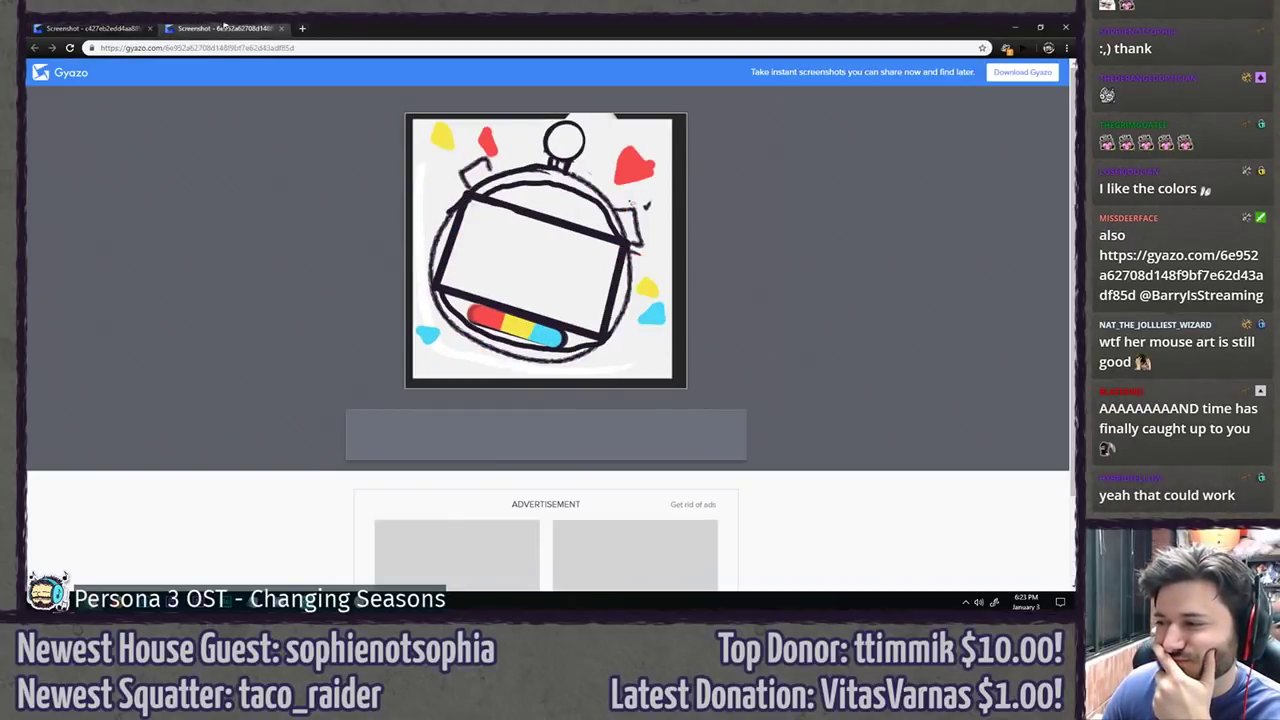
left_click(135, 28)
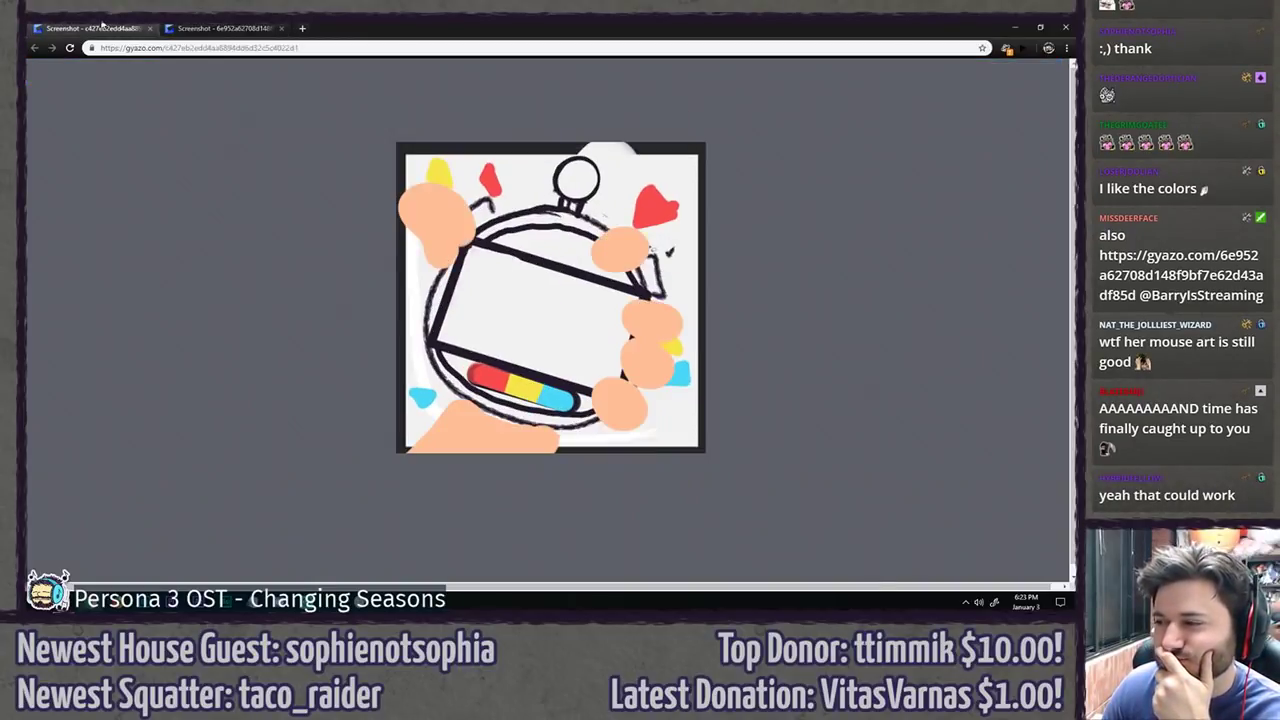
left_click(214, 27)
mouse_move(405, 26)
left_mouse_down()
mouse_move(137, 89)
mouse_move(27, 92)
left_mouse_up()
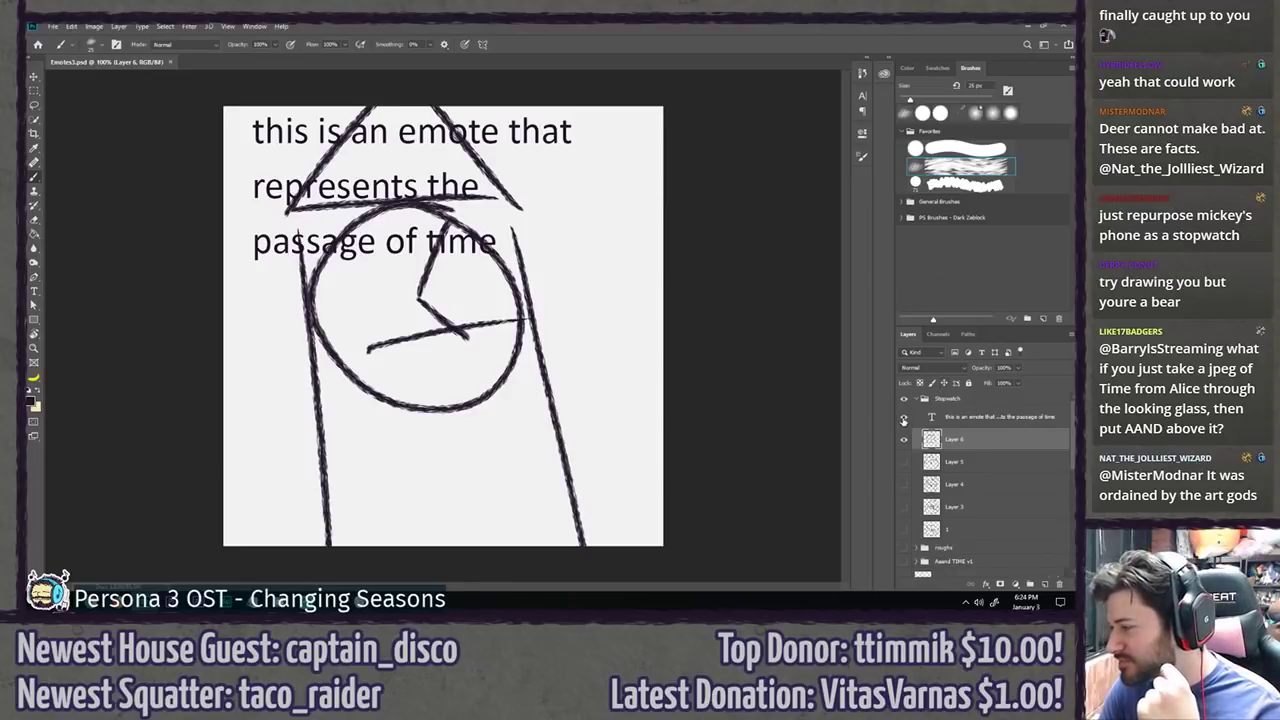
Step: Hide the text and Layer 6, and group all the sketch layers inside the Stopwatch group into a subgroup named "roughs"
left_click_drag(904, 420, 908, 490)
left_click(963, 420)
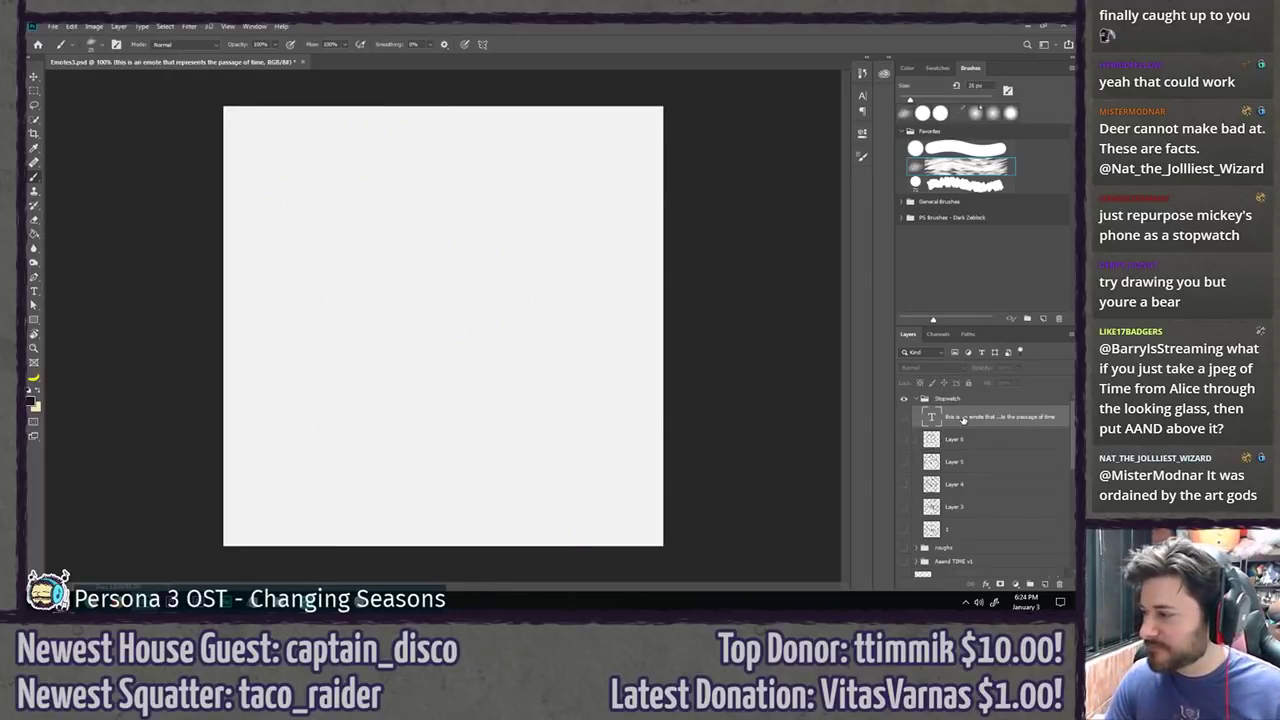
left_click(903, 549)
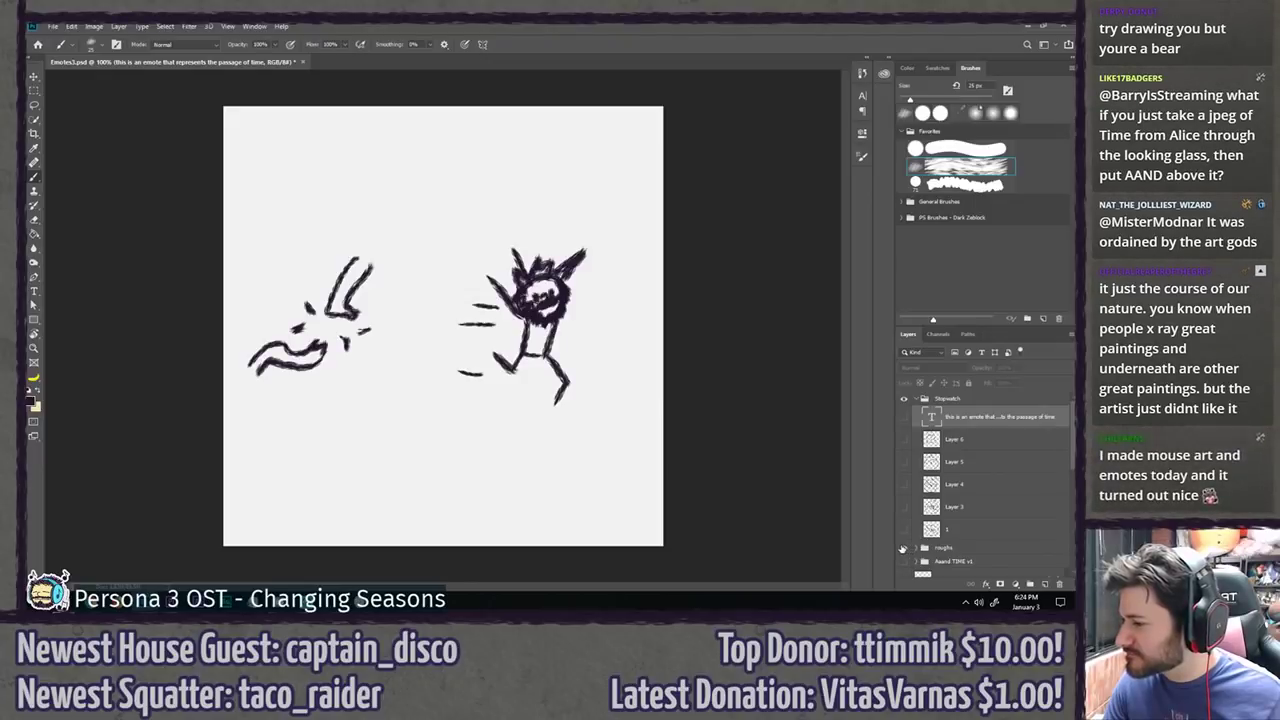
left_click(903, 549)
left_click(1001, 534, "shift")
left_click(1029, 585)
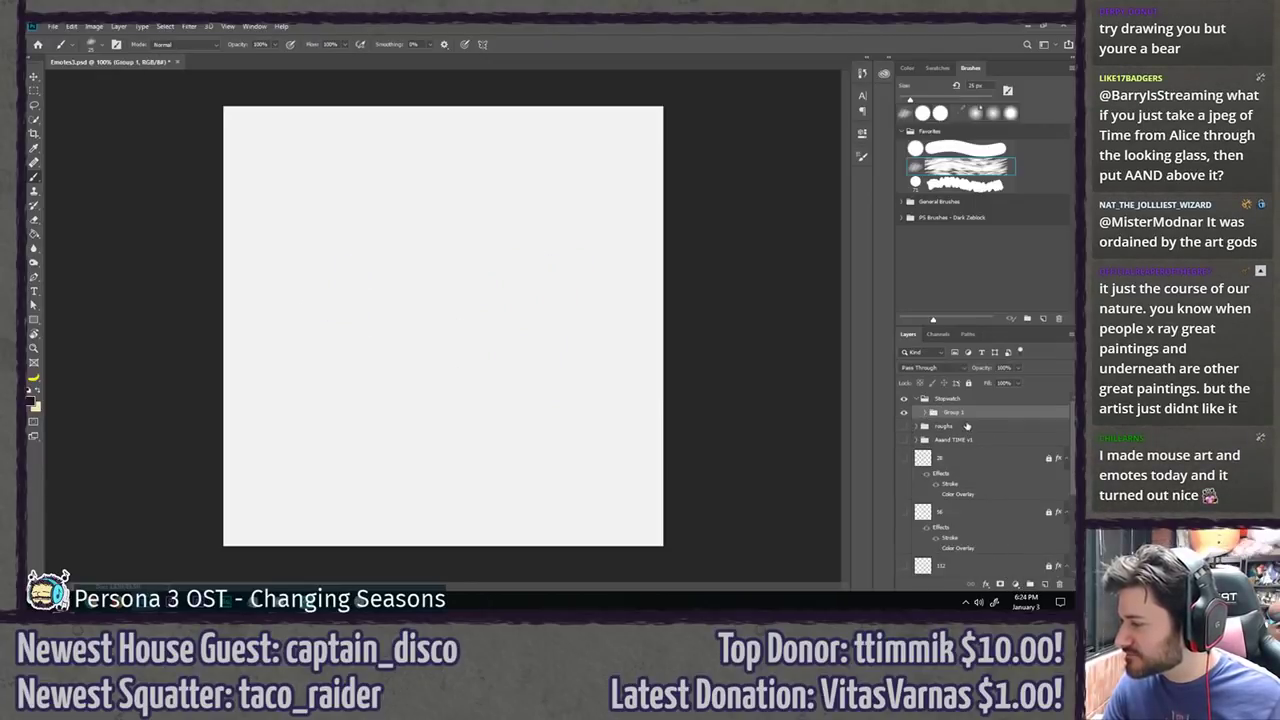
double_click(953, 412)
key("Return")
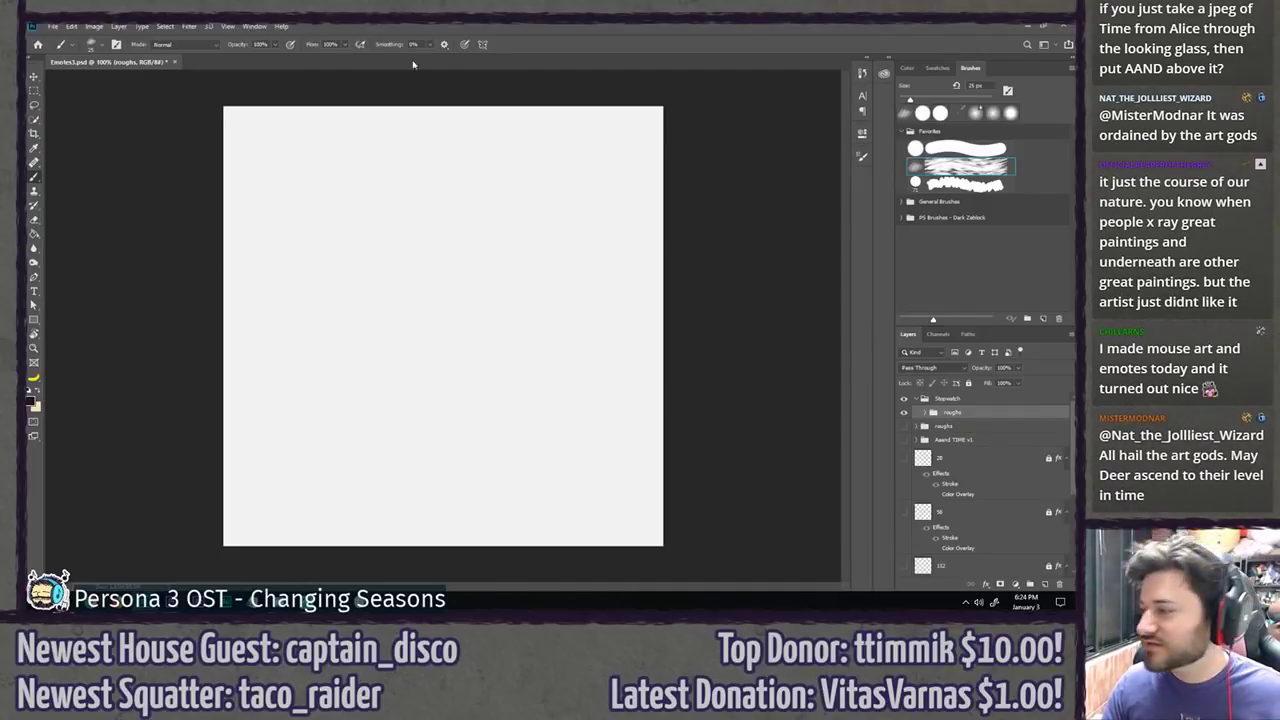
Step: Create a layer named 1 in the Stopwatch group and draw a large, wide oval outline across the canvas
key("ctrl+shift+n")
type("1")
key("Return")
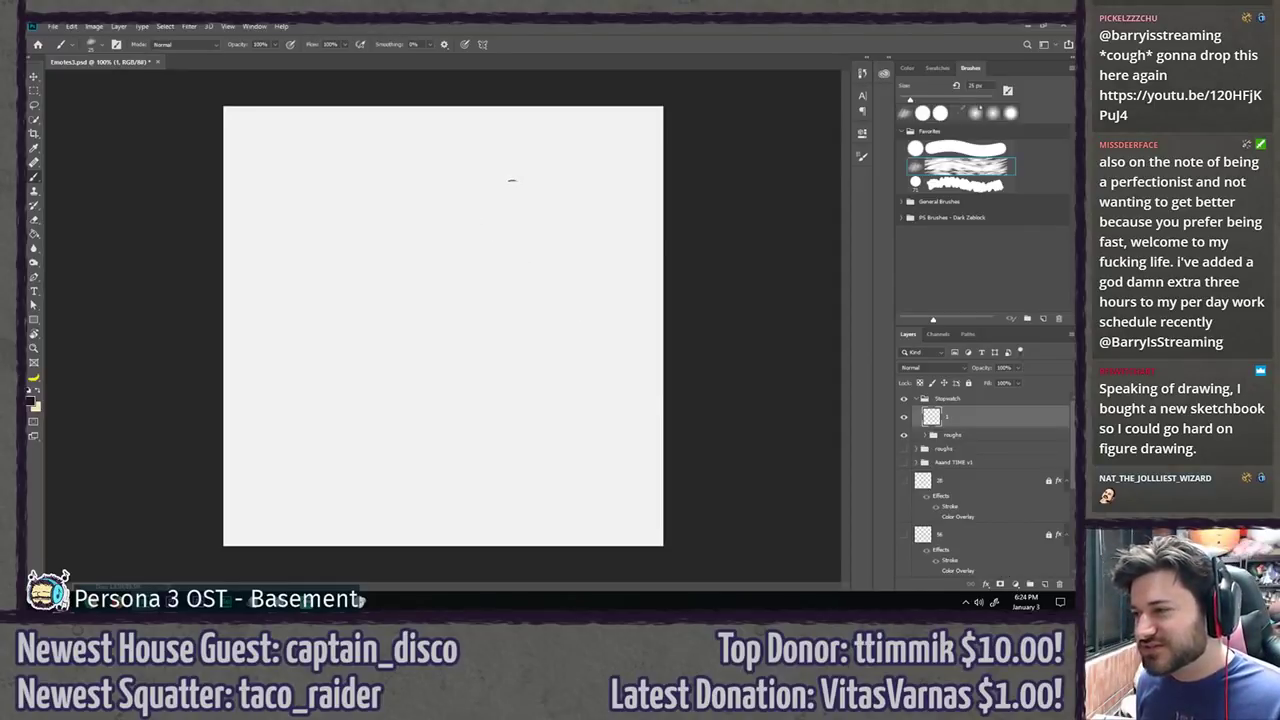
mouse_move(514, 150)
left_mouse_down()
mouse_move(280, 323)
mouse_move(540, 155)
mouse_move(568, 443)
mouse_move(530, 160)
mouse_move(249, 349)
mouse_move(520, 150)
mouse_move(250, 358)
mouse_move(520, 165)
left_mouse_up()
key("ctrl+z")
key("ctrl+z")
key("ctrl+z")
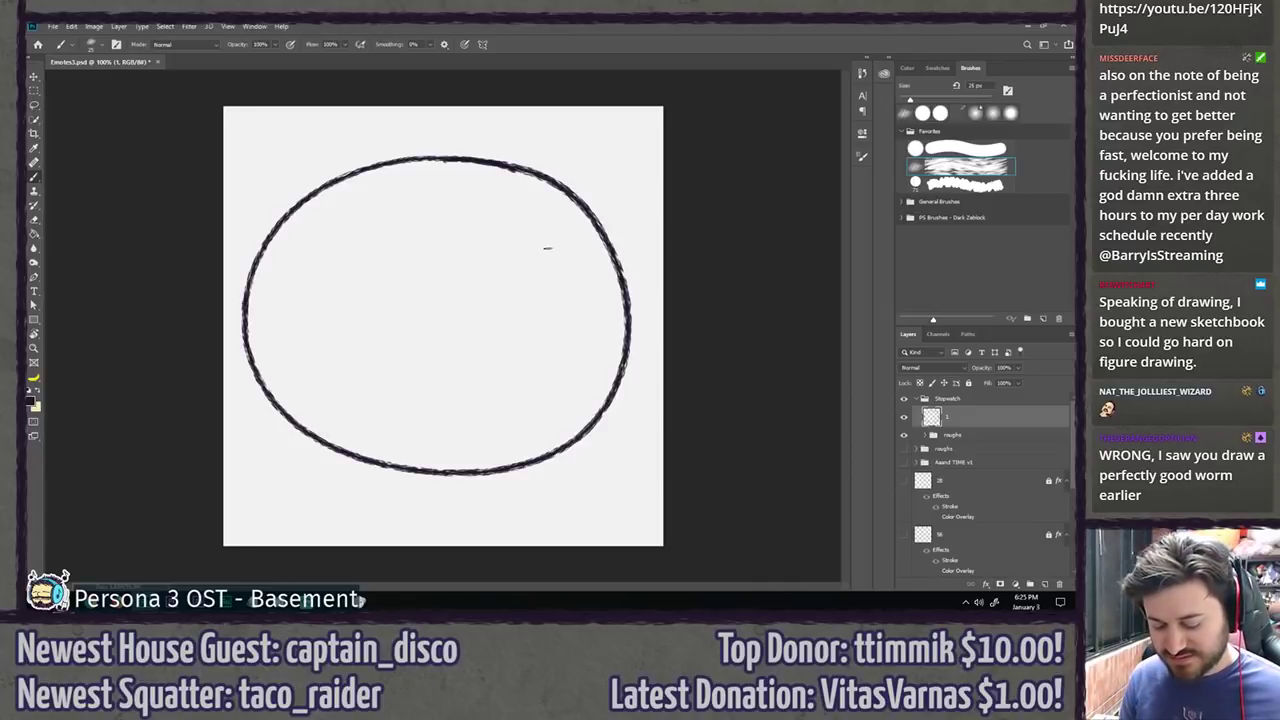
Step: Add a new layer above layer 1 and hide layer 1
key("ctrl+shift+n")
key("Return")
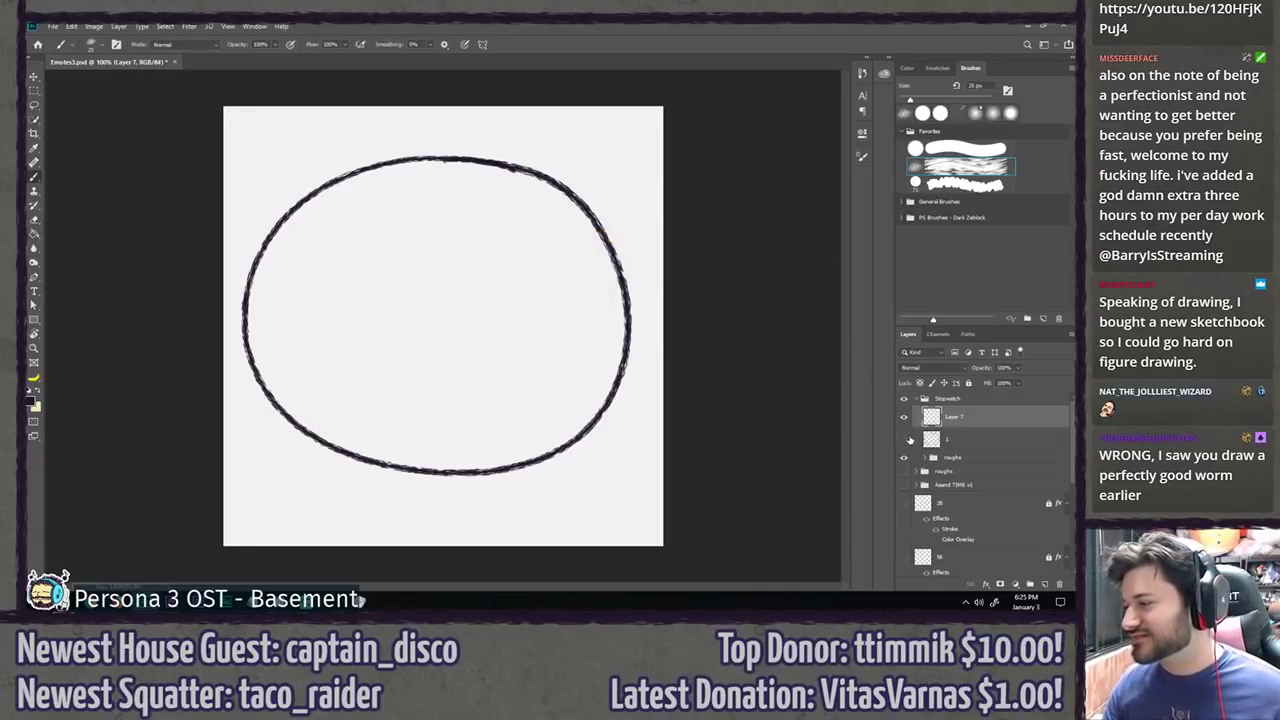
left_click(905, 438)
Step: Draw a large, rounder circle outline freehand on the new layer, redoing it until clean, and shift it up into the canvas
mouse_move(492, 176)
left_mouse_down()
mouse_move(543, 149)
mouse_move(623, 209)
left_mouse_up()
key("ctrl+z")
key("ctrl+z")
mouse_move(519, 175)
left_mouse_down()
mouse_move(276, 379)
mouse_move(533, 178)
mouse_move(494, 223)
left_mouse_up()
key("ctrl+z")
mouse_move(498, 166)
left_mouse_down()
mouse_move(541, 410)
mouse_move(560, 440)
mouse_move(620, 380)
left_mouse_up()
key("ctrl+z")
key("ctrl+z")
left_click_drag(506, 178, 607, 425)
key("ctrl+z")
mouse_move(651, 330)
left_mouse_down()
mouse_move(510, 175)
mouse_move(634, 286)
mouse_move(515, 178)
mouse_move(497, 479)
mouse_move(514, 180)
mouse_move(331, 457)
mouse_move(505, 180)
mouse_move(260, 280)
mouse_move(500, 178)
mouse_move(400, 170)
left_mouse_up()
key("ctrl+z")
key("ctrl+z")
key("ctrl+z")
key("ctrl+z")
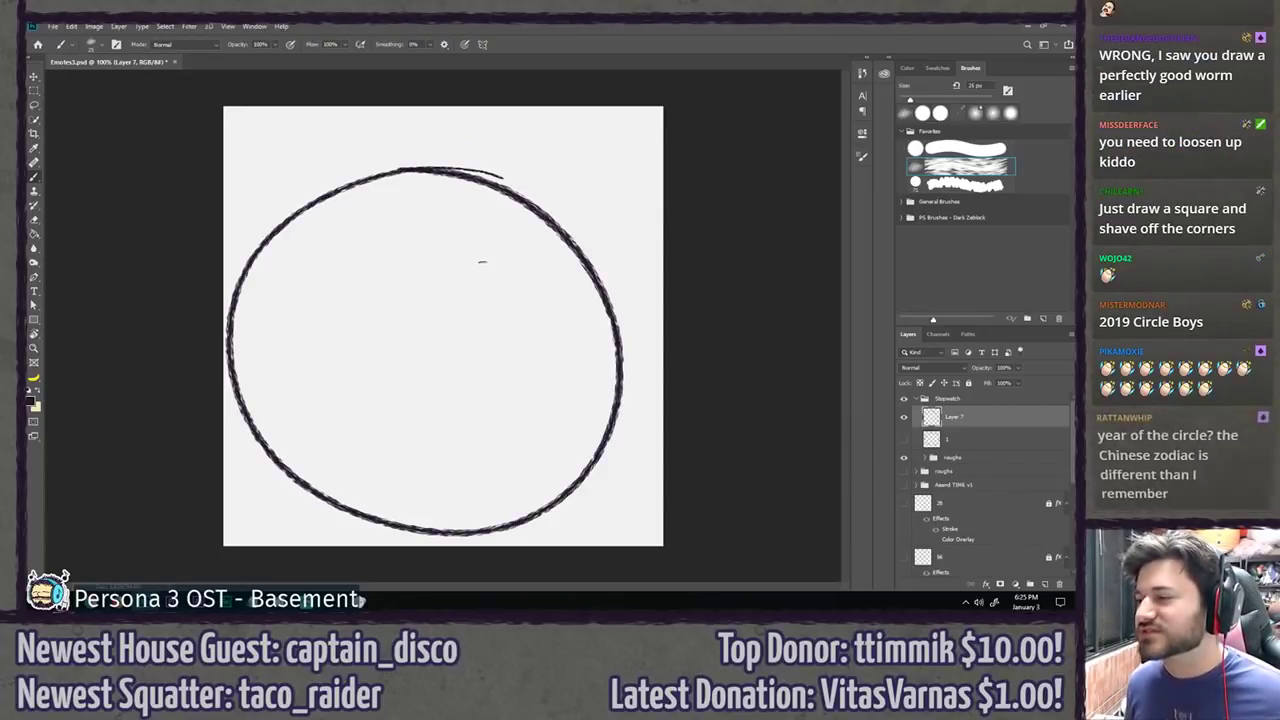
left_click_drag(491, 266, 511, 237)
Step: Erase the stray stroke end sticking out above the top of the circle outline
key("z")
left_click(497, 137)
left_click(497, 137)
left_click_drag(476, 156, 423, 286)
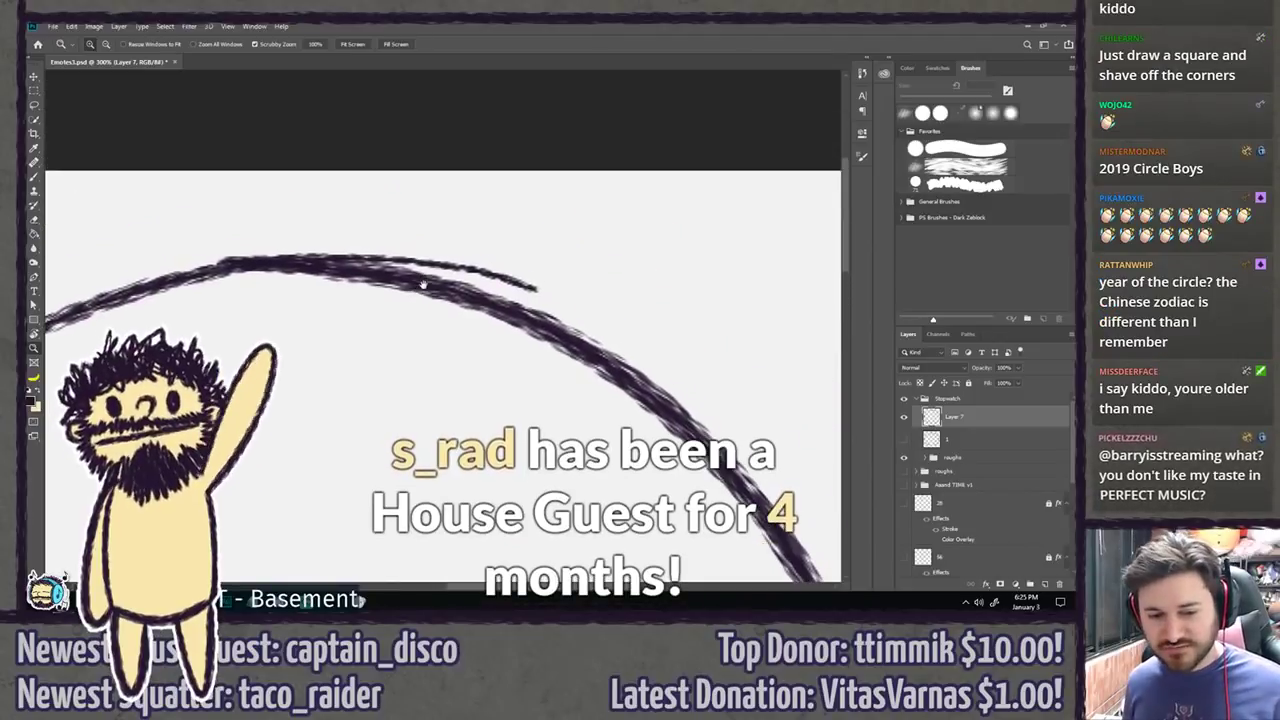
key("e")
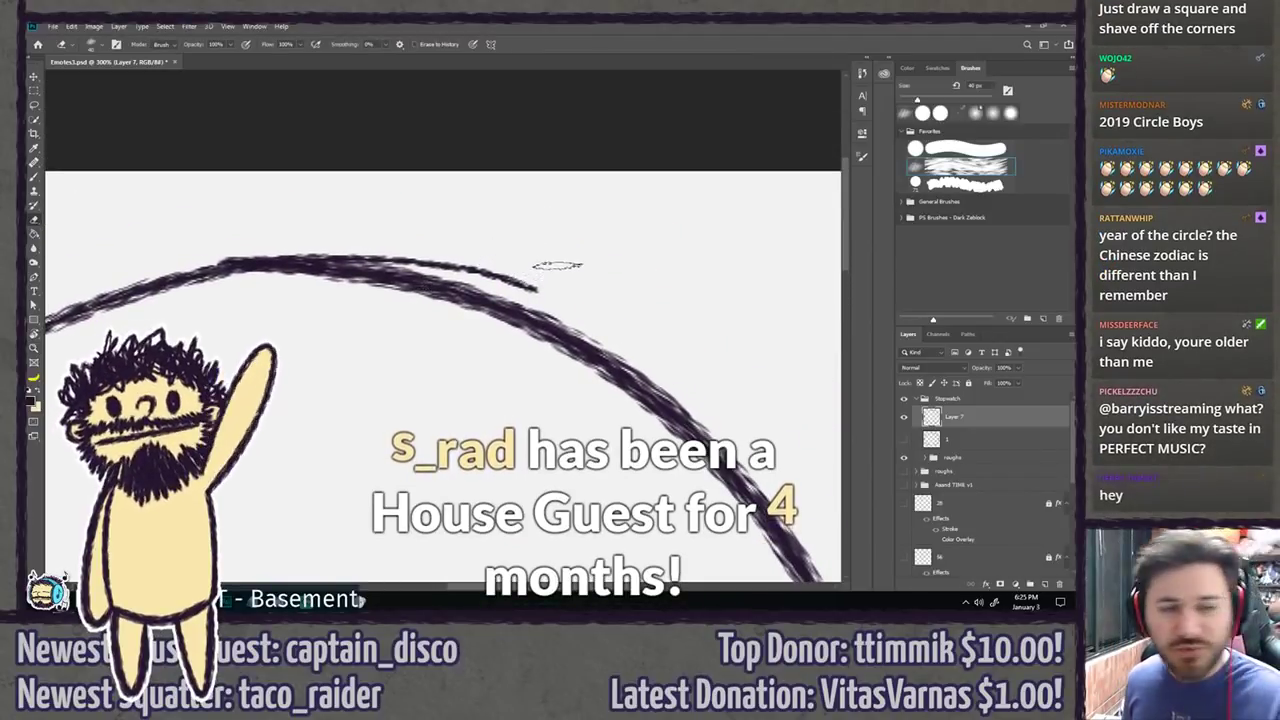
left_click(958, 148)
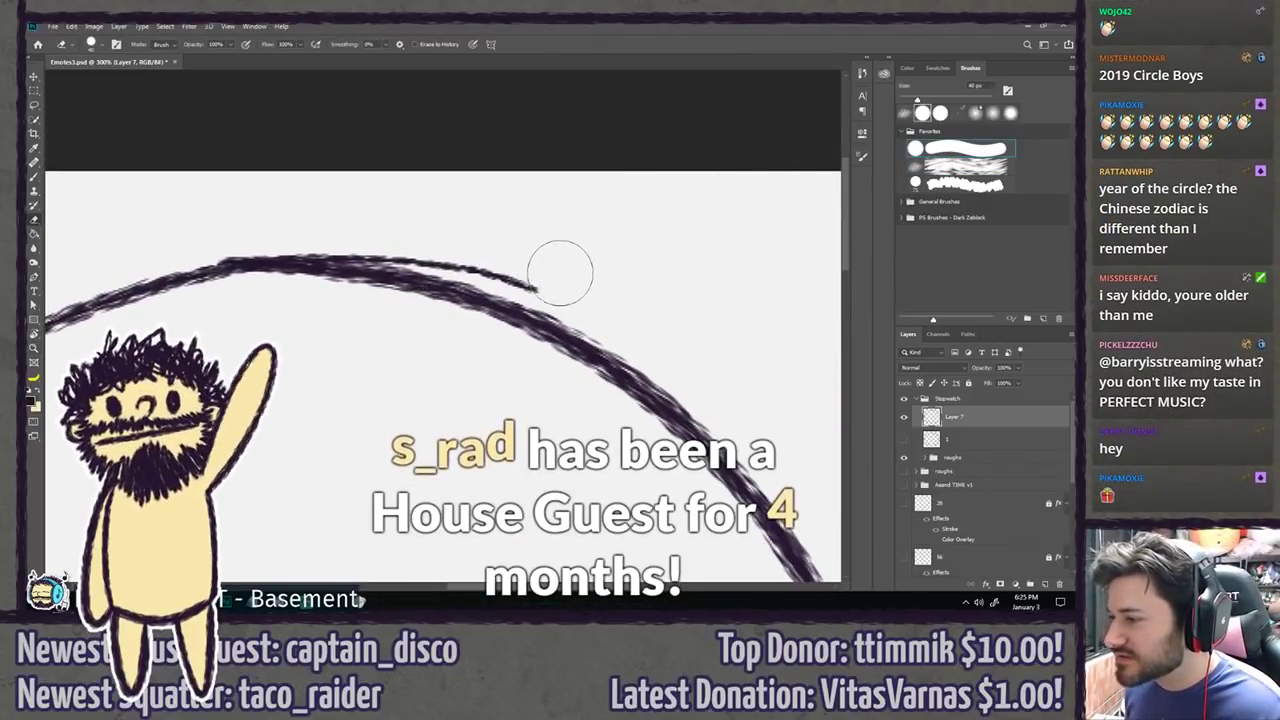
left_click_drag(557, 271, 440, 234)
left_click_drag(424, 254, 344, 242)
key("ctrl+z")
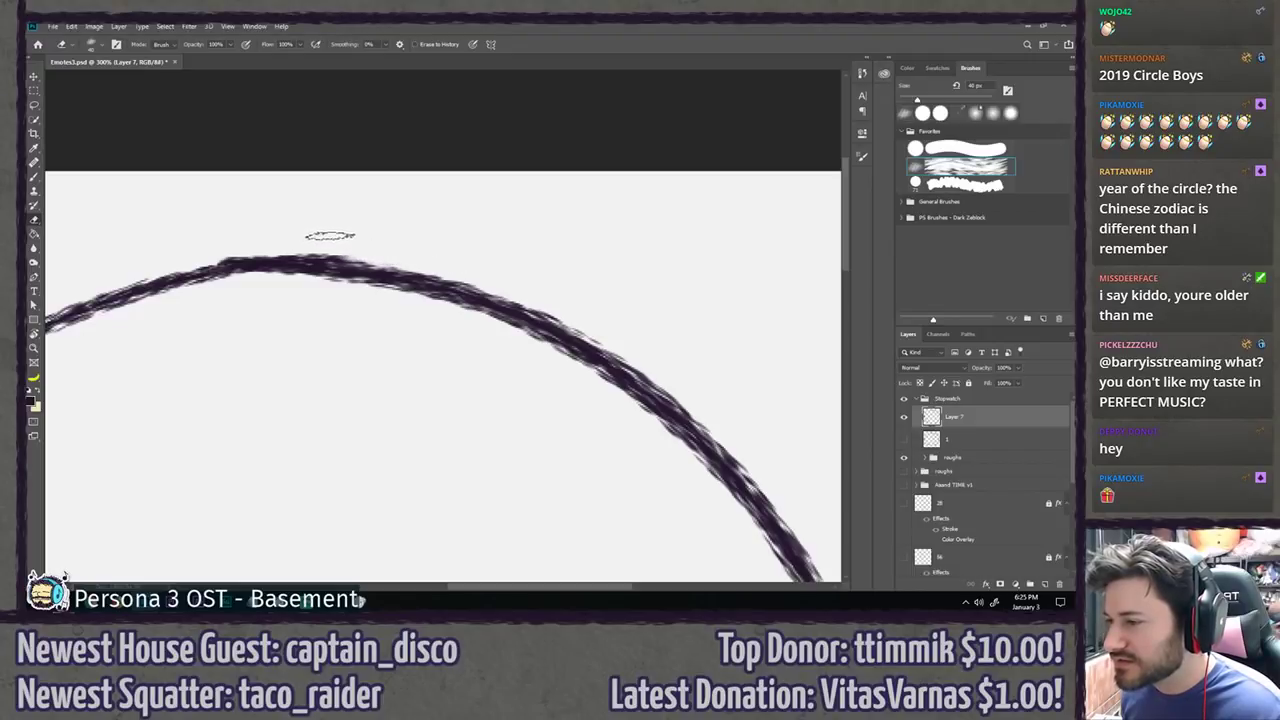
key("ctrl+minus")
key("ctrl+minus")
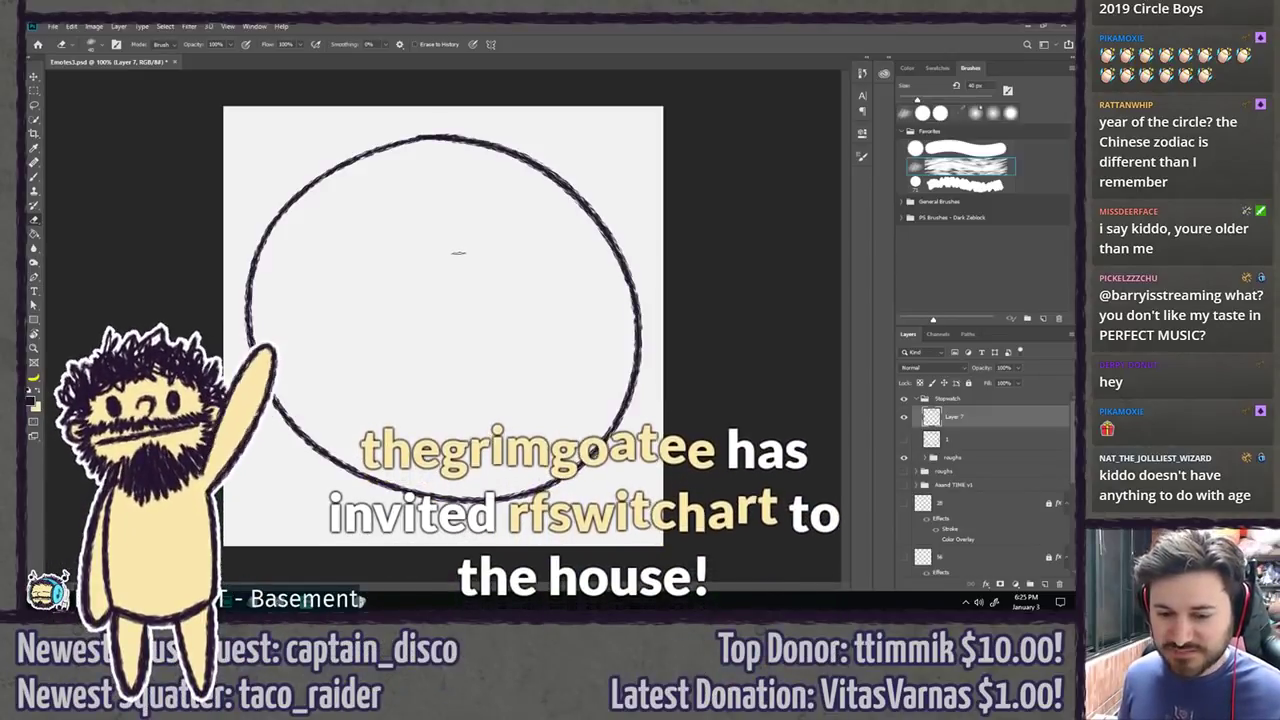
Step: Erase the small bump where the strokes meet at the top of the circle outline
key("b")
key("z")
left_click_drag(401, 143, 352, 260)
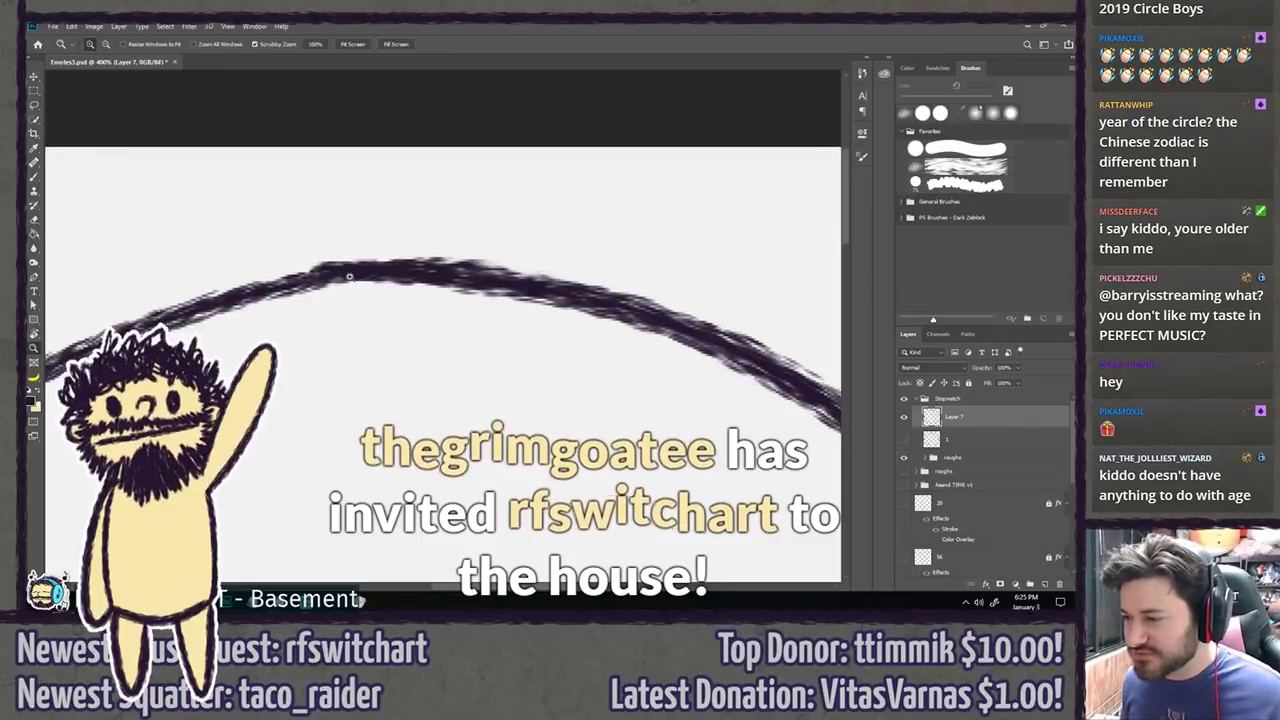
key("e")
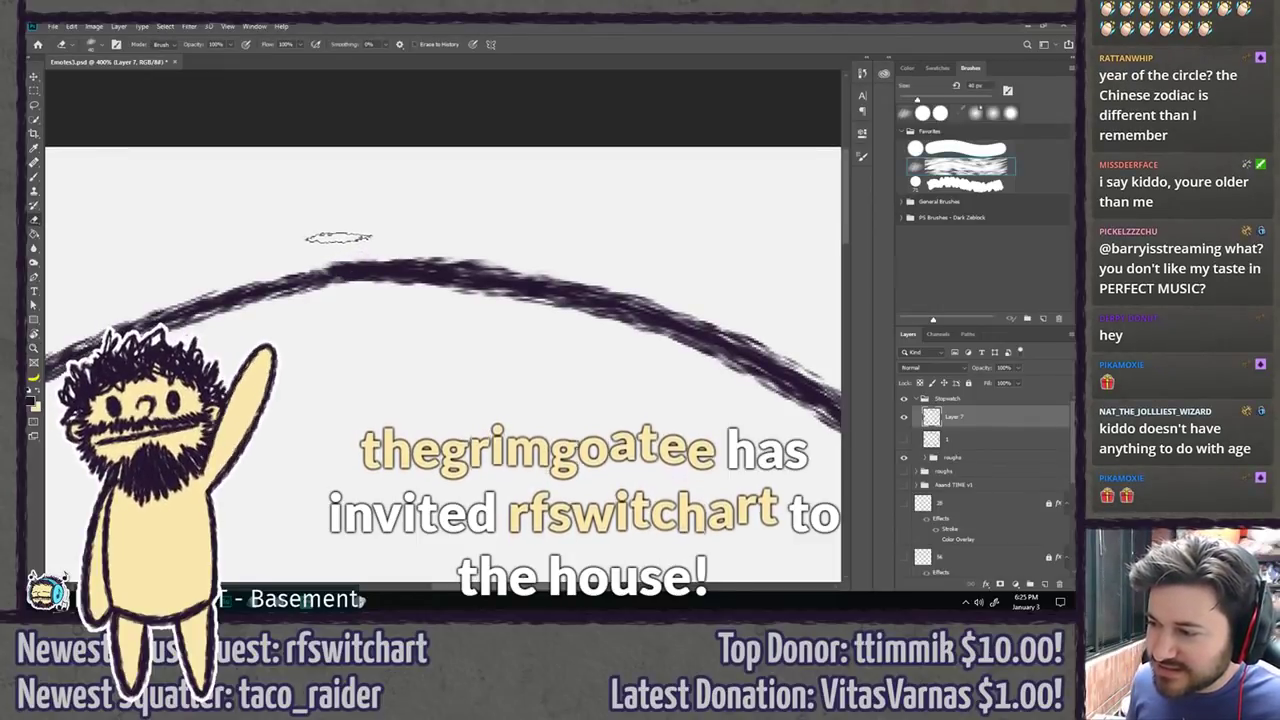
key("b")
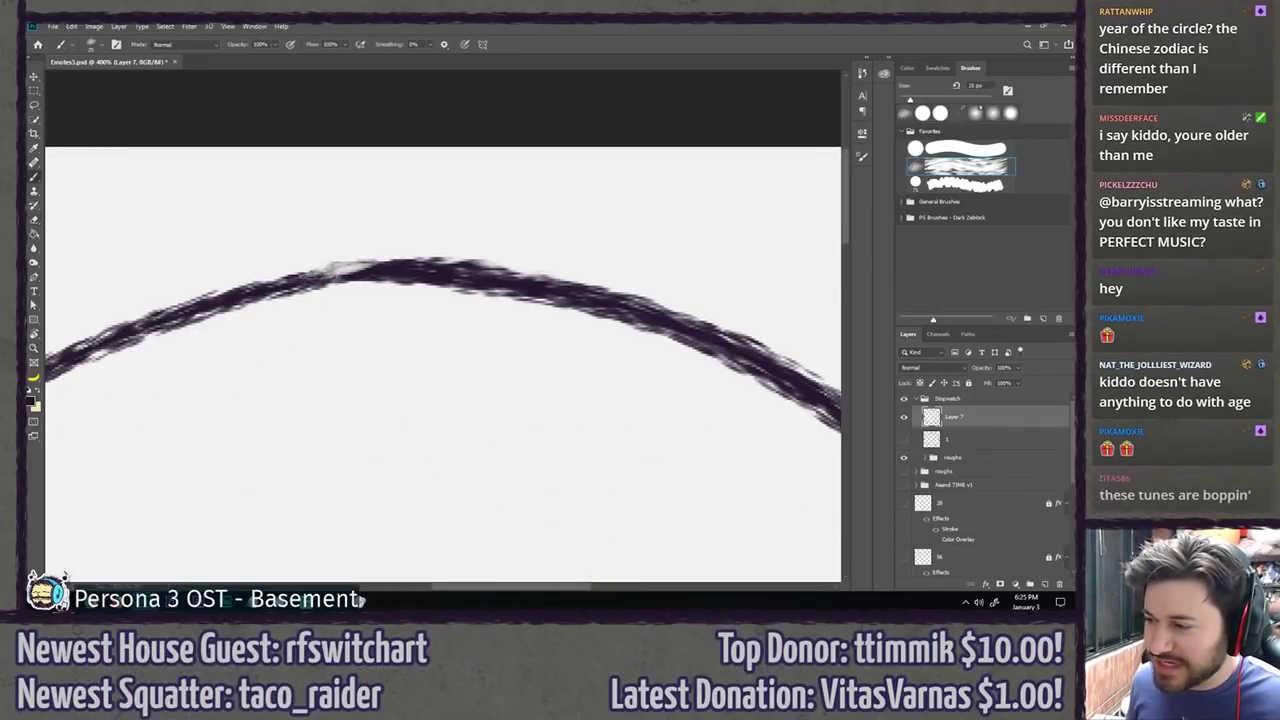
Step: Repaint the thinned section at the top of the circle outline with the brush, rotating the canvas for a smoother stroke
mouse_move(300, 280)
left_mouse_down()
mouse_move(368, 254)
mouse_move(398, 262)
left_mouse_up()
key("ctrl+z")
key("r")
left_click_drag(305, 213, 571, 206)
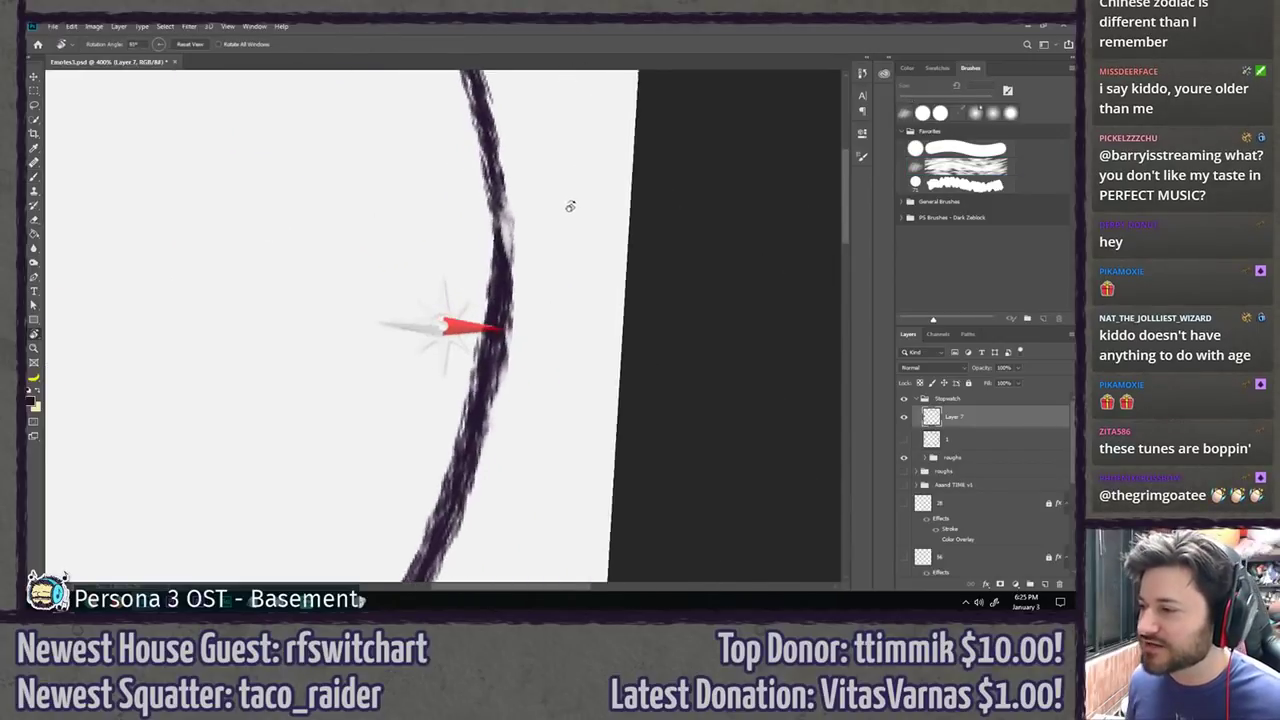
key("b")
mouse_move(507, 283)
left_mouse_down()
mouse_move(491, 179)
mouse_move(509, 242)
mouse_move(504, 185)
mouse_move(516, 218)
mouse_move(521, 303)
left_mouse_up()
key("ctrl+z")
key("ctrl+alt+z")
left_click_drag(508, 178, 519, 310)
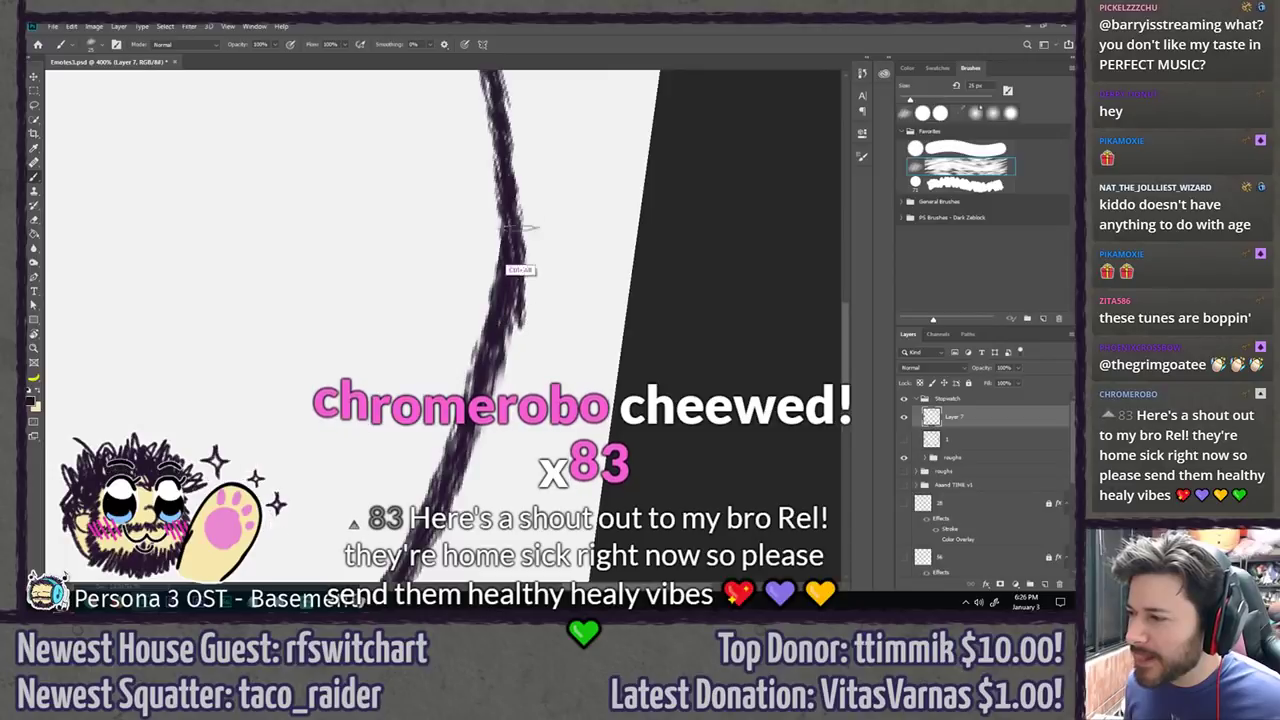
key("ctrl+alt+z")
left_click_drag(508, 175, 500, 295)
key("ctrl+alt+z")
mouse_move(506, 178)
left_mouse_down()
mouse_move(514, 300)
mouse_move(406, 154)
mouse_move(331, 151)
left_mouse_up()
key("r")
key("ctrl+1")
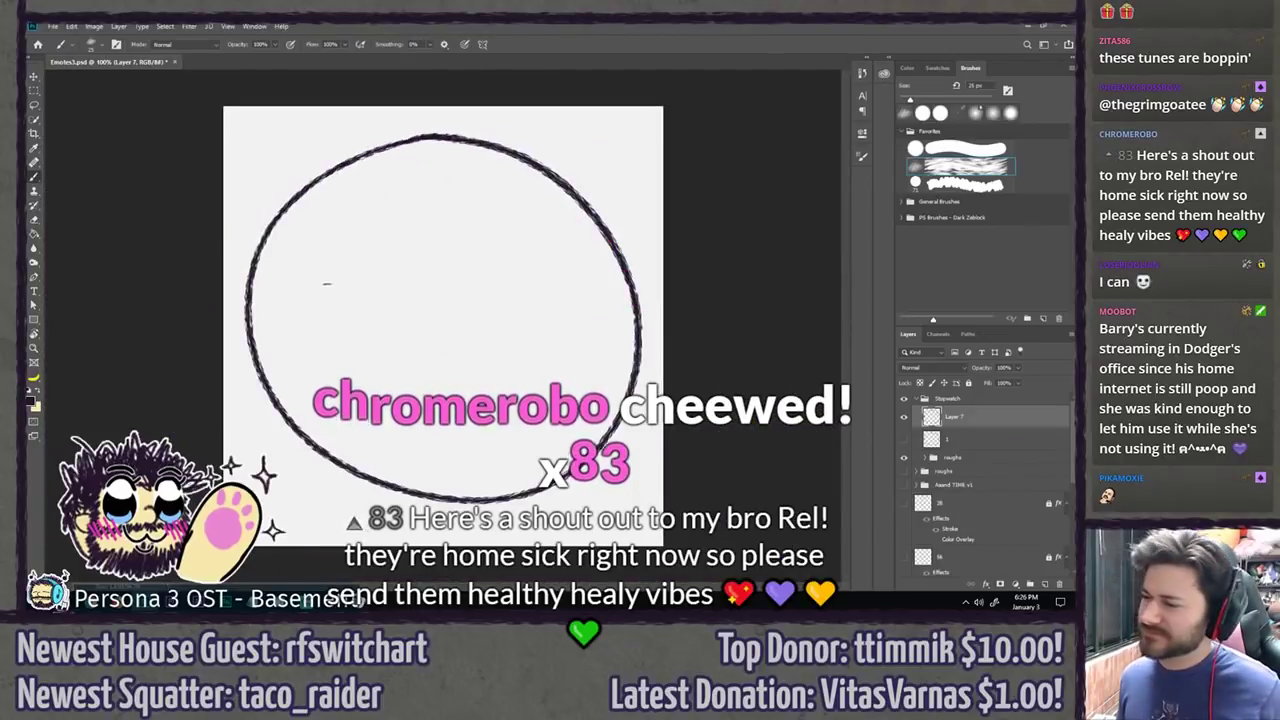
Step: Delete the old oval's layer 1 and leave the new circle's layer visible and selected
key("l")
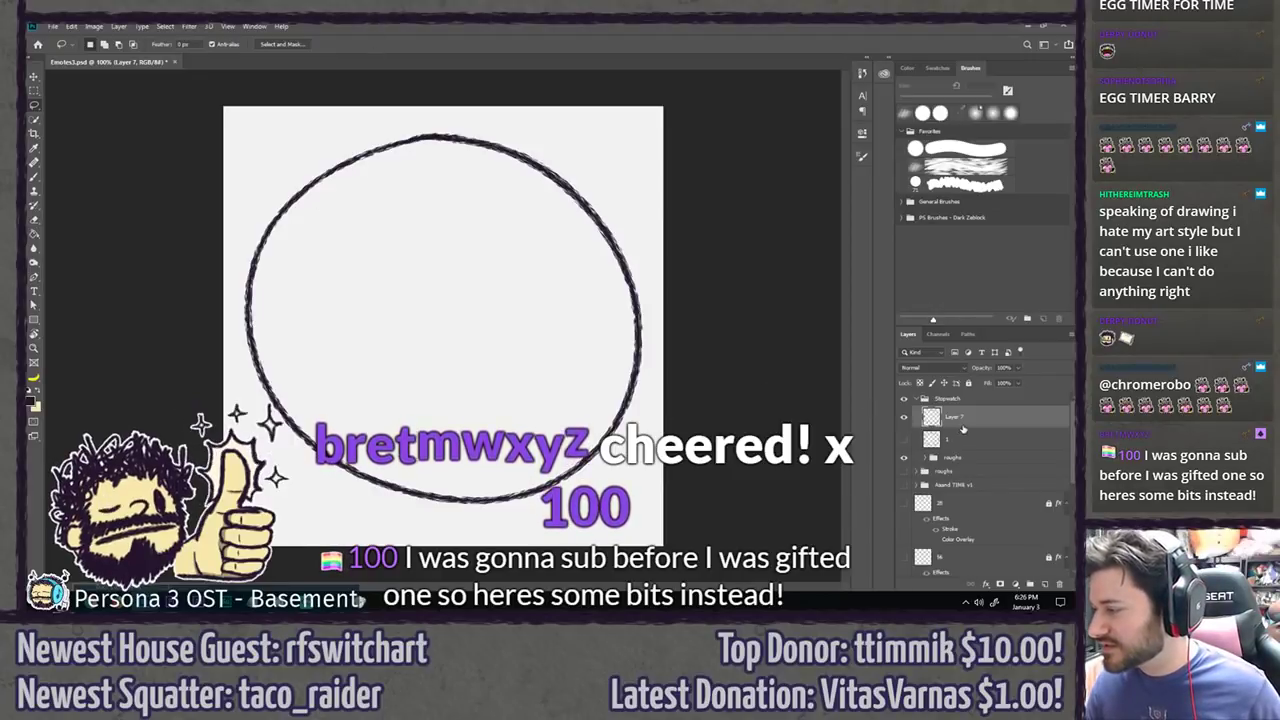
left_click(904, 416)
left_click(905, 438)
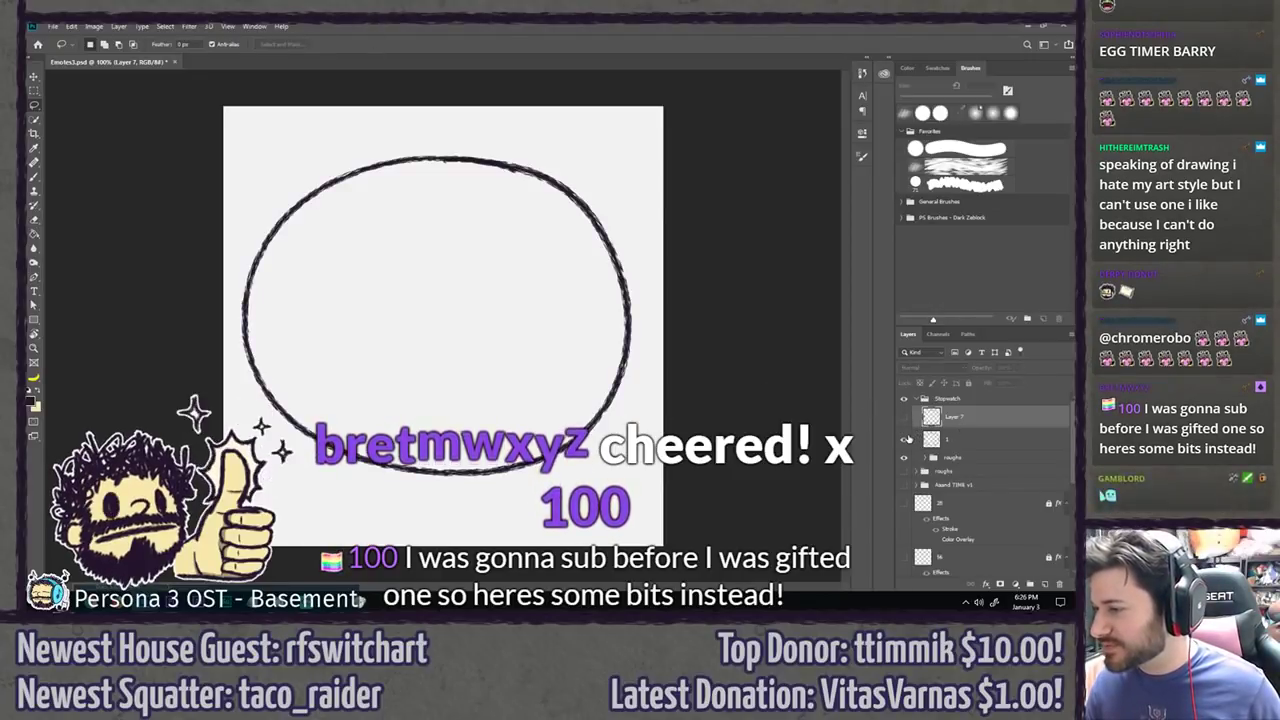
left_click(972, 440)
key("Delete")
left_click(905, 417)
left_click(977, 421)
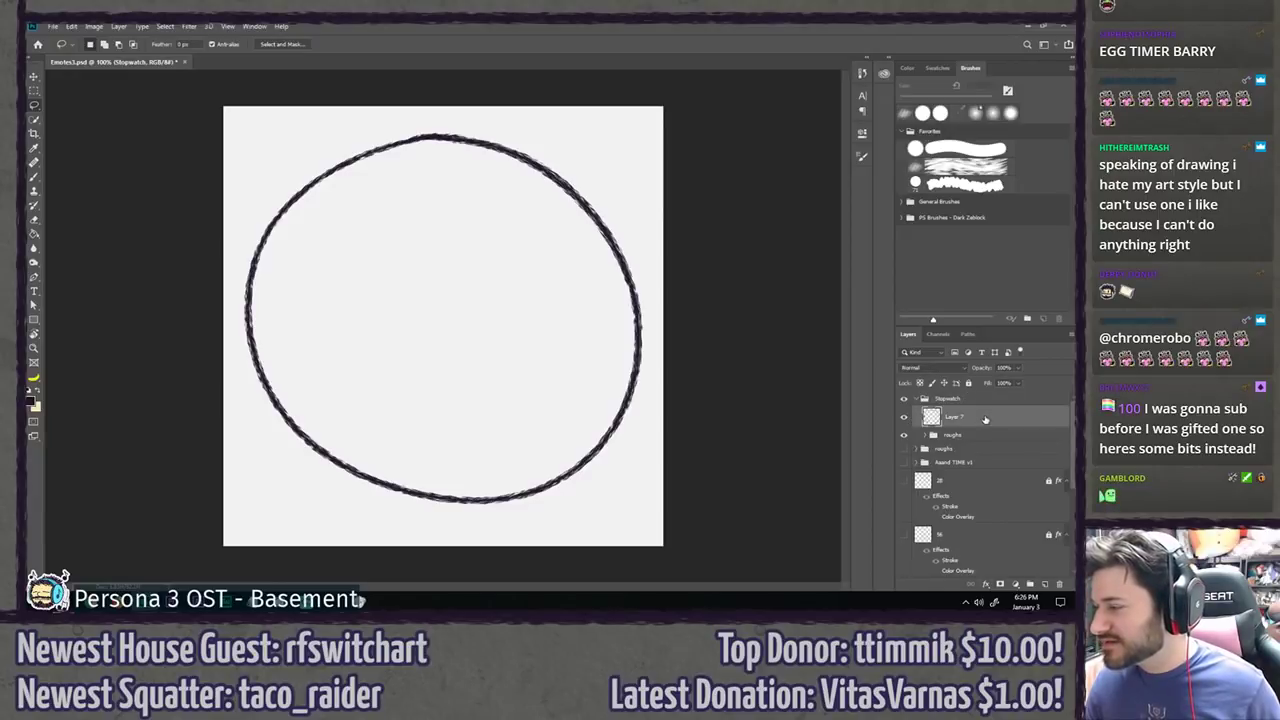
Step: Move the circle outline slightly down on the canvas
left_click_drag(370, 125, 498, 131)
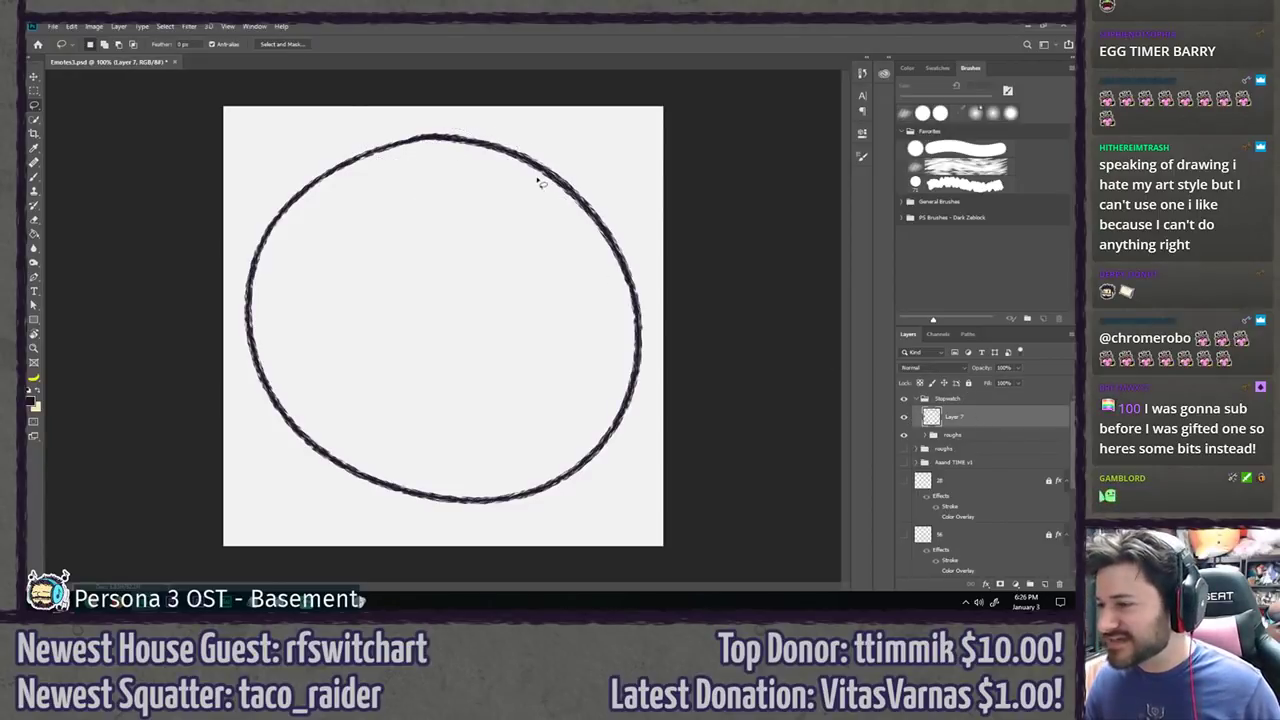
key("v")
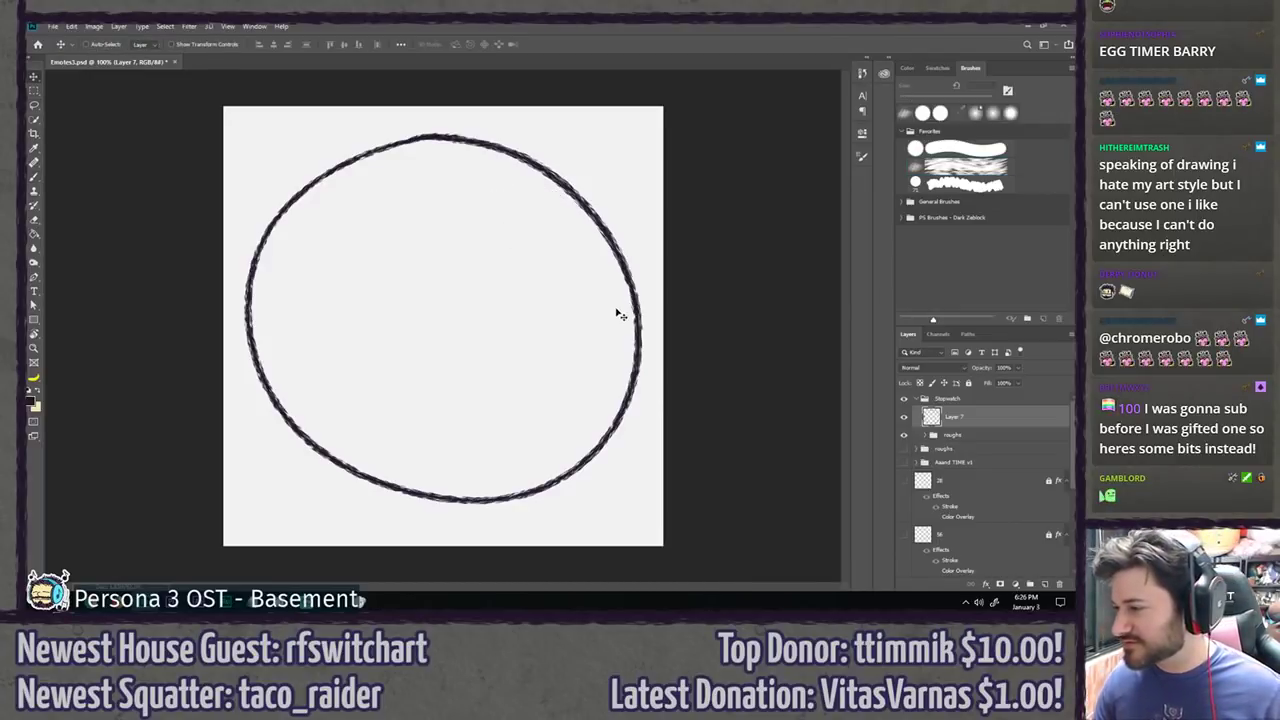
left_click_drag(617, 308, 626, 326)
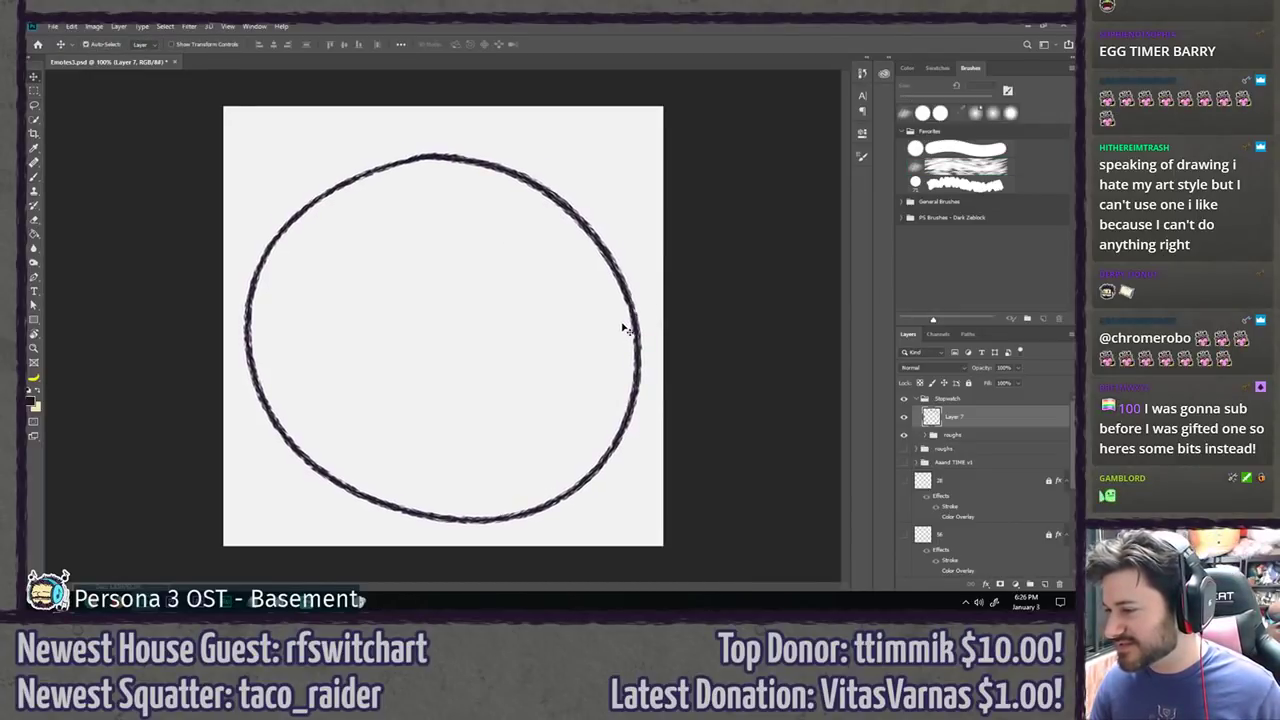
Step: Try sketching elongated loops at the circle's upper left and upper right, and undo them
key("b")
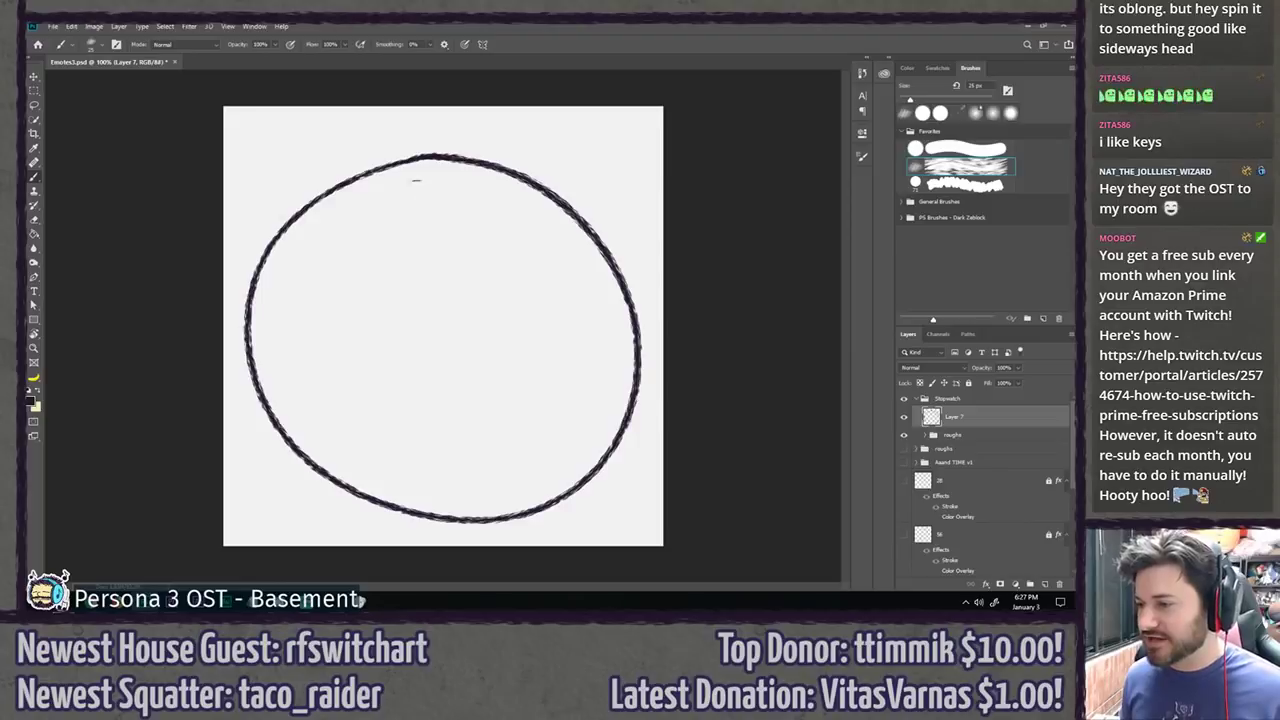
left_click_drag(223, 225, 288, 322)
left_click_drag(566, 234, 598, 236)
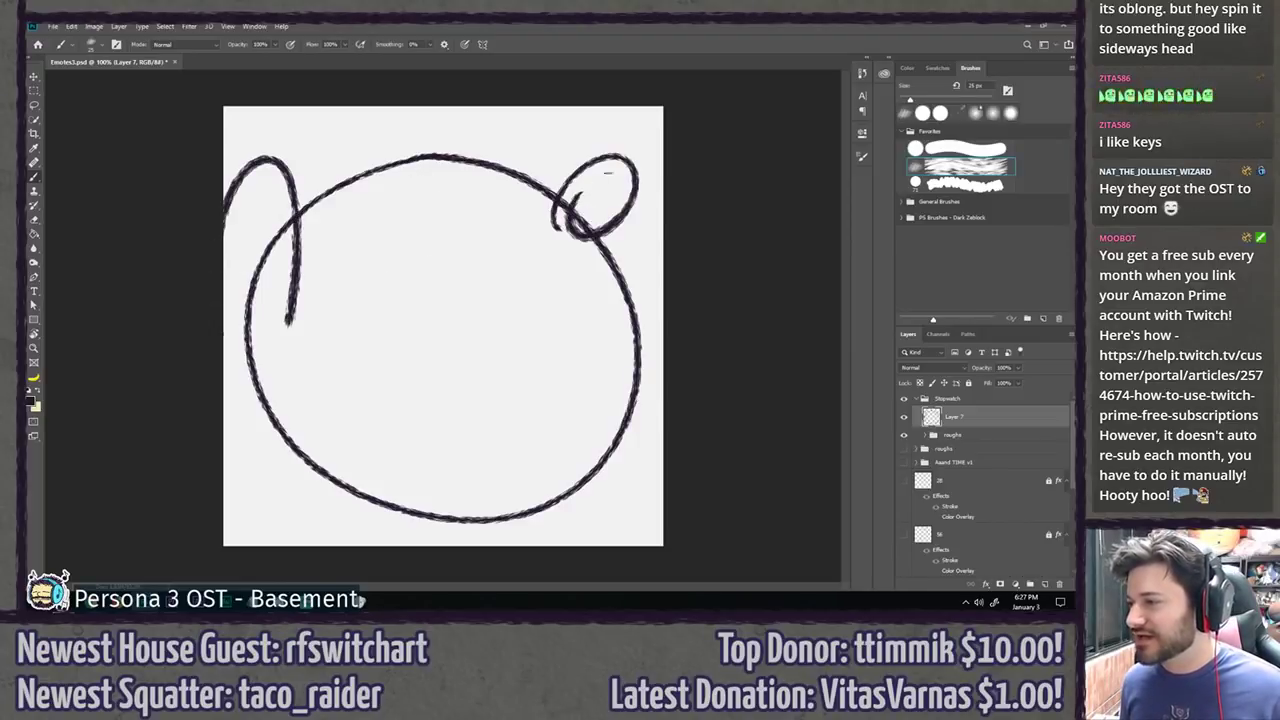
key("ctrl+z")
left_click_drag(518, 240, 502, 262)
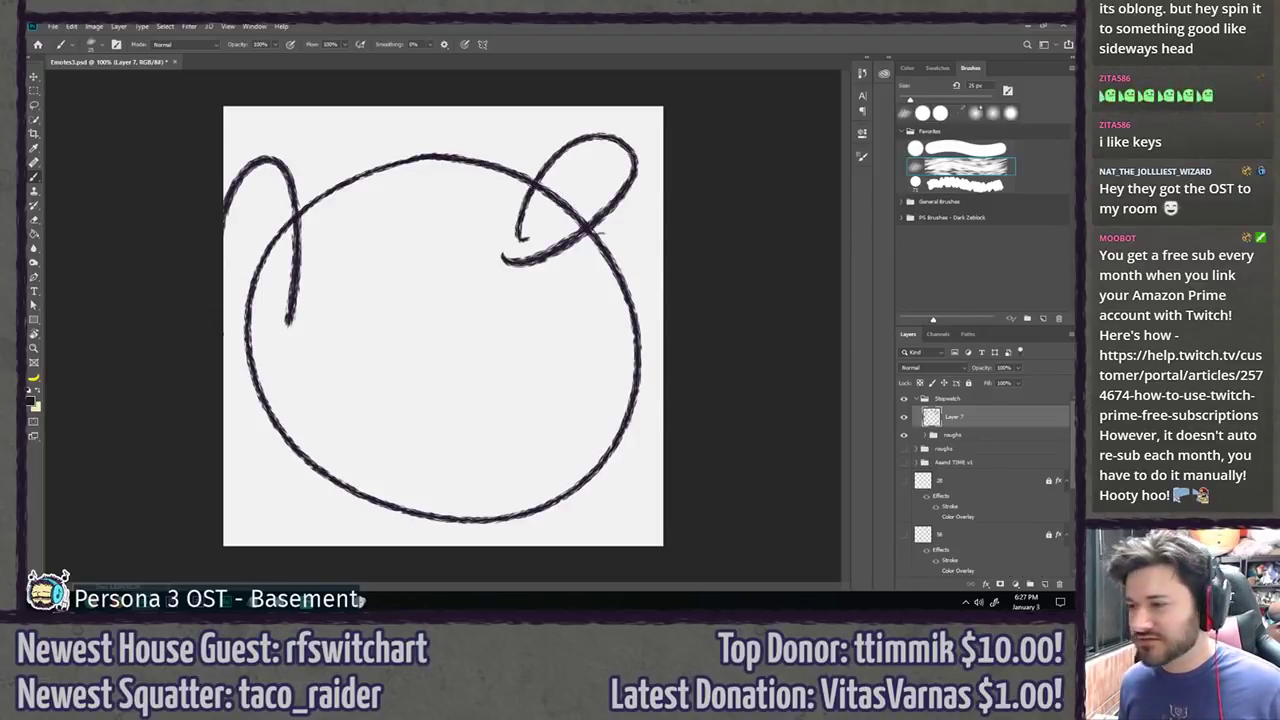
key("ctrl+z")
key("ctrl+z")
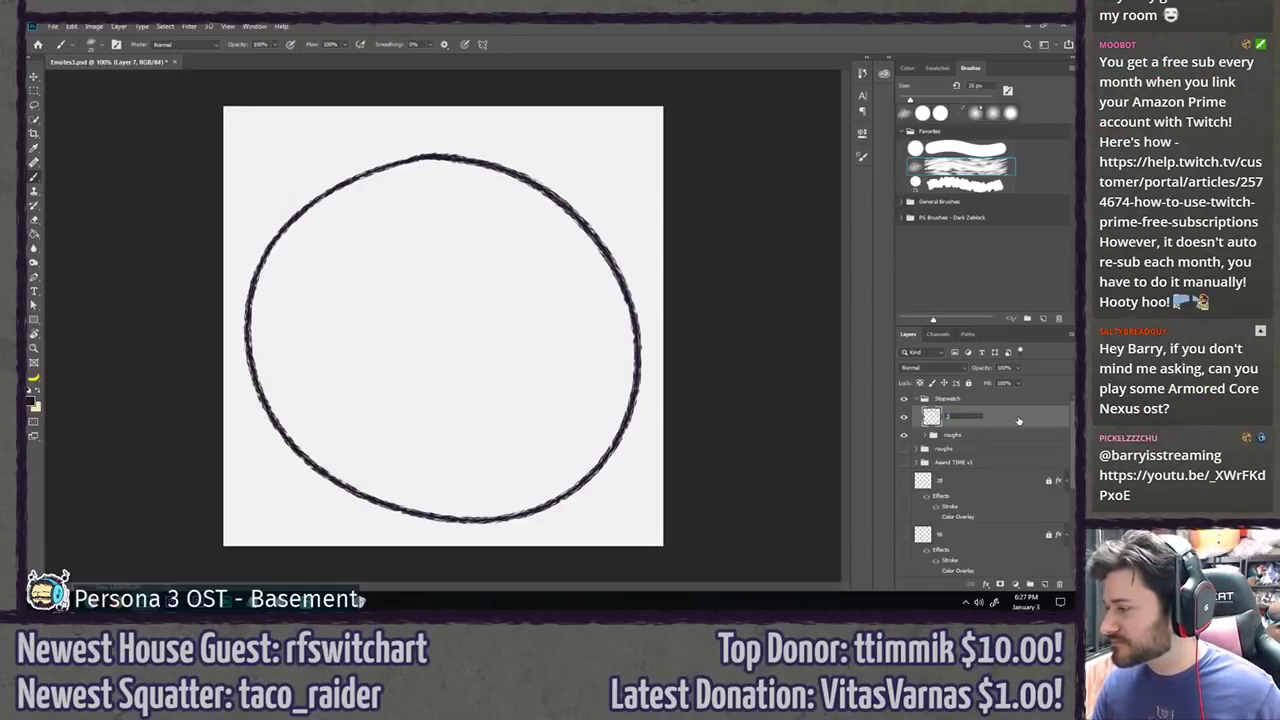
Step: Rename the circle's layer as 1 and add a new layer named 2 above it
key("Return")
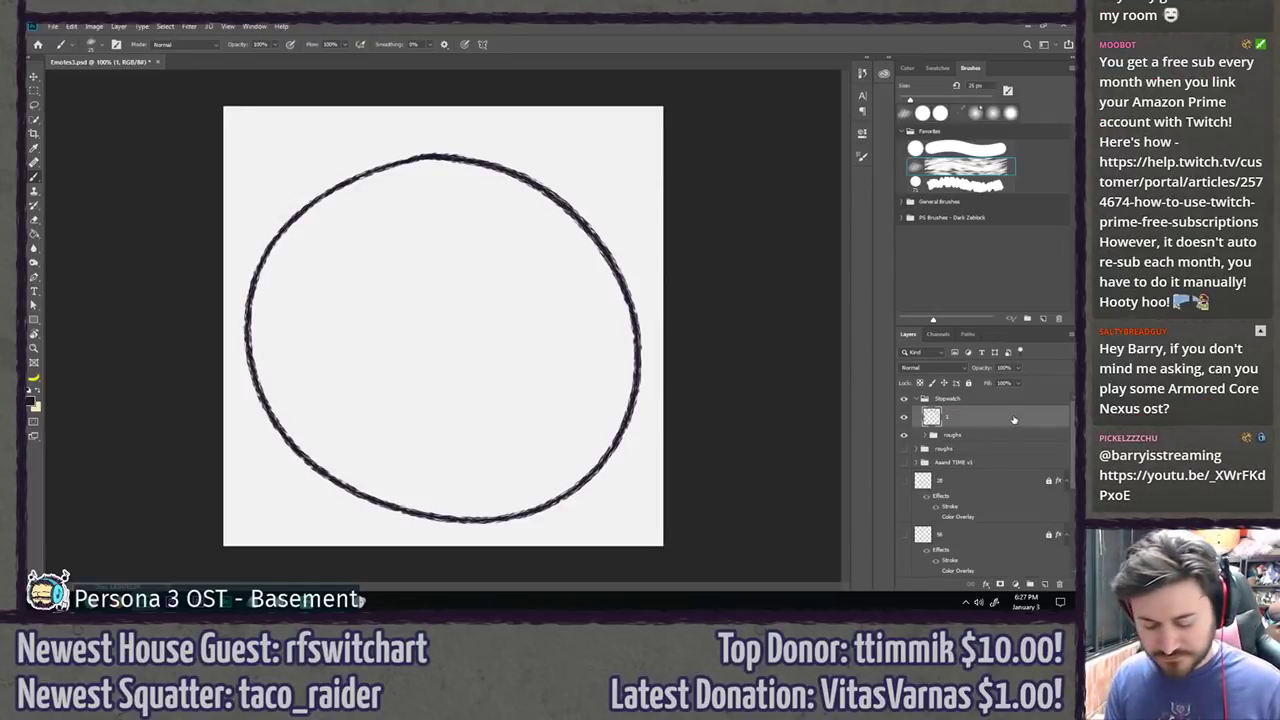
key("ctrl+shift+n")
type("2")
key("Return")
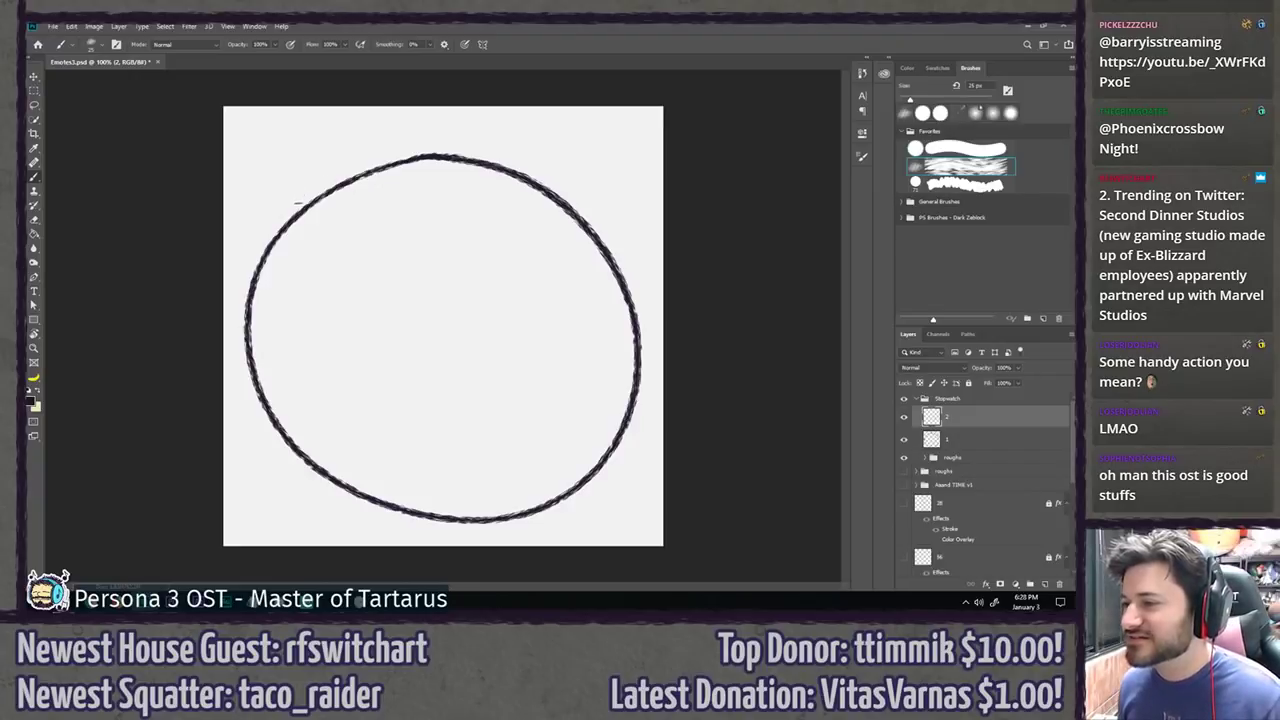
Step: Draw a small rounded rectangular button on the circle's upper-left edge on layer 2
mouse_move(296, 203)
left_mouse_down()
mouse_move(361, 146)
mouse_move(517, 126)
mouse_move(503, 114)
mouse_move(409, 120)
mouse_move(400, 106)
left_mouse_up()
key("ctrl+z")
key("r")
key("b")
key("r")
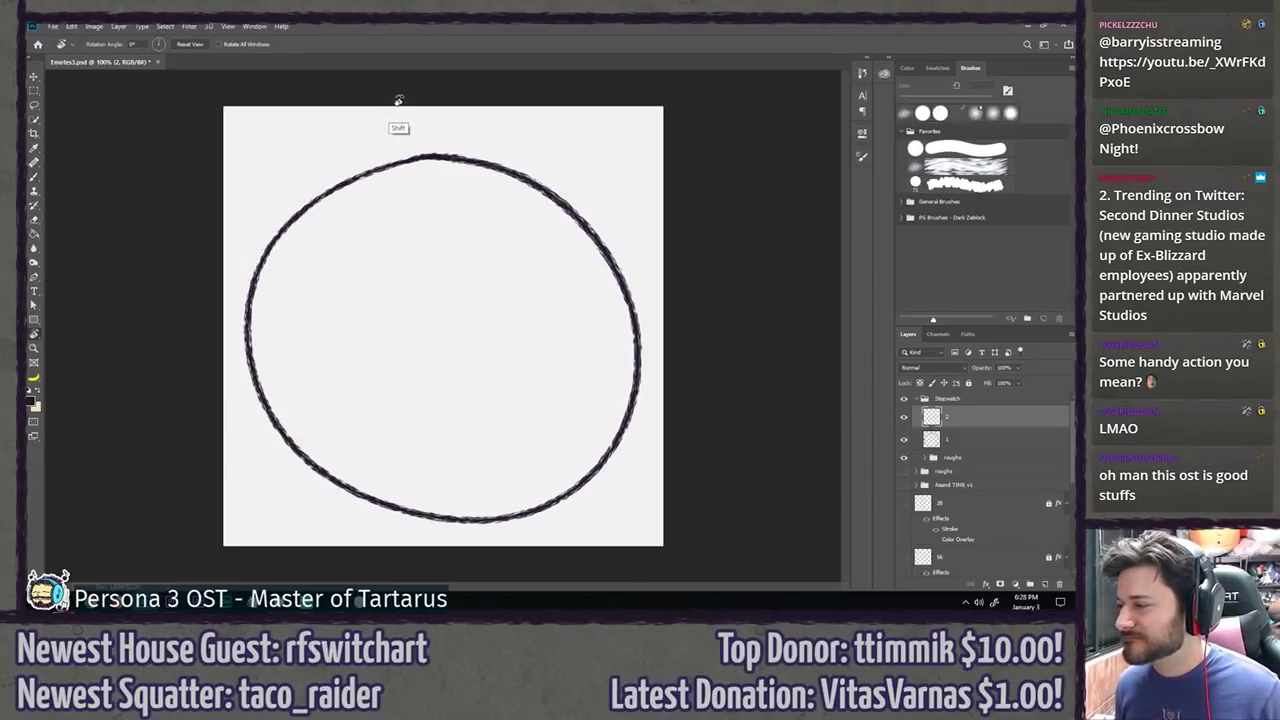
key("b")
left_click_drag(306, 201, 373, 170)
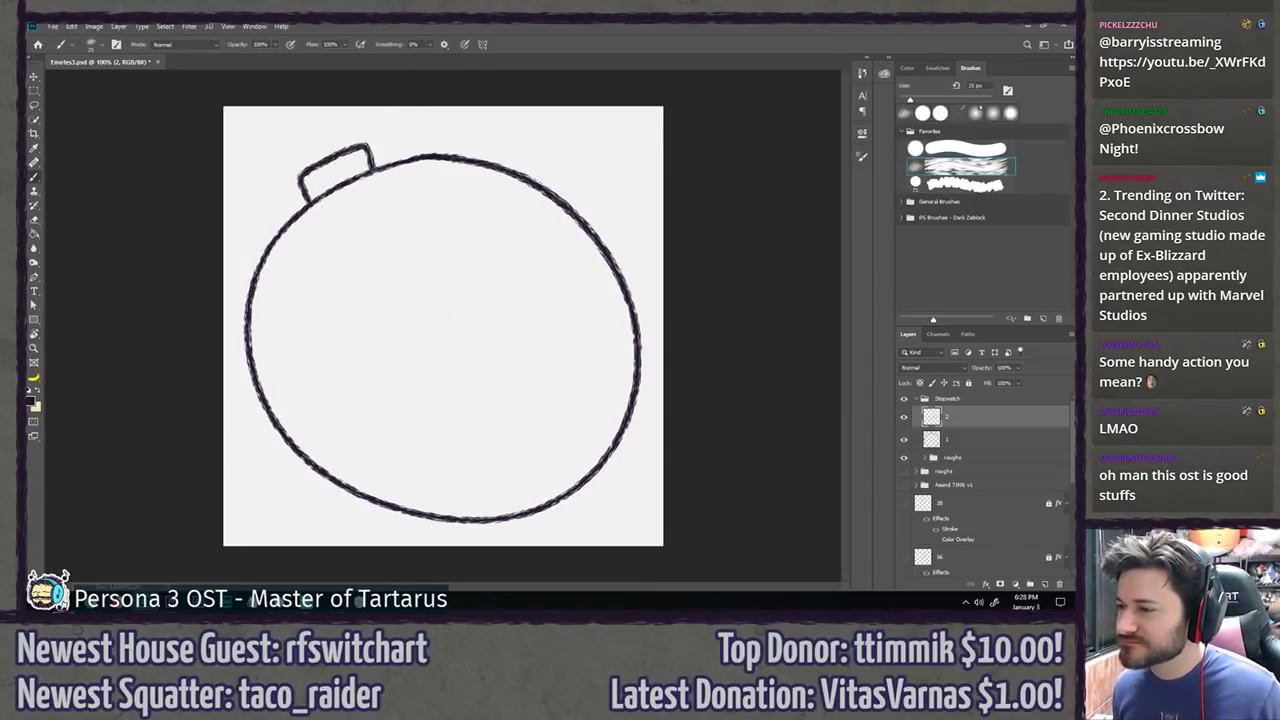
Step: Try drawing a matching button on the circle's upper-right edge, undoing each attempt
mouse_move(583, 221)
left_mouse_down()
mouse_move(634, 271)
mouse_move(628, 287)
left_mouse_up()
key("ctrl+z")
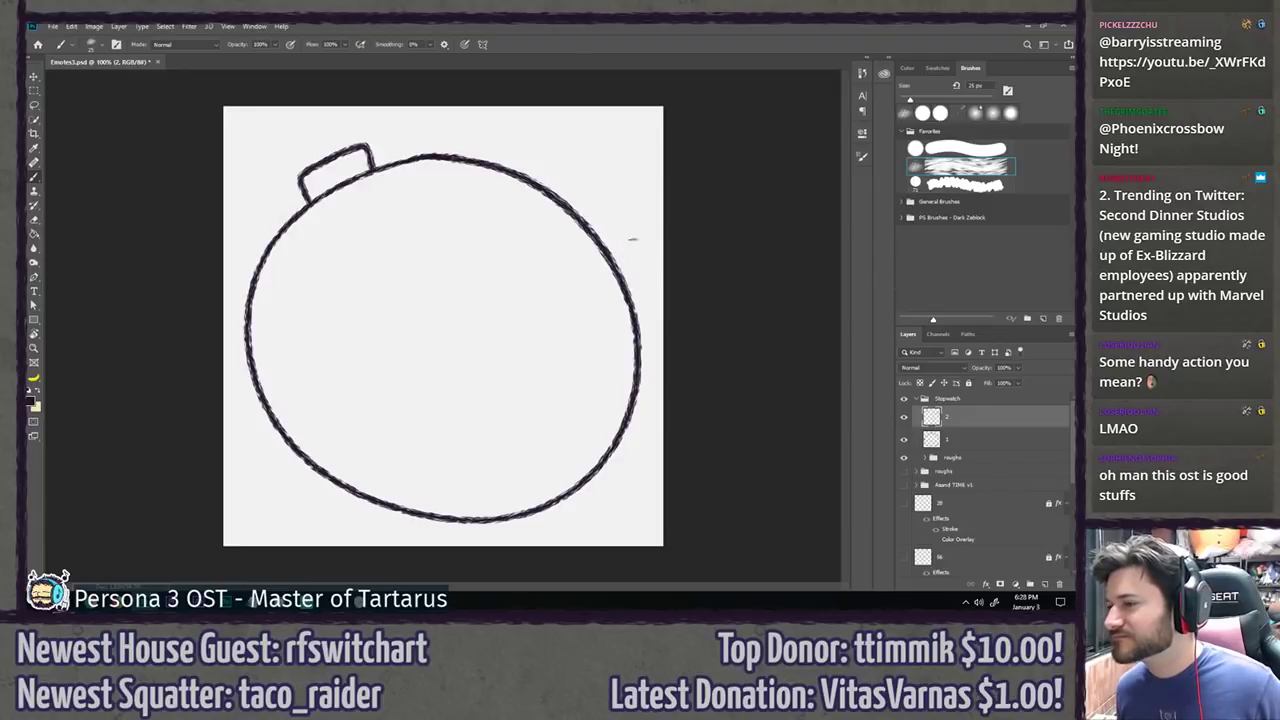
mouse_move(597, 235)
left_mouse_down()
mouse_move(649, 296)
mouse_move(634, 304)
left_mouse_up()
key("ctrl+z")
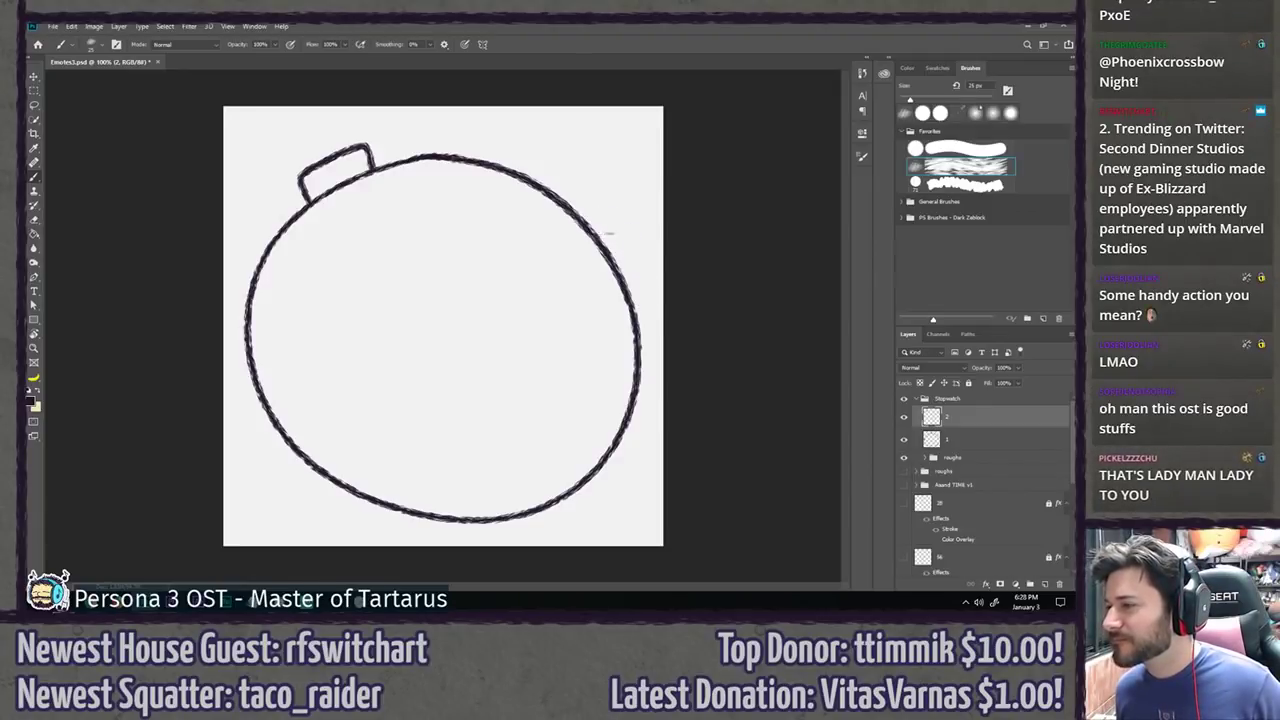
left_click_drag(598, 236, 650, 298)
key("ctrl+z")
mouse_move(597, 235)
left_mouse_down()
mouse_move(620, 228)
mouse_move(649, 298)
mouse_move(636, 306)
mouse_move(635, 250)
mouse_move(636, 306)
left_mouse_up()
key("ctrl+z")
key("ctrl+z")
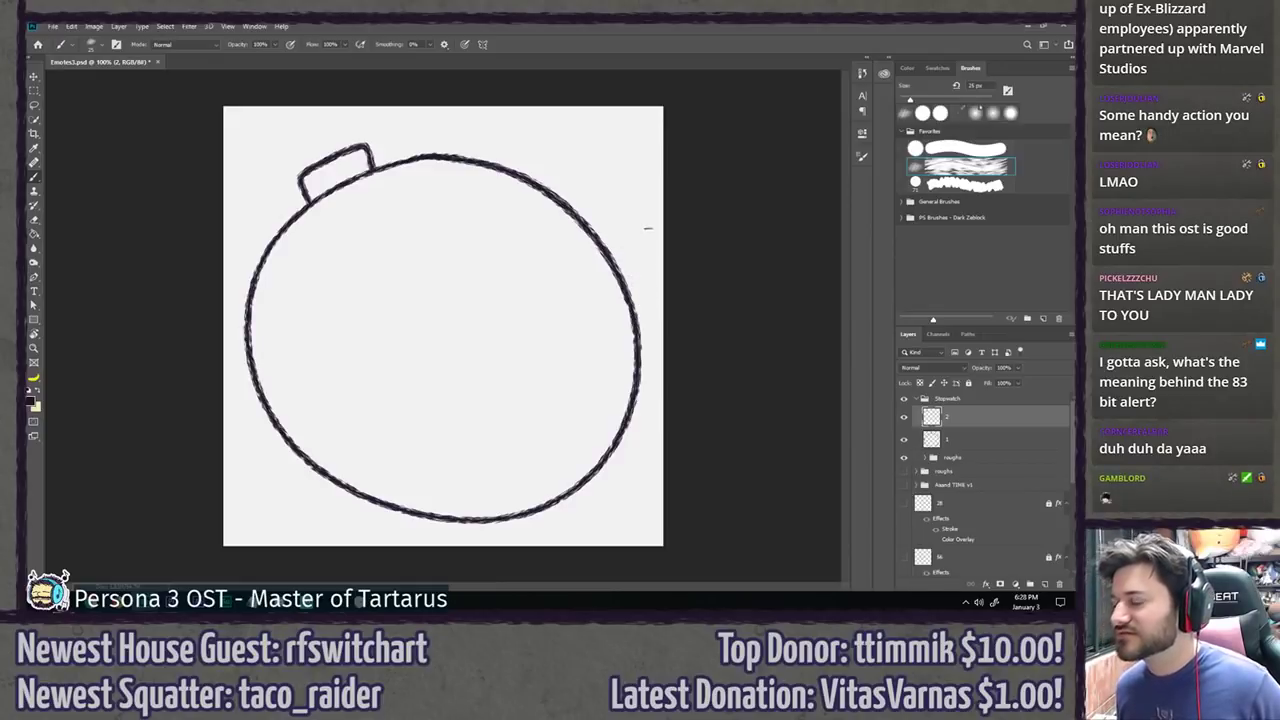
Step: Rotate the canvas counterclockwise and draw the second small rounded button on the circle's right-hand edge, redoing it until it fits
key("r")
mouse_move(660, 215)
left_mouse_down()
mouse_move(634, 128)
mouse_move(563, 135)
mouse_move(594, 176)
mouse_move(590, 205)
left_mouse_up()
key("ctrl+z")
mouse_move(530, 170)
left_mouse_down()
mouse_move(583, 168)
mouse_move(592, 202)
left_mouse_up()
key("ctrl+z")
mouse_move(530, 170)
left_mouse_down()
mouse_move(587, 175)
mouse_move(592, 205)
left_mouse_up()
key("ctrl+z")
mouse_move(528, 168)
left_mouse_down()
mouse_move(561, 157)
mouse_move(594, 195)
left_mouse_up()
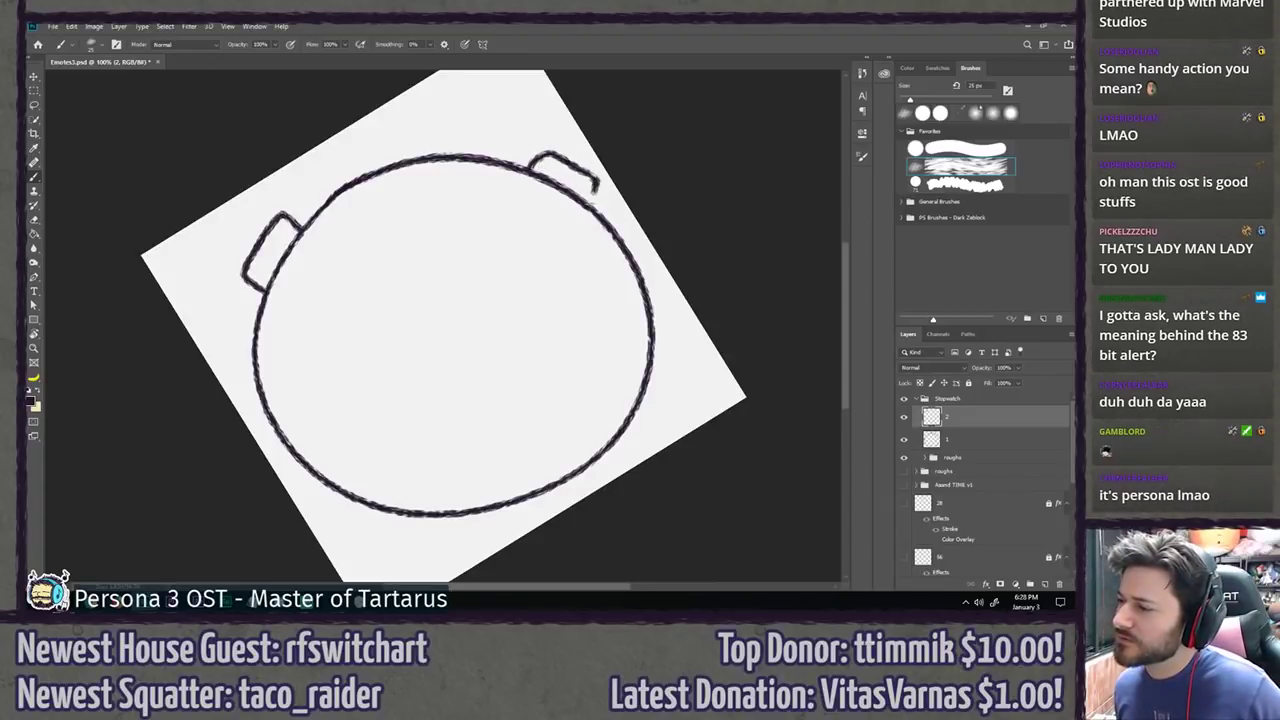
key("ctrl+z")
left_click_drag(535, 160, 594, 192)
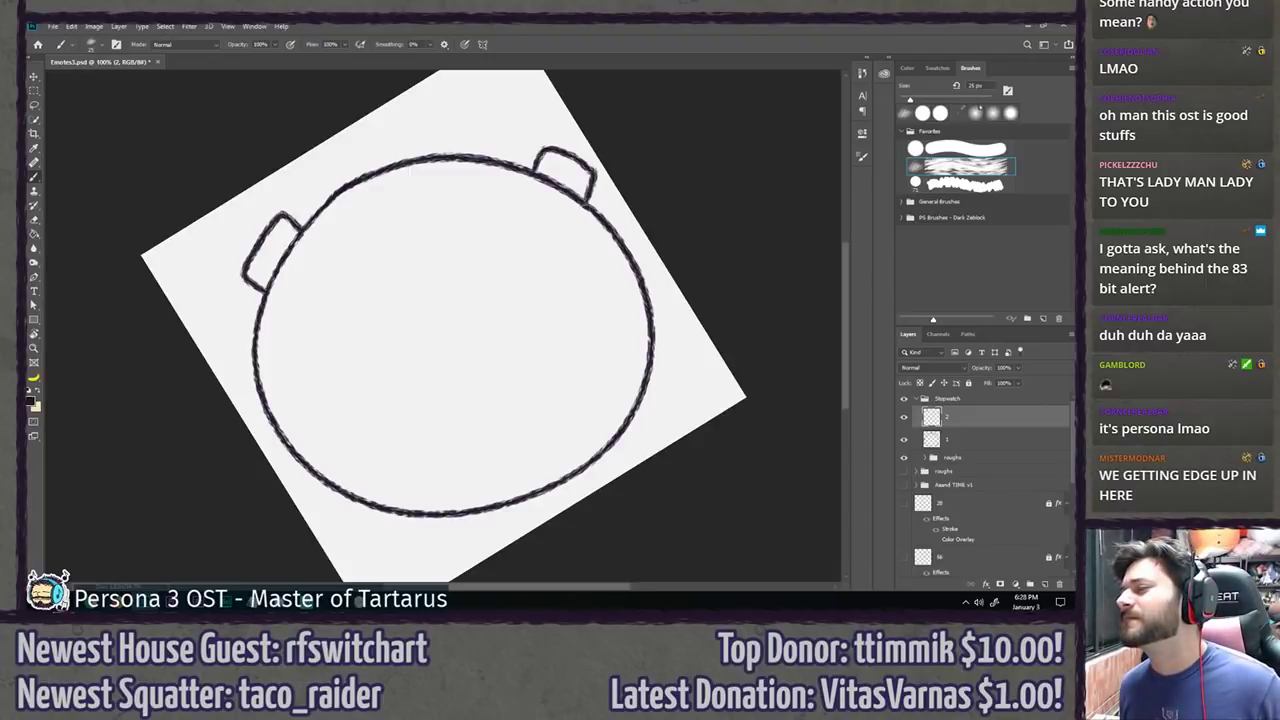
key("ctrl+z")
mouse_move(535, 158)
left_mouse_down()
mouse_move(608, 198)
mouse_move(556, 156)
mouse_move(604, 196)
left_mouse_up()
key("ctrl+z")
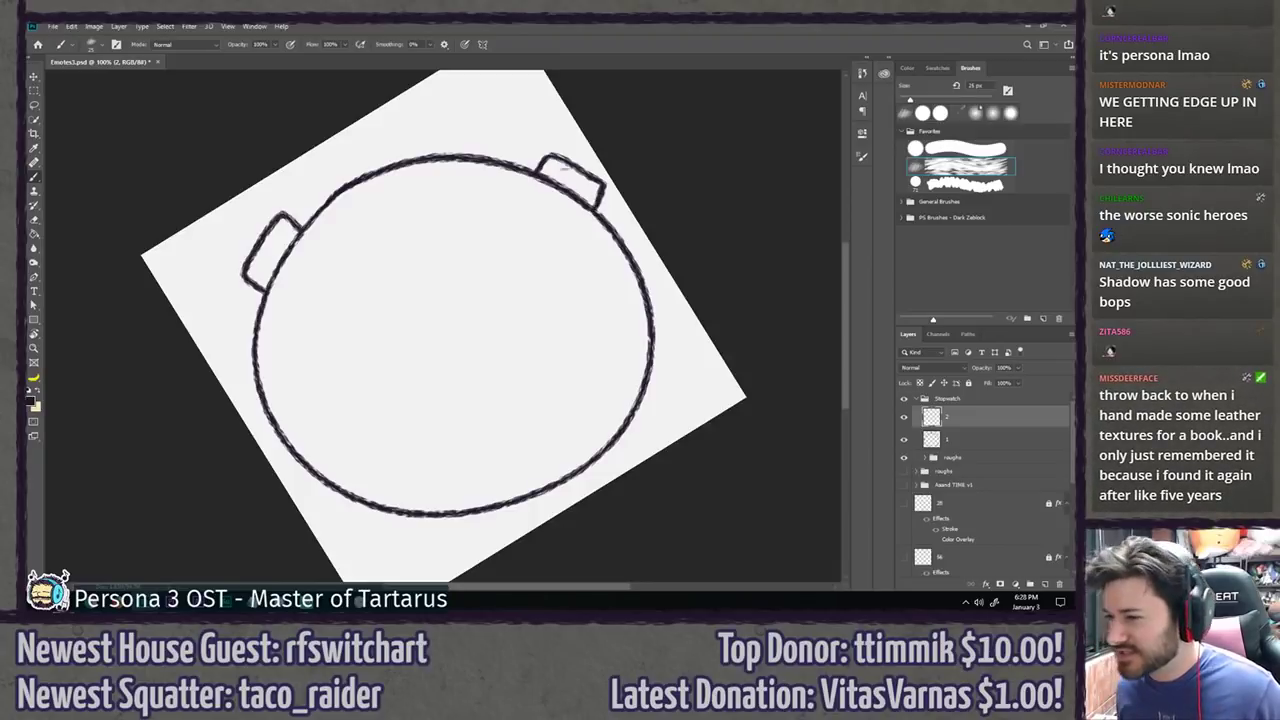
Step: Draw the stopwatch's crown on the circle's upper edge between the two side buttons, as a short stem with a flat oval cap
key("r")
left_click_drag(556, 109, 671, 187)
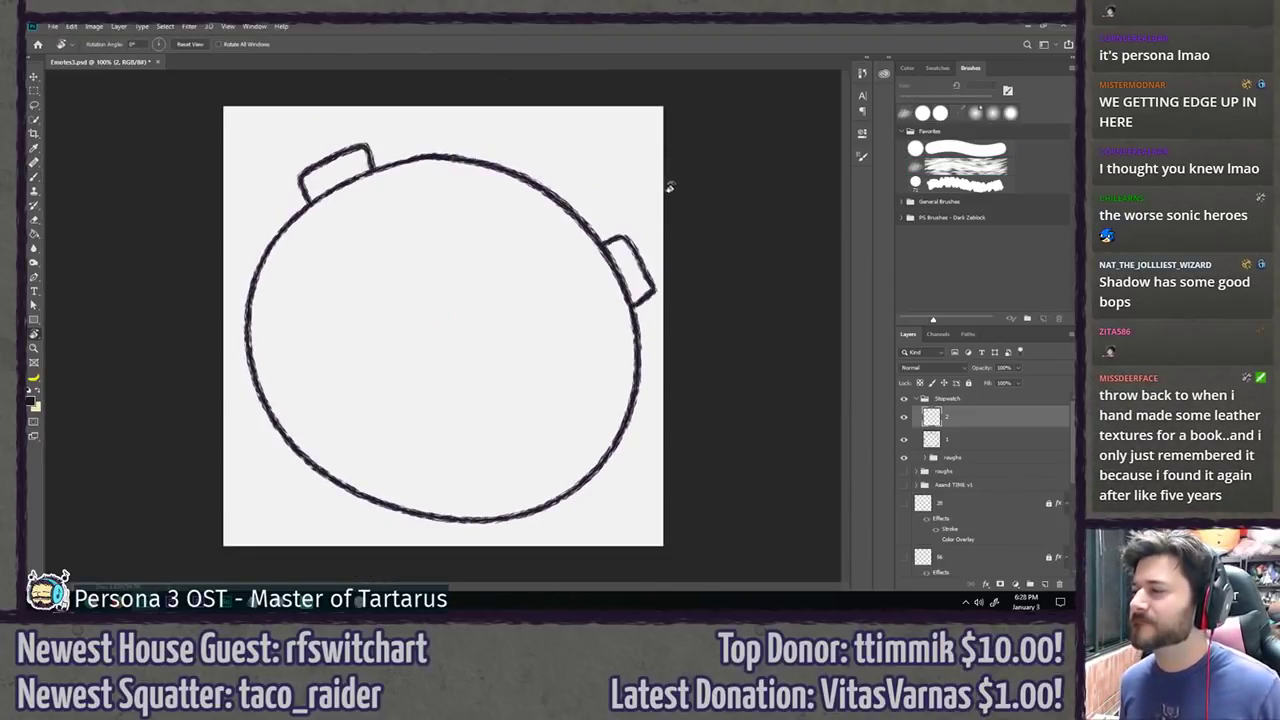
key("b")
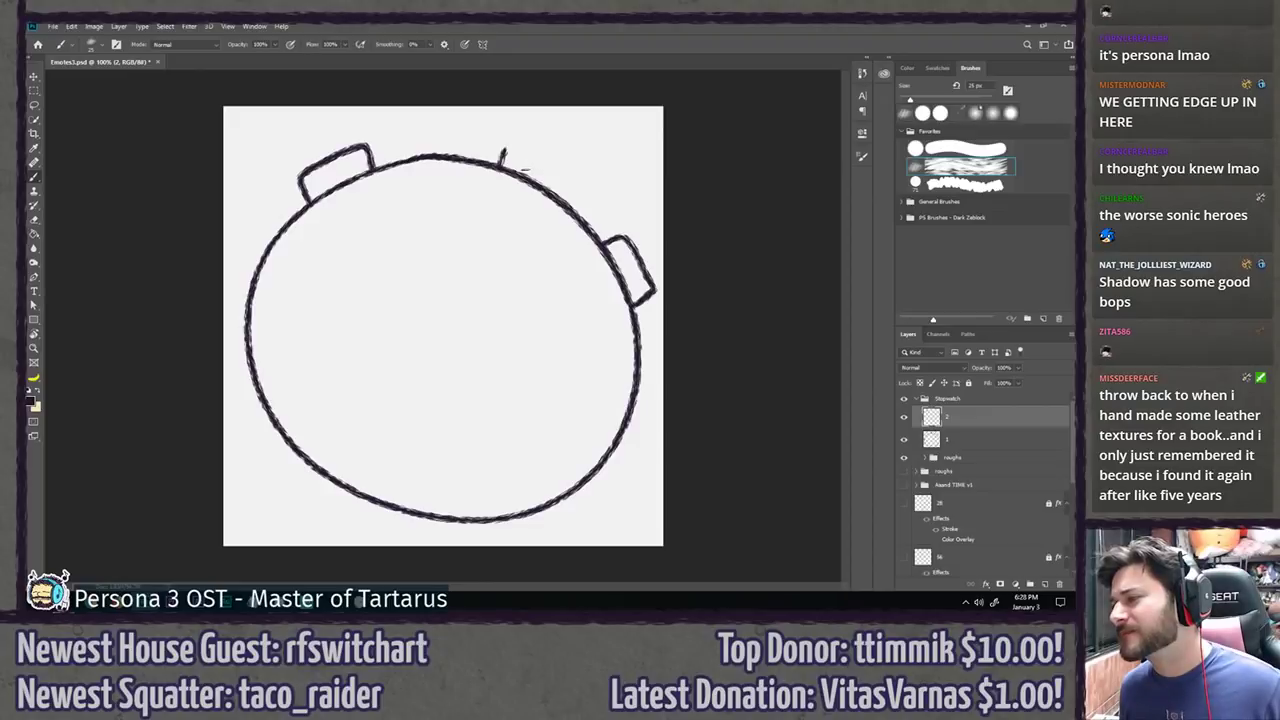
mouse_move(505, 152)
left_mouse_down()
mouse_move(527, 157)
mouse_move(670, 369)
mouse_move(638, 370)
left_mouse_up()
key("ctrl+z")
key("r")
key("b")
key("r")
mouse_move(661, 316)
left_mouse_down()
mouse_move(629, 189)
mouse_move(486, 134)
left_mouse_up()
key("b")
key("b")
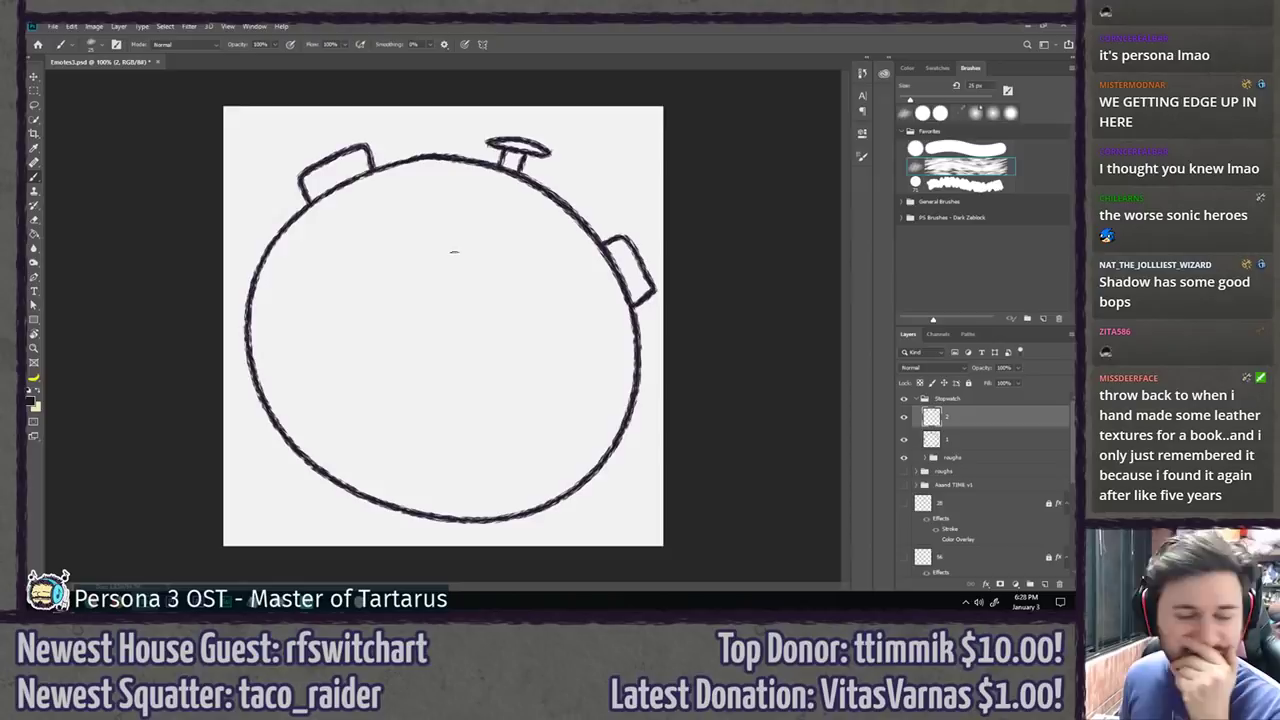
Step: Add a new layer above layer 2 and draw the short left edge of a rectangular display inside the circle
key("ctrl+shift+n")
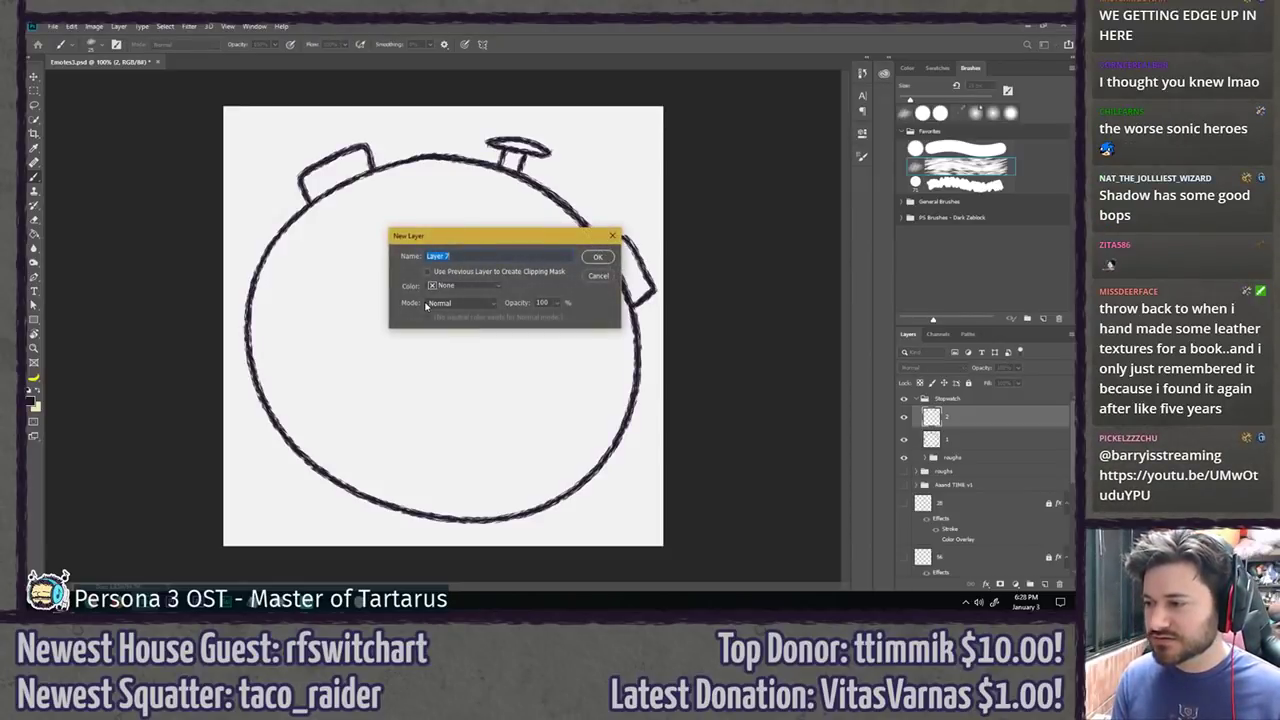
key("Return")
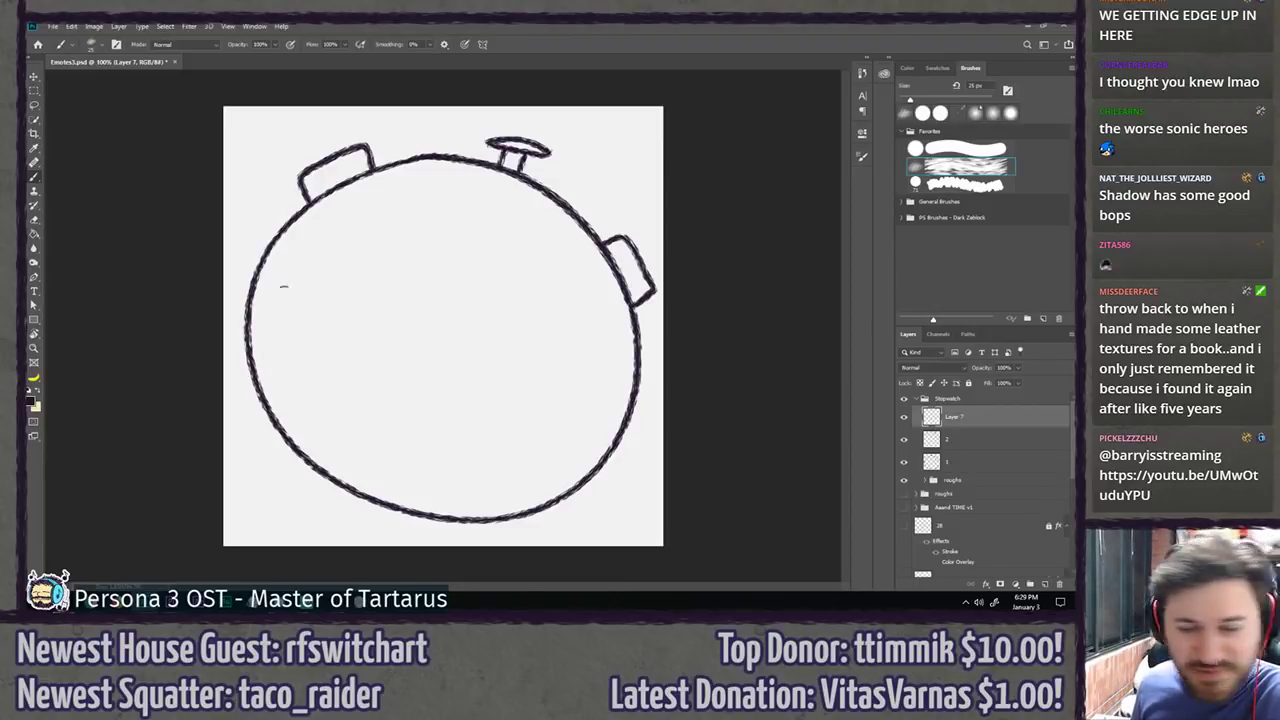
left_click_drag(305, 218, 268, 364)
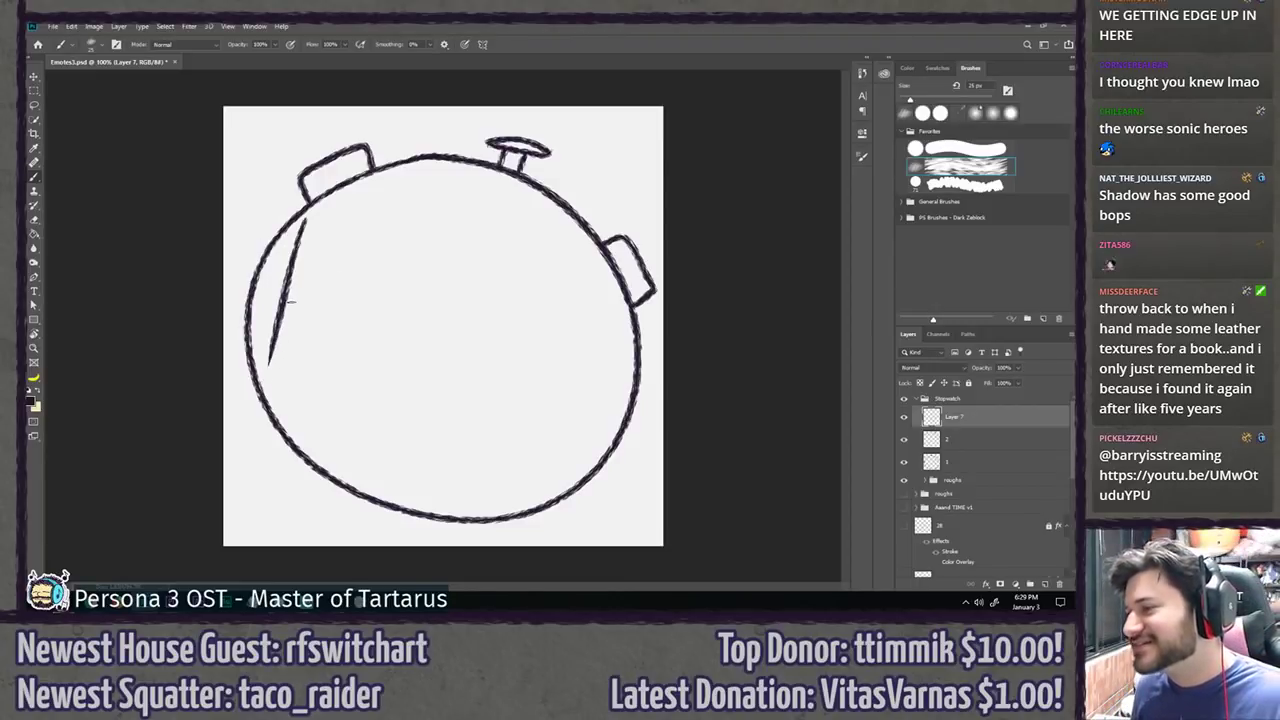
key("ctrl+z")
key("r")
left_click_drag(500, 237, 443, 177)
key("b")
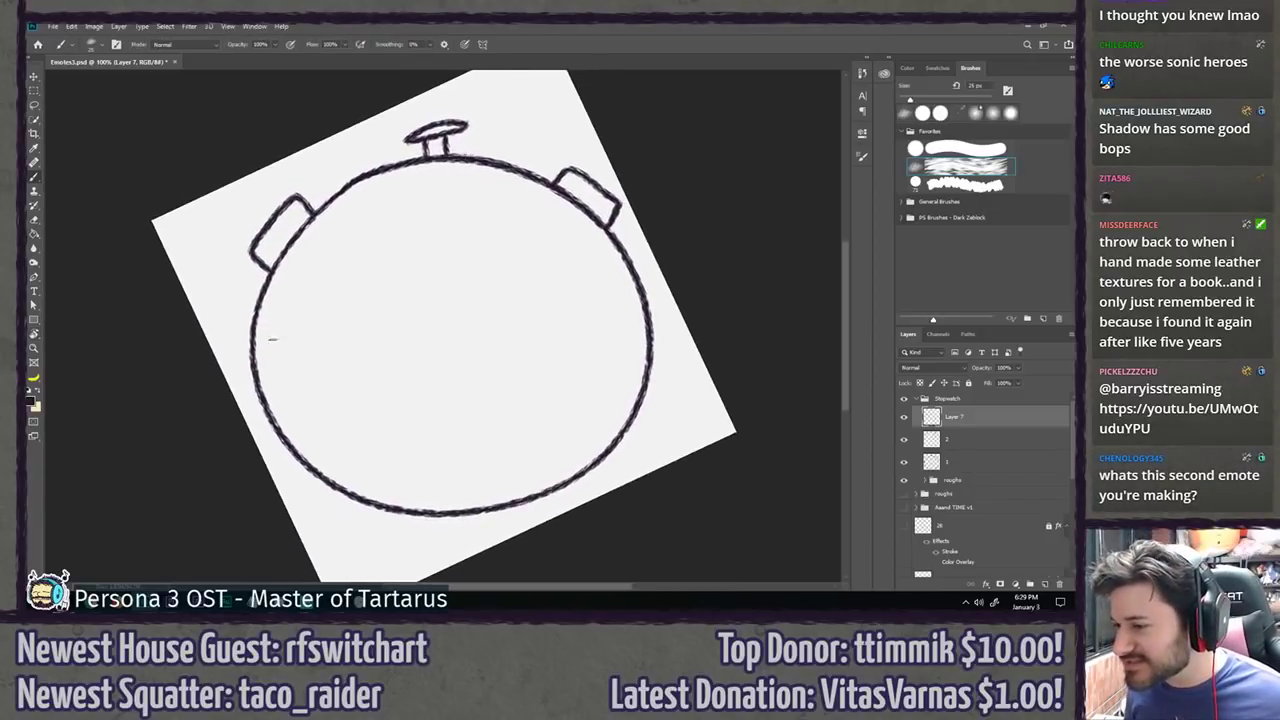
left_click_drag(284, 294, 272, 428)
left_click_drag(273, 280, 264, 426)
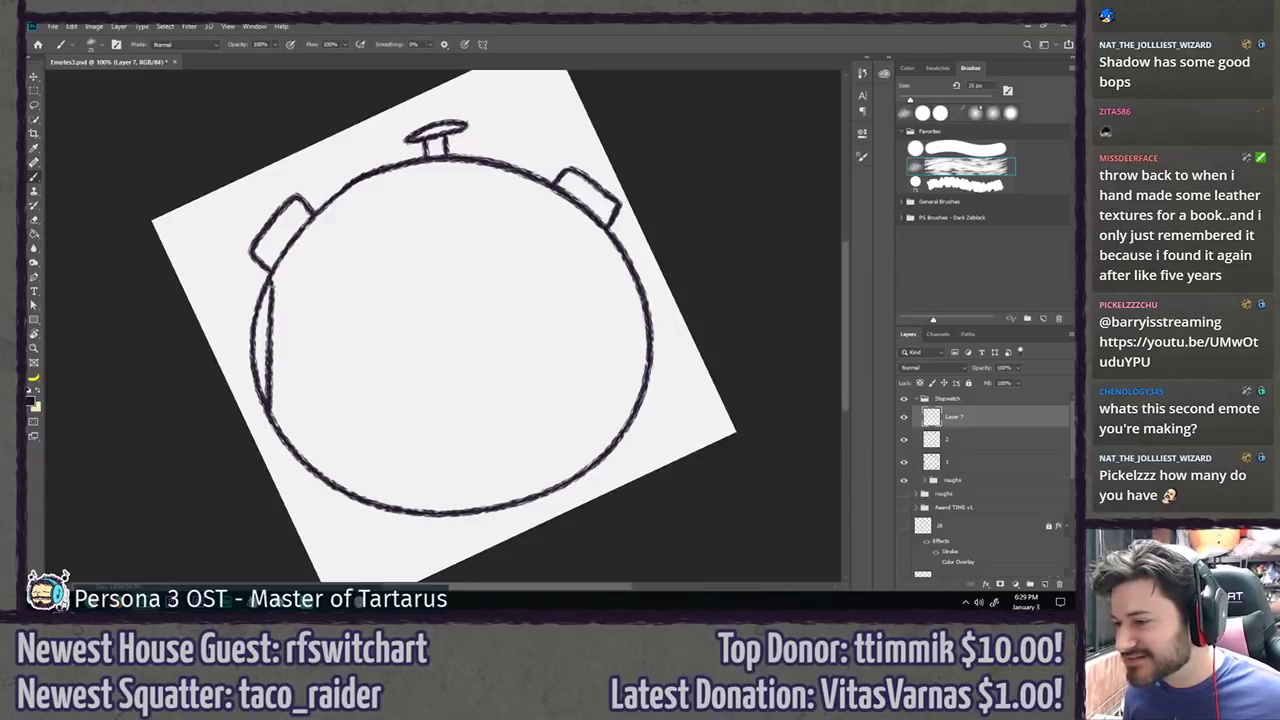
Step: Draw the display's long upper edge from the top of its left edge across the circle, redoing the stroke once
mouse_move(272, 280)
left_mouse_down()
mouse_move(485, 280)
mouse_move(672, 290)
left_mouse_up()
key("ctrl+z")
left_click_drag(270, 276, 576, 284)
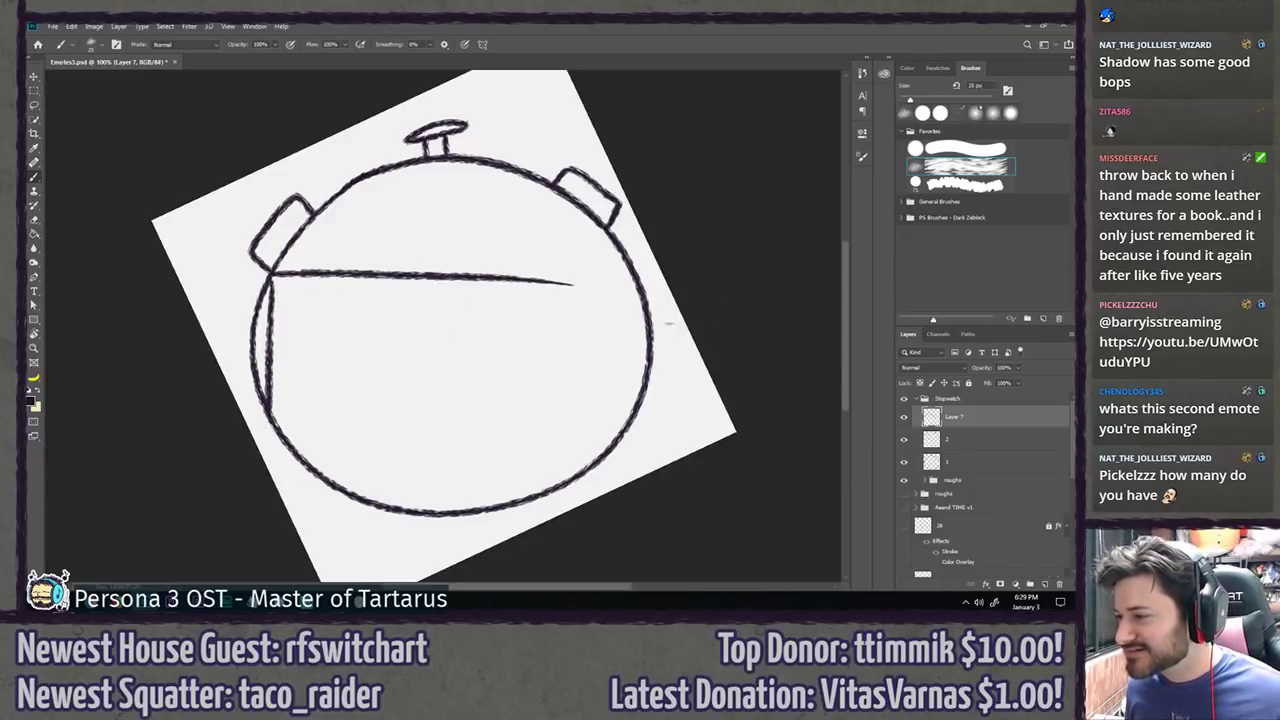
Step: Try drawing the display's long lower edge and extending its upper edge, undoing each attempt
left_click_drag(273, 418, 610, 446)
key("ctrl+z")
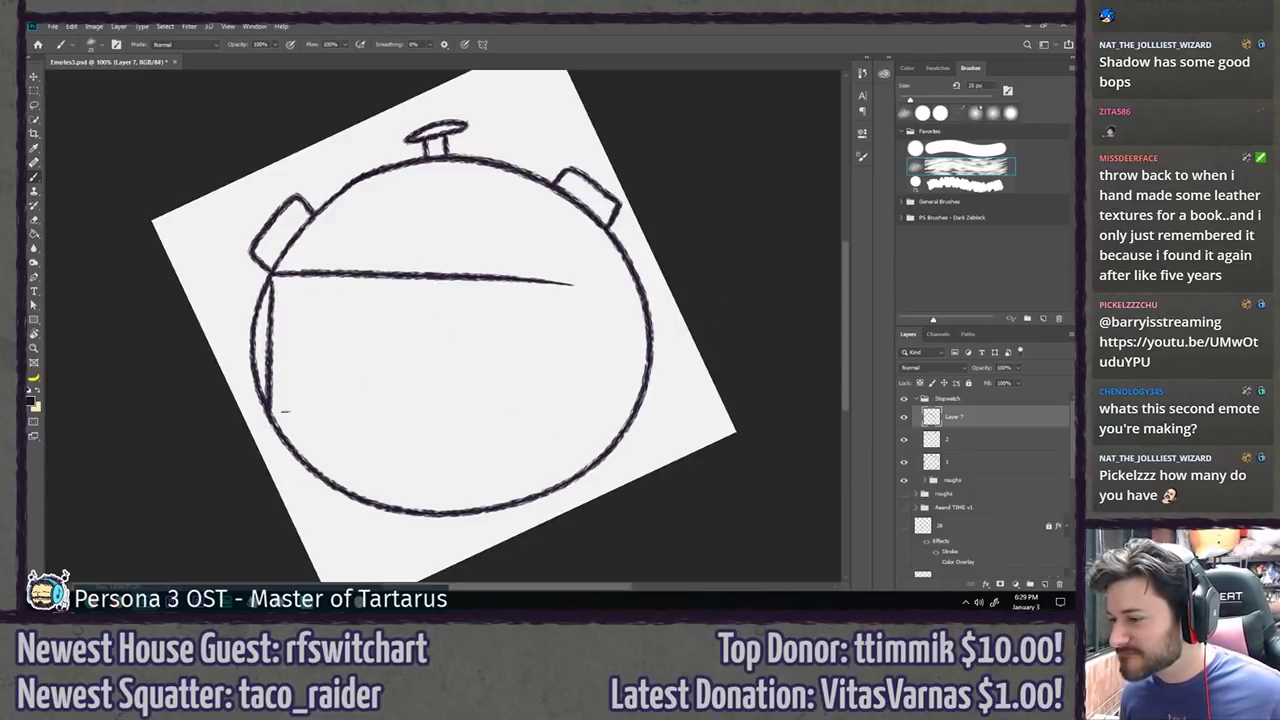
left_click_drag(270, 417, 586, 426)
key("ctrl+z")
left_click_drag(268, 418, 648, 450)
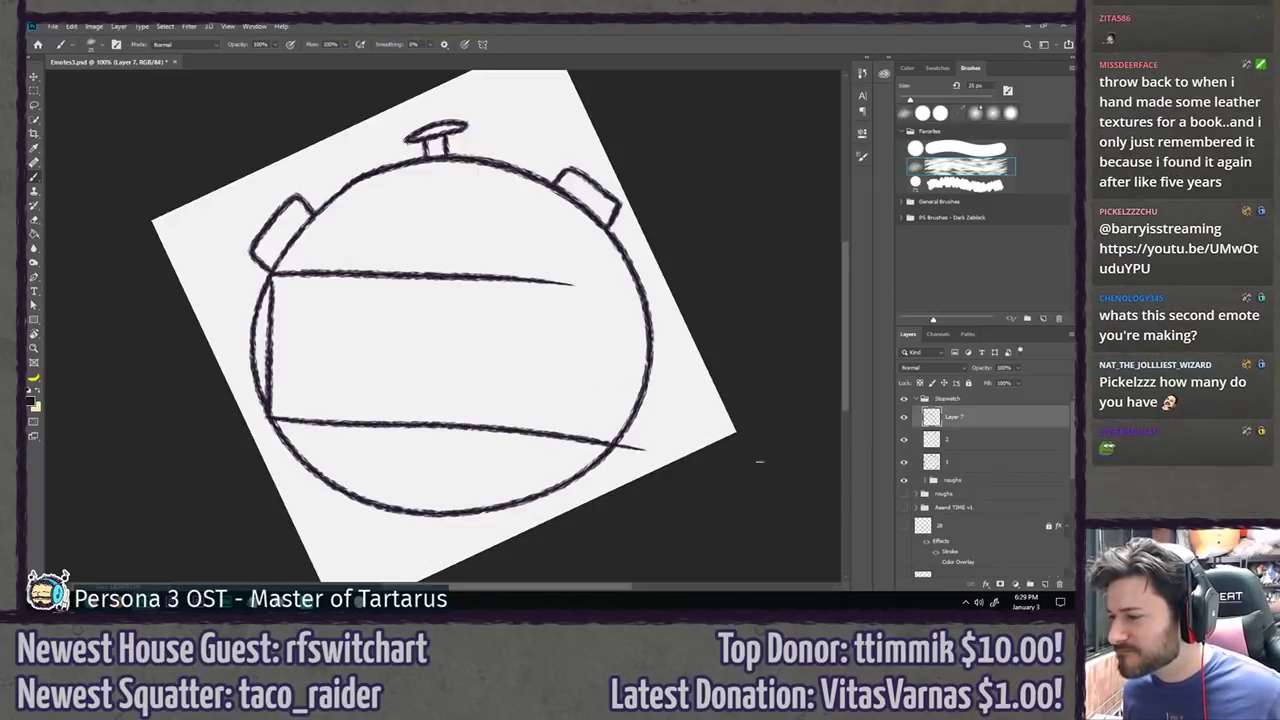
key("ctrl+z")
left_click_drag(266, 416, 588, 457)
key("ctrl+z")
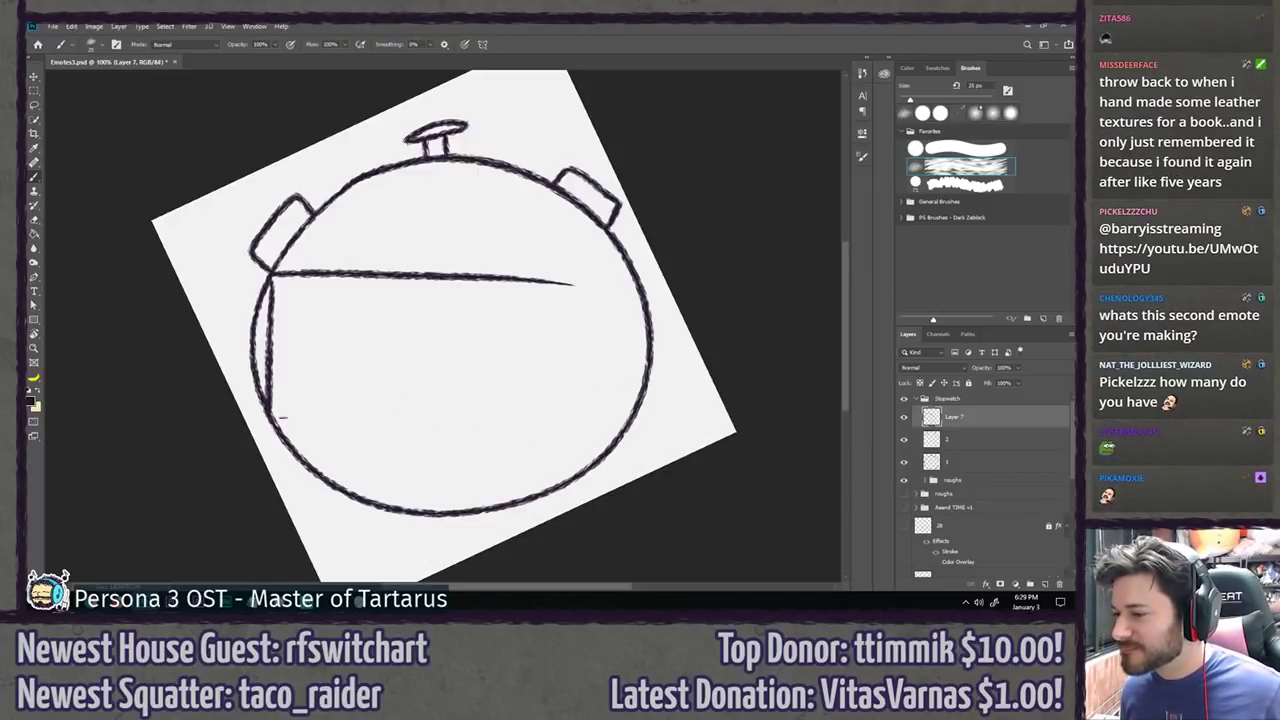
left_click_drag(270, 420, 560, 448)
key("ctrl+z")
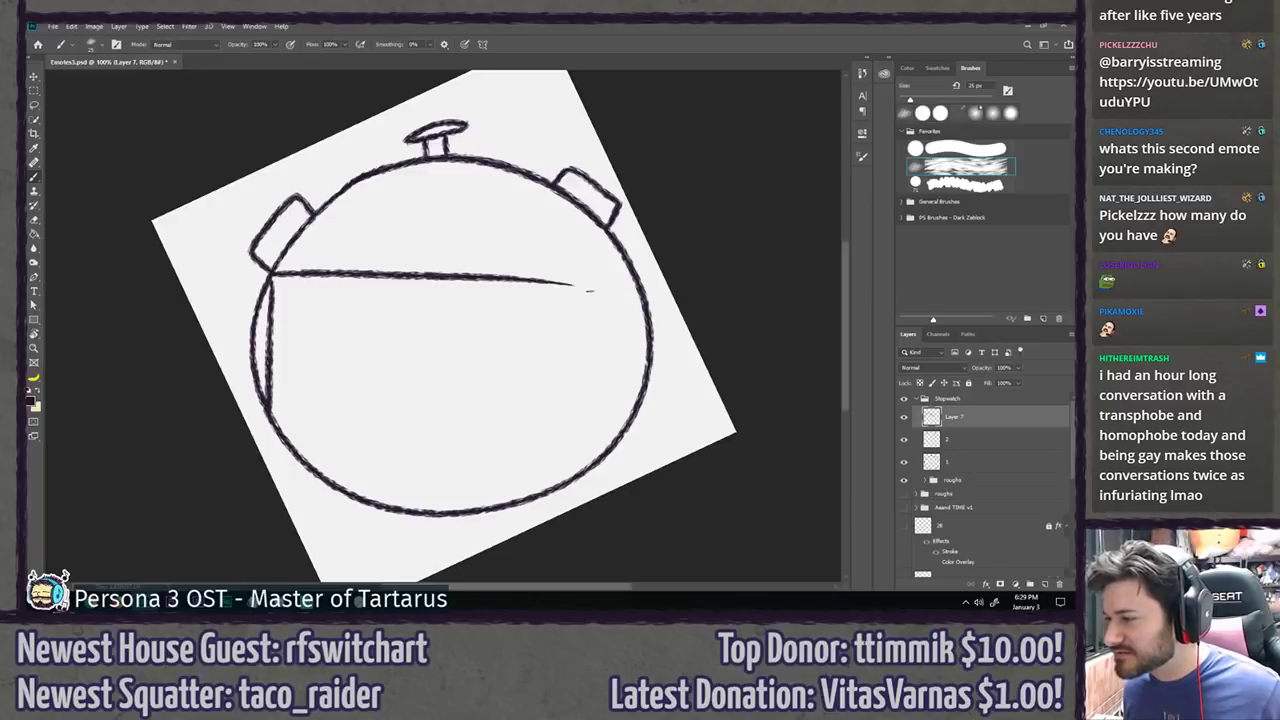
left_click_drag(542, 280, 616, 290)
key("ctrl+z")
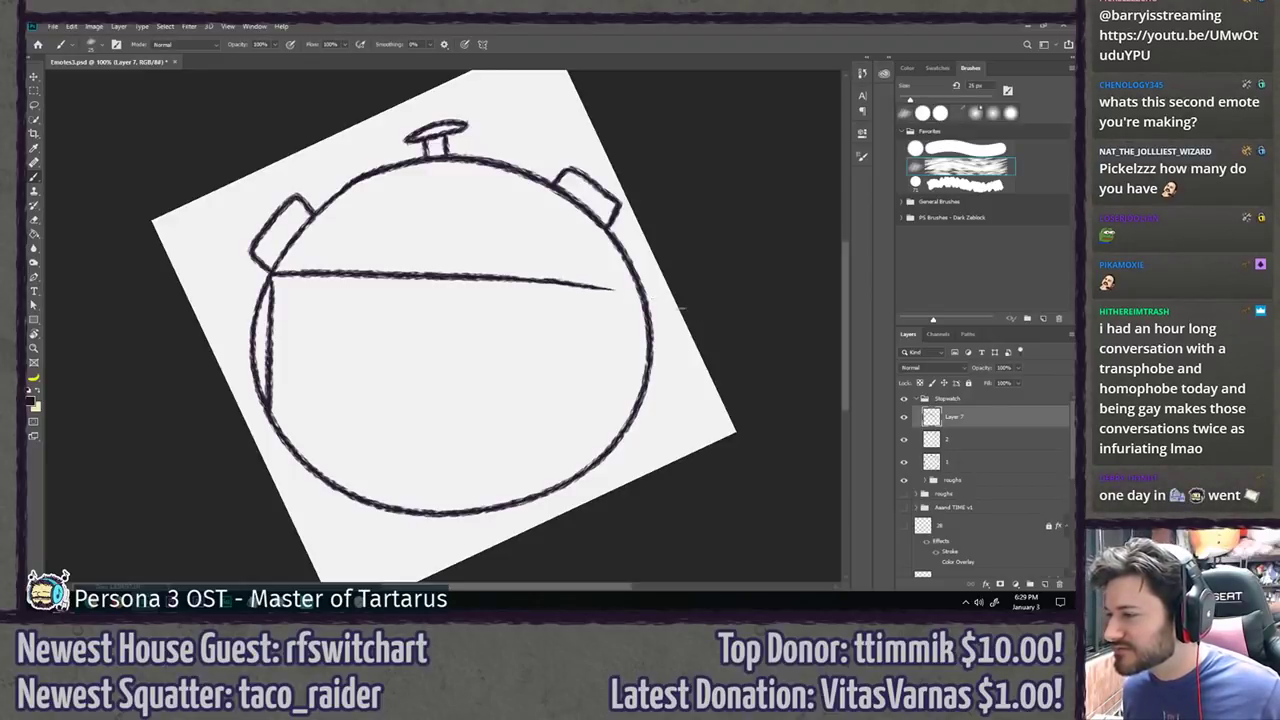
key("ctrl+z")
left_click_drag(530, 281, 632, 286)
key("ctrl+z")
Step: Extend the display's long upper edge towards the far side of the circle
key("r")
mouse_move(586, 251)
left_mouse_down()
mouse_move(697, 449)
mouse_move(508, 432)
mouse_move(519, 485)
left_mouse_up()
key("ctrl+z")
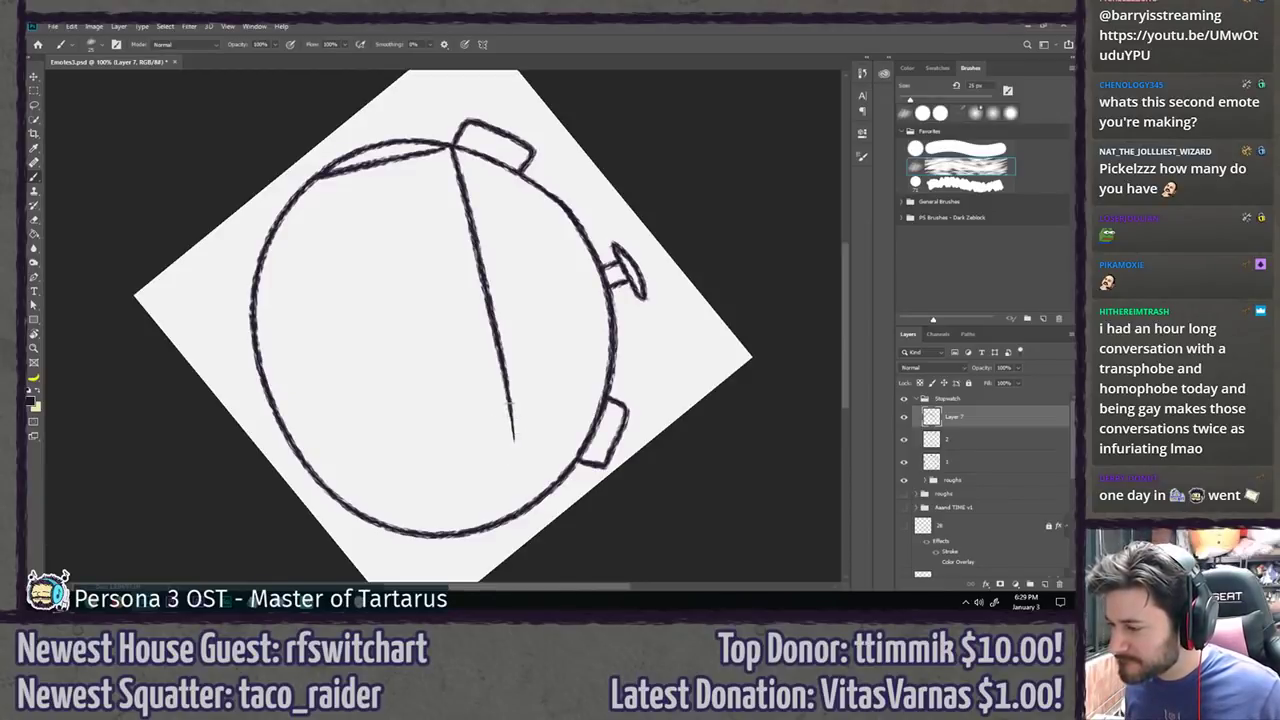
left_click_drag(509, 420, 519, 485)
Step: Draw the display's long lower edge roughly parallel to the upper one, redoing it until it reaches the circle's outline
left_click_drag(312, 184, 348, 450)
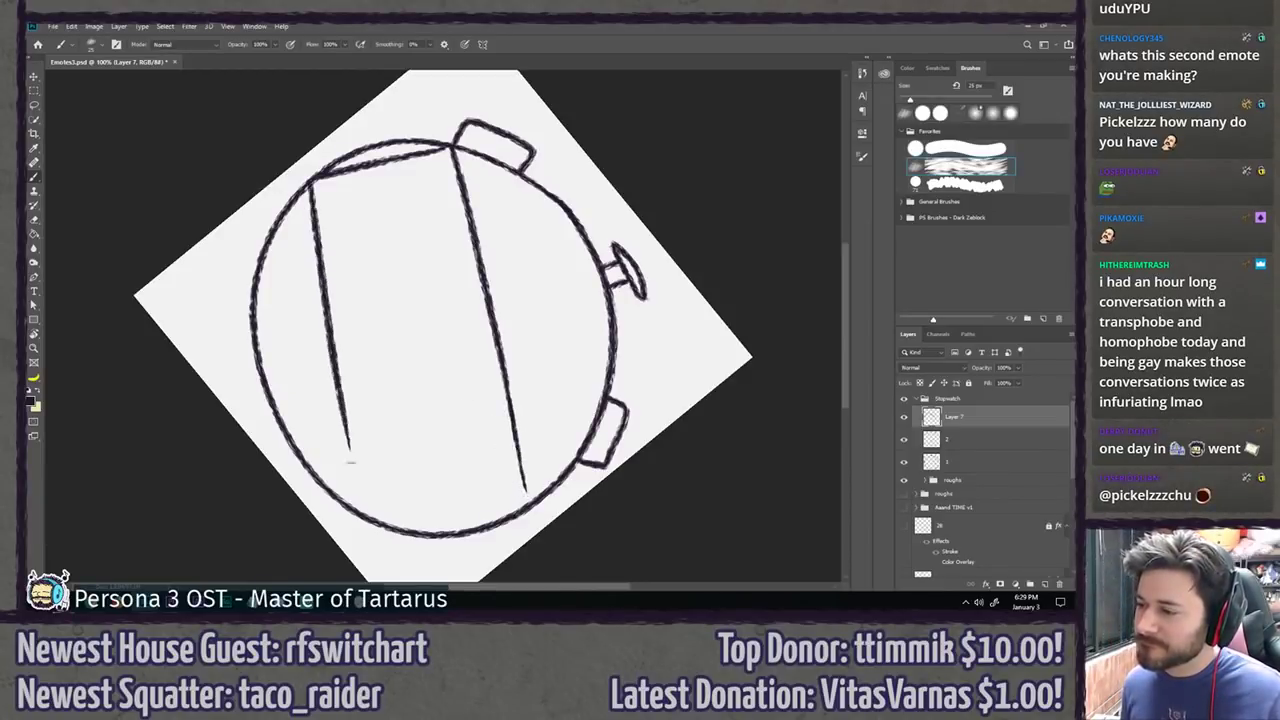
key("ctrl+z")
left_click_drag(306, 184, 348, 526)
key("ctrl+z")
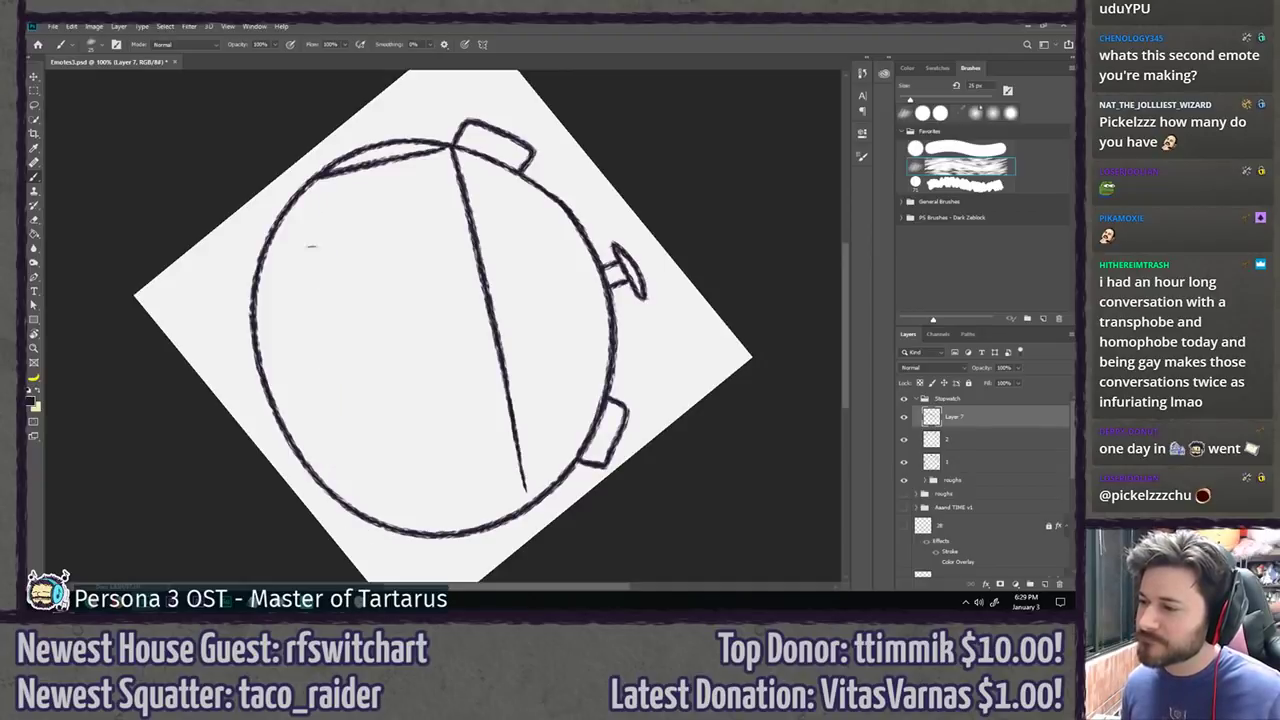
left_click_drag(304, 190, 362, 495)
key("ctrl+z")
left_click_drag(302, 188, 355, 490)
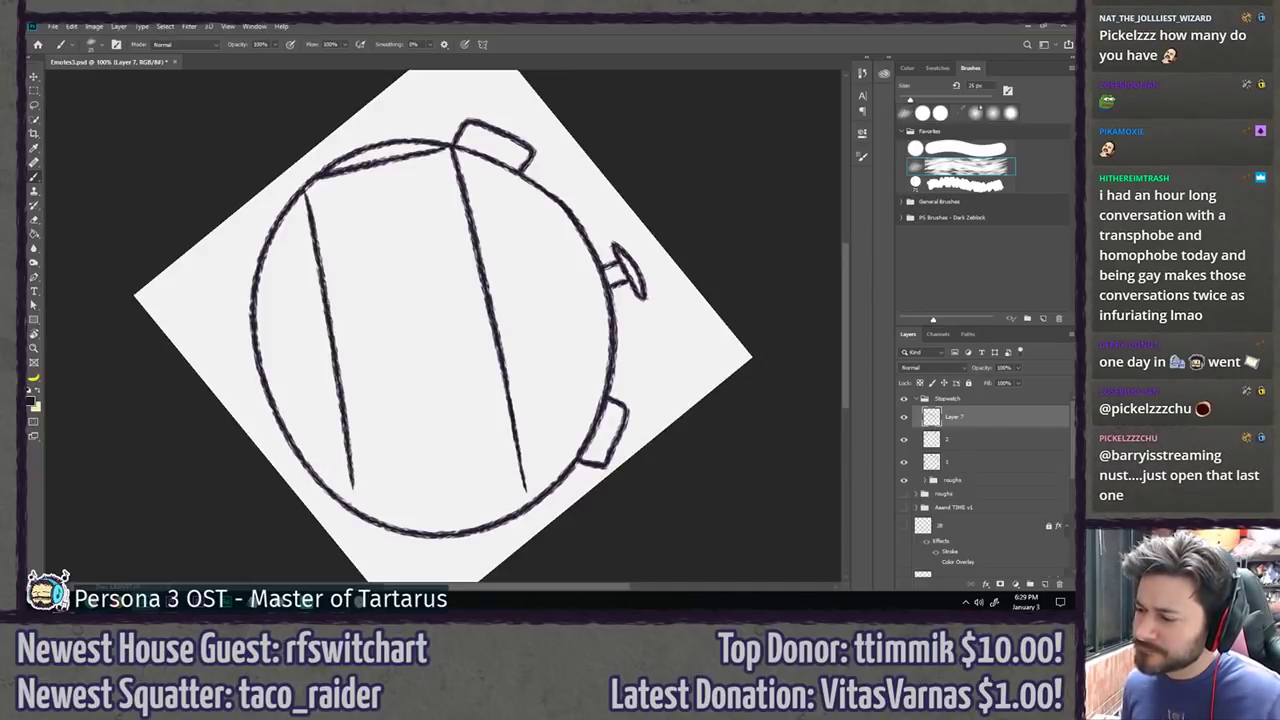
key("ctrl+z")
left_click_drag(304, 186, 356, 508)
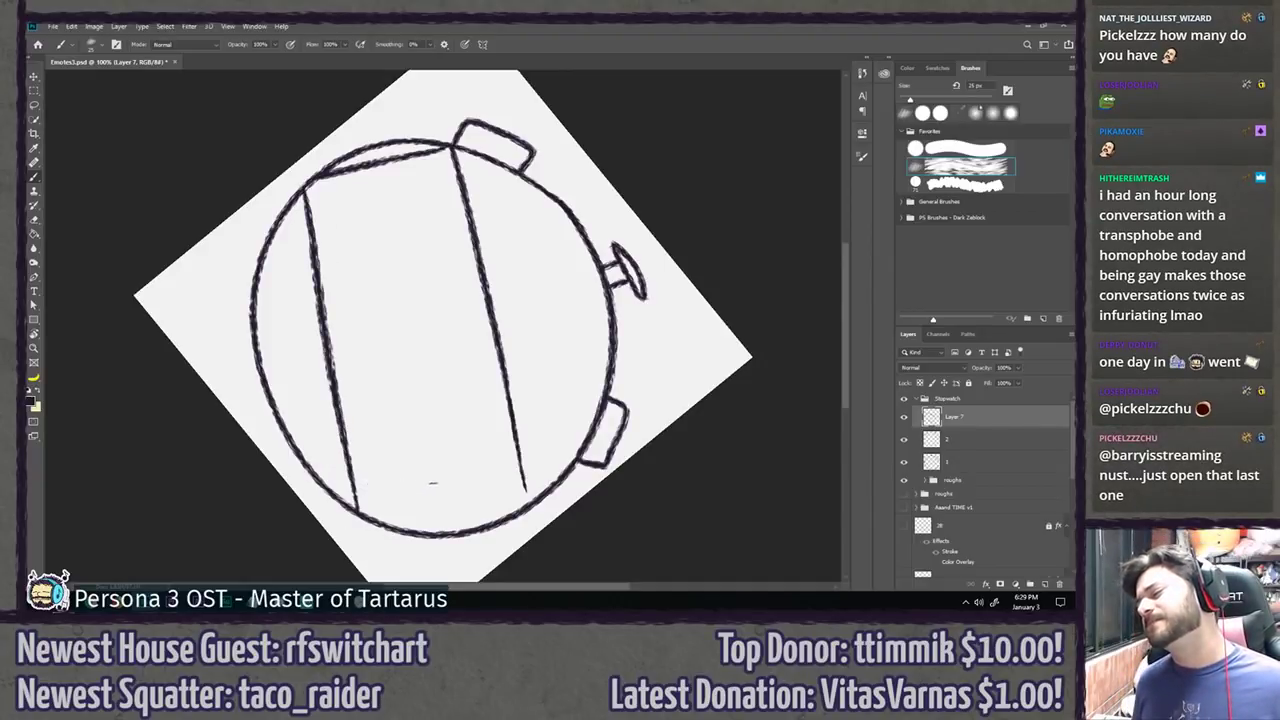
Step: Close the display with a short right edge and shift it slightly up and to the right inside the circle
key("r")
mouse_move(500, 420)
left_mouse_down()
mouse_move(526, 386)
mouse_move(480, 229)
mouse_move(586, 297)
mouse_move(612, 346)
mouse_move(548, 516)
left_mouse_up()
key("b")
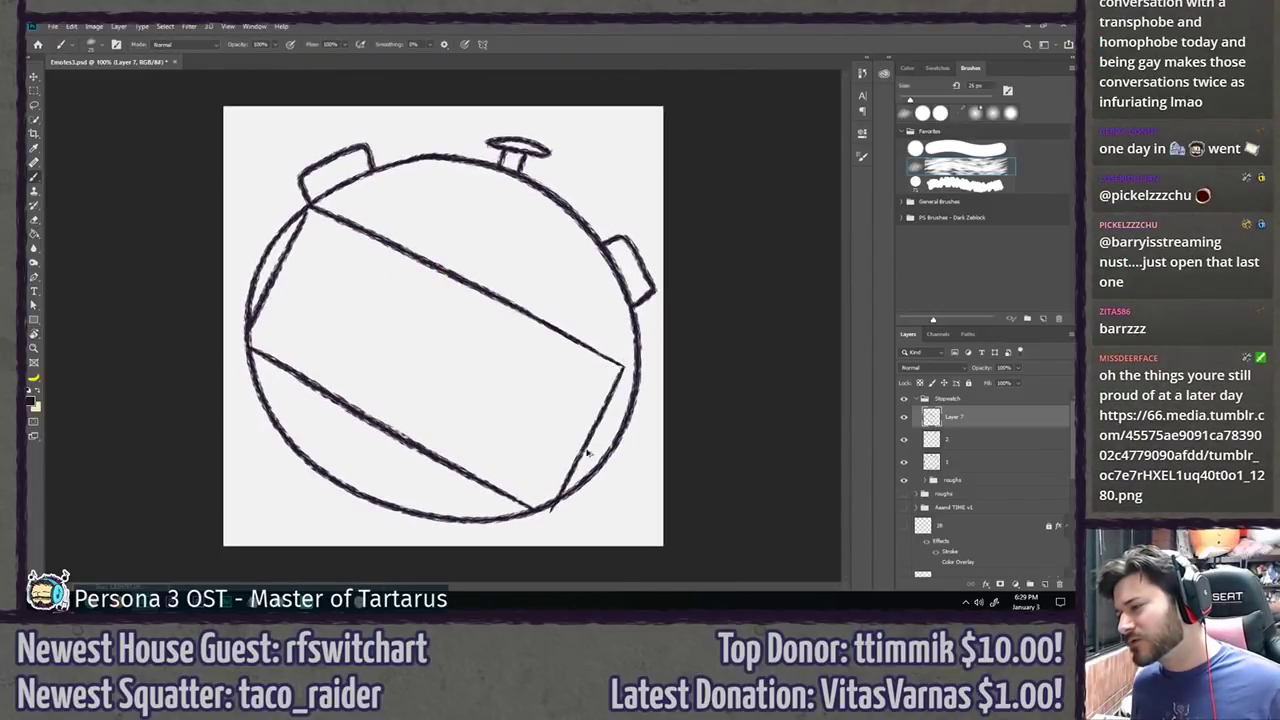
key("ctrl+z")
left_click_drag(623, 366, 548, 517)
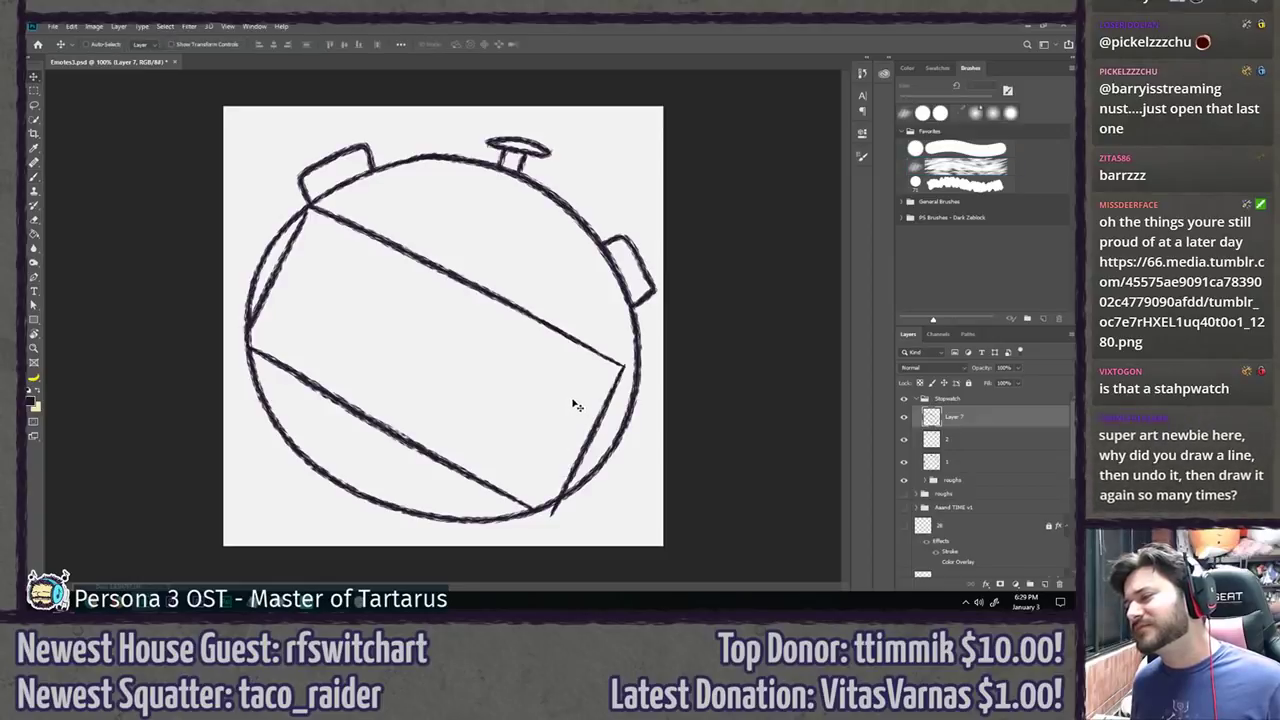
left_click_drag(575, 408, 590, 398)
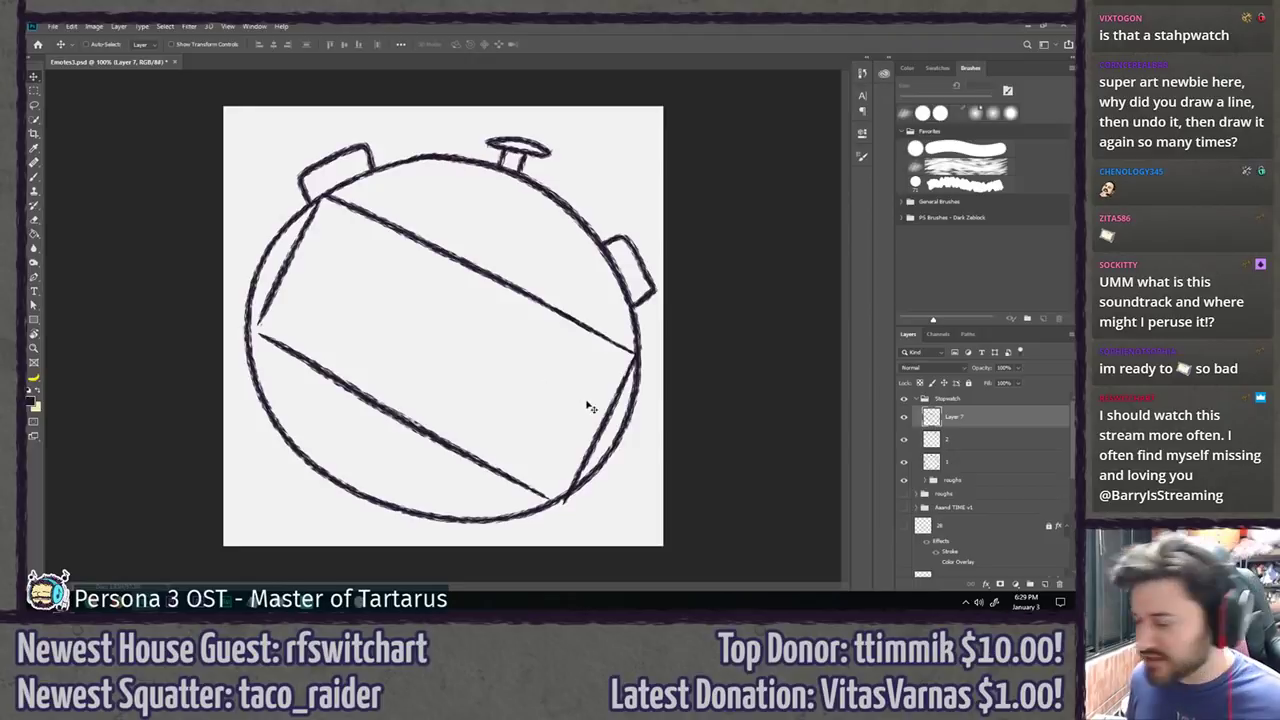
Step: Erase the overshooting line at the display's lower-right corner
key("z")
left_click(604, 490)
mouse_move(605, 493)
left_mouse_down()
mouse_move(571, 371)
mouse_move(590, 394)
left_mouse_up()
key("e")
key("b")
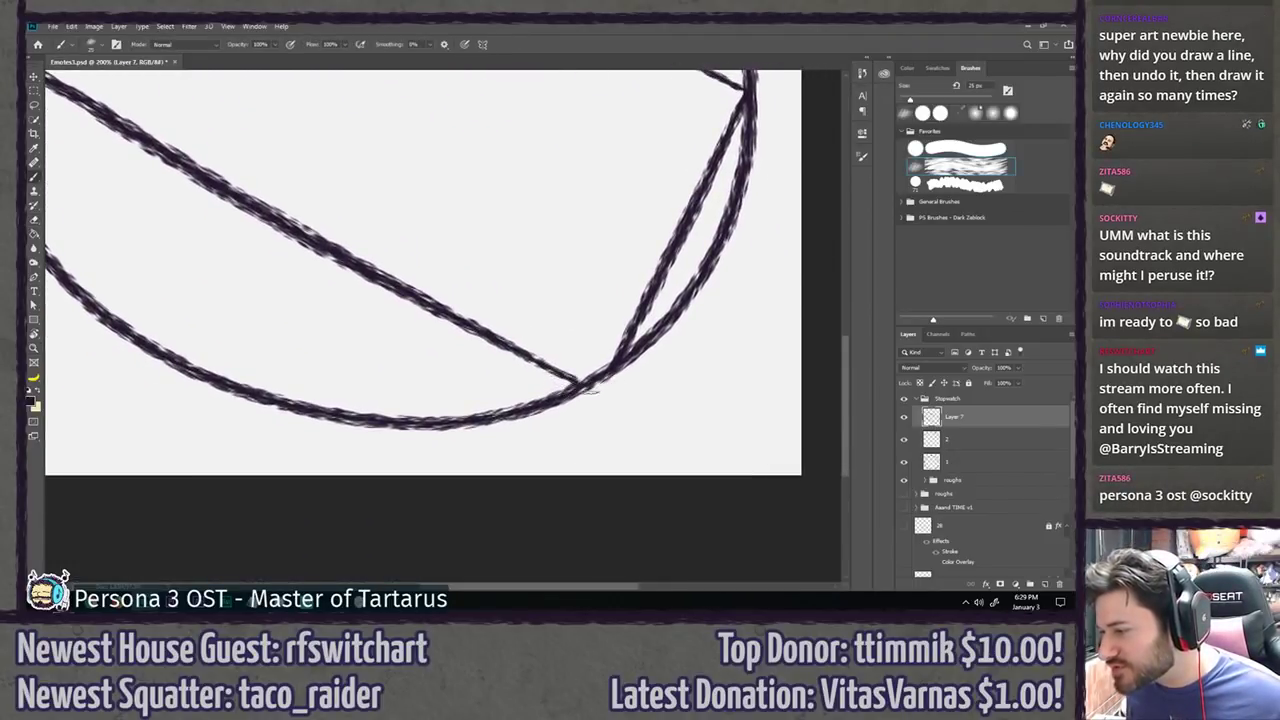
Step: Close the gap at the display's lower-left corner with a short stroke and nudge the display slightly to the left
left_click_drag(263, 254, 456, 496)
mouse_move(223, 239)
left_mouse_down()
mouse_move(257, 286)
mouse_move(335, 315)
left_mouse_up()
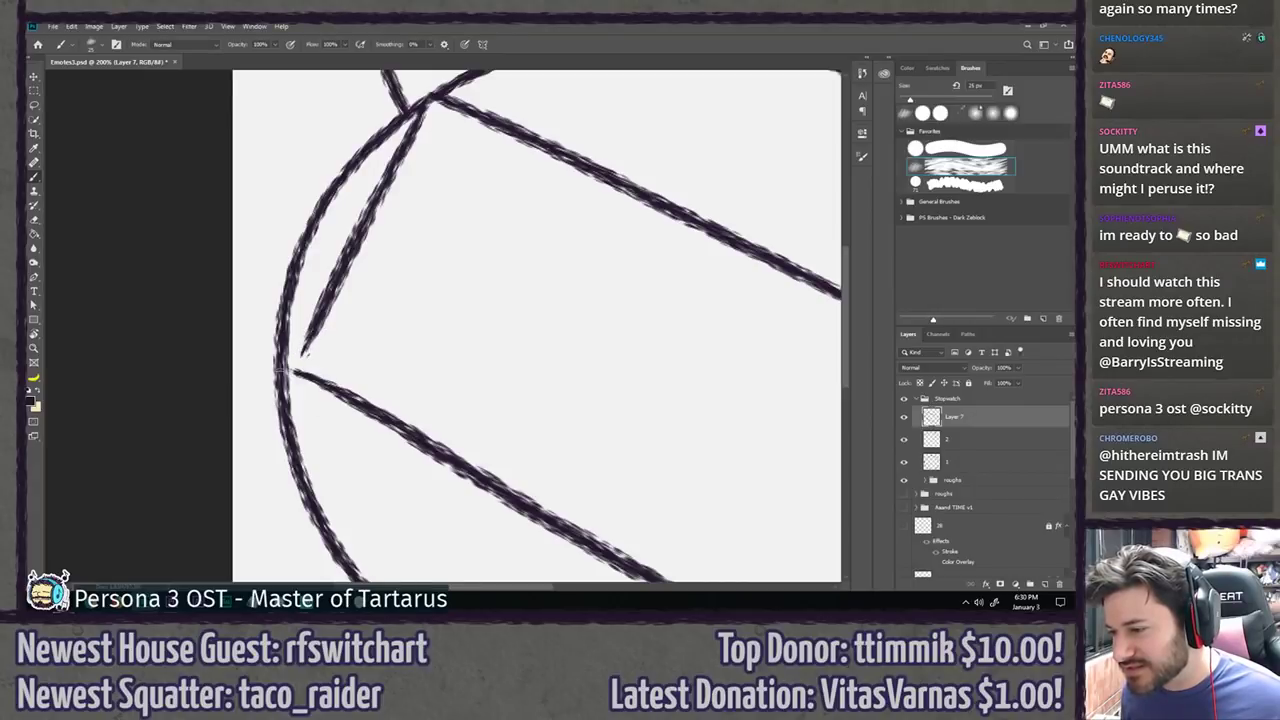
left_click_drag(293, 367, 318, 323)
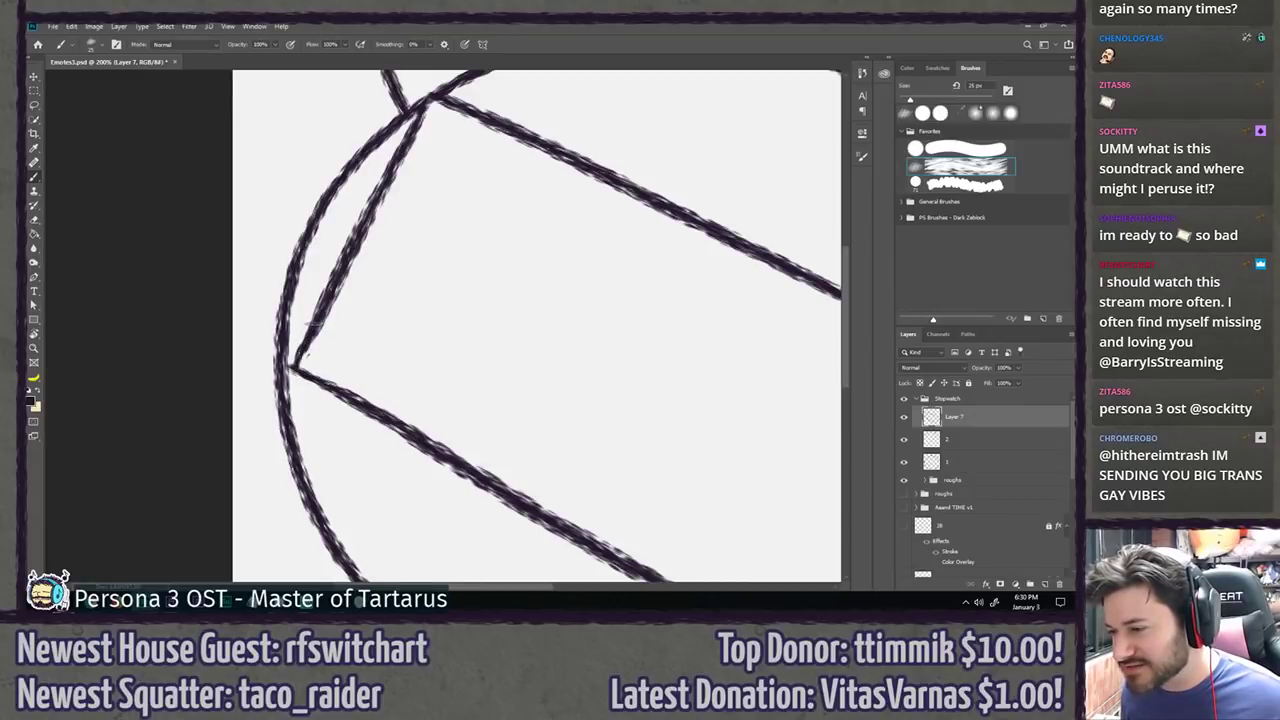
key("ctrl+z")
left_click_drag(293, 367, 318, 321)
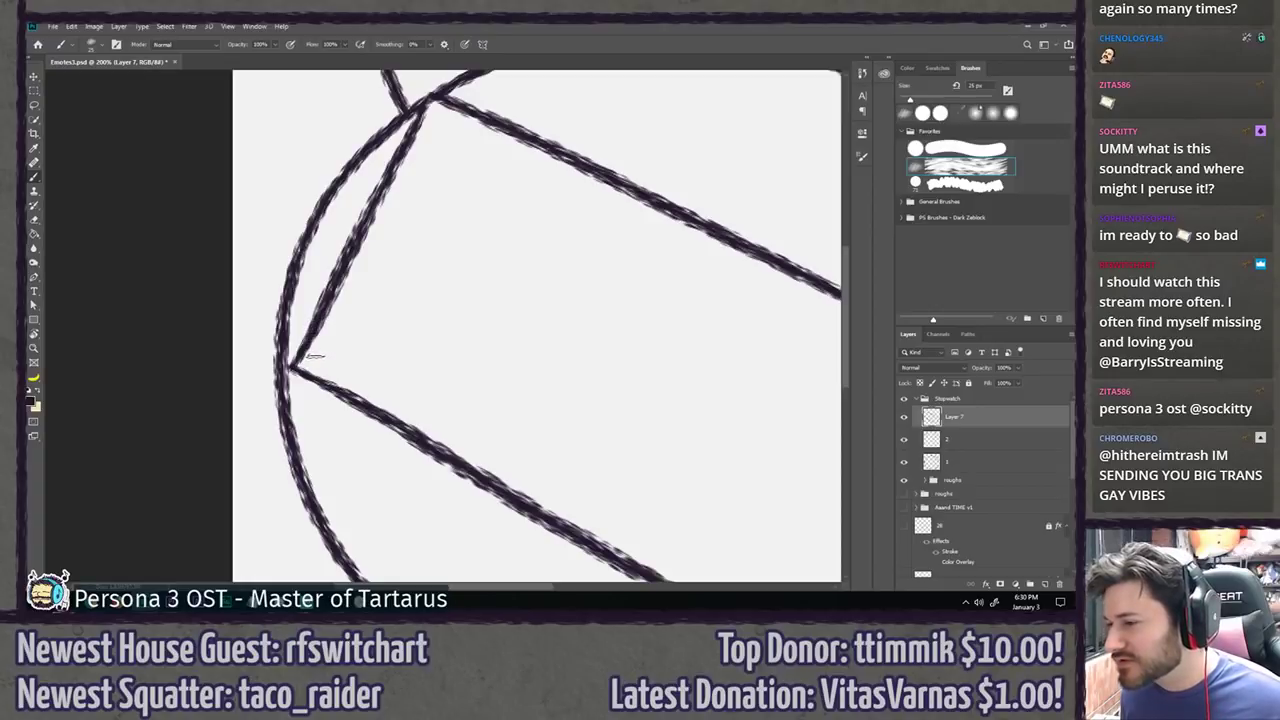
key("e")
scroll(313, 356, "up", 2)
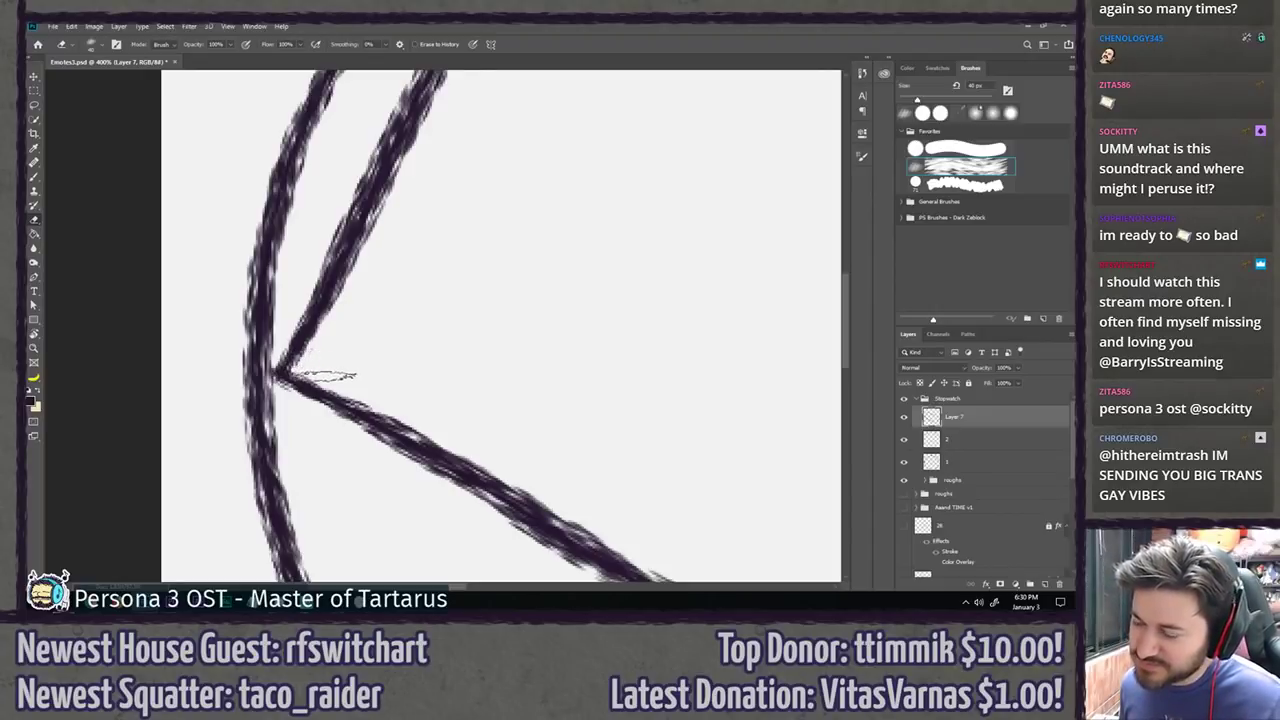
scroll(330, 372, "down", 4)
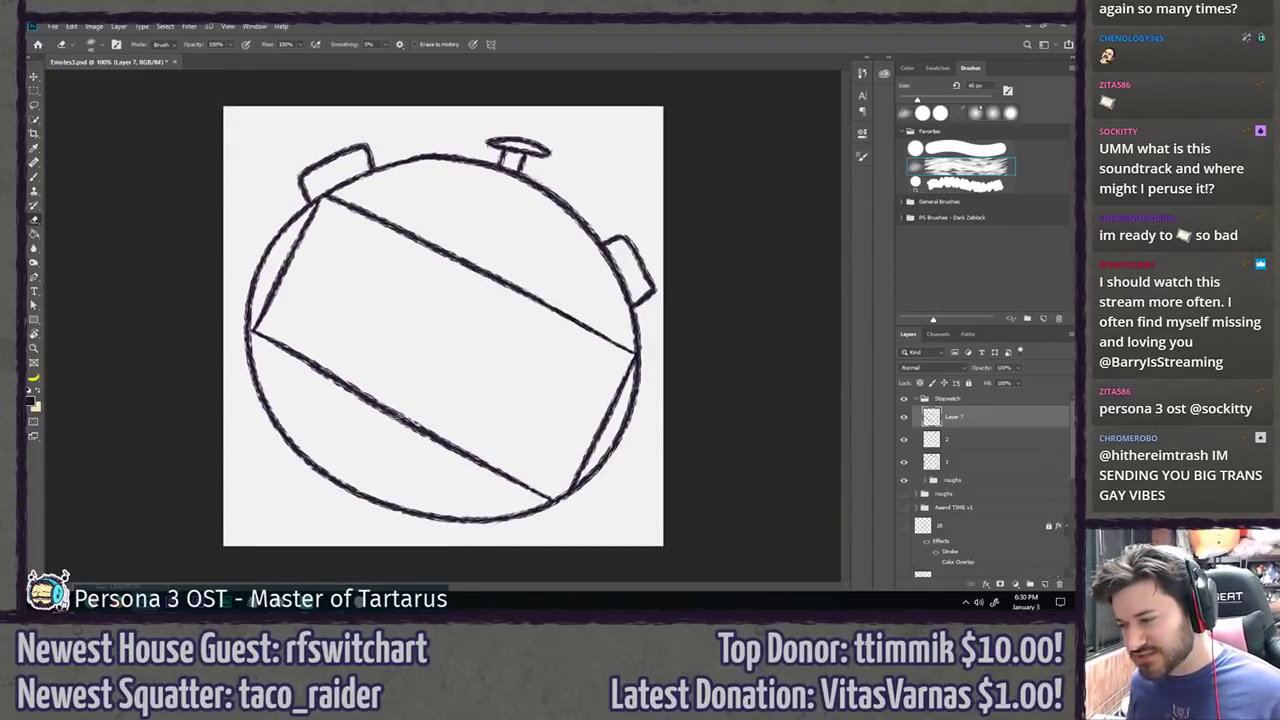
mouse_move(450, 386)
left_mouse_down("ctrl")
mouse_move(437, 377)
mouse_move(449, 388)
left_mouse_up("ctrl")
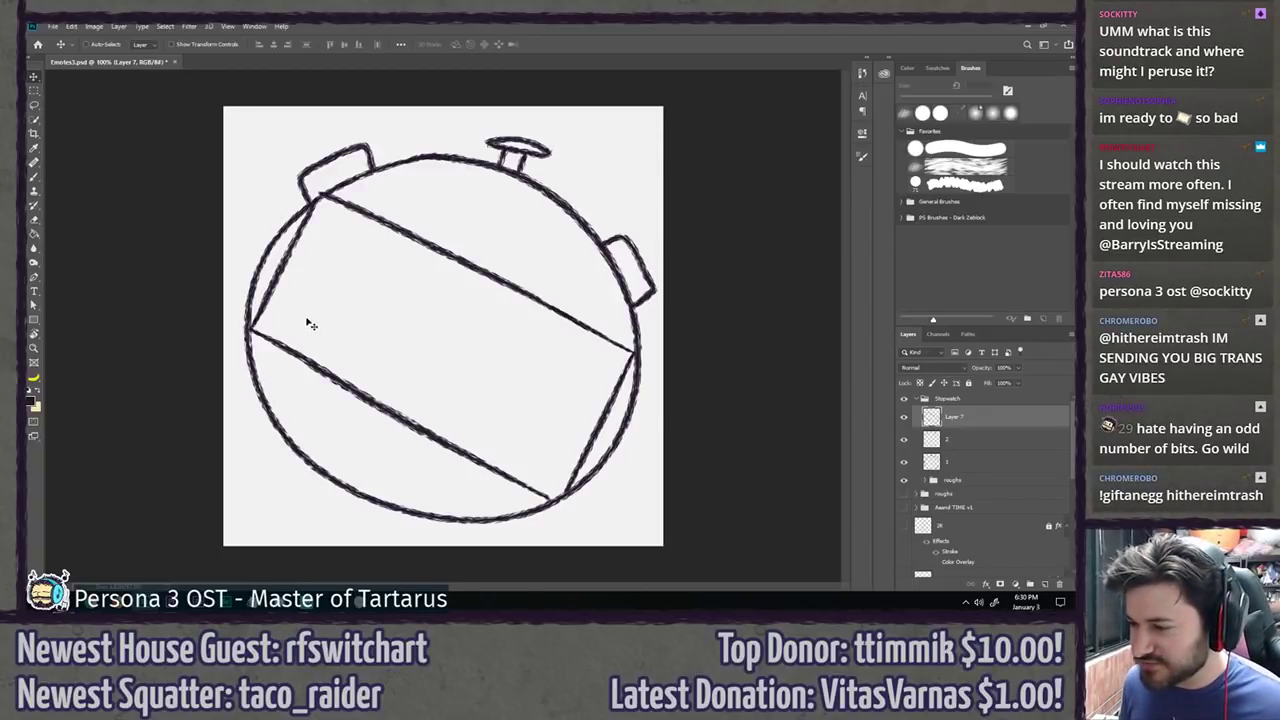
Step: Try repeatedly to draw a steep, slightly slanted line inside the display near its left end
key("b")
left_click_drag(338, 236, 348, 295)
key("ctrl+z")
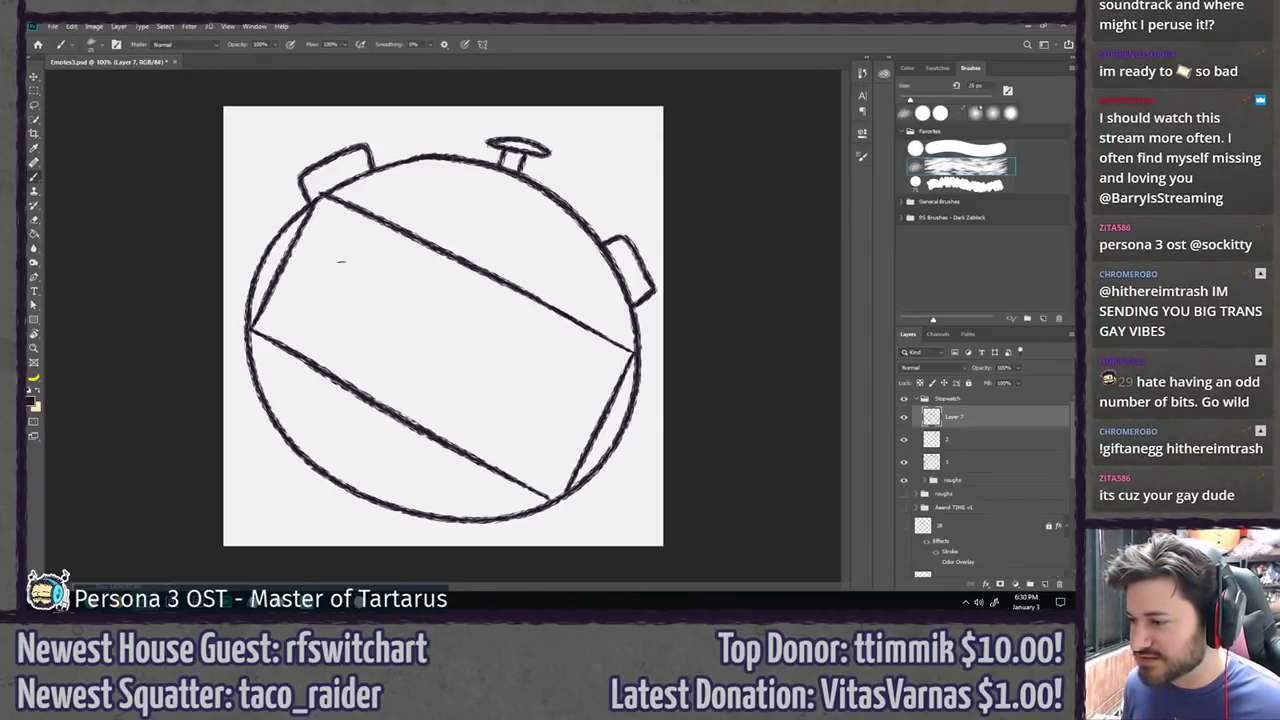
left_click_drag(340, 248, 352, 300)
key("ctrl+z")
left_click_drag(335, 226, 347, 355)
key("ctrl+z")
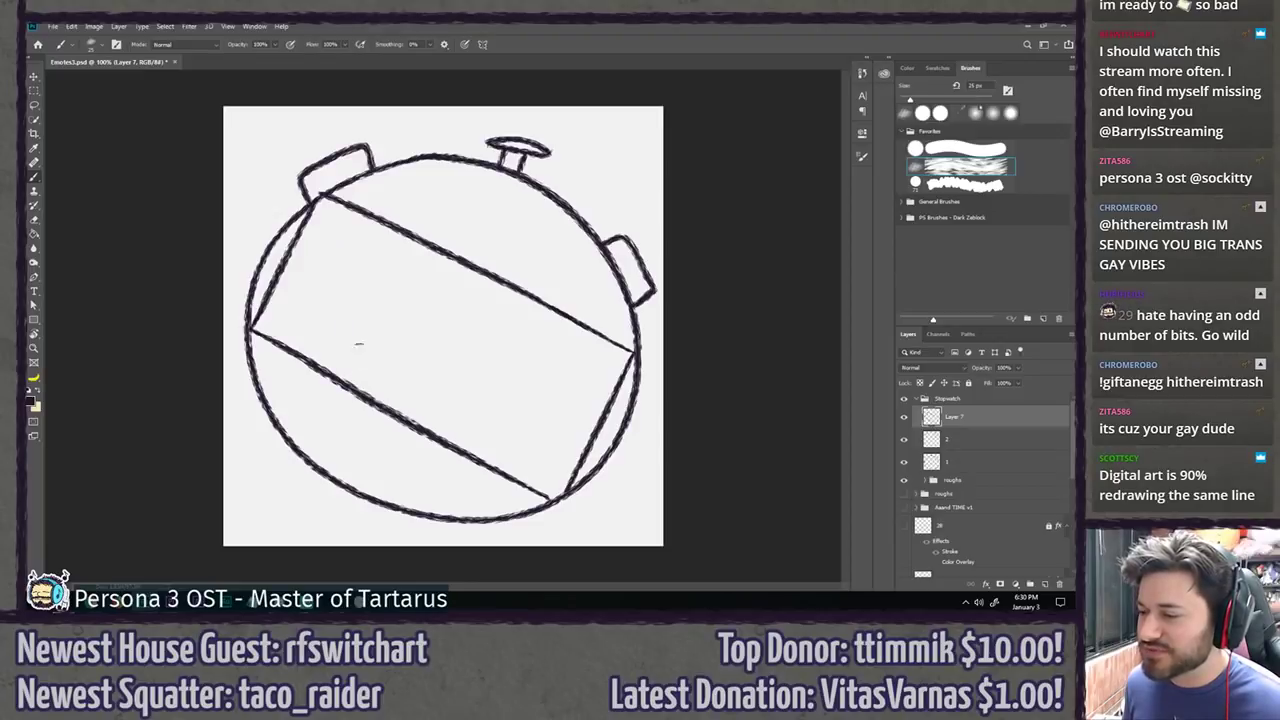
left_click_drag(333, 238, 341, 341)
key("ctrl+z")
left_click_drag(336, 224, 373, 355)
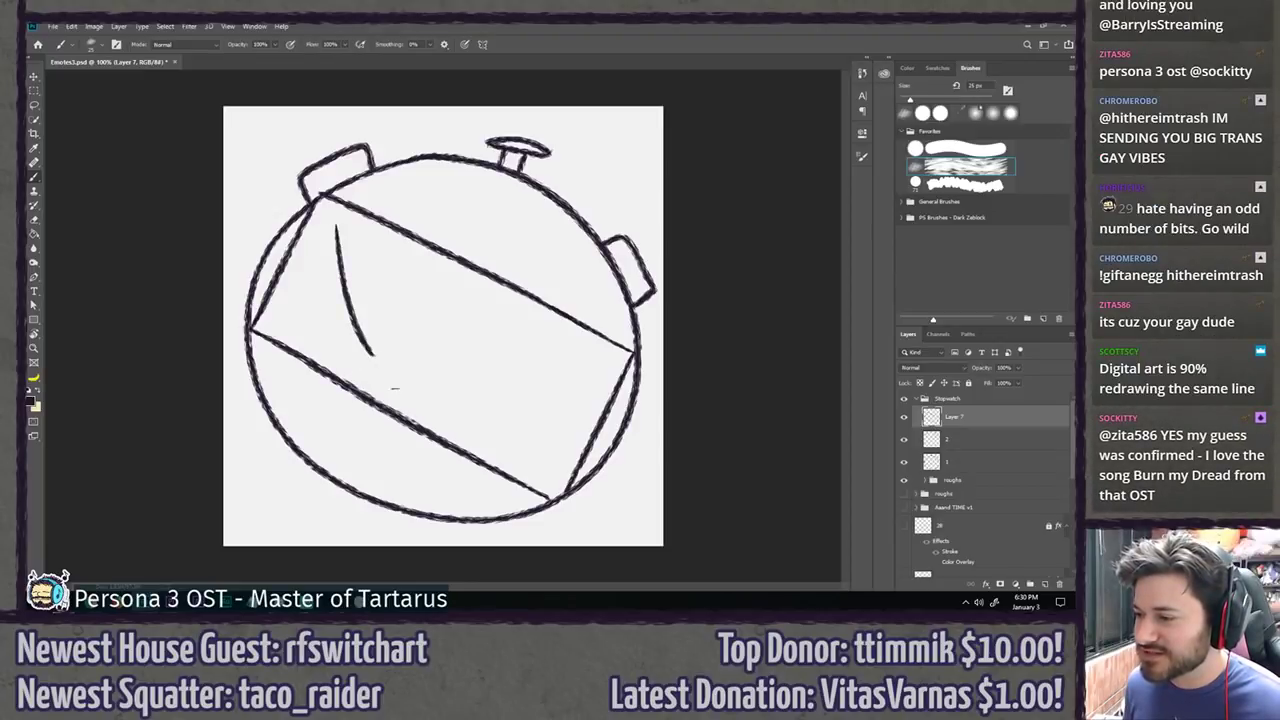
key("ctrl+z")
left_click_drag(343, 232, 370, 388)
key("ctrl+z")
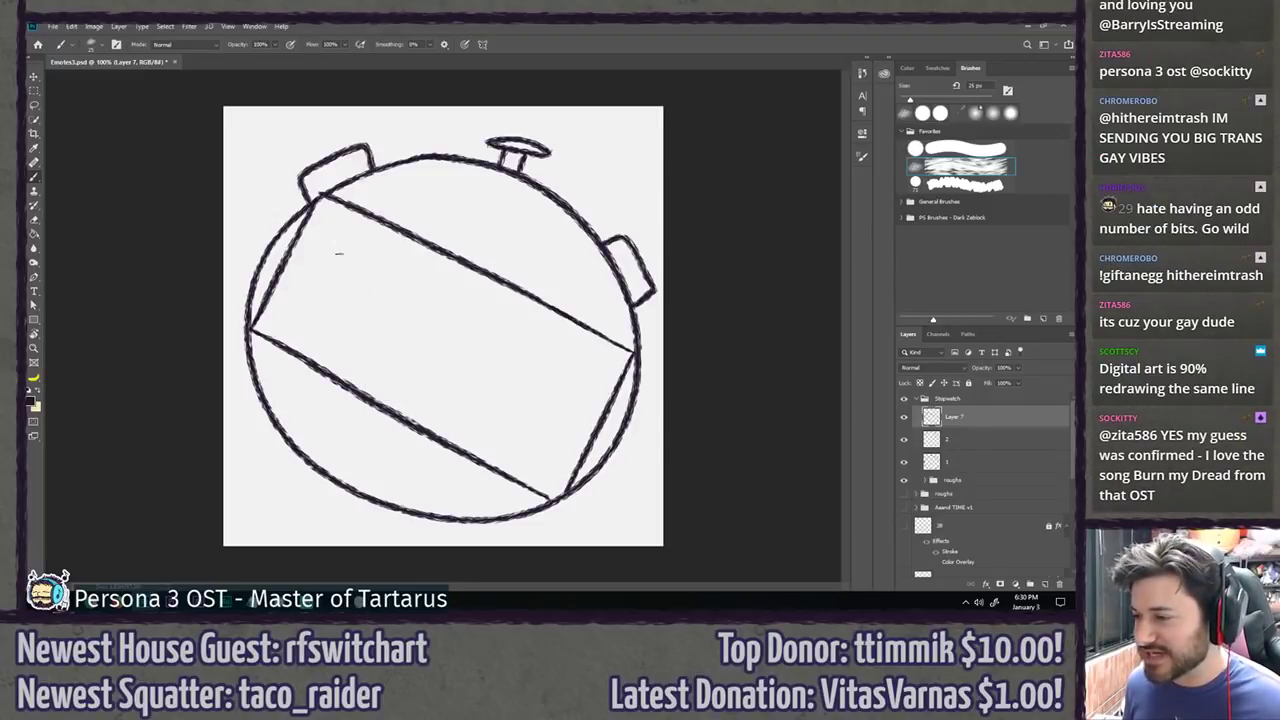
mouse_move(337, 243)
left_mouse_down()
mouse_move(366, 388)
mouse_move(349, 331)
left_mouse_up()
key("ctrl+z")
key("ctrl+z")
left_click_drag(333, 232, 353, 390)
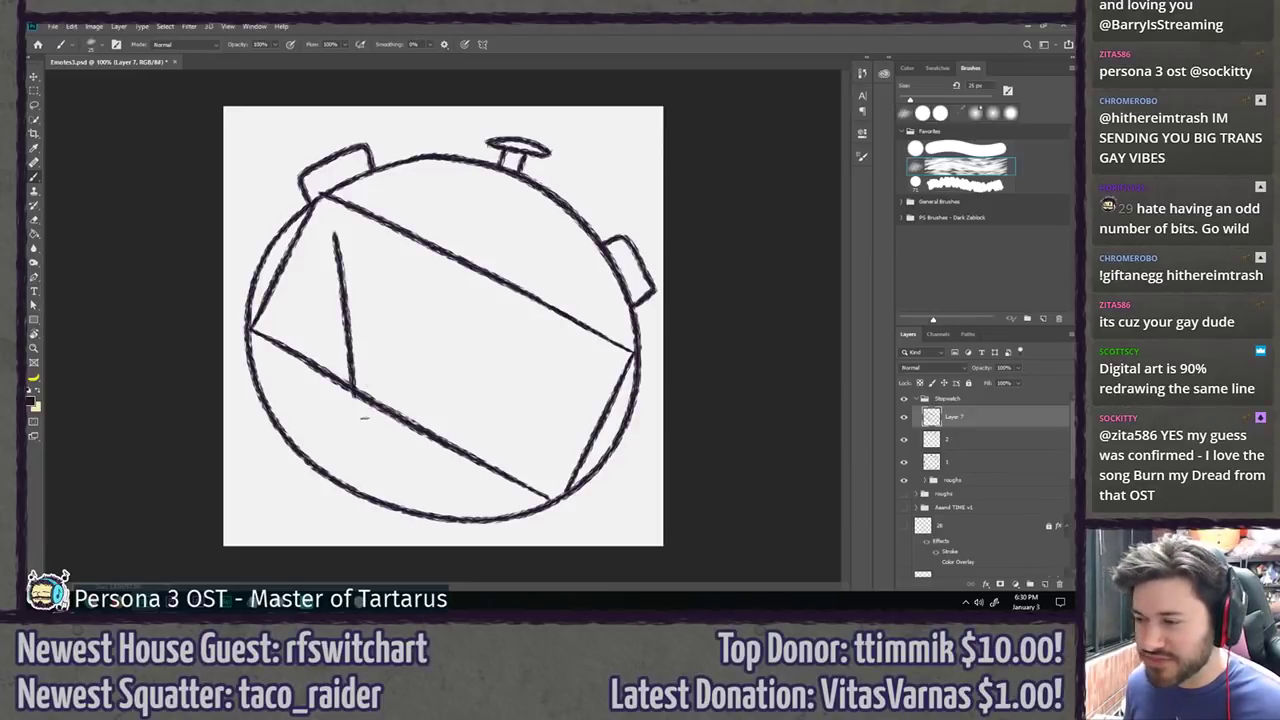
key("ctrl+z")
left_click_drag(331, 226, 357, 382)
key("ctrl+z")
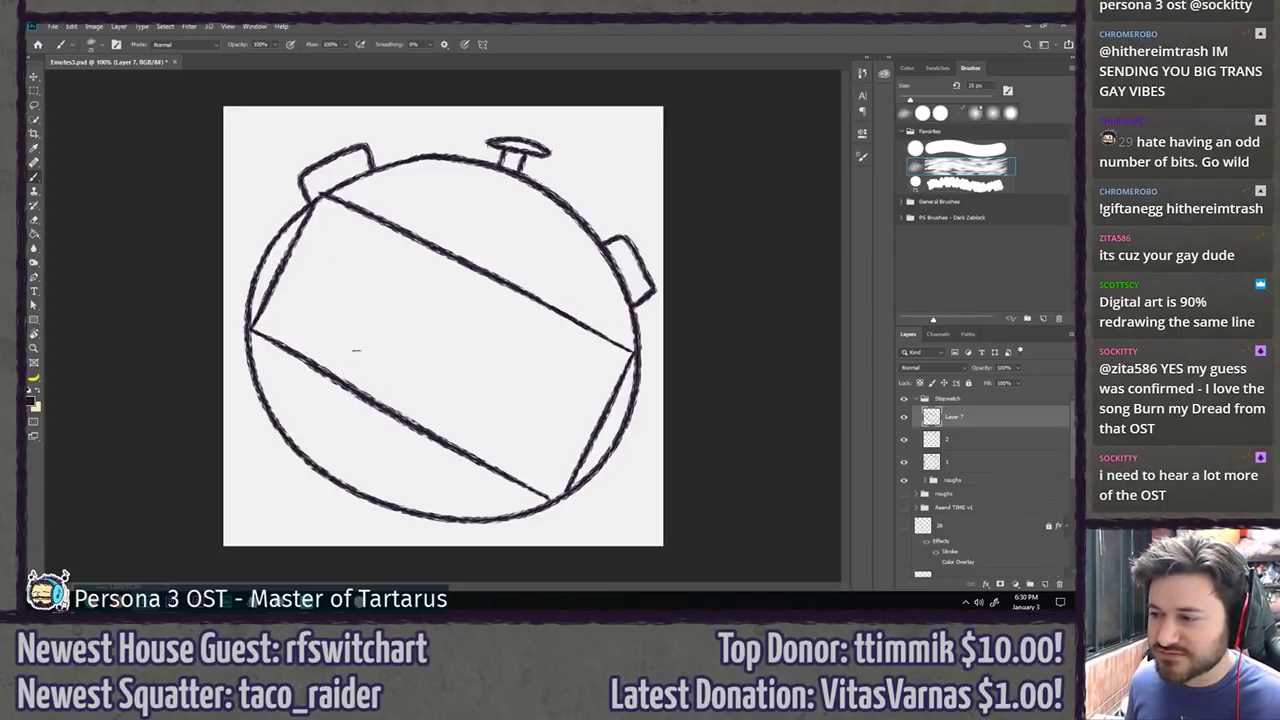
left_click_drag(327, 215, 352, 382)
key("ctrl+z")
left_click_drag(331, 222, 364, 392)
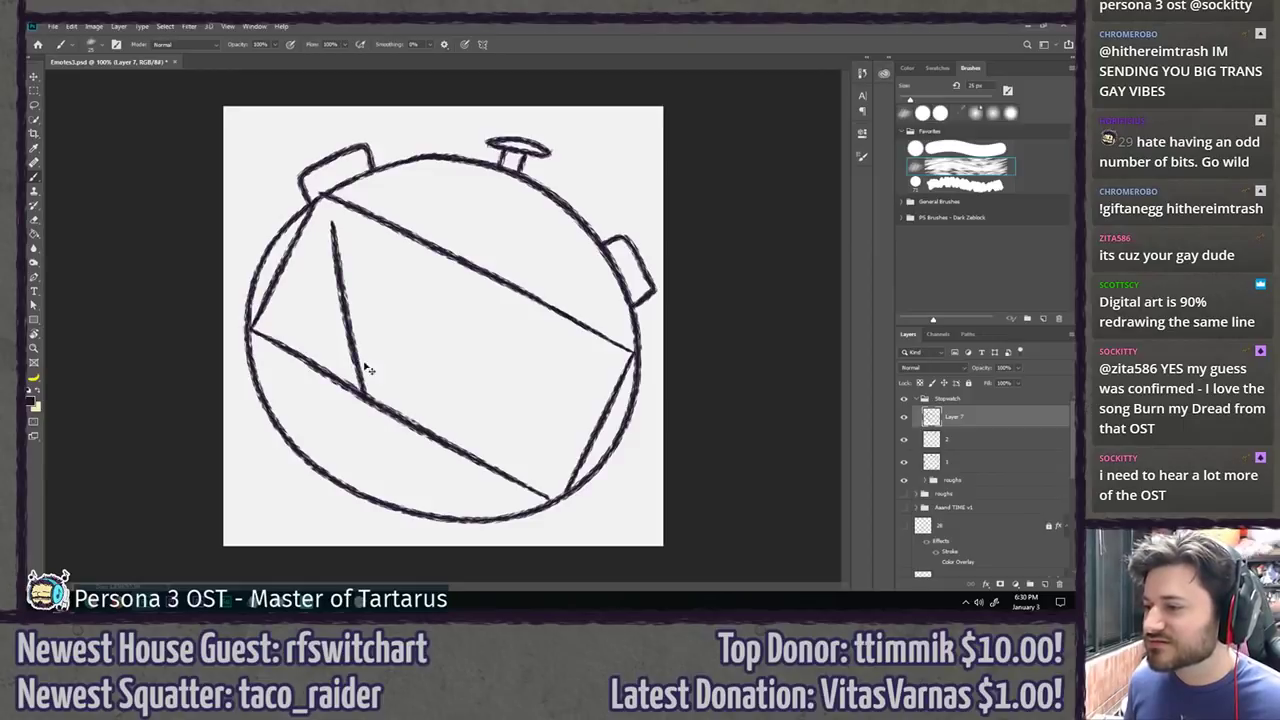
key("ctrl+z")
left_click_drag(321, 210, 348, 350)
key("ctrl+z")
left_click_drag(324, 224, 346, 320)
key("ctrl+z")
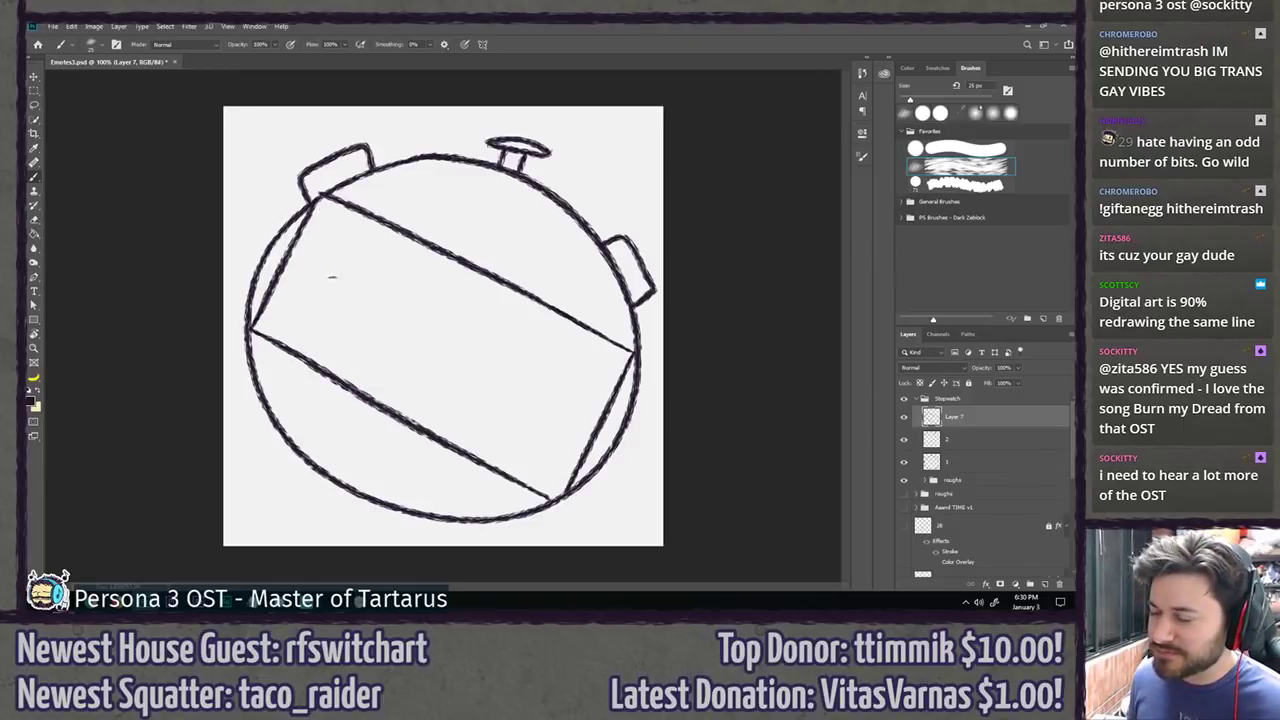
Step: Try three short, parallel slanted strokes inside the display's upper-left corner, then undo them
left_click_drag(333, 230, 347, 310)
left_click_drag(350, 229, 362, 300)
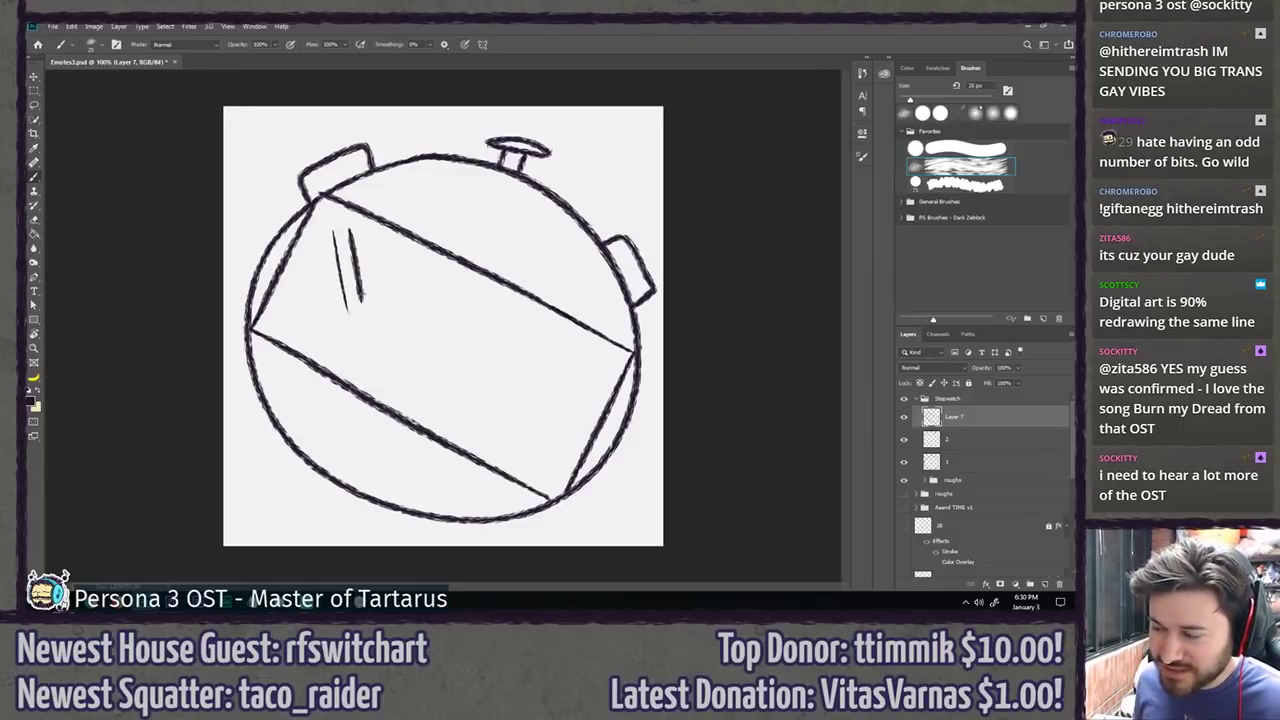
left_click_drag(367, 230, 378, 276)
key("ctrl+z")
key("ctrl+z")
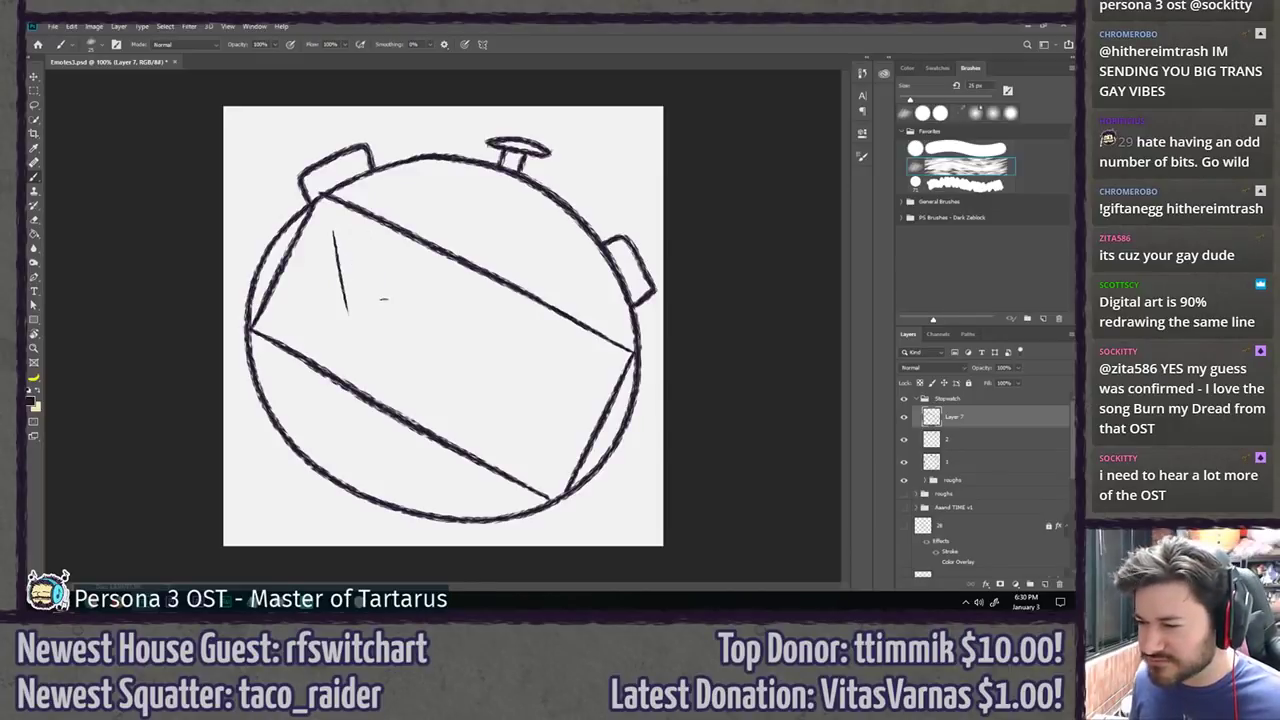
key("ctrl+z")
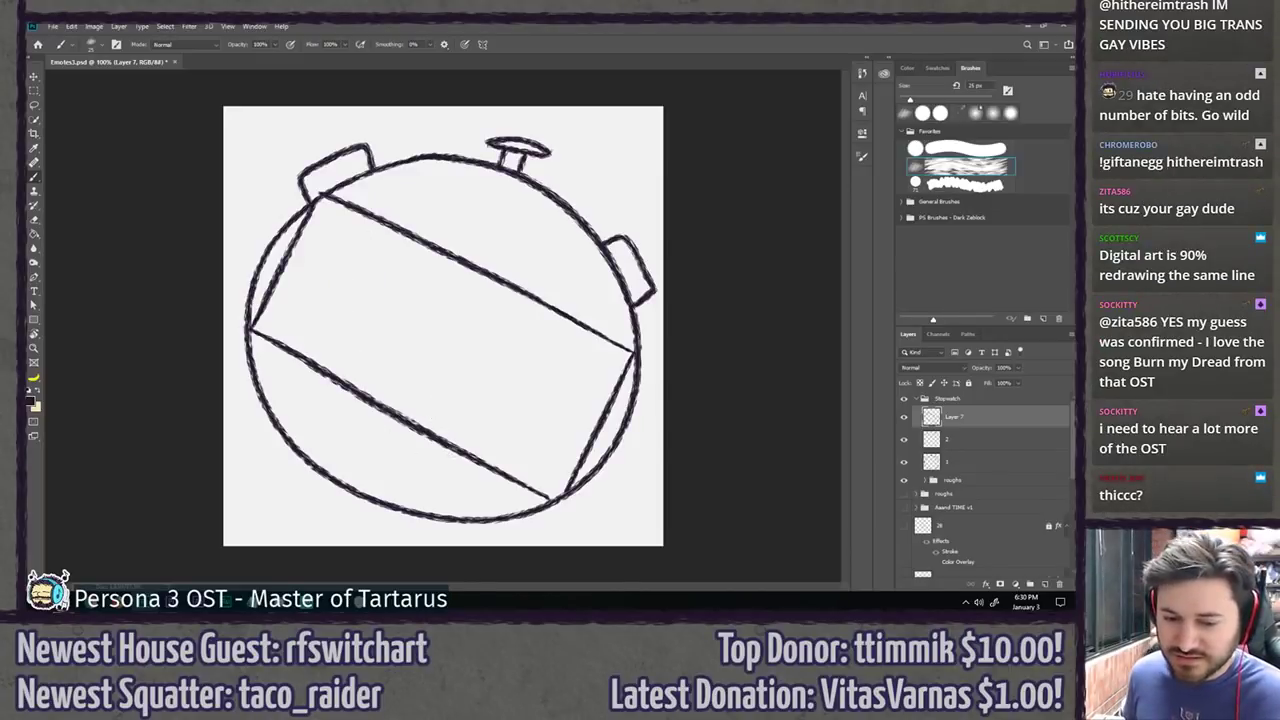
Step: Extend the display's long lower edge so it meets the circle's outline at the lower-right corner
key("z")
left_click(452, 458)
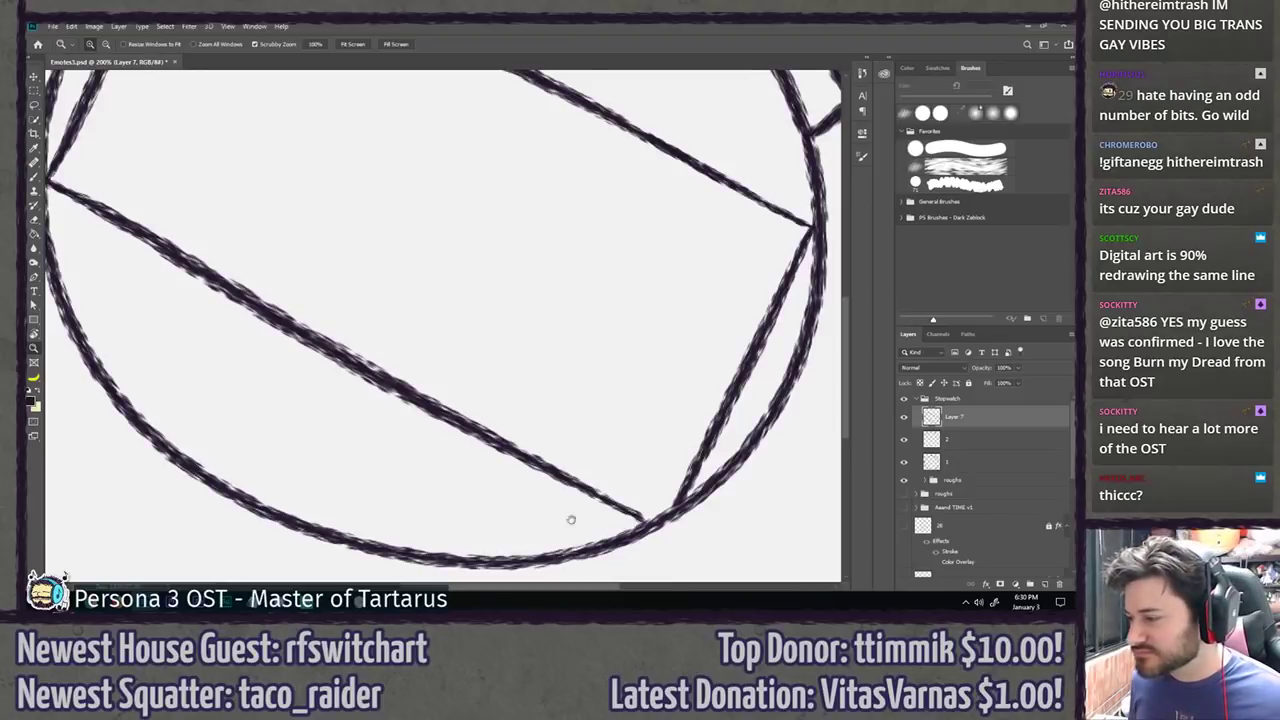
mouse_move(571, 519)
left_mouse_down()
mouse_move(491, 437)
mouse_move(575, 442)
left_mouse_up()
key("b")
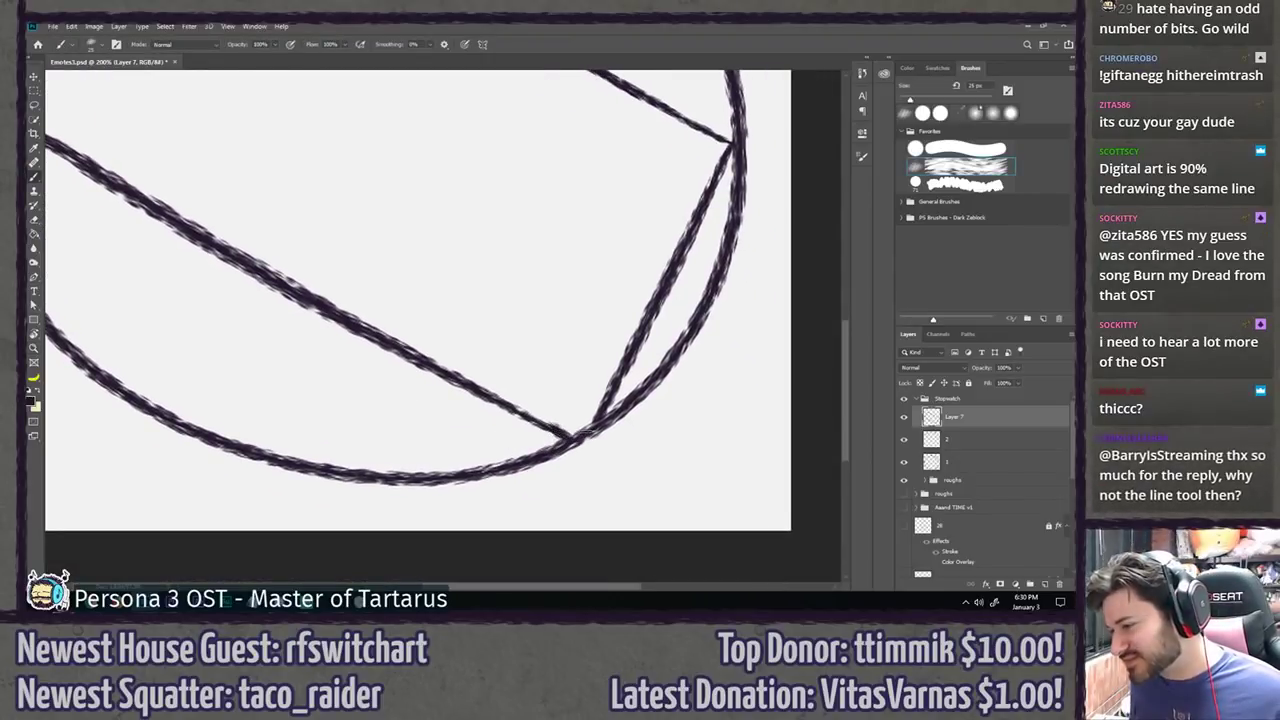
key("ctrl+minus")
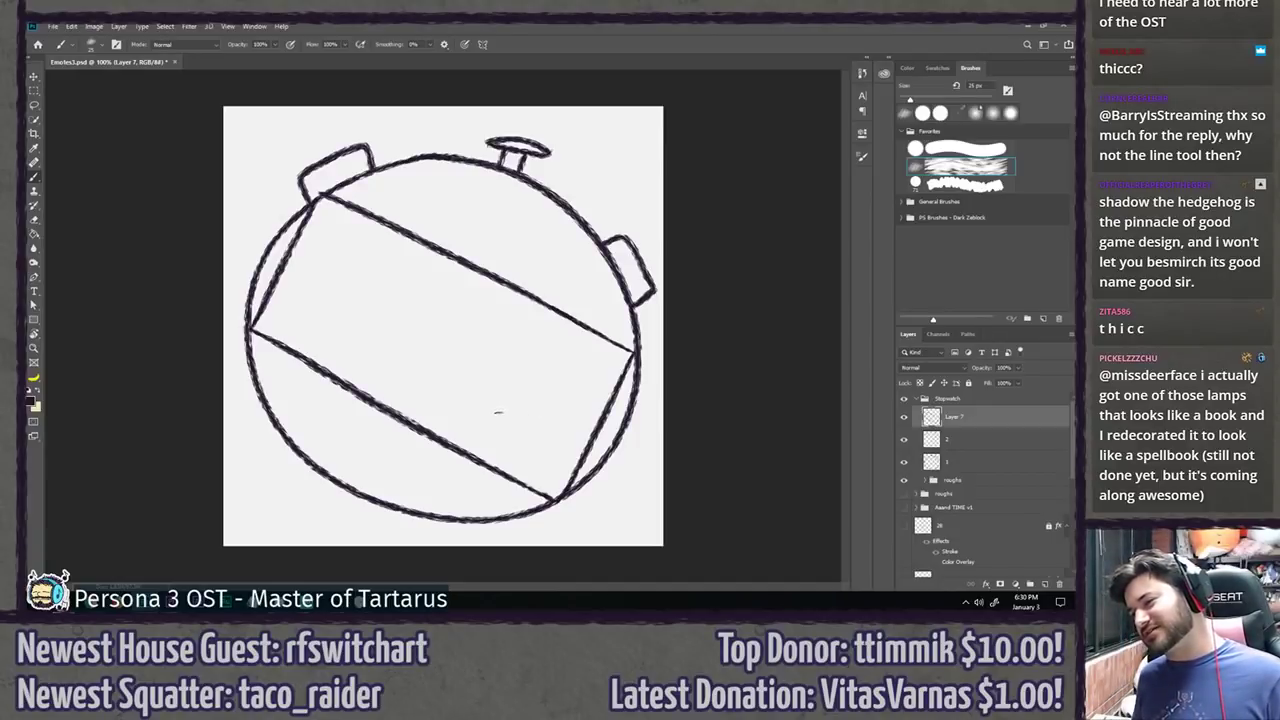
Step: Scale the display outline down to about 97% so it sits slightly inside the circle
key("ctrl+t")
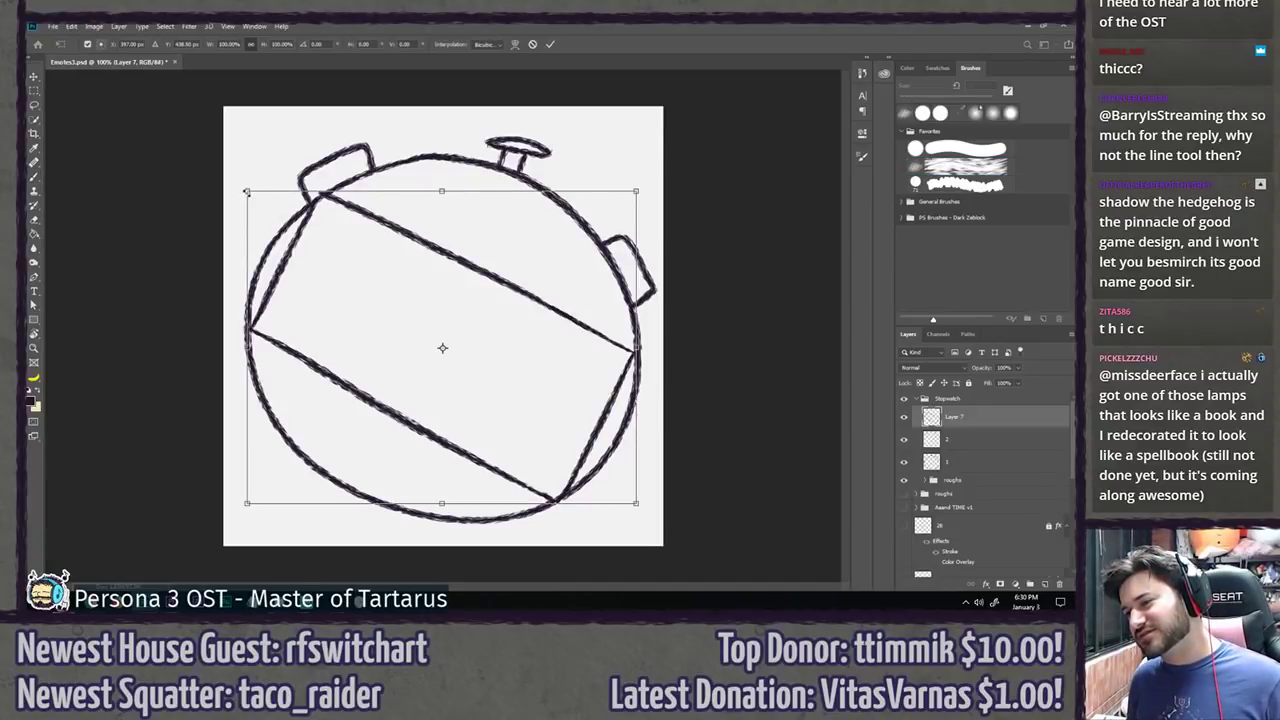
left_click_drag(247, 191, 270, 225)
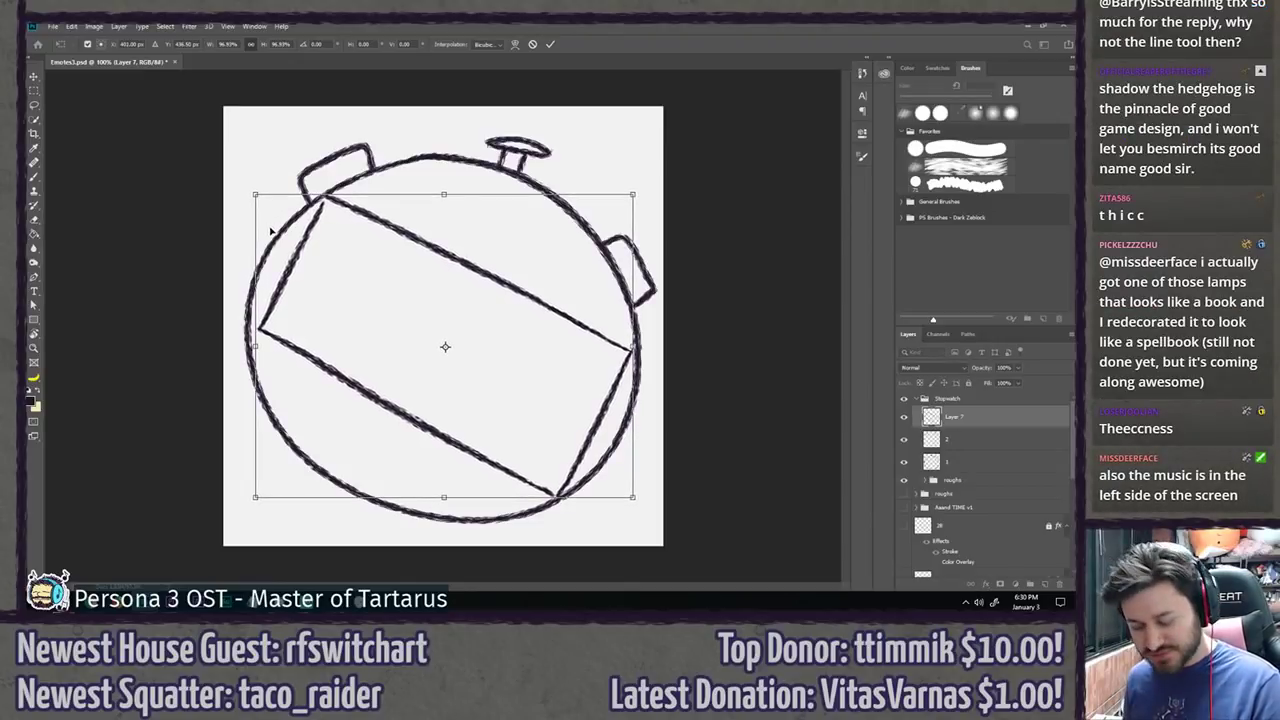
key("Return")
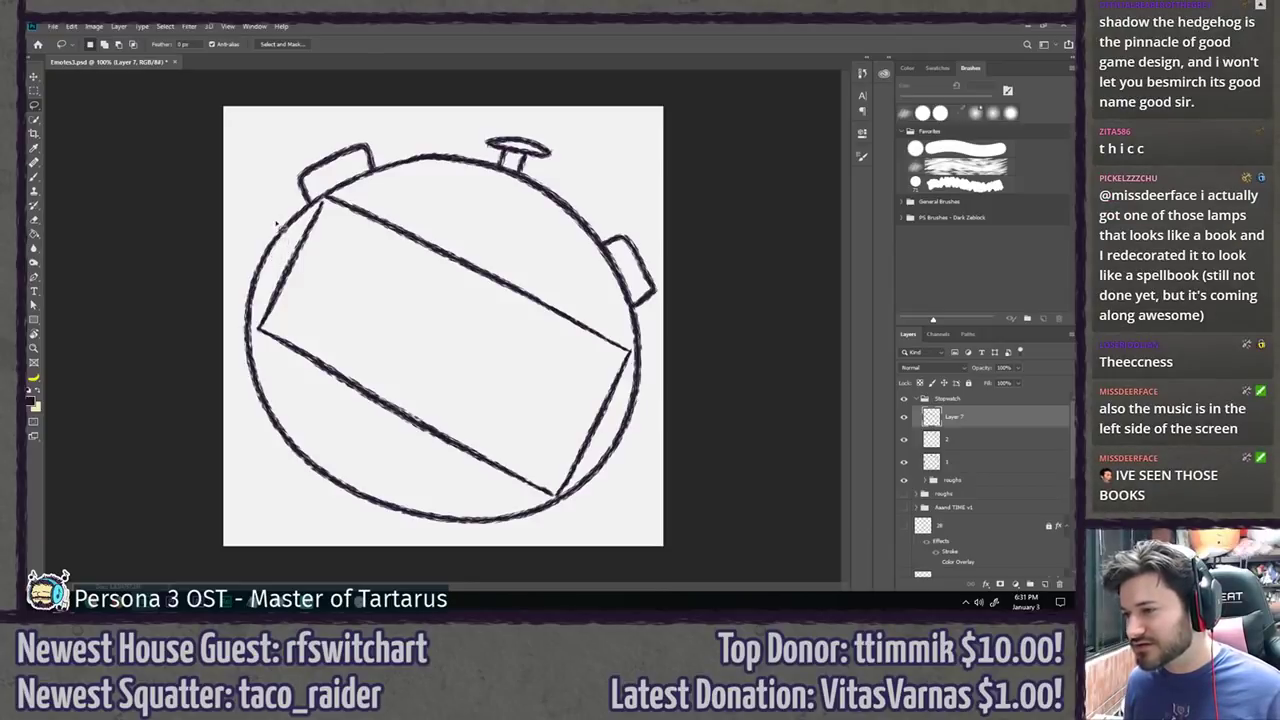
Step: Touch up the display's upper-left and lower-right corners with short strokes to close the outline
key("z")
left_click(299, 187)
left_click(298, 189)
key("b")
left_click_drag(227, 215, 209, 246)
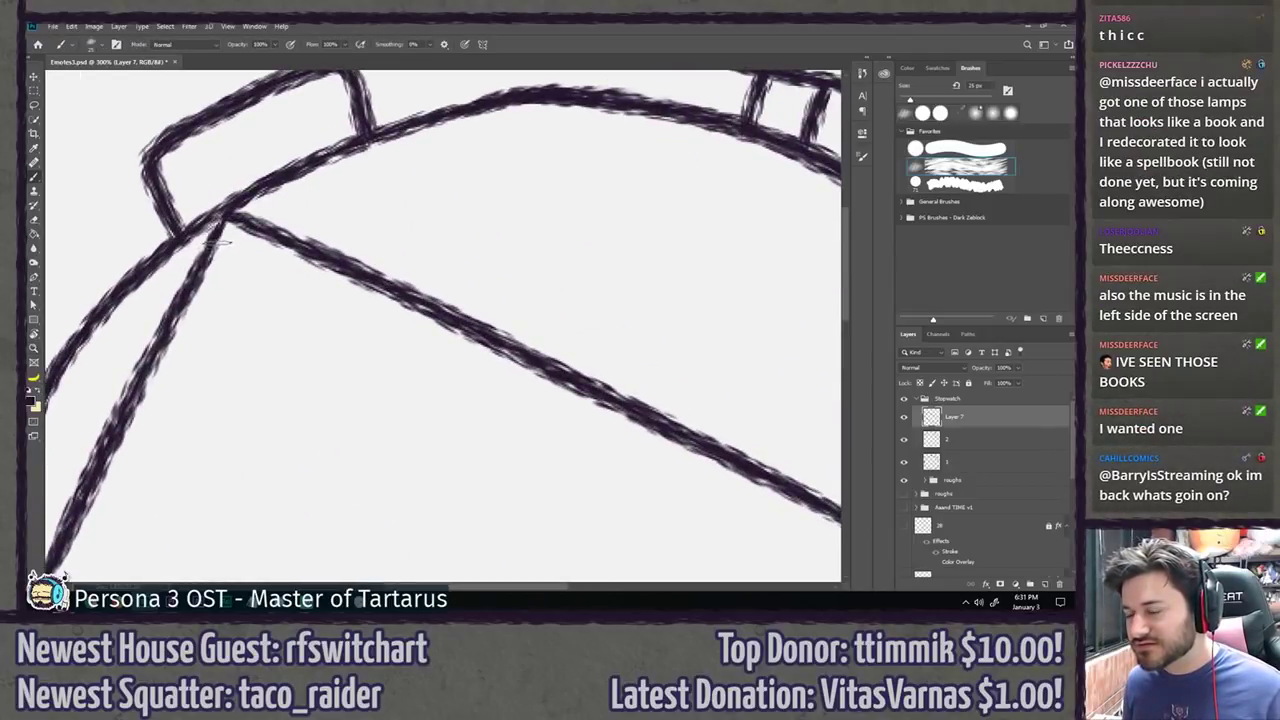
mouse_move(240, 500)
left_mouse_down()
mouse_move(294, 263)
mouse_move(318, 471)
left_mouse_up()
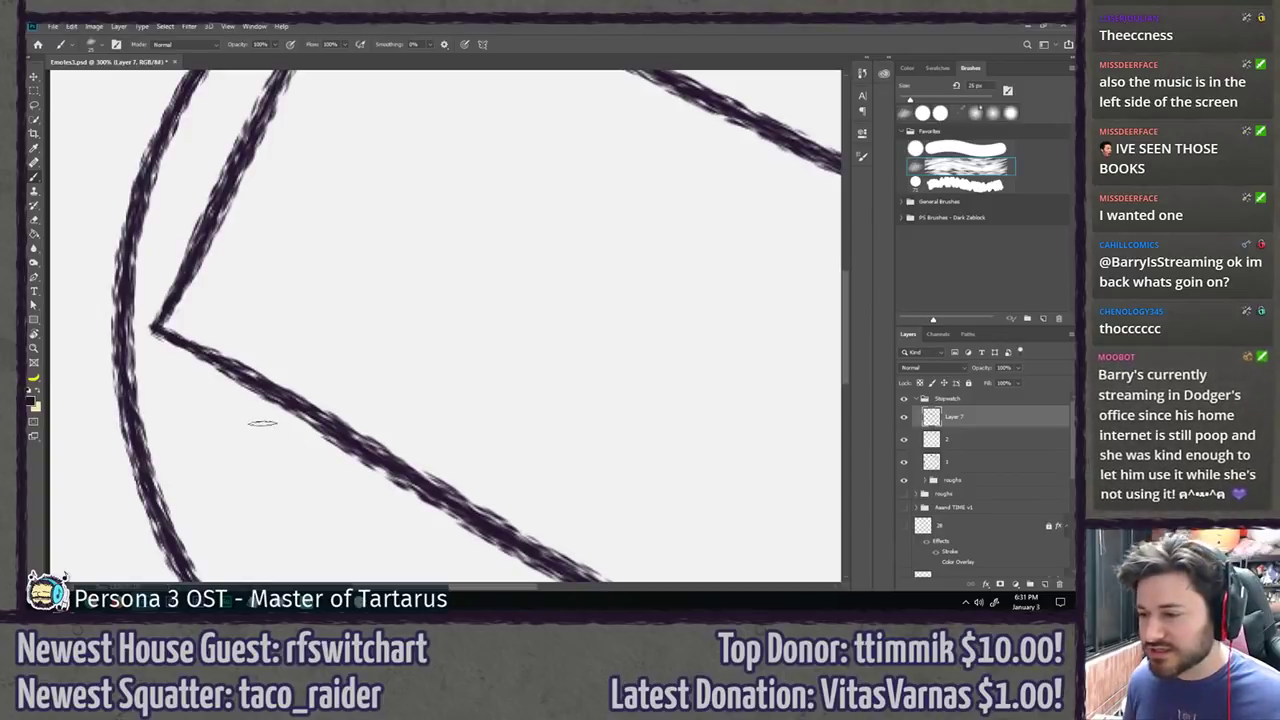
left_click_drag(488, 419, 310, 326)
mouse_move(617, 468)
left_mouse_down()
mouse_move(529, 420)
mouse_move(400, 257)
left_mouse_up()
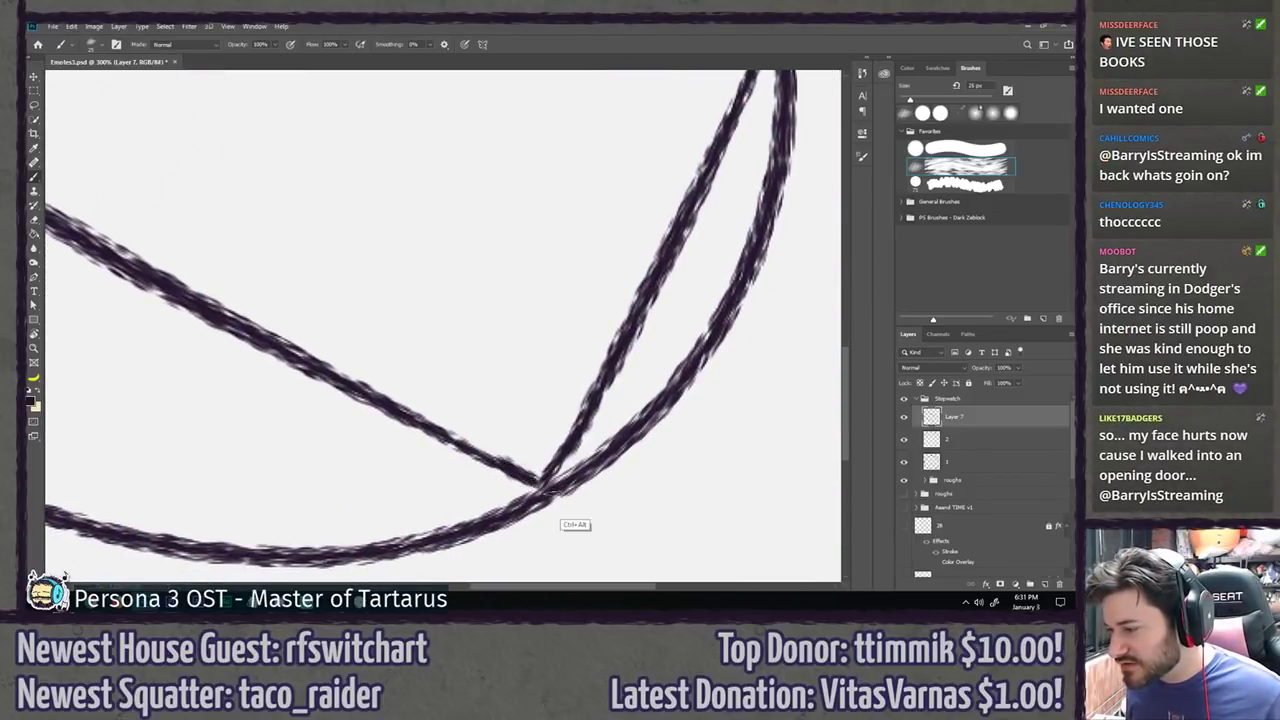
left_click_drag(660, 223, 484, 453)
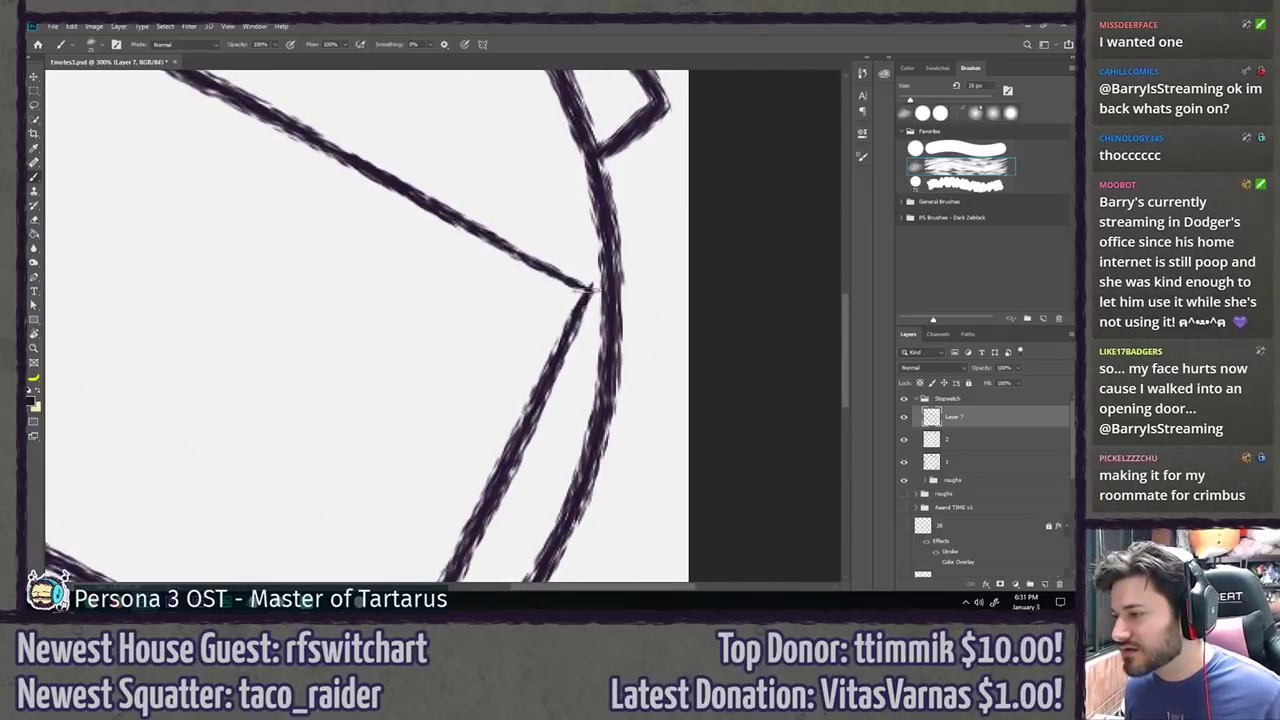
Step: Try to thicken the end of the display's upper edge at its right corner
left_click_drag(592, 290, 550, 267)
key("ctrl+z")
key("ctrl+z")
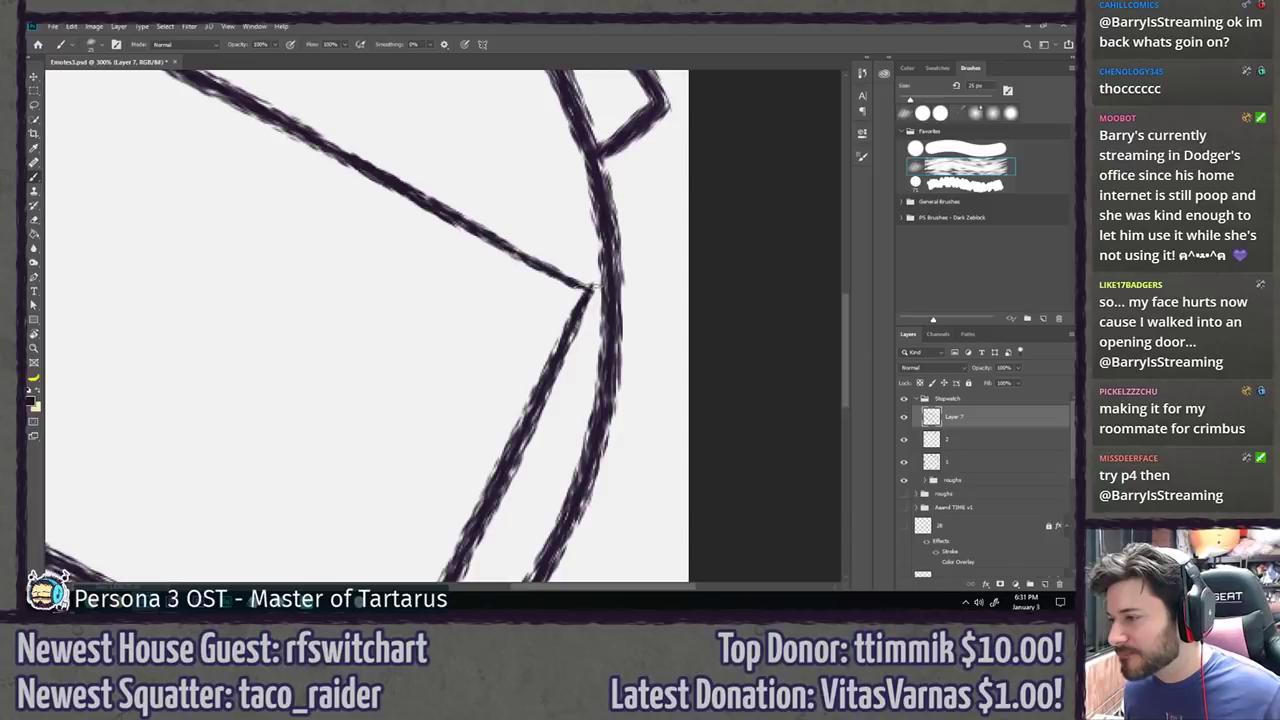
key("ctrl+1")
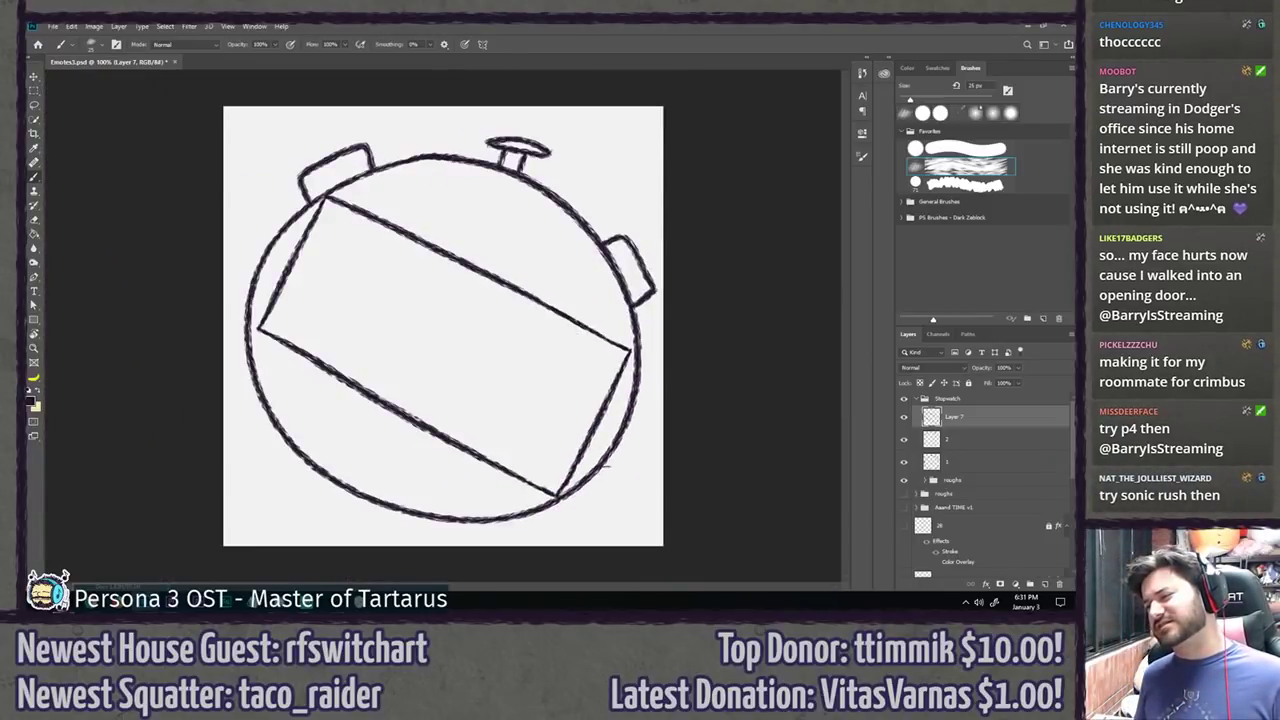
Step: Erase the display's lower-left corner where the short left edge meets the long lower edge
key("z")
left_click_drag(176, 336, 237, 337)
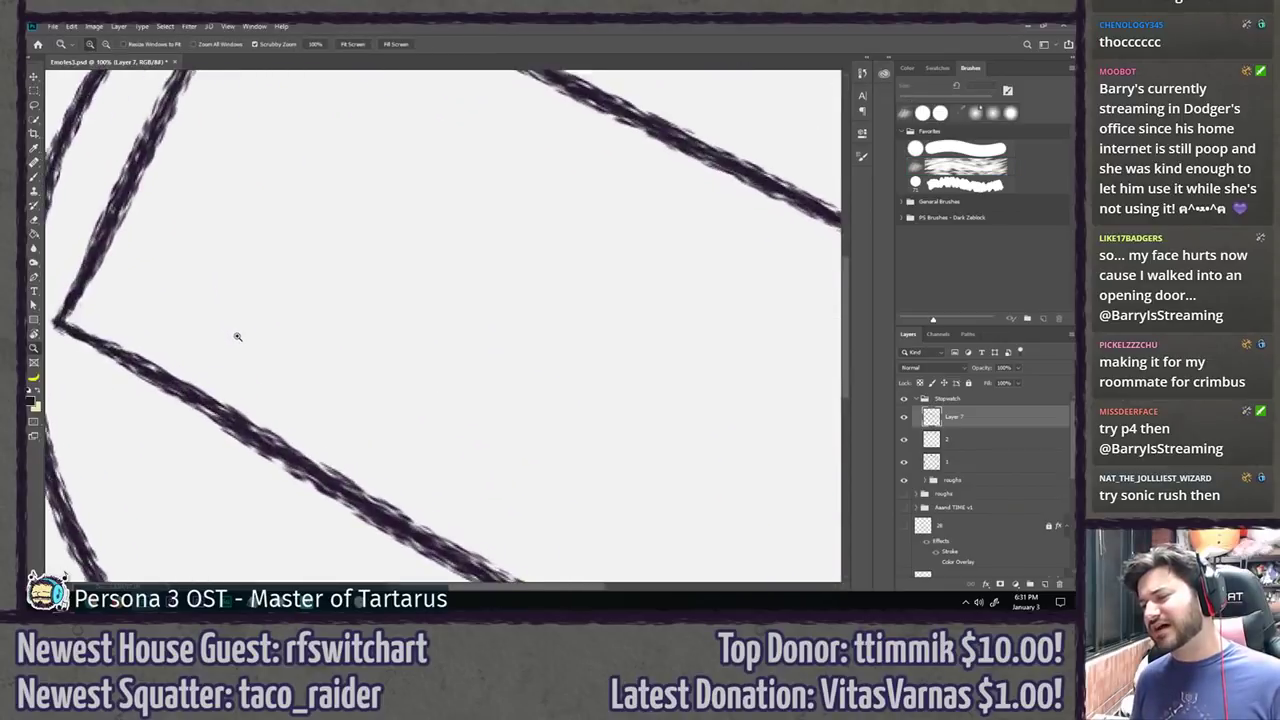
left_click_drag(246, 277, 466, 342)
key("e")
key("e")
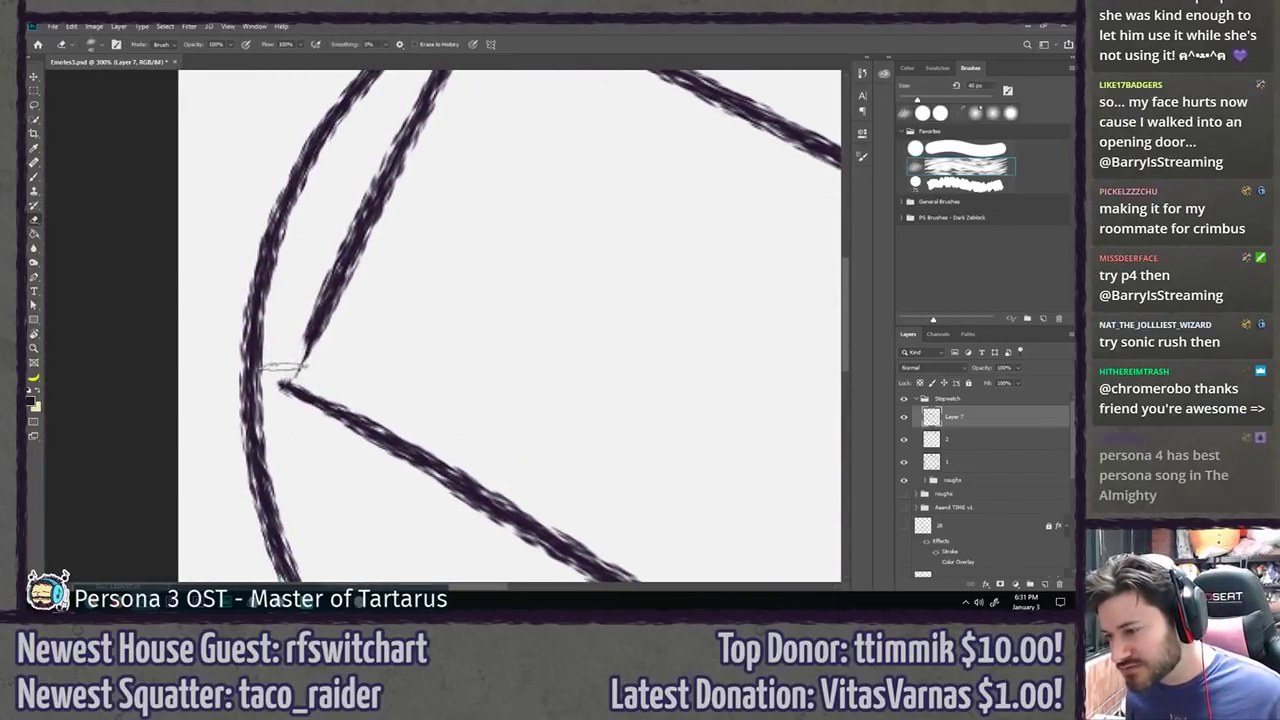
mouse_move(306, 346)
left_mouse_down()
mouse_move(292, 380)
mouse_move(309, 380)
mouse_move(286, 360)
left_mouse_up()
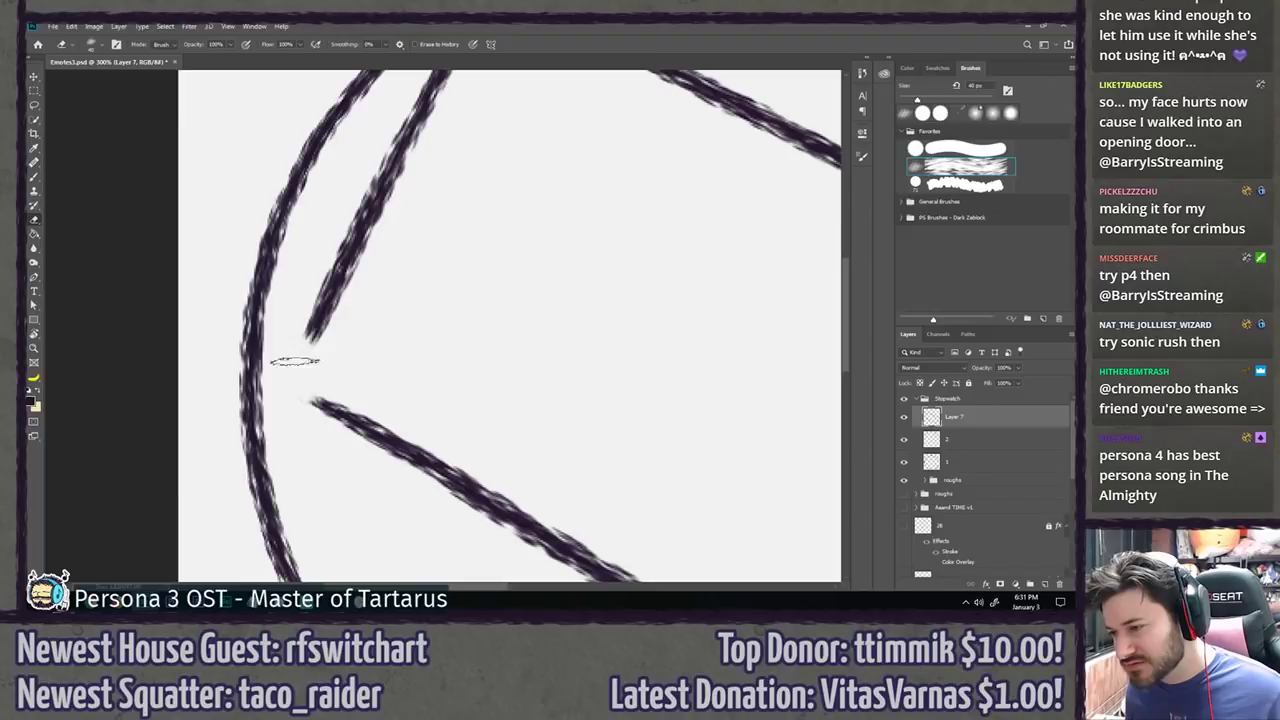
Step: Redraw the lower-left corner by extending the left and lower edges with short strokes, redoing the lower one until they nearly meet
key("b")
left_click_drag(322, 308, 289, 376)
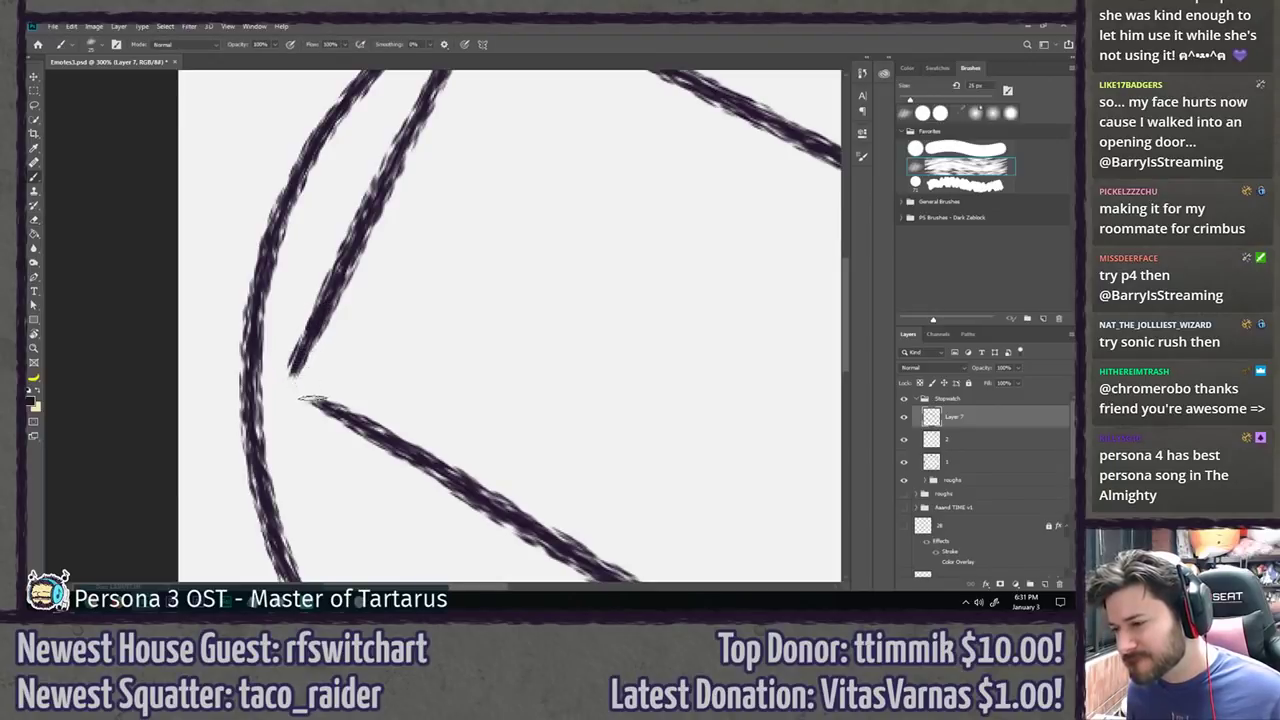
left_click_drag(338, 411, 280, 382)
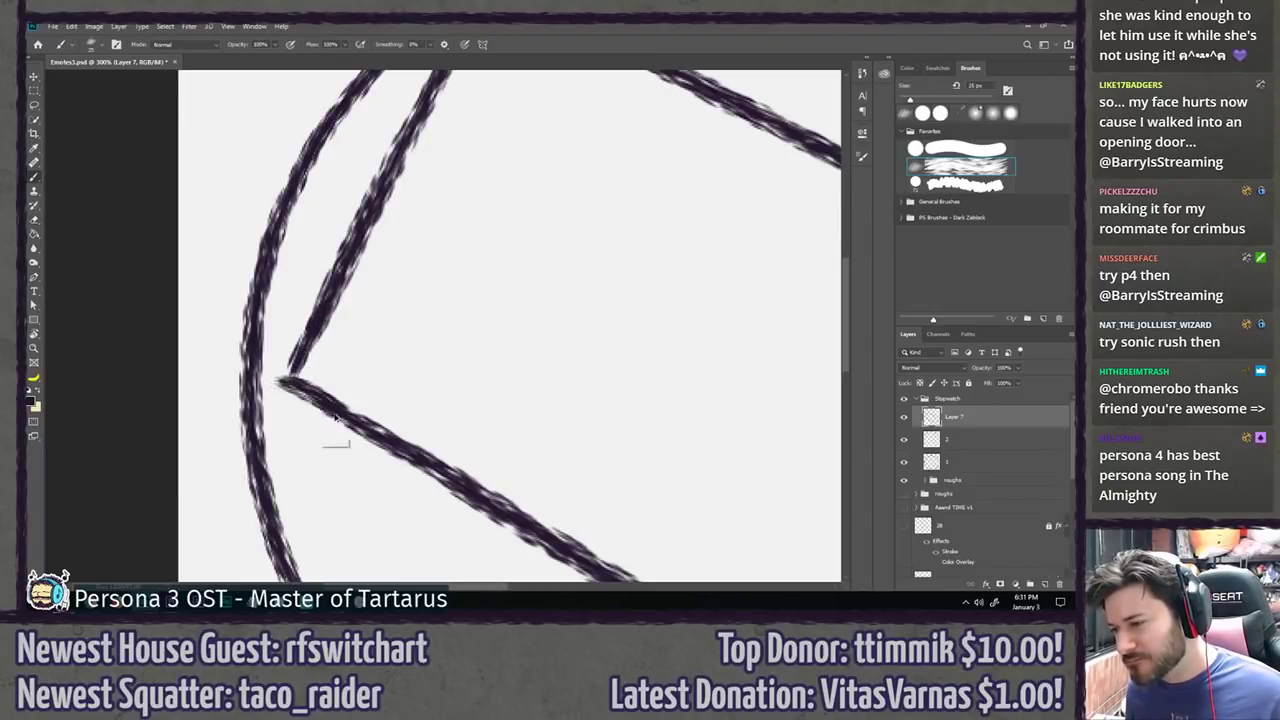
key("ctrl+z")
left_click_drag(340, 414, 289, 388)
key("ctrl+z")
left_click_drag(350, 418, 285, 379)
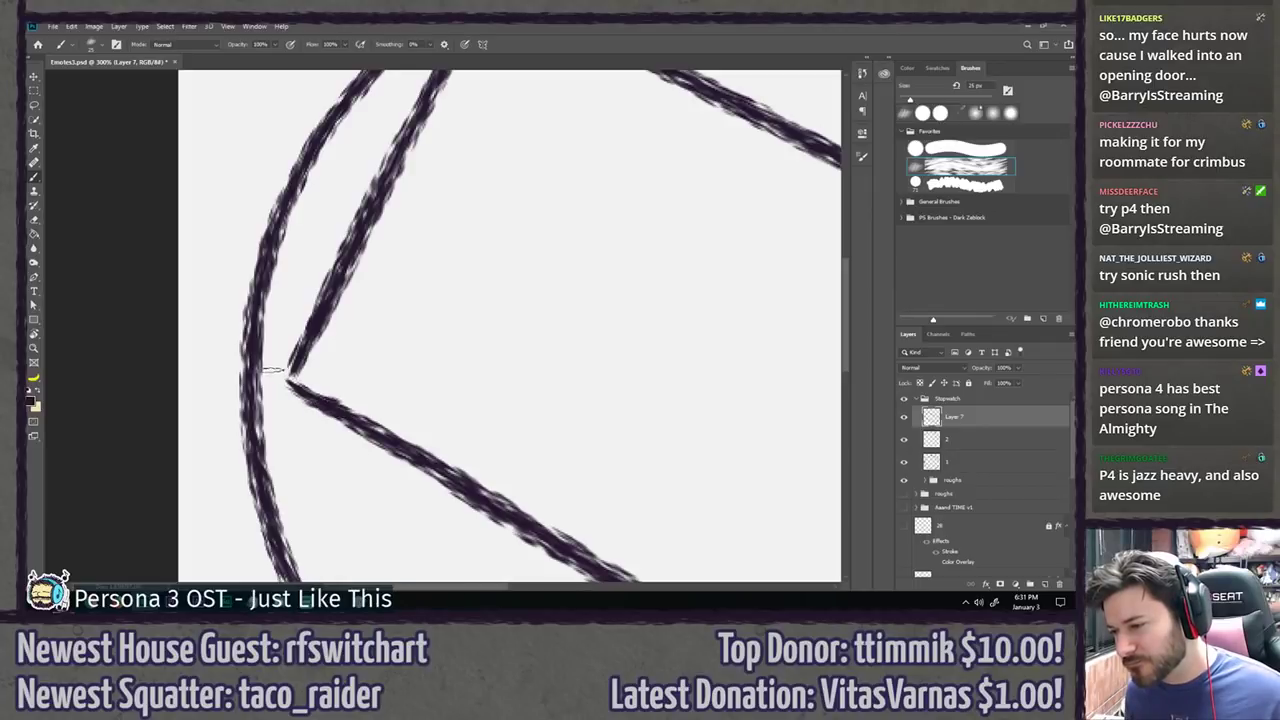
key("ctrl+z")
left_click_drag(344, 415, 286, 385)
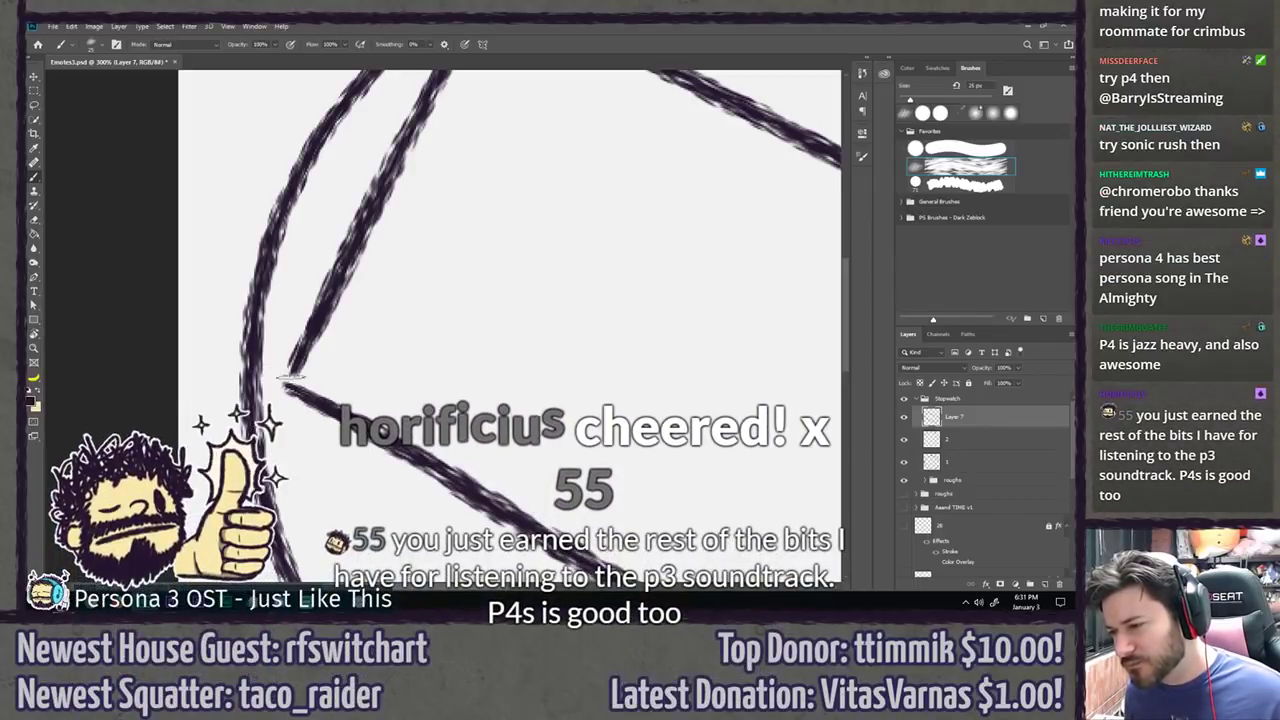
key("ctrl+1")
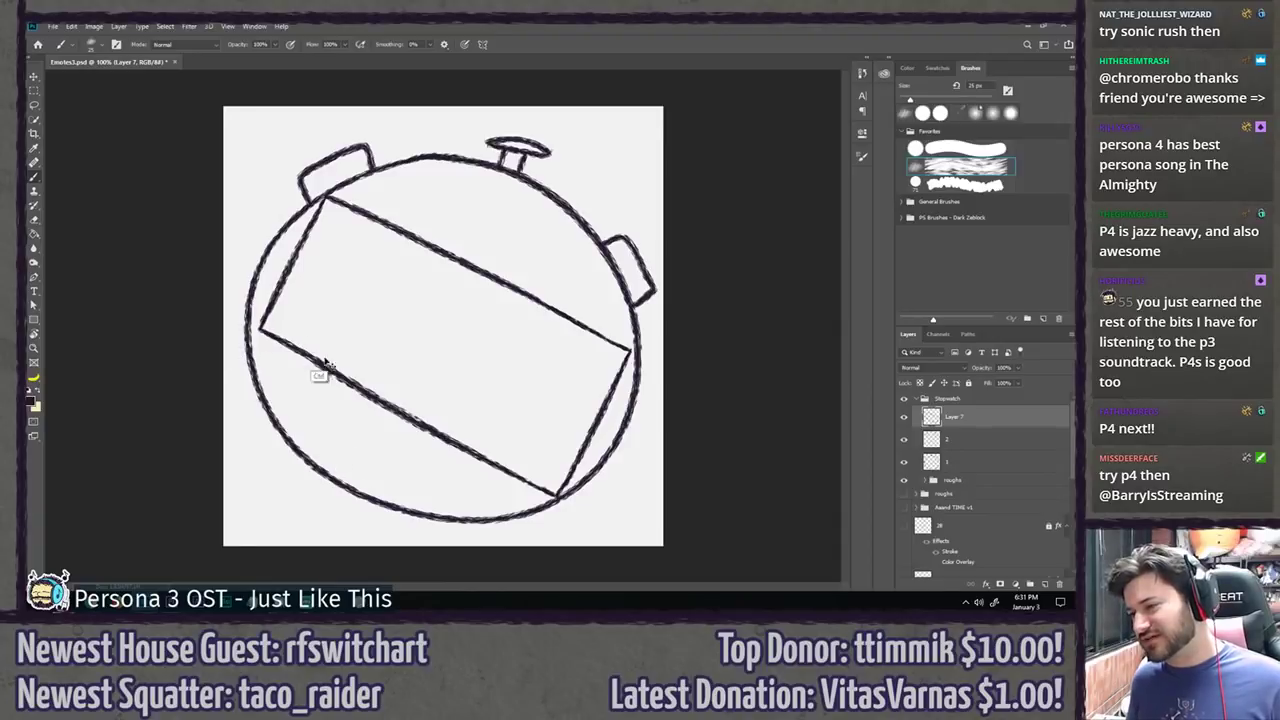
key("l")
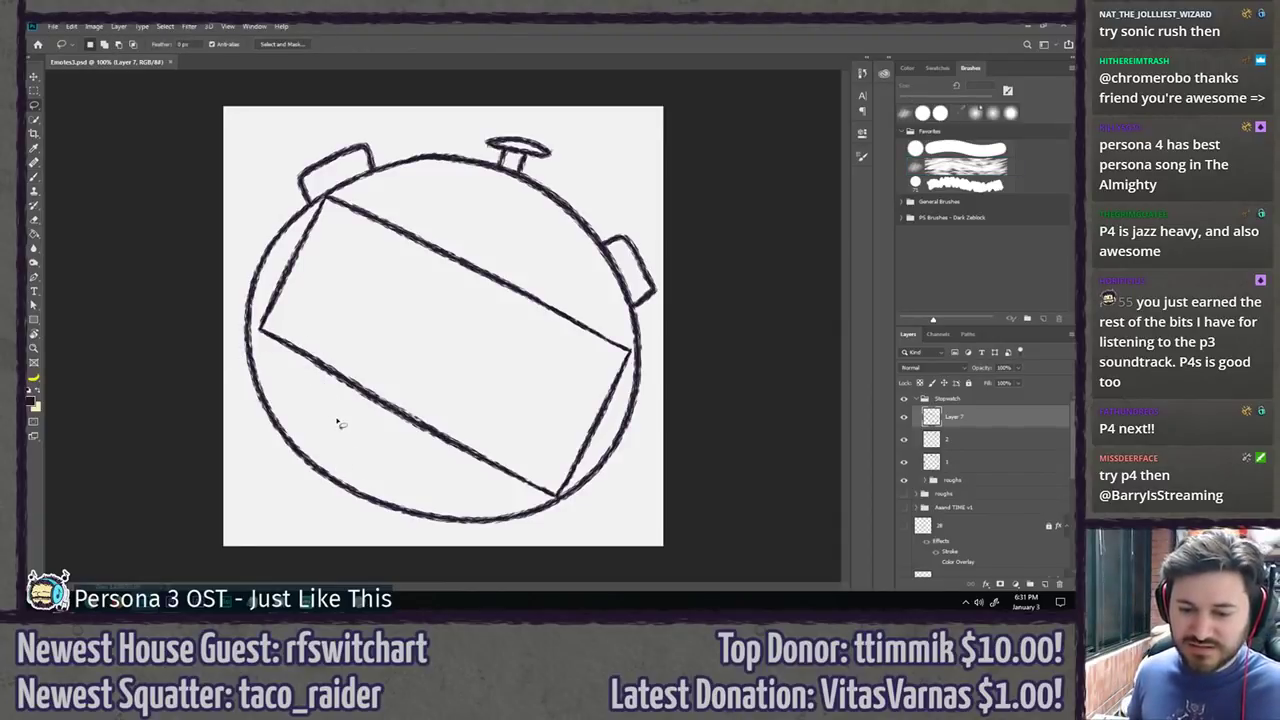
key("b")
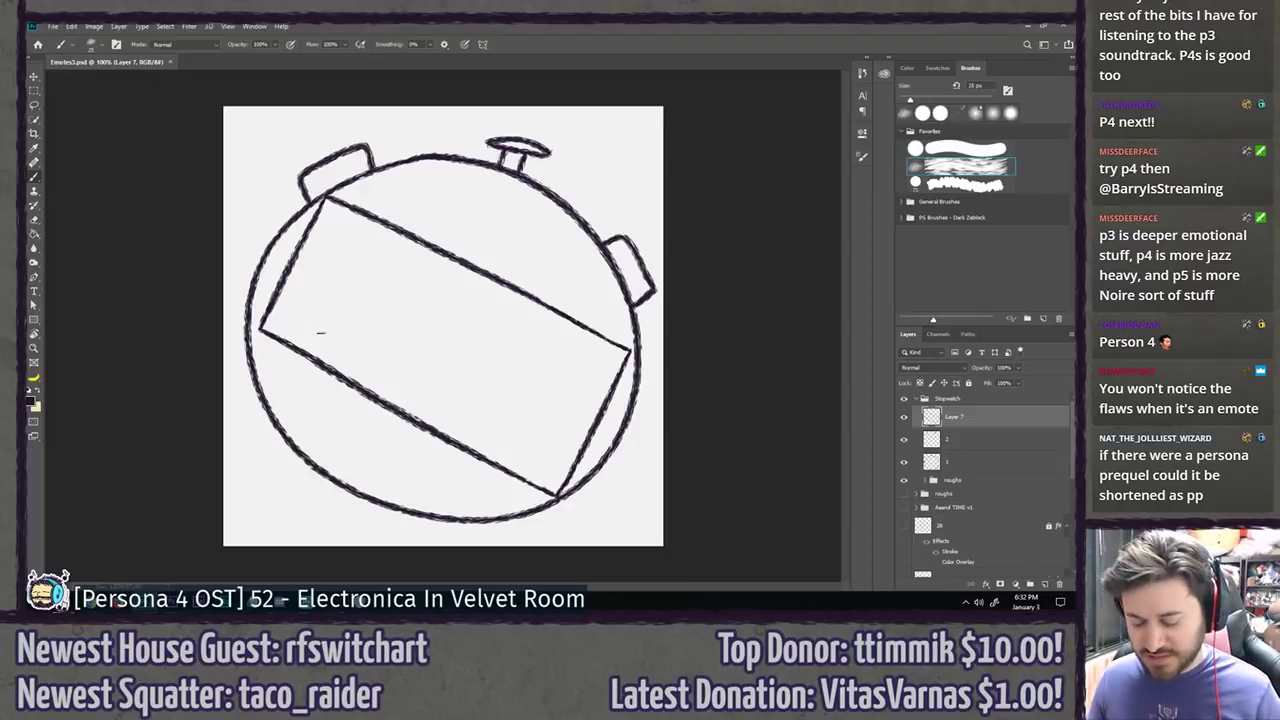
key("l")
scroll(356, 316, "down", 8)
scroll(517, 439, "up", 8)
scroll(664, 373, "up", 2)
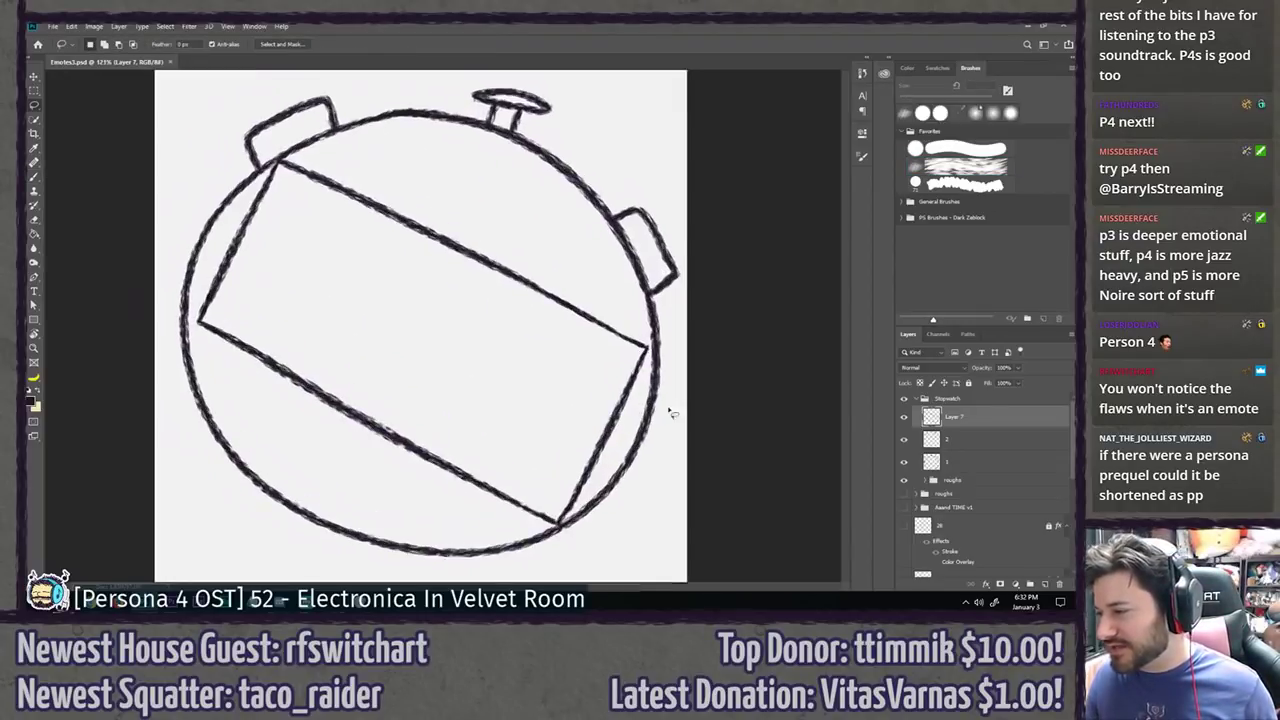
scroll(665, 410, "up", 1)
scroll(655, 395, "down", 3)
scroll(502, 279, "up", 2)
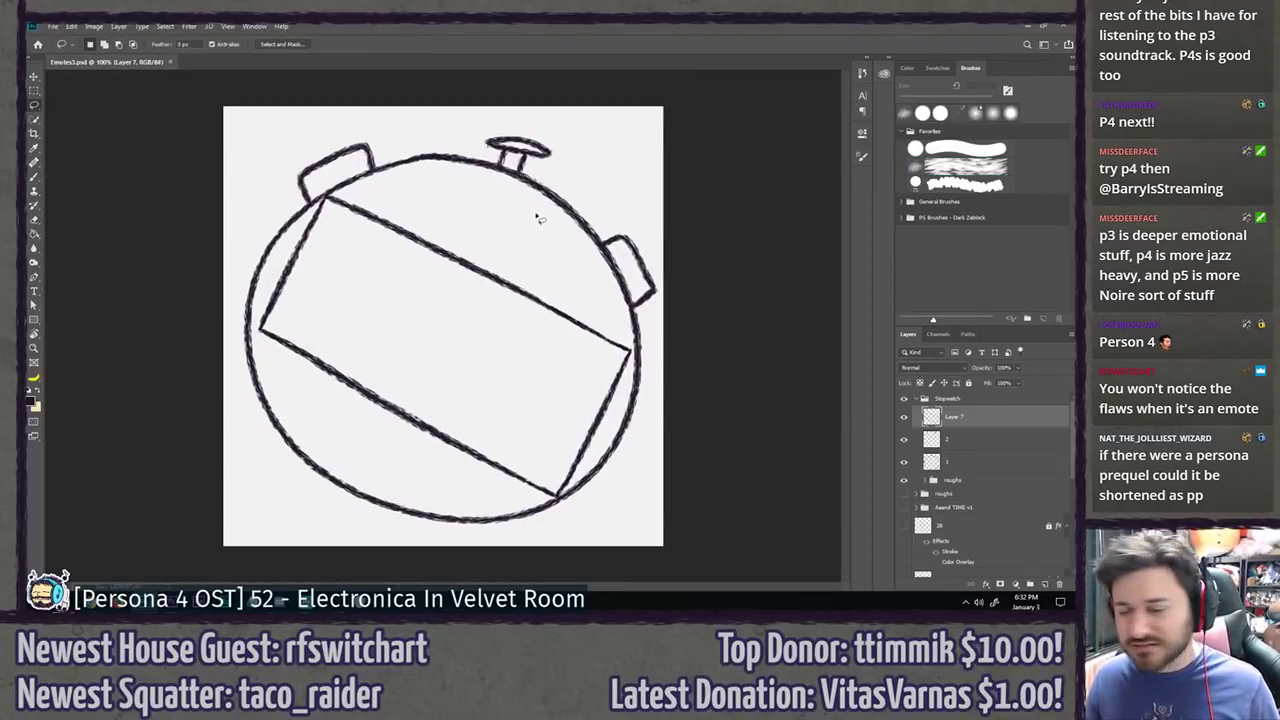
key("b")
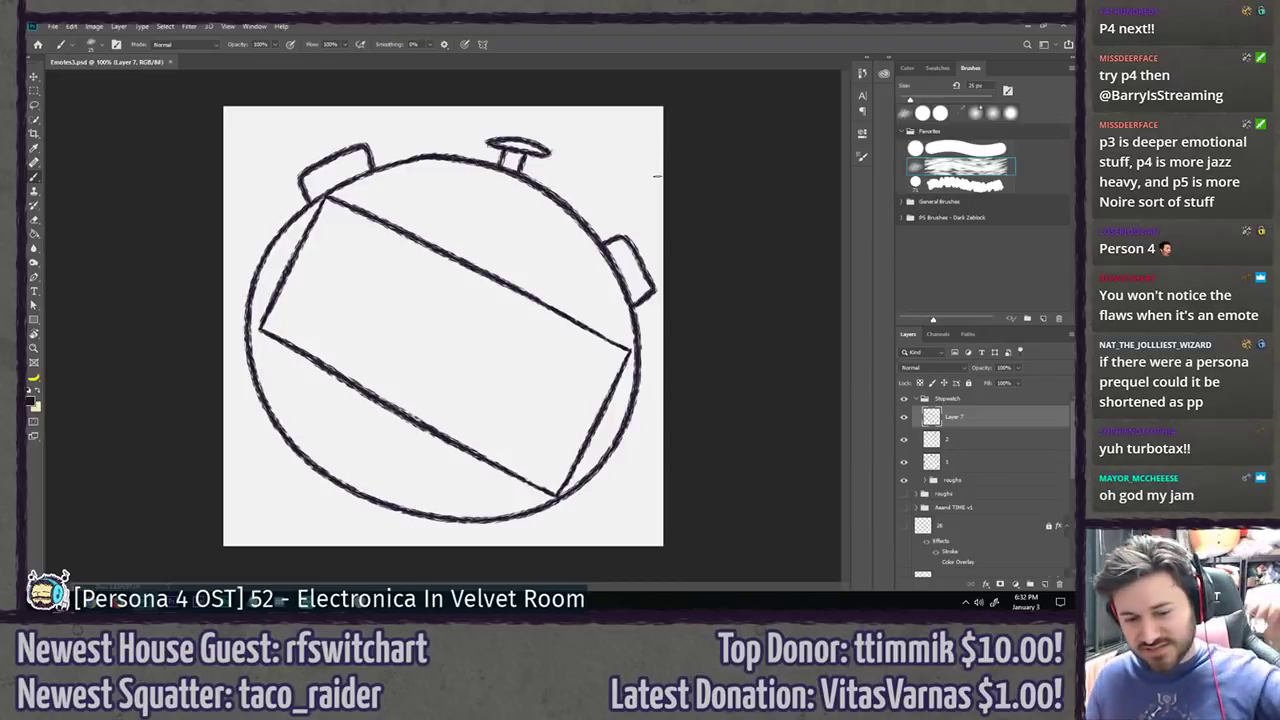
key("l")
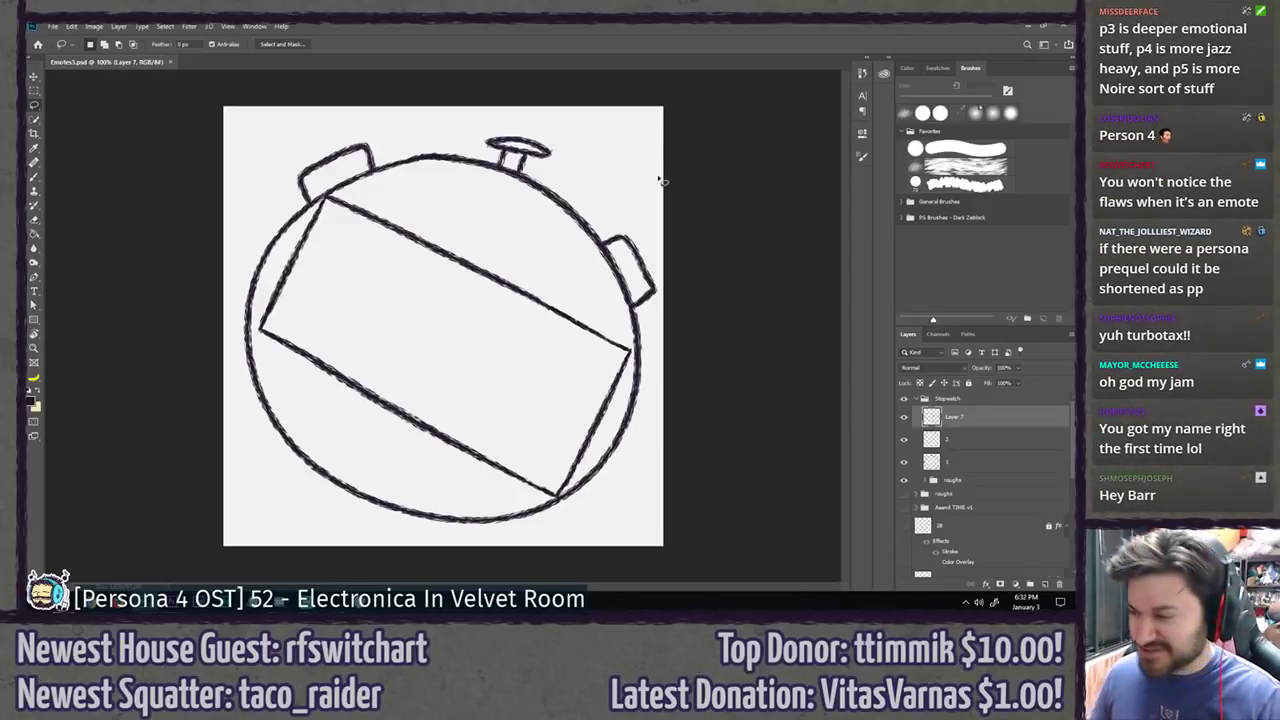
scroll(540, 236, "down", 6)
scroll(548, 247, "up", 8)
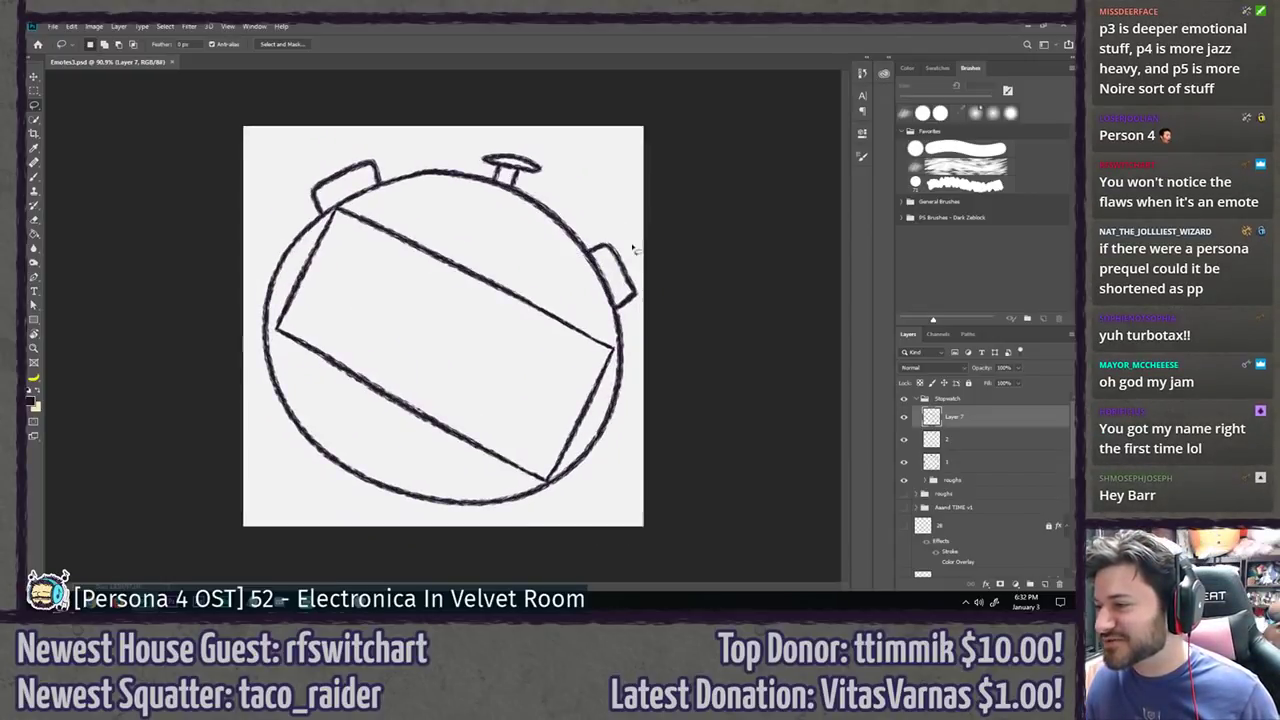
scroll(723, 281, "down", 3)
scroll(723, 283, "up", 2)
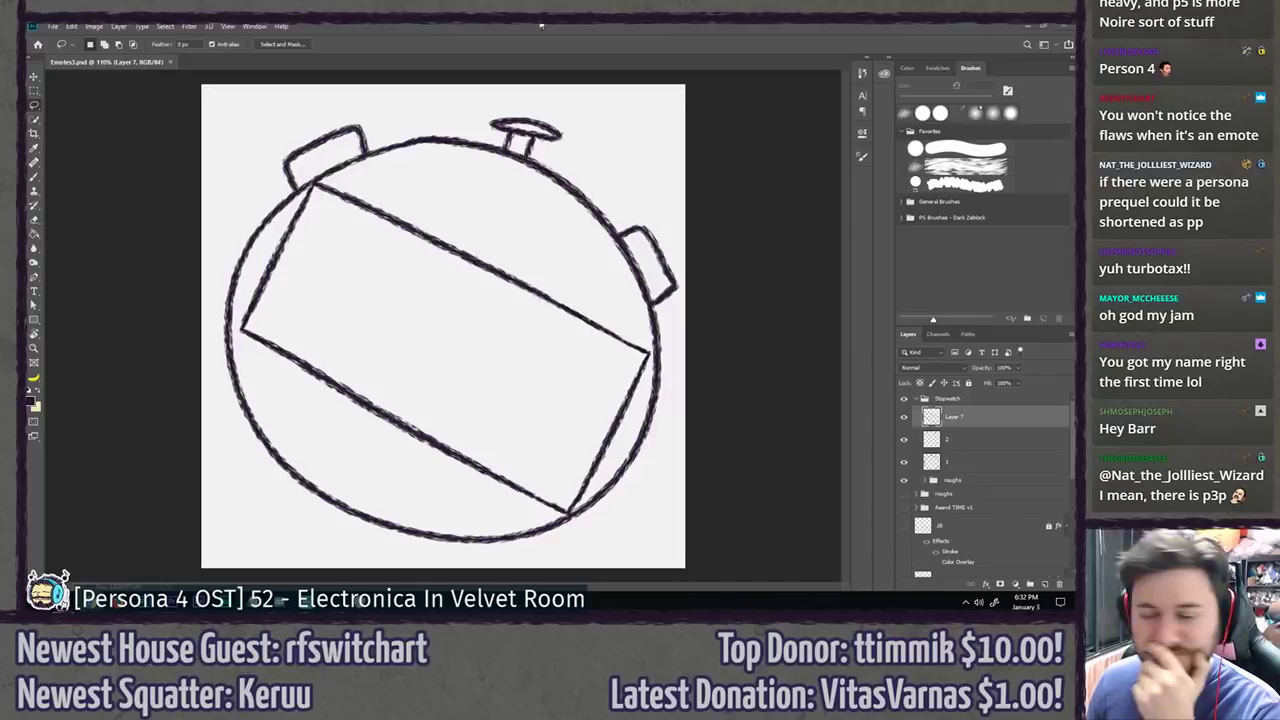
Step: Create a new layer named "dear god" directly above layer 1 in the Stopwatch group
key("b")
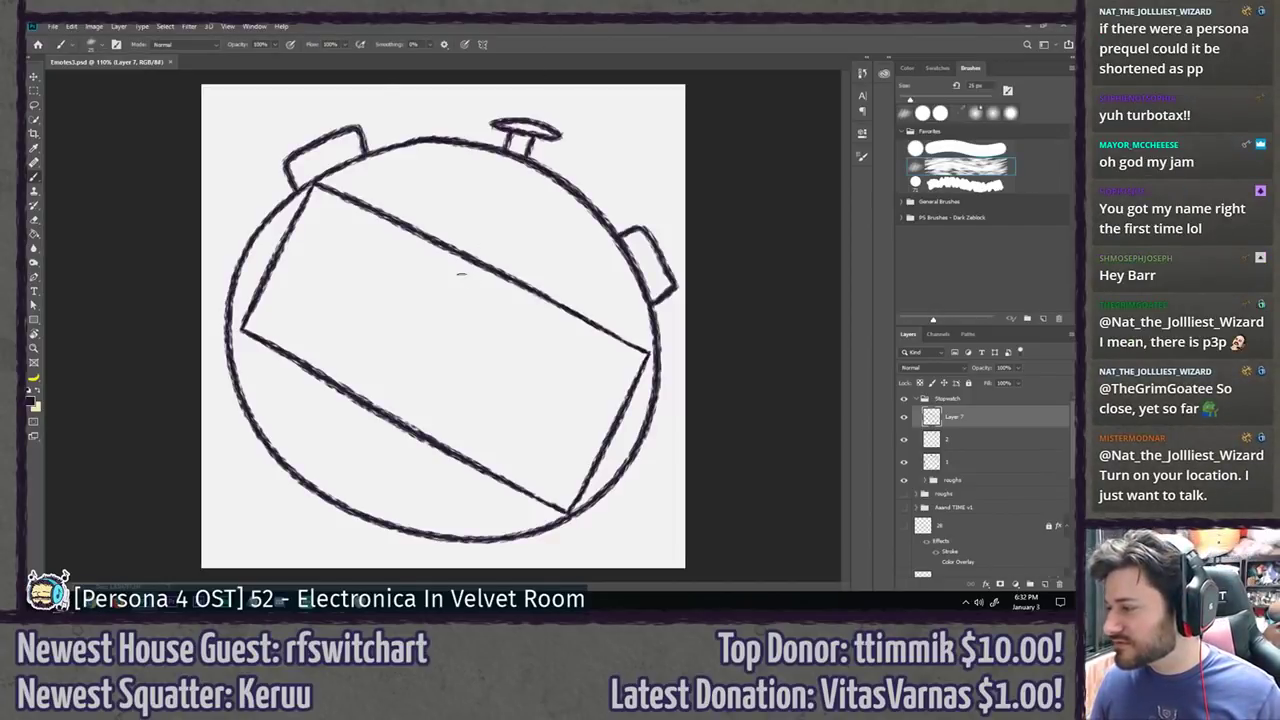
left_click(903, 461)
left_click(903, 461)
left_click(965, 462)
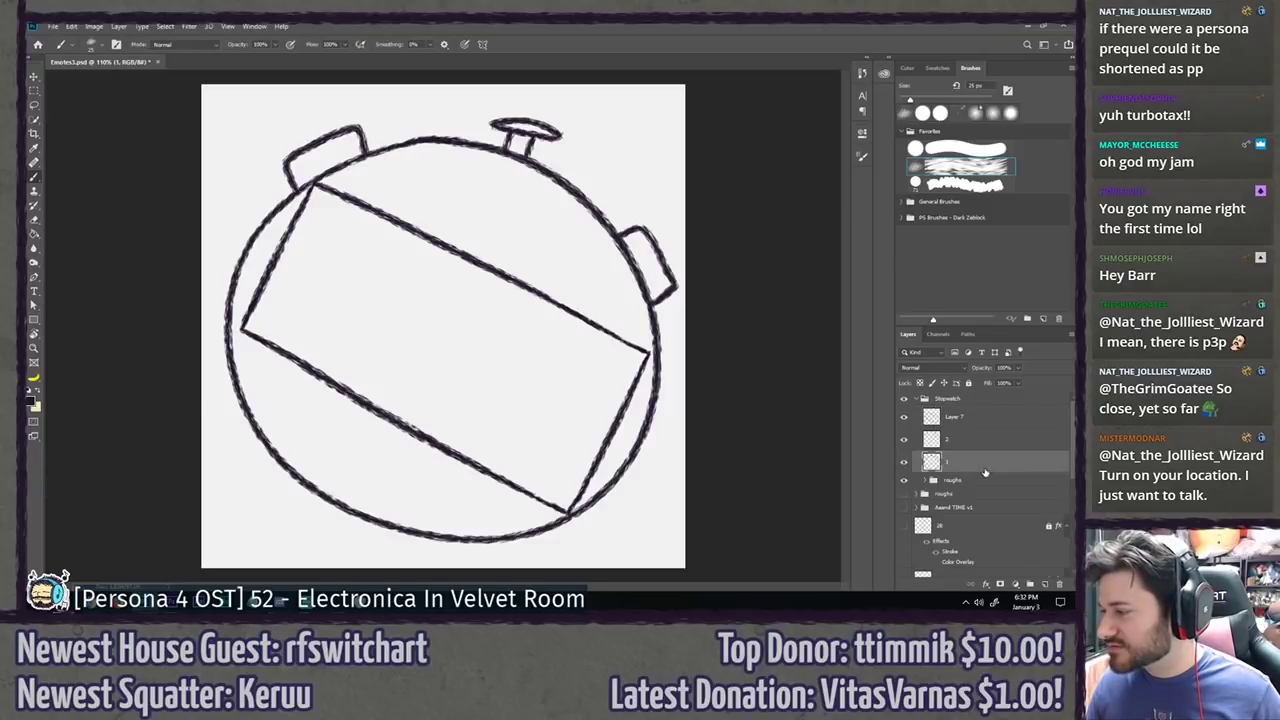
key("ctrl+shift+n")
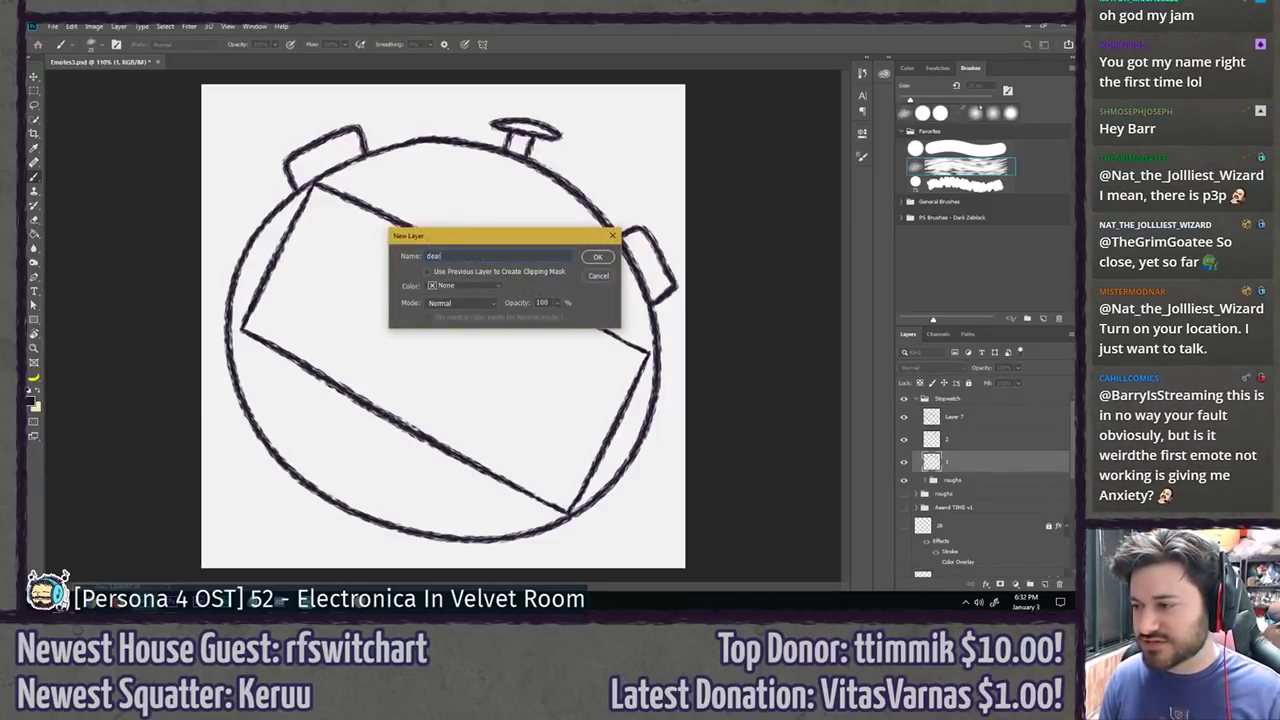
key("Return")
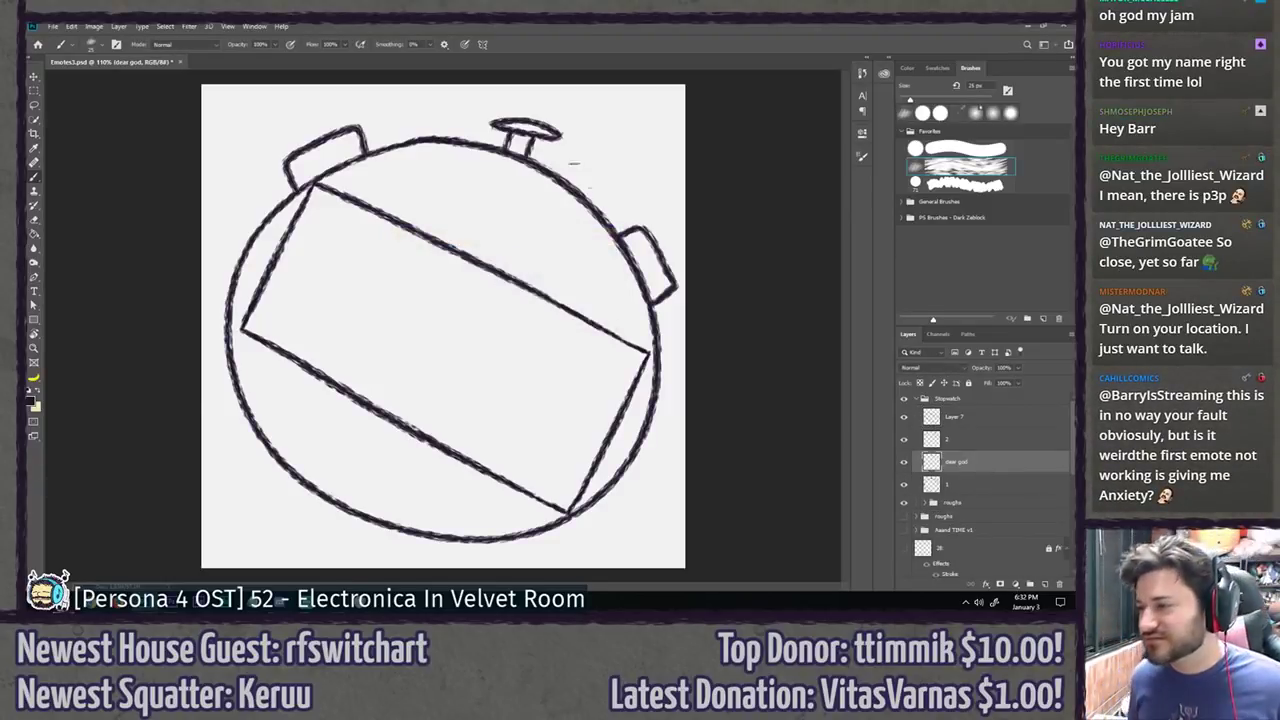
mouse_move(506, 172)
left_mouse_down()
mouse_move(371, 460)
mouse_move(518, 188)
mouse_move(566, 230)
mouse_move(500, 168)
mouse_move(482, 190)
mouse_move(605, 240)
mouse_move(530, 160)
left_mouse_up()
key("ctrl+z")
key("ctrl+z")
key("ctrl+z")
key("ctrl+z")
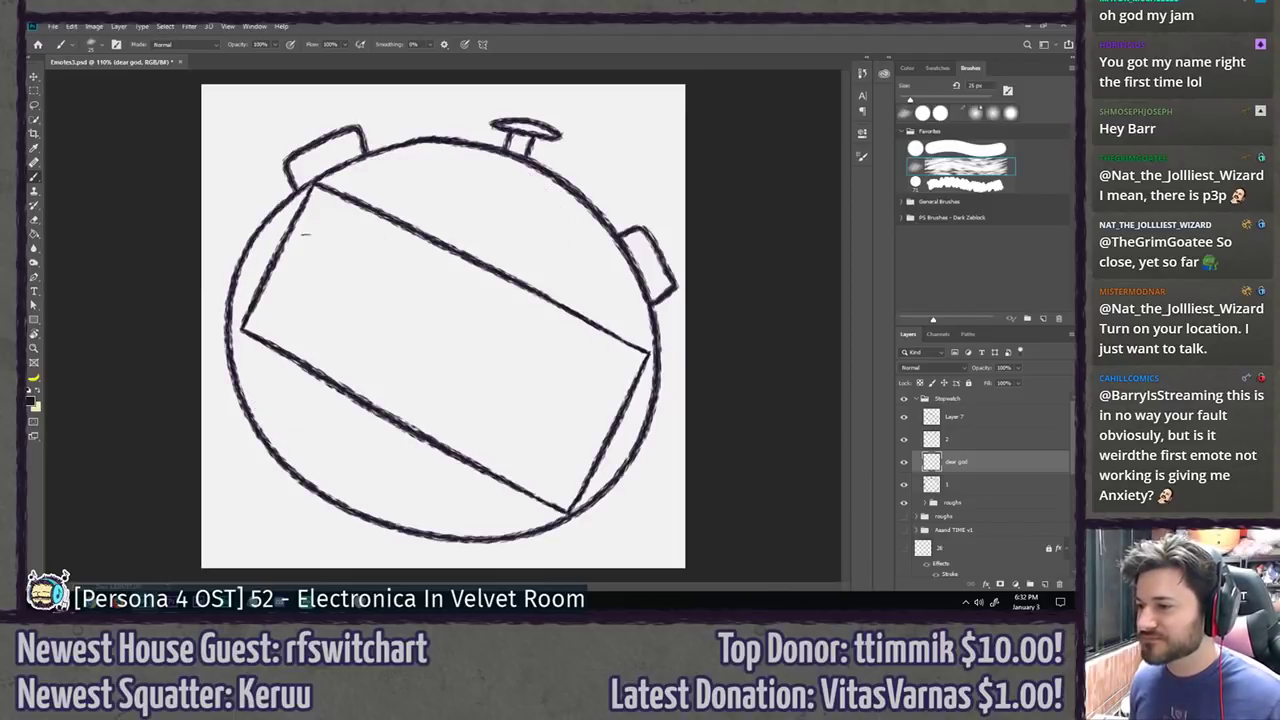
mouse_move(285, 241)
left_mouse_down()
mouse_move(400, 148)
mouse_move(320, 195)
left_mouse_up()
key("ctrl+z")
Step: Draw a slightly smaller freehand circle inside the stopwatch body and move it up within the outer outline
mouse_move(495, 172)
left_mouse_down()
mouse_move(600, 455)
mouse_move(520, 185)
mouse_move(598, 480)
mouse_move(430, 166)
left_mouse_up()
key("ctrl+z")
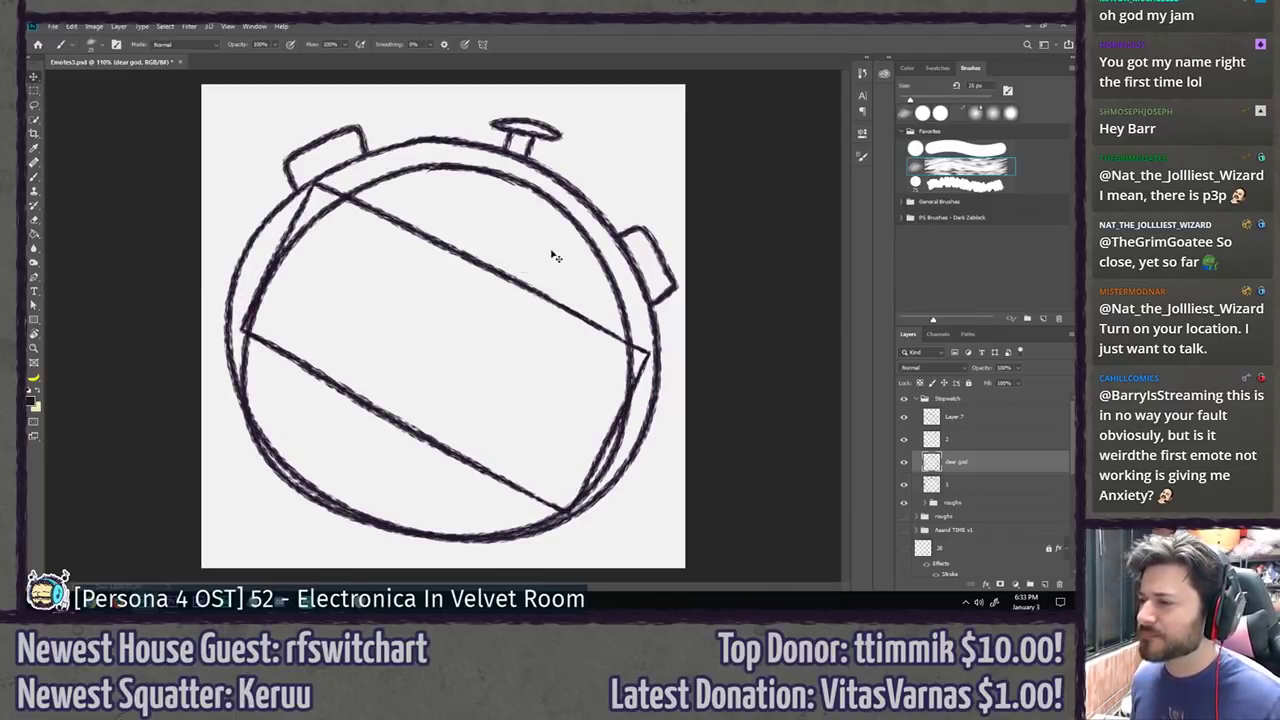
left_click_drag(557, 260, 570, 231)
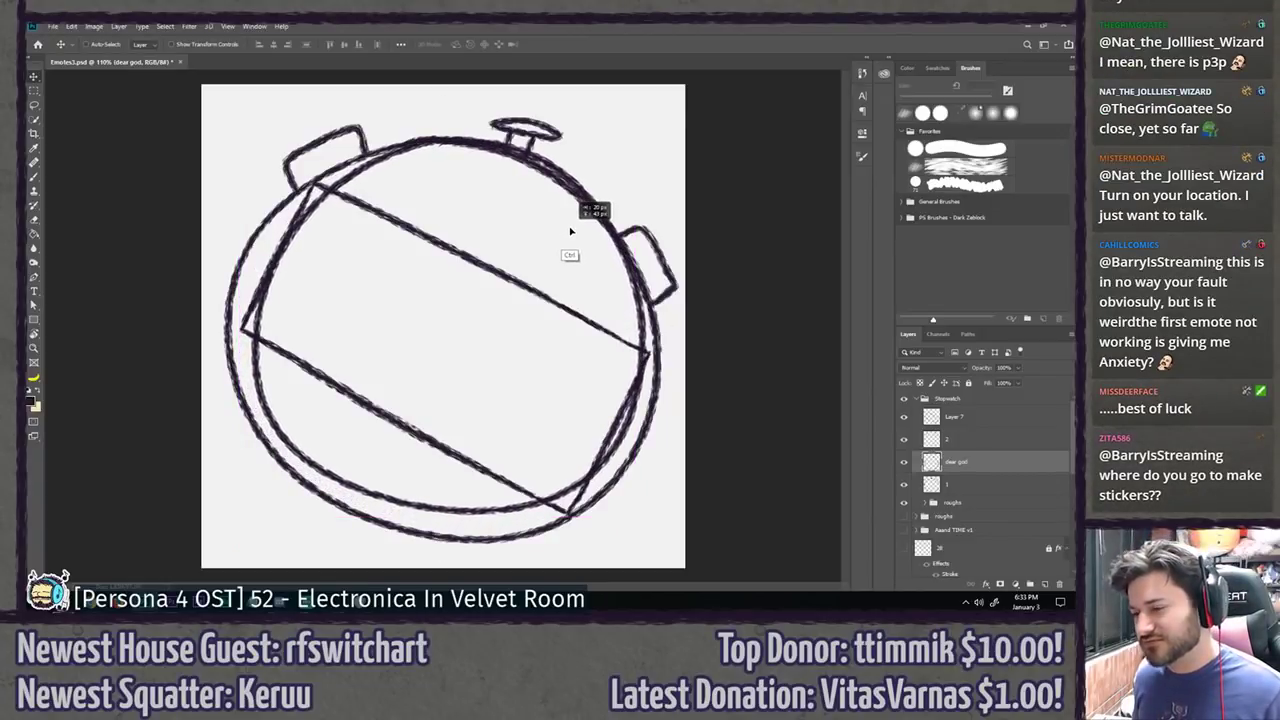
mouse_move(570, 231)
left_mouse_down()
mouse_move(571, 251)
mouse_move(560, 249)
left_mouse_up()
Step: Warp the inner circle, pulling its upper-right side, left side and lower corners inward to even out its gap to the outer outline
key("ctrl+t")
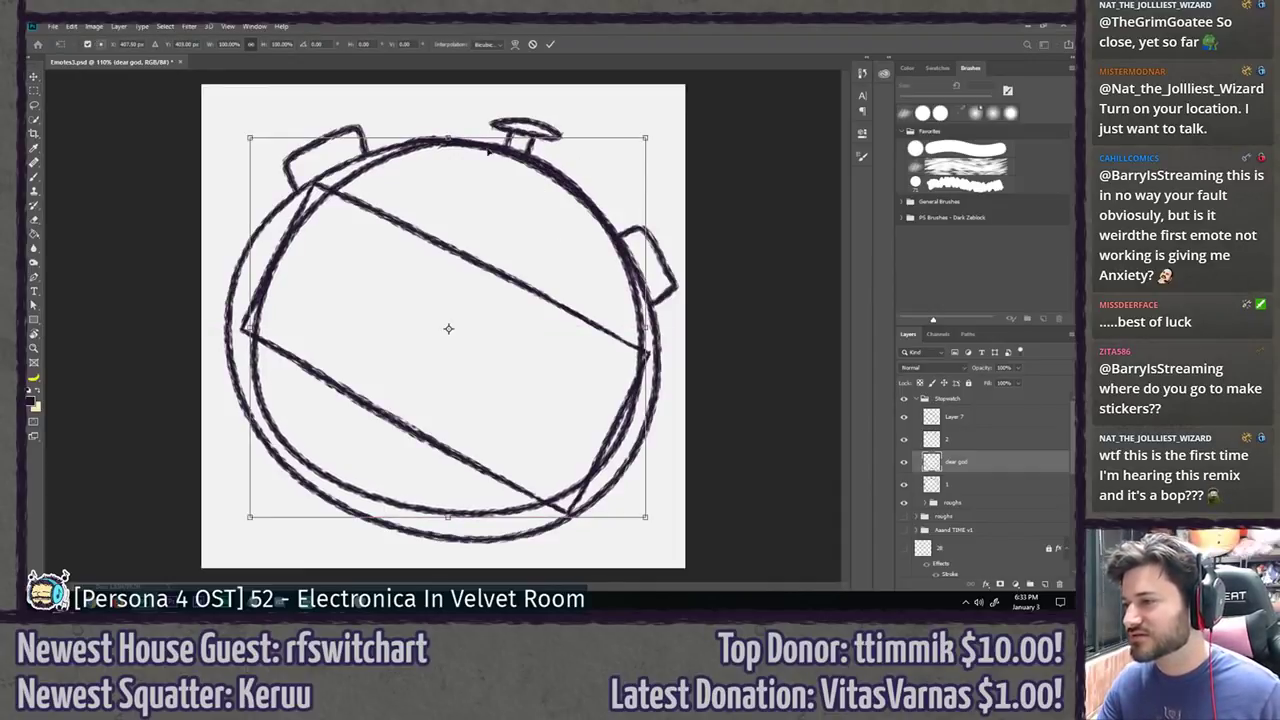
right_click(555, 175)
left_click(570, 249)
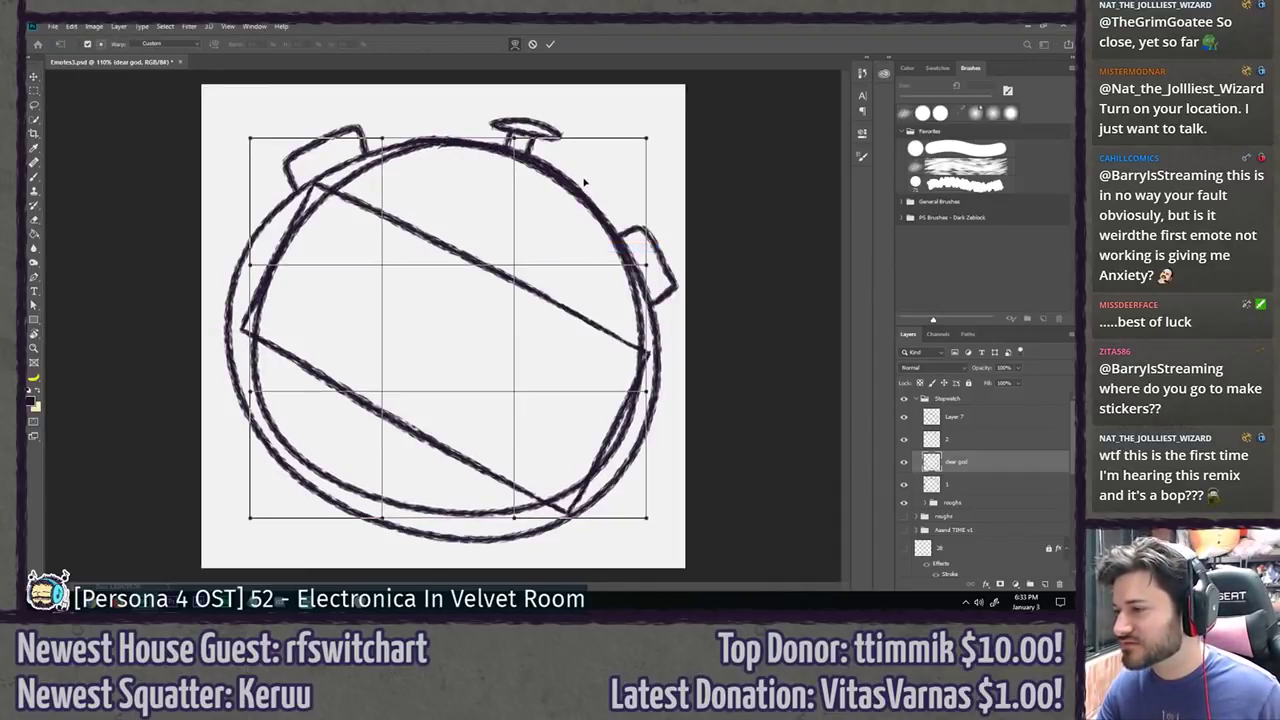
left_click_drag(562, 183, 570, 203)
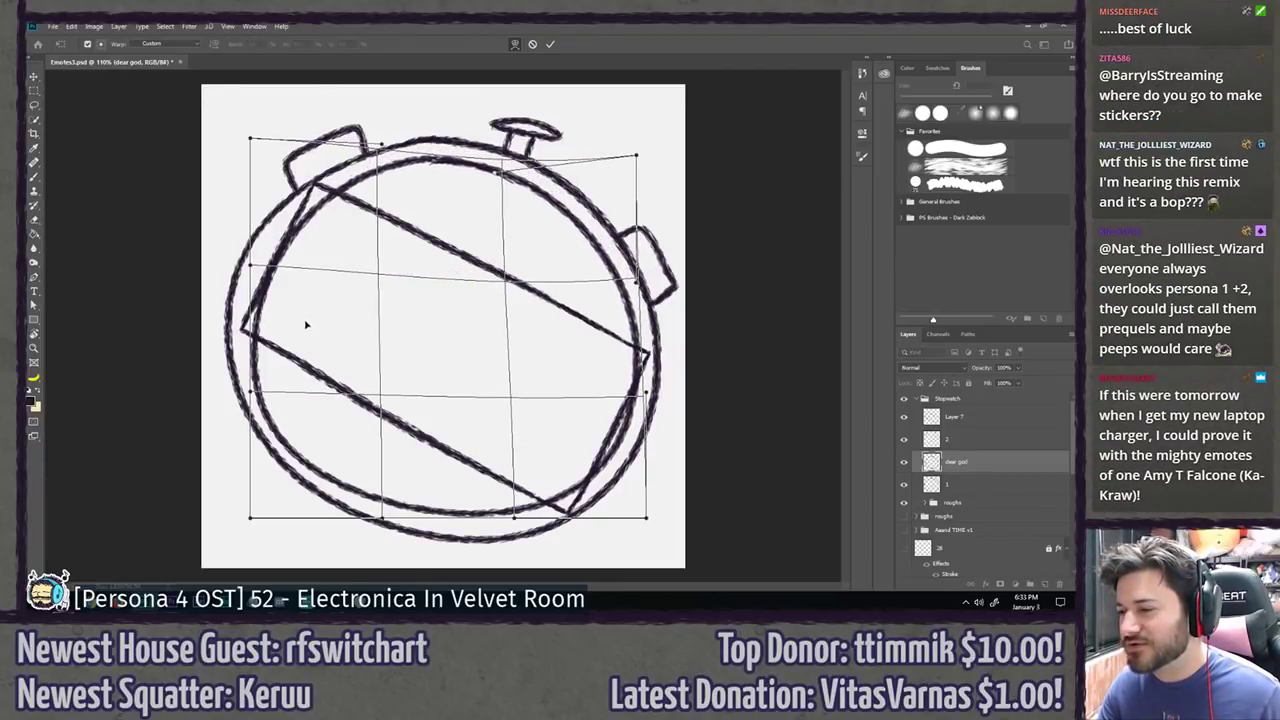
left_click_drag(294, 368, 304, 364)
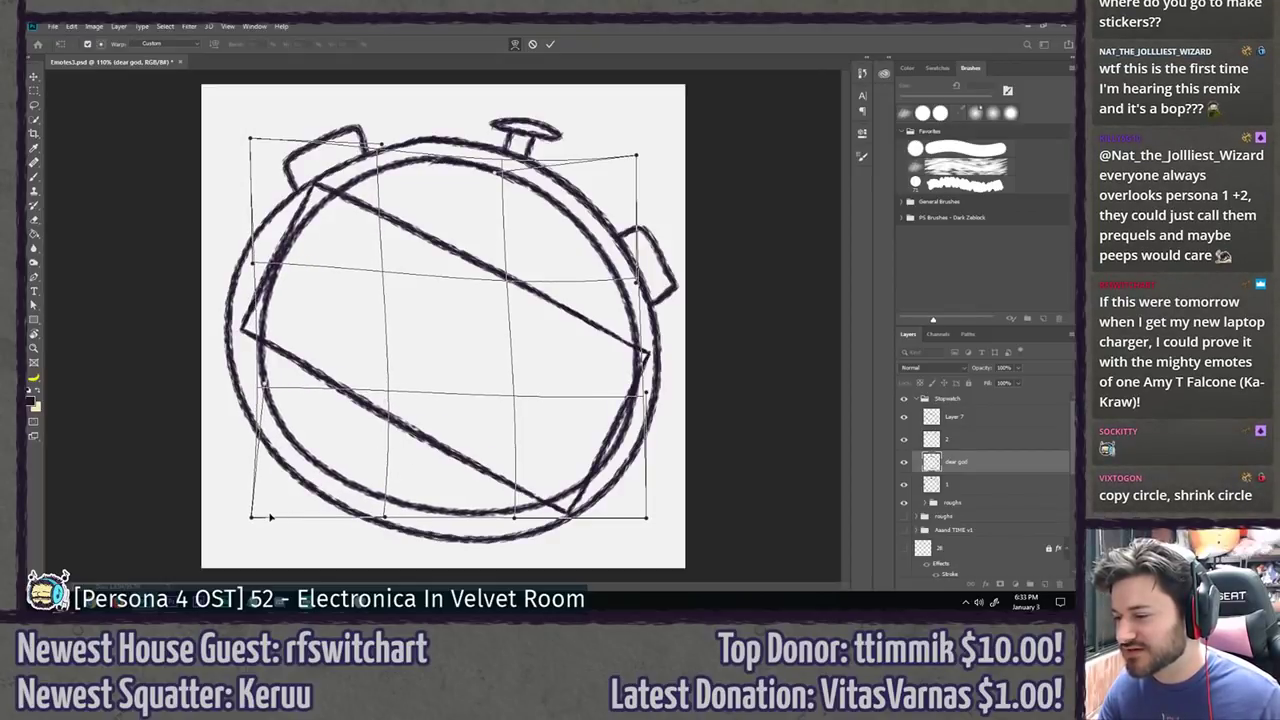
left_click_drag(253, 518, 264, 514)
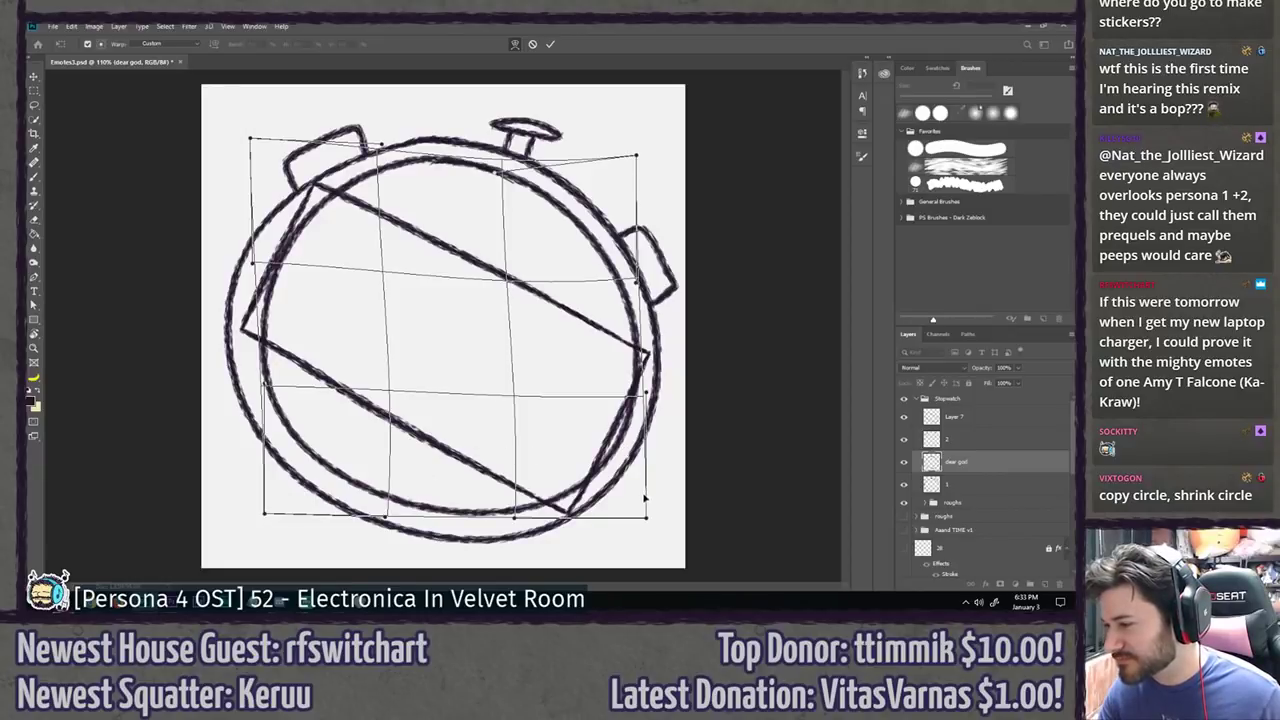
left_click_drag(646, 518, 642, 514)
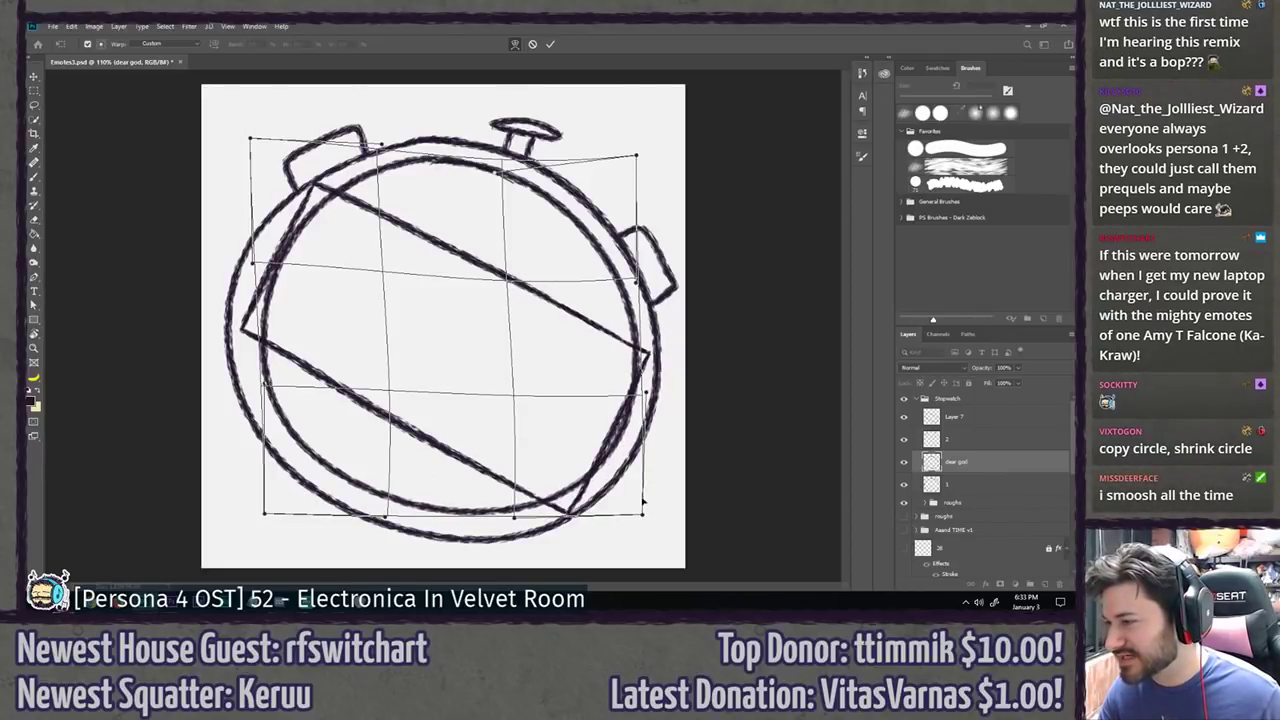
left_click_drag(638, 157, 645, 148)
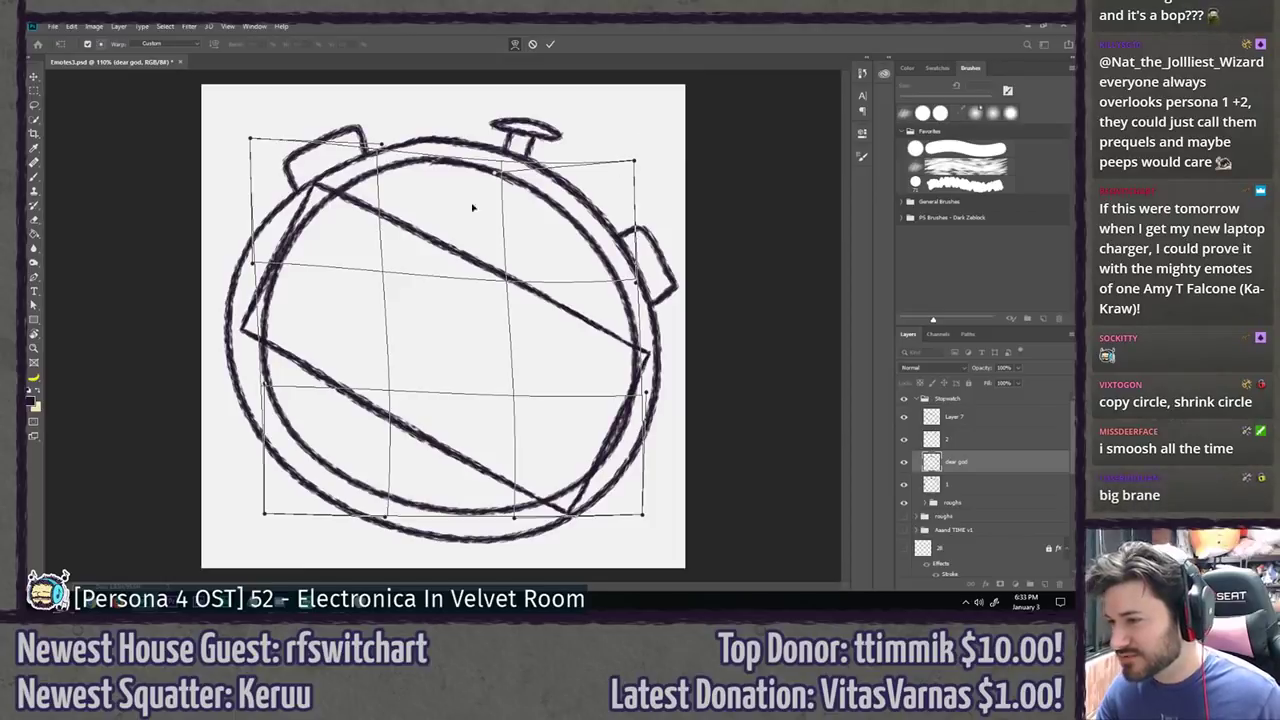
key("Return")
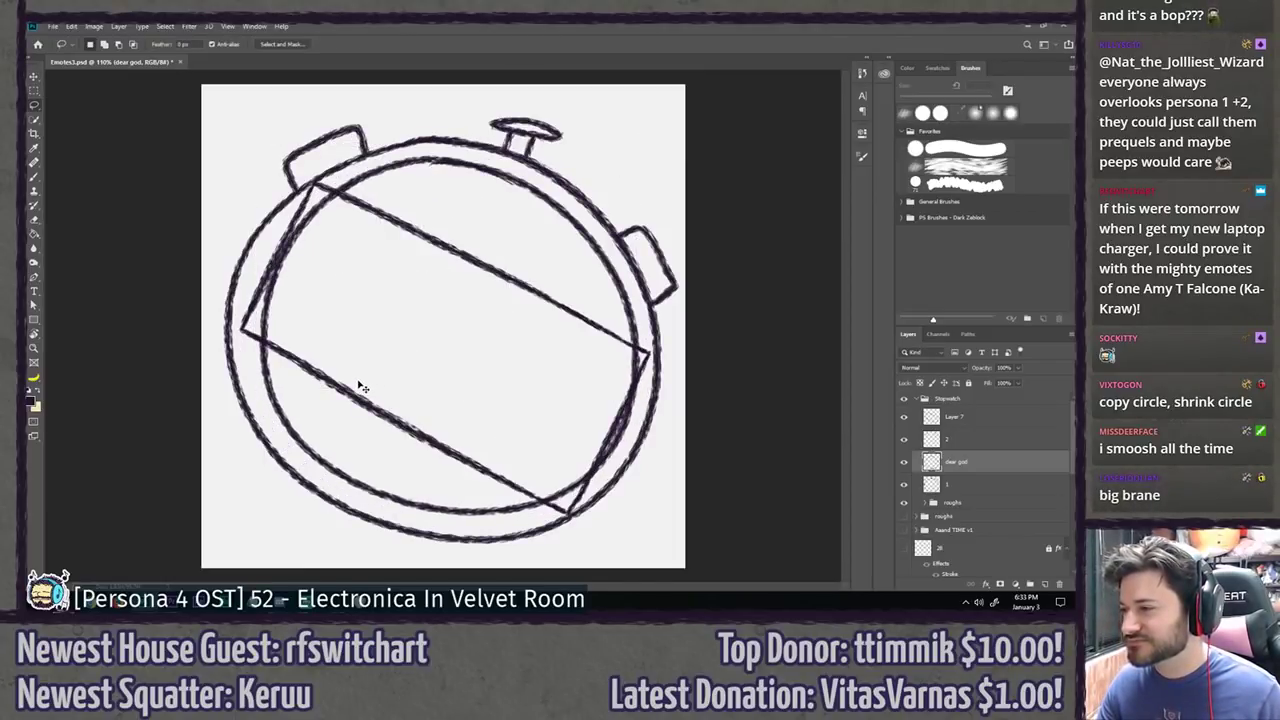
Step: Add a layer mask to the inner circle and paint out the parts crossing the display with the solid round brush
scroll(365, 383, "down", 3)
scroll(370, 377, "down", 6)
scroll(434, 351, "up", 13)
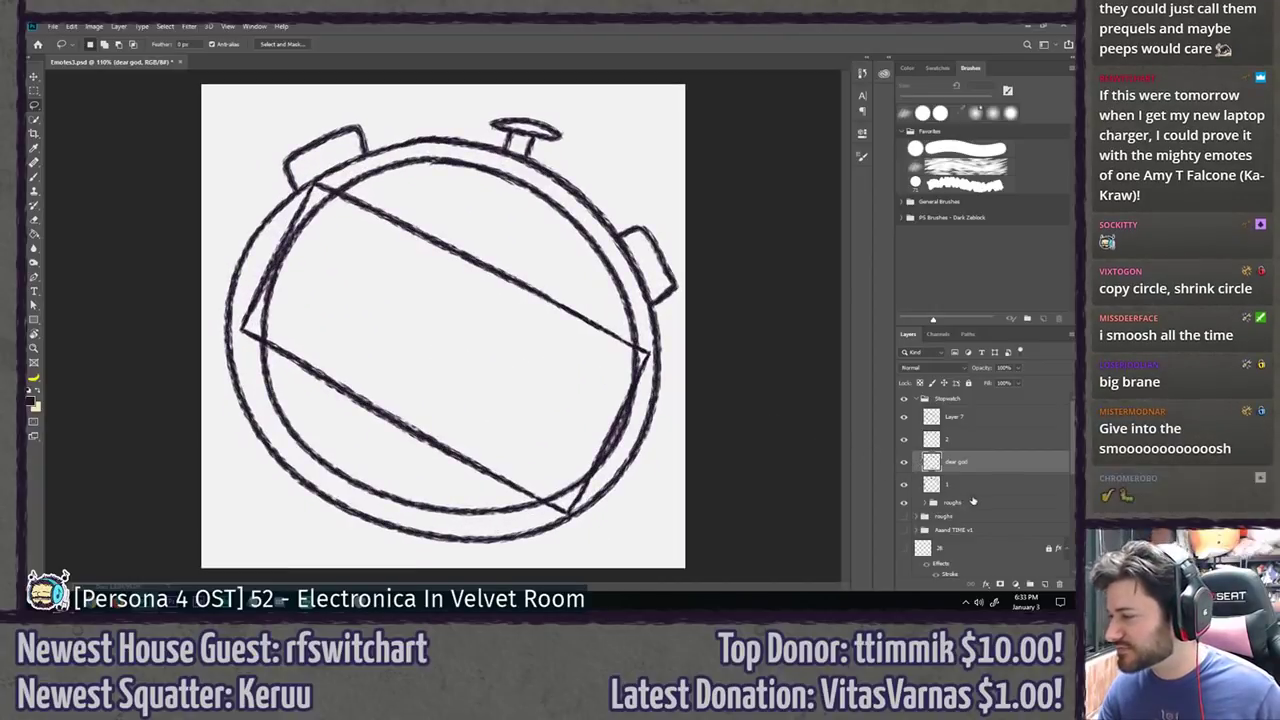
left_click(1000, 585)
scroll(645, 393, "up", 5)
key("b")
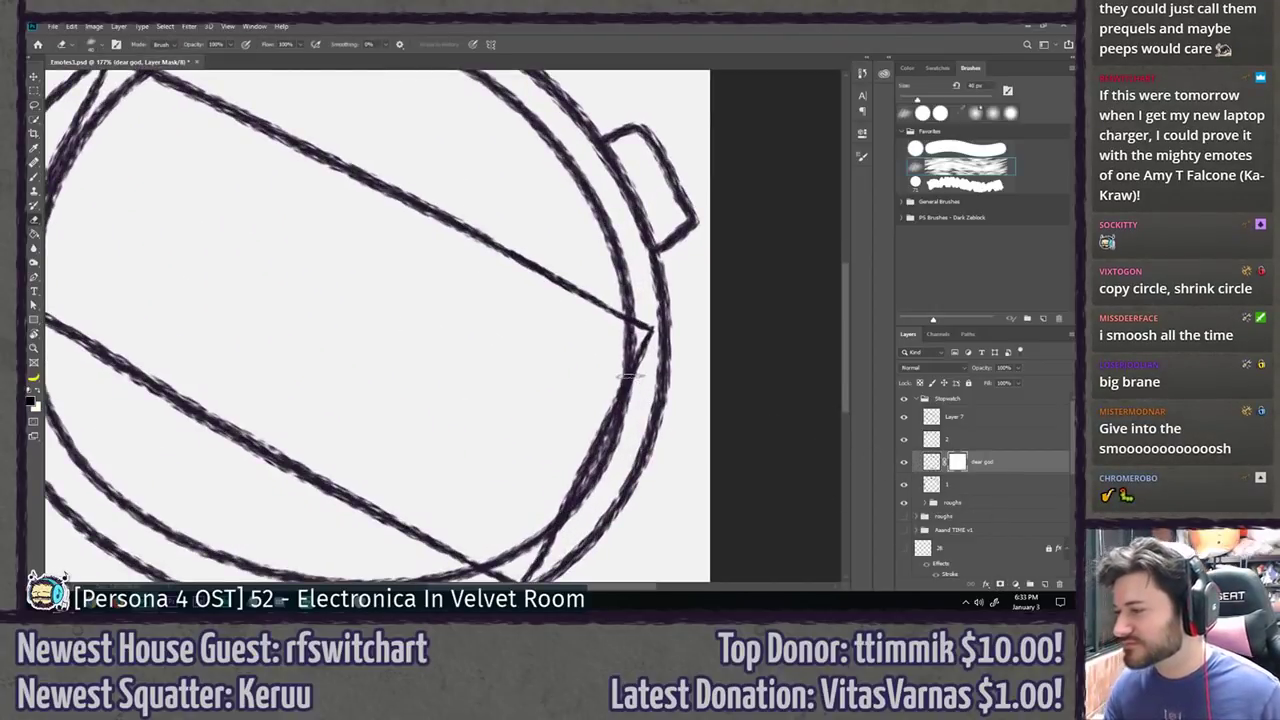
left_click(948, 147)
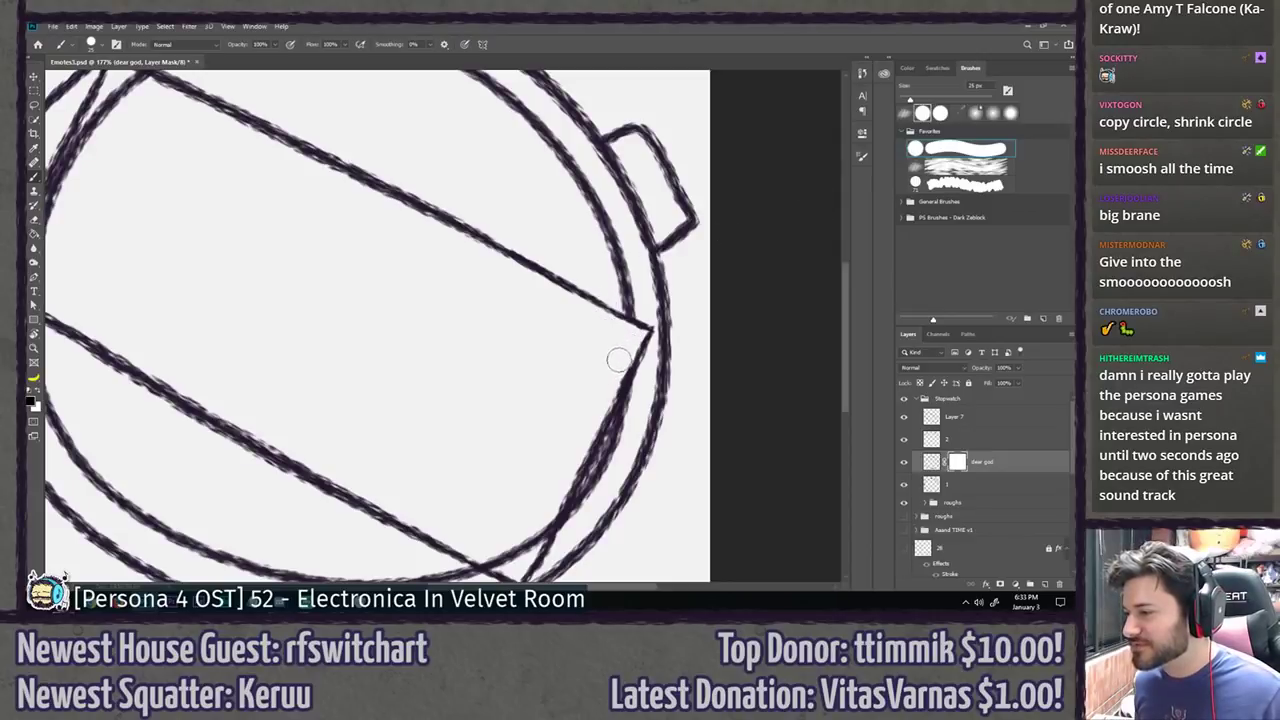
scroll(556, 420, "down", 2)
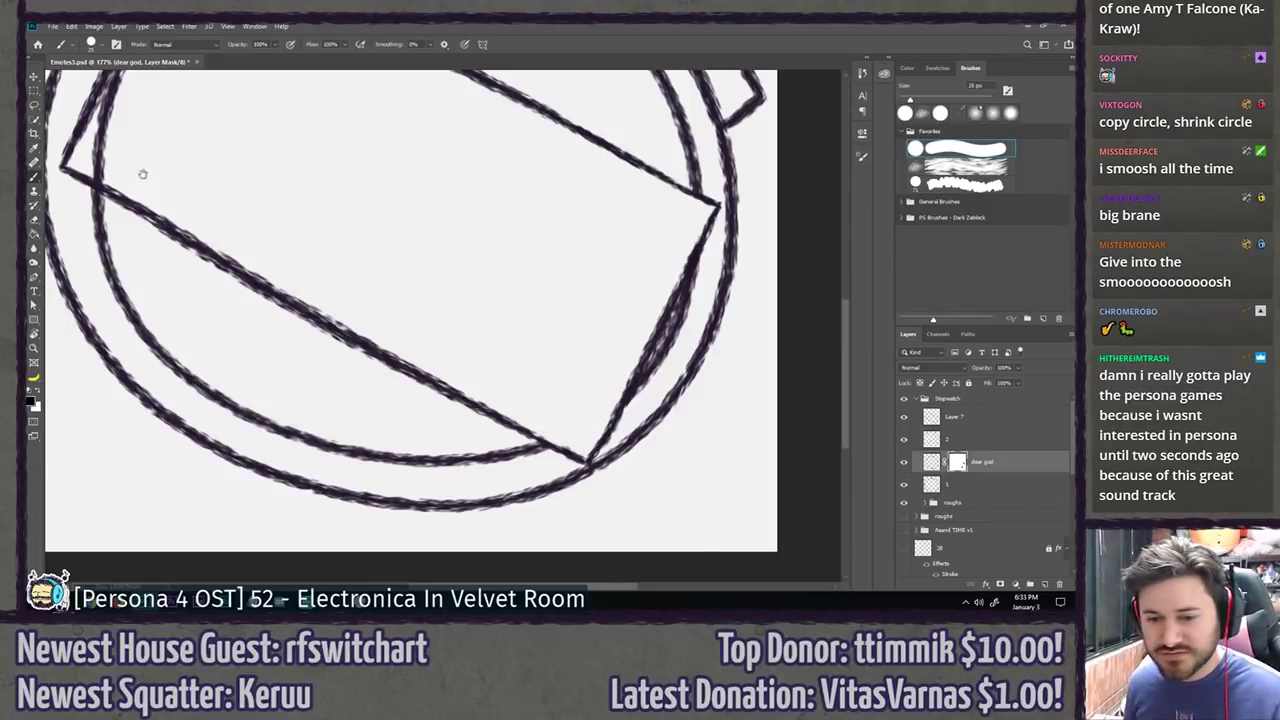
mouse_move(143, 173)
left_mouse_down()
mouse_move(272, 326)
mouse_move(232, 318)
mouse_move(240, 240)
mouse_move(277, 166)
mouse_move(336, 114)
mouse_move(346, 124)
left_mouse_up()
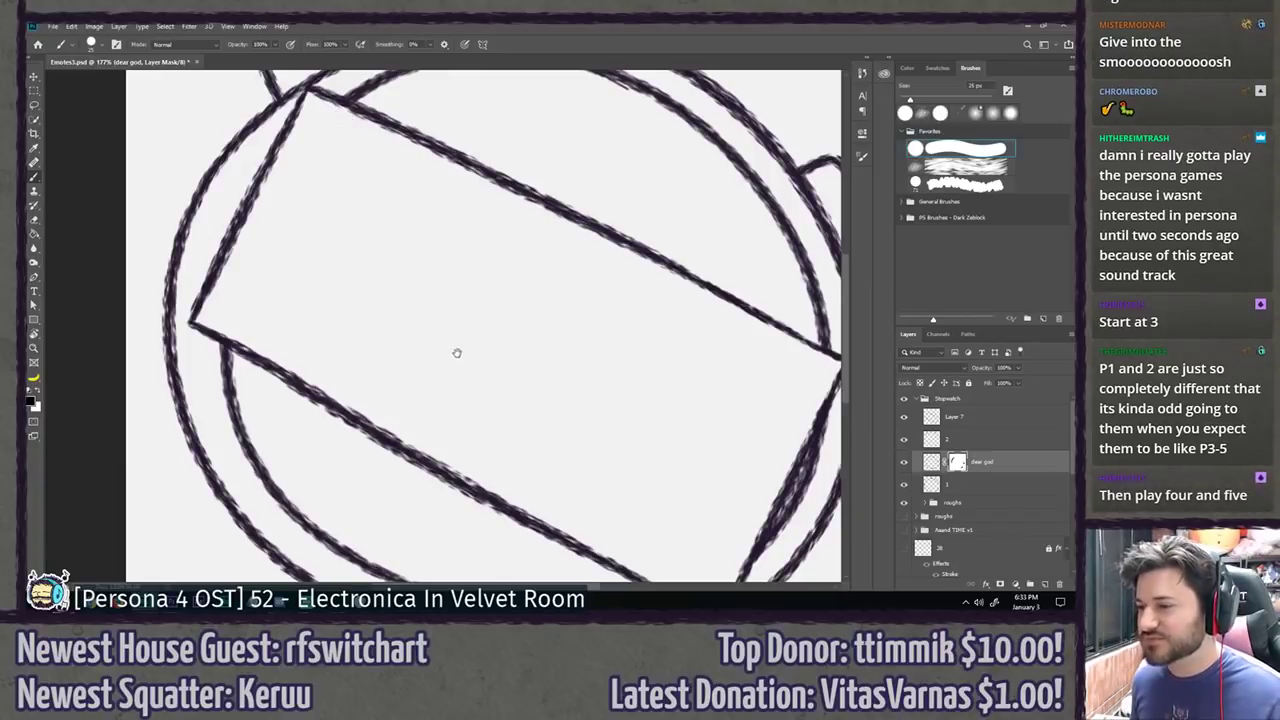
scroll(457, 351, "down", 5)
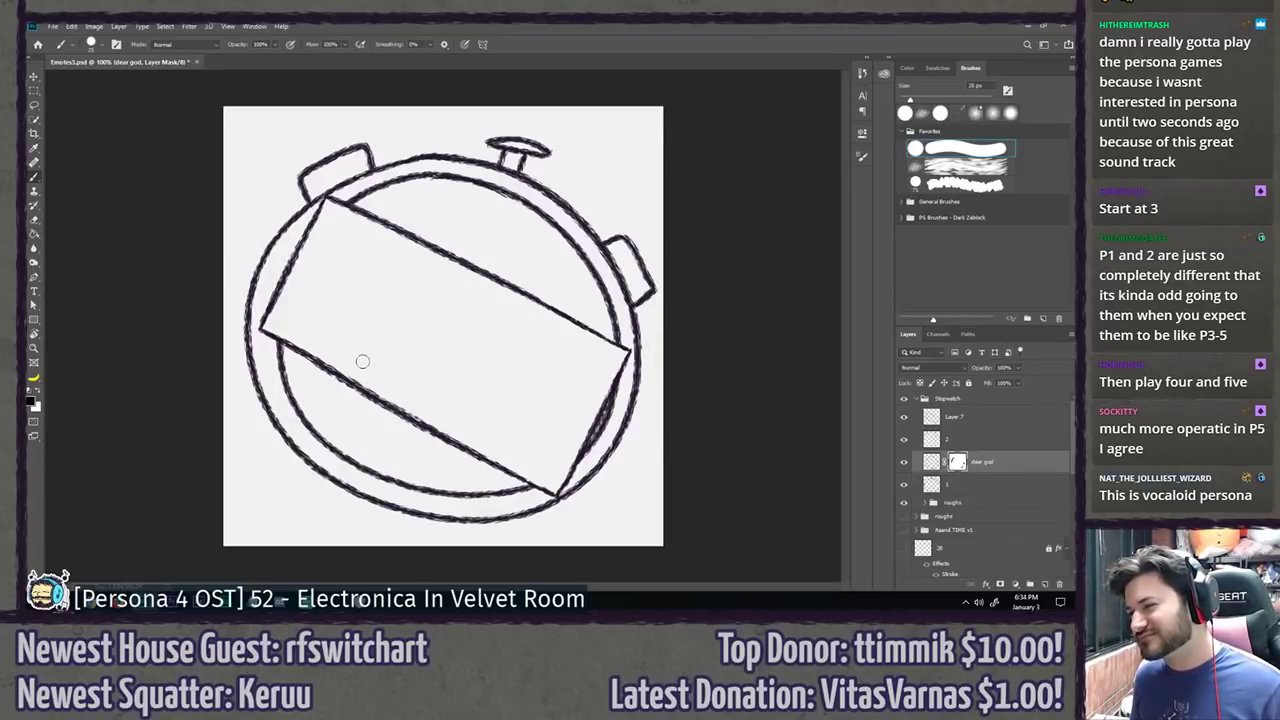
key("l")
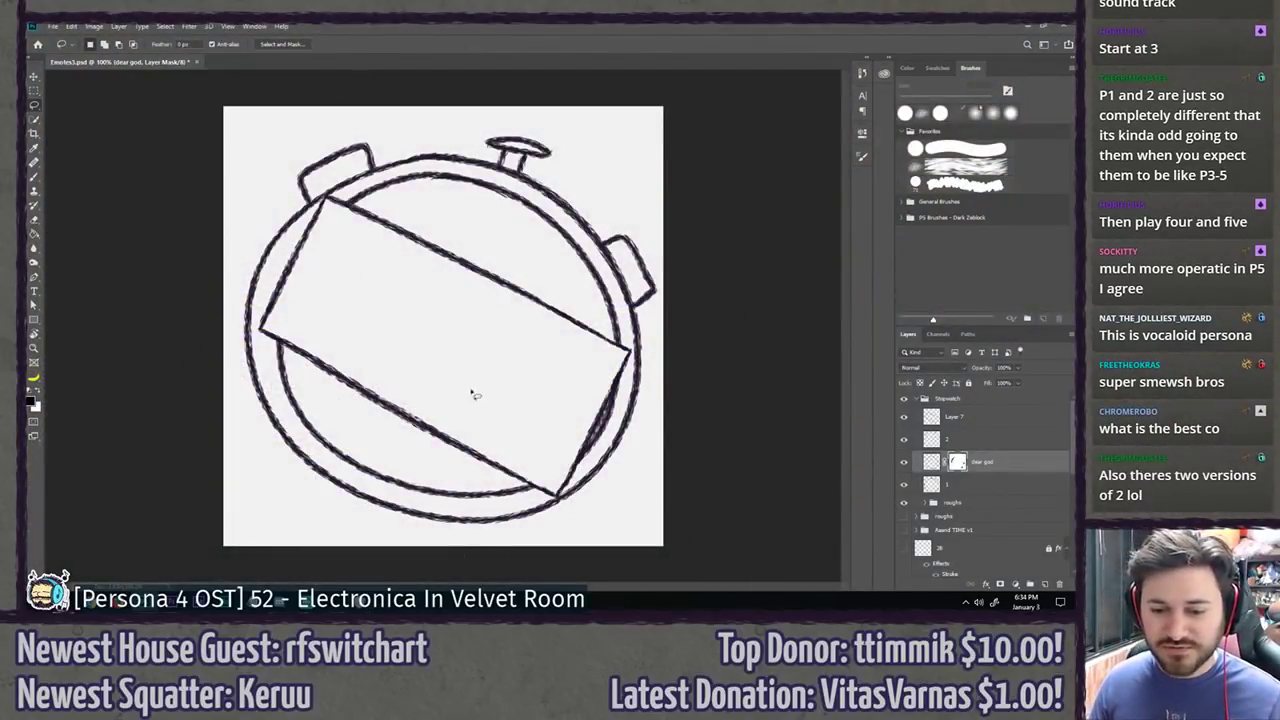
key("b")
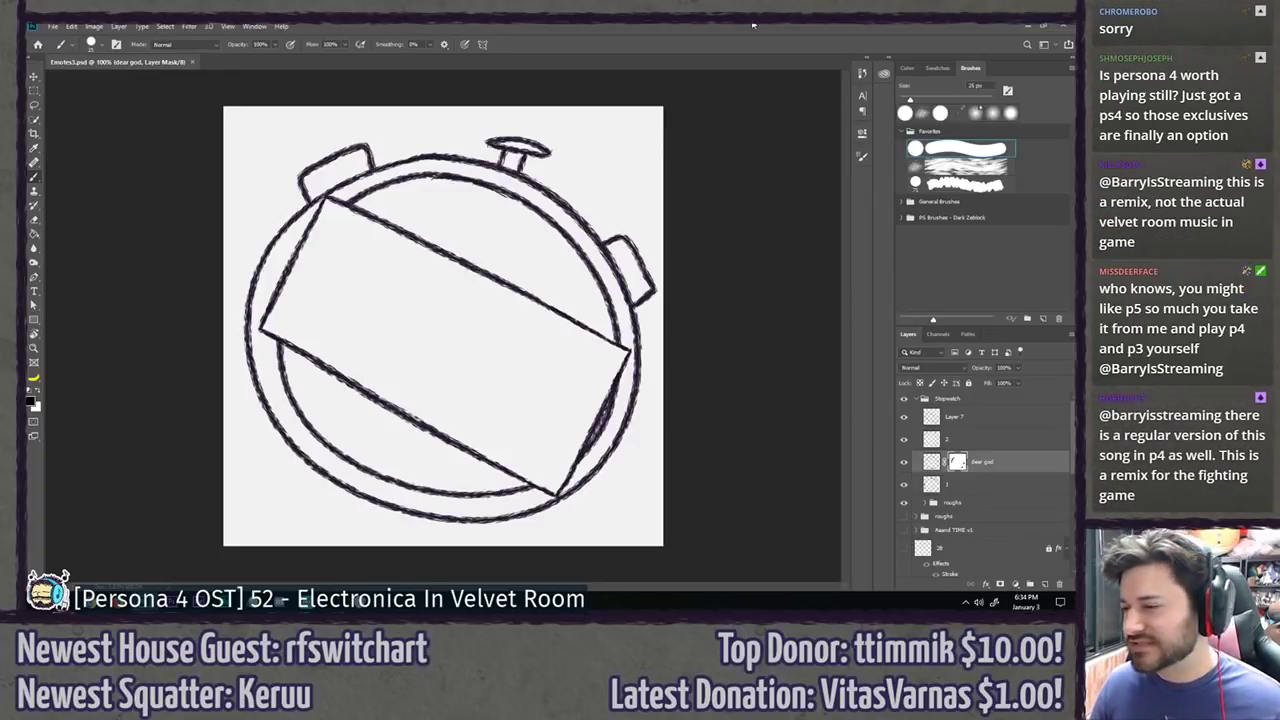
Step: Warp the masked inner circle's artwork again, shifting its right side inward, its top down and its lower arcs slightly up
left_click(1003, 471)
key("v")
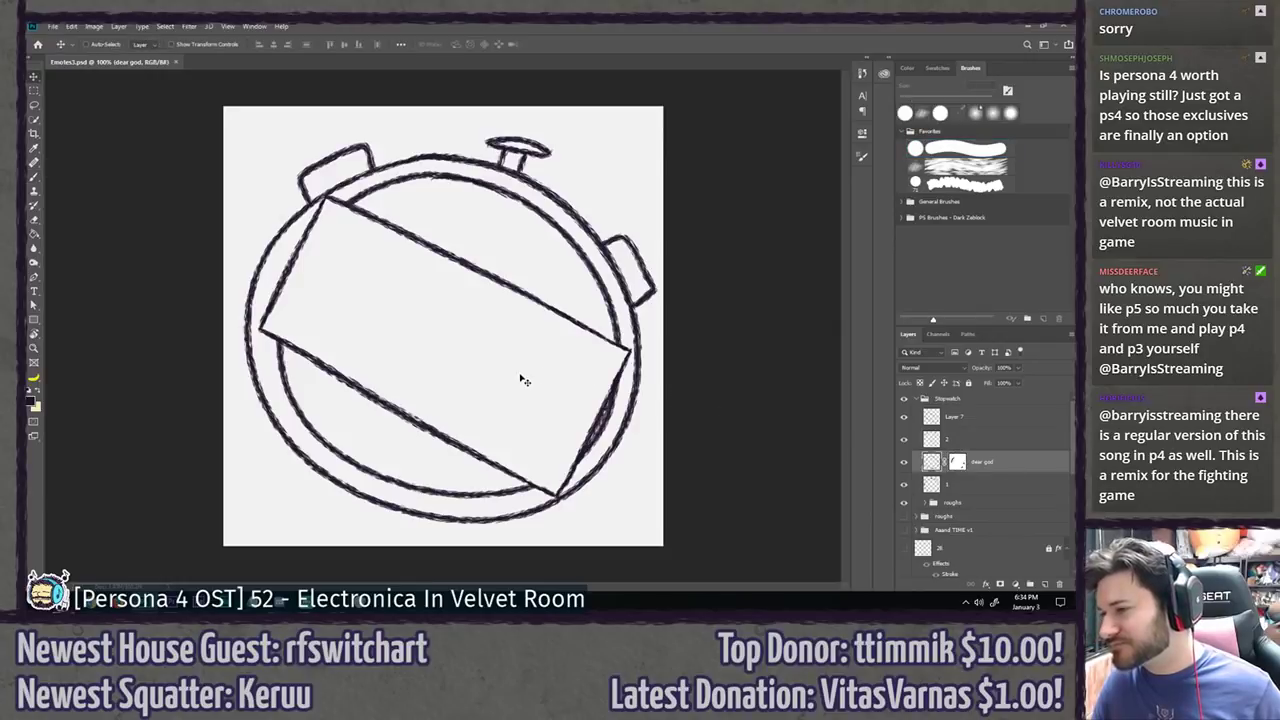
left_click_drag(520, 380, 517, 372)
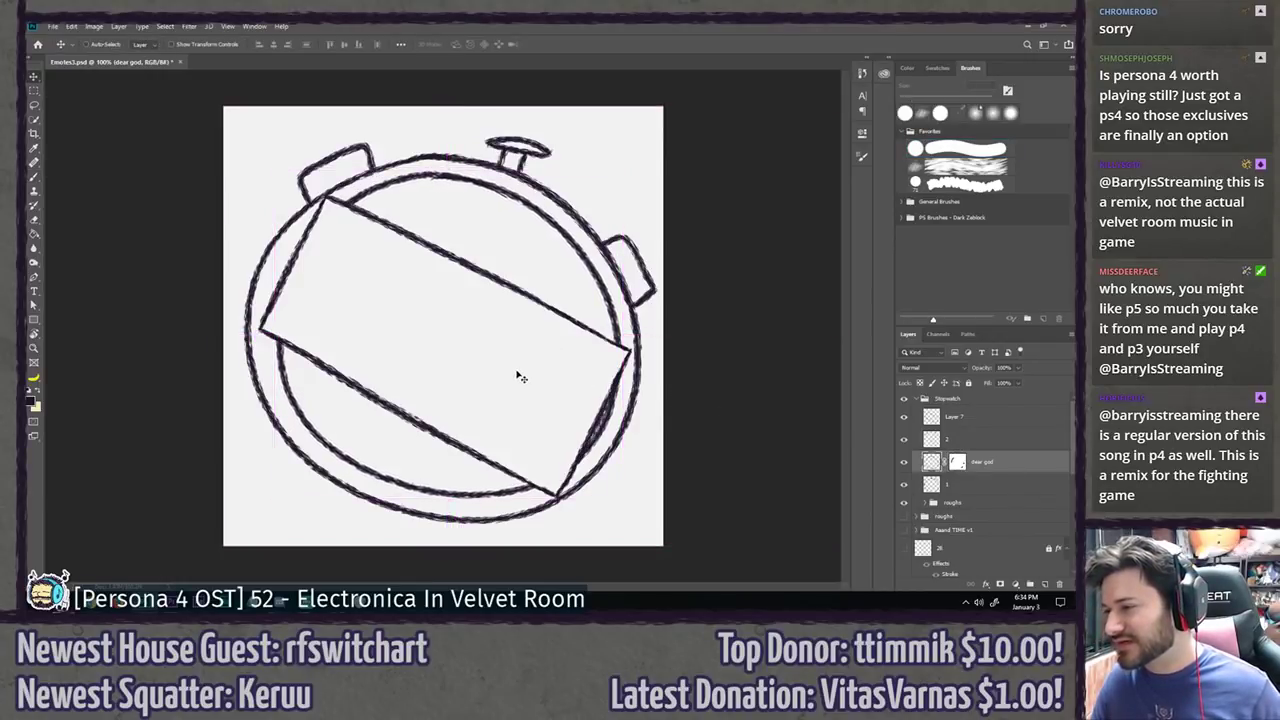
key("ctrl+t")
right_click(567, 384)
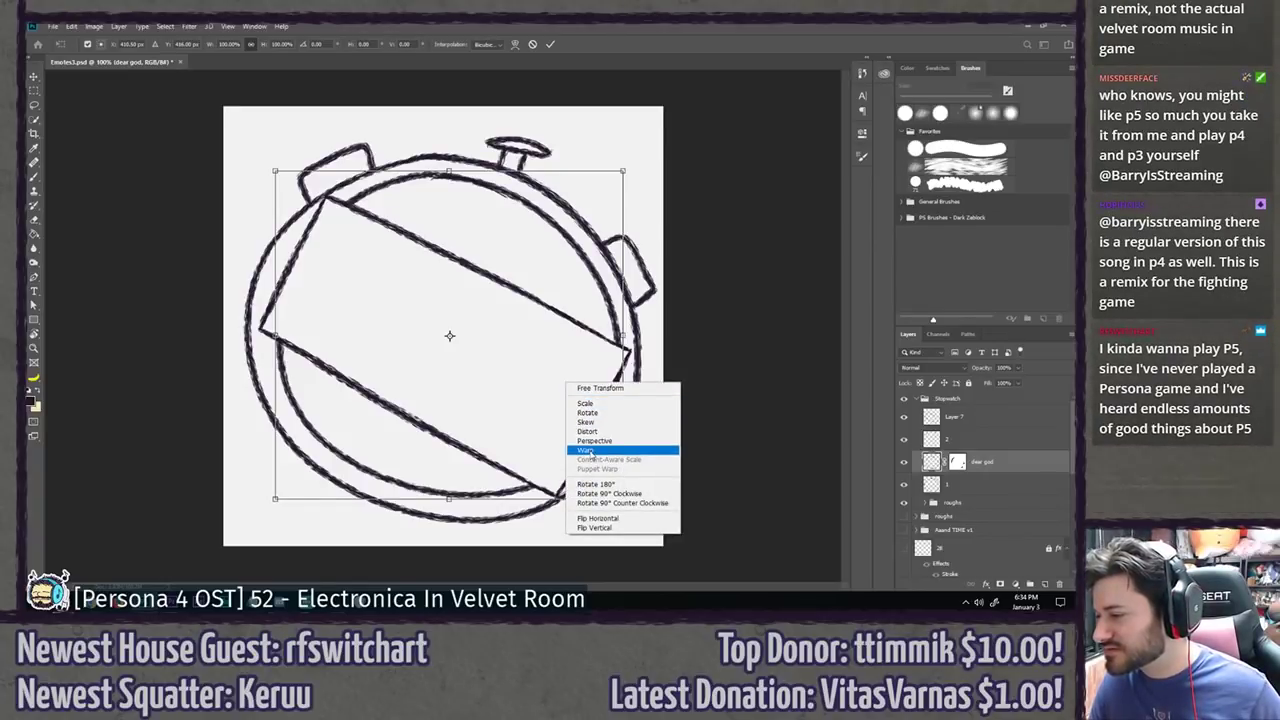
left_click(590, 446)
left_click_drag(586, 425, 578, 420)
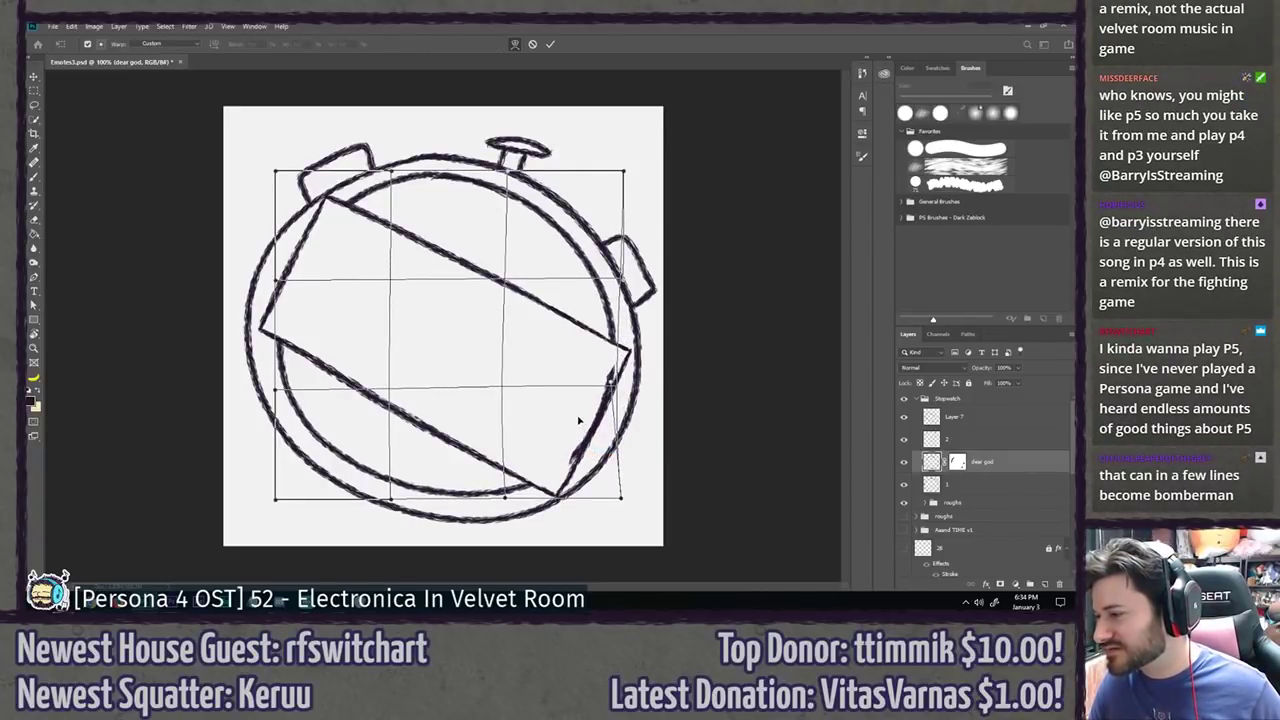
left_click_drag(463, 234, 459, 238)
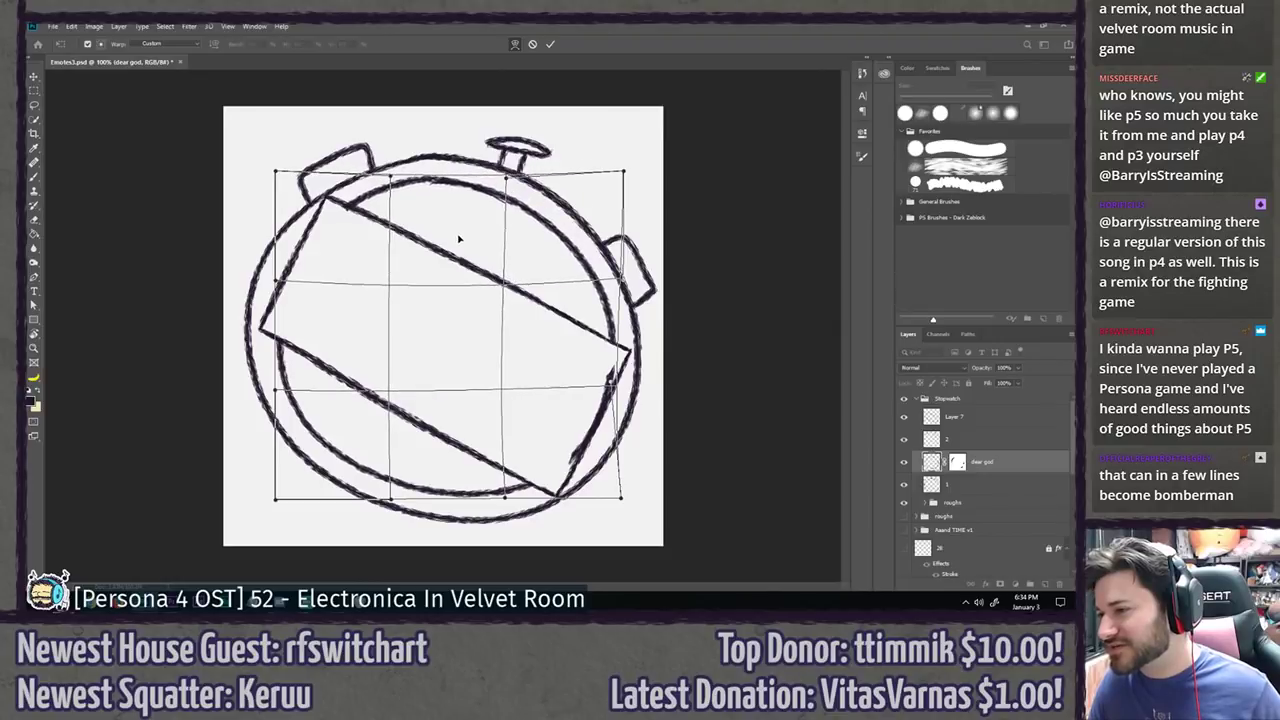
left_click_drag(604, 331, 597, 333)
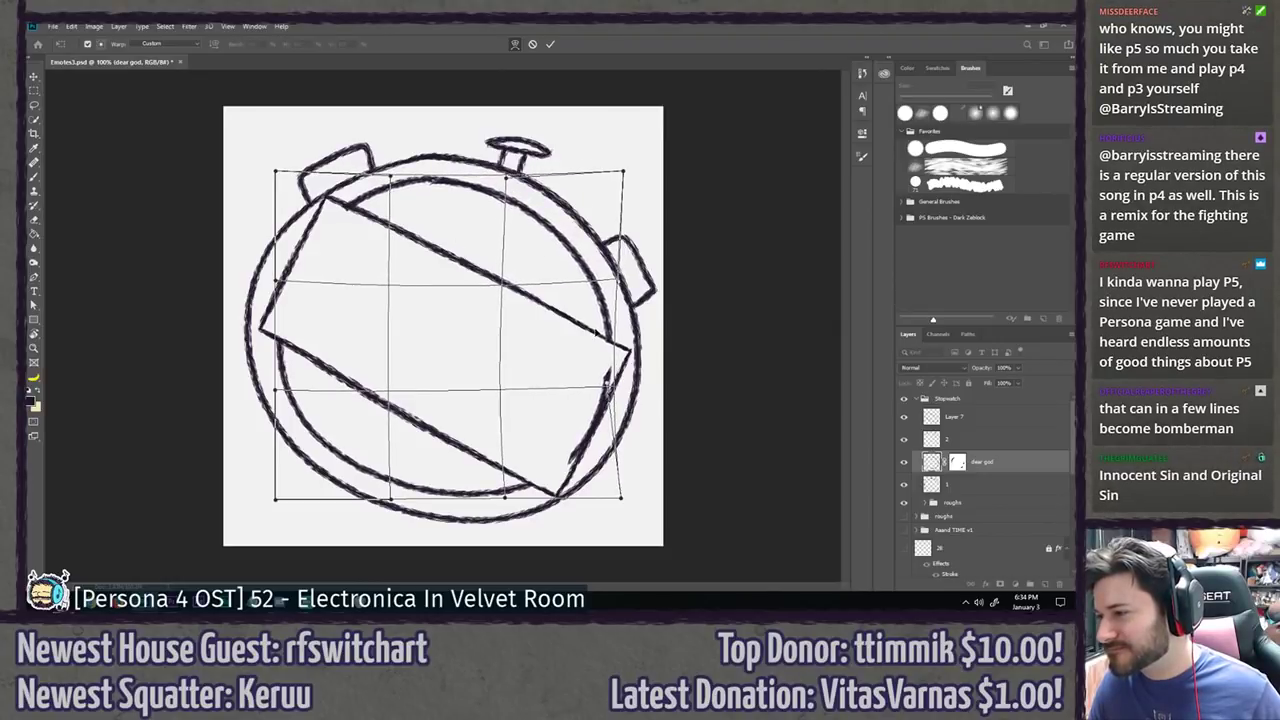
left_click_drag(331, 380, 331, 372)
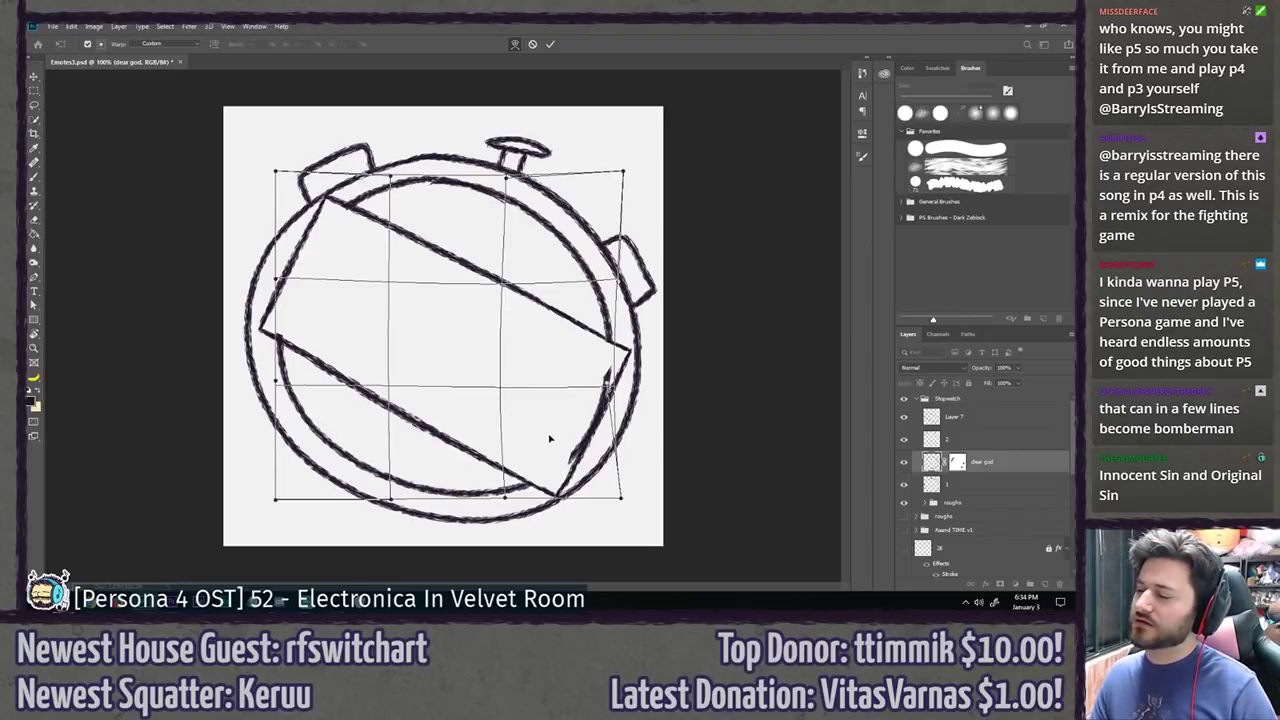
left_click_drag(561, 440, 563, 434)
key("Return")
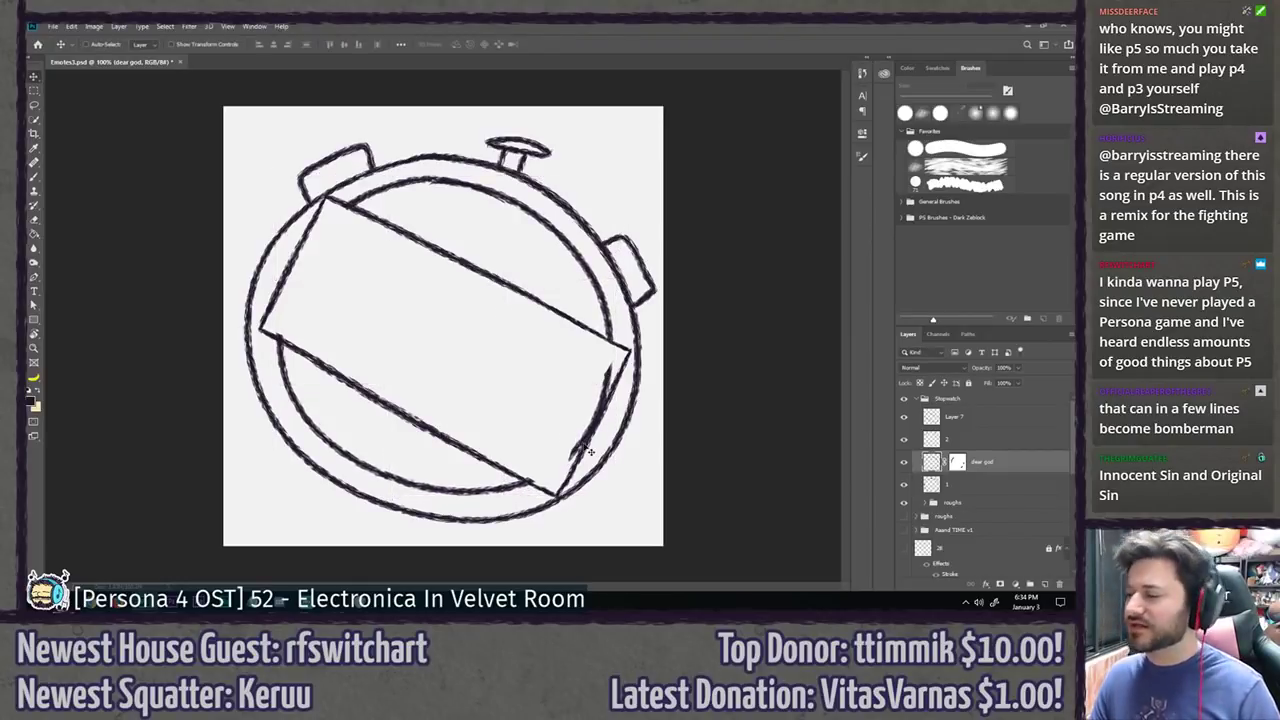
Step: Paint out the leftover inner-circle line beside the display's lower-right edge on the inner circle's layer mask
key("b")
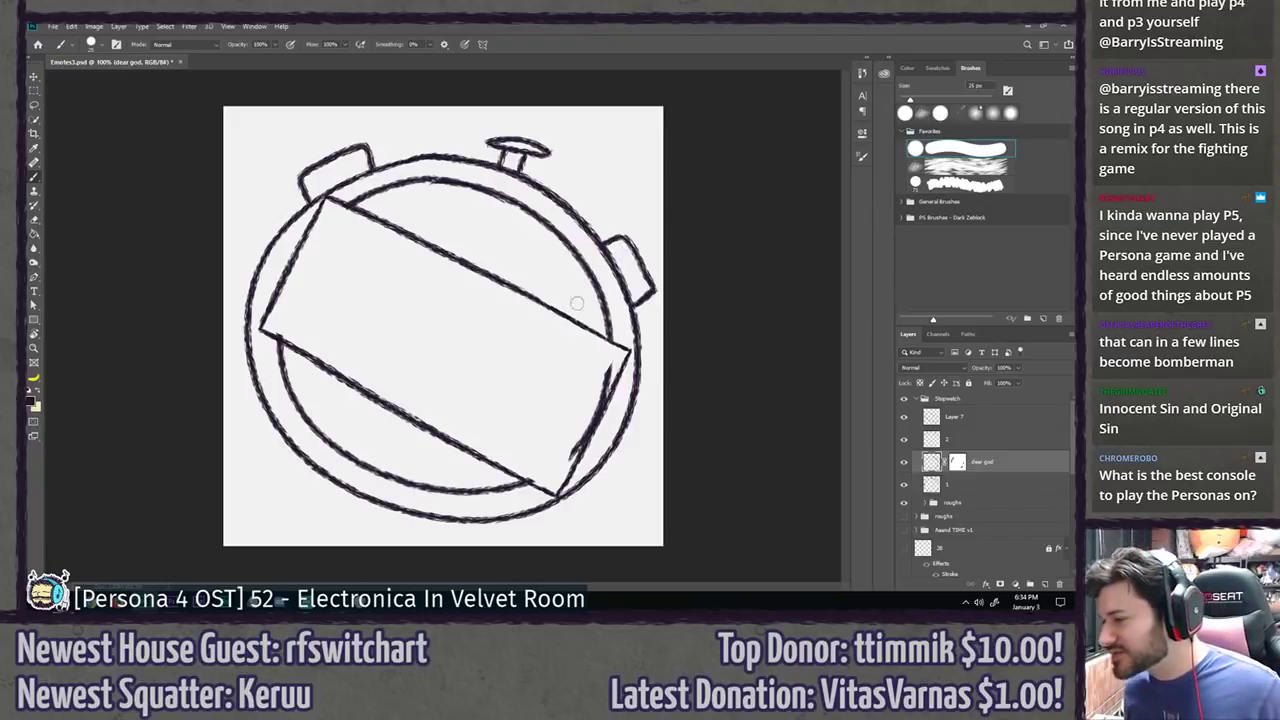
mouse_move(591, 366)
left_mouse_down()
mouse_move(604, 384)
mouse_move(613, 364)
left_mouse_up()
key("ctrl+z")
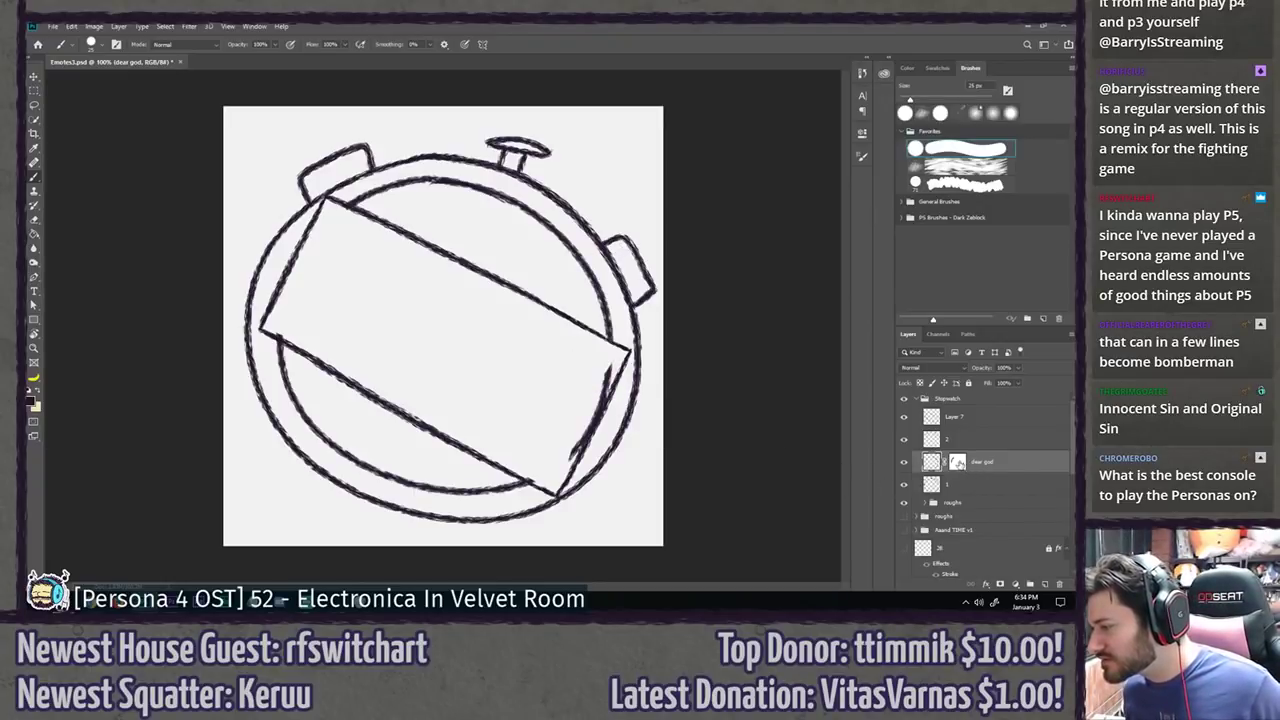
key("ctrl+backslash")
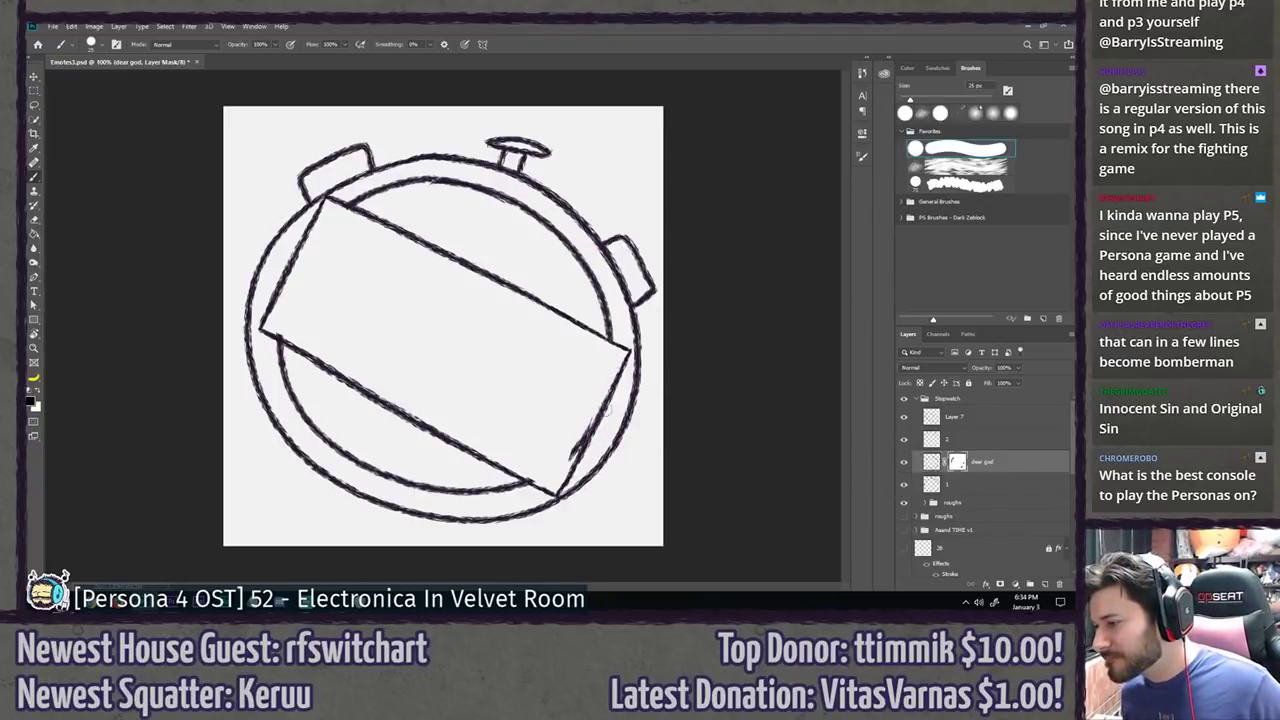
left_click_drag(603, 410, 590, 420)
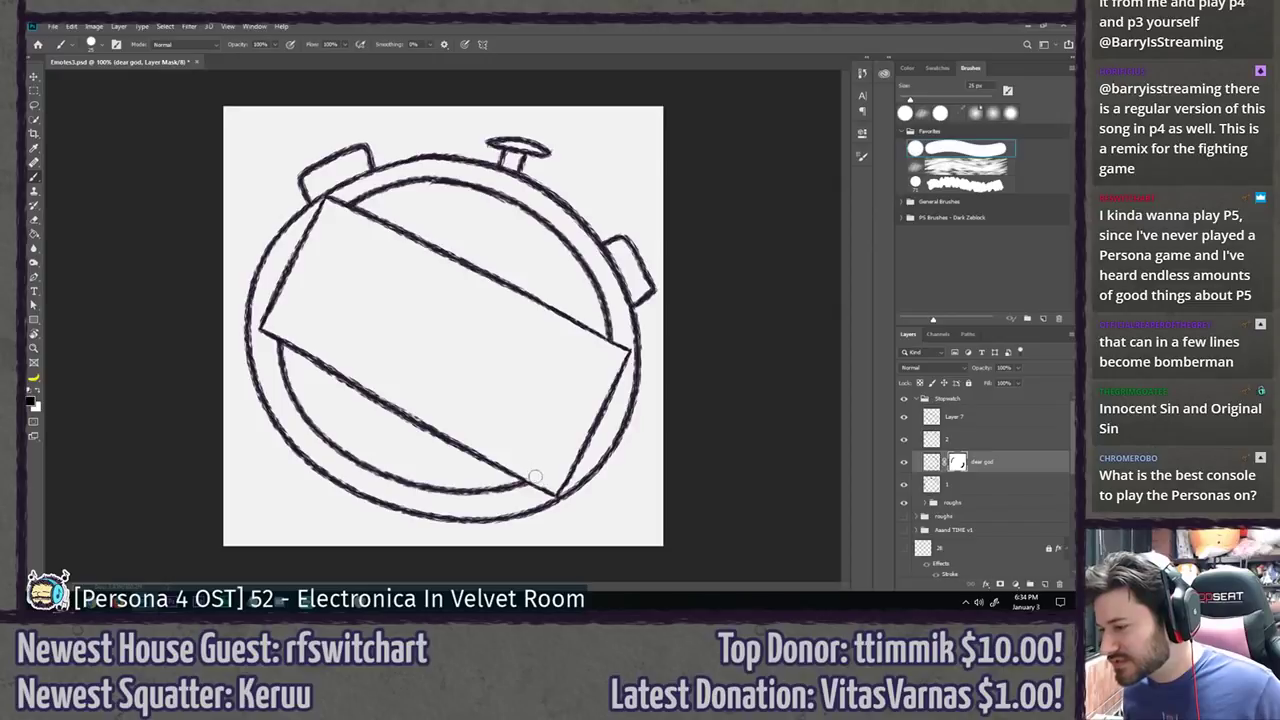
Step: Identify the artwork on Layer 7 and layer 2 by toggling their visibility, and activate layer 2 with the textured bristle brush
key("l")
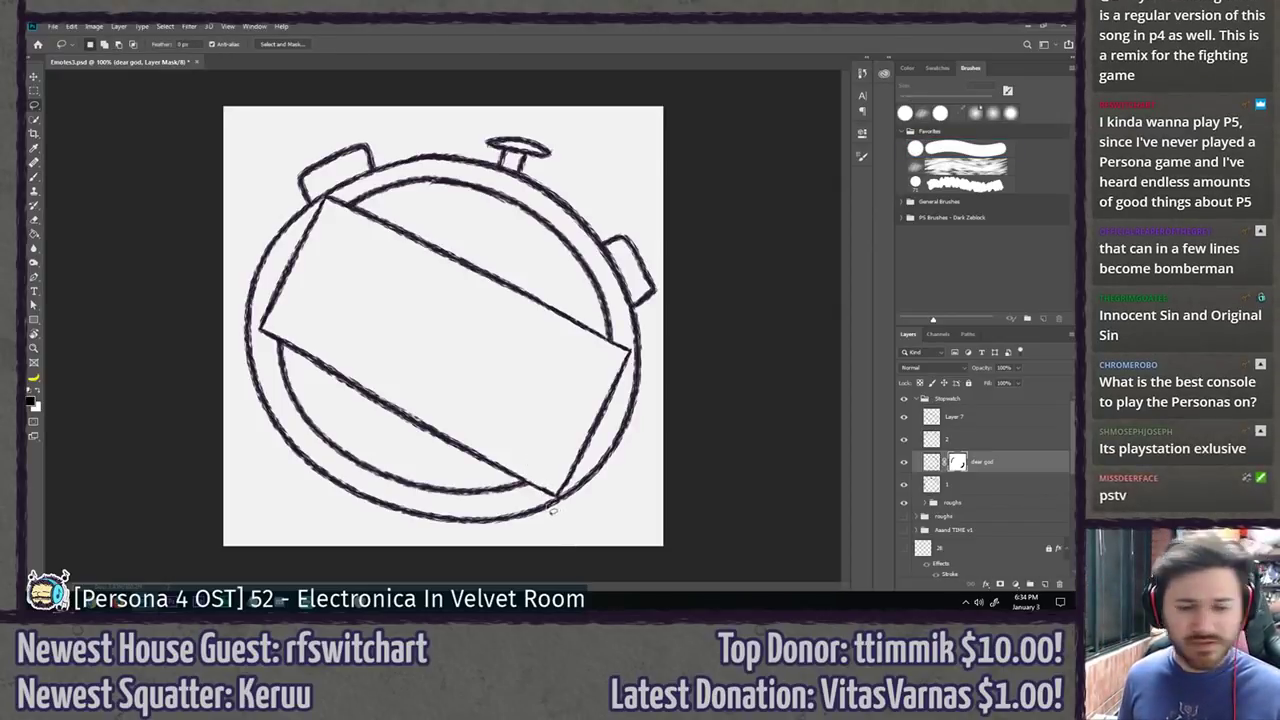
left_click(963, 441)
left_click(914, 418)
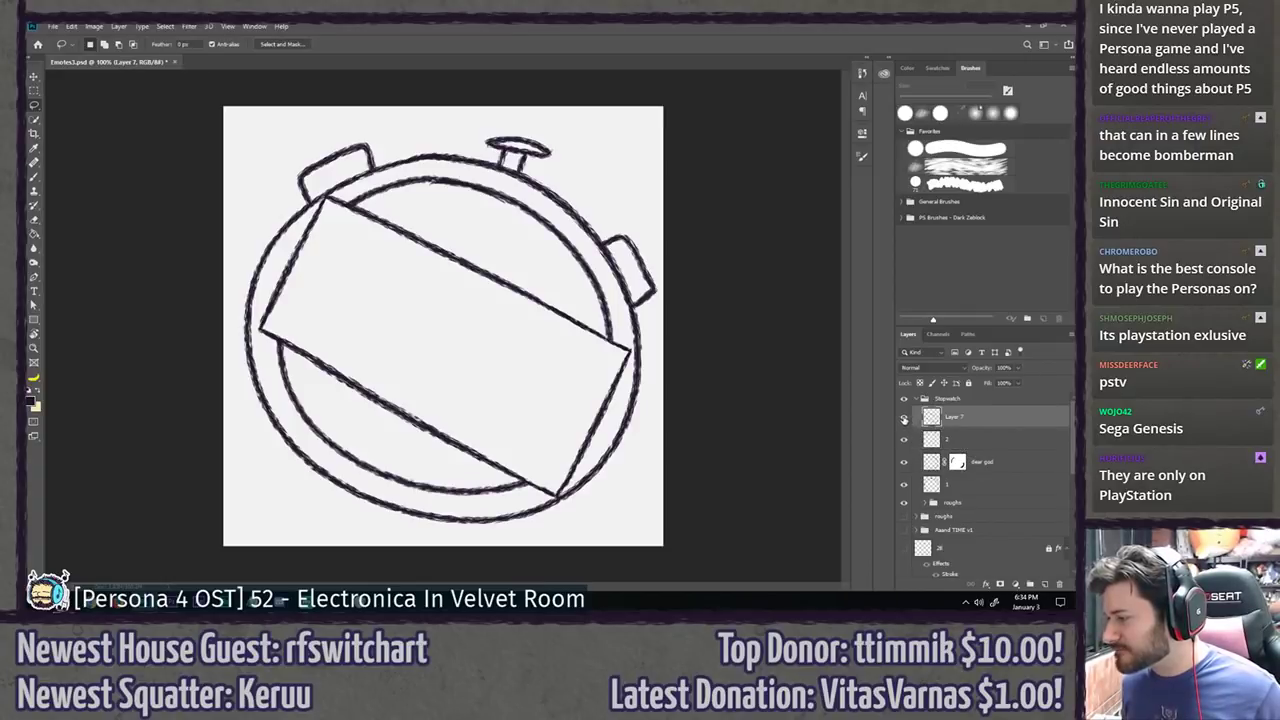
left_click(904, 418)
left_click(904, 418)
left_click(904, 440)
left_click(904, 440)
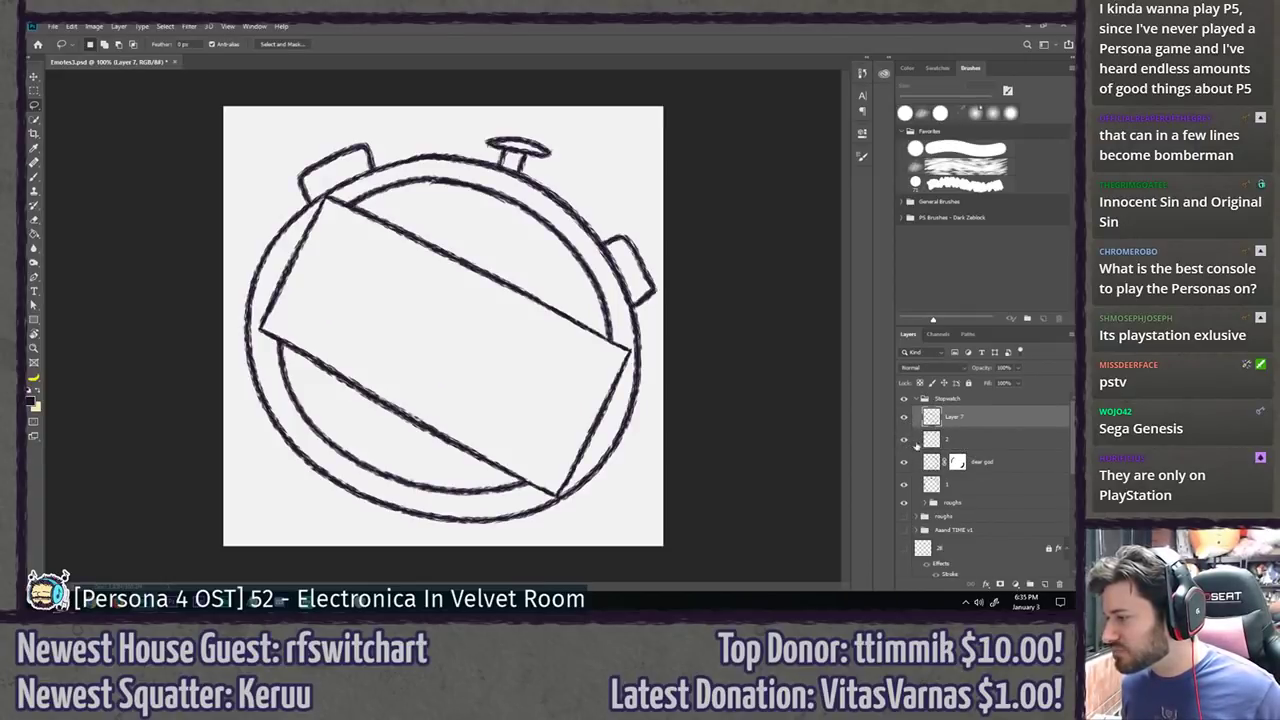
left_click(960, 441)
key("b")
left_click(944, 178)
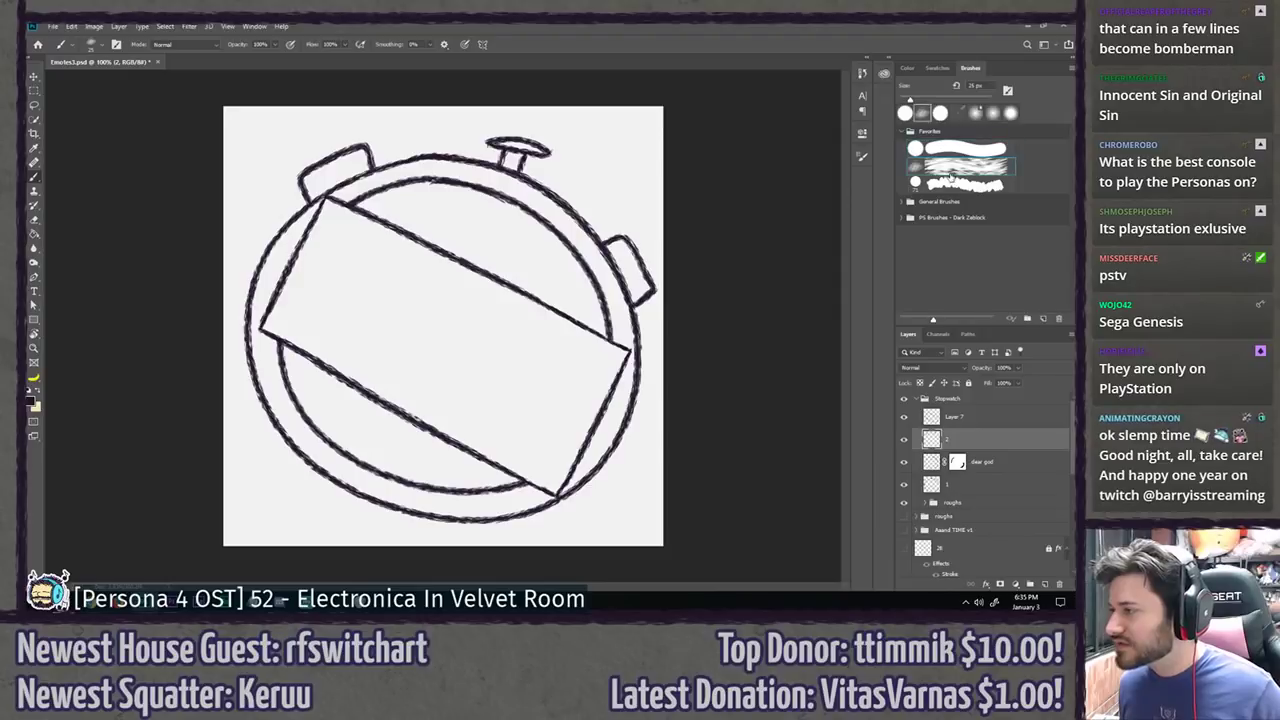
key("r")
left_click_drag(370, 233, 514, 211)
key("z")
left_click(295, 297)
key("b")
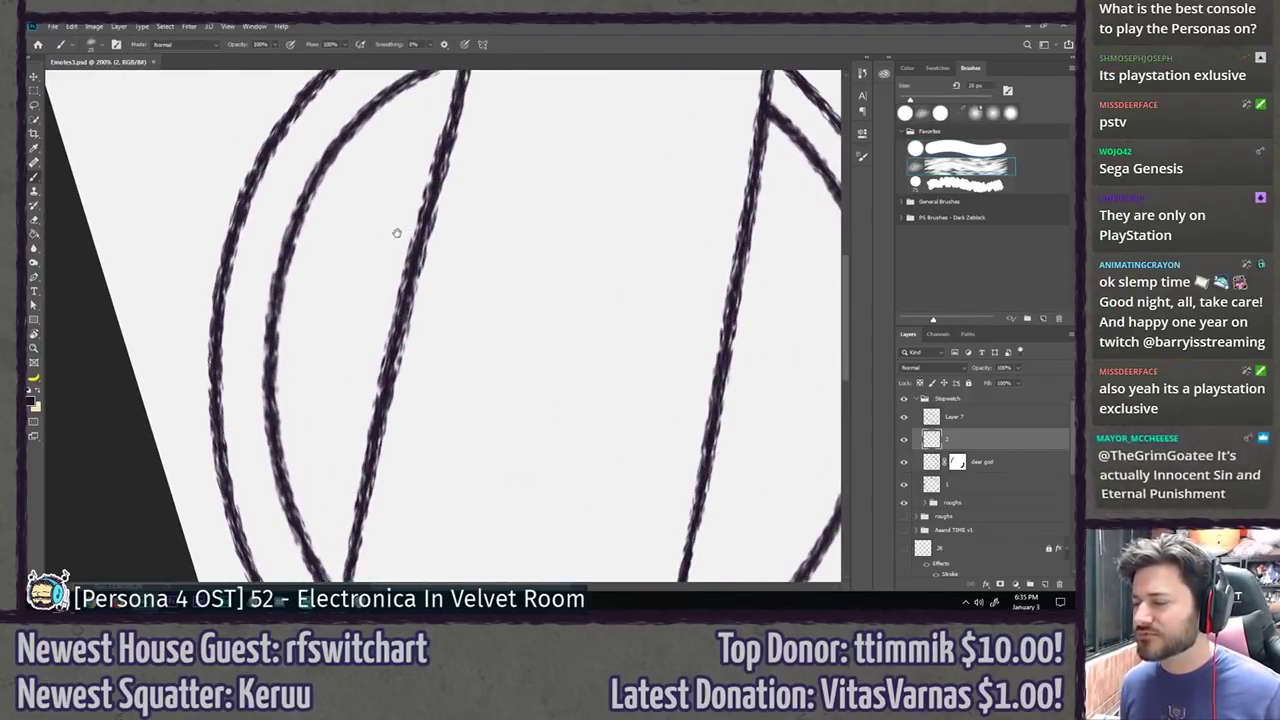
mouse_move(442, 135)
left_mouse_down()
mouse_move(395, 155)
mouse_move(330, 487)
left_mouse_up()
key("ctrl+z")
left_click_drag(444, 138, 356, 494)
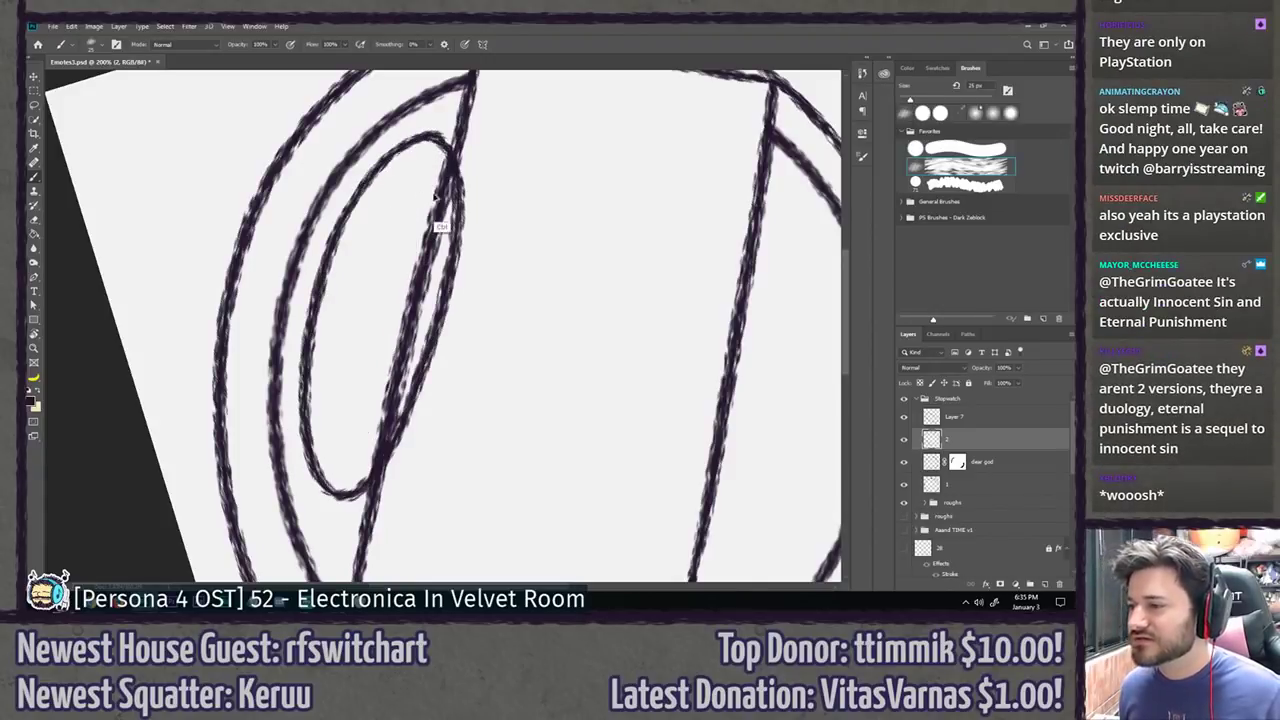
key("ctrl+z")
left_click_drag(442, 136, 358, 515)
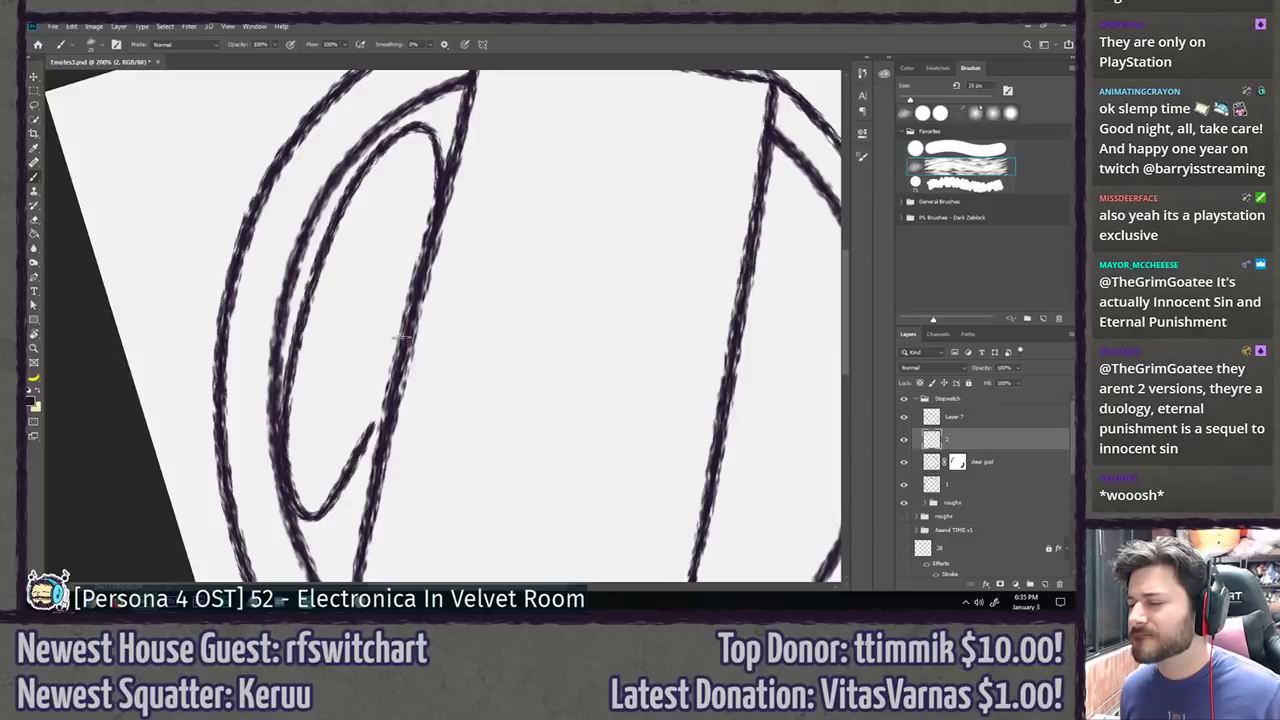
key("ctrl+z")
mouse_move(443, 173)
left_mouse_down()
mouse_move(330, 293)
mouse_move(369, 418)
left_mouse_up()
key("ctrl+z")
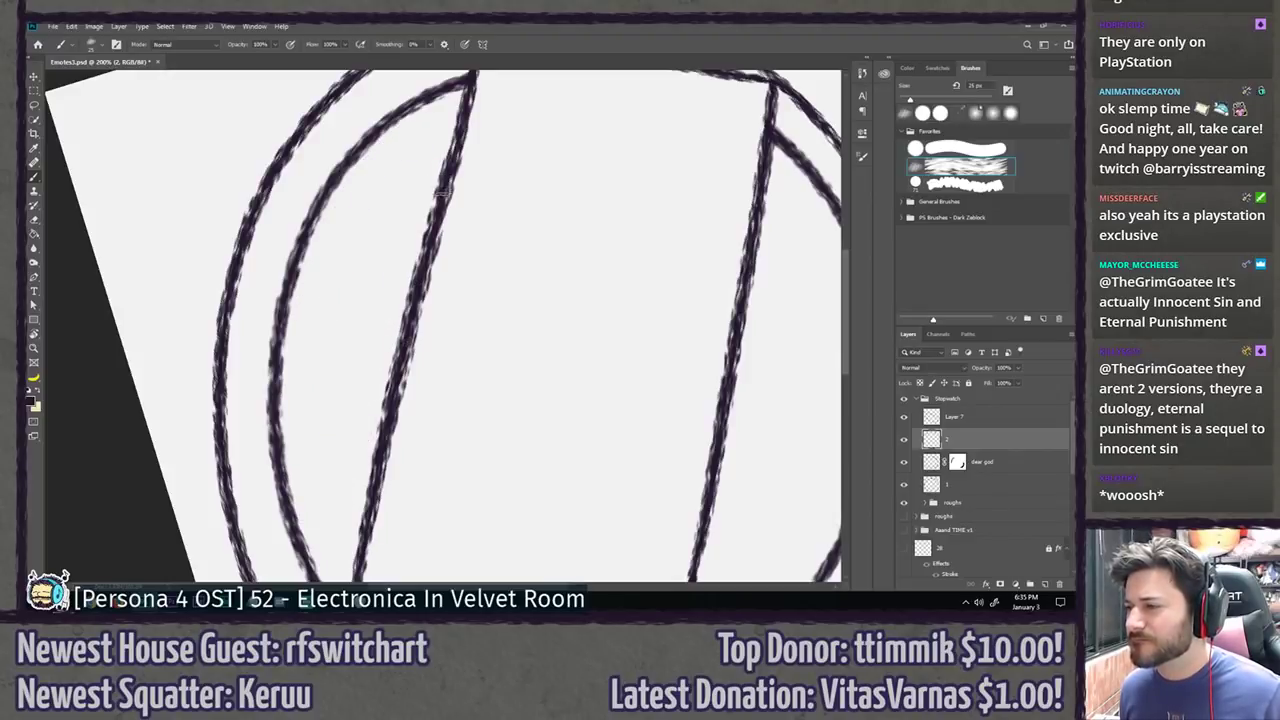
Step: Draw a long, narrow rounded slot along the underside of the display's lower edge, inside the inner rim
left_click_drag(442, 182, 376, 464)
key("r")
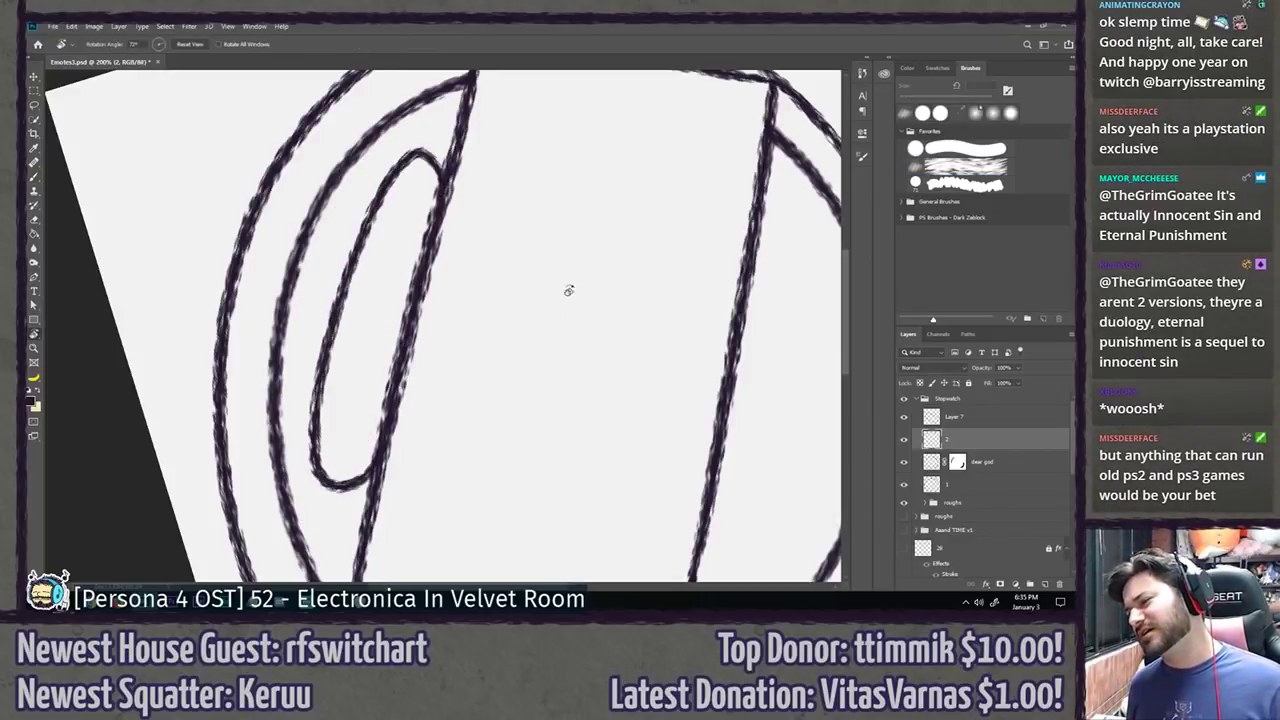
left_click_drag(566, 289, 435, 125)
key("b")
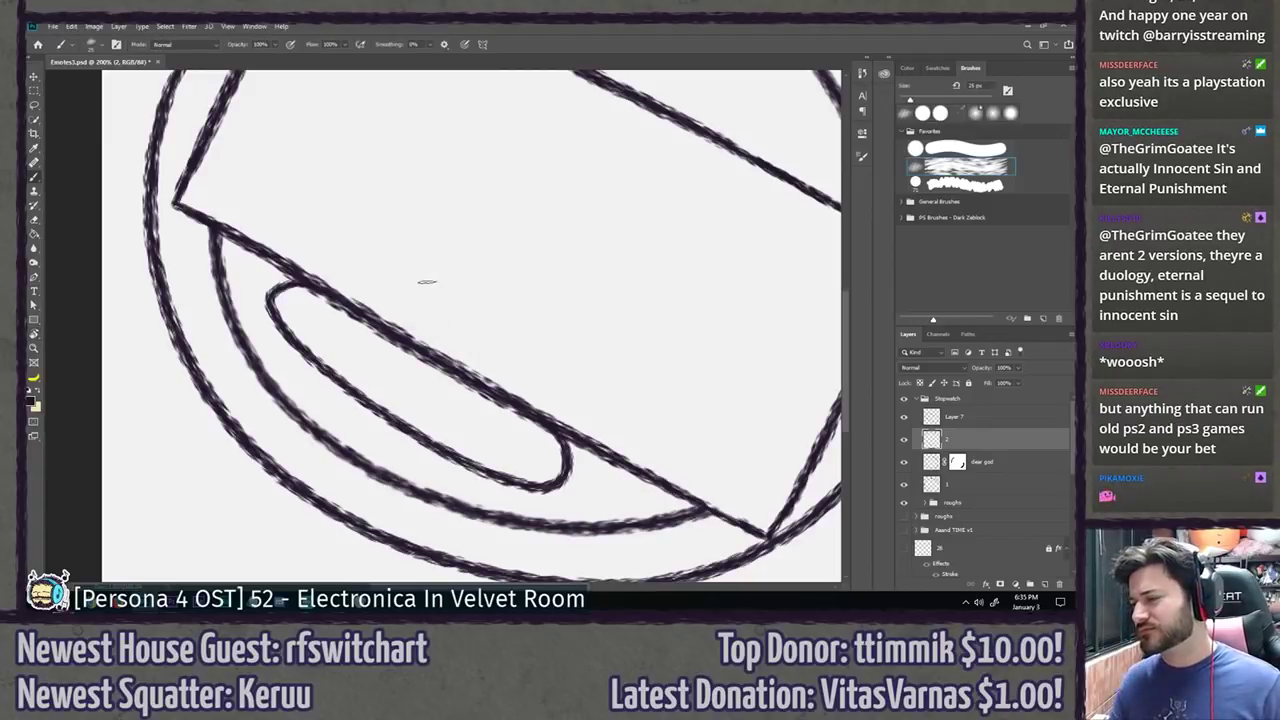
scroll(236, 154, "down", 5)
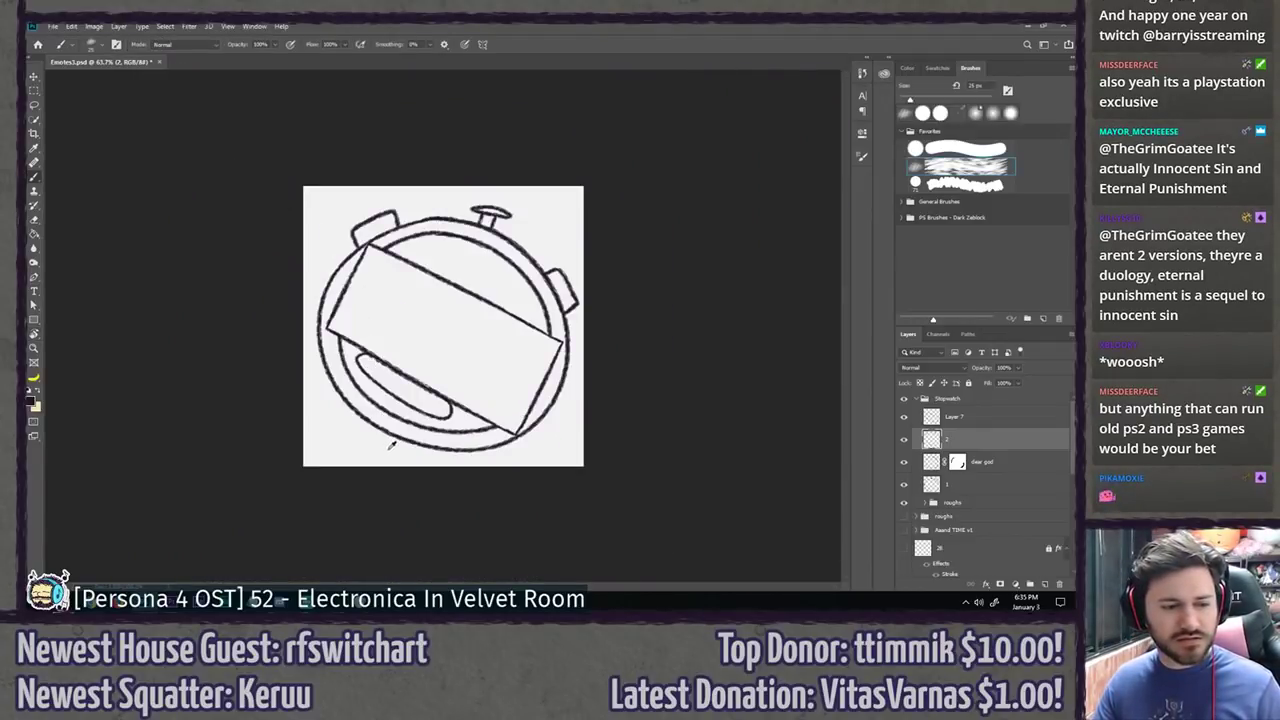
scroll(359, 408, "up", 5)
mouse_move(363, 409)
left_mouse_down()
mouse_move(368, 370)
mouse_move(324, 397)
left_mouse_up()
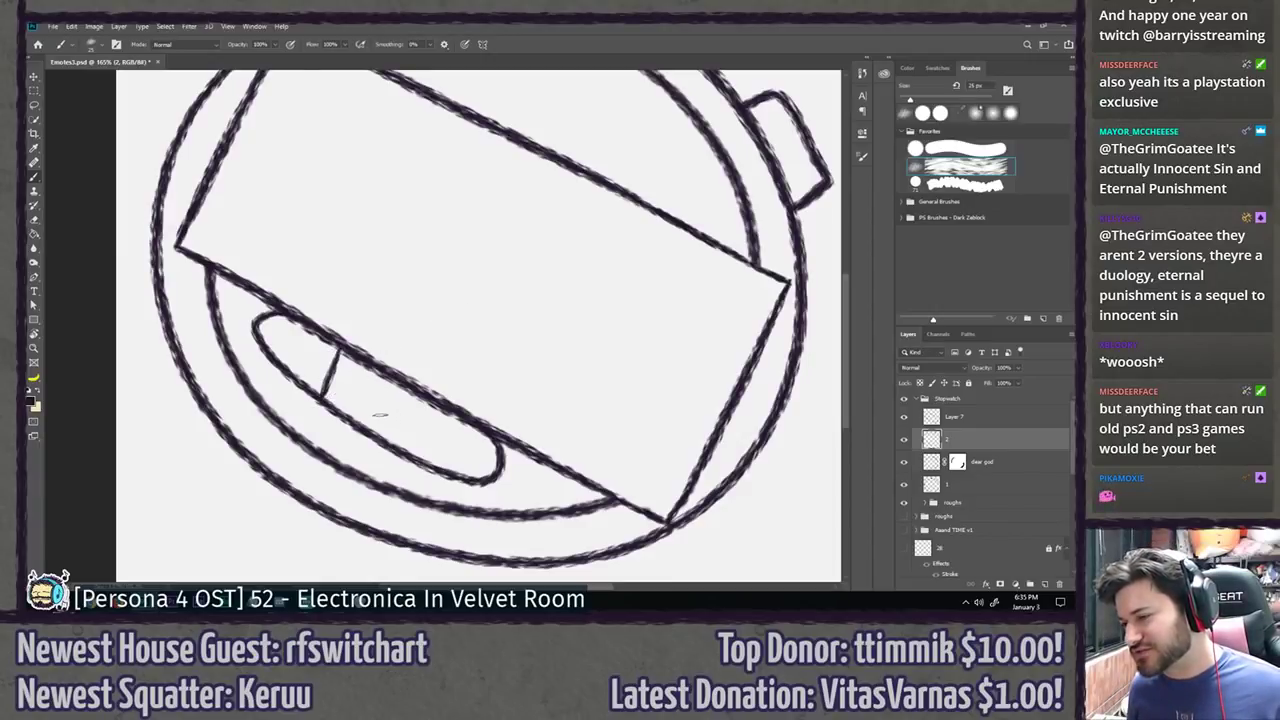
key("ctrl+z")
left_click_drag(334, 349, 310, 393)
key("ctrl+z")
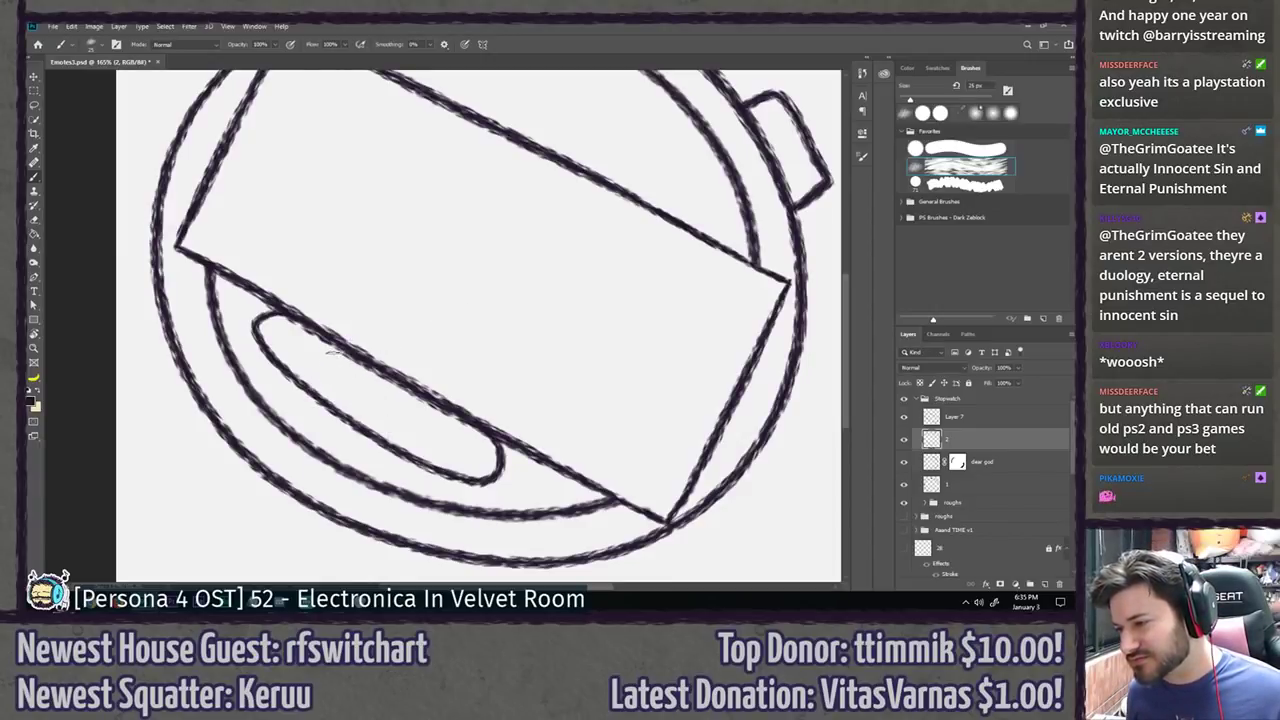
Step: Draw two short divider lines across the rounded slot, splitting it into three segments
left_click_drag(335, 346, 305, 395)
key("ctrl+z")
left_click_drag(414, 397, 391, 439)
key("ctrl+z")
key("ctrl+z")
key("ctrl+z")
left_click_drag(413, 395, 390, 440)
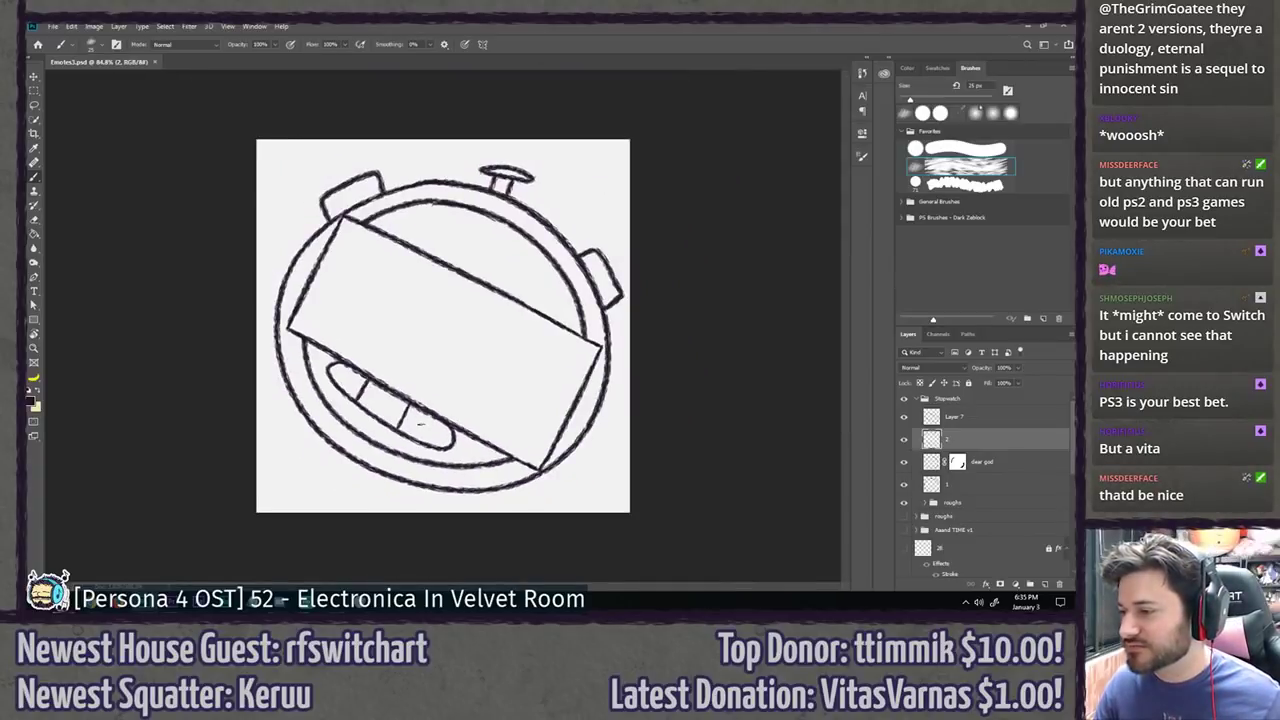
scroll(437, 427, "down", 4)
Step: Try two square eyes inside the display with slanted eyebrows above them, and undo the sketch
scroll(474, 459, "up", 4)
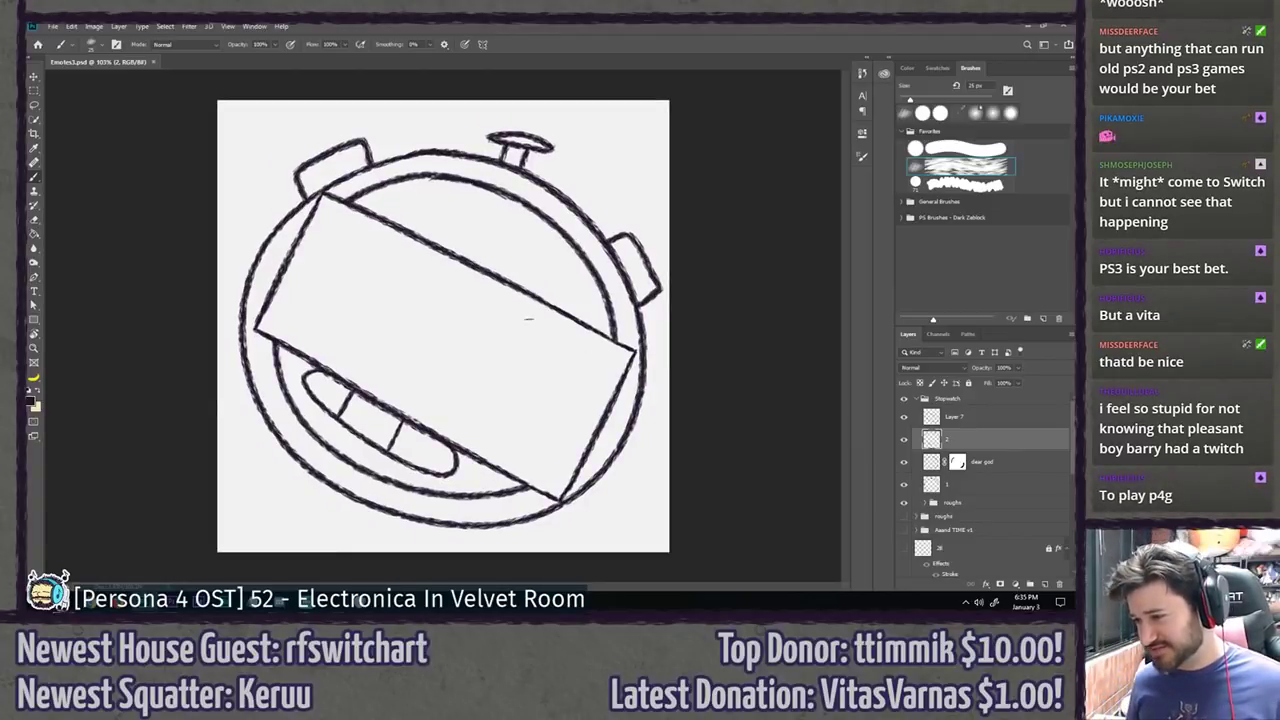
mouse_move(332, 266)
left_mouse_down()
mouse_move(349, 313)
mouse_move(310, 298)
mouse_move(326, 266)
left_mouse_up()
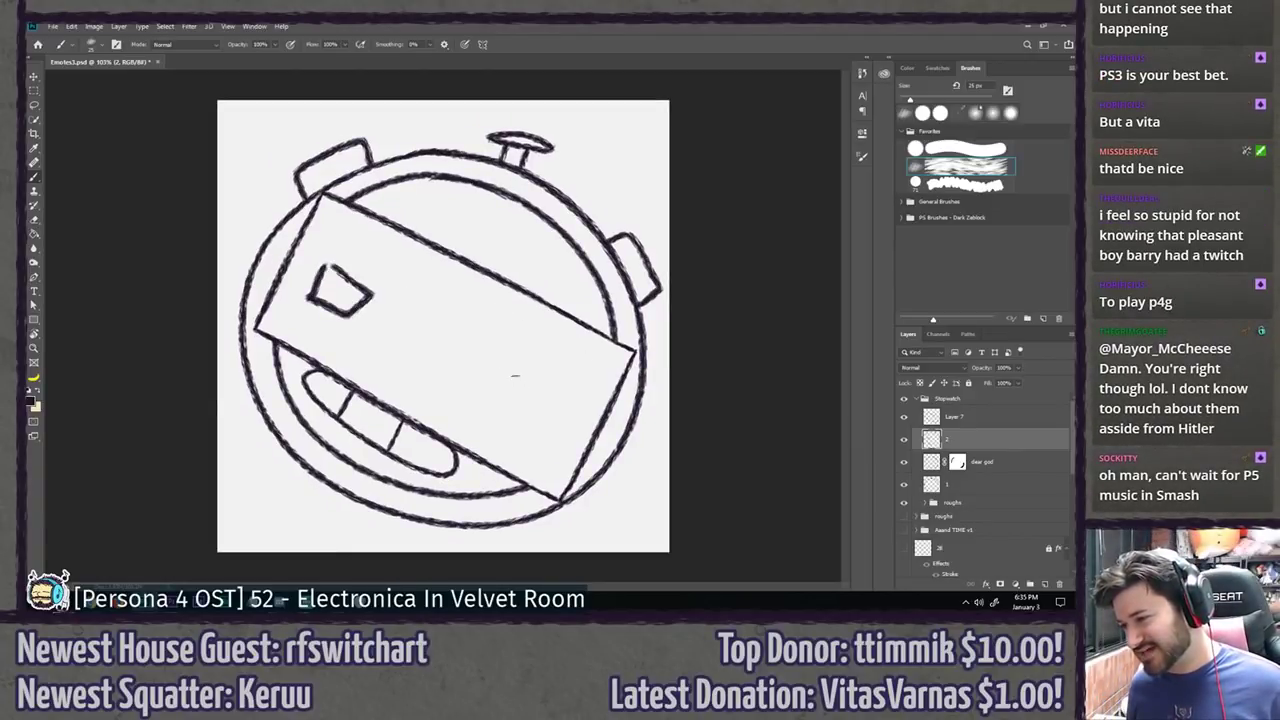
mouse_move(515, 376)
left_mouse_down()
mouse_move(568, 386)
mouse_move(518, 370)
left_mouse_up()
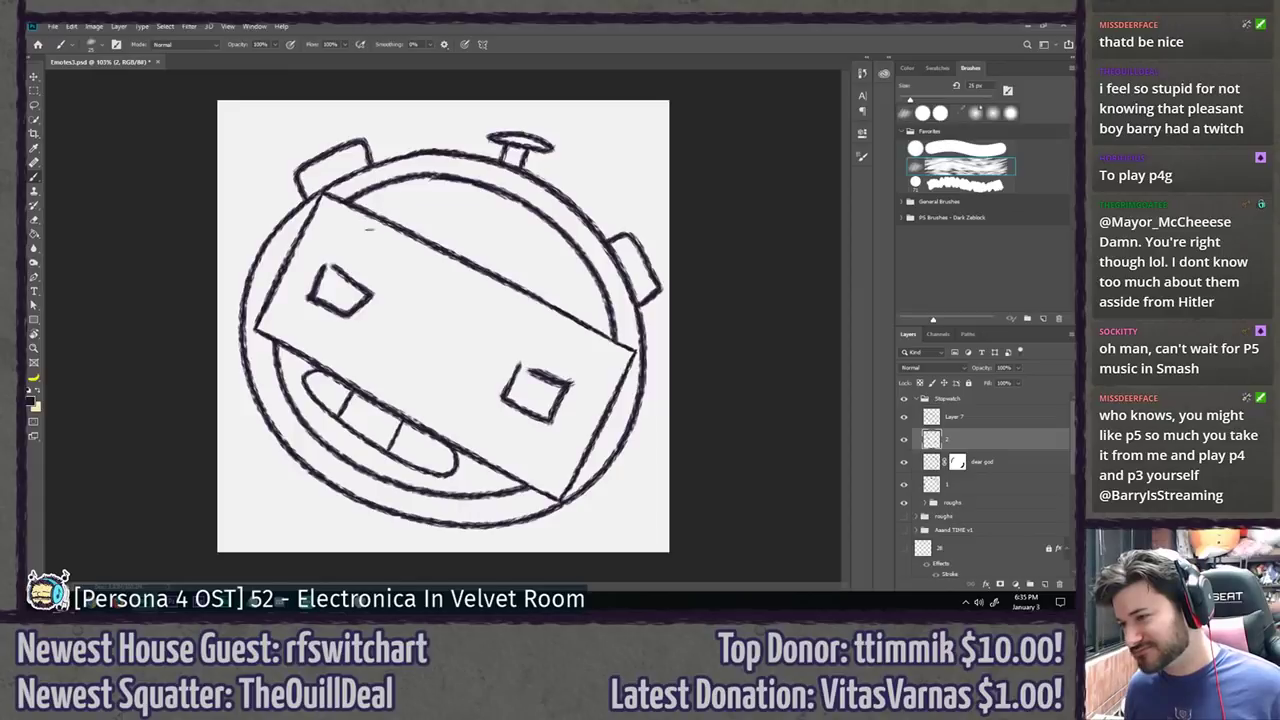
left_click_drag(360, 220, 402, 265)
mouse_move(530, 287)
left_mouse_down()
mouse_move(586, 292)
mouse_move(526, 290)
left_mouse_up()
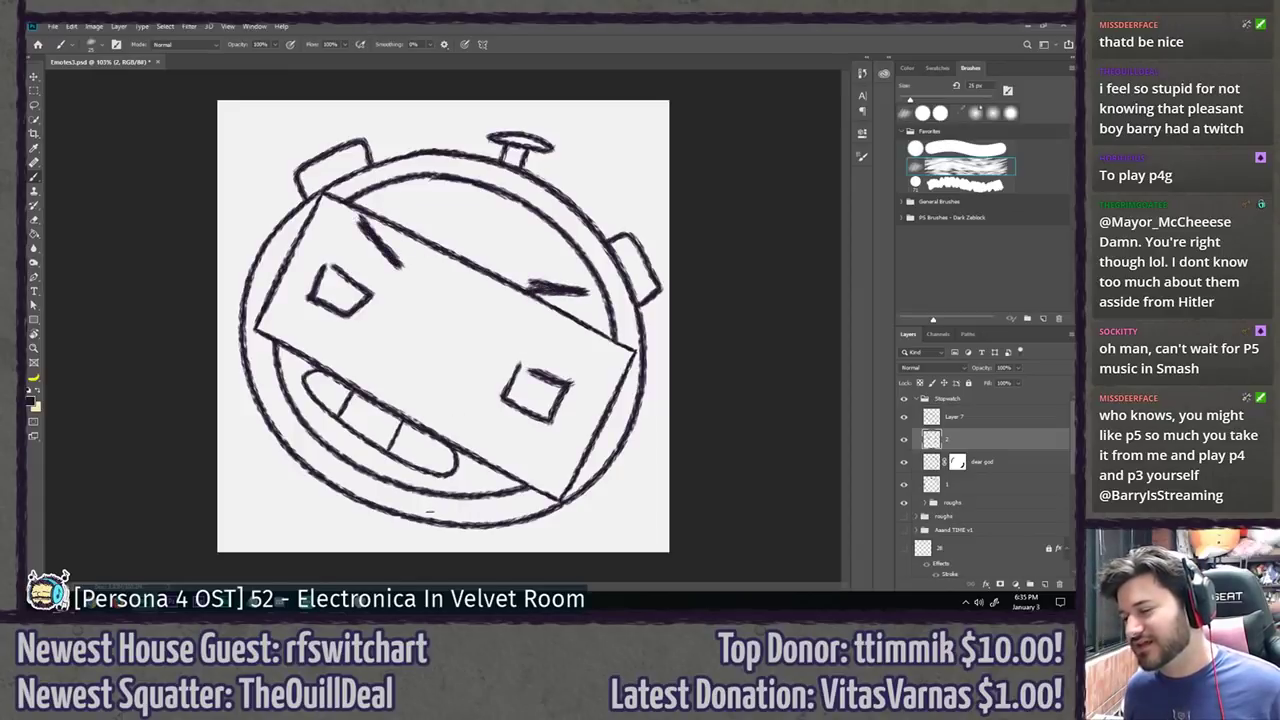
key("ctrl+z")
key("ctrl+z")
key("ctrl+z")
key("ctrl+z")
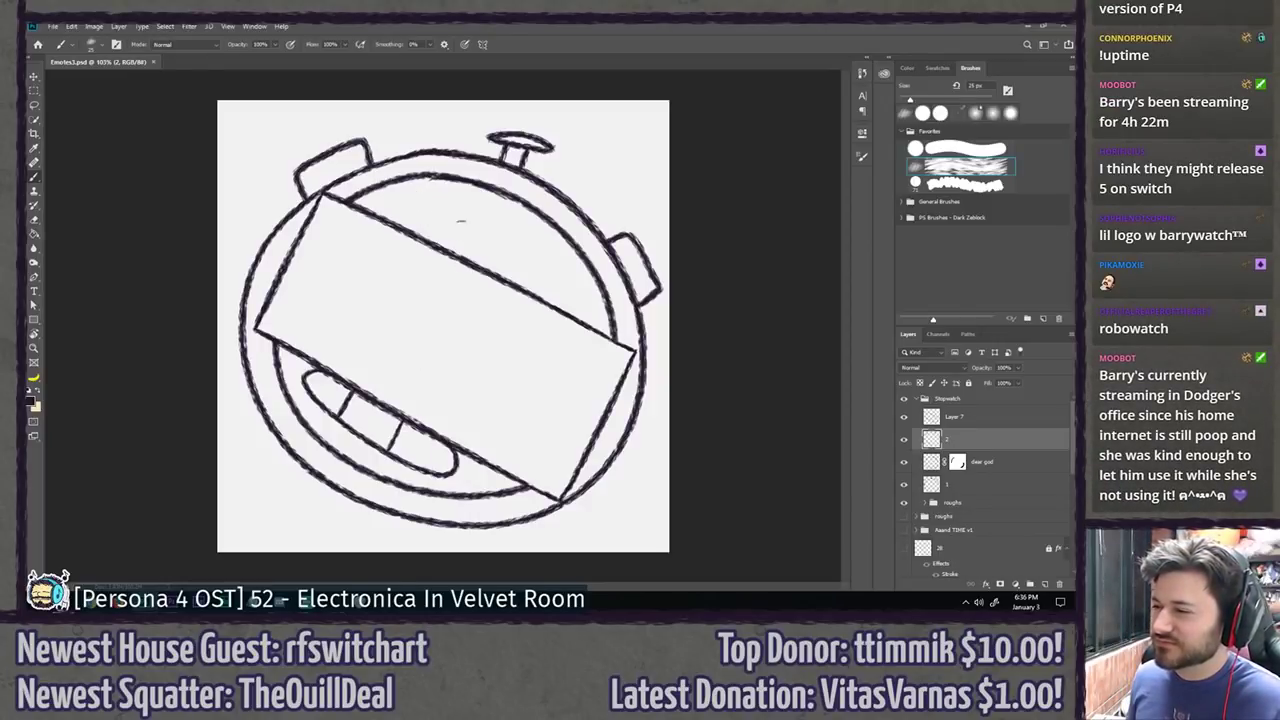
Step: Draw a row of short slanted vent strokes between the display's upper edge and the inner rim
mouse_move(420, 200)
left_mouse_down()
mouse_move(560, 266)
mouse_move(562, 286)
mouse_move(420, 226)
left_mouse_up()
key("ctrl+z")
key("ctrl+z")
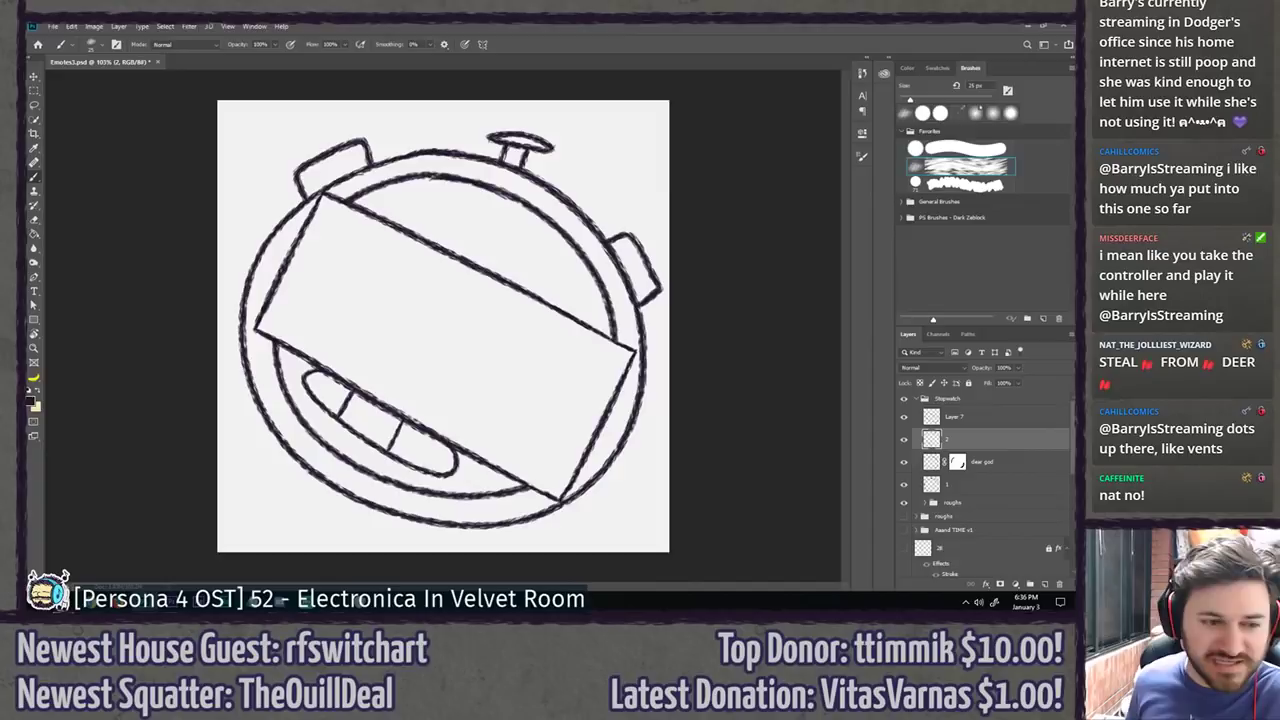
mouse_move(412, 194)
left_mouse_down()
mouse_move(420, 226)
mouse_move(549, 271)
left_mouse_up()
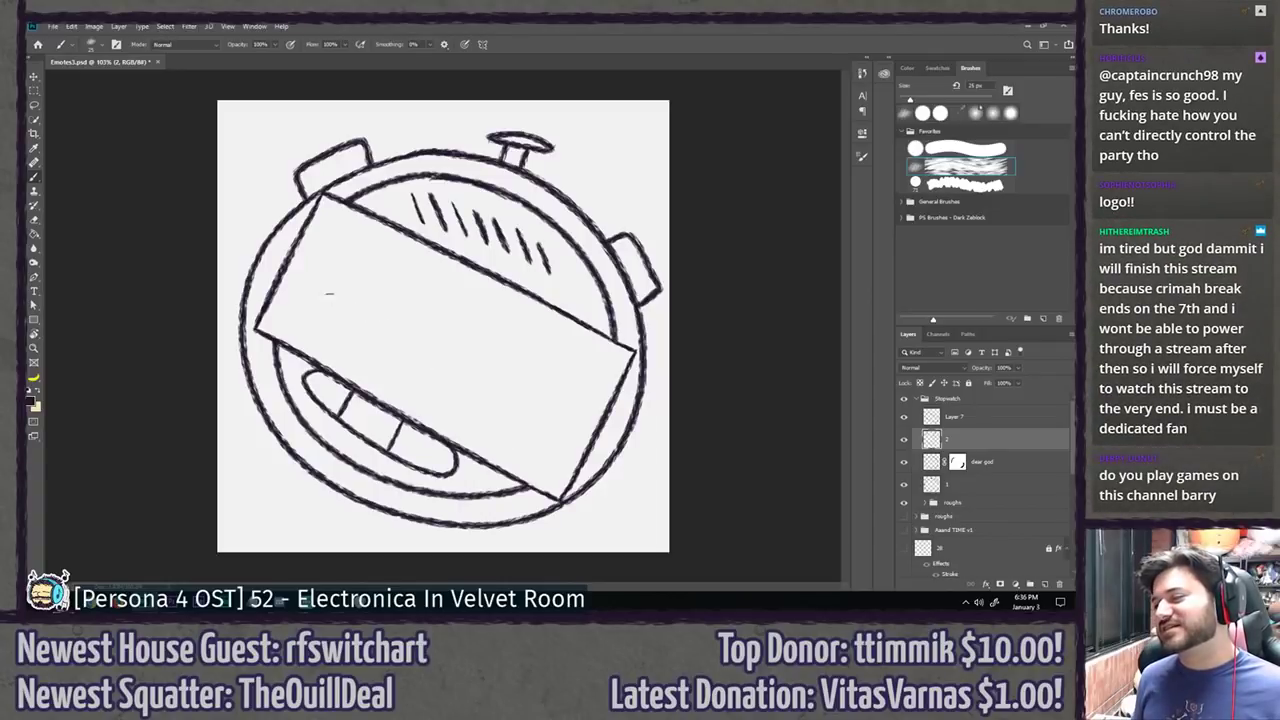
Step: Try two triangular eyes inside the display and undo them
left_click_drag(329, 293, 326, 312)
left_click_drag(531, 373, 542, 420)
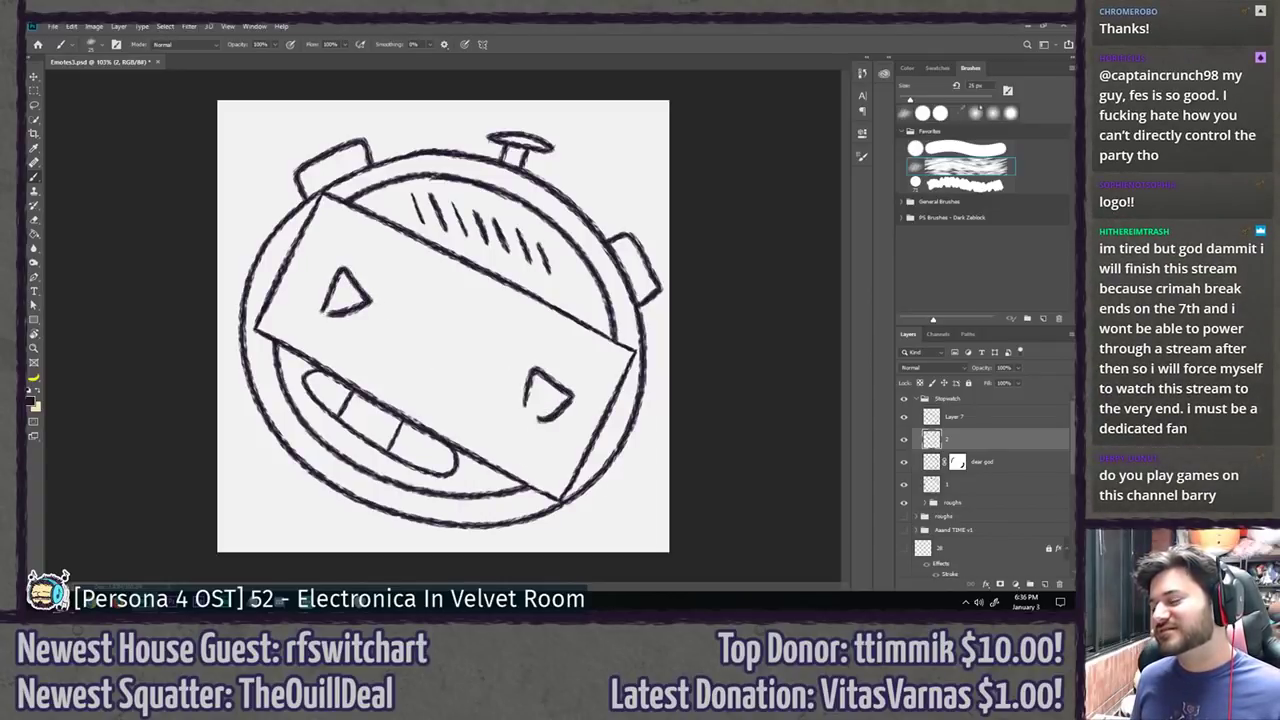
key("ctrl+z")
key("ctrl+z")
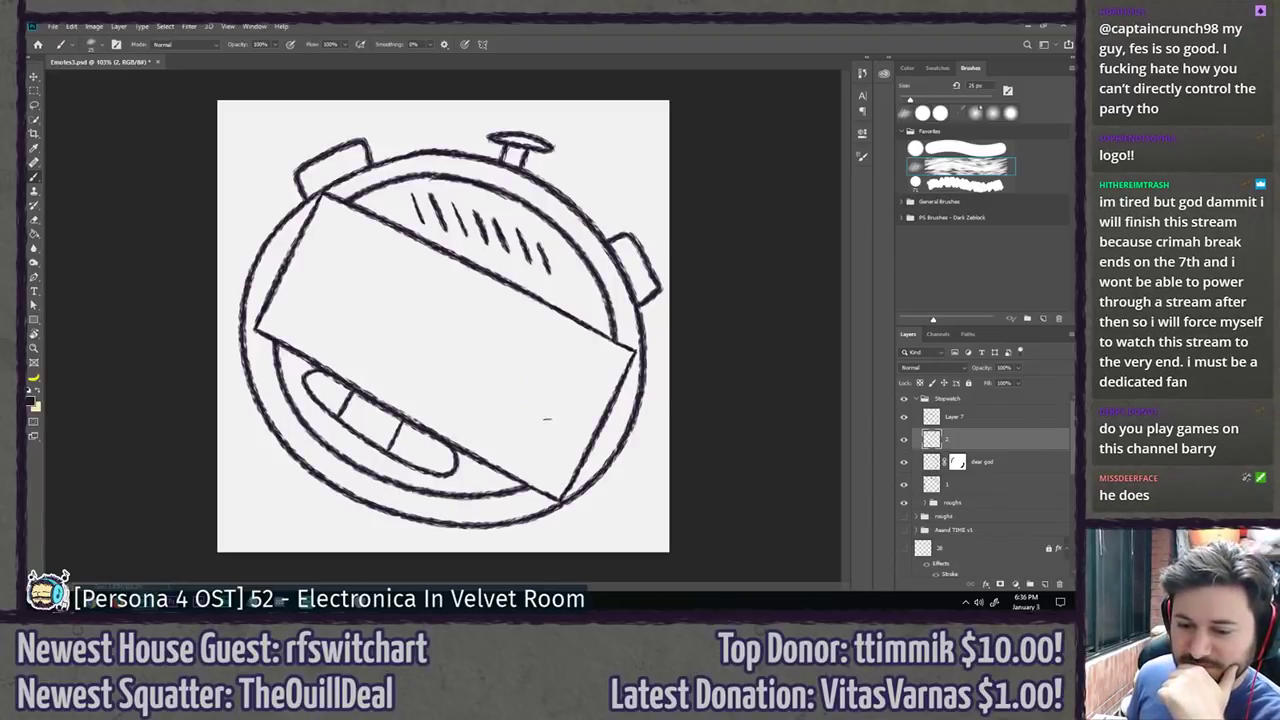
Step: Undo the row of slanted vent strokes above the display
key("ctrl+z")
key("ctrl+z")
key("ctrl+z")
key("ctrl+z")
key("ctrl+z")
key("ctrl+z")
key("ctrl+z")
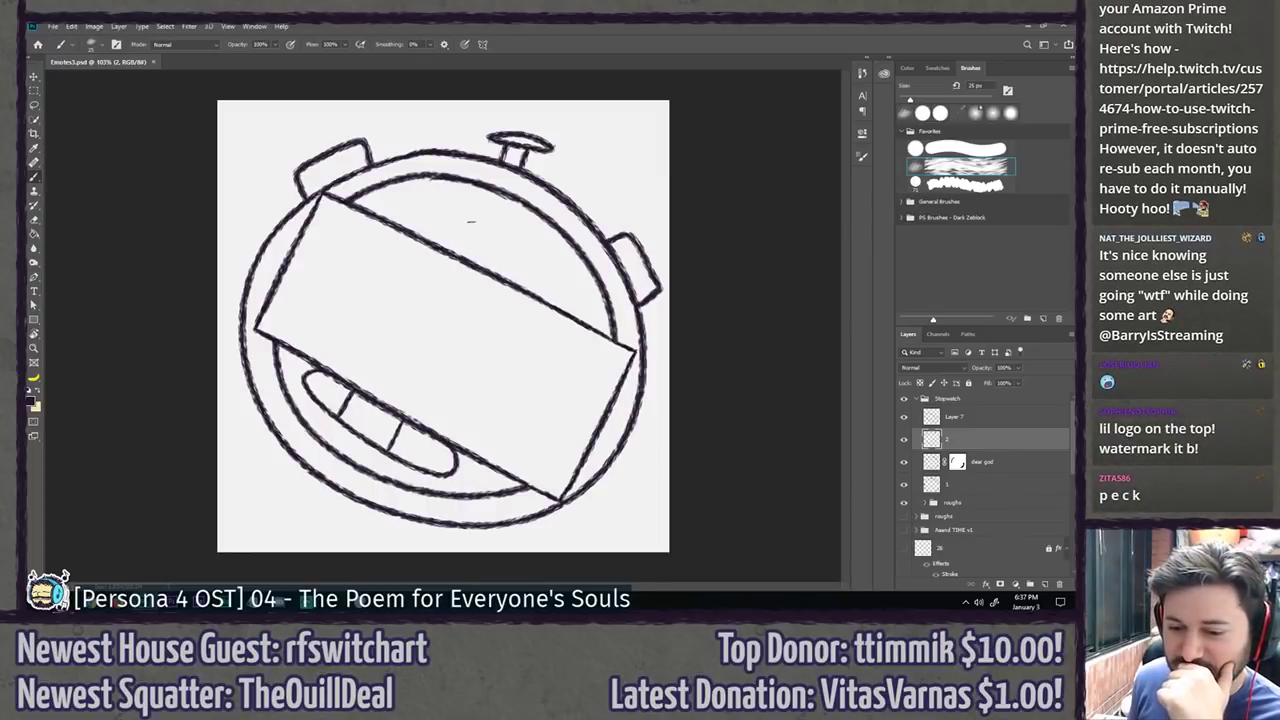
Step: Hand-letter the word "SUPER" above the display's upper edge, inside the inner rim, following the display's tilt
key("r")
left_click_drag(471, 222, 450, 146)
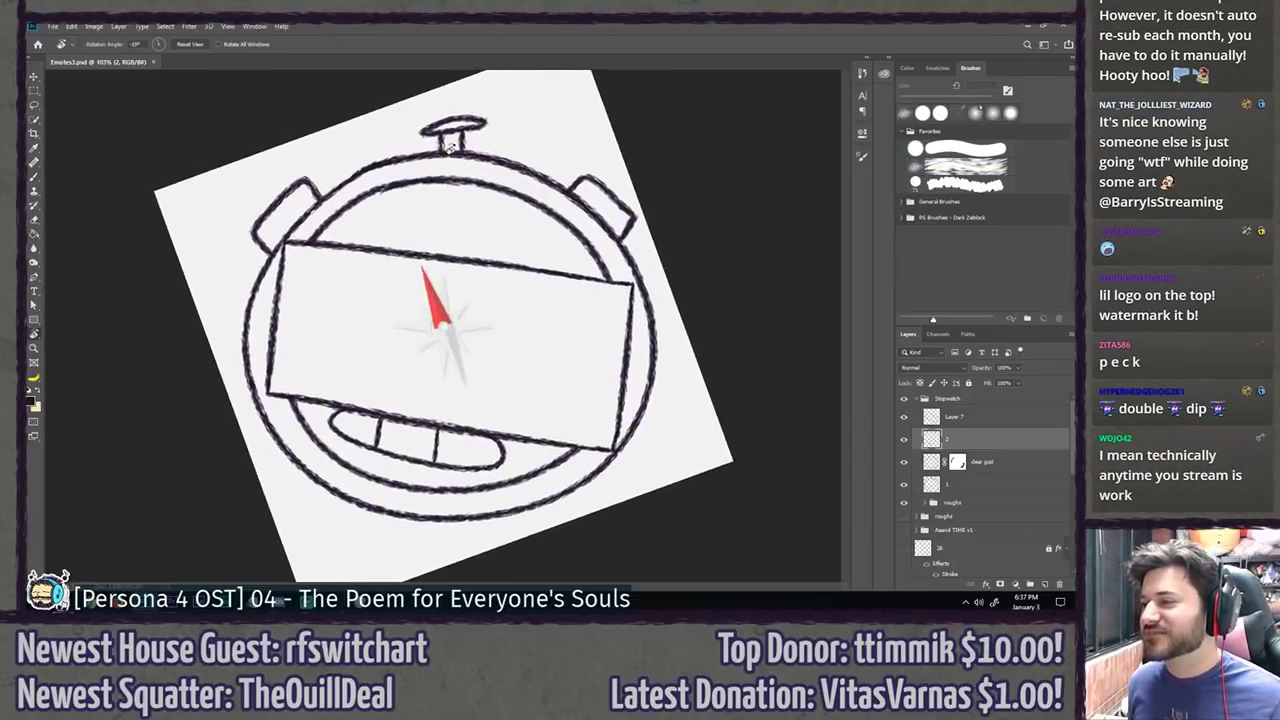
scroll(395, 218, "up", 5)
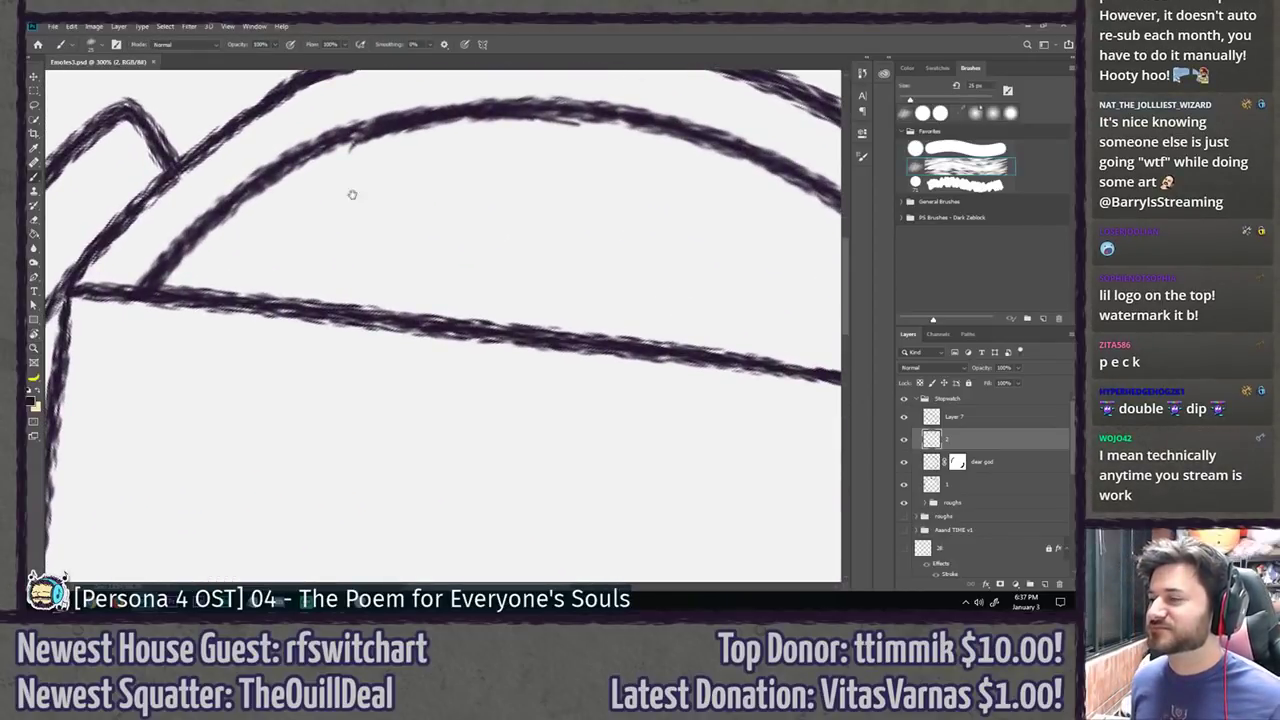
key("r")
mouse_move(352, 194)
left_mouse_down()
mouse_move(312, 226)
mouse_move(349, 186)
left_mouse_up()
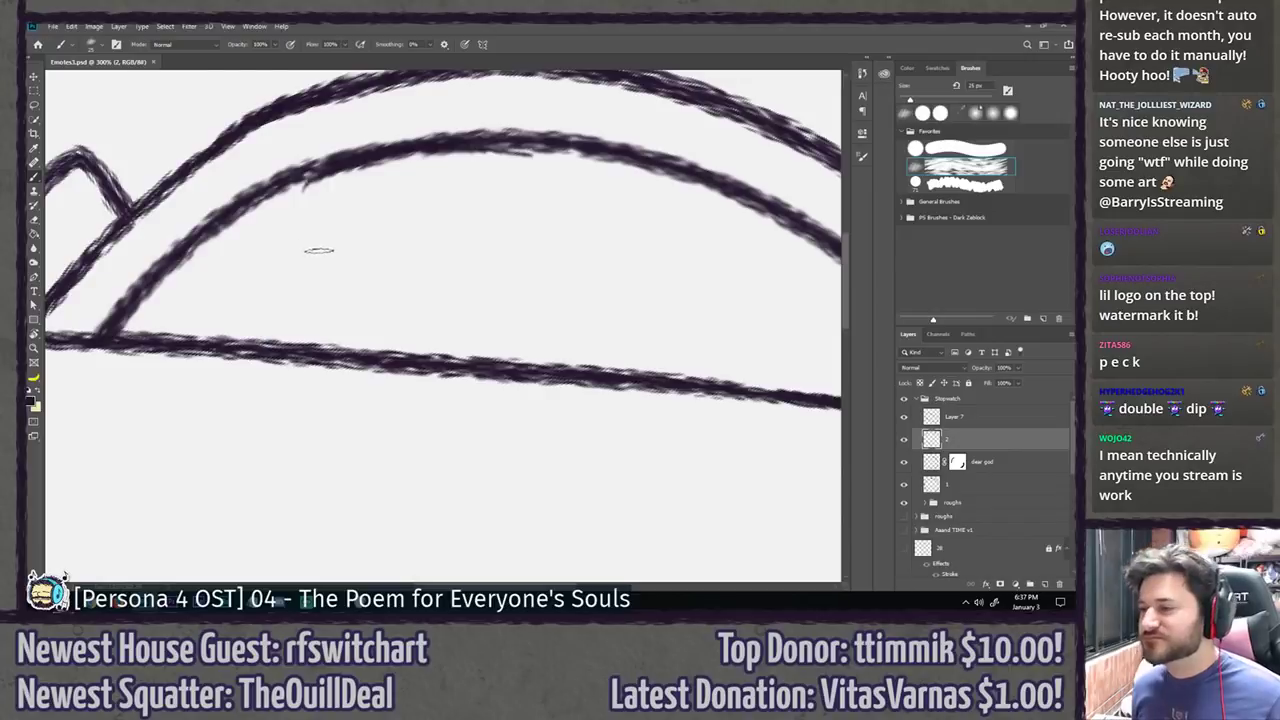
left_click_drag(306, 237, 250, 281)
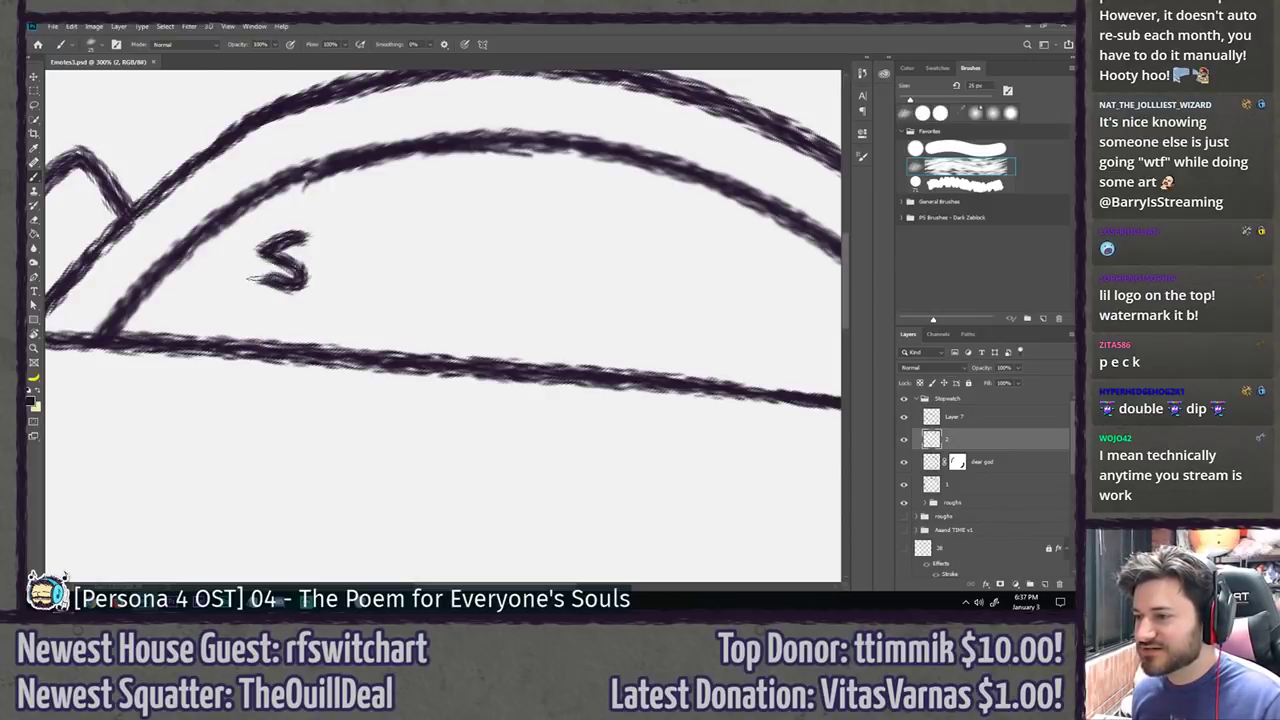
mouse_move(306, 234)
left_mouse_down()
mouse_move(345, 236)
mouse_move(350, 286)
left_mouse_up()
key("ctrl+z")
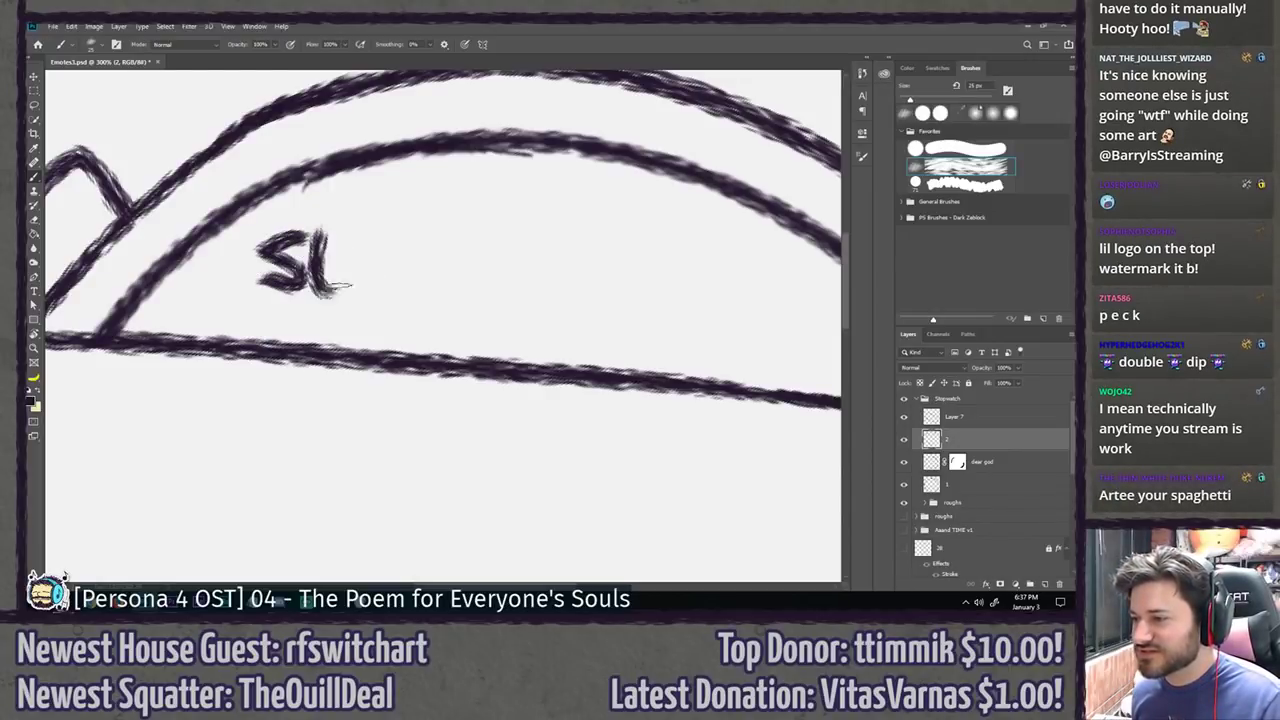
mouse_move(350, 240)
left_mouse_down()
mouse_move(352, 290)
mouse_move(372, 282)
left_mouse_up()
left_click_drag(432, 246, 452, 306)
mouse_move(446, 246)
left_mouse_down()
mouse_move(454, 282)
mouse_move(495, 302)
left_mouse_up()
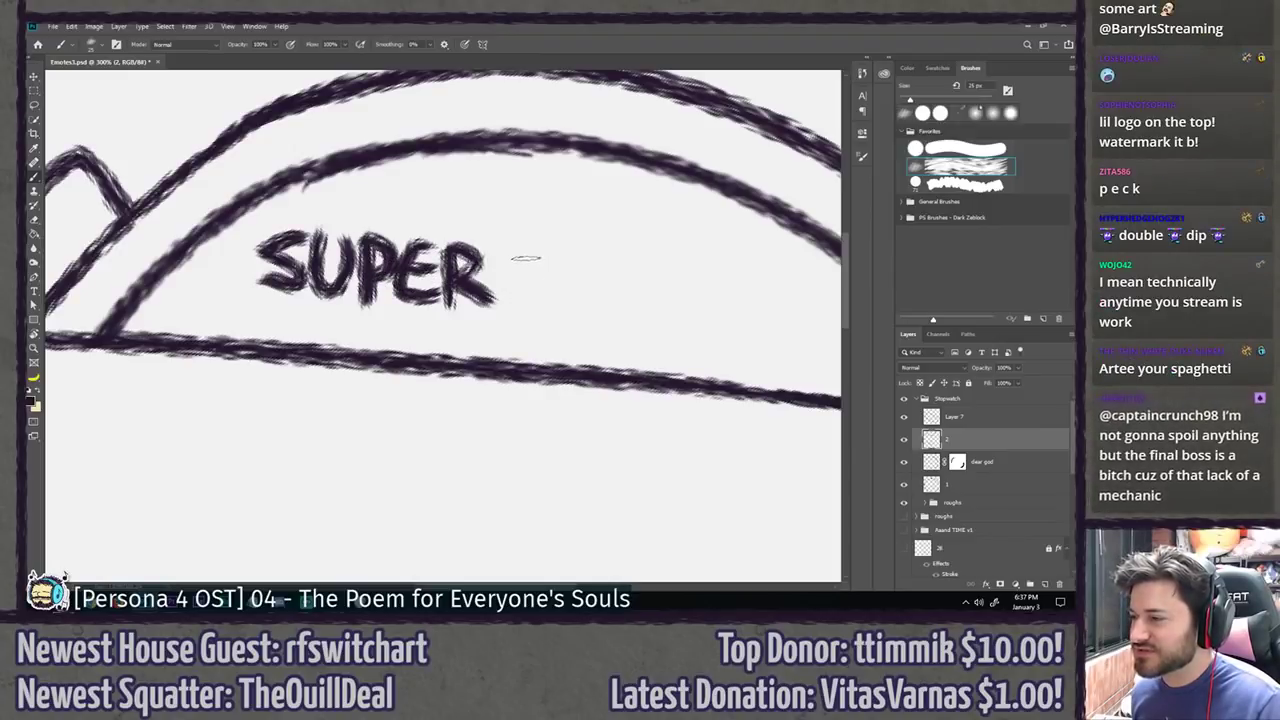
Step: Hand-letter "TIME GO" after "SUPER" along the display's upper edge, redrawing the strokes of "GO" as needed
mouse_move(516, 256)
left_mouse_down()
mouse_move(562, 260)
mouse_move(548, 312)
left_mouse_up()
mouse_move(580, 262)
left_mouse_down()
mouse_move(584, 310)
mouse_move(650, 296)
mouse_move(660, 320)
left_mouse_up()
mouse_move(718, 268)
left_mouse_down()
mouse_move(722, 324)
mouse_move(718, 298)
mouse_move(605, 311)
mouse_move(536, 285)
left_mouse_up()
mouse_move(630, 246)
left_mouse_down()
mouse_move(640, 286)
mouse_move(622, 268)
mouse_move(657, 294)
left_mouse_up()
key("ctrl+z")
key("ctrl+z")
key("ctrl+z")
left_click_drag(630, 243, 645, 280)
mouse_move(622, 269)
left_mouse_down()
mouse_move(642, 267)
mouse_move(684, 308)
left_mouse_up()
key("ctrl+z")
key("ctrl+z")
mouse_move(644, 240)
left_mouse_down()
mouse_move(652, 296)
mouse_move(668, 250)
left_mouse_up()
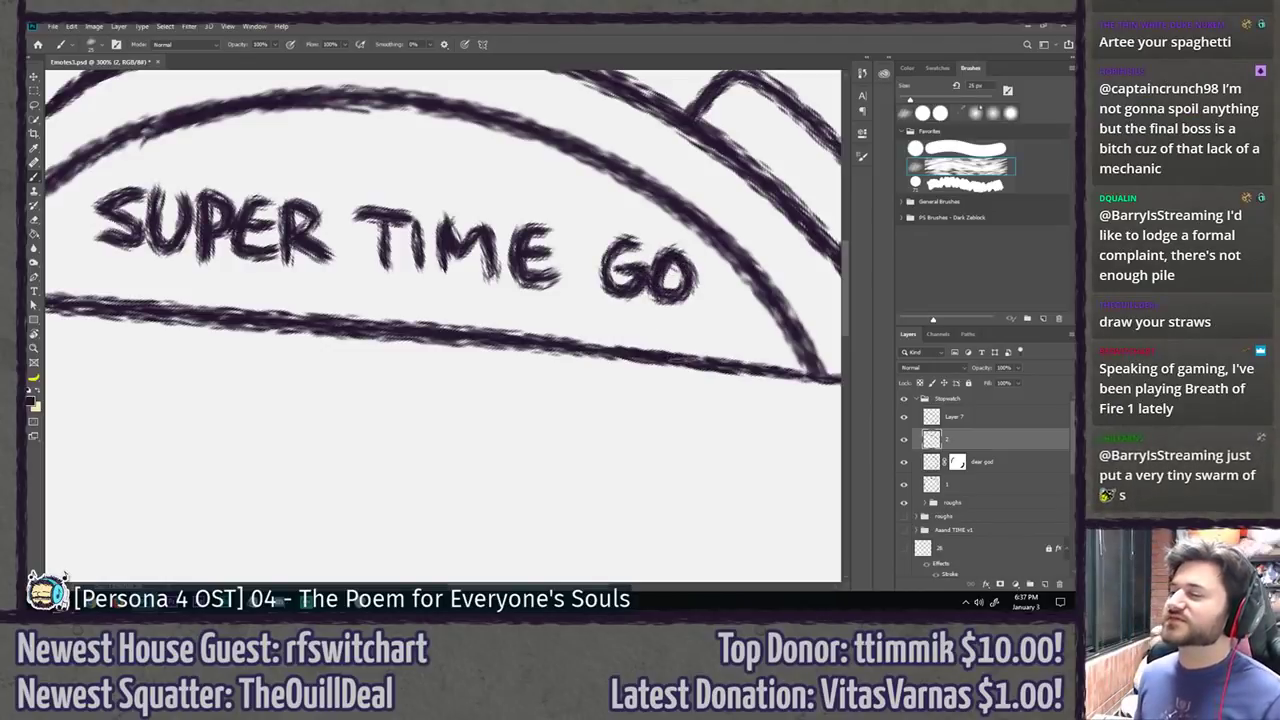
Step: Select the "SUPER TIME GO" lettering with the Lasso and shift it slightly left between the inner rim and the display, then deselect it
left_click_drag(509, 286, 569, 296)
key("v")
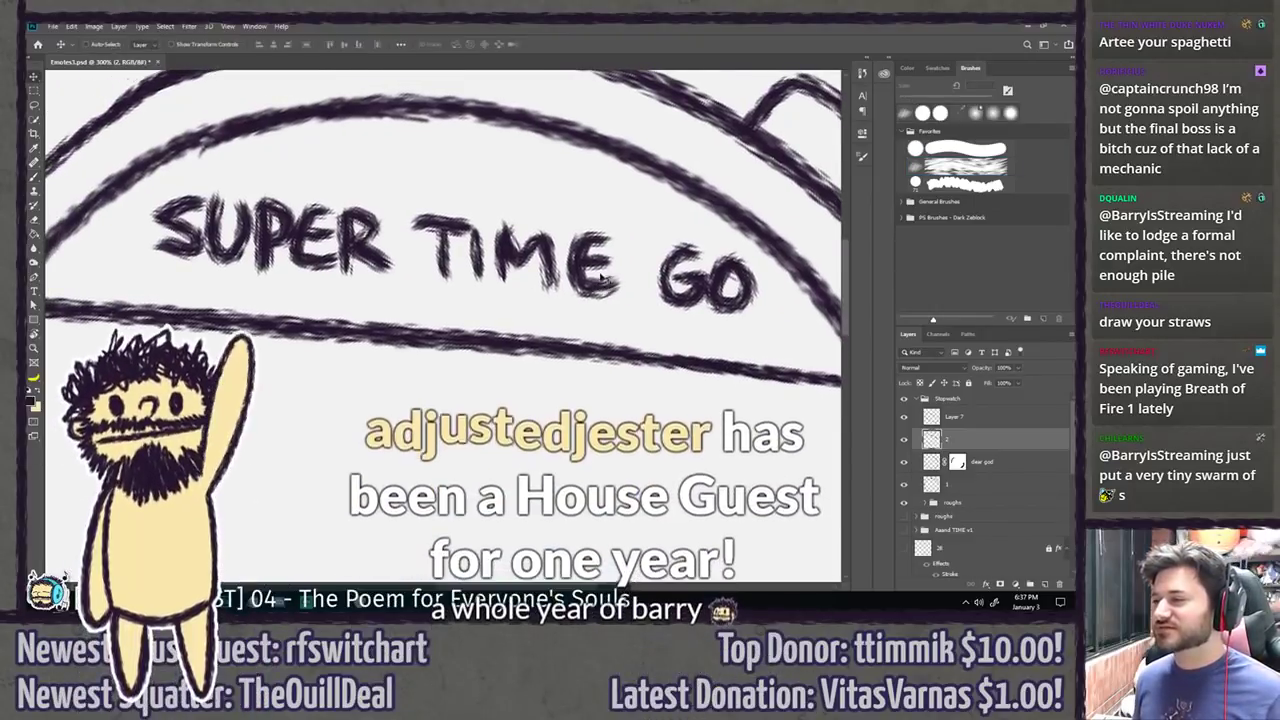
key("l")
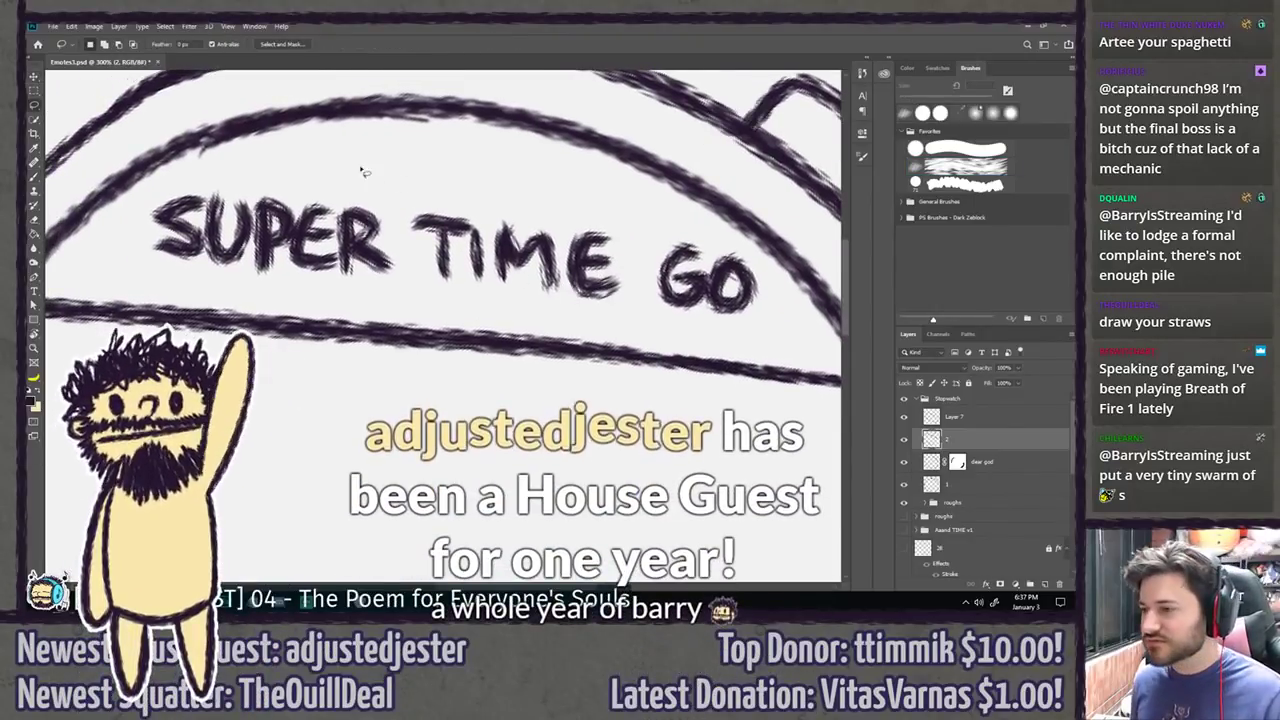
mouse_move(320, 163)
left_mouse_down()
mouse_move(180, 185)
mouse_move(112, 230)
mouse_move(150, 295)
mouse_move(715, 205)
mouse_move(322, 163)
left_mouse_up()
mouse_move(554, 258)
left_mouse_down()
mouse_move(531, 252)
mouse_move(535, 263)
left_mouse_up()
key("ctrl+d")
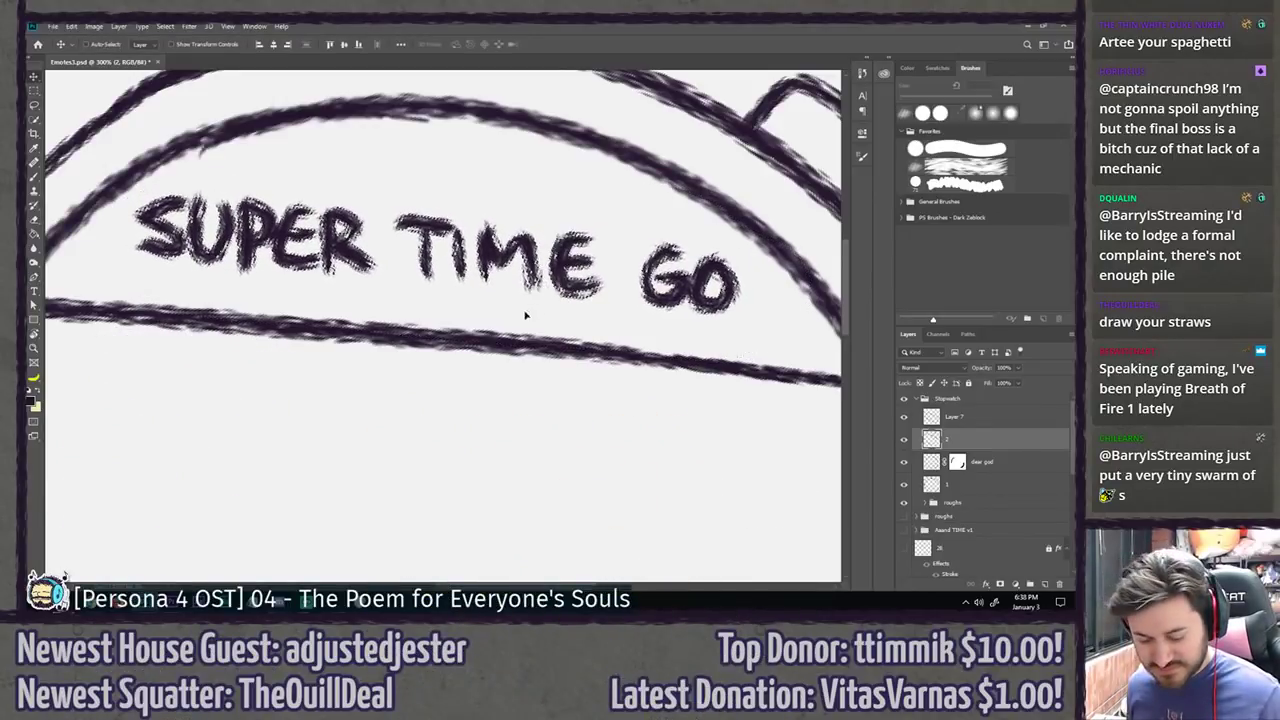
Step: Examine how legible the "SUPER TIME GO" lettering is on the whole stopwatch at small and large magnifications
key("l")
key("ctrl+1")
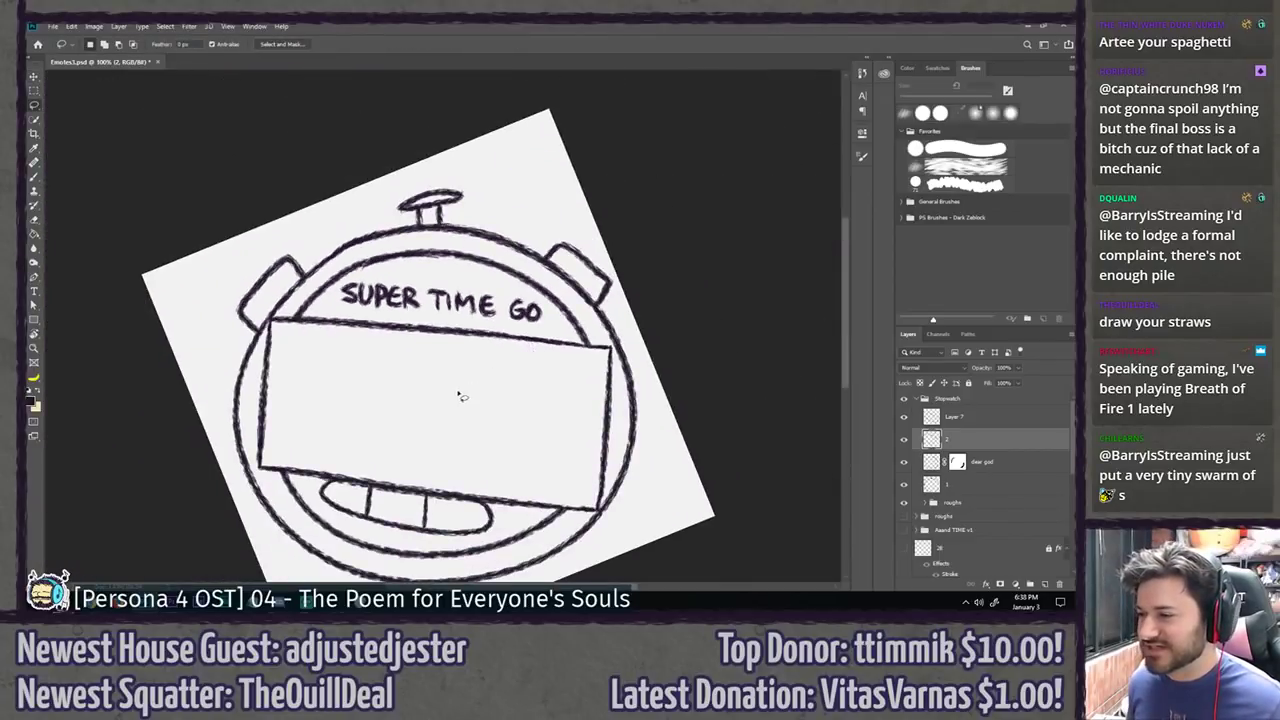
key("b")
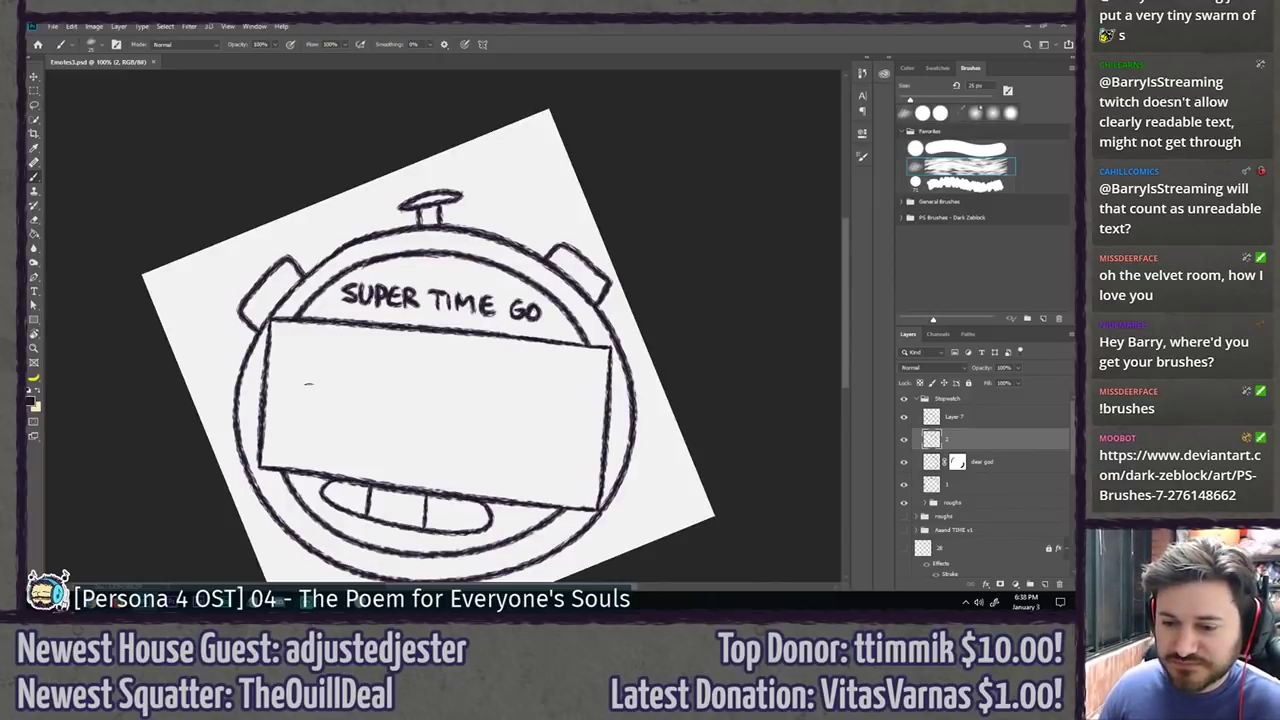
scroll(306, 309, "down", 5)
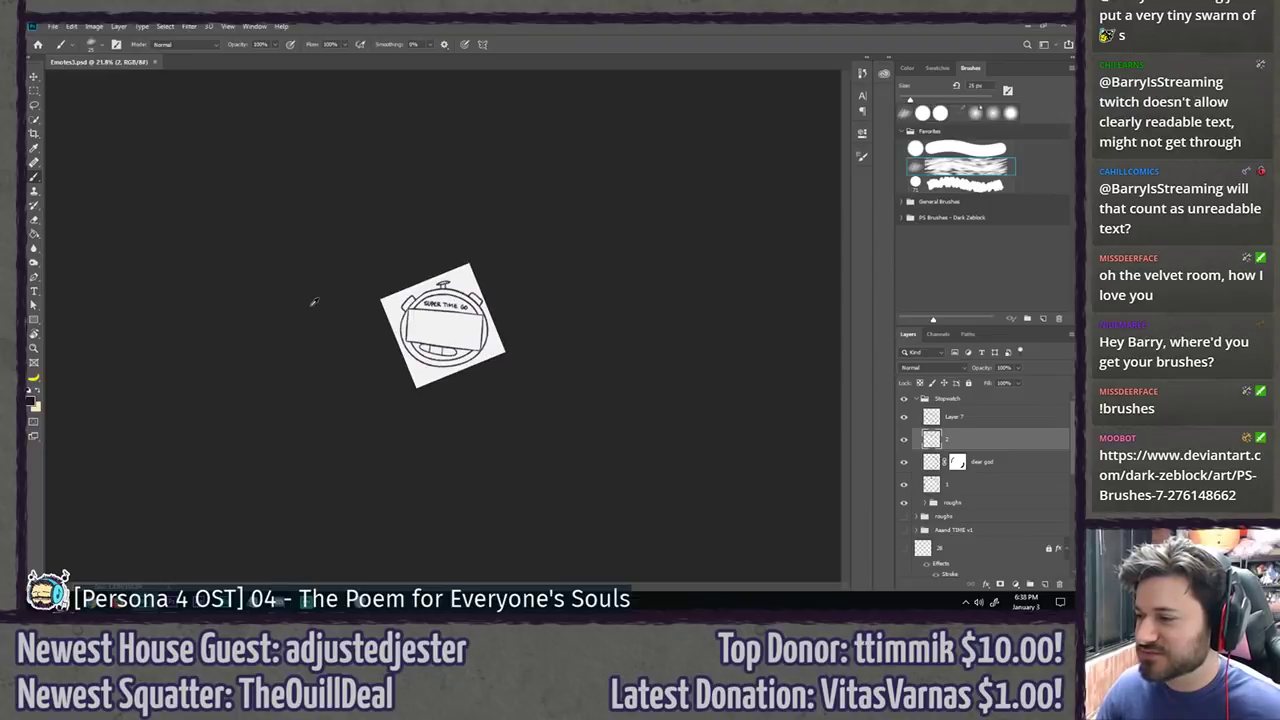
scroll(470, 328, "up", 6)
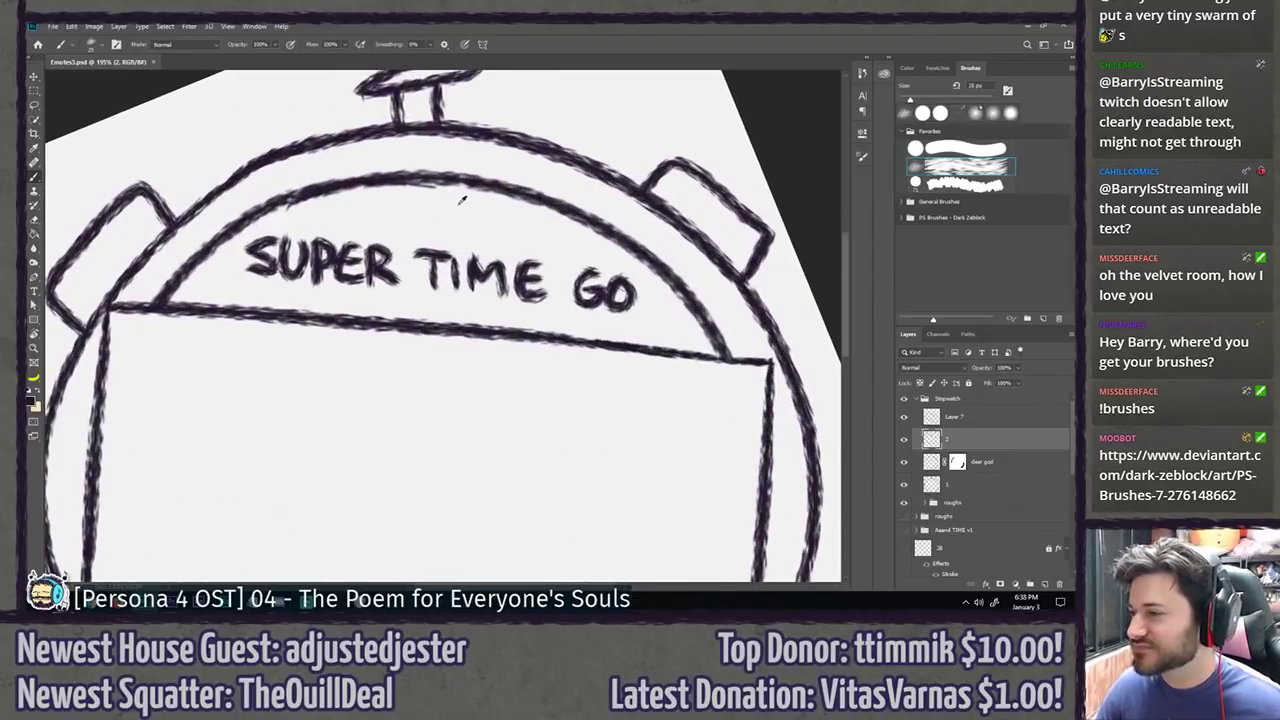
scroll(399, 377, "down", 3)
scroll(399, 377, "up", 2)
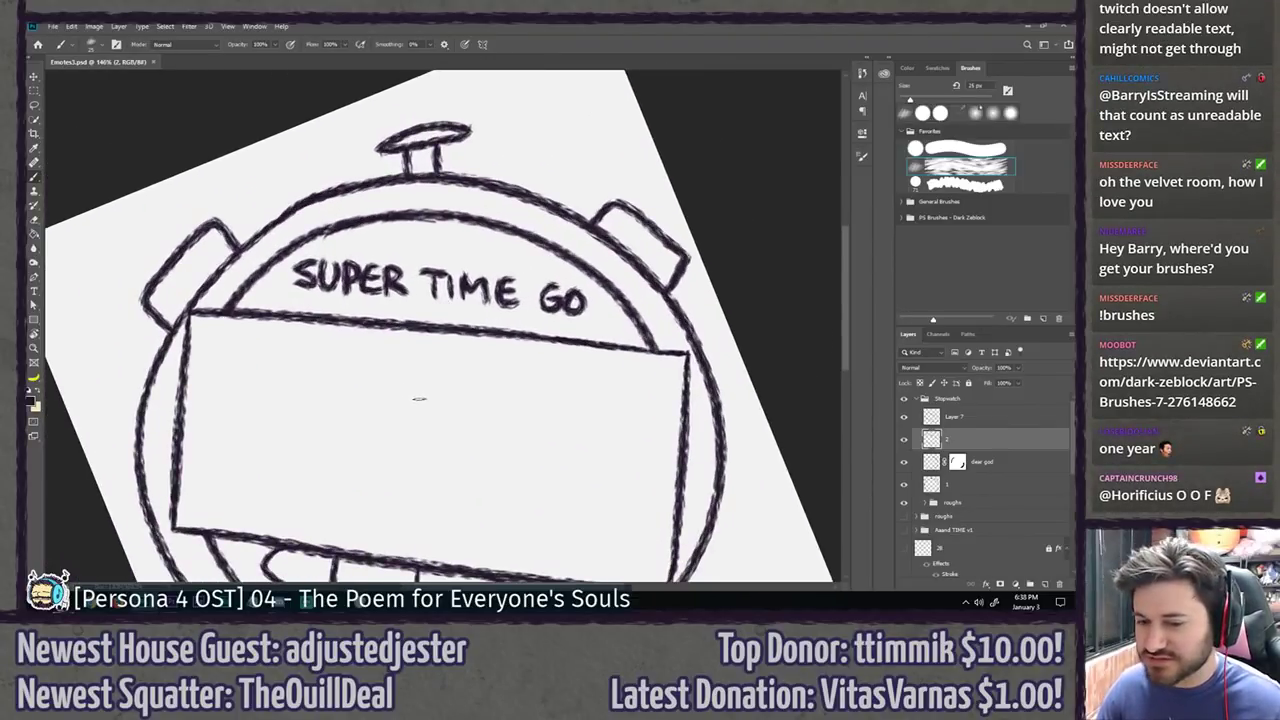
scroll(449, 240, "down", 2)
scroll(449, 240, "up", 2)
Step: Create a new layer named "text" above Layer 7 in the Stopwatch group
left_click(959, 416)
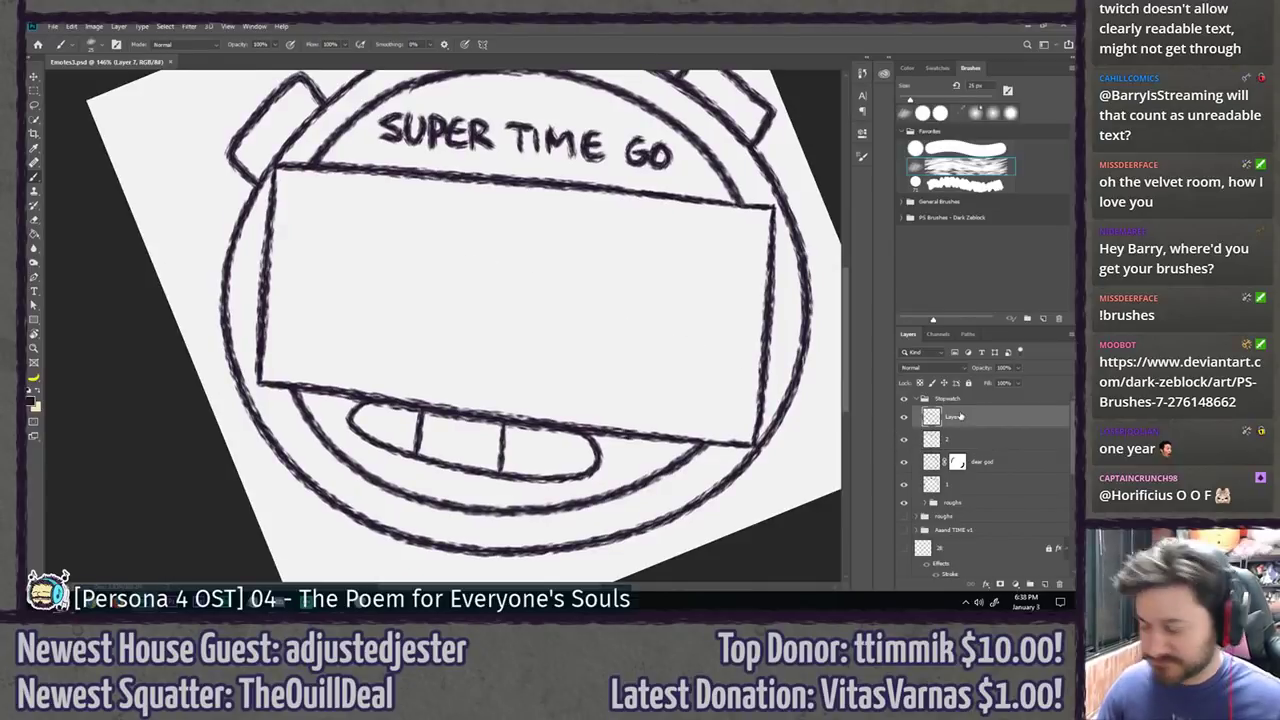
key("ctrl+shift+n")
type("text")
key("Return")
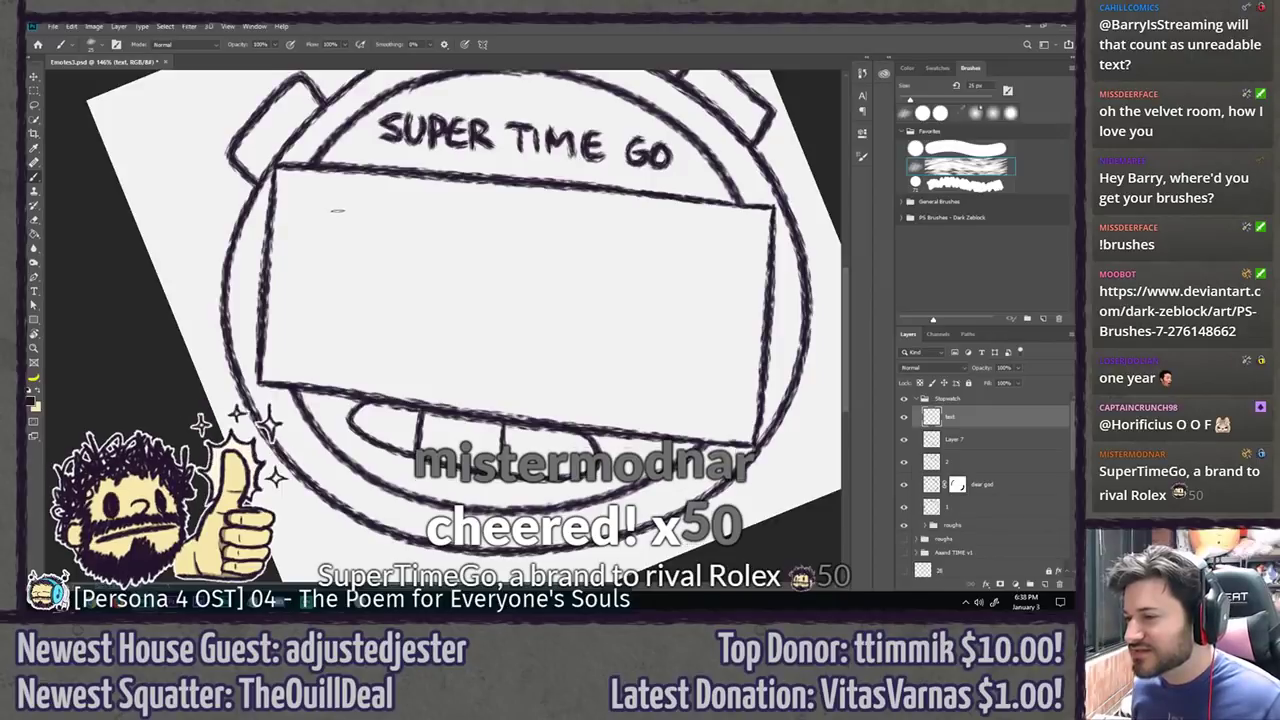
Step: Try outlining elongated hexagonal segments for a digital-style letter T at the left end of the display
mouse_move(305, 203)
left_mouse_down()
mouse_move(428, 210)
mouse_move(348, 312)
left_mouse_up()
key("ctrl+z")
key("ctrl+z")
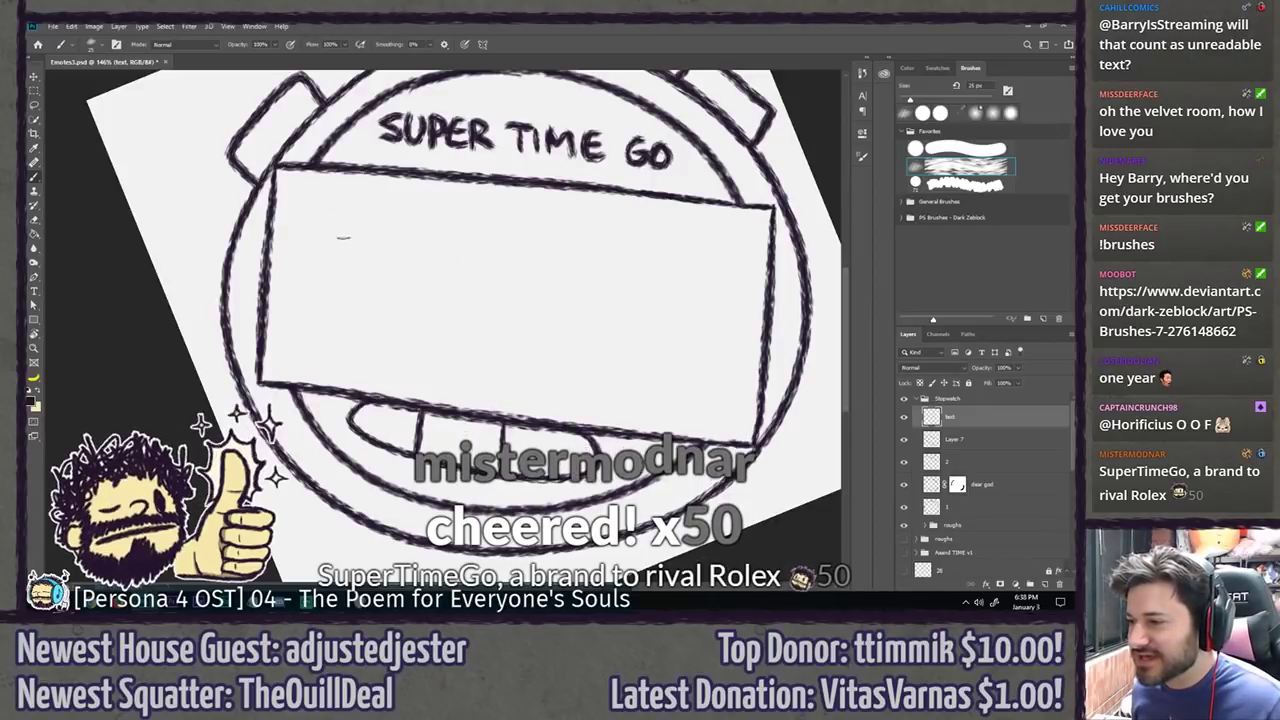
mouse_move(355, 213)
left_mouse_down()
mouse_move(332, 234)
mouse_move(330, 315)
mouse_move(343, 333)
mouse_move(363, 312)
mouse_move(355, 215)
mouse_move(360, 266)
left_mouse_up()
key("ctrl+z")
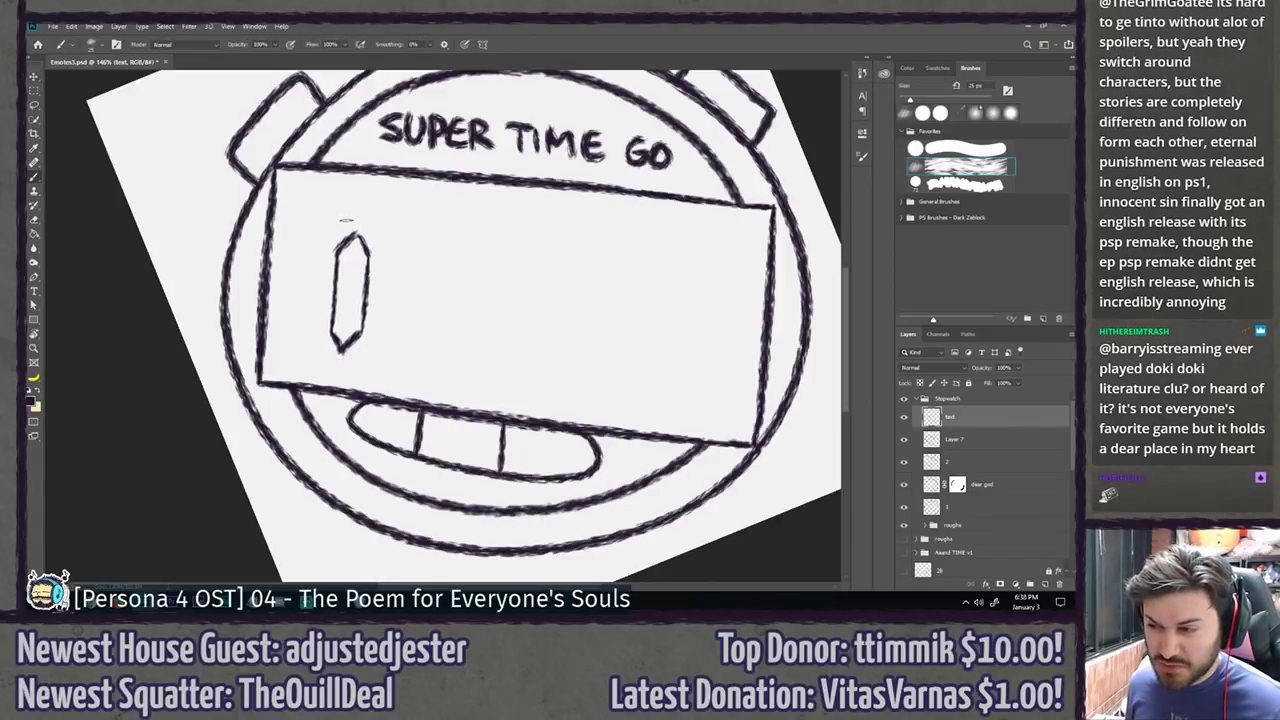
mouse_move(345, 217)
left_mouse_down()
mouse_move(292, 203)
mouse_move(291, 224)
mouse_move(367, 219)
left_mouse_up()
left_click_drag(380, 218, 437, 229)
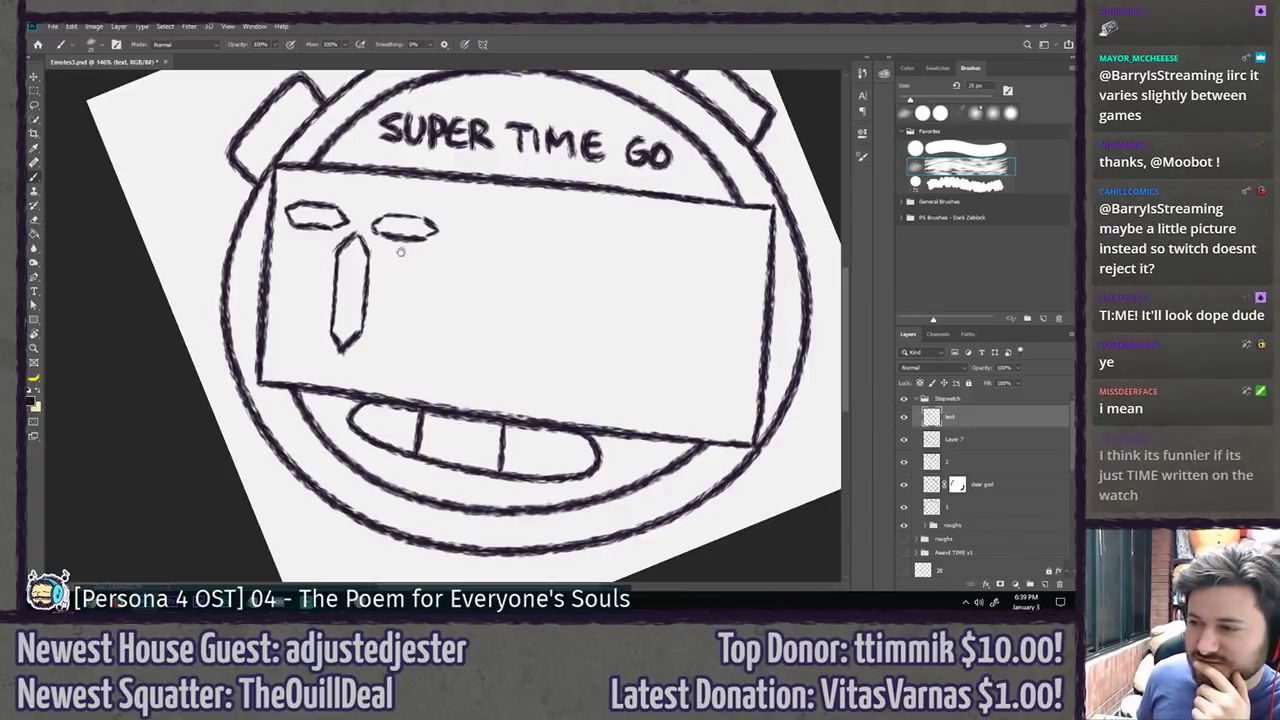
left_click_drag(399, 239, 360, 318)
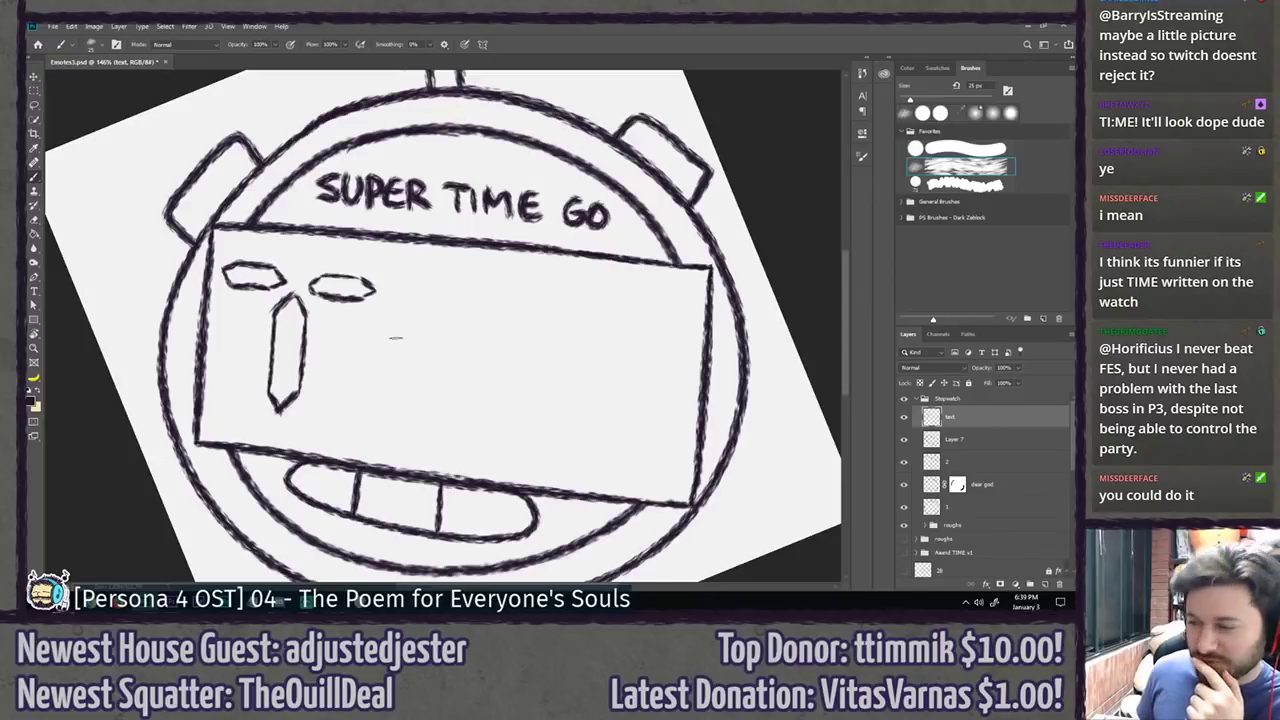
Step: Undo all the hexagonal segment outlines inside the display
key("ctrl+alt+z")
key("ctrl+alt+z")
key("ctrl+alt+z")
key("ctrl+alt+z")
key("ctrl+alt+z")
key("ctrl+alt+z")
key("ctrl+alt+z")
key("ctrl+alt+z")
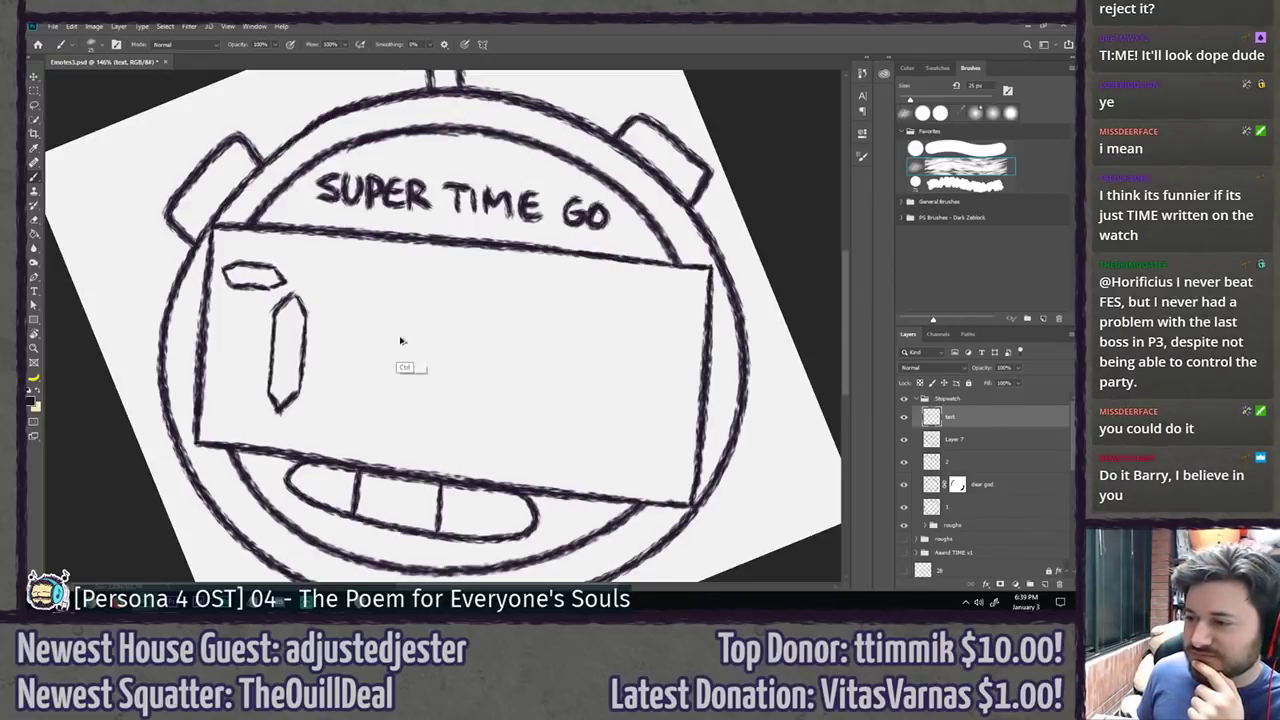
key("ctrl+alt+z")
key("ctrl+alt+z")
key("ctrl+alt+z")
key("ctrl+alt+z")
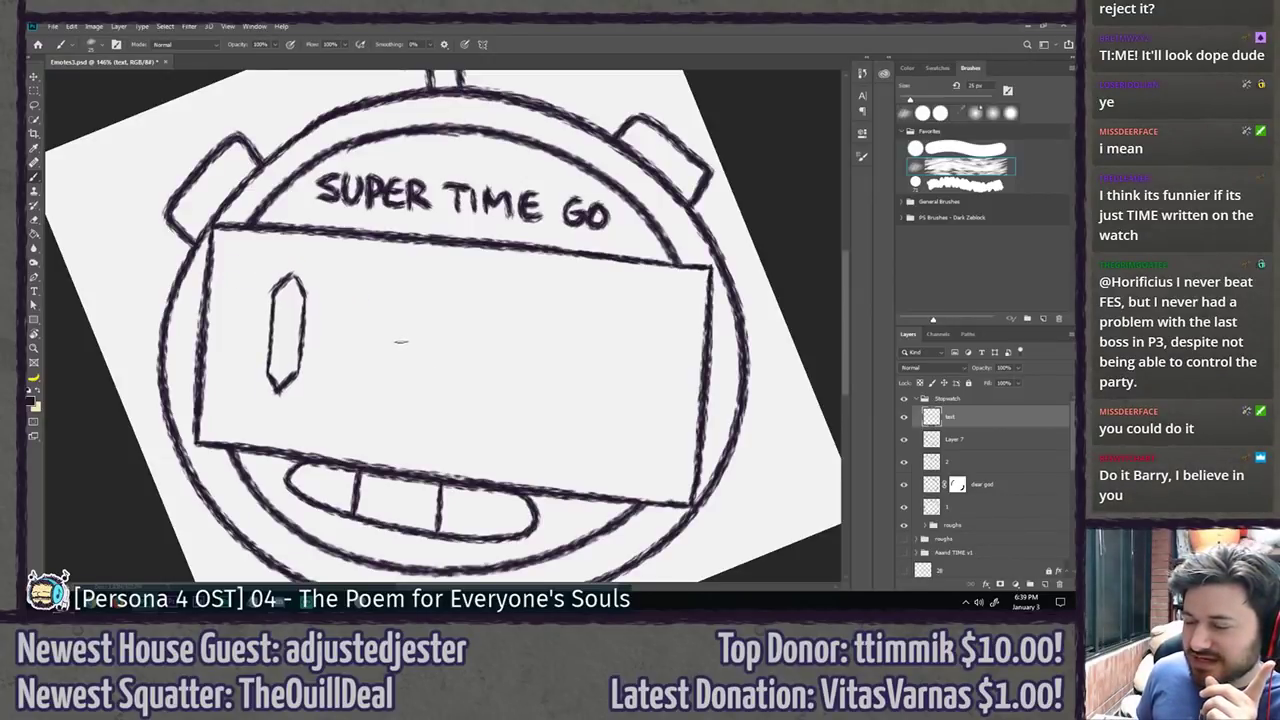
key("ctrl+alt+z")
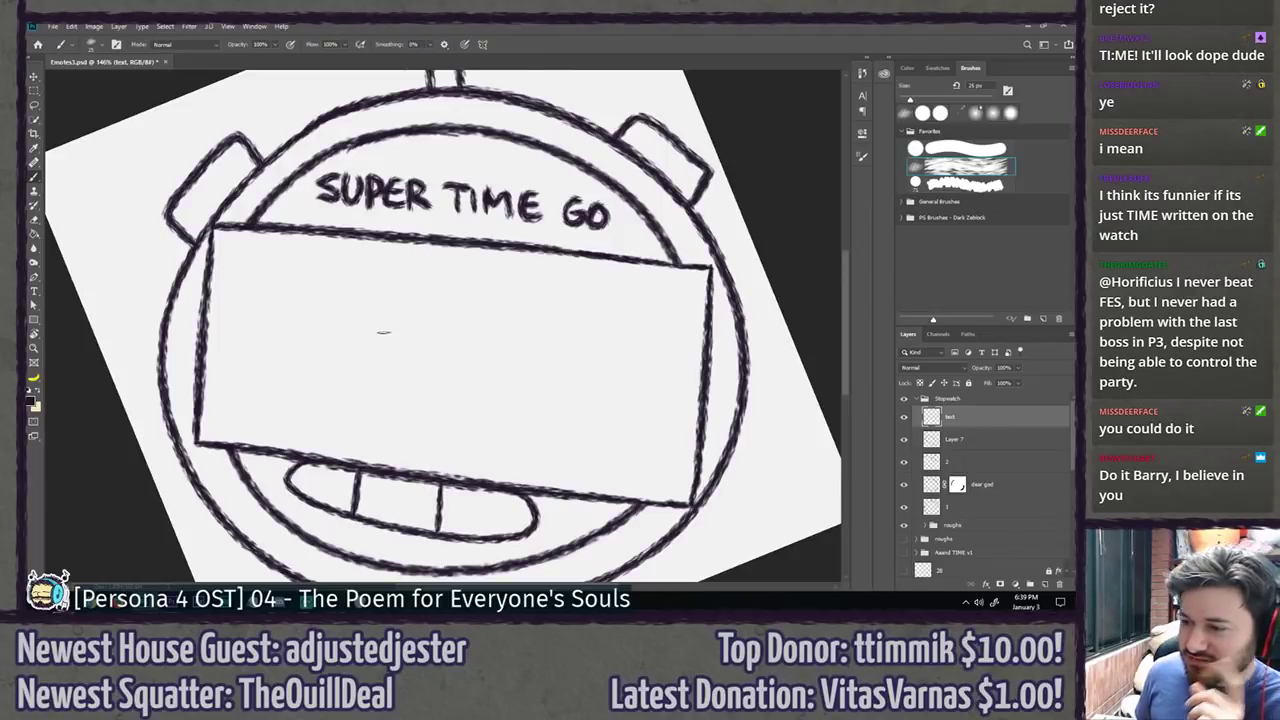
Step: Paste the digital alarm clock reference image onto the "text" layer, lower its opacity and move it down over the stopwatch
key("l")
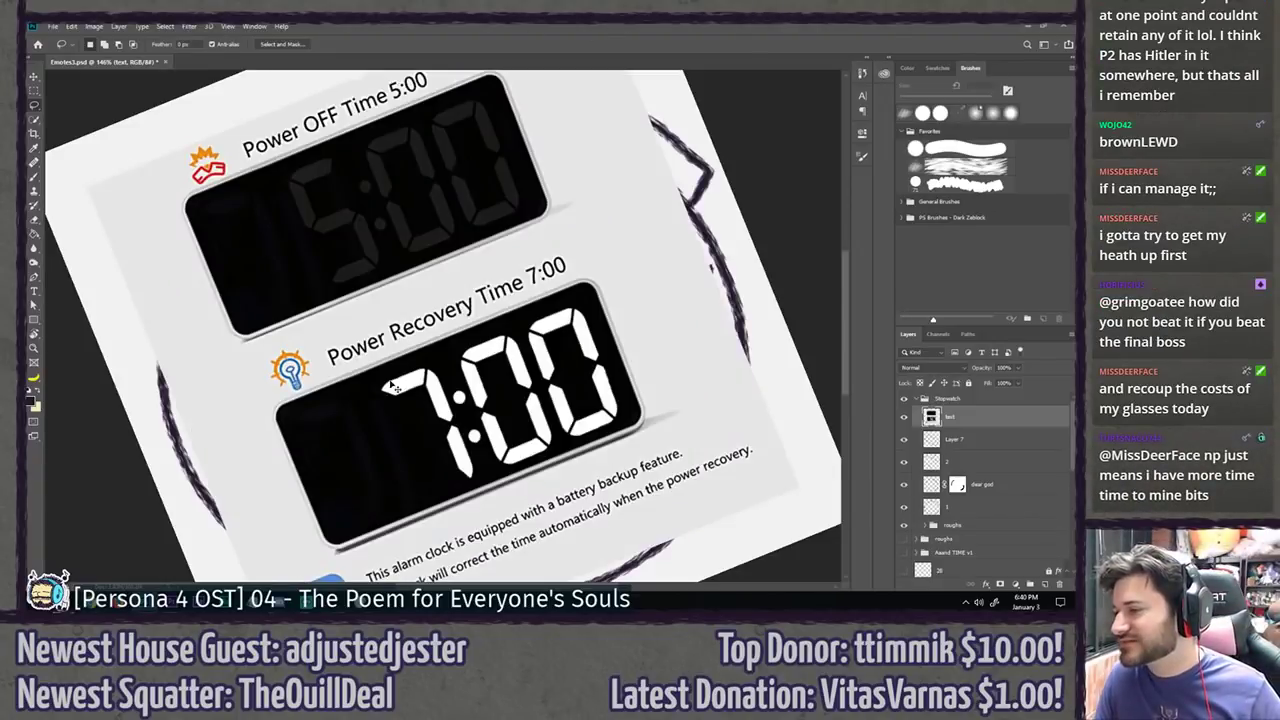
key("ctrl+v")
key("ctrl+t")
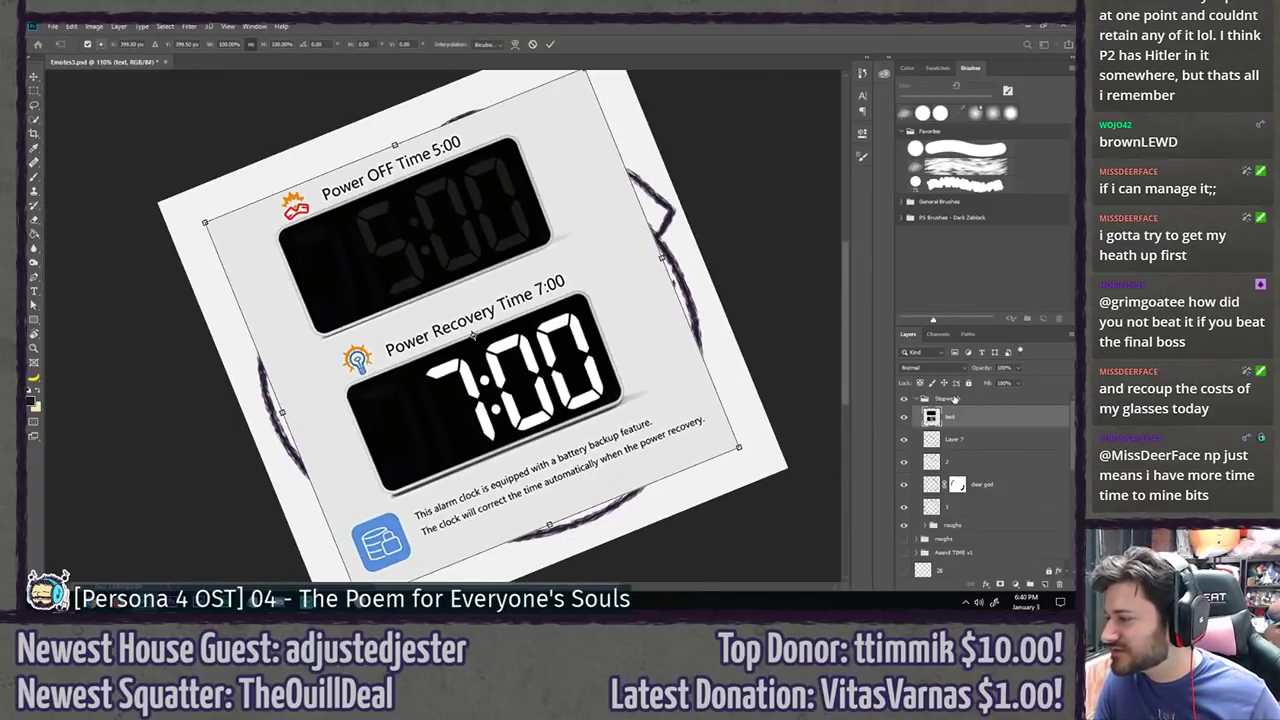
left_click_drag(985, 372, 945, 368)
left_click_drag(587, 186, 586, 281)
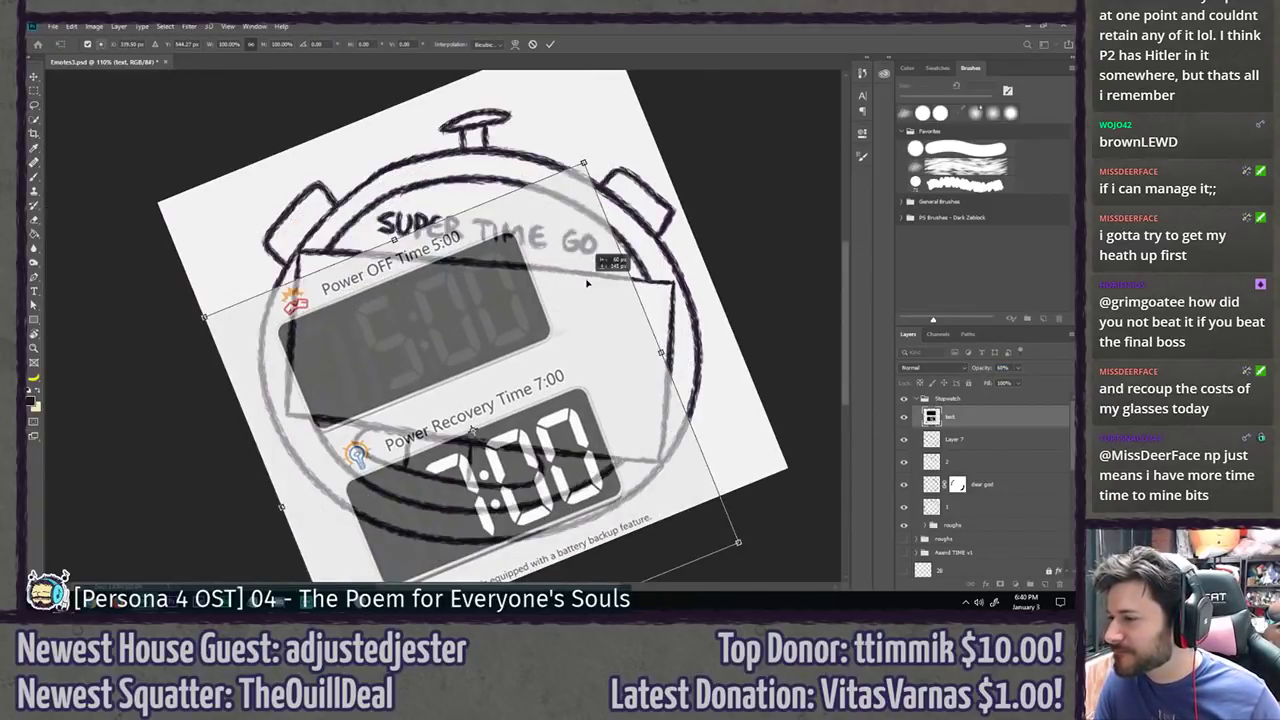
Step: Rotate the clock reference about 28° and scale it to about 130% so its upper screen lines up with the stopwatch display
left_click_drag(598, 160, 721, 236)
left_click_drag(596, 335, 562, 372)
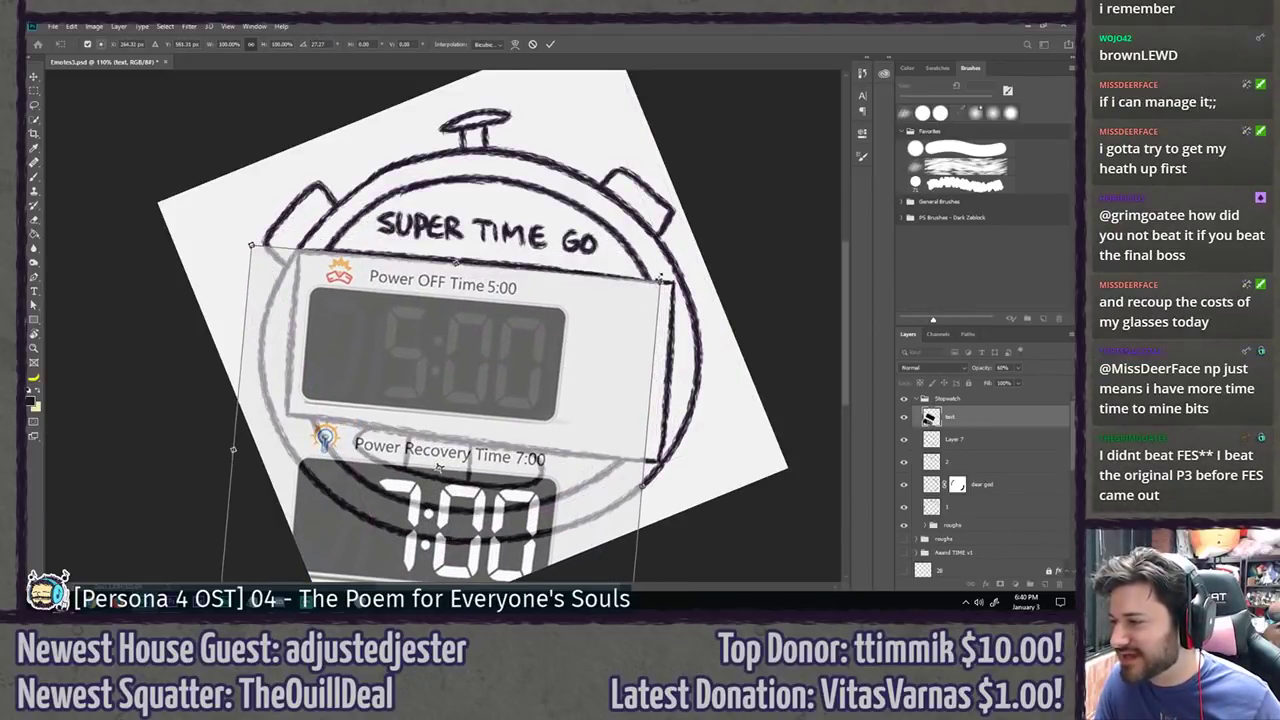
left_click_drag(660, 277, 819, 202)
left_click_drag(669, 281, 645, 364)
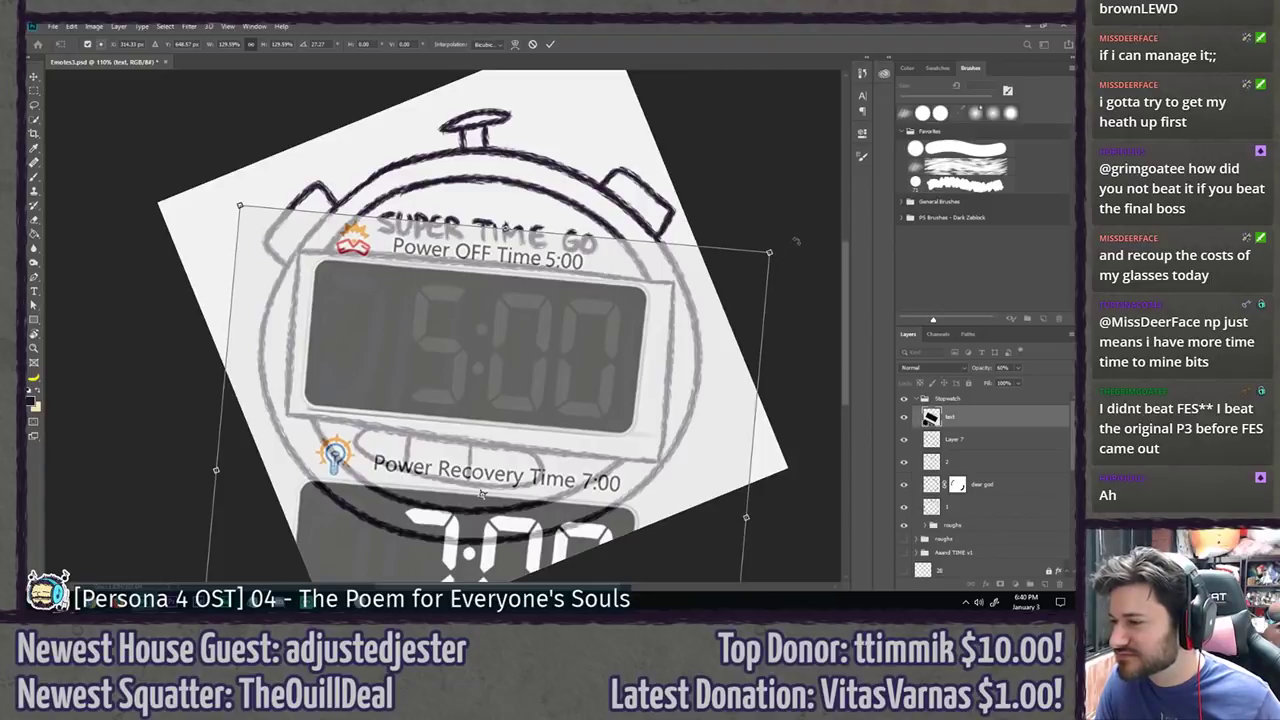
left_click_drag(796, 240, 798, 245)
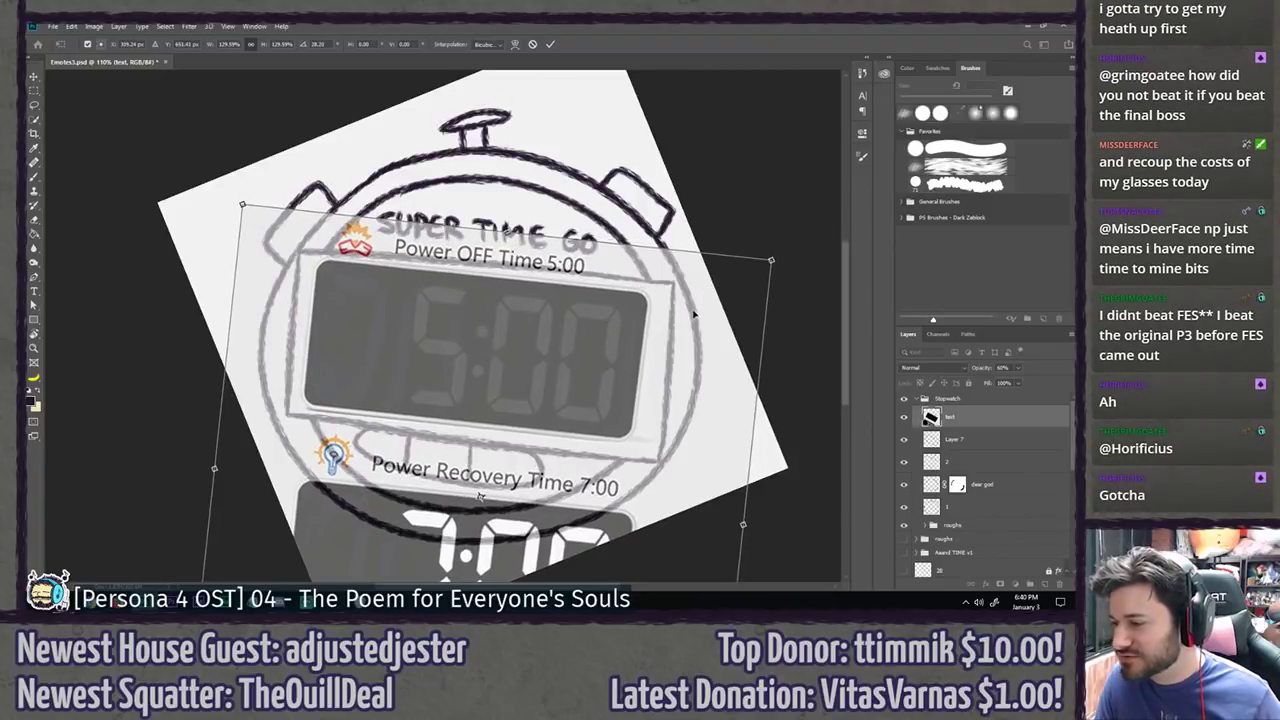
key("Return")
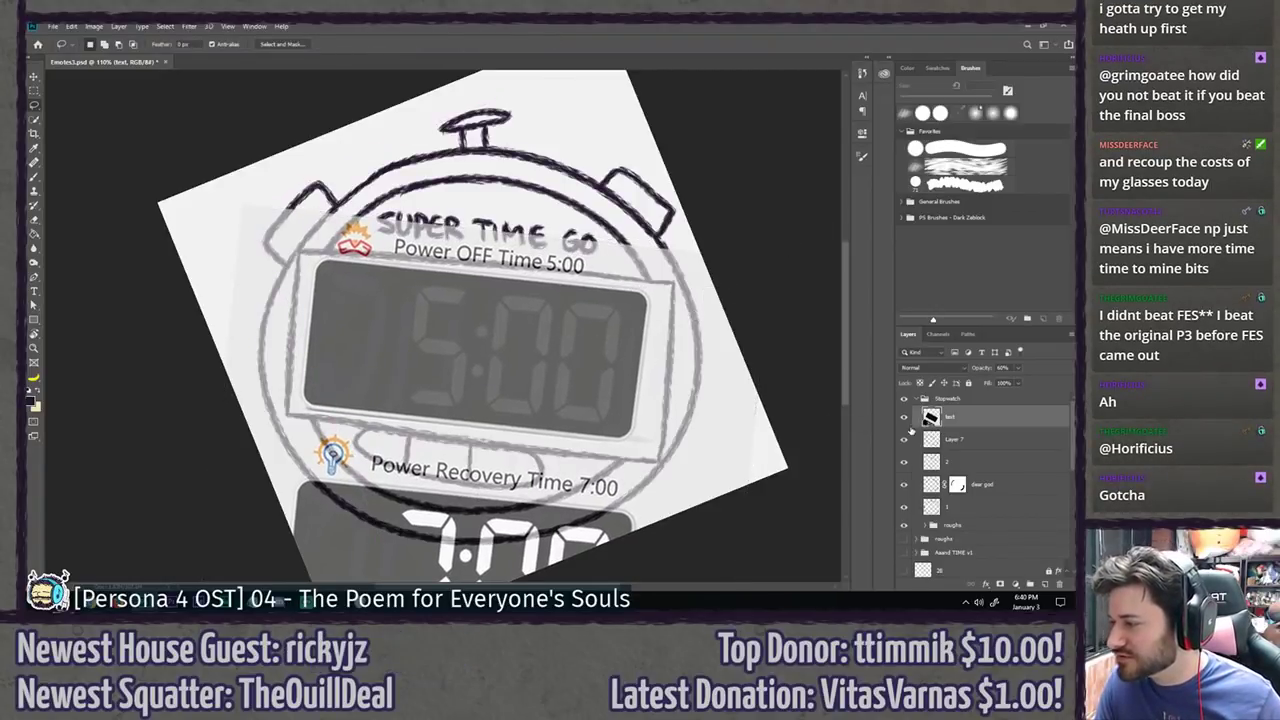
left_click(904, 418)
left_click(904, 419)
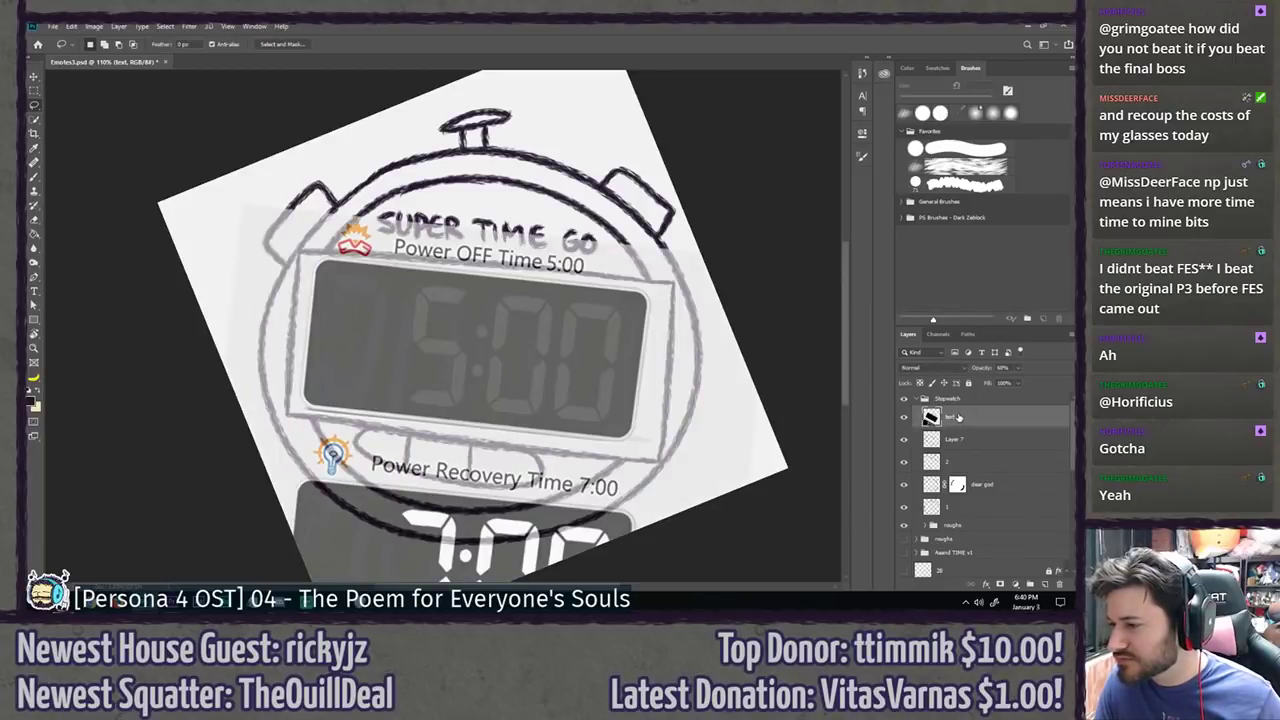
Step: Add a new layer above the clock reference for brushing the display text
scroll(420, 340, "up", 3)
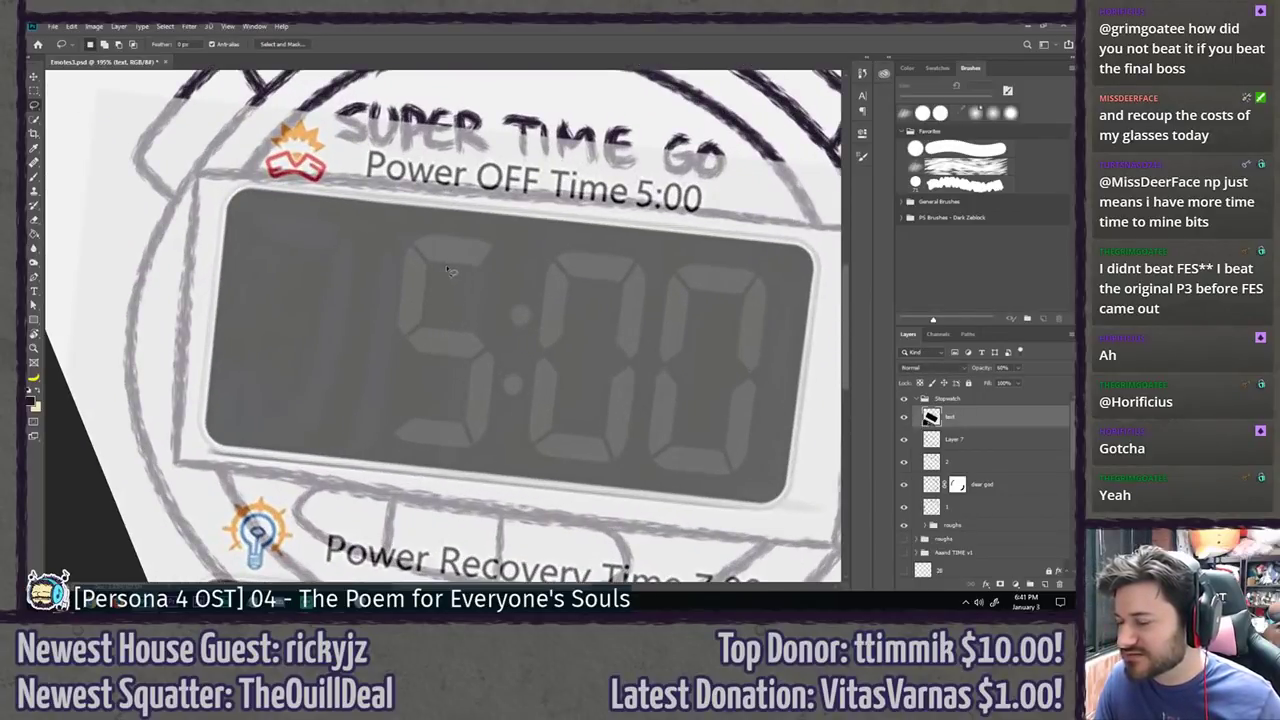
key("b")
key("ctrl+shift+n")
key("Return")
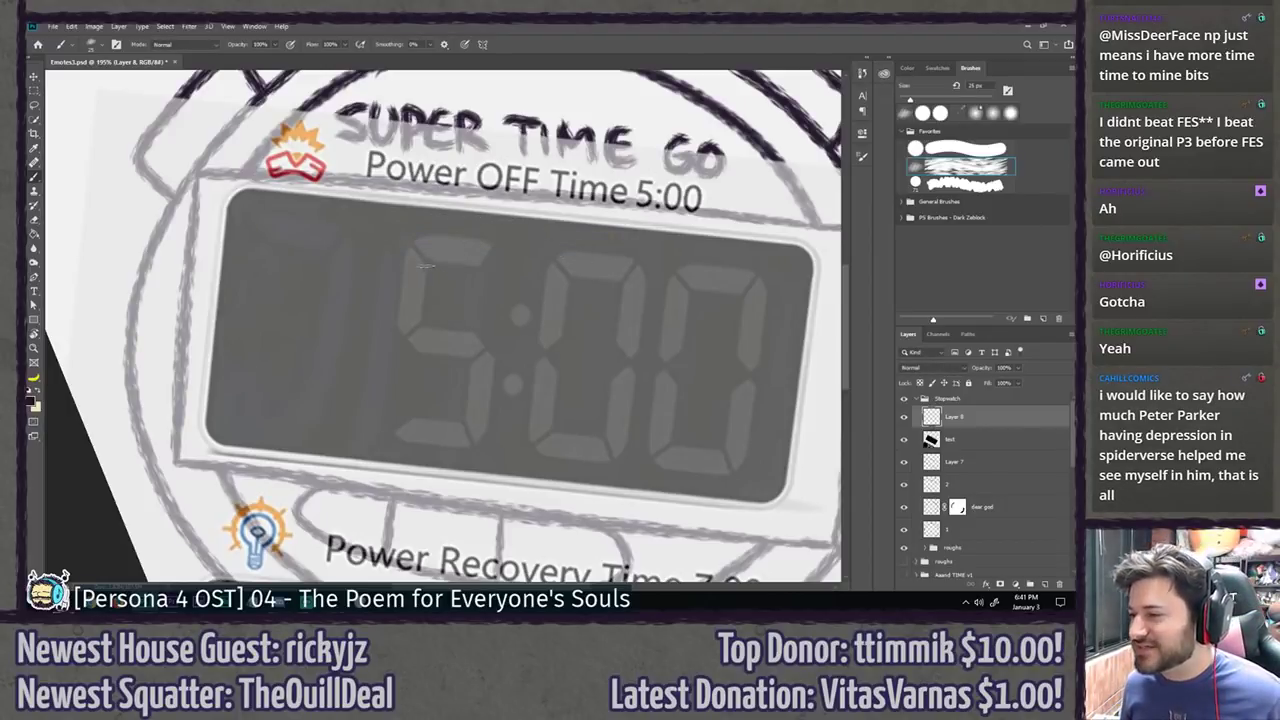
Step: Try painting thick digital letter segments over the reference's digits and undo them
mouse_move(418, 250)
left_mouse_down()
mouse_move(514, 247)
mouse_move(439, 252)
mouse_move(477, 245)
mouse_move(489, 285)
mouse_move(477, 262)
mouse_move(414, 268)
mouse_move(410, 253)
mouse_move(425, 322)
left_mouse_up()
key("ctrl+z")
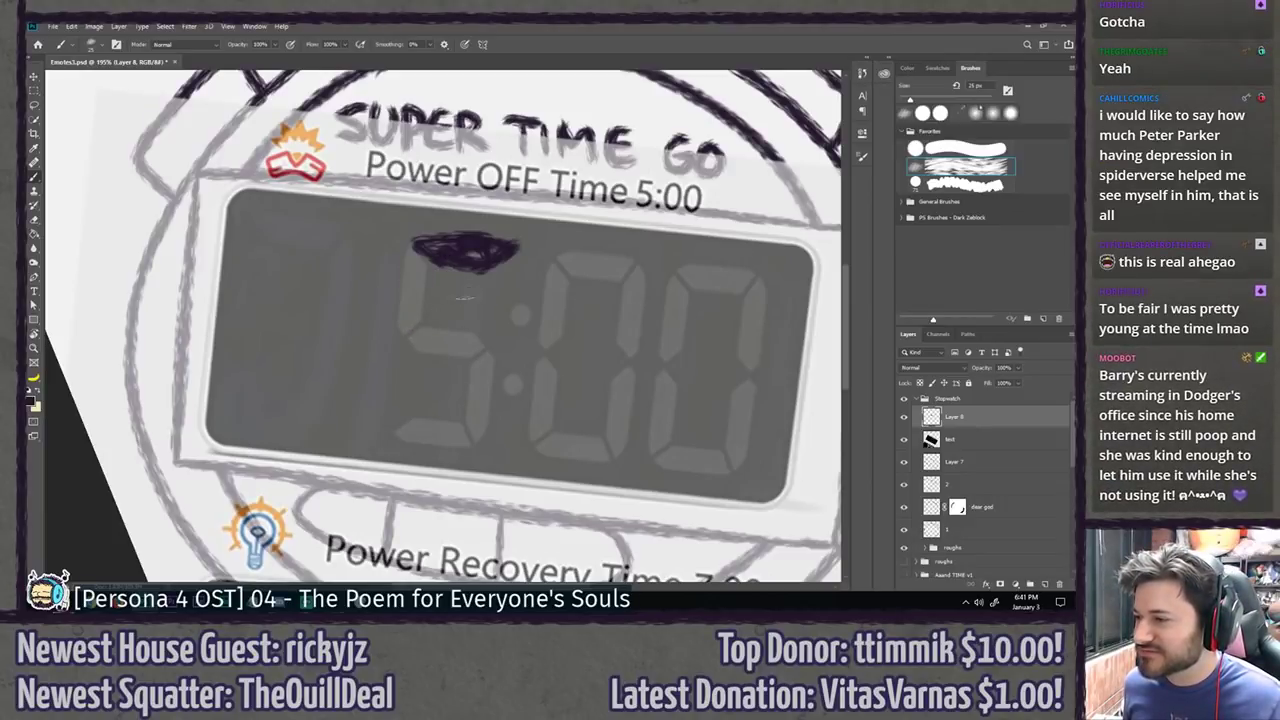
key("ctrl+z")
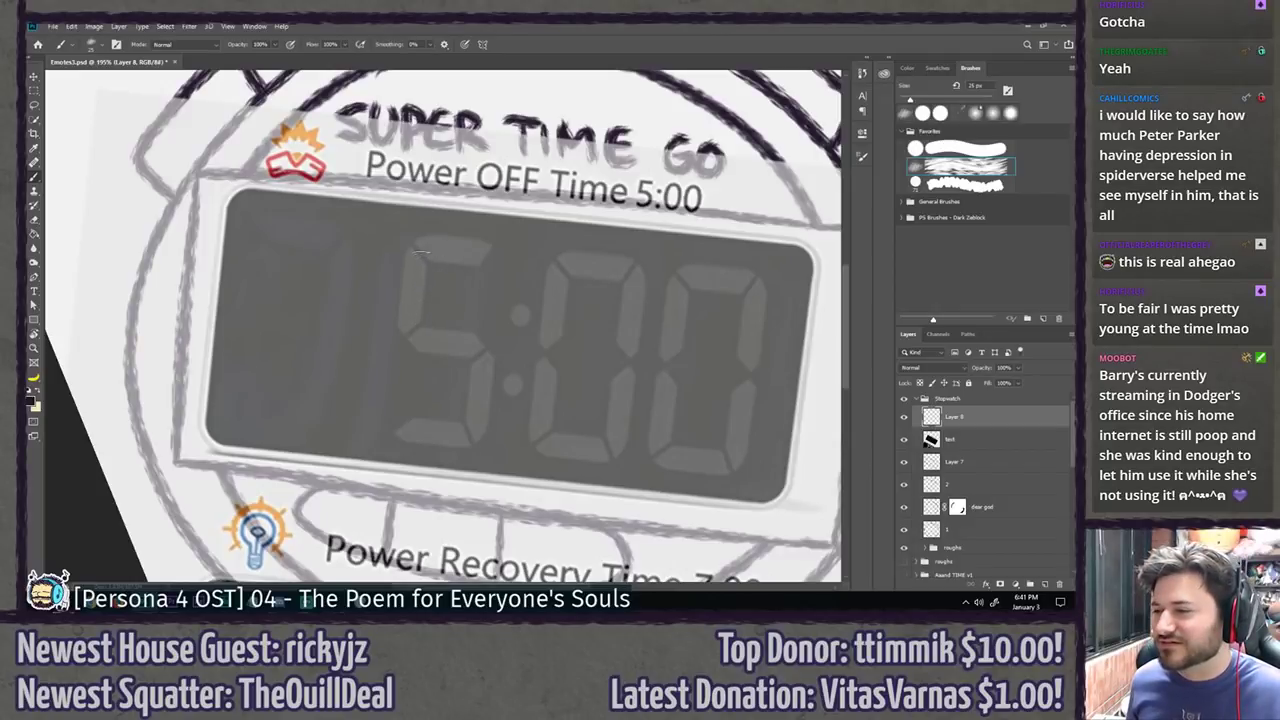
mouse_move(422, 252)
left_mouse_down()
mouse_move(409, 328)
mouse_move(425, 249)
mouse_move(409, 312)
mouse_move(466, 352)
mouse_move(440, 345)
mouse_move(456, 340)
mouse_move(411, 357)
mouse_move(404, 344)
mouse_move(398, 412)
left_mouse_up()
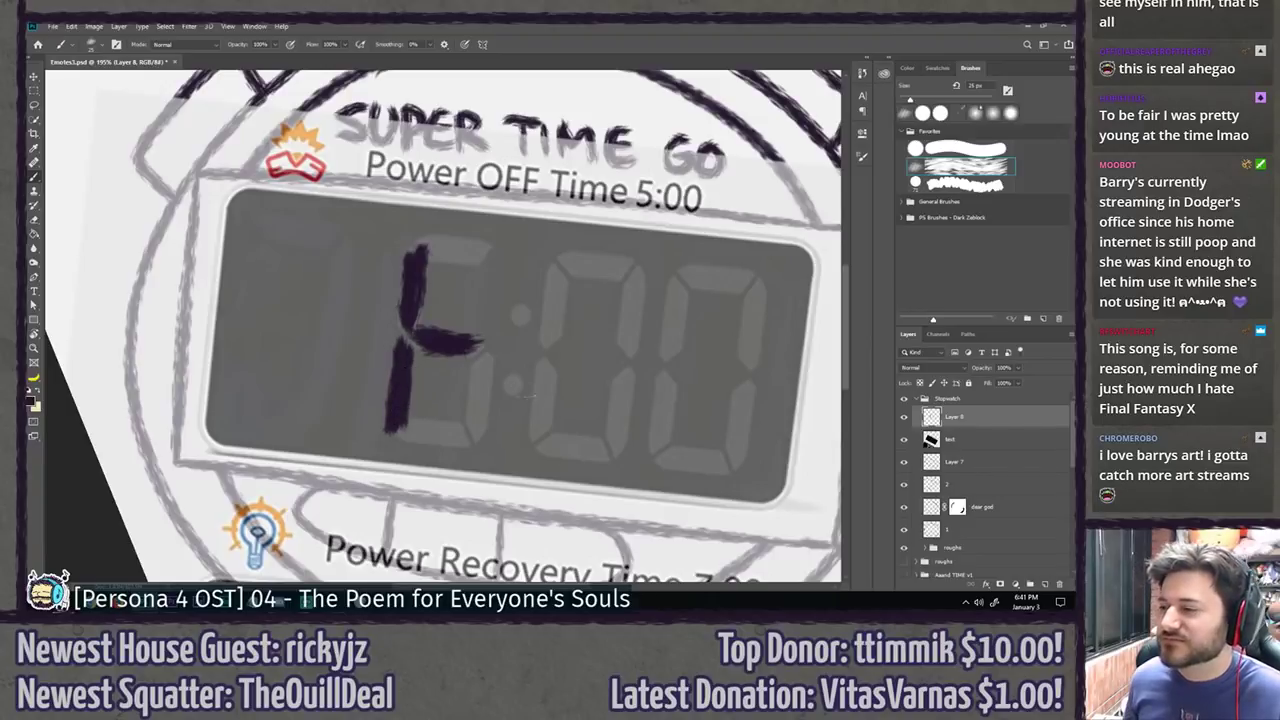
mouse_move(546, 364)
left_mouse_down()
mouse_move(536, 455)
mouse_move(532, 428)
left_mouse_up()
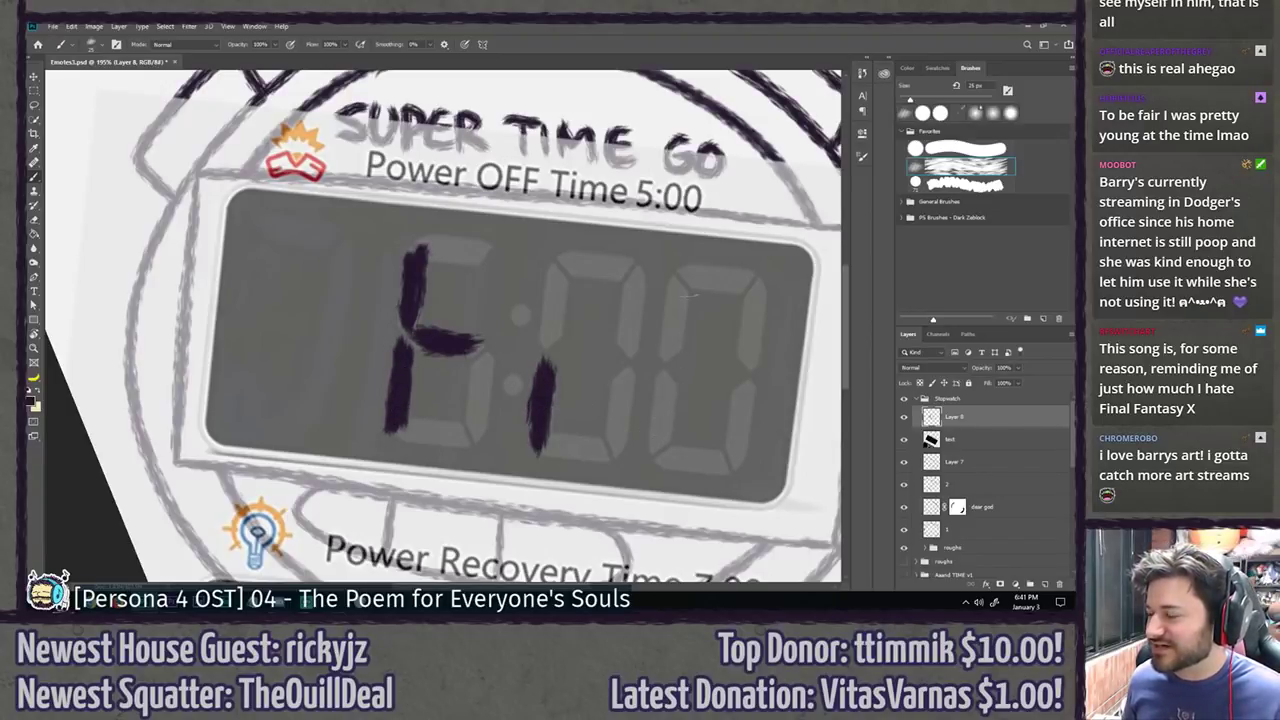
key("ctrl+z")
key("ctrl+z")
key("ctrl+z")
key("ctrl+z")
key("ctrl+z")
key("ctrl+z")
key("ctrl+z")
key("ctrl+z")
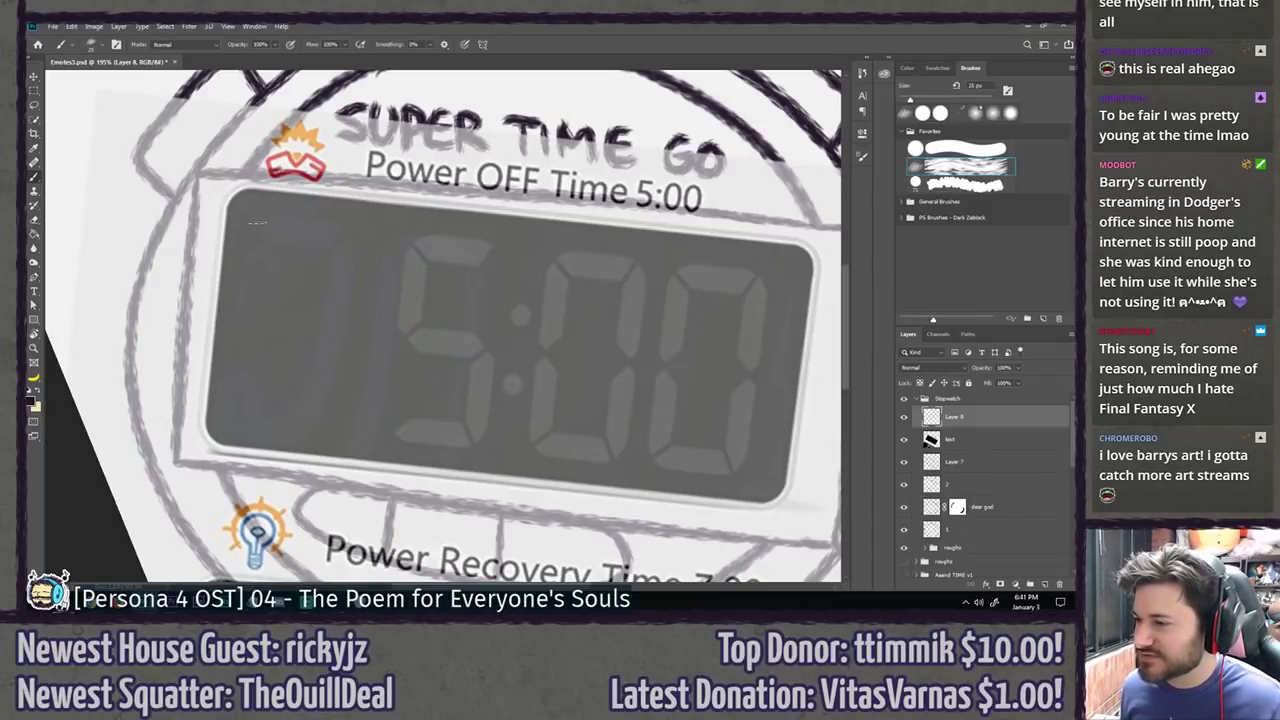
Step: Hand-letter "TIME!" in large capitals across the whole display, following its tilt
mouse_move(250, 218)
left_mouse_down()
mouse_move(350, 238)
mouse_move(283, 395)
left_mouse_up()
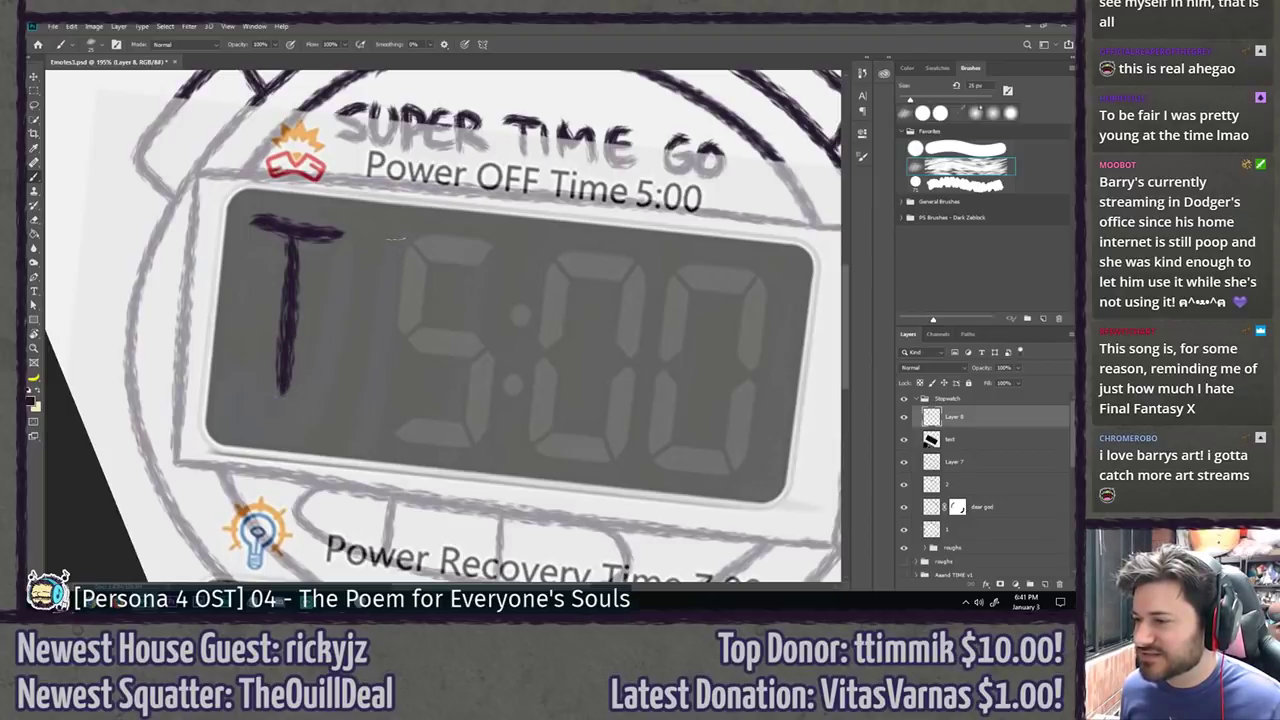
mouse_move(396, 239)
left_mouse_down()
mouse_move(393, 394)
mouse_move(480, 268)
mouse_move(566, 262)
mouse_move(570, 415)
left_mouse_up()
mouse_move(674, 276)
left_mouse_down()
mouse_move(612, 274)
mouse_move(676, 402)
left_mouse_up()
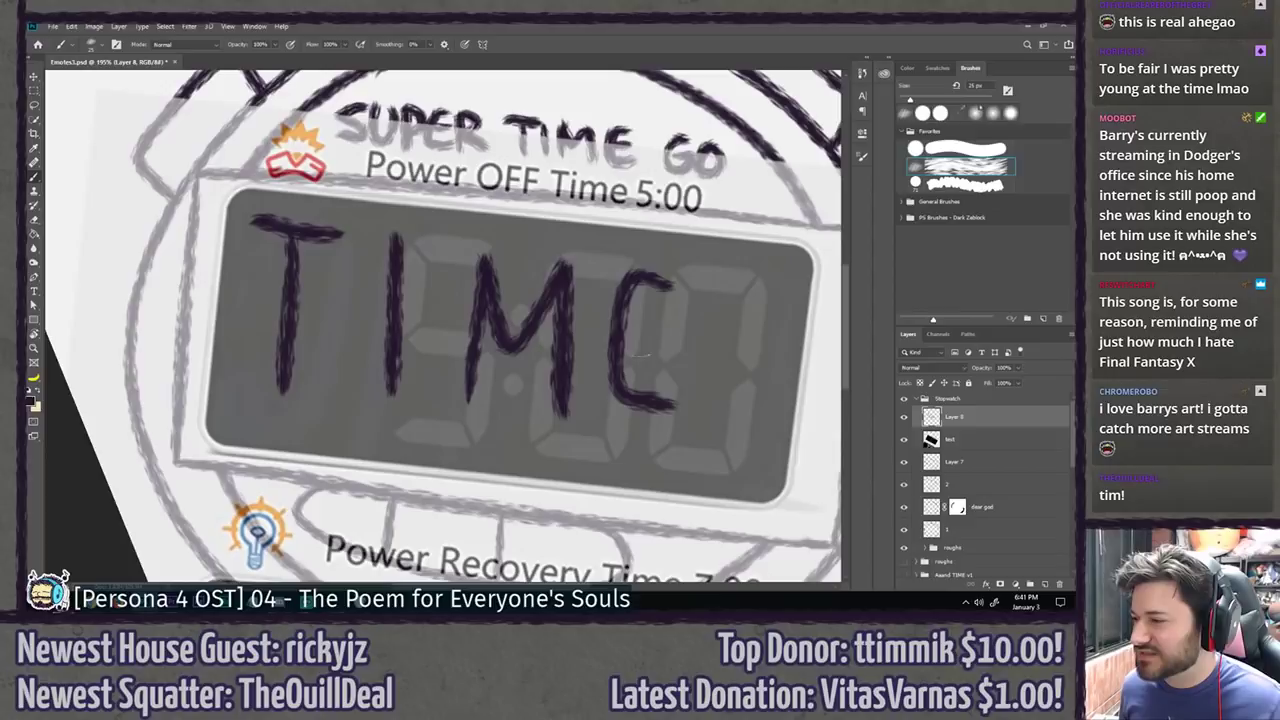
left_click_drag(622, 344, 684, 336)
left_click_drag(756, 278, 736, 432)
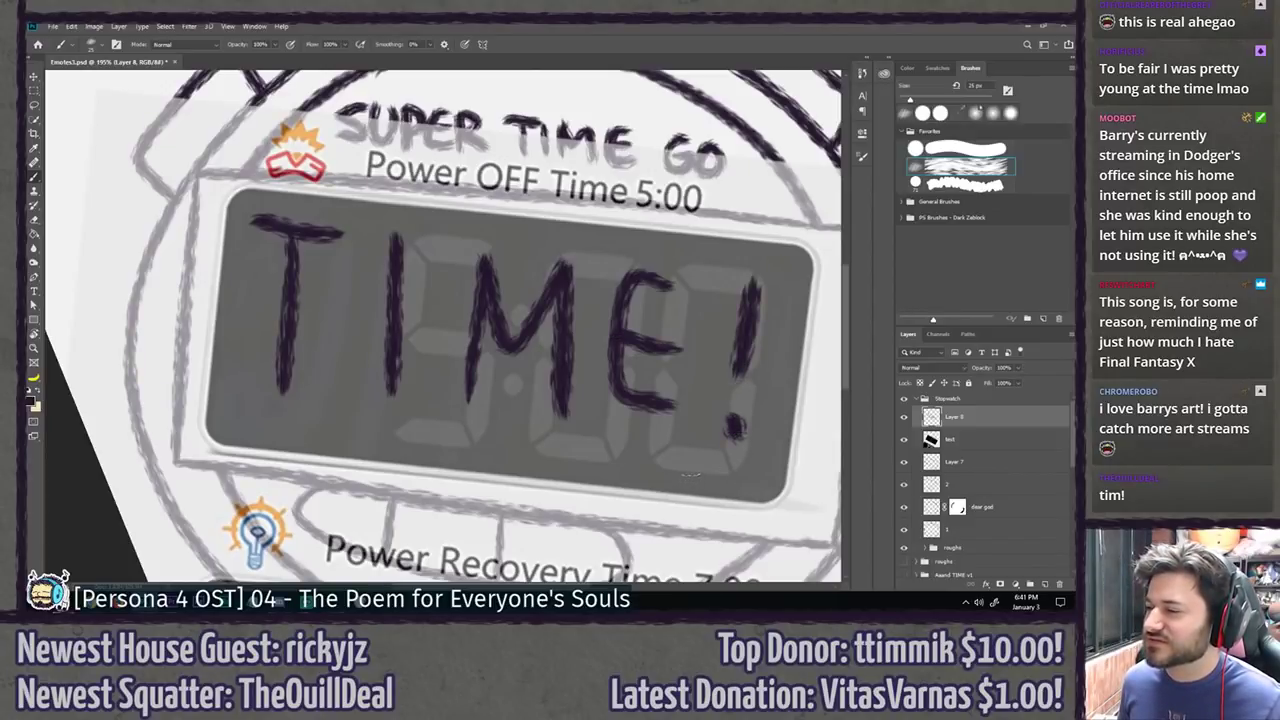
Step: Undo the hand-lettered "E!" and redraw both characters taller, reaching closer to the display's lower edge
key("ctrl+z")
key("ctrl+z")
key("ctrl+z")
key("ctrl+z")
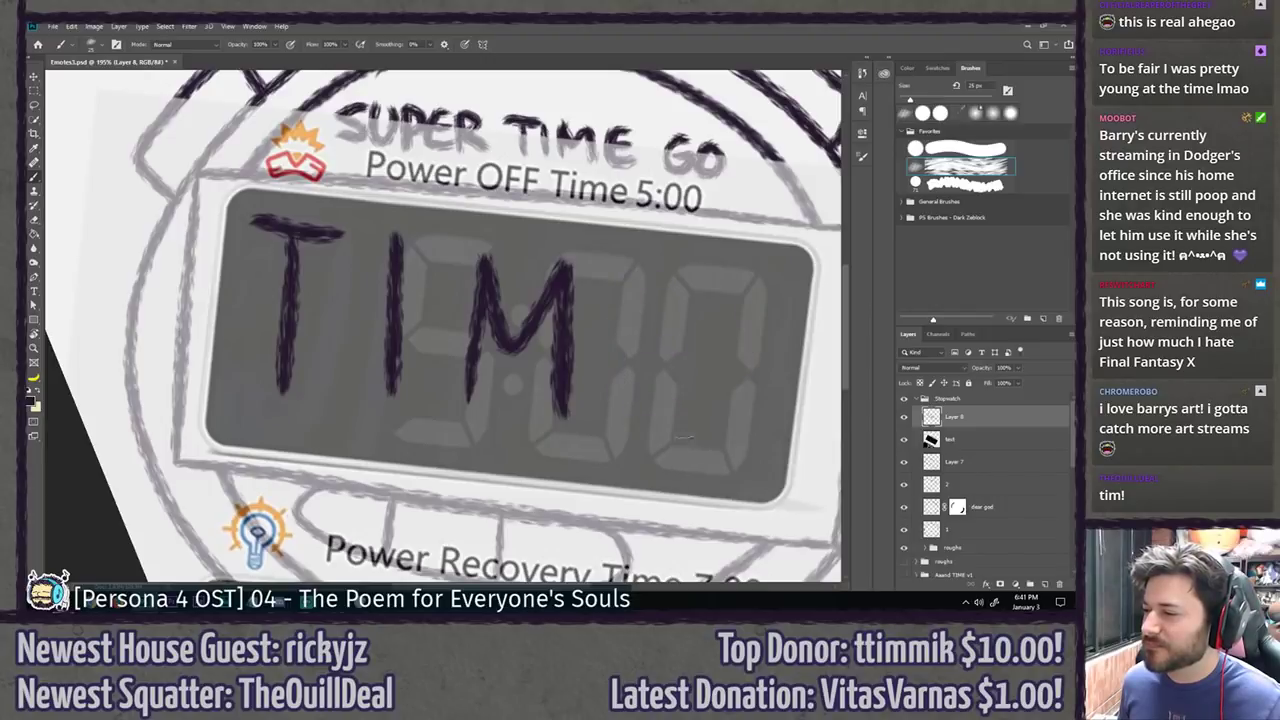
mouse_move(672, 270)
left_mouse_down()
mouse_move(620, 402)
mouse_move(660, 450)
left_mouse_up()
left_click_drag(620, 352, 680, 346)
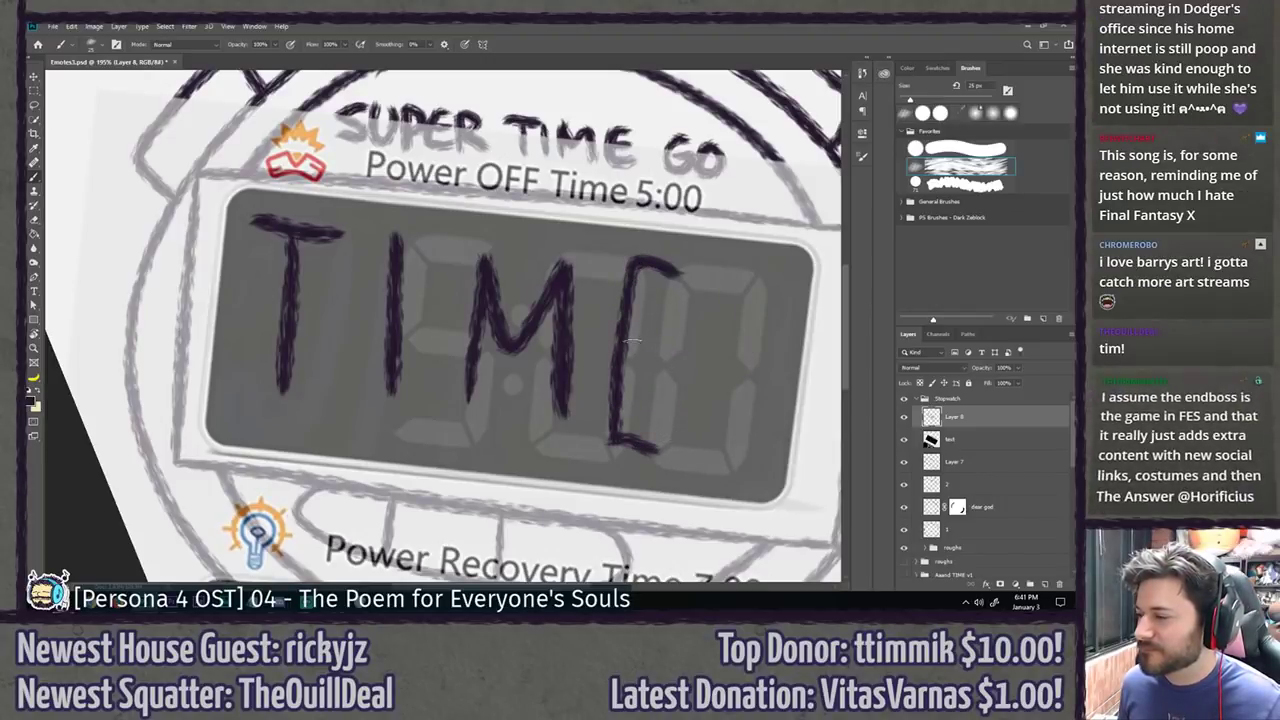
left_click_drag(758, 288, 742, 466)
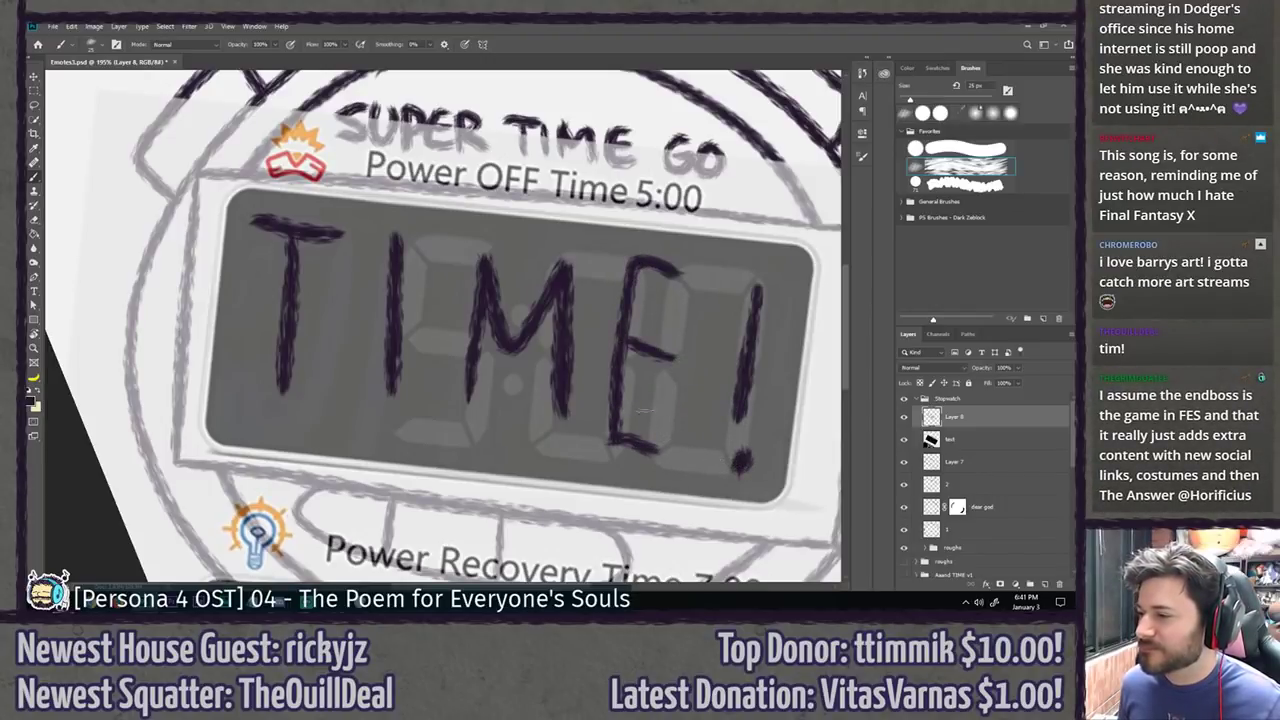
Step: Extend the legs of the M and the stems of the I and T downward to fill the display's height
left_click_drag(486, 320, 464, 458)
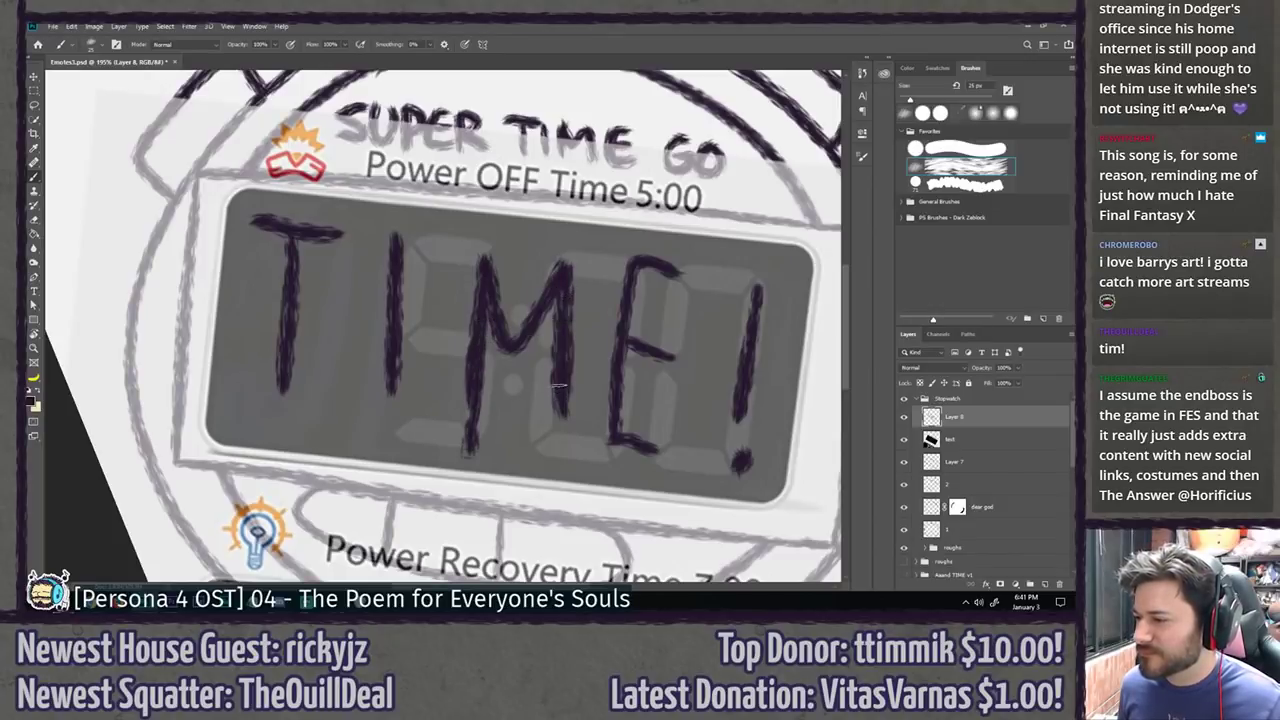
left_click_drag(558, 386, 556, 464)
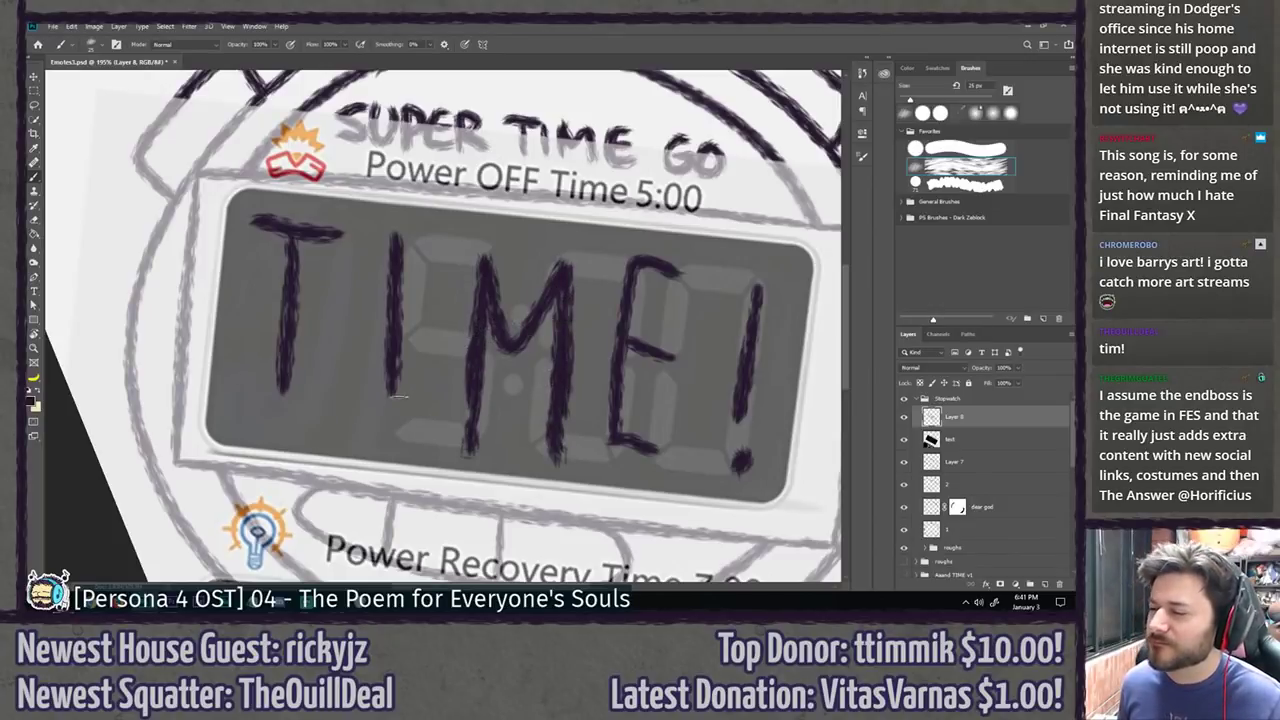
left_click_drag(396, 357, 390, 415)
left_click_drag(286, 370, 284, 414)
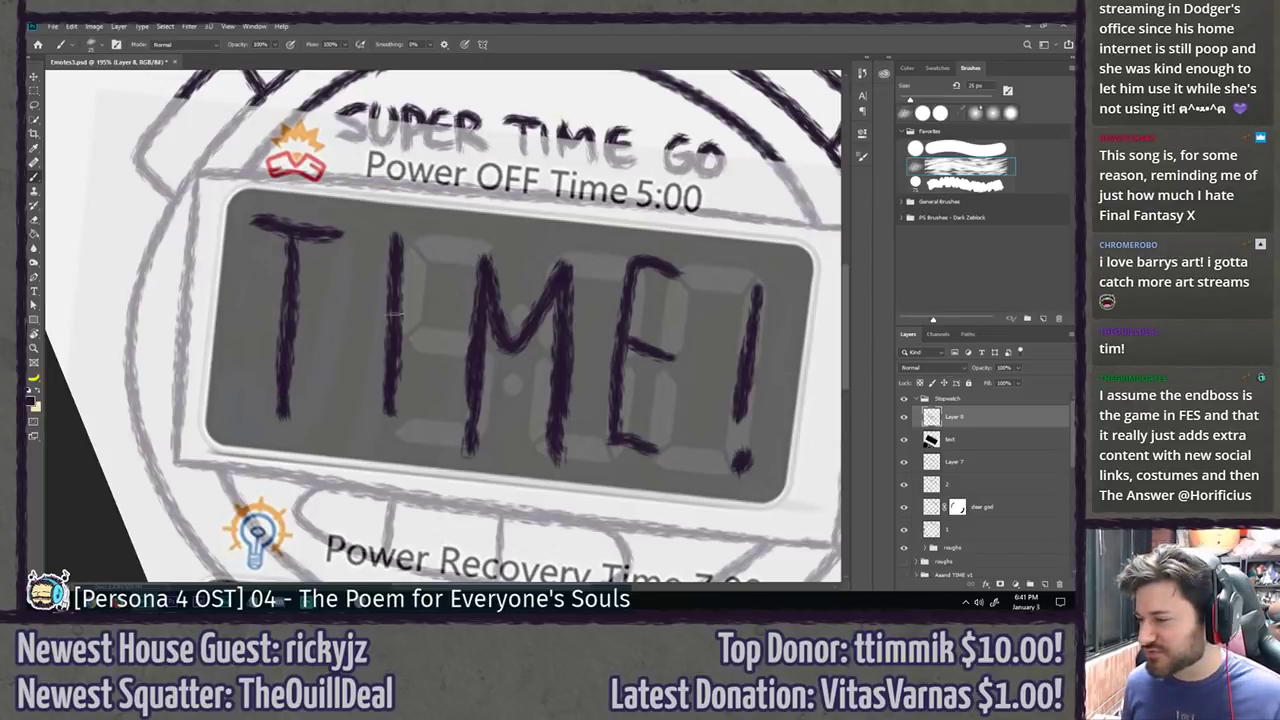
left_click_drag(390, 392, 388, 444)
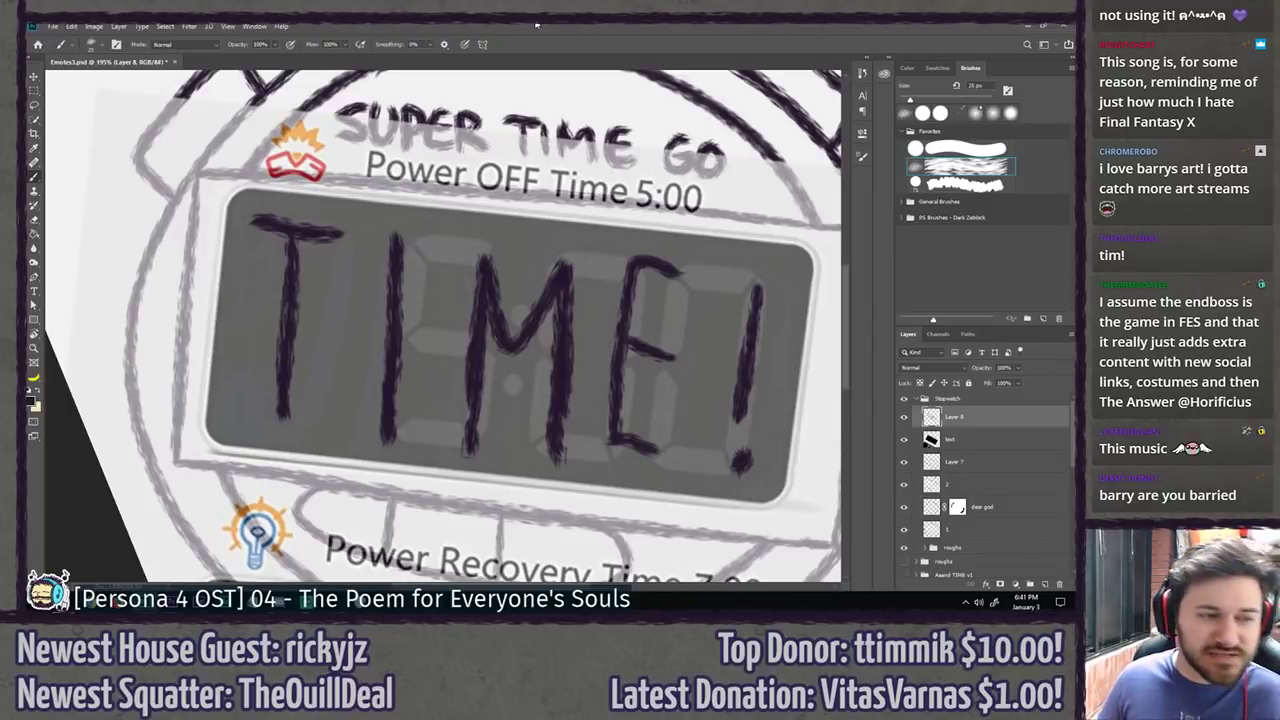
key("l")
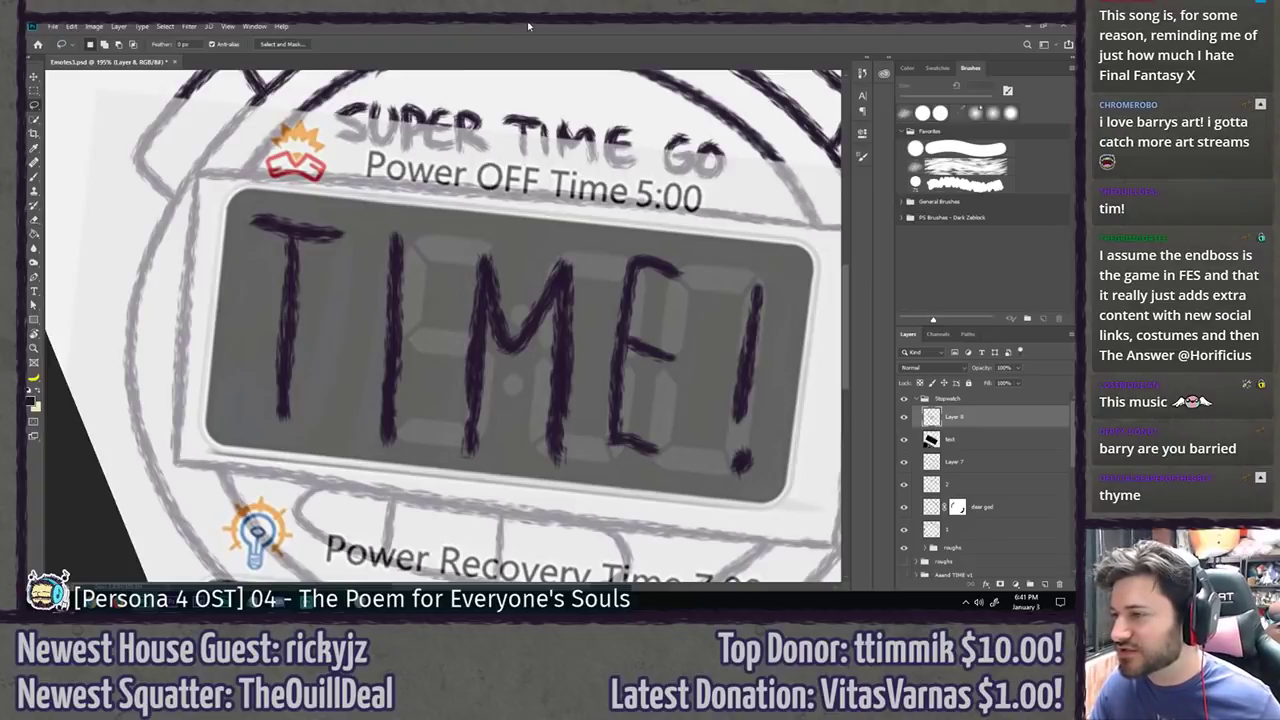
left_click_drag(489, 219, 487, 228)
left_click_drag(518, 325, 494, 341)
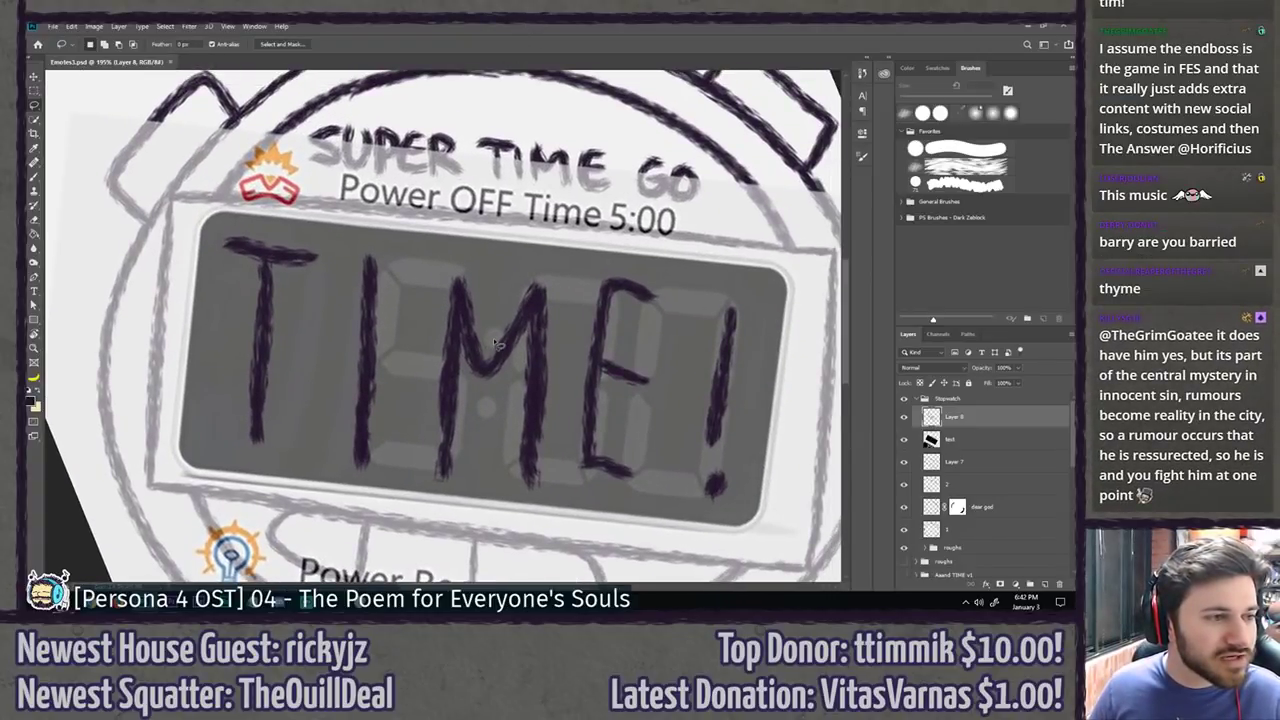
key("b")
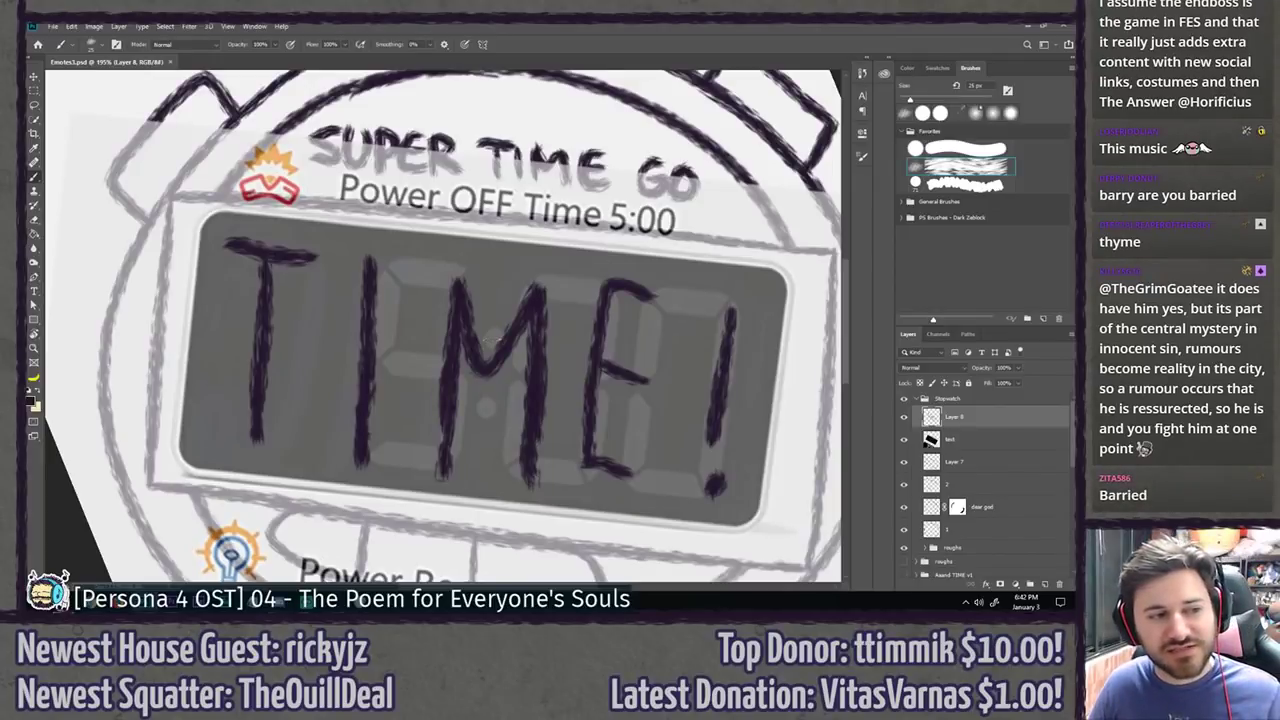
scroll(366, 348, "down", 3)
scroll(472, 336, "up", 3)
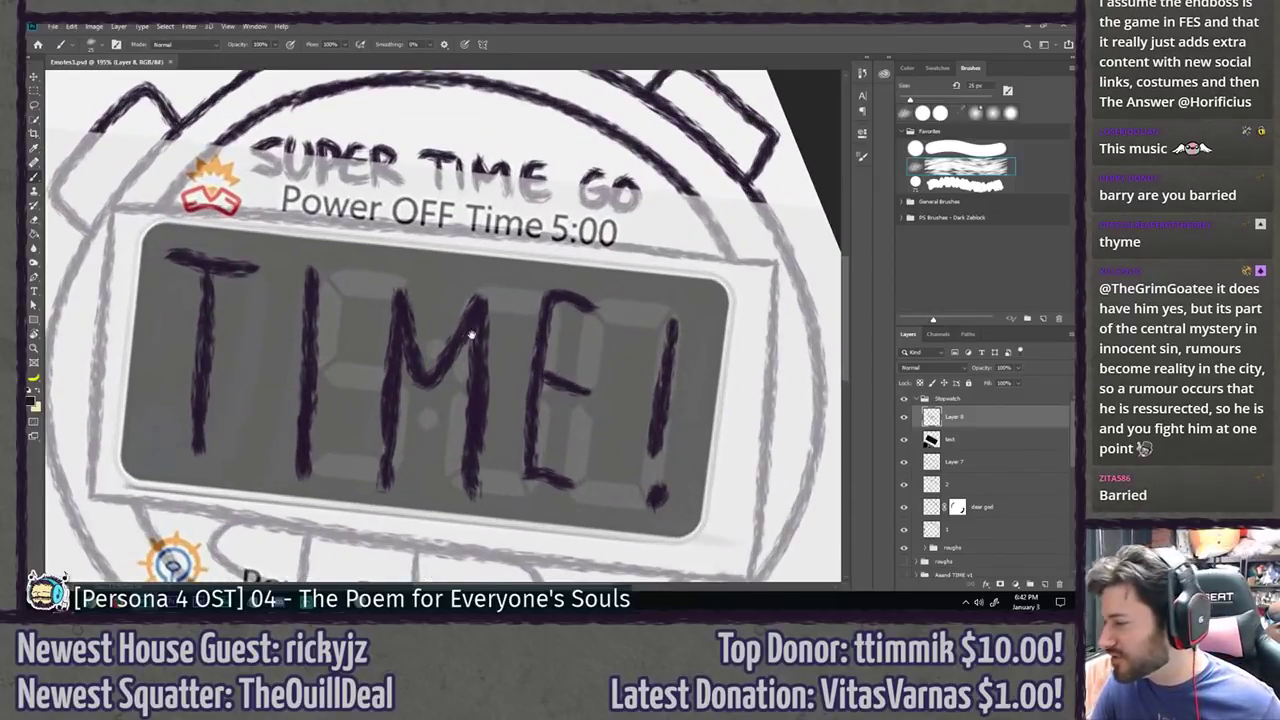
left_click_drag(472, 335, 552, 293)
Step: Lower the opacity of the hand-lettered TIME! layer and add a new layer named "text display thing" above it
left_click_drag(984, 369, 955, 369)
left_click(981, 443)
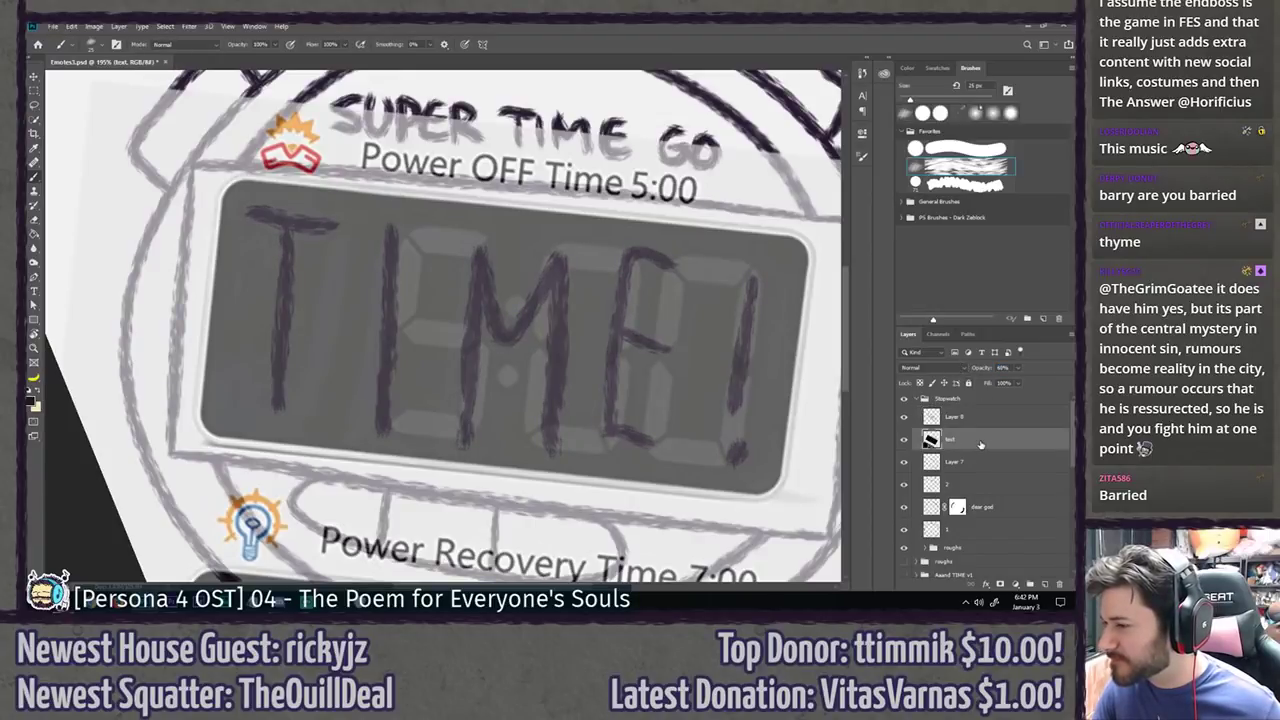
left_click(993, 422)
key("ctrl+shift+n")
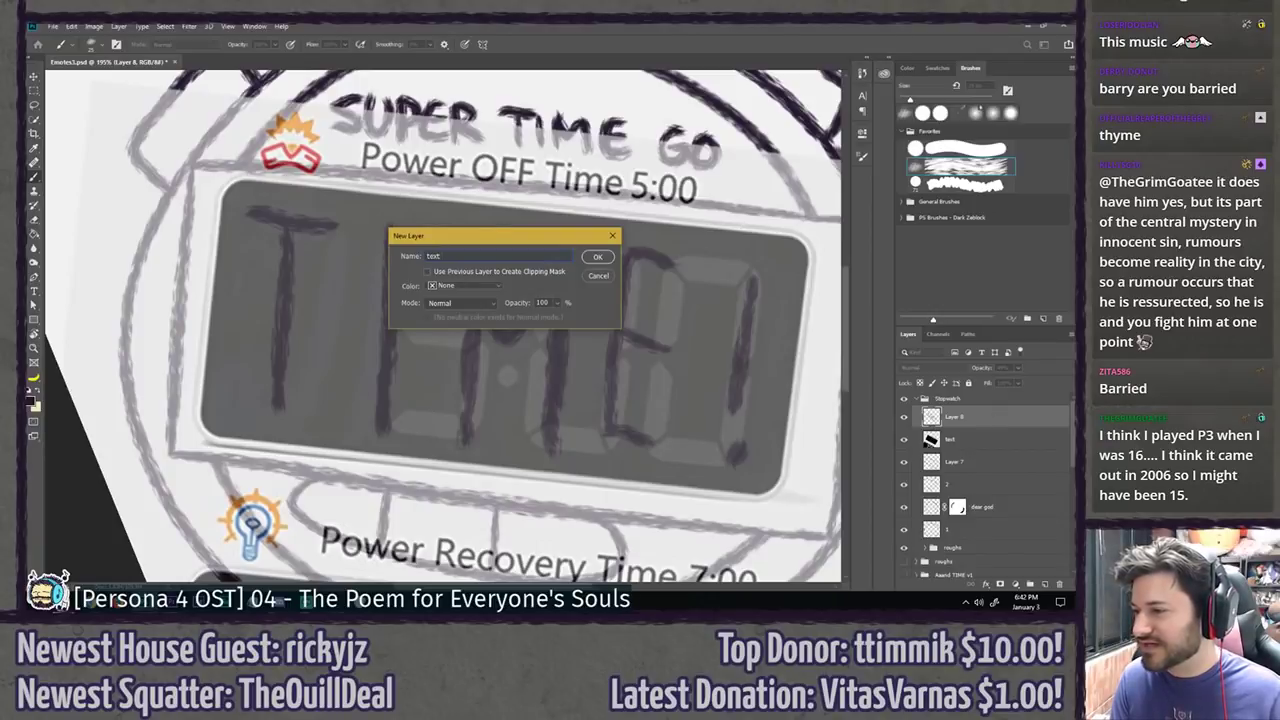
type("text display")
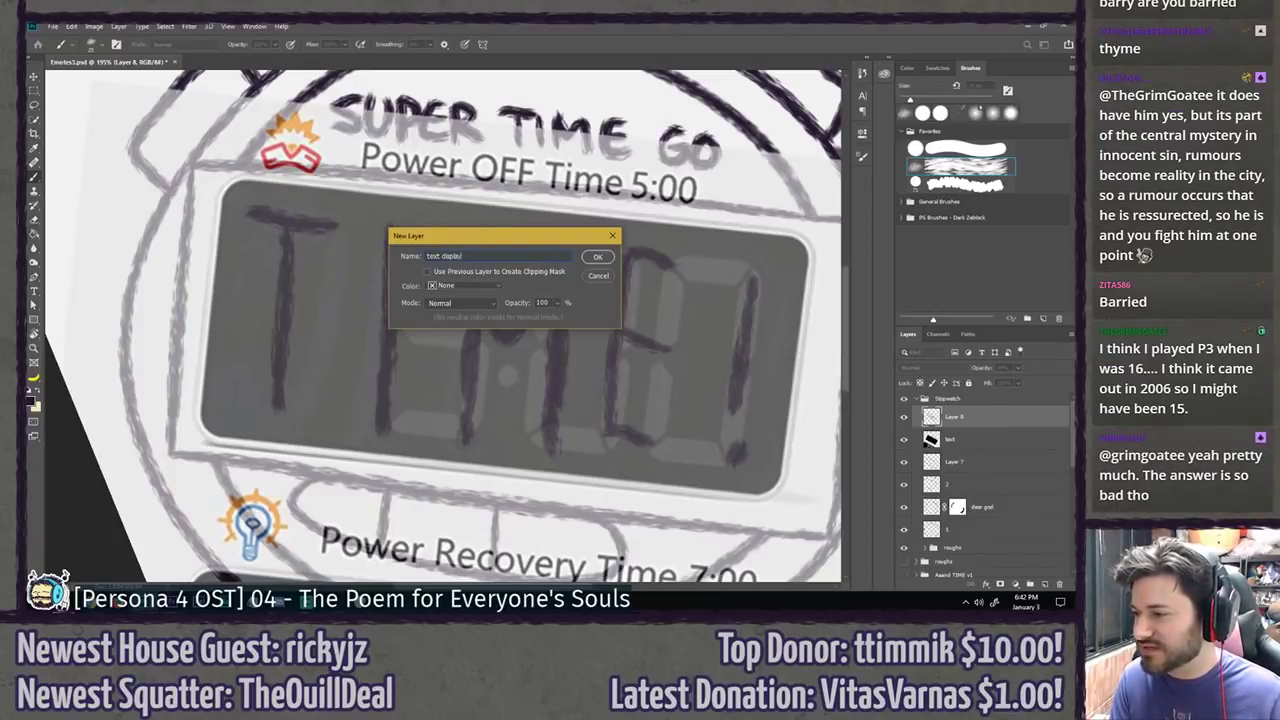
type(" th")
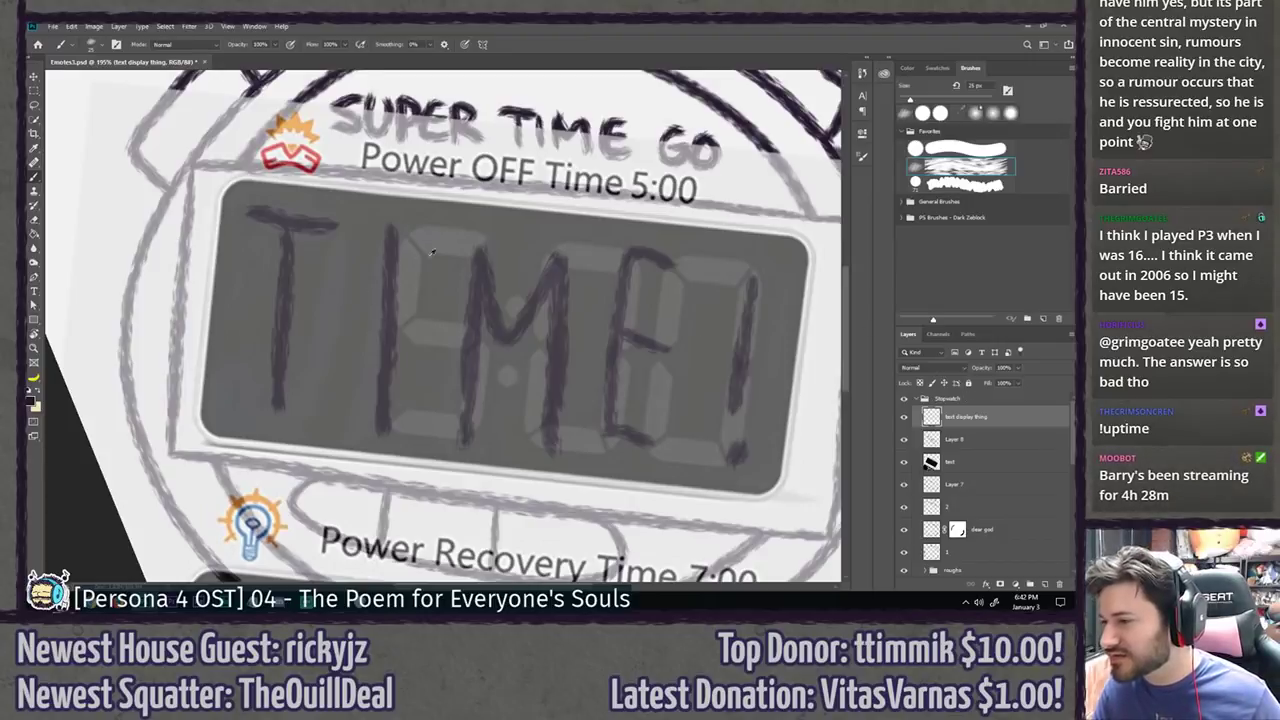
Step: Paint a thick digital-style segment for the T's top bar, tracing the upper segment of the reference's first digit
scroll(437, 256, "up", 3)
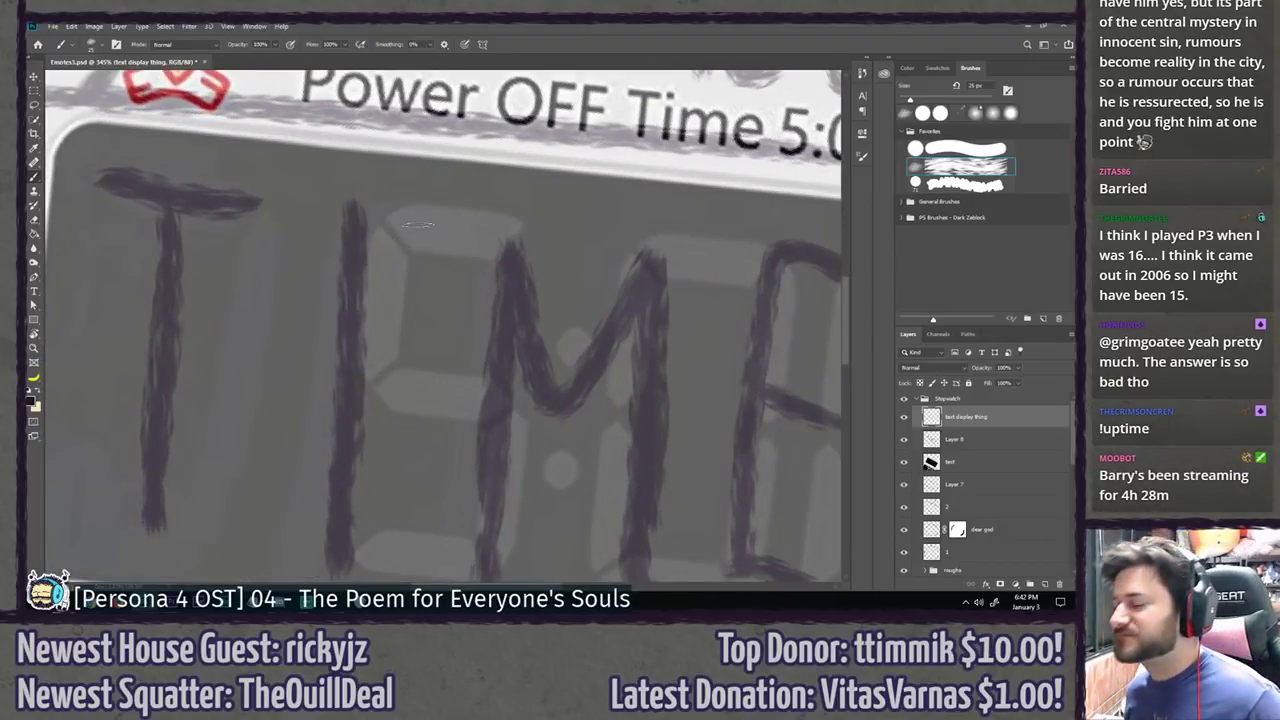
mouse_move(412, 246)
left_mouse_down()
mouse_move(417, 206)
mouse_move(525, 224)
mouse_move(427, 203)
mouse_move(509, 226)
left_mouse_up()
key("ctrl+z")
mouse_move(420, 206)
left_mouse_down()
mouse_move(532, 220)
mouse_move(514, 216)
mouse_move(527, 232)
mouse_move(510, 257)
mouse_move(412, 233)
mouse_move(425, 235)
mouse_move(431, 212)
mouse_move(453, 237)
mouse_move(500, 228)
left_mouse_up()
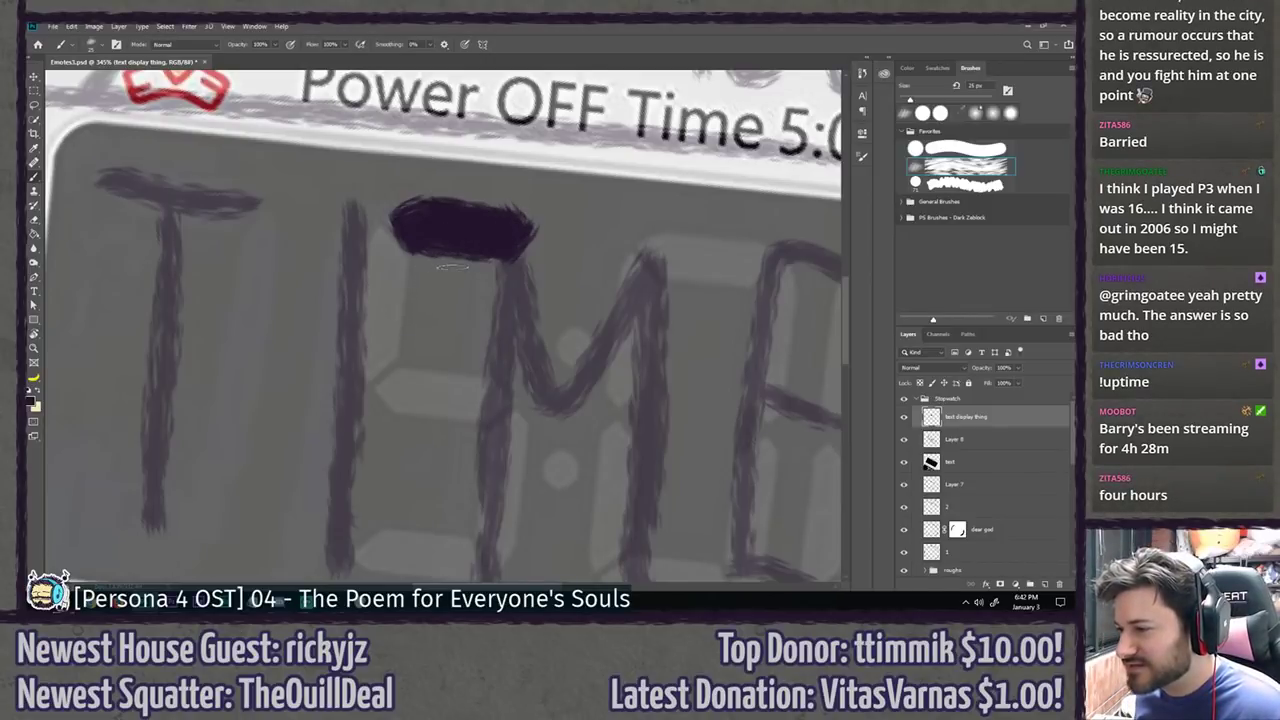
Step: Paint the T's upper stem as a filled, pointed vertical segment centred below the bar, redoing unsatisfactory strokes
mouse_move(456, 262)
left_mouse_down()
mouse_move(437, 292)
mouse_move(434, 350)
left_mouse_up()
key("ctrl+z")
left_click_drag(440, 290, 428, 365)
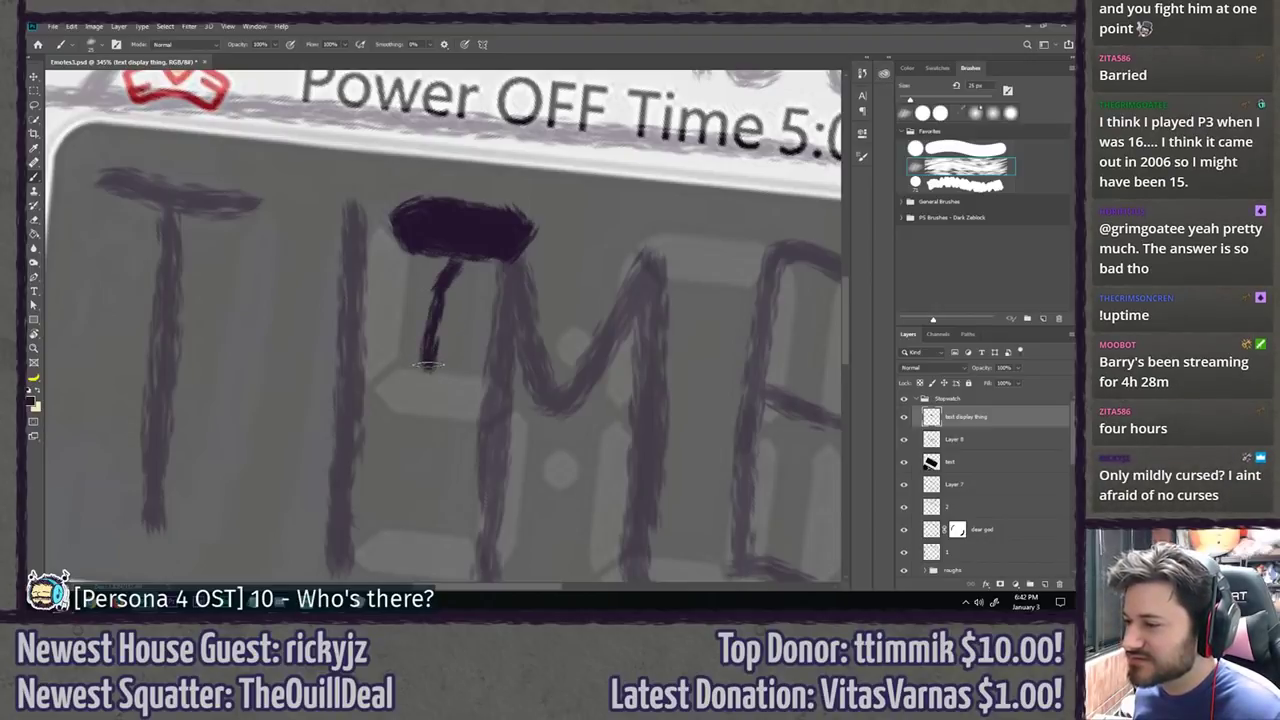
key("ctrl+z")
left_click_drag(456, 262, 428, 378)
key("ctrl+z")
mouse_move(456, 262)
left_mouse_down()
mouse_move(434, 407)
mouse_move(466, 382)
mouse_move(465, 300)
mouse_move(442, 318)
mouse_move(438, 300)
mouse_move(434, 371)
mouse_move(450, 383)
left_mouse_up()
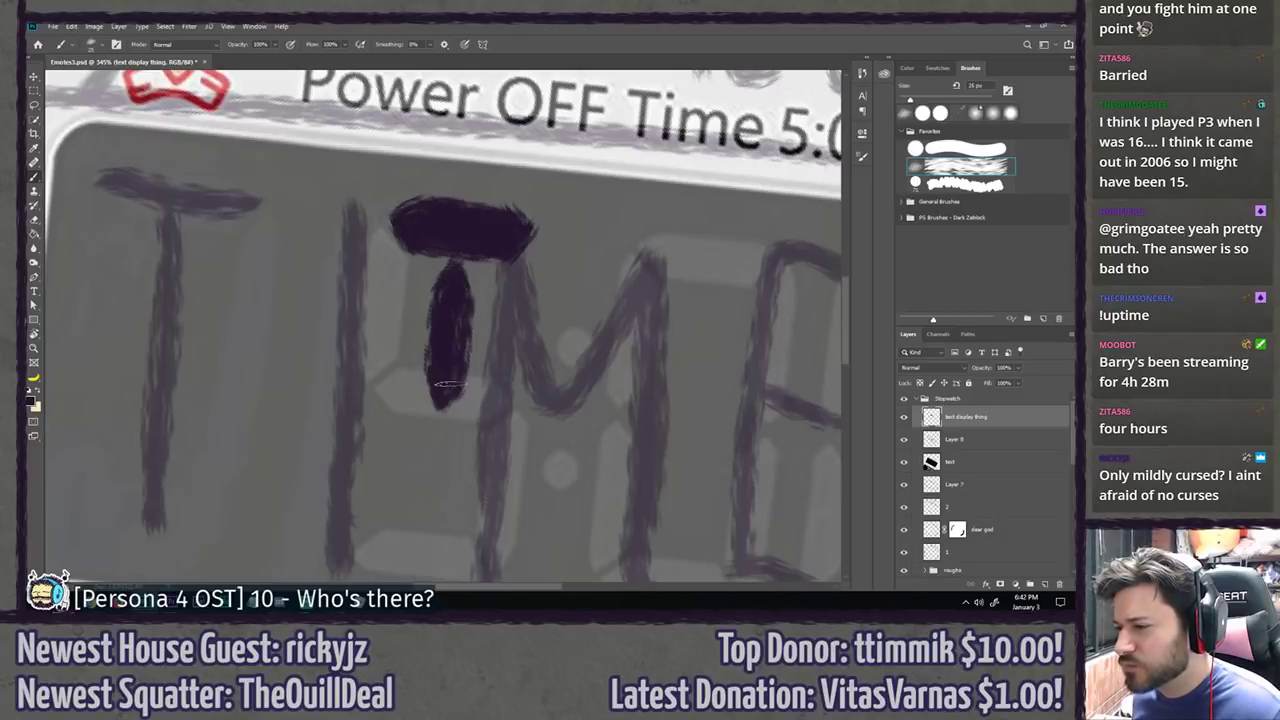
Step: Paint a second filled, pointed segment beneath the first to form the T's lower stem
scroll(466, 334, "down", 3)
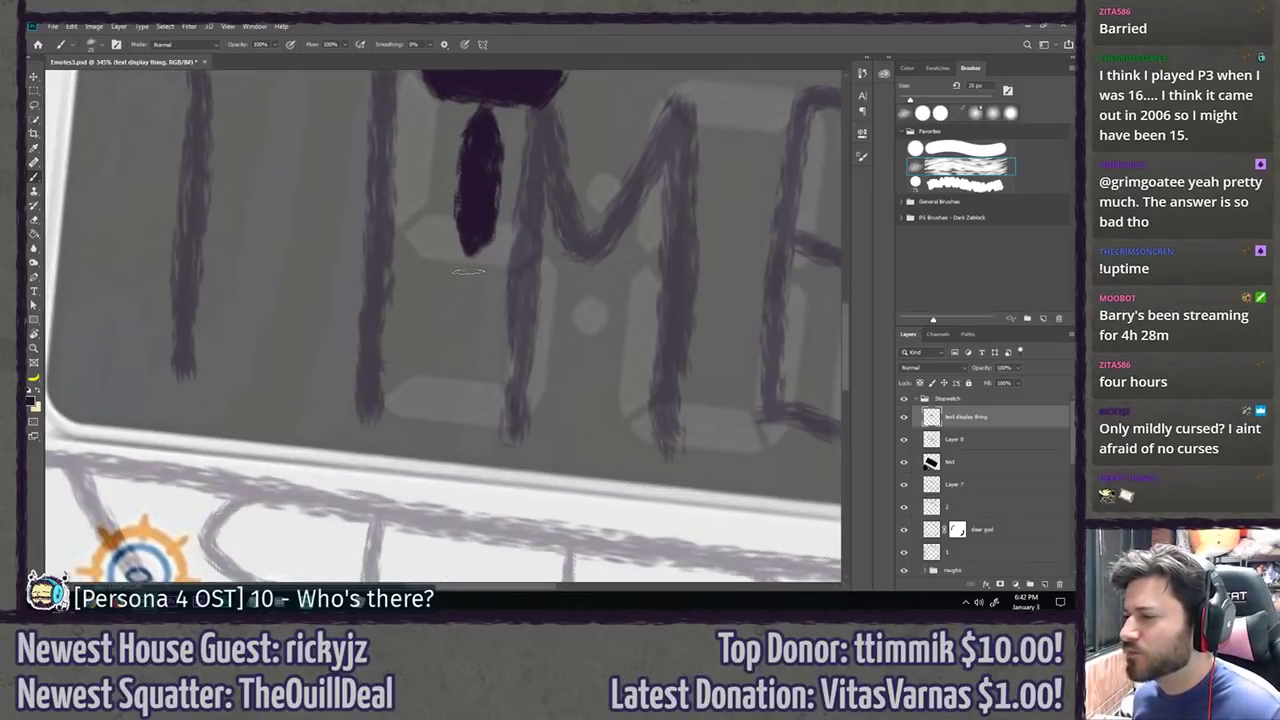
mouse_move(468, 271)
left_mouse_down()
mouse_move(440, 305)
mouse_move(438, 376)
left_mouse_up()
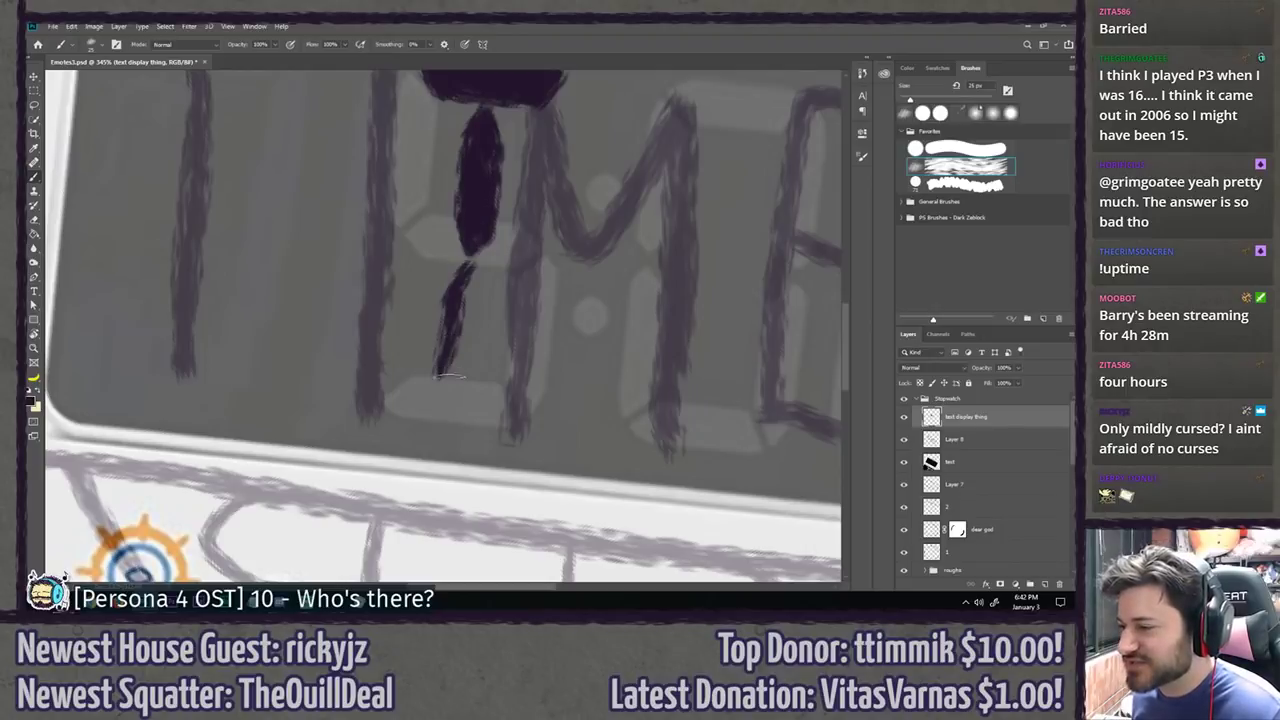
key("ctrl+z")
mouse_move(446, 298)
left_mouse_down()
mouse_move(453, 413)
mouse_move(475, 388)
mouse_move(467, 296)
left_mouse_up()
key("ctrl+z")
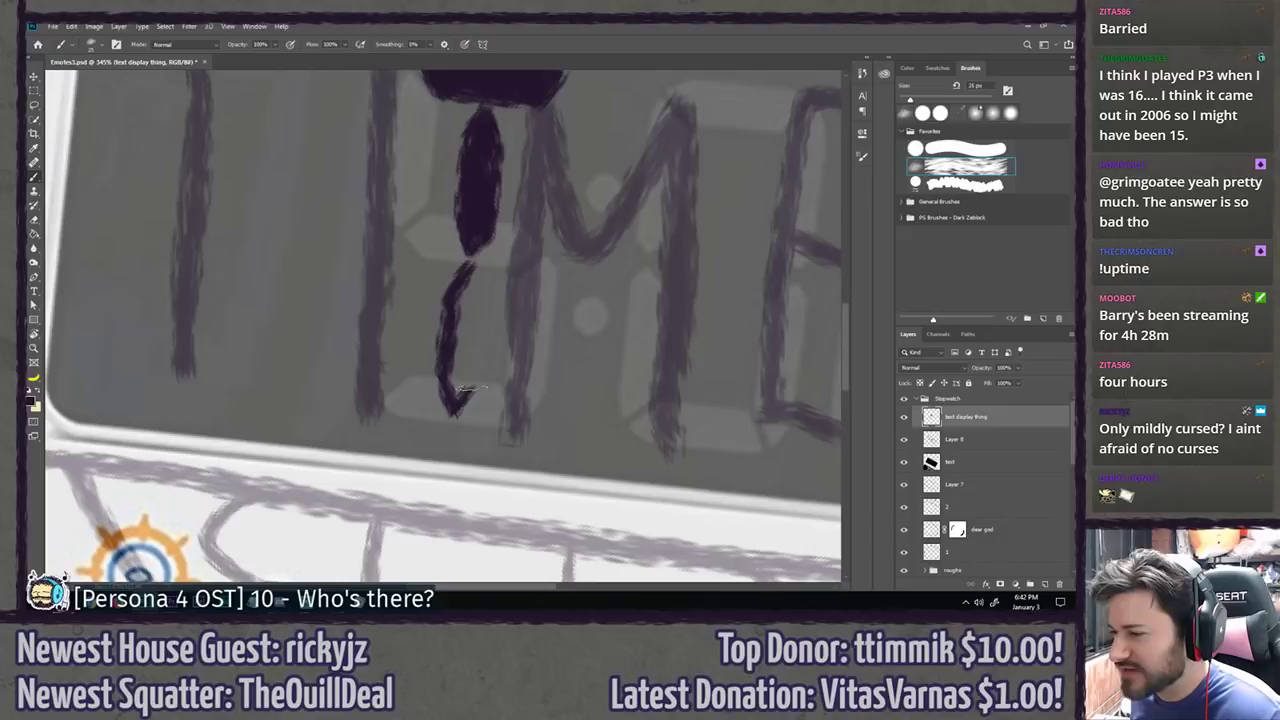
mouse_move(466, 390)
left_mouse_down()
mouse_move(482, 302)
mouse_move(470, 274)
mouse_move(456, 290)
mouse_move(458, 391)
left_mouse_up()
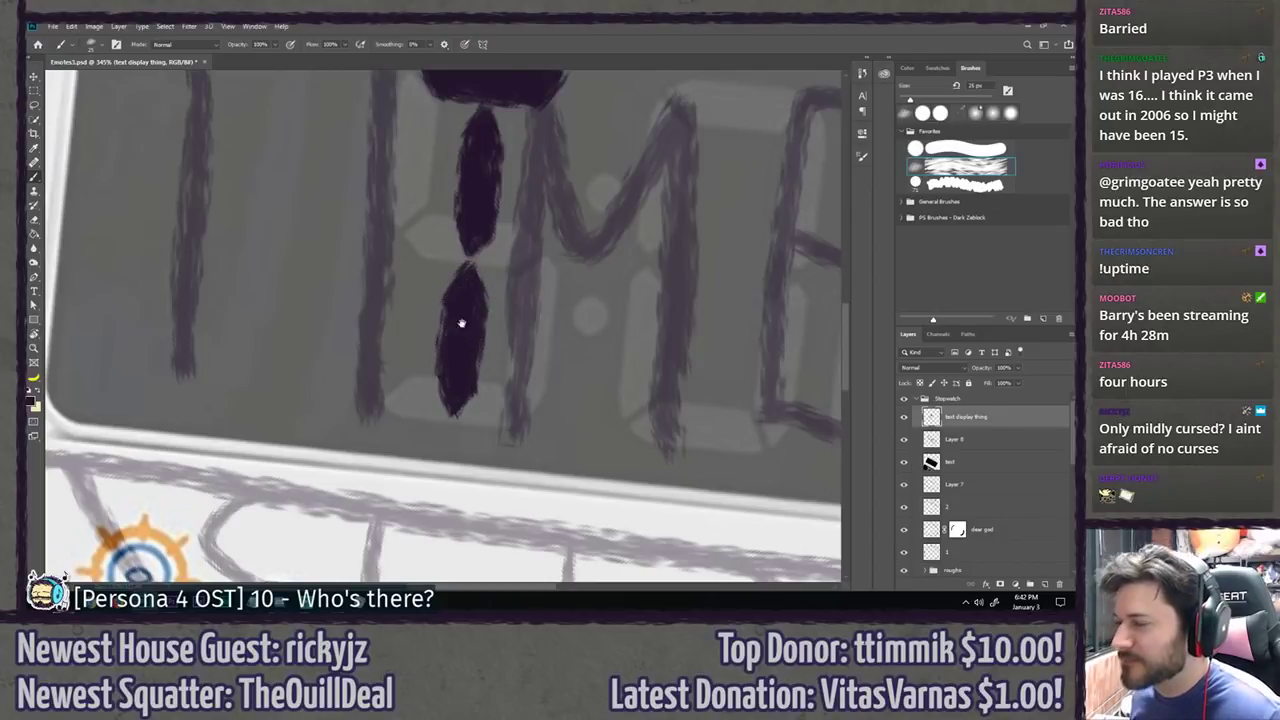
Step: Move the finished segmented T over the rough T near the display's left edge
left_click_drag(461, 323, 426, 396)
mouse_move(445, 323)
left_mouse_down()
mouse_move(509, 312)
mouse_move(220, 268)
mouse_move(500, 291)
mouse_move(228, 270)
left_mouse_up()
key("v")
Step: Paint the I as two stacked, filled digital segments beside the rough I stroke
key("b")
mouse_move(445, 152)
left_mouse_down()
mouse_move(409, 300)
mouse_move(414, 219)
mouse_move(412, 298)
mouse_move(446, 276)
mouse_move(457, 187)
mouse_move(452, 178)
mouse_move(437, 221)
mouse_move(443, 172)
mouse_move(425, 268)
mouse_move(438, 229)
left_mouse_up()
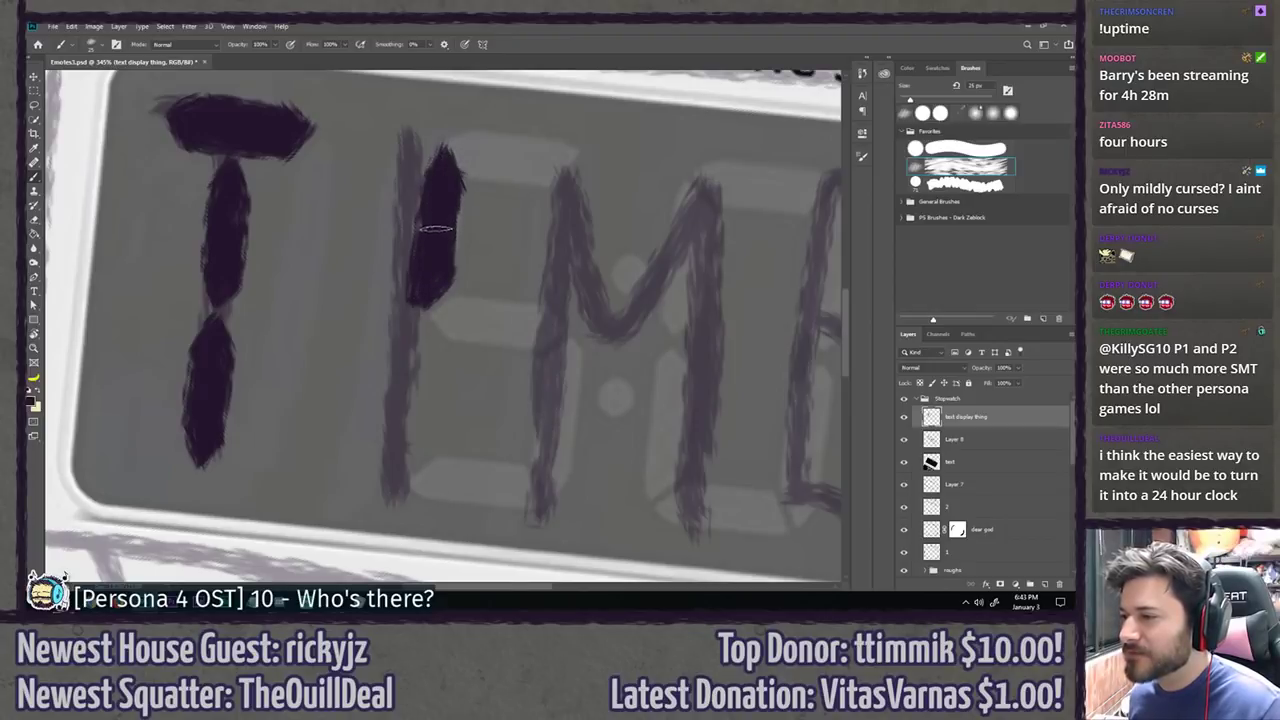
mouse_move(438, 353)
left_mouse_down()
mouse_move(424, 467)
mouse_move(405, 487)
mouse_move(394, 445)
left_mouse_up()
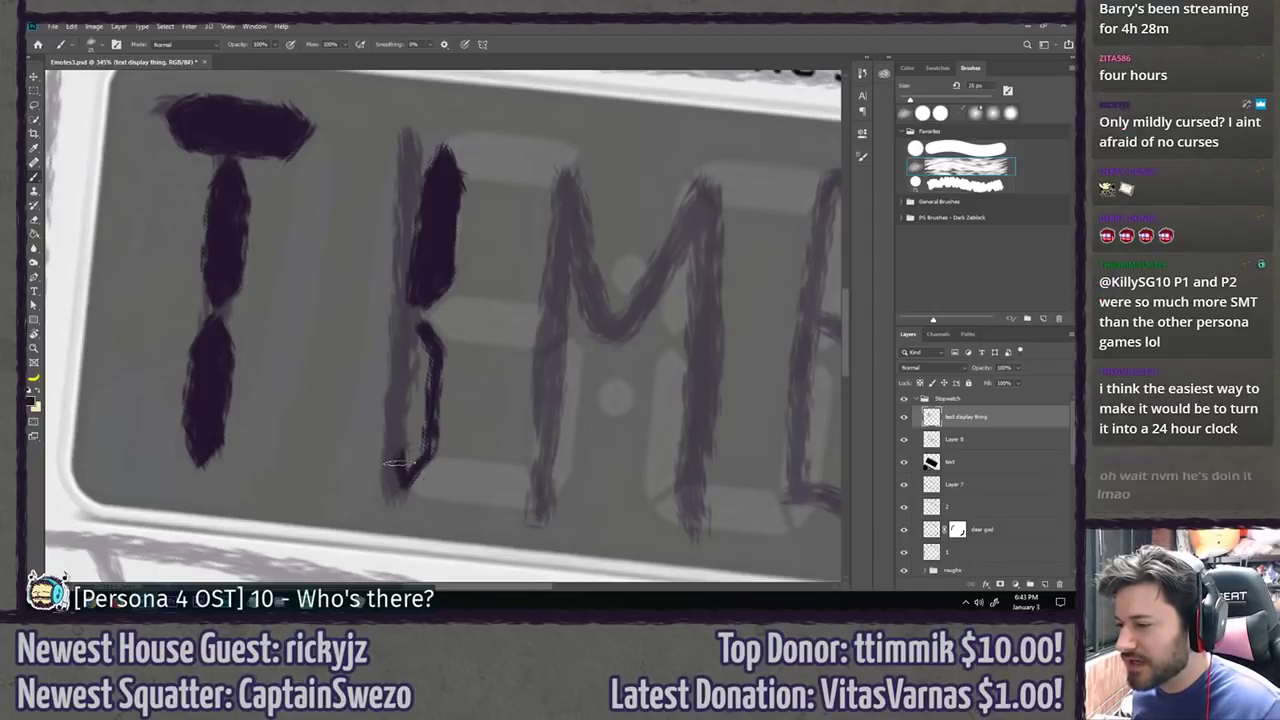
mouse_move(404, 366)
left_mouse_down()
mouse_move(421, 336)
mouse_move(409, 364)
mouse_move(428, 352)
mouse_move(422, 452)
mouse_move(408, 471)
mouse_move(415, 412)
left_mouse_up()
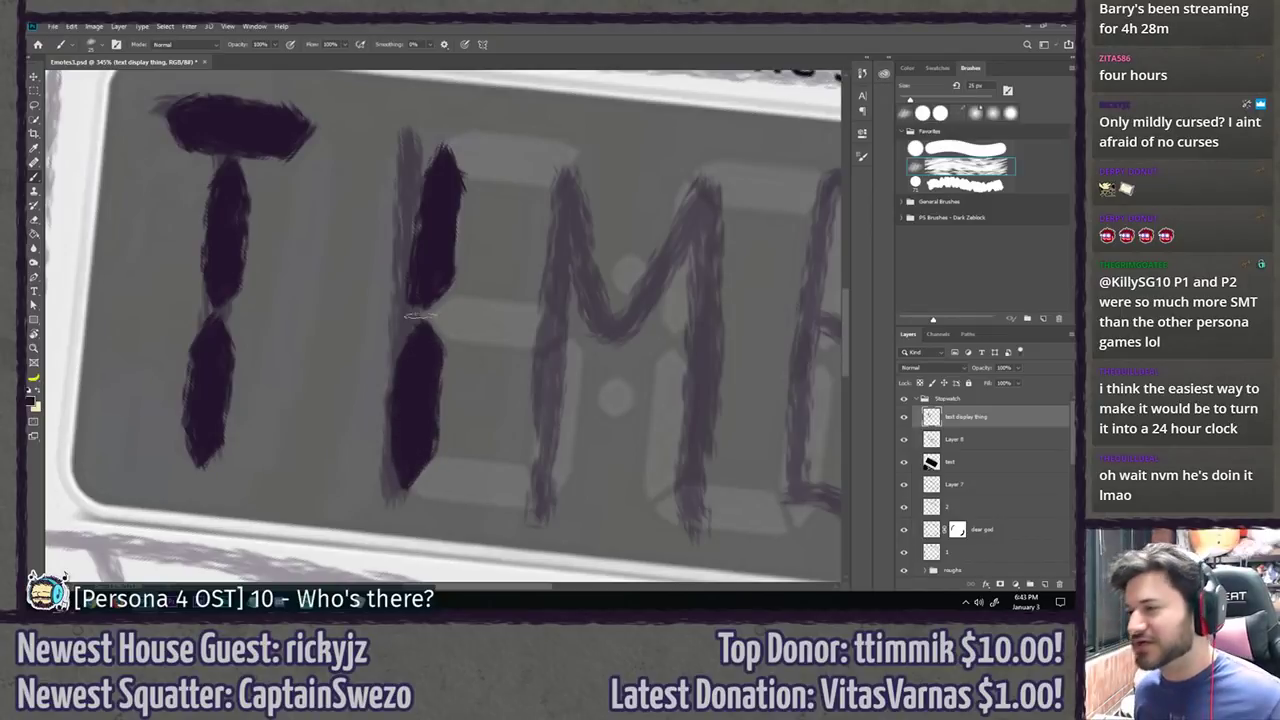
Step: Lasso the segmented I, move it left closer to the T, and deselect it
key("v")
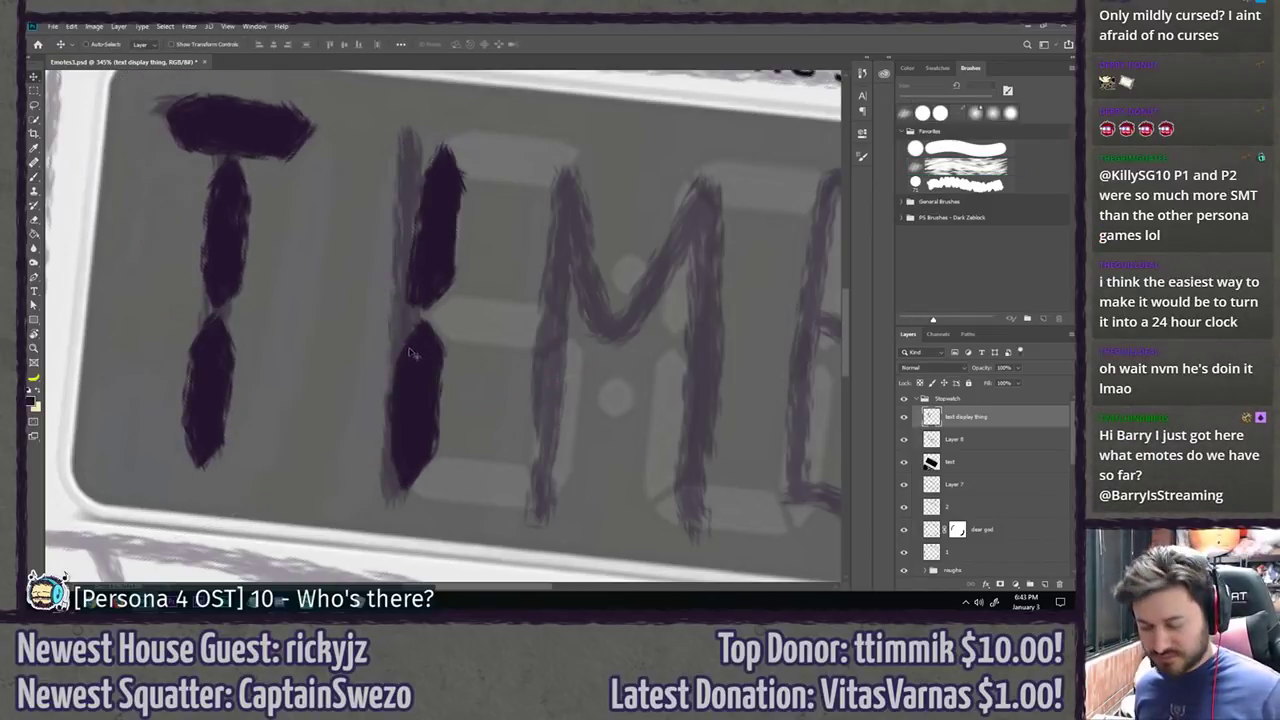
key("l")
mouse_move(430, 106)
left_mouse_down()
mouse_move(434, 558)
mouse_move(560, 268)
left_mouse_up()
key("v")
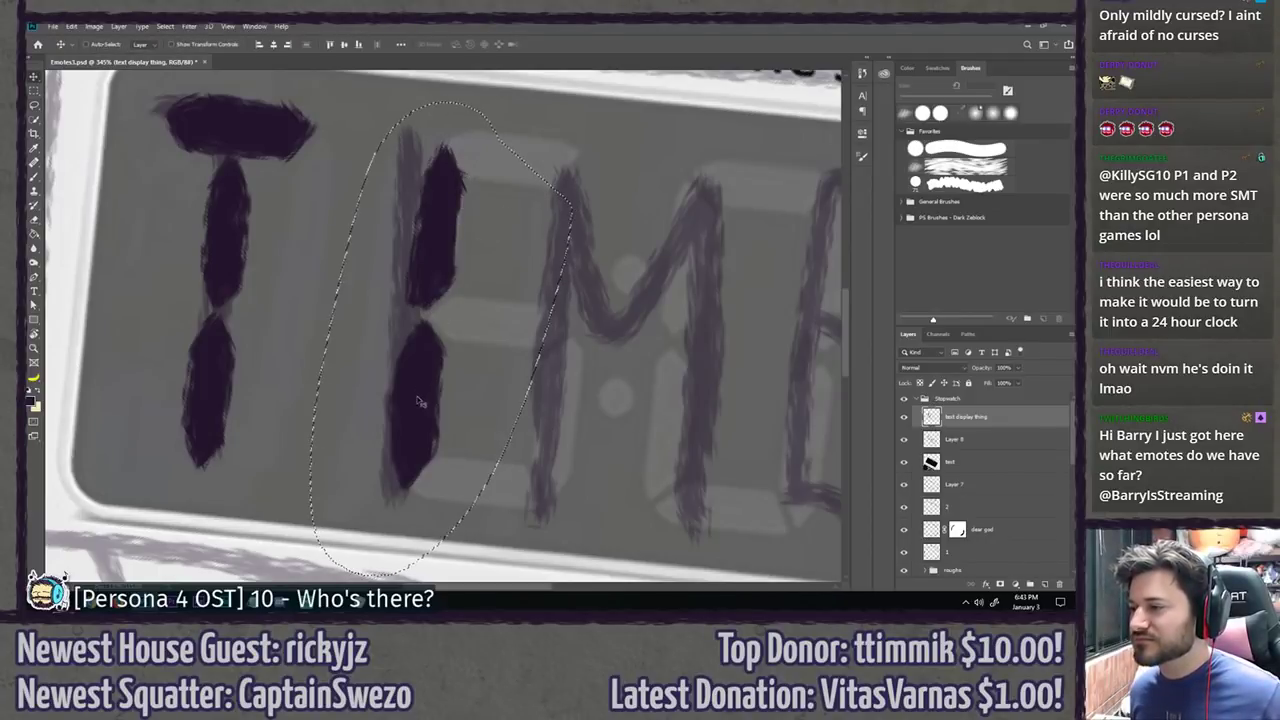
left_click_drag(419, 406, 340, 392)
key("ctrl+d")
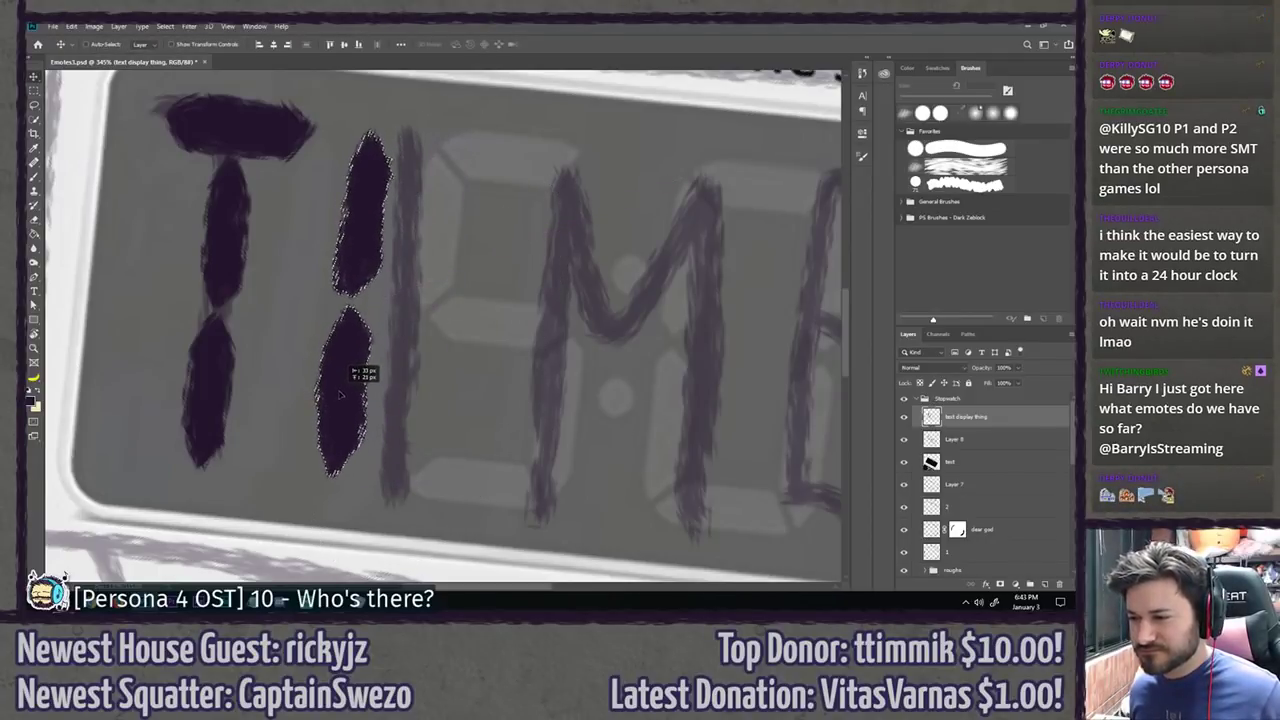
key("l")
Step: Paint the M's left leg as two stacked, filled digital segments just to the right of the I
key("b")
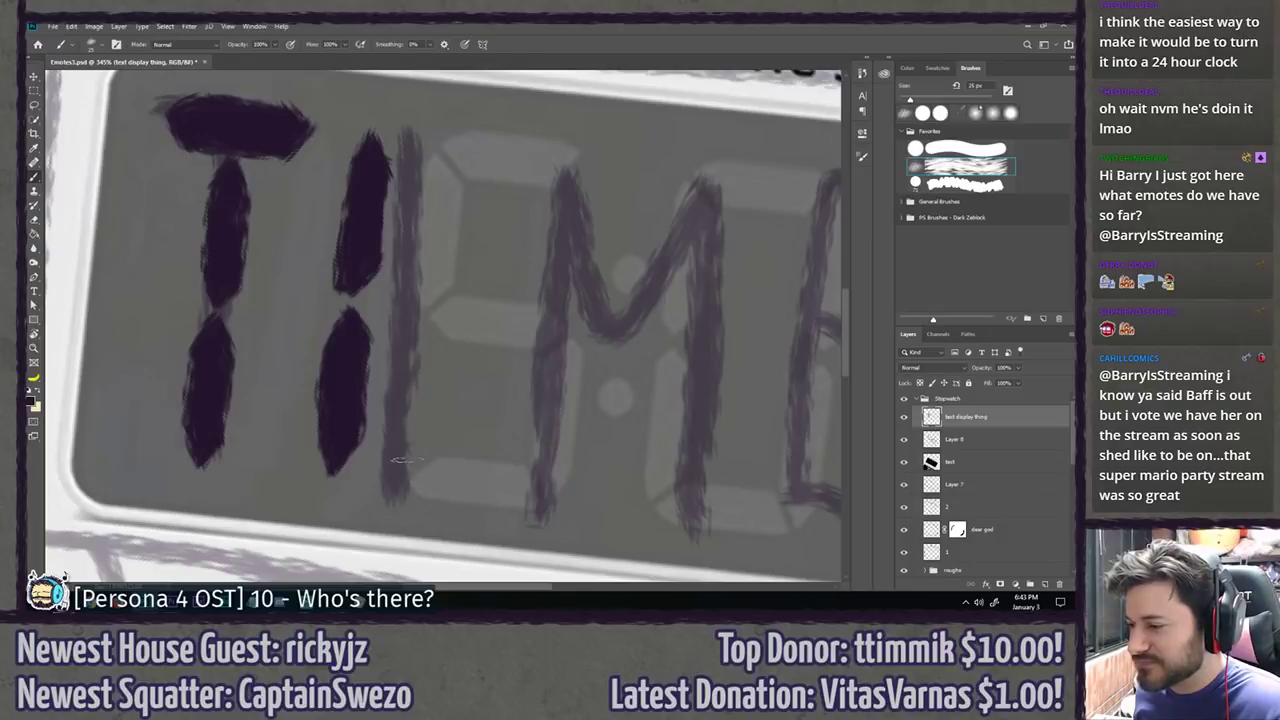
mouse_move(419, 488)
left_mouse_down()
mouse_move(404, 450)
mouse_move(405, 366)
left_mouse_up()
key("ctrl+z")
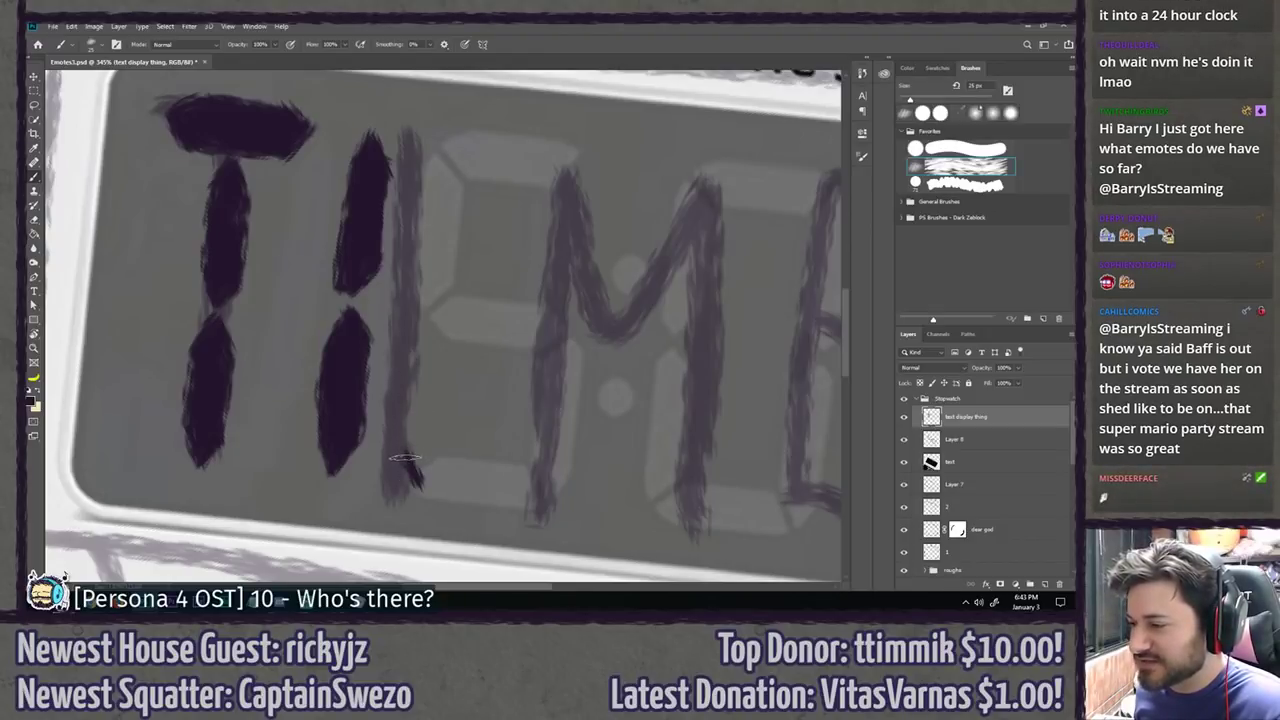
mouse_move(405, 458)
left_mouse_down()
mouse_move(408, 345)
mouse_move(427, 321)
mouse_move(440, 364)
mouse_move(424, 320)
mouse_move(445, 371)
mouse_move(442, 353)
mouse_move(433, 486)
mouse_move(424, 452)
mouse_move(410, 449)
mouse_move(429, 334)
mouse_move(427, 436)
left_mouse_up()
key("ctrl+z")
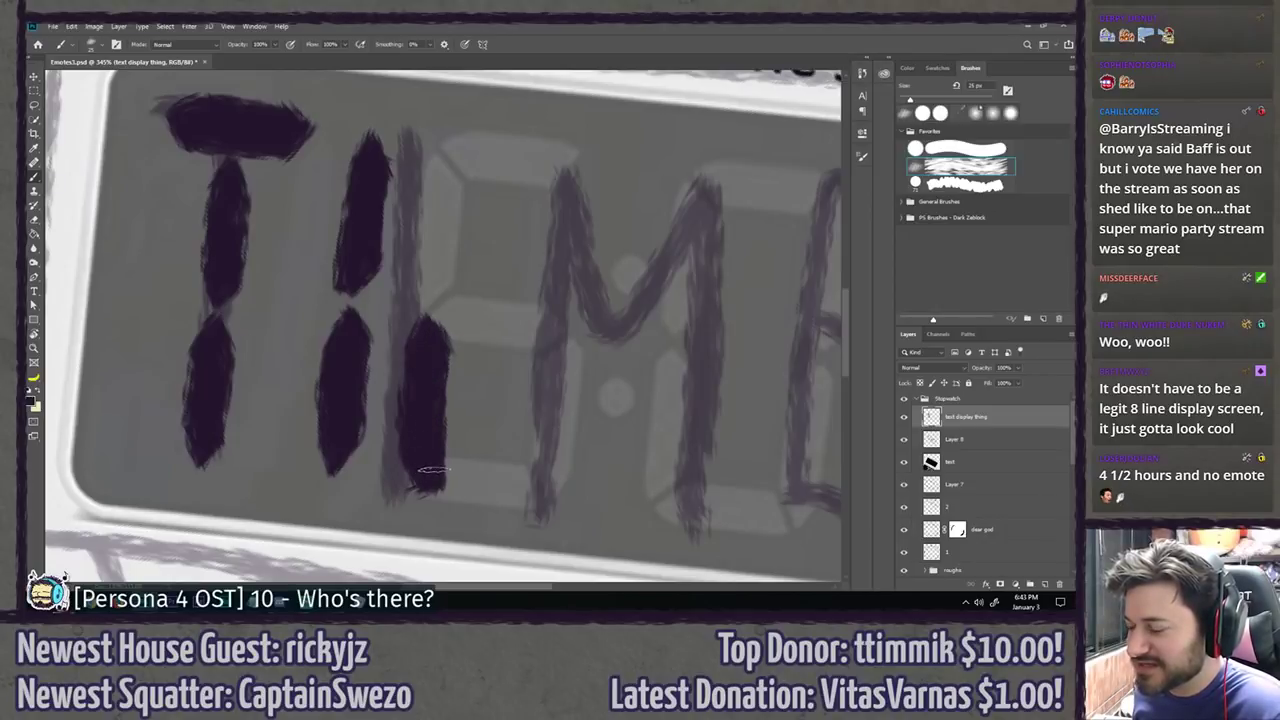
mouse_move(429, 257)
left_mouse_down()
mouse_move(404, 331)
mouse_move(398, 250)
mouse_move(417, 199)
mouse_move(438, 219)
mouse_move(436, 325)
mouse_move(404, 340)
left_mouse_up()
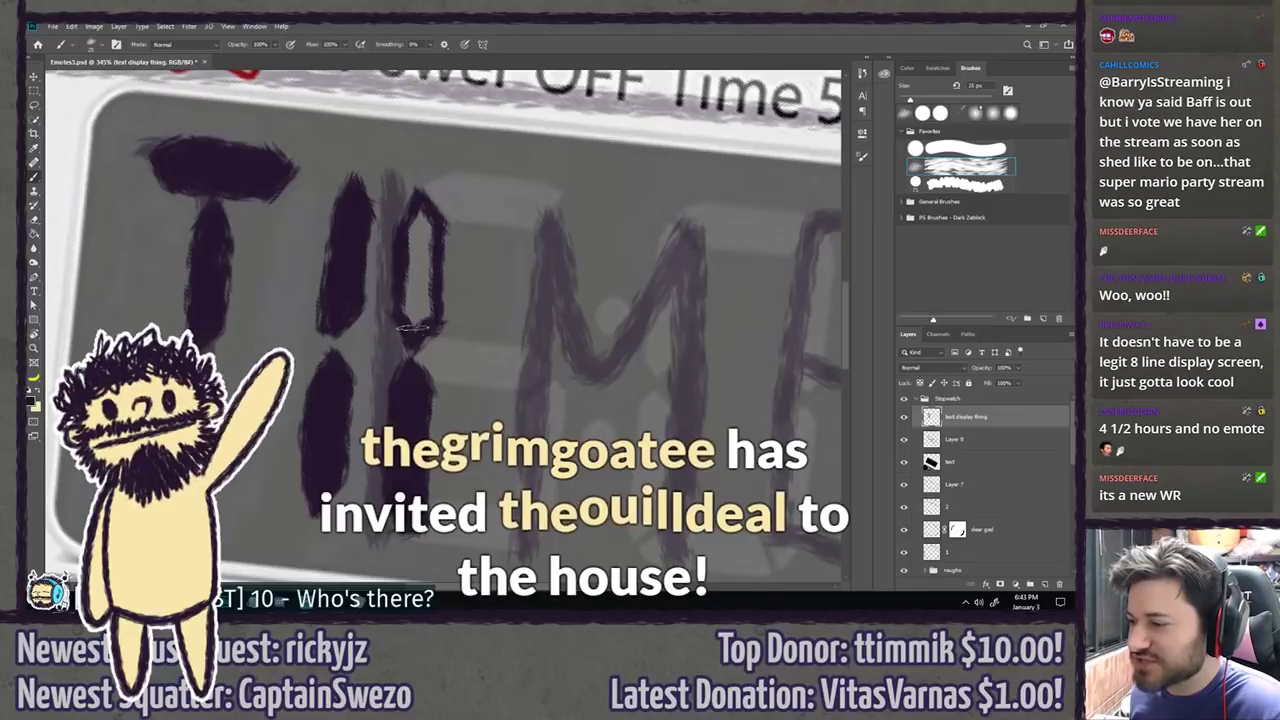
mouse_move(418, 215)
left_mouse_down()
mouse_move(424, 324)
mouse_move(418, 250)
left_mouse_up()
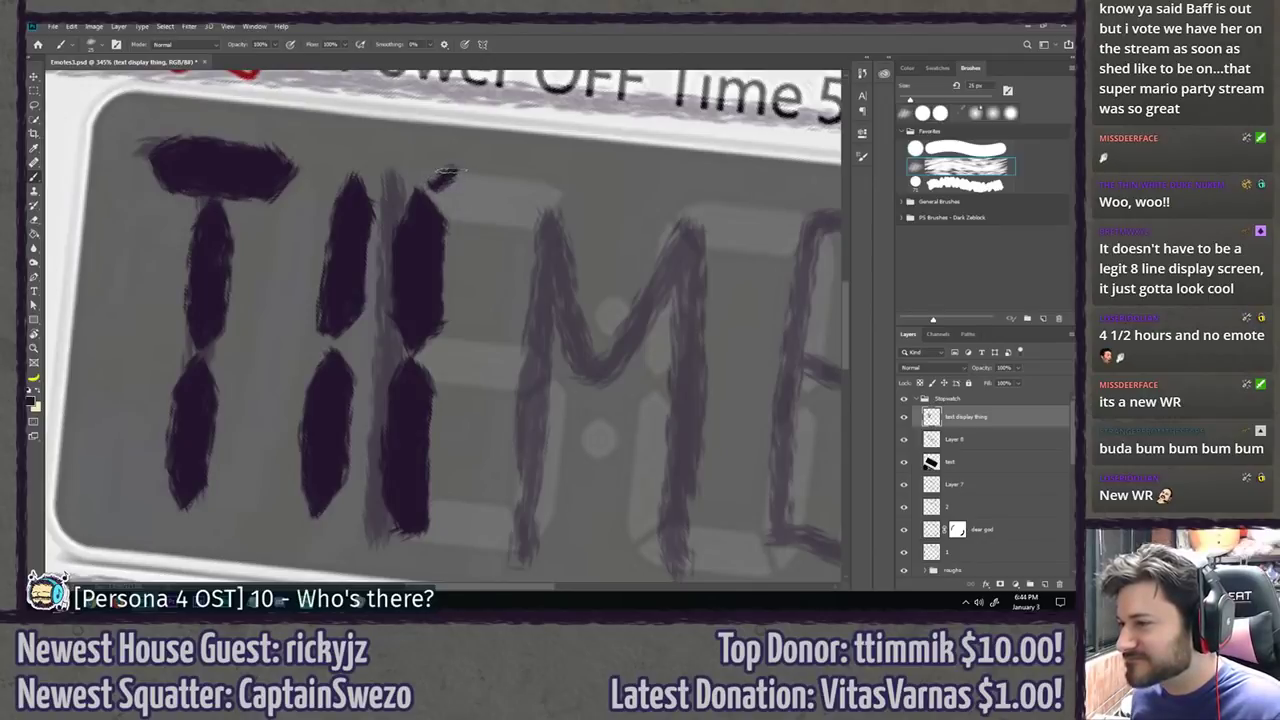
Step: Paint the M's first horizontal top segment, extending right from the upper end of its left leg
mouse_move(432, 187)
left_mouse_down()
mouse_move(560, 185)
mouse_move(575, 205)
mouse_move(556, 222)
mouse_move(462, 211)
mouse_move(550, 222)
left_mouse_up()
key("ctrl+z")
mouse_move(450, 213)
left_mouse_down()
mouse_move(462, 175)
mouse_move(474, 196)
mouse_move(478, 176)
mouse_move(506, 190)
mouse_move(497, 210)
mouse_move(517, 208)
mouse_move(505, 191)
mouse_move(546, 198)
left_mouse_up()
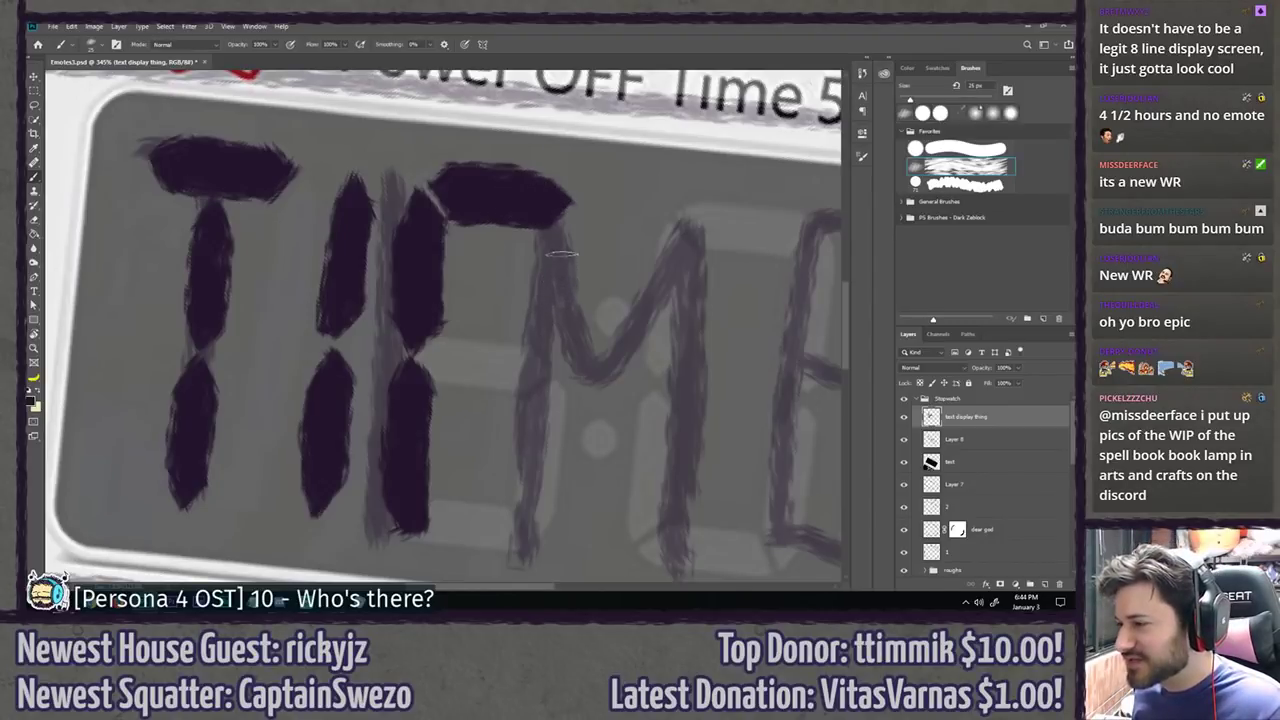
Step: Paint the M's short middle segment and its right leg as two stacked, filled digital segments
mouse_move(490, 235)
left_mouse_down()
mouse_move(477, 308)
mouse_move(490, 340)
mouse_move(514, 305)
mouse_move(505, 252)
mouse_move(480, 285)
mouse_move(485, 305)
mouse_move(491, 270)
left_mouse_up()
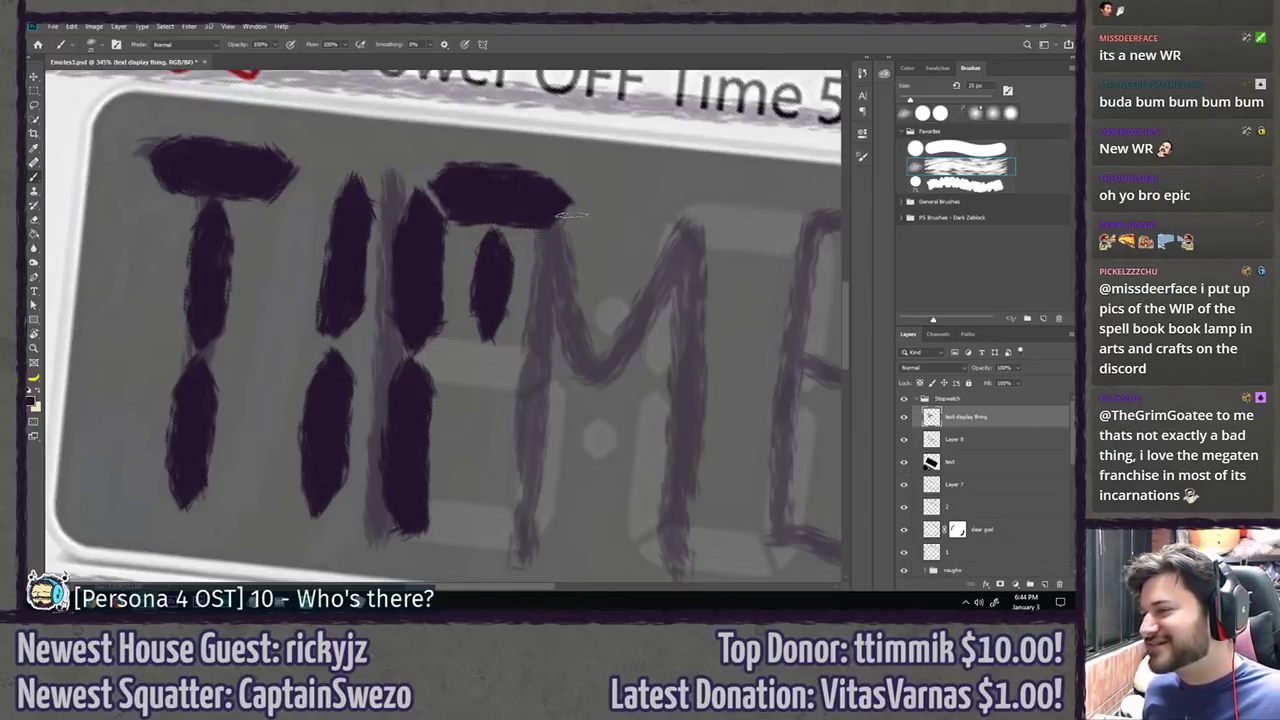
mouse_move(570, 214)
left_mouse_down()
mouse_move(546, 397)
mouse_move(578, 240)
mouse_move(553, 331)
left_mouse_up()
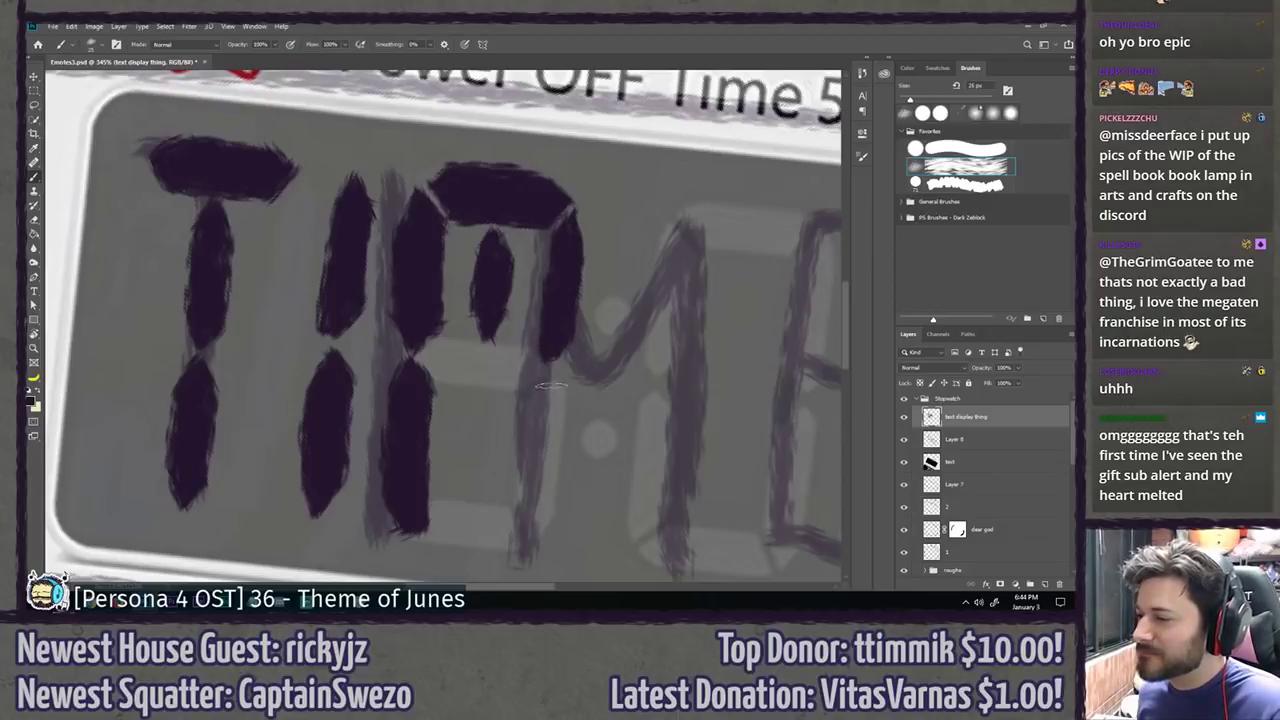
mouse_move(551, 385)
left_mouse_down()
mouse_move(530, 408)
mouse_move(534, 541)
mouse_move(554, 532)
mouse_move(550, 387)
mouse_move(549, 503)
mouse_move(539, 461)
mouse_move(532, 515)
left_mouse_up()
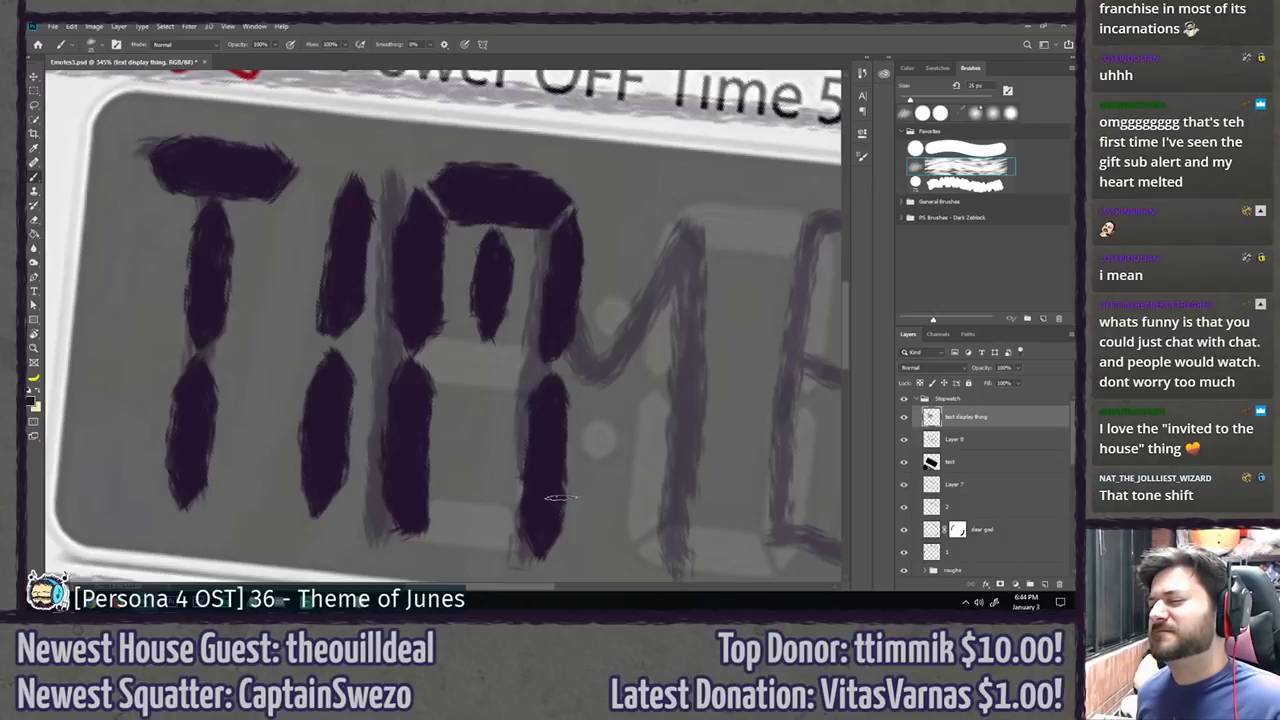
Step: Paint the E's top bar as a filled horizontal digital segment to the right of the M
left_click_drag(623, 437, 497, 360)
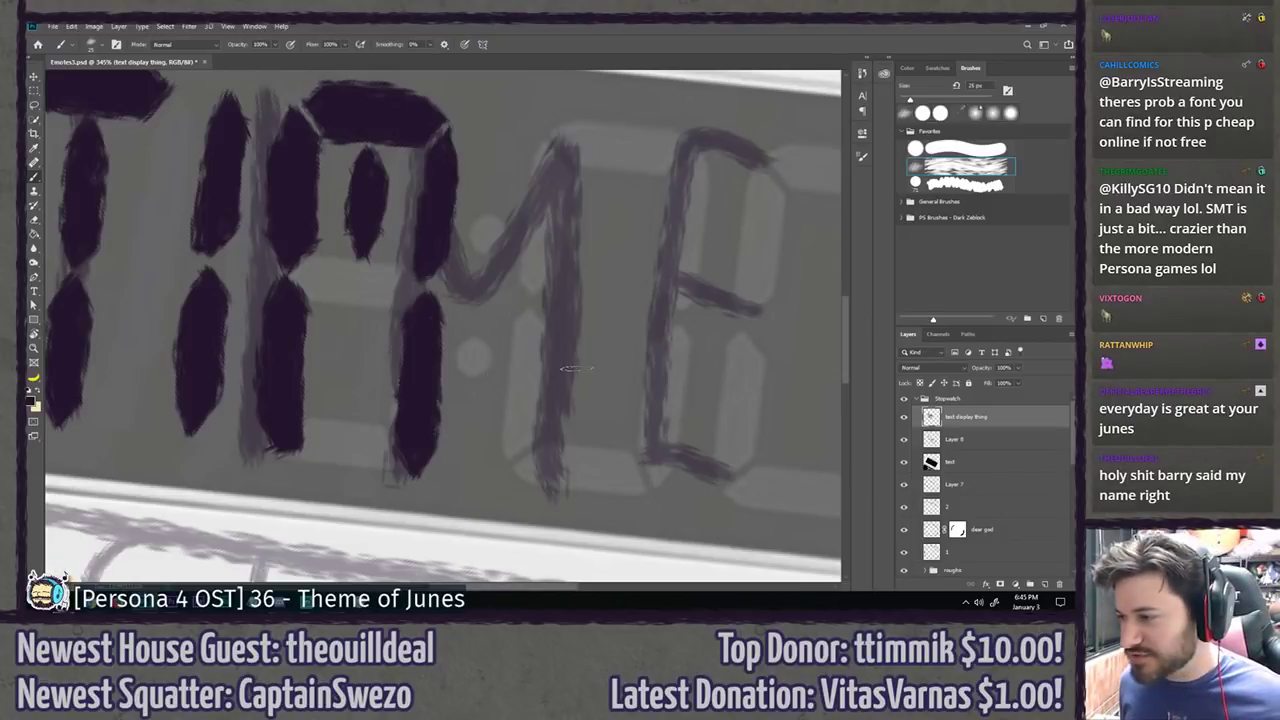
left_click_drag(560, 329, 534, 294)
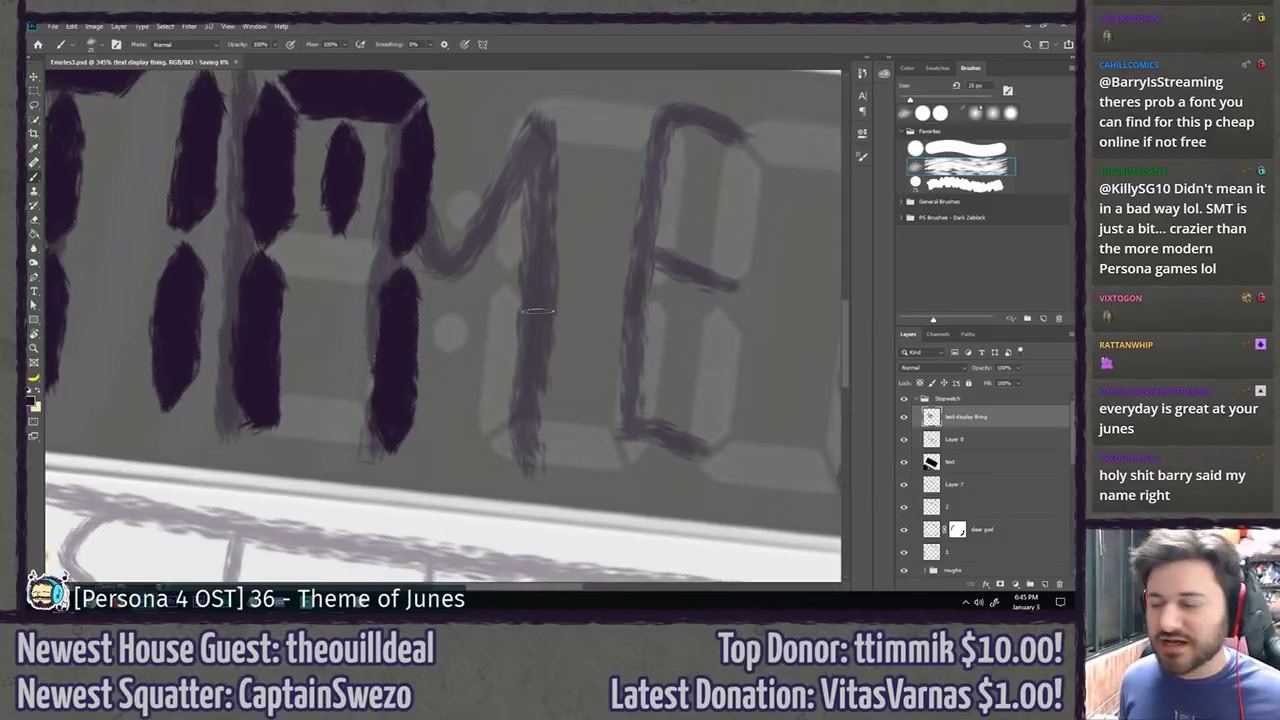
left_click_drag(527, 211, 524, 255)
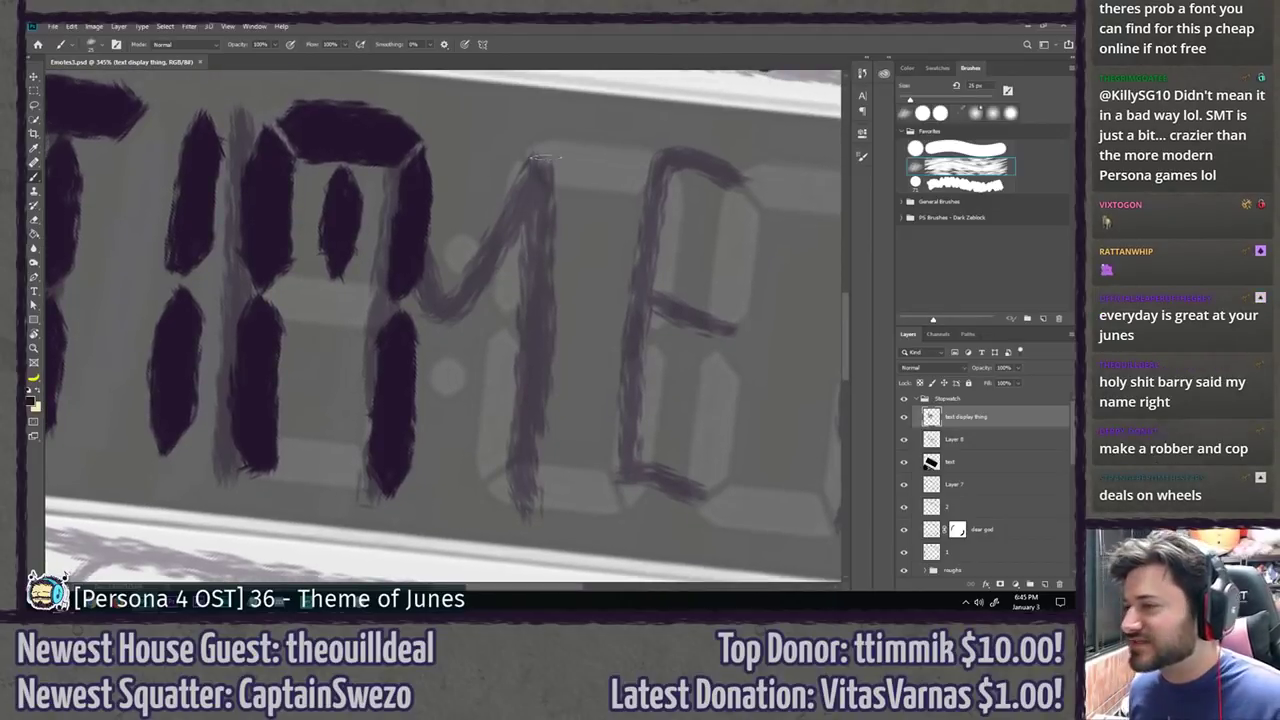
mouse_move(590, 200)
left_mouse_down()
mouse_move(502, 203)
mouse_move(560, 187)
mouse_move(459, 182)
mouse_move(440, 158)
mouse_move(459, 142)
mouse_move(572, 149)
left_mouse_up()
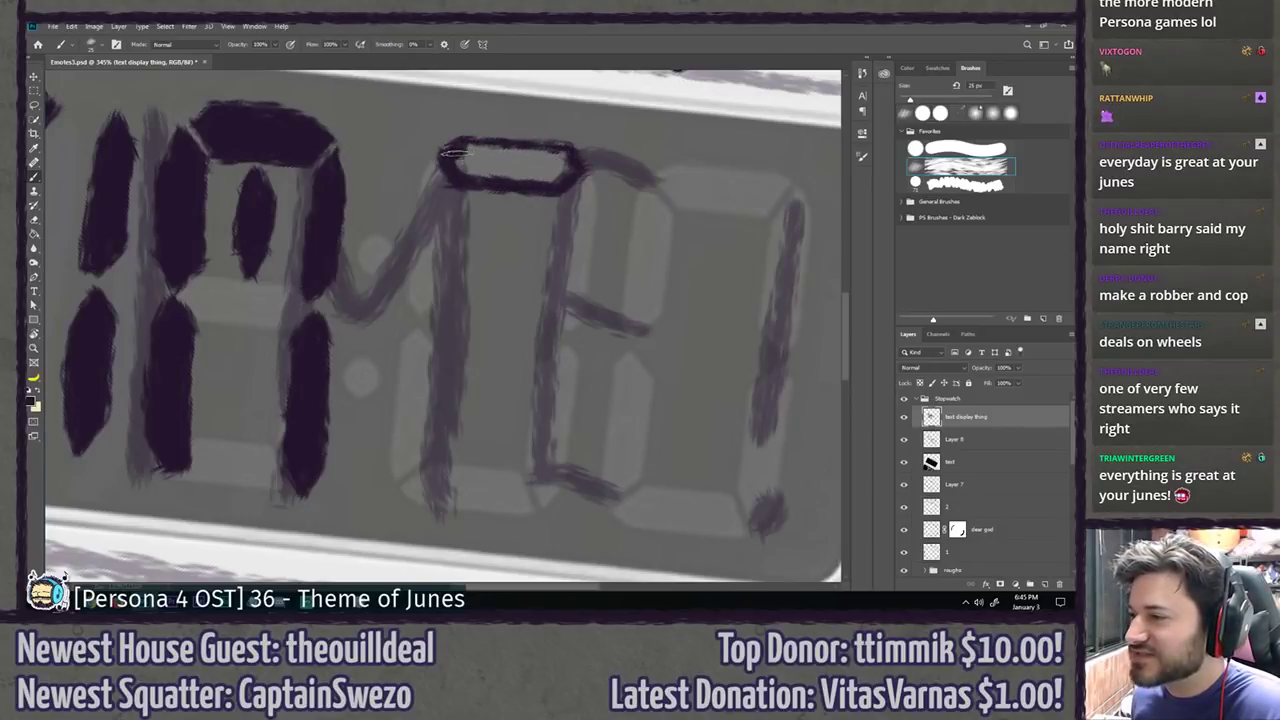
mouse_move(465, 153)
left_mouse_down()
mouse_move(480, 166)
mouse_move(510, 150)
mouse_move(482, 165)
mouse_move(481, 153)
mouse_move(540, 168)
mouse_move(520, 153)
mouse_move(552, 180)
mouse_move(540, 164)
left_mouse_up()
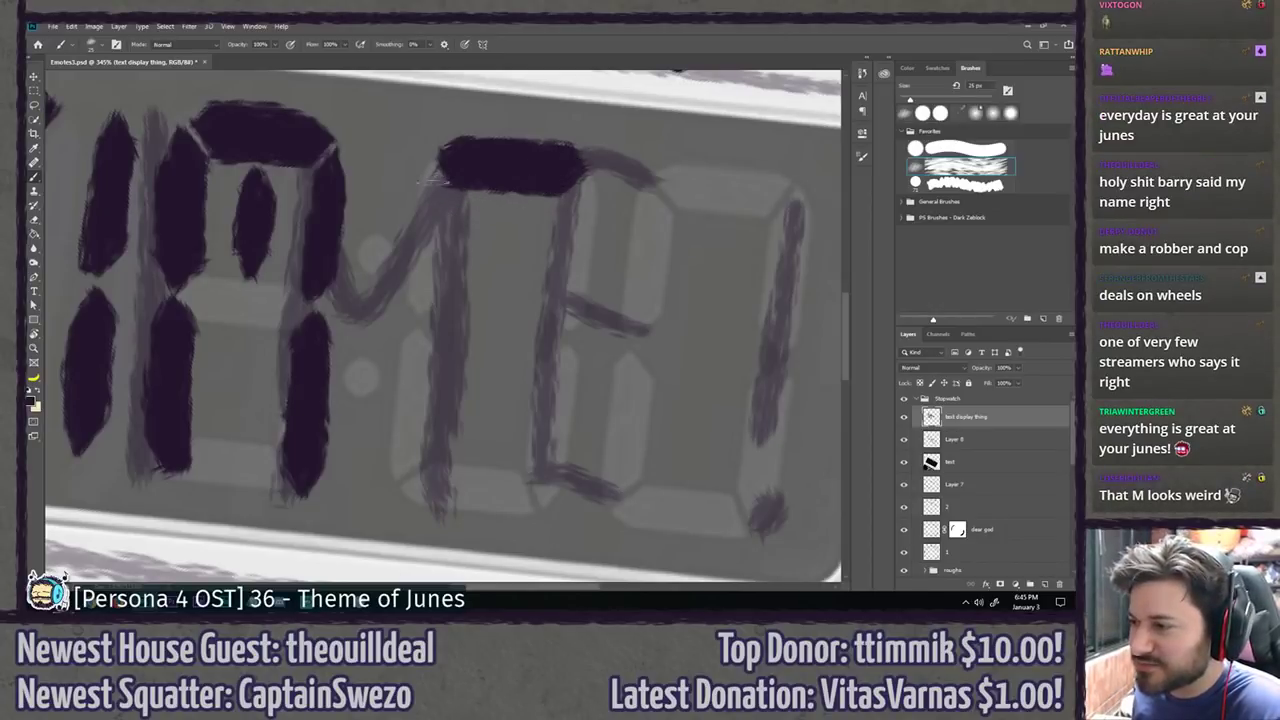
Step: Complete the E with two stacked left segments, a bottom bar and a shorter middle bar, all filled
mouse_move(432, 180)
left_mouse_down()
mouse_move(422, 204)
mouse_move(424, 178)
left_mouse_up()
mouse_move(408, 256)
left_mouse_down()
mouse_move(415, 247)
mouse_move(418, 312)
mouse_move(448, 296)
mouse_move(444, 216)
mouse_move(424, 207)
left_mouse_up()
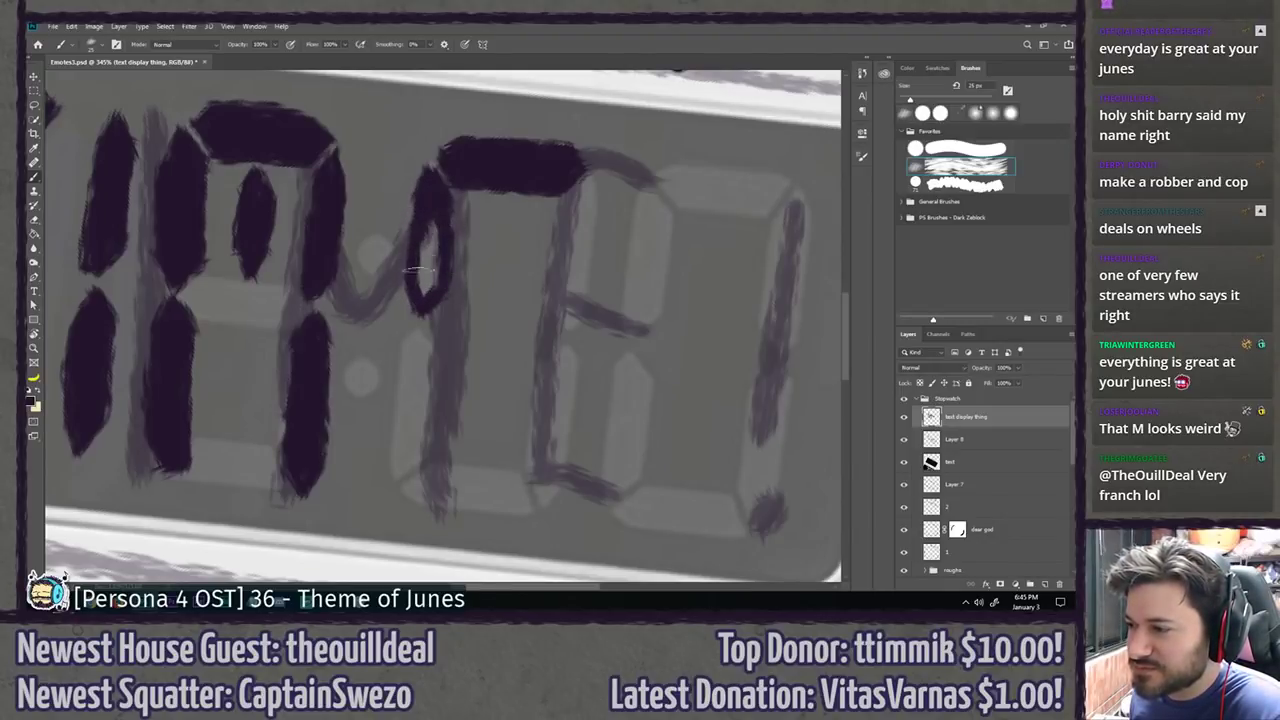
left_click_drag(420, 268, 438, 219)
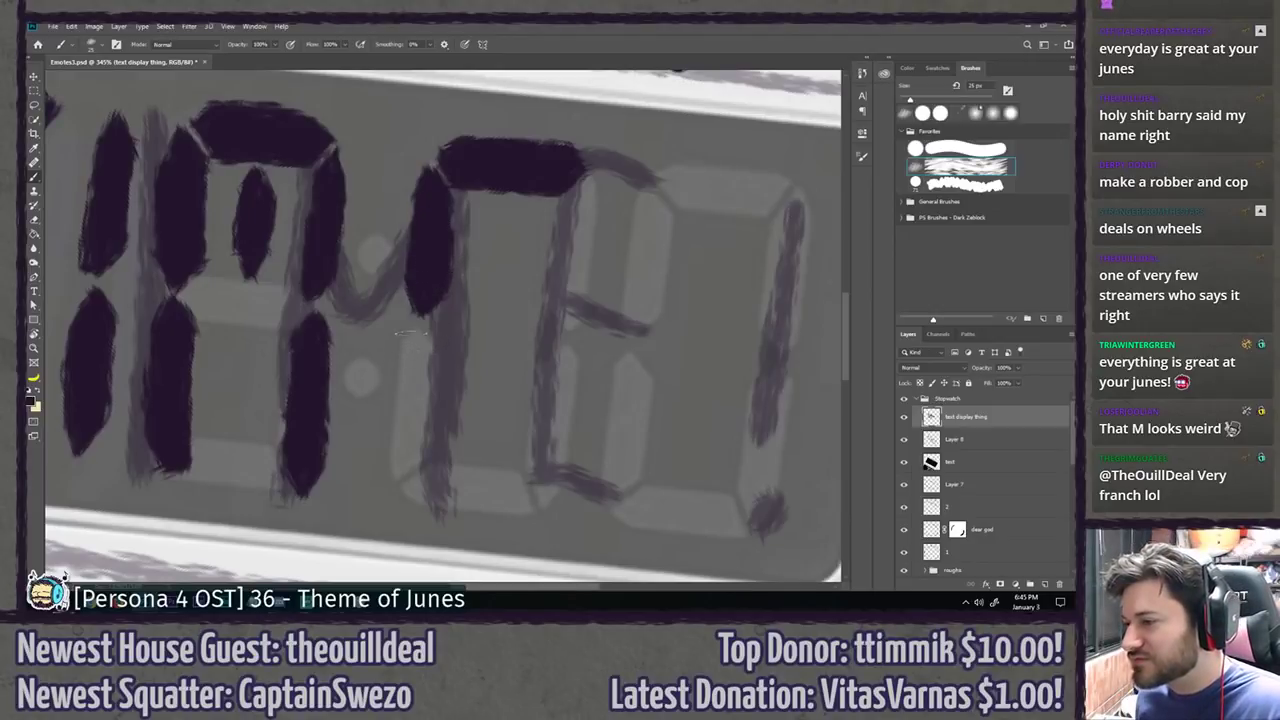
mouse_move(418, 328)
left_mouse_down()
mouse_move(394, 370)
mouse_move(400, 472)
mouse_move(426, 452)
mouse_move(427, 416)
left_mouse_up()
mouse_move(433, 370)
left_mouse_down()
mouse_move(410, 335)
mouse_move(430, 345)
mouse_move(405, 378)
mouse_move(410, 470)
mouse_move(418, 339)
left_mouse_up()
mouse_move(404, 426)
left_mouse_down()
mouse_move(428, 400)
mouse_move(480, 398)
mouse_move(512, 412)
mouse_move(508, 445)
mouse_move(415, 445)
mouse_move(400, 432)
mouse_move(440, 413)
mouse_move(428, 420)
mouse_move(500, 428)
left_mouse_up()
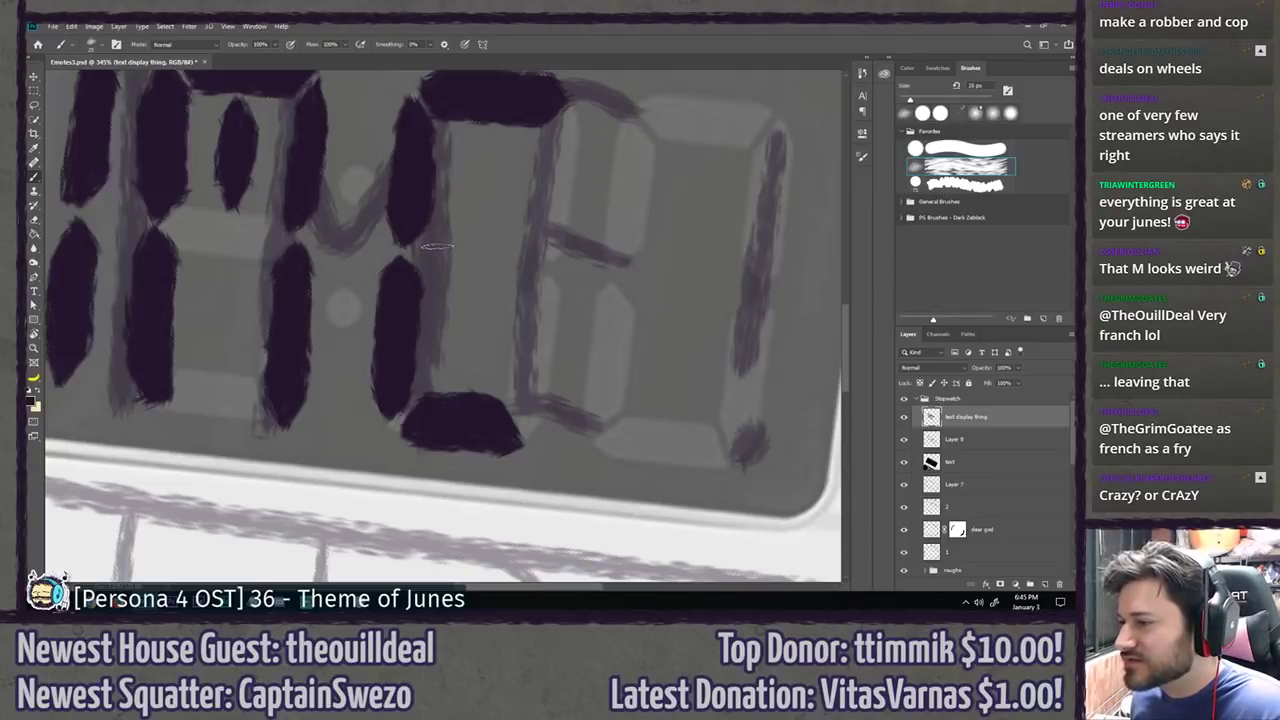
mouse_move(437, 247)
left_mouse_down()
mouse_move(440, 236)
mouse_move(428, 248)
mouse_move(437, 266)
mouse_move(495, 238)
mouse_move(522, 242)
mouse_move(462, 276)
mouse_move(430, 270)
mouse_move(425, 252)
mouse_move(500, 254)
mouse_move(457, 232)
mouse_move(498, 246)
left_mouse_up()
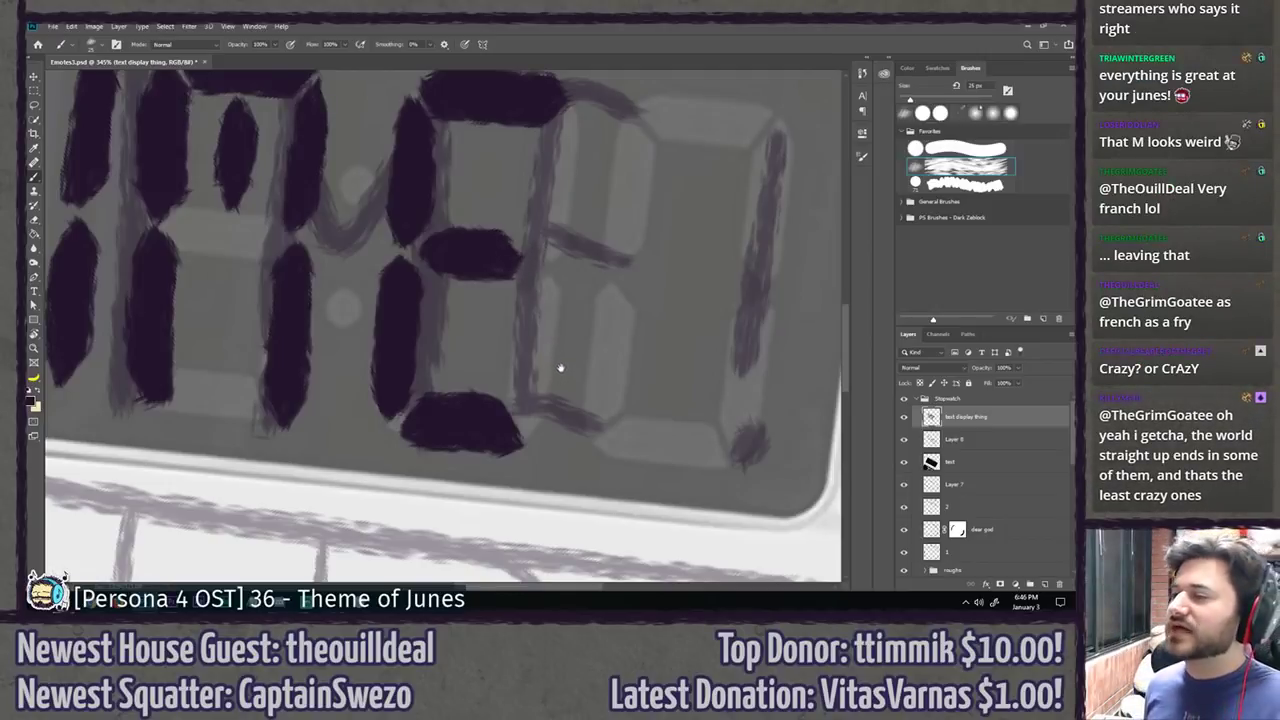
left_click_drag(557, 366, 483, 364)
mouse_move(548, 116)
left_mouse_down()
mouse_move(566, 148)
mouse_move(560, 252)
mouse_move(545, 265)
mouse_move(520, 252)
left_mouse_up()
mouse_move(533, 208)
left_mouse_down()
mouse_move(545, 111)
mouse_move(560, 157)
mouse_move(547, 217)
left_mouse_up()
key("ctrl+alt+z")
key("ctrl+z")
key("ctrl+z")
key("ctrl+z")
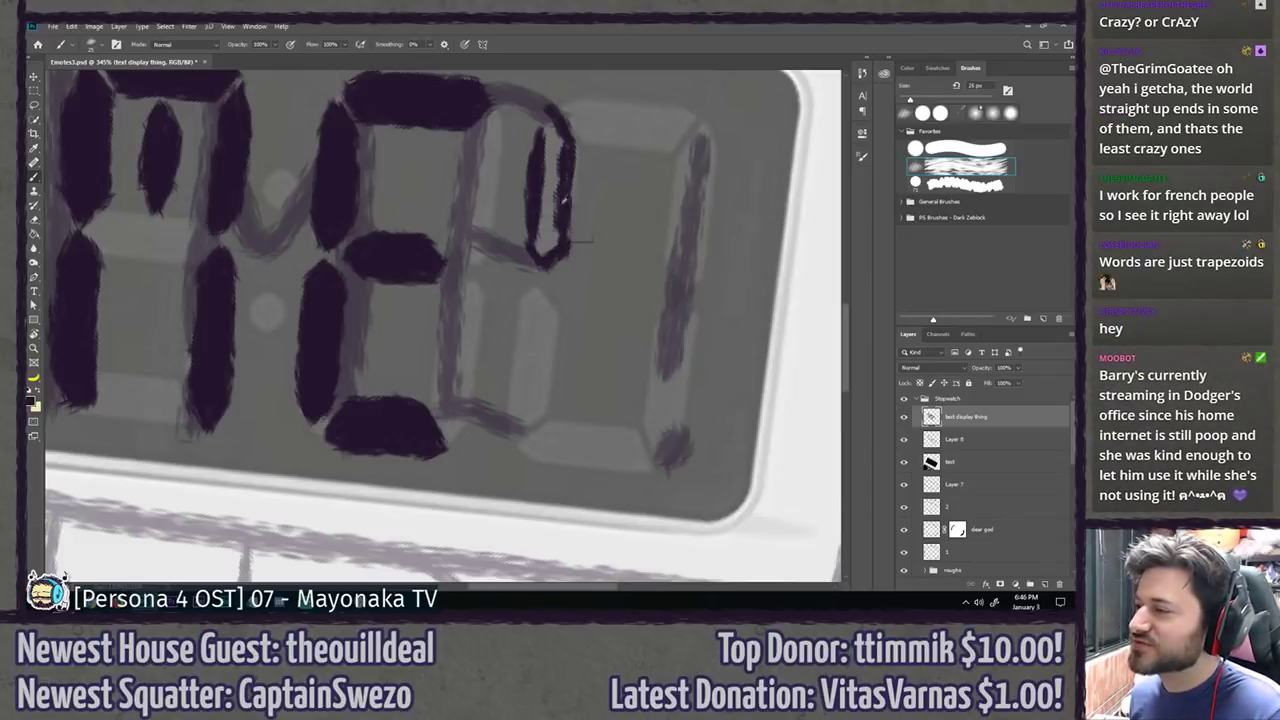
key("ctrl+z")
key("ctrl+z")
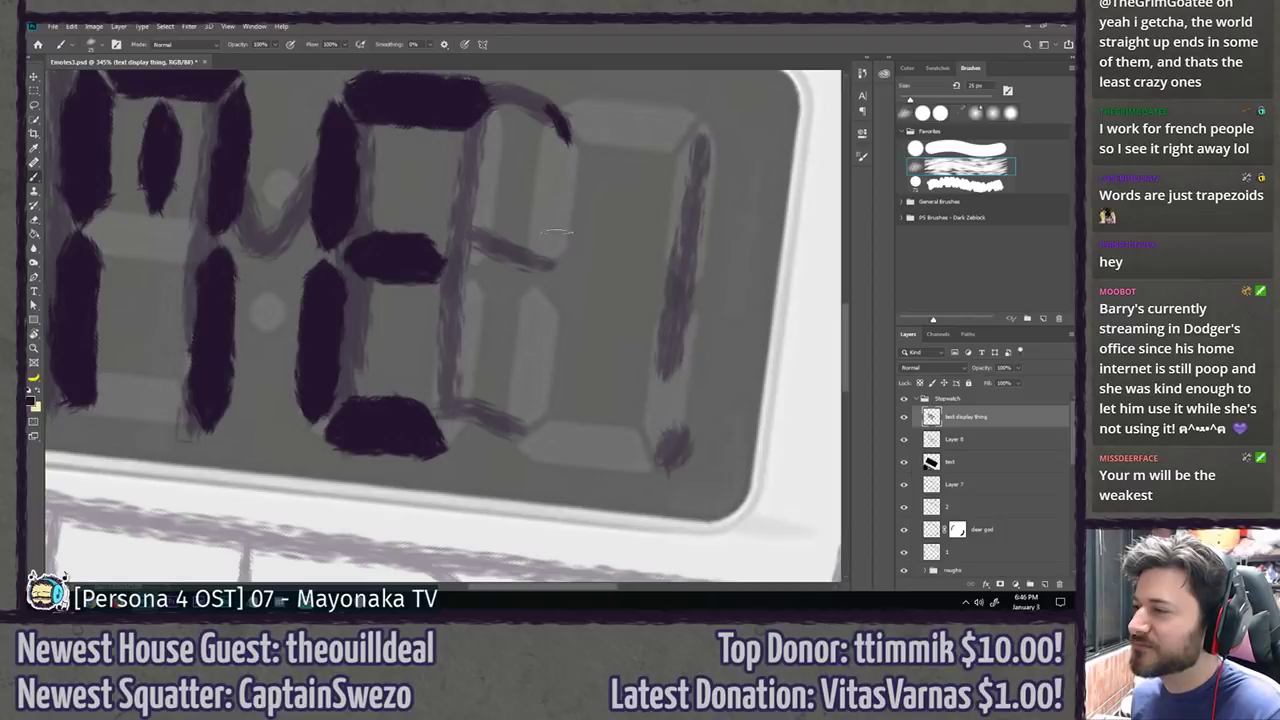
Step: Paint a filled exclamation mark to the right of the E, with one tall tapered segment above a dot
mouse_move(515, 457)
left_mouse_down()
mouse_move(540, 425)
mouse_move(510, 415)
mouse_move(495, 436)
mouse_move(515, 440)
mouse_move(528, 418)
mouse_move(517, 318)
mouse_move(533, 138)
mouse_move(577, 148)
mouse_move(562, 270)
mouse_move(533, 257)
left_mouse_up()
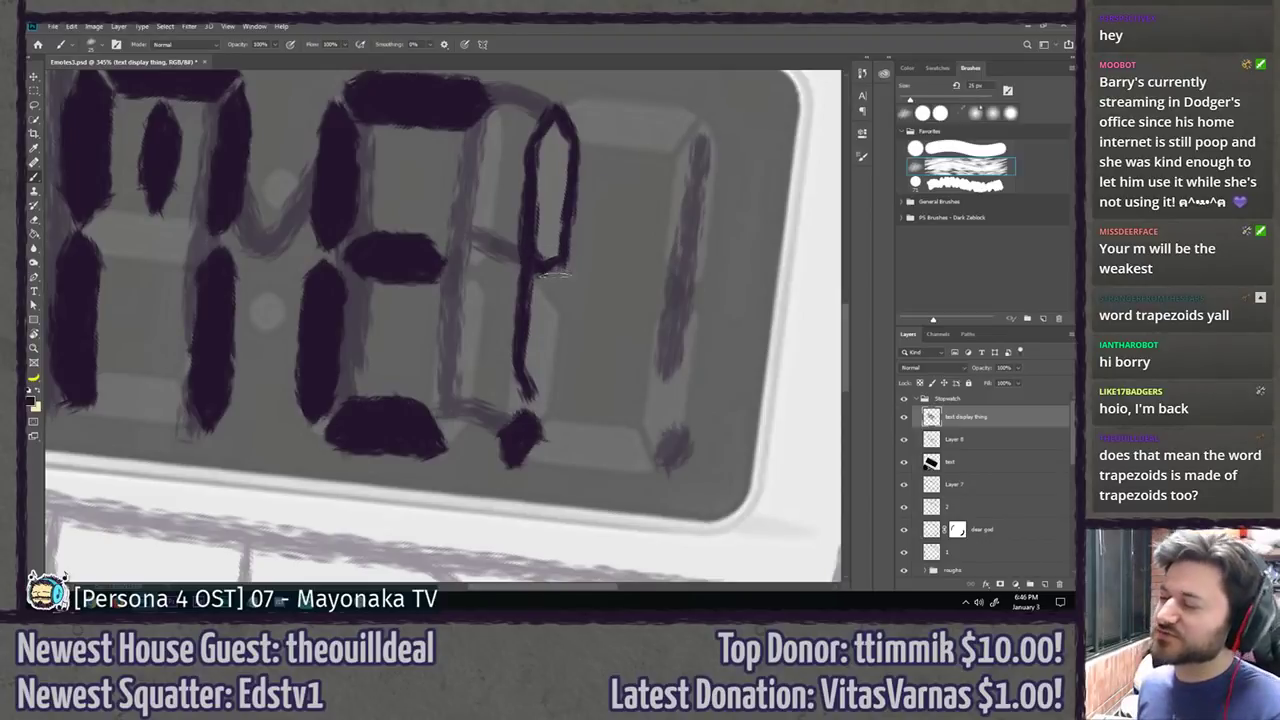
mouse_move(366, 276)
left_mouse_down()
mouse_move(569, 326)
mouse_move(330, 266)
left_mouse_up()
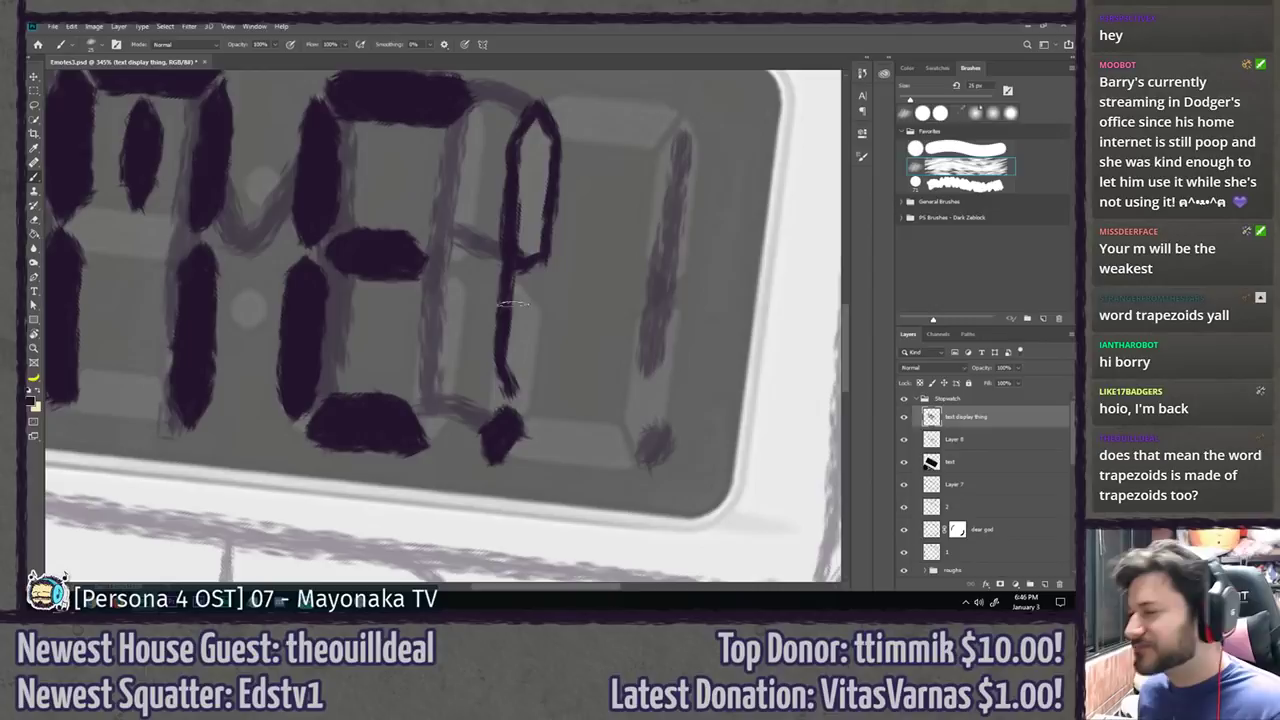
mouse_move(548, 245)
left_mouse_down()
mouse_move(529, 370)
mouse_move(532, 360)
mouse_move(520, 360)
mouse_move(514, 324)
mouse_move(509, 378)
mouse_move(523, 353)
mouse_move(511, 322)
mouse_move(536, 120)
mouse_move(523, 290)
mouse_move(540, 183)
left_mouse_up()
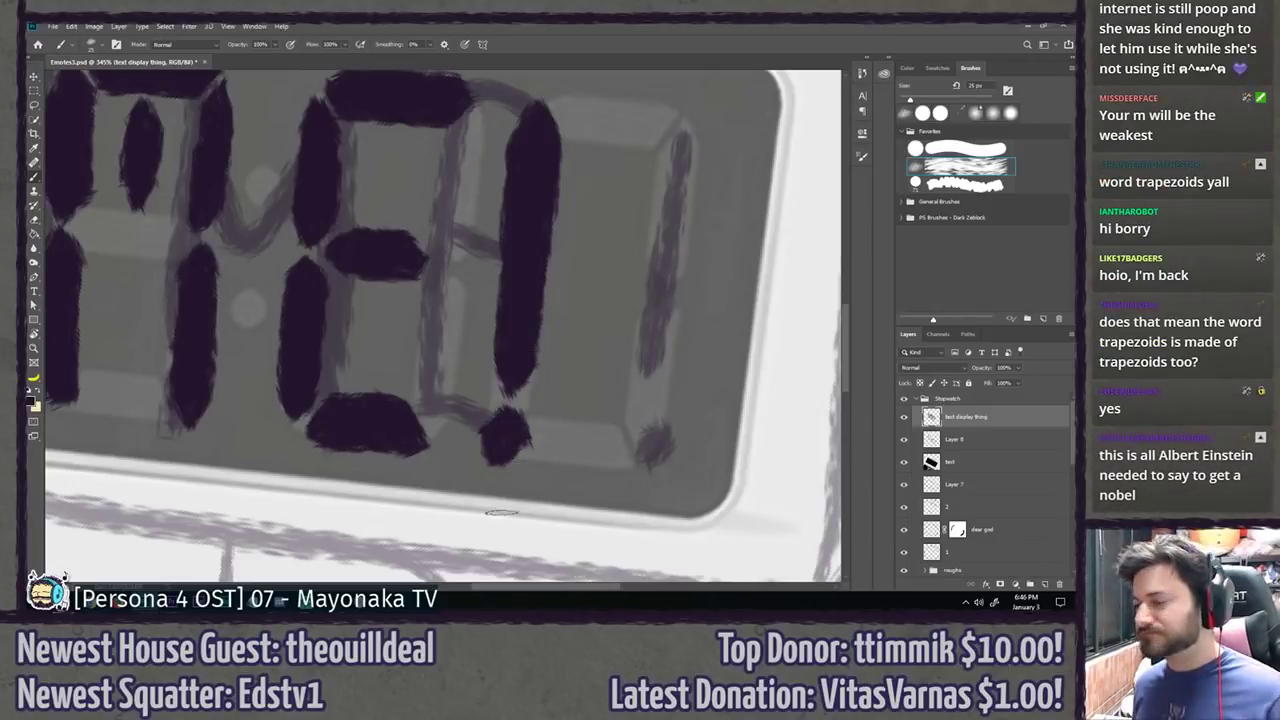
Step: Hide the rough lettering on Layer 8 and the display reference image
scroll(529, 492, "down", 7)
left_click_drag(530, 489, 576, 467)
left_click(904, 440)
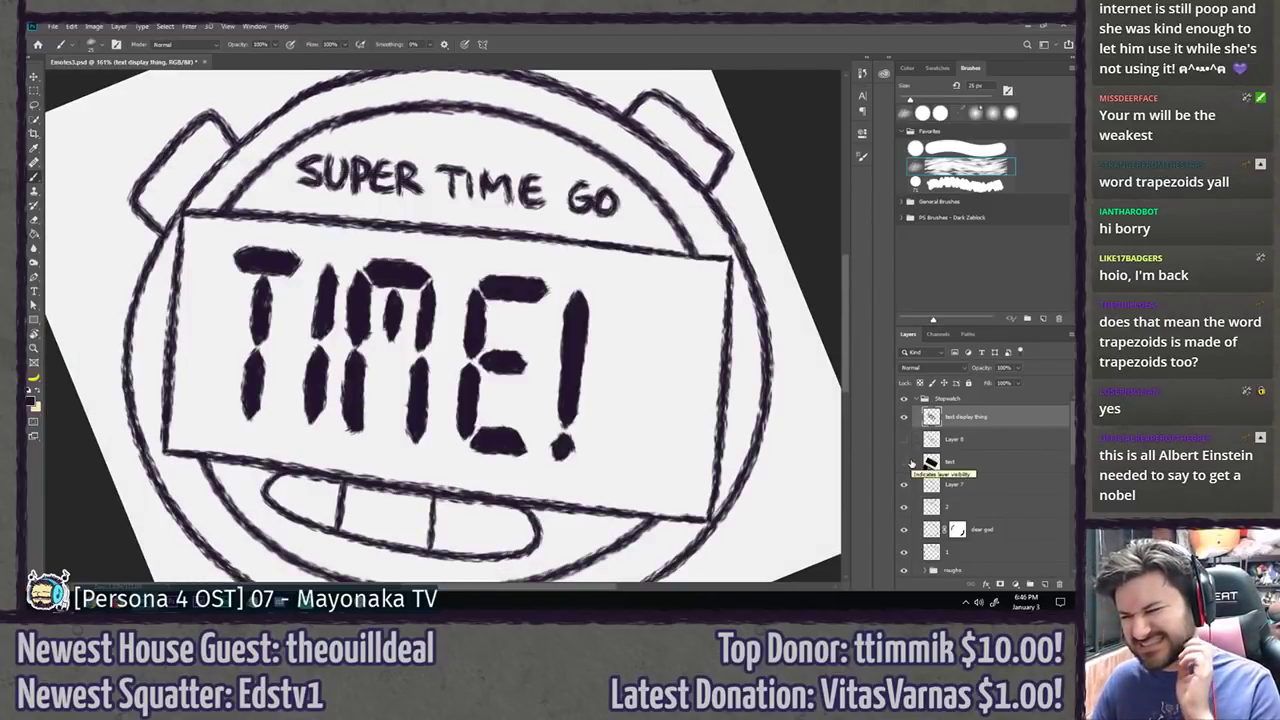
Step: Lasso the exclamation mark, move it to the display's right edge with the reference image shown again, and deselect it
key("l")
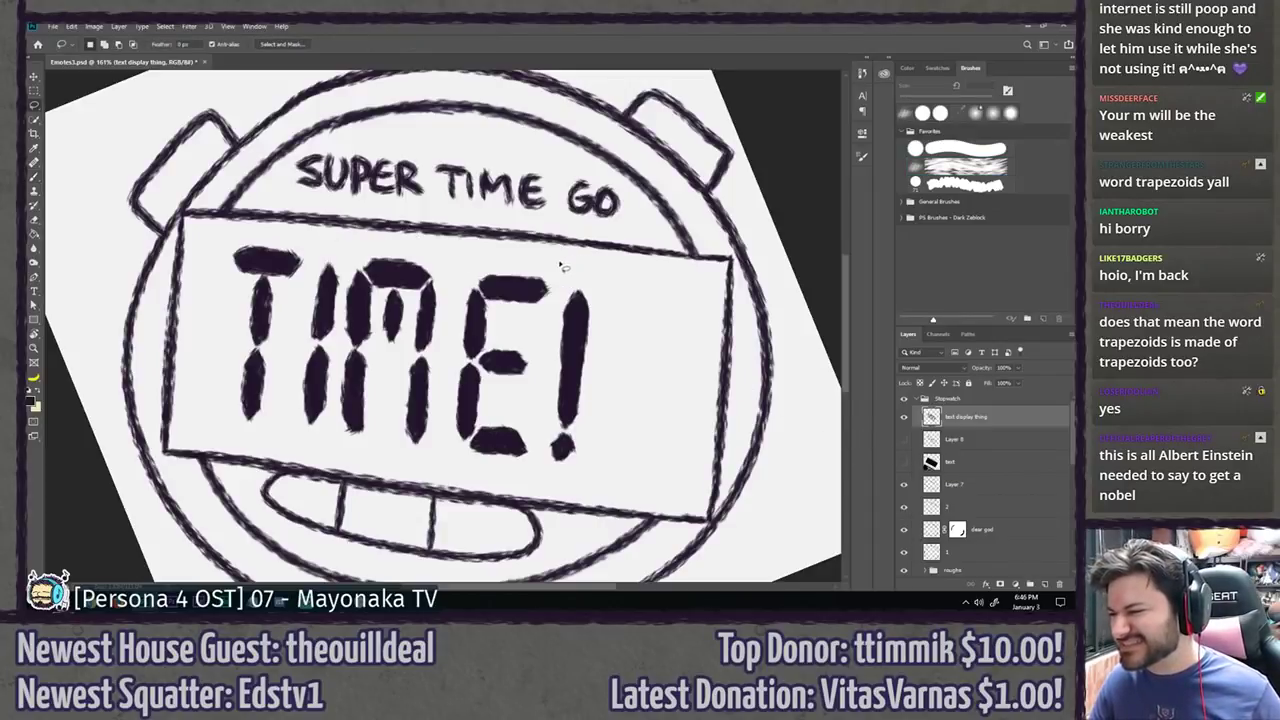
mouse_move(562, 296)
left_mouse_down()
mouse_move(545, 445)
mouse_move(592, 266)
left_mouse_up()
mouse_move(586, 340)
left_mouse_down()
mouse_move(683, 350)
mouse_move(668, 356)
left_mouse_up()
left_click(904, 461)
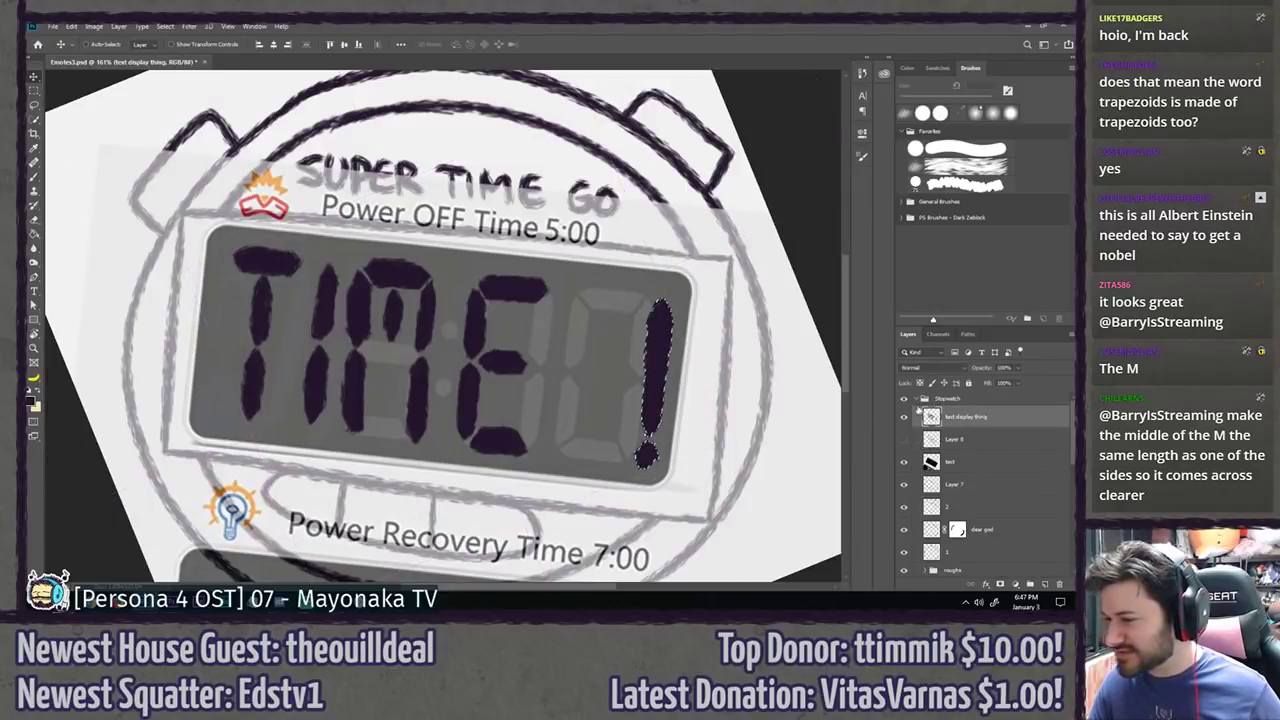
key("l")
key("ctrl+d")
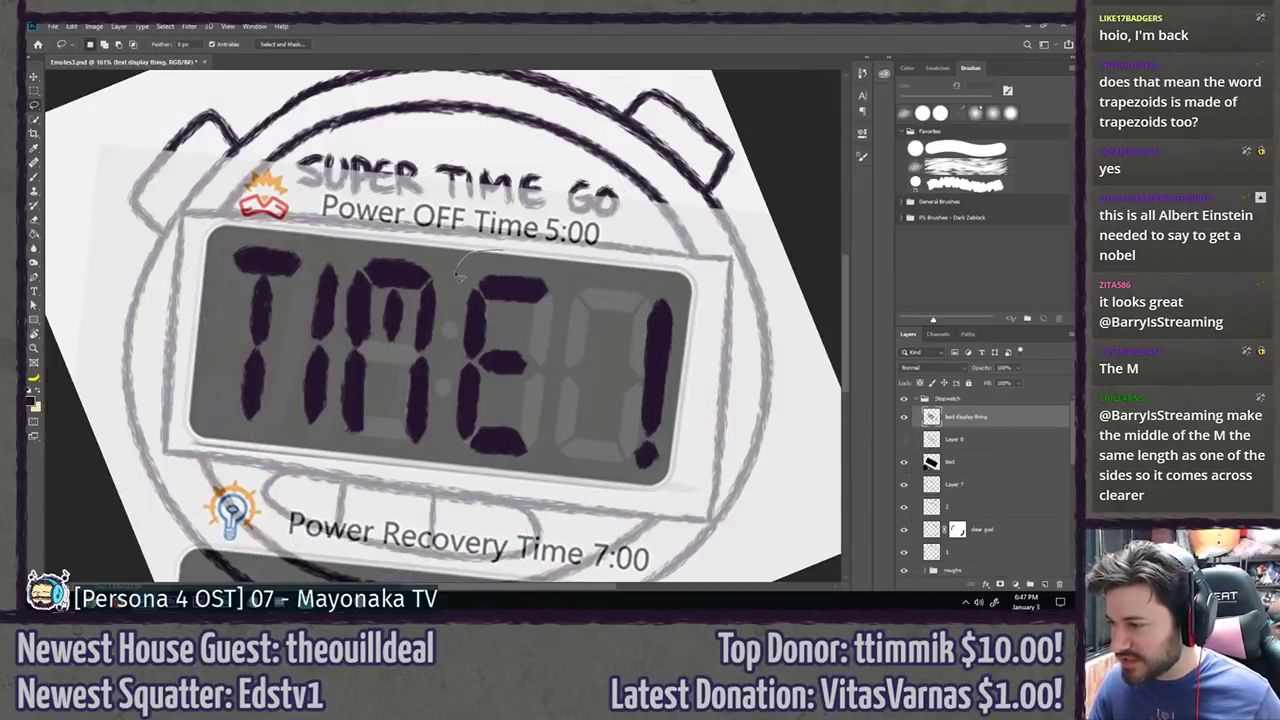
Step: Lasso the E, move it right until it sits beside the exclamation mark, and deselect it
mouse_move(450, 420)
left_mouse_down()
mouse_move(552, 486)
mouse_move(566, 276)
mouse_move(560, 304)
mouse_move(593, 305)
left_mouse_up()
key("v")
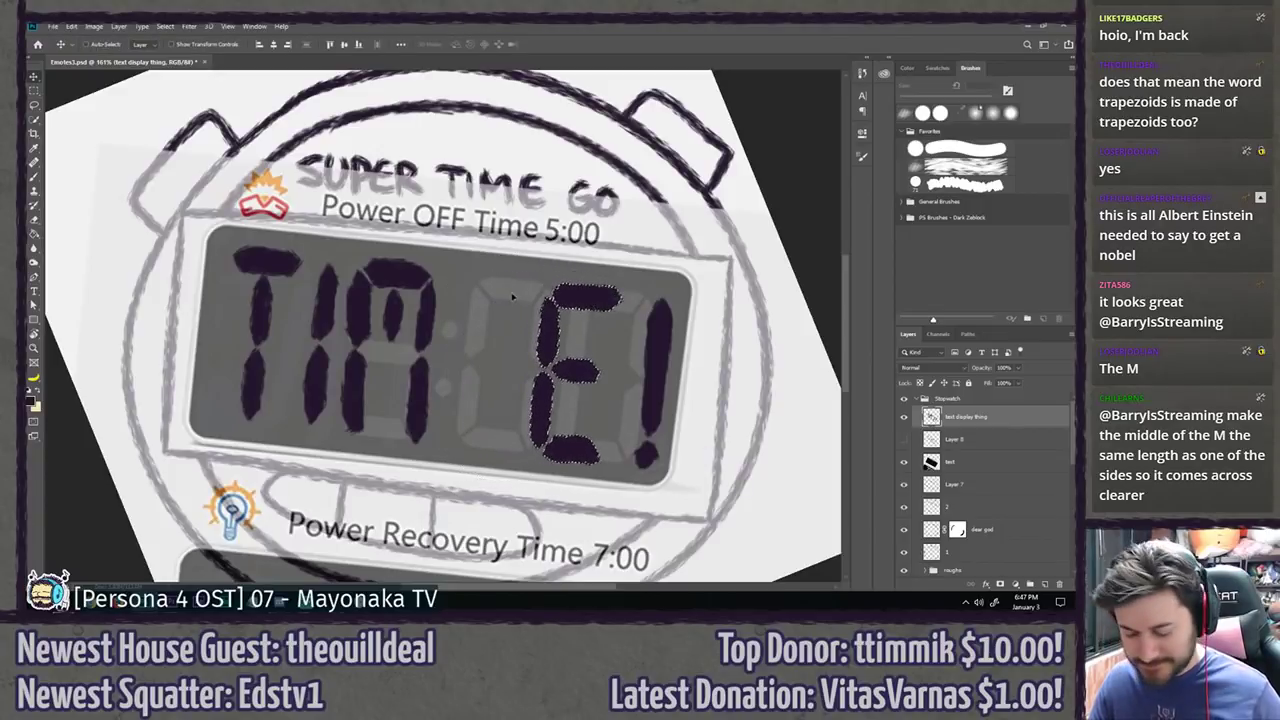
key("ctrl+d")
Step: Lasso the whole M, move it right until it sits beside the E, and deselect it
key("l")
mouse_move(418, 238)
left_mouse_down()
mouse_move(366, 246)
mouse_move(349, 298)
left_mouse_up()
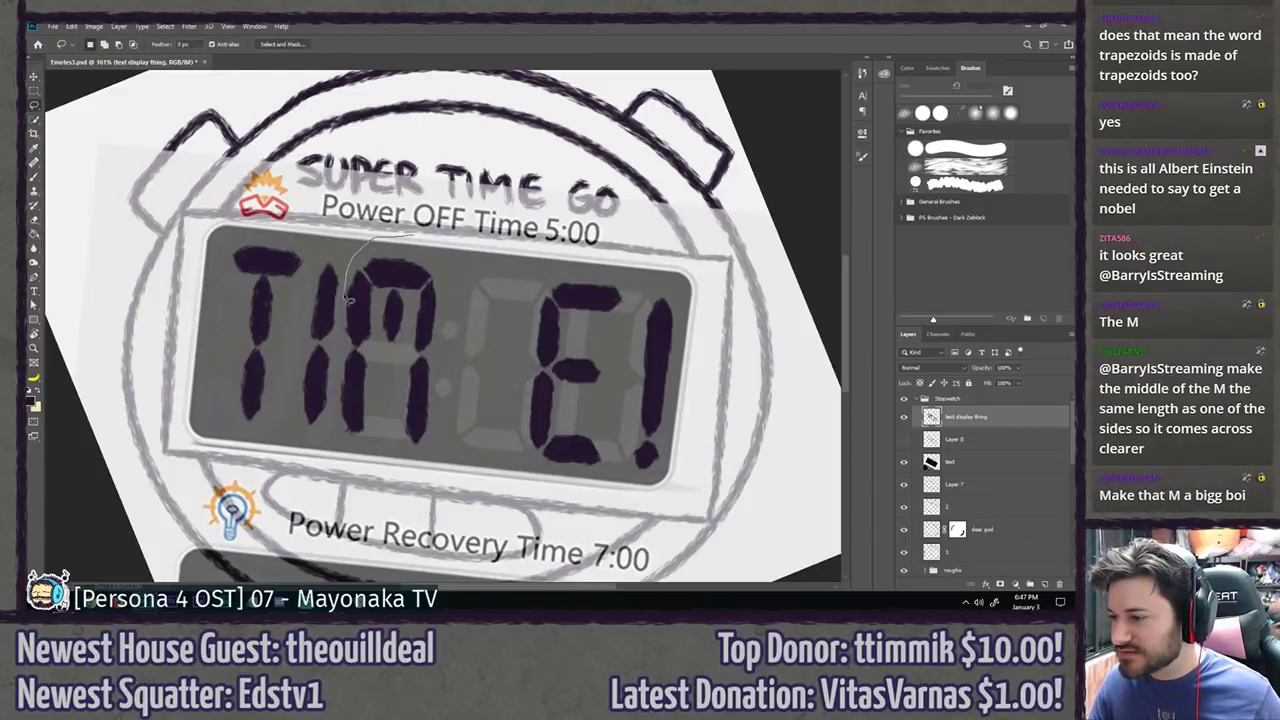
mouse_move(331, 400)
left_mouse_down()
mouse_move(466, 408)
mouse_move(420, 238)
left_mouse_up()
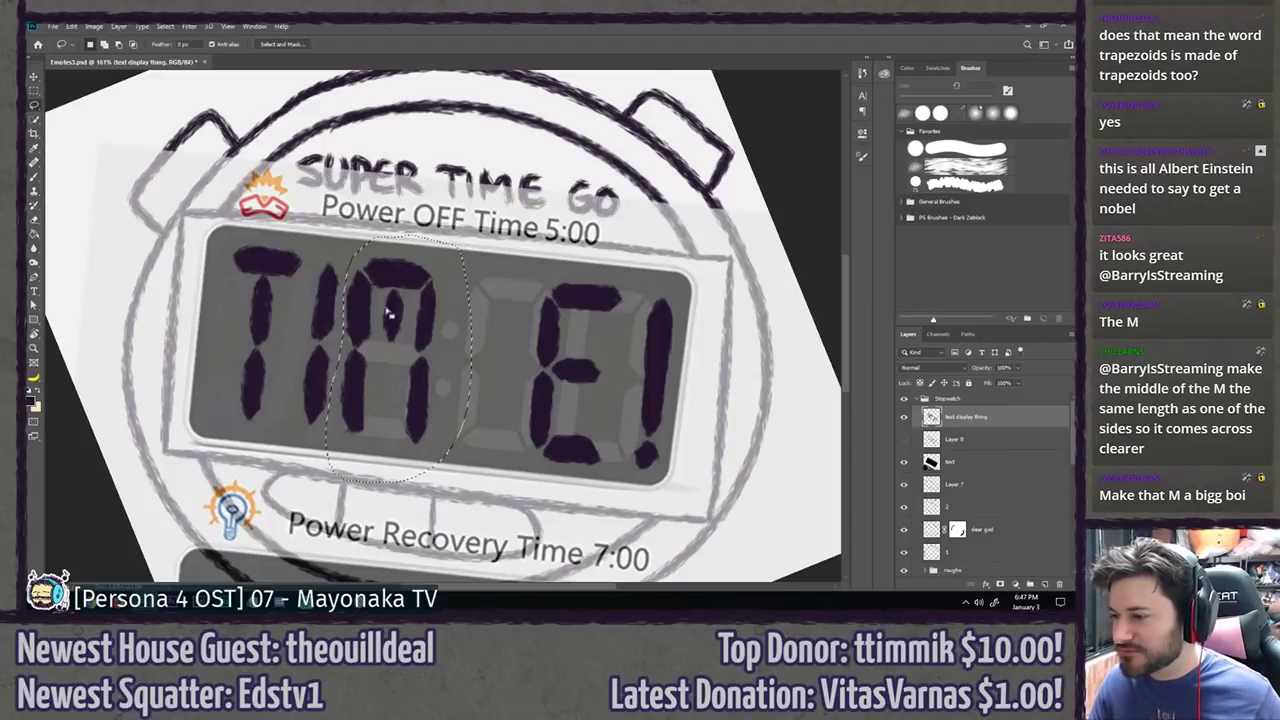
scroll(386, 306, "up", 8)
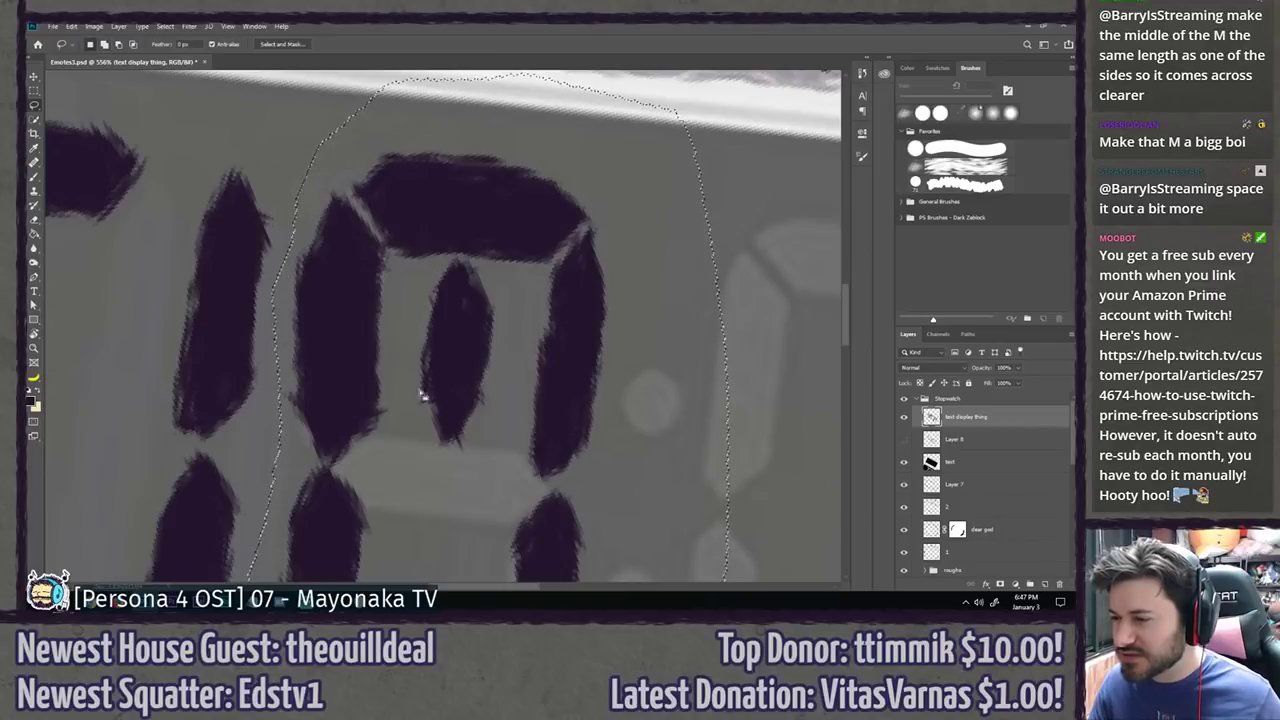
scroll(422, 385, "down", 4)
key("v")
left_click_drag(466, 434, 568, 446)
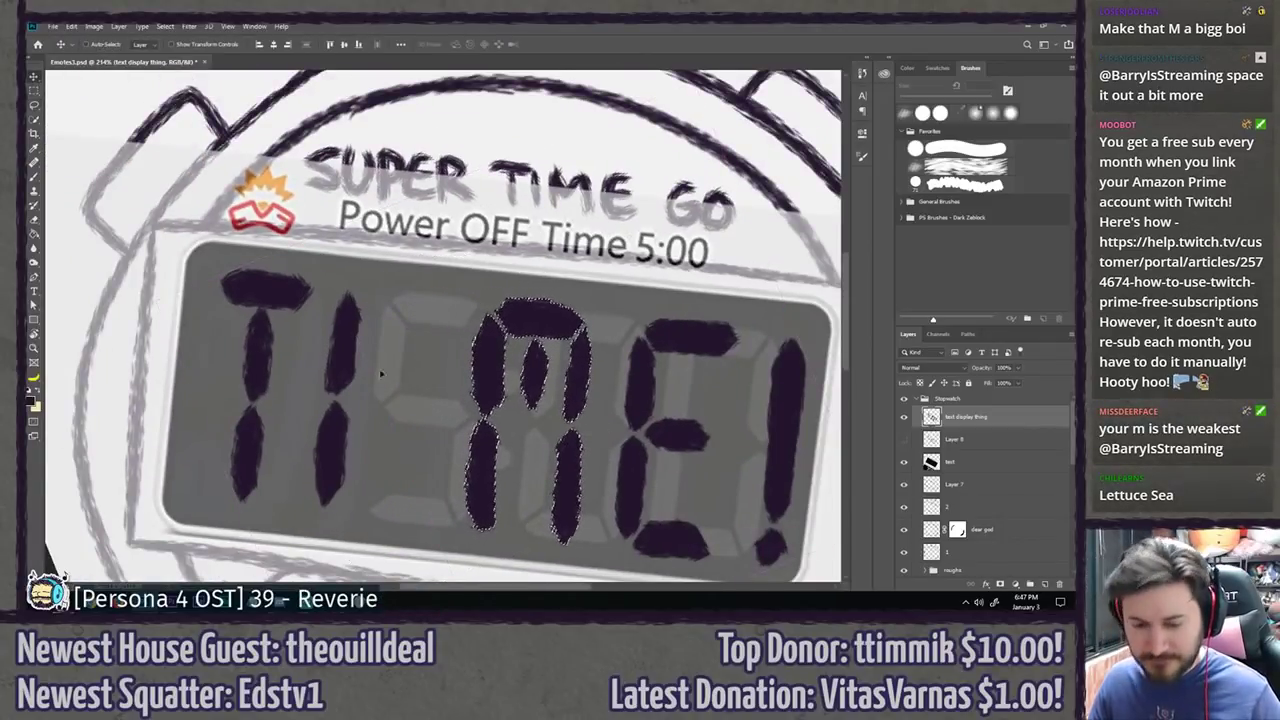
key("l")
key("ctrl+d")
Step: Lasso the segmented I, move it right closer to the M, and deselect it
left_click_drag(353, 349, 371, 322)
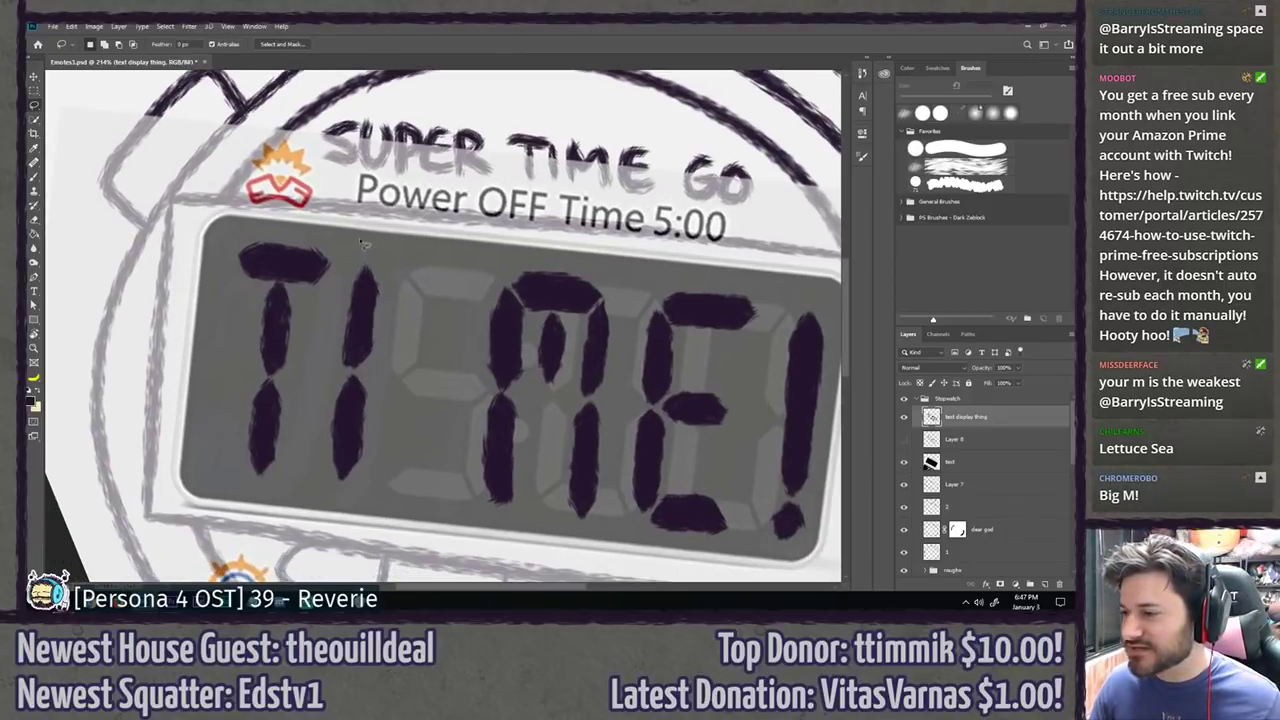
mouse_move(320, 446)
left_mouse_down()
mouse_move(425, 340)
mouse_move(402, 240)
left_mouse_up()
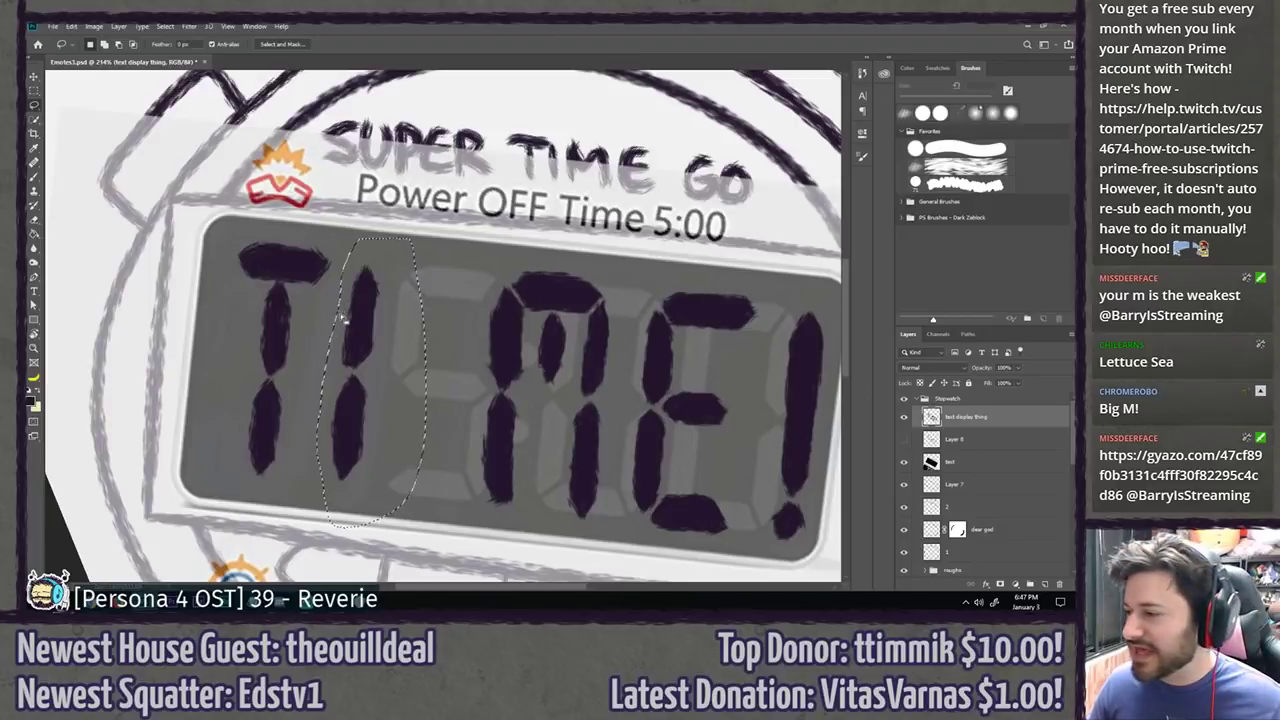
key("v")
mouse_move(357, 297)
left_mouse_down()
mouse_move(419, 302)
mouse_move(430, 341)
left_mouse_up()
key("ctrl+d")
Step: Lasso the T, move it right closer to the I, and clear the selection
key("l")
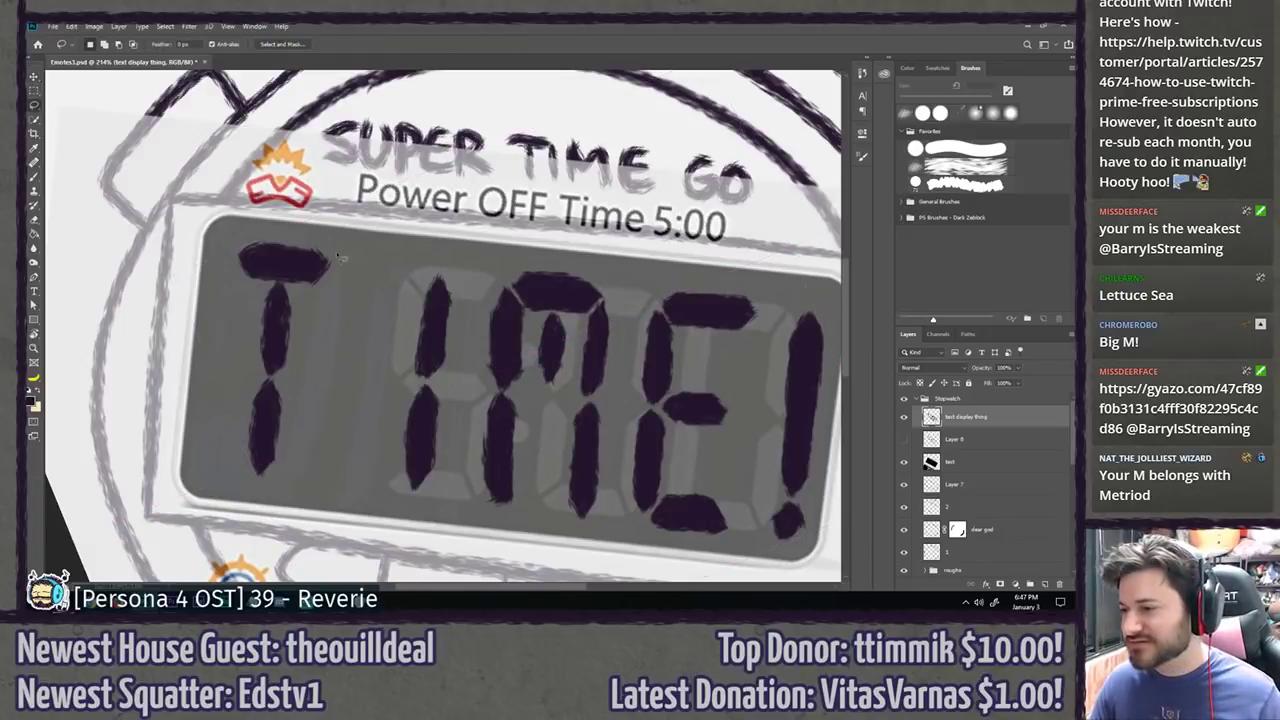
mouse_move(272, 214)
left_mouse_down()
mouse_move(209, 375)
mouse_move(268, 512)
mouse_move(356, 238)
mouse_move(290, 212)
left_mouse_up()
key("v")
left_click_drag(297, 265, 355, 275)
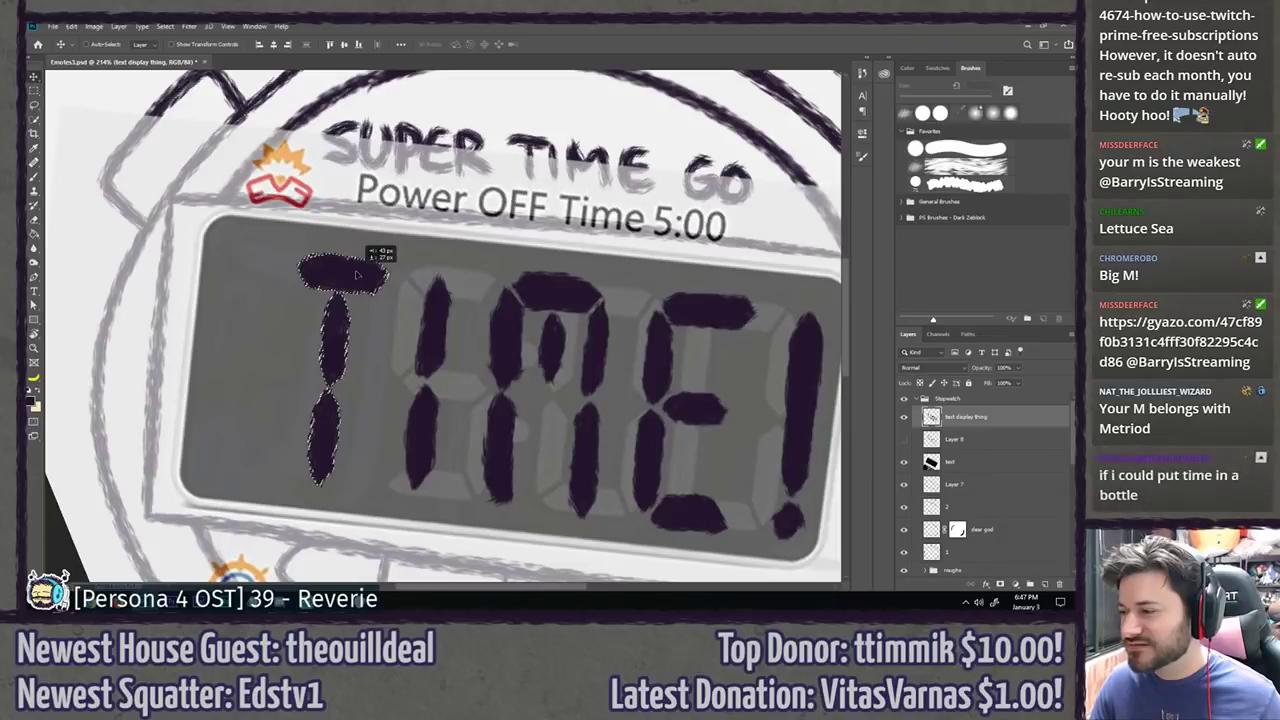
key("ctrl+d")
key("l")
left_click_drag(264, 300, 261, 311)
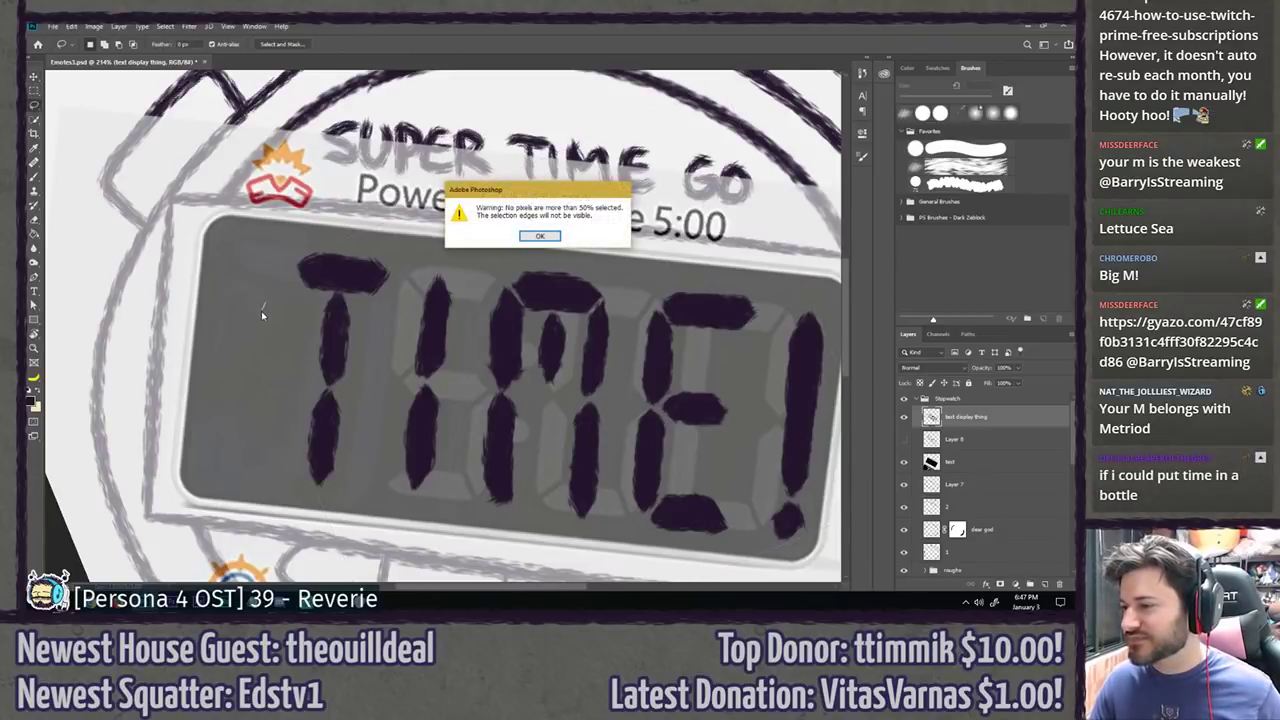
left_click(545, 237)
Step: Hide the reference image and shift the whole "TIME!" text slightly left to center it in the stopwatch display
scroll(515, 330, "down", 3)
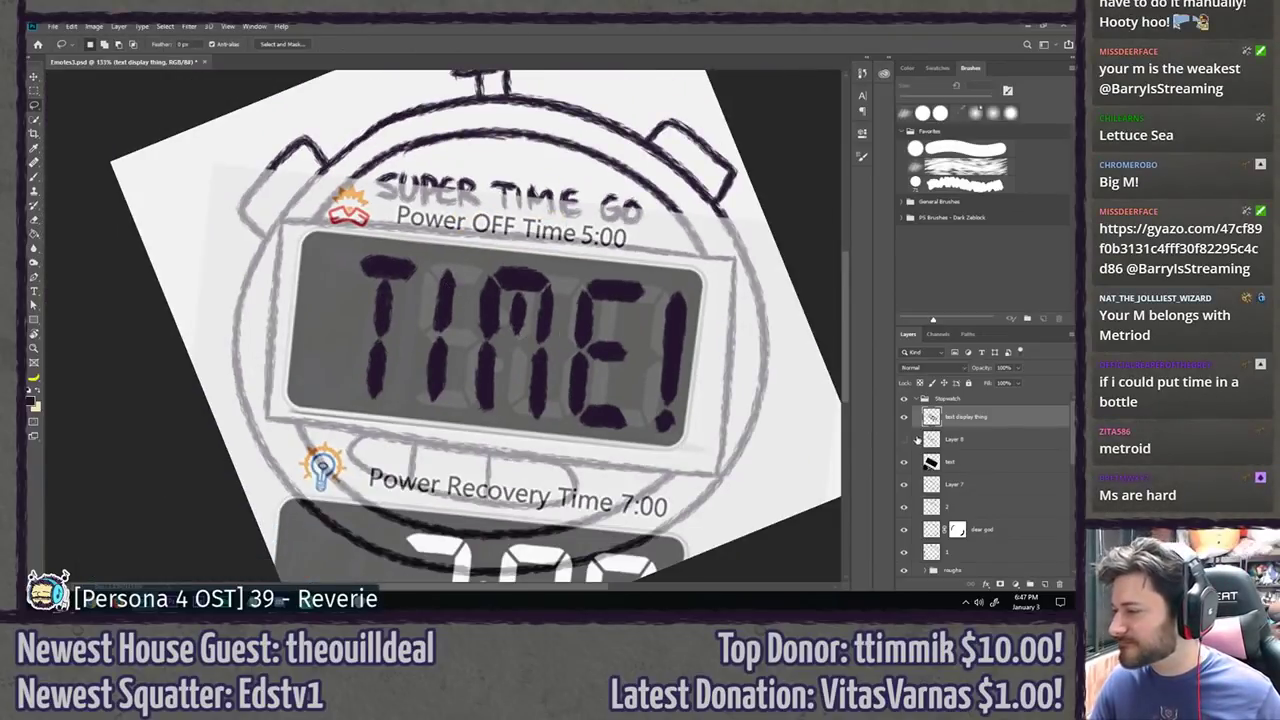
left_click(905, 462)
key("v")
left_click_drag(572, 370, 553, 368)
scroll(337, 371, "down", 10)
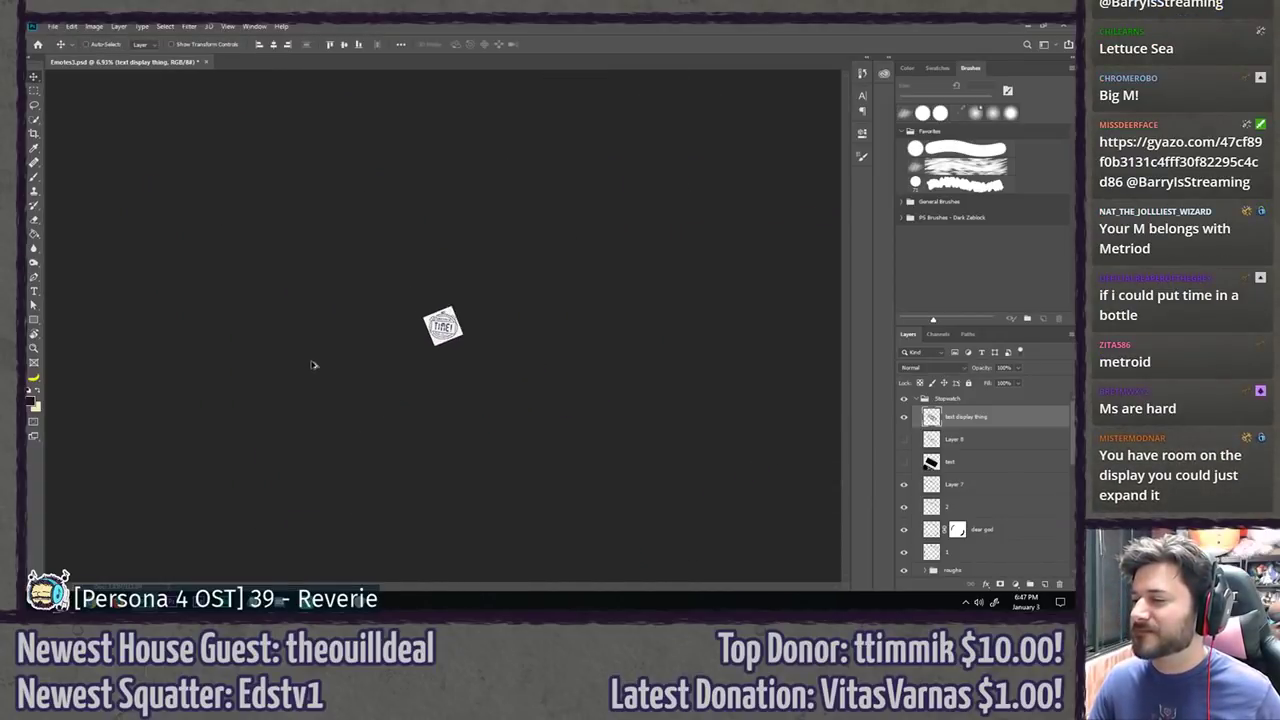
scroll(312, 364, "down", 1)
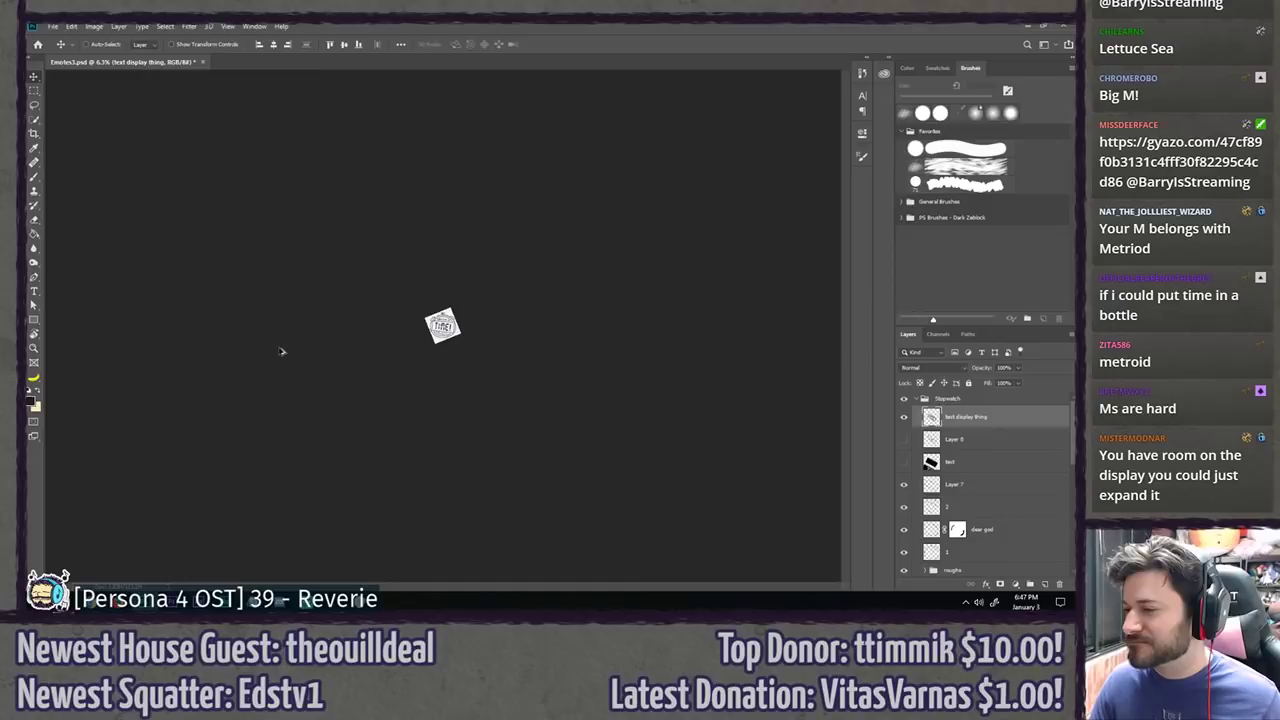
scroll(342, 367, "up", 10)
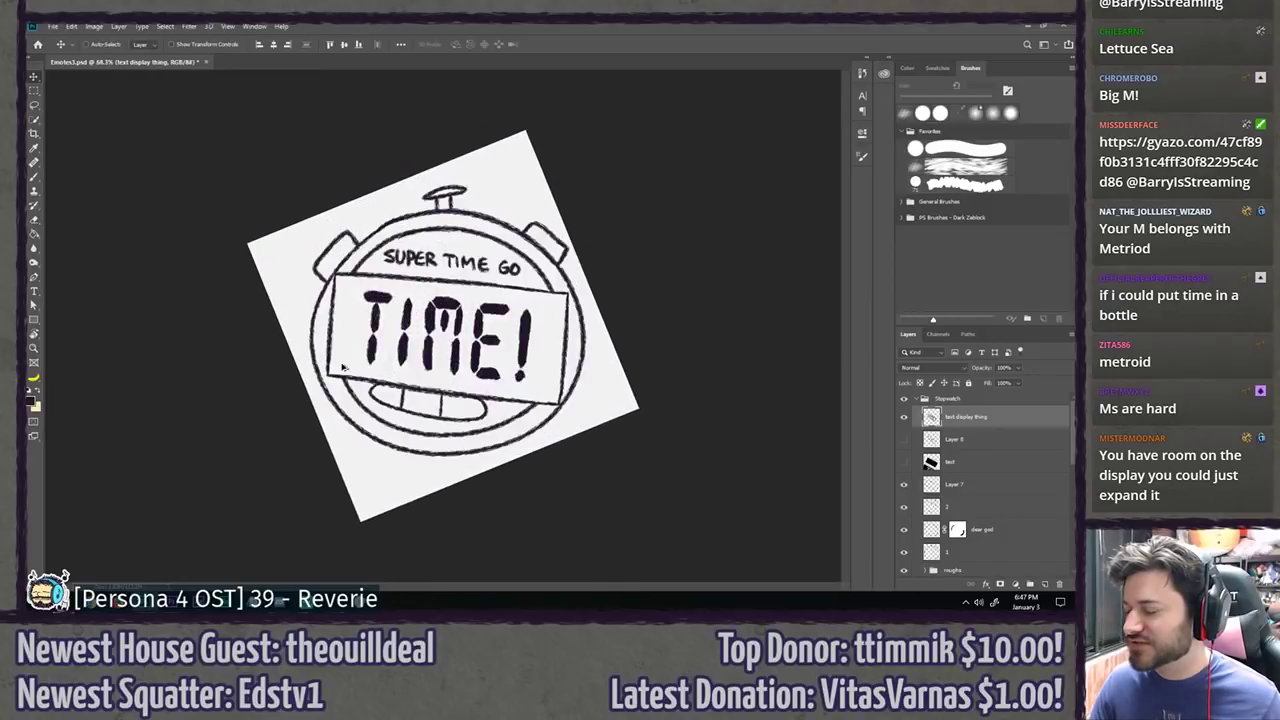
Step: Show the display reference image, then lasso the T and I together and move them left to open space before the M
left_click(904, 462)
key("l")
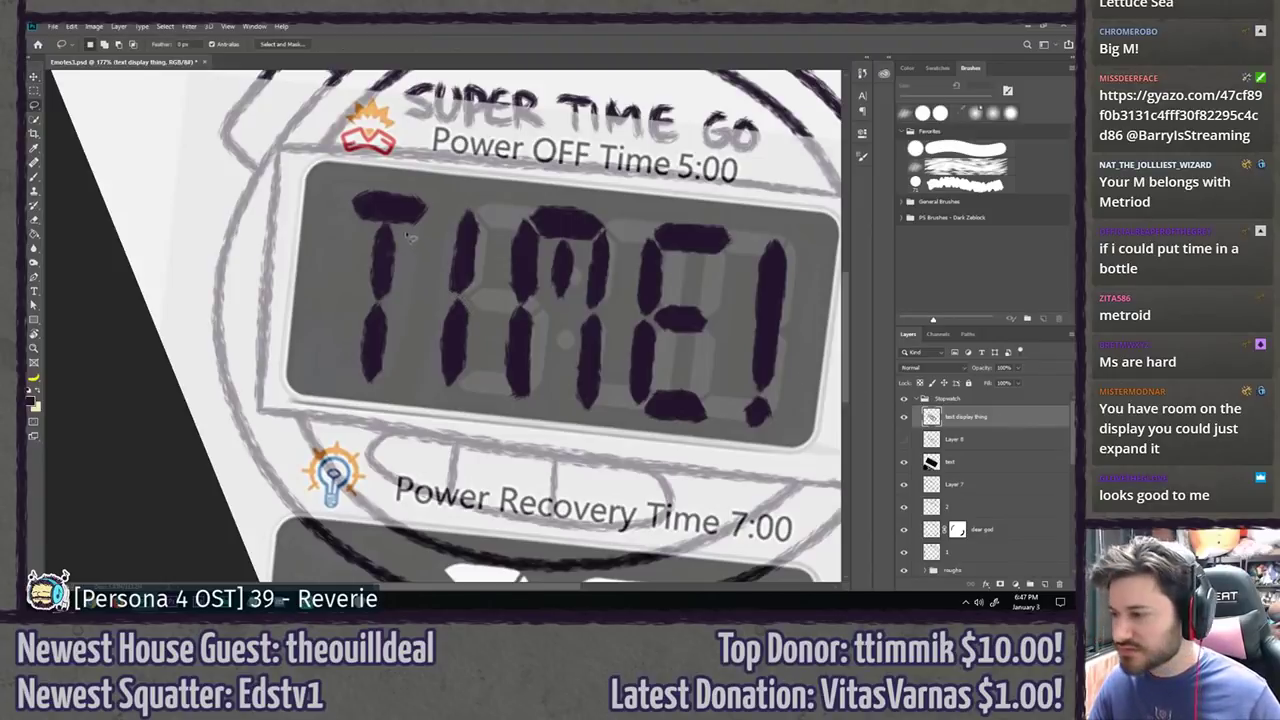
mouse_move(338, 166)
left_mouse_down()
mouse_move(473, 178)
mouse_move(500, 207)
mouse_move(492, 291)
left_mouse_up()
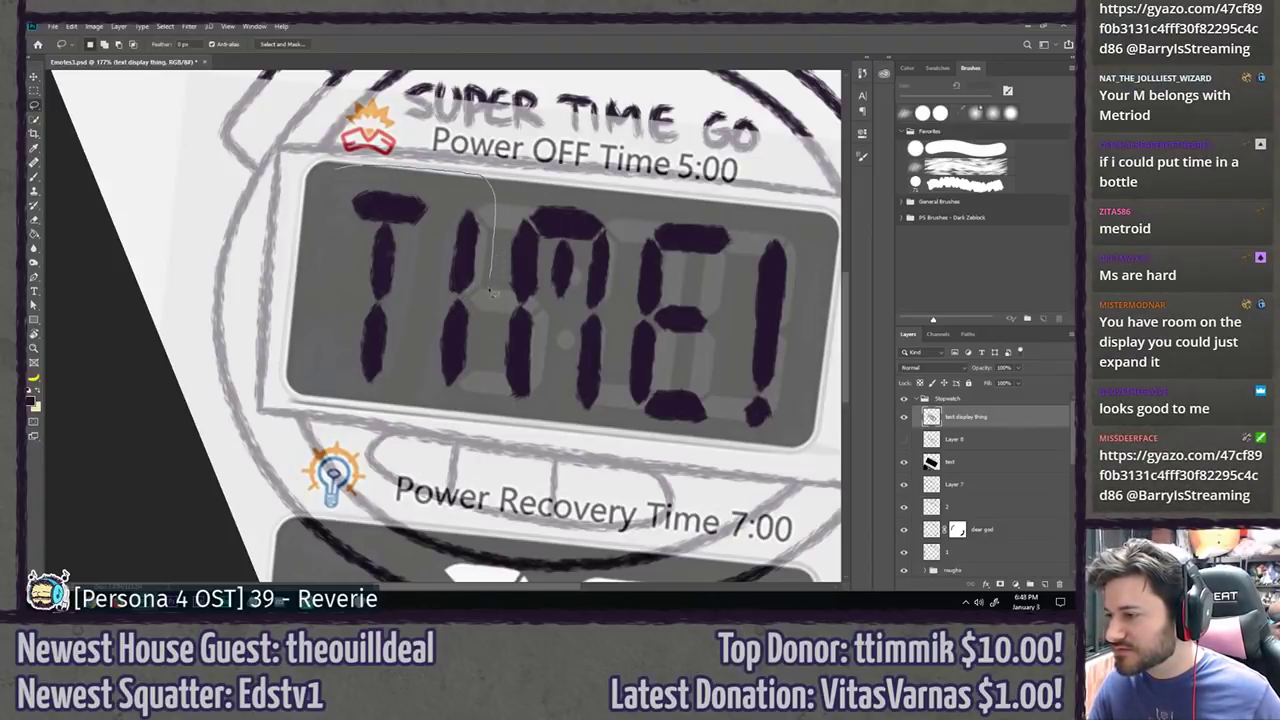
left_click_drag(459, 445, 284, 298)
key("v")
left_click_drag(377, 277, 348, 259)
key("l")
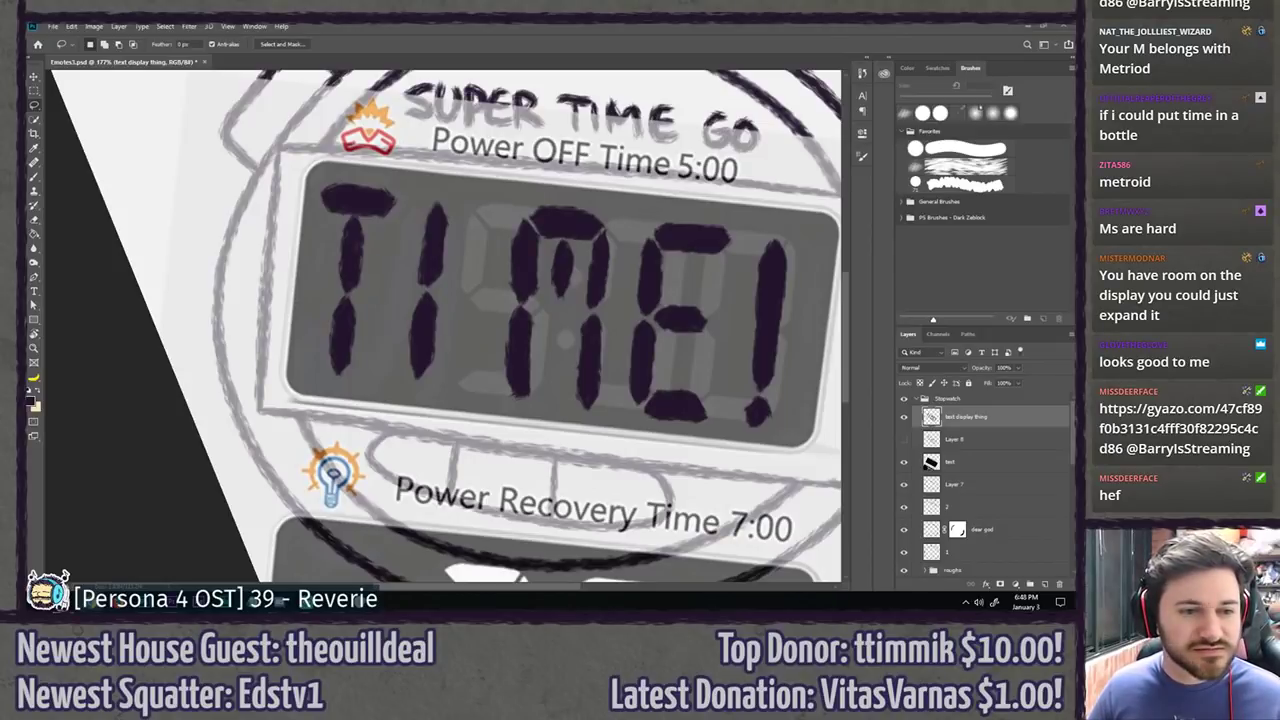
Step: Switch to the browser and examine how the M is built in the enlarged digital-segment alphabet reference
left_click_drag(24, 150, 608, 24)
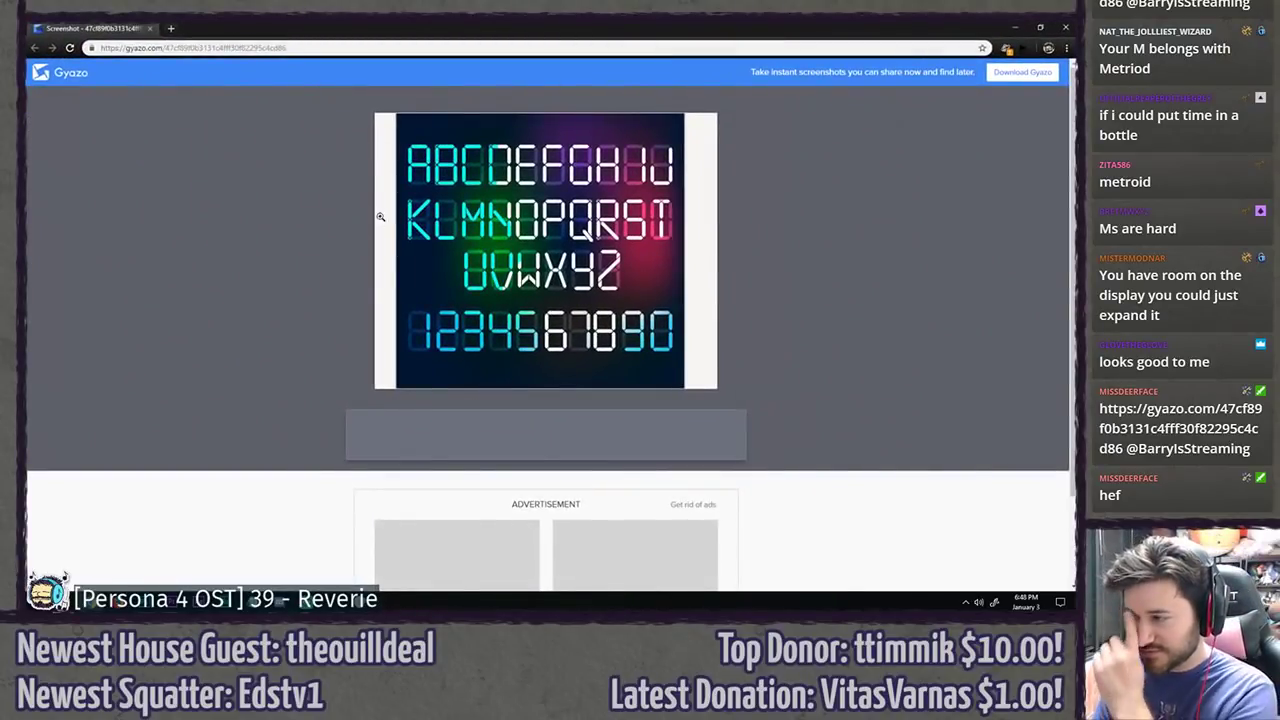
left_click(473, 225)
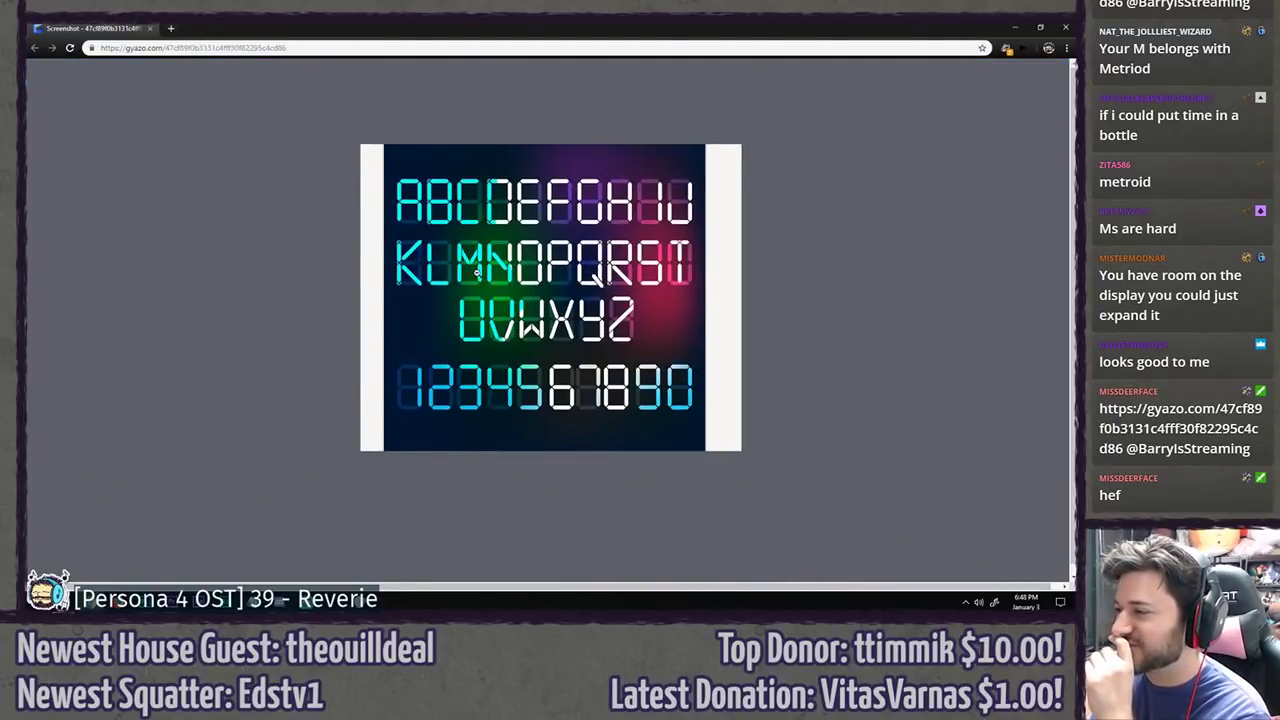
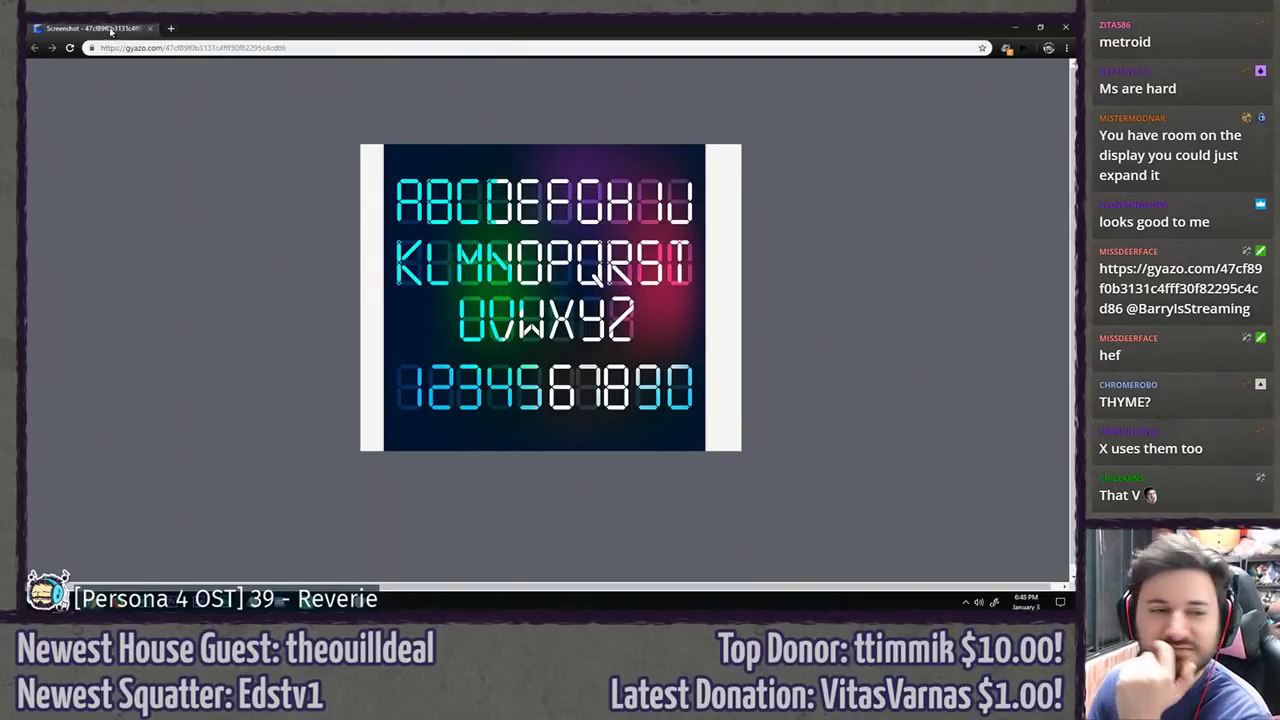
mouse_move(109, 29)
left_mouse_down()
mouse_move(0, 120)
mouse_move(0, 100)
left_mouse_up()
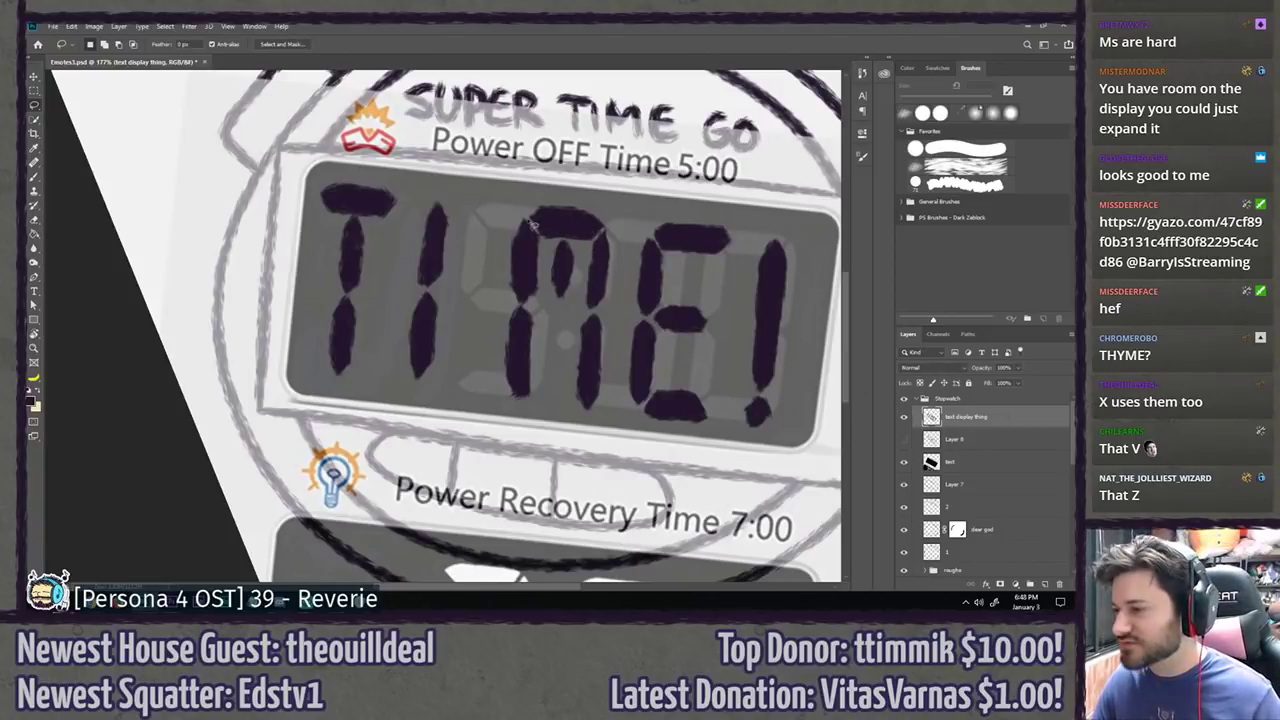
Step: Back in Photoshop, lasso the segmented I, move it slightly right between the T and M, and deselect it
mouse_move(412, 207)
left_mouse_down()
mouse_move(409, 400)
mouse_move(470, 202)
mouse_move(412, 205)
left_mouse_up()
key("v")
left_click_drag(435, 255, 444, 255)
key("ctrl+d")
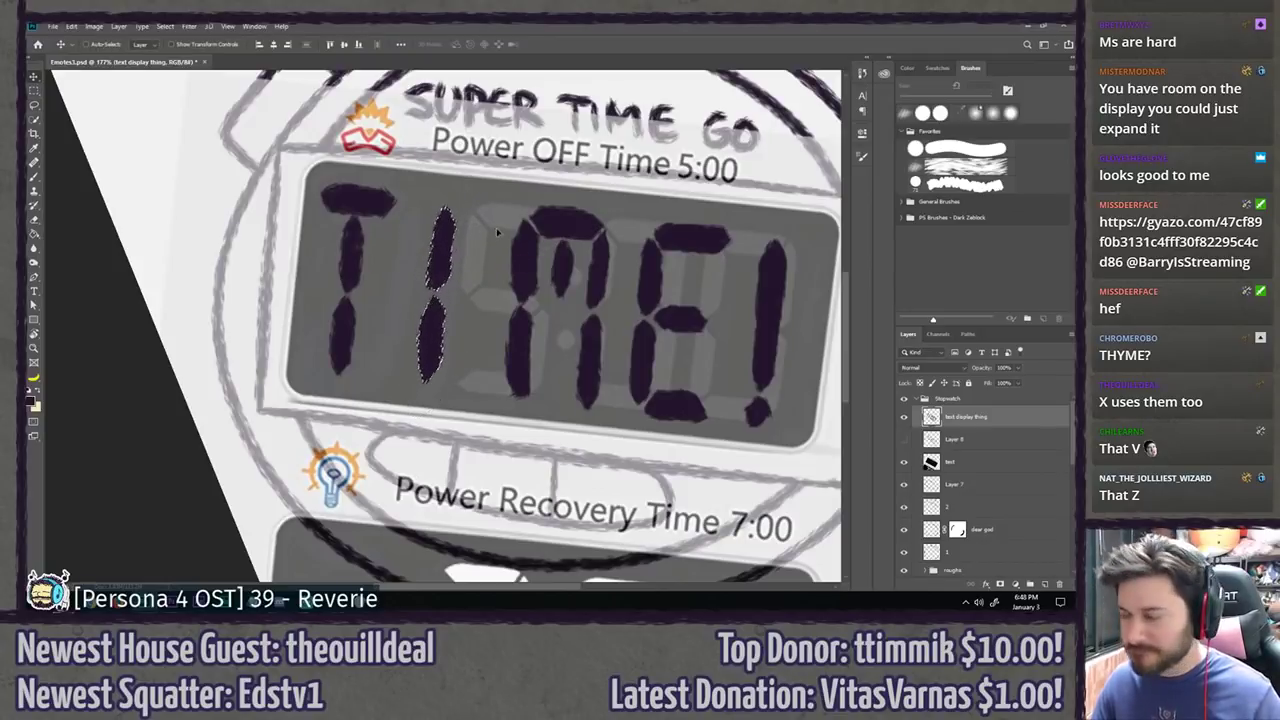
Step: Lasso the whole M, move it slightly left away from the E, and clear the selection
key("l")
left_click_drag(509, 174, 614, 178)
mouse_move(620, 280)
left_mouse_down()
mouse_move(625, 420)
mouse_move(495, 430)
mouse_move(492, 215)
mouse_move(505, 174)
left_mouse_up()
key("v")
left_click_drag(572, 234, 558, 233)
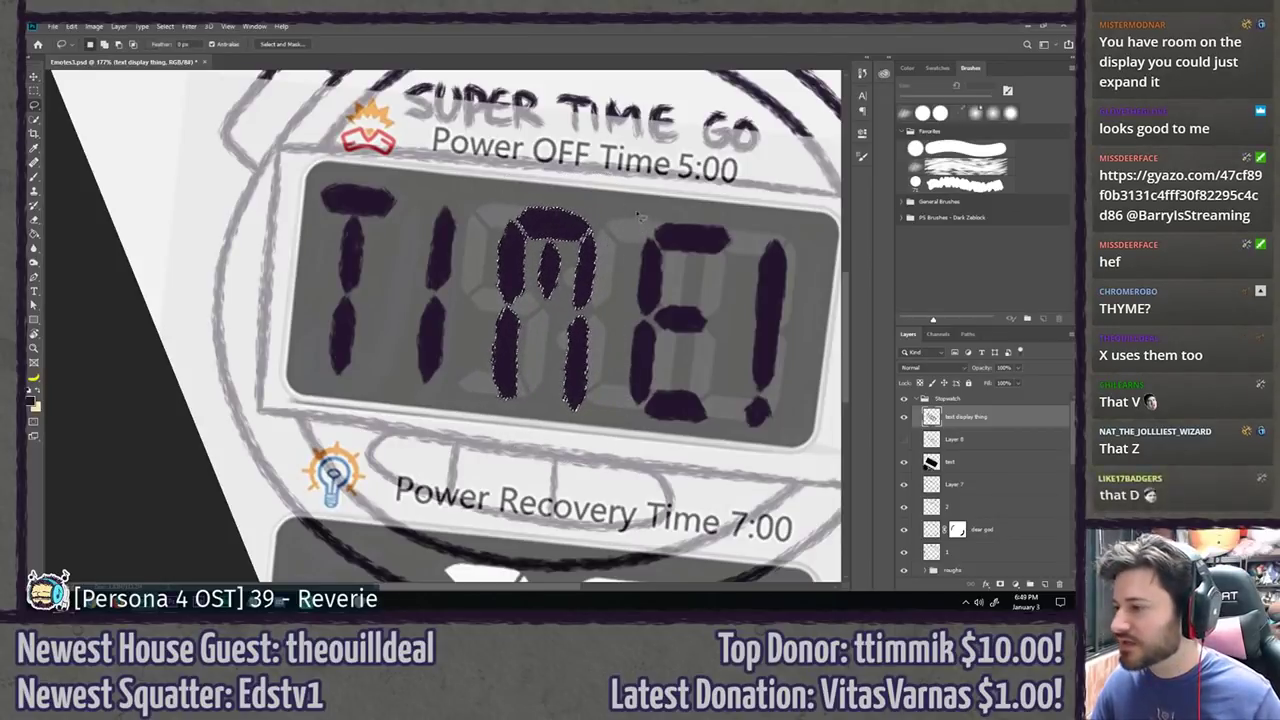
key("l")
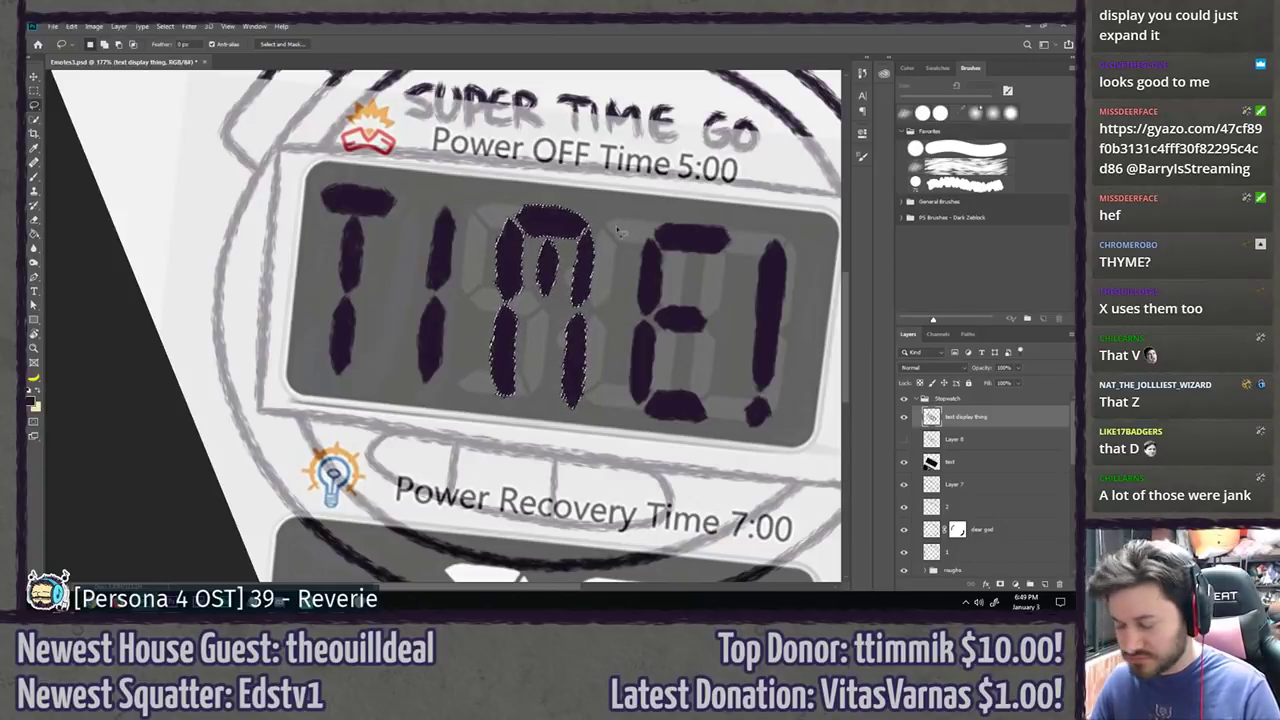
key("ctrl+d")
Step: Erase the M's top bar and short middle segment, leaving only its vertical side segments
scroll(557, 266, "up", 4)
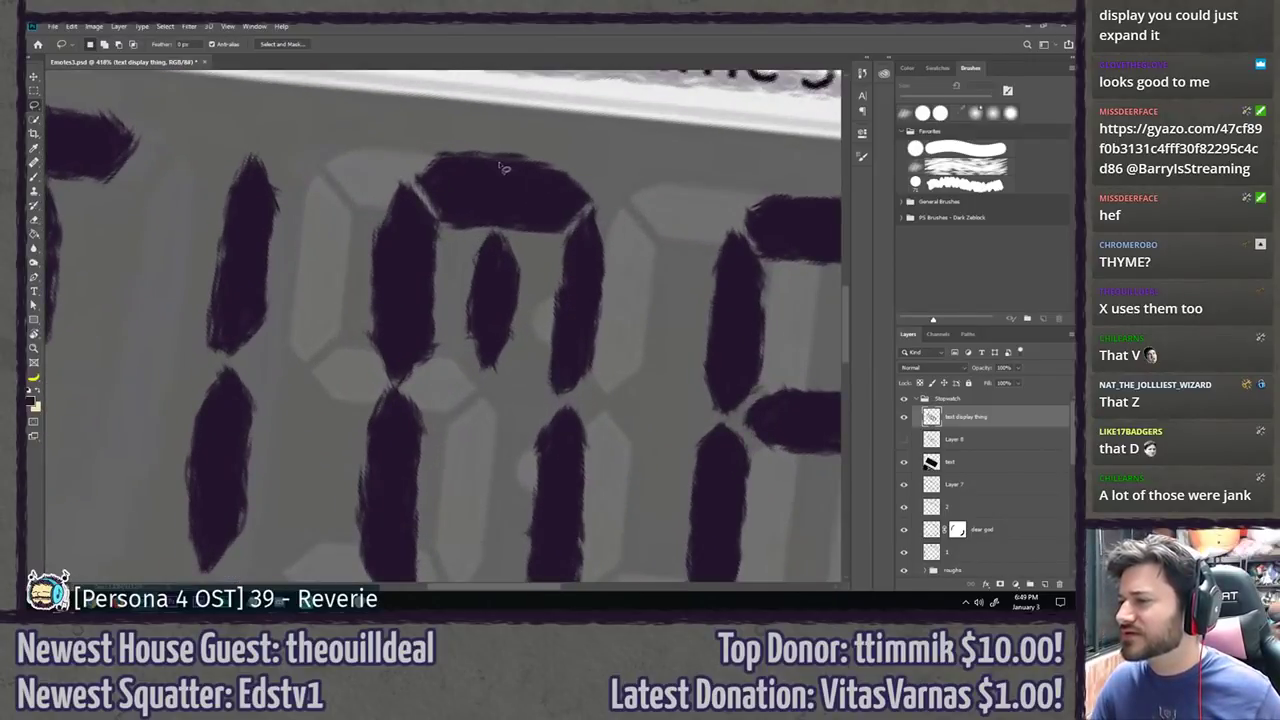
key("b")
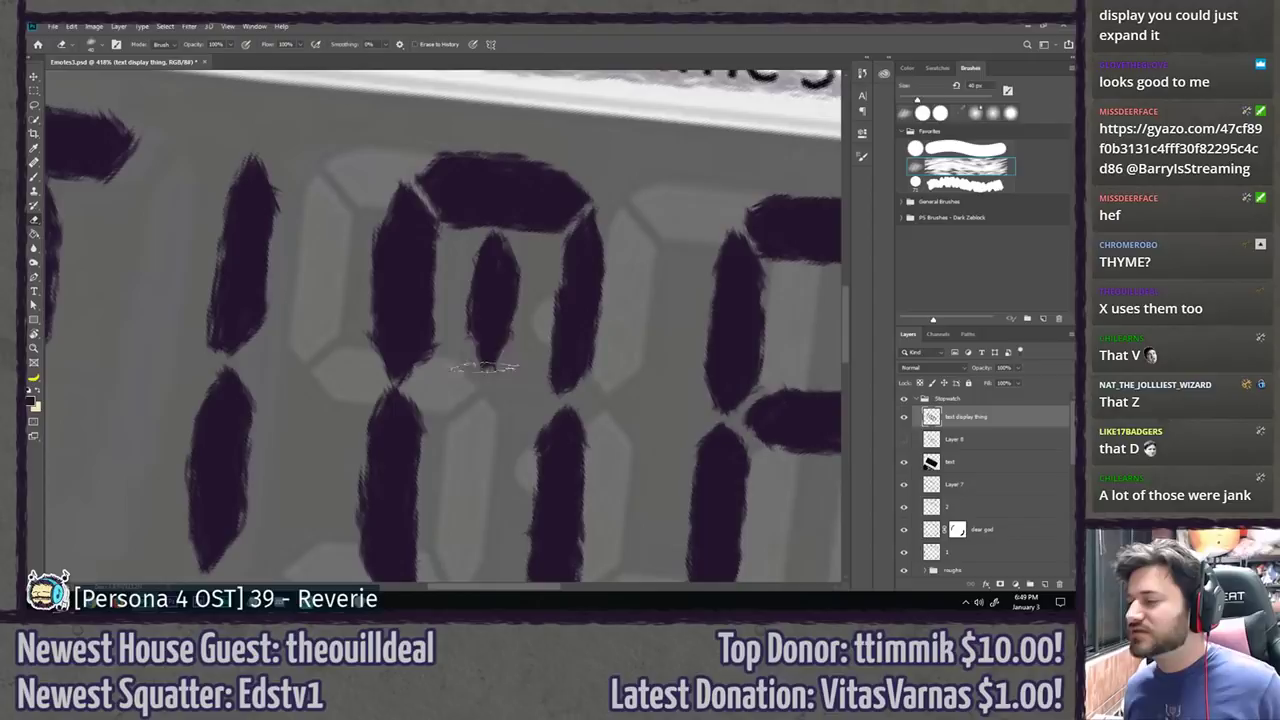
mouse_move(505, 368)
left_mouse_down()
mouse_move(473, 294)
mouse_move(486, 319)
mouse_move(503, 307)
mouse_move(506, 322)
mouse_move(516, 293)
mouse_move(498, 233)
mouse_move(483, 253)
mouse_move(501, 155)
mouse_move(523, 147)
mouse_move(518, 208)
mouse_move(530, 221)
mouse_move(548, 172)
mouse_move(528, 242)
mouse_move(570, 212)
left_mouse_up()
key("bracketleft")
mouse_move(470, 158)
left_mouse_down()
mouse_move(462, 205)
mouse_move(440, 180)
mouse_move(435, 215)
mouse_move(468, 156)
left_mouse_up()
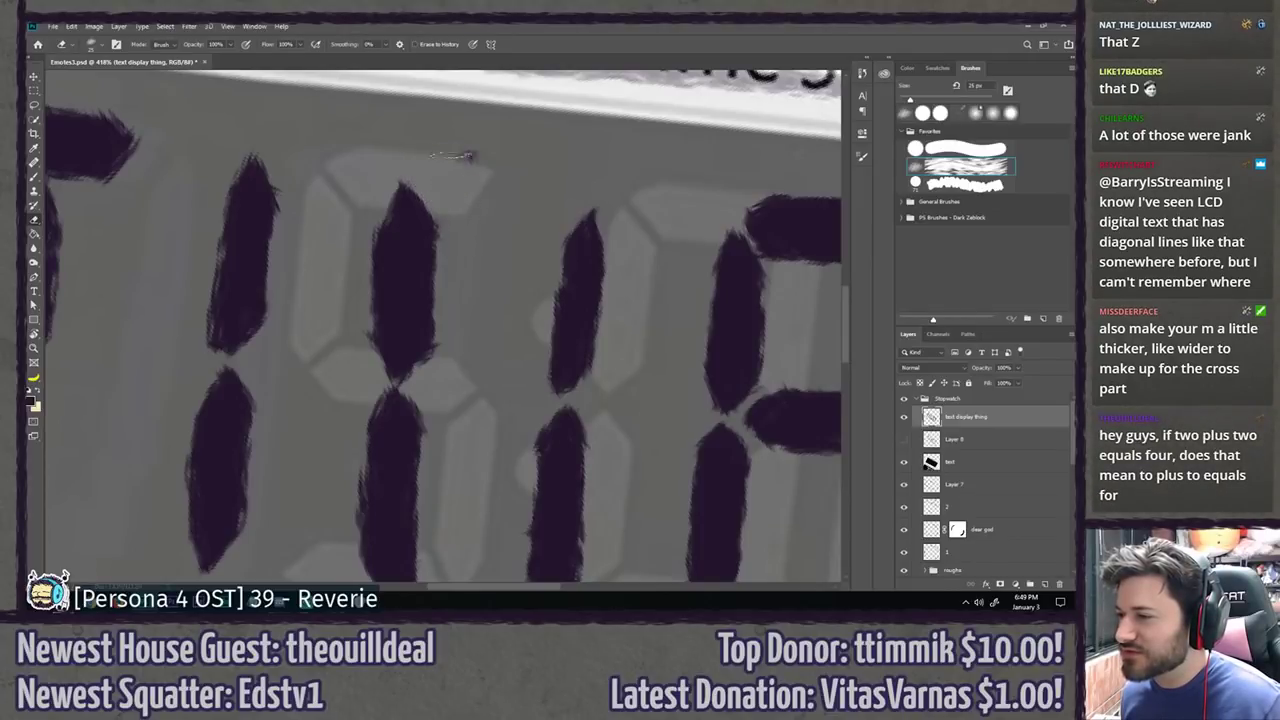
Step: Try two short diagonal segments in the upper part of the M, and undo them
key("b")
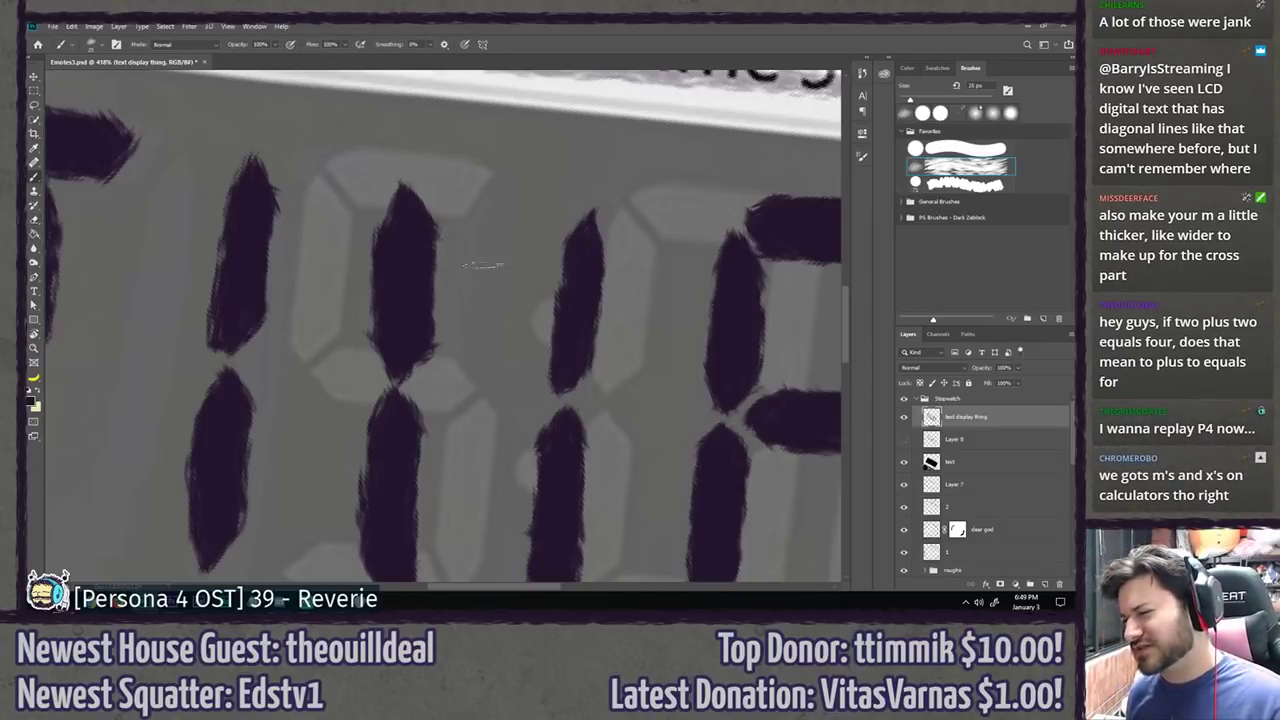
mouse_move(530, 242)
left_mouse_down()
mouse_move(572, 208)
mouse_move(536, 256)
mouse_move(543, 225)
mouse_move(498, 272)
mouse_move(446, 204)
mouse_move(443, 214)
mouse_move(494, 268)
mouse_move(448, 197)
mouse_move(484, 273)
left_mouse_up()
mouse_move(495, 356)
left_mouse_down()
mouse_move(497, 254)
mouse_move(491, 340)
left_mouse_up()
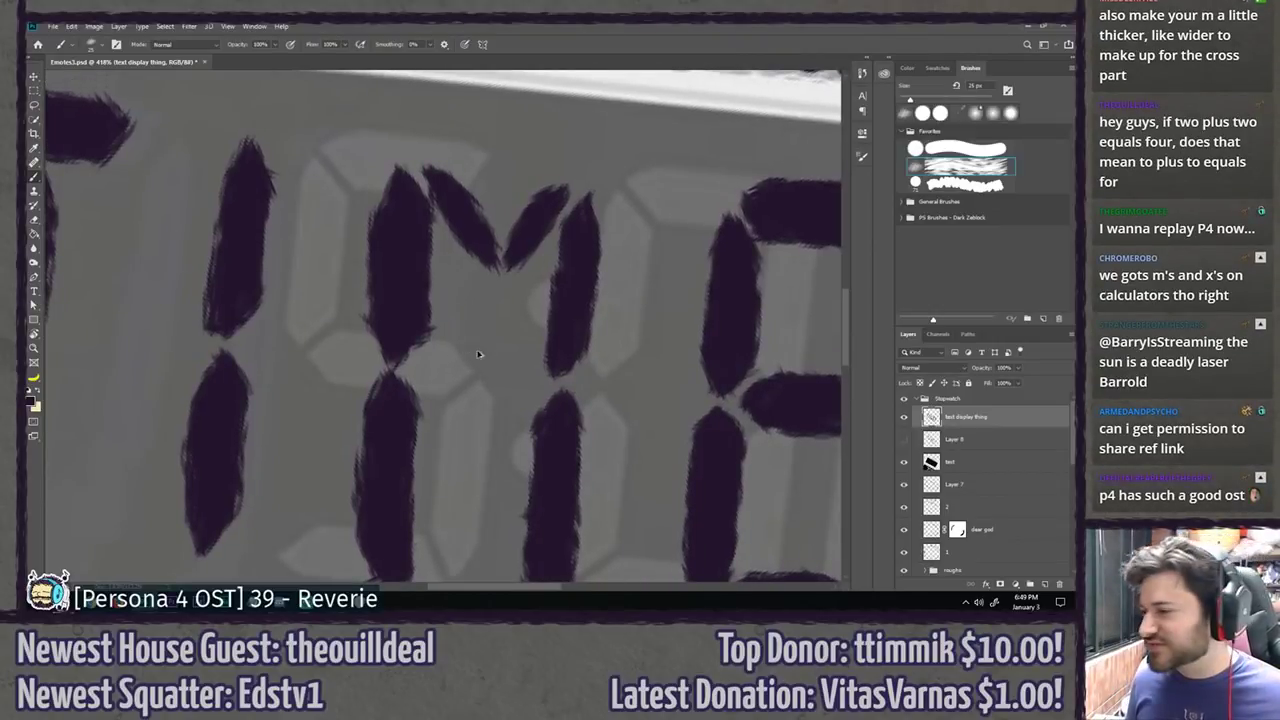
key("ctrl+z")
key("ctrl+z")
key("ctrl+z")
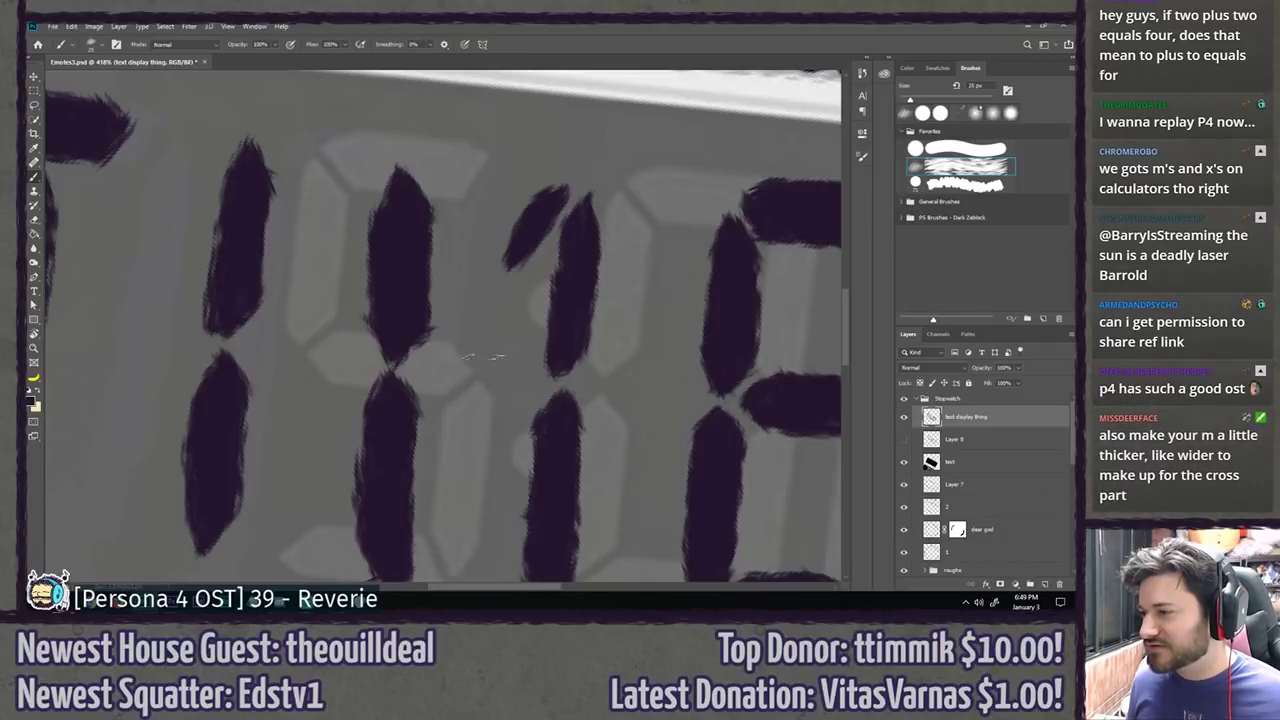
key("ctrl+z")
key("ctrl+z")
key("ctrl+z")
key("ctrl+z")
key("ctrl+z")
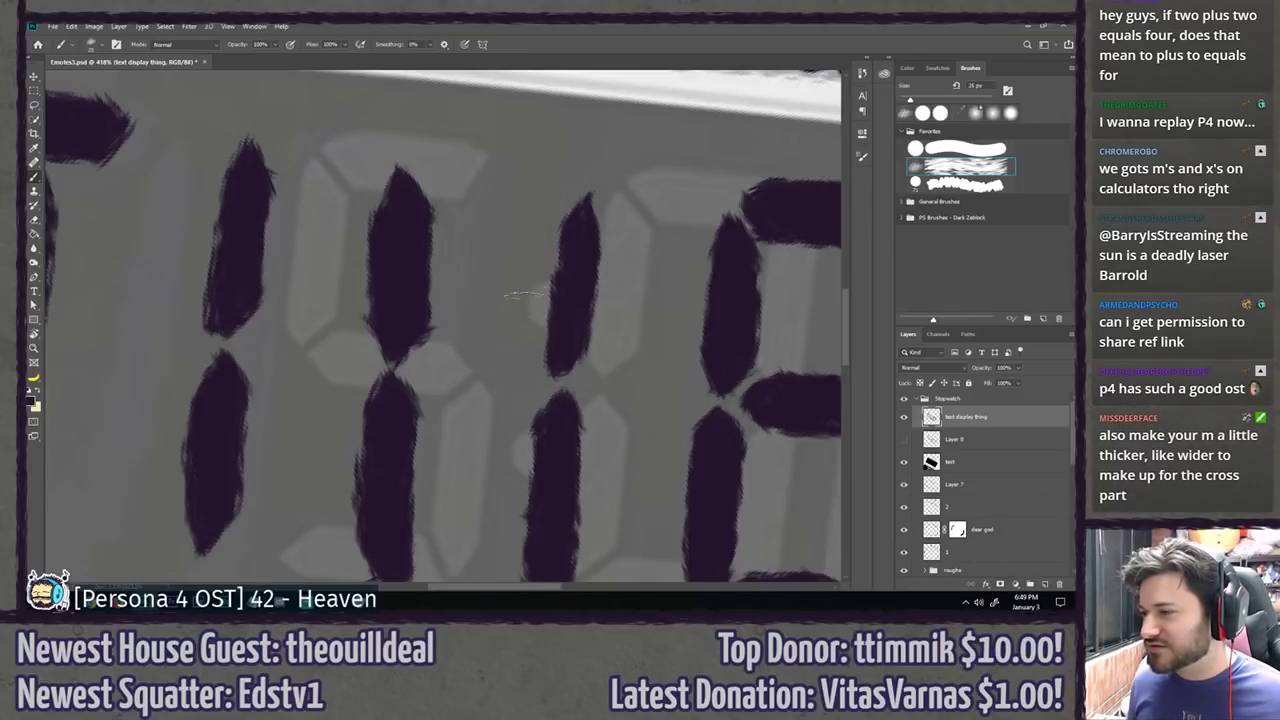
Step: Try long diagonal strokes from the tops of the M's uprights down to its middle, and undo them
left_click_drag(478, 372, 585, 190)
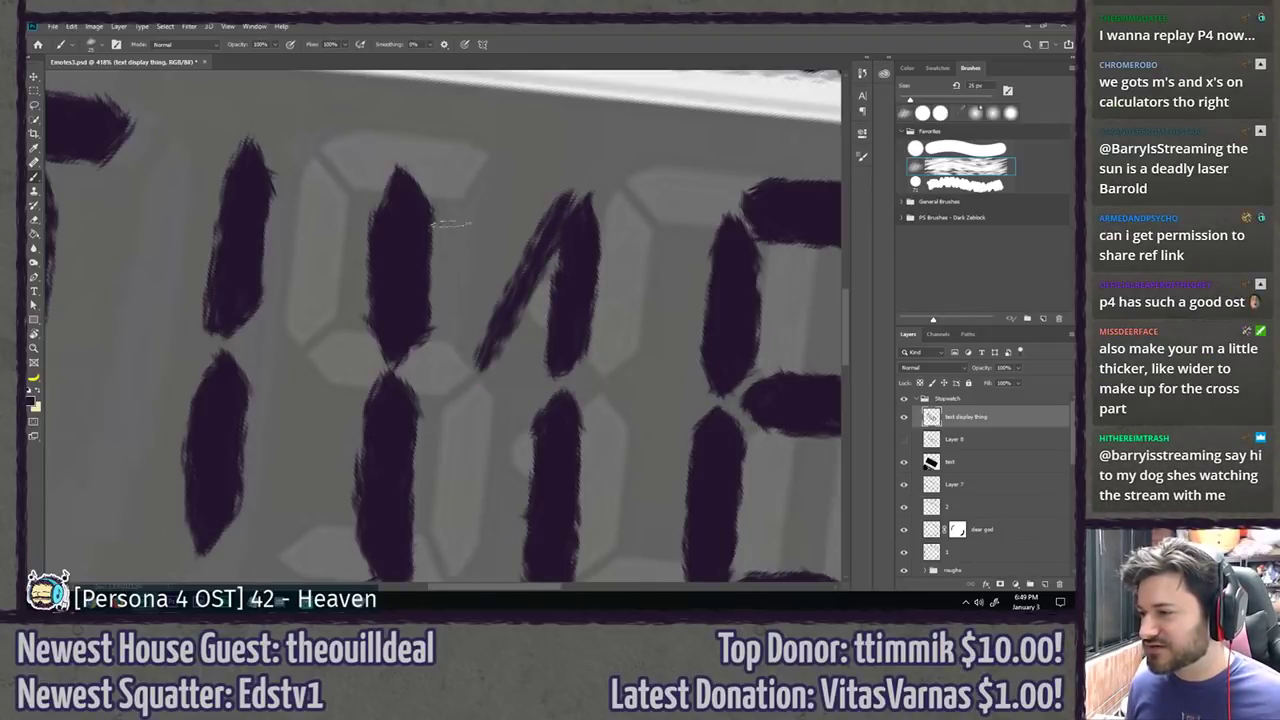
left_click_drag(443, 198, 474, 366)
key("ctrl+z")
key("ctrl+z")
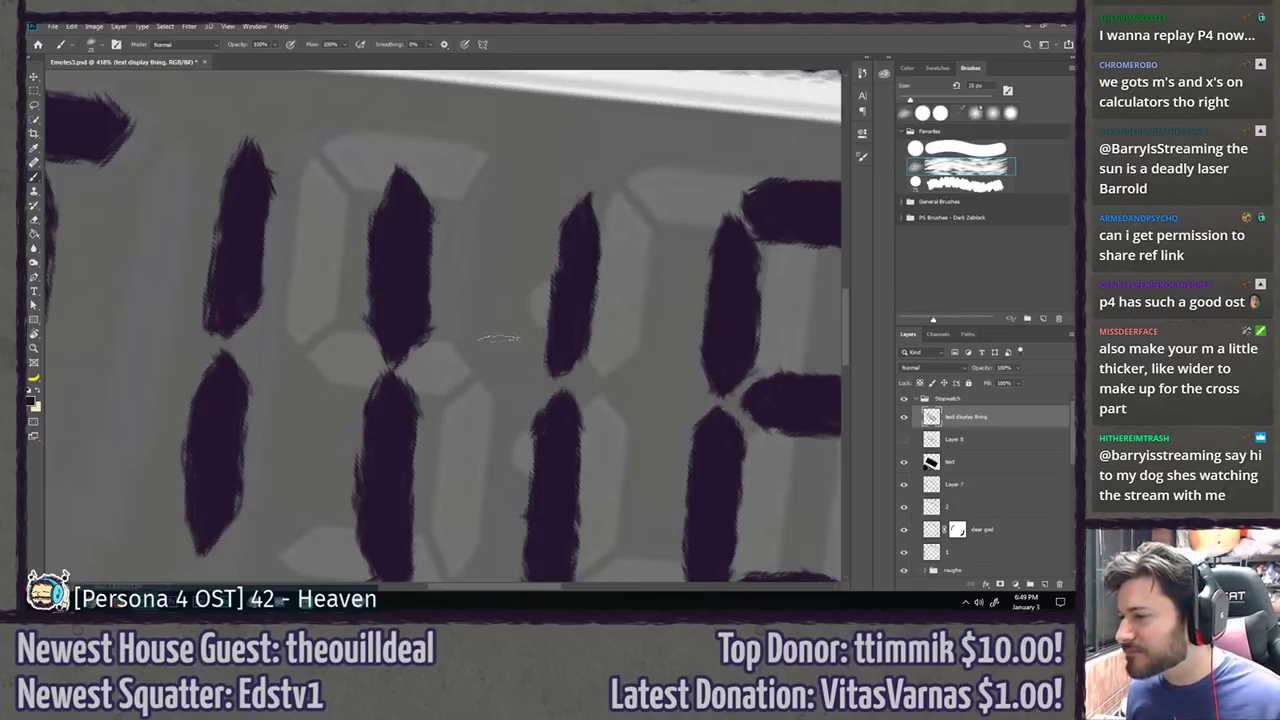
mouse_move(494, 333)
left_mouse_down()
mouse_move(557, 183)
mouse_move(552, 236)
mouse_move(505, 350)
left_mouse_up()
key("ctrl+z")
Step: Paint two long, narrow diagonals forming a V between the M's upper side segments
left_click_drag(555, 210, 506, 325)
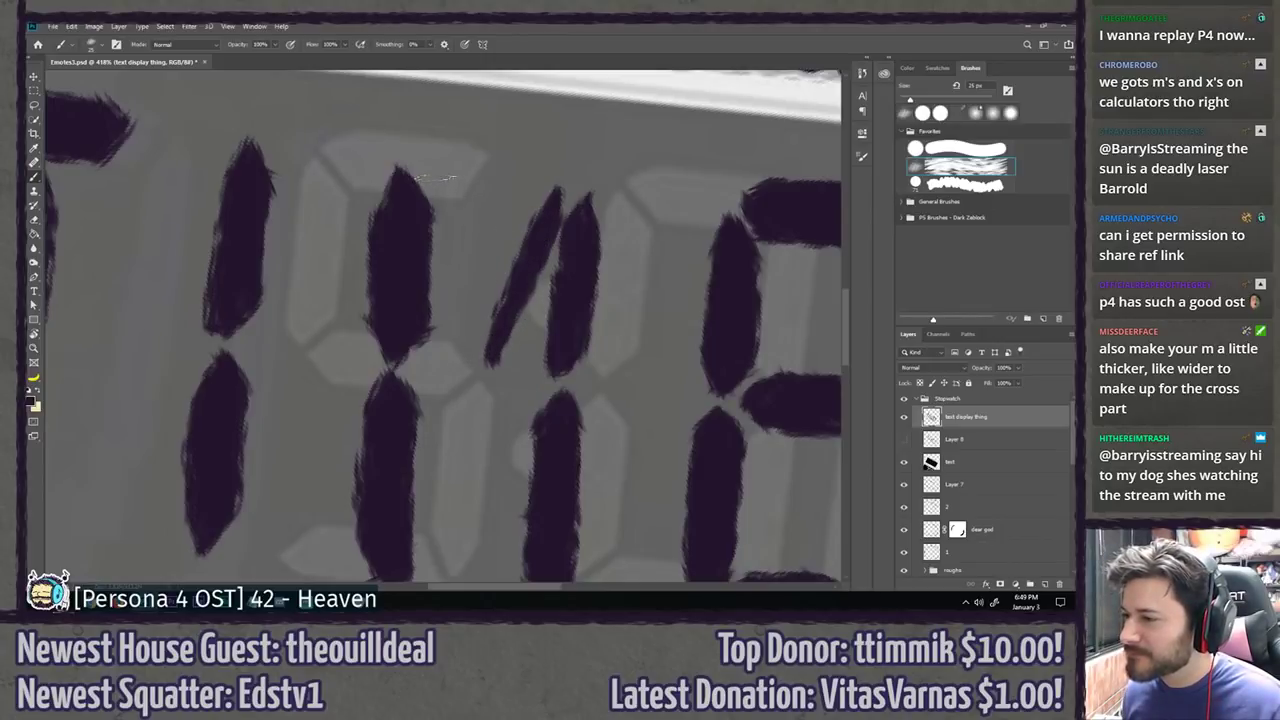
left_click_drag(435, 178, 470, 315)
left_click_drag(445, 250, 478, 345)
left_click_drag(446, 230, 460, 285)
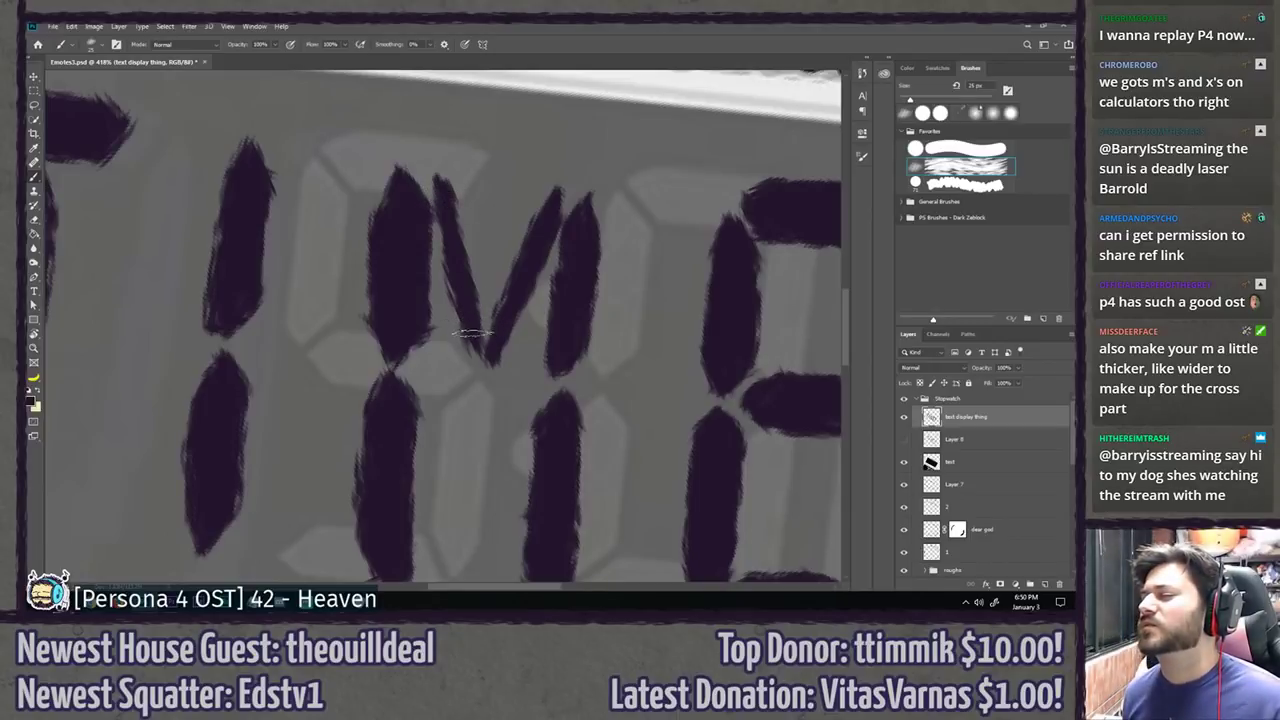
left_click_drag(447, 185, 478, 310)
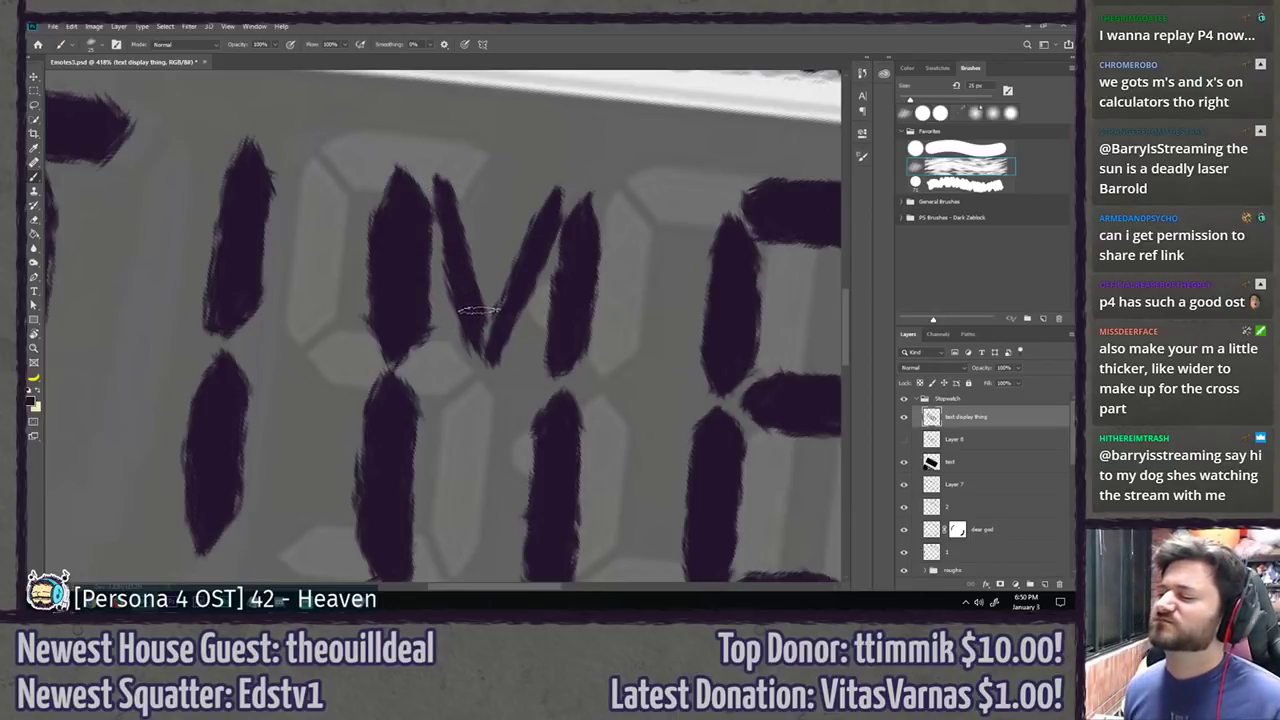
mouse_move(534, 380)
left_mouse_down()
mouse_move(523, 311)
mouse_move(525, 359)
left_mouse_up()
left_click_drag(490, 296, 468, 306)
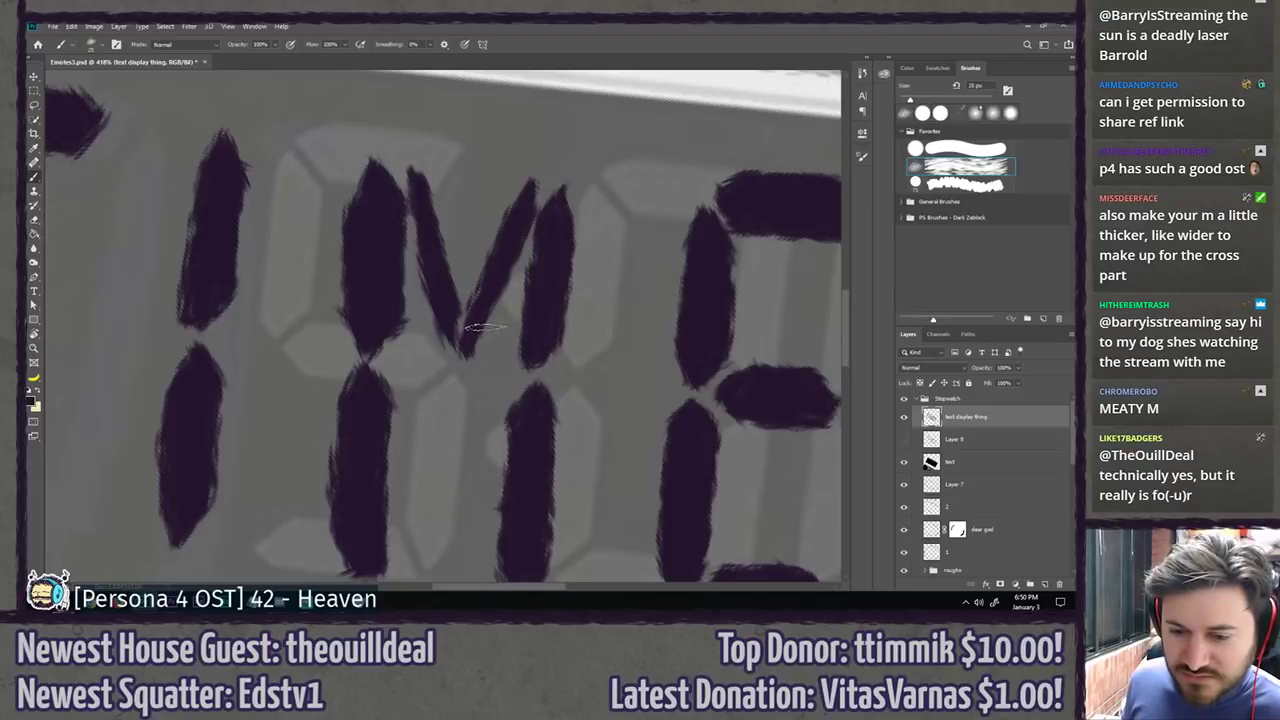
Step: Undo the V-shaped diagonal strokes inside the M
key("ctrl+z")
key("ctrl+z")
key("ctrl+z")
key("ctrl+z")
key("ctrl+z")
key("ctrl+z")
key("ctrl+z")
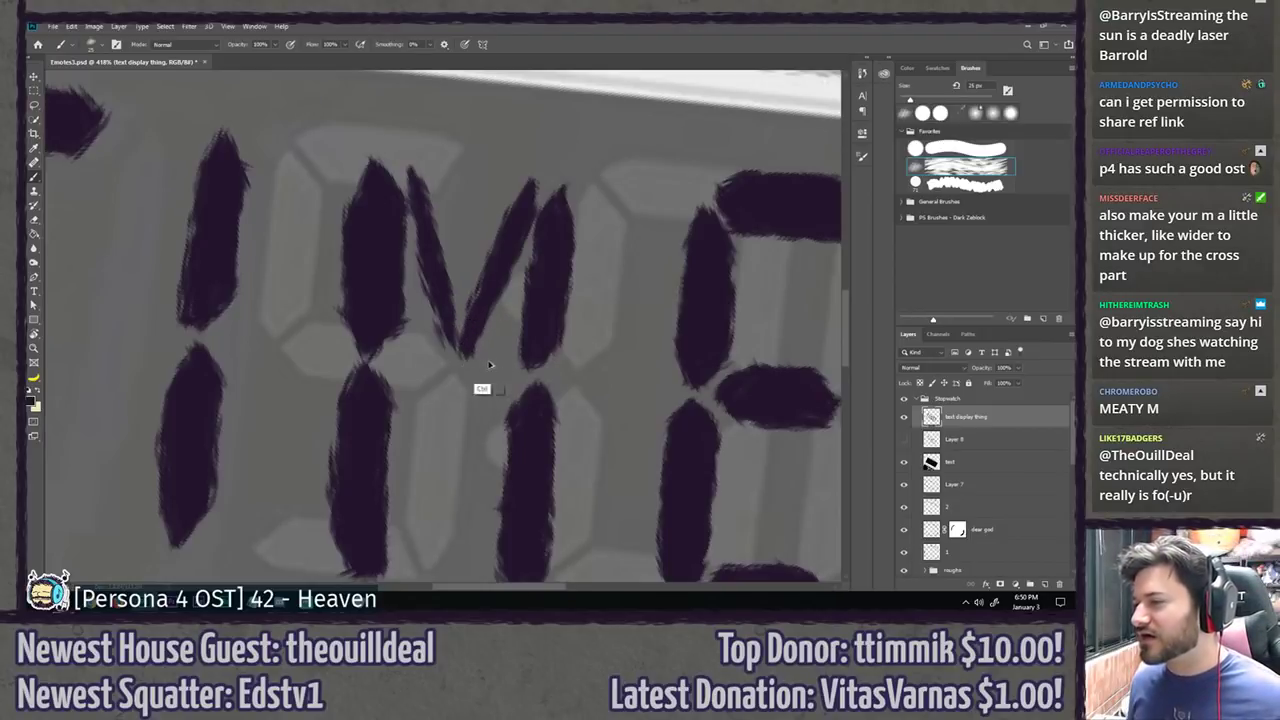
key("ctrl+z")
key("ctrl+z")
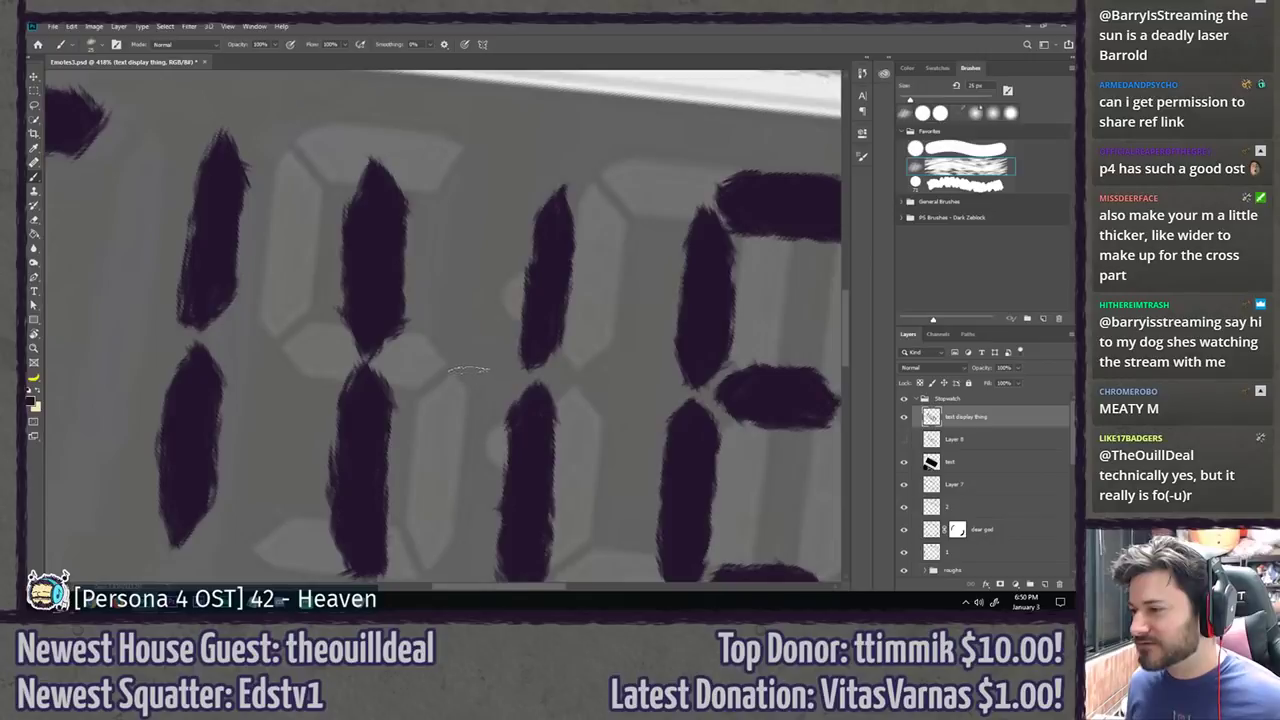
Step: Lasso the M's two left-hand segments, move them left to widen the letter, and deselect them
left_click_drag(452, 354, 509, 272)
key("l")
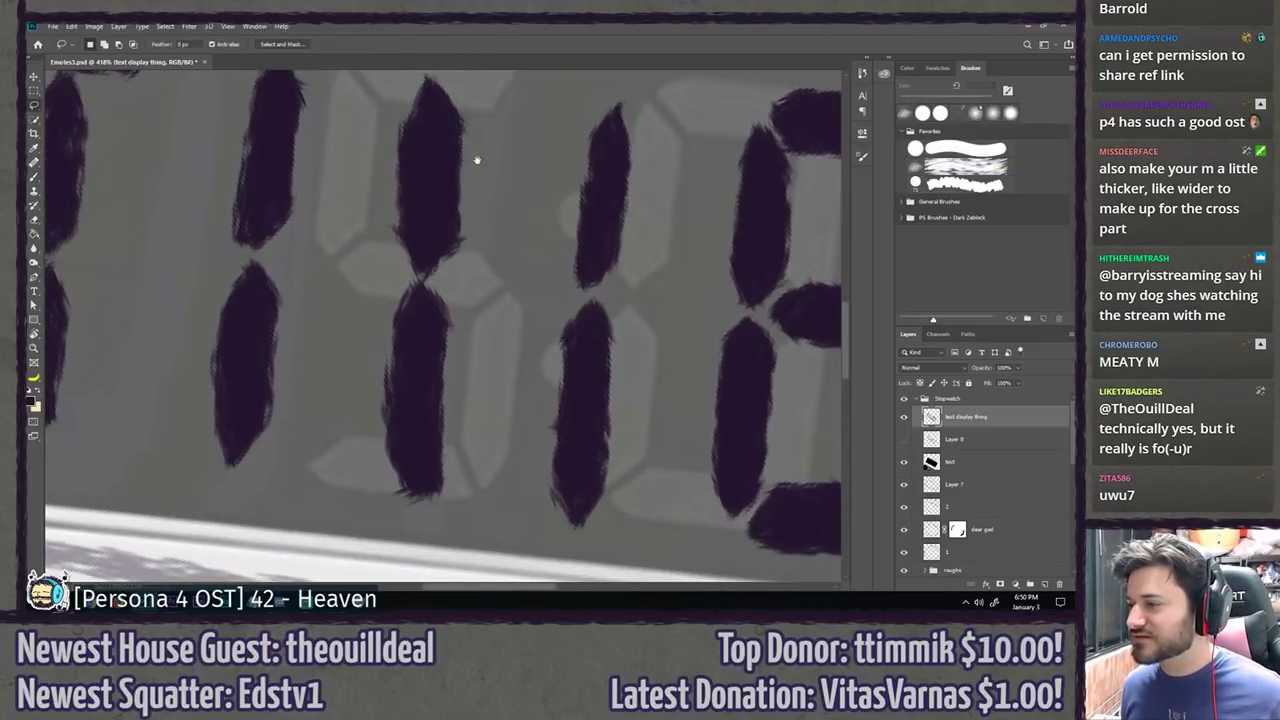
left_click_drag(477, 160, 466, 201)
mouse_move(378, 110)
left_mouse_down()
mouse_move(339, 418)
mouse_move(368, 580)
mouse_move(499, 458)
mouse_move(470, 265)
mouse_move(407, 252)
left_mouse_up()
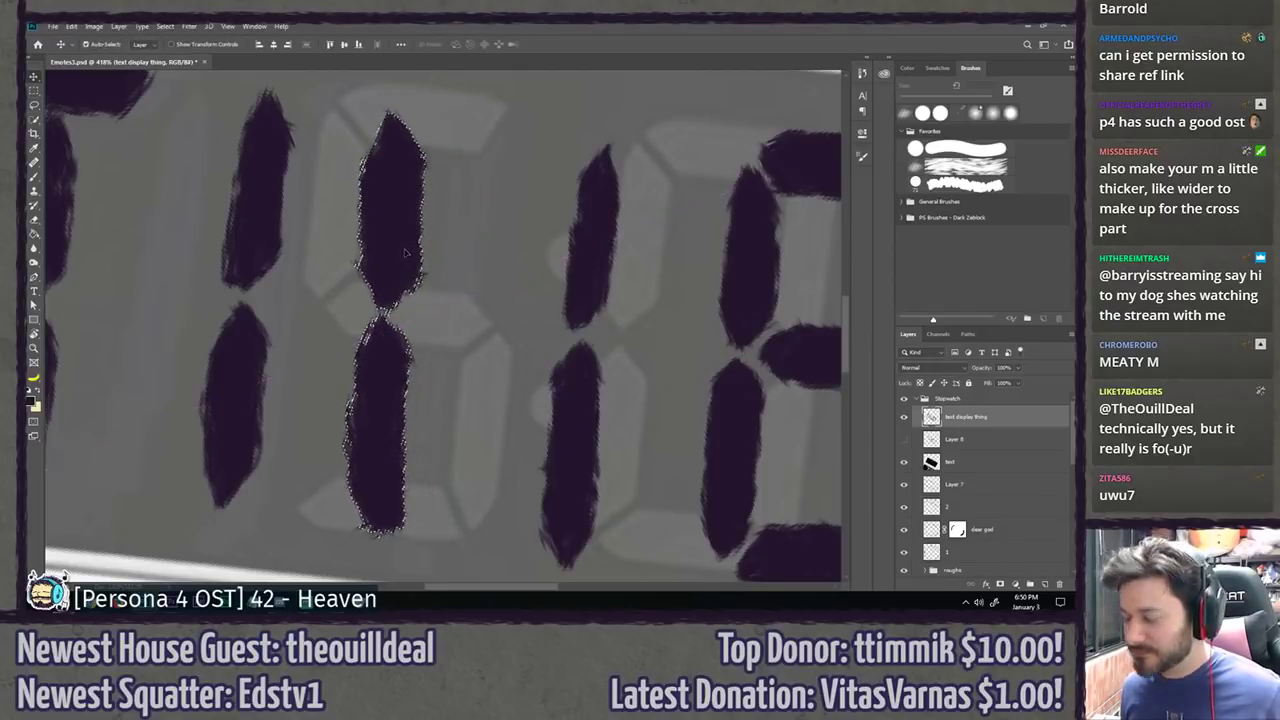
key("ctrl+d")
Step: Paint a narrow diagonal segment from the M's center up to the top of its right upright
key("b")
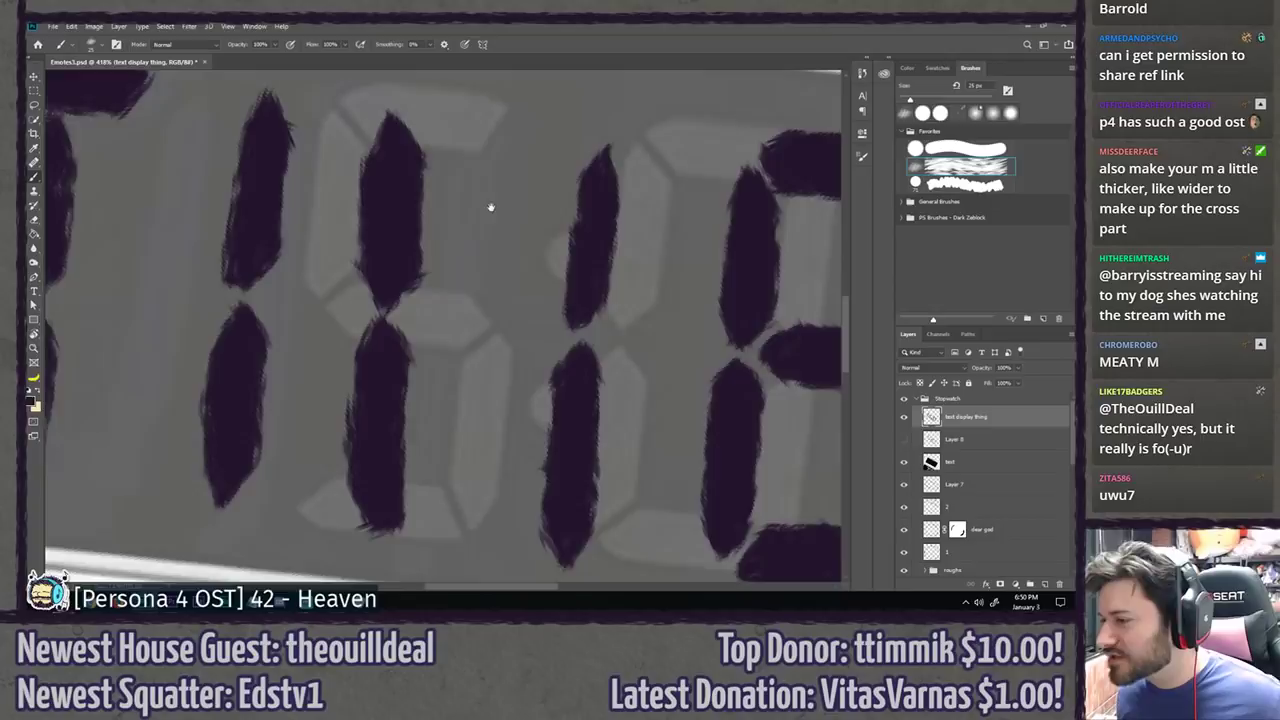
left_click_drag(490, 207, 450, 243)
left_click_drag(458, 331, 536, 178)
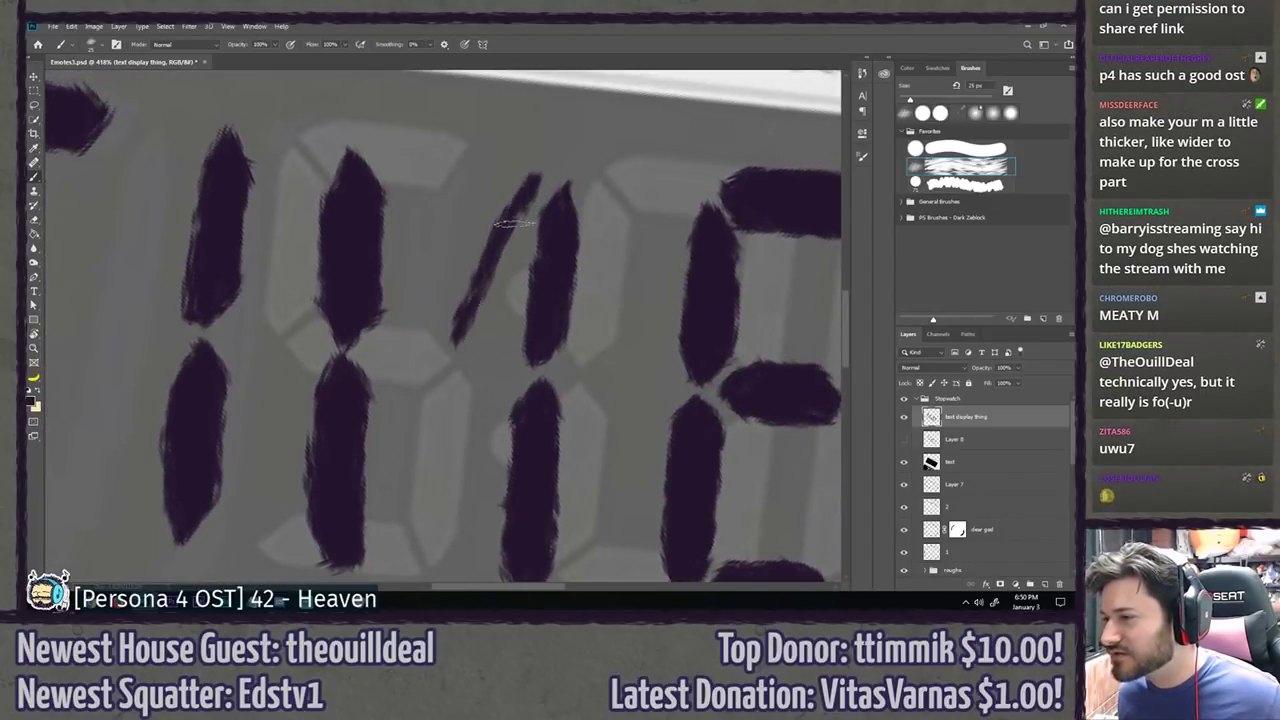
Step: Paint the M's left diagonal segment down to meet the right one, completing the V, and thicken the right diagonal's lower end
left_click_drag(380, 183, 388, 168)
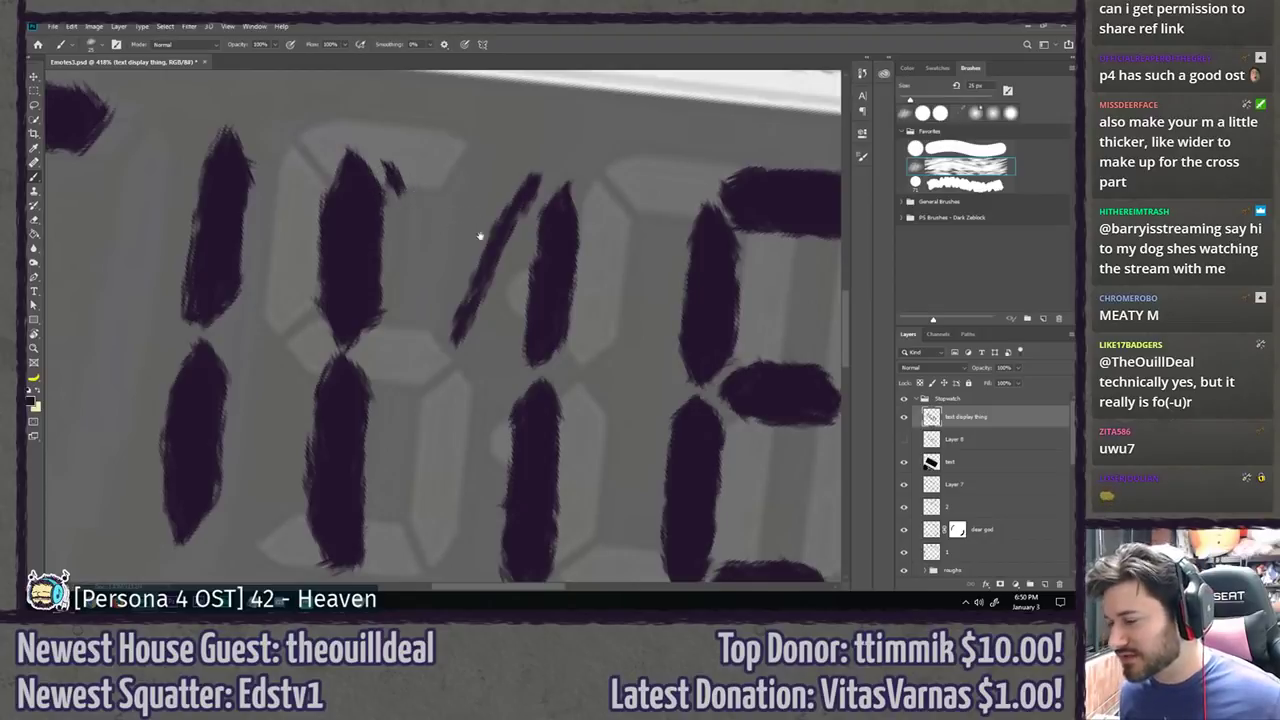
left_click_drag(480, 236, 497, 185)
key("r")
left_click_drag(590, 162, 568, 146)
left_click_drag(498, 210, 478, 242)
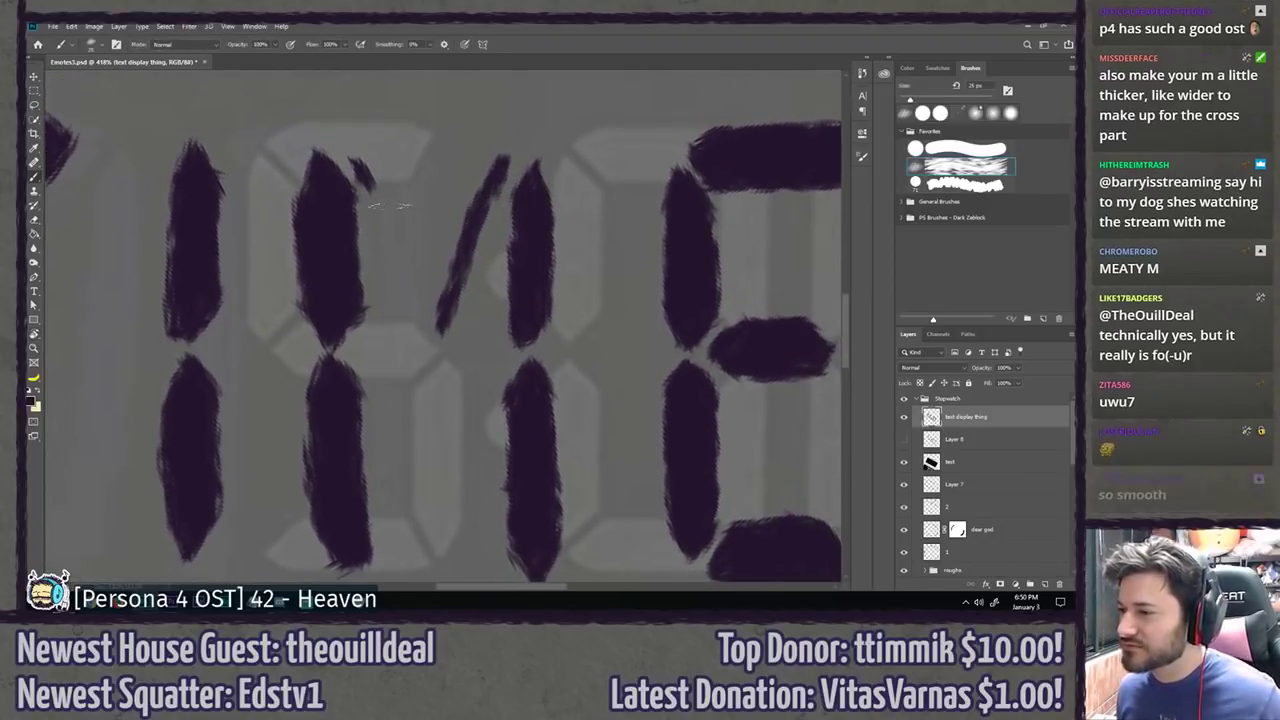
mouse_move(356, 160)
left_mouse_down()
mouse_move(370, 193)
mouse_move(390, 194)
mouse_move(400, 242)
left_mouse_up()
left_click_drag(368, 172, 412, 318)
mouse_move(380, 197)
left_mouse_down()
mouse_move(432, 304)
mouse_move(432, 336)
mouse_move(443, 324)
left_mouse_up()
mouse_move(472, 242)
left_mouse_down()
mouse_move(446, 316)
mouse_move(495, 170)
mouse_move(449, 311)
left_mouse_up()
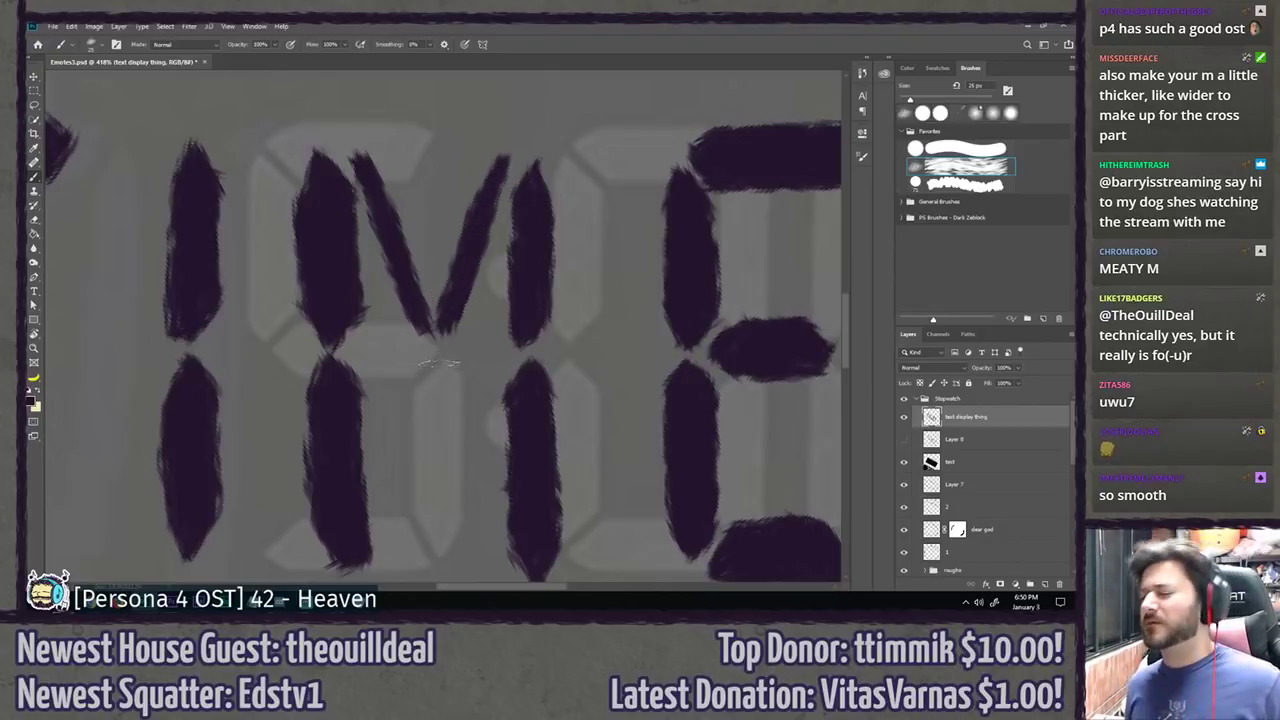
Step: Check the reshaped M at 100% and close up, and undo the last touch-up at the top of its left diagonal
key("ctrl+1")
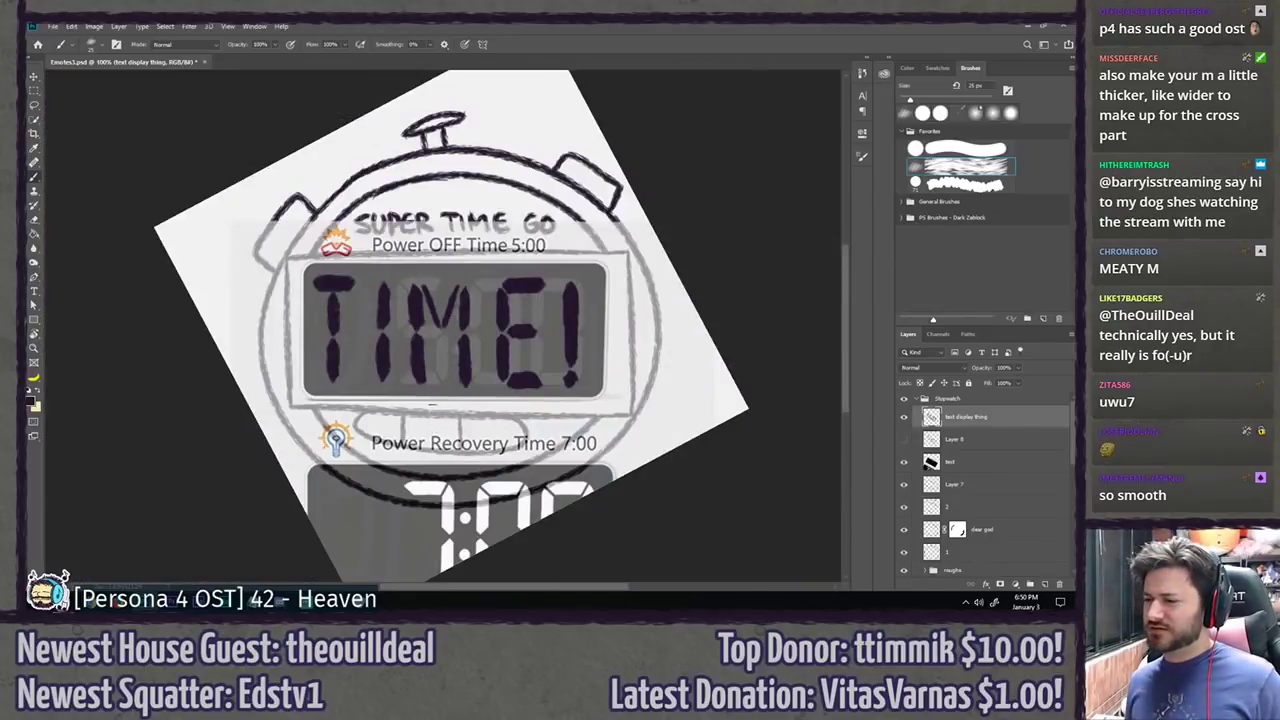
key("ctrl+space")
left_click(437, 318)
left_click(437, 318)
left_click(437, 318)
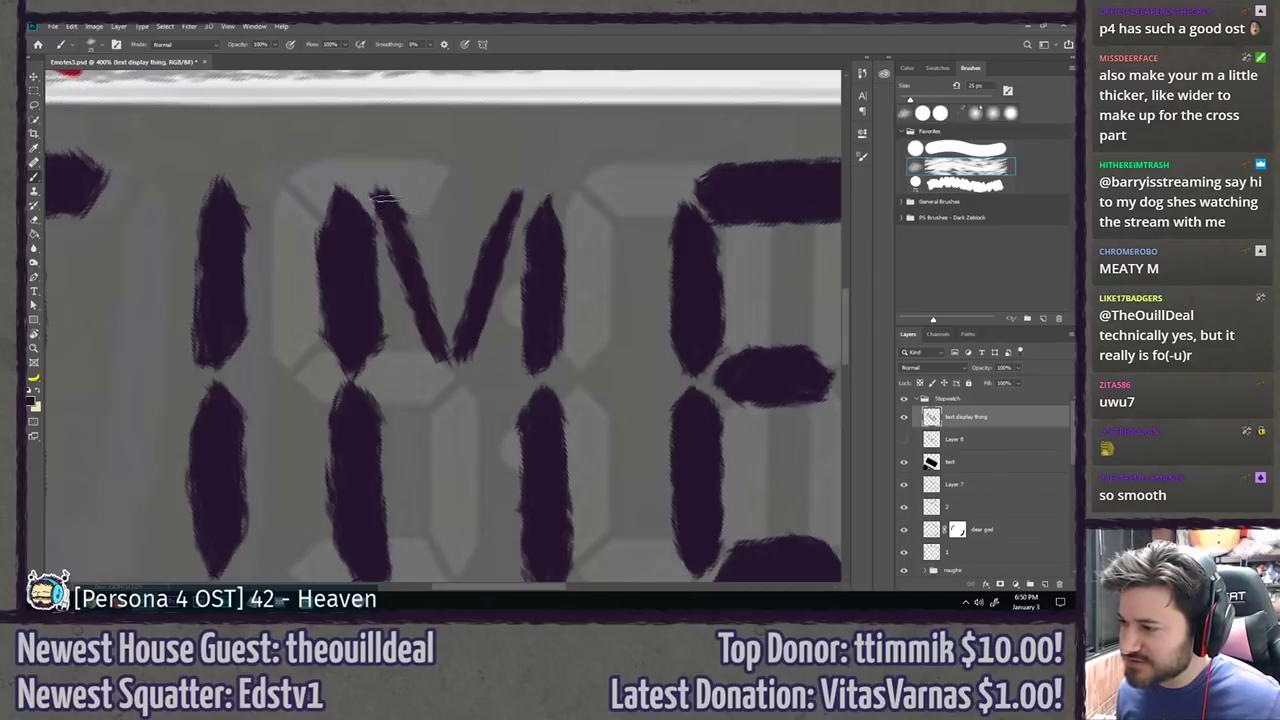
key("ctrl+z")
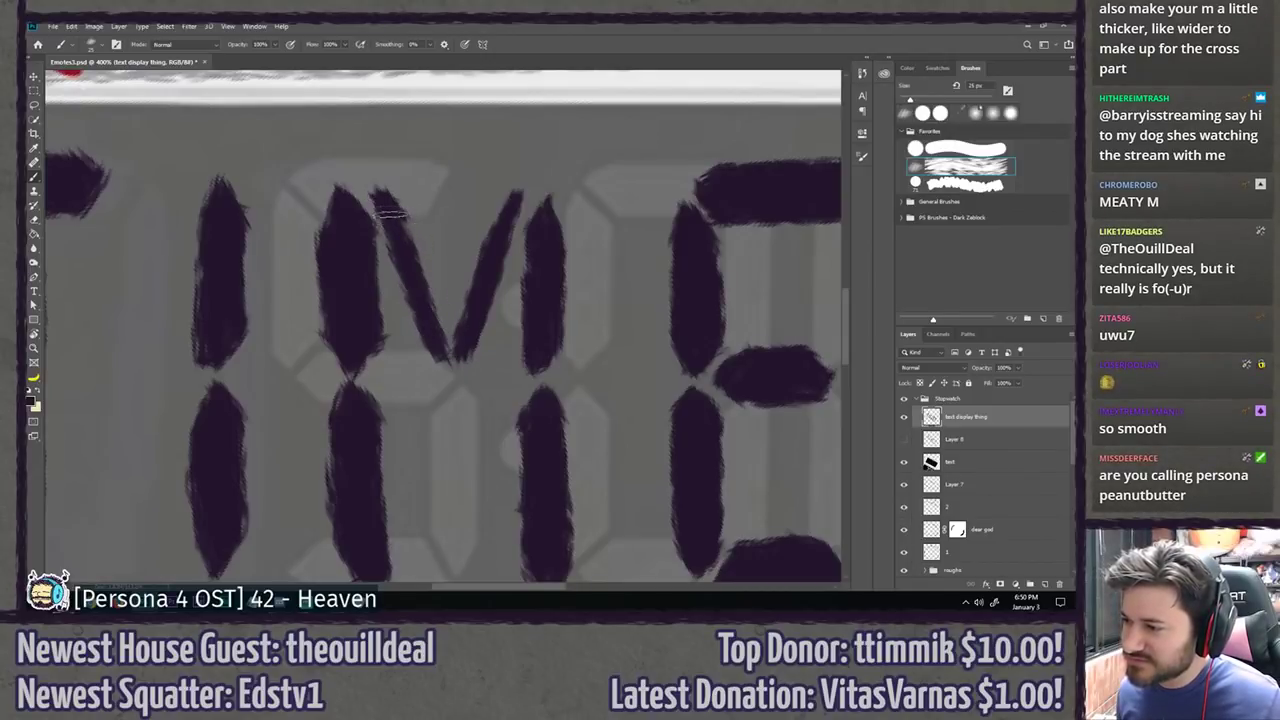
Step: Thicken the upper part of the M's left diagonal segment and hide the display reference layer
mouse_move(390, 204)
left_mouse_down()
mouse_move(444, 341)
mouse_move(456, 325)
mouse_move(462, 343)
mouse_move(472, 260)
mouse_move(466, 300)
mouse_move(490, 214)
mouse_move(513, 195)
mouse_move(467, 311)
mouse_move(483, 190)
left_mouse_up()
key("e")
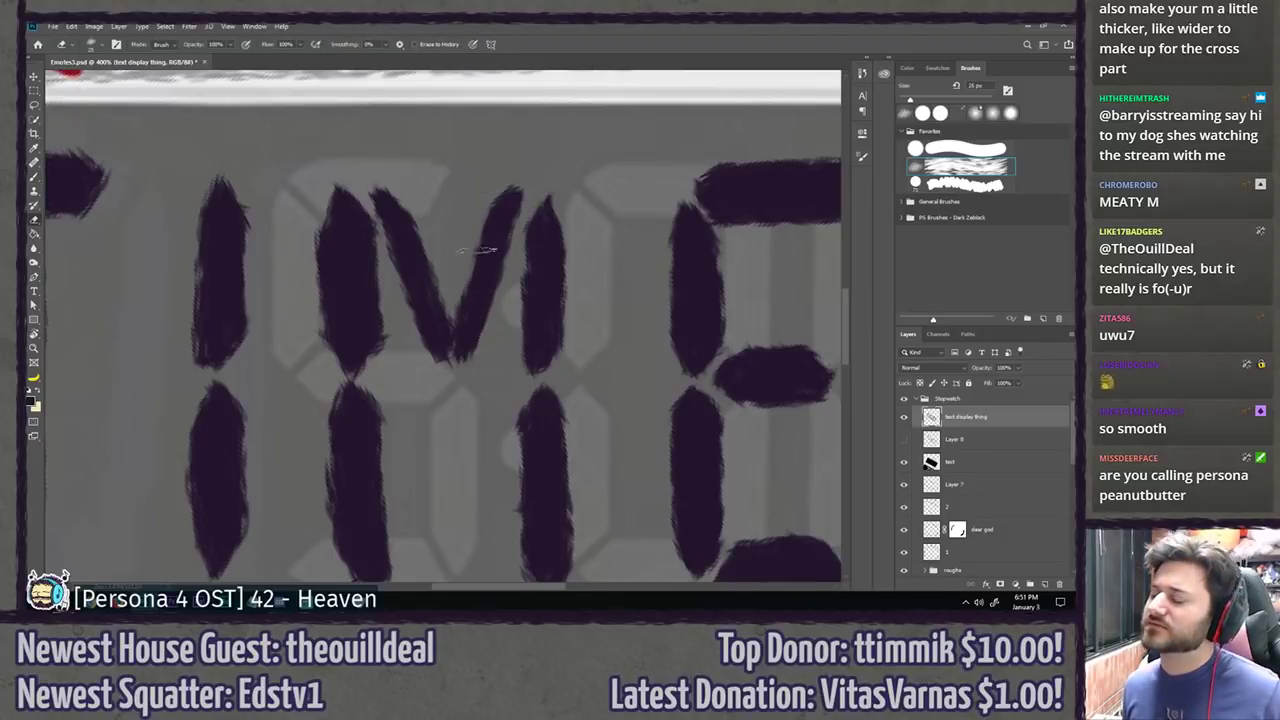
key("b")
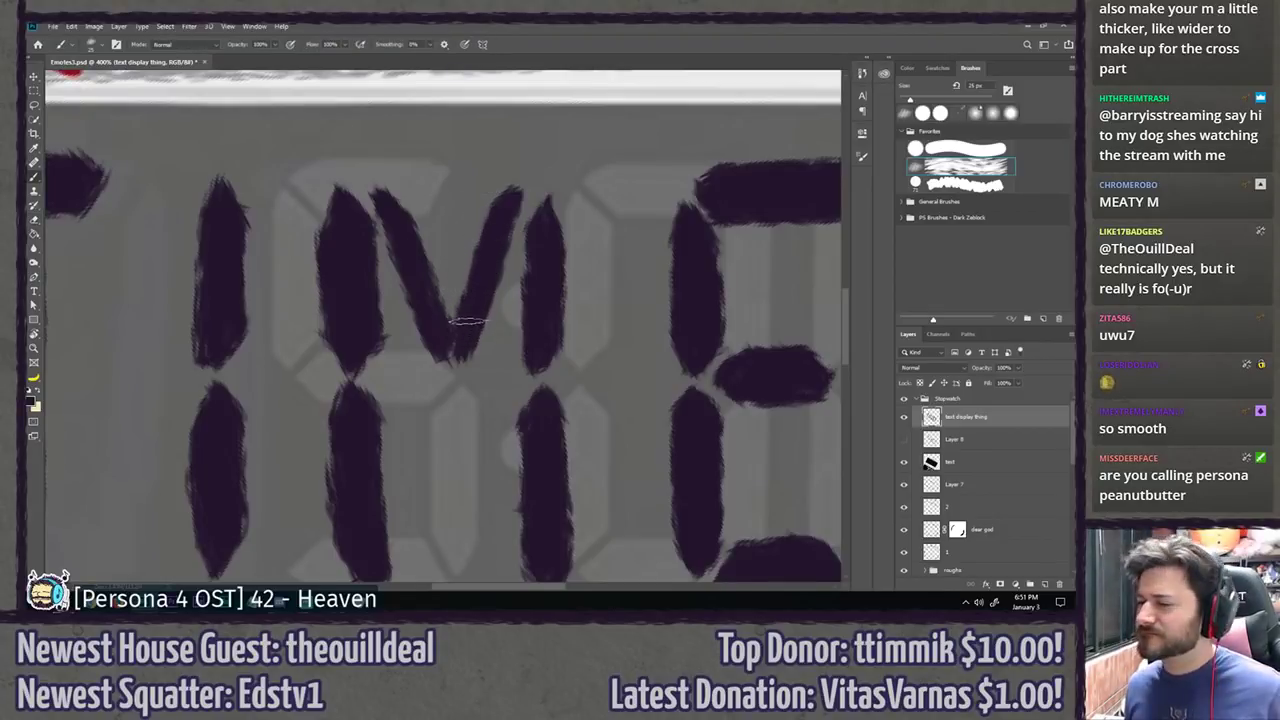
key("ctrl+minus")
key("ctrl+minus")
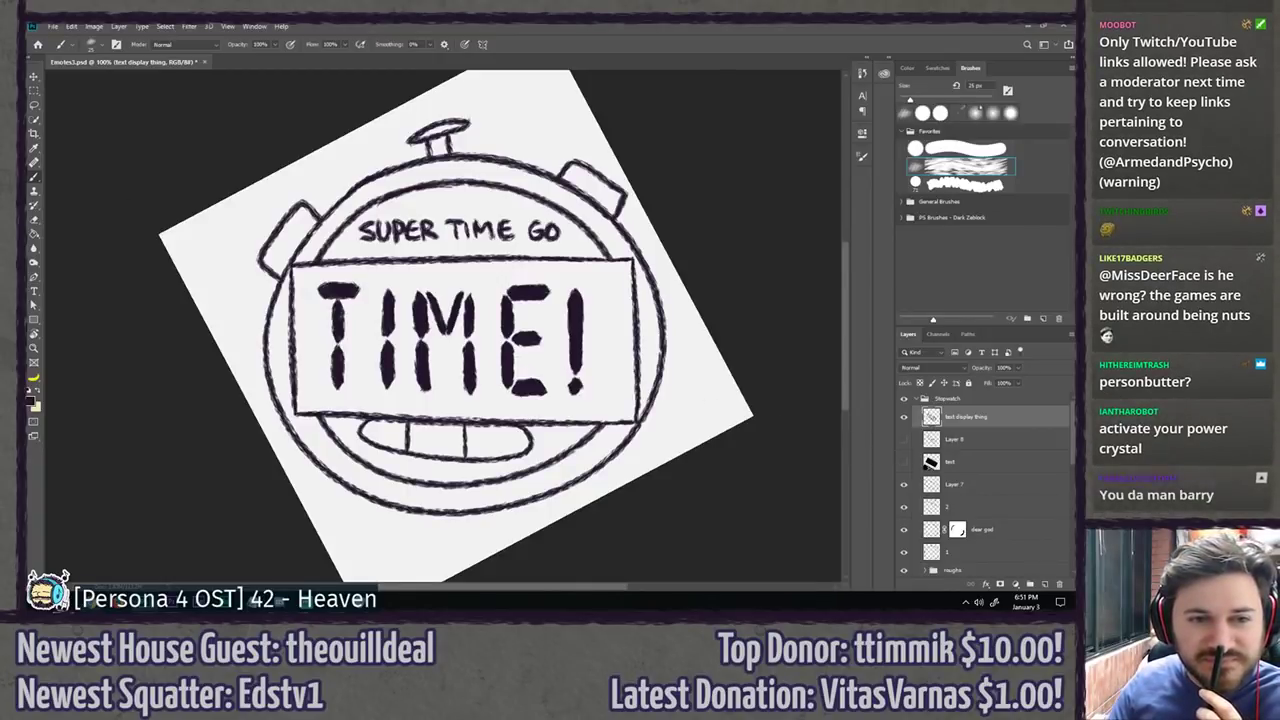
Step: Examine the digital-alphabet reference image in the browser, then return to the stopwatch drawing
left_click_drag(28, 166, 642, 149)
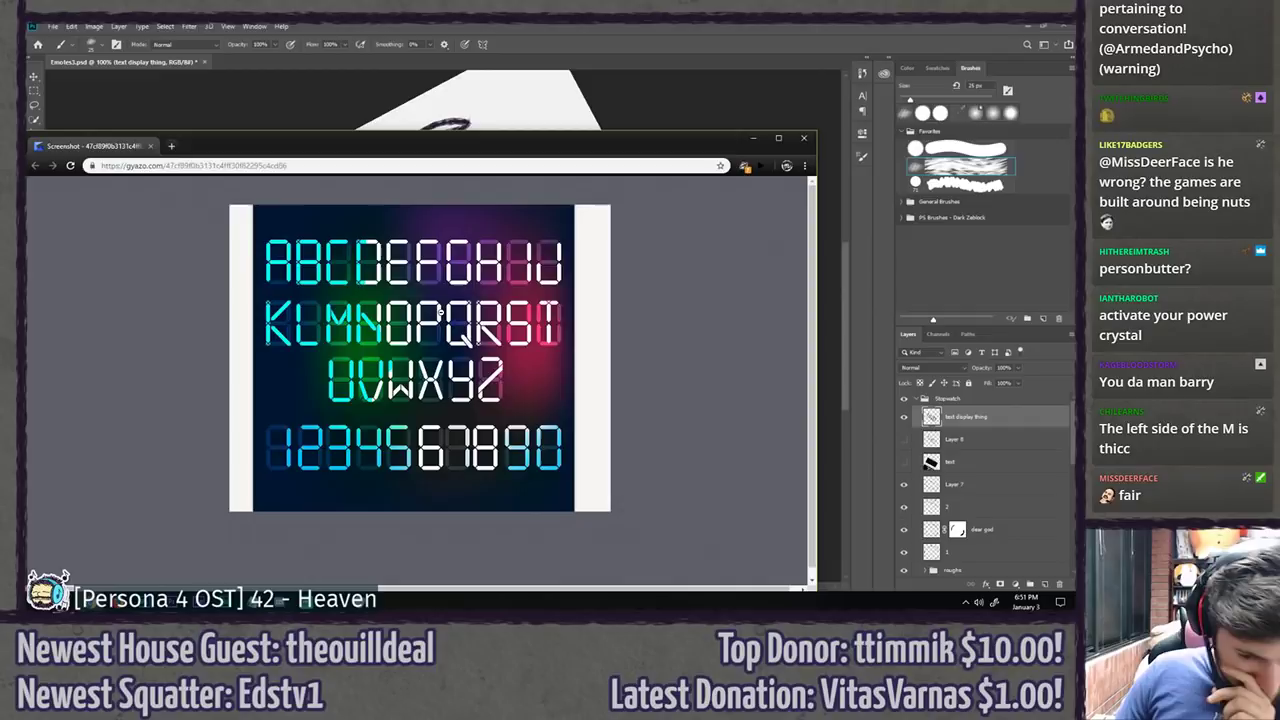
left_click_drag(124, 148, 28, 110)
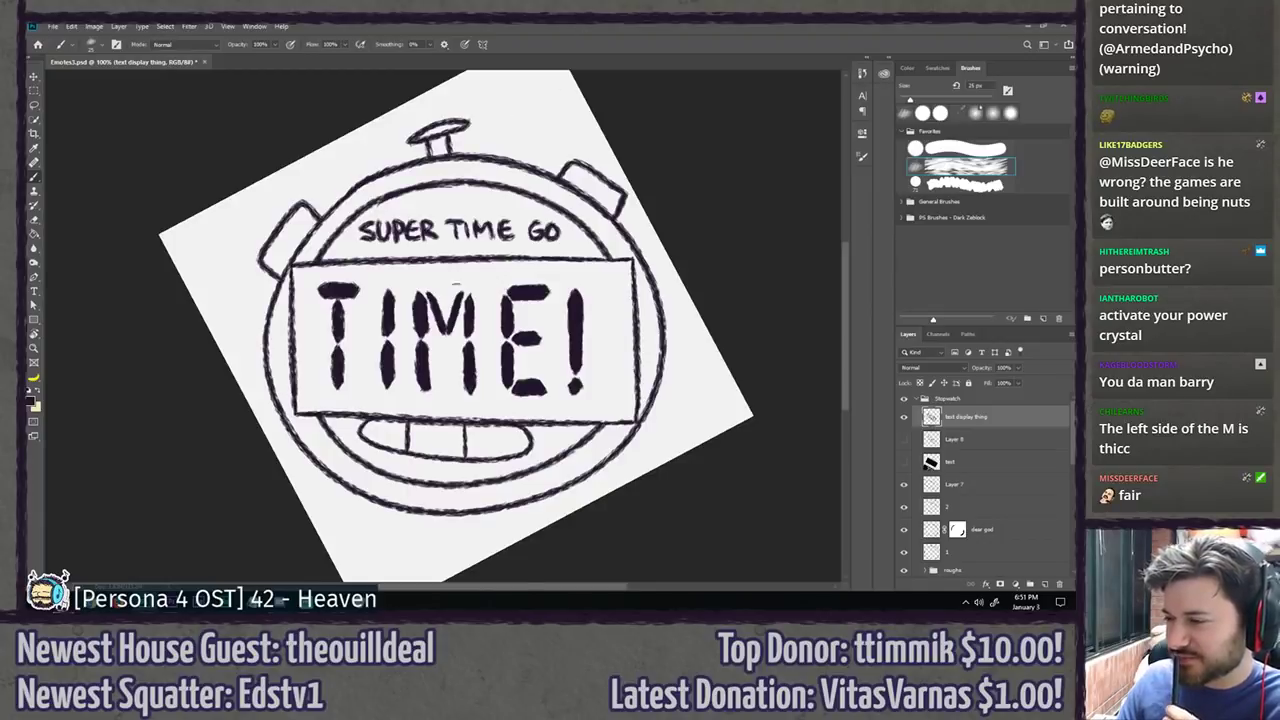
scroll(437, 340, "down", 4)
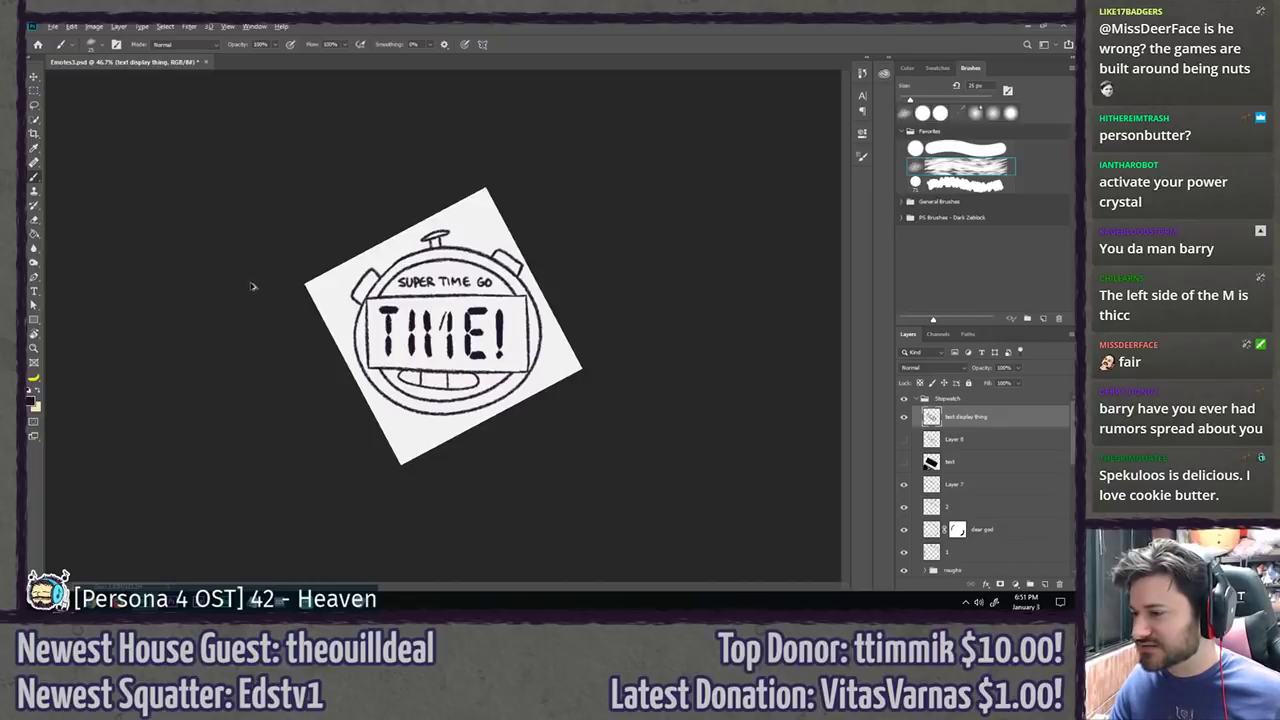
Step: Compare the earlier M with the V-shaped M by undoing and redoing the changes at several zoom levels
key("ctrl+z")
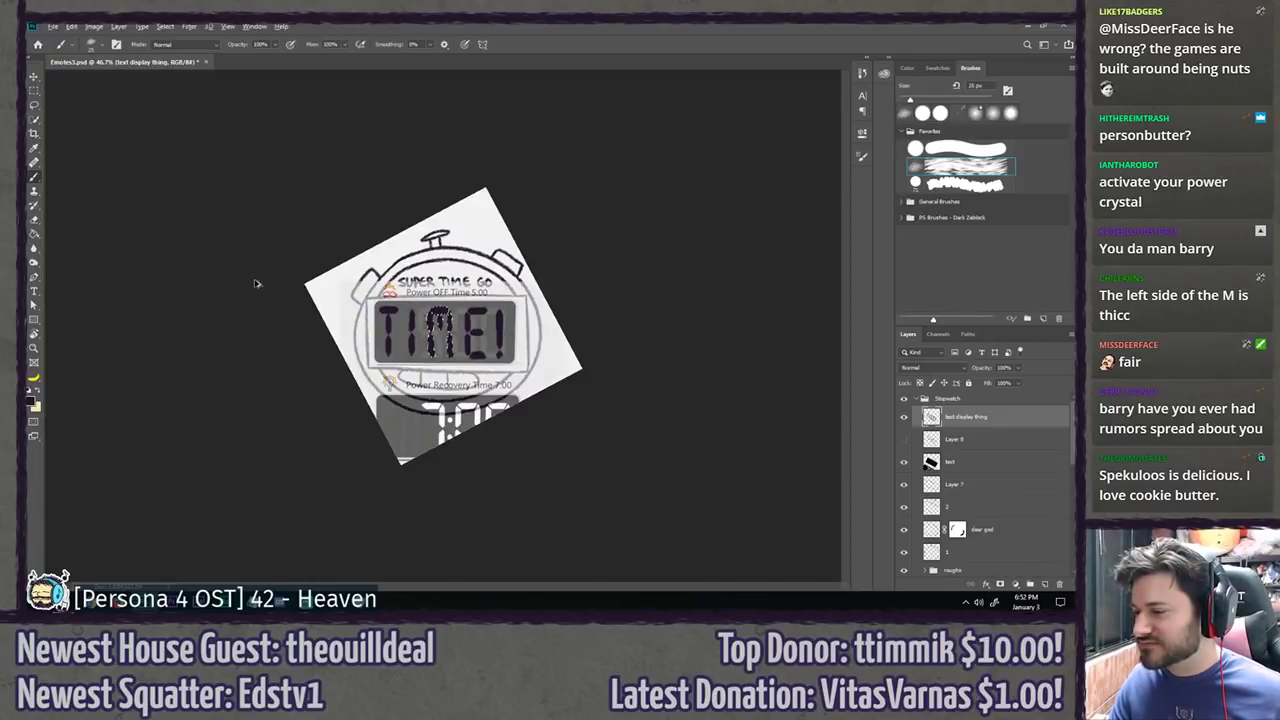
key("ctrl+shift+z")
key("ctrl+z")
key("ctrl+shift+z")
key("ctrl+z")
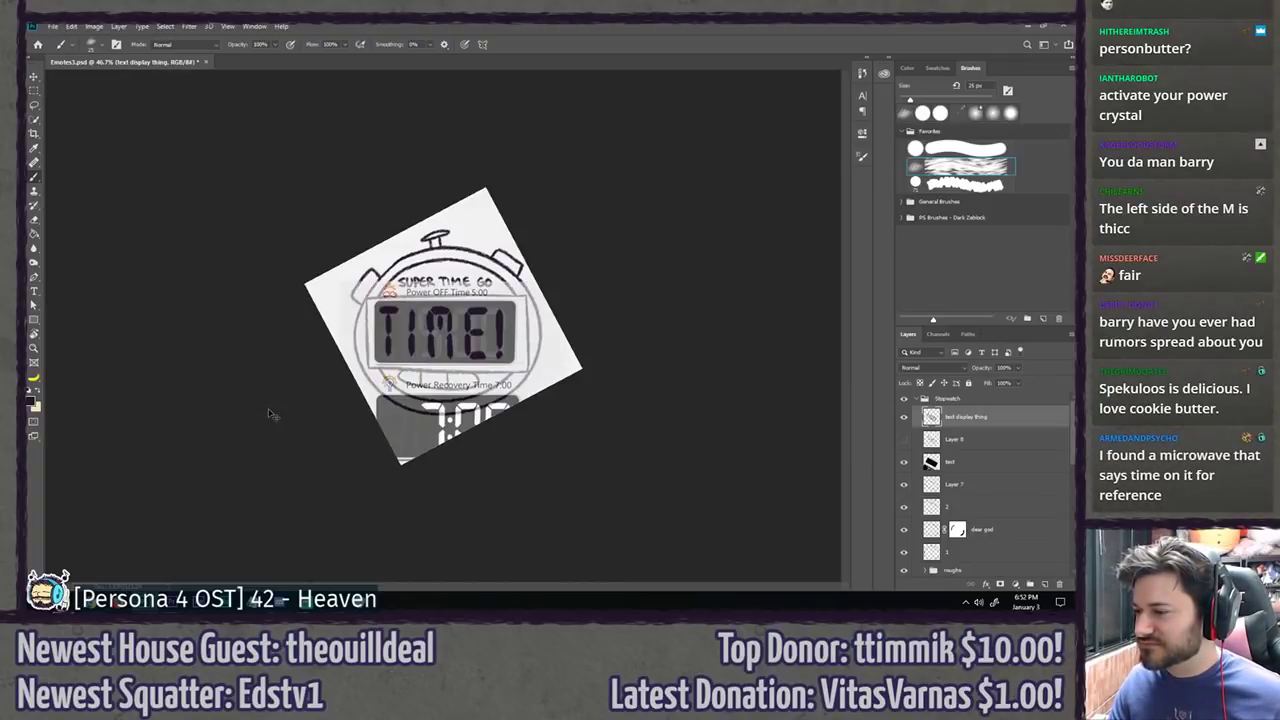
left_click_drag(443, 357, 574, 396)
key("ctrl+shift+z")
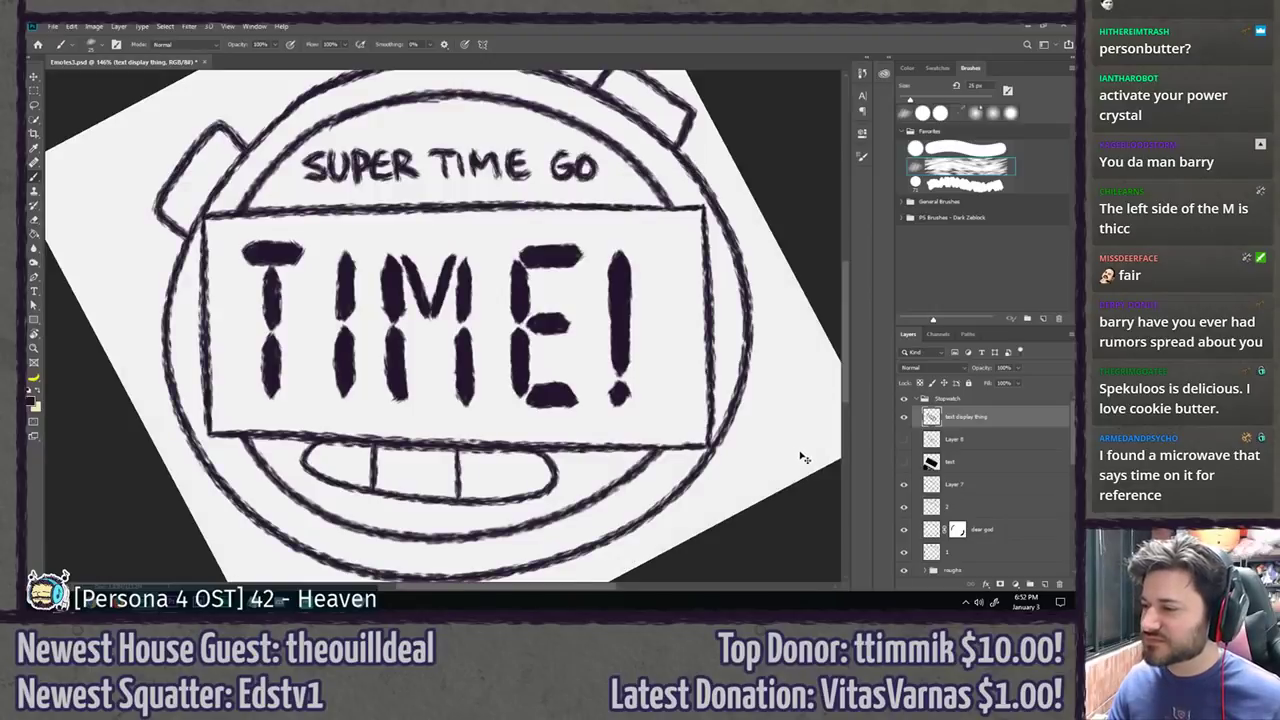
key("ctrl+z")
key("ctrl+shift+z")
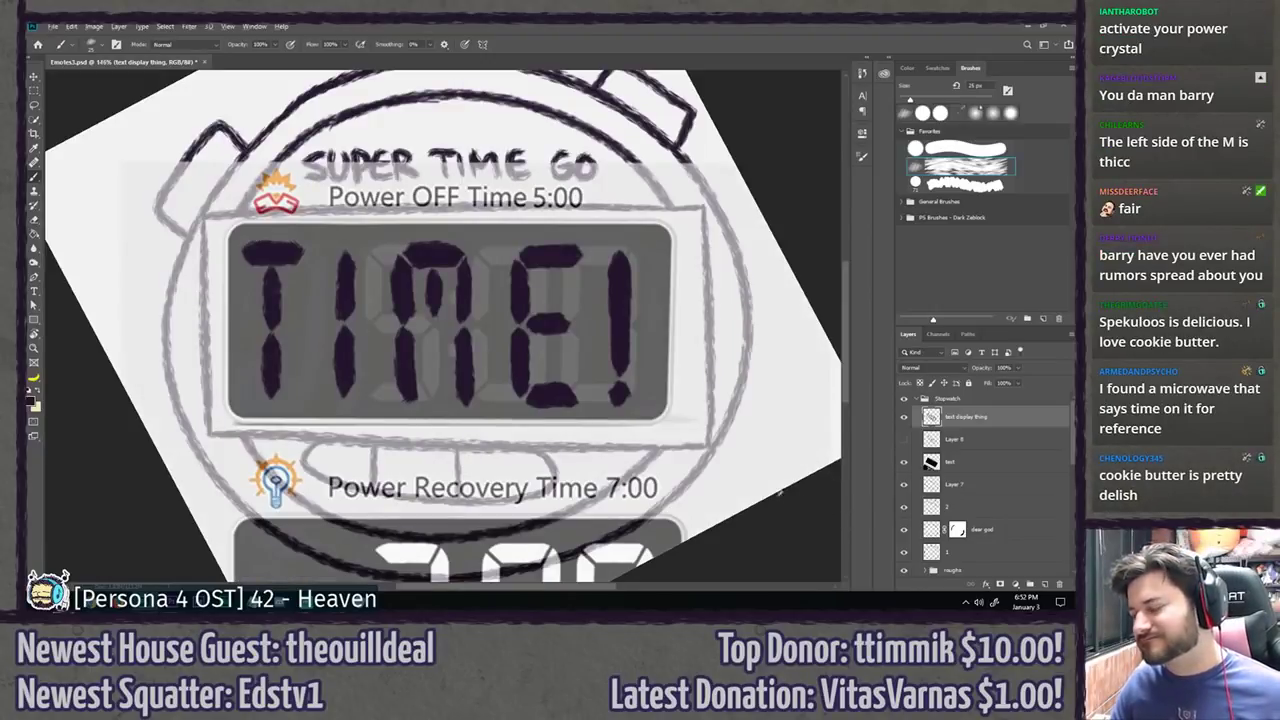
scroll(751, 471, "down", 8)
scroll(531, 386, "up", 6)
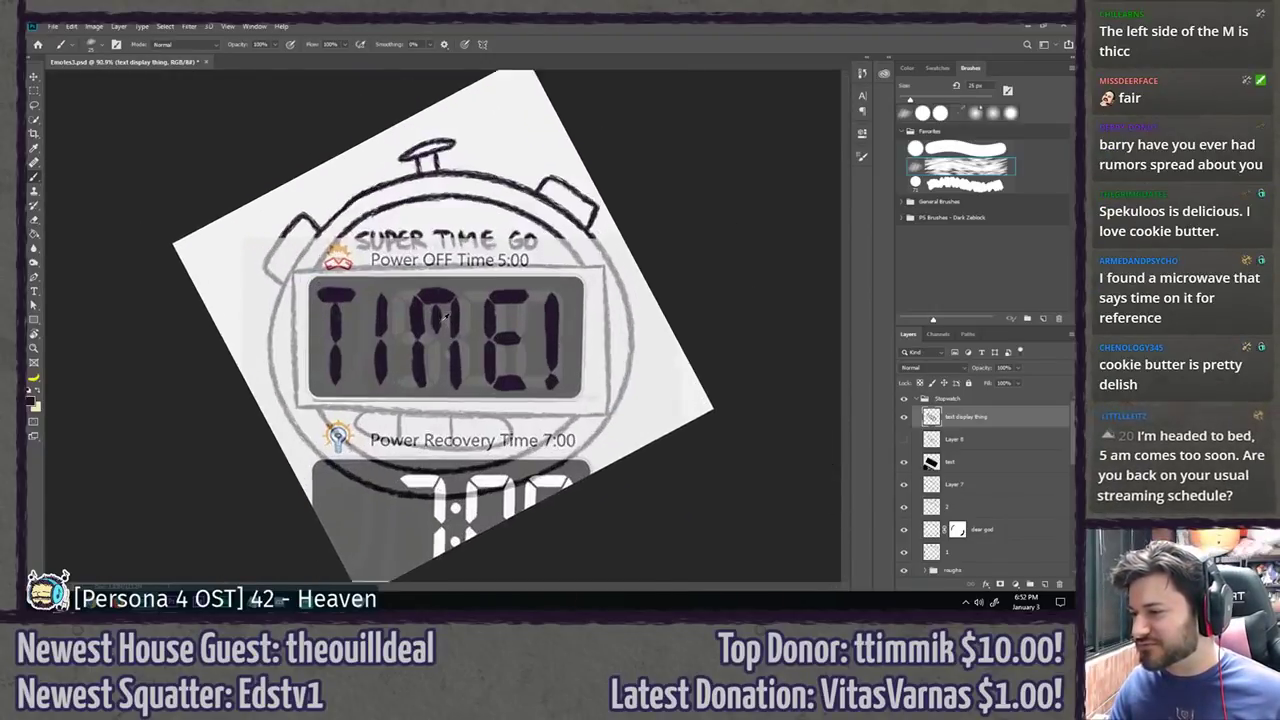
scroll(446, 316, "up", 3)
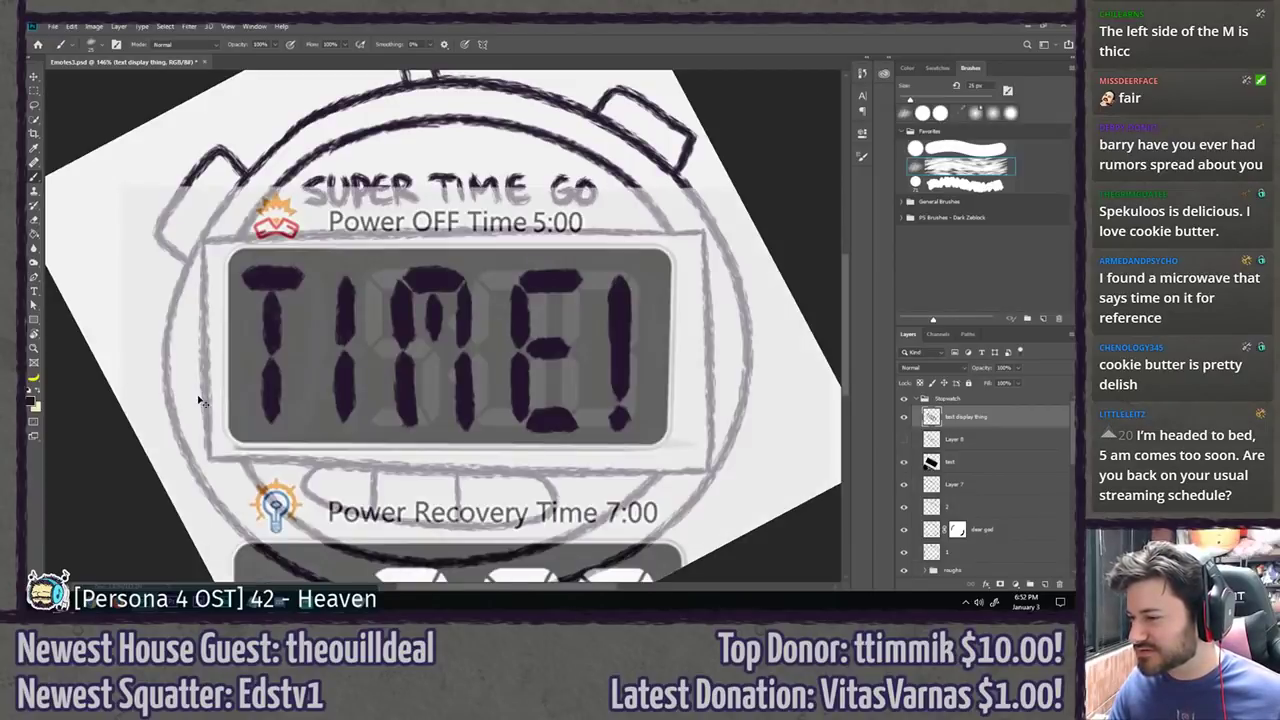
scroll(237, 370, "down", 5)
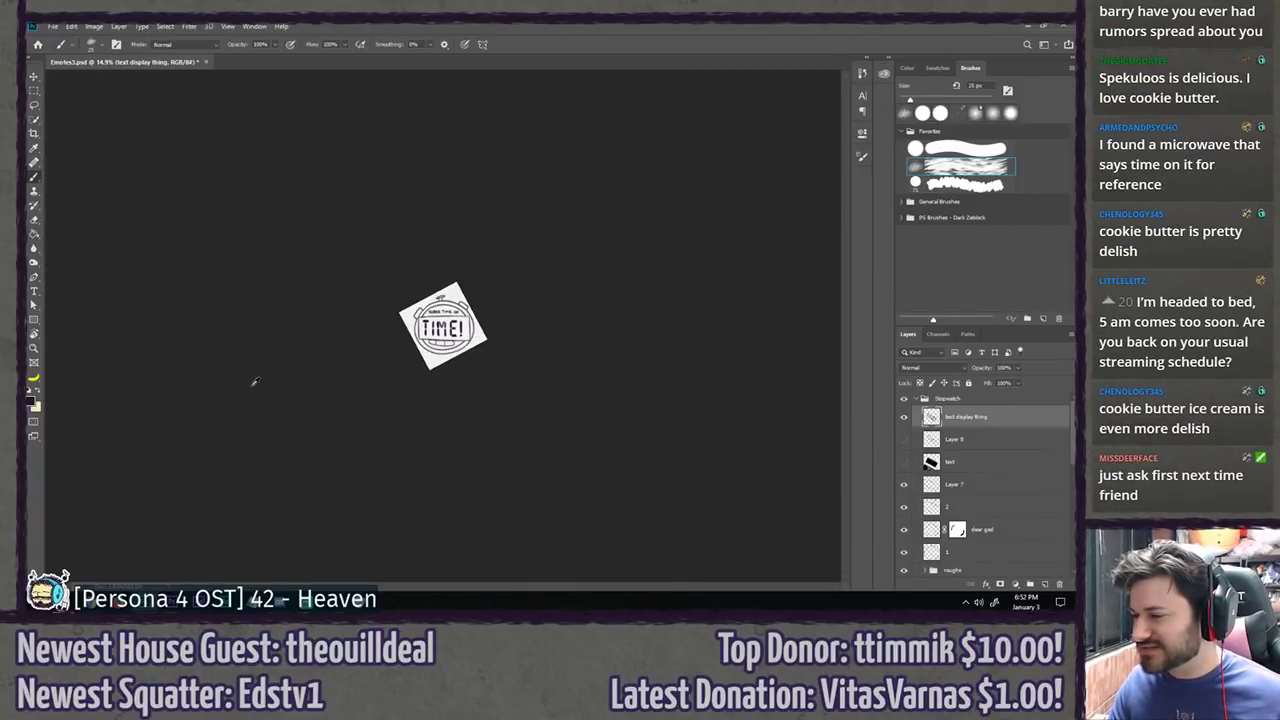
scroll(320, 397, "up", 4)
left_click_drag(454, 375, 361, 403)
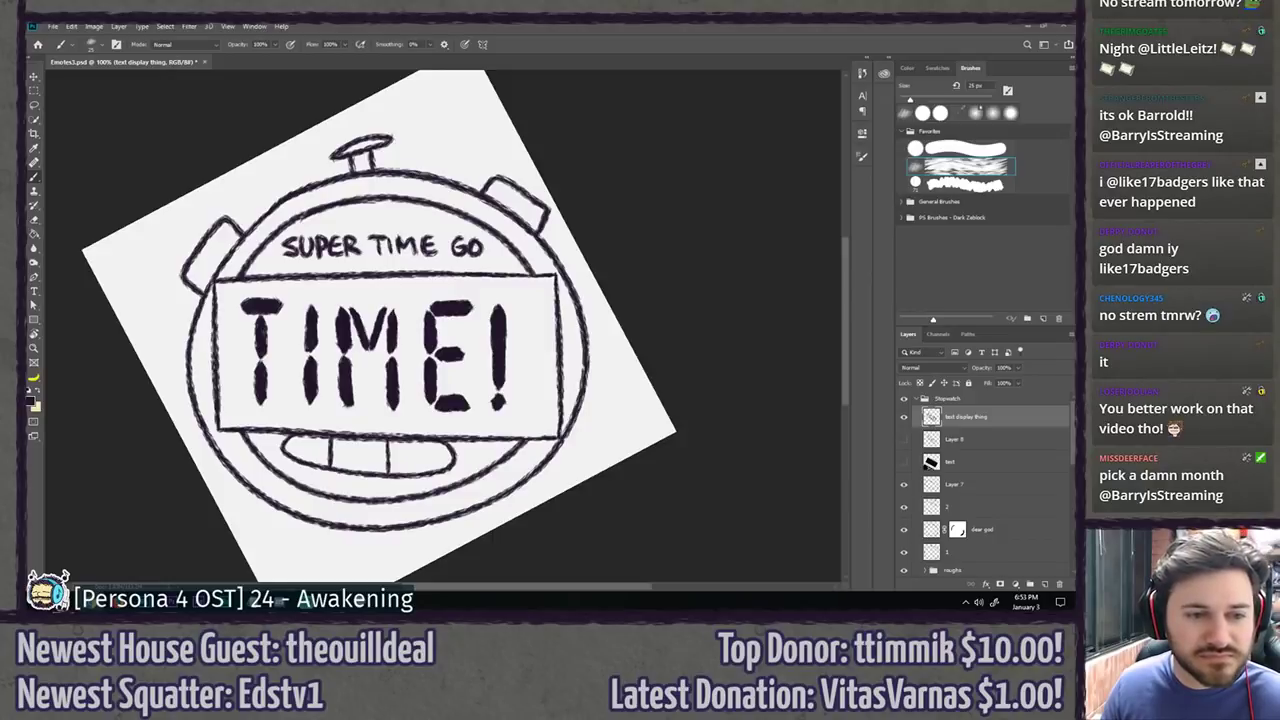
Step: Examine the microwave photo in the browser for its TIME display, then check the stopwatch lettering at small and large sizes
left_click_drag(27, 137, 409, 26)
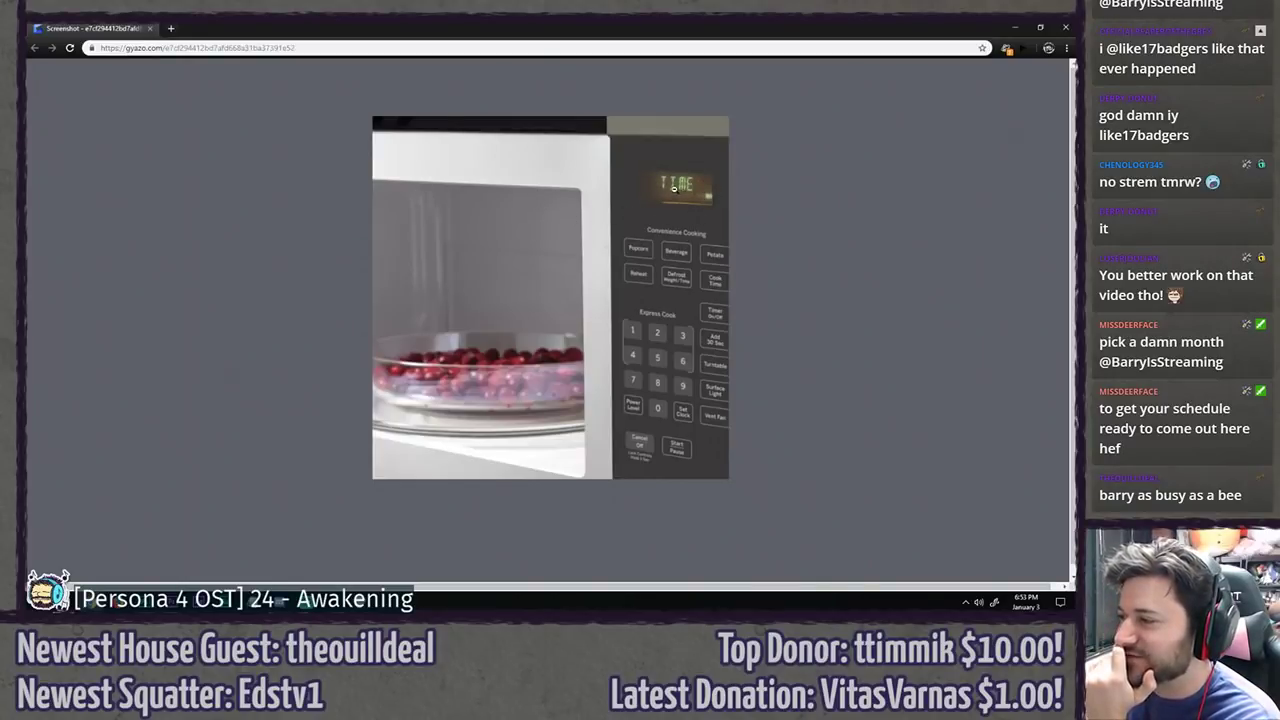
key("alt+Tab")
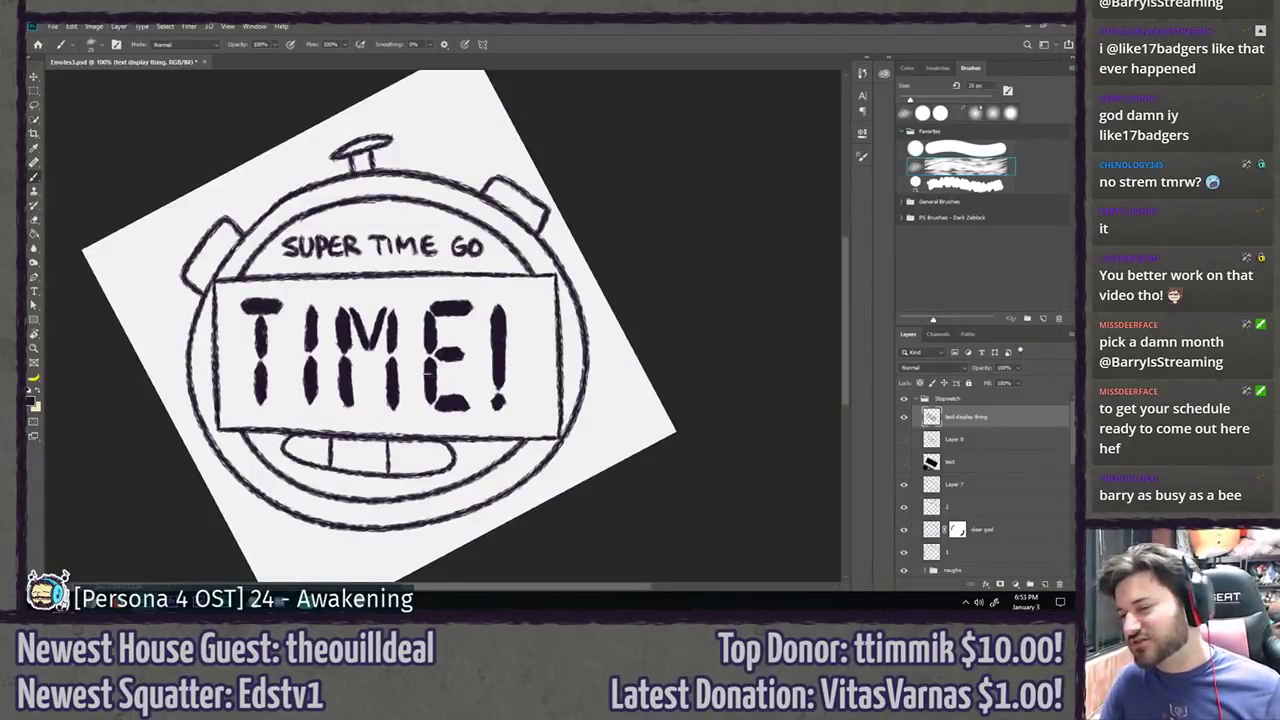
scroll(440, 356, "down", 6)
scroll(359, 392, "up", 7)
scroll(360, 378, "up", 1)
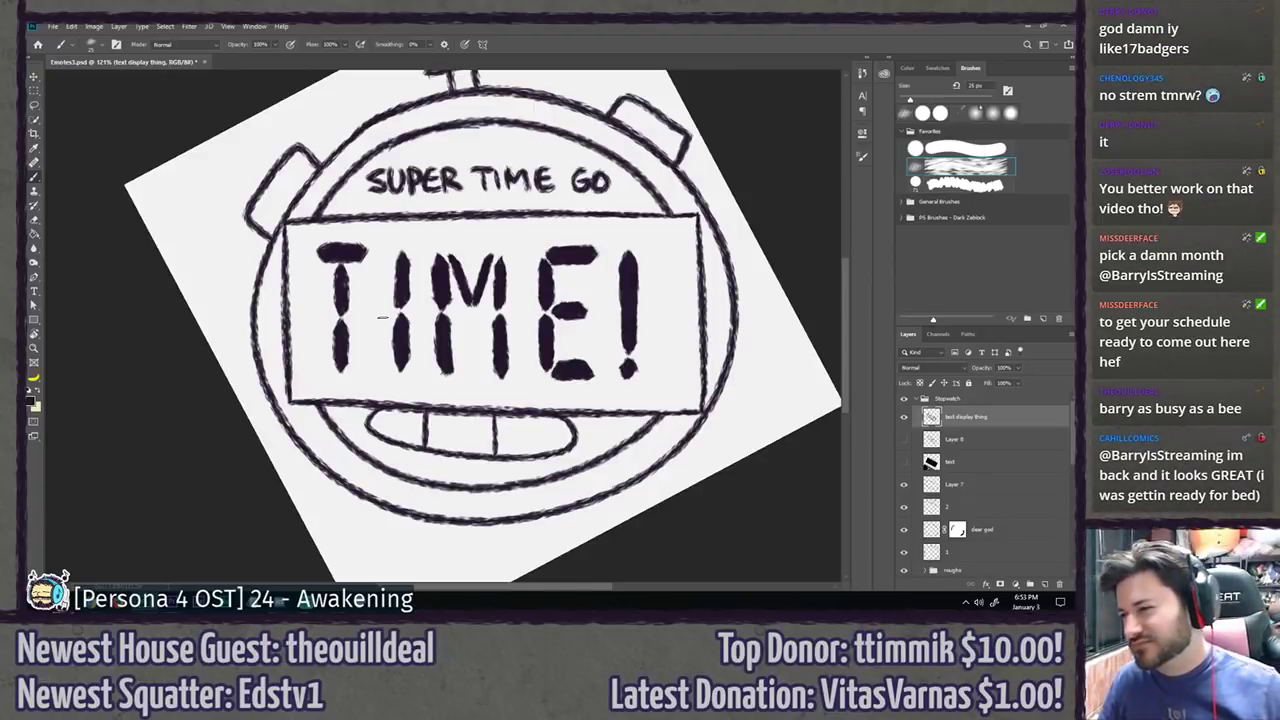
Step: Lasso the exclamation mark after TIME, move it right toward the display's edge, and deselect it
left_click_drag(394, 354, 320, 354)
left_click_drag(437, 348, 540, 348)
left_click_drag(327, 334, 429, 362)
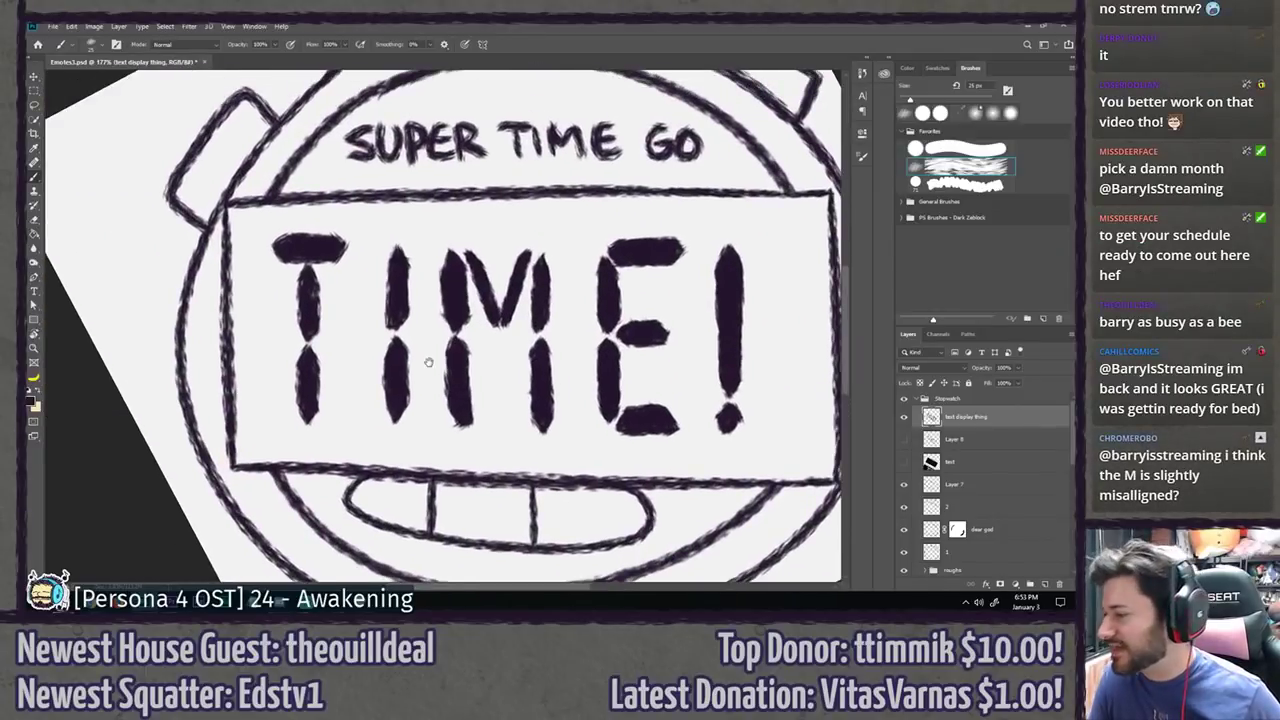
key("l")
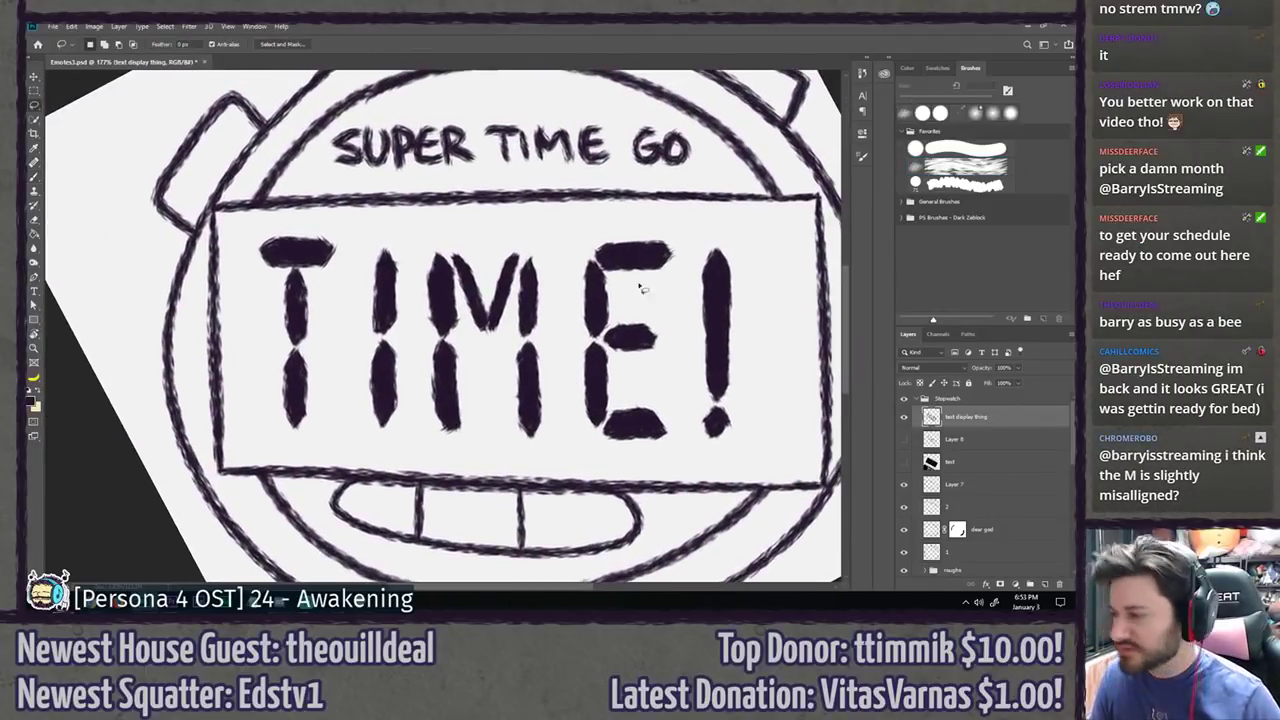
mouse_move(745, 224)
left_mouse_down()
mouse_move(691, 237)
mouse_move(679, 301)
mouse_move(686, 425)
mouse_move(716, 472)
mouse_move(782, 370)
left_mouse_up()
key("v")
left_click_drag(720, 330, 760, 330)
key("ctrl+d")
Step: Lasso the large E, move it slightly right toward the exclamation mark, and deselect it
key("l")
mouse_move(678, 220)
left_mouse_down()
mouse_move(633, 224)
mouse_move(558, 300)
mouse_move(562, 415)
mouse_move(700, 462)
mouse_move(708, 340)
mouse_move(676, 218)
left_mouse_up()
key("v")
left_click_drag(628, 345, 646, 349)
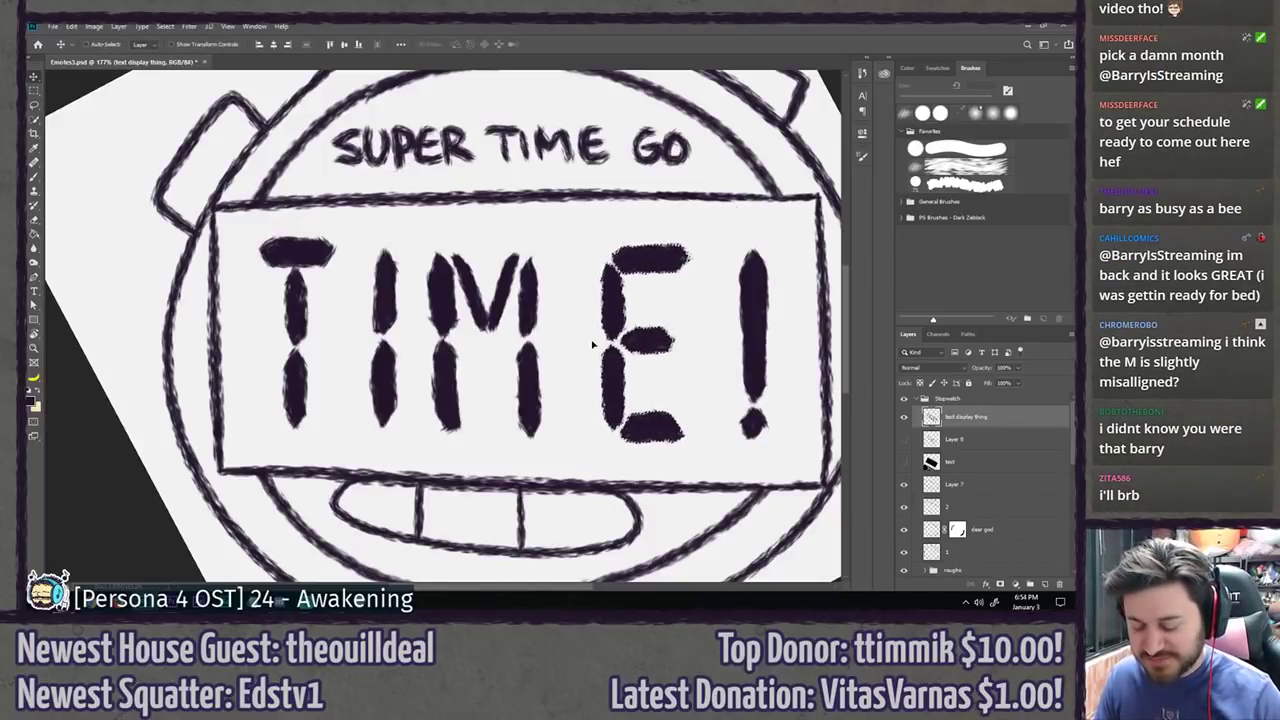
key("ctrl+d")
Step: Lasso the large M and then the I, and nudge each one right to even out the letter spacing
key("l")
mouse_move(536, 228)
left_mouse_down()
mouse_move(425, 238)
mouse_move(408, 364)
mouse_move(429, 461)
mouse_move(521, 478)
mouse_move(560, 456)
mouse_move(560, 322)
mouse_move(547, 293)
left_mouse_up()
key("v")
key("l")
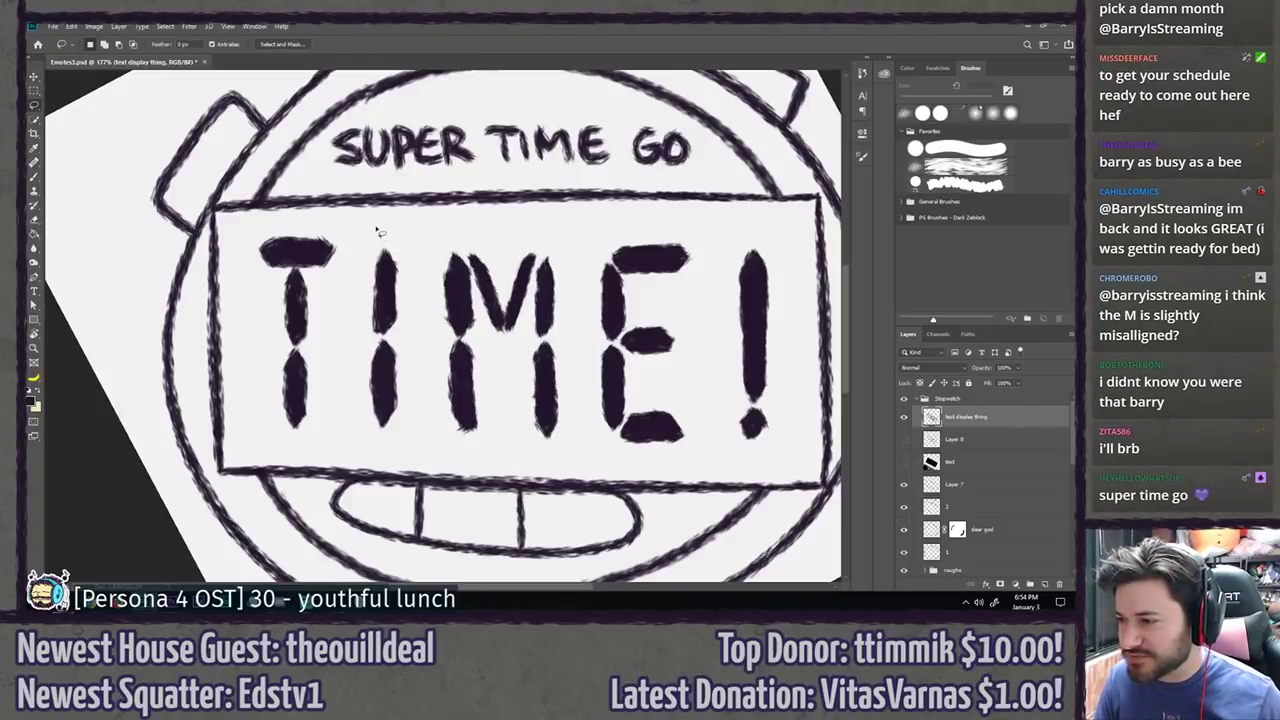
mouse_move(378, 231)
left_mouse_down()
mouse_move(349, 295)
mouse_move(341, 385)
mouse_move(363, 462)
mouse_move(395, 460)
mouse_move(419, 420)
mouse_move(401, 263)
left_mouse_up()
key("v")
key("l")
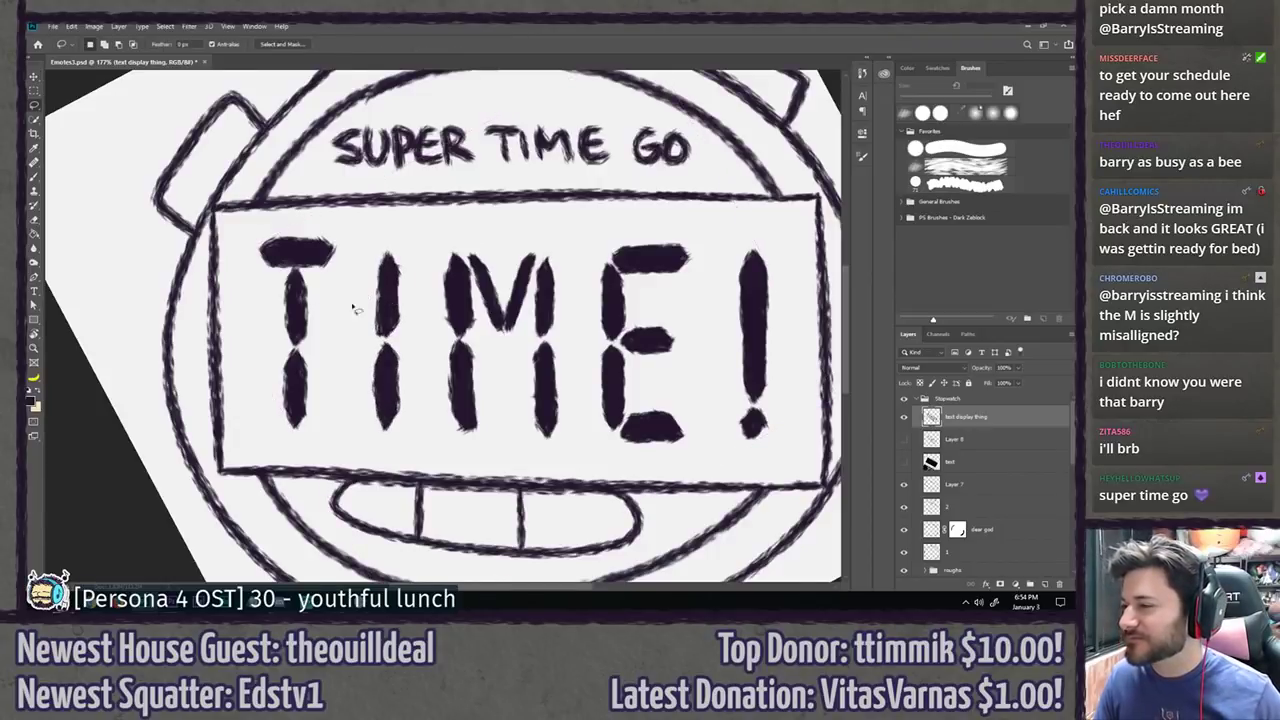
Step: Check the word's spacing at small size, then lasso the E and the M in turn and nudge each slightly right
scroll(353, 306, "down", 5)
scroll(432, 381, "down", 3)
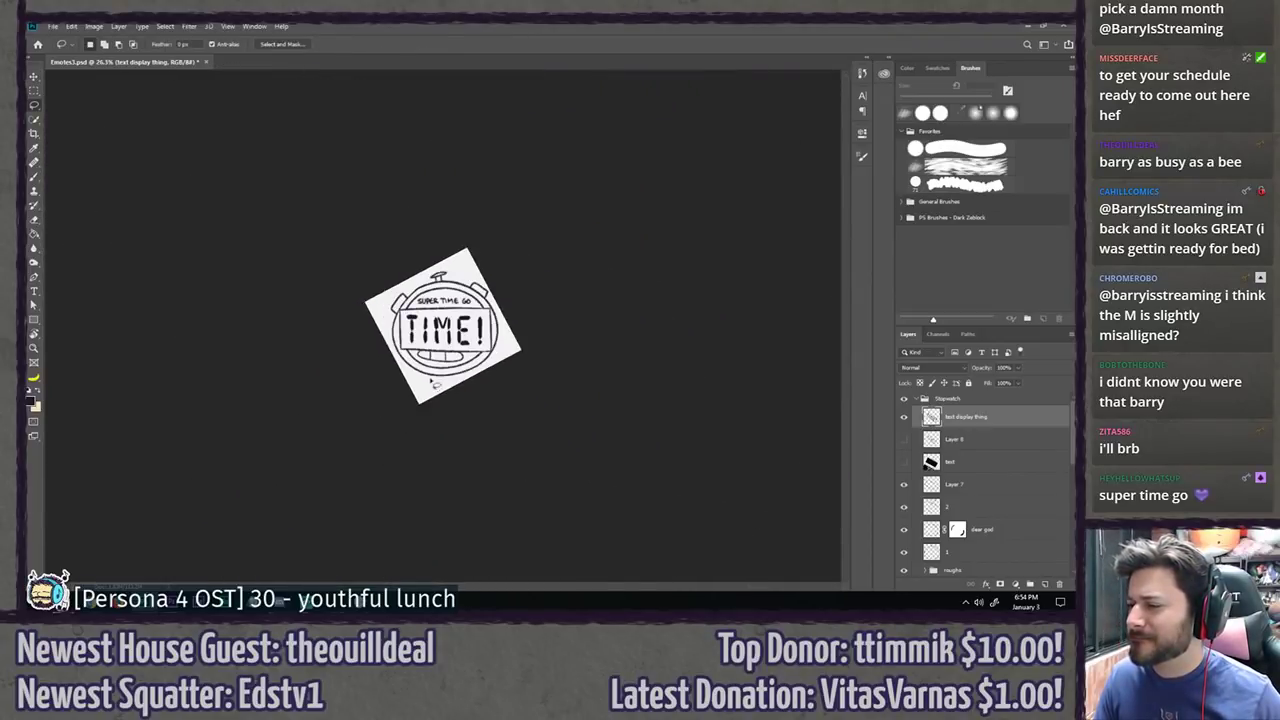
scroll(345, 379, "down", 3)
scroll(340, 375, "up", 8)
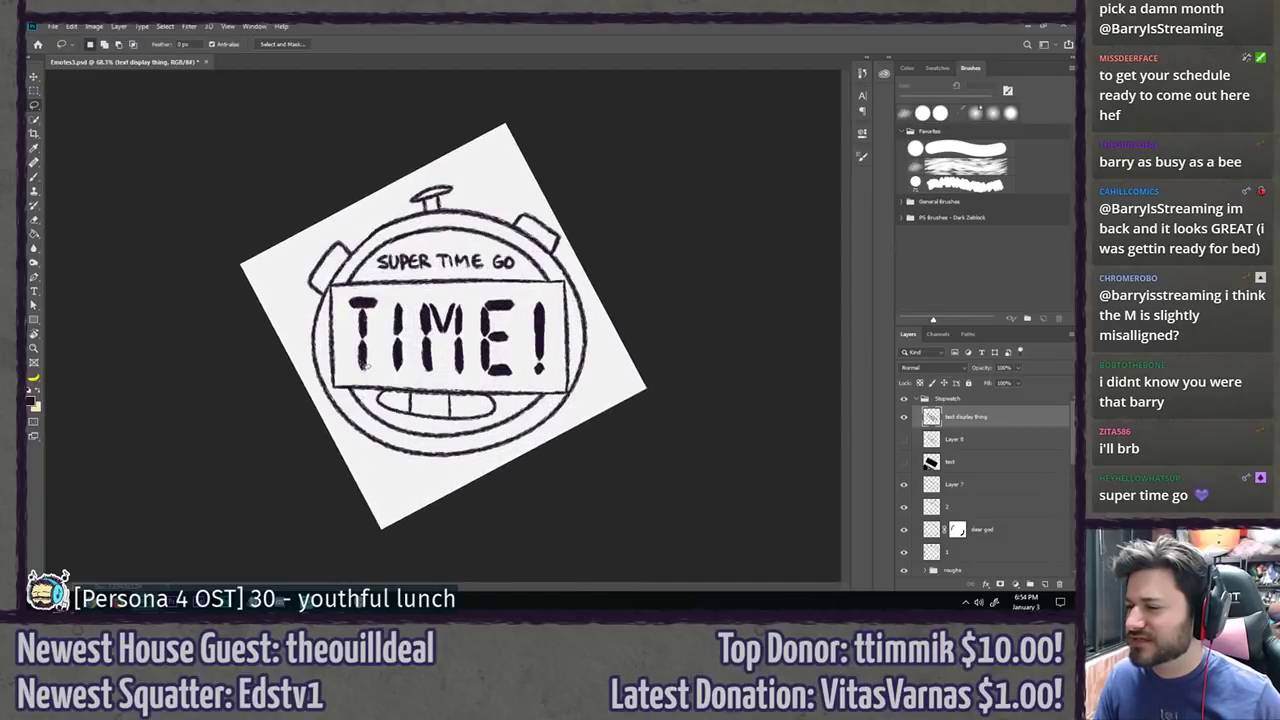
scroll(365, 367, "up", 2)
scroll(450, 375, "up", 1)
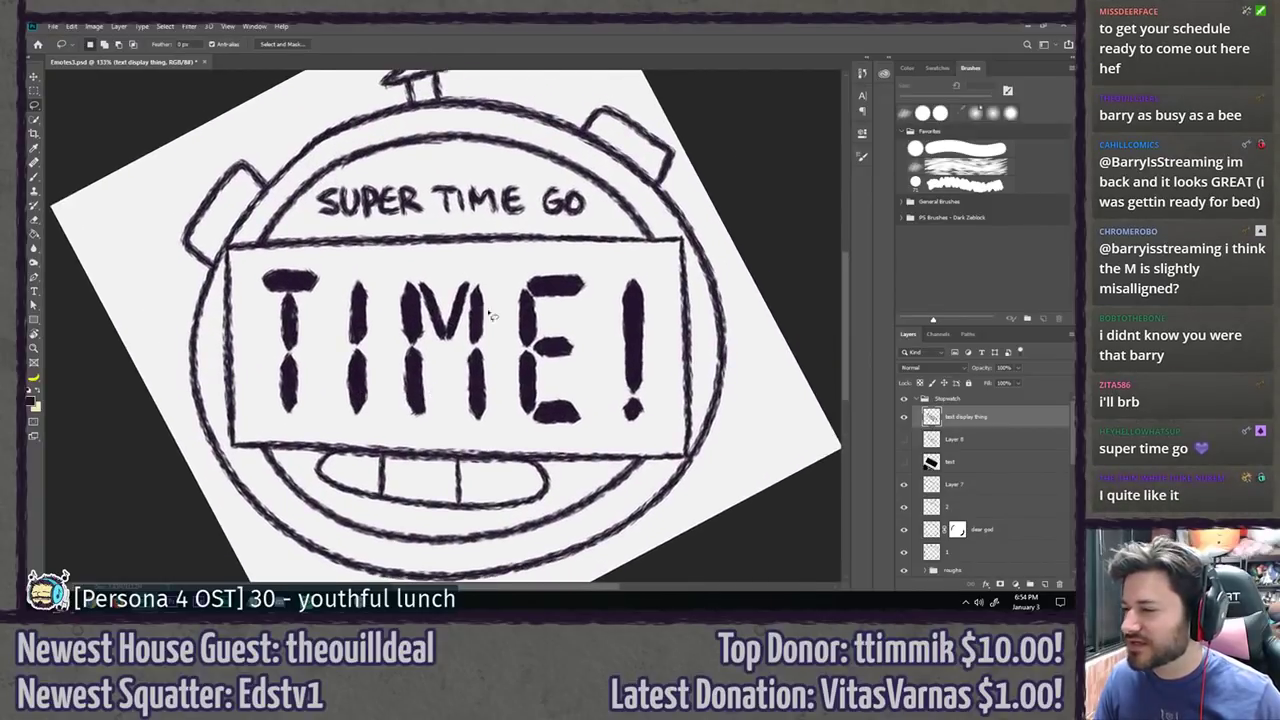
mouse_move(506, 266)
left_mouse_down()
mouse_move(589, 264)
mouse_move(593, 417)
mouse_move(569, 452)
mouse_move(523, 444)
mouse_move(509, 421)
mouse_move(505, 376)
mouse_move(539, 357)
mouse_move(536, 359)
left_mouse_up()
key("v")
key("ctrl+d")
key("l")
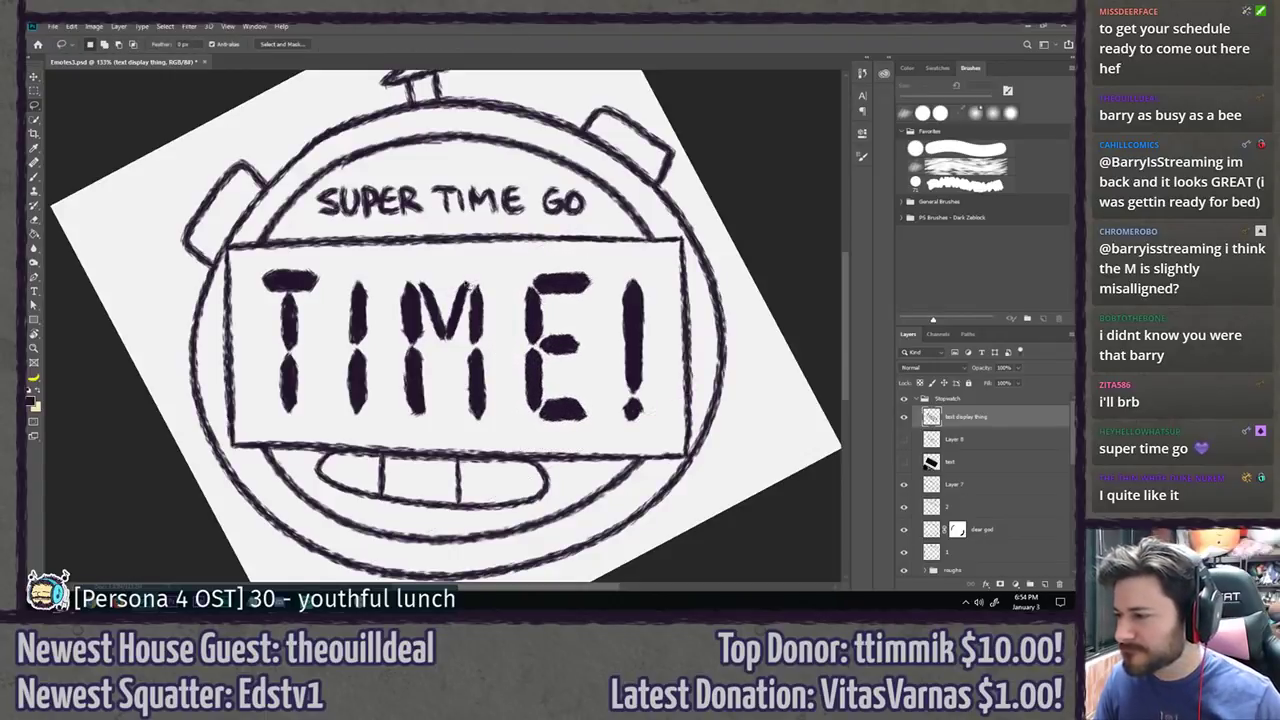
mouse_move(421, 267)
left_mouse_down()
mouse_move(384, 317)
mouse_move(393, 417)
mouse_move(417, 434)
mouse_move(486, 437)
mouse_move(507, 417)
mouse_move(497, 281)
mouse_move(484, 293)
left_mouse_up()
key("v")
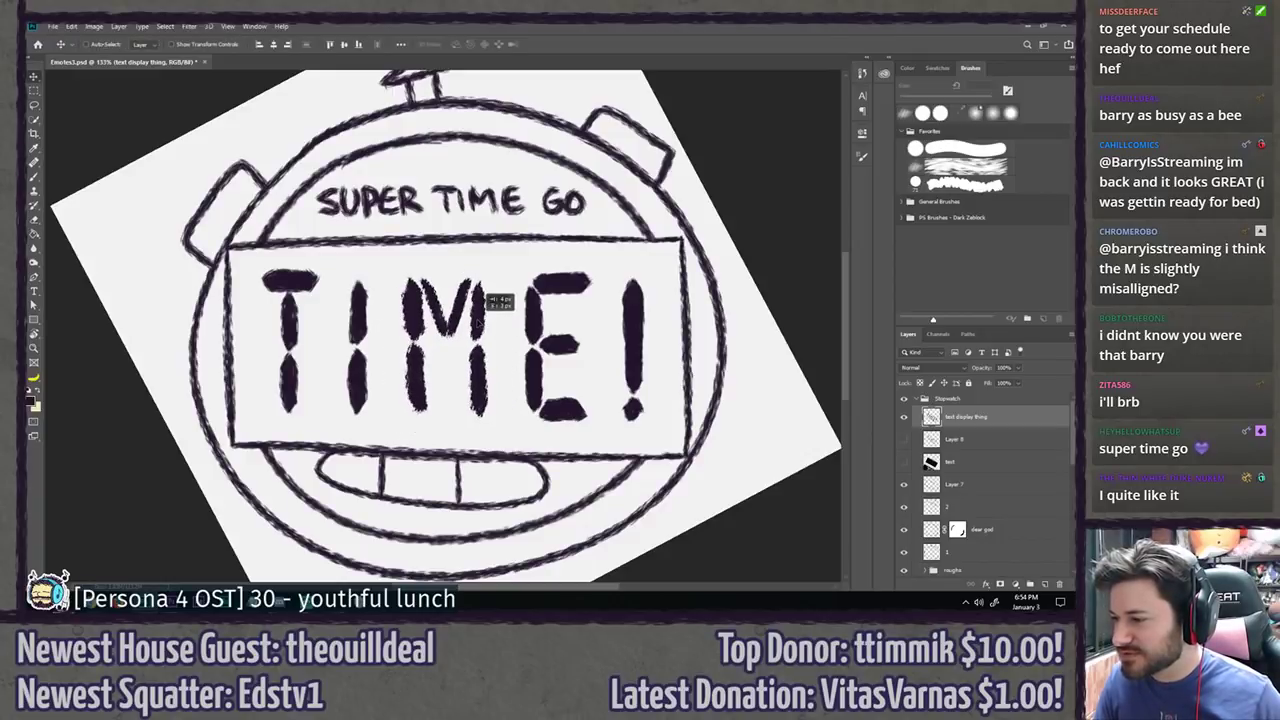
Step: Lasso the exclamation mark again and nudge it slightly further right
key("l")
mouse_move(636, 262)
left_mouse_down()
mouse_move(609, 343)
mouse_move(623, 451)
mouse_move(663, 366)
mouse_move(638, 264)
left_mouse_up()
key("v")
mouse_move(636, 345)
left_mouse_down()
mouse_move(660, 345)
mouse_move(645, 349)
left_mouse_up()
key("l")
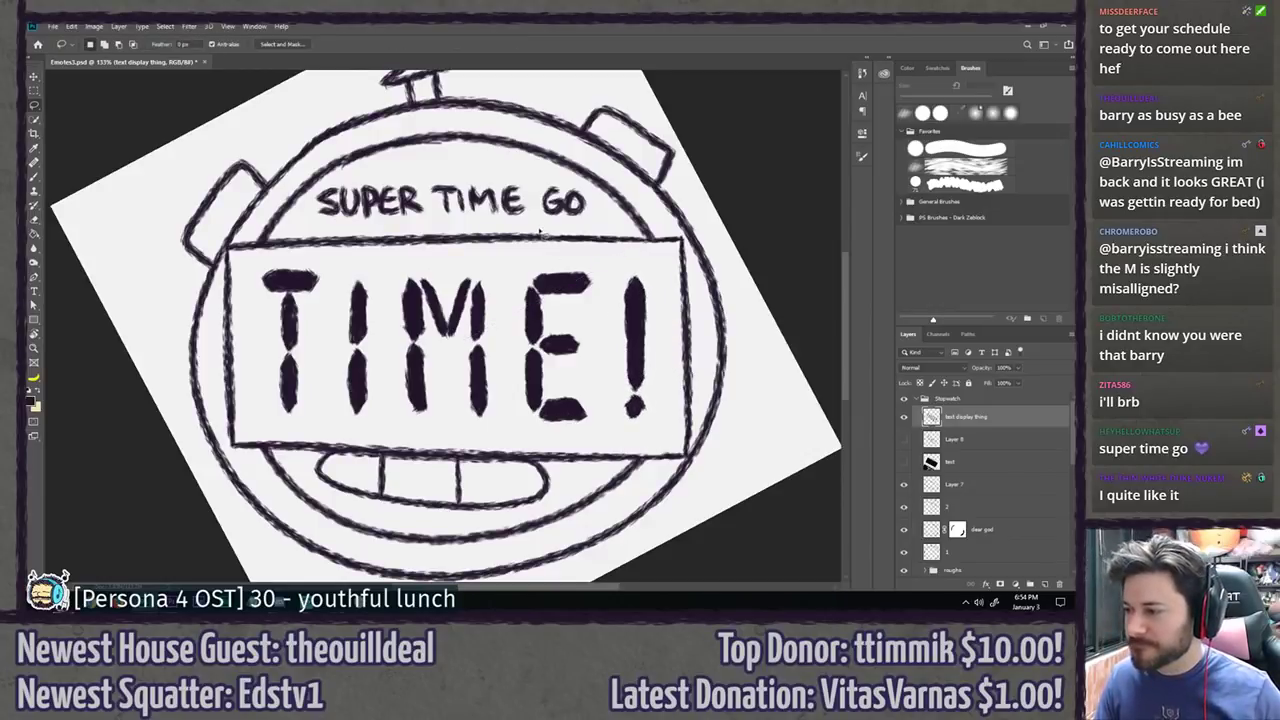
Step: Check the emote upright at small sizes and briefly show the display reference layer to compare the lettering with it
key("r")
left_click_drag(530, 204, 624, 234)
scroll(590, 362, "down", 8)
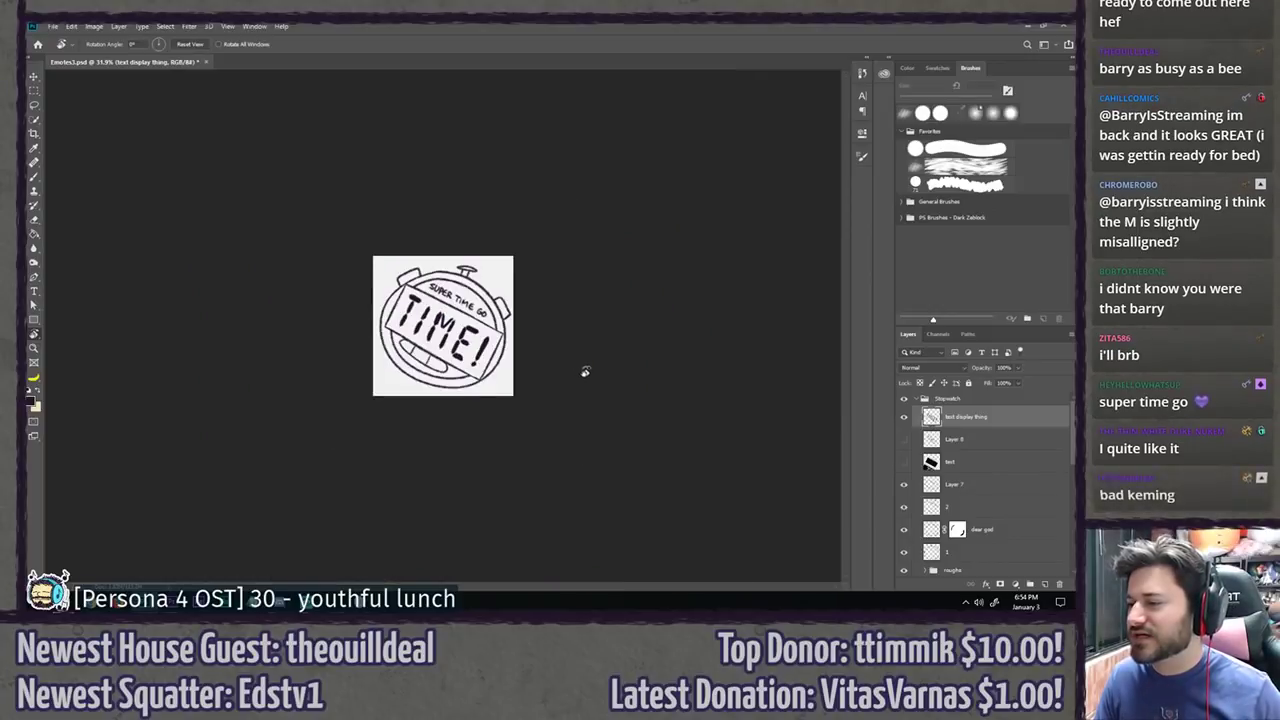
scroll(406, 434, "down", 4)
scroll(261, 421, "up", 4)
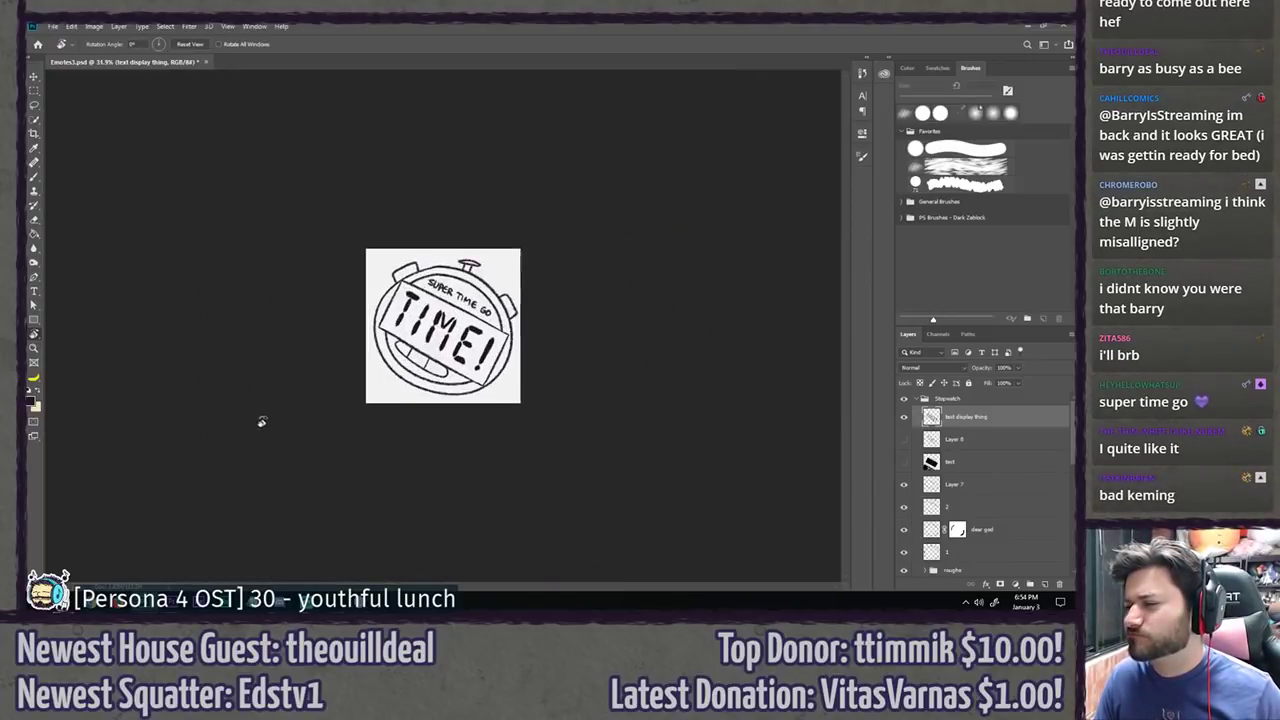
scroll(261, 421, "up", 3)
key("l")
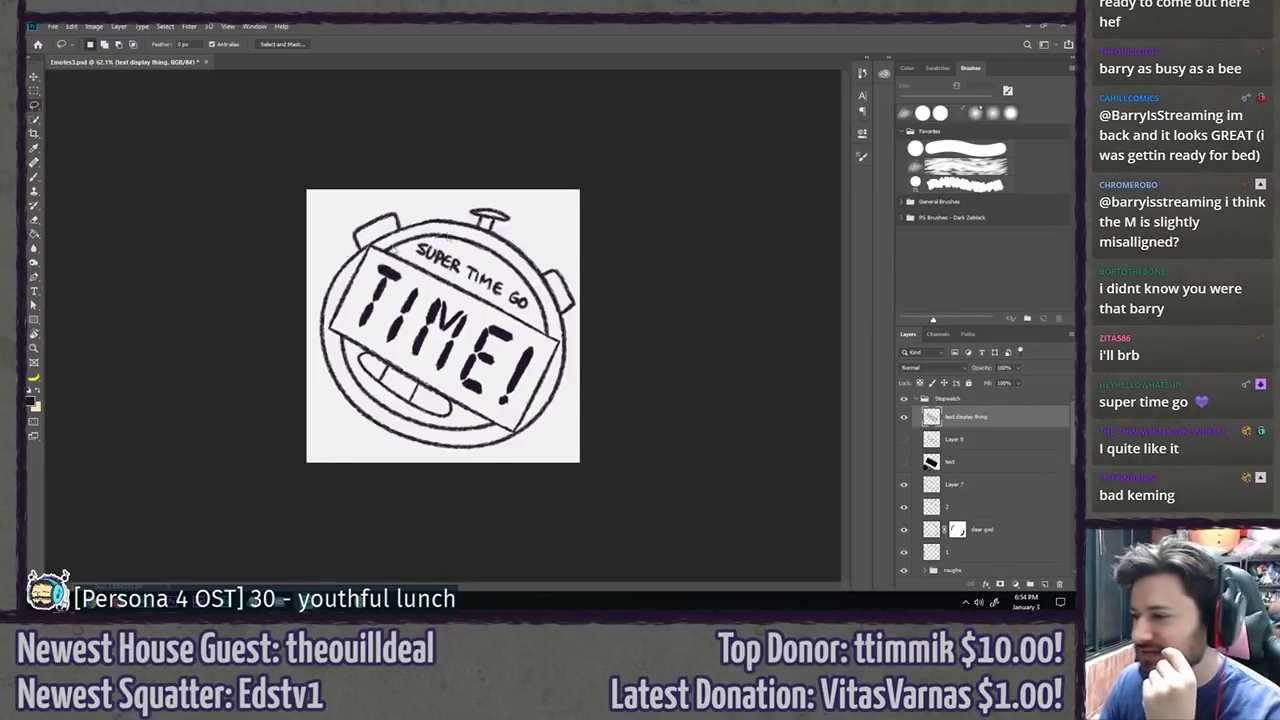
left_click(904, 462)
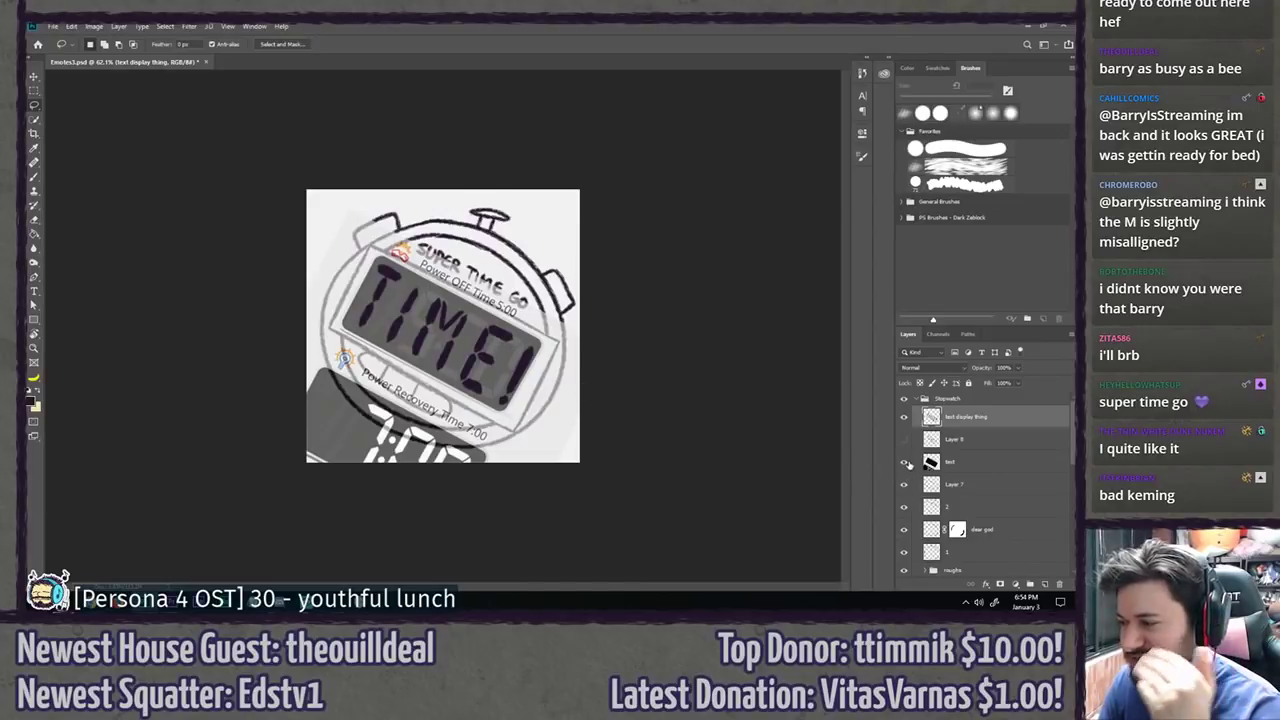
left_click(905, 462)
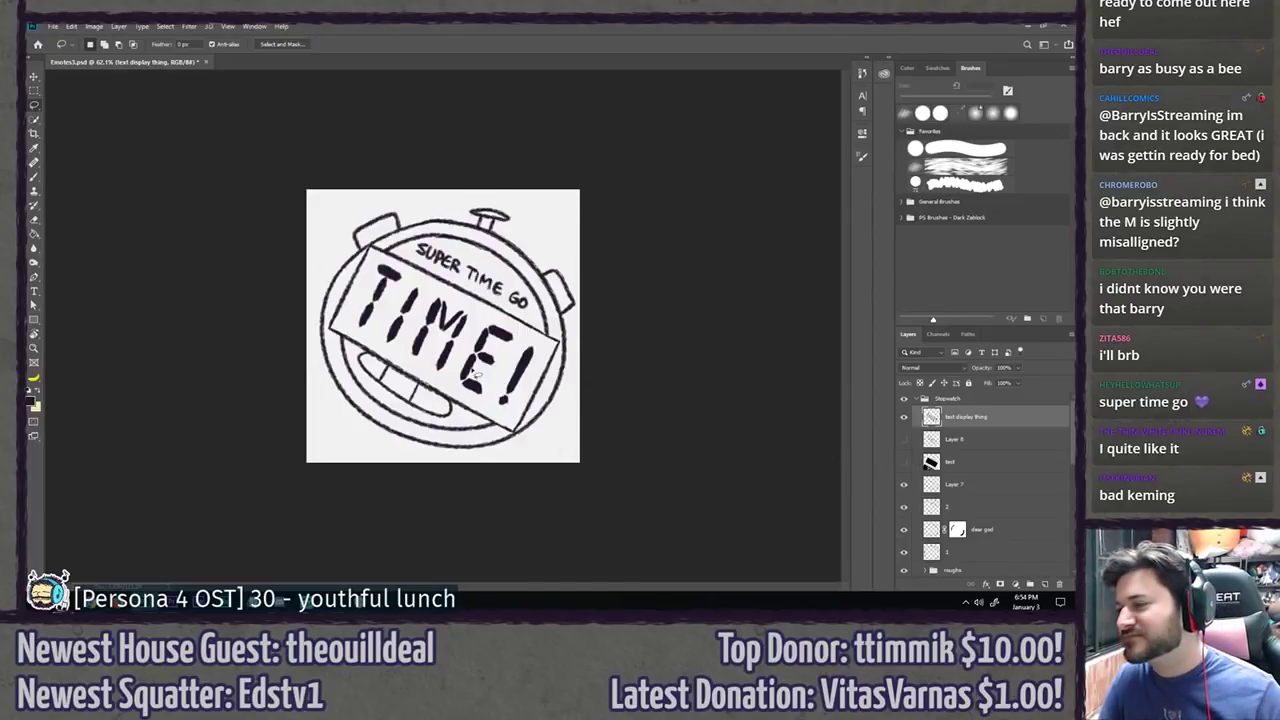
Step: Examine the M's alignment with the neighbouring letters up close, with the canvas rotated so the lettering reads level
key("ctrl+0")
scroll(447, 352, "up", 6)
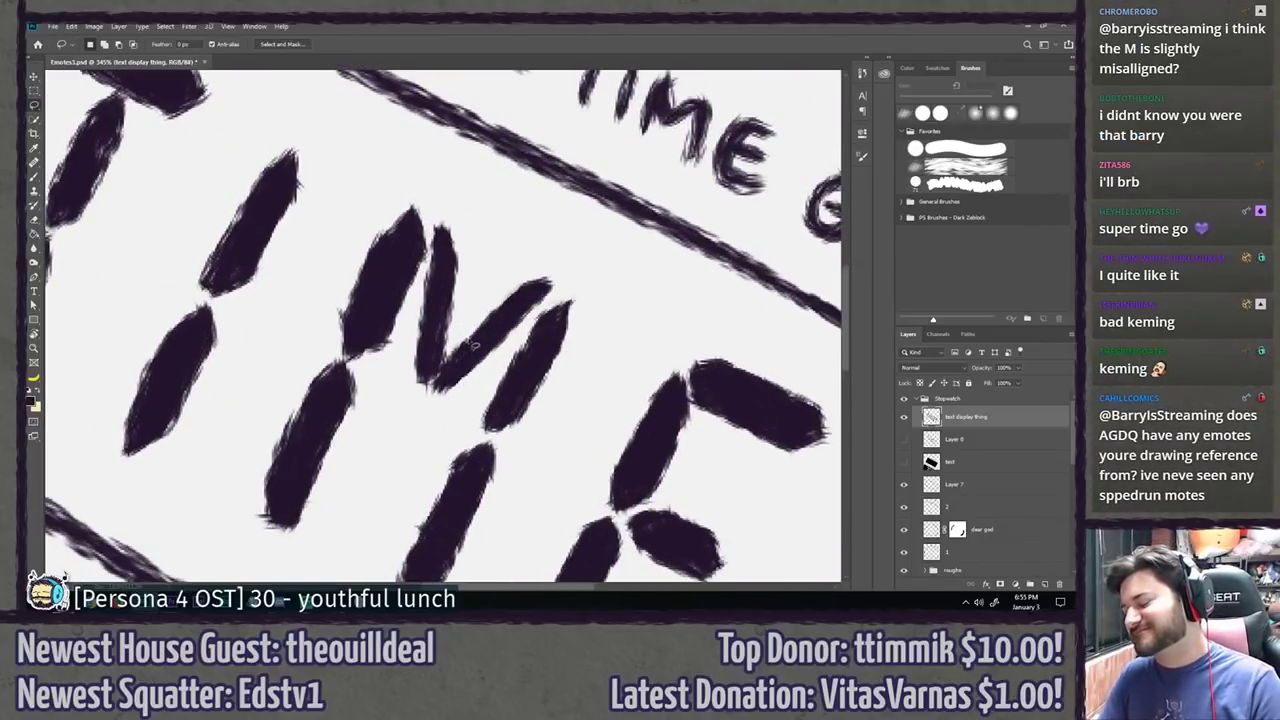
key("r")
mouse_move(475, 345)
left_mouse_down()
mouse_move(520, 223)
mouse_move(503, 251)
left_mouse_up()
key("l")
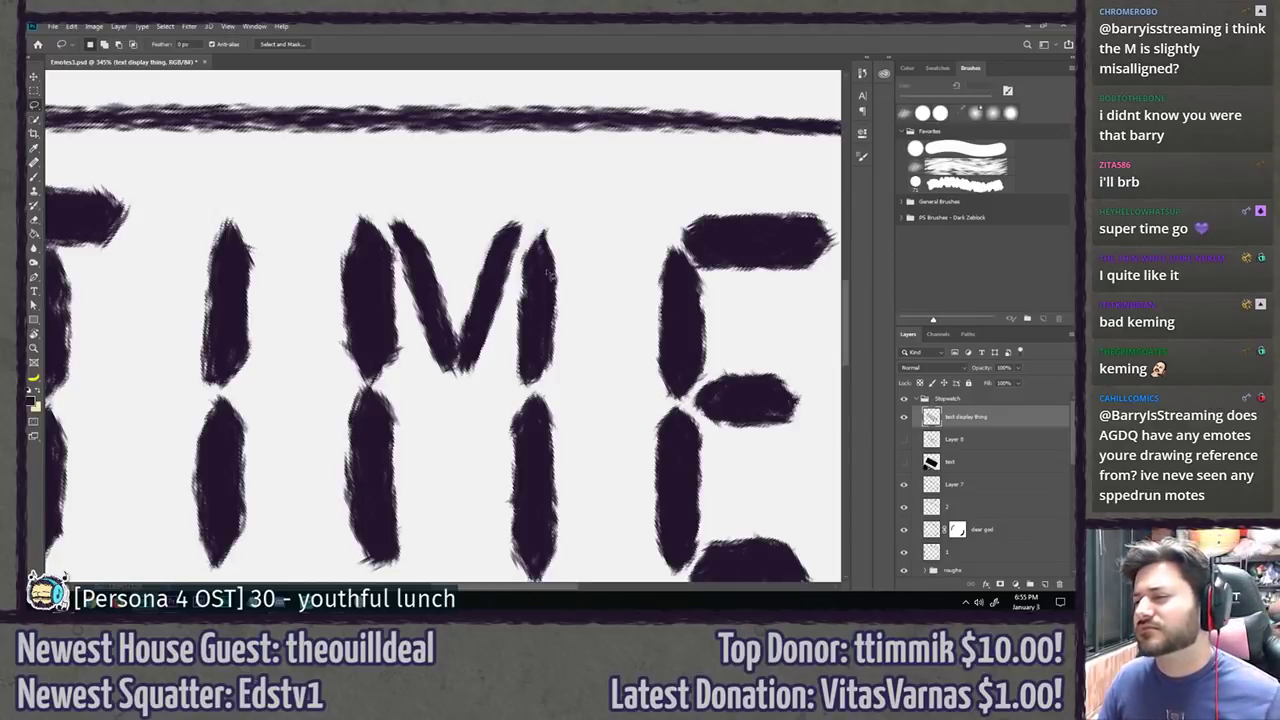
key("r")
left_click_drag(600, 250, 611, 240)
key("l")
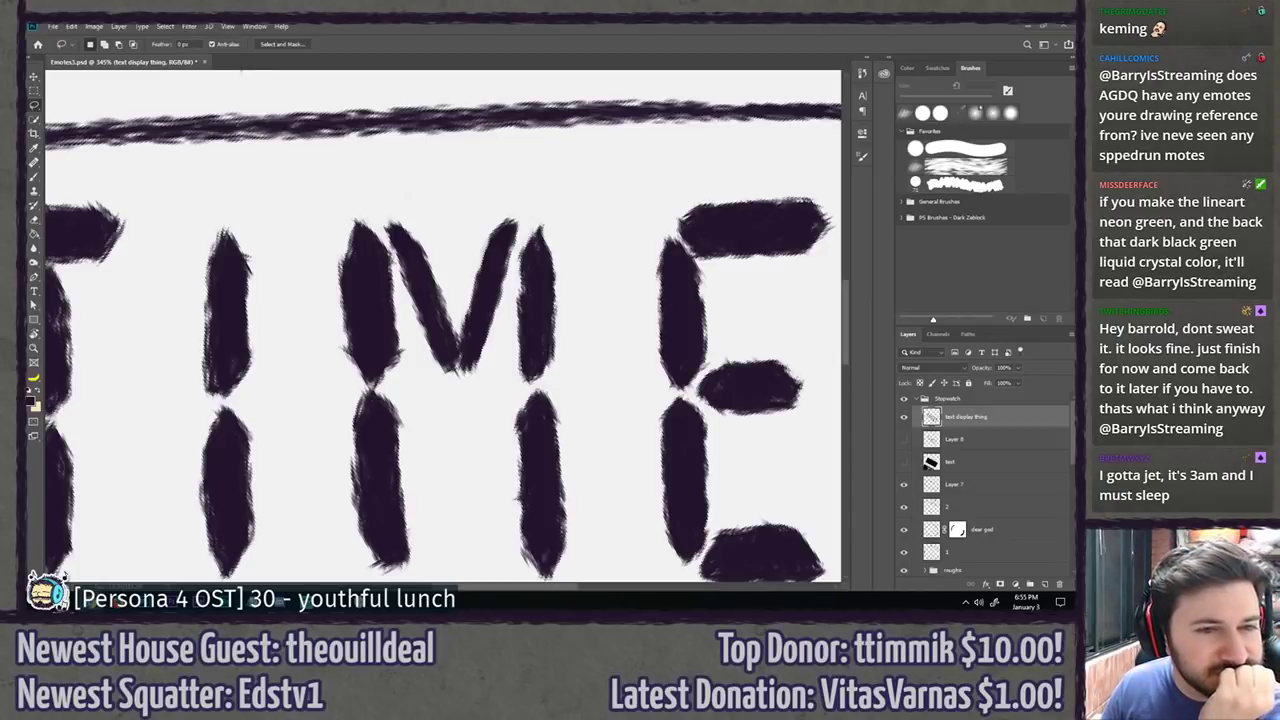
Step: Switch to the browser, view the gdqTime emote from the GamesDoneQuick list for reference, and return to Photoshop
key("alt+Tab")
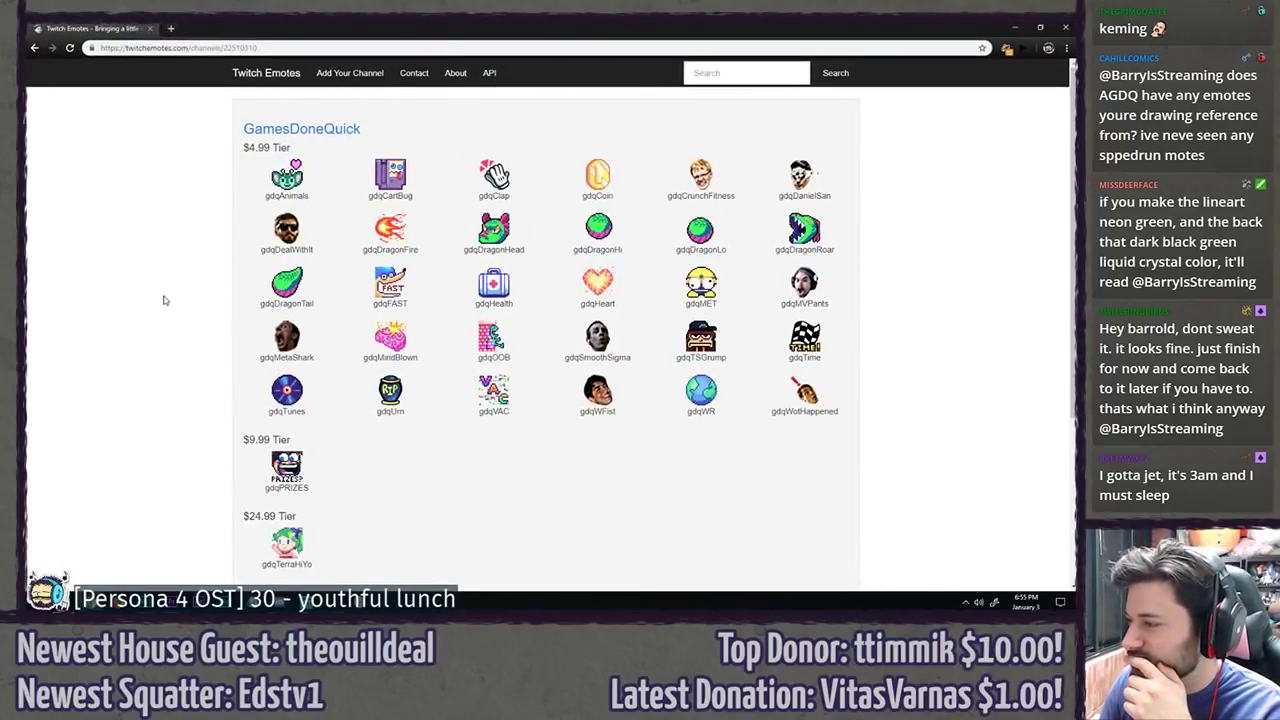
left_click(803, 344)
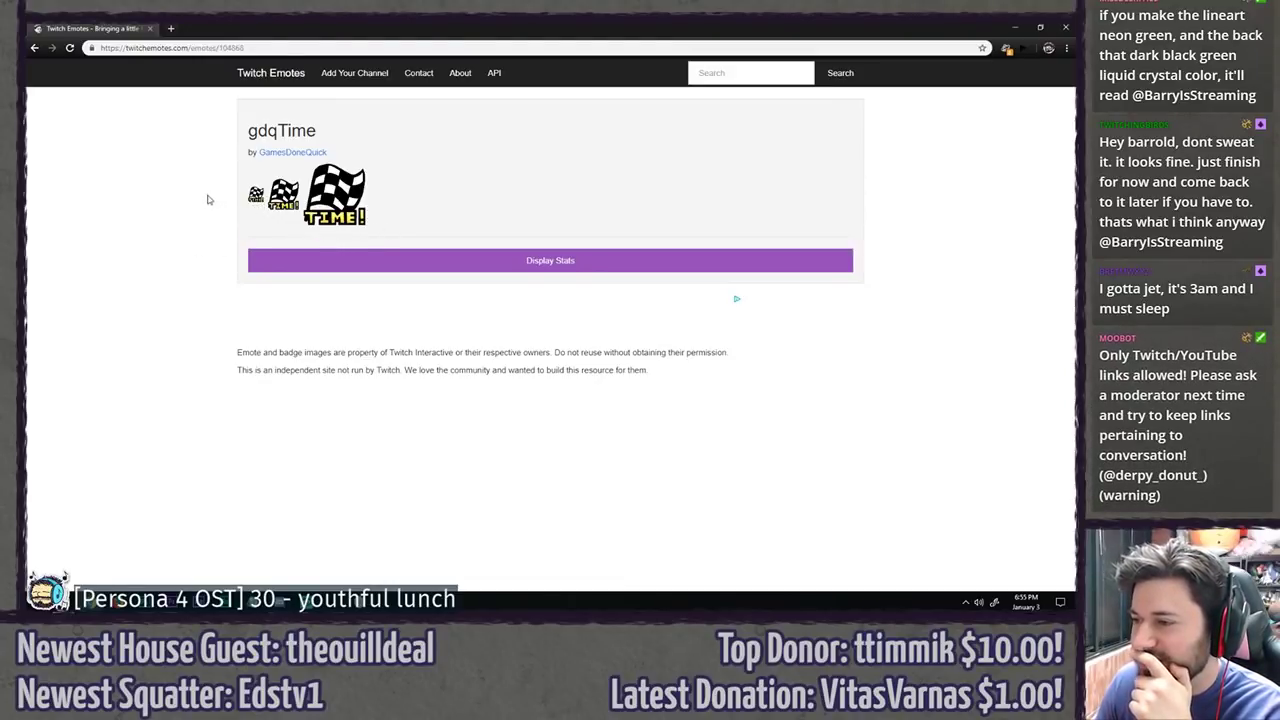
left_click(34, 48)
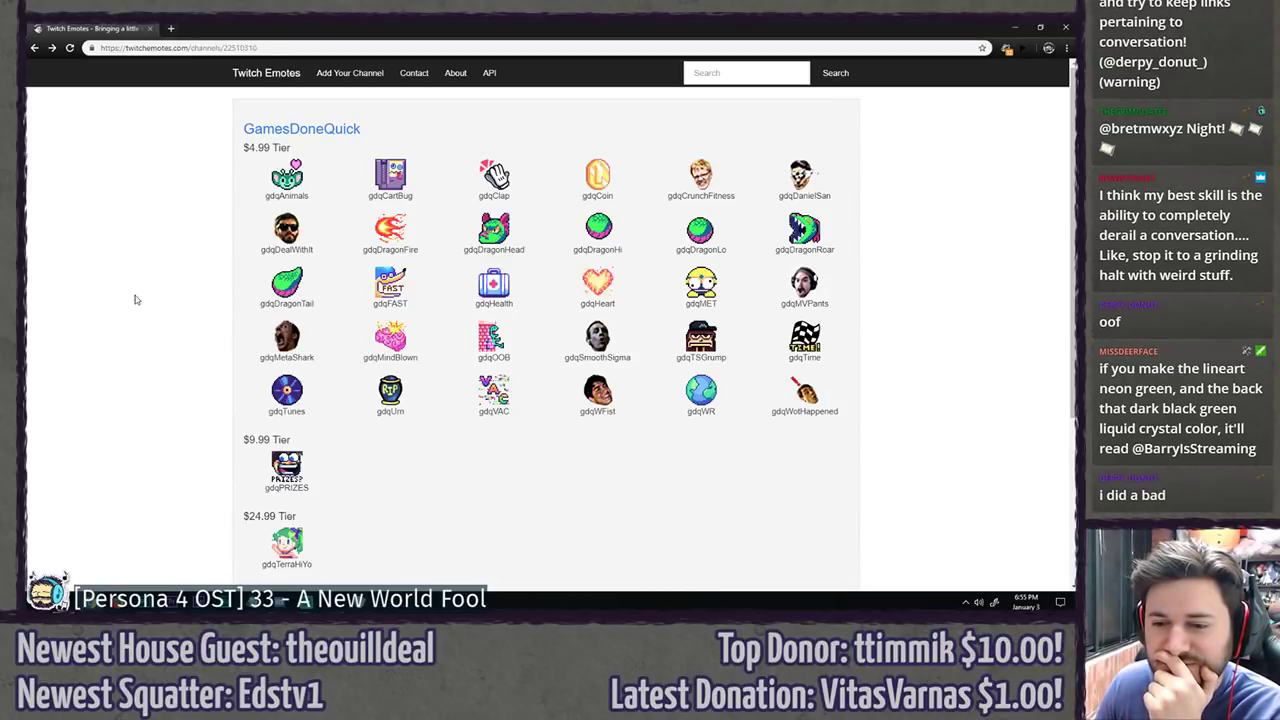
left_click(148, 28)
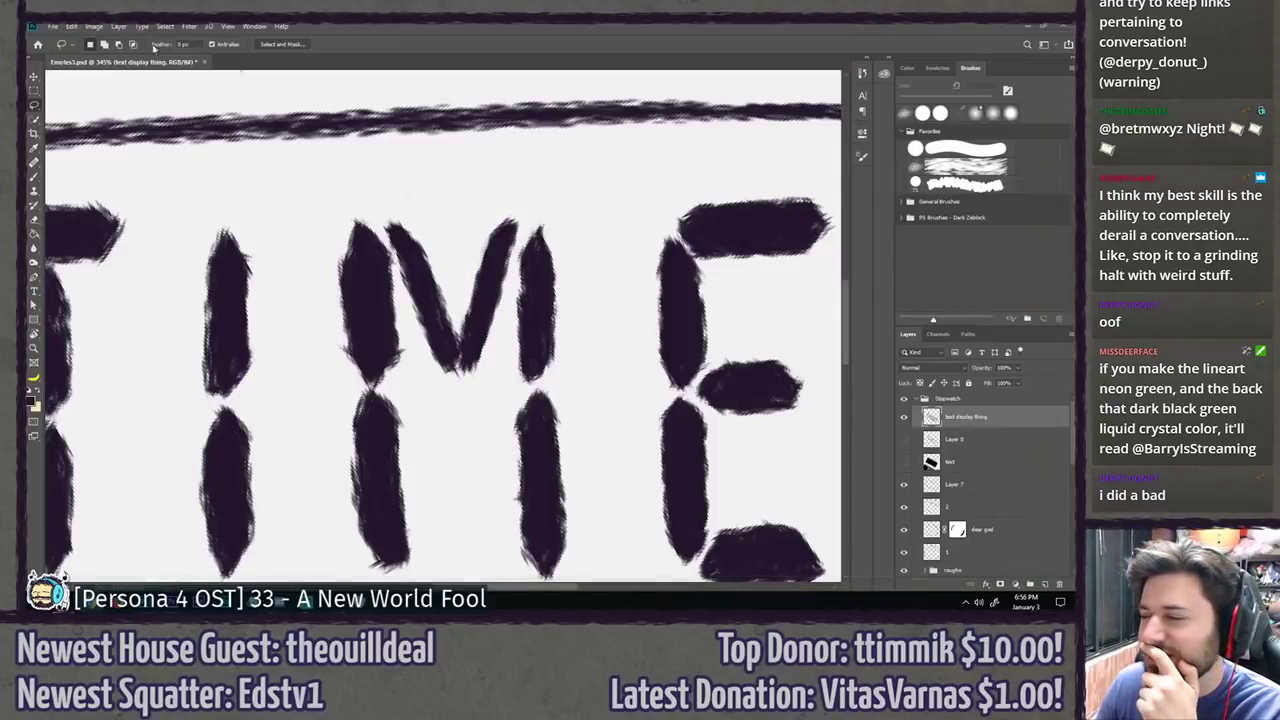
Step: Examine the whole stopwatch emote at several small sizes, first with level lettering and again with the canvas upright
scroll(416, 265, "down", 3)
scroll(421, 265, "down", 8)
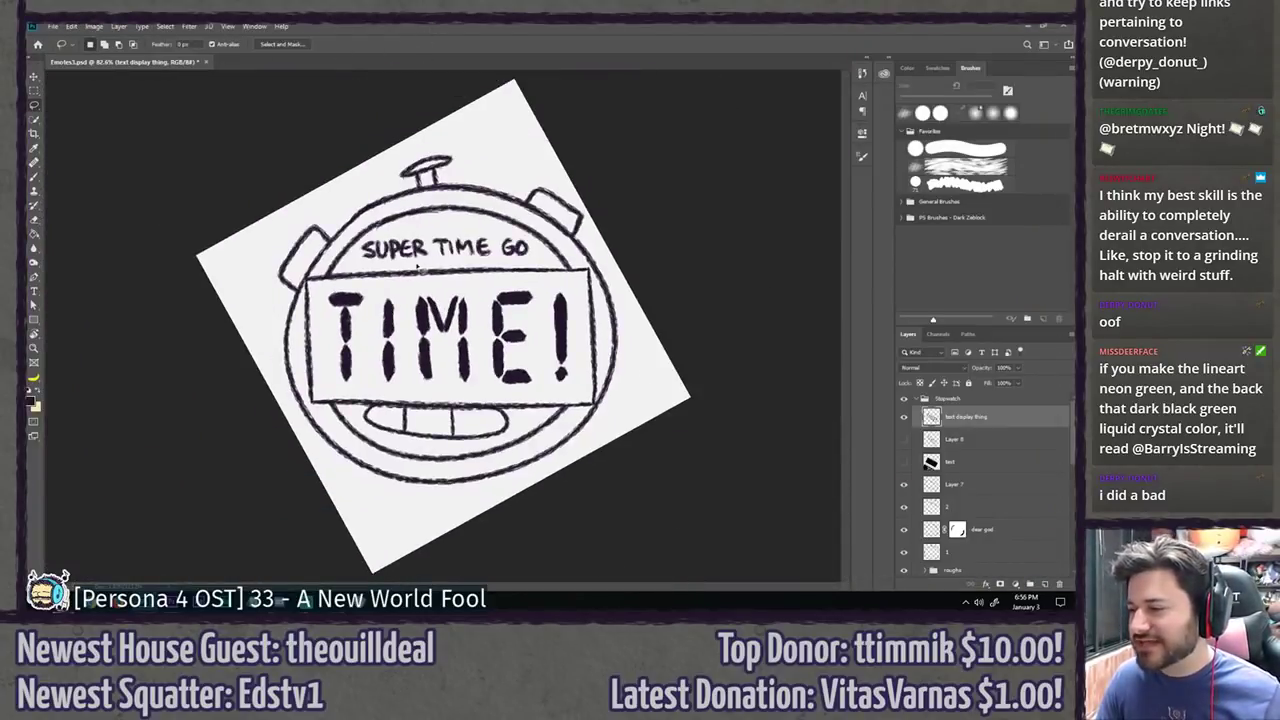
scroll(441, 307, "up", 5)
key("r")
mouse_move(474, 230)
left_mouse_down()
mouse_move(530, 227)
mouse_move(513, 210)
left_mouse_up()
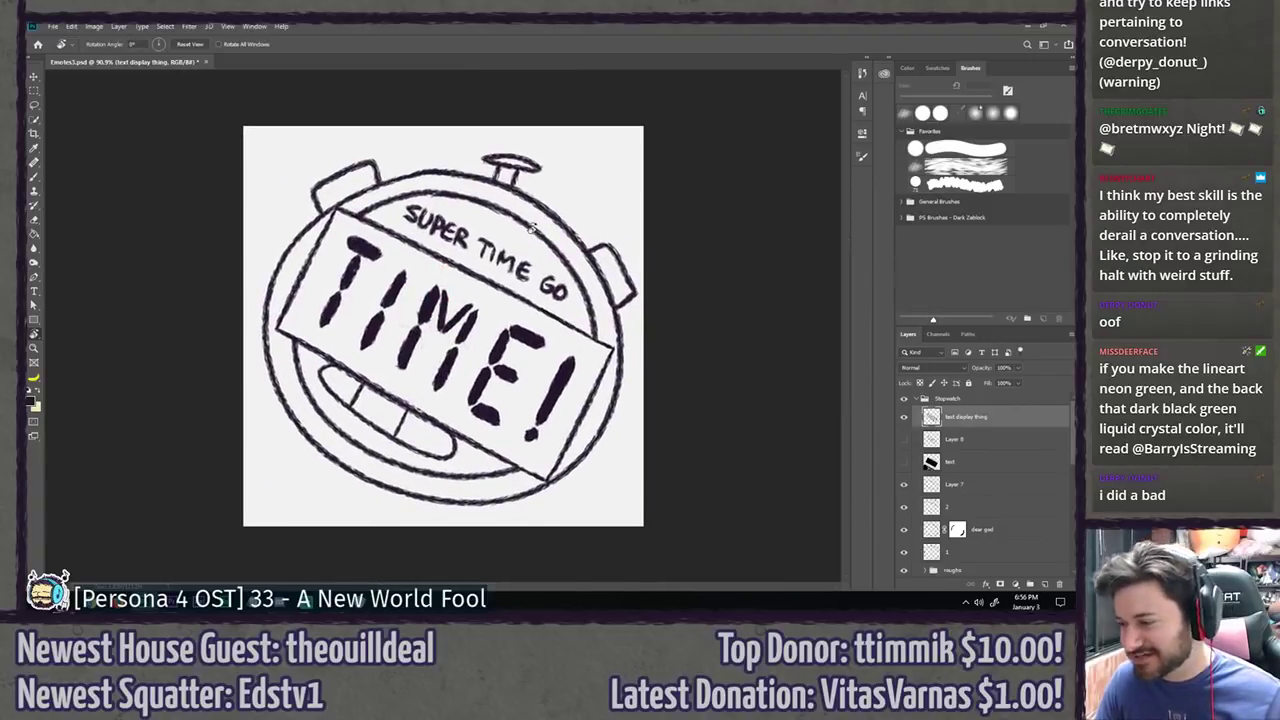
key("l")
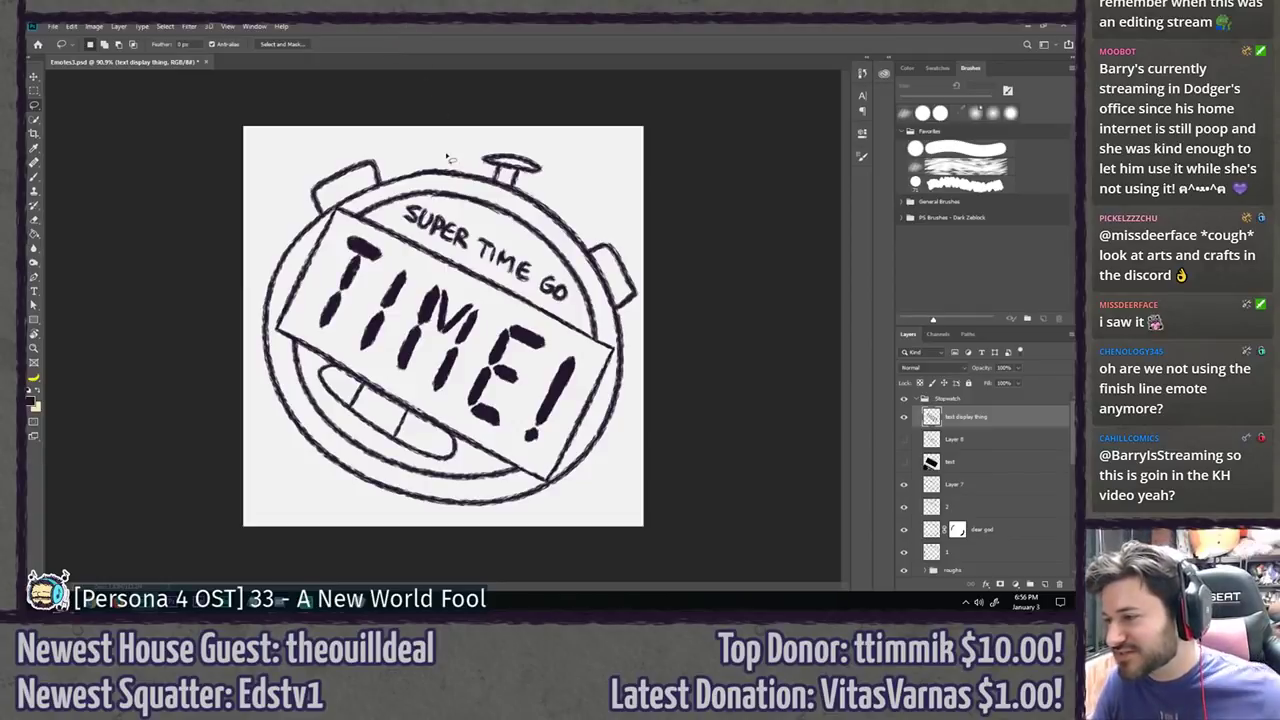
key("v")
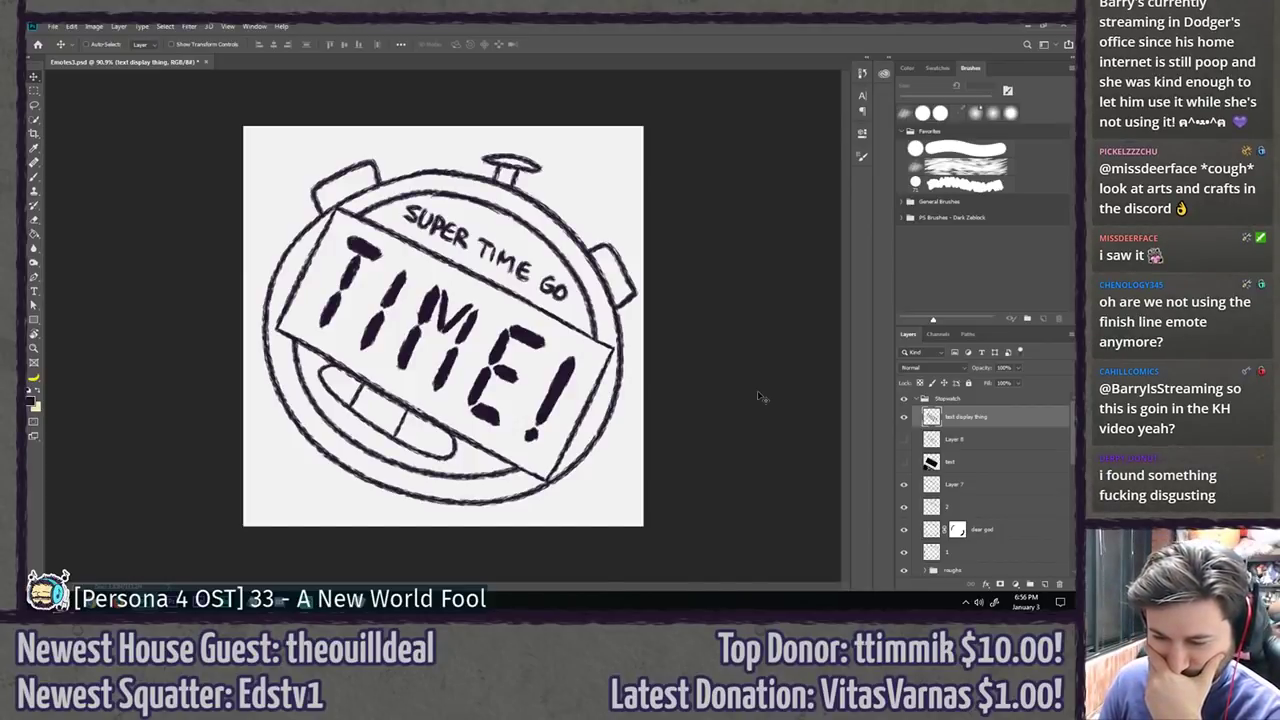
scroll(670, 424, "down", 20)
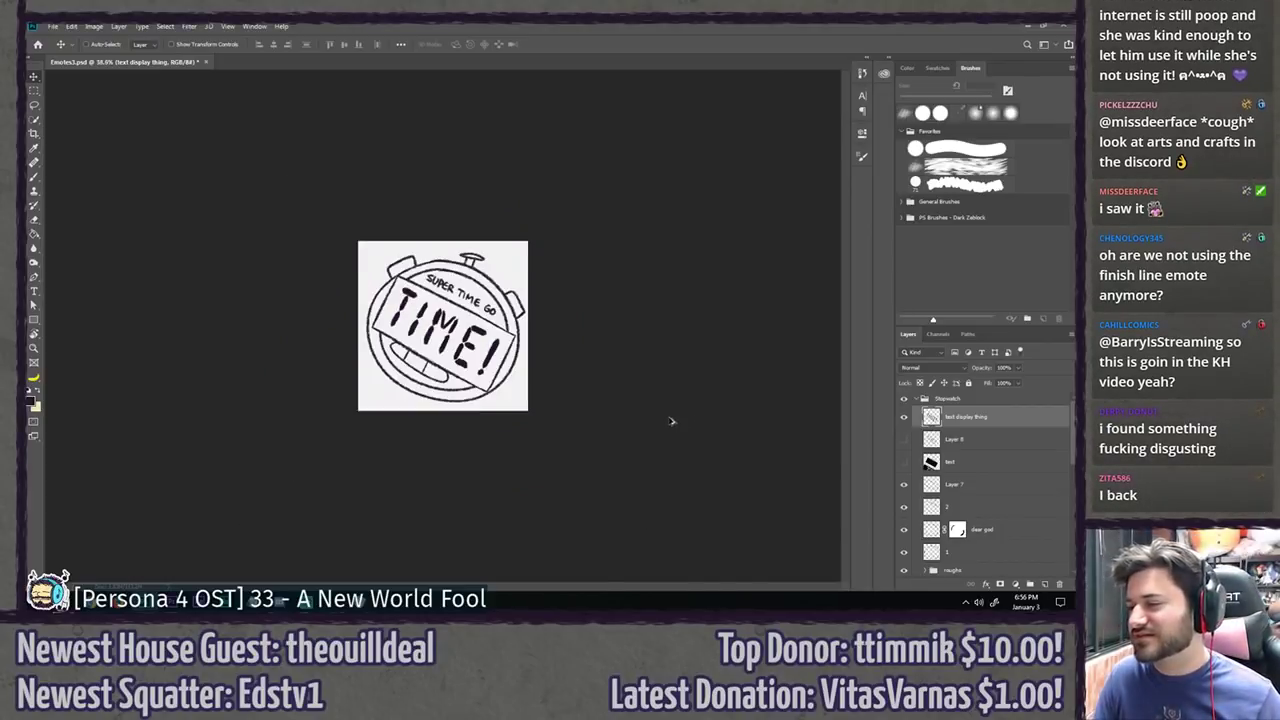
scroll(318, 432, "up", 8)
key("ctrl+0")
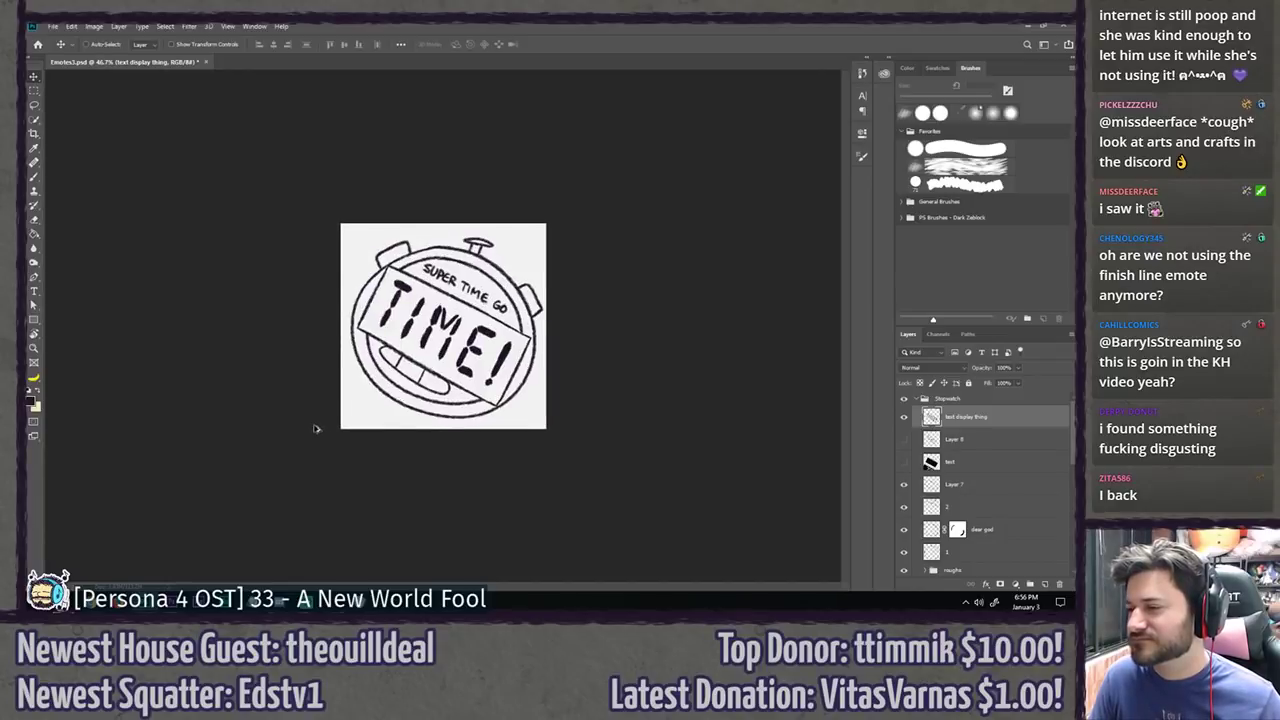
Step: Identify the final lettering layer by toggling its visibility, and delete the hidden Layer 8 and the text reference layer
left_click(34, 108)
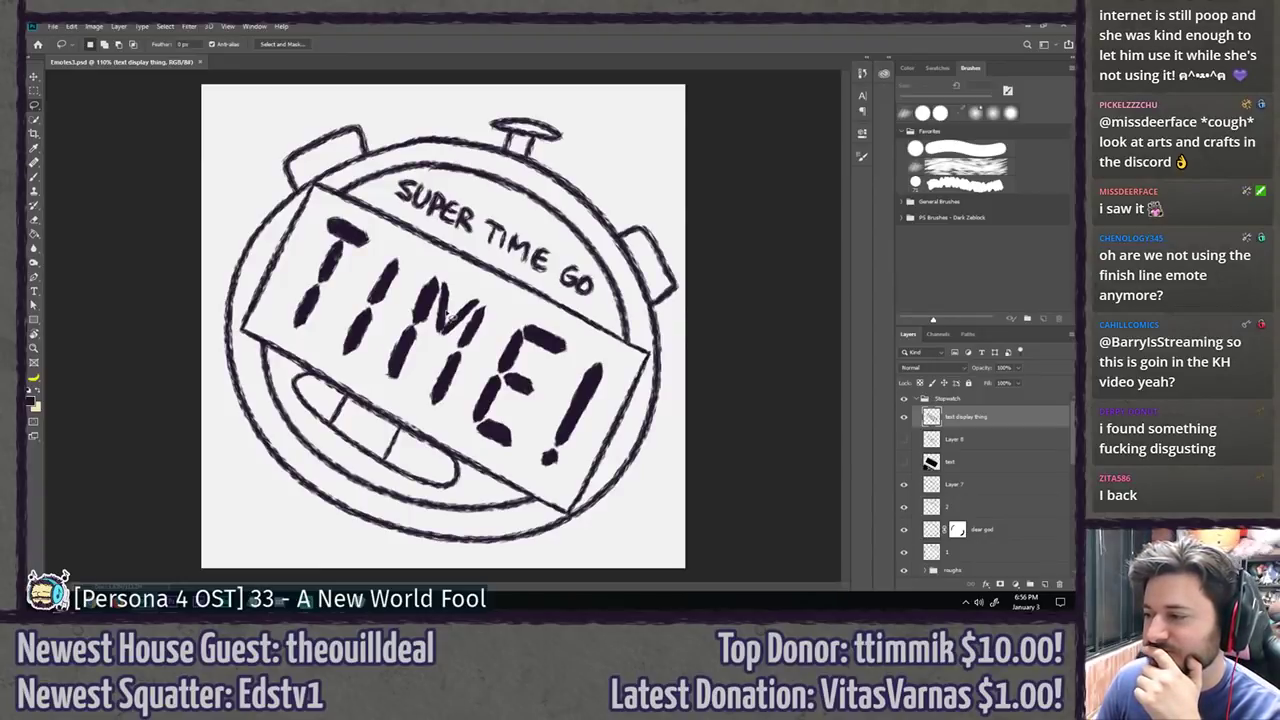
left_click(904, 418)
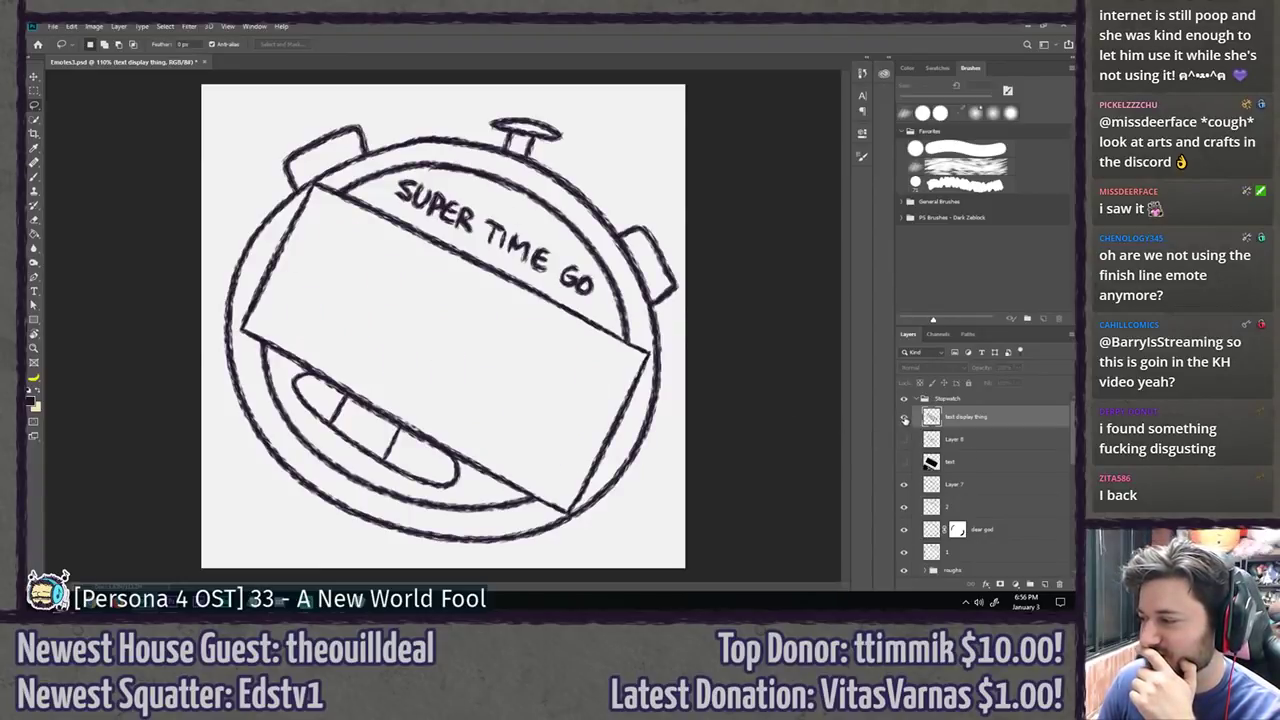
left_click(904, 418)
left_click(979, 443)
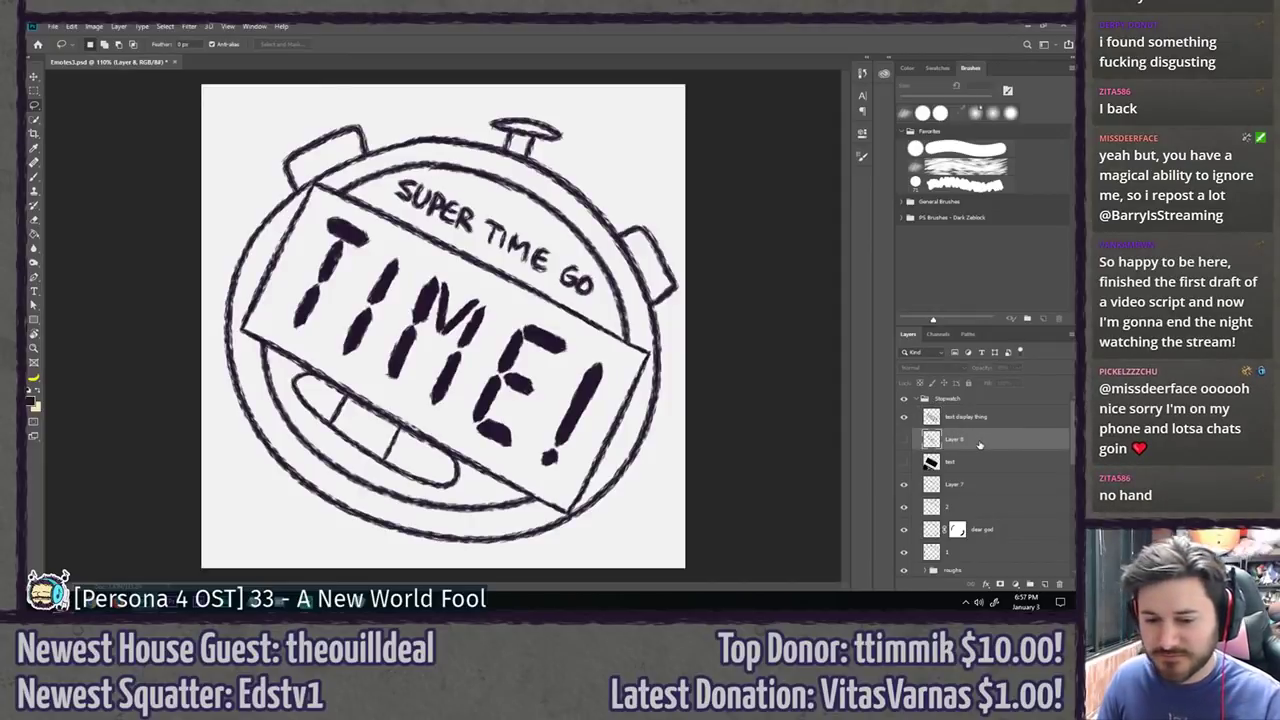
key("Delete")
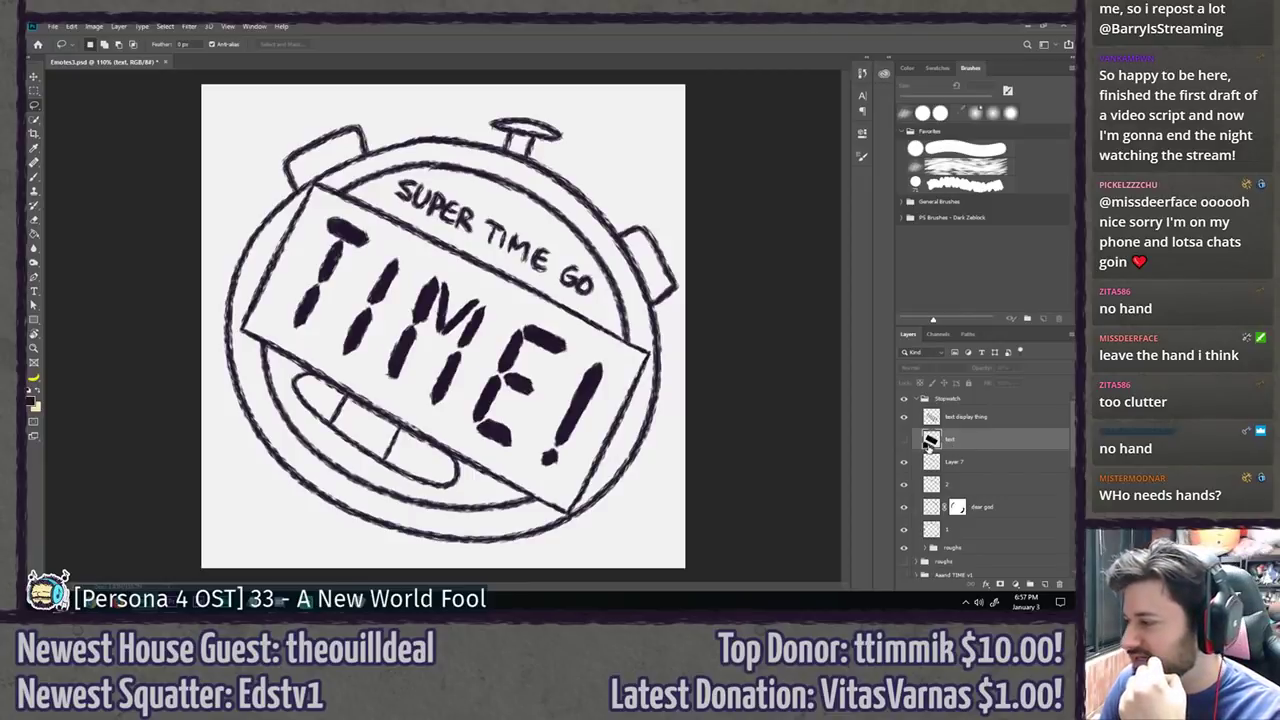
key("Delete")
Step: Try brushing short emphasis strokes around the outside of the stopwatch on Layer 7
left_click_drag(484, 318, 348, 313)
key("ctrl+0")
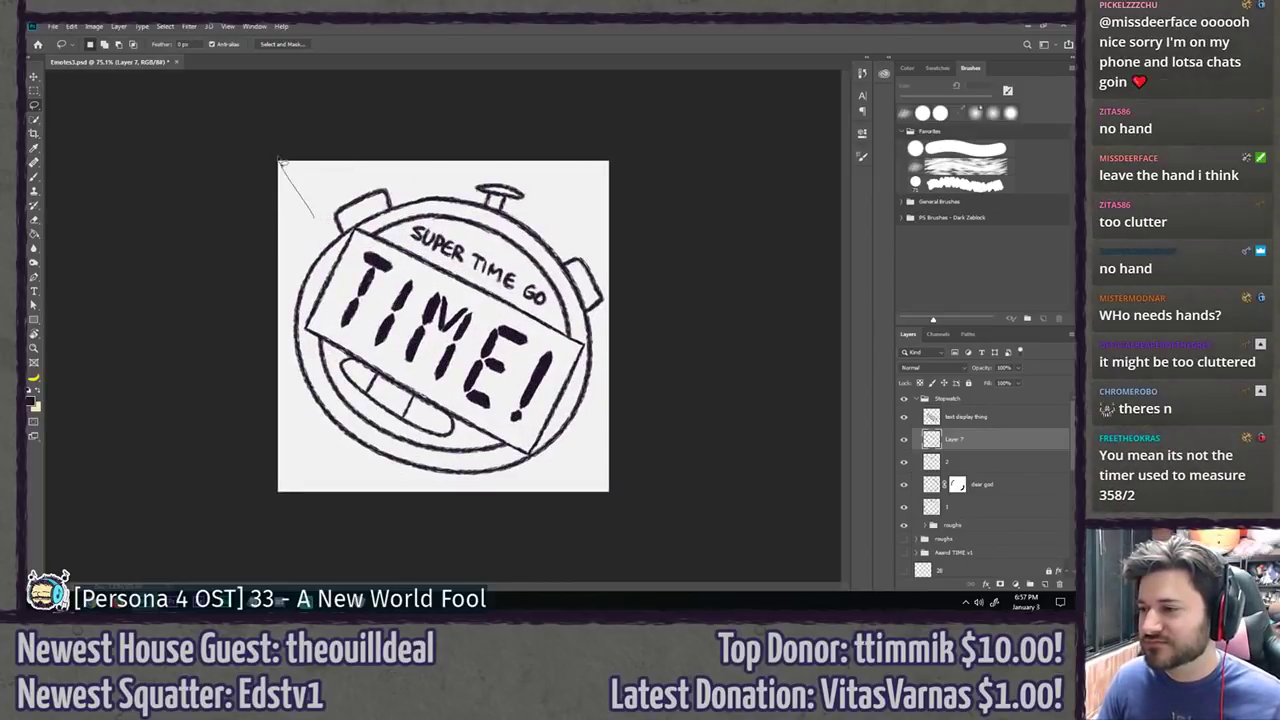
key("b")
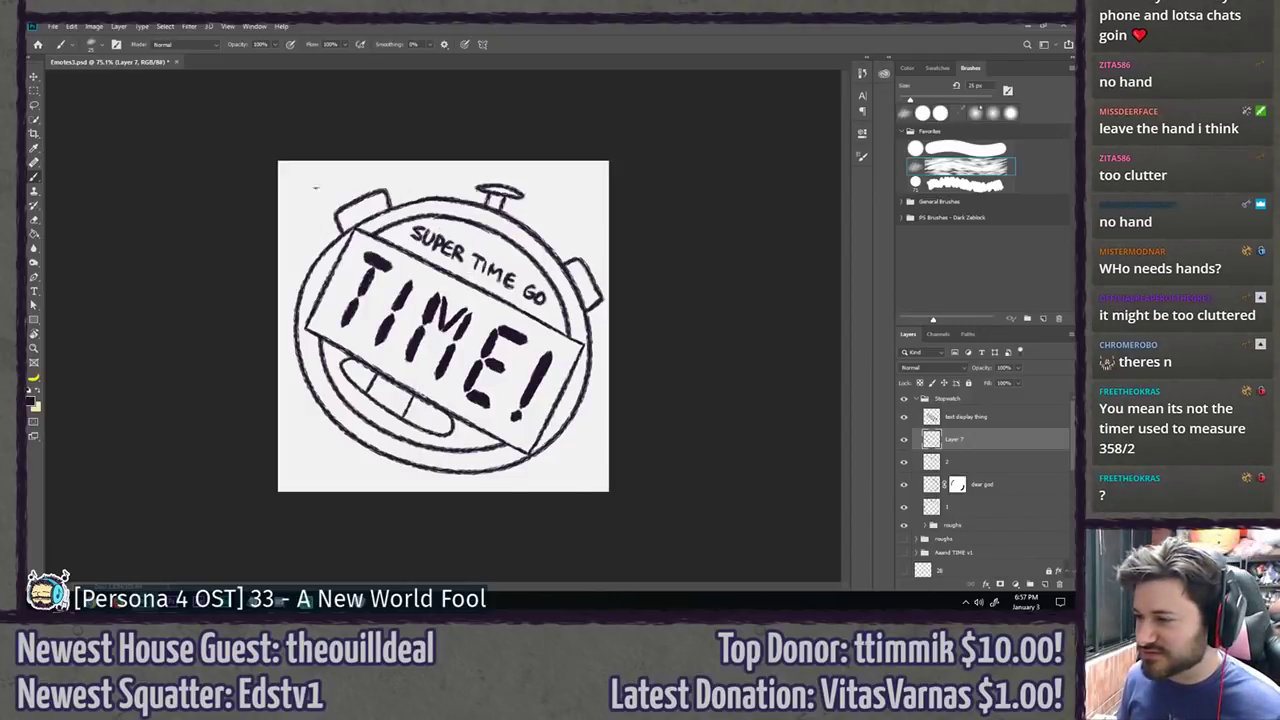
left_click_drag(318, 218, 287, 178)
key("ctrl+z")
left_click_drag(322, 442, 304, 472)
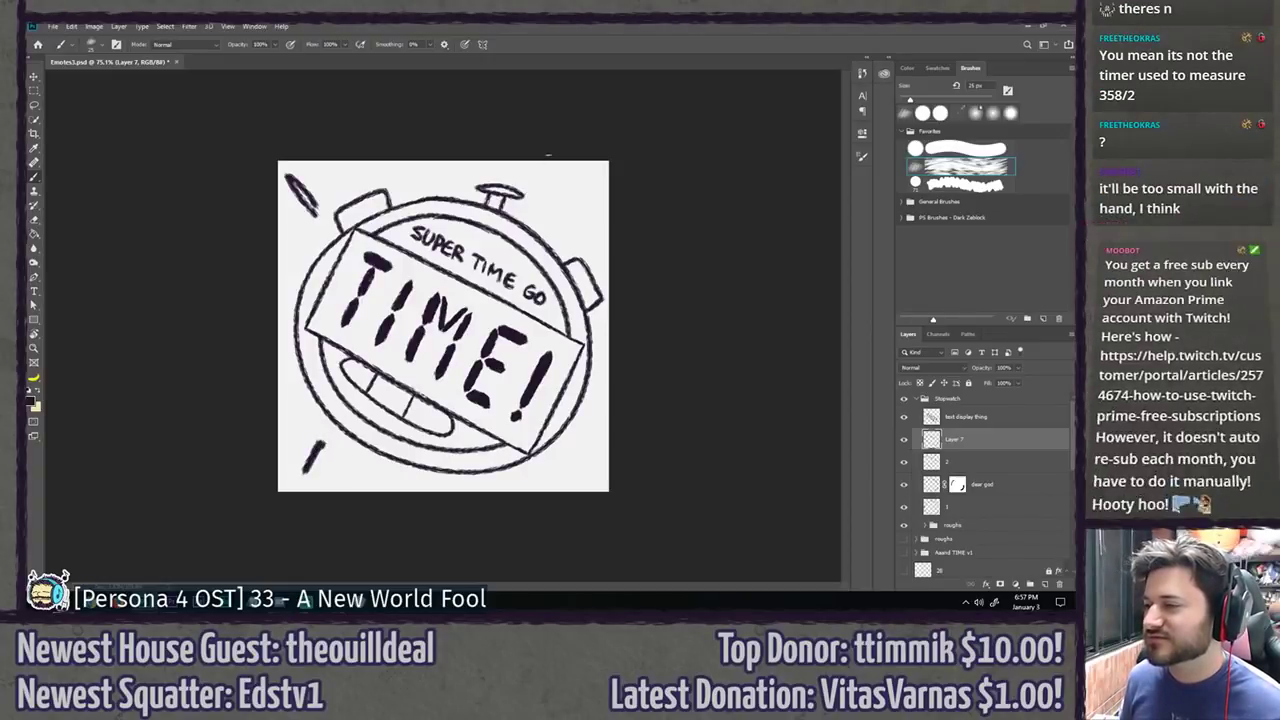
left_click_drag(581, 180, 557, 212)
left_click_drag(429, 168, 432, 190)
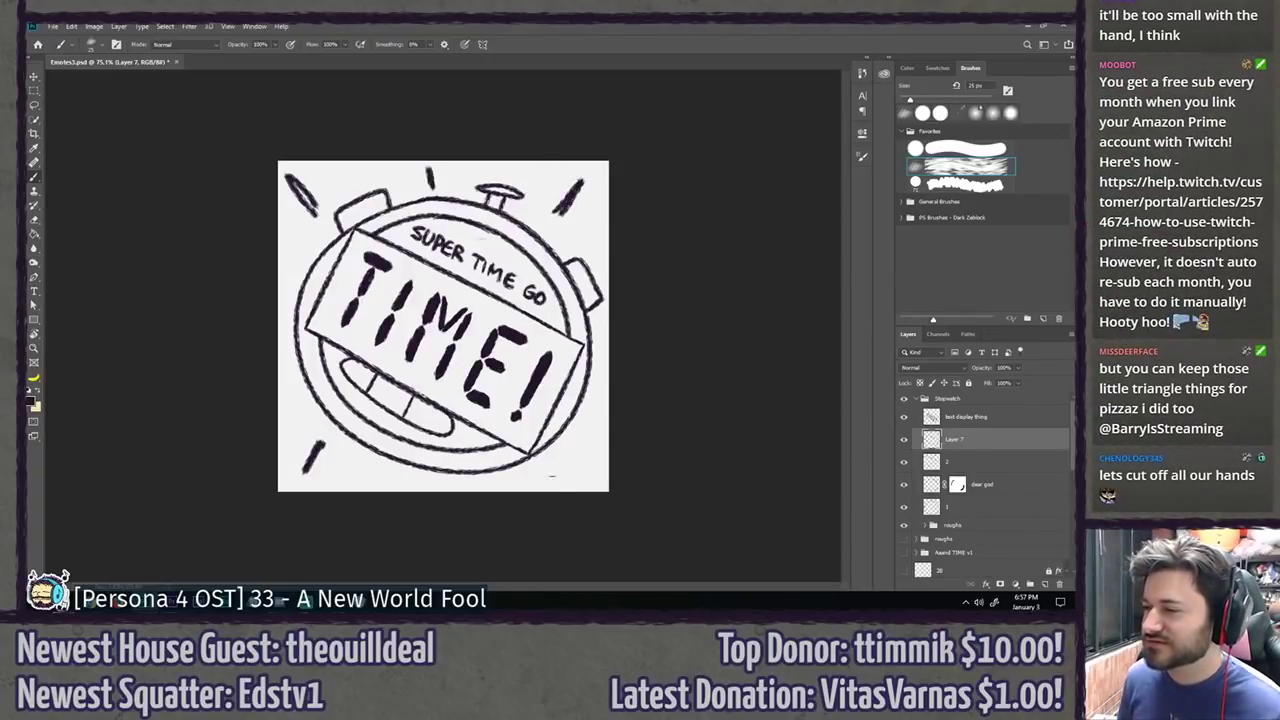
Step: Undo all the emphasis strokes around the stopwatch and return to the Lasso tool
key("ctrl+z")
key("ctrl+z")
key("ctrl+z")
key("ctrl+z")
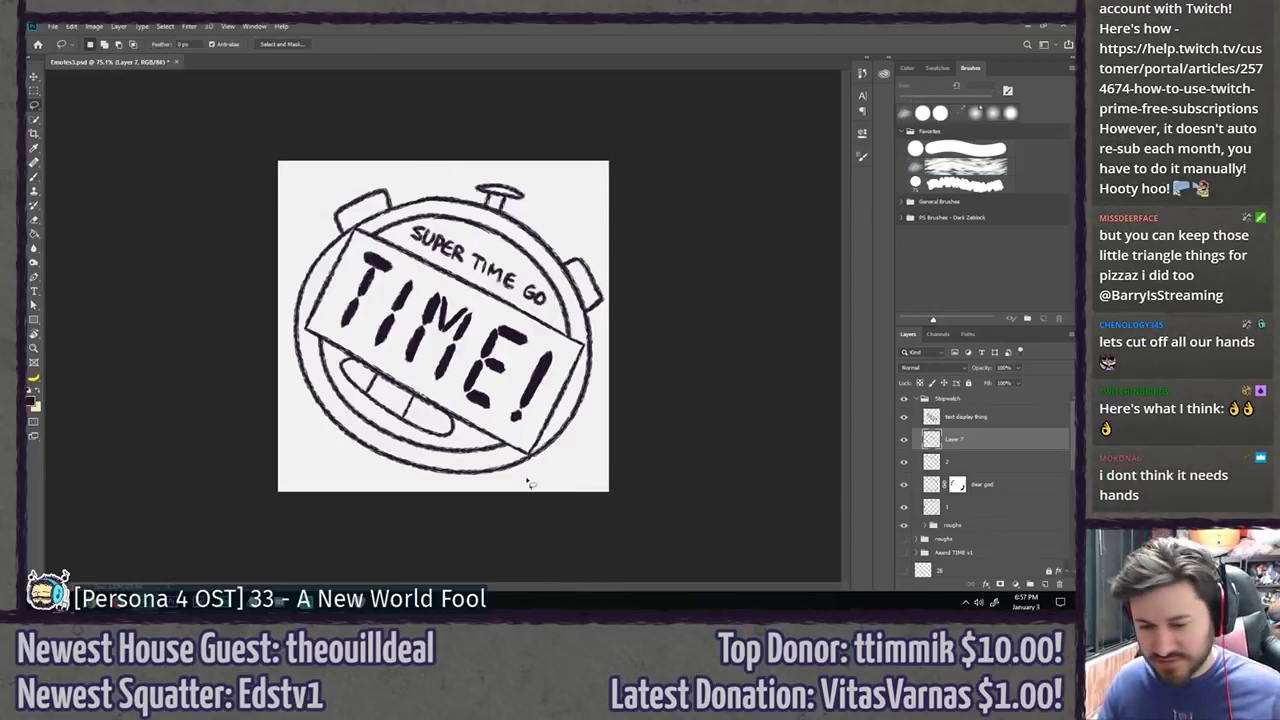
key("l")
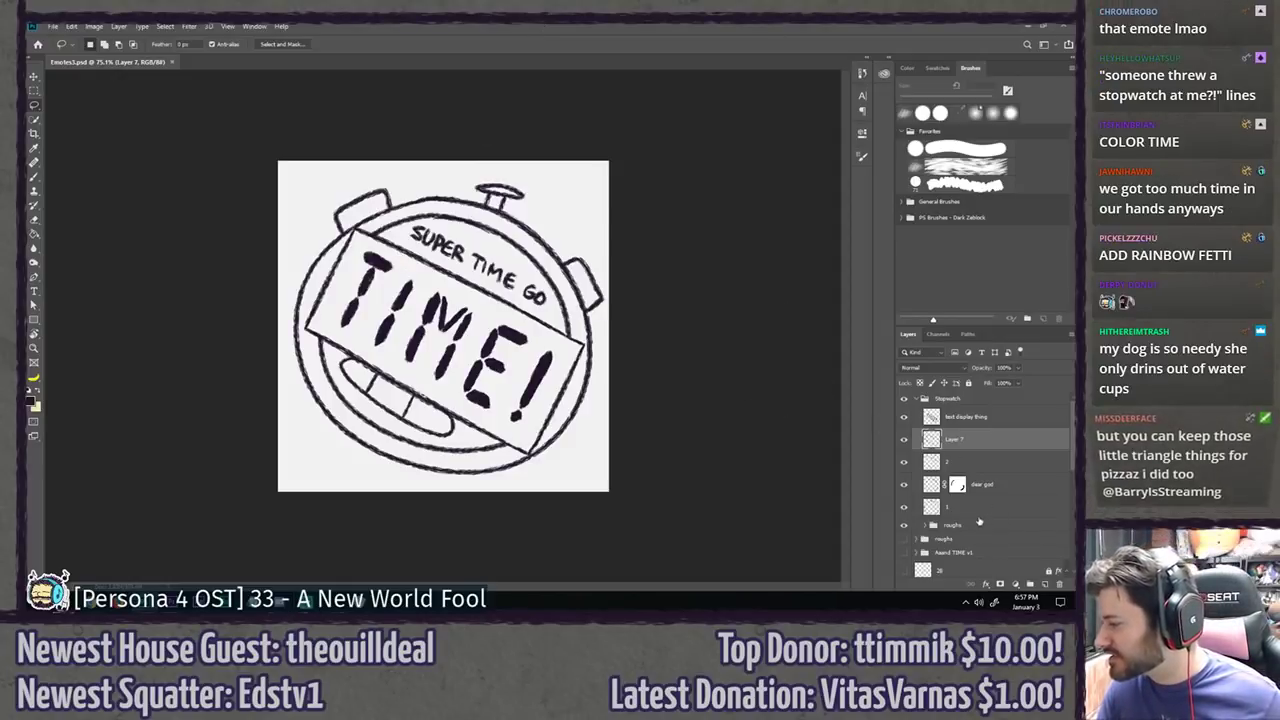
Step: Create a new layer group and place it beneath line layer 1, directly above the stopwatch's roughs group
scroll(930, 440, "down", 1)
left_click(950, 494)
scroll(962, 475, "up", 1)
left_click(984, 420, "shift")
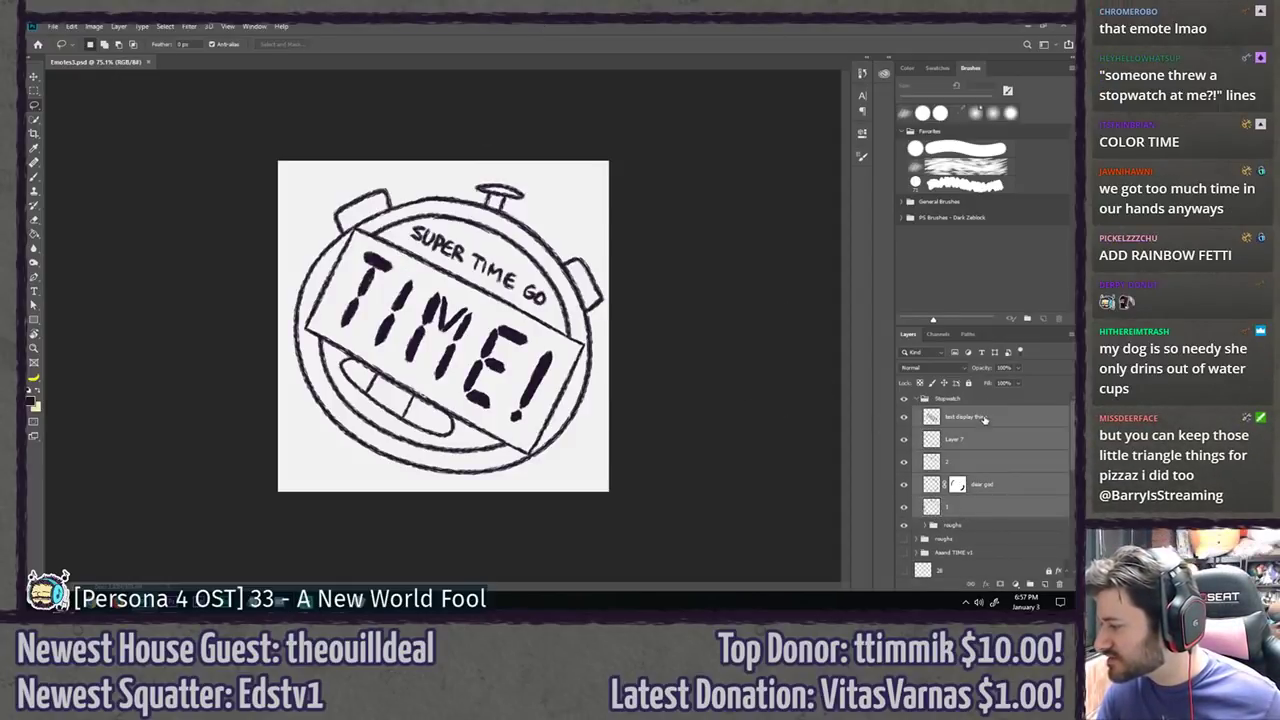
left_click(992, 513)
left_click(1030, 584)
mouse_move(956, 508)
left_mouse_down()
mouse_move(966, 523)
mouse_move(948, 530)
left_mouse_up()
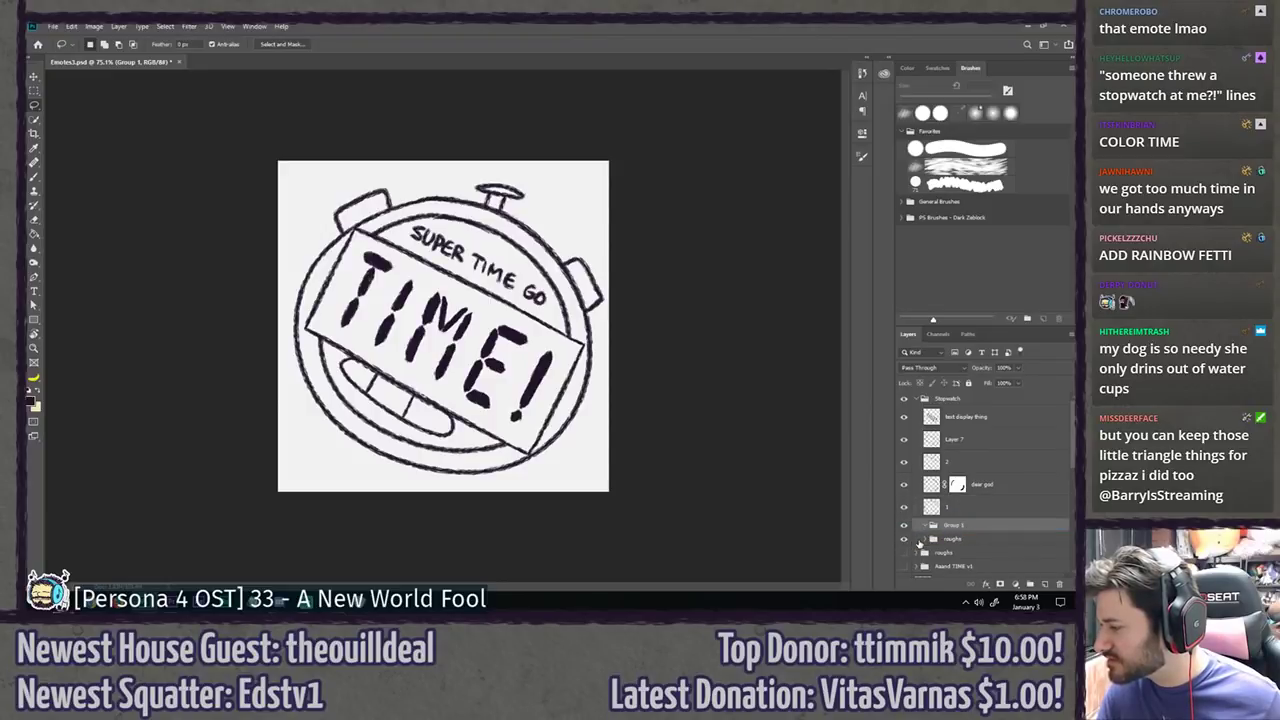
Step: Check the visibility and contents of the stopwatch's roughs group, then leave it hidden and collapsed
left_click(904, 399)
left_click(904, 399)
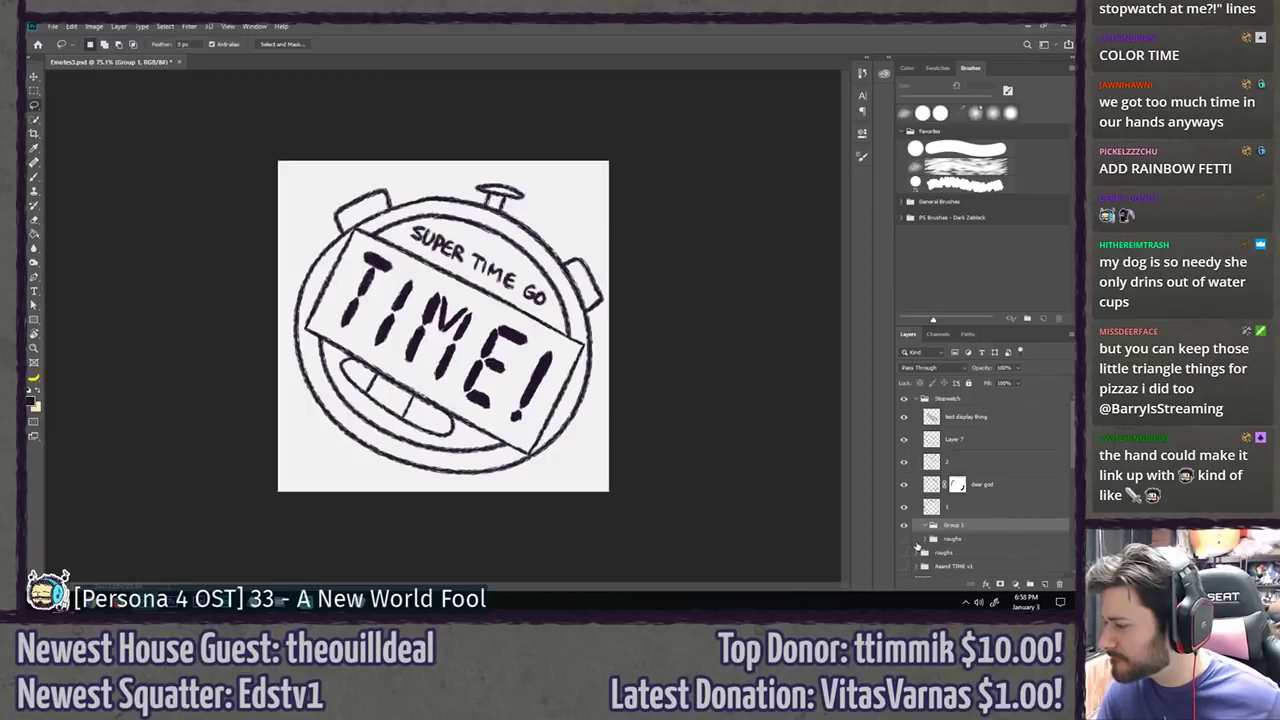
left_click(904, 398)
left_click(904, 398)
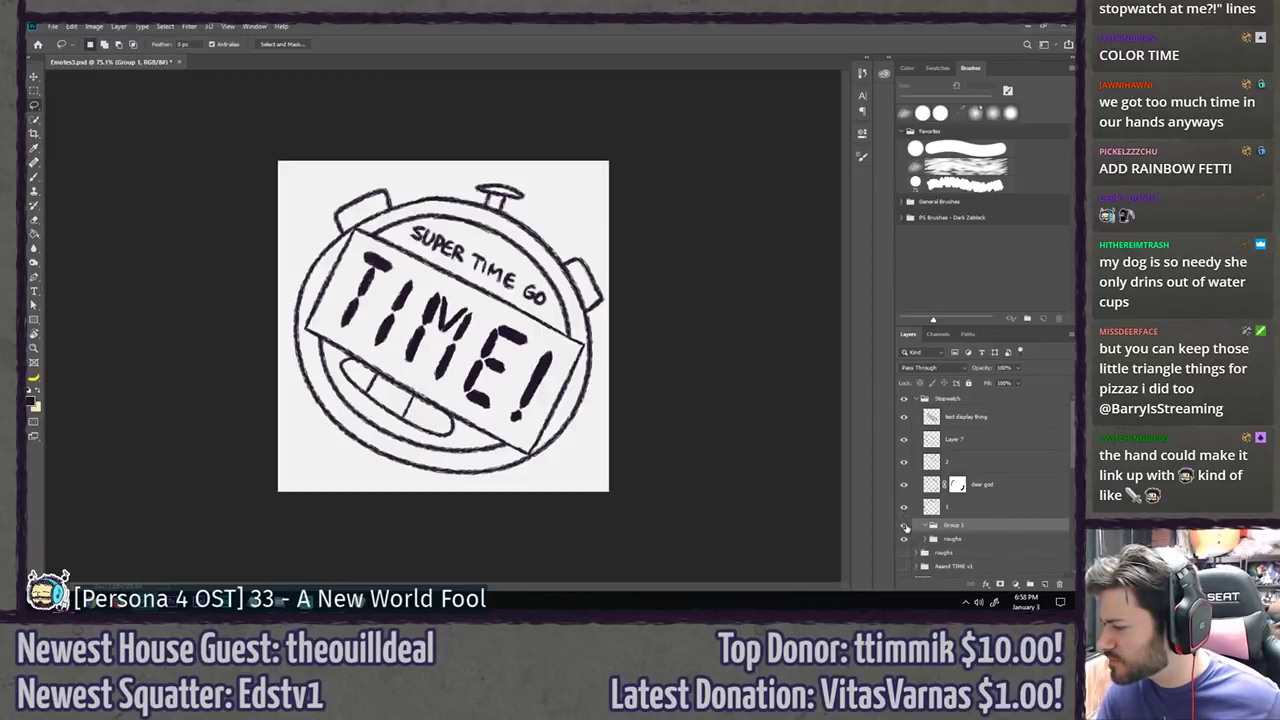
left_click(923, 540)
left_click(923, 540)
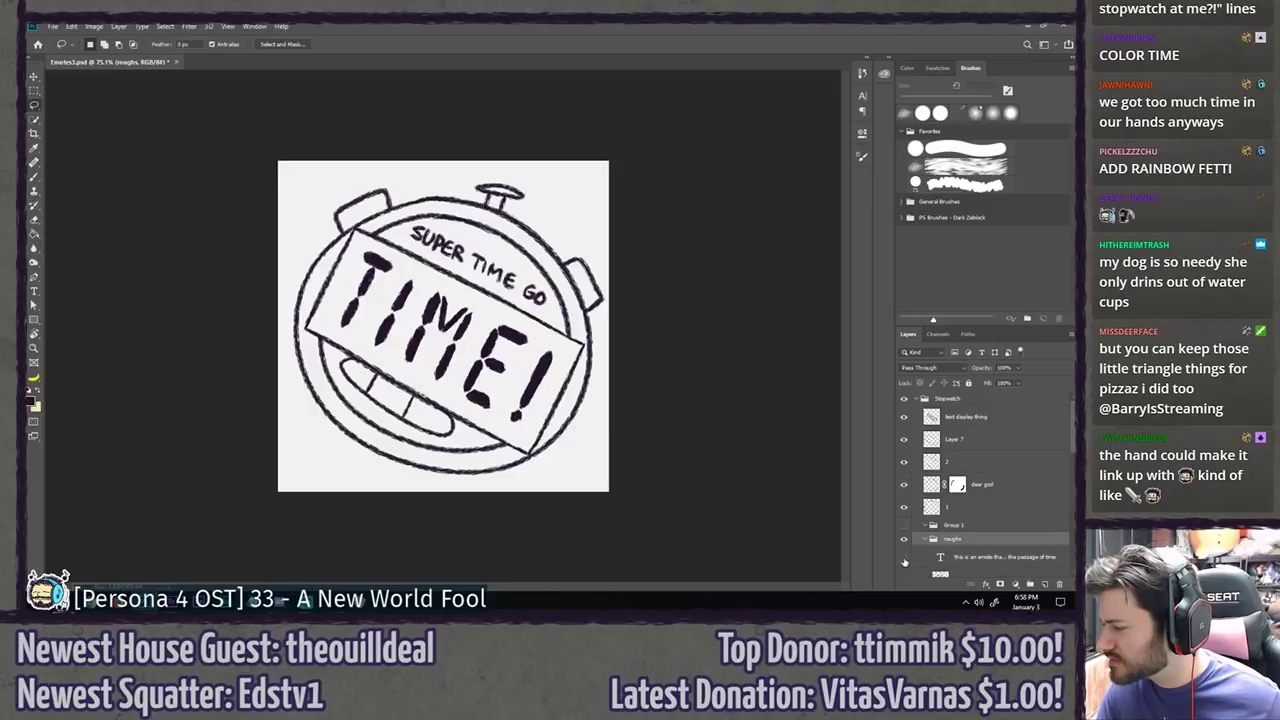
scroll(912, 540, "down", 2)
left_click(905, 513)
left_click(905, 513)
scroll(910, 516, "up", 1)
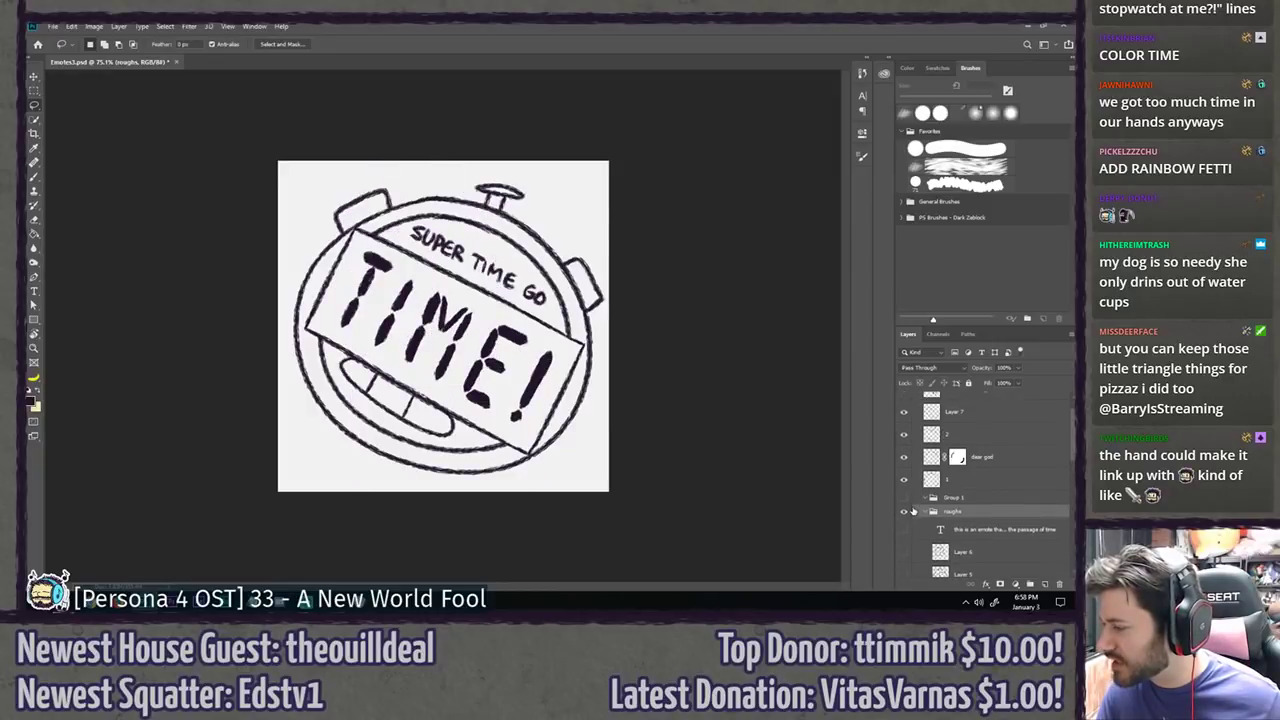
left_click(925, 513)
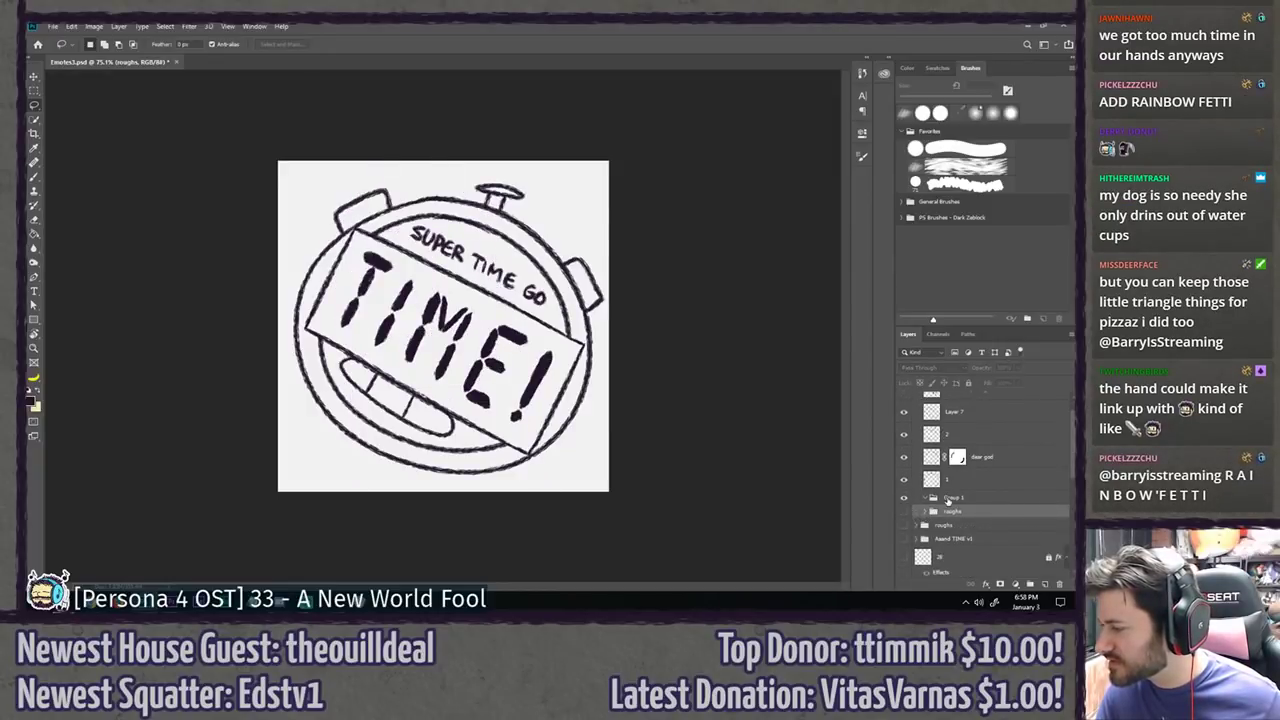
Step: Rename the new group "fill" and add a layer named "screen" inside it
left_click(950, 500)
double_click(951, 501)
type("fill")
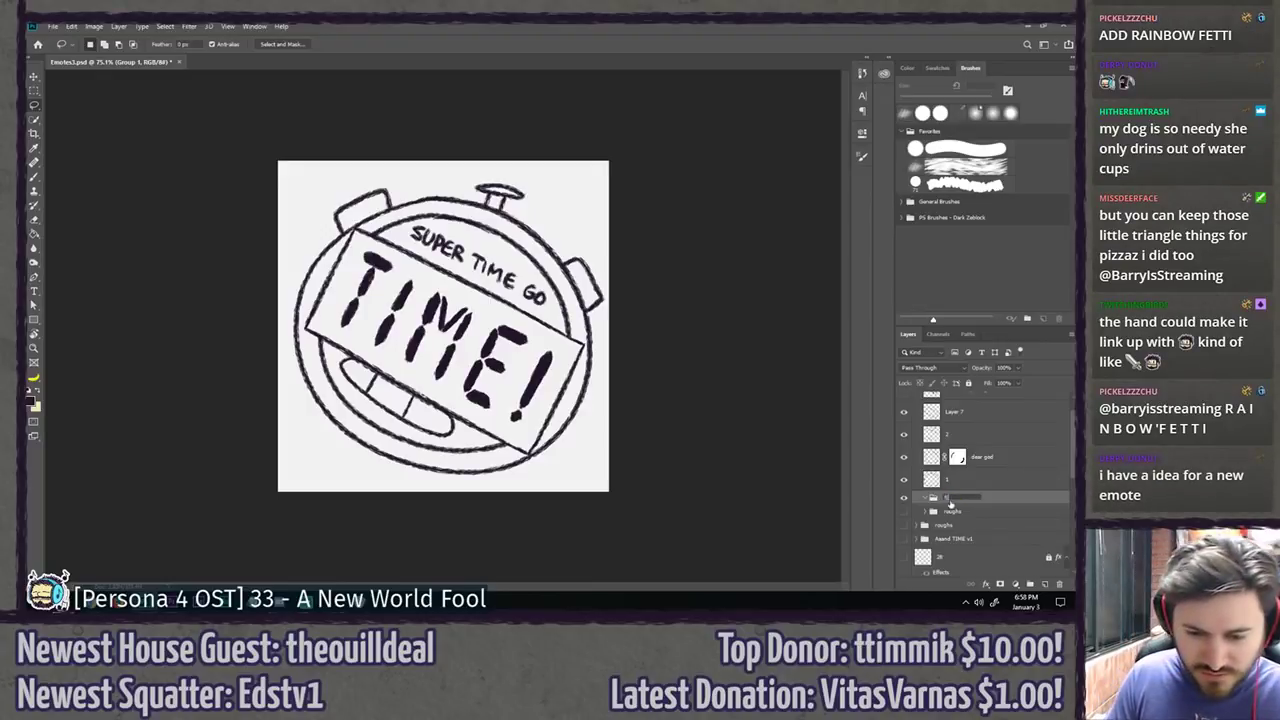
key("Return")
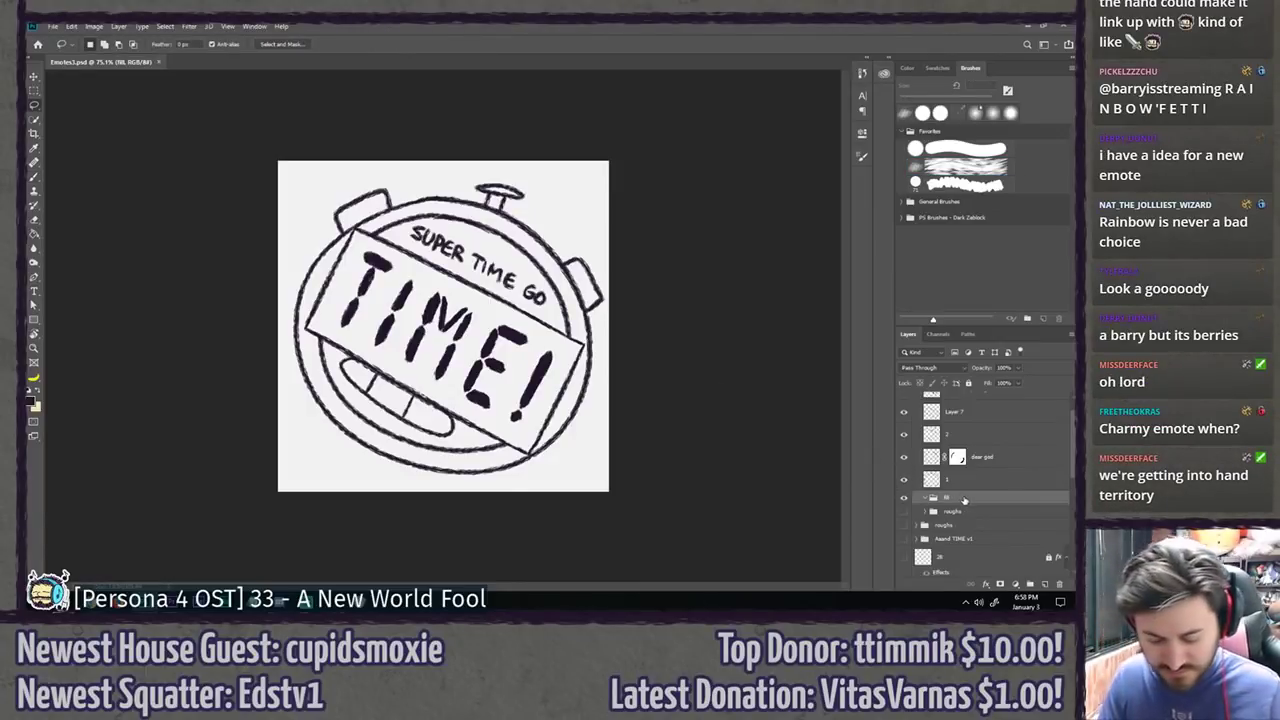
key("ctrl+shift+n")
type("screen")
key("Return")
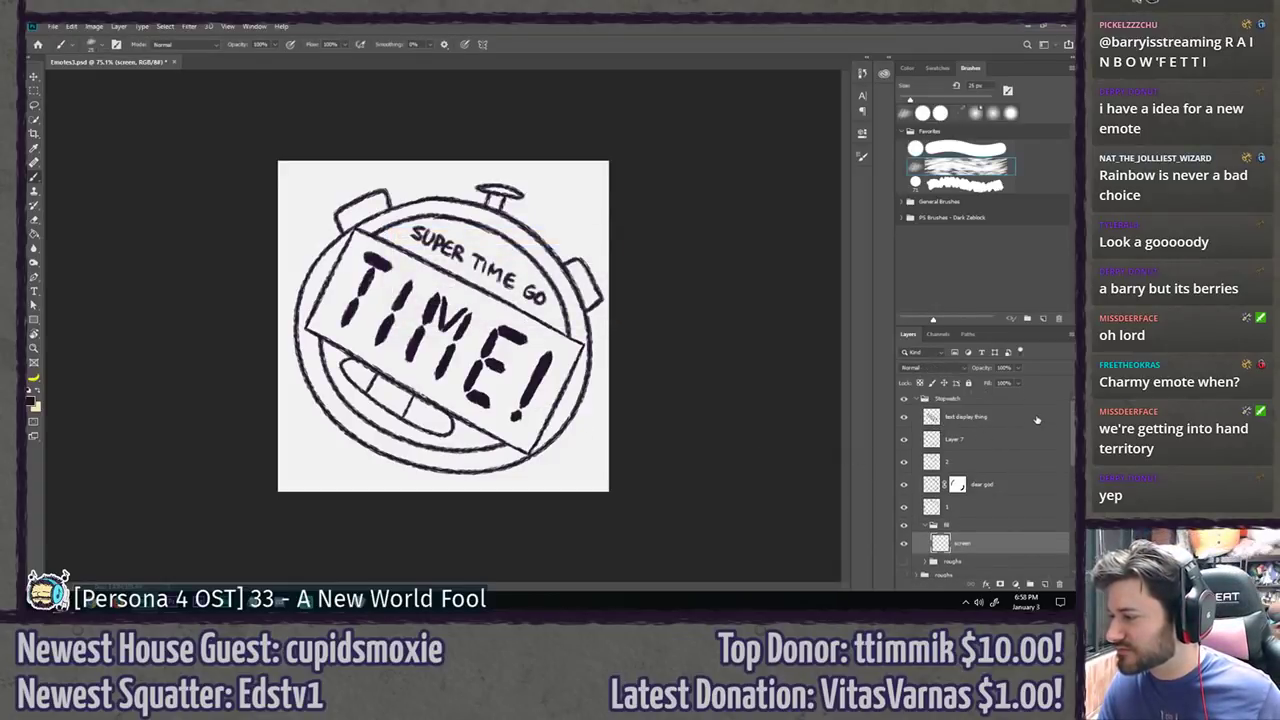
Step: Add a bright green (#4af766) Color Overlay to the layer holding the digital "TIME!" lettering
double_click(1037, 420)
left_click(706, 374)
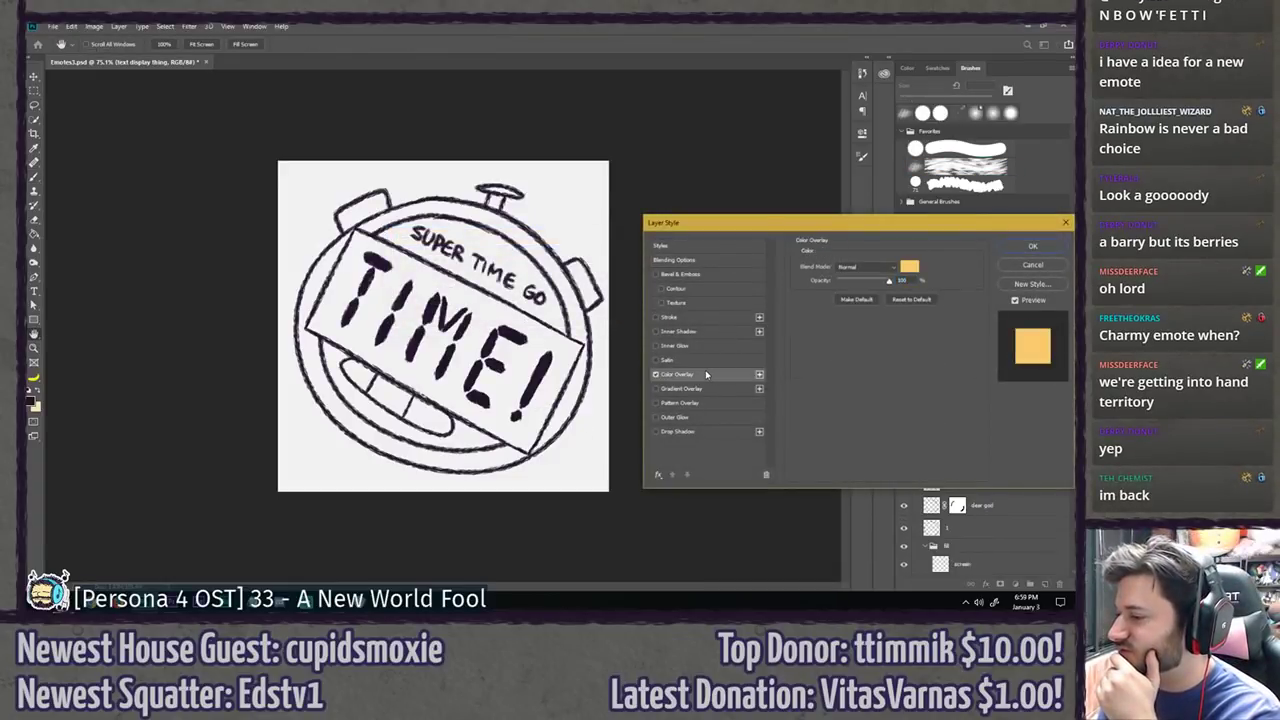
left_click(909, 266)
left_click(856, 375)
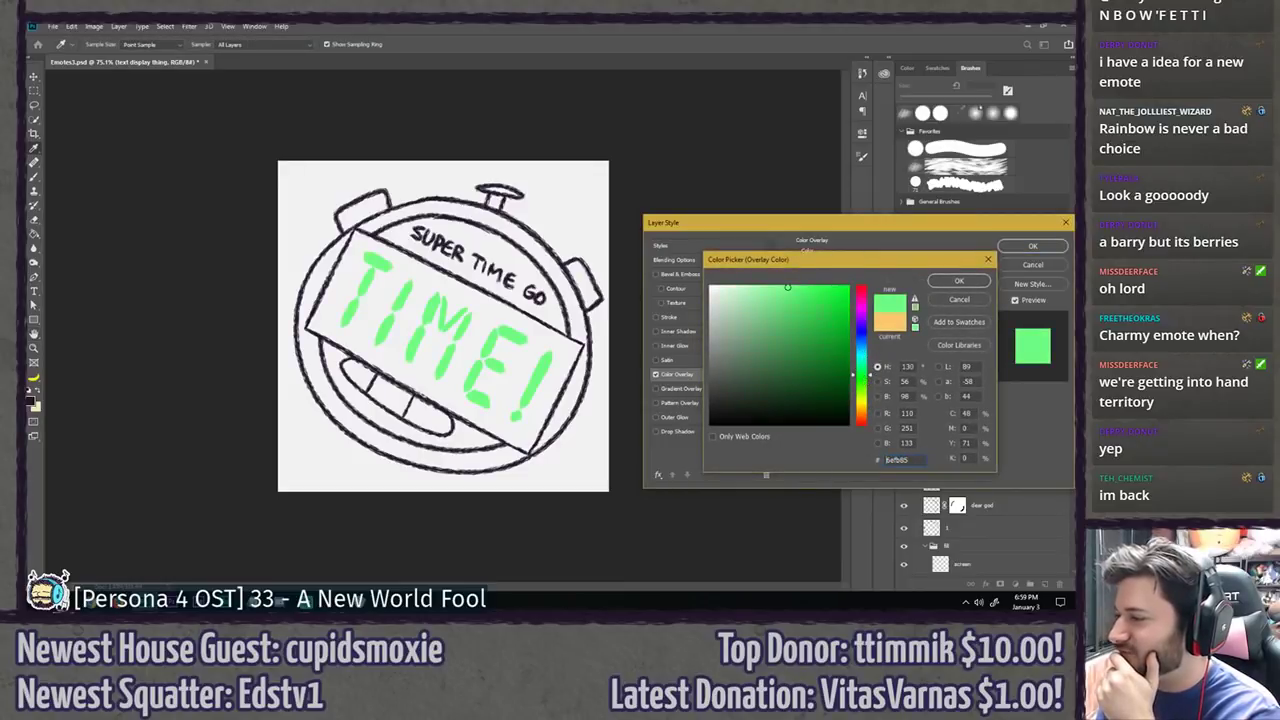
left_click(802, 291)
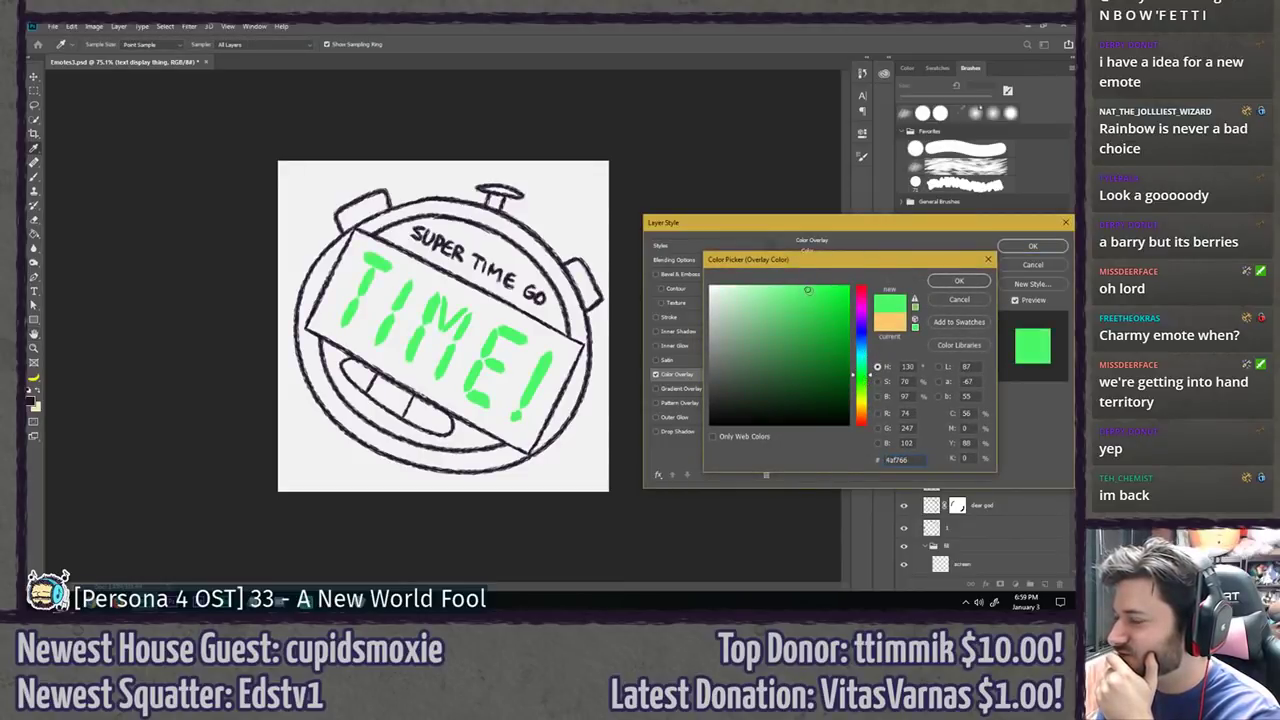
left_click(959, 281)
left_click(1033, 246)
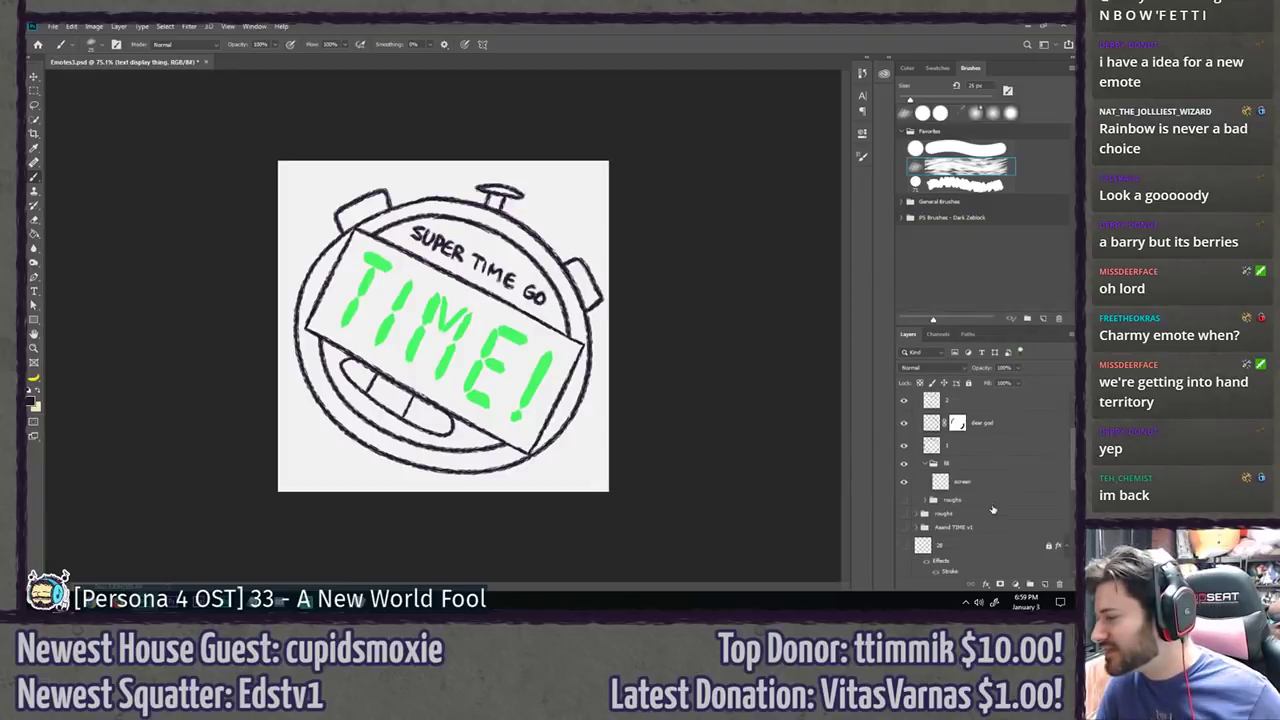
Step: Select the "screen" layer and choose a very dark, greyed green foreground colour, testing it with a brush stroke that is undone
left_click(989, 483)
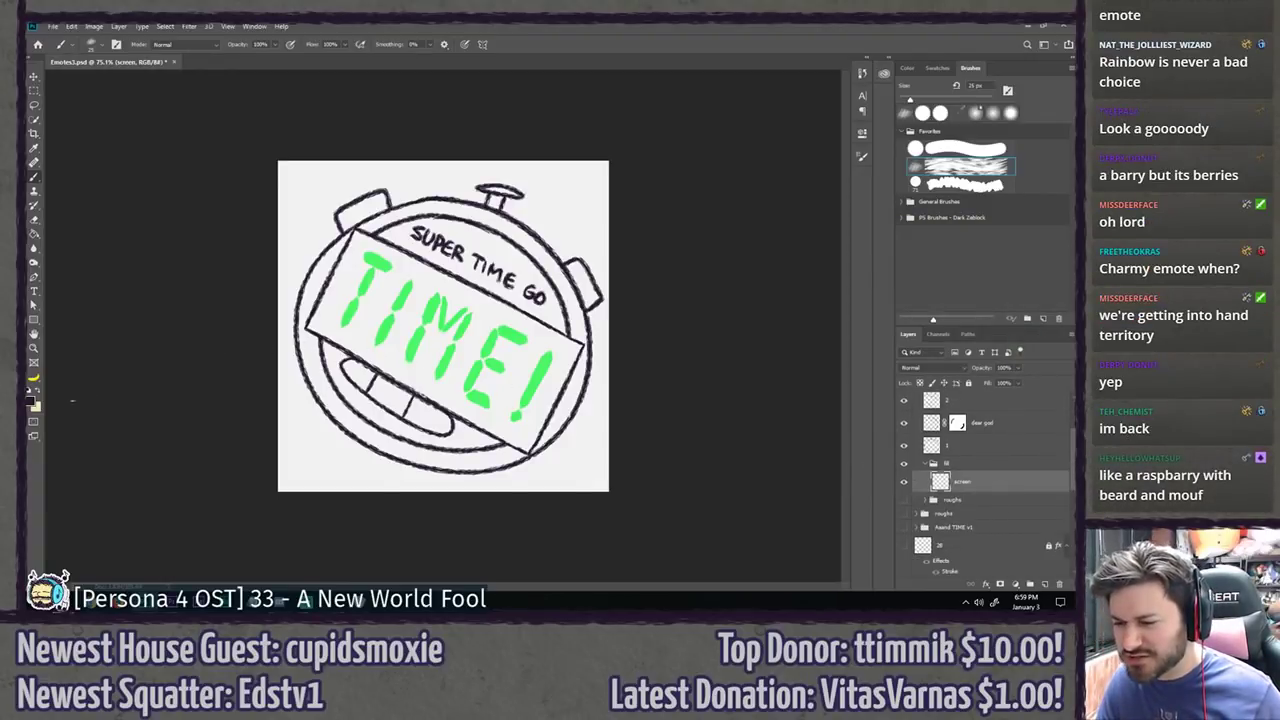
left_click(33, 404)
left_click(433, 313)
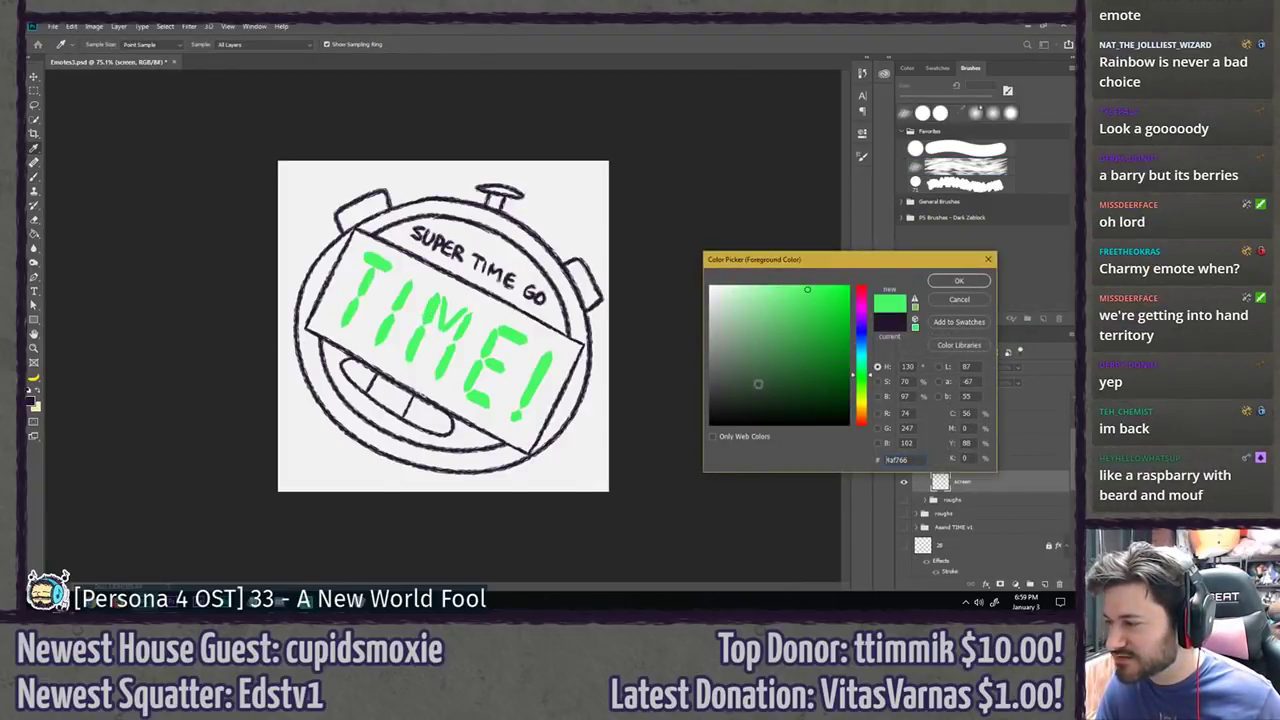
left_click(773, 382)
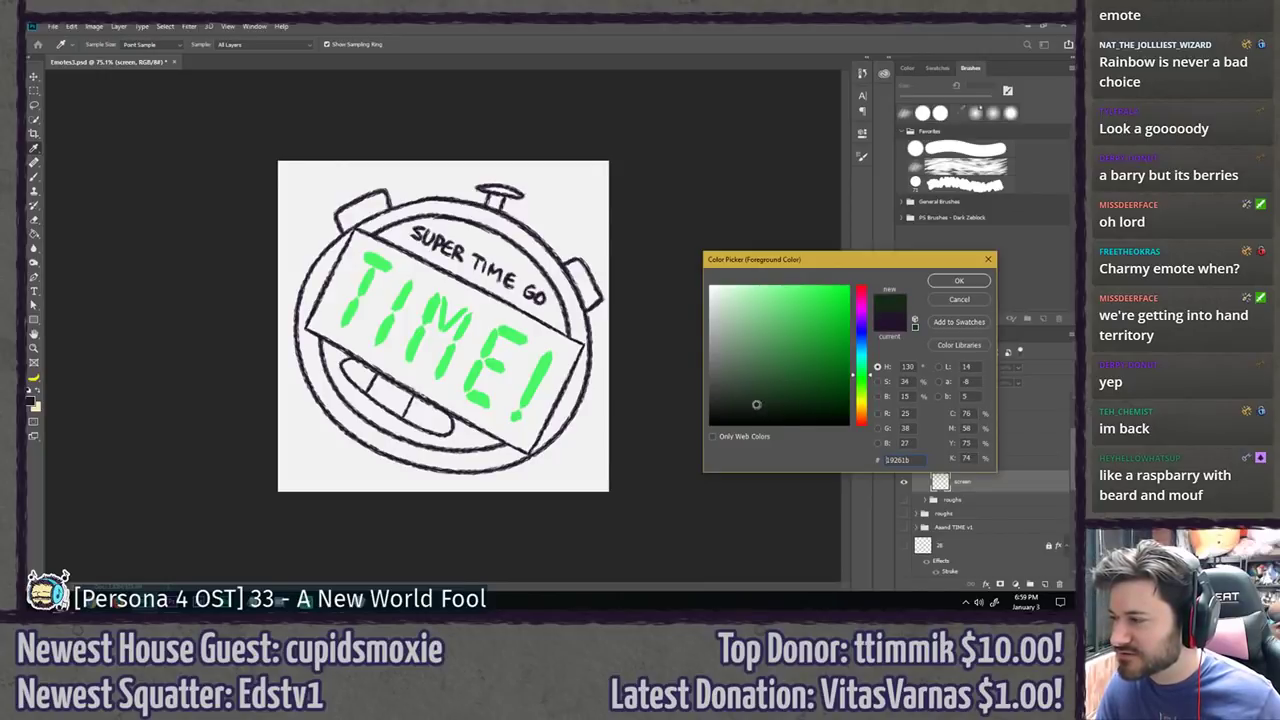
left_click_drag(756, 404, 745, 399)
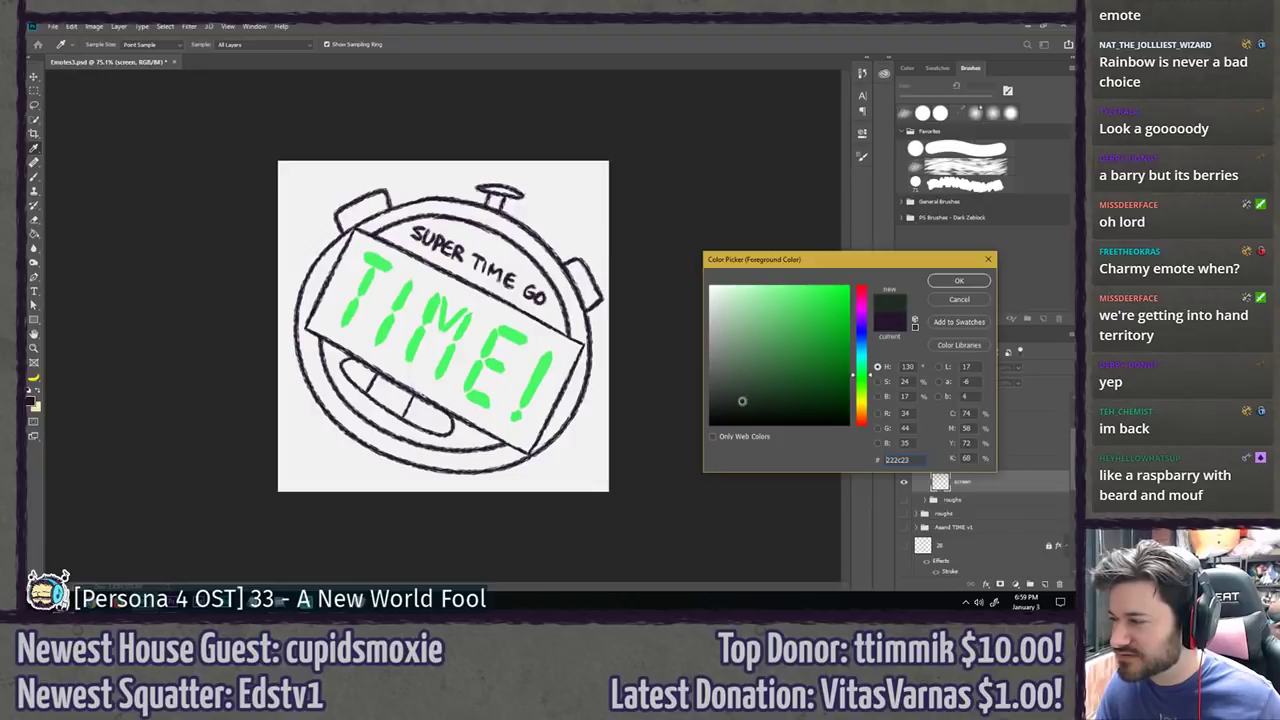
left_click(950, 281)
mouse_move(360, 300)
left_mouse_down()
mouse_move(530, 420)
mouse_move(550, 405)
left_mouse_up()
key("ctrl+z")
left_click(32, 400)
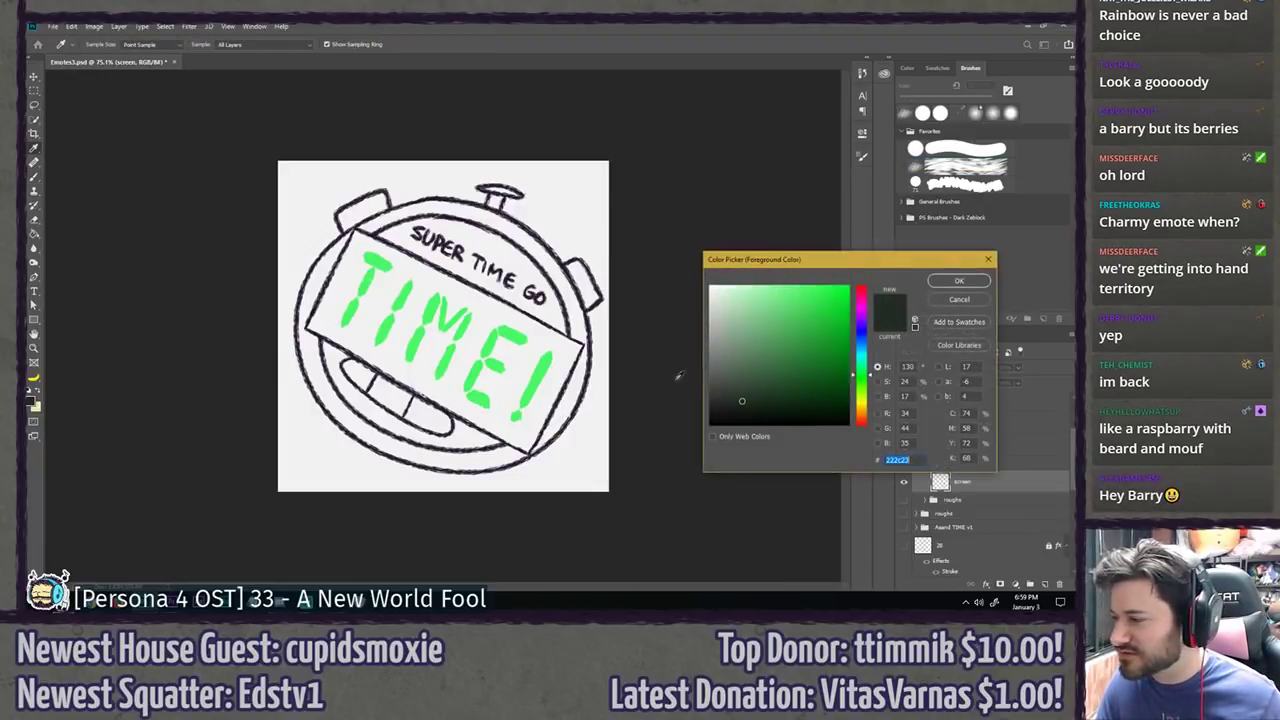
key("Return")
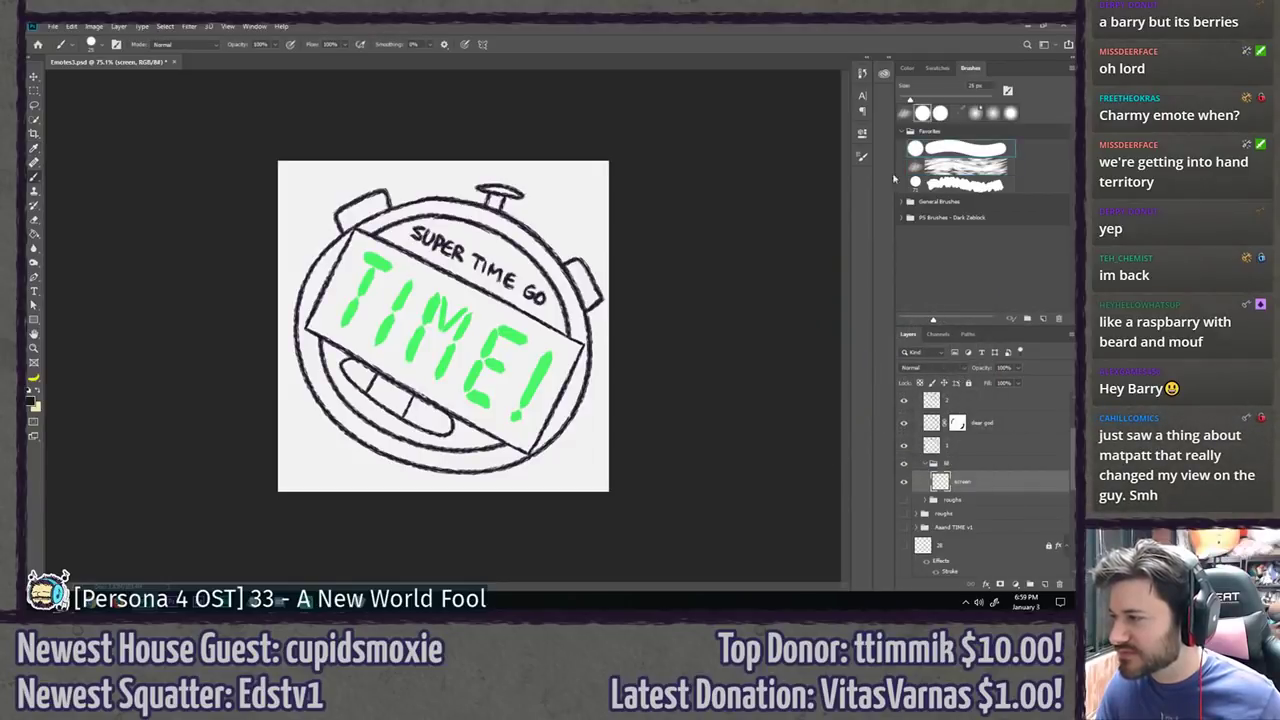
Step: Try painting the screen behind the lettering with the hard round brush, and undo the strokes
left_click_drag(487, 340, 530, 380)
mouse_move(413, 289)
left_mouse_down()
mouse_move(597, 391)
mouse_move(400, 337)
mouse_move(490, 420)
mouse_move(428, 333)
mouse_move(490, 398)
left_mouse_up()
key("ctrl+z")
Step: Outline the stopwatch's rectangular screen with the Polygonal Lasso, following its border lines from corner to corner until the selection closes
scroll(392, 321, "up", 10)
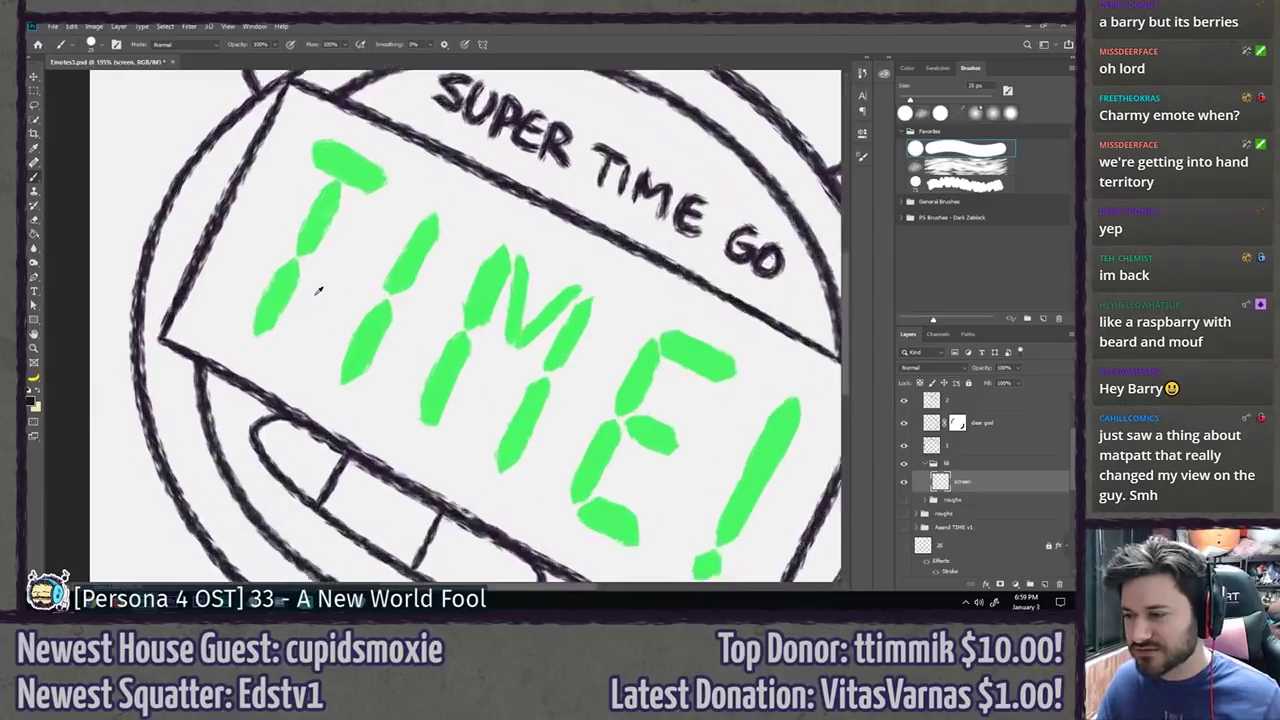
key("l")
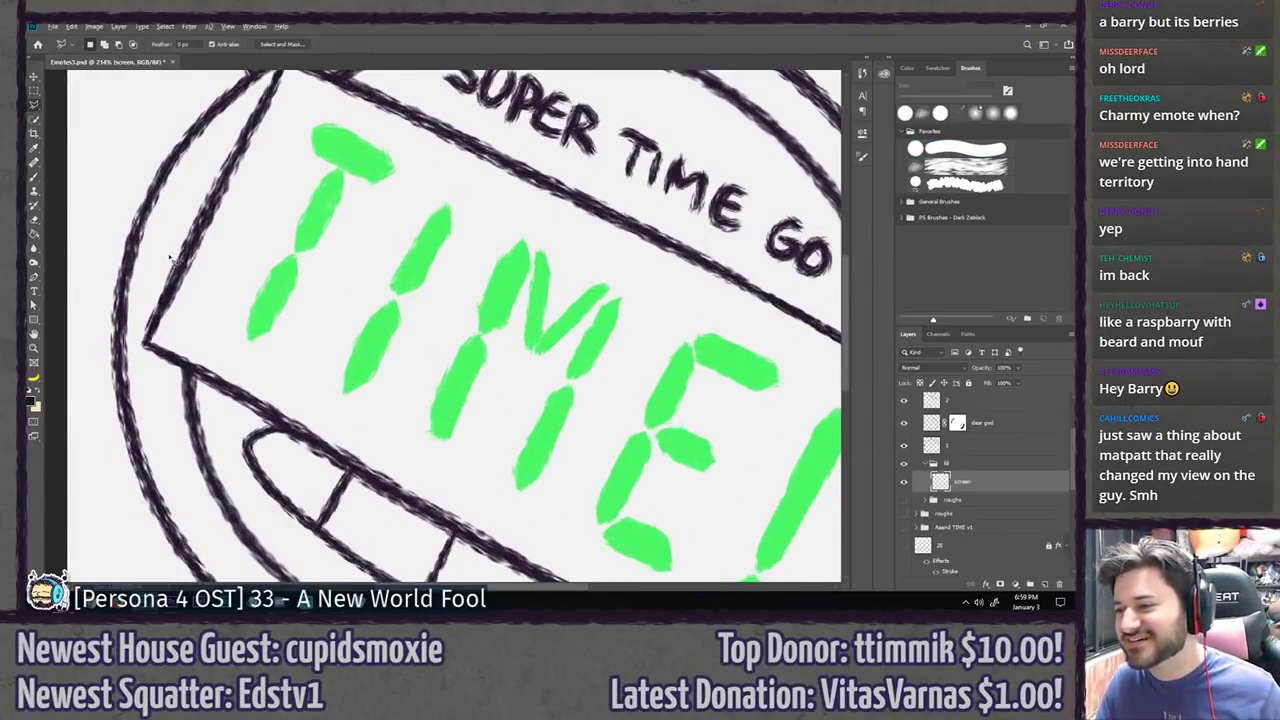
scroll(170, 258, "up", 3)
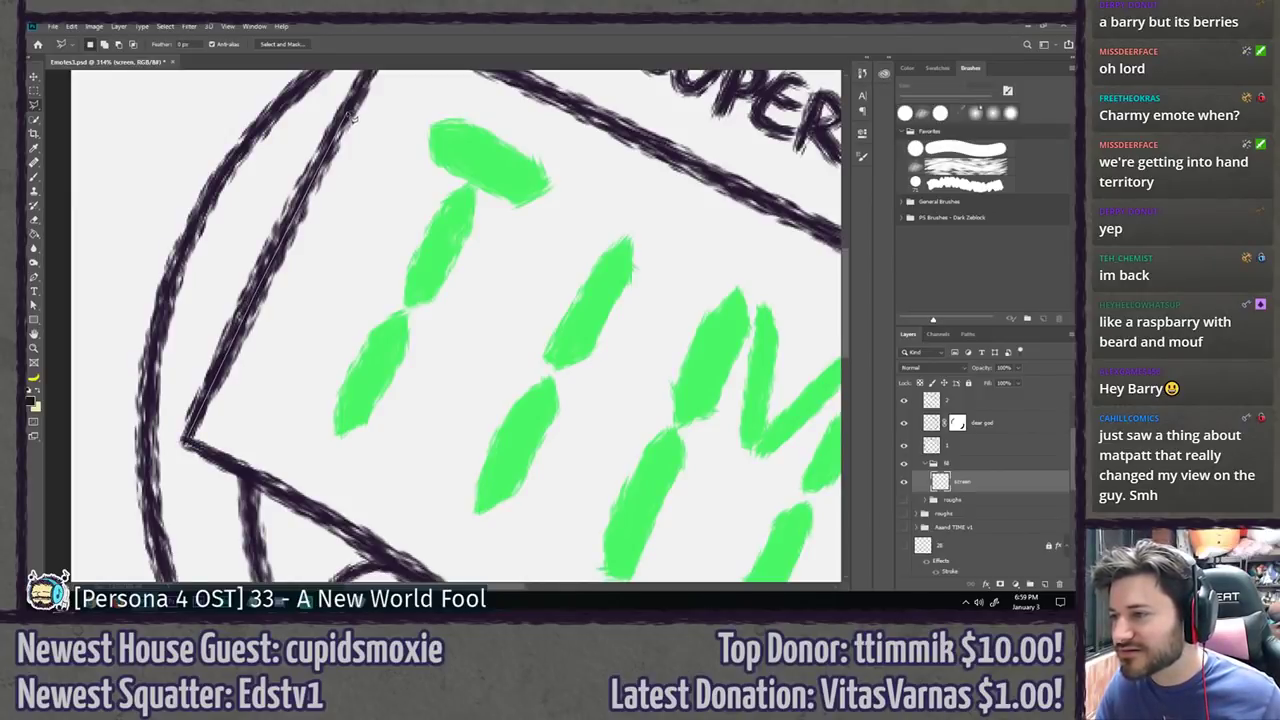
scroll(360, 130, "up", 3)
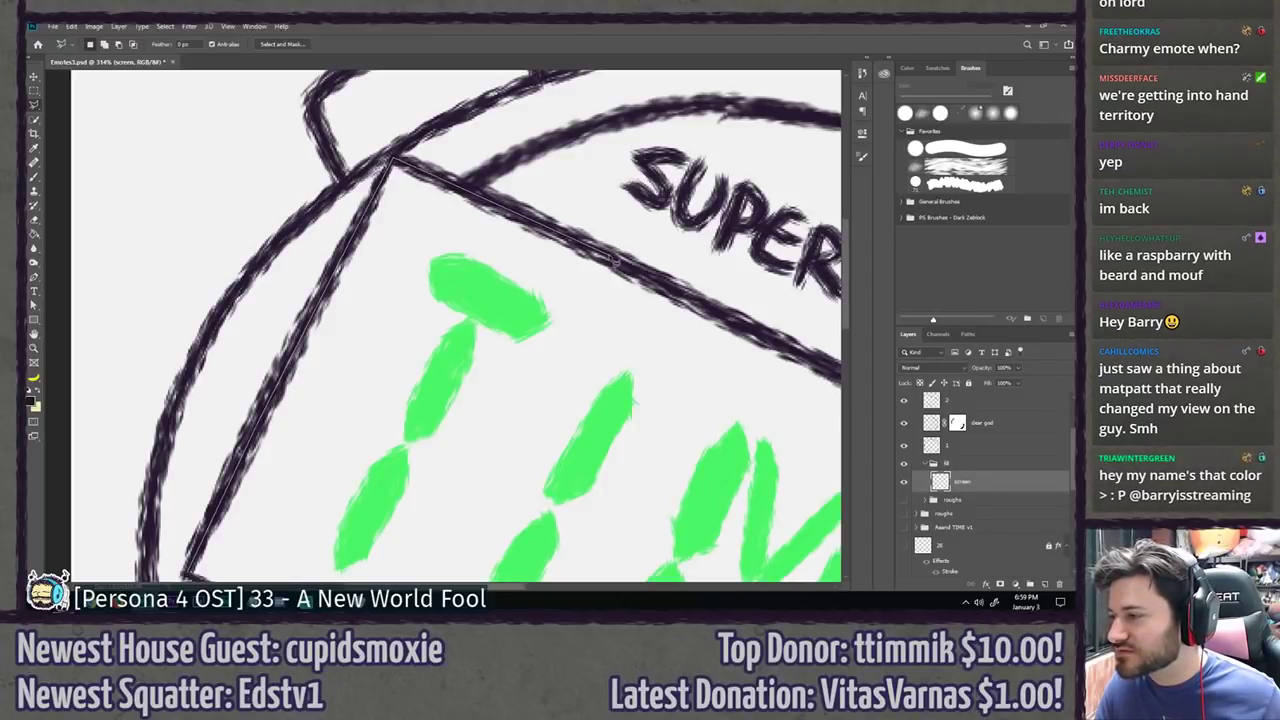
mouse_move(793, 352)
left_mouse_down()
mouse_move(475, 348)
mouse_move(352, 205)
left_mouse_up()
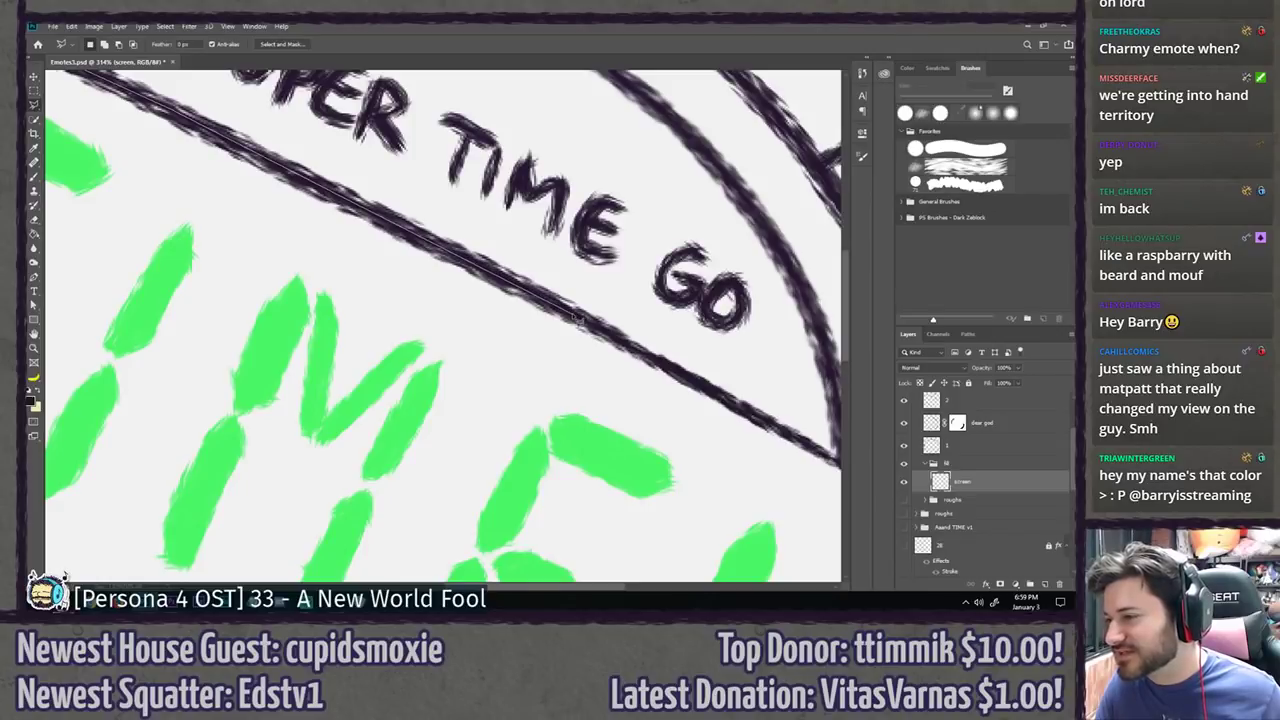
left_click(730, 402)
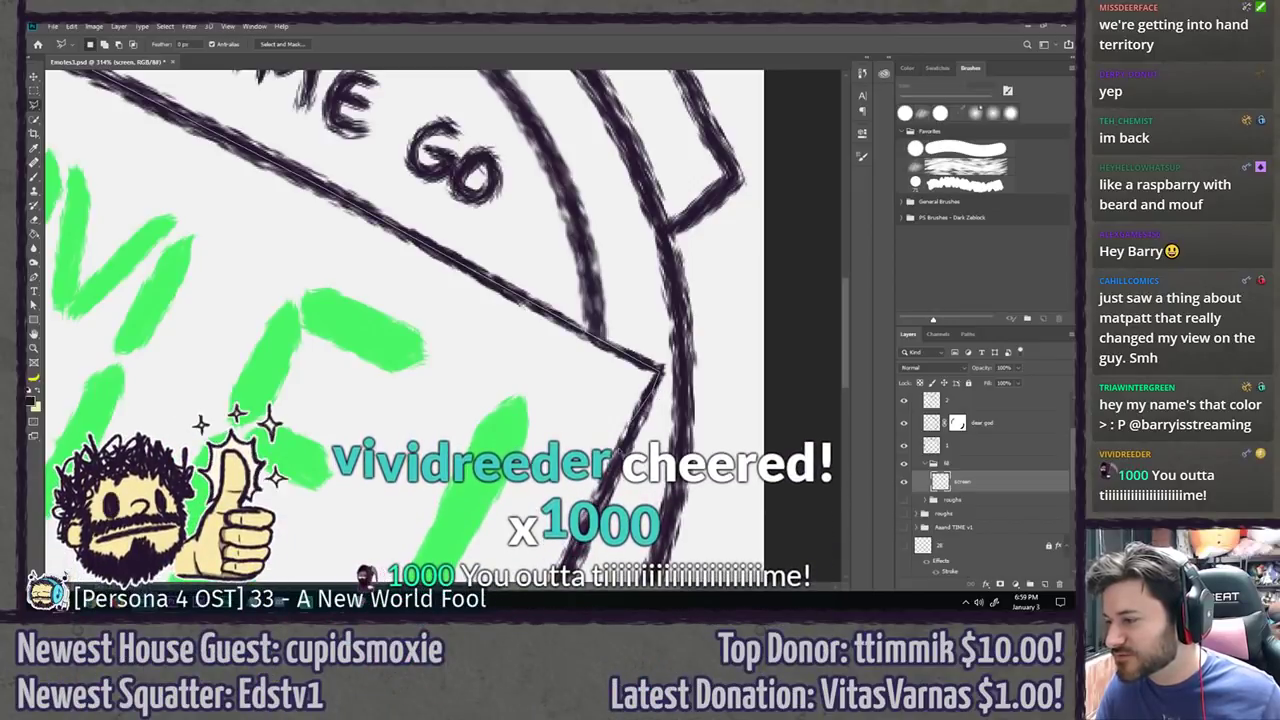
scroll(657, 397, "down", 1)
scroll(520, 486, "down", 5)
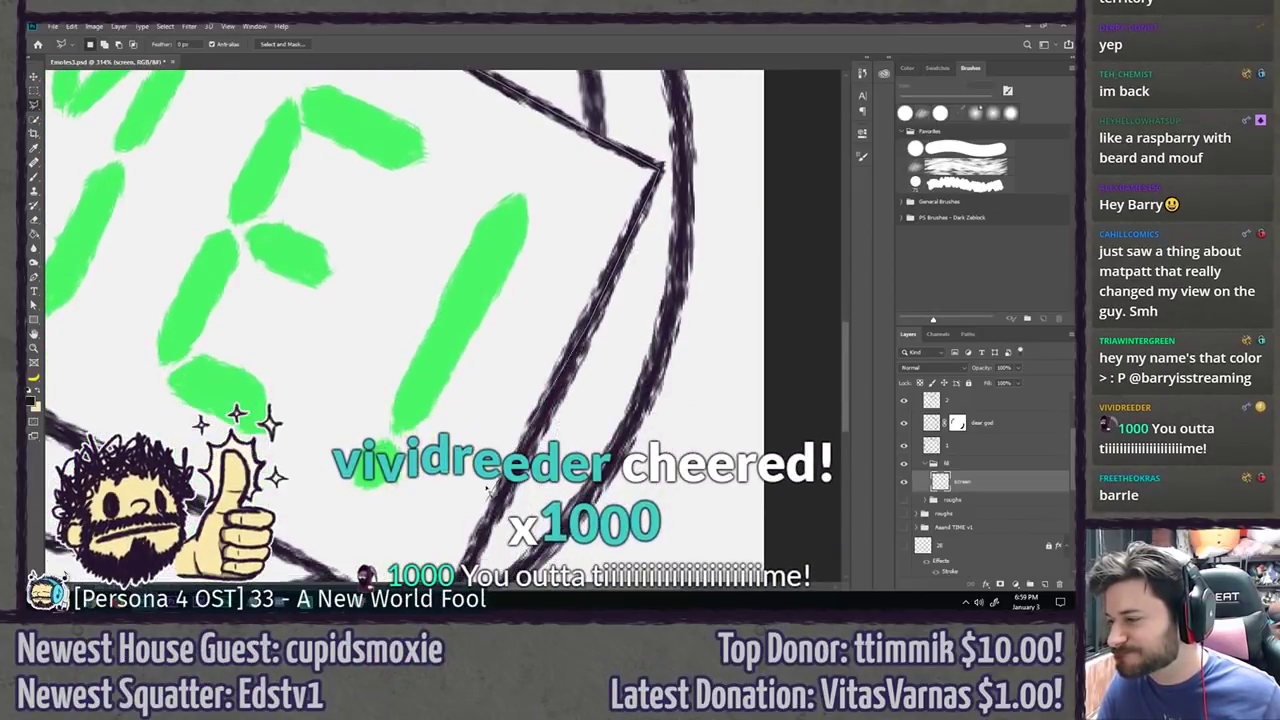
scroll(519, 490, "down", 3)
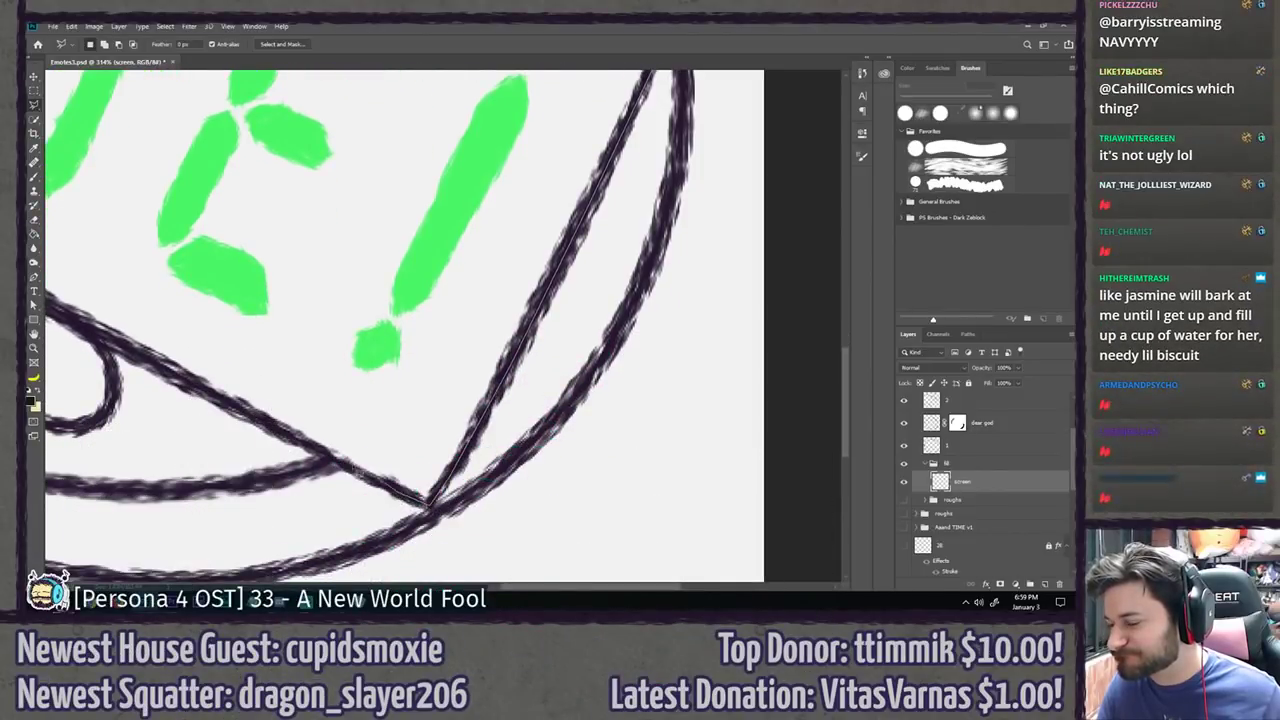
left_click(88, 328)
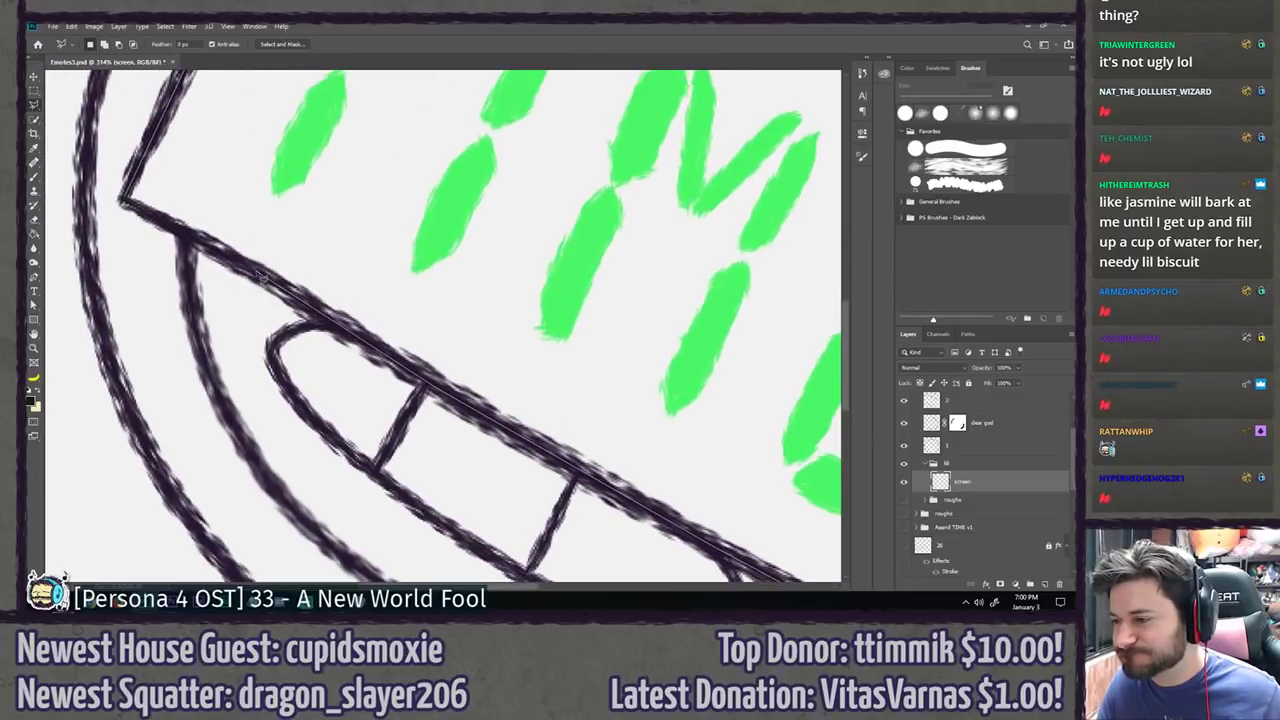
double_click(240, 260)
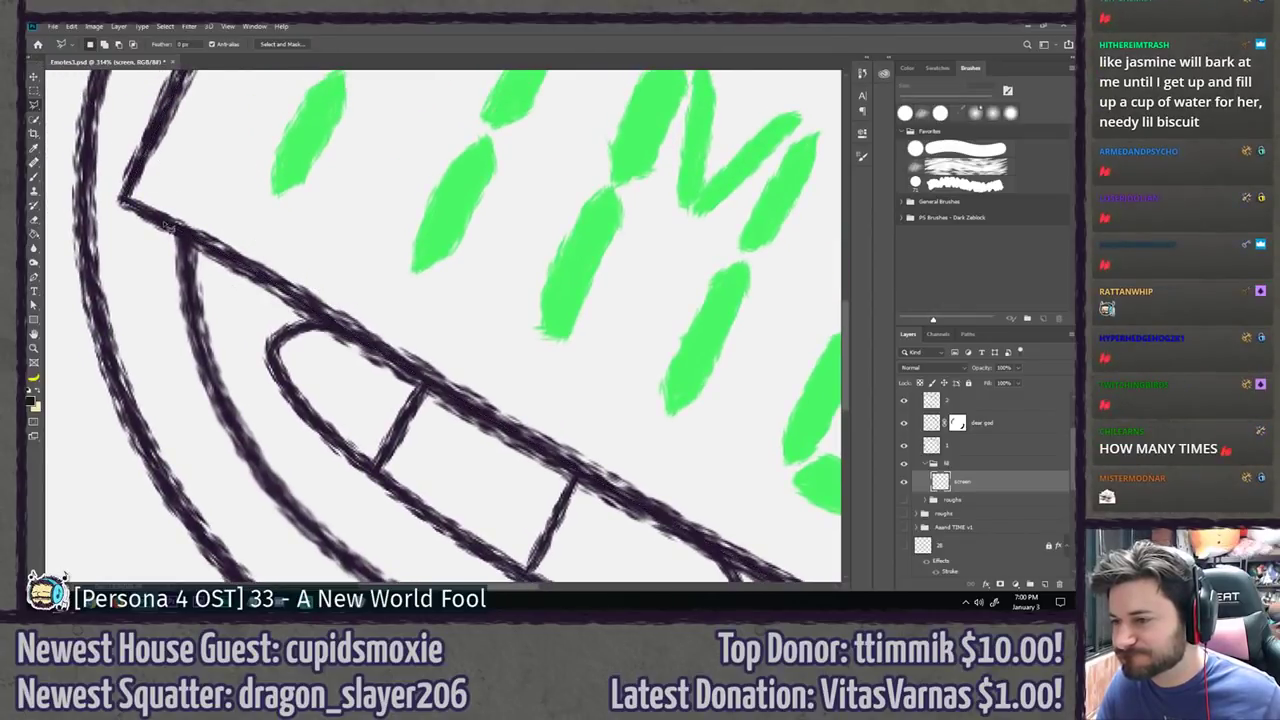
Step: Fill the selected screen area on the "screen" layer with the dark green foreground colour
key("g")
left_click(337, 244)
key("m")
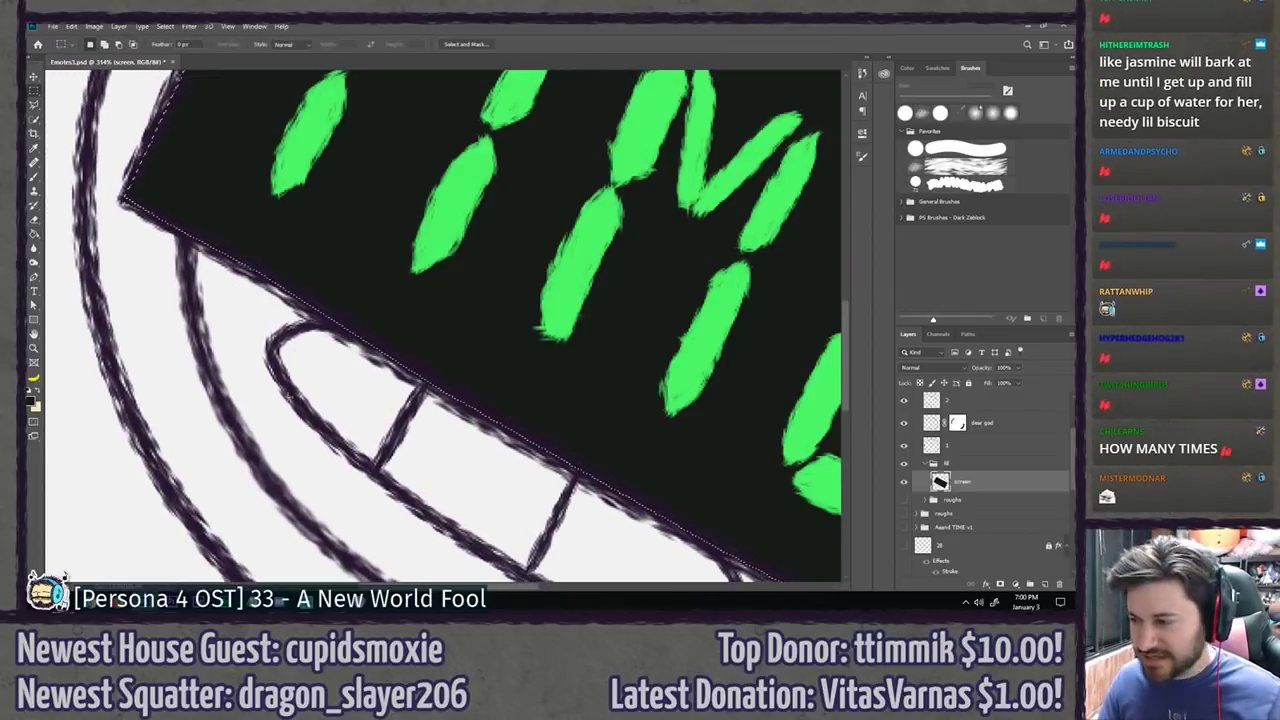
key("ctrl+0")
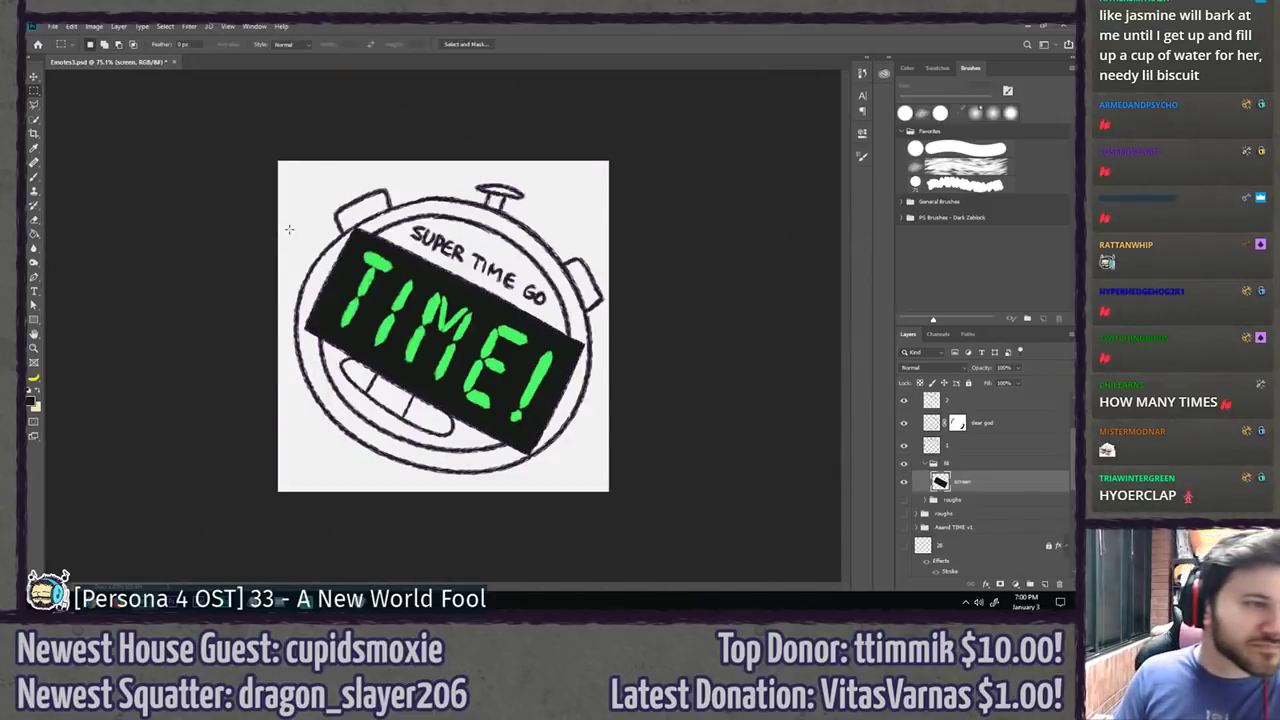
Step: Add a Color Overlay effect to the screen layer and set its colour to near-black #171918
key("l")
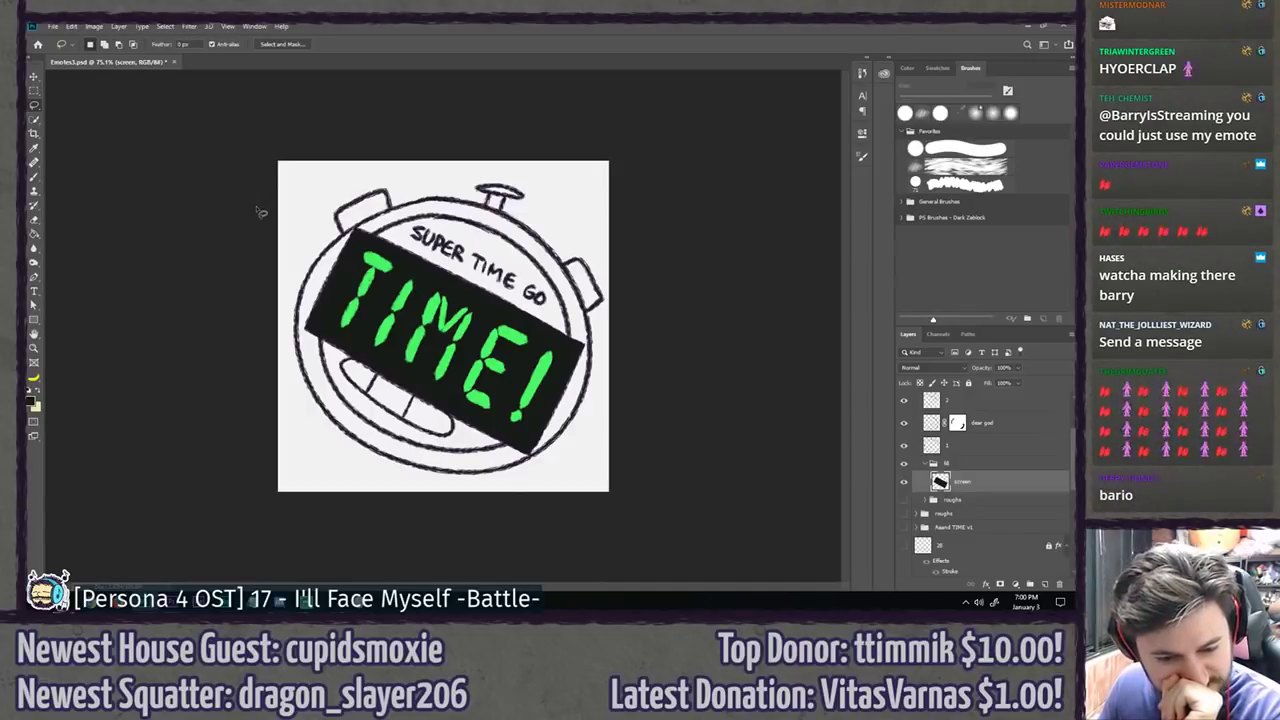
double_click(1005, 488)
left_click(656, 374)
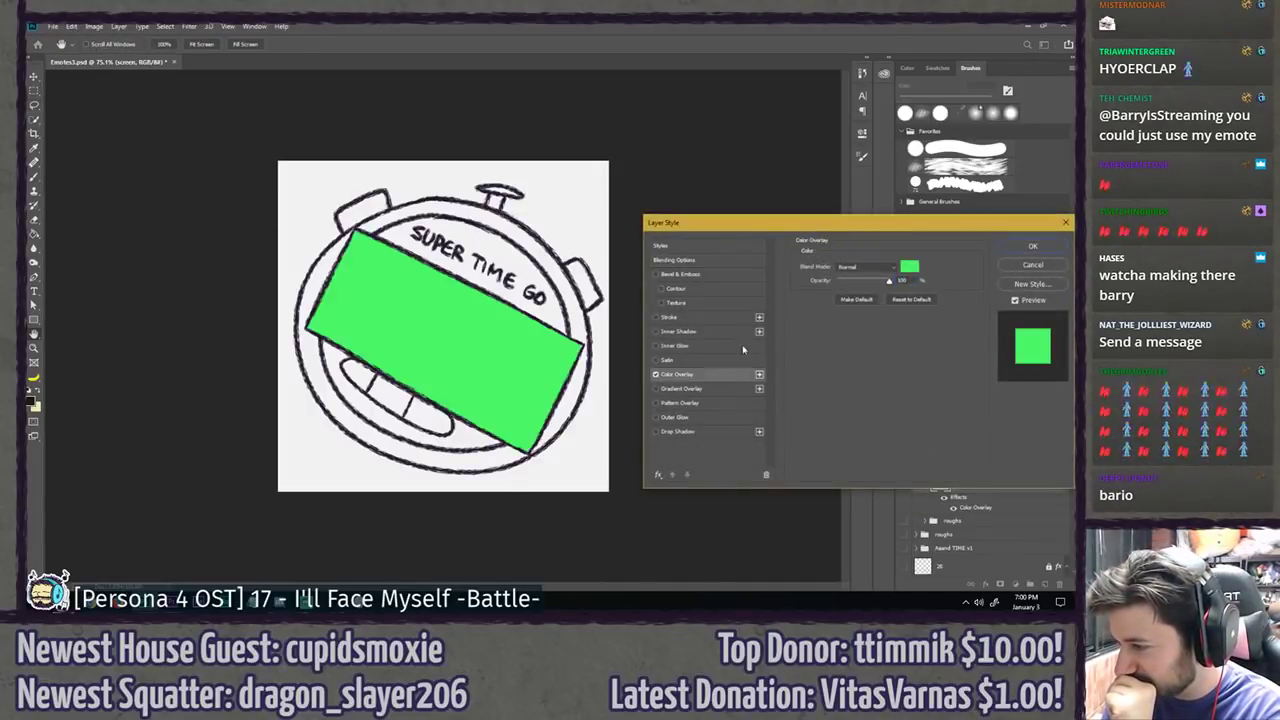
left_click(905, 268)
left_click(727, 412)
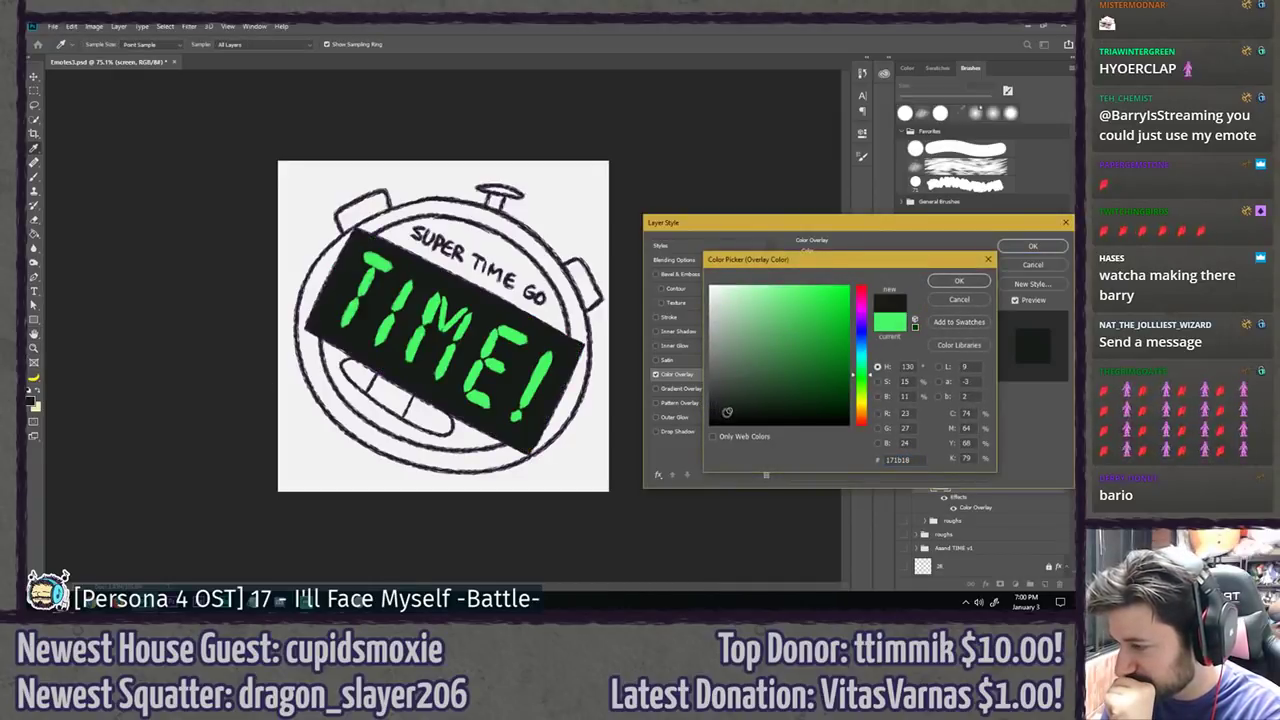
left_click(720, 410)
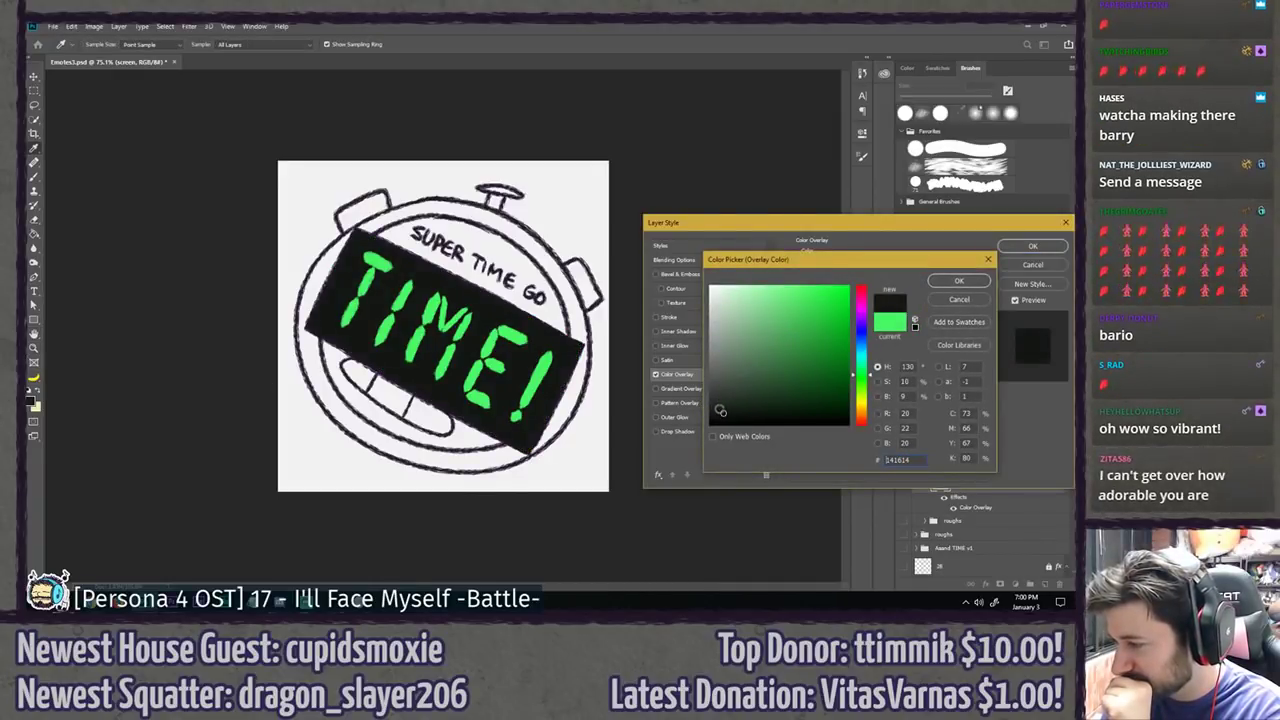
left_click(718, 411)
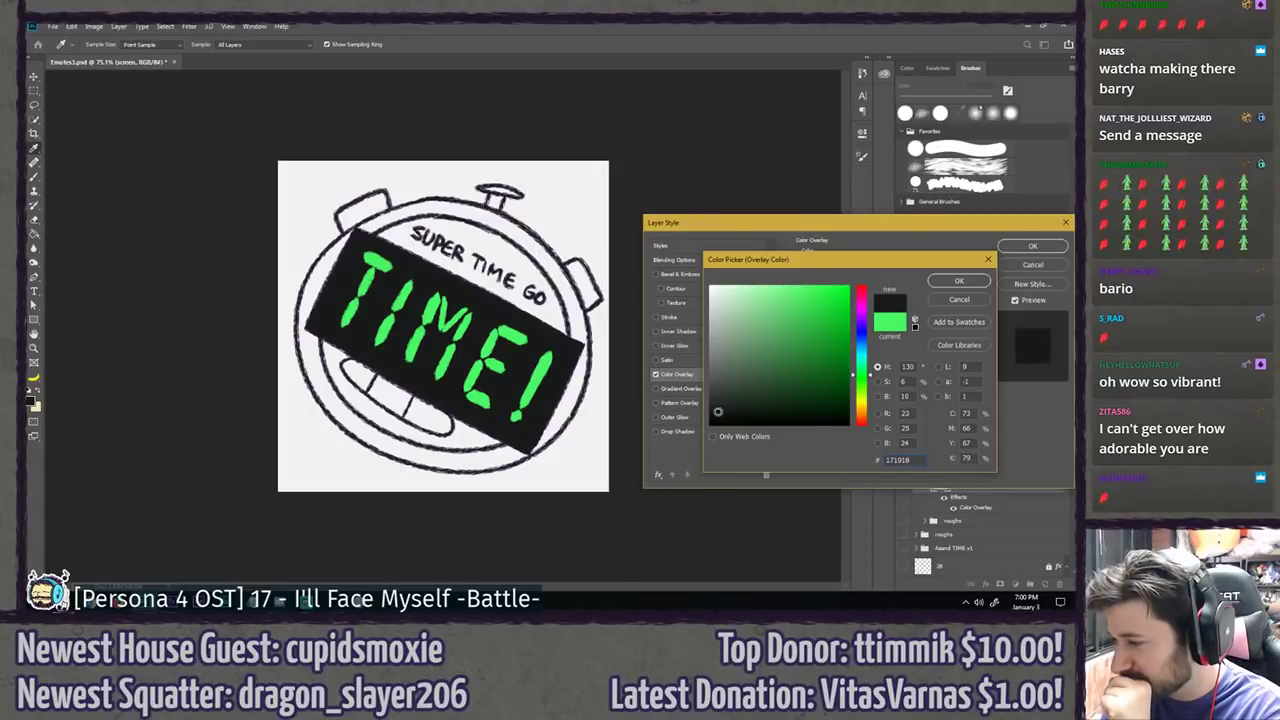
key("Return")
key("Return")
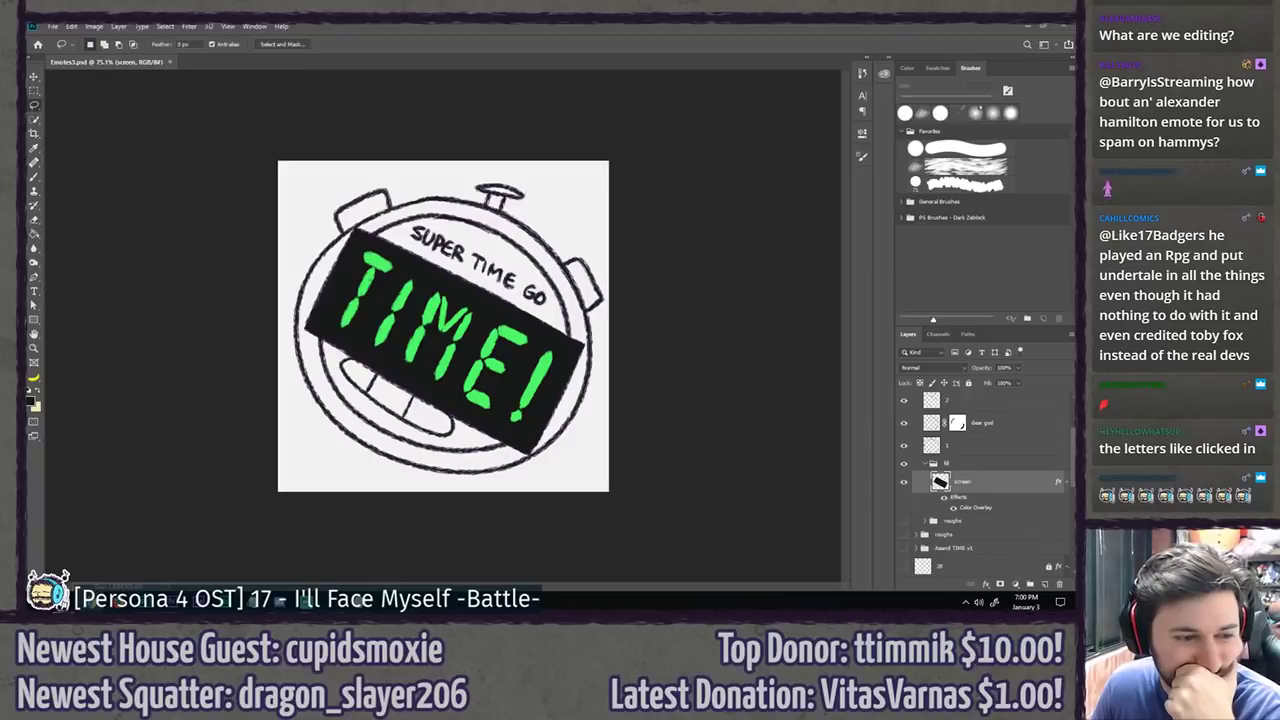
Step: Check the Seiko clock reference image and shift the text display layer's Color Overlay to the bluer green #4af78f
left_click_drag(28, 160, 517, 105)
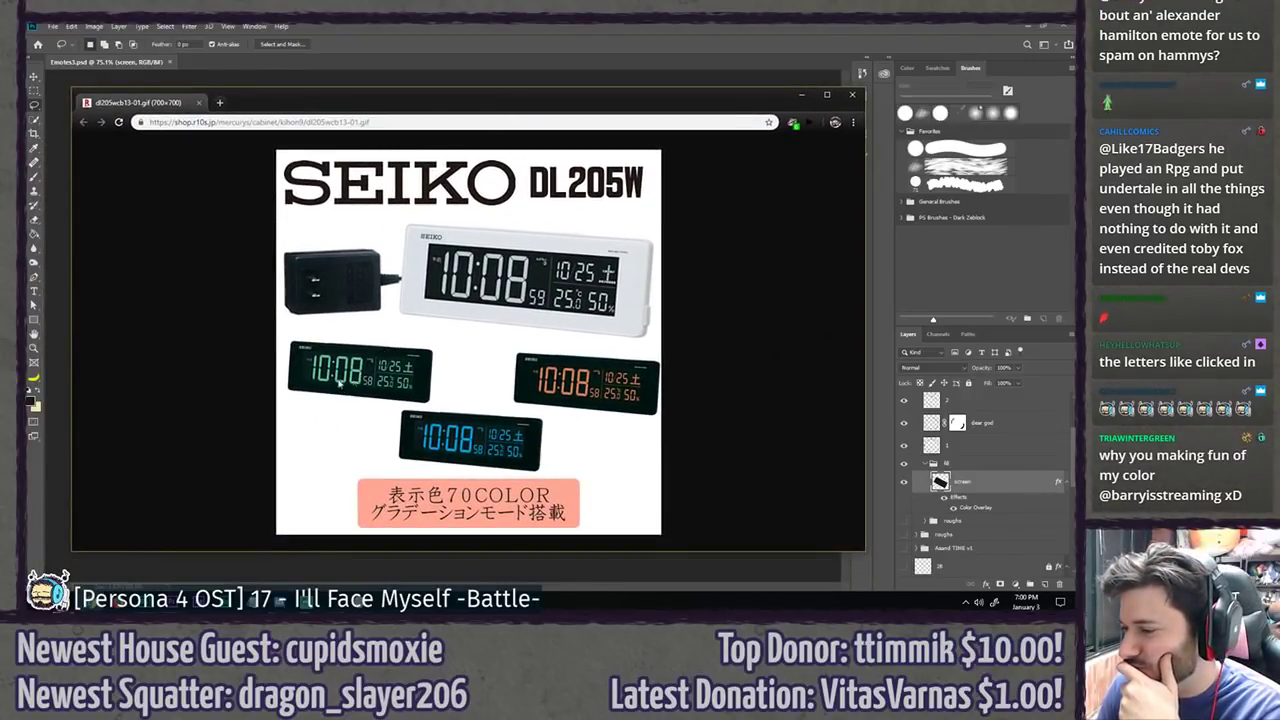
left_click_drag(259, 108, 24, 104)
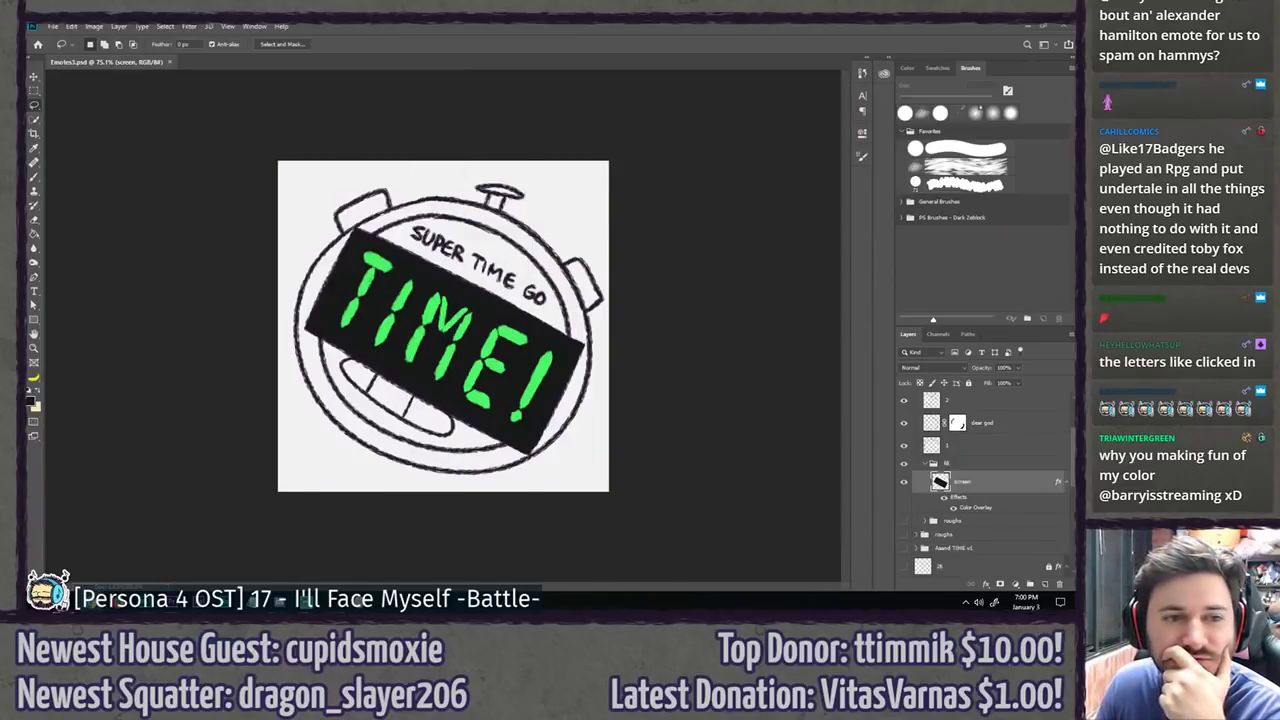
scroll(967, 450, "up", 2)
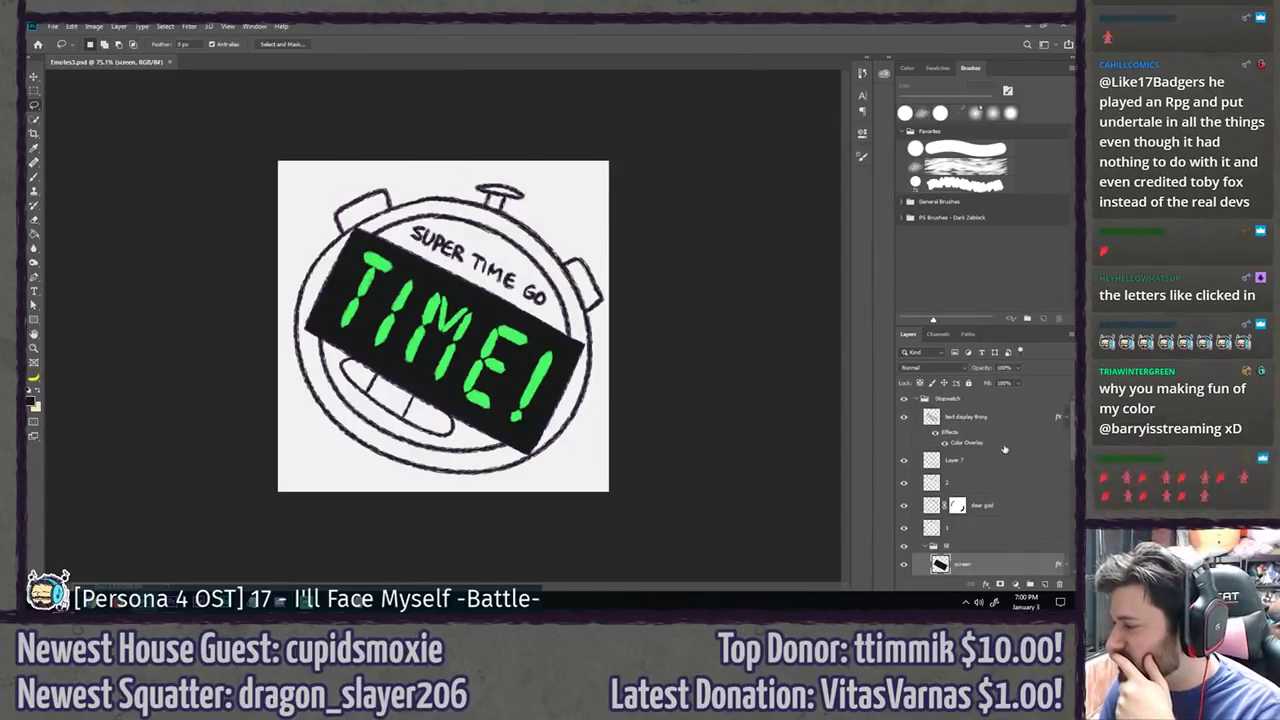
double_click(967, 446)
left_click(907, 268)
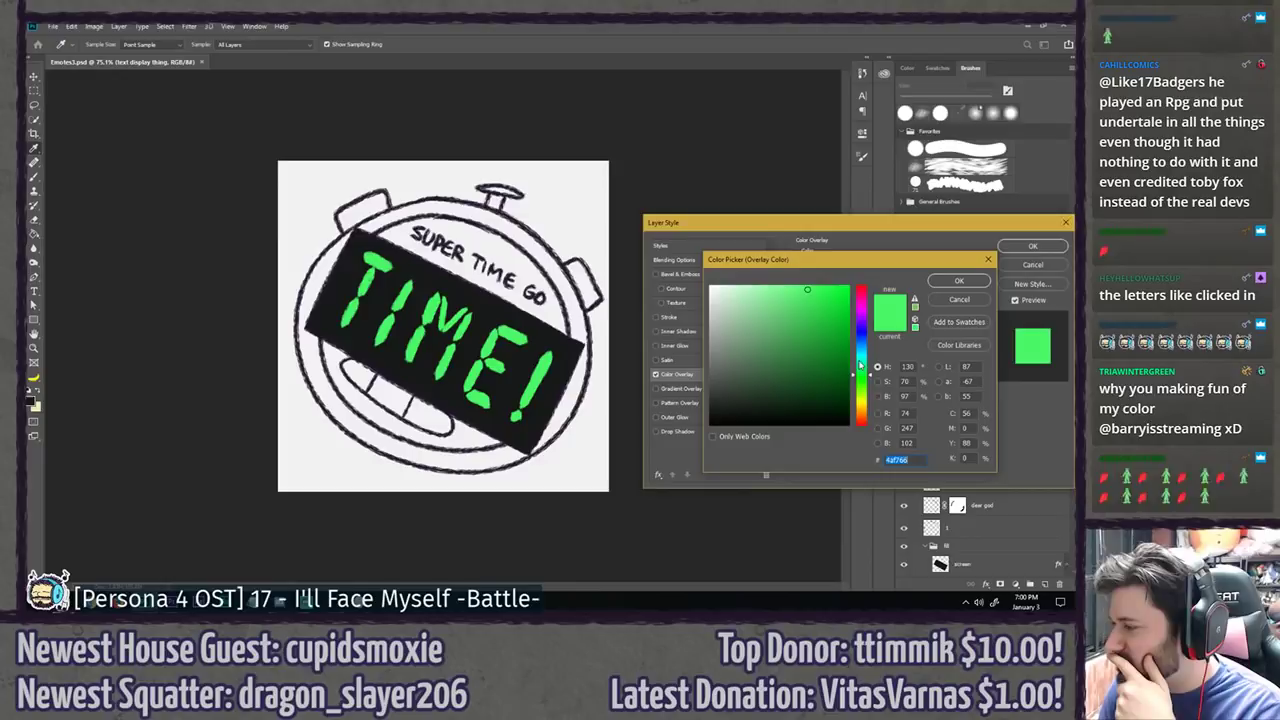
left_click_drag(863, 373, 862, 370)
key("ctrl+c")
key("Return")
key("Return")
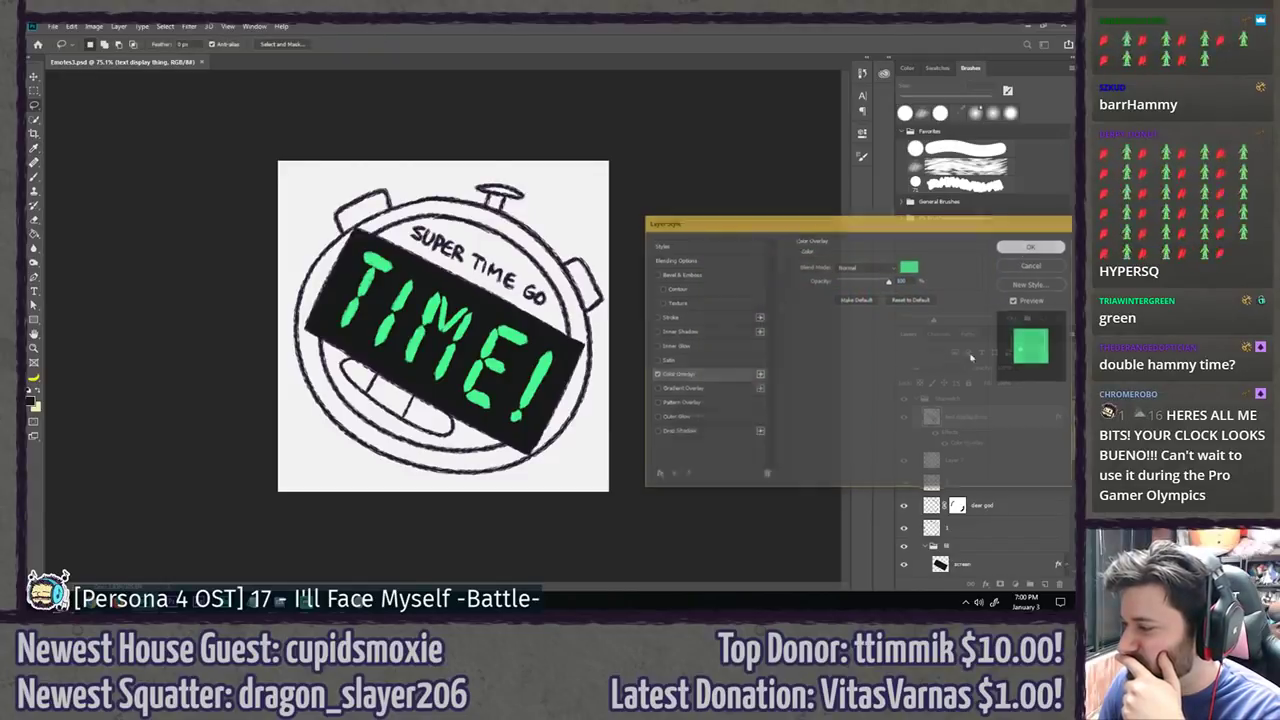
Step: Match the screen layer's Color Overlay to the lettering's hue of 144 and set it to dark grey #1c1e1d
double_click(976, 536)
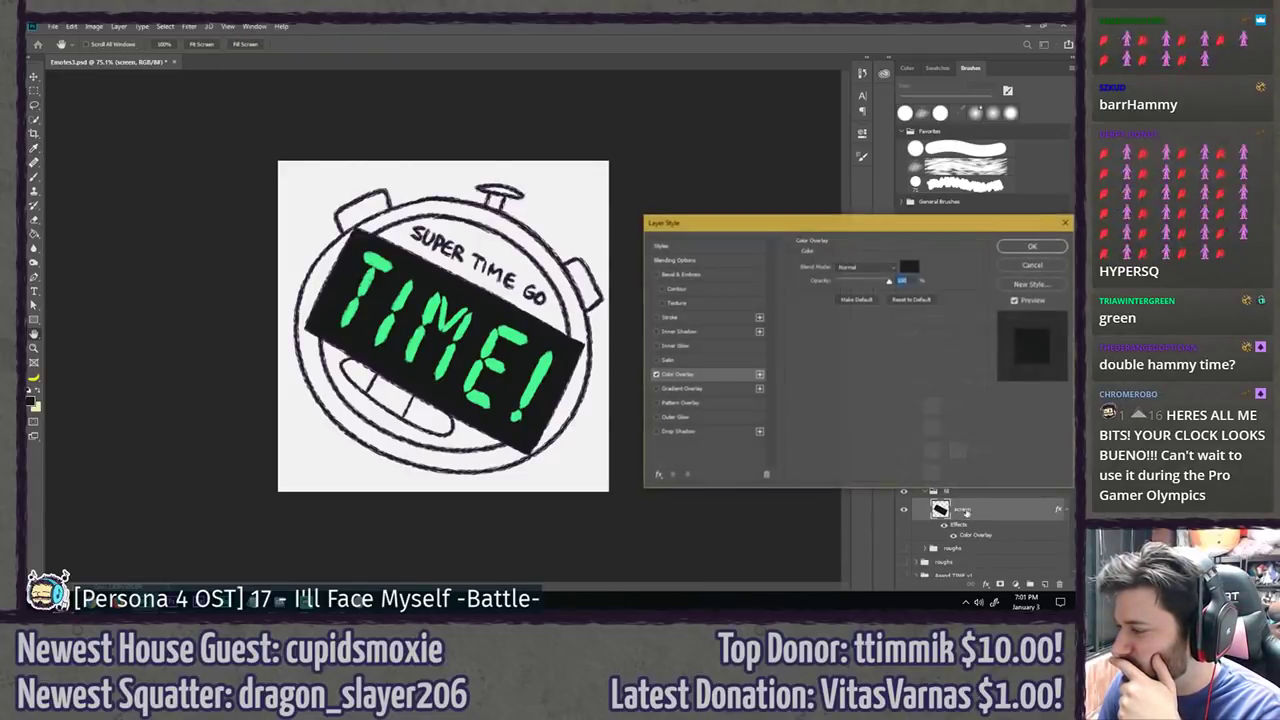
left_click(914, 269)
key("ctrl+v")
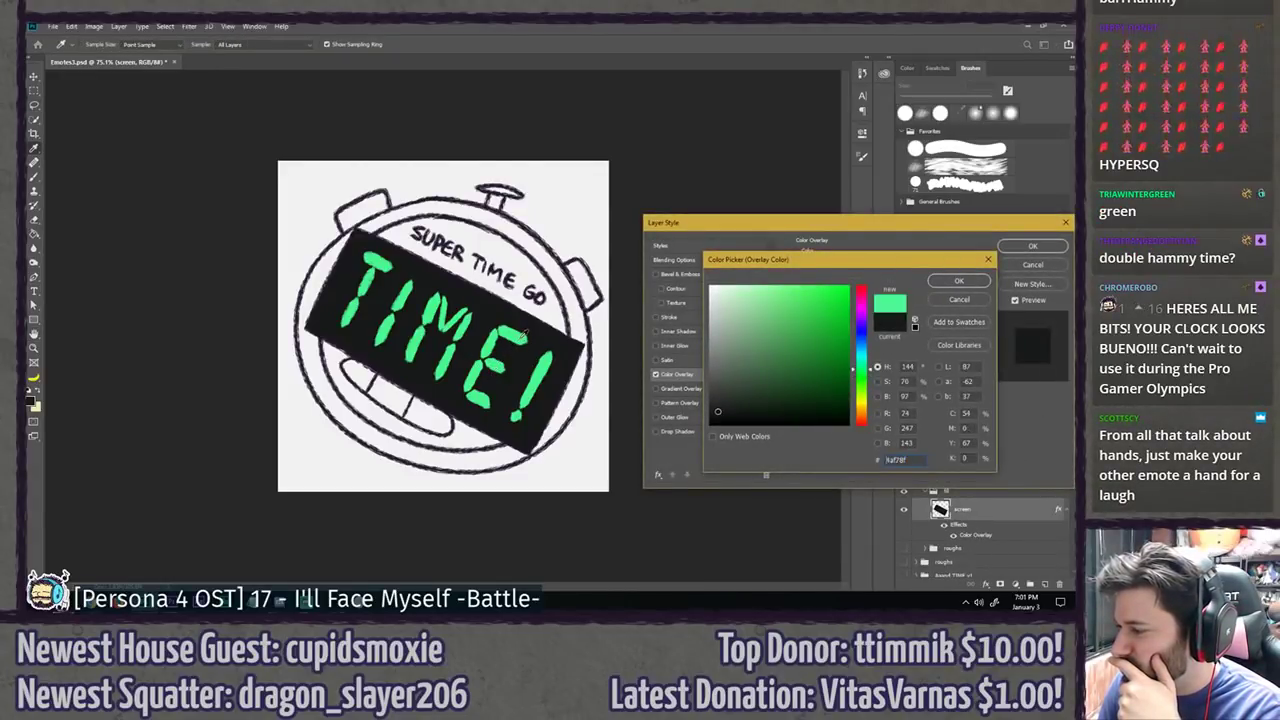
left_click(722, 409)
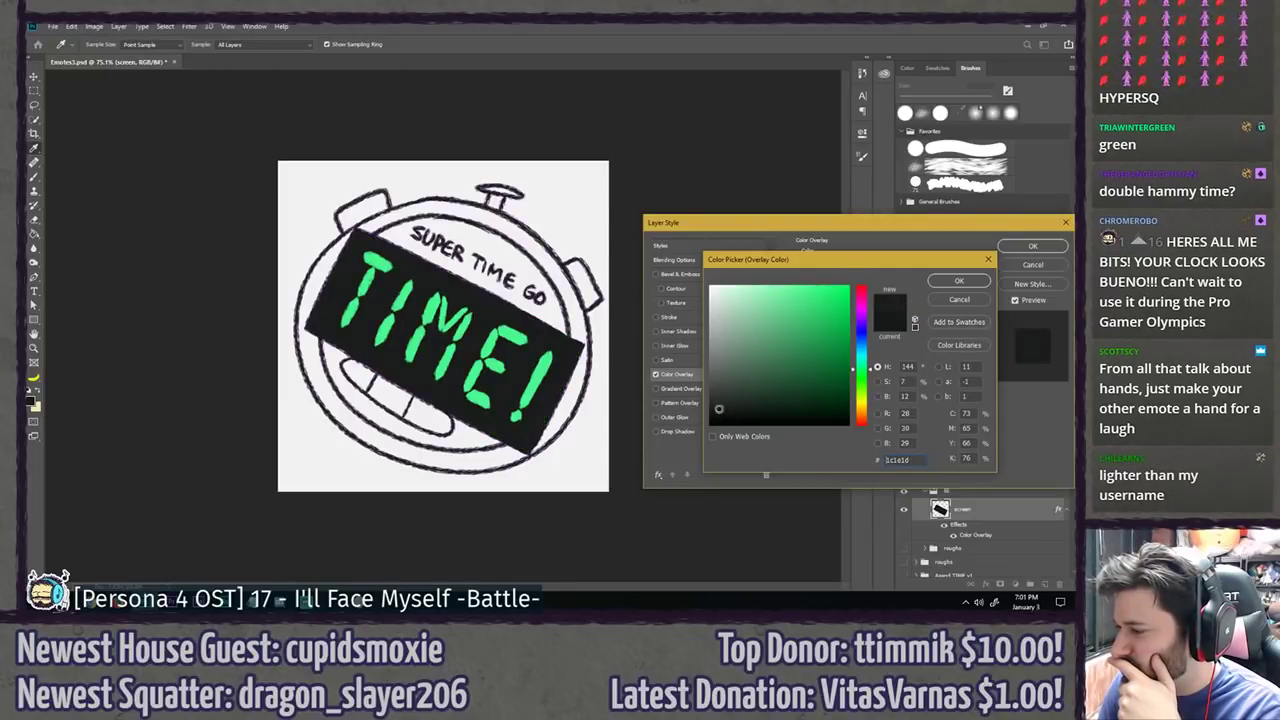
key("Return")
key("Return")
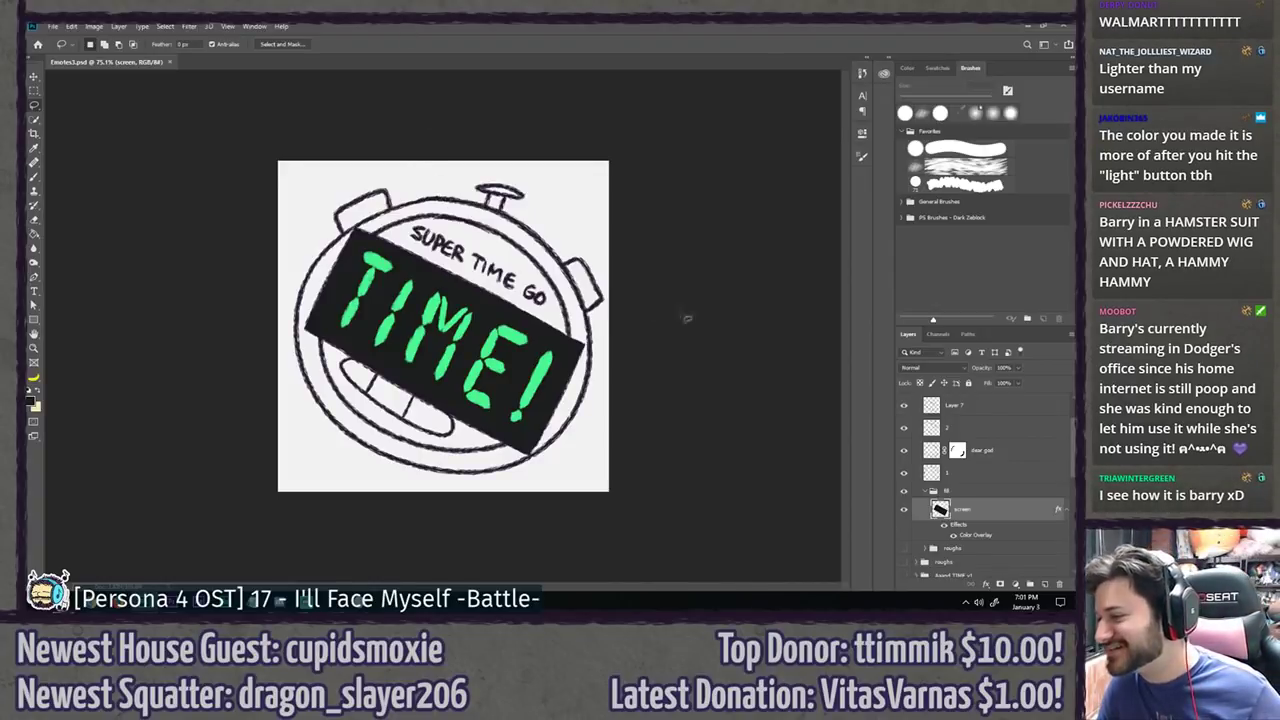
Step: Create a new layer named "circle" and place it beneath the screen layer
scroll(975, 486, "down", 2)
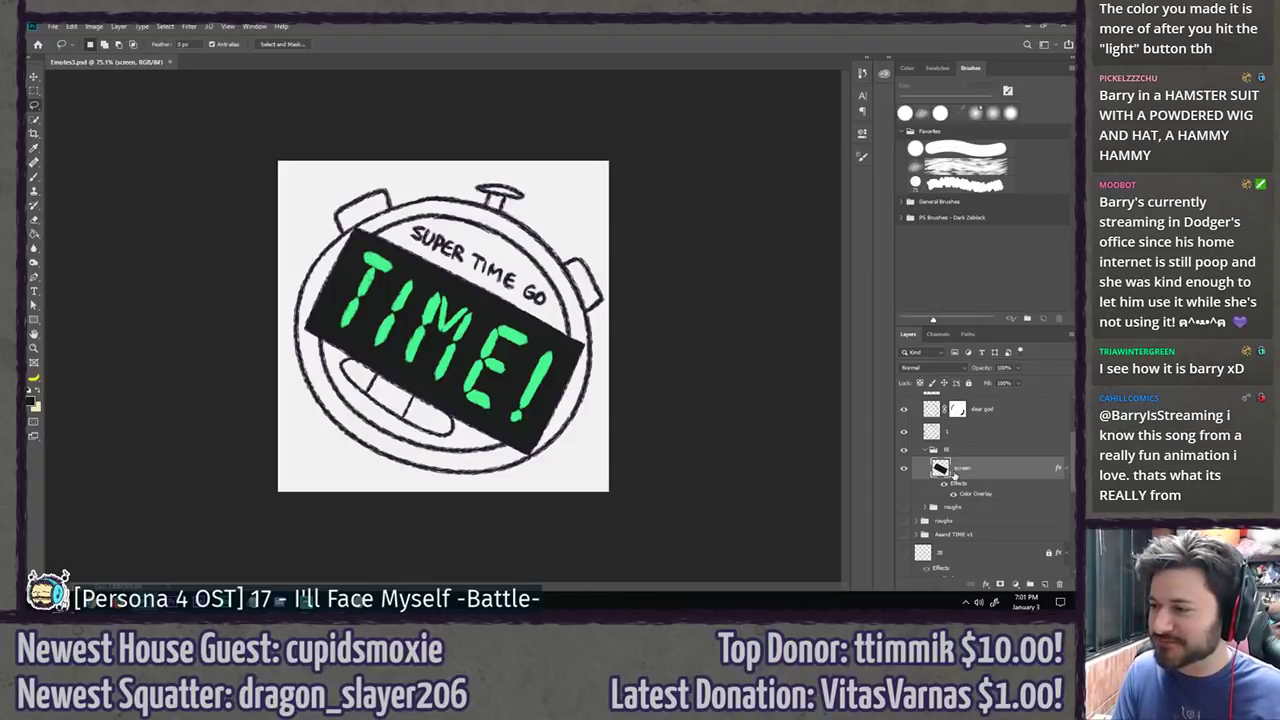
key("ctrl+shift+n")
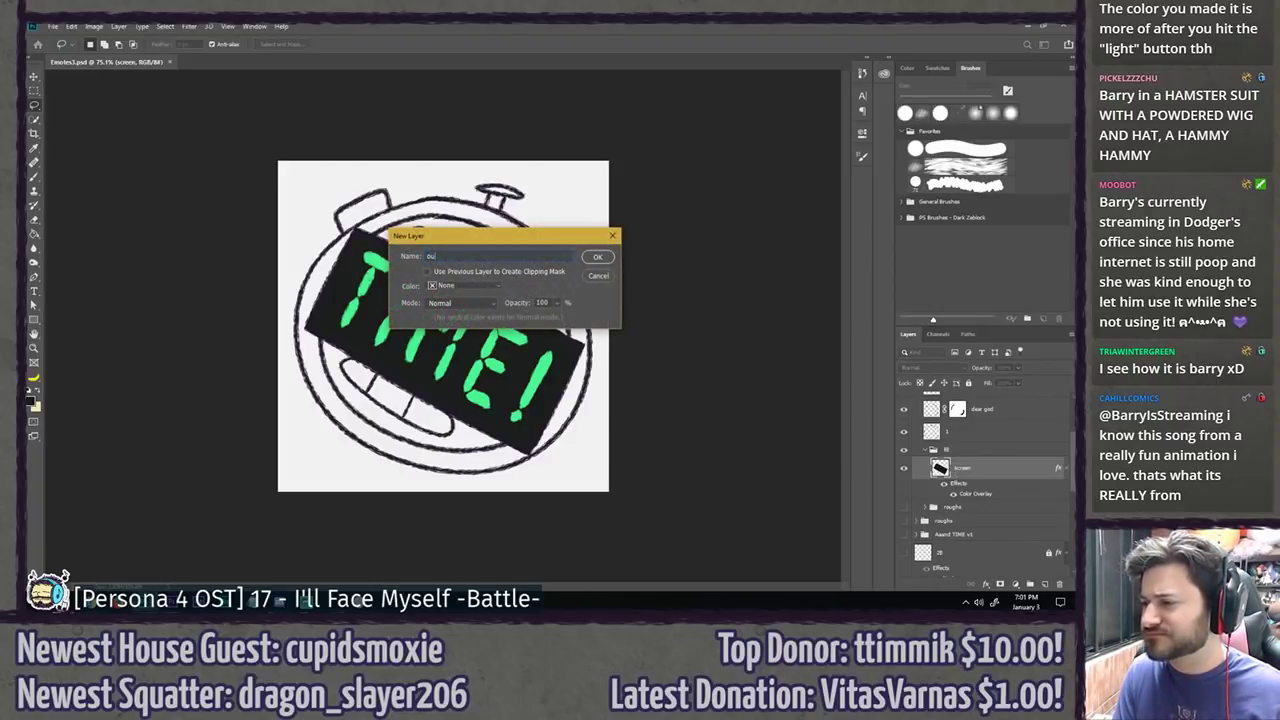
type("circle")
key("Return")
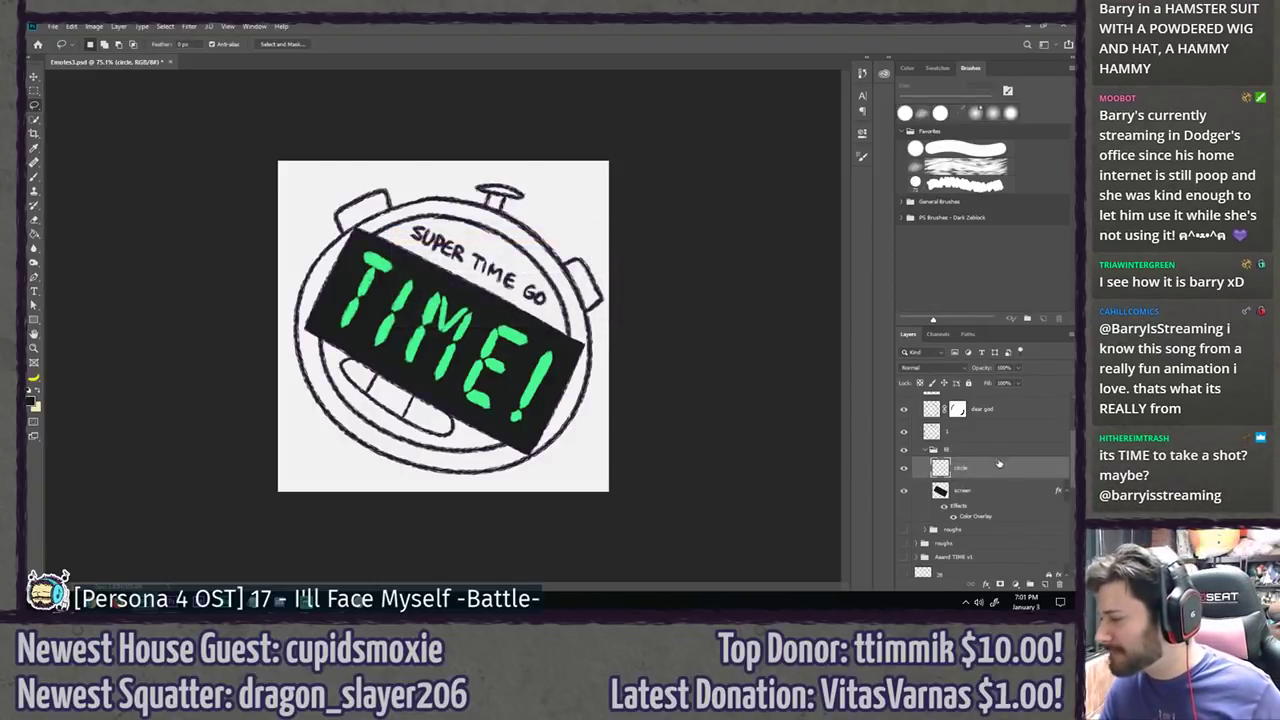
left_click_drag(998, 464, 996, 512)
Step: Ready the Brush tool with the greenish grey #7a8481 as foreground colour
key("b")
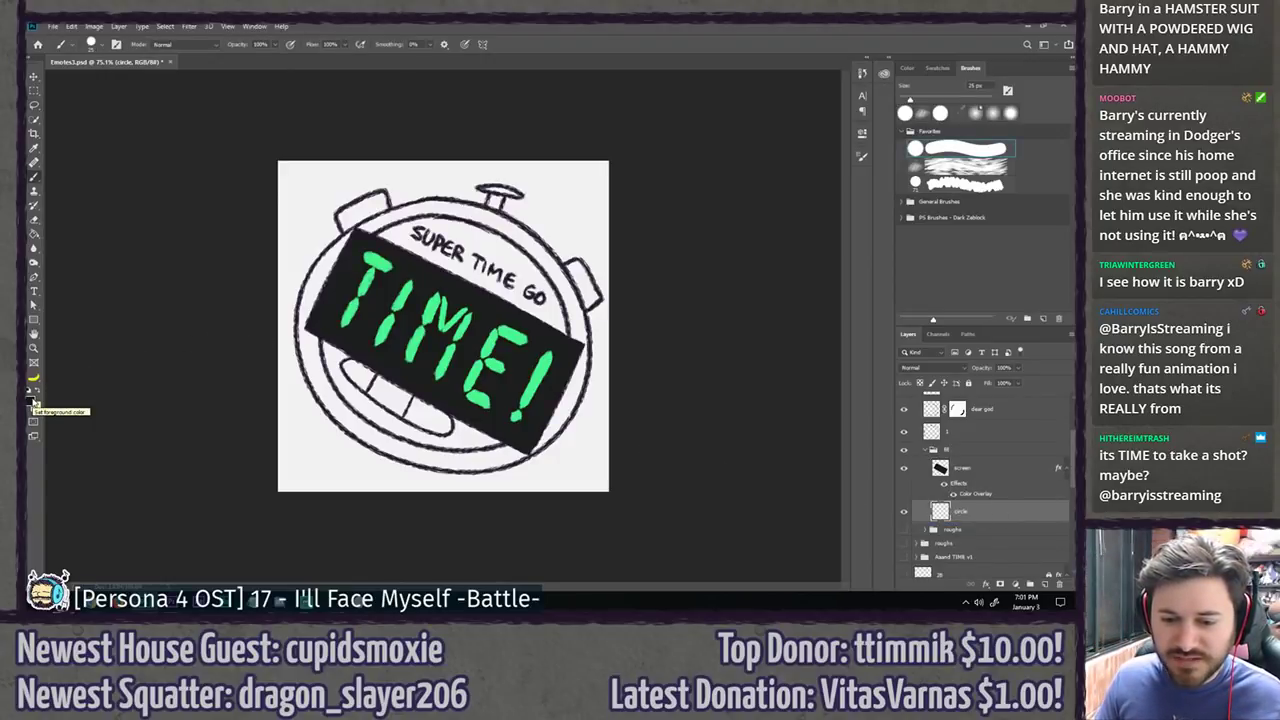
left_click(32, 400)
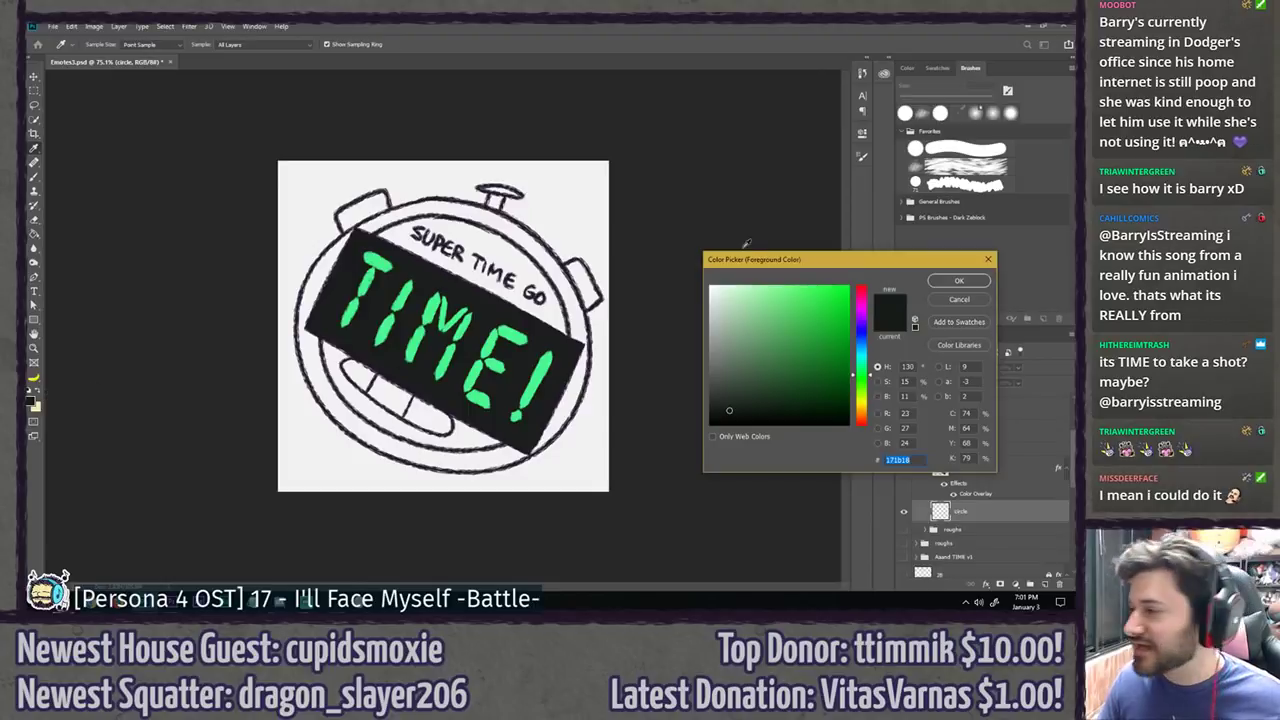
left_click_drag(843, 265, 785, 217)
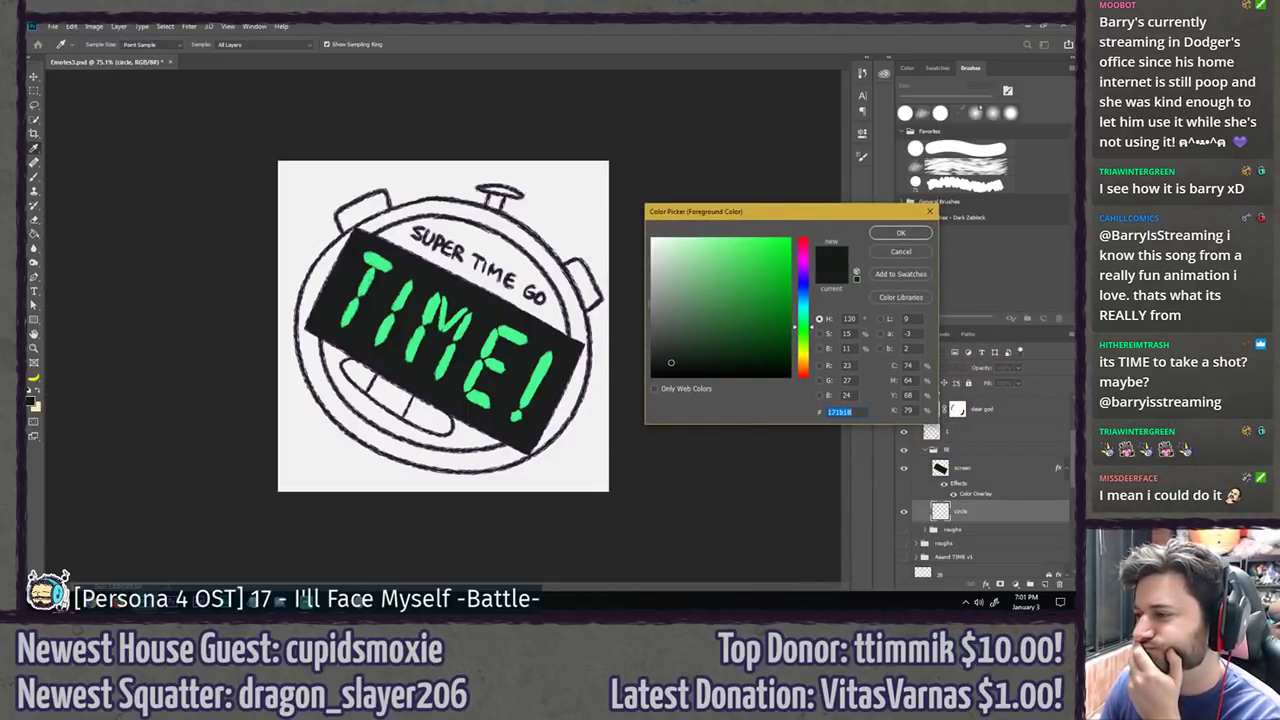
left_click(652, 303)
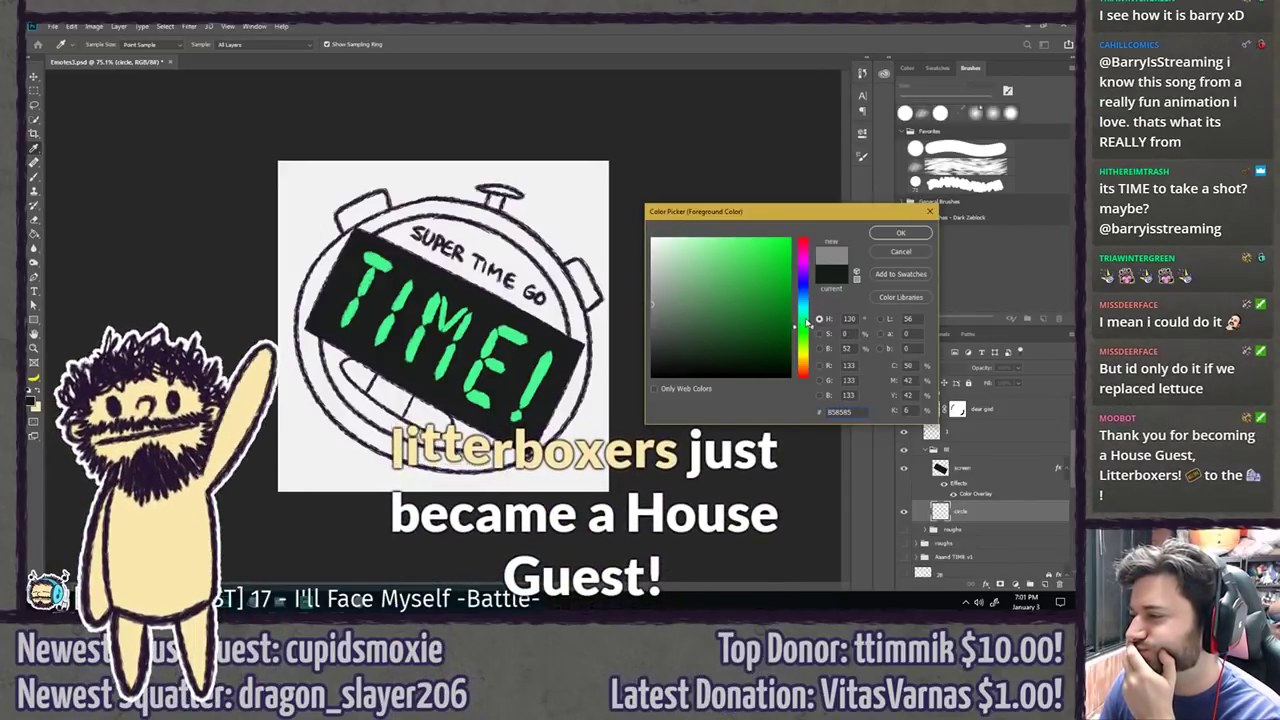
left_click(802, 314)
left_click(662, 306)
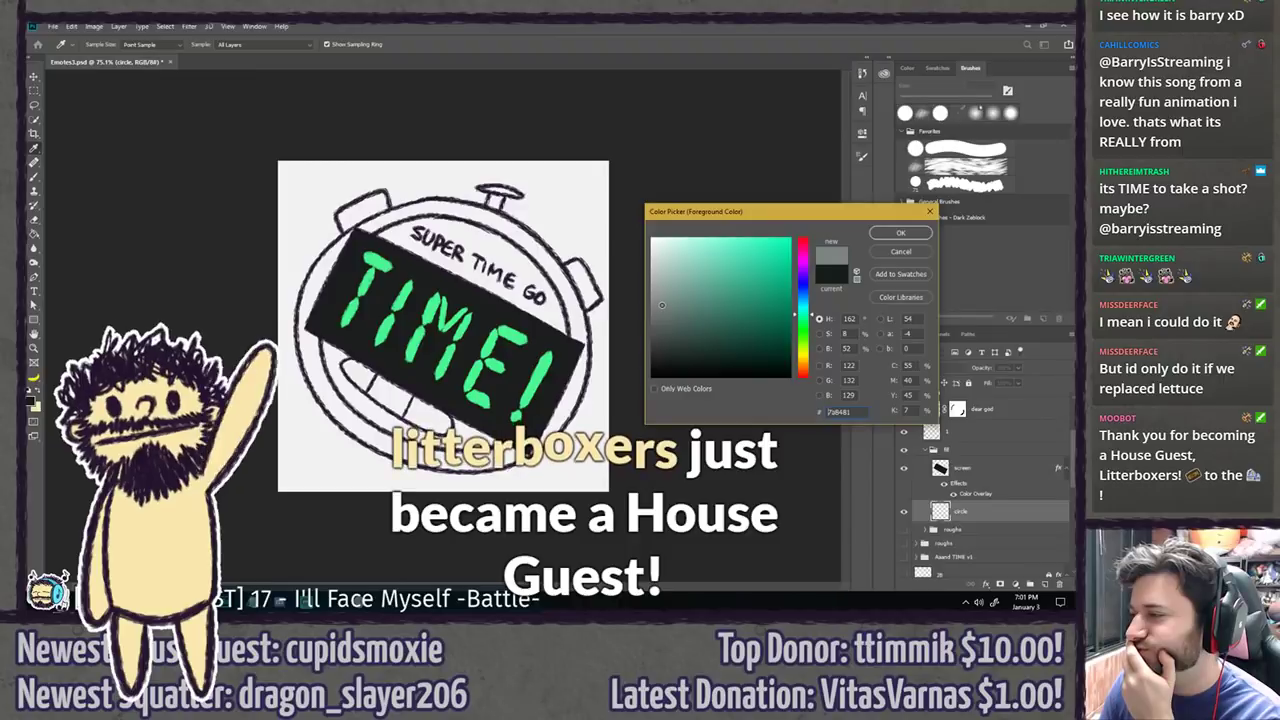
left_click(900, 232)
mouse_move(602, 365)
left_mouse_down()
mouse_move(545, 240)
mouse_move(500, 232)
mouse_move(333, 390)
left_mouse_up()
mouse_move(555, 213)
left_mouse_down()
mouse_move(448, 211)
mouse_move(316, 245)
left_mouse_up()
key("ctrl+z")
key("ctrl+z")
key("ctrl+z")
mouse_move(392, 252)
left_mouse_down()
mouse_move(528, 282)
mouse_move(546, 322)
mouse_move(434, 253)
mouse_move(535, 320)
left_mouse_up()
key("ctrl+z")
Step: Enlarge the brush to 80 px and paint the stopwatch's left and upper-left rim grey on the circle layer
scroll(417, 352, "up", 5)
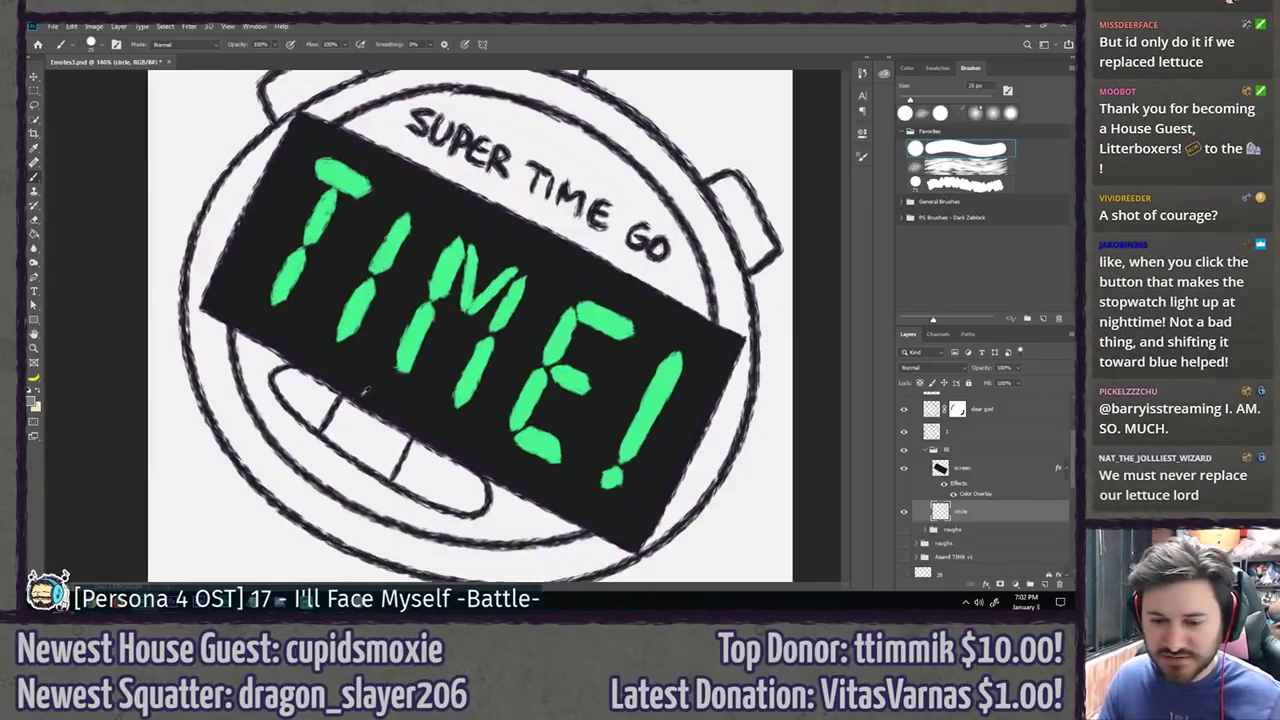
left_click_drag(423, 342, 357, 297)
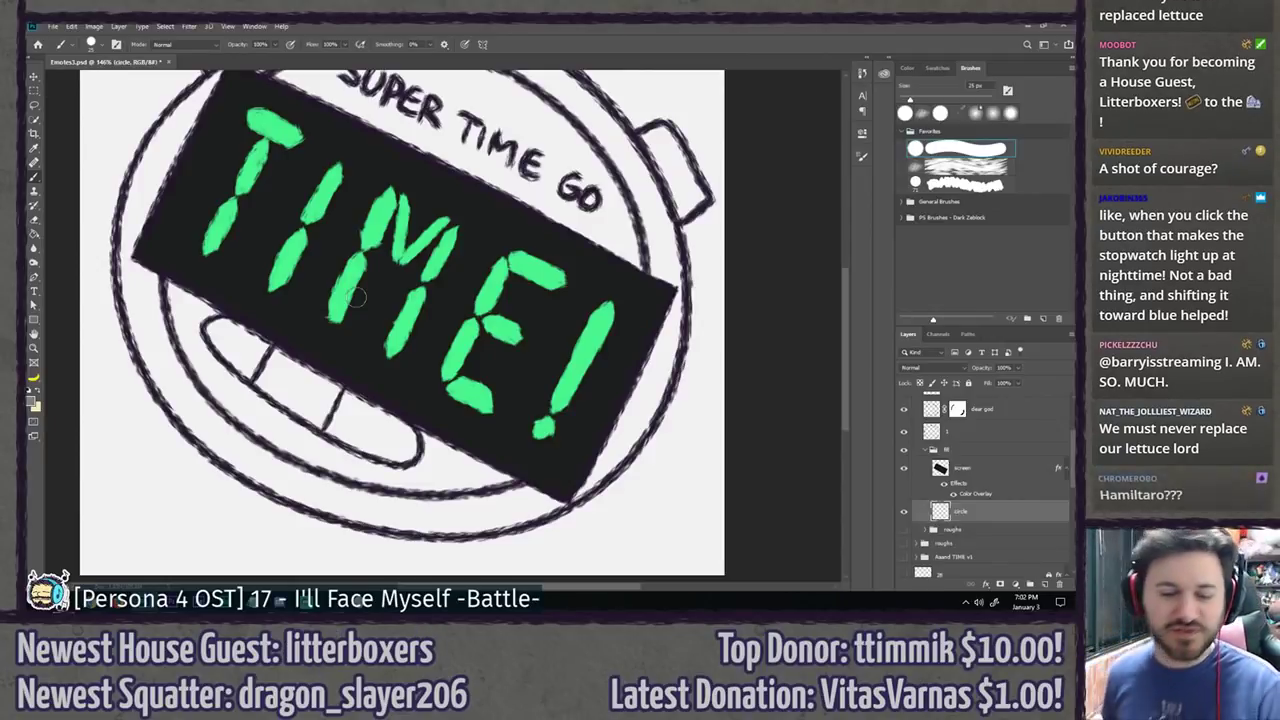
key("bracketright")
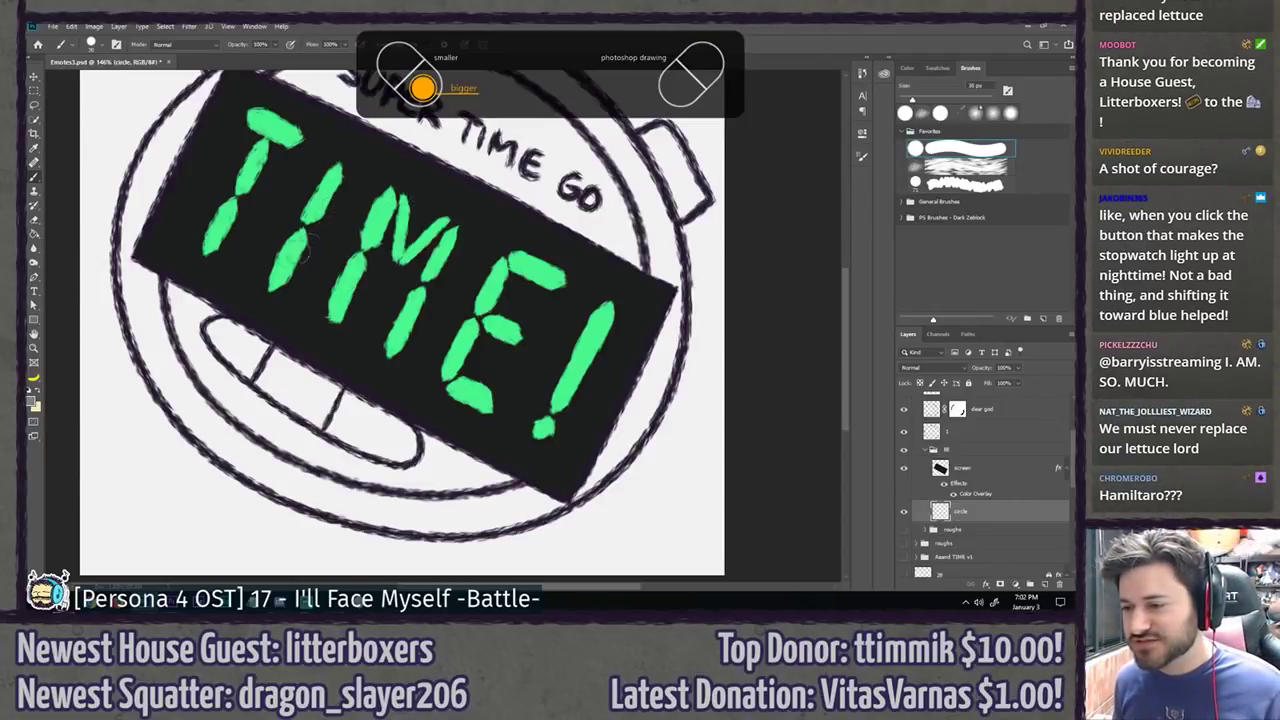
key("bracketright")
key("bracketright")
key("bracketright")
key("bracketright")
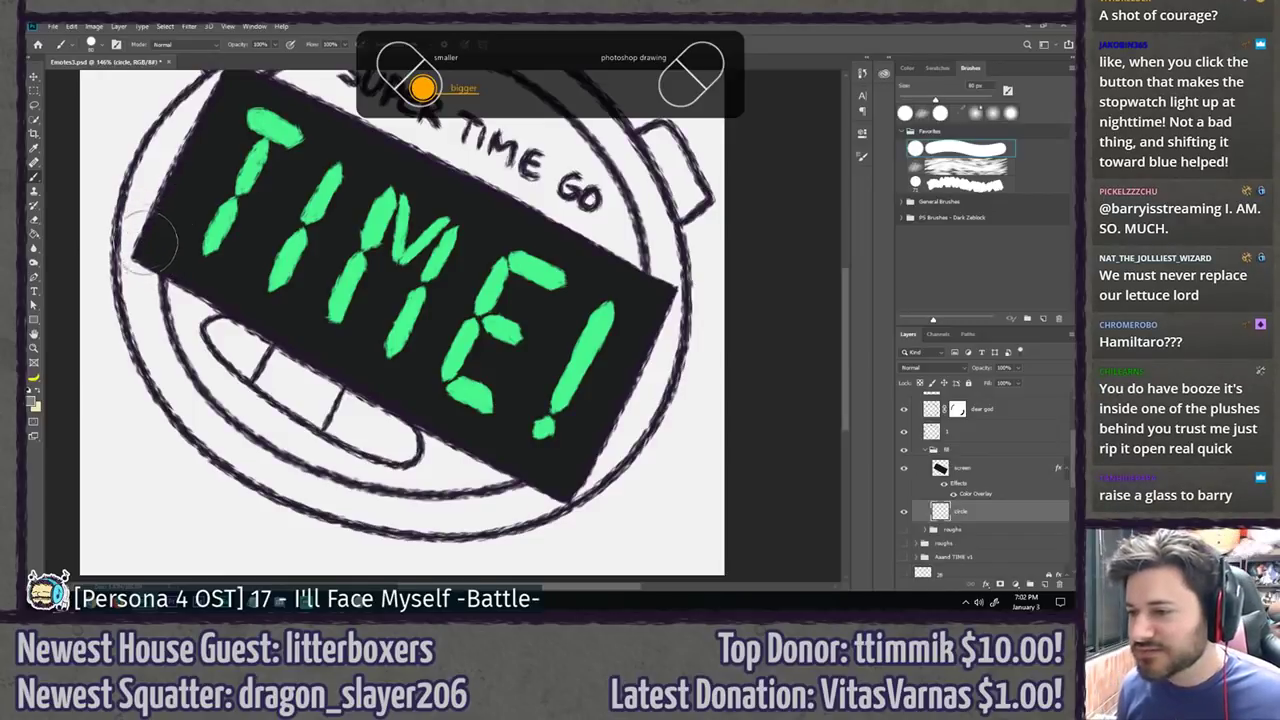
mouse_move(151, 284)
left_mouse_down()
mouse_move(150, 215)
mouse_move(168, 185)
left_mouse_up()
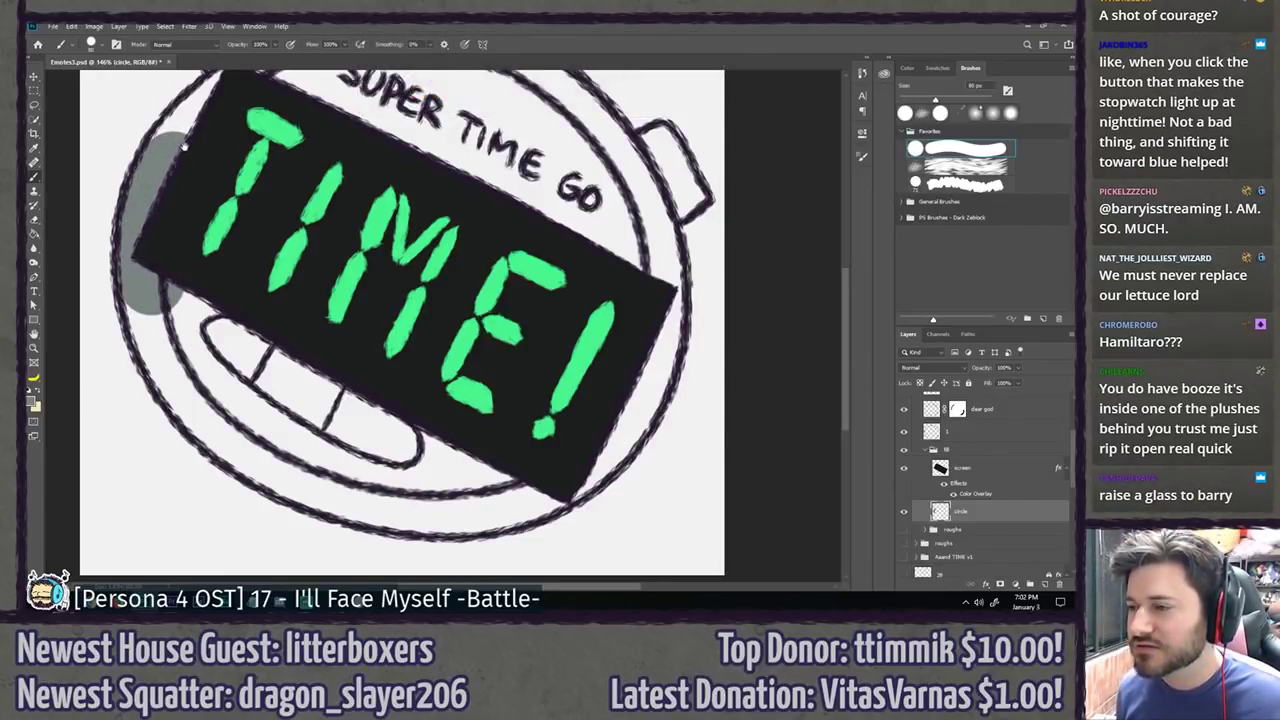
mouse_move(184, 147)
left_mouse_down()
mouse_move(204, 210)
mouse_move(284, 150)
left_mouse_up()
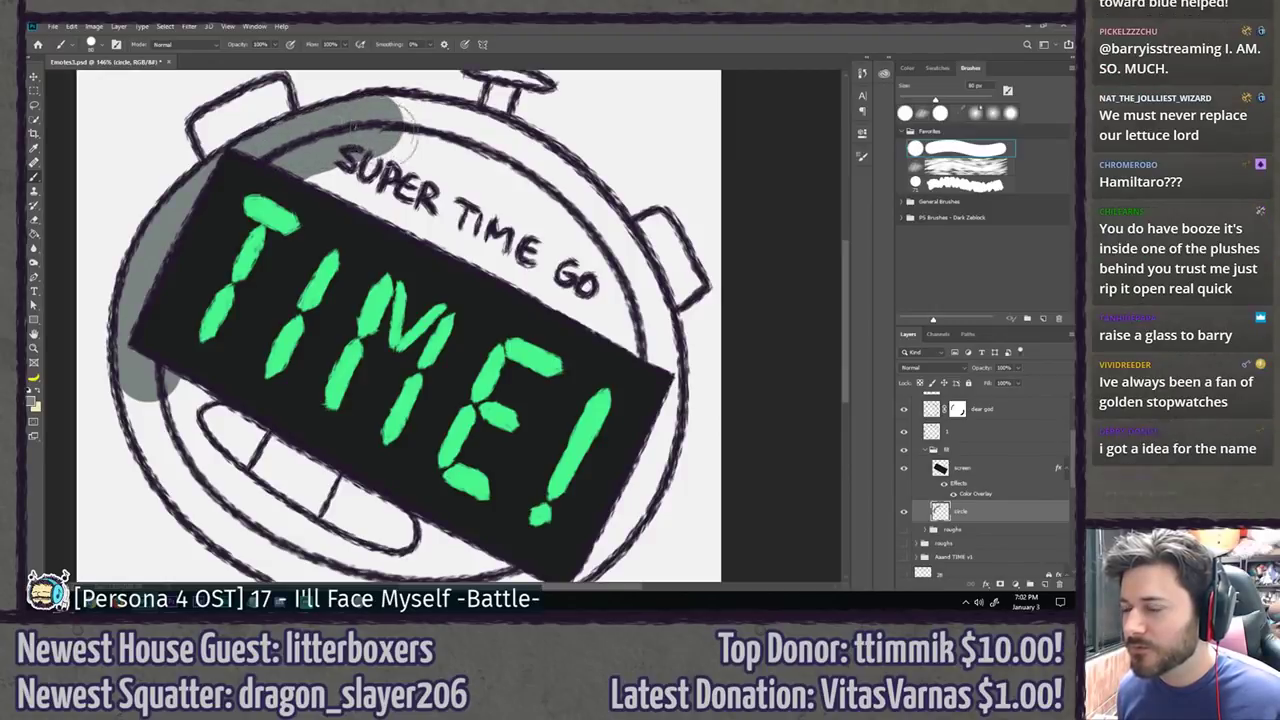
Step: Continue the grey fill along the stopwatch's lower-left, bottom and right rim, keeping inside the outer outline
scroll(118, 312, "down", 3)
left_click(120, 313, "ctrl")
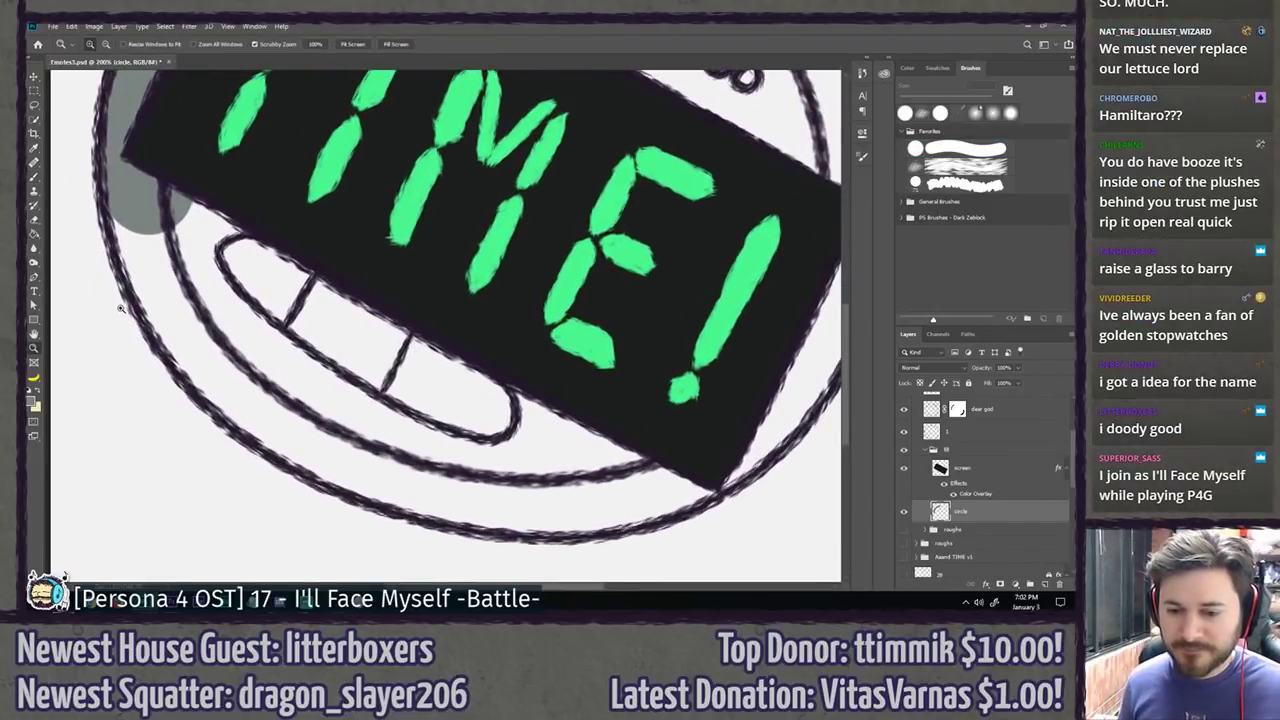
left_click_drag(154, 307, 308, 329)
mouse_move(309, 258)
left_mouse_down()
mouse_move(365, 360)
mouse_move(390, 350)
mouse_move(400, 386)
mouse_move(460, 450)
mouse_move(495, 462)
mouse_move(478, 458)
left_mouse_up()
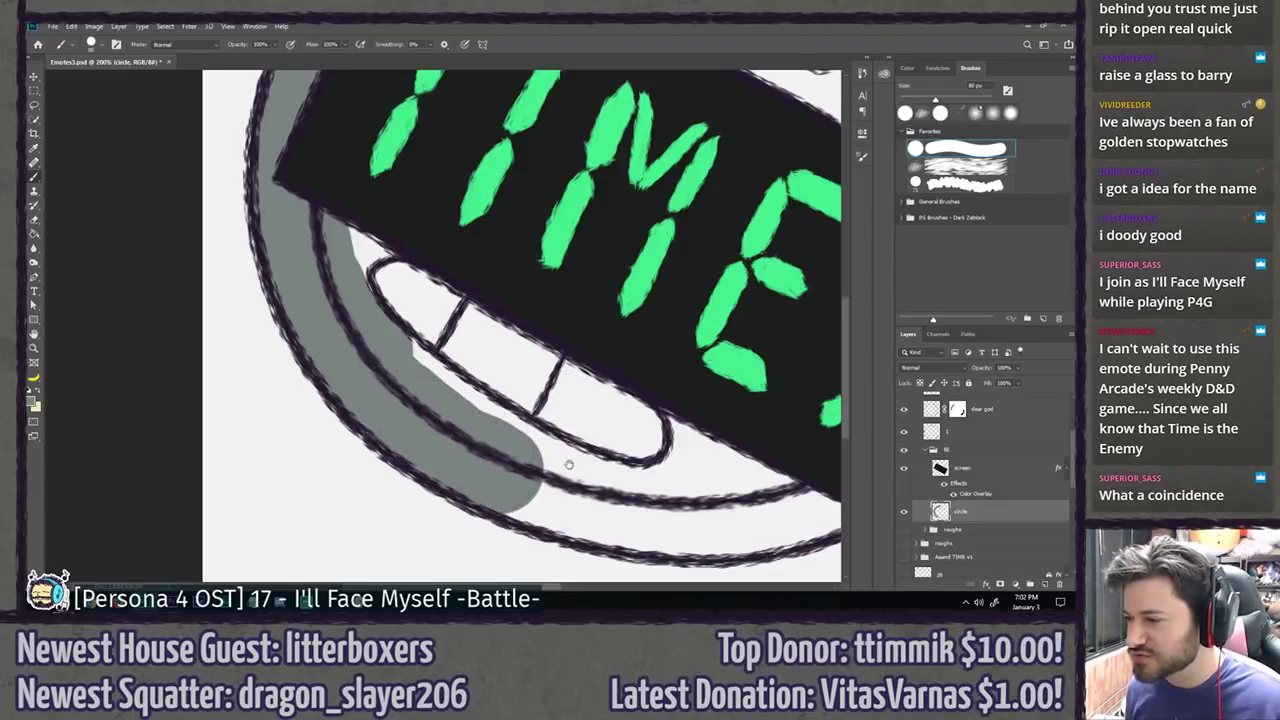
mouse_move(568, 464)
left_mouse_down()
mouse_move(416, 321)
mouse_move(371, 338)
mouse_move(443, 363)
mouse_move(560, 373)
mouse_move(523, 316)
mouse_move(473, 326)
mouse_move(550, 325)
left_mouse_up()
mouse_move(596, 289)
left_mouse_down()
mouse_move(653, 248)
mouse_move(533, 380)
mouse_move(581, 298)
mouse_move(591, 155)
mouse_move(533, 336)
mouse_move(533, 350)
mouse_move(556, 345)
mouse_move(559, 370)
mouse_move(540, 315)
left_mouse_up()
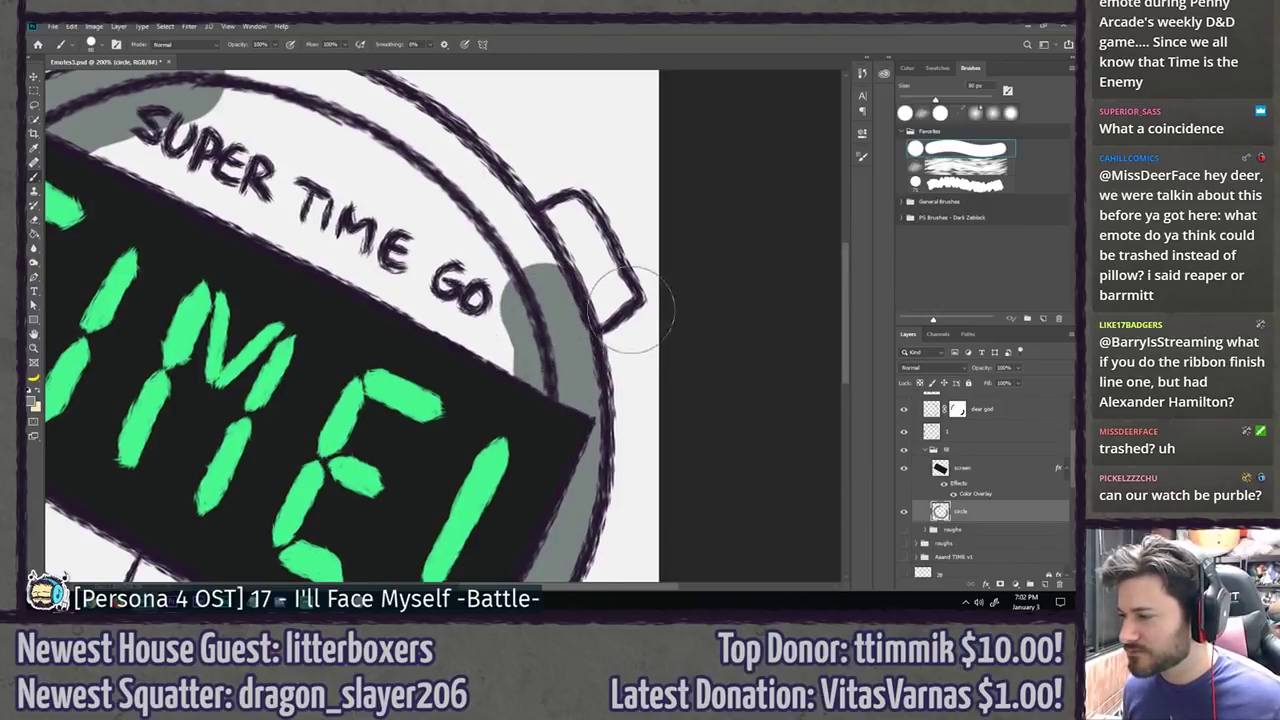
Step: Paint the stopwatch's upper-right and top rim grey on the circle layer, closing the ring up to the outer outline
key("e")
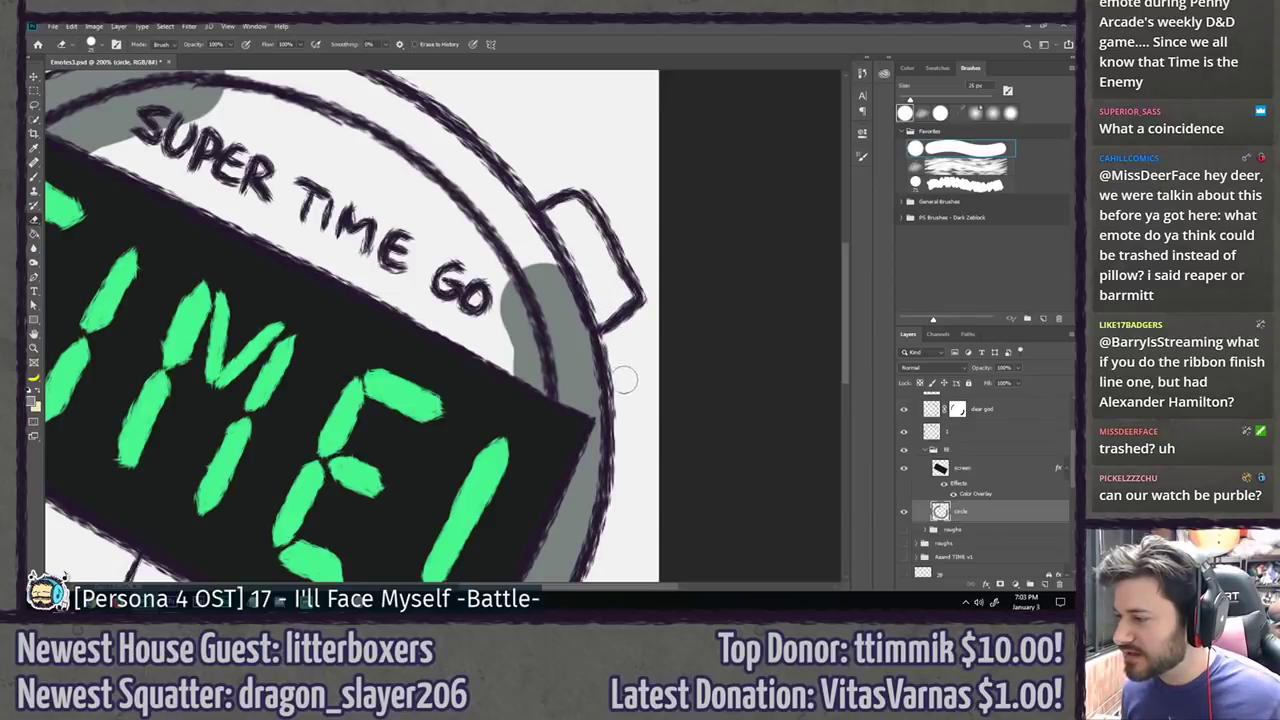
key("b")
left_click_drag(534, 172, 483, 248)
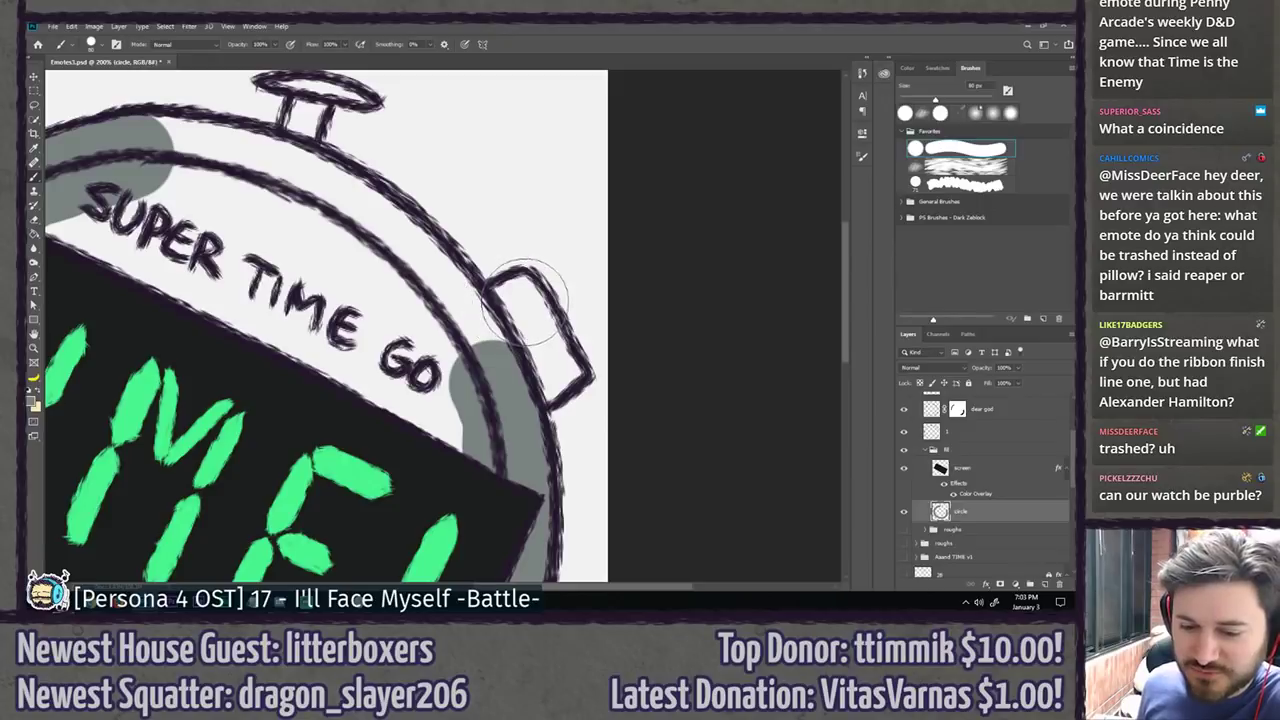
mouse_move(485, 345)
left_mouse_down()
mouse_move(435, 290)
mouse_move(425, 335)
left_mouse_up()
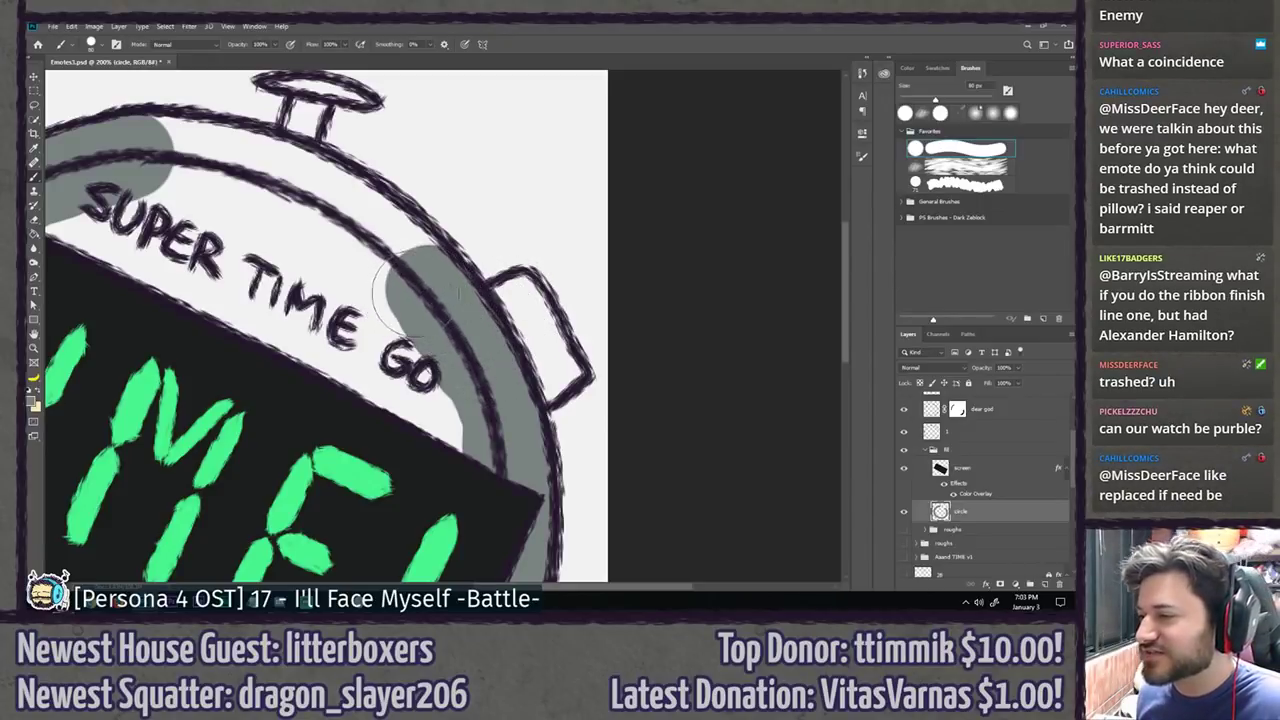
mouse_move(422, 275)
left_mouse_down()
mouse_move(335, 208)
mouse_move(303, 213)
mouse_move(434, 292)
left_mouse_up()
left_click_drag(274, 246, 362, 263)
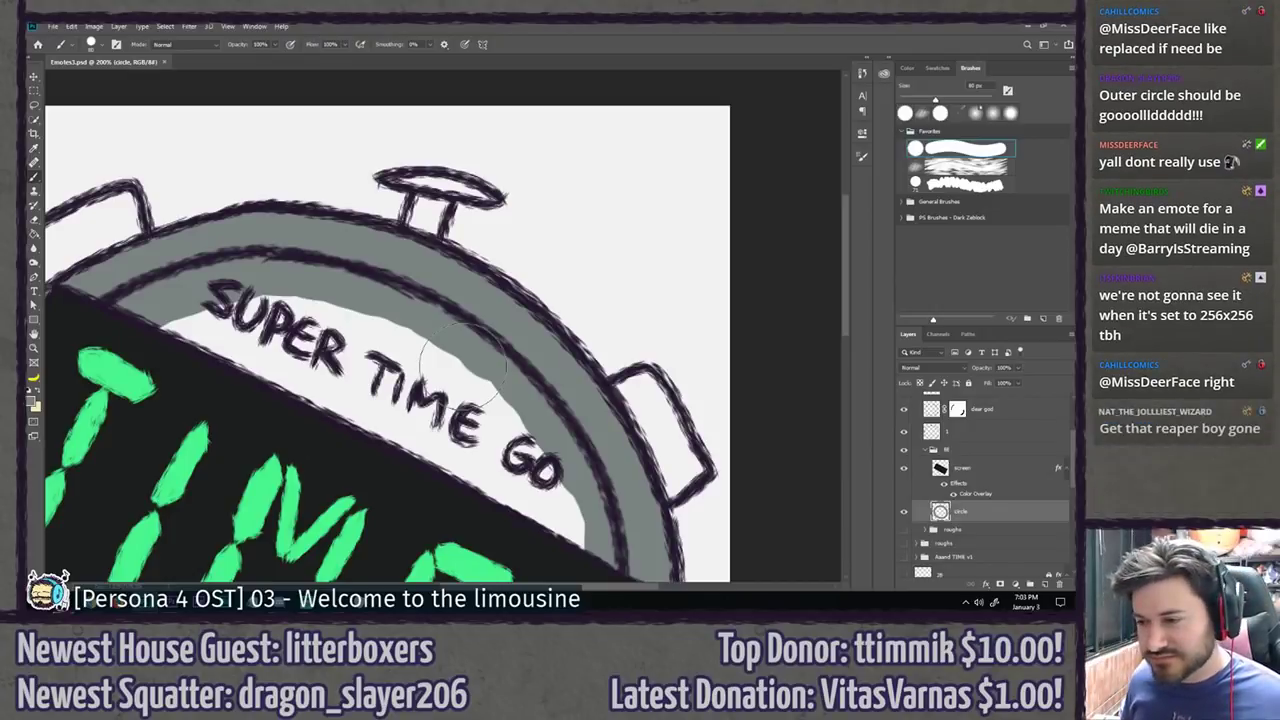
Step: Create a new layer named "inner" directly above the circle layer
left_click_drag(303, 384, 492, 180)
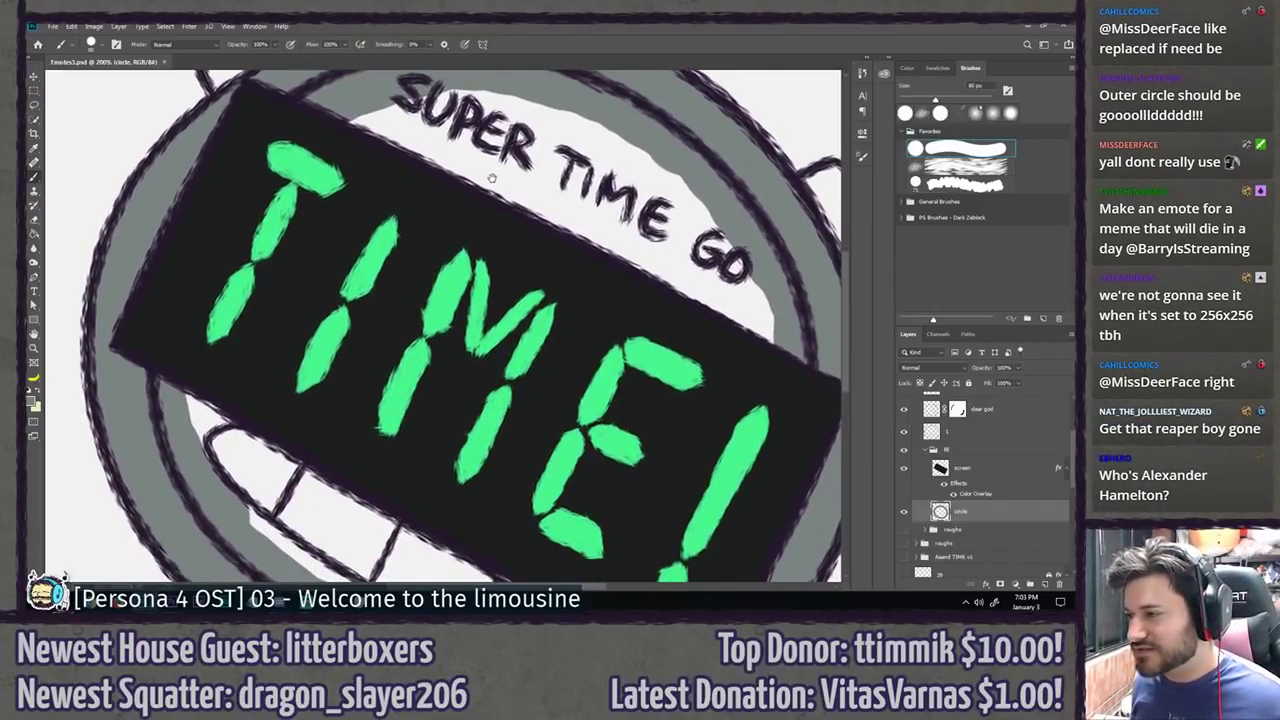
mouse_move(442, 270)
left_mouse_down()
mouse_move(372, 270)
mouse_move(447, 198)
left_mouse_up()
key("ctrl+shift+n")
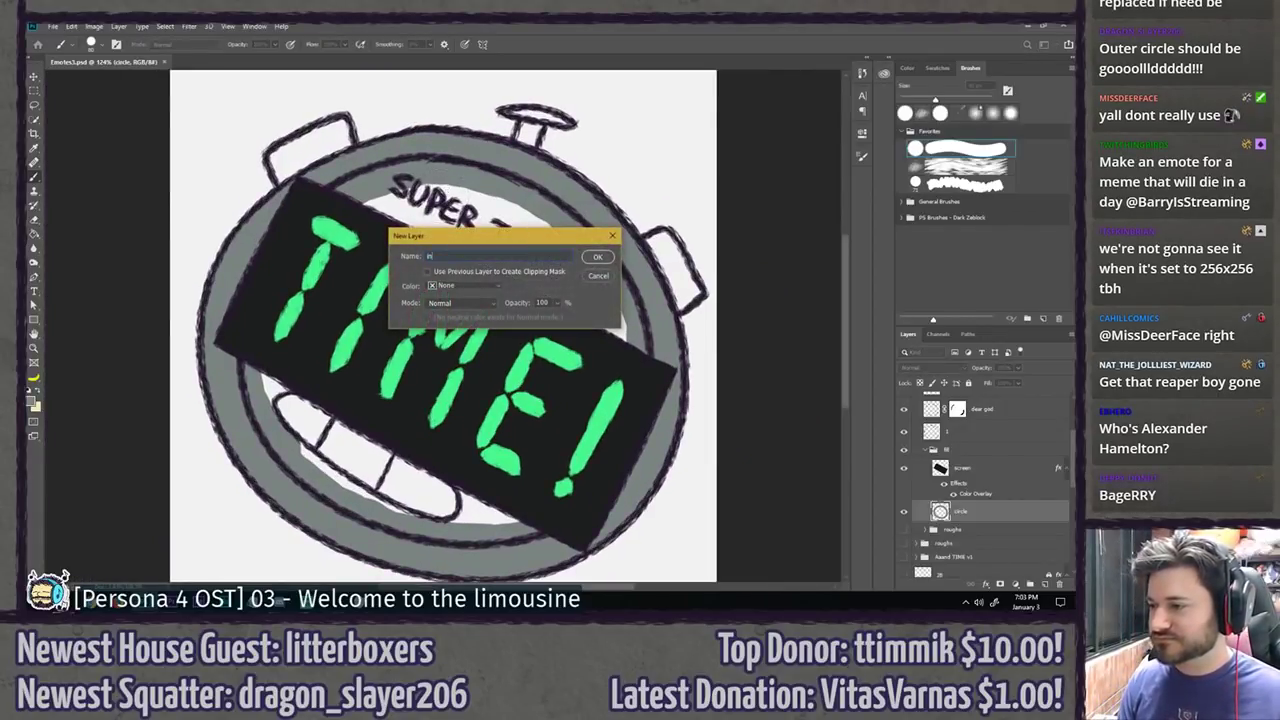
type("inner")
key("Return")
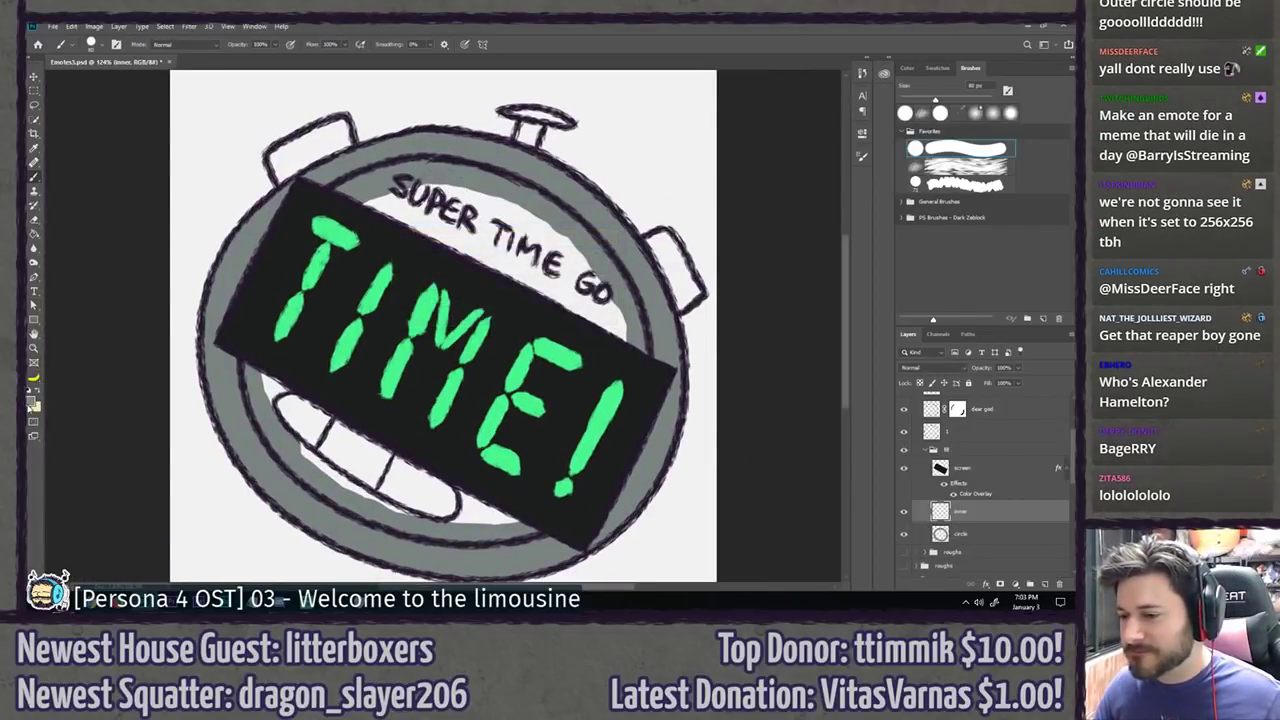
Step: Set the foreground colour to the bright yellow #f3e149
key("i")
left_click(31, 401)
left_click(805, 357)
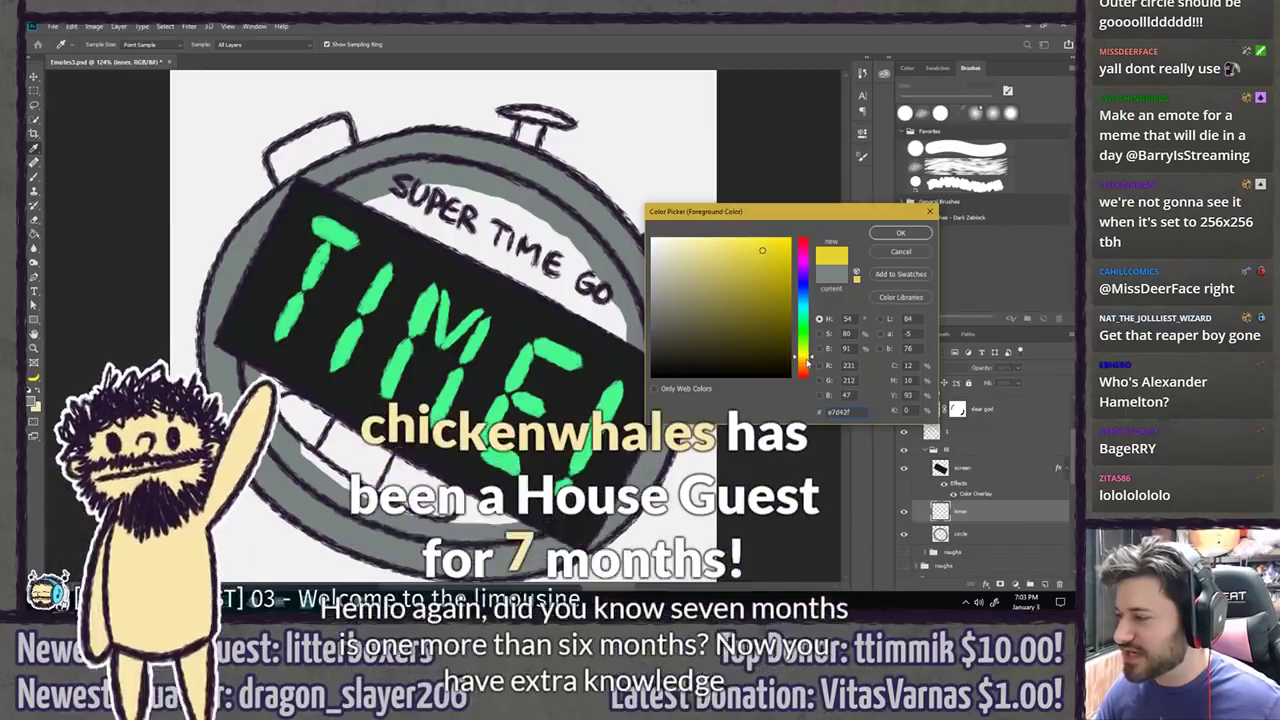
left_click(803, 355)
left_click(803, 357)
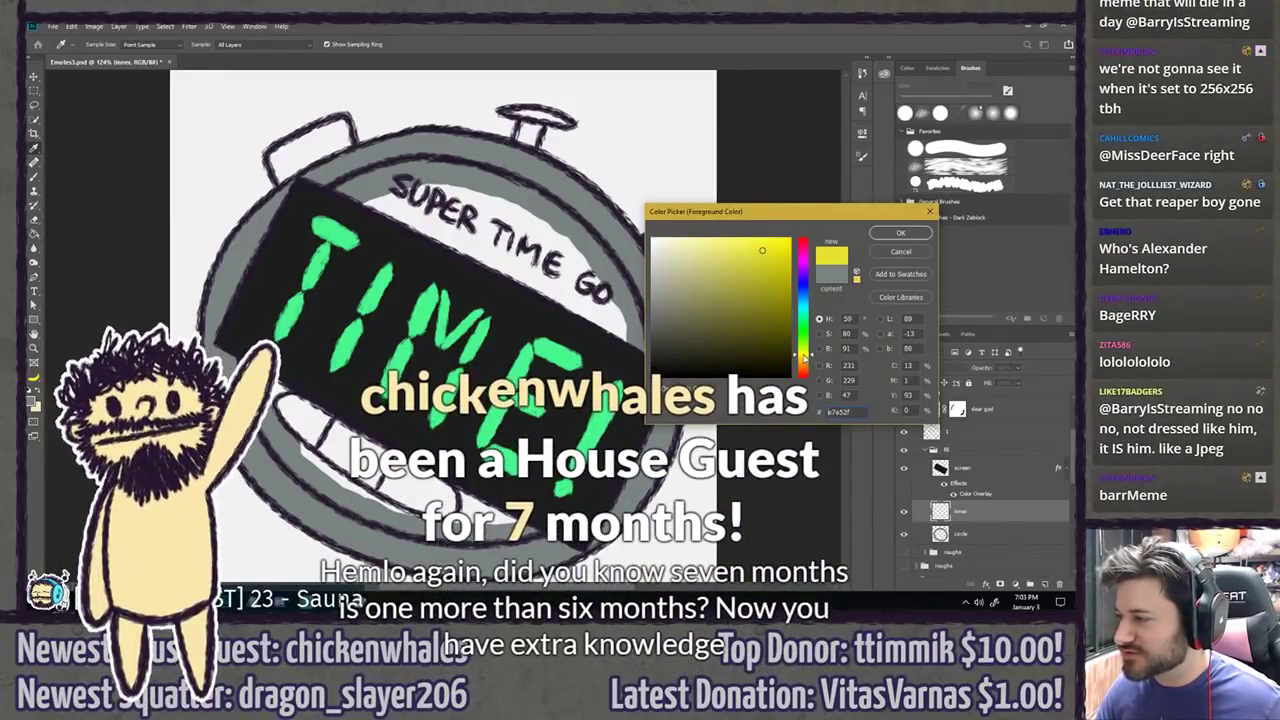
left_click(762, 249)
left_click_drag(762, 249, 747, 244)
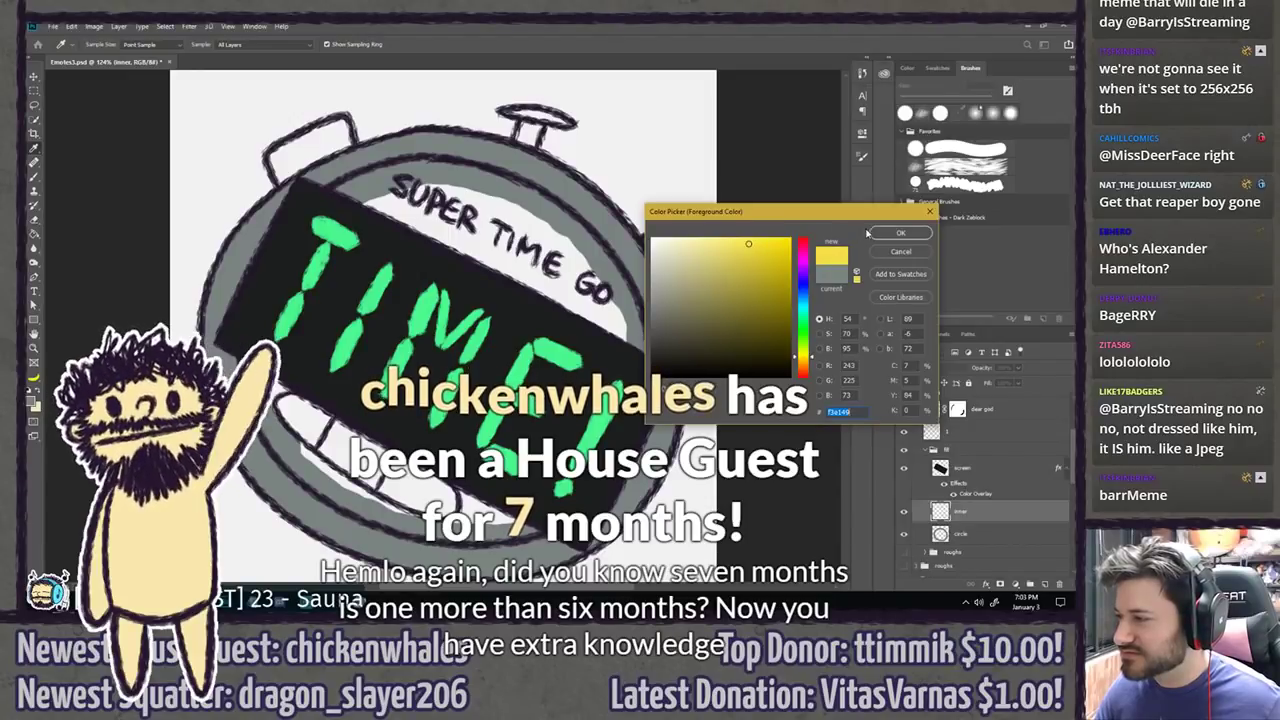
left_click(900, 232)
Step: Paint the lower-left end of the stopwatch's inner face yellow on the inner layer, below the display
scroll(346, 459, "up", 5)
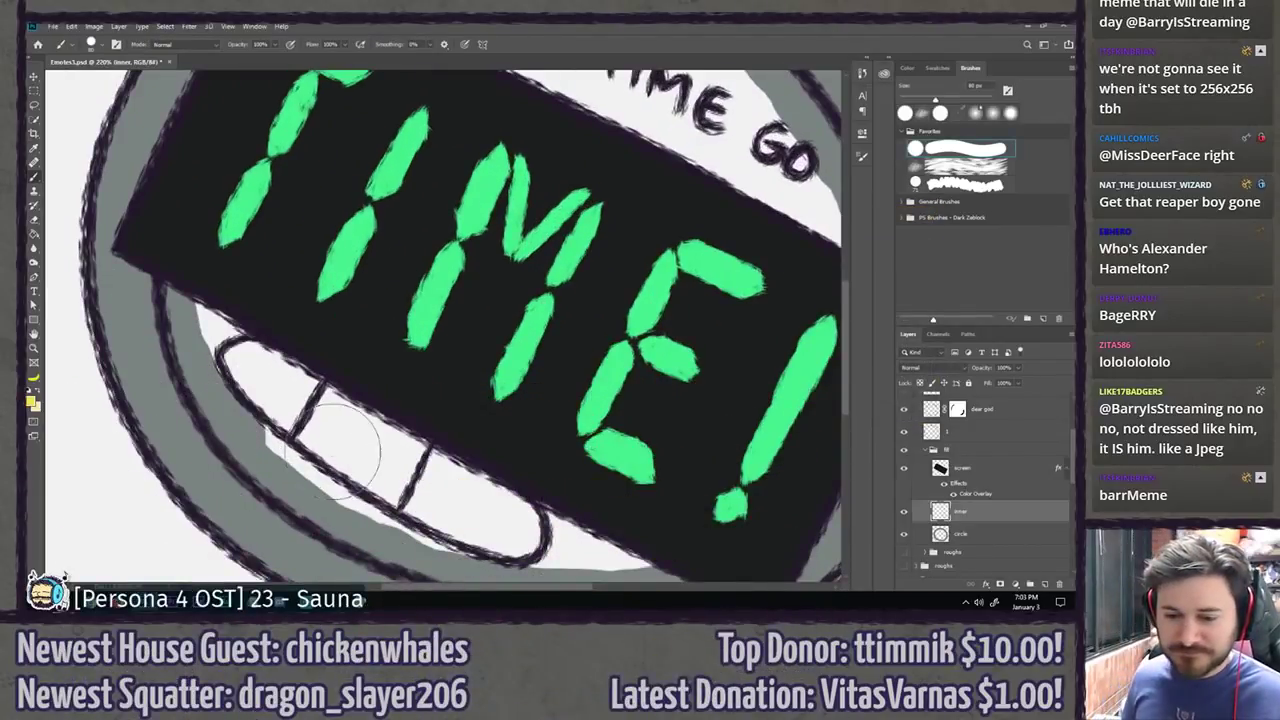
left_click_drag(416, 344, 423, 306)
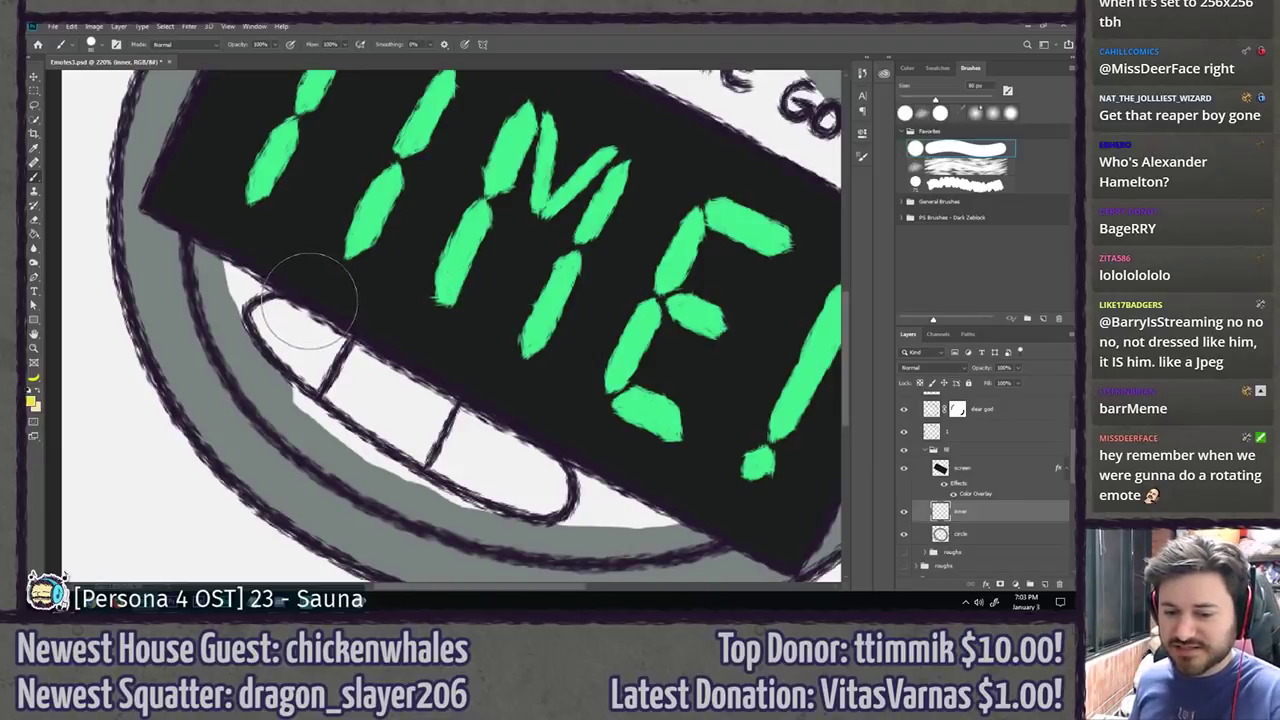
mouse_move(235, 225)
left_mouse_down()
mouse_move(258, 288)
mouse_move(240, 290)
mouse_move(295, 375)
mouse_move(285, 360)
left_mouse_up()
key("l")
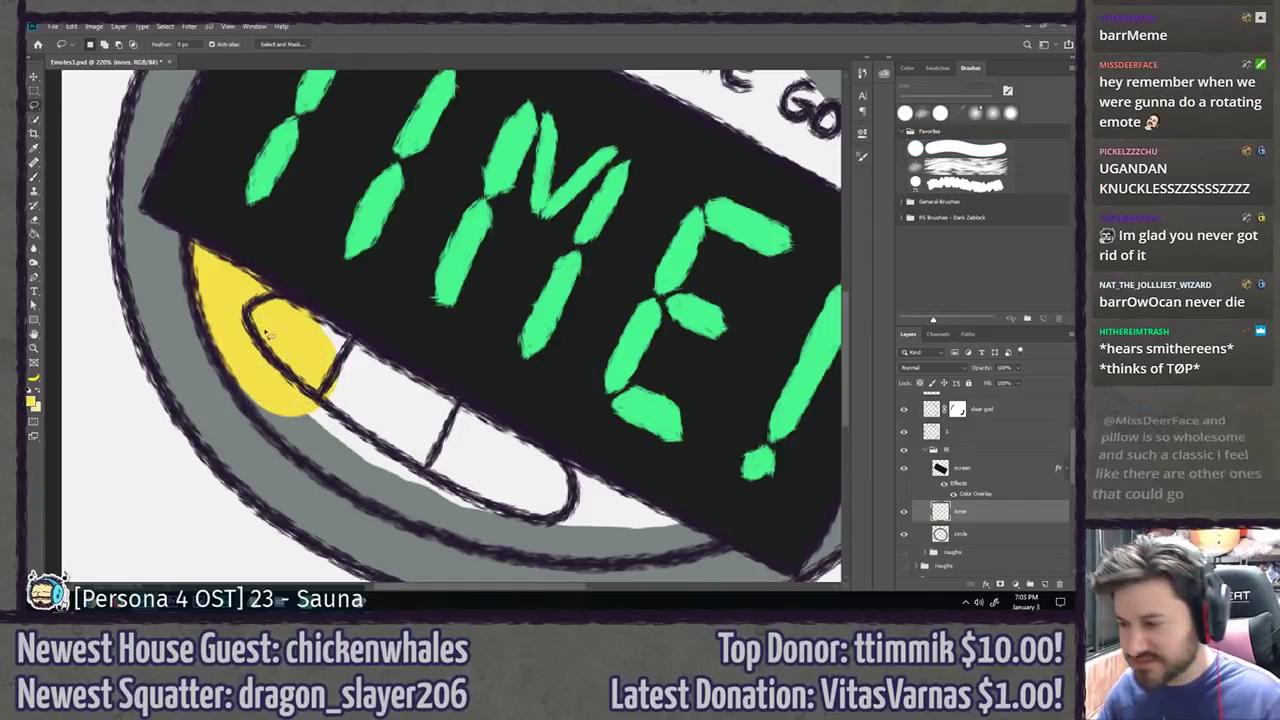
Step: Examine what layer "2" and the masked "dear god" layer contain by toggling their visibility off and on
scroll(1001, 477, "up", 5)
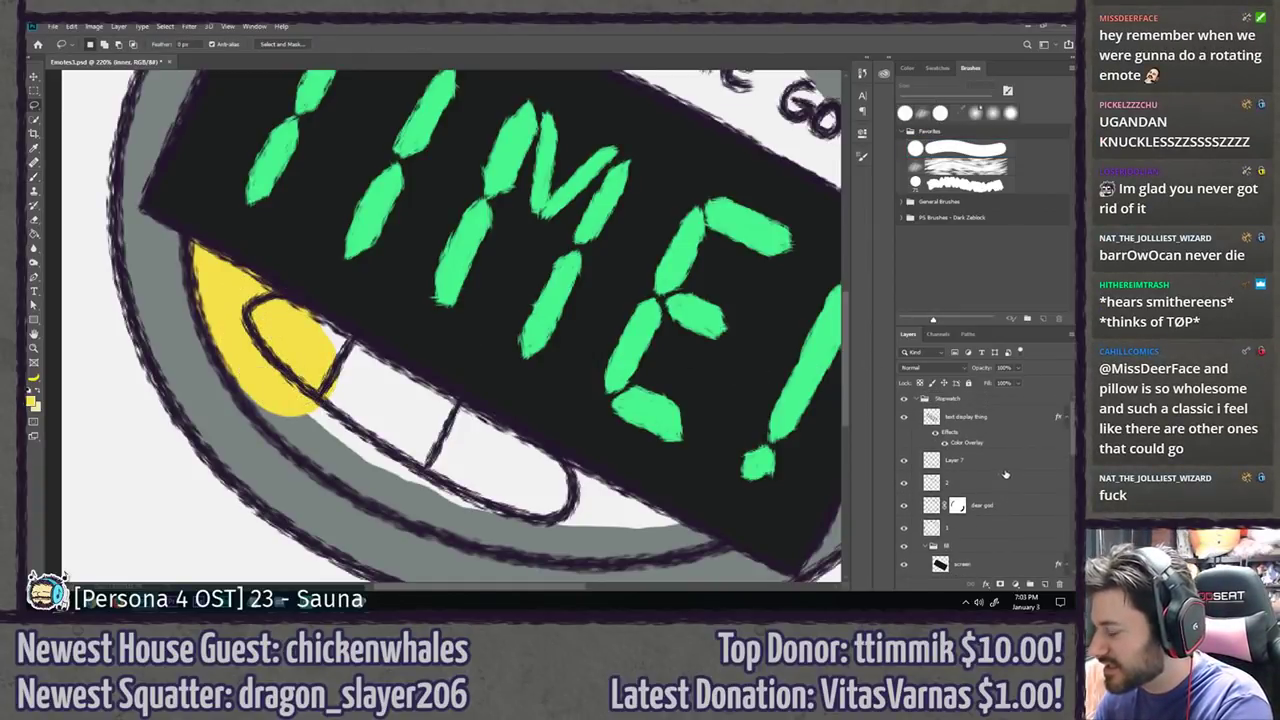
scroll(1000, 477, "down", 3)
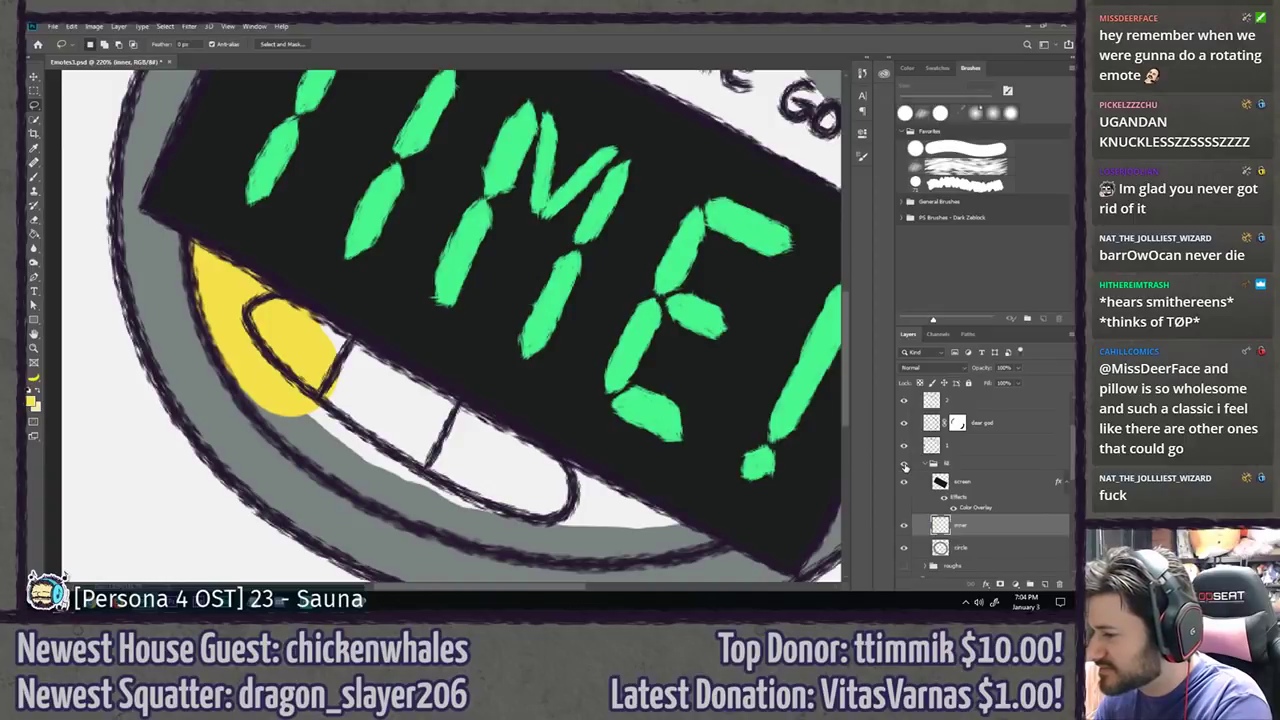
scroll(905, 467, "down", 3)
scroll(932, 497, "up", 5)
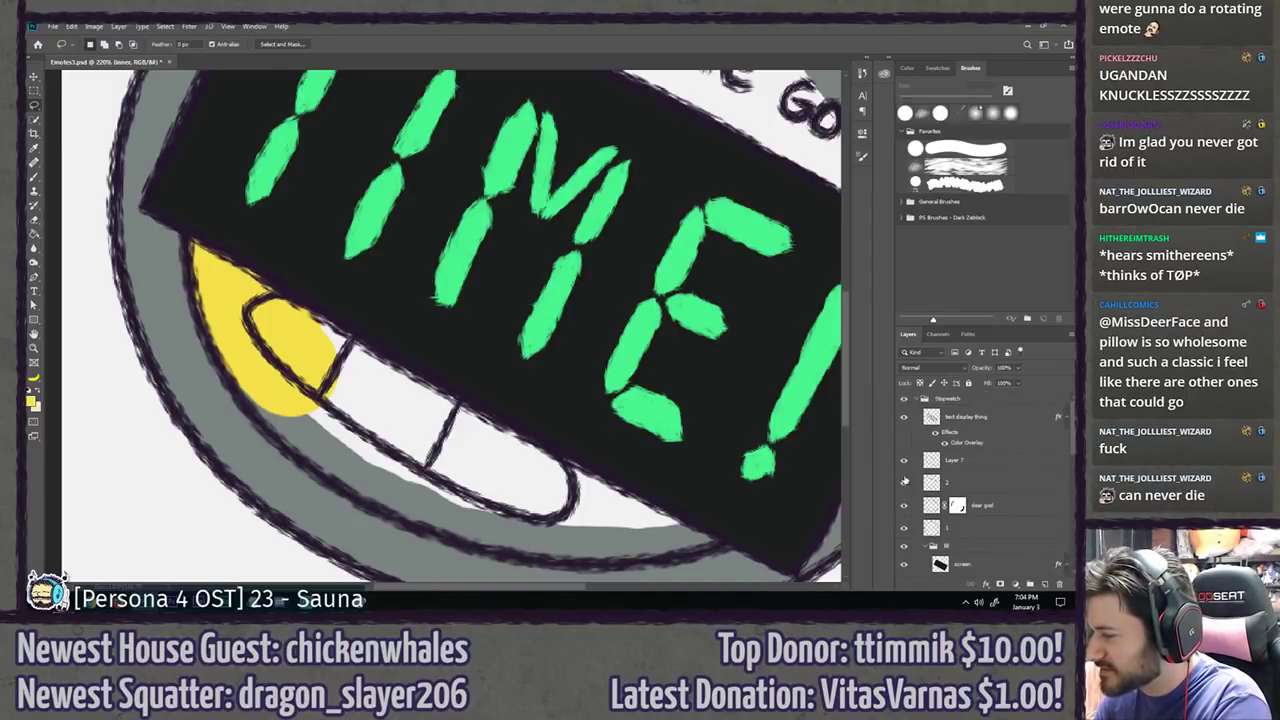
left_click(904, 482)
left_click(904, 482)
left_click(906, 478)
left_click(906, 478)
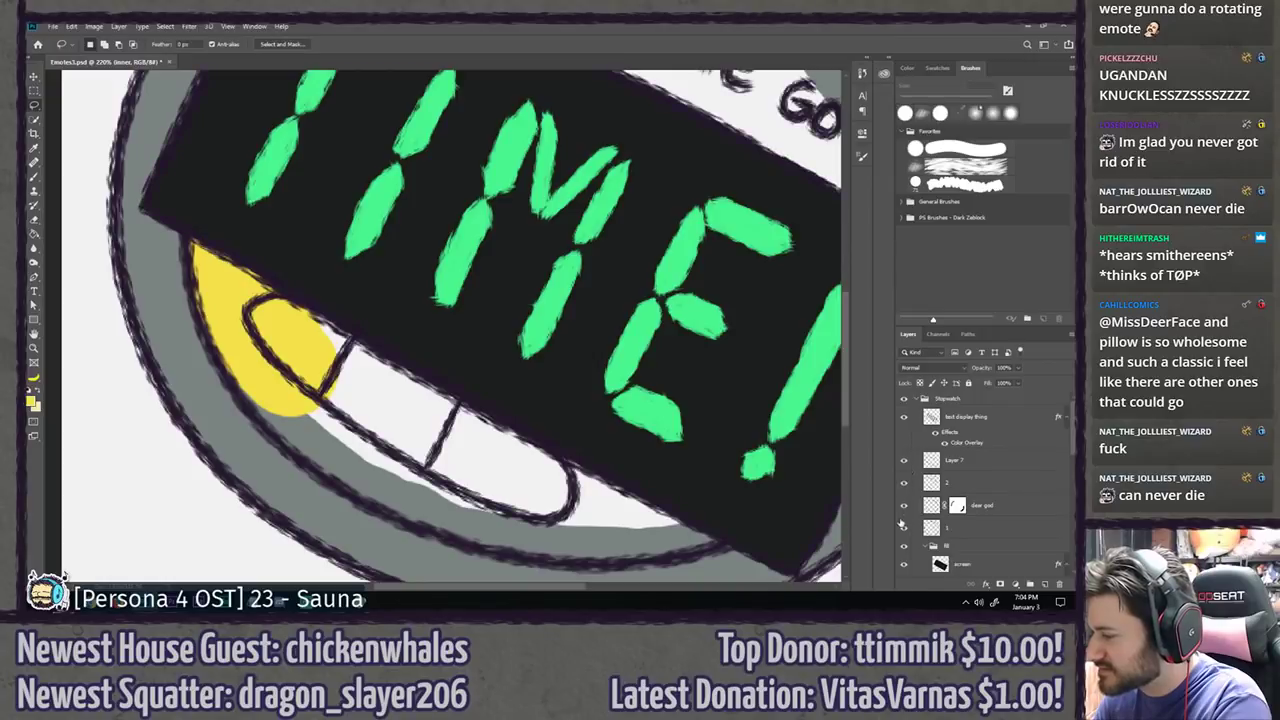
left_click(904, 506)
left_click(904, 507)
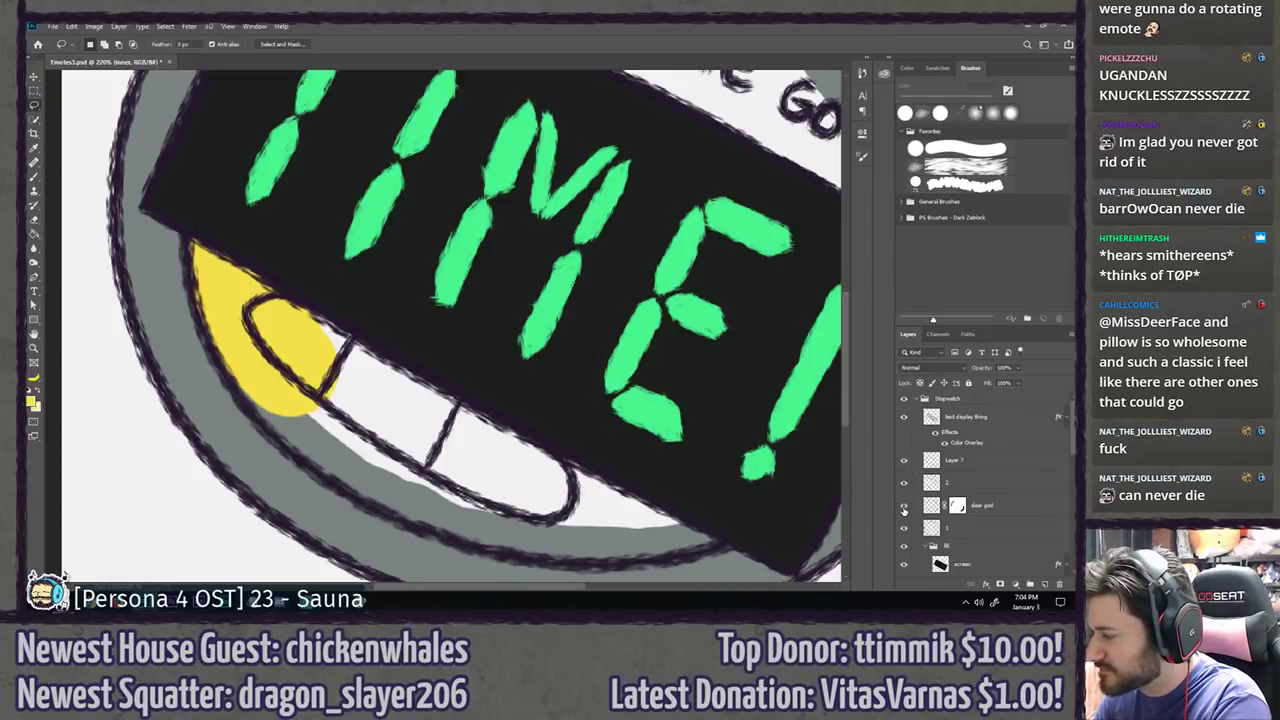
Step: Apply the Sharpen filter to the "dear god" layer
double_click(1004, 511)
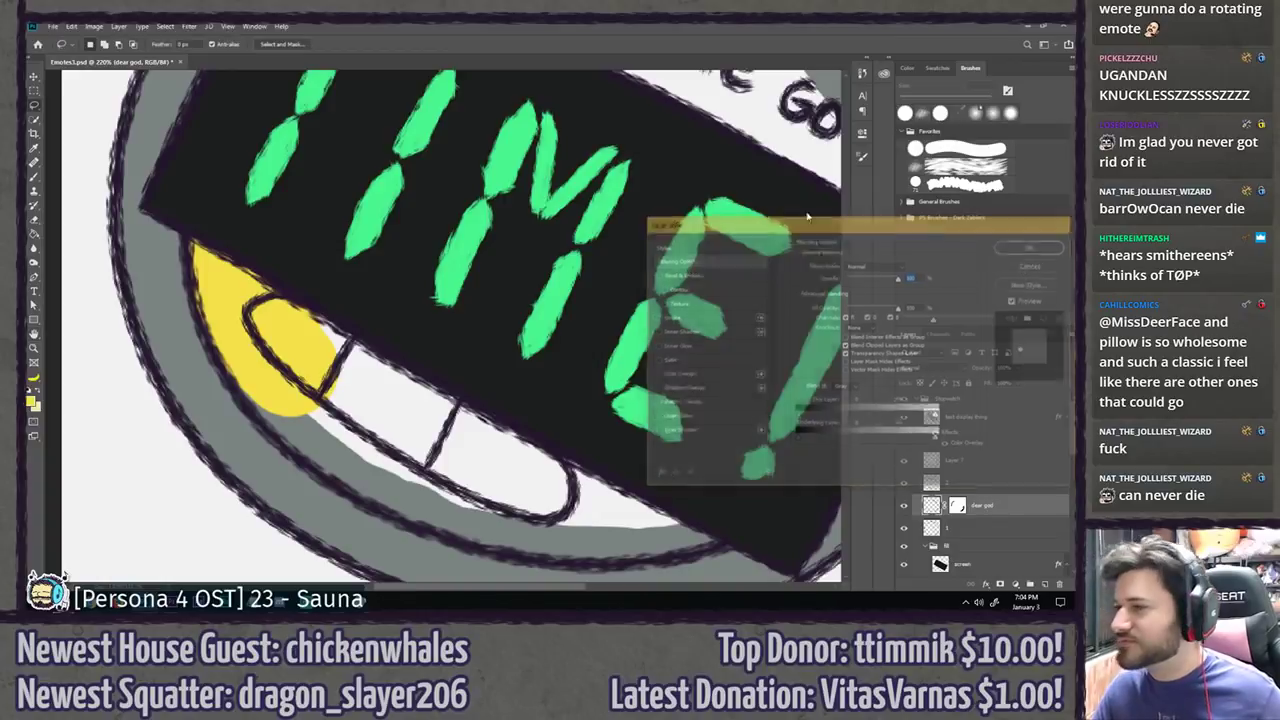
left_click(189, 26)
mouse_move(260, 234)
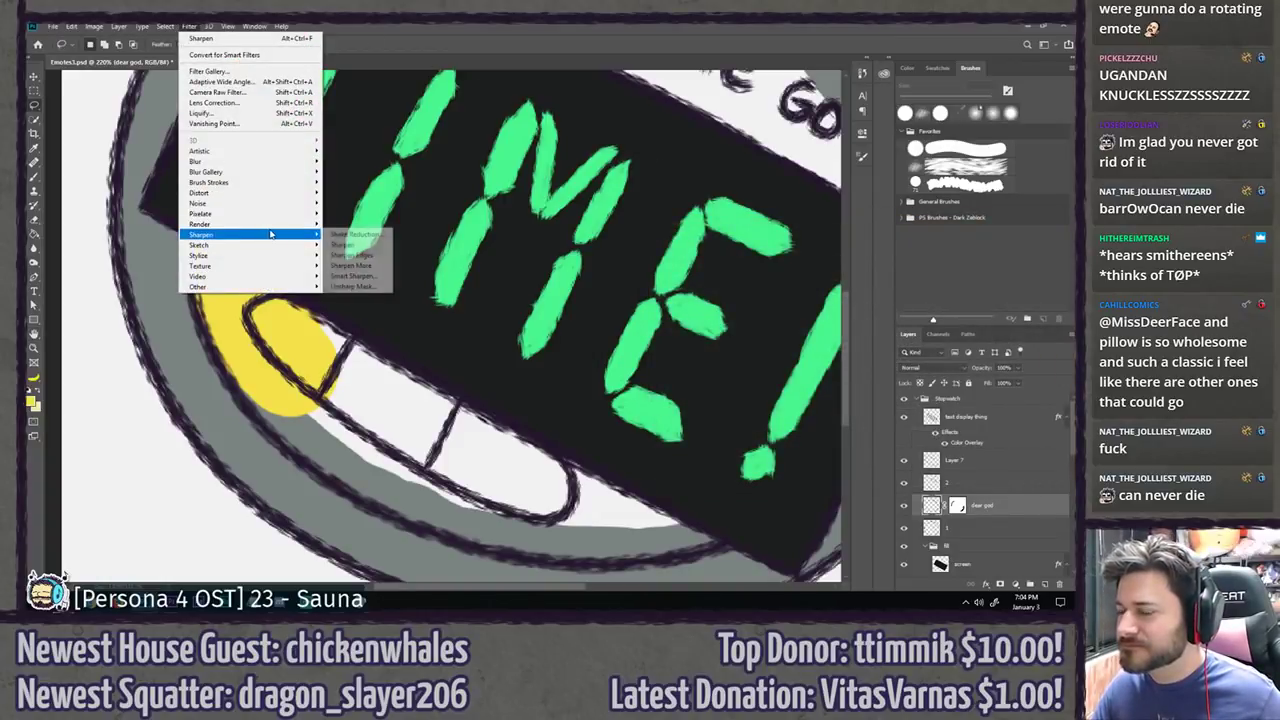
left_click(340, 245)
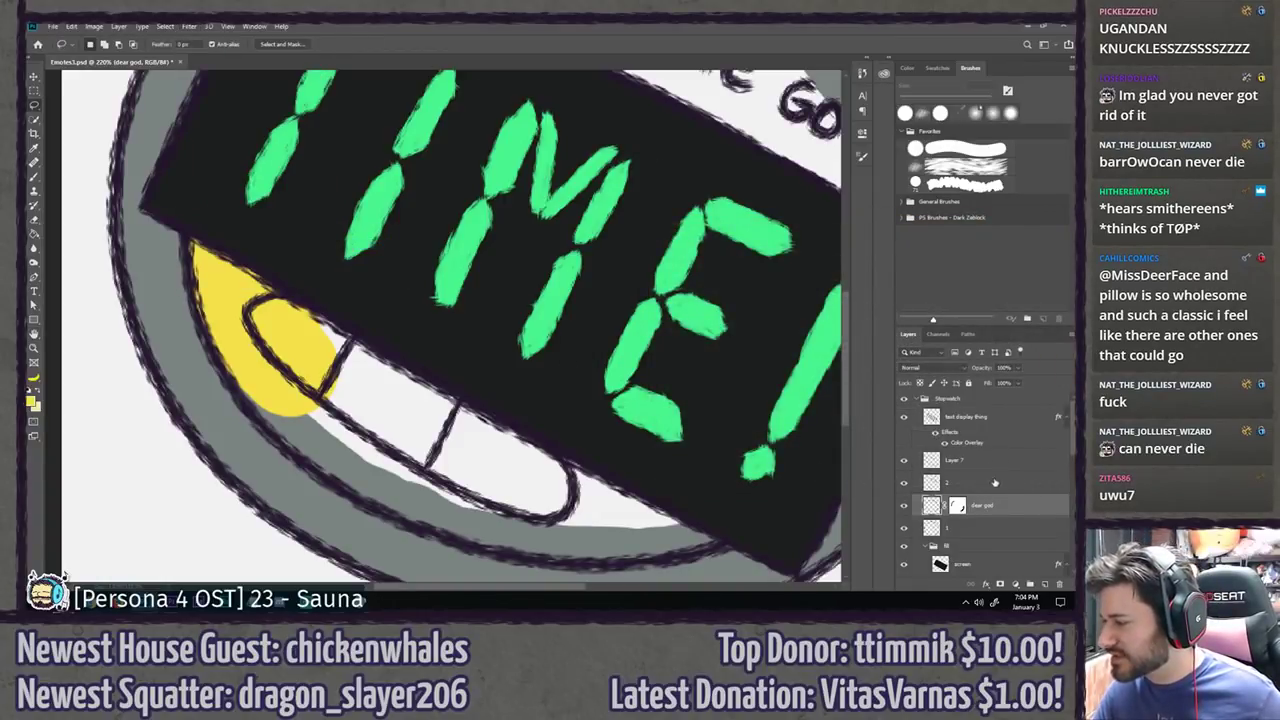
Step: Continue the yellow fill on the inner layer across the rest of the face below the display, up to the inner ring outline
scroll(995, 483, "down", 3)
left_click(988, 540)
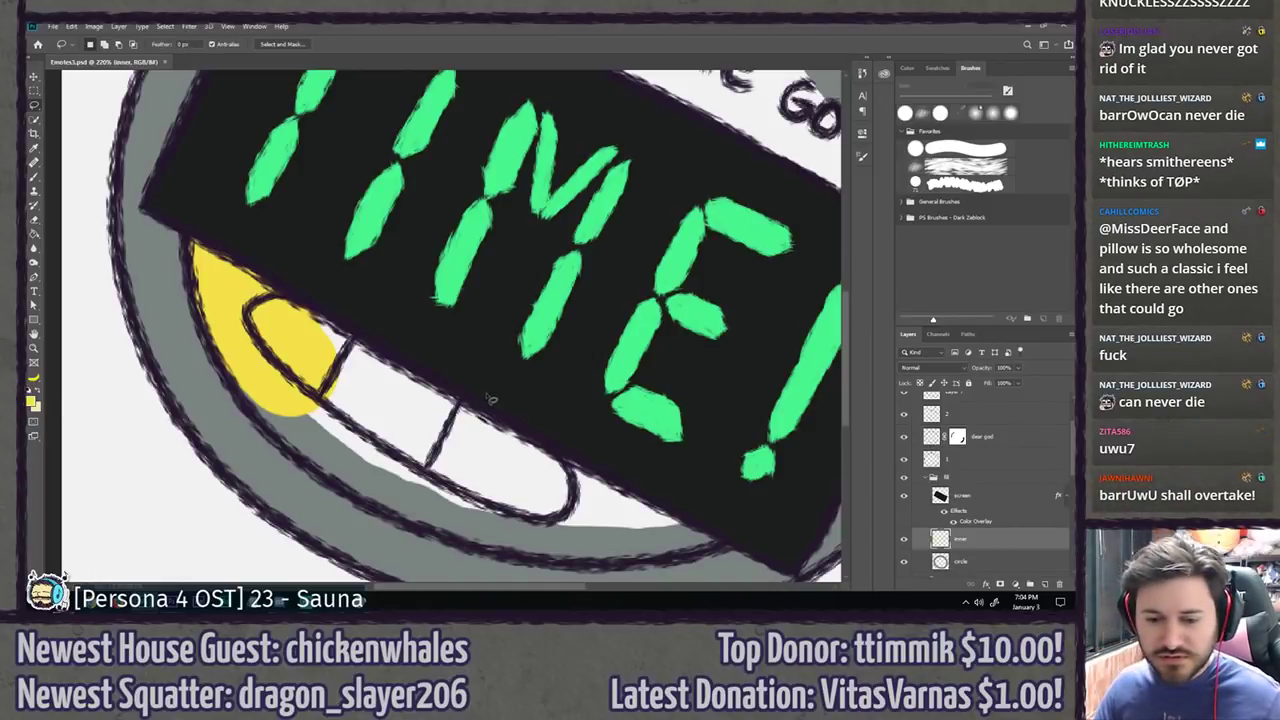
key("b")
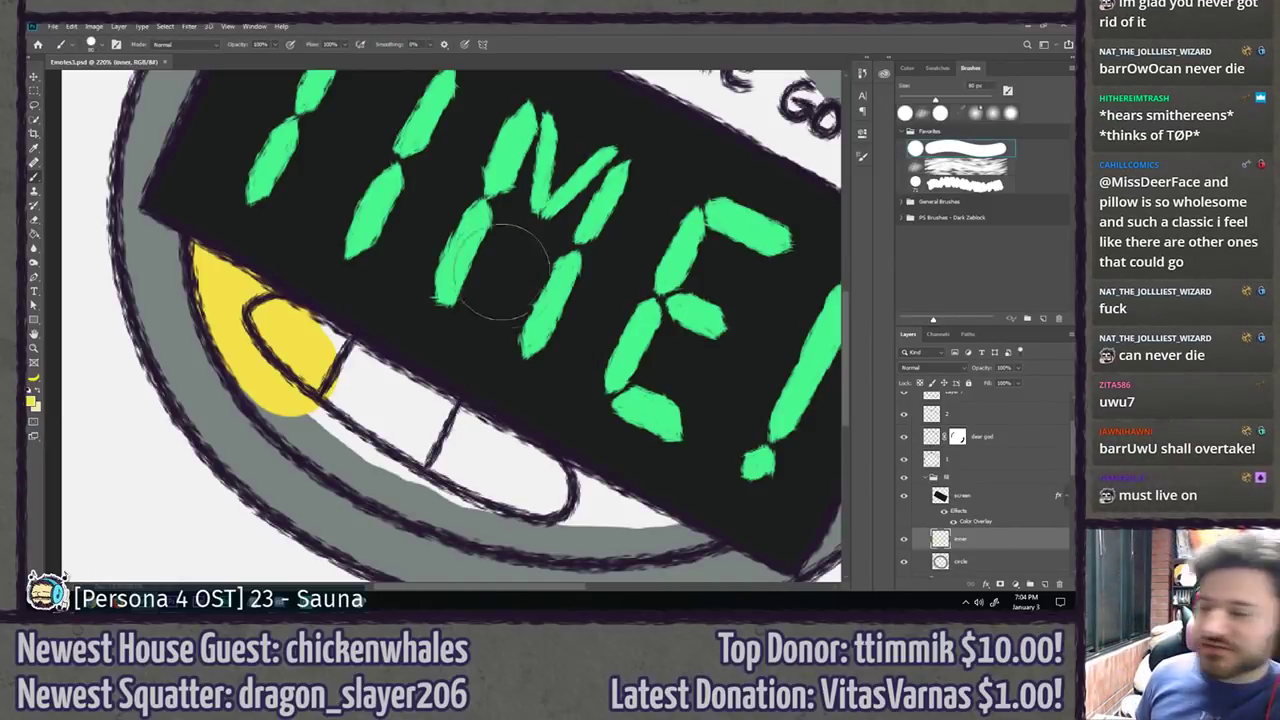
mouse_move(318, 328)
left_mouse_down()
mouse_move(349, 375)
mouse_move(297, 382)
mouse_move(277, 362)
mouse_move(364, 442)
mouse_move(414, 460)
mouse_move(390, 390)
left_mouse_up()
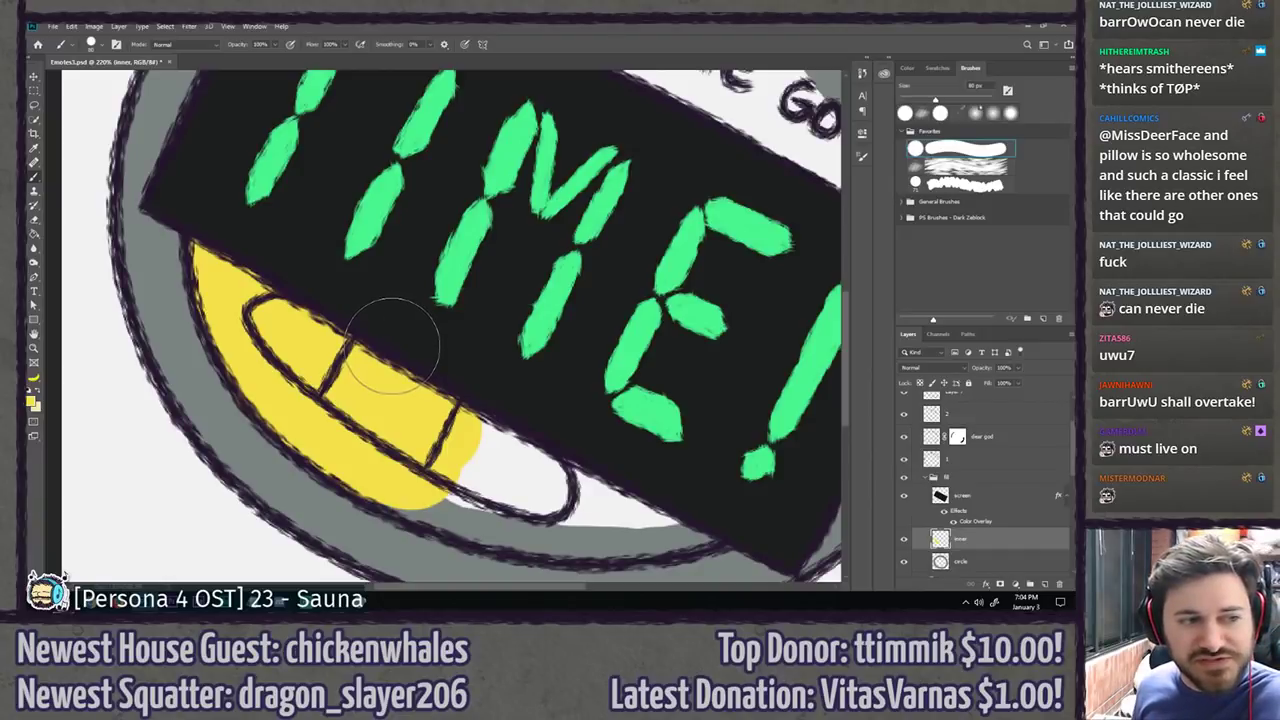
left_click_drag(443, 376, 281, 337)
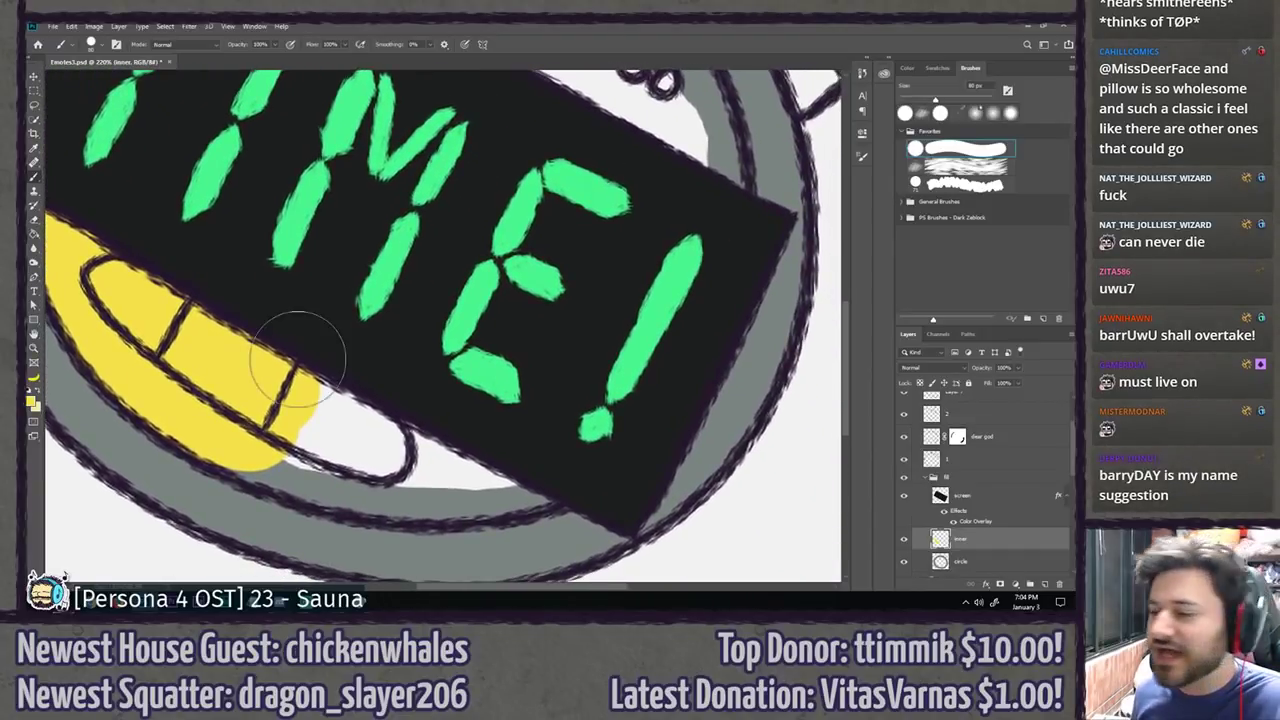
mouse_move(255, 425)
left_mouse_down()
mouse_move(330, 448)
mouse_move(327, 418)
mouse_move(350, 408)
mouse_move(408, 428)
mouse_move(393, 434)
mouse_move(305, 308)
left_mouse_up()
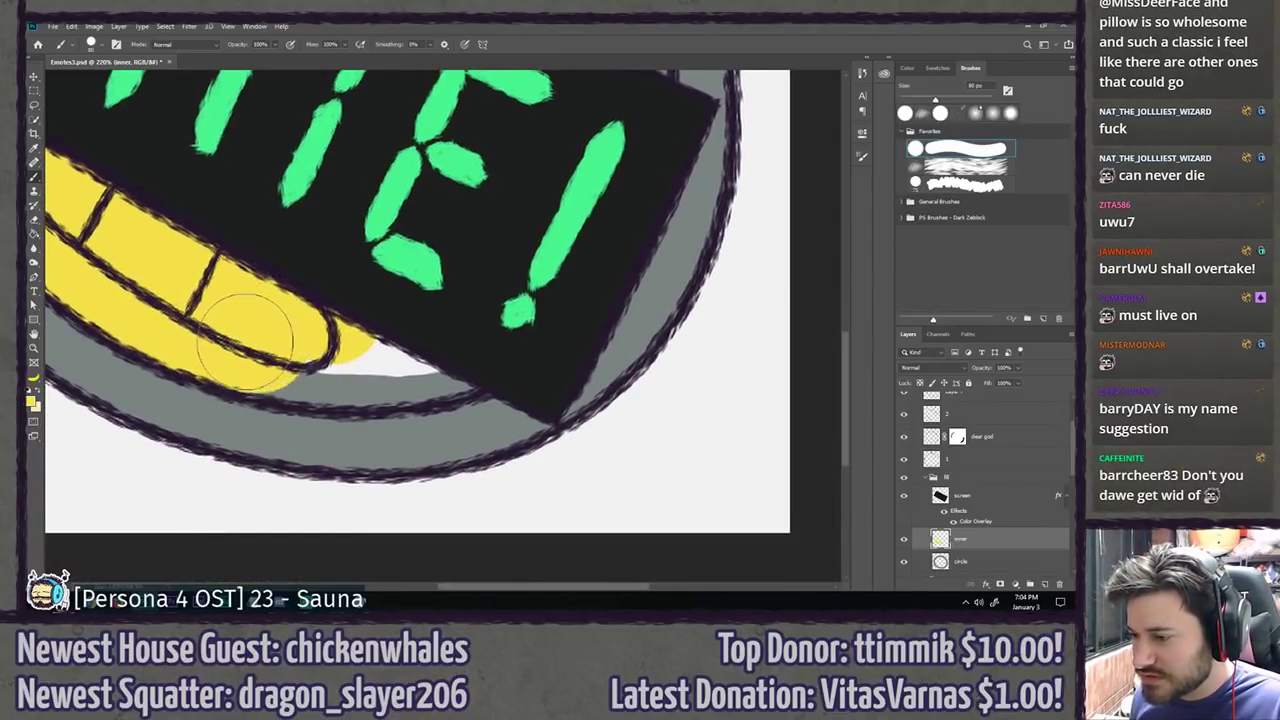
mouse_move(250, 340)
left_mouse_down()
mouse_move(362, 340)
mouse_move(400, 370)
mouse_move(455, 343)
left_mouse_up()
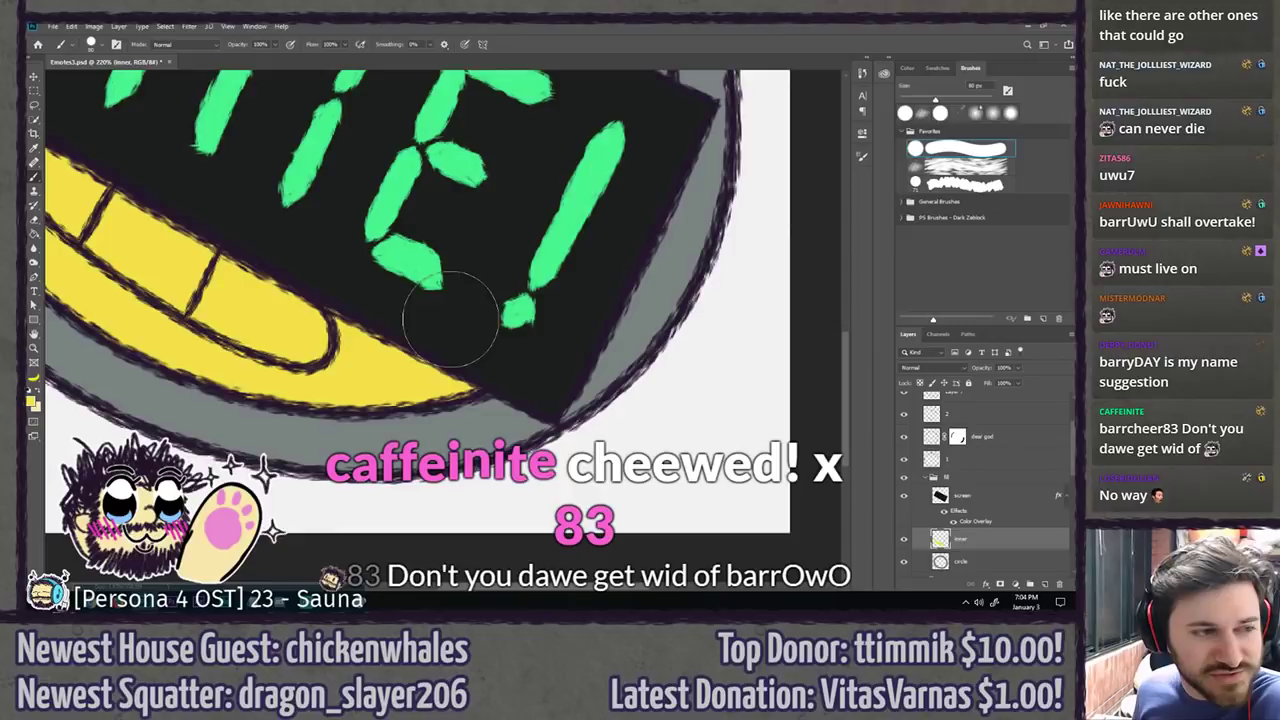
Step: Fill the upper part of the inner face yellow behind the "SUPER TIME GO" lettering, keeping inside the inner ring outline
left_click_drag(533, 208, 474, 463)
mouse_move(550, 370)
left_mouse_down()
mouse_move(510, 265)
mouse_move(291, 173)
mouse_move(363, 283)
mouse_move(494, 382)
mouse_move(411, 318)
mouse_move(290, 290)
mouse_move(285, 275)
mouse_move(300, 285)
mouse_move(345, 262)
mouse_move(415, 258)
mouse_move(590, 335)
mouse_move(740, 470)
mouse_move(715, 425)
left_mouse_up()
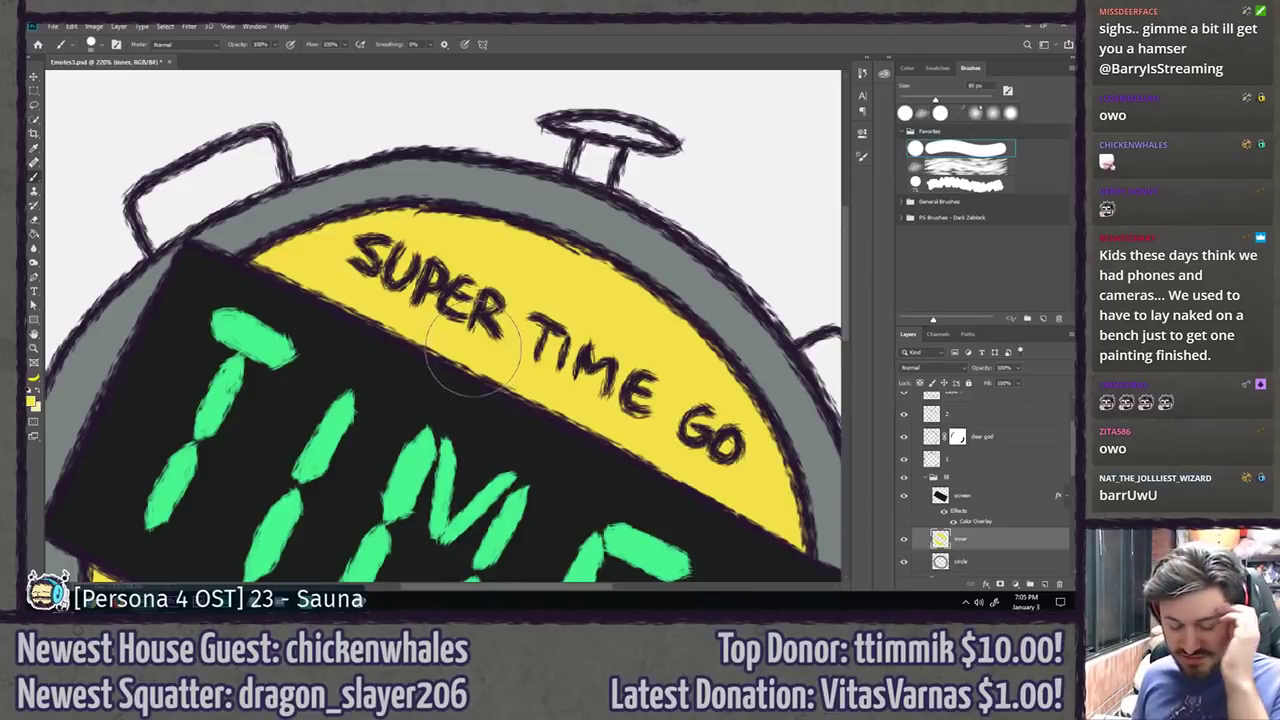
key("l")
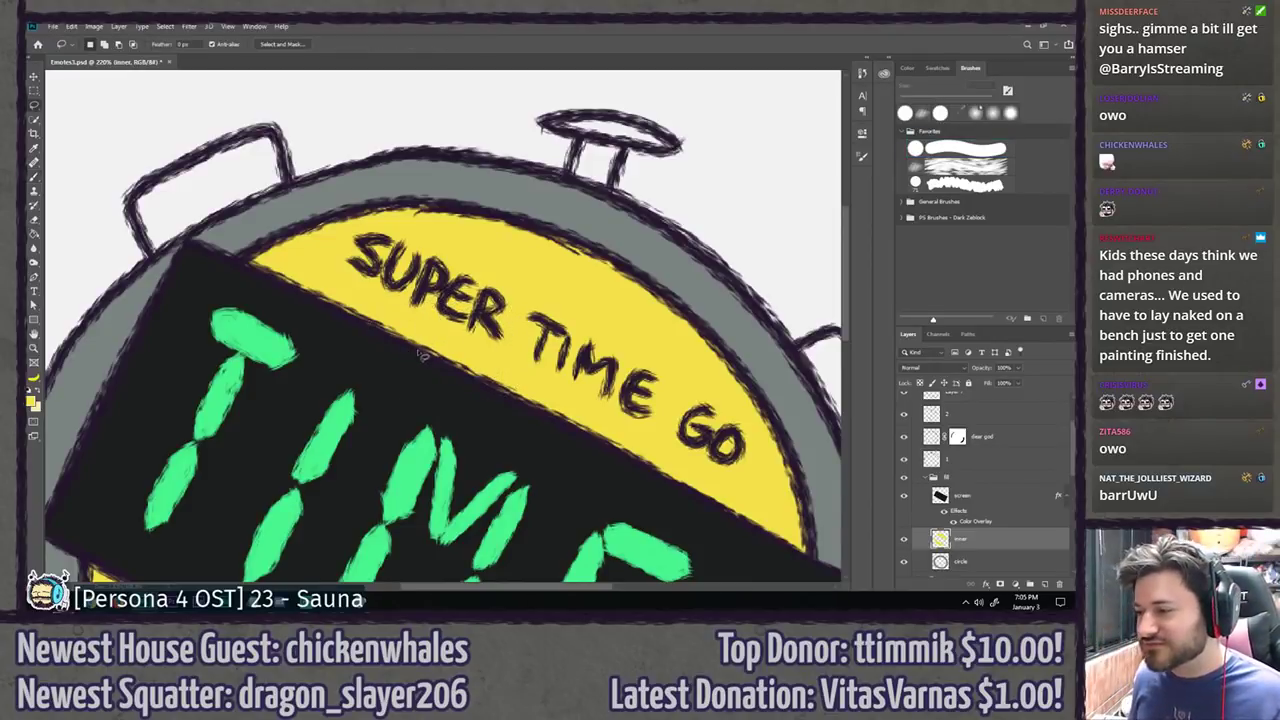
scroll(423, 356, "down", 10)
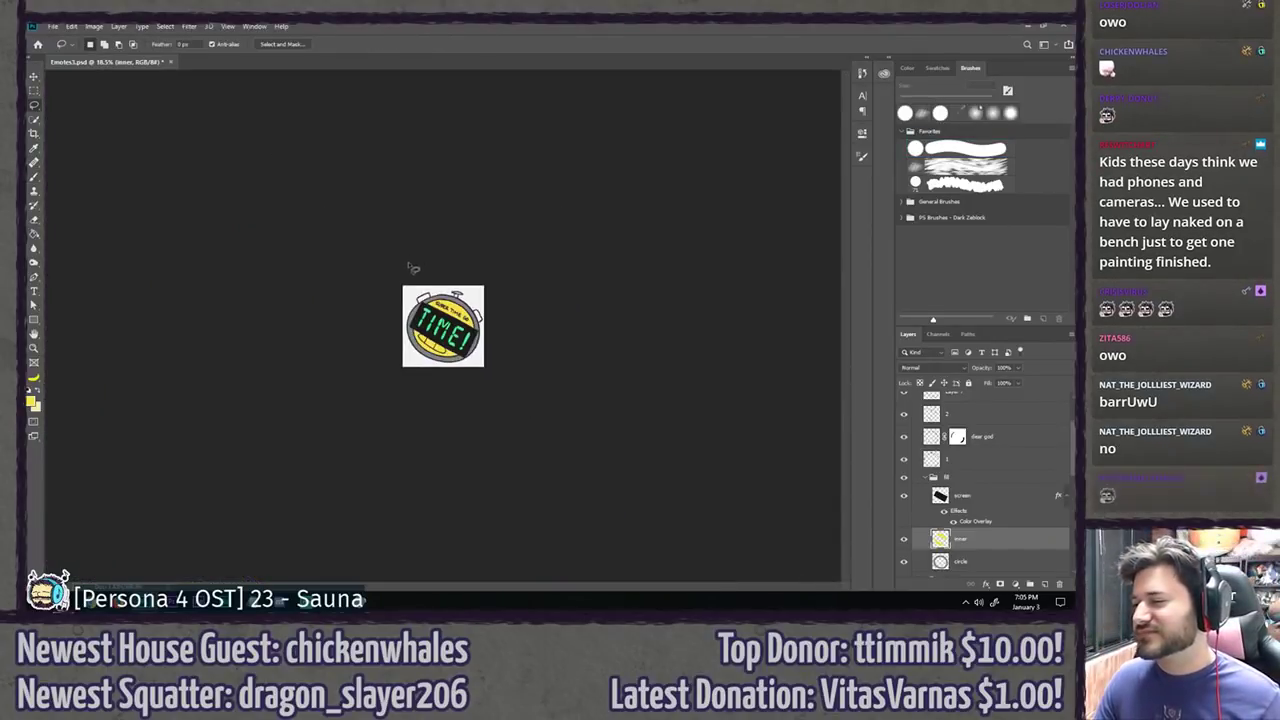
scroll(470, 335, "up", 8)
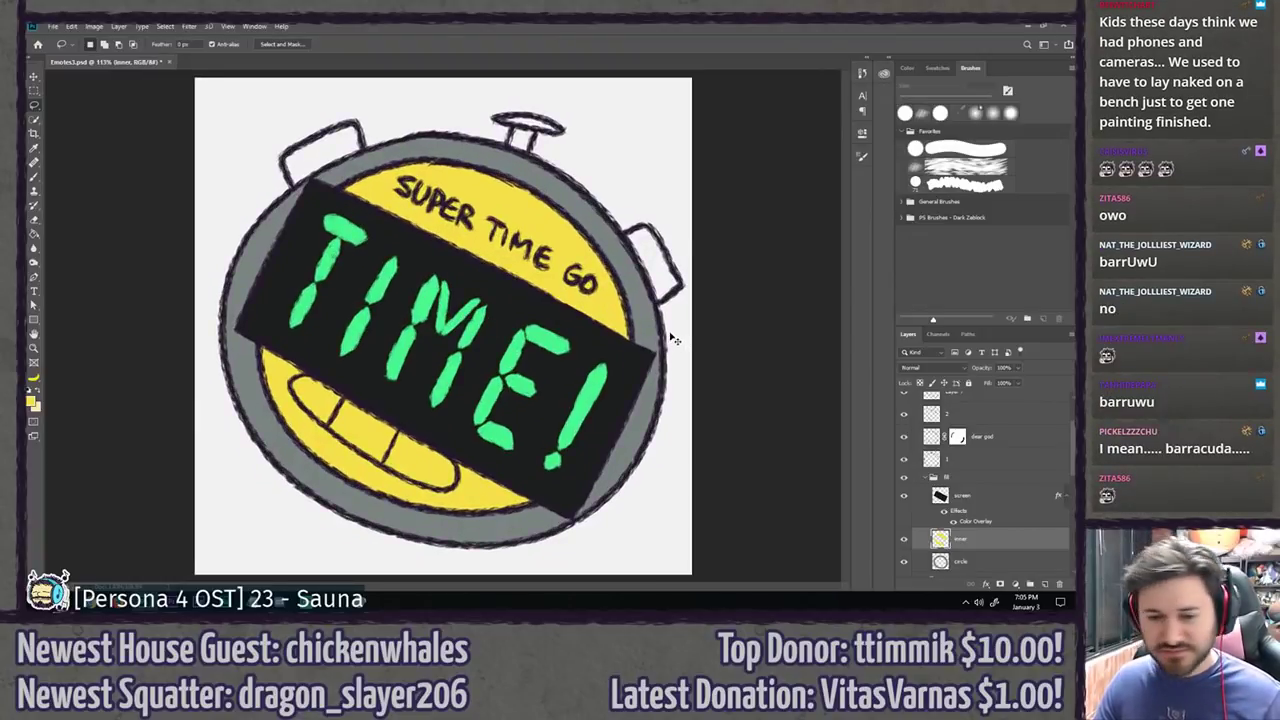
key("b")
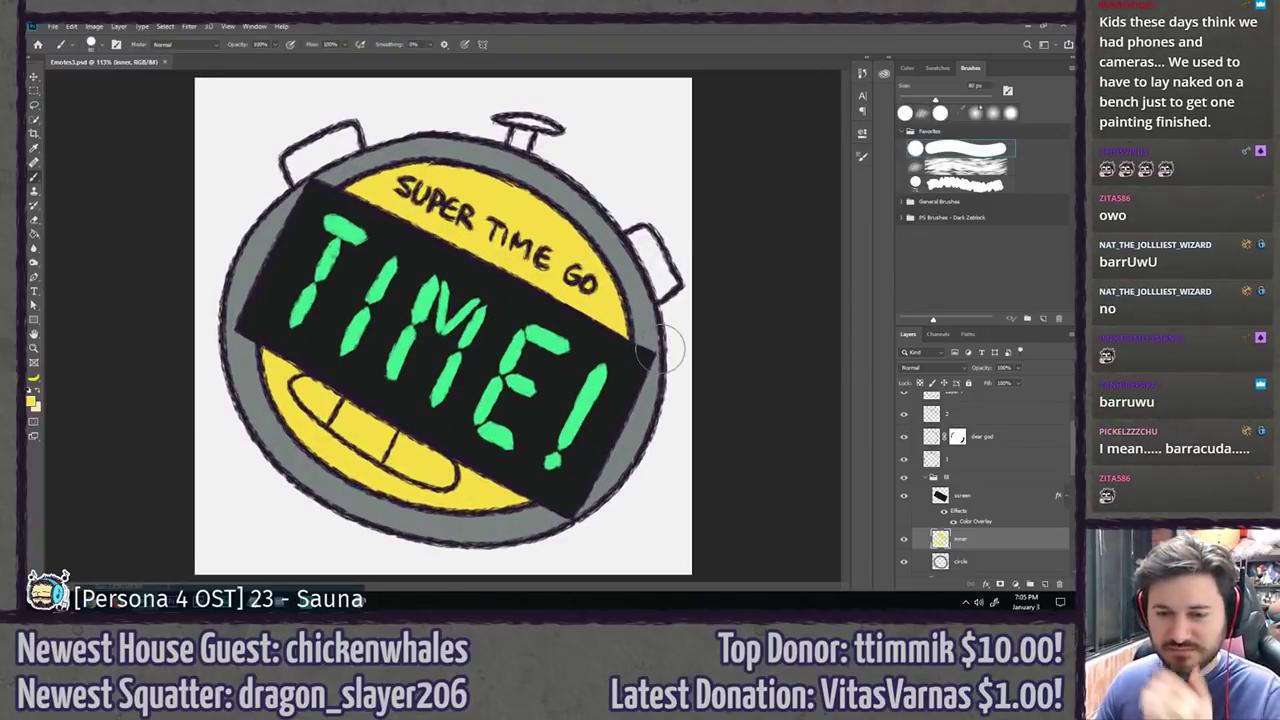
Step: Add a Color Overlay to the "inner" layer and choose a warm yellow, f2de57, as its colour
double_click(998, 545)
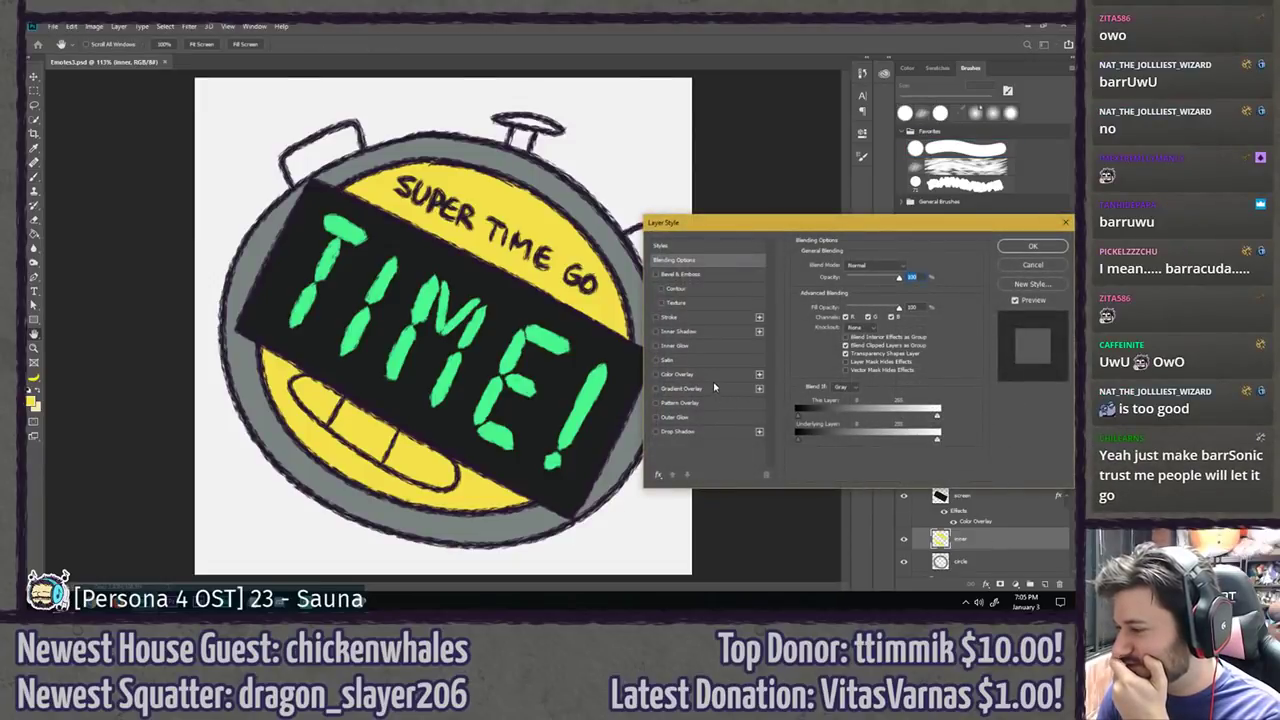
left_click(717, 378)
left_click(893, 271)
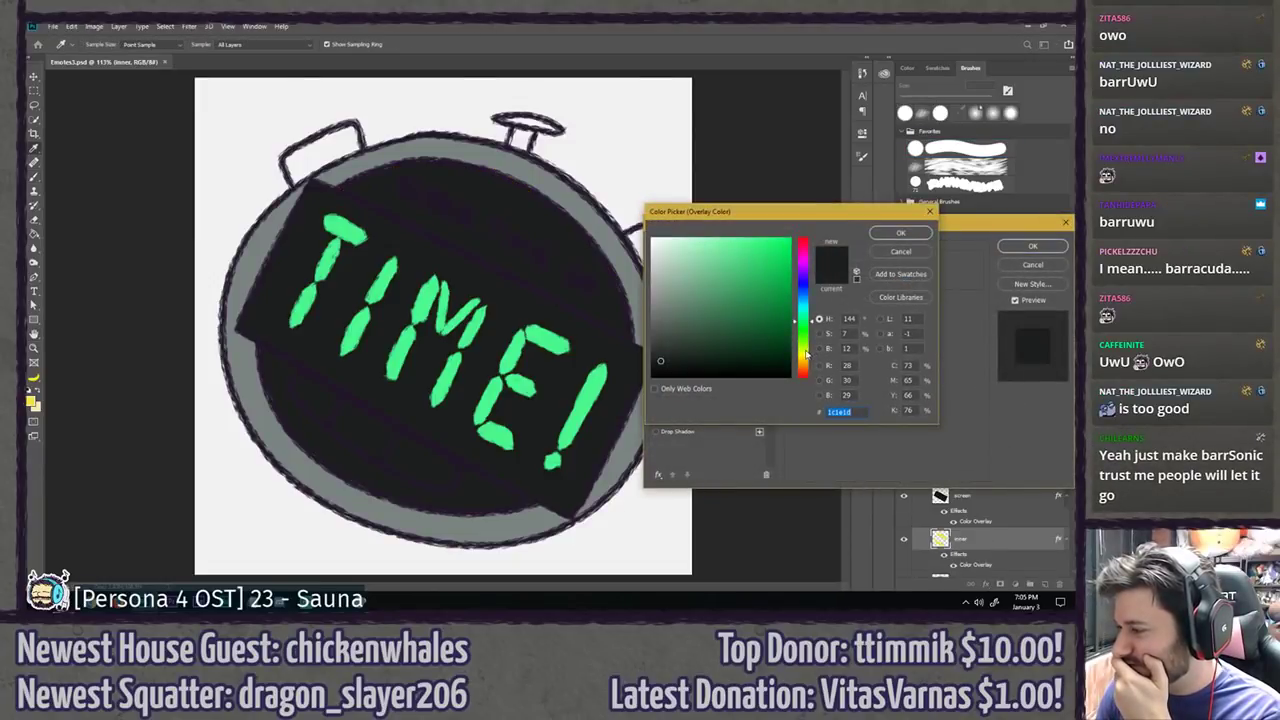
left_click(803, 352)
left_click_drag(738, 276, 739, 259)
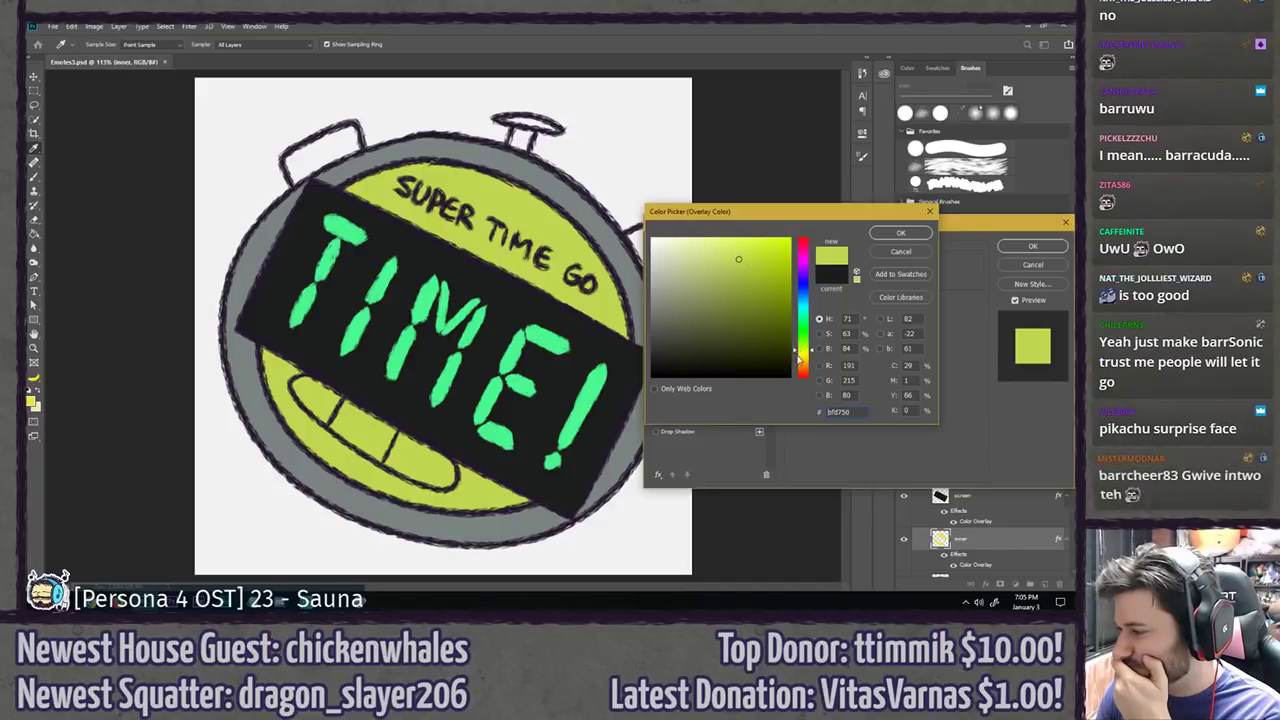
left_click(805, 358)
left_click(728, 246)
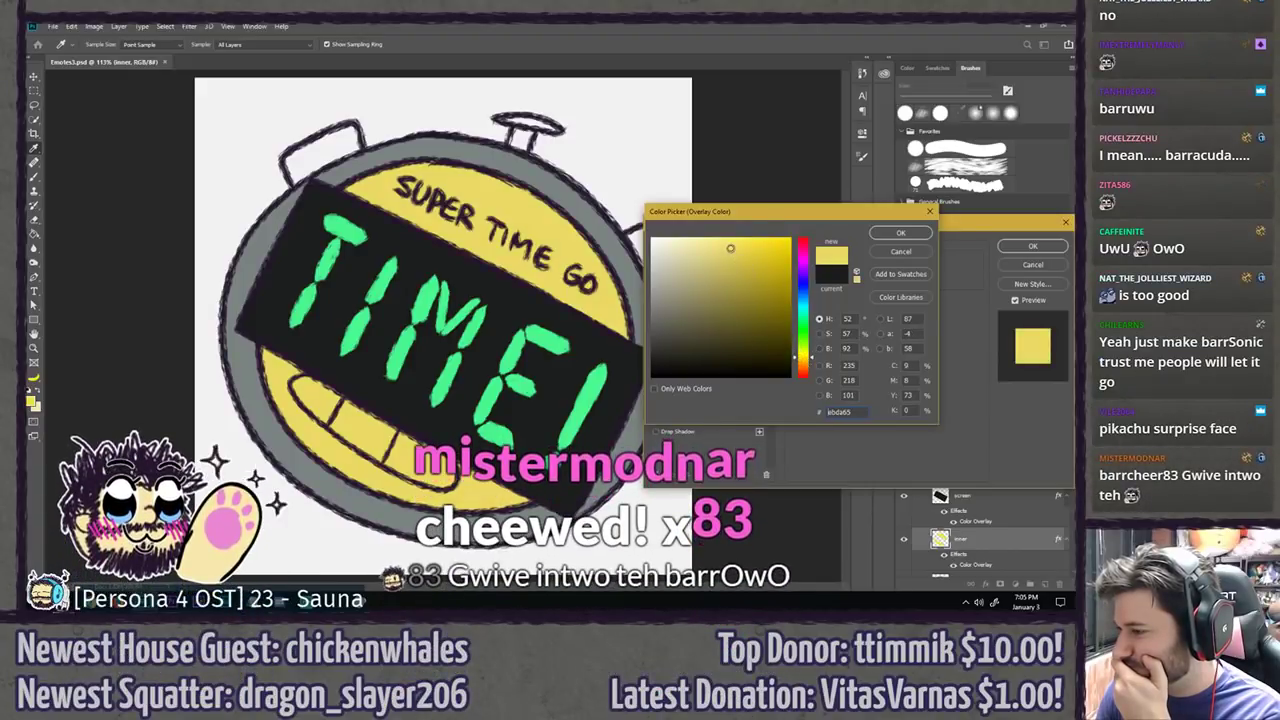
left_click(740, 244)
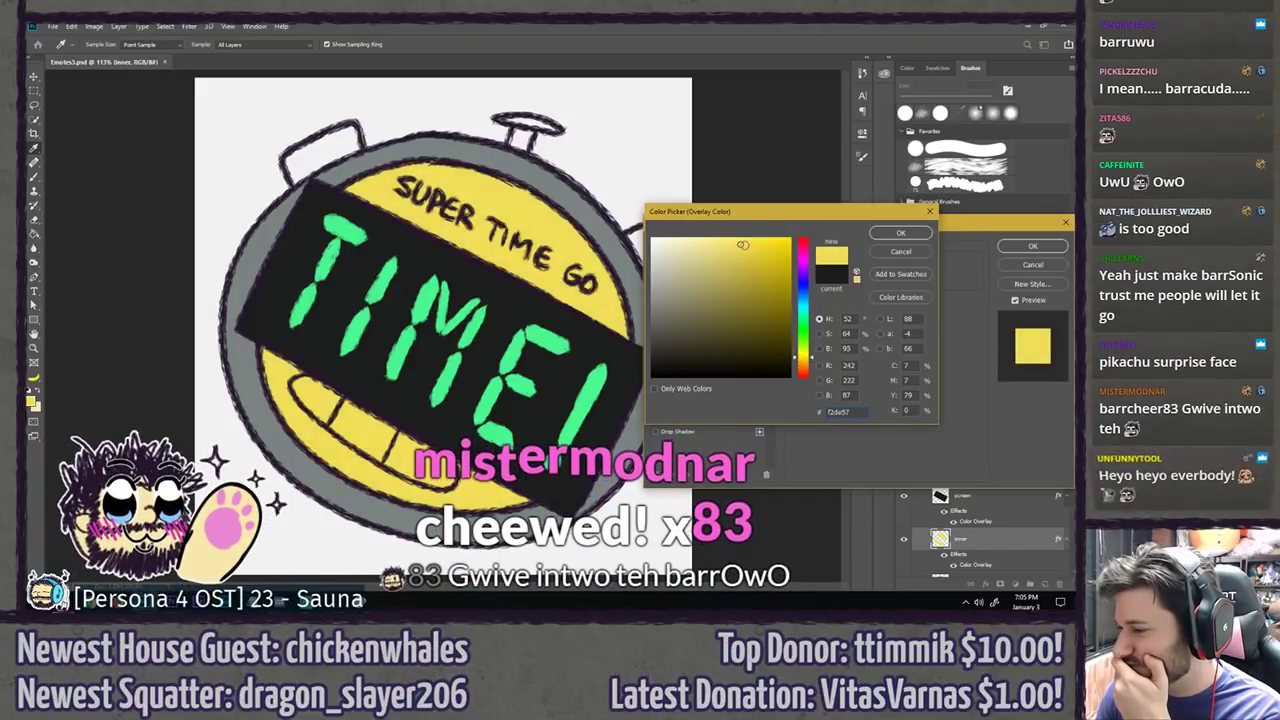
Step: Try other hues for the "inner" overlay, settle on the yellow eddc4c and apply the layer style
left_click(804, 364)
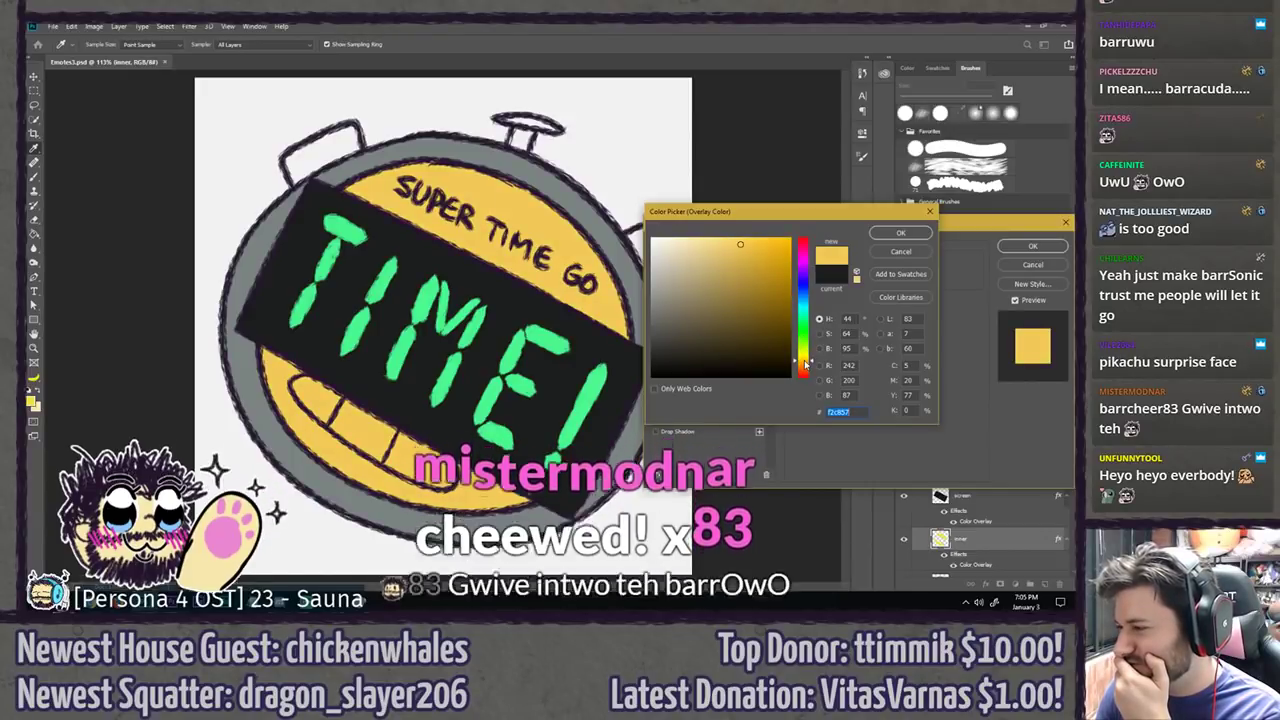
left_click(809, 277)
left_click_drag(809, 278, 805, 358)
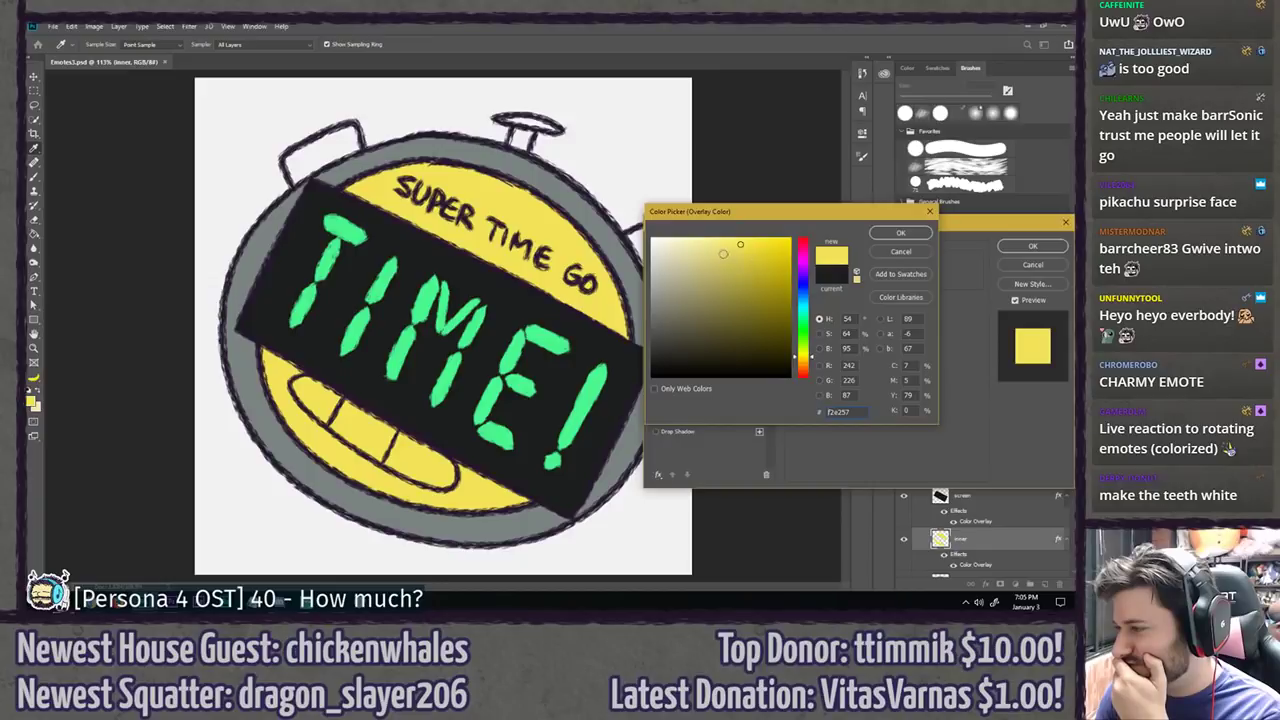
mouse_move(723, 253)
left_mouse_down()
mouse_move(719, 243)
mouse_move(745, 247)
left_mouse_up()
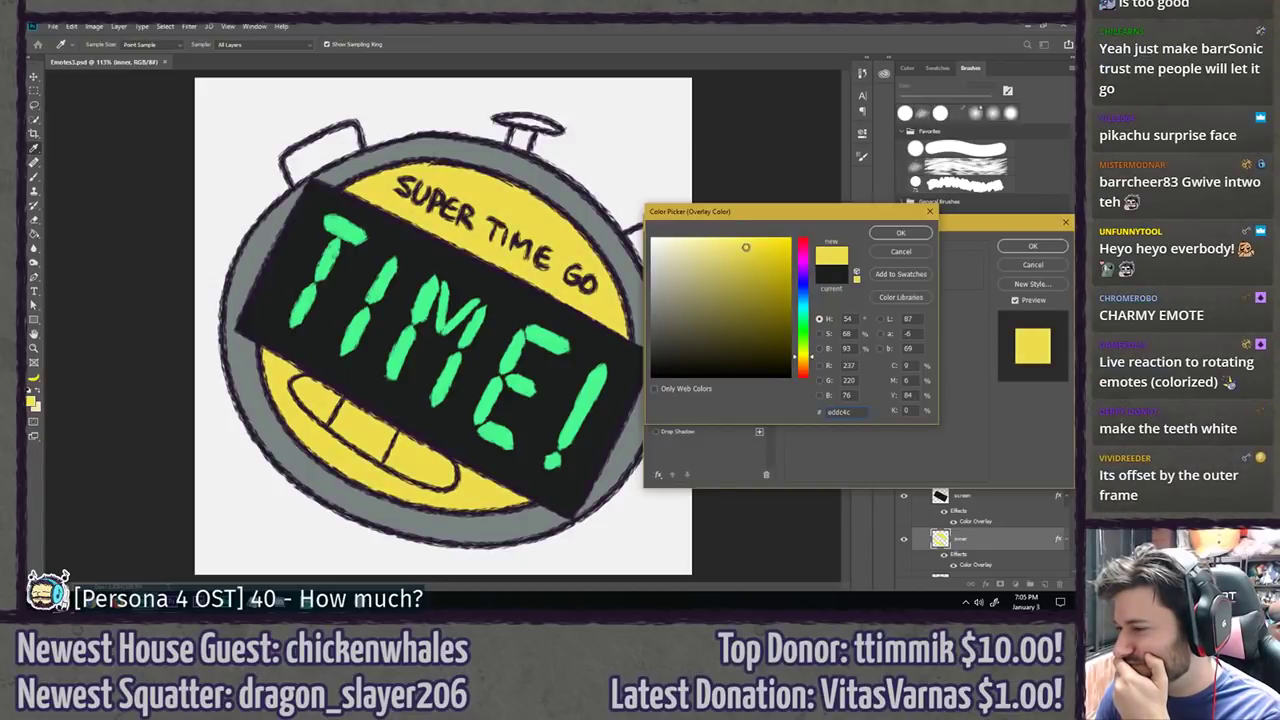
left_click(900, 232)
left_click(1032, 246)
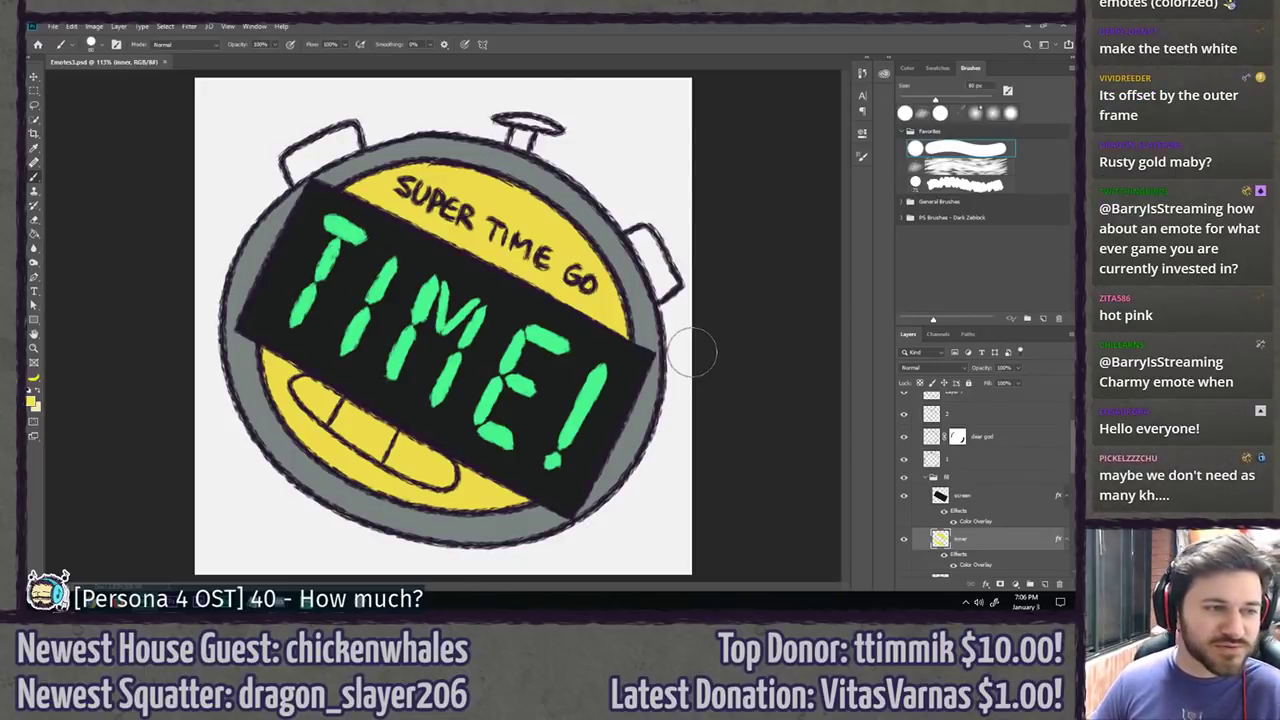
Step: Add a Color Overlay in the same yellow to the "circle" layer so the stopwatch rim is yellow
scroll(470, 385, "down", 3)
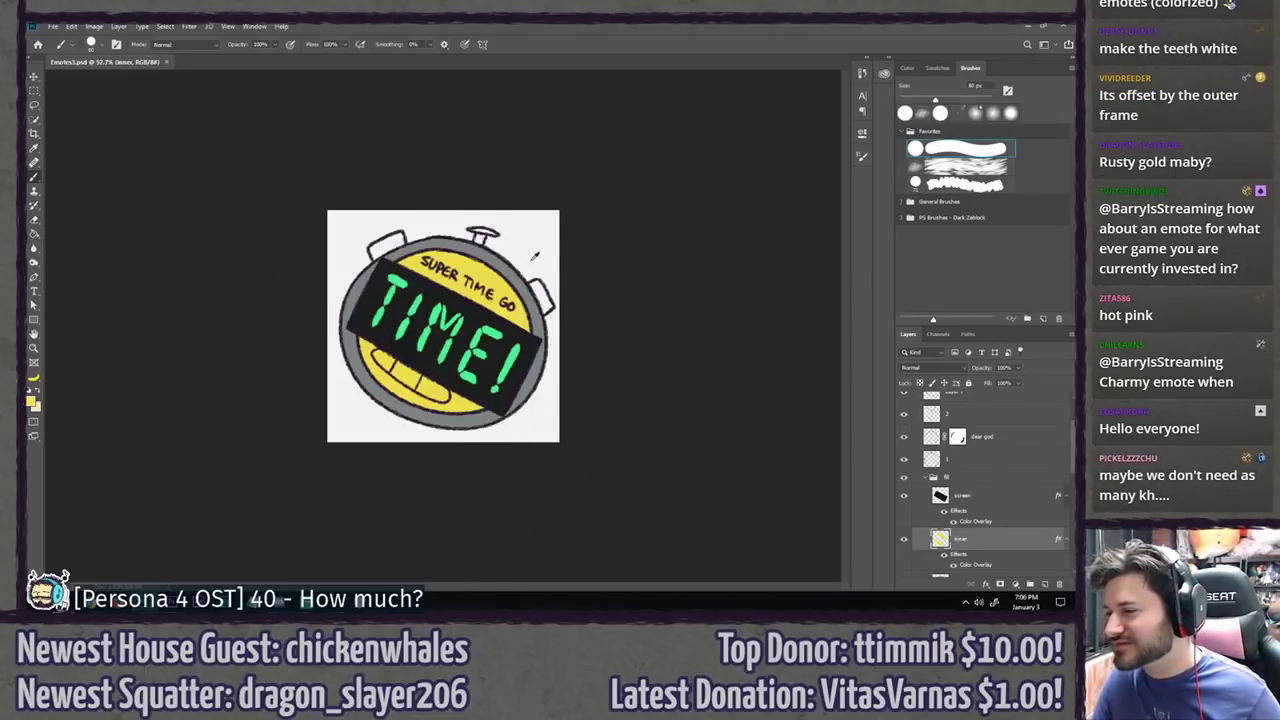
scroll(470, 385, "up", 2)
key("l")
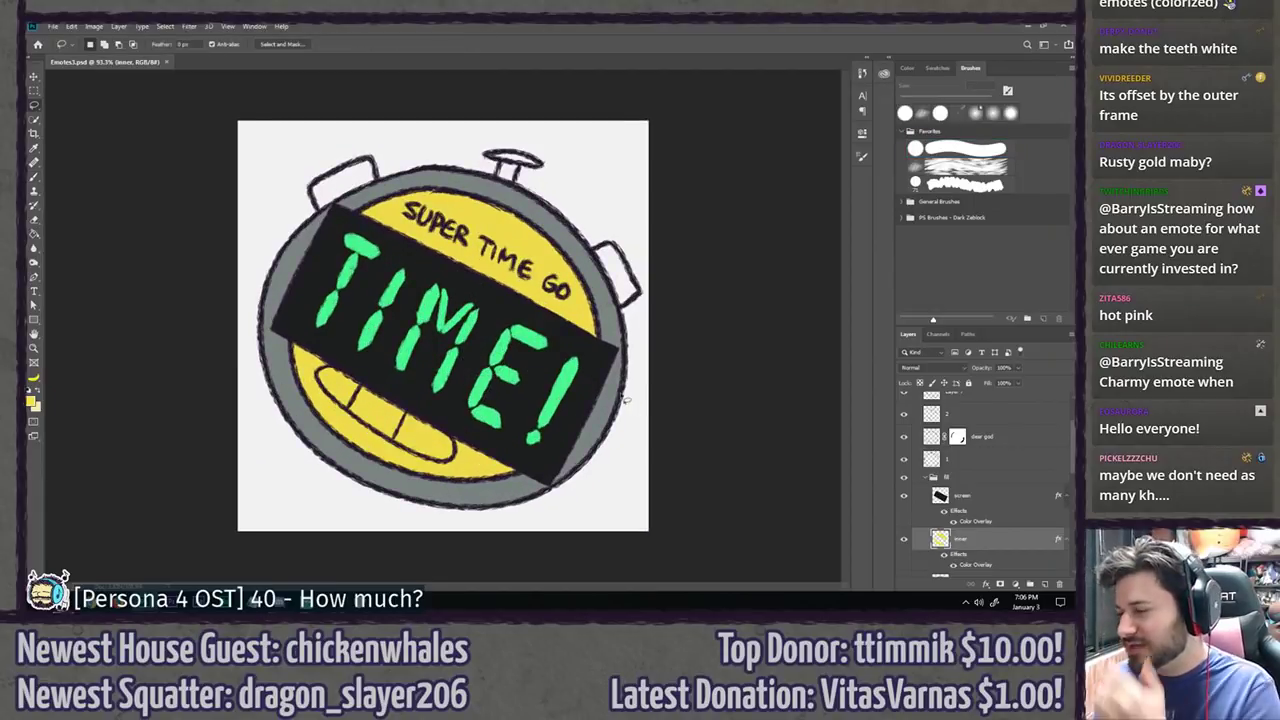
scroll(974, 532, "down", 2)
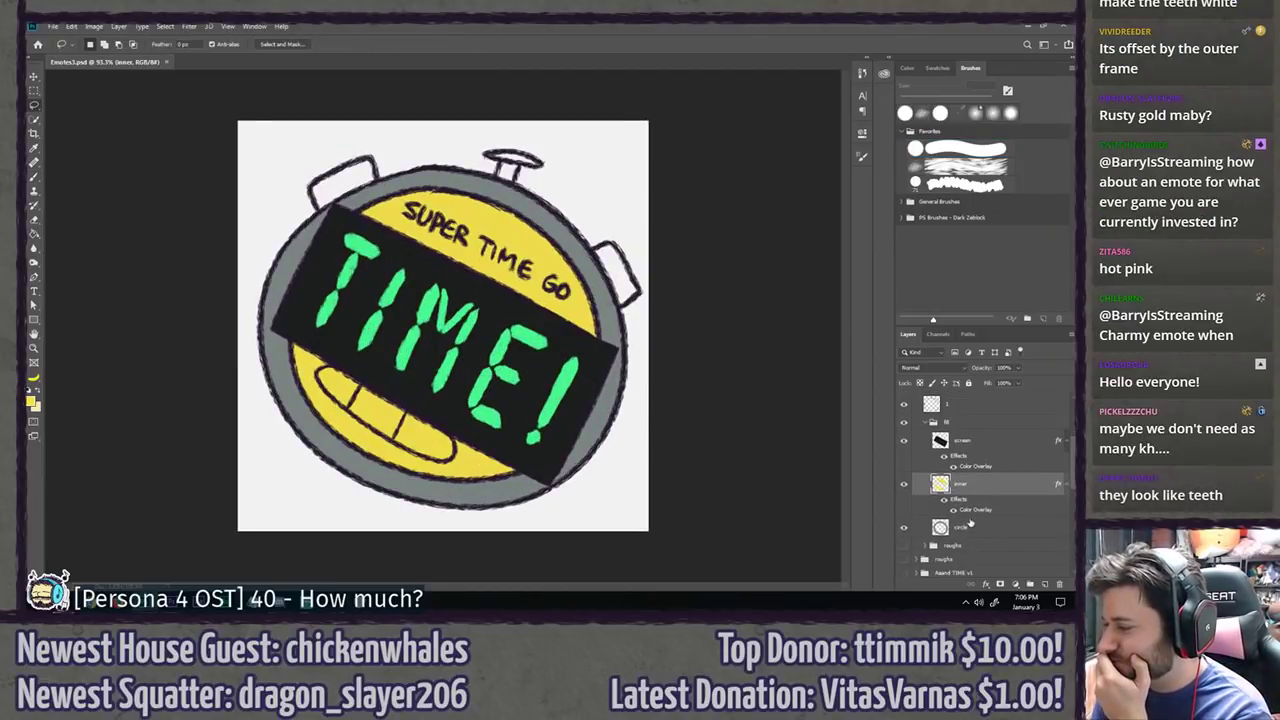
double_click(997, 530)
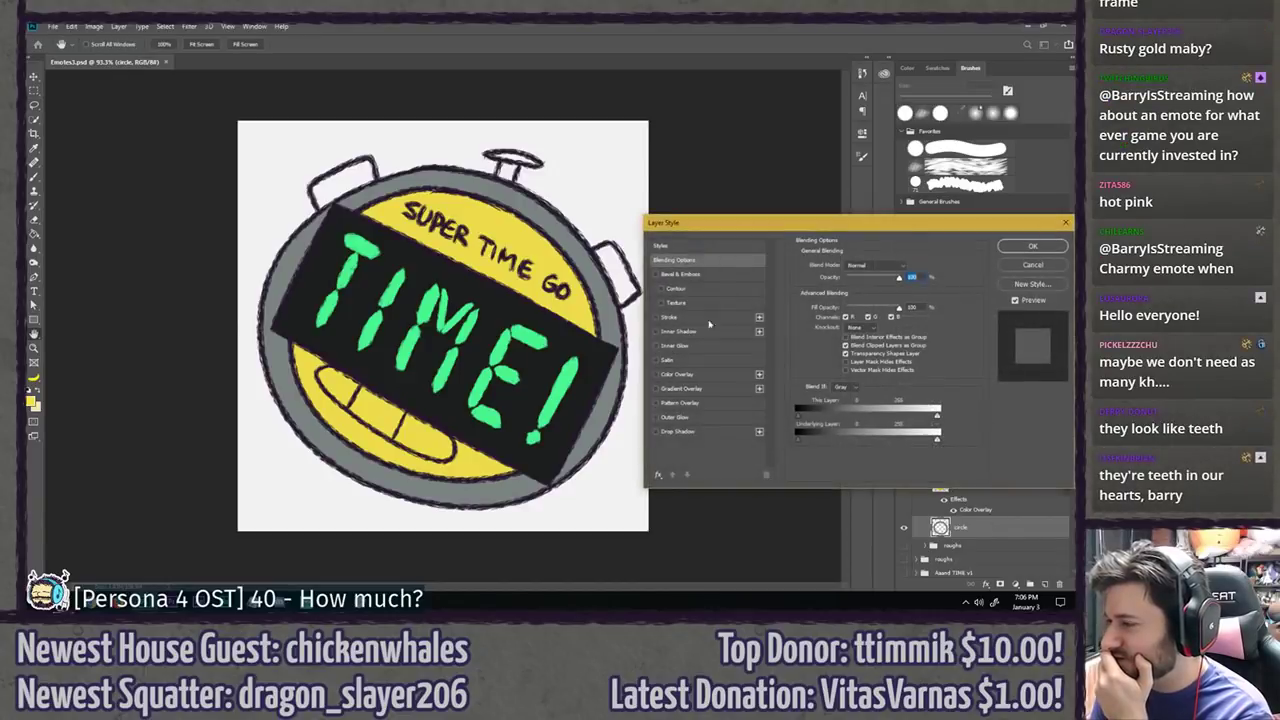
left_click(714, 376)
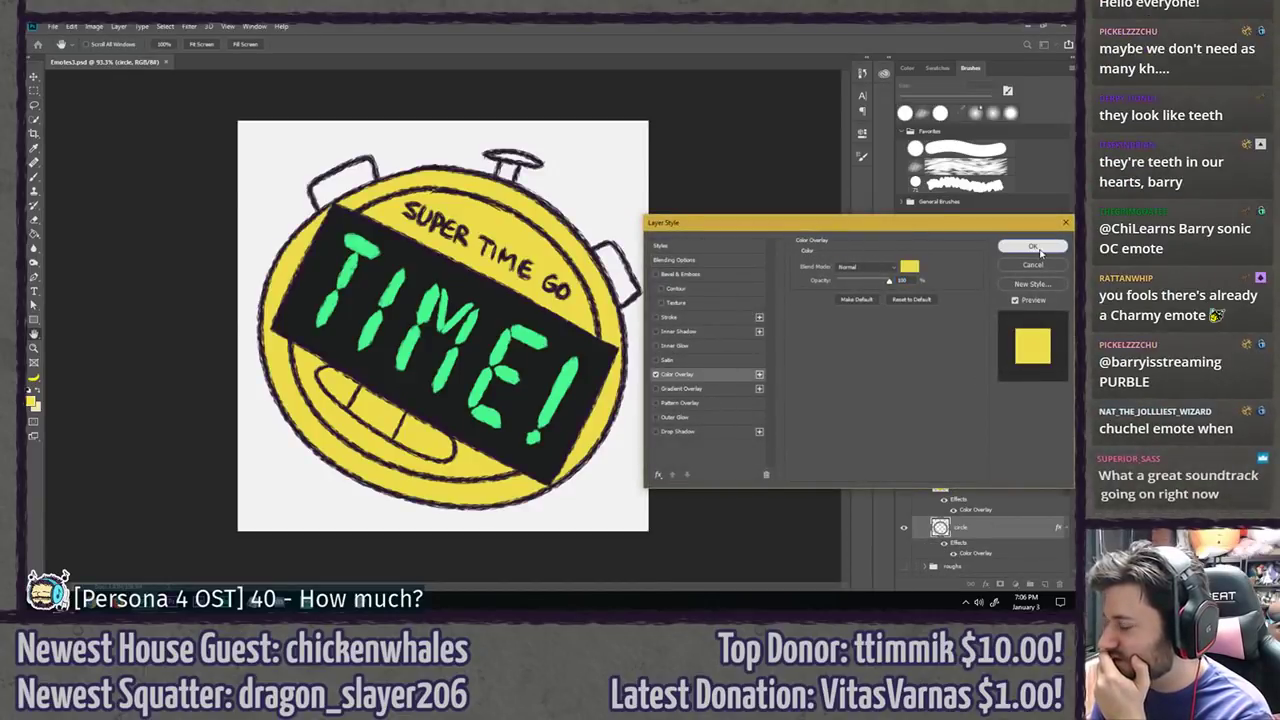
key("Return")
Step: Change the "inner" layer's Color Overlay to a light blue-grey, about b0bfc1, and apply it
double_click(971, 509)
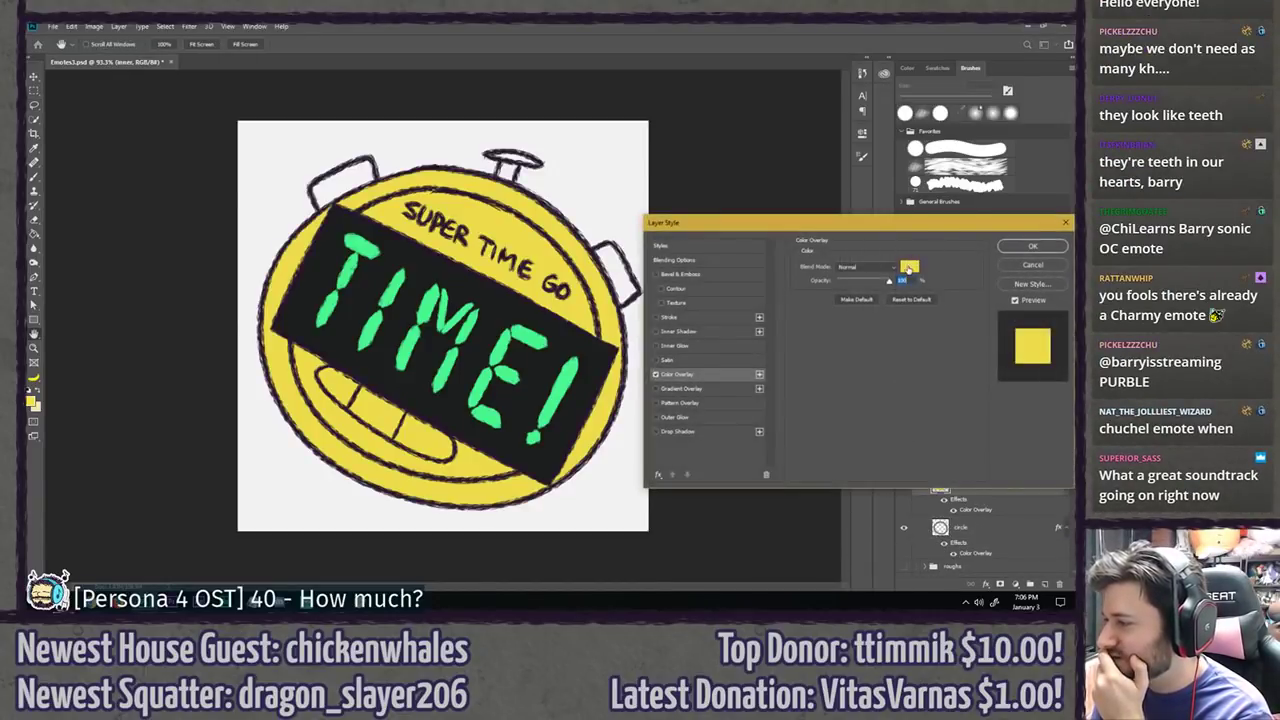
left_click(905, 265)
left_click_drag(802, 358, 802, 305)
left_click(667, 284)
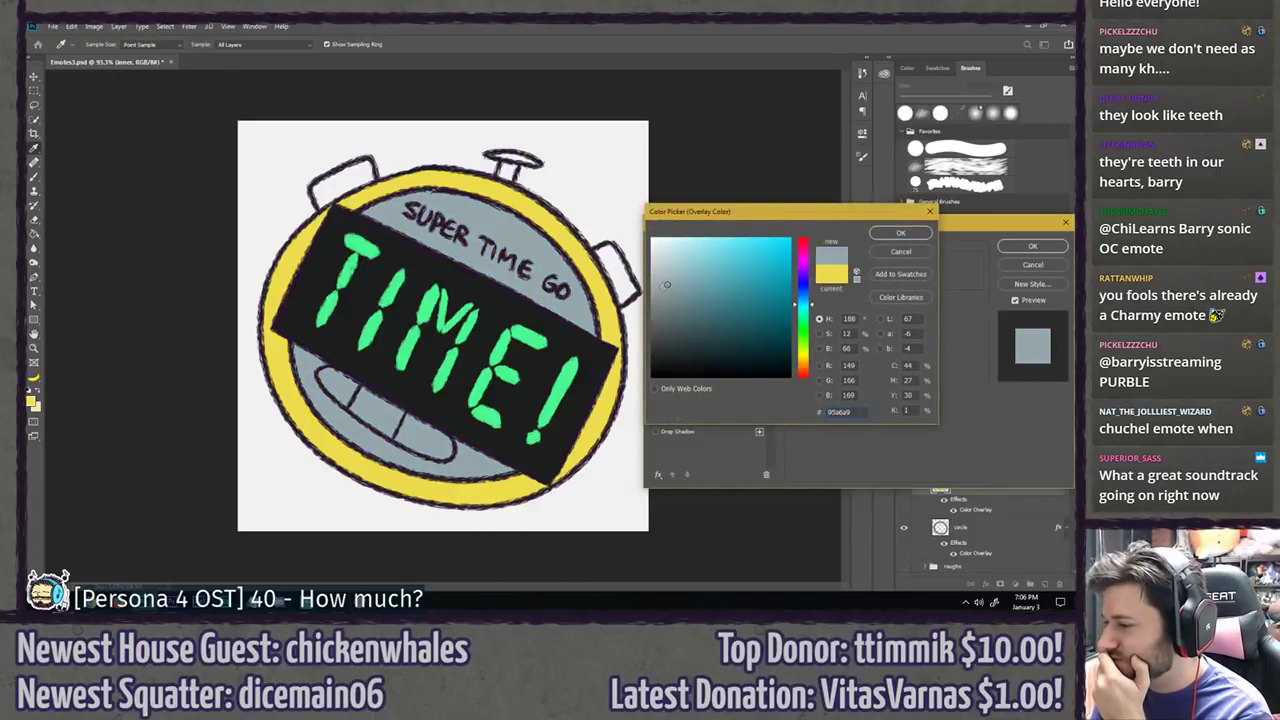
left_click_drag(666, 284, 661, 282)
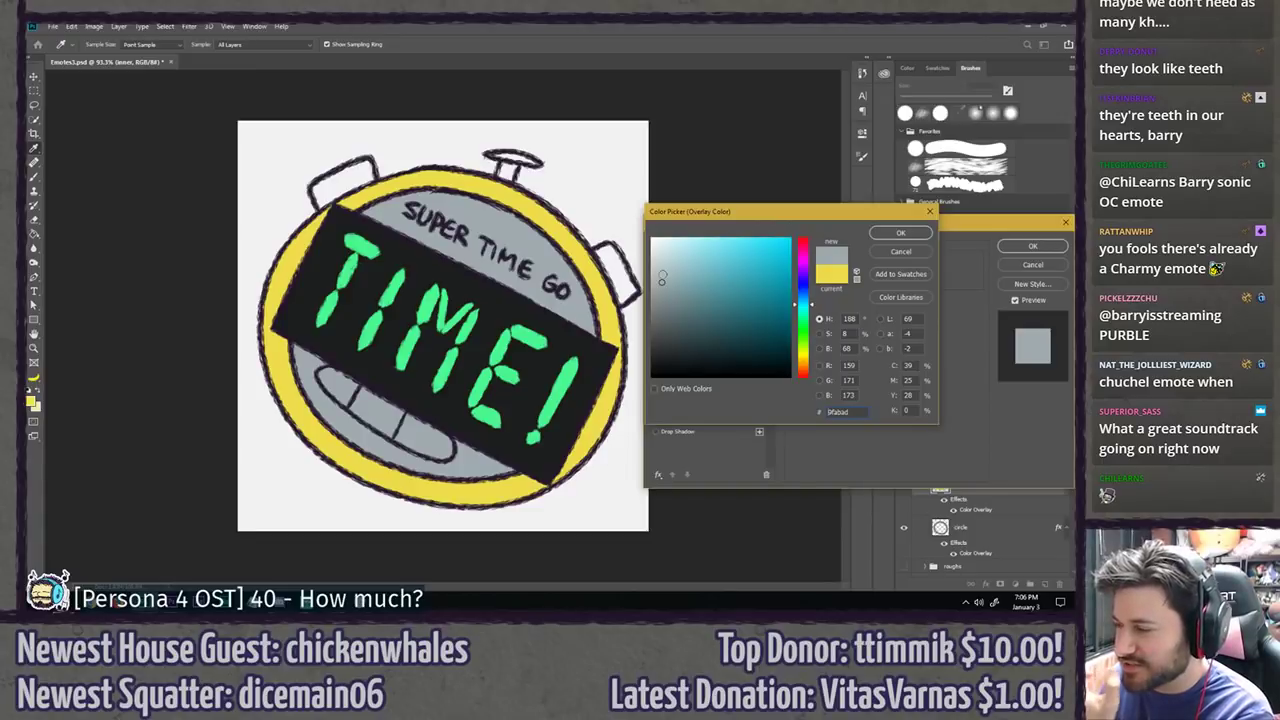
left_click(662, 271)
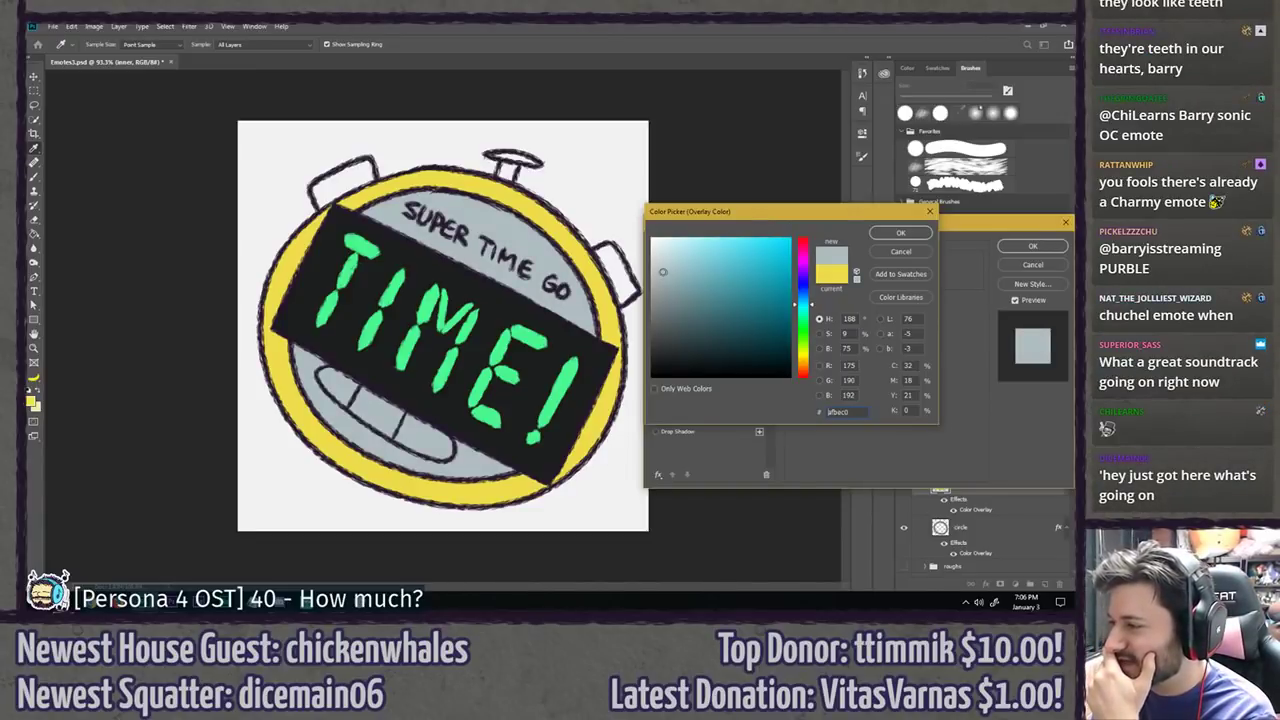
left_click(662, 271)
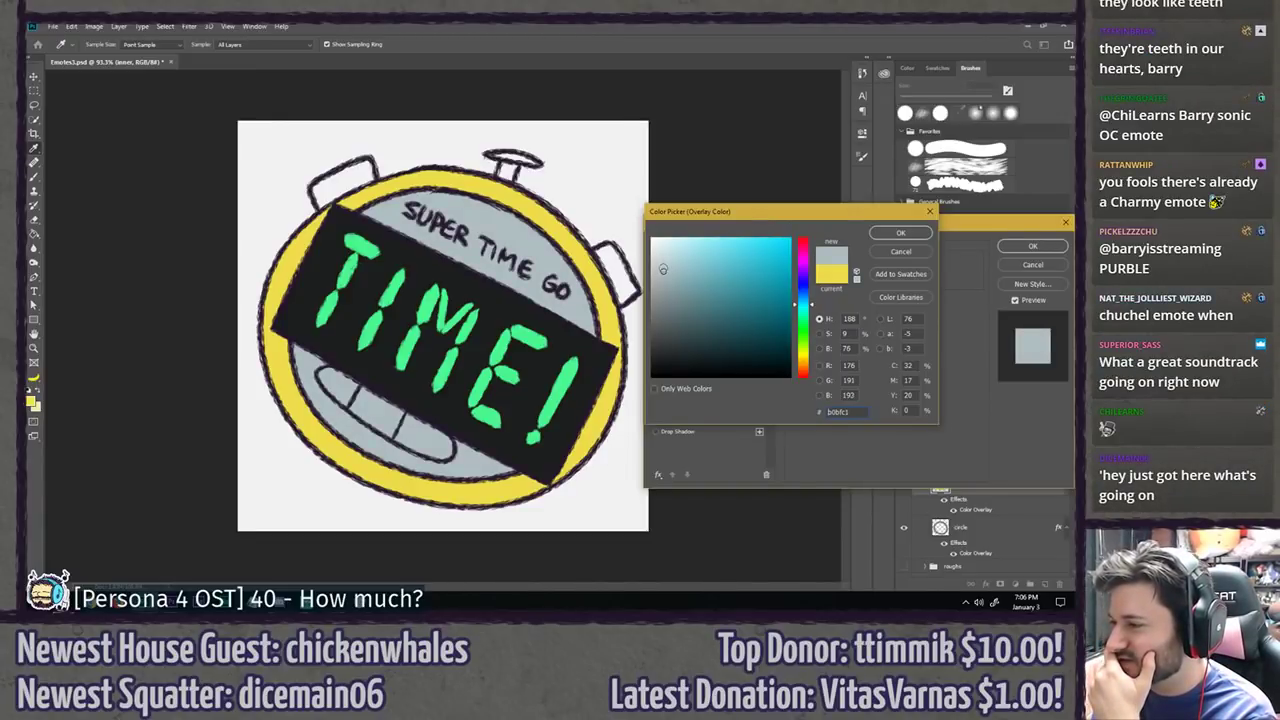
left_click_drag(662, 270, 663, 269)
left_click(900, 233)
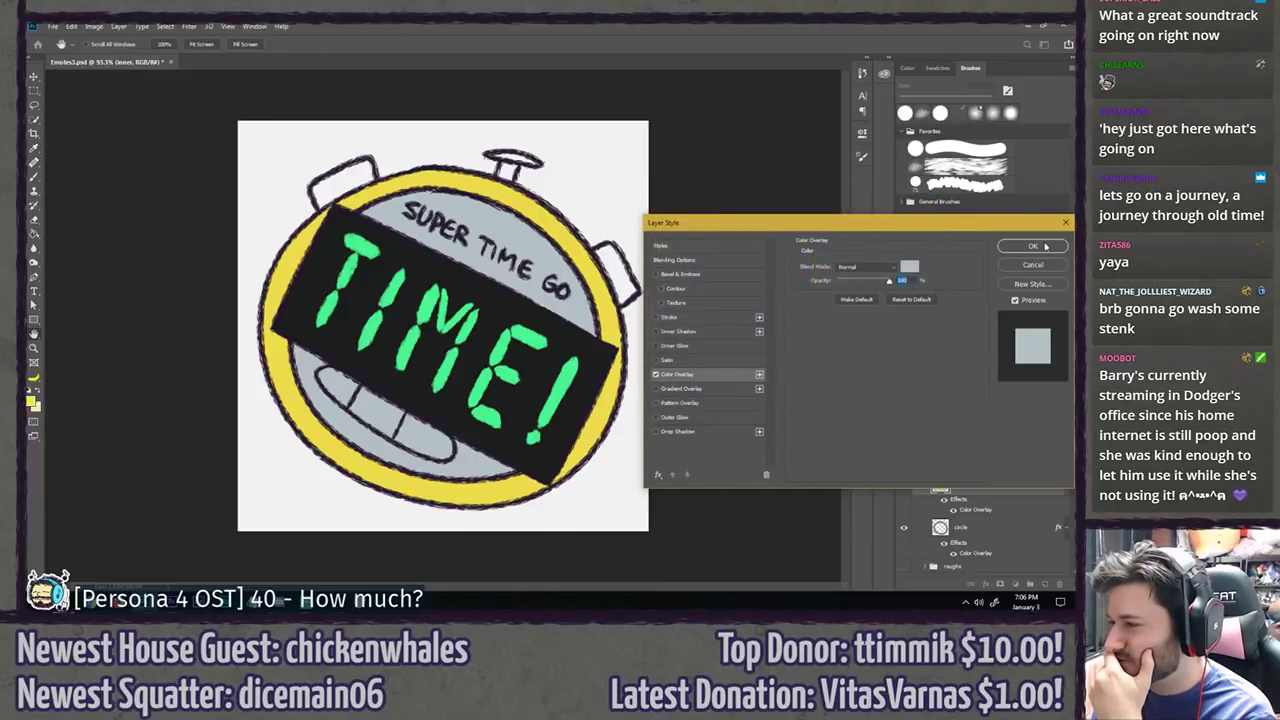
left_click(1032, 246)
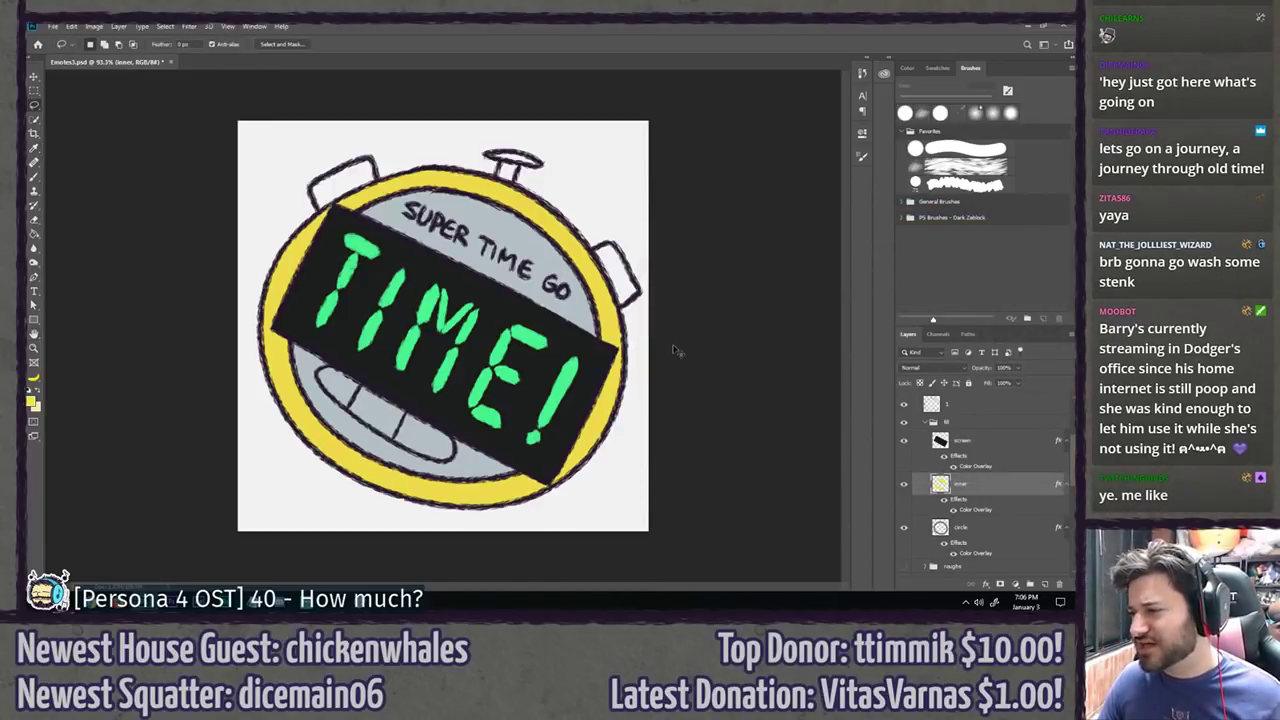
Step: Look for the layer holding the display's outline by toggling layer "2" and the display text layer off and on
scroll(447, 247, "up", 3)
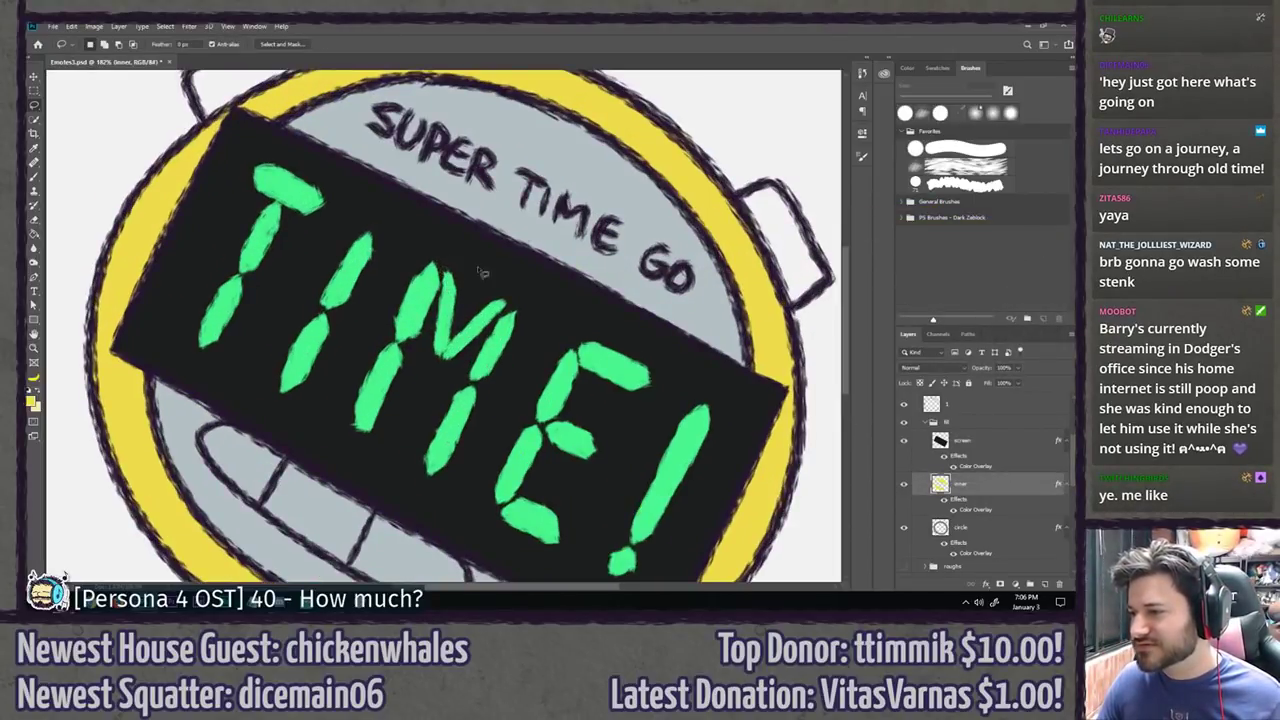
scroll(483, 272, "down", 3)
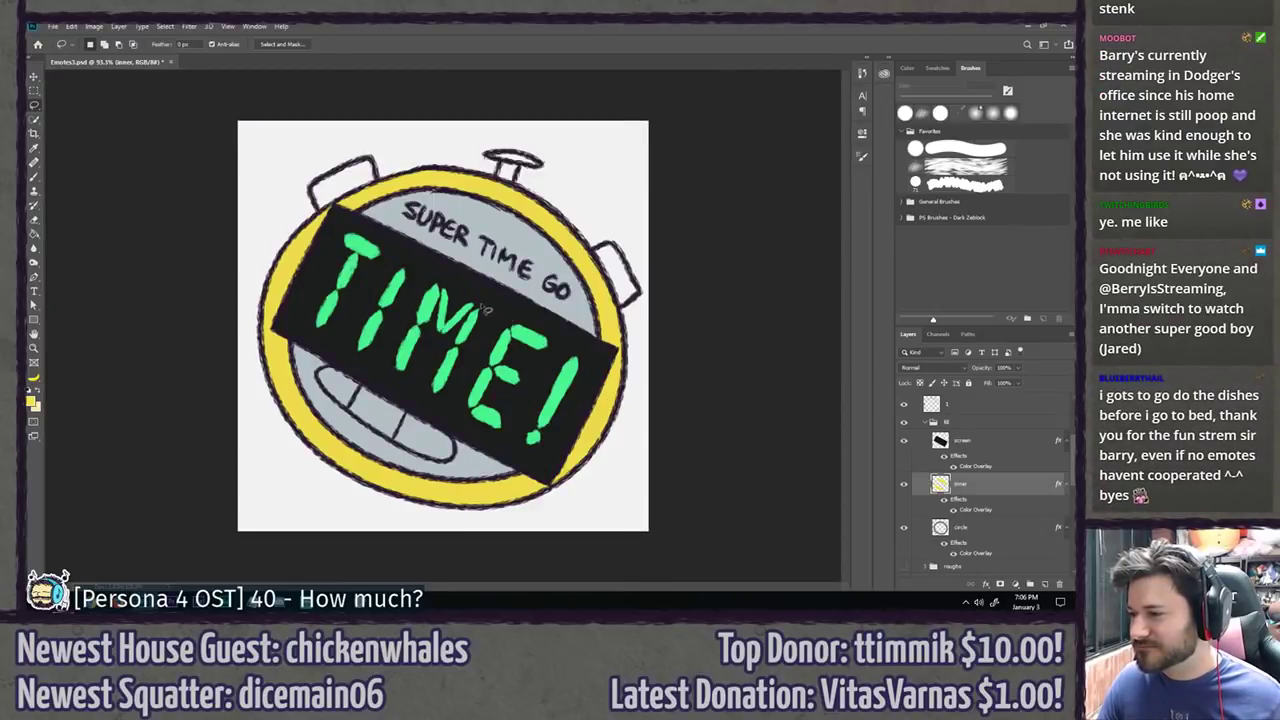
scroll(483, 308, "up", 1)
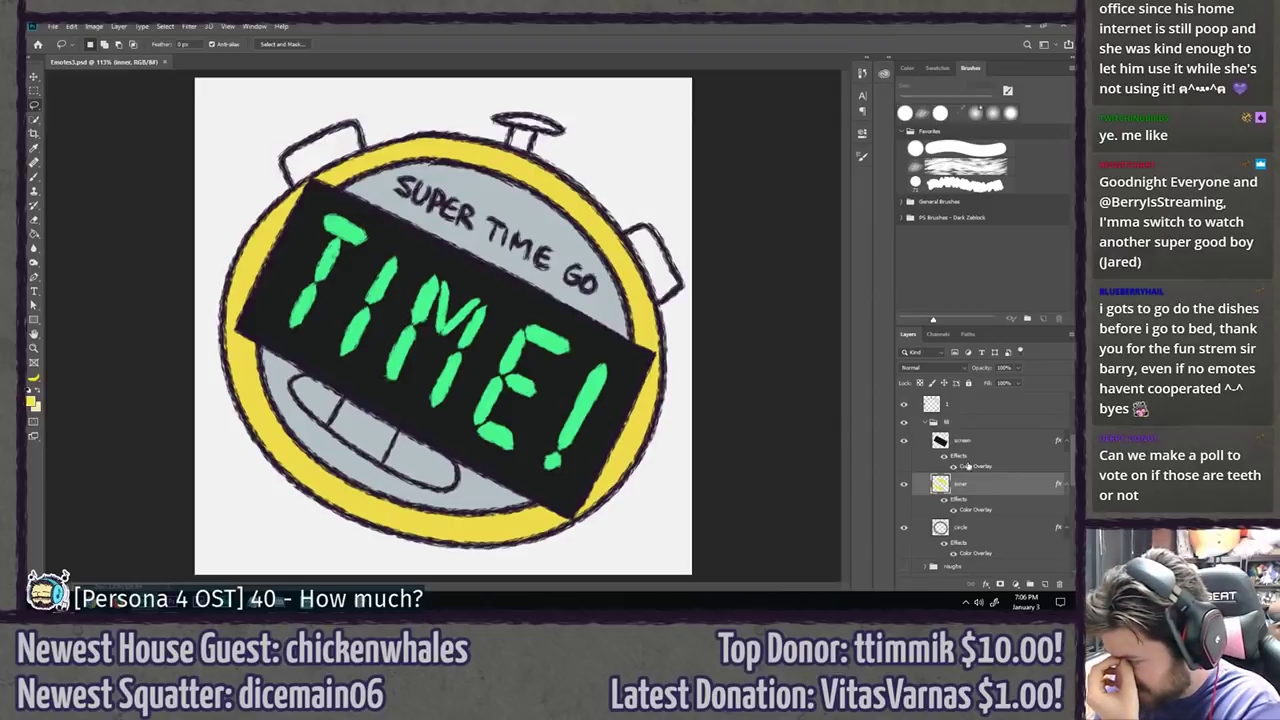
scroll(968, 468, "up", 2)
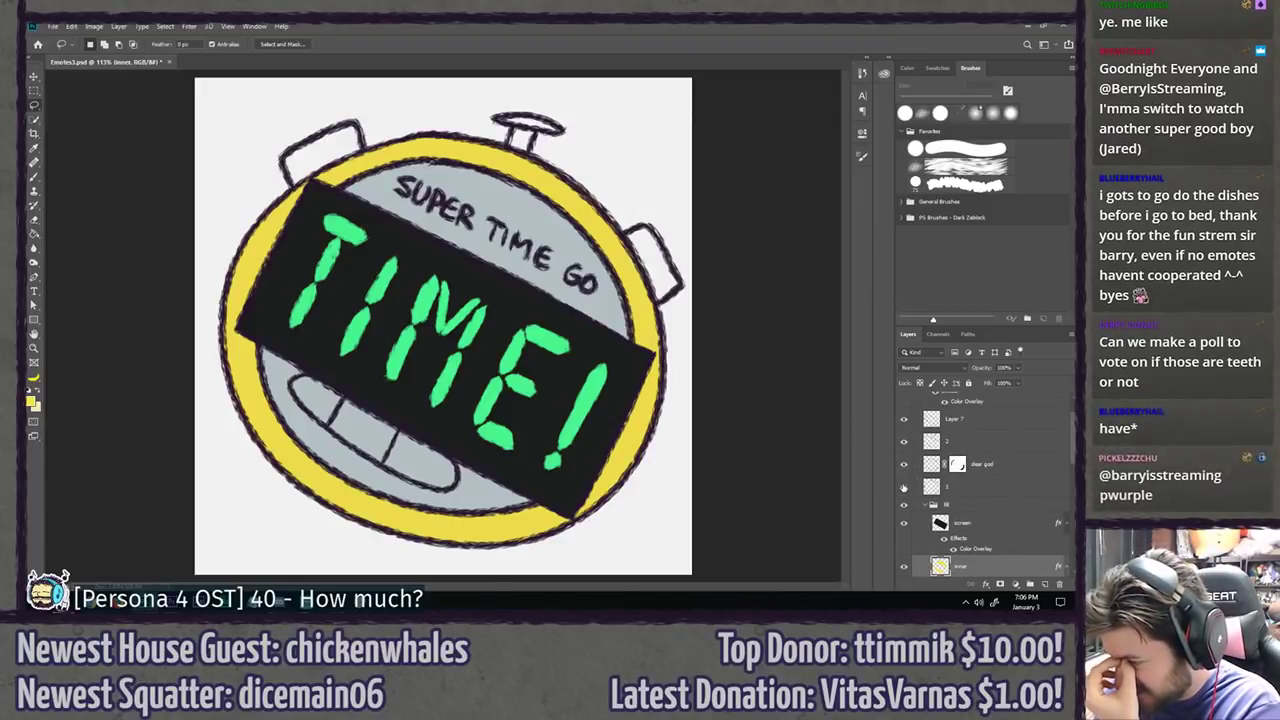
left_click(903, 441)
left_click(903, 441)
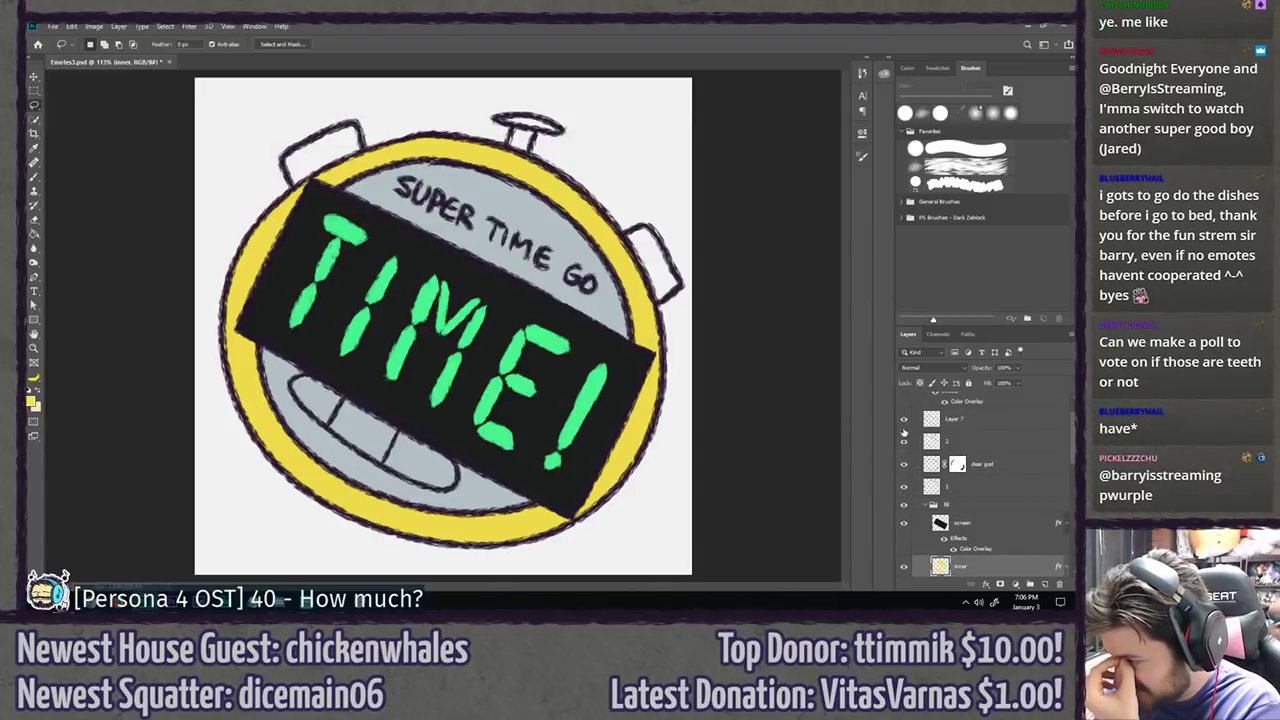
scroll(909, 421, "up", 1)
scroll(909, 421, "up", 1)
left_click(905, 459)
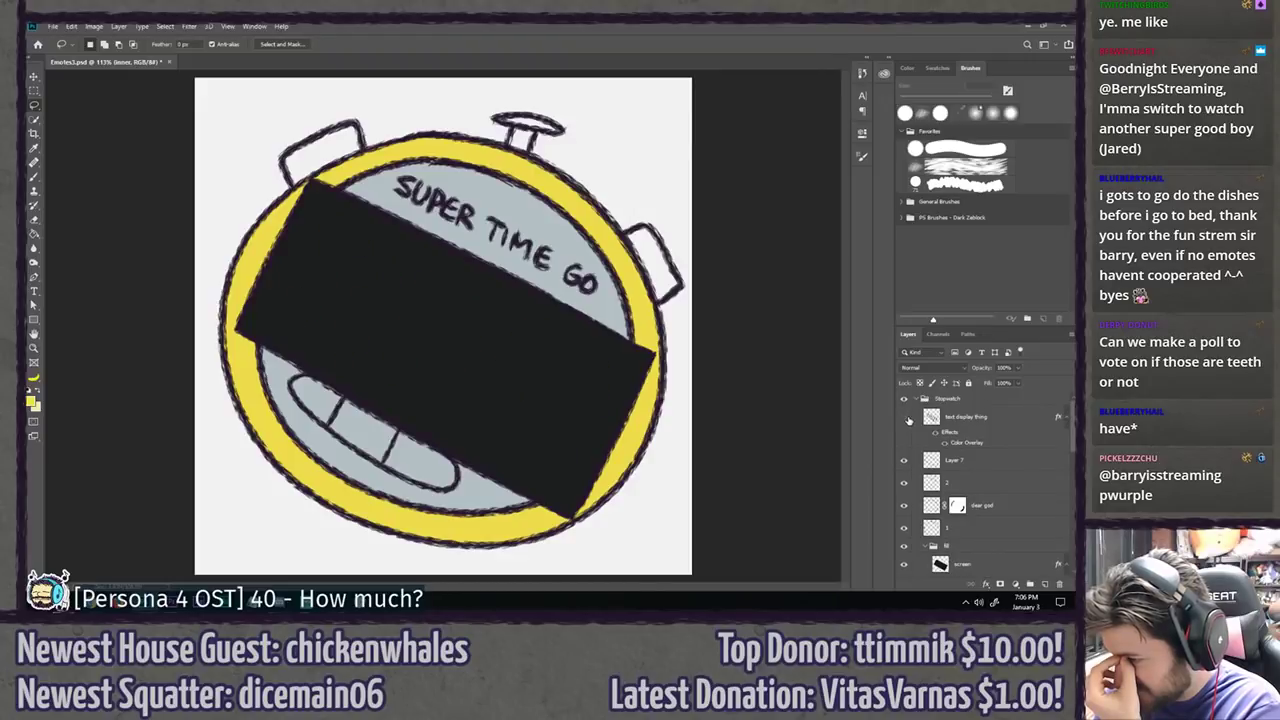
left_click(905, 459)
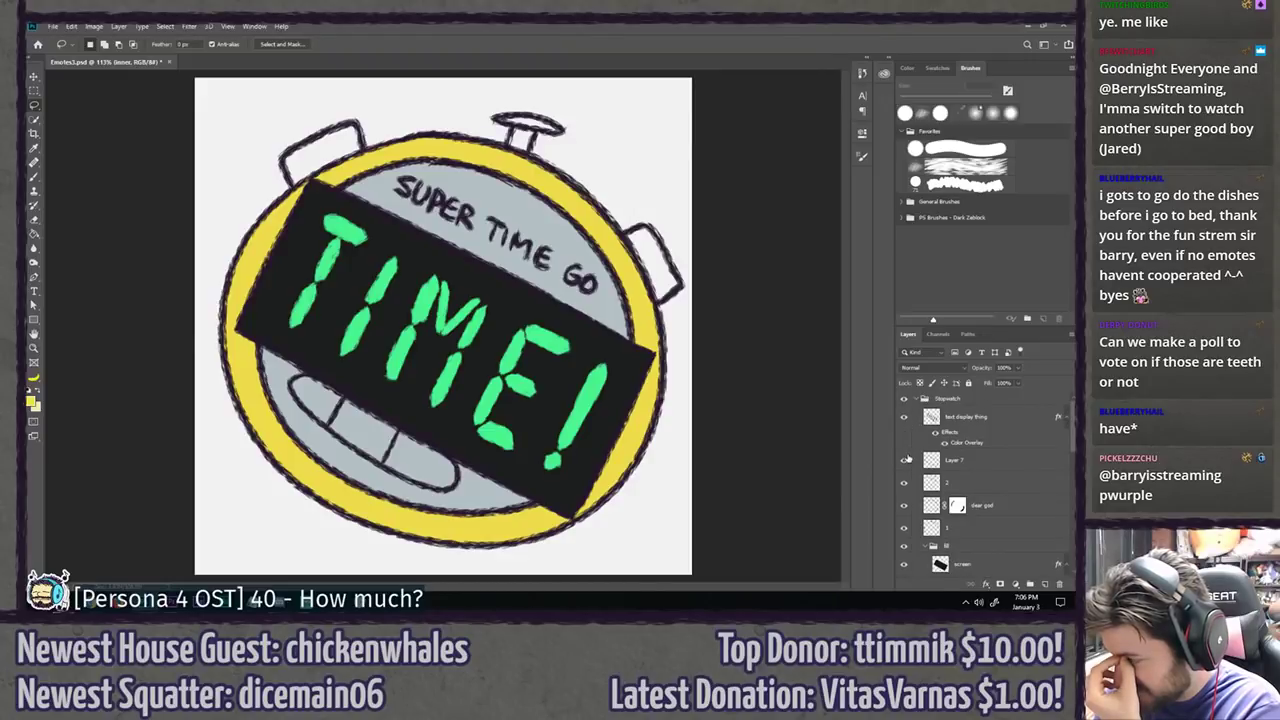
Step: Add a Color Overlay to "Layer 7", sampling the dark display colour and darkening it to near-black 0b0d0c
double_click(1000, 463)
left_click(721, 373)
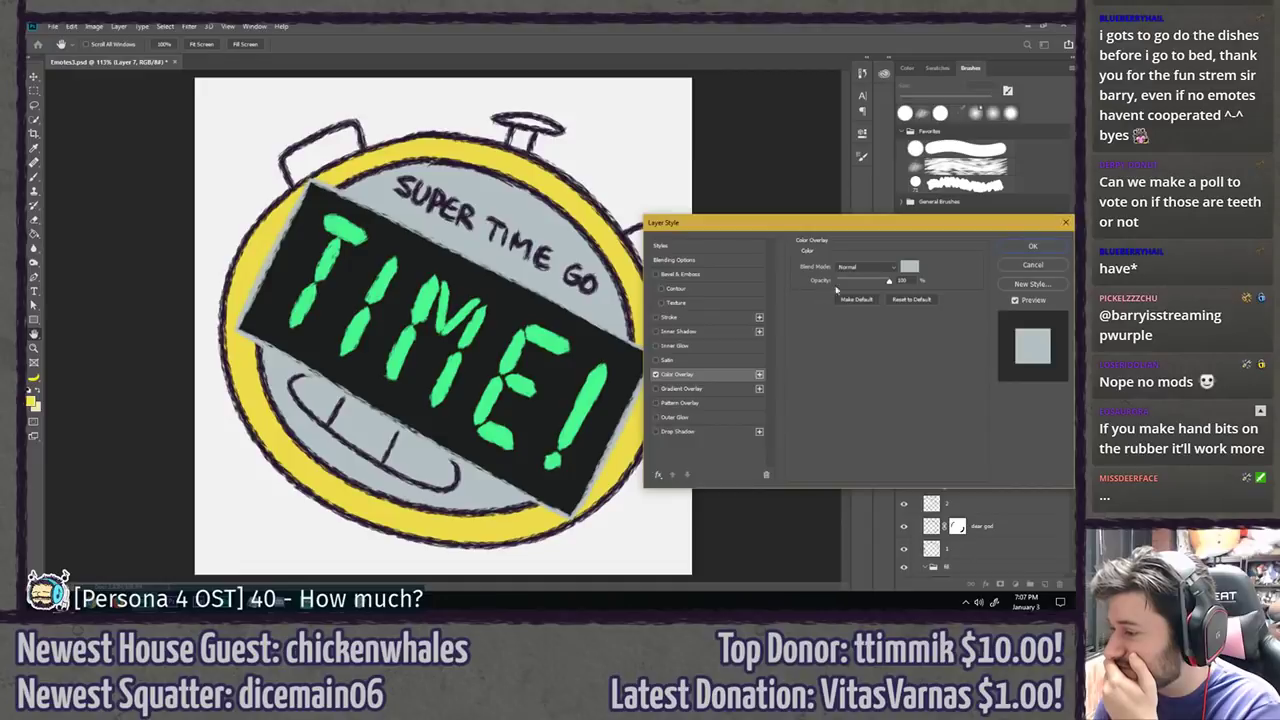
left_click(906, 268)
left_click(555, 379)
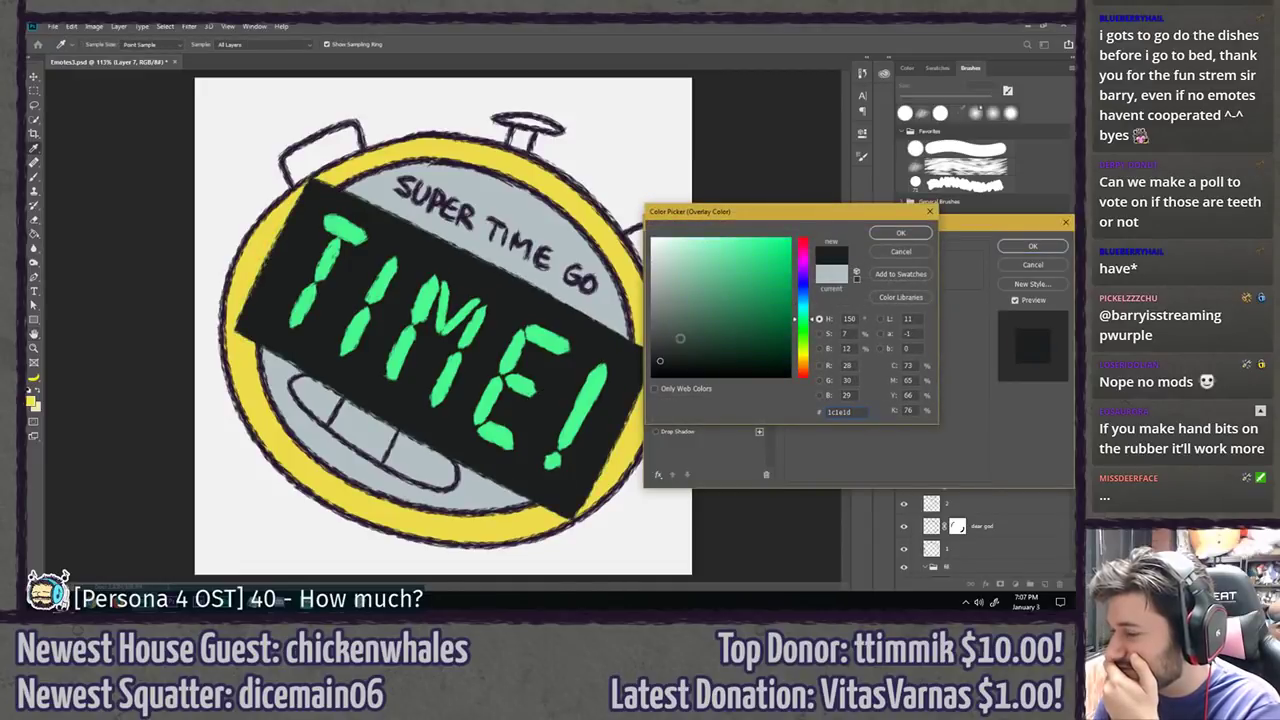
mouse_move(681, 350)
left_mouse_down()
mouse_move(688, 363)
mouse_move(675, 370)
left_mouse_up()
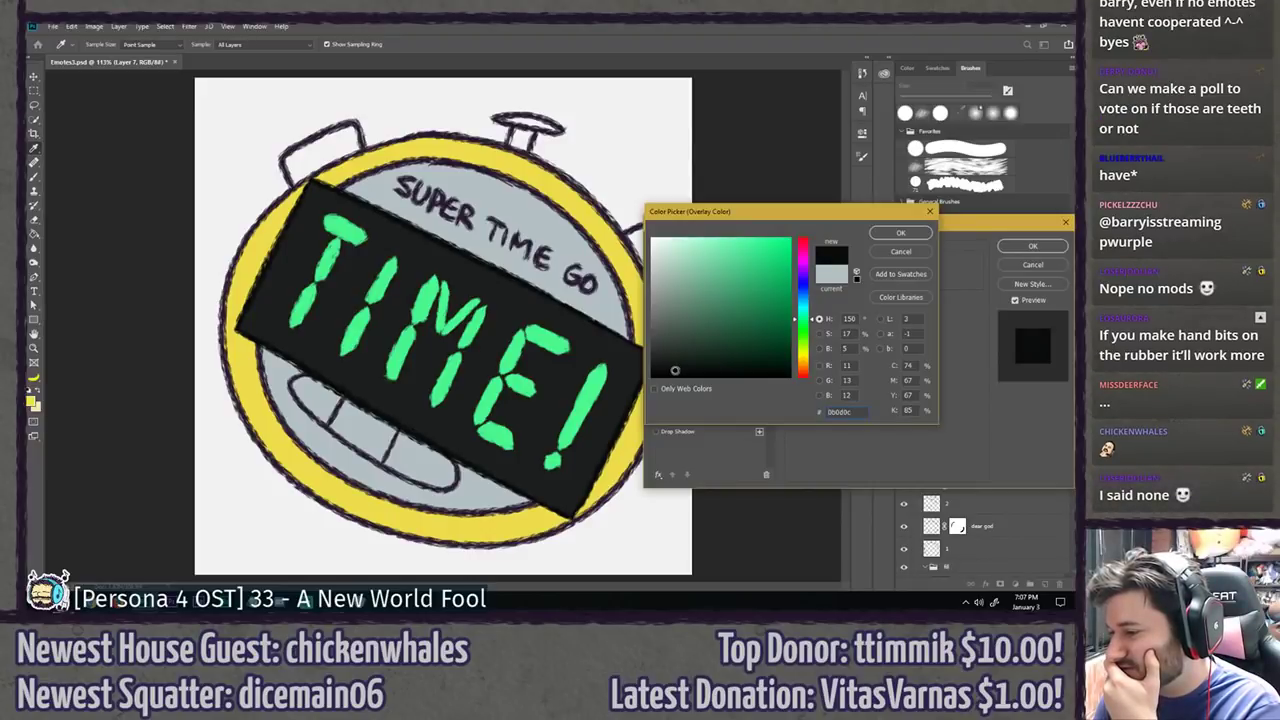
left_click(913, 236)
left_click(1033, 246)
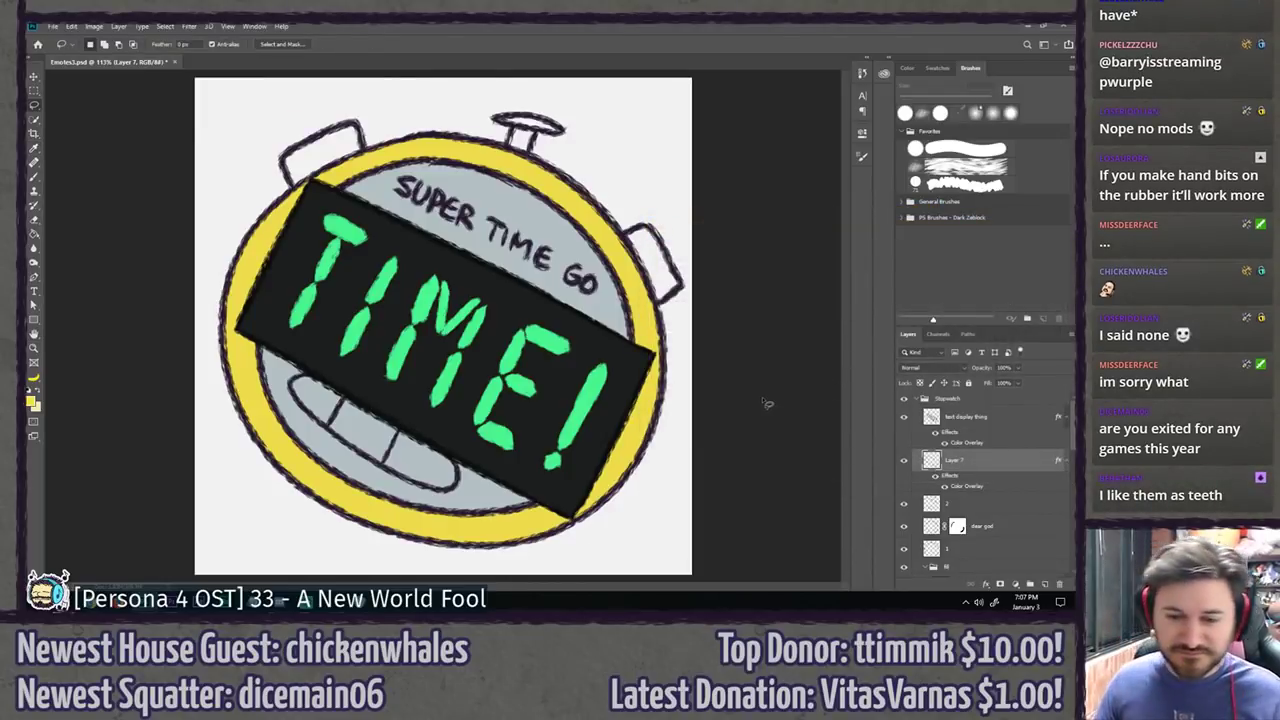
key("b")
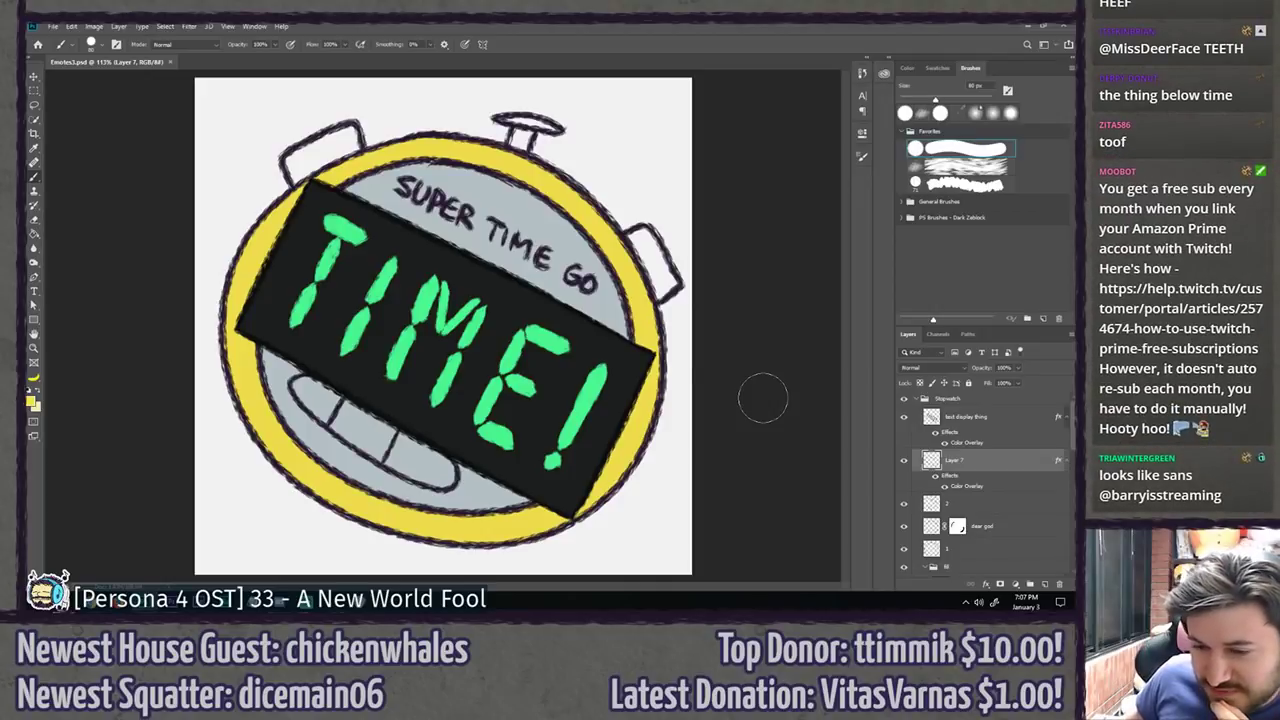
key("l")
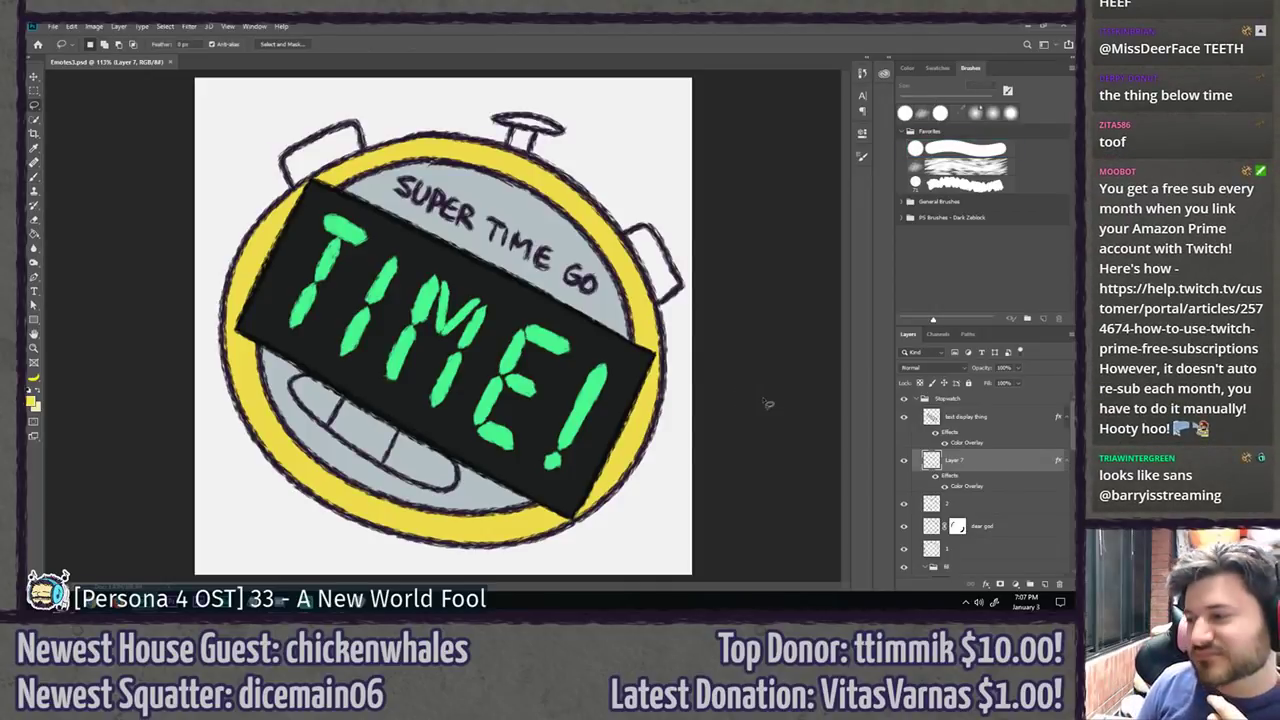
left_click_drag(361, 383, 373, 387)
key("ctrl+d")
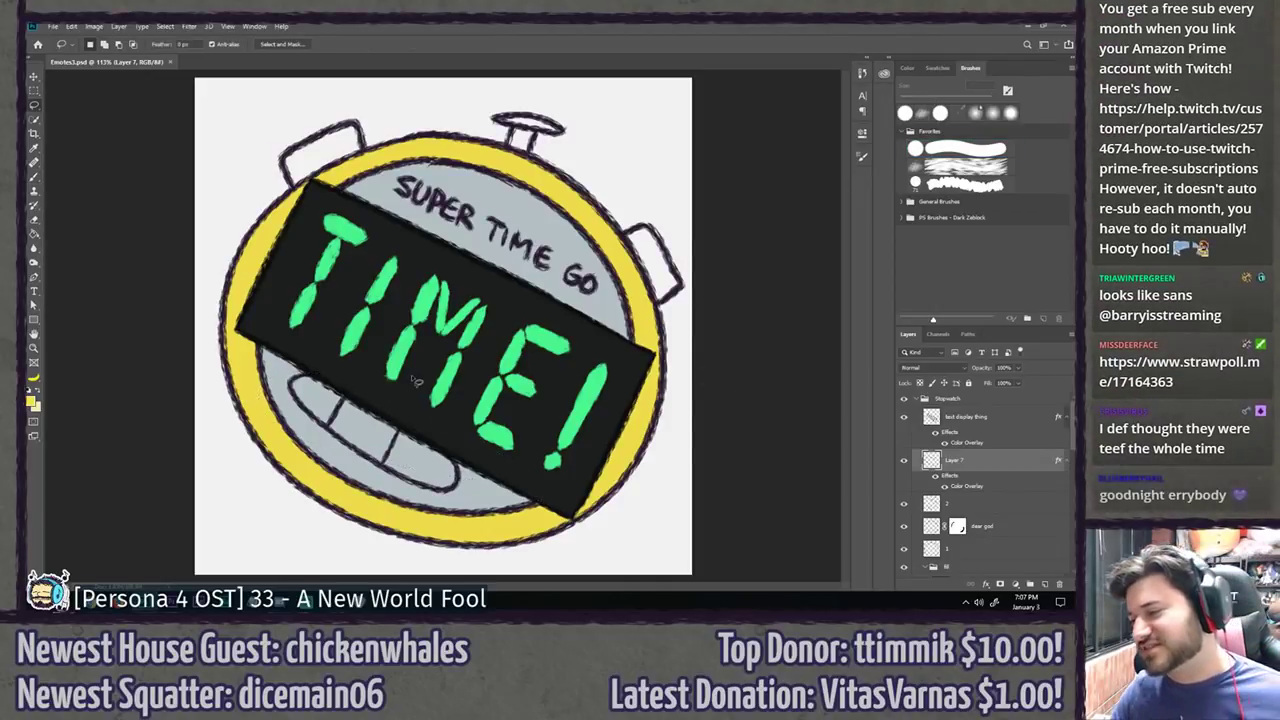
Step: Create a new layer named "teeth" directly above the "inner" layer
scroll(981, 432, "down", 3)
scroll(984, 484, "down", 1)
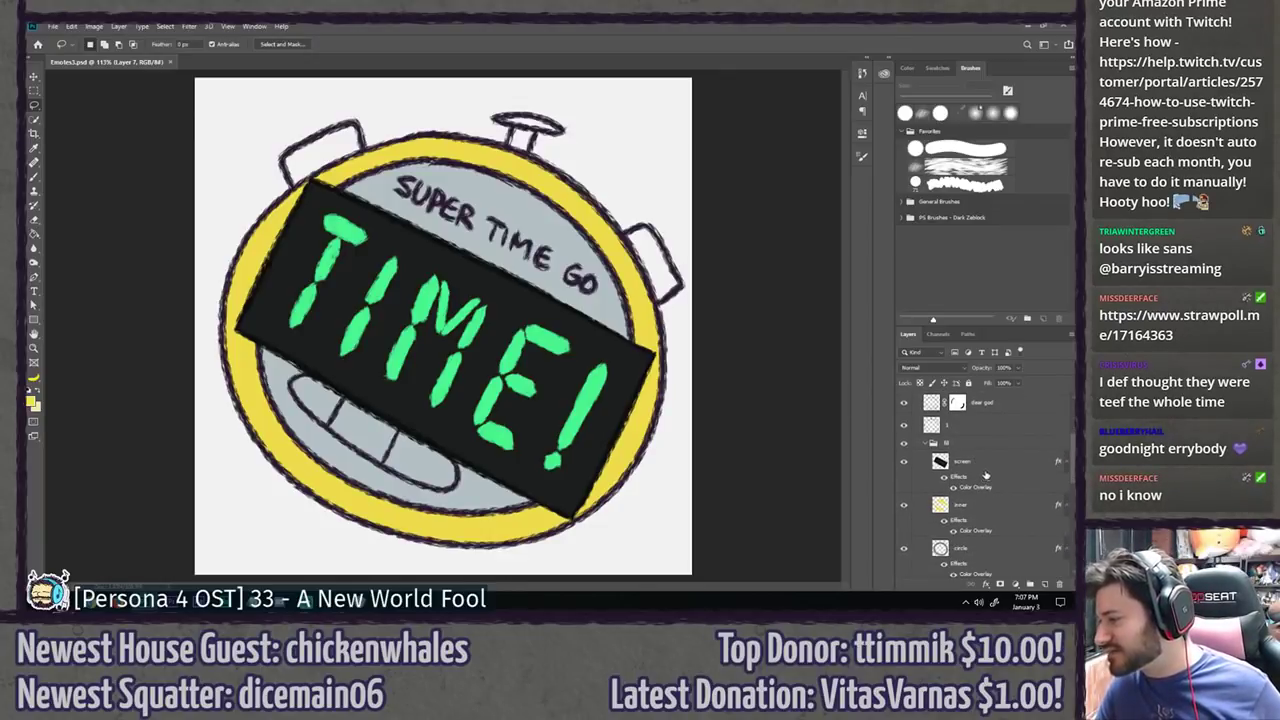
left_click(984, 507)
key("ctrl+shift+n")
type("teeth")
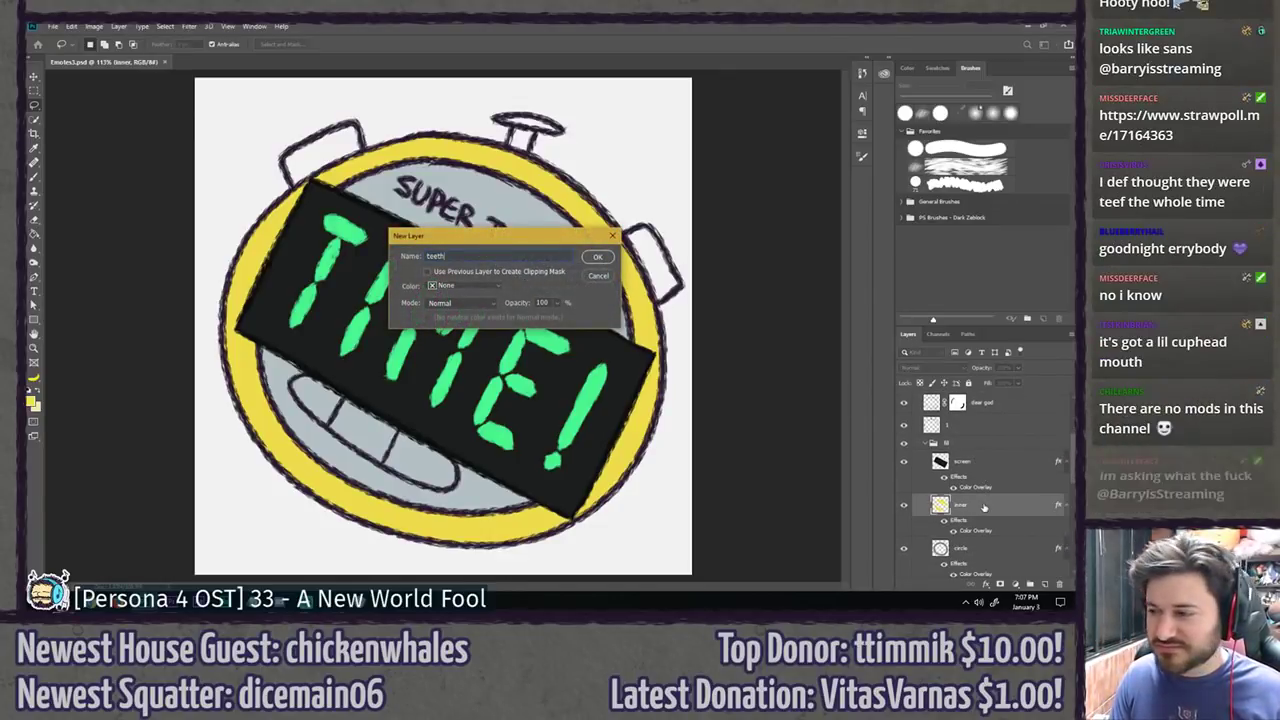
key("Return")
Step: Set the brush's foreground colour to a warm off-white, about f1f0ea
key("b")
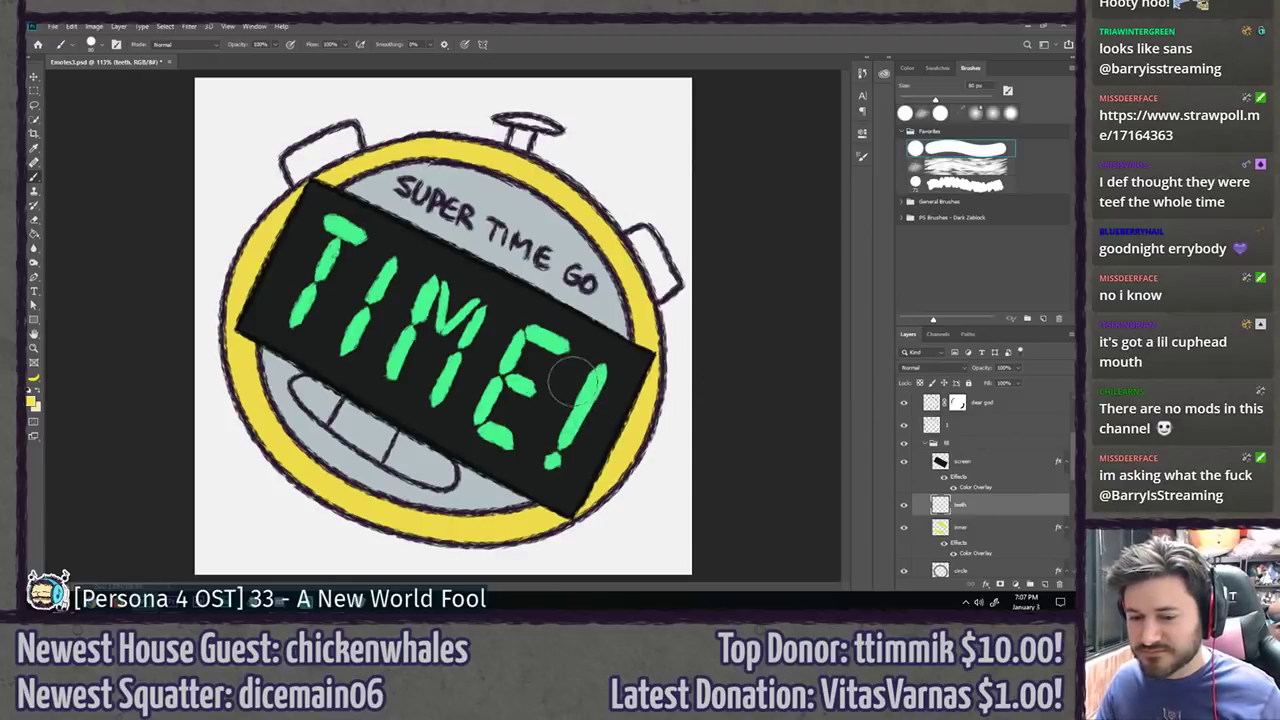
left_click(31, 400)
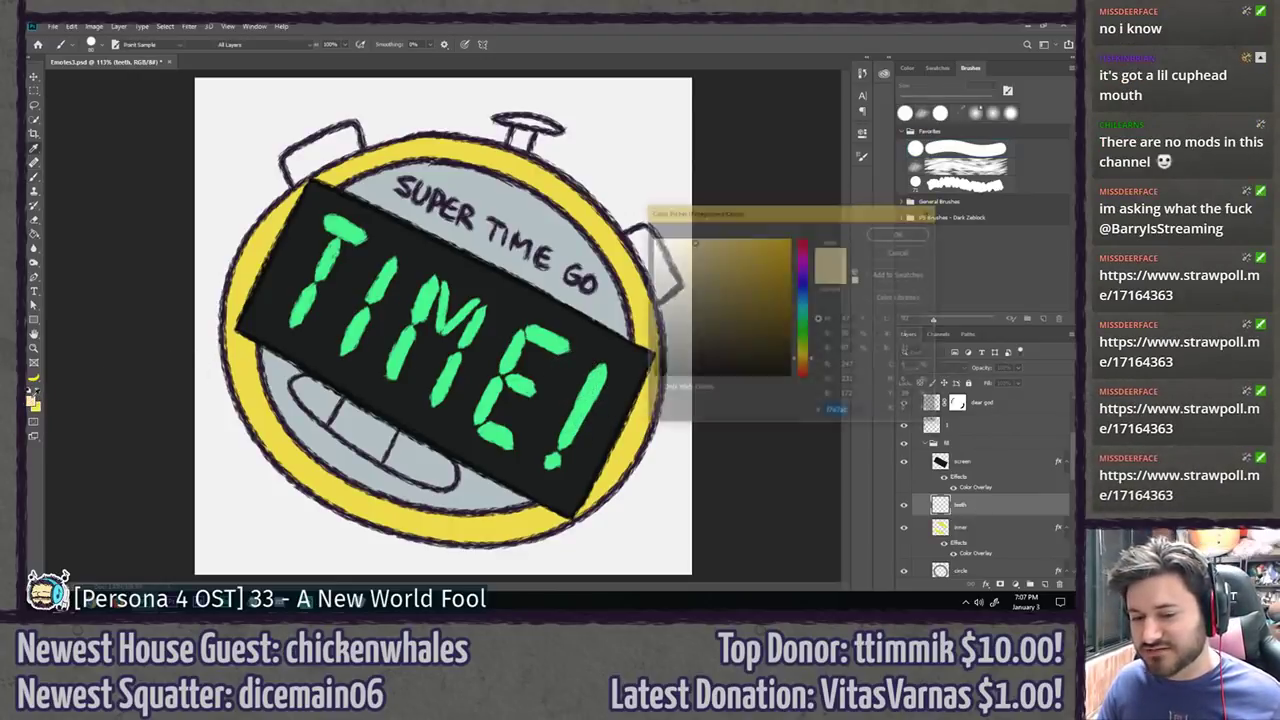
left_click_drag(663, 261, 659, 247)
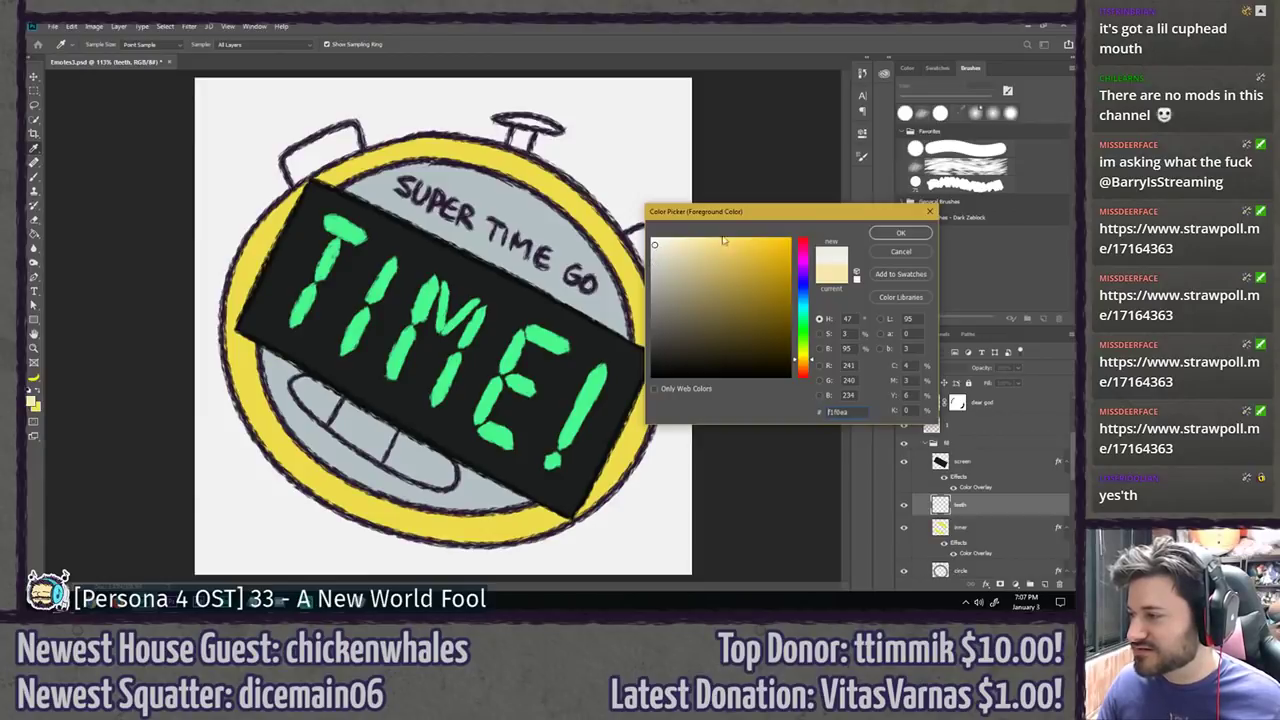
left_click(900, 232)
Step: Try painting the stopwatch's teeth off-white on the "teeth" layer, check the look, and undo the paint
mouse_move(282, 425)
left_mouse_down()
mouse_move(357, 406)
mouse_move(320, 383)
mouse_move(432, 464)
left_mouse_up()
scroll(700, 423, "down", 5)
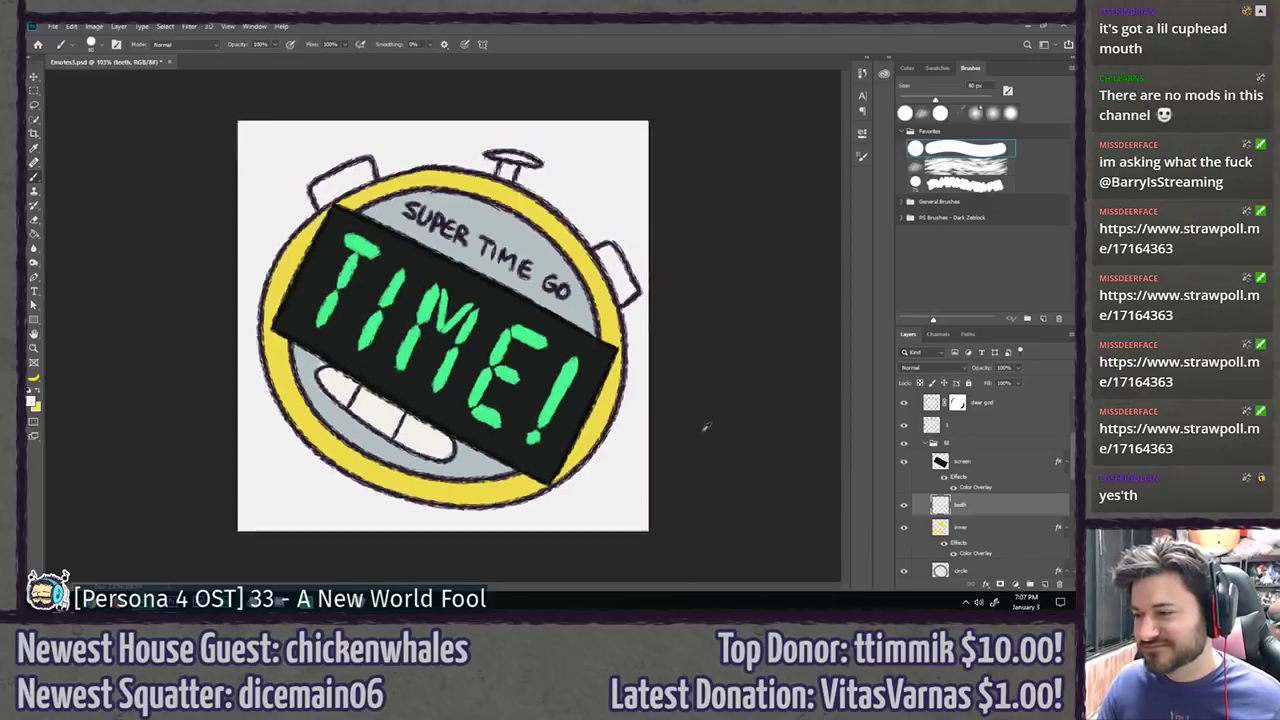
scroll(366, 449, "up", 5)
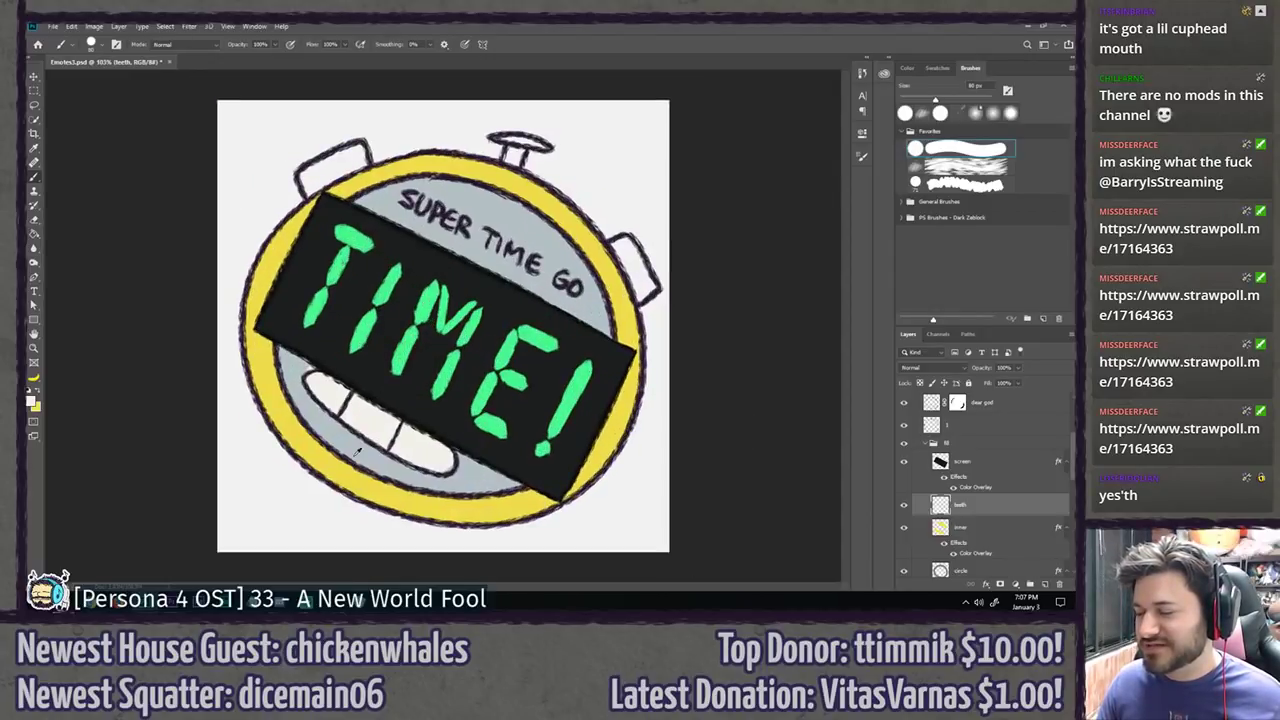
key("l")
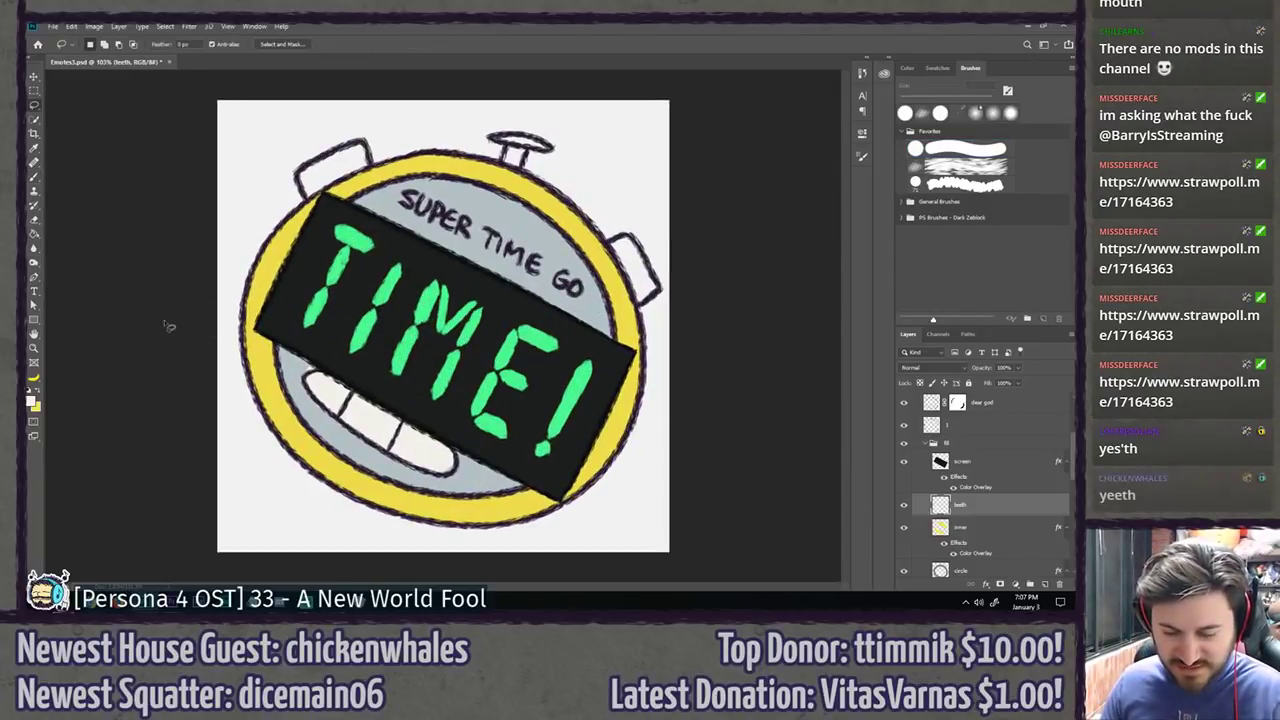
key("ctrl+z")
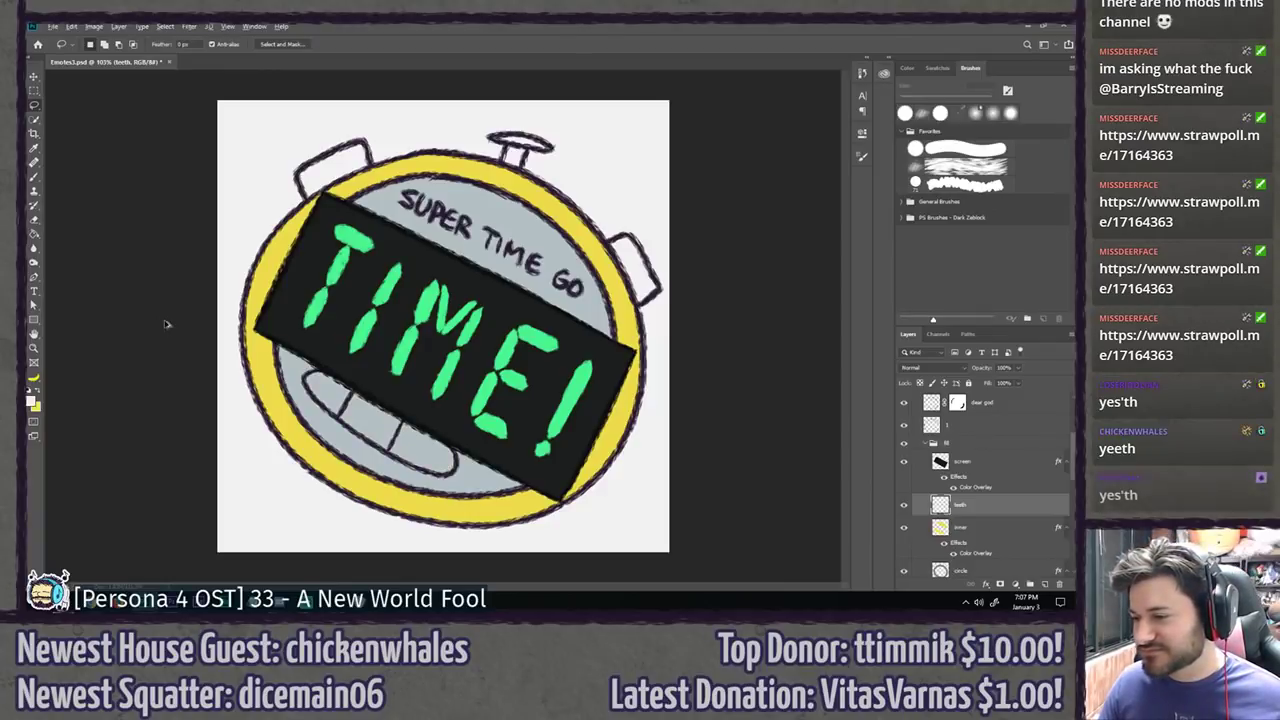
Step: Bring up the browser screenshot of the reference stopwatch sketch, examine its colours, and move it out of the way again
left_click(31, 401)
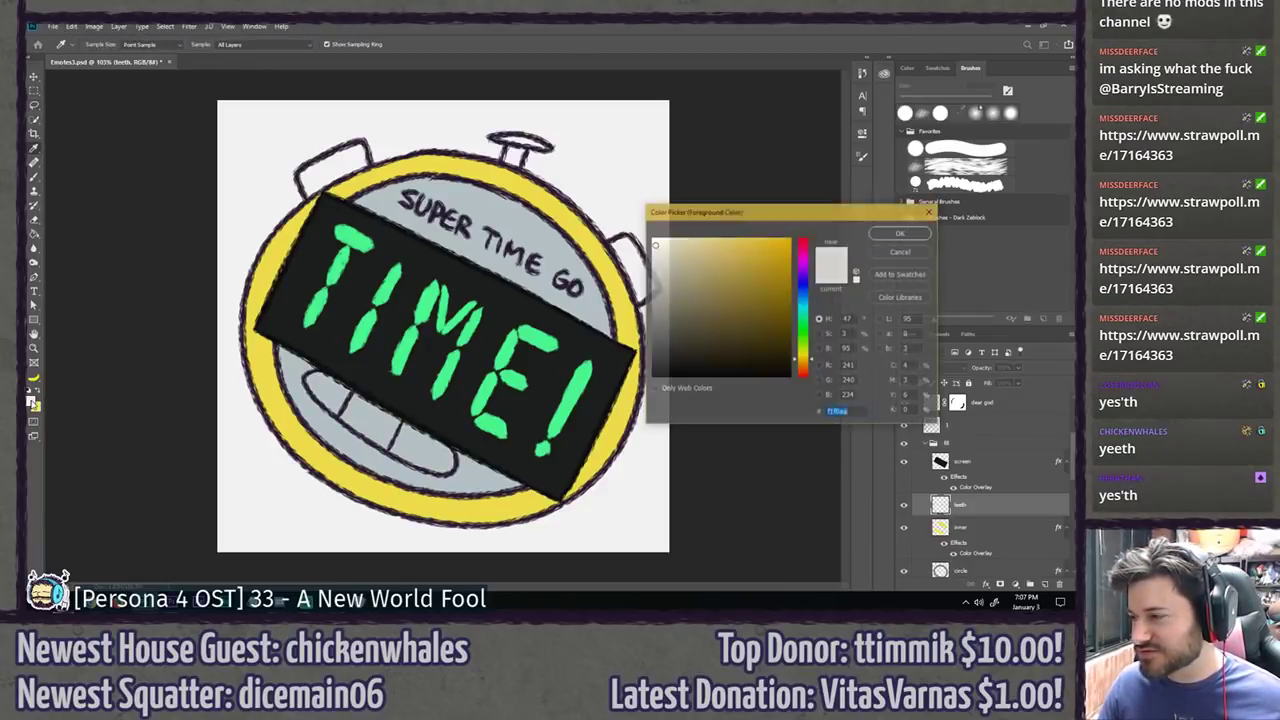
key("Return")
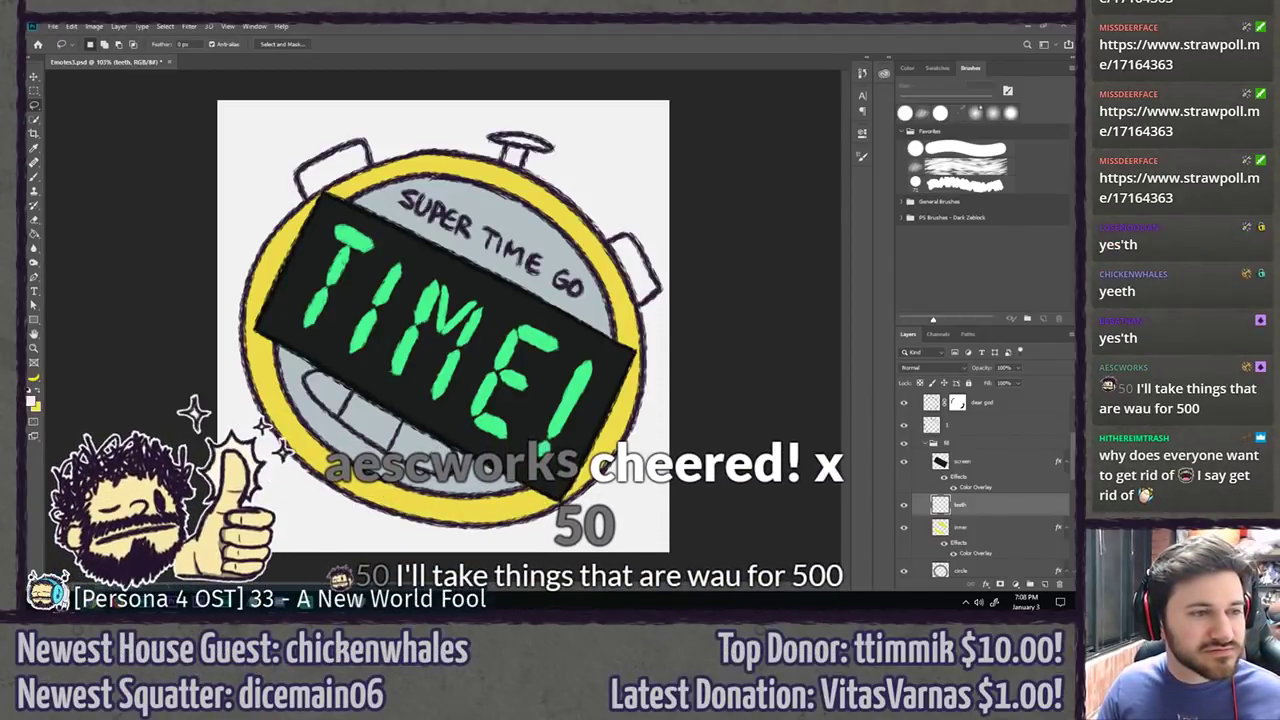
left_click_drag(30, 200, 428, 98)
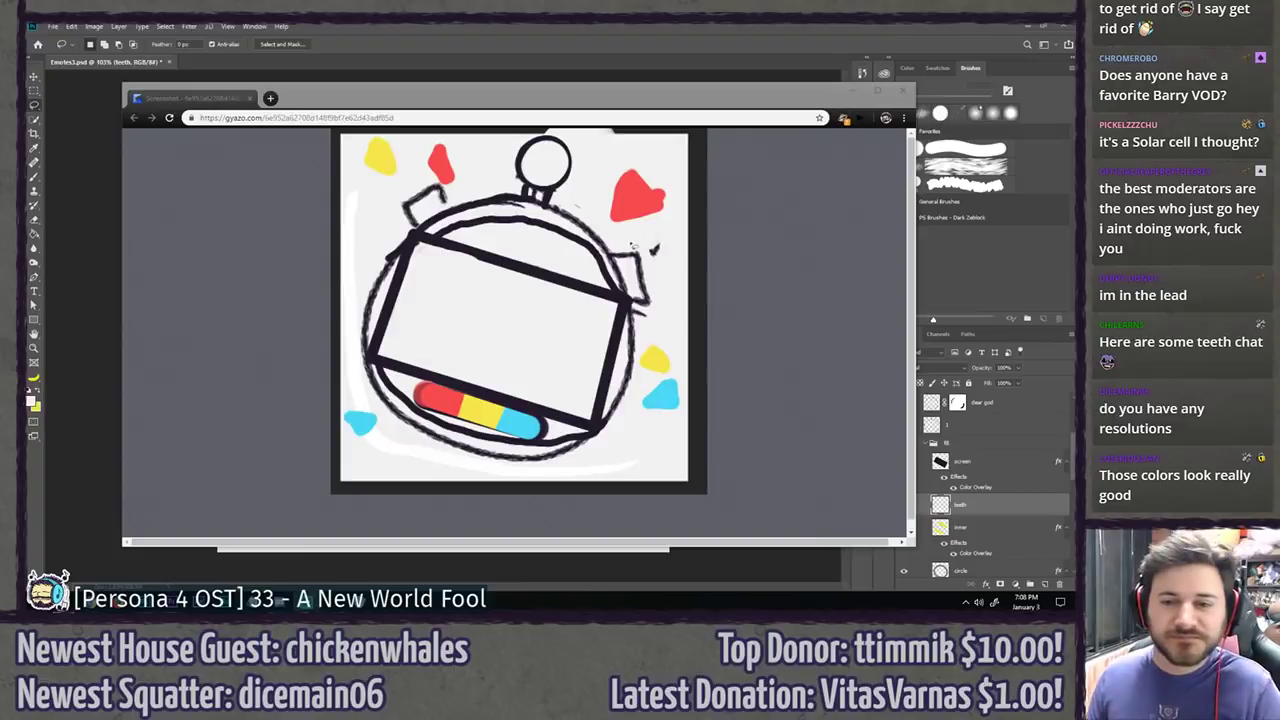
left_click_drag(330, 92, 0, 70)
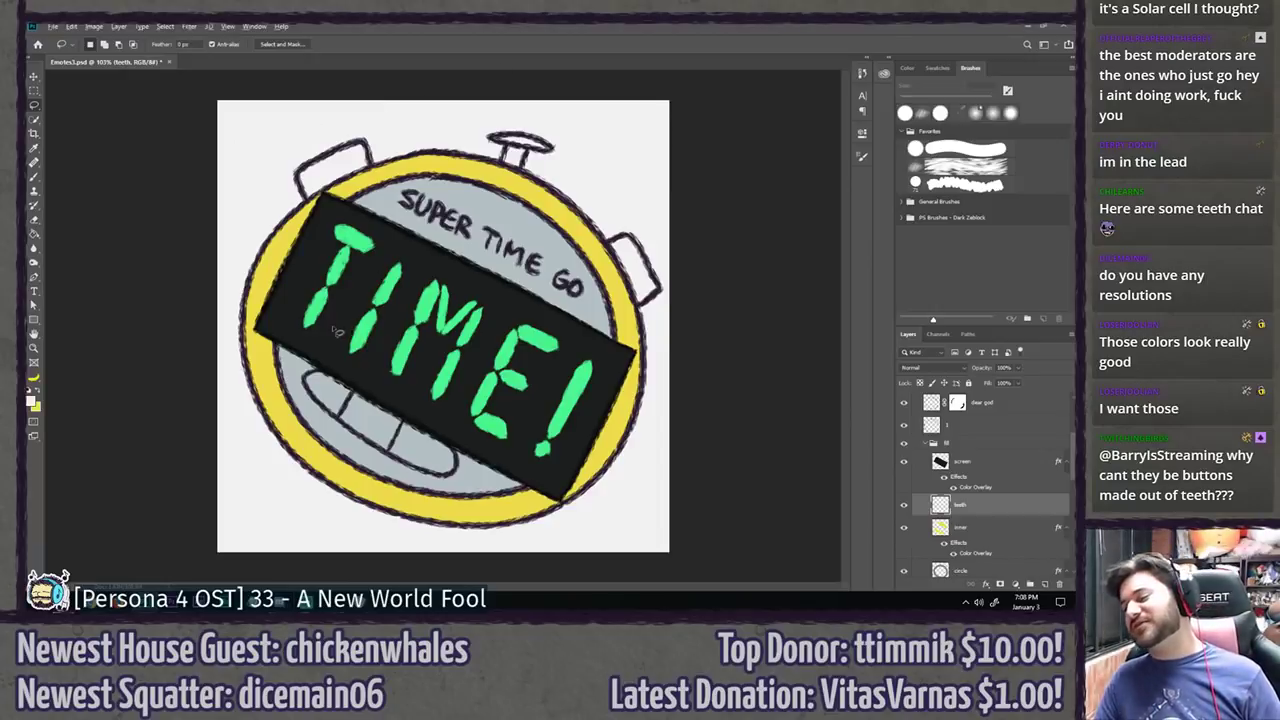
Step: Check how the stopwatch emote reads at thumbnail size
scroll(336, 328, "down", 8)
scroll(334, 320, "down", 3)
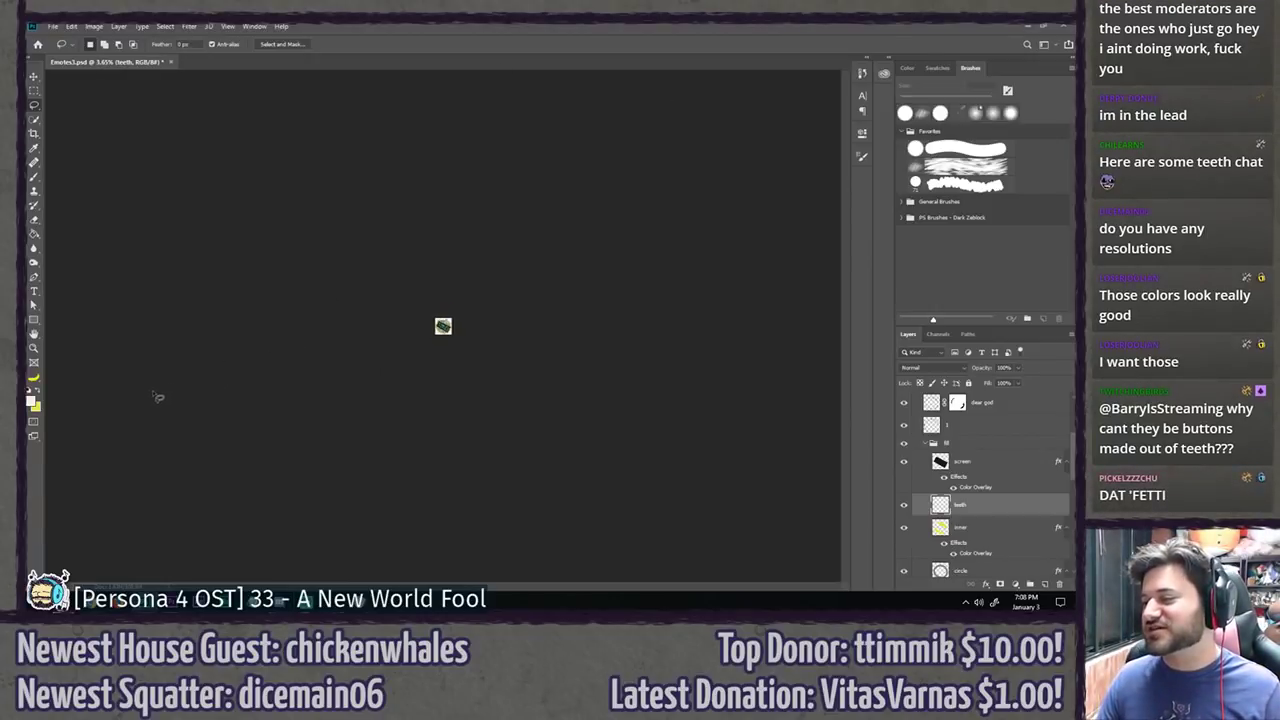
scroll(176, 396, "up", 5)
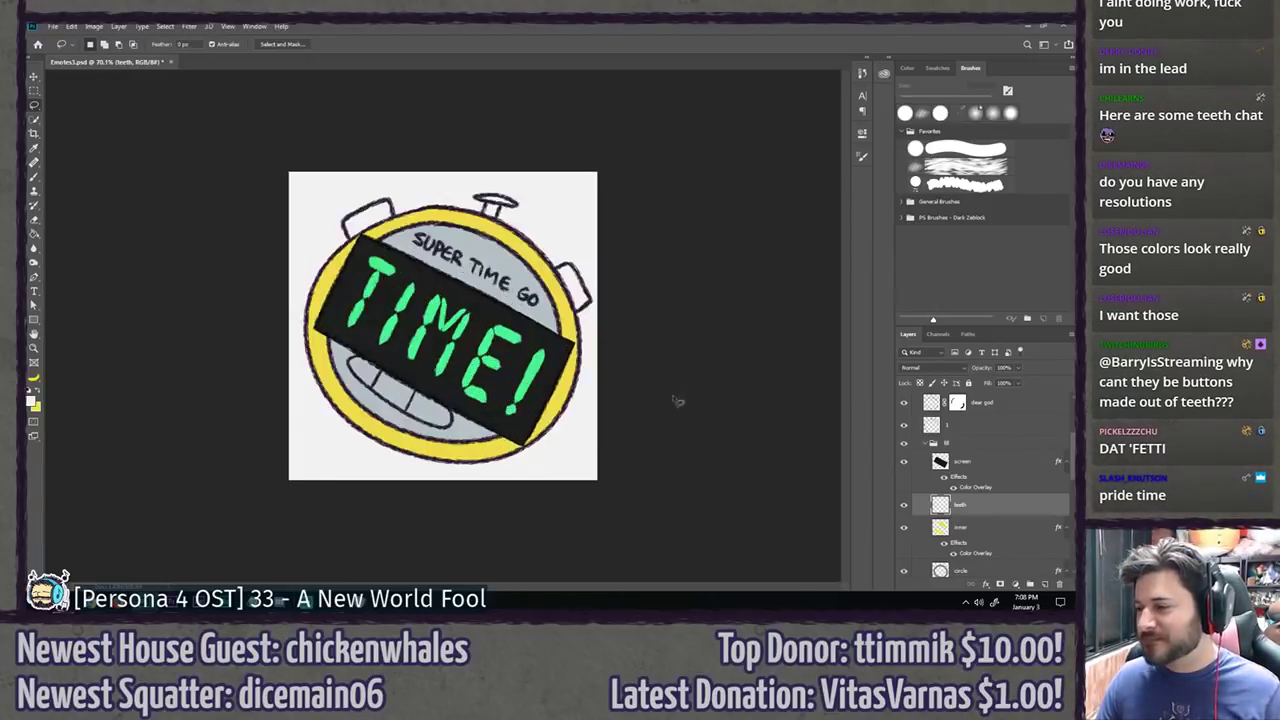
Step: Try a bright red Color Overlay on the "text display thing" layer holding the TIME! lettering
scroll(1032, 464, "up", 3)
double_click(968, 442)
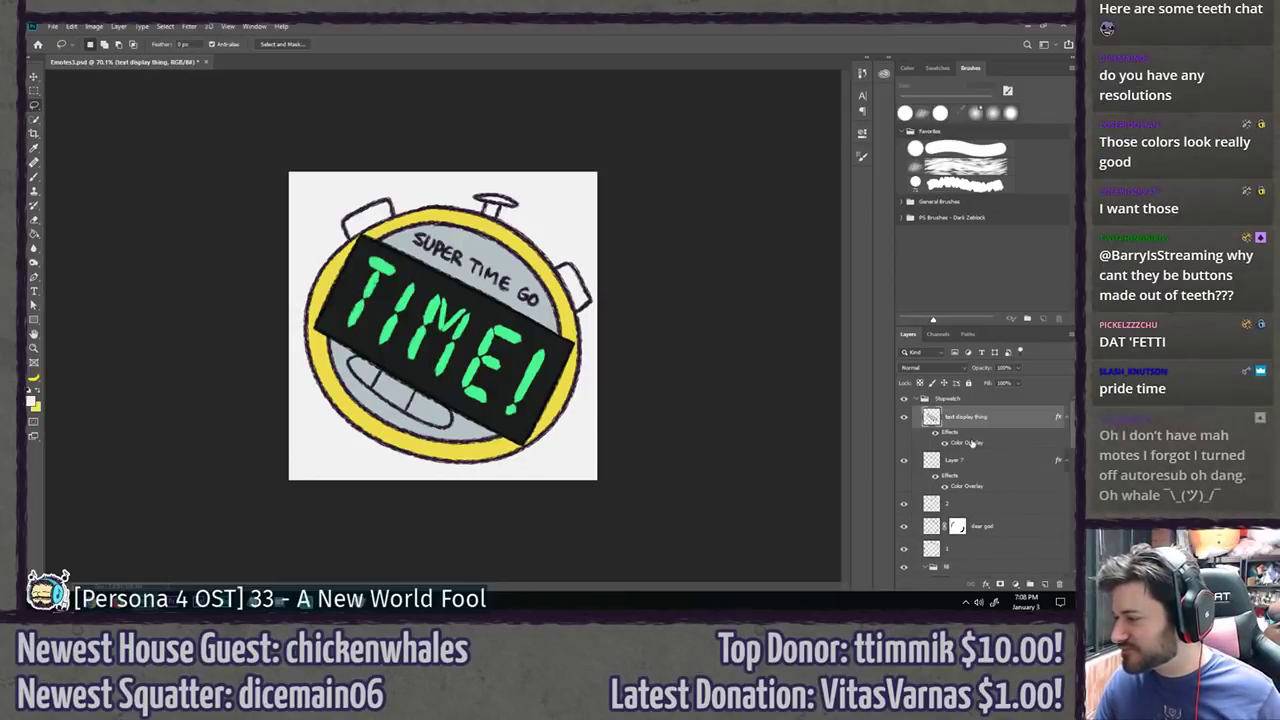
left_click(912, 272)
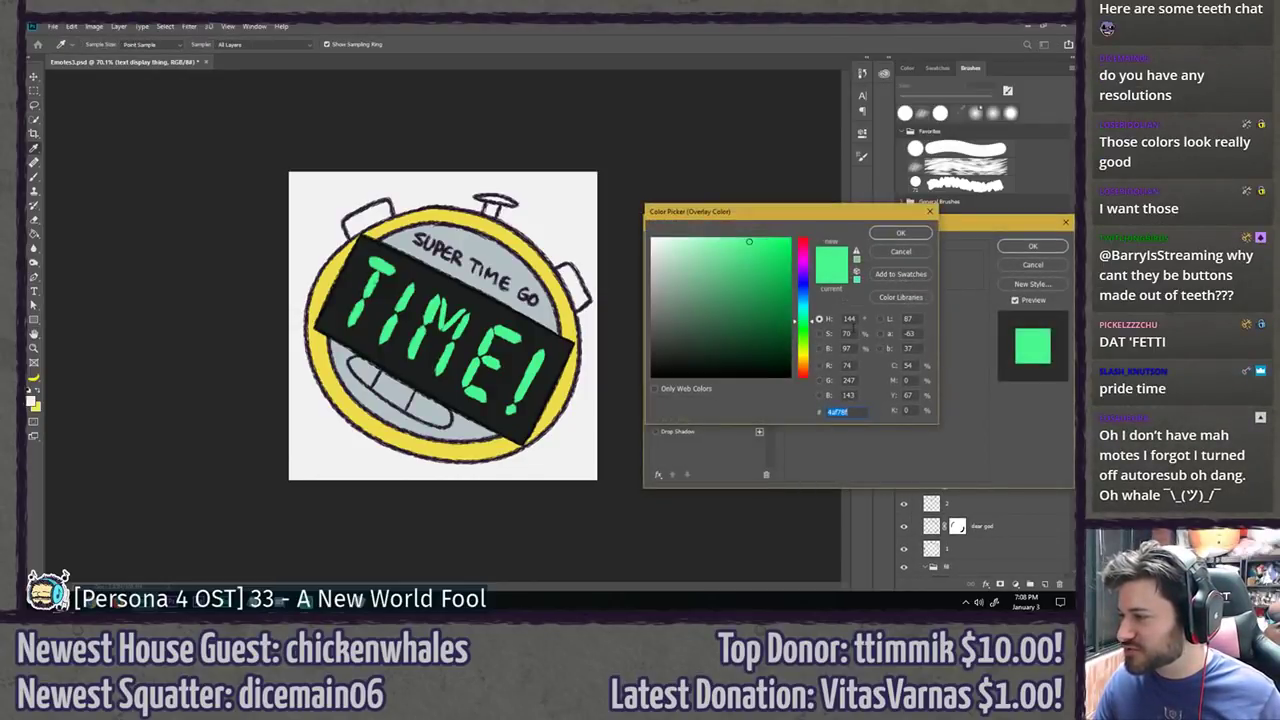
left_click(806, 374)
left_click_drag(770, 262, 777, 241)
left_click(900, 232)
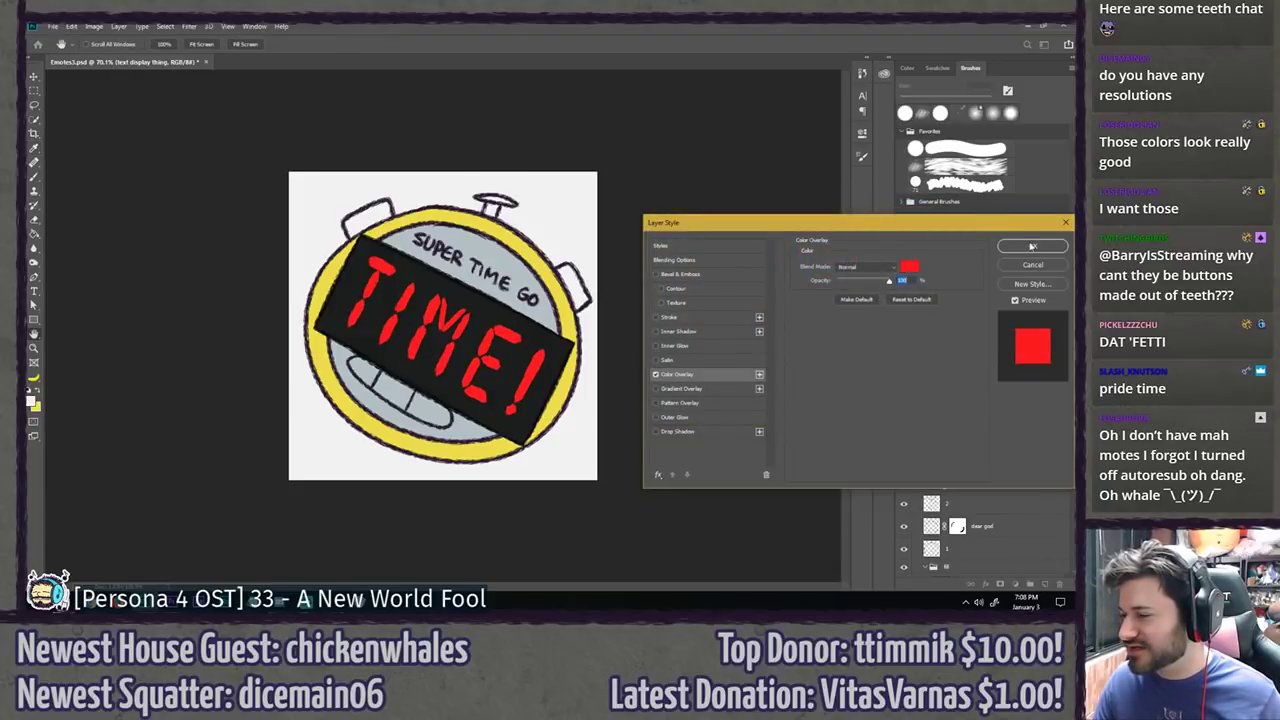
left_click(1032, 246)
Step: Judge the red lettering at thumbnail size, undo the red overlay, and compare the green lettering at several sizes
key("l")
key("ctrl+minus")
key("ctrl+minus")
key("ctrl+minus")
key("ctrl+minus")
key("ctrl+minus")
left_click_drag(315, 380, 284, 366)
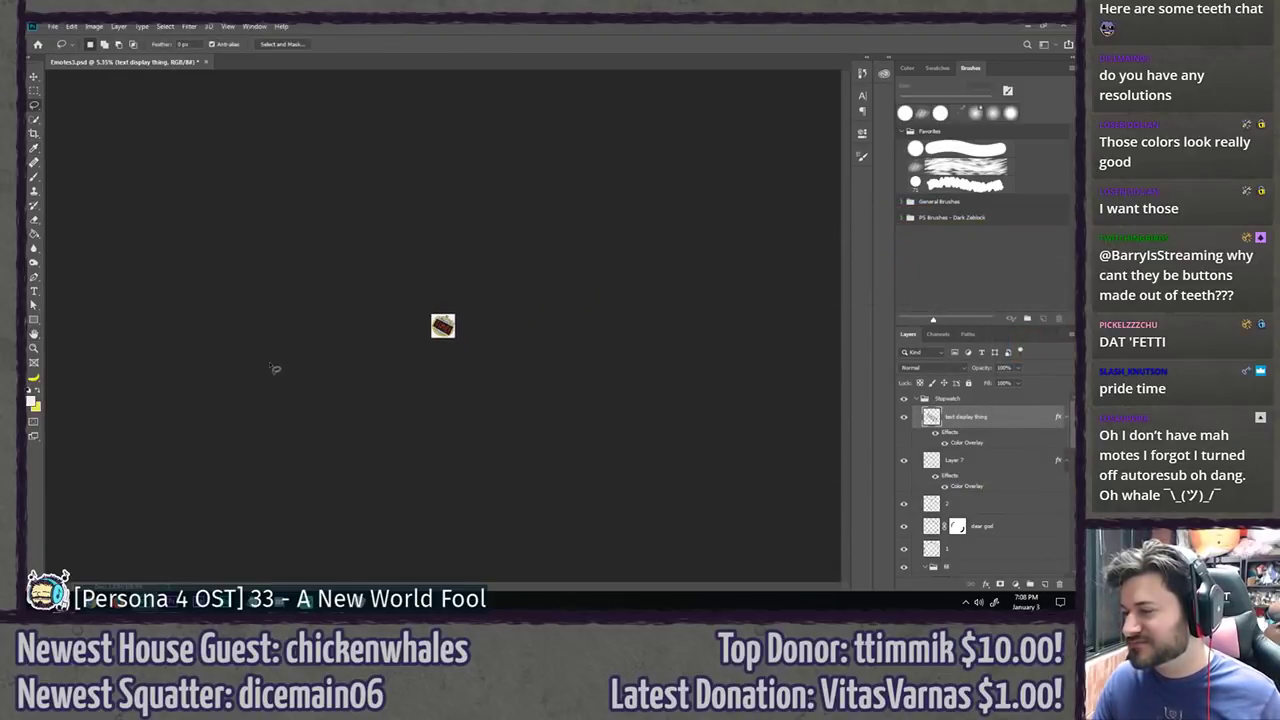
key("ctrl+minus")
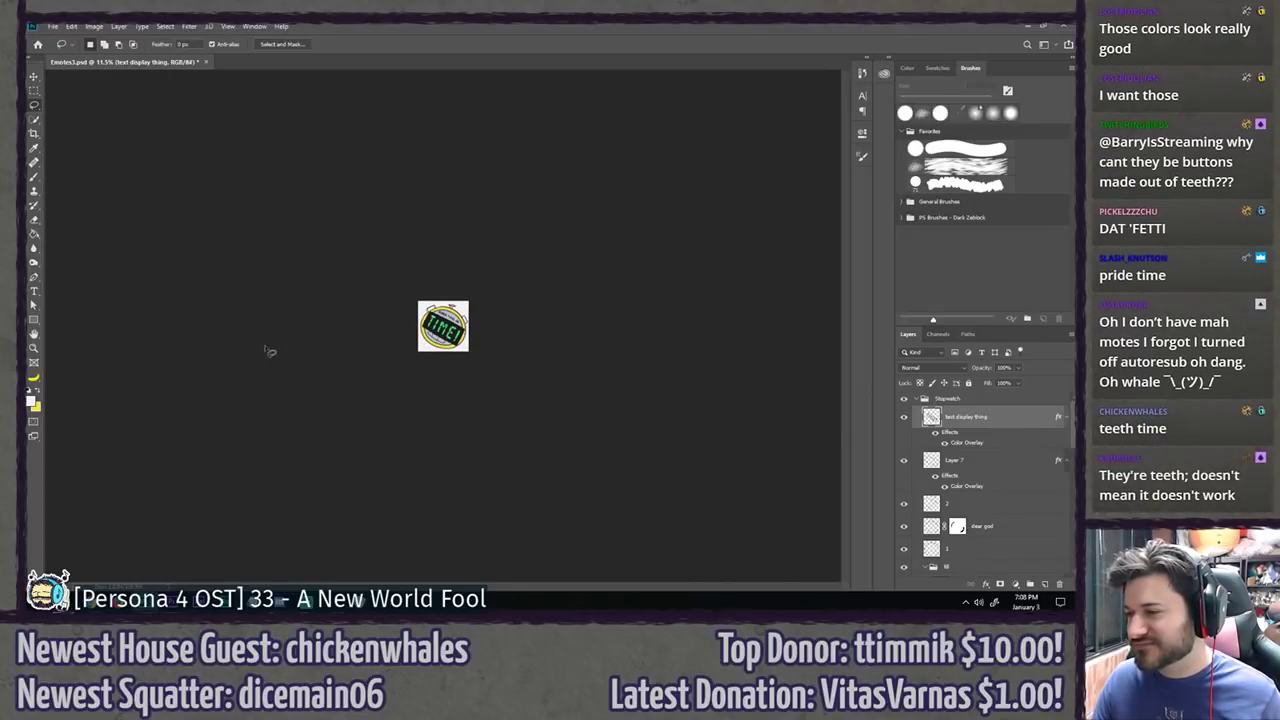
key("ctrl+minus")
scroll(266, 349, "up", 14)
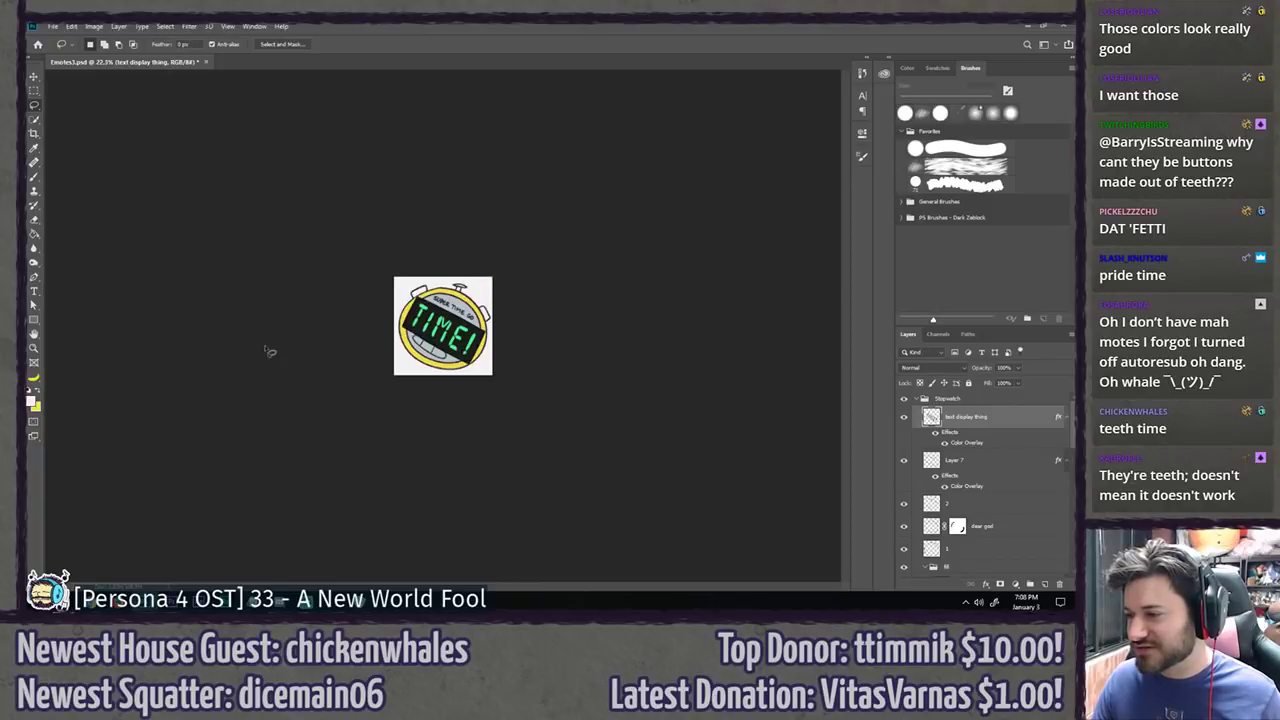
scroll(263, 350, "down", 10)
scroll(262, 349, "up", 20)
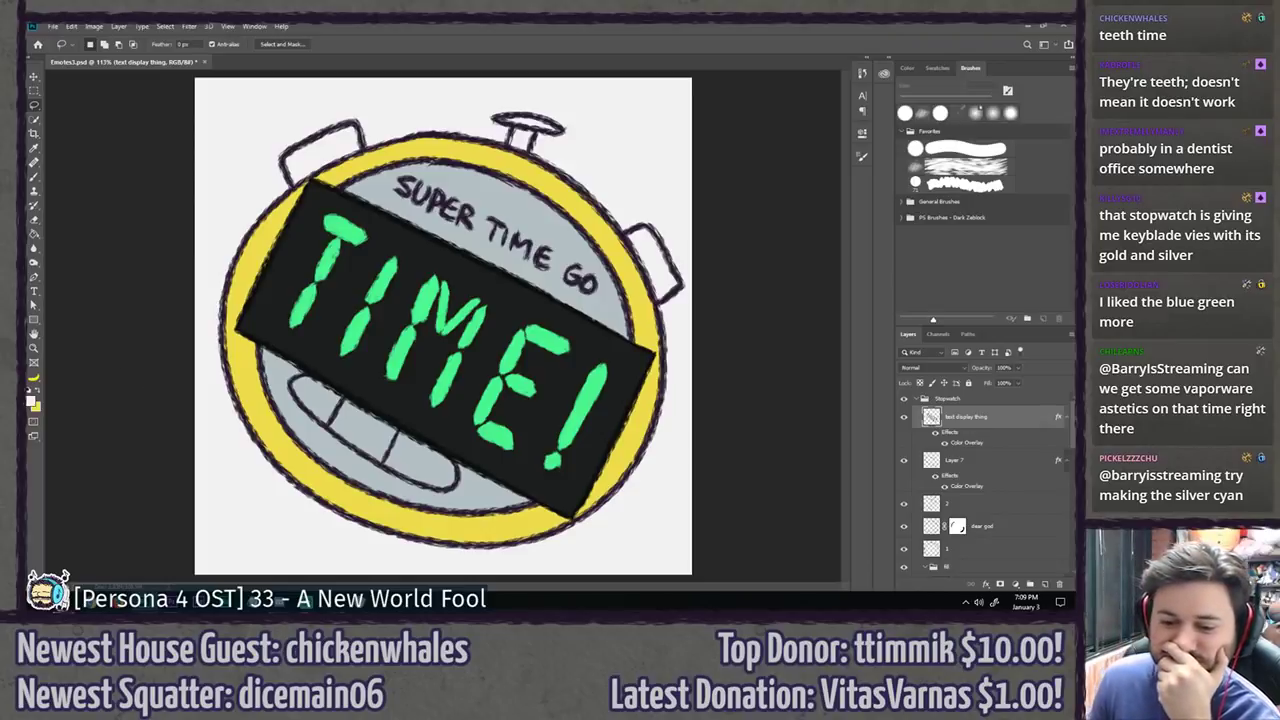
Step: Change the "inner" layer's Color Overlay to a light cyan, 73dceb, and apply it to the stopwatch face
scroll(967, 535, "down", 3)
scroll(981, 496, "down", 1)
double_click(978, 543)
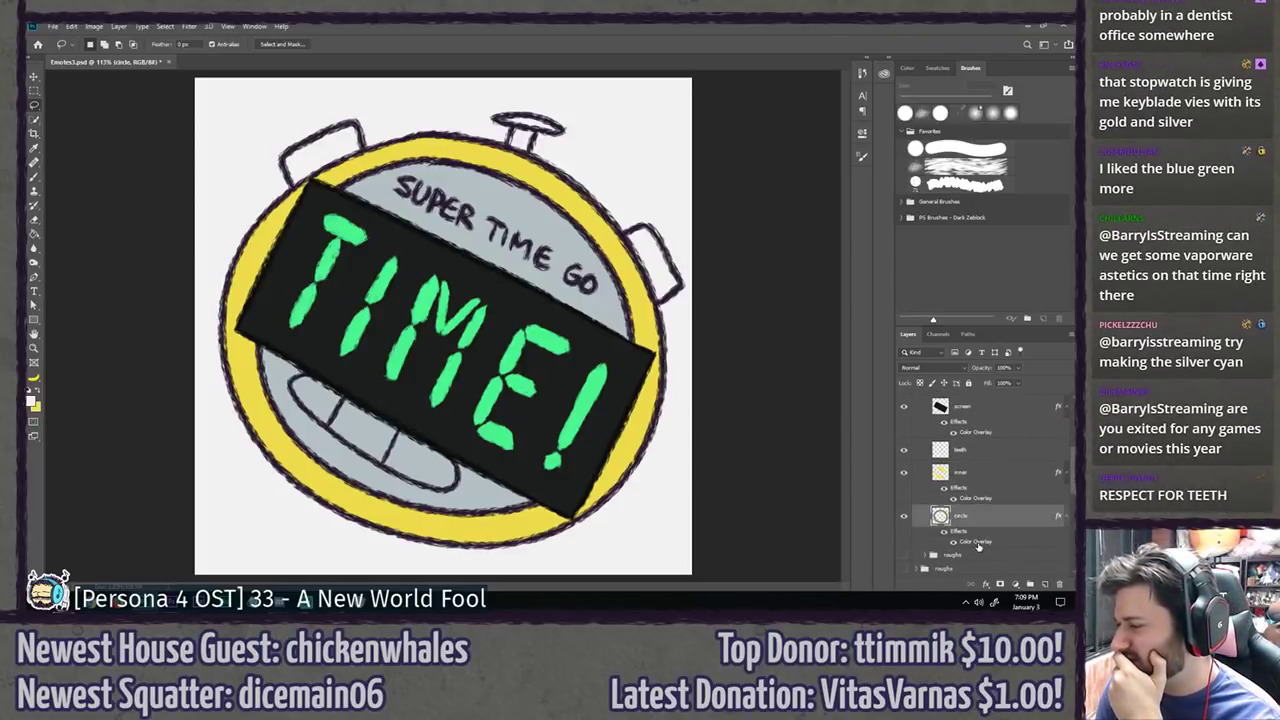
left_click(1035, 266)
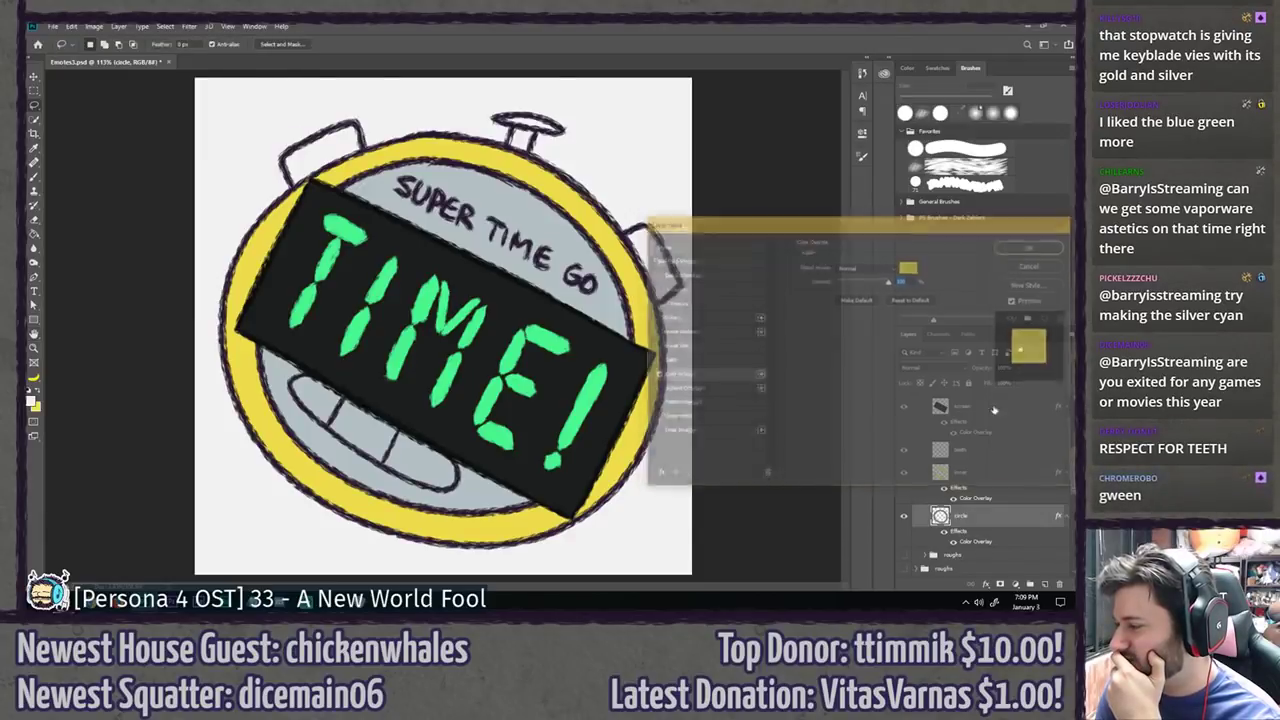
double_click(980, 497)
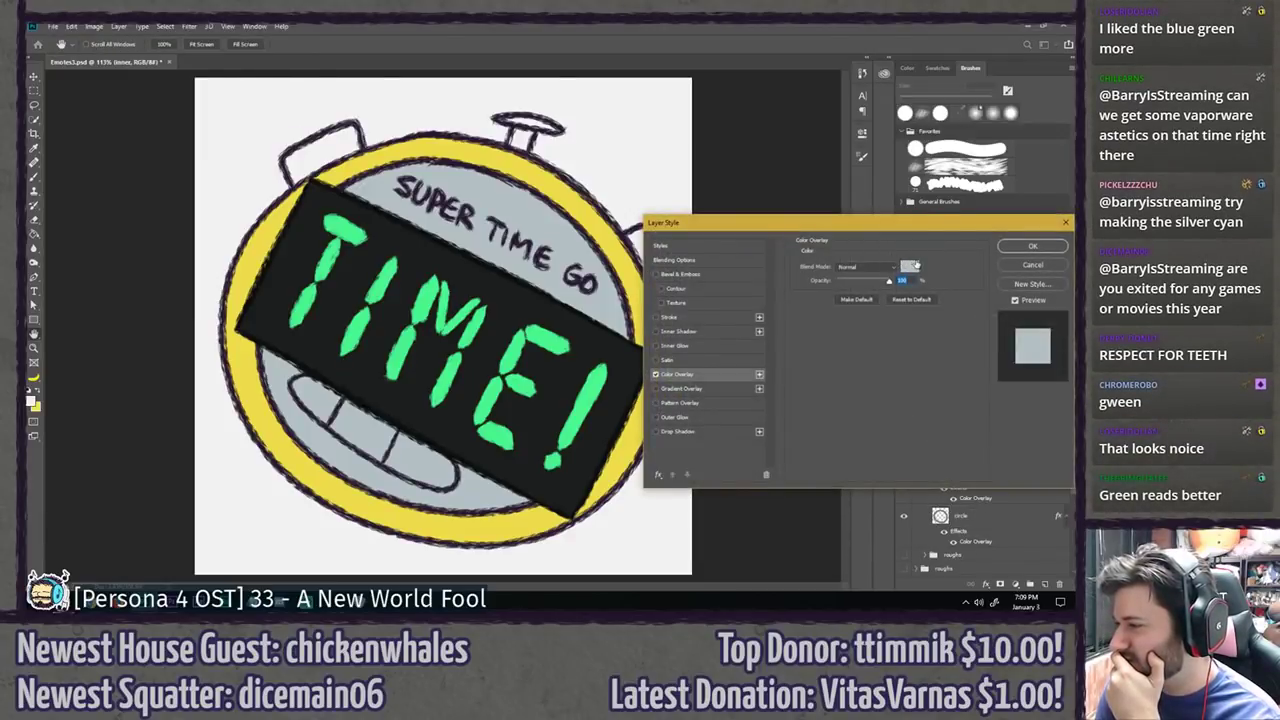
left_click(907, 268)
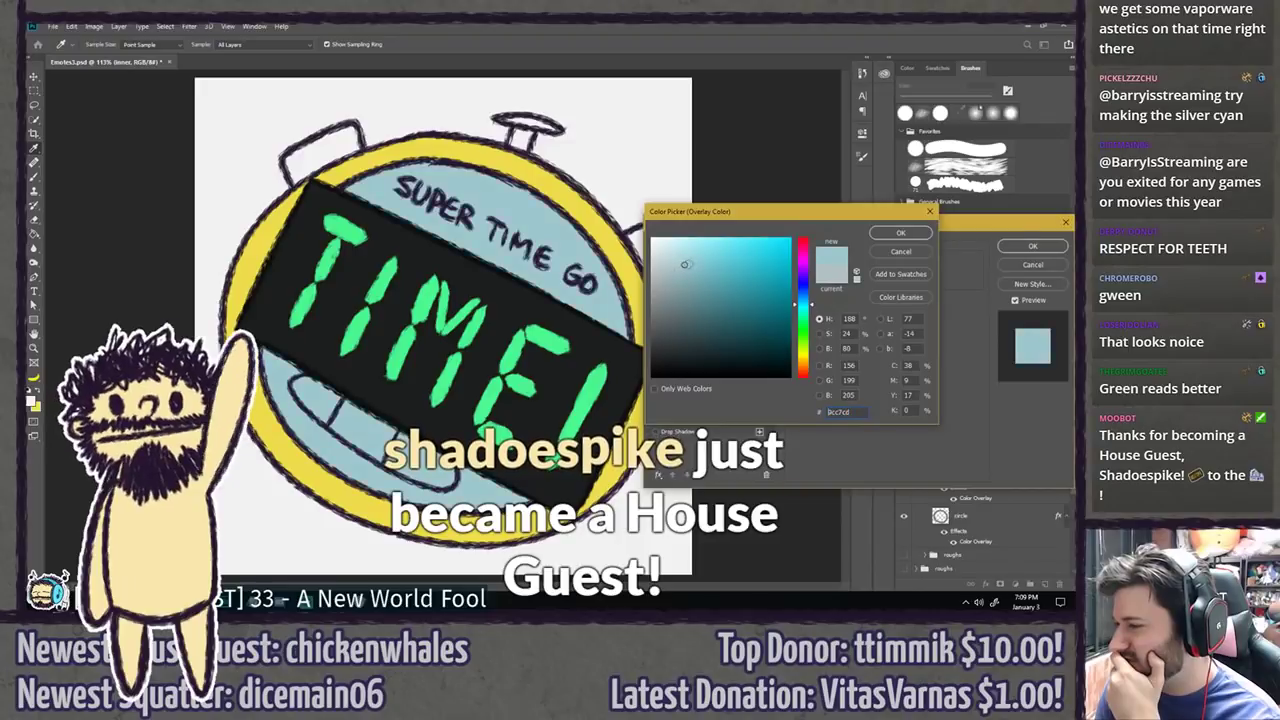
left_click(712, 250)
left_click(722, 248)
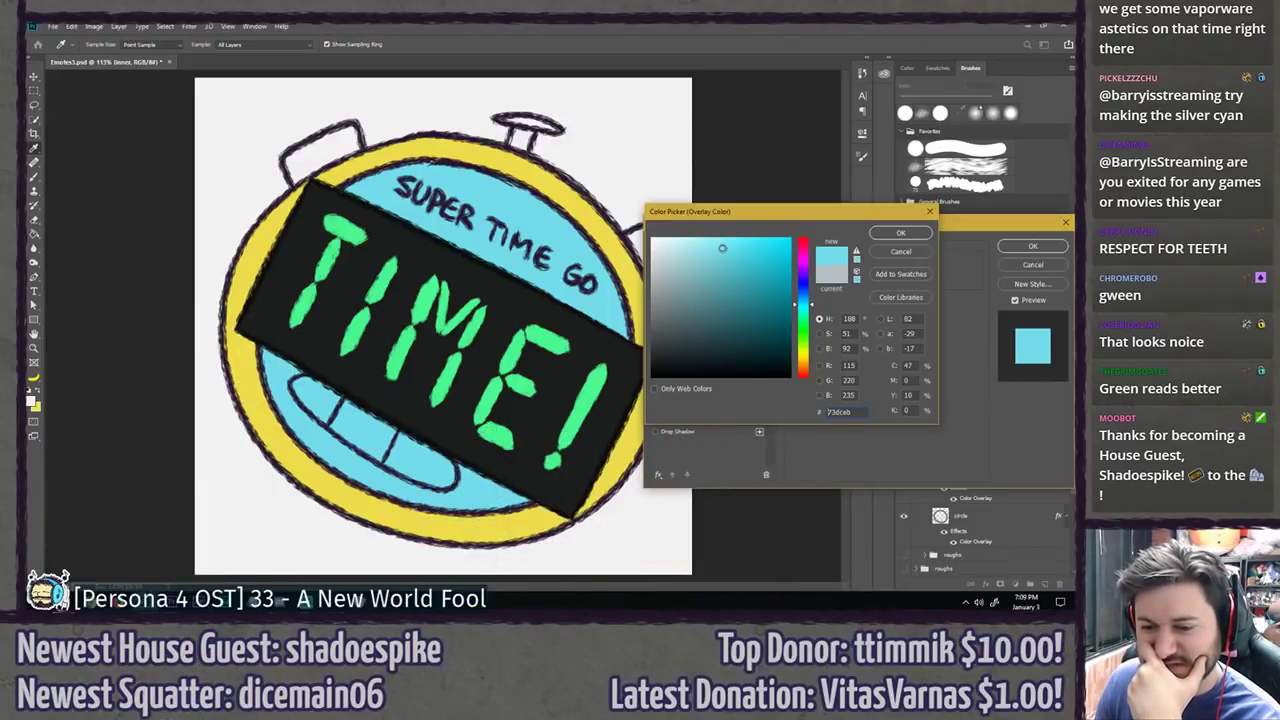
left_click(900, 232)
left_click(1035, 247)
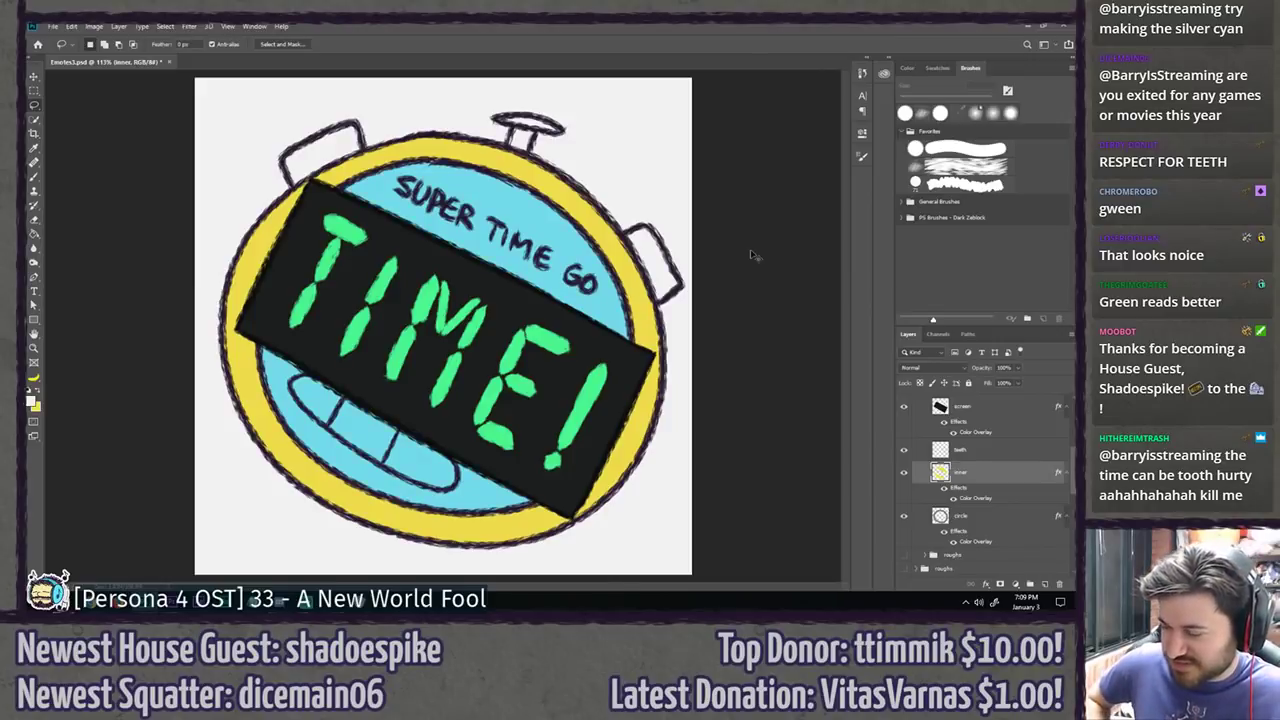
key("ctrl+z")
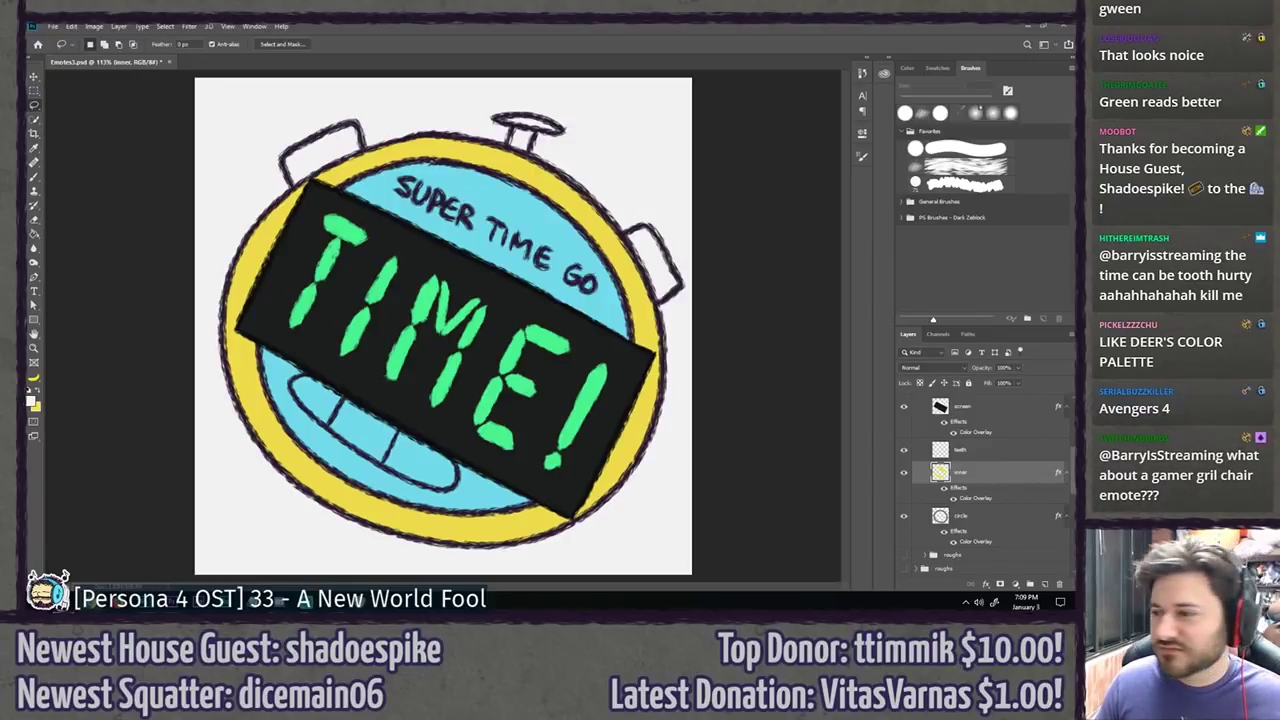
Step: Paste the browser's reference stopwatch screenshot over the artwork as a new layer and move it to the canvas's upper-left area
mouse_move(24, 70)
left_mouse_down()
mouse_move(503, 94)
mouse_move(369, 91)
left_mouse_up()
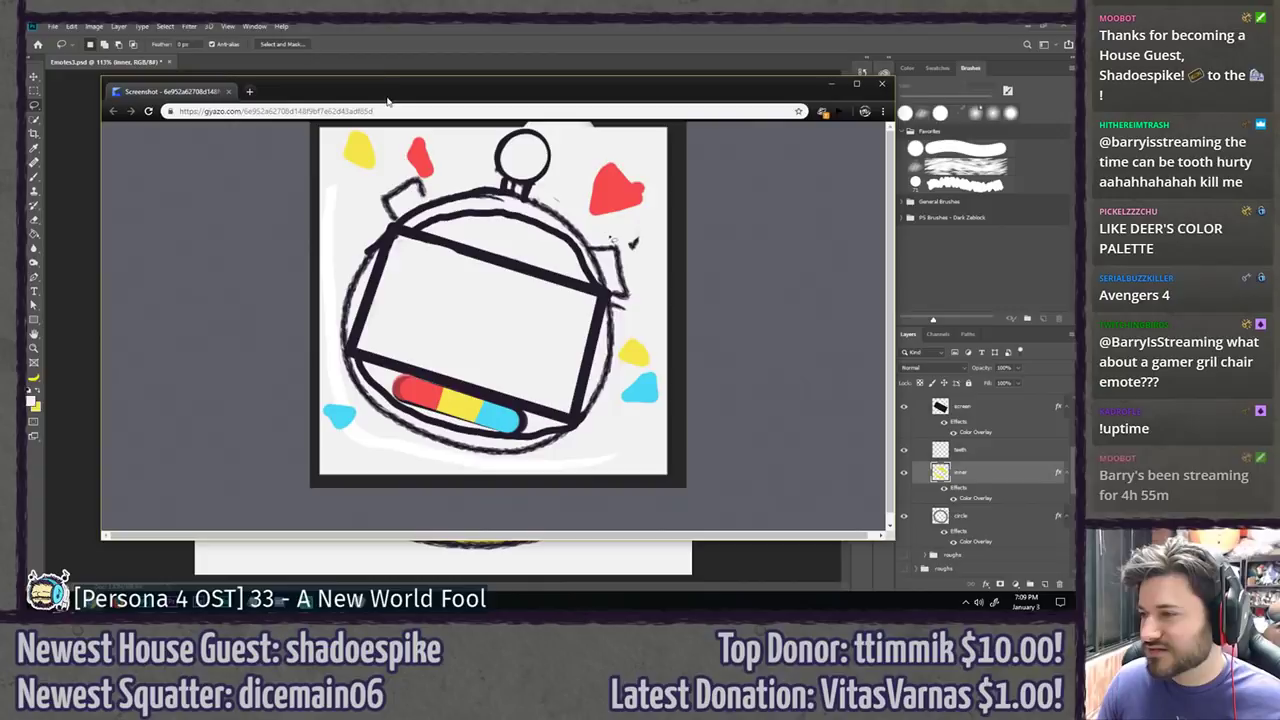
left_click(818, 84)
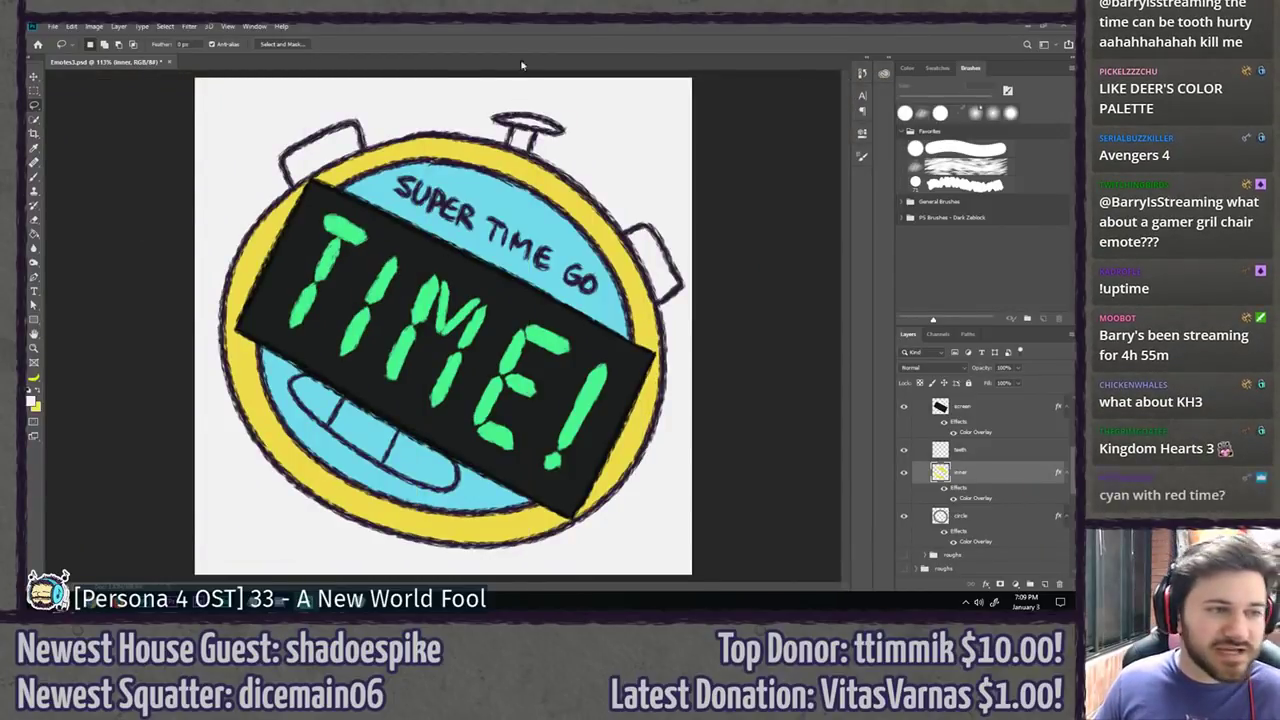
scroll(993, 460, "up", 5)
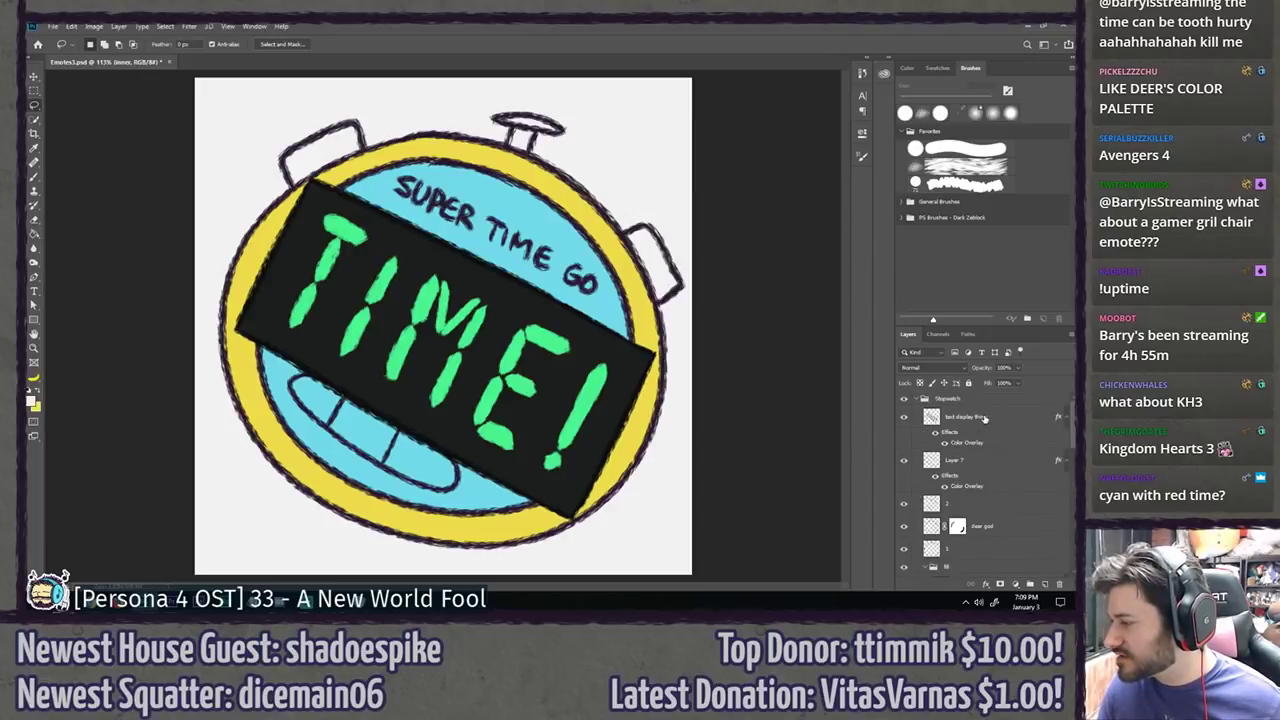
key("ctrl+v")
key("v")
left_click_drag(523, 371, 430, 76)
scroll(975, 520, "down", 3)
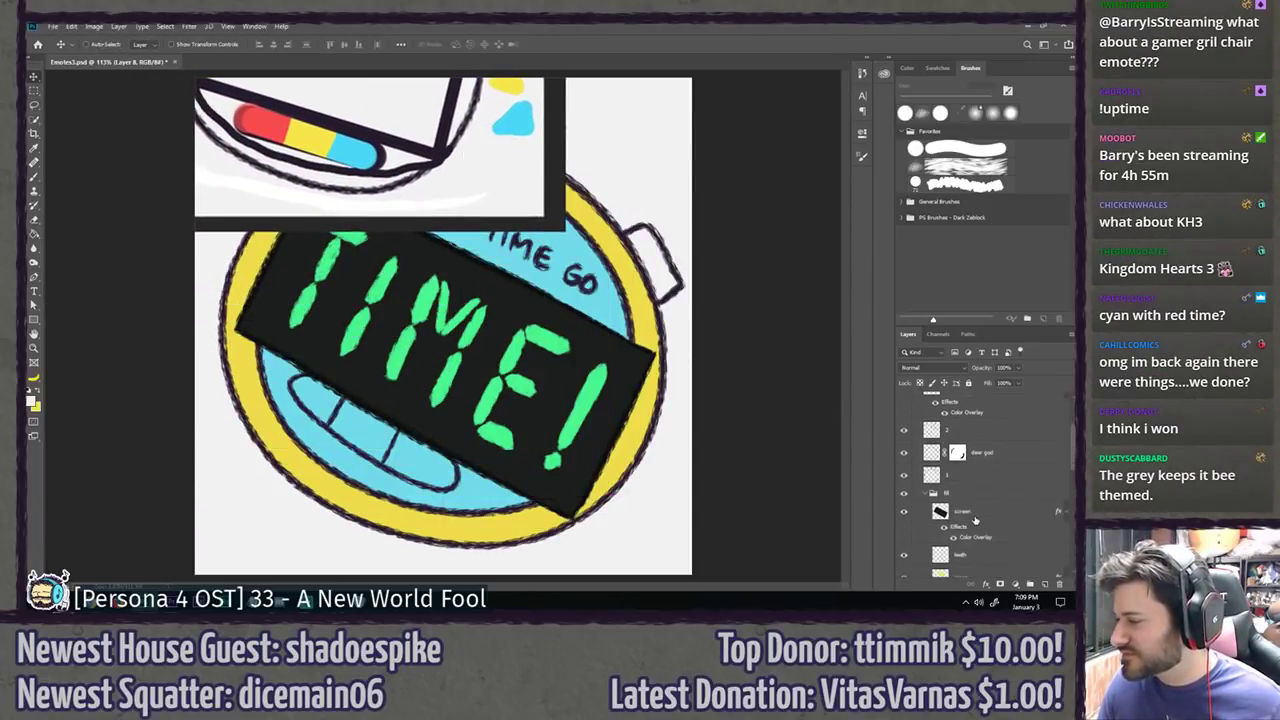
scroll(972, 515, "down", 2)
double_click(980, 564)
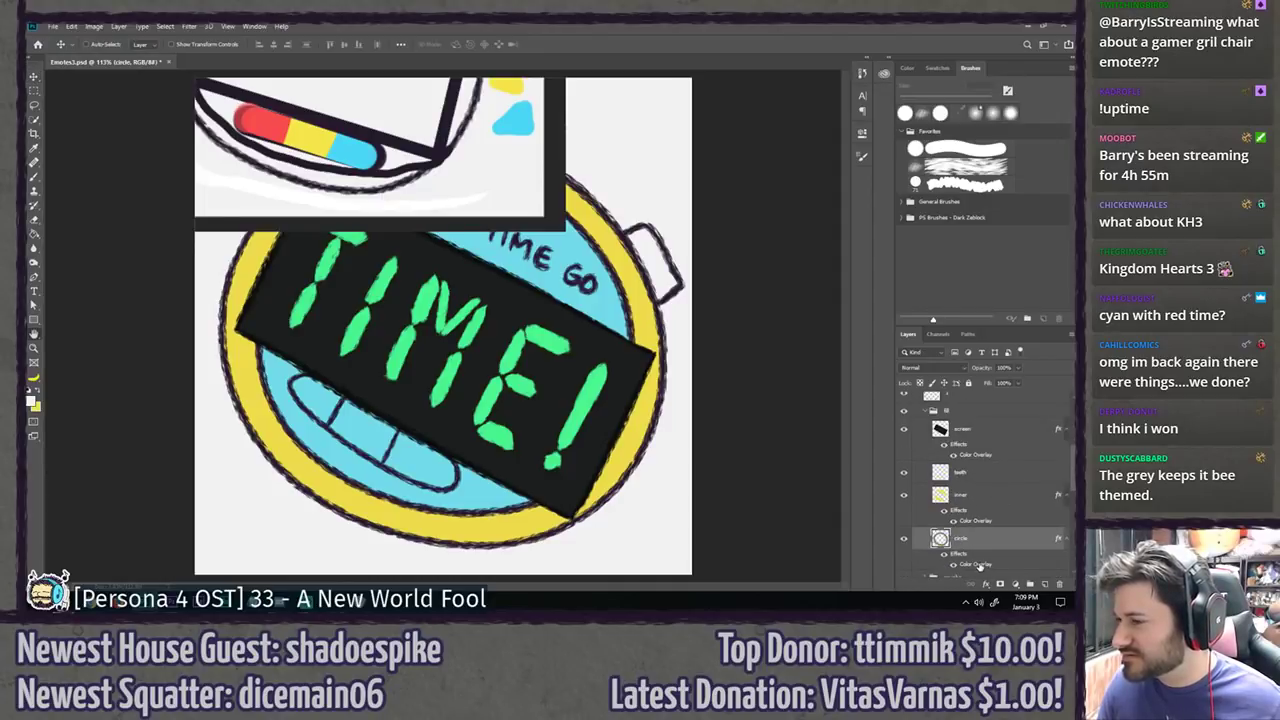
left_click(1030, 264)
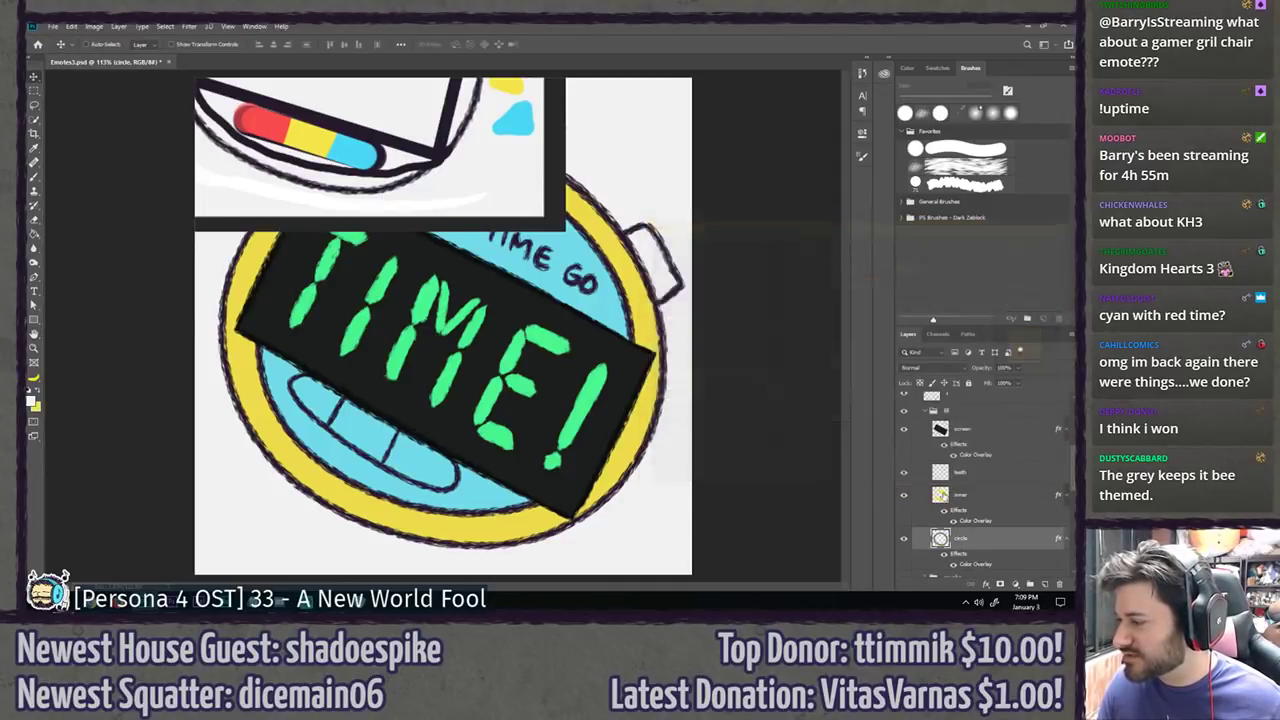
Step: Try the reference palette's brighter blue as the "inner" layer's Color Overlay, hide the pasted reference, and judge the face at thumbnail size
double_click(975, 521)
left_click(909, 266)
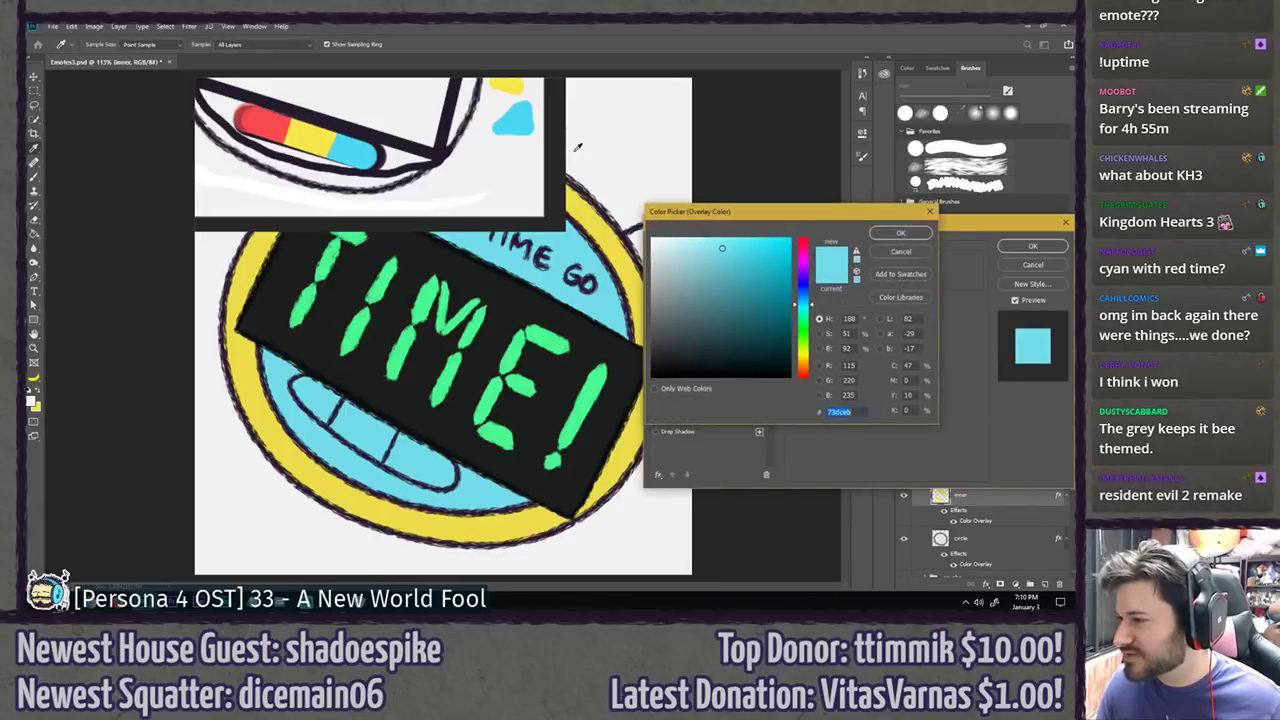
left_click(900, 233)
left_click(1032, 246)
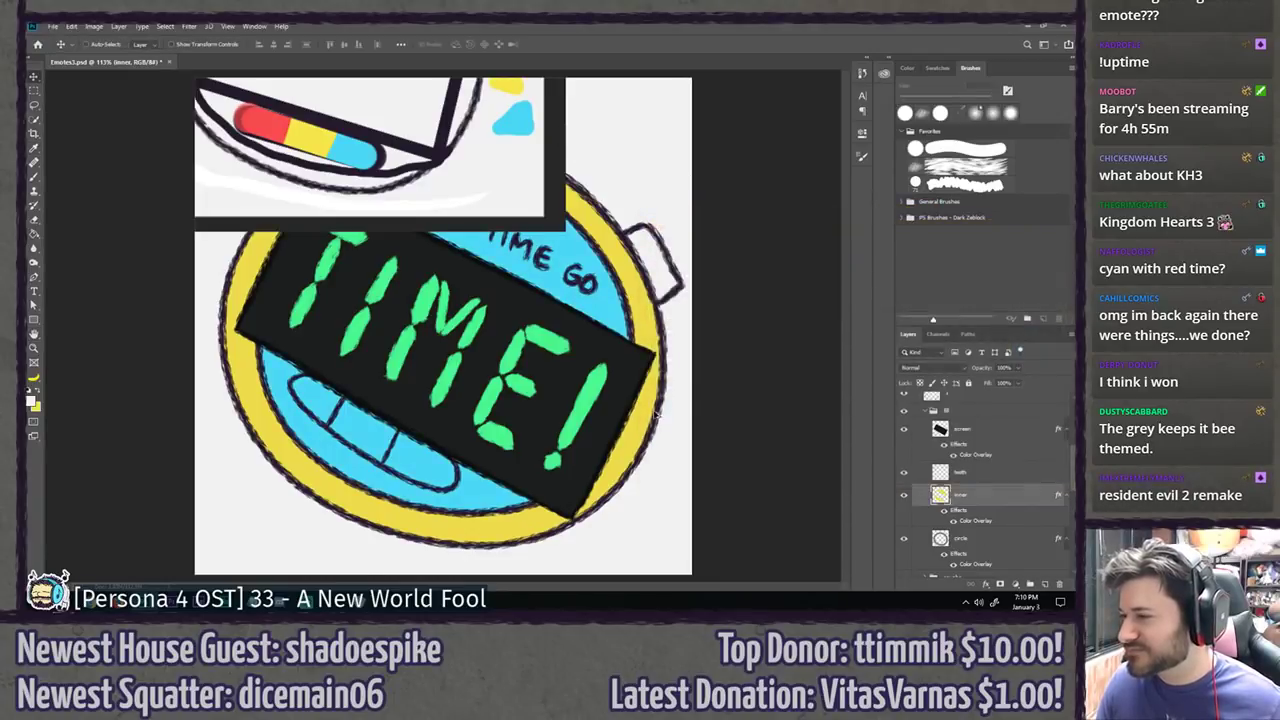
scroll(983, 444, "up", 5)
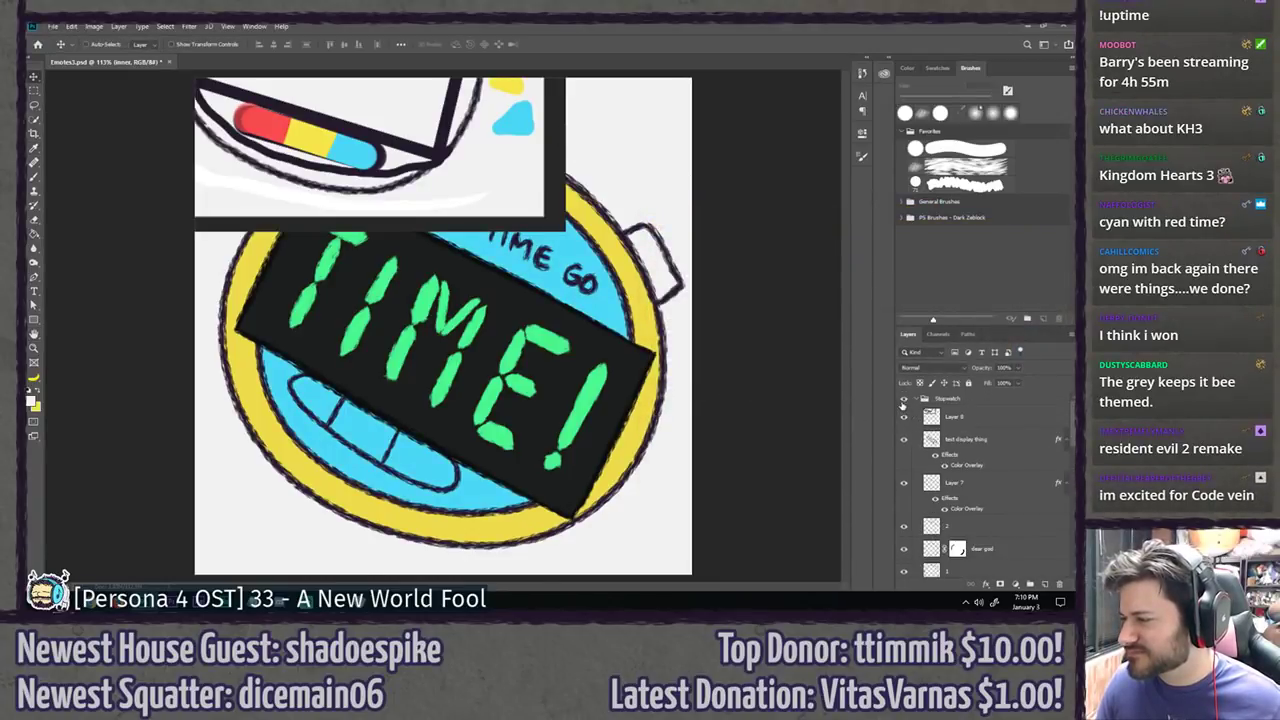
scroll(723, 389, "down", 10)
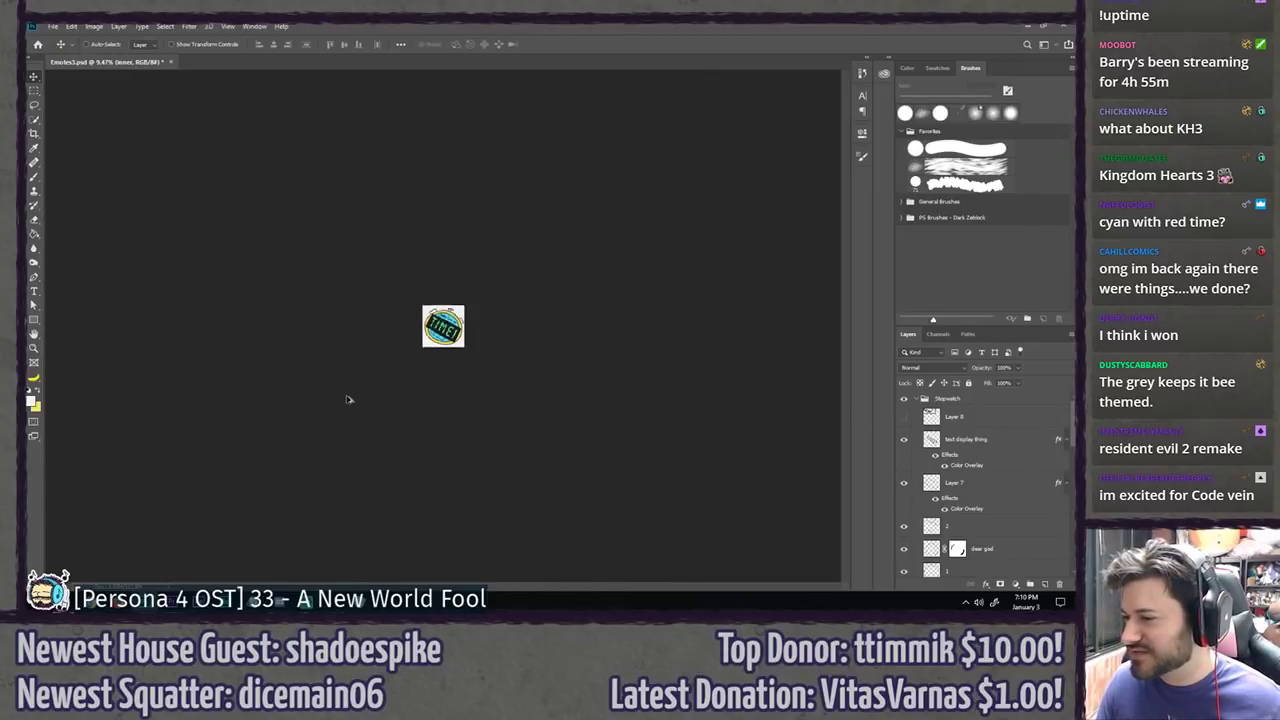
scroll(323, 398, "up", 10)
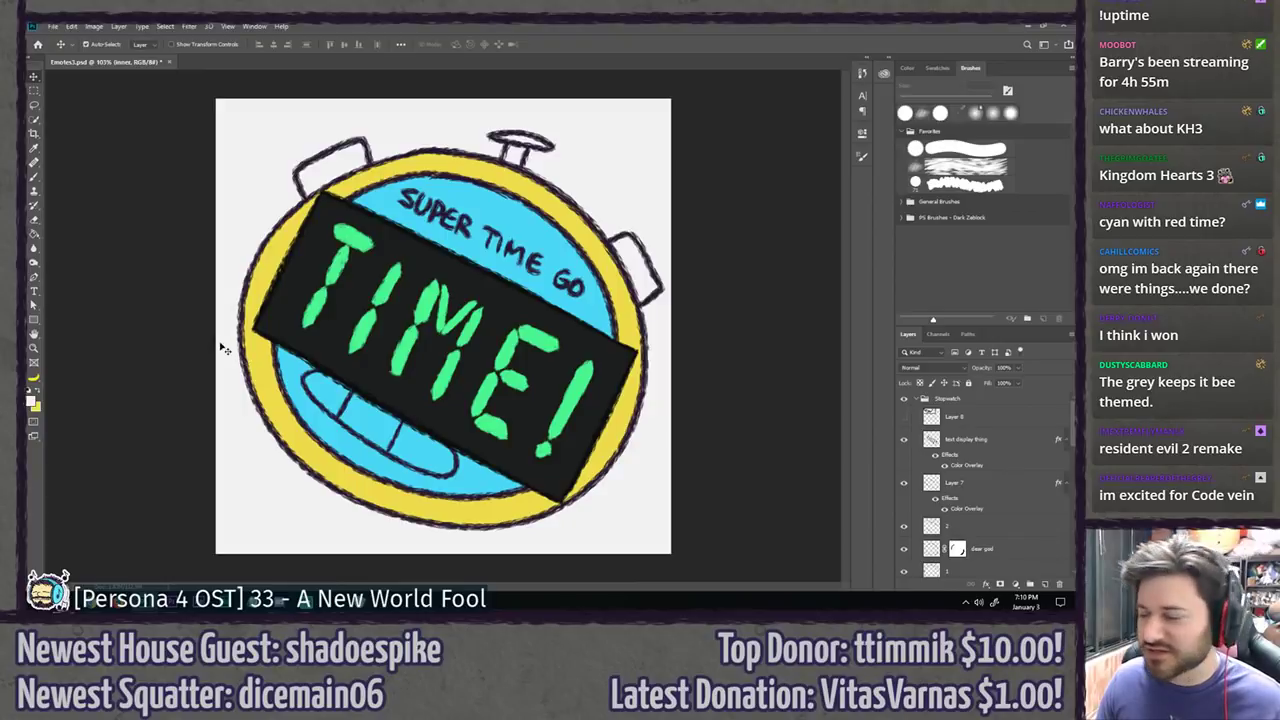
Step: Undo the cyan recolours of the stopwatch face back to its grey overlay and compare the grey face at small and large sizes
key("ctrl+z")
key("ctrl+shift+z")
key("ctrl+z")
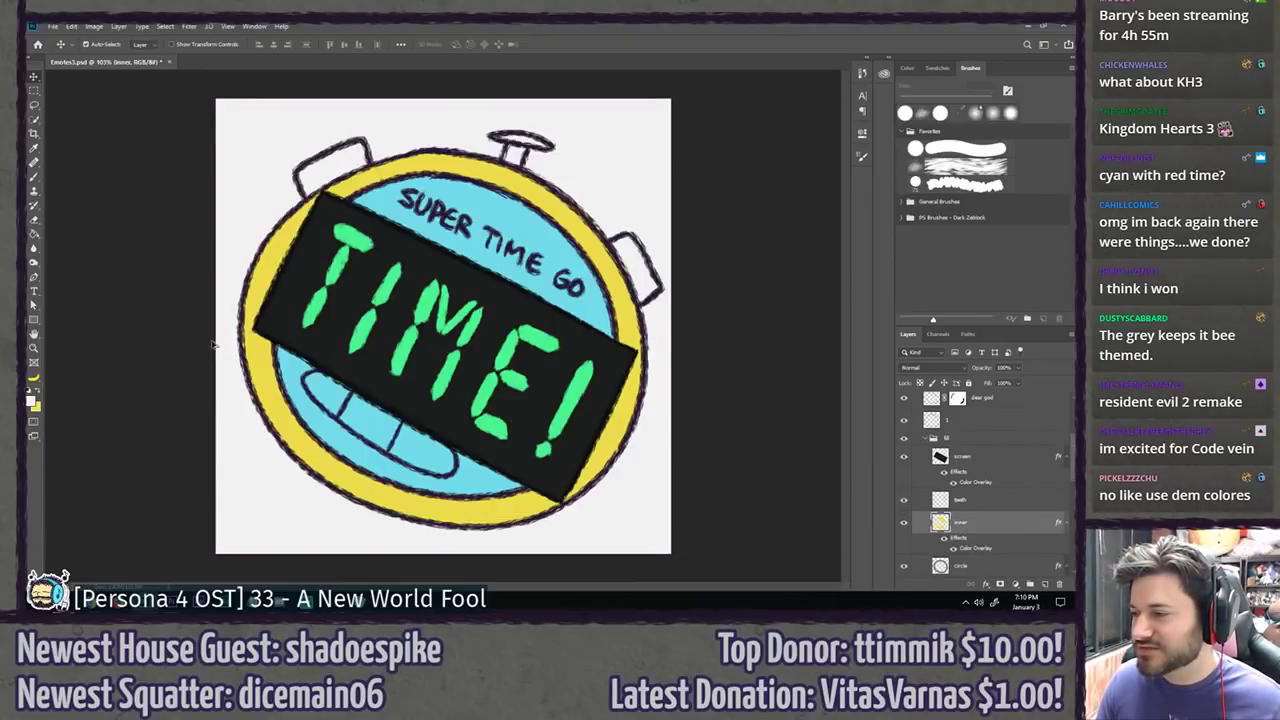
scroll(178, 340, "down", 8)
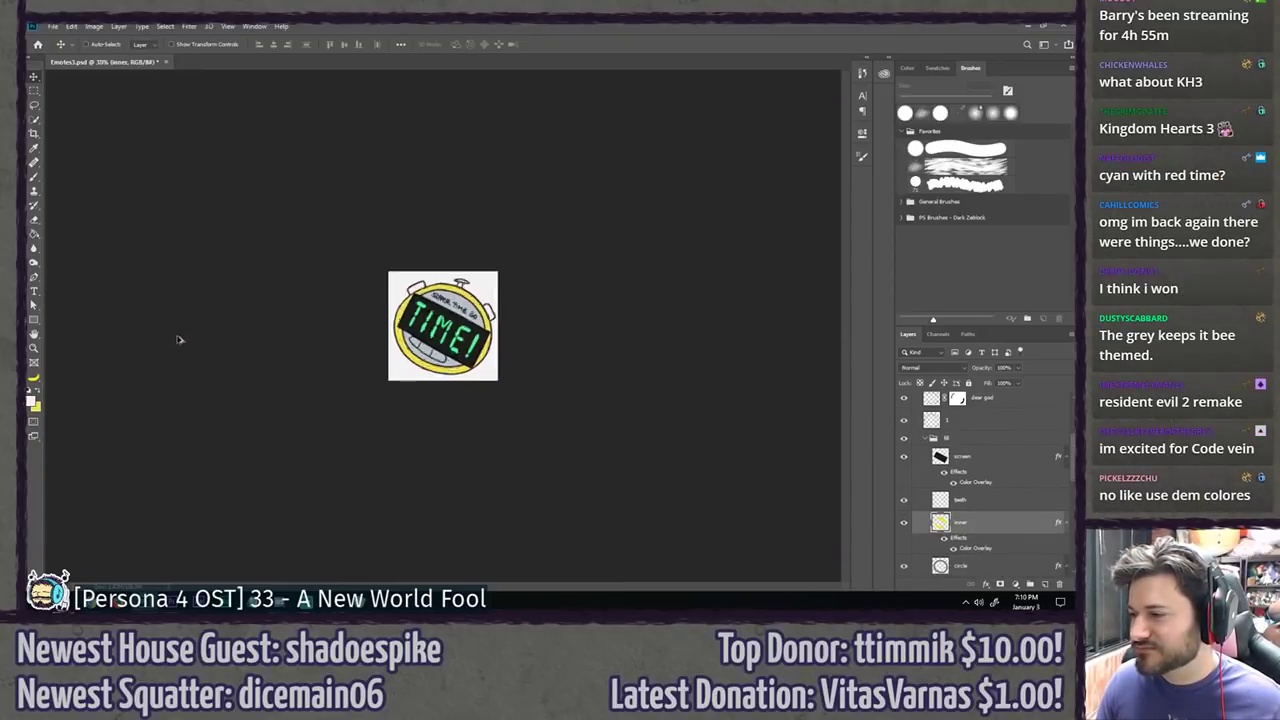
scroll(178, 340, "up", 5)
scroll(178, 340, "up", 4)
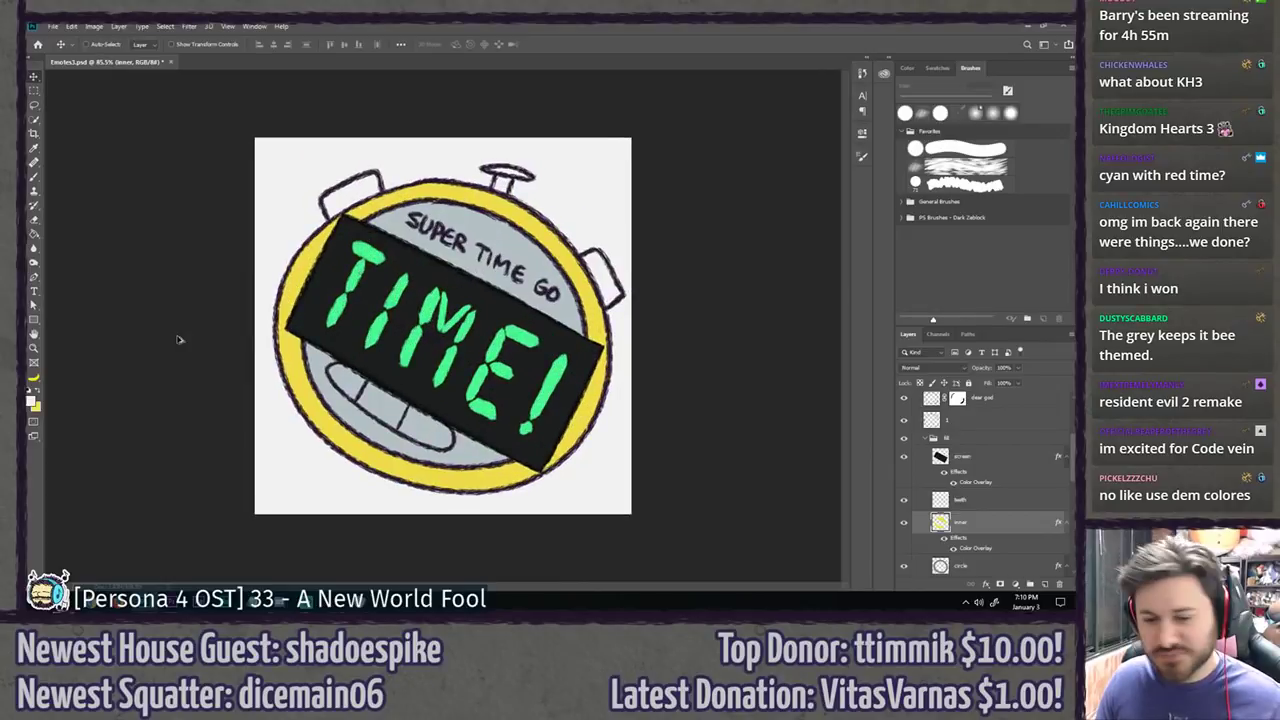
scroll(188, 338, "down", 1)
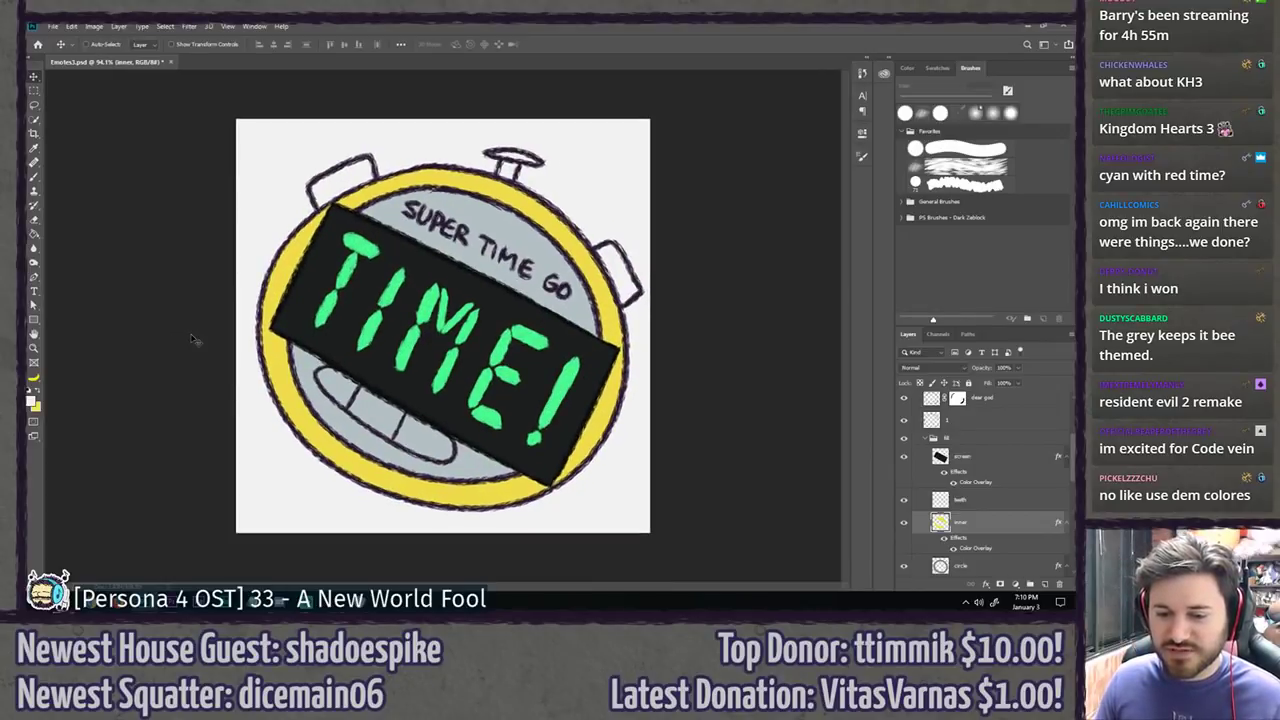
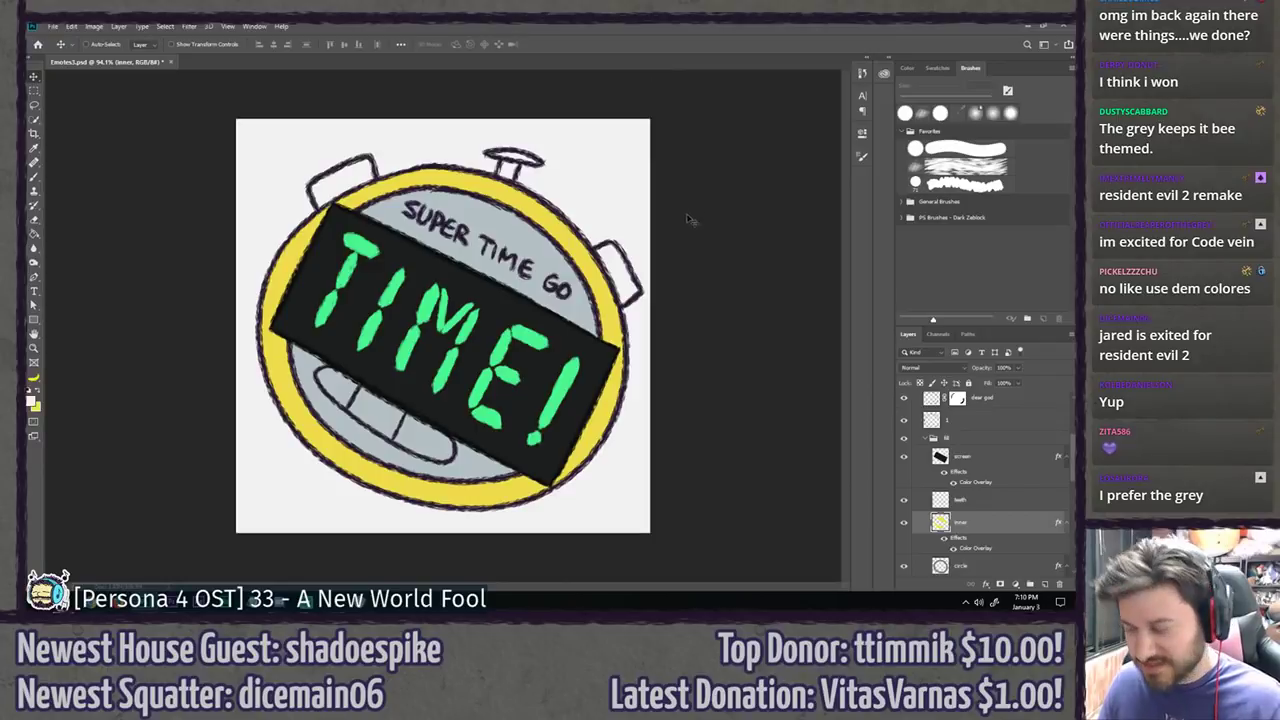
Step: Create a new layer named "buttons" and place it beneath the "circle" layer
key("l")
scroll(907, 549, "down", 2)
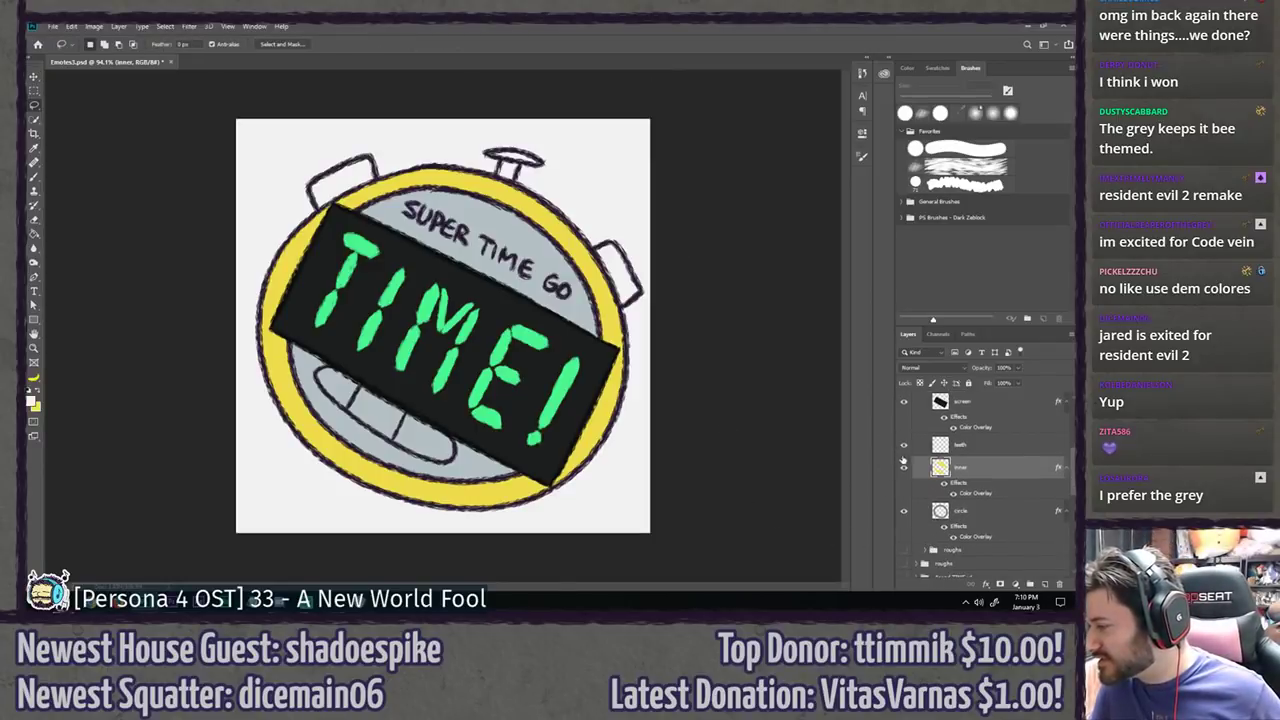
left_click(988, 516)
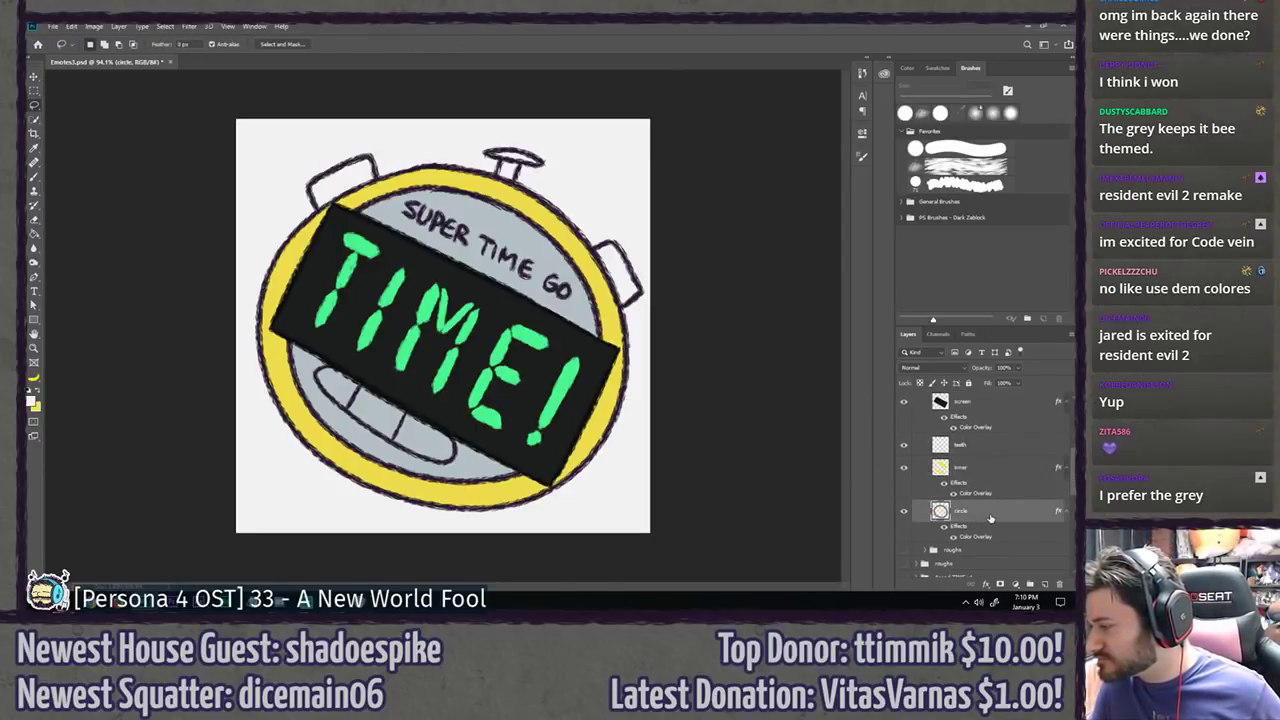
key("ctrl+shift+n")
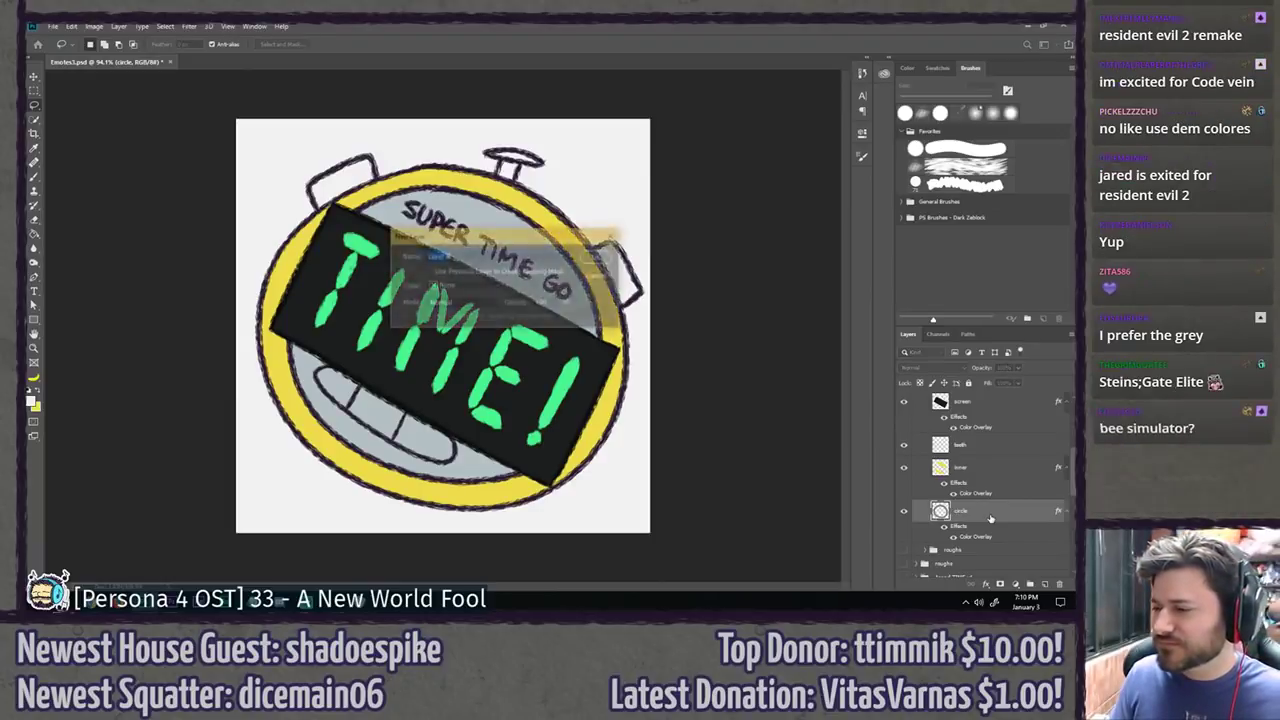
key("Return")
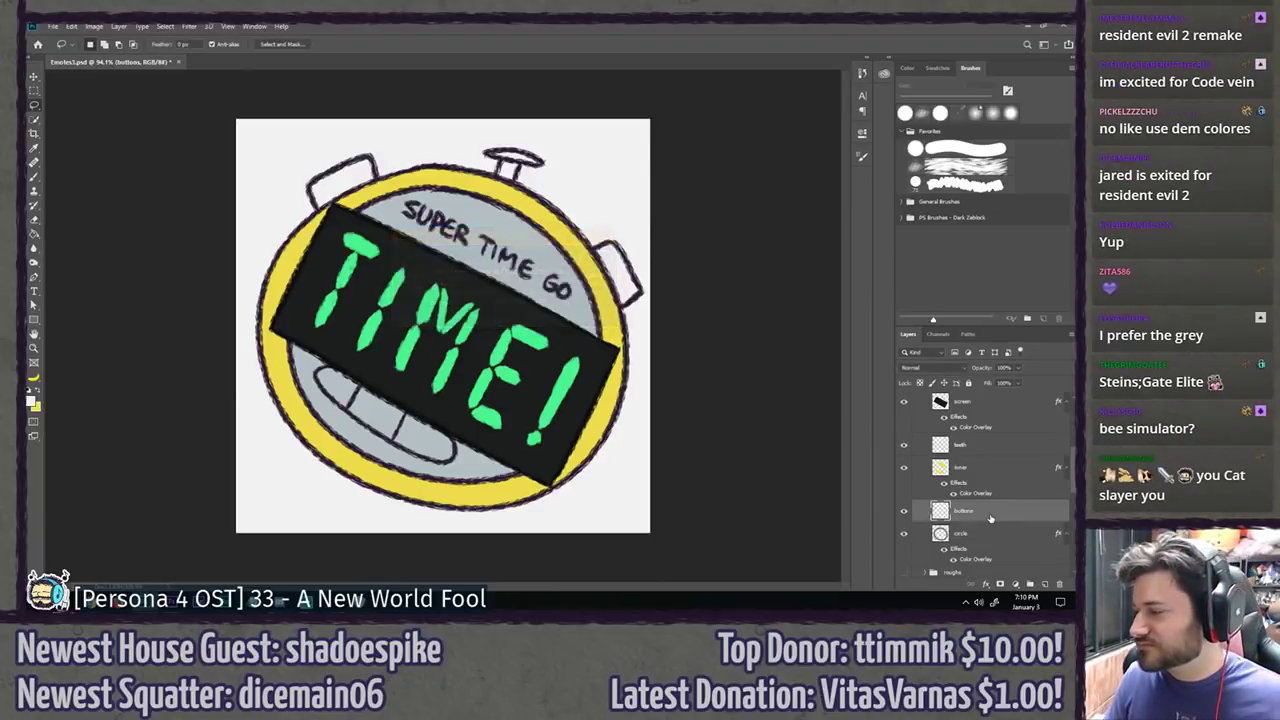
left_click_drag(979, 513, 970, 562)
Step: Sample the green of the TIME! lettering and paint in the stopwatch's upper-left button with a smaller brush
key("b")
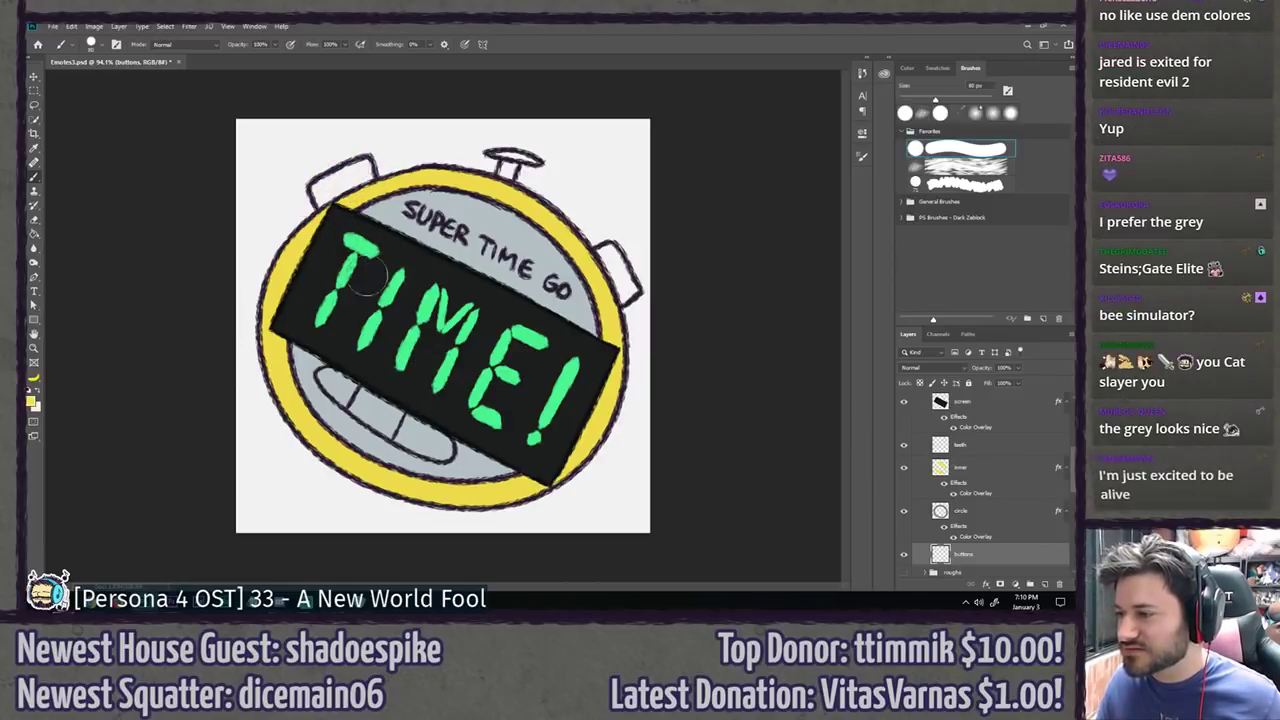
left_click(389, 295, "alt")
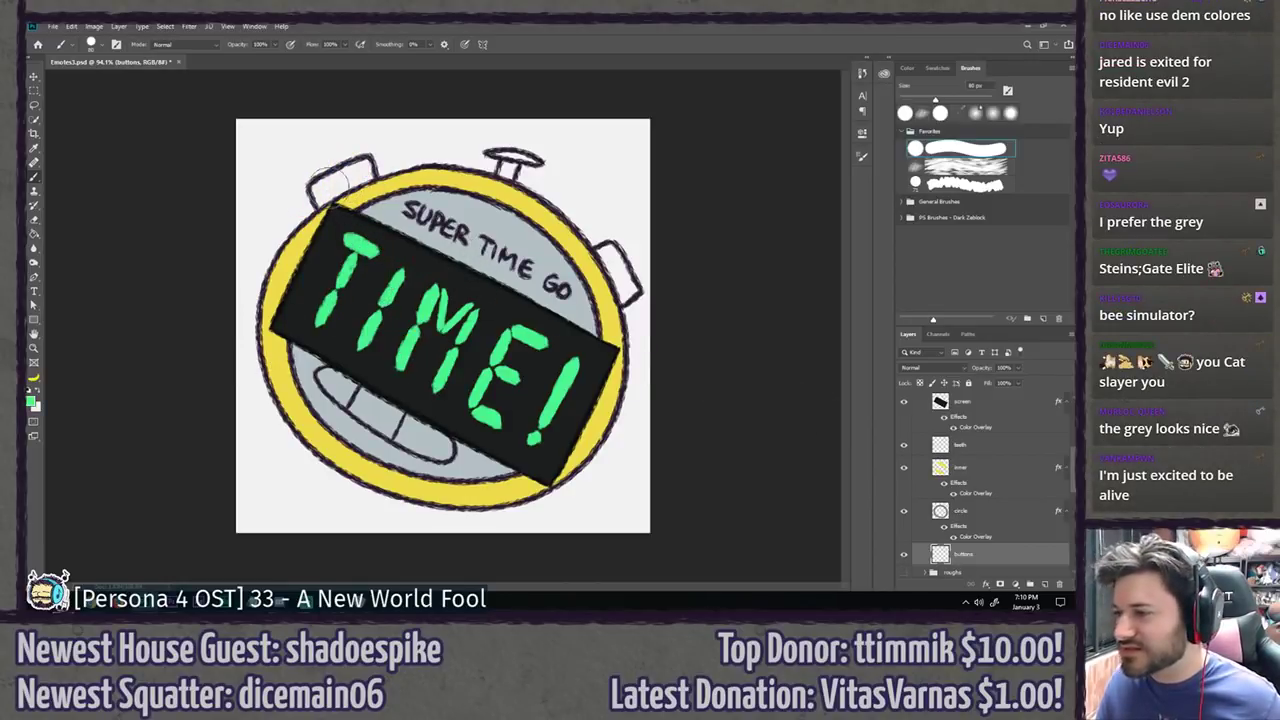
scroll(332, 160, "up", 5)
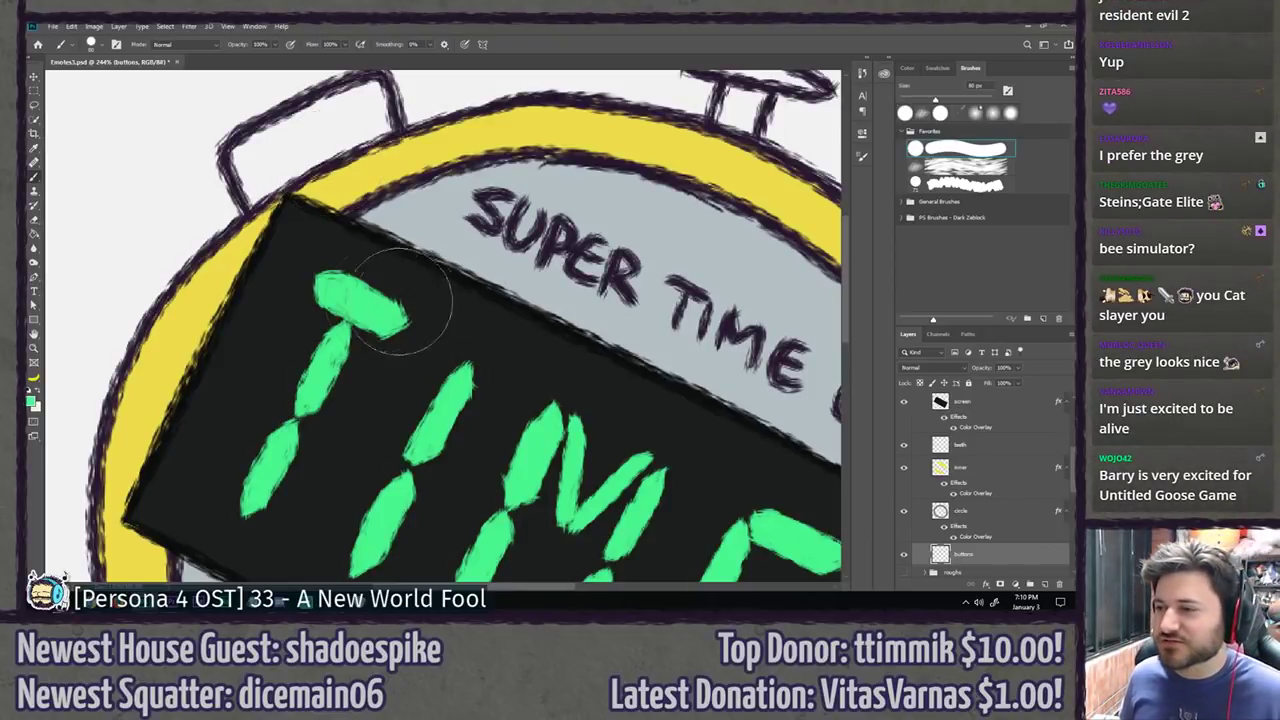
scroll(290, 240, "up", 3)
key("bracketleft")
key("bracketleft")
key("bracketleft")
key("bracketleft")
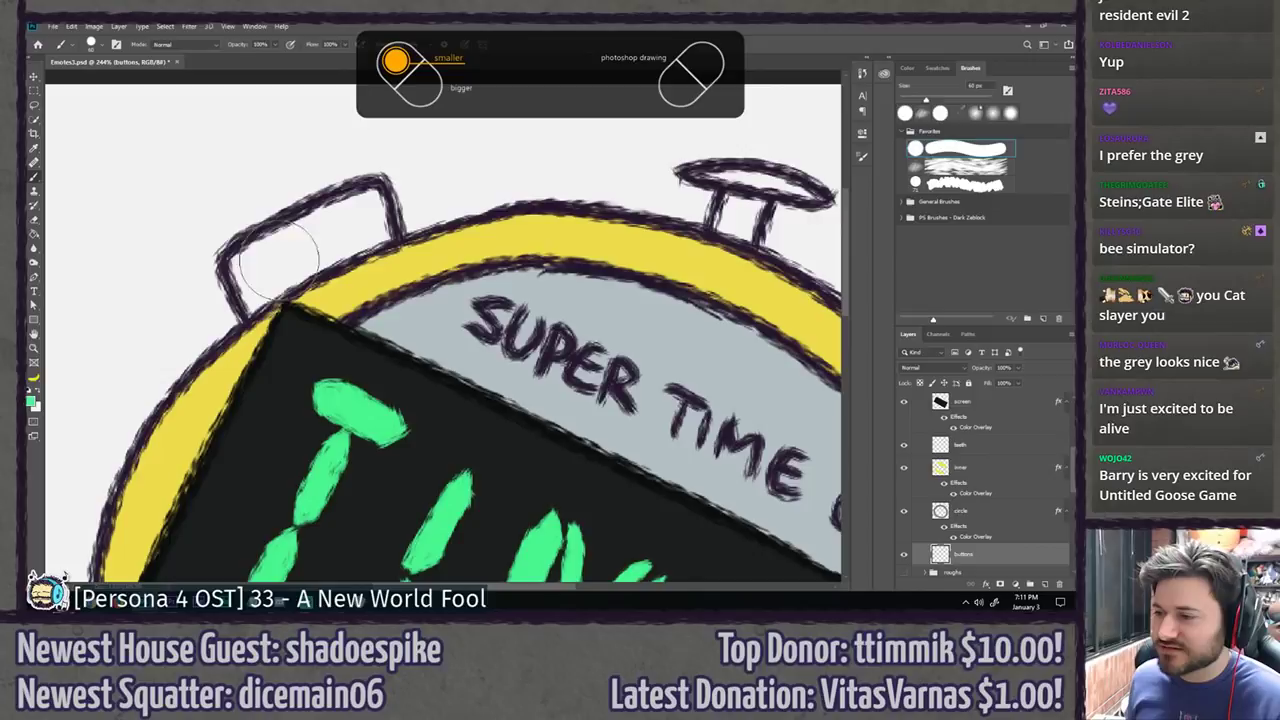
mouse_move(266, 251)
left_mouse_down()
mouse_move(245, 262)
mouse_move(265, 300)
mouse_move(305, 240)
mouse_move(345, 225)
mouse_move(360, 250)
mouse_move(378, 232)
mouse_move(356, 206)
mouse_move(374, 197)
mouse_move(370, 222)
left_mouse_up()
Step: Fill the stem and cap of the stopwatch's top plunger with the same green, reducing the brush to 20 px for the cap
key("bracketleft")
key("bracketleft")
key("bracketleft")
key("space")
left_click_drag(556, 251, 243, 318)
mouse_move(423, 254)
left_mouse_down()
mouse_move(384, 242)
mouse_move(359, 293)
mouse_move(365, 262)
mouse_move(369, 284)
mouse_move(398, 250)
left_mouse_up()
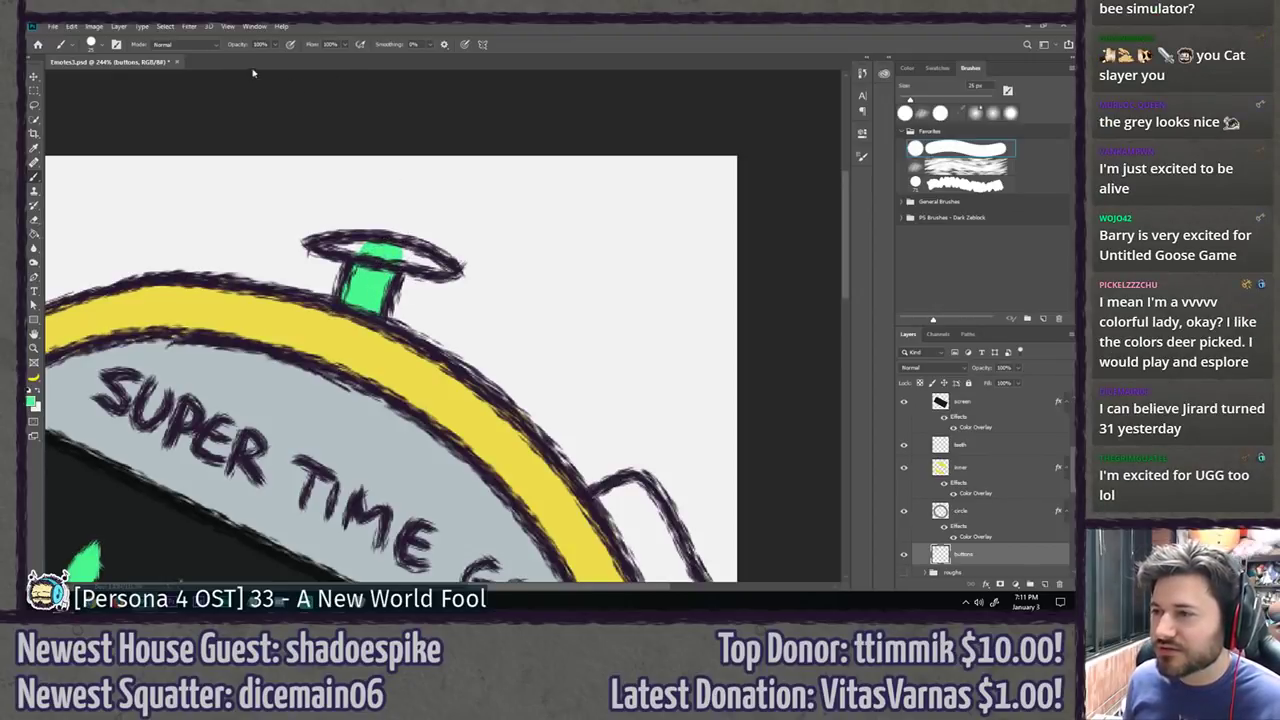
key("bracketleft")
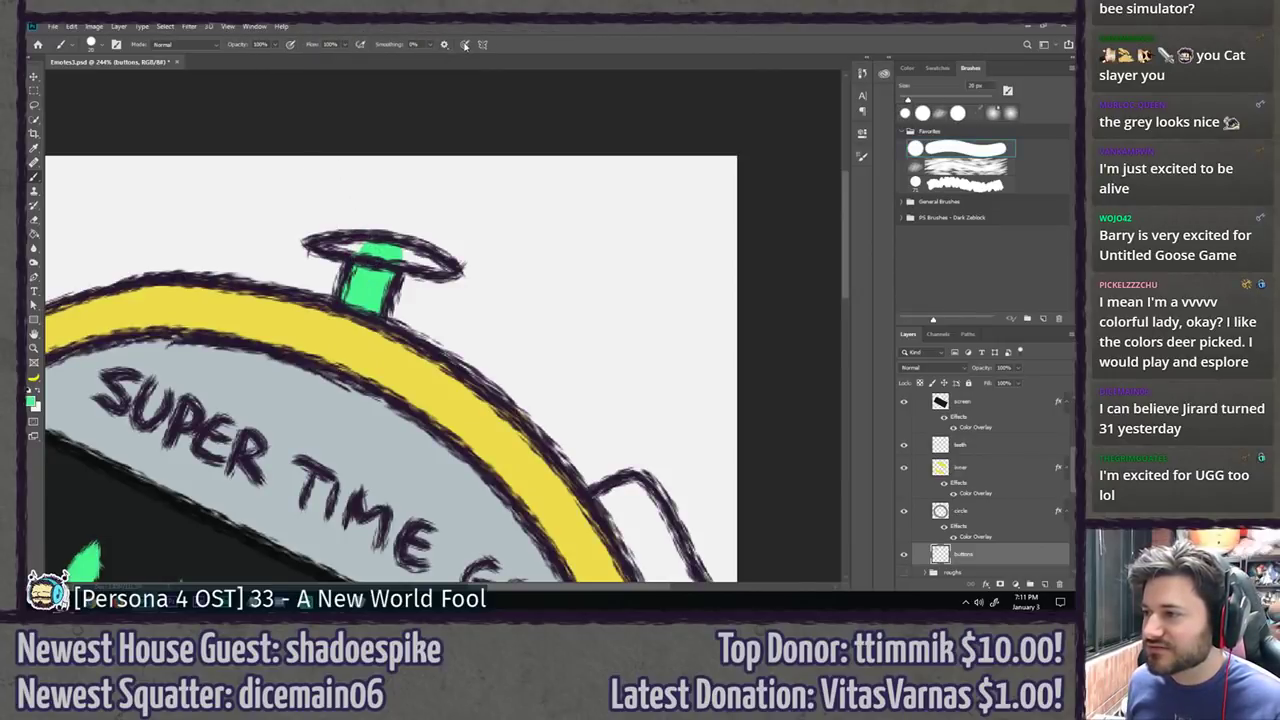
mouse_move(344, 238)
left_mouse_down()
mouse_move(374, 243)
mouse_move(319, 242)
mouse_move(350, 236)
mouse_move(400, 263)
mouse_move(420, 251)
mouse_move(436, 268)
left_mouse_up()
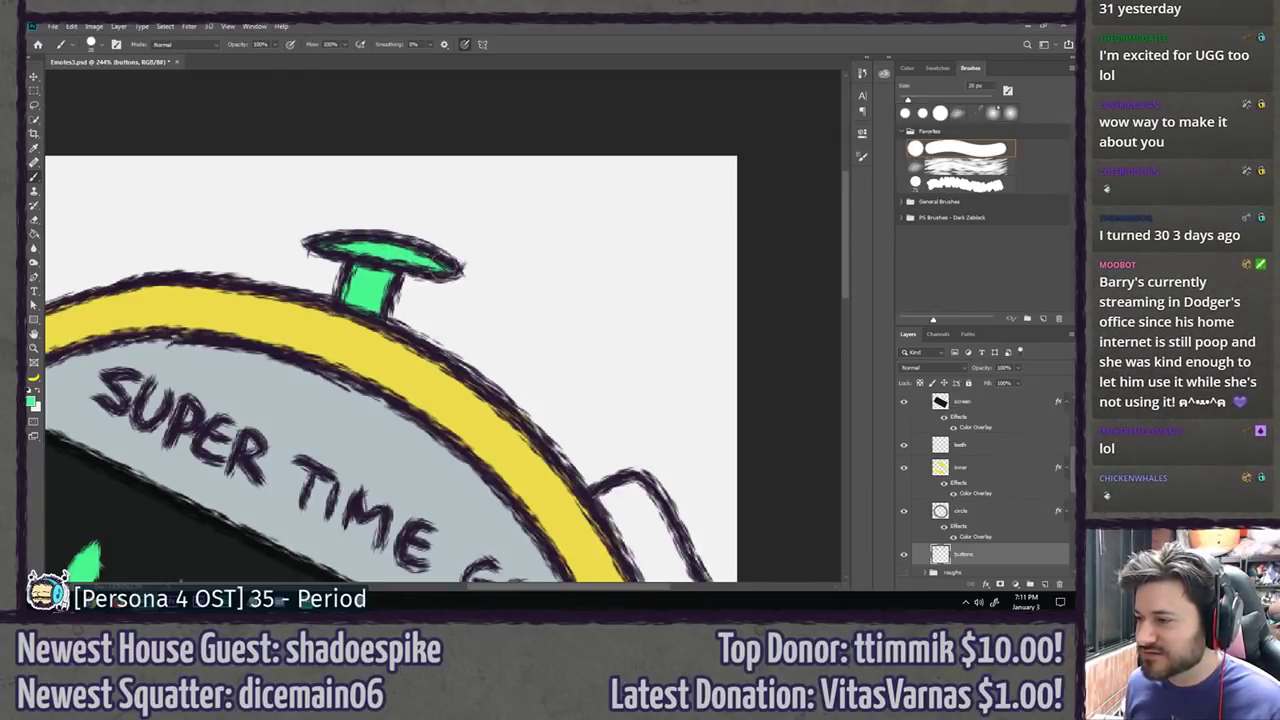
Step: Paint the stopwatch's upper-right button green within its outline and fit the whole emote in view
left_click_drag(241, 298, 360, 262)
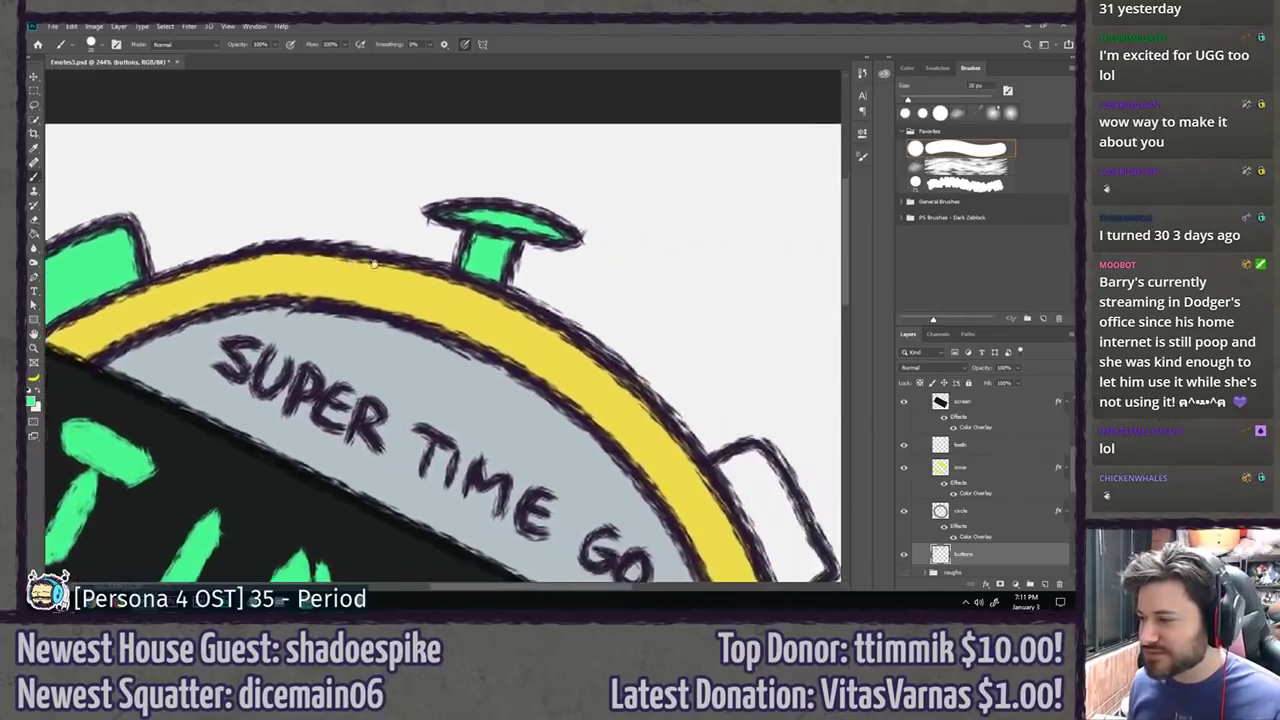
left_click_drag(771, 365, 506, 144)
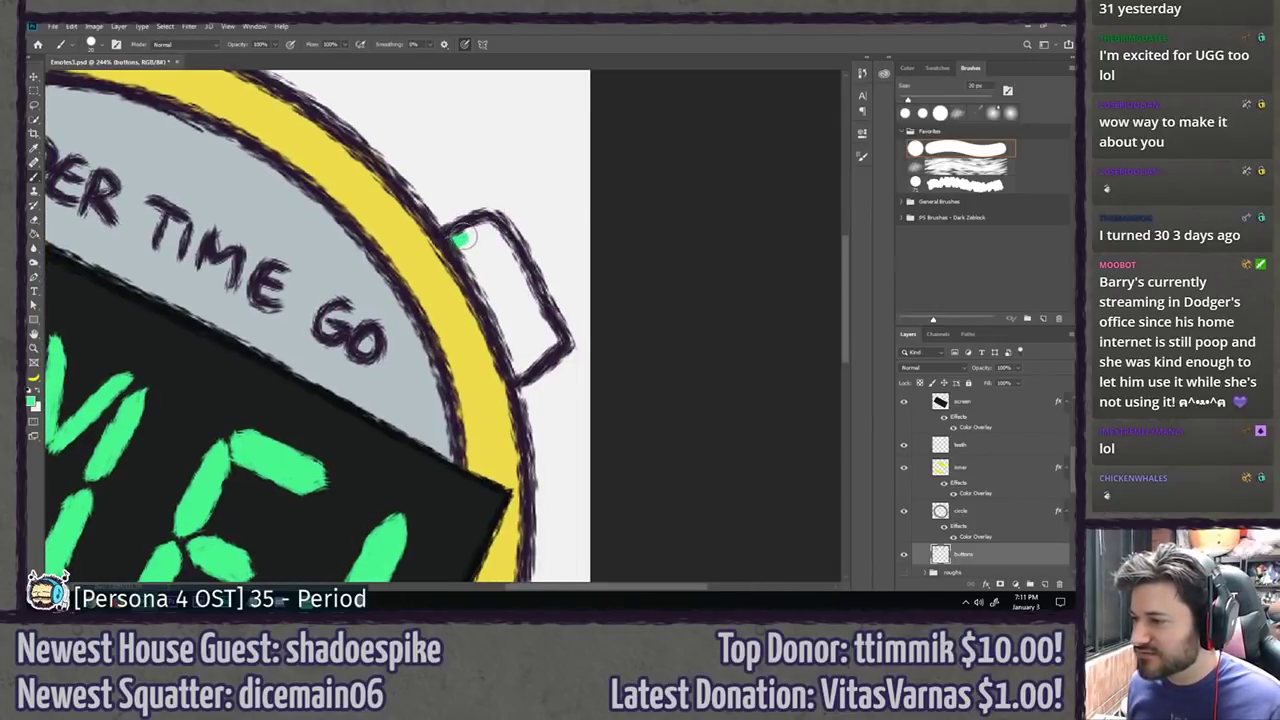
left_click_drag(474, 266, 424, 257)
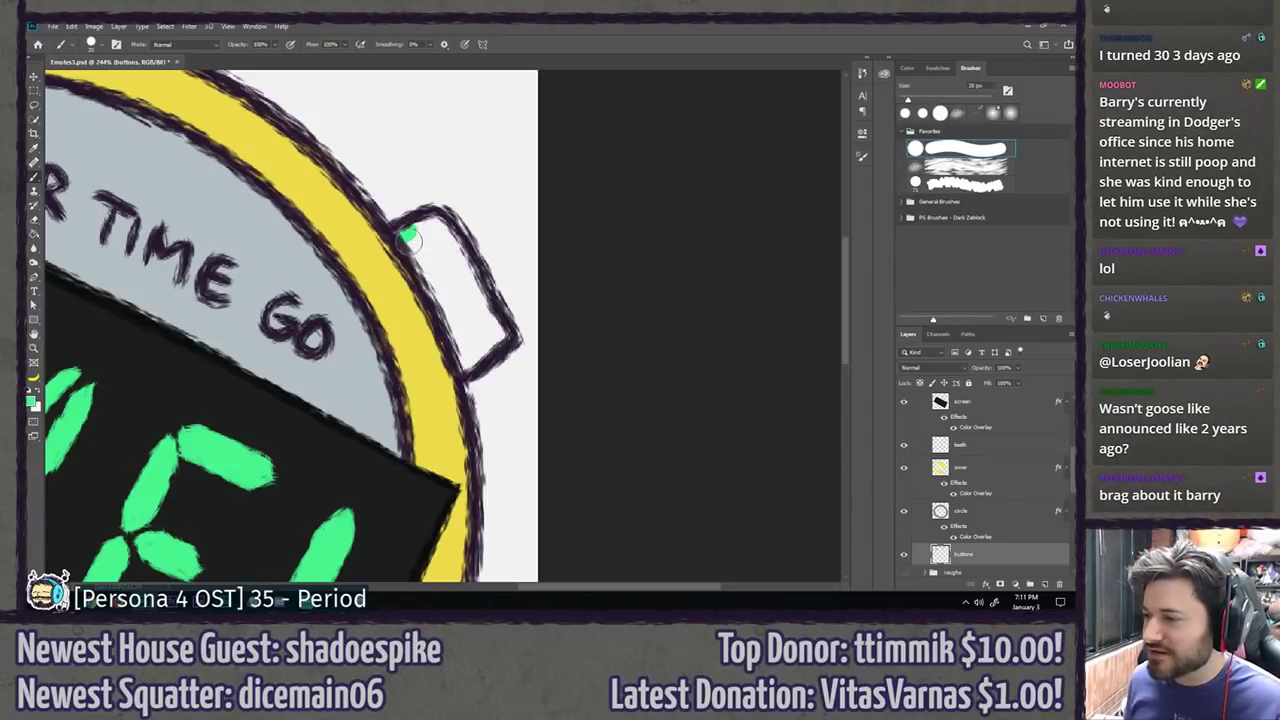
mouse_move(407, 237)
left_mouse_down()
mouse_move(420, 232)
mouse_move(466, 272)
mouse_move(460, 262)
mouse_move(455, 300)
mouse_move(420, 263)
left_mouse_up()
mouse_move(440, 305)
left_mouse_down()
mouse_move(458, 359)
mouse_move(492, 332)
mouse_move(472, 292)
mouse_move(466, 332)
left_mouse_up()
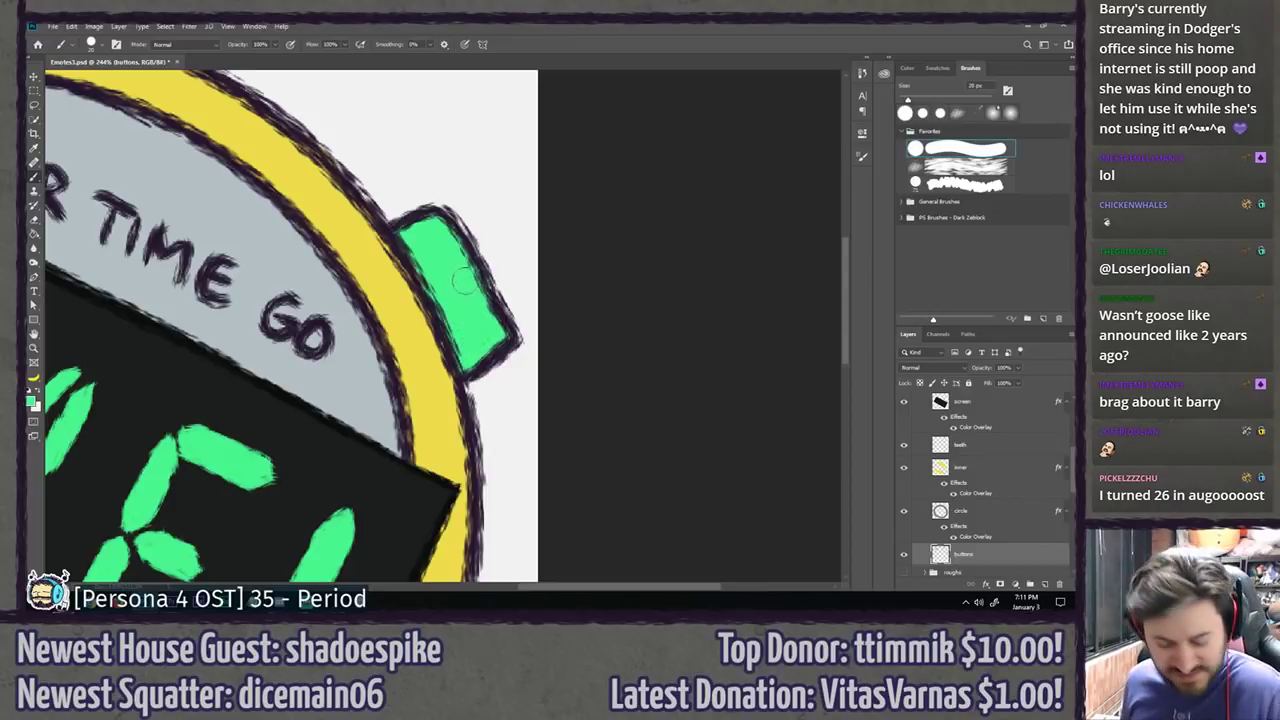
key("e")
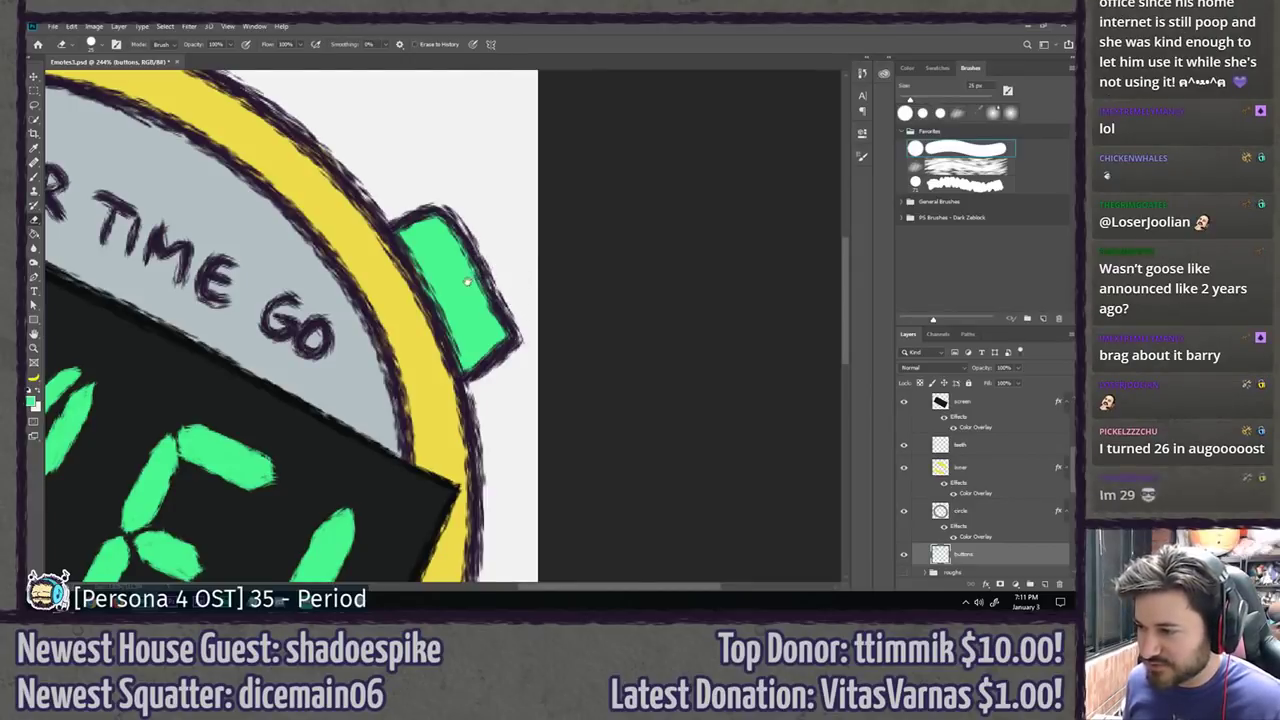
left_click_drag(458, 288, 506, 234)
key("ctrl+0")
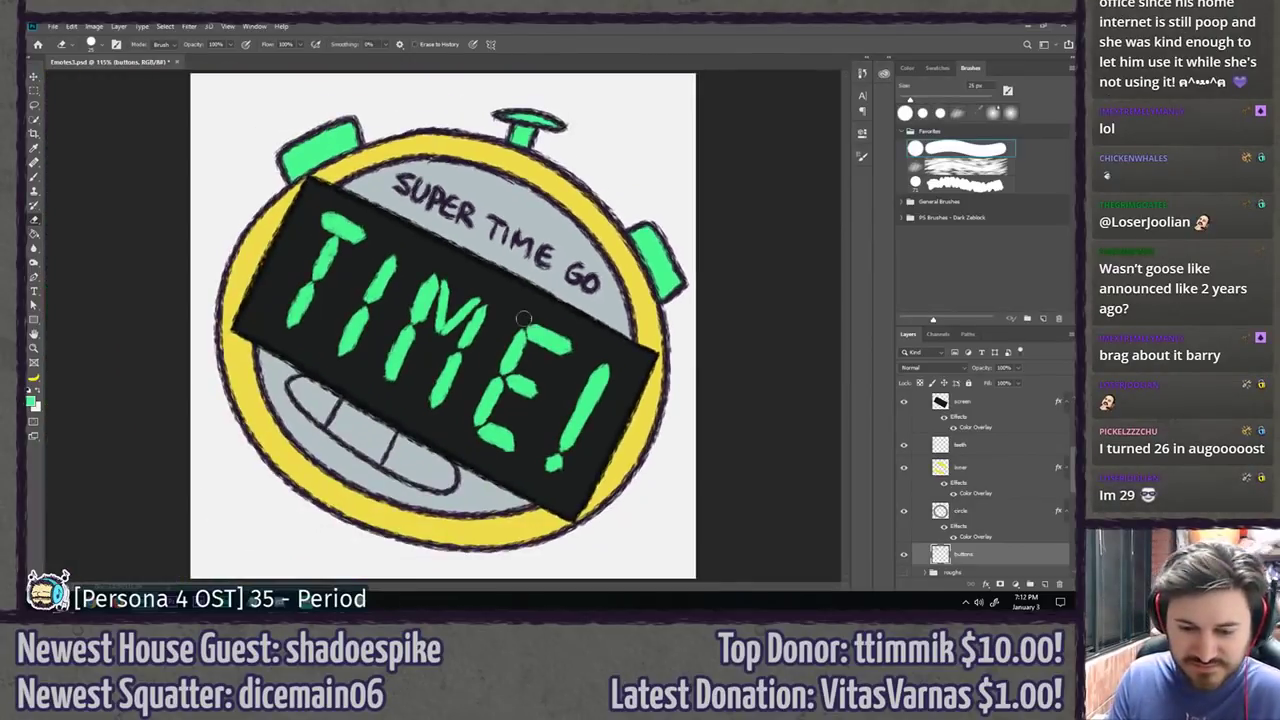
Step: Add a Color Overlay to the "buttons" layer, using the face's grey darkened to 767c7d, and apply it
key("l")
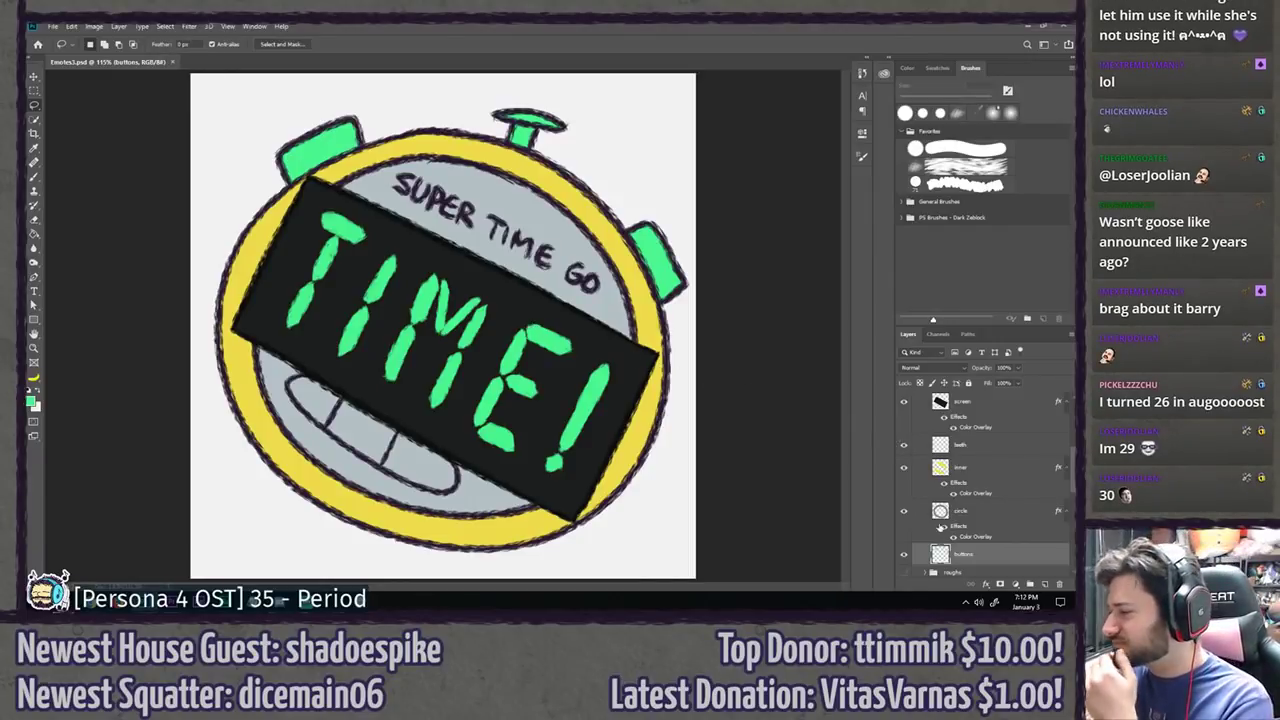
scroll(960, 515, "down", 2)
double_click(994, 503)
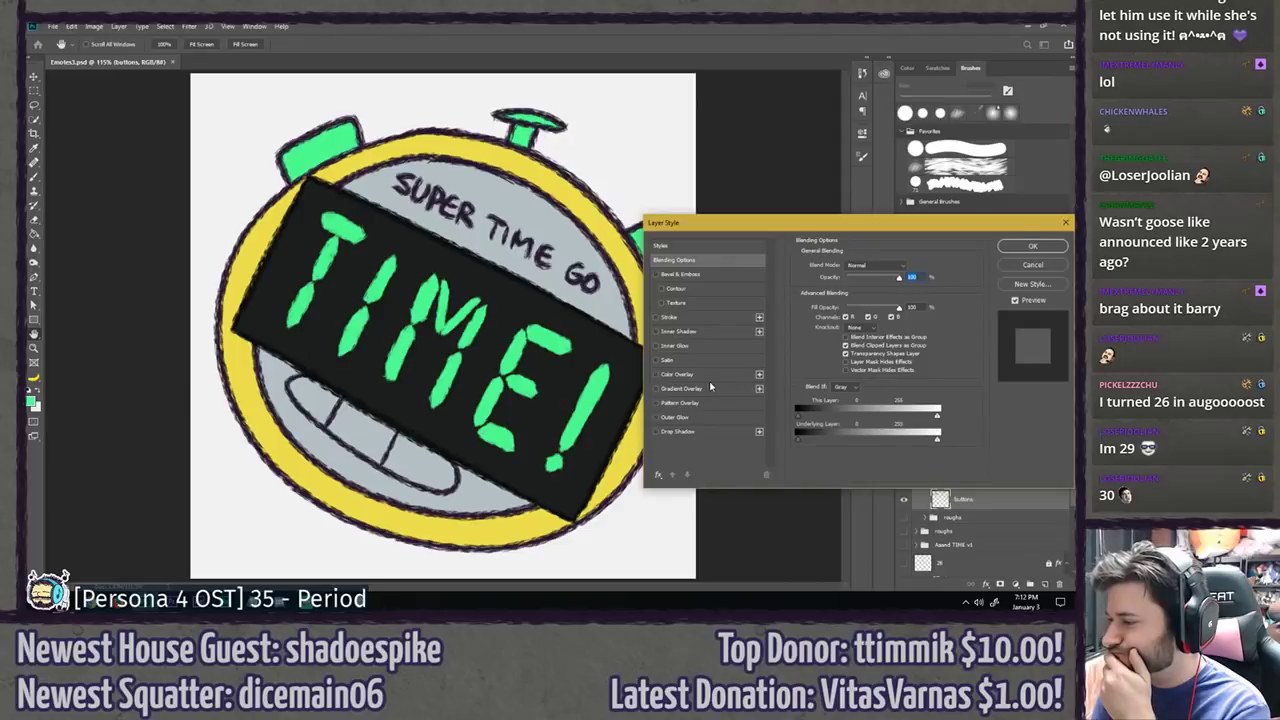
left_click(678, 374)
left_click(909, 268)
left_click(549, 253)
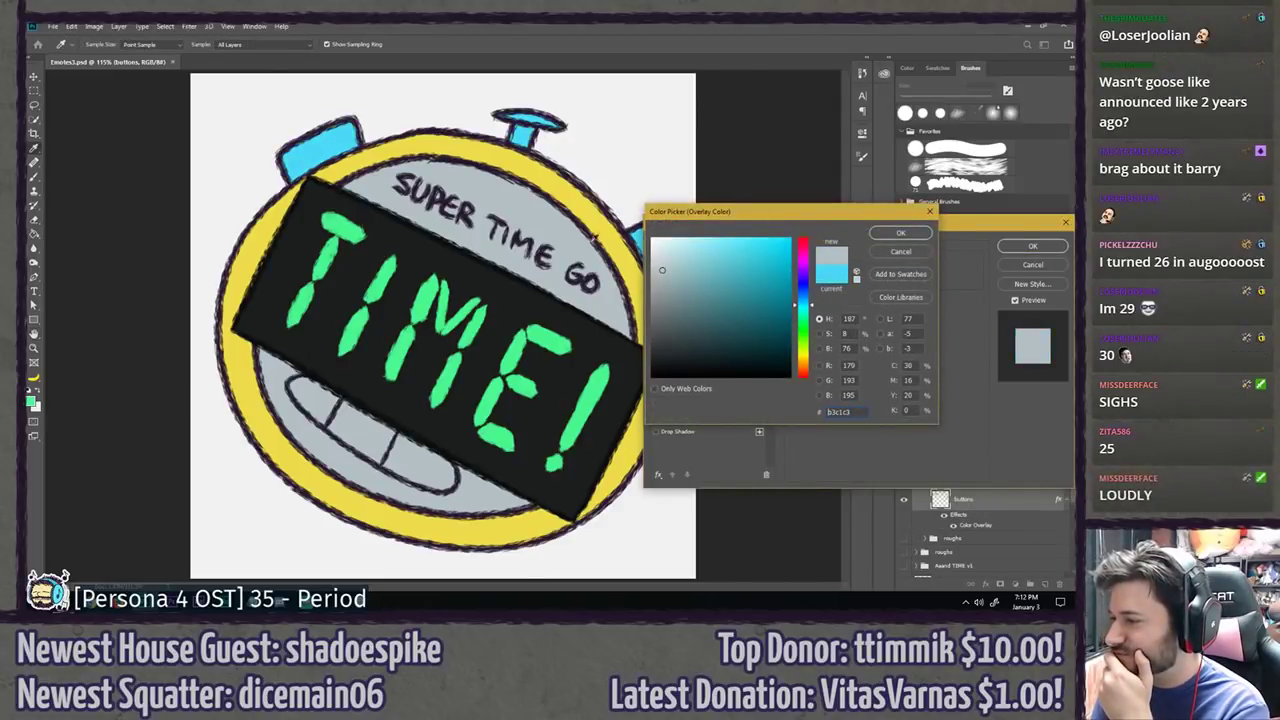
left_click(669, 317)
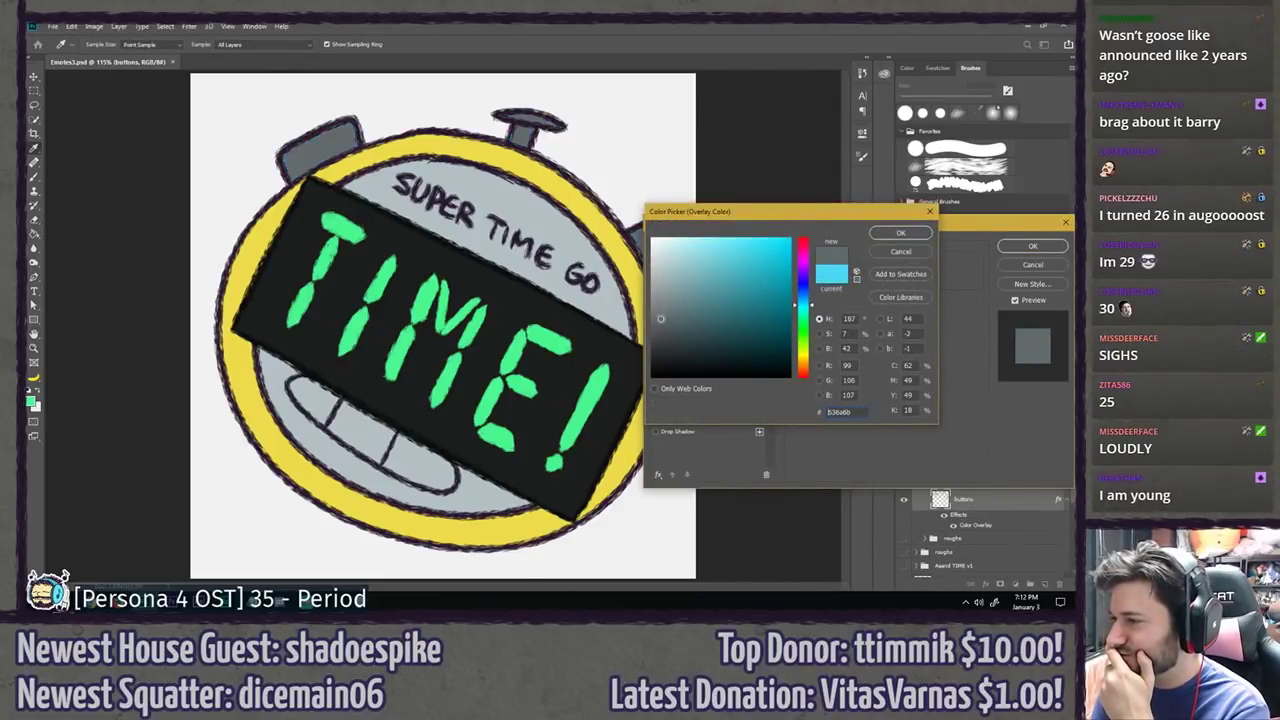
left_click_drag(661, 319, 659, 309)
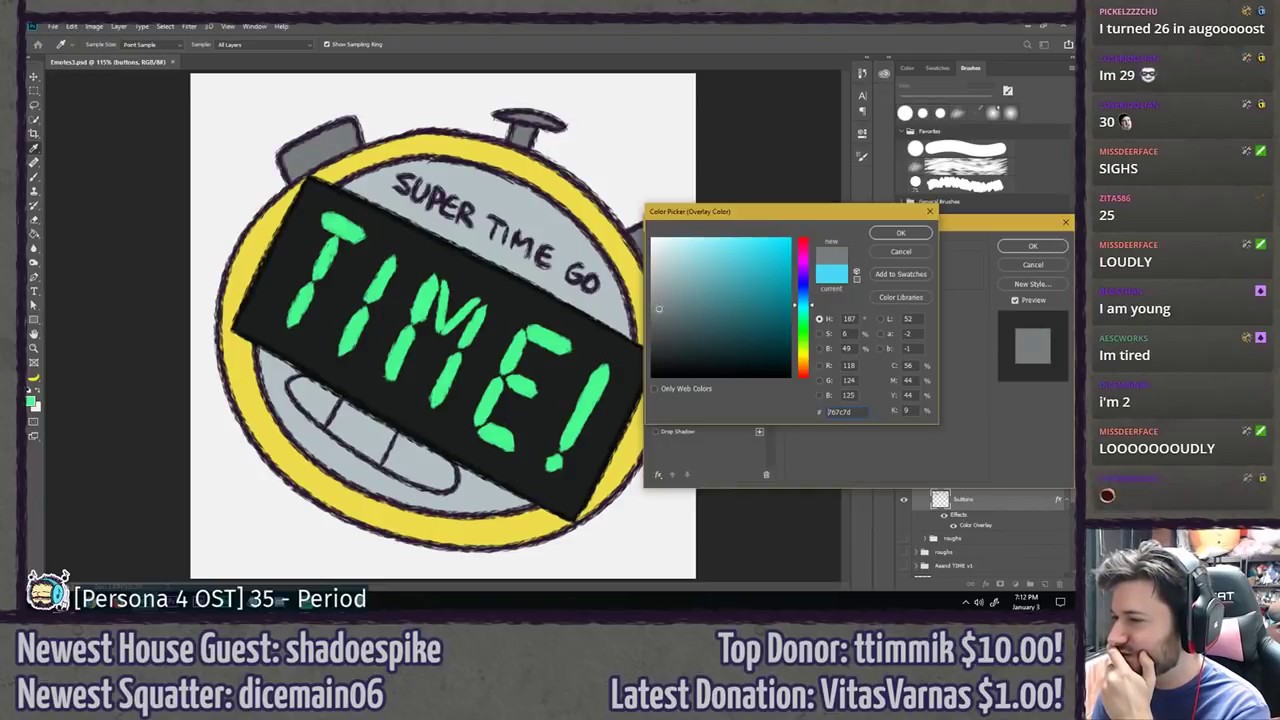
left_click(900, 232)
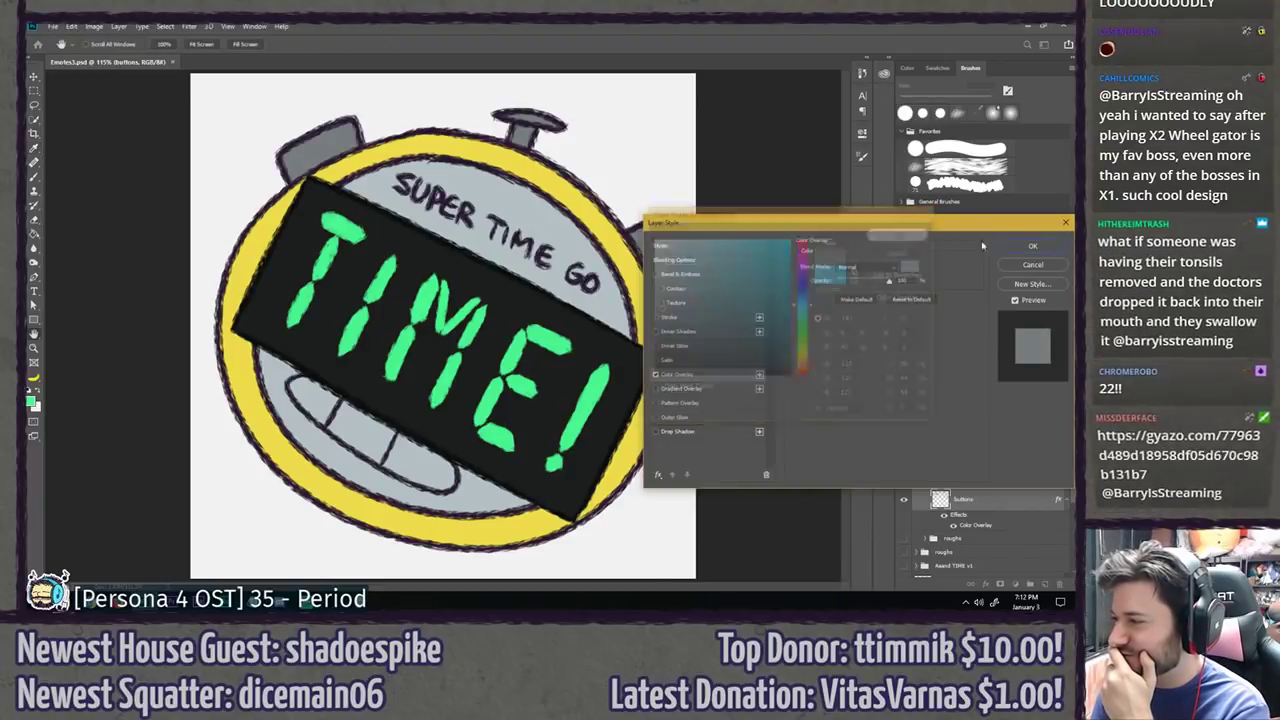
left_click(1031, 246)
Step: Examine the grey buttons against the rest of the emote at thumbnail size and at a larger size
key("ctrl+minus")
key("ctrl+minus")
key("ctrl+minus")
key("ctrl+minus")
key("ctrl+minus")
key("ctrl+minus")
key("ctrl+minus")
key("ctrl+minus")
key("ctrl+minus")
key("ctrl+minus")
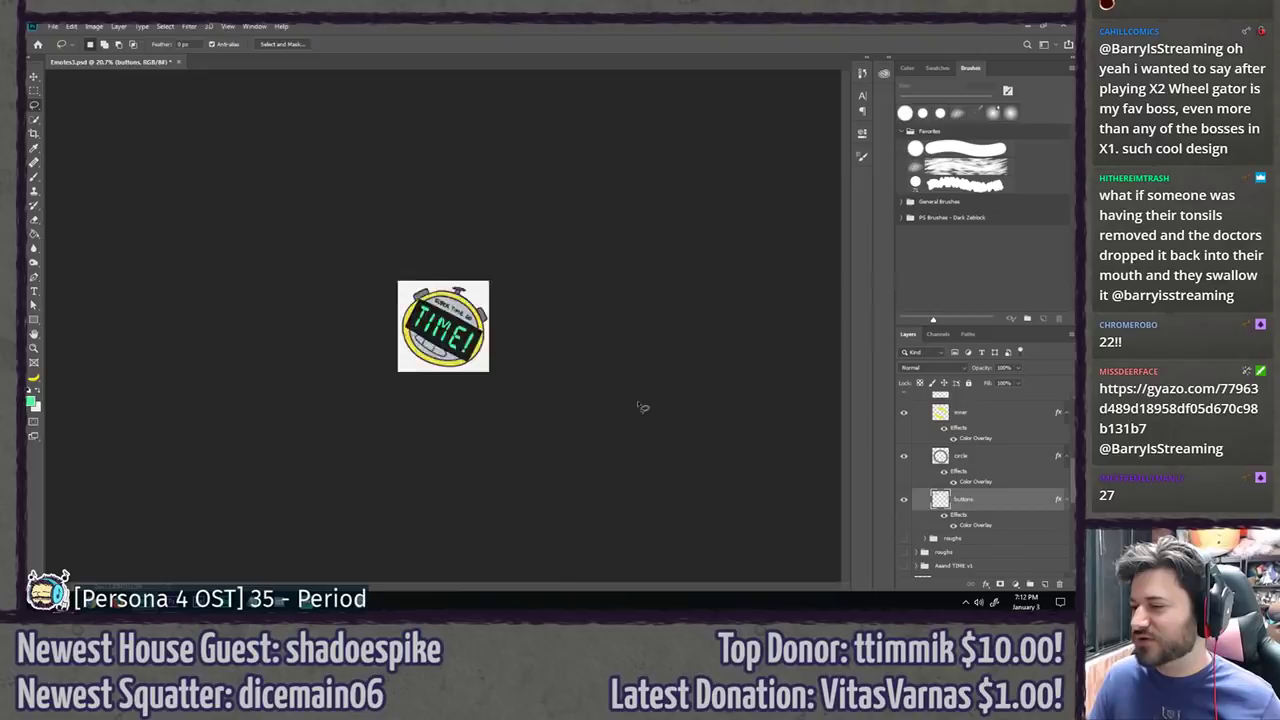
scroll(346, 458, "up", 3)
key("ctrl+0")
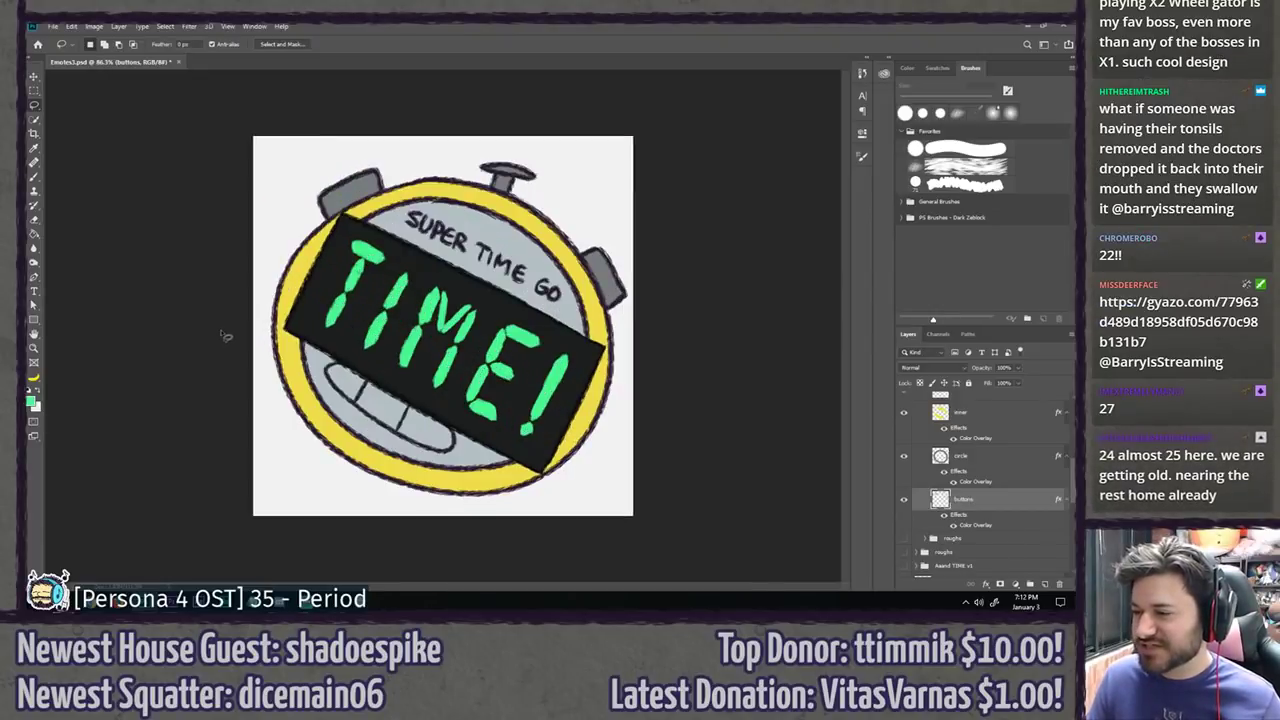
Step: Save the document and add a new layer named "teeth buttons" directly above the "inner" layer, with the Brush ready for painting
key("ctrl+s")
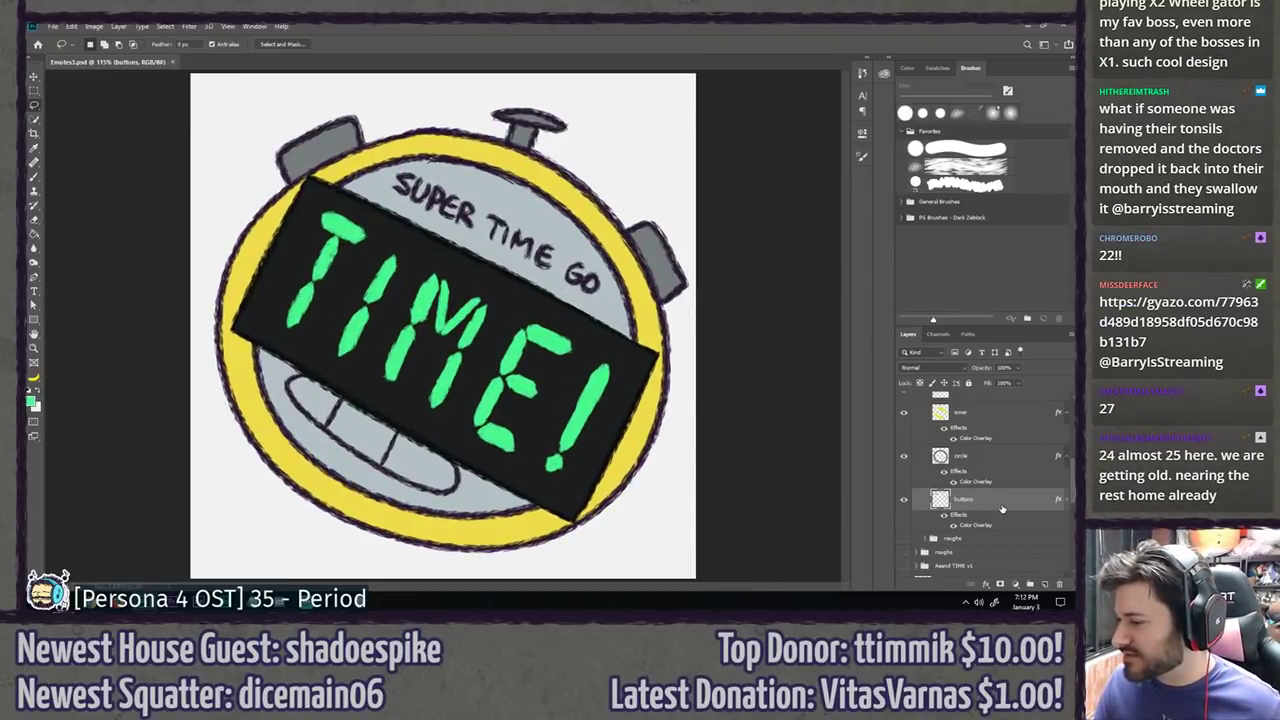
left_click(984, 418)
scroll(986, 422, "up", 1)
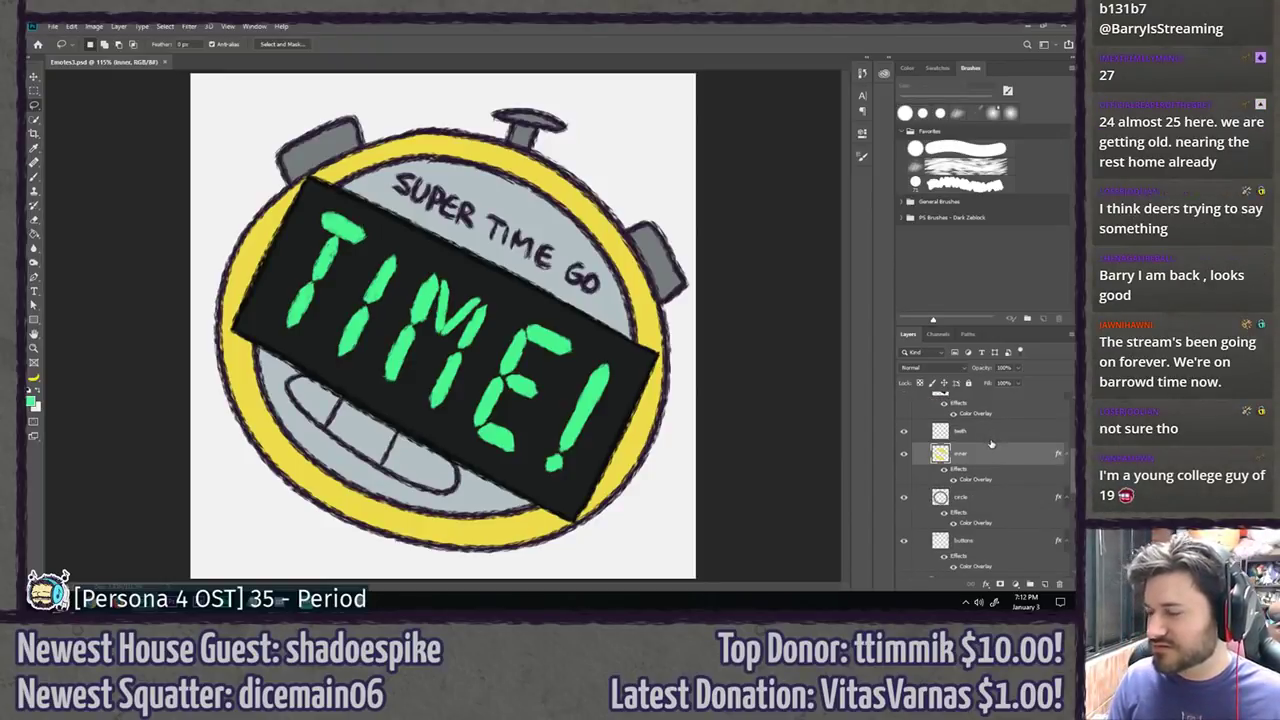
key("ctrl+shift+n")
type("testh buttons")
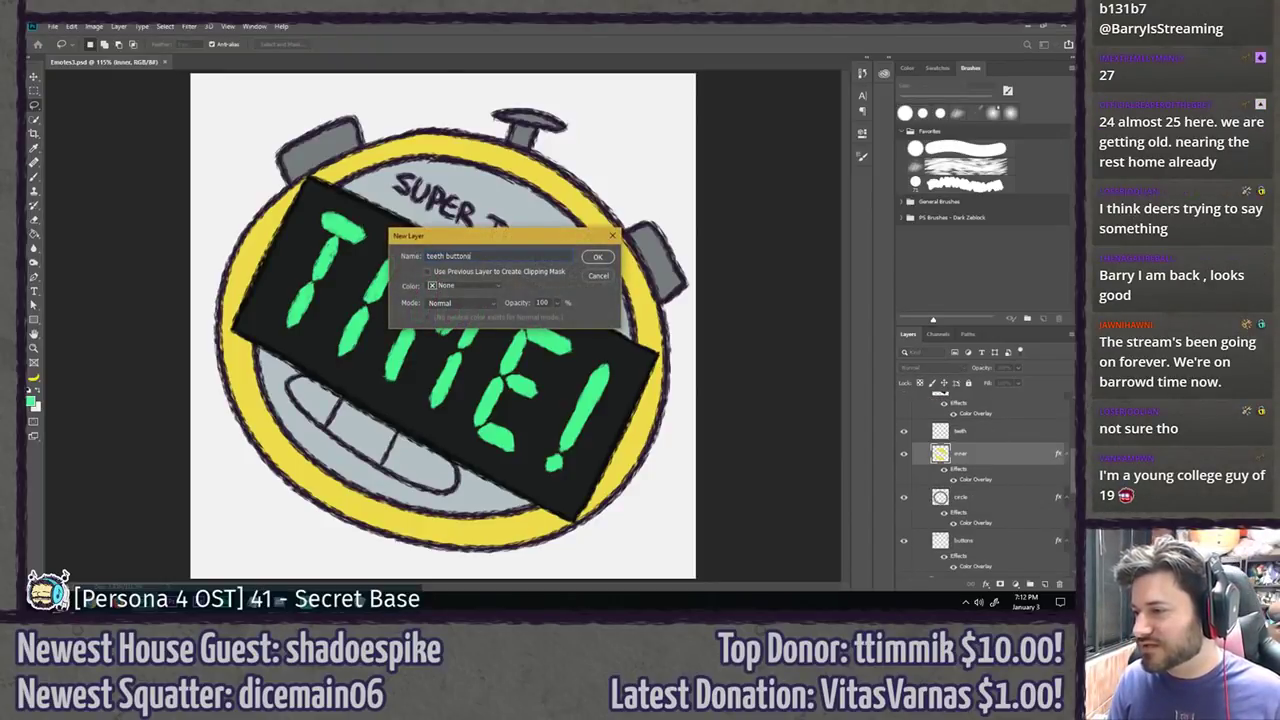
key("Return")
key("b")
left_click_drag(302, 454, 323, 449)
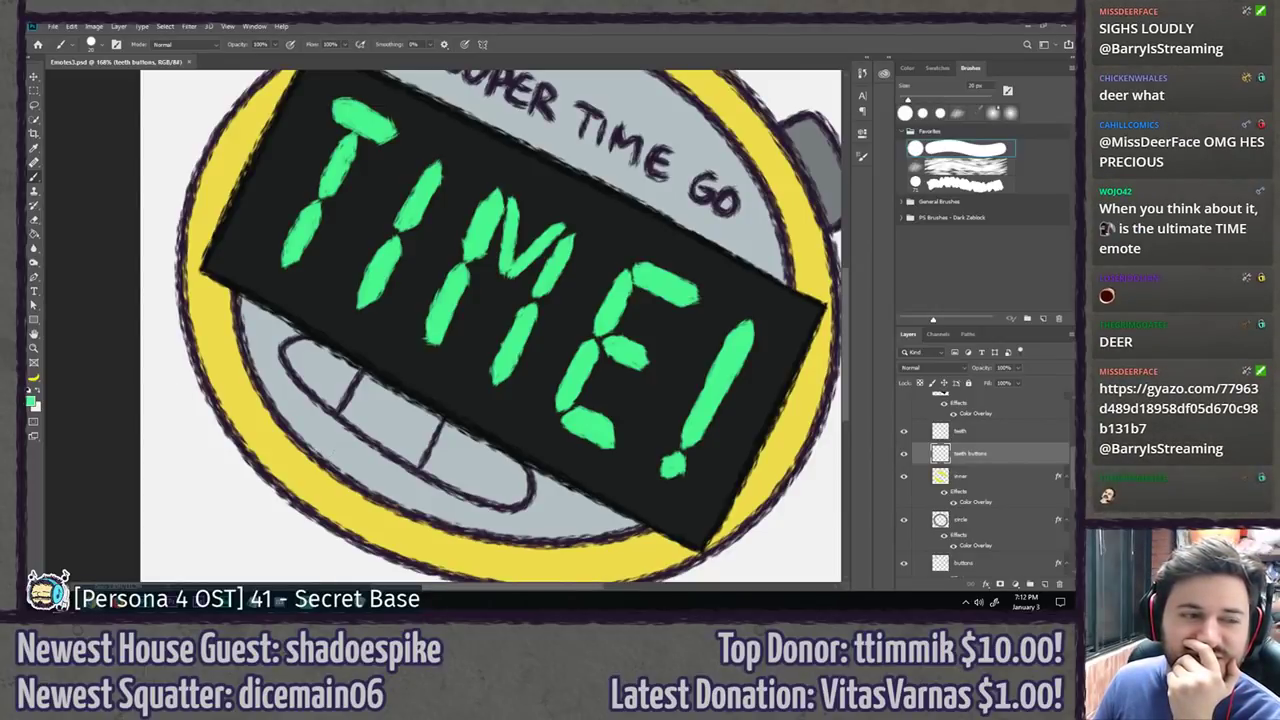
Step: Bring up the browser window, examine the costumed hamster picture at zoom levels up to 400%, and return to Photoshop
left_click_drag(28, 172, 380, 22)
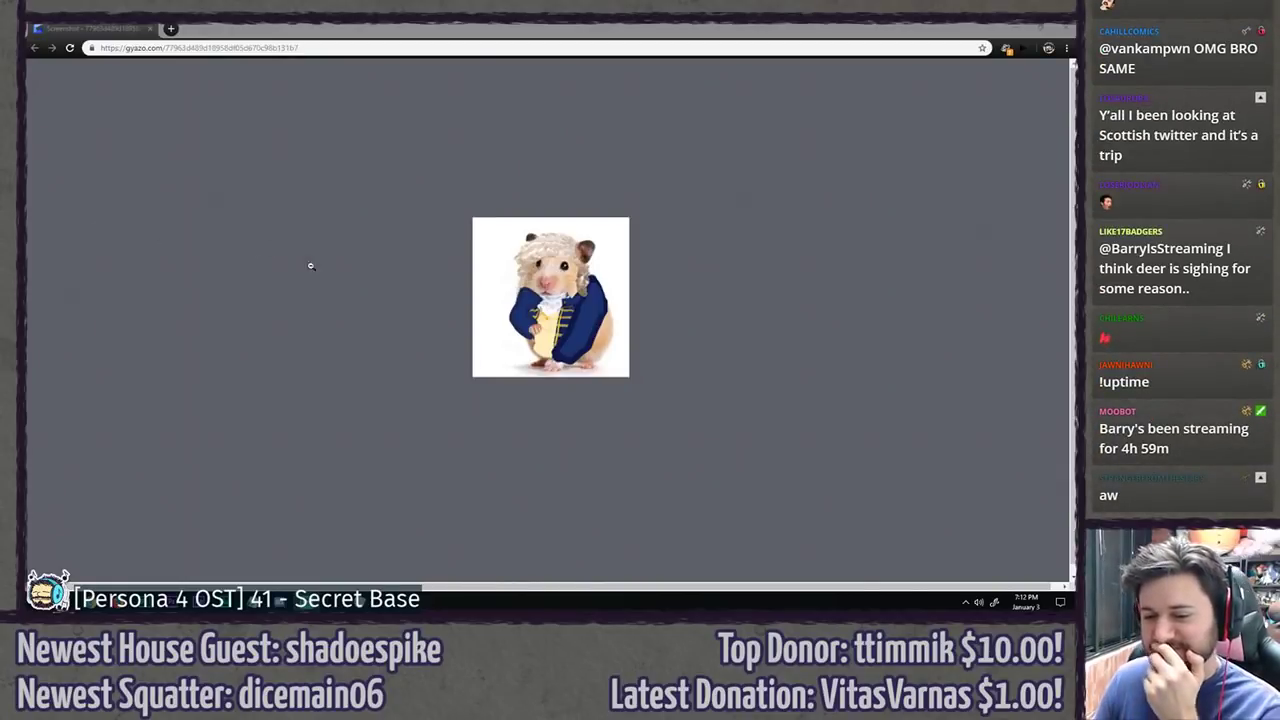
scroll(504, 287, "up", 6, "ctrl")
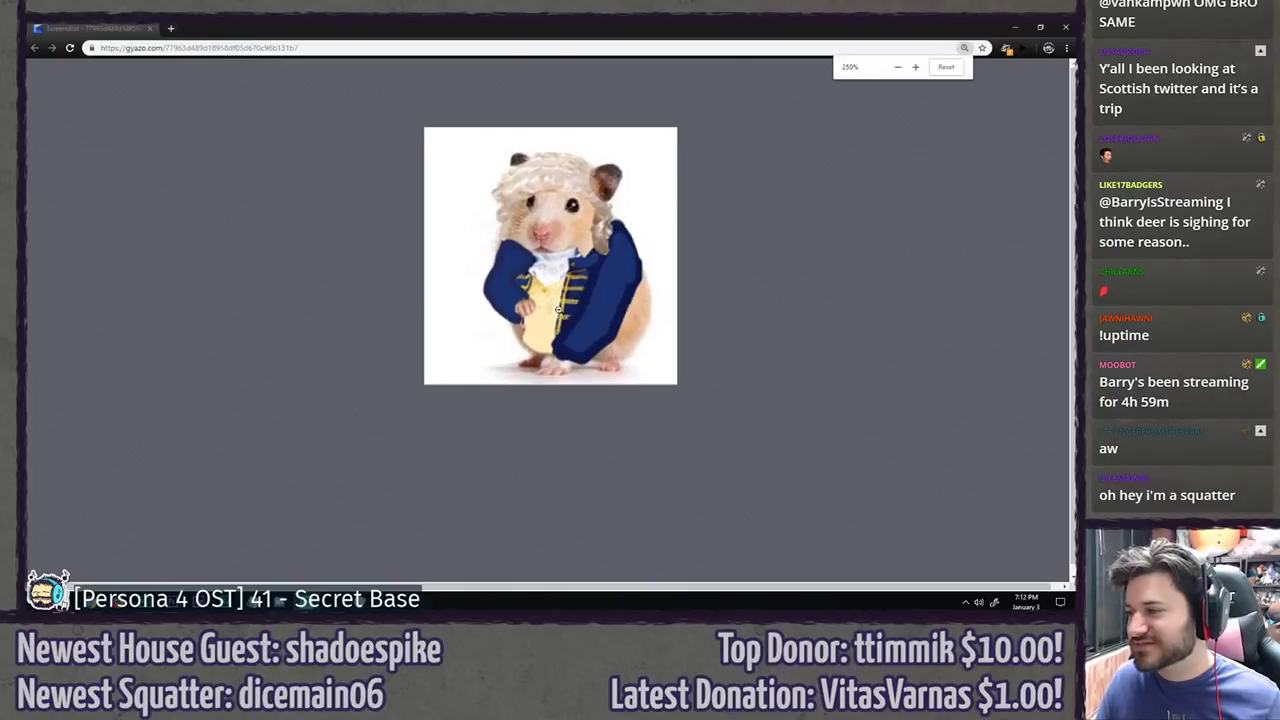
scroll(479, 267, "up", 2, "ctrl")
scroll(354, 265, "down", 1, "ctrl")
scroll(354, 265, "up", 1, "ctrl")
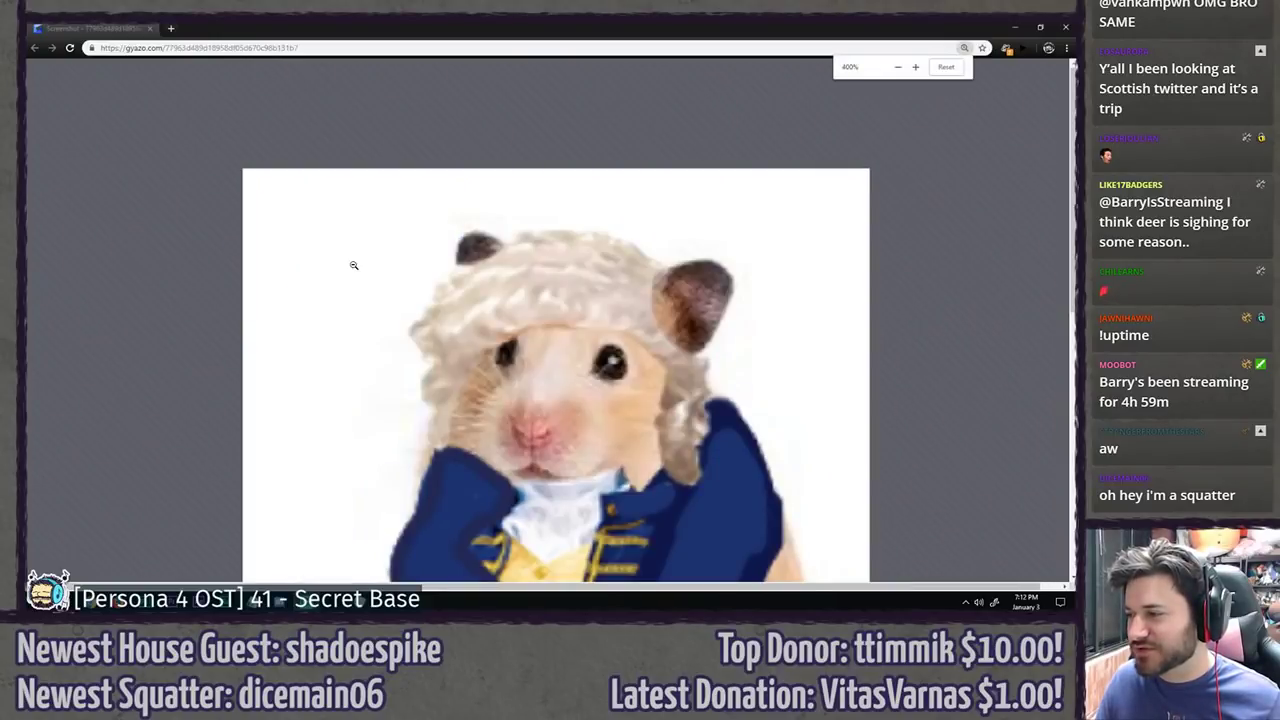
scroll(353, 265, "down", 8, "ctrl")
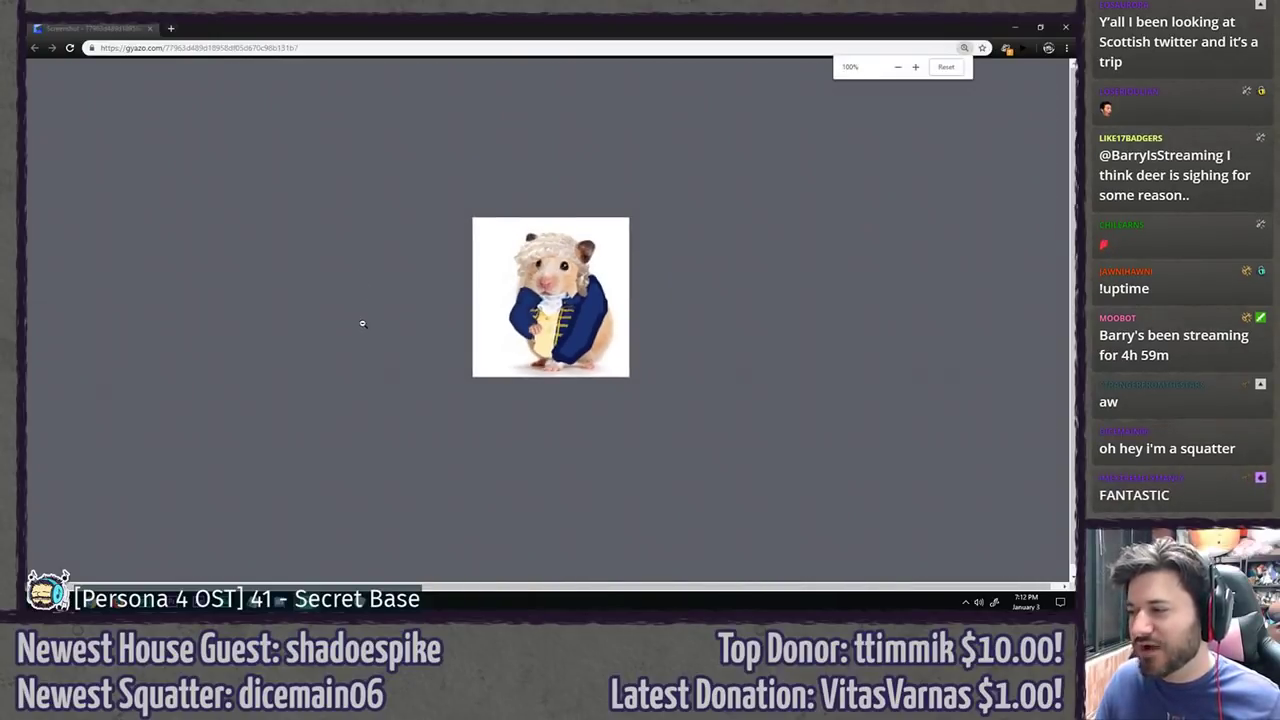
scroll(837, 115, "down", 1, "ctrl")
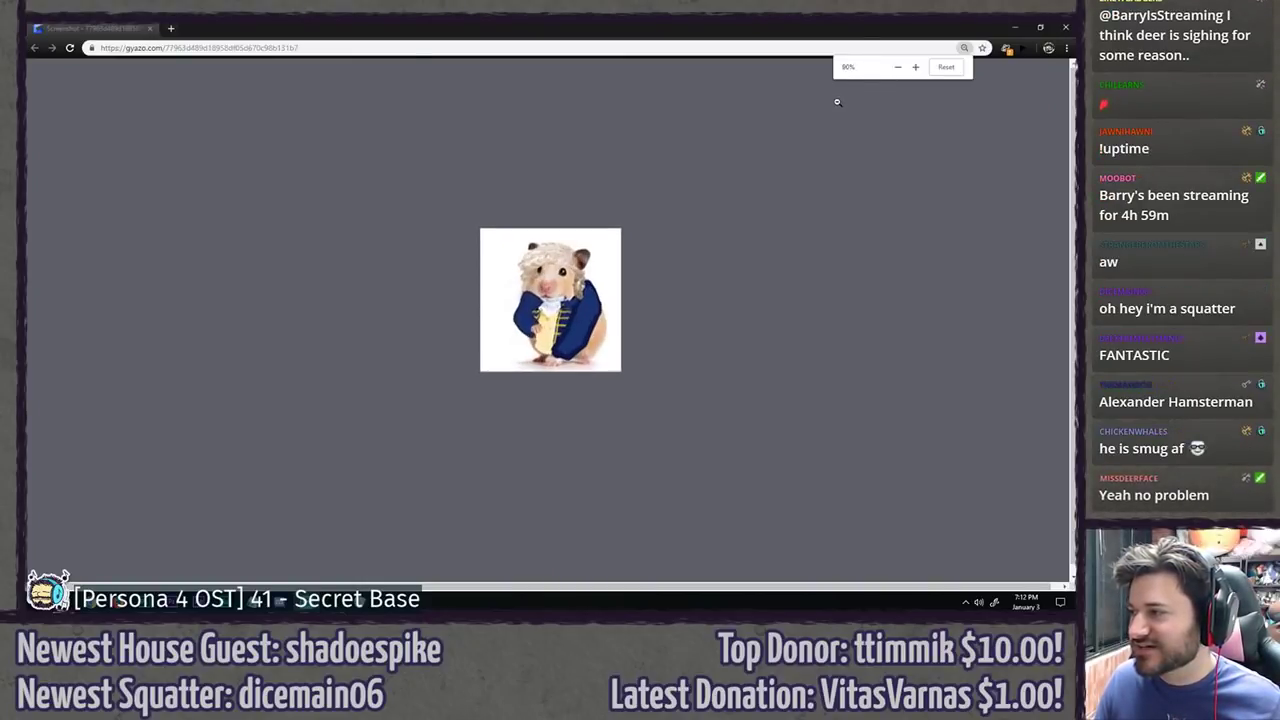
scroll(838, 116, "up", 1, "ctrl")
scroll(837, 120, "up", 1, "ctrl")
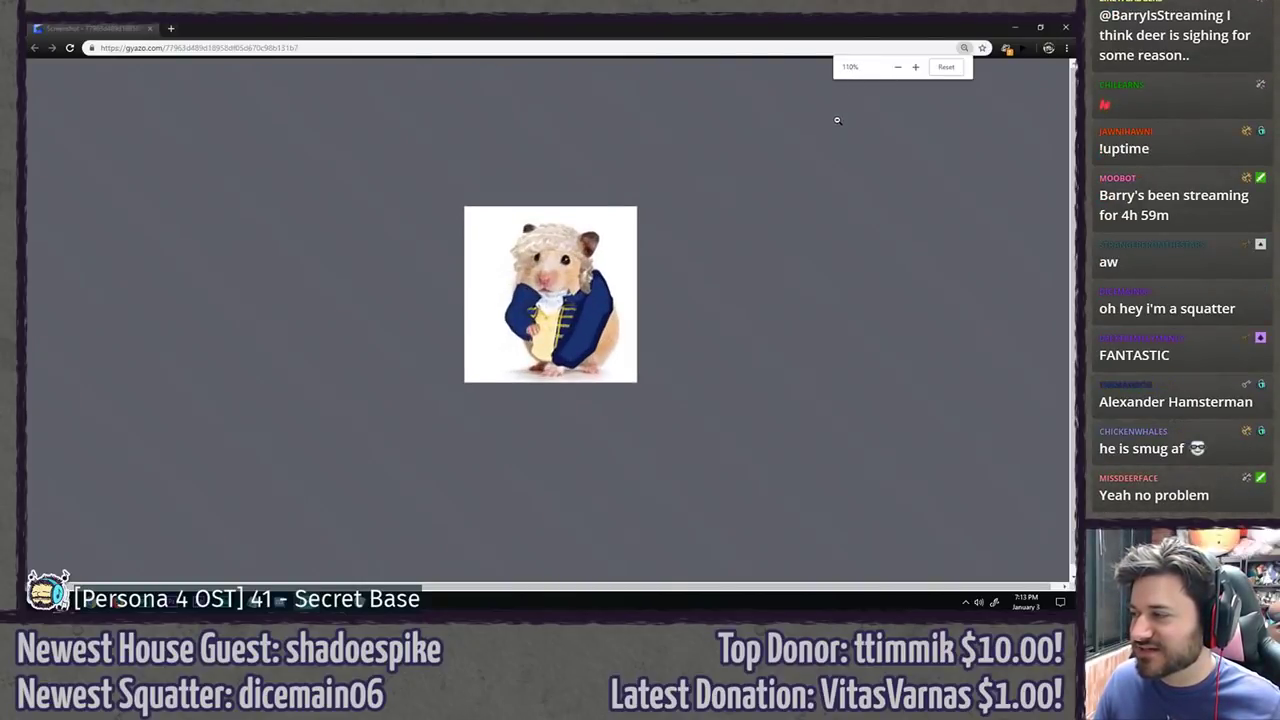
scroll(837, 120, "up", 2, "ctrl")
scroll(837, 120, "up", 3, "ctrl")
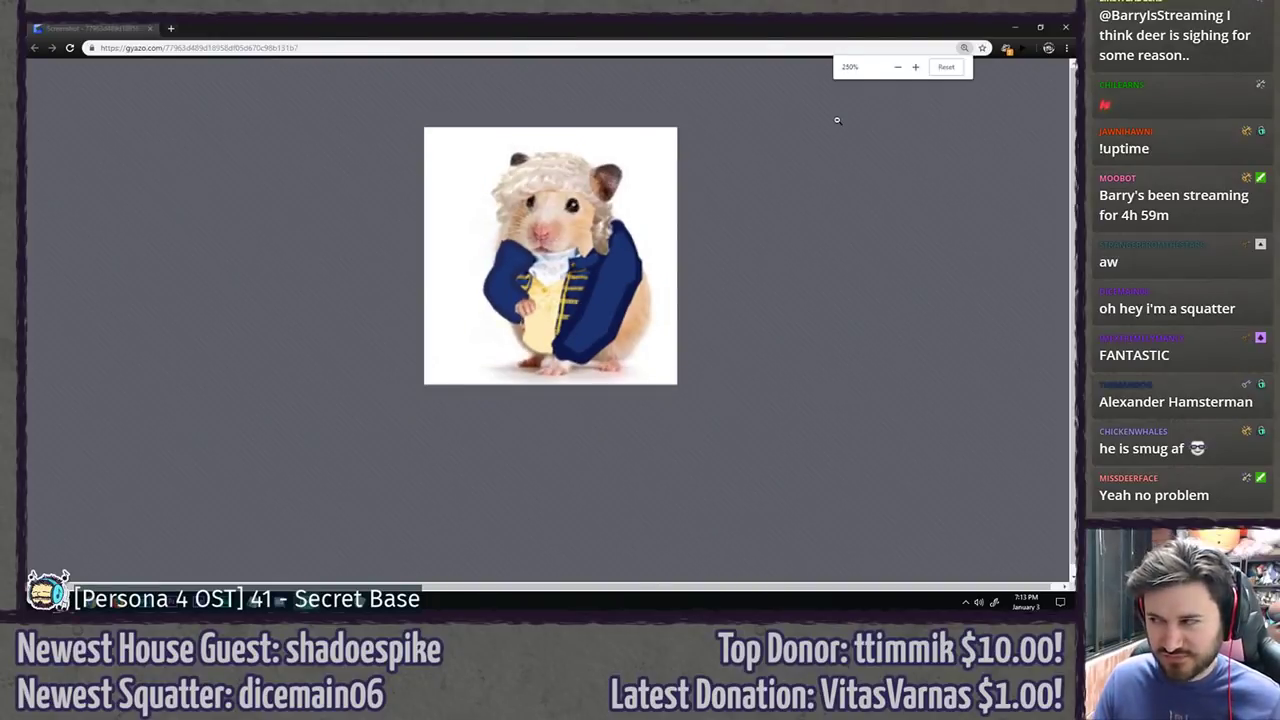
scroll(837, 120, "down", 1, "ctrl")
scroll(838, 120, "up", 1, "ctrl")
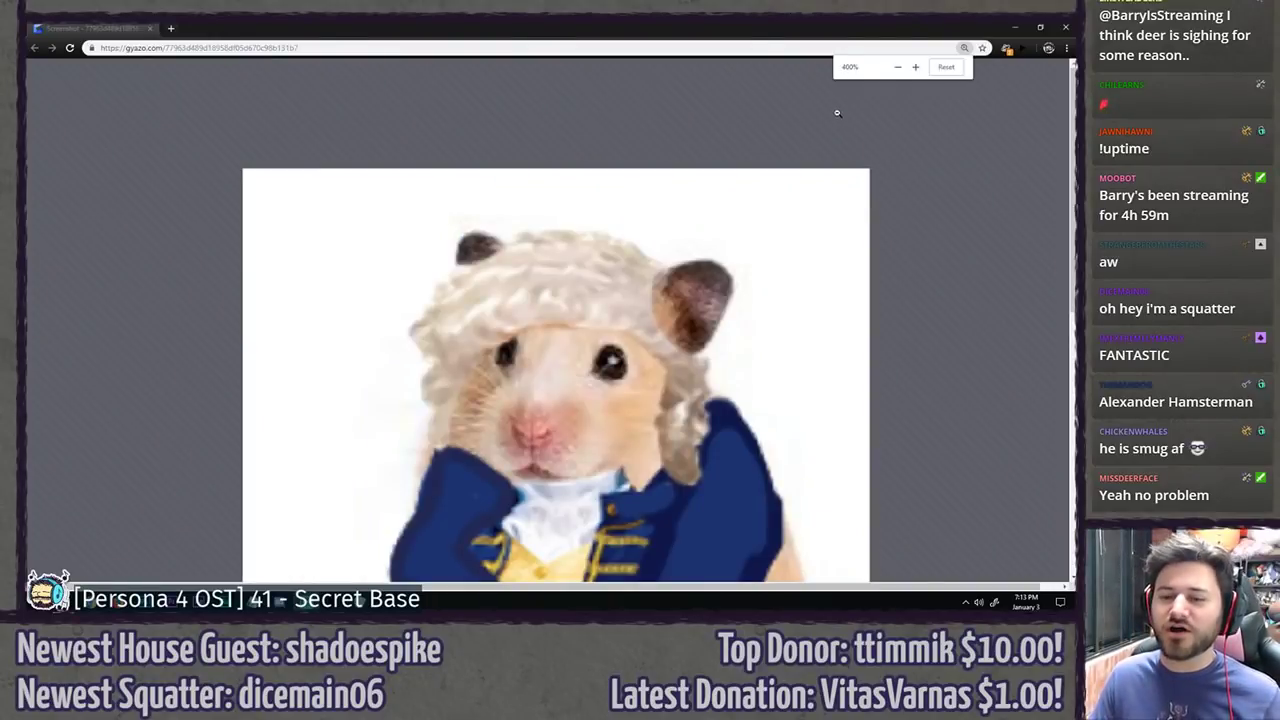
left_click(537, 27)
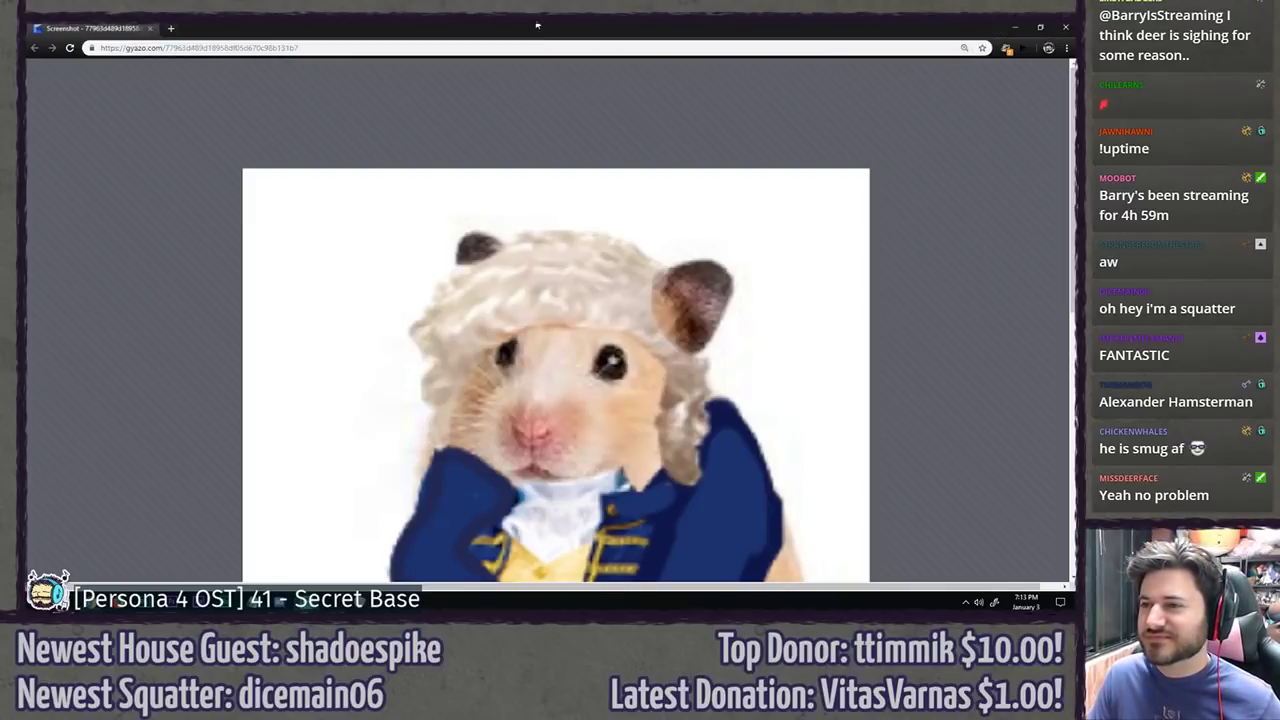
scroll(496, 147, "down", 5, "ctrl")
scroll(498, 147, "up", 2, "ctrl")
scroll(497, 147, "down", 5, "ctrl")
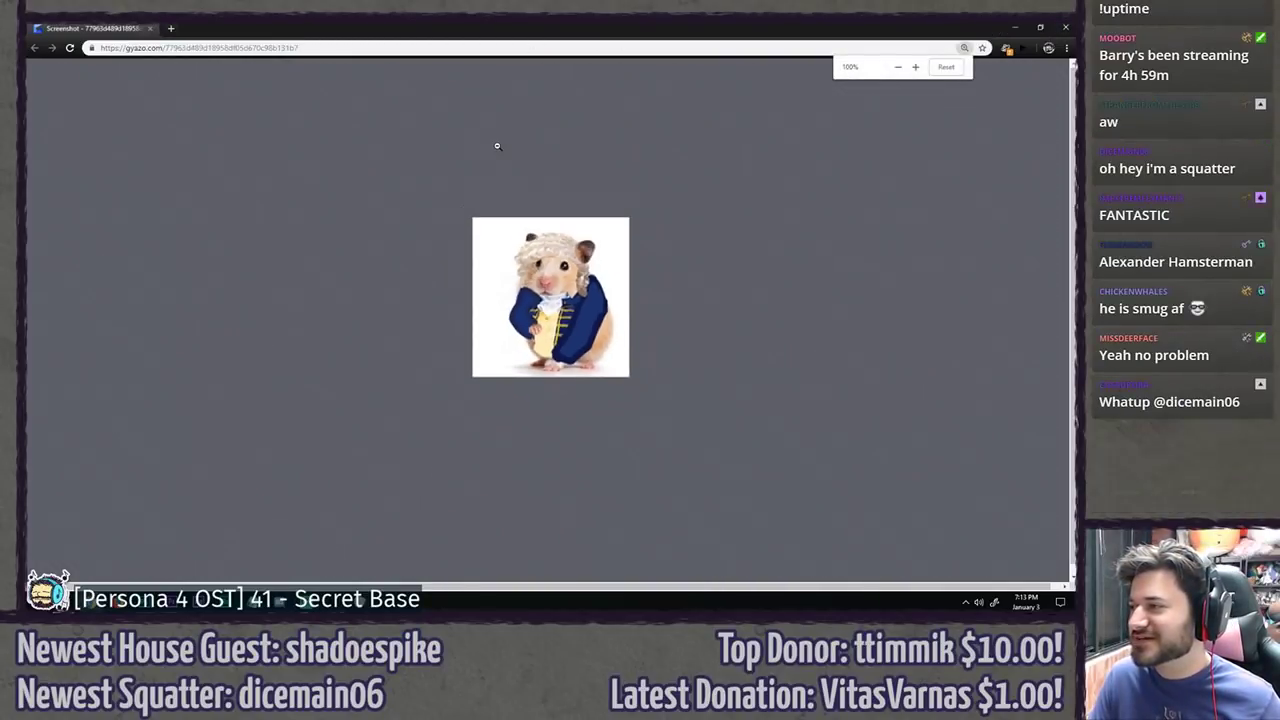
key("alt+Tab")
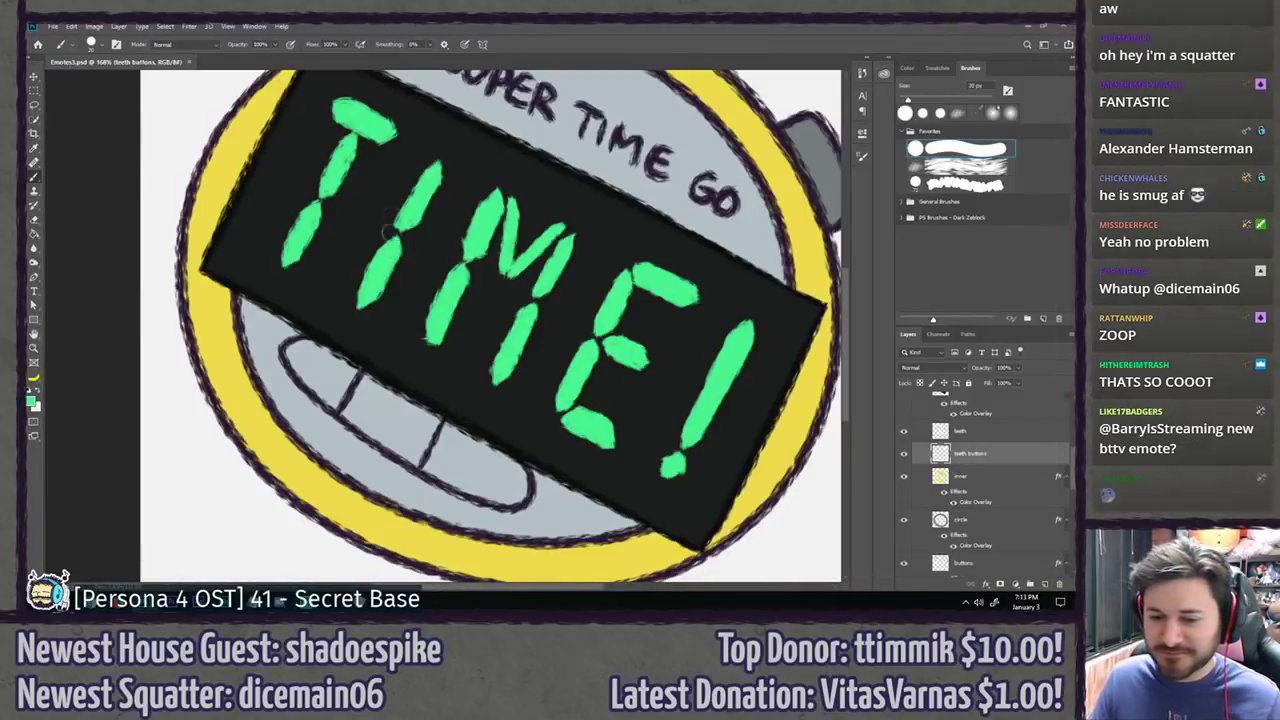
scroll(386, 233, "down", 4, "alt")
scroll(378, 270, "up", 2, "alt")
scroll(378, 270, "down", 2, "alt")
scroll(378, 270, "down", 2, "alt")
scroll(374, 259, "up", 1, "alt")
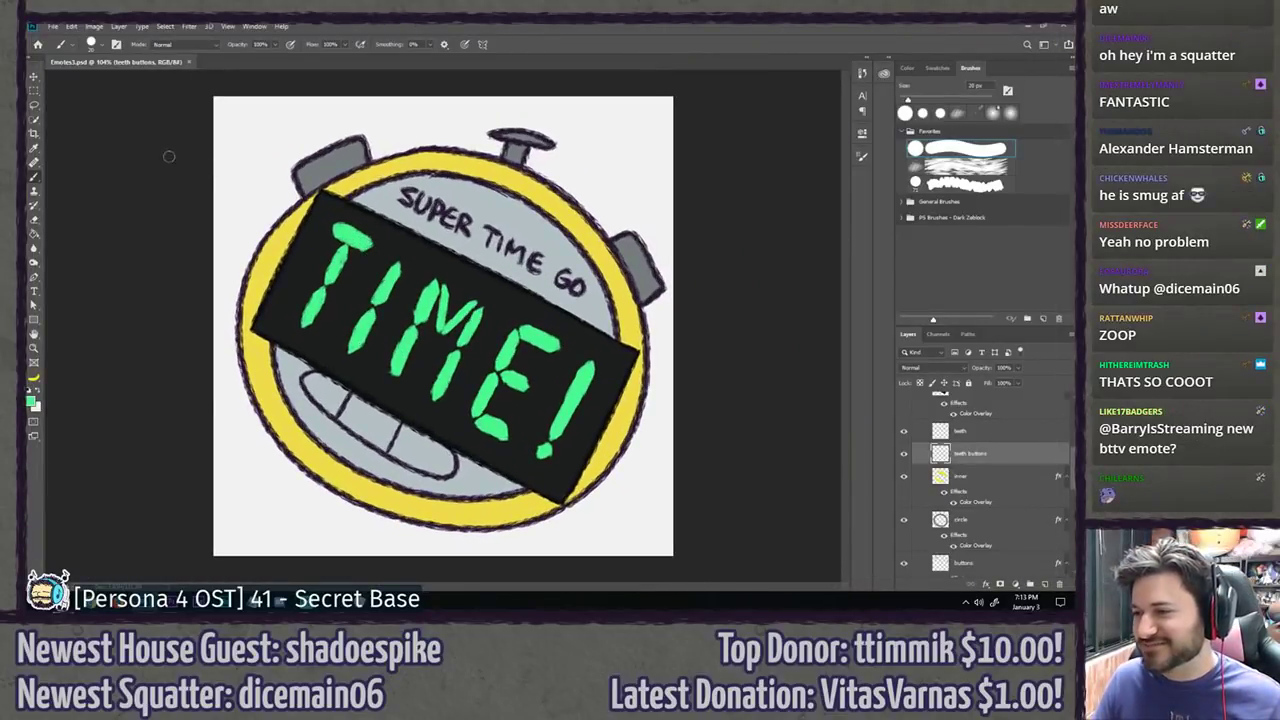
left_click(34, 105)
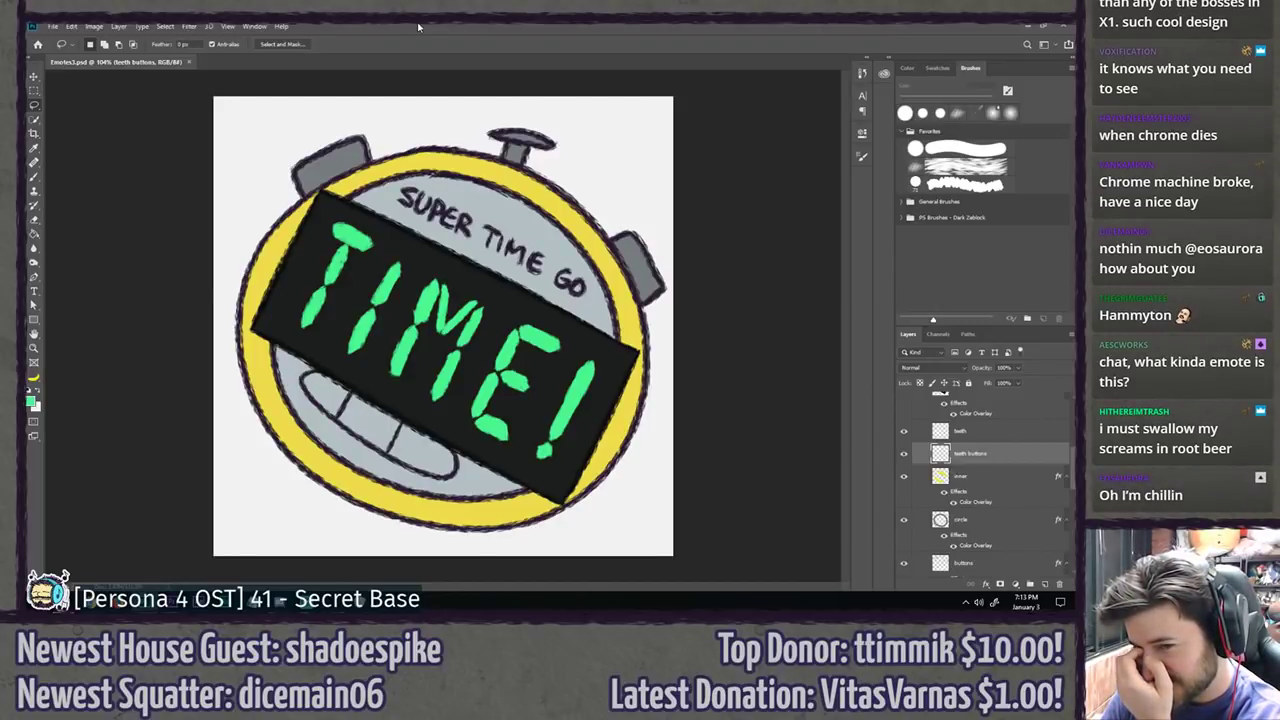
scroll(330, 465, "up", 2)
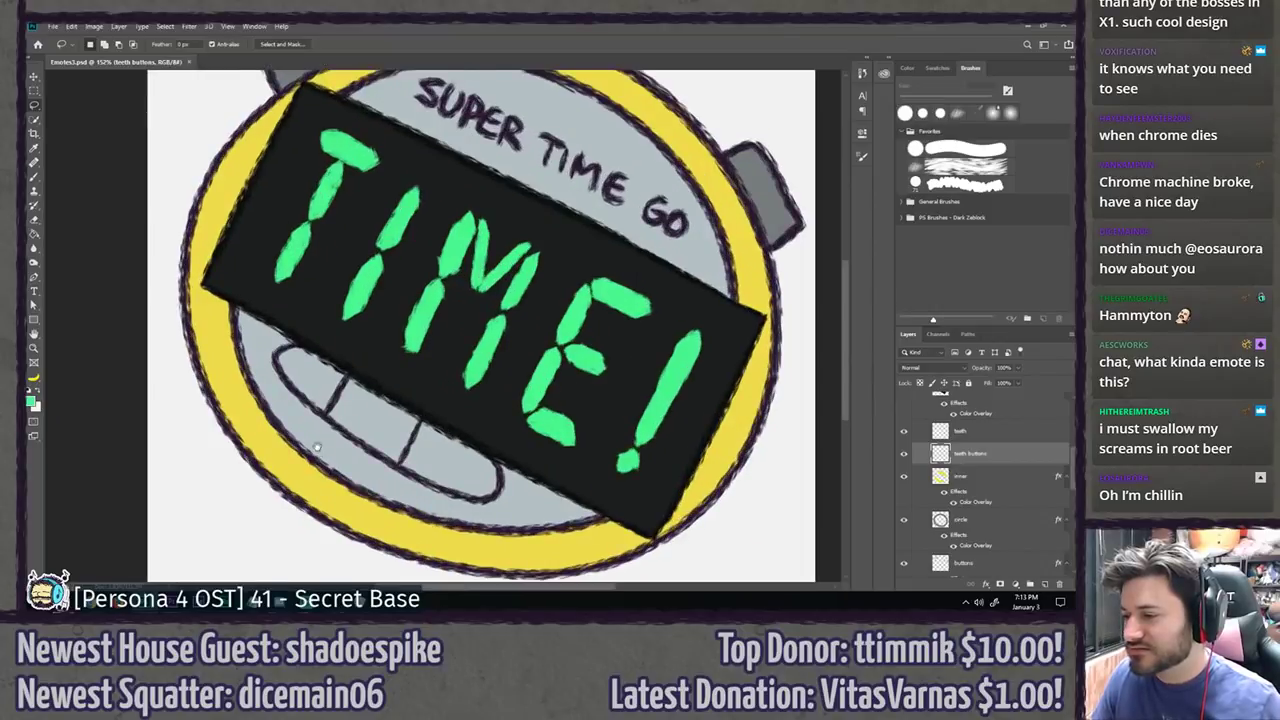
key("b")
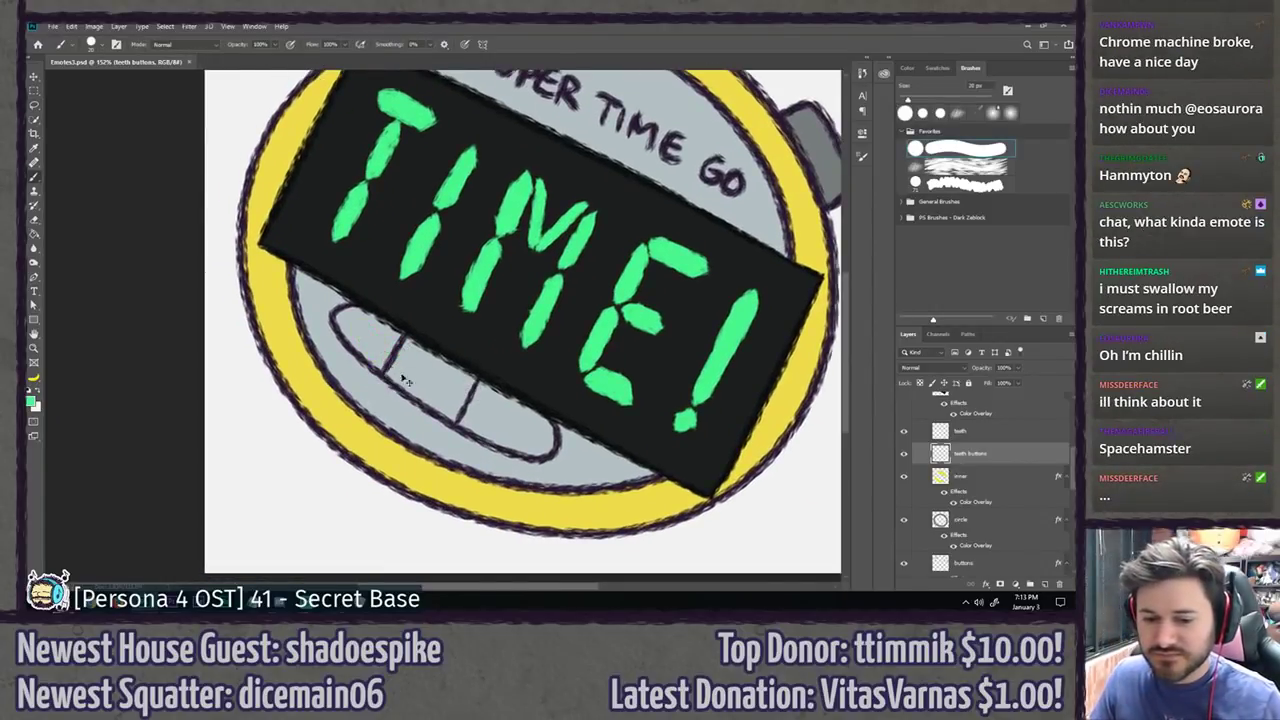
scroll(476, 404, "up", 1)
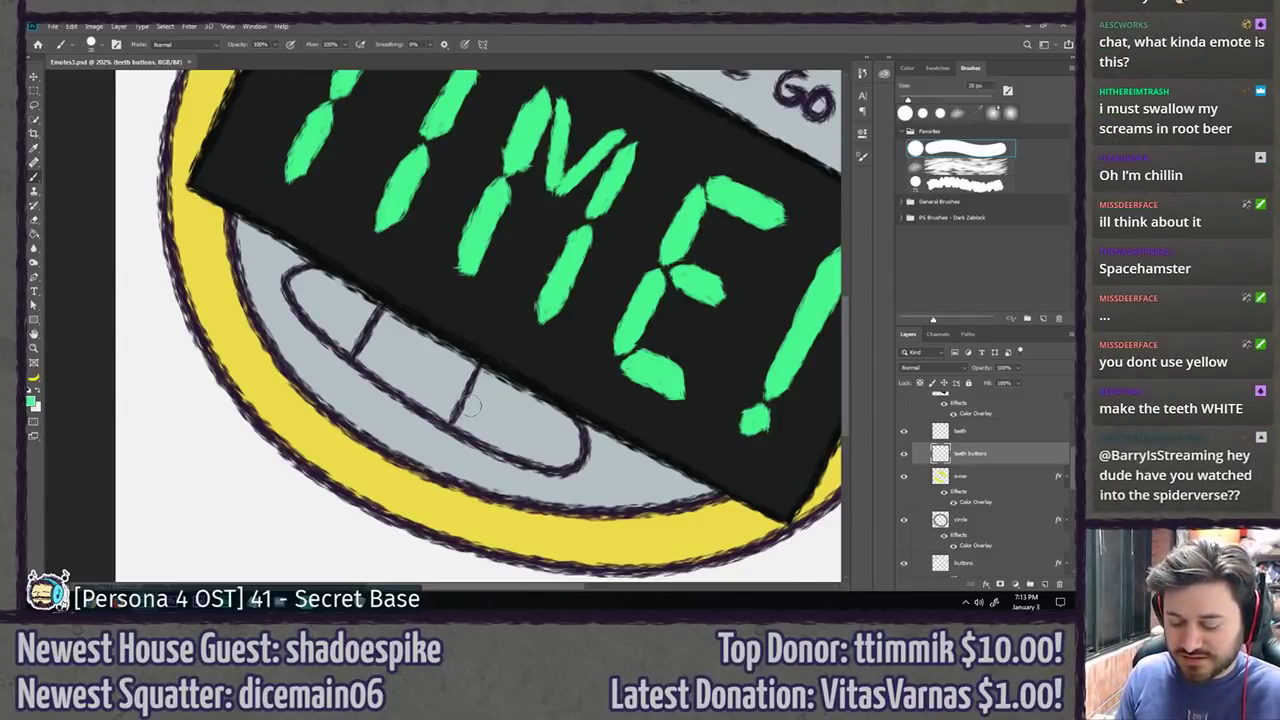
scroll(472, 404, "down", 1)
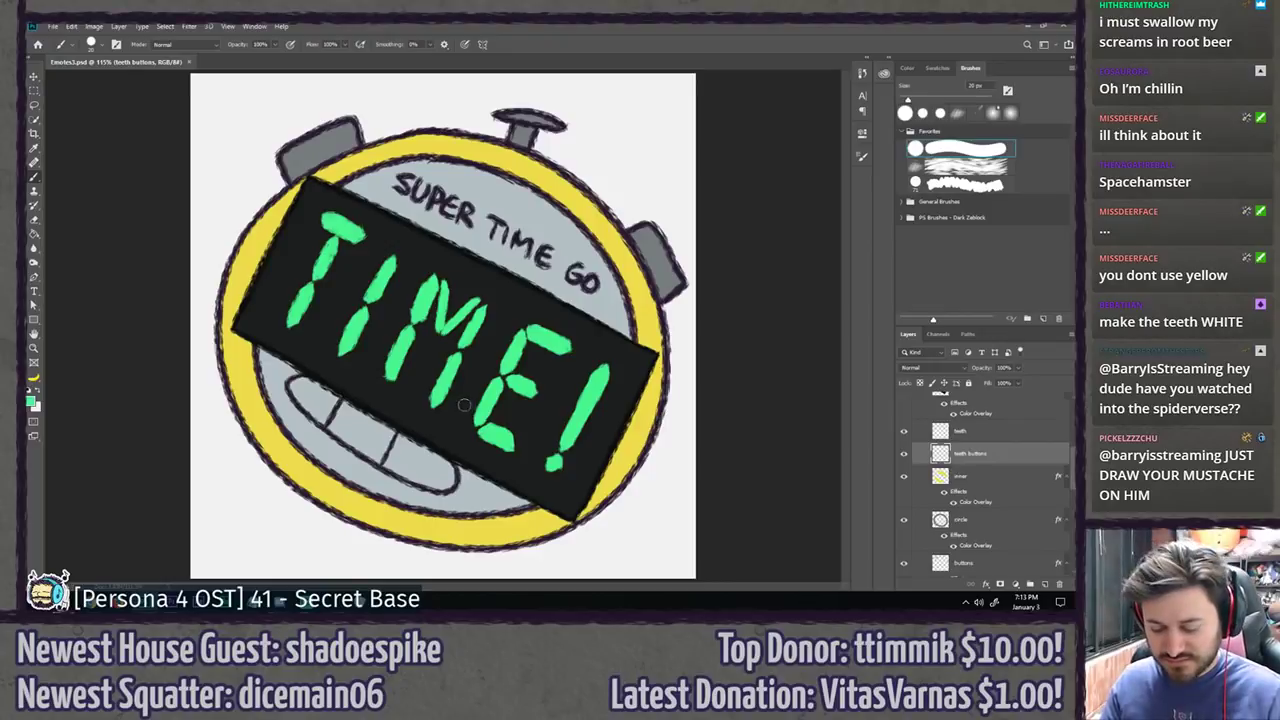
key("l")
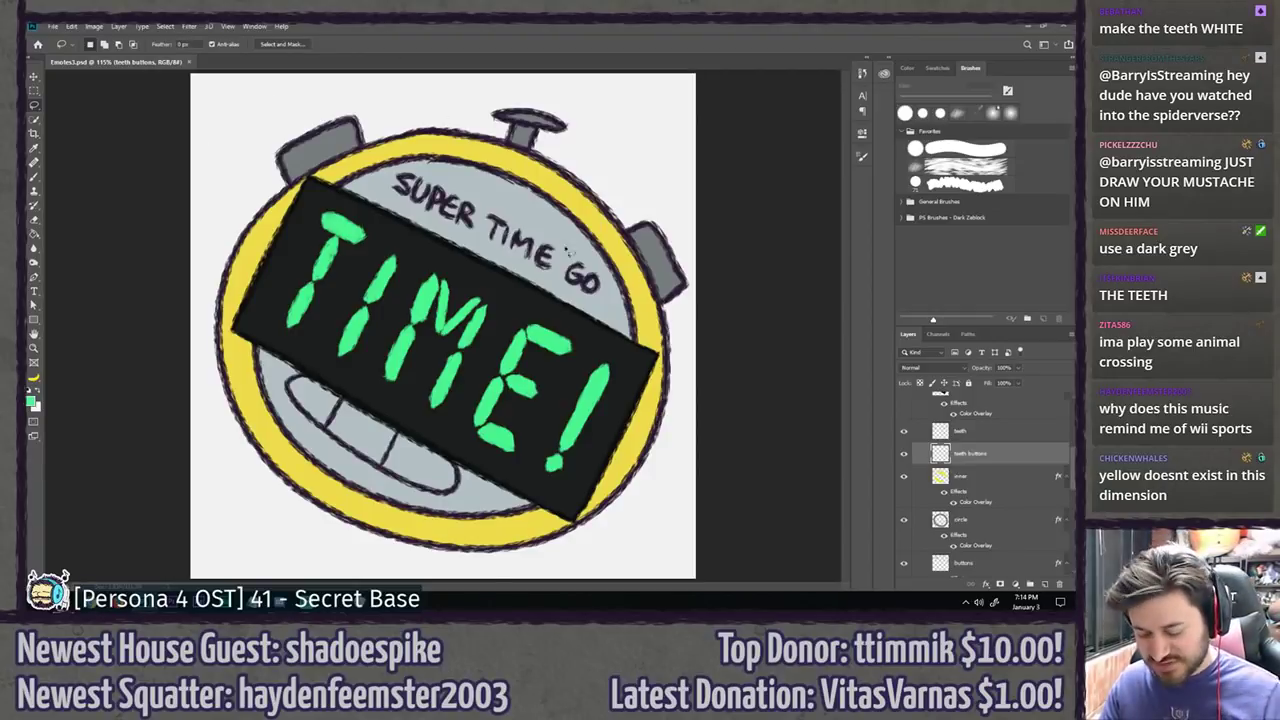
Step: Change the "circle" layer's Color Overlay to the buttons' grey darkened to 363838 and apply it to the stopwatch rim
double_click(972, 545)
left_click(912, 266)
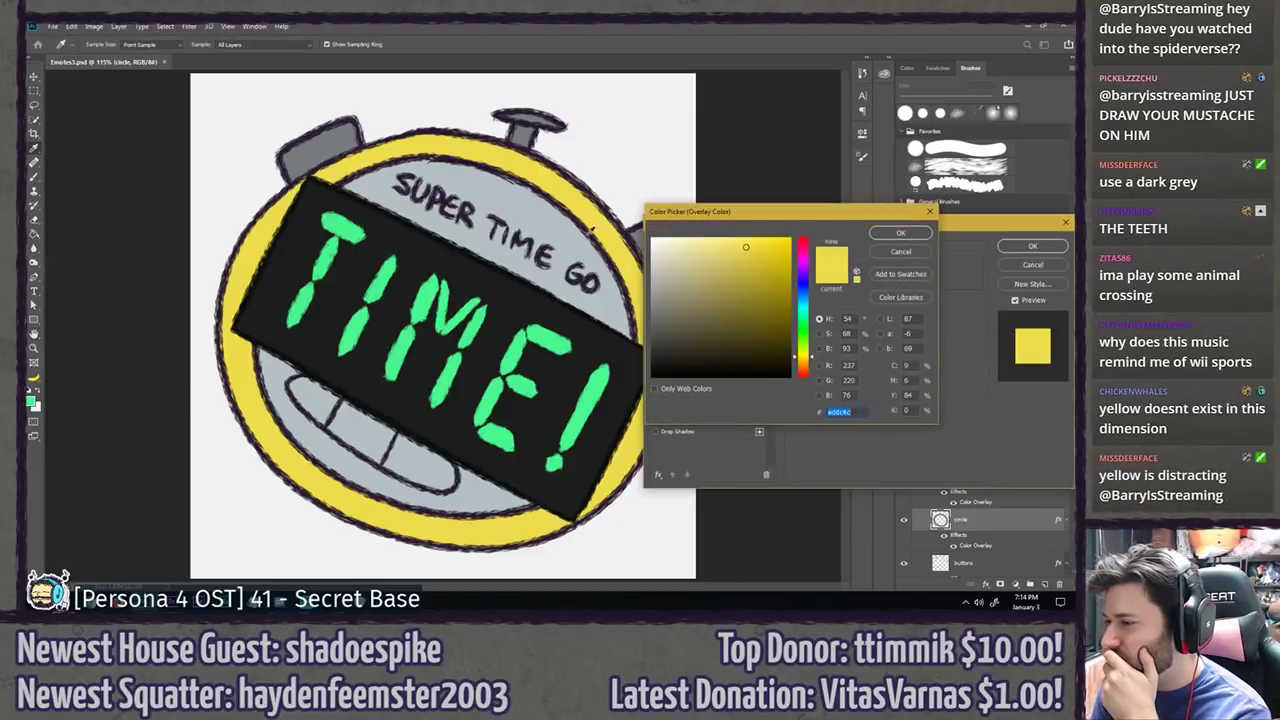
left_click(531, 131)
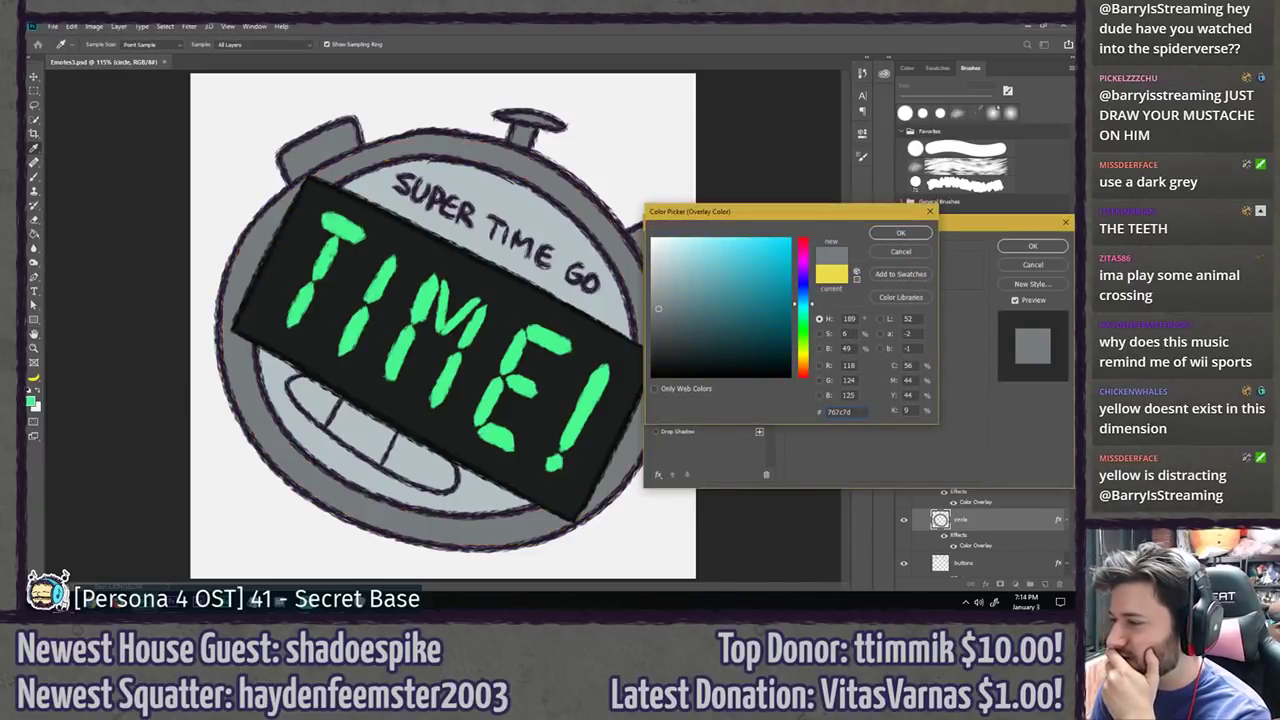
left_click(661, 321)
left_click_drag(661, 321, 662, 333)
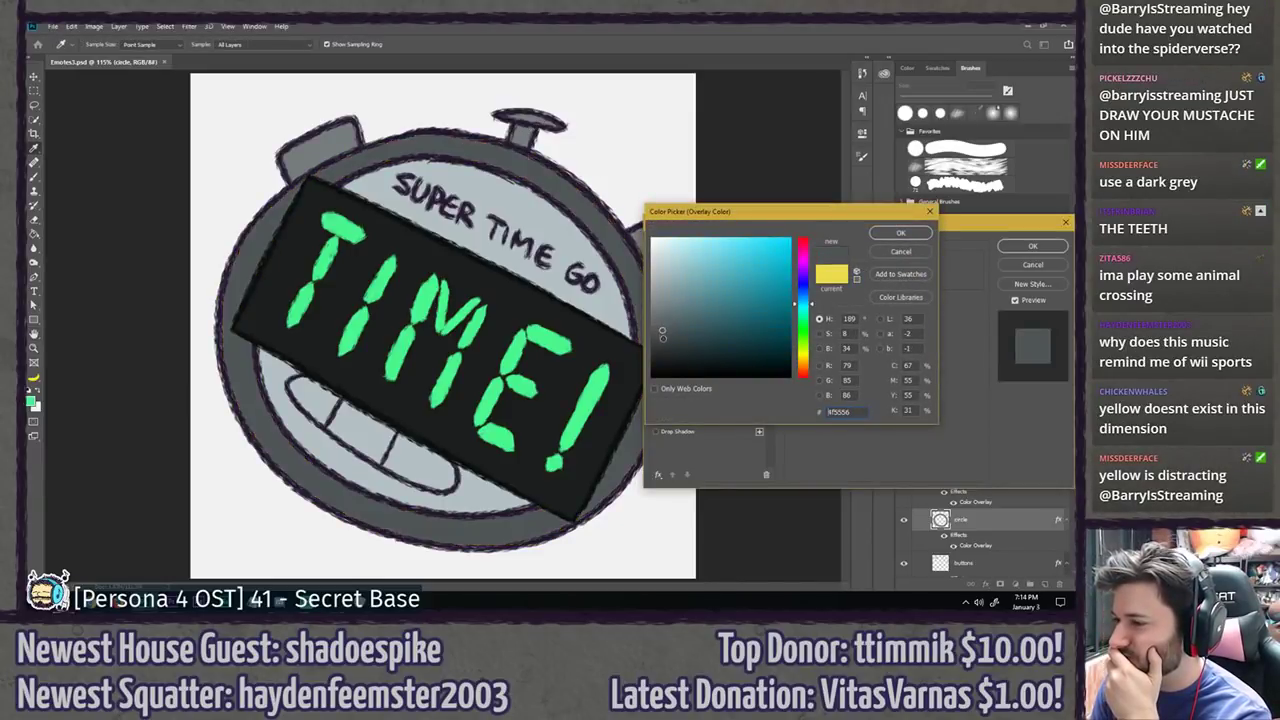
left_click(655, 332)
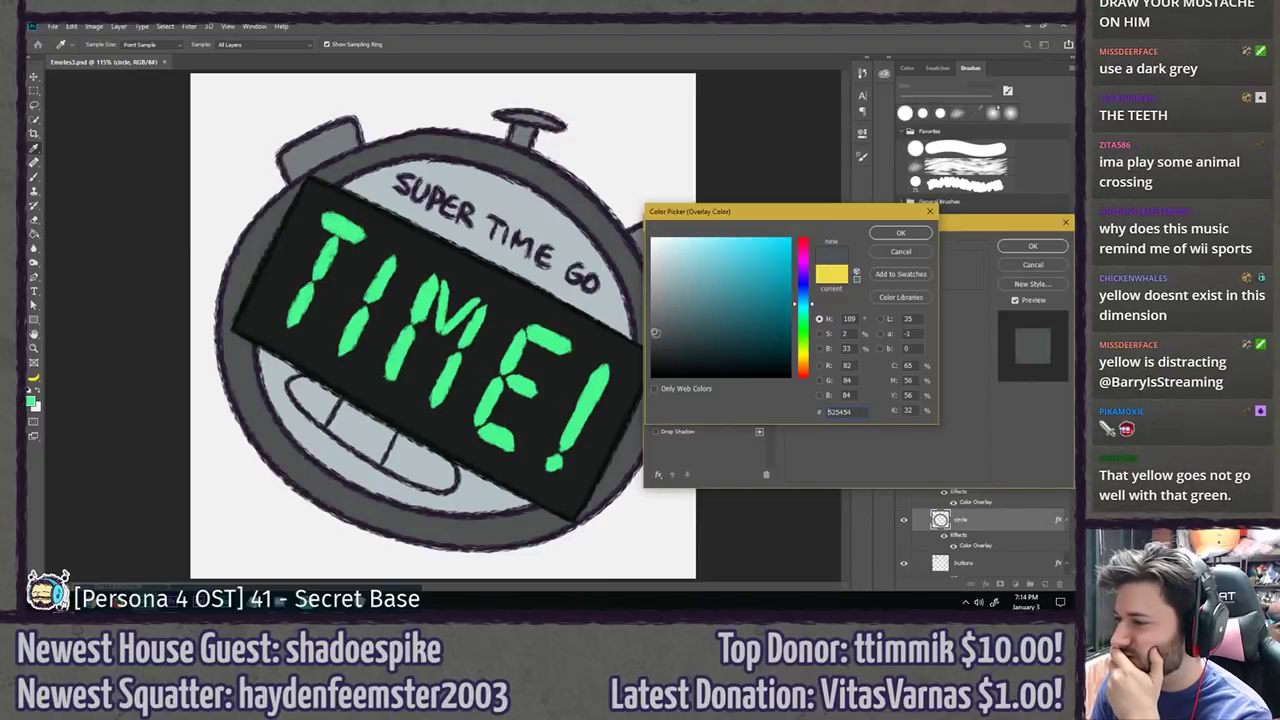
left_click(657, 338)
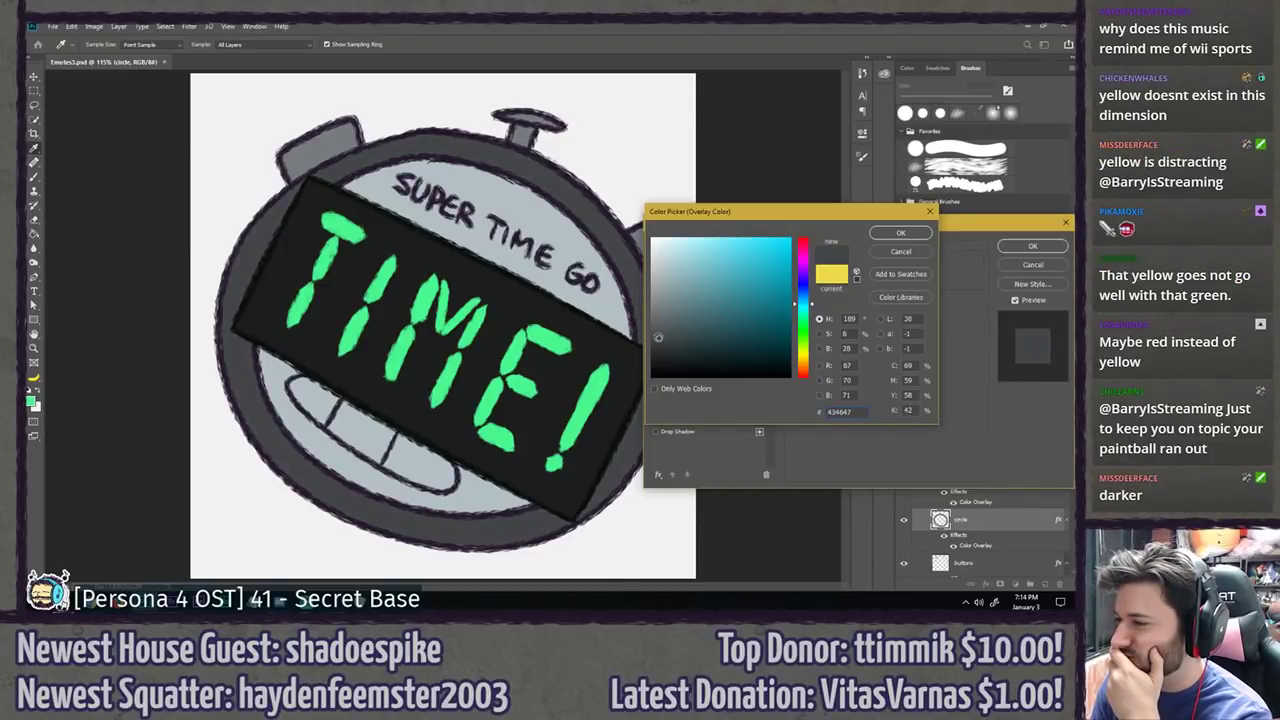
left_click(656, 336)
left_click(655, 334)
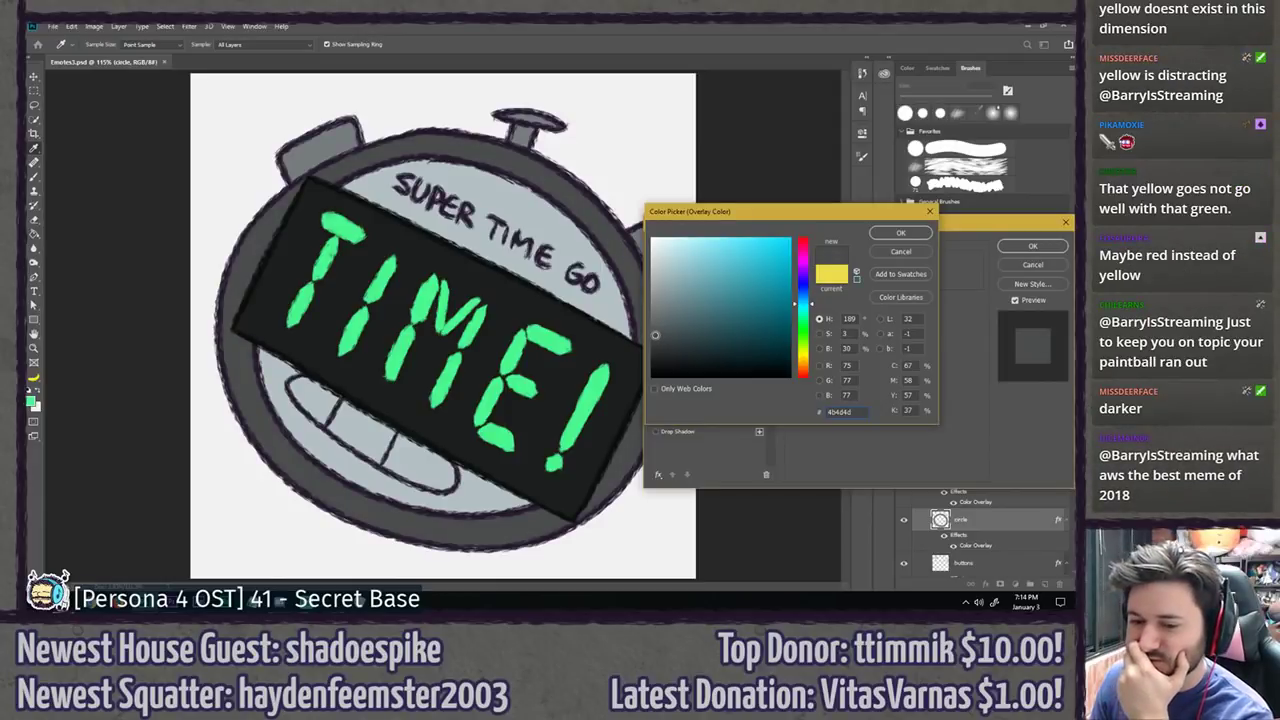
left_click(655, 347)
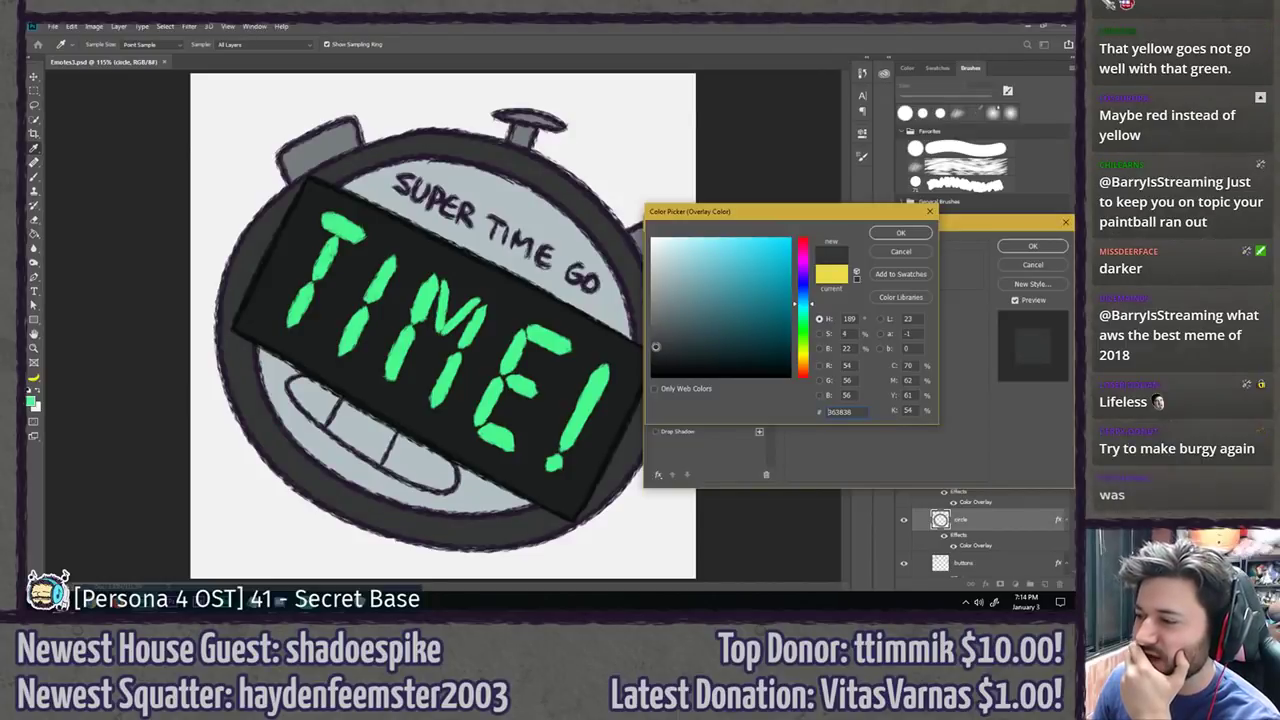
left_click(902, 232)
left_click(1032, 246)
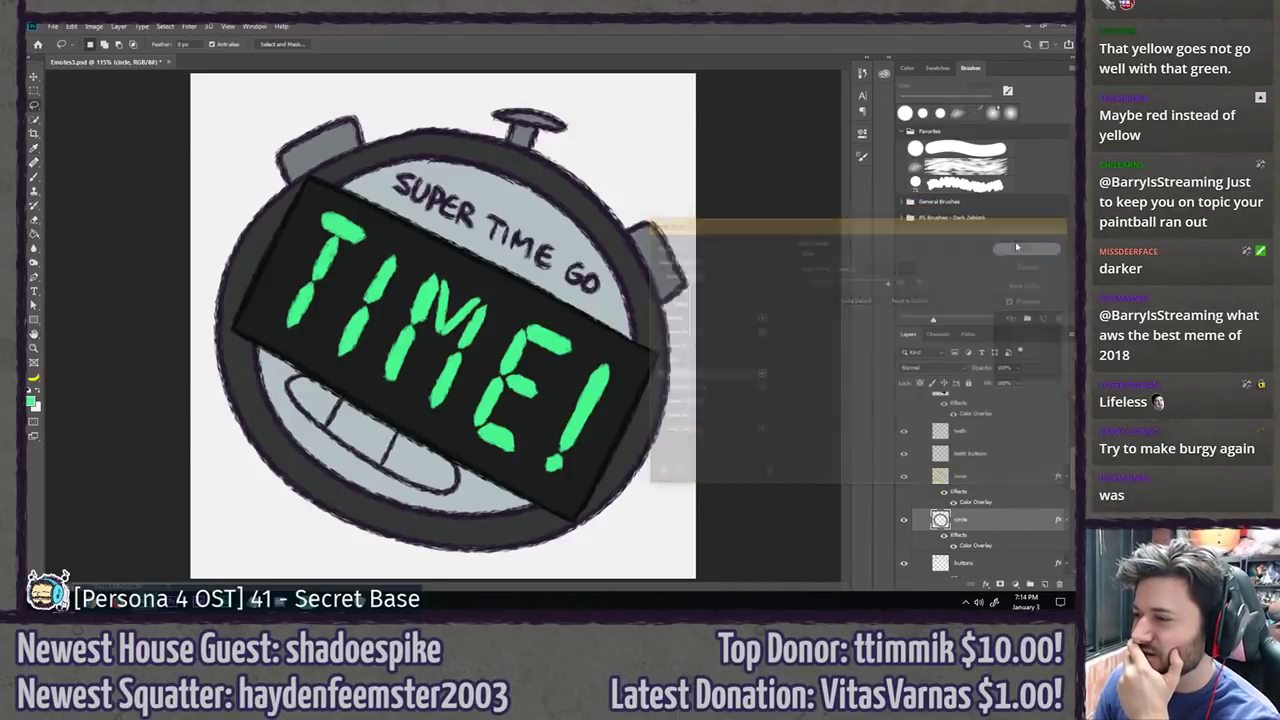
Step: Examine the dark-rimmed emote at thumbnail and larger sizes, and view the coloured stopwatch sketch in the browser for comparison
key("l")
scroll(748, 367, "down", 10)
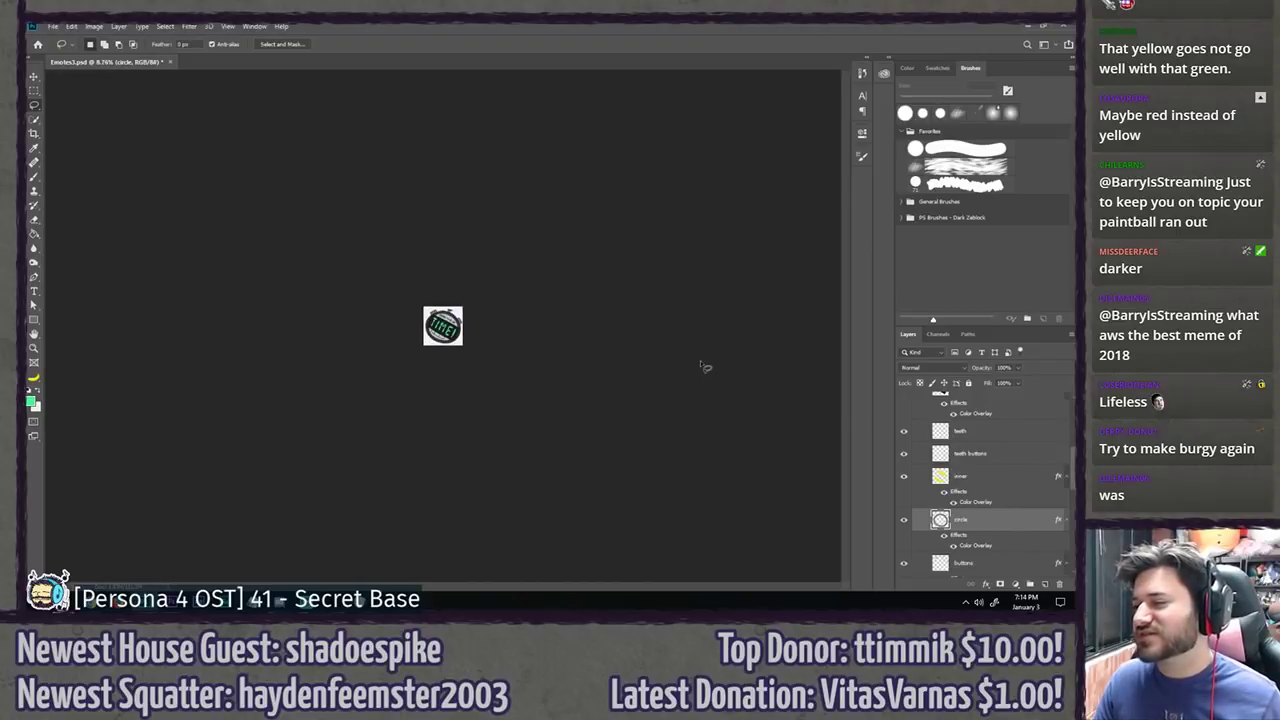
scroll(449, 405, "up", 8)
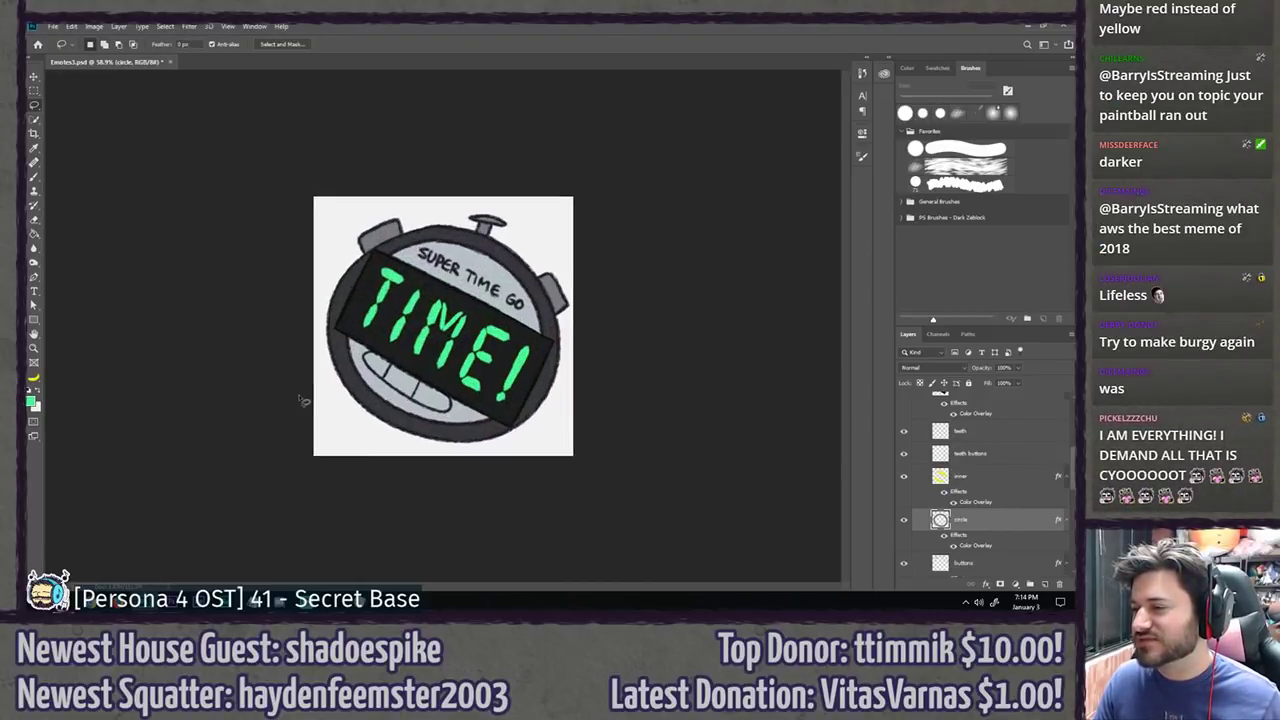
scroll(243, 291, "up", 1)
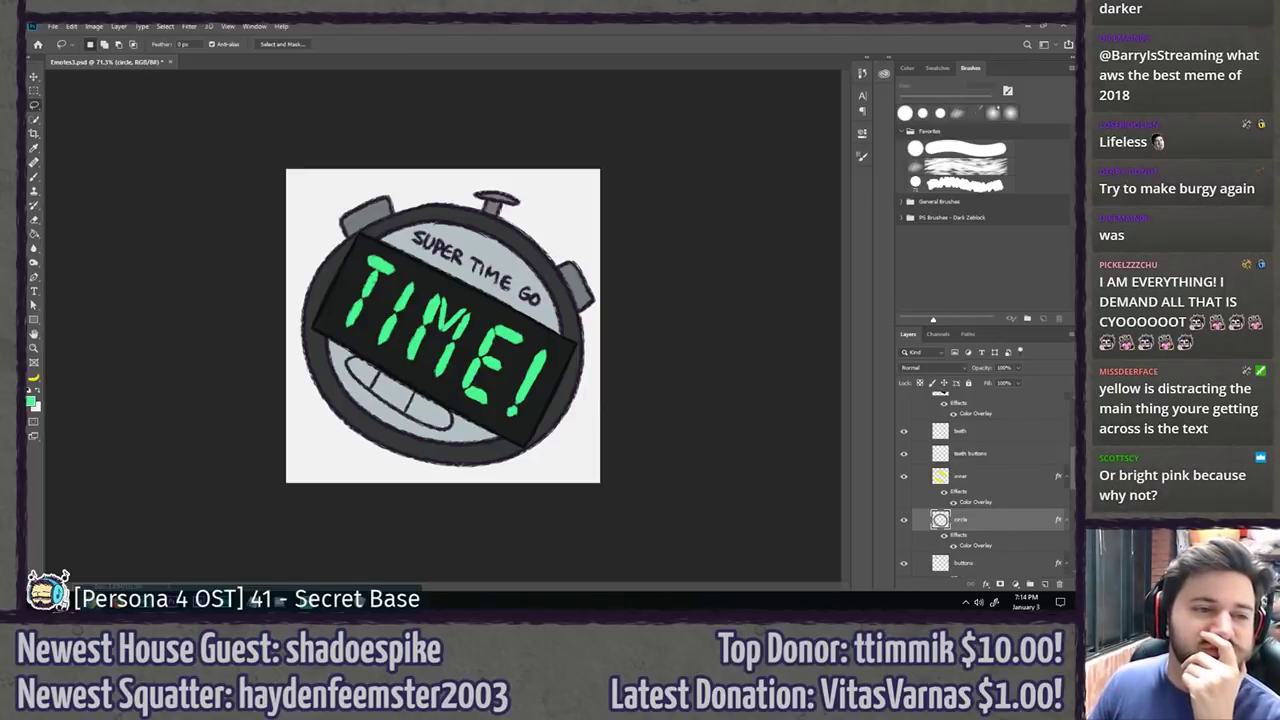
mouse_move(26, 114)
left_mouse_down()
mouse_move(217, 115)
mouse_move(448, 91)
left_mouse_up()
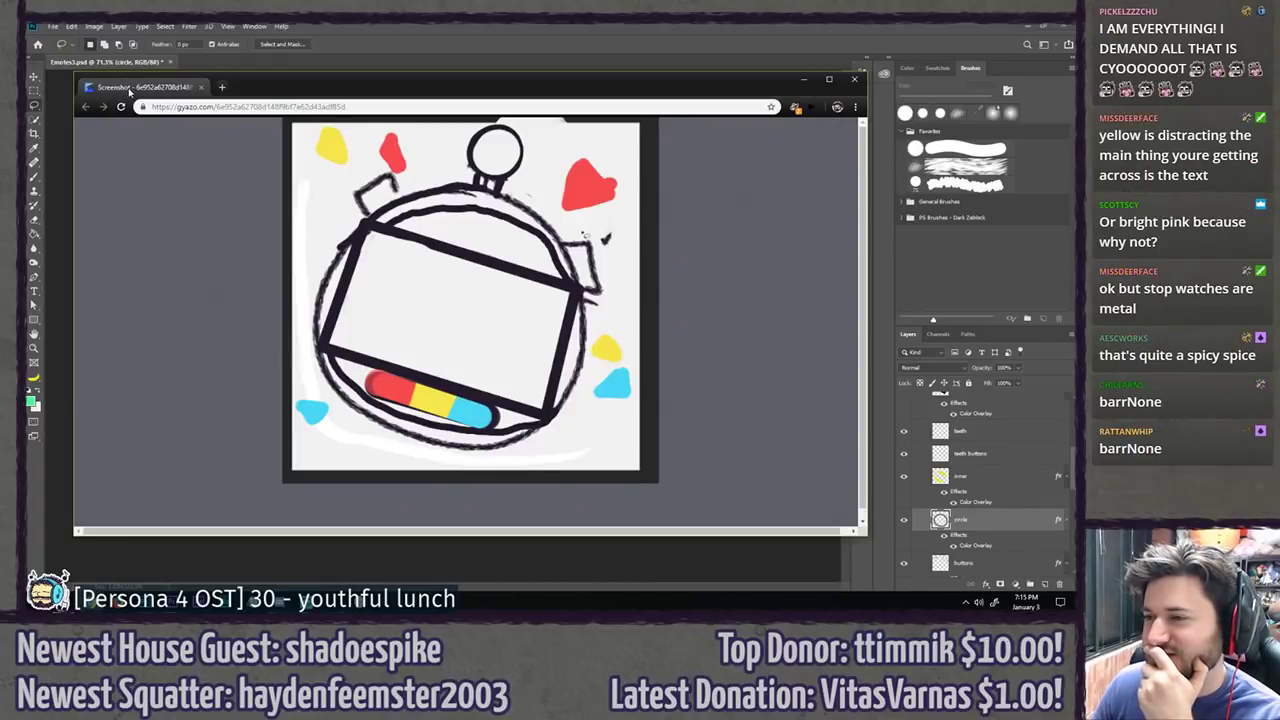
left_click_drag(128, 88, 22, 46)
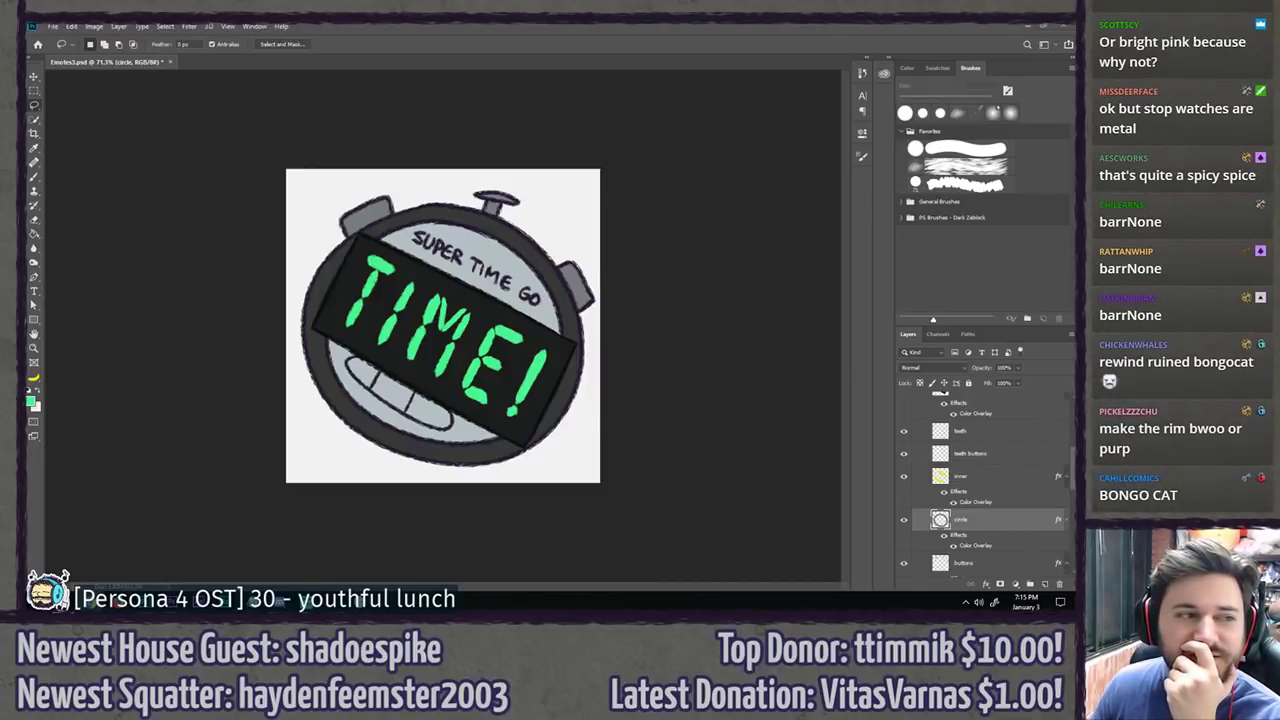
Step: View the yellow stopwatch reference photo in the browser, return to Photoshop, and examine the dark-rimmed emote at thumbnail and larger sizes
key("alt+Tab")
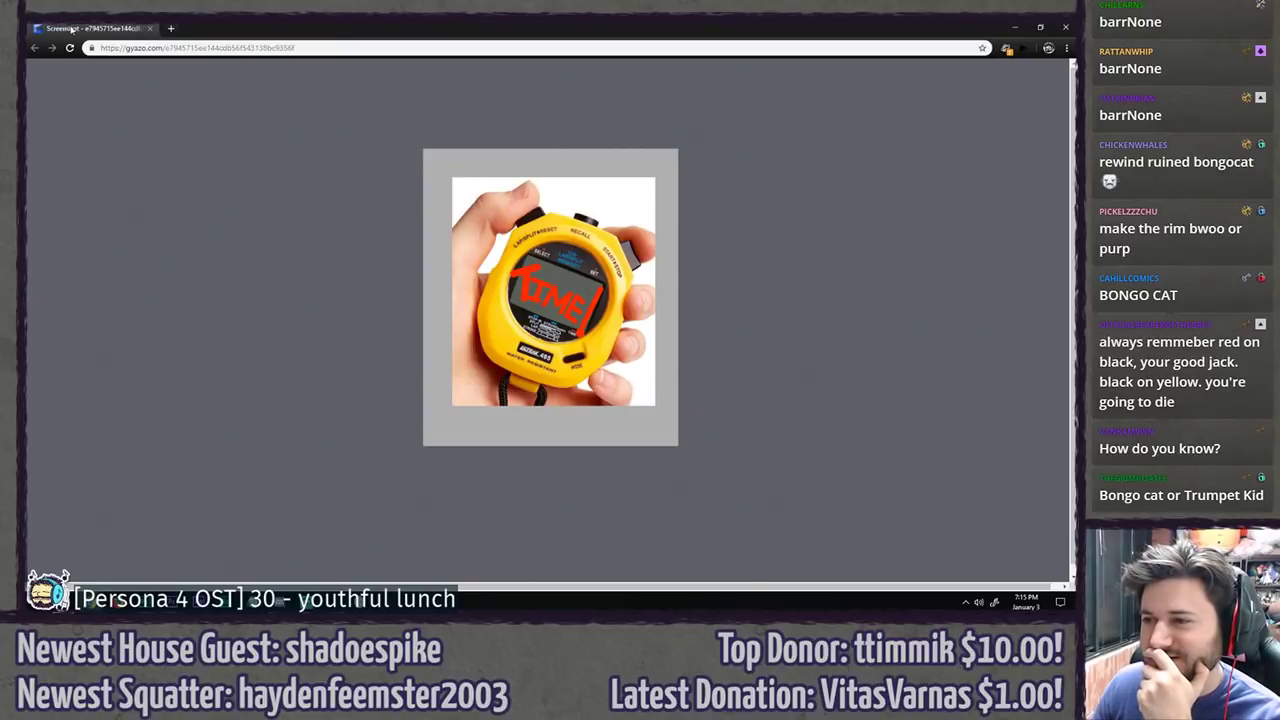
left_click_drag(88, 29, 0, 60)
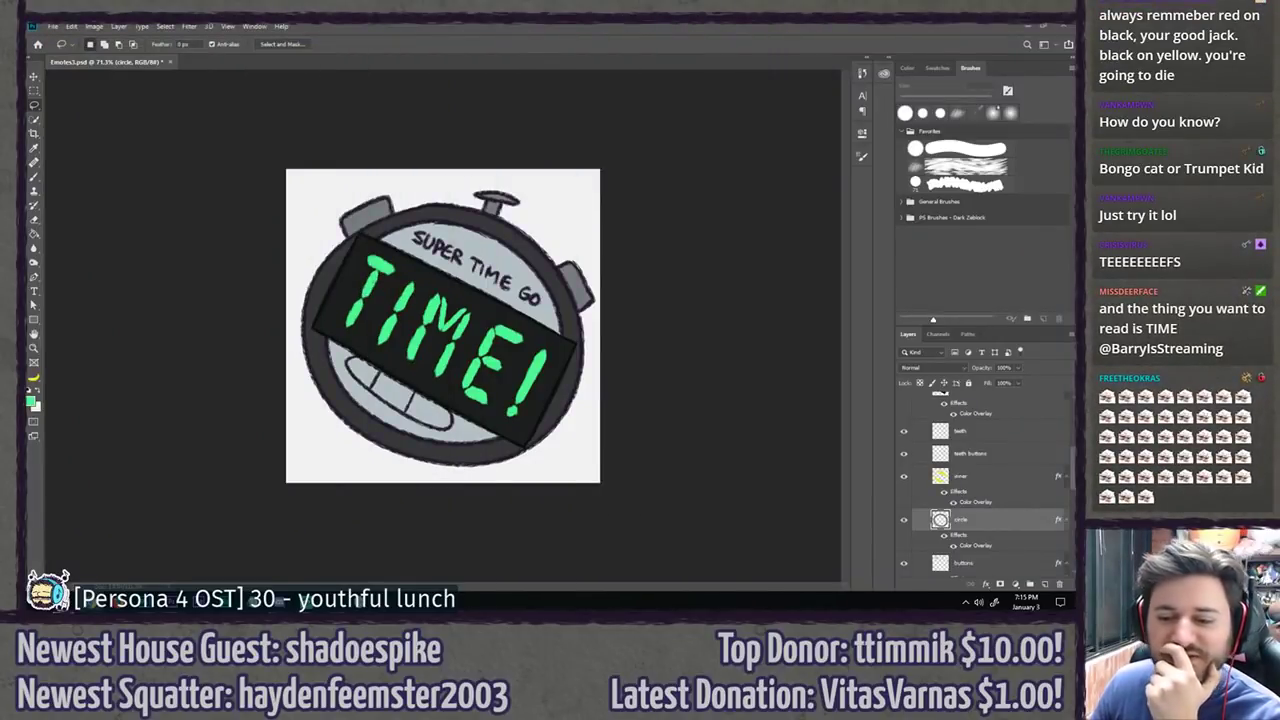
scroll(215, 284, "down", 5)
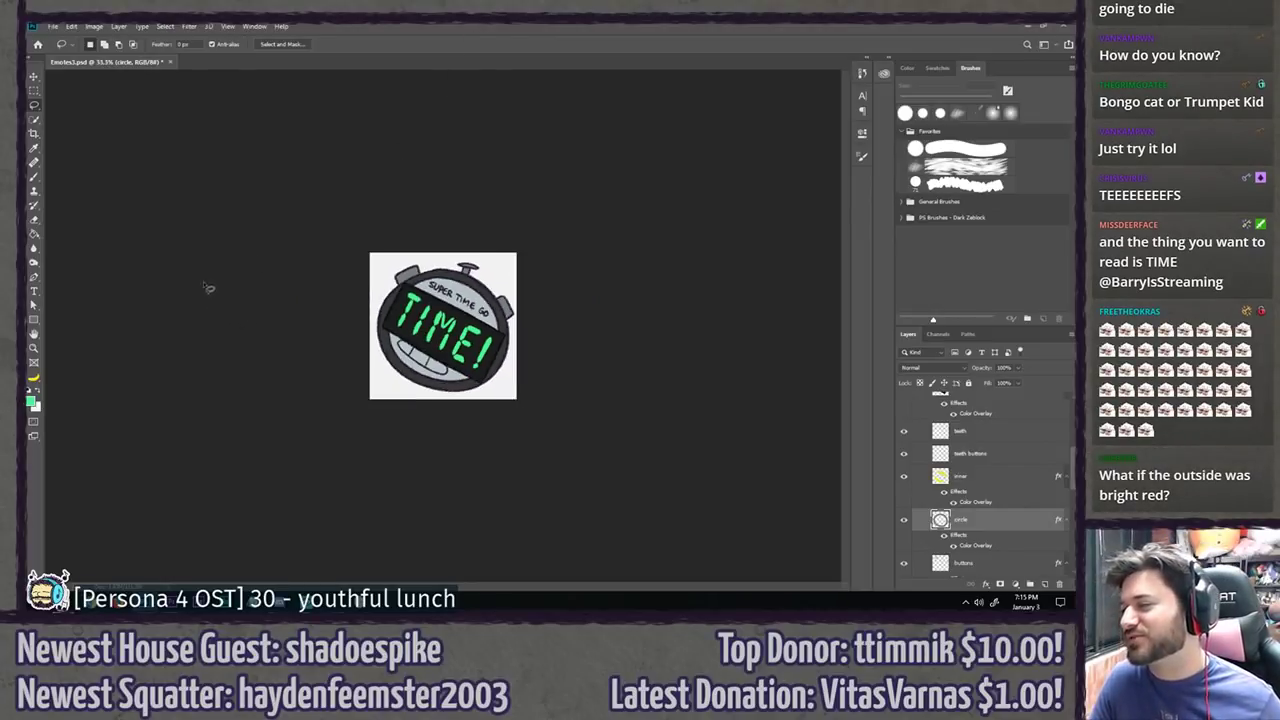
scroll(221, 281, "down", 2)
scroll(221, 281, "up", 4)
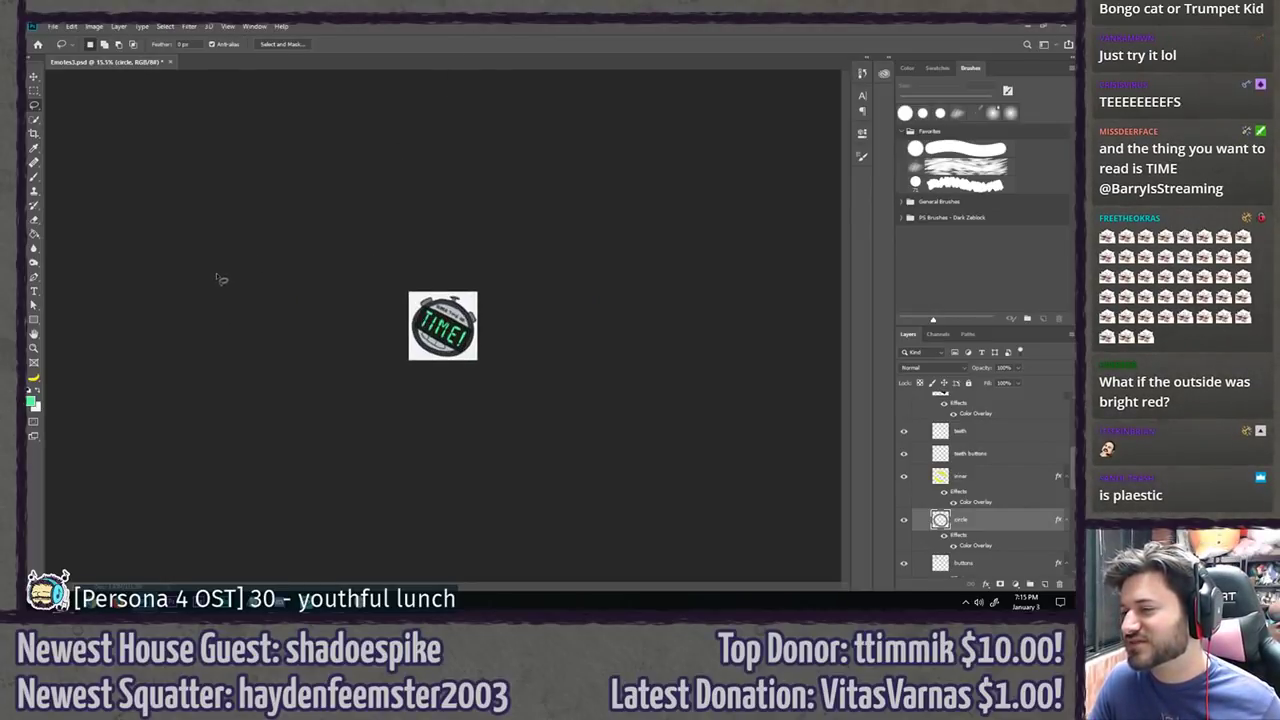
scroll(221, 281, "up", 8)
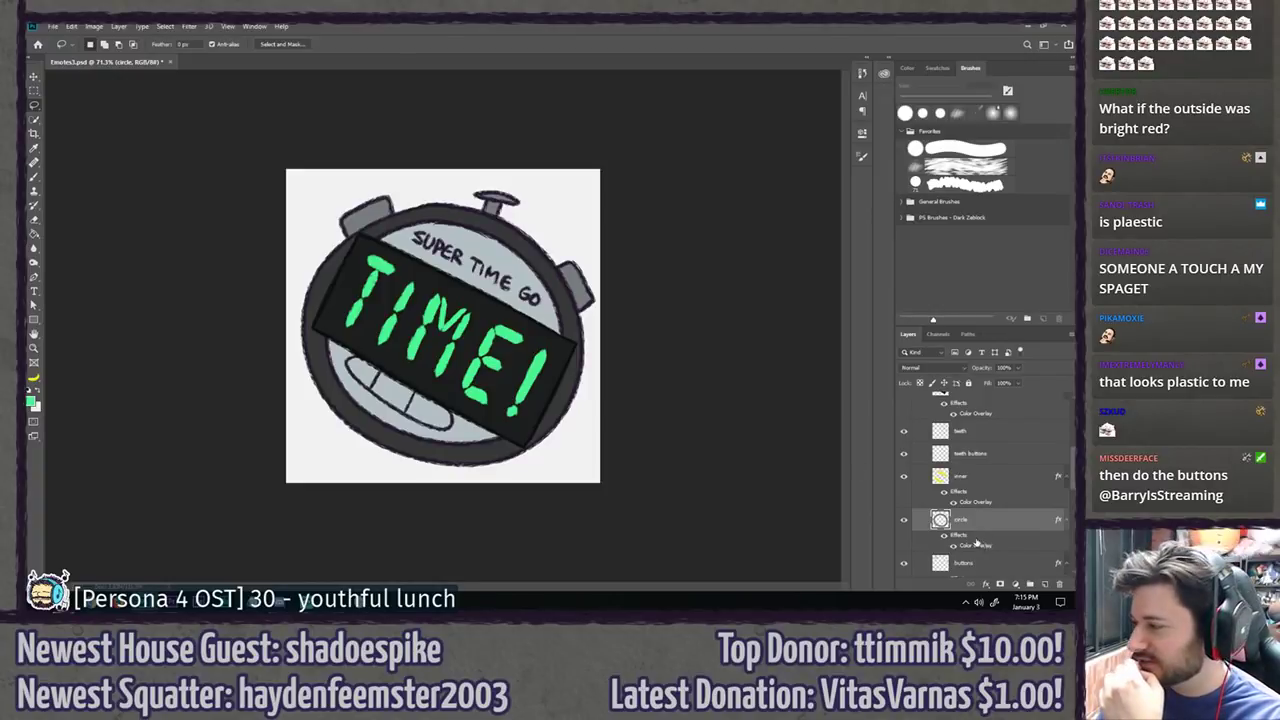
Step: Toggle the visibility of "Layer 7" and layer "2" in the Stopwatch group to identify which parts of the drawing they hold
scroll(958, 483, "up", 5)
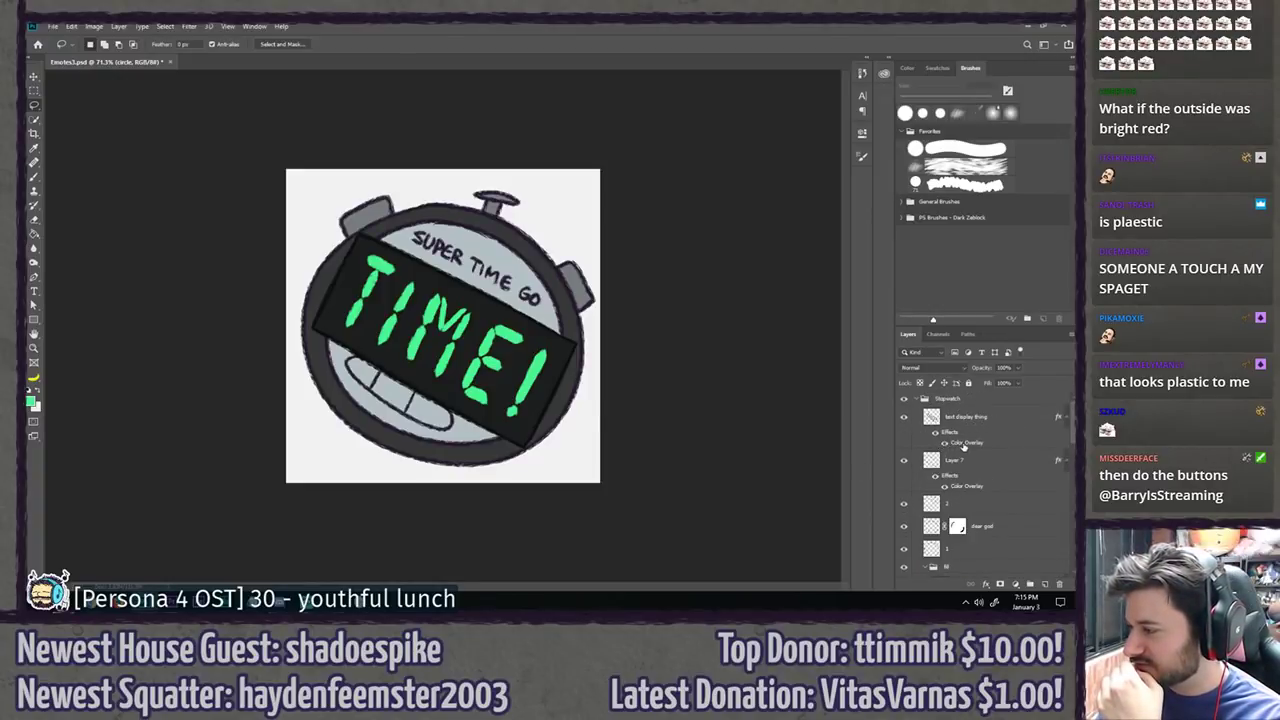
left_click(903, 463)
left_click(903, 463)
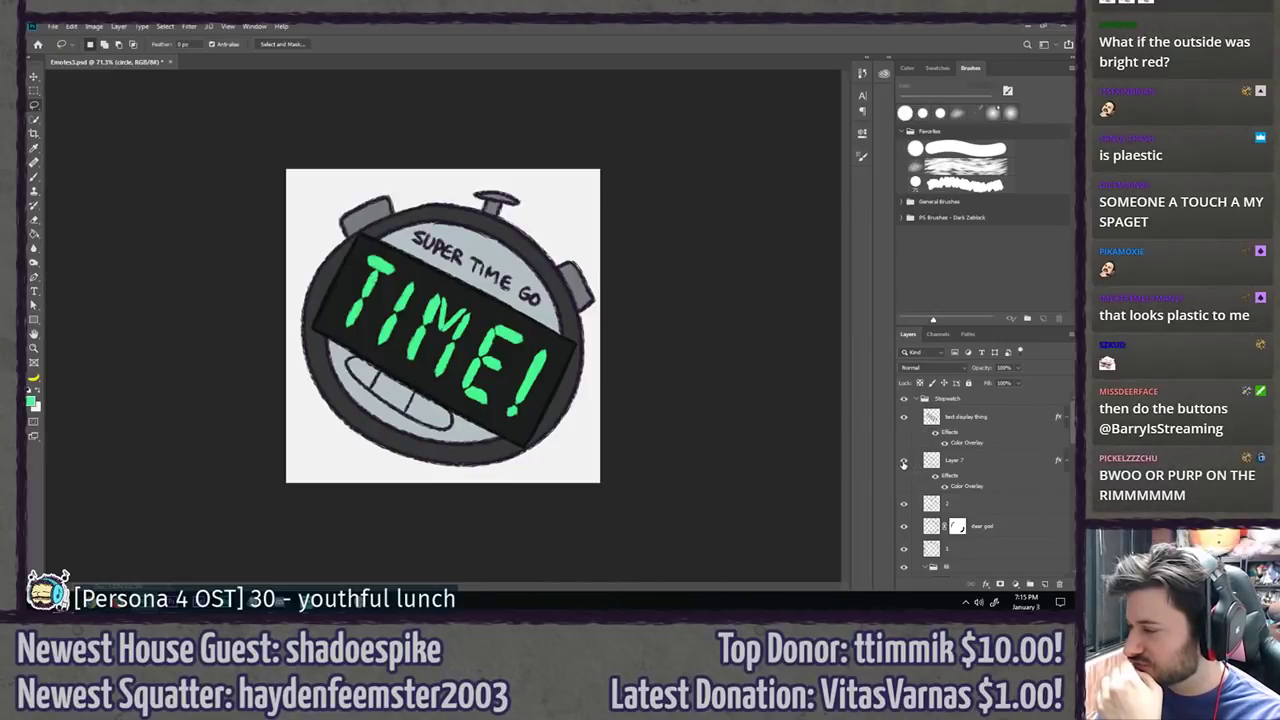
left_click(904, 505)
left_click(904, 505)
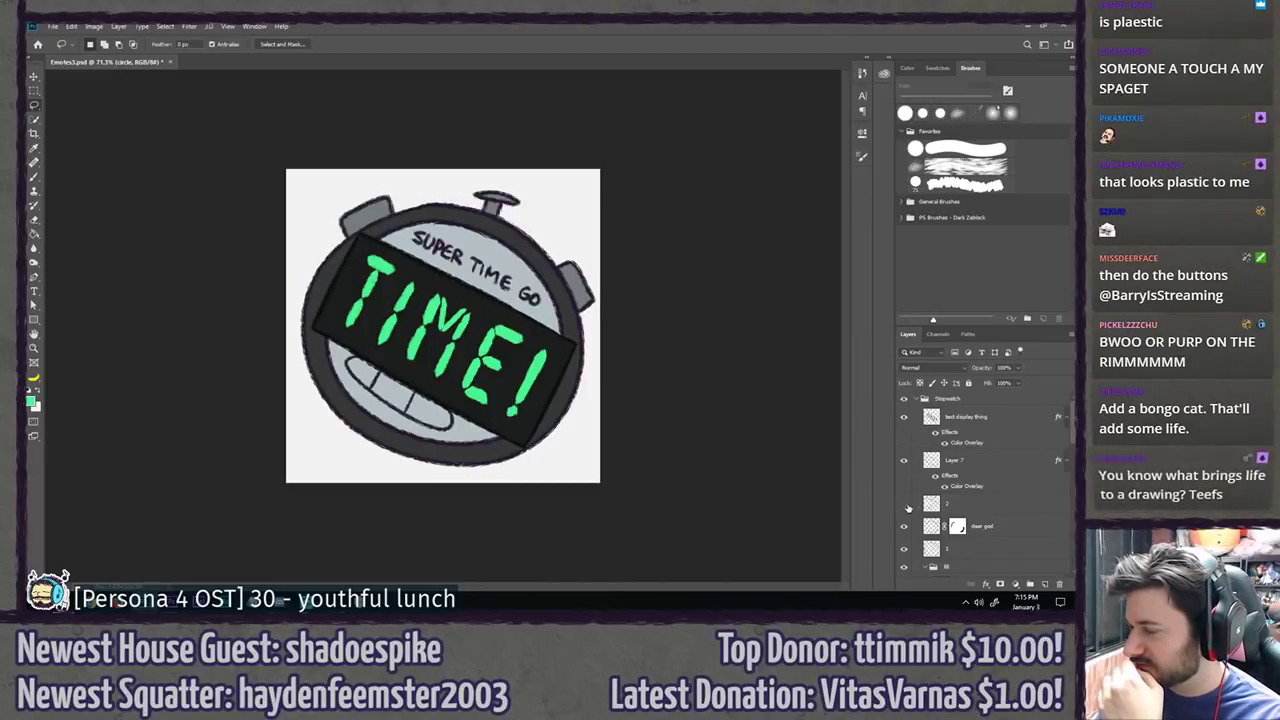
left_click(905, 506)
left_click(905, 506)
Step: Try a Color Overlay on layer "2", testing dark greys and then the near-black 0b0d0c for its linework
double_click(977, 510)
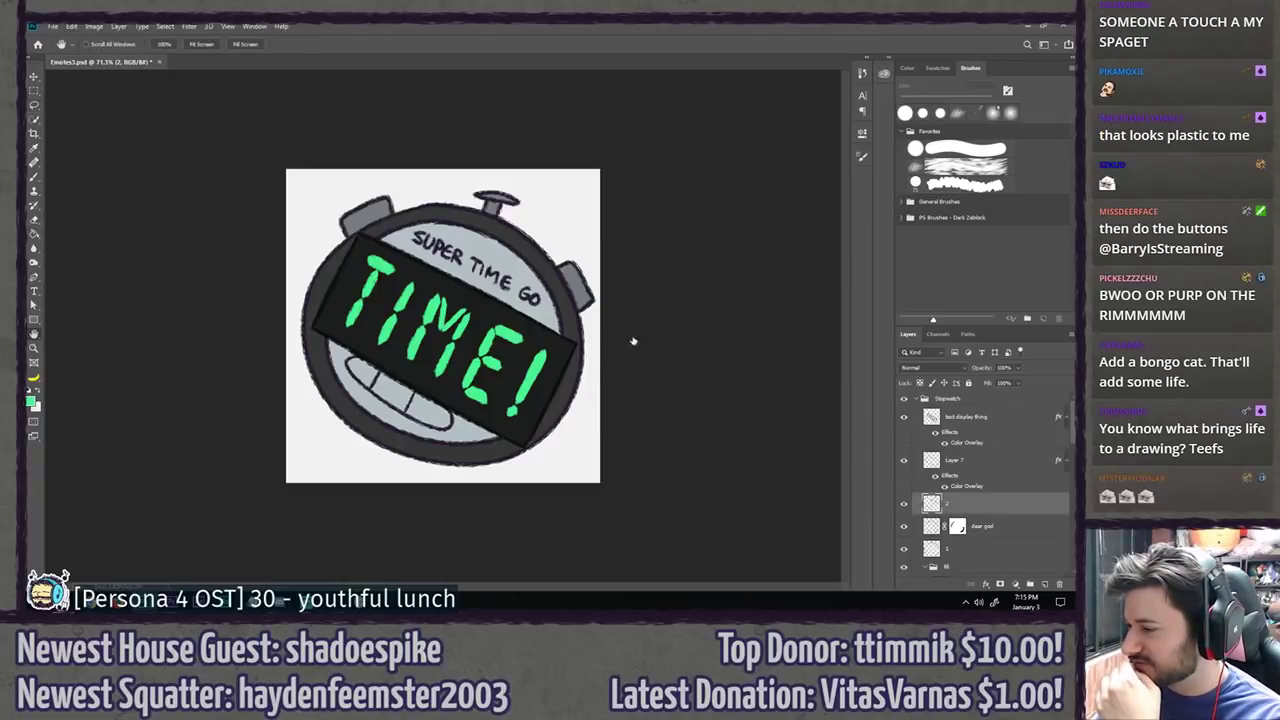
left_click(708, 378)
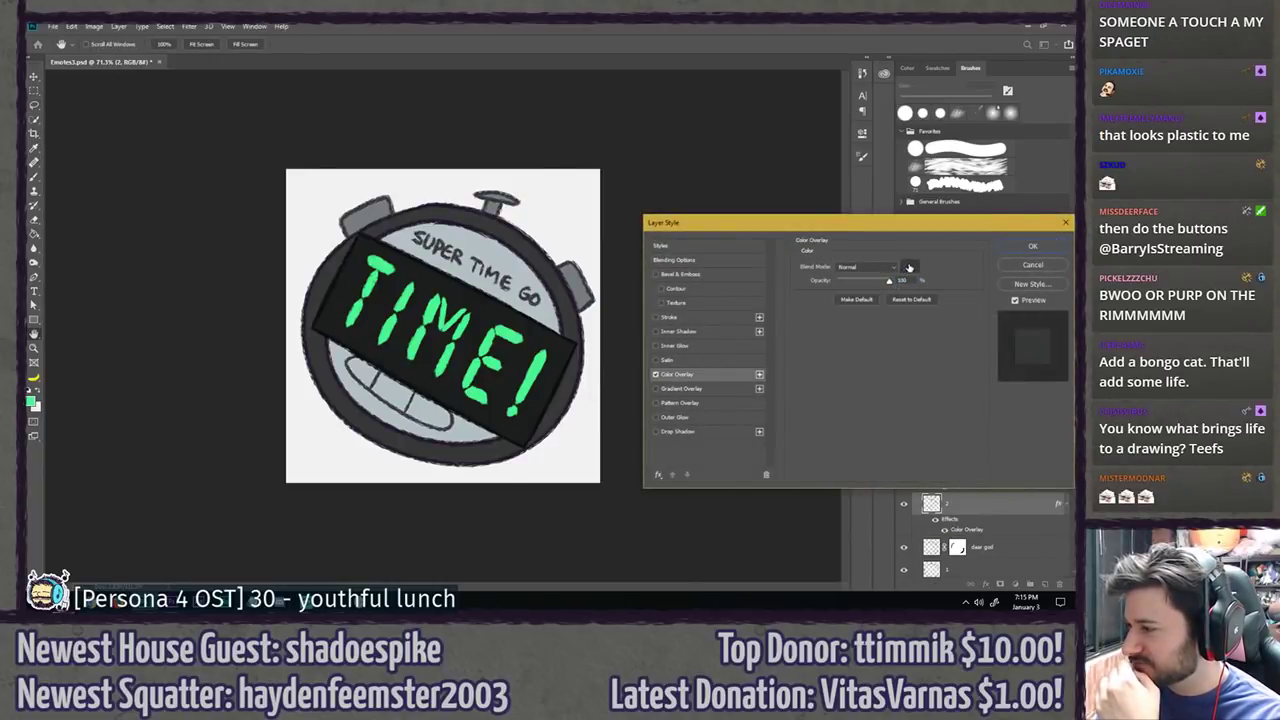
left_click(909, 267)
left_click(657, 356)
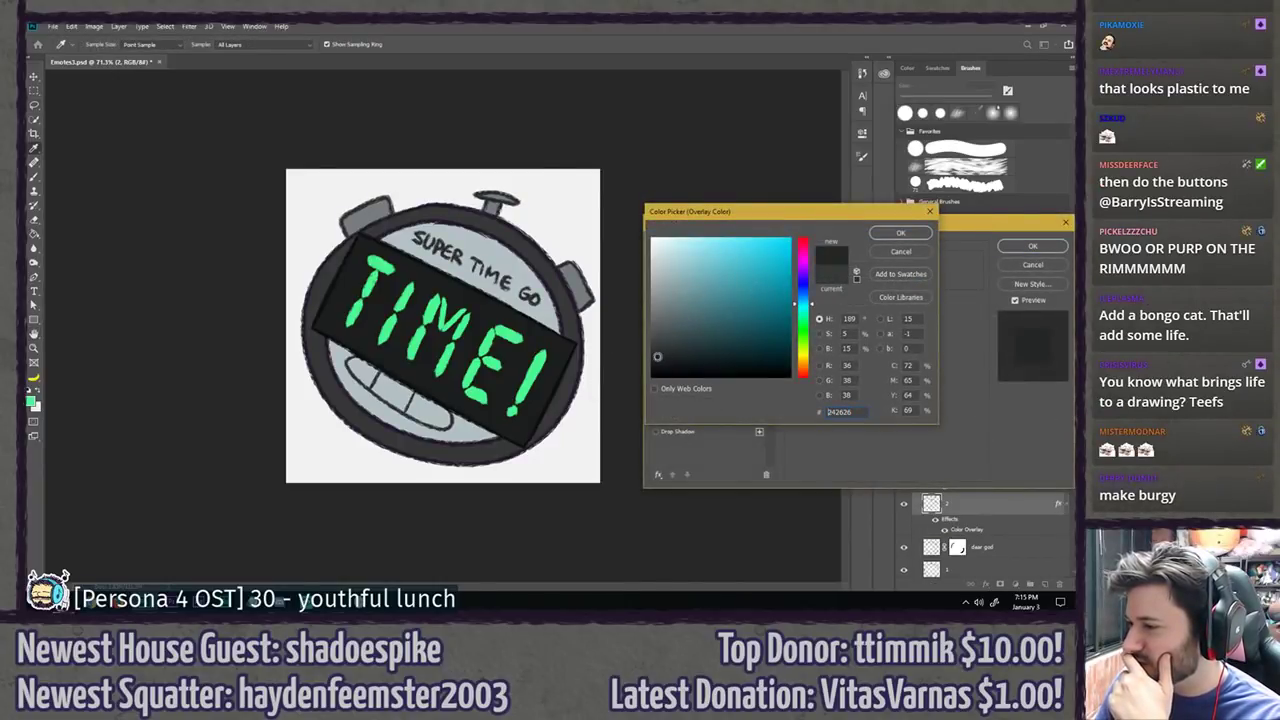
left_click(655, 346)
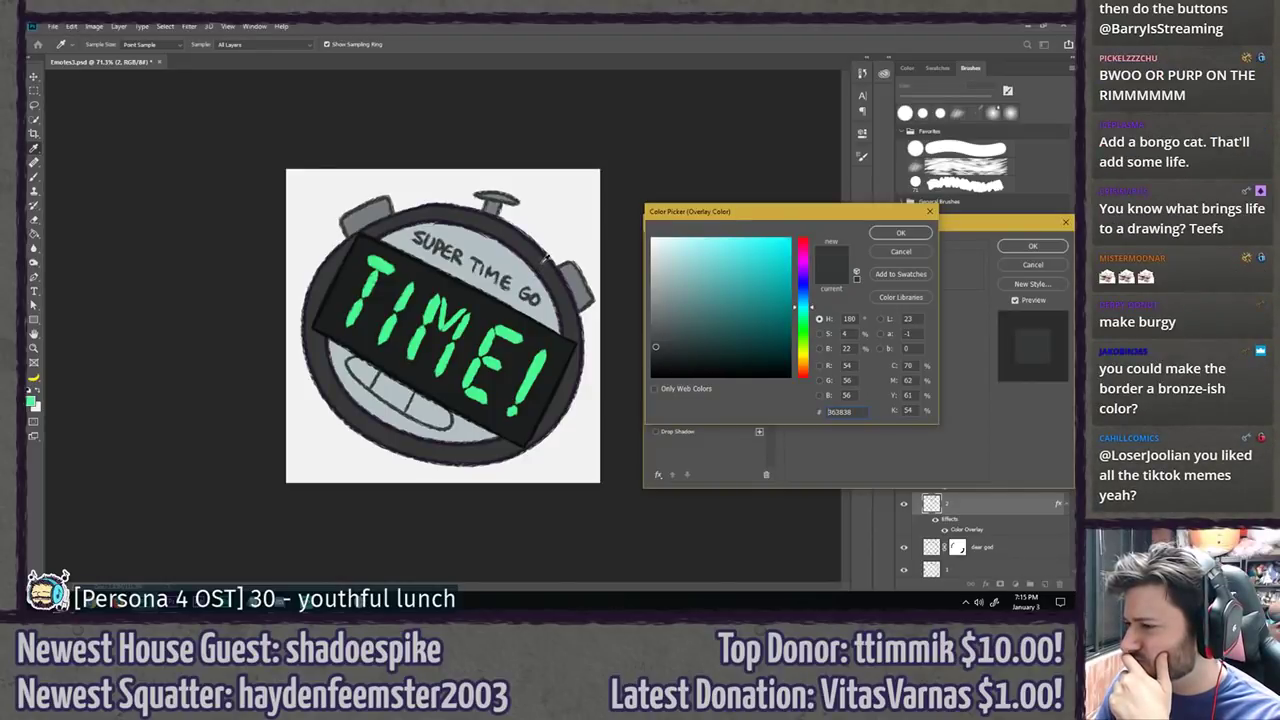
left_click(657, 357)
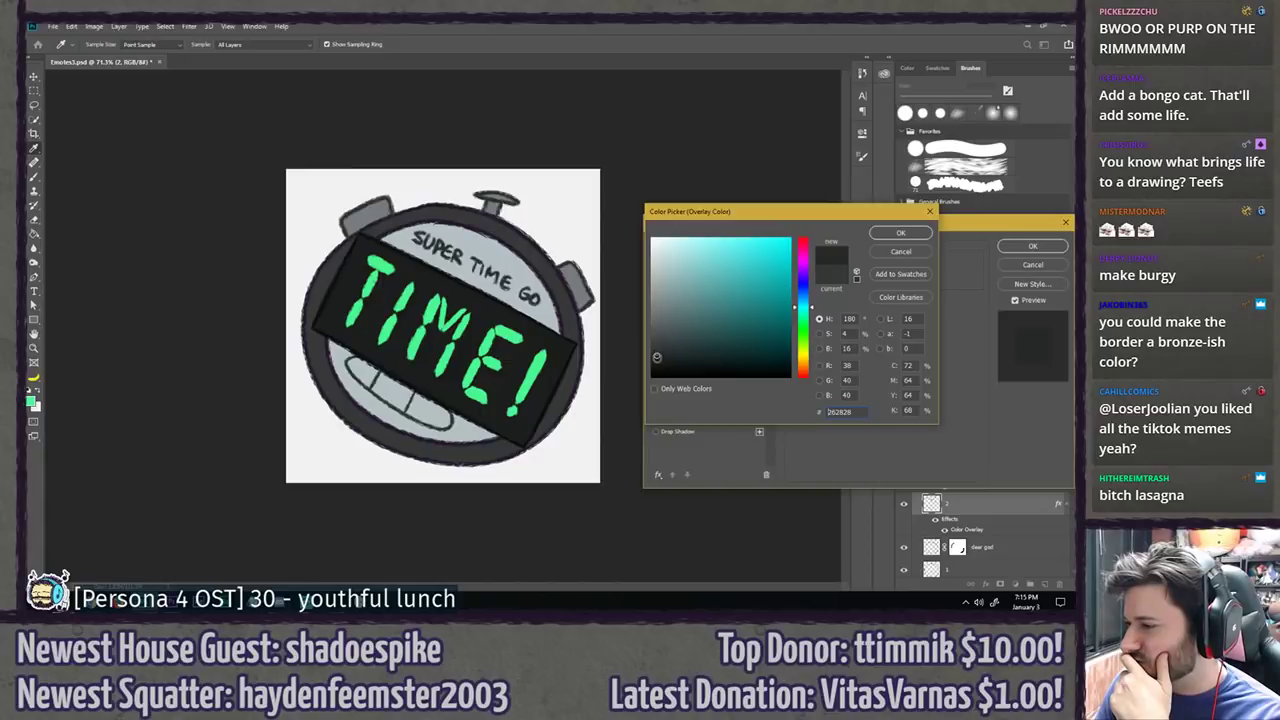
left_click(657, 360)
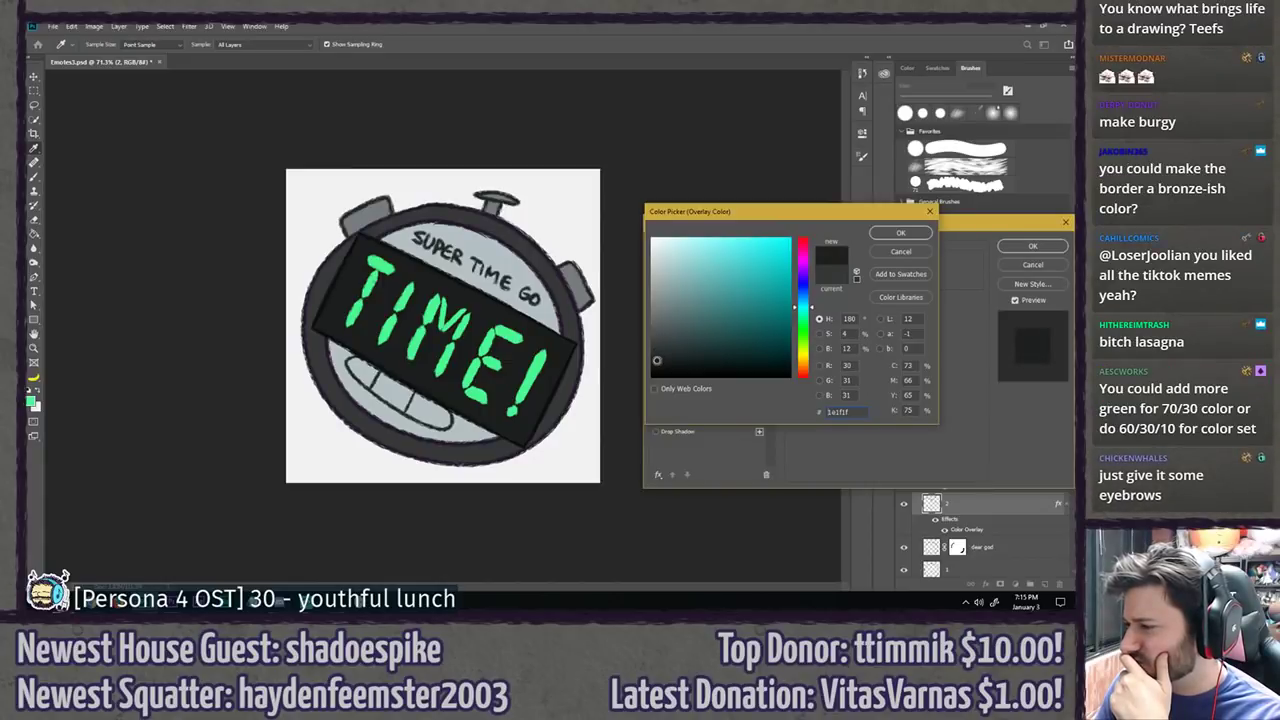
left_click(498, 292)
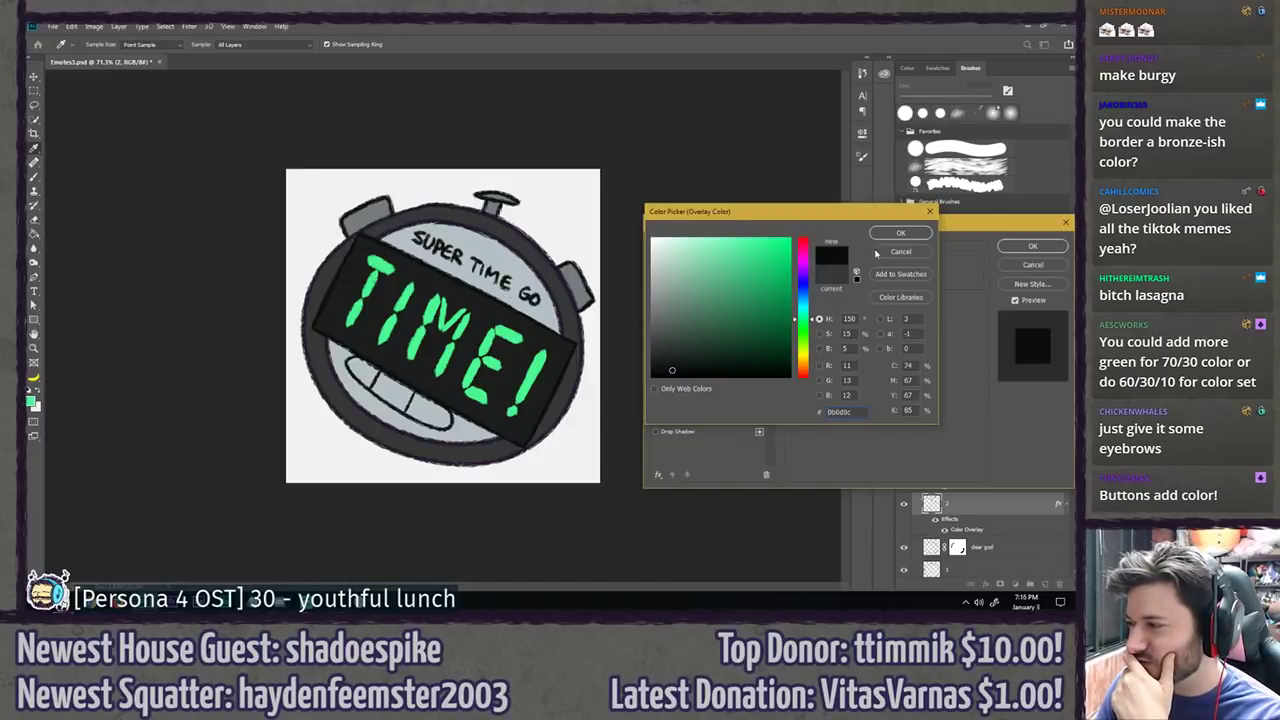
left_click(900, 233)
left_click(1033, 246)
key("l")
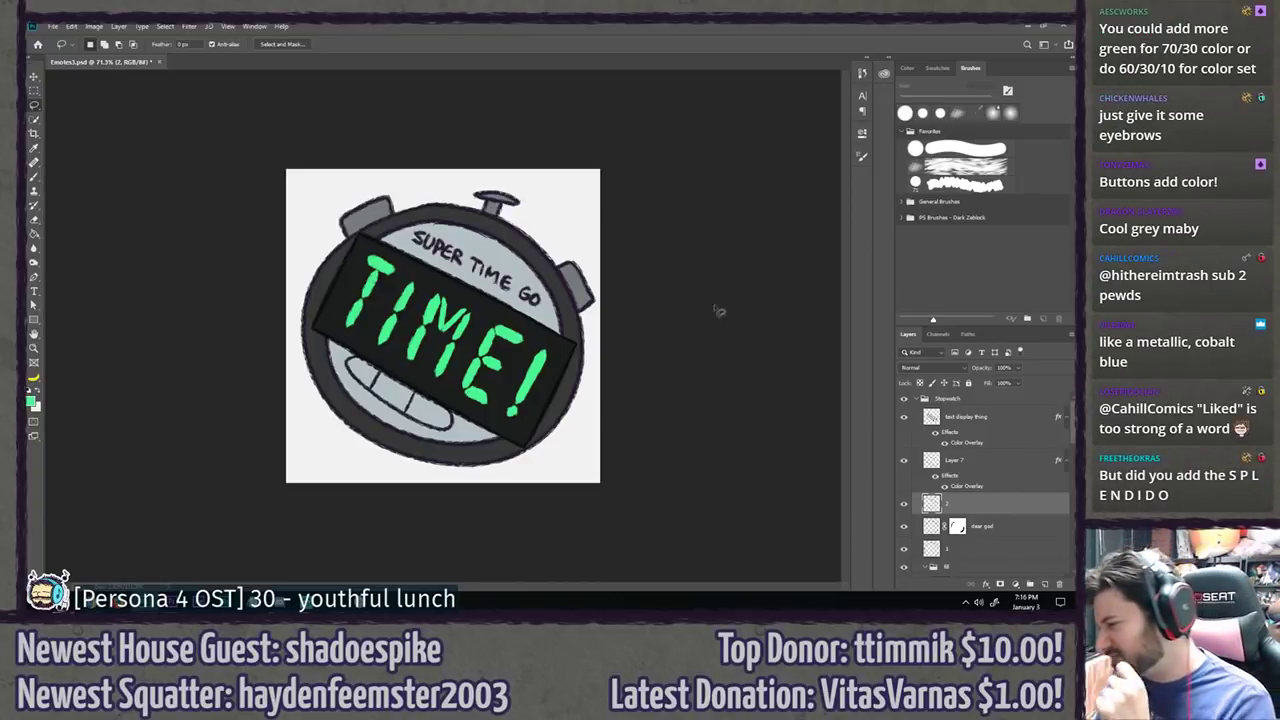
Step: Rename the "teeth" layer to "tooth1" and ready the Brush over the mouth shape below the display
scroll(940, 495, "down", 5)
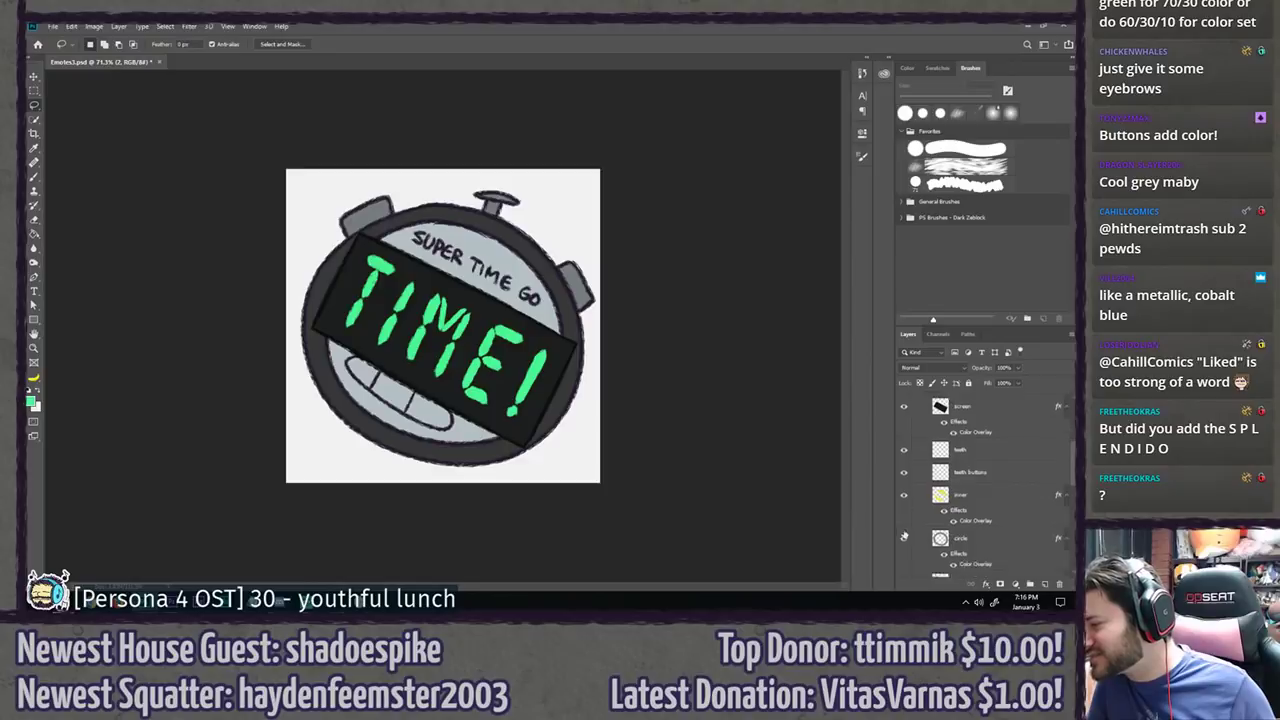
scroll(904, 537, "down", 1)
left_click(968, 427)
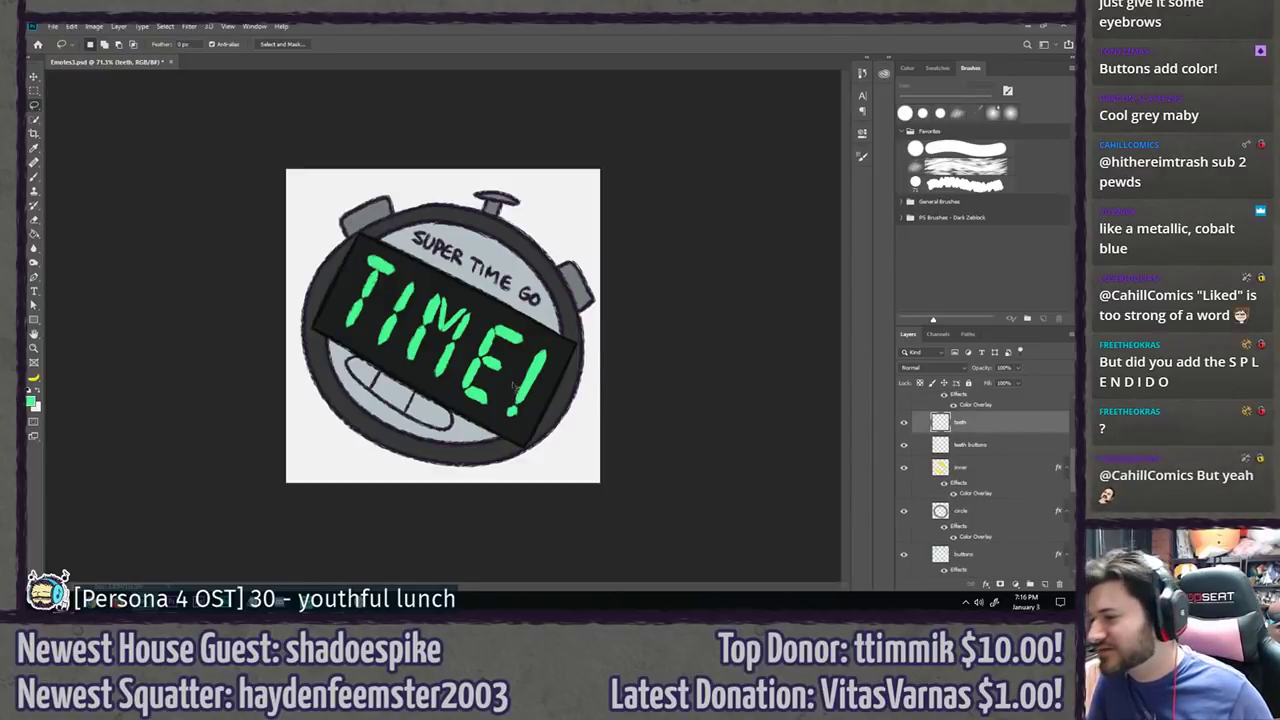
key("b")
scroll(380, 392, "up", 5)
left_click_drag(240, 397, 317, 335)
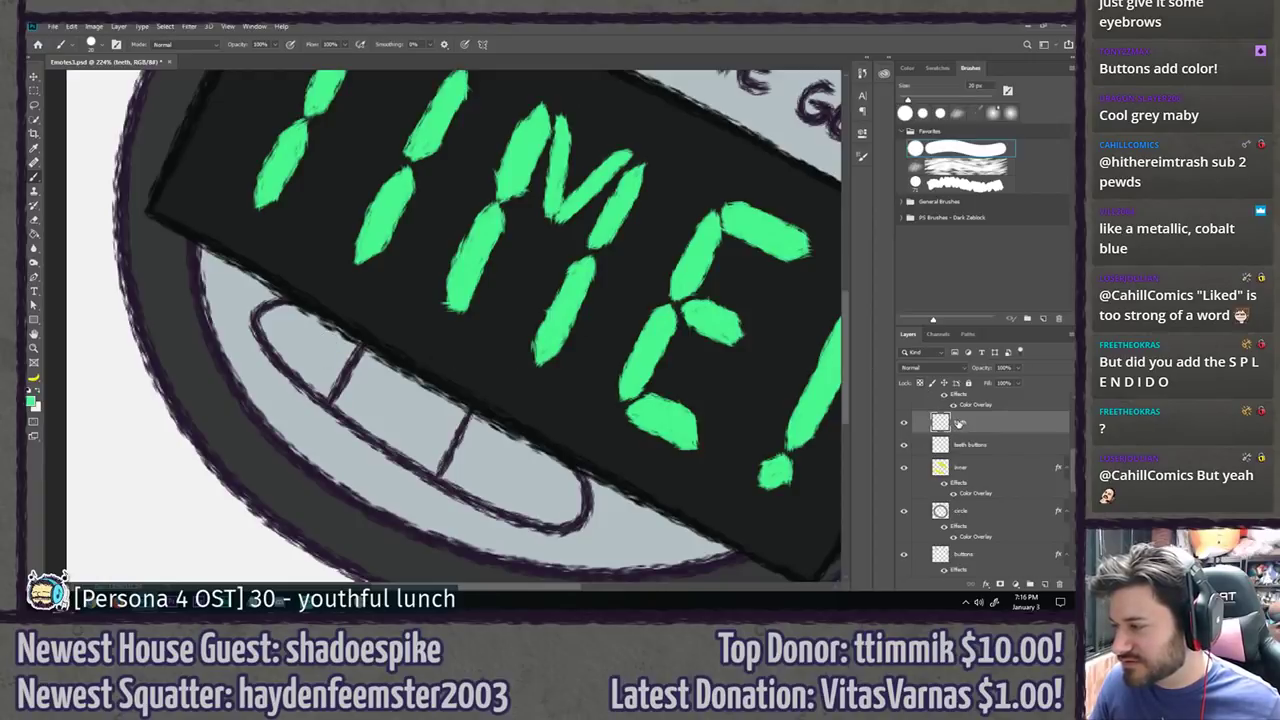
type("1")
key("Return")
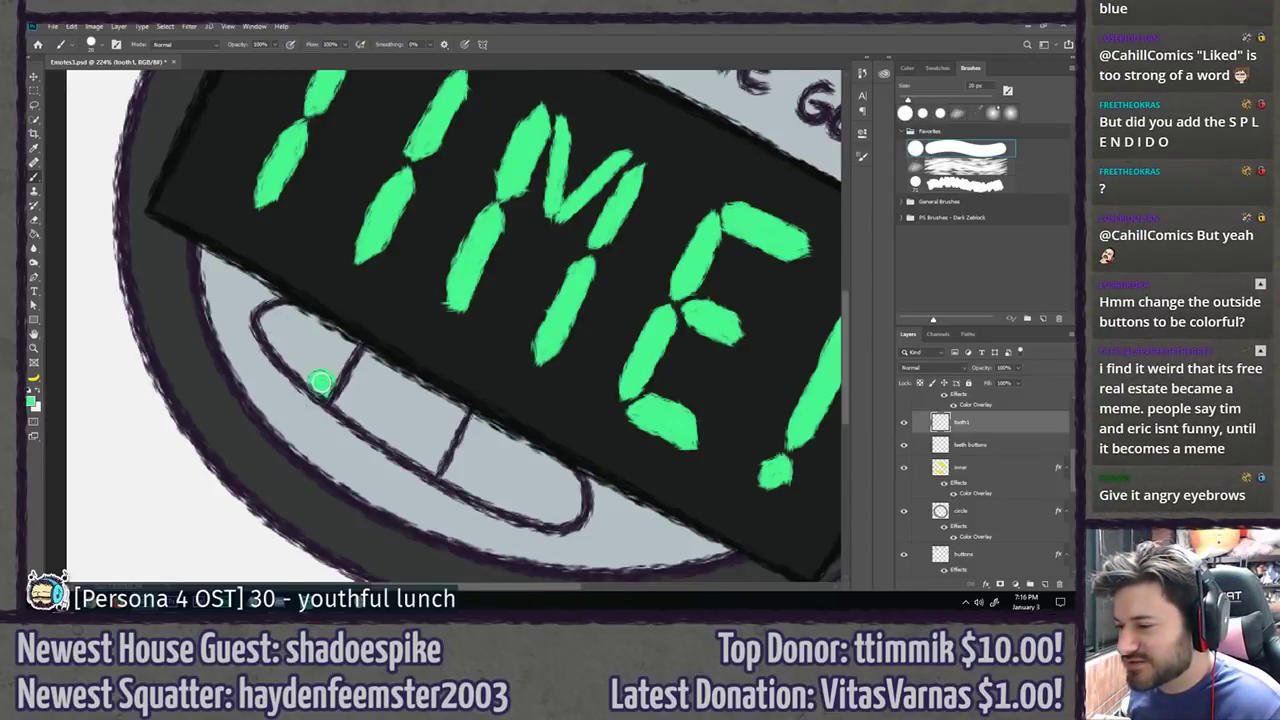
Step: Paint the leftmost tooth solid in the lettering's green on the "tooth1" layer and check it against the whole emote
mouse_move(320, 382)
left_mouse_down()
mouse_move(349, 337)
mouse_move(301, 315)
mouse_move(270, 325)
mouse_move(305, 366)
left_mouse_up()
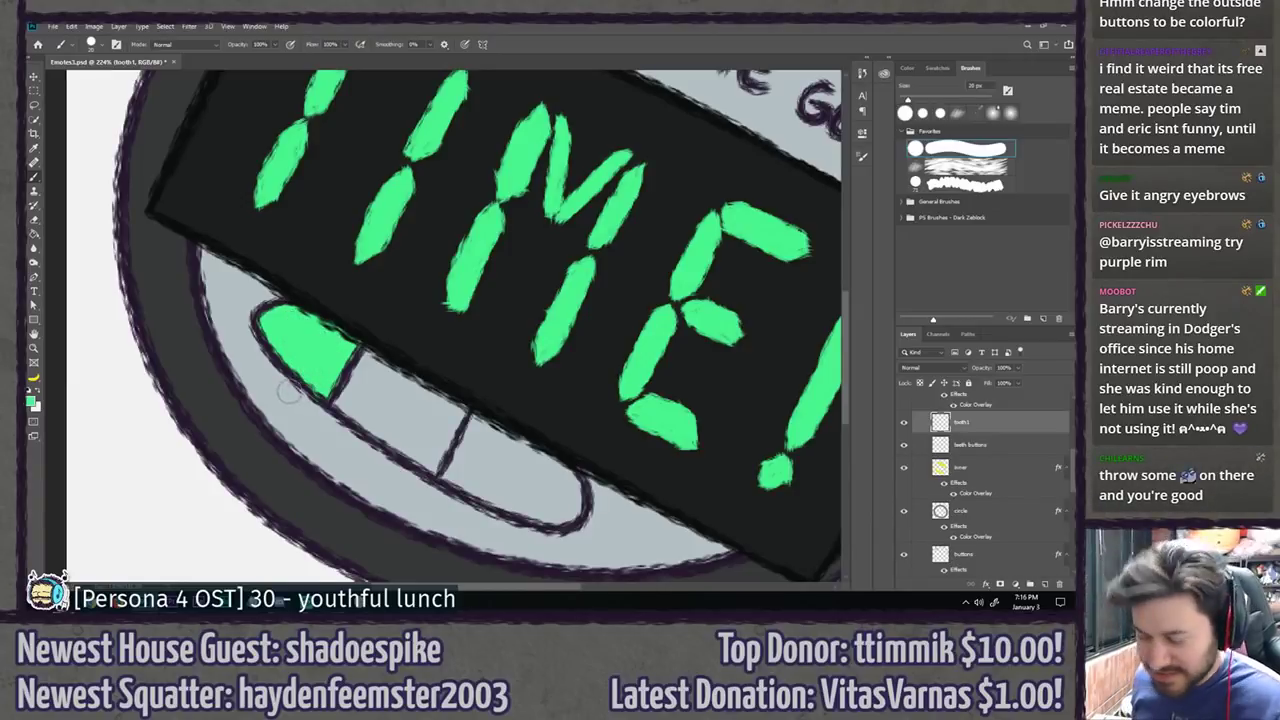
scroll(300, 405, "up", 1)
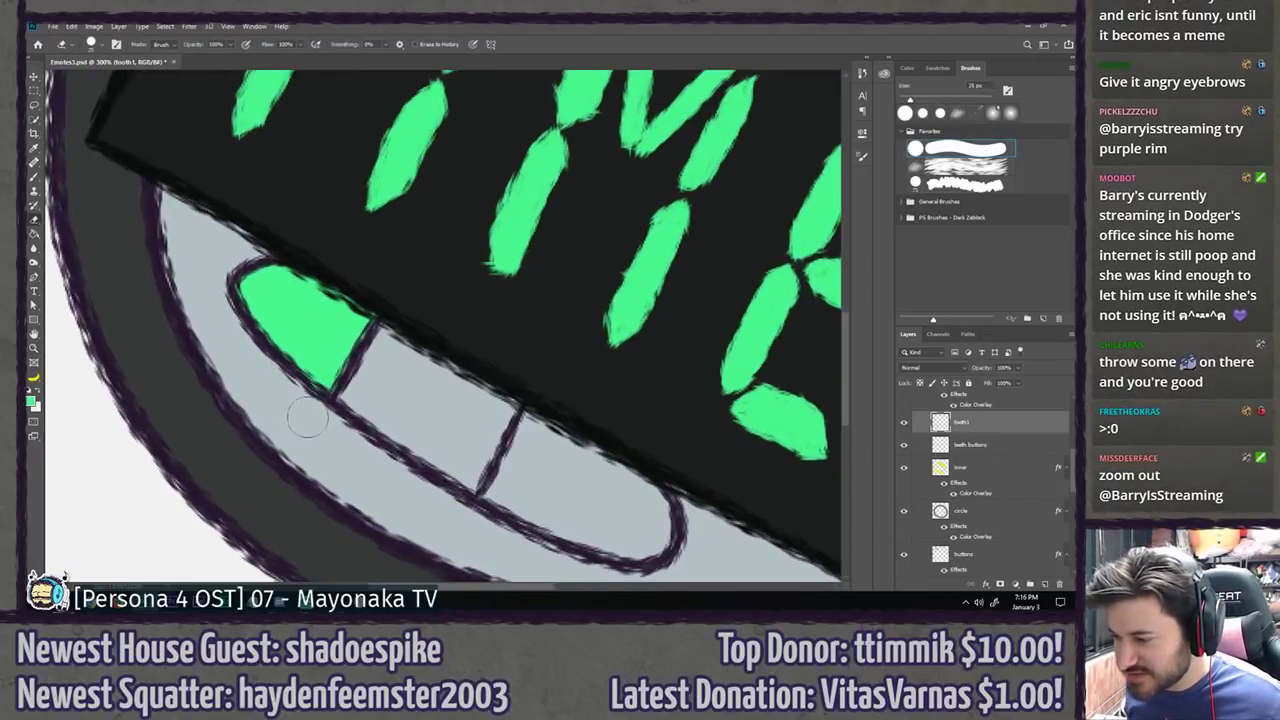
key("b")
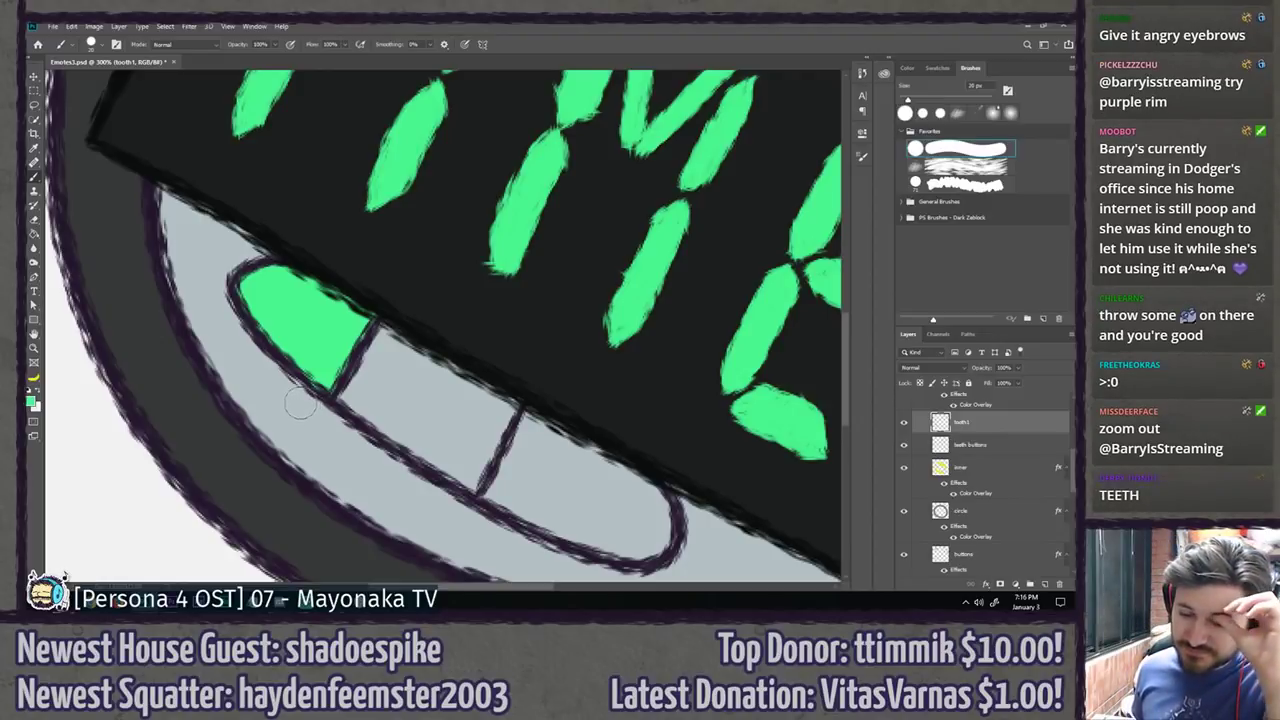
key("ctrl+0")
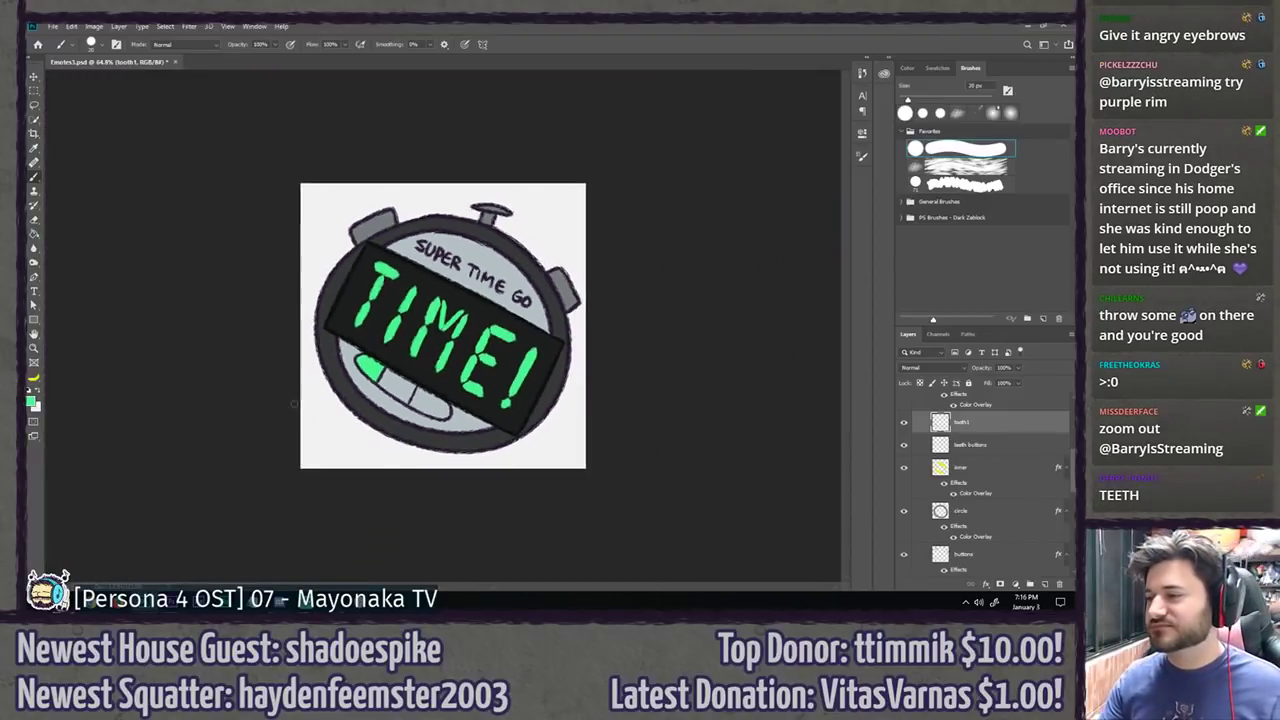
Step: Hide the "tooth1" layer and add a new layer named "tooth2" directly above it
scroll(109, 347, "up", 3)
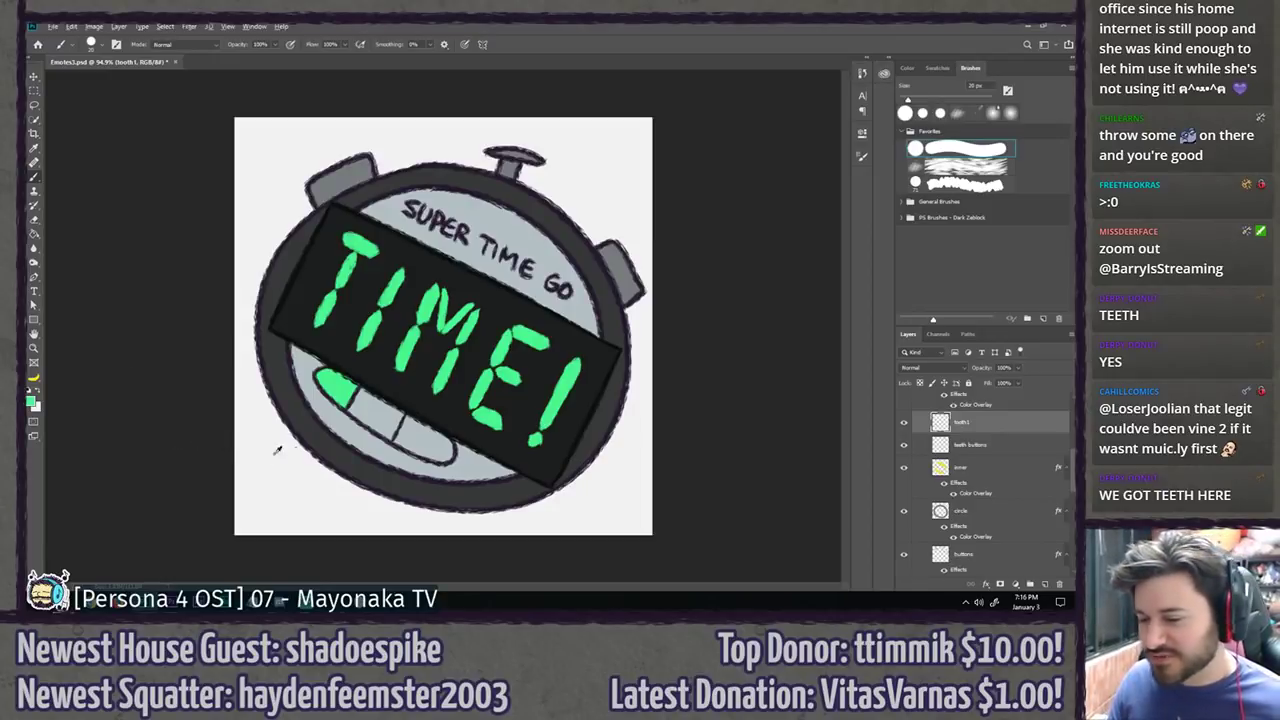
scroll(346, 425, "up", 3)
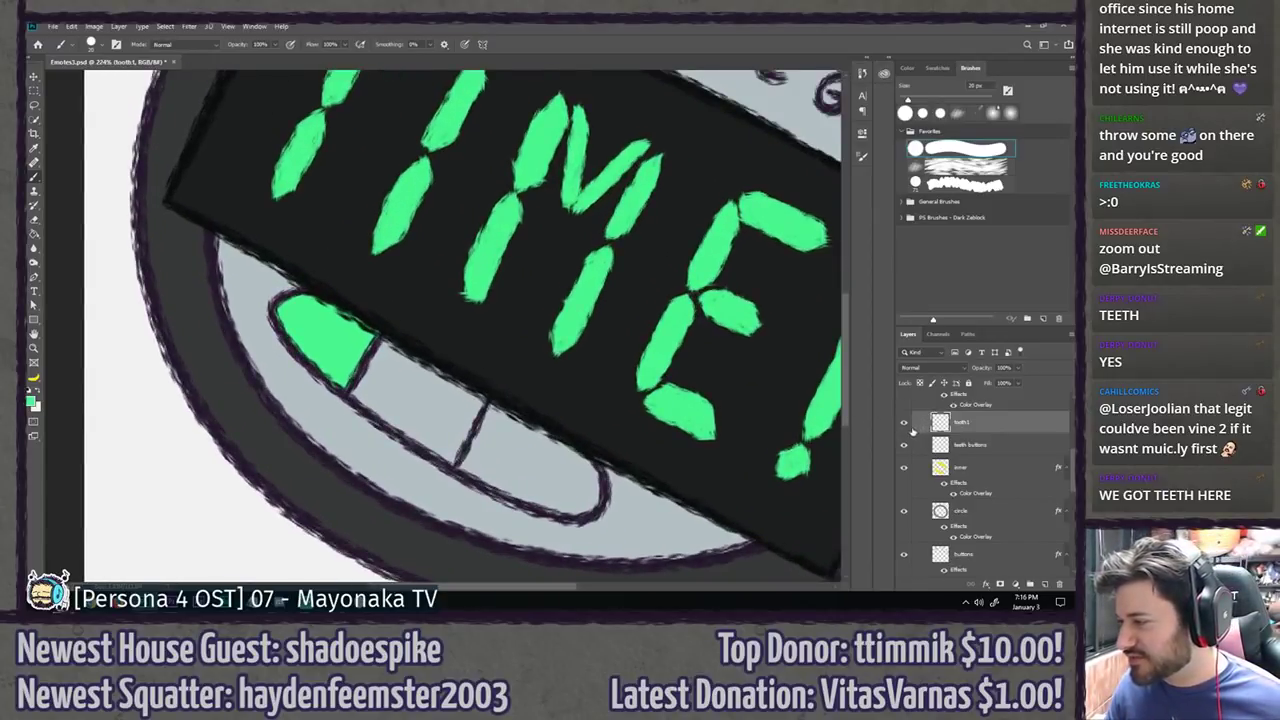
left_click(904, 423)
key("ctrl+shift+n")
type("too")
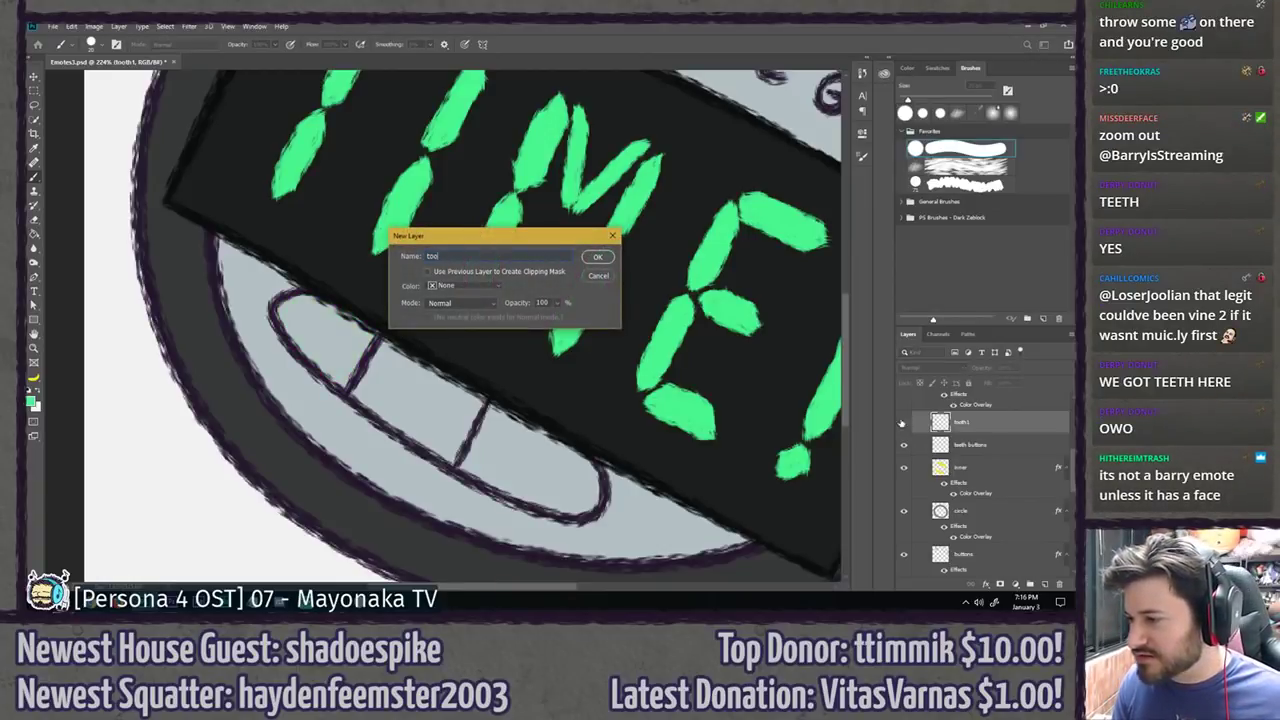
type("th2")
key("Return")
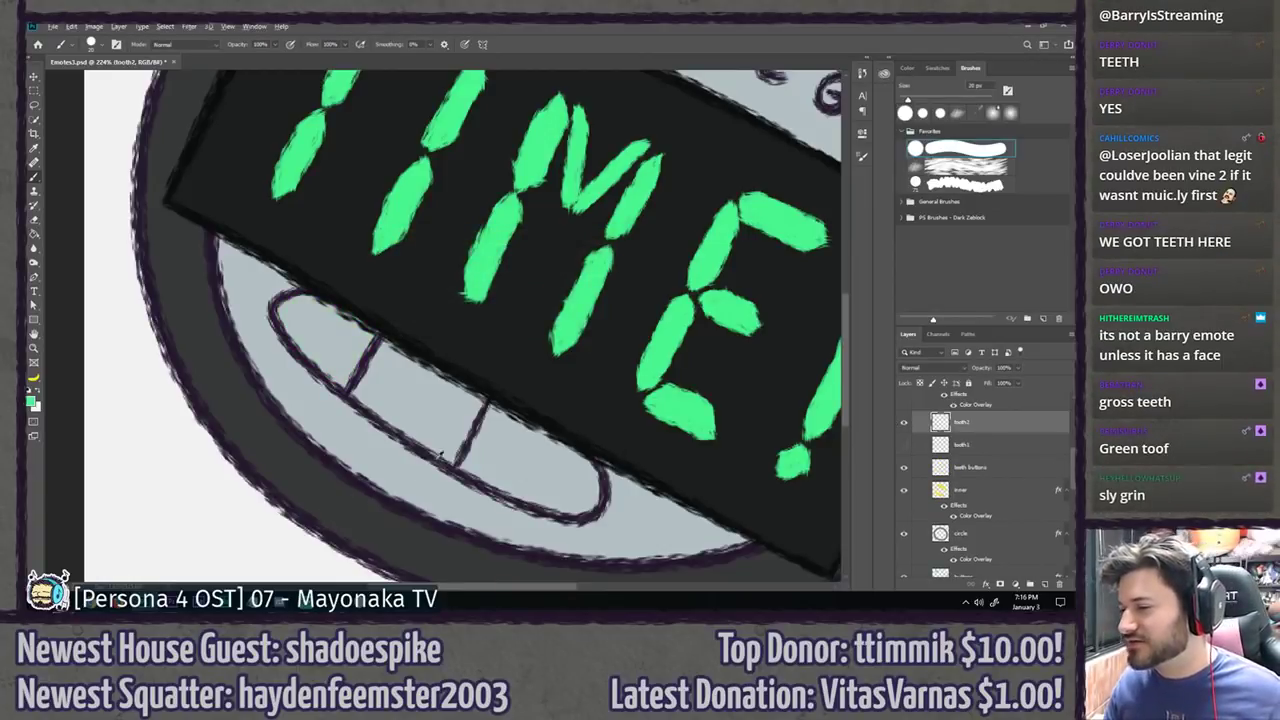
Step: Fill the middle tooth with the same green on the "tooth2" layer, keeping the paint within its outlines
scroll(440, 455, "up", 2)
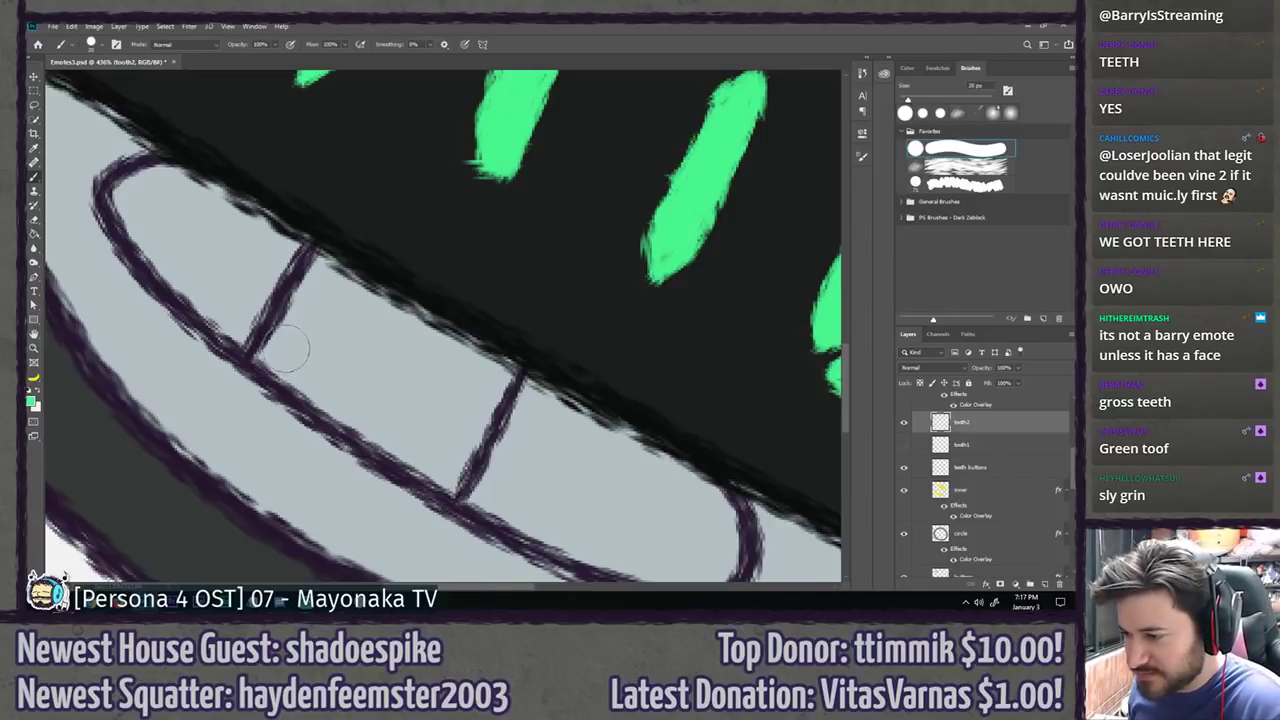
mouse_move(280, 360)
left_mouse_down()
mouse_move(333, 253)
mouse_move(362, 298)
mouse_move(390, 278)
mouse_move(390, 328)
mouse_move(418, 311)
mouse_move(414, 323)
mouse_move(412, 304)
mouse_move(421, 314)
mouse_move(425, 366)
mouse_move(468, 348)
mouse_move(489, 358)
mouse_move(510, 340)
mouse_move(447, 472)
mouse_move(333, 406)
mouse_move(294, 360)
mouse_move(340, 369)
mouse_move(372, 344)
mouse_move(390, 410)
mouse_move(449, 423)
left_mouse_up()
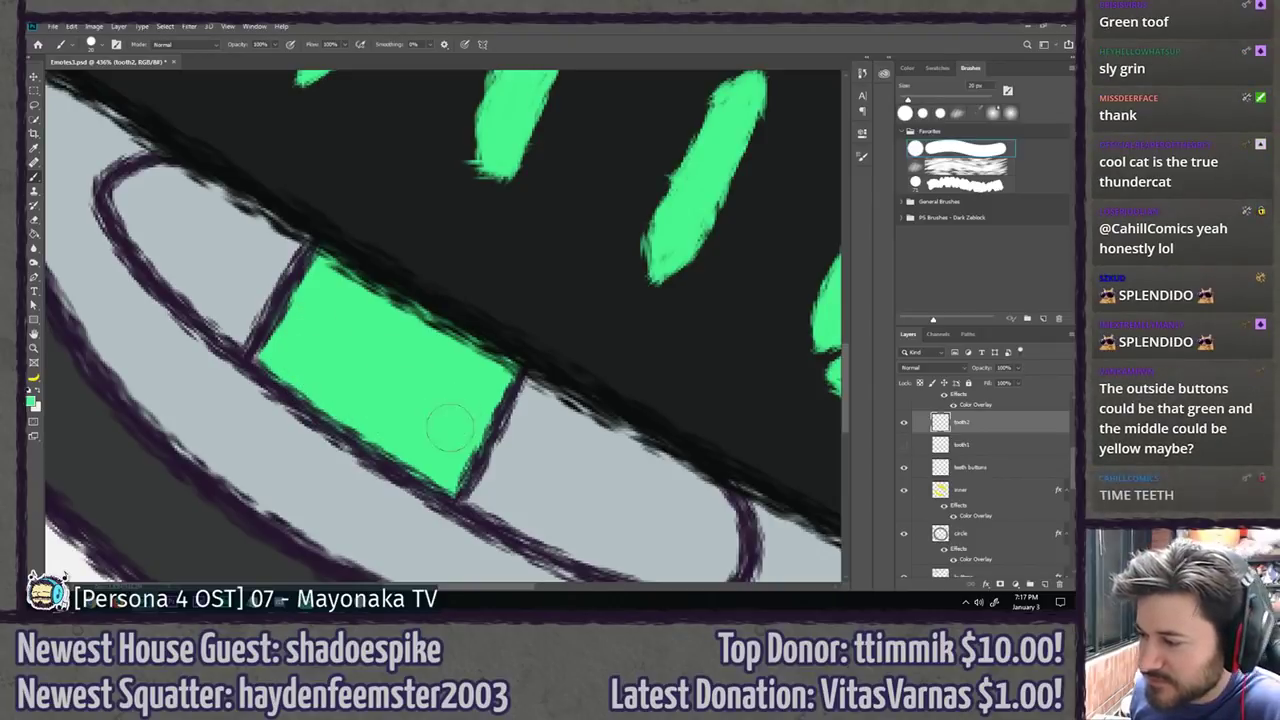
key("e")
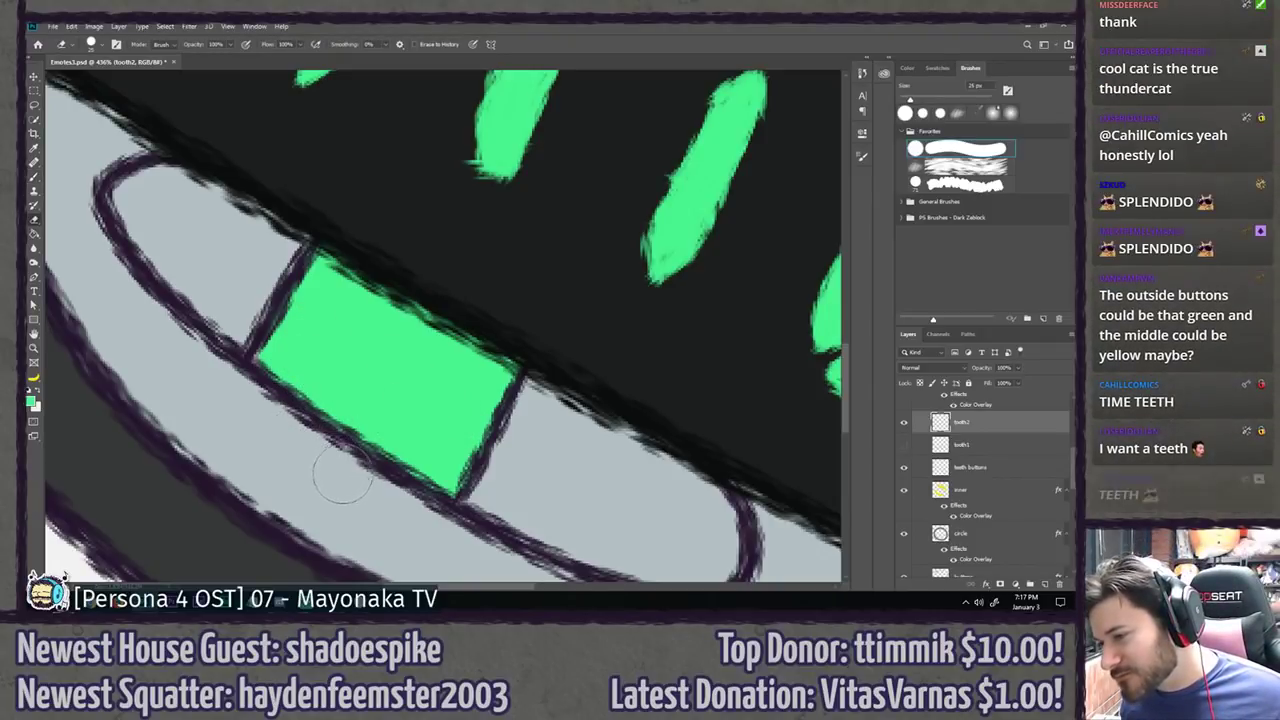
key("b")
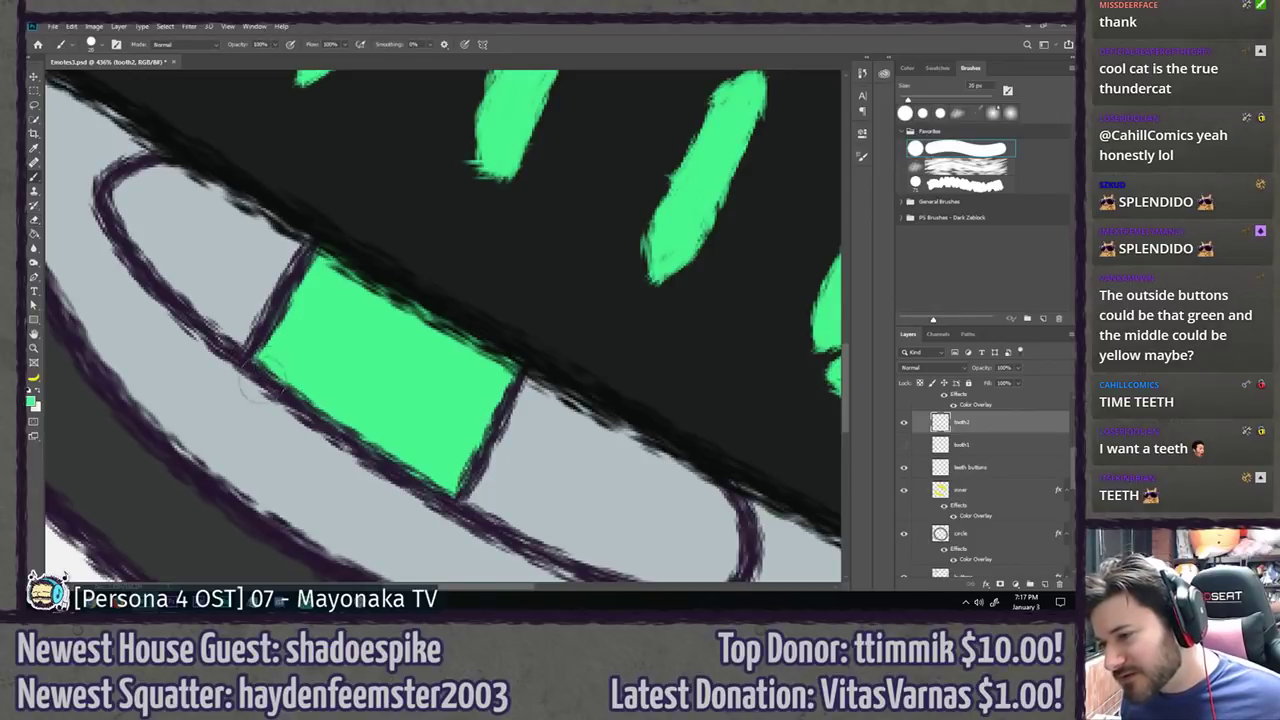
key("e")
key("b")
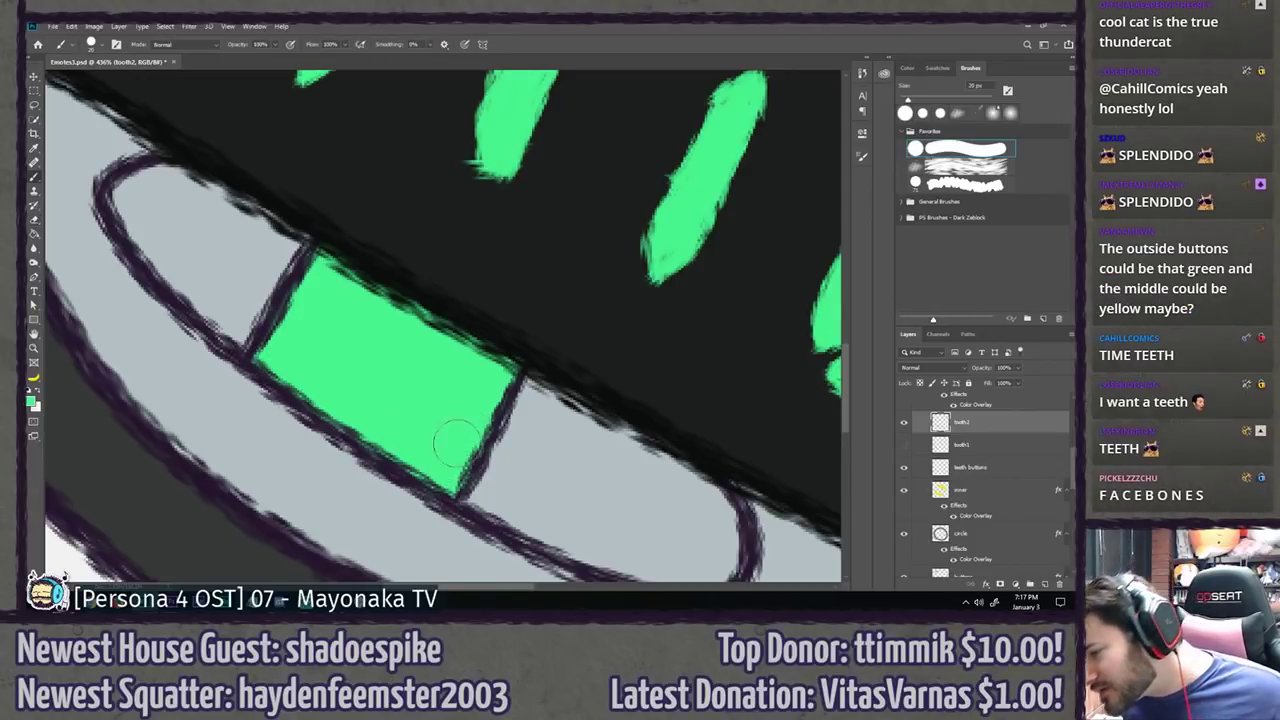
left_click_drag(428, 480, 357, 382)
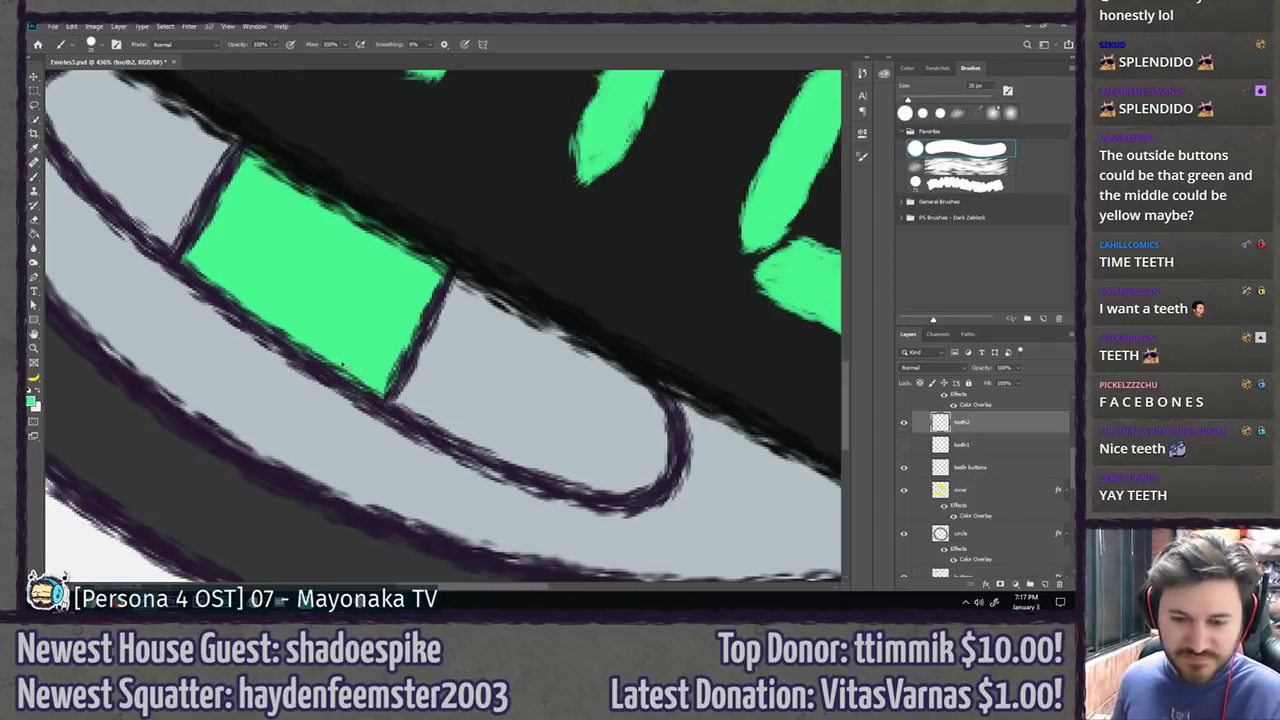
key("l")
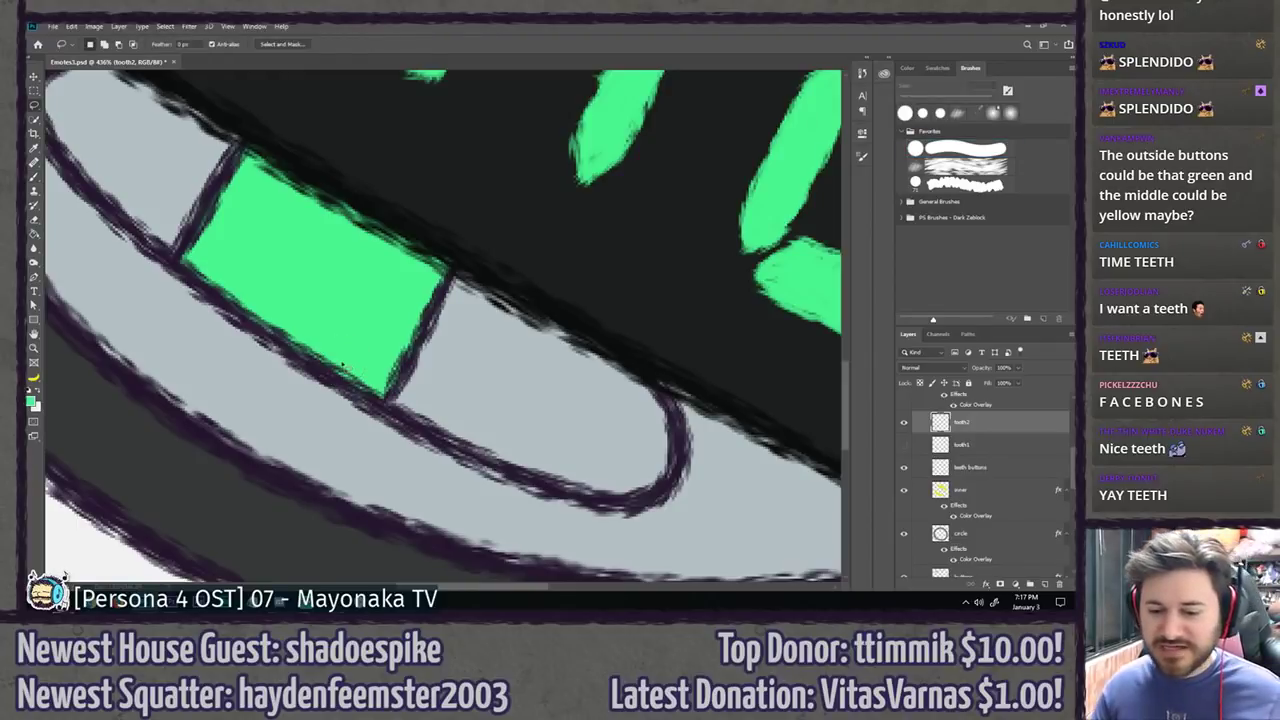
Step: Hide the "tooth2" layer and add a new layer named "tooth3" directly above it
left_click(903, 427)
key("ctrl+shift+n")
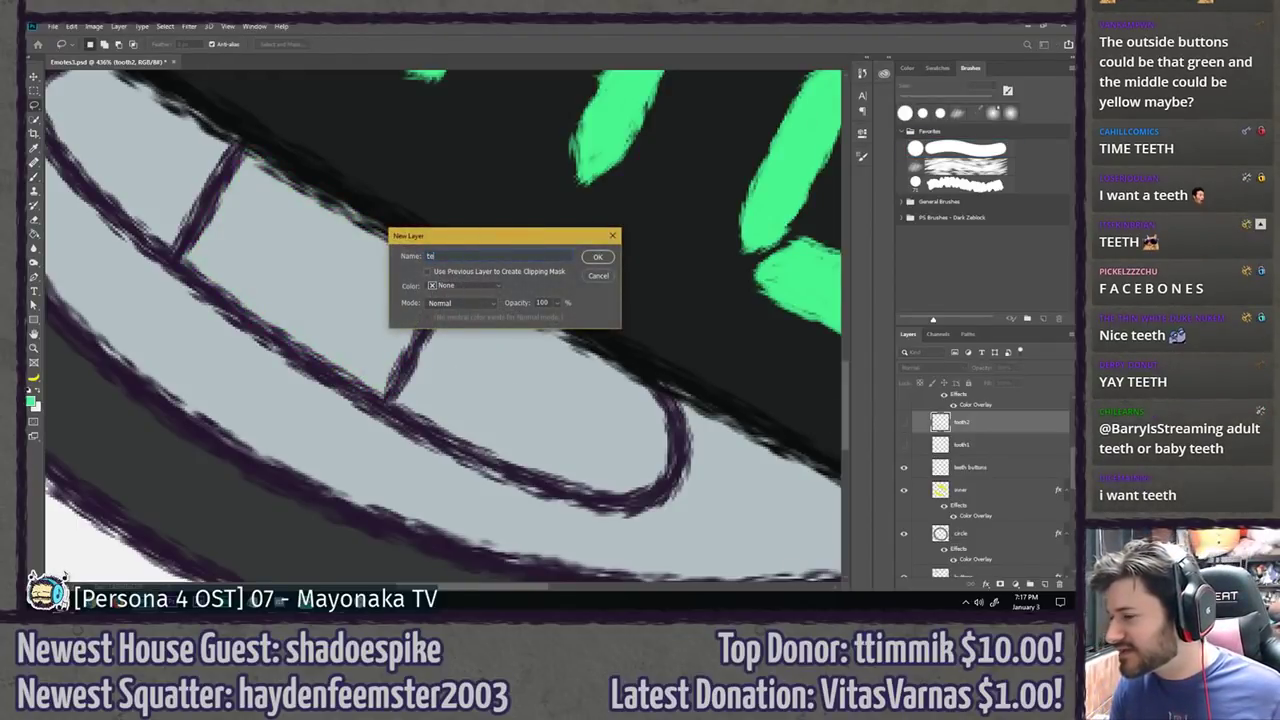
type("te")
key("BackSpace")
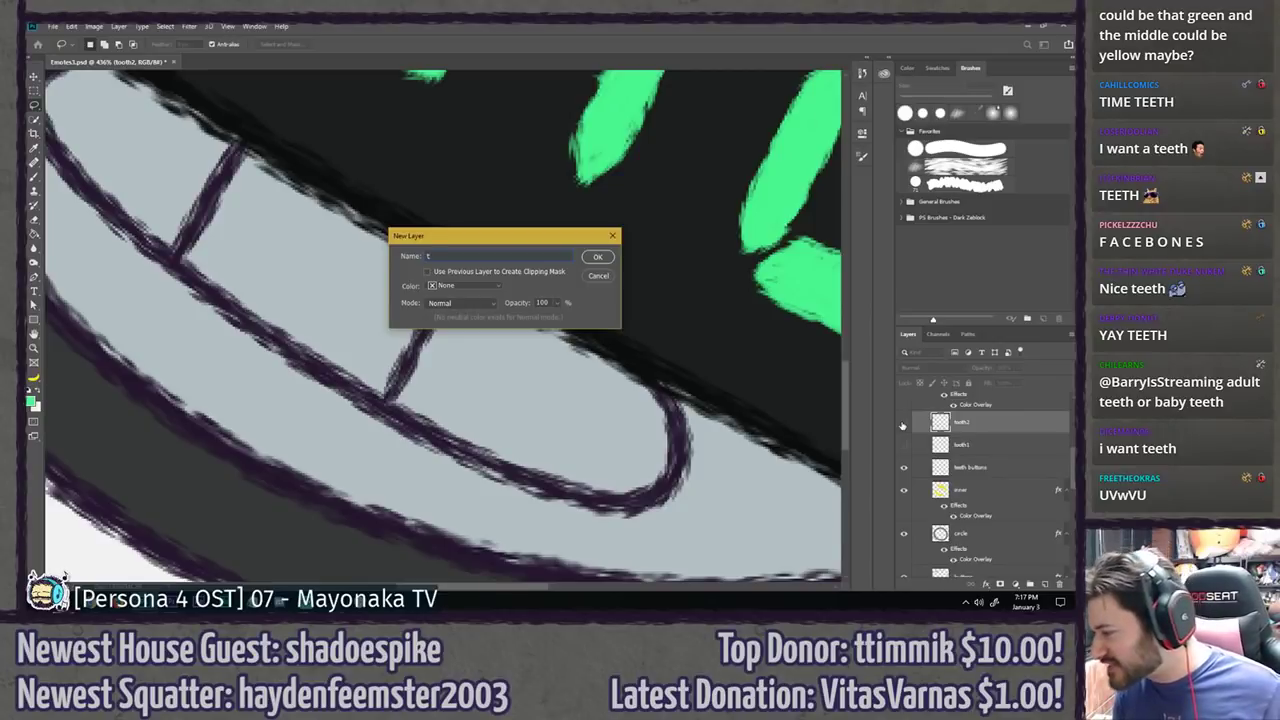
type("ooth")
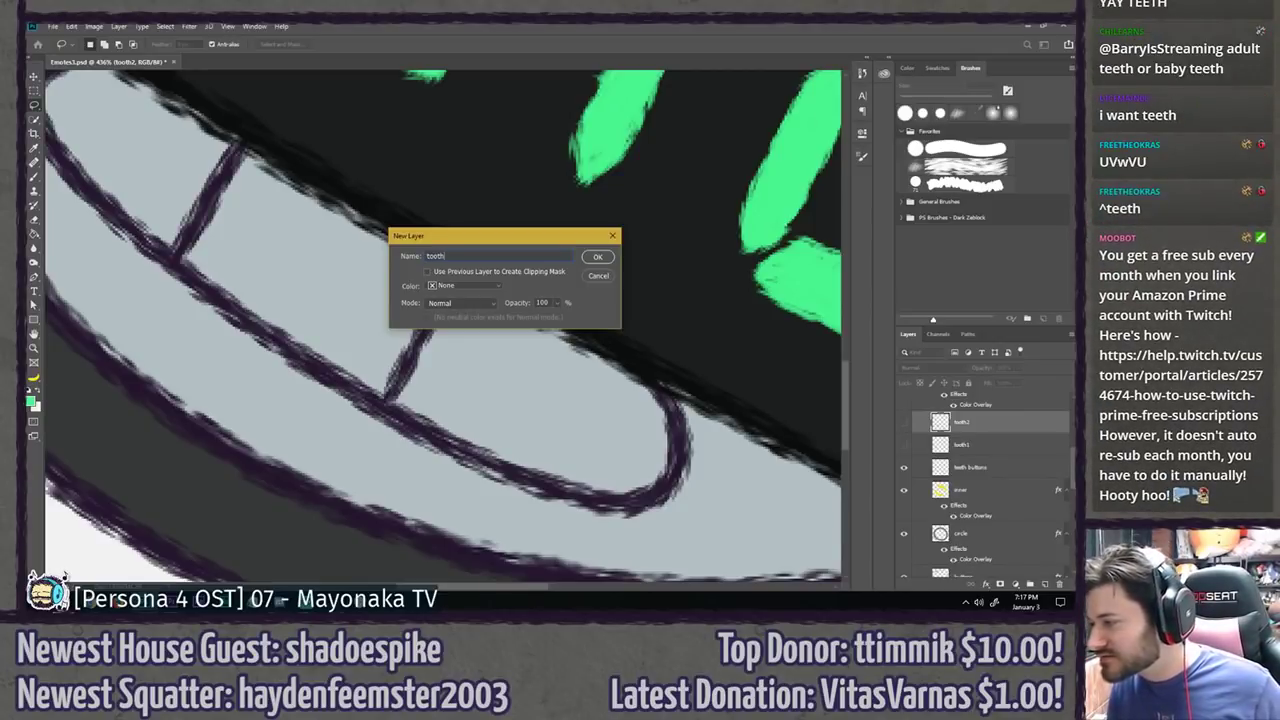
type("3")
key("Return")
Step: Paint the rightmost tooth solid in the lettering's green on the "tooth3" layer, keeping within its outlines
key("b")
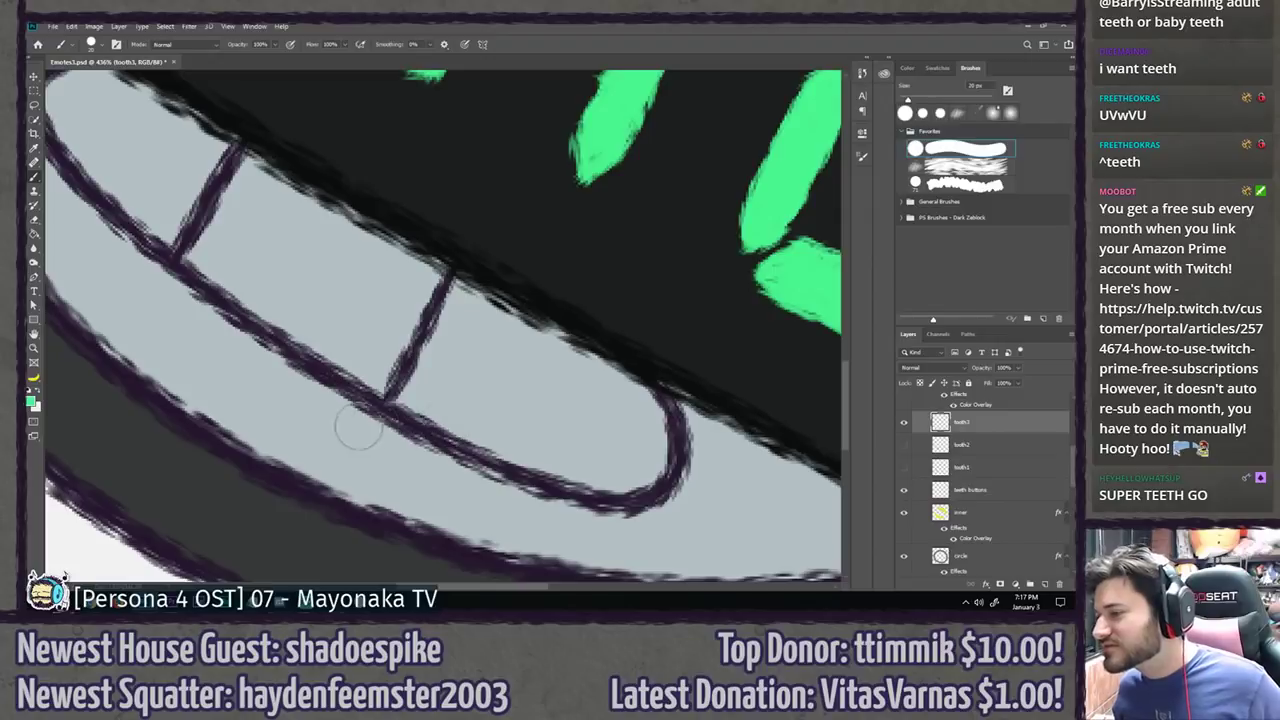
mouse_move(432, 392)
left_mouse_down()
mouse_move(475, 277)
mouse_move(473, 323)
mouse_move(502, 298)
mouse_move(513, 328)
mouse_move(535, 300)
mouse_move(544, 357)
mouse_move(572, 348)
mouse_move(584, 360)
mouse_move(604, 338)
mouse_move(615, 394)
mouse_move(636, 410)
mouse_move(645, 460)
mouse_move(650, 451)
mouse_move(627, 472)
mouse_move(528, 376)
mouse_move(460, 359)
mouse_move(460, 374)
mouse_move(574, 431)
mouse_move(601, 471)
mouse_move(427, 392)
mouse_move(533, 452)
left_mouse_up()
key("bracketleft")
key("bracketleft")
key("bracketleft")
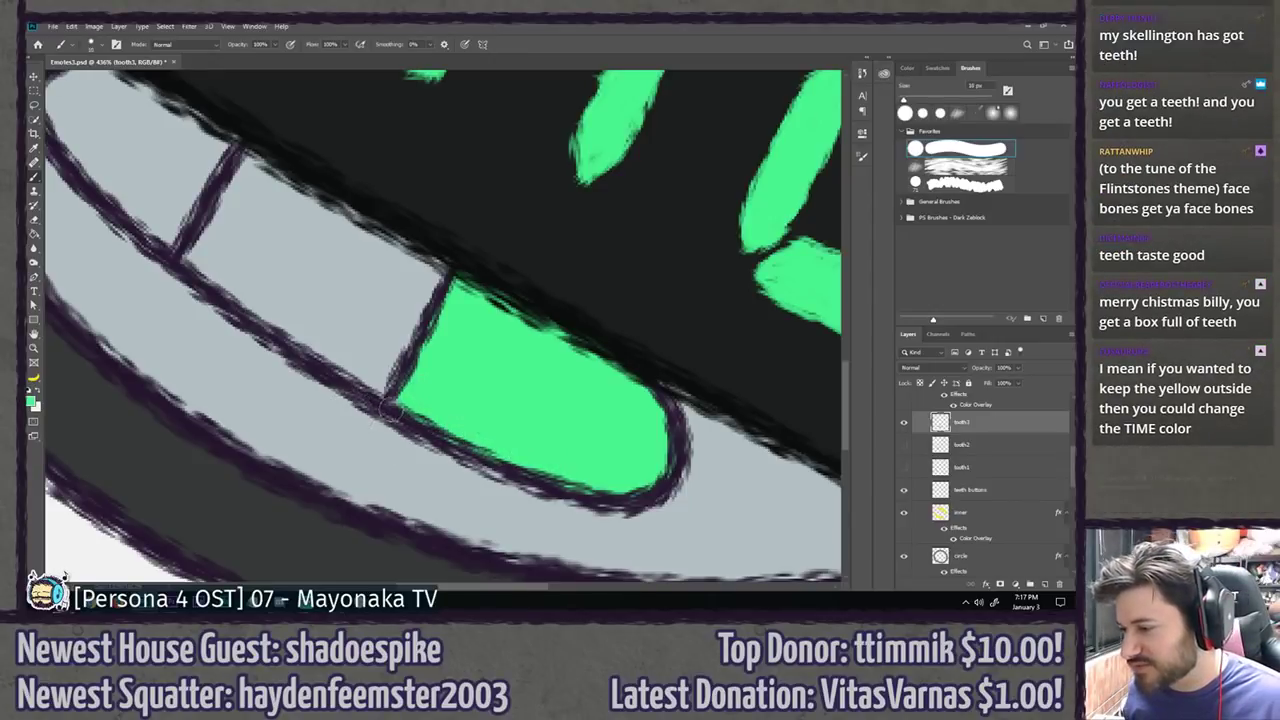
key("bracketright")
key("bracketright")
key("bracketright")
key("bracketright")
key("bracketright")
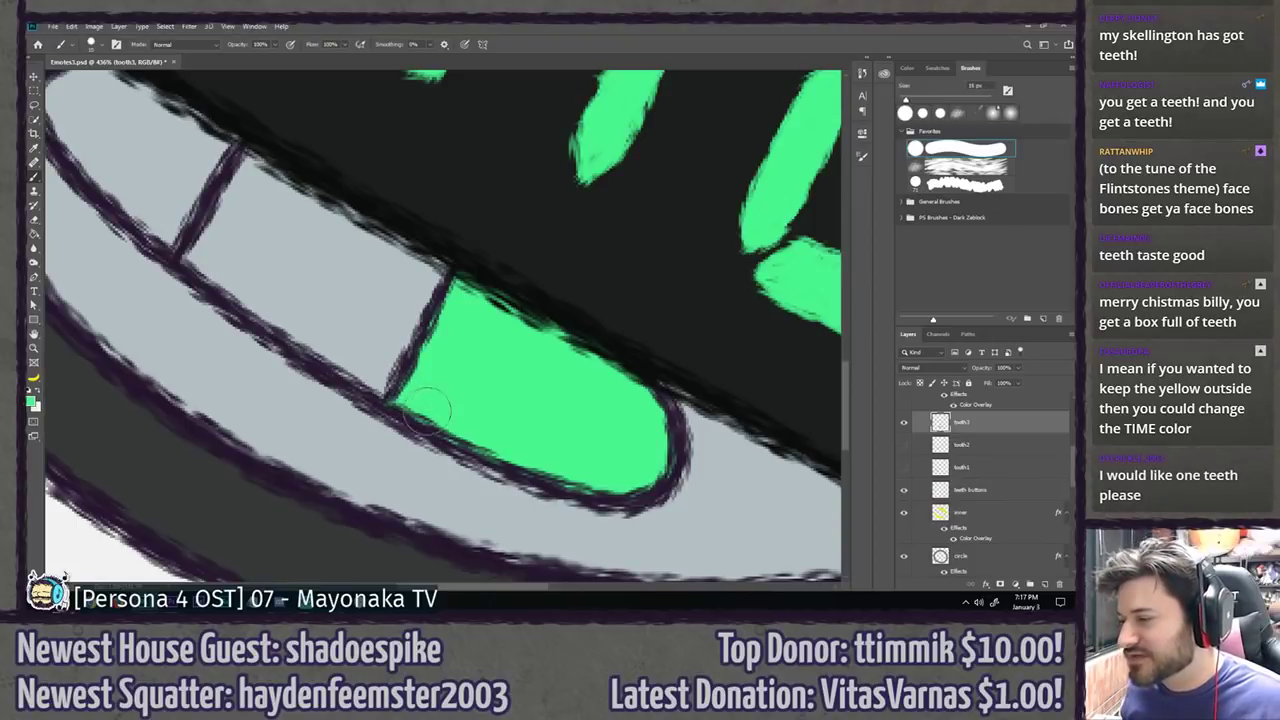
Step: Show all three tooth layers and reorder them so "tooth1" is above "tooth2" and "tooth3" is lowest
key("ctrl+0")
key("l")
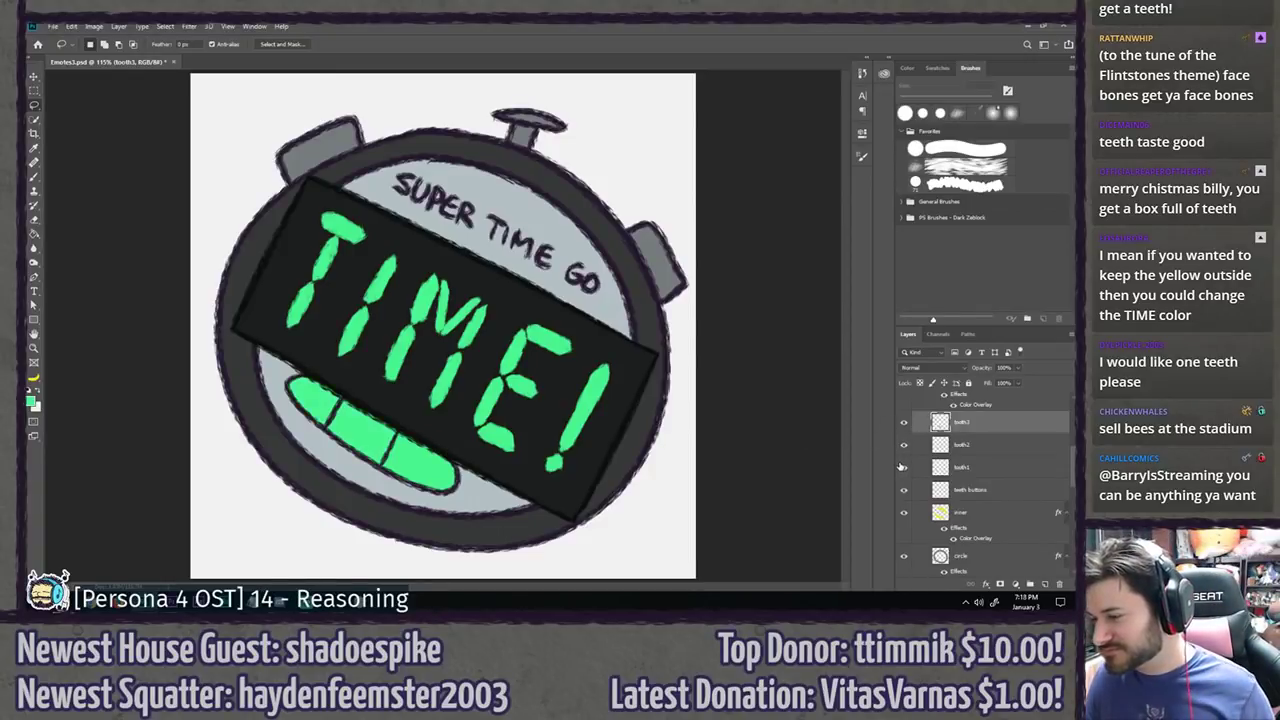
left_click_drag(999, 470, 990, 431)
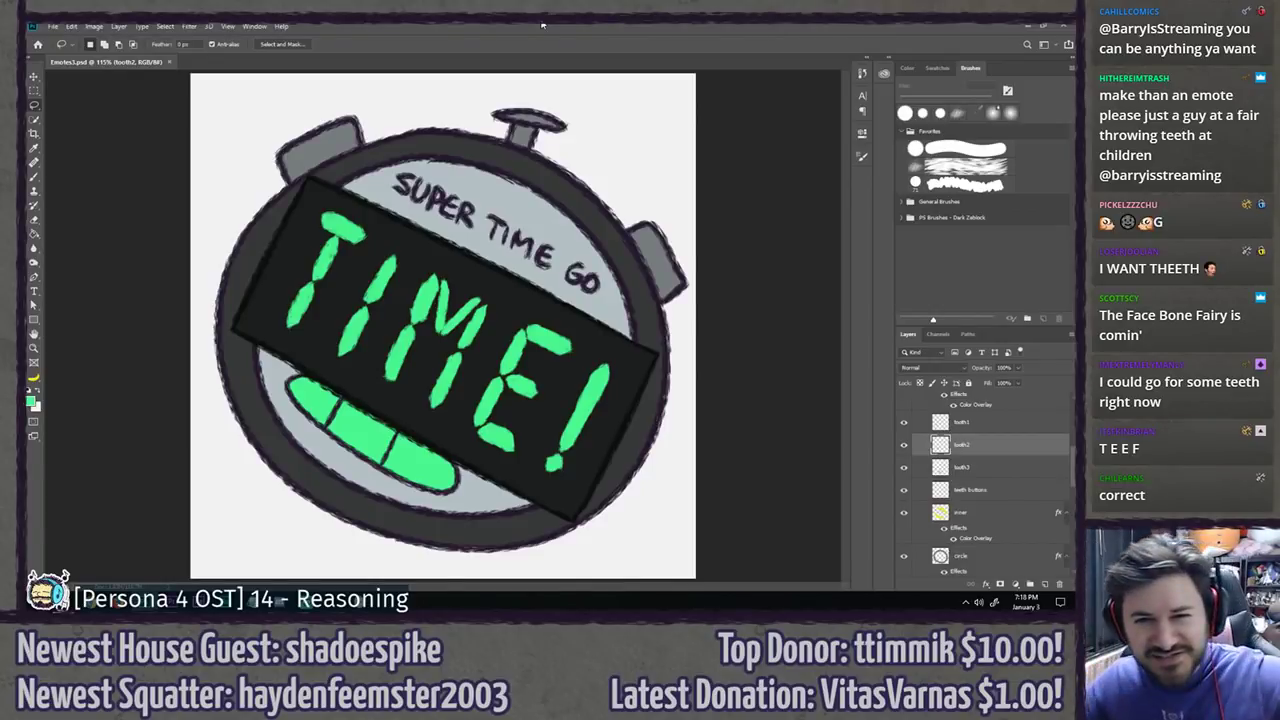
double_click(987, 453)
left_click(1033, 271)
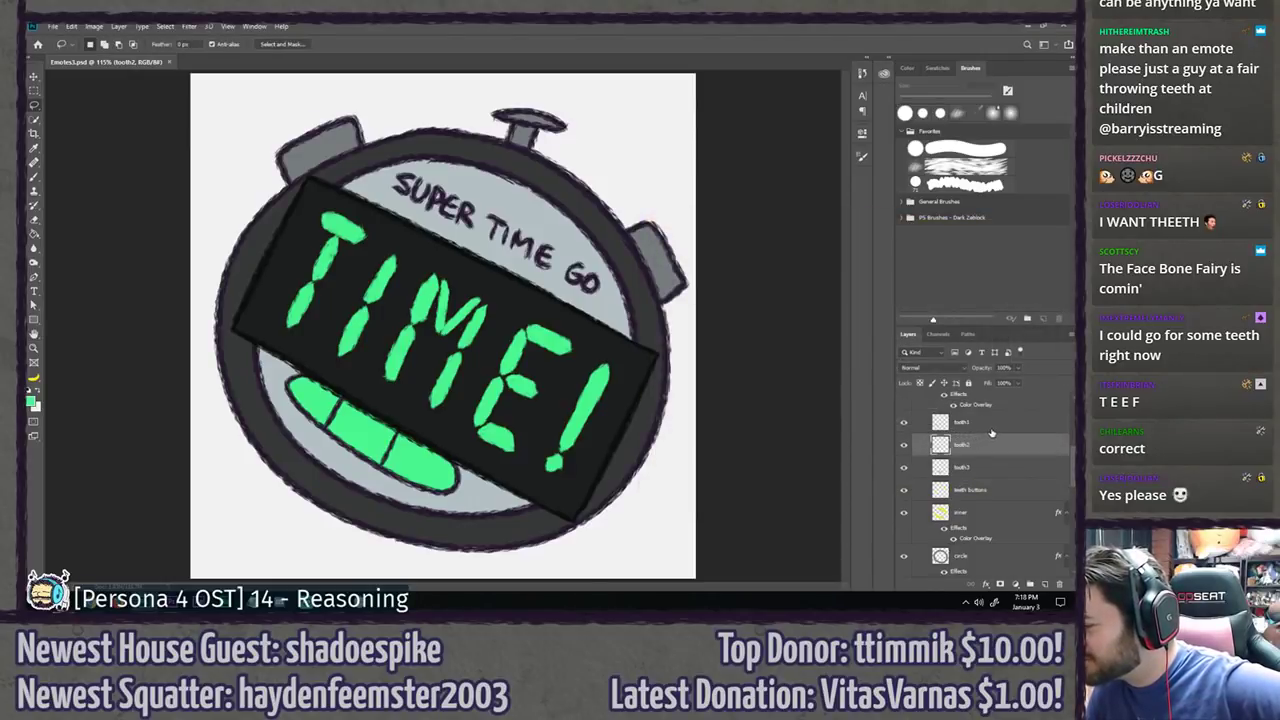
double_click(988, 424)
left_click(1033, 271)
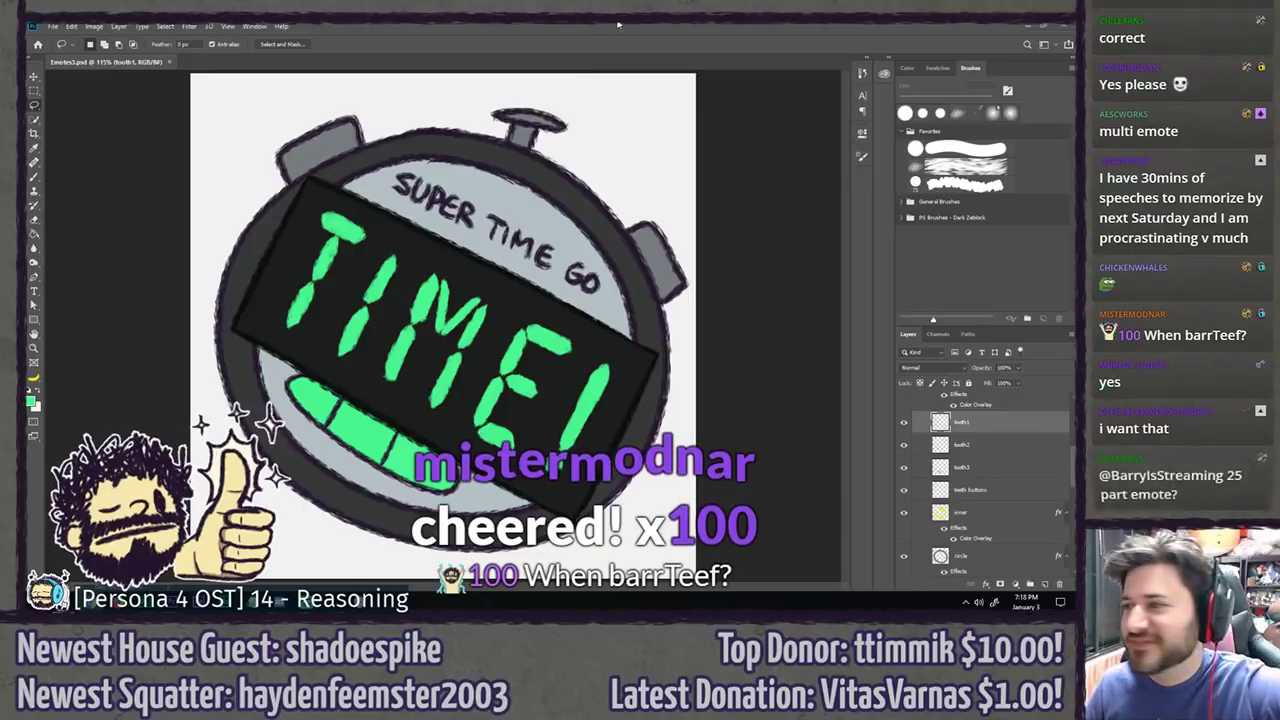
double_click(981, 424)
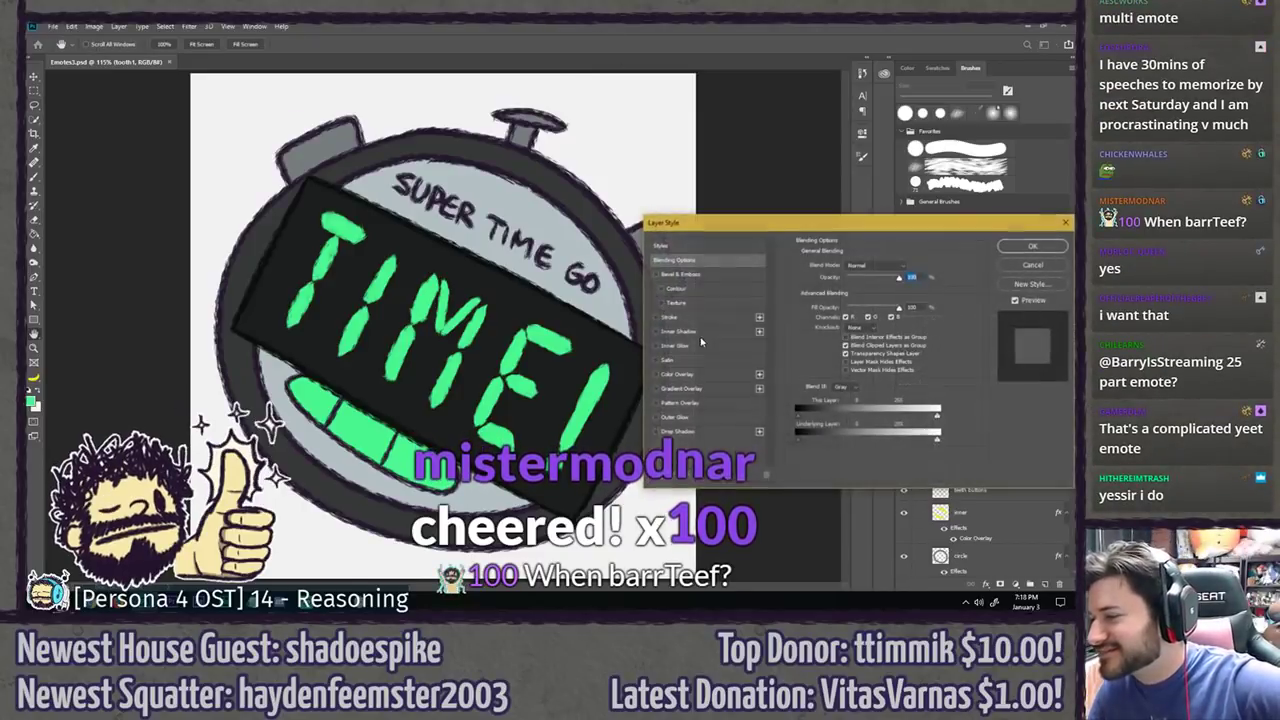
left_click(907, 266)
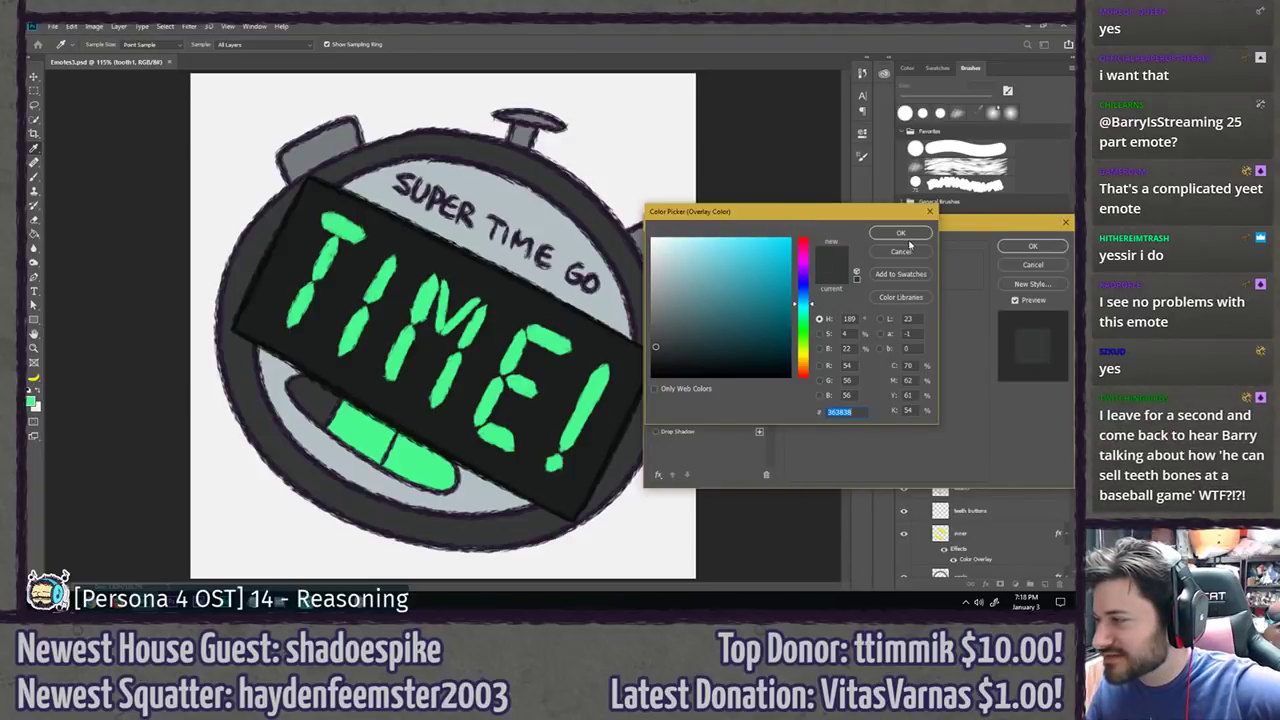
left_click(905, 236)
key("Return")
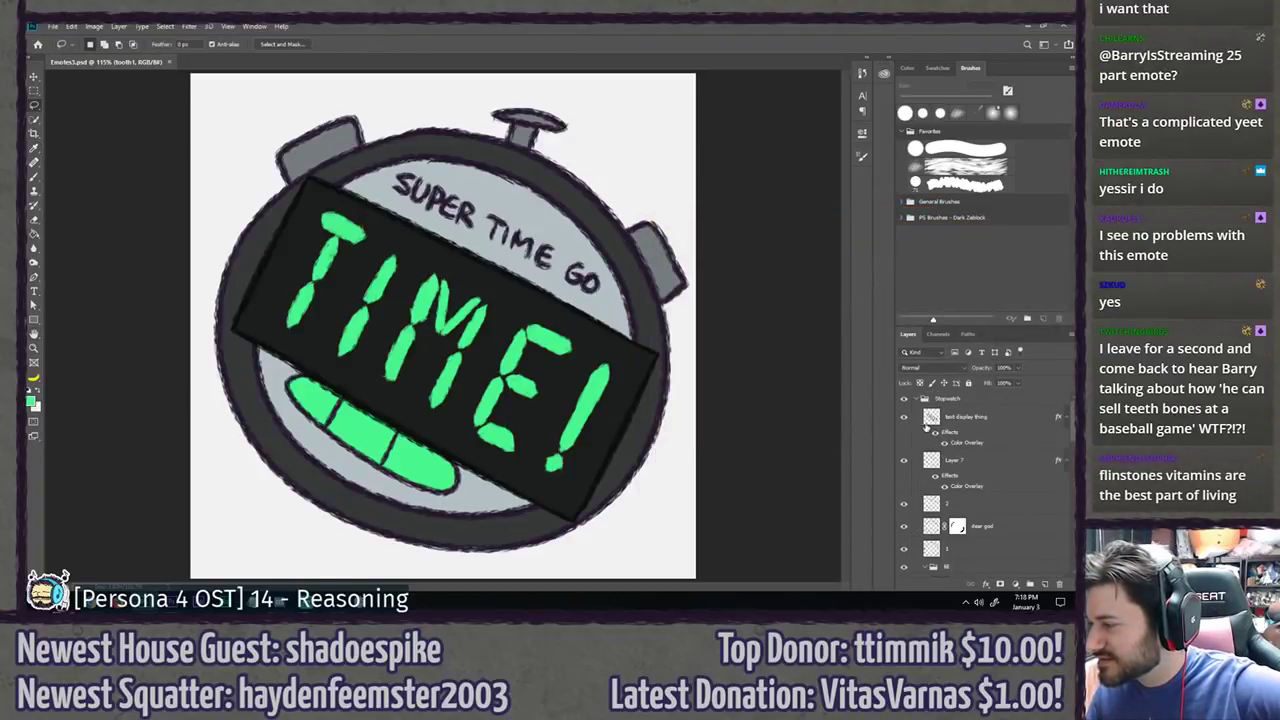
Step: Paste the coloured reference sketch above the stopwatch group and move it up and left until the emote's teeth are uncovered
scroll(945, 428, "down", 2)
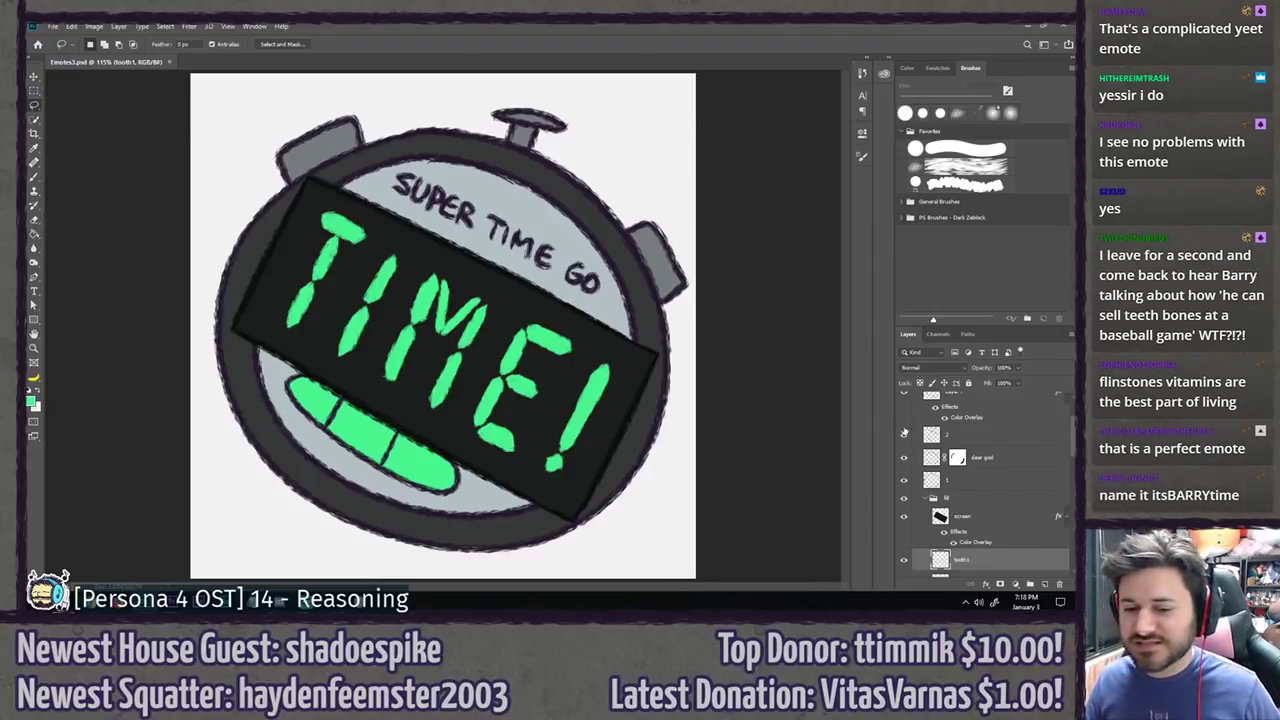
scroll(947, 481, "up", 2)
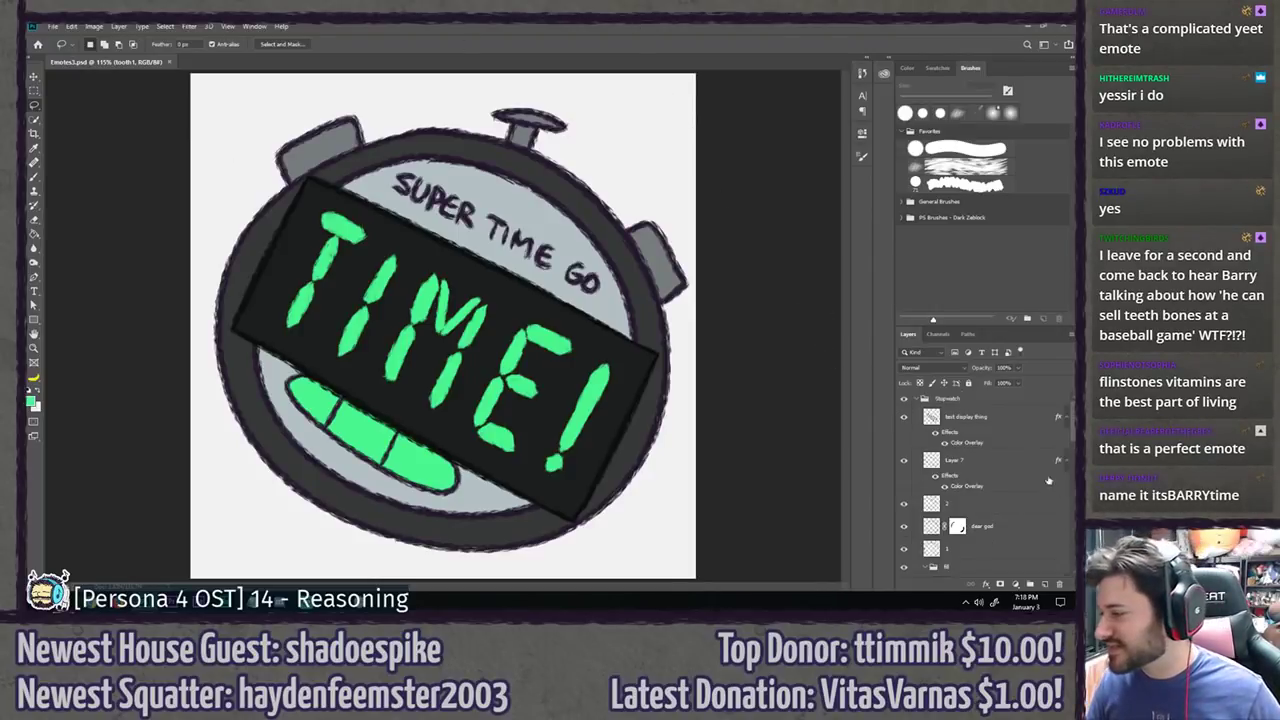
left_click(978, 404)
key("ctrl+v")
mouse_move(980, 416)
left_mouse_down()
mouse_move(983, 384)
mouse_move(975, 395)
left_mouse_up()
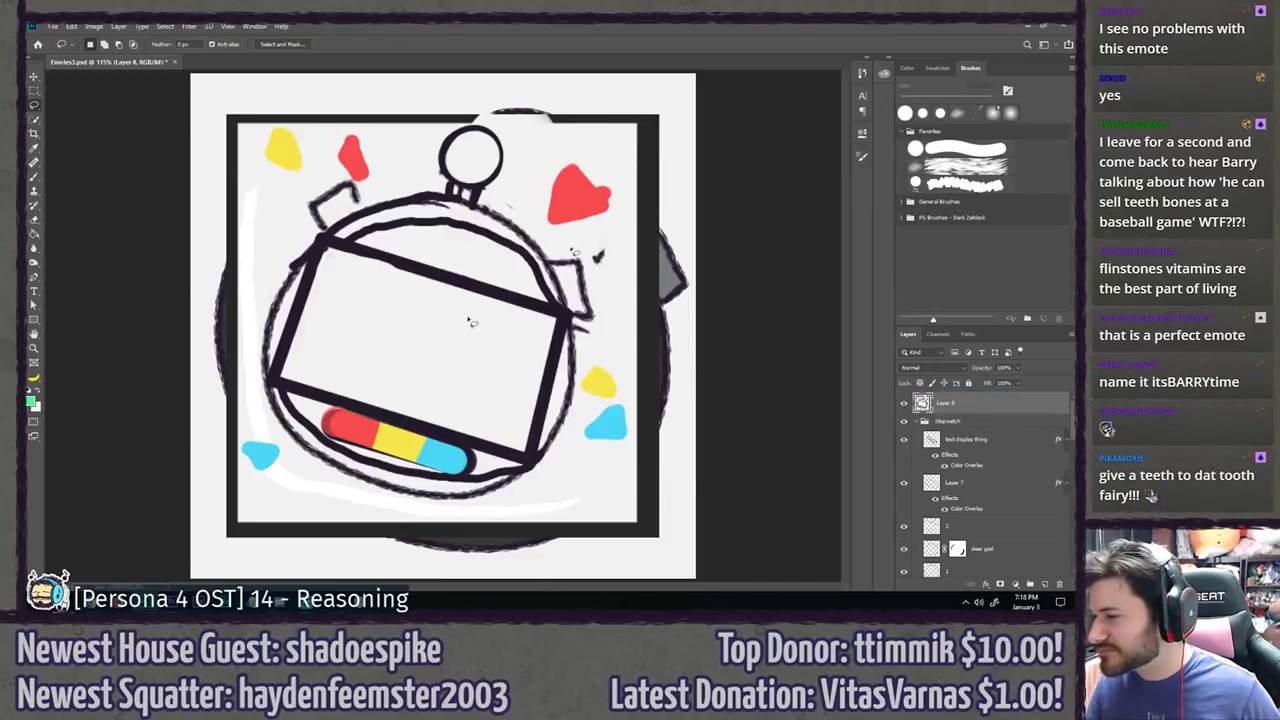
key("v")
mouse_move(470, 321)
left_mouse_down()
mouse_move(311, 161)
mouse_move(384, 51)
left_mouse_up()
Step: Add a Color Overlay to the "tooth1" layer using the red sampled from the reference sketch's teeth
scroll(982, 484, "down", 3)
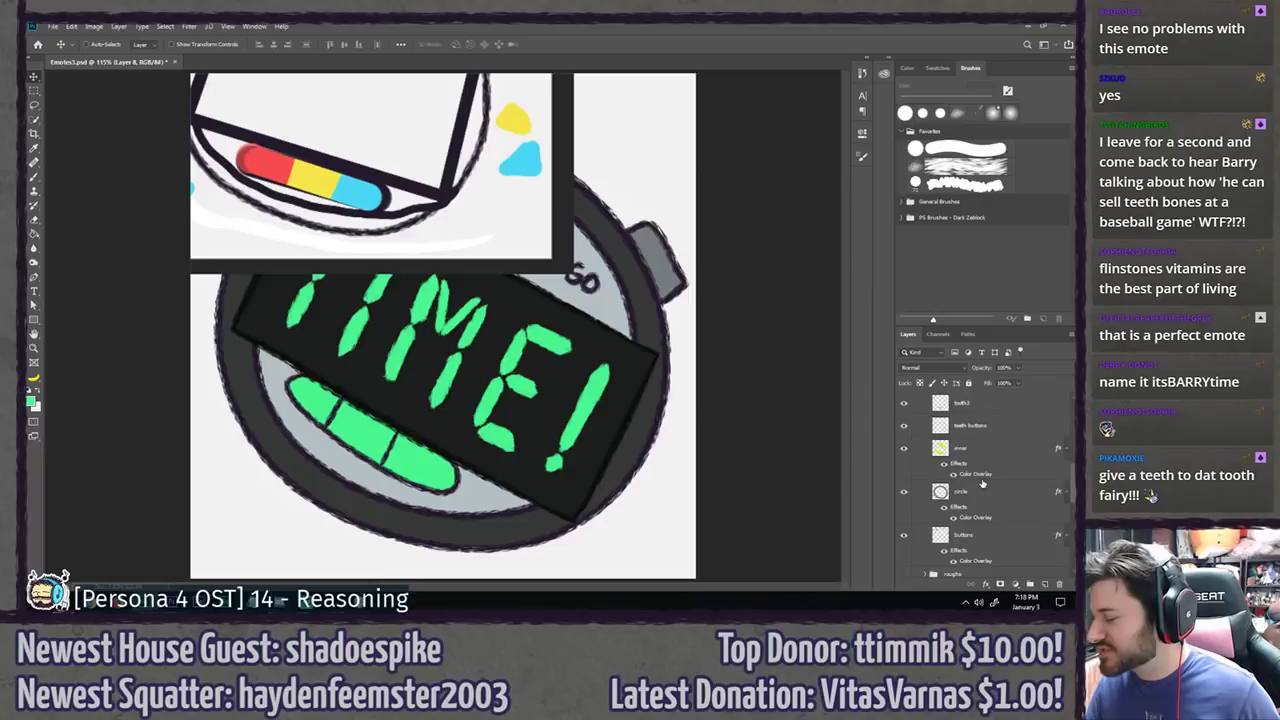
scroll(982, 484, "down", 3)
scroll(976, 472, "up", 4)
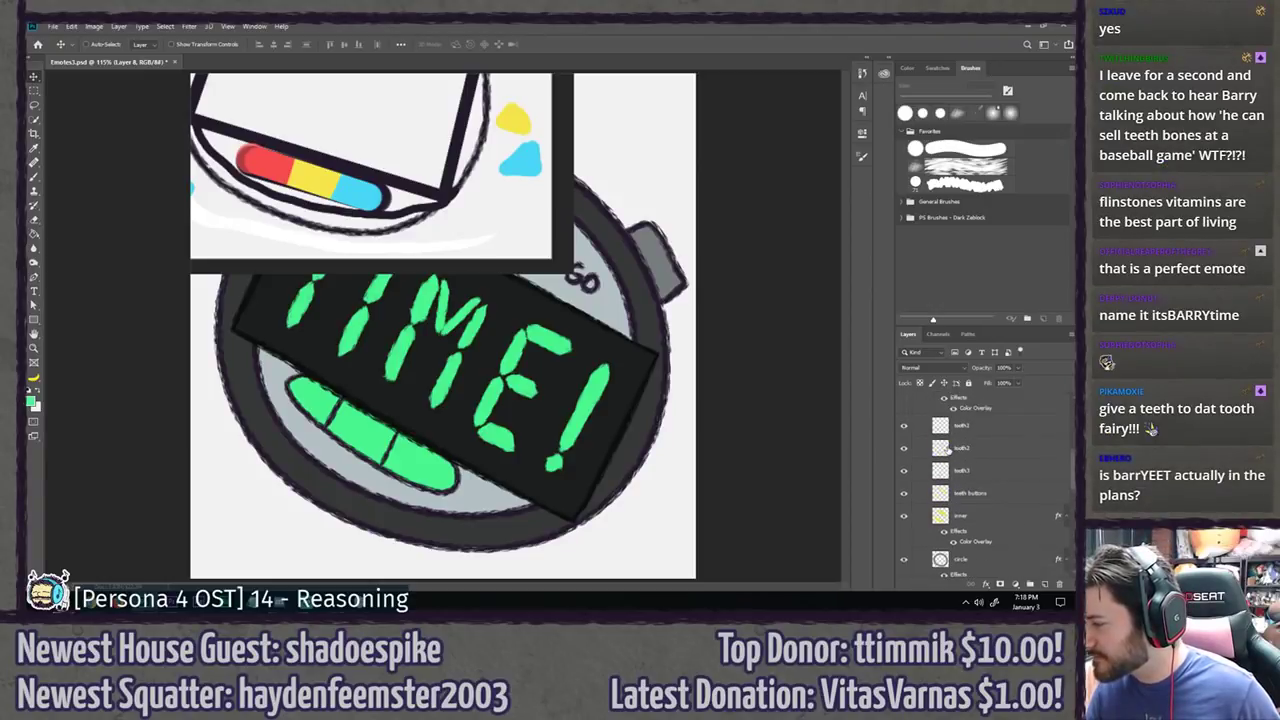
double_click(996, 474)
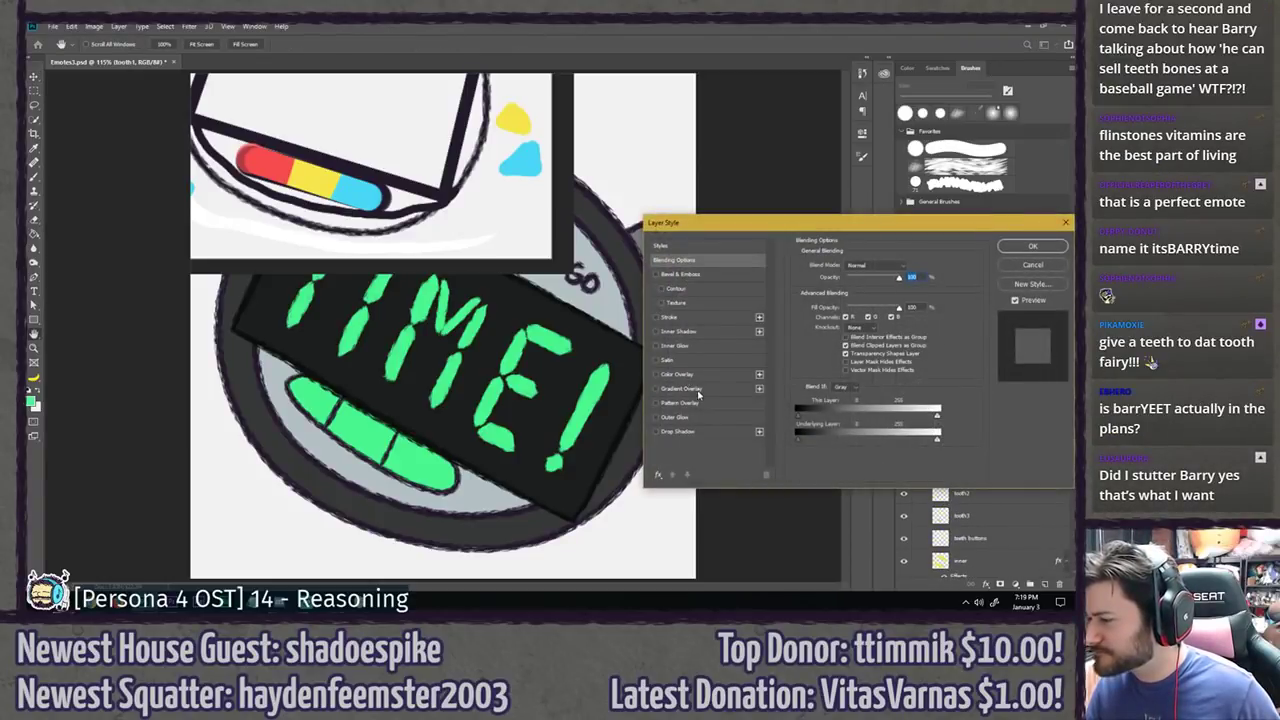
left_click(707, 372)
left_click(917, 276)
left_click(237, 155)
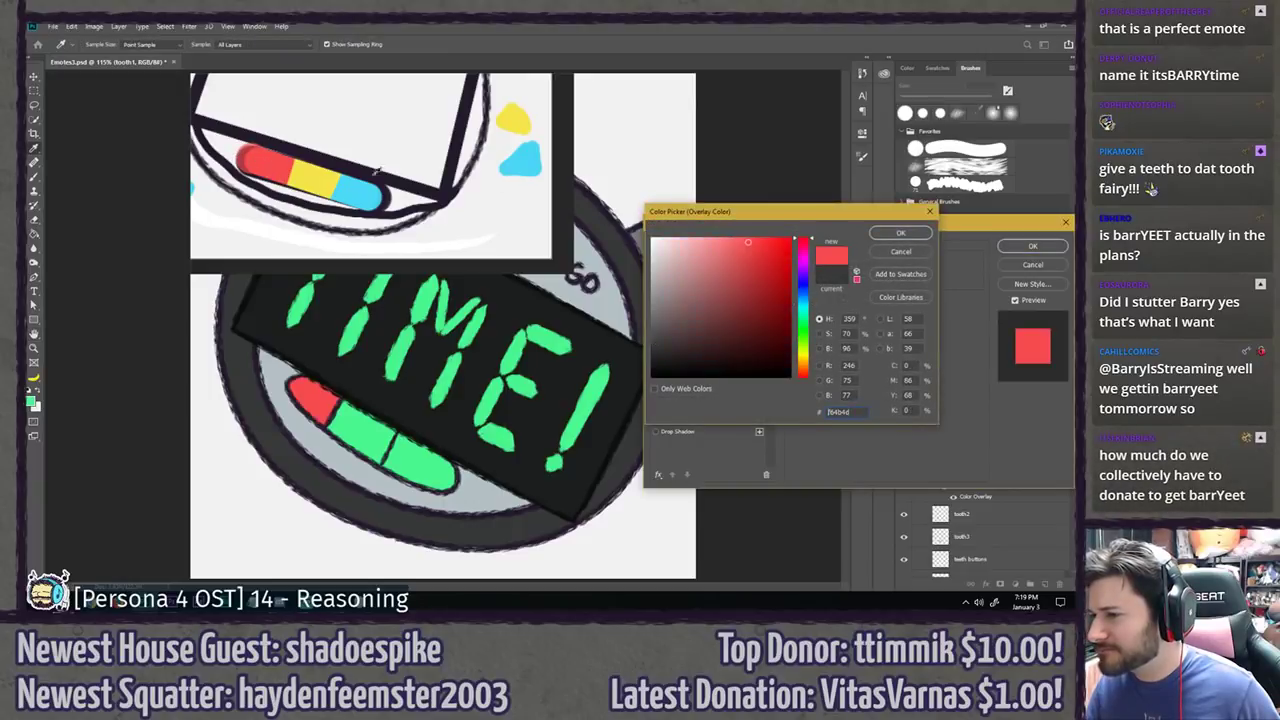
left_click(899, 233)
left_click(1032, 246)
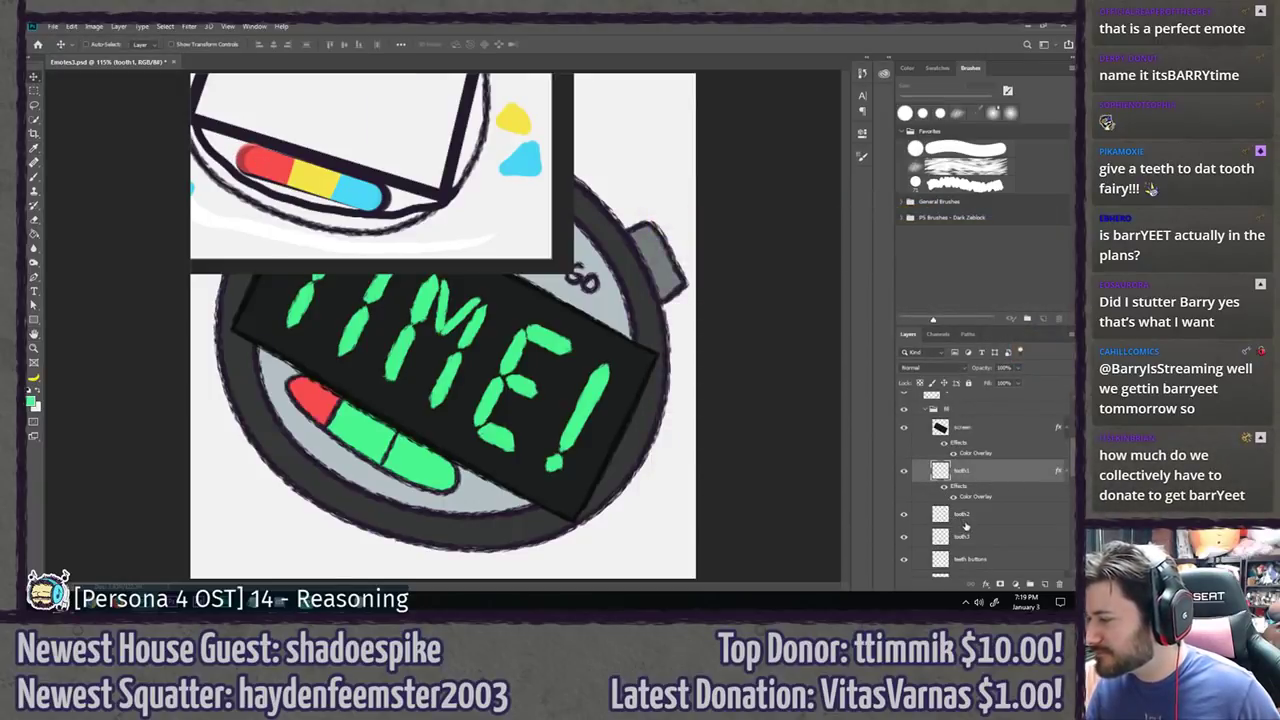
Step: Give the "tooth2" layer a Color Overlay in the yellow sampled from the reference sketch's middle tooth
double_click(998, 517)
left_click(728, 374)
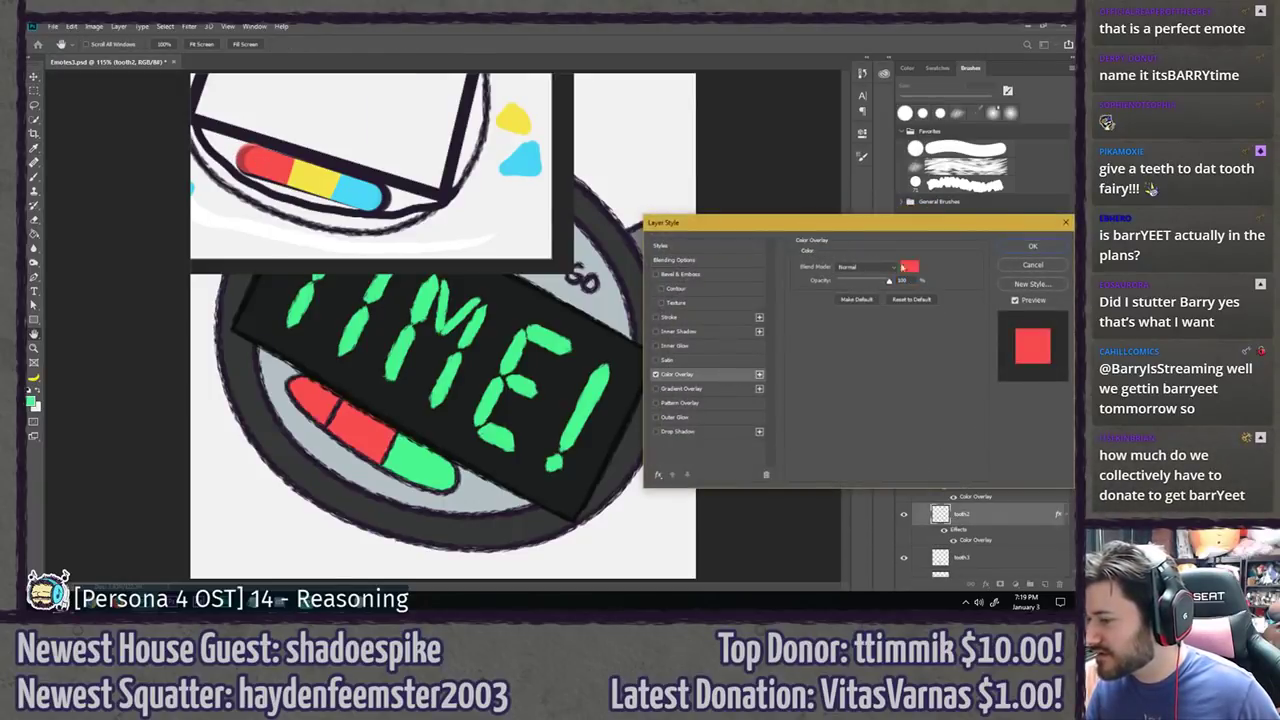
left_click(914, 266)
left_click(314, 178)
left_click(900, 233)
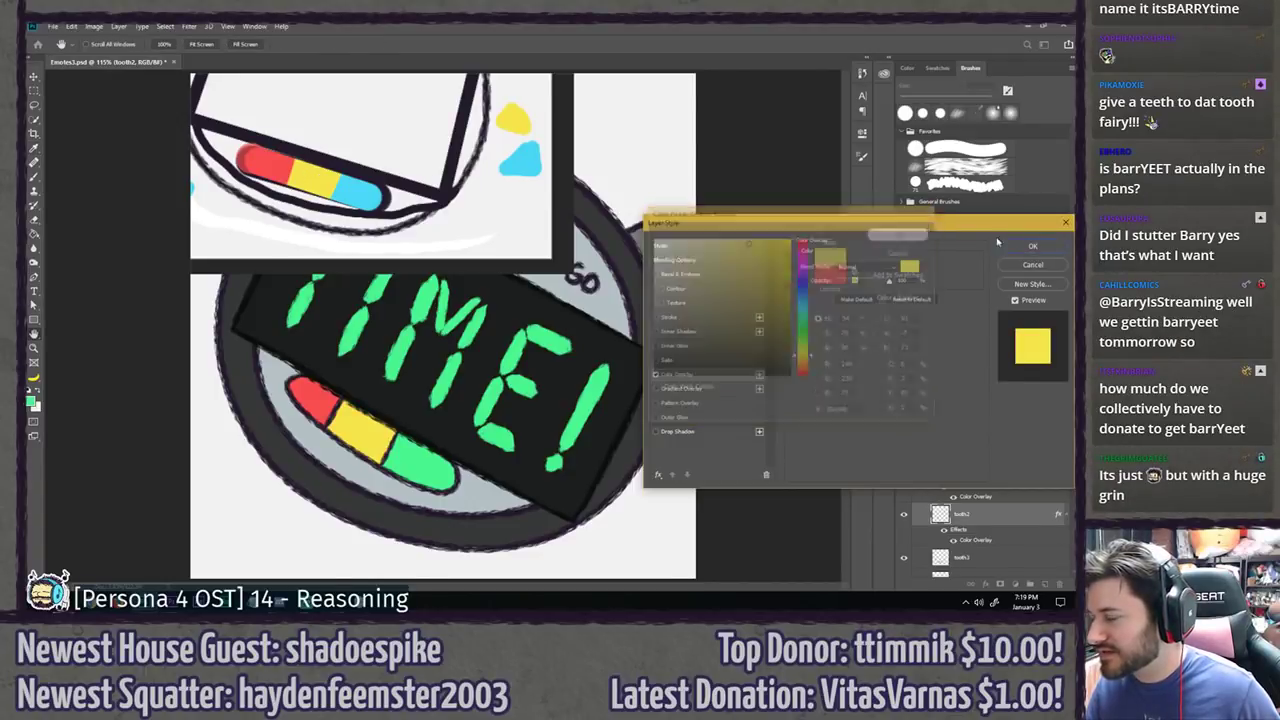
left_click(1032, 246)
Step: Give the "tooth3" layer a Color Overlay in the light blue sampled from the reference sketch's rightmost tooth
scroll(1008, 476, "down", 3)
double_click(1008, 476)
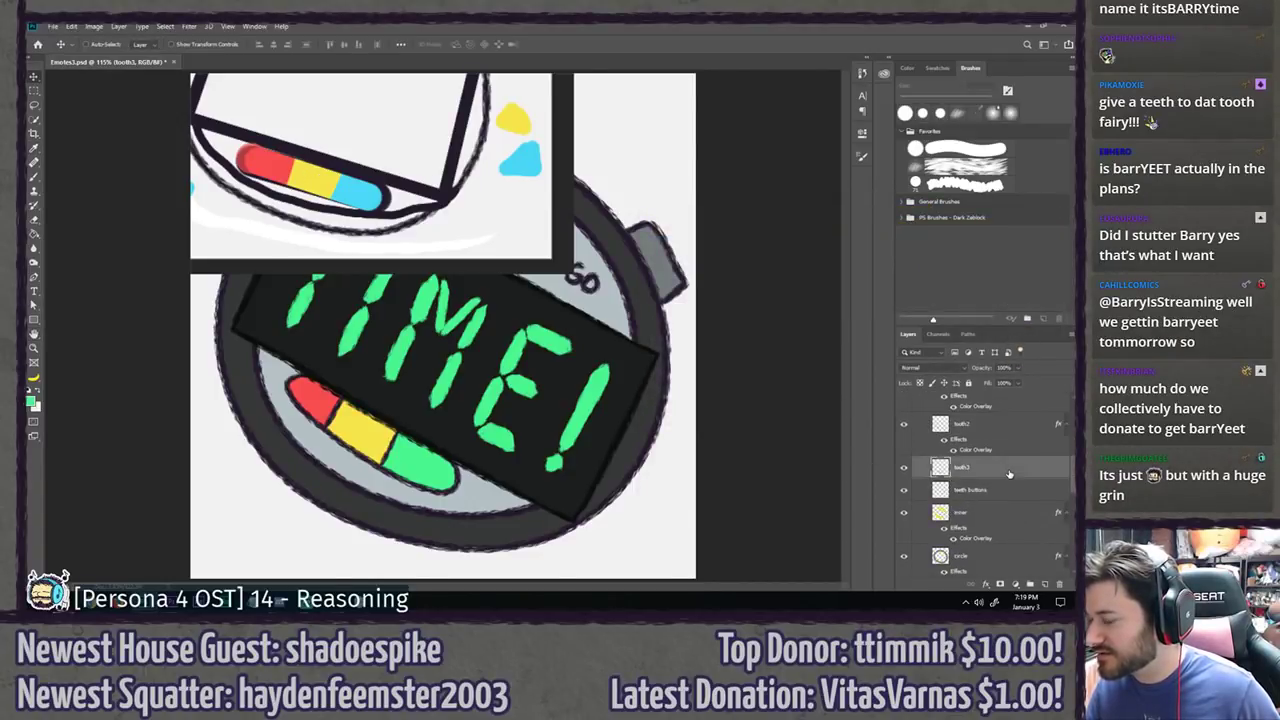
left_click(707, 374)
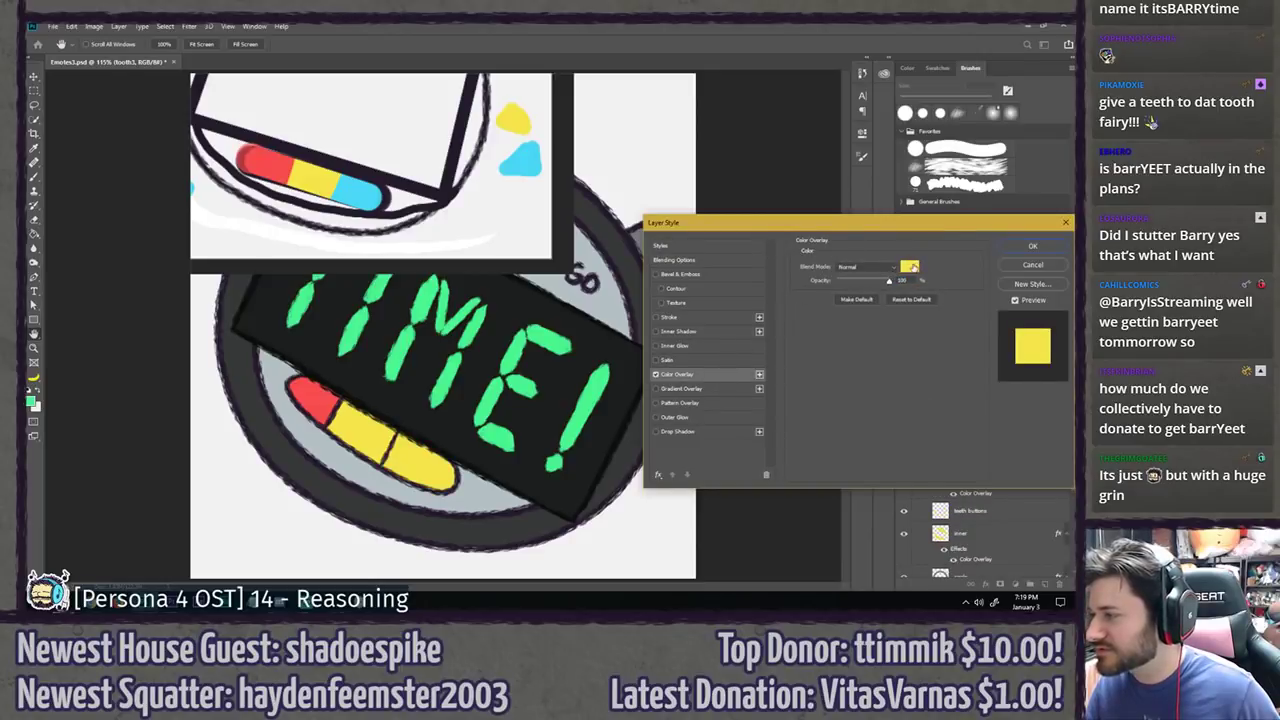
left_click(911, 266)
left_click(356, 190)
left_click(894, 235)
left_click(1032, 246)
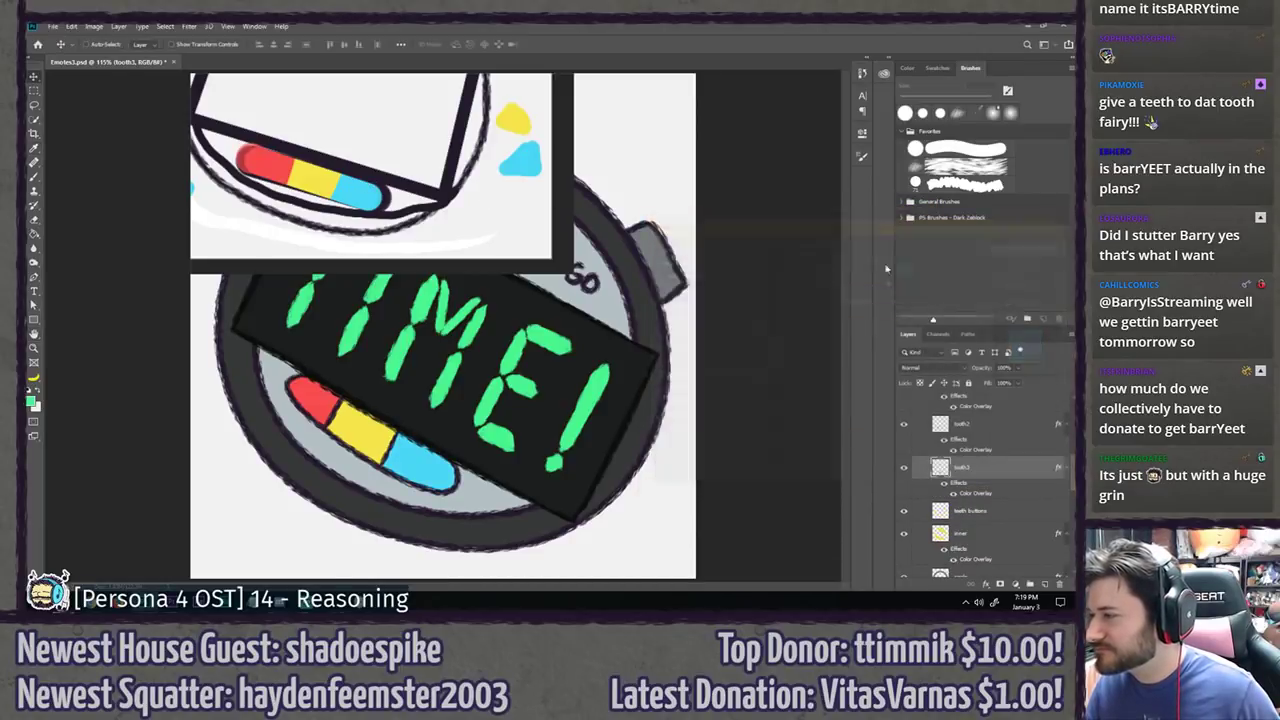
Step: Hide the pasted reference sketch and check the recoloured emote at very small and larger sizes
scroll(960, 470, "up", 5)
left_click(903, 404)
scroll(686, 366, "down", 10)
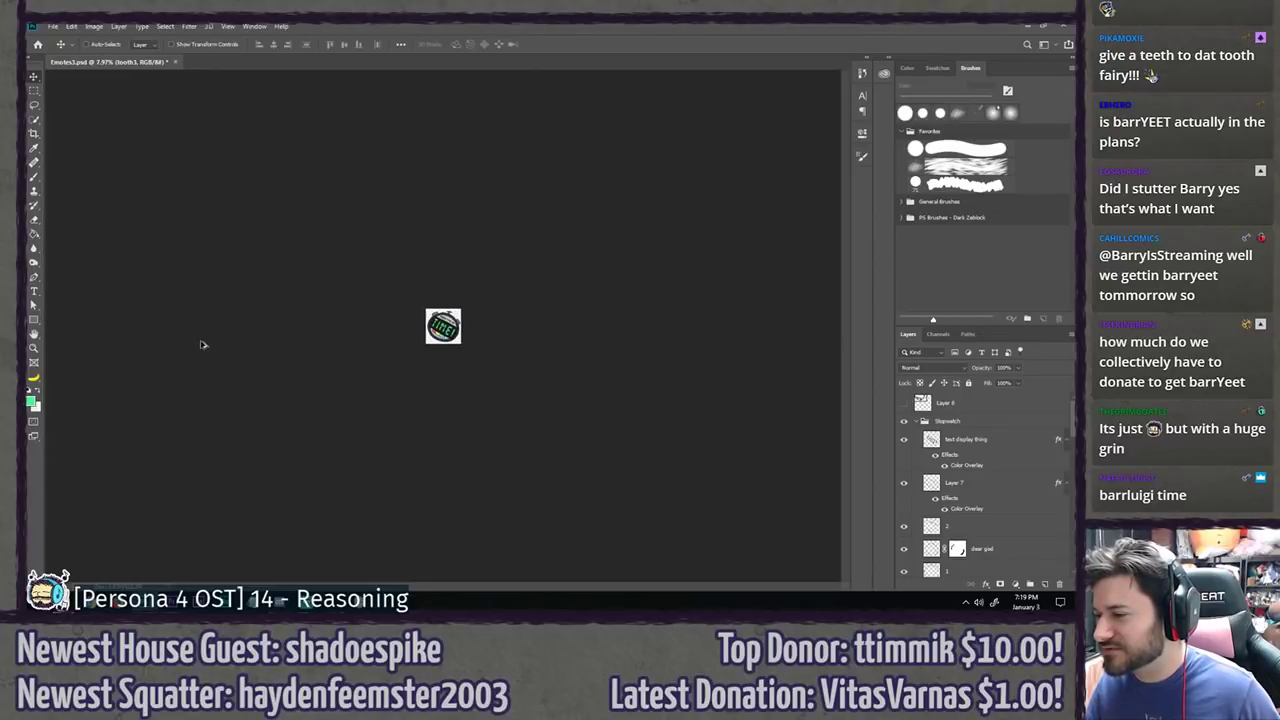
scroll(202, 344, "up", 10)
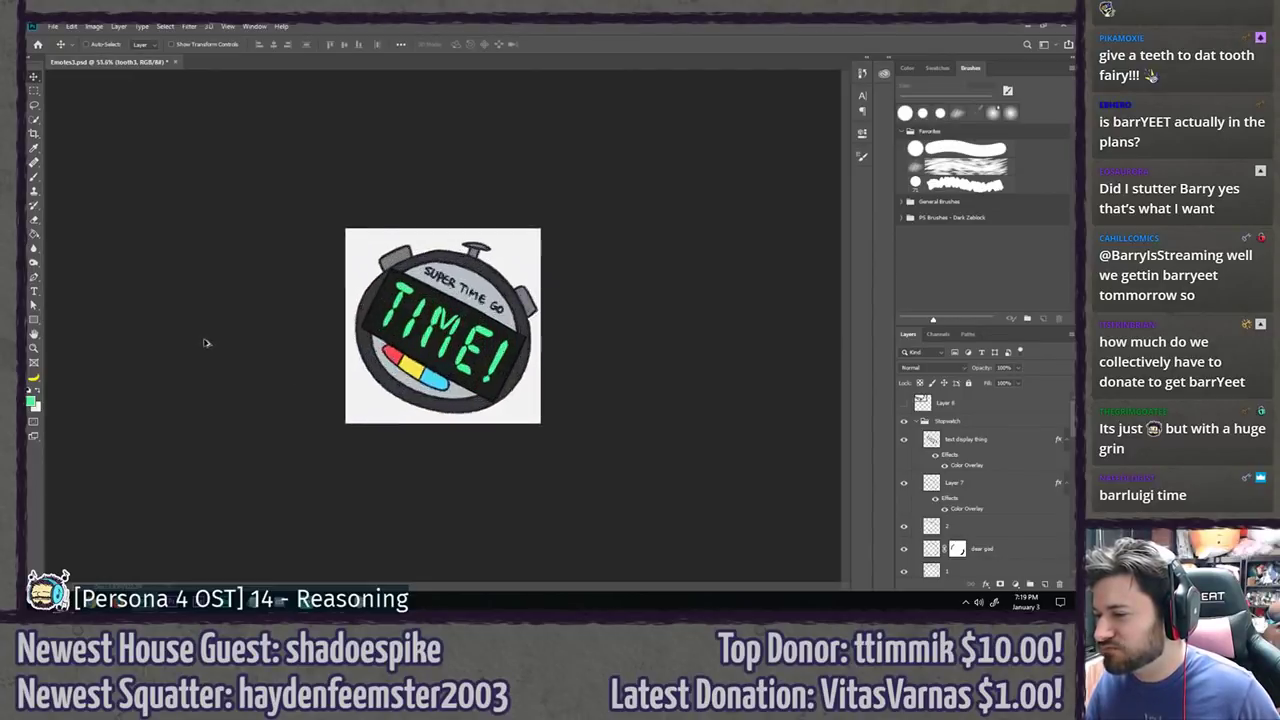
key("l")
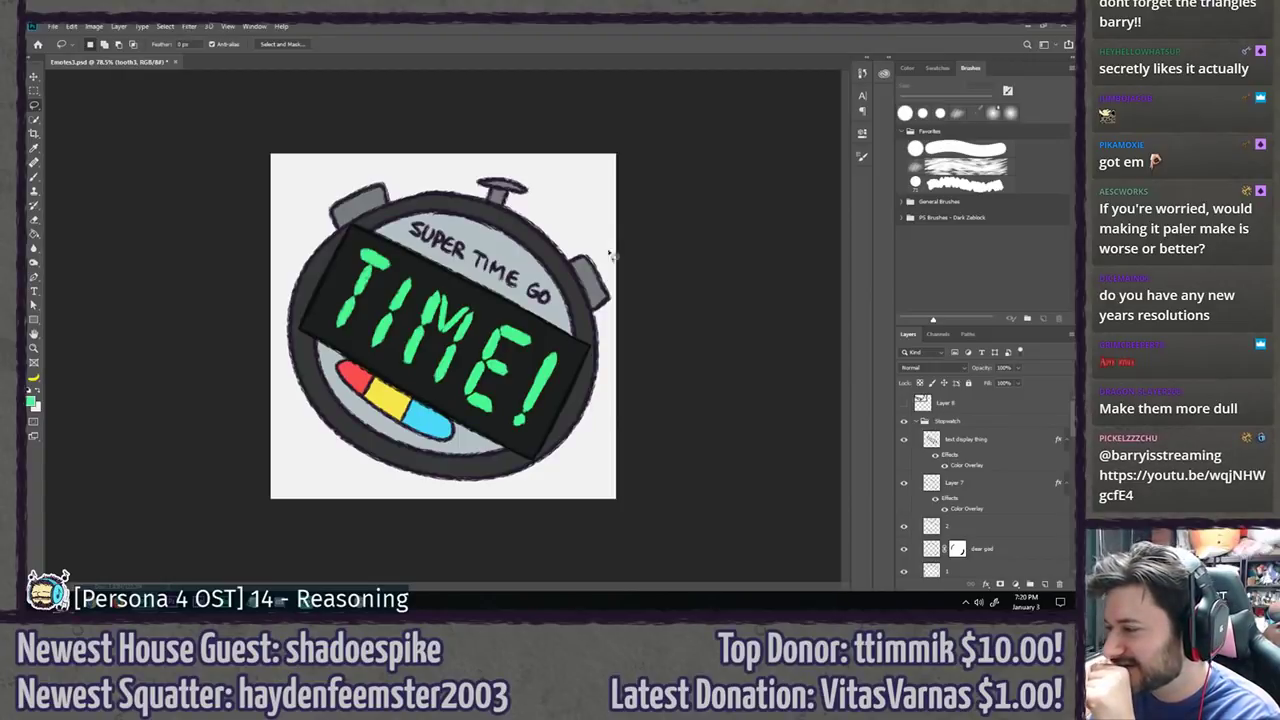
Step: Show the reference sketch again, pull it fully into view to examine its colour accents, and move it back off the teeth
left_click(904, 403)
left_click(955, 403)
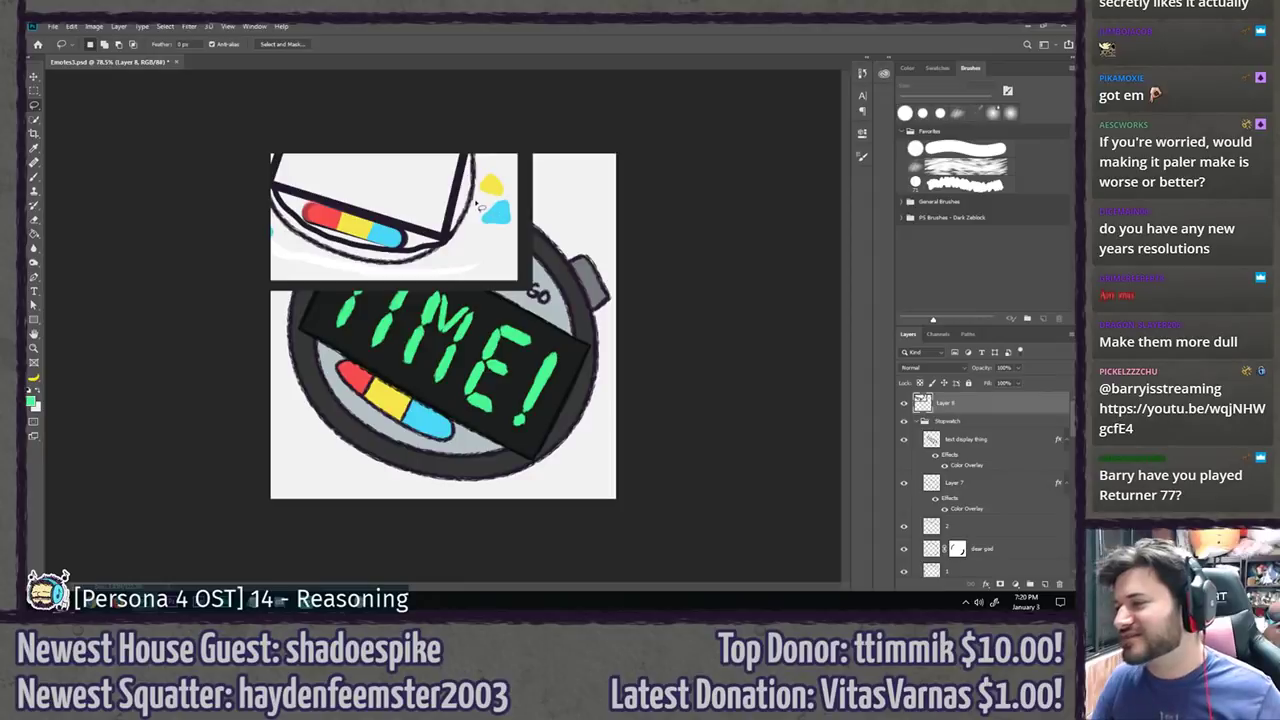
key("v")
mouse_move(460, 208)
left_mouse_down()
mouse_move(512, 358)
mouse_move(522, 334)
left_mouse_up()
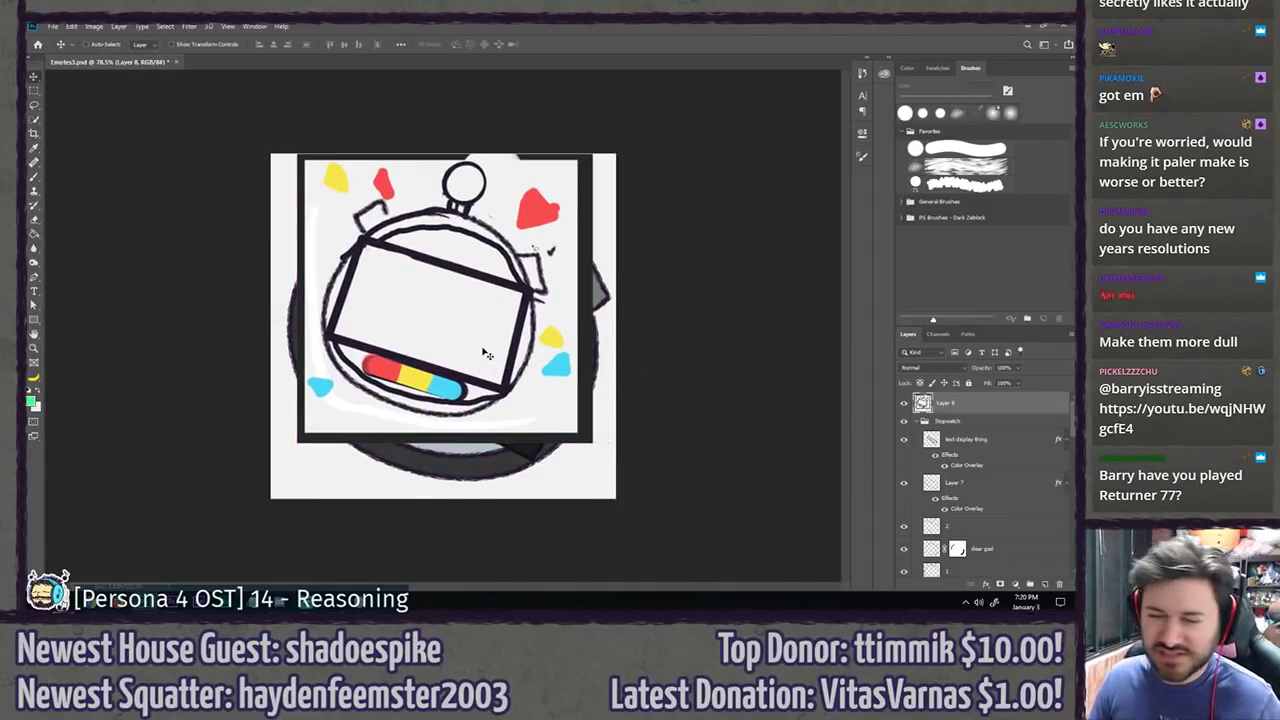
mouse_move(423, 312)
left_mouse_down()
mouse_move(430, 300)
mouse_move(383, 205)
mouse_move(388, 168)
left_mouse_up()
key("l")
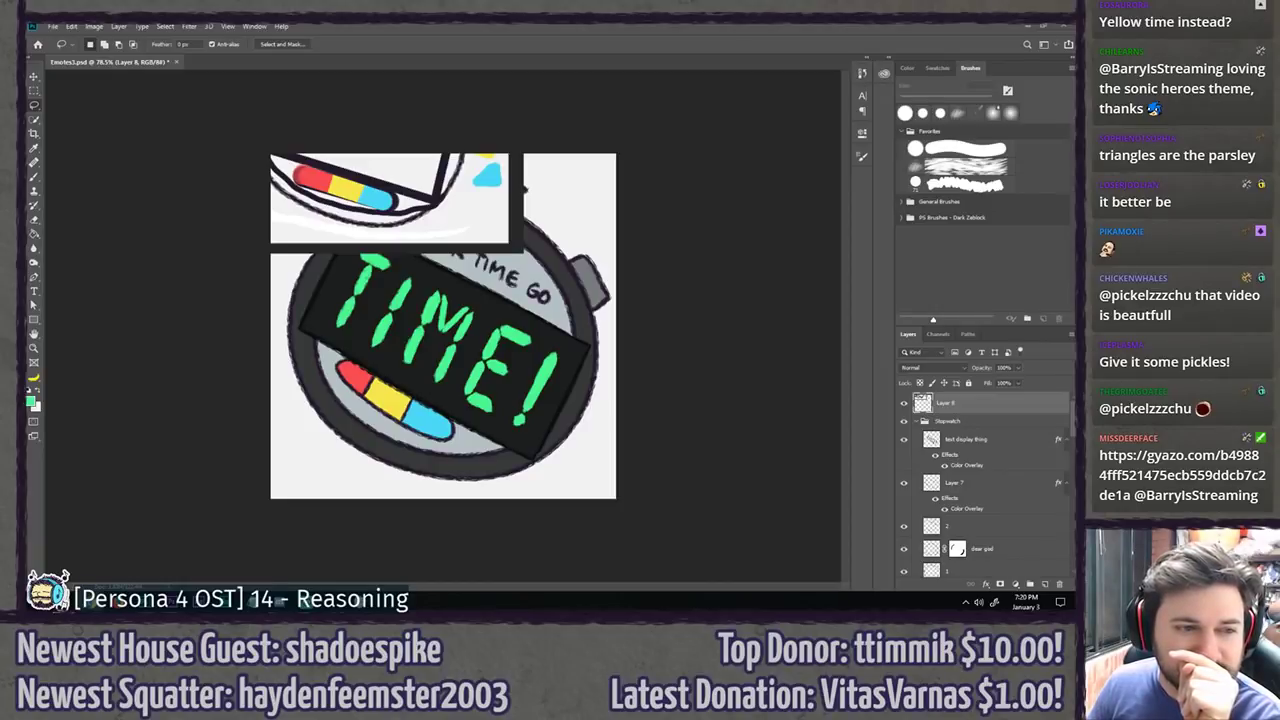
Step: Switch to the browser, examine the shared mockup of the emote with green-toned teeth, and return to Photoshop
left_click_drag(28, 112, 450, 28)
left_click(429, 250)
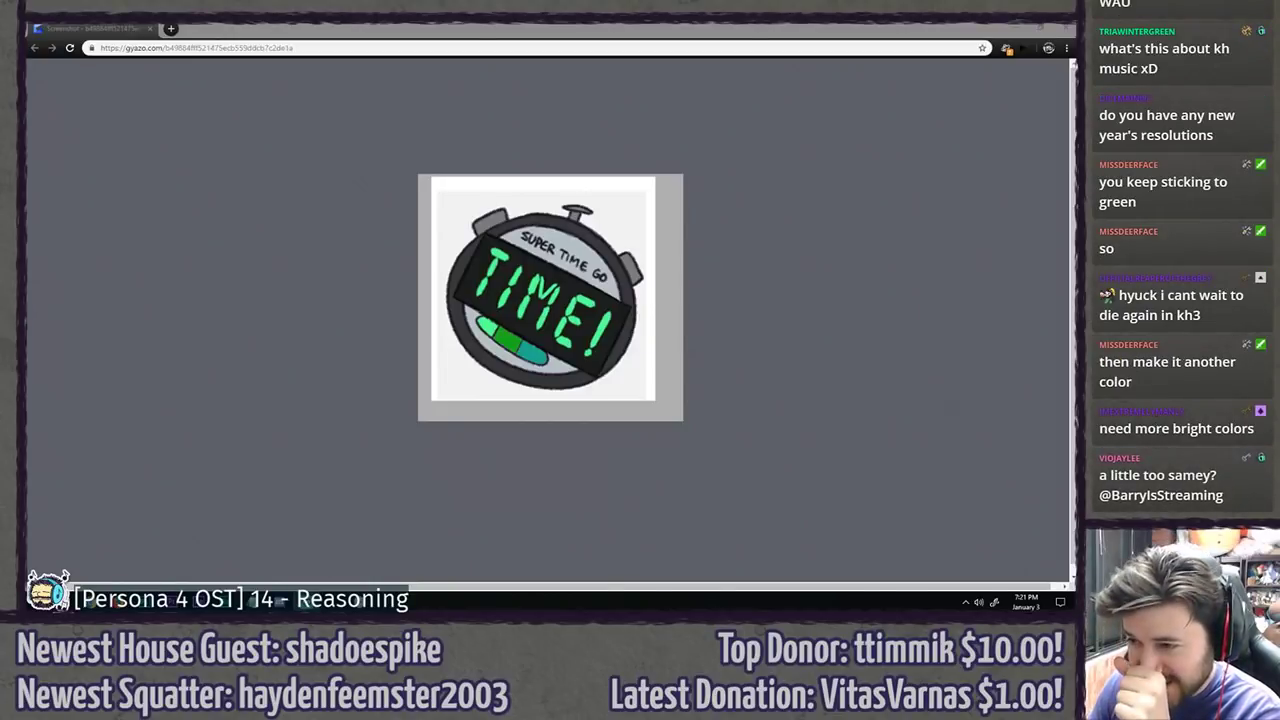
left_click(229, 27)
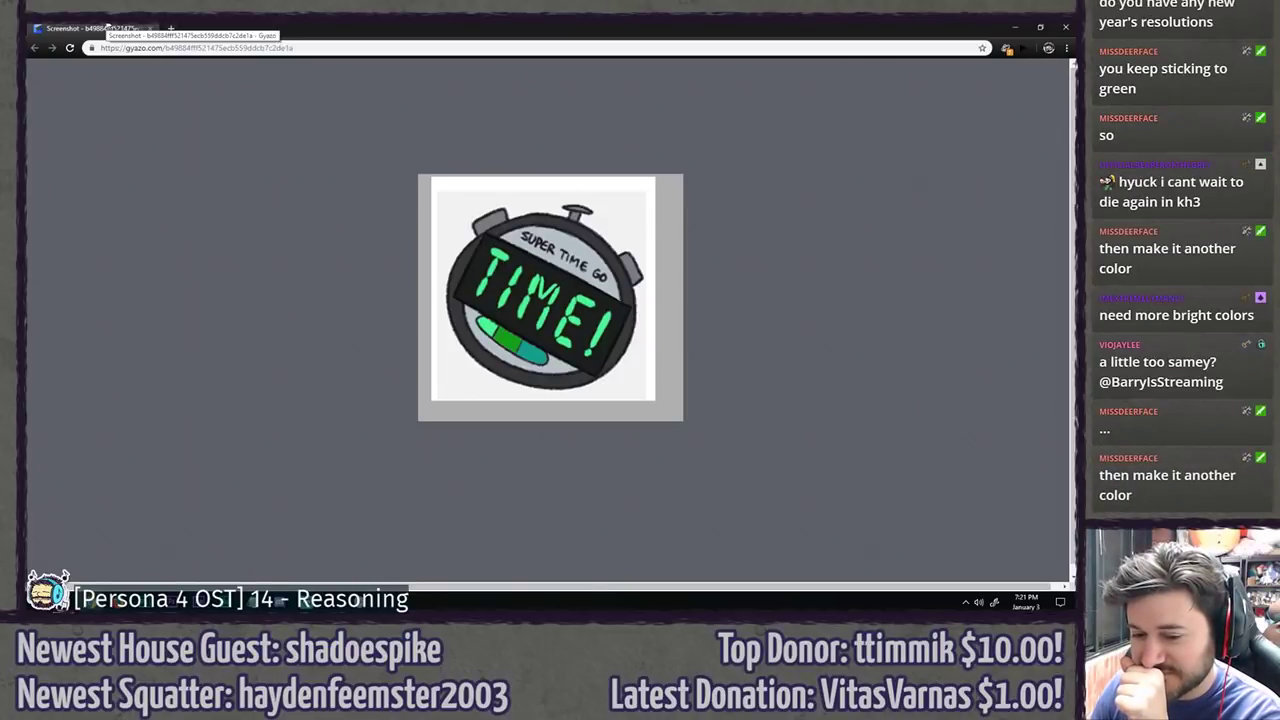
key("alt+Tab")
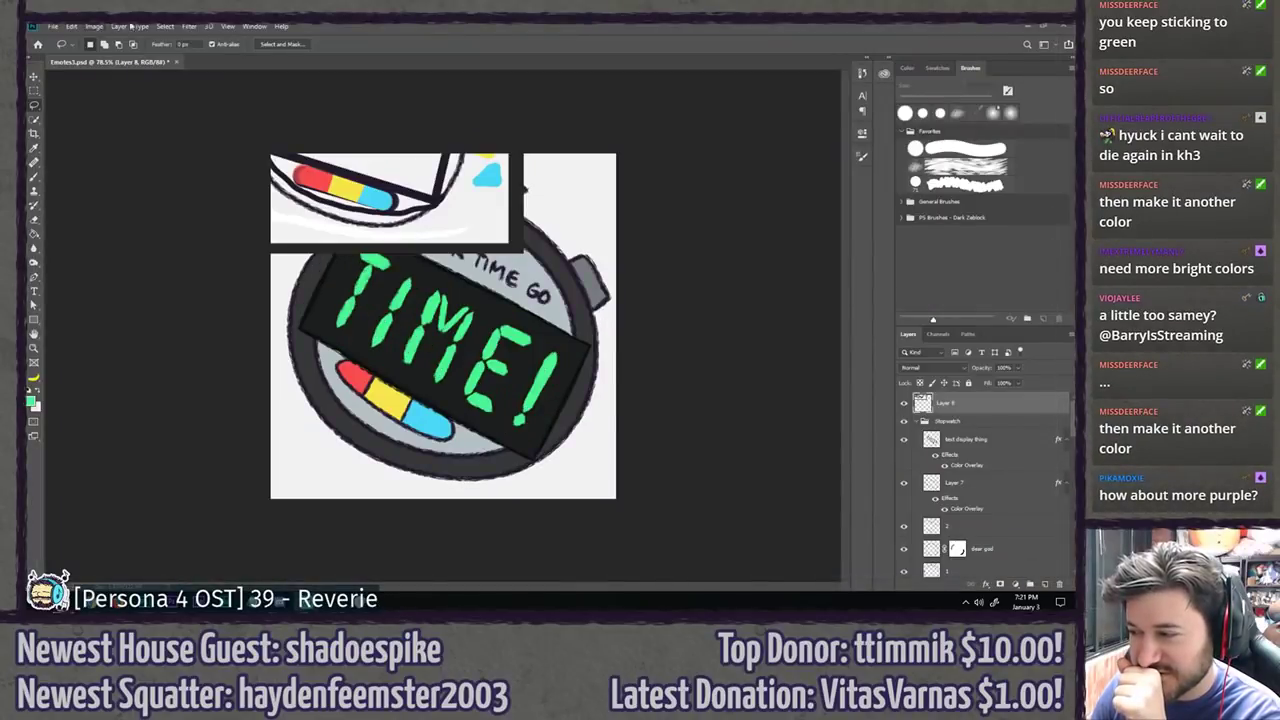
Step: Hide the pasted reference sketch and rename the layer directly below "inner" as "outer"
left_click(904, 403)
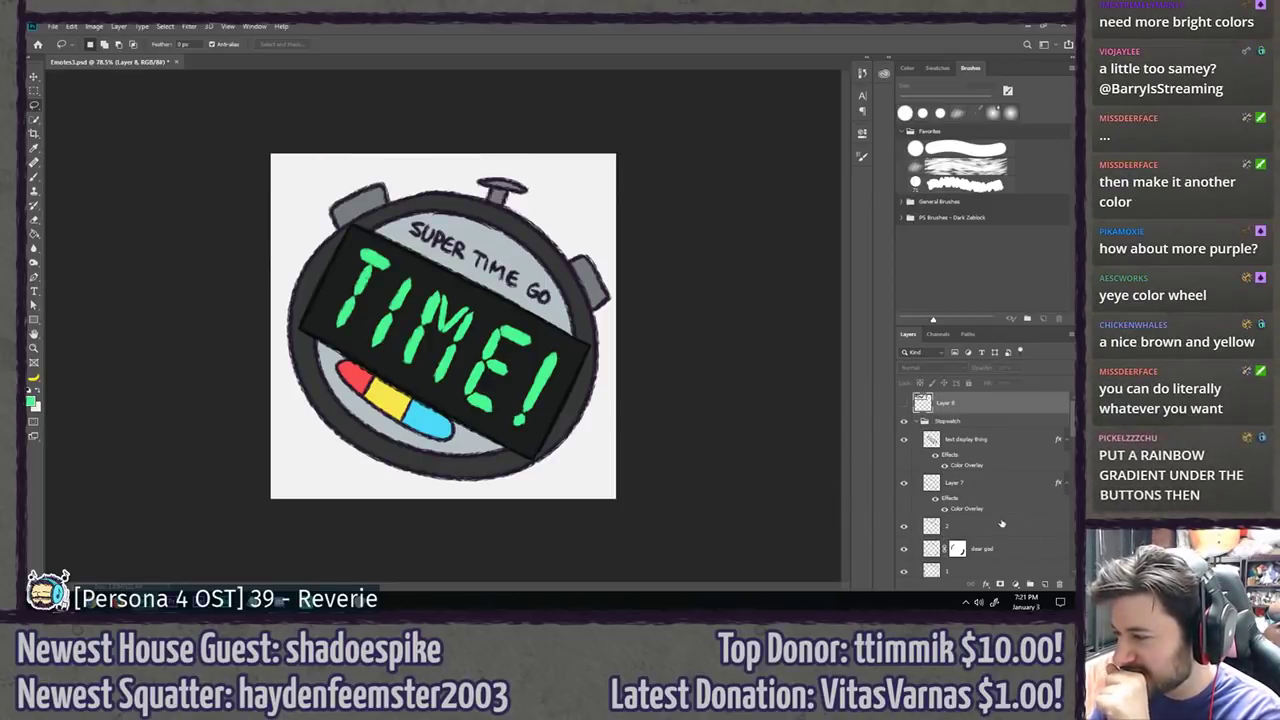
scroll(975, 505, "down", 5)
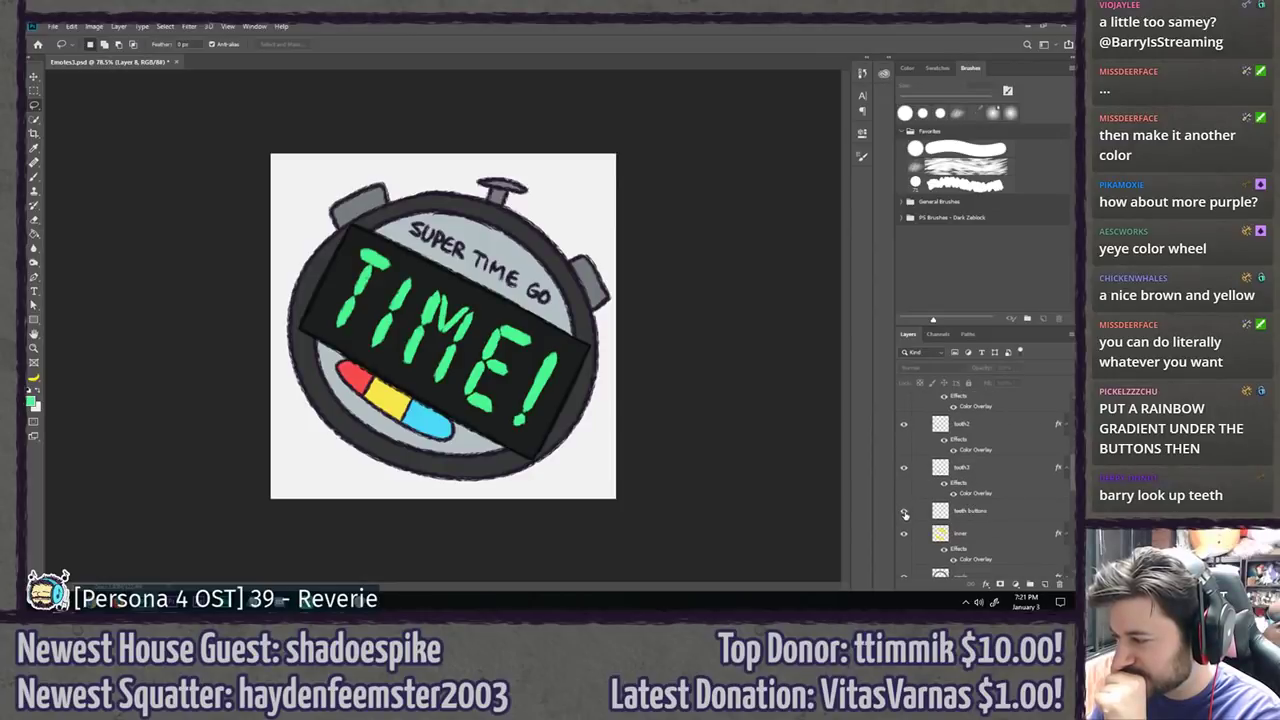
scroll(904, 514, "down", 2)
left_click(903, 534)
left_click(903, 534)
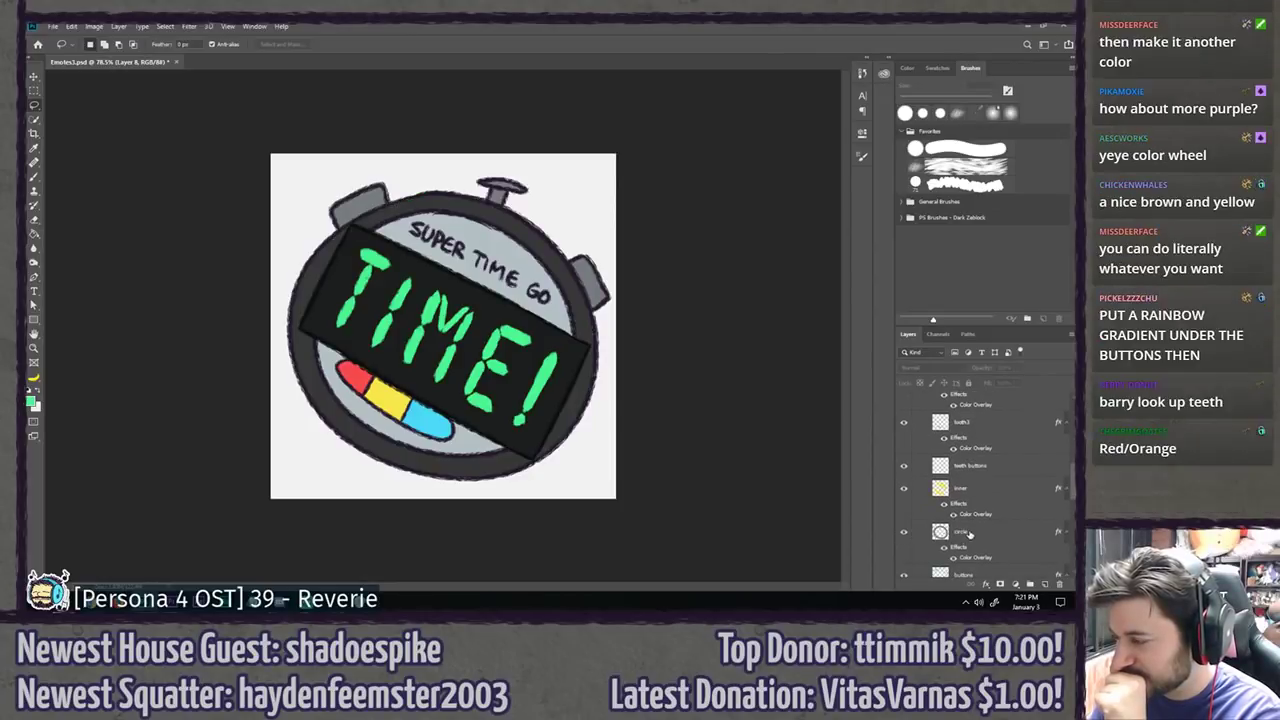
double_click(960, 531)
type("outer")
key("Return")
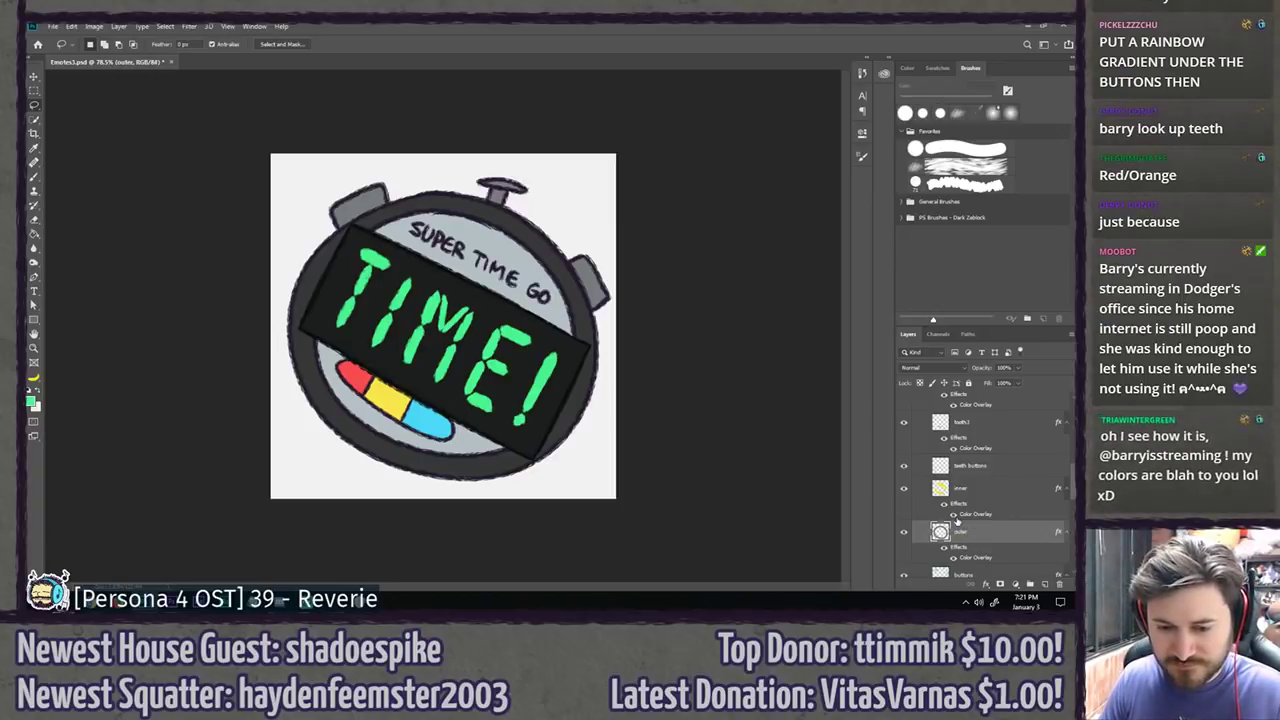
Step: Set the "text display thing" layer's Color Overlay to red ff4444 and check the emote at very small and larger sizes
scroll(957, 520, "down", 1)
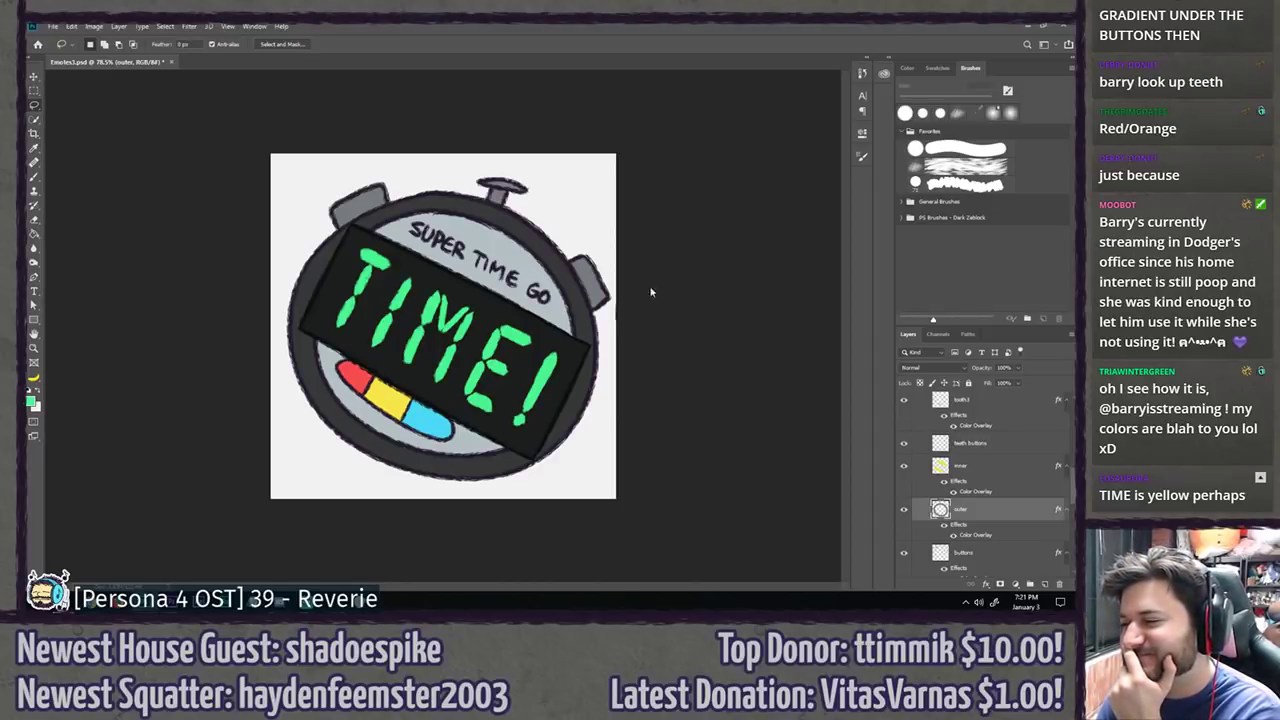
scroll(973, 467, "up", 3)
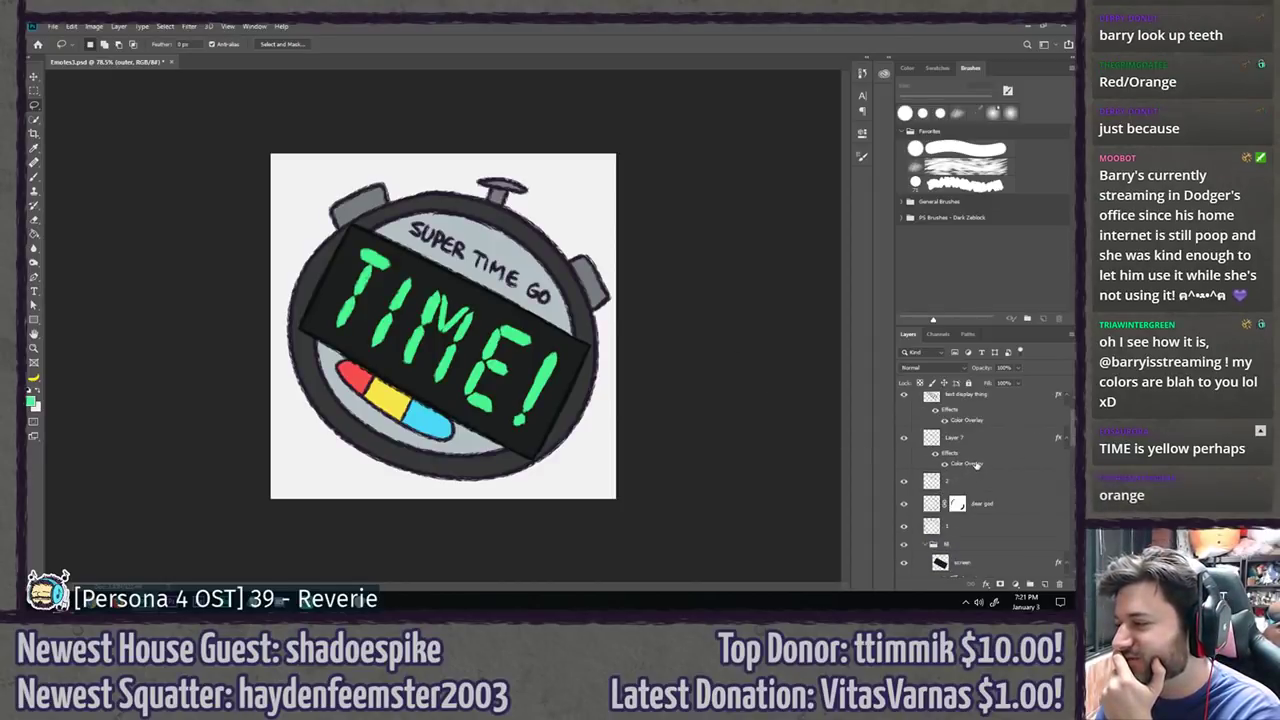
scroll(973, 467, "up", 2)
double_click(955, 470)
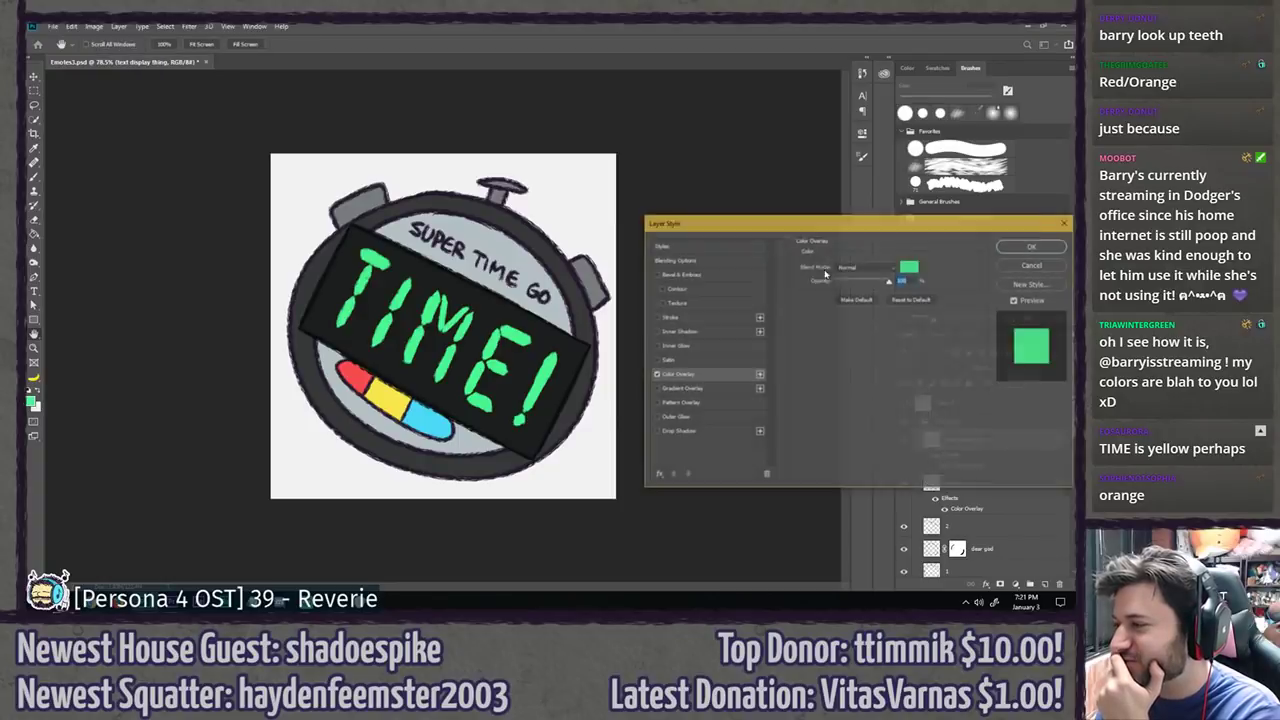
left_click(909, 267)
left_click_drag(804, 268, 793, 195)
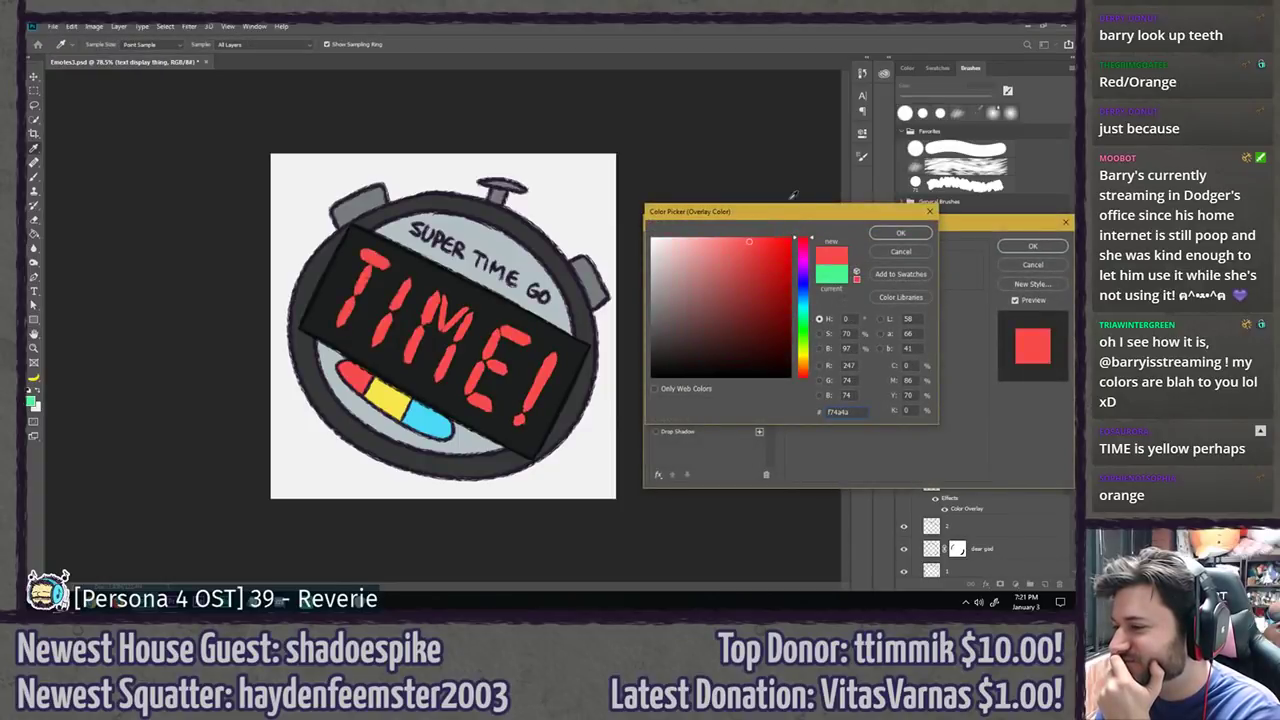
left_click(760, 241)
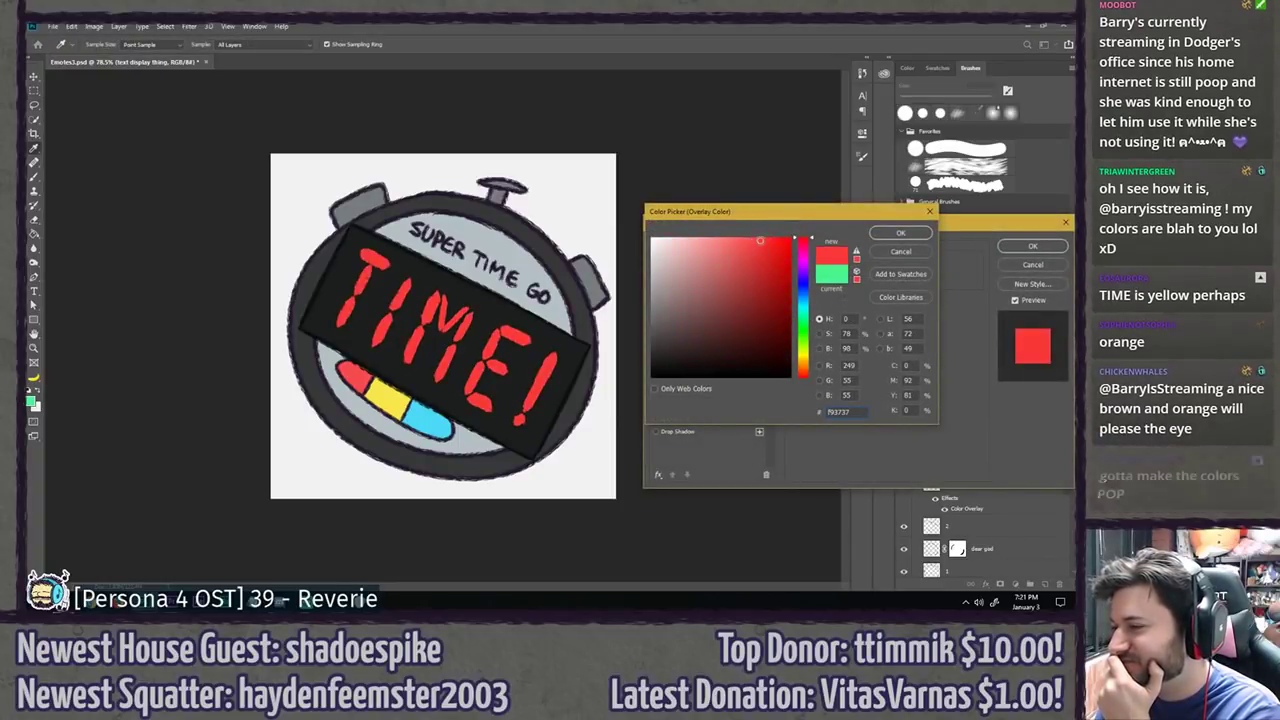
left_click_drag(760, 241, 755, 236)
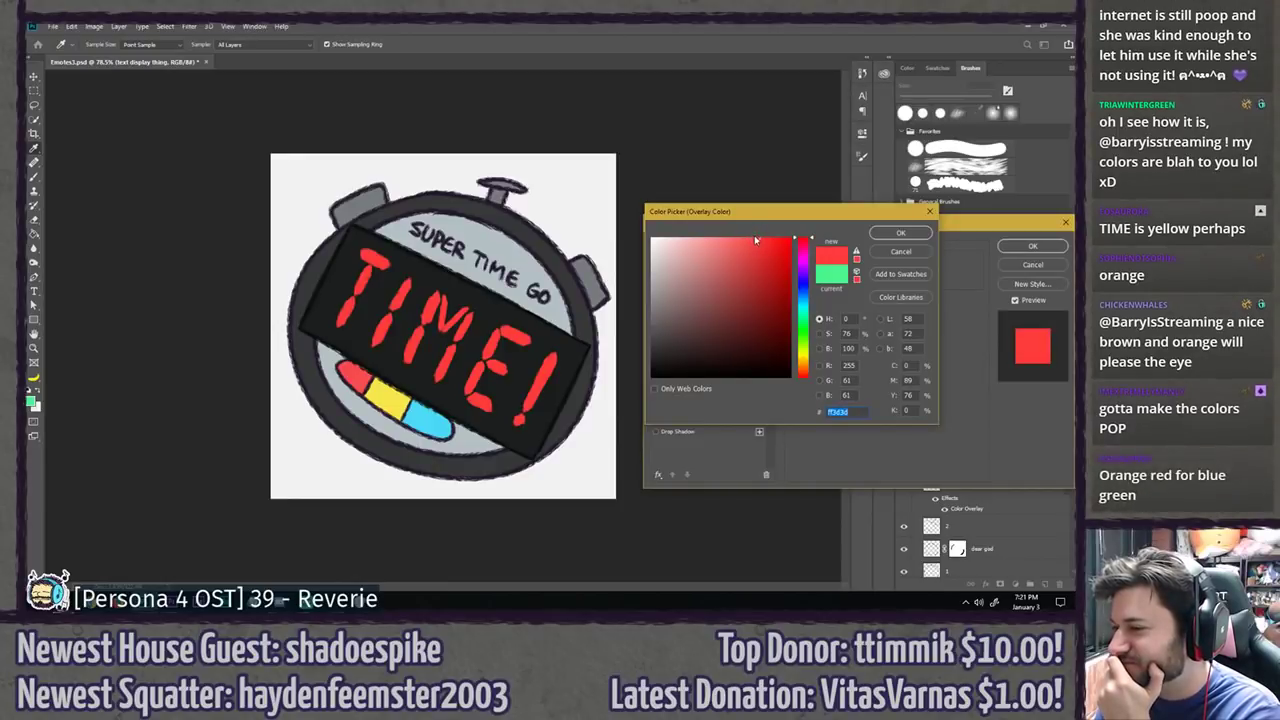
left_click(754, 237)
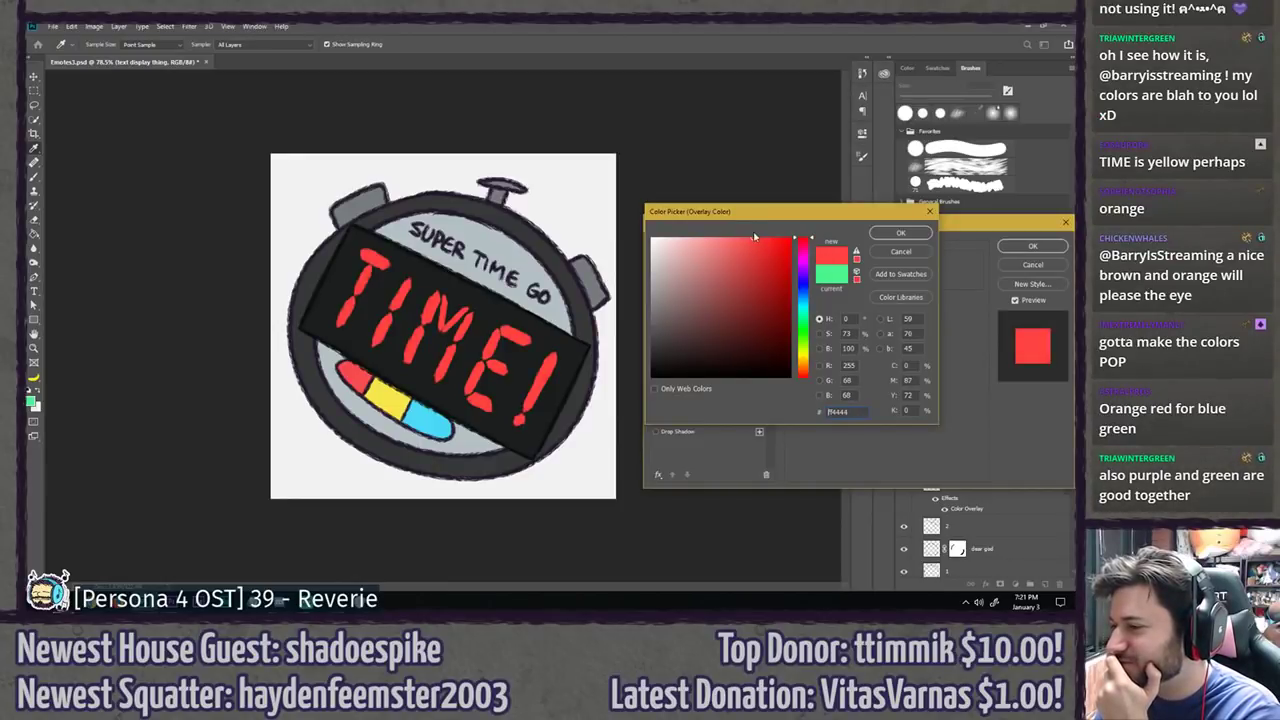
left_click(899, 234)
left_click(1032, 246)
scroll(536, 394, "down", 3)
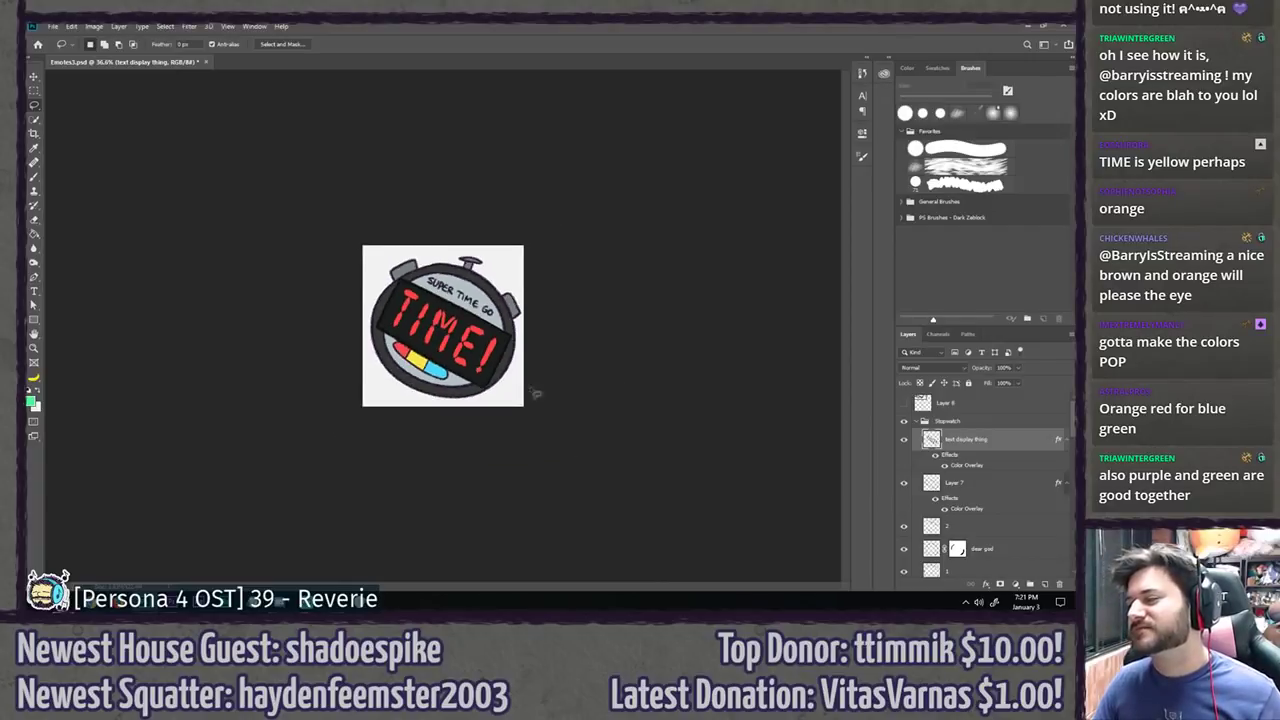
scroll(197, 382, "down", 5)
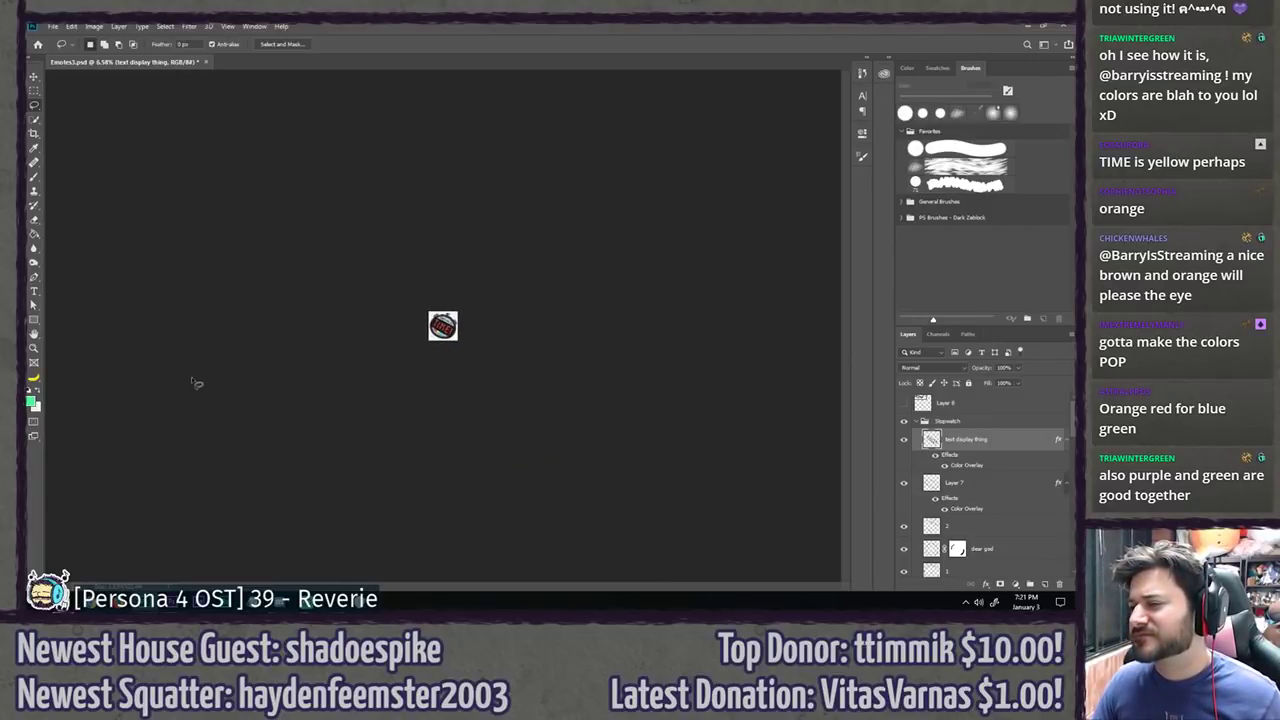
scroll(197, 383, "up", 4)
scroll(197, 383, "up", 3)
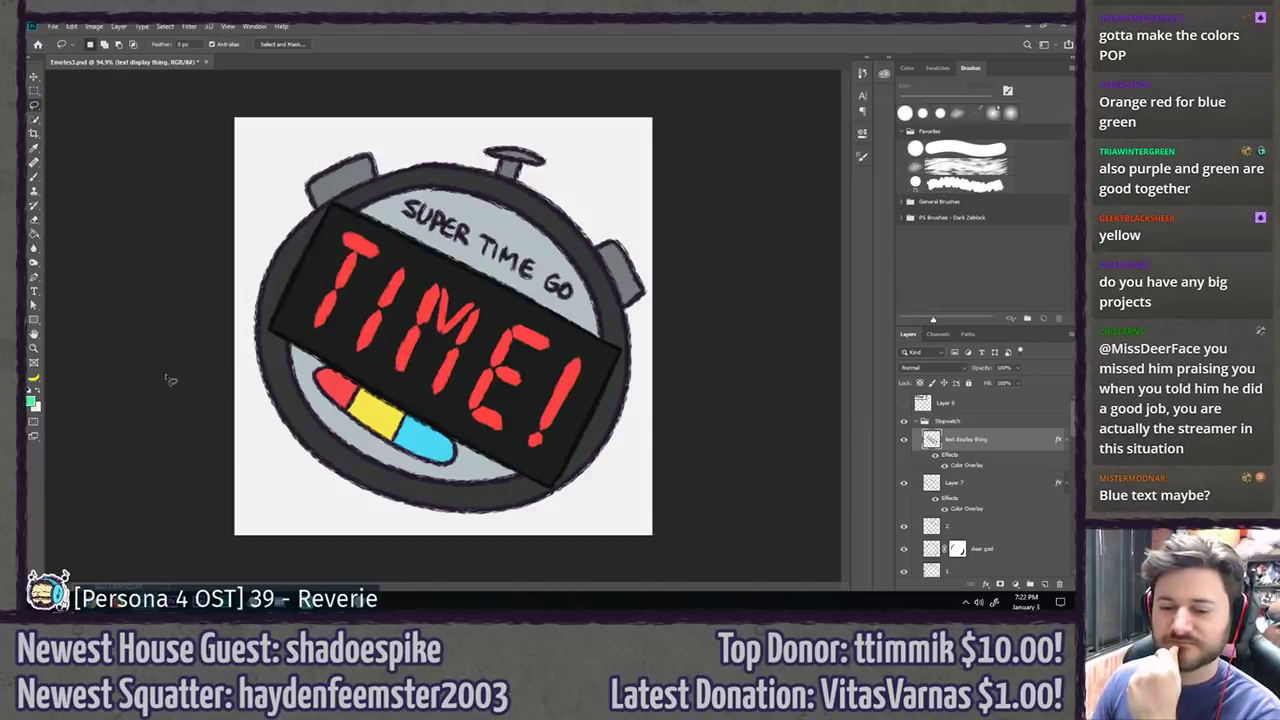
Step: Try light blue 44d1ff as the Color Overlay of the "TIME!" text
double_click(968, 466)
left_click(908, 266)
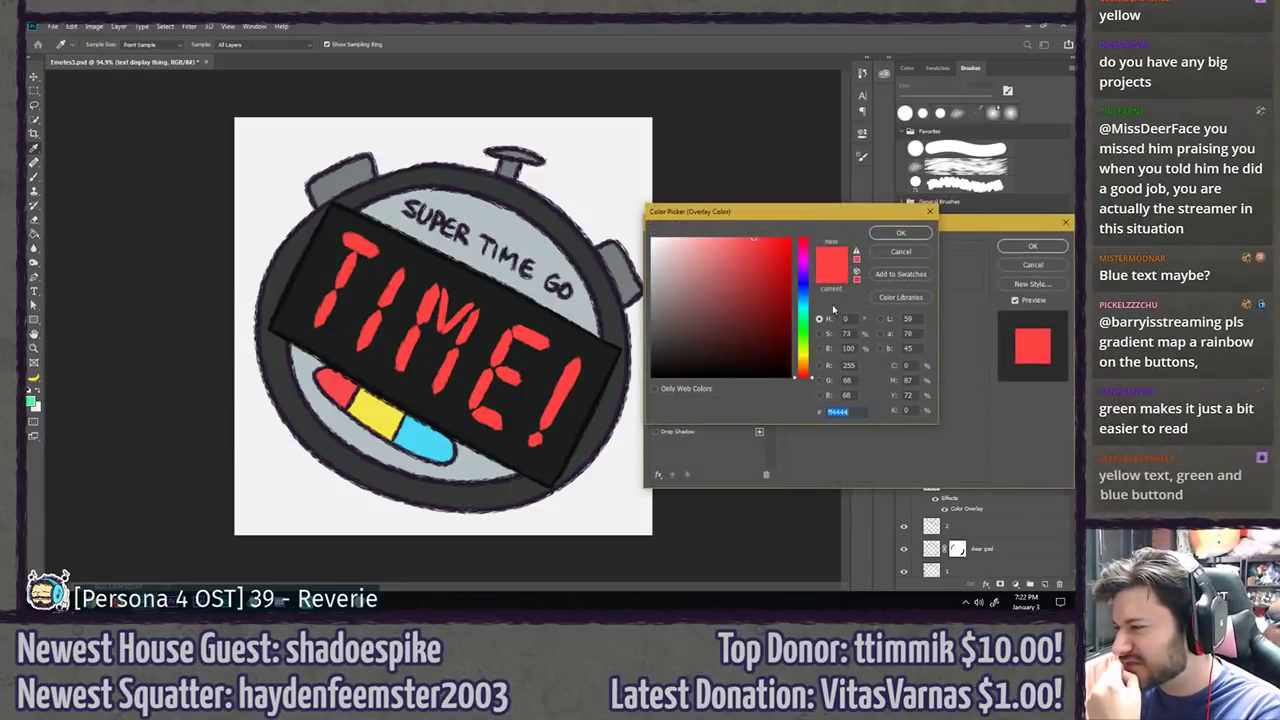
left_click(806, 302)
mouse_move(808, 302)
left_mouse_down()
mouse_move(805, 285)
mouse_move(803, 302)
left_mouse_up()
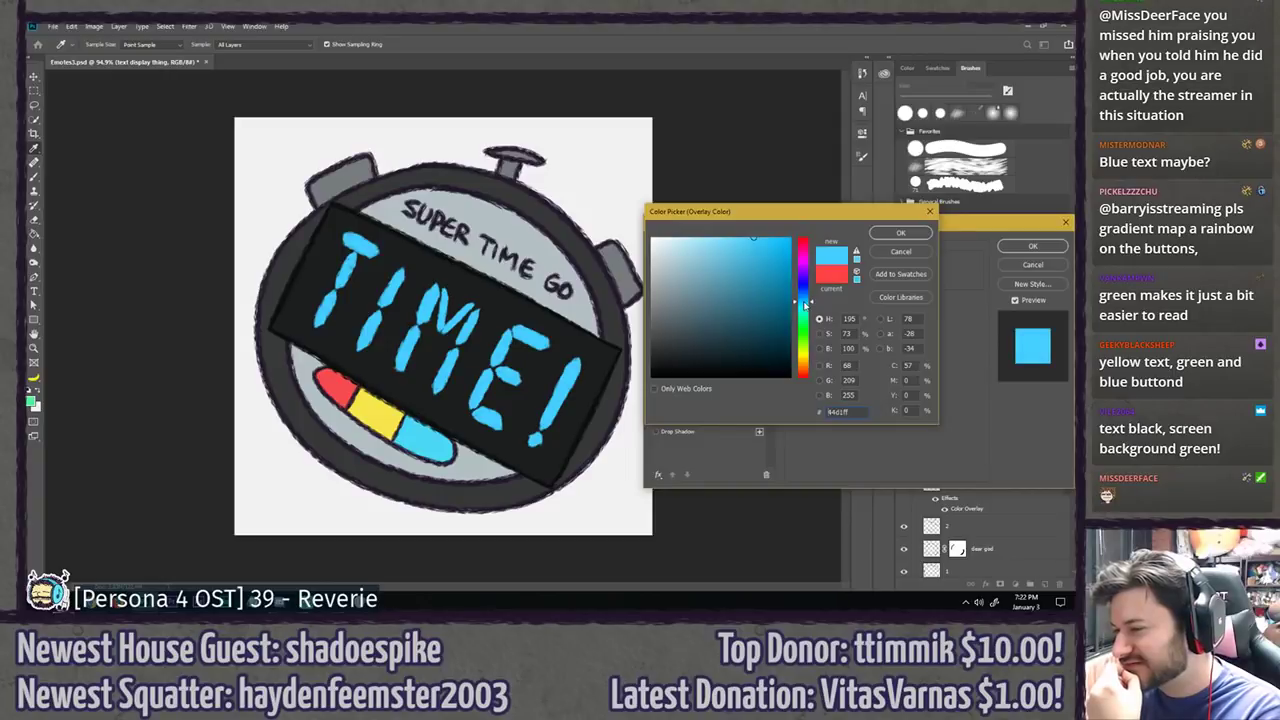
left_click(900, 232)
left_click(1010, 247)
Step: Check the blue-text emote at very small and larger sizes, and undo the blue overlay
key("l")
scroll(195, 327, "down", 10)
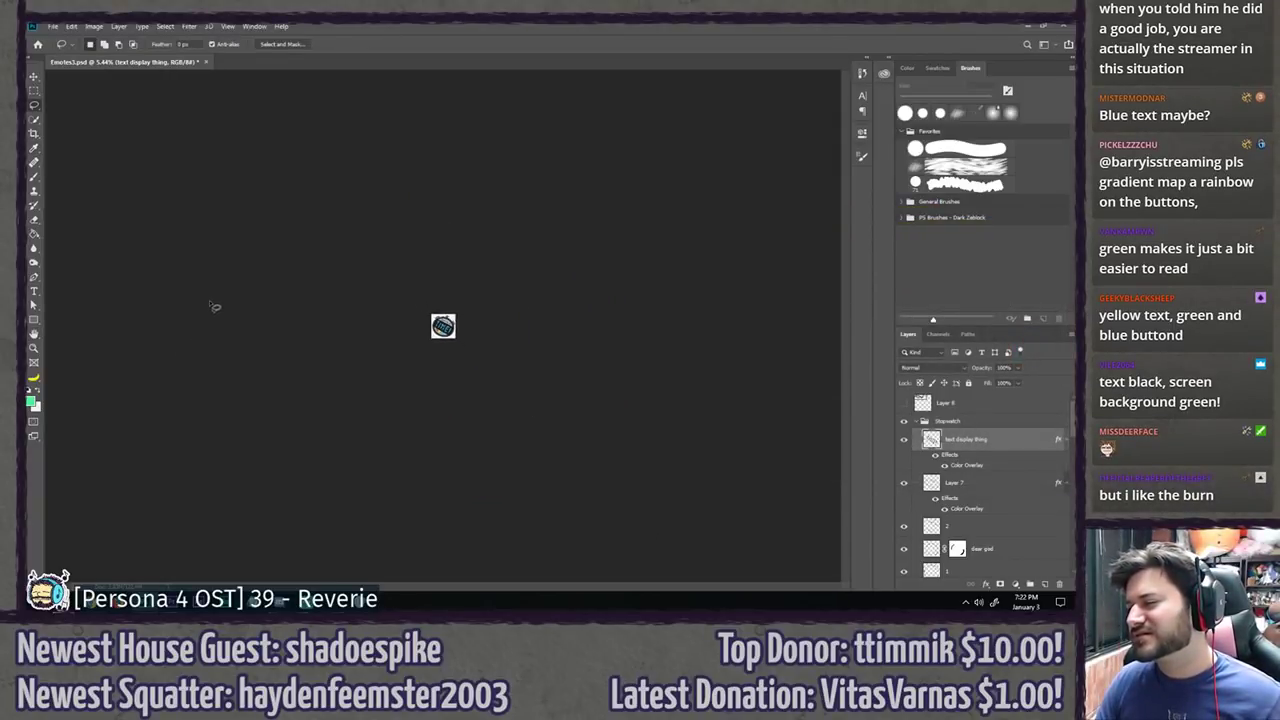
scroll(211, 304, "up", 7)
scroll(211, 304, "down", 9)
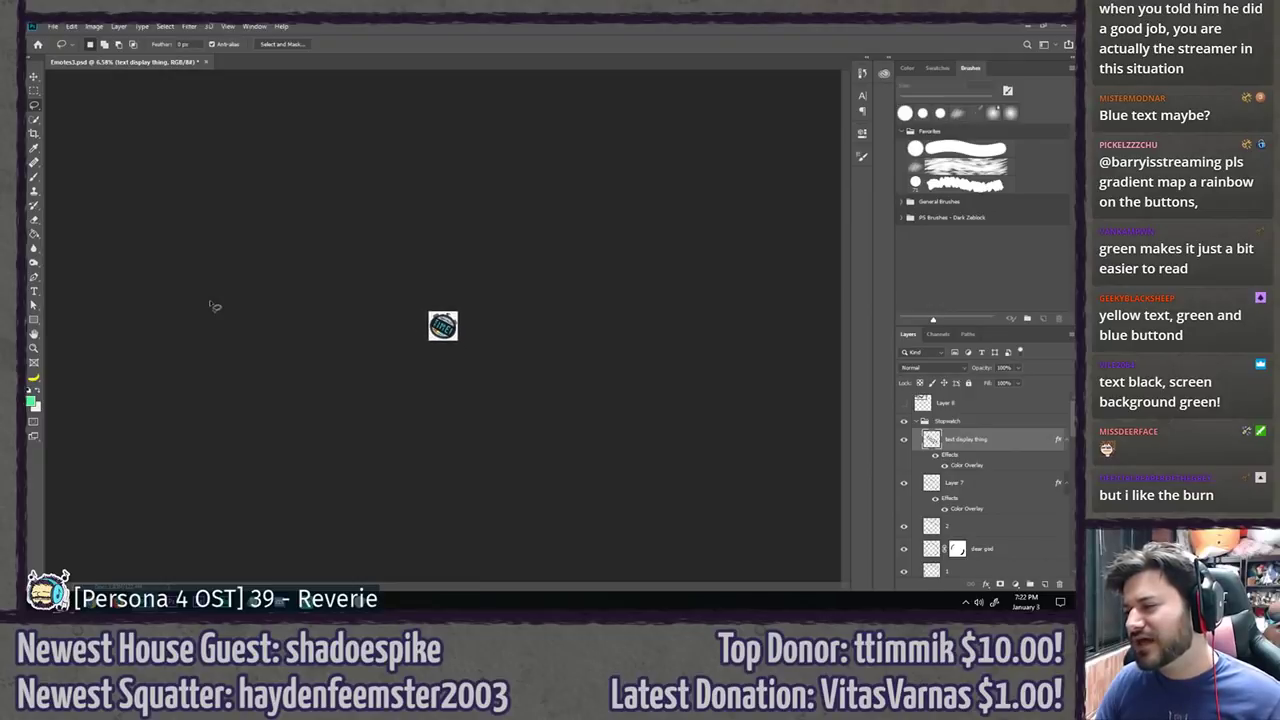
scroll(211, 304, "up", 7)
scroll(213, 306, "up", 5)
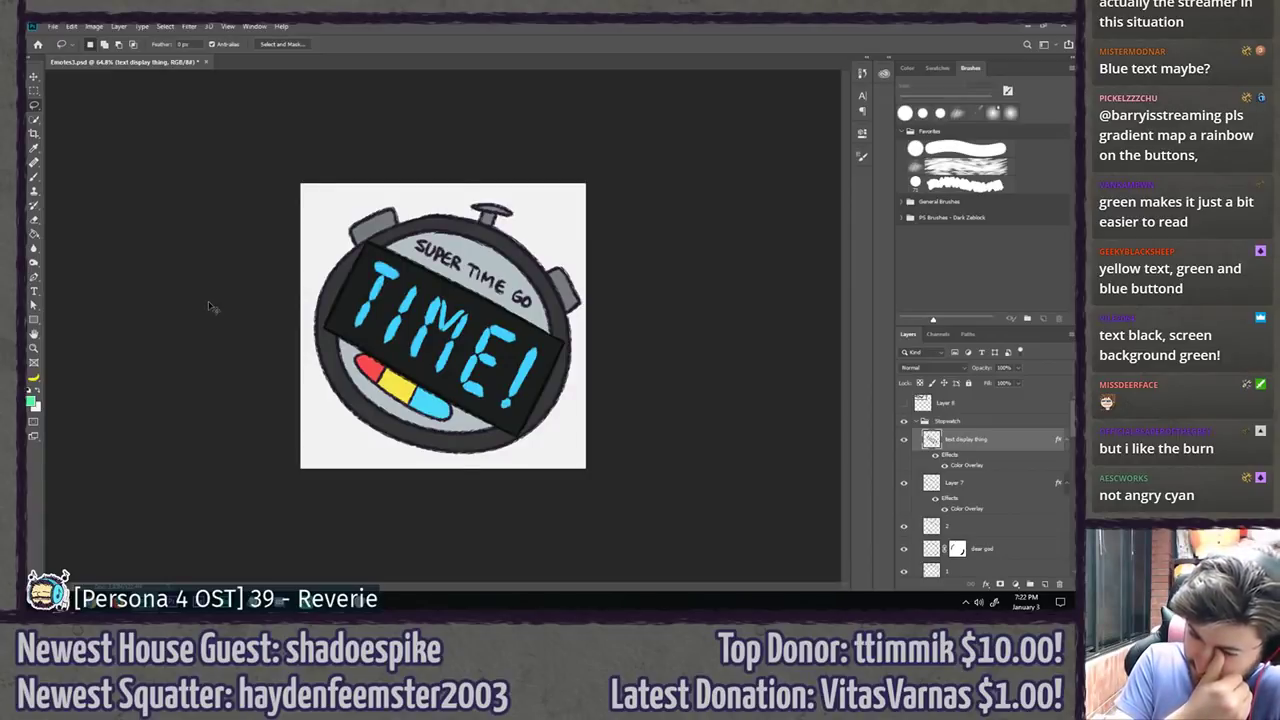
key("ctrl+z")
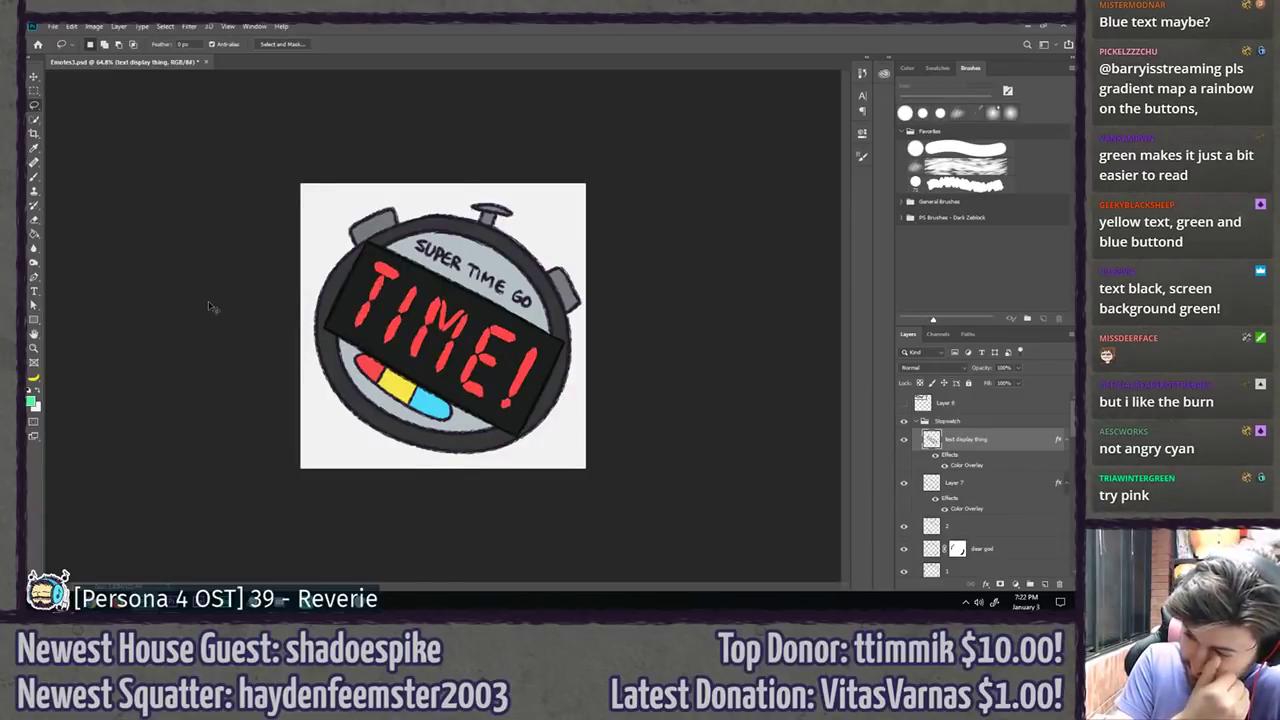
Step: Try pink ff5b95 as the Color Overlay of the "TIME!" text
double_click(966, 465)
left_click(908, 268)
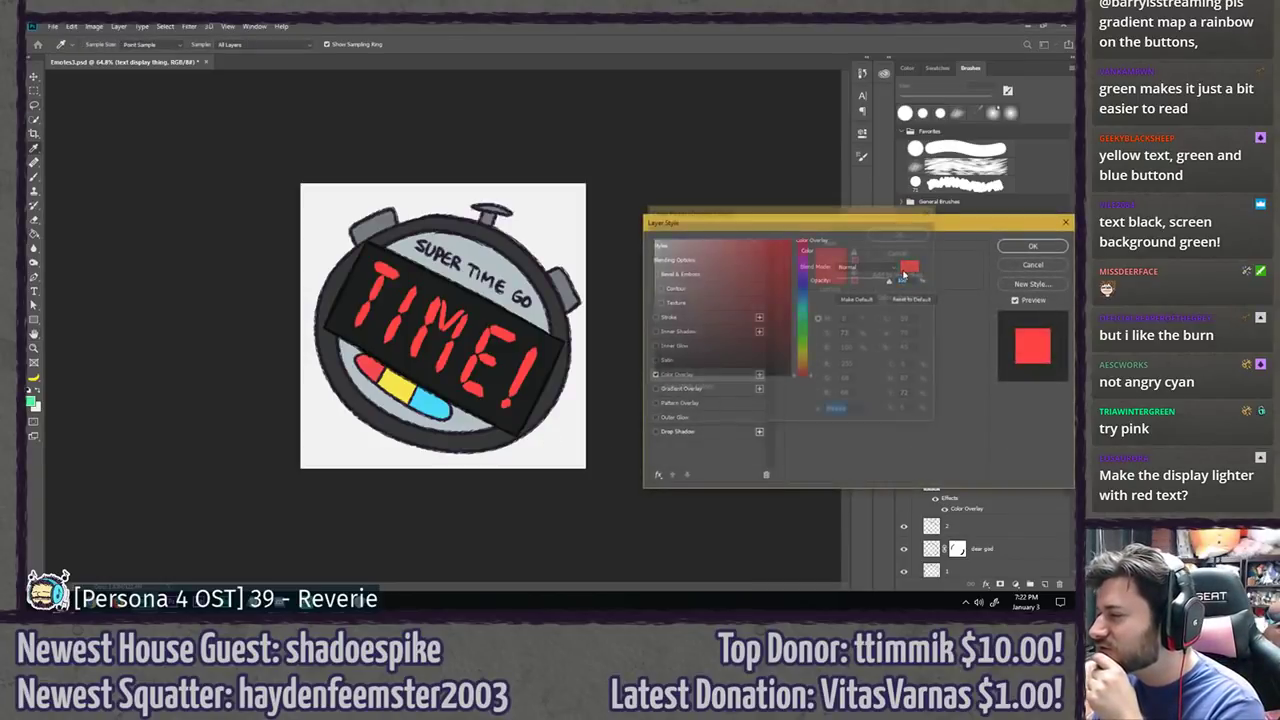
left_click(805, 242)
left_click_drag(757, 242, 722, 238)
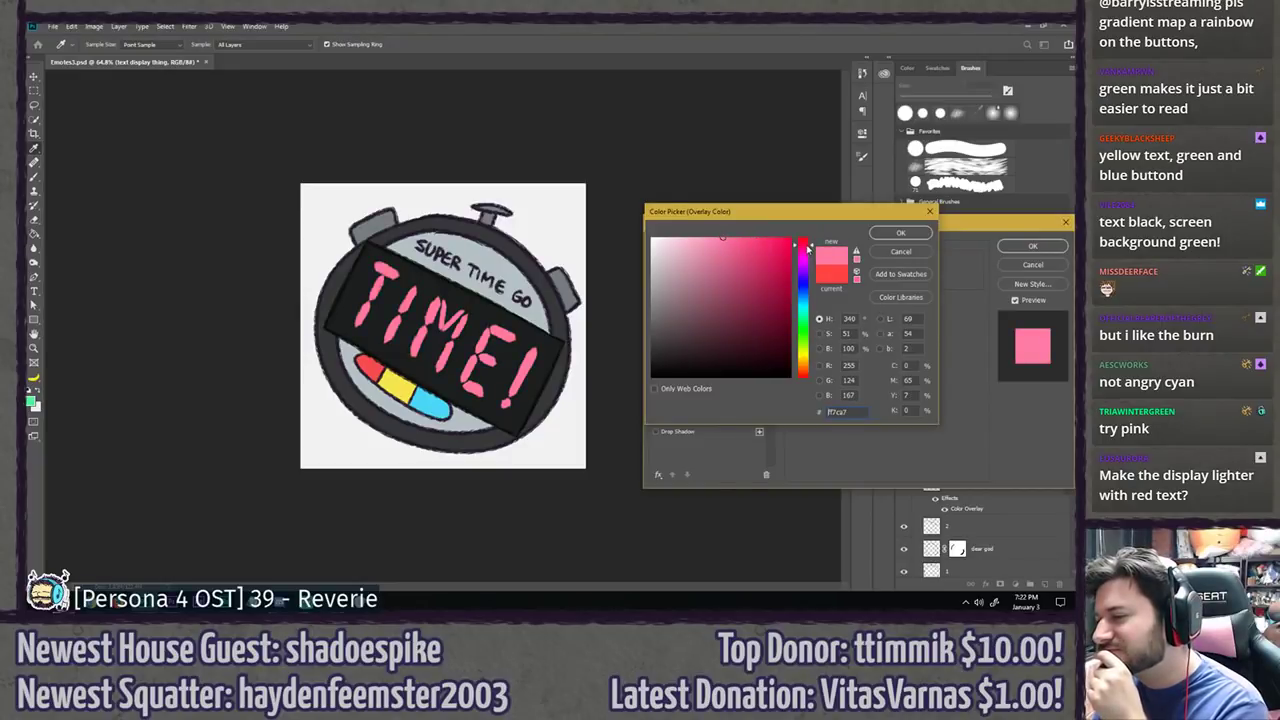
left_click_drag(808, 249, 805, 250)
left_click(741, 238)
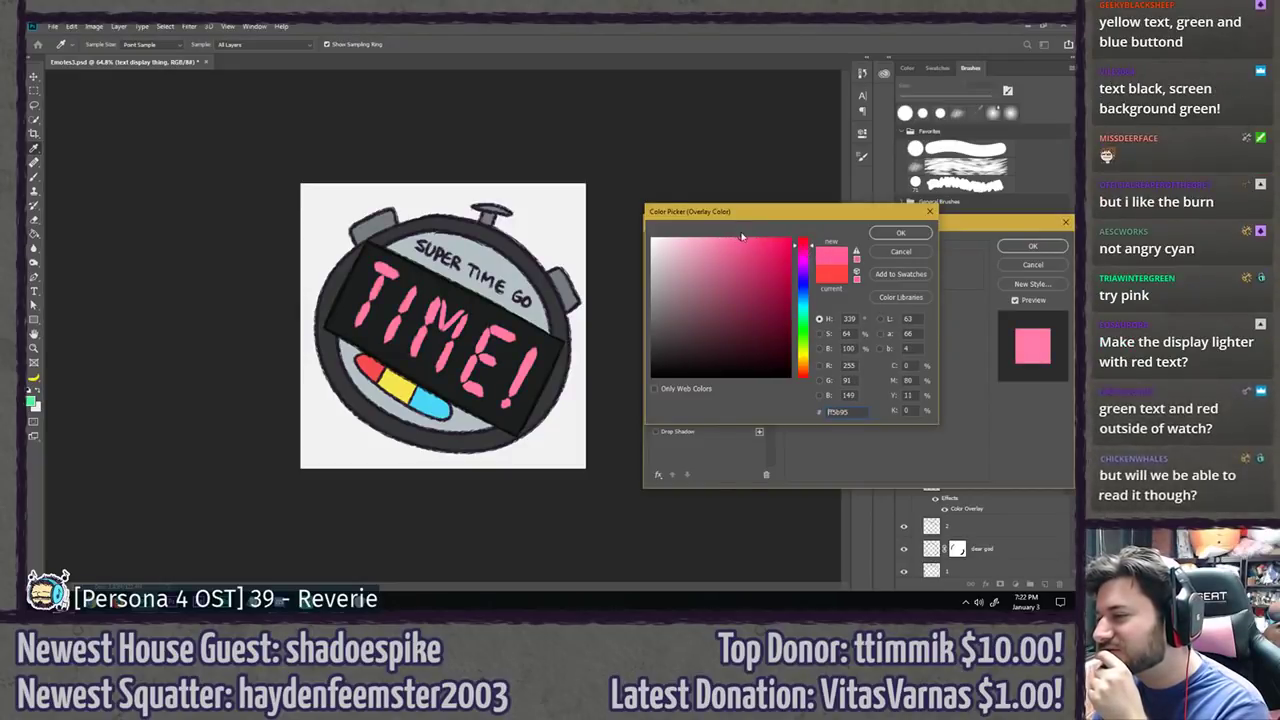
left_click(900, 233)
left_click(1031, 246)
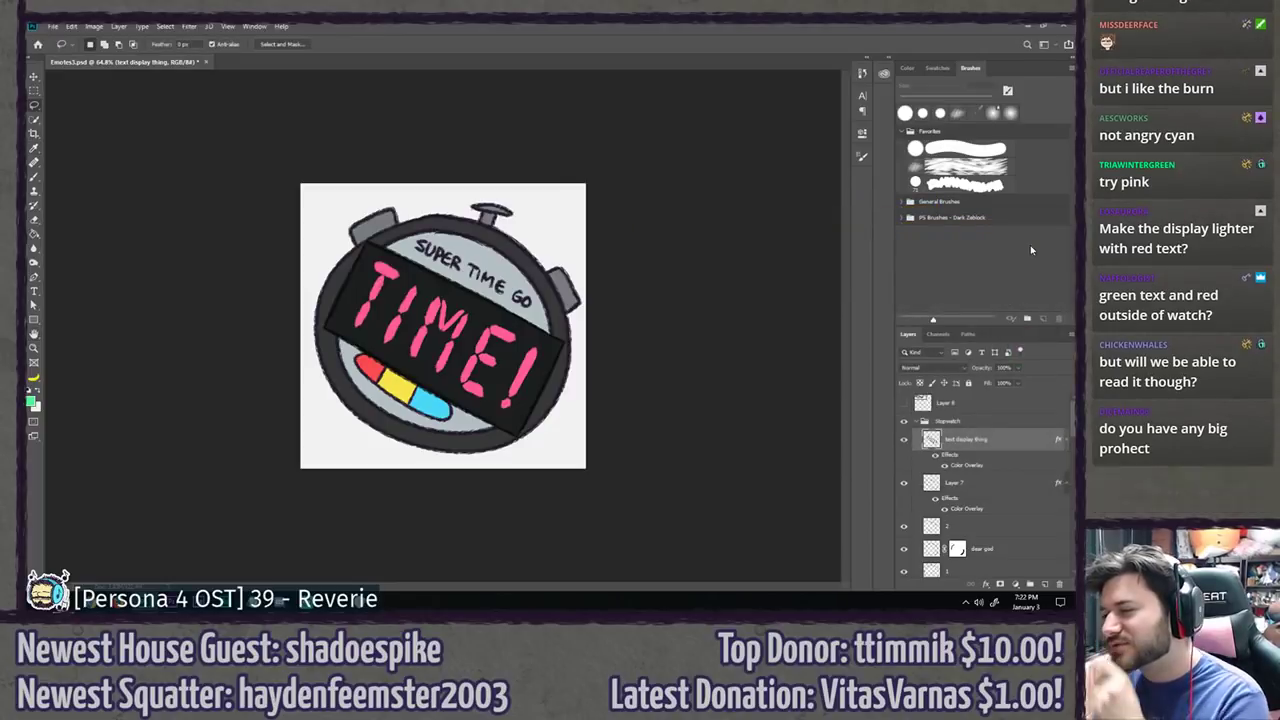
Step: Check the pink-text emote's legibility at very small and larger sizes, and undo the pink overlay
scroll(249, 352, "down", 3)
scroll(249, 352, "down", 3)
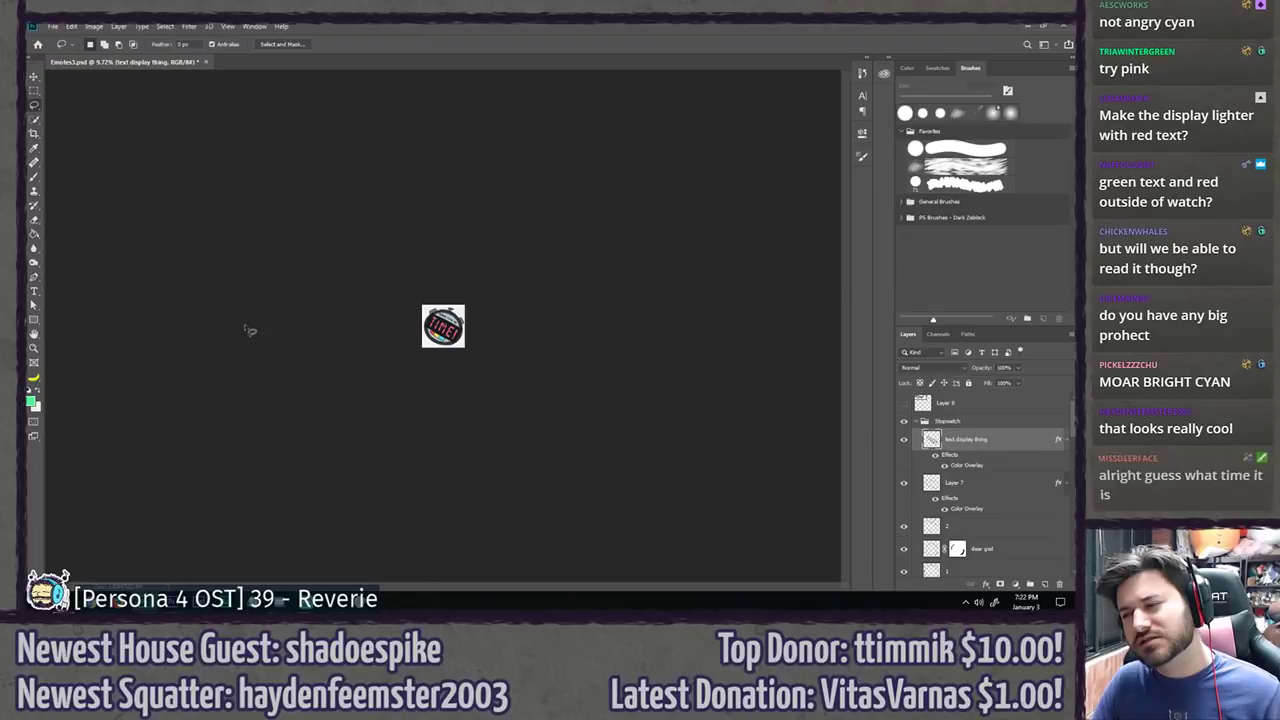
scroll(250, 331, "down", 2)
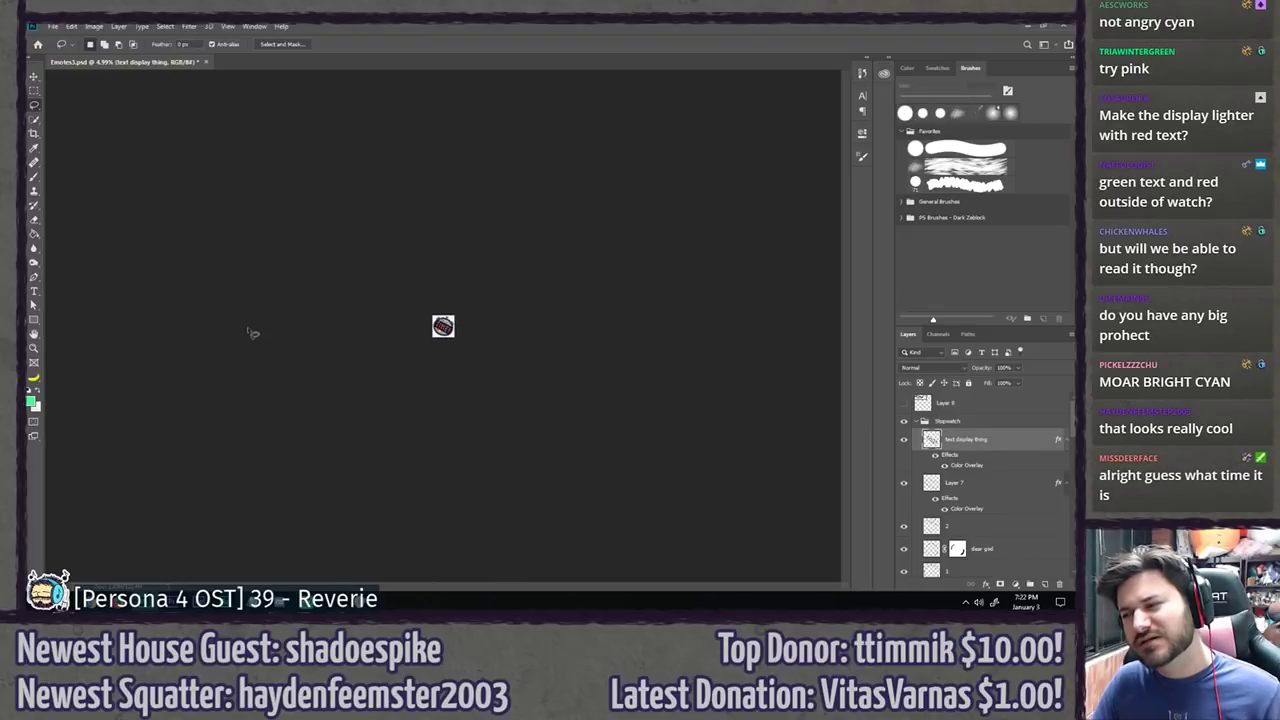
scroll(250, 331, "up", 3)
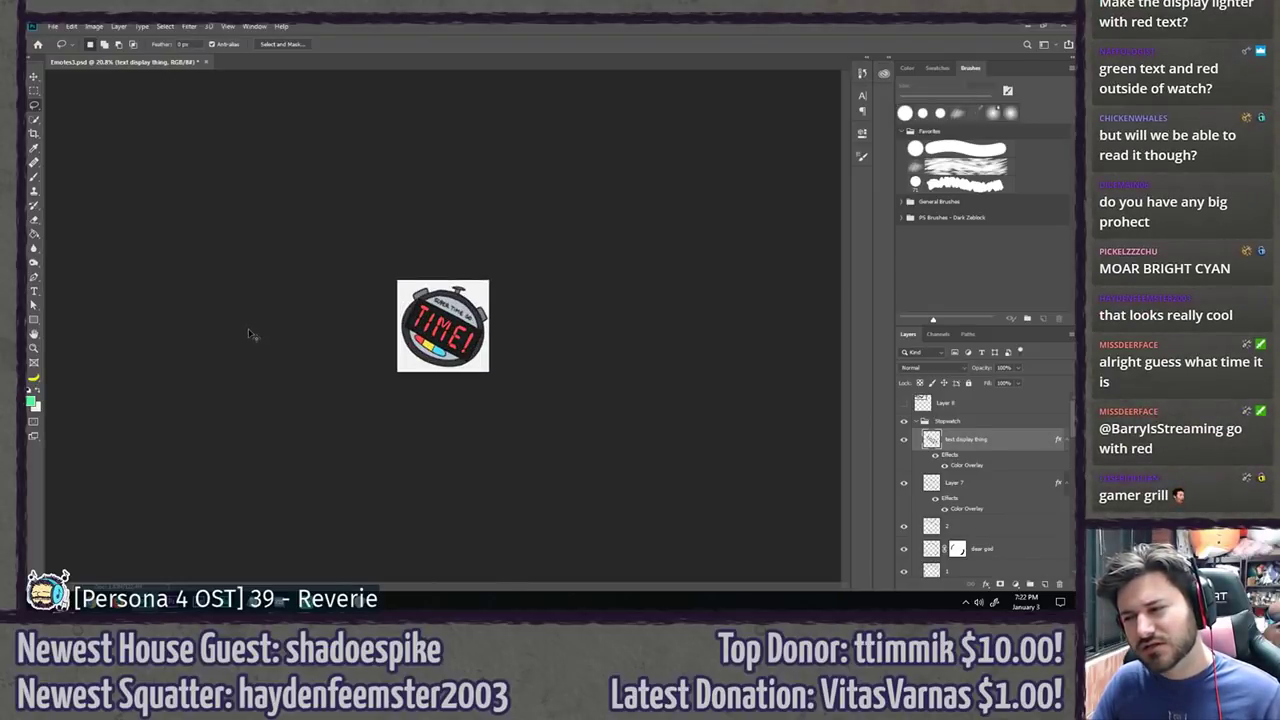
scroll(250, 333, "down", 2)
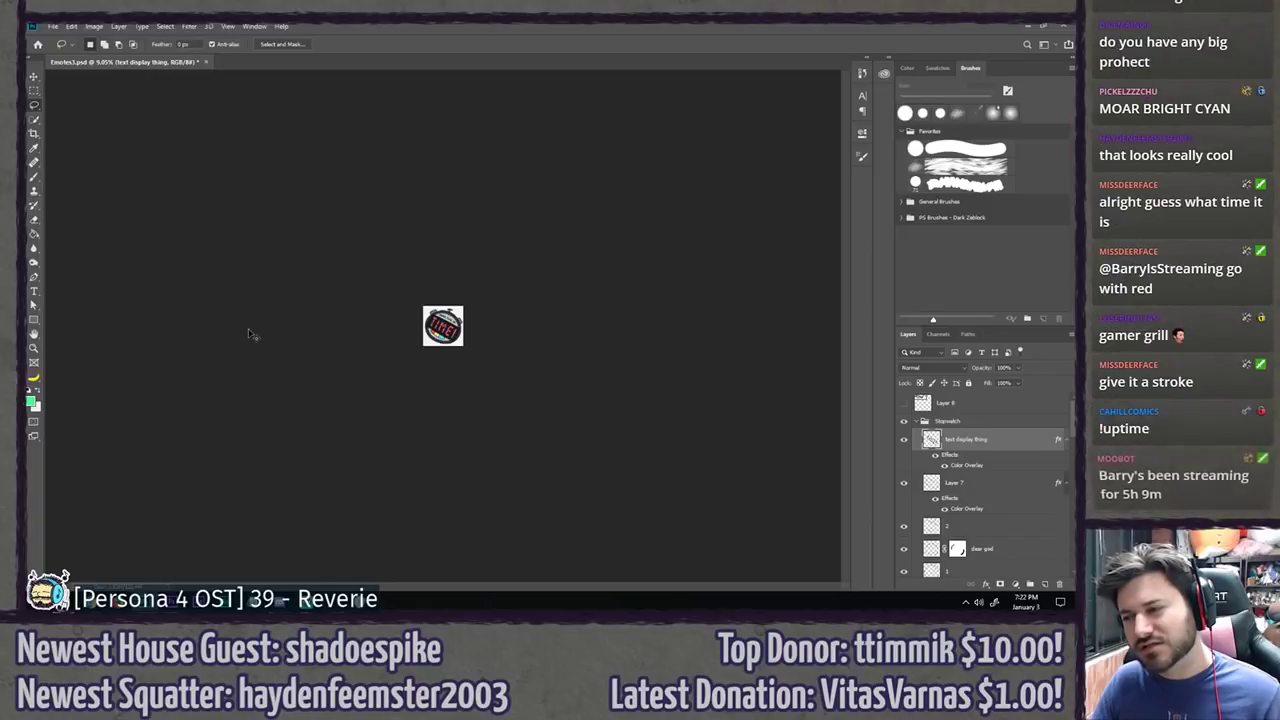
scroll(250, 333, "up", 4)
scroll(251, 334, "up", 1)
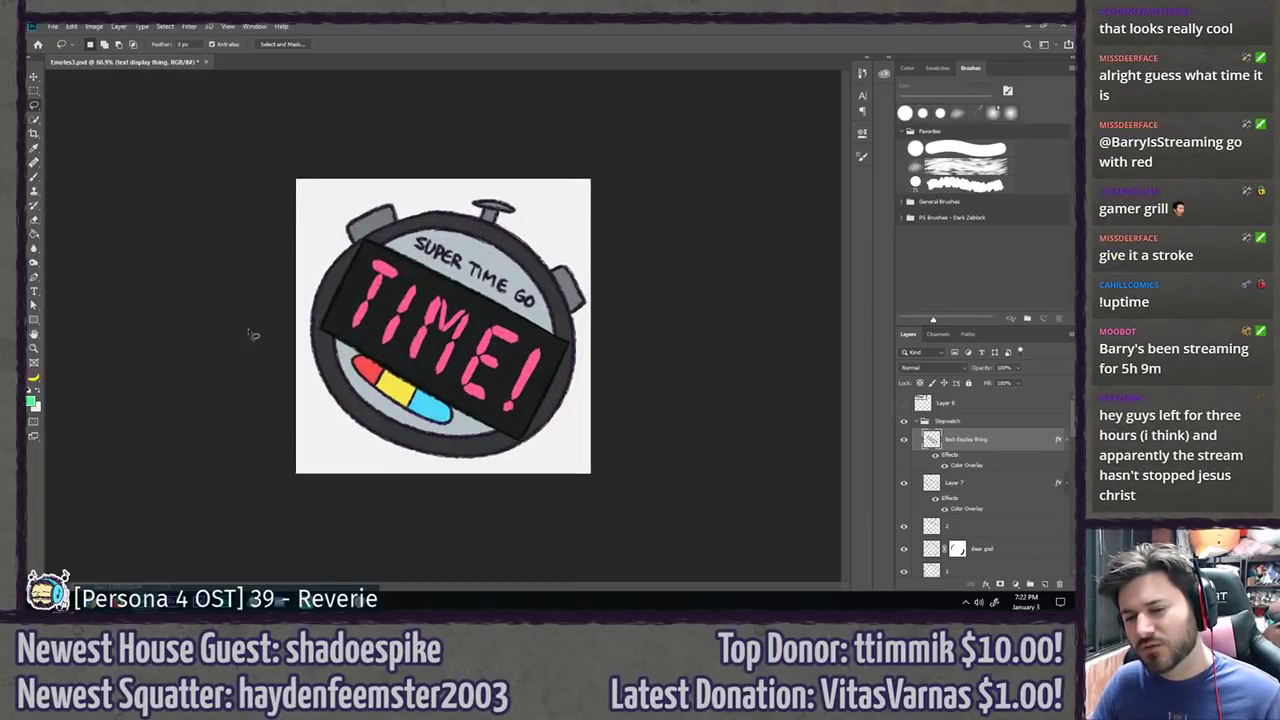
scroll(174, 323, "down", 2)
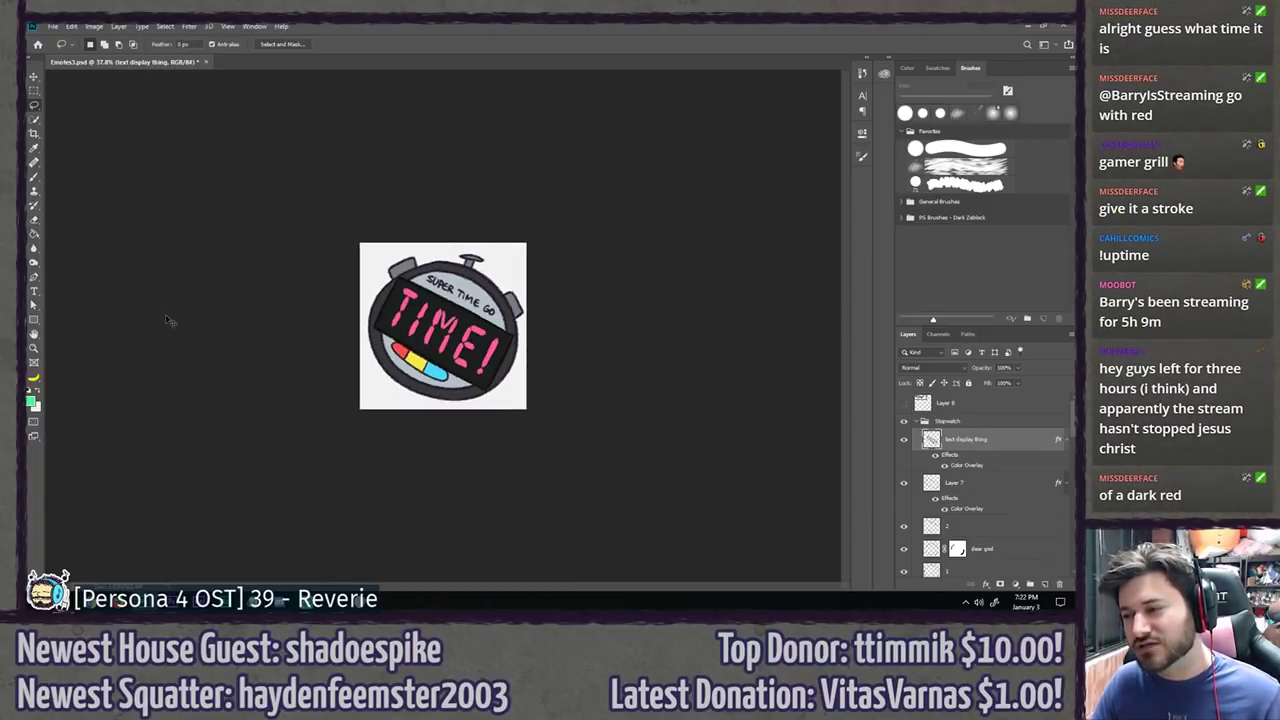
key("ctrl+z")
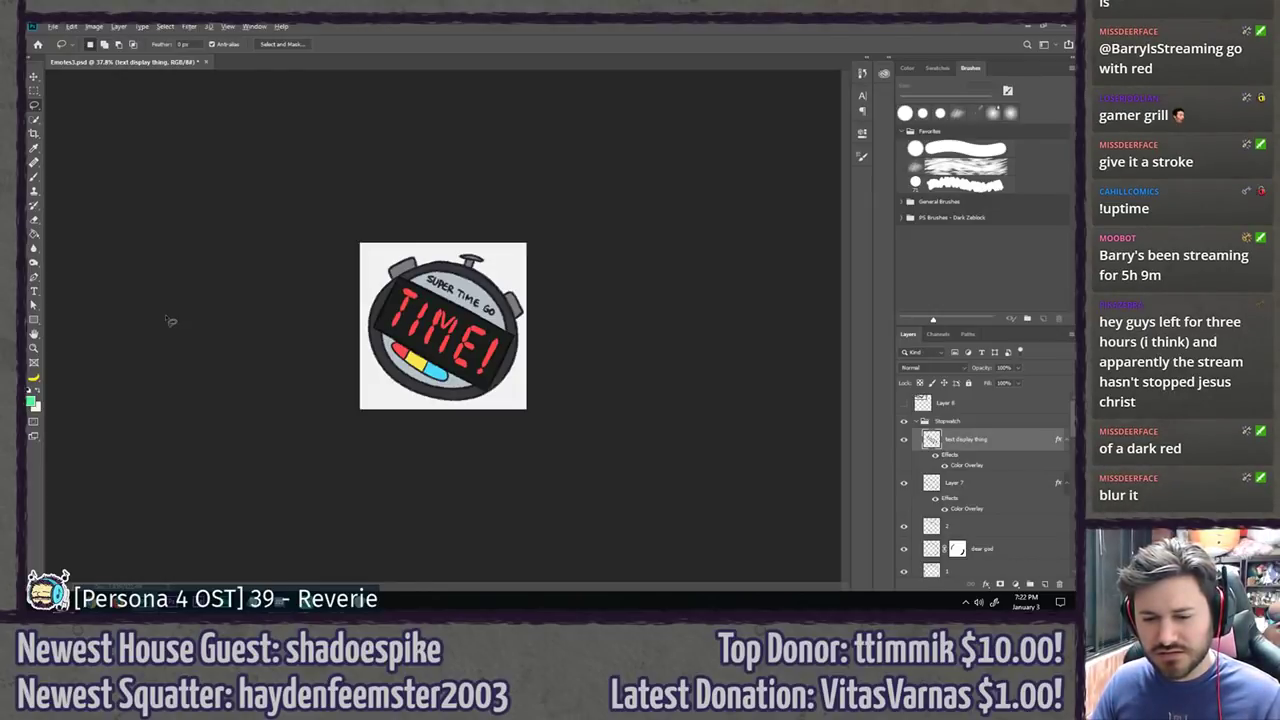
Step: Compare the red and pink text at a larger size by restoring the pink overlay and undoing it again
scroll(170, 321, "up", 3)
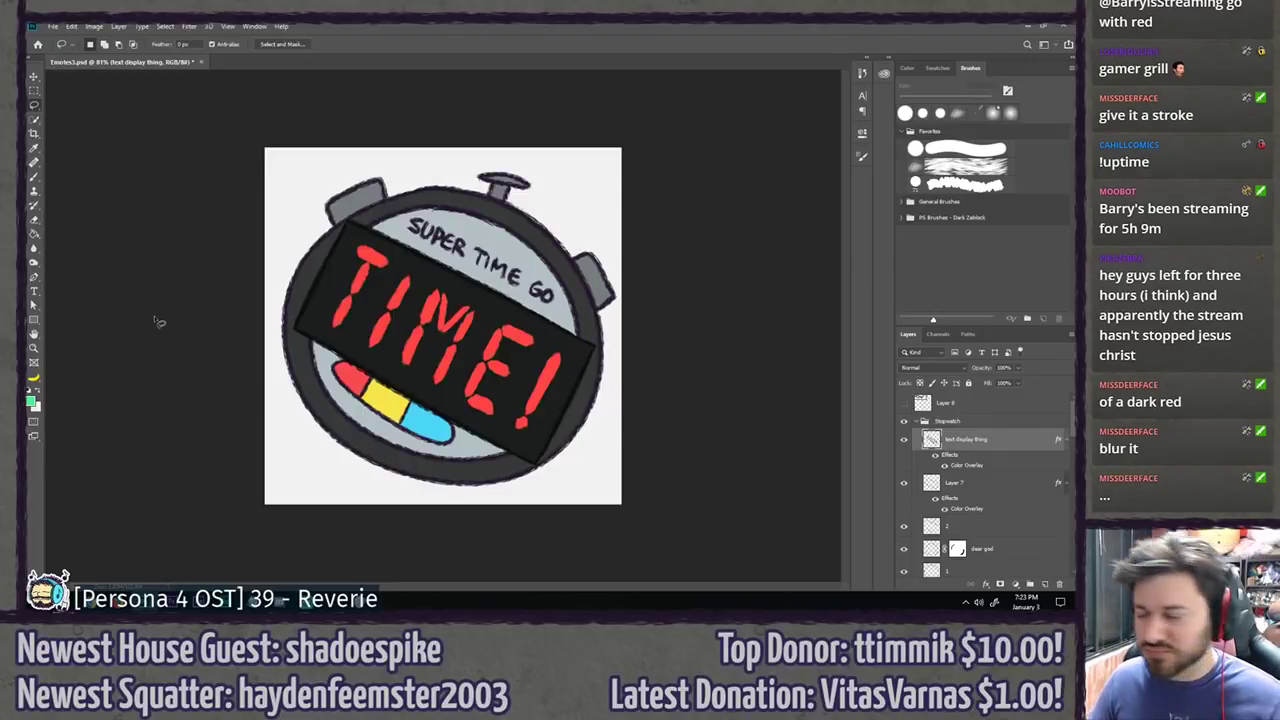
key("ctrl+z")
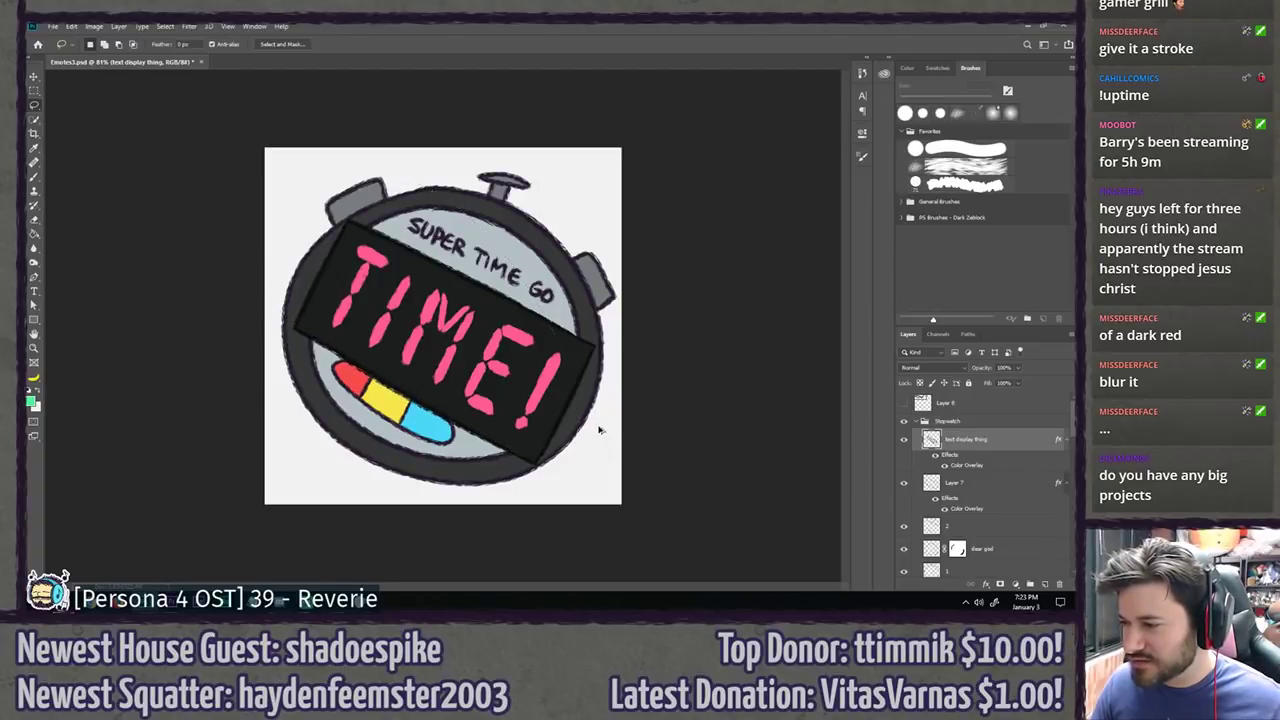
key("ctrl+z")
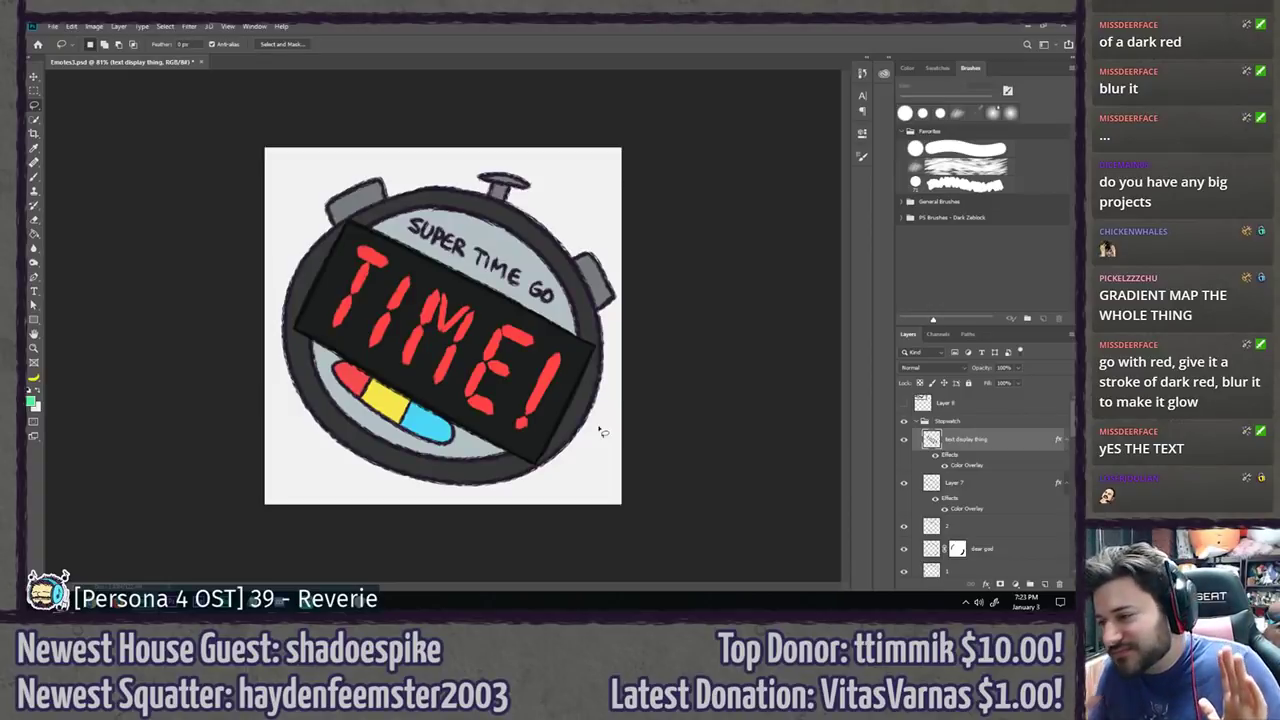
Step: Add an Outer Glow to the "text display thing" layer with Normal blend mode, 100% opacity and a size of about 18 px
double_click(970, 467)
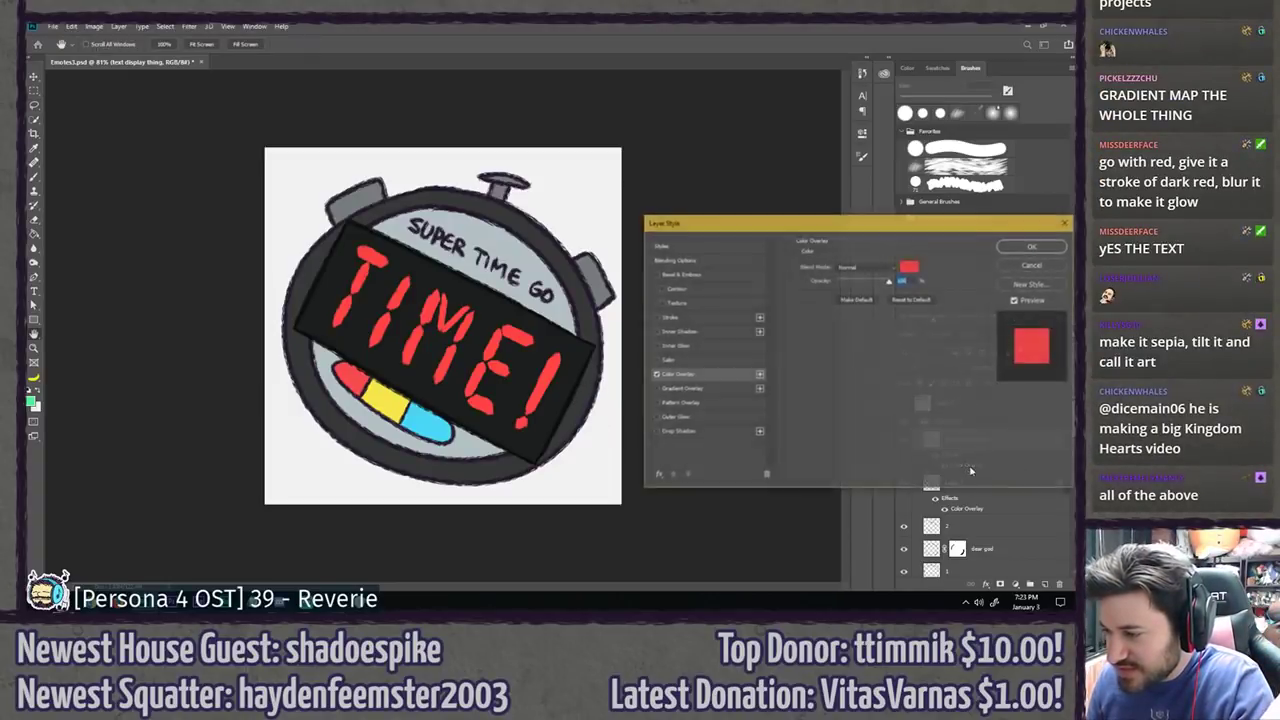
left_click(706, 432)
left_click(656, 431)
left_click(704, 419)
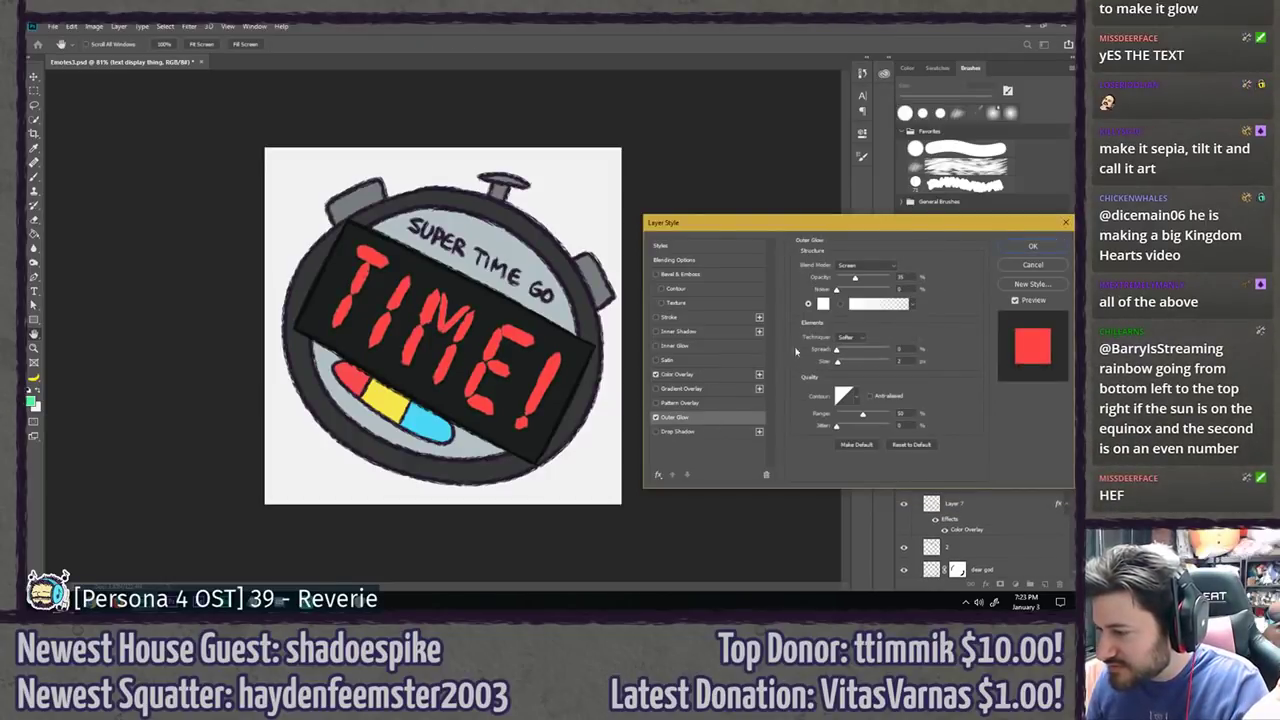
left_click(852, 265)
left_click(850, 267)
left_click_drag(855, 277, 890, 277)
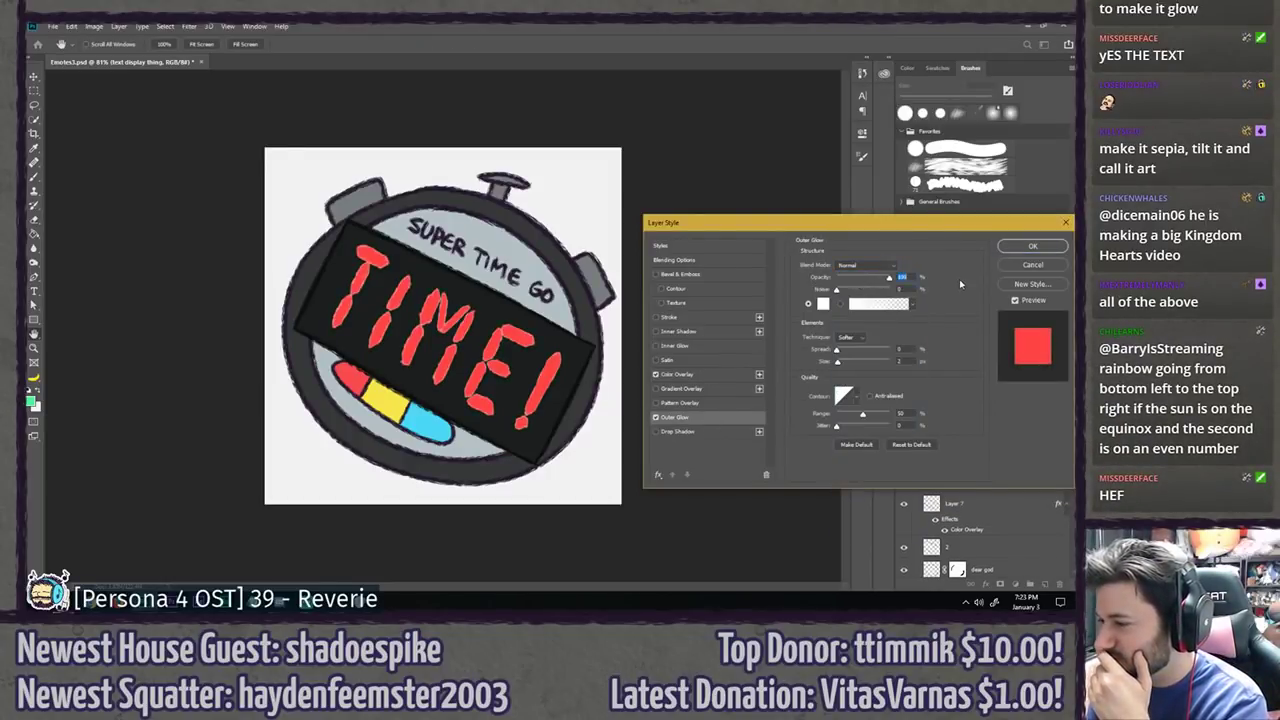
left_click(843, 290)
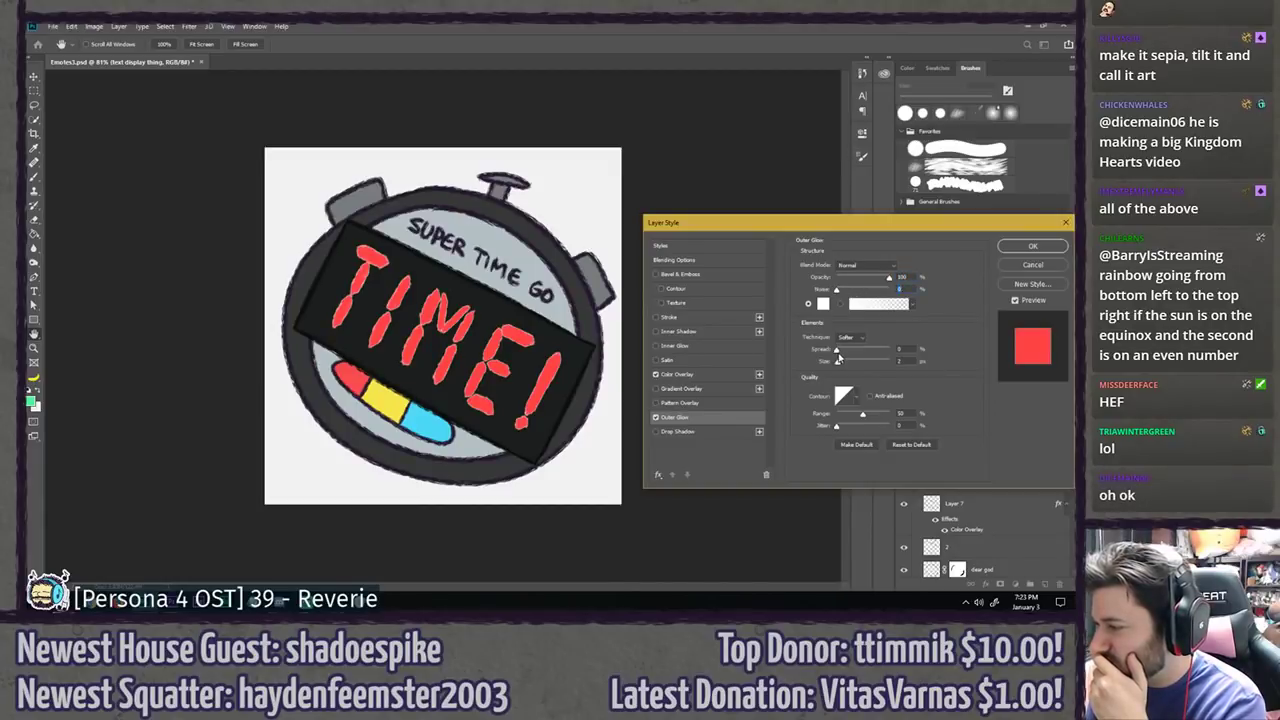
left_click_drag(836, 359, 846, 365)
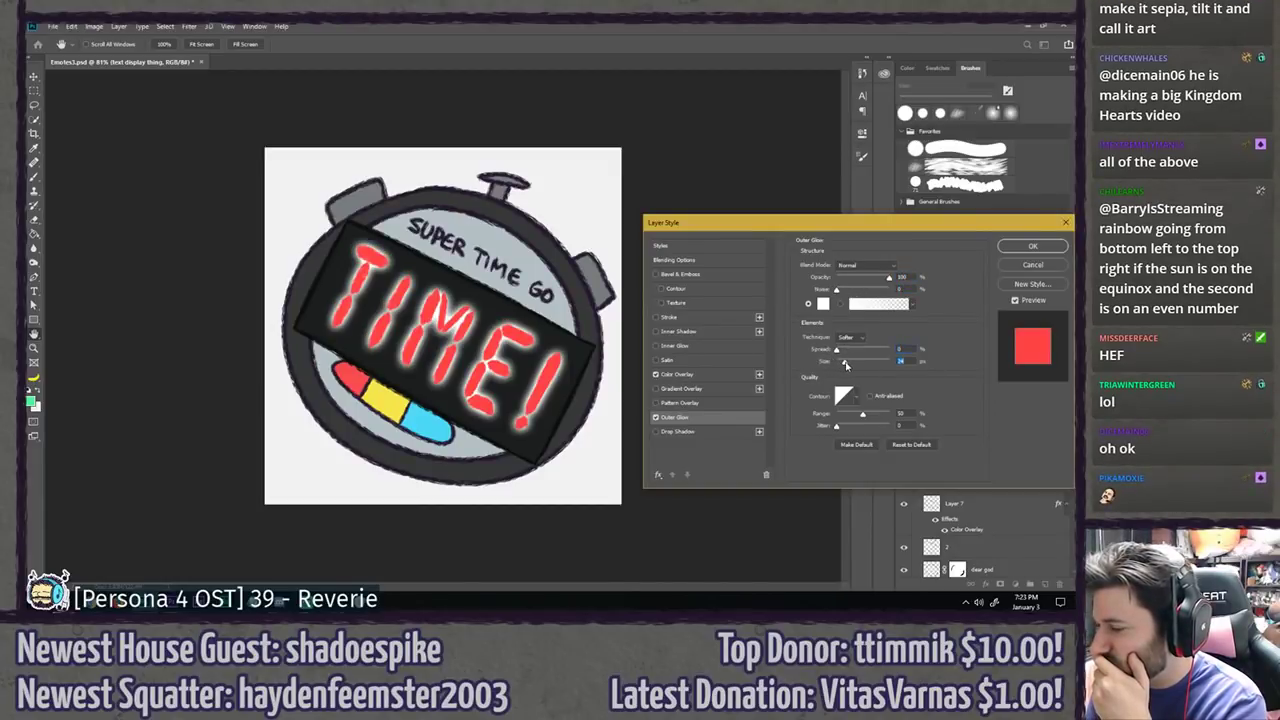
Step: Colour the text's Outer Glow dark red 570000, raise its spread to about 66% and apply the layer style
left_click(822, 303)
left_click(772, 321)
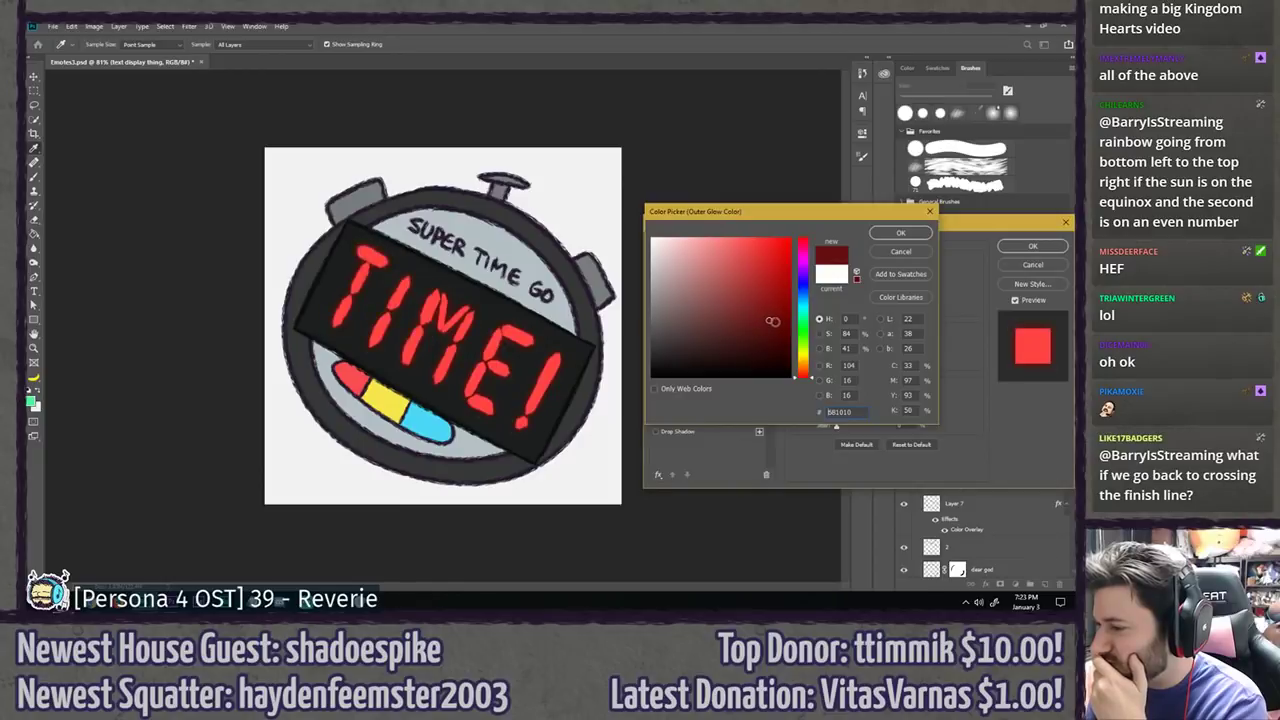
mouse_move(773, 322)
left_mouse_down()
mouse_move(795, 329)
mouse_move(780, 318)
mouse_move(816, 310)
mouse_move(816, 329)
left_mouse_up()
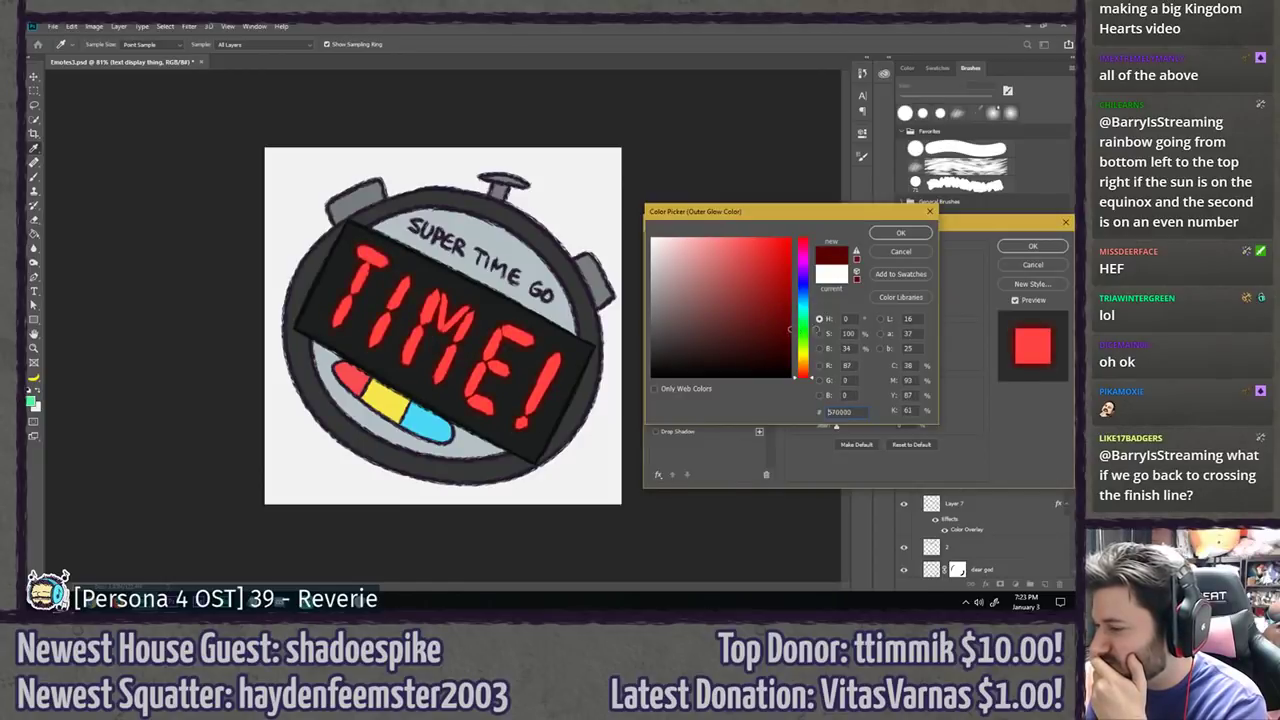
left_click(900, 232)
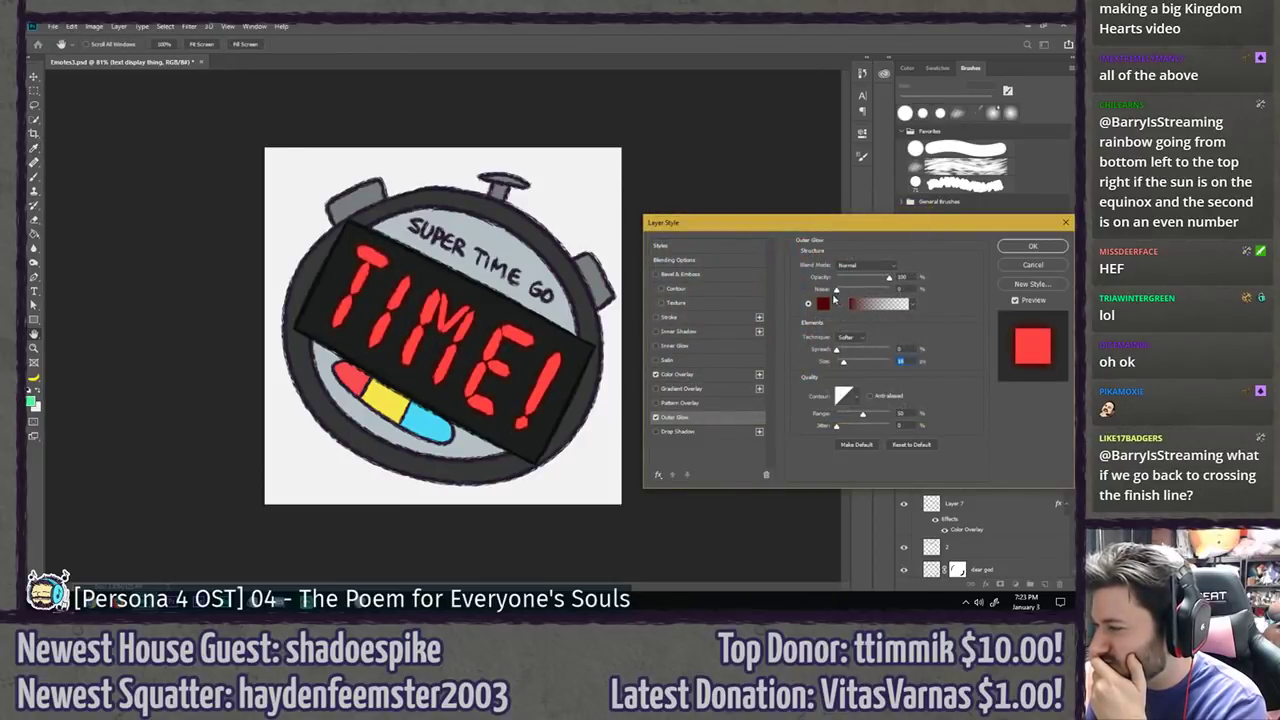
left_click_drag(838, 352, 878, 354)
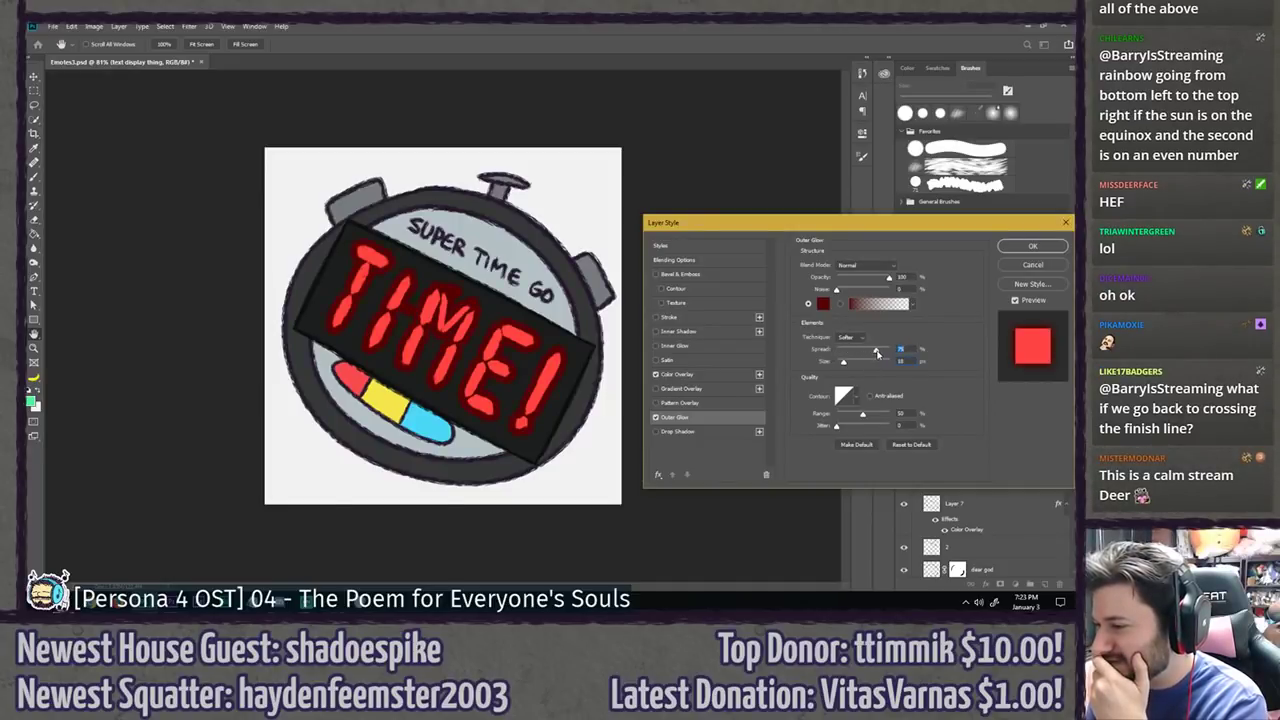
left_click(1032, 246)
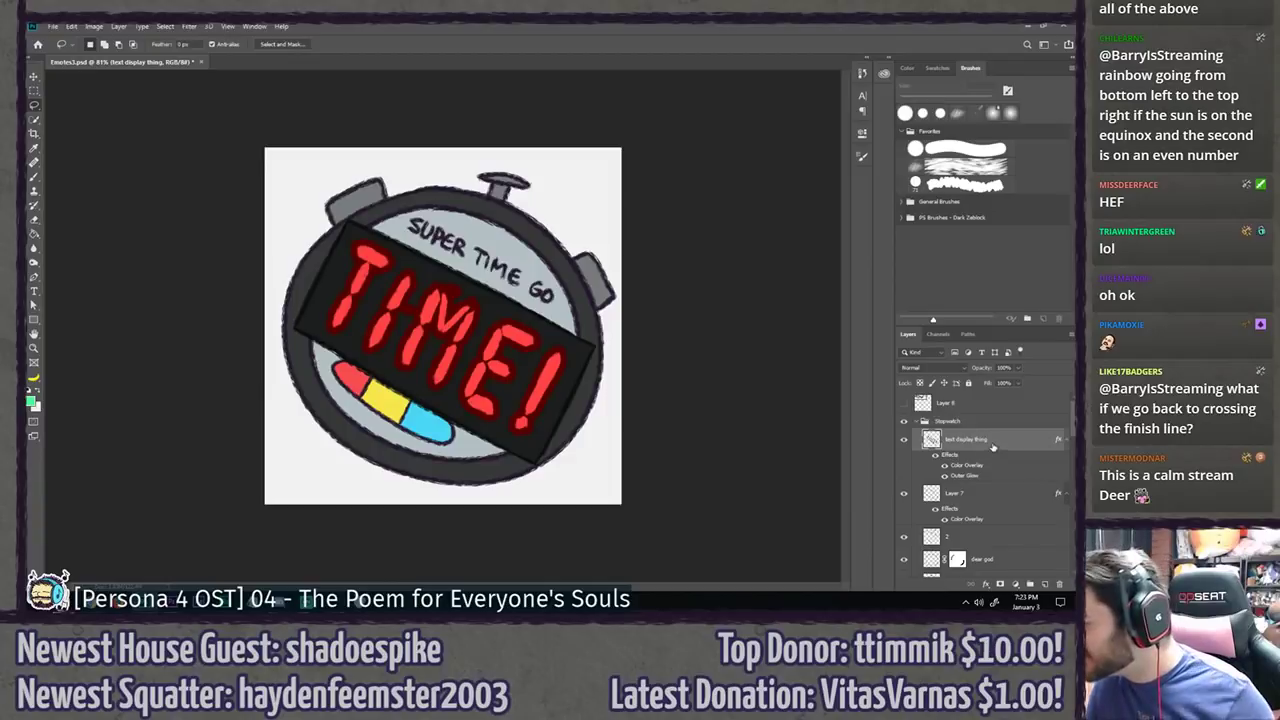
Step: Inspect the glow up close, set its spread to 0% and readjust its size for a softer falloff
scroll(409, 313, "up", 5)
key("e")
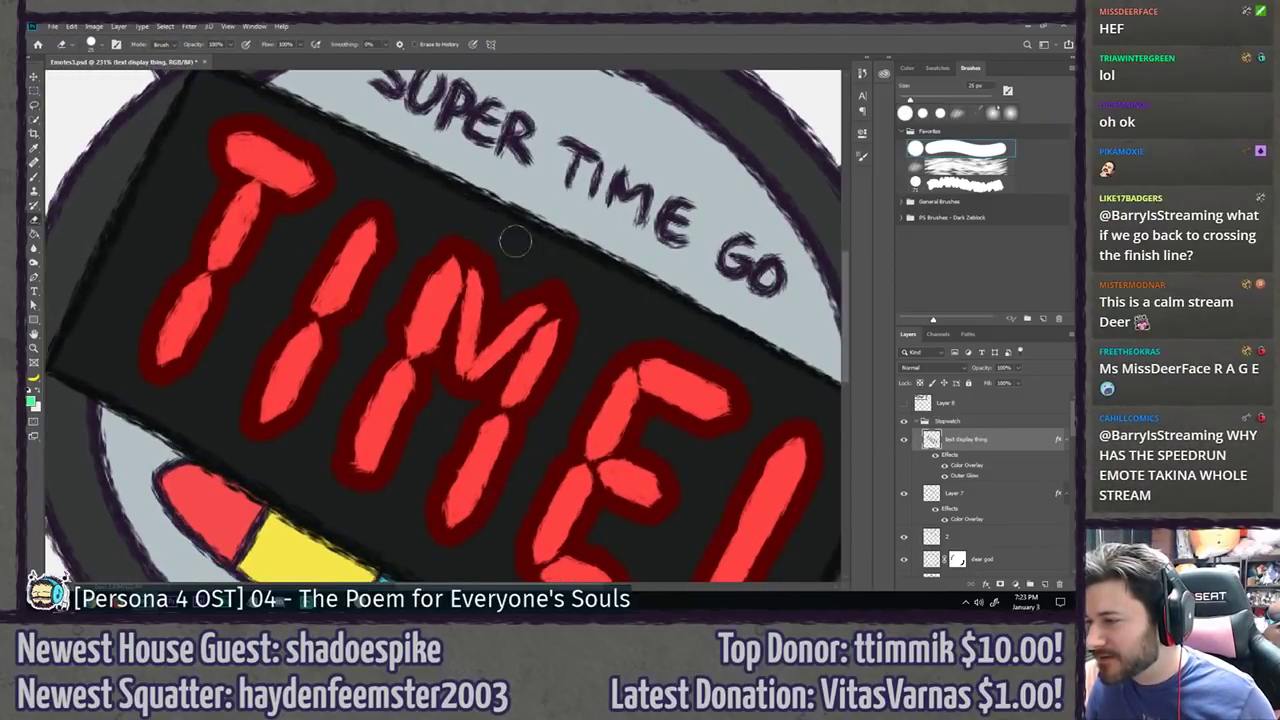
key("l")
key("ctrl+0")
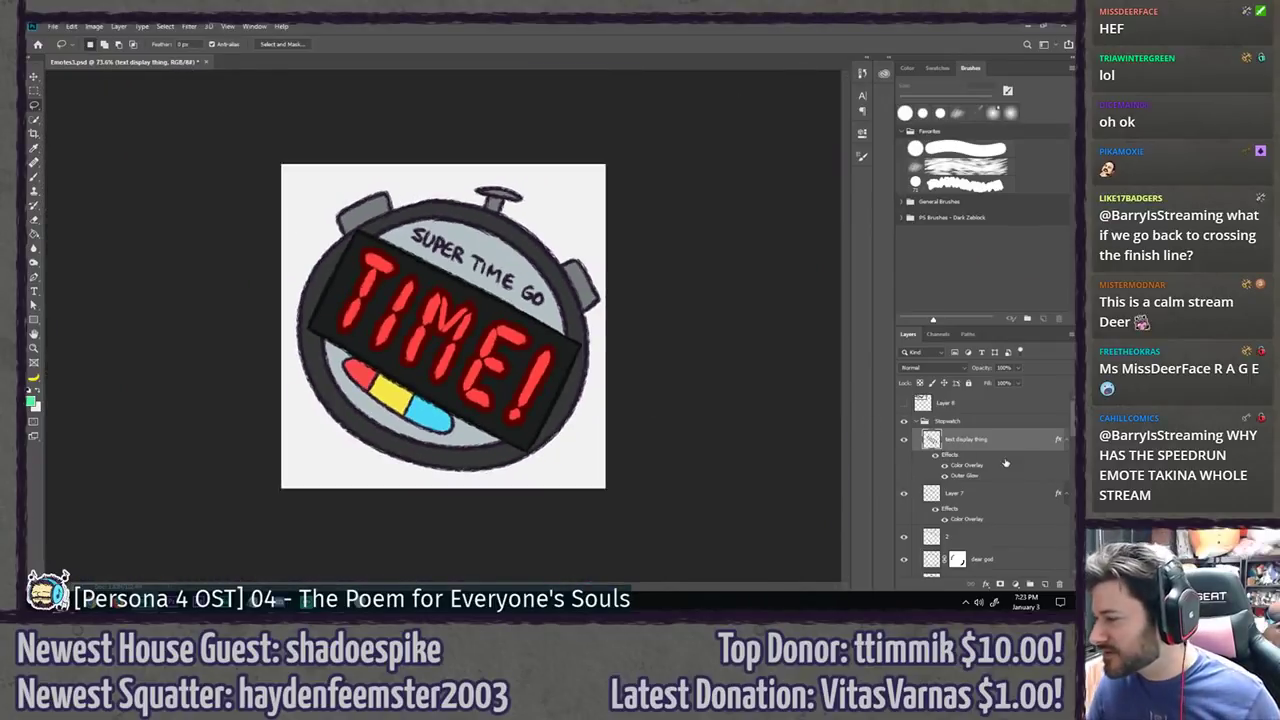
double_click(968, 479)
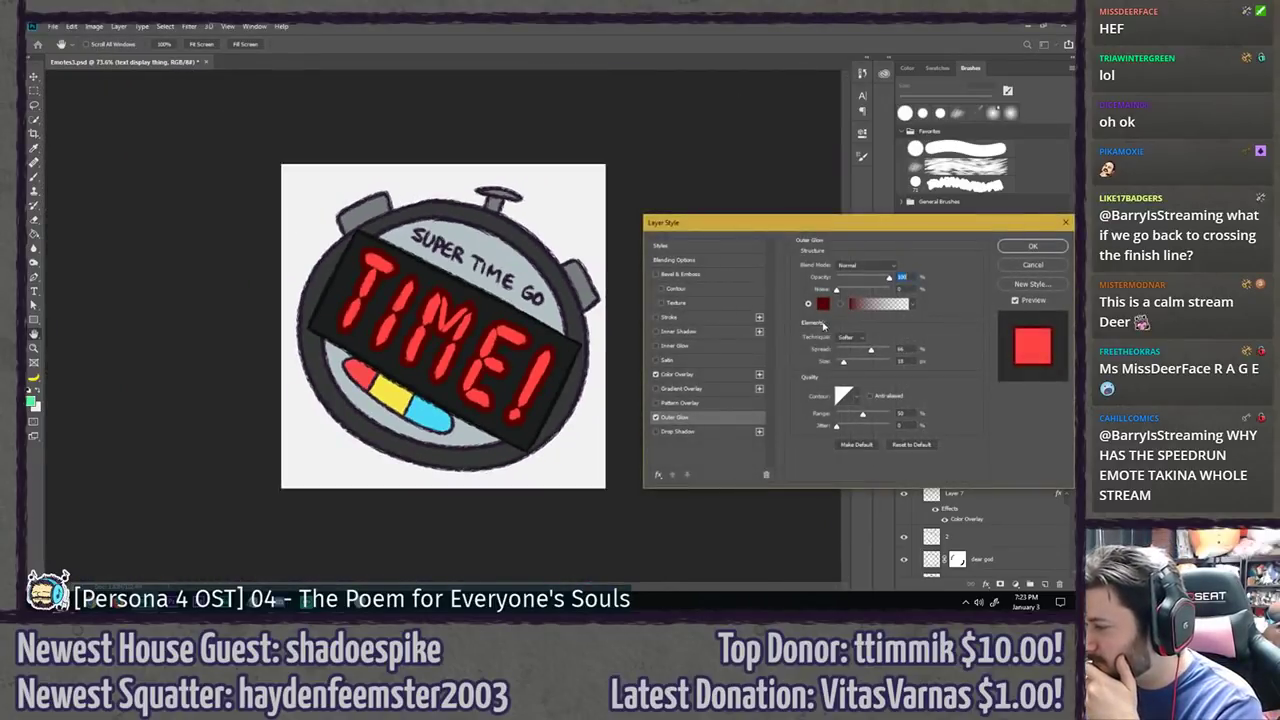
mouse_move(853, 351)
left_mouse_down()
mouse_move(858, 366)
mouse_move(840, 353)
left_mouse_up()
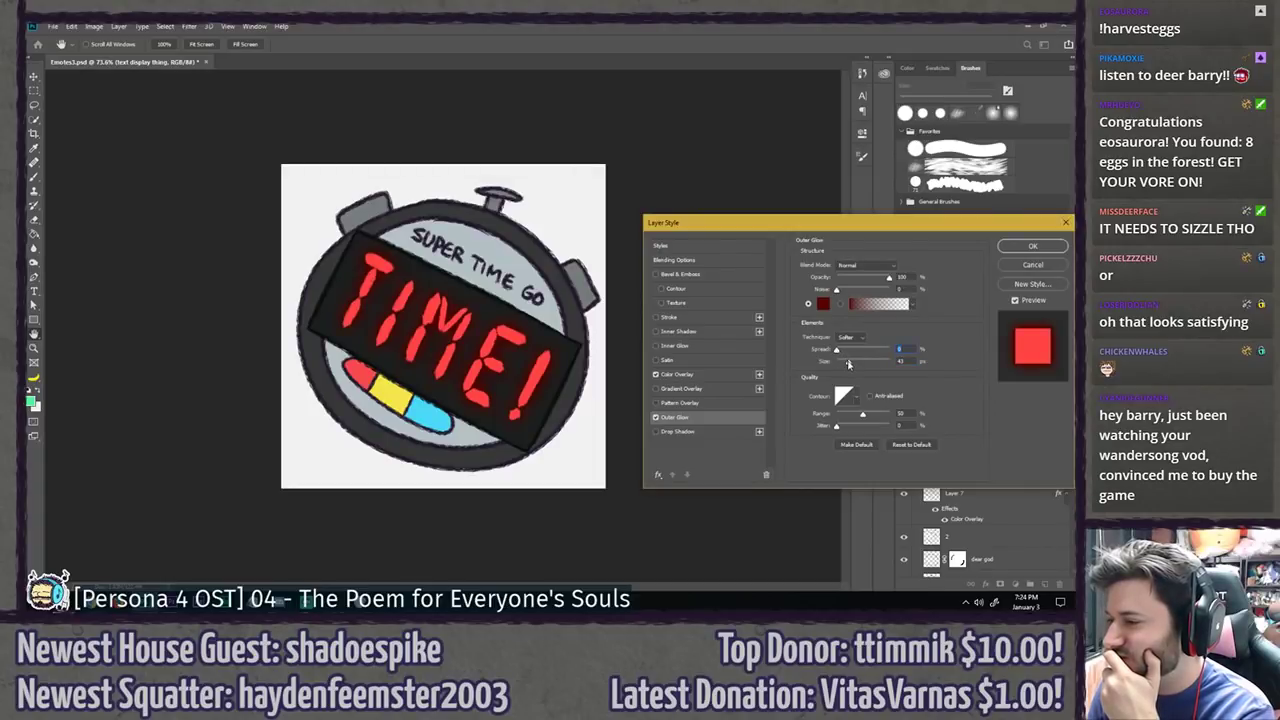
left_click_drag(848, 364, 846, 364)
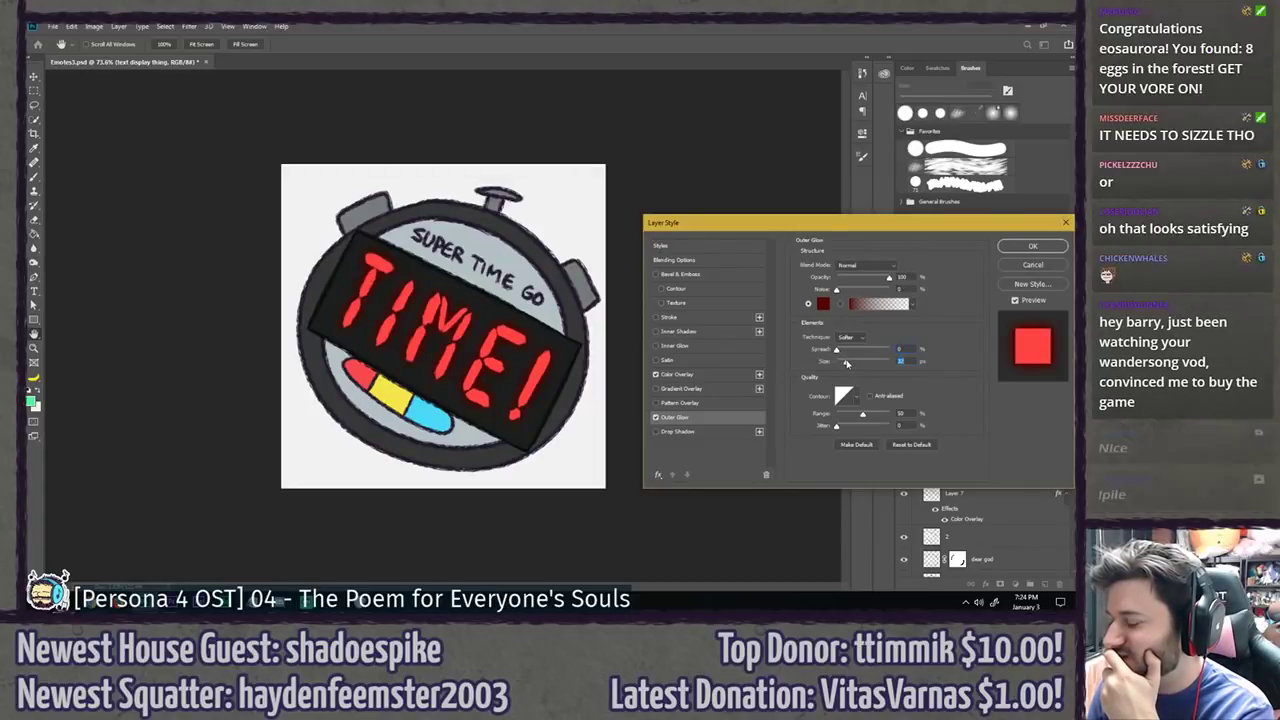
left_click(1033, 247)
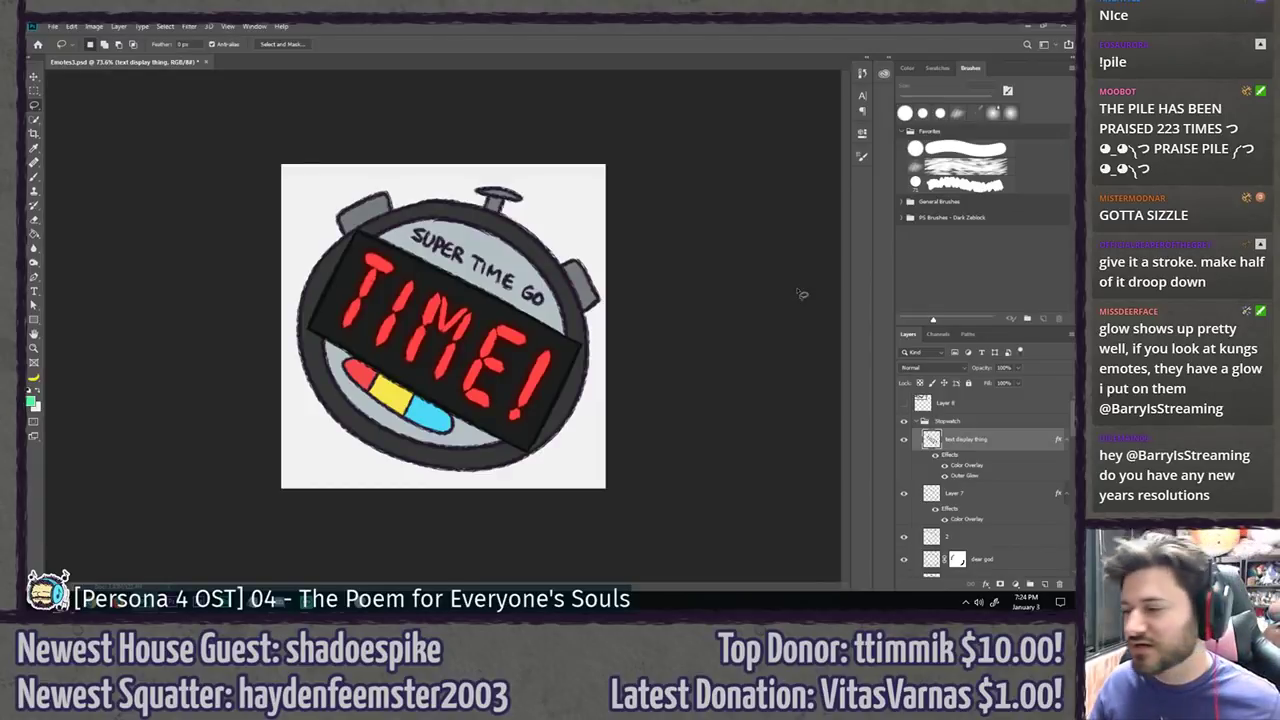
Step: Check the glowing red "TIME!" text's legibility at very small, medium and larger sizes
scroll(657, 323, "down", 8)
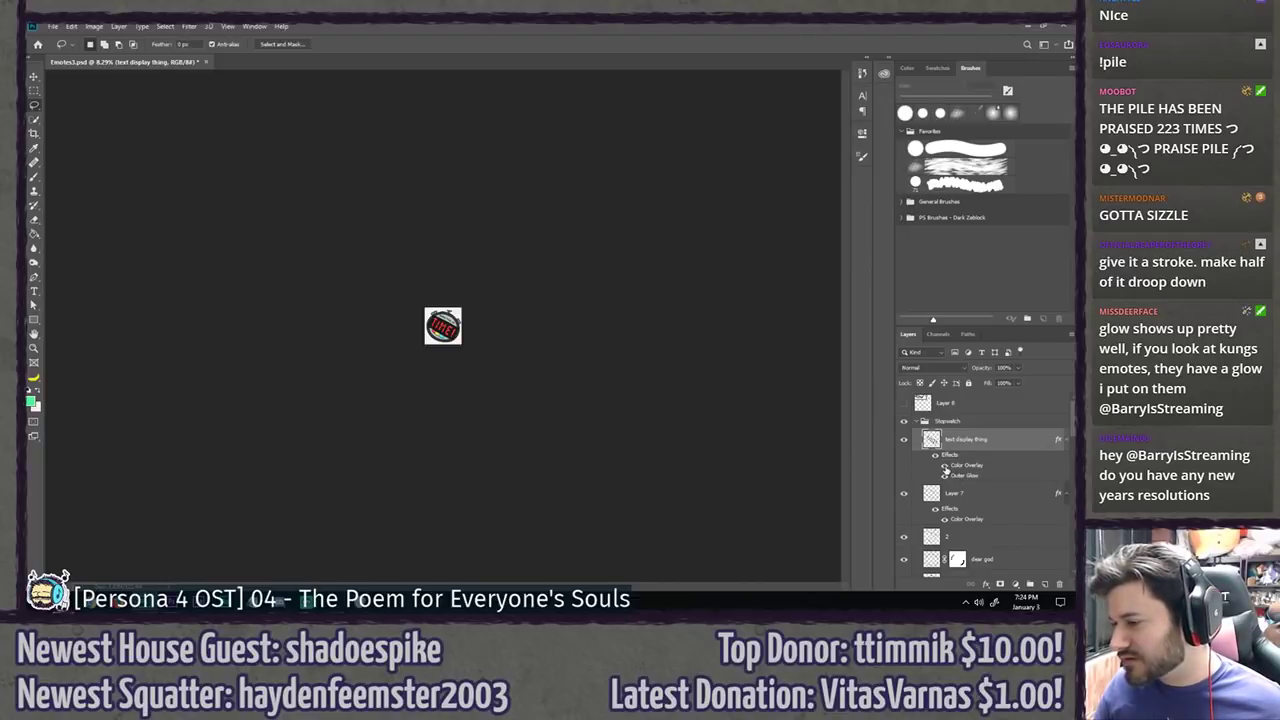
scroll(383, 360, "down", 2)
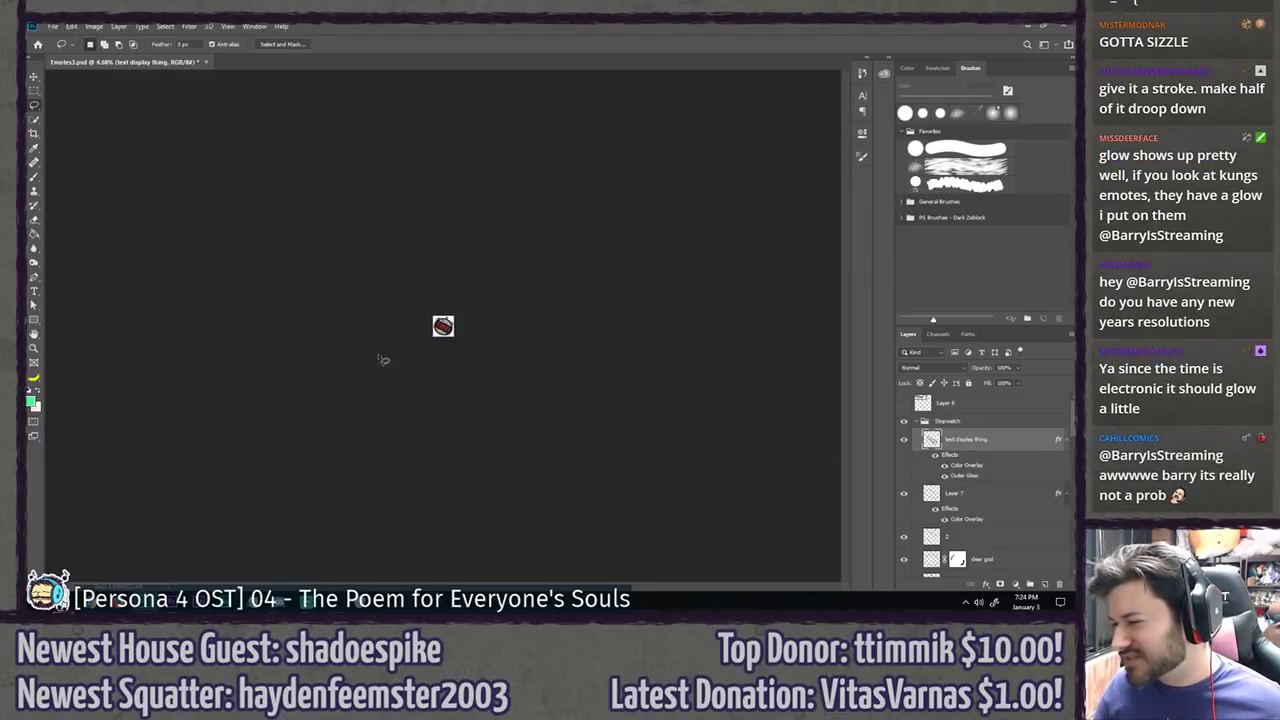
scroll(375, 362, "up", 7)
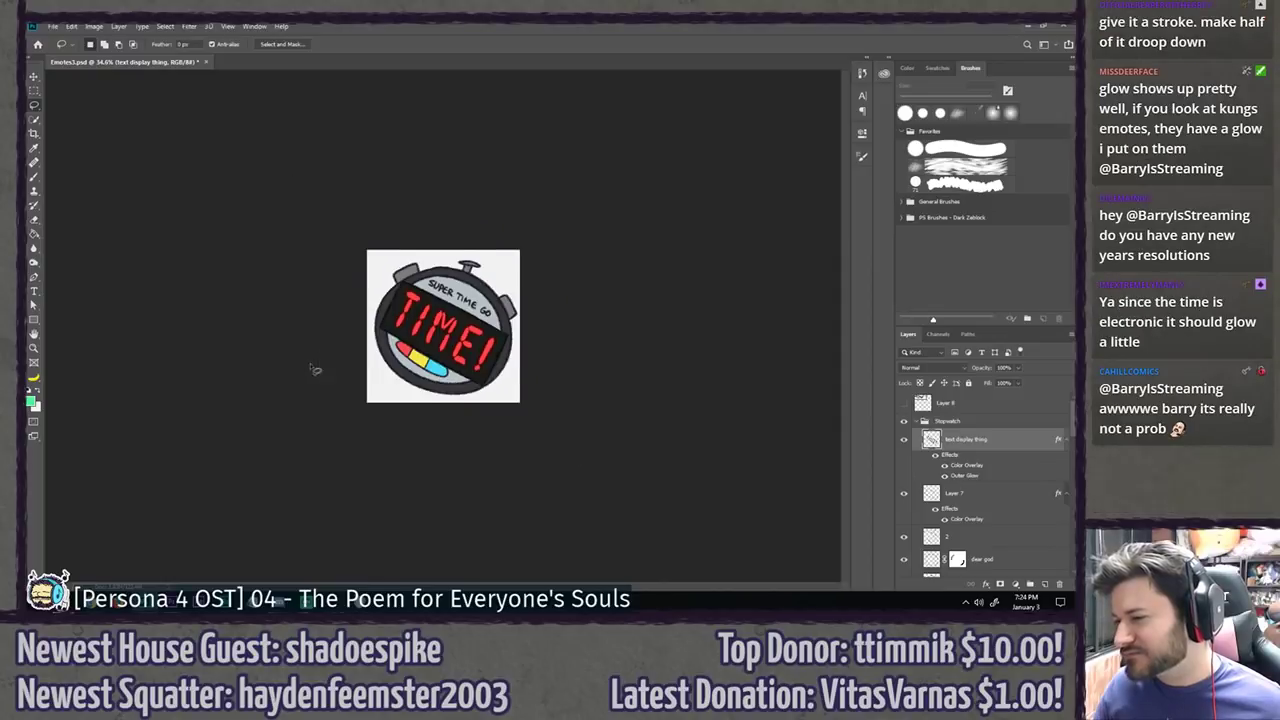
scroll(254, 340, "down", 2)
scroll(249, 349, "up", 4)
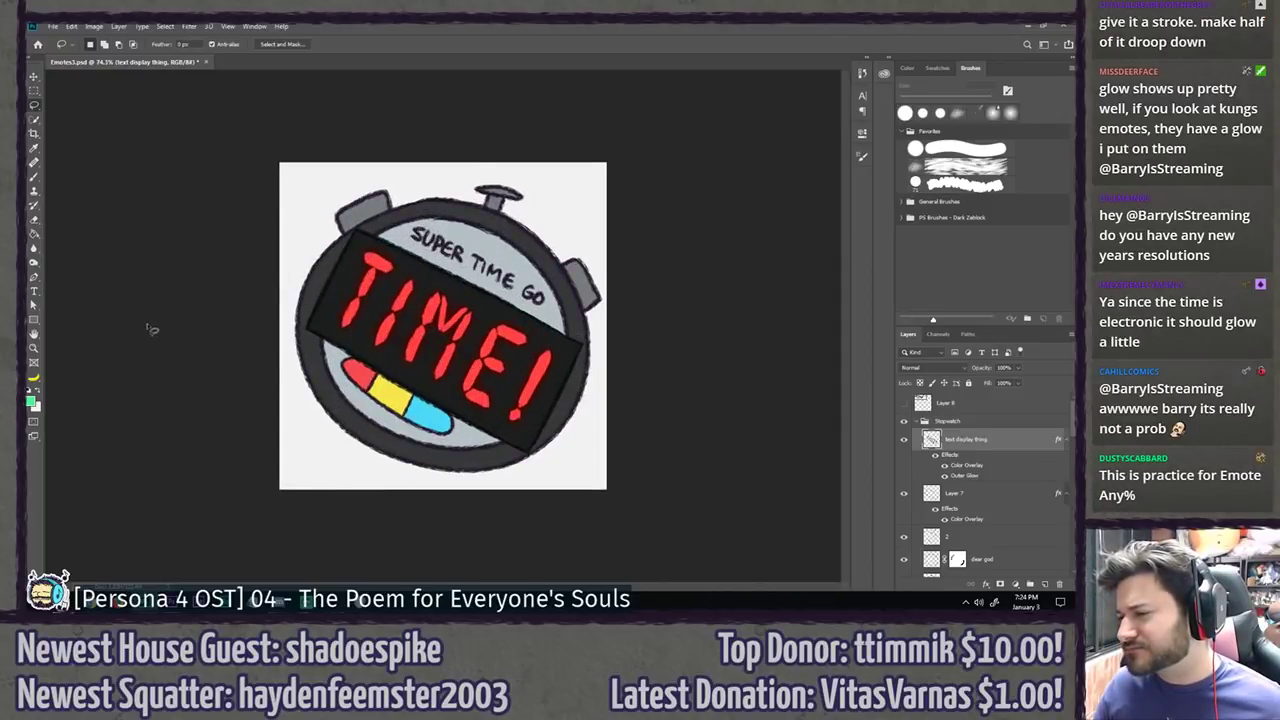
scroll(150, 329, "up", 1)
scroll(151, 318, "down", 2)
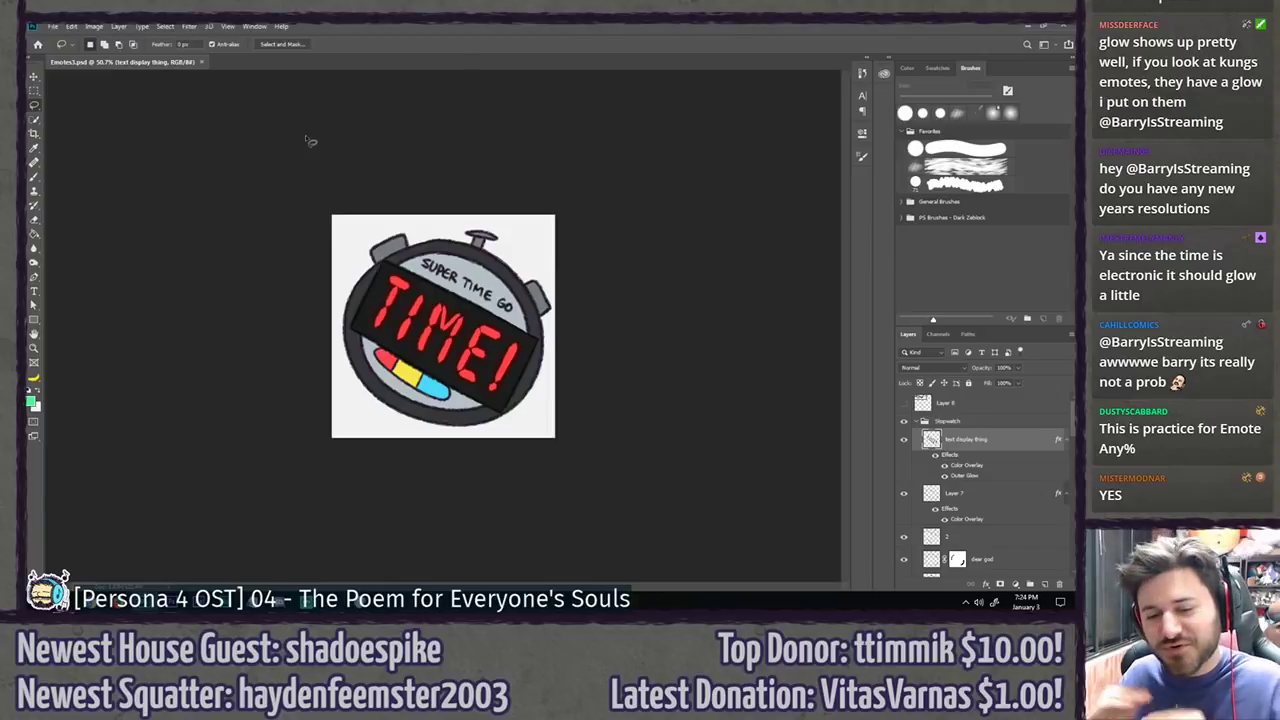
key("ctrl+plus")
key("ctrl+plus")
key("ctrl+plus")
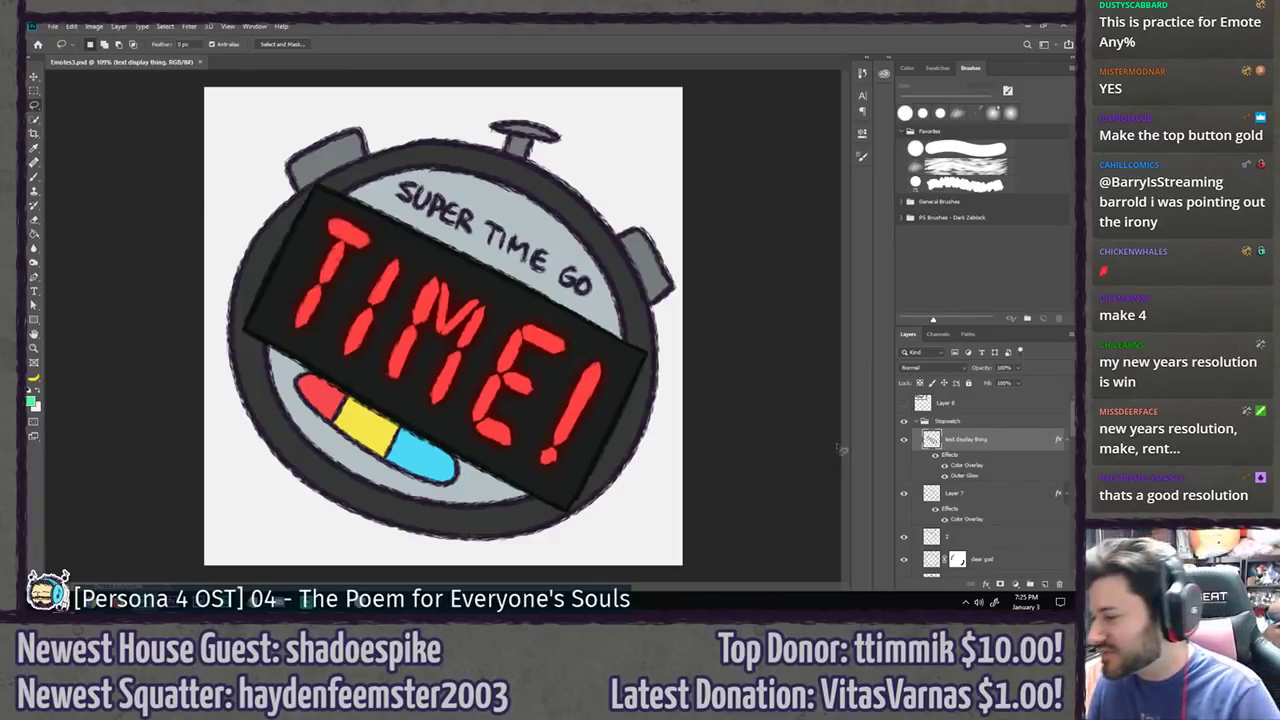
Step: Rename Layer 7, which holds the display's outline, to "display border"
scroll(1019, 463, "down", 1)
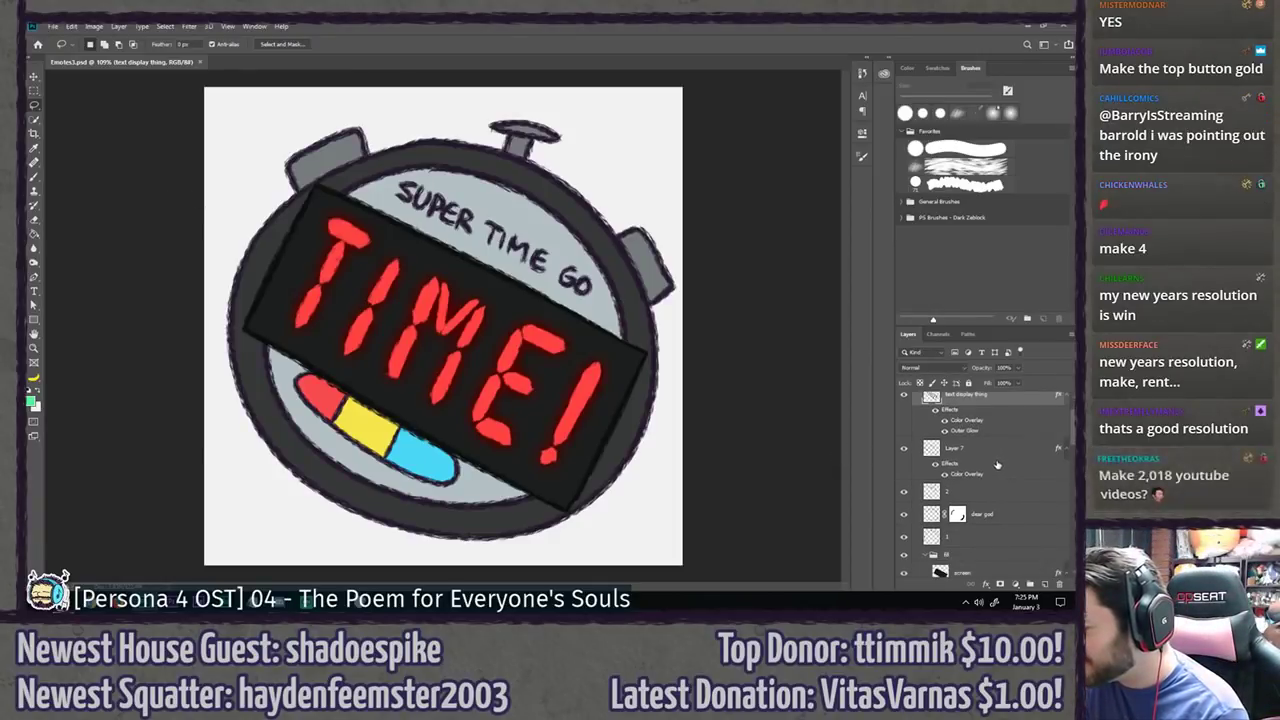
scroll(960, 455, "up", 1)
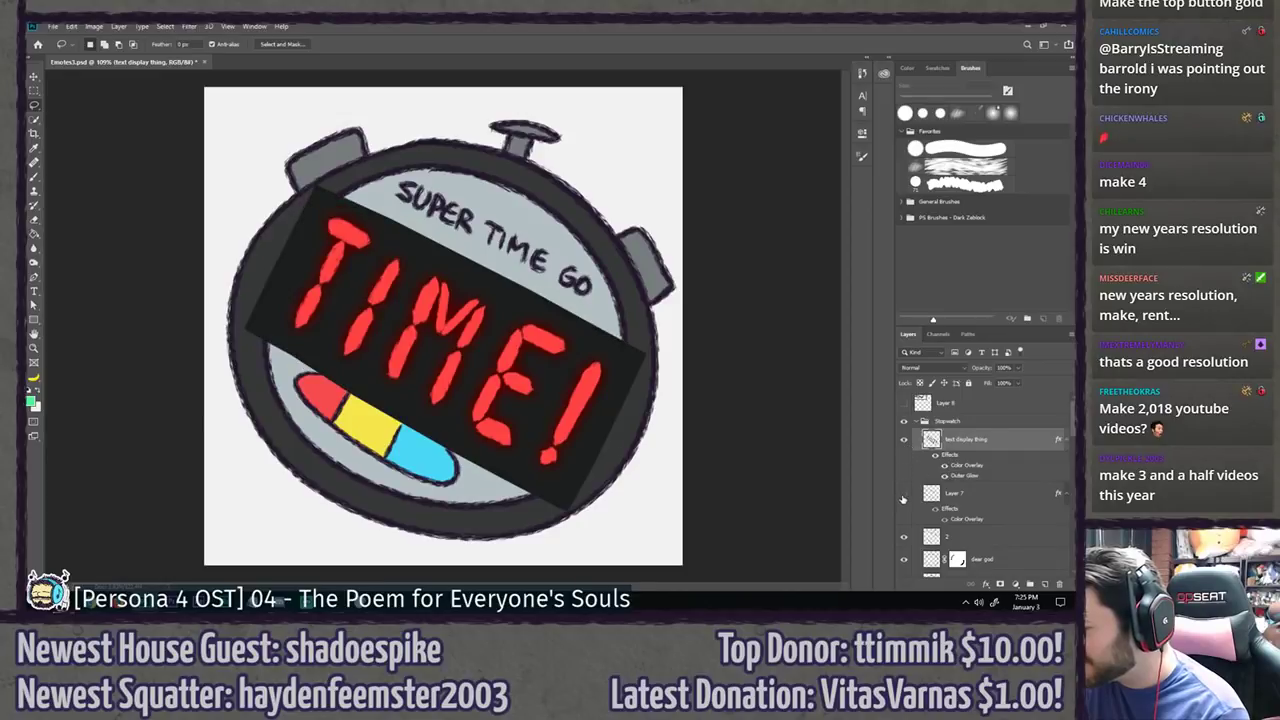
double_click(956, 493)
type("d")
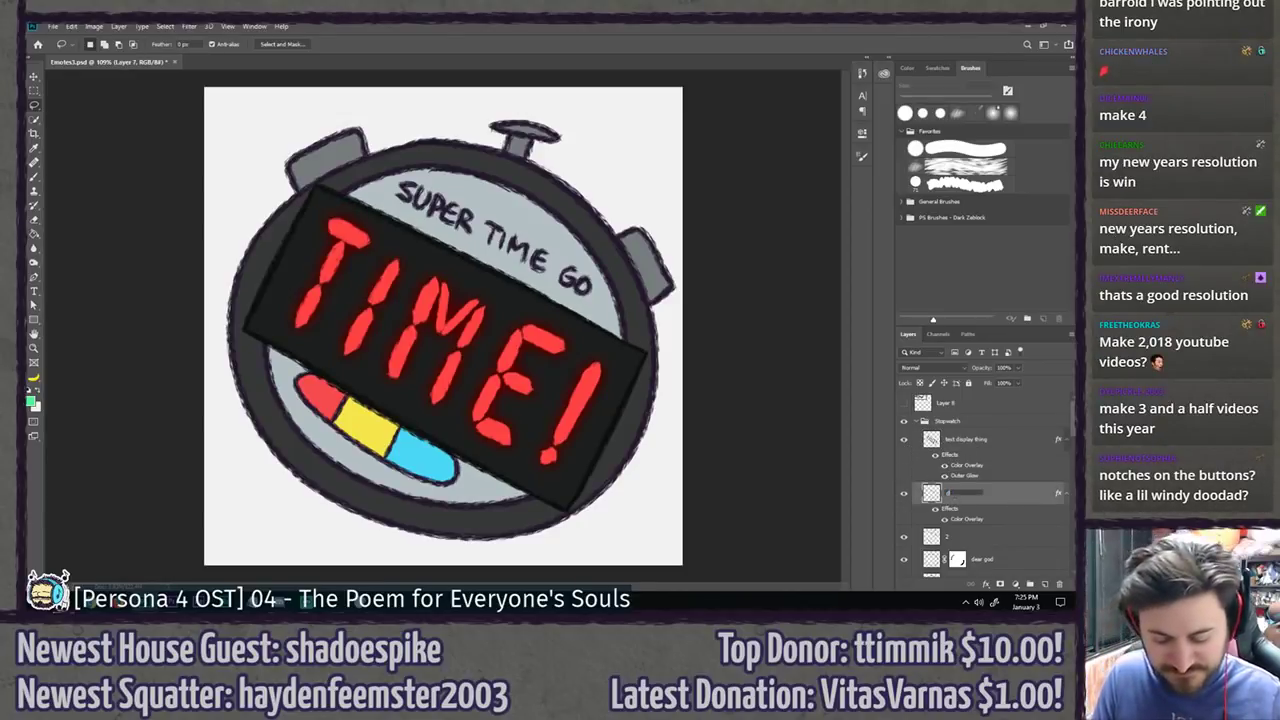
type("isplay border")
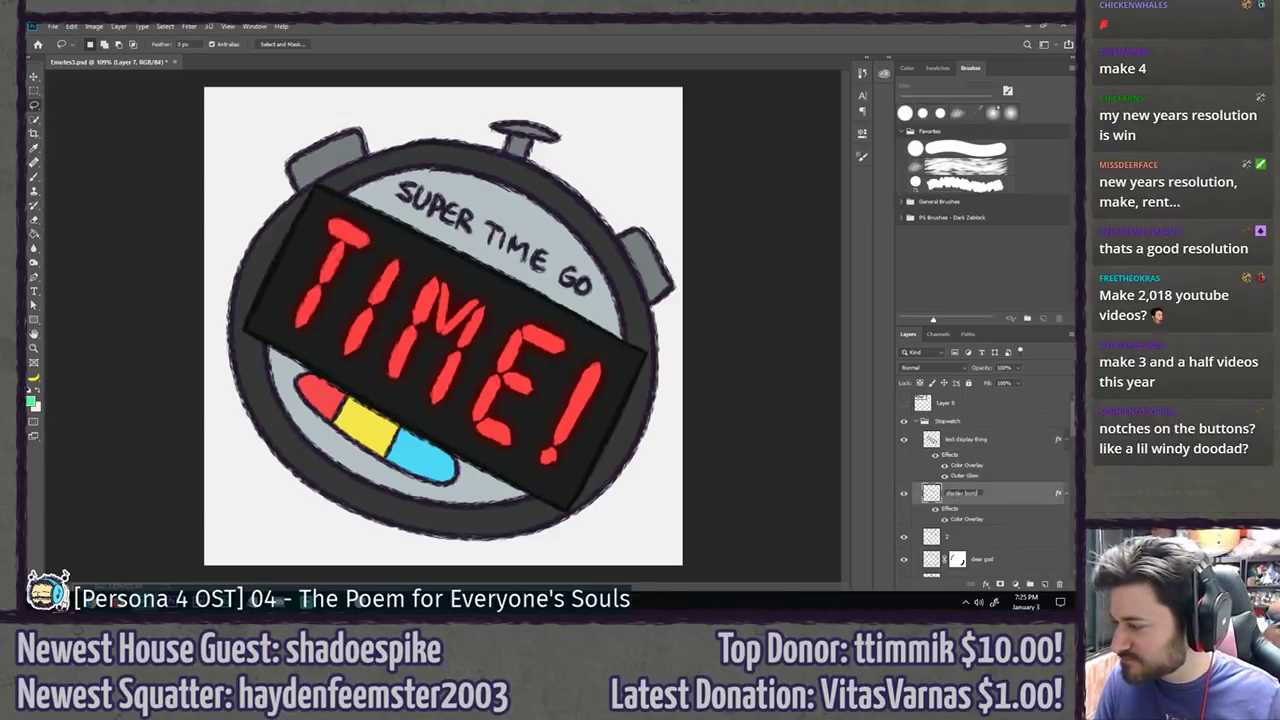
key("Return")
Step: Change the "display border" layer's Color Overlay to reddish near-black 090505 and check the emote at a small size
double_click(966, 521)
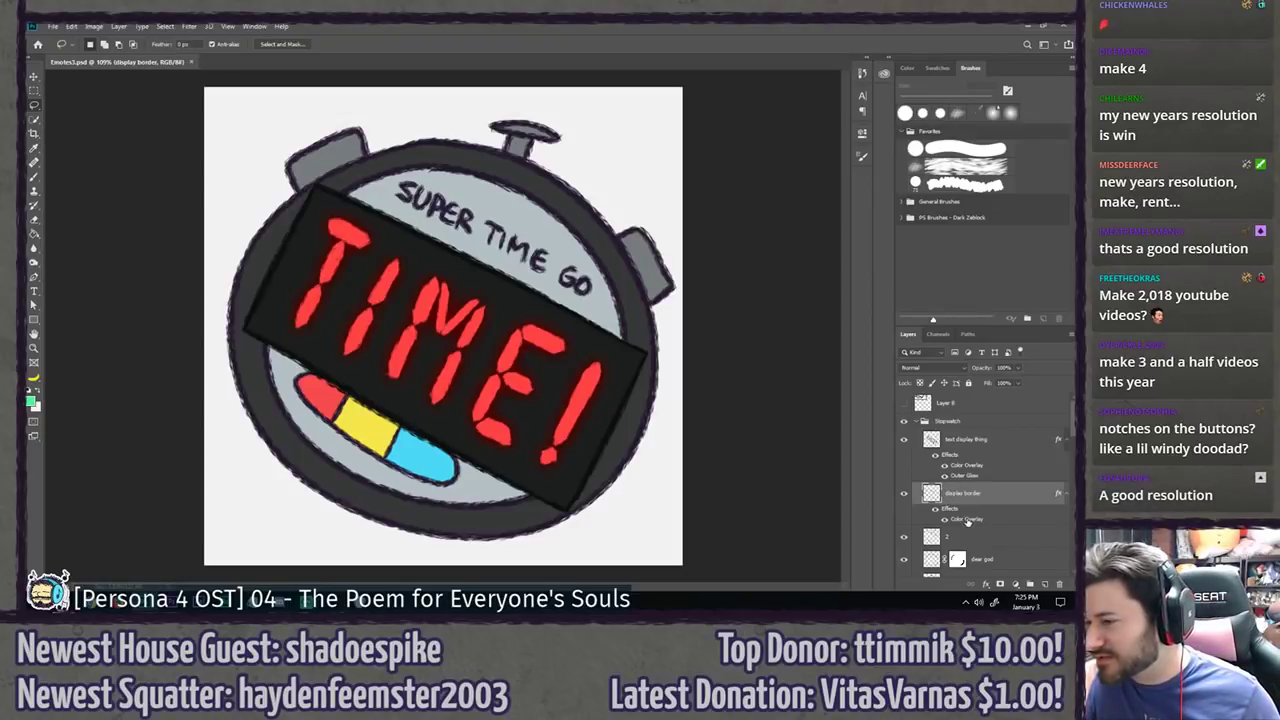
left_click(907, 272)
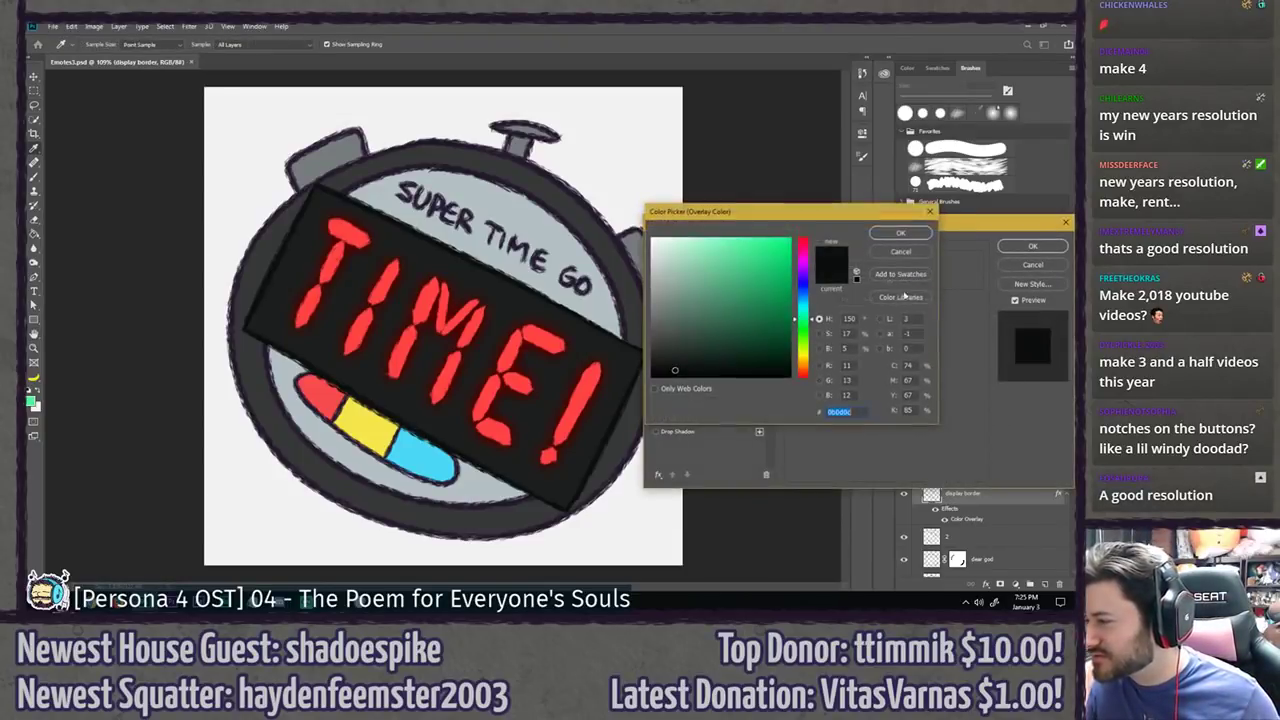
left_click(804, 242)
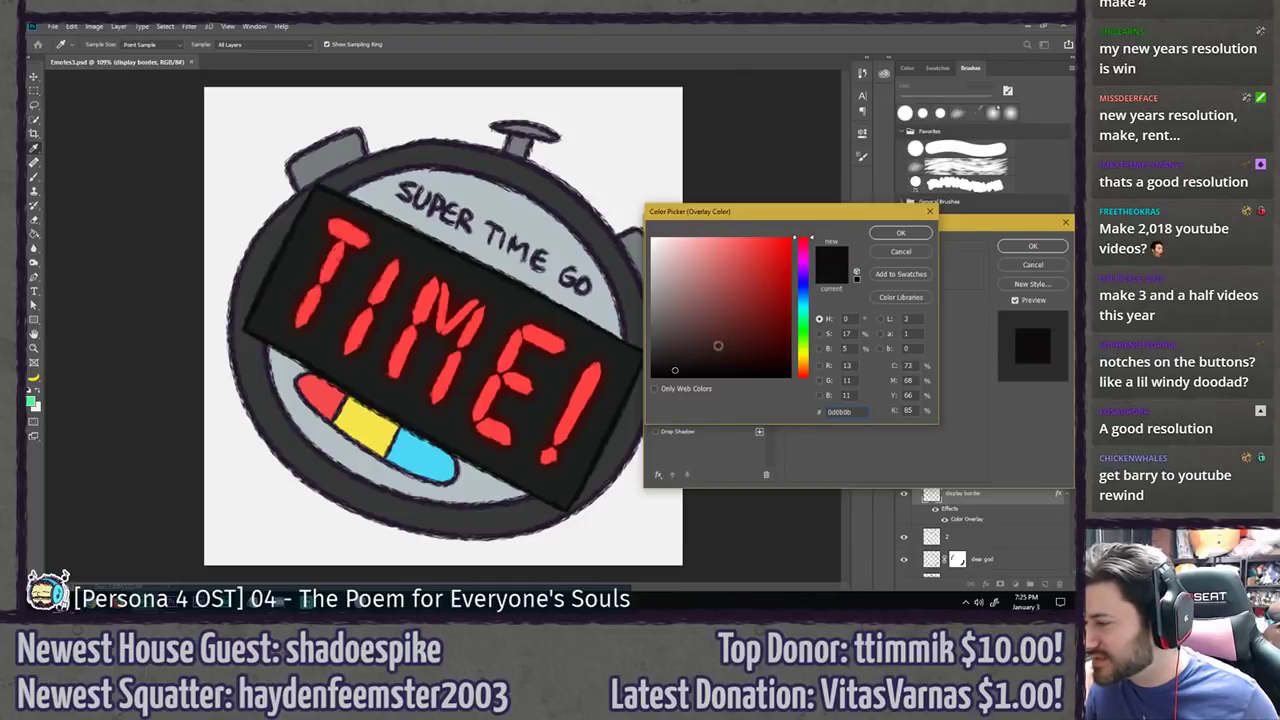
left_click(733, 373)
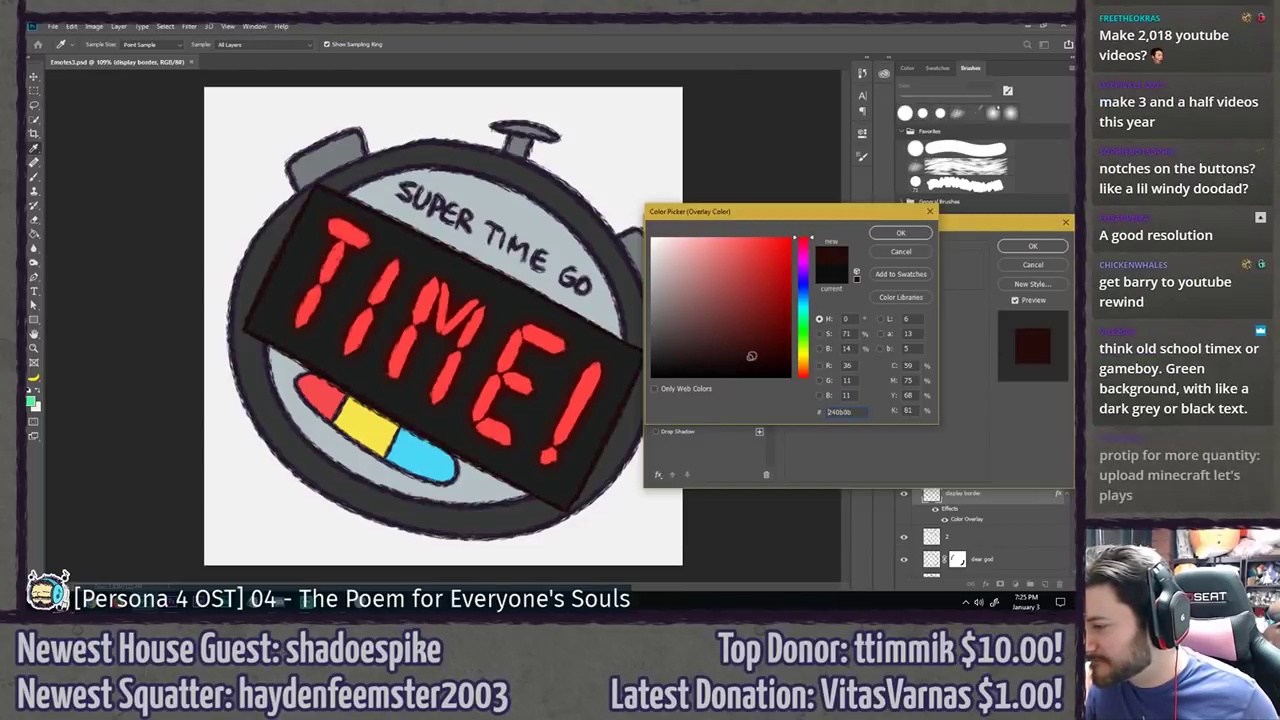
left_click(748, 369)
left_click_drag(748, 369, 721, 371)
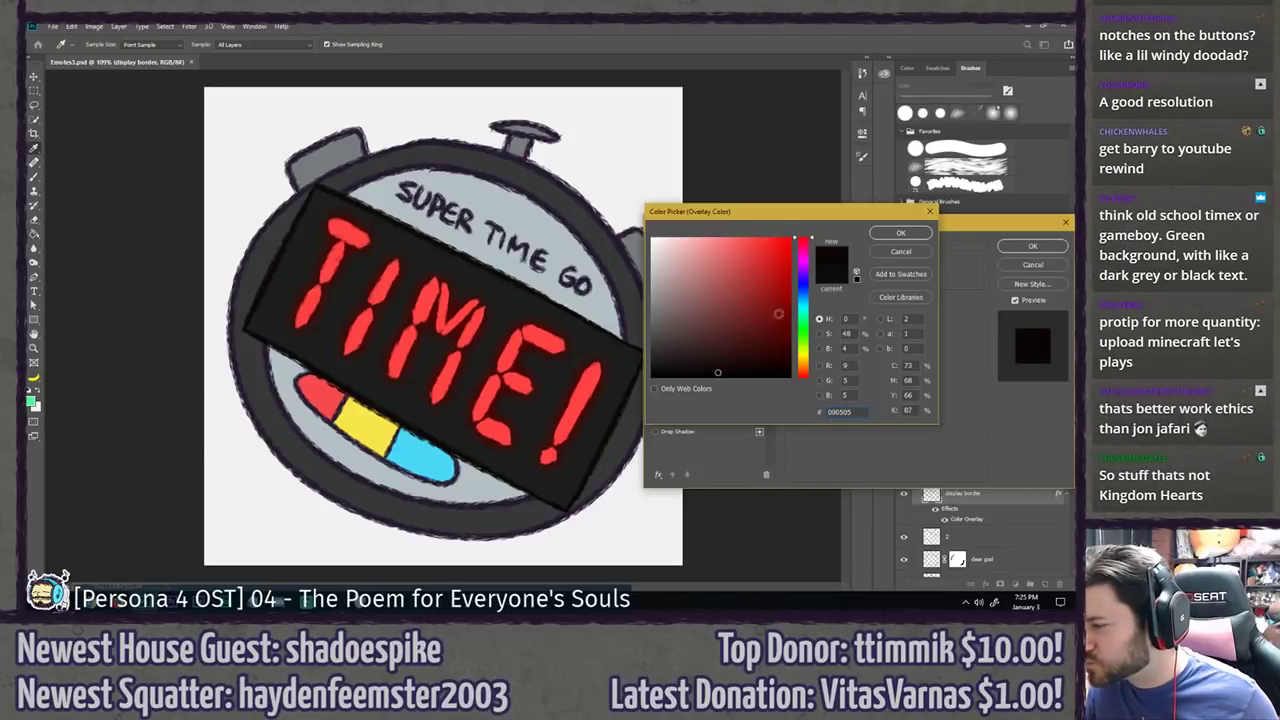
left_click(900, 232)
left_click(1032, 246)
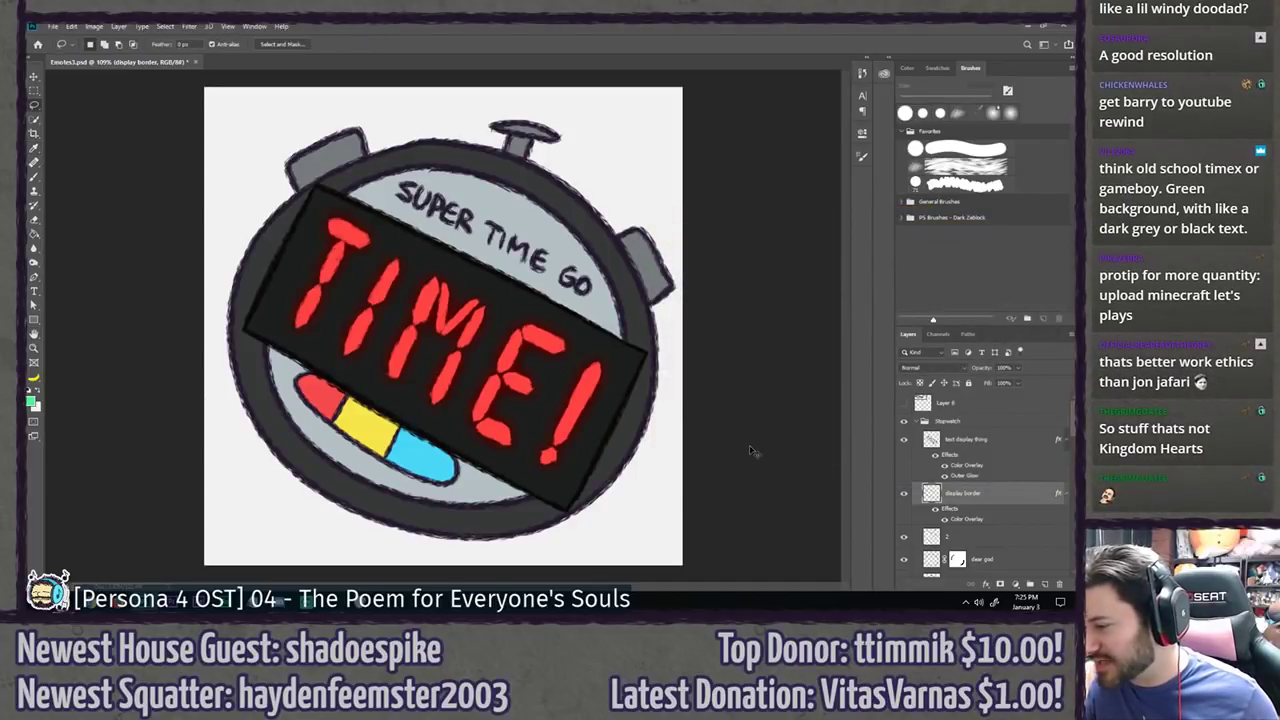
scroll(755, 452, "down", 6)
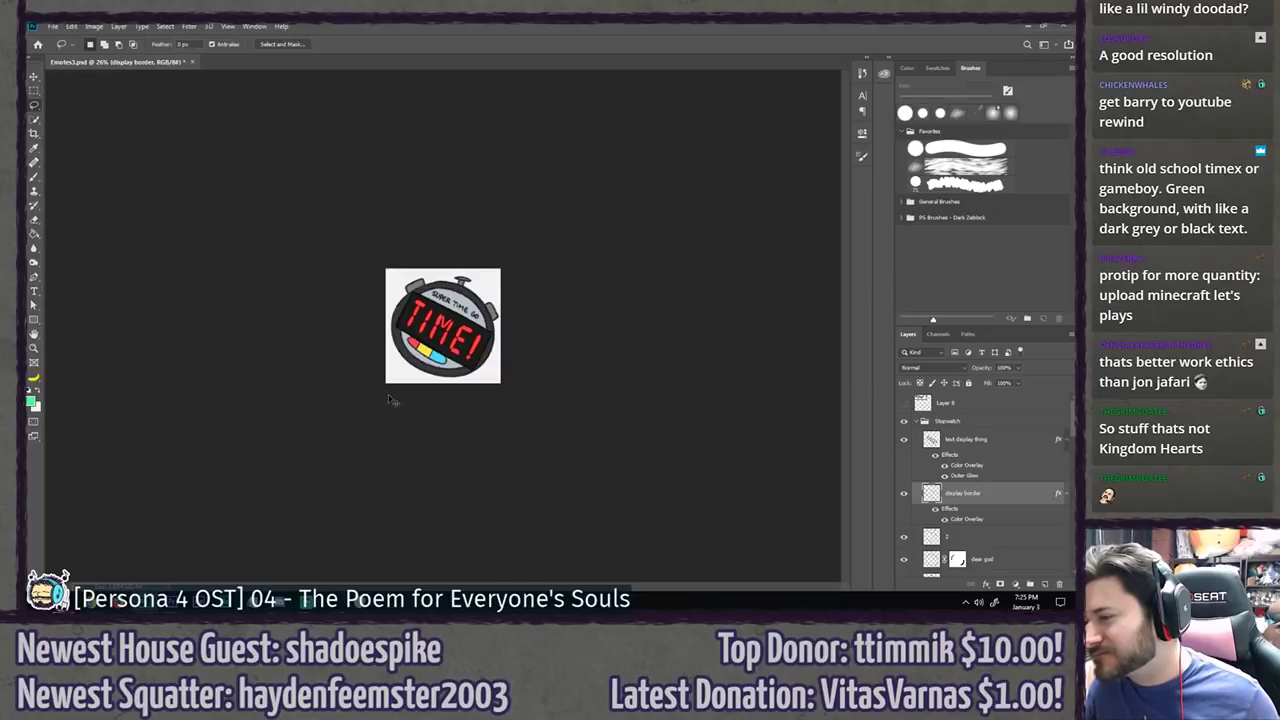
scroll(395, 396, "up", 6)
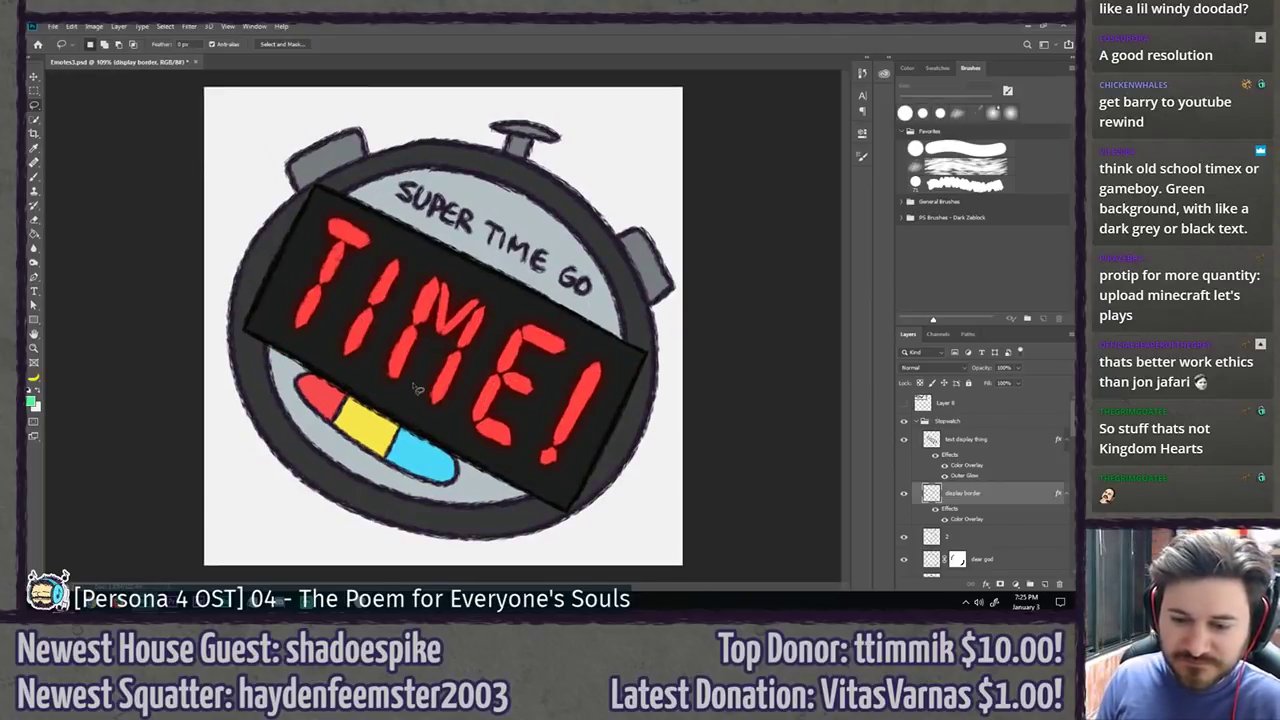
key("b")
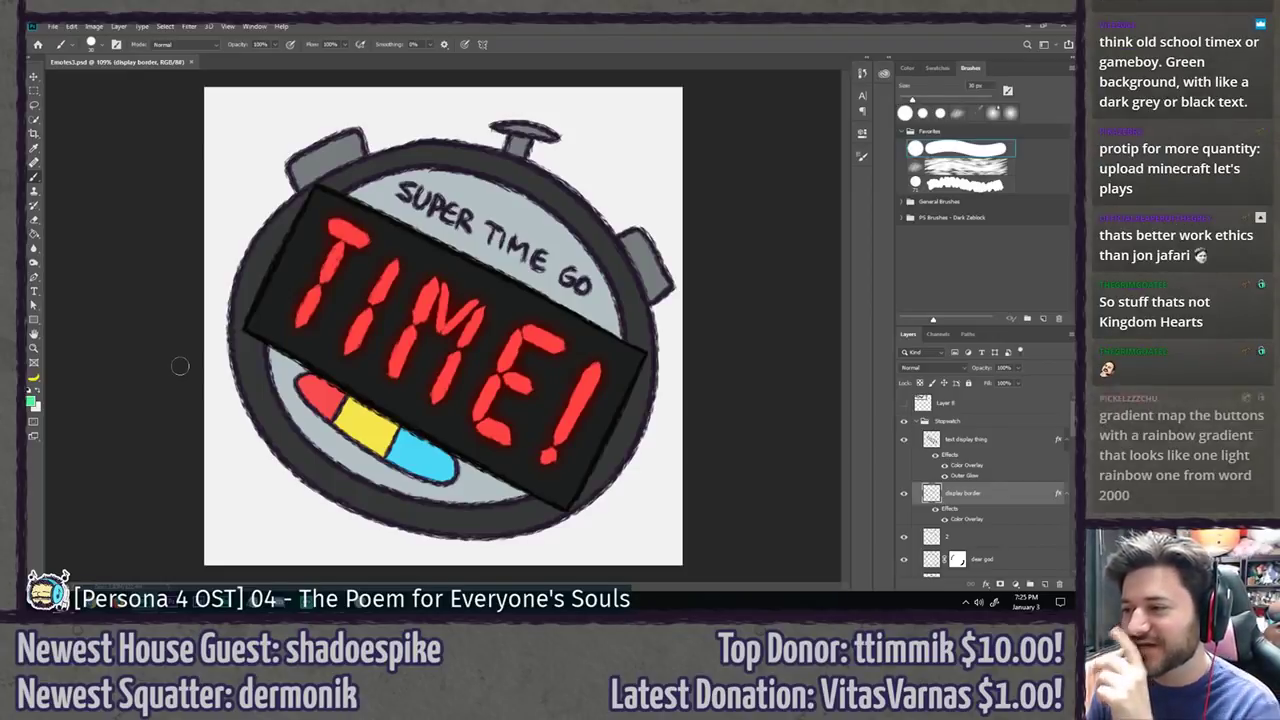
Step: Add a near-black Color Overlay to the outline layer "2"
scroll(195, 364, "down", 8)
scroll(213, 364, "down", 3)
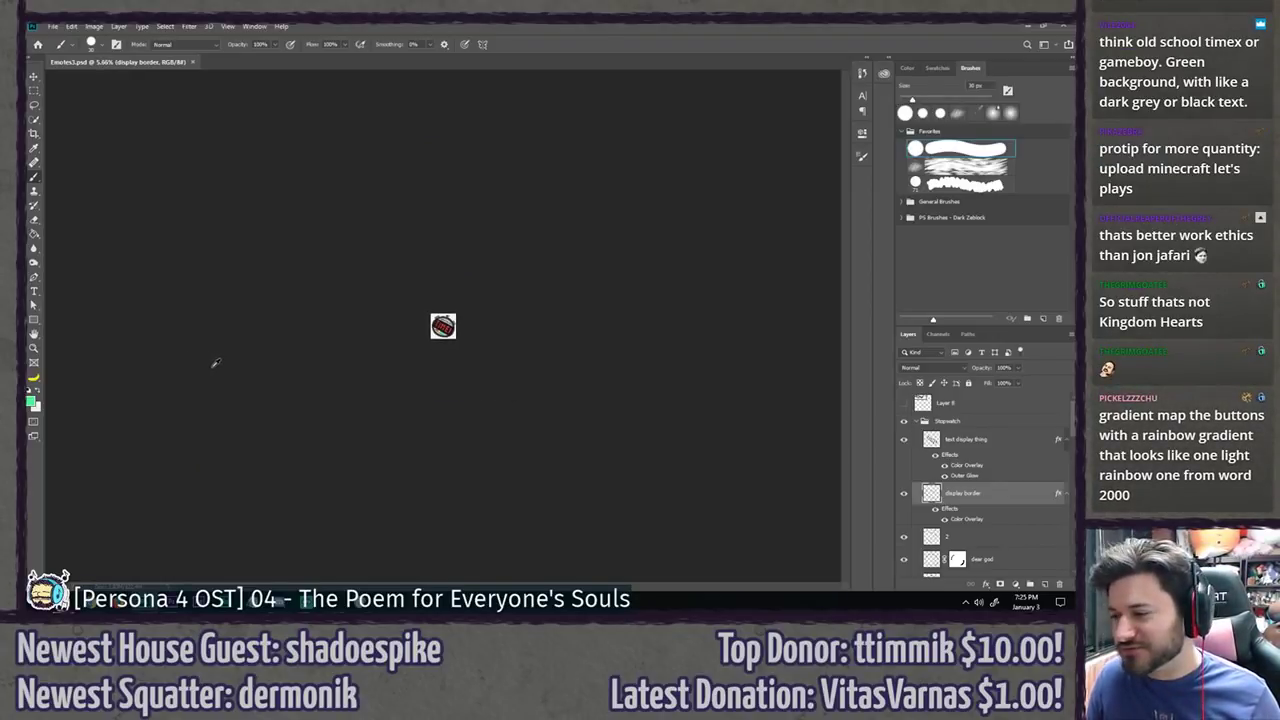
scroll(390, 449, "up", 10)
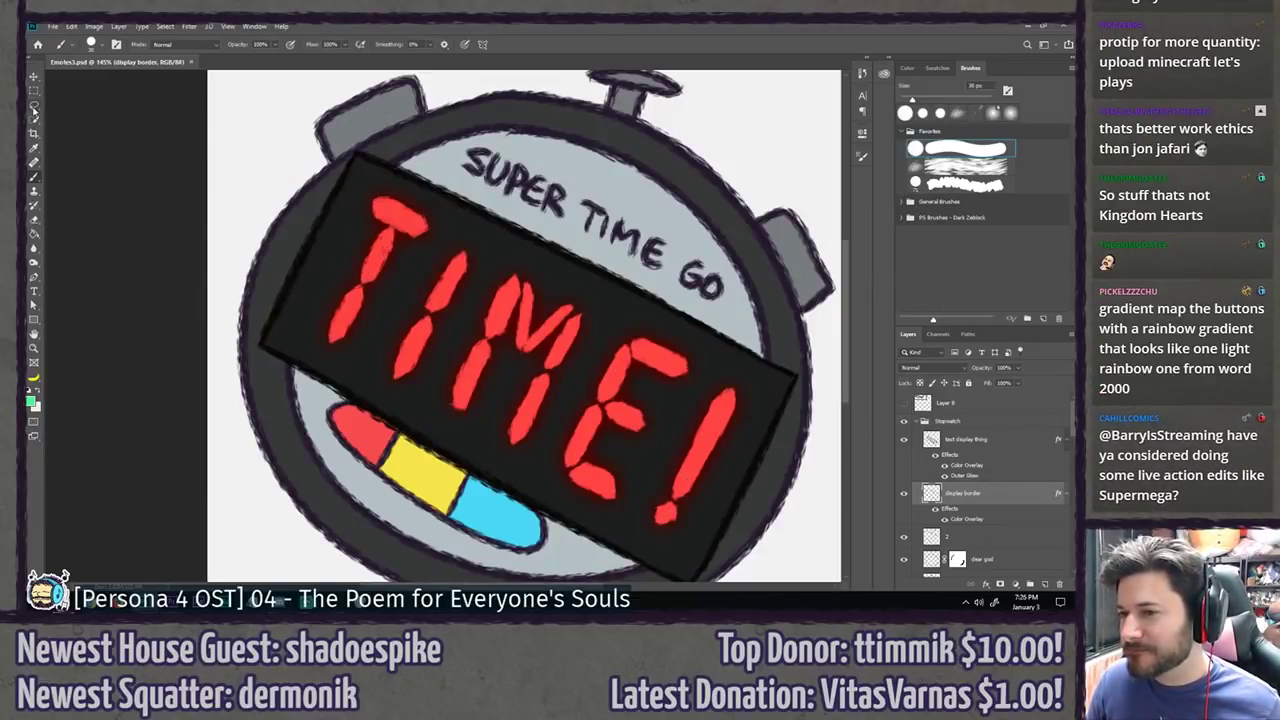
left_click(34, 107)
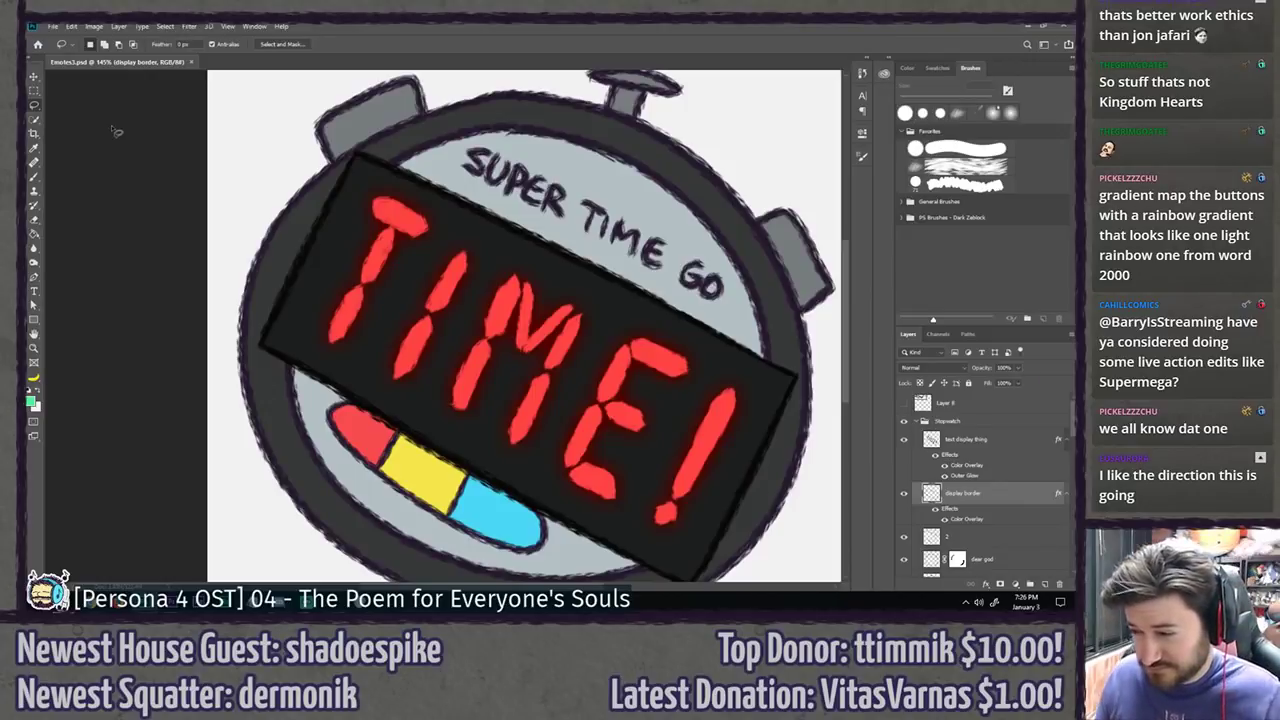
scroll(209, 249, "down", 3)
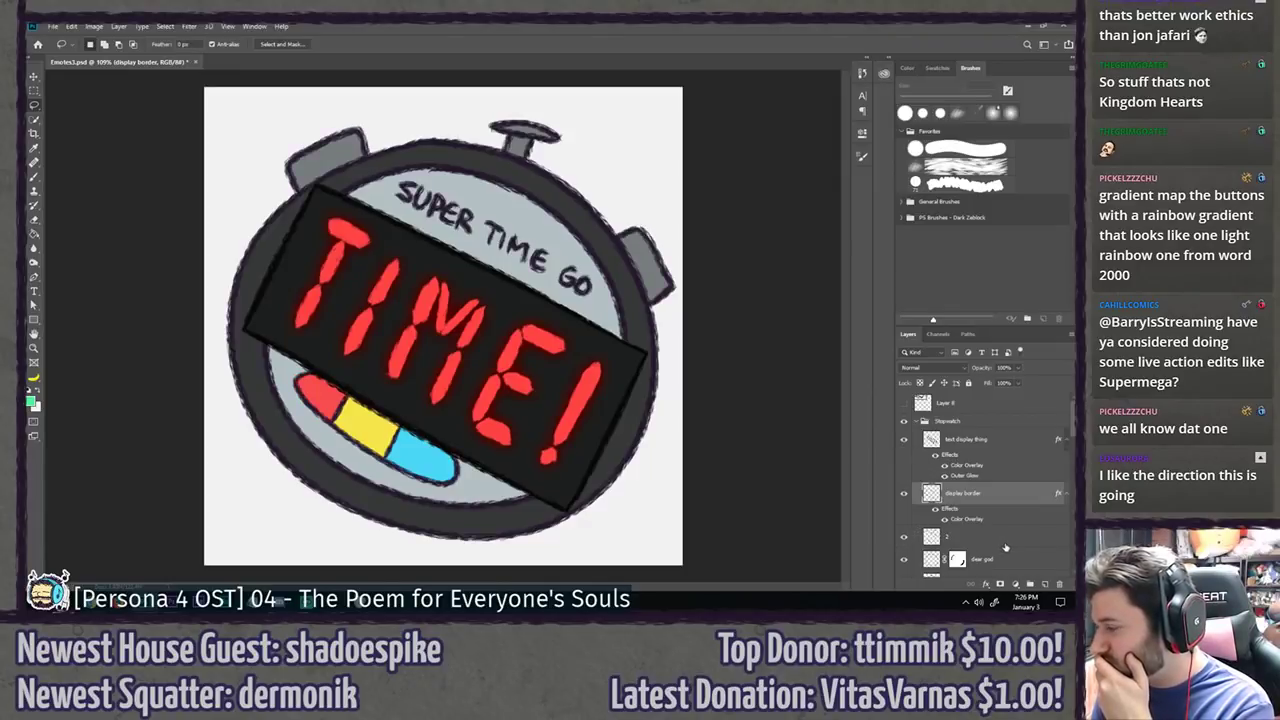
left_click(1007, 543)
double_click(1007, 543)
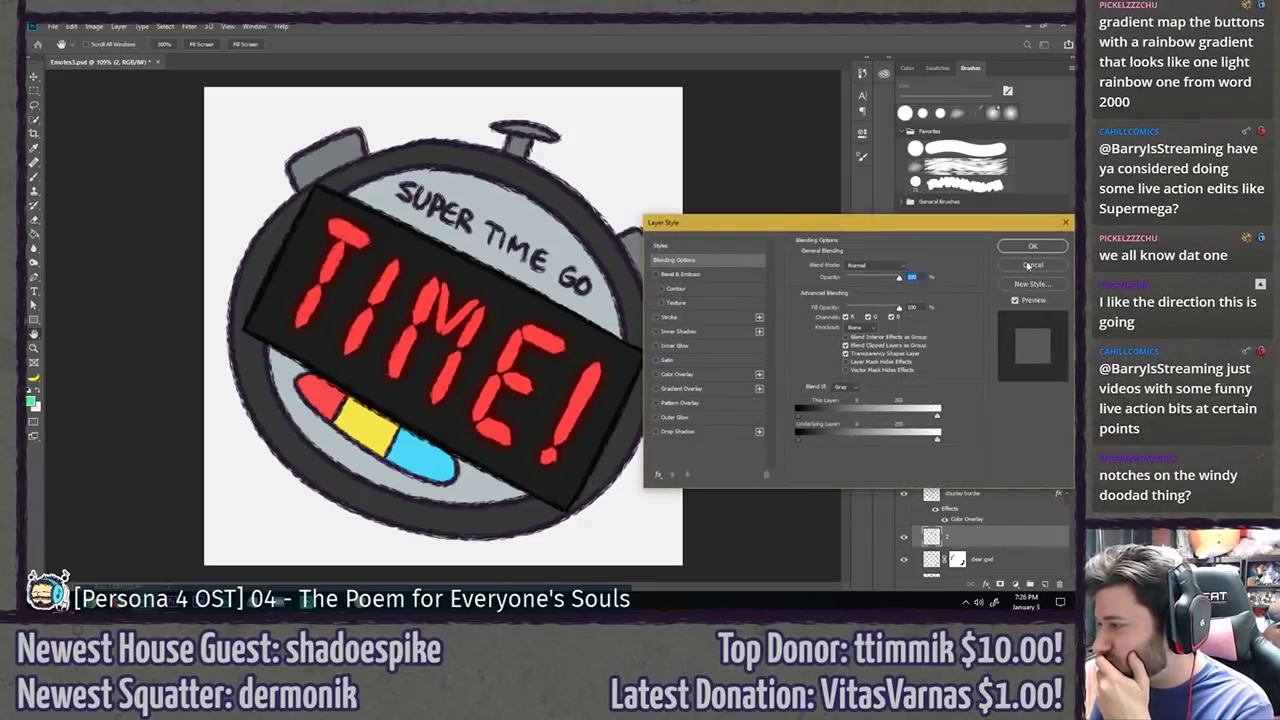
left_click(710, 374)
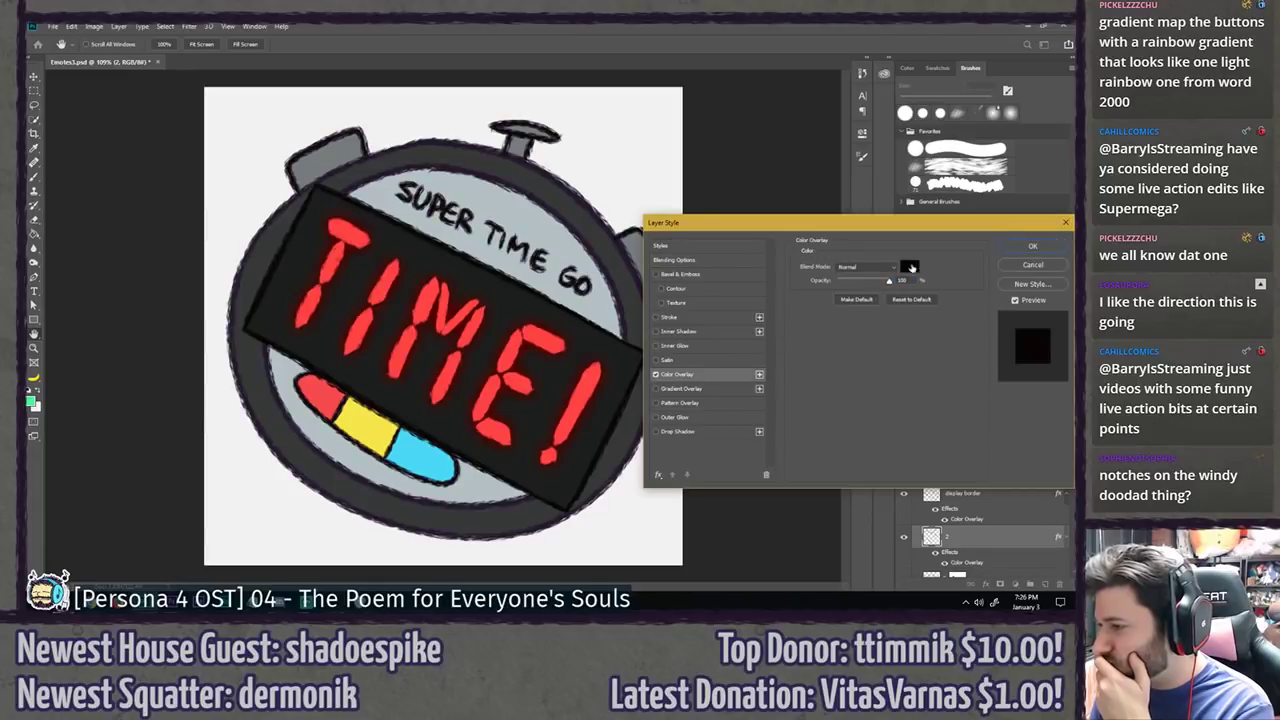
left_click(1032, 247)
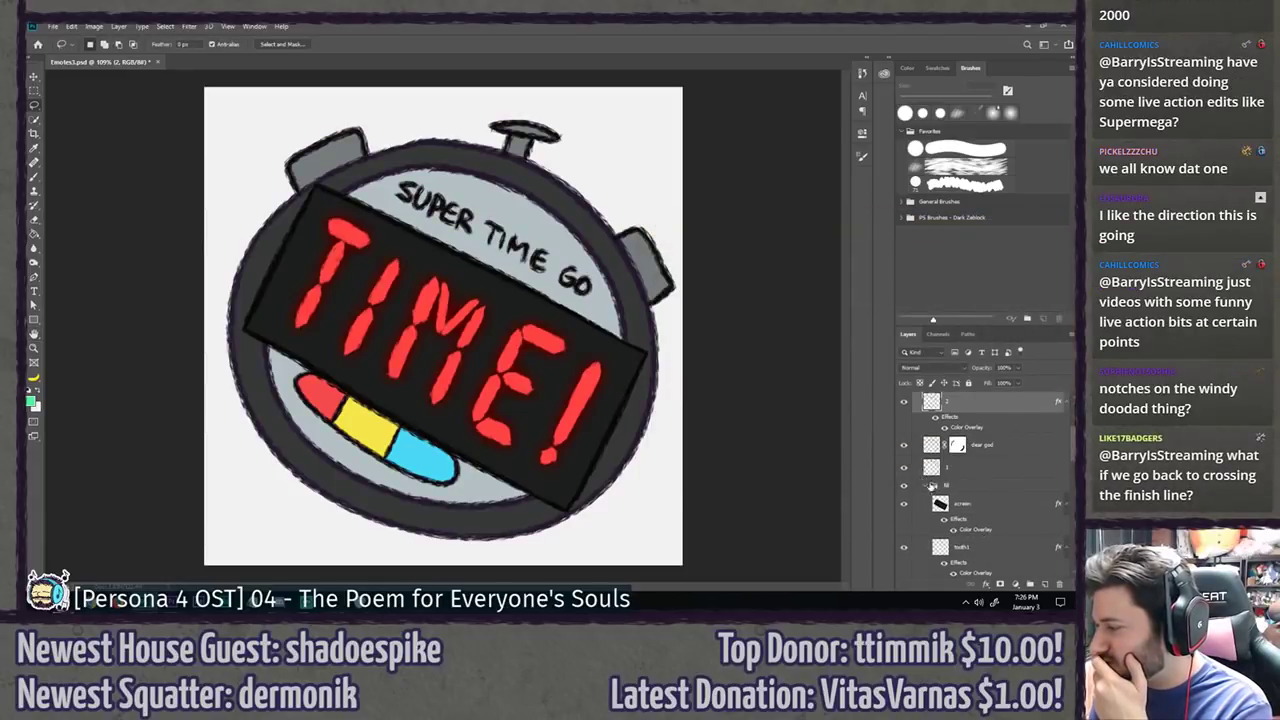
Step: Add the same near-black Color Overlay to the outline layers "dear god" and "1"
double_click(1014, 451)
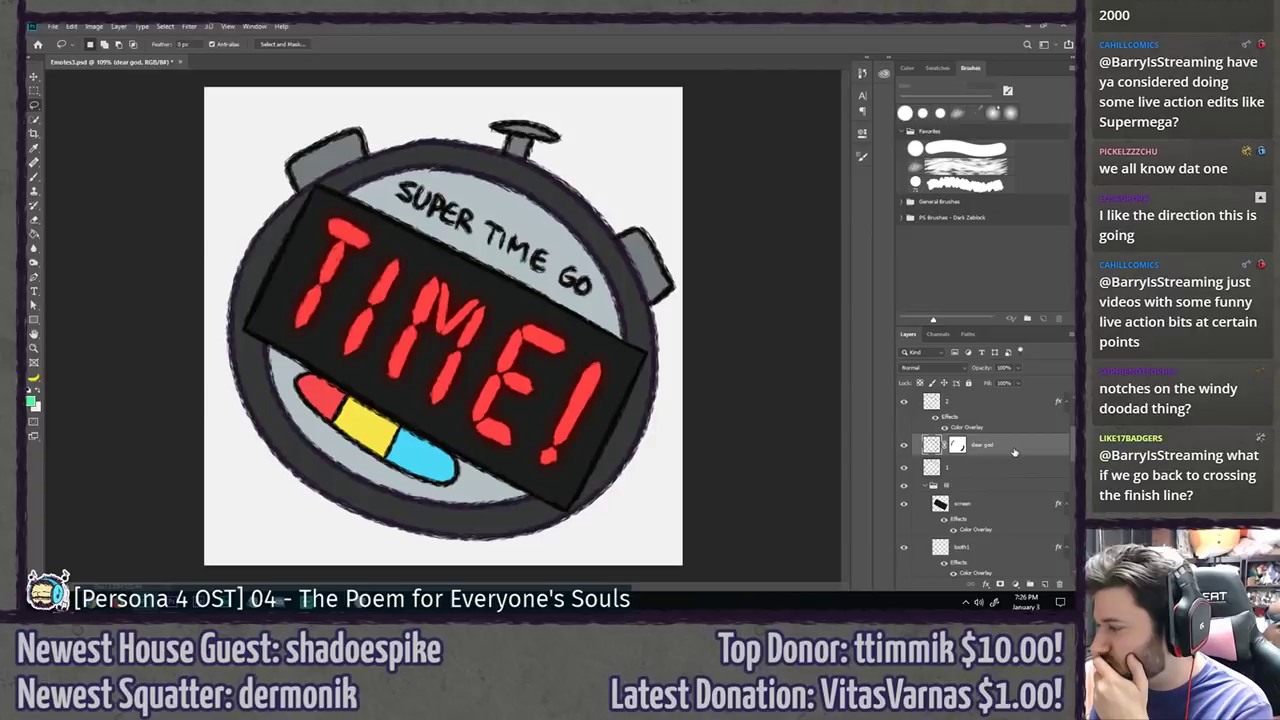
left_click(713, 375)
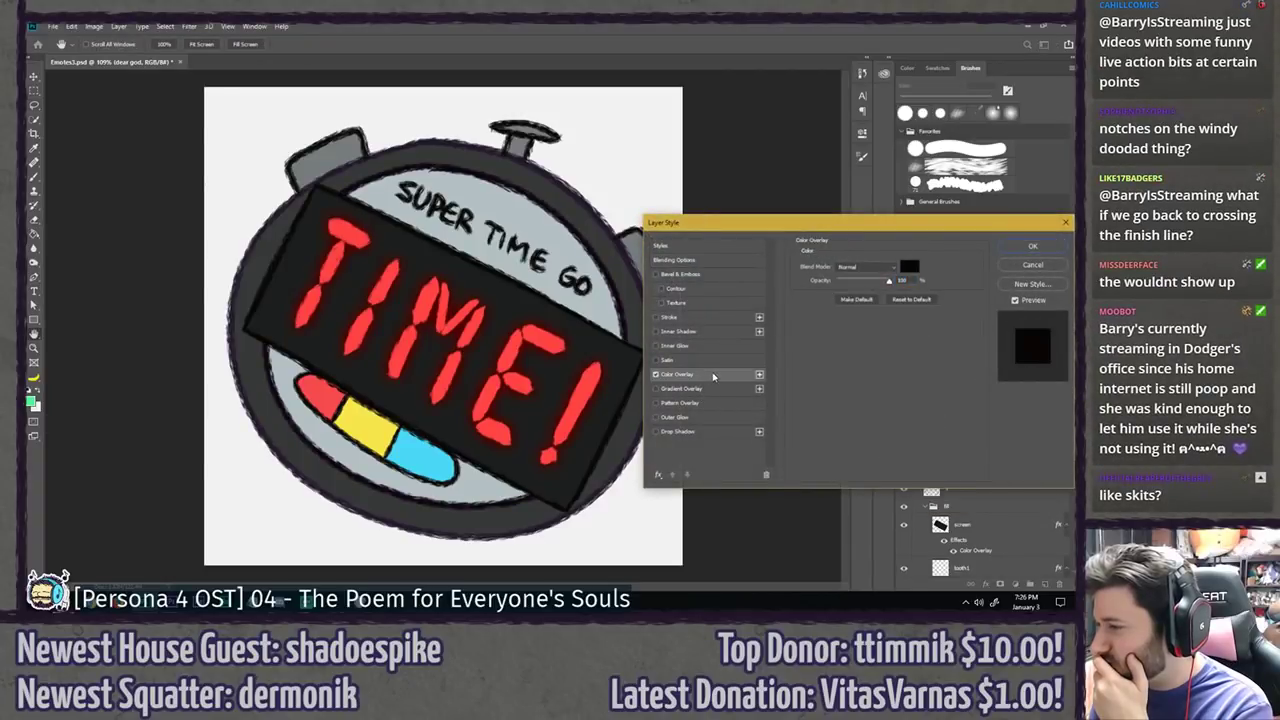
left_click(1015, 250)
double_click(988, 489)
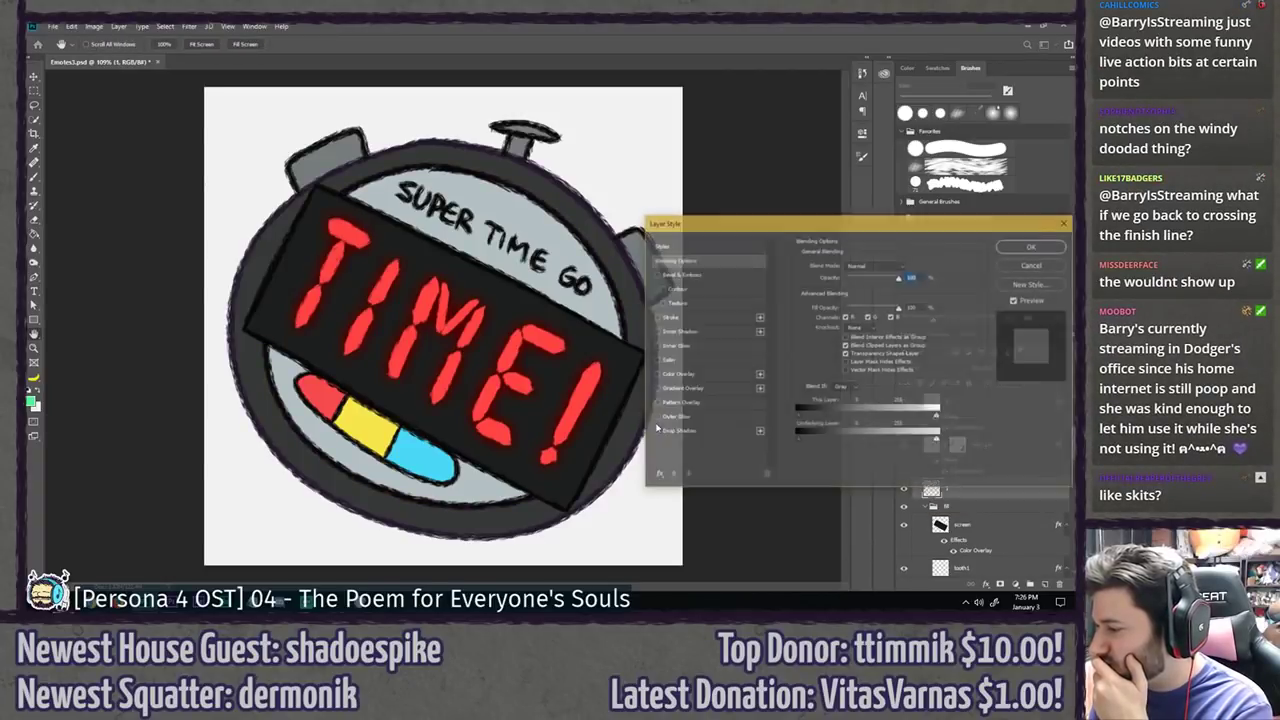
left_click(700, 374)
left_click(1033, 247)
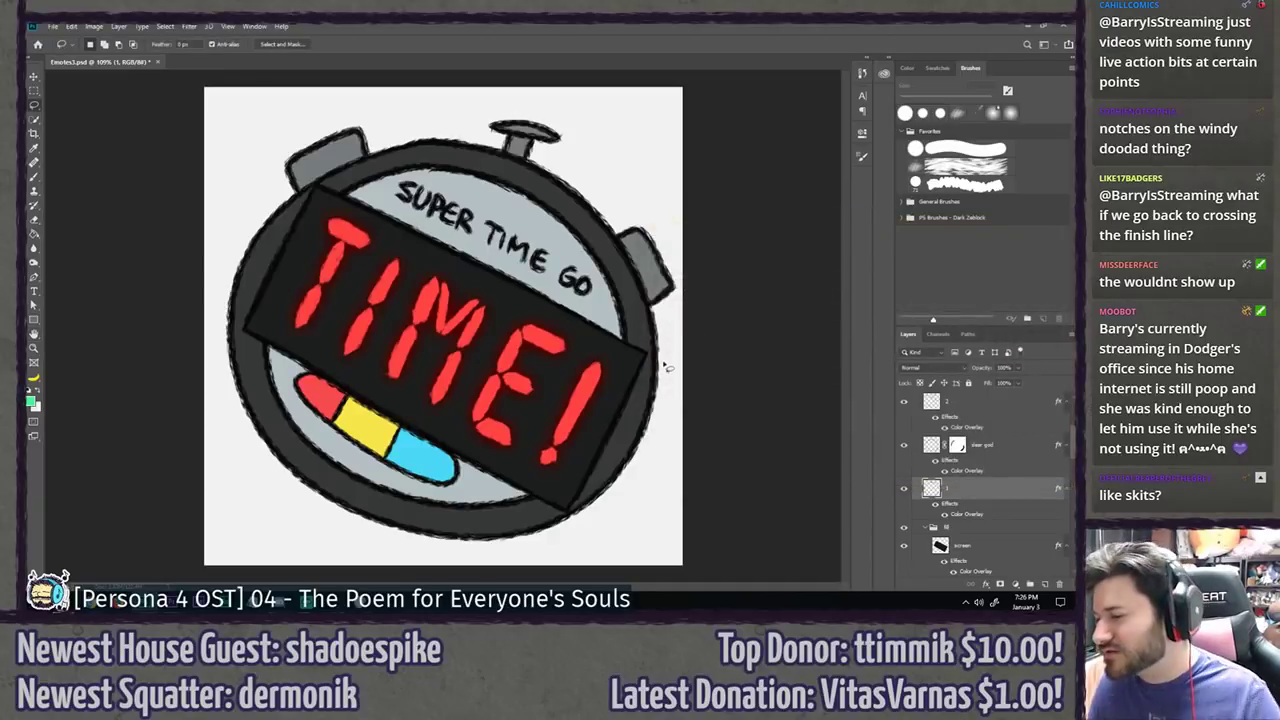
Step: Examine how the darkened outlines and red "TIME!" text read at several small emote sizes
key("ctrl+minus")
key("ctrl+minus")
key("ctrl+minus")
key("ctrl+minus")
key("ctrl+minus")
key("ctrl+minus")
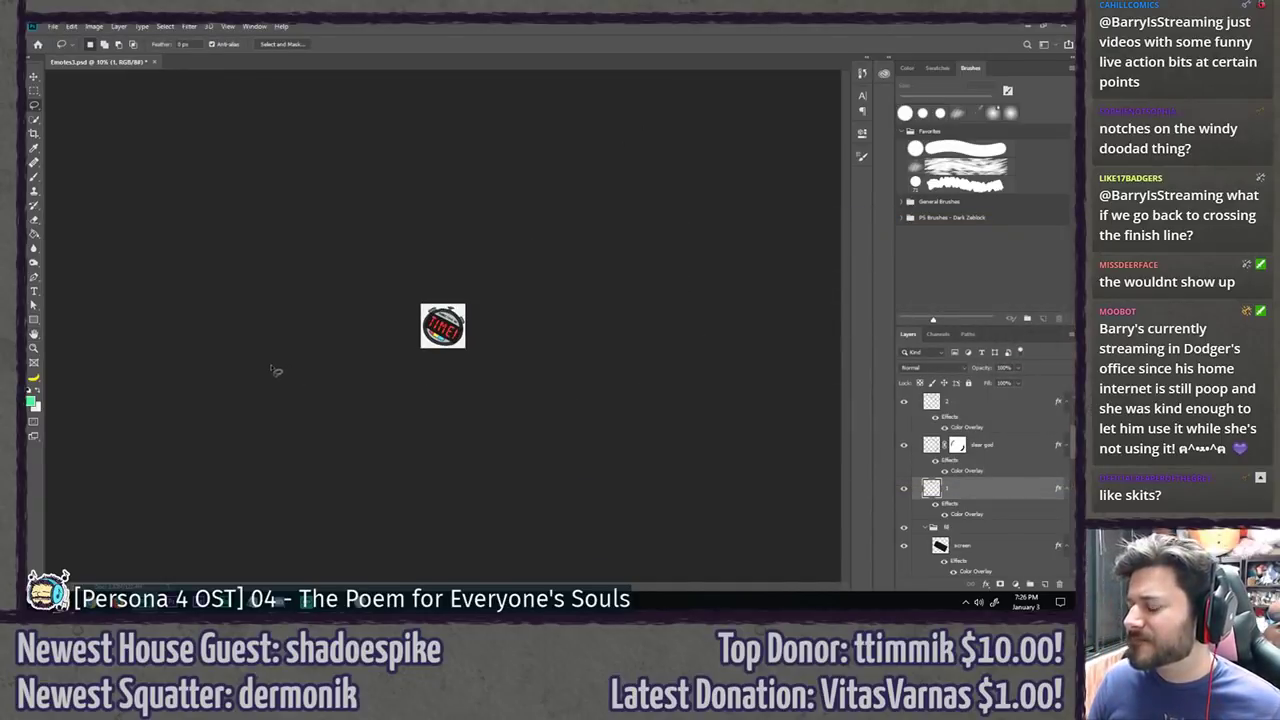
scroll(272, 369, "up", 6)
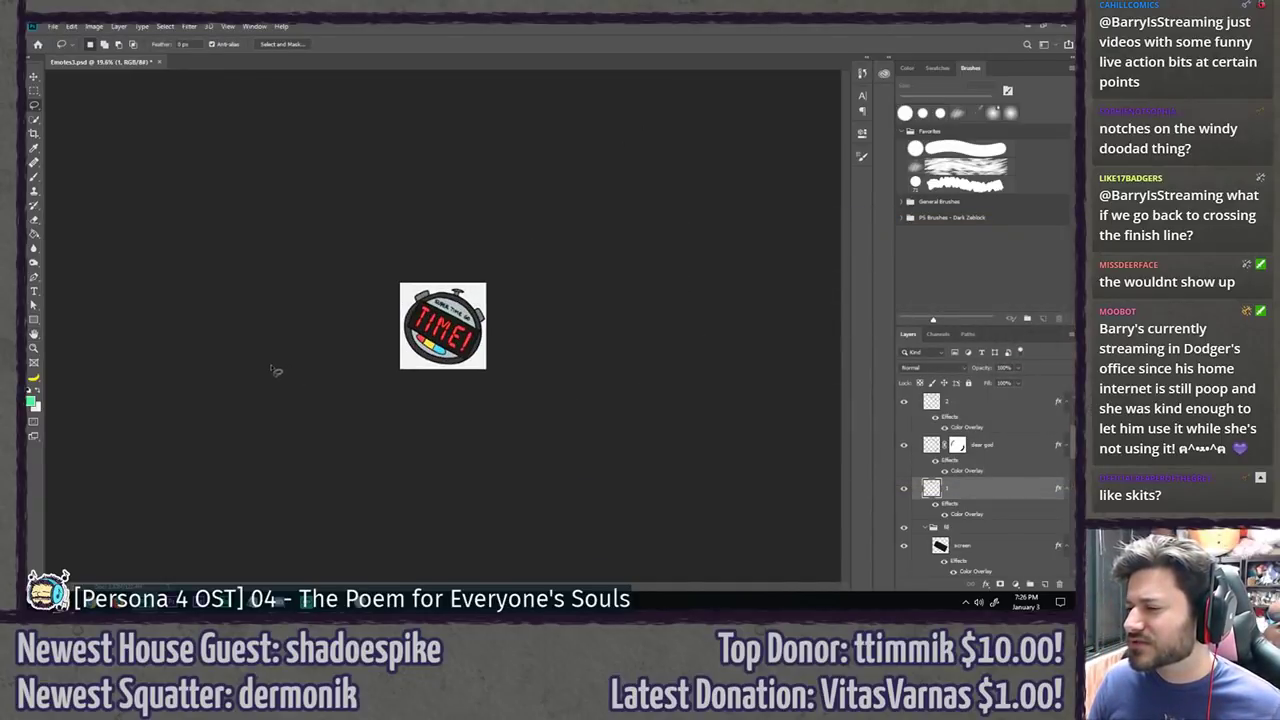
scroll(276, 370, "down", 3)
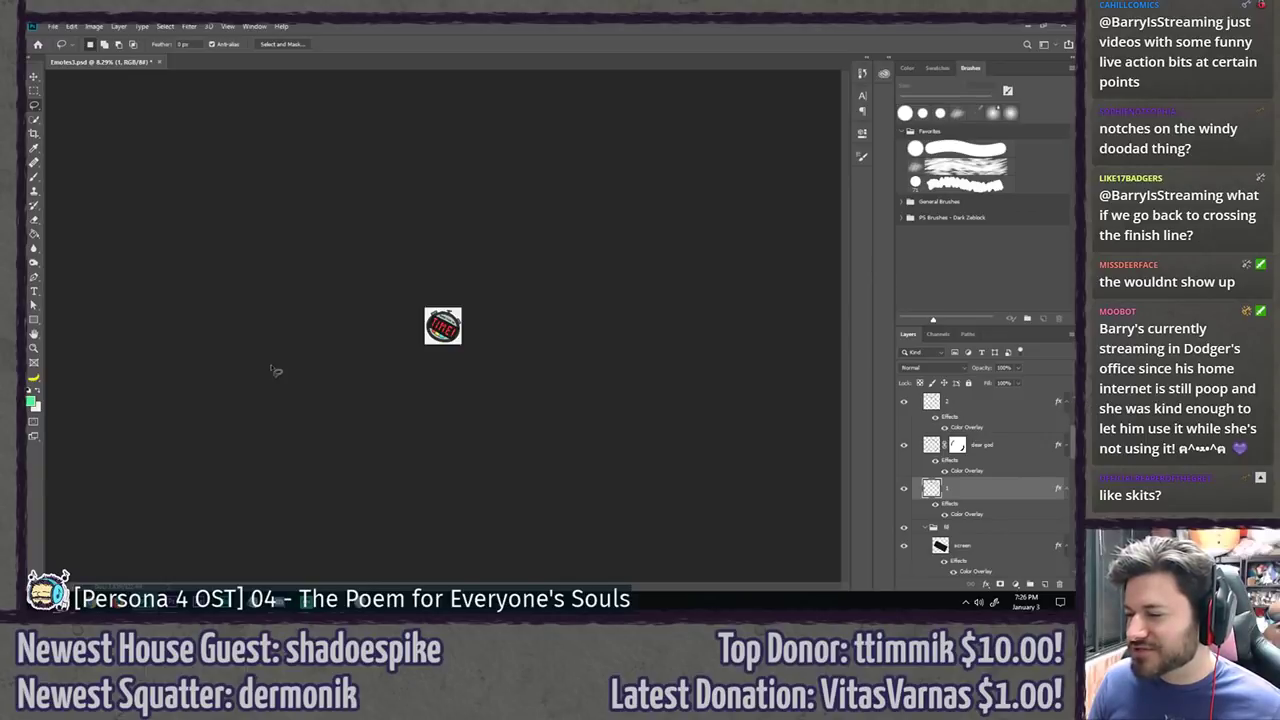
scroll(276, 370, "up", 7)
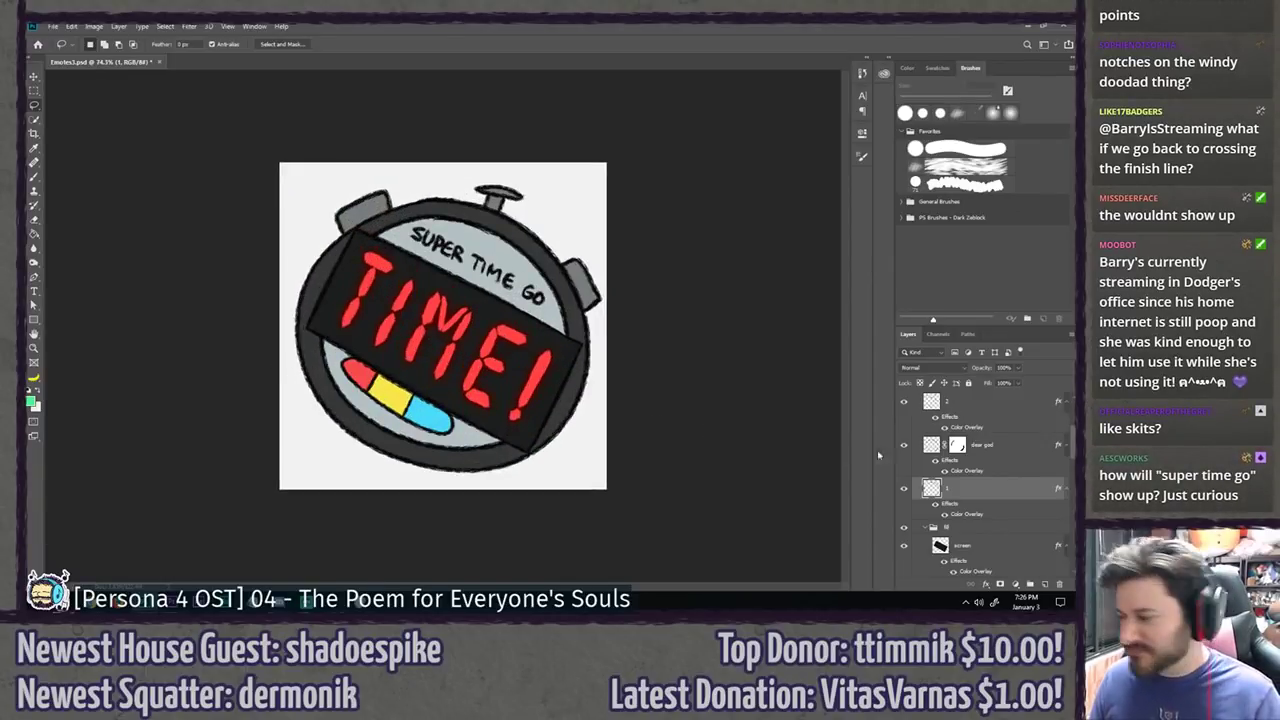
Step: Try bright yellow, orange and mustard Color Overlay colours on the stopwatch's "outer" ring layer
scroll(950, 480, "down", 5)
scroll(905, 541, "down", 2)
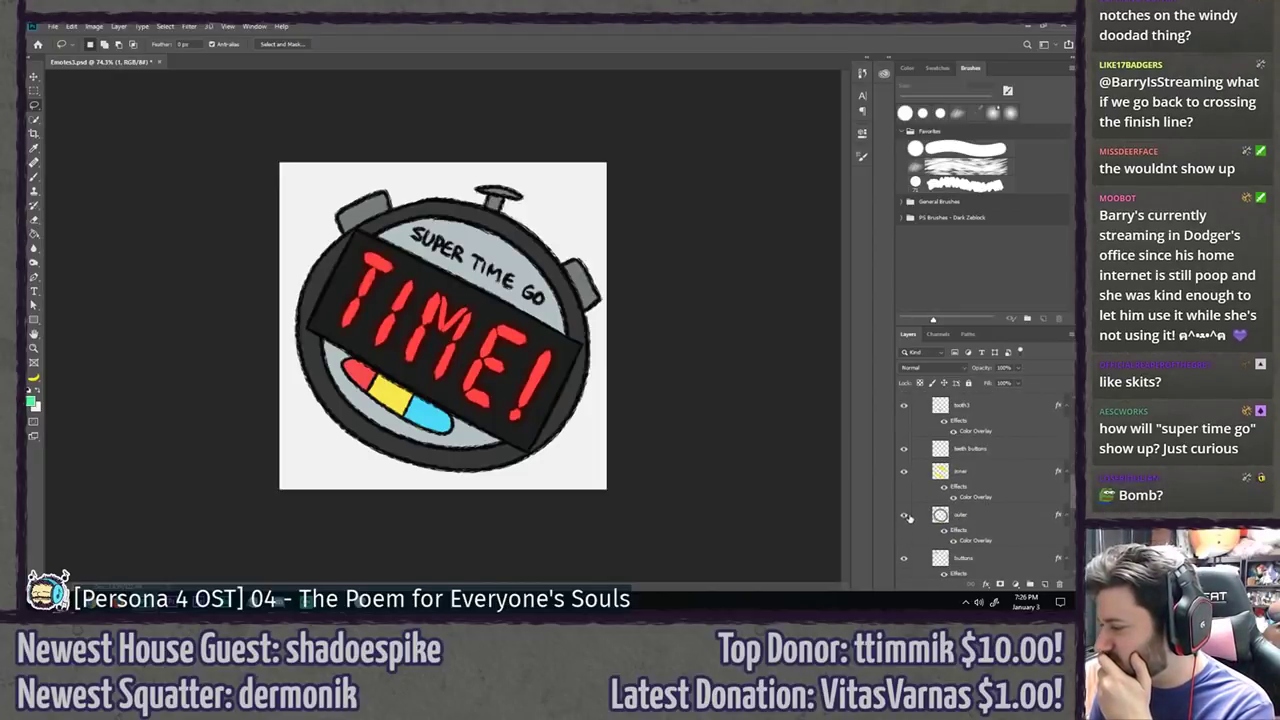
left_click(970, 547)
double_click(970, 541)
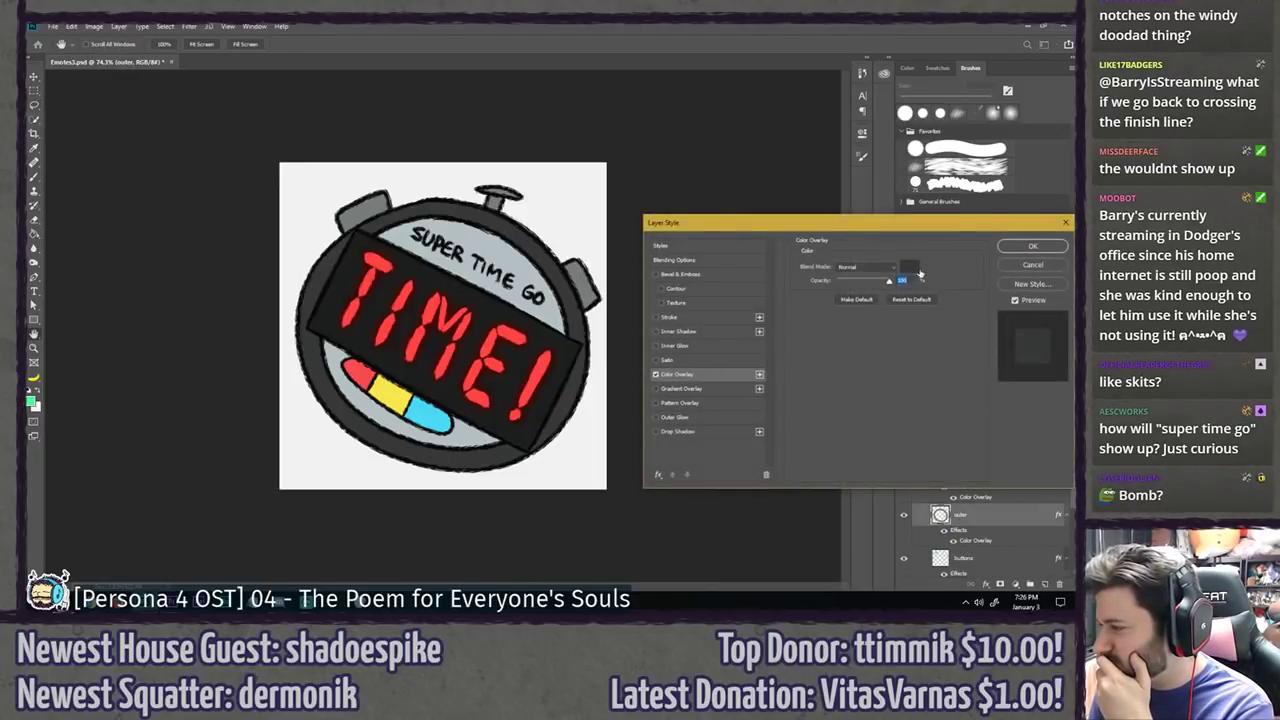
left_click(920, 275)
left_click(396, 398)
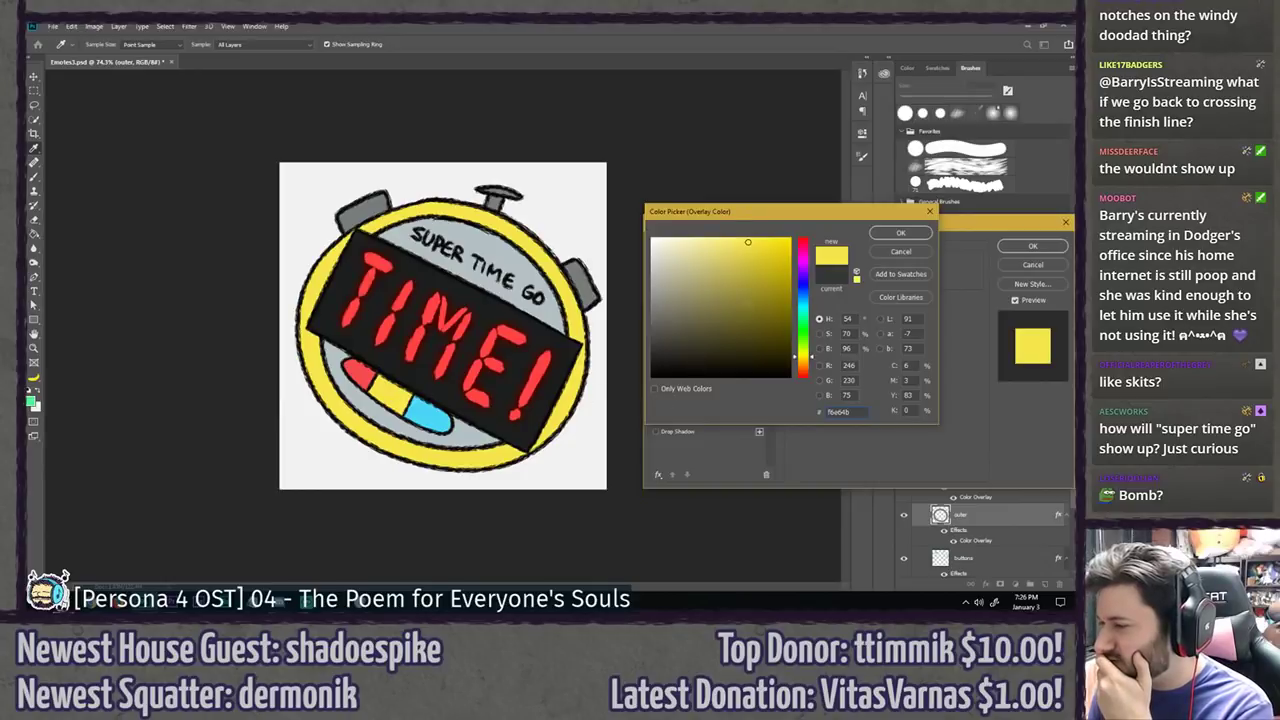
left_click(803, 367)
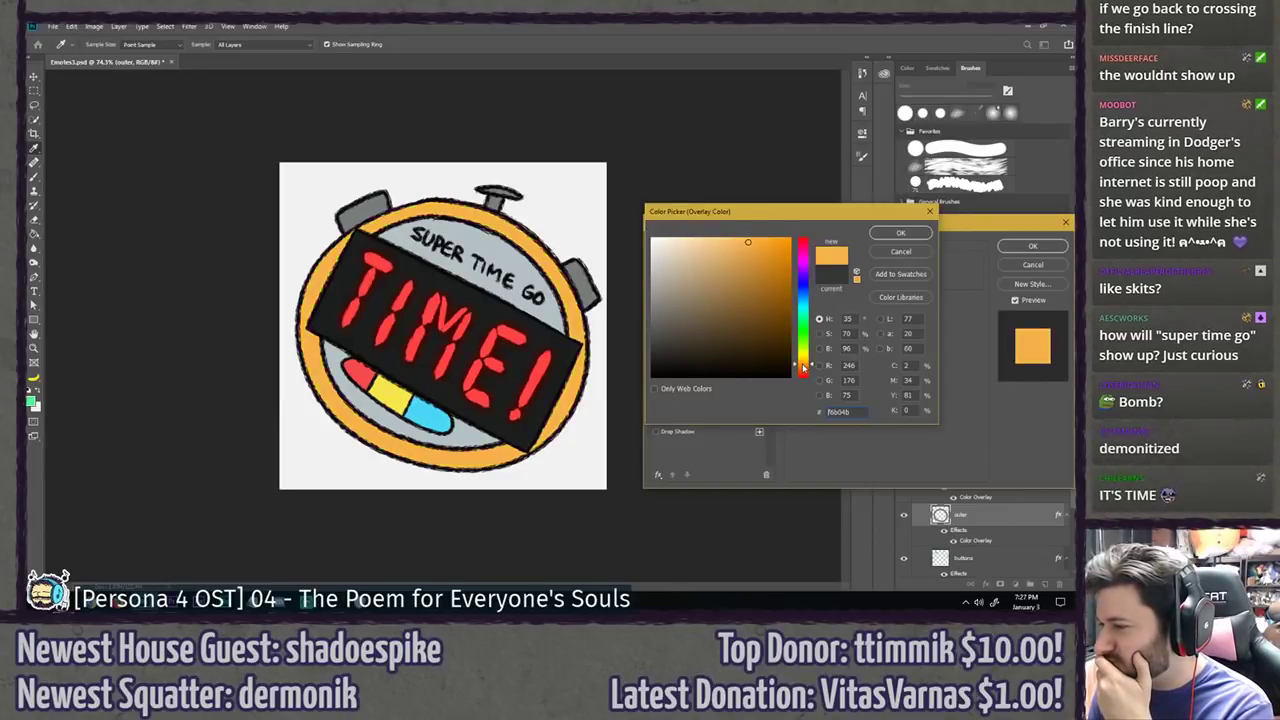
left_click_drag(728, 255, 739, 265)
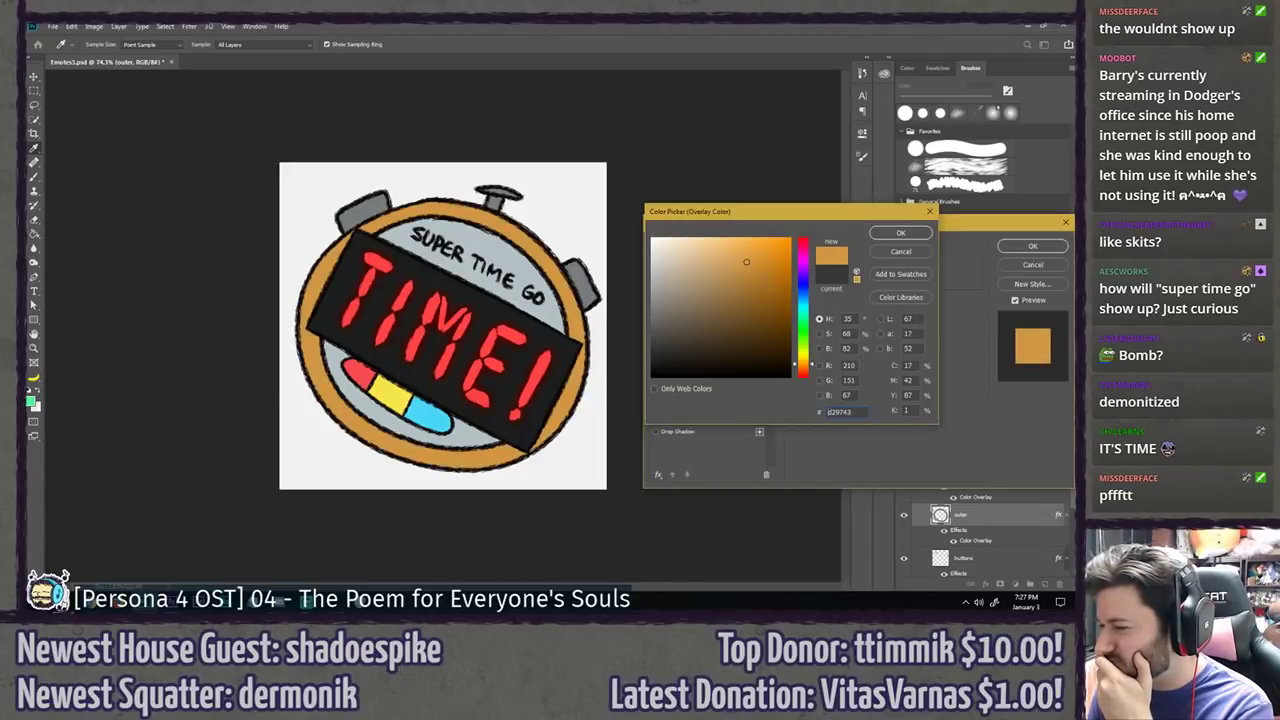
left_click(806, 364)
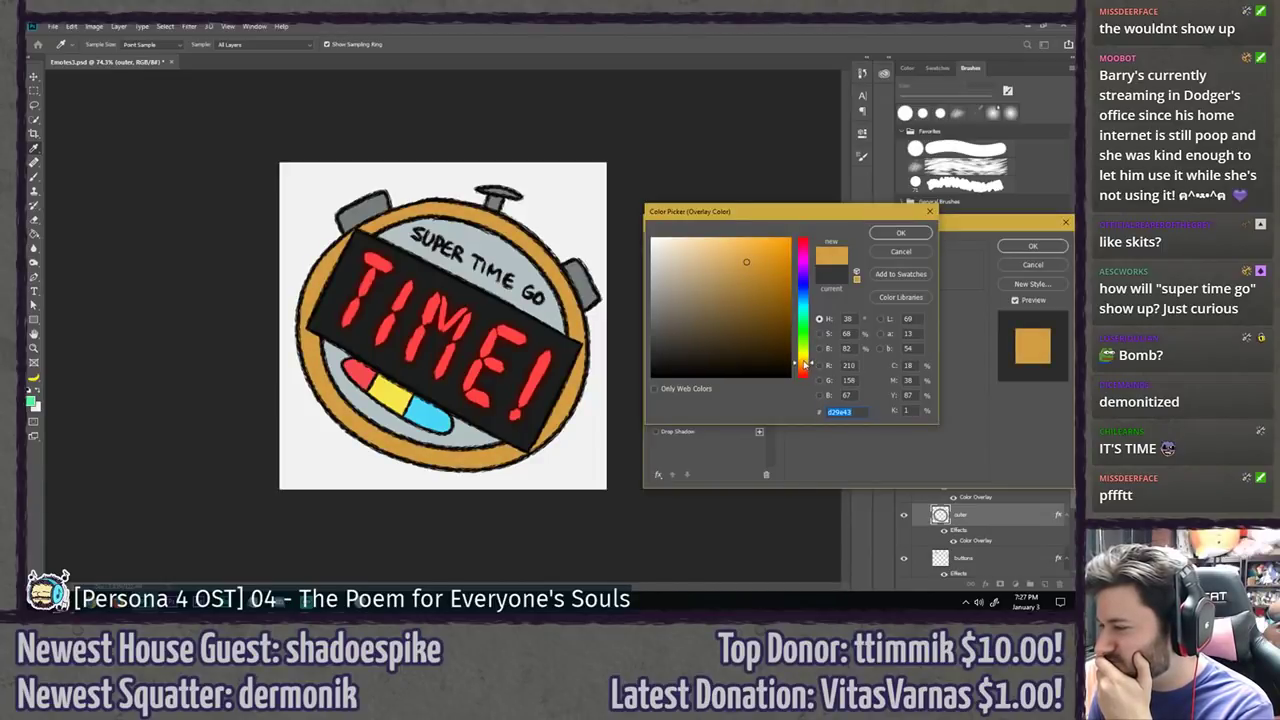
left_click_drag(805, 366, 809, 357)
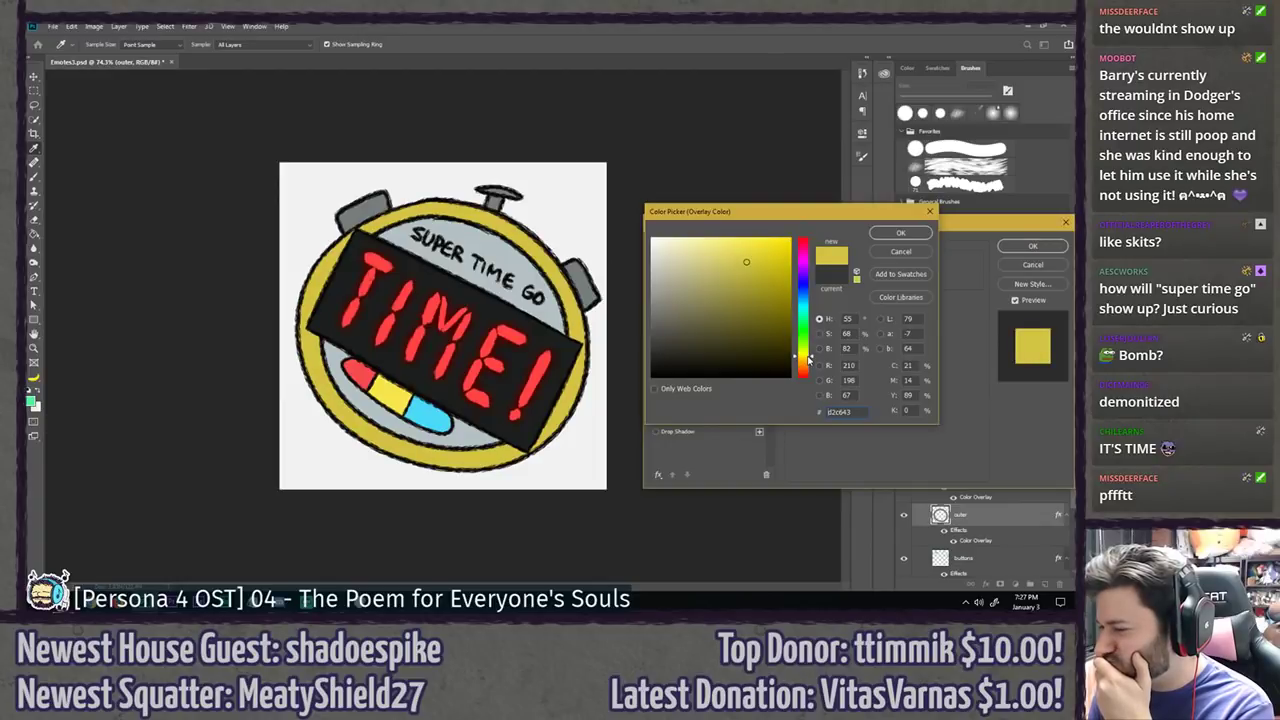
mouse_move(746, 262)
left_mouse_down()
mouse_move(733, 265)
mouse_move(749, 276)
left_mouse_up()
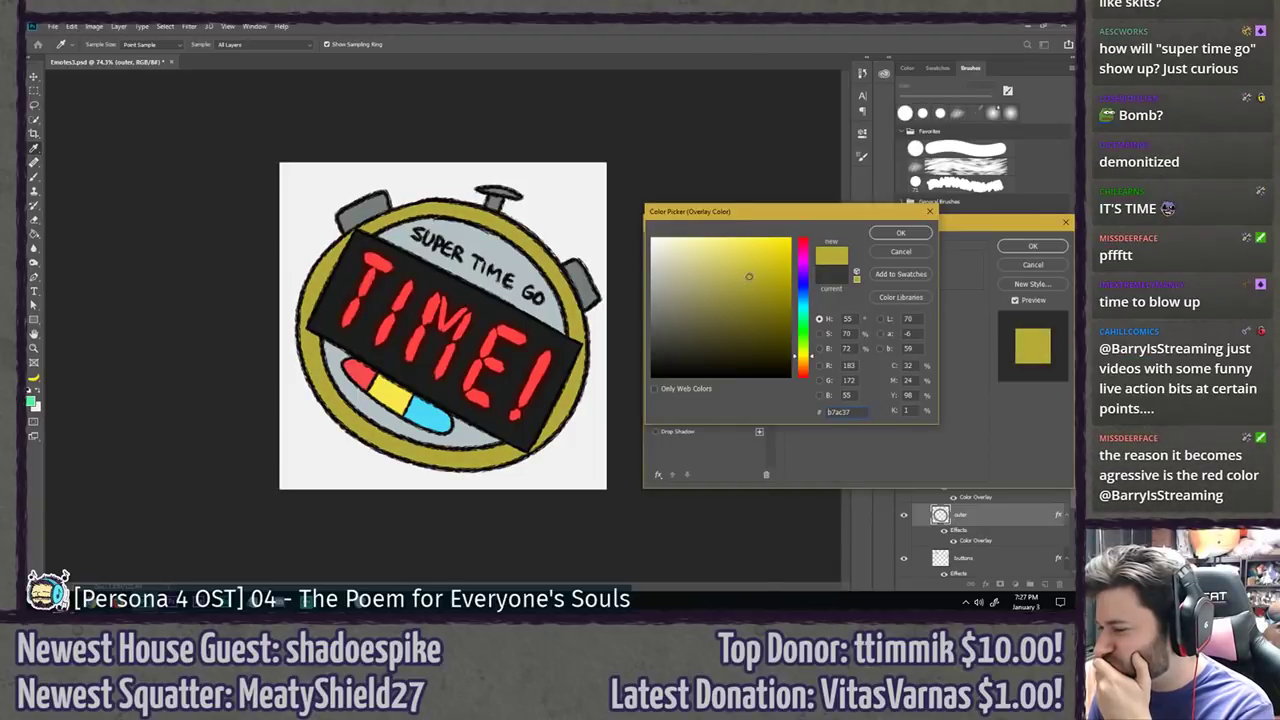
left_click(900, 252)
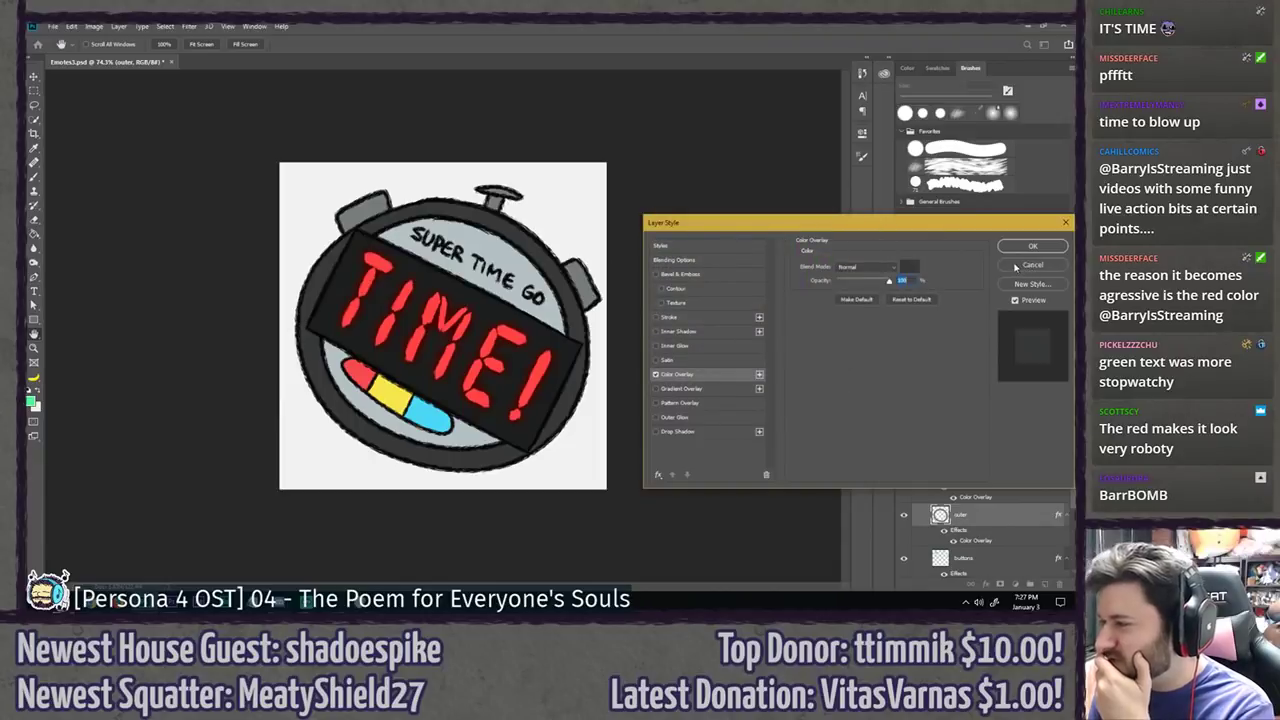
left_click(1032, 265)
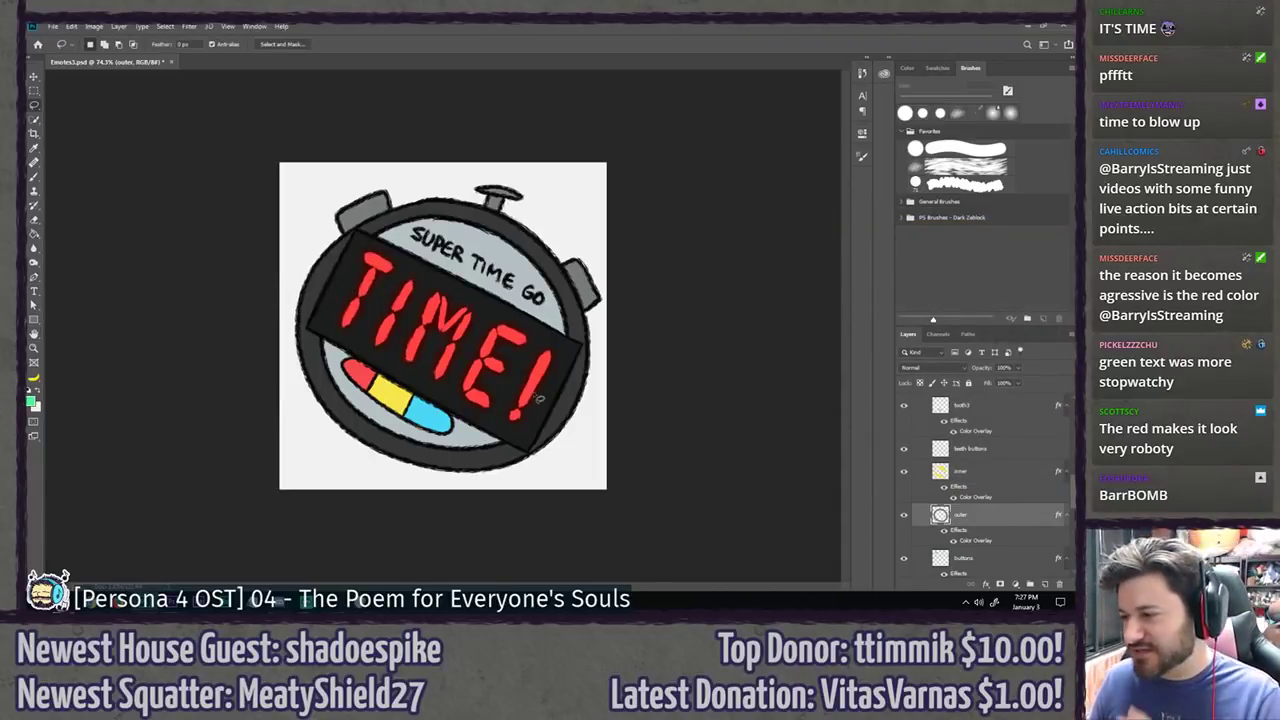
Step: Try the pink f662bd as the Color Overlay of the "TIME!" display text
scroll(973, 459, "up", 5)
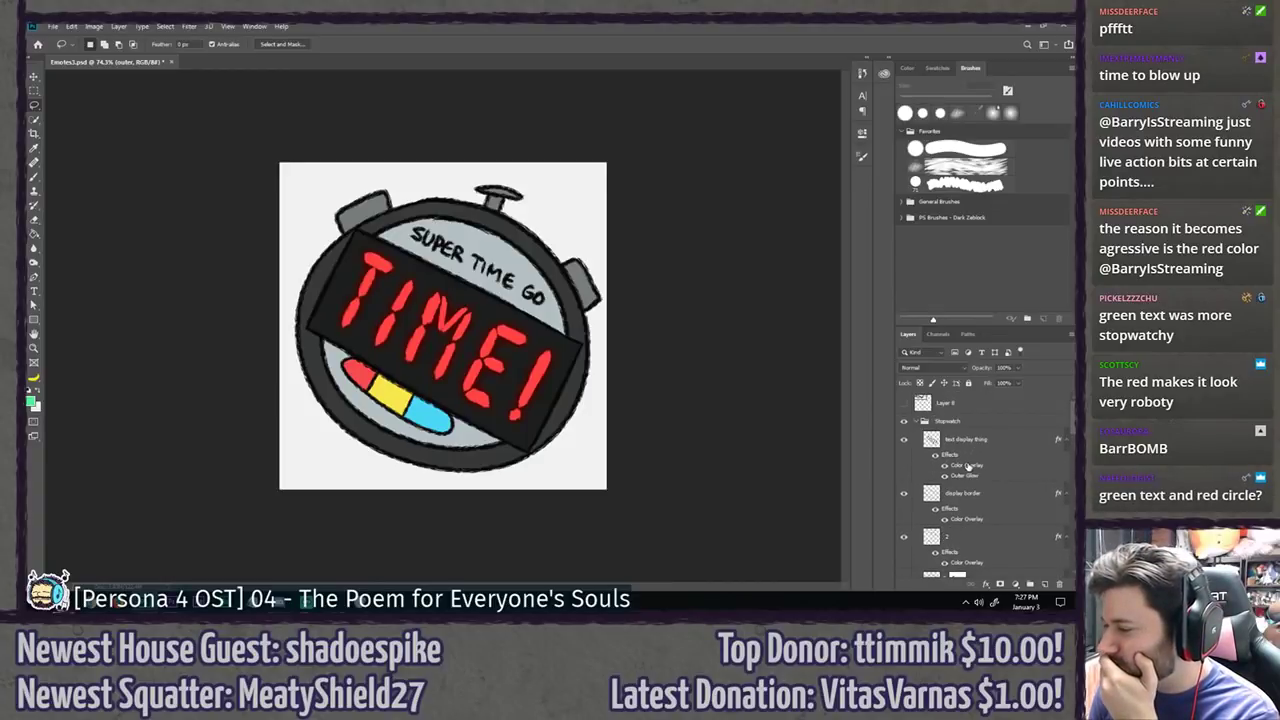
double_click(966, 466)
left_click(909, 268)
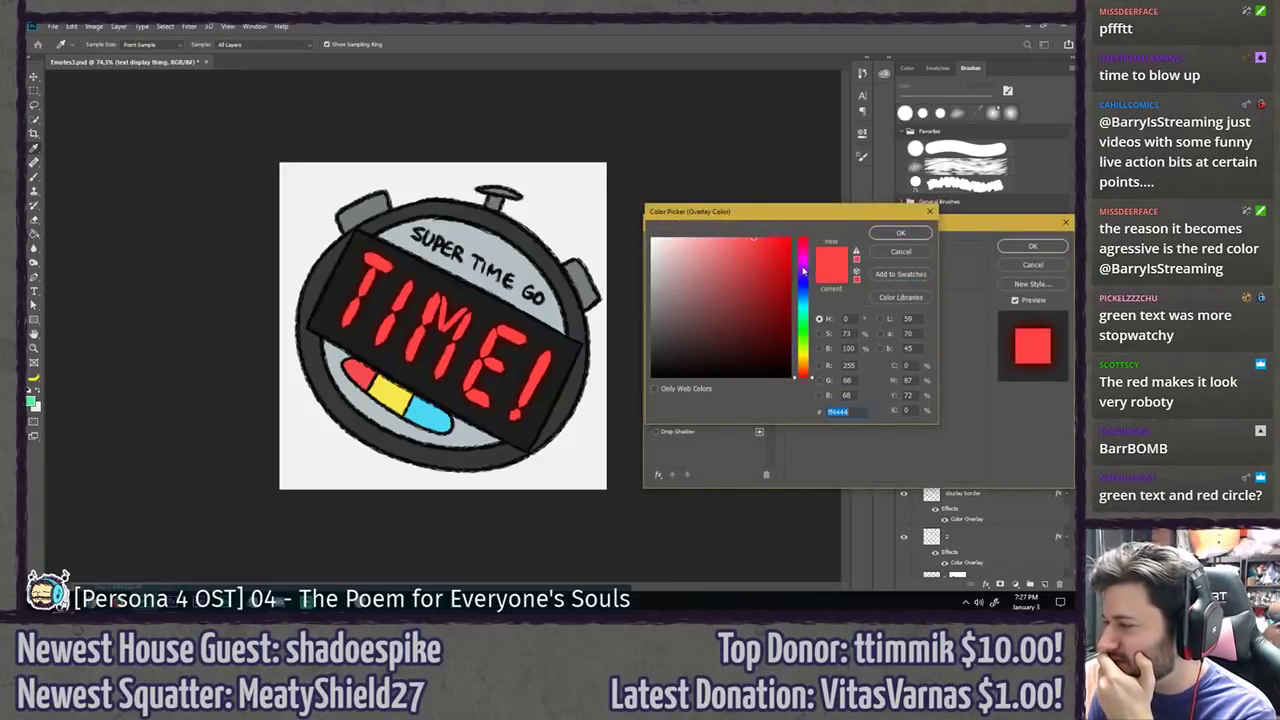
left_click(803, 255)
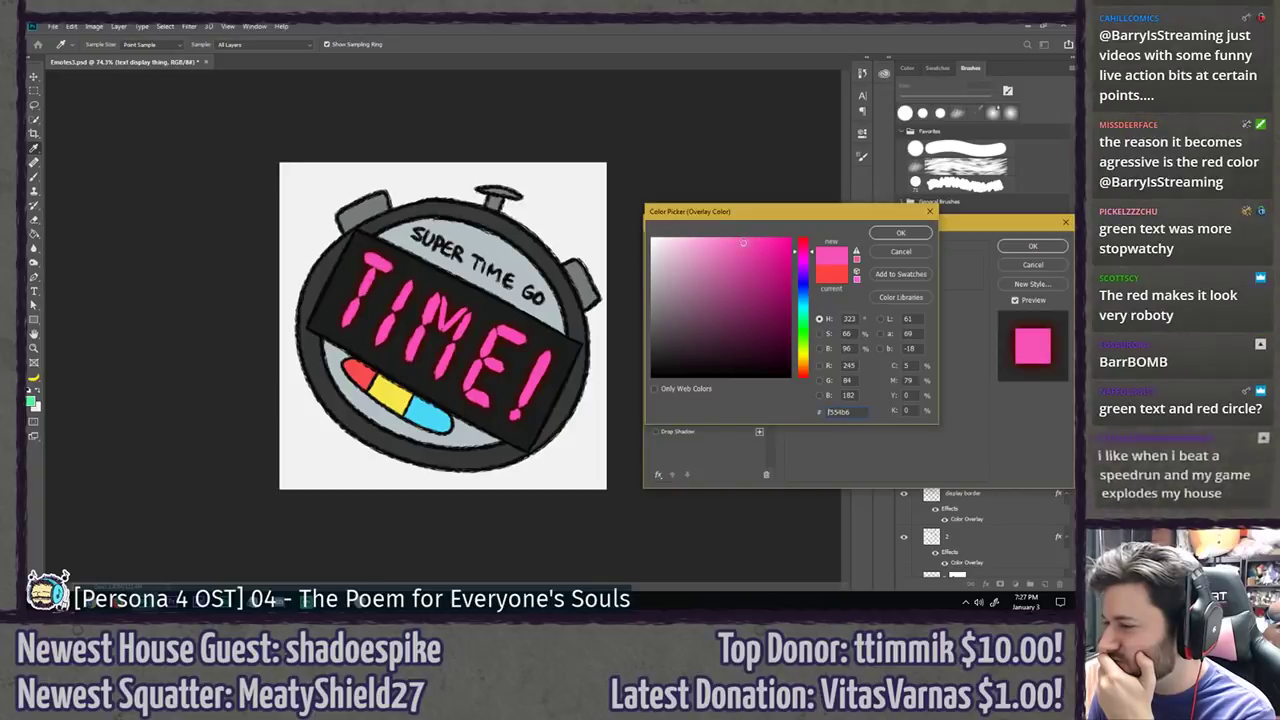
left_click(735, 243)
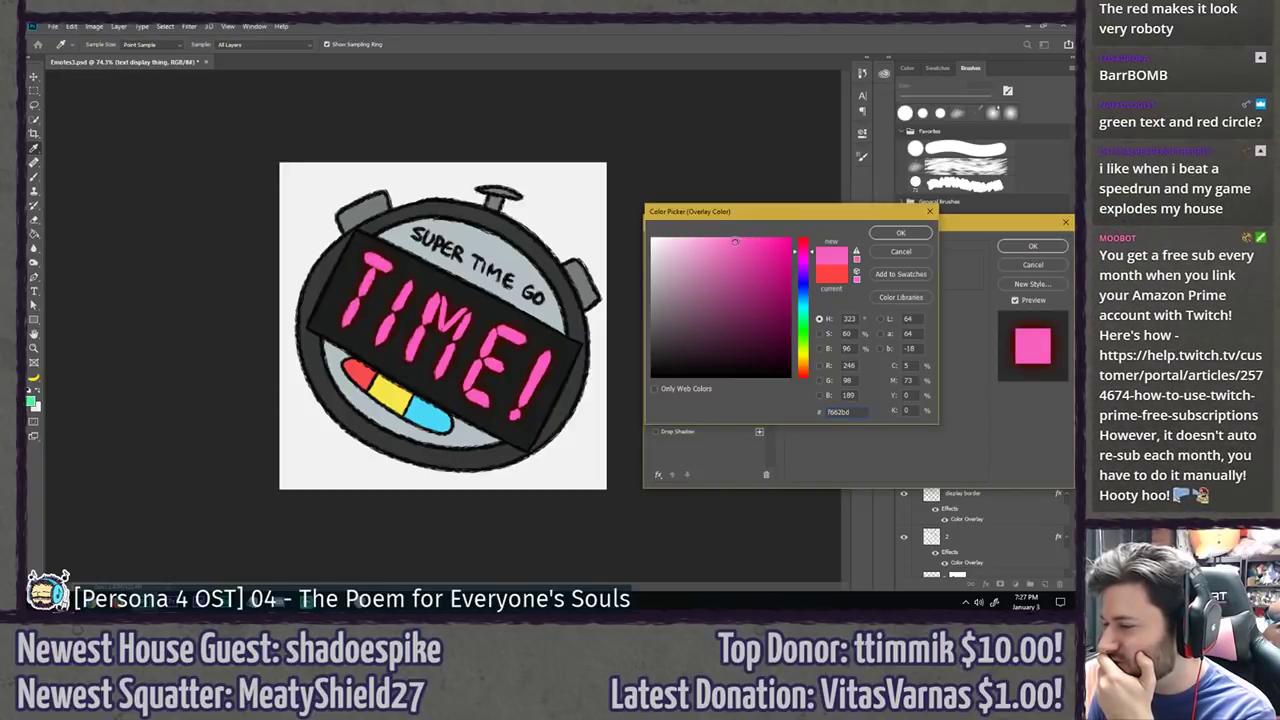
left_click(900, 232)
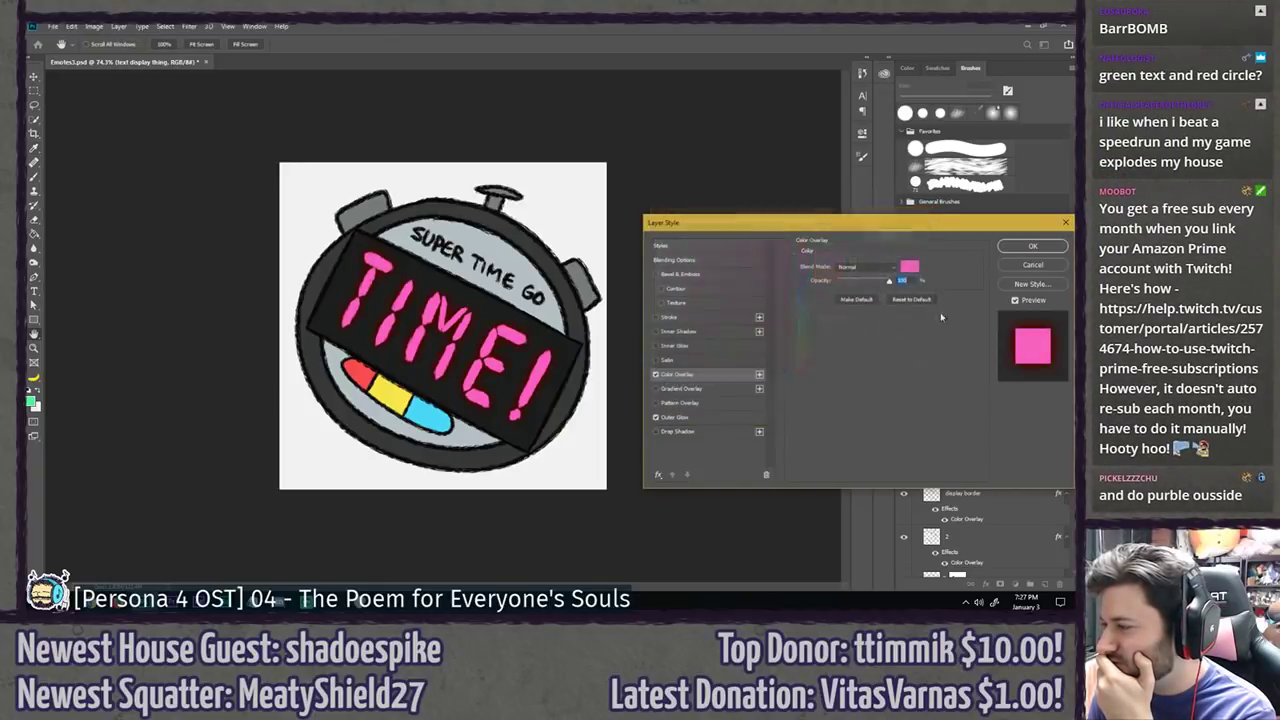
Step: Try the dark pink 550026 as the display text's Outer Glow colour and check the emote at small sizes
left_click(708, 418)
left_click(840, 305)
left_click(805, 256)
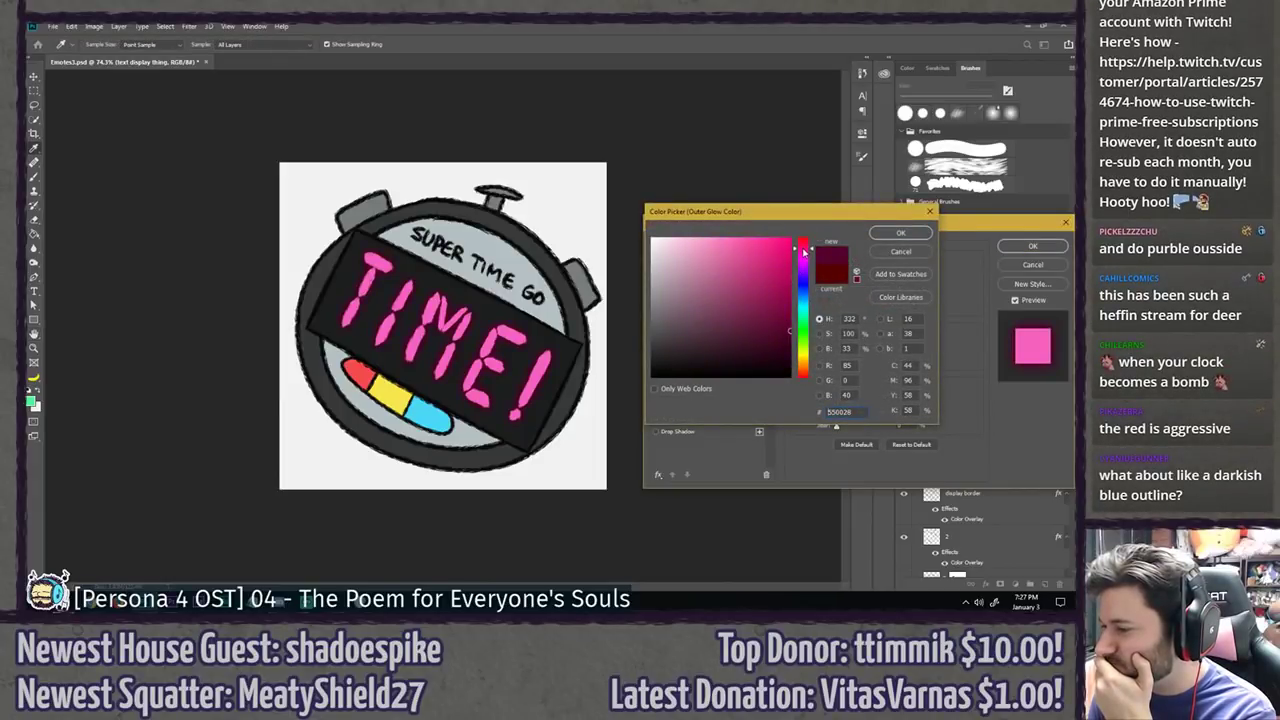
left_click_drag(804, 252, 804, 250)
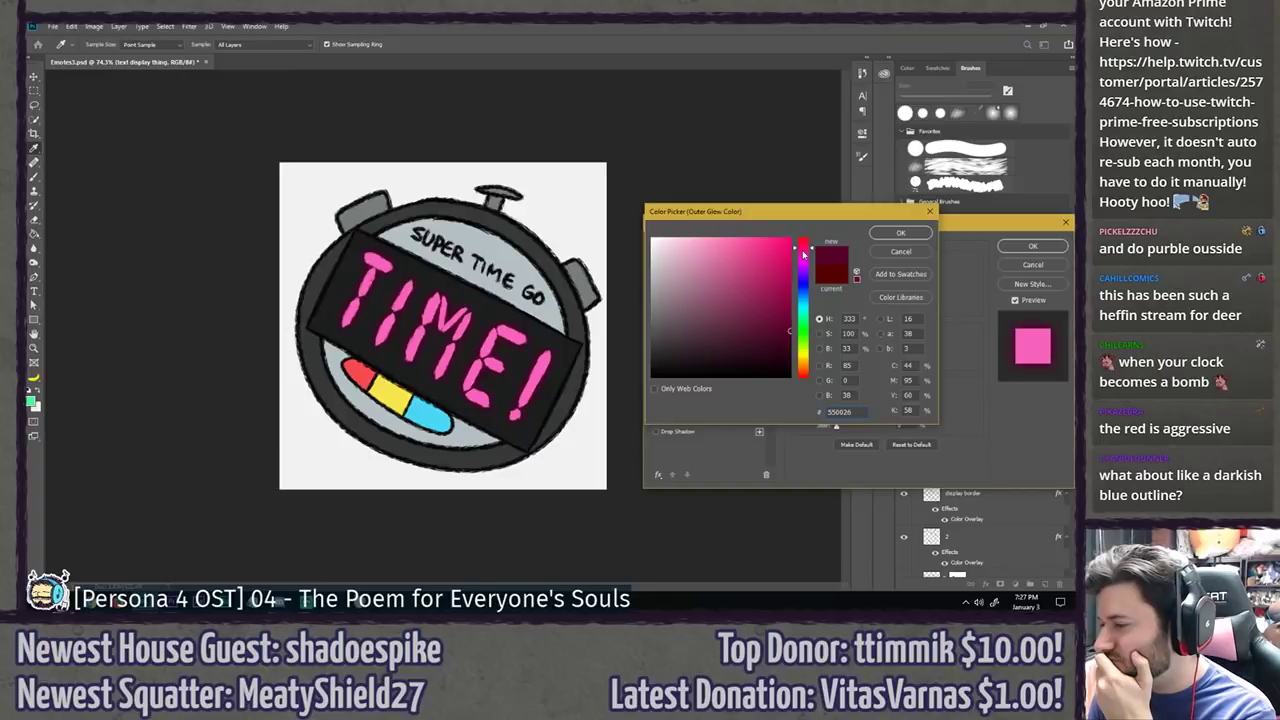
left_click(893, 237)
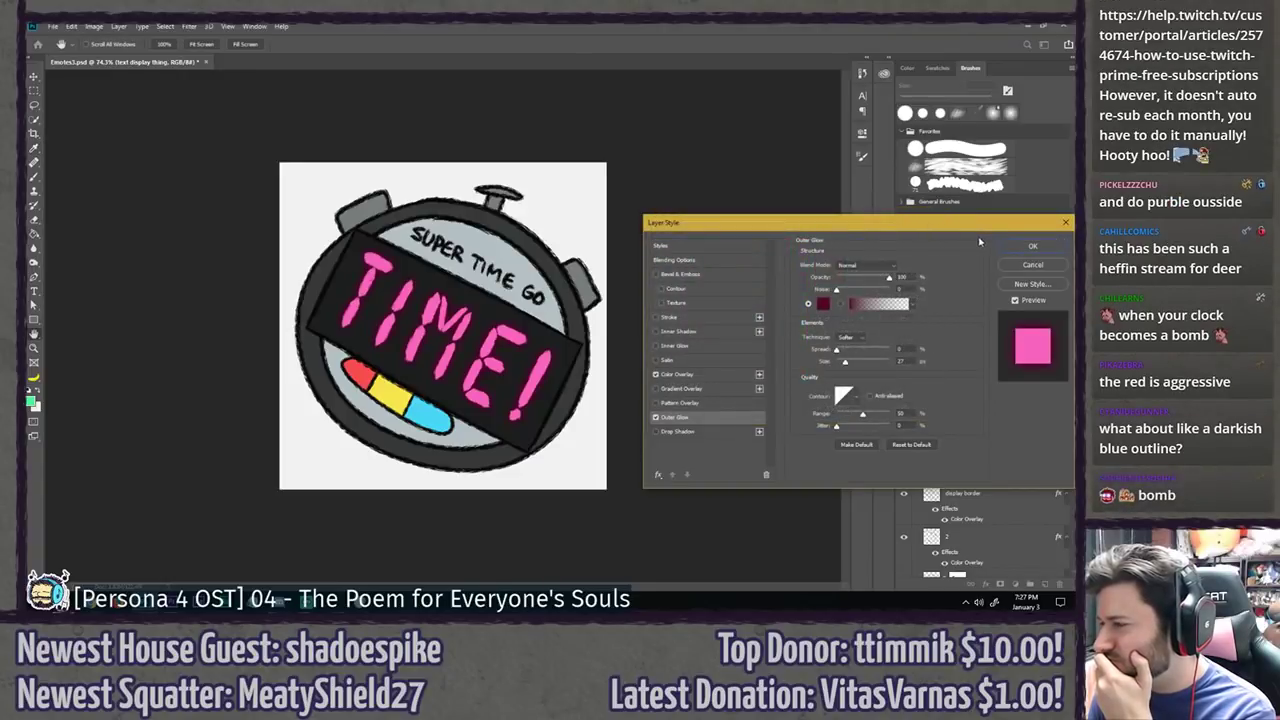
left_click(1000, 247)
scroll(203, 363, "down", 10)
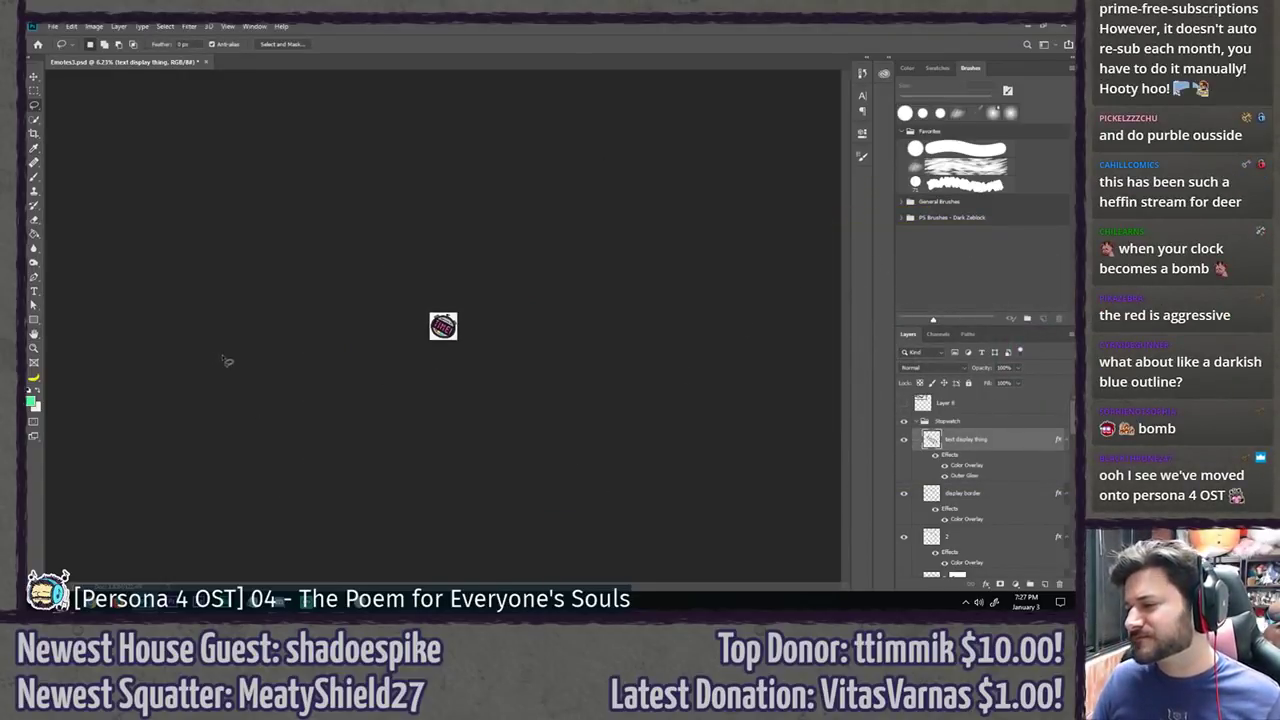
scroll(227, 362, "up", 3)
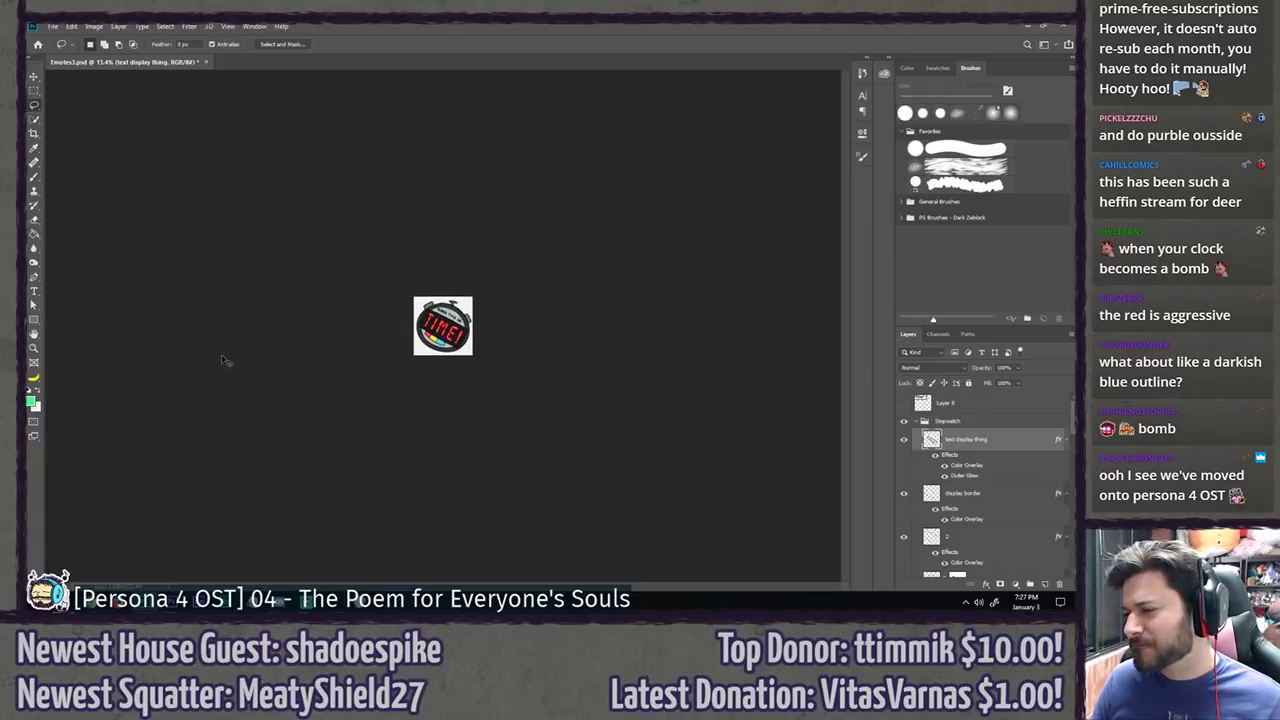
Step: Try other dark red and pink hues for the display text's Outer Glow and settle on 550026
scroll(227, 361, "up", 4)
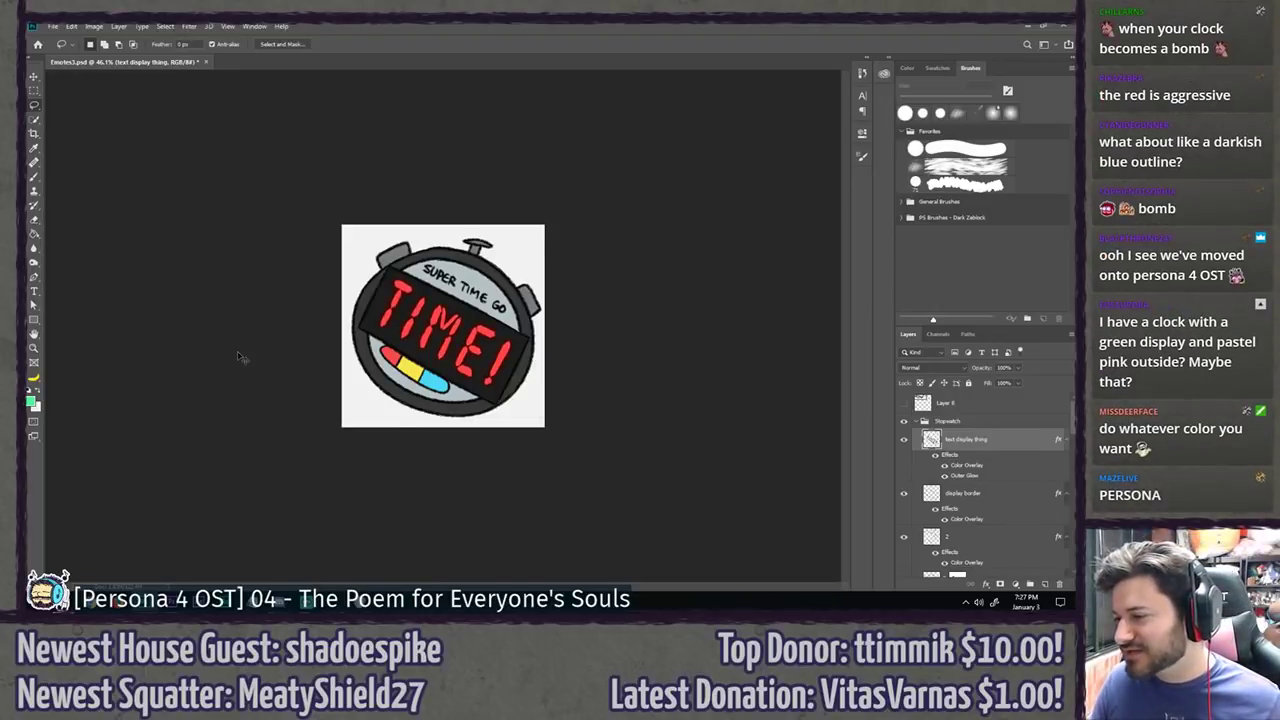
key("ctrl+1")
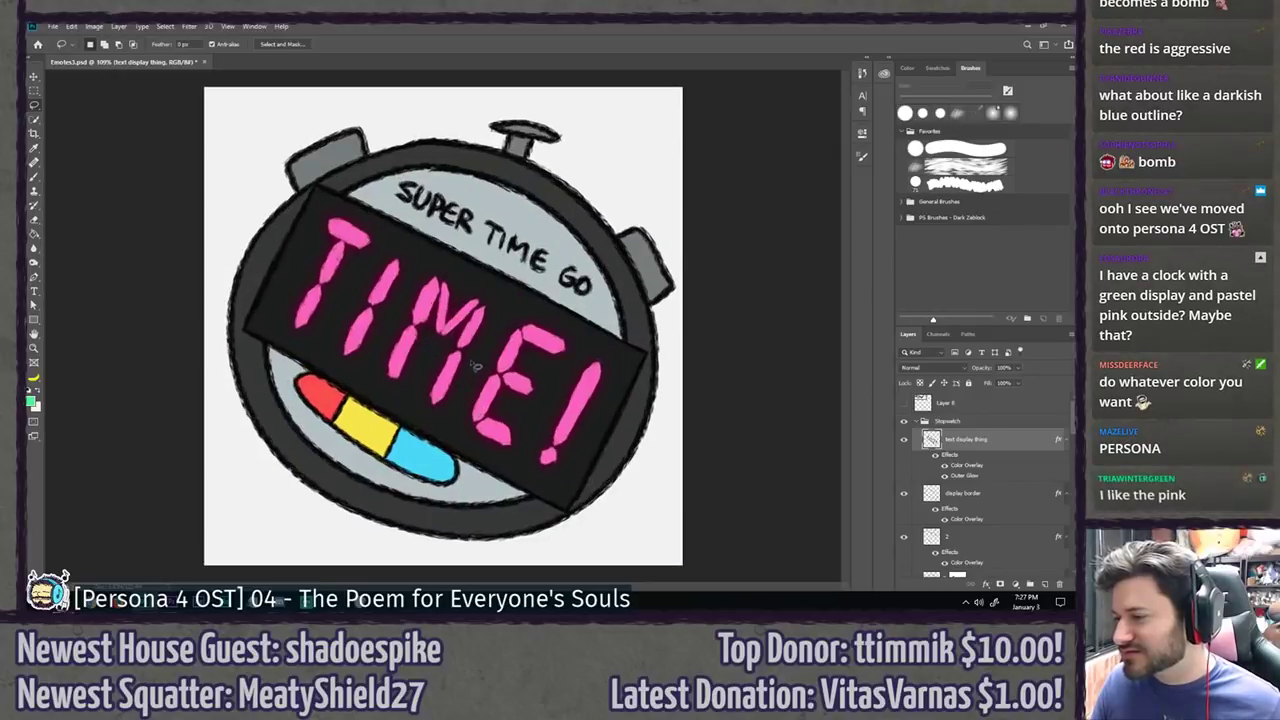
double_click(965, 480)
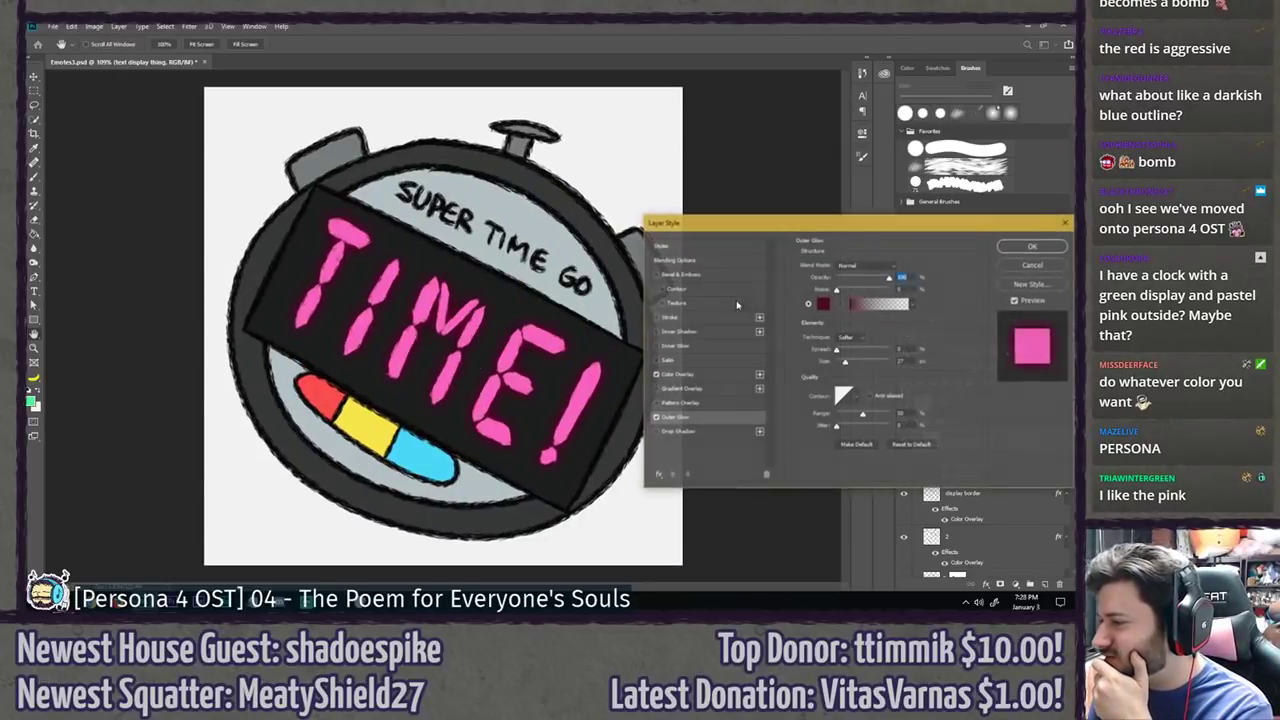
left_click(822, 292)
left_click(801, 253)
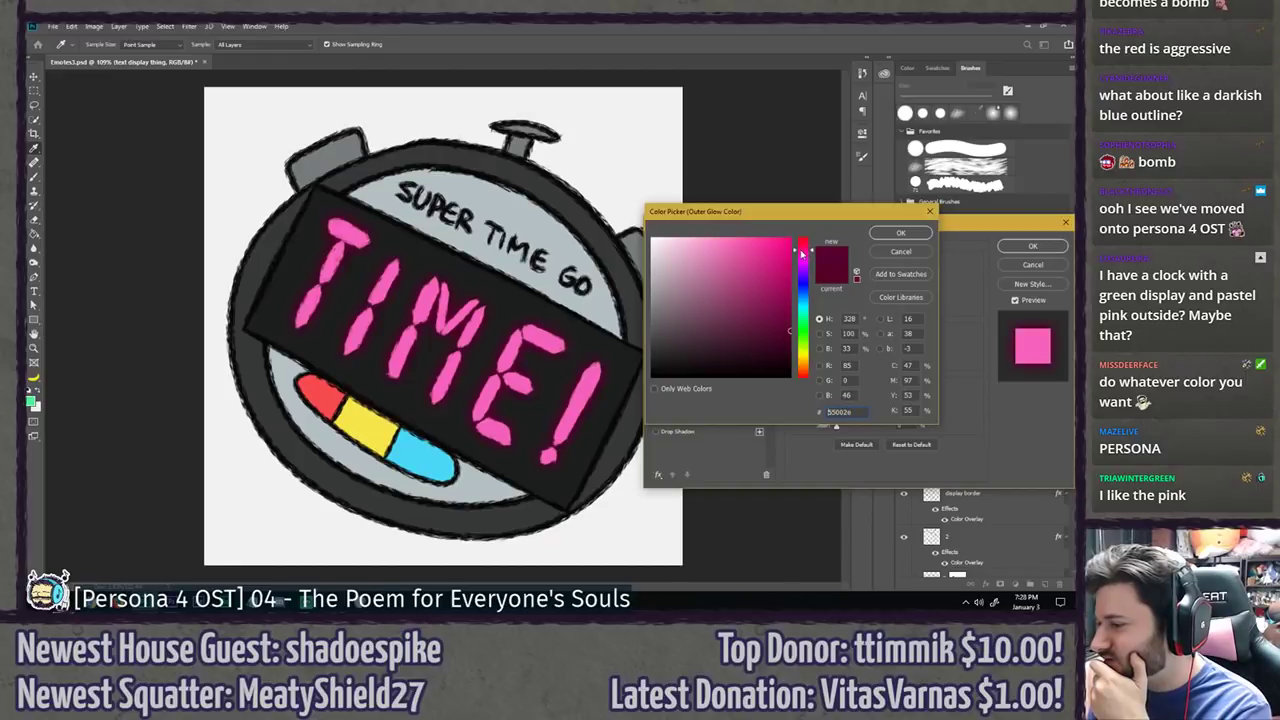
left_click_drag(803, 250, 806, 240)
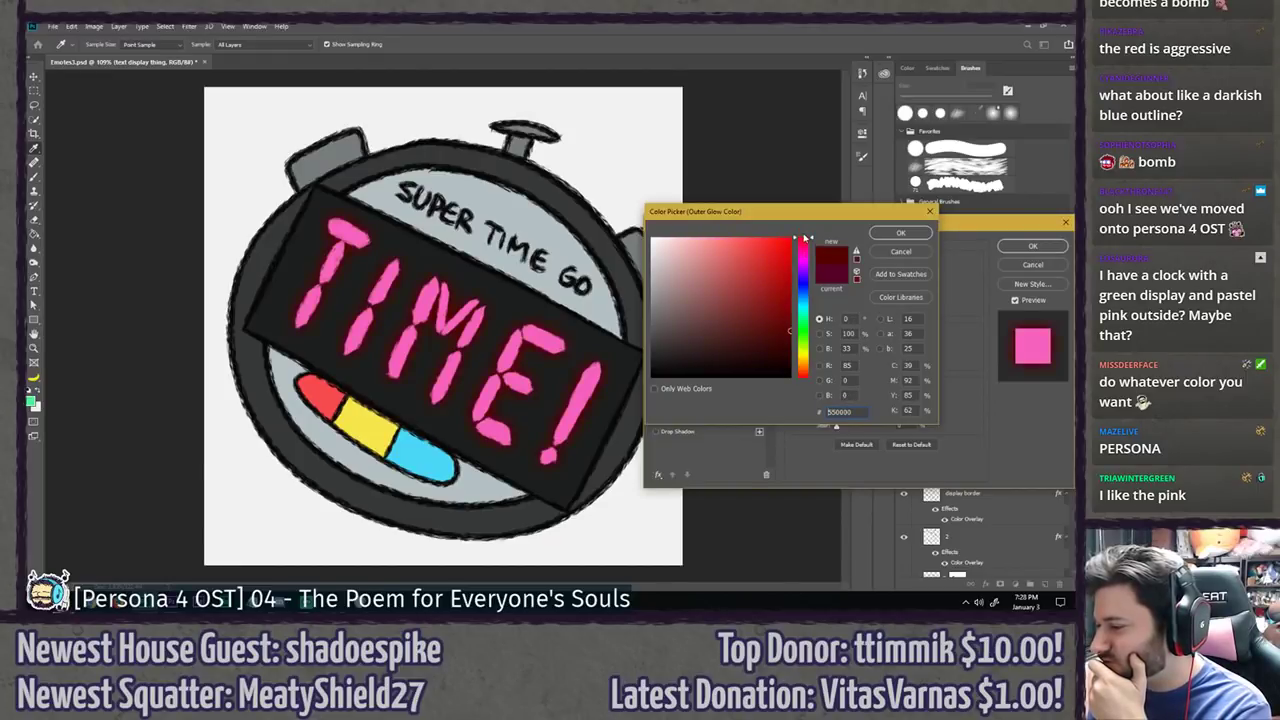
left_click(801, 251)
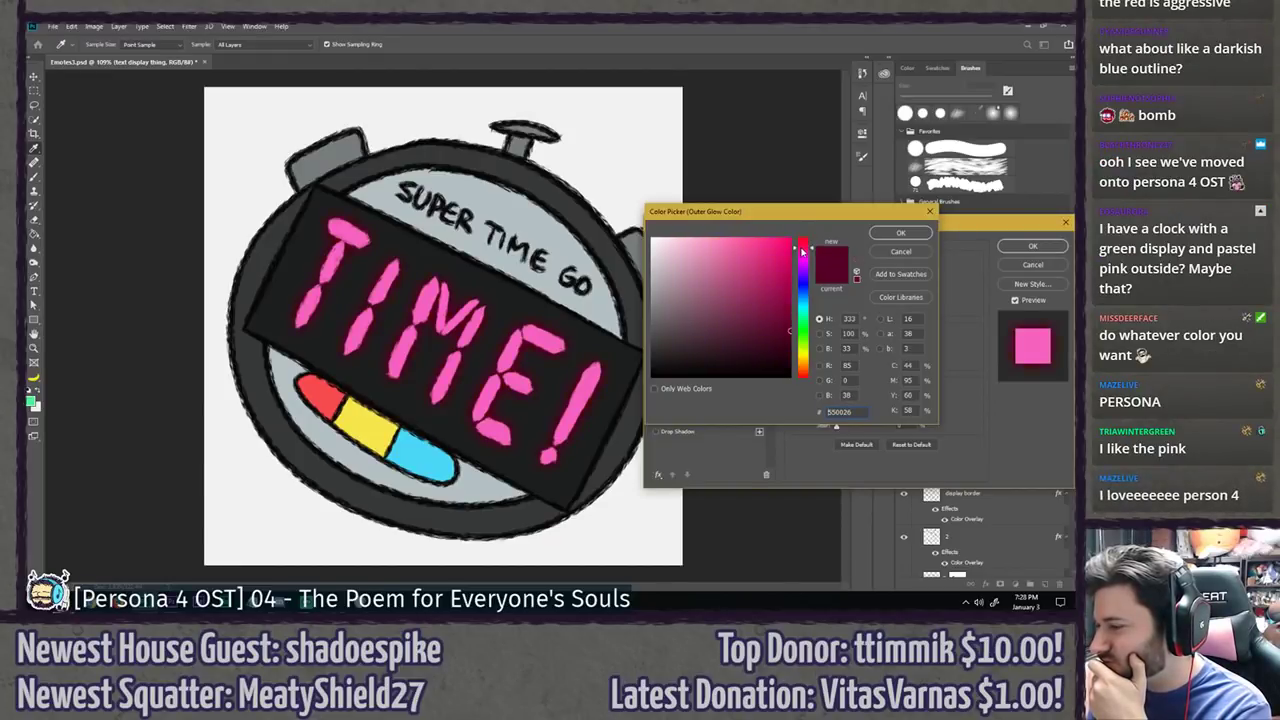
left_click(900, 233)
key("Return")
Step: Compare the display text before and after the glow colour change at large size
key("ctrl+z")
key("ctrl+shift+z")
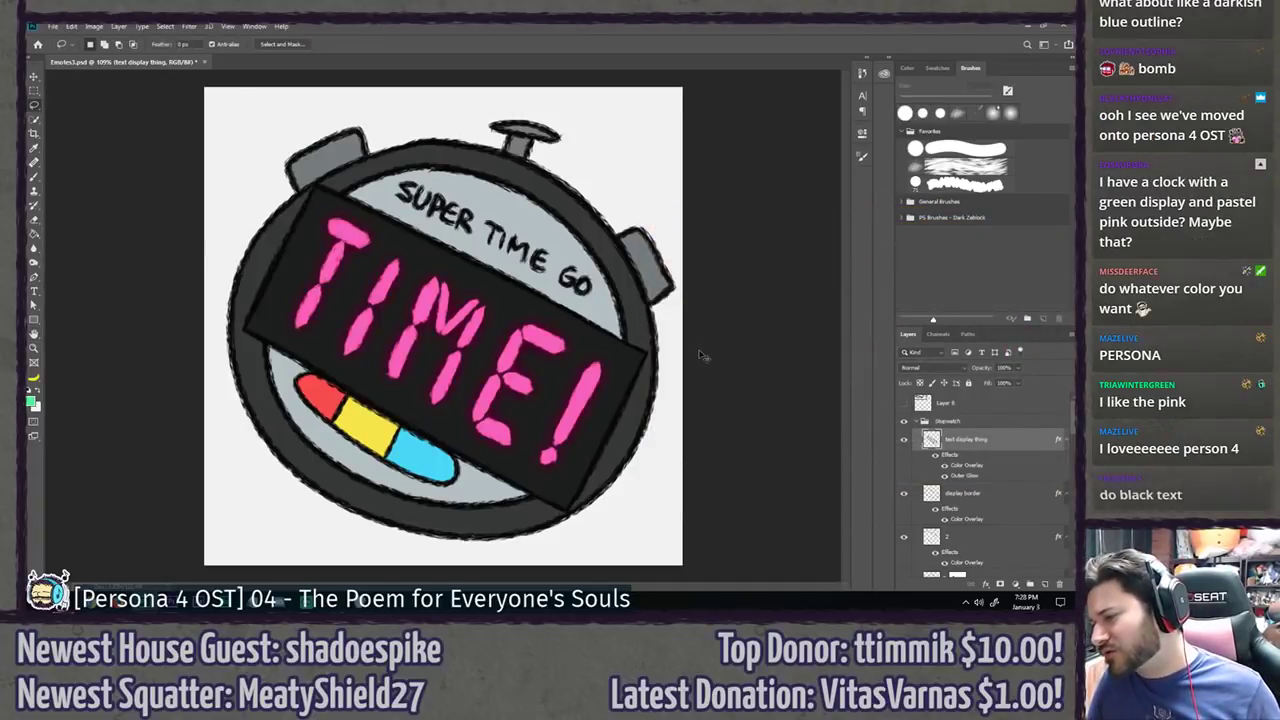
key("ctrl+z")
key("ctrl+shift+z")
key("ctrl+z")
key("ctrl+shift+z")
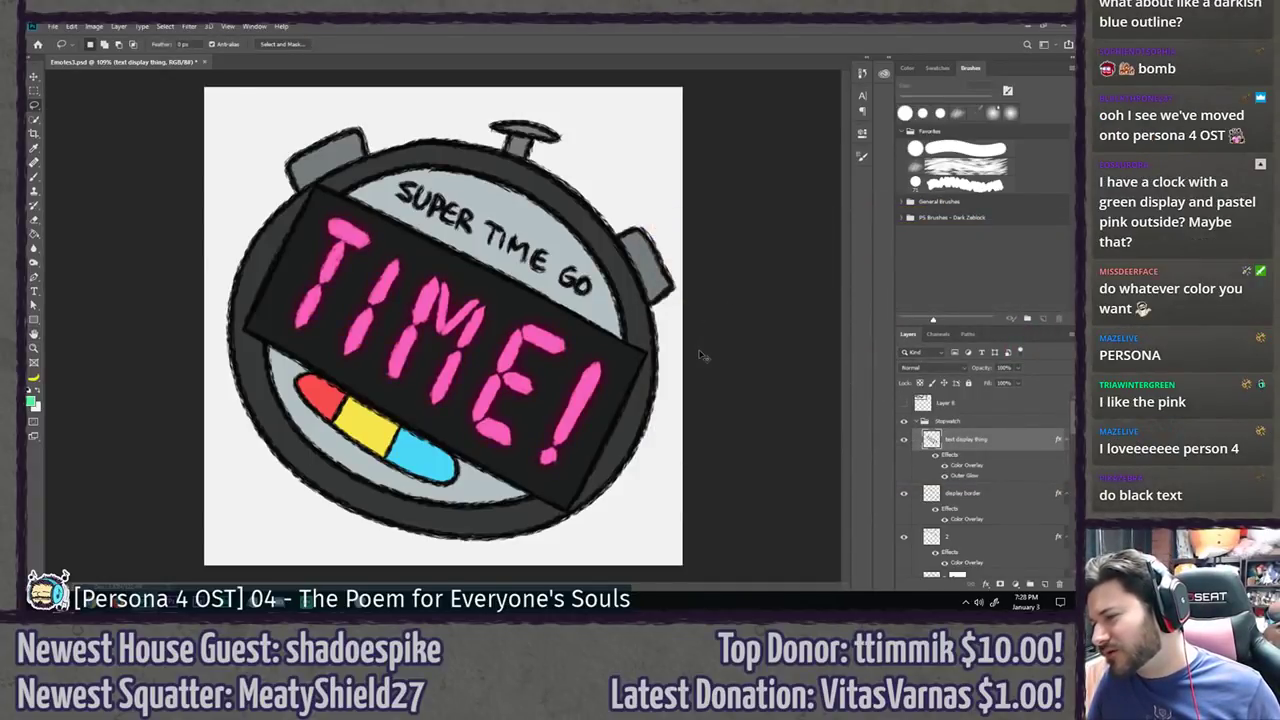
key("ctrl+z")
key("ctrl+shift+z")
Step: Examine how the red and pink versions of the "TIME!" text read at several small emote sizes
left_click_drag(700, 352, 280, 292)
key("ctrl+z")
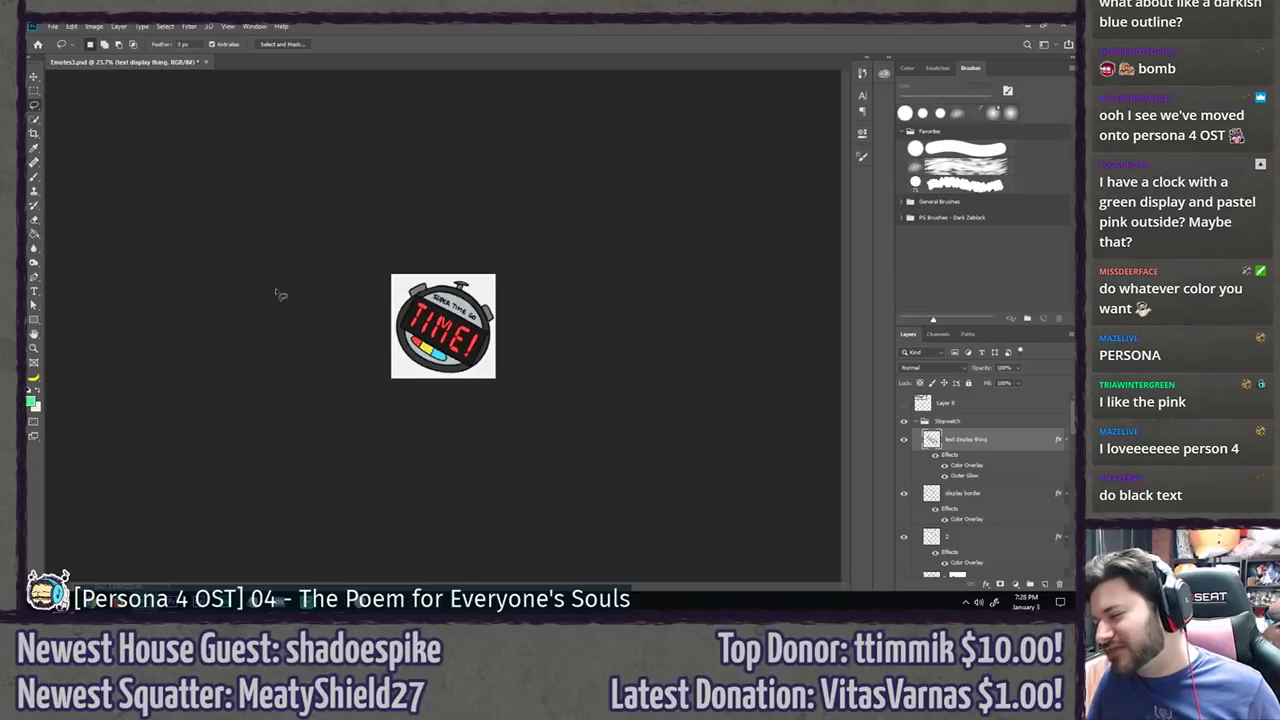
scroll(277, 294, "down", 4)
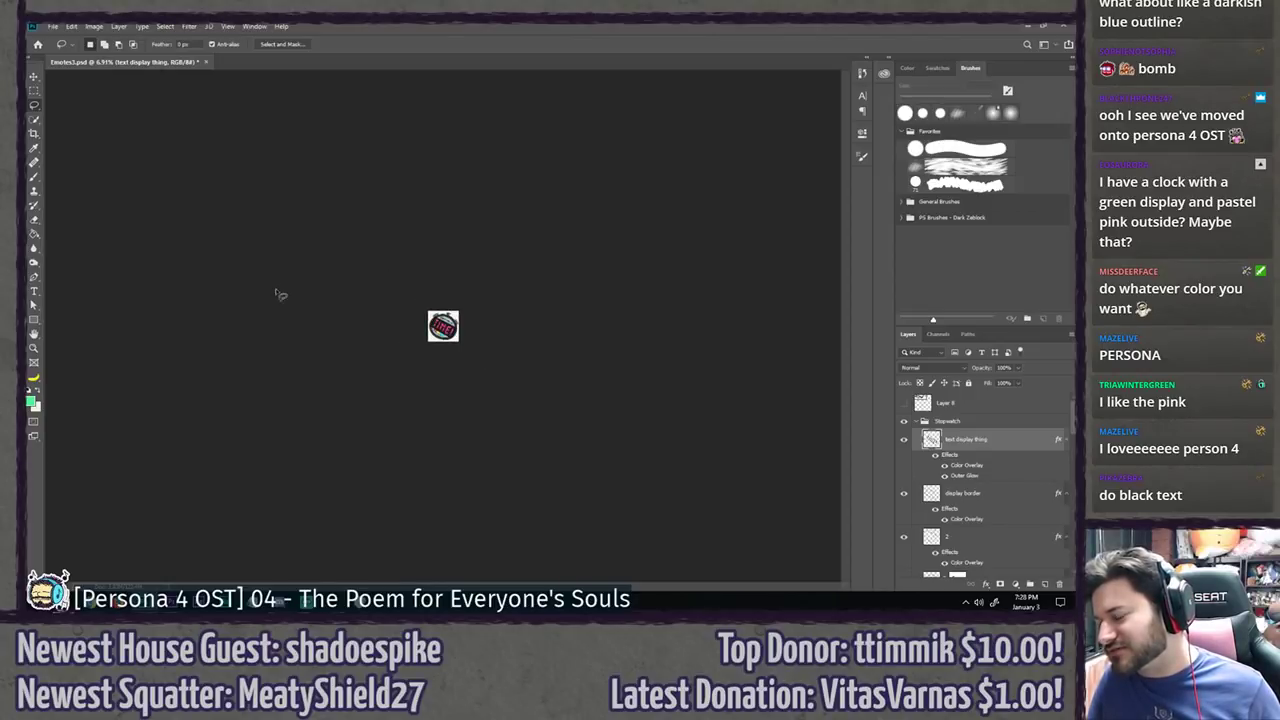
scroll(279, 296, "up", 8)
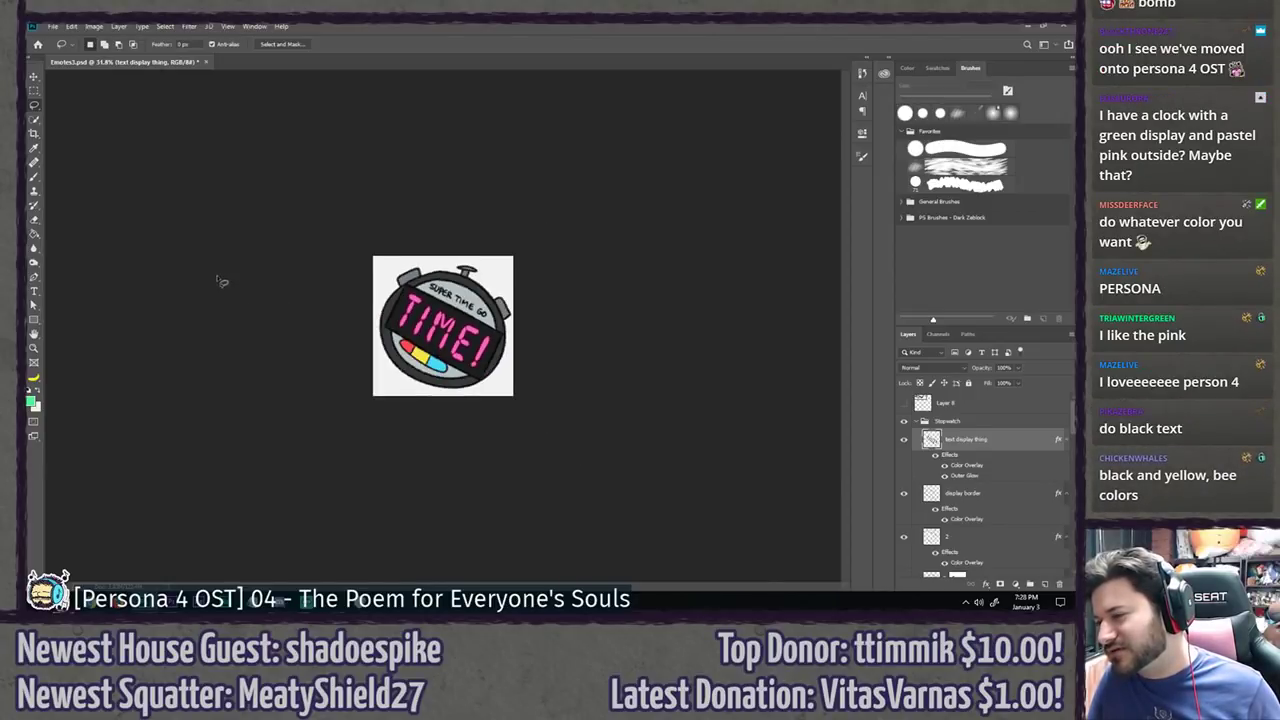
scroll(222, 282, "down", 4)
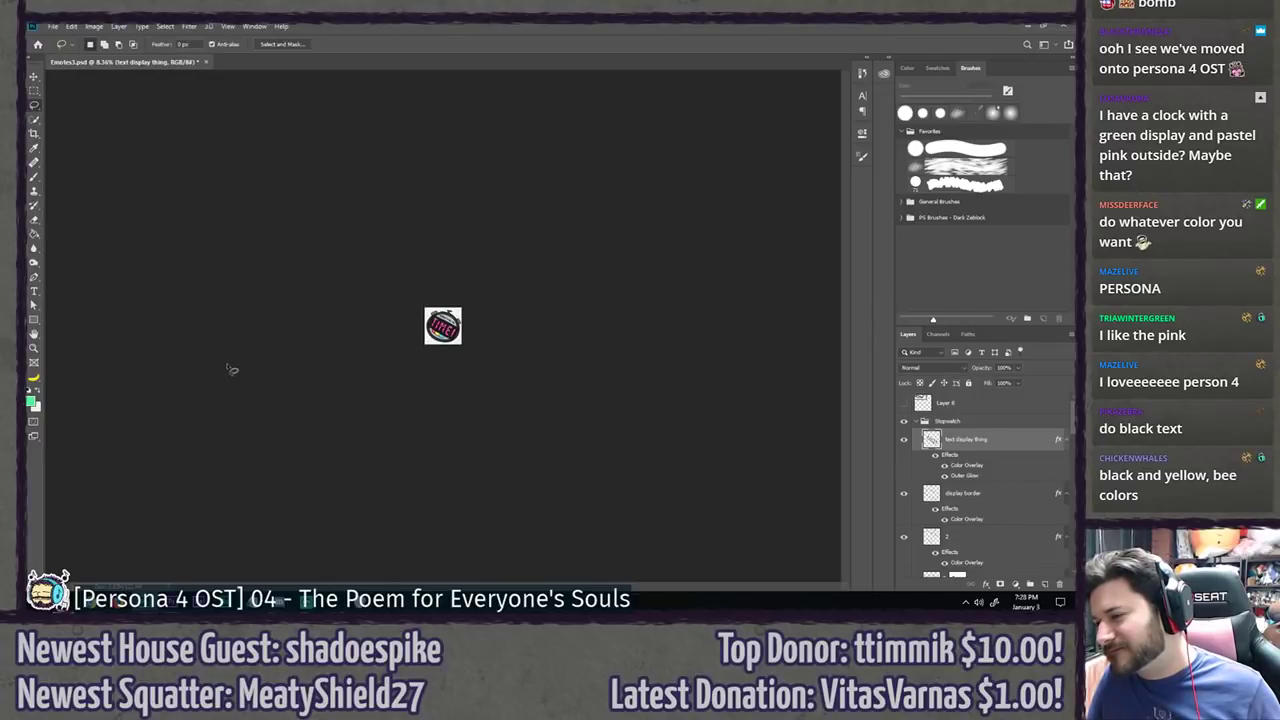
scroll(232, 369, "up", 10)
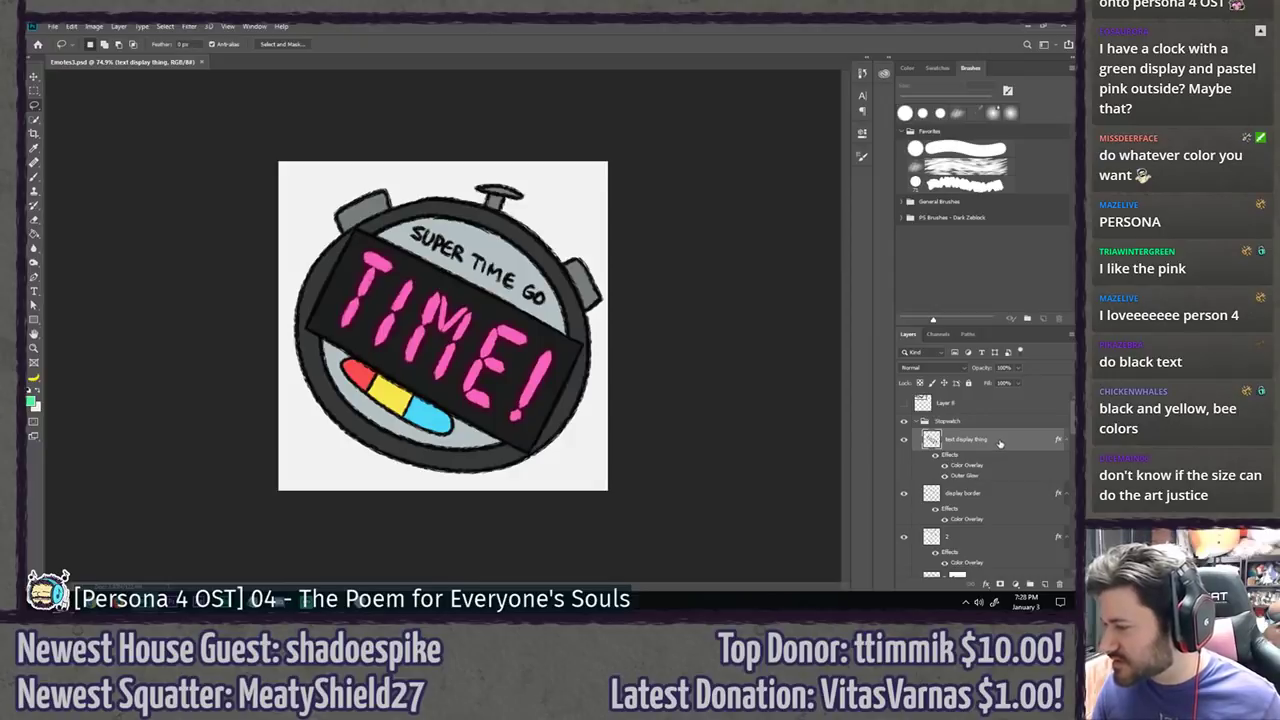
Step: Collapse the stopwatch's fill group and toggle its visibility to check which colours it contains
scroll(999, 443, "down", 3)
scroll(999, 443, "down", 3)
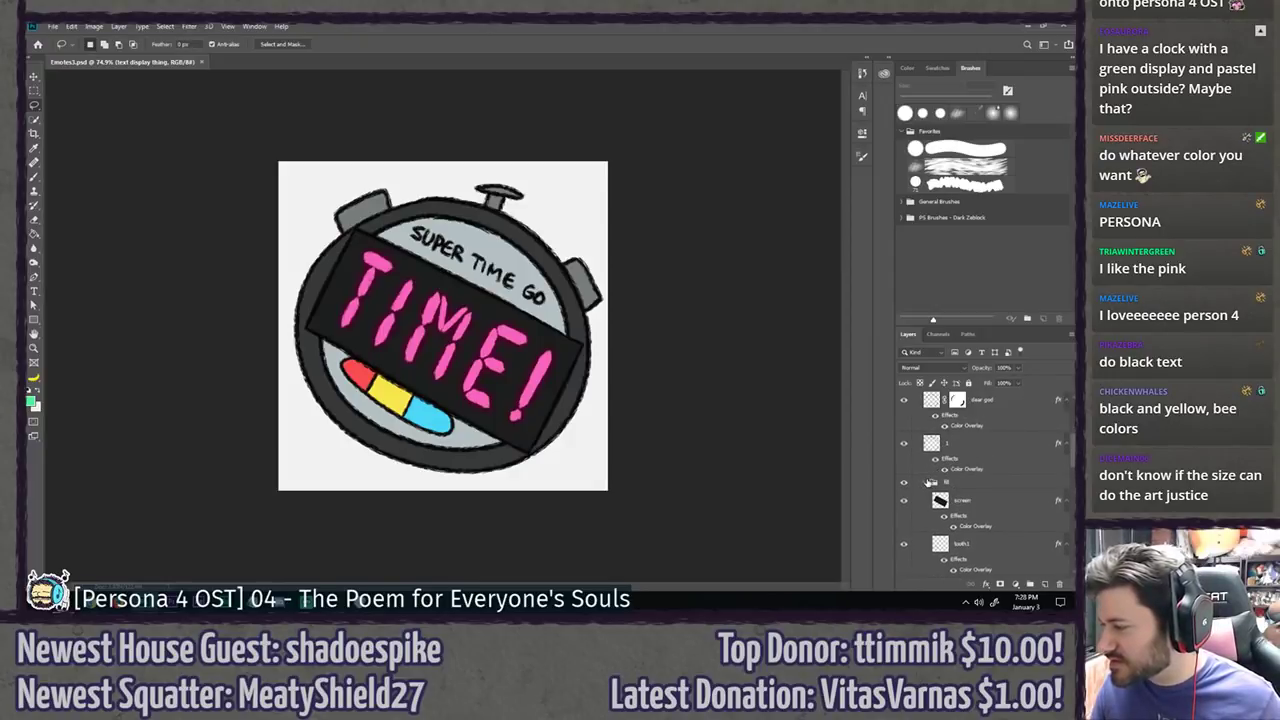
left_click(929, 482)
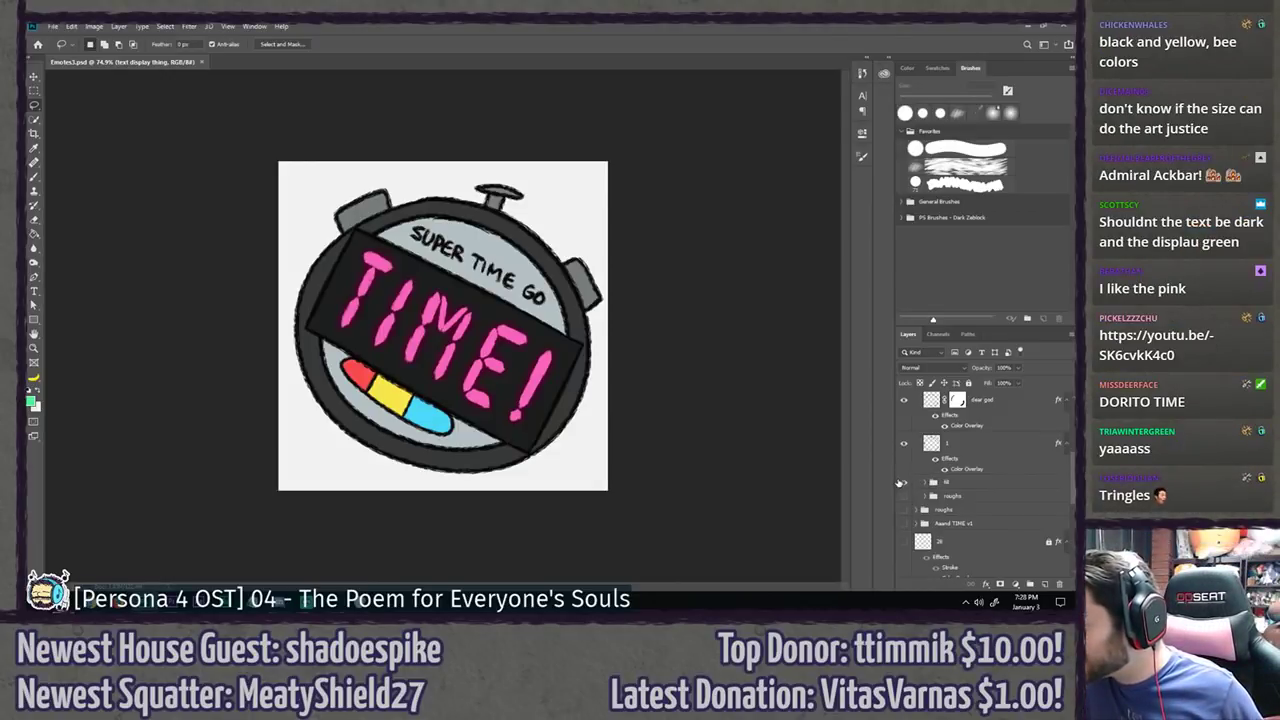
left_click(903, 483)
left_click(903, 483)
left_click(903, 483)
left_click(903, 483)
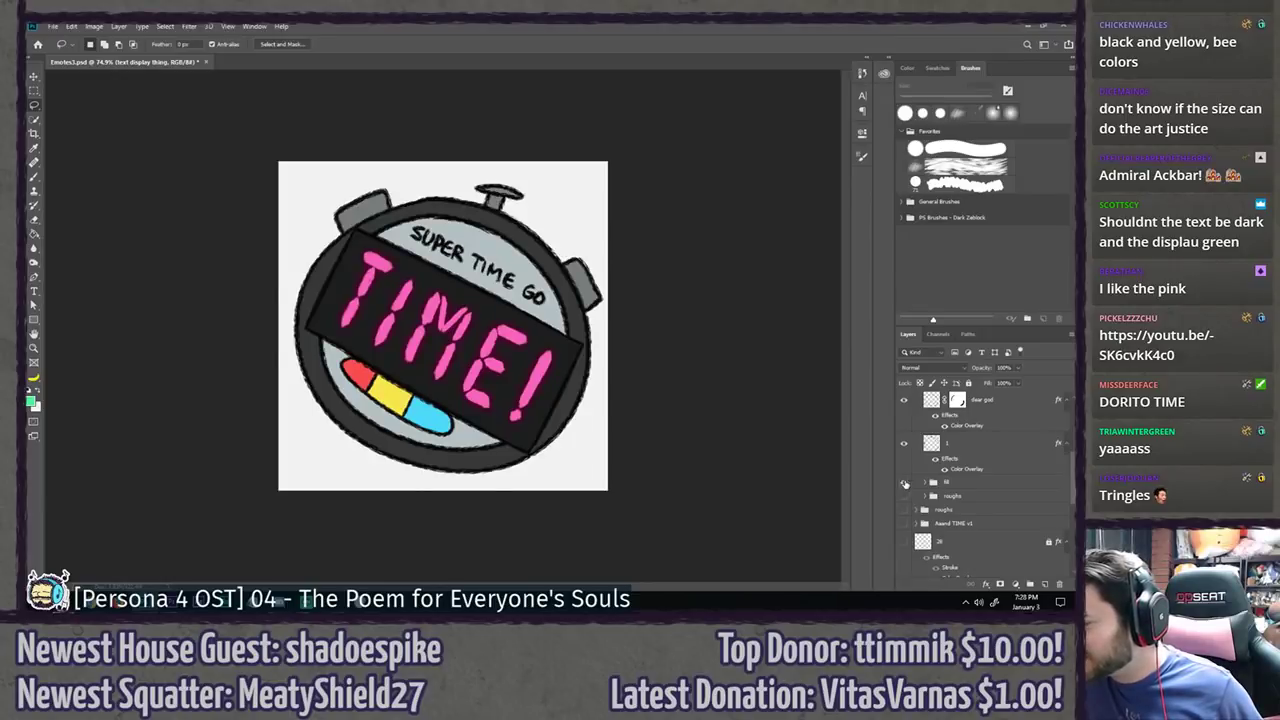
Step: Create a new layer named "doritos" above the display text layer and switch to the Brush tool
scroll(992, 485, "up", 3)
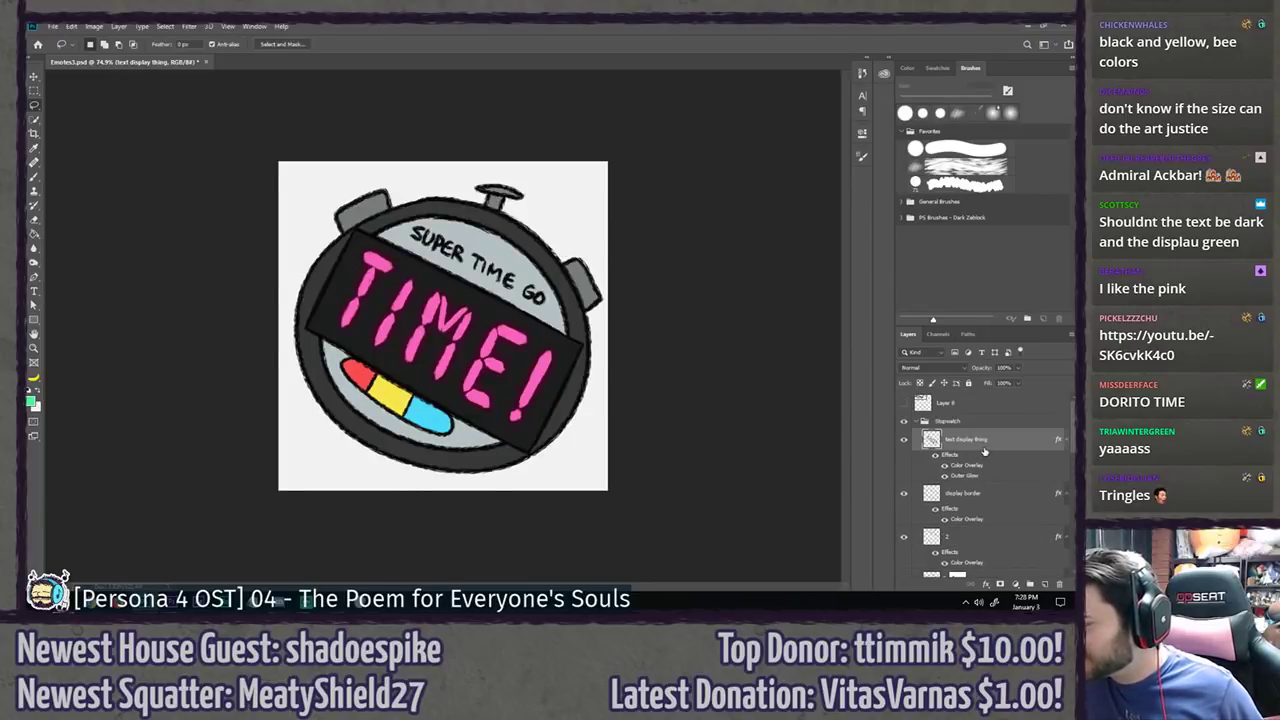
key("ctrl+shift+n")
type("dorti")
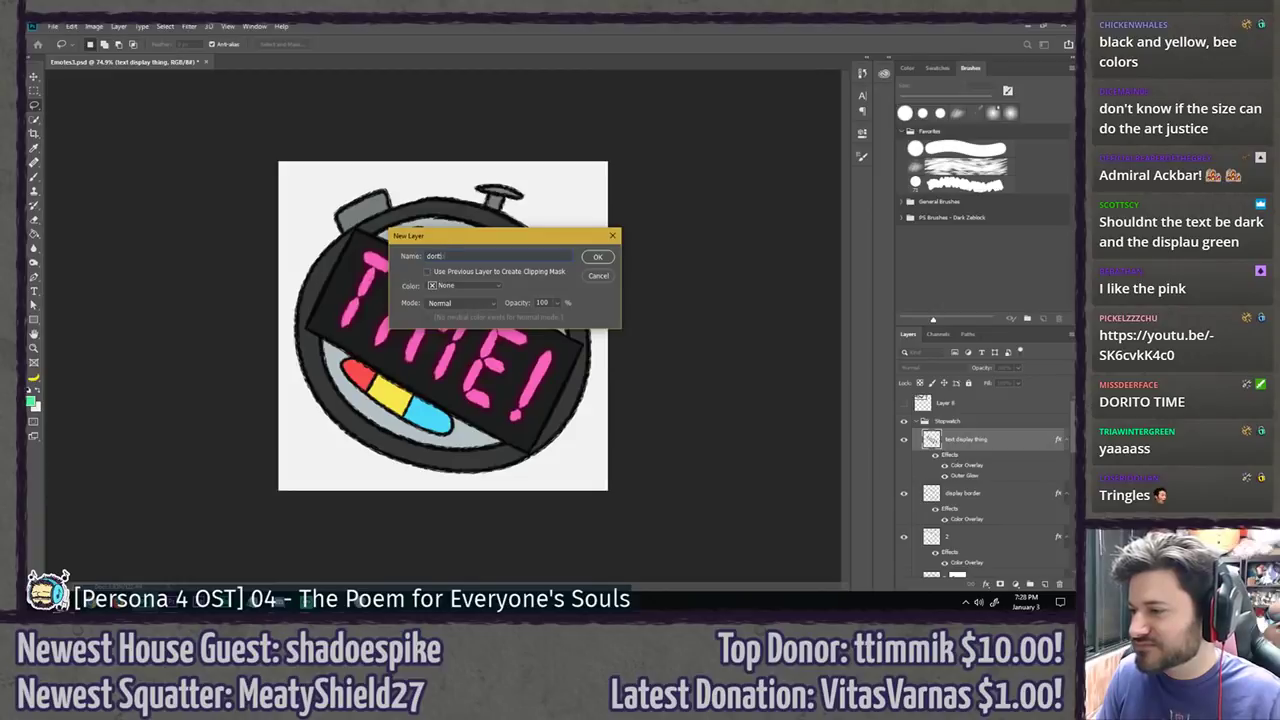
type("os")
key("Return")
key("b")
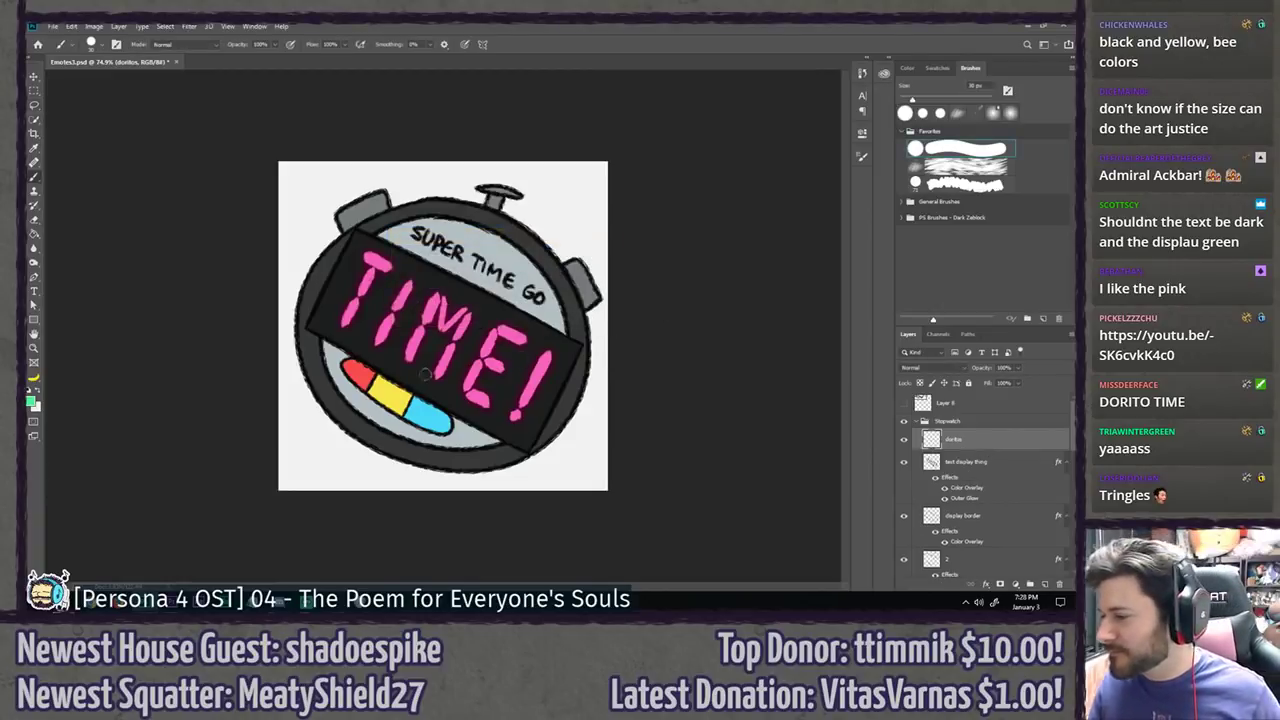
Step: Sample the red from the stopwatch's coloured bar and paint a solid red triangle in the canvas's upper-left corner
left_click(362, 367, "alt")
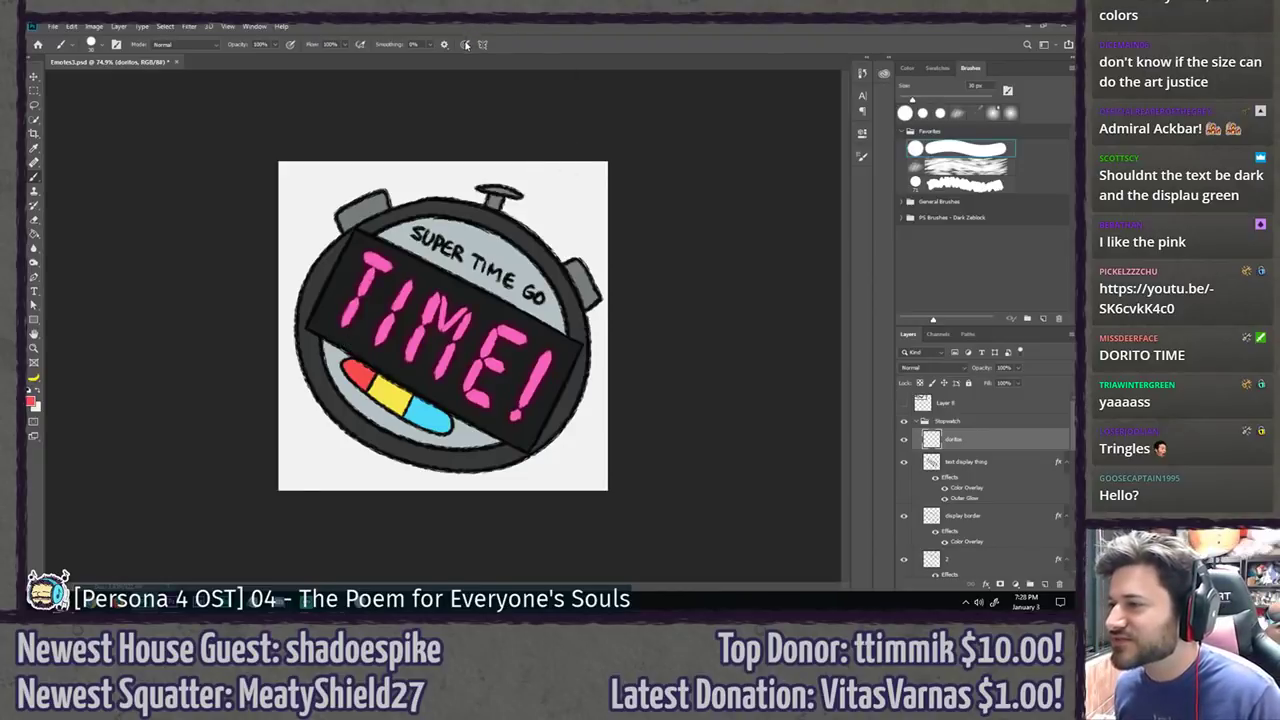
mouse_move(290, 205)
left_mouse_down()
mouse_move(309, 206)
mouse_move(297, 175)
mouse_move(314, 204)
mouse_move(298, 188)
left_mouse_up()
key("ctrl+z")
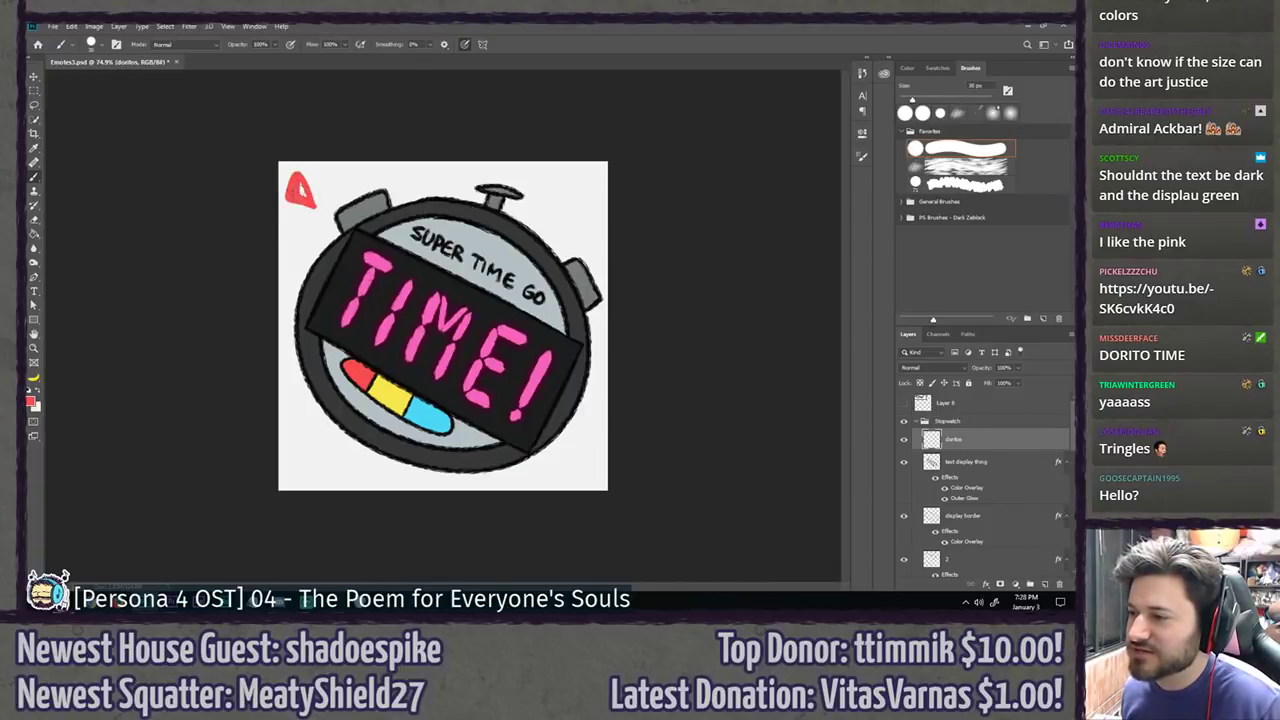
key("z")
left_click_drag(177, 220, 264, 192)
left_click_drag(168, 210, 310, 365)
key("b")
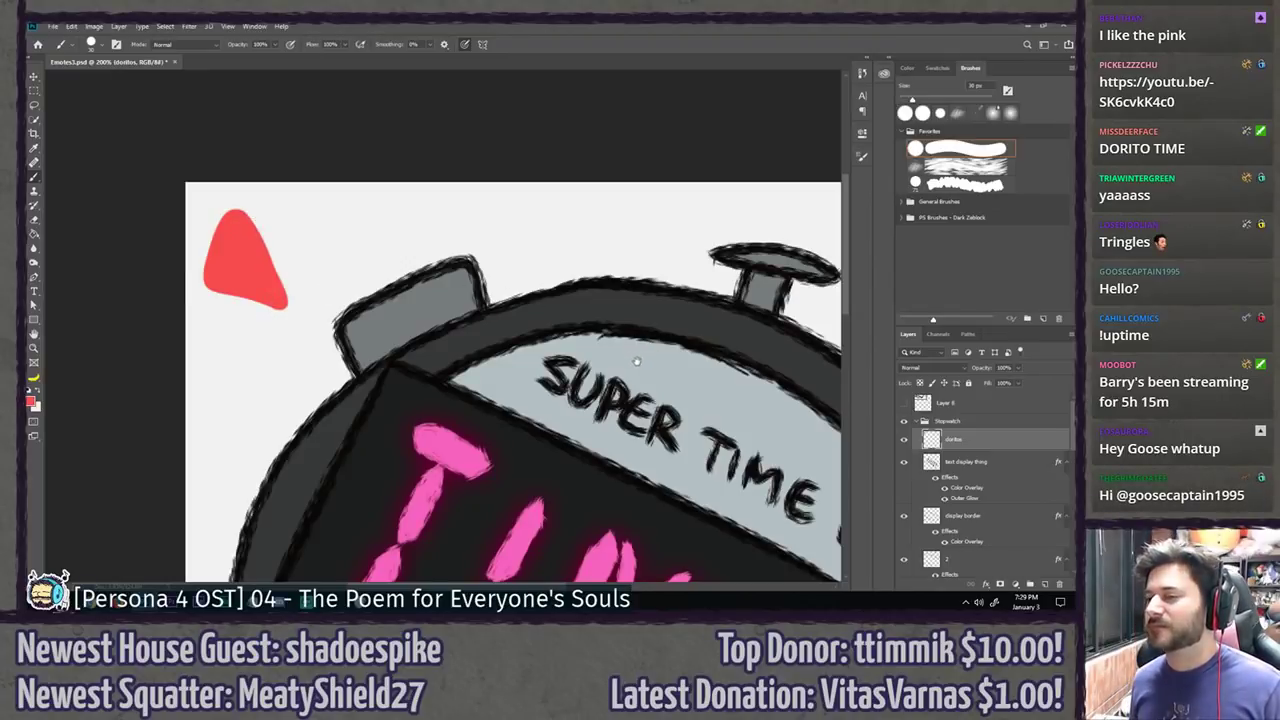
left_click_drag(637, 361, 608, 201)
key("ctrl+0")
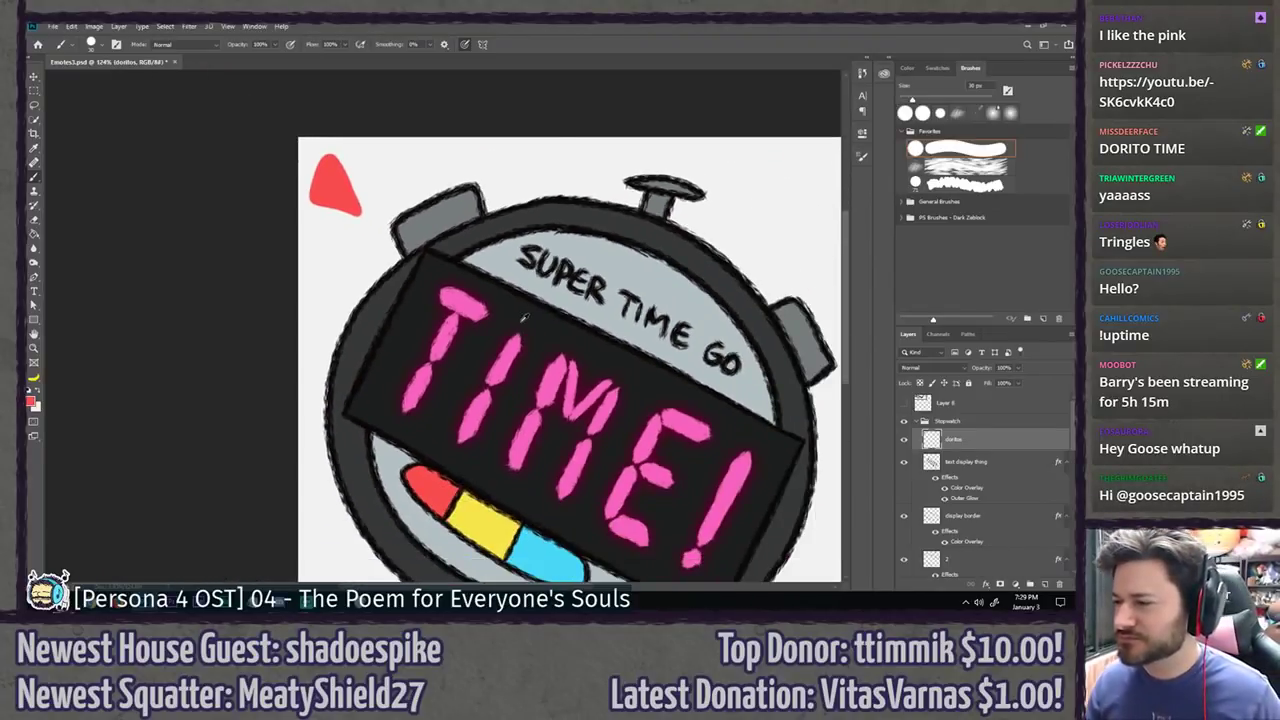
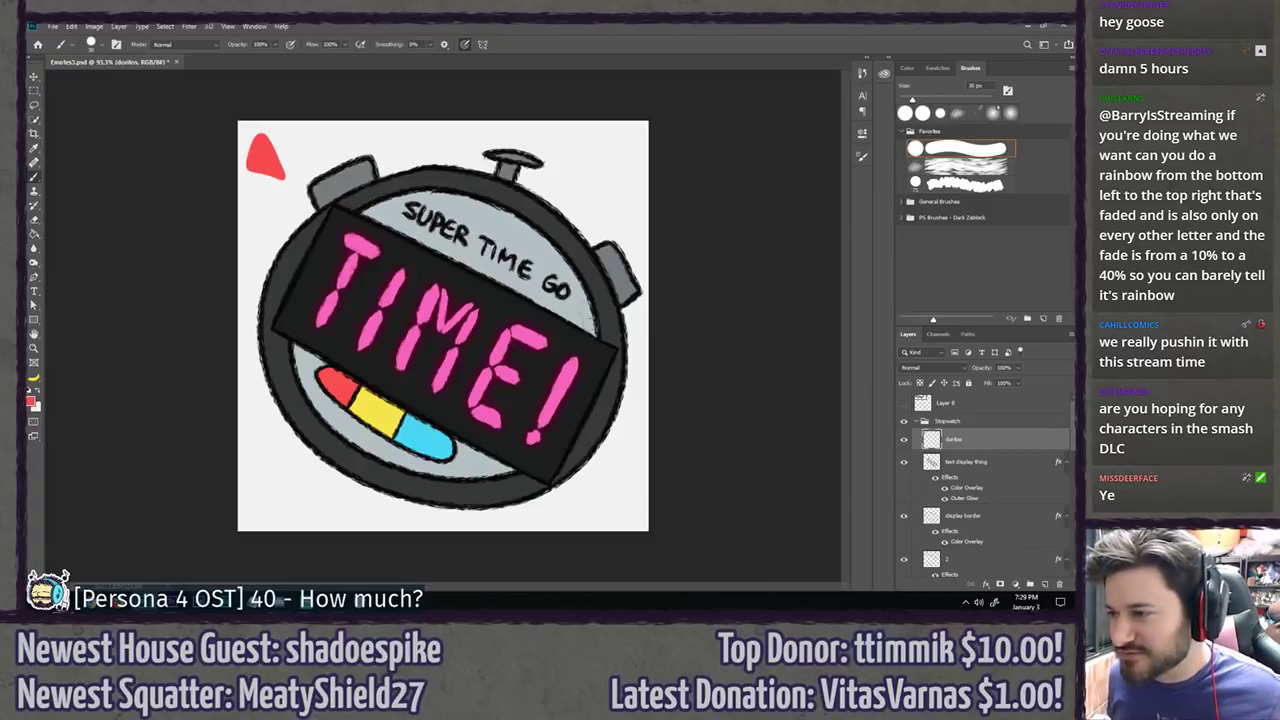
Step: Paint a small solid red triangle in the canvas's lower-right corner, just outside the stopwatch rim, and refine its edges
left_click_drag(592, 476, 588, 508)
key("ctrl+z")
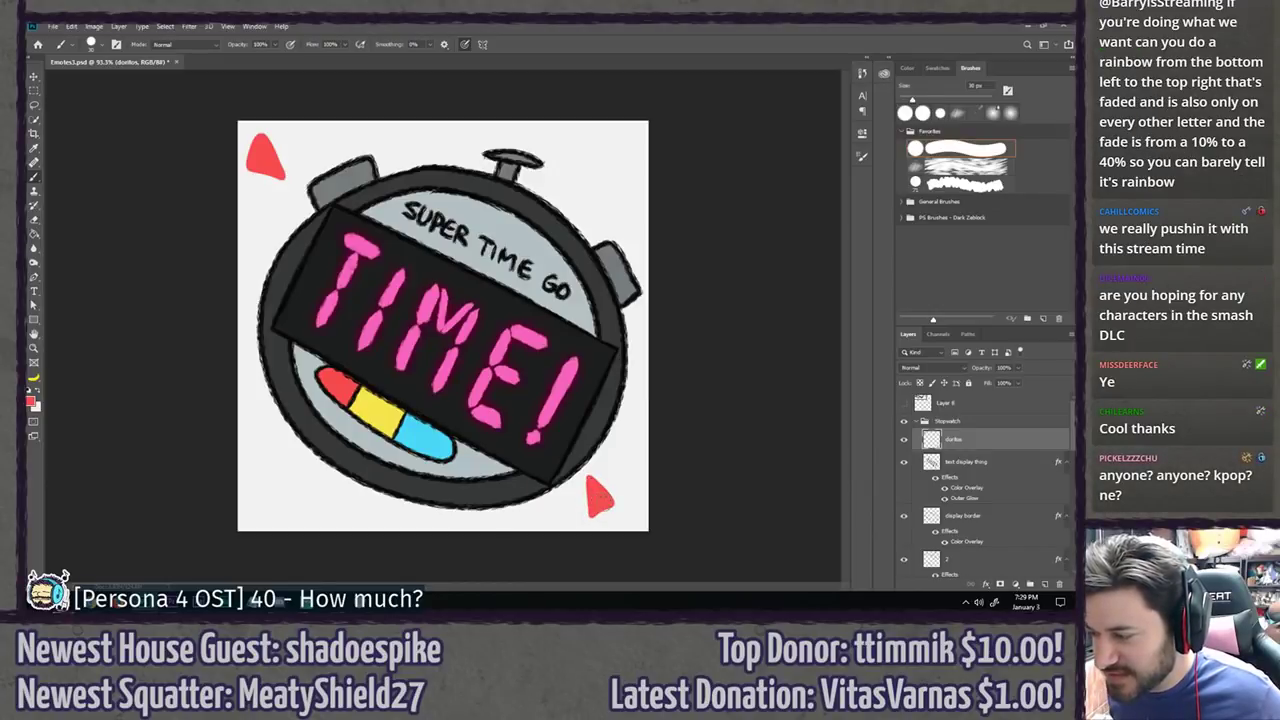
key("z")
mouse_move(514, 484)
left_mouse_down()
mouse_move(673, 527)
mouse_move(414, 429)
left_mouse_up()
key("b")
left_click_drag(455, 383, 451, 408)
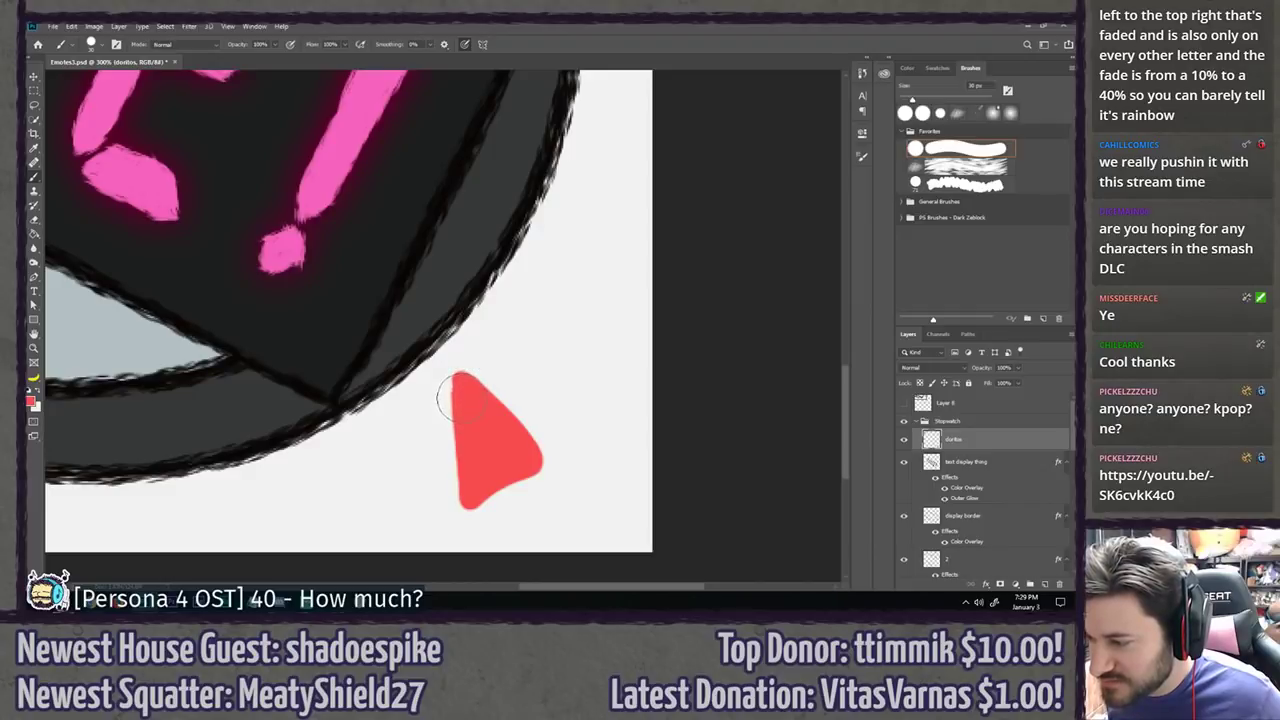
key("ctrl+1")
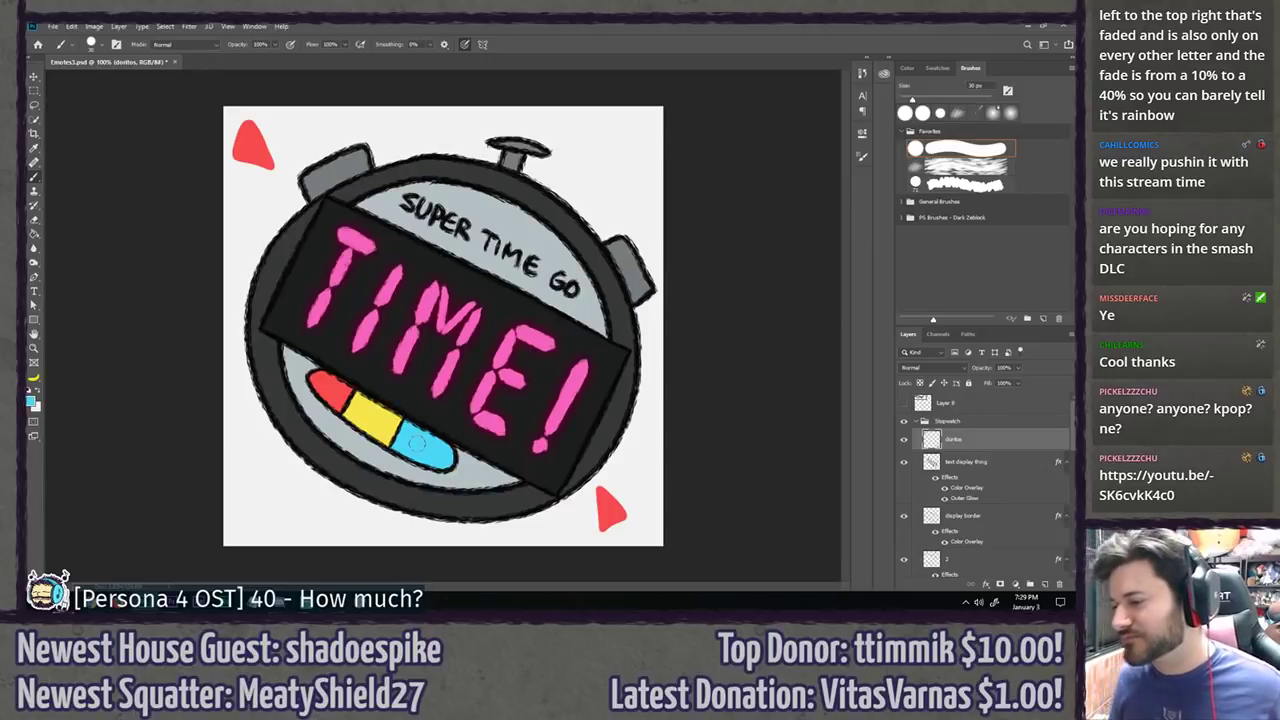
Step: Outline a light-blue triangle in the canvas's lower-left corner, sharpen its upper corner and fill it in
mouse_move(285, 466)
left_mouse_down()
mouse_move(237, 507)
mouse_move(285, 469)
mouse_move(275, 530)
mouse_move(280, 492)
left_mouse_up()
key("ctrl+z")
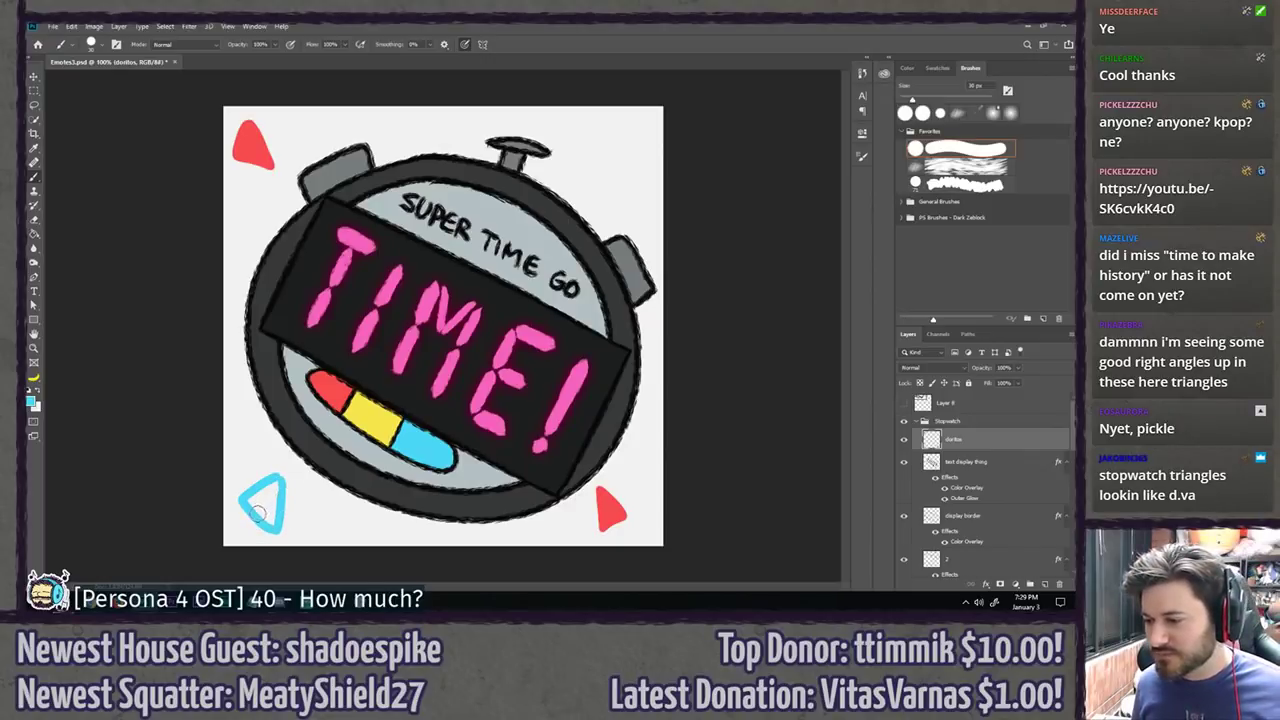
scroll(258, 512, "up", 4)
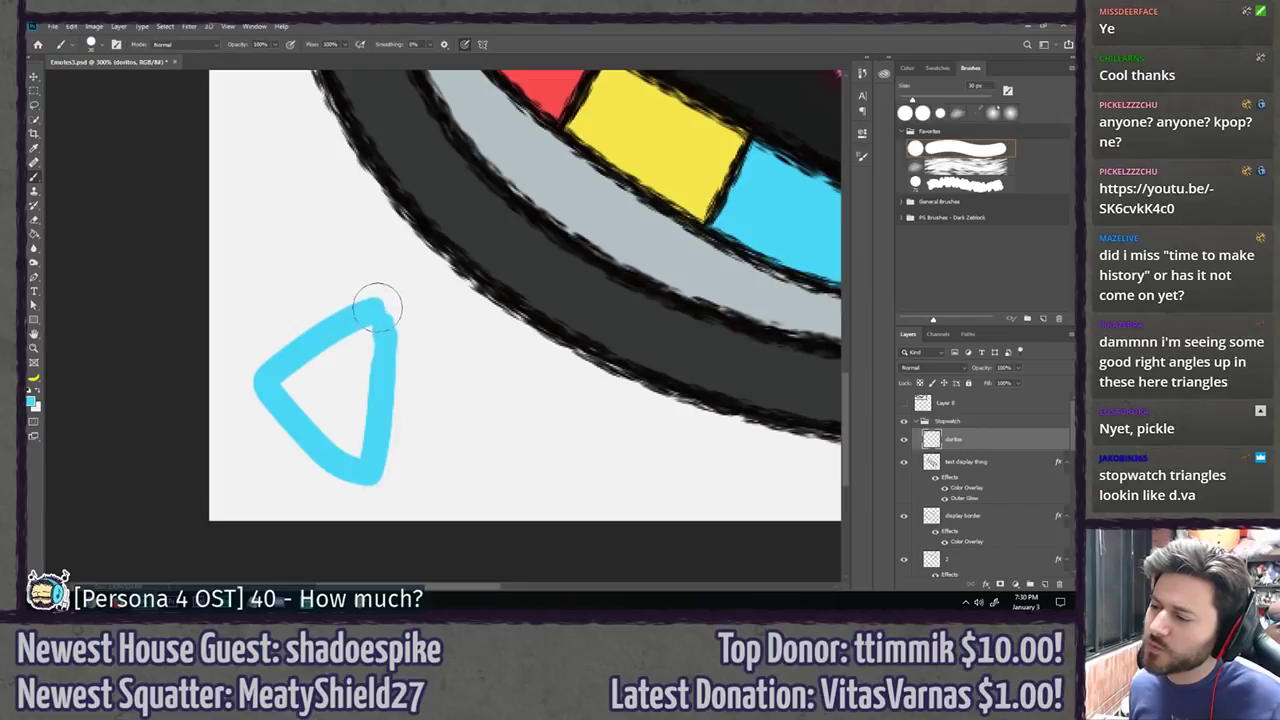
left_click_drag(382, 306, 380, 351)
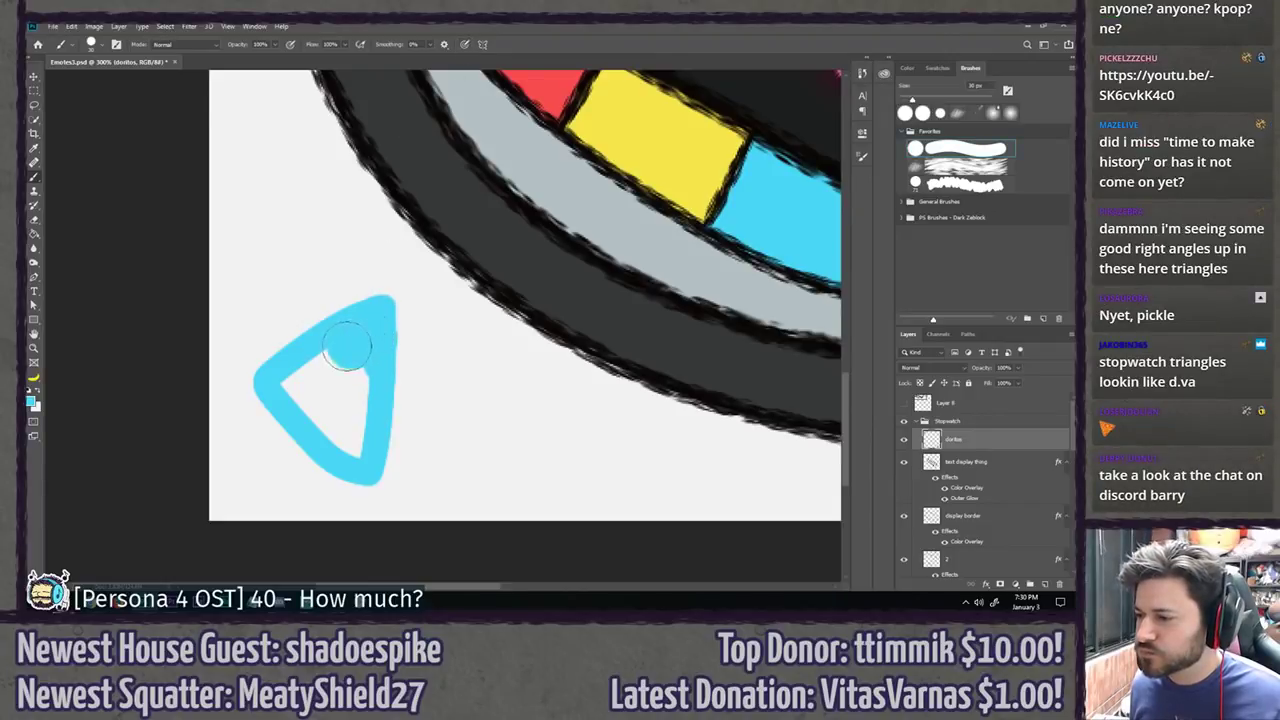
mouse_move(346, 346)
left_mouse_down()
mouse_move(300, 386)
mouse_move(337, 394)
mouse_move(350, 440)
mouse_move(354, 376)
left_mouse_up()
key("ctrl+1")
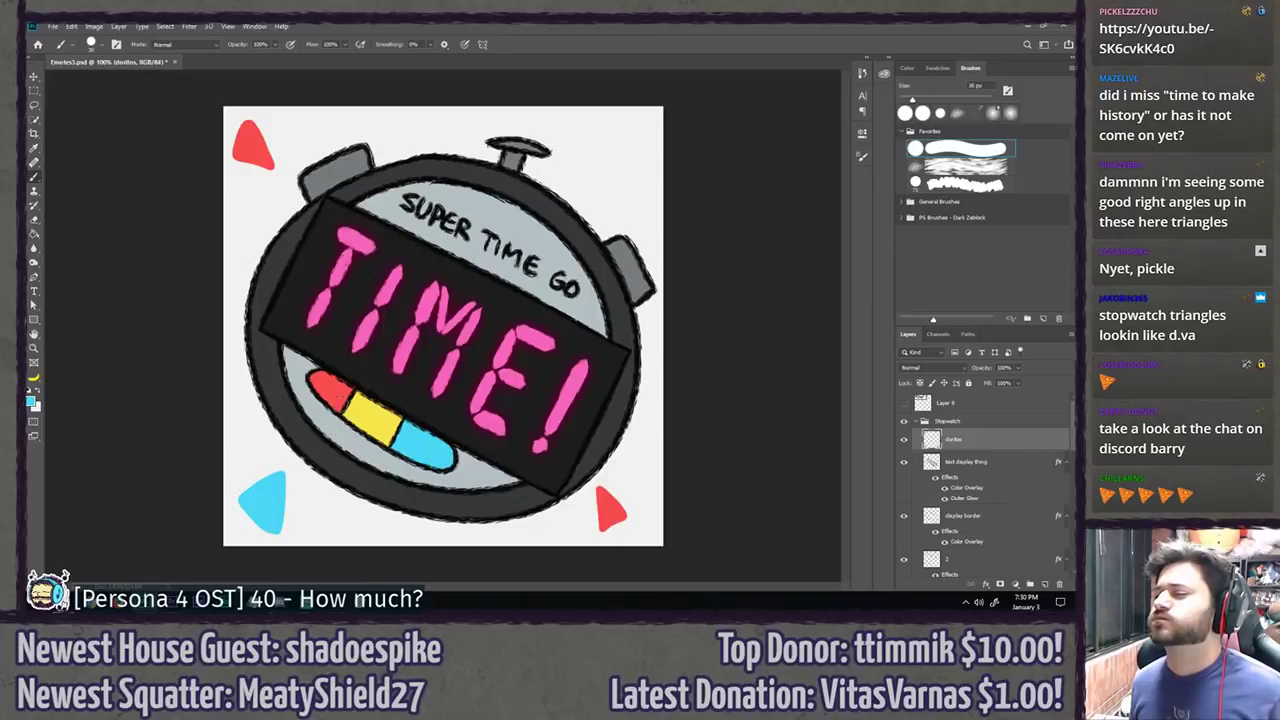
Step: Paint a narrow solid light-blue wedge radiating outward just right of the stopwatch's top button
key("z")
left_click(630, 120)
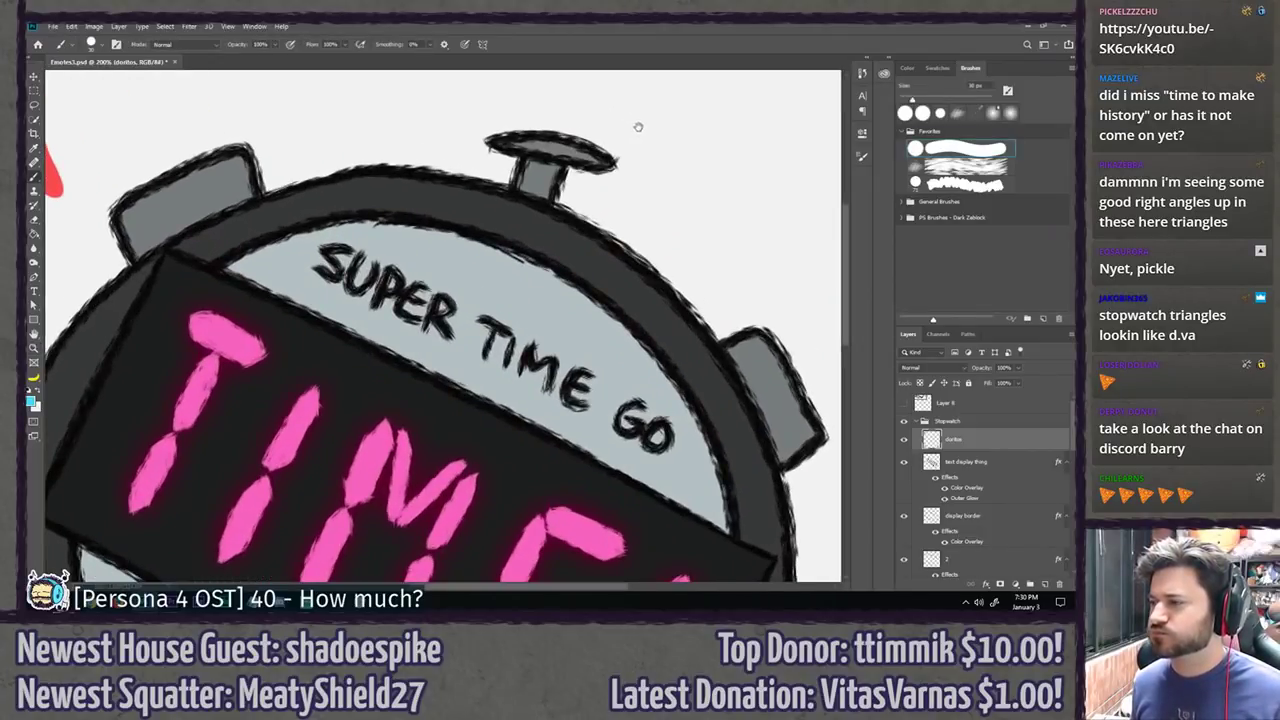
left_click_drag(637, 126, 427, 255)
mouse_move(435, 325)
left_mouse_down()
mouse_move(451, 241)
mouse_move(485, 253)
mouse_move(441, 317)
mouse_move(446, 287)
mouse_move(515, 214)
mouse_move(437, 316)
mouse_move(452, 238)
mouse_move(504, 220)
mouse_move(456, 268)
mouse_move(474, 232)
left_mouse_up()
key("ctrl+z")
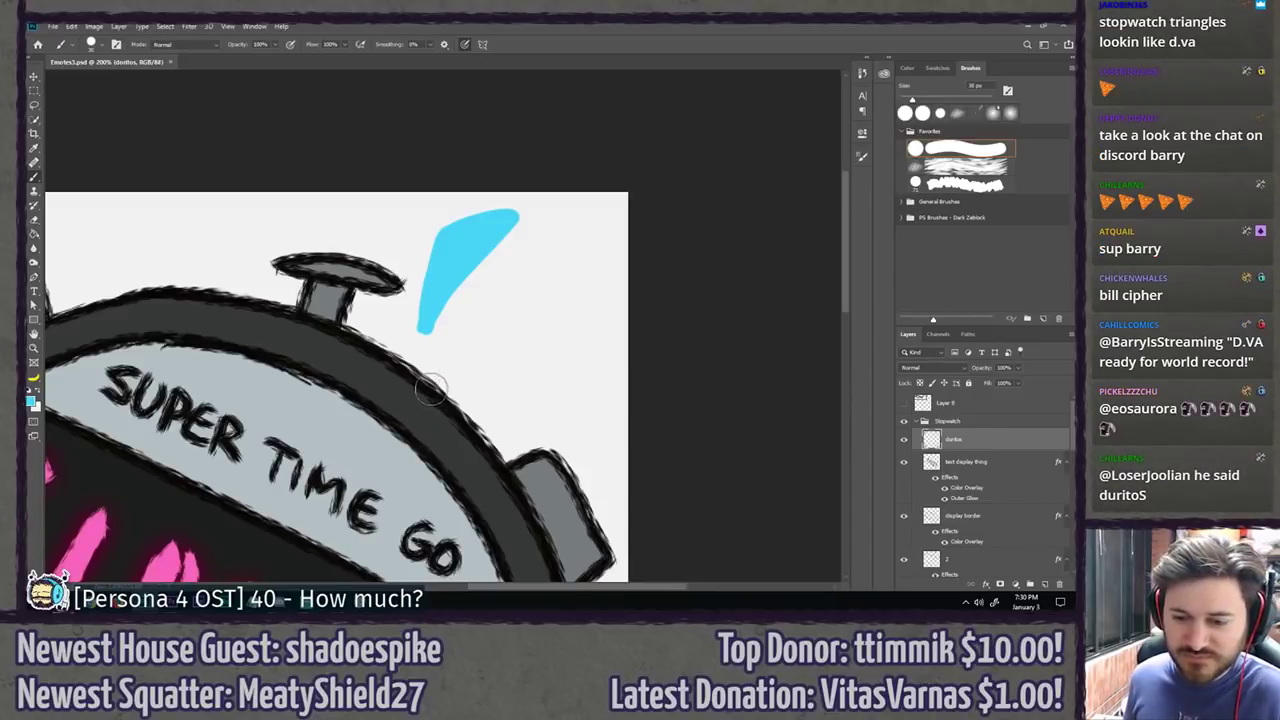
Step: Sample the yellow from the middle segment of the stopwatch's coloured bar as the brush colour
left_click_drag(316, 400, 647, 76)
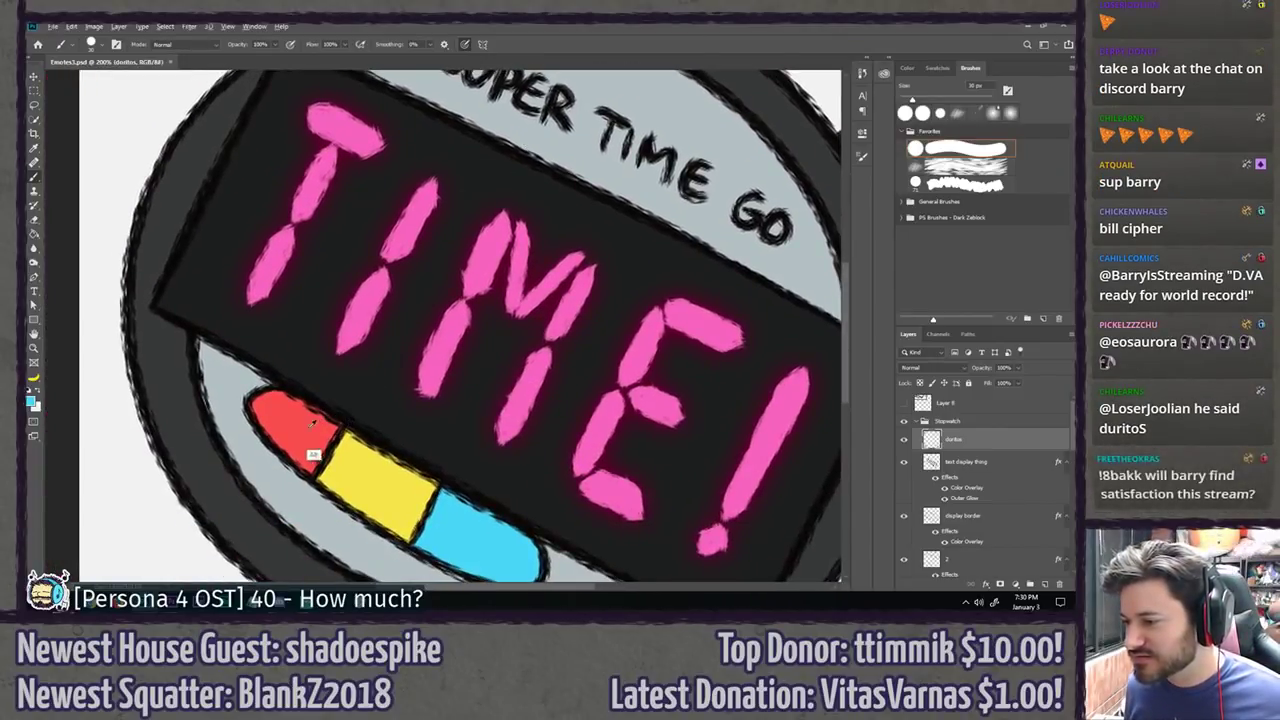
scroll(330, 470, "up", 5)
scroll(247, 471, "right", 4)
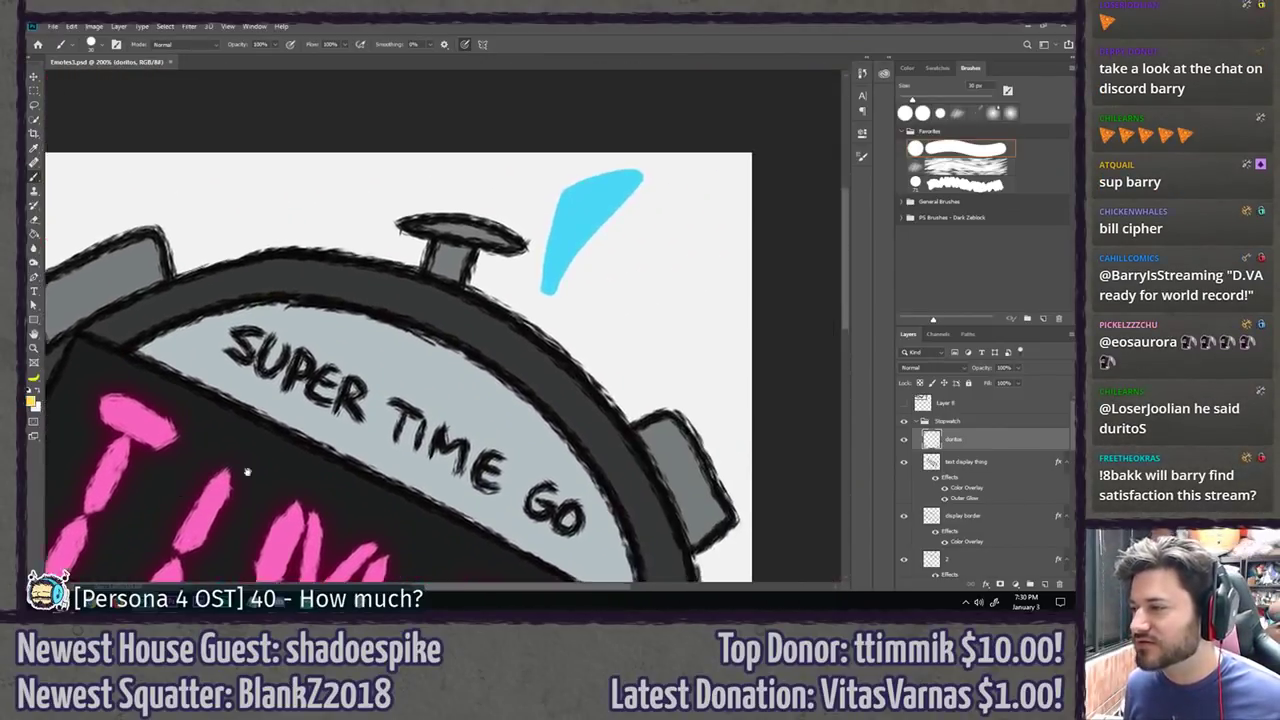
scroll(247, 471, "down", 4)
scroll(247, 471, "right", 4)
mouse_move(502, 226)
left_mouse_down()
mouse_move(629, 188)
mouse_move(512, 276)
left_mouse_up()
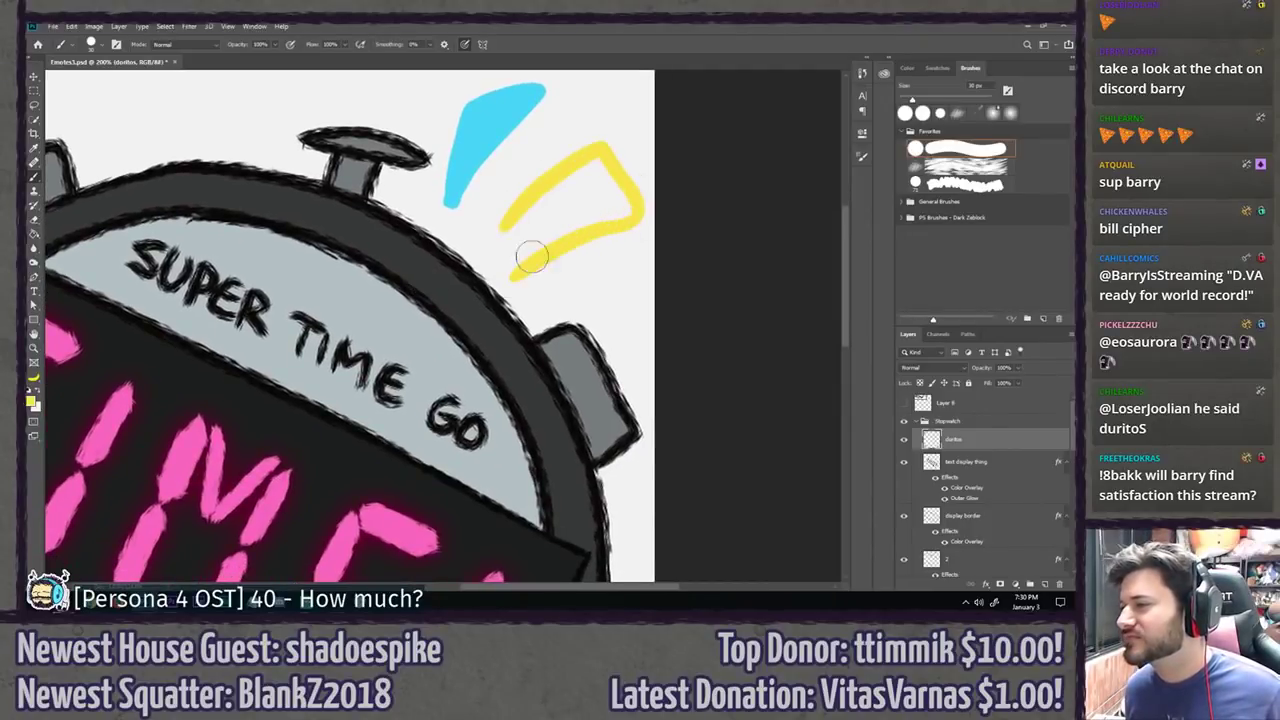
key("ctrl+z")
mouse_move(520, 231)
left_mouse_down()
mouse_move(607, 218)
mouse_move(498, 245)
mouse_move(571, 159)
mouse_move(583, 243)
mouse_move(533, 242)
mouse_move(573, 155)
mouse_move(599, 244)
mouse_move(514, 243)
left_mouse_up()
key("ctrl+z")
key("ctrl+z")
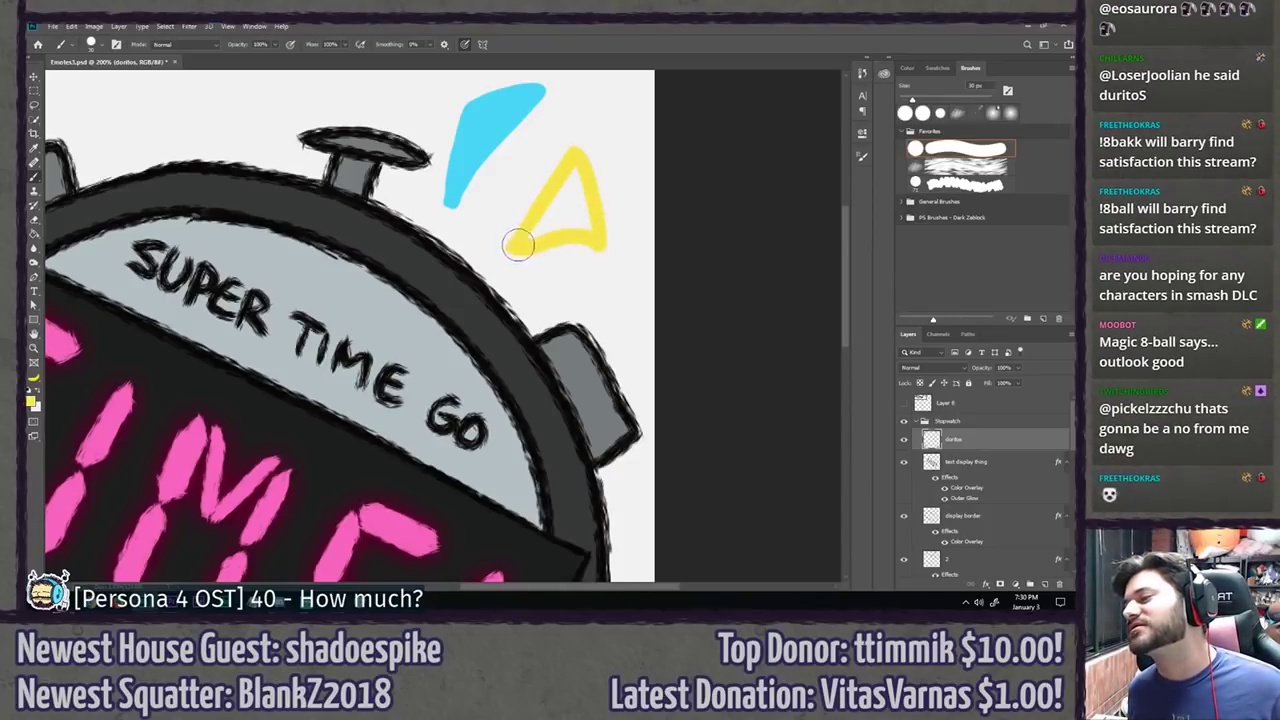
left_click_drag(586, 217, 517, 236)
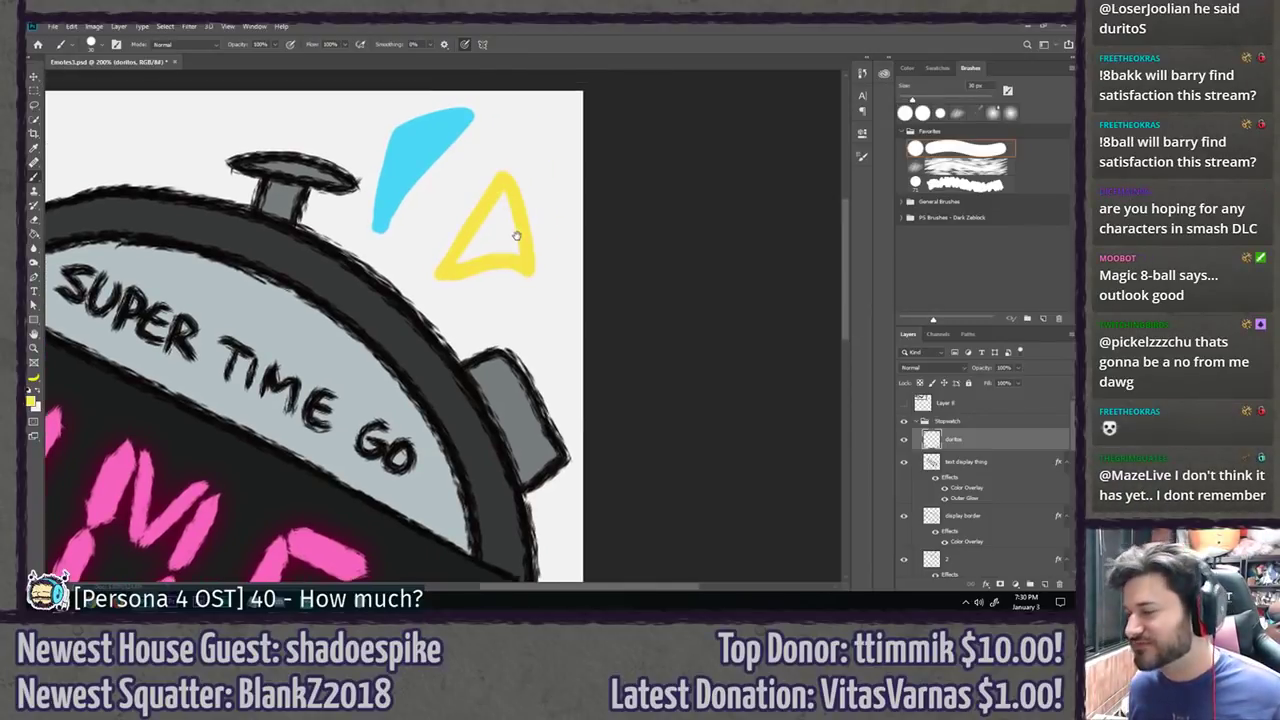
Step: Rotate the canvas view so its upper-right corner points upward, and undo the yellow triangle outline there
key("r")
mouse_move(592, 200)
left_mouse_down()
mouse_move(509, 86)
mouse_move(448, 128)
mouse_move(414, 309)
left_mouse_up()
key("ctrl+z")
key("ctrl+z")
key("b")
key("ctrl+alt+z")
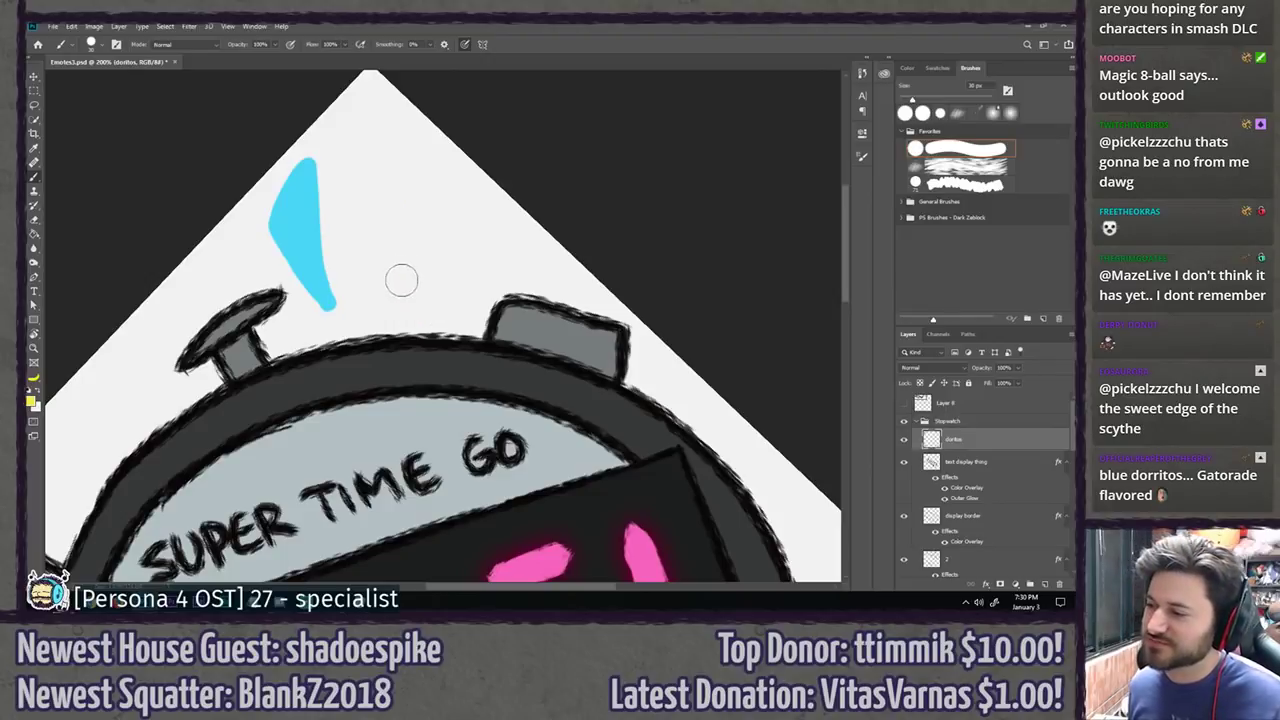
mouse_move(388, 168)
left_mouse_down()
mouse_move(419, 288)
mouse_move(392, 120)
mouse_move(473, 250)
mouse_move(353, 155)
mouse_move(412, 151)
mouse_move(407, 290)
mouse_move(369, 240)
mouse_move(424, 171)
mouse_move(400, 258)
left_mouse_up()
key("ctrl+alt+z")
key("ctrl+alt+z")
key("ctrl+alt+z")
key("ctrl+alt+z")
key("ctrl+alt+z")
mouse_move(366, 165)
left_mouse_down()
mouse_move(401, 304)
mouse_move(410, 277)
mouse_move(392, 162)
mouse_move(394, 299)
mouse_move(383, 227)
mouse_move(405, 176)
mouse_move(472, 187)
mouse_move(405, 300)
left_mouse_up()
key("ctrl+alt+z")
key("ctrl+alt+z")
key("ctrl+alt+z")
key("ctrl+alt+z")
Step: Outline a yellow wedge beside the light-blue one, between the top button and the right-hand button, and fill it solid
left_click_drag(457, 180, 417, 263)
key("ctrl+alt+z")
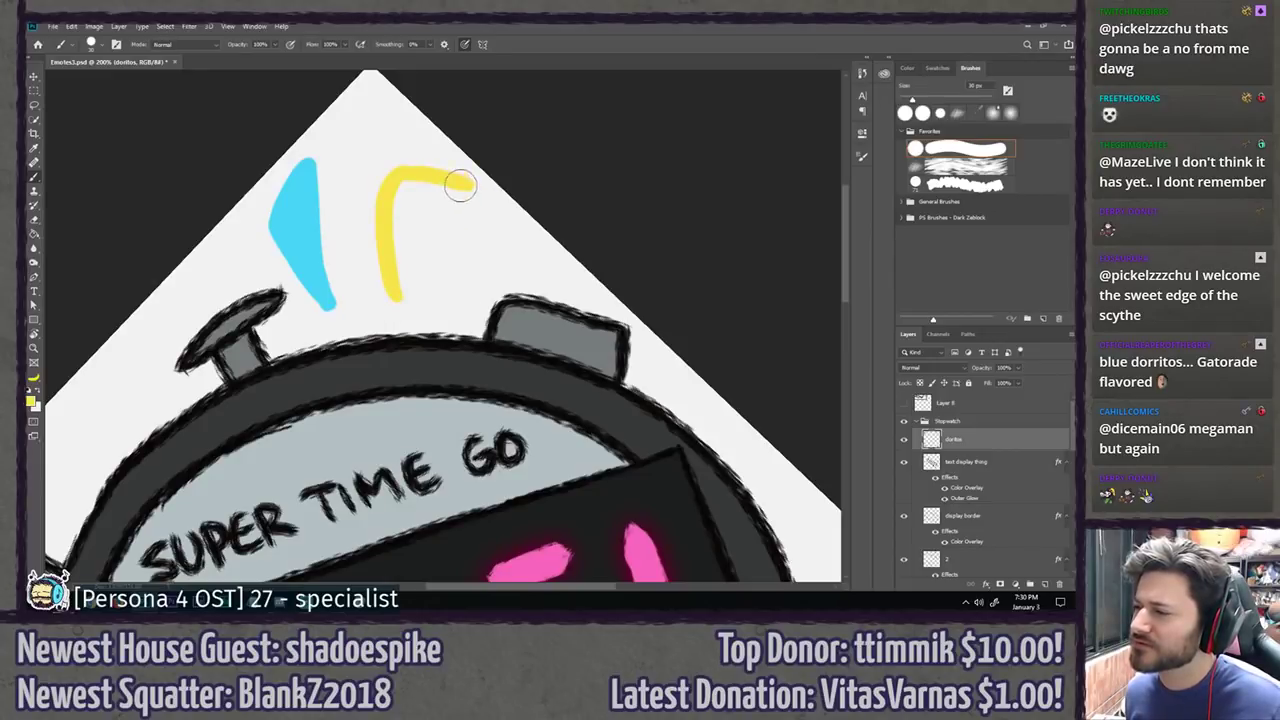
mouse_move(457, 180)
left_mouse_down()
mouse_move(440, 228)
mouse_move(462, 180)
left_mouse_up()
key("ctrl+alt+z")
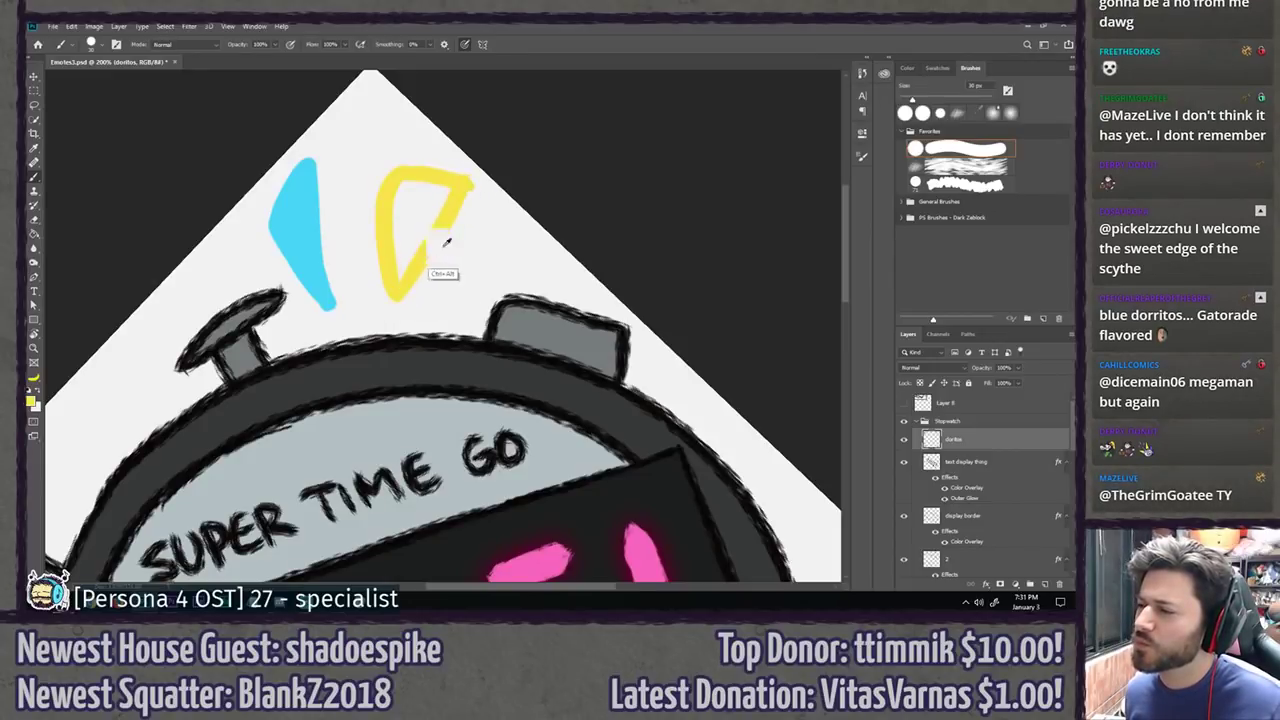
key("ctrl+alt+z")
left_click_drag(402, 292, 457, 191)
key("ctrl+alt+z")
left_click_drag(397, 289, 466, 177)
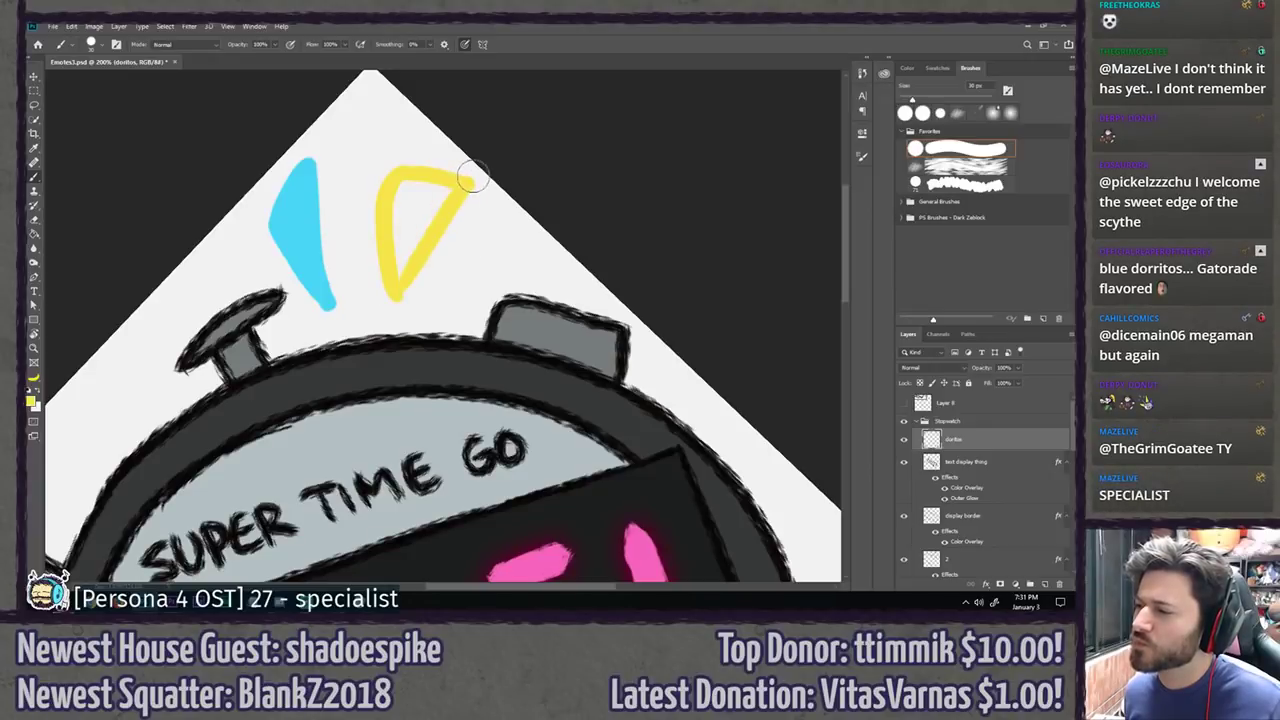
mouse_move(400, 247)
left_mouse_down()
mouse_move(391, 206)
mouse_move(409, 177)
mouse_move(395, 254)
mouse_move(437, 194)
mouse_move(410, 222)
left_mouse_up()
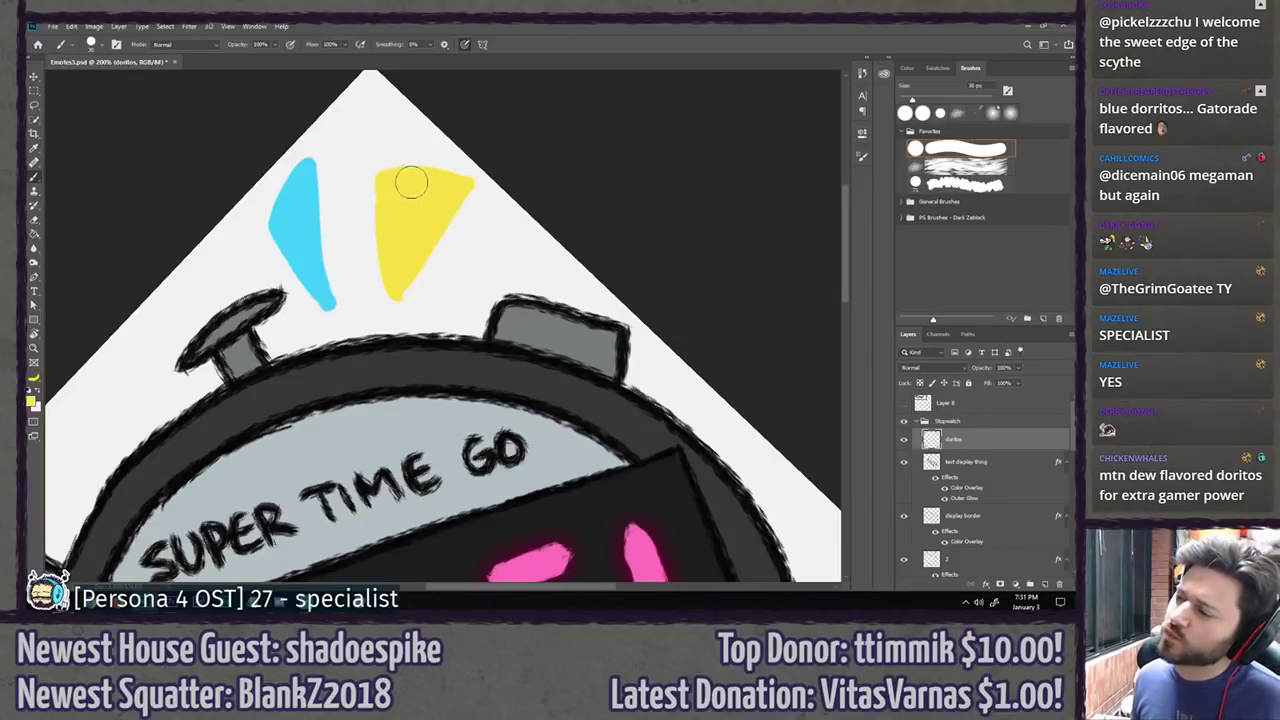
Step: Square off the rounded outer corner of the yellow wedge and return the canvas view to upright
key("z")
left_click_drag(383, 165, 402, 197)
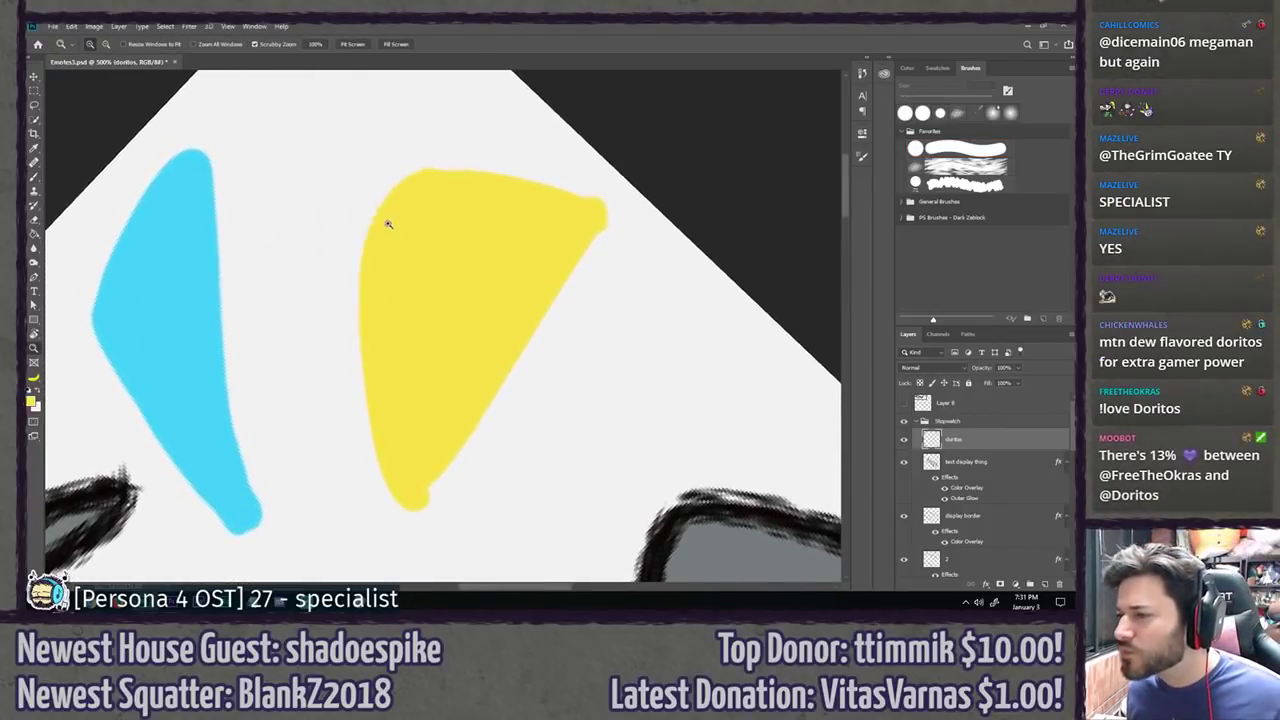
key("b")
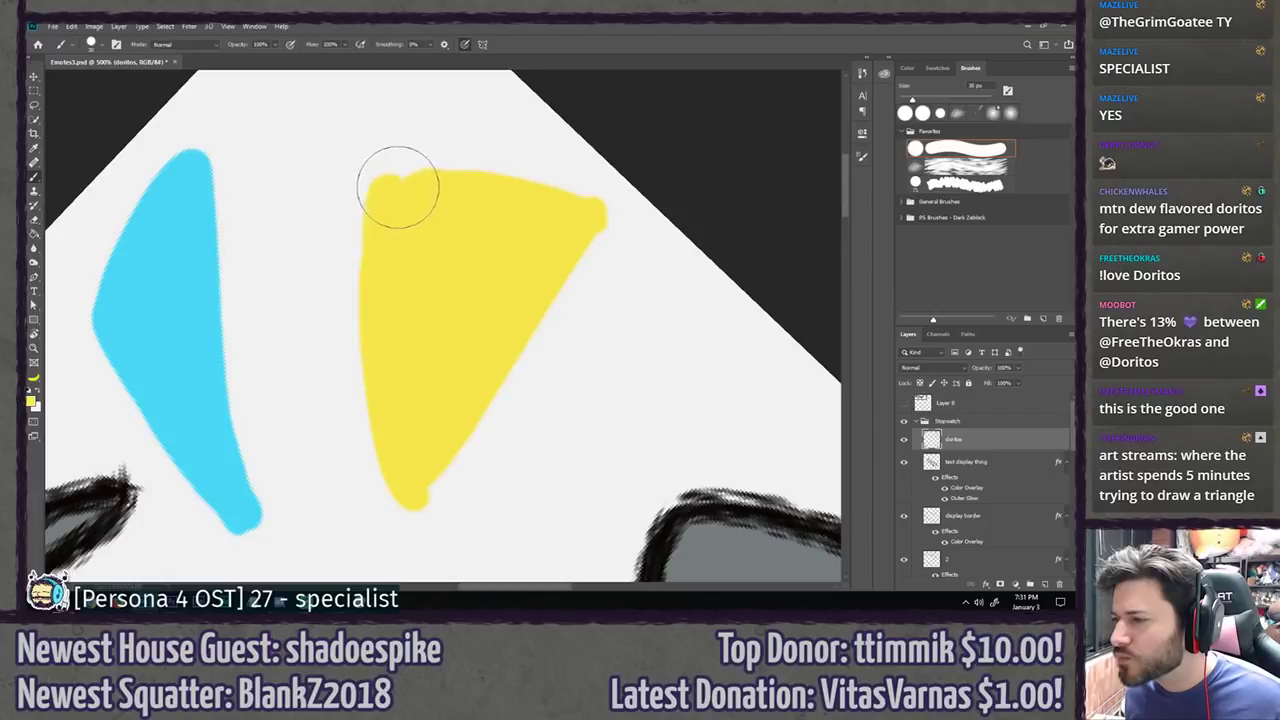
left_click_drag(397, 188, 426, 191)
key("ctrl+1")
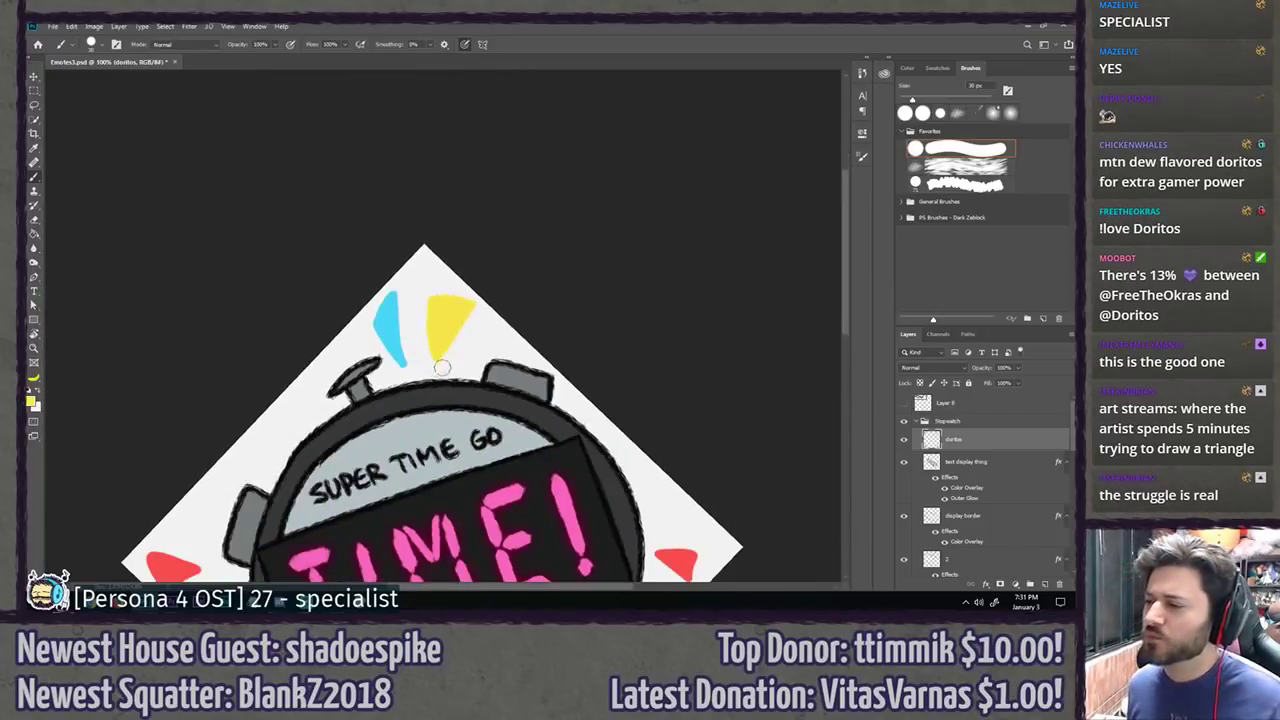
left_click_drag(477, 369, 661, 228)
key("r")
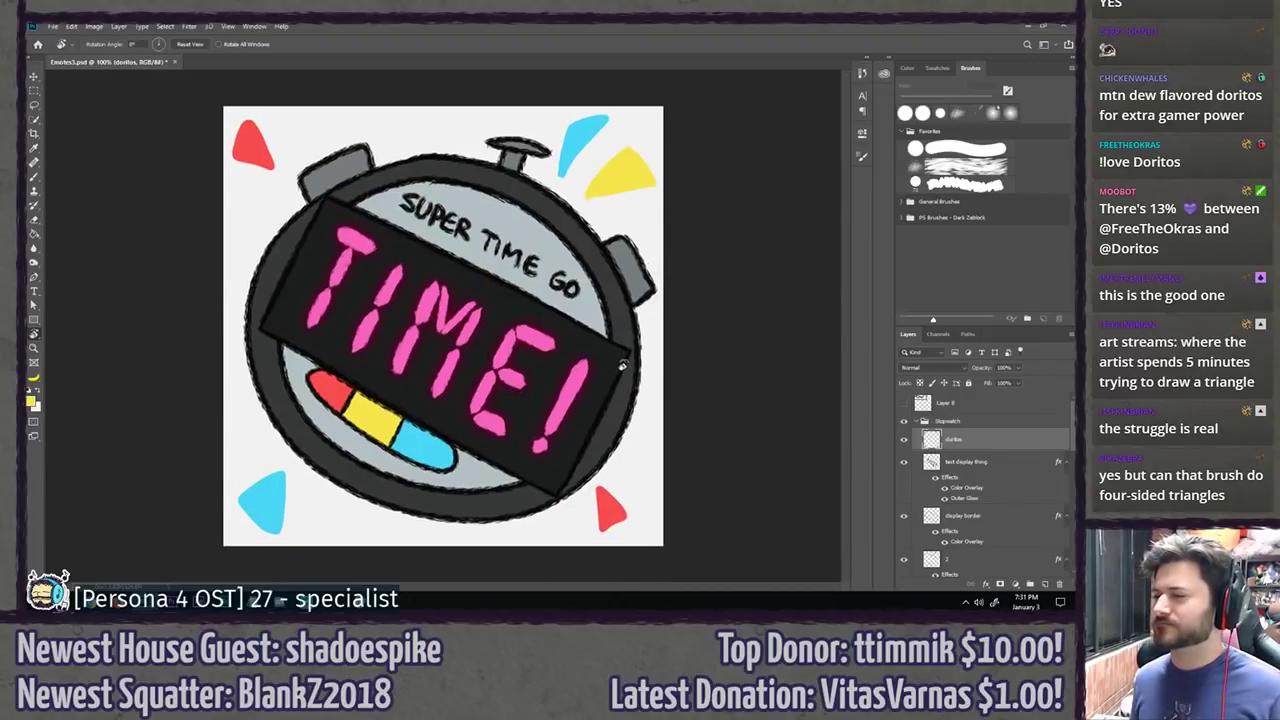
key("b")
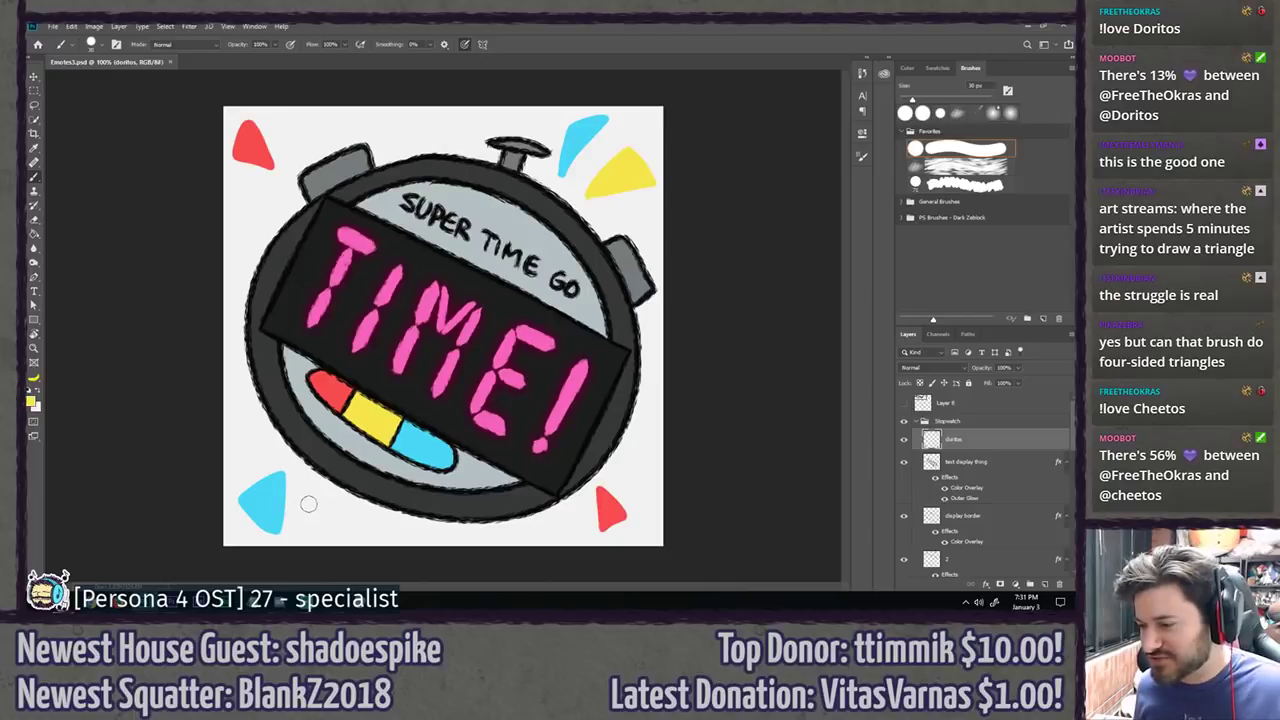
Step: Paint a narrow yellow triangle just right of the light-blue triangle in the canvas's lower-left corner
mouse_move(299, 530)
left_mouse_down()
mouse_move(313, 485)
mouse_move(334, 536)
left_mouse_up()
key("ctrl+z")
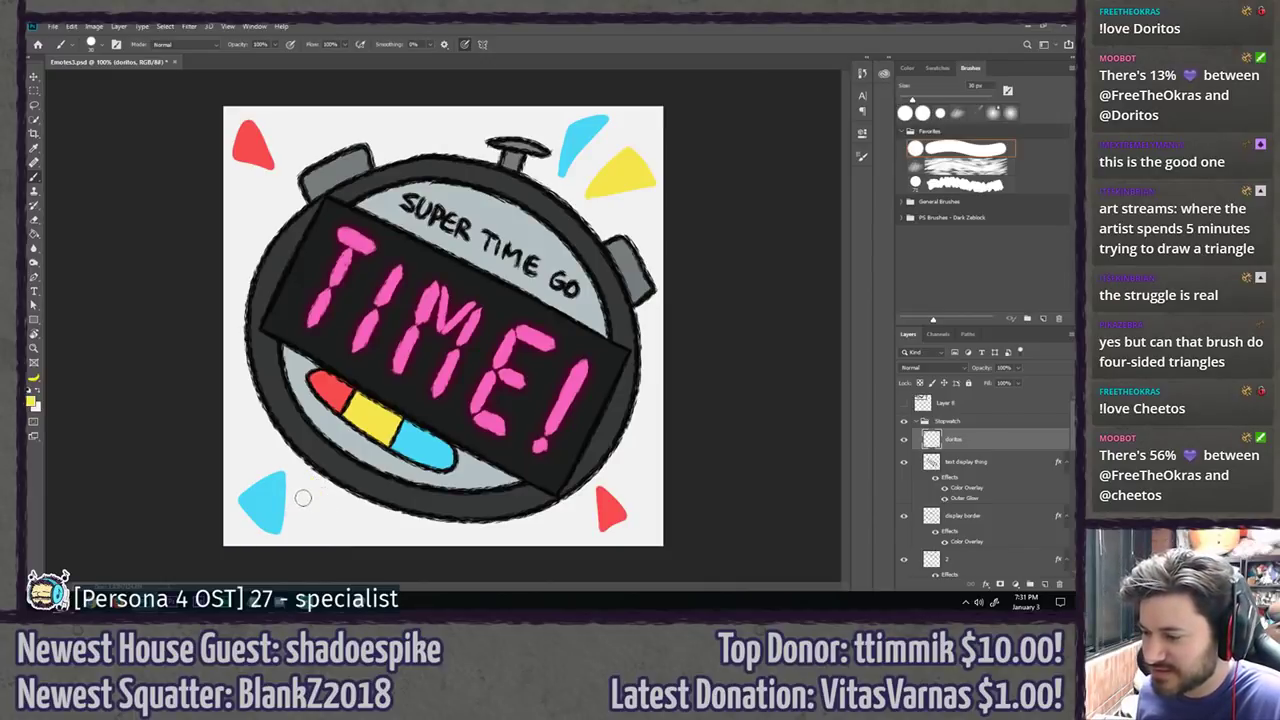
mouse_move(304, 495)
left_mouse_down()
mouse_move(311, 526)
mouse_move(298, 524)
left_mouse_up()
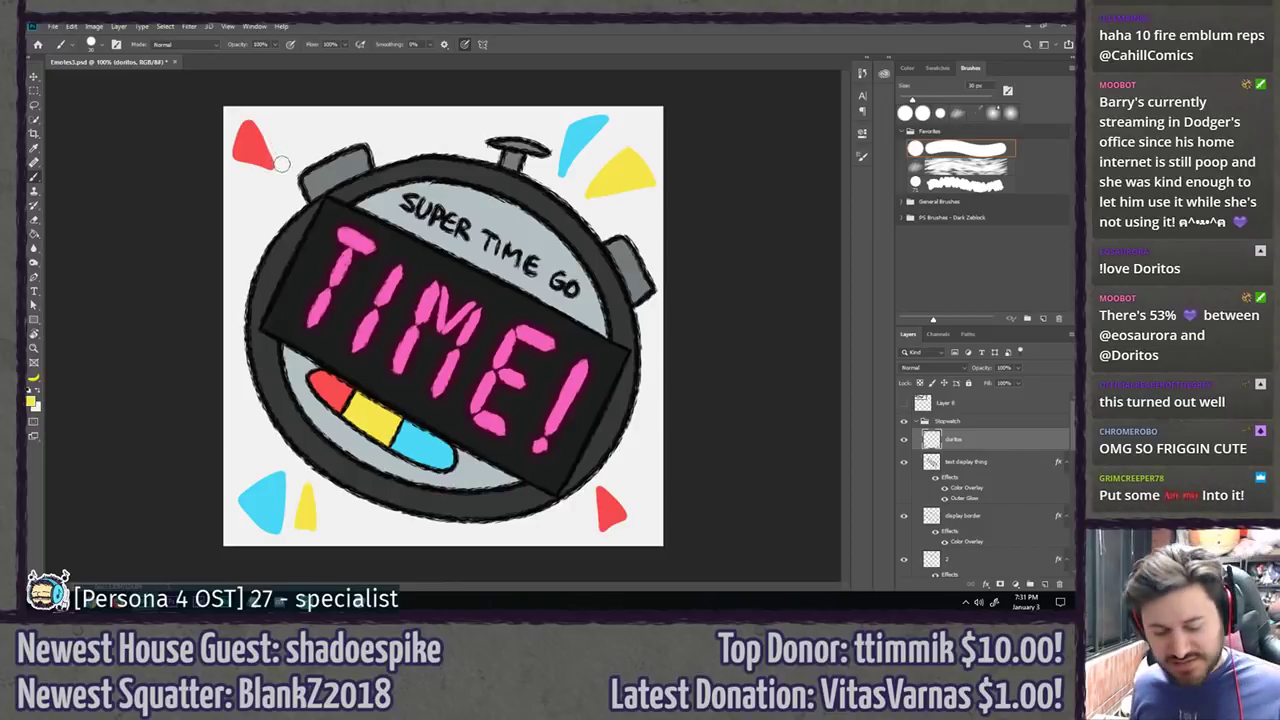
Step: Sharpen the base corners of the narrow yellow triangle beside the lower-left light-blue triangle
key("z")
left_click(311, 490)
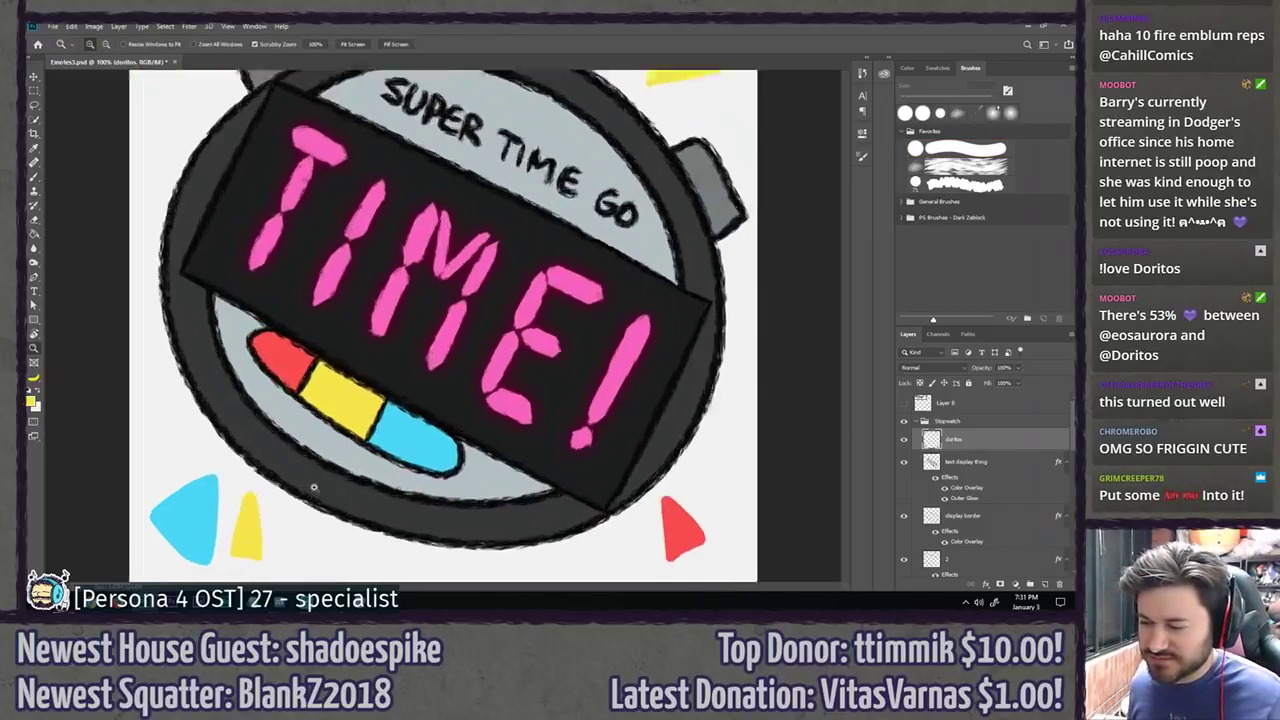
left_click_drag(247, 489, 326, 347)
key("b")
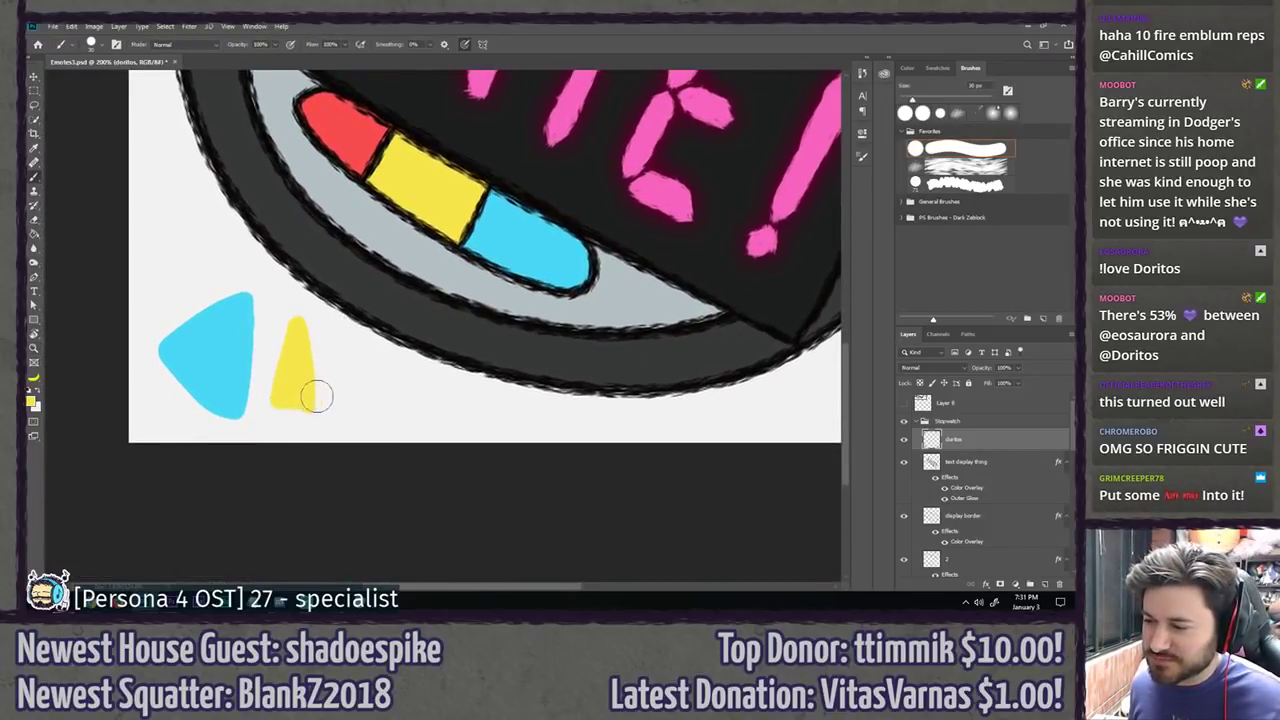
left_click_drag(283, 402, 313, 405)
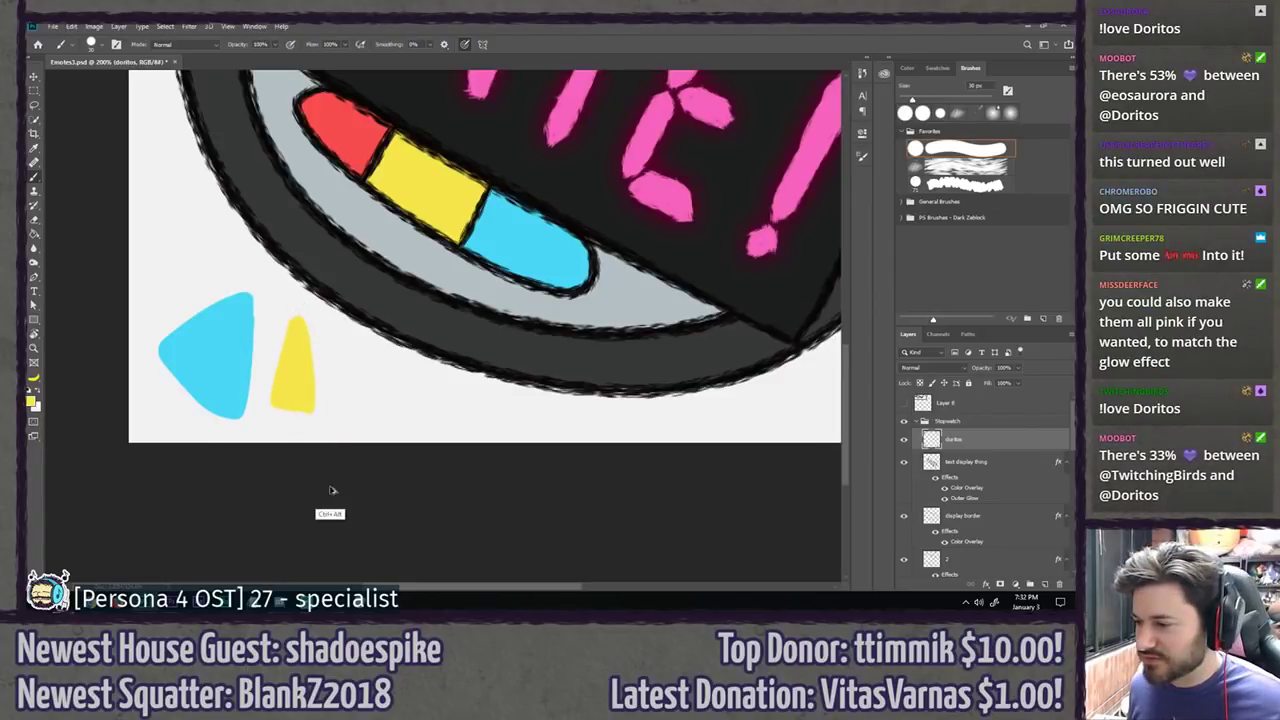
key("ctrl+minus")
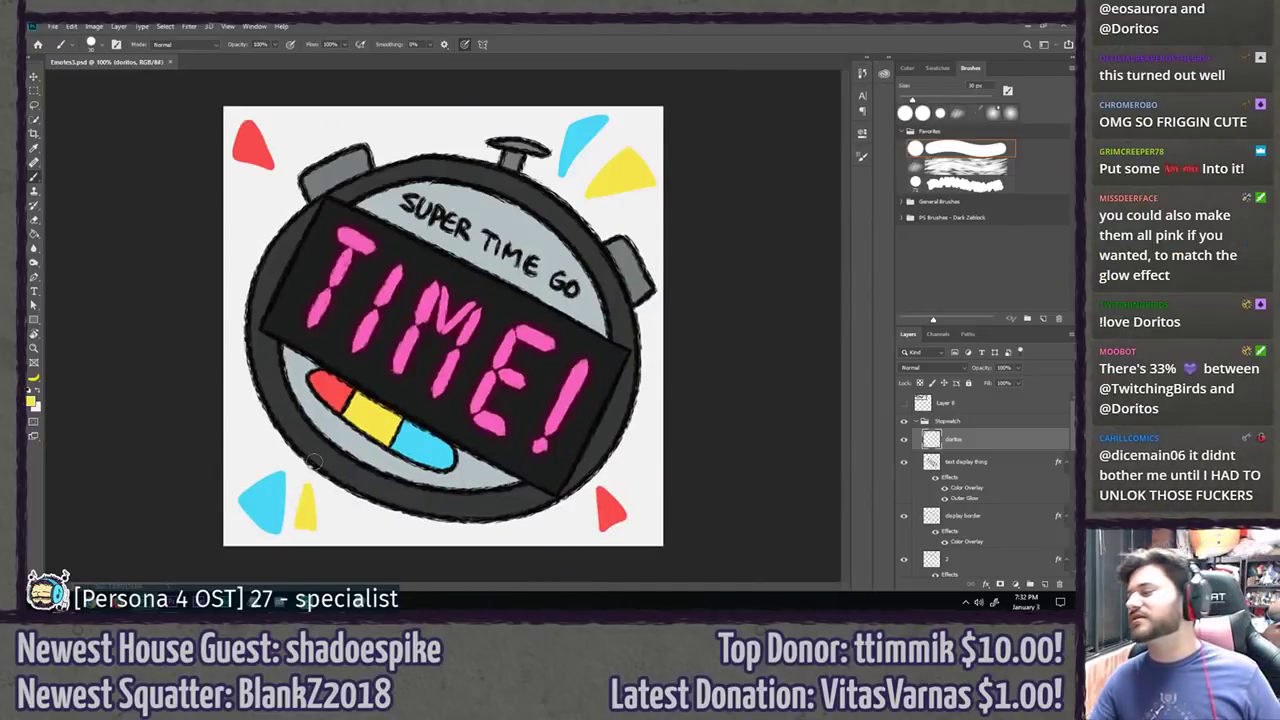
Step: Apply a pink Color Overlay effect to the doritos layer
double_click(995, 447)
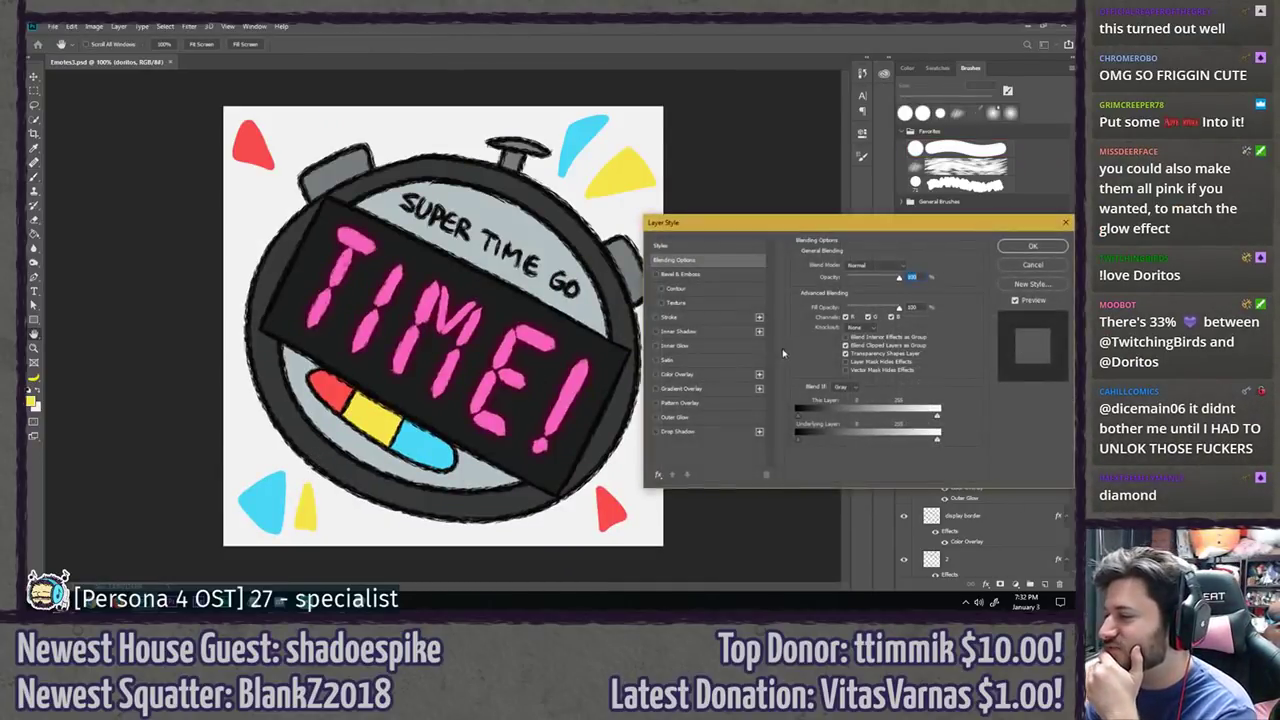
left_click(711, 376)
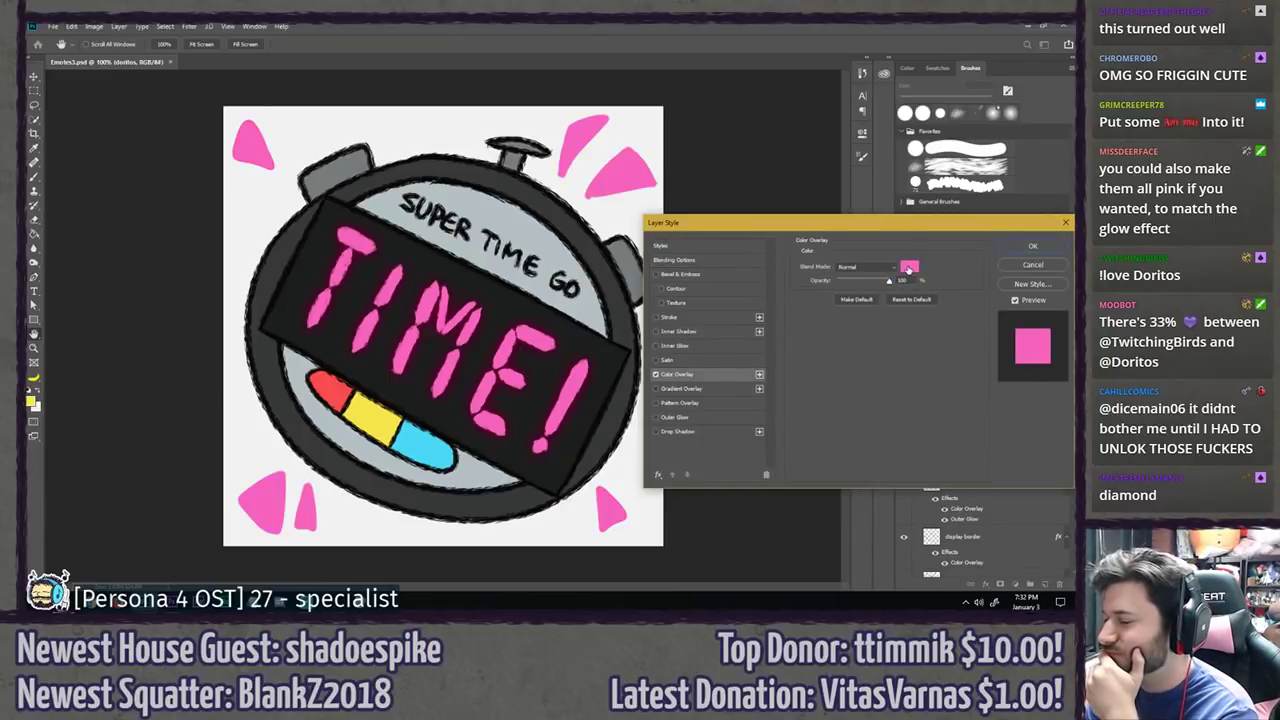
left_click(1033, 247)
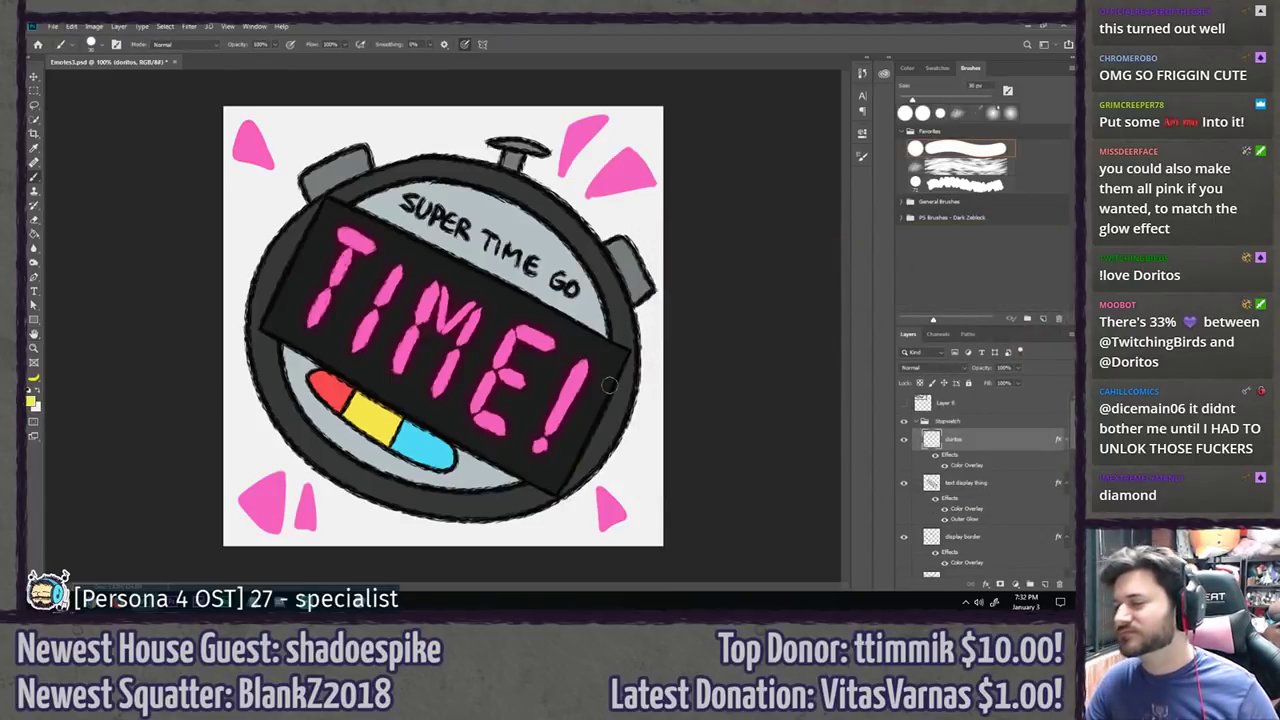
Step: Make the BG Dark layer visible and preview the emote against it at thumbnail size
key("ctrl+minus")
key("ctrl+minus")
key("ctrl+minus")
key("ctrl+minus")
key("ctrl+minus")
key("ctrl+minus")
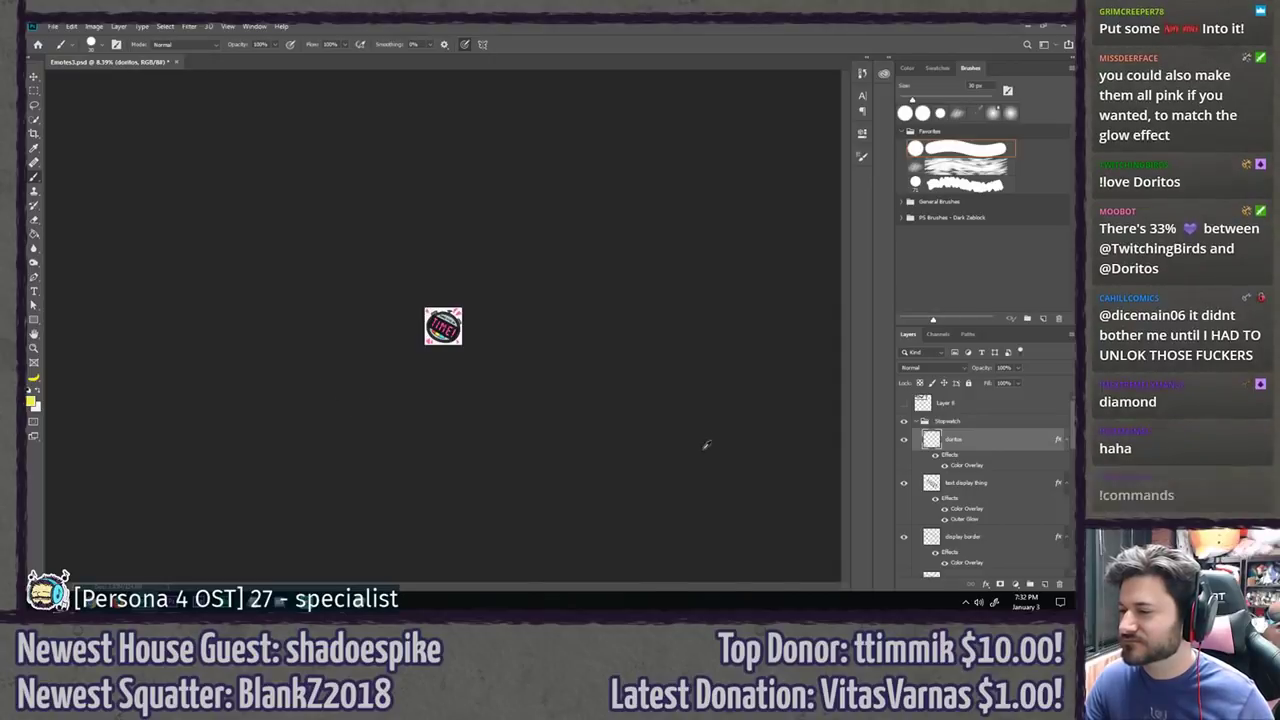
scroll(1066, 560, "down", 10)
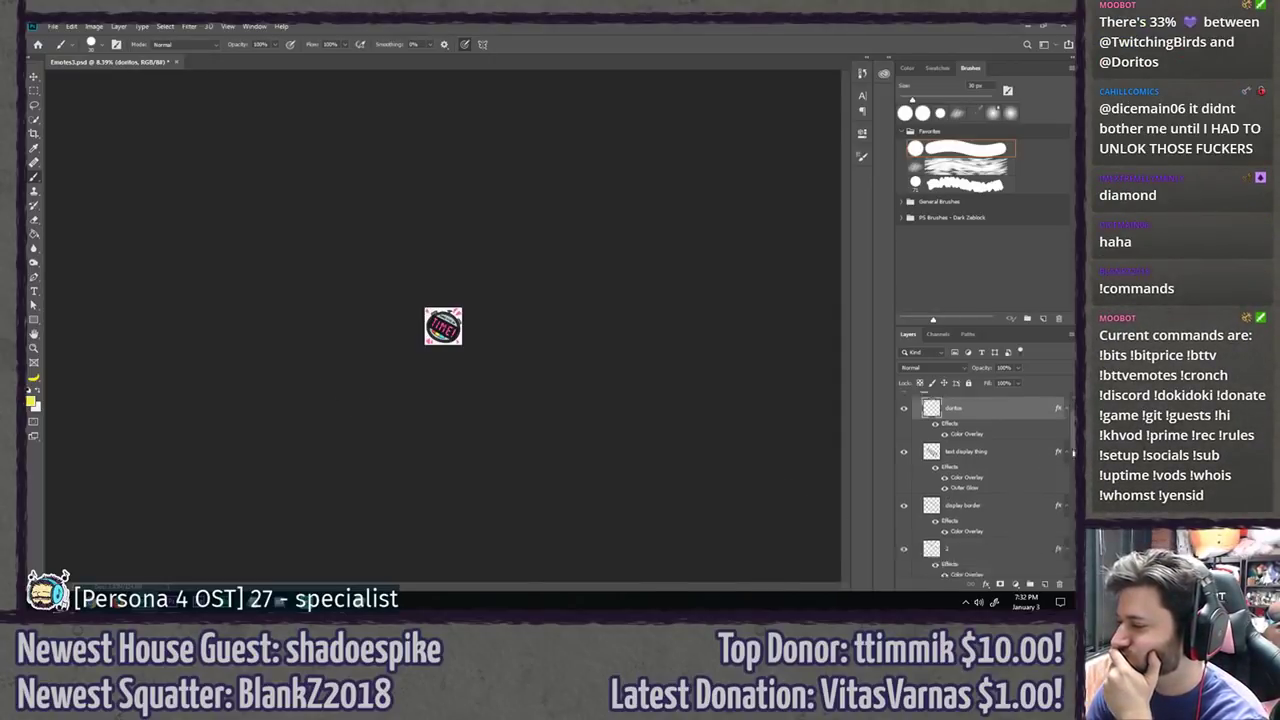
left_click(905, 498)
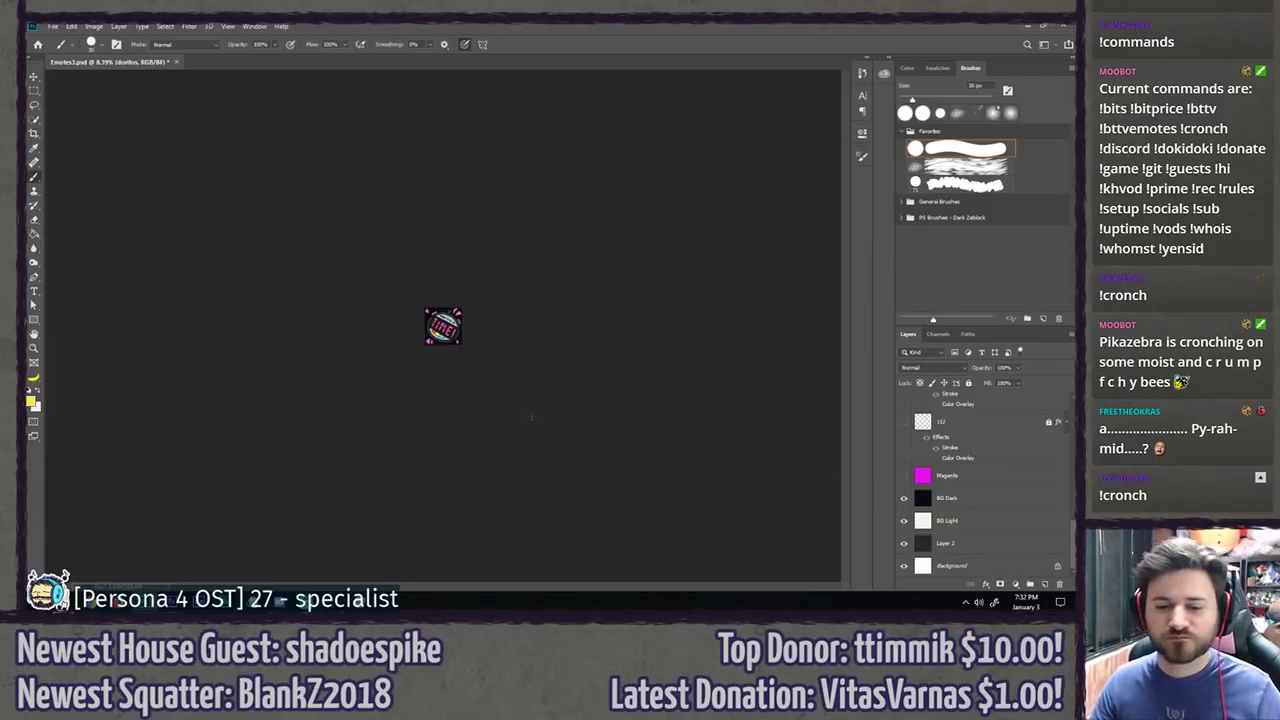
Step: Lasso the pink triangle in the canvas's upper-left corner and move it down and inward, closer to the stopwatch
scroll(399, 378, "up", 3)
scroll(225, 311, "up", 2)
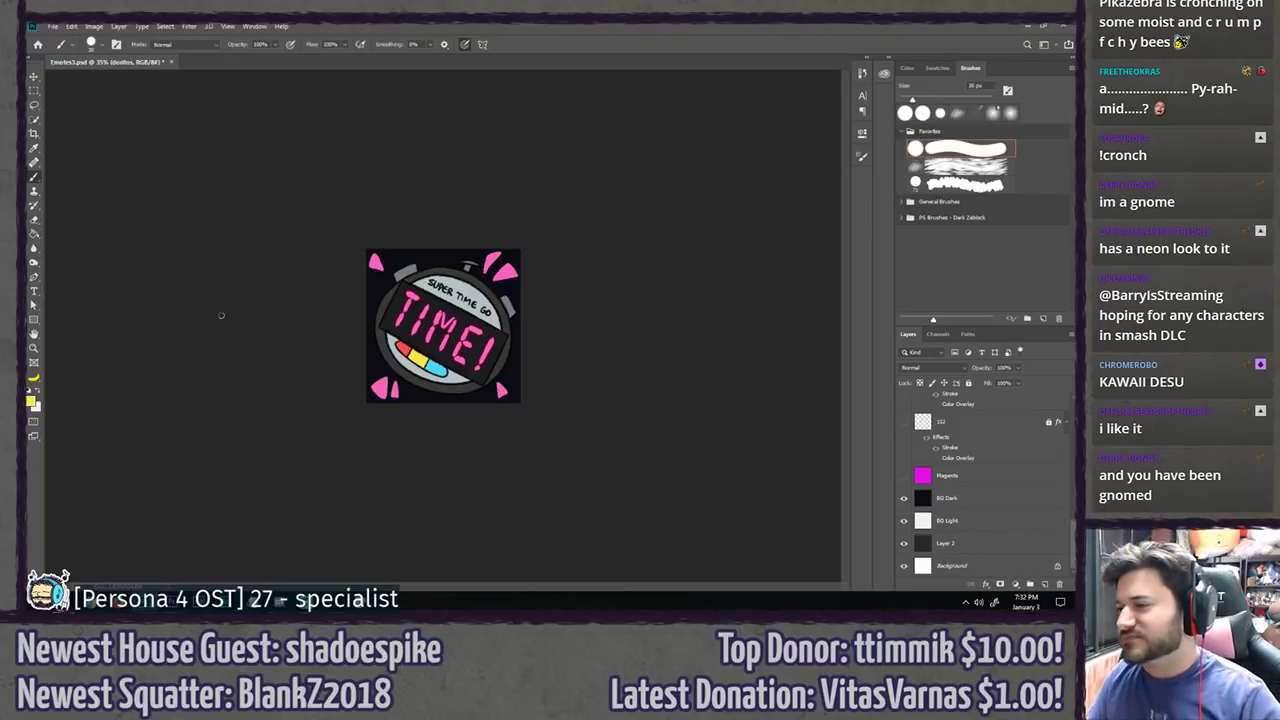
scroll(481, 343, "up", 3)
scroll(969, 449, "up", 5)
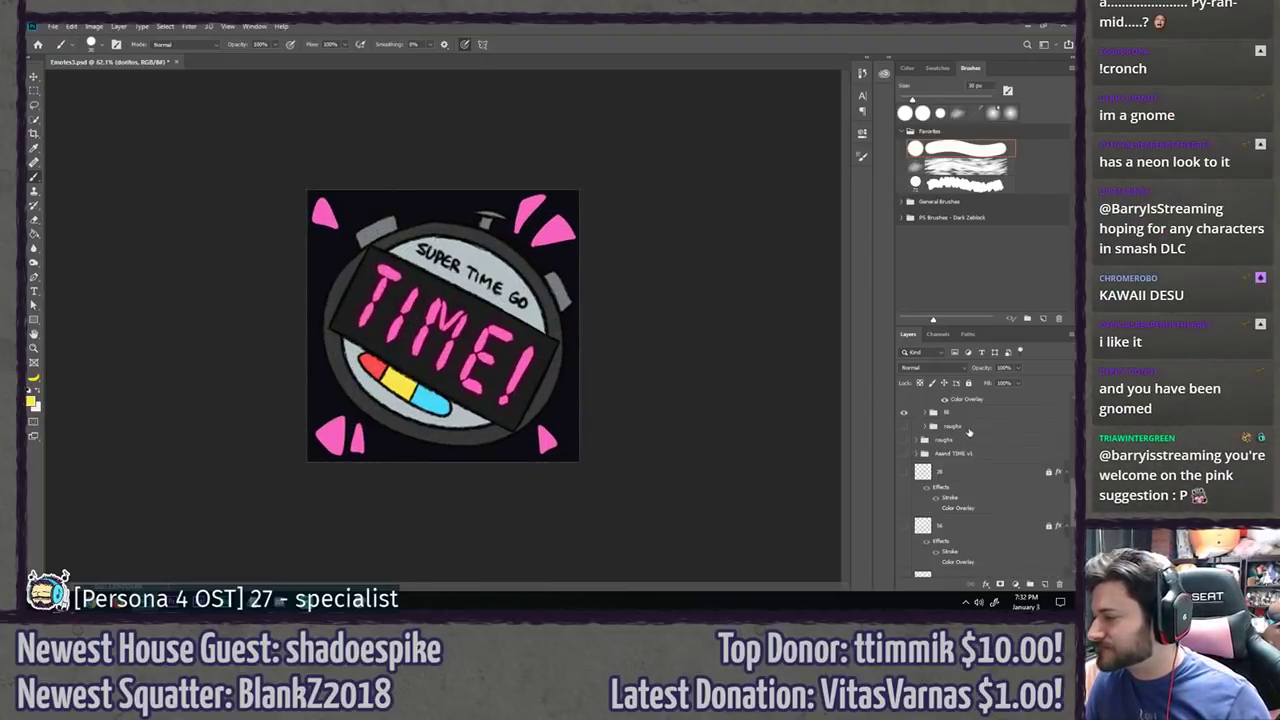
scroll(342, 218, "up", 4)
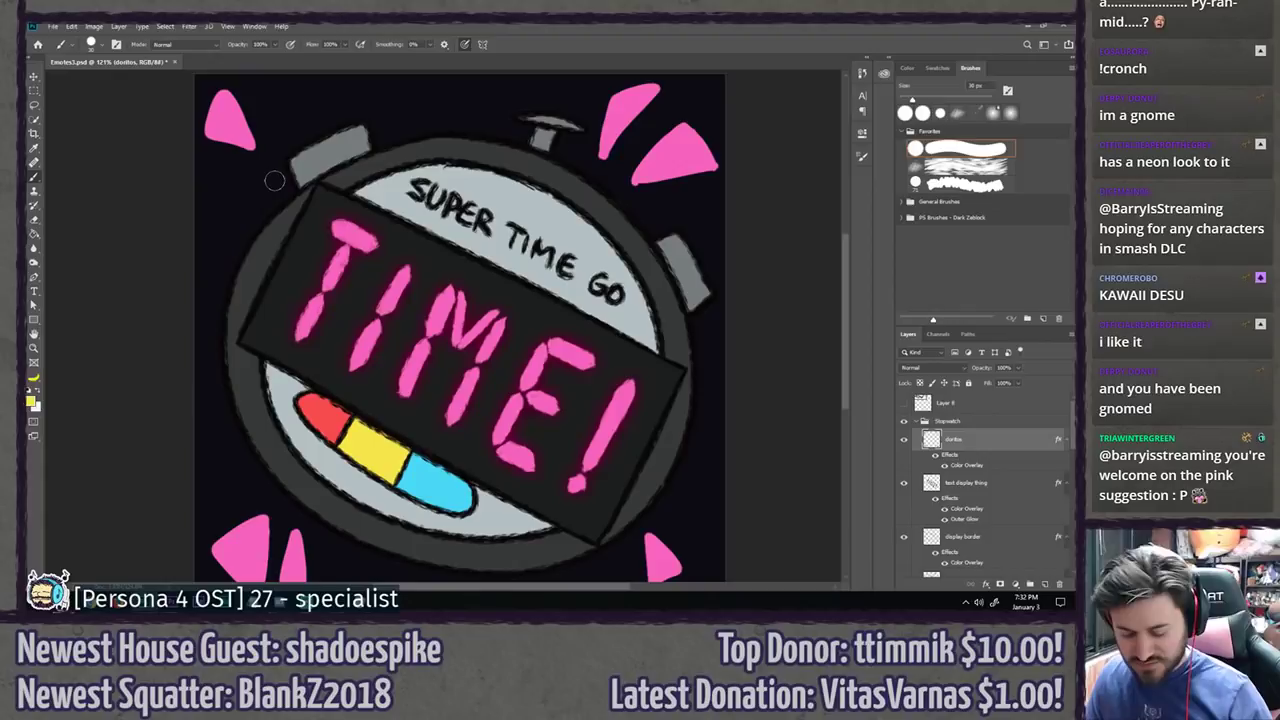
key("l")
left_click_drag(278, 147, 348, 213)
mouse_move(331, 141)
left_mouse_down()
mouse_move(197, 179)
mouse_move(372, 187)
mouse_move(313, 214)
mouse_move(313, 241)
left_mouse_up()
key("v")
key("l")
Step: Lasso the pink triangle in the canvas's lower-right corner and shift it slightly up and to the right
scroll(620, 385, "down", 3)
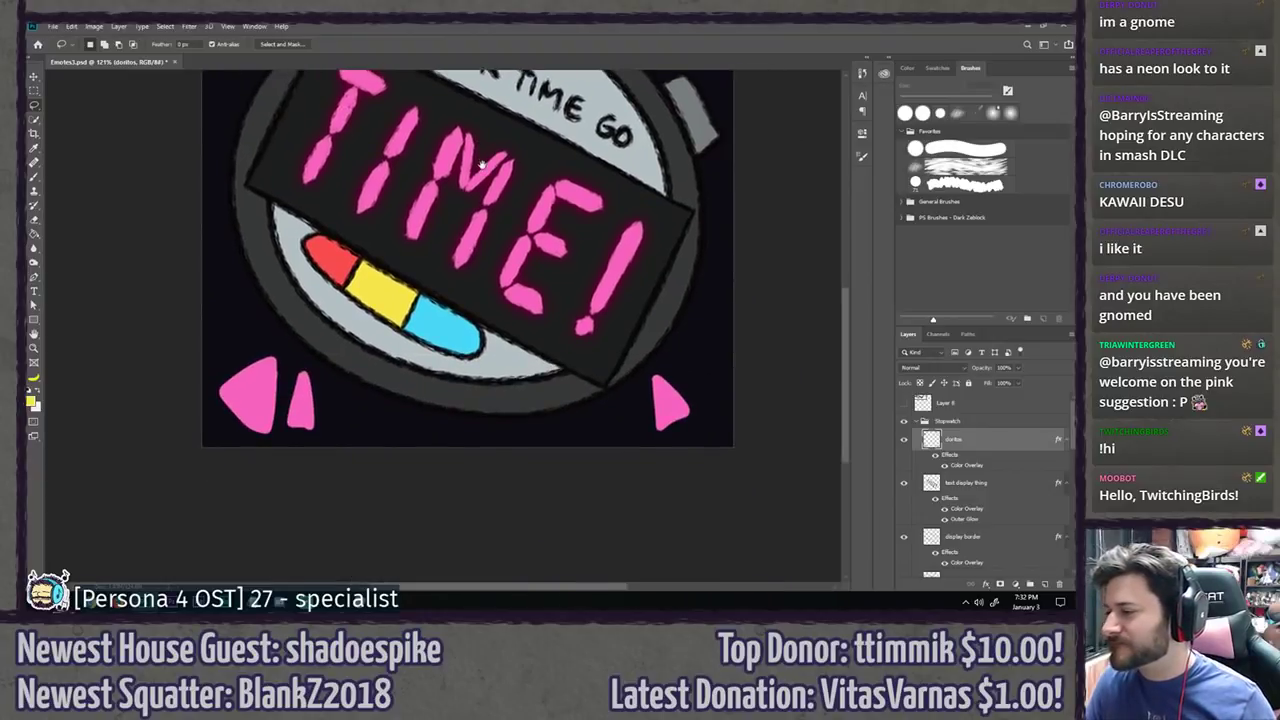
key("v")
left_click_drag(672, 406, 689, 392)
key("l")
Step: Select both pink triangles in the canvas's lower-left corner and move them slightly upward together
scroll(445, 390, "down", 6)
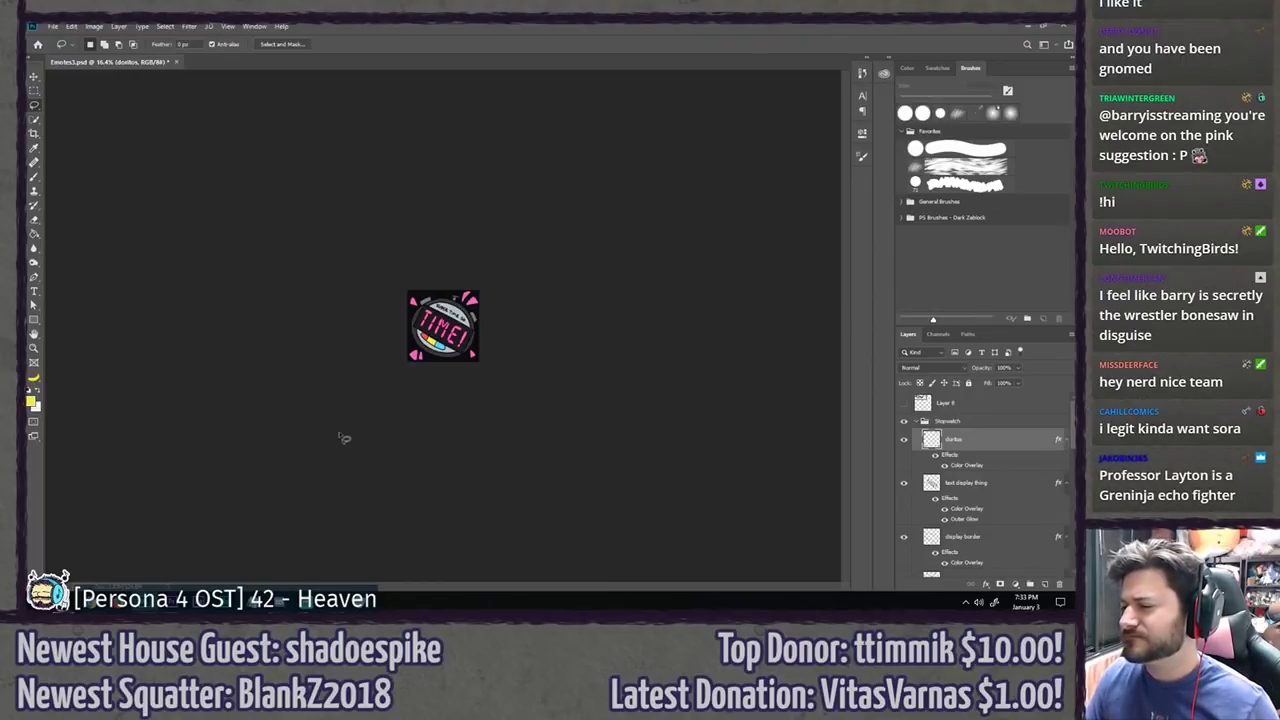
scroll(357, 437, "down", 3)
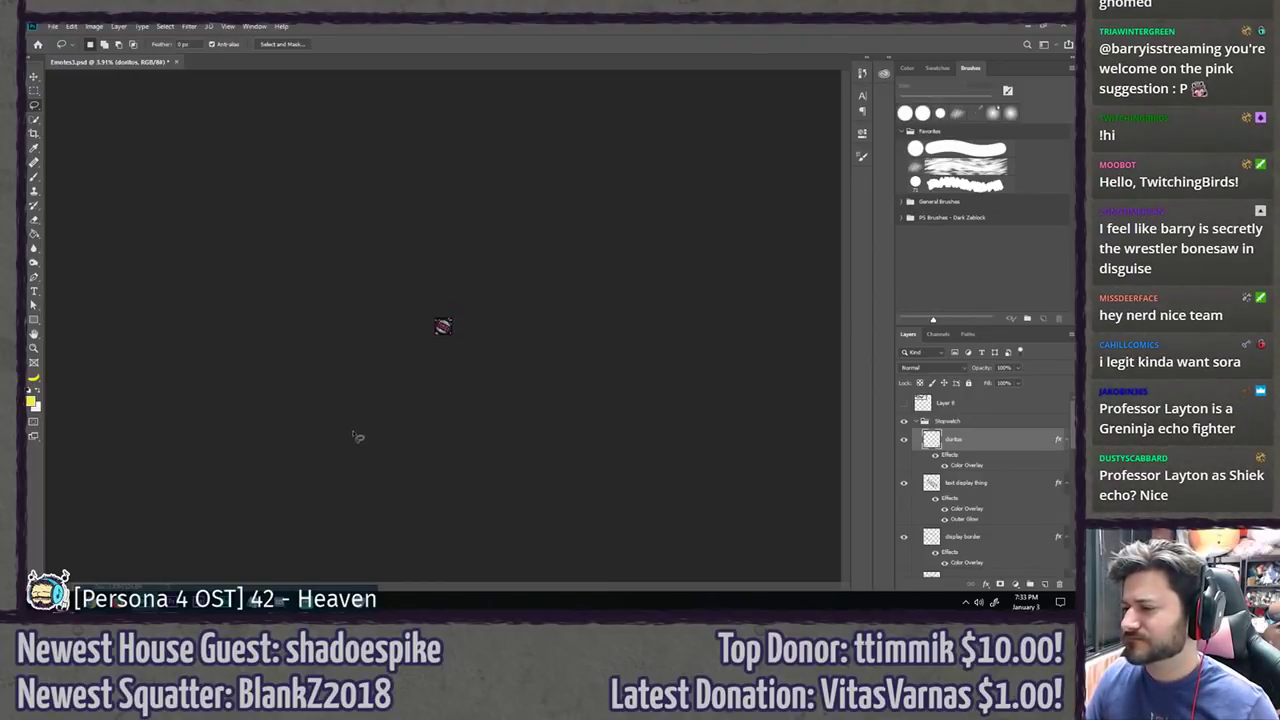
scroll(357, 437, "up", 5)
scroll(348, 423, "up", 3)
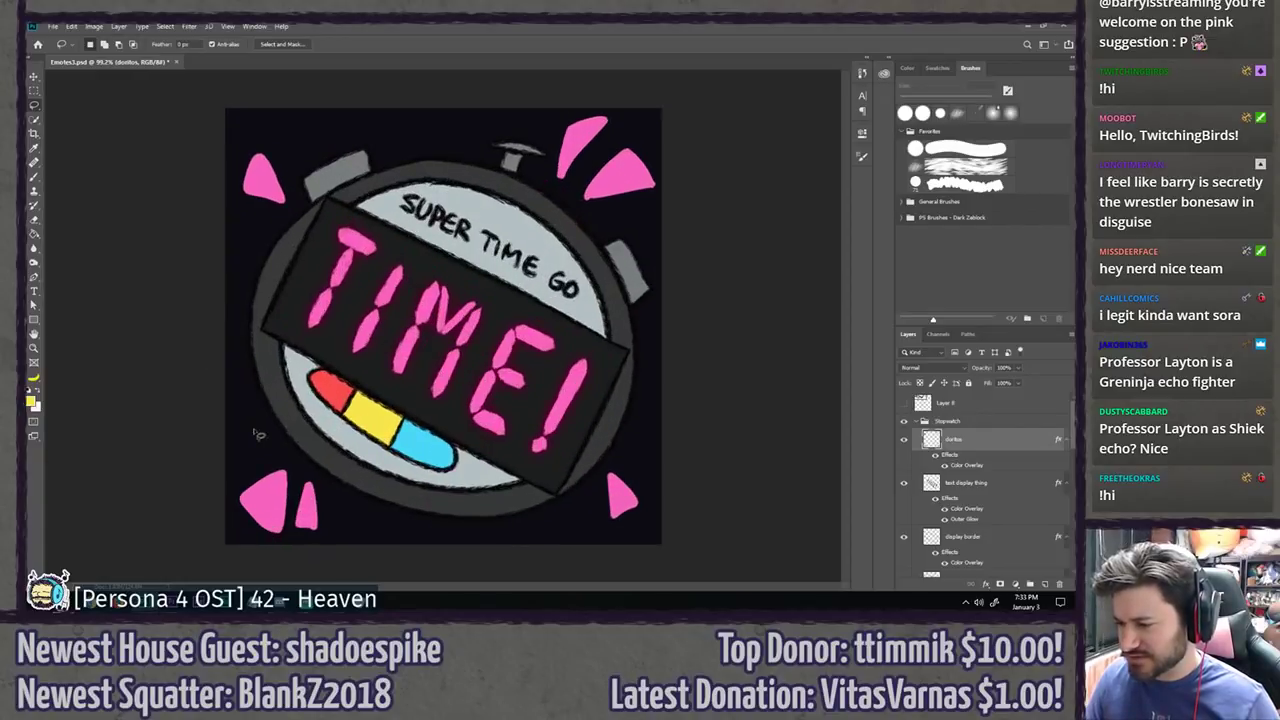
key("v")
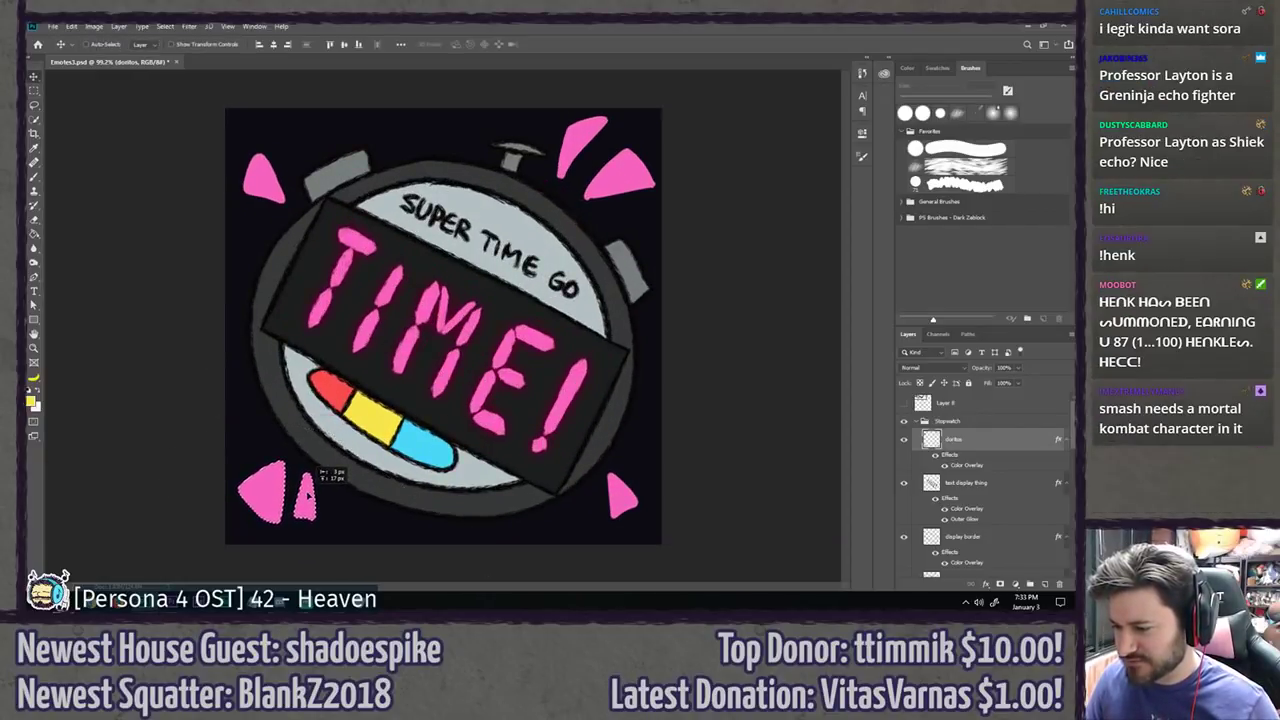
key("l")
Step: Move the narrow lower-left triangle slightly away from its wider neighbour, clear the selection and fit the whole emote in view
scroll(347, 457, "up", 3)
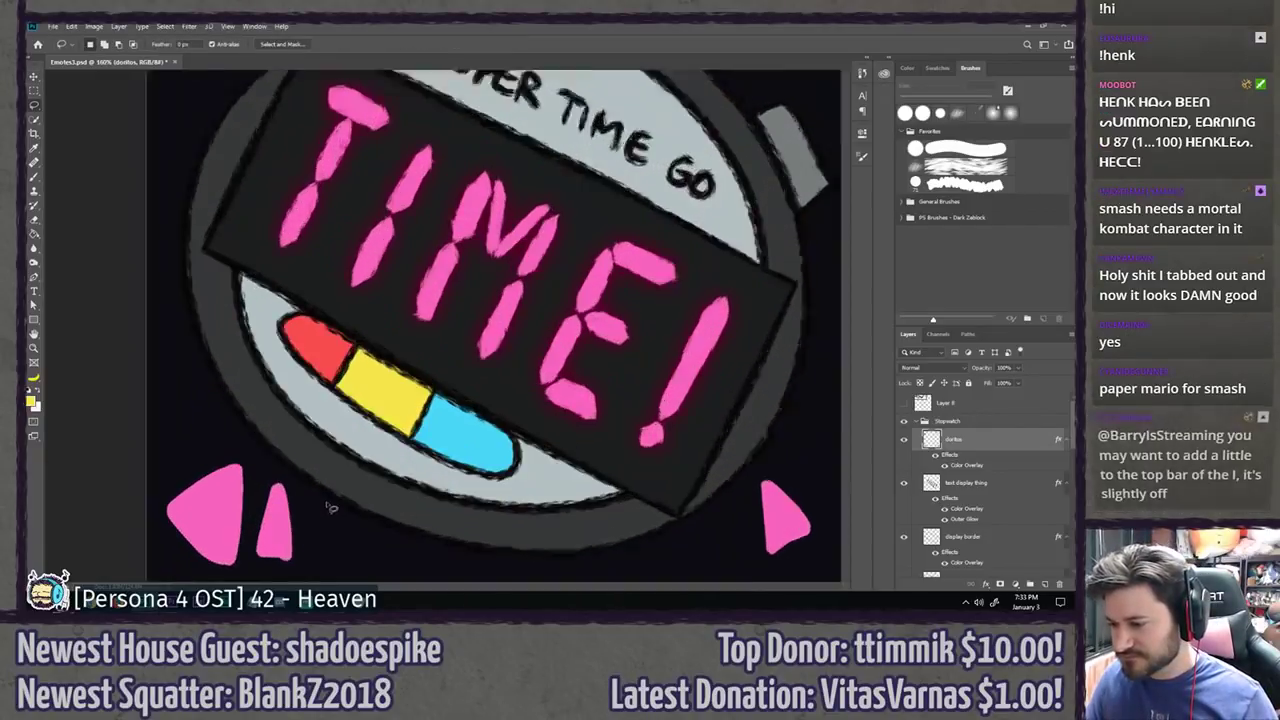
mouse_move(327, 325)
left_mouse_down()
mouse_move(284, 348)
mouse_move(262, 405)
mouse_move(314, 378)
mouse_move(298, 422)
left_mouse_up()
key("v")
key("ctrl+d")
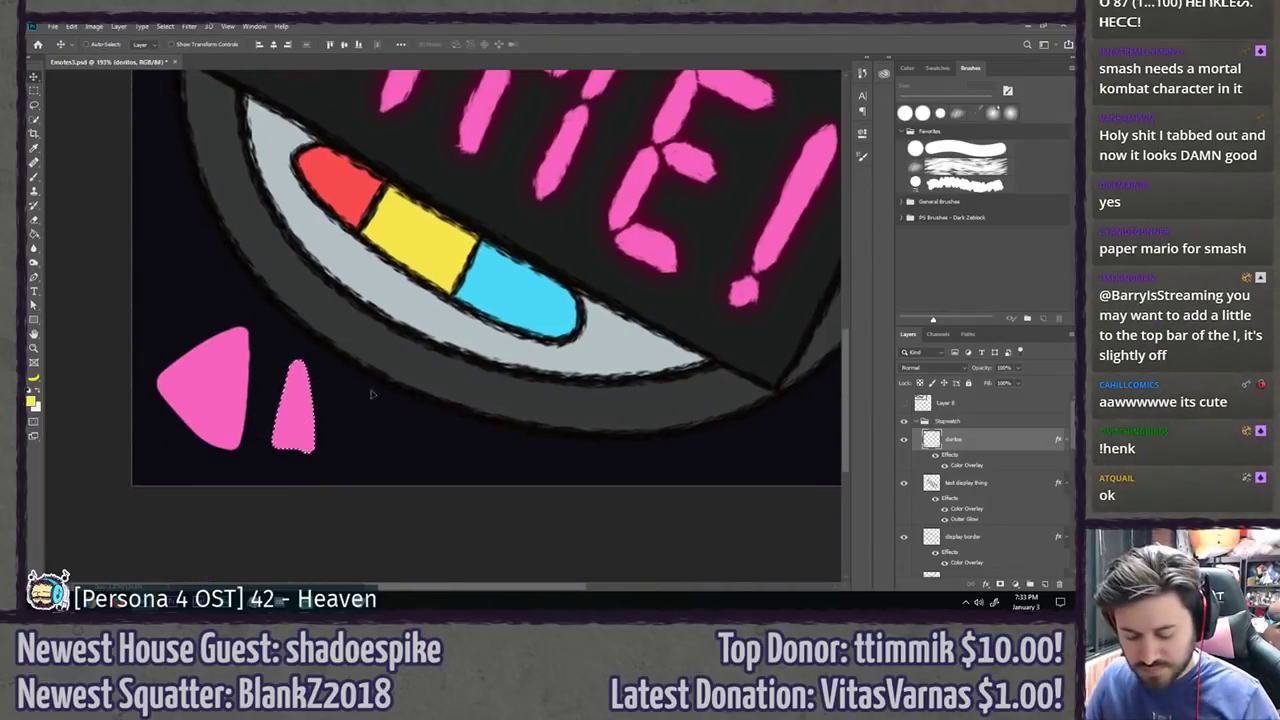
key("l")
key("ctrl+0")
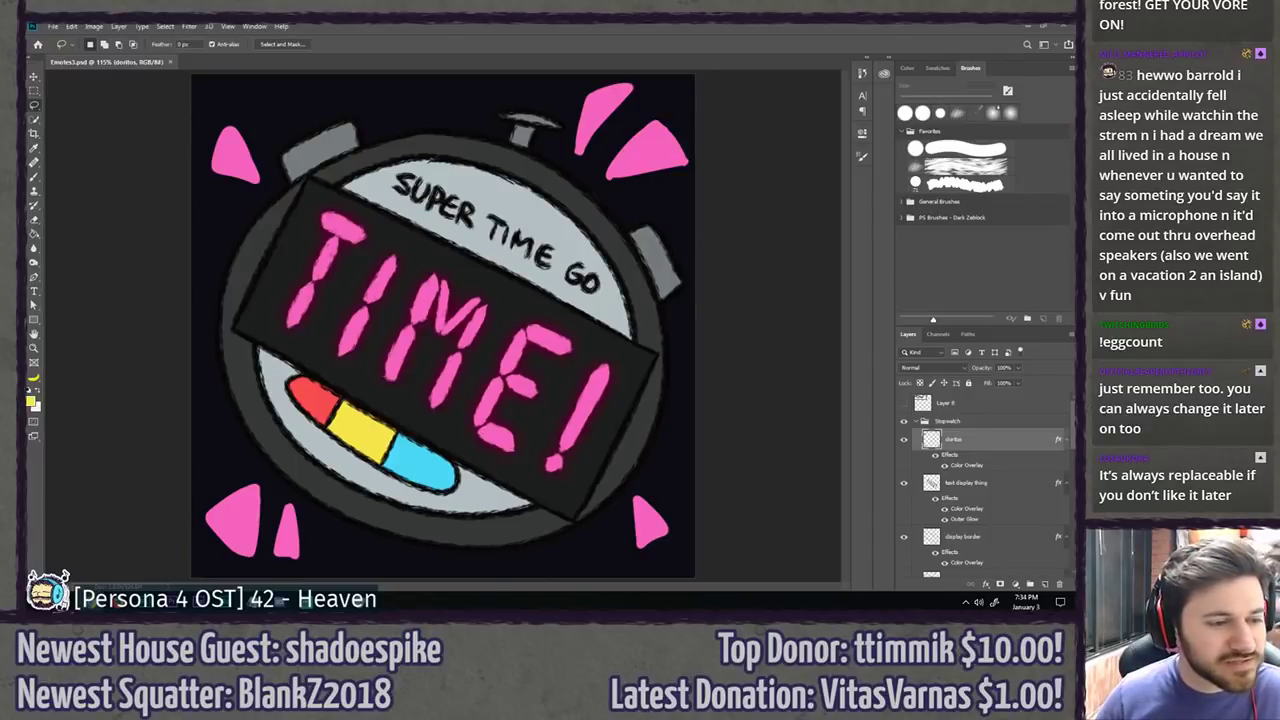
Step: Switch to the browser to examine the letter shapes in the digital display font reference, and close that page
key("alt+Tab")
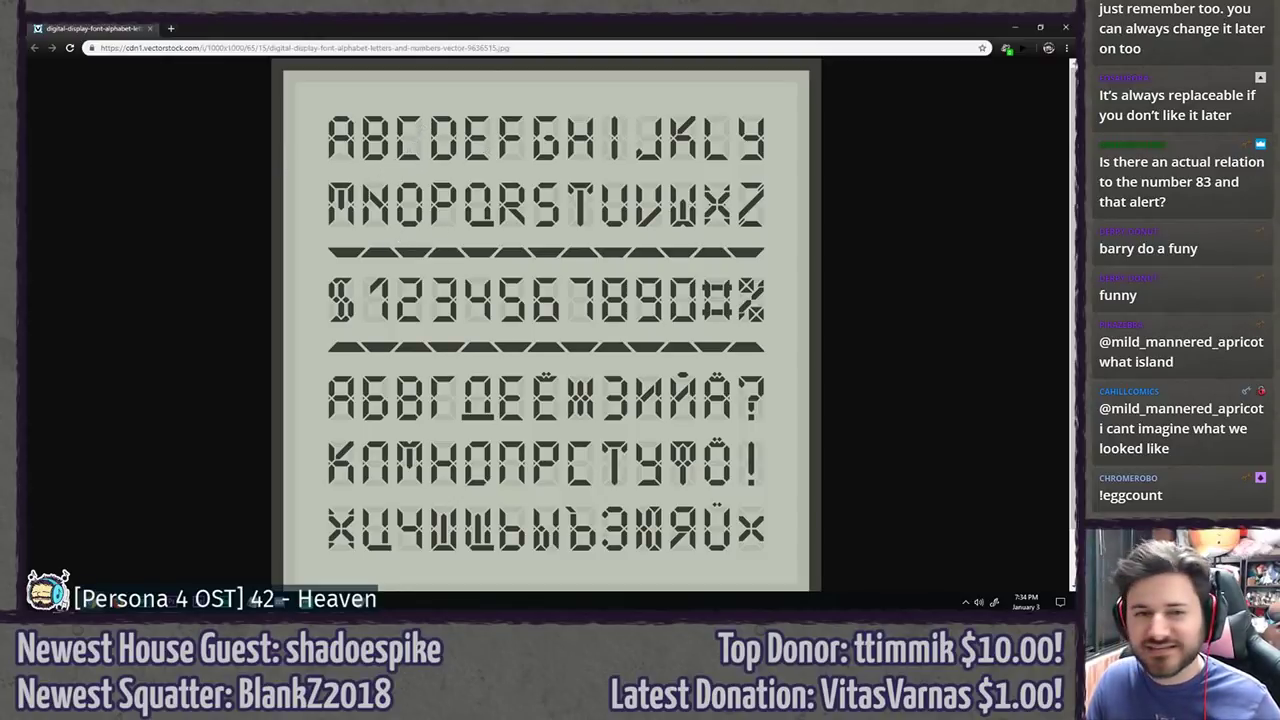
key("alt+Tab")
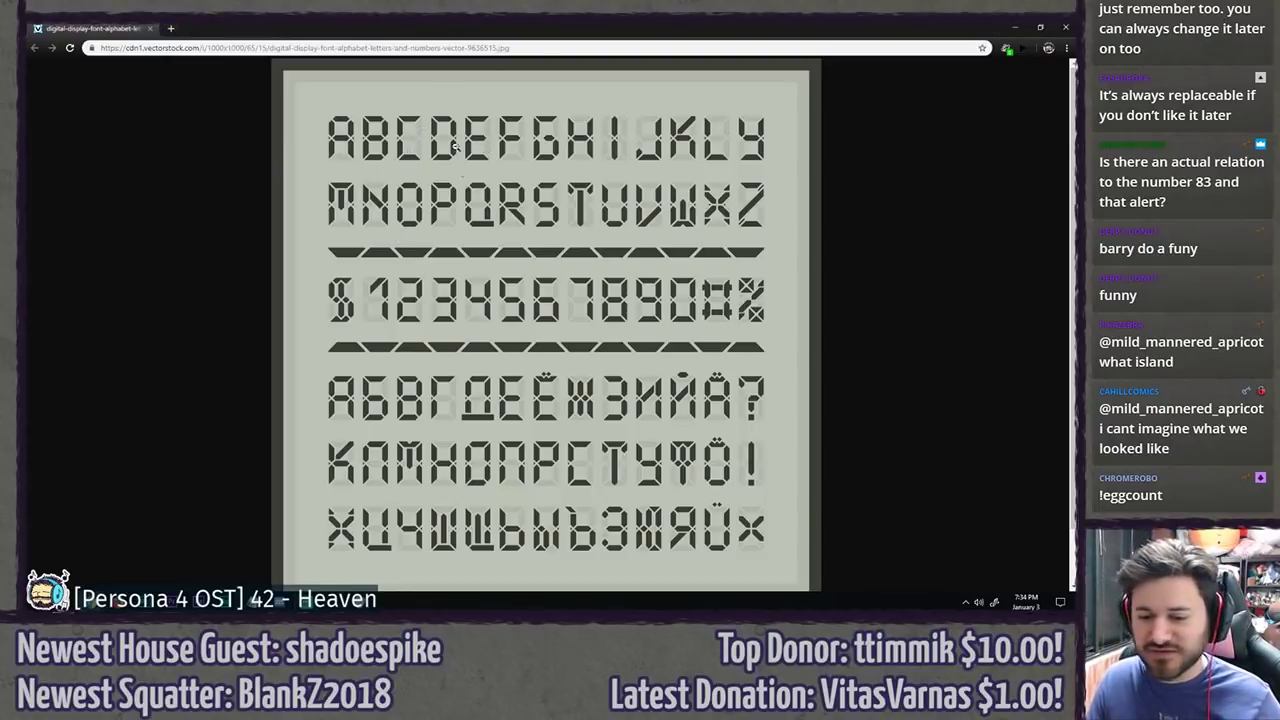
scroll(610, 195, "up", 4)
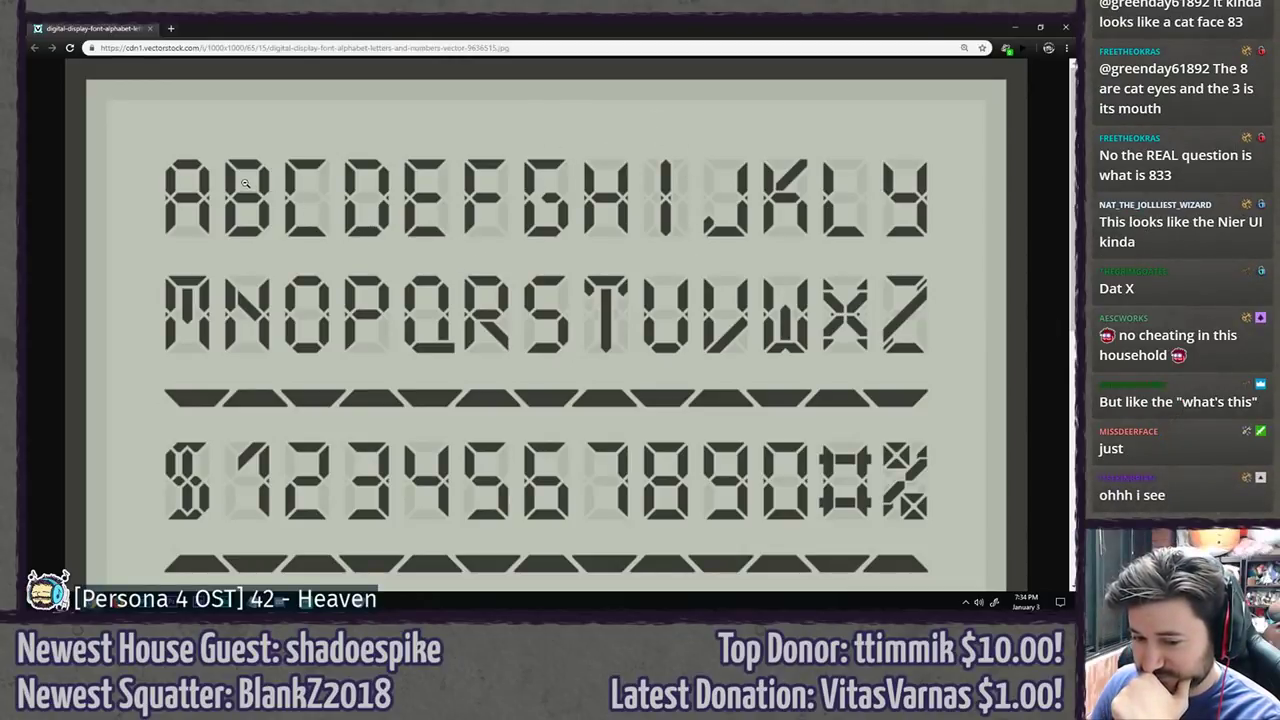
left_click(150, 28)
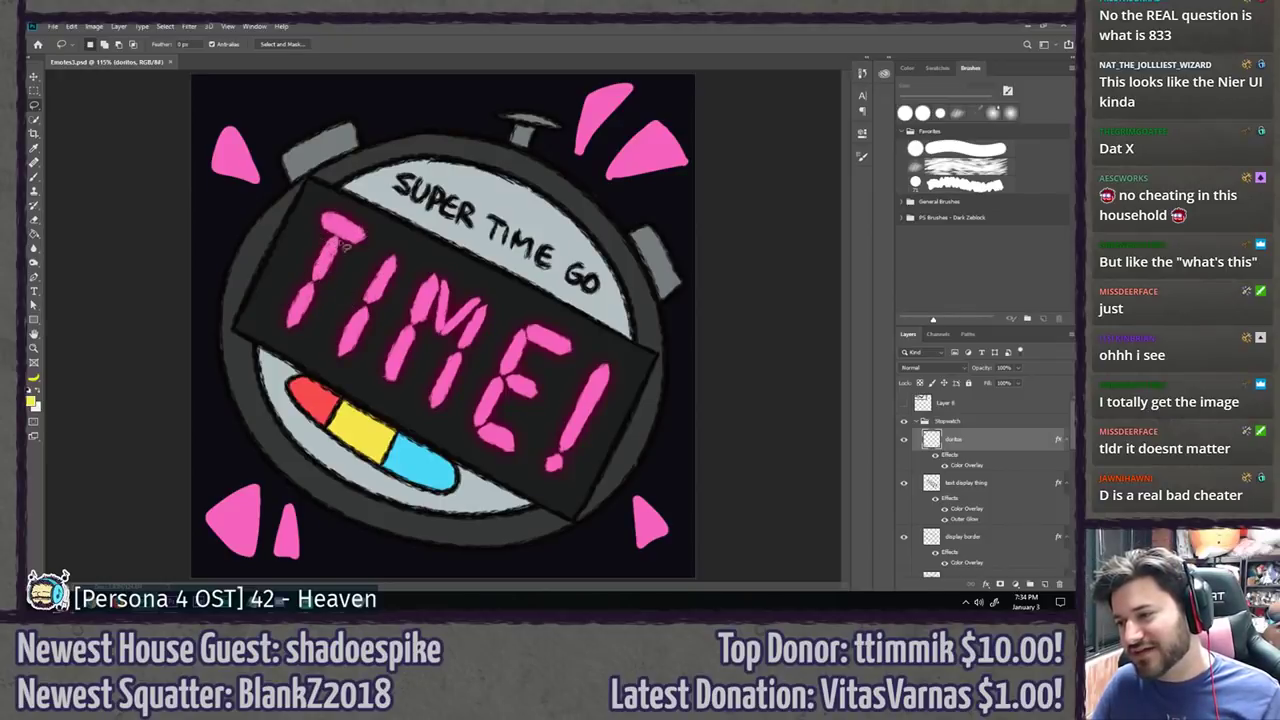
Step: Inspect the TIME! lettering up close and check how the whole emote reads at small sizes
scroll(293, 232, "up", 3)
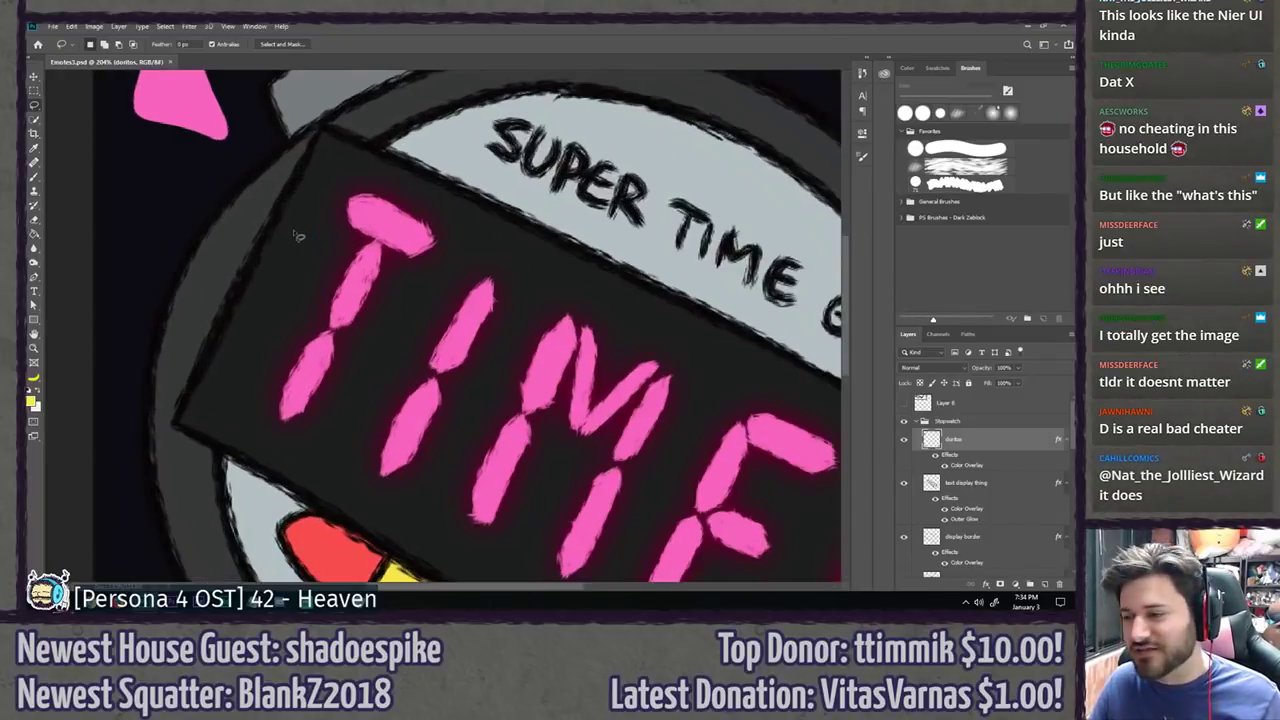
scroll(290, 270, "down", 10)
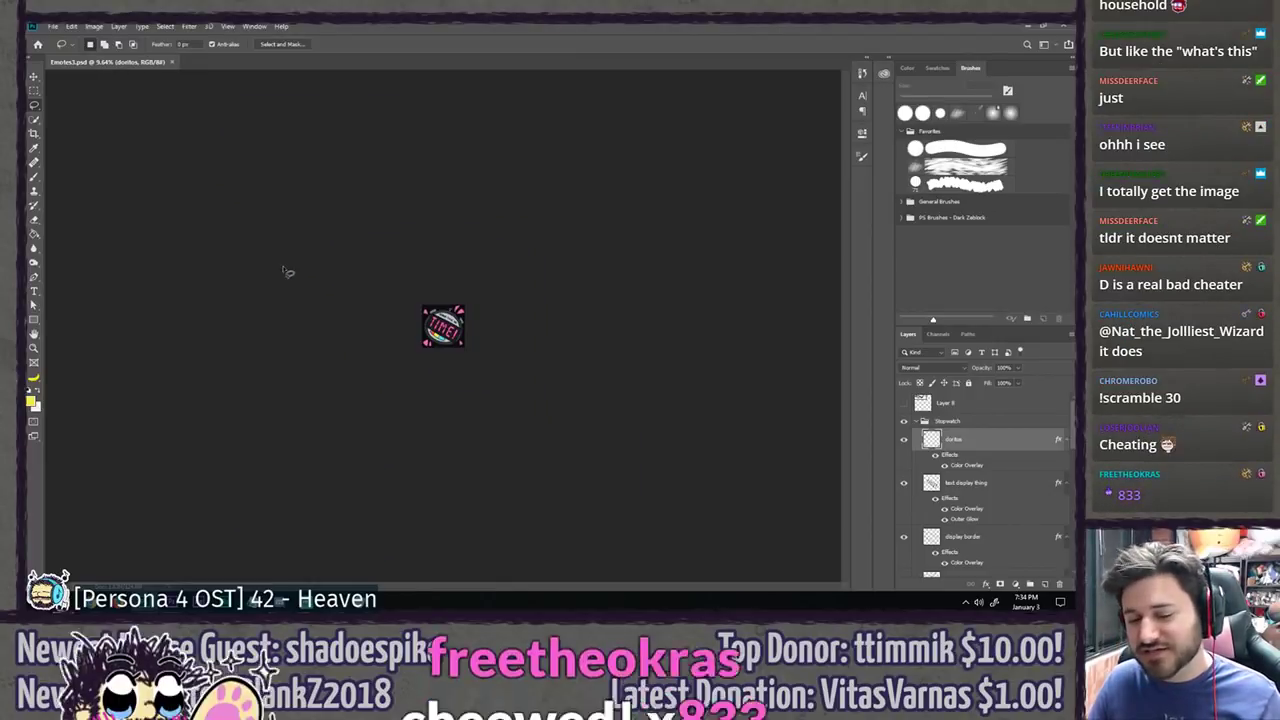
scroll(290, 275, "up", 1)
scroll(288, 273, "up", 3)
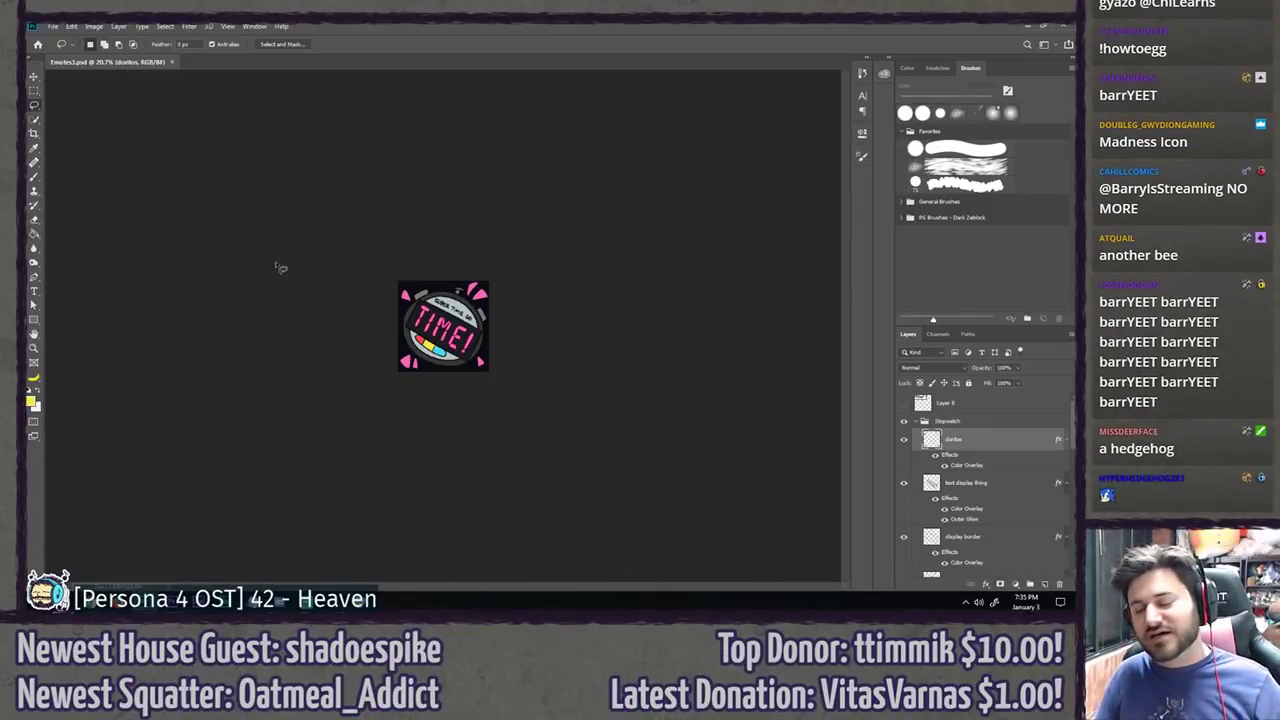
scroll(331, 339, "up", 15)
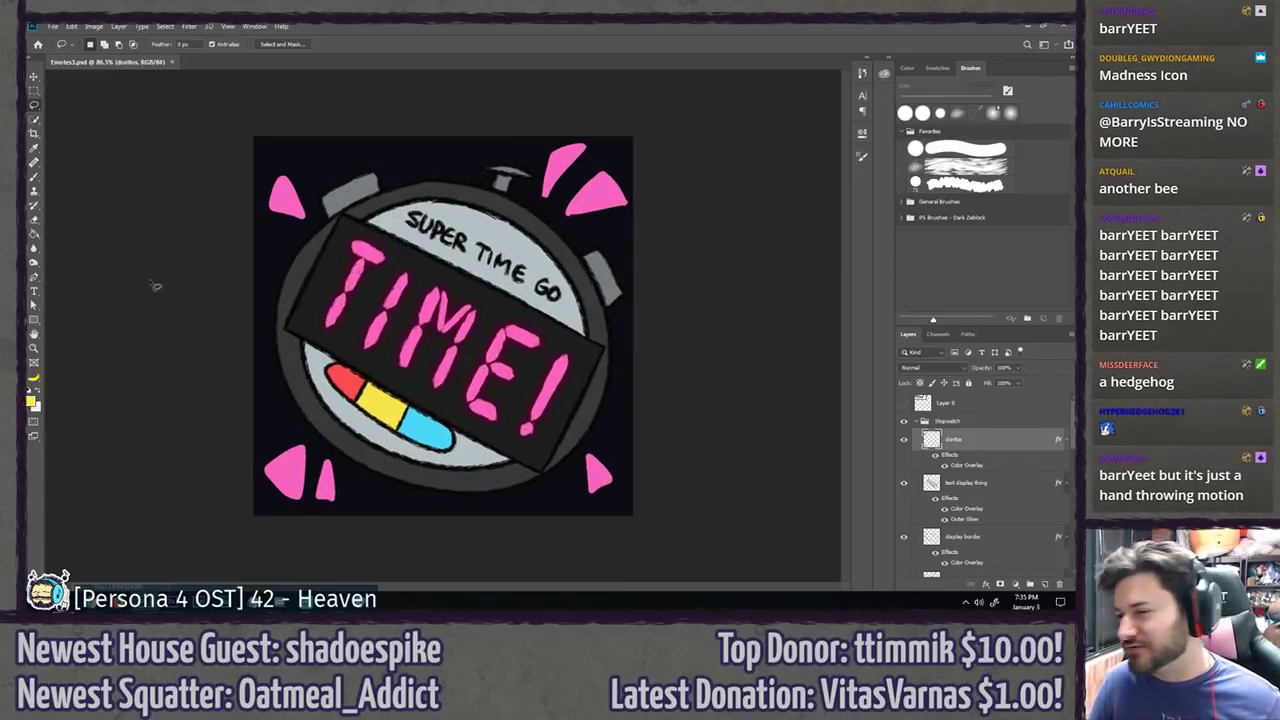
scroll(157, 285, "down", 3)
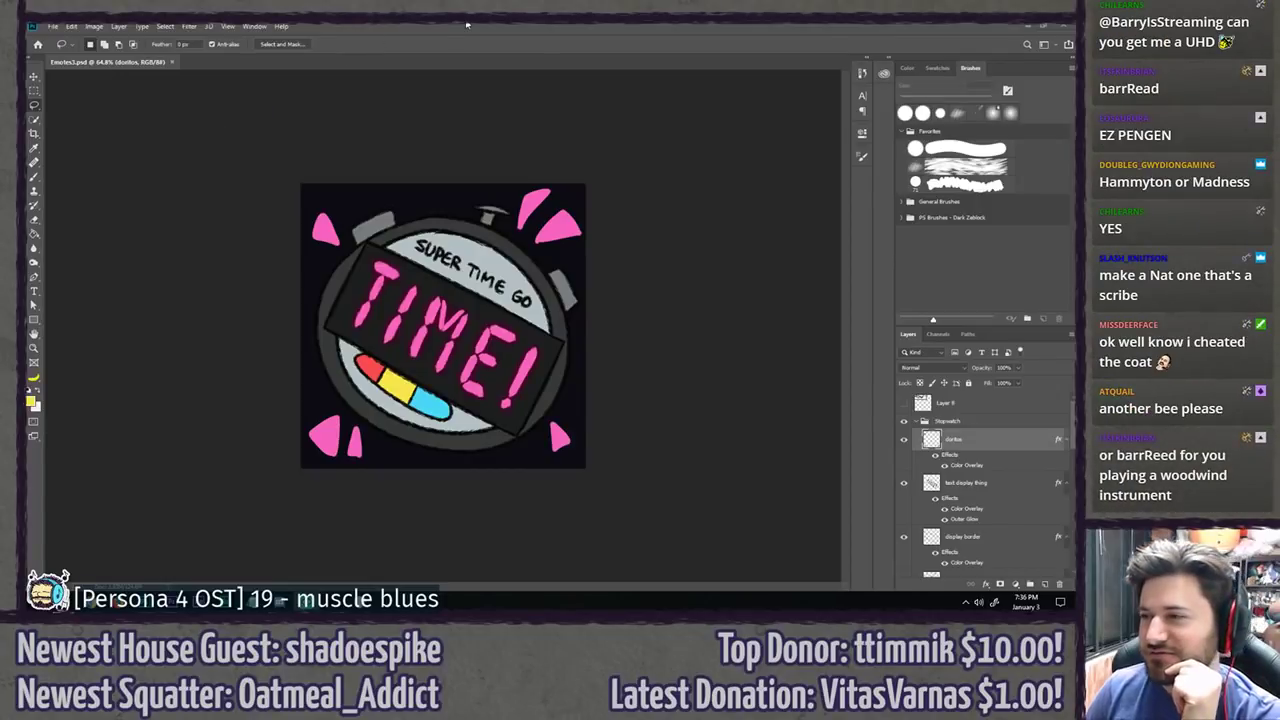
scroll(640, 422, "down", 5)
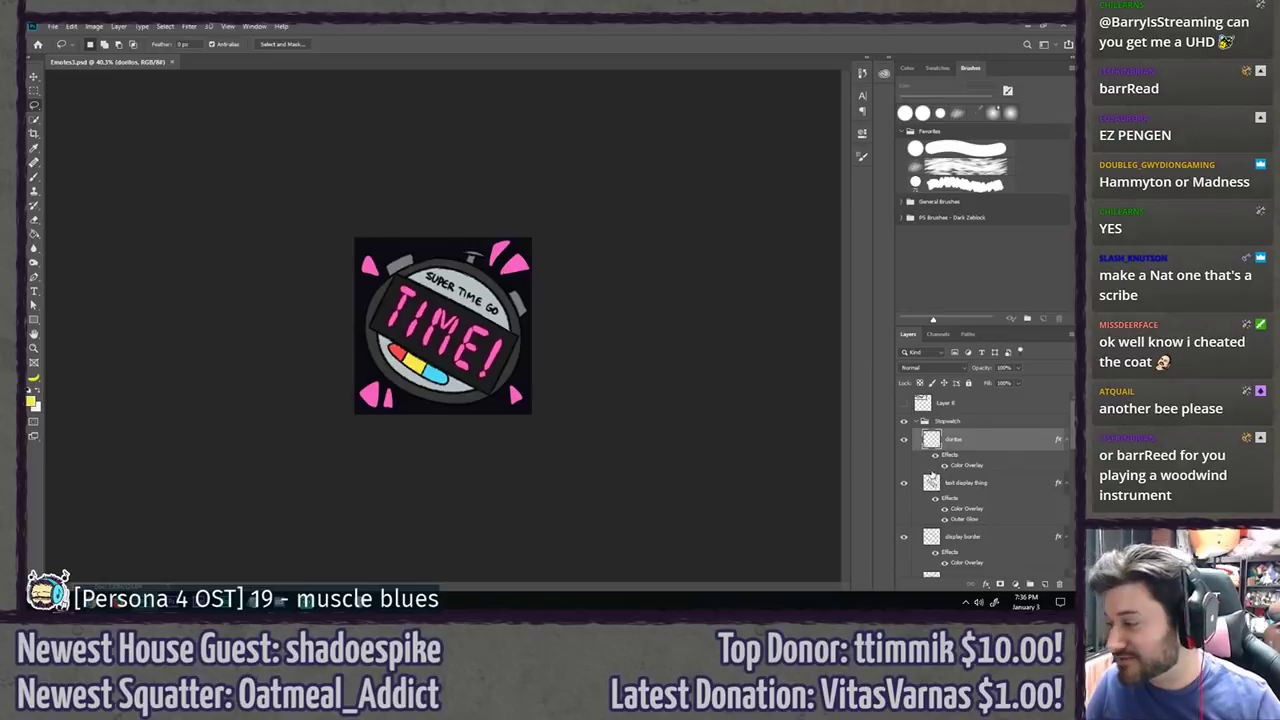
Step: Delete the reference image layer above the Stopwatch group, and collapse and hide that group
left_click(904, 403)
left_click(957, 406)
key("Delete")
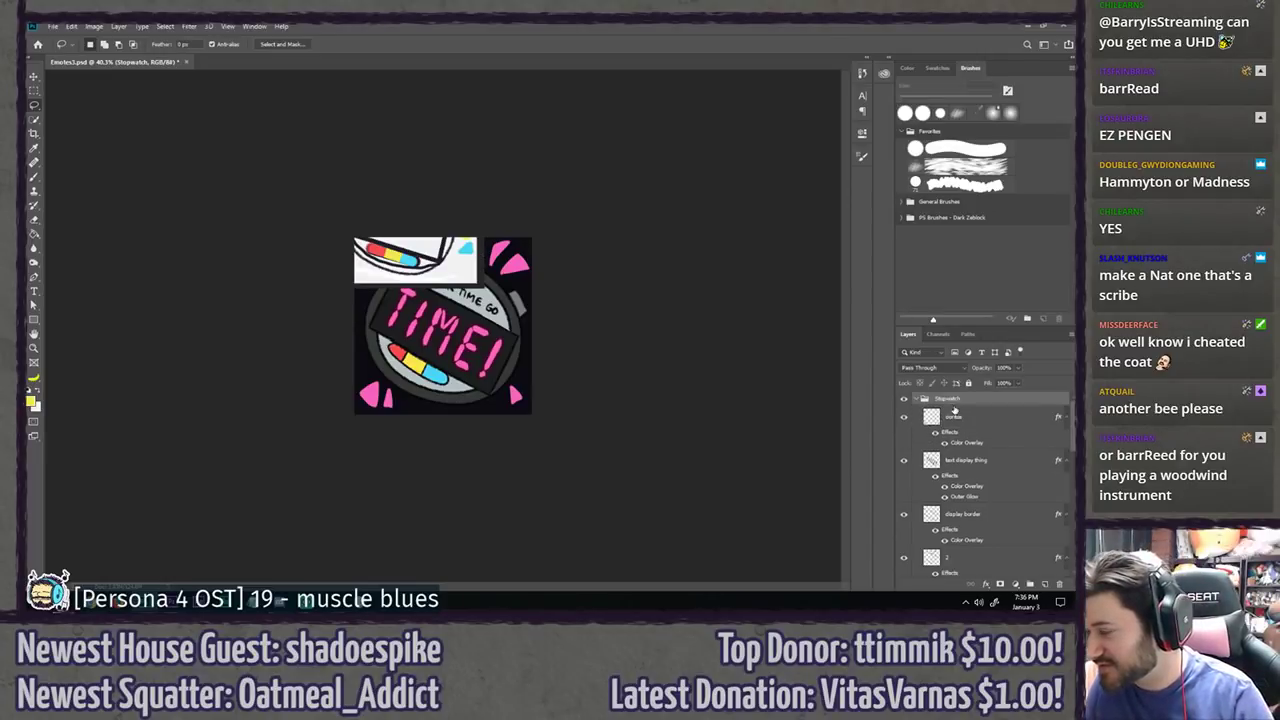
left_click(918, 399)
left_click(905, 399)
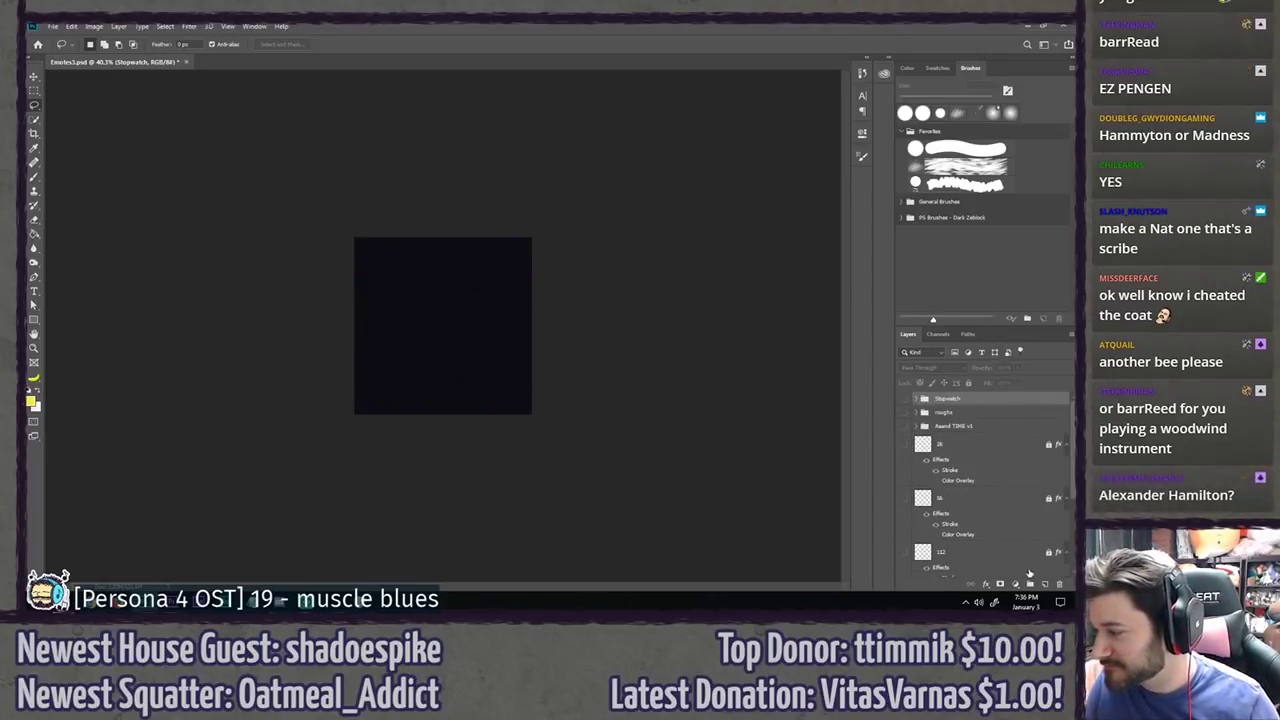
Step: Create a new layer group above the Stopwatch group, keeping its default name
left_click(1029, 585)
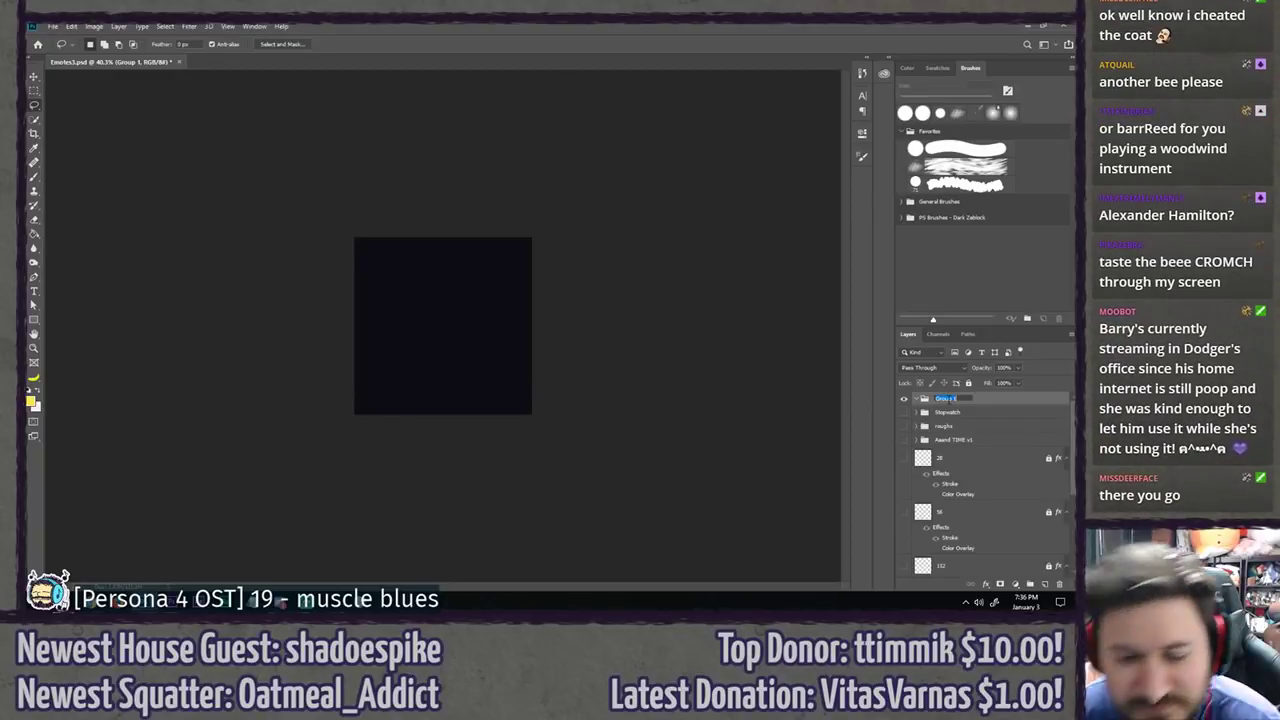
key("Return")
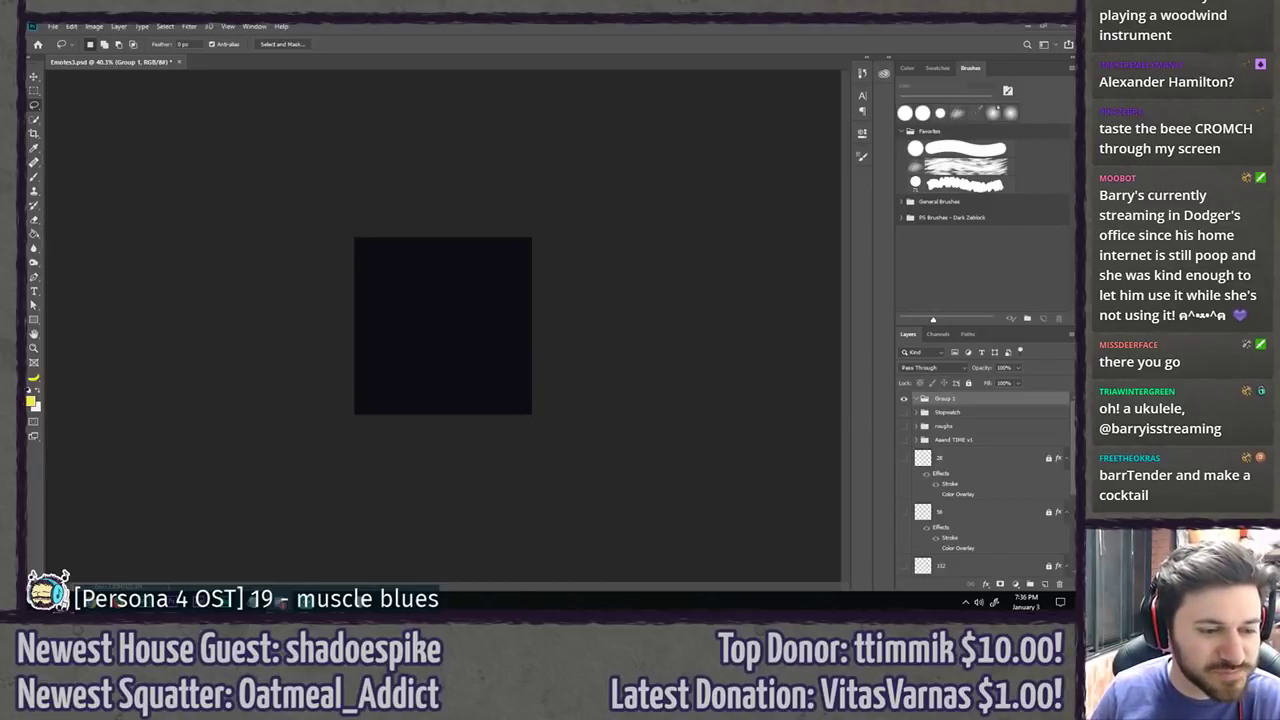
left_click_drag(440, 96, 425, 66)
left_click(260, 68)
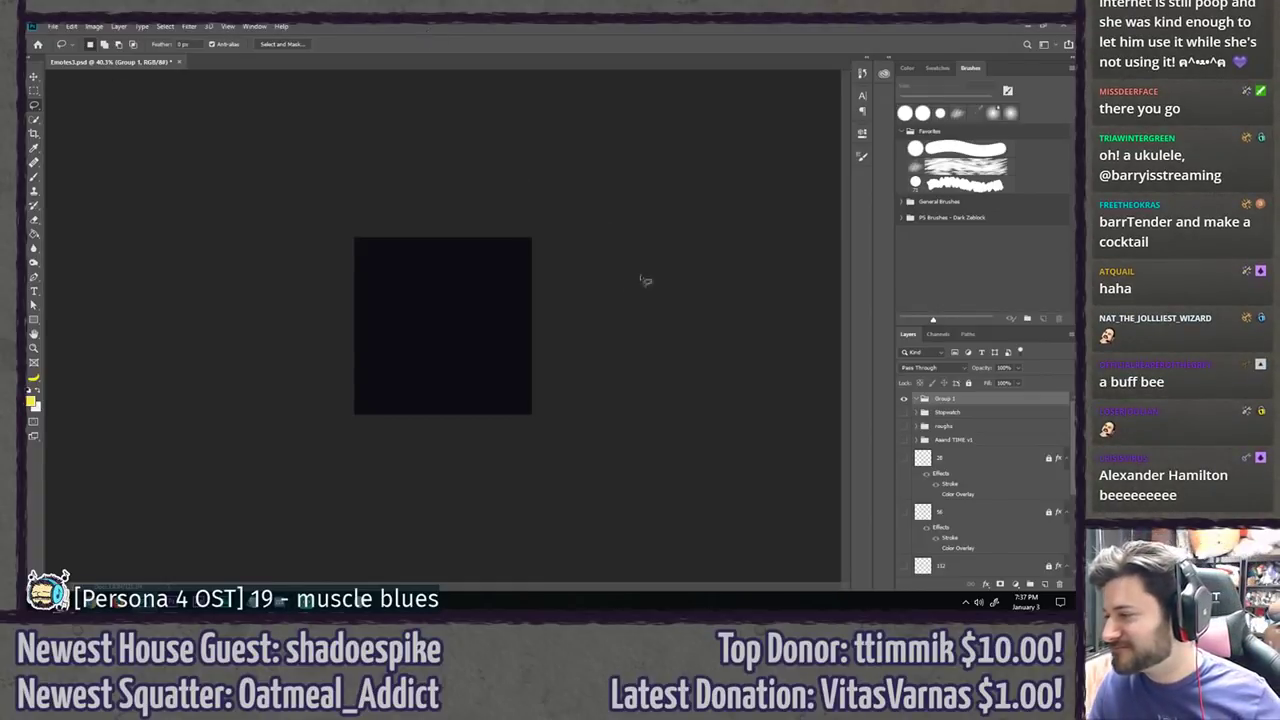
Step: Paste the picture of the hamster in a wig and blue coat into the new group and enlarge it to span the canvas width
key("ctrl+v")
key("ctrl+t")
left_click_drag(470, 305, 532, 251)
scroll(490, 309, "up", 6)
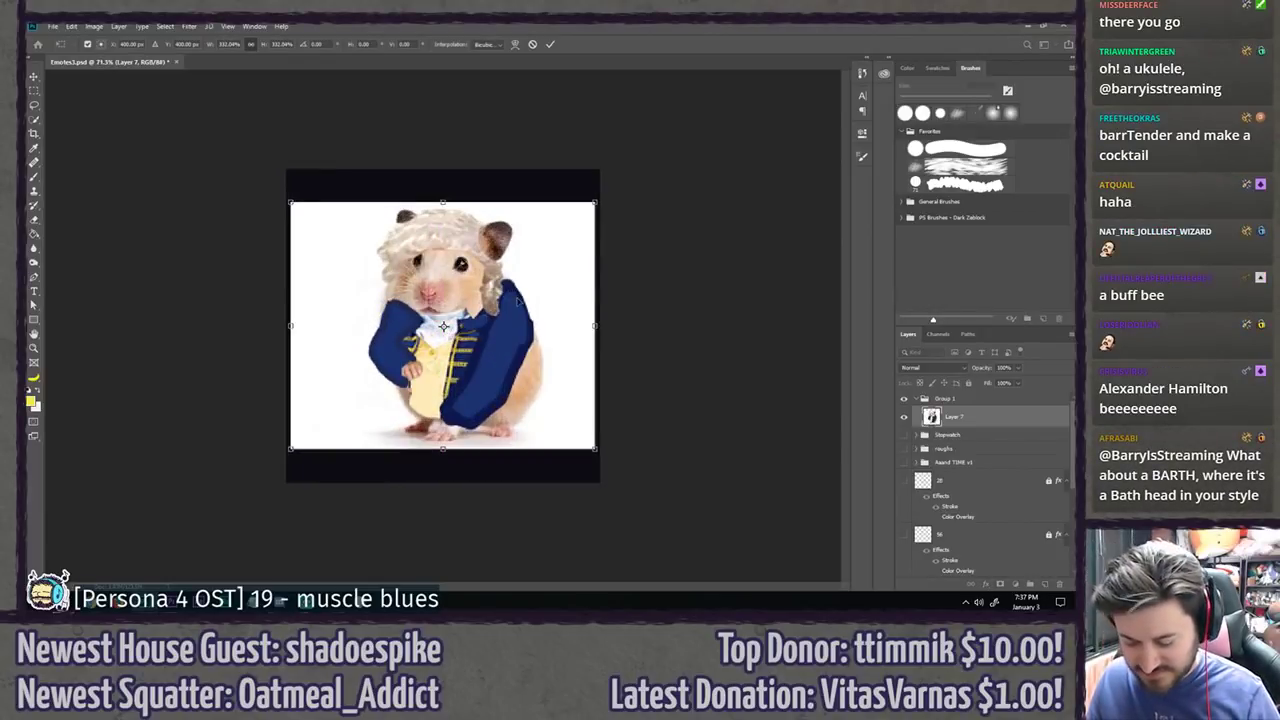
left_click_drag(597, 200, 624, 178)
key("Return")
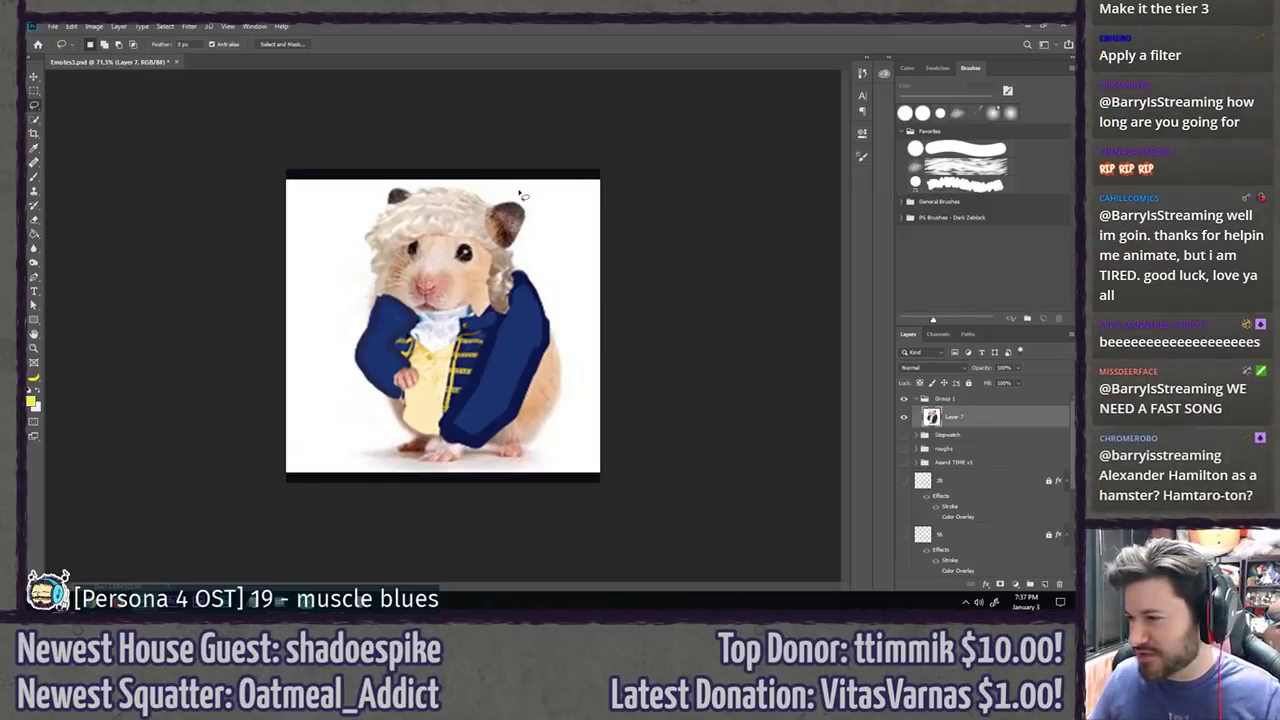
scroll(519, 192, "up", 3)
scroll(519, 192, "down", 1)
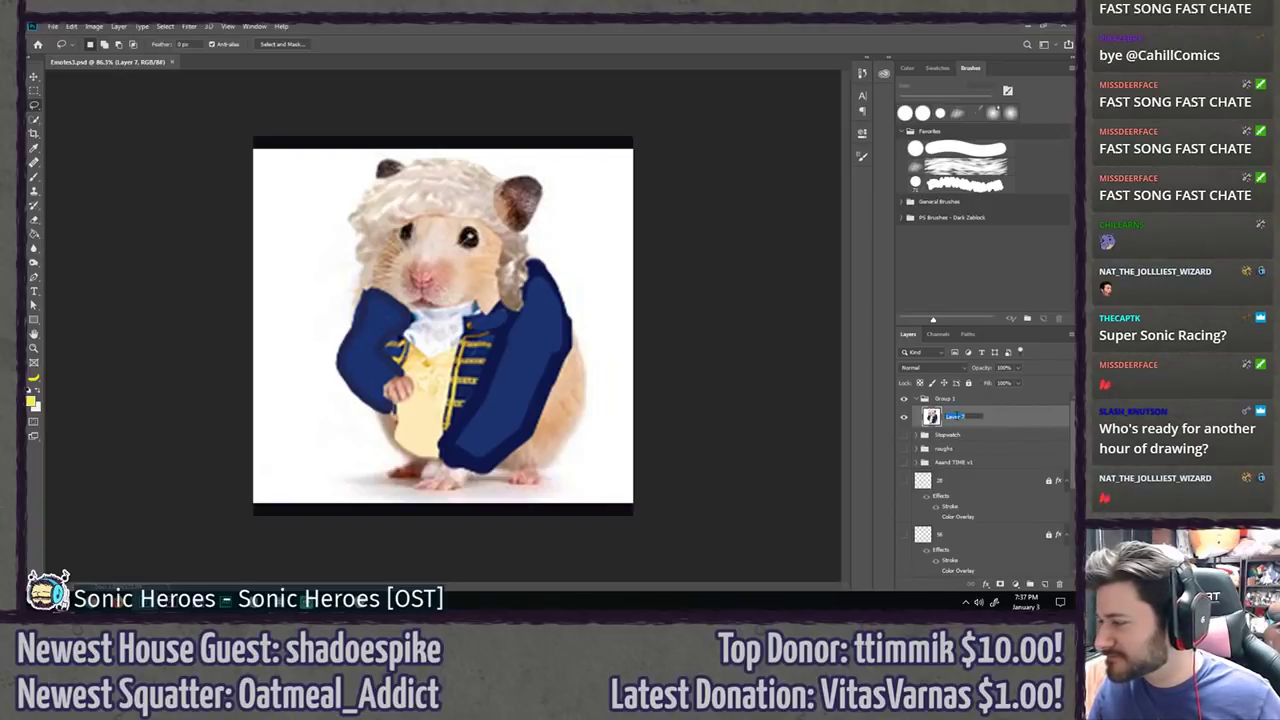
Step: Name the hamster picture layer ham and rename the group that holds it
key("Return")
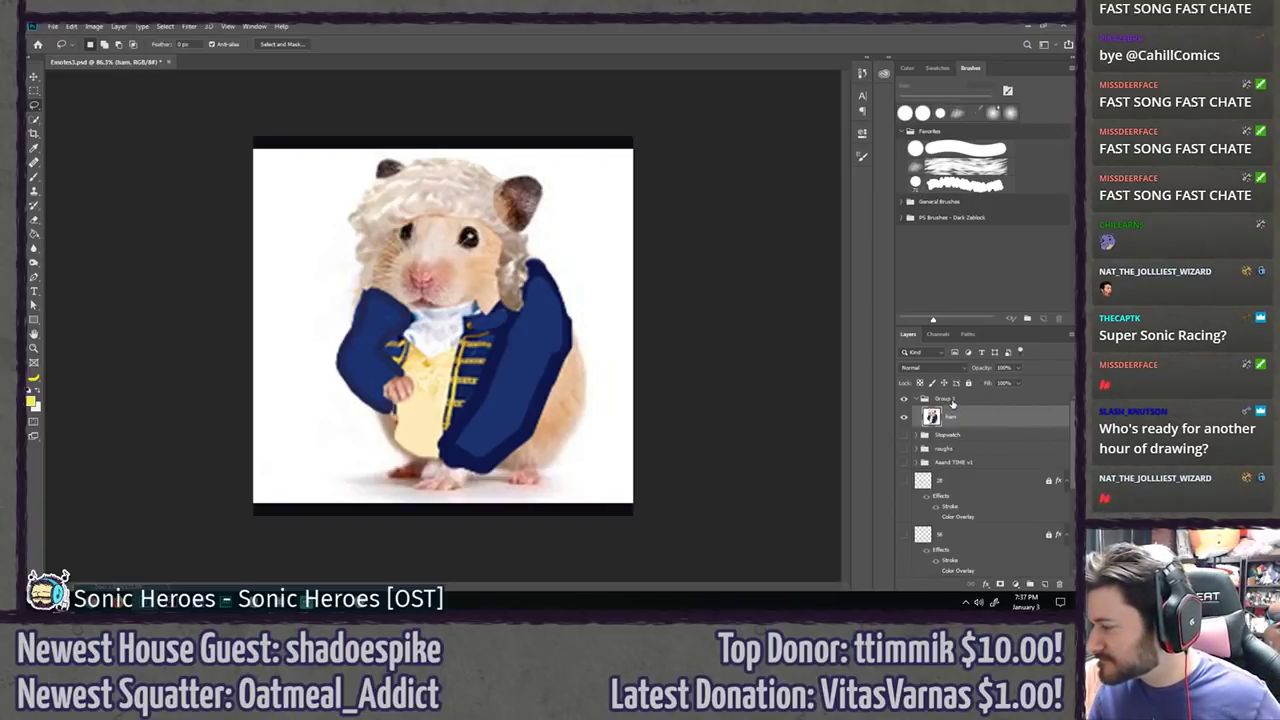
double_click(946, 399)
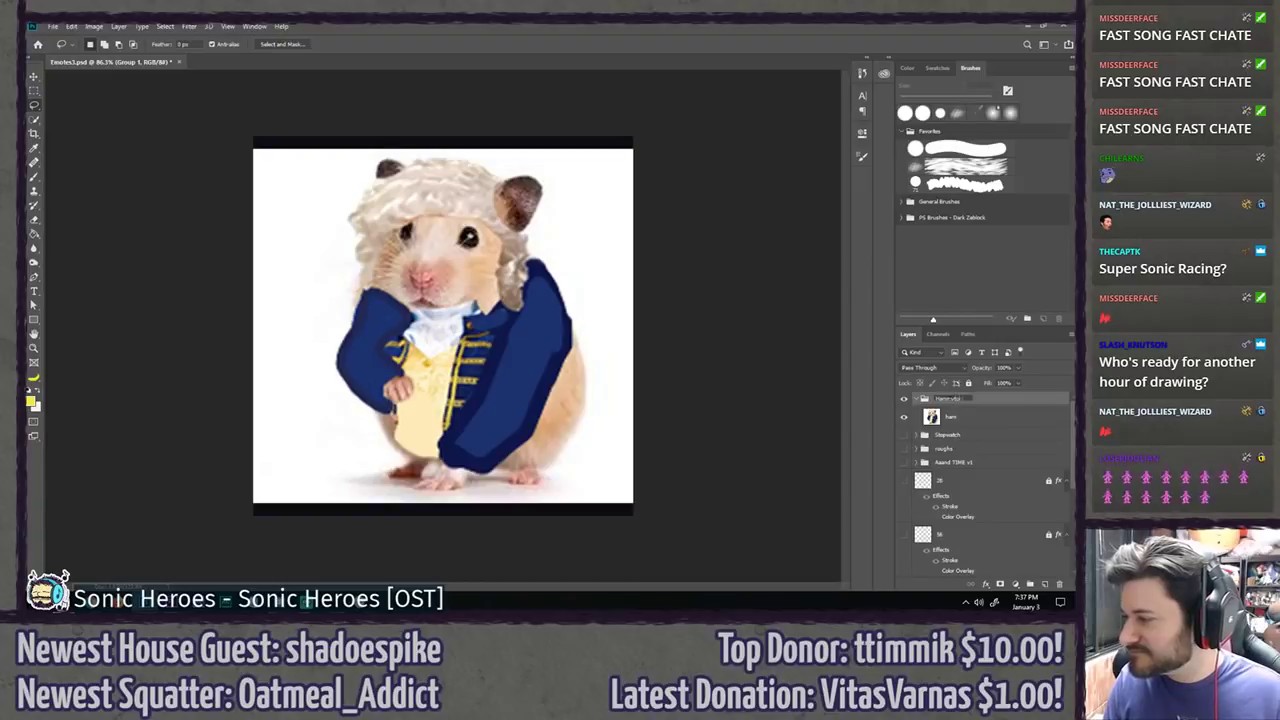
left_click(969, 418)
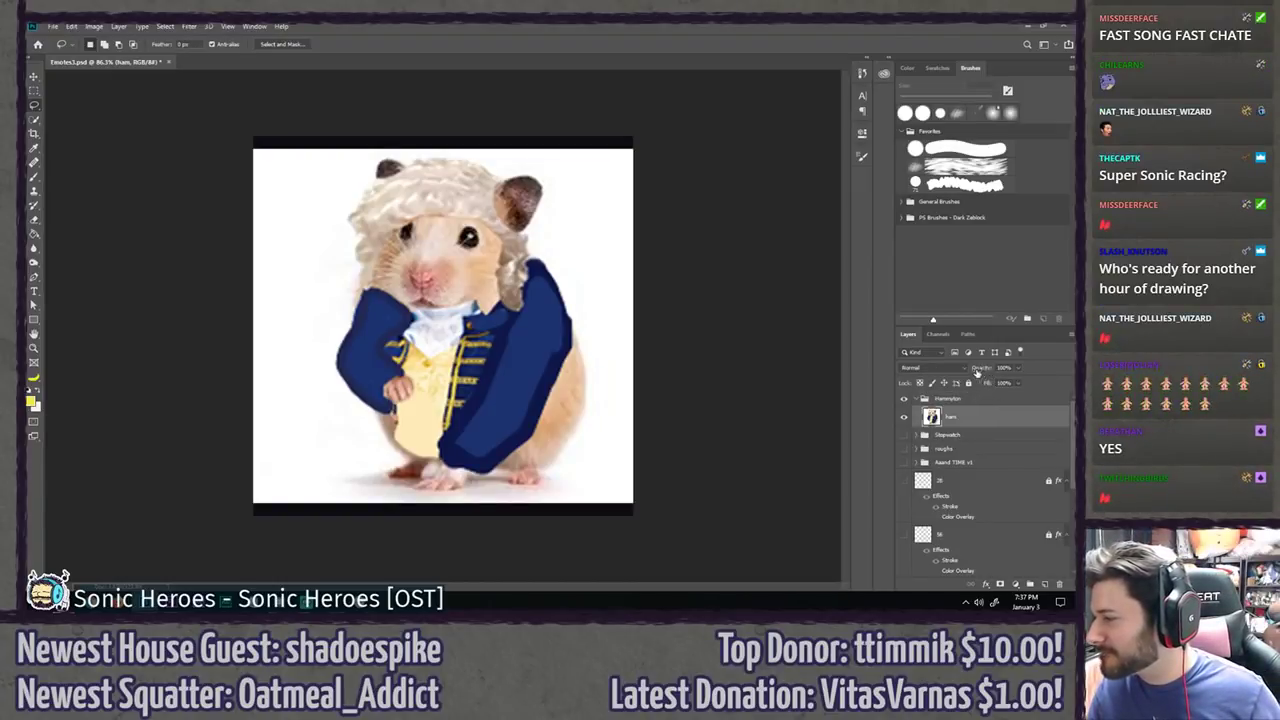
Step: Lower the opacity of the ham reference layer to 25% so it can be traced over
left_click_drag(977, 372, 902, 373)
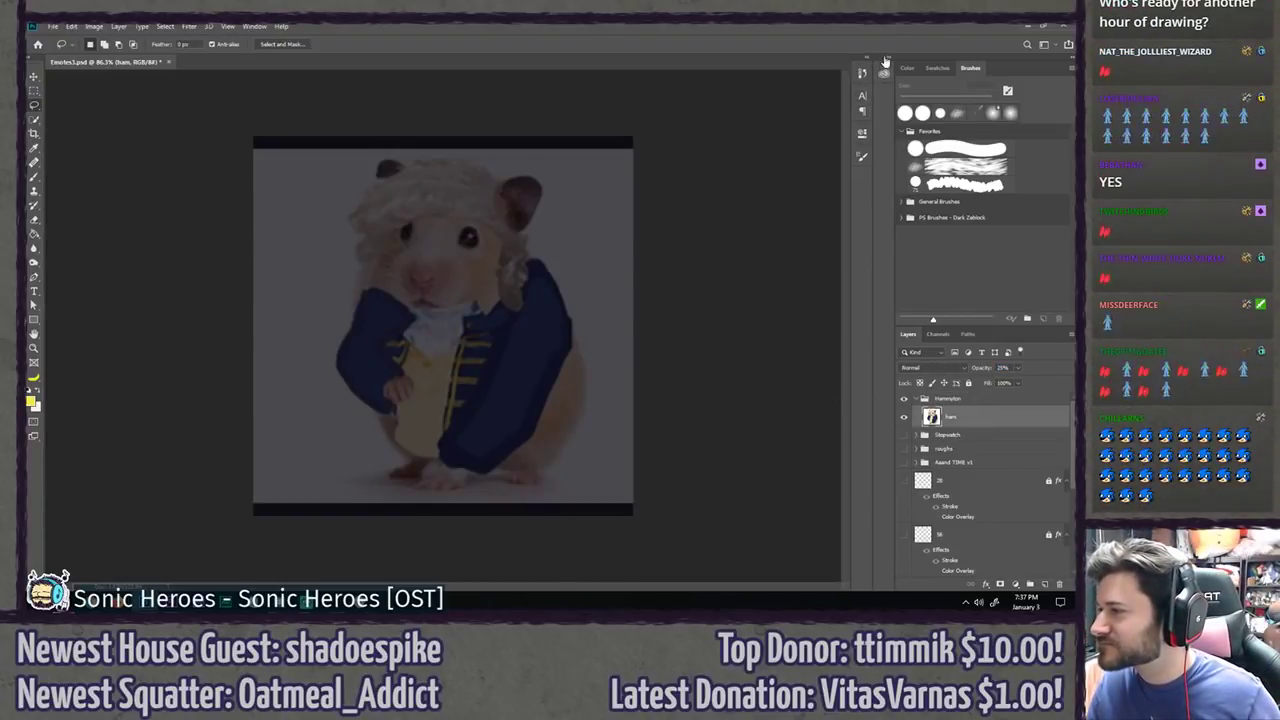
left_click(884, 62)
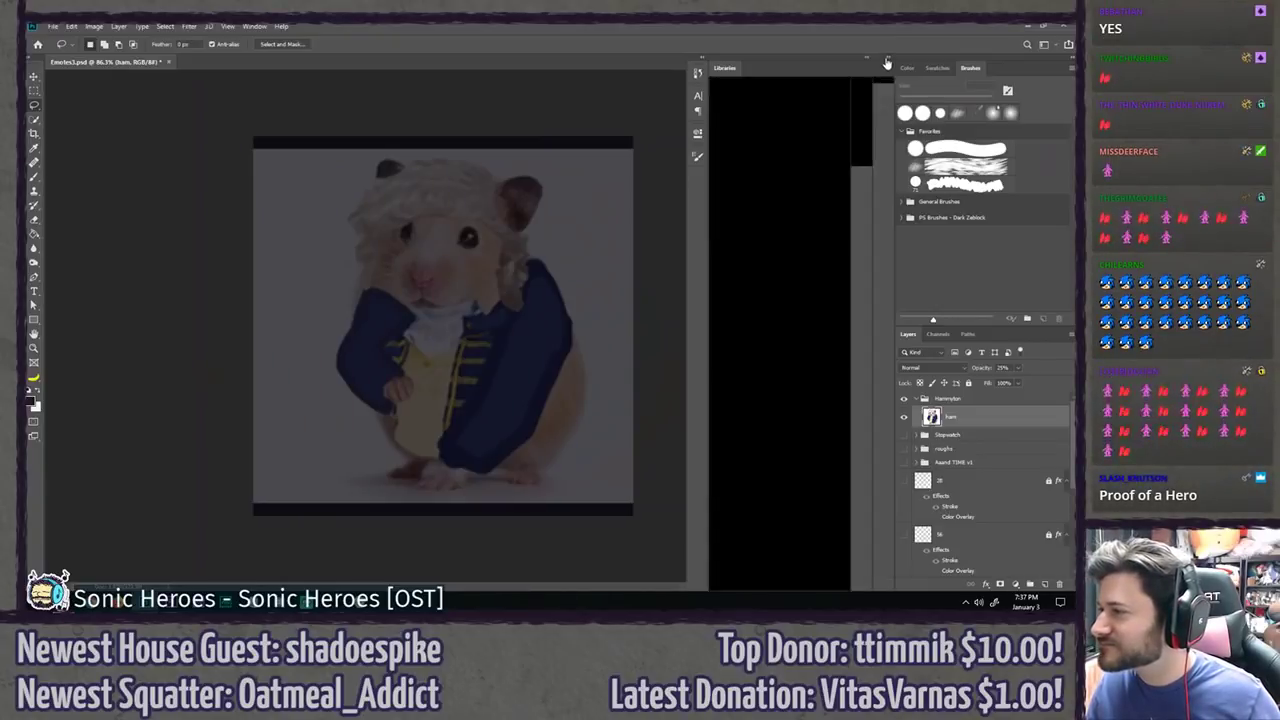
left_click(886, 63)
Step: Choose the rough bristle brush from the favorites and create a new layer named 1 above the ham layer
key("b")
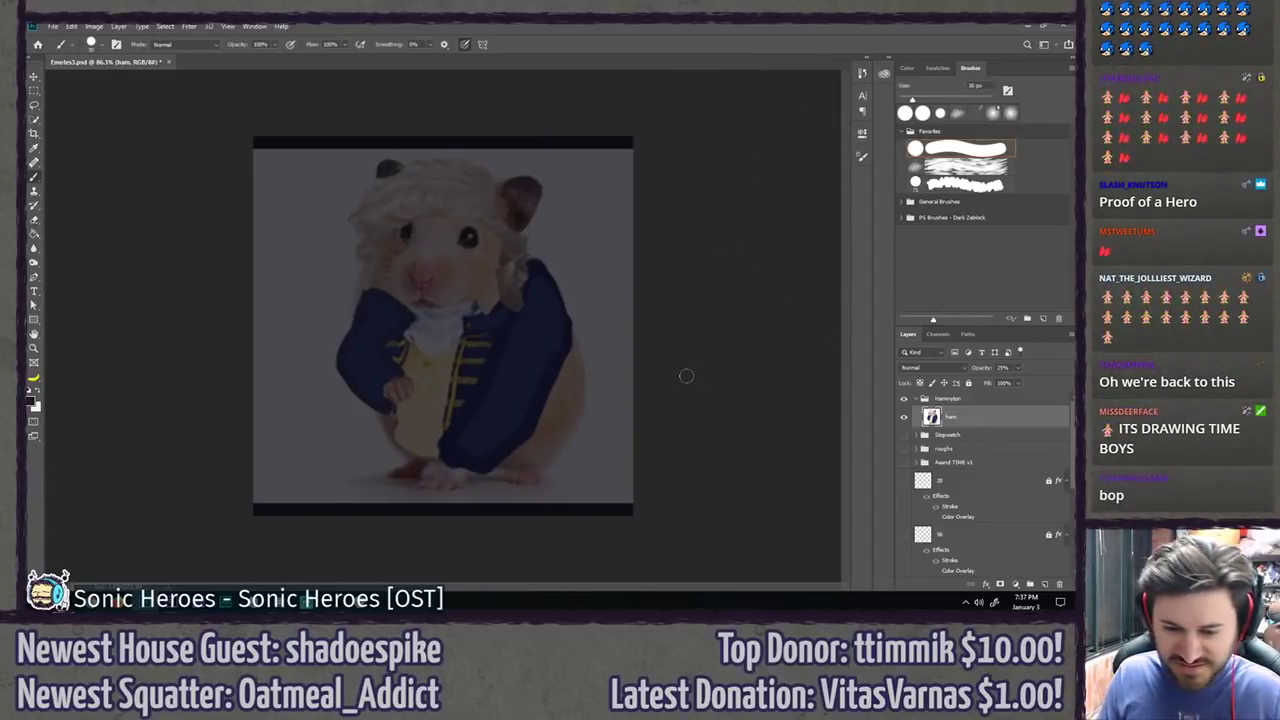
key("period")
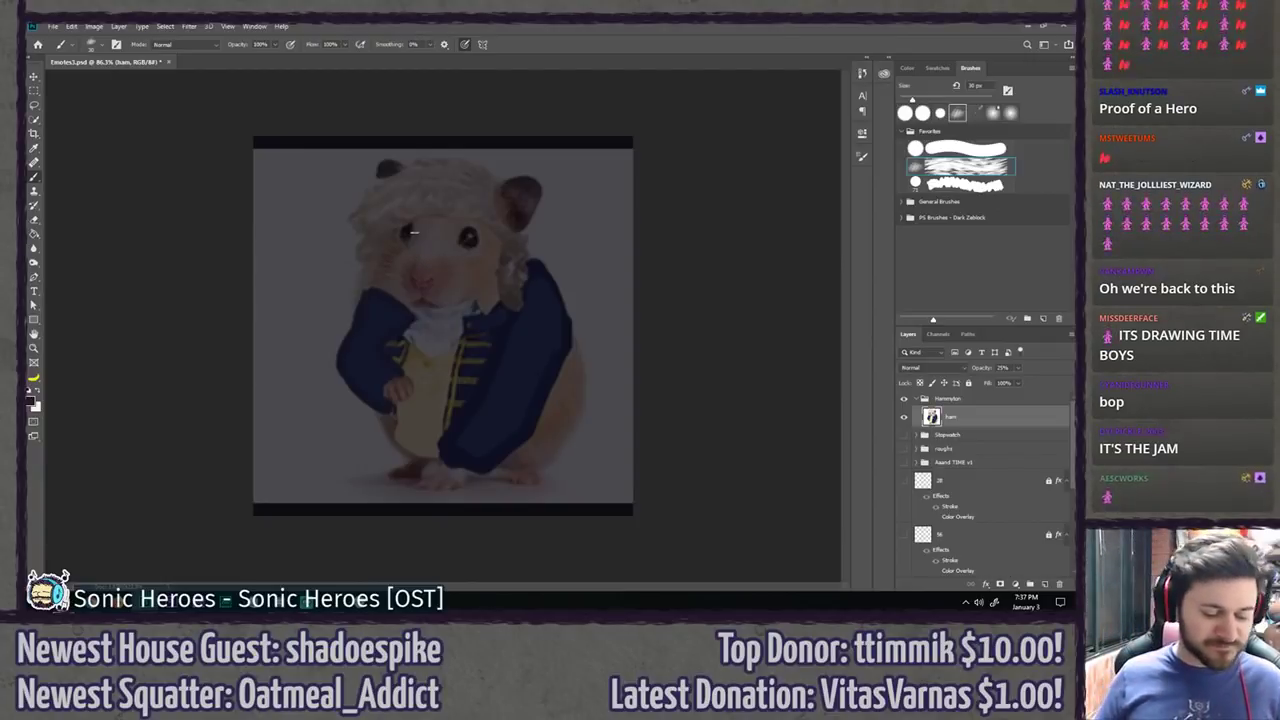
key("ctrl+shift+n")
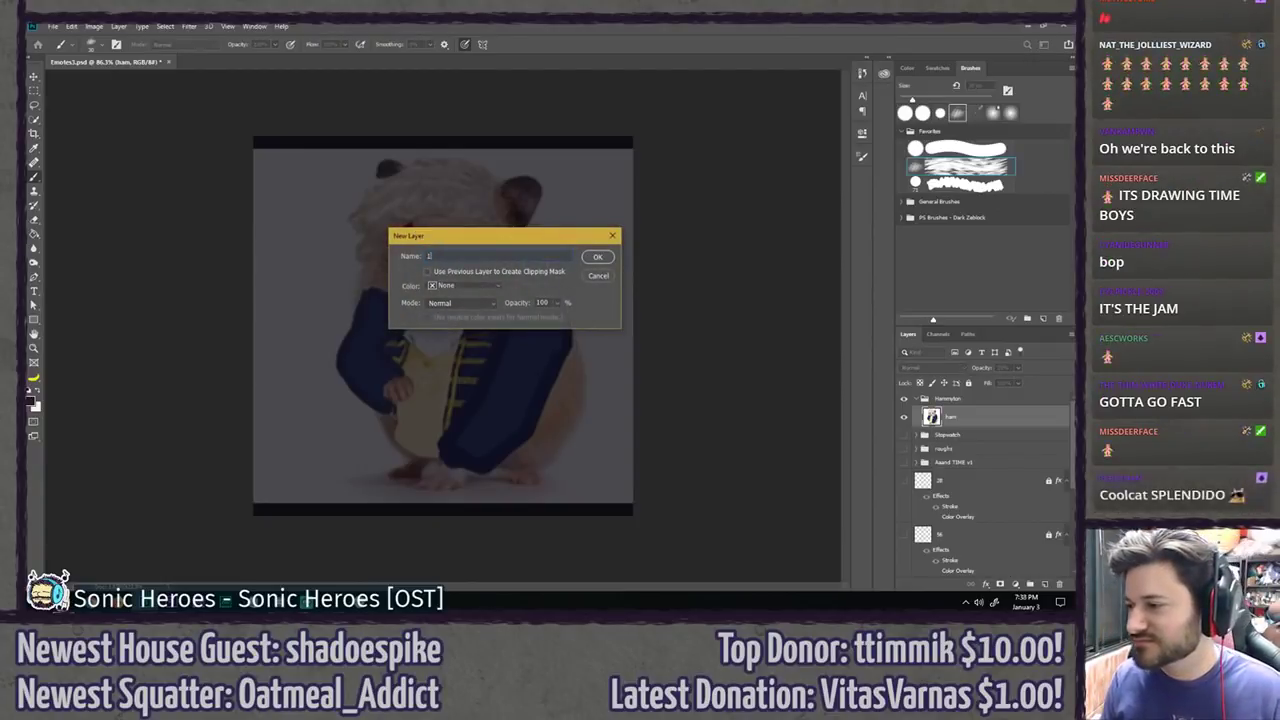
key("Return")
scroll(444, 187, "up", 5)
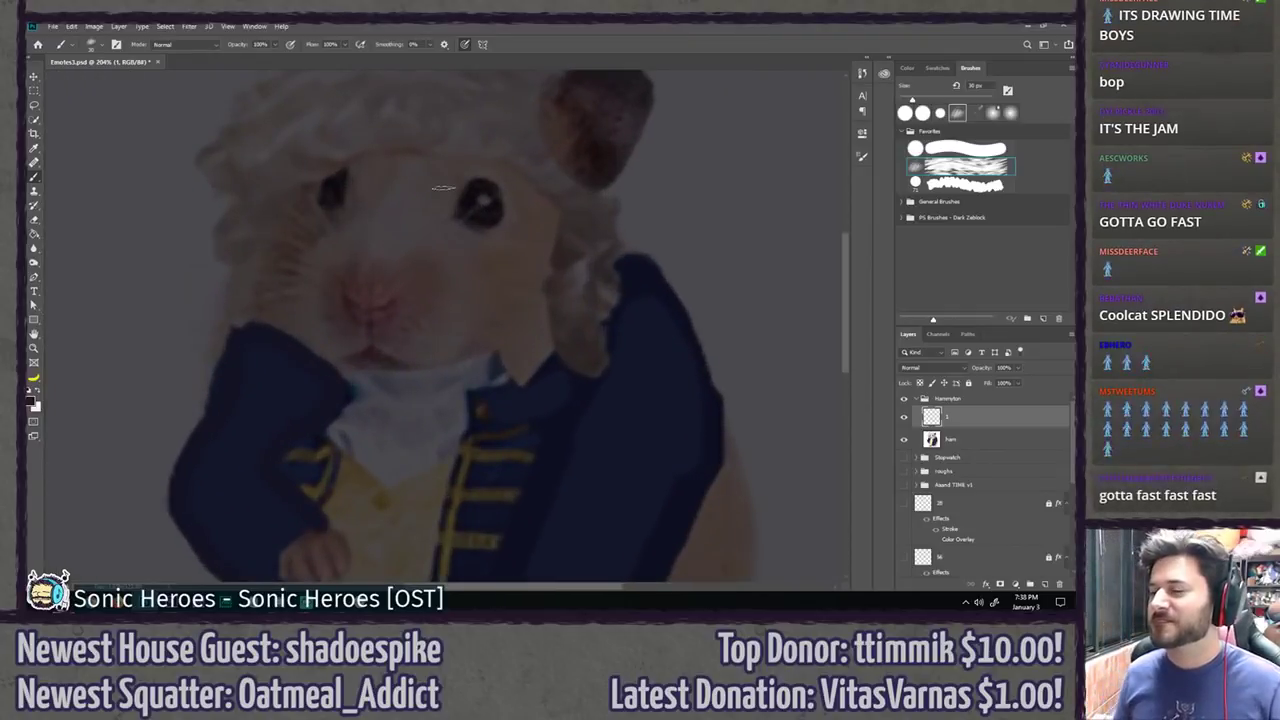
Step: Paint both of the hamster's eyes as filled dark purple ovals over the reference on layer 1
left_click_drag(328, 254, 368, 319)
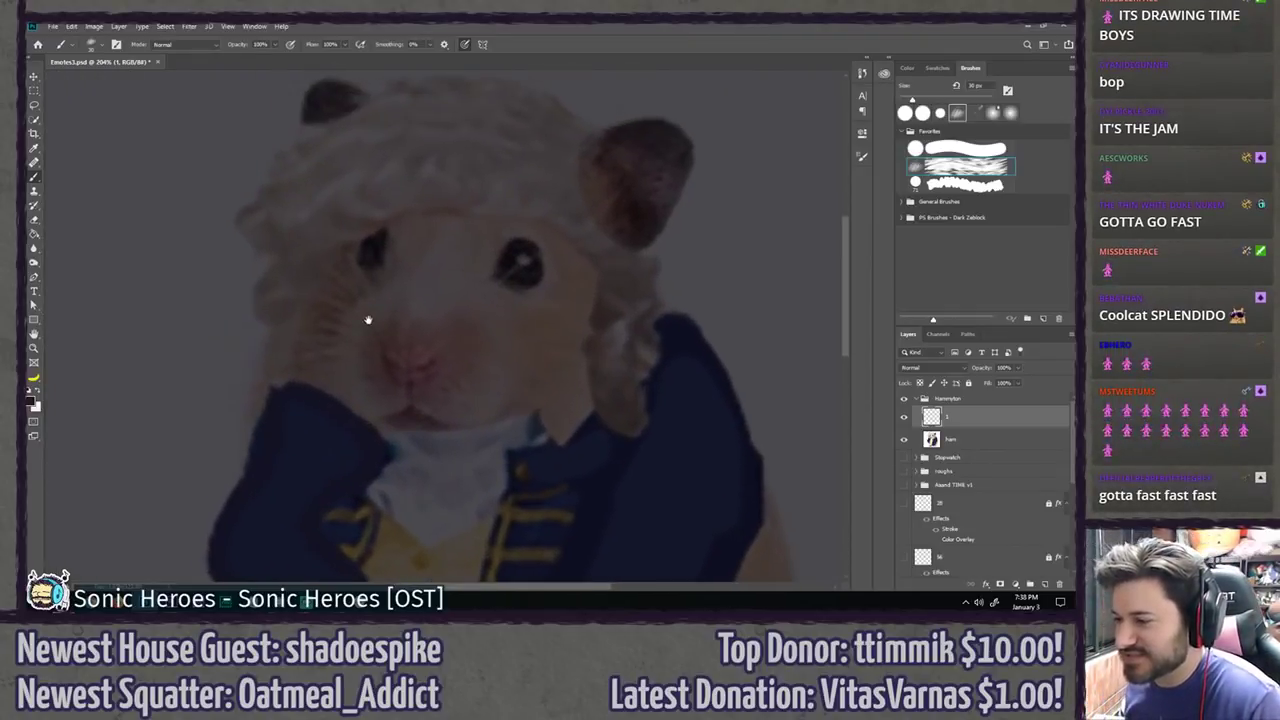
left_click_drag(372, 222, 369, 261)
key("ctrl+z")
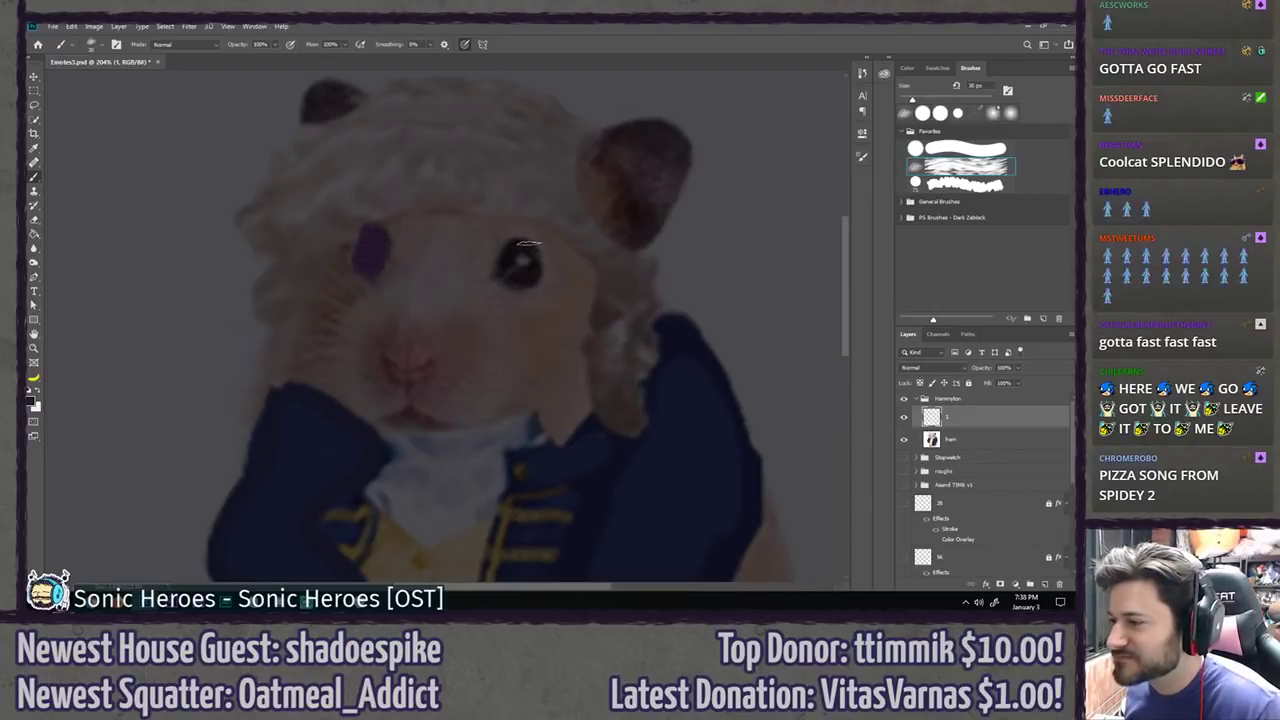
left_click_drag(529, 242, 522, 284)
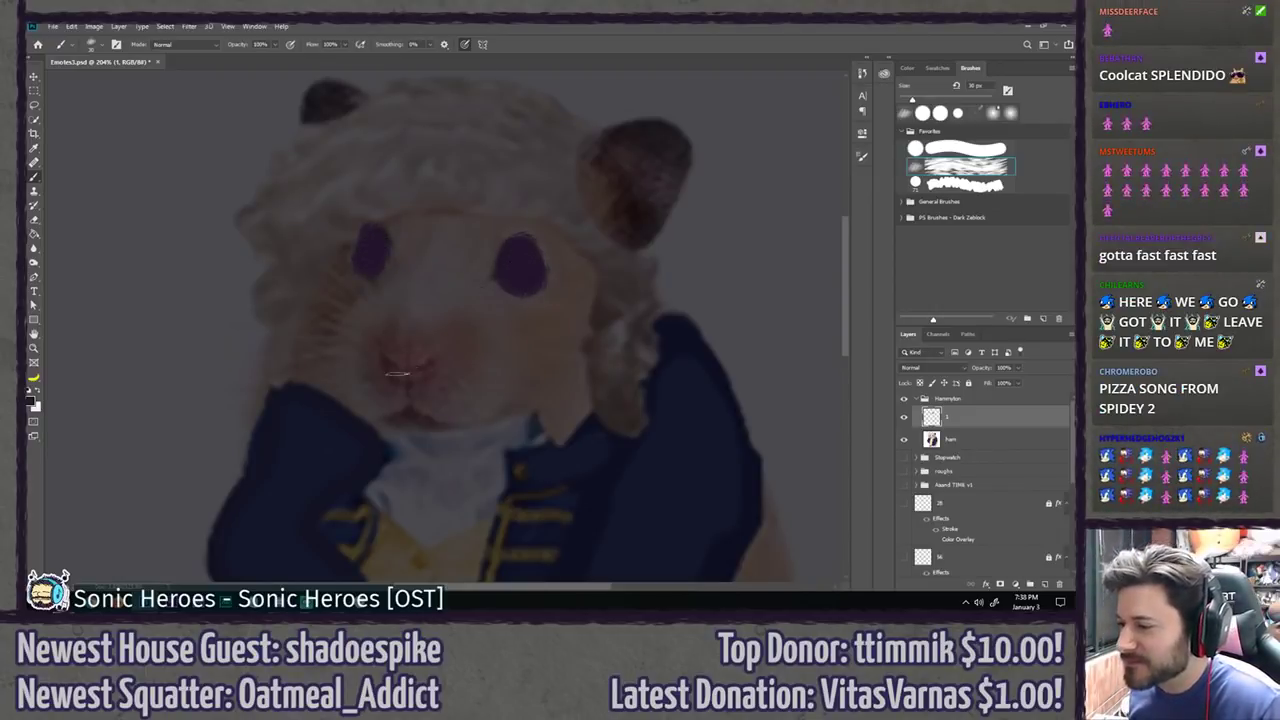
Step: Sketch the hamster's nose and a wide smiling mouth in dark purple over the reference
mouse_move(398, 348)
left_mouse_down()
mouse_move(426, 373)
mouse_move(410, 368)
mouse_move(432, 345)
mouse_move(415, 348)
mouse_move(430, 365)
mouse_move(415, 402)
mouse_move(409, 384)
mouse_move(522, 386)
left_mouse_up()
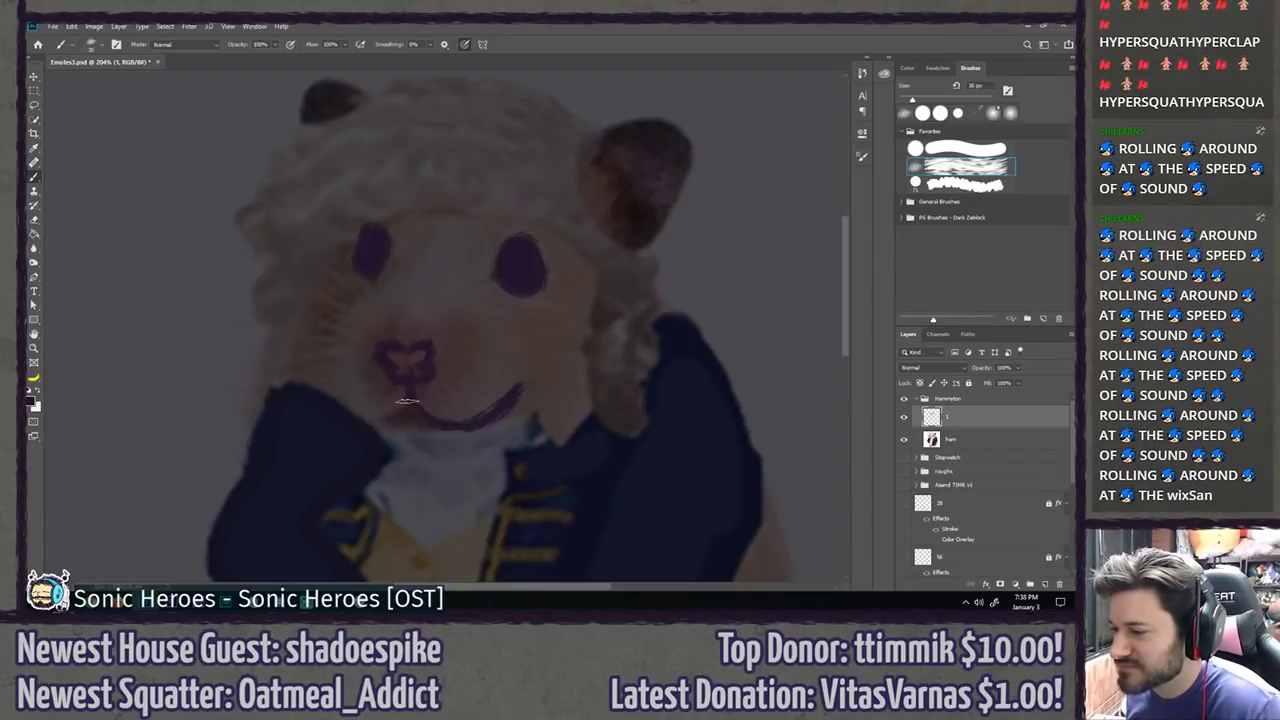
left_click_drag(407, 401, 348, 406)
key("ctrl+z")
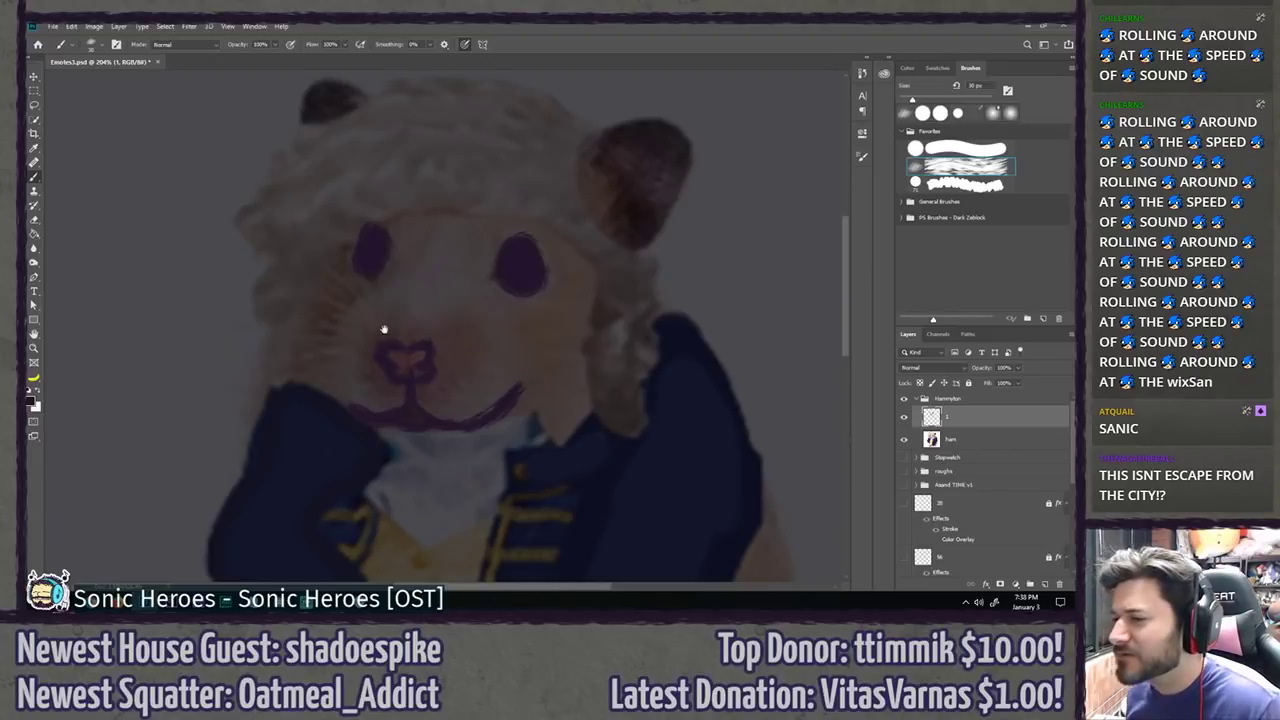
Step: Draw a curved cheek line on each side of the hamster's muzzle
mouse_move(383, 329)
left_mouse_down()
mouse_move(397, 349)
mouse_move(383, 434)
left_mouse_up()
key("ctrl+z")
left_click_drag(406, 342, 380, 422)
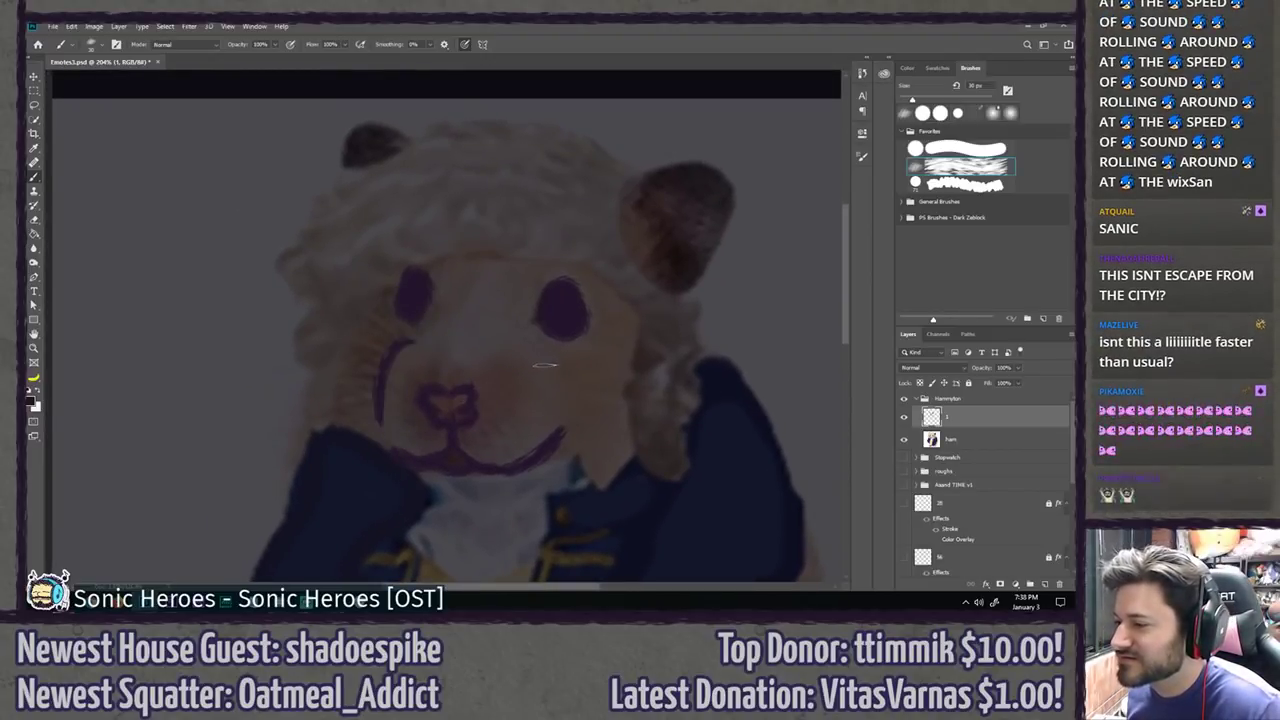
left_click_drag(535, 347, 551, 399)
mouse_move(456, 252)
left_mouse_down()
mouse_move(434, 331)
mouse_move(510, 231)
mouse_move(480, 188)
left_mouse_up()
Step: Create a layer named hair and trace the wig's outer edge and its hairline around the face
left_click_drag(367, 280, 329, 366)
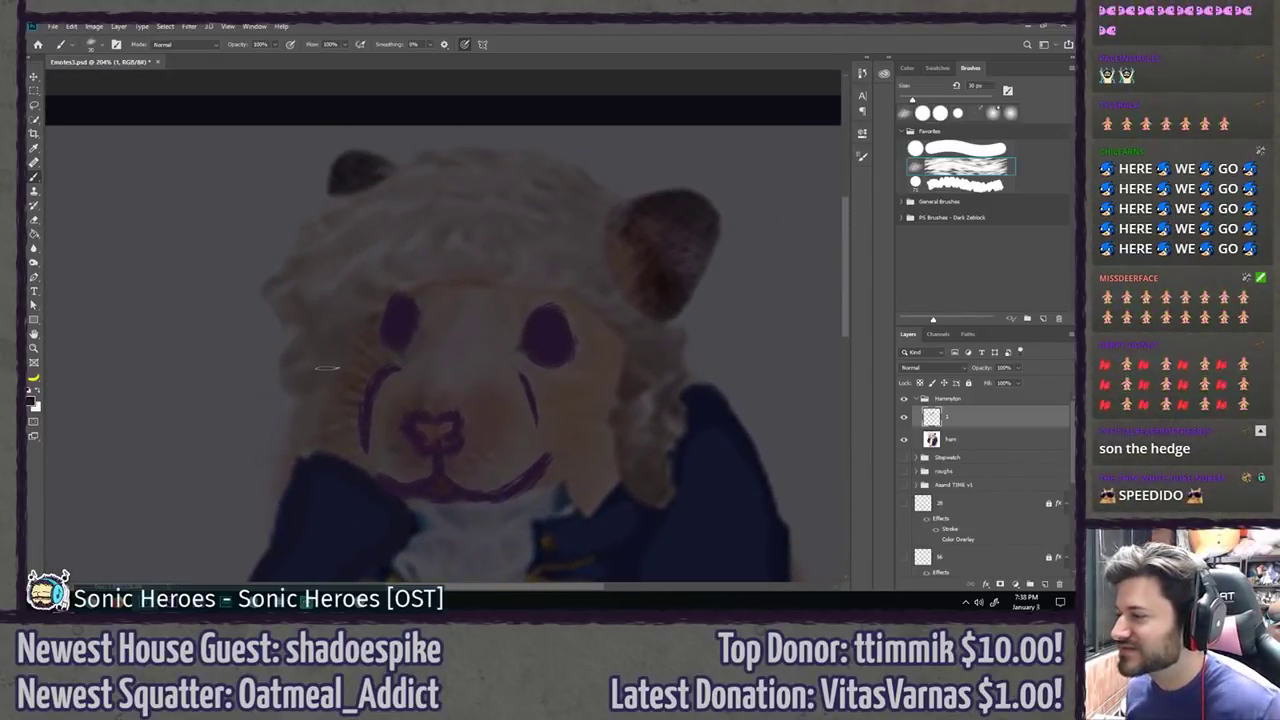
key("ctrl+shift+n")
type("hair")
key("Return")
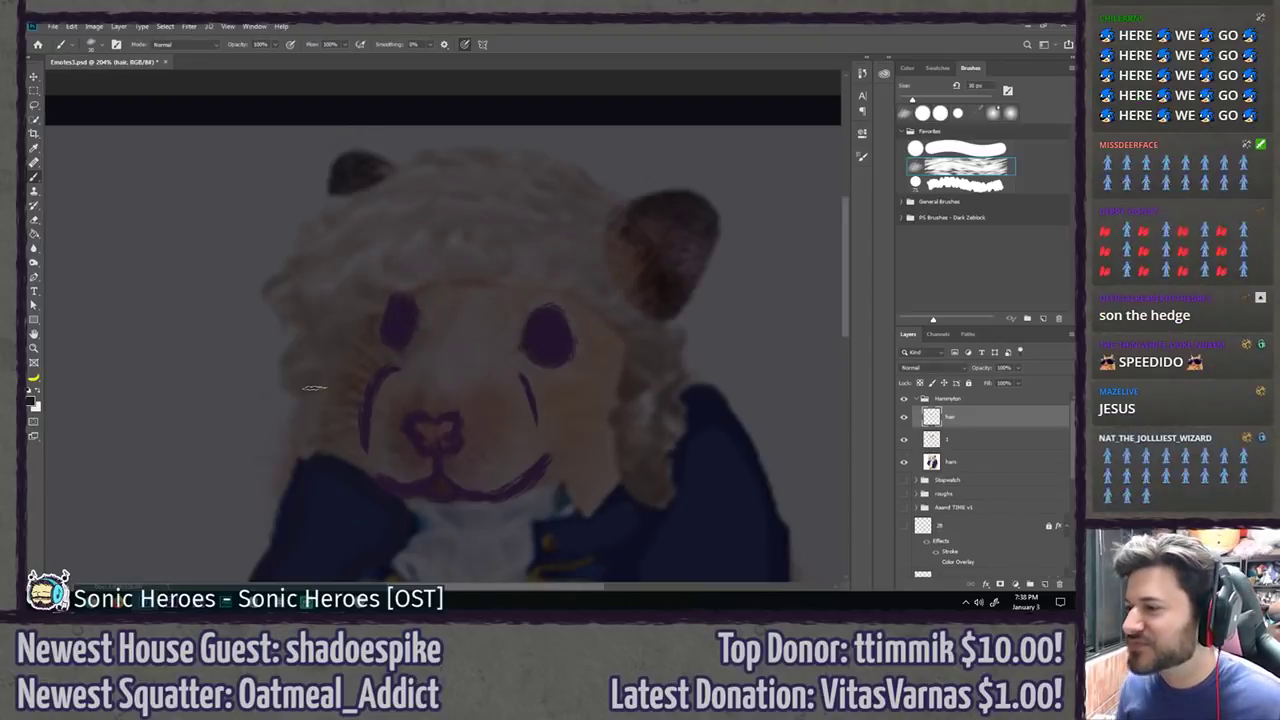
mouse_move(408, 163)
left_mouse_down()
mouse_move(543, 162)
mouse_move(510, 156)
mouse_move(522, 155)
mouse_move(600, 192)
left_mouse_up()
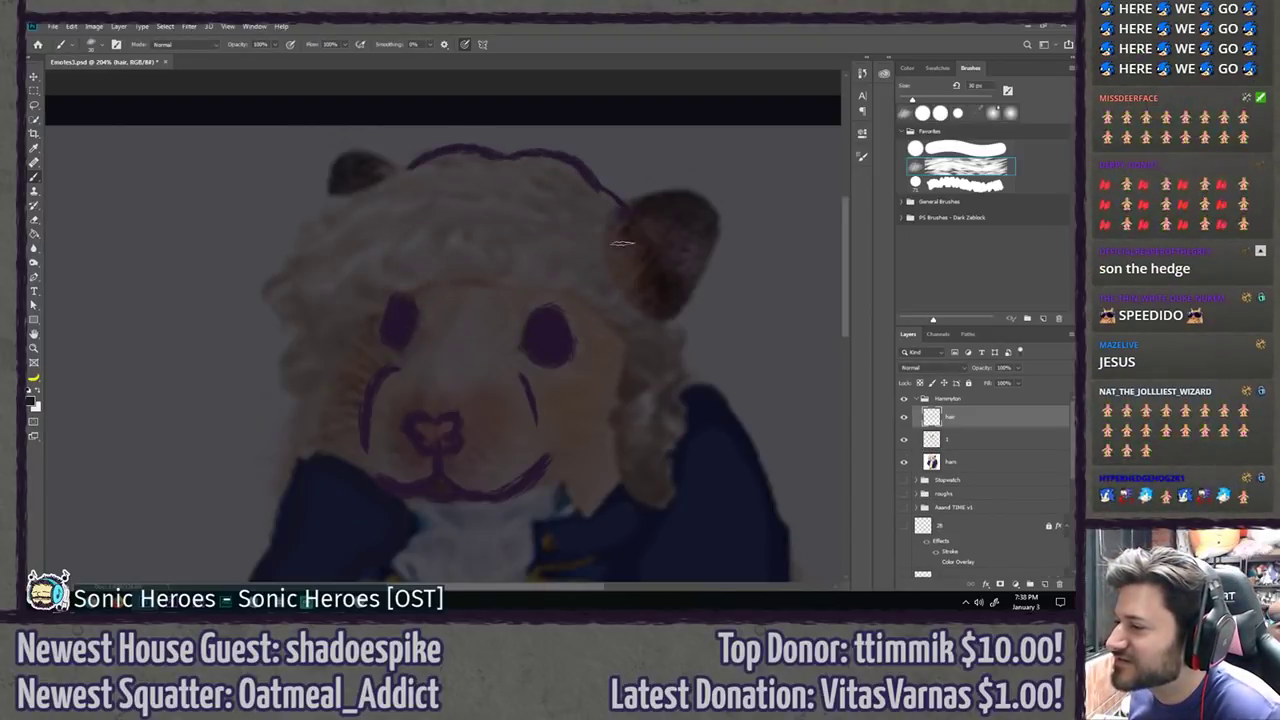
mouse_move(617, 205)
left_mouse_down()
mouse_move(643, 307)
mouse_move(624, 298)
mouse_move(675, 352)
mouse_move(666, 337)
mouse_move(684, 400)
left_mouse_up()
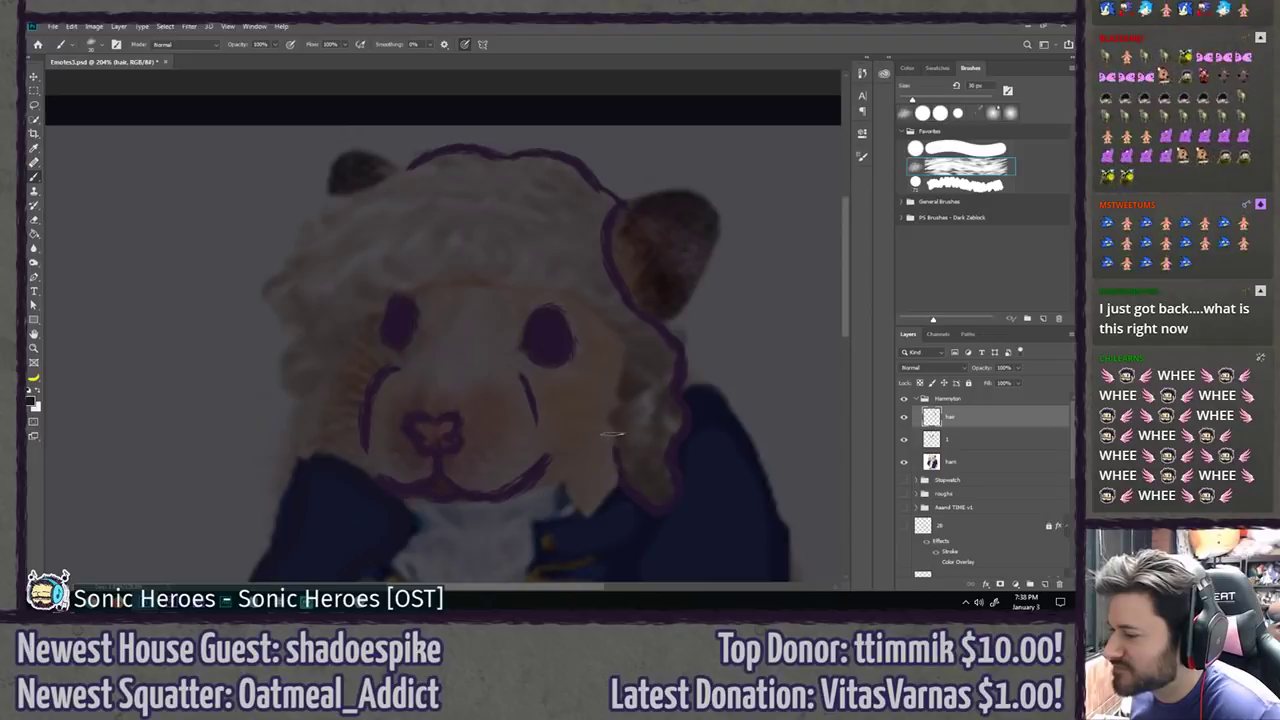
mouse_move(613, 404)
left_mouse_down()
mouse_move(625, 347)
mouse_move(587, 296)
mouse_move(527, 288)
left_mouse_up()
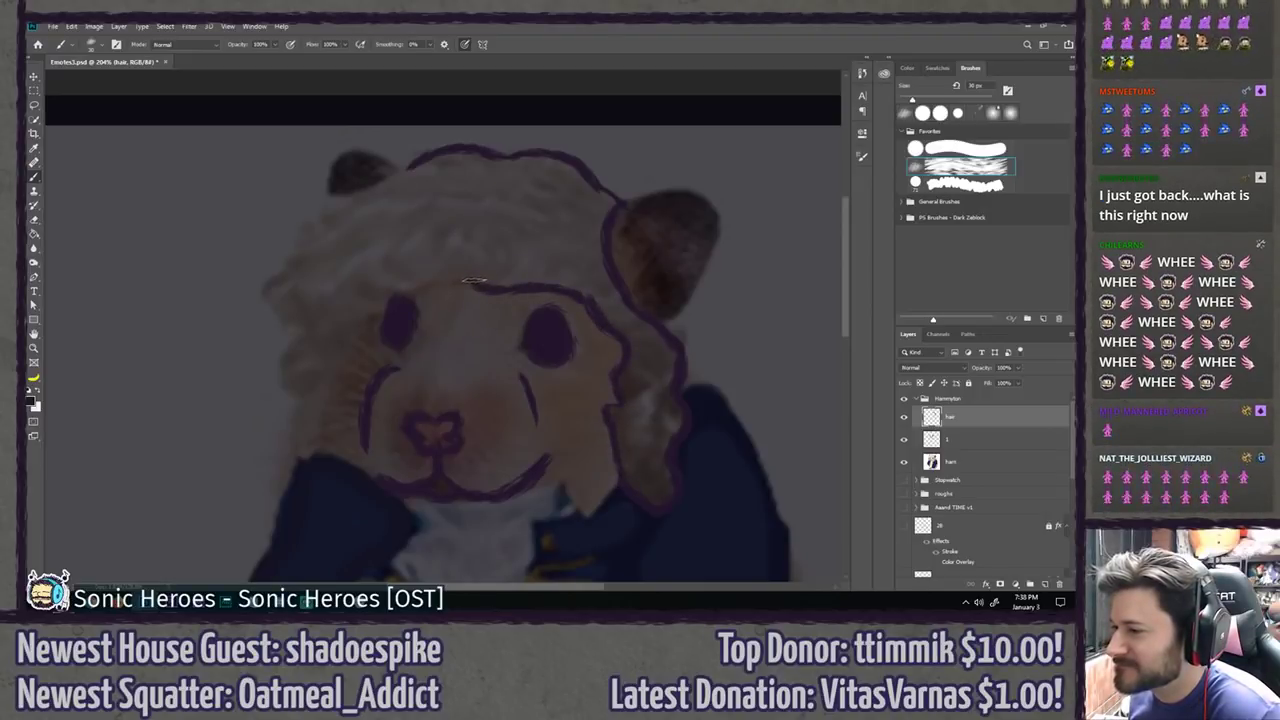
mouse_move(372, 310)
left_mouse_down()
mouse_move(317, 408)
mouse_move(322, 447)
mouse_move(299, 451)
mouse_move(294, 392)
mouse_move(282, 393)
mouse_move(301, 336)
mouse_move(282, 295)
mouse_move(281, 307)
mouse_move(287, 270)
mouse_move(276, 282)
mouse_move(325, 213)
left_mouse_up()
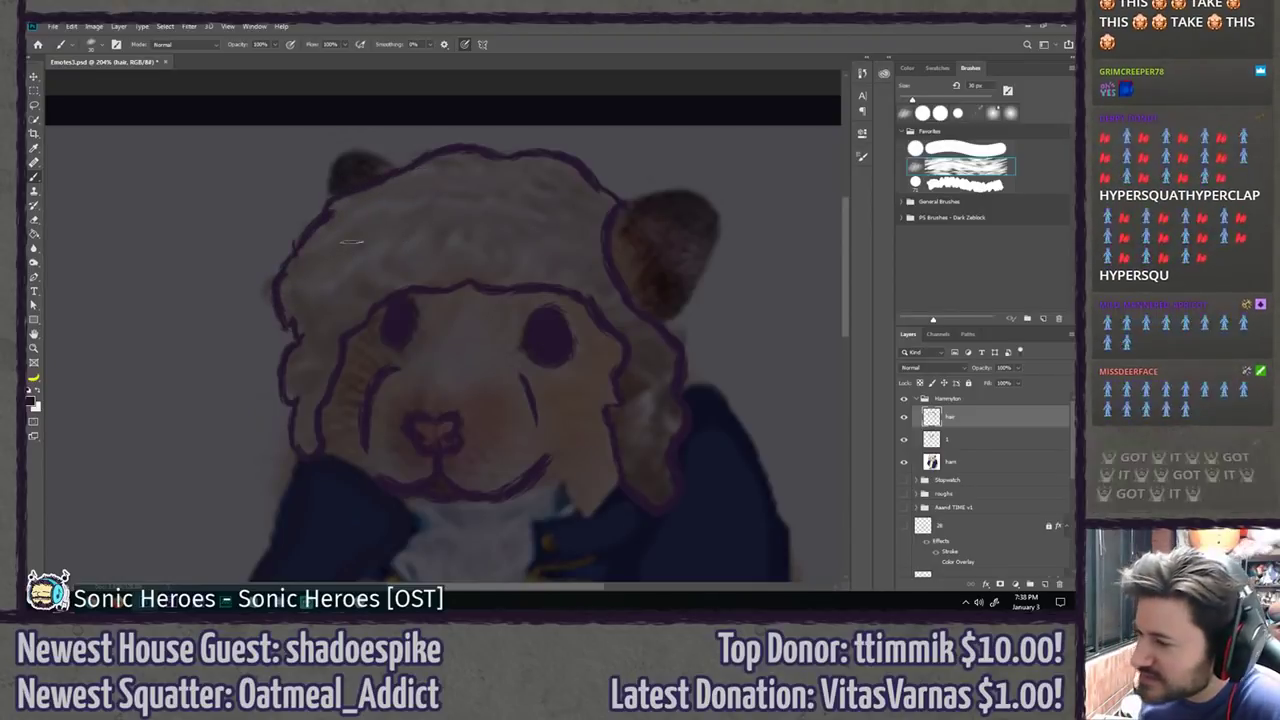
Step: Add short curved strand lines inside the wig, across the crown and above the forehead
left_click_drag(376, 244, 358, 302)
left_click_drag(400, 286, 406, 241)
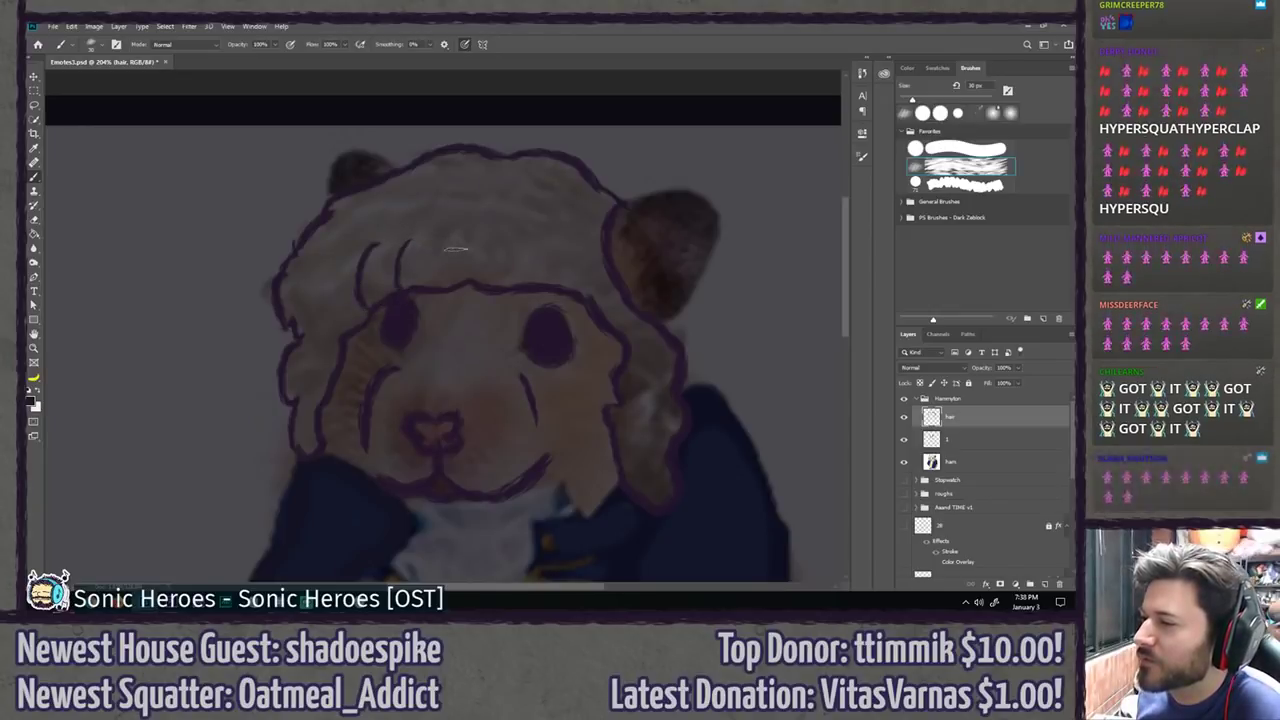
mouse_move(440, 196)
left_mouse_down()
mouse_move(530, 181)
mouse_move(566, 196)
mouse_move(570, 274)
left_mouse_up()
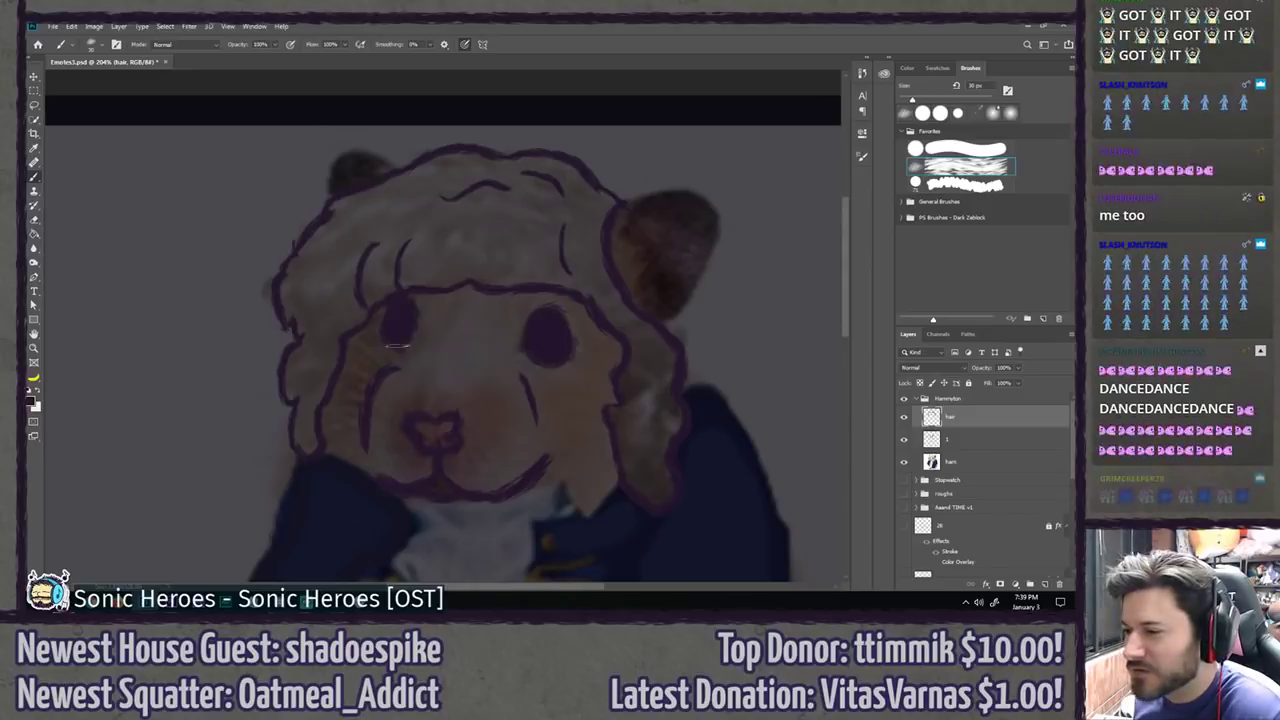
left_click_drag(375, 206, 304, 268)
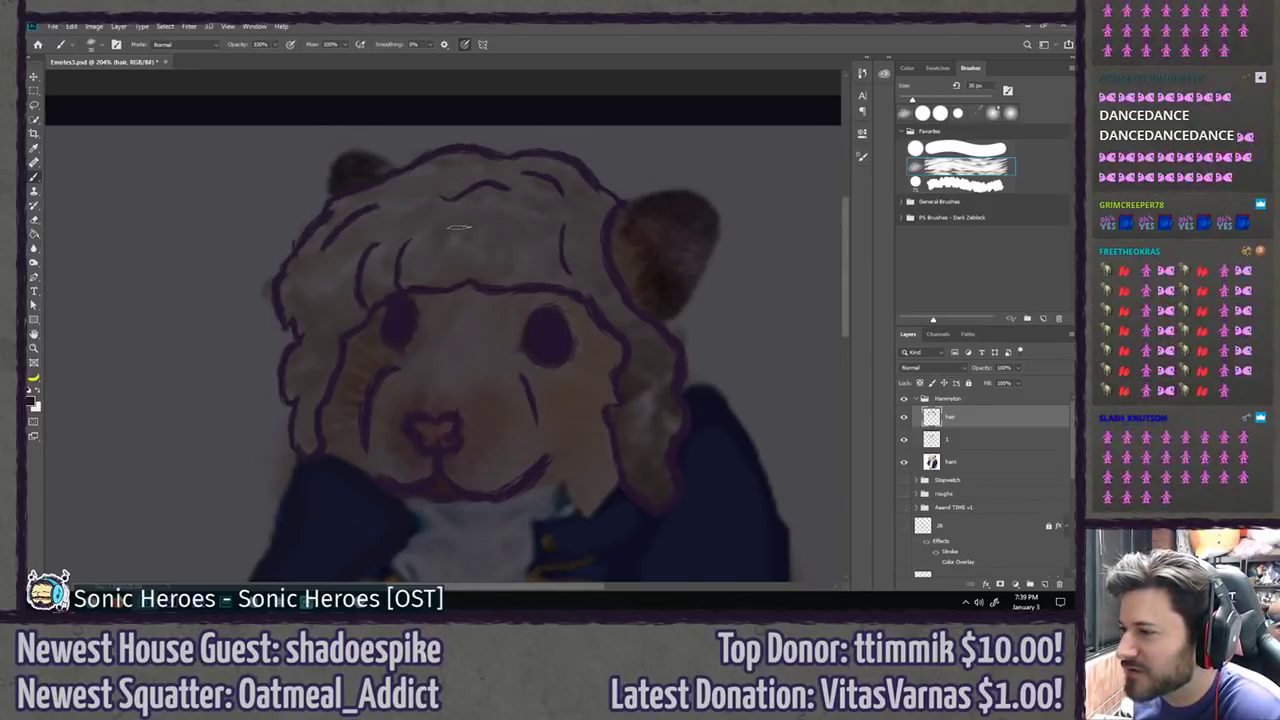
left_click_drag(460, 226, 454, 258)
left_click_drag(500, 223, 524, 254)
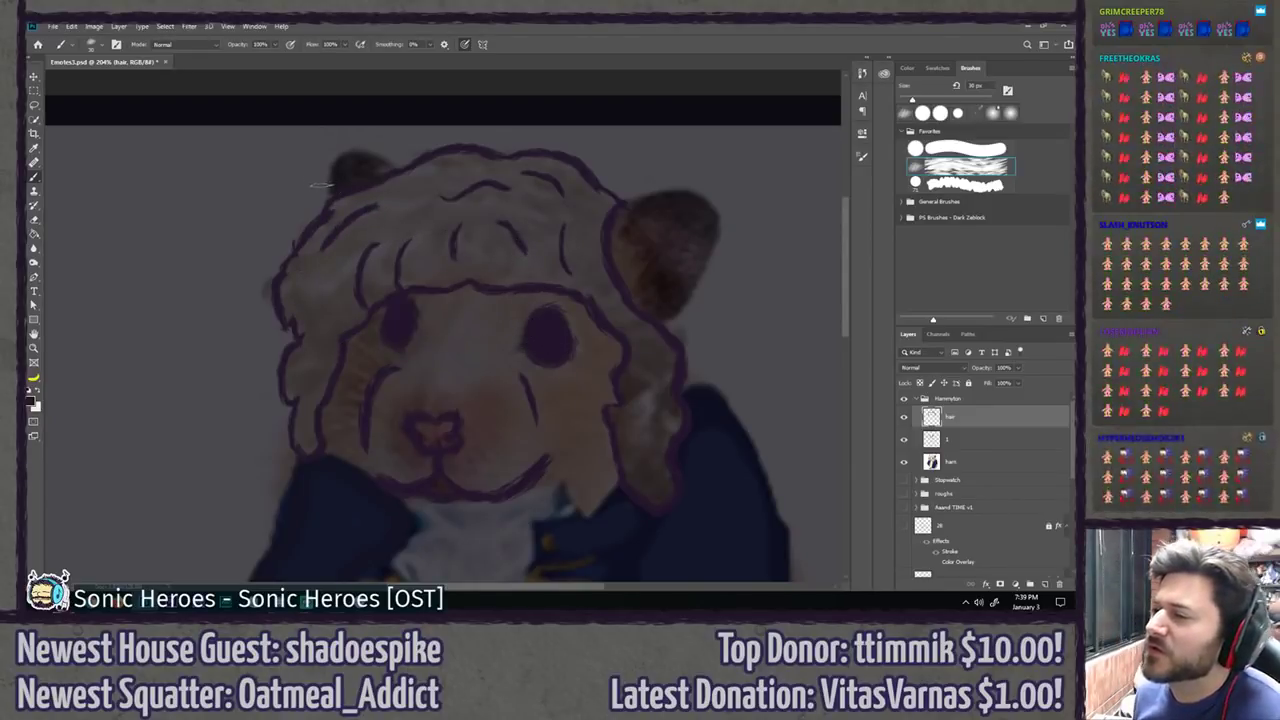
Step: Outline both ears beside the wig on the hair layer, redrawing strokes until the shapes follow the reference
mouse_move(332, 198)
left_mouse_down()
mouse_move(345, 147)
mouse_move(392, 162)
left_mouse_up()
key("ctrl+z")
left_click_drag(330, 200, 404, 172)
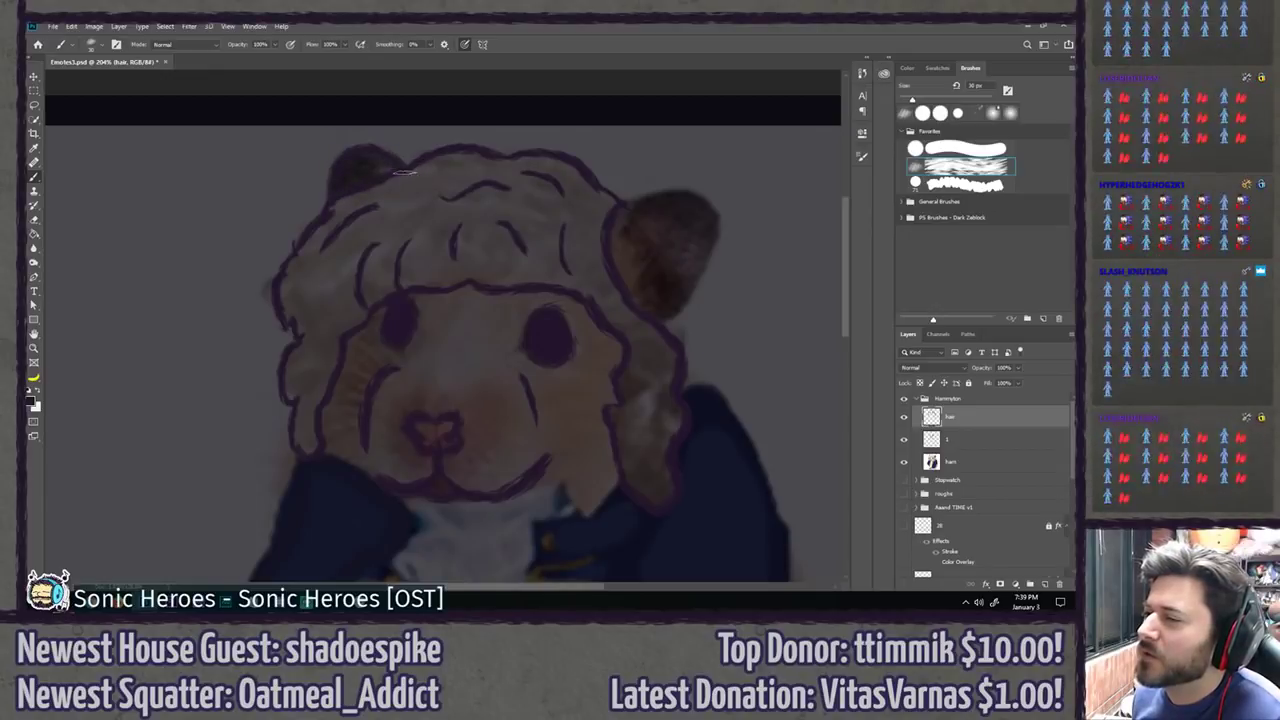
mouse_move(624, 204)
left_mouse_down()
mouse_move(707, 222)
mouse_move(660, 337)
left_mouse_up()
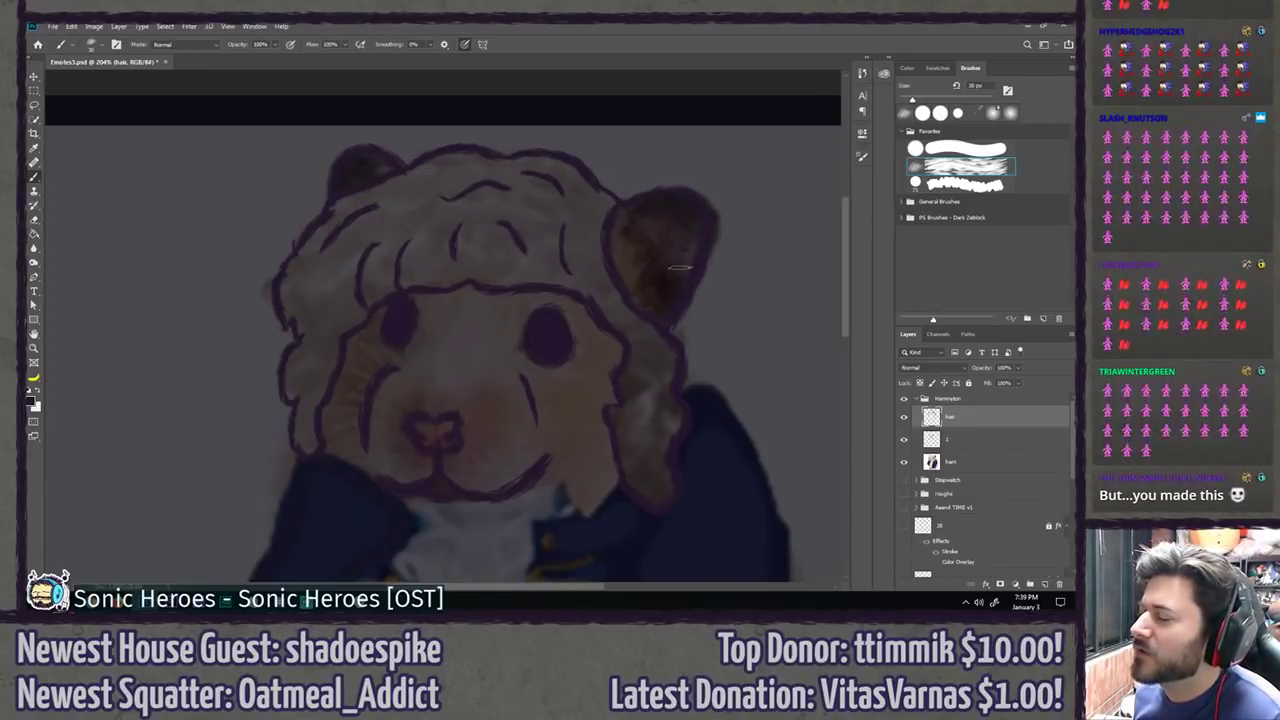
key("ctrl+z")
mouse_move(625, 204)
left_mouse_down()
mouse_move(713, 208)
mouse_move(662, 332)
mouse_move(682, 354)
left_mouse_up()
key("ctrl+z")
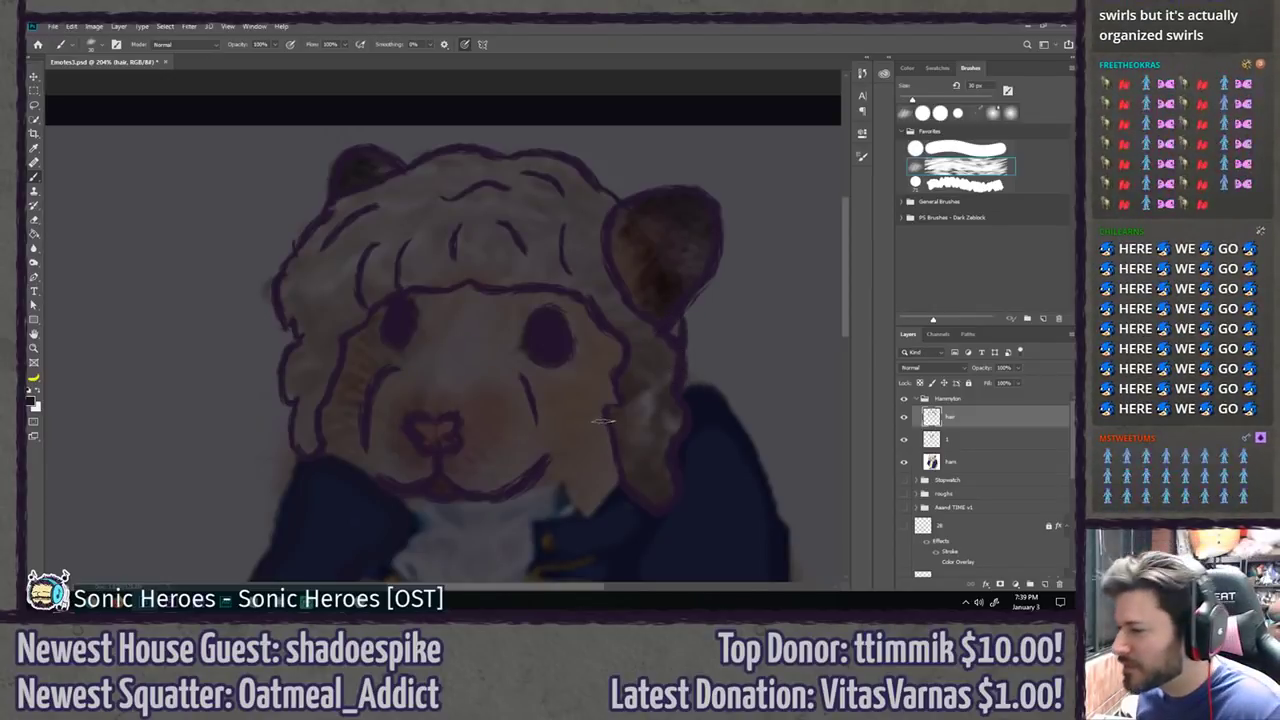
Step: Create a new layer named coat above the hair layer
left_click_drag(437, 413, 457, 206)
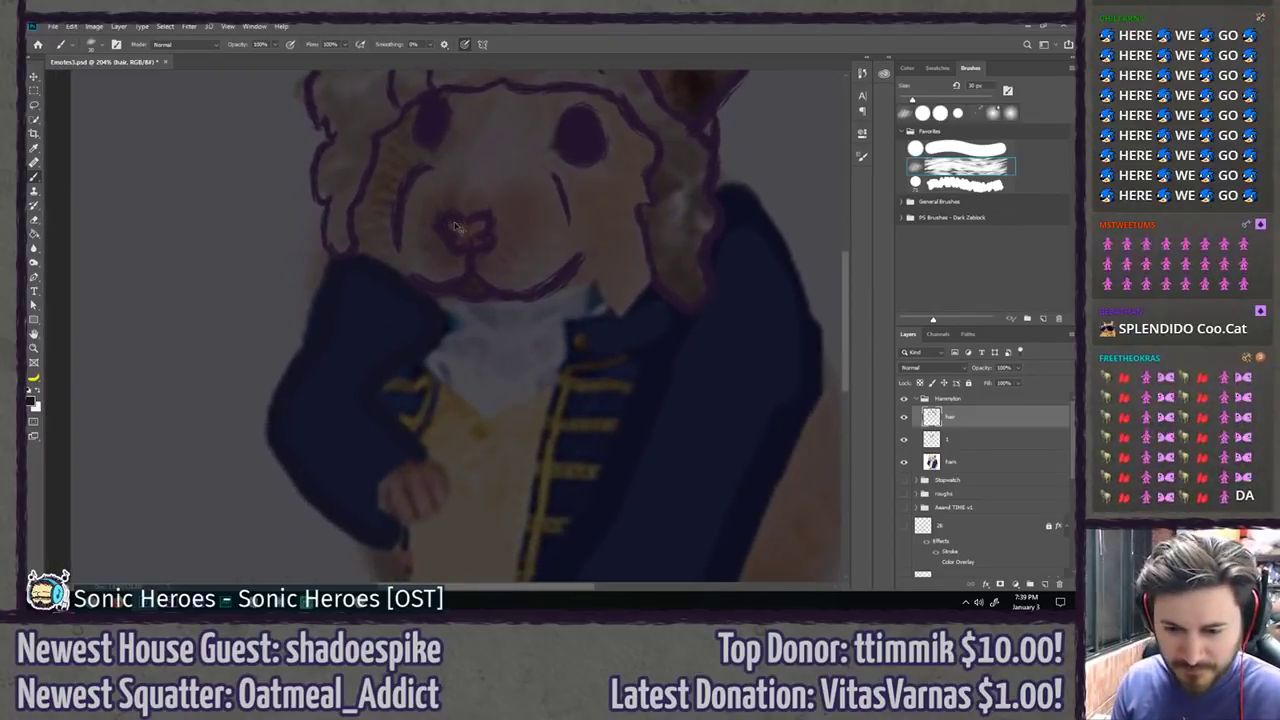
key("ctrl+shift+n")
type("coat")
key("Return")
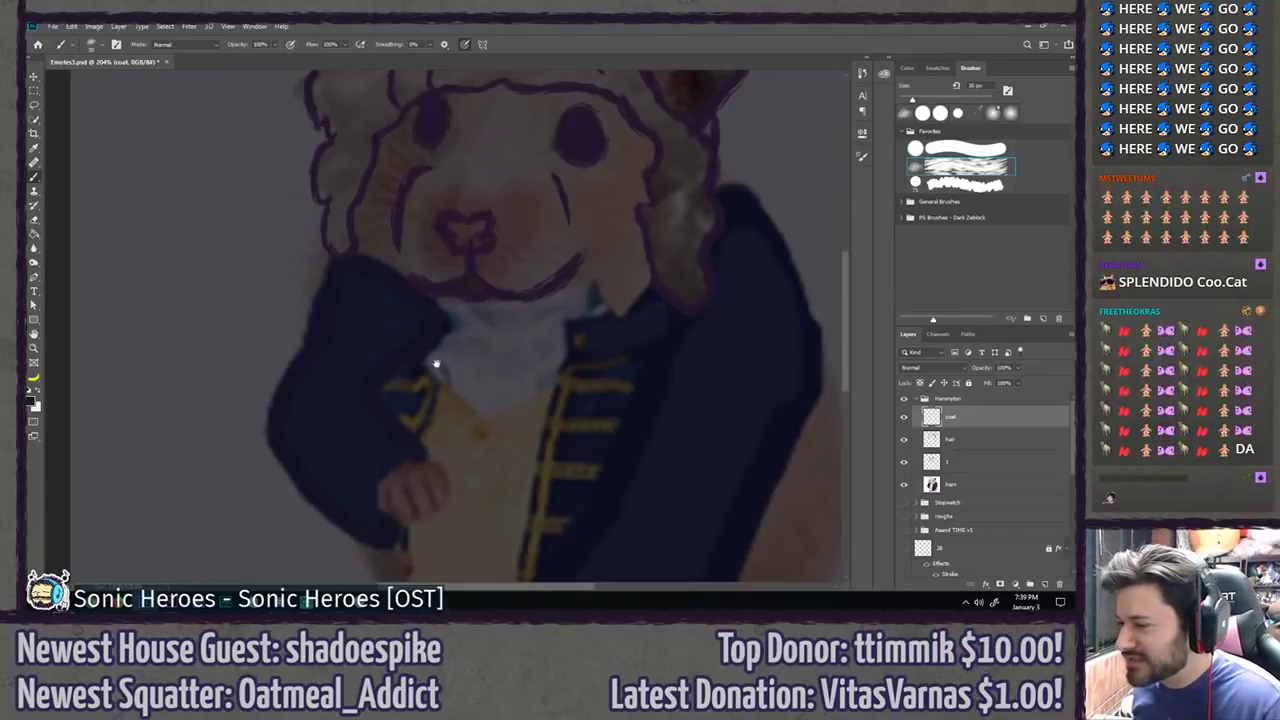
Step: Trace the full outline of the large coat sleeve beneath the bigger ear, redoing its outer edge until it fits
left_click_drag(596, 351, 483, 237)
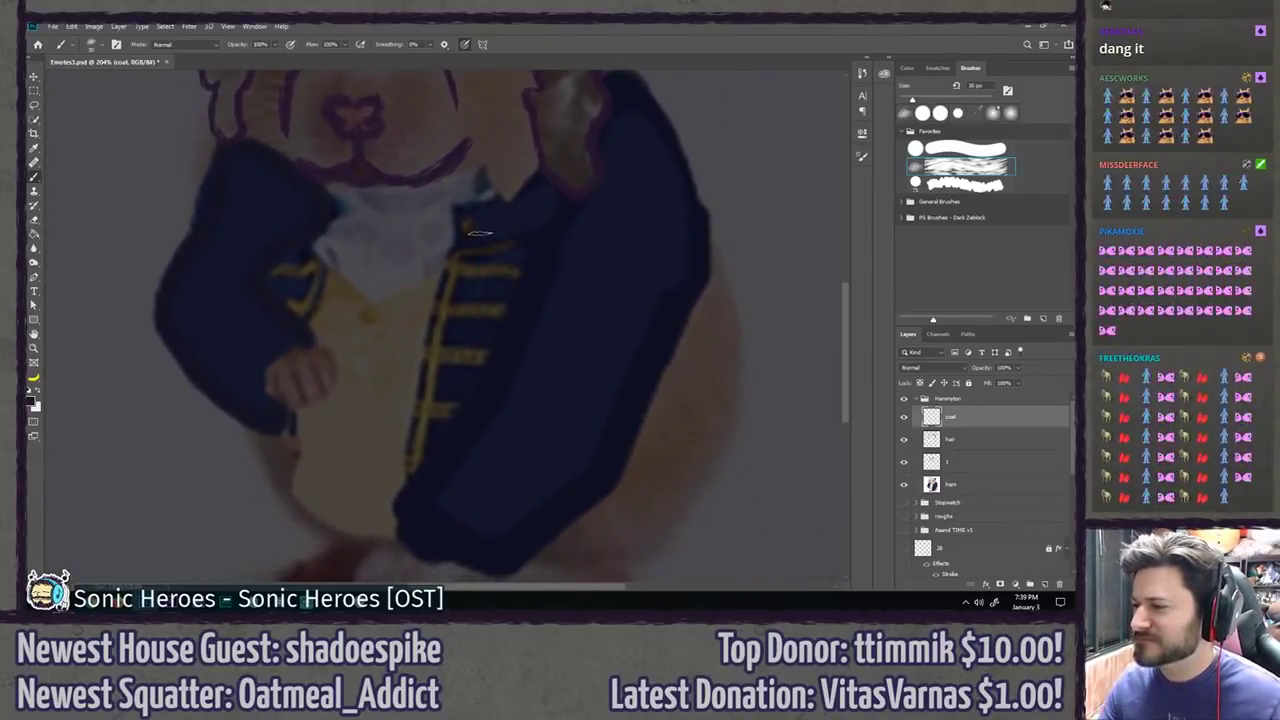
scroll(485, 229, "down", 3)
left_click_drag(518, 195, 489, 206)
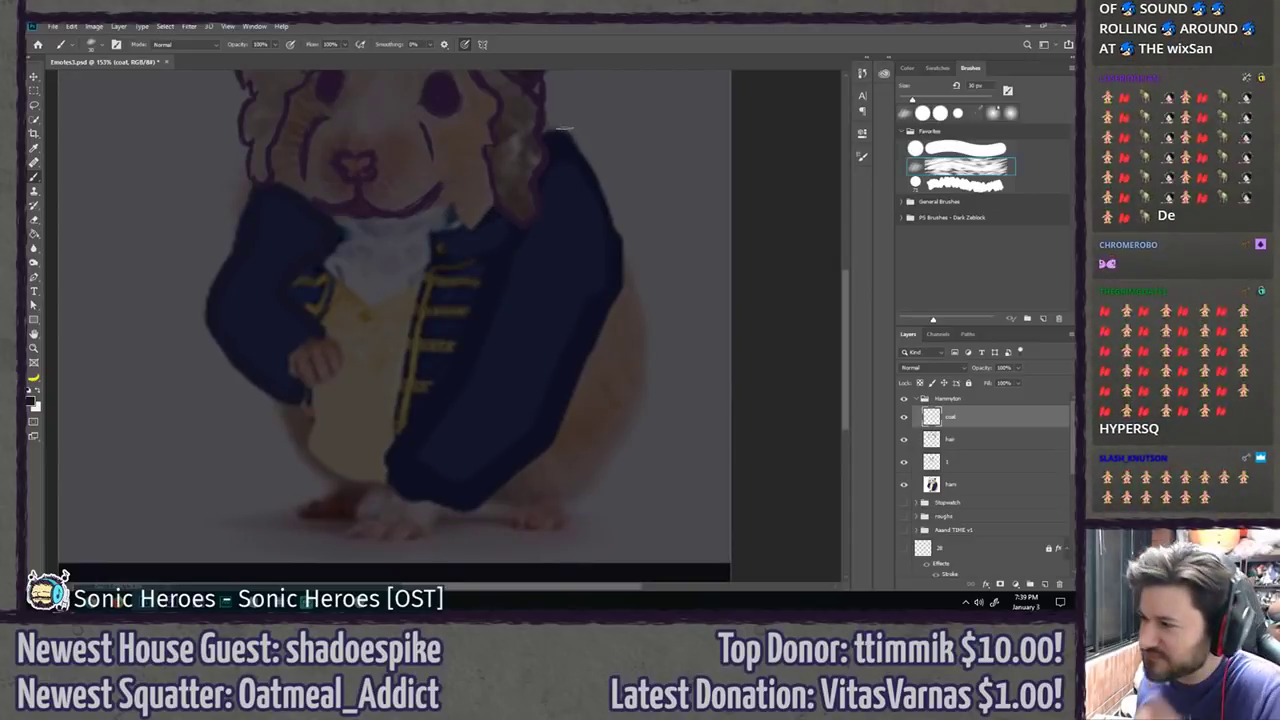
mouse_move(540, 130)
left_mouse_down()
mouse_move(588, 158)
mouse_move(624, 274)
mouse_move(530, 492)
left_mouse_up()
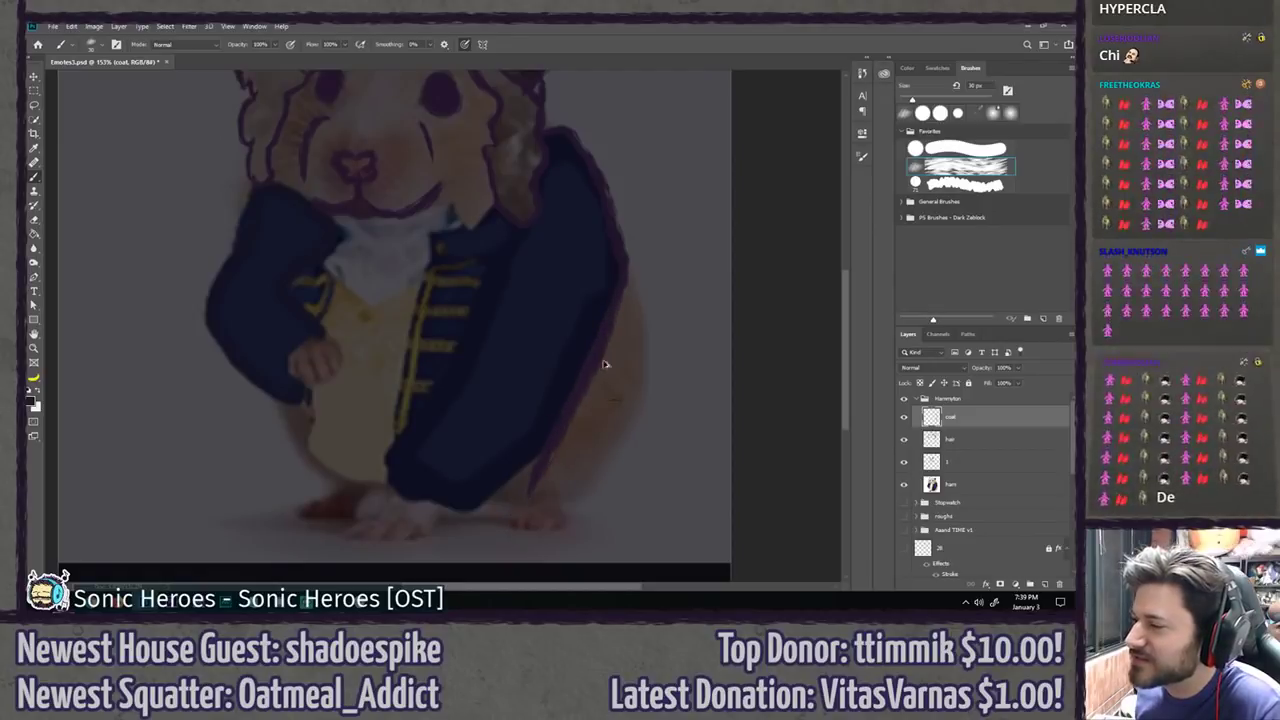
key("ctrl+z")
mouse_move(623, 260)
left_mouse_down()
mouse_move(586, 352)
mouse_move(506, 488)
left_mouse_up()
key("ctrl+z")
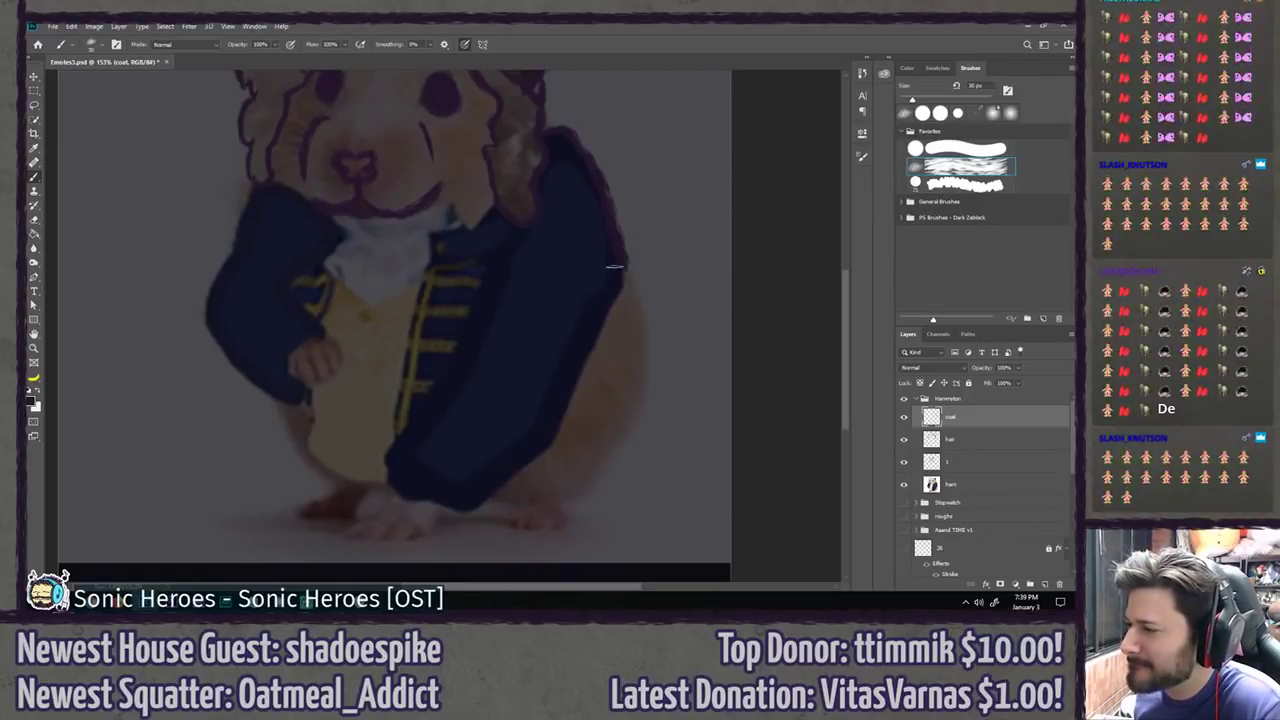
mouse_move(614, 266)
left_mouse_down()
mouse_move(611, 312)
mouse_move(495, 498)
mouse_move(506, 483)
mouse_move(468, 515)
mouse_move(402, 493)
mouse_move(387, 466)
mouse_move(509, 236)
left_mouse_up()
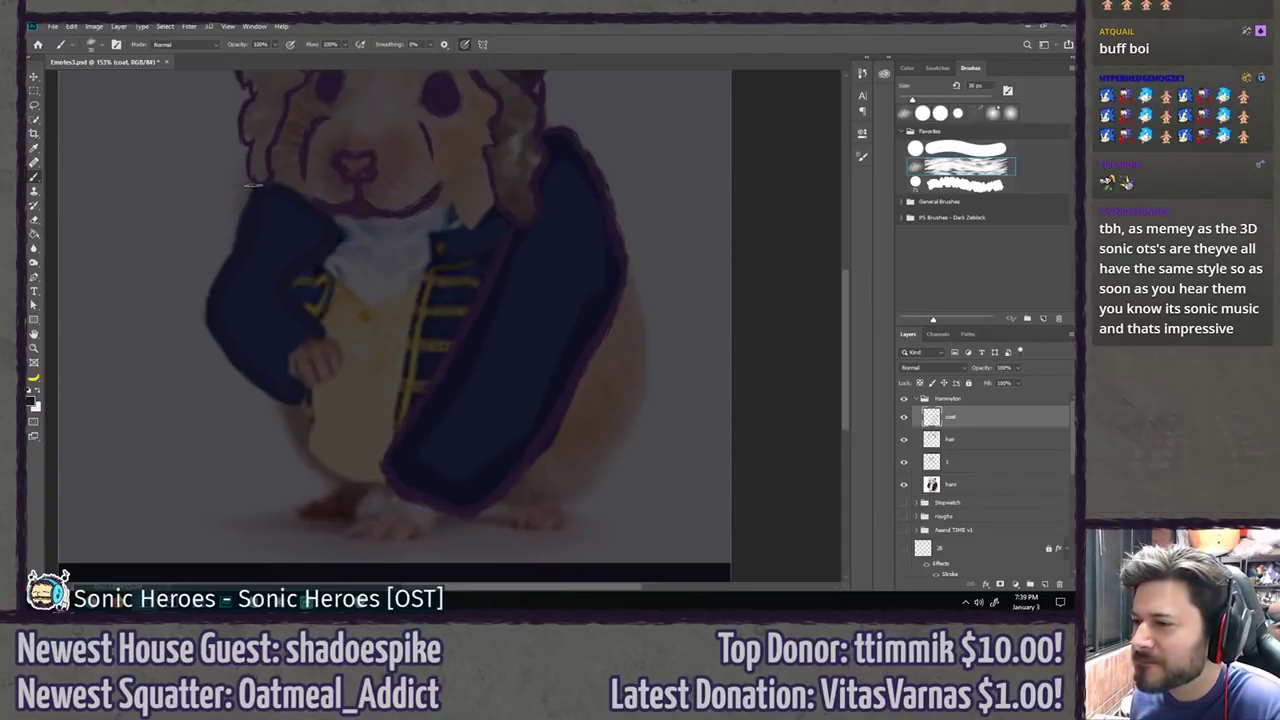
Step: Trace the full outline of the smaller bent coat sleeve and the coat's open front edges beside the waistcoat
left_click_drag(270, 184, 338, 228)
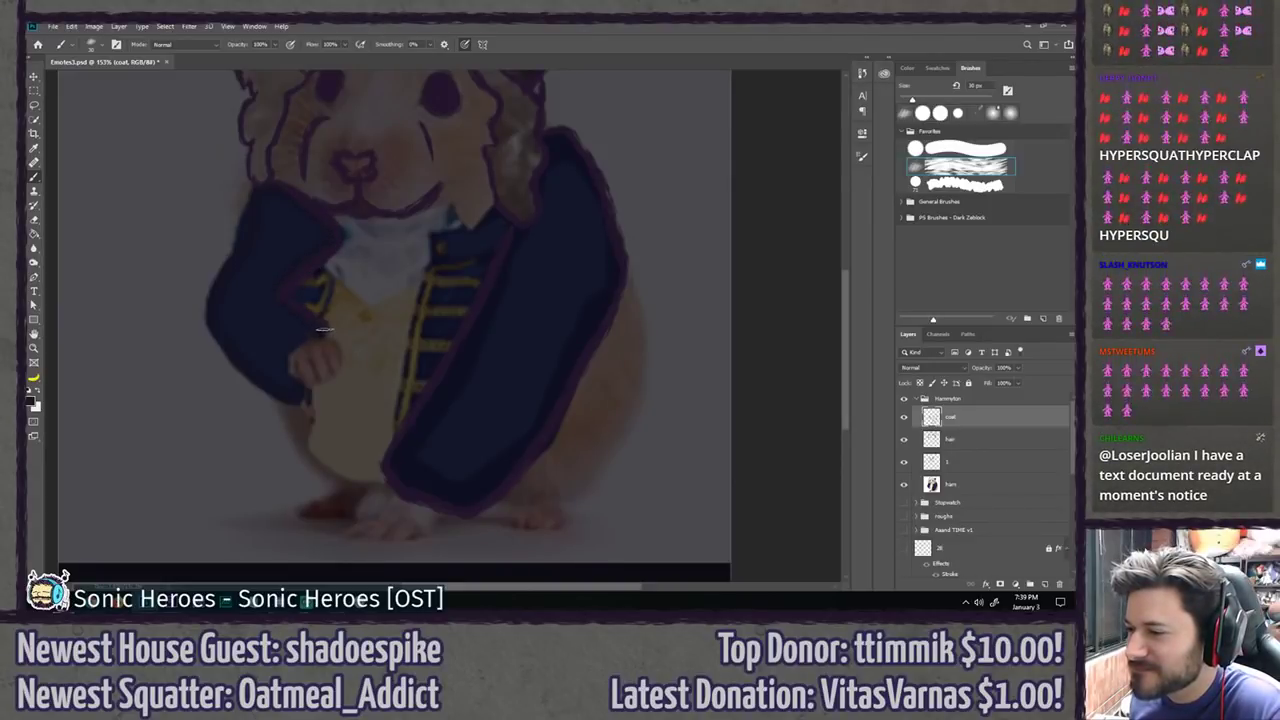
mouse_move(323, 337)
left_mouse_down()
mouse_move(291, 372)
mouse_move(293, 398)
mouse_move(200, 330)
left_mouse_up()
key("ctrl+z")
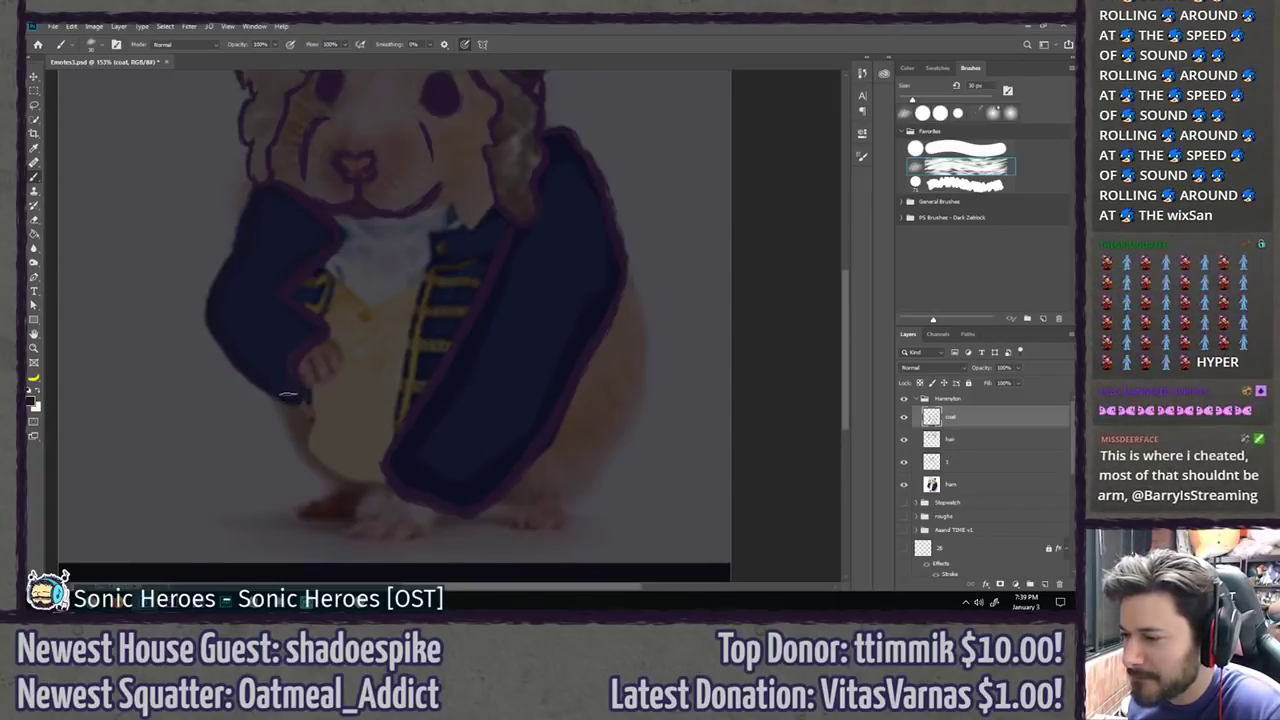
mouse_move(290, 398)
left_mouse_down()
mouse_move(193, 308)
mouse_move(201, 321)
mouse_move(256, 188)
mouse_move(247, 176)
mouse_move(242, 216)
mouse_move(246, 175)
mouse_move(238, 224)
left_mouse_up()
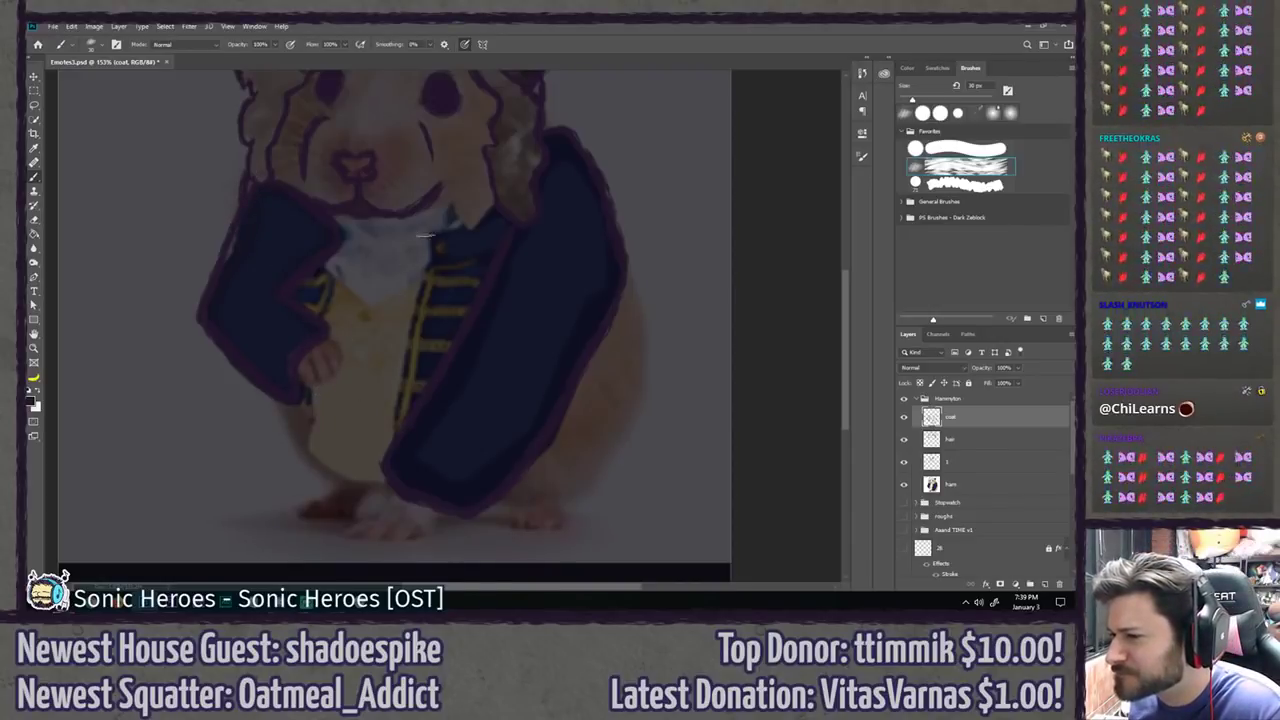
left_click_drag(433, 238, 398, 435)
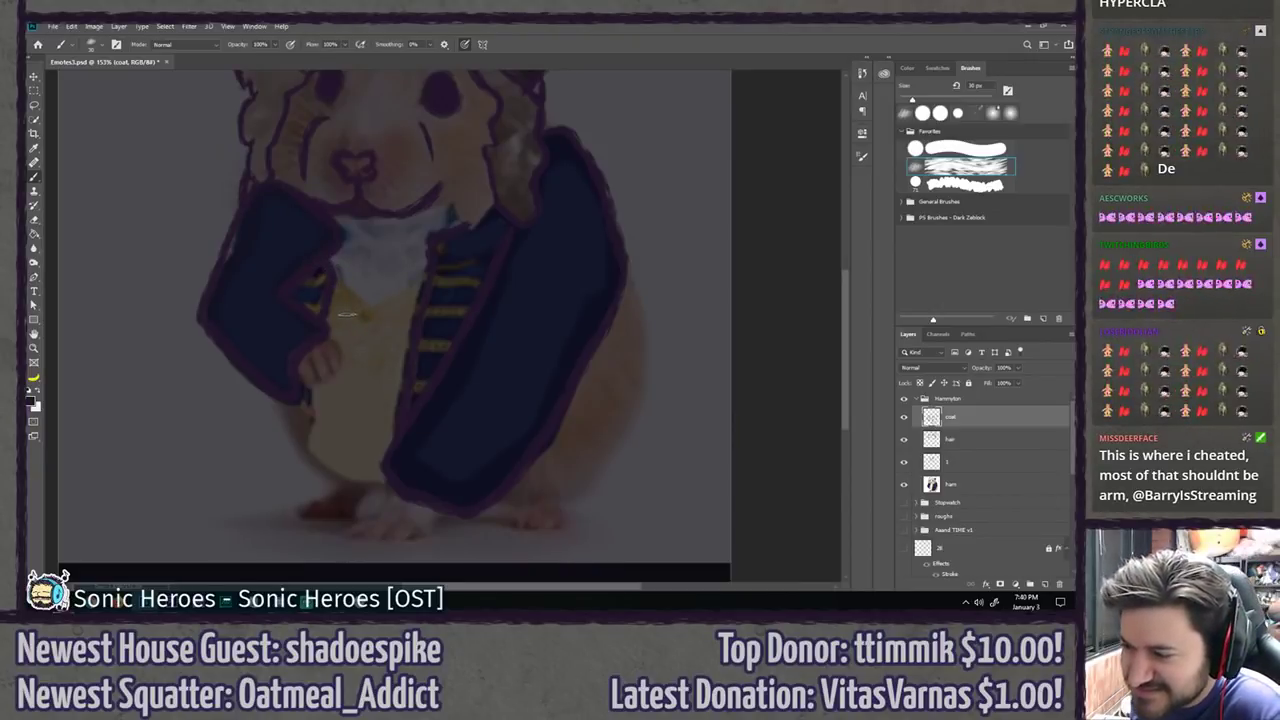
Step: Create a new layer named shirt above the coat layer
scroll(353, 268, "up", 2)
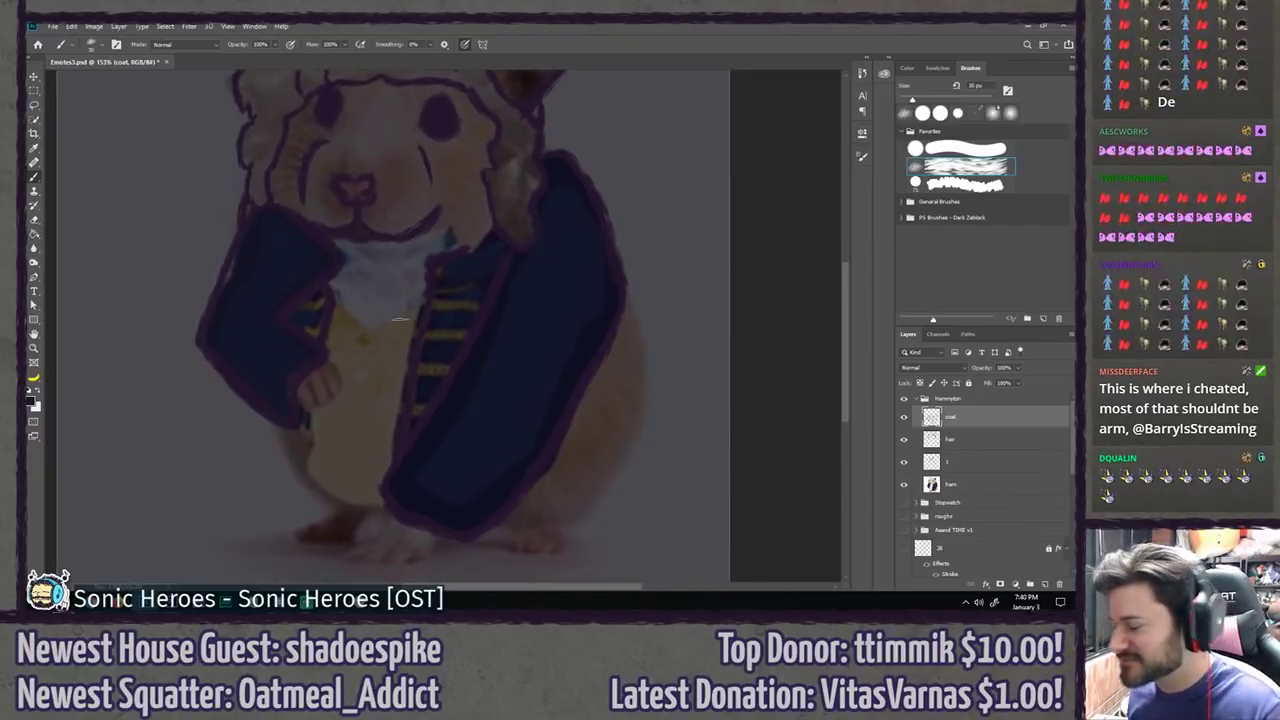
key("ctrl+shift+n")
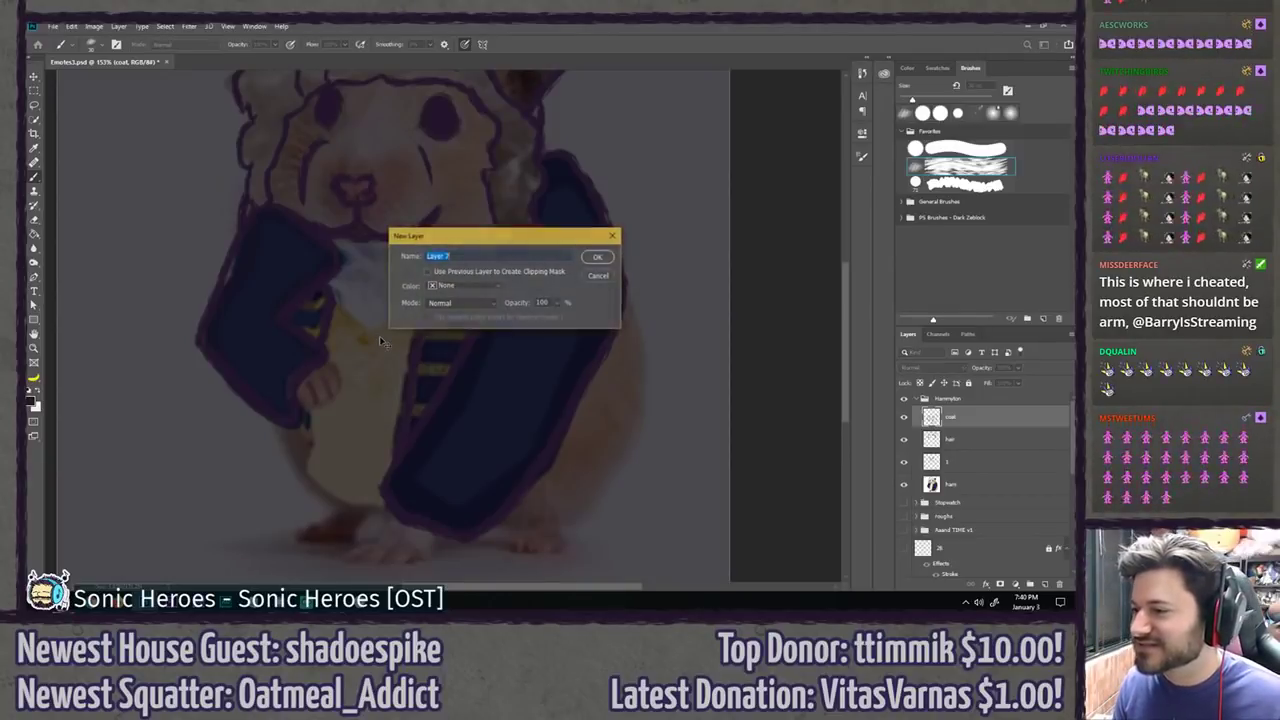
key("Return")
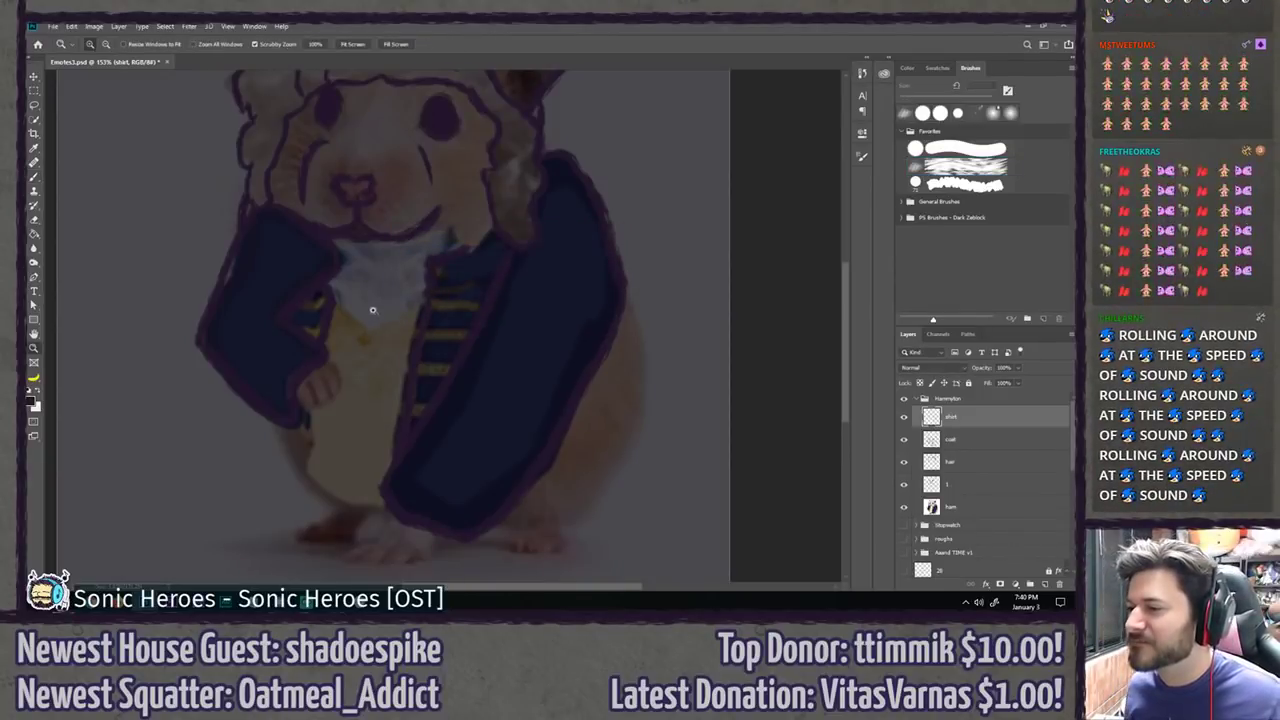
Step: Draw the pointed white cravat beneath the chin, with vertical pleat lines inside and collar edges above it
key("ctrl+plus")
mouse_move(330, 300)
left_mouse_down()
mouse_move(377, 347)
mouse_move(452, 300)
left_mouse_up()
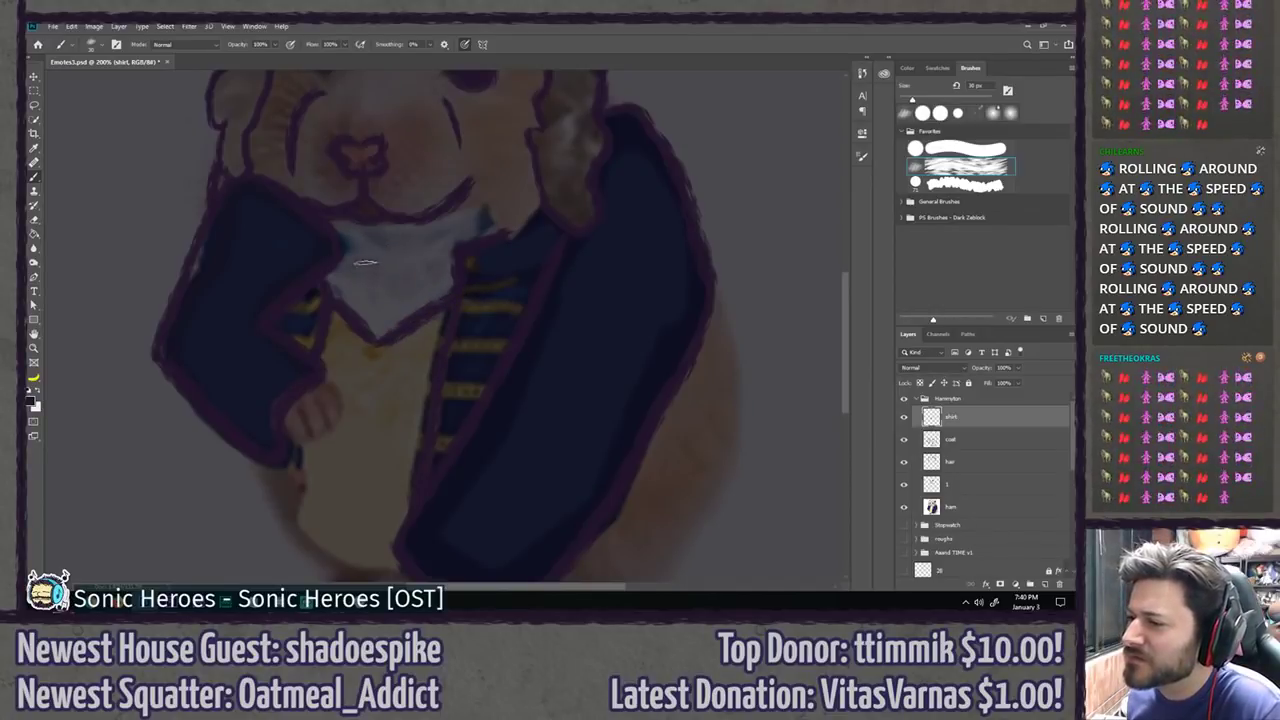
mouse_move(367, 248)
left_mouse_down()
mouse_move(342, 277)
mouse_move(354, 300)
mouse_move(365, 279)
mouse_move(357, 289)
mouse_move(383, 317)
mouse_move(387, 276)
mouse_move(380, 316)
left_mouse_up()
left_click_drag(403, 268, 408, 313)
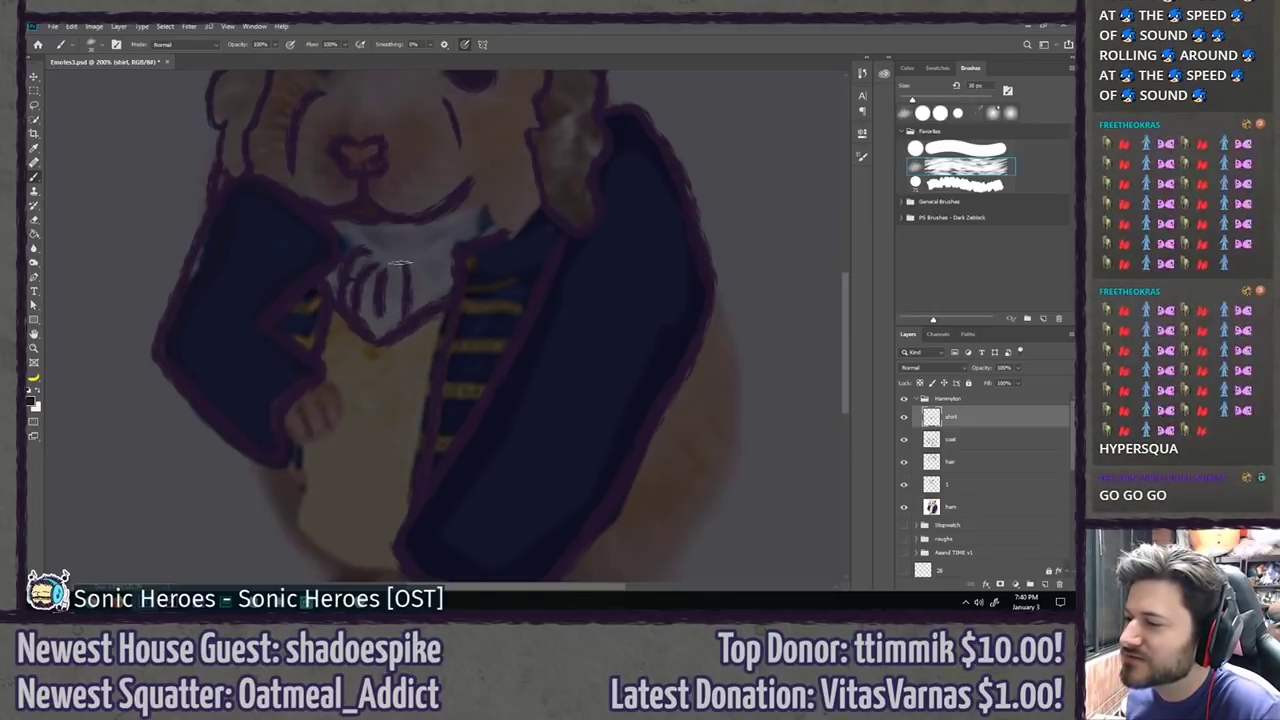
mouse_move(371, 250)
left_mouse_down()
mouse_move(401, 260)
mouse_move(438, 243)
left_mouse_up()
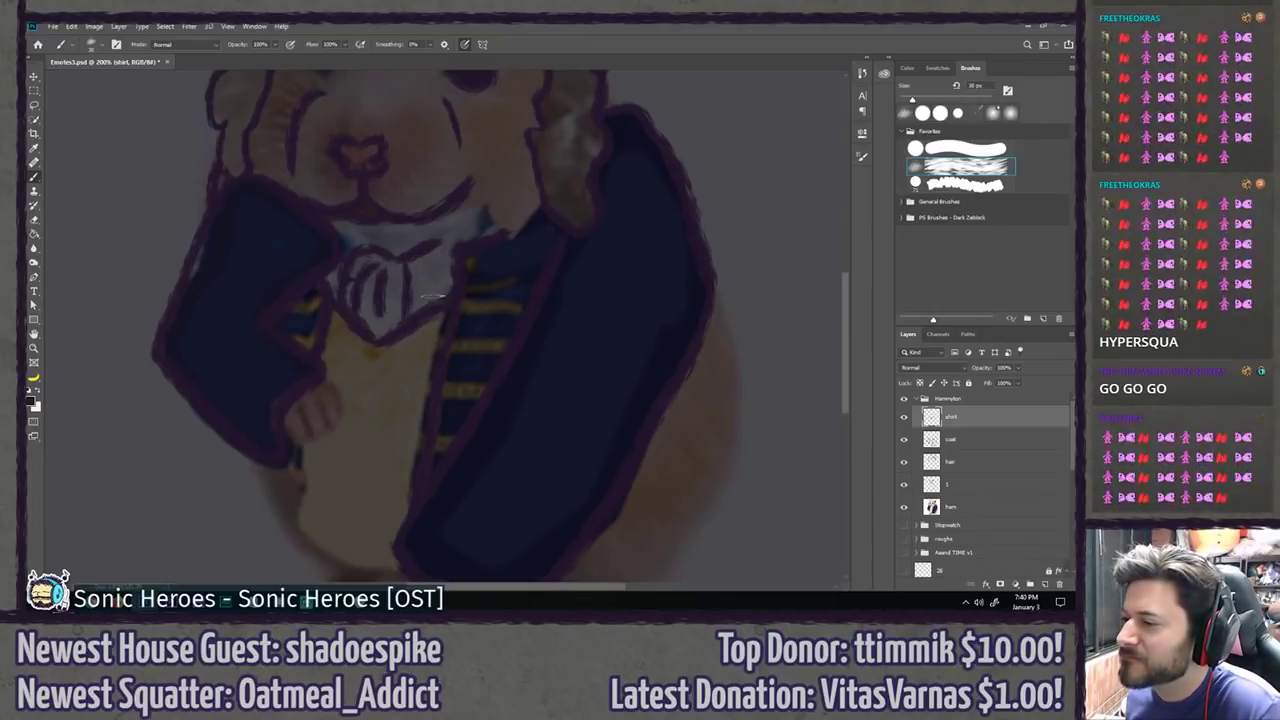
mouse_move(432, 297)
left_mouse_down()
mouse_move(443, 259)
mouse_move(450, 283)
mouse_move(343, 224)
left_mouse_up()
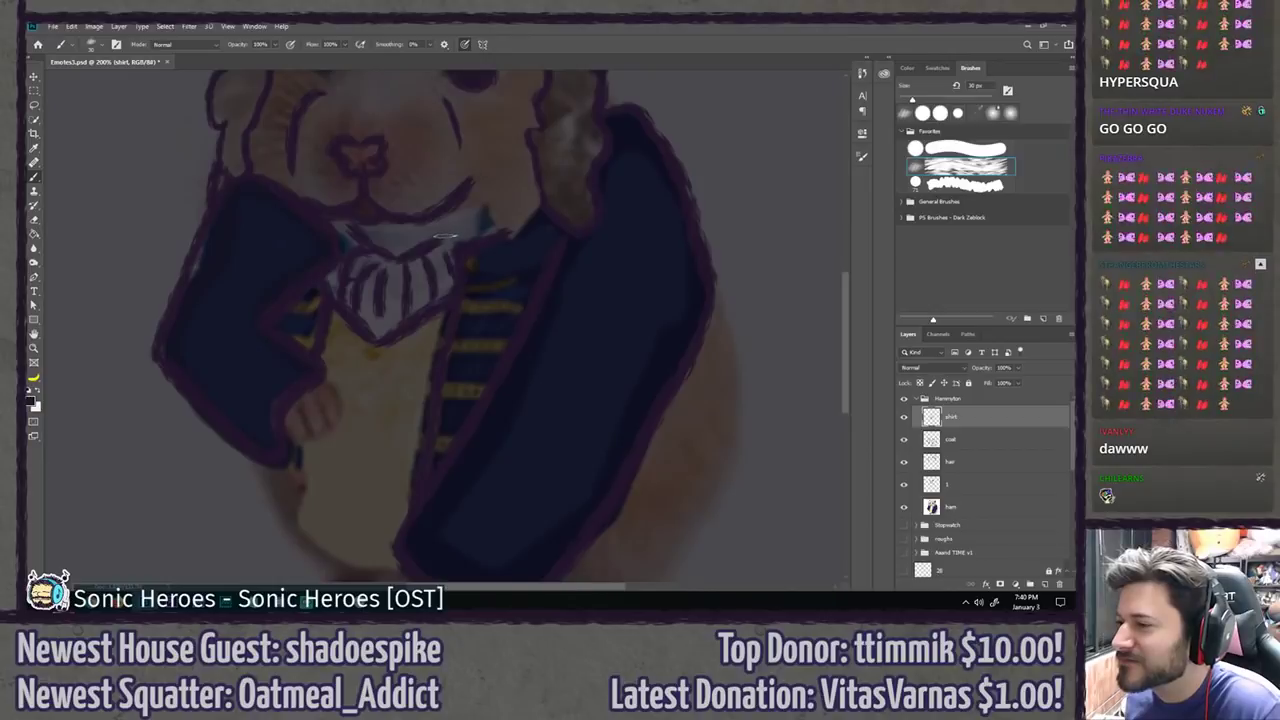
left_click_drag(441, 237, 467, 214)
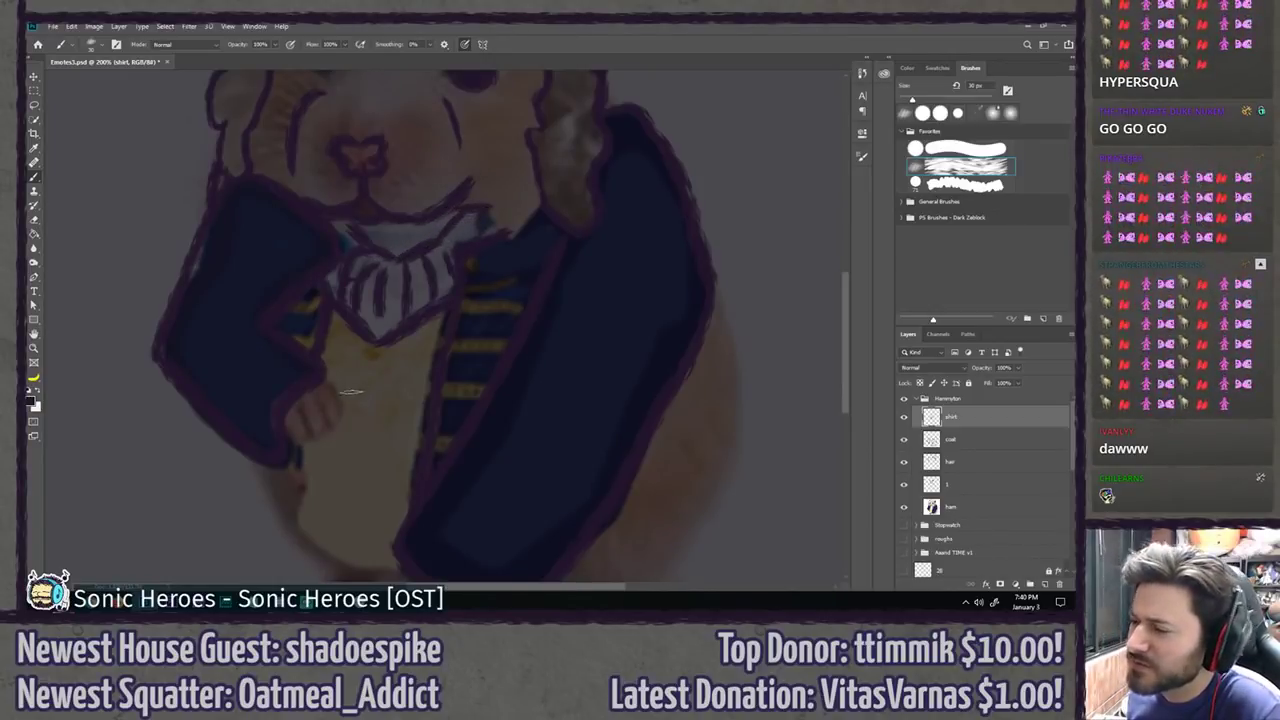
Step: Draw the waistcoat's angled lower edge beside the paw and three small round buttons below the cravat
mouse_move(350, 405)
left_mouse_down()
mouse_move(365, 320)
mouse_move(434, 372)
left_mouse_up()
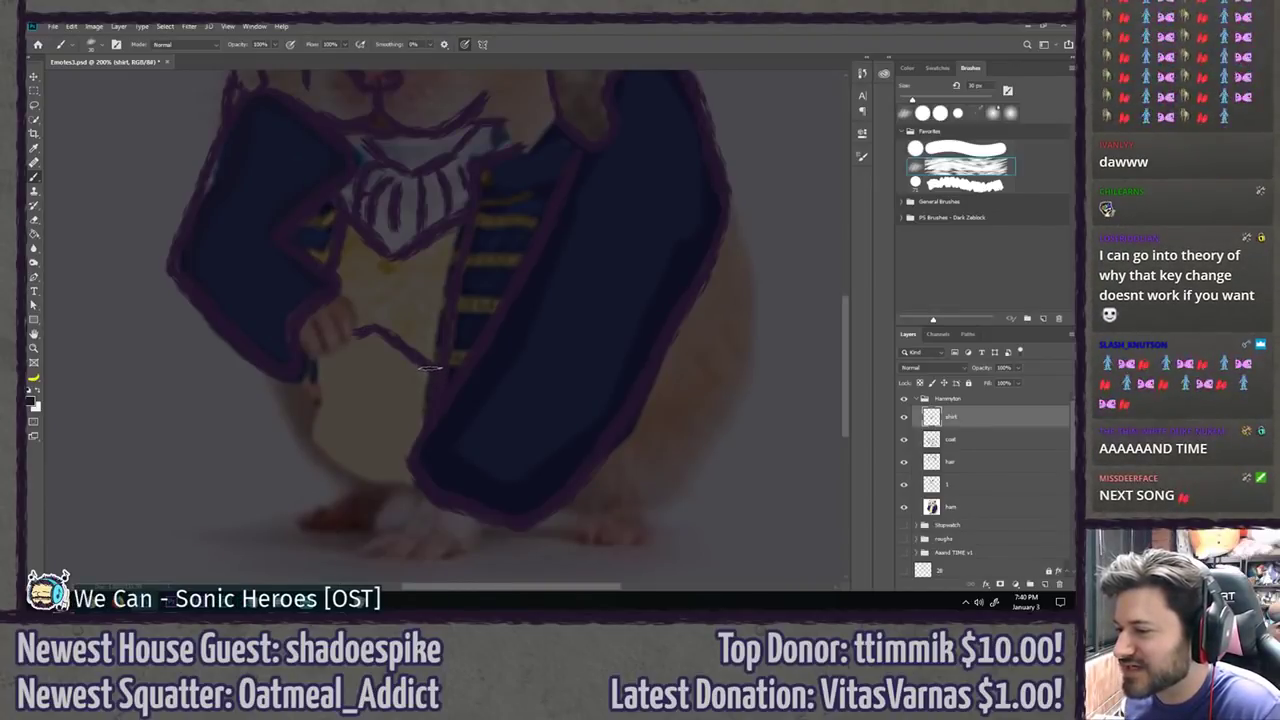
mouse_move(385, 265)
left_mouse_down()
mouse_move(400, 277)
mouse_move(383, 320)
left_mouse_up()
key("ctrl+z")
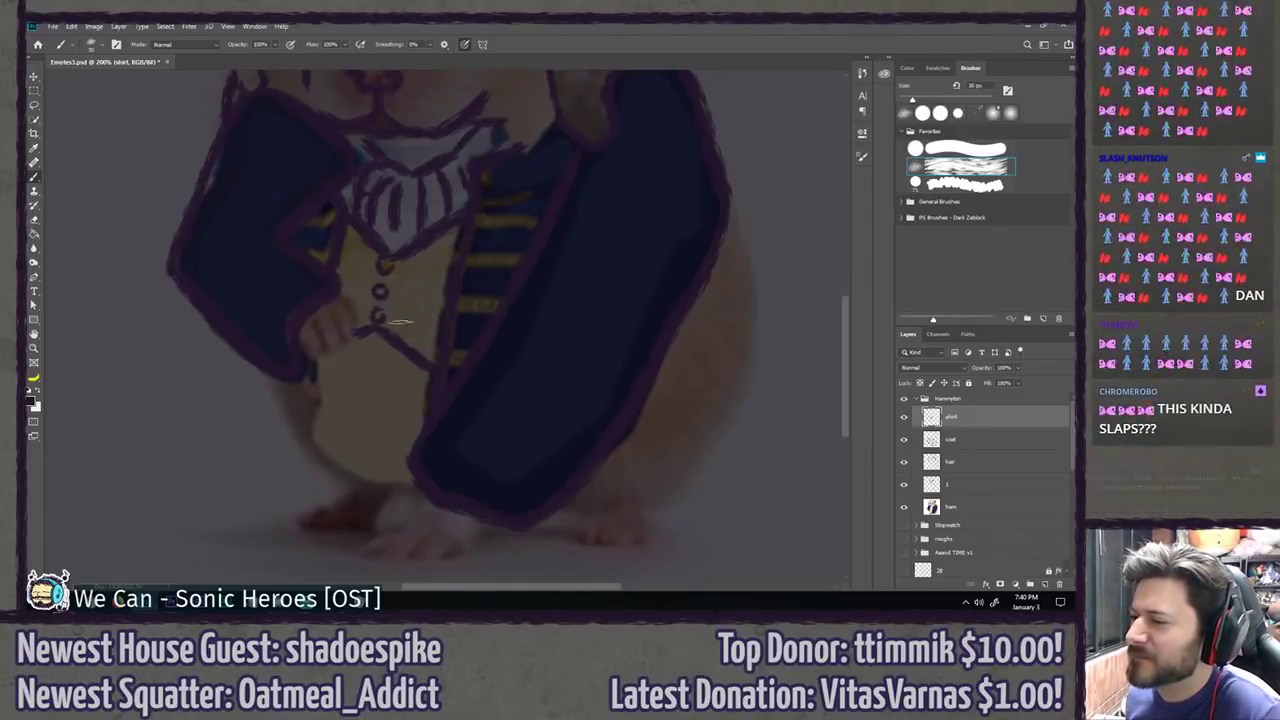
Step: Create a new layer named bod above the shirt layer
scroll(372, 375, "down", 2)
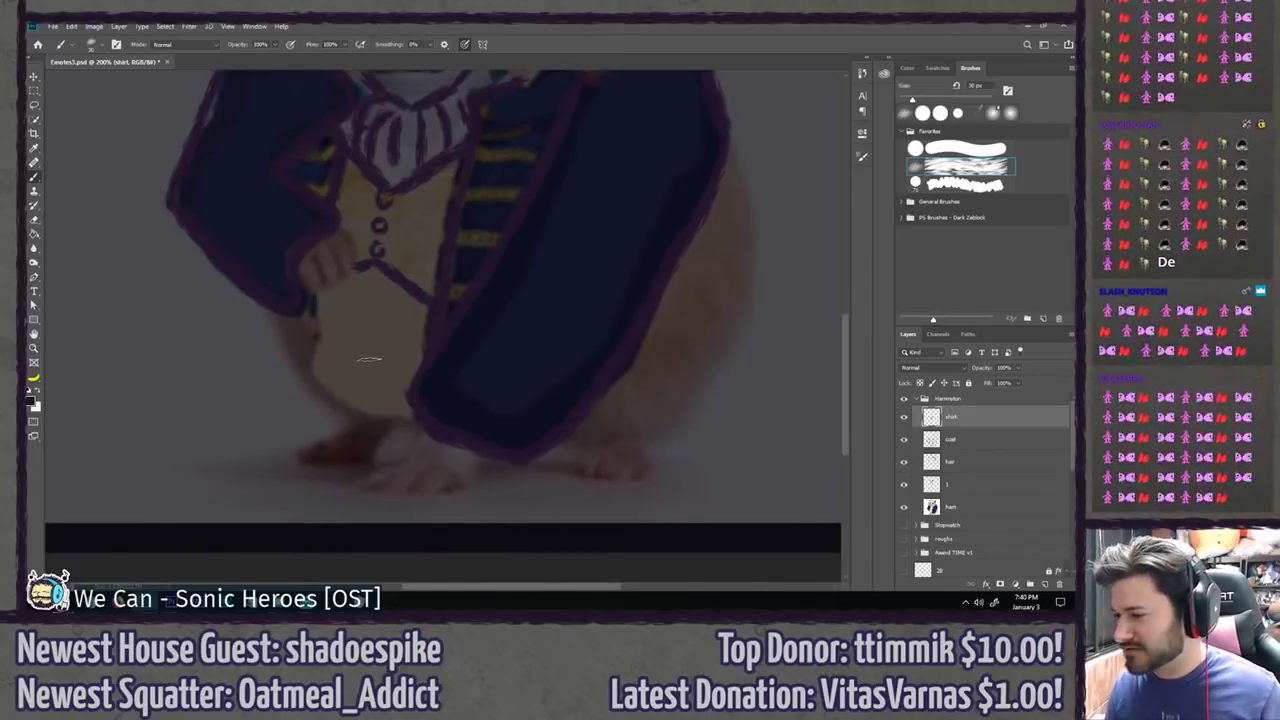
key("ctrl+shift+n")
type("bod")
key("Return")
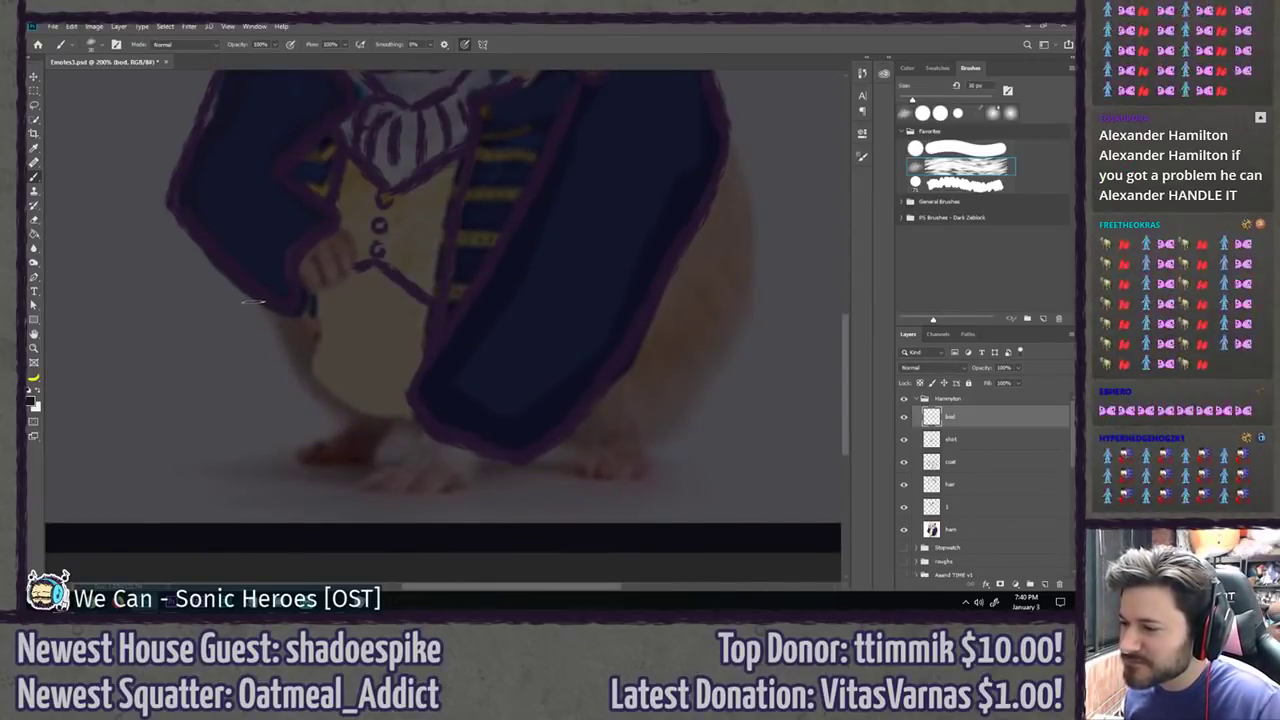
Step: Trace the rounded belly curve from the smaller sleeve's cuff to the large sleeve, redrawing it until it fits
left_click_drag(270, 312, 413, 441)
key("ctrl+z")
mouse_move(268, 311)
left_mouse_down()
mouse_move(319, 397)
mouse_move(410, 411)
left_mouse_up()
key("ctrl+z")
left_click_drag(272, 313, 435, 420)
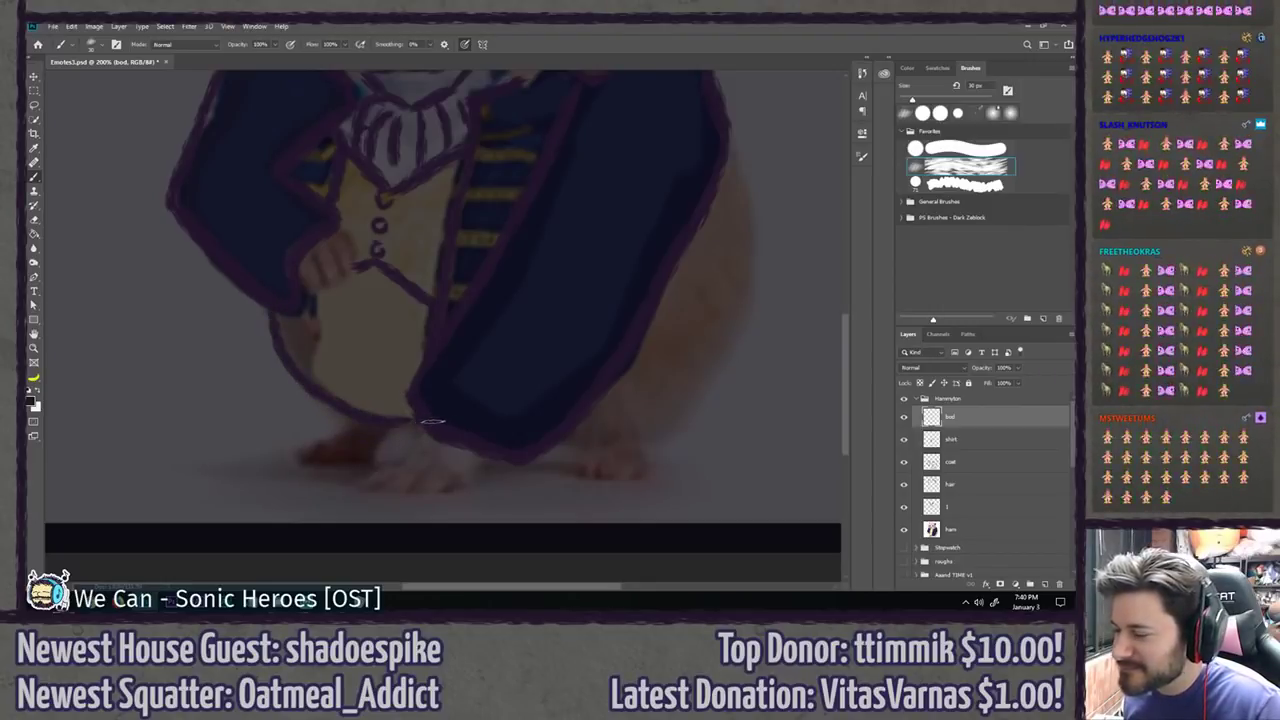
Step: Trace the outer body curve behind the large sleeve down to the foot, redrawing strokes until they follow the reference
left_click_drag(681, 234, 594, 226)
mouse_move(648, 141)
left_mouse_down()
mouse_move(662, 251)
mouse_move(592, 396)
left_mouse_up()
key("ctrl+z")
mouse_move(643, 131)
left_mouse_down()
mouse_move(663, 222)
mouse_move(578, 408)
left_mouse_up()
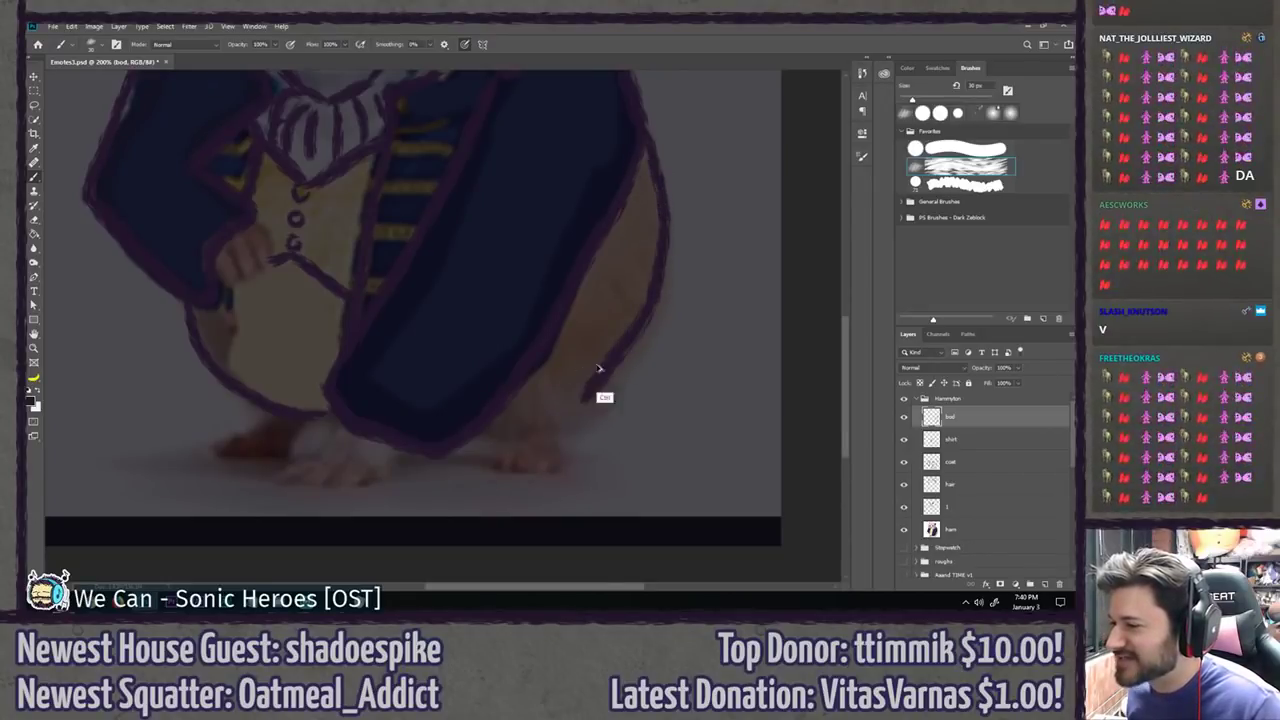
key("ctrl+z")
left_click_drag(643, 140, 596, 403)
mouse_move(625, 348)
left_mouse_down()
mouse_move(597, 425)
mouse_move(603, 412)
mouse_move(552, 436)
mouse_move(478, 440)
left_mouse_up()
key("ctrl+z")
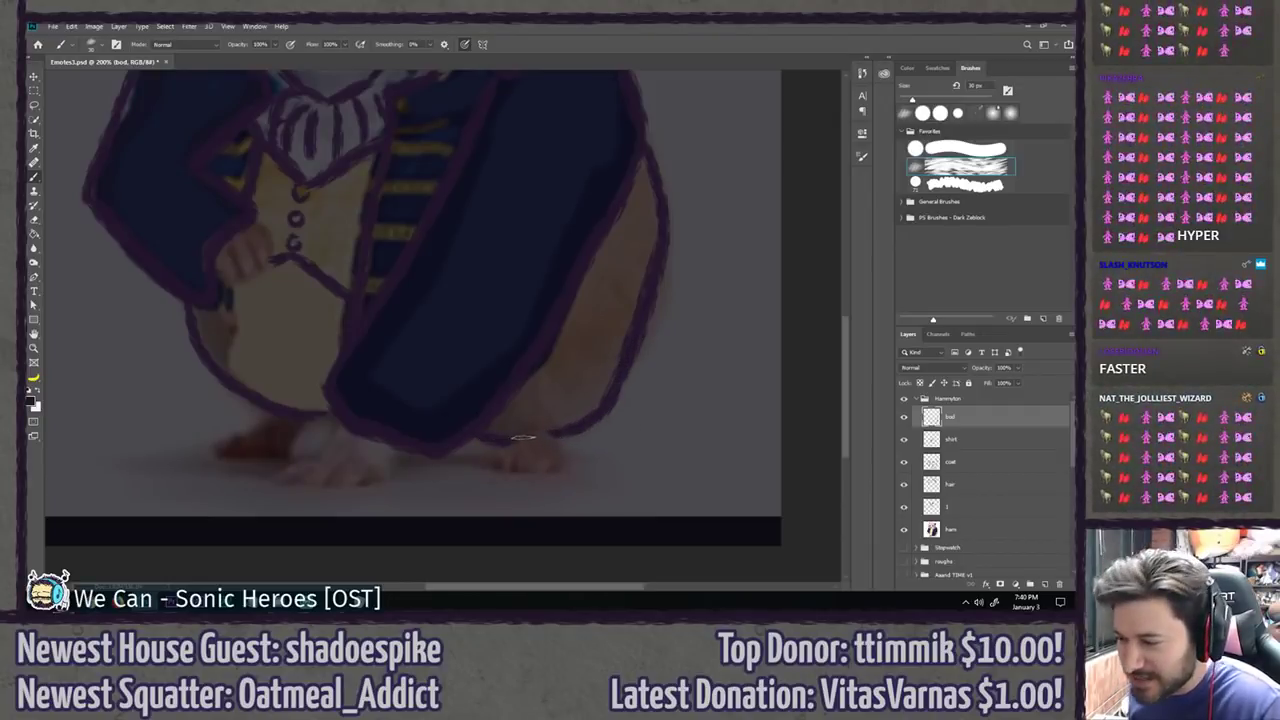
Step: Add the small piece of coat edge below the smaller sleeve's cuff on the coat layer
mouse_move(251, 349)
left_mouse_down()
mouse_move(280, 382)
mouse_move(311, 474)
mouse_move(319, 368)
left_mouse_up()
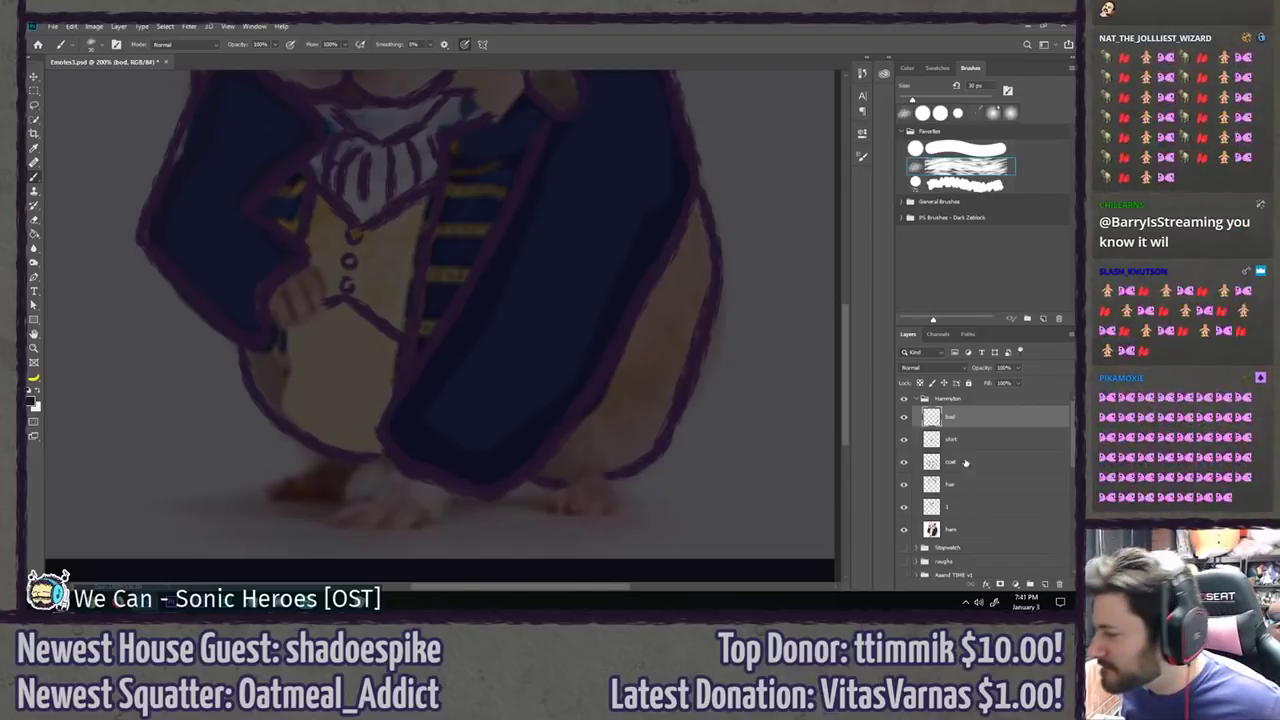
left_click(980, 438)
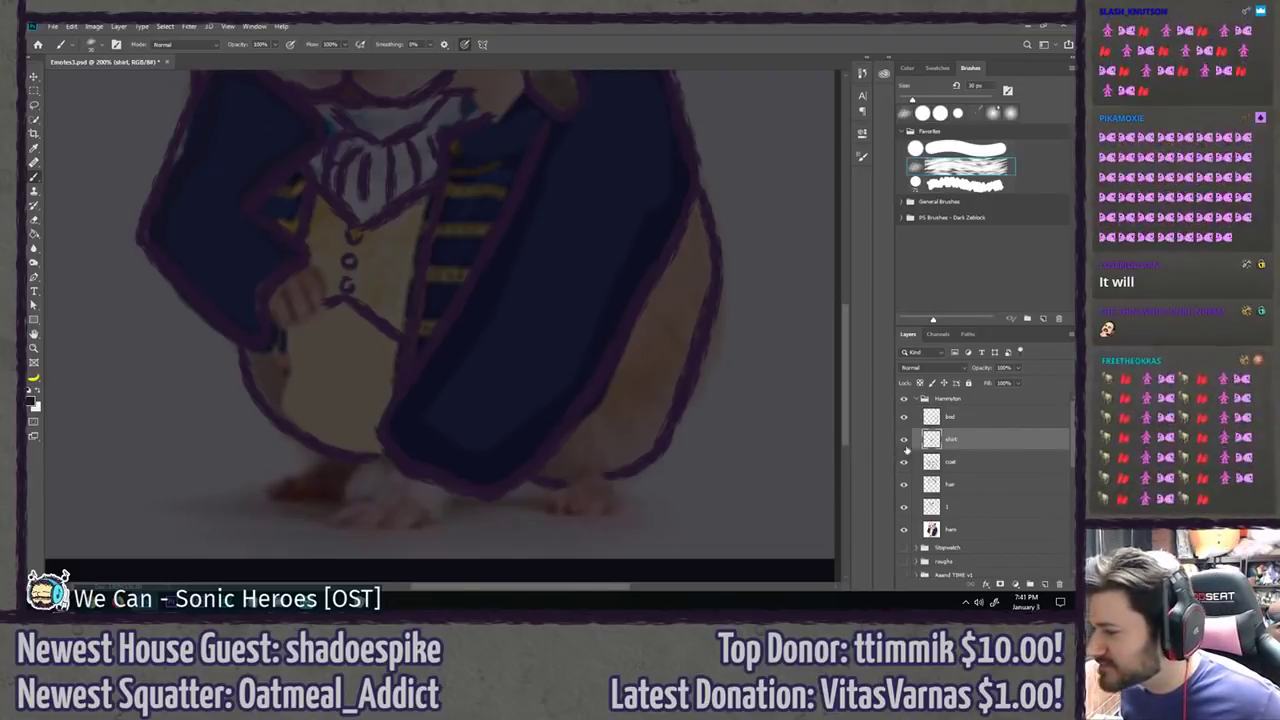
left_click(966, 462)
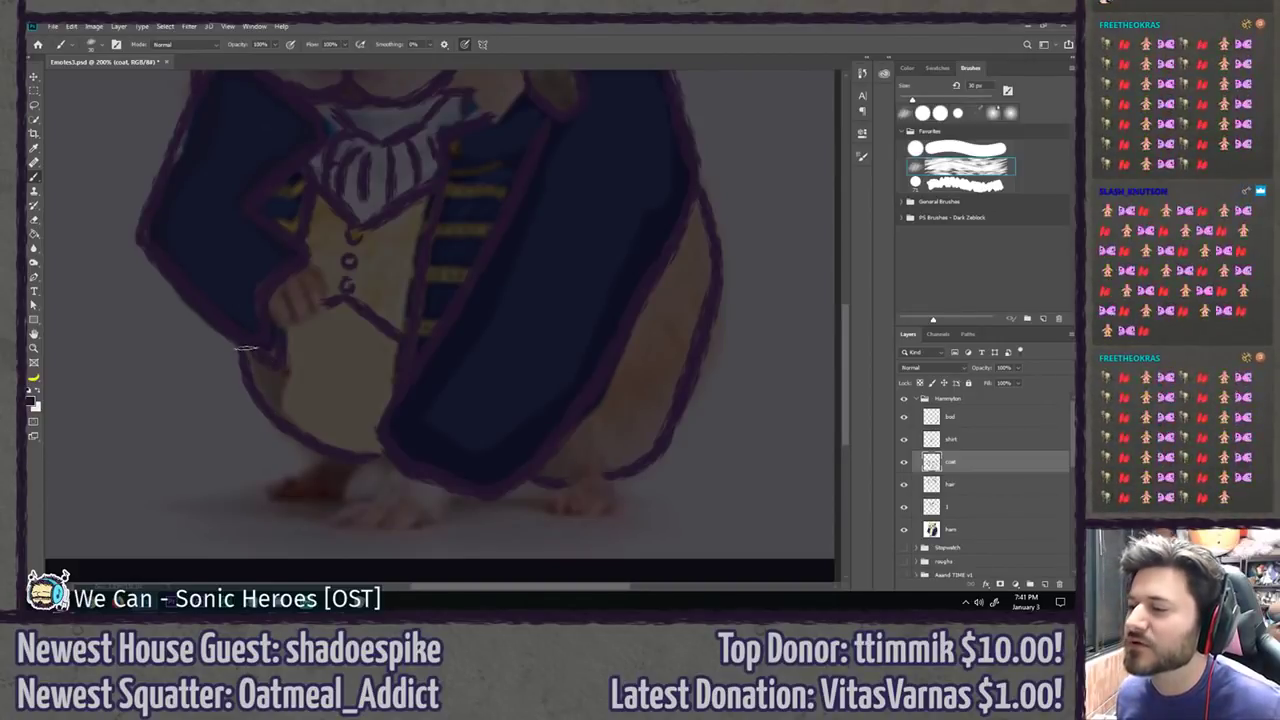
Step: Create a new layer named hands above the bod layer
left_click(984, 424)
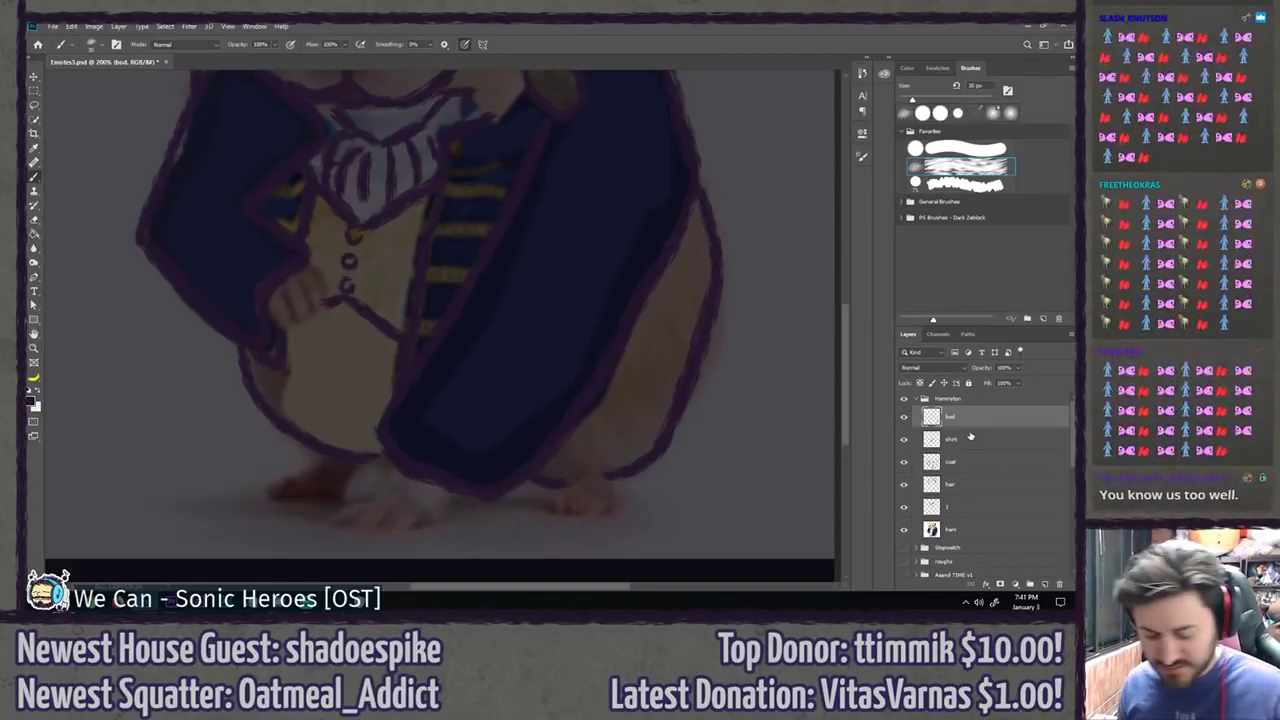
key("ctrl+shift+n")
type("hands")
key("Return")
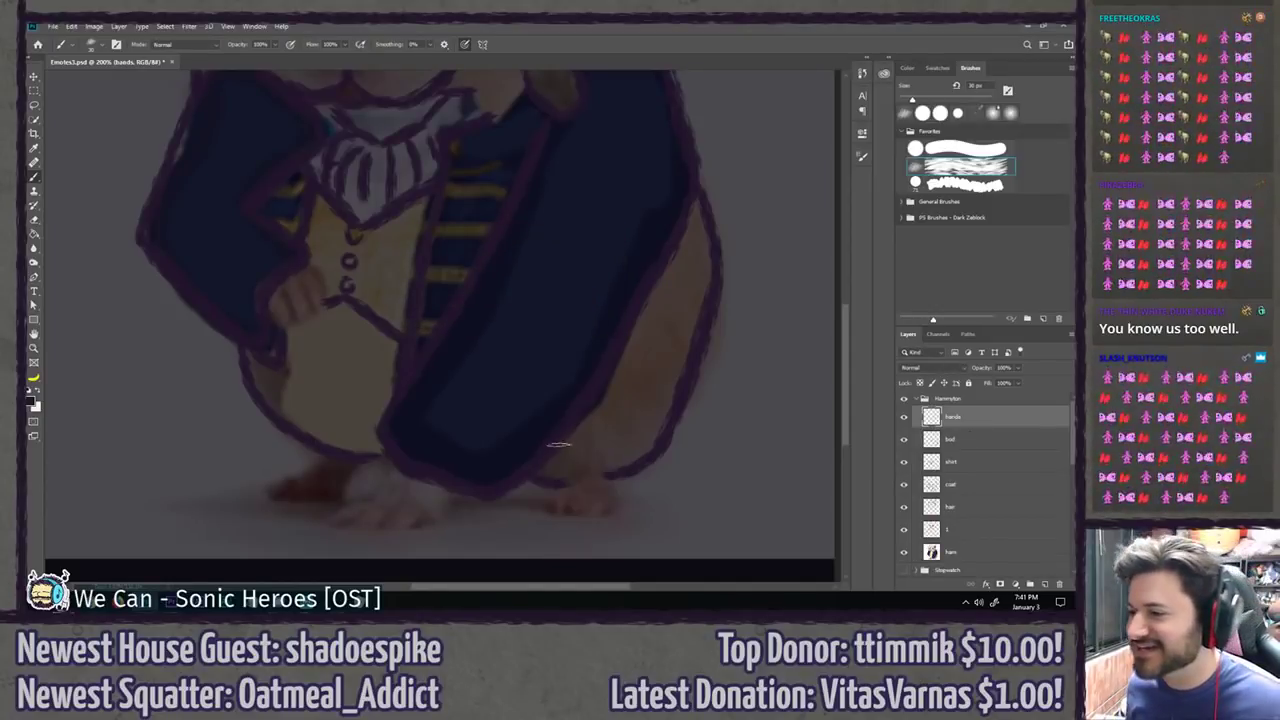
Step: Outline the paw emerging from the smaller sleeve with its separate fingers, undoing and redrawing strokes to refine the shape
scroll(305, 285, "up", 1)
left_click_drag(320, 258, 348, 327)
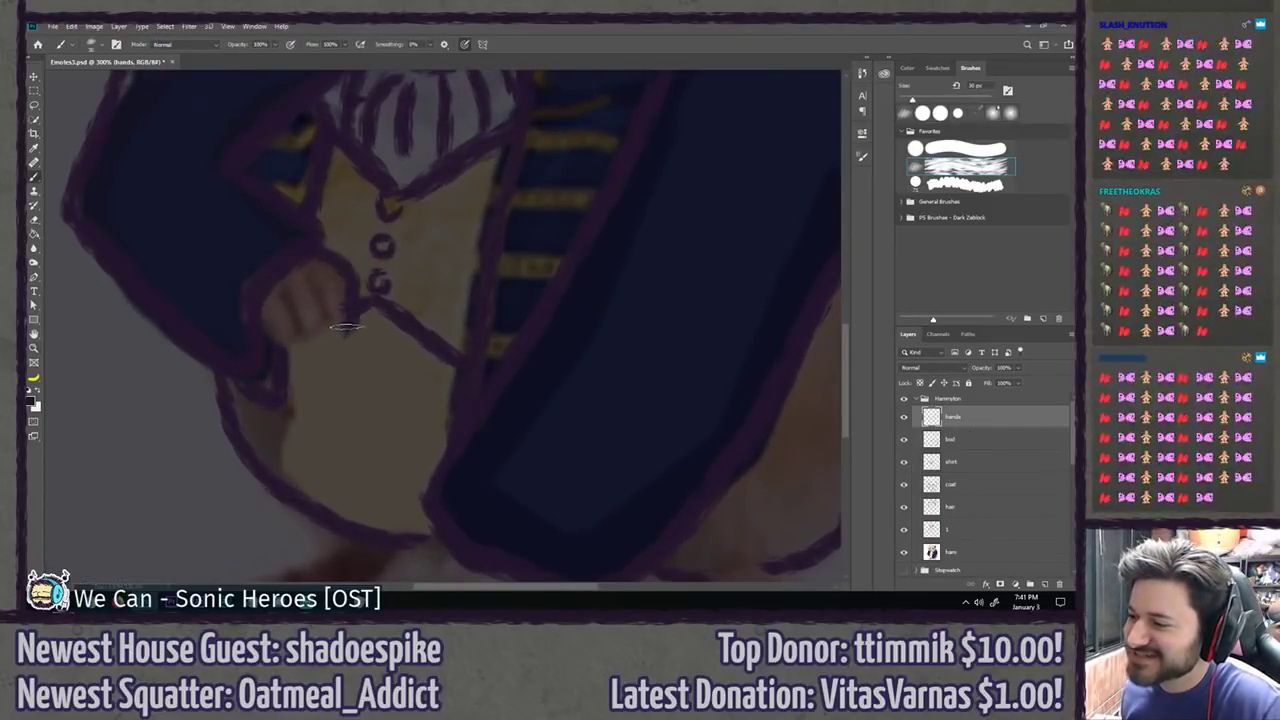
key("ctrl+z")
mouse_move(322, 252)
left_mouse_down()
mouse_move(340, 323)
mouse_move(315, 287)
mouse_move(309, 334)
mouse_move(285, 294)
left_mouse_up()
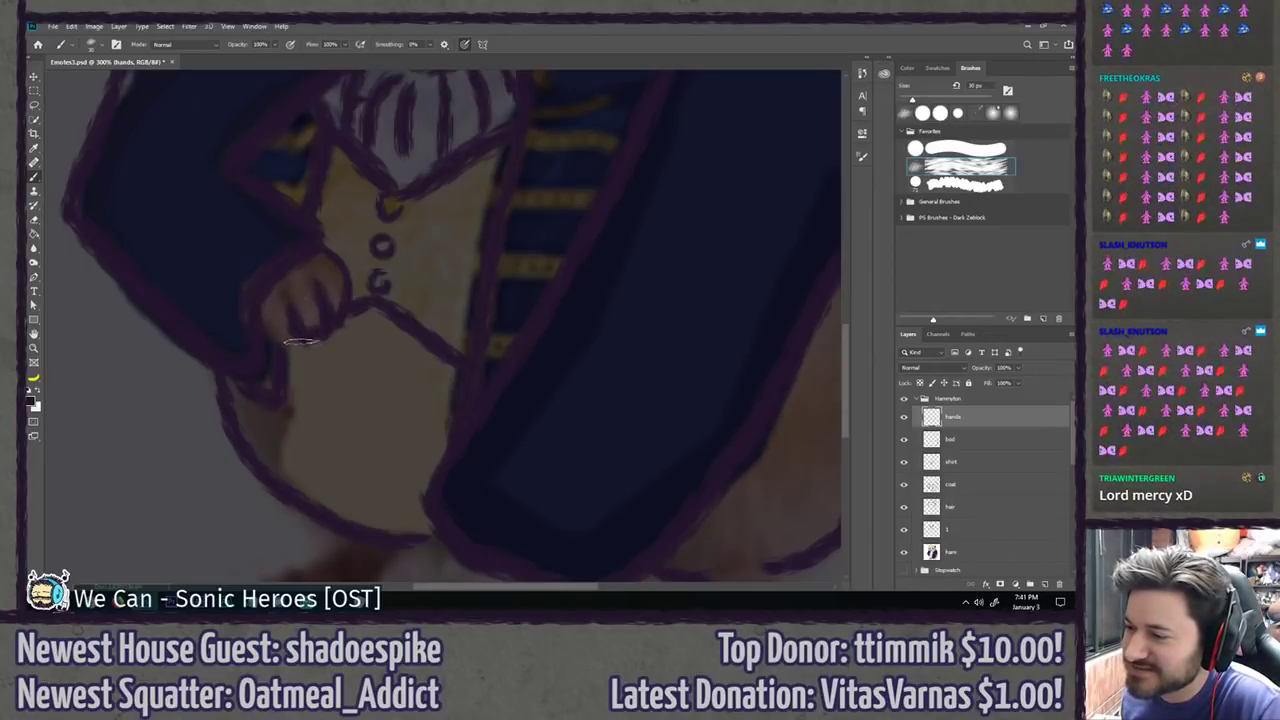
mouse_move(302, 342)
left_mouse_down()
mouse_move(263, 310)
mouse_move(257, 329)
left_mouse_up()
key("ctrl+z")
key("ctrl+z")
key("ctrl+z")
key("ctrl+z")
key("ctrl+z")
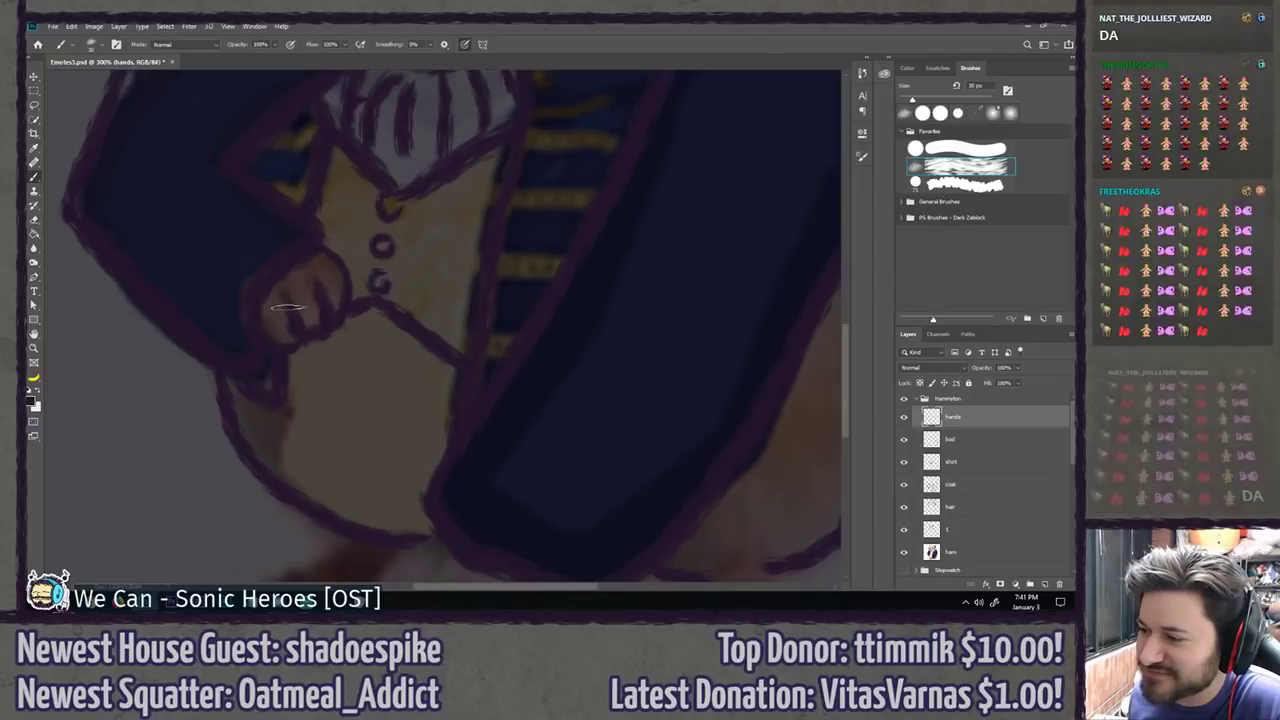
Step: Trace the three visible feet and their toes beneath the belly, the large sleeve and the outer body
mouse_move(467, 479)
left_mouse_down()
mouse_move(494, 271)
mouse_move(420, 348)
mouse_move(338, 390)
mouse_move(415, 378)
mouse_move(400, 400)
mouse_move(457, 372)
mouse_move(436, 398)
mouse_move(505, 382)
mouse_move(470, 396)
mouse_move(525, 370)
mouse_move(530, 349)
left_mouse_up()
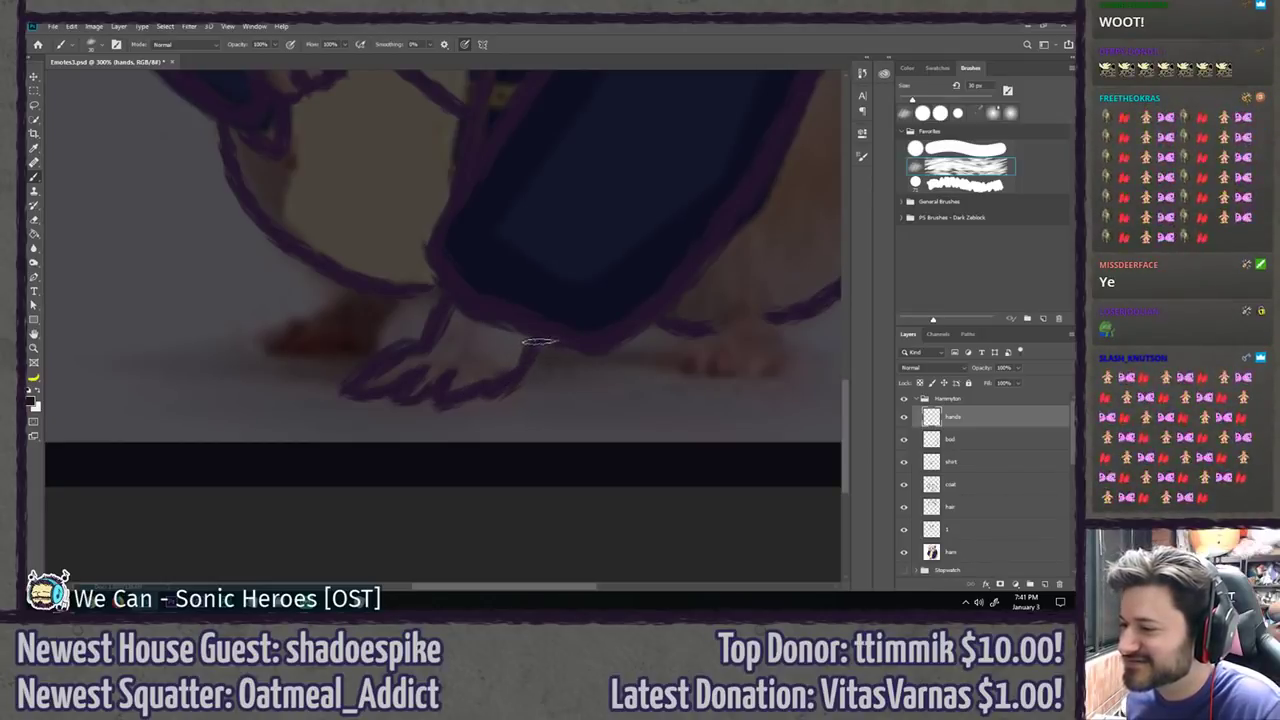
mouse_move(320, 276)
left_mouse_down()
mouse_move(315, 320)
mouse_move(268, 337)
mouse_move(275, 352)
mouse_move(369, 343)
left_mouse_up()
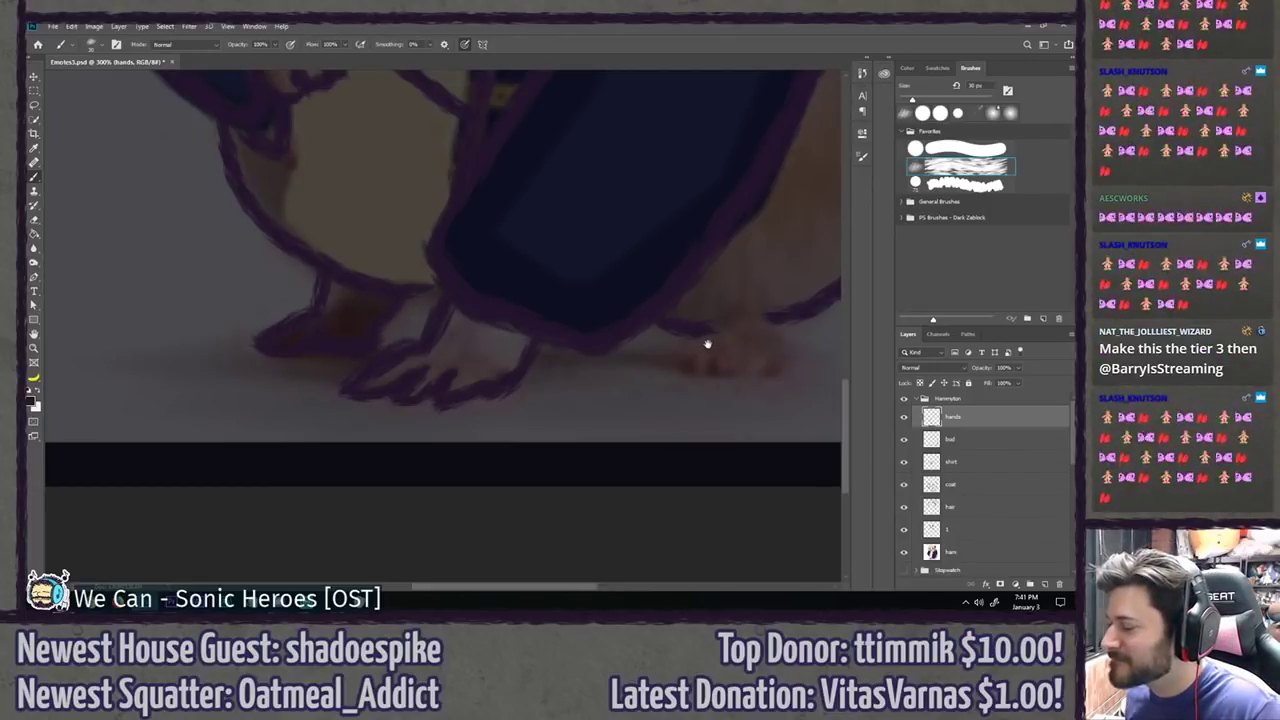
mouse_move(705, 346)
left_mouse_down()
mouse_move(471, 354)
mouse_move(436, 372)
mouse_move(470, 390)
mouse_move(482, 372)
mouse_move(544, 378)
mouse_move(549, 353)
left_mouse_up()
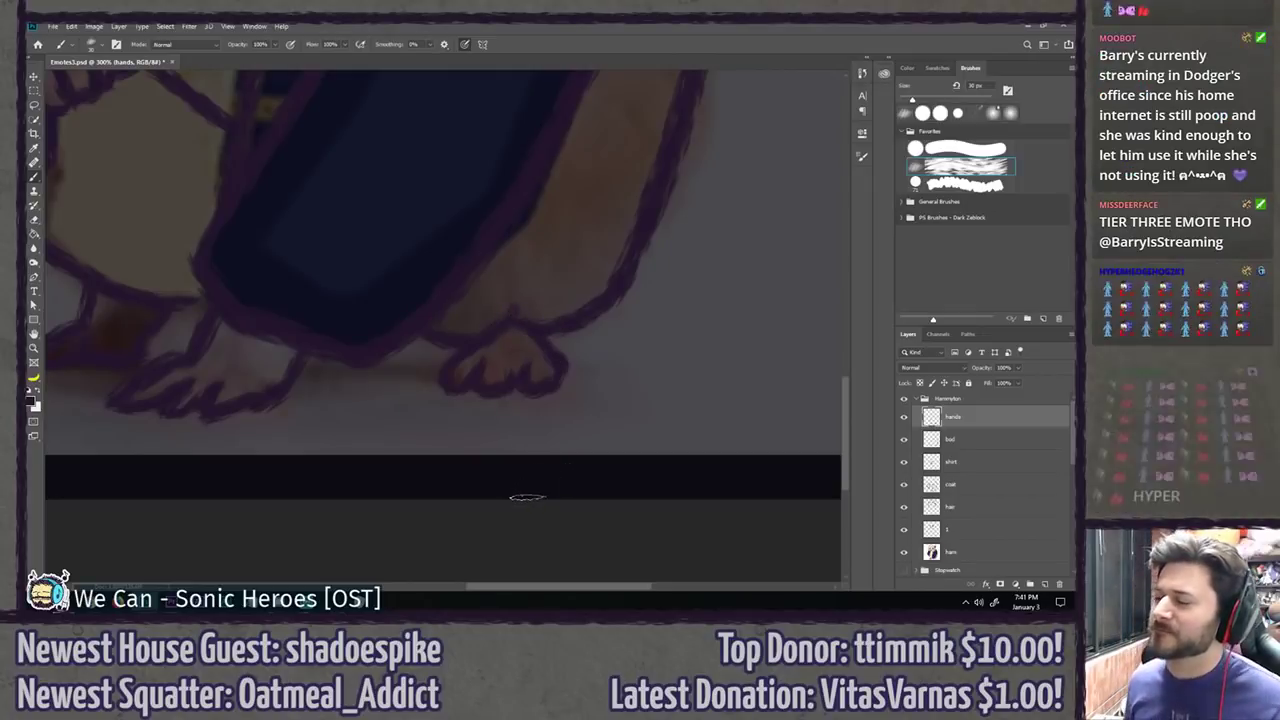
Step: Hide the ham reference layer and the BG Dark layer to view the line art on the light background
scroll(586, 442, "down", 5)
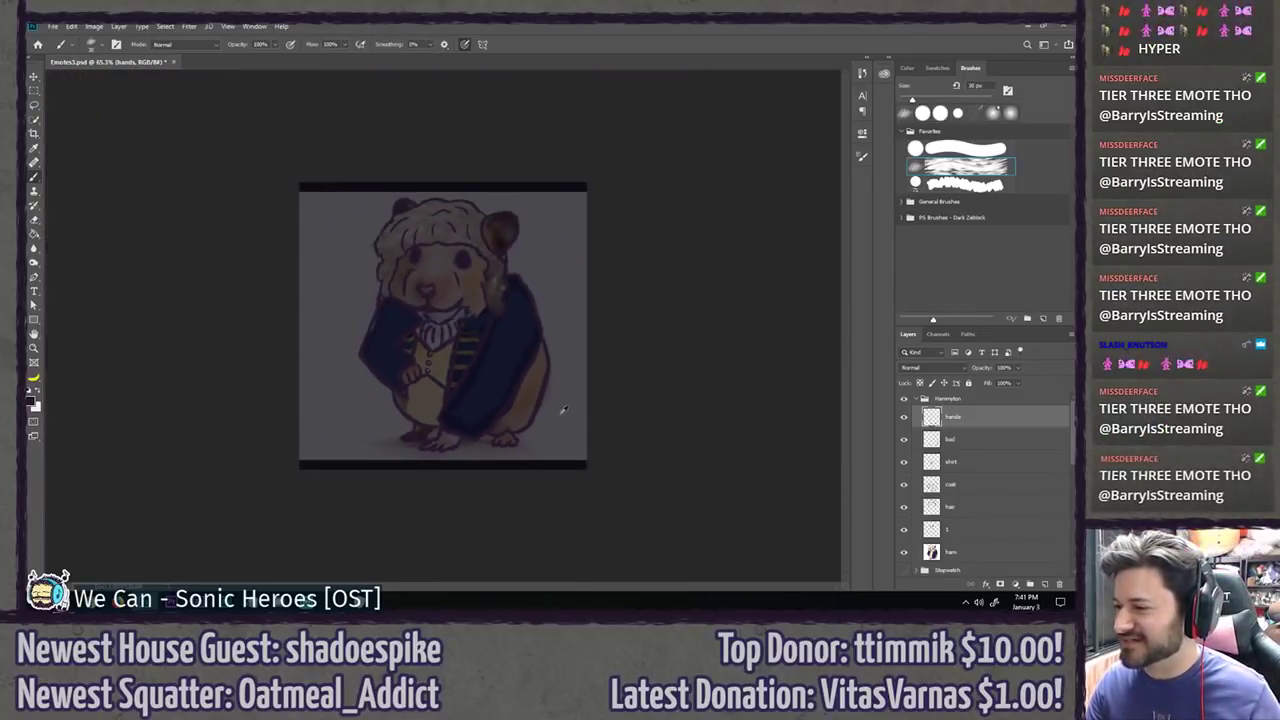
scroll(563, 409, "up", 1)
key("l")
scroll(905, 478, "down", 2)
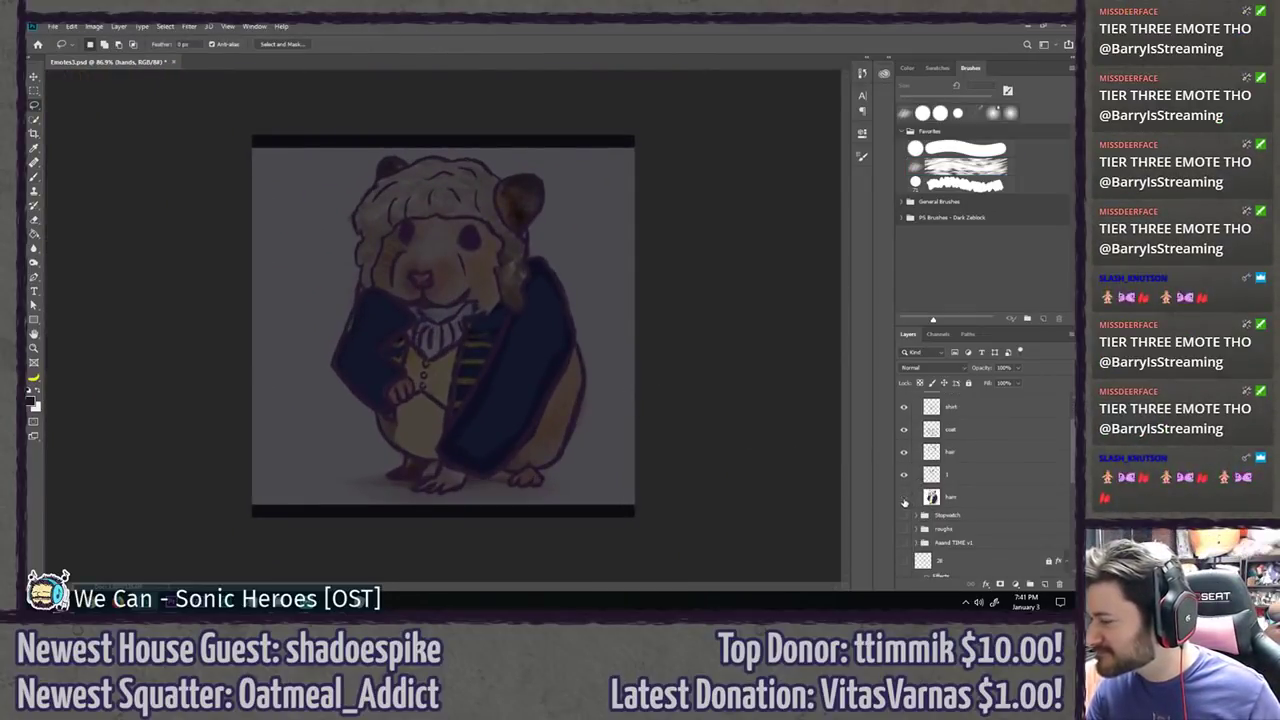
left_click(904, 499)
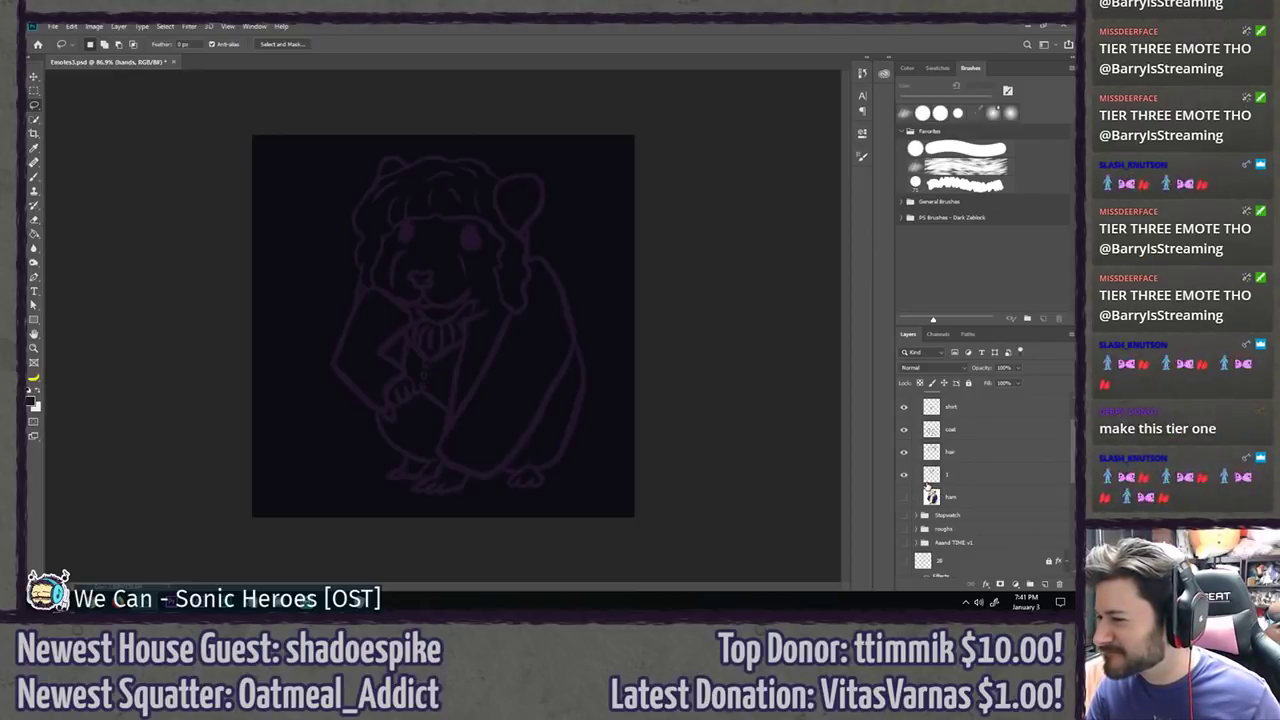
scroll(927, 489, "down", 4)
left_click(904, 498)
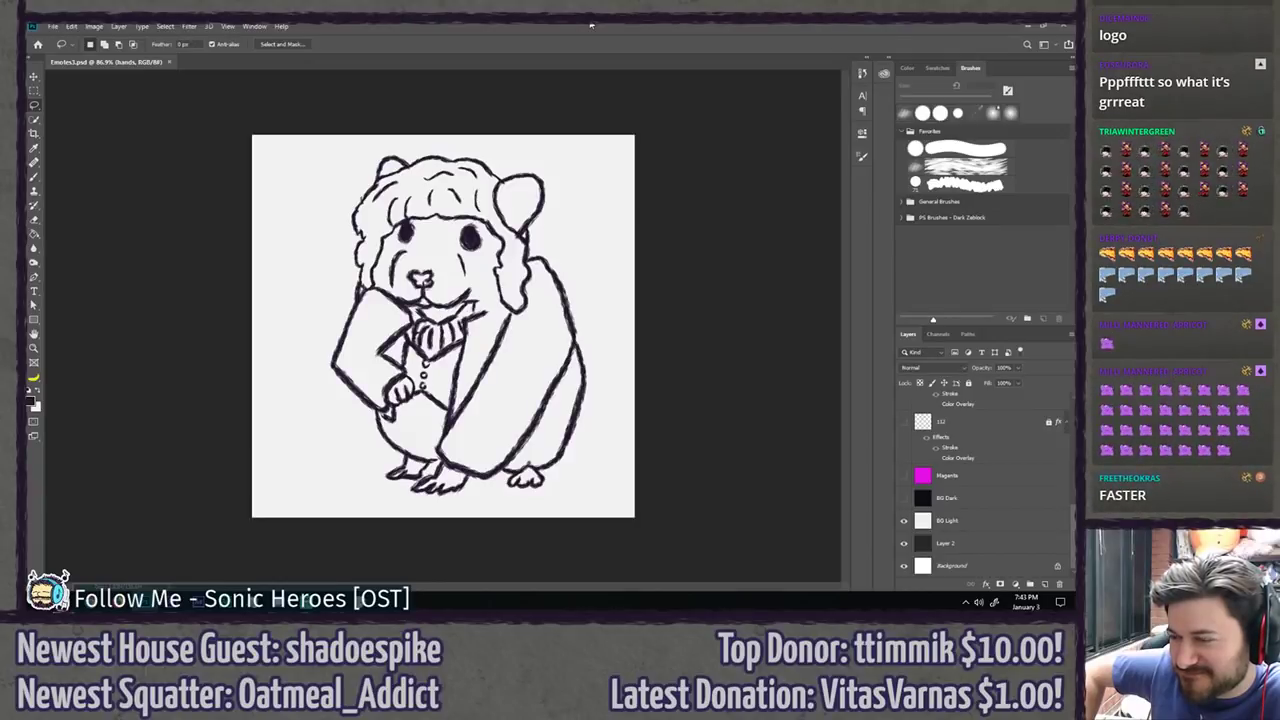
scroll(972, 455, "up", 2)
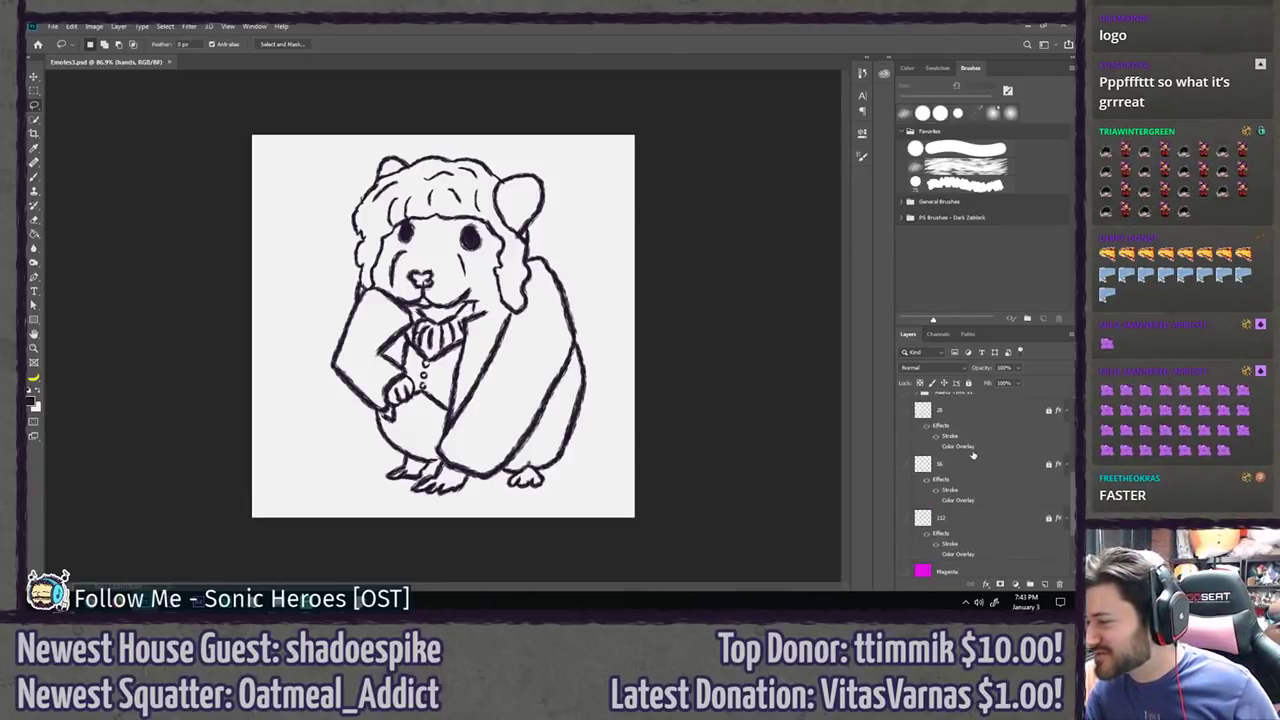
Step: Create a new layer named whiskers above the hands layer
scroll(972, 455, "up", 5)
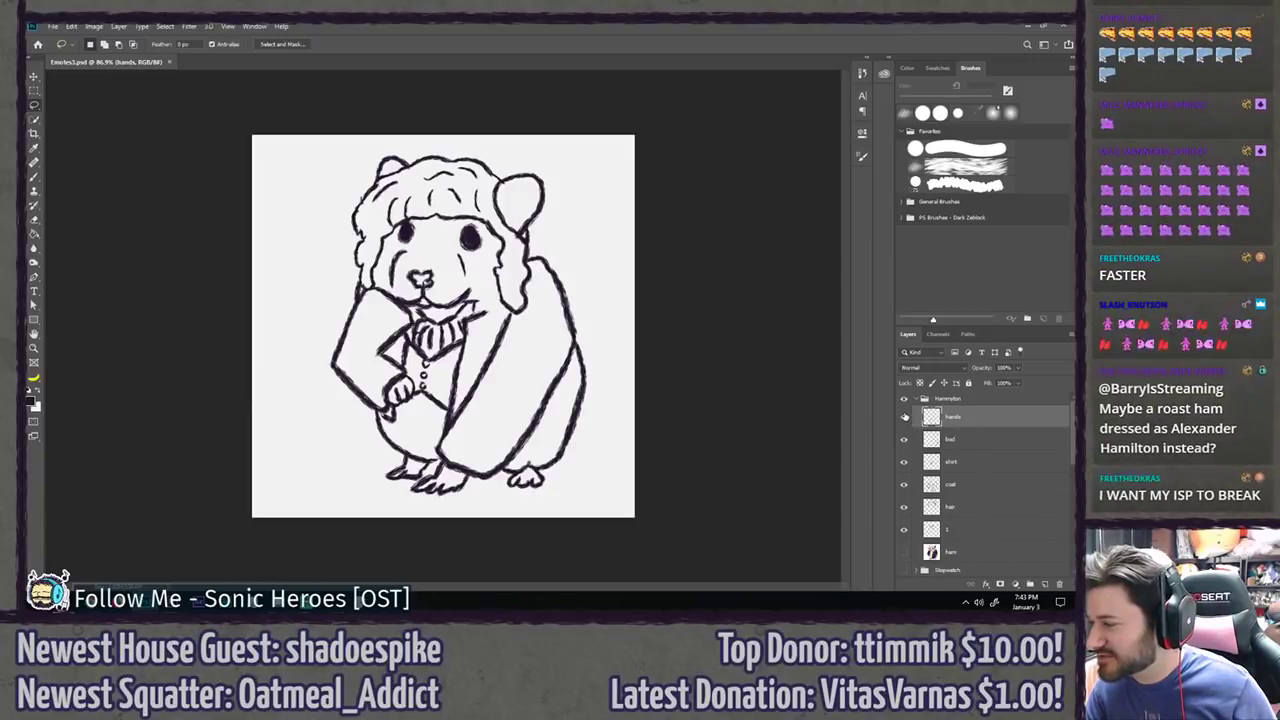
key("ctrl+shift+n")
type("wha")
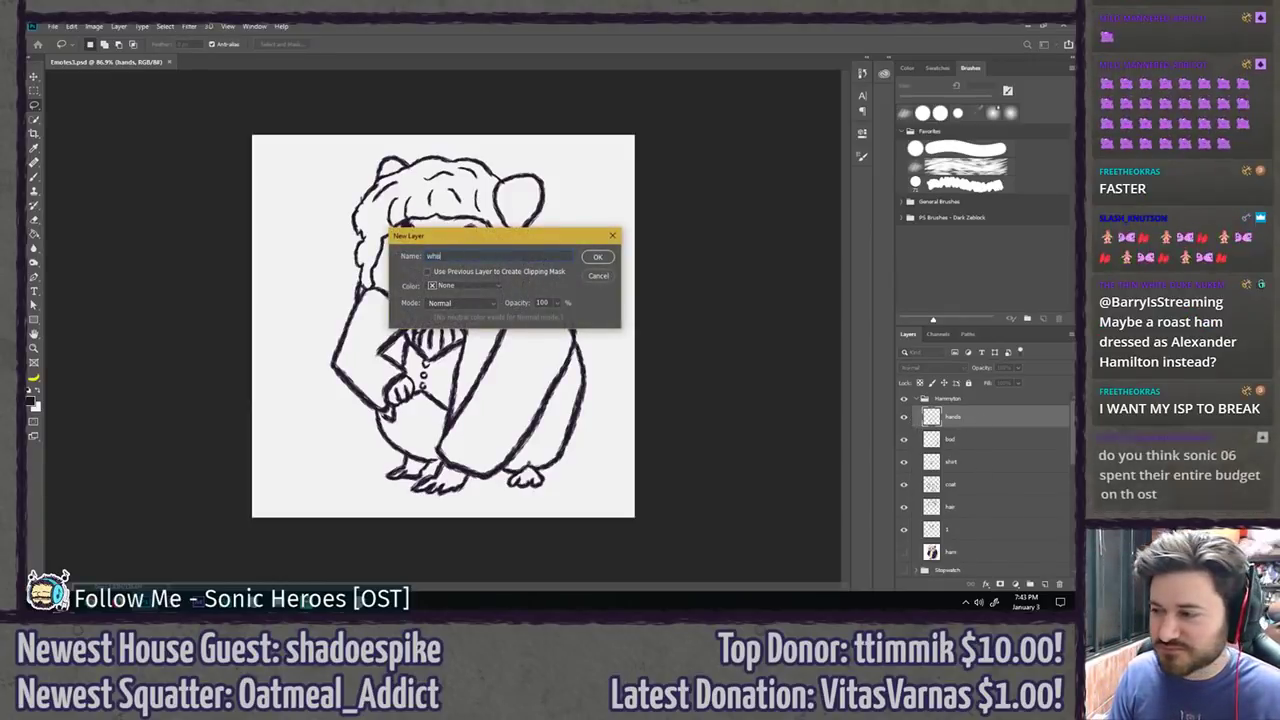
type("skers")
key("Return")
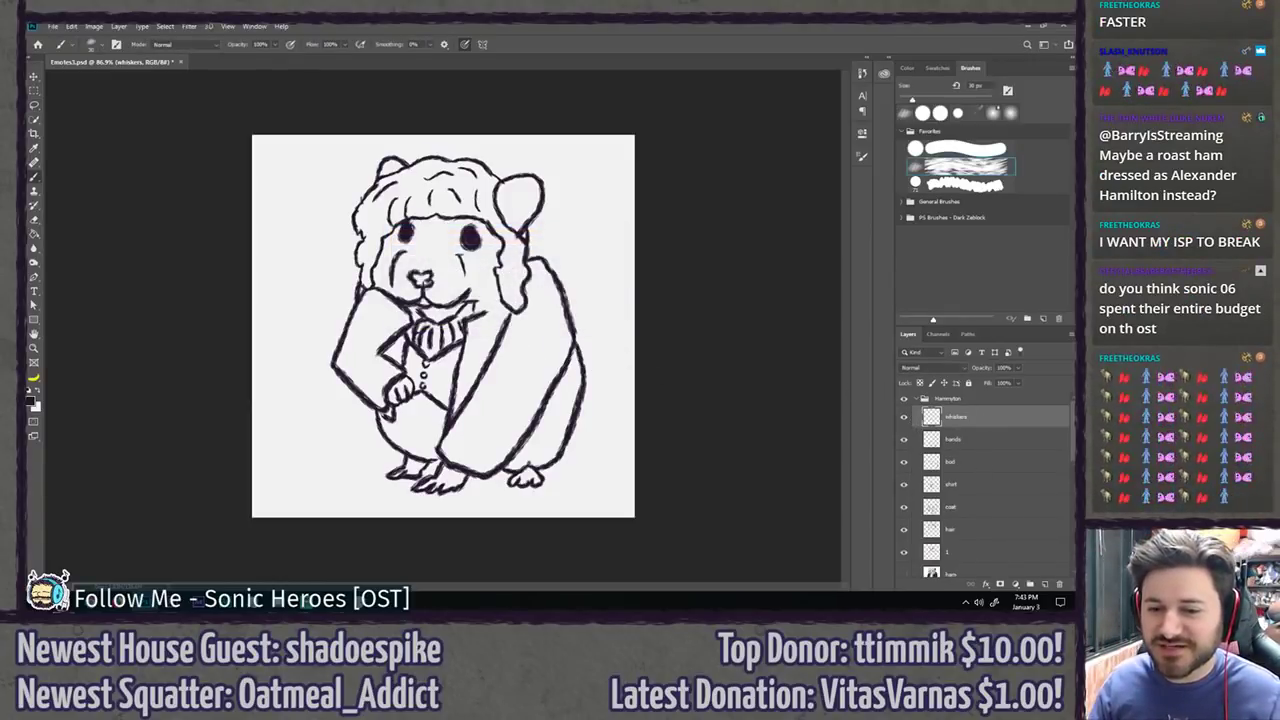
Step: Draw three whiskers fanning out from the cheek below the larger eye, redoing the first stroke as needed
scroll(449, 196, "up", 5)
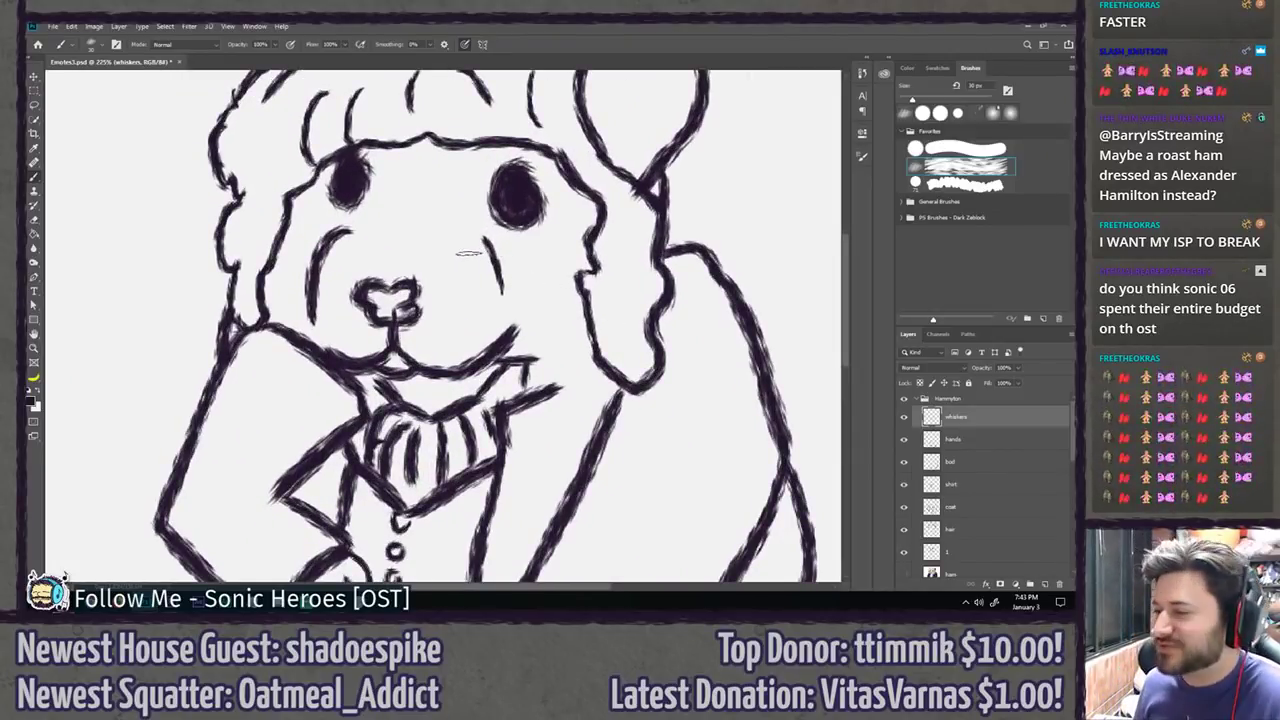
mouse_move(607, 212)
left_mouse_down()
mouse_move(484, 255)
mouse_move(588, 207)
left_mouse_up()
key("ctrl+z")
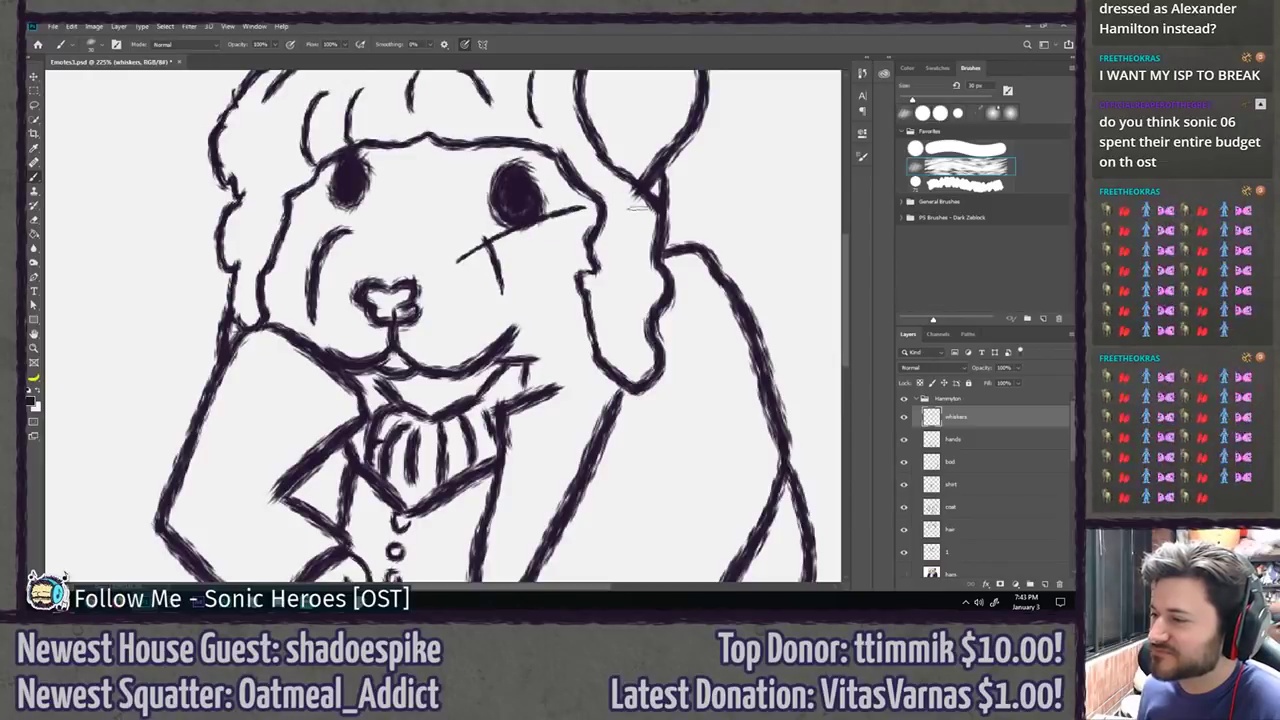
left_click_drag(462, 277, 597, 262)
left_click_drag(478, 293, 608, 325)
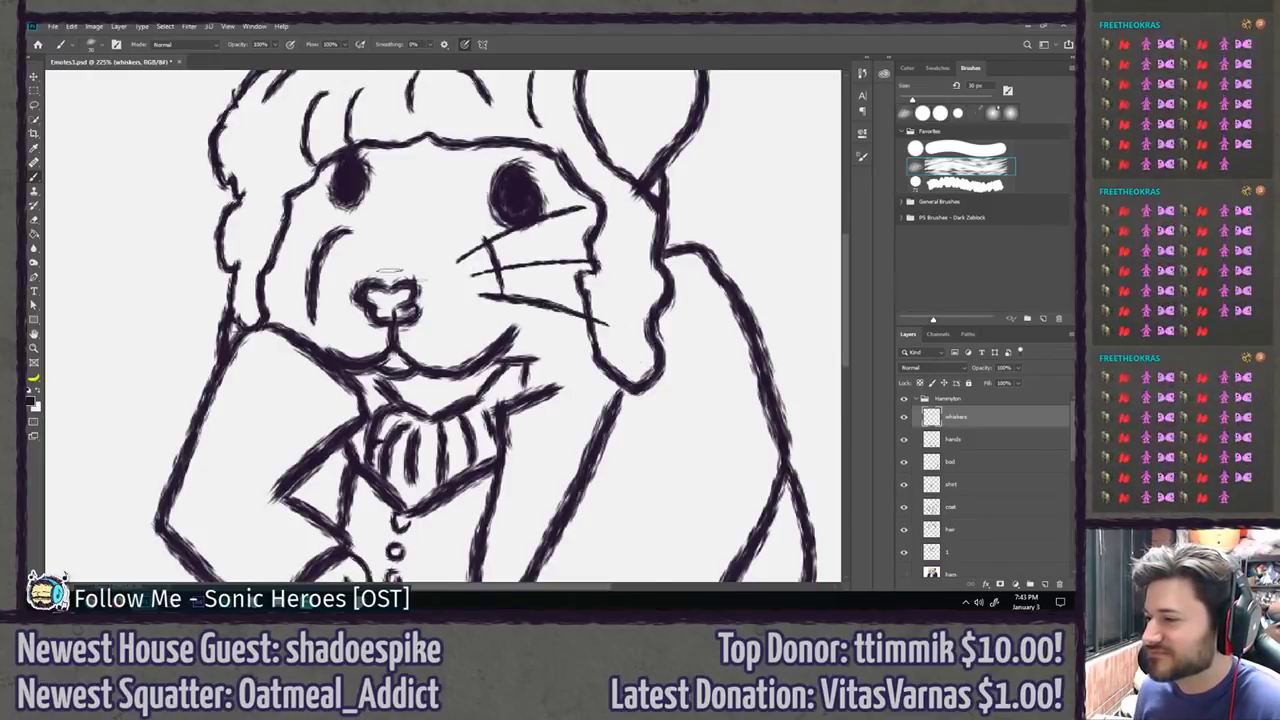
Step: Draw three matching whiskers across the cheek below the smaller eye, undoing and redrawing strokes to refine their angle and length
left_click_drag(345, 248, 240, 185)
key("ctrl+z")
left_click_drag(338, 252, 250, 208)
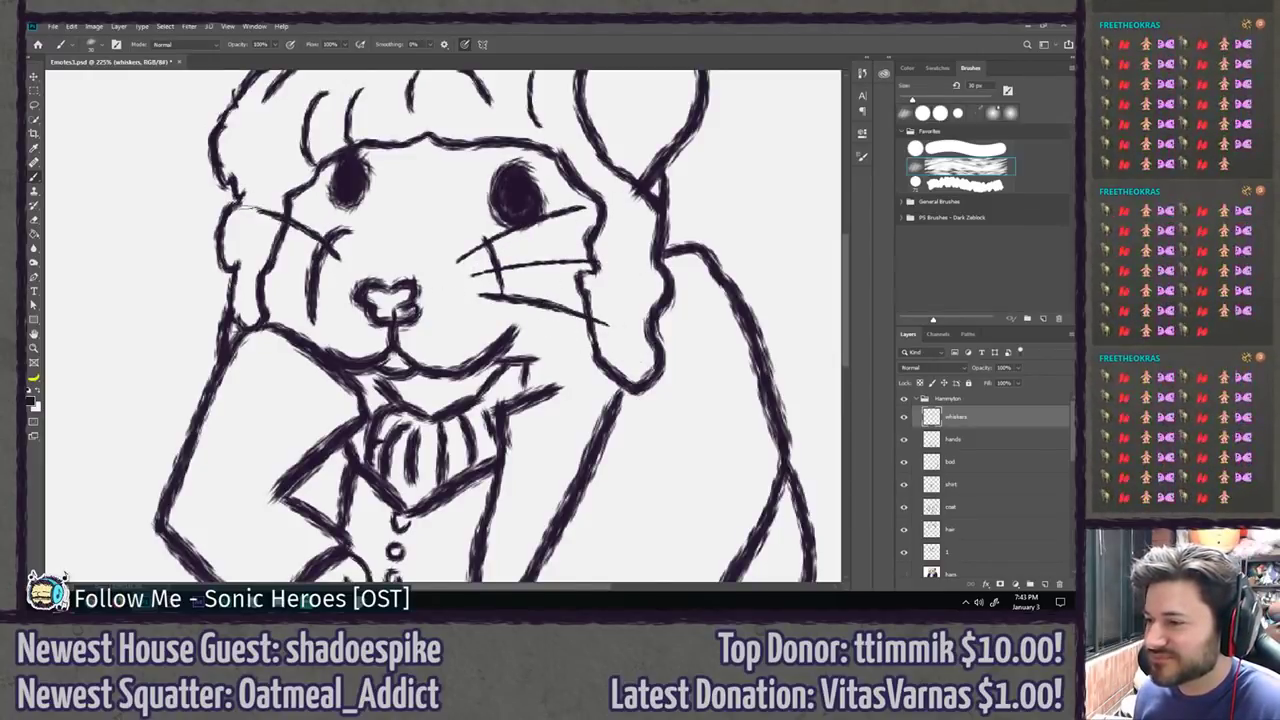
left_click_drag(330, 274, 190, 243)
key("ctrl+z")
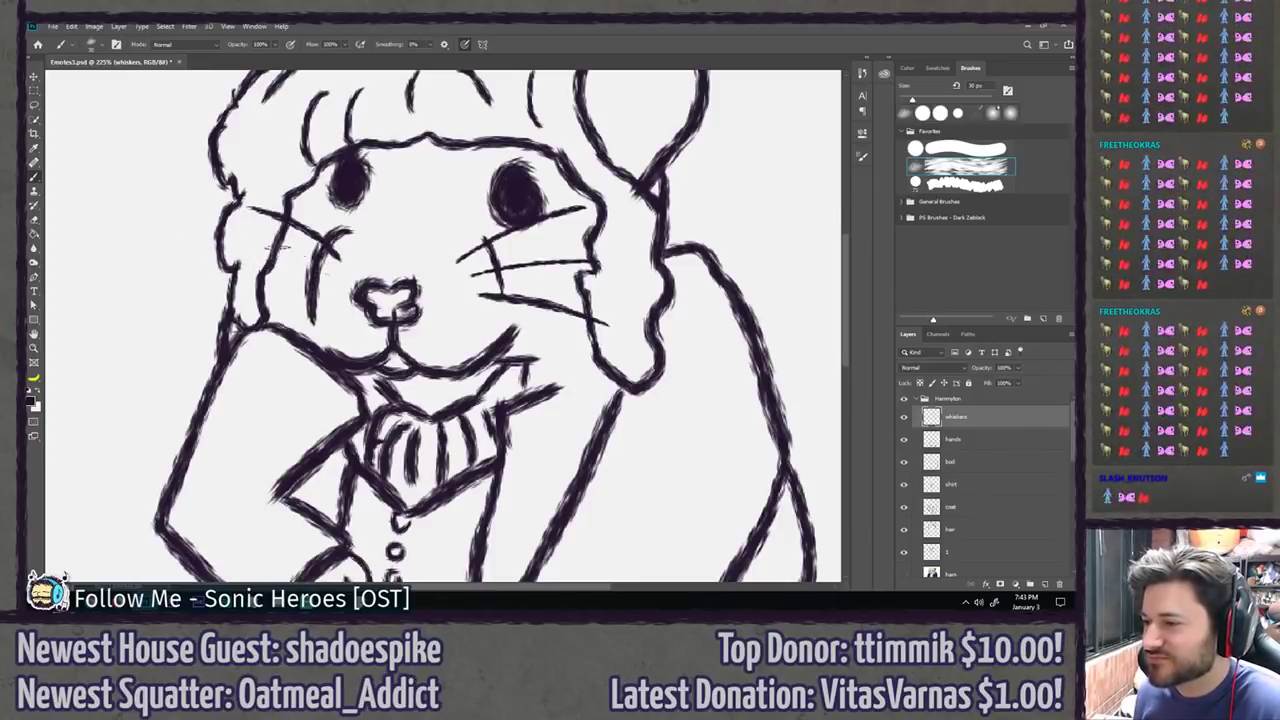
left_click_drag(315, 268, 227, 230)
left_click_drag(330, 298, 220, 288)
key("ctrl+z")
left_click_drag(328, 294, 262, 276)
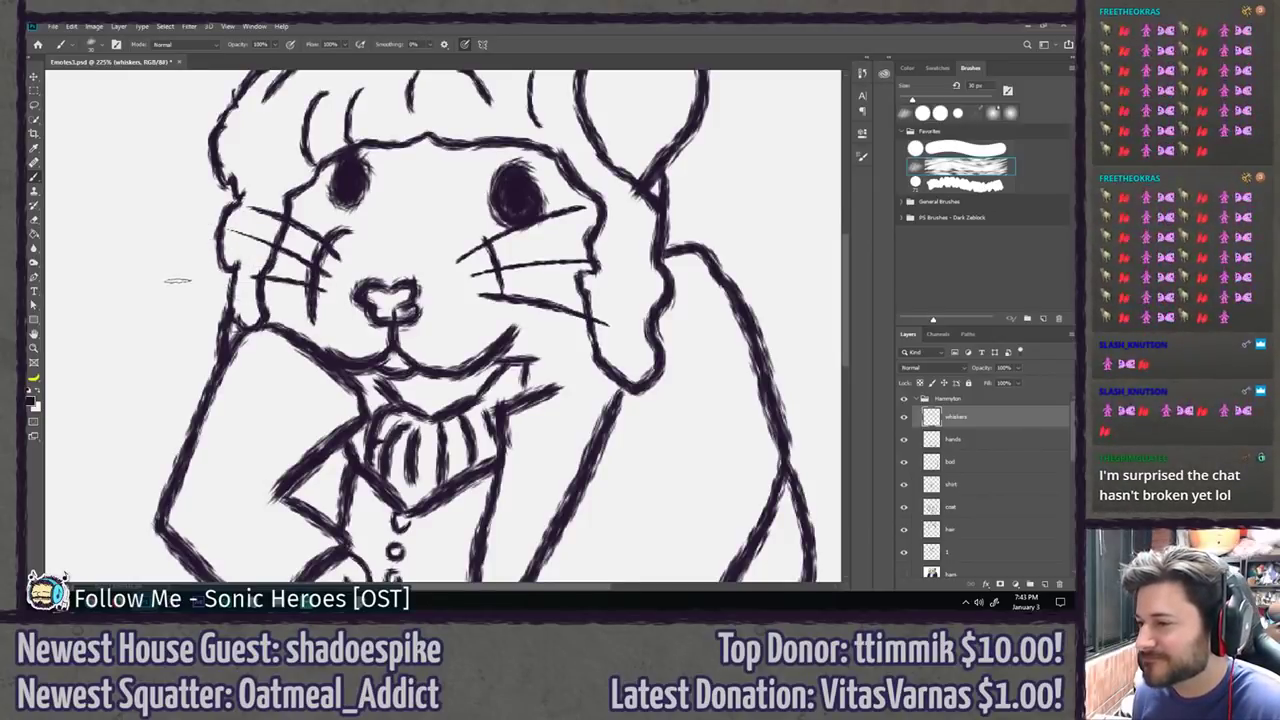
key("ctrl+z")
left_click_drag(330, 298, 158, 290)
key("ctrl+z")
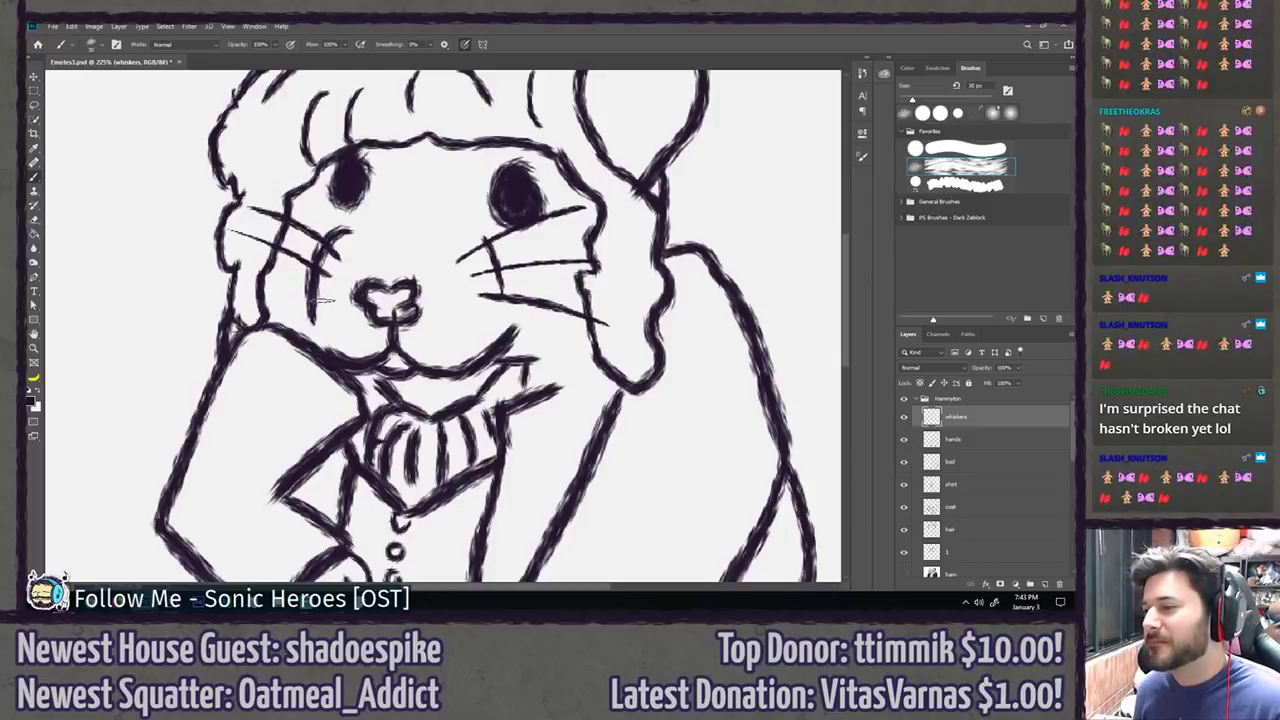
left_click_drag(316, 292, 213, 275)
scroll(251, 451, "down", 3)
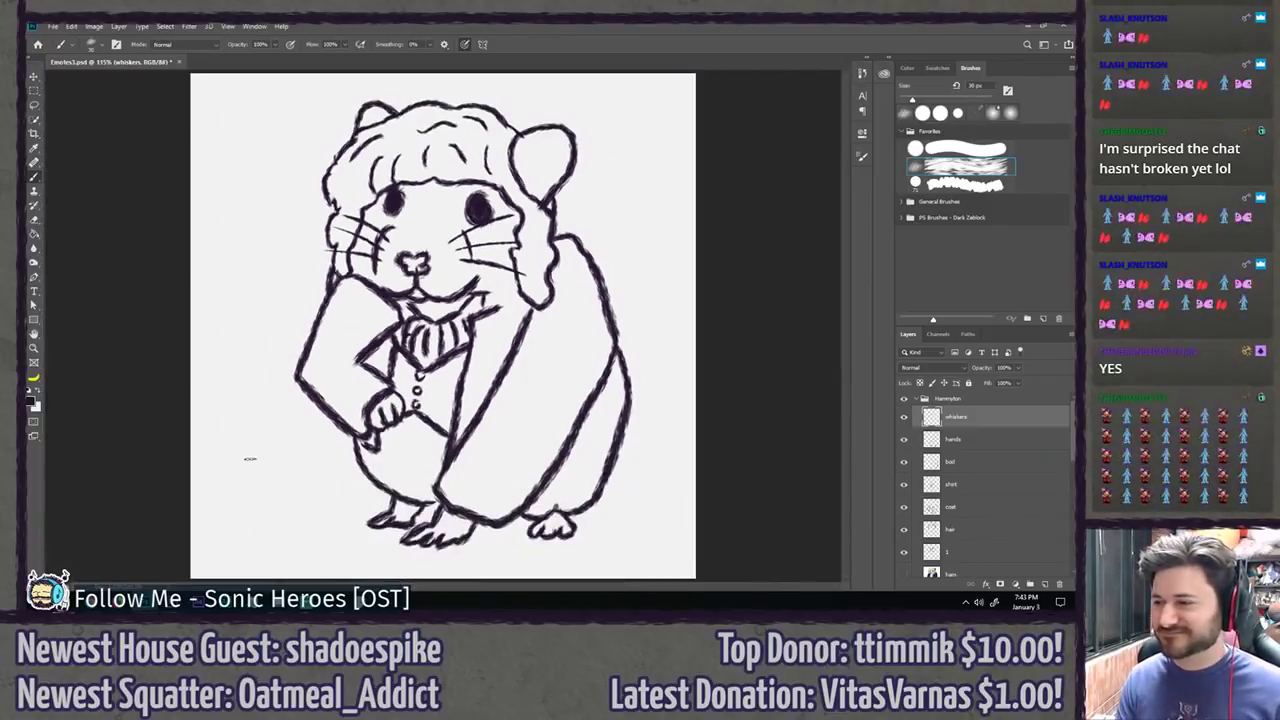
Step: Draw a short horizontal line across the lower body between the large sleeve and the outer back outline
scroll(509, 430, "up", 3)
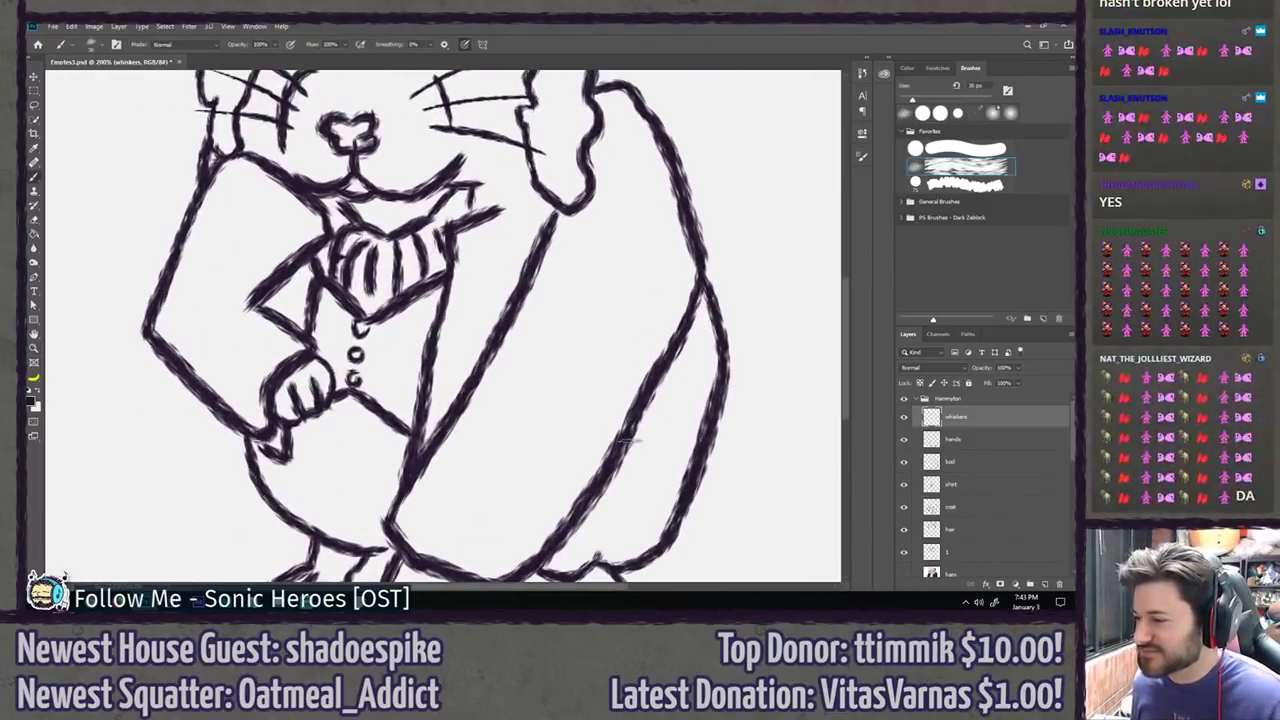
left_click_drag(616, 455, 706, 437)
key("ctrl+z")
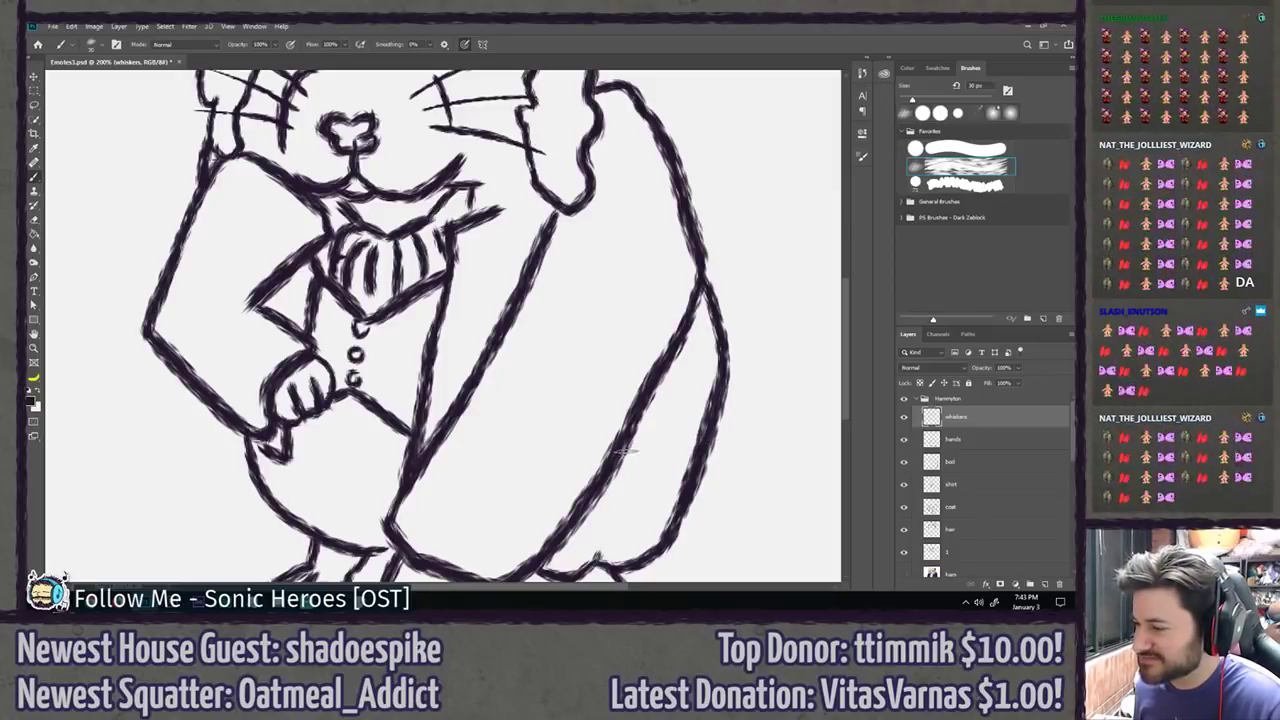
left_click_drag(616, 454, 724, 430)
key("ctrl+z")
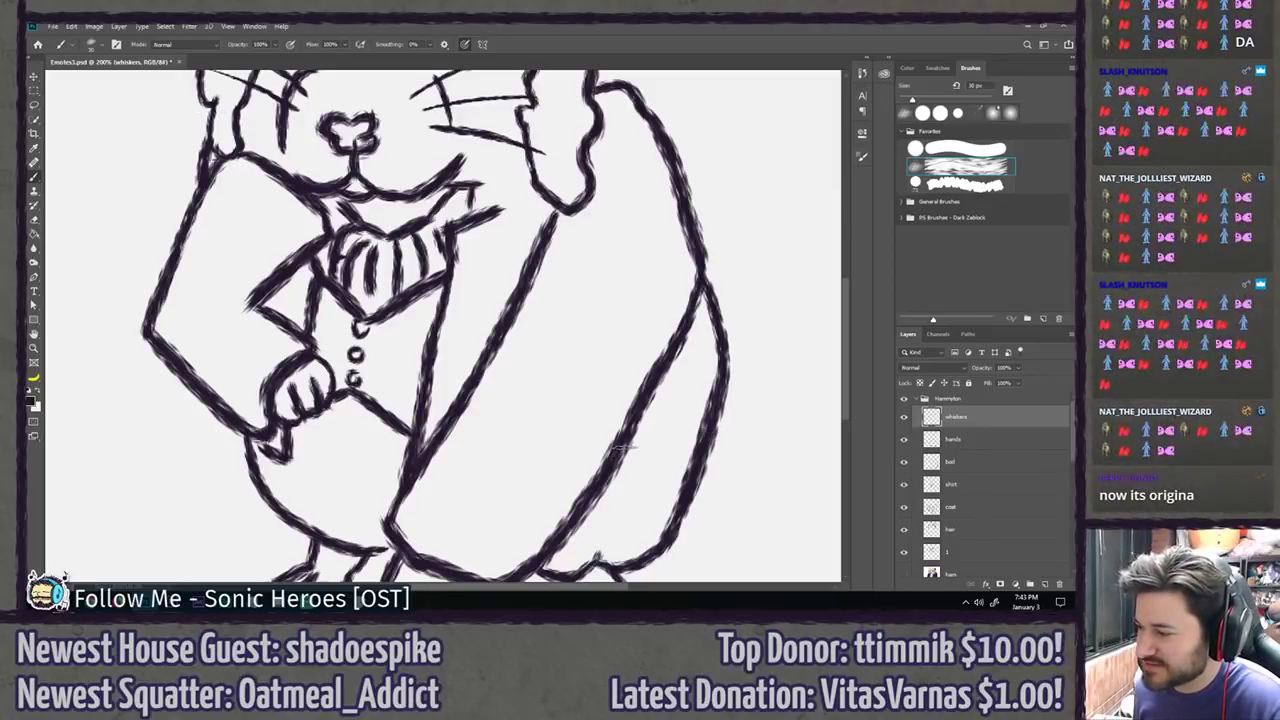
left_click_drag(625, 446, 712, 436)
Step: Redraw the lowest whisker on the cheek below the smaller eye, retrying the stroke until it sits well
left_click_drag(318, 189, 388, 339)
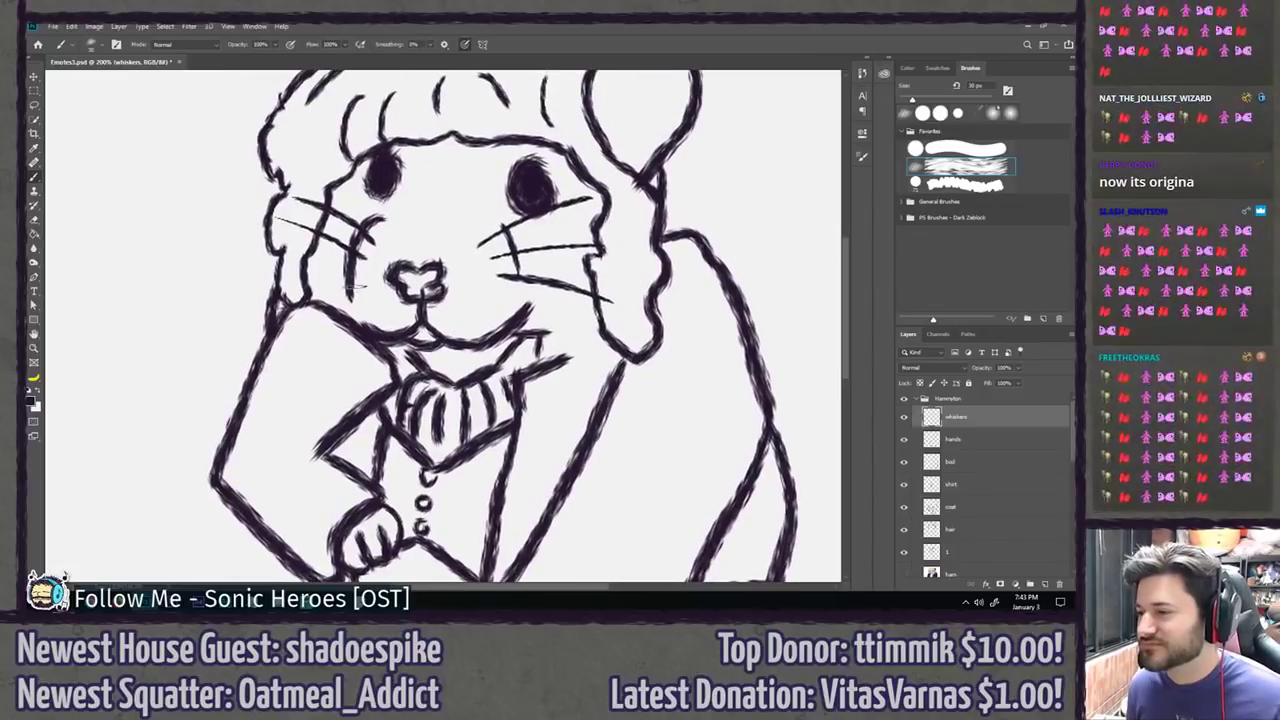
left_click_drag(366, 280, 266, 258)
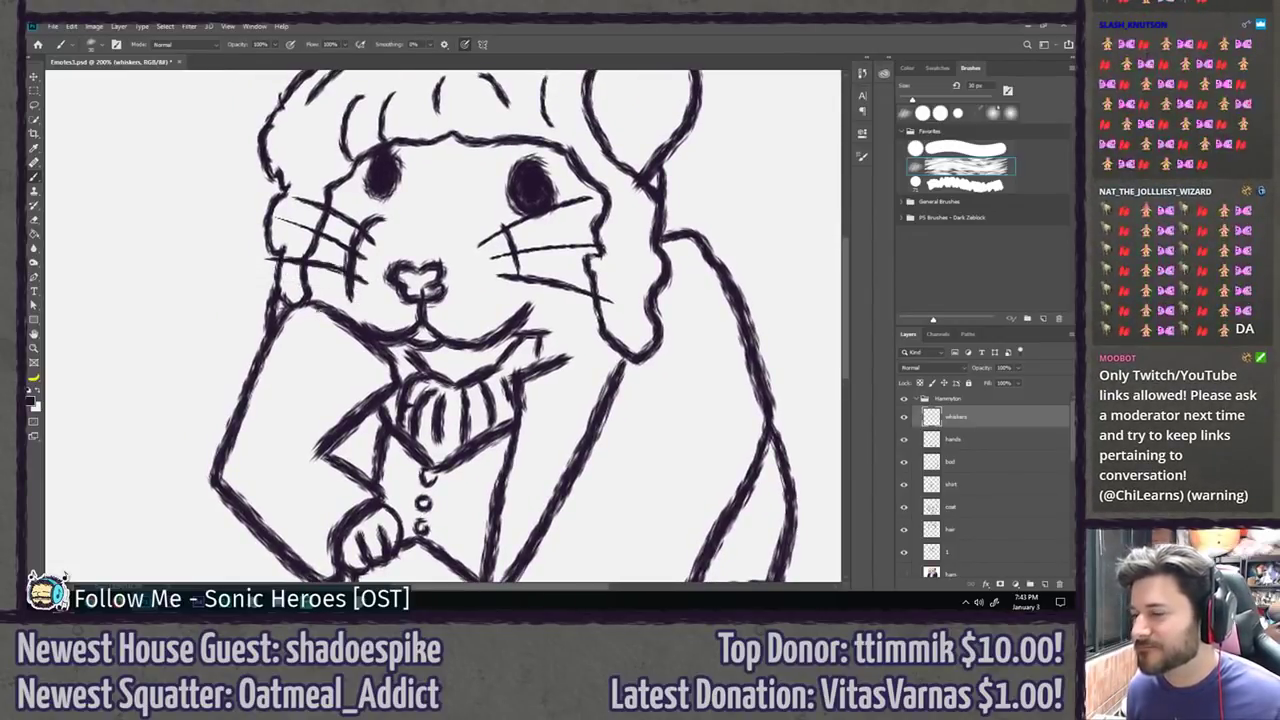
key("ctrl+z")
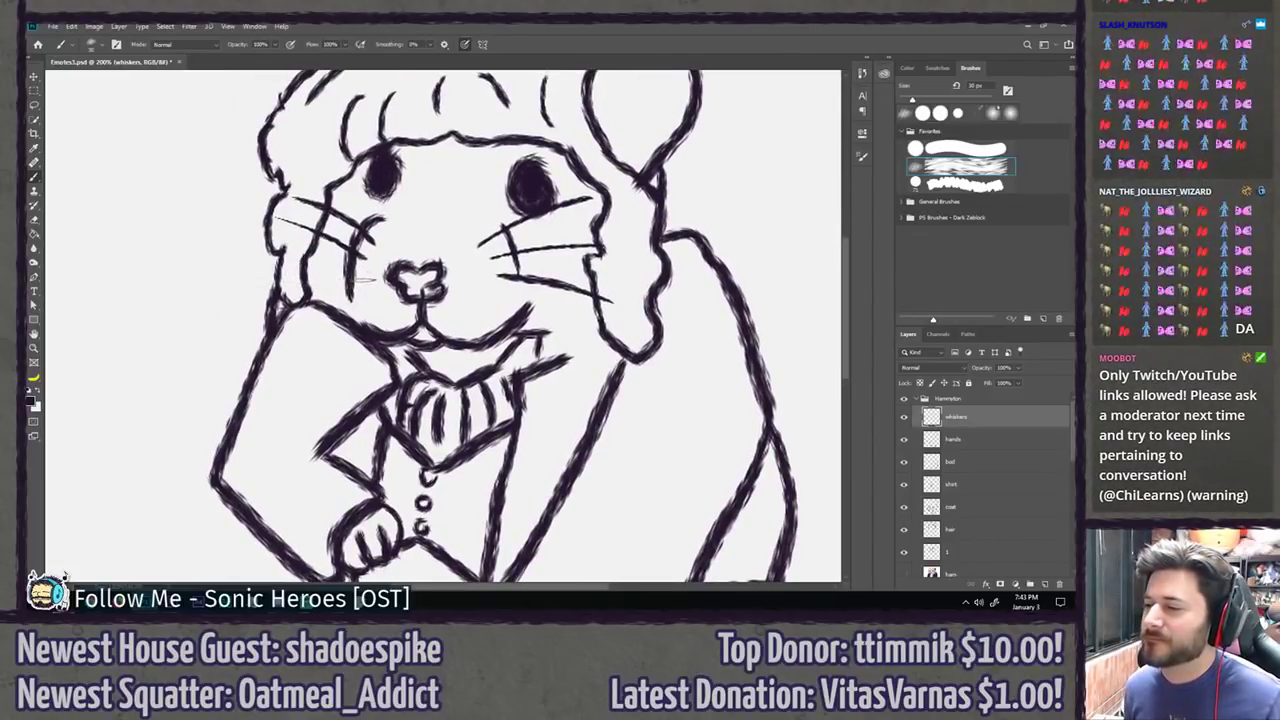
left_click_drag(364, 281, 270, 264)
key("ctrl+z")
left_click_drag(370, 279, 284, 256)
key("ctrl+z")
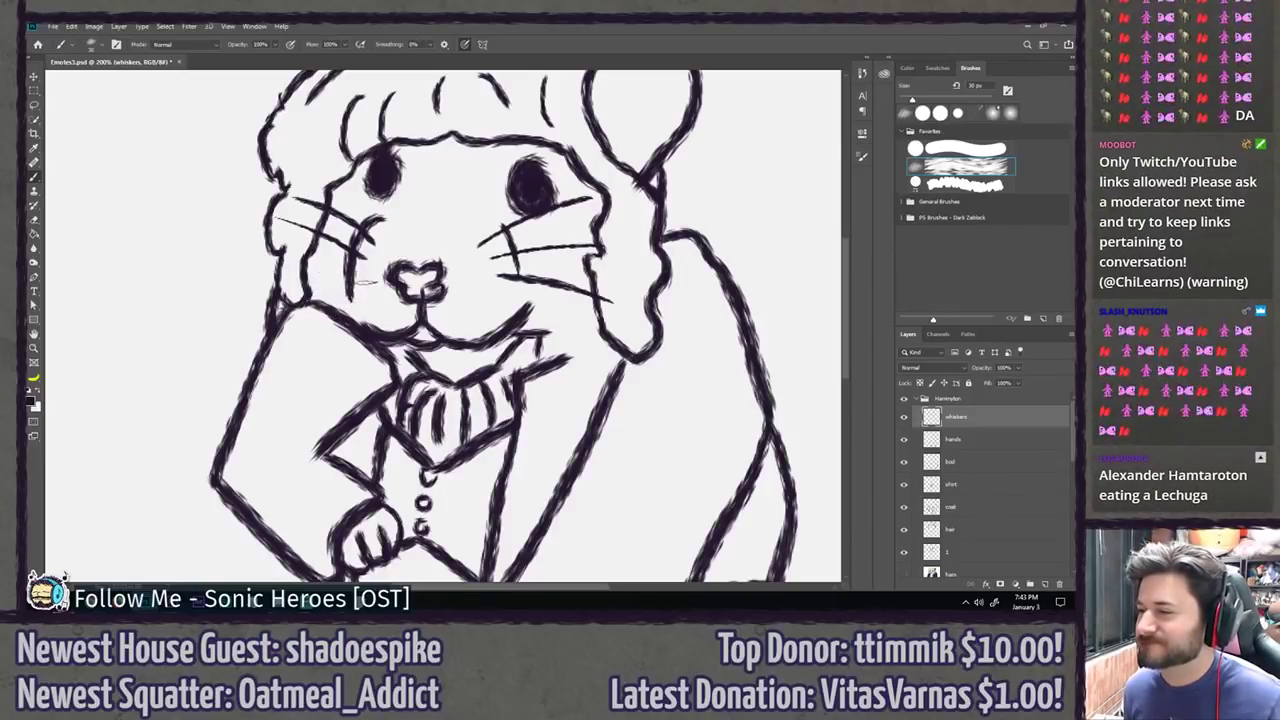
left_click_drag(366, 277, 240, 260)
key("ctrl+z")
key("ctrl+z")
key("ctrl+z")
left_click_drag(364, 278, 288, 268)
key("ctrl+z")
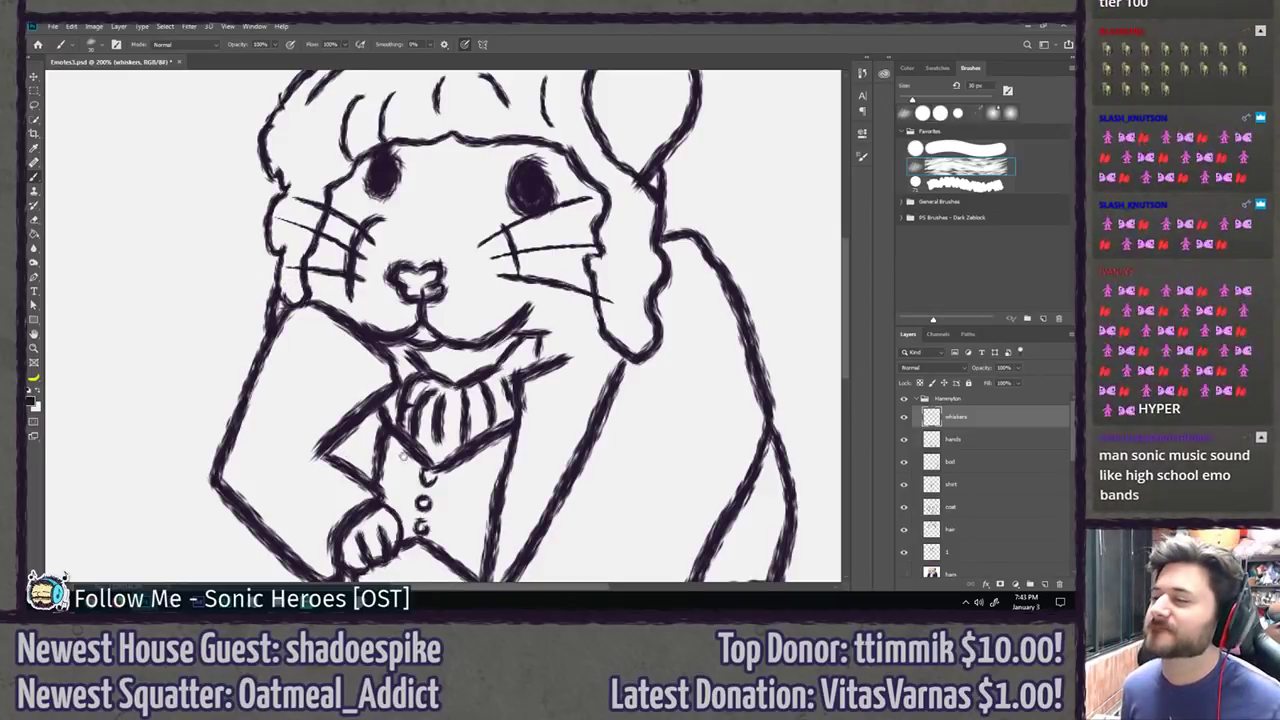
Step: Review the whole line art and compare it with the redrawn hamster screenshot in the browser window
left_click_drag(530, 478, 434, 263)
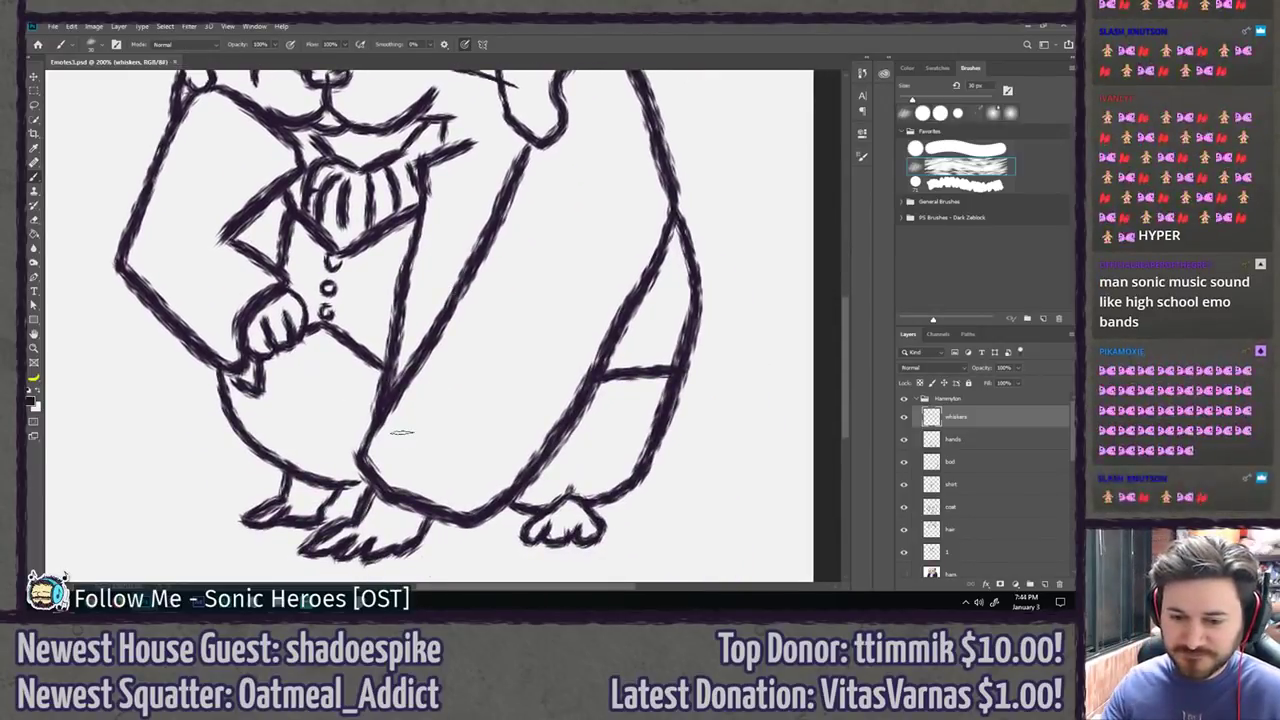
key("ctrl+0")
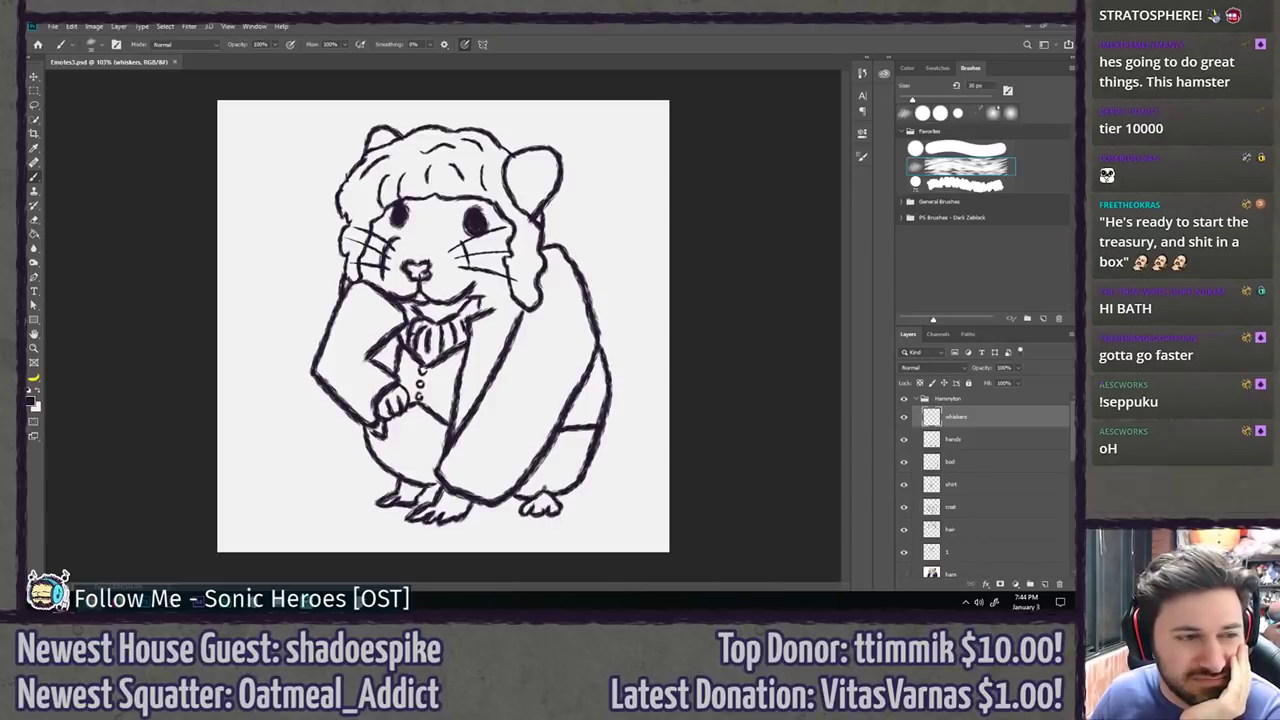
left_click_drag(0, 177, 417, 124)
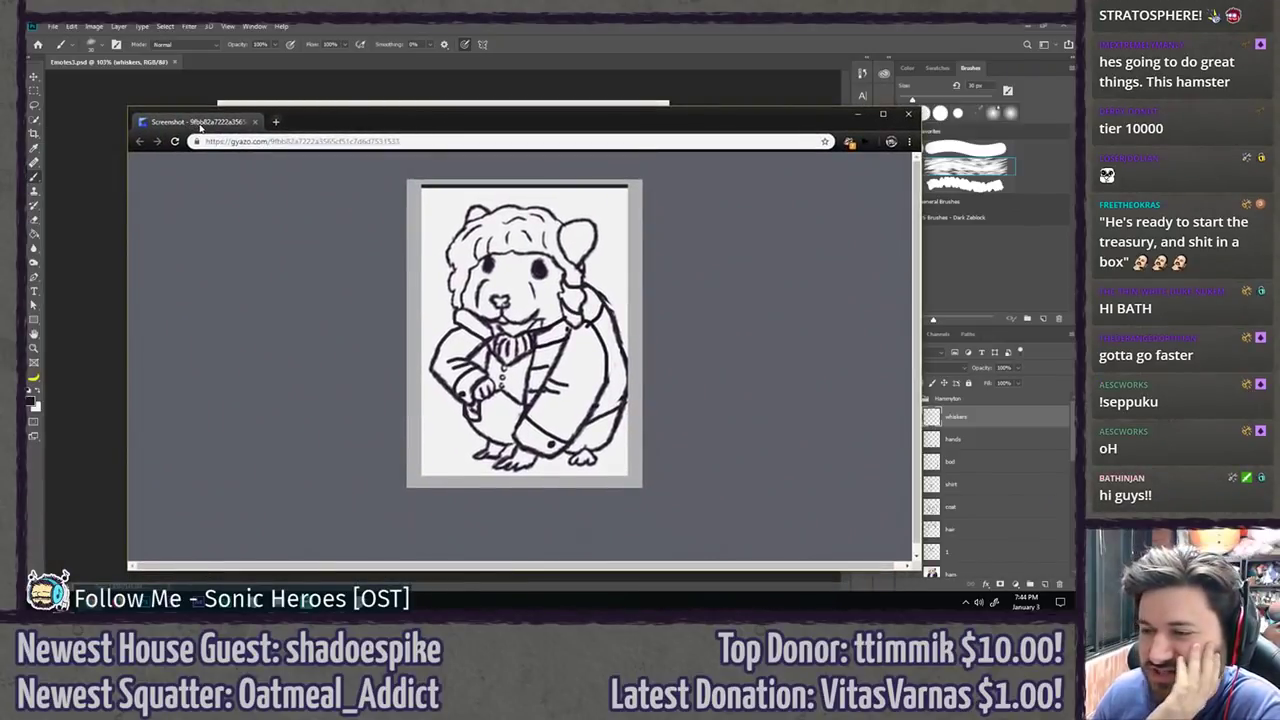
left_click_drag(200, 128, 0, 128)
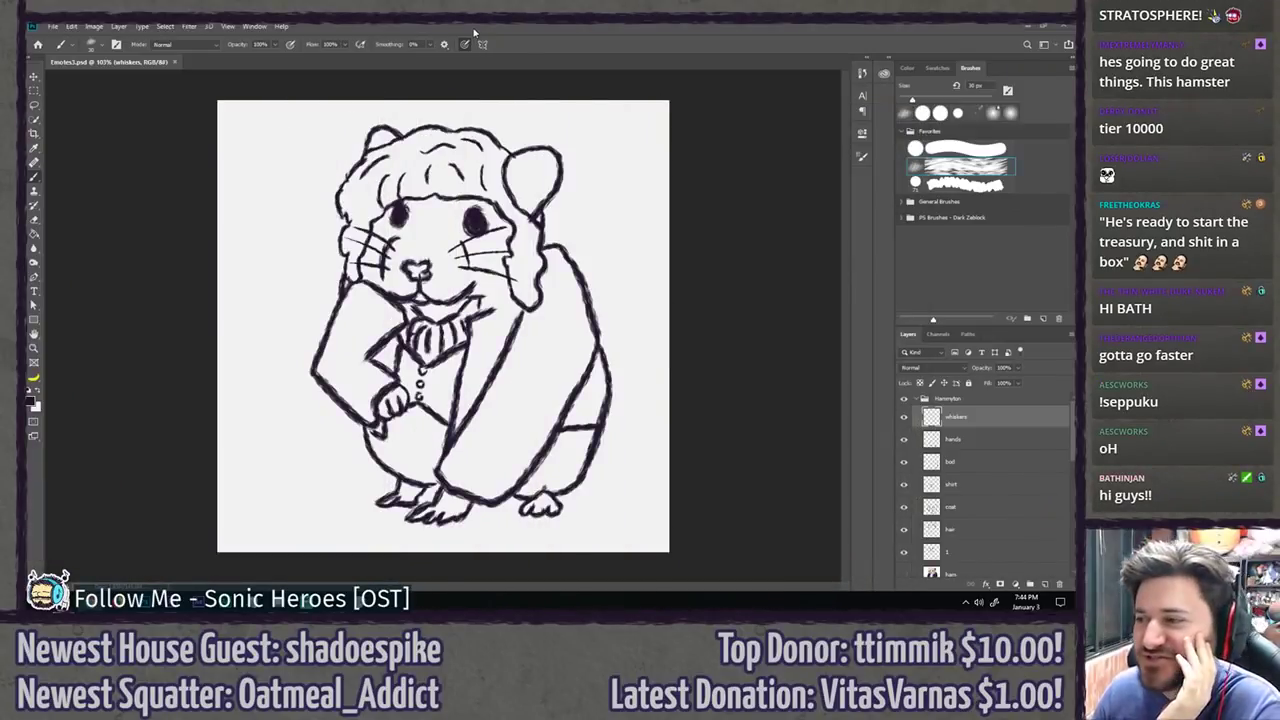
Step: On the coat layer, draw crease lines at the inner elbow of the smaller sleeve
left_click(955, 506)
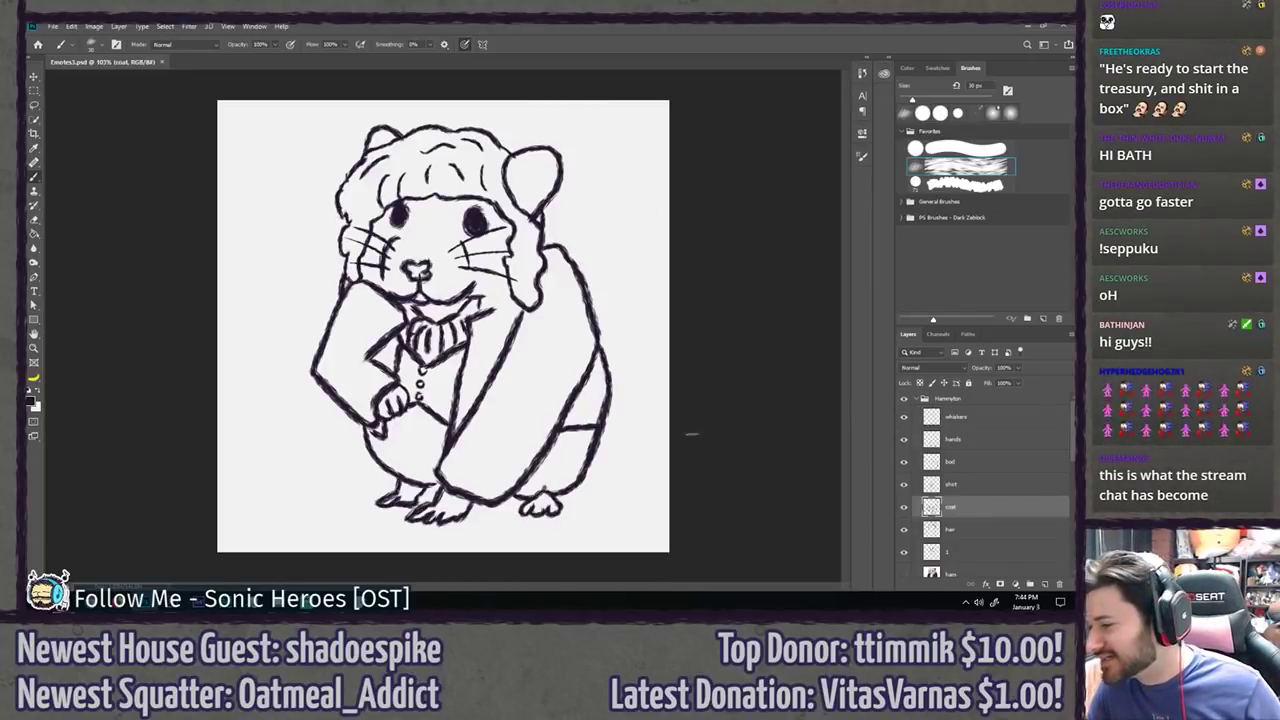
scroll(440, 388, "up", 2)
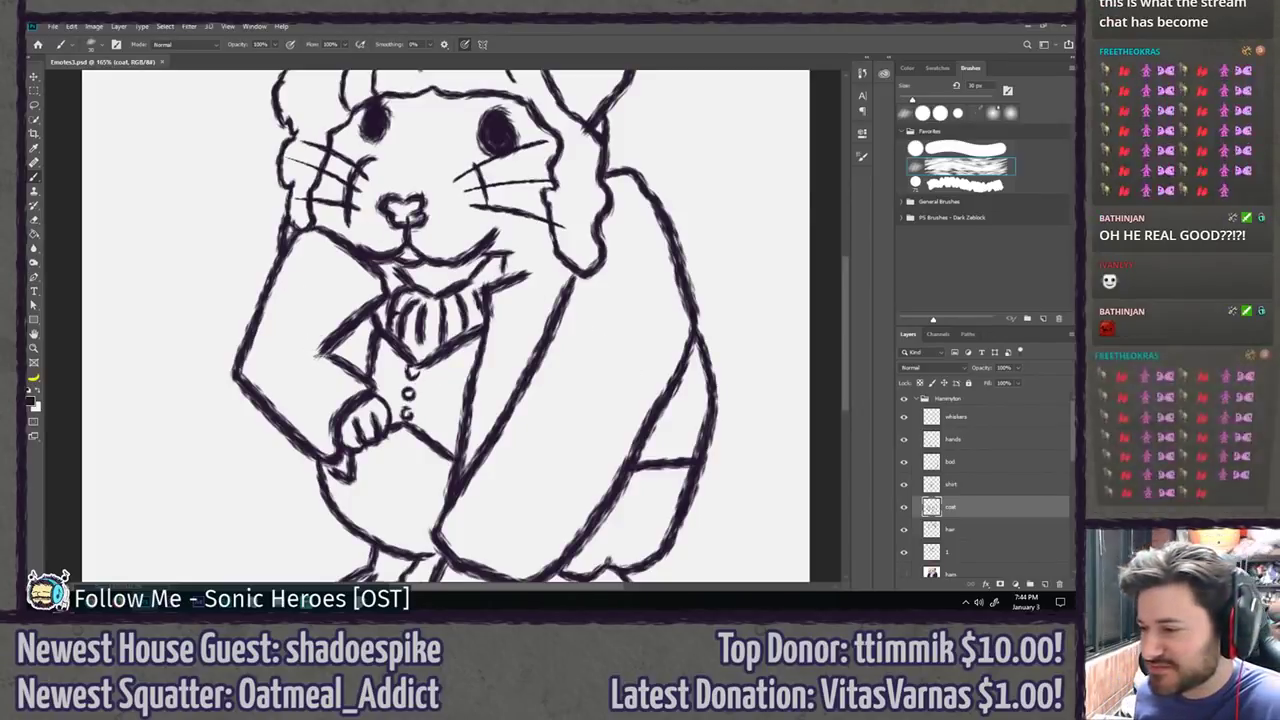
mouse_move(280, 346)
left_mouse_down()
mouse_move(330, 352)
mouse_move(288, 377)
left_mouse_up()
key("ctrl+z")
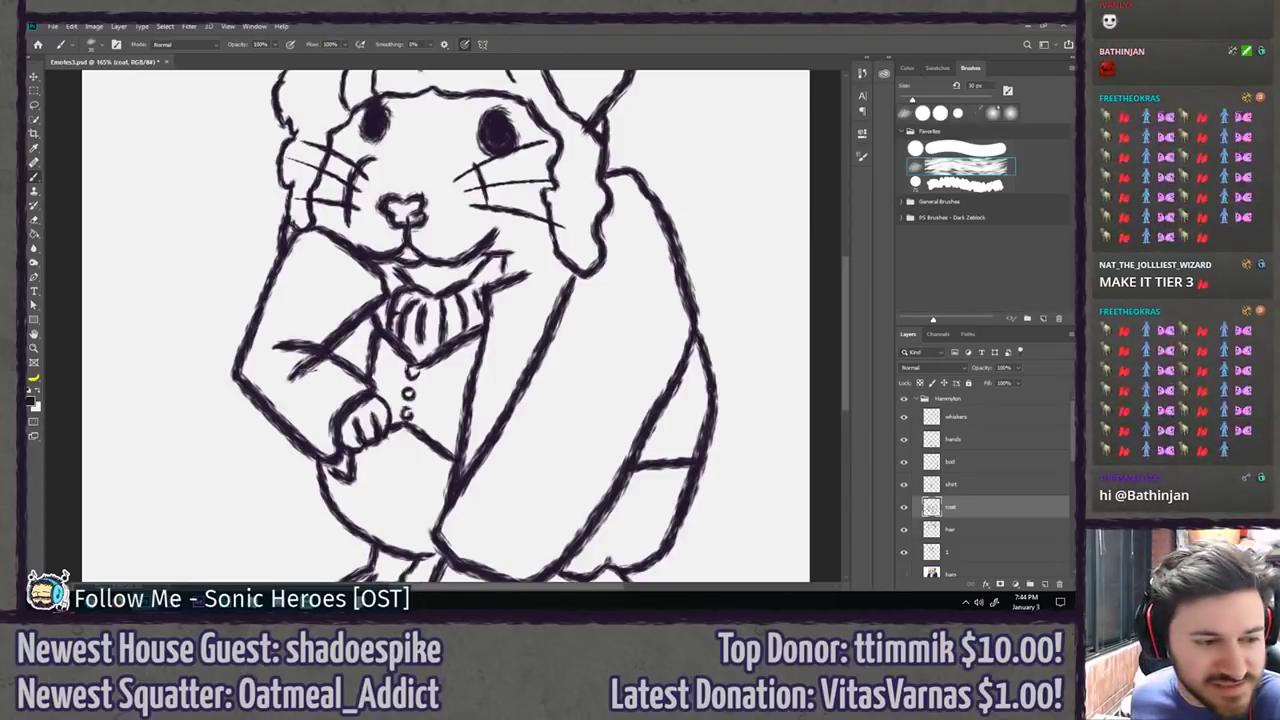
Step: Draw two short fold lines on the inner edge of the large sleeve, undoing and redrawing strokes
mouse_move(530, 386)
left_mouse_down()
mouse_move(580, 408)
mouse_move(565, 437)
mouse_move(558, 423)
mouse_move(537, 437)
left_mouse_up()
key("ctrl+z")
key("ctrl+z")
key("ctrl+z")
key("ctrl+z")
key("ctrl+z")
left_click_drag(518, 392, 550, 428)
key("ctrl+z")
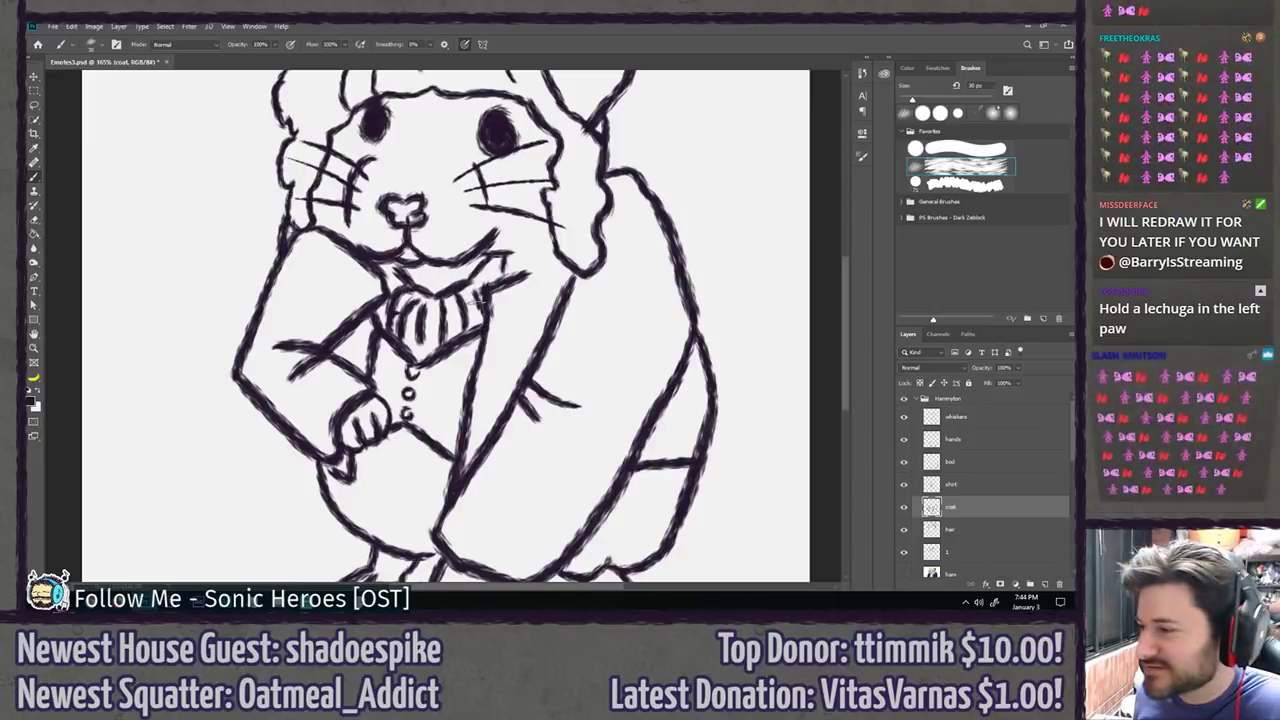
Step: Add a lapel line below the shirt collar and short creases down the coat front beside the large sleeve
mouse_move(490, 313)
left_mouse_down()
mouse_move(550, 313)
mouse_move(564, 297)
left_mouse_up()
key("ctrl+z")
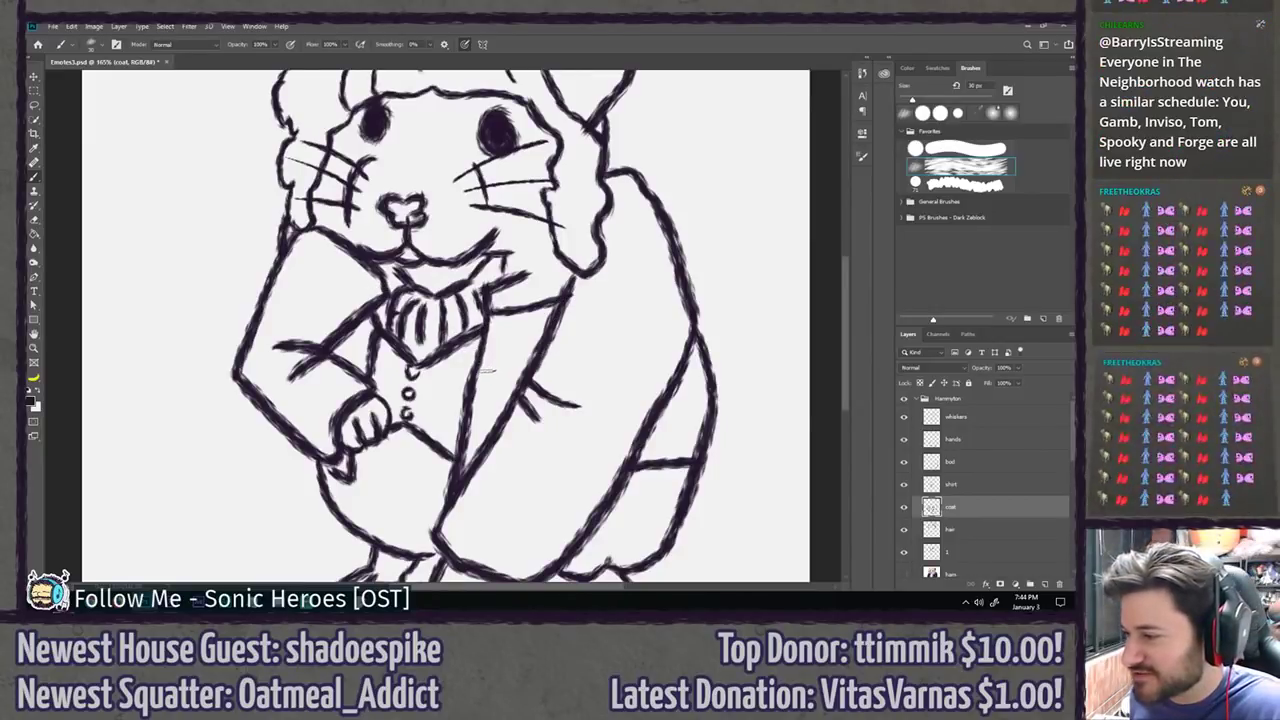
mouse_move(484, 364)
left_mouse_down()
mouse_move(518, 368)
mouse_move(517, 355)
left_mouse_up()
key("ctrl+z")
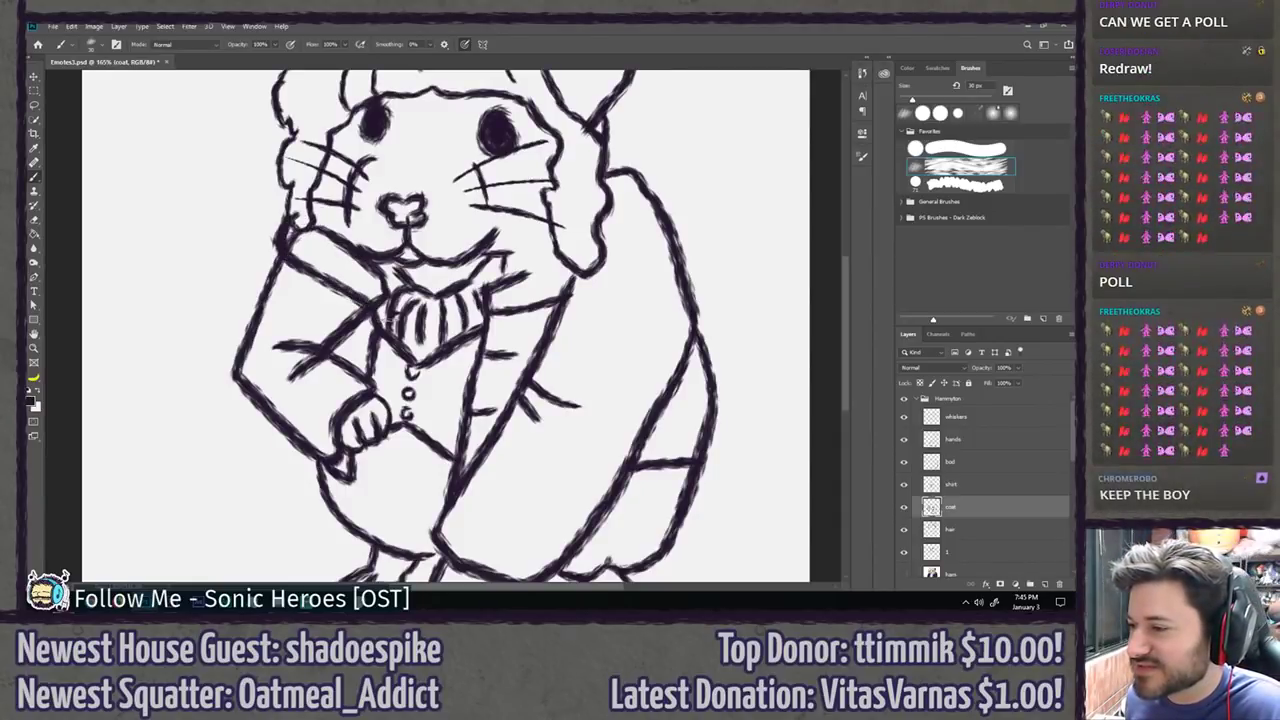
Step: Erase the shoulder outline of the smaller sleeve and the collar line below it
key("e")
mouse_move(290, 258)
left_mouse_down()
mouse_move(276, 211)
mouse_move(307, 234)
left_mouse_up()
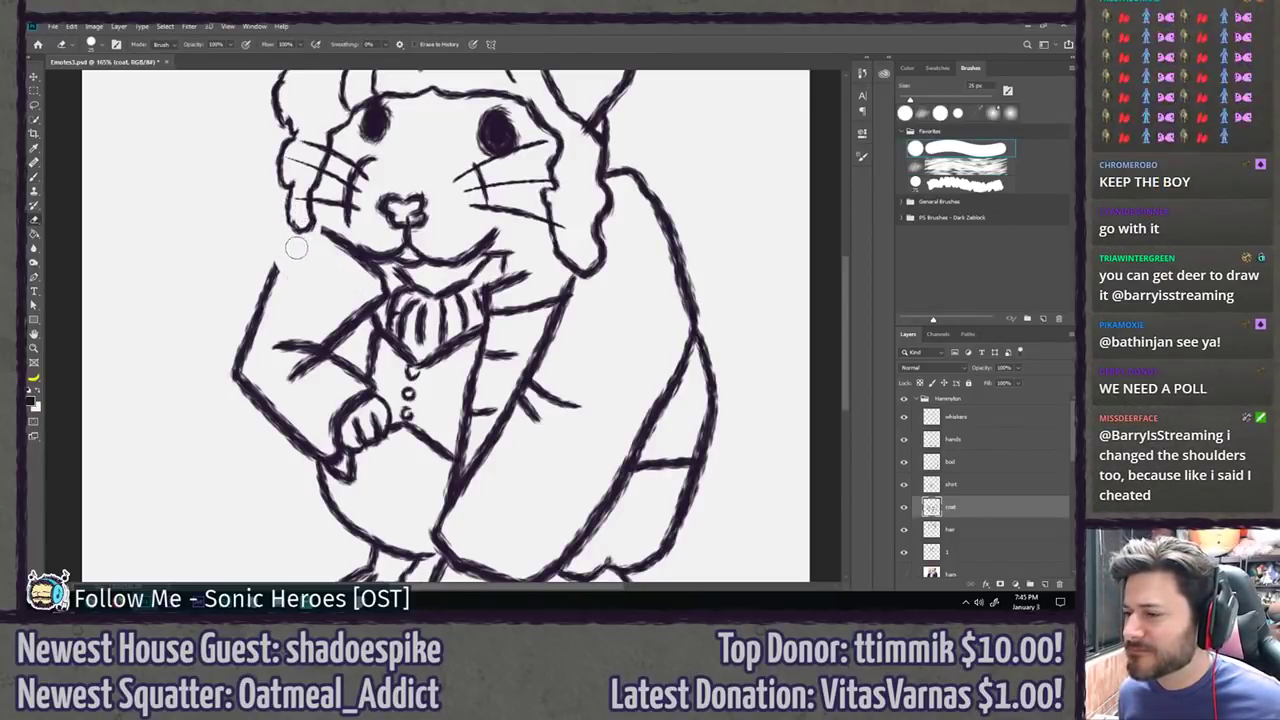
key("b")
Step: Redraw the smaller sleeve's shoulder as a wider coat collar running from the hair to the bow, retrying strokes
key("ctrl+z")
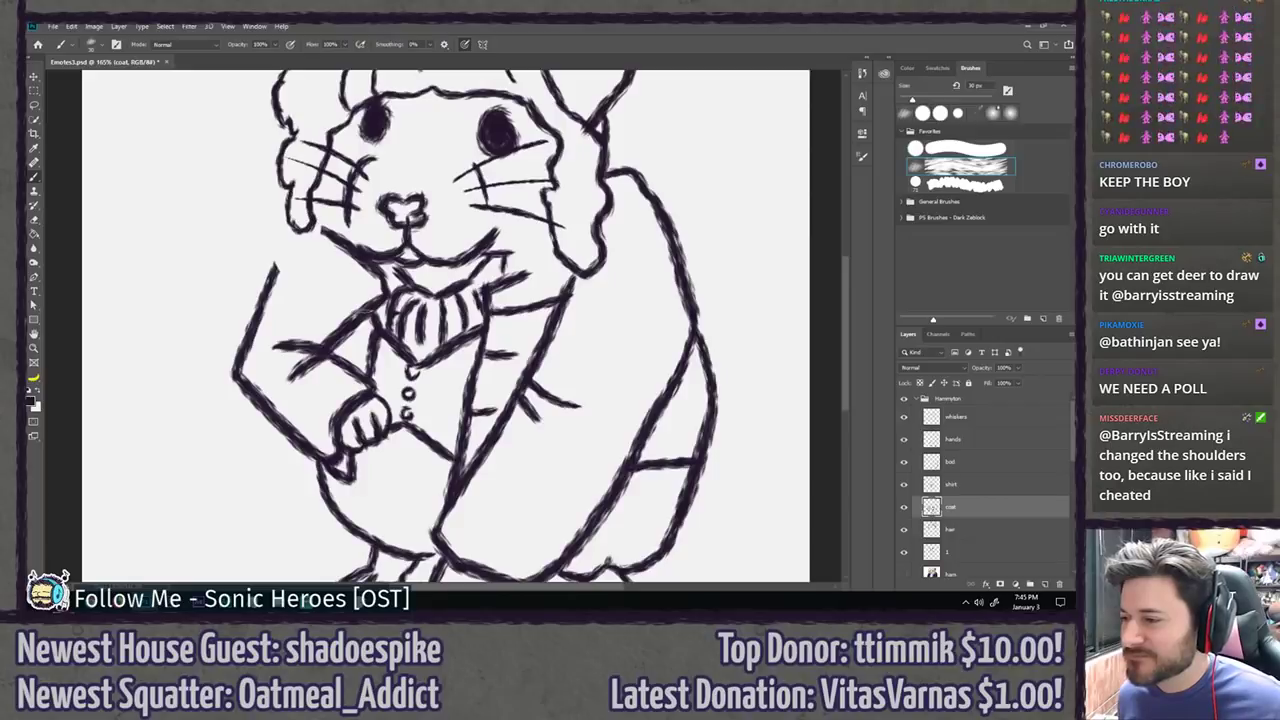
left_click_drag(364, 312, 276, 258)
key("ctrl+z")
left_click_drag(358, 314, 249, 261)
key("ctrl+z")
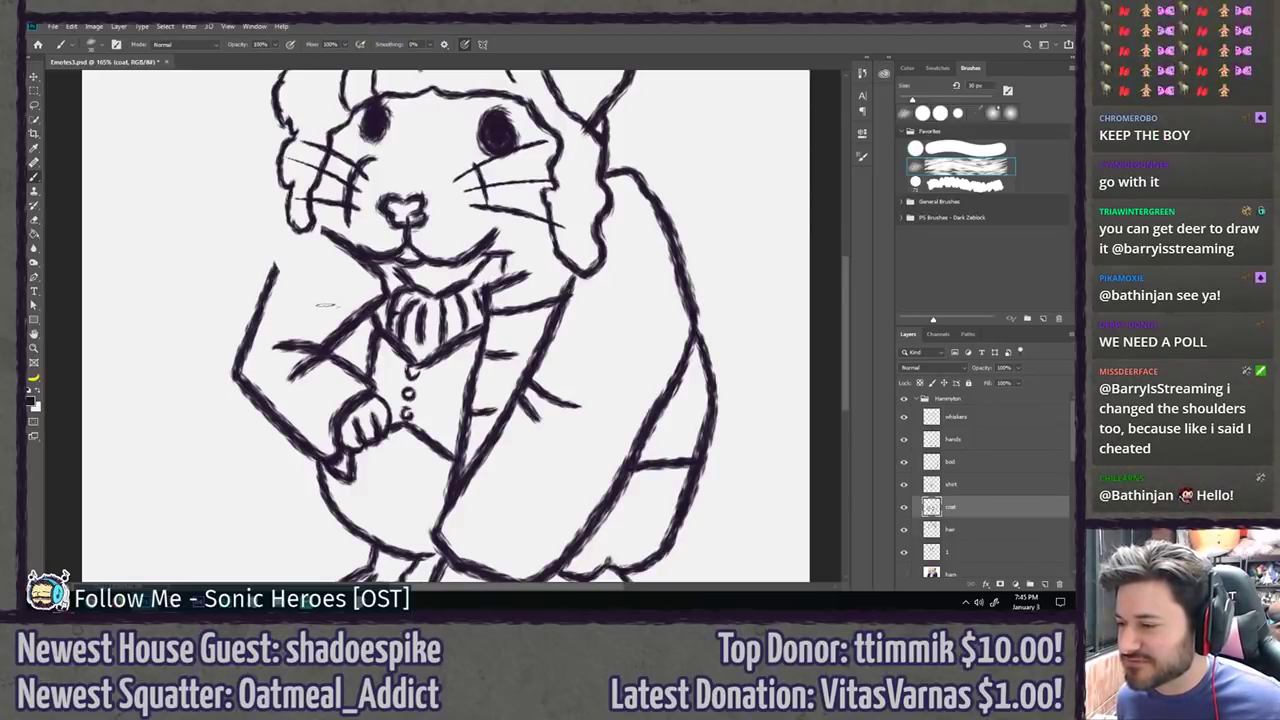
mouse_move(356, 315)
left_mouse_down()
mouse_move(262, 260)
mouse_move(302, 221)
left_mouse_up()
key("ctrl+z")
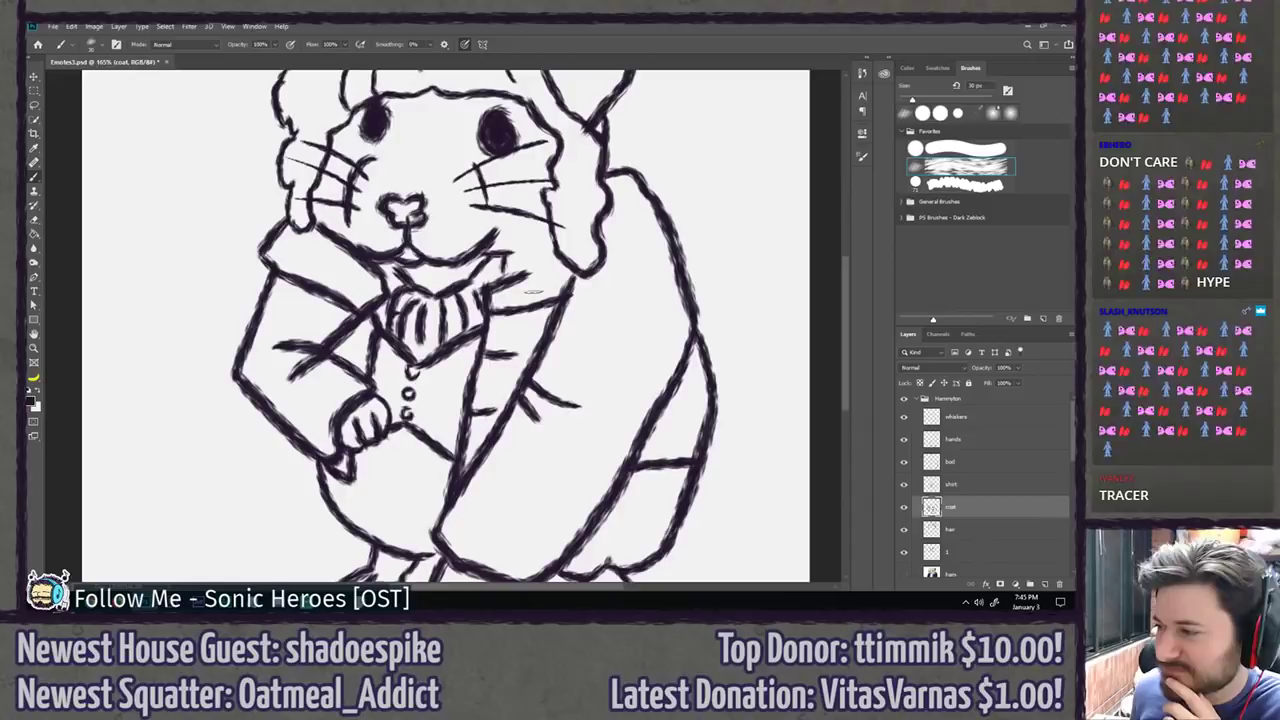
Step: Draw a curved seam from the tip of the longer hair curl down to the back edge of the large sleeve
mouse_move(575, 268)
left_mouse_down()
mouse_move(634, 310)
mouse_move(662, 405)
left_mouse_up()
key("ctrl+z")
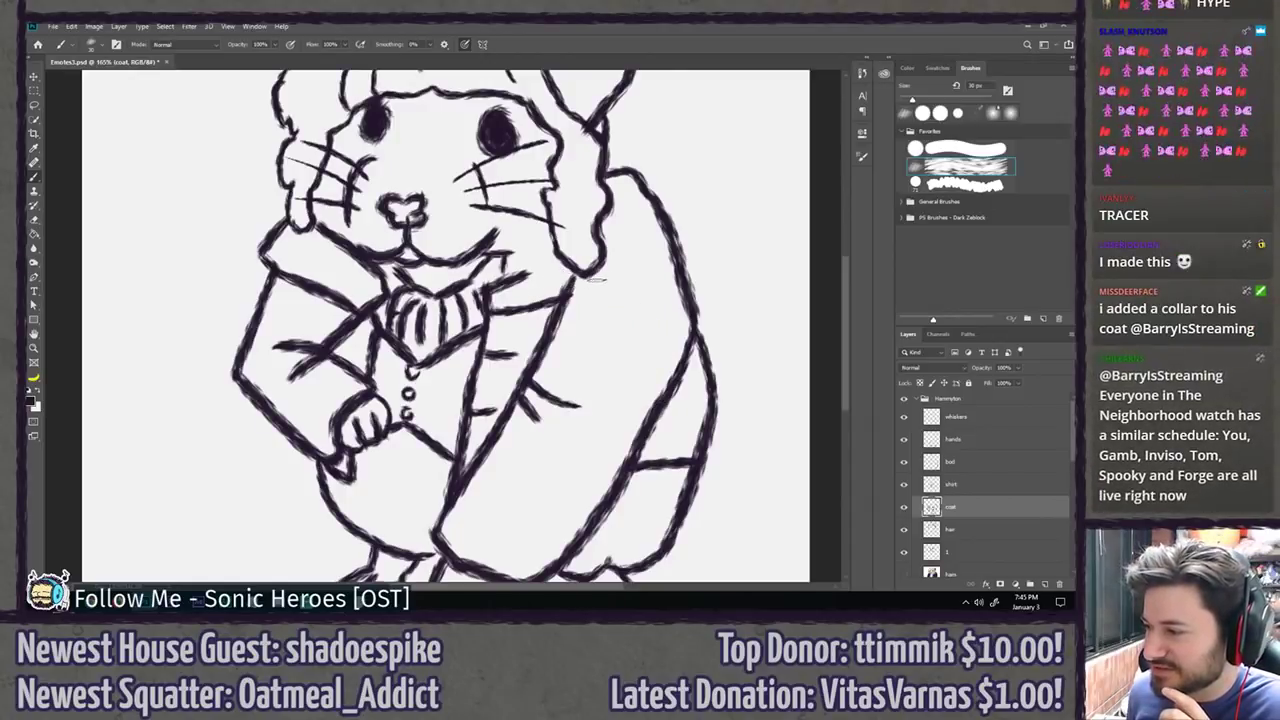
left_click_drag(590, 270, 632, 398)
key("ctrl+z")
key("ctrl+shift+z")
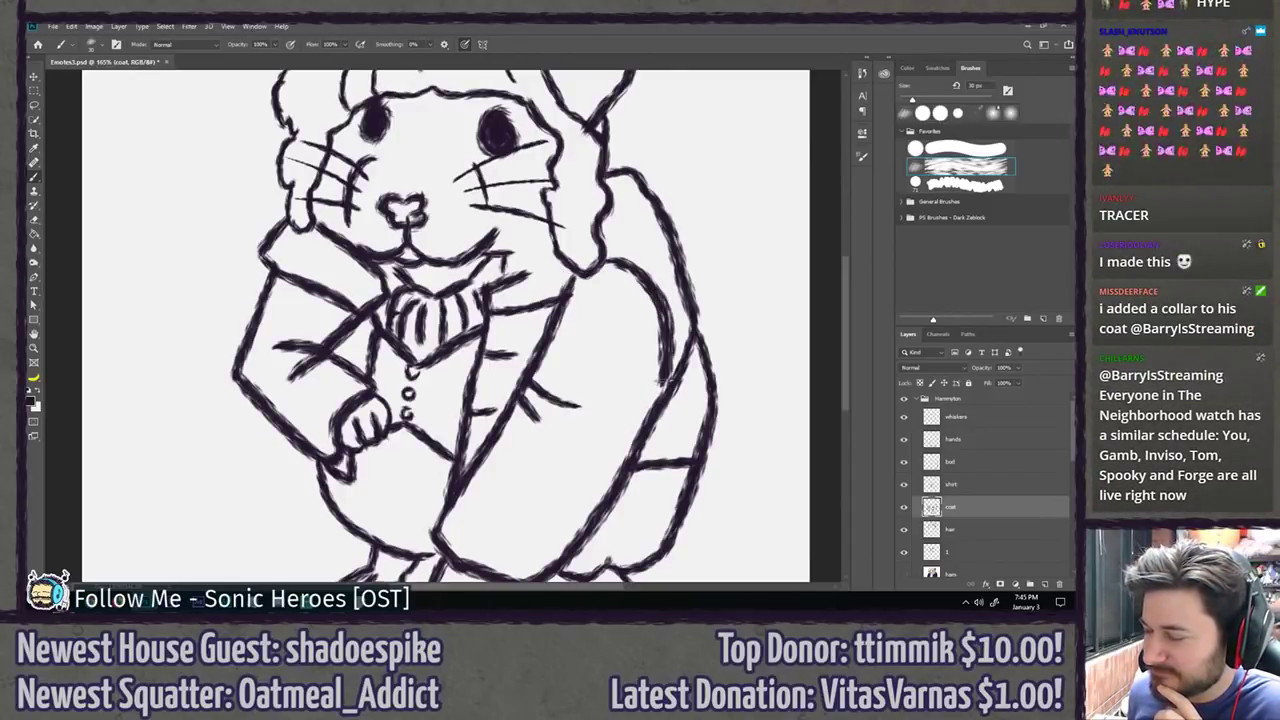
Step: Erase the humped back outline beside the longer hair curl and the line joining it to the large sleeve
key("e")
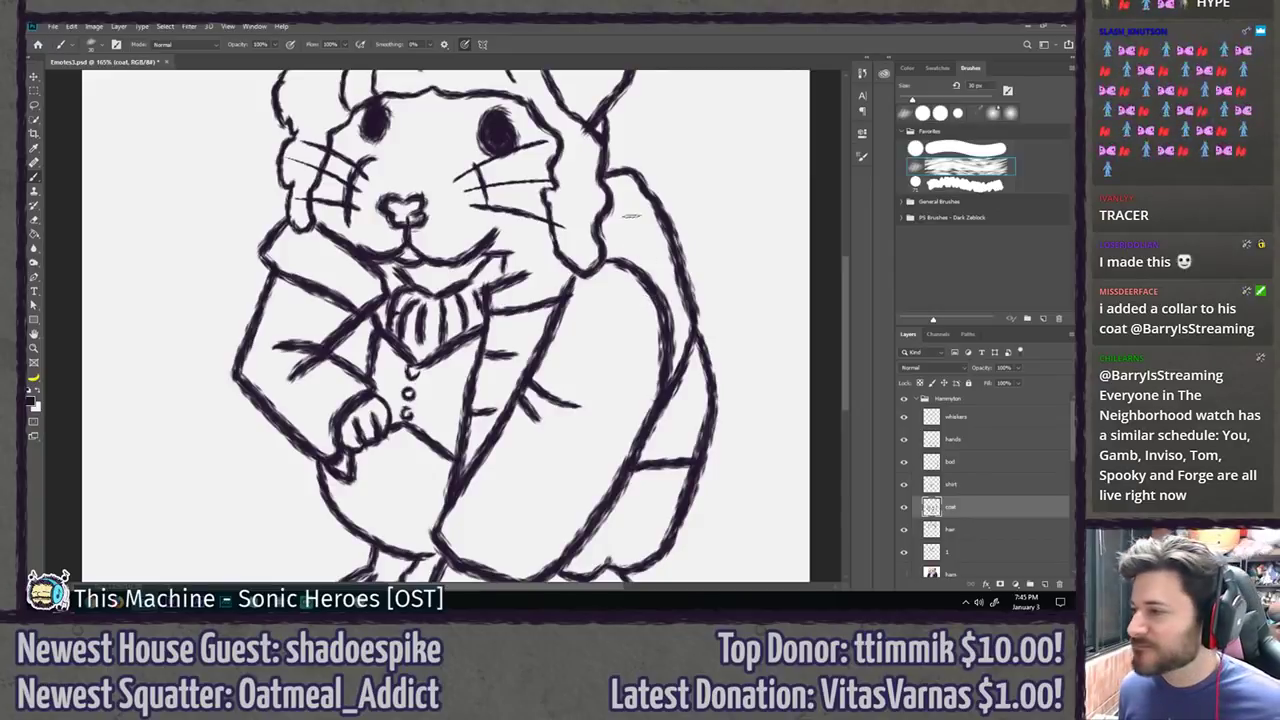
mouse_move(643, 192)
left_mouse_down()
mouse_move(686, 280)
mouse_move(688, 266)
mouse_move(680, 289)
mouse_move(698, 313)
left_mouse_up()
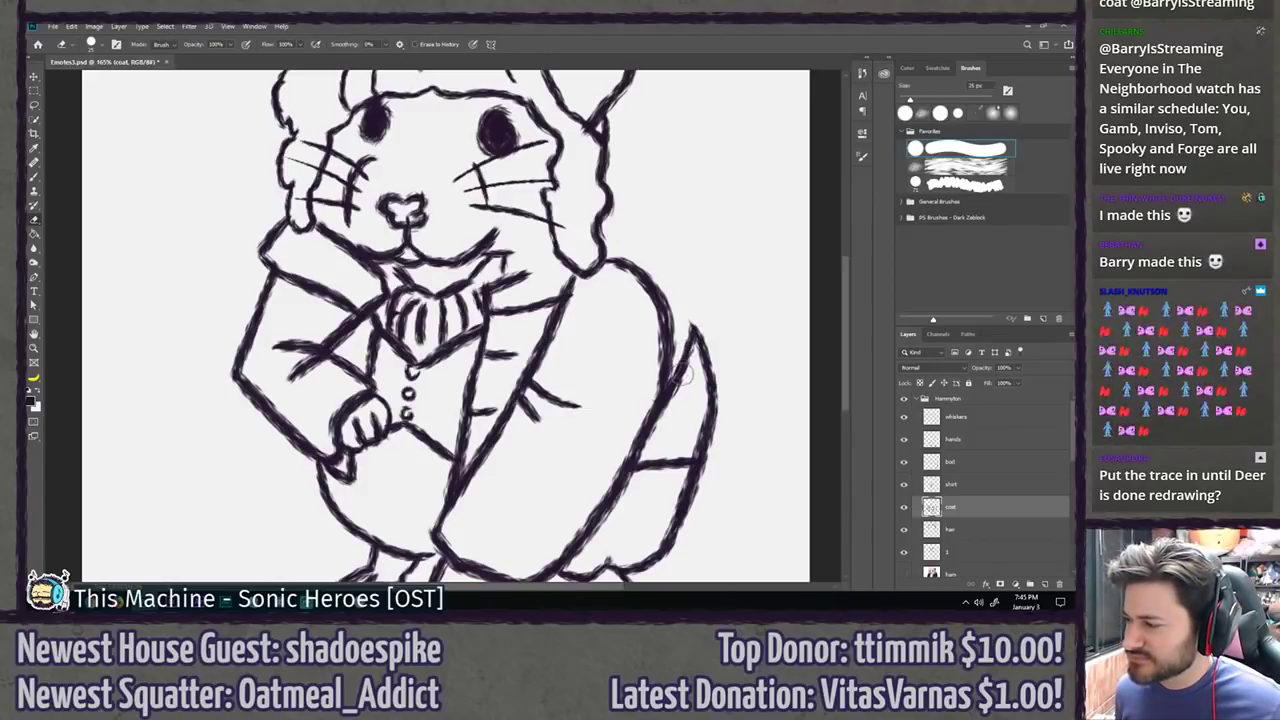
mouse_move(683, 371)
left_mouse_down()
mouse_move(669, 412)
mouse_move(684, 329)
mouse_move(687, 346)
mouse_move(700, 324)
mouse_move(699, 339)
mouse_move(675, 295)
mouse_move(620, 248)
left_mouse_up()
key("ctrl+z")
left_click(943, 165)
key("b")
key("ctrl+z")
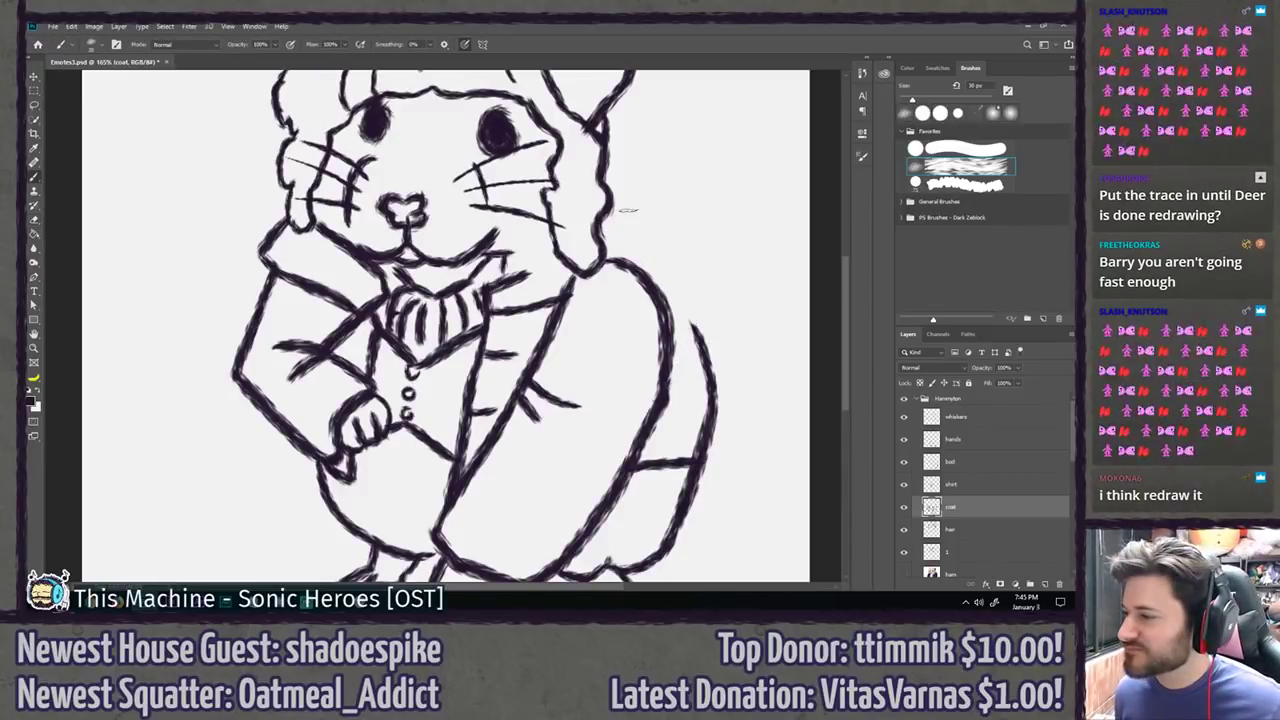
Step: Redraw the coat's back as a smooth curve from the longer hair curl down to the remaining back outline, retrying strokes
mouse_move(603, 195)
left_mouse_down()
mouse_move(686, 292)
mouse_move(705, 352)
left_mouse_up()
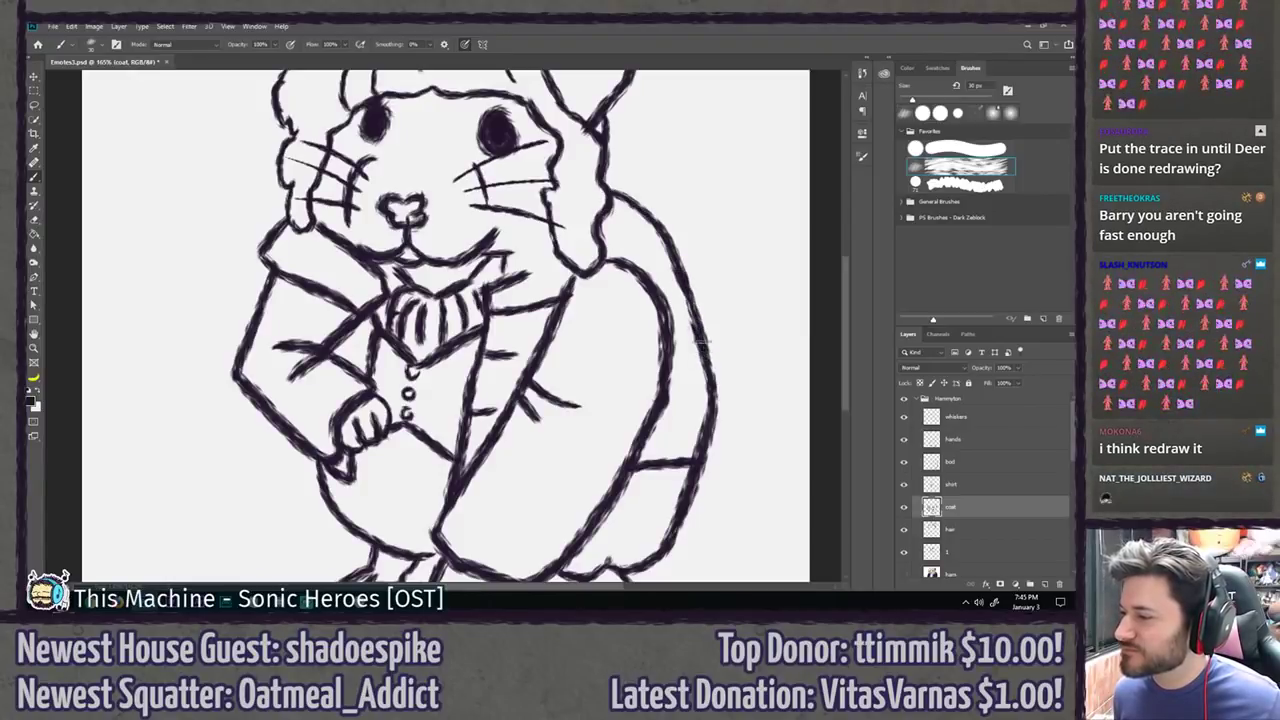
key("ctrl+z")
left_click_drag(684, 272, 702, 342)
key("ctrl+z")
key("ctrl+z")
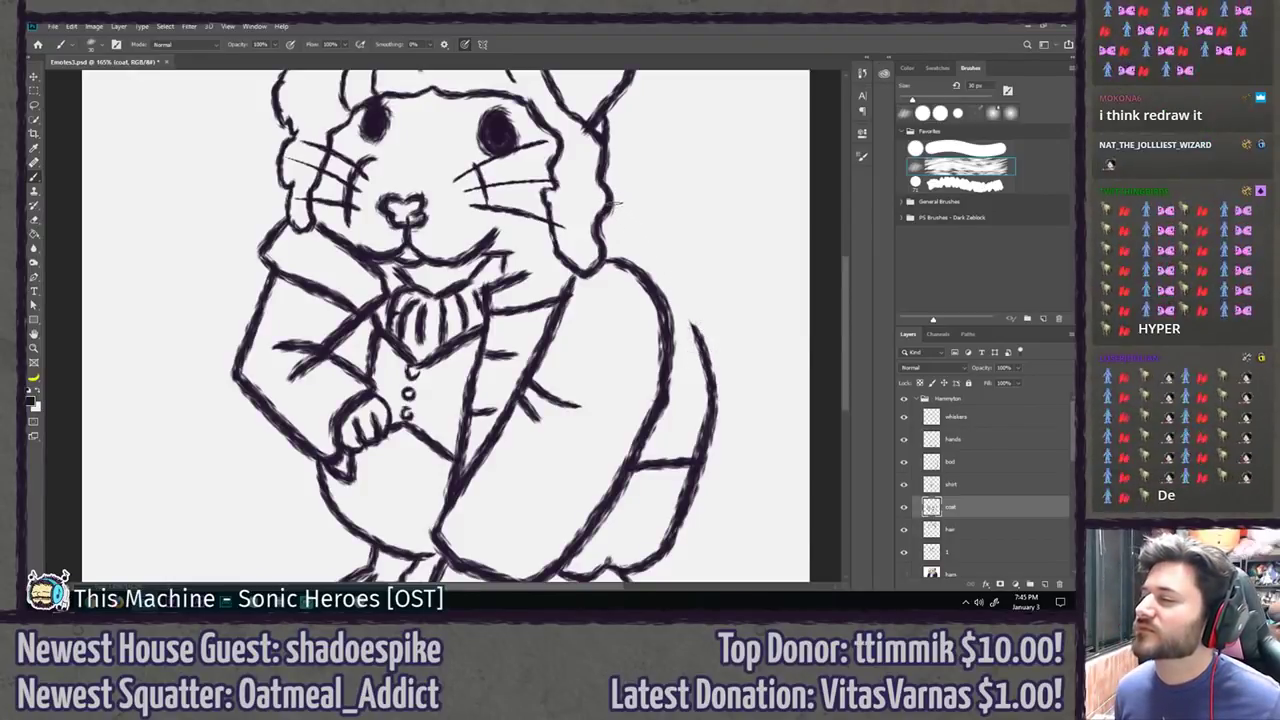
left_click_drag(608, 202, 705, 320)
key("ctrl+z")
left_click_drag(603, 200, 673, 318)
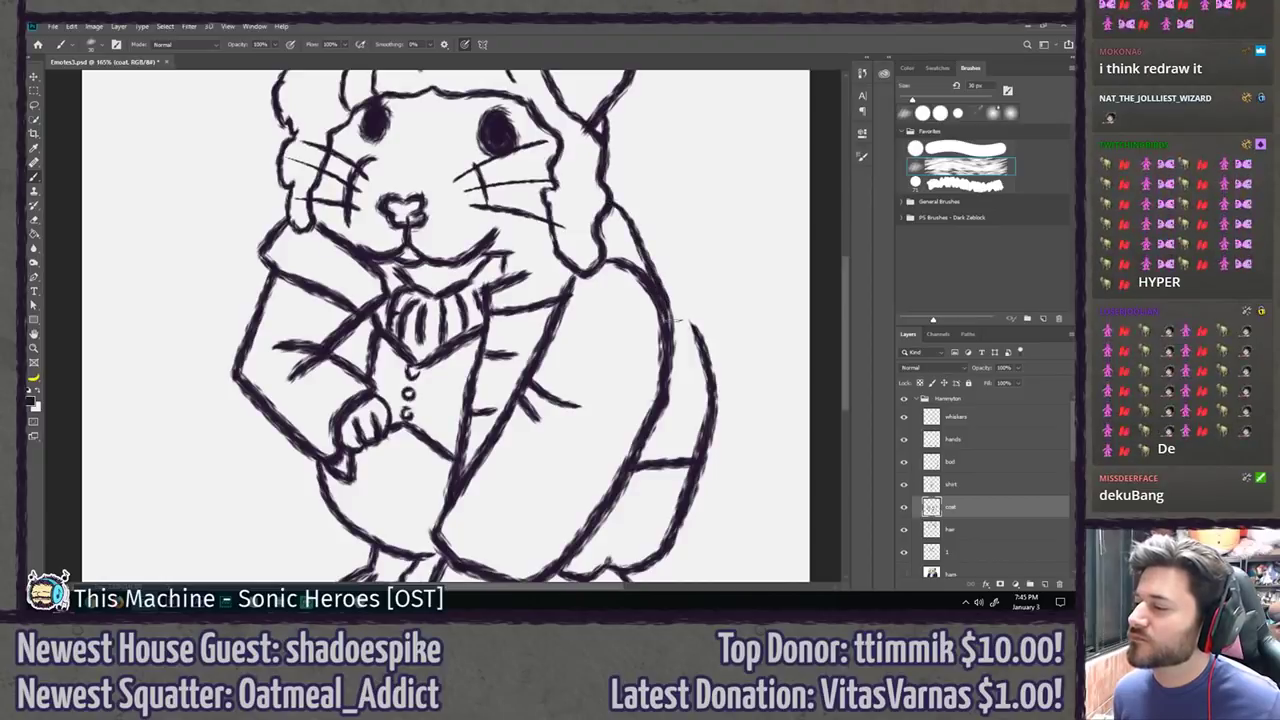
key("ctrl+z")
left_click_drag(604, 202, 698, 317)
key("ctrl+z")
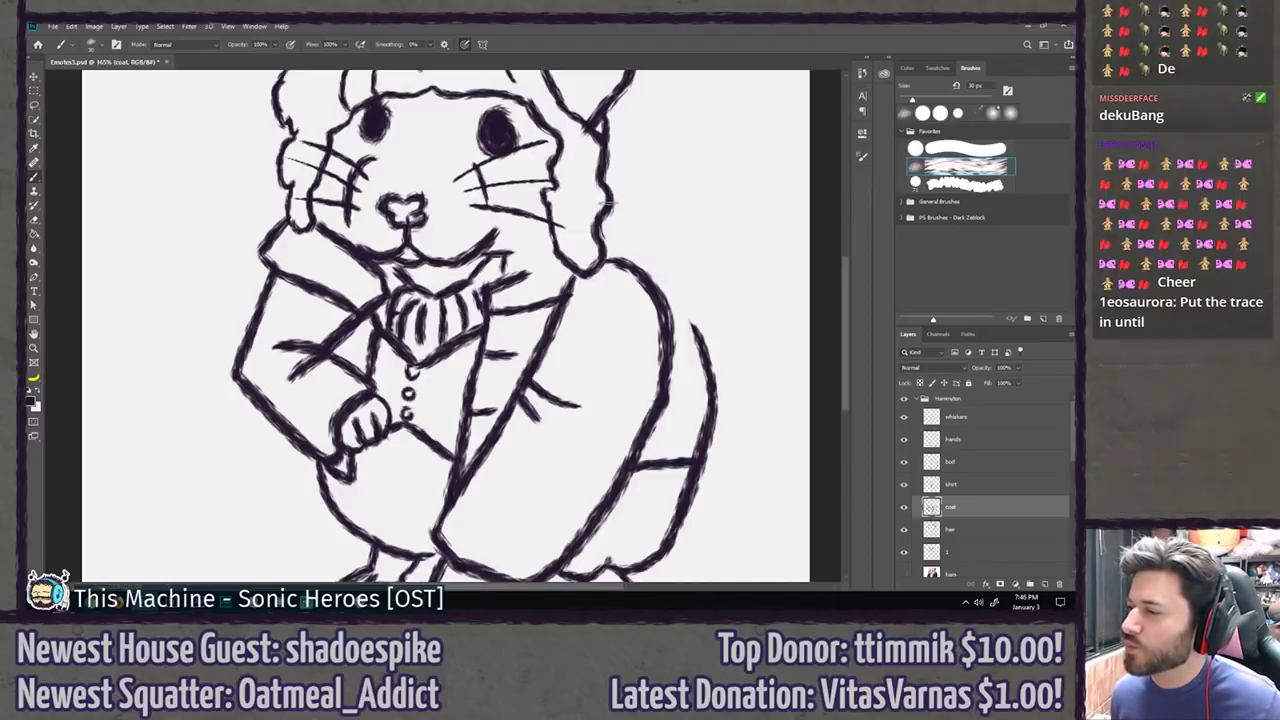
mouse_move(602, 200)
left_mouse_down()
mouse_move(699, 318)
mouse_move(687, 287)
mouse_move(712, 362)
left_mouse_up()
key("ctrl+z")
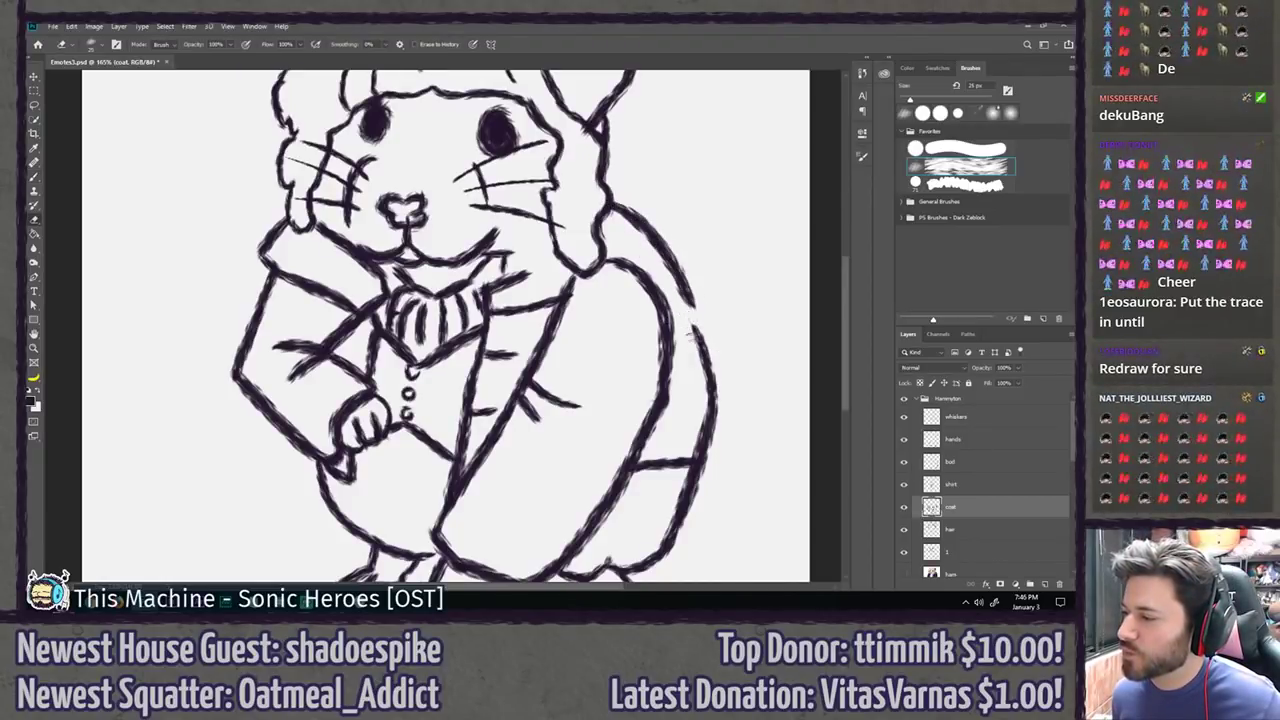
left_click_drag(676, 285, 708, 356)
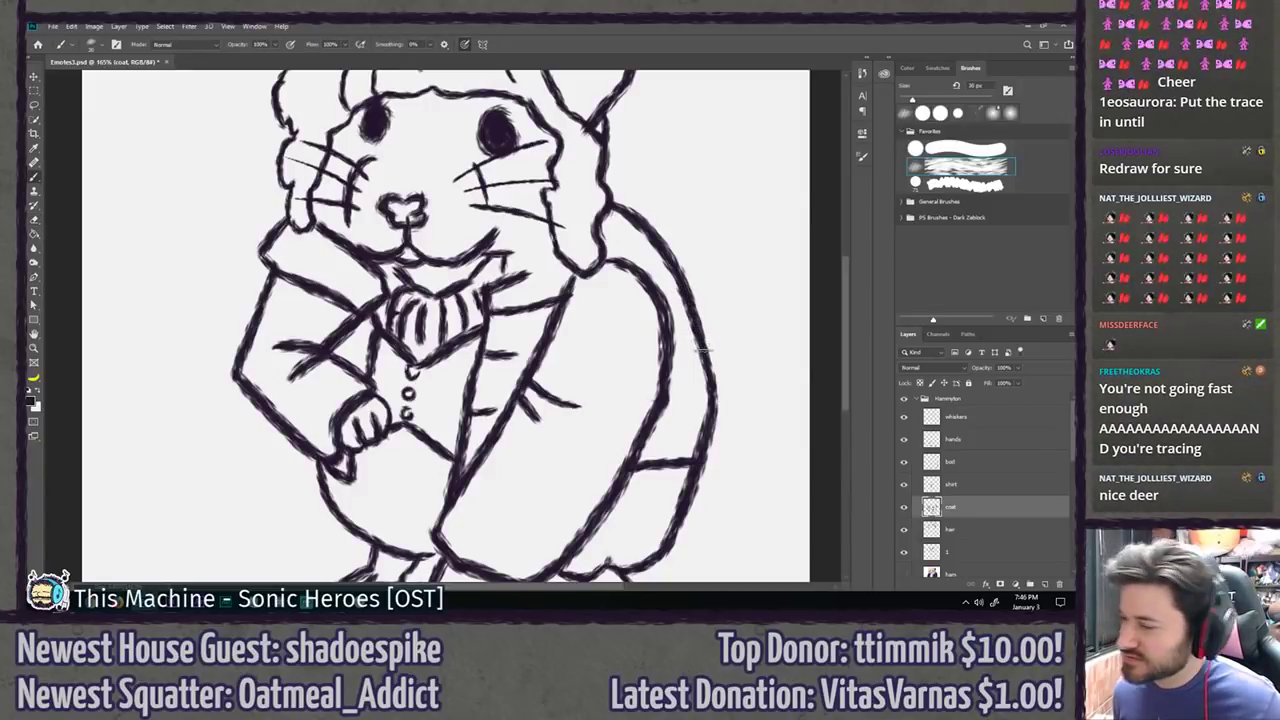
Step: Add a short collar line across the upper back and a small crease above the lower back seam, and save the document
scroll(609, 419, "down", 6)
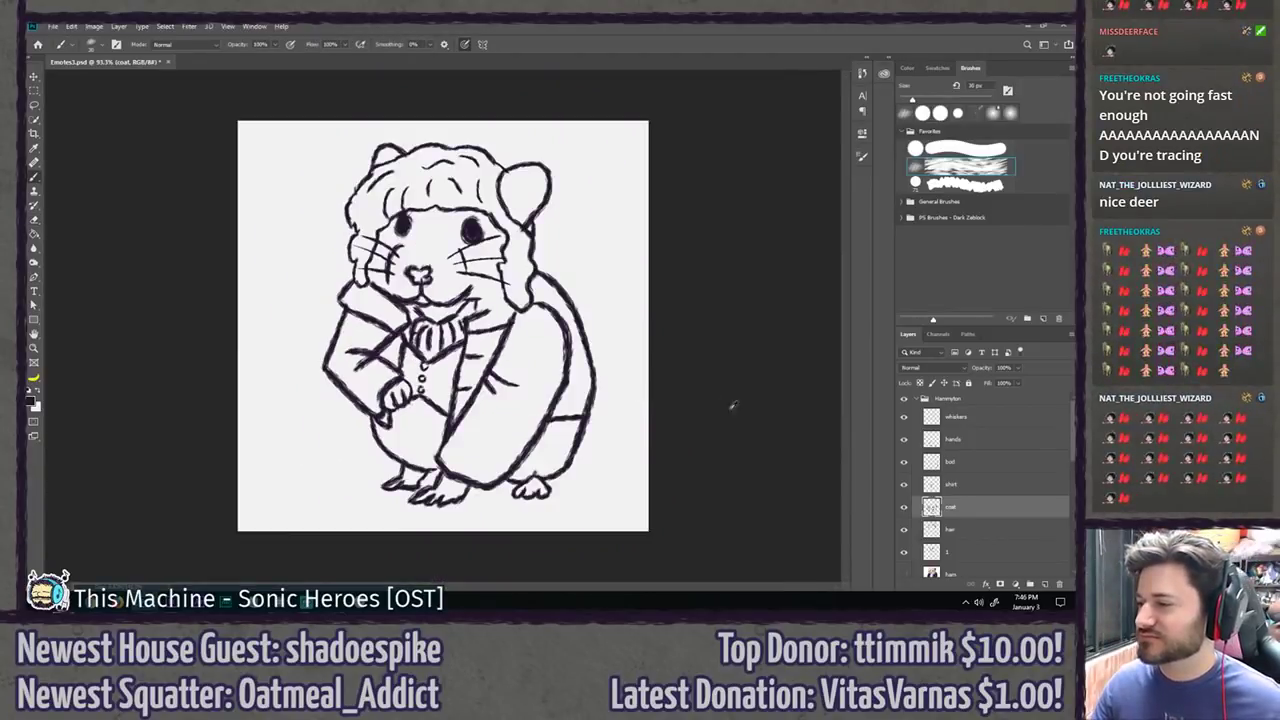
scroll(565, 339, "up", 2)
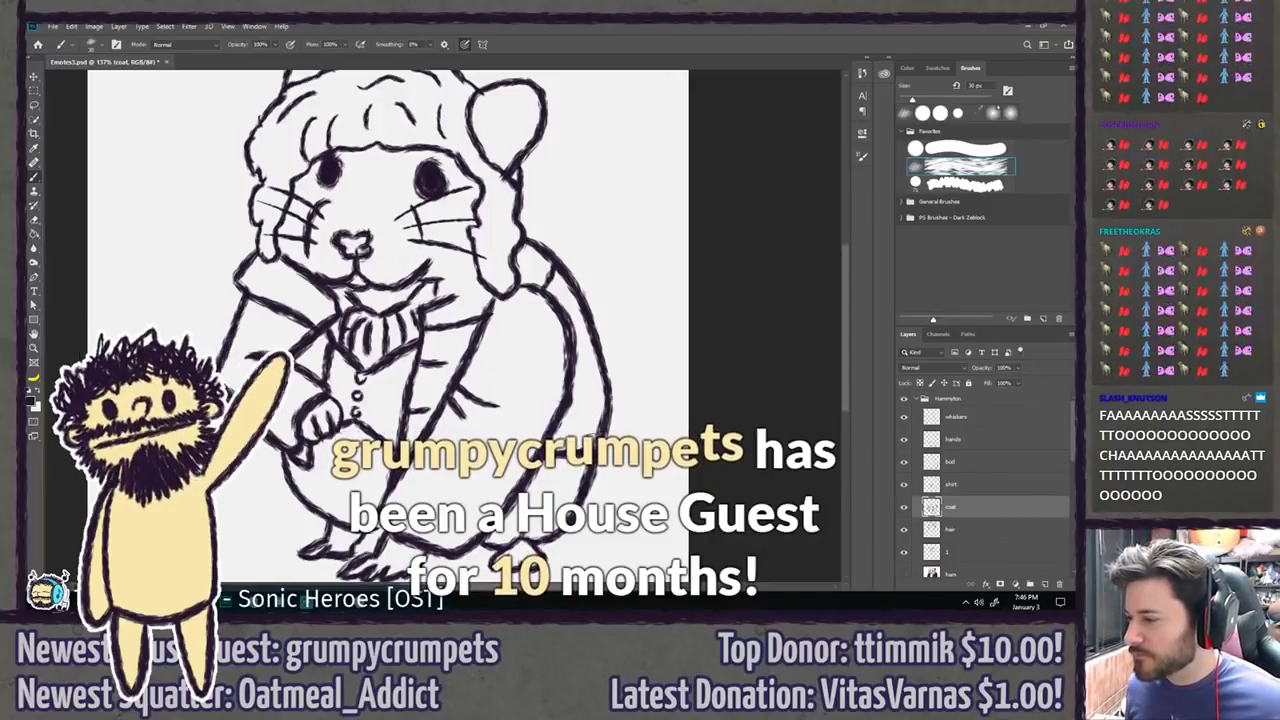
key("ctrl+minus")
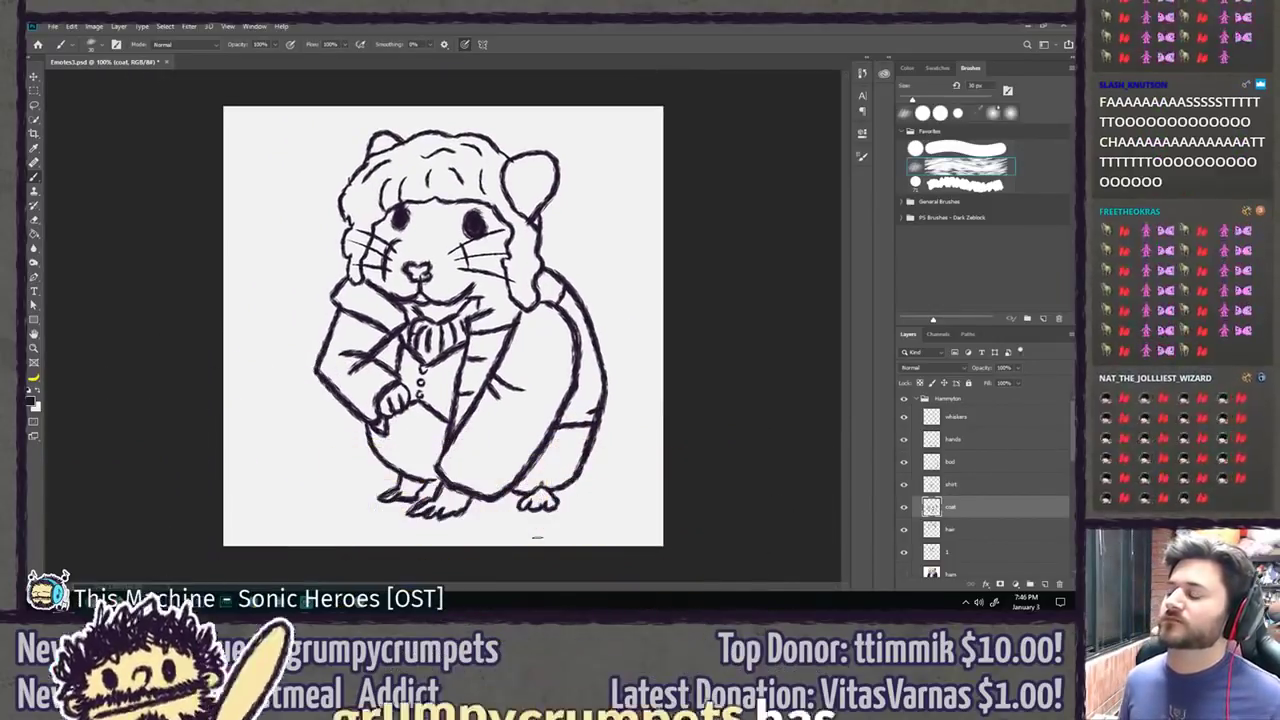
key("ctrl+s")
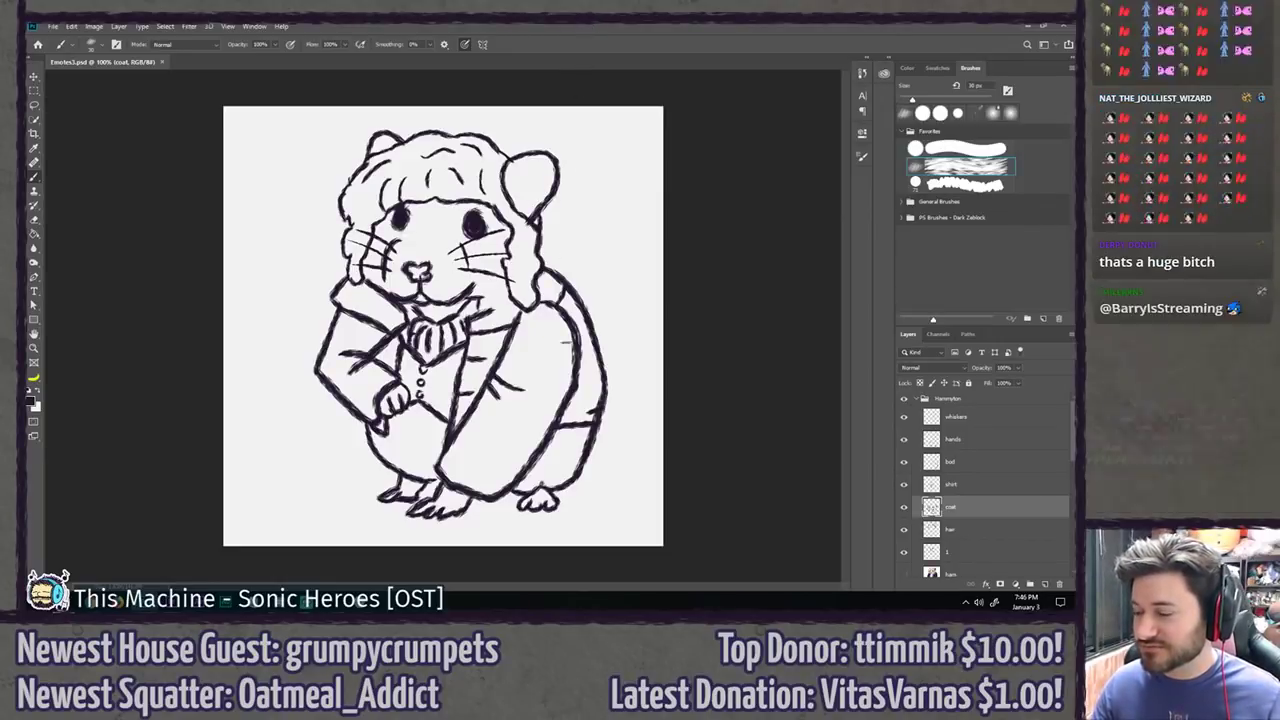
Step: Draw a cuff line across each coat sleeve and add a small round button to each cuff
scroll(536, 458, "up", 2)
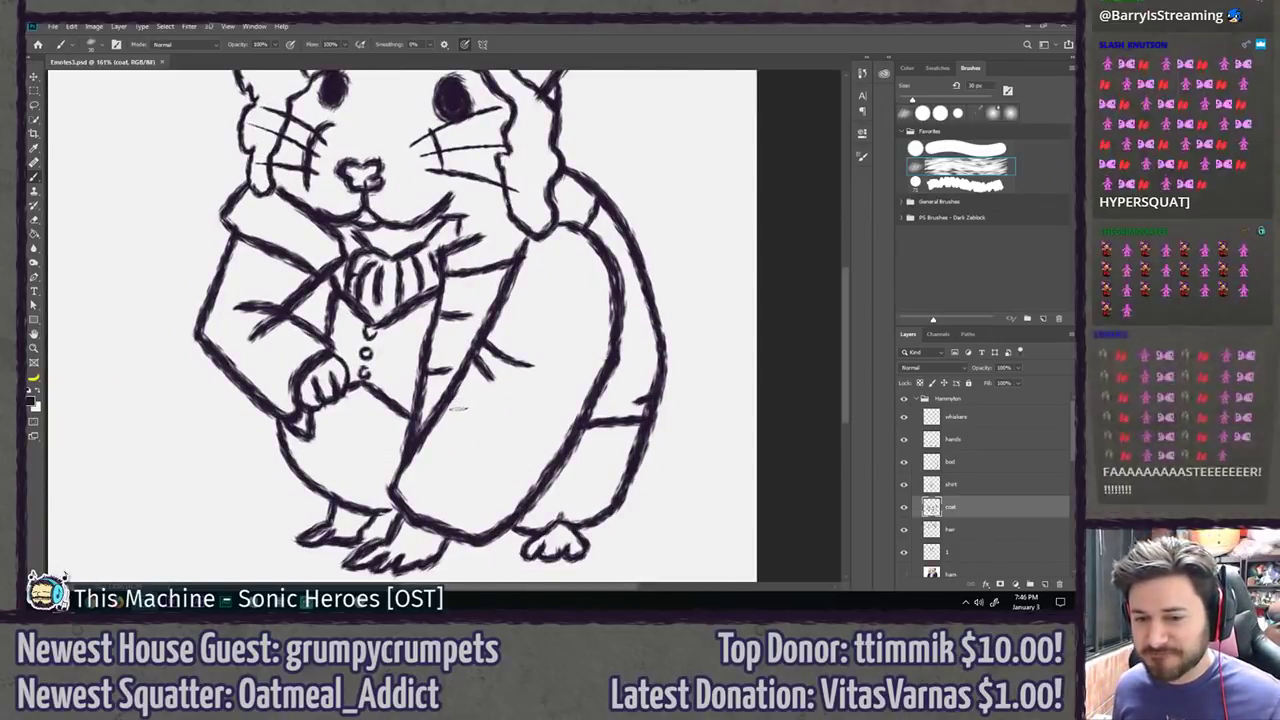
scroll(455, 405, "down", 3)
left_click_drag(418, 357, 510, 411)
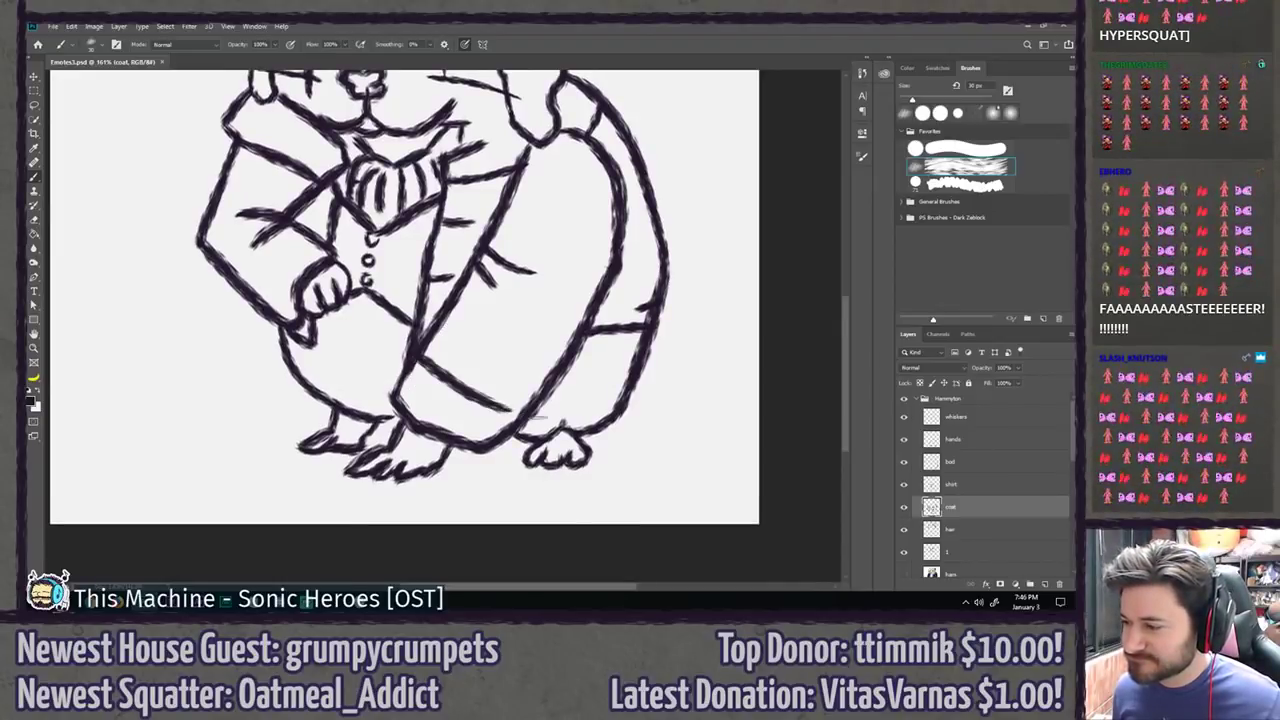
key("ctrl+z")
left_click_drag(414, 363, 520, 411)
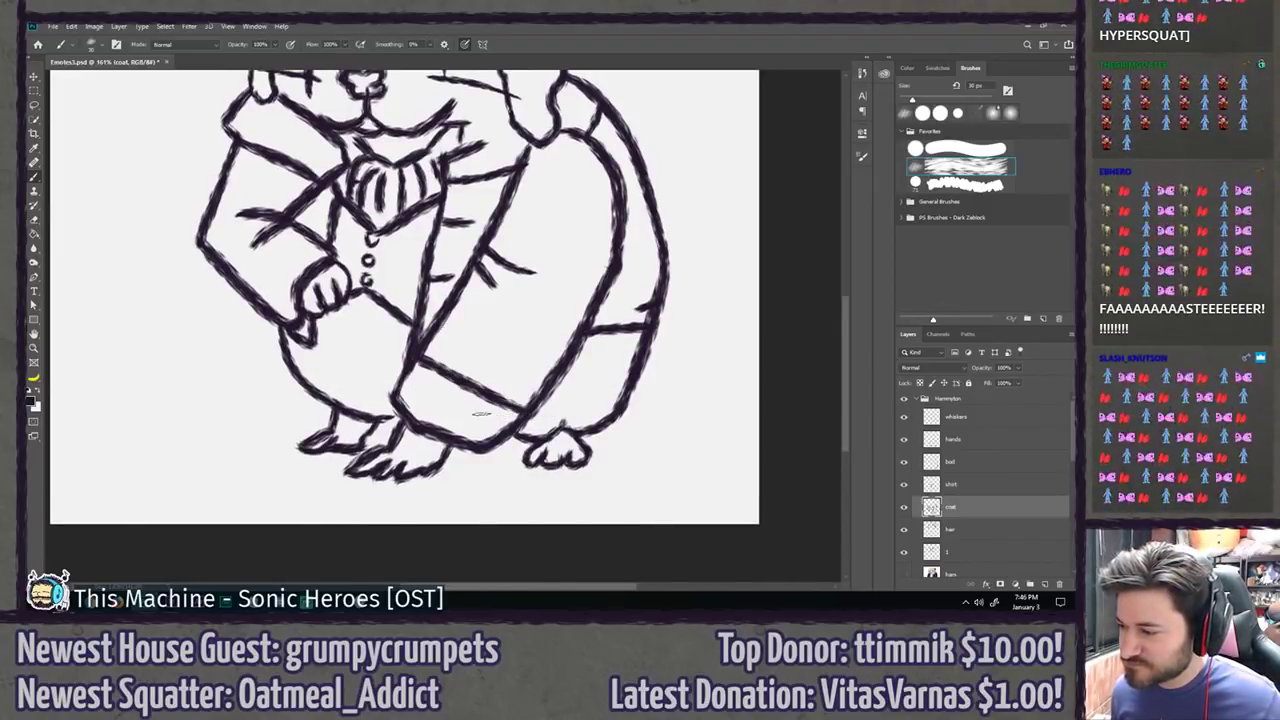
left_click(481, 419)
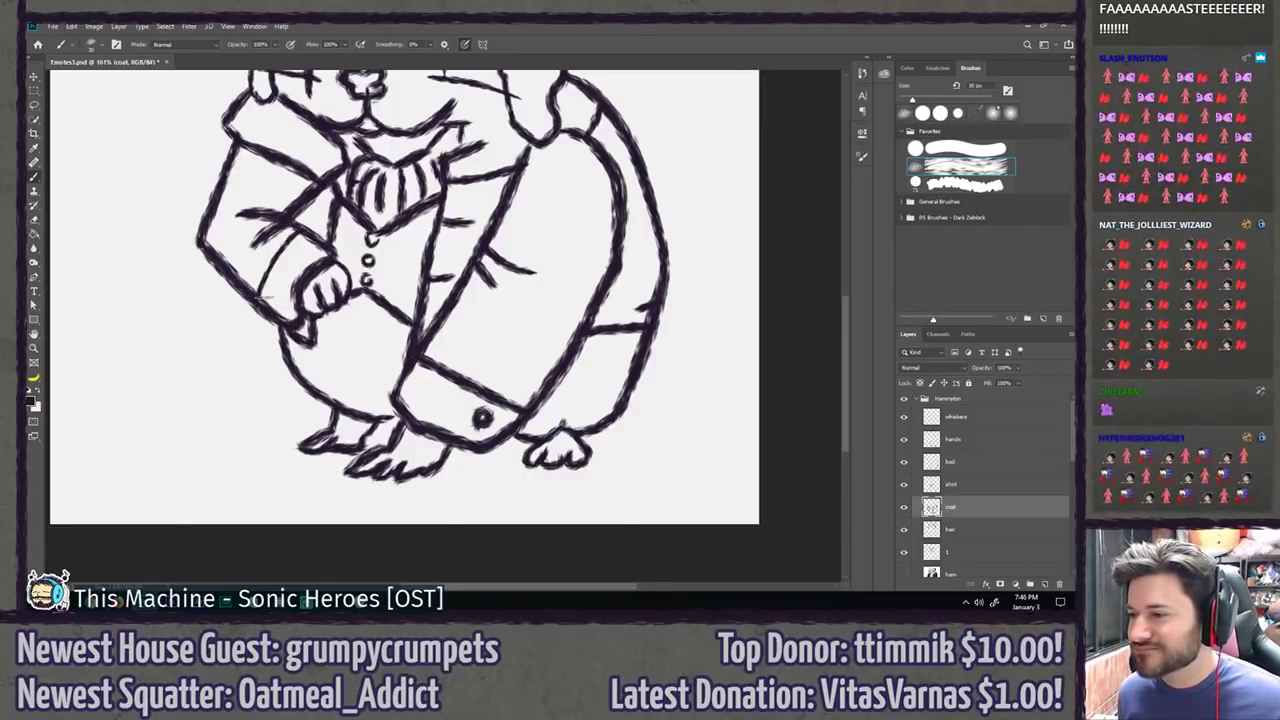
mouse_move(290, 246)
left_mouse_down()
mouse_move(325, 345)
mouse_move(298, 404)
mouse_move(318, 405)
left_mouse_up()
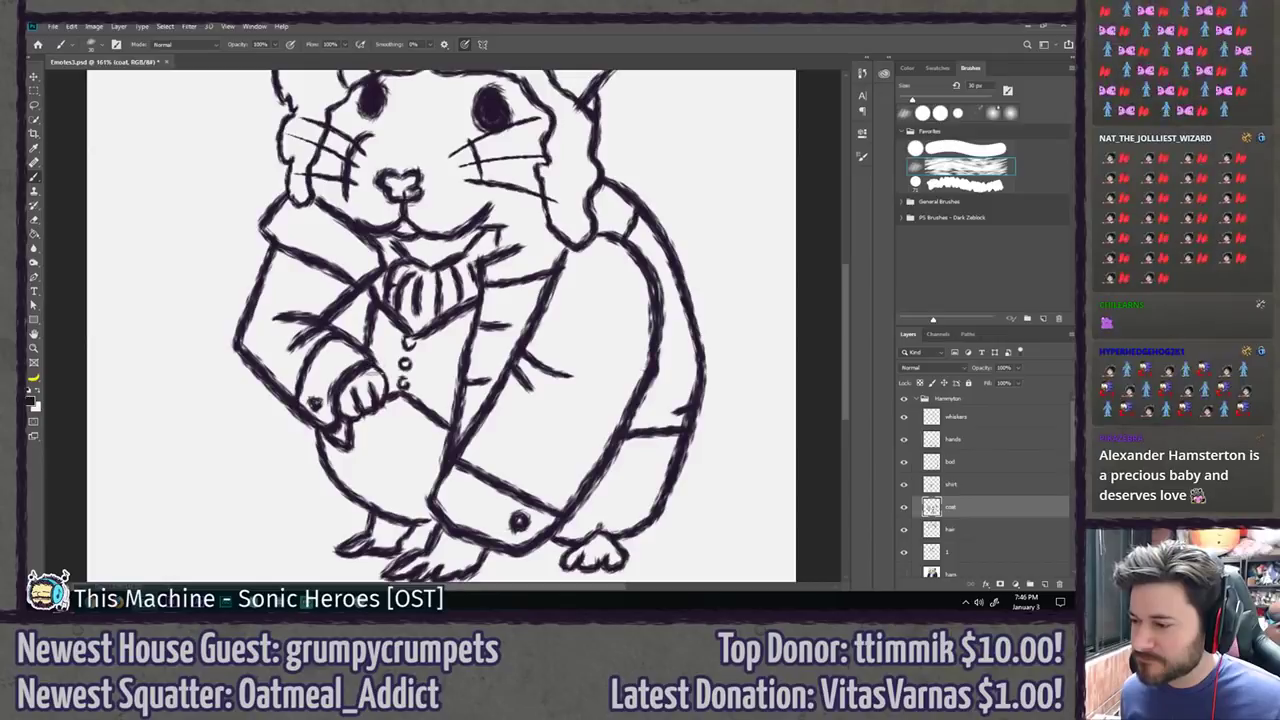
scroll(405, 525, "down", 5)
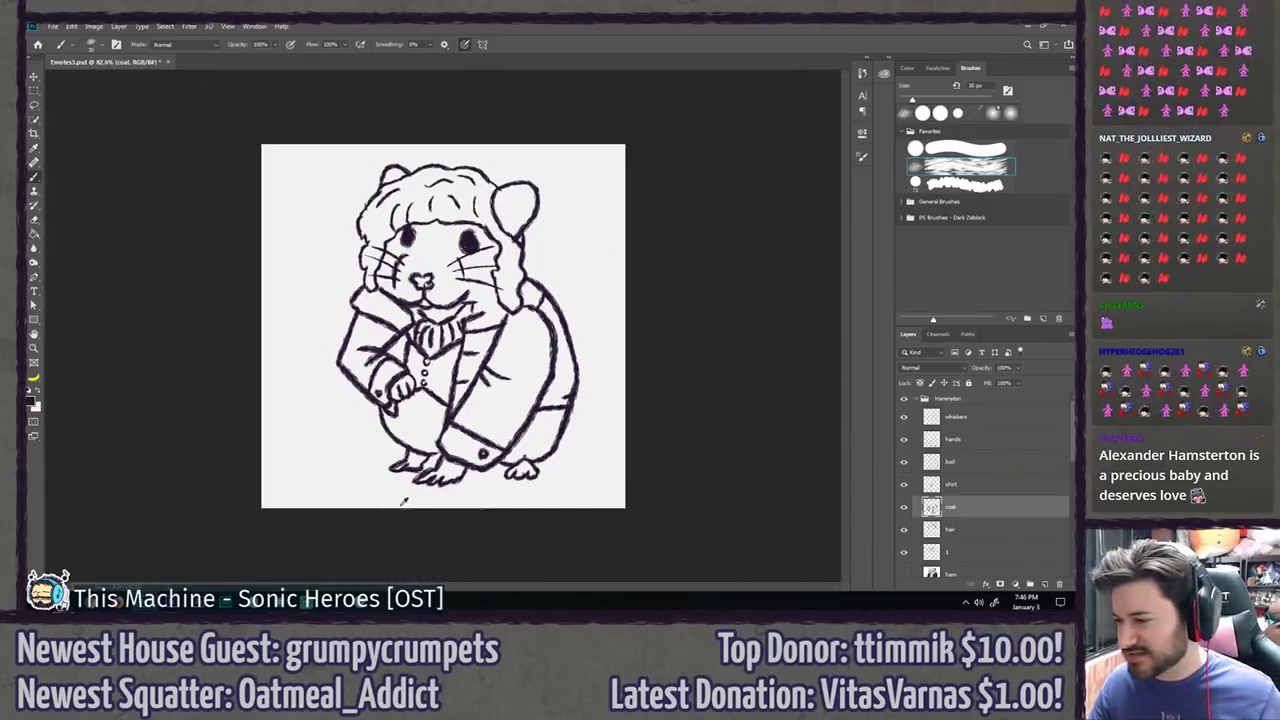
scroll(323, 480, "up", 2)
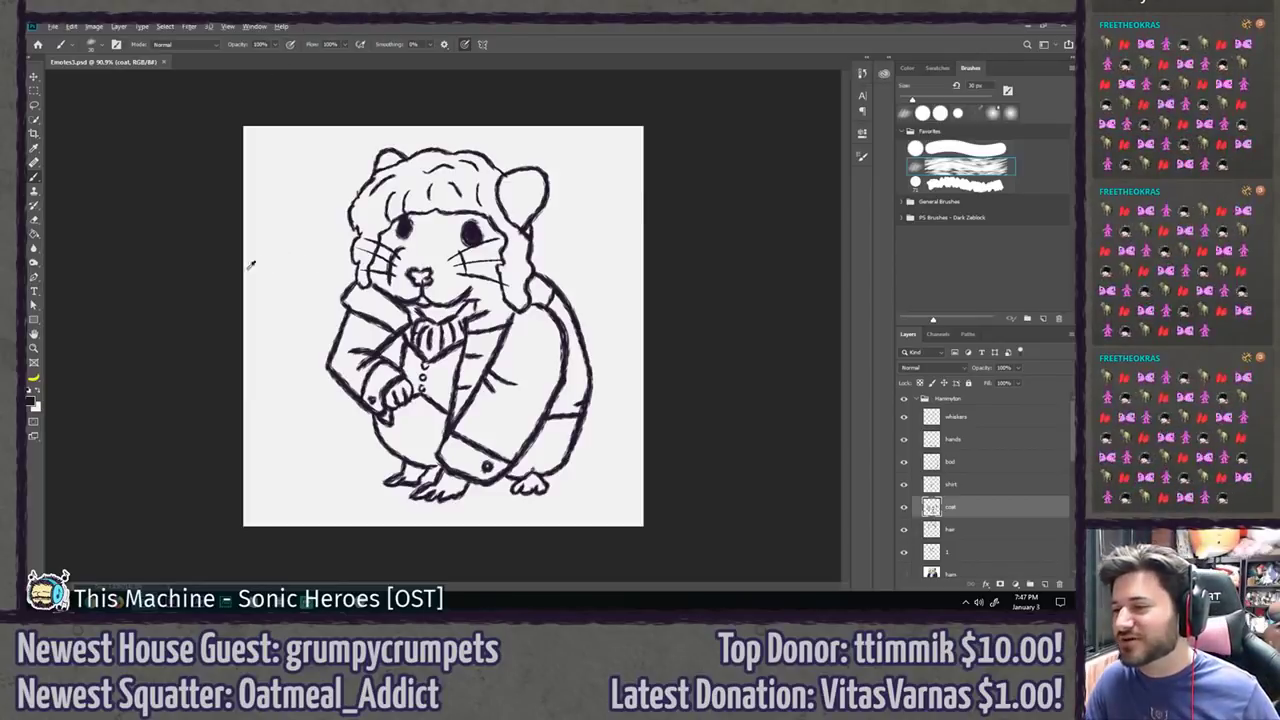
scroll(245, 262, "down", 6)
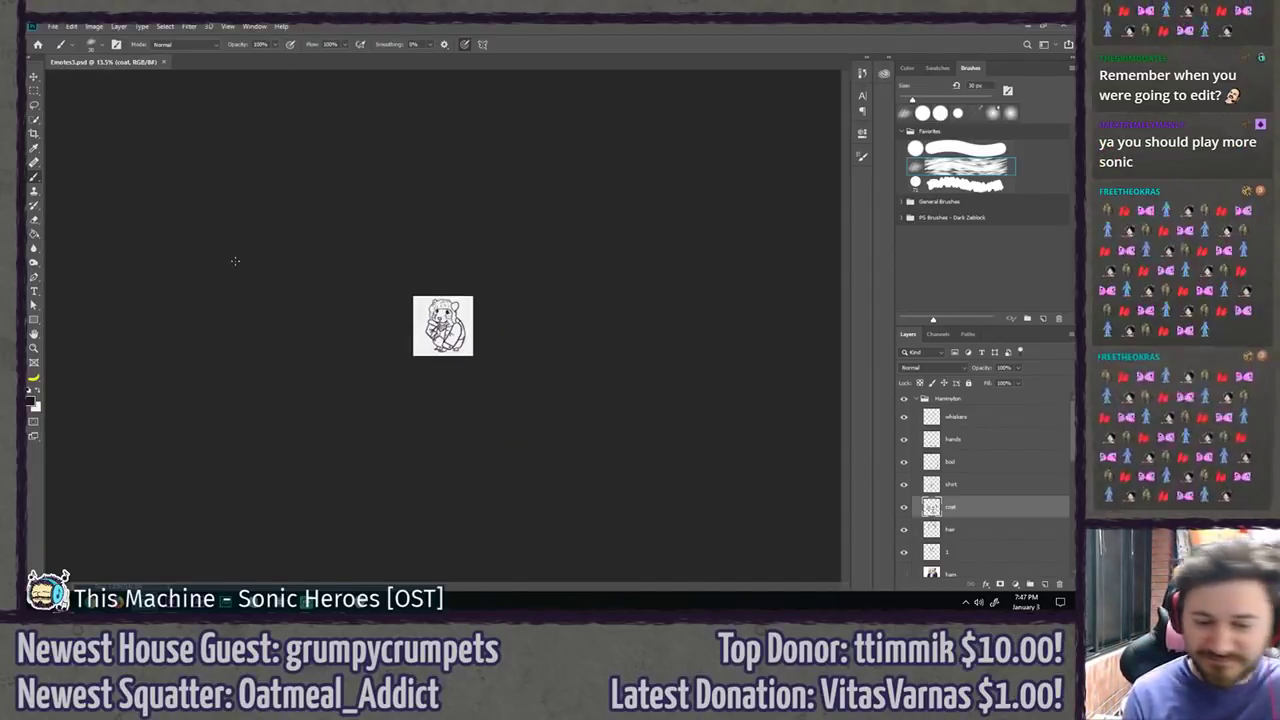
scroll(320, 300, "down", 4)
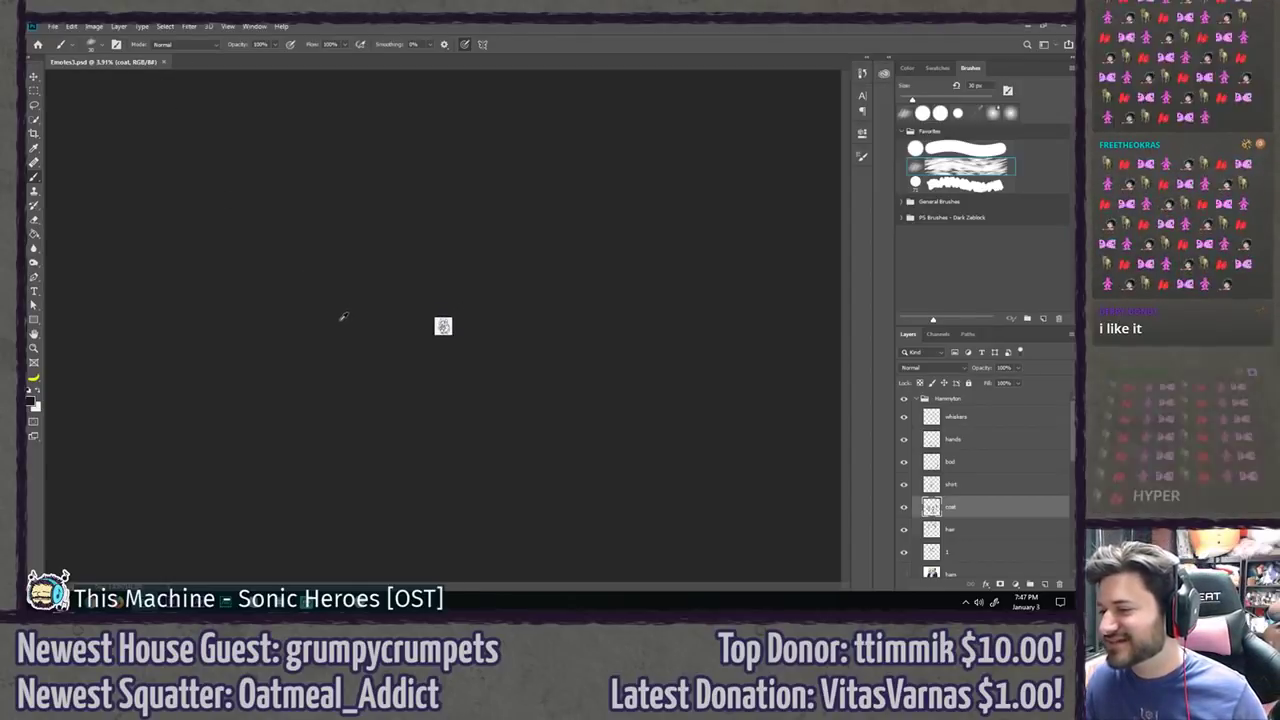
scroll(375, 396, "up", 1)
key("ctrl+0")
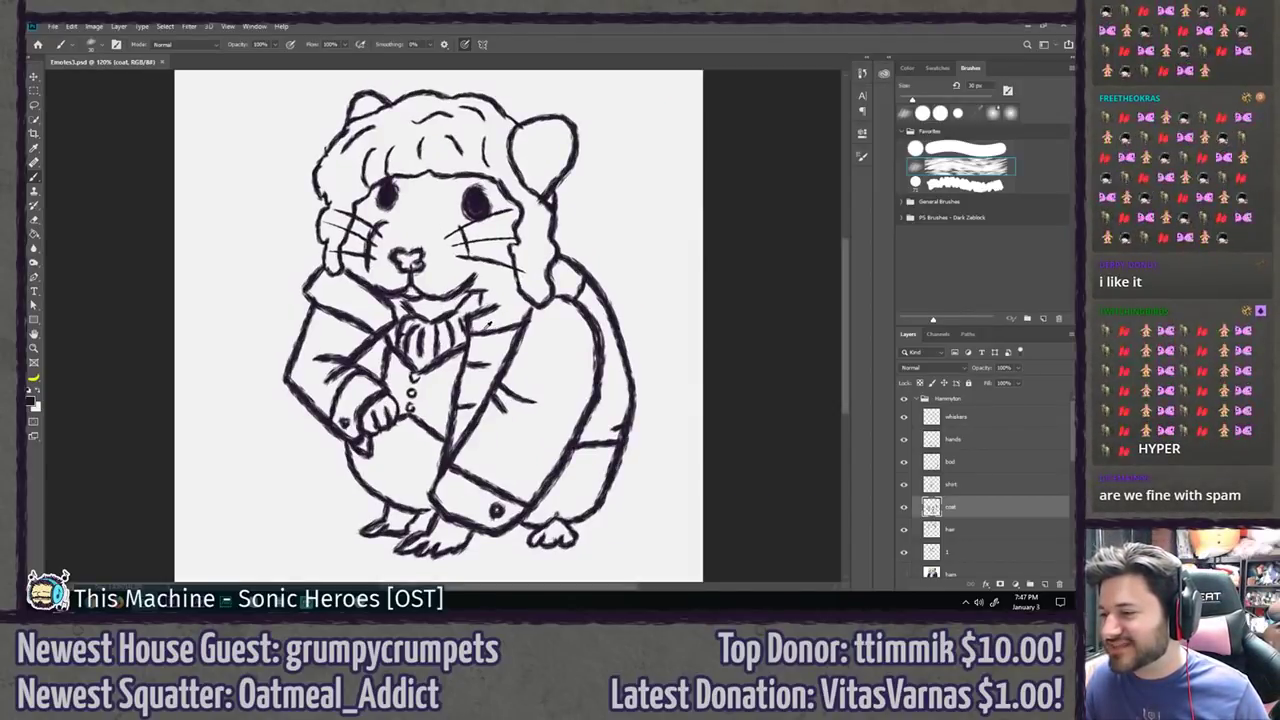
left_click(36, 106)
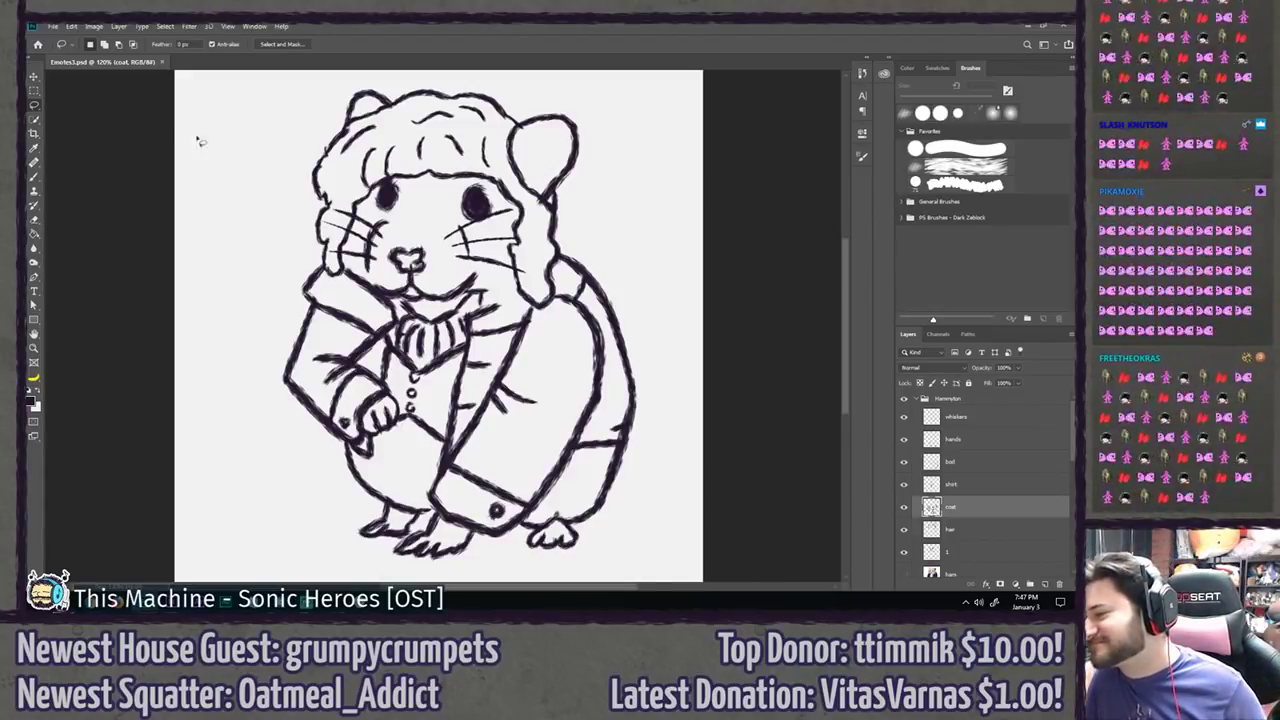
key("b")
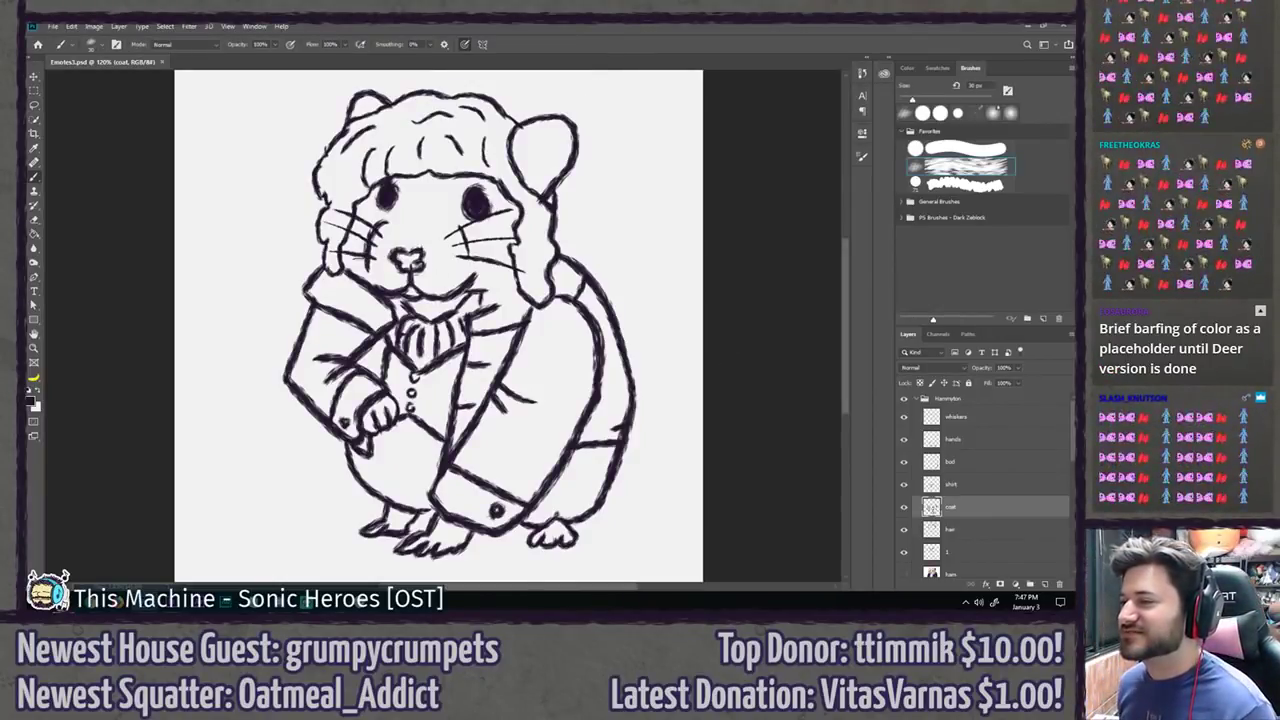
mouse_move(341, 124)
left_mouse_down()
mouse_move(314, 184)
mouse_move(325, 264)
left_mouse_up()
key("ctrl+alt+z")
key("ctrl+alt+z")
key("ctrl+alt+z")
key("ctrl+alt+z")
key("ctrl+alt+z")
key("ctrl+alt+z")
key("ctrl+alt+z")
key("ctrl+alt+z")
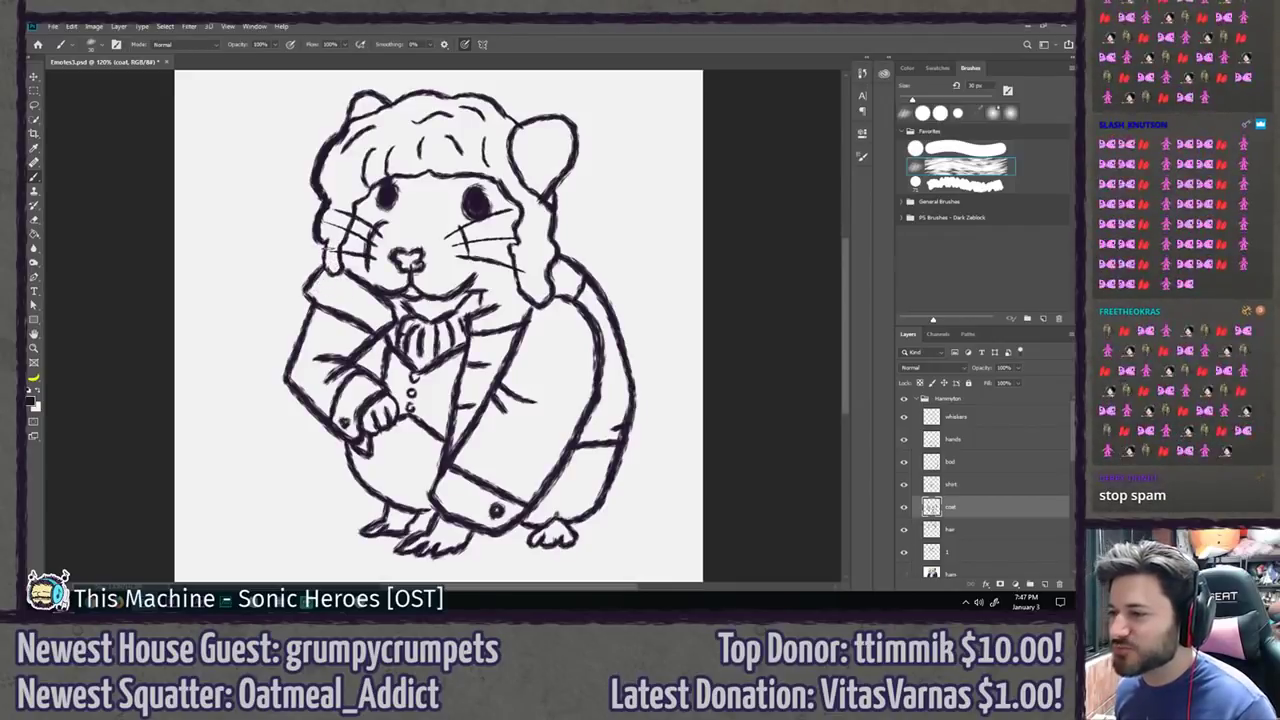
key("ctrl+alt+z")
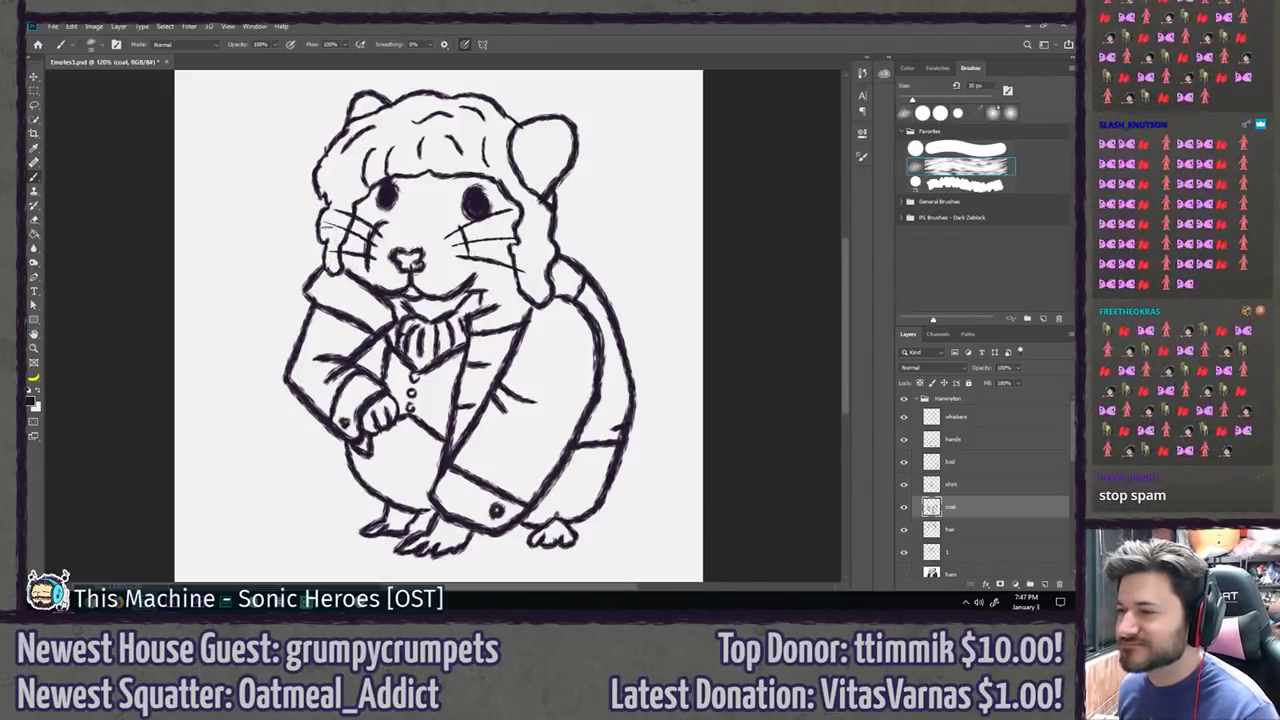
Step: Save the document, show the ham reference layer beneath the line art and raise its opacity to full
key("ctrl+s")
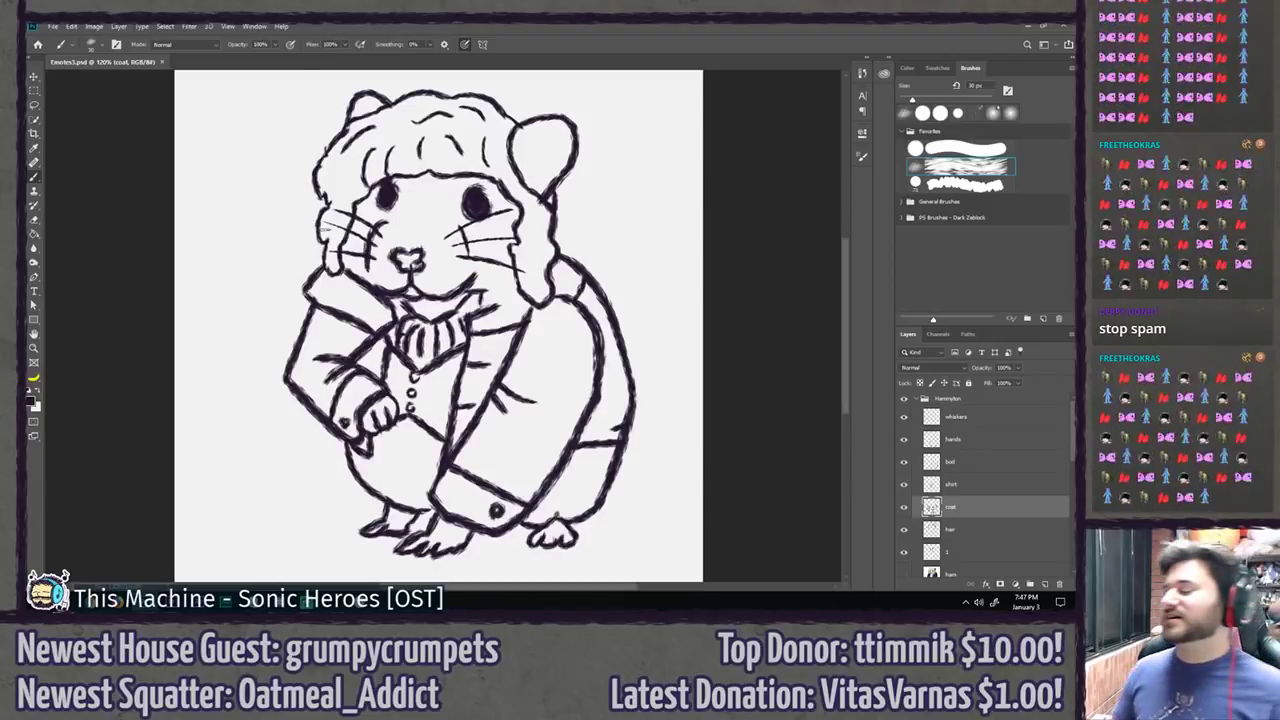
scroll(952, 470, "down", 2)
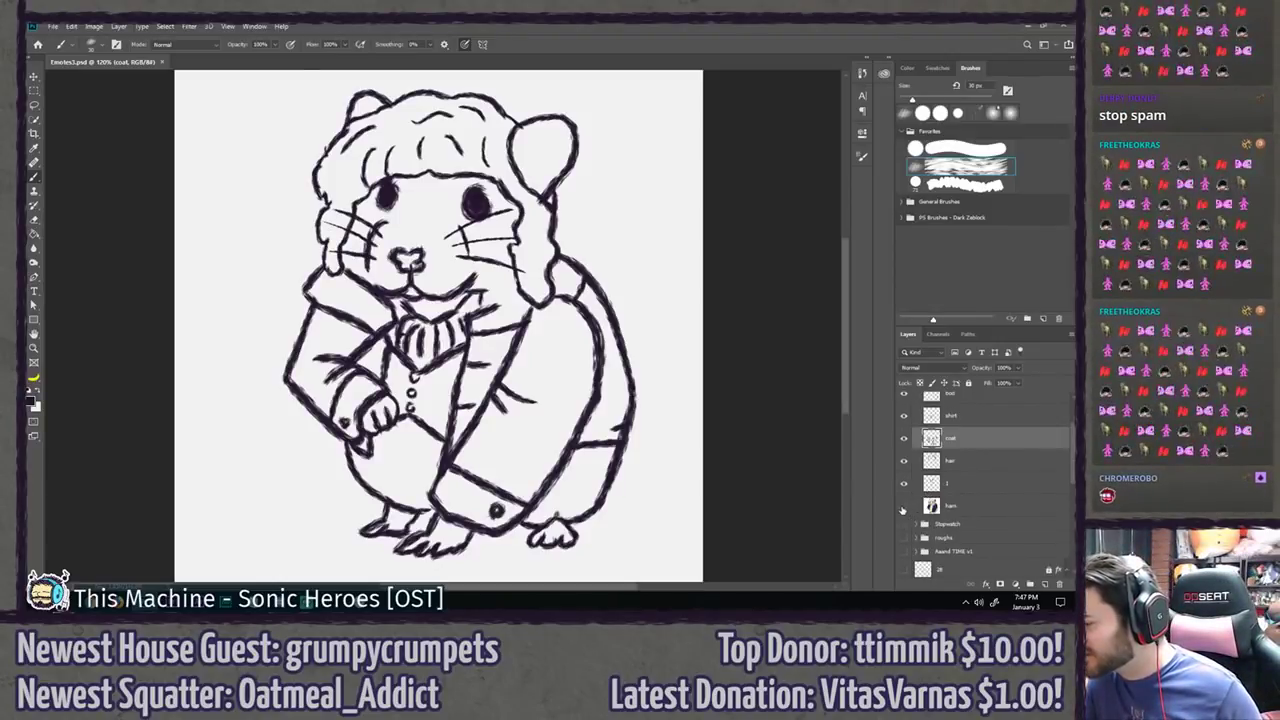
left_click(903, 508)
left_click(968, 510)
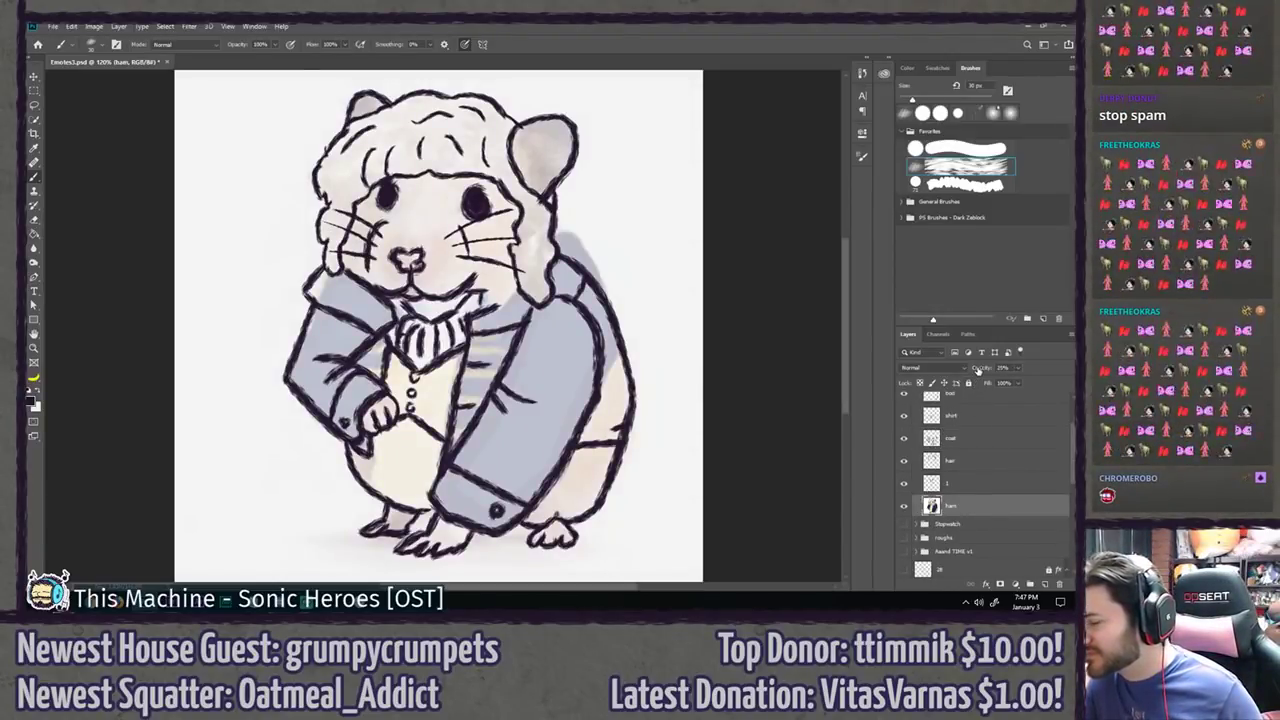
left_click_drag(978, 369, 1049, 369)
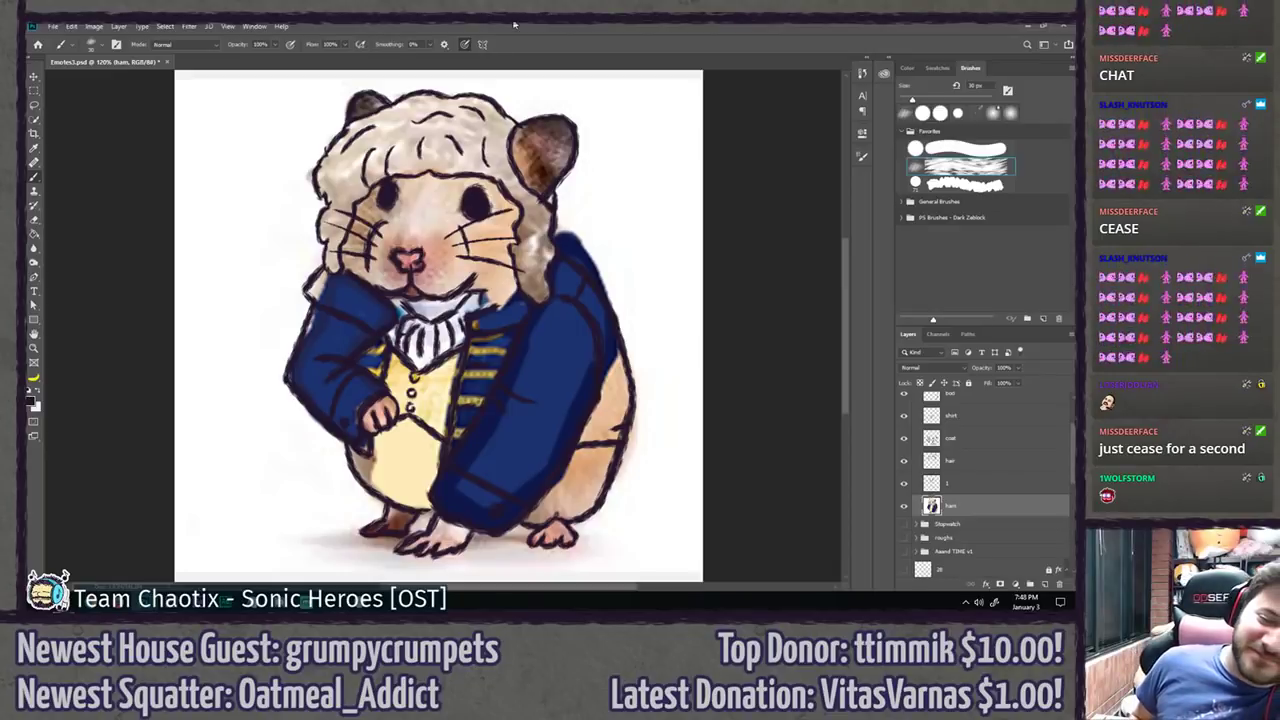
Step: Hide the ham reference layer, and collapse and hide the whole Hammyton group
left_click(905, 505)
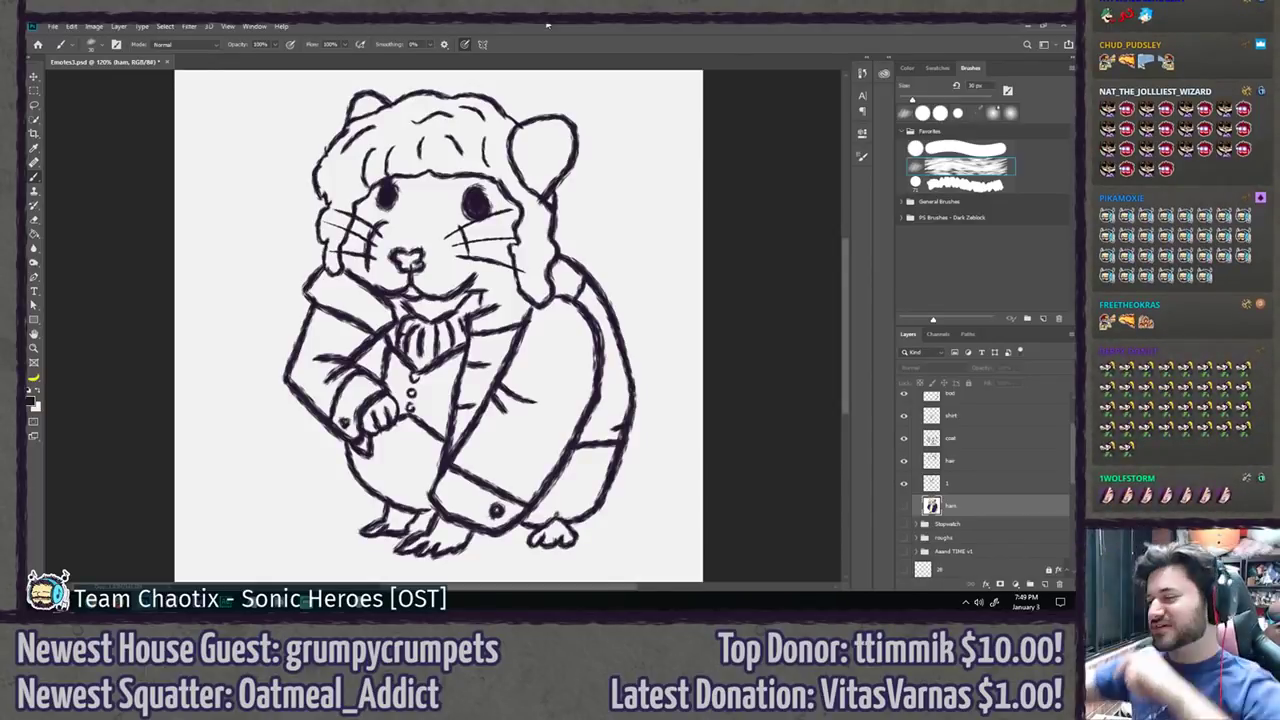
scroll(952, 442, "up", 2)
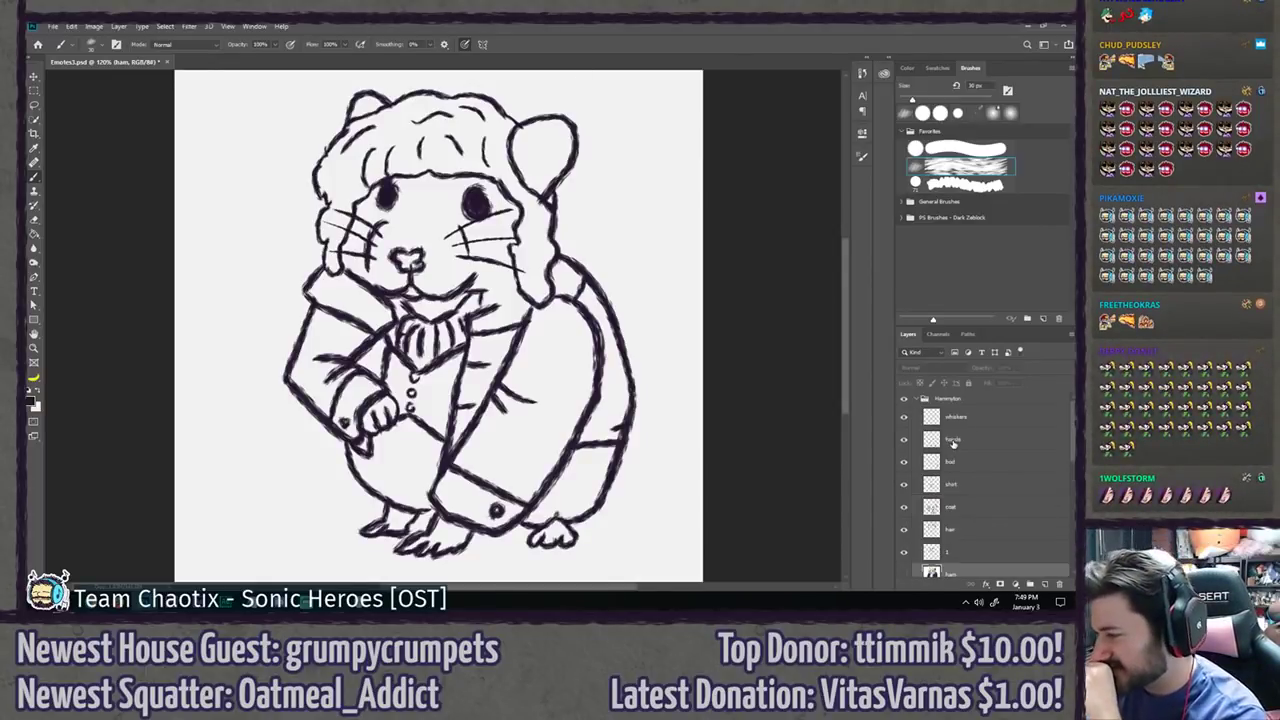
left_click(915, 399)
left_click(904, 399)
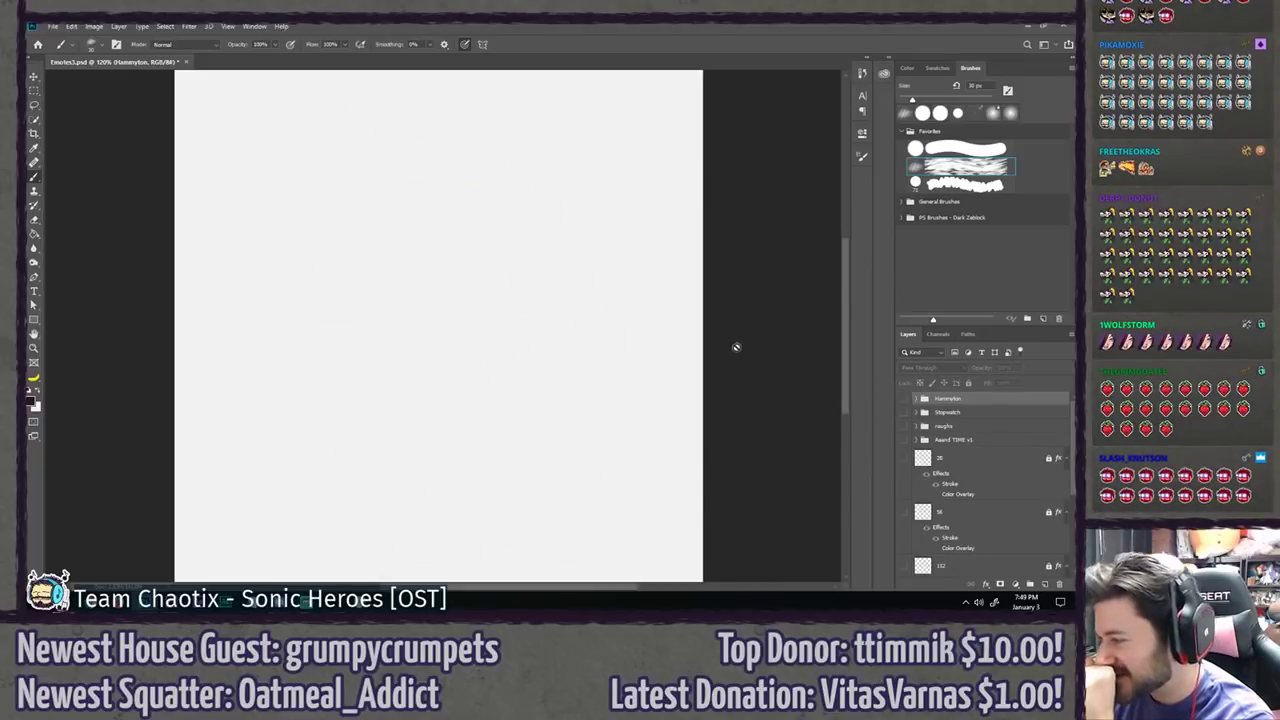
left_click(33, 104)
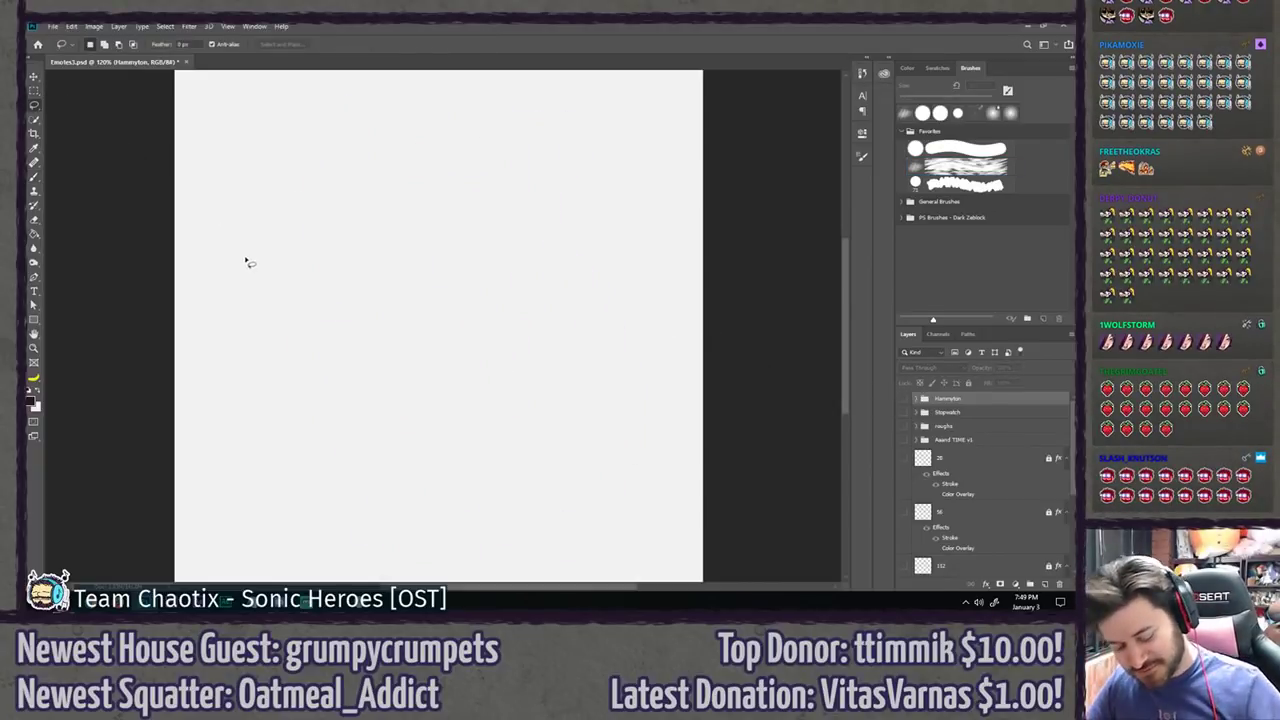
Step: Show the Hammyton group again and check how the hamster sketch reads both at tiny emote size and enlarged
scroll(247, 262, "down", 3)
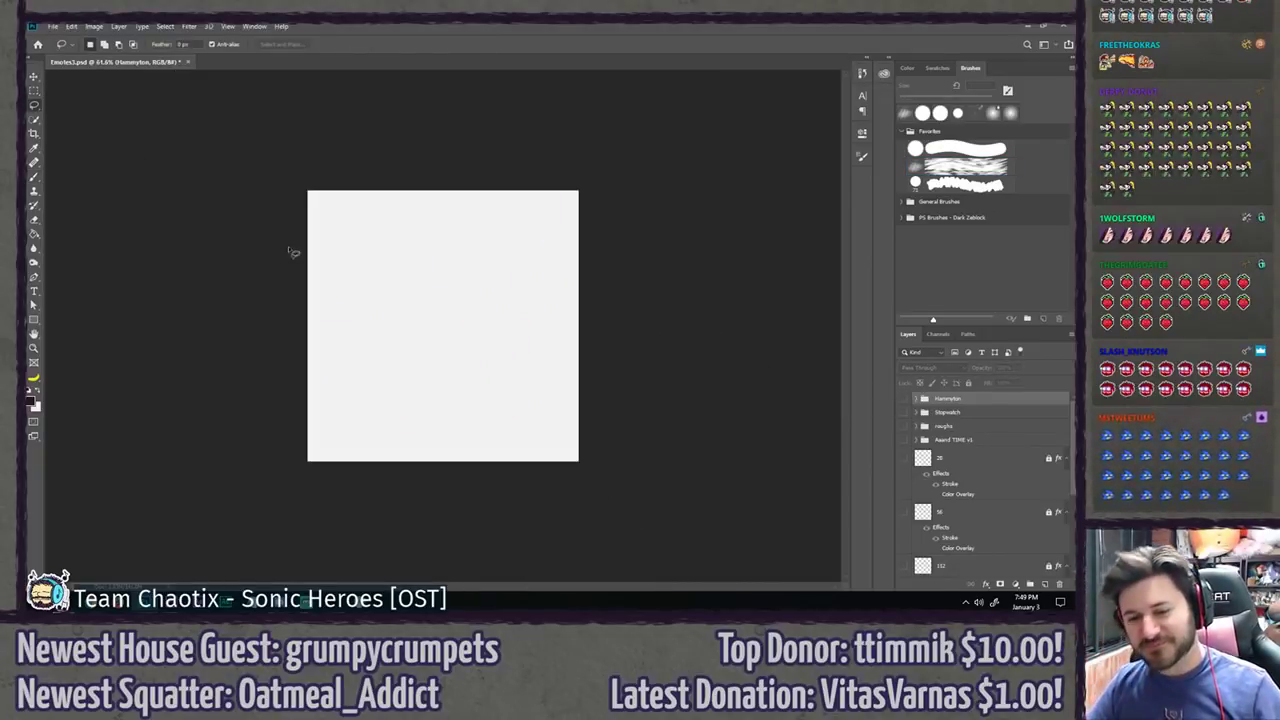
left_click(904, 399)
left_click(904, 399)
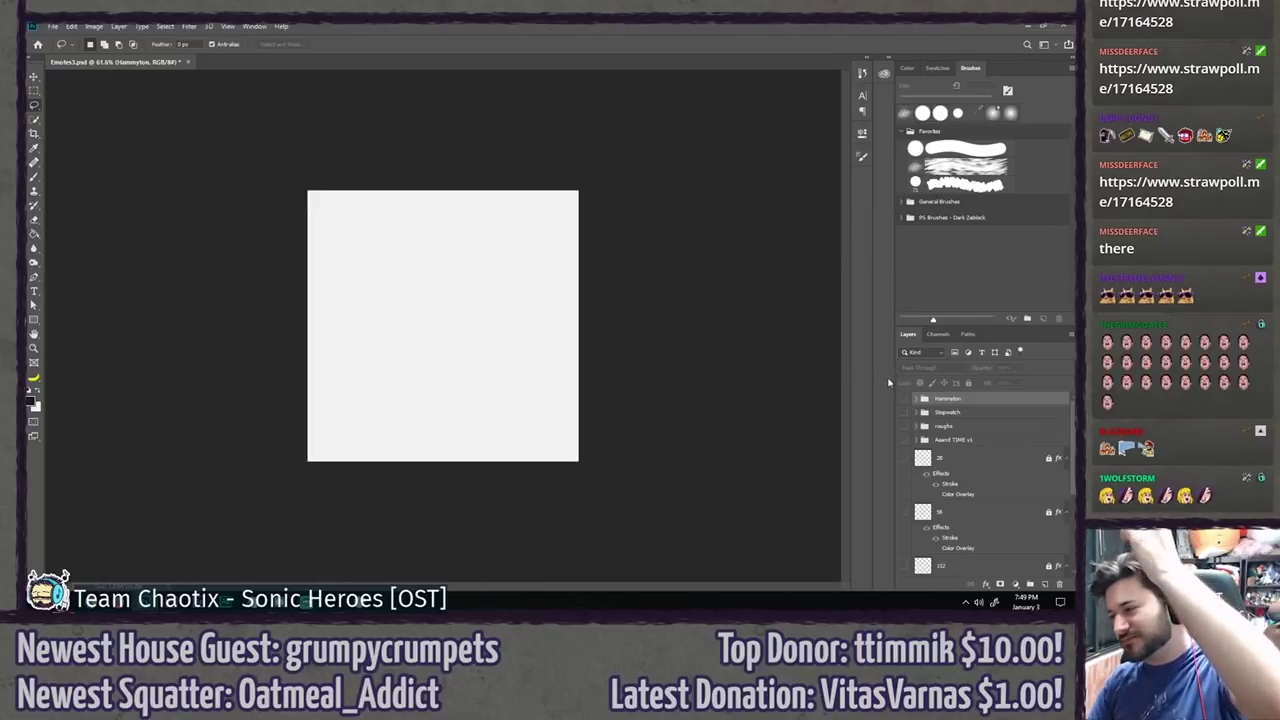
left_click(904, 399)
scroll(404, 301, "up", 8)
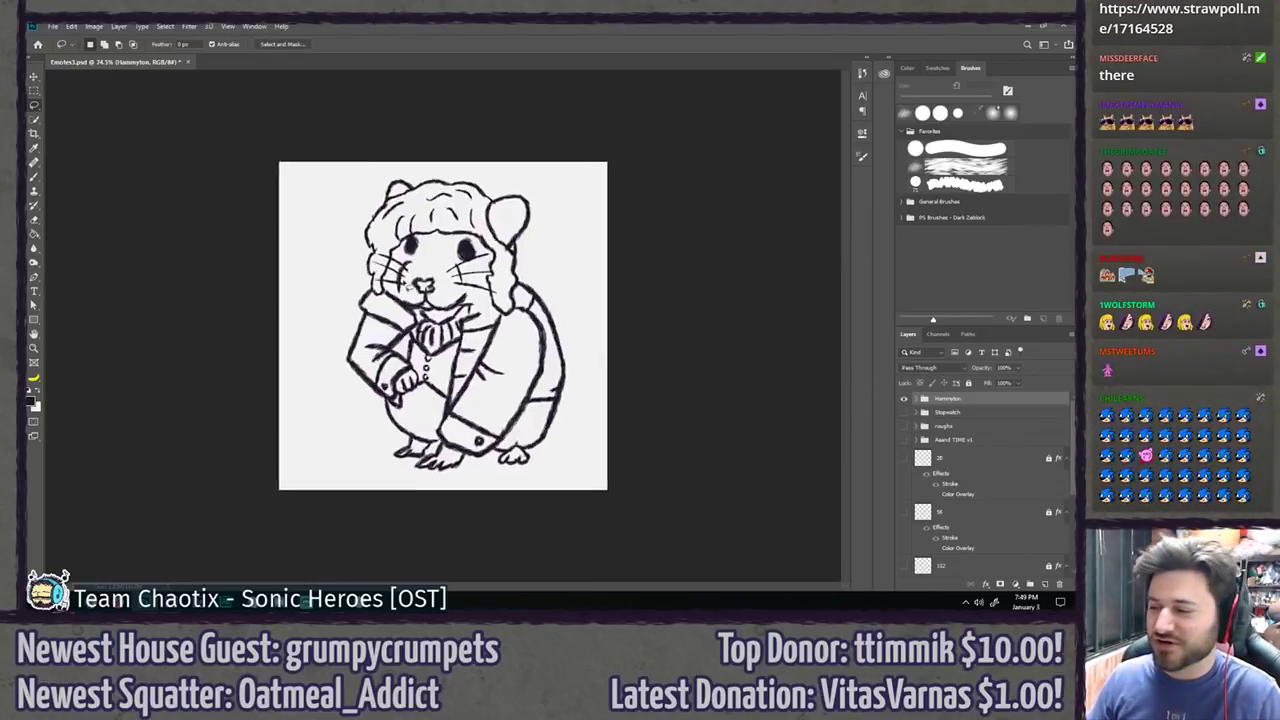
scroll(413, 258, "down", 5)
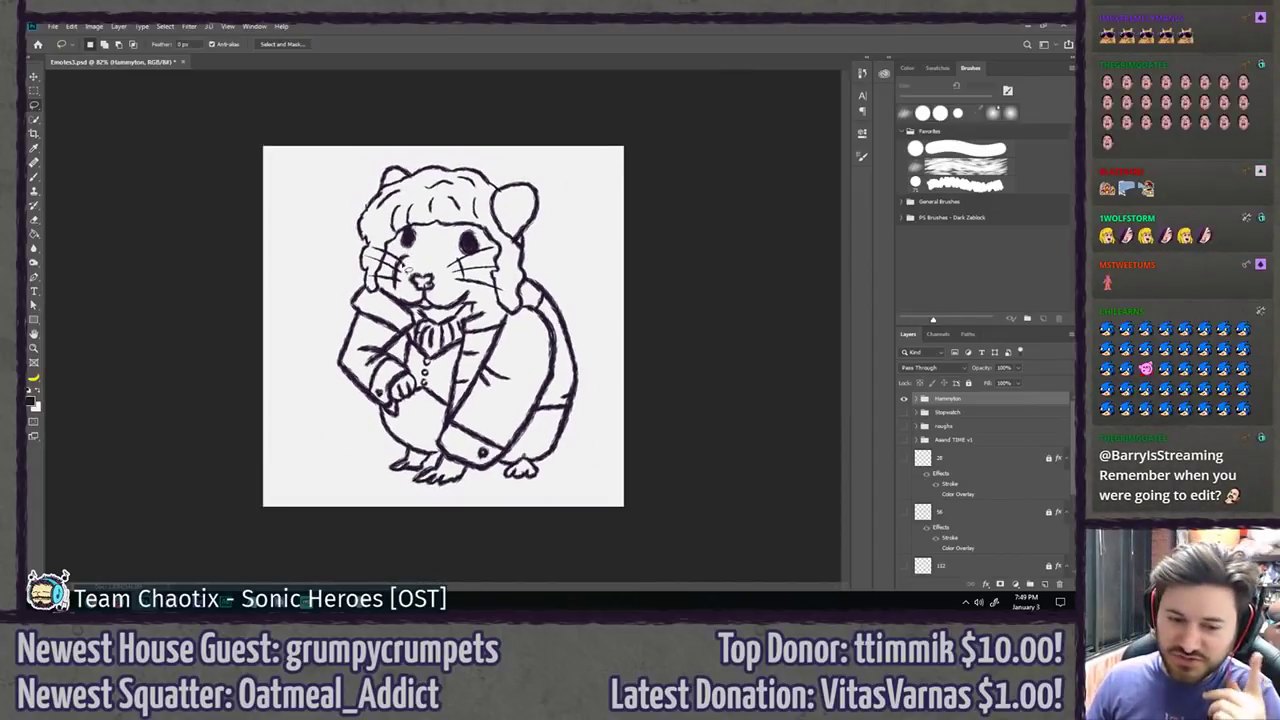
scroll(250, 281, "down", 5)
scroll(250, 281, "down", 6)
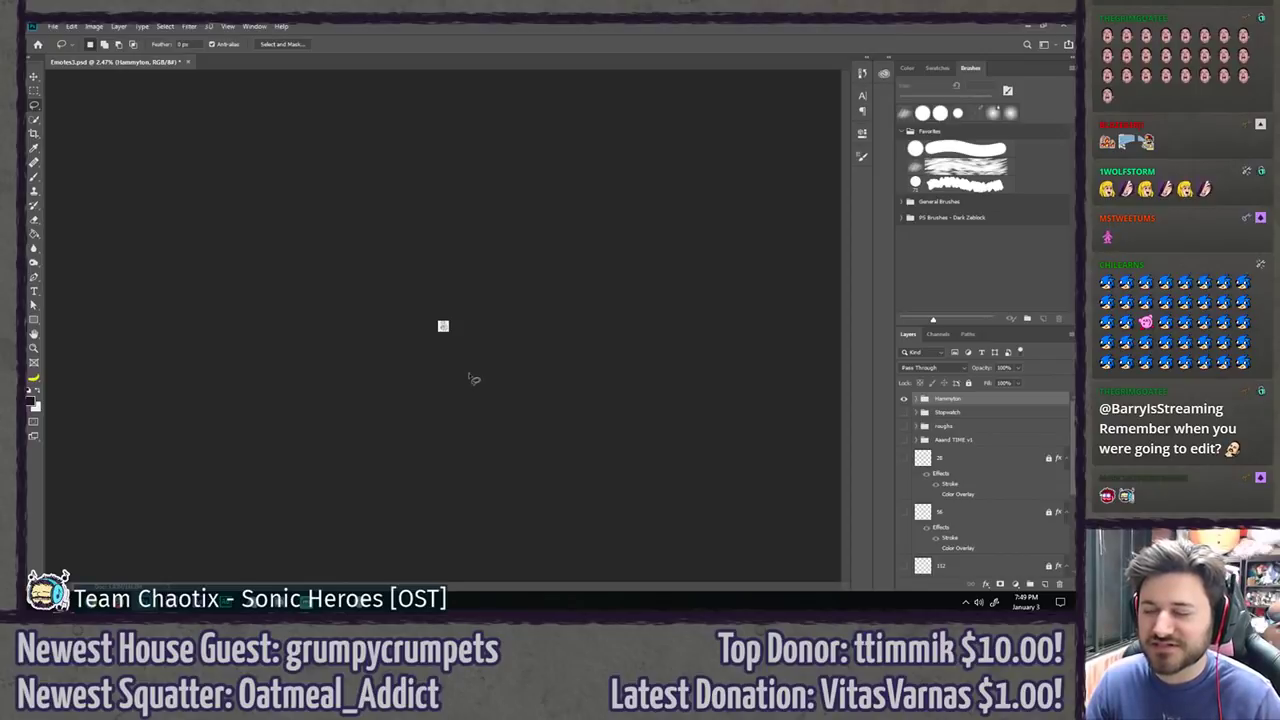
scroll(473, 381, "up", 4)
scroll(178, 306, "up", 6)
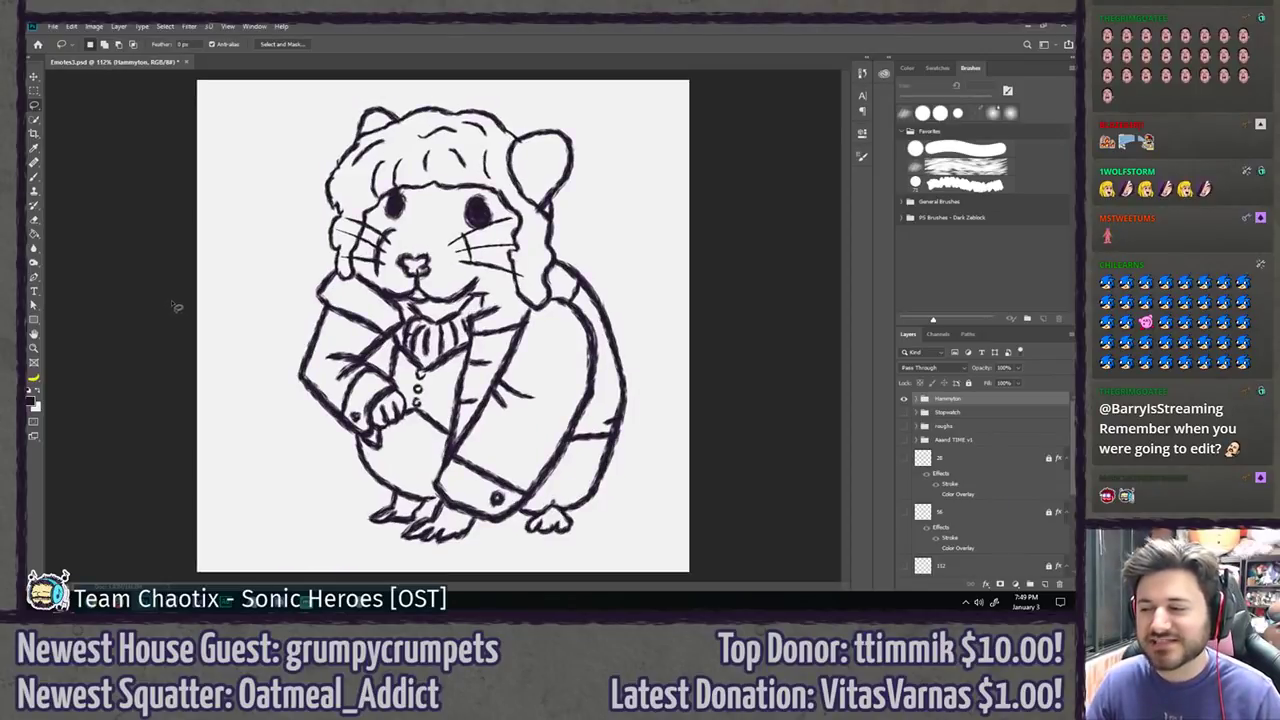
scroll(182, 303, "down", 2)
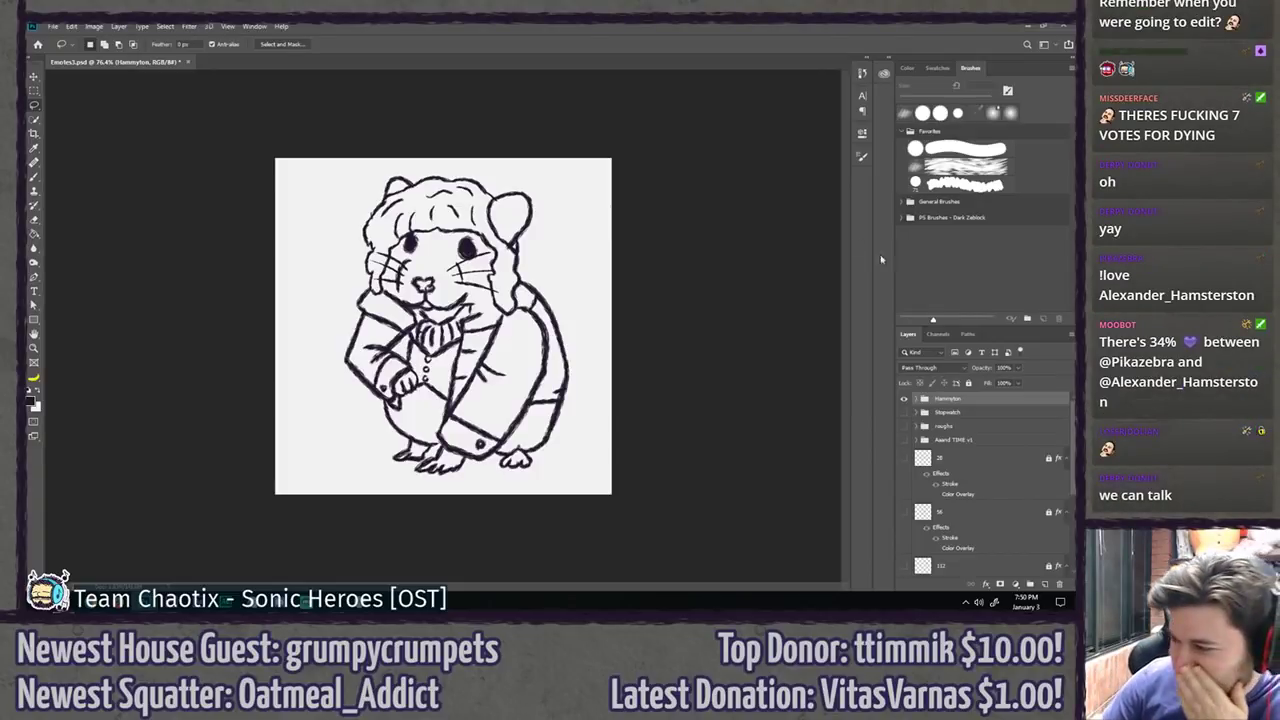
Step: Hide the Hammyton group and view the Stopwatch emote and the finish-line runner emote one after the other
left_click(902, 399)
left_click(903, 412)
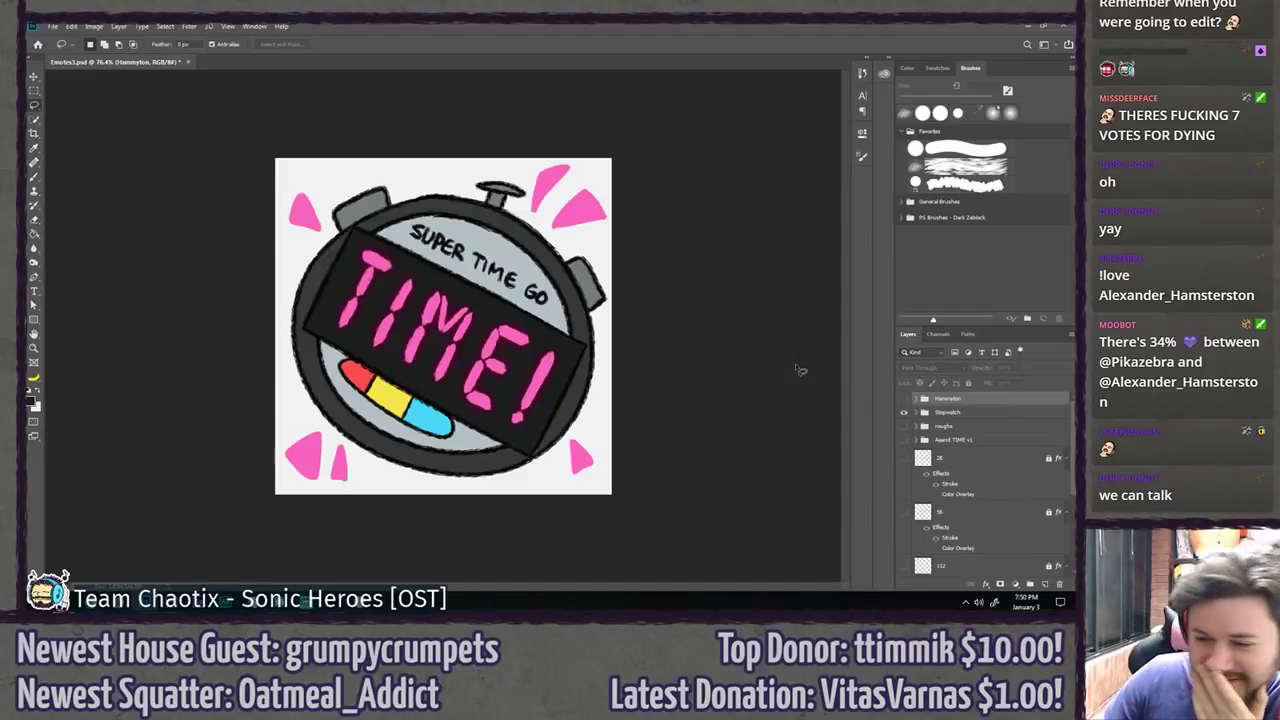
left_click(903, 412)
left_click(903, 440)
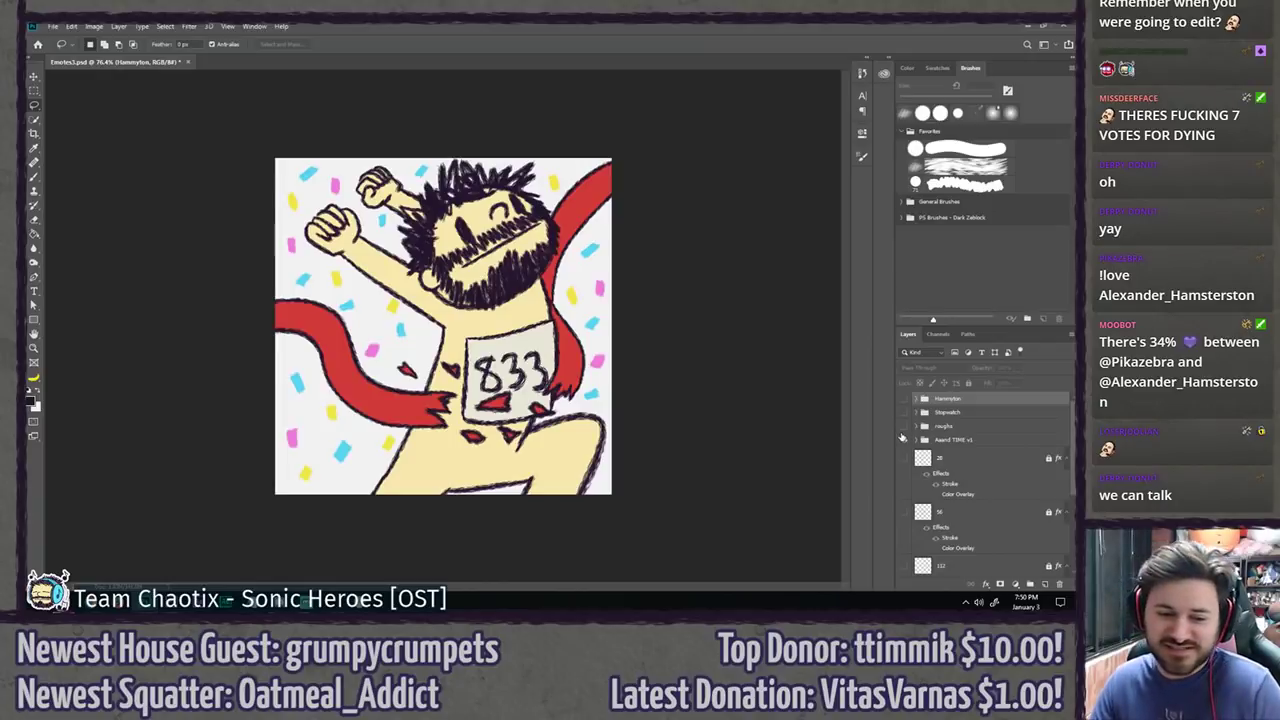
scroll(805, 466, "up", 2)
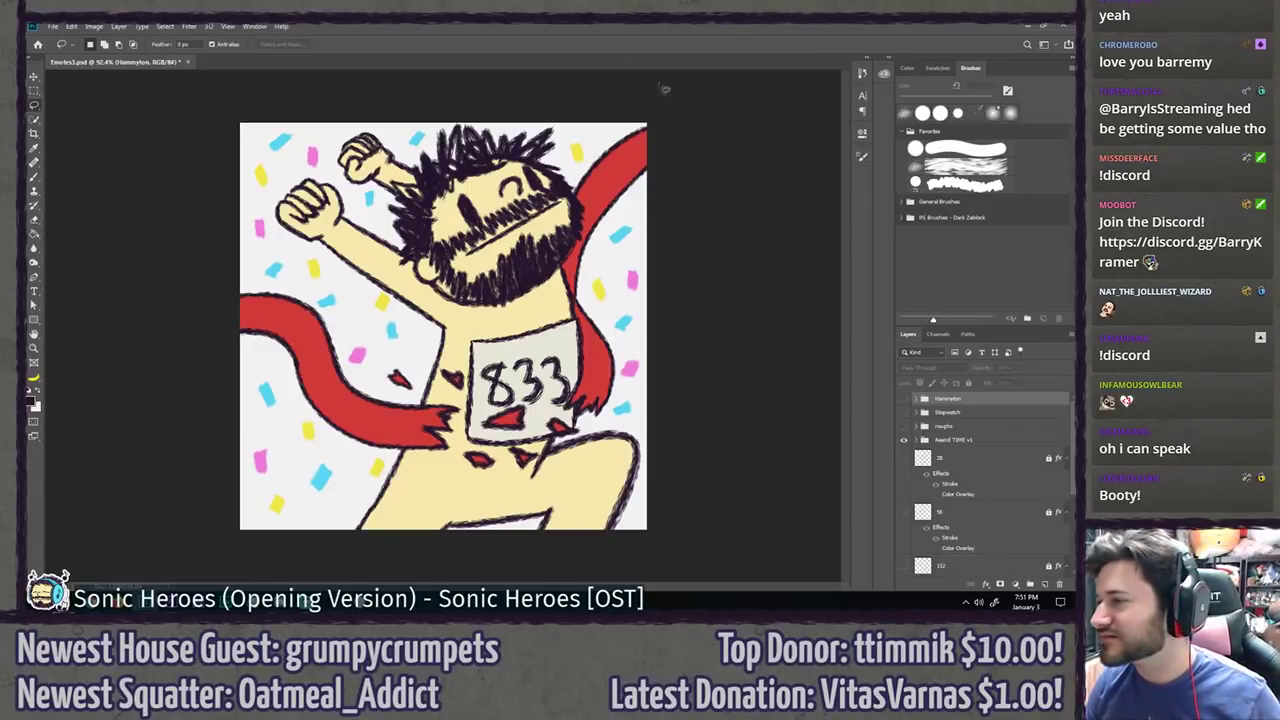
Step: Hide the runner group, recheck the Stopwatch and Hammyton groups in turn, and leave all of them hidden
left_click(904, 440)
left_click(904, 412)
left_click(904, 412)
left_click(904, 399)
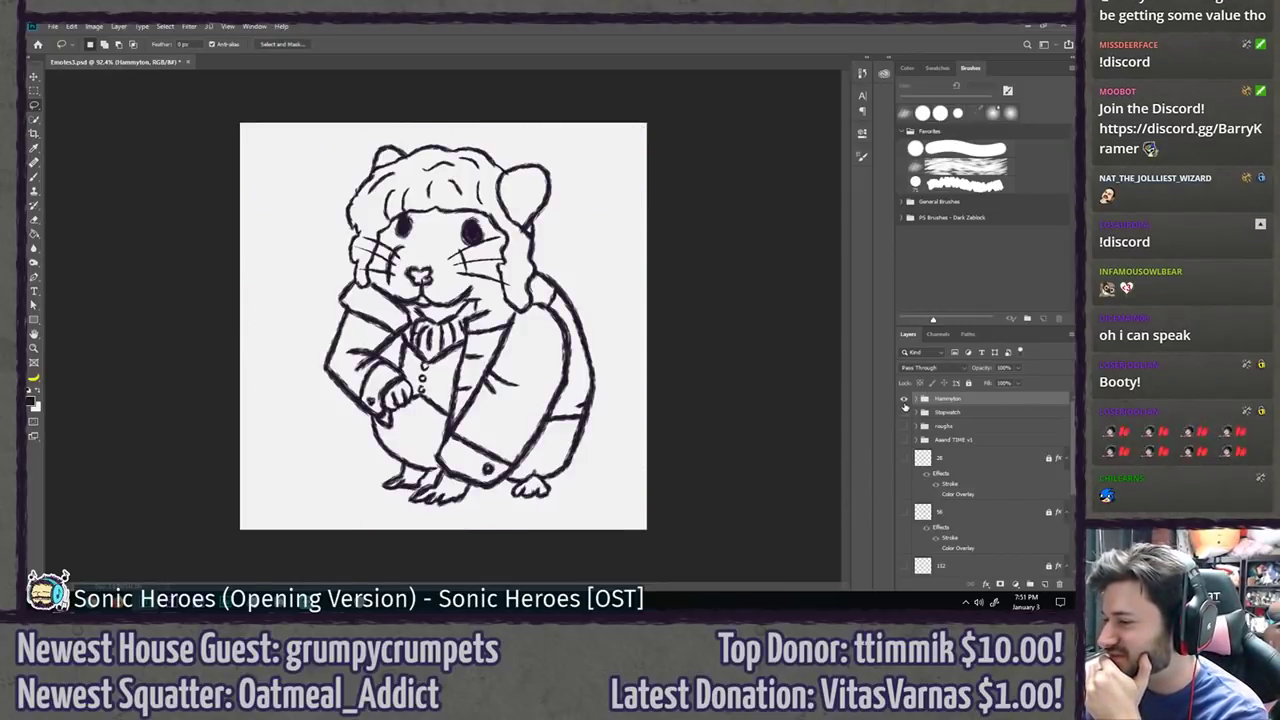
left_click(903, 399)
left_click(904, 413)
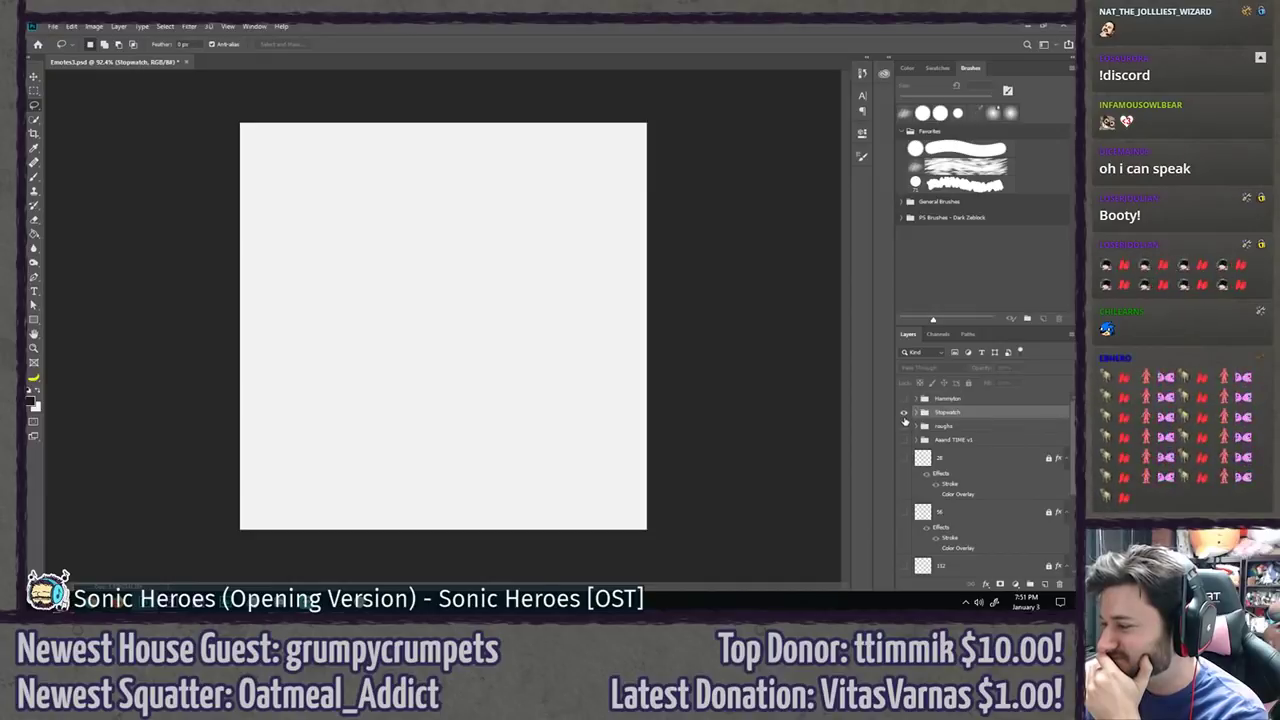
left_click(904, 412)
left_click(904, 399)
left_click(904, 399)
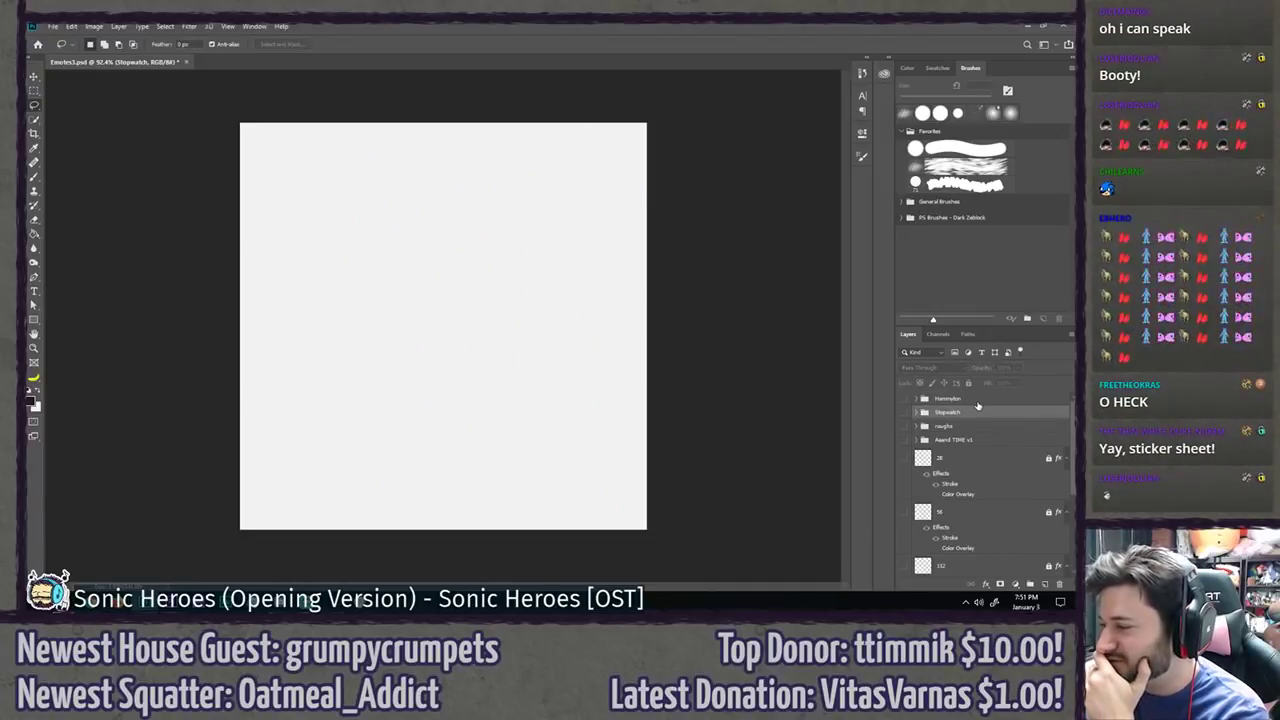
Step: Create a group named sonic above Hammyton and add a new empty layer inside it for brush line art
left_click(976, 400)
left_click(1029, 584)
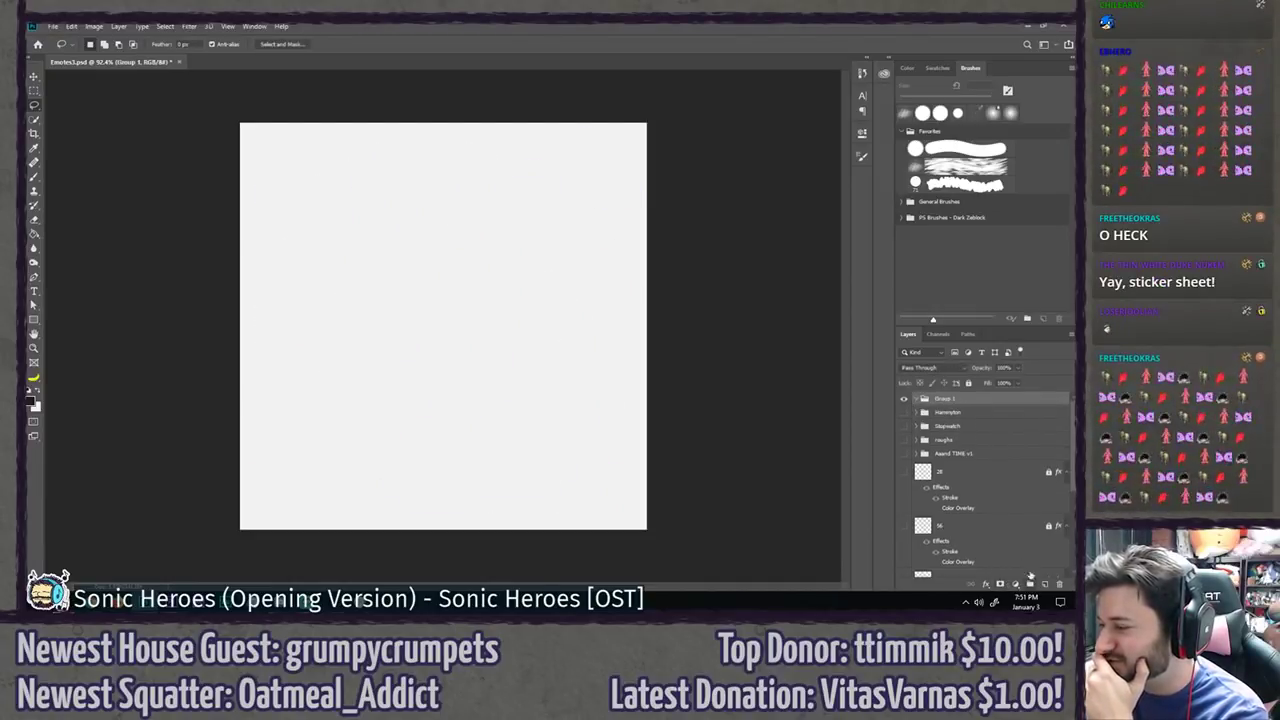
double_click(945, 399)
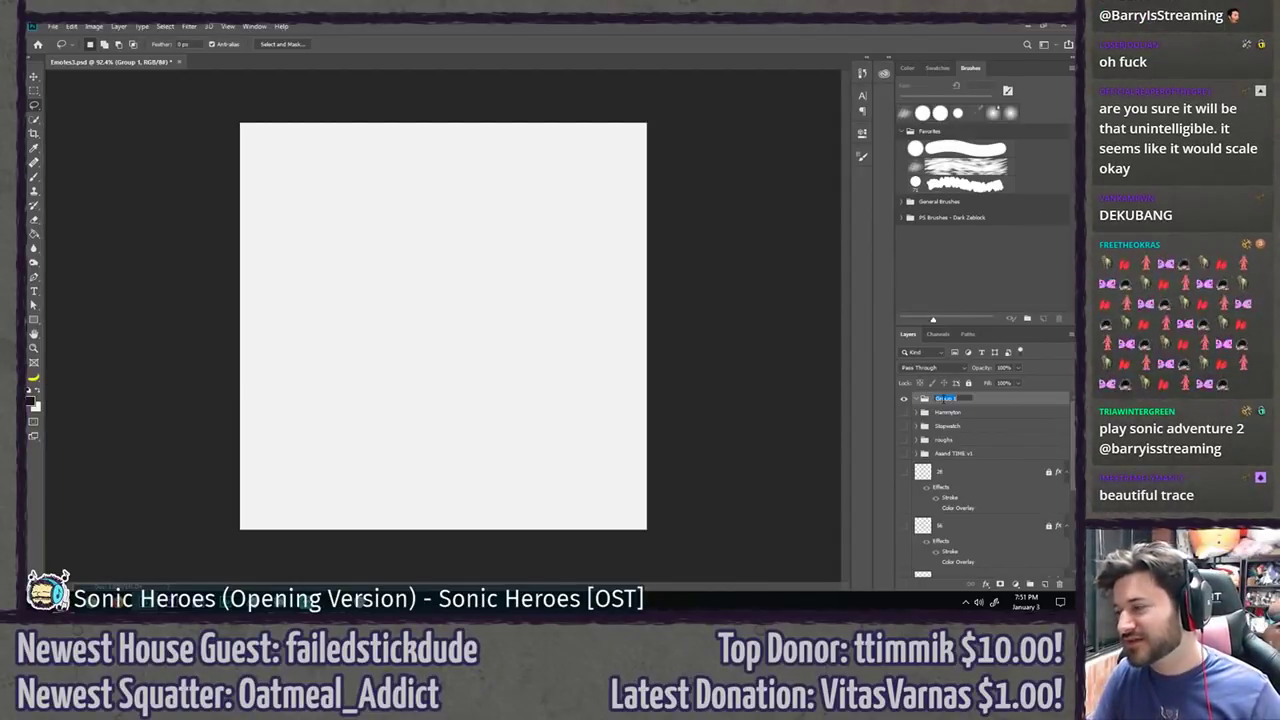
type("sonic")
key("Return")
key("b")
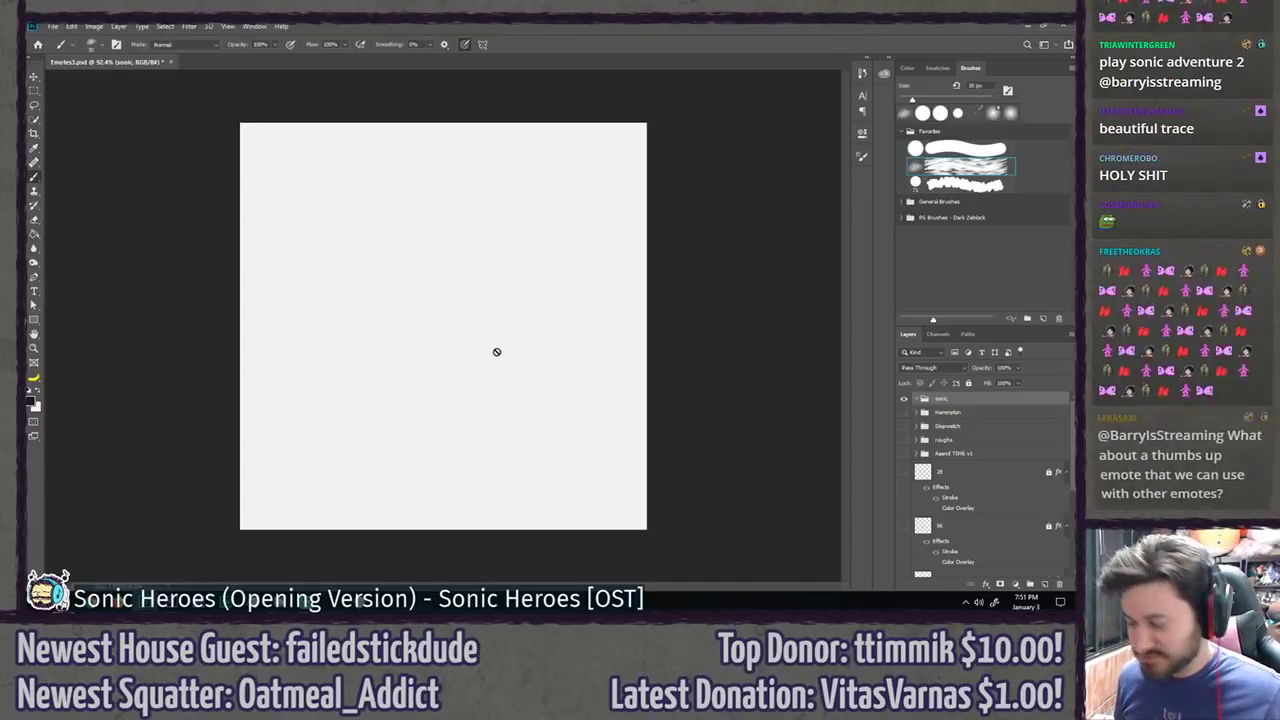
key("ctrl+shift+n")
key("Return")
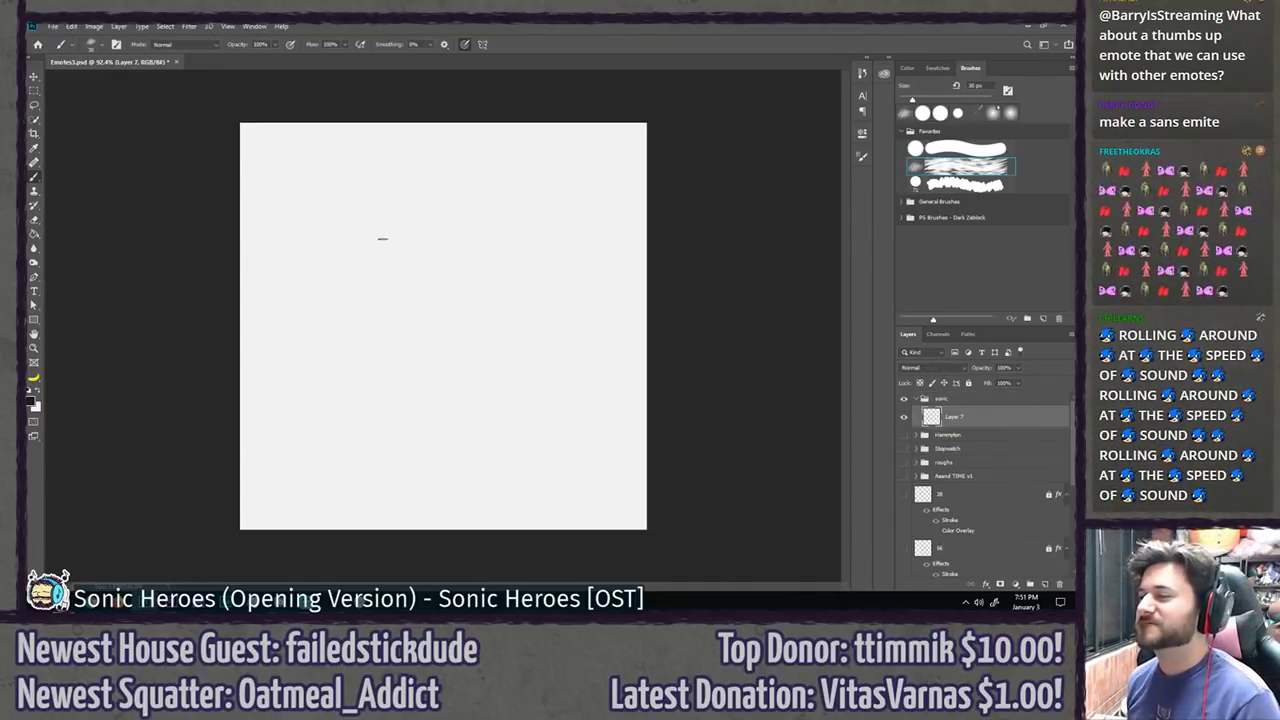
Step: Draw a wide joined eye outline, a long pointed nose with a small round tip, and an oval pupil in each eye
mouse_move(435, 238)
left_mouse_down()
mouse_move(457, 320)
mouse_move(446, 215)
left_mouse_up()
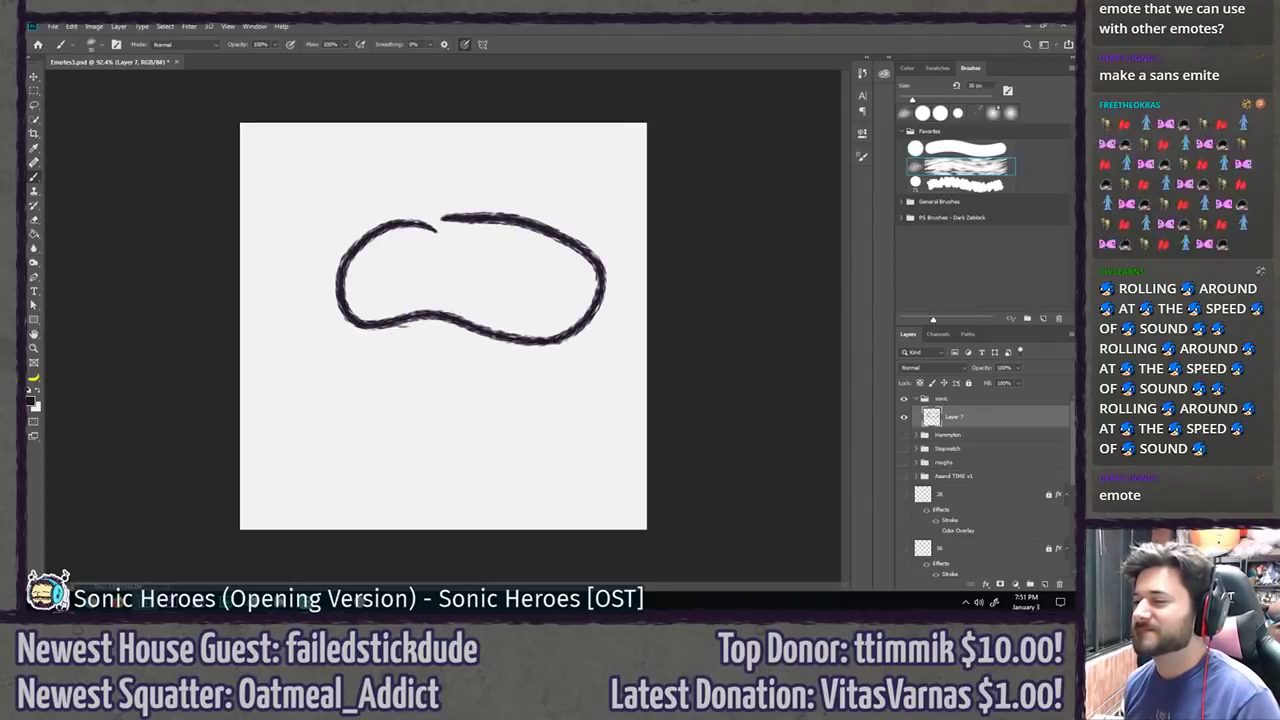
mouse_move(388, 322)
left_mouse_down()
mouse_move(290, 428)
mouse_move(478, 342)
left_mouse_up()
key("ctrl+z")
left_click_drag(310, 428, 450, 364)
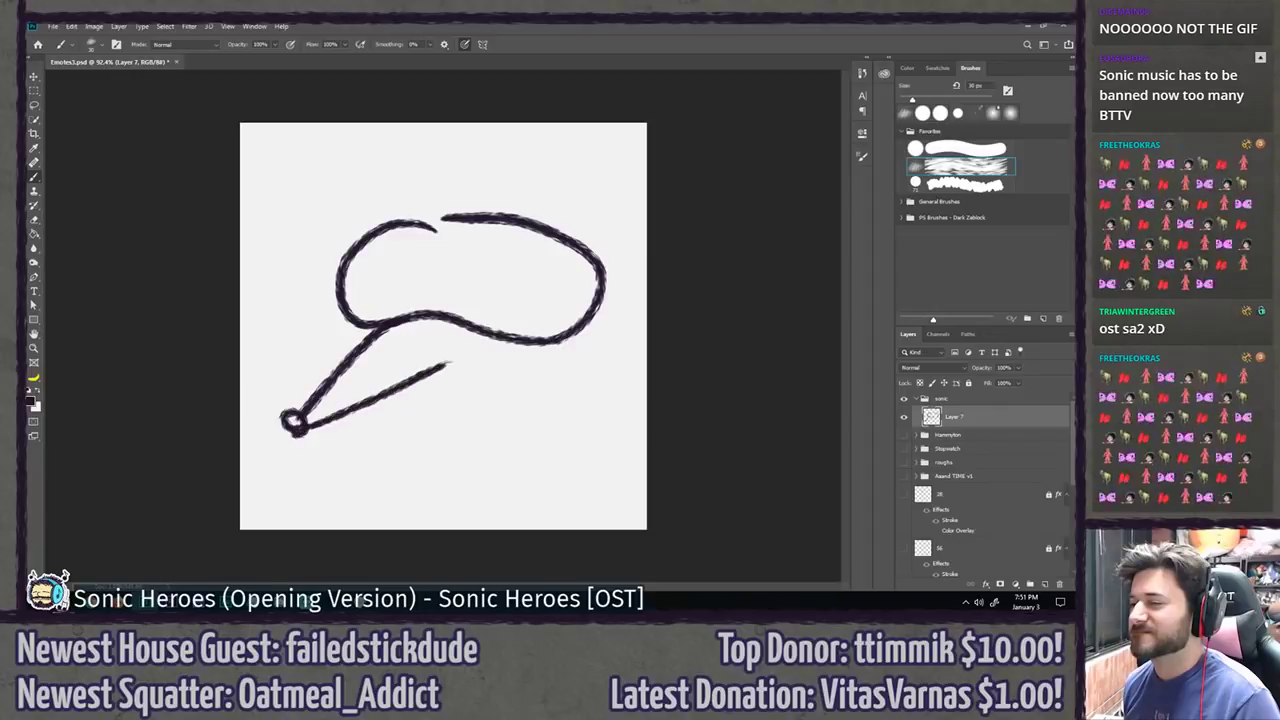
left_click_drag(375, 257, 368, 260)
left_click_drag(544, 270, 540, 273)
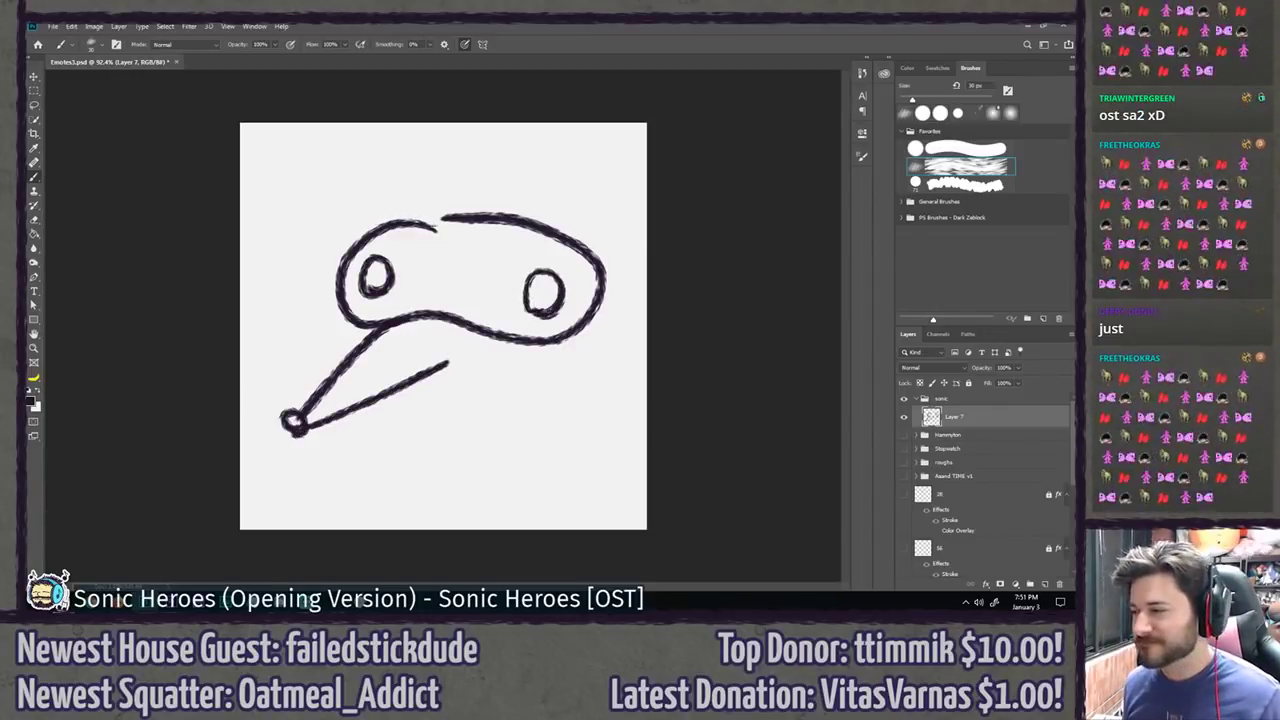
Step: Draw a row of spiky quills from the forehead around the back of the head, and shift the sketch slightly left
left_click_drag(473, 251, 442, 250)
mouse_move(356, 222)
left_mouse_down()
mouse_move(565, 147)
mouse_move(502, 182)
mouse_move(538, 222)
mouse_move(535, 149)
mouse_move(498, 180)
mouse_move(626, 212)
mouse_move(570, 224)
mouse_move(632, 356)
mouse_move(588, 325)
mouse_move(563, 428)
mouse_move(553, 378)
left_mouse_up()
key("ctrl+z")
key("ctrl+z")
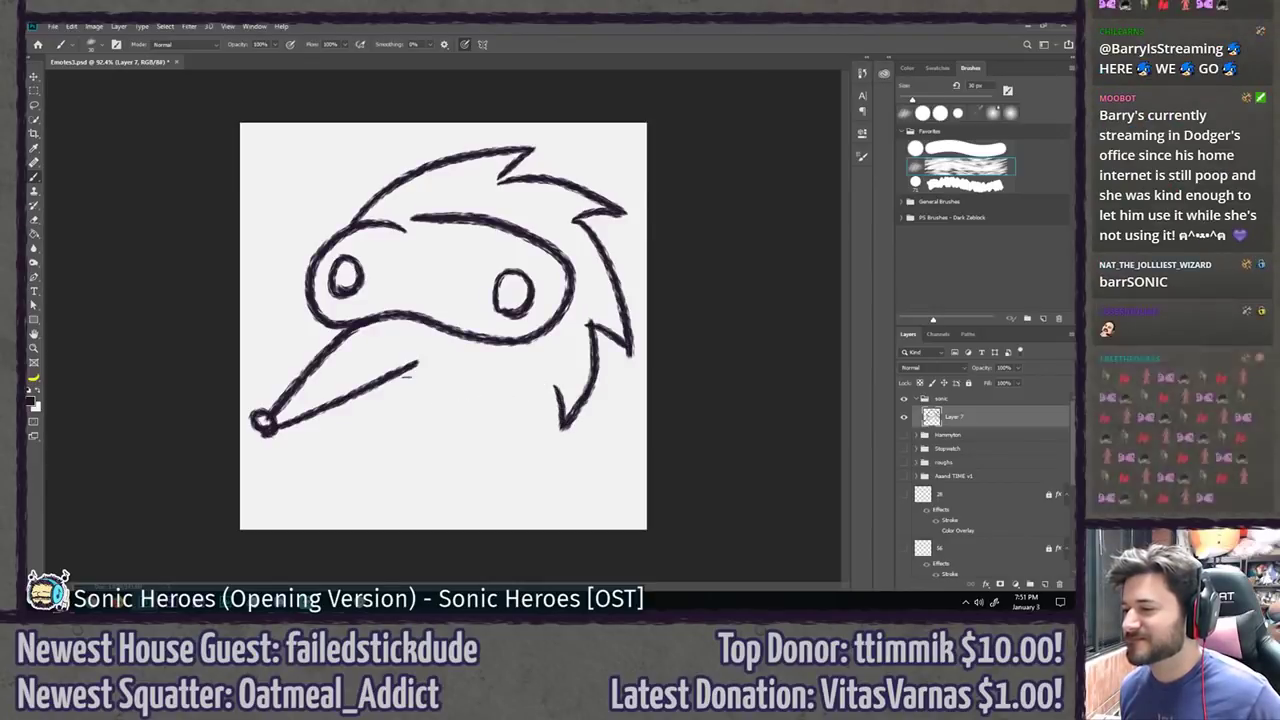
Step: Draw the curved jaw from the nose to the lowest quill and a dip joining the two brows
left_click_drag(372, 387, 528, 392)
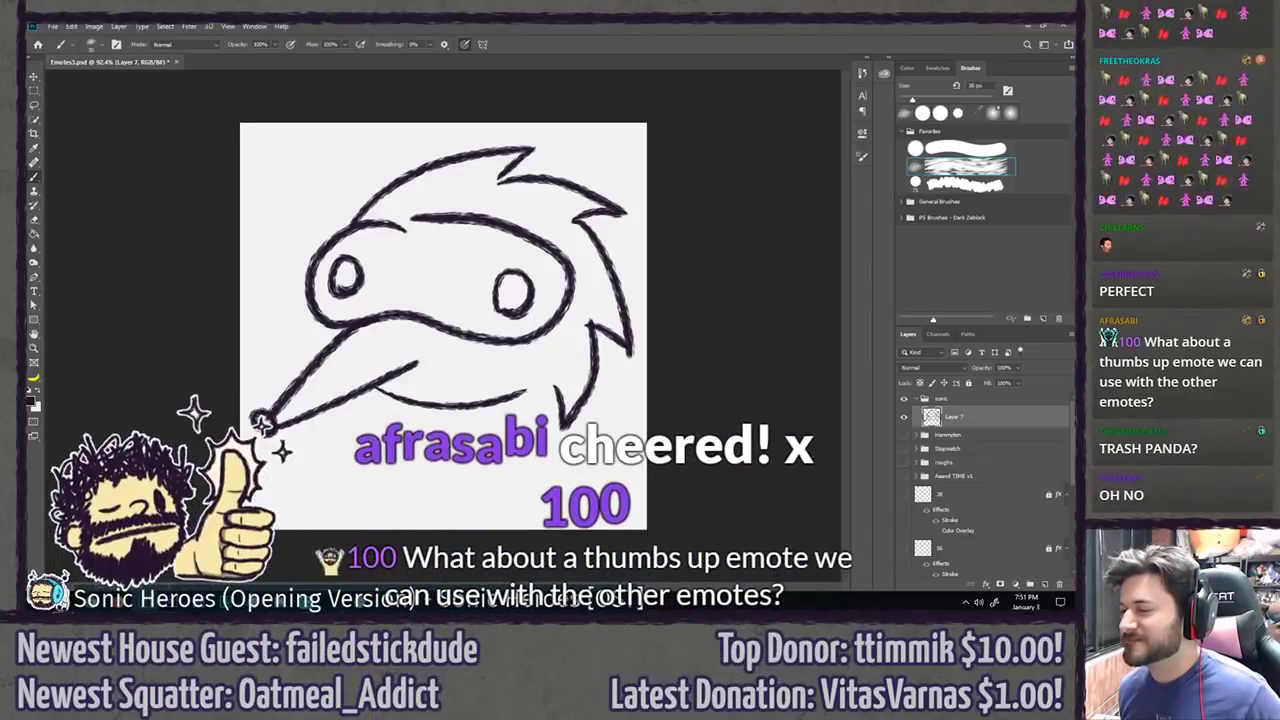
left_click_drag(523, 392, 572, 362)
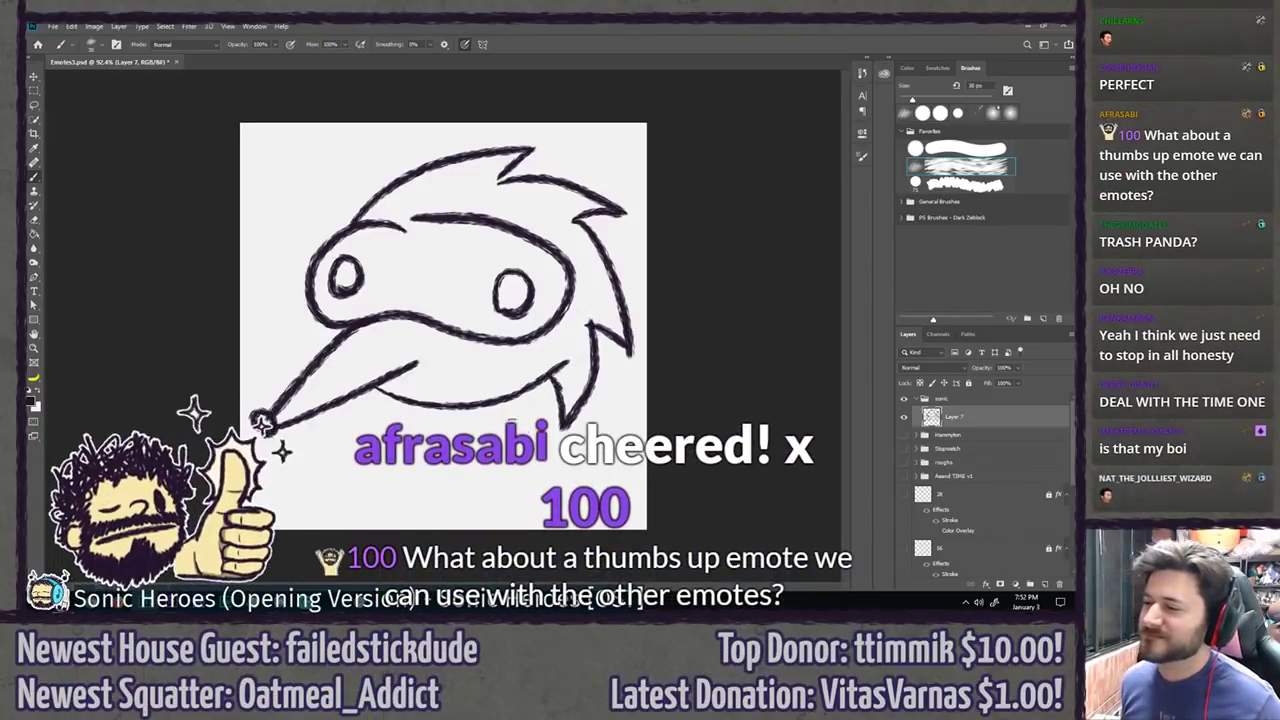
left_click_drag(501, 390, 499, 408)
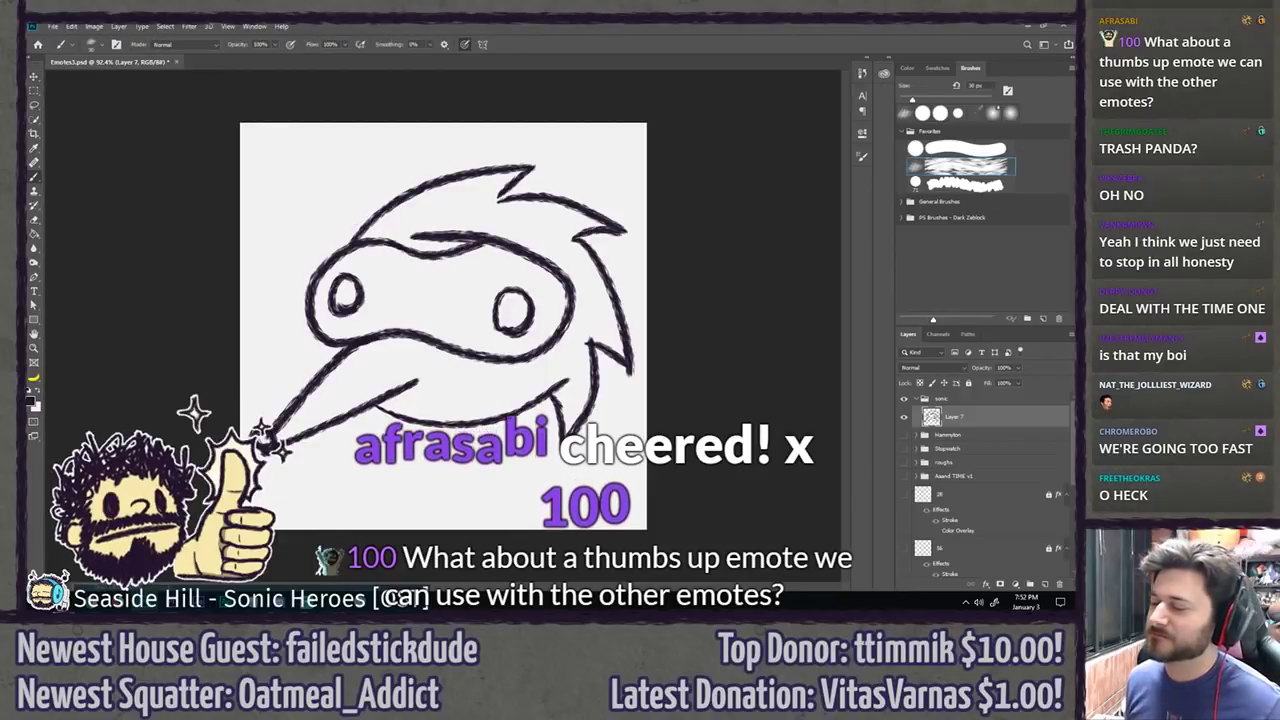
Step: Erase the leftover straight brow line above the dip between the eyes with an enlarged eraser
key("e")
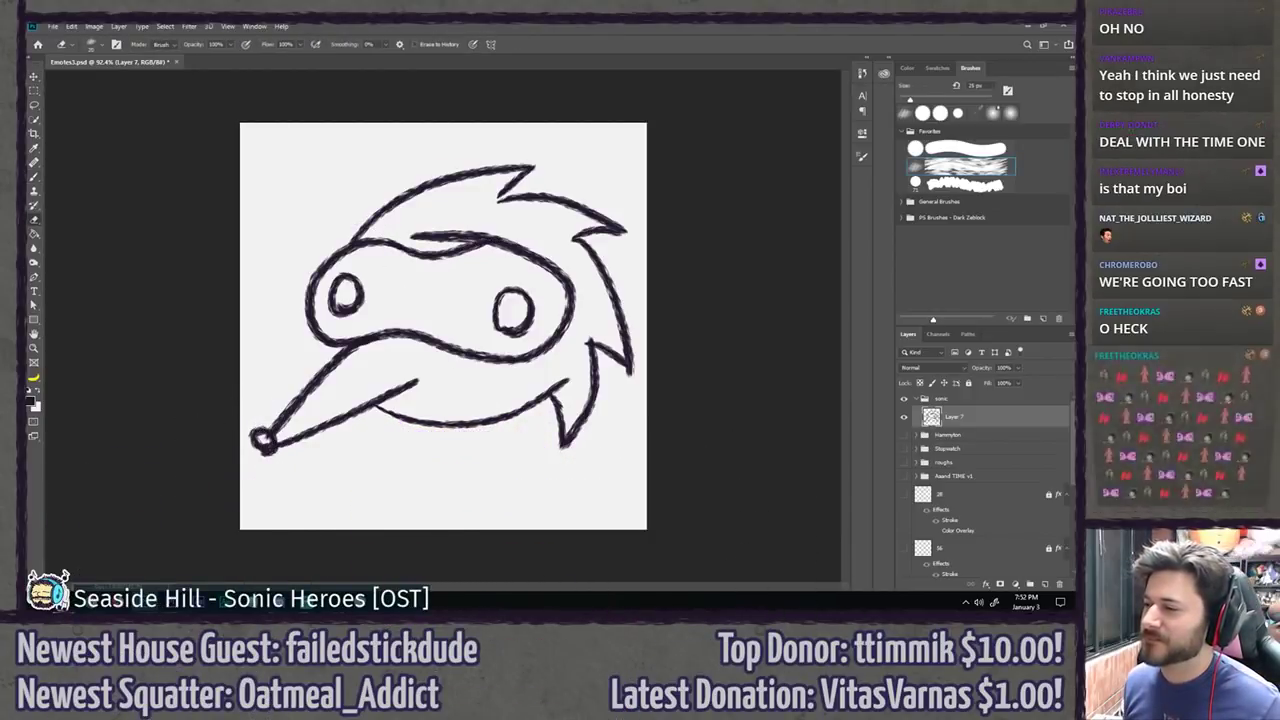
left_click_drag(410, 231, 412, 233)
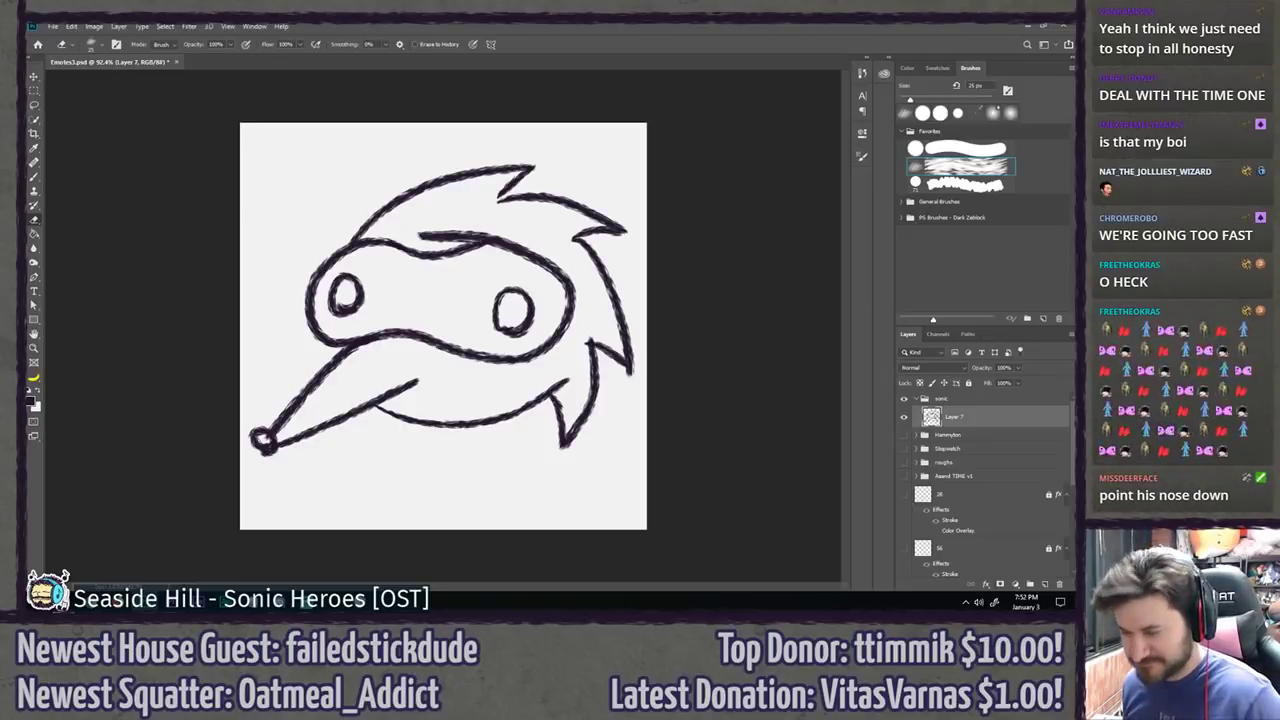
key("bracketright")
key("bracketright")
left_click_drag(412, 232, 488, 231)
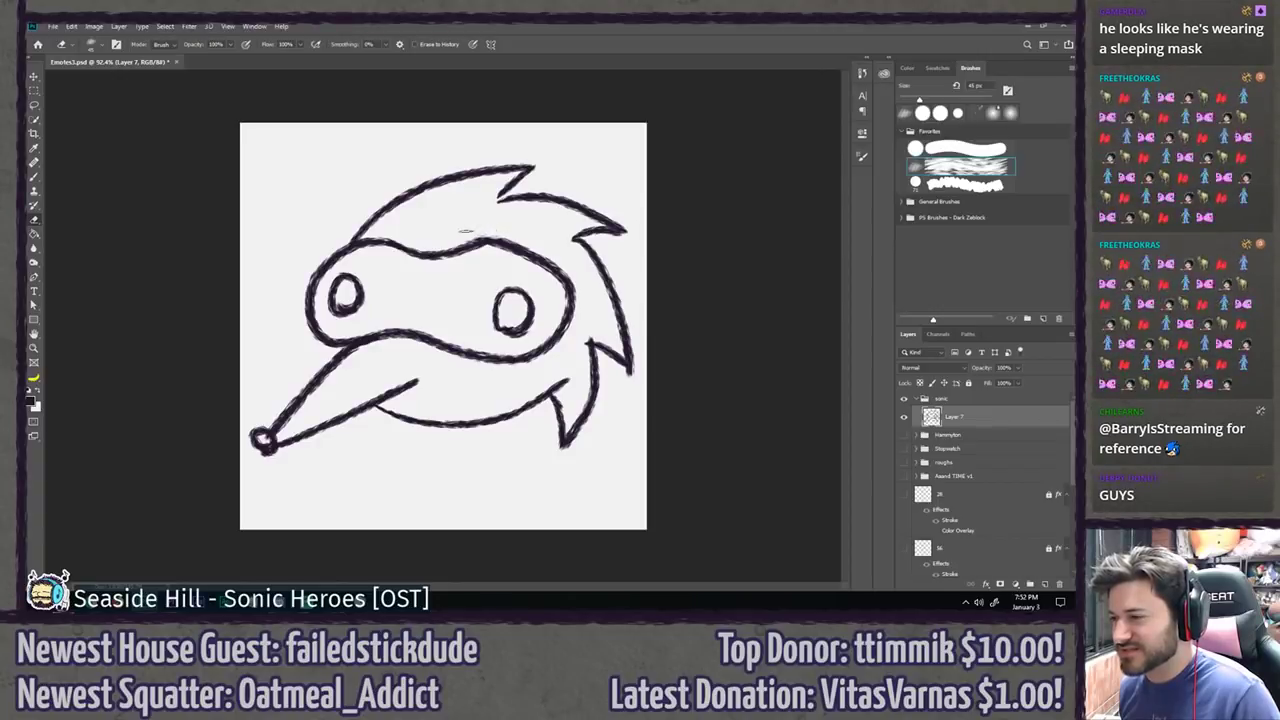
Step: Draw a short slanted mouth line between the eye outline and the jaw, undoing and redrawing it until it fits
key("bracketleft")
key("bracketleft")
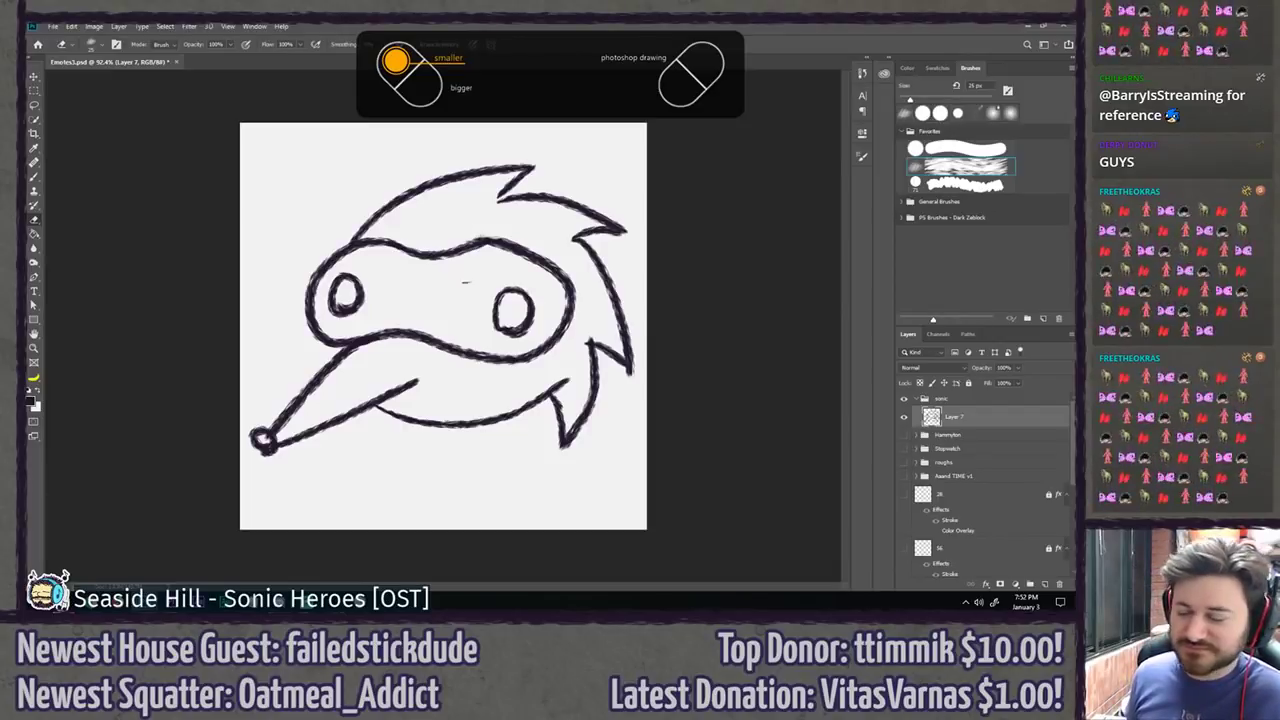
key("b")
left_click_drag(462, 397, 520, 381)
key("ctrl+z")
key("ctrl+z")
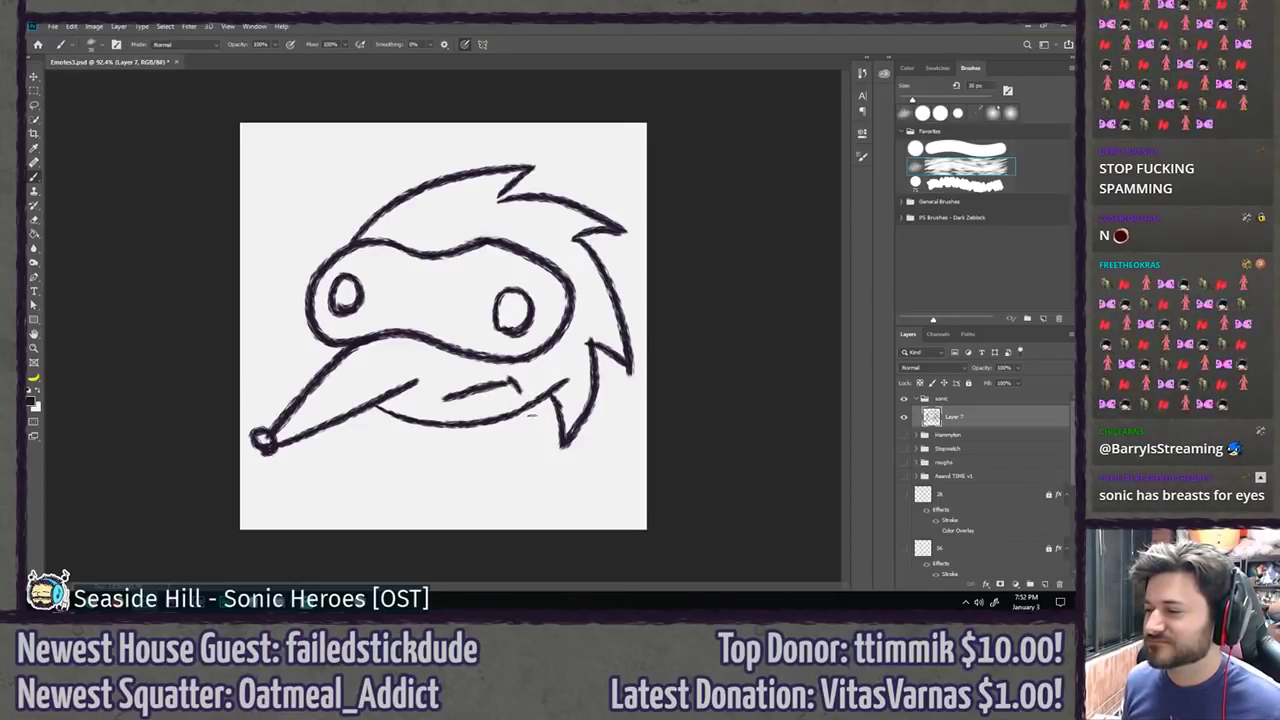
key("ctrl+z")
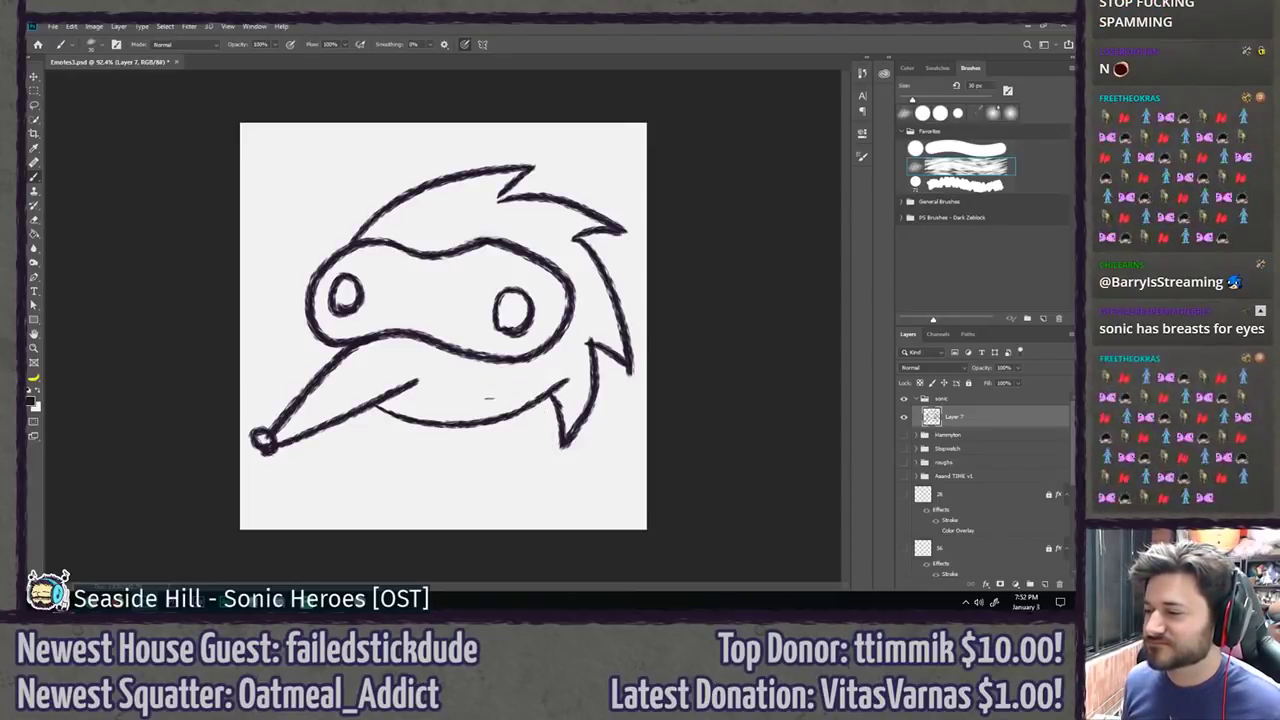
key("ctrl+shift+z")
key("ctrl+z")
left_click_drag(420, 400, 526, 372)
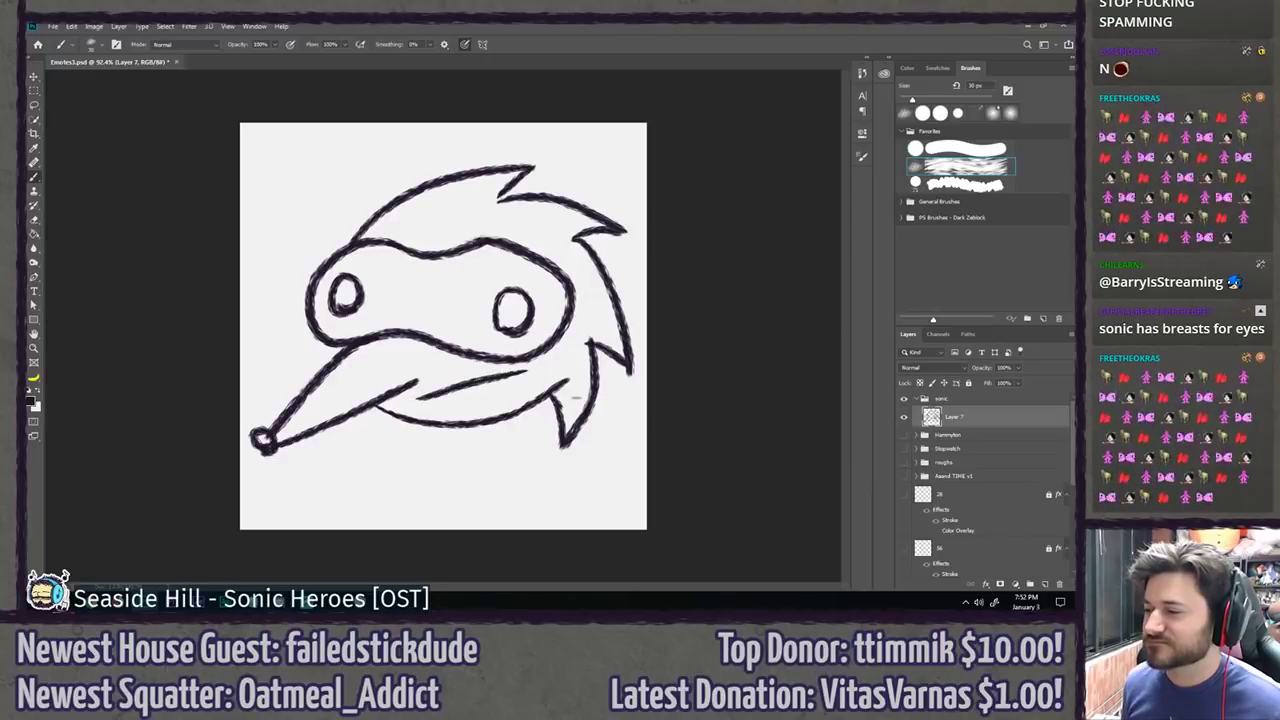
key("ctrl+z")
left_click_drag(437, 394, 532, 373)
key("ctrl+z")
left_click_drag(436, 396, 540, 373)
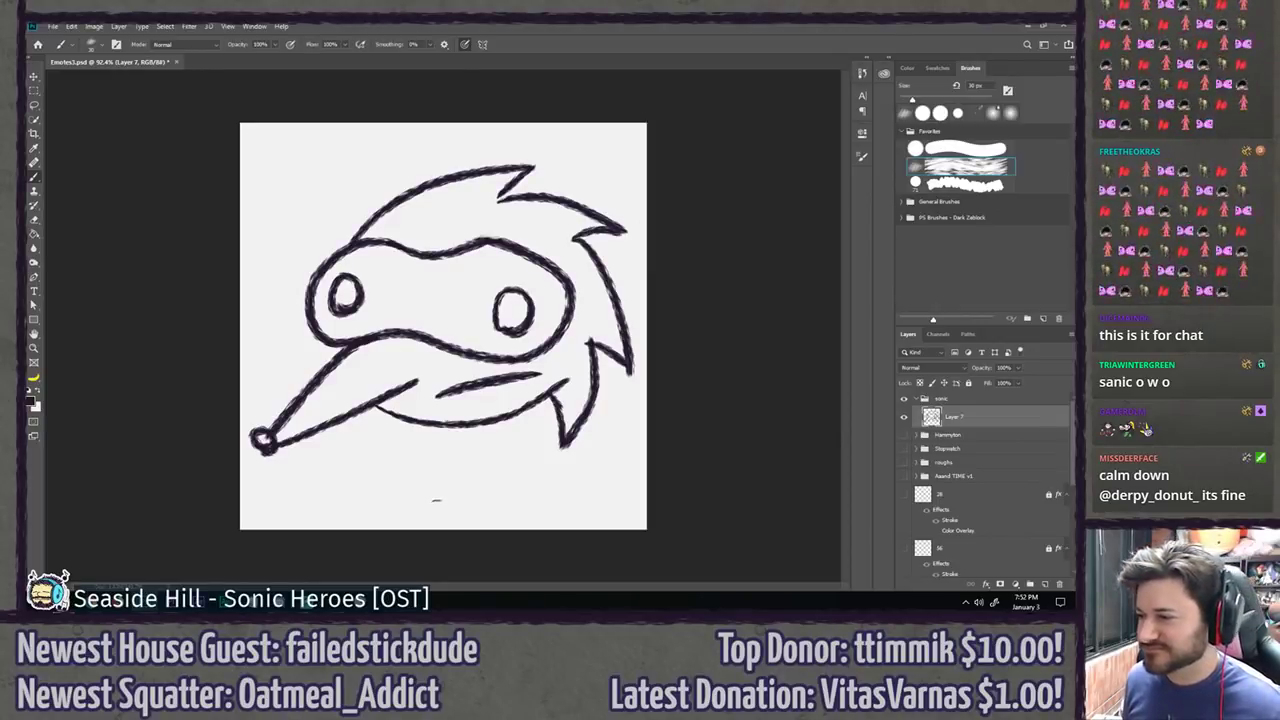
Step: Try rotating the whole head sketch about 128 degrees, then undo the rotation
key("ctrl+t")
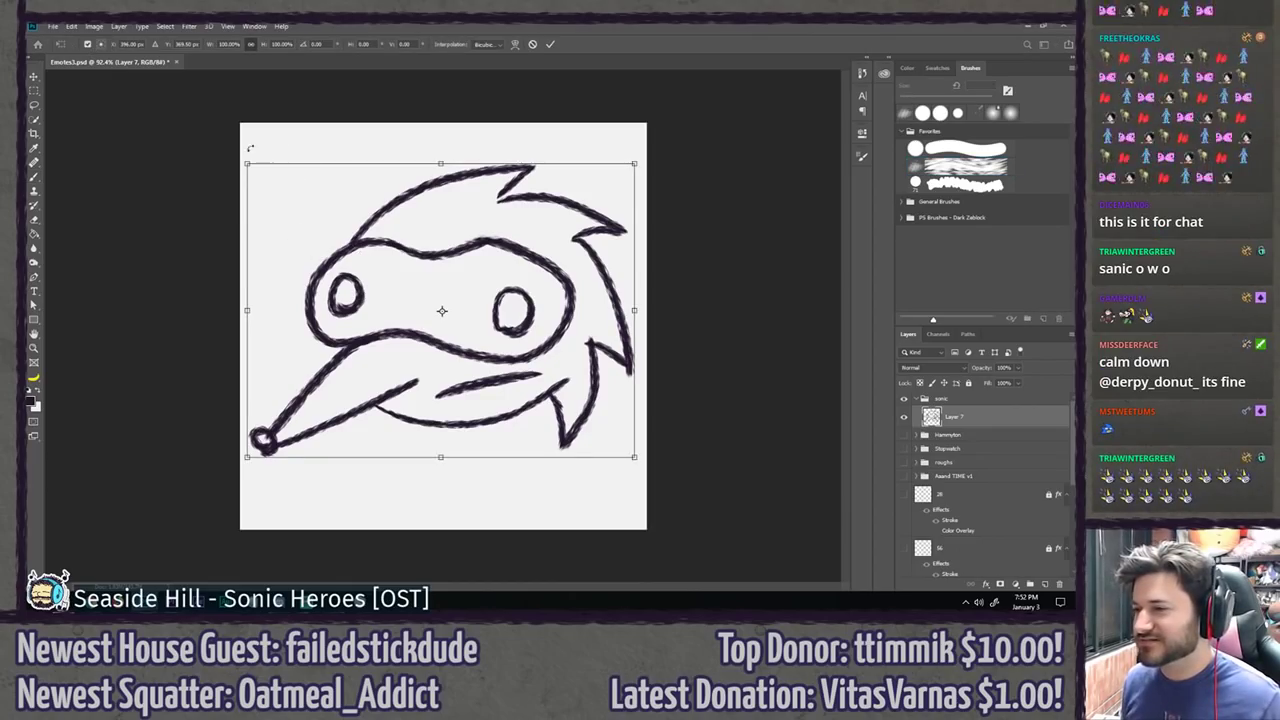
mouse_move(233, 118)
left_mouse_down()
mouse_move(199, 327)
mouse_move(666, 351)
mouse_move(223, 263)
mouse_move(694, 212)
mouse_move(404, 460)
mouse_move(280, 122)
mouse_move(660, 312)
mouse_move(204, 364)
mouse_move(587, 131)
mouse_move(222, 516)
mouse_move(640, 220)
left_mouse_up()
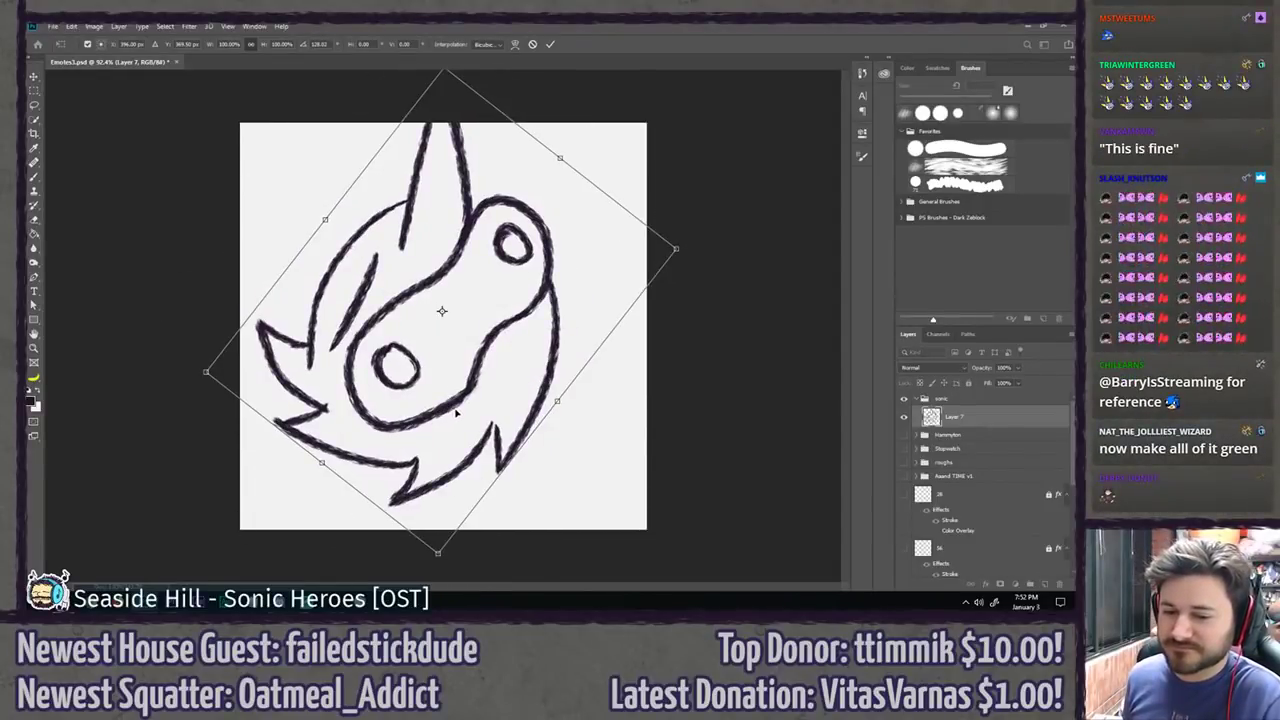
key("Return")
key("ctrl+z")
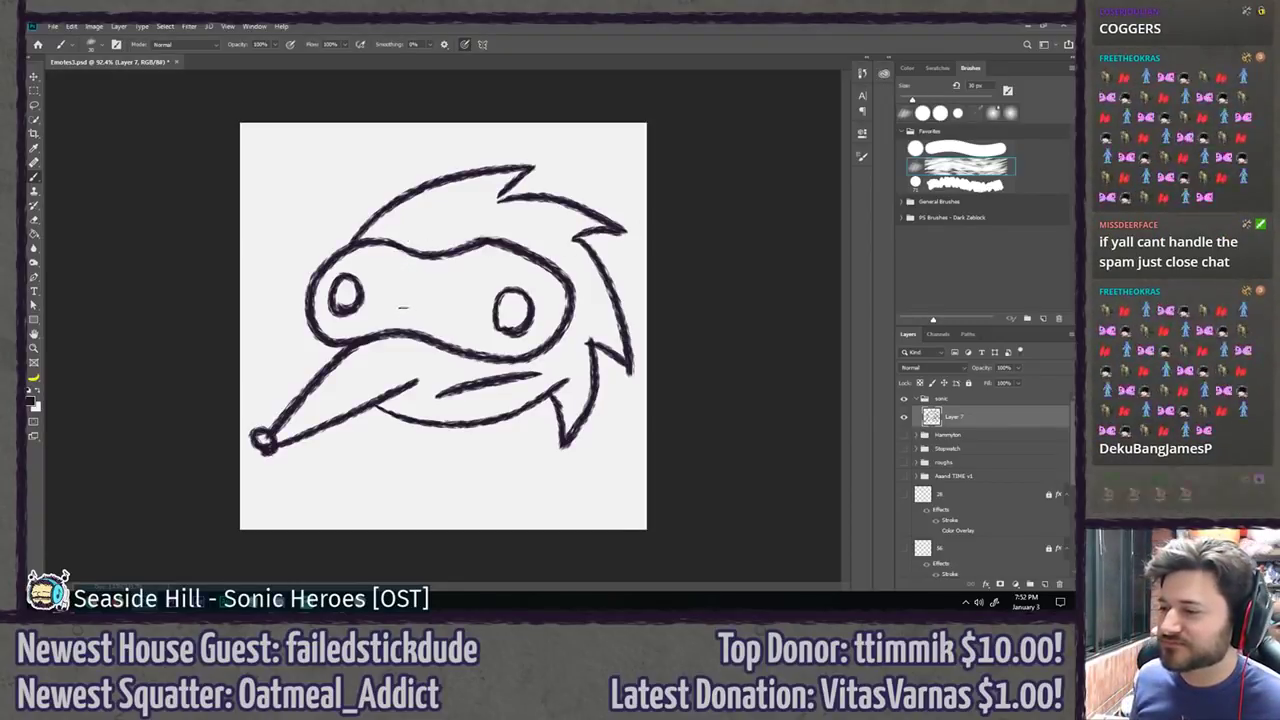
Step: Fill in both round pupils of the long-nosed head solid dark
mouse_move(346, 302)
left_mouse_down()
mouse_move(346, 290)
mouse_move(356, 300)
left_mouse_up()
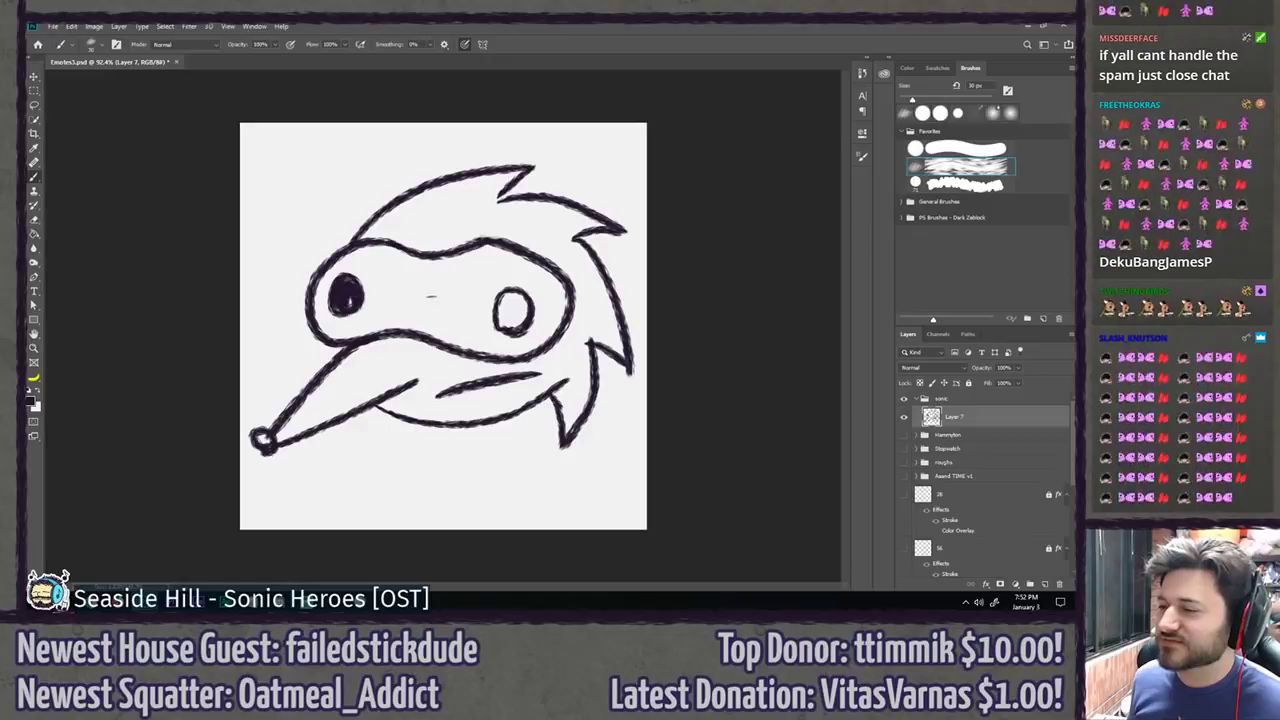
mouse_move(514, 320)
left_mouse_down()
mouse_move(508, 302)
mouse_move(530, 306)
left_mouse_up()
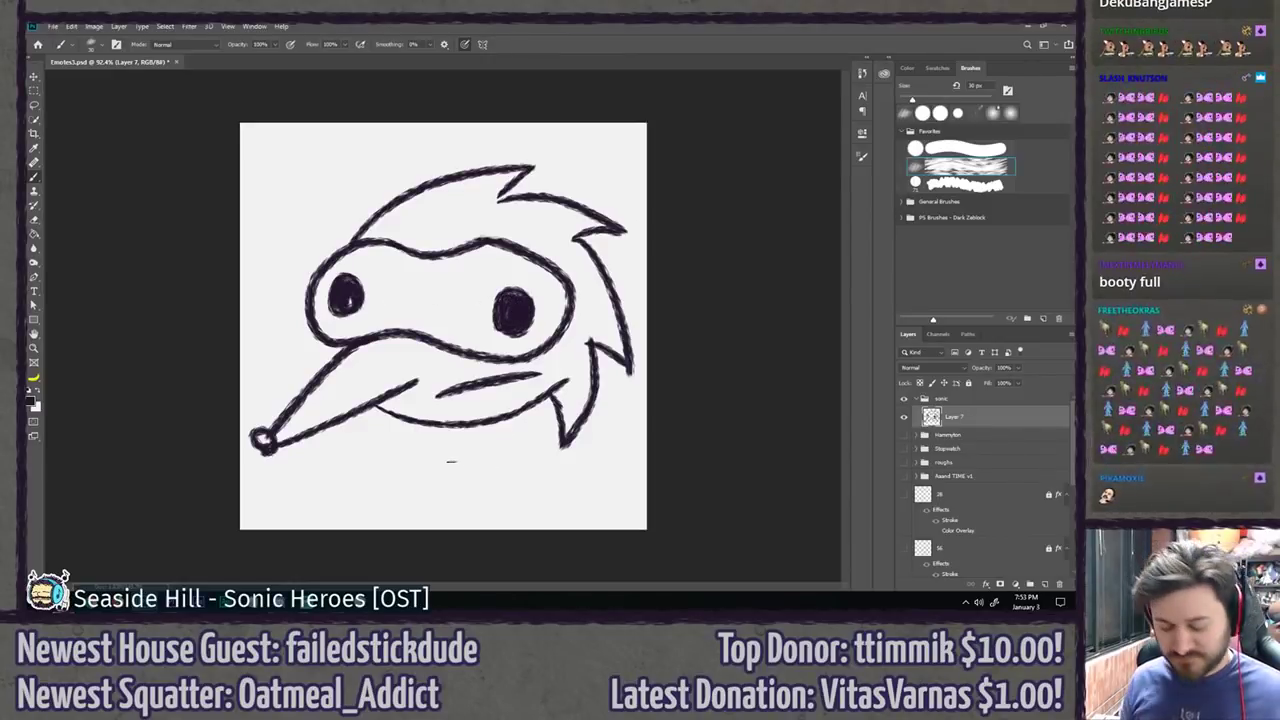
Step: Add an empty layer in the sonic group and hide the first head sketch
key("ctrl+shift+n")
key("Return")
left_click(903, 440)
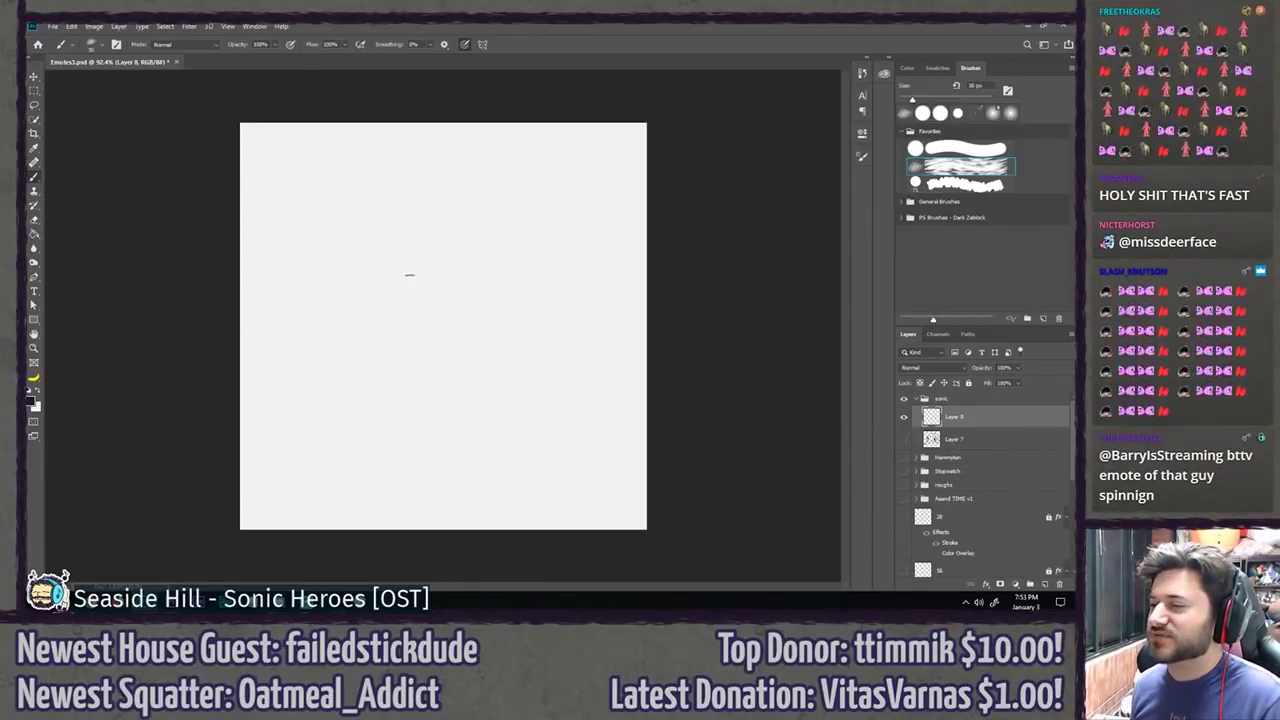
Step: Draw a long snout pointing up and to the left with a filled ball nose, redrawing the snout lines until they fit
mouse_move(413, 275)
left_mouse_down()
mouse_move(315, 158)
mouse_move(340, 312)
left_mouse_up()
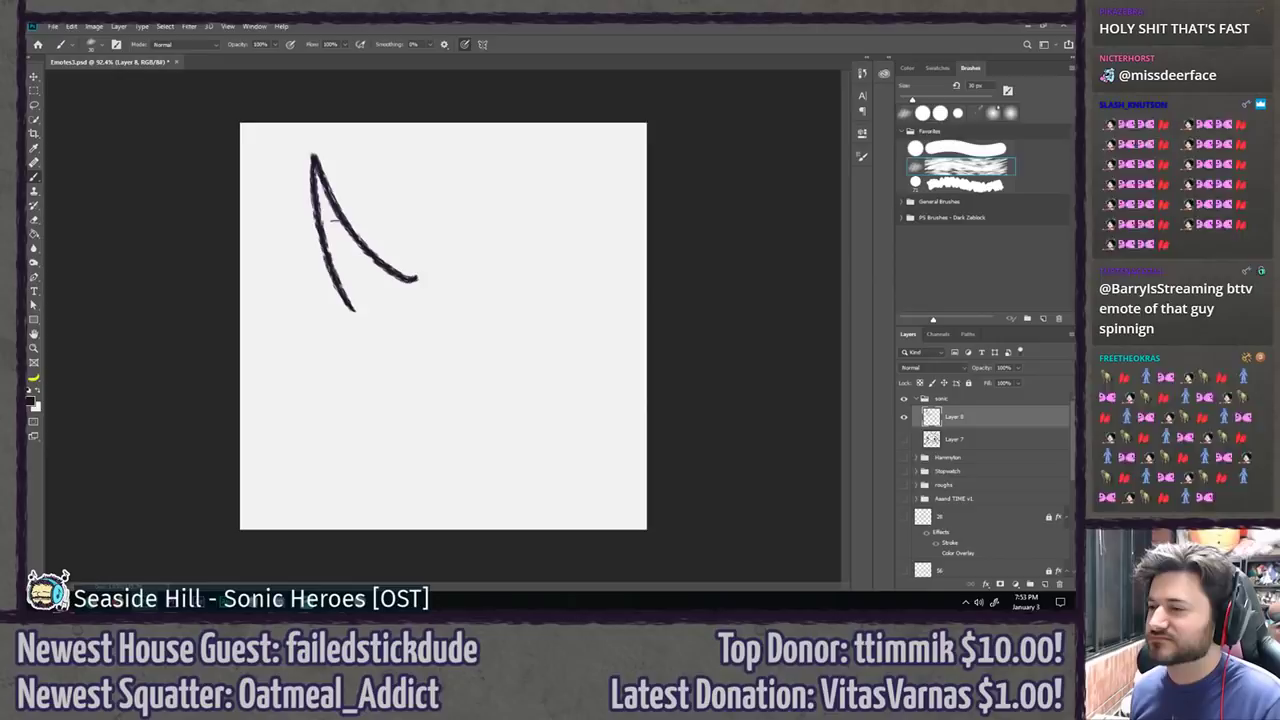
key("ctrl+z")
left_click_drag(409, 275, 339, 321)
key("ctrl+z")
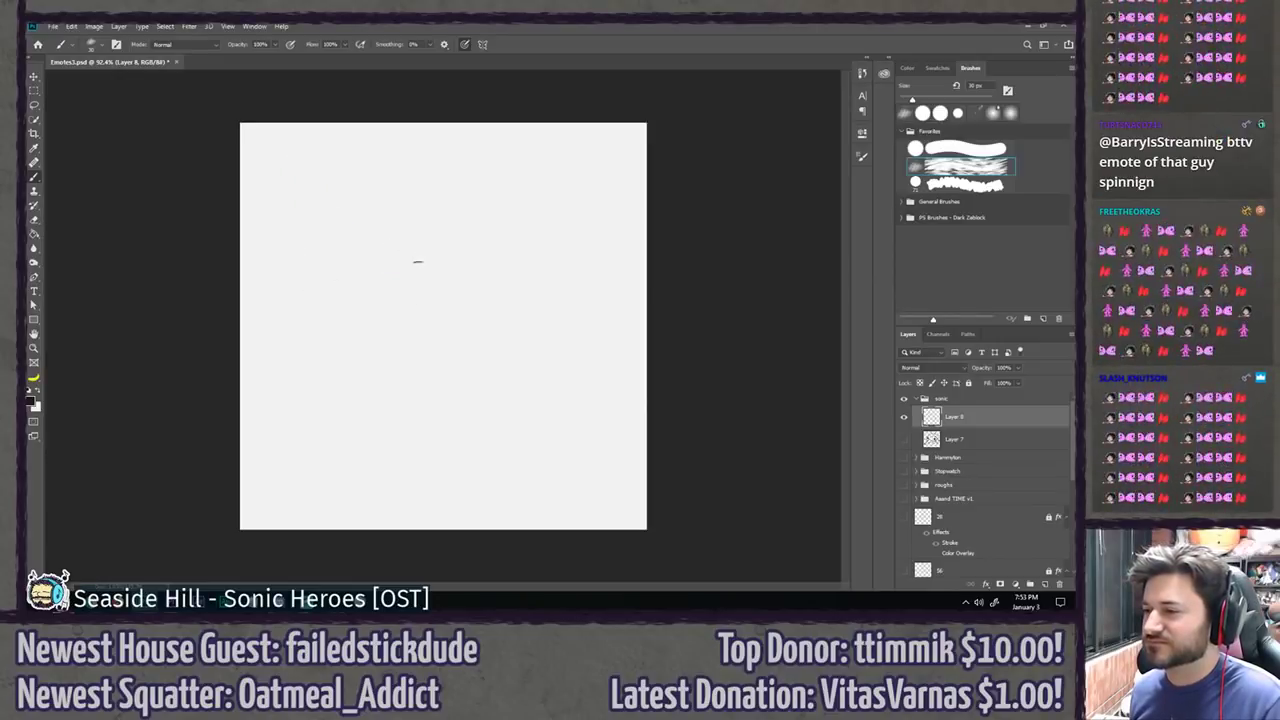
left_click_drag(417, 265, 350, 322)
left_click_drag(296, 175, 294, 187)
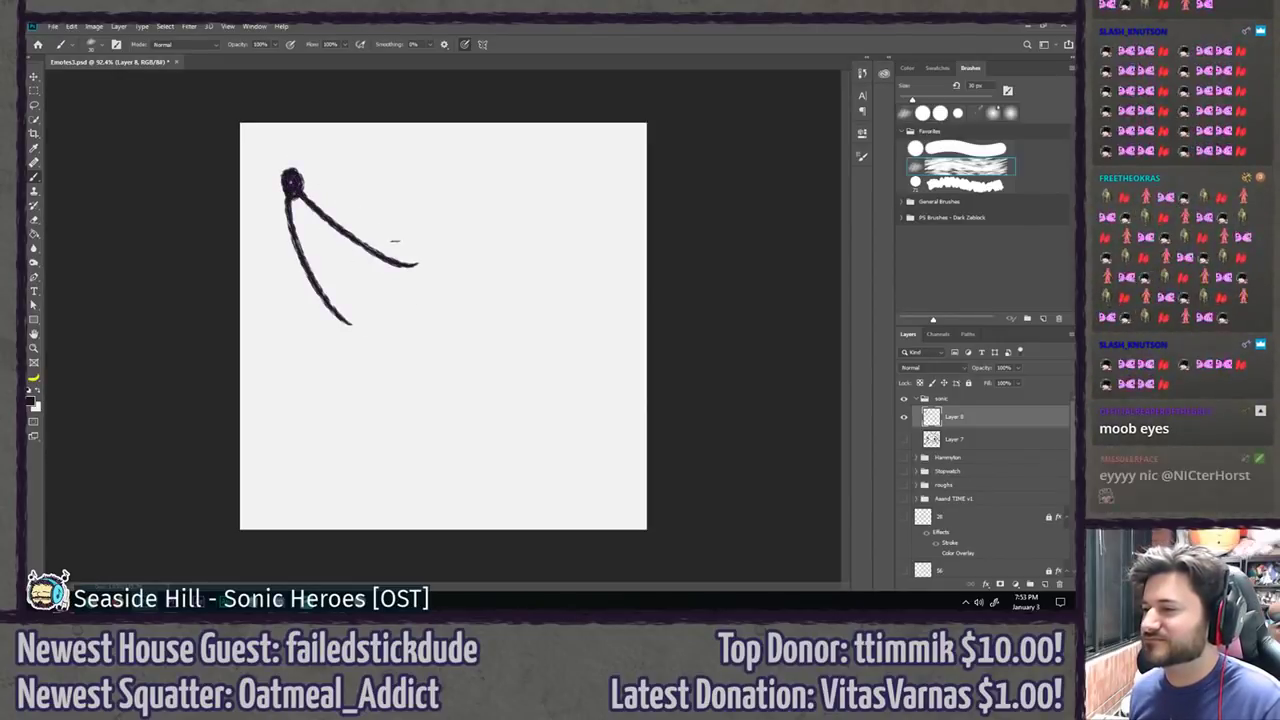
Step: Draw the joined eye outline behind the snout, with two rounded humps on top and a straight slanted lower edge
mouse_move(393, 264)
left_mouse_down()
mouse_move(478, 242)
mouse_move(486, 286)
mouse_move(571, 277)
mouse_move(545, 355)
left_mouse_up()
key("ctrl+z")
left_click_drag(482, 284, 518, 350)
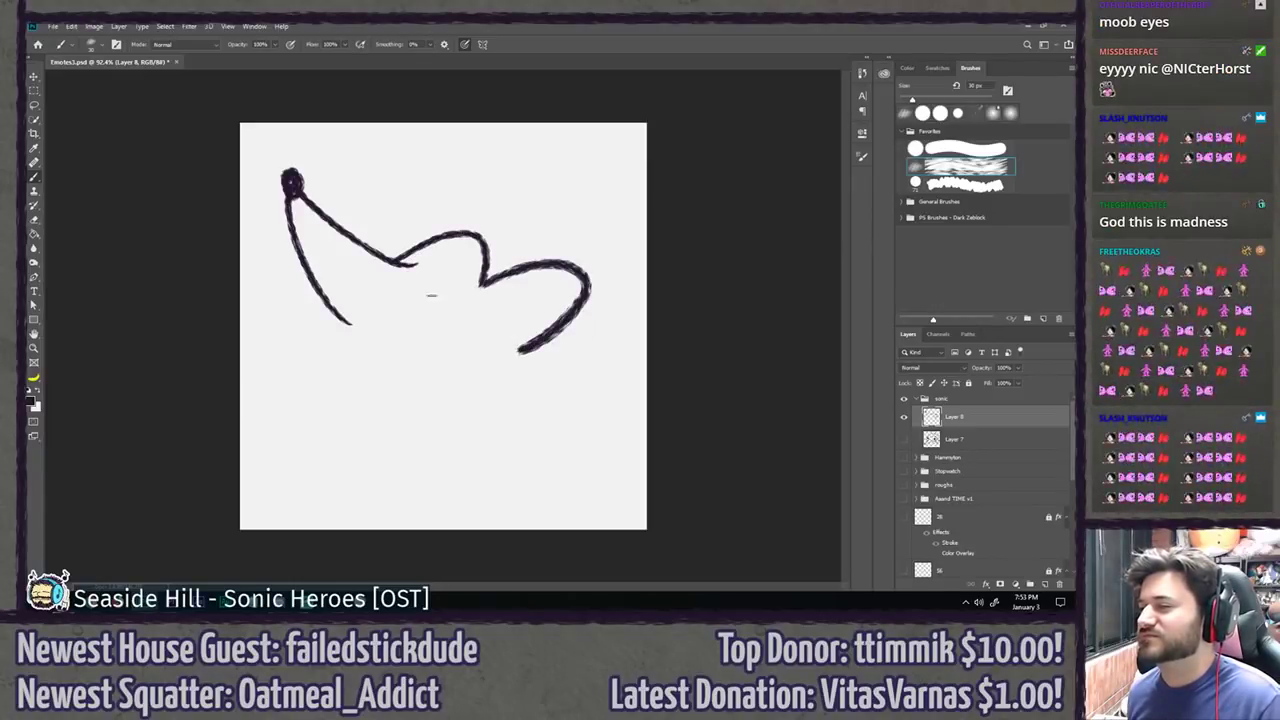
left_click_drag(390, 270, 517, 352)
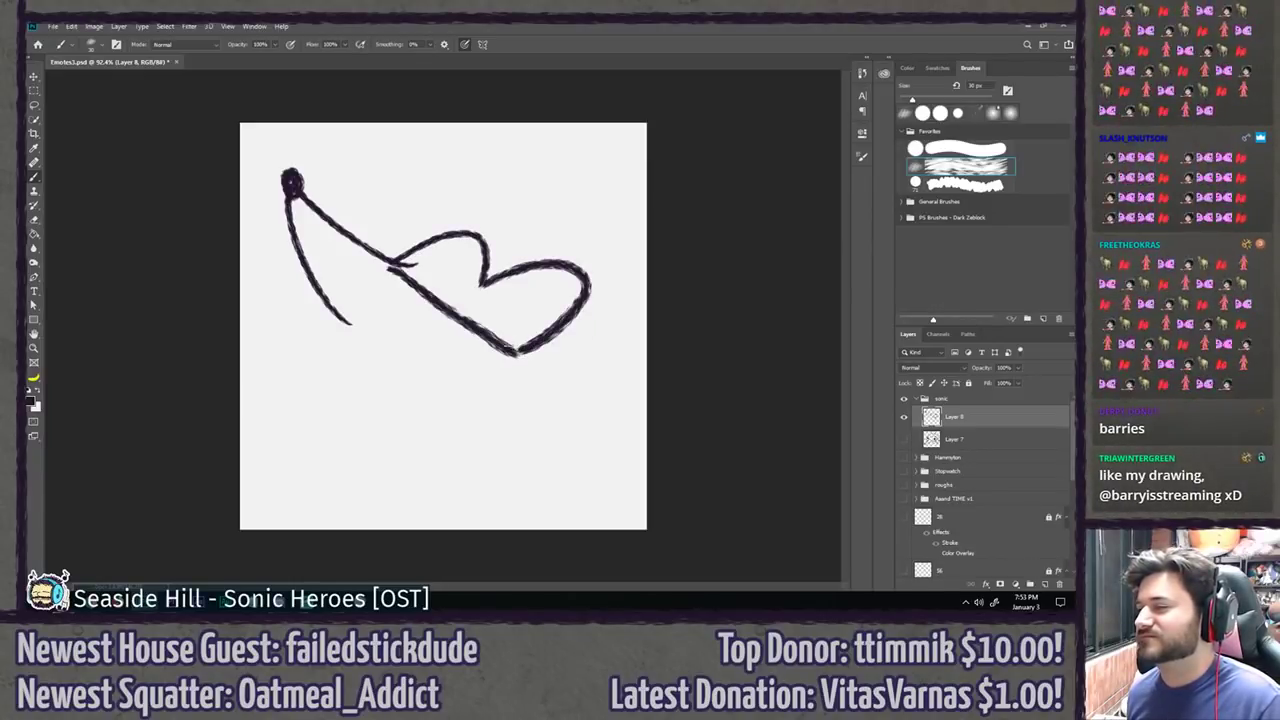
Step: Draw the round jaw and a curved back of the head with three pointed quills, redrawing the crown curve until it fits
left_click_drag(330, 316, 452, 444)
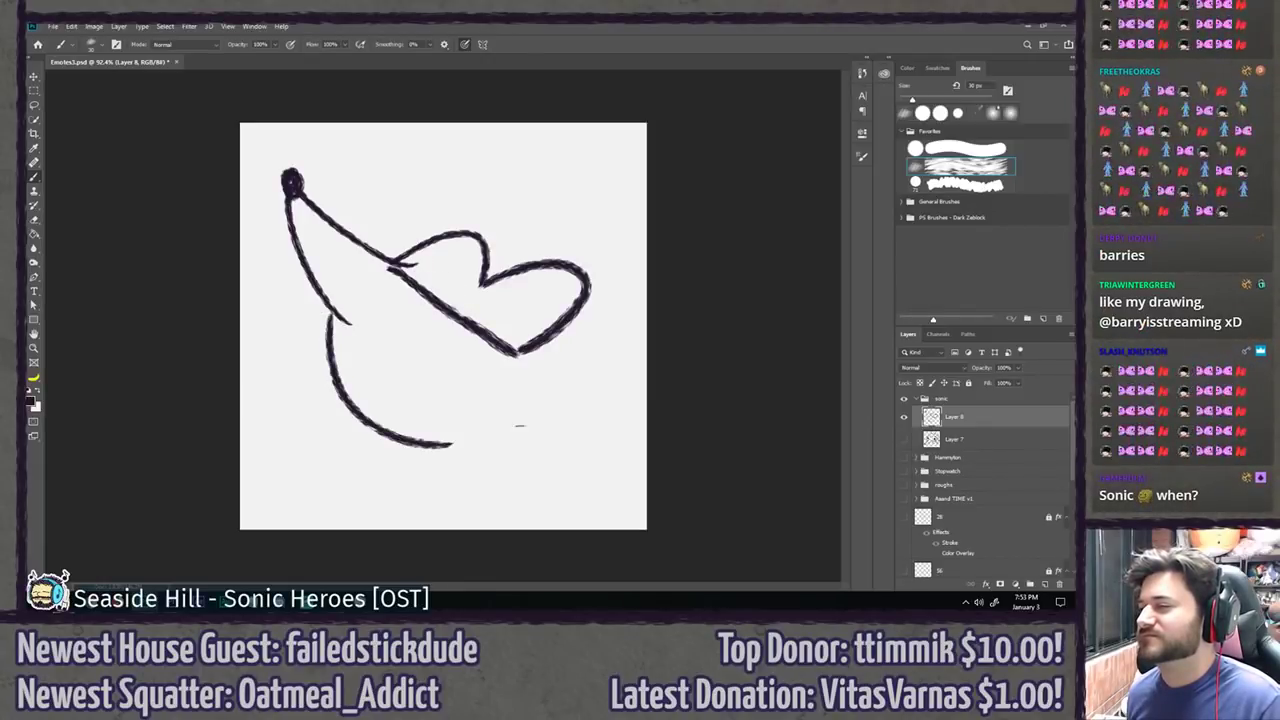
mouse_move(481, 228)
left_mouse_down()
mouse_move(631, 333)
mouse_move(589, 293)
mouse_move(558, 398)
left_mouse_up()
key("ctrl+z")
key("ctrl+z")
key("ctrl+z")
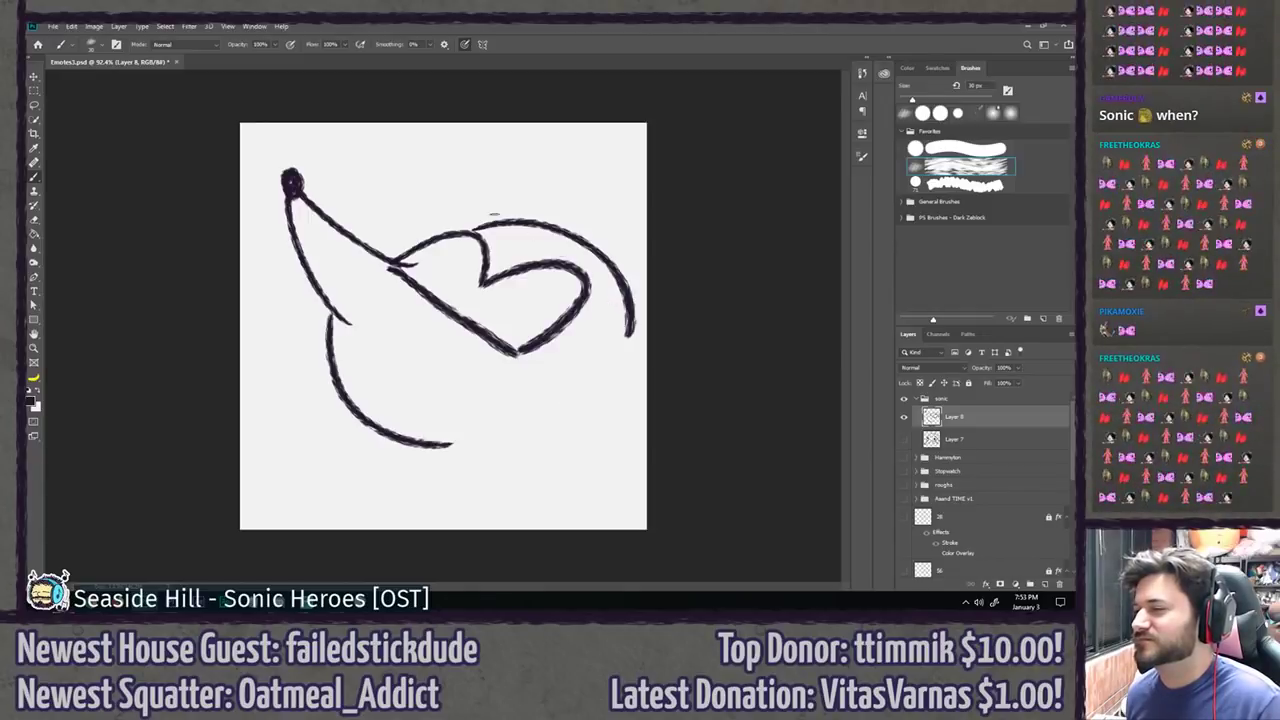
key("ctrl+z")
left_click_drag(480, 232, 640, 340)
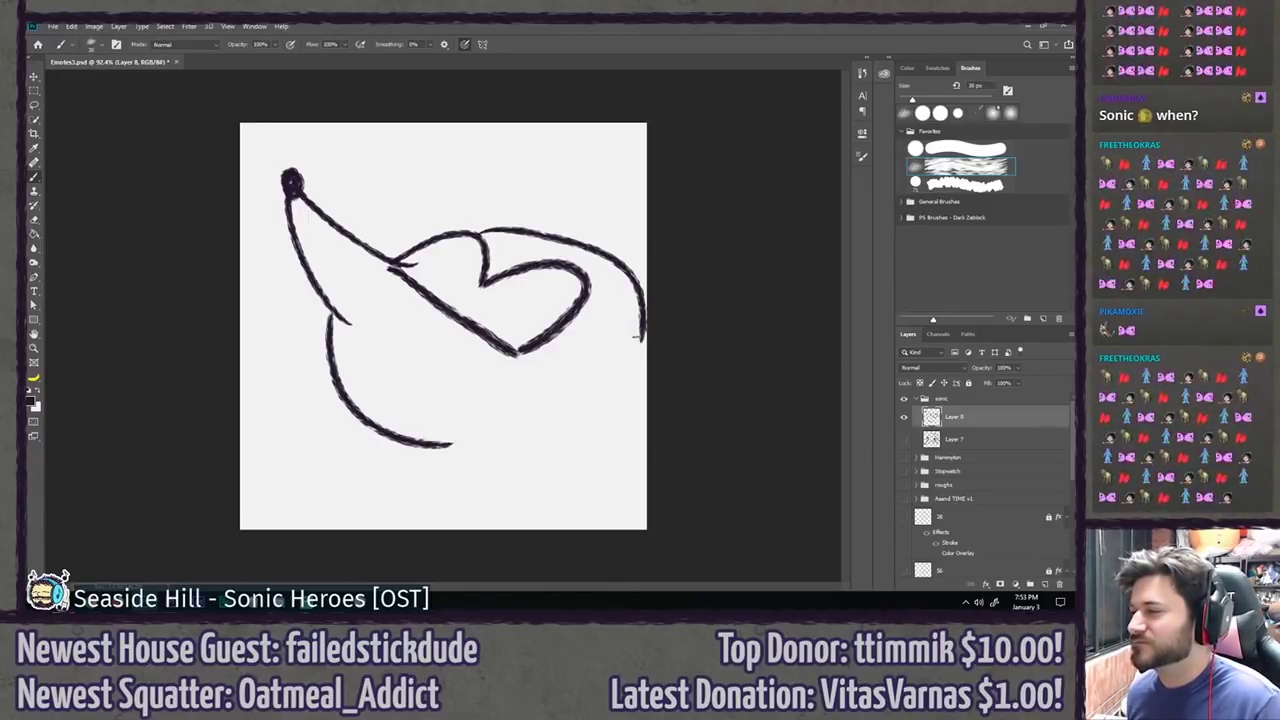
key("ctrl+z")
mouse_move(478, 234)
left_mouse_down()
mouse_move(611, 268)
mouse_move(623, 344)
mouse_move(601, 319)
mouse_move(560, 435)
mouse_move(535, 437)
mouse_move(541, 395)
left_mouse_up()
mouse_move(530, 456)
left_mouse_down()
mouse_move(408, 500)
mouse_move(450, 443)
left_mouse_up()
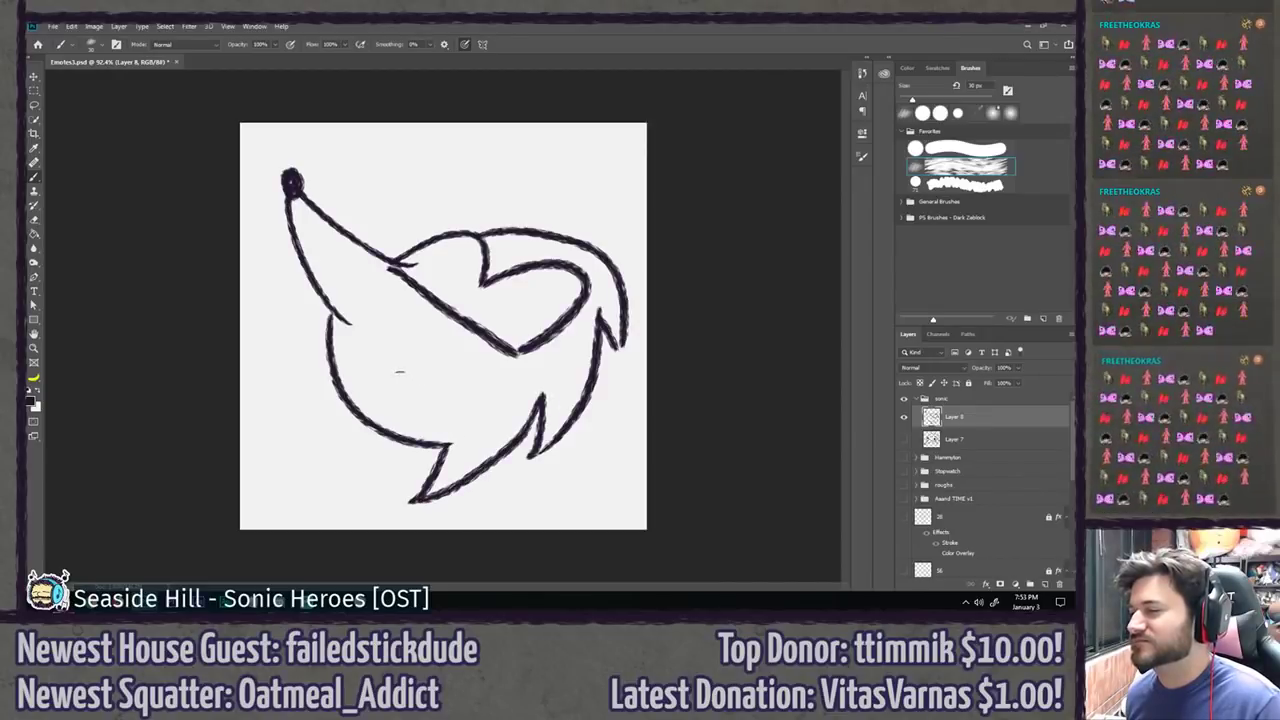
Step: Draw two pupils along the lower edge of the eyes and a curved smiling mouth inside the jaw, redrawing the mouth once
left_click_drag(420, 260, 412, 270)
mouse_move(540, 305)
left_mouse_down()
mouse_move(500, 330)
mouse_move(550, 318)
left_mouse_up()
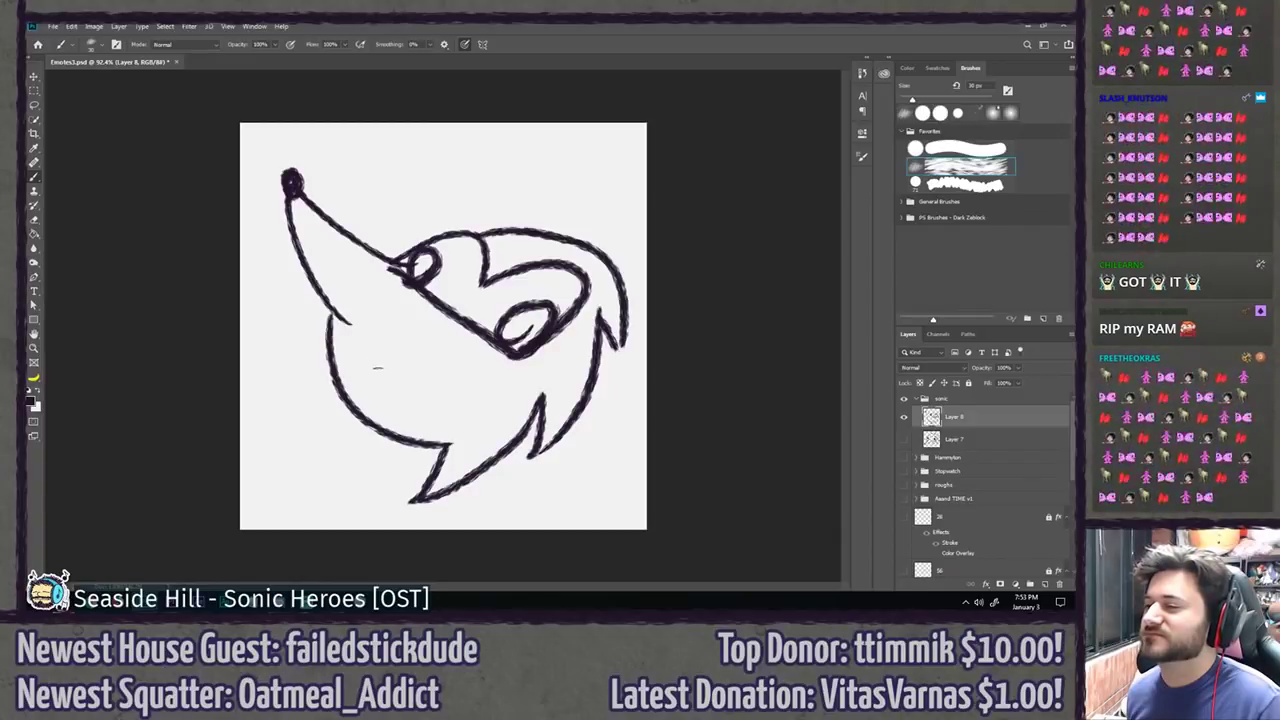
mouse_move(330, 312)
left_mouse_down()
mouse_move(445, 436)
mouse_move(322, 352)
mouse_move(492, 432)
mouse_move(325, 380)
left_mouse_up()
key("ctrl+z")
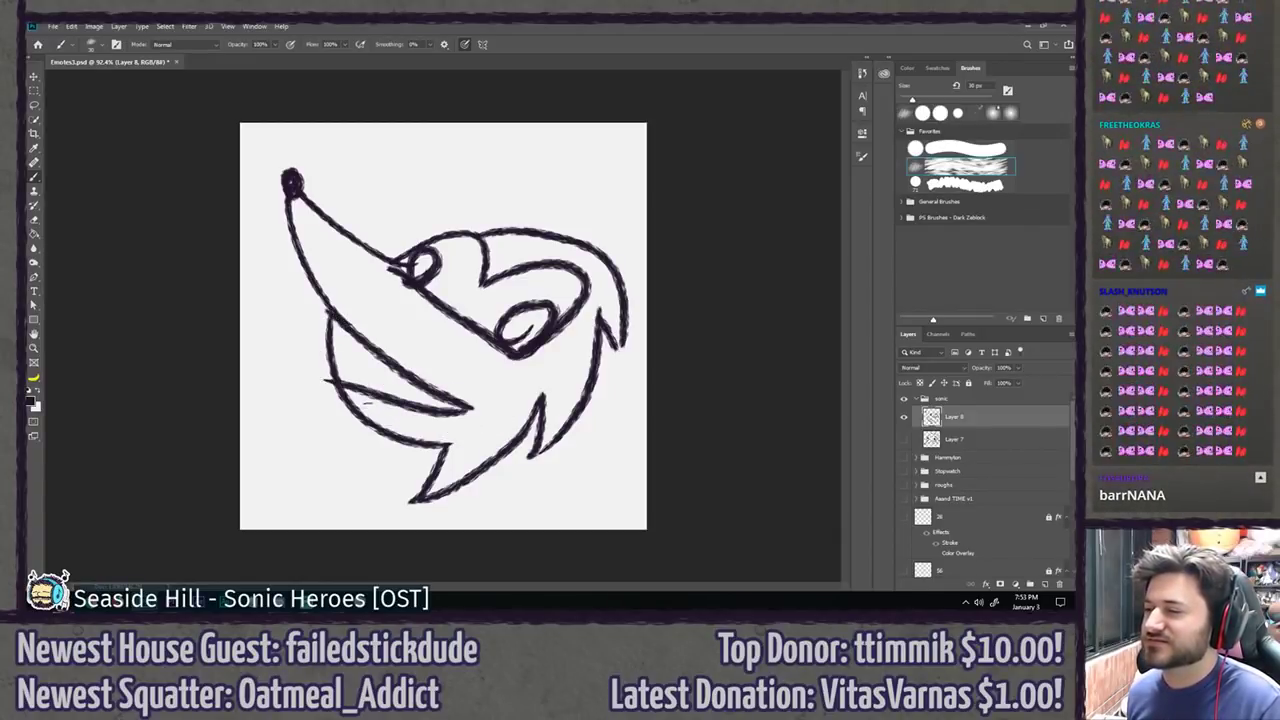
key("ctrl+z")
key("ctrl+z")
left_click_drag(372, 326, 362, 360)
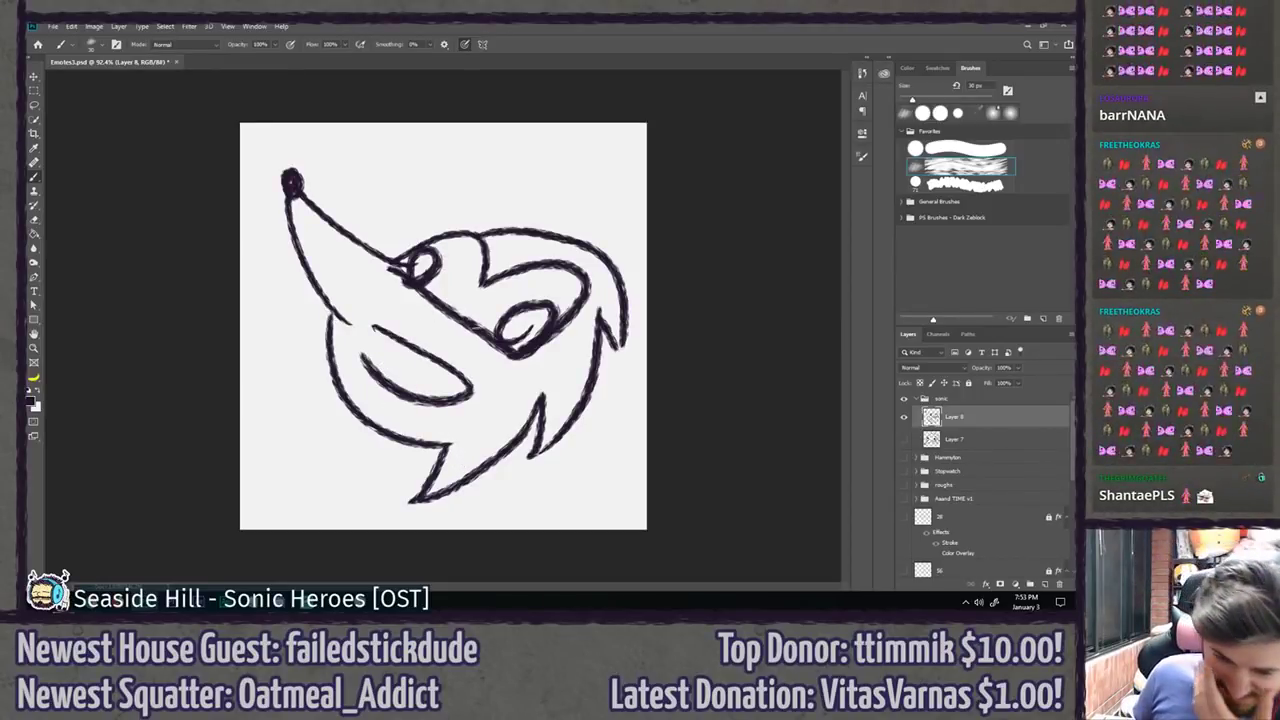
Step: Hide the upward-pointing head sketch and add another empty layer in the sonic group
left_click(904, 416)
key("ctrl+shift+n")
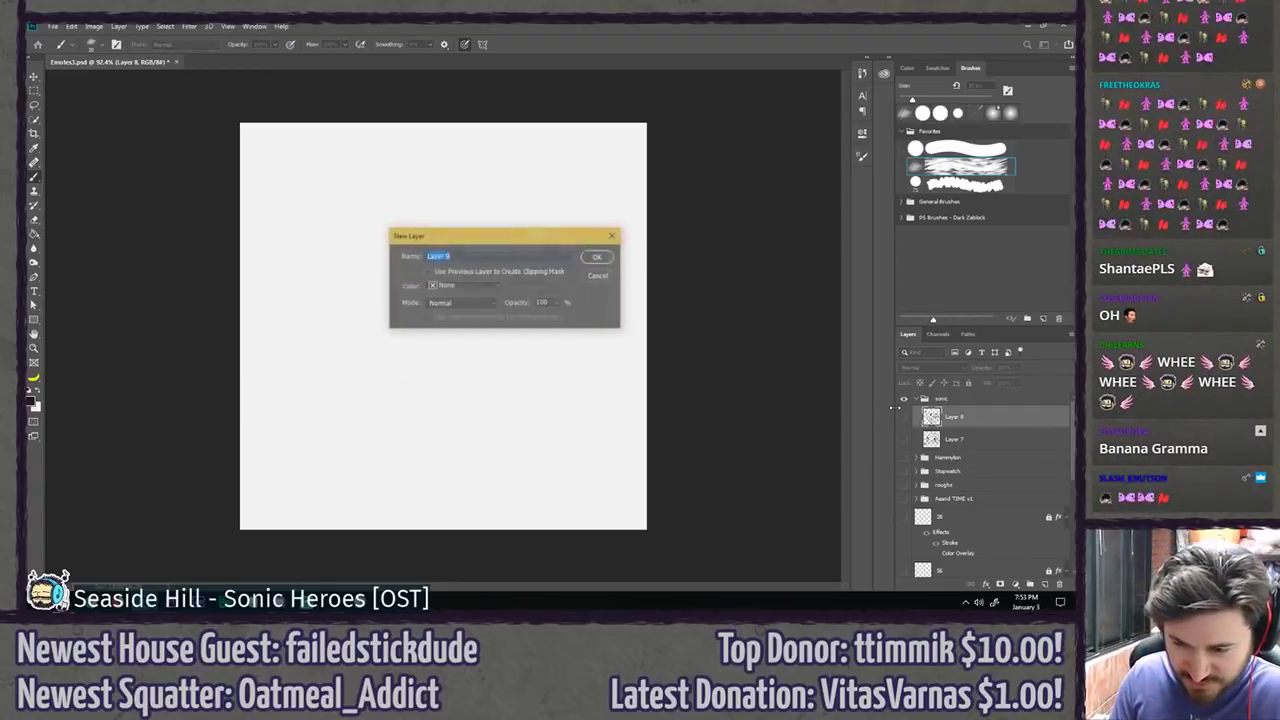
key("Return")
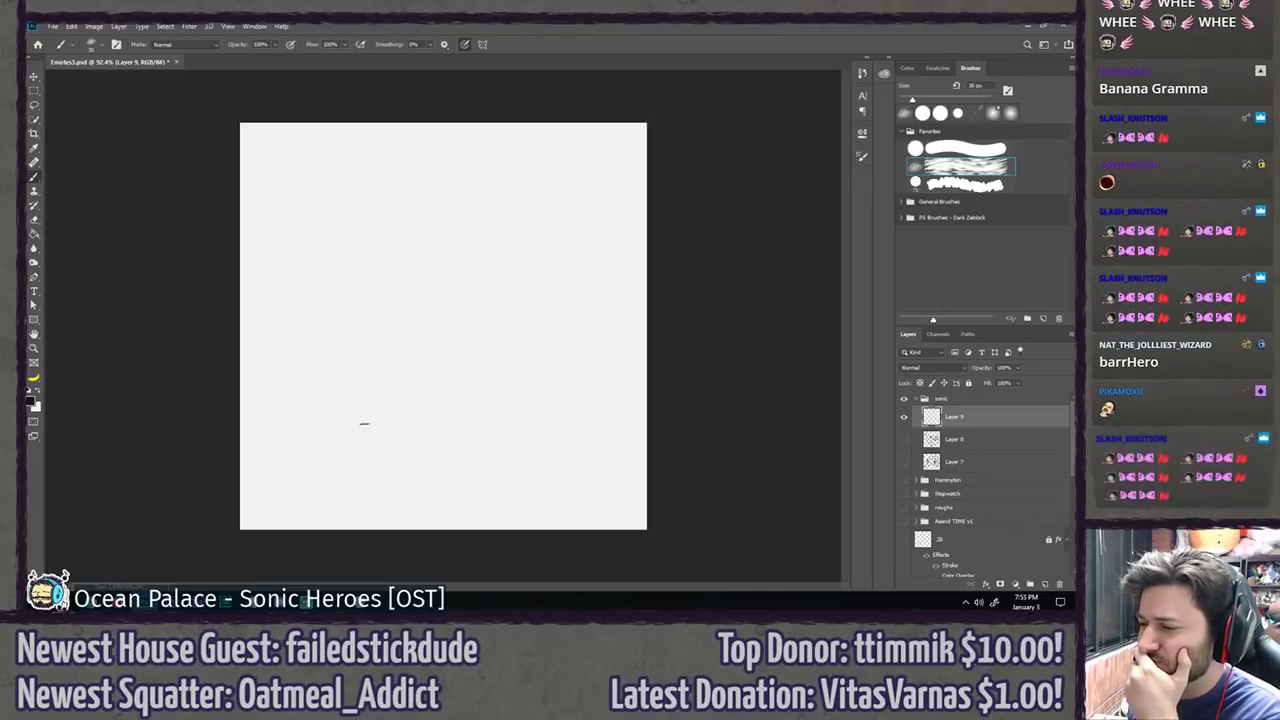
Step: Draw a closed round outline of curved spikes like a saw blade, redrawing the lower spikes to close the ring
mouse_move(364, 423)
left_mouse_down()
mouse_move(310, 328)
mouse_move(368, 190)
mouse_move(370, 245)
mouse_move(526, 187)
mouse_move(488, 222)
mouse_move(590, 282)
mouse_move(576, 405)
mouse_move(540, 352)
mouse_move(492, 461)
mouse_move(500, 408)
mouse_move(366, 460)
mouse_move(430, 416)
mouse_move(296, 438)
left_mouse_up()
key("ctrl+z")
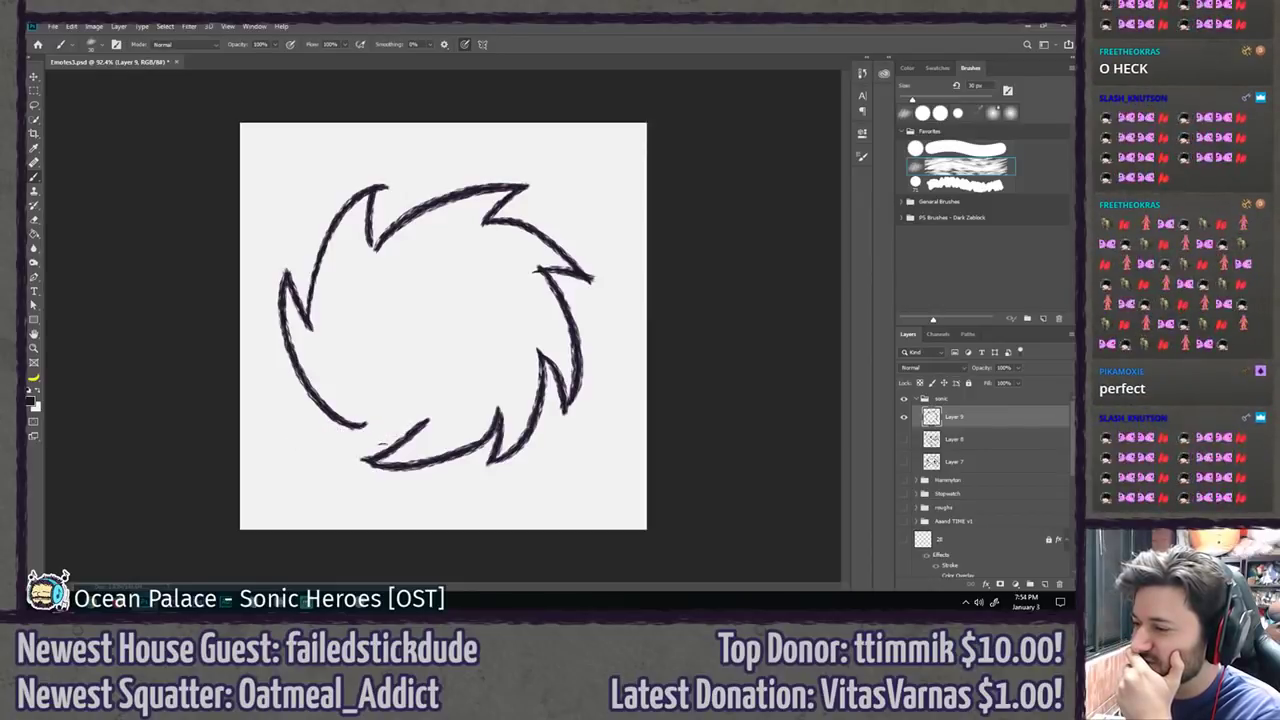
key("ctrl+z")
key("ctrl+z")
key("ctrl+z")
key("ctrl+z")
mouse_move(542, 356)
left_mouse_down()
mouse_move(443, 477)
mouse_move(466, 420)
mouse_move(286, 458)
mouse_move(366, 426)
left_mouse_up()
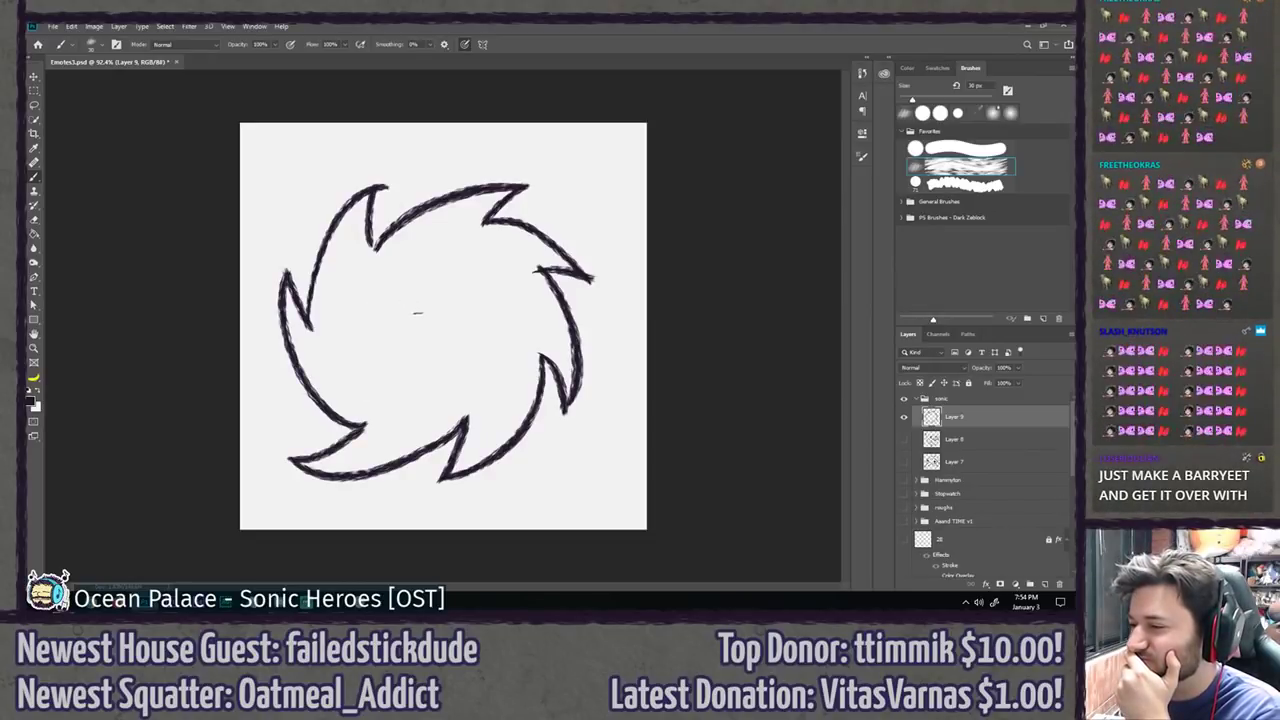
Step: Draw a small face inside the spiky ring: pointed snout with ball nose, two domed eyes with pupils and an oval mouth
mouse_move(418, 313)
left_mouse_down()
mouse_move(346, 328)
mouse_move(422, 346)
left_mouse_up()
mouse_move(355, 320)
left_mouse_down()
mouse_move(342, 330)
mouse_move(420, 310)
mouse_move(489, 321)
left_mouse_up()
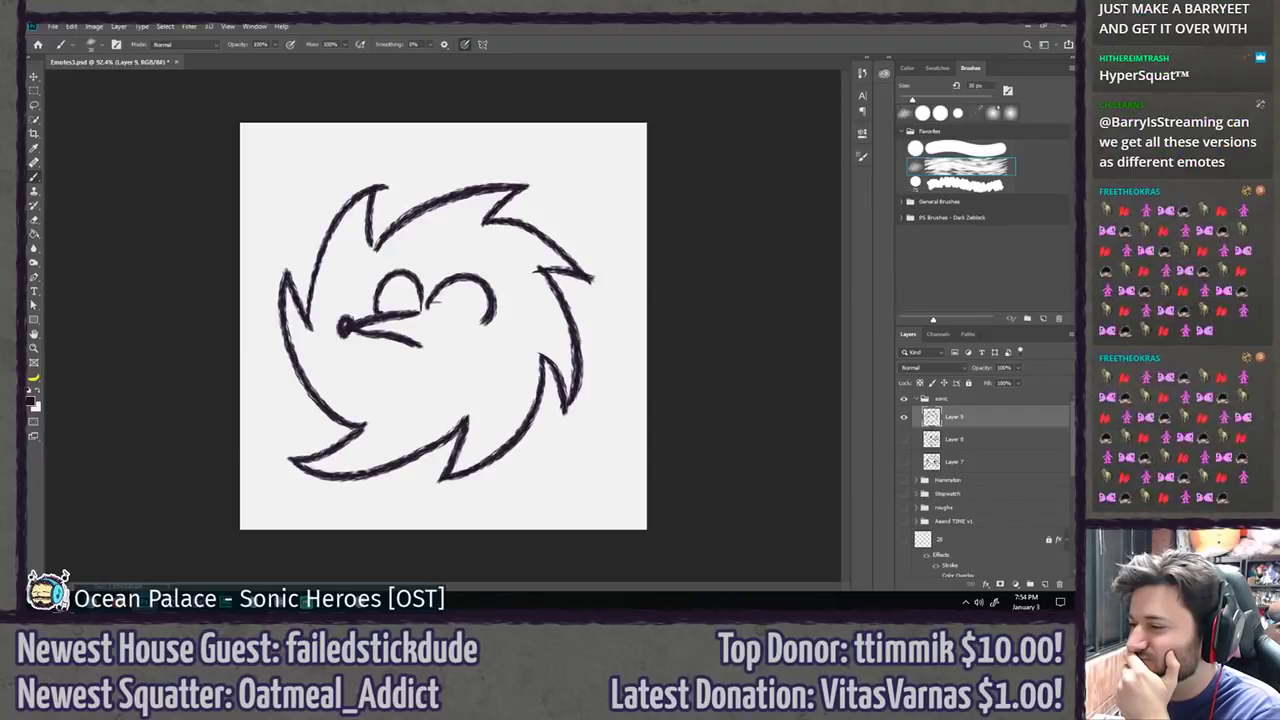
left_click_drag(381, 297, 441, 306)
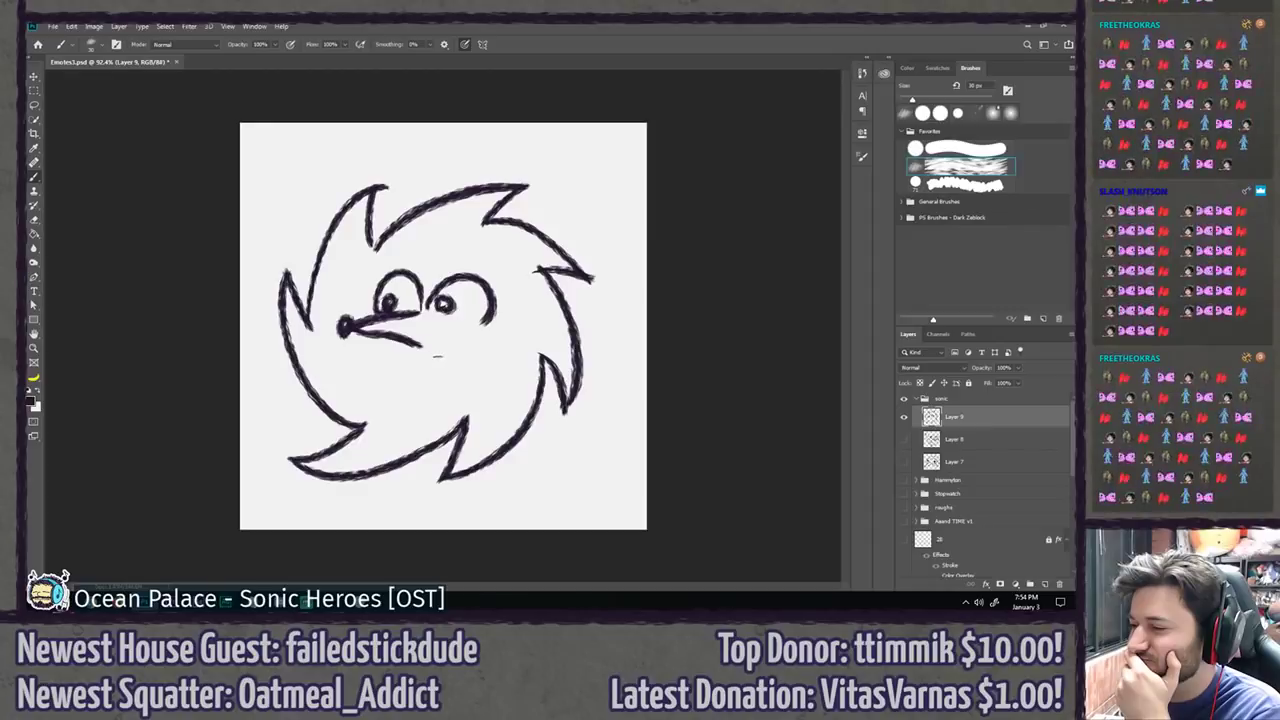
left_click_drag(436, 355, 441, 358)
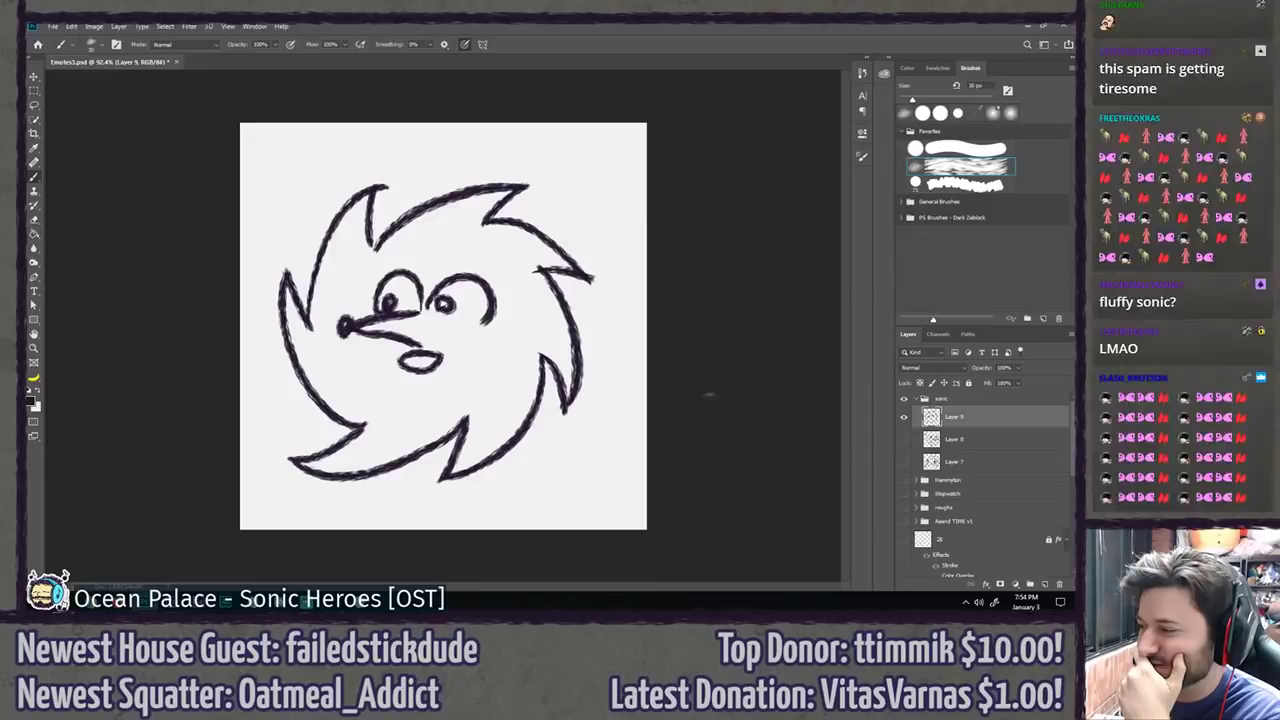
Step: Hide the spiky ball sketch and add a further empty layer above it
left_click(904, 416)
key("ctrl+shift+n")
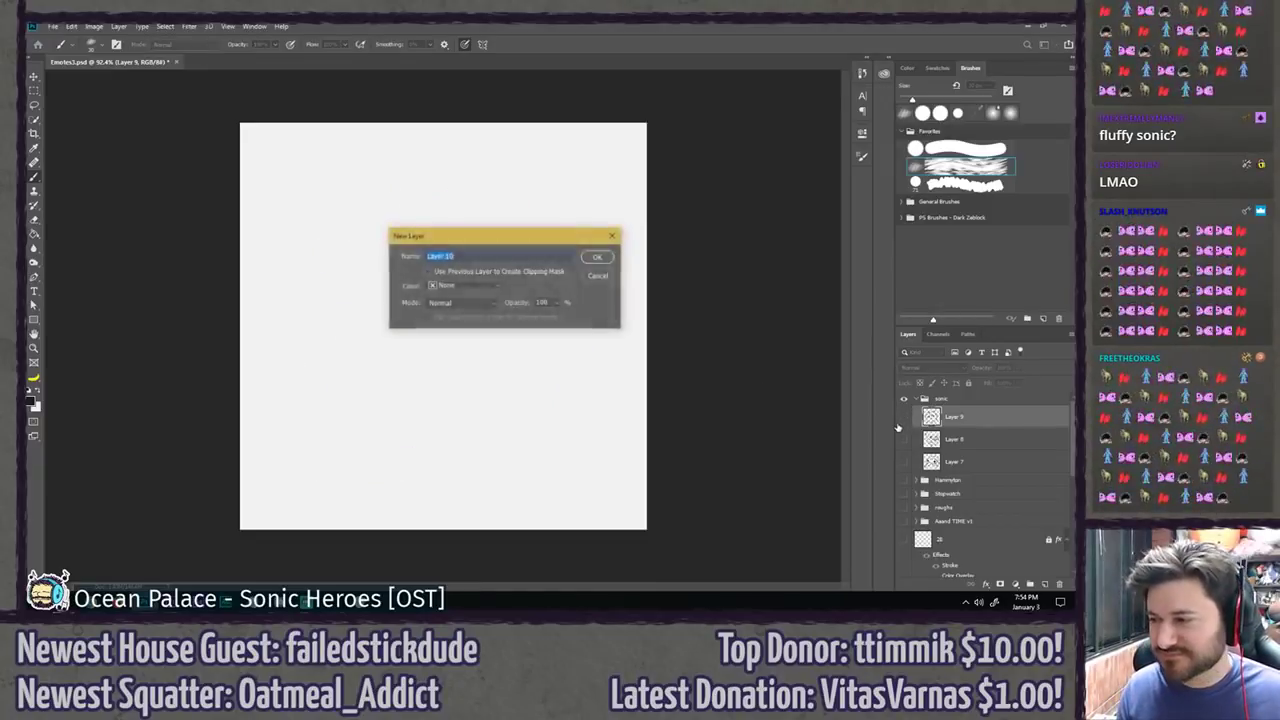
key("Return")
Step: Draw a furry zigzag head outline with ragged quills at the back and a long pointed snout ending in a ball nose
mouse_move(333, 258)
left_mouse_down()
mouse_move(429, 203)
mouse_move(550, 218)
mouse_move(530, 222)
mouse_move(590, 248)
mouse_move(608, 336)
mouse_move(562, 310)
mouse_move(614, 406)
mouse_move(598, 424)
mouse_move(556, 398)
mouse_move(578, 458)
mouse_move(542, 512)
mouse_move(516, 452)
mouse_move(486, 436)
mouse_move(478, 448)
left_mouse_up()
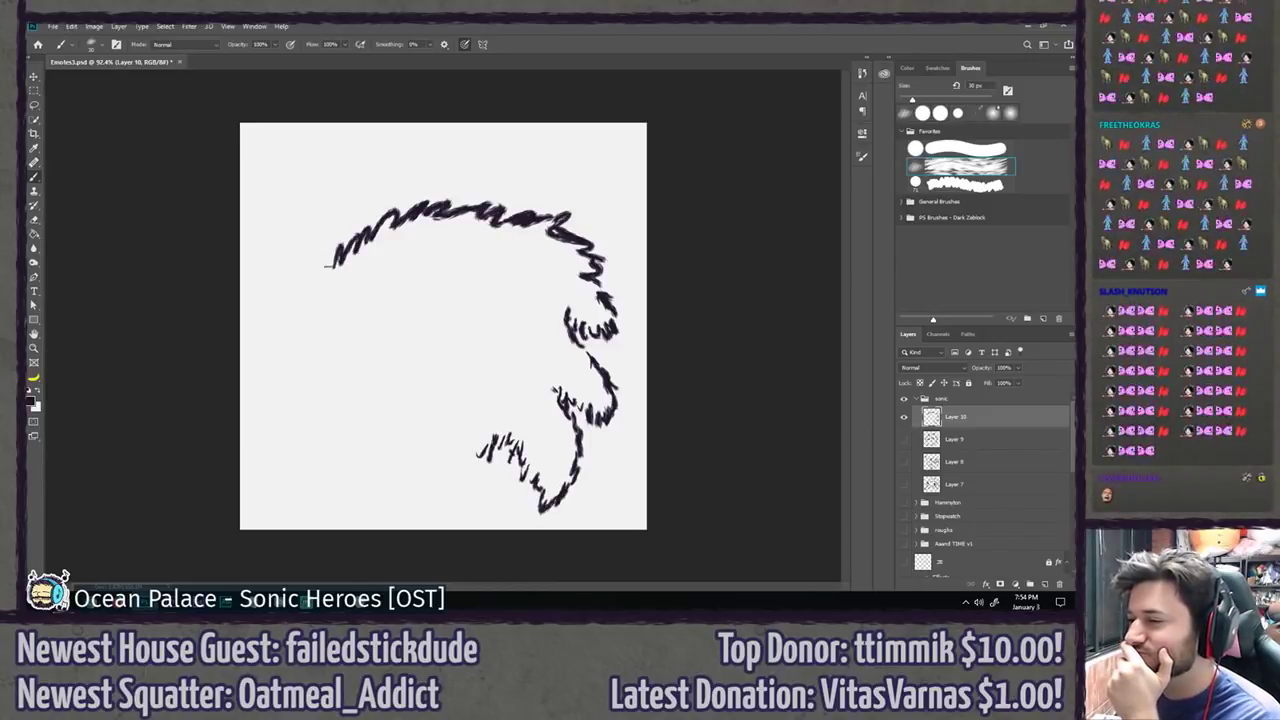
left_click_drag(338, 258, 316, 312)
mouse_move(406, 303)
left_mouse_down()
mouse_move(300, 339)
mouse_move(290, 364)
mouse_move(270, 360)
mouse_move(422, 360)
left_mouse_up()
mouse_move(268, 360)
left_mouse_down()
mouse_move(258, 352)
mouse_move(268, 360)
left_mouse_up()
key("ctrl+z")
left_click(268, 360)
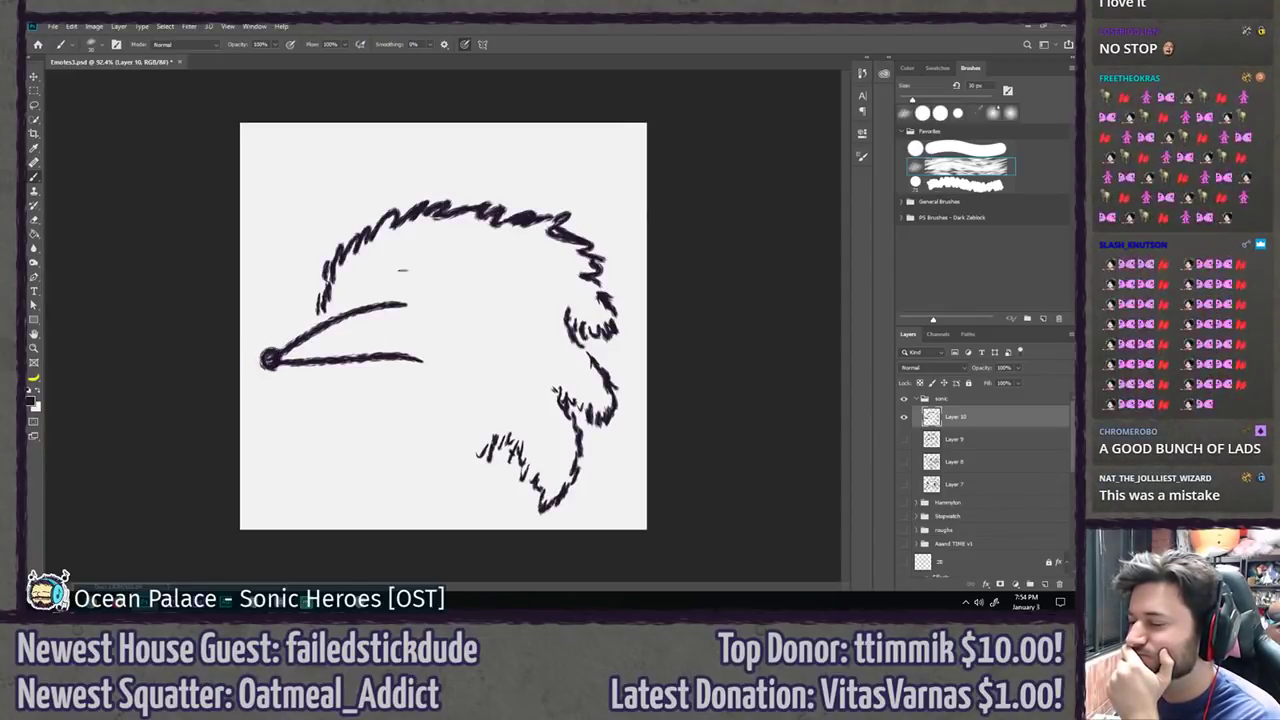
Step: Draw the upper eye outline above the snout with a small front hump and a long rear one, redrawing until it fits
mouse_move(386, 297)
left_mouse_down()
mouse_move(493, 290)
mouse_move(485, 320)
mouse_move(388, 266)
mouse_move(524, 285)
mouse_move(516, 346)
left_mouse_up()
key("ctrl+z")
key("ctrl+z")
mouse_move(370, 304)
left_mouse_down()
mouse_move(440, 238)
mouse_move(516, 370)
left_mouse_up()
key("ctrl+z")
mouse_move(360, 305)
left_mouse_down()
mouse_move(469, 264)
mouse_move(533, 330)
left_mouse_up()
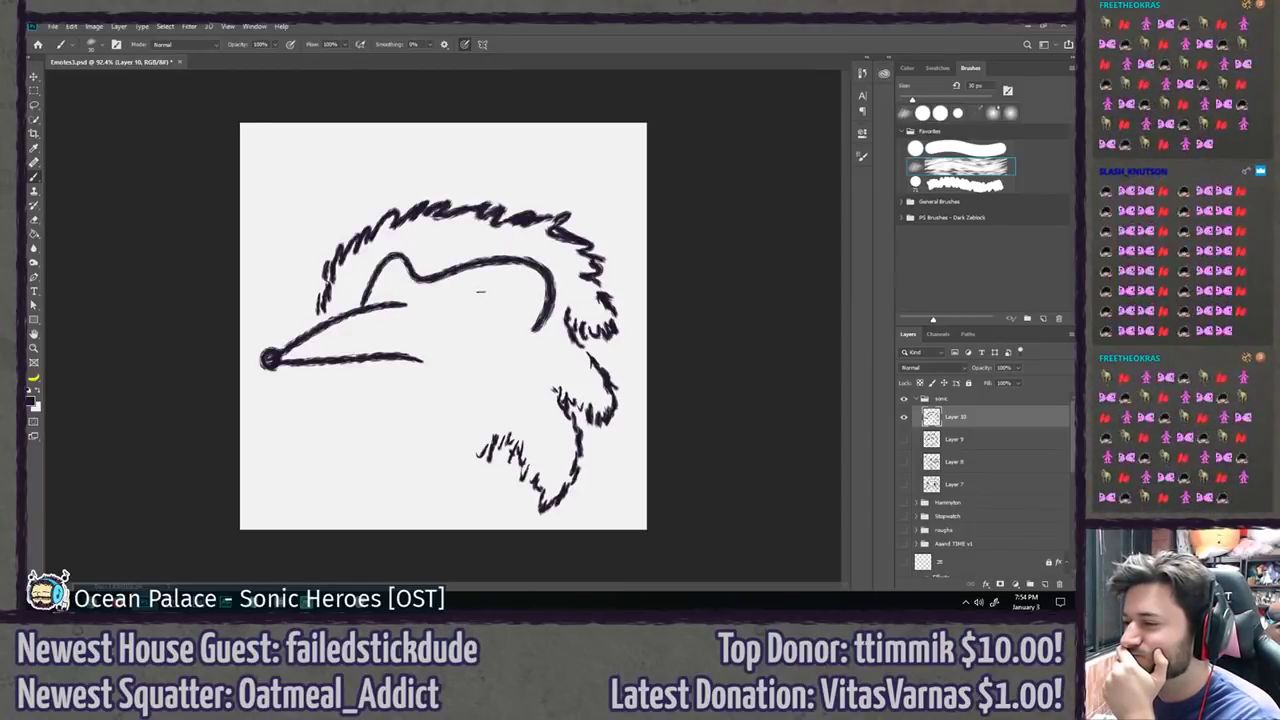
Step: Draw a round pupil and a partly hidden one behind the snout, and close the lower edge of the eye outline
mouse_move(461, 297)
left_mouse_down()
mouse_move(486, 306)
mouse_move(462, 300)
left_mouse_up()
left_click_drag(368, 306, 398, 306)
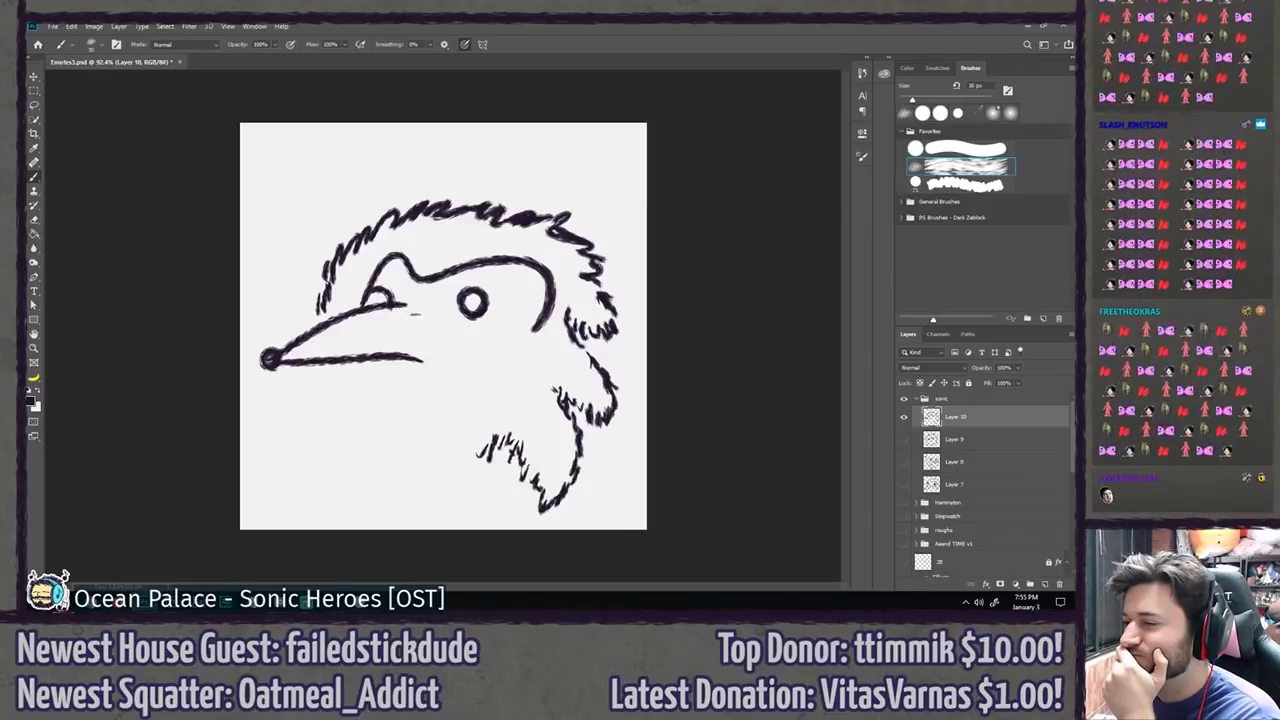
left_click_drag(535, 322, 400, 310)
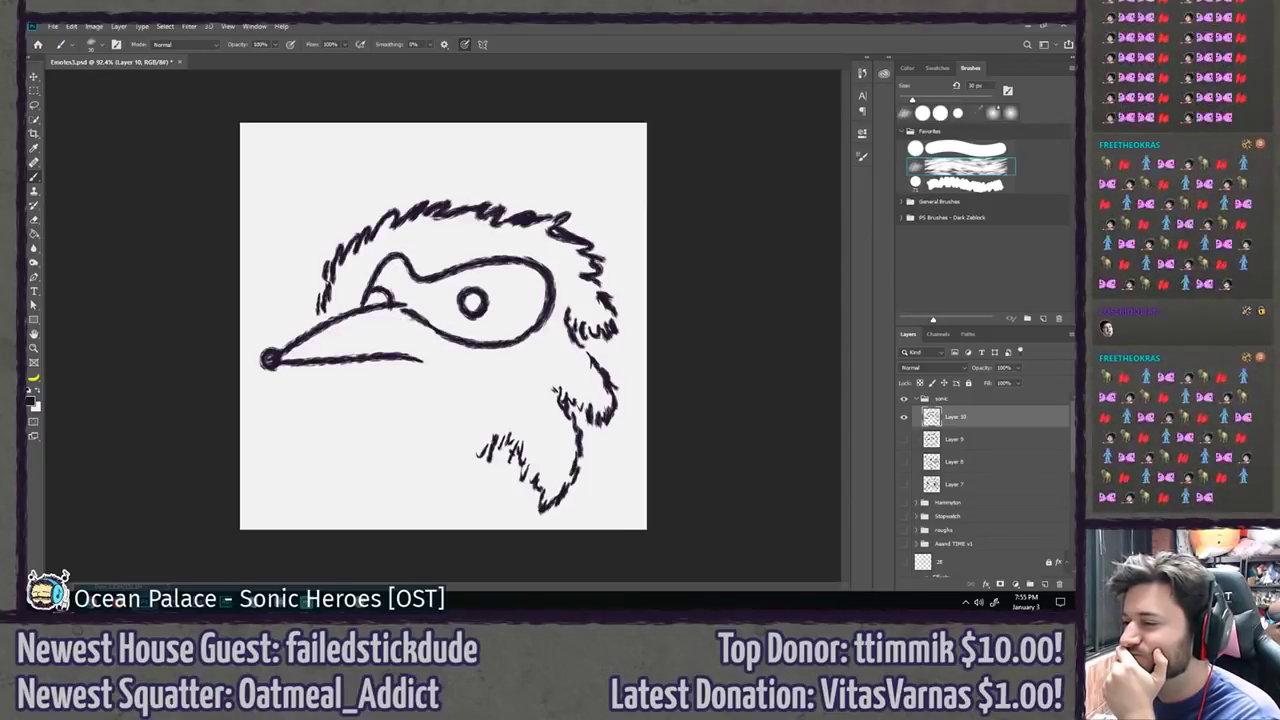
Step: Draw a short curved mouth line below the snout and a furry jaw running from the snout to the lowest quill
left_click_drag(398, 370, 490, 381)
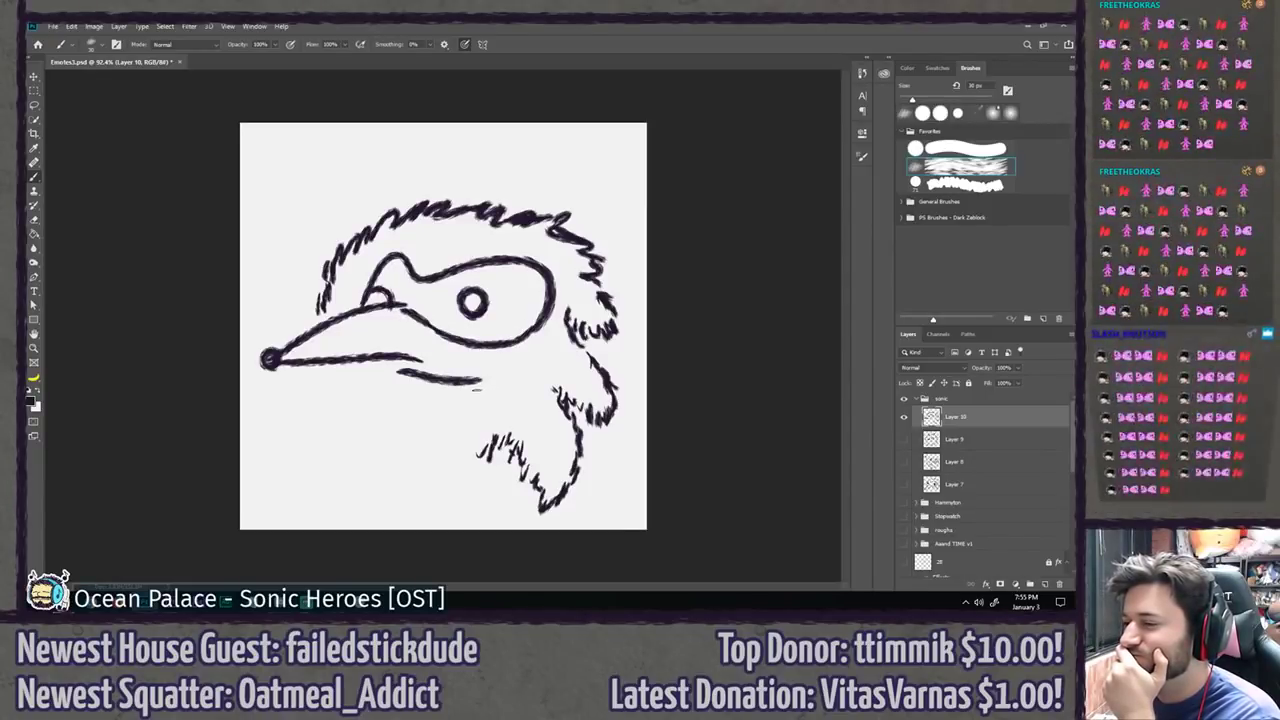
mouse_move(320, 355)
left_mouse_down()
mouse_move(385, 442)
mouse_move(432, 460)
mouse_move(490, 455)
left_mouse_up()
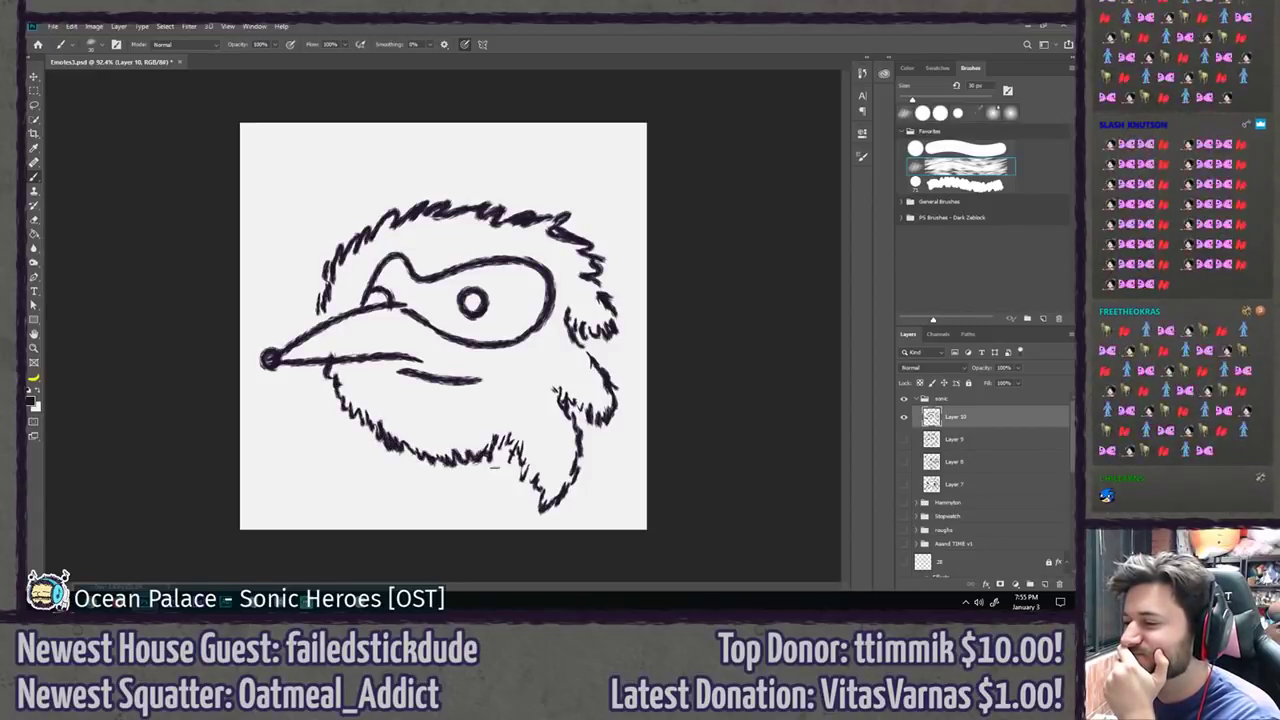
Step: Draw two rounded feet with curved sole lines under the furry body, redrawing the rear foot smaller
mouse_move(365, 432)
left_mouse_down()
mouse_move(395, 482)
mouse_move(418, 468)
mouse_move(540, 490)
mouse_move(512, 445)
left_mouse_up()
key("ctrl+z")
left_click_drag(425, 462, 512, 445)
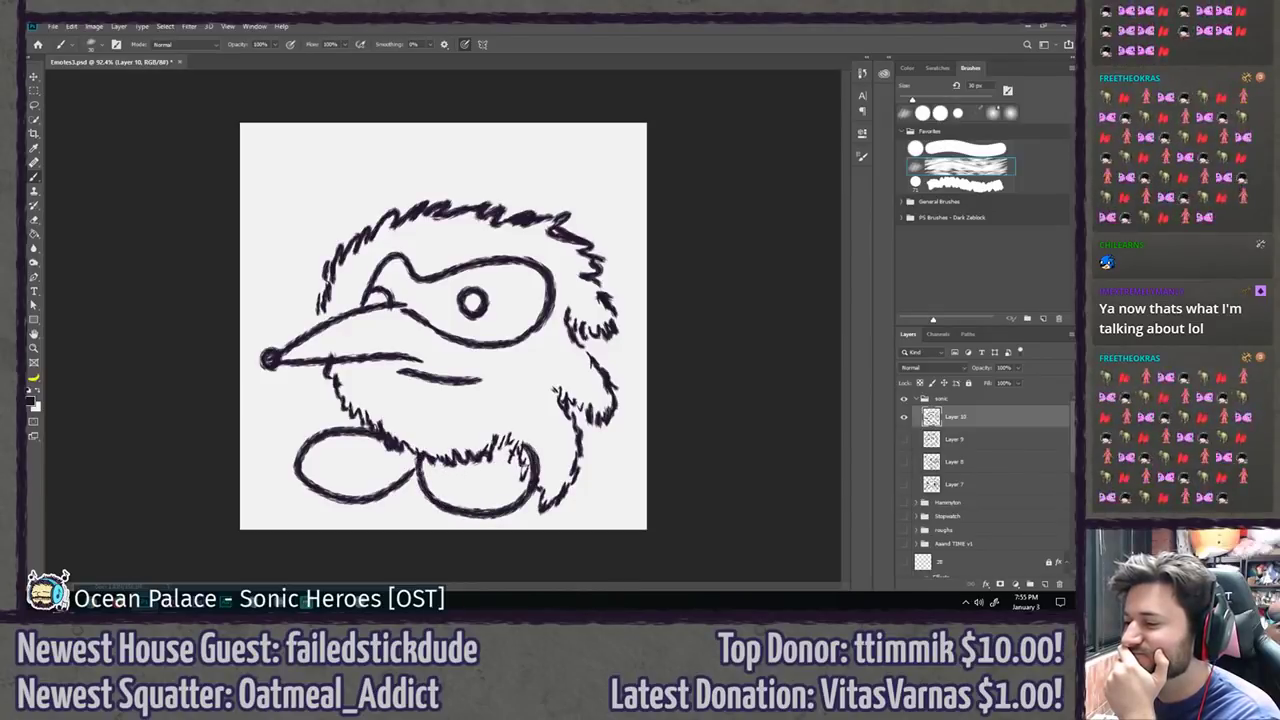
key("ctrl+z")
left_click_drag(420, 462, 498, 468)
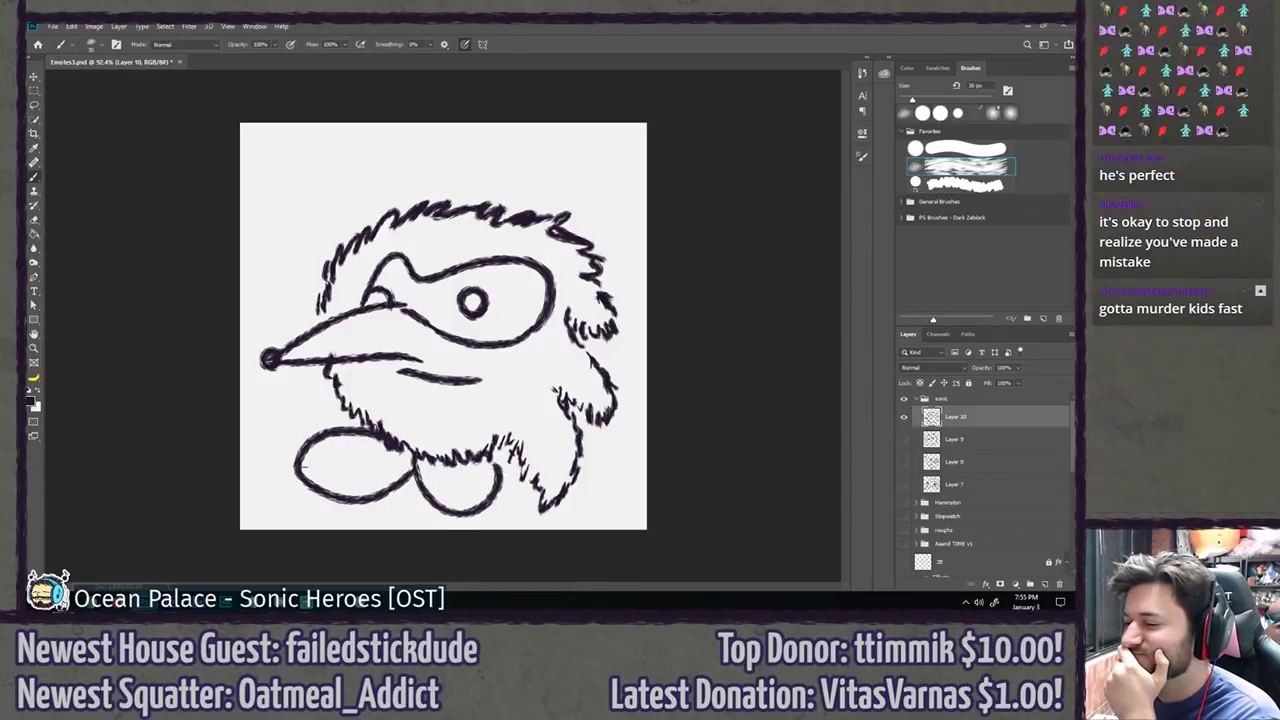
mouse_move(305, 466)
left_mouse_down()
mouse_move(408, 452)
mouse_move(432, 486)
mouse_move(498, 472)
left_mouse_up()
key("ctrl+z")
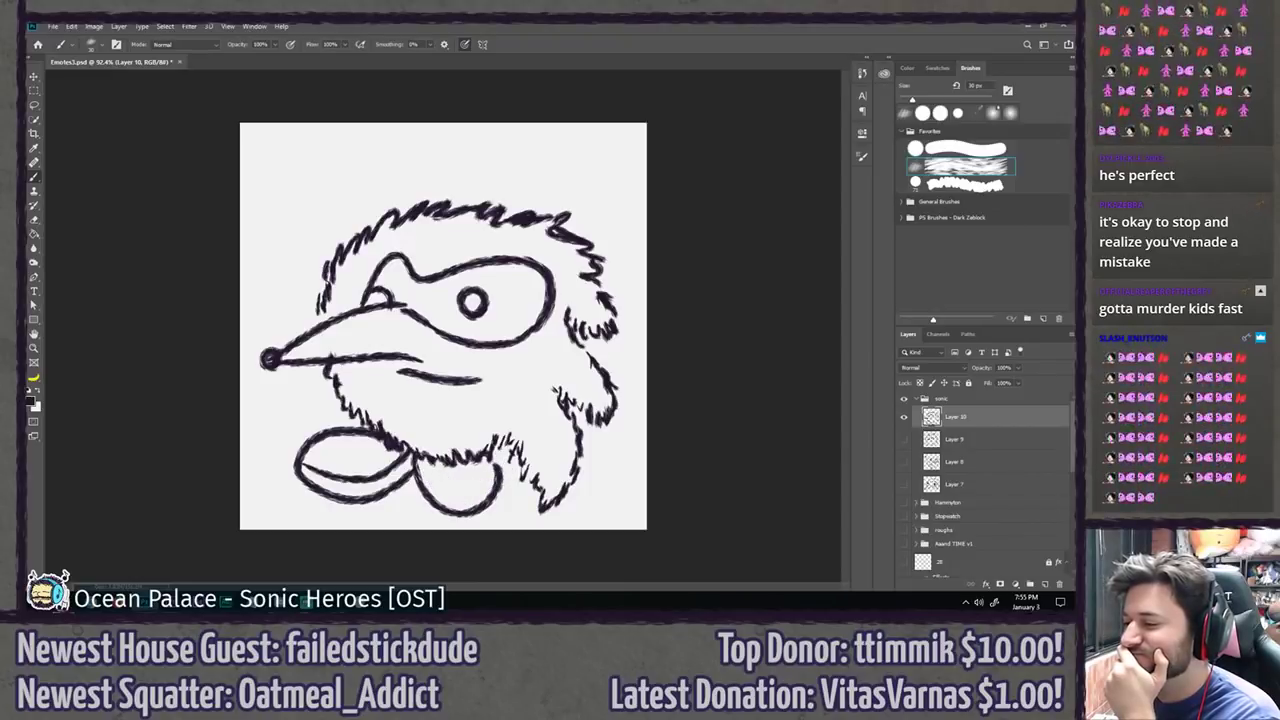
left_click_drag(420, 462, 496, 482)
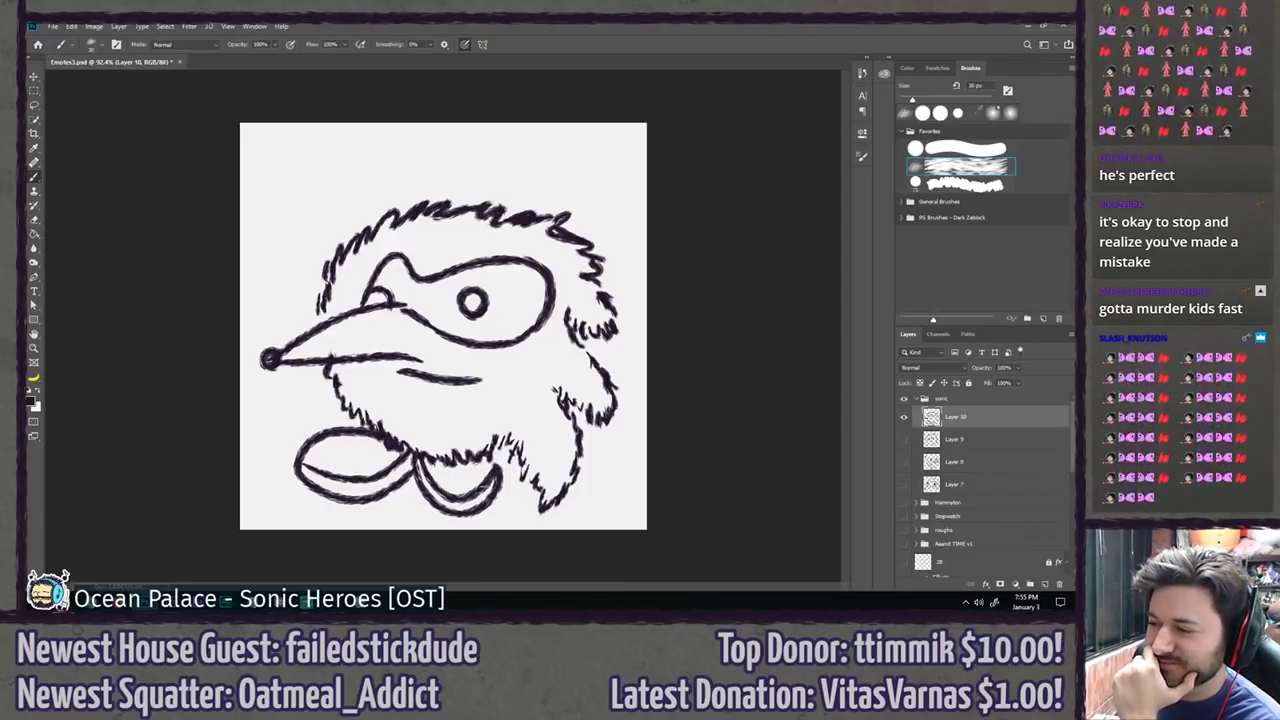
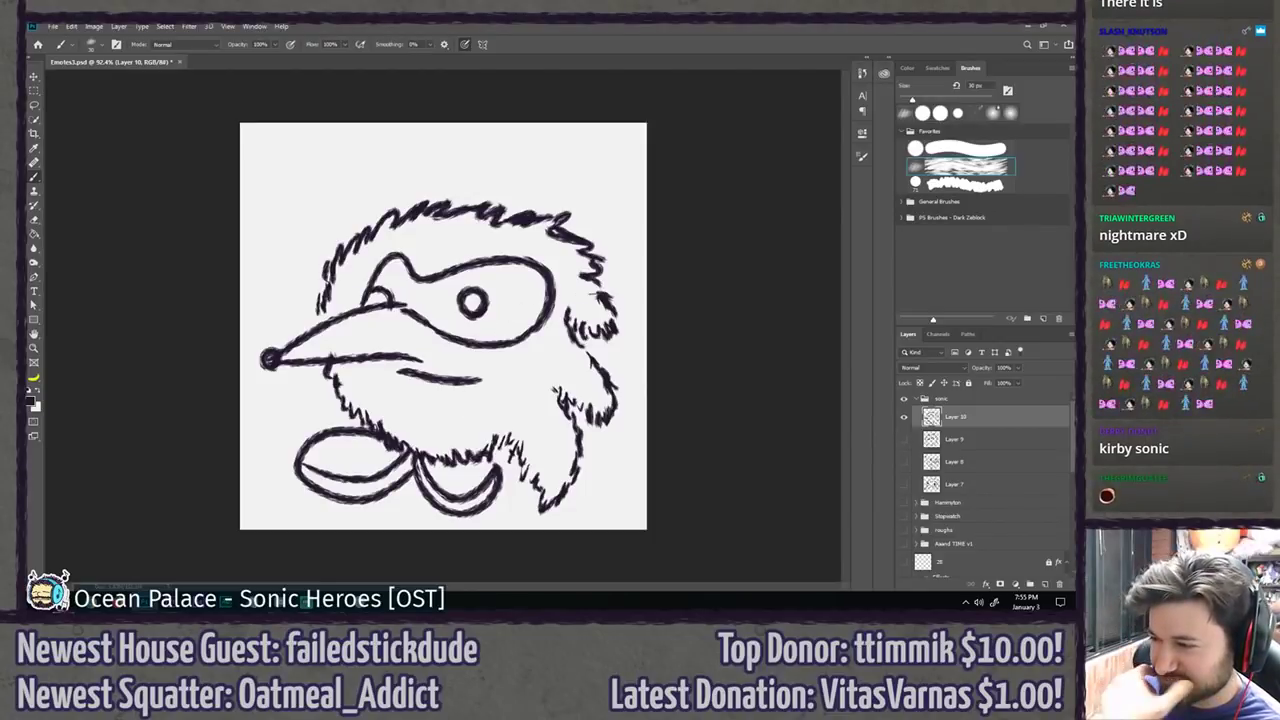
Step: Hide the furry hedgehog layer, add a new layer and draw a large round head with a pointed snout and circled nose
left_click(904, 421)
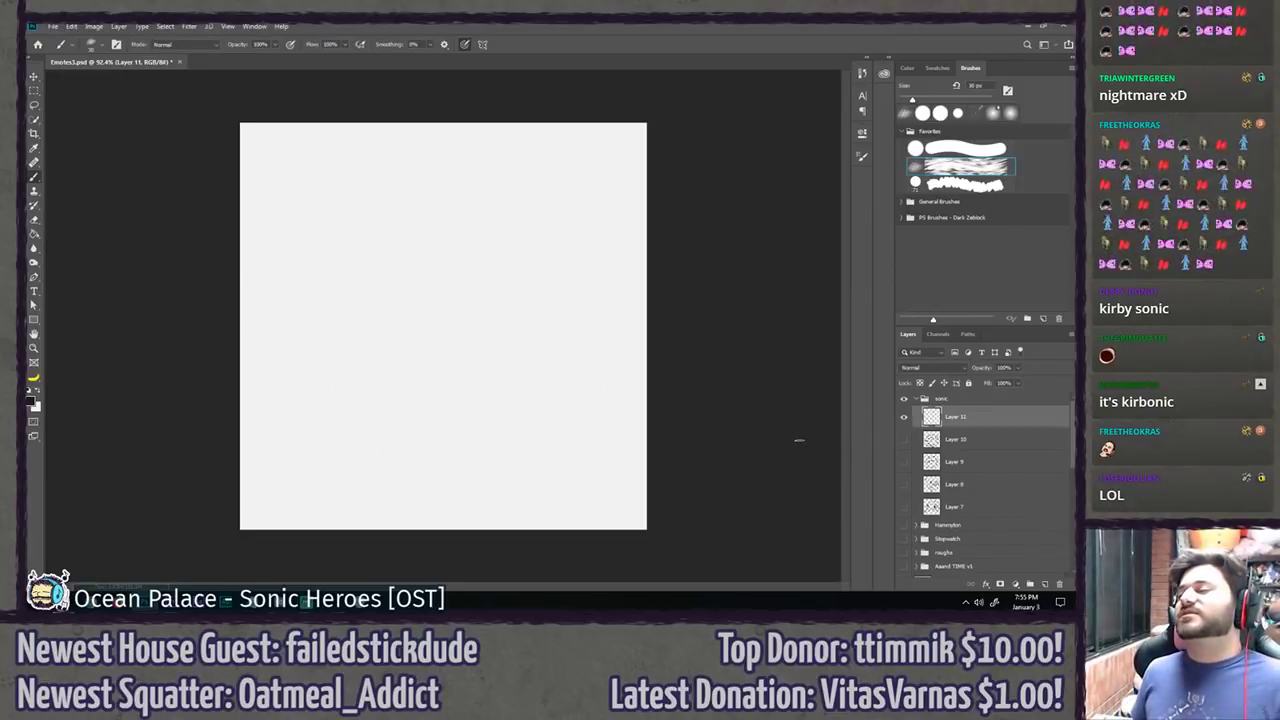
mouse_move(490, 182)
left_mouse_down()
mouse_move(571, 428)
mouse_move(497, 192)
left_mouse_up()
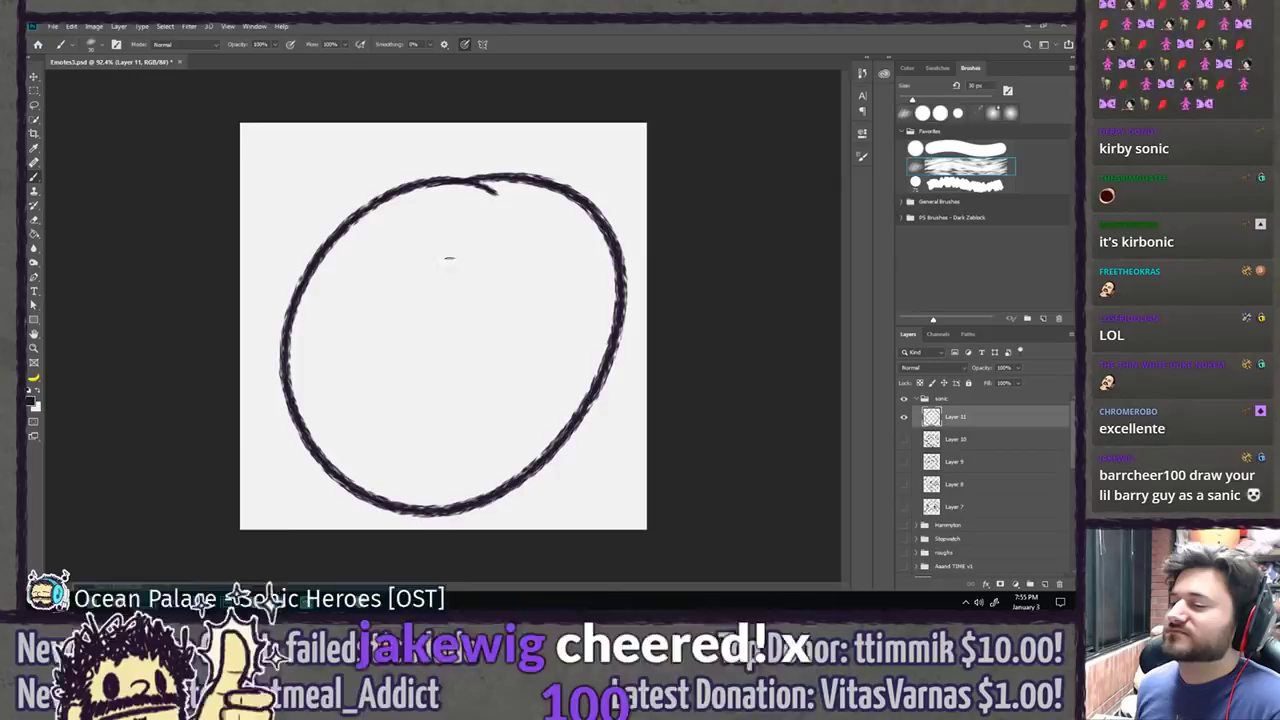
left_click_drag(478, 258, 443, 353)
left_click_drag(301, 375, 255, 390)
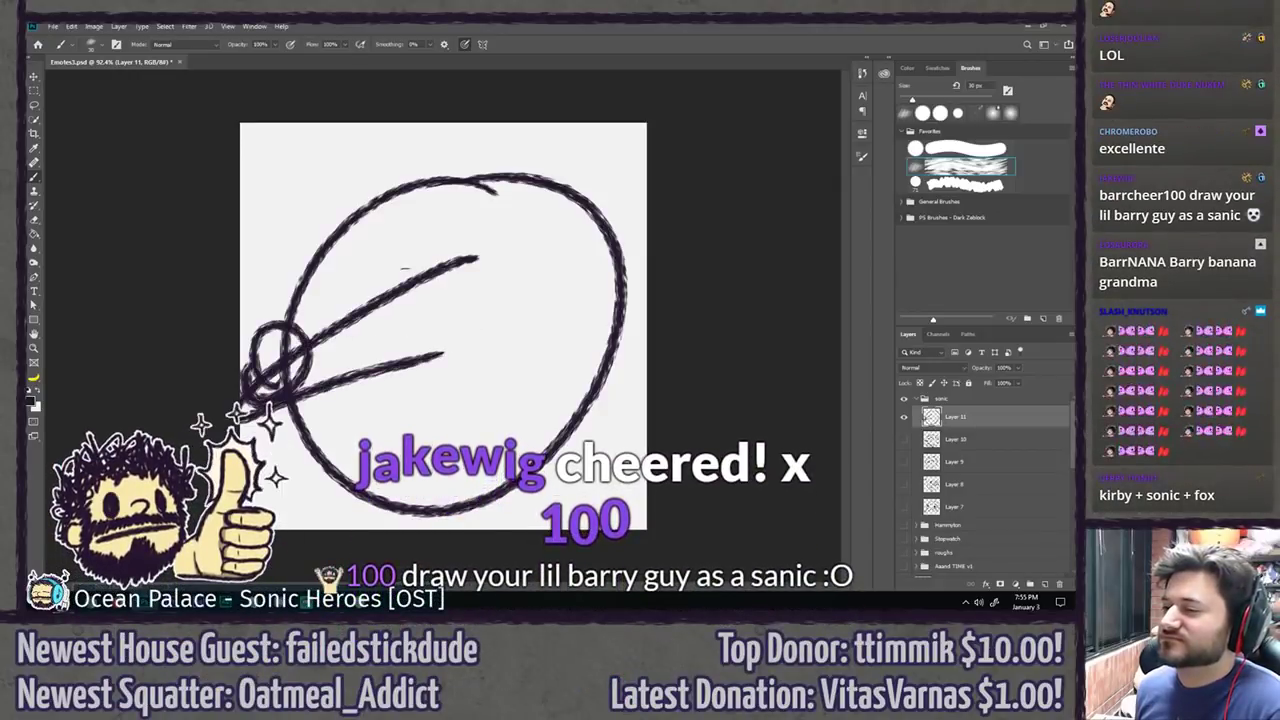
Step: Draw two round eye outlines above the snout and a slanted mouth line below it
left_click_drag(406, 268, 382, 300)
left_click_drag(567, 290, 522, 323)
left_click_drag(335, 432, 493, 385)
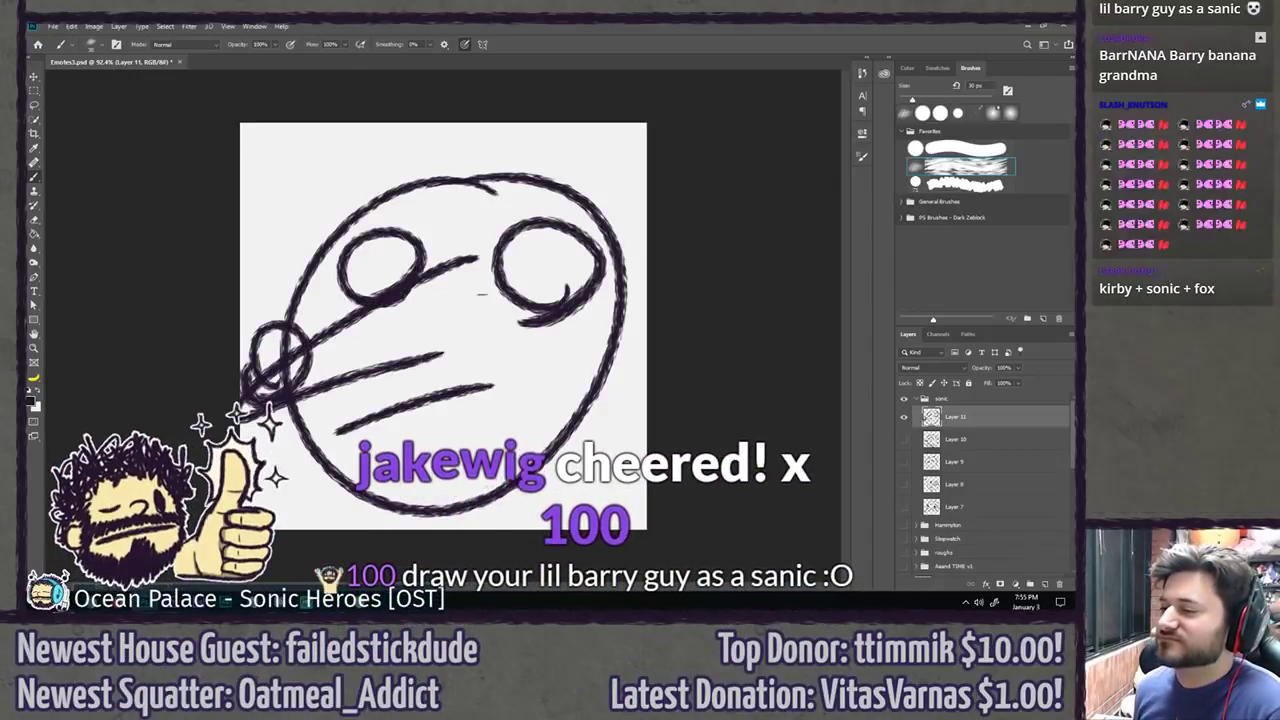
Step: Draw pointed spikes along the upper and rear edges of the head, and add a dark pupil in each eye
left_click_drag(305, 205, 348, 210)
mouse_move(425, 180)
left_mouse_down()
mouse_move(590, 148)
mouse_move(590, 195)
left_mouse_up()
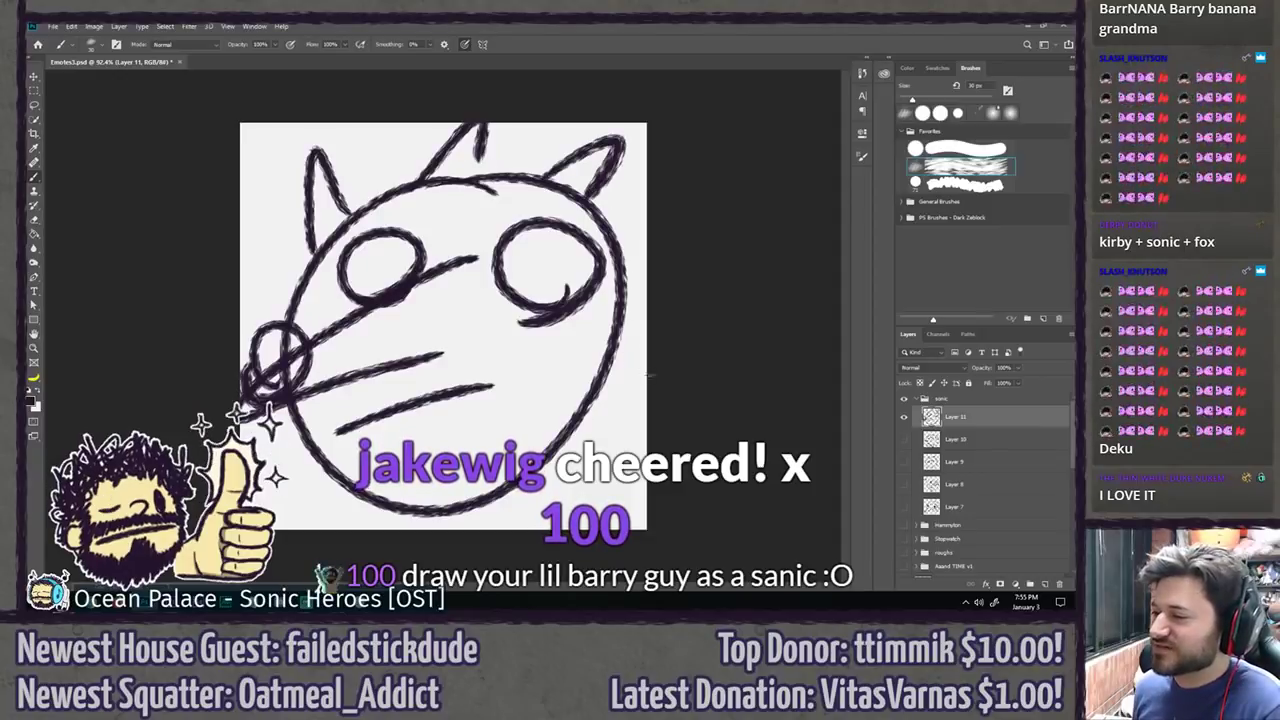
mouse_move(622, 305)
left_mouse_down()
mouse_move(610, 376)
mouse_move(548, 465)
left_mouse_up()
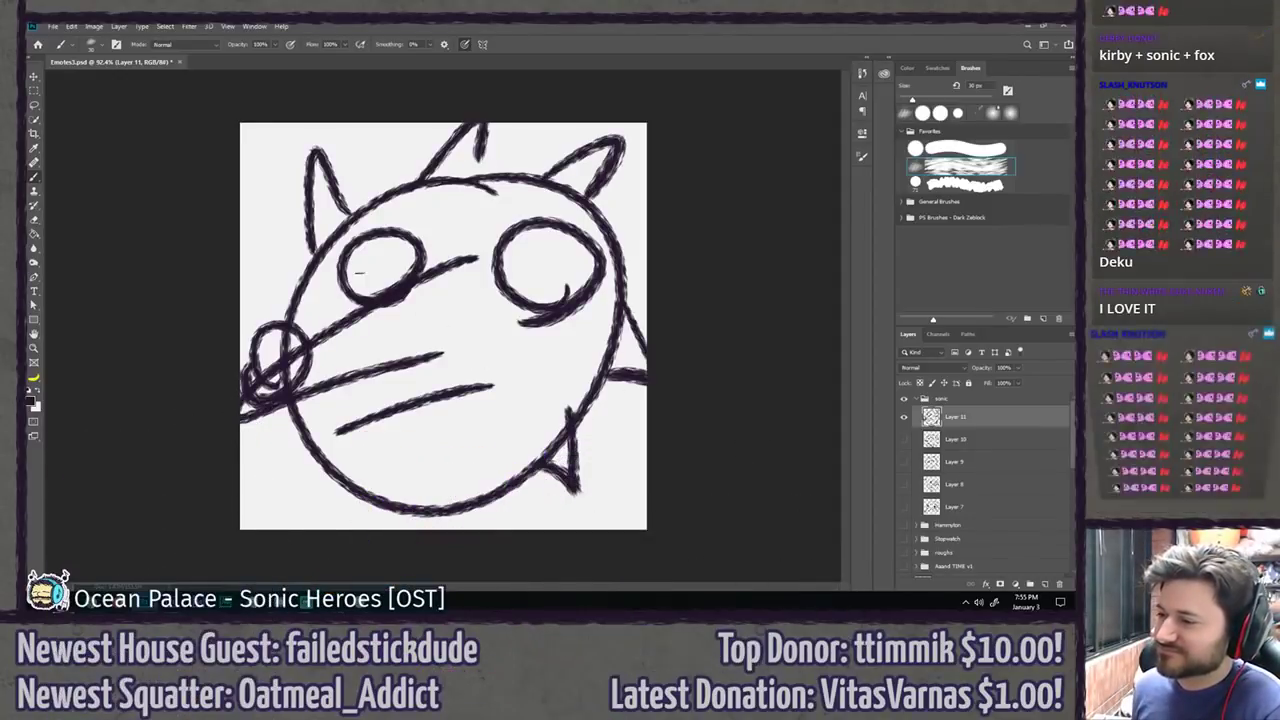
left_click_drag(350, 255, 366, 278)
left_click_drag(538, 272, 548, 268)
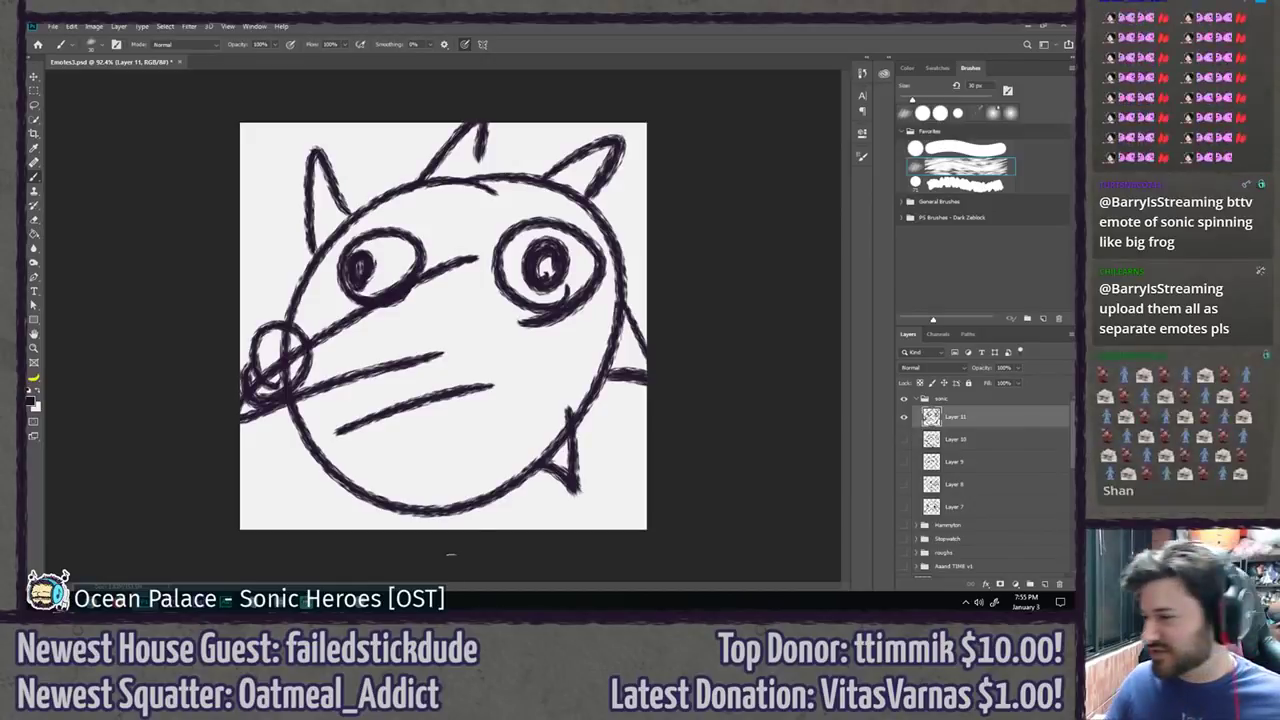
Step: Hide the spiked head sketch, add a new layer and draw a round head outline in the upper middle of the canvas
left_click(903, 420)
key("ctrl+shift+n")
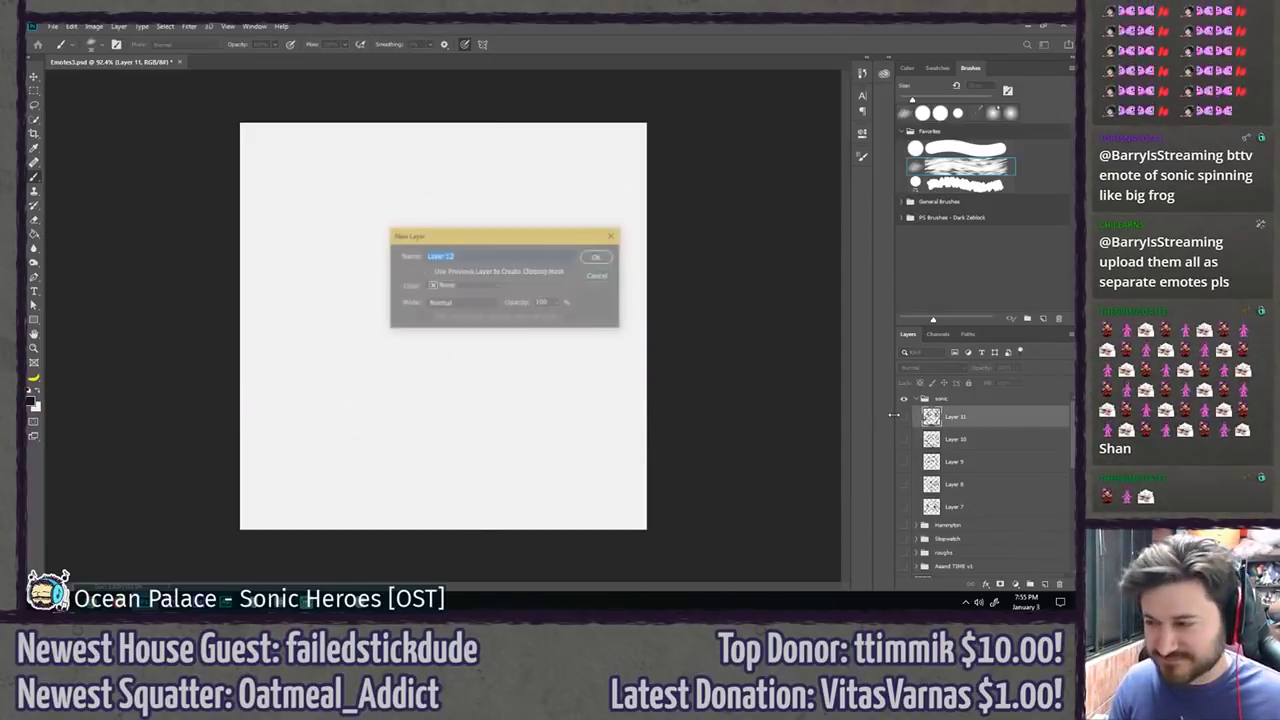
key("Return")
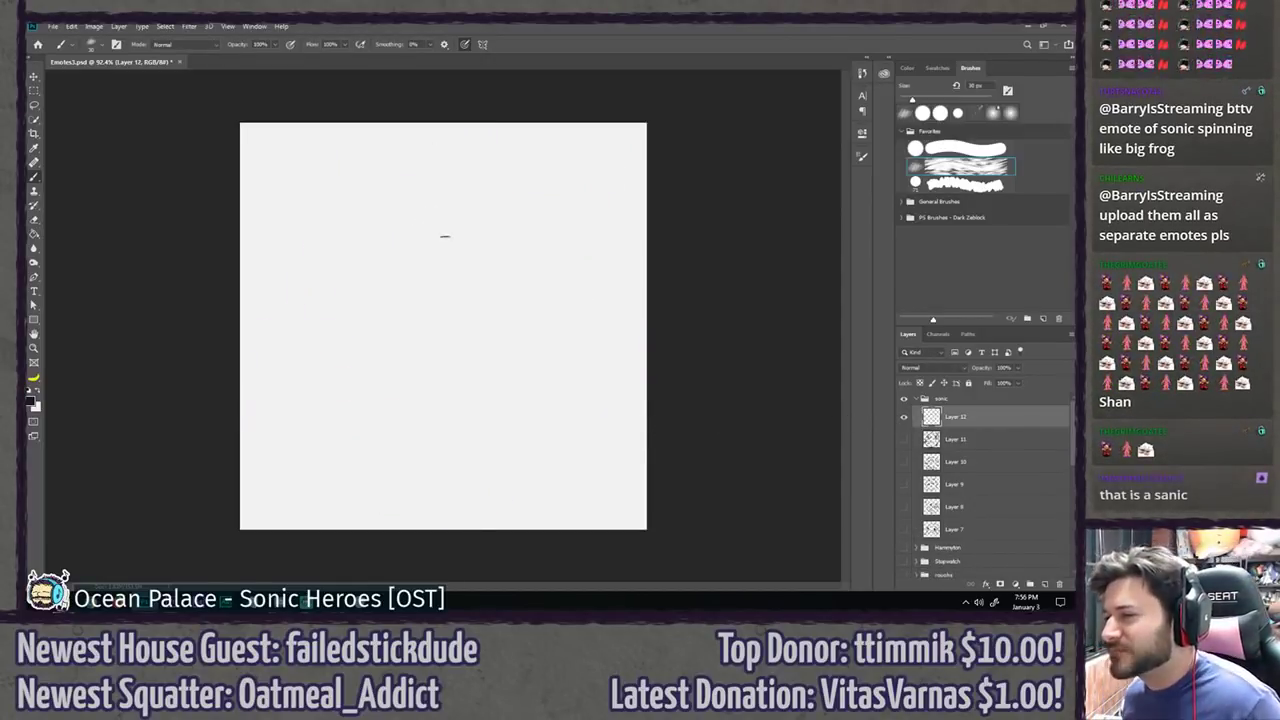
mouse_move(462, 197)
left_mouse_down()
mouse_move(509, 272)
mouse_move(464, 203)
mouse_move(398, 188)
mouse_move(498, 176)
left_mouse_up()
key("ctrl+z")
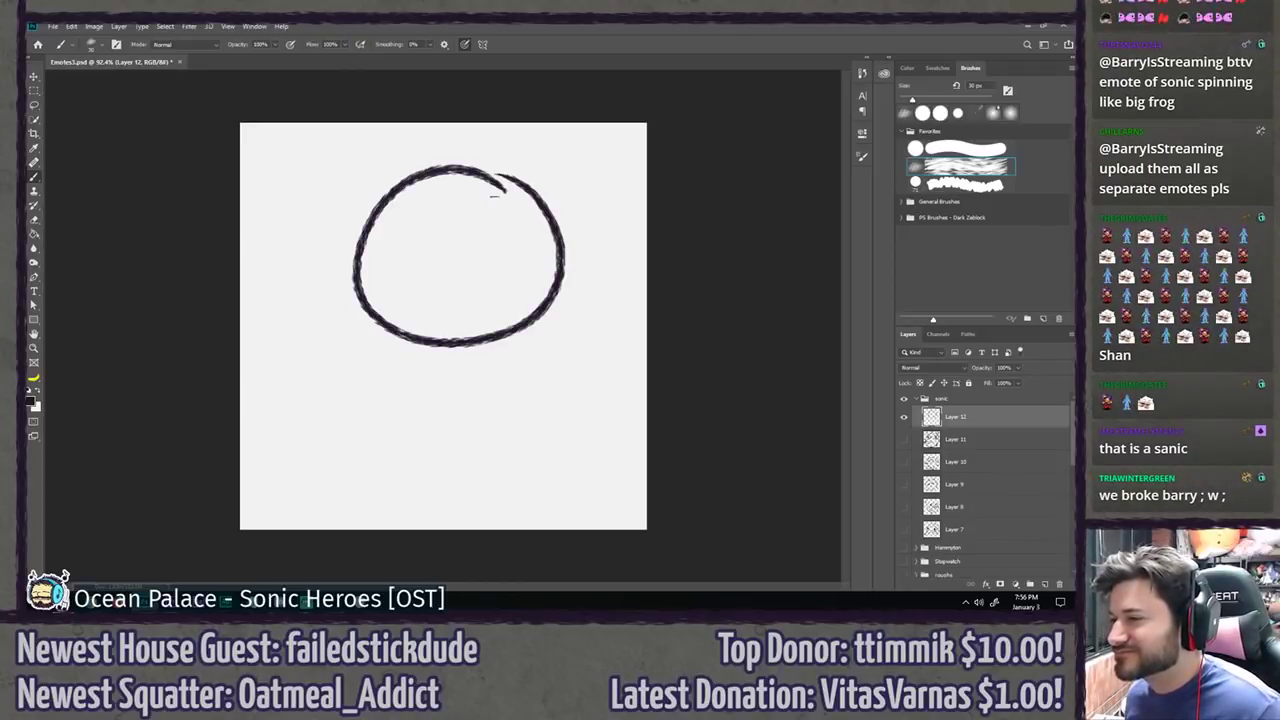
left_click_drag(424, 227, 426, 212)
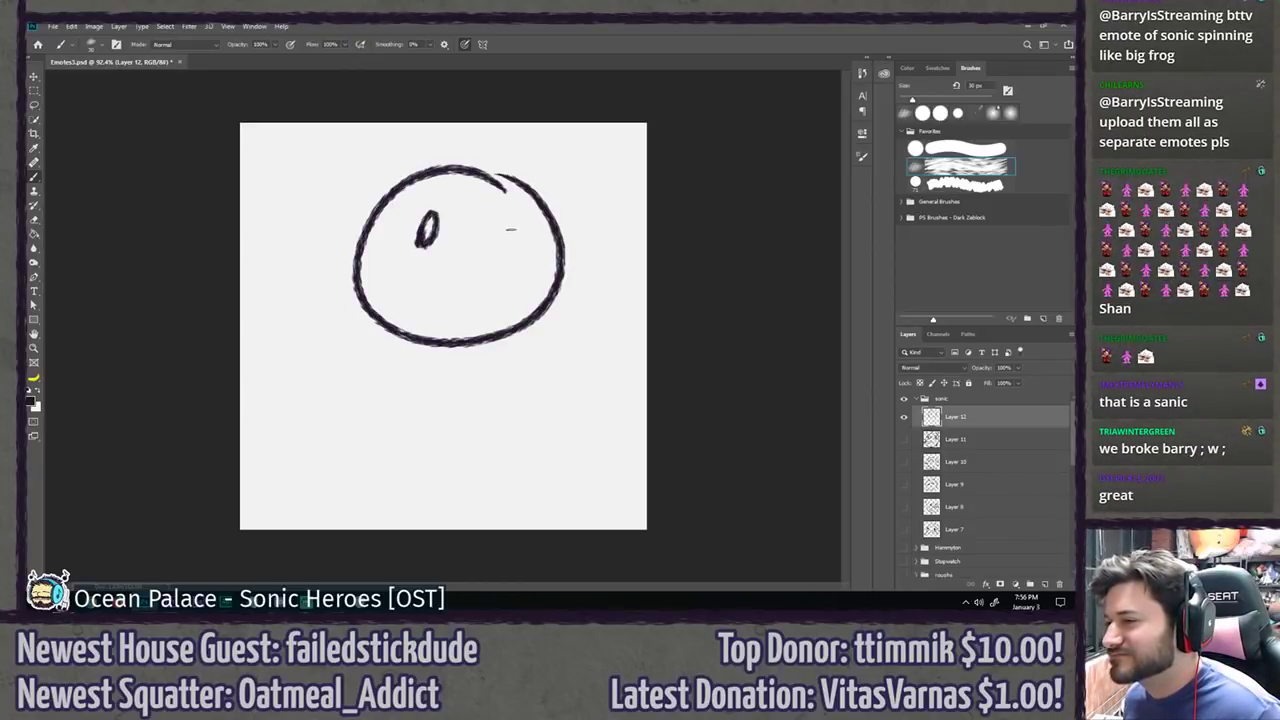
left_click_drag(482, 262, 510, 263)
key("ctrl+z")
key("ctrl+z")
key("ctrl+shift+n")
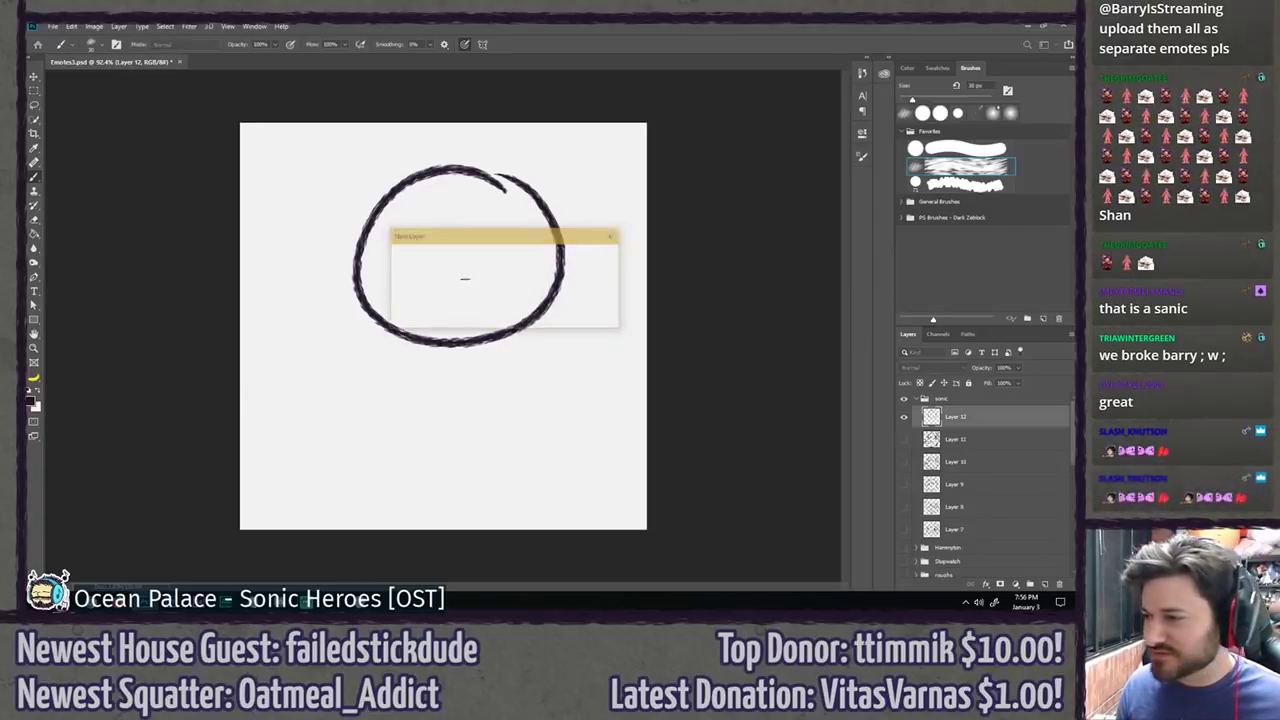
key("Return")
left_click_drag(457, 188, 460, 312)
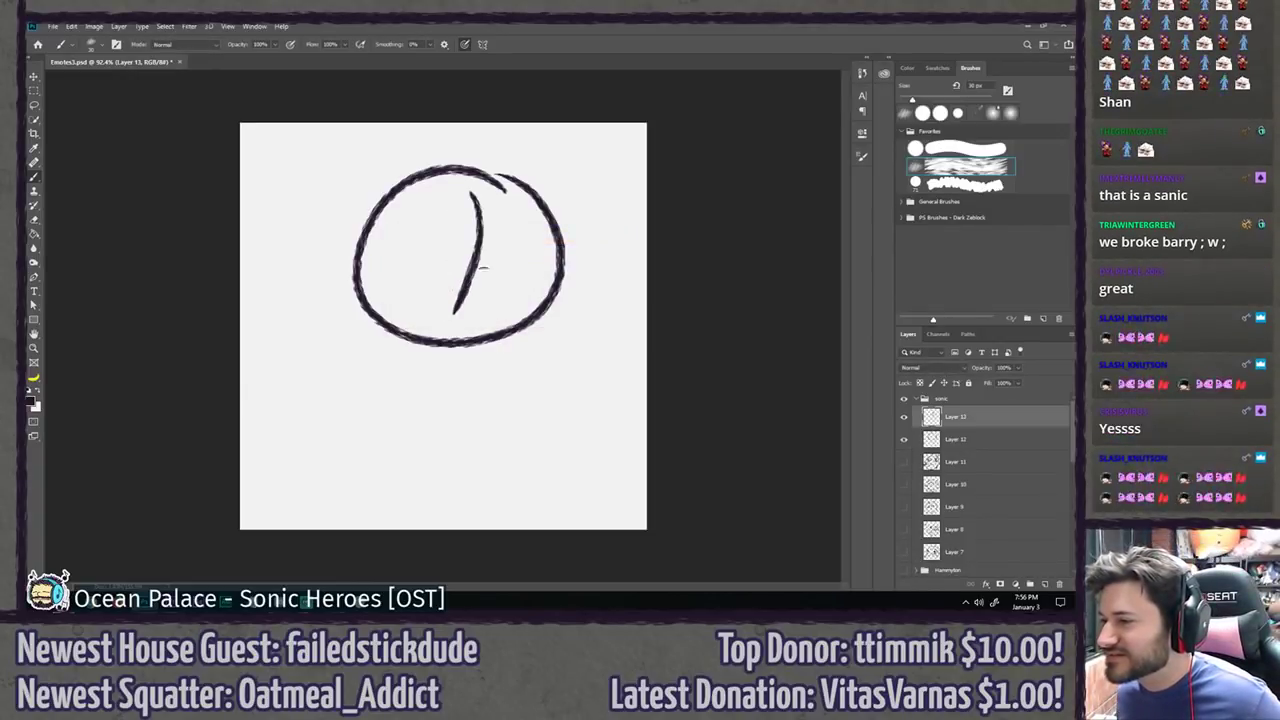
key("ctrl+z")
key("ctrl+z")
mouse_move(457, 188)
left_mouse_down()
mouse_move(481, 263)
mouse_move(470, 314)
left_mouse_up()
key("ctrl+z")
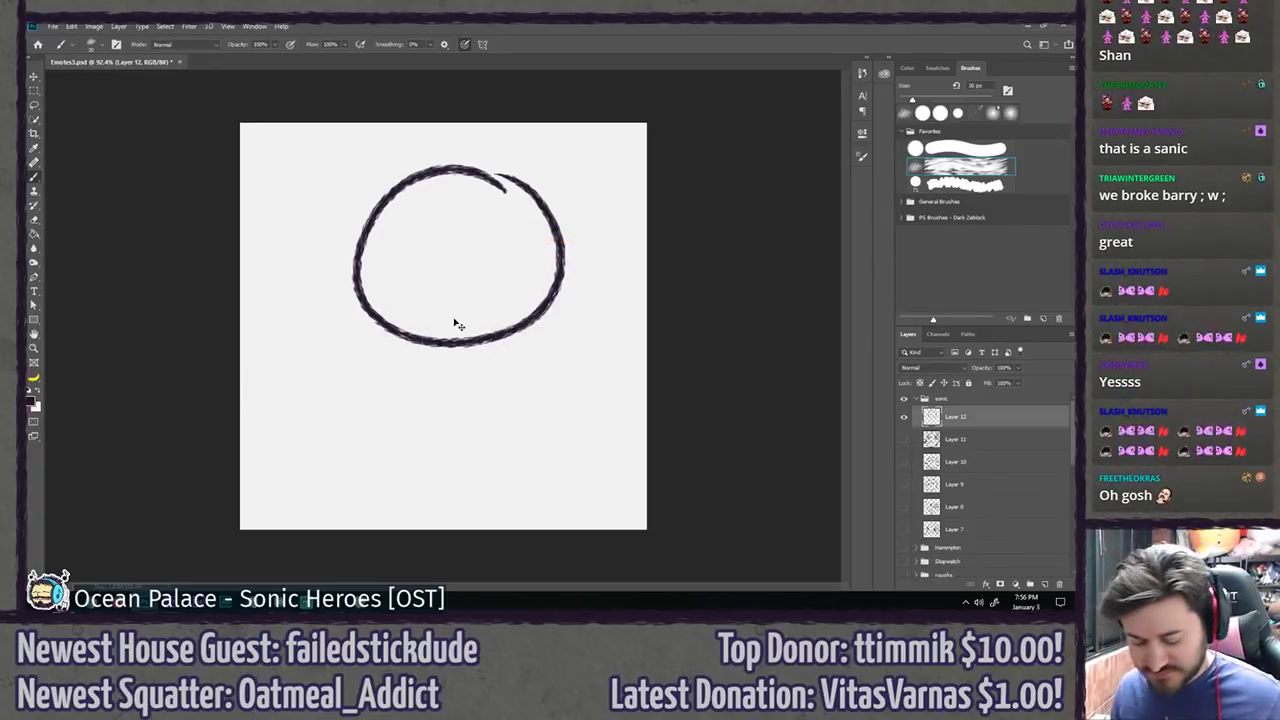
Step: Add a new layer and draw crossing vertical and horizontal curved guide lines on the face
key("ctrl+shift+n")
key("Return")
left_click_drag(460, 193, 462, 294)
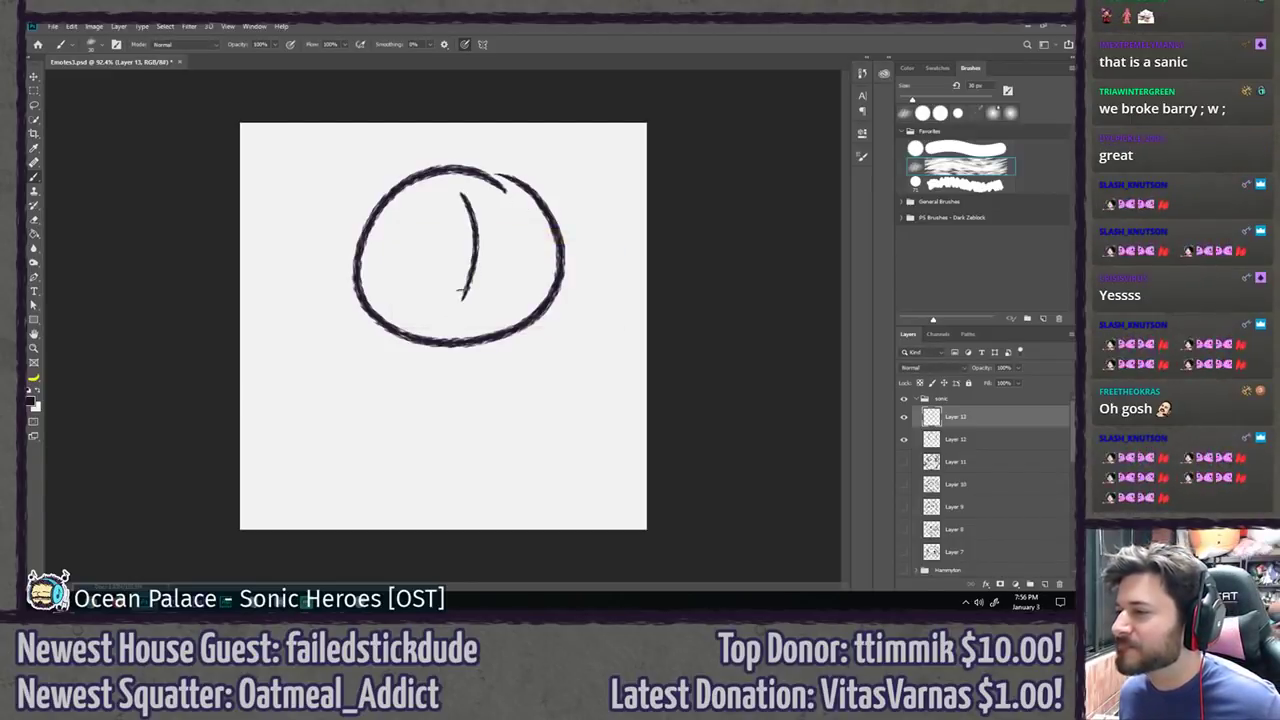
left_click_drag(412, 251, 531, 243)
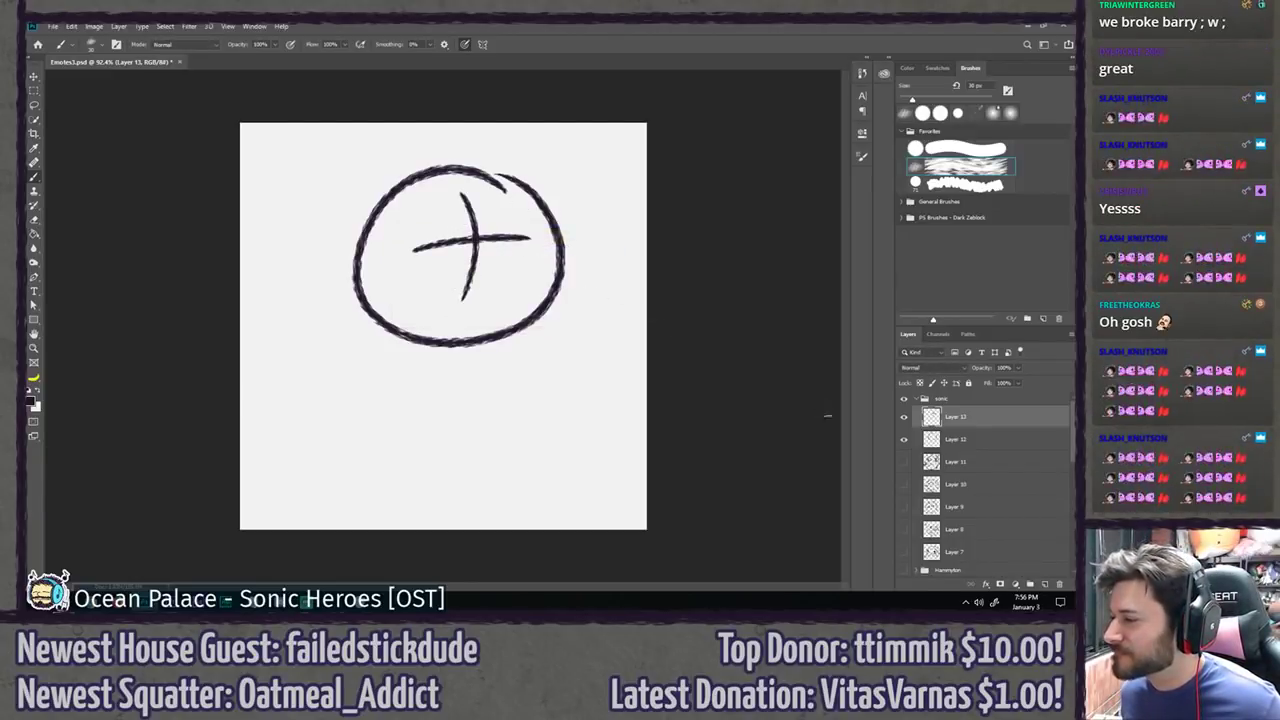
Step: On the head outline layer, draw two filled oval eyes, a small arched nose and a nearly straight mouth line
left_click(945, 440)
left_click_drag(416, 206, 420, 246)
key("ctrl+z")
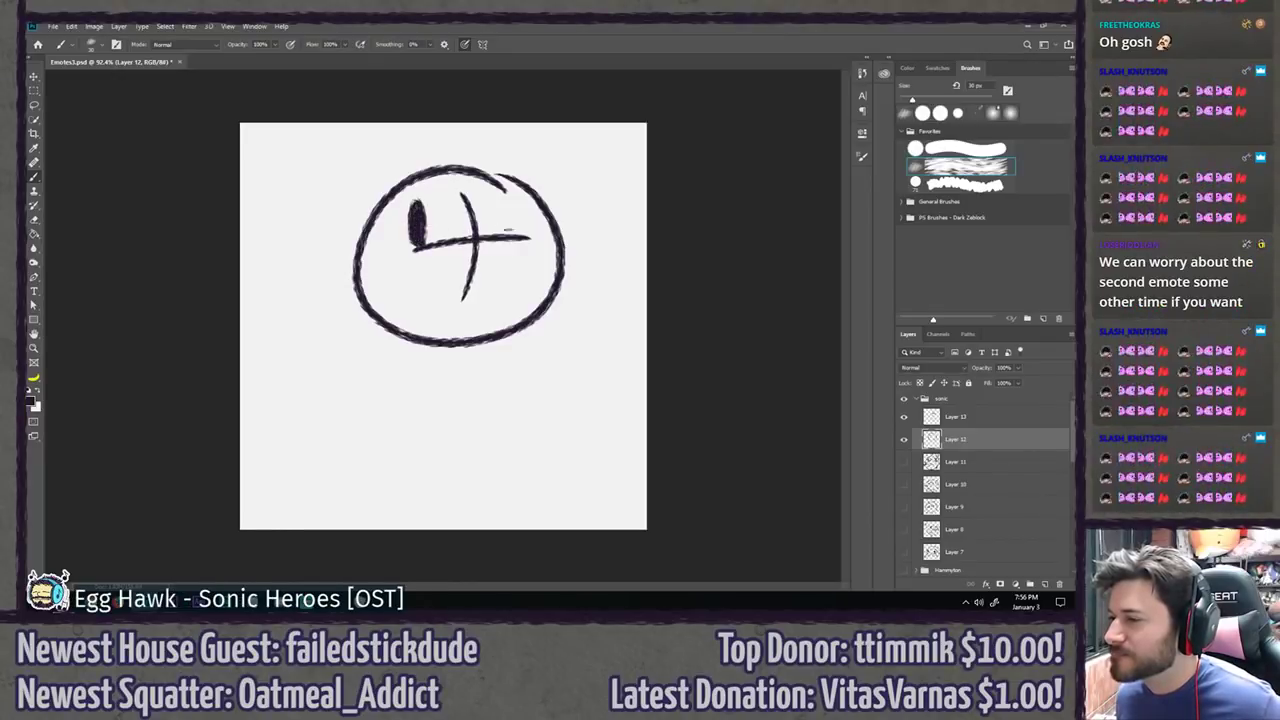
mouse_move(514, 199)
left_mouse_down()
mouse_move(512, 242)
mouse_move(524, 240)
mouse_move(472, 268)
mouse_move(562, 268)
left_mouse_up()
key("ctrl+z")
left_click_drag(410, 280, 548, 268)
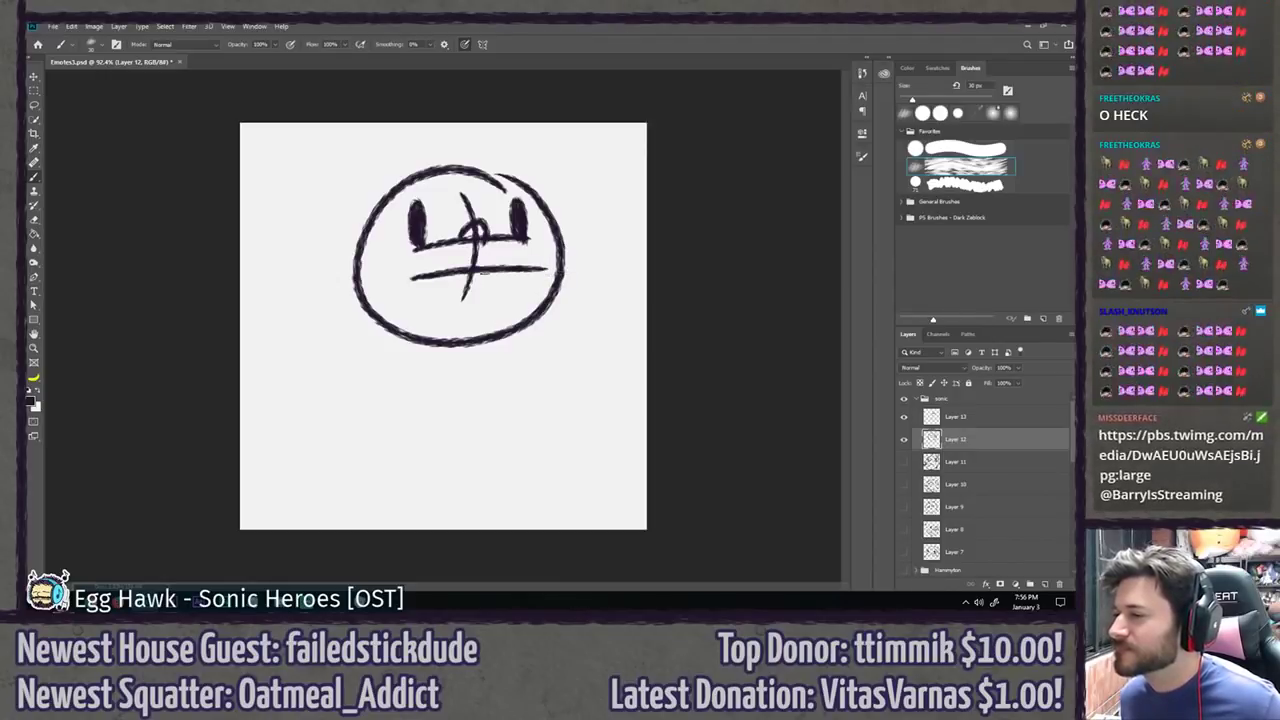
Step: Delete the layer holding the face guide lines
left_click(904, 417)
left_click(978, 422)
key("Delete")
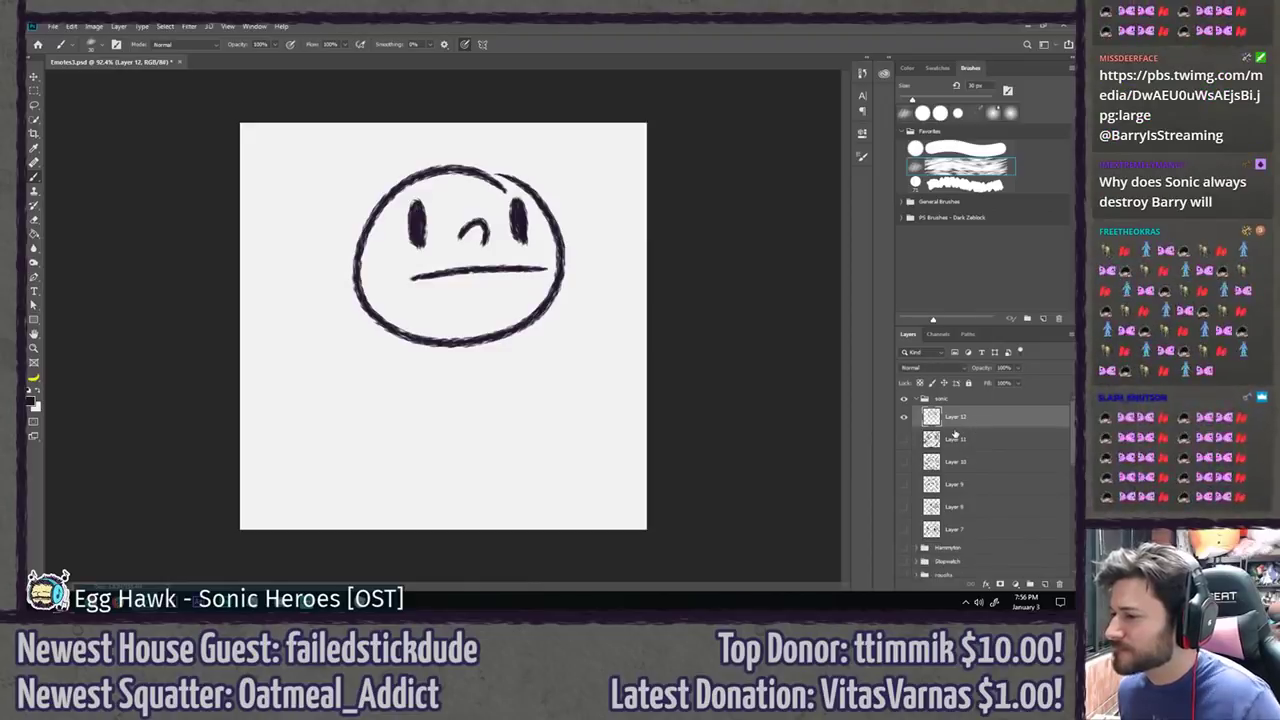
Step: Add a new layer above the face and draw spiky dark hair sweeping back from the forehead to the nape
key("ctrl+shift+n")
key("Return")
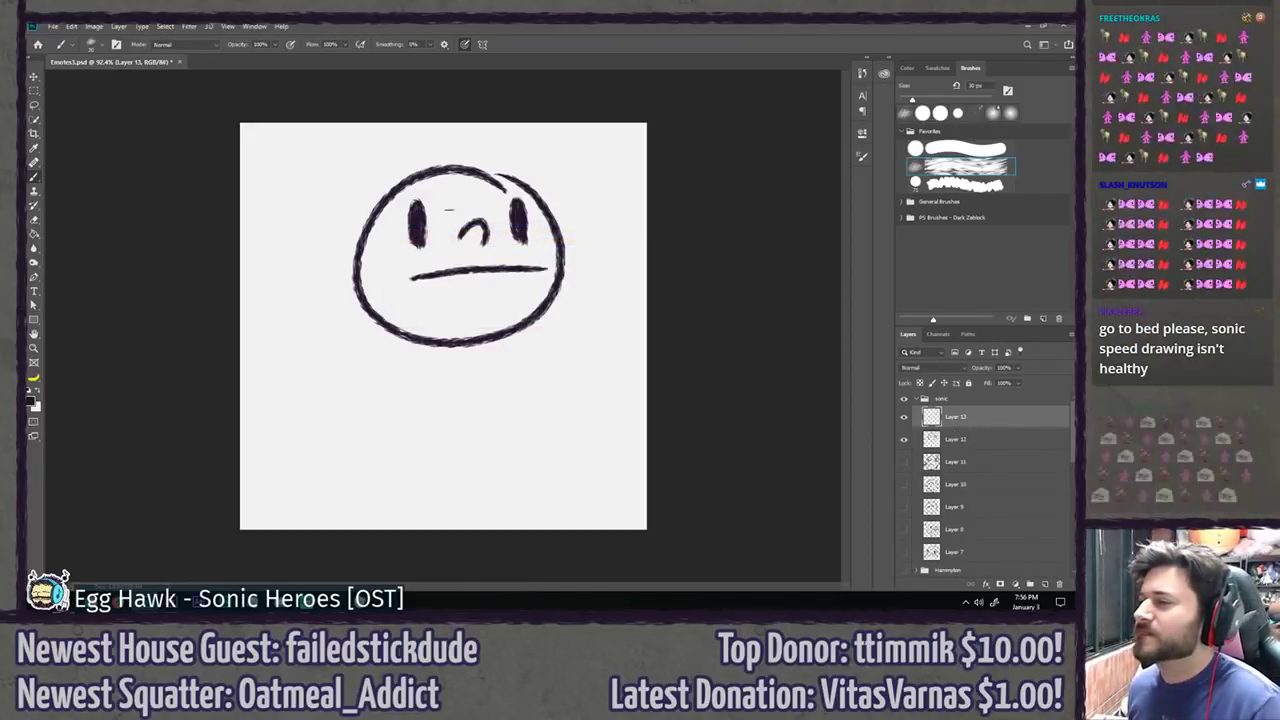
mouse_move(528, 186)
left_mouse_down()
mouse_move(484, 136)
mouse_move(458, 140)
mouse_move(458, 160)
mouse_move(383, 145)
mouse_move(315, 188)
mouse_move(330, 252)
mouse_move(301, 289)
mouse_move(301, 318)
mouse_move(360, 262)
mouse_move(335, 268)
mouse_move(358, 248)
left_mouse_up()
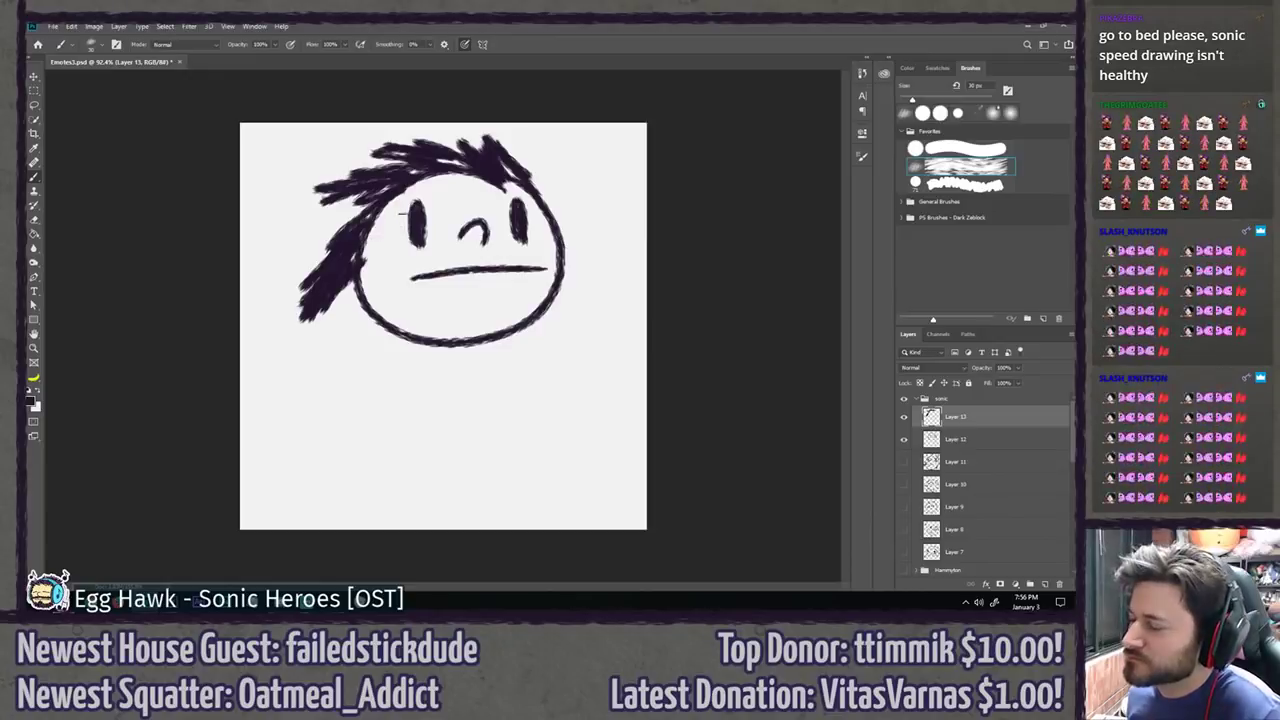
mouse_move(525, 188)
left_mouse_down()
mouse_move(555, 212)
mouse_move(568, 250)
mouse_move(560, 290)
mouse_move(515, 345)
mouse_move(490, 330)
mouse_move(478, 355)
mouse_move(405, 328)
mouse_move(364, 208)
mouse_move(358, 260)
mouse_move(298, 345)
left_mouse_up()
Step: Draw a bristly moustache and full beard around the mouth, and add more tufts to the fringe, crown and nape
mouse_move(398, 264)
left_mouse_down()
mouse_move(443, 248)
mouse_move(454, 262)
mouse_move(476, 246)
mouse_move(564, 258)
left_mouse_up()
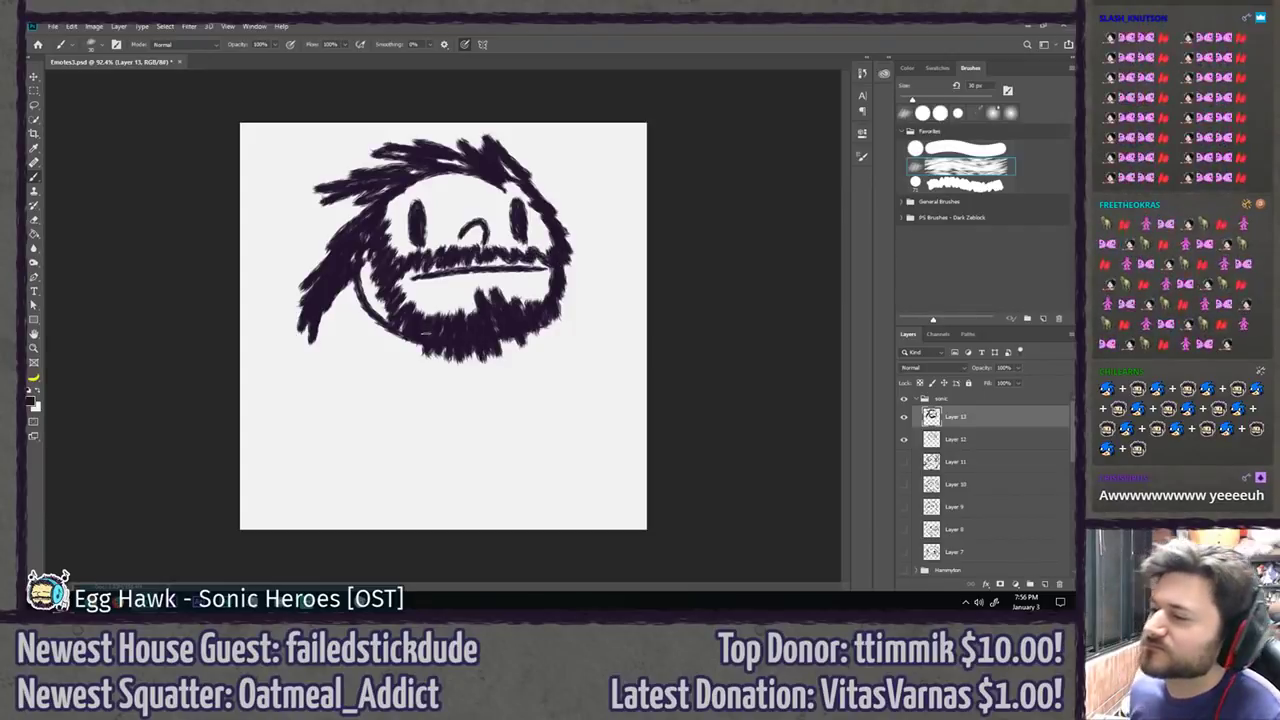
mouse_move(488, 182)
left_mouse_down()
mouse_move(432, 186)
mouse_move(368, 156)
left_mouse_up()
left_click_drag(518, 150, 547, 204)
mouse_move(354, 290)
left_mouse_down()
mouse_move(350, 336)
mouse_move(362, 348)
mouse_move(364, 330)
left_mouse_up()
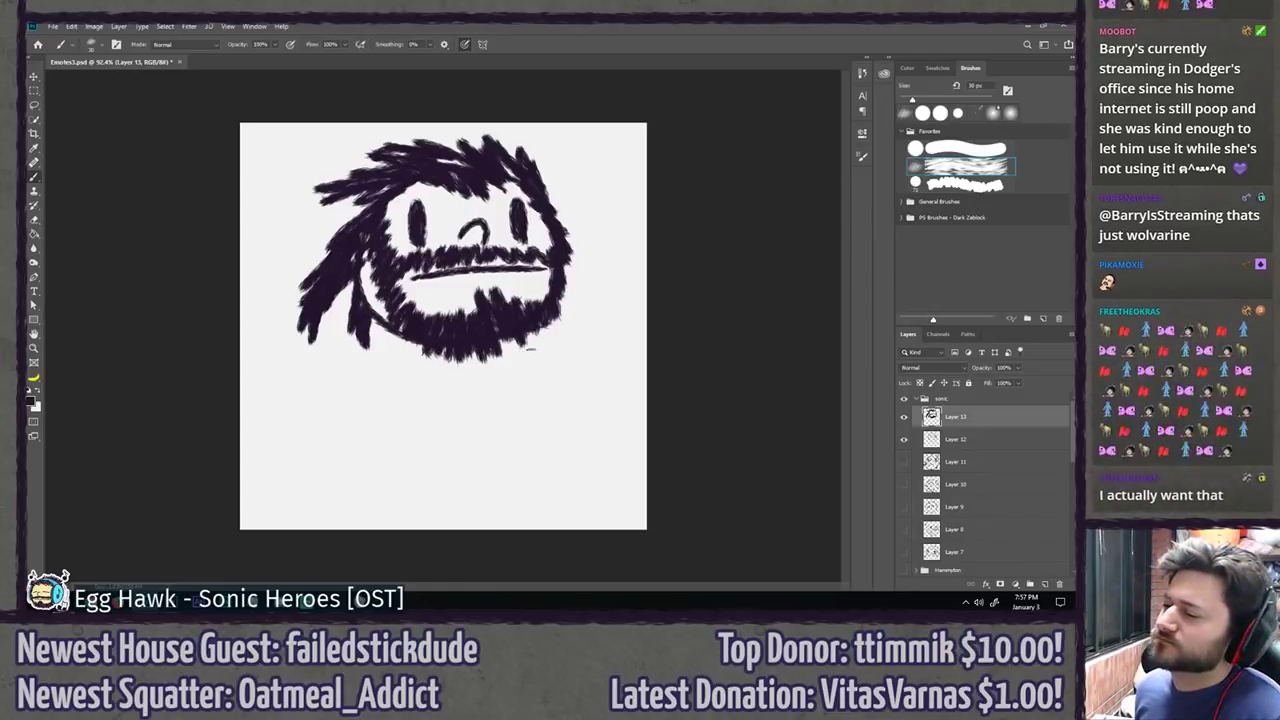
Step: Draw a rounded torso below the beard with bulging sides and a curved base, redrawing the lines until they fit
left_click_drag(541, 332, 522, 458)
key("ctrl+z")
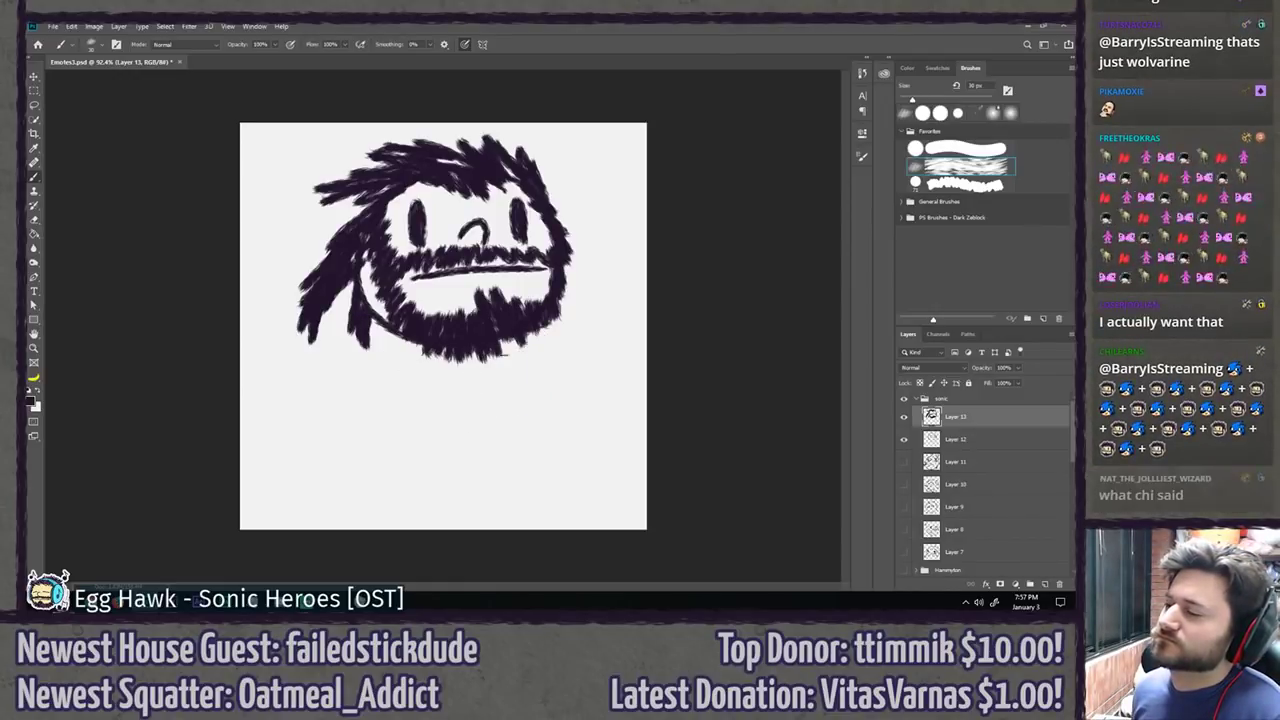
left_click_drag(541, 332, 522, 475)
mouse_move(386, 330)
left_mouse_down()
mouse_move(375, 460)
mouse_move(488, 494)
mouse_move(536, 482)
left_mouse_up()
key("ctrl+z")
left_click_drag(376, 458, 544, 481)
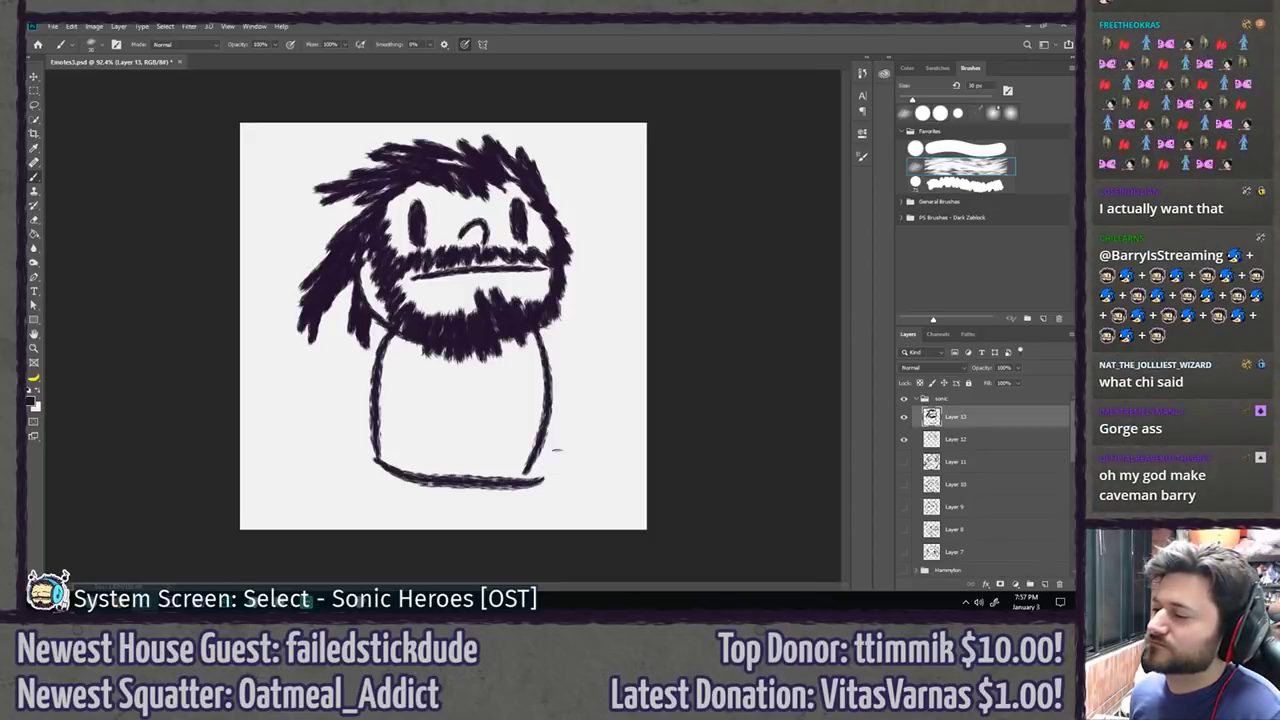
key("ctrl+z")
left_click_drag(372, 456, 538, 470)
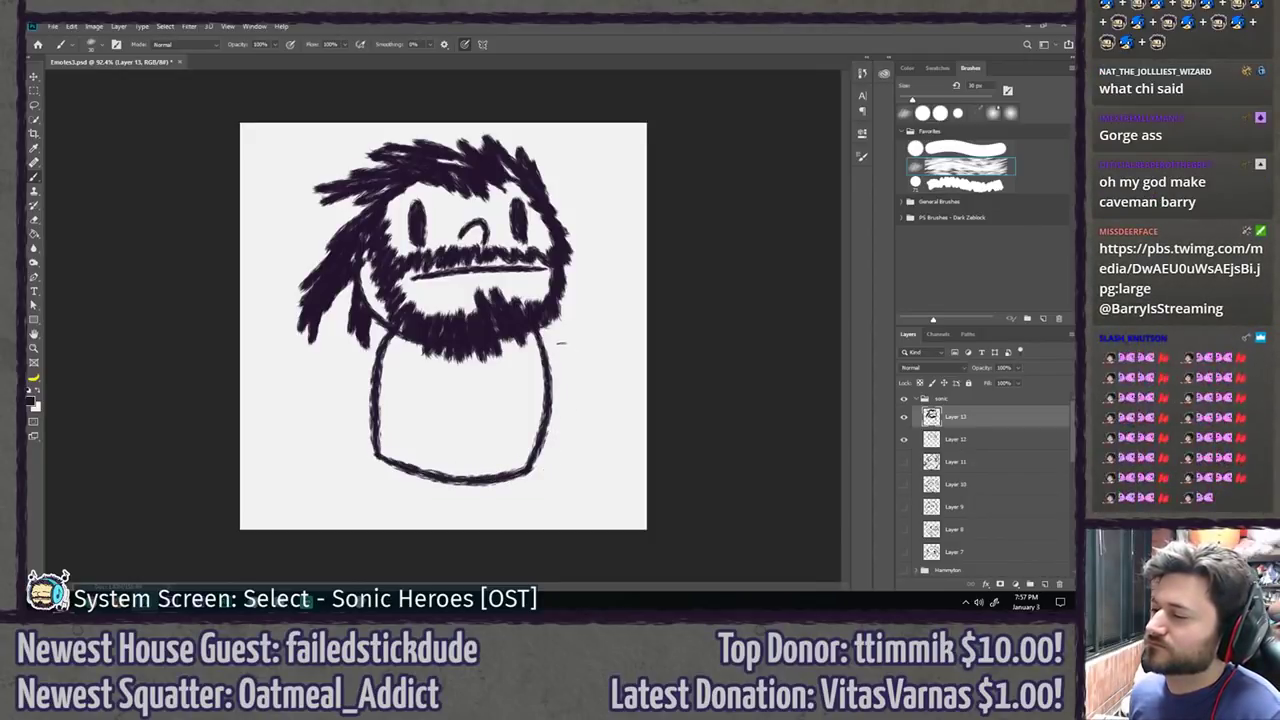
Step: Draw two thin arms angling outward from the shoulders, each ending in a cuffed, rounded glove with a thumb
left_click_drag(540, 323, 609, 385)
left_click_drag(548, 356, 591, 407)
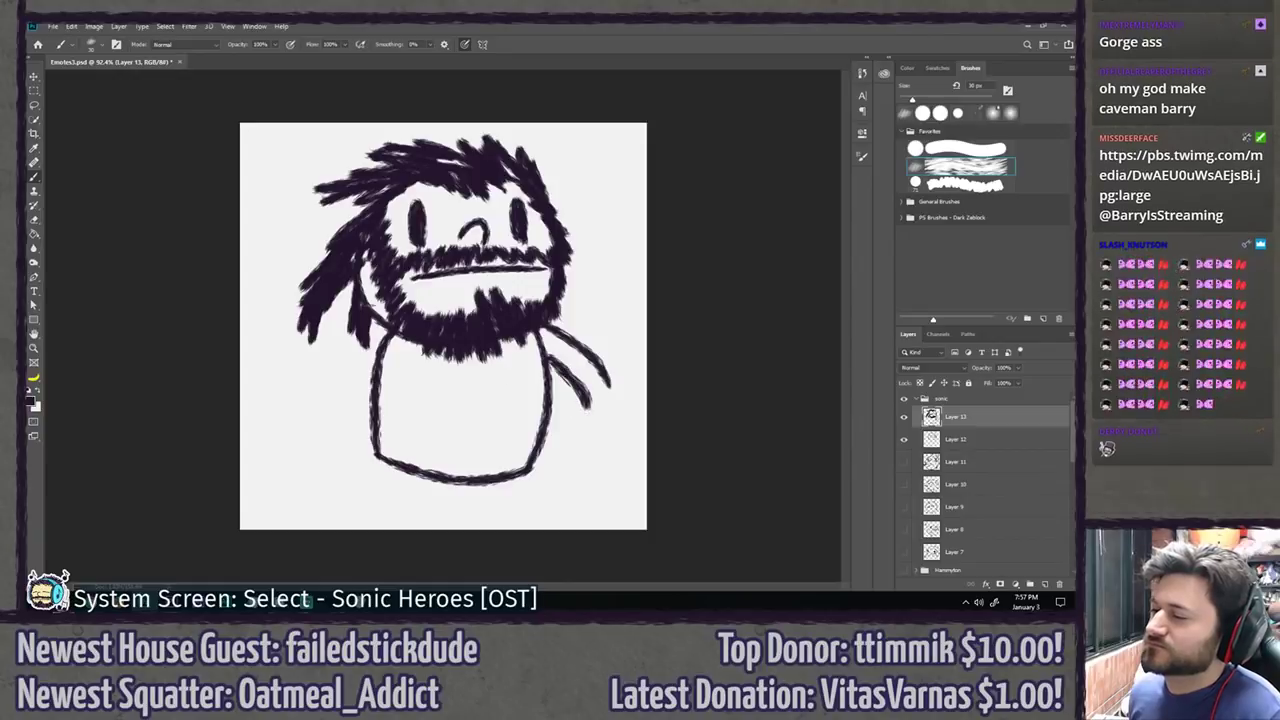
left_click_drag(390, 327, 322, 418)
mouse_move(352, 321)
left_mouse_down()
mouse_move(296, 410)
mouse_move(348, 436)
mouse_move(350, 460)
mouse_move(326, 462)
left_mouse_up()
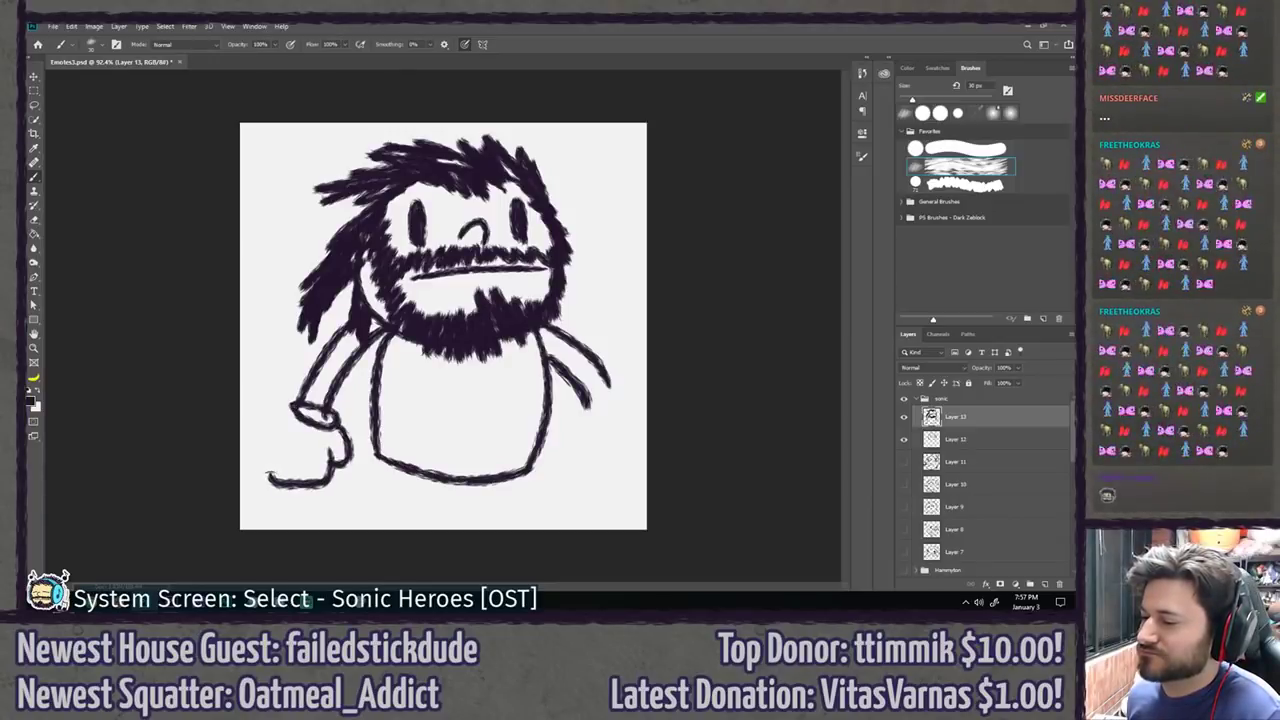
mouse_move(326, 457)
left_mouse_down()
mouse_move(277, 480)
mouse_move(262, 438)
mouse_move(296, 410)
left_mouse_up()
mouse_move(609, 388)
left_mouse_down()
mouse_move(588, 414)
mouse_move(620, 392)
mouse_move(592, 462)
mouse_move(600, 478)
mouse_move(642, 448)
left_mouse_up()
key("ctrl+z")
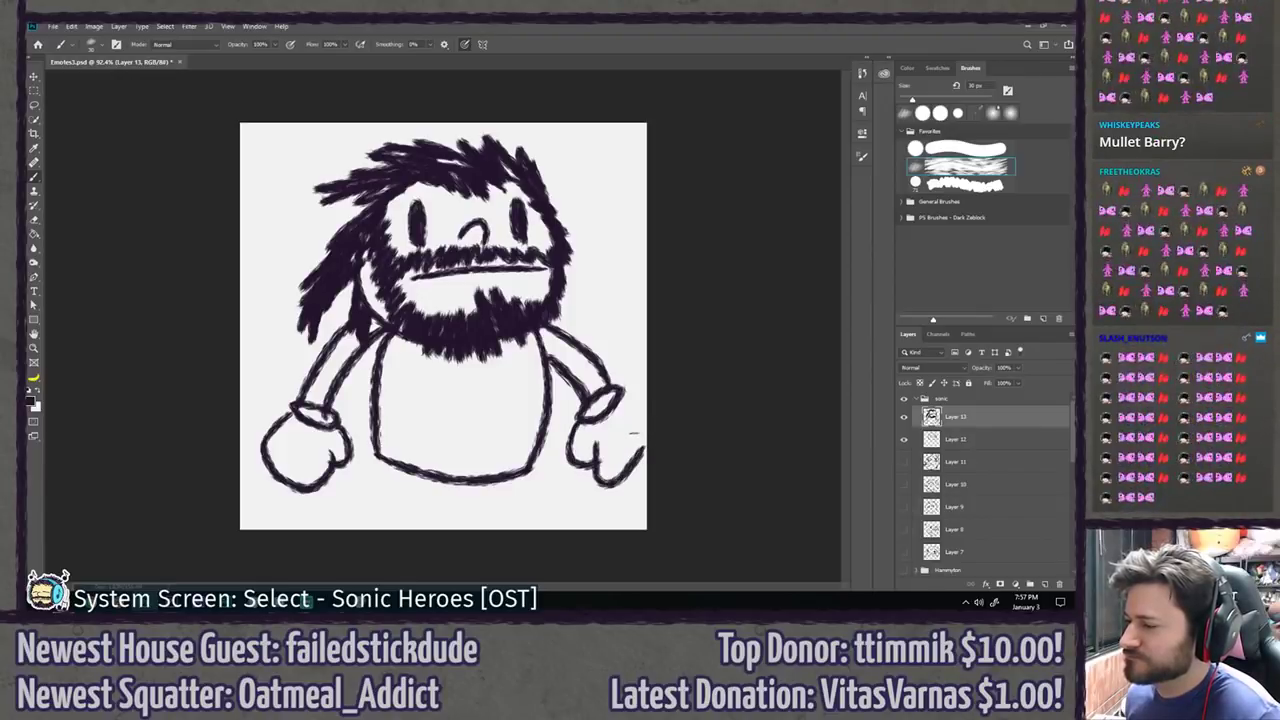
left_click_drag(626, 395, 642, 446)
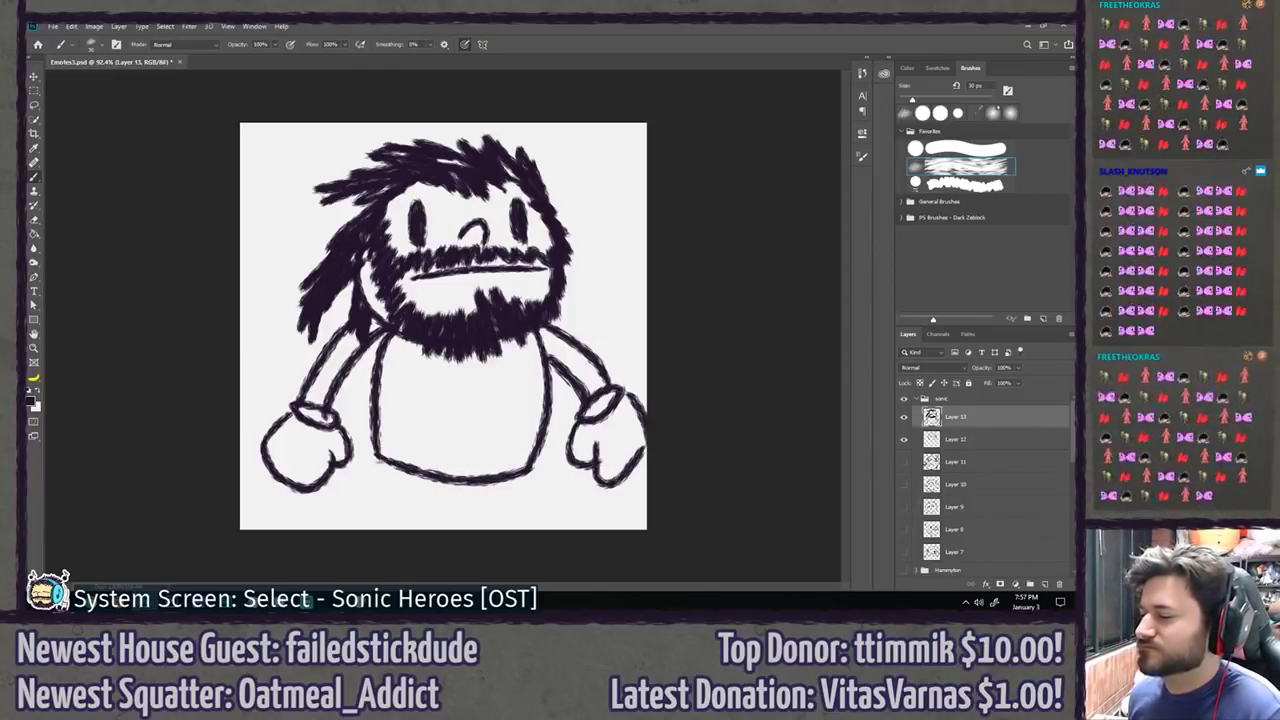
Step: Draw two thin legs running off the canvas below the torso, and a U-shaped belly patch inside the torso
left_click_drag(378, 460, 348, 527)
left_click_drag(404, 469, 372, 528)
mouse_move(510, 480)
left_mouse_down()
mouse_move(520, 529)
mouse_move(549, 555)
left_mouse_up()
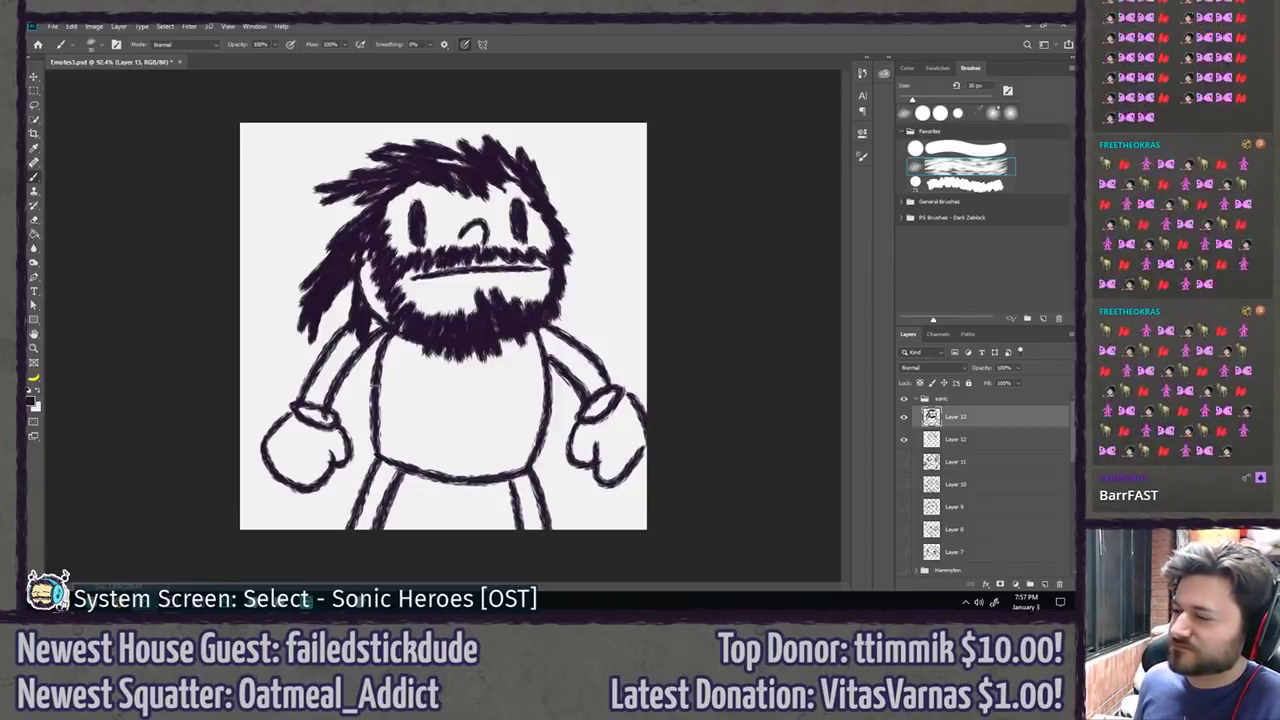
left_click_drag(410, 342, 540, 342)
key("ctrl+z")
left_click_drag(410, 342, 523, 347)
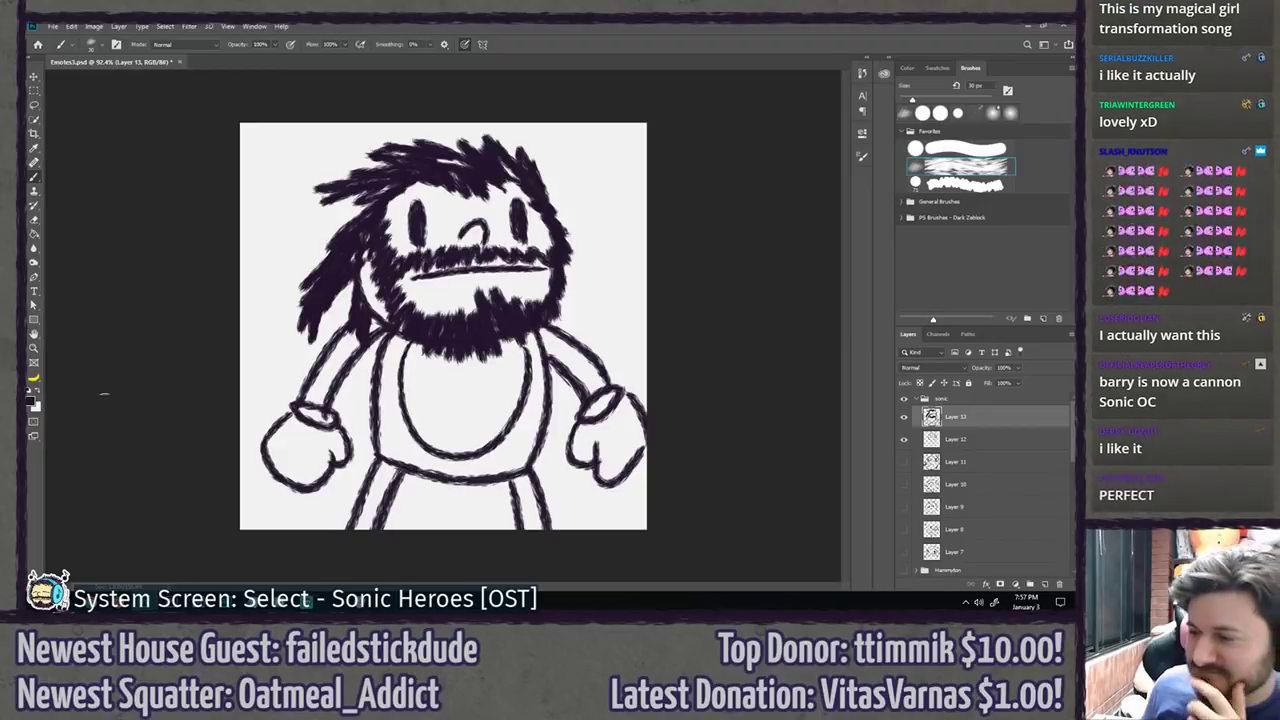
key("ctrl+t")
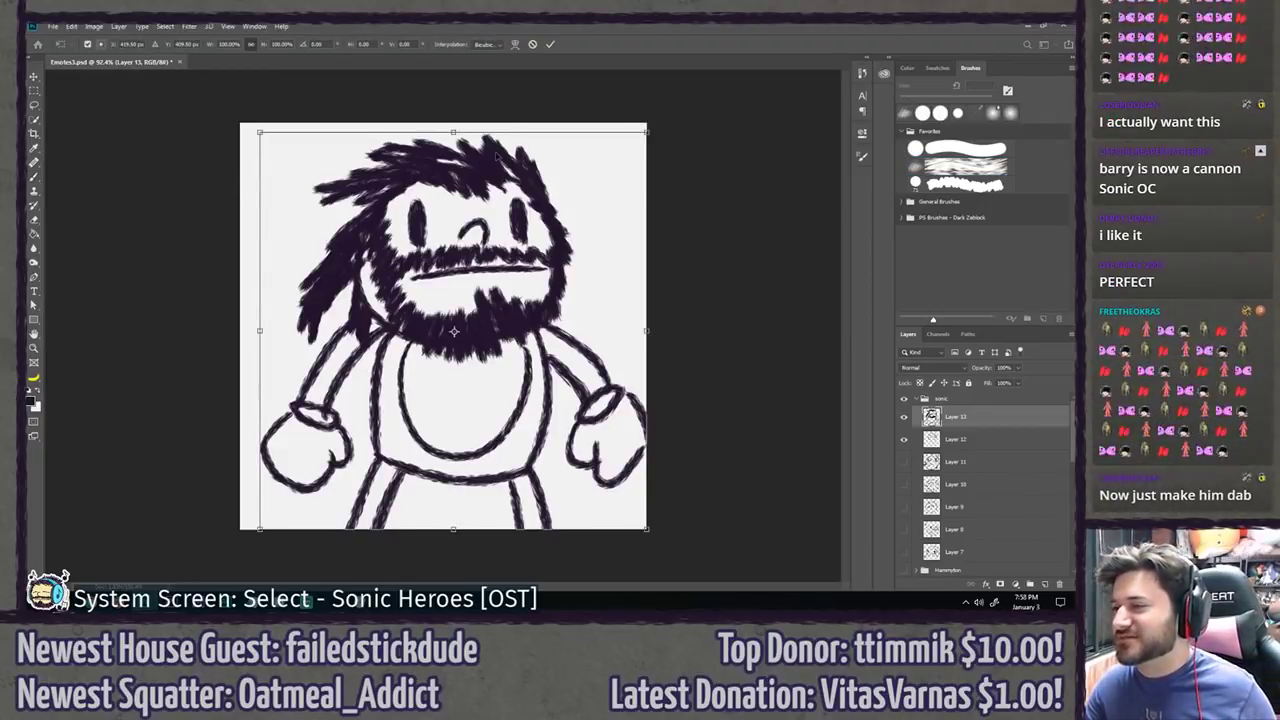
left_click_drag(472, 208, 474, 269)
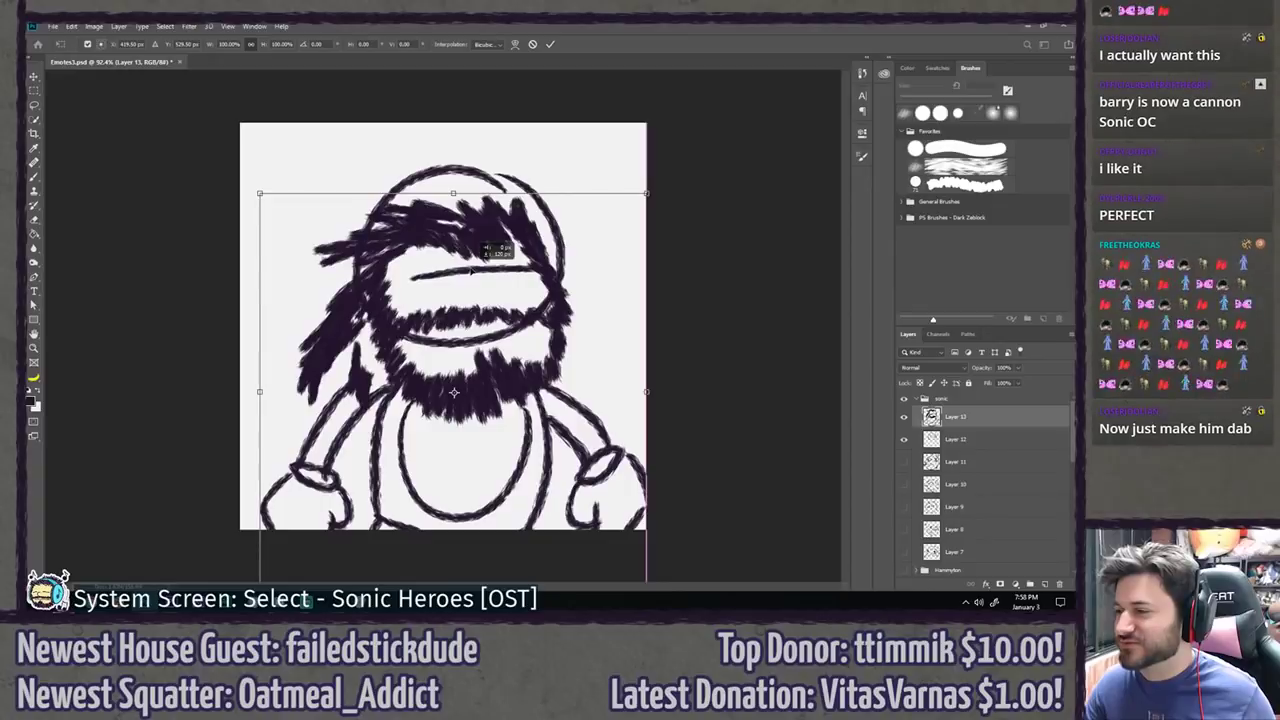
key("ctrl+z")
key("Return")
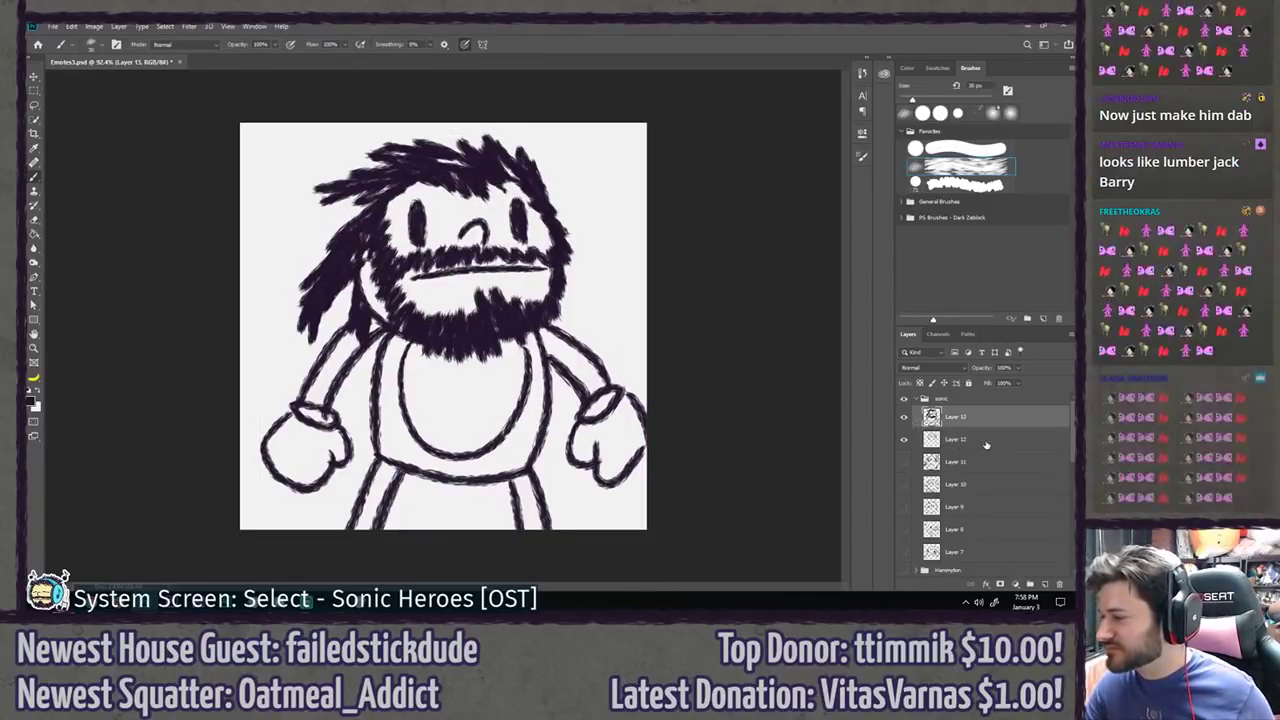
Step: Merge Layer 12 and Layer 13 into a single Barry drawing layer
left_click(986, 440, "shift")
right_click(986, 445)
left_click(866, 451)
Step: Try shifting the merged character lower on the canvas, flipping between the raised and lowered positions
key("ctrl+t")
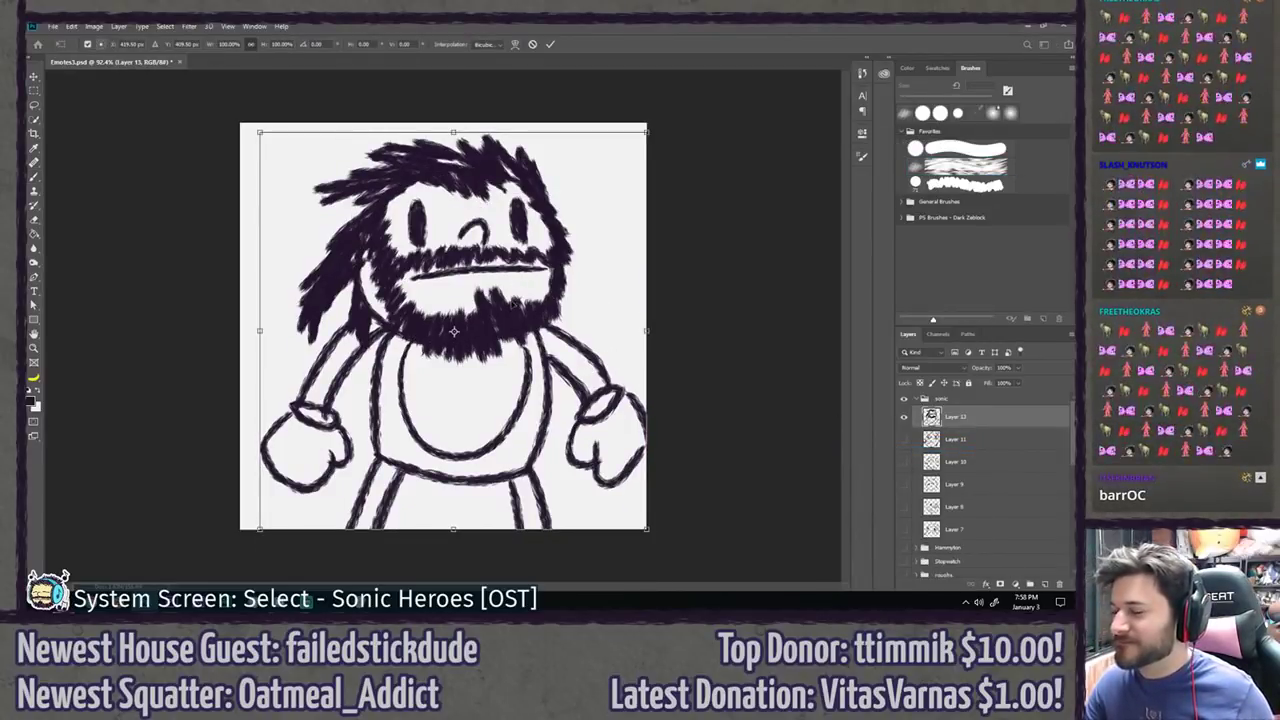
left_click_drag(518, 274, 518, 340)
key("Escape")
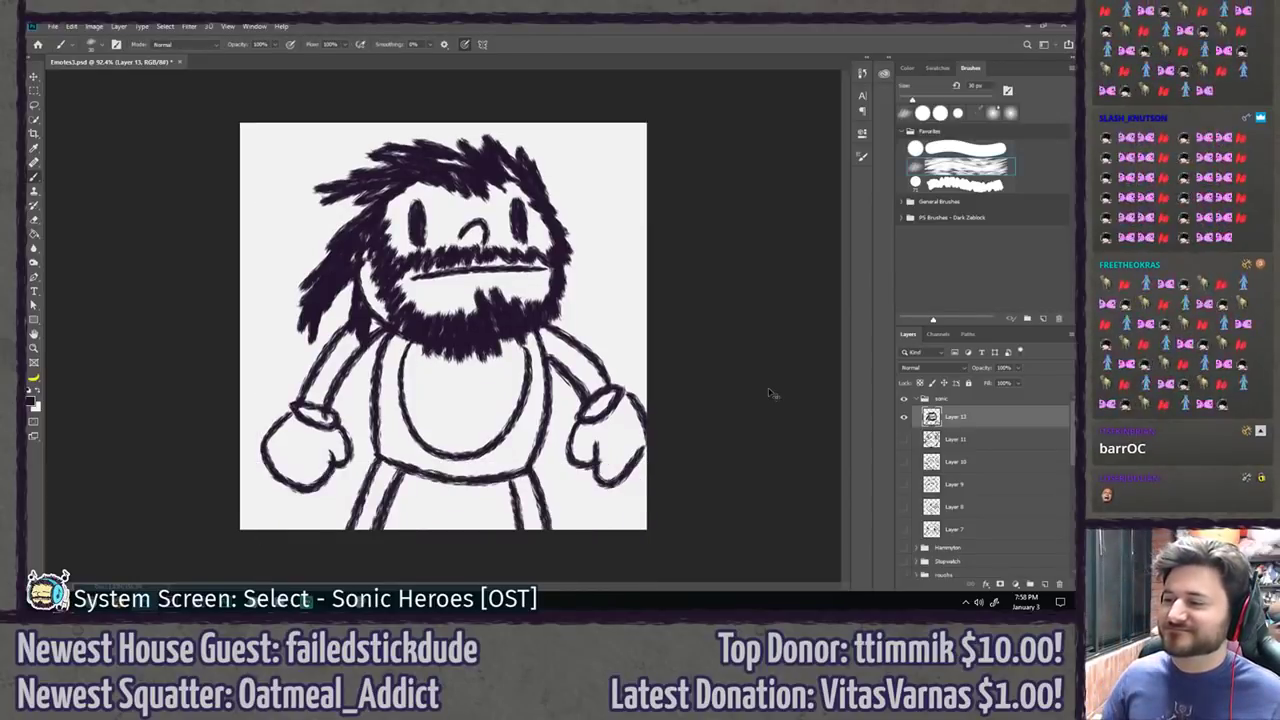
key("ctrl+z")
key("ctrl+shift+z")
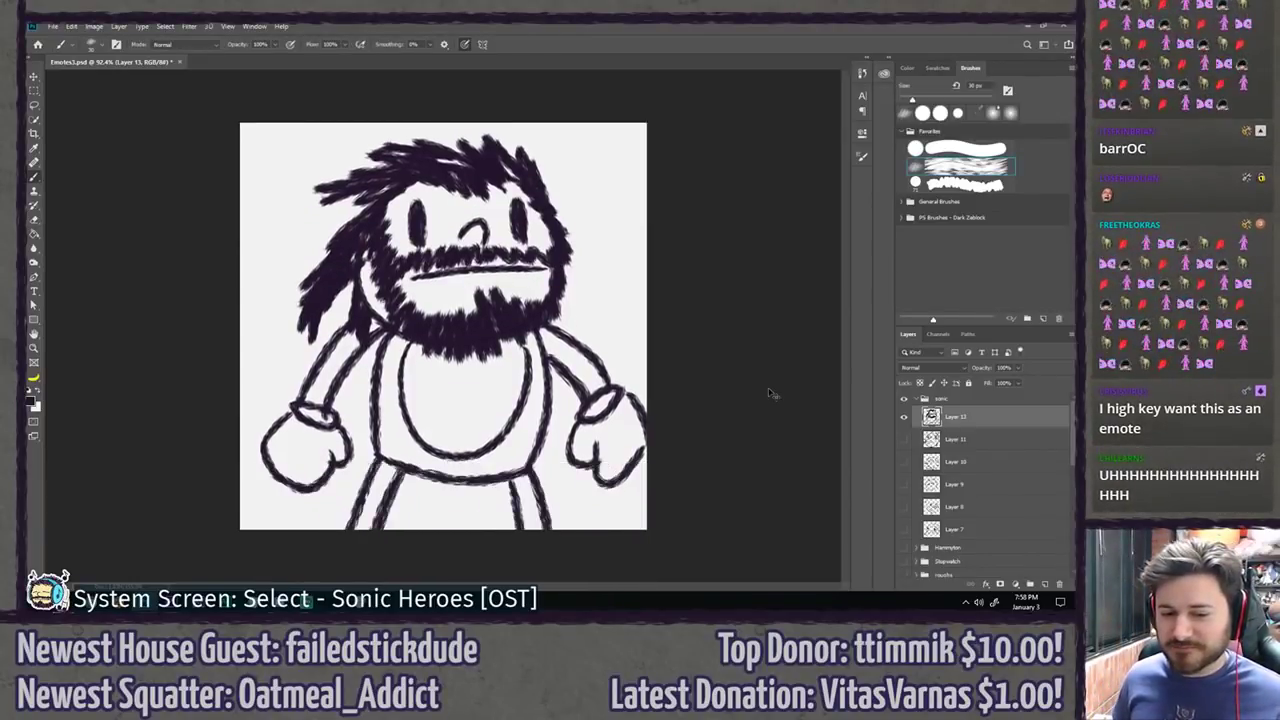
key("ctrl+z")
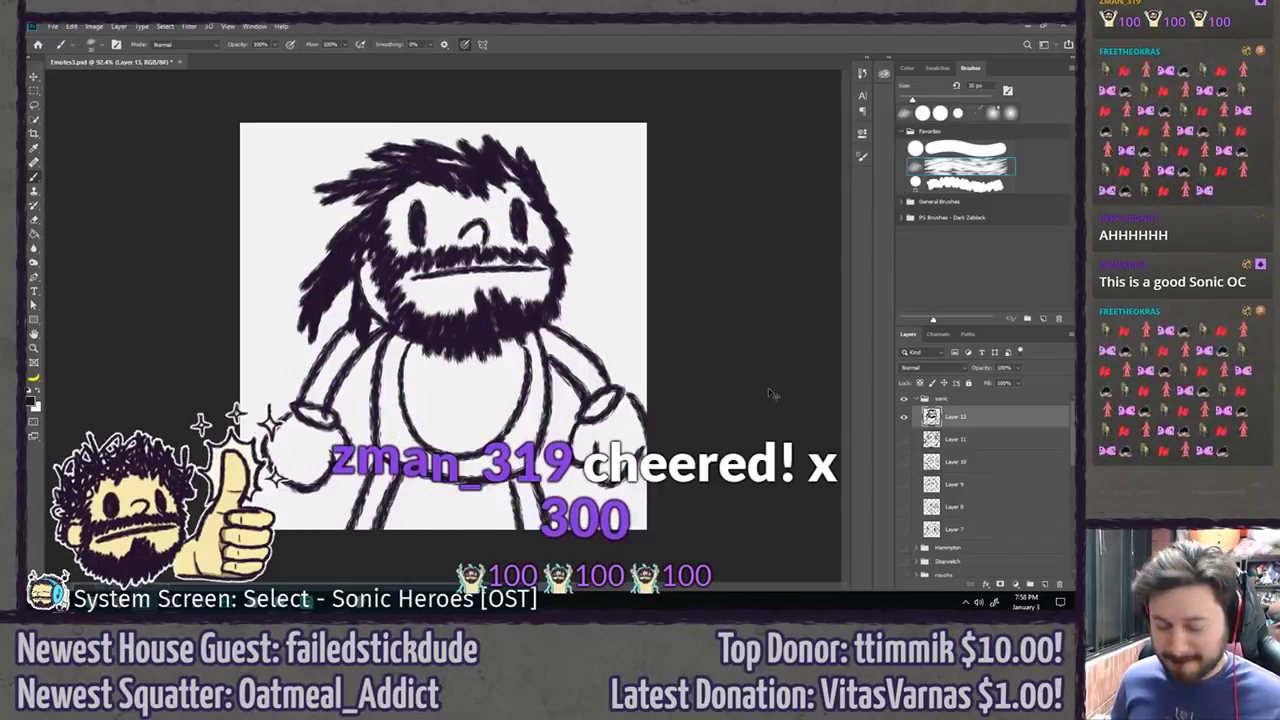
key("ctrl+shift+z")
key("ctrl+z")
key("ctrl+shift+z")
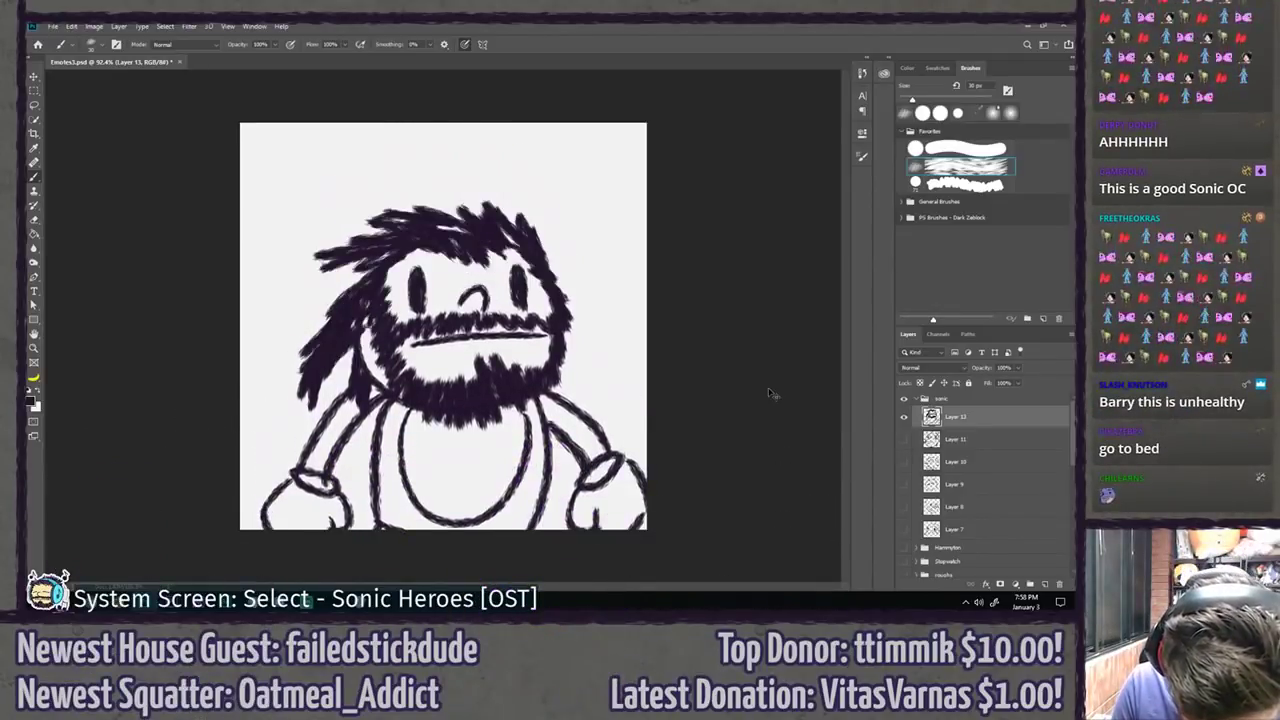
key("ctrl+z")
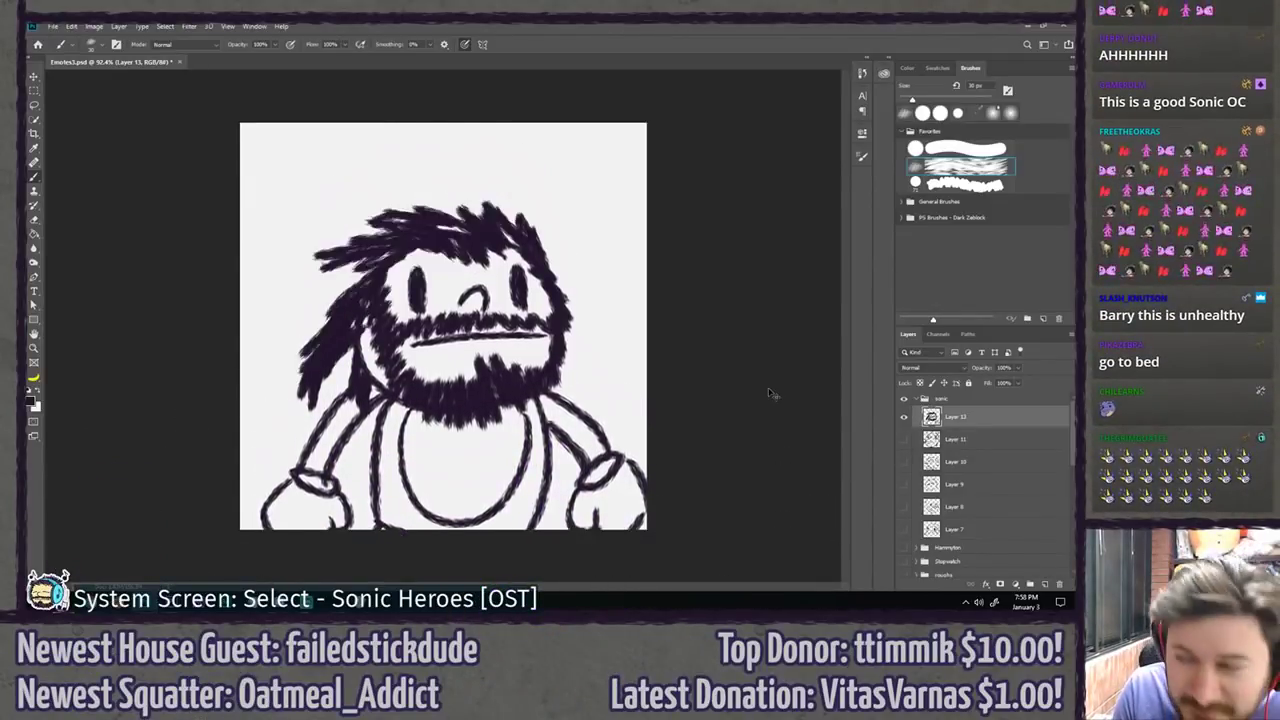
key("ctrl+shift+z")
key("ctrl+z")
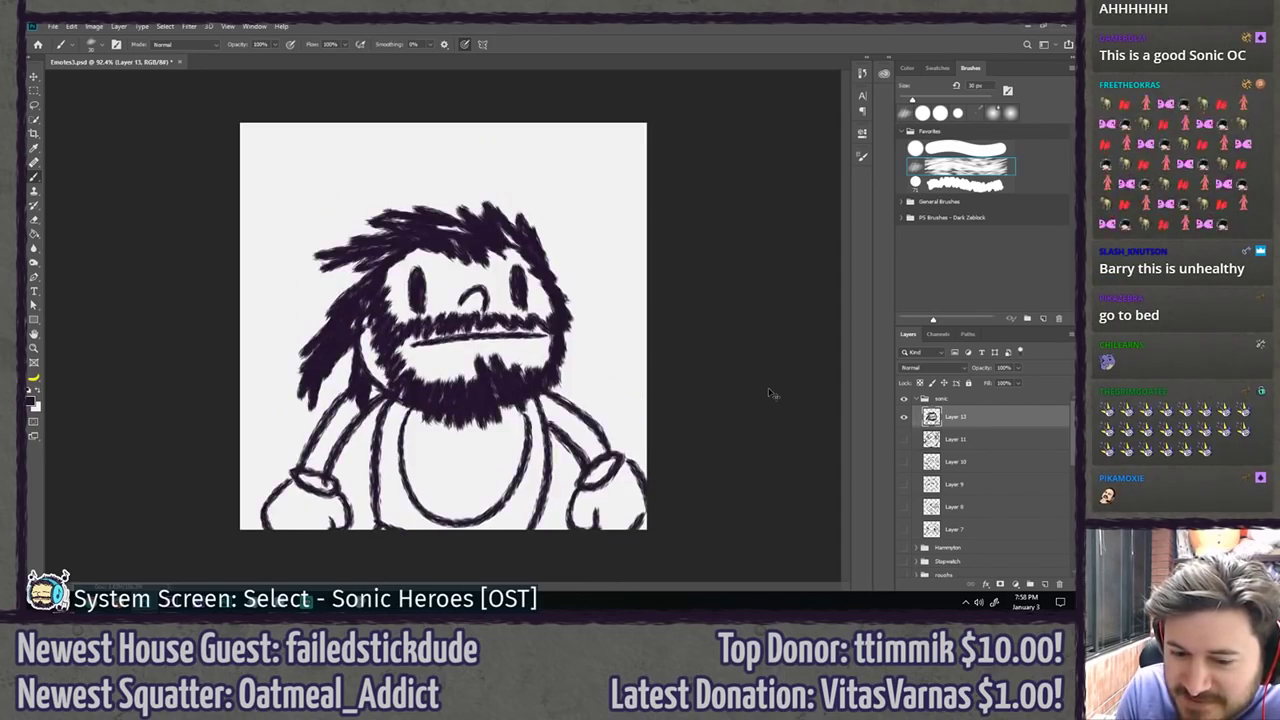
key("ctrl+shift+z")
Step: Try rotating the whole character counterclockwise onto its side, and undo the rotation
key("ctrl+t")
mouse_move(665, 180)
left_mouse_down()
mouse_move(671, 323)
mouse_move(243, 229)
mouse_move(140, 270)
mouse_move(430, 80)
mouse_move(670, 165)
mouse_move(788, 157)
mouse_move(685, 279)
mouse_move(268, 98)
left_mouse_up()
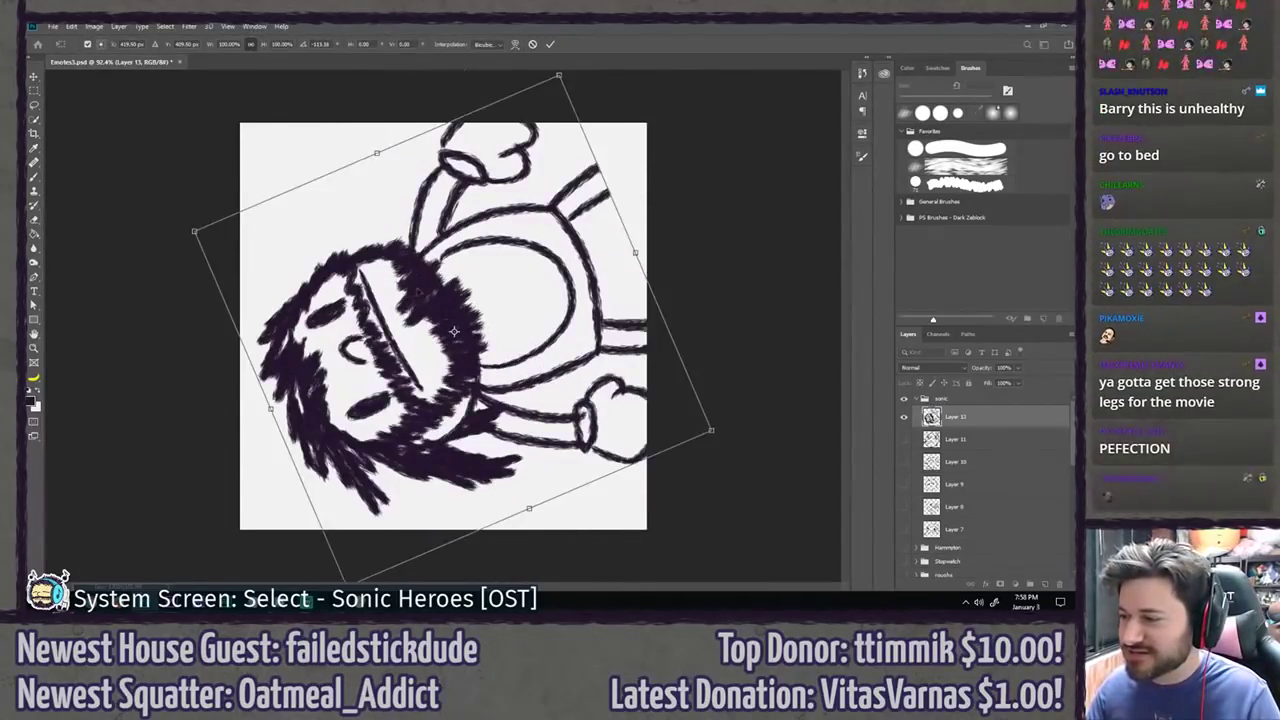
key("Return")
key("ctrl+z")
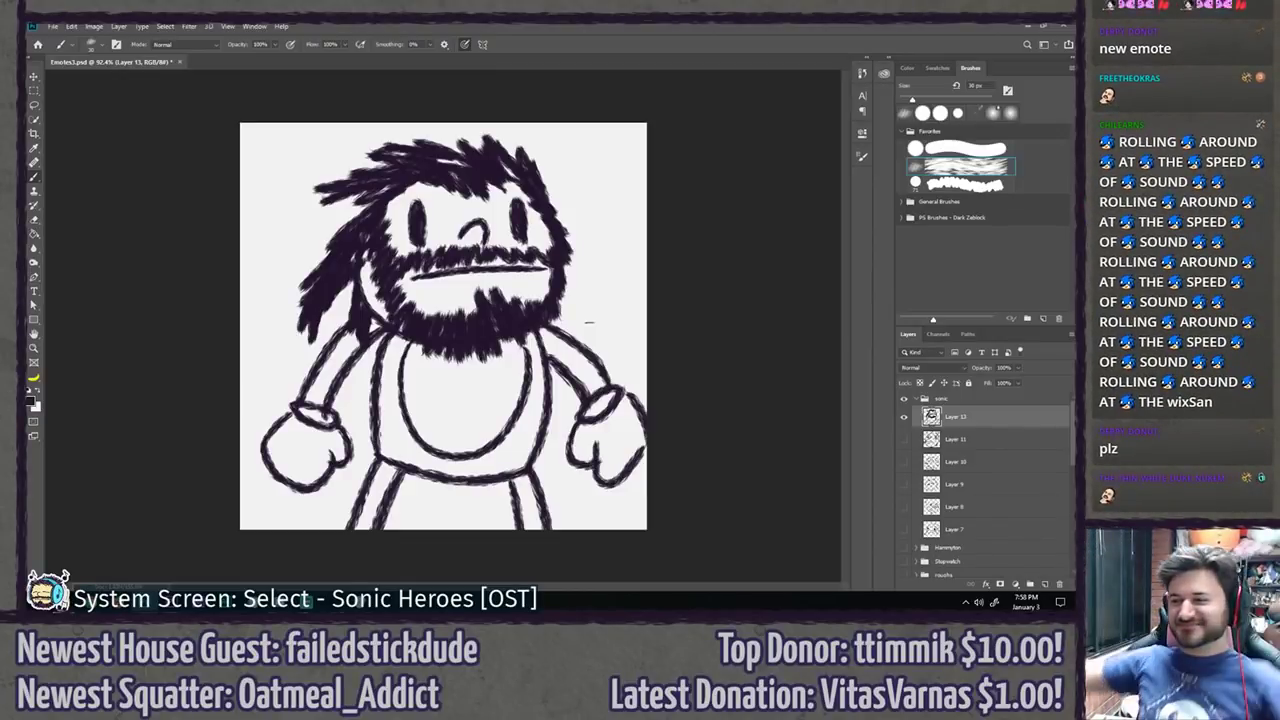
Step: Move the whole character slightly left so the glove cut off by the canvas edge has room around it
key("v")
left_click_drag(472, 338, 462, 347)
left_click_drag(529, 385, 525, 382)
key("b")
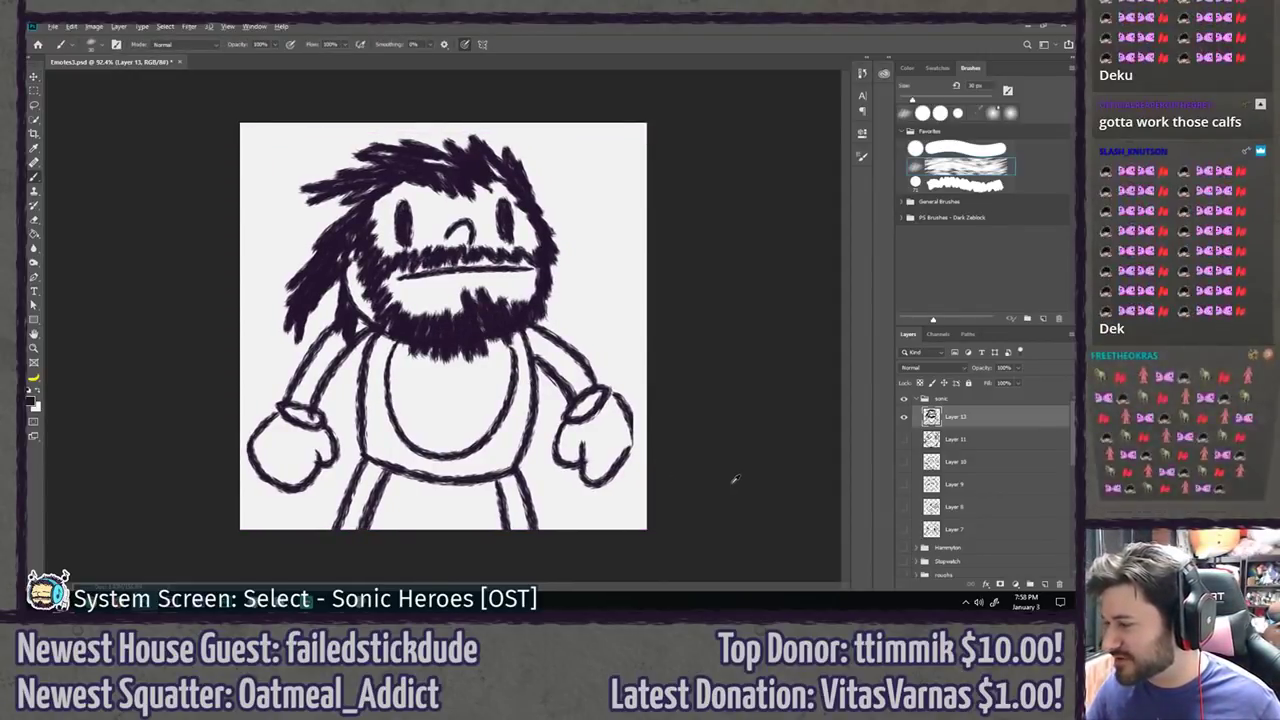
Step: Erase the clipped flat edge of the glove nearest the canvas edge and redraw its outer side as a smooth curve
scroll(731, 480, "up", 3)
left_click_drag(680, 451, 580, 380)
key("e")
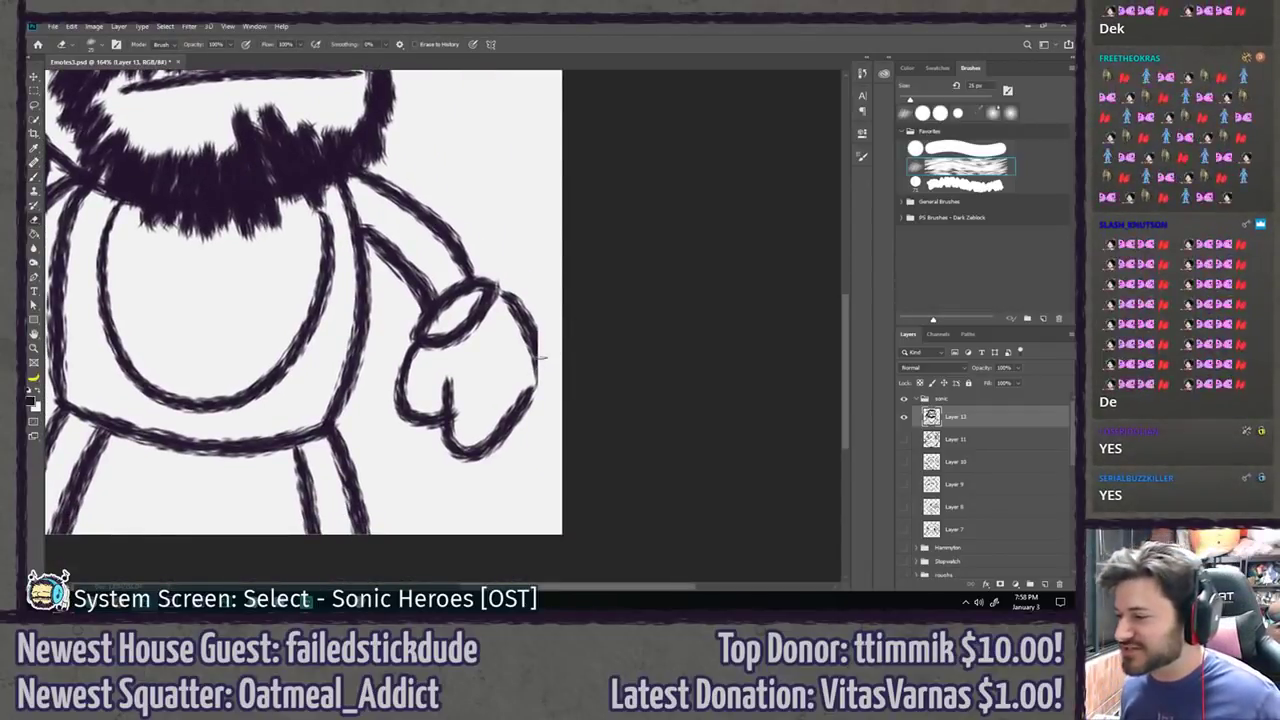
mouse_move(538, 342)
left_mouse_down()
mouse_move(537, 392)
mouse_move(530, 338)
left_mouse_up()
key("b")
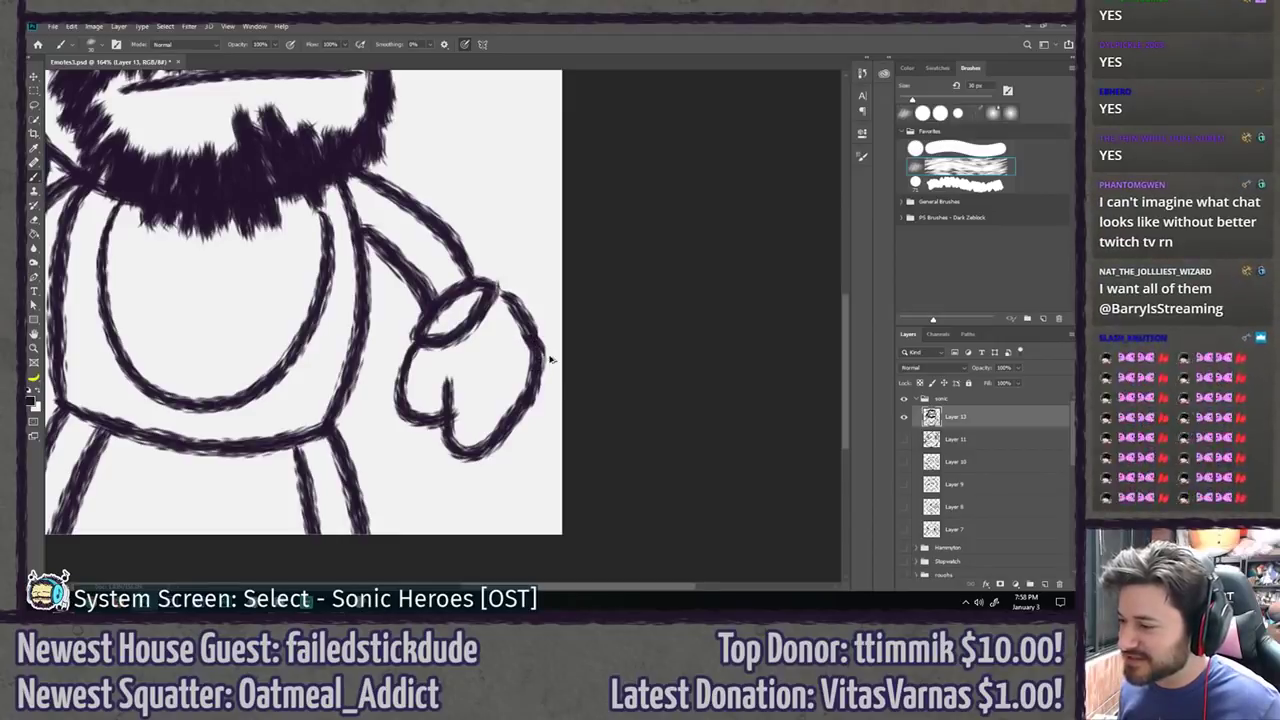
key("ctrl+z")
left_click_drag(533, 392, 521, 324)
key("ctrl+z")
mouse_move(532, 392)
left_mouse_down()
mouse_move(522, 326)
mouse_move(533, 392)
left_mouse_up()
key("ctrl+z")
key("ctrl+z")
left_click_drag(518, 322, 543, 365)
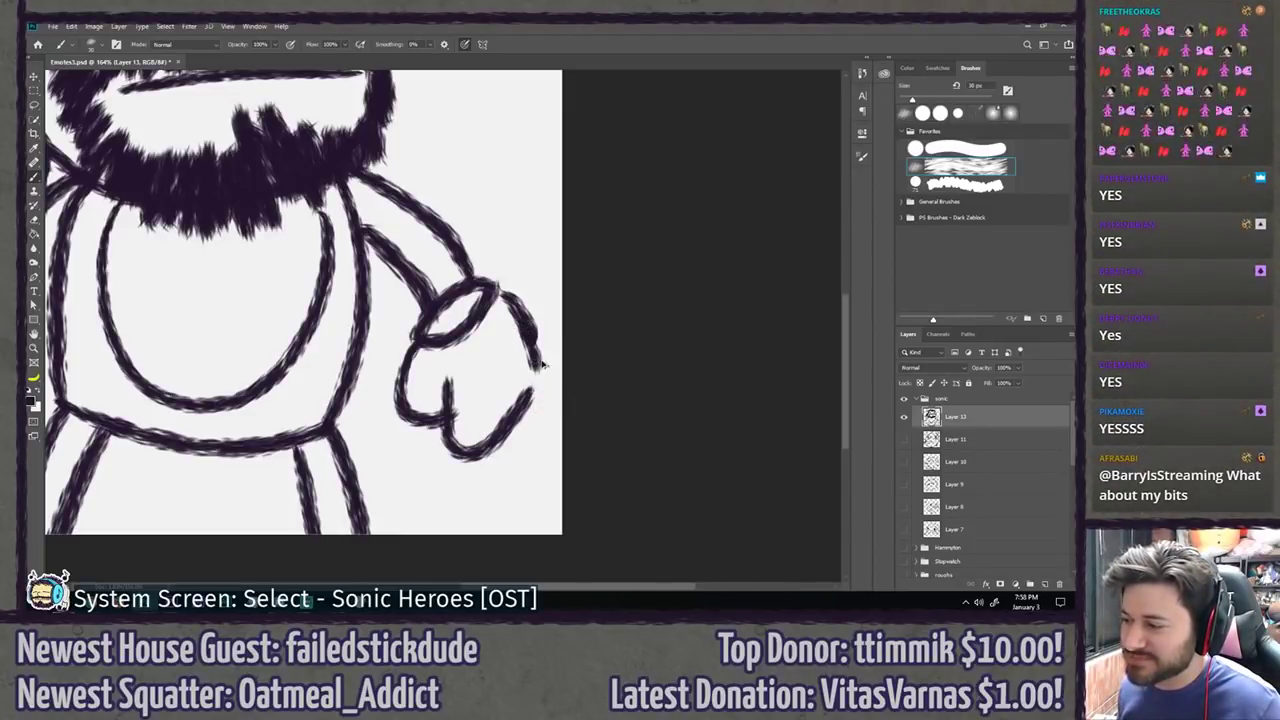
key("ctrl+z")
mouse_move(516, 322)
left_mouse_down()
mouse_move(539, 380)
mouse_move(526, 406)
left_mouse_up()
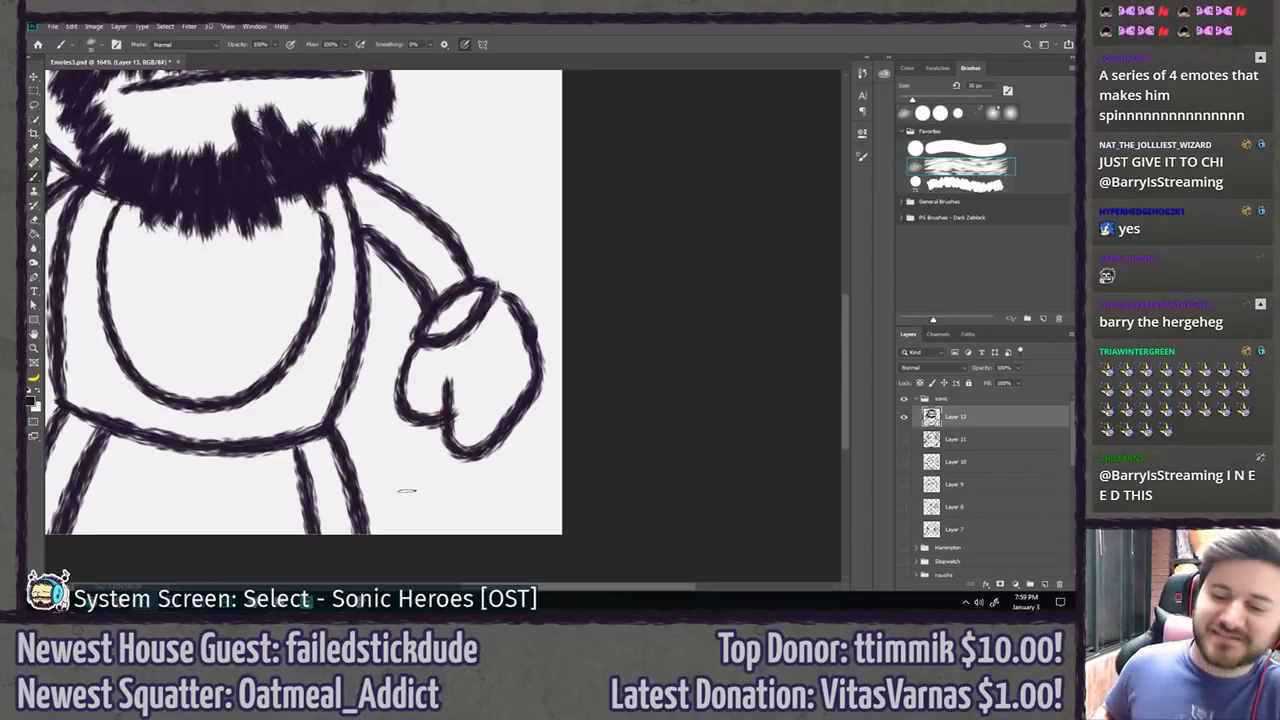
scroll(406, 490, "down", 3)
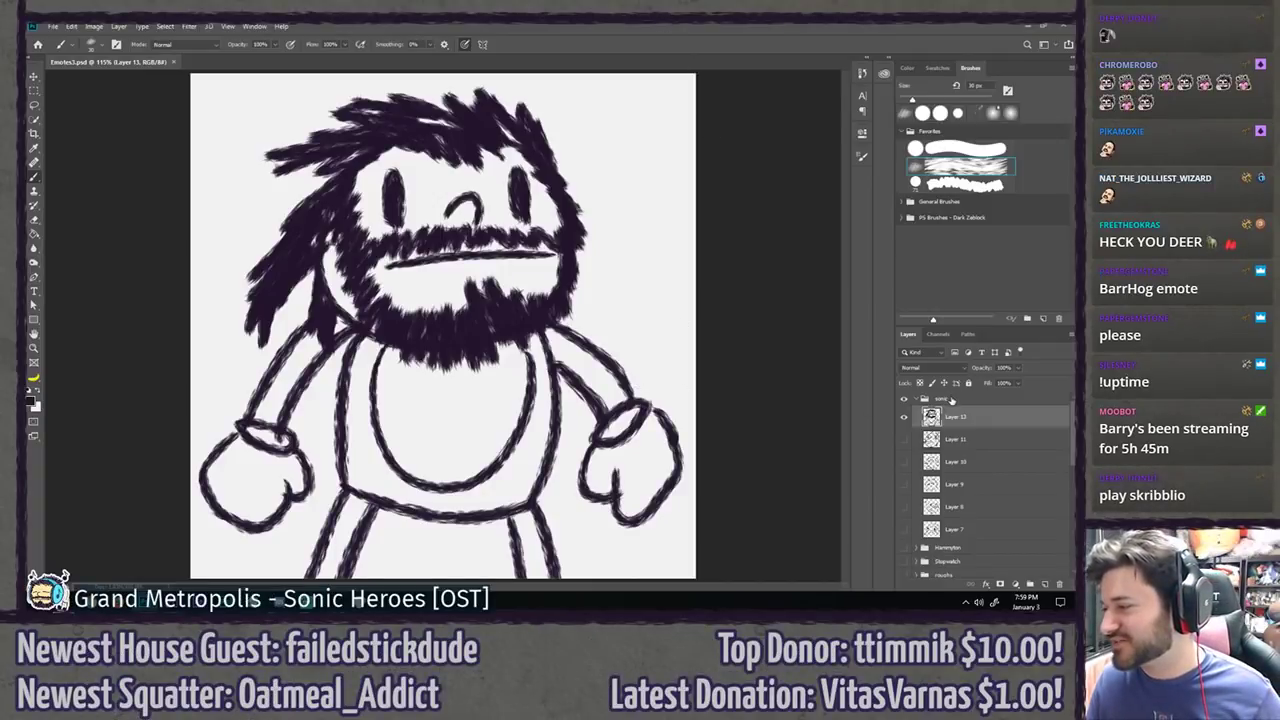
Step: Paste the Sonic reference image as a new layer, scaled to the canvas height over the left half, and hide it
key("ctrl+v")
key("ctrl+t")
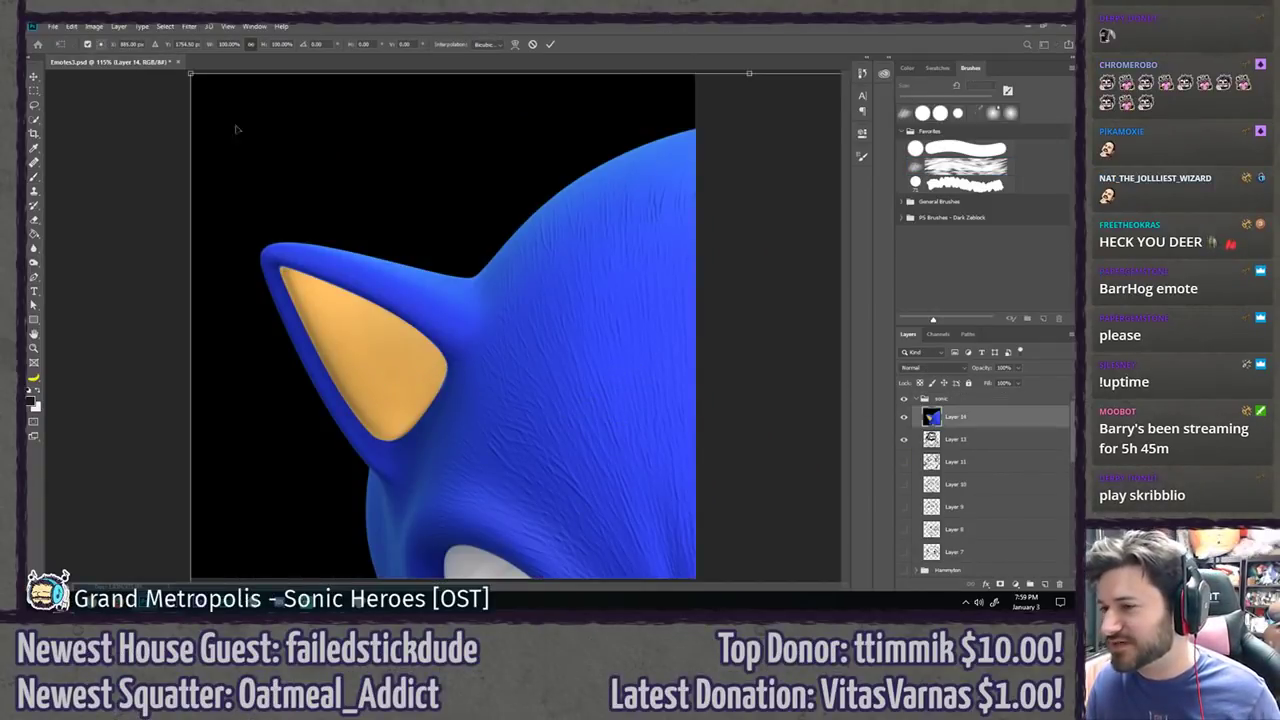
mouse_move(190, 75)
left_mouse_down()
mouse_move(566, 478)
mouse_move(525, 475)
mouse_move(293, 130)
left_mouse_up()
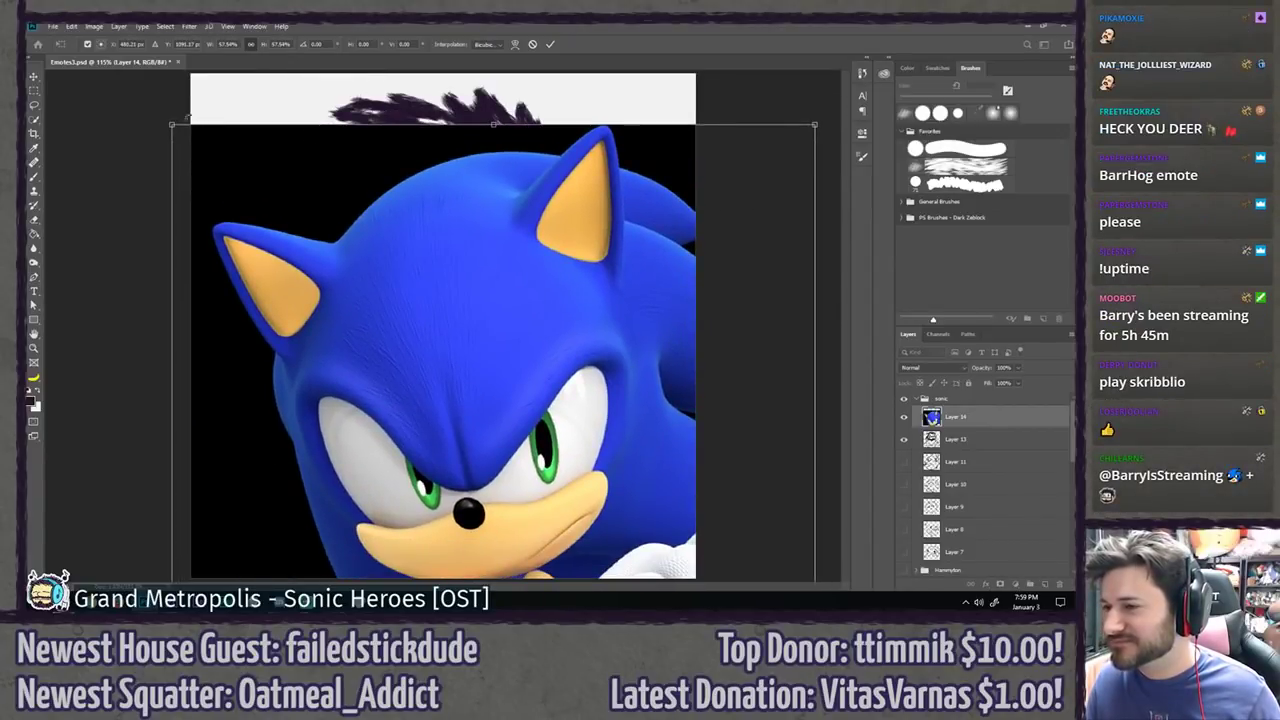
left_click_drag(173, 125, 408, 362)
left_click_drag(446, 492, 308, 140)
left_click_drag(351, 265, 210, 322)
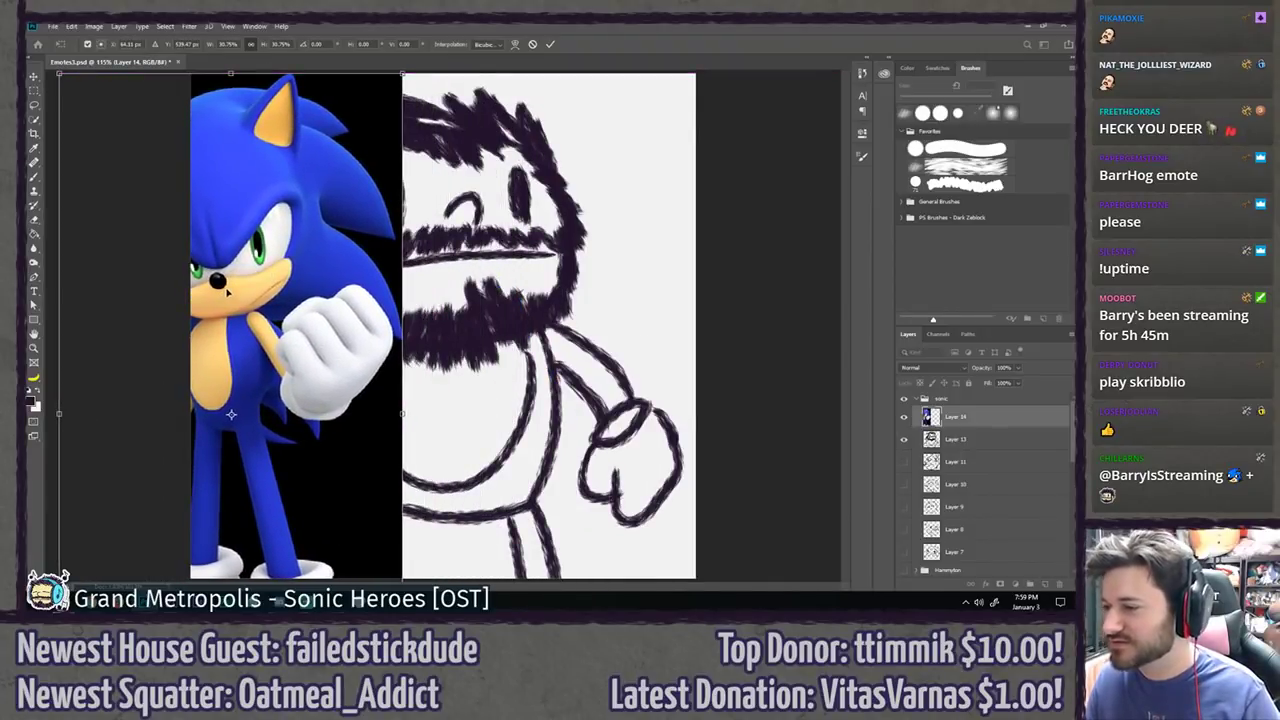
key("Return")
left_click(904, 418)
left_click(904, 439)
left_click(904, 439)
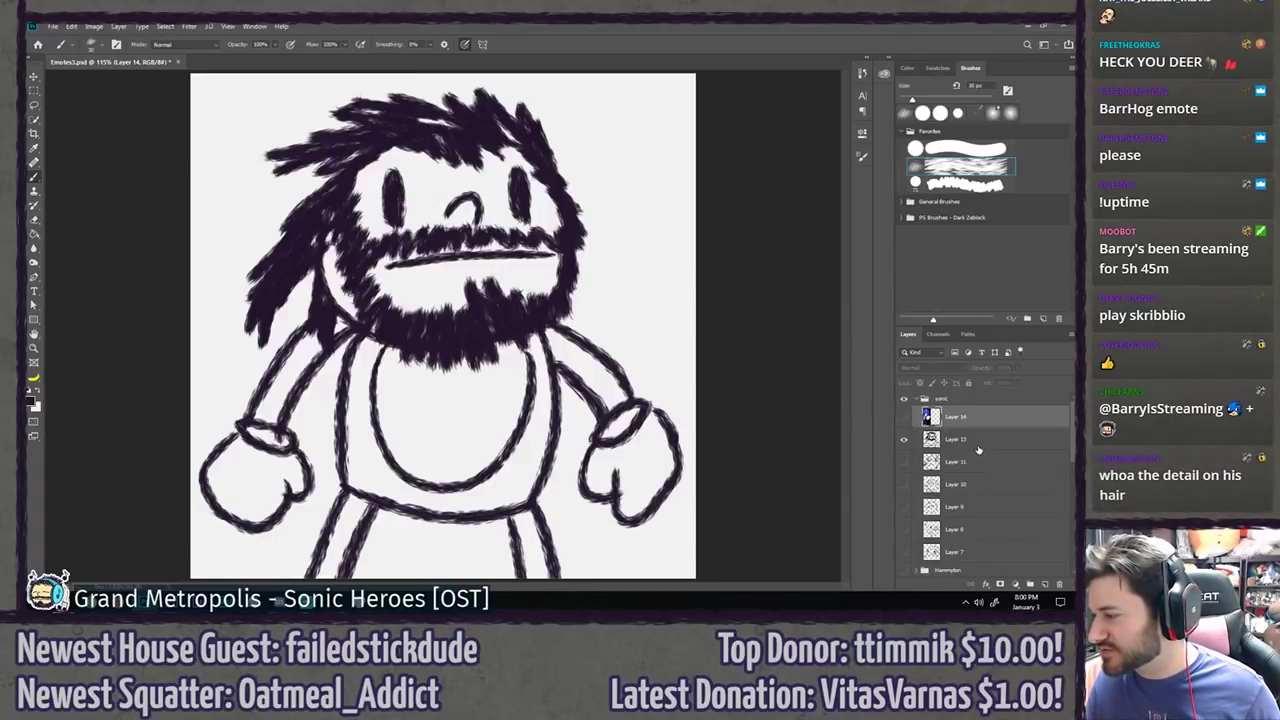
Step: Duplicate Layer 13, hide the original, and rename the copy "thumbs up"
left_click(940, 442)
key("ctrl+j")
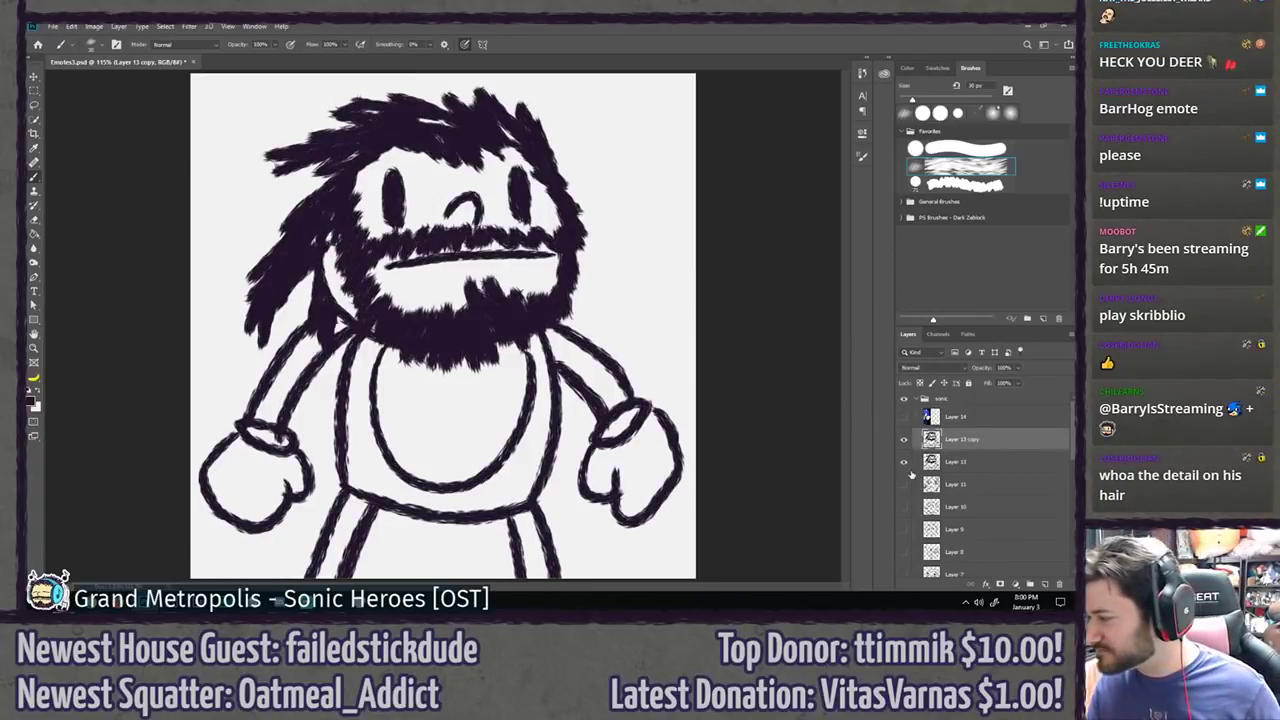
left_click(904, 461)
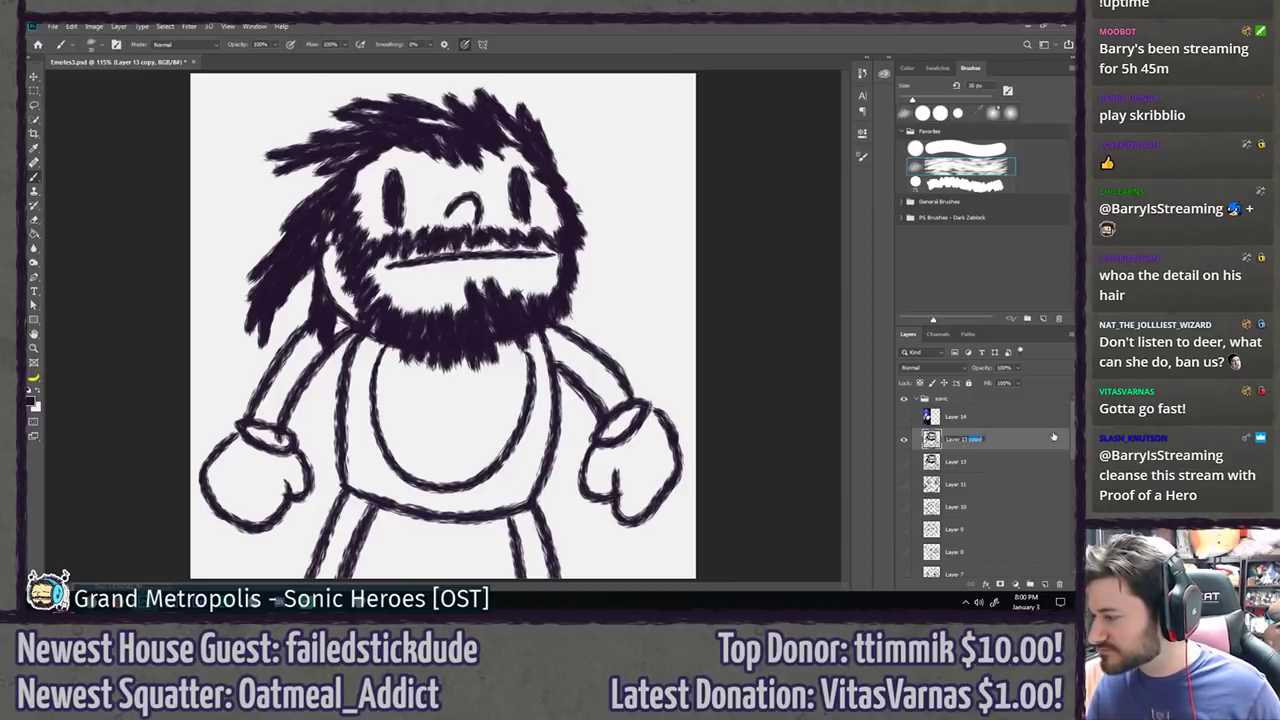
type("thumbs up")
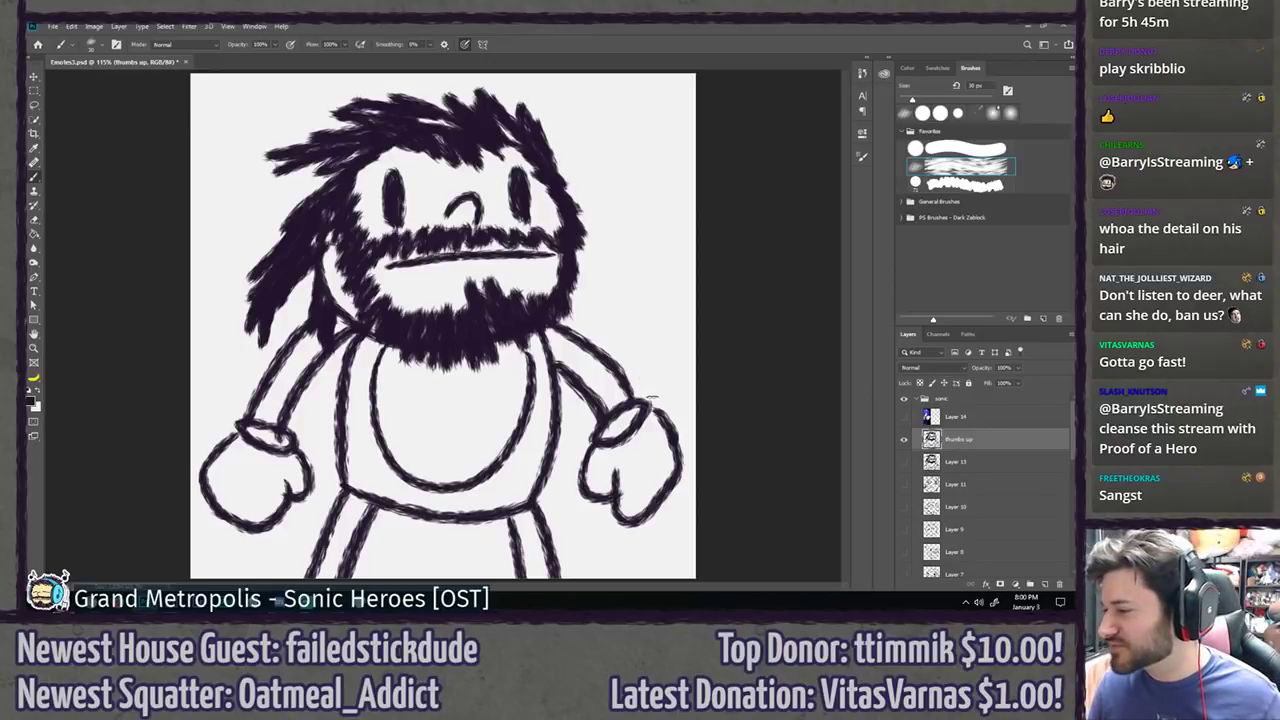
Step: Erase the arm and glove on the right side of the body with an enlarged eraser, keeping the torso outline
type("e")
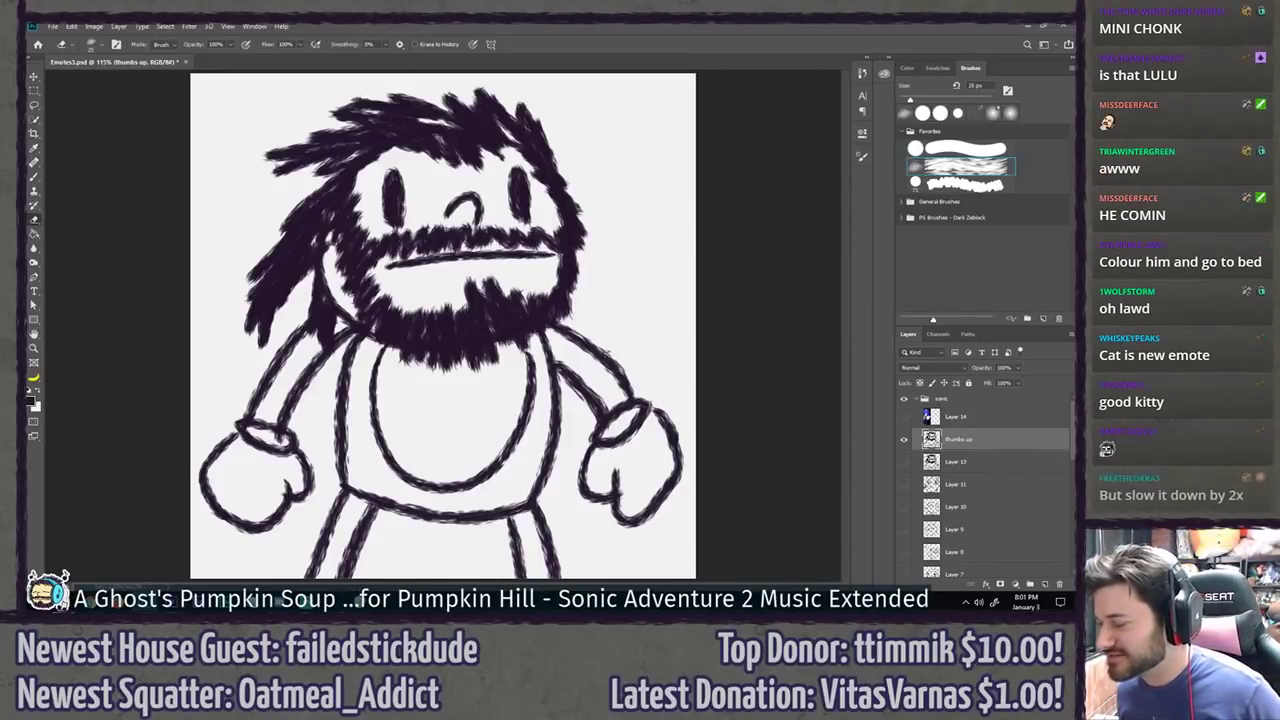
left_click(958, 150)
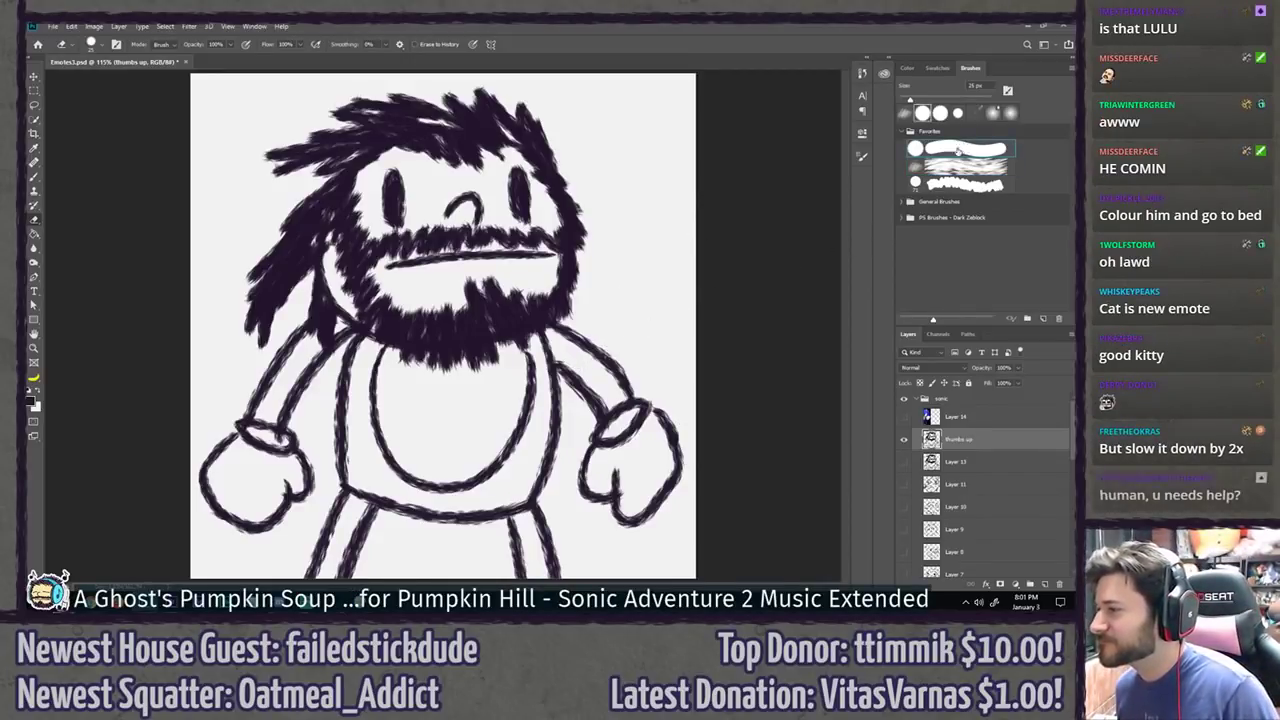
key("]")
key("]")
key("]")
key("]")
key("]")
mouse_move(577, 478)
left_mouse_down()
mouse_move(590, 496)
mouse_move(617, 486)
mouse_move(655, 507)
mouse_move(666, 400)
mouse_move(640, 440)
mouse_move(603, 449)
mouse_move(612, 398)
mouse_move(594, 366)
mouse_move(586, 394)
left_mouse_up()
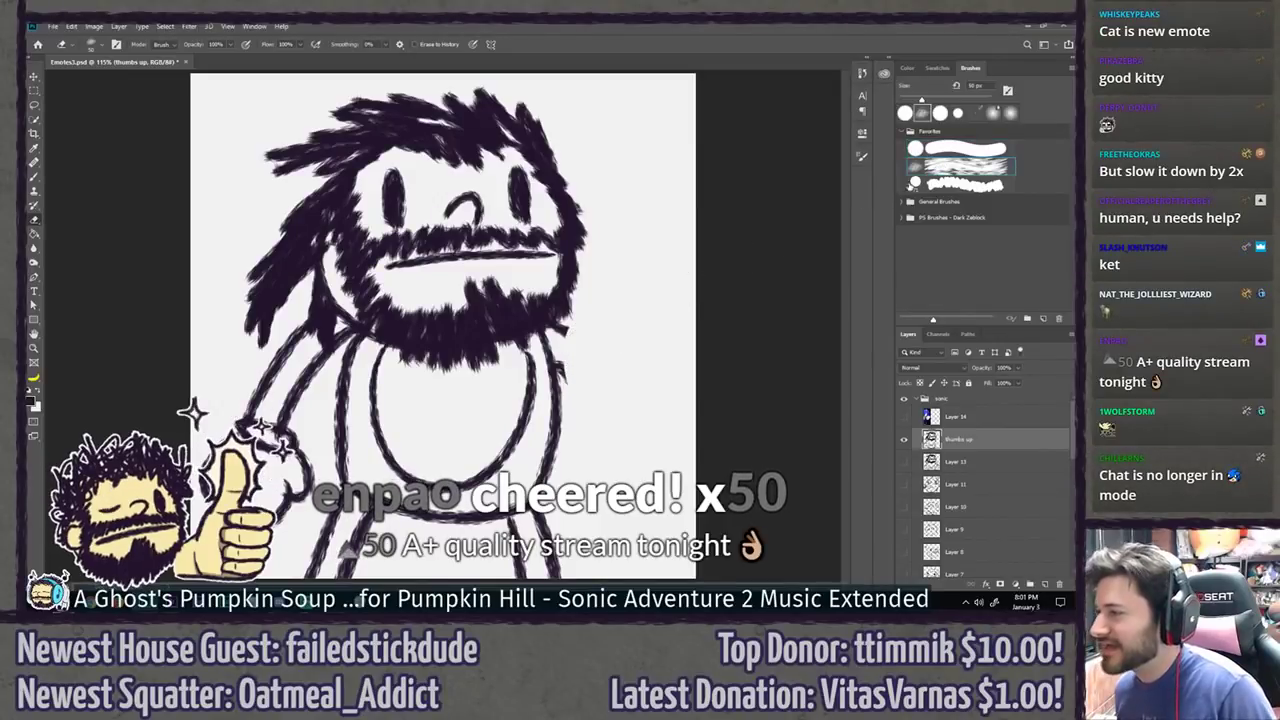
key("bracketleft")
key("bracketleft")
key("bracketleft")
key("bracketleft")
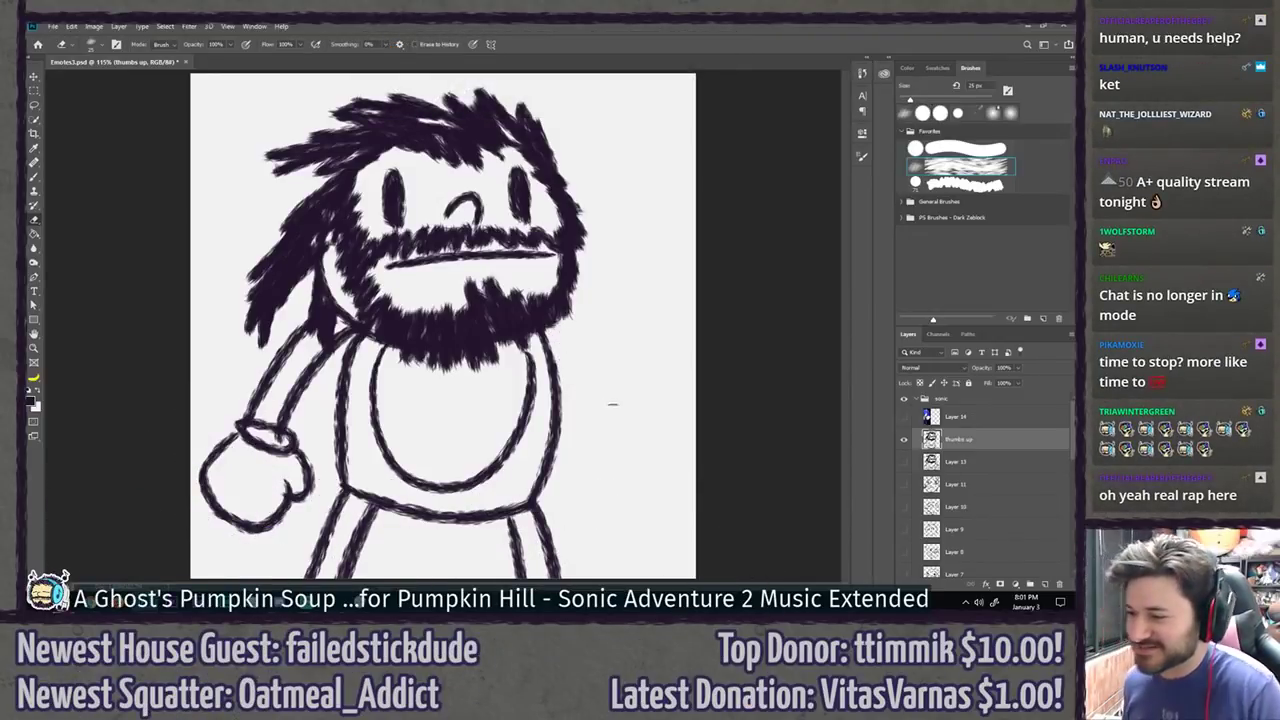
Step: Shift the one-armed character slightly left to make room for a raised hand
key("b")
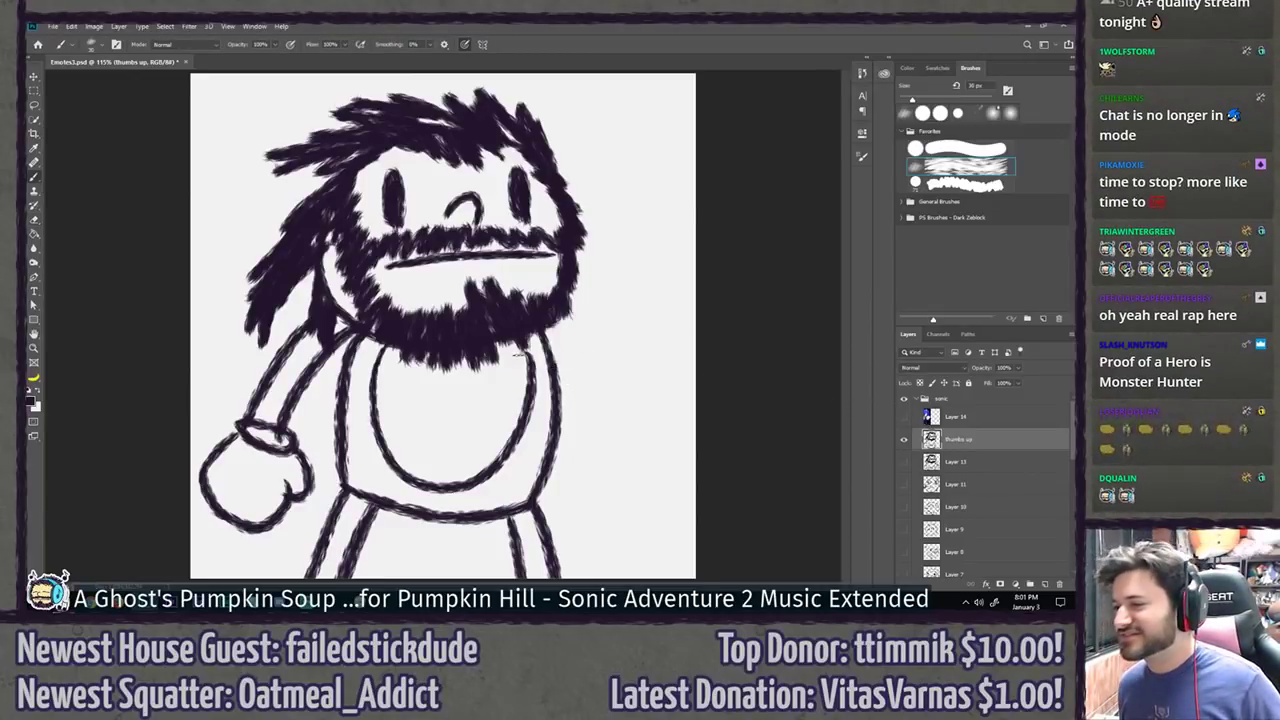
key("v")
left_click_drag(494, 372, 487, 371)
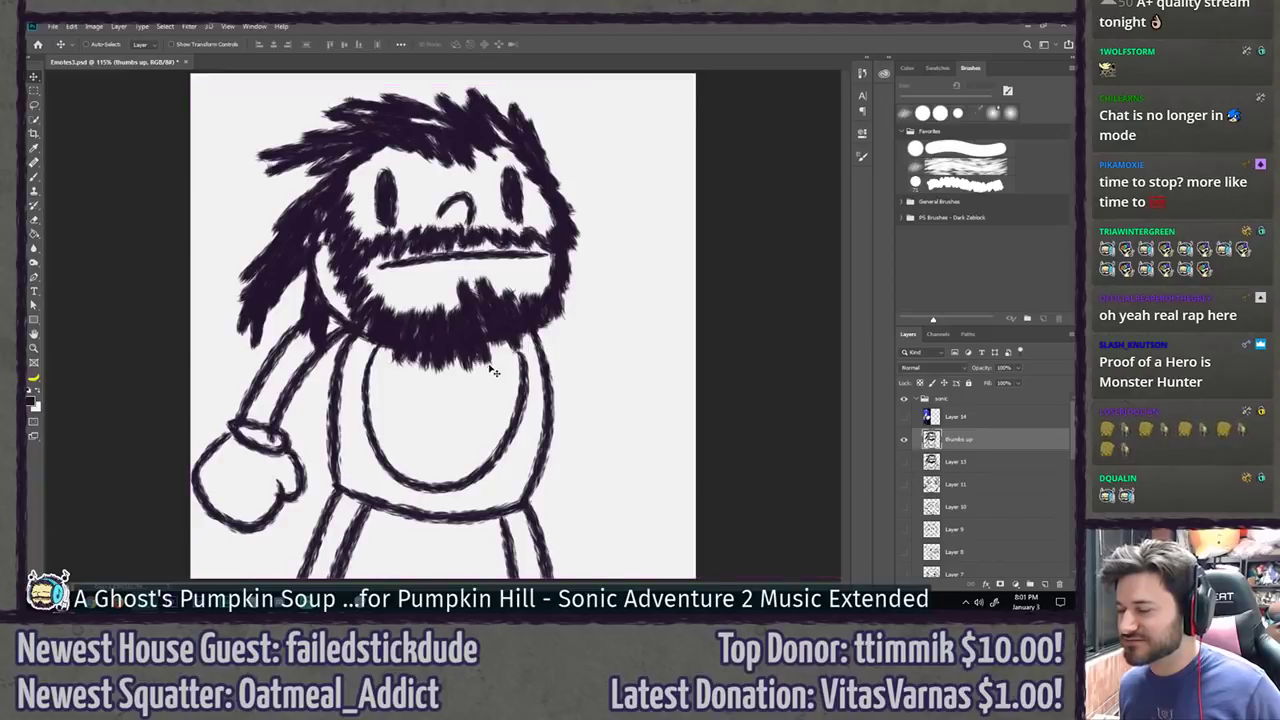
Step: Try sketching a raised thumbs-up hand beside the face, with a tall thumb and a rounded finger shape, and undo it
key("b")
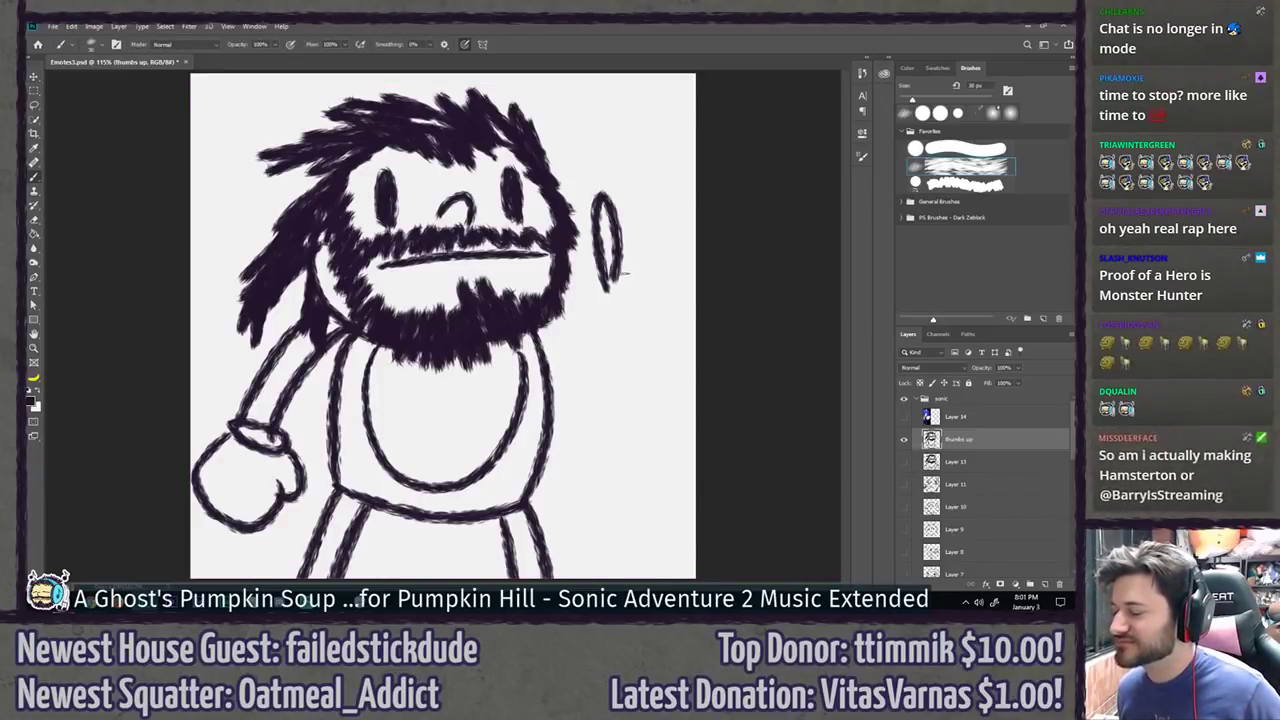
mouse_move(630, 262)
left_mouse_down()
mouse_move(669, 298)
mouse_move(640, 264)
left_mouse_up()
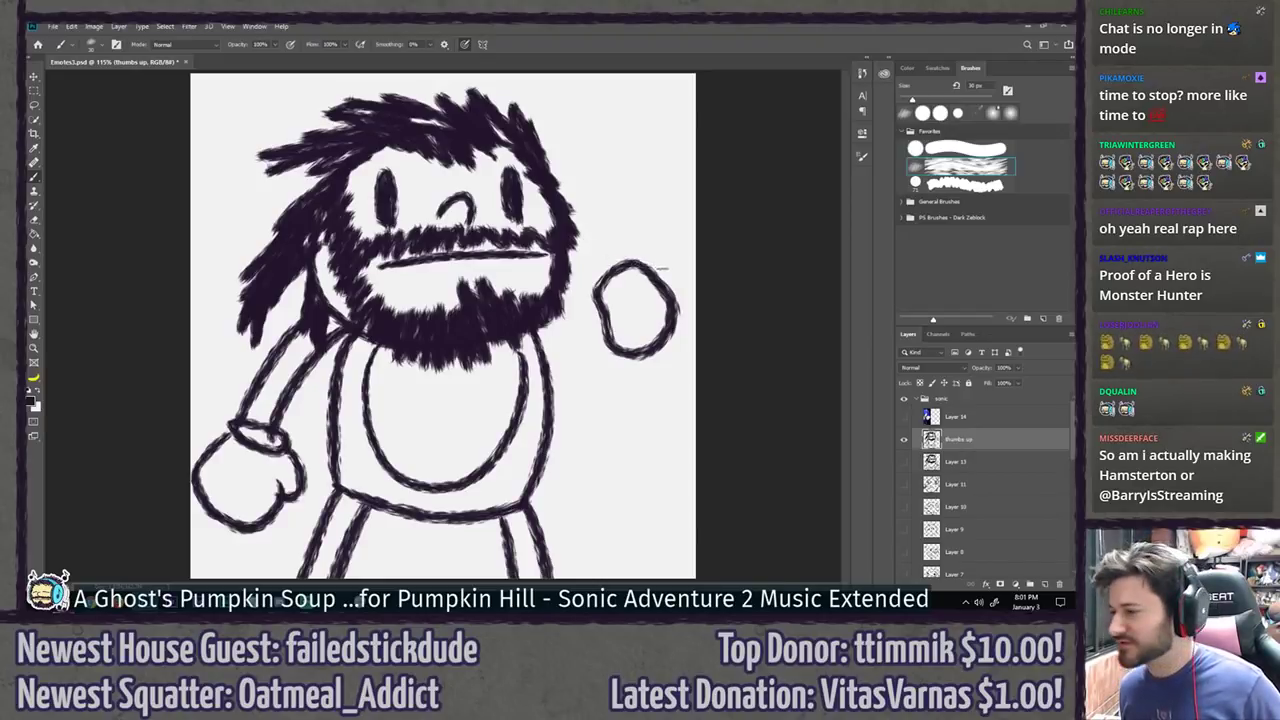
key("ctrl+z")
key("ctrl+z")
mouse_move(646, 263)
left_mouse_down()
mouse_move(600, 323)
mouse_move(650, 350)
mouse_move(630, 266)
mouse_move(604, 320)
mouse_move(642, 343)
mouse_move(588, 247)
mouse_move(590, 292)
left_mouse_up()
key("ctrl+z")
key("ctrl+z")
mouse_move(612, 192)
left_mouse_down()
mouse_move(600, 276)
mouse_move(609, 268)
mouse_move(582, 298)
mouse_move(610, 374)
mouse_move(628, 365)
left_mouse_up()
key("ctrl+z")
key("ctrl+z")
key("ctrl+z")
key("ctrl+z")
left_click_drag(580, 306, 584, 300)
key("ctrl+z")
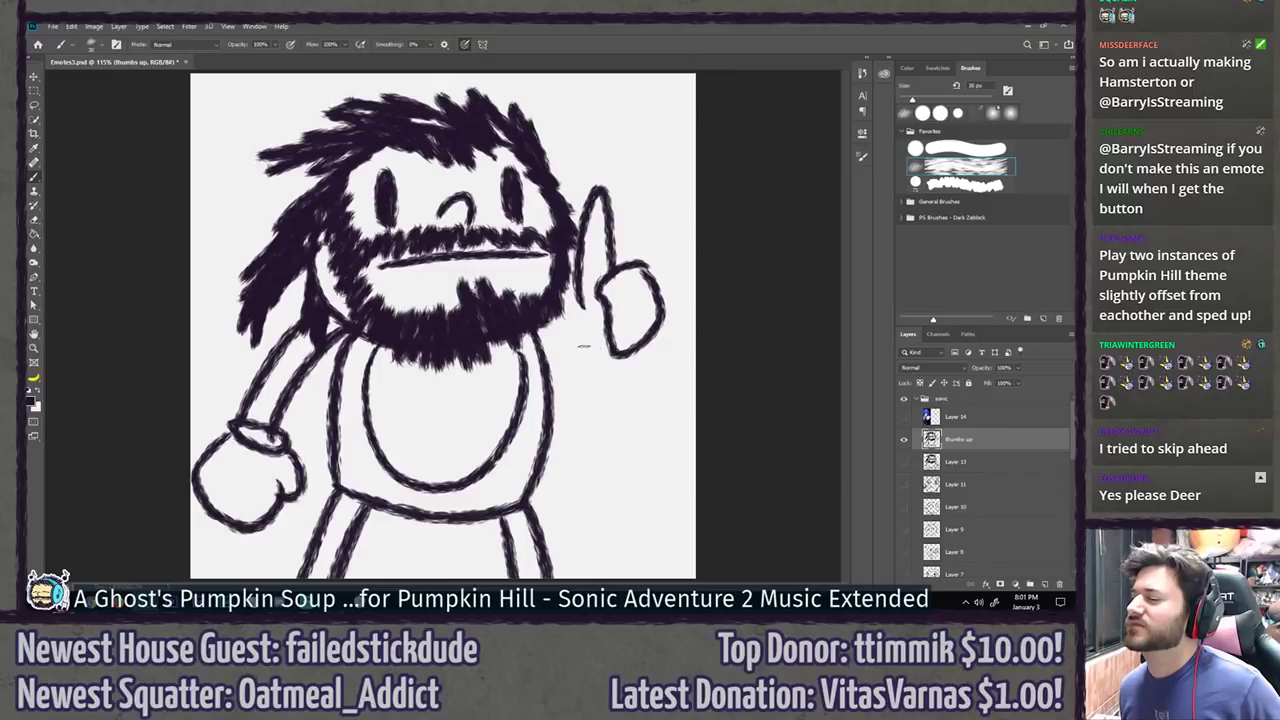
key("ctrl+z")
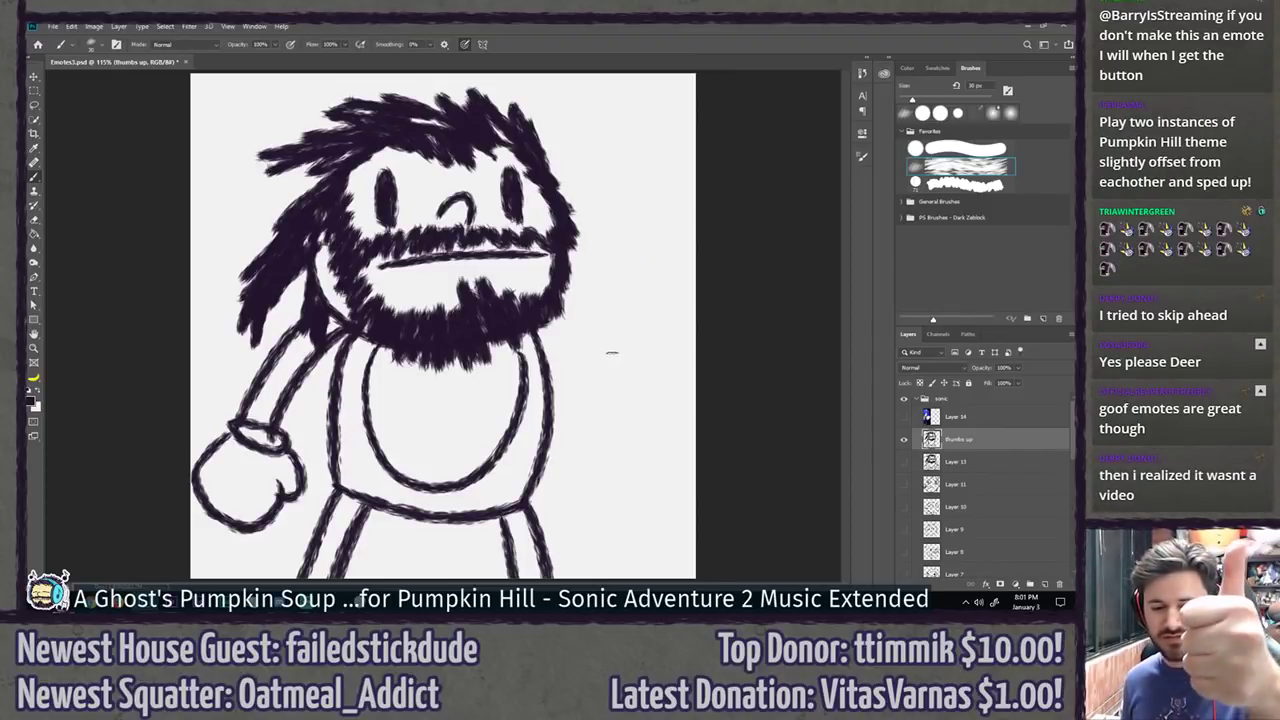
Step: Sketch the rounded finger shape of a raised fist beside the face, trying a tall thumb against it and undoing the thumb
mouse_move(645, 245)
left_mouse_down()
mouse_move(607, 256)
mouse_move(656, 320)
mouse_move(588, 302)
left_mouse_up()
key("ctrl+z")
mouse_move(620, 242)
left_mouse_down()
mouse_move(608, 160)
mouse_move(586, 240)
left_mouse_up()
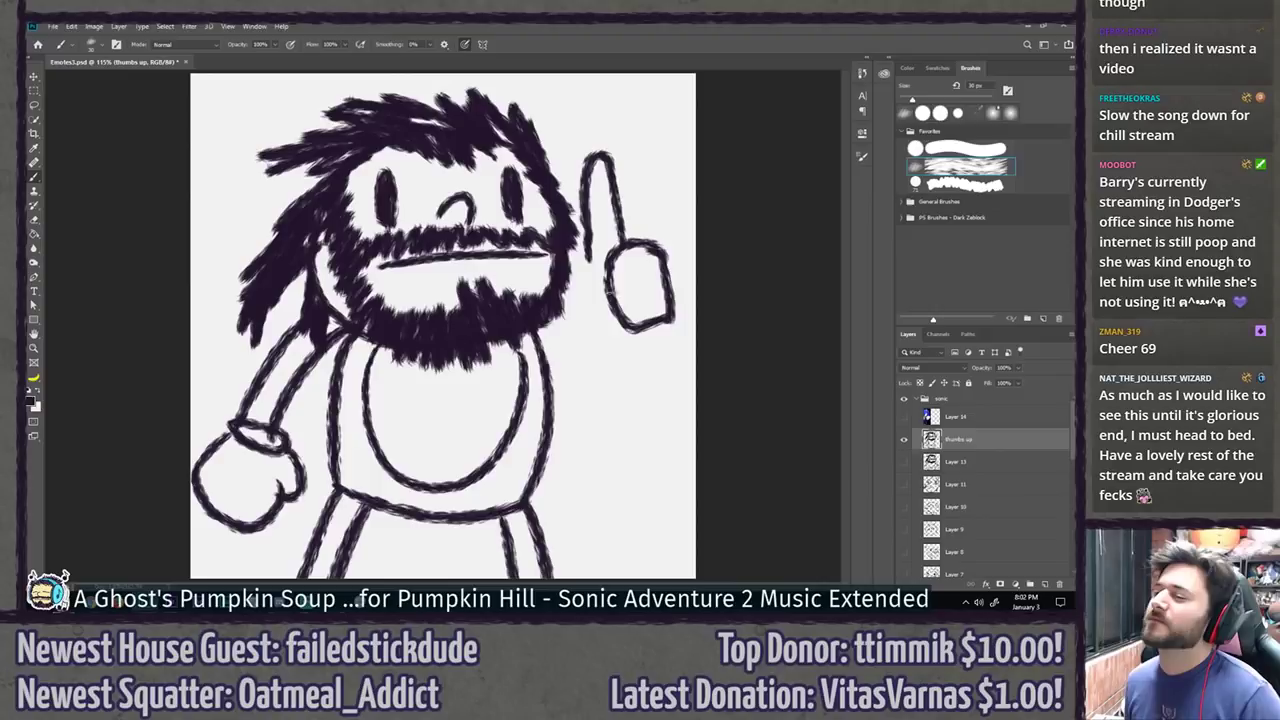
key("ctrl+z")
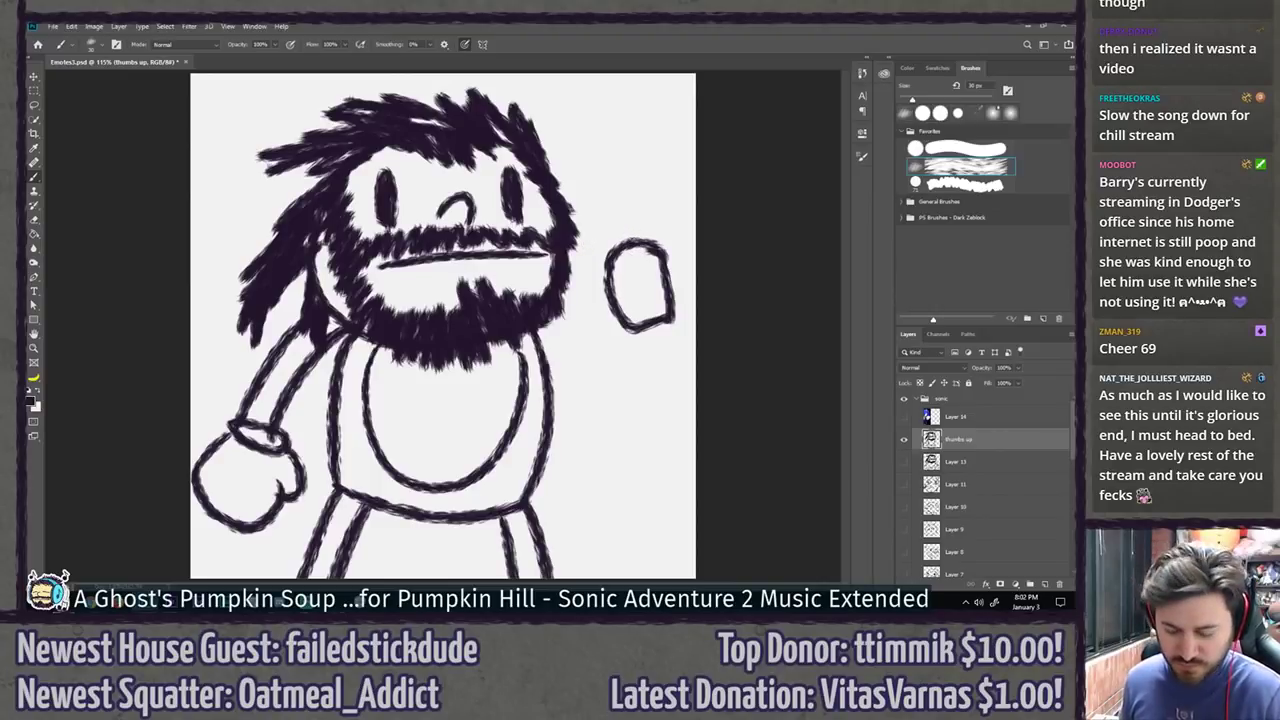
Step: Lasso the finger shape and move it slightly up and away from the face, clearing the selection
key("l")
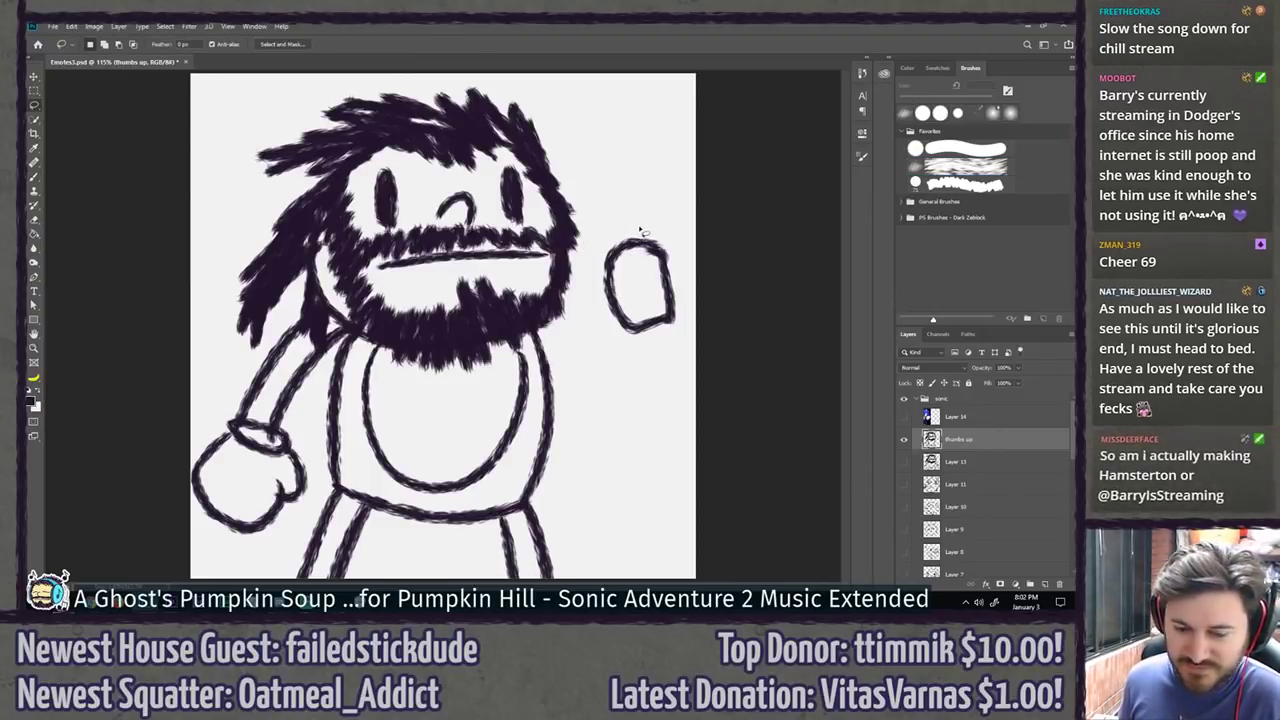
left_click_drag(631, 216, 614, 222)
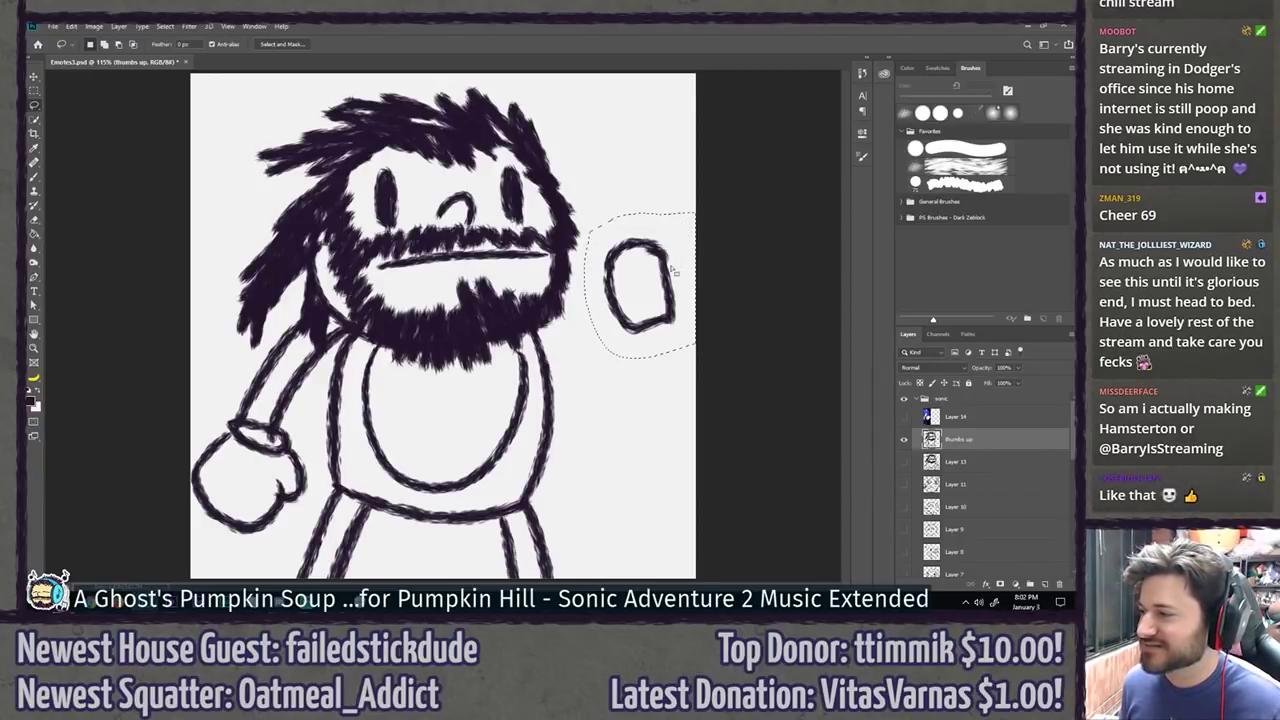
mouse_move(672, 269)
left_mouse_down()
mouse_move(685, 255)
mouse_move(596, 150)
mouse_move(592, 265)
mouse_move(607, 340)
left_mouse_up()
key("ctrl+d")
Step: Draw a tall thumb rising beside the finger shape, and try several strokes for the palm's lower edge, undoing them
key("b")
key("ctrl+z")
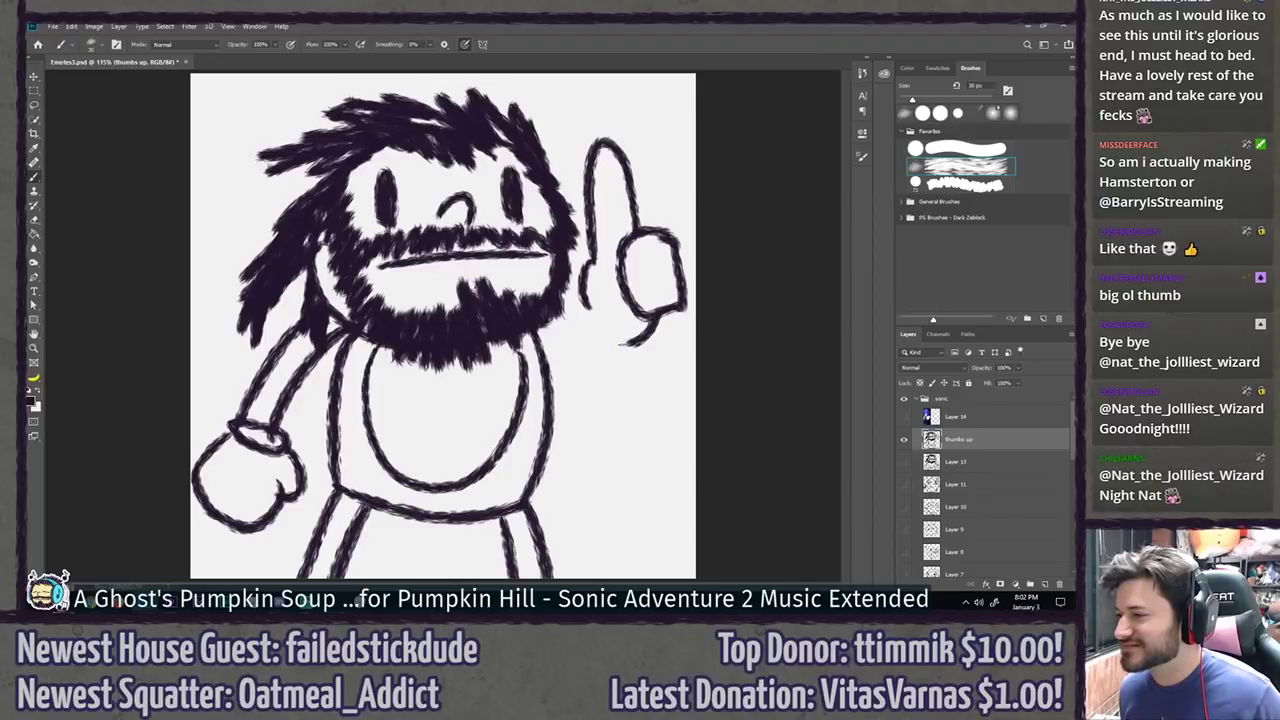
key("ctrl+z")
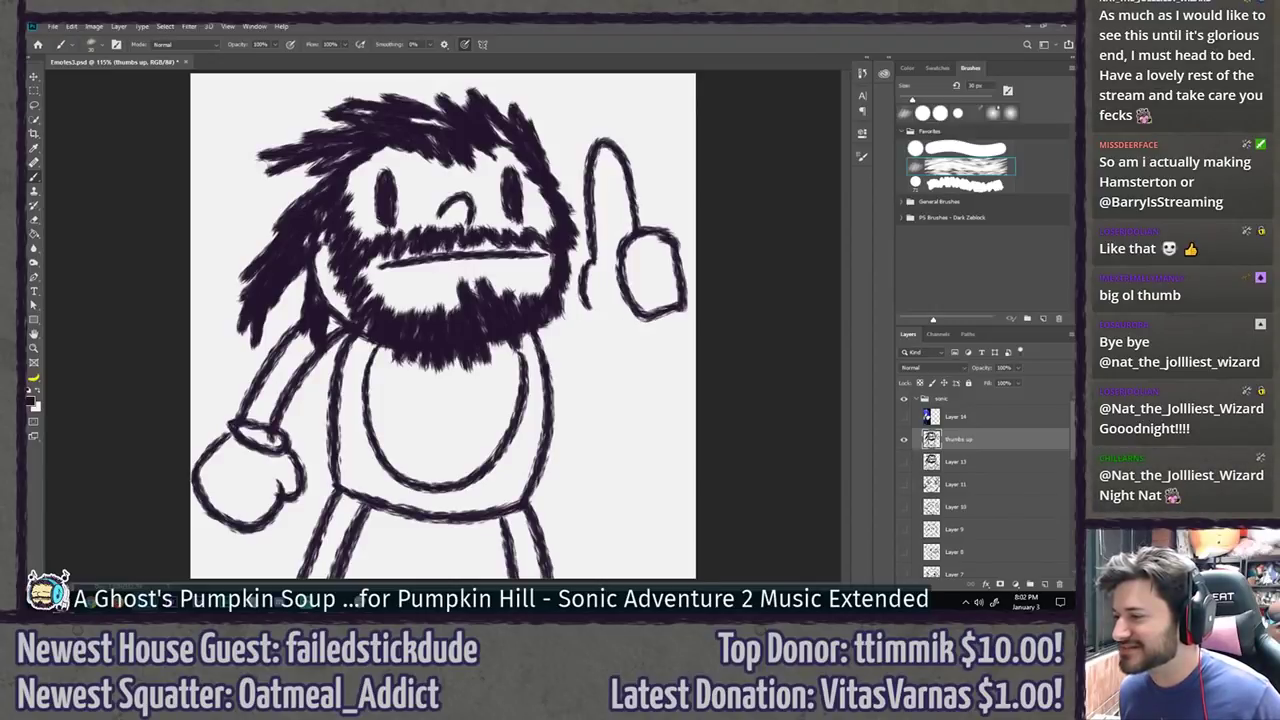
key("ctrl+z")
left_click_drag(666, 308, 612, 352)
key("ctrl+z")
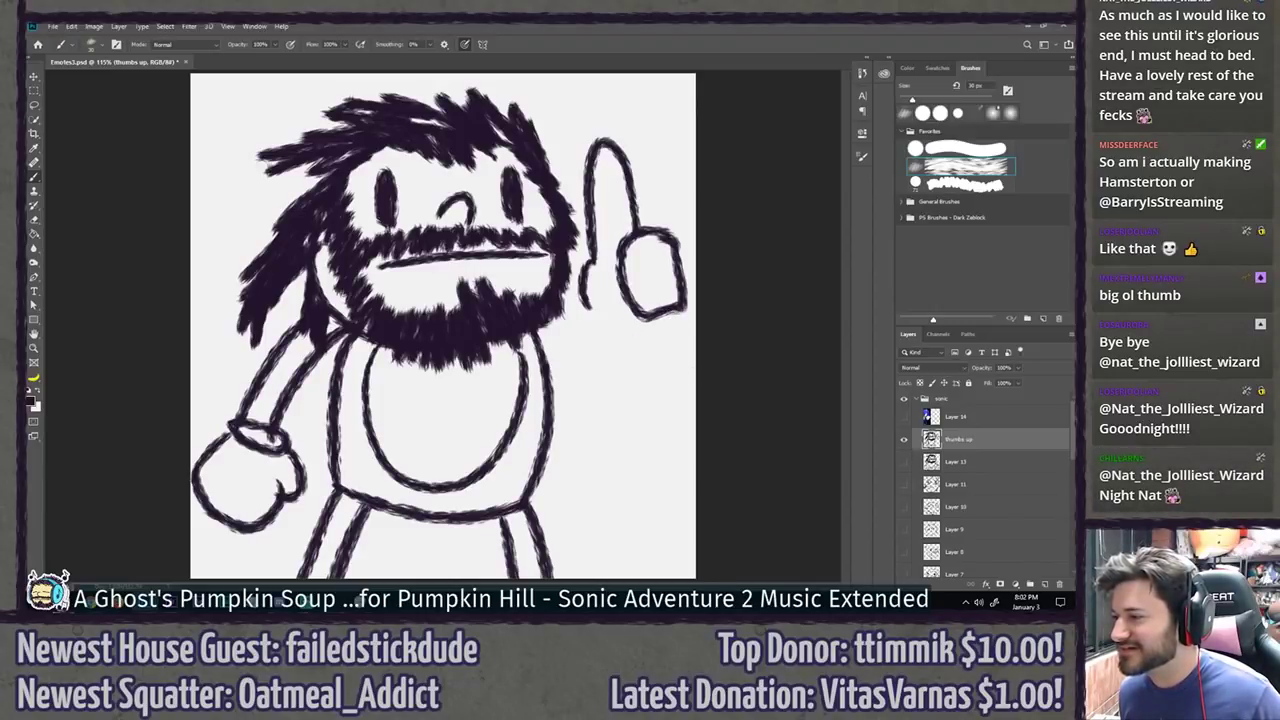
left_click_drag(680, 312, 626, 346)
key("ctrl+z")
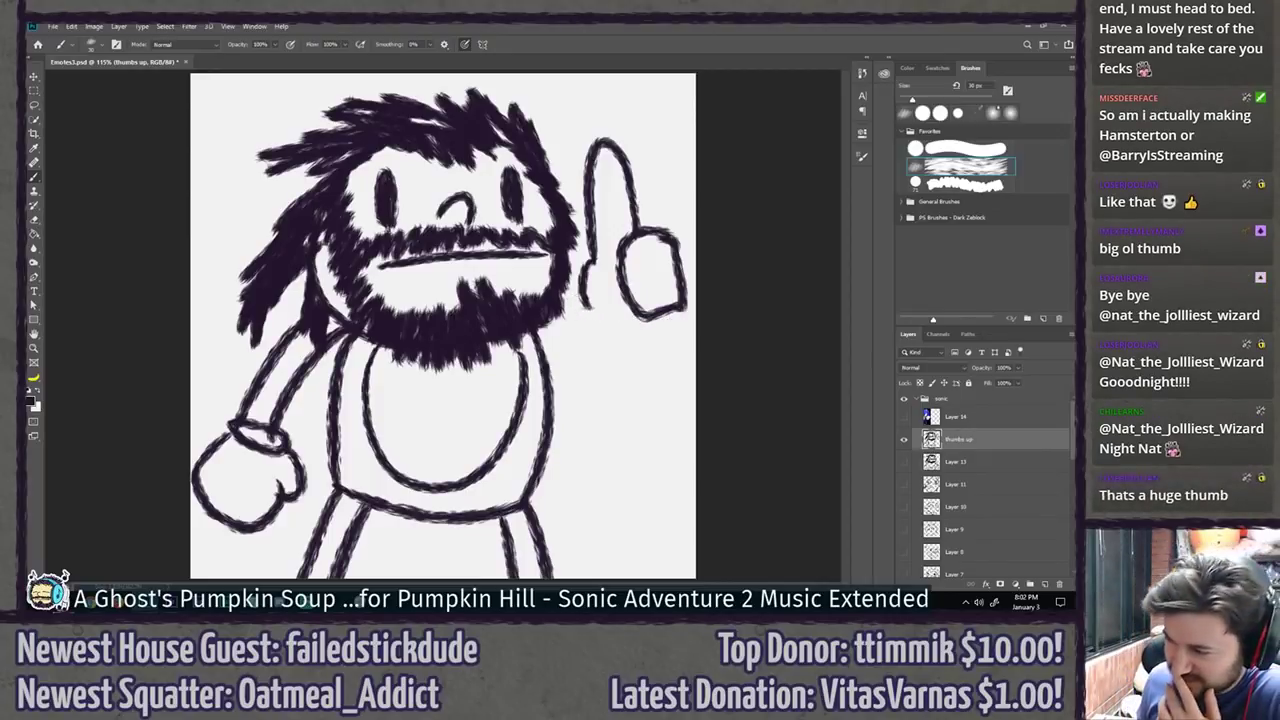
Step: Draw the glove's cuff as a narrow slanted loop below the thumb and sketch the bent forearm beneath it
left_click_drag(588, 296, 610, 340)
key("ctrl+z")
left_click_drag(588, 294, 612, 340)
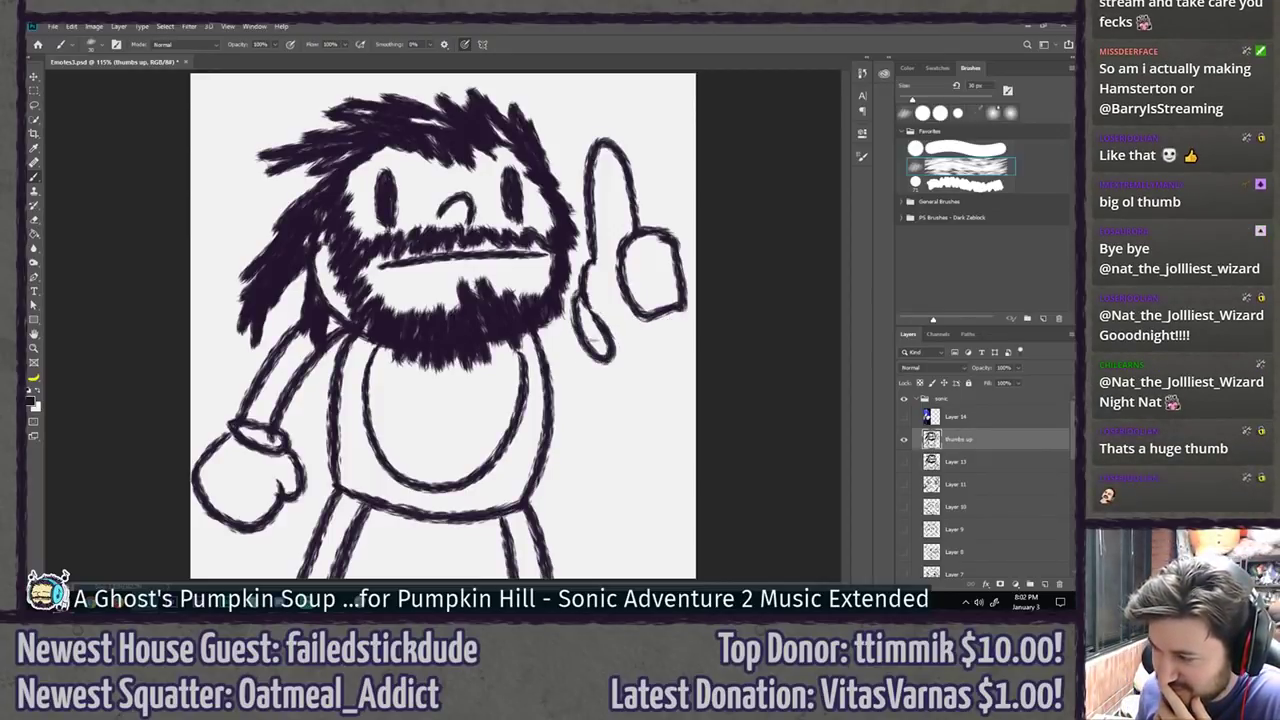
key("ctrl+z")
mouse_move(590, 272)
left_mouse_down()
mouse_move(582, 330)
mouse_move(590, 306)
mouse_move(560, 366)
mouse_move(572, 402)
mouse_move(552, 384)
left_mouse_up()
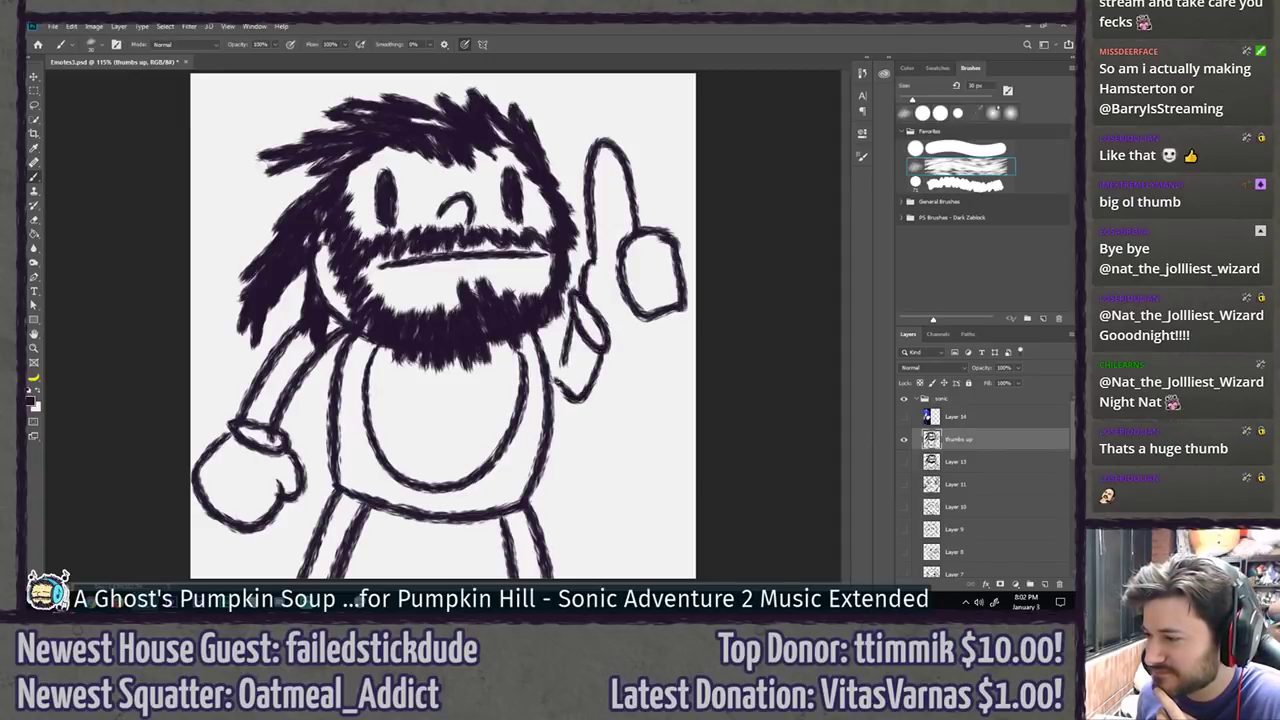
Step: Connect the raised arm to the torso and draw the palm's lower edge from the cuff to the fingers
mouse_move(542, 328)
left_mouse_down()
mouse_move(566, 350)
mouse_move(672, 322)
left_mouse_up()
key("ctrl+z")
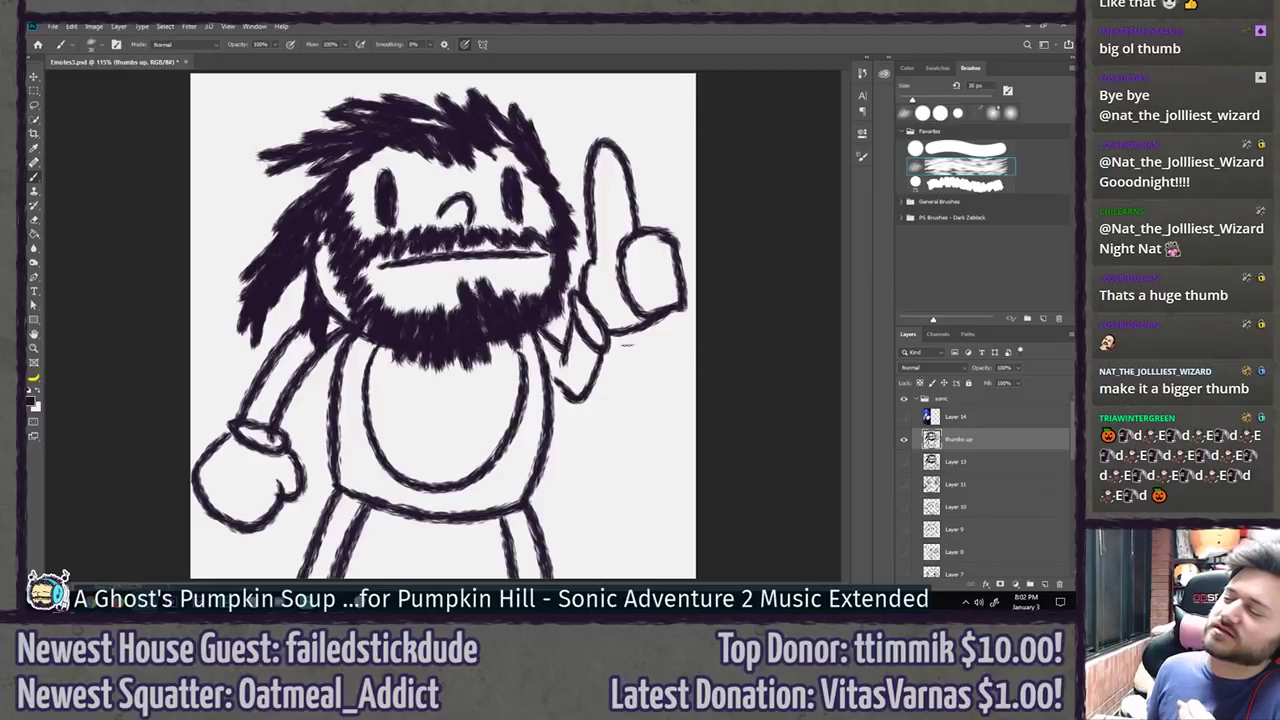
left_click_drag(548, 373, 572, 397)
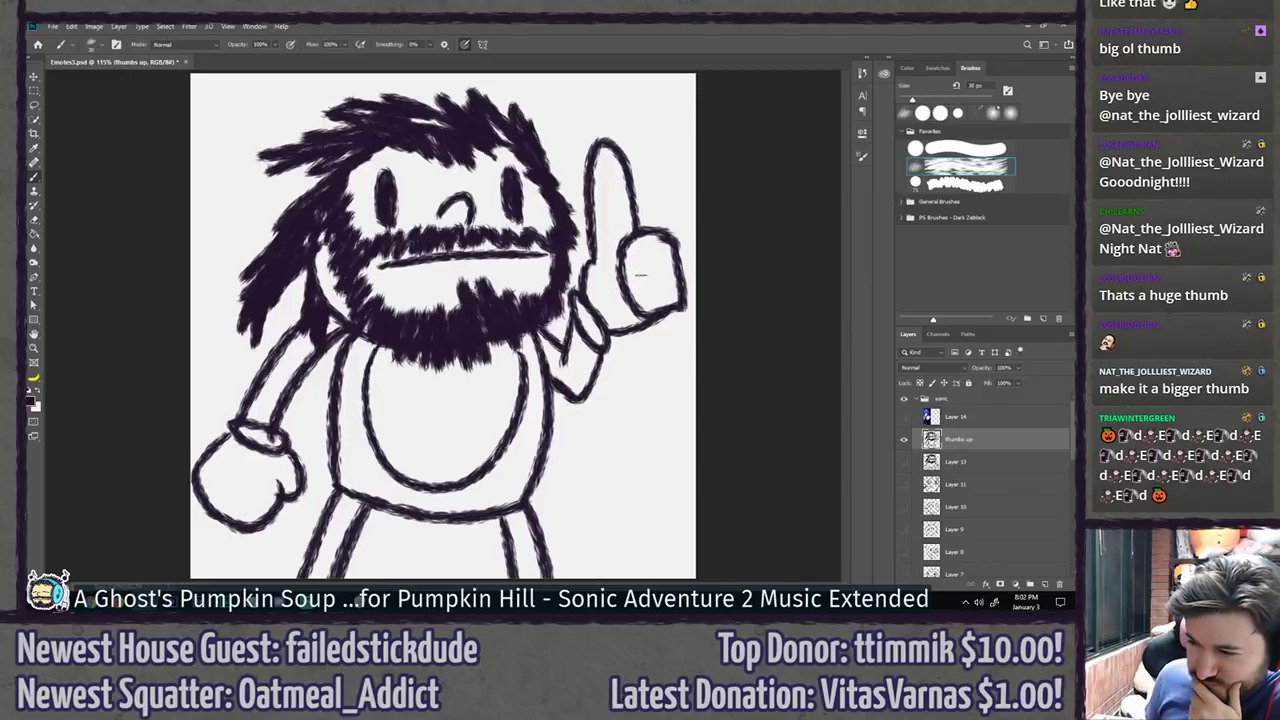
Step: Draw the lines separating the curled fingers inside the fist and a short palm crease beside them
mouse_move(620, 254)
left_mouse_down()
mouse_move(626, 285)
mouse_move(664, 285)
mouse_move(646, 258)
mouse_move(668, 290)
left_mouse_up()
key("ctrl+z")
key("ctrl+z")
key("ctrl+z")
key("ctrl+z")
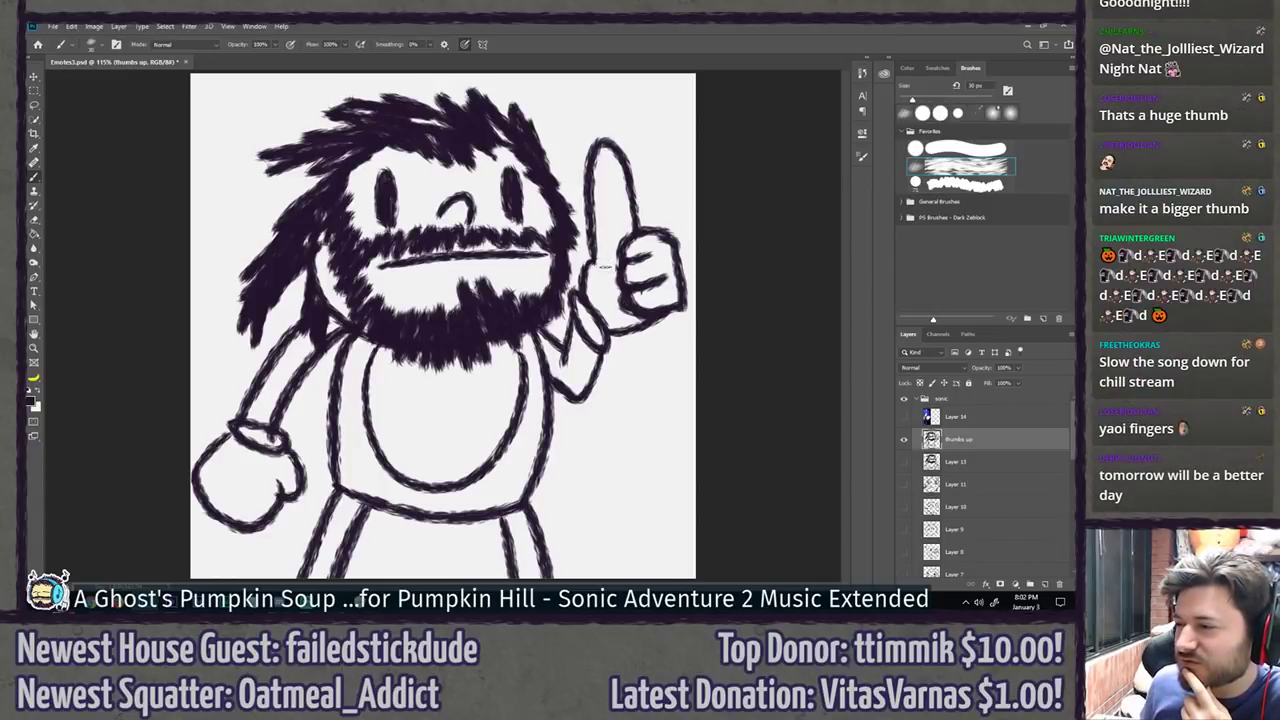
left_click_drag(605, 267, 622, 298)
key("ctrl+z")
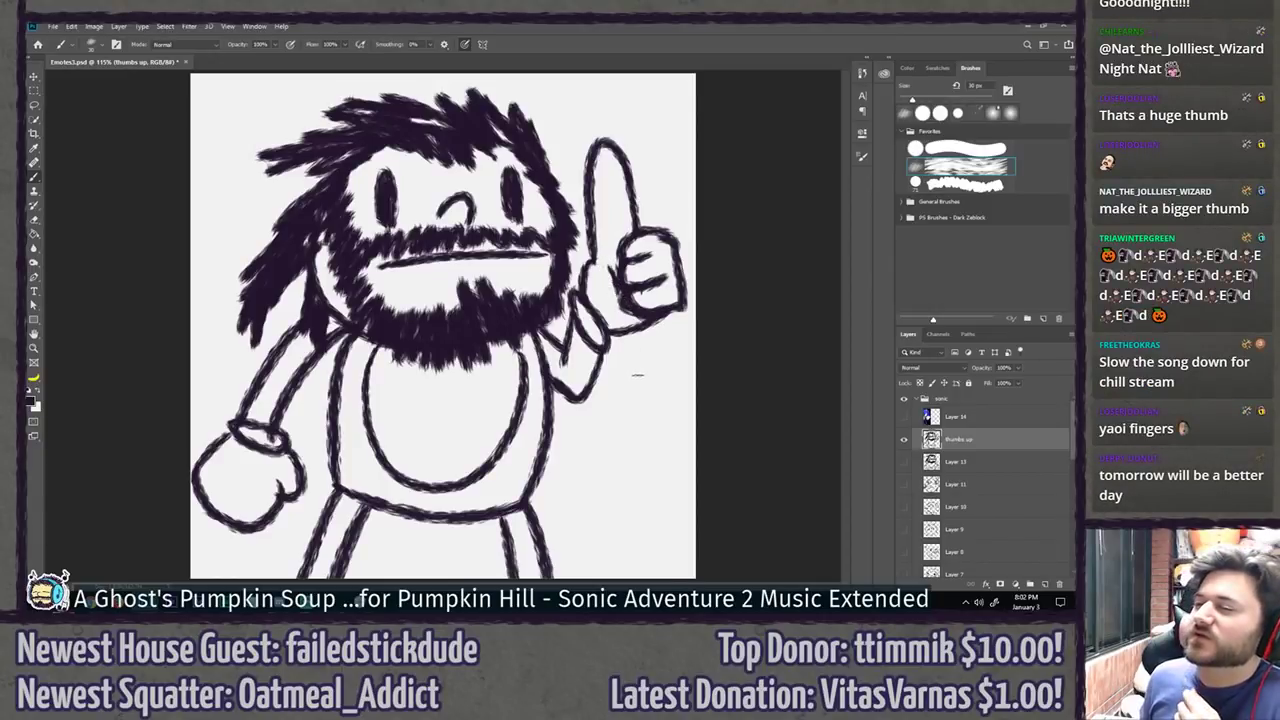
Step: Check the thumbs-up sketch at emote size and compare it with the Layer 13 version
scroll(614, 370, "down", 10)
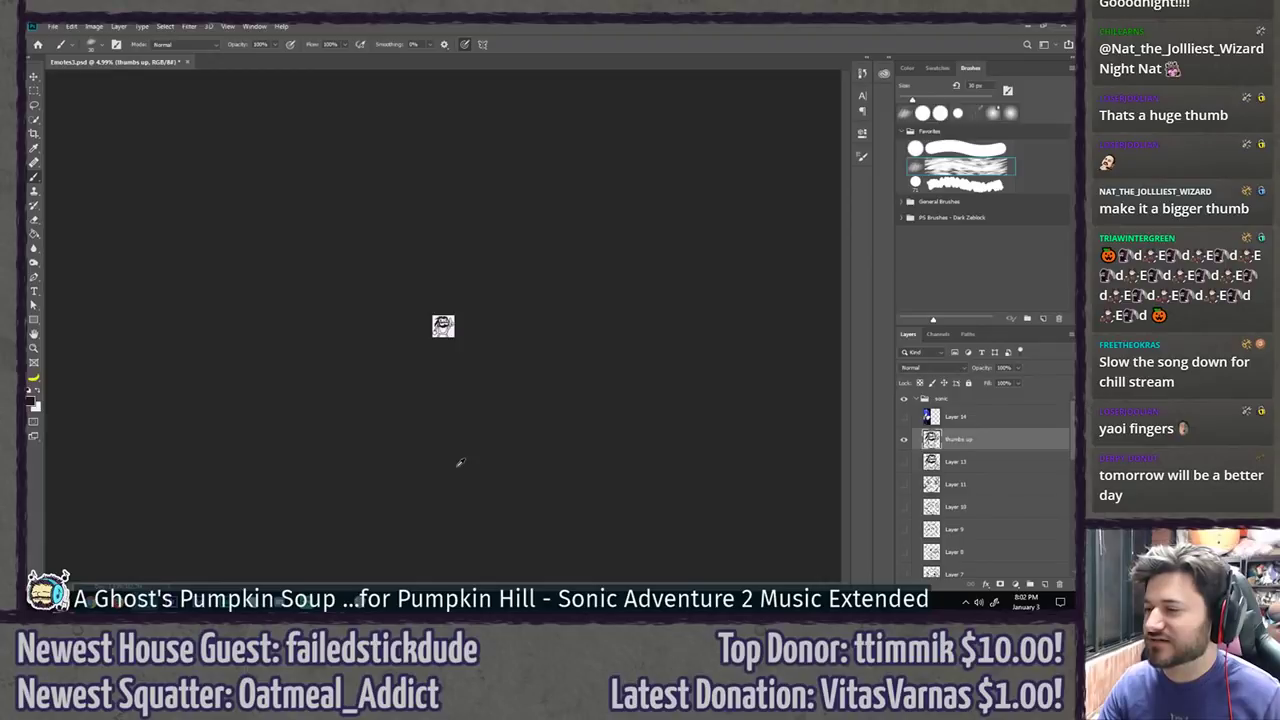
scroll(460, 462, "up", 10)
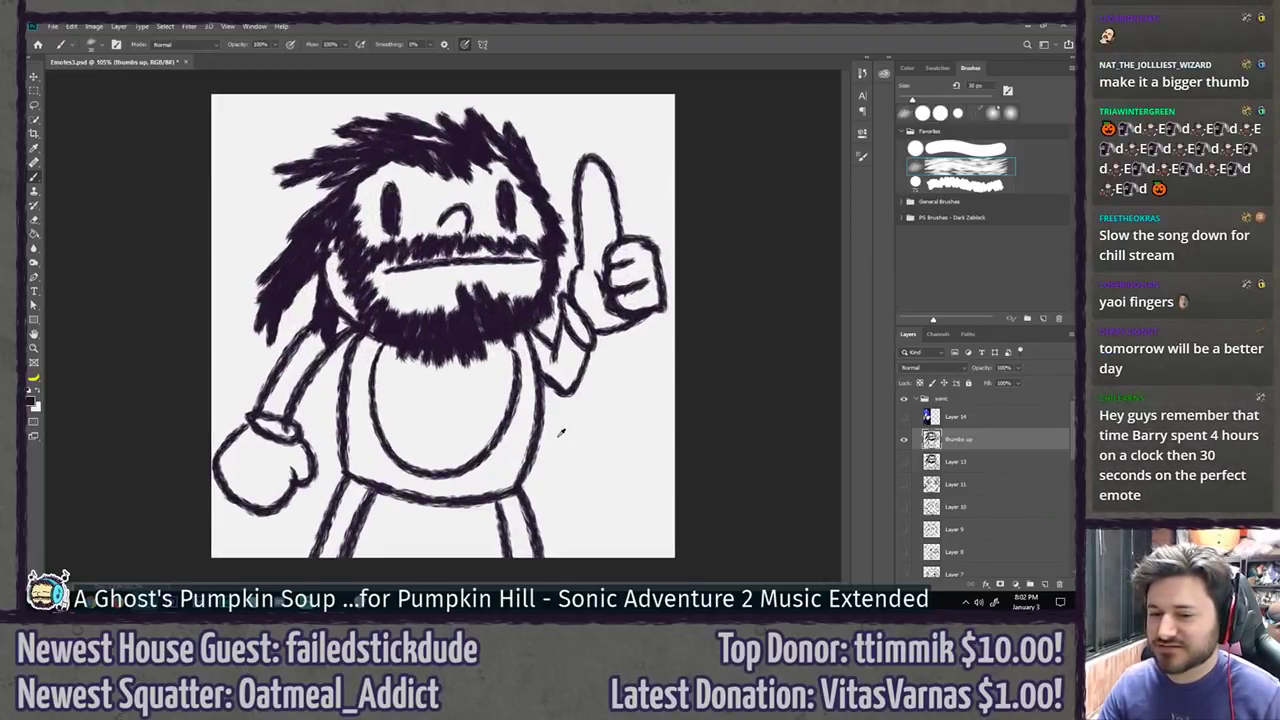
scroll(589, 424, "down", 1)
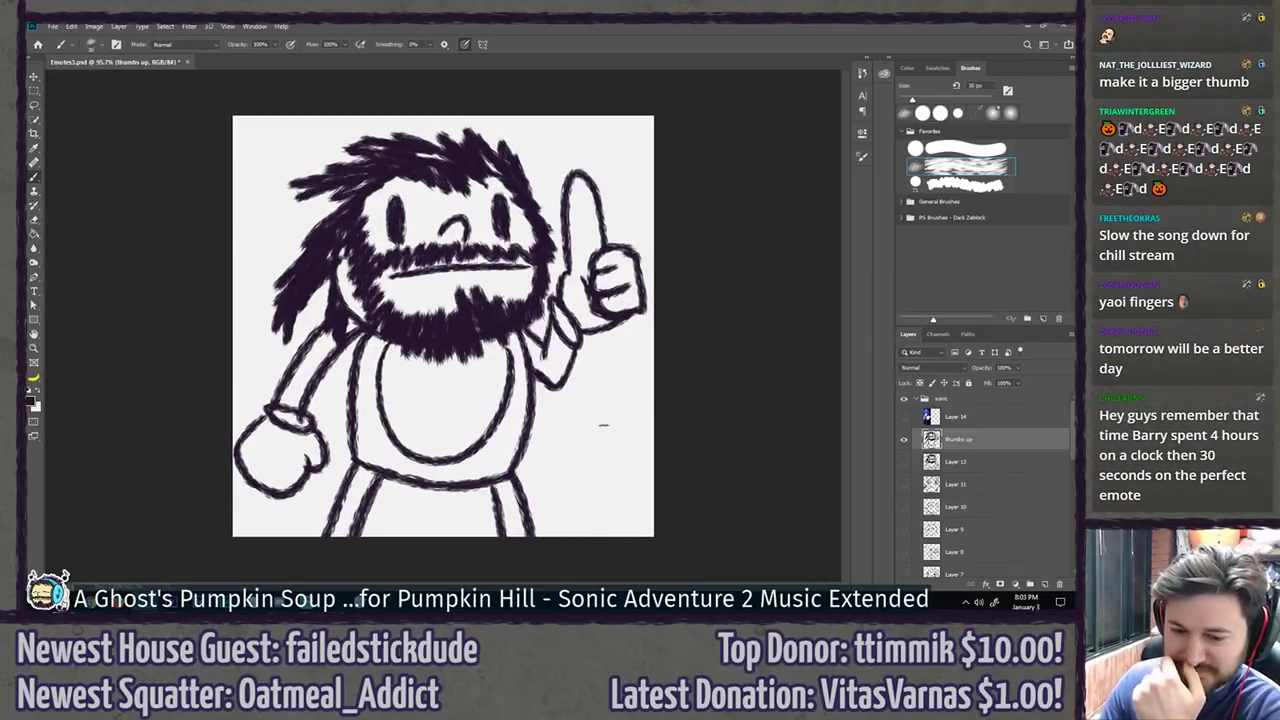
left_click(905, 440)
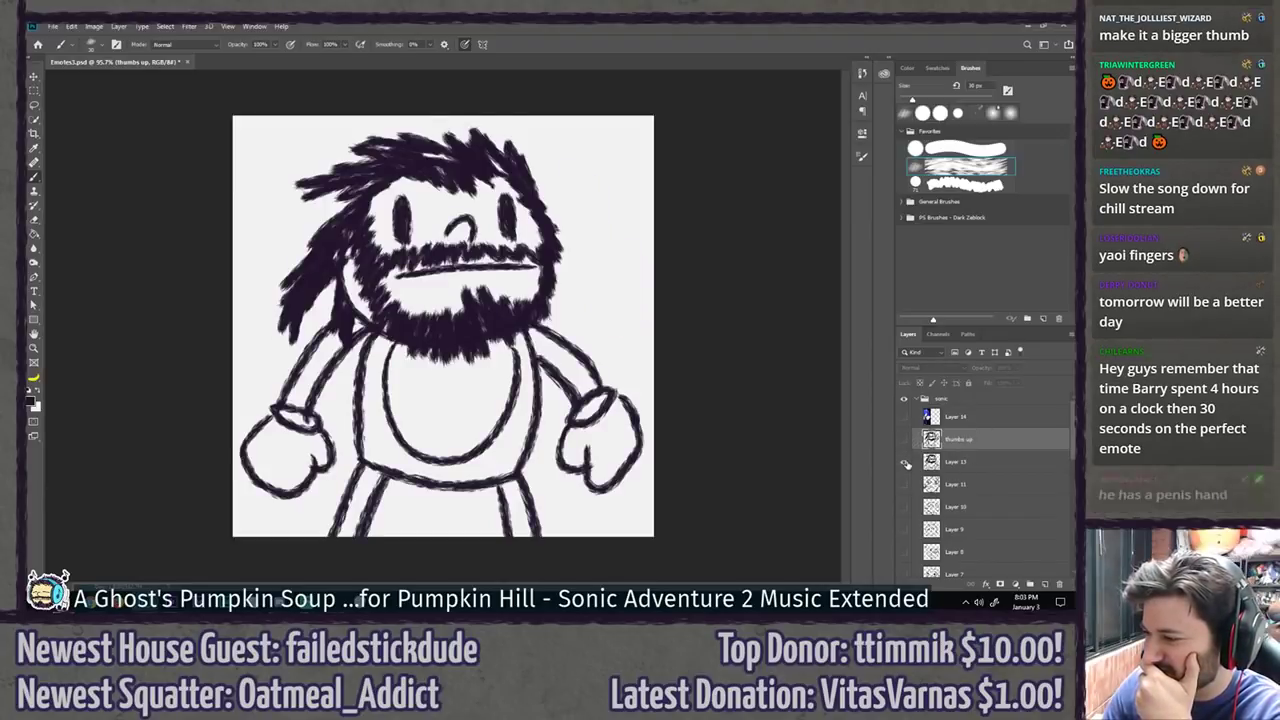
left_click(905, 440)
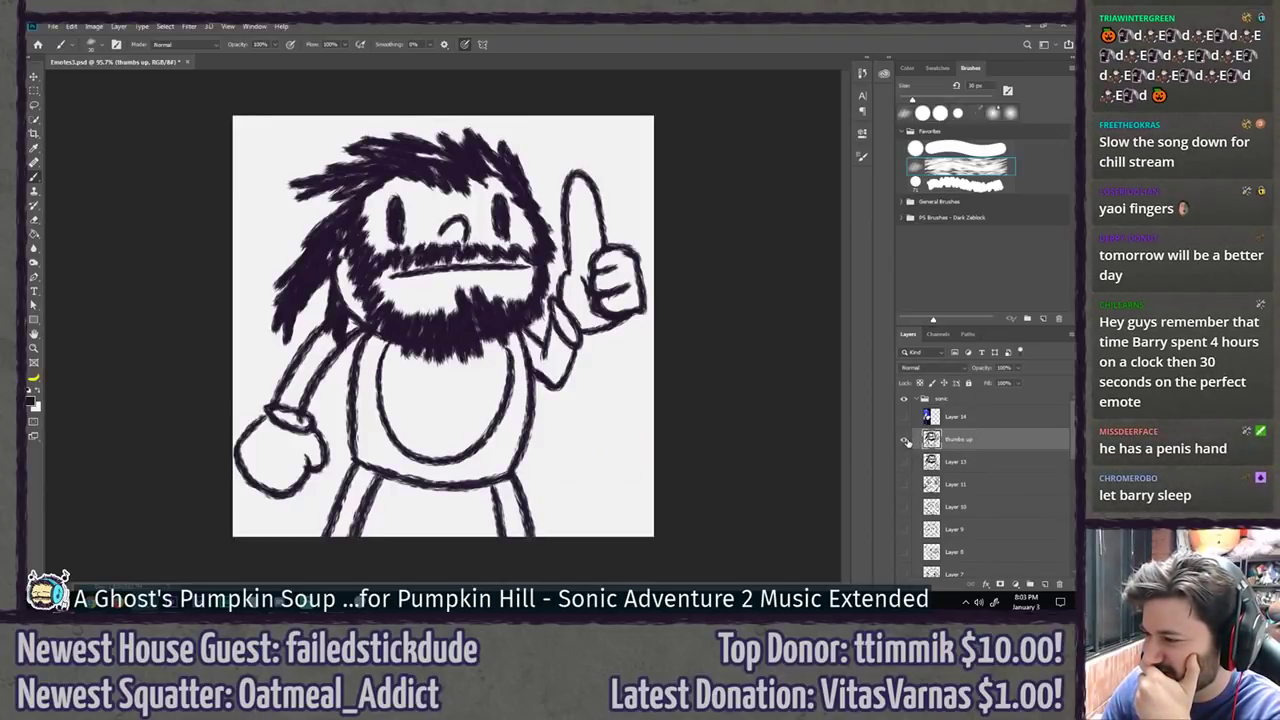
Step: Erase the tall thumb from the raised hand, keeping the curled fingers, palm and cuff
scroll(593, 232, "up", 3)
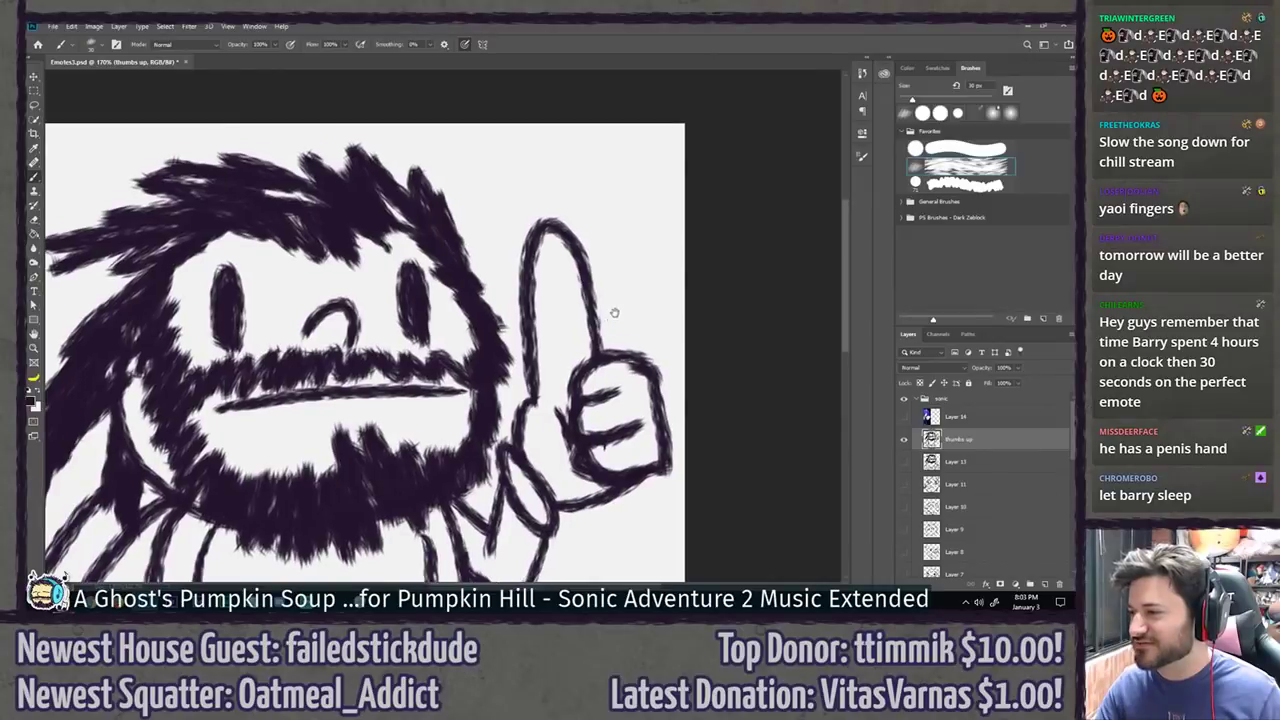
key("e")
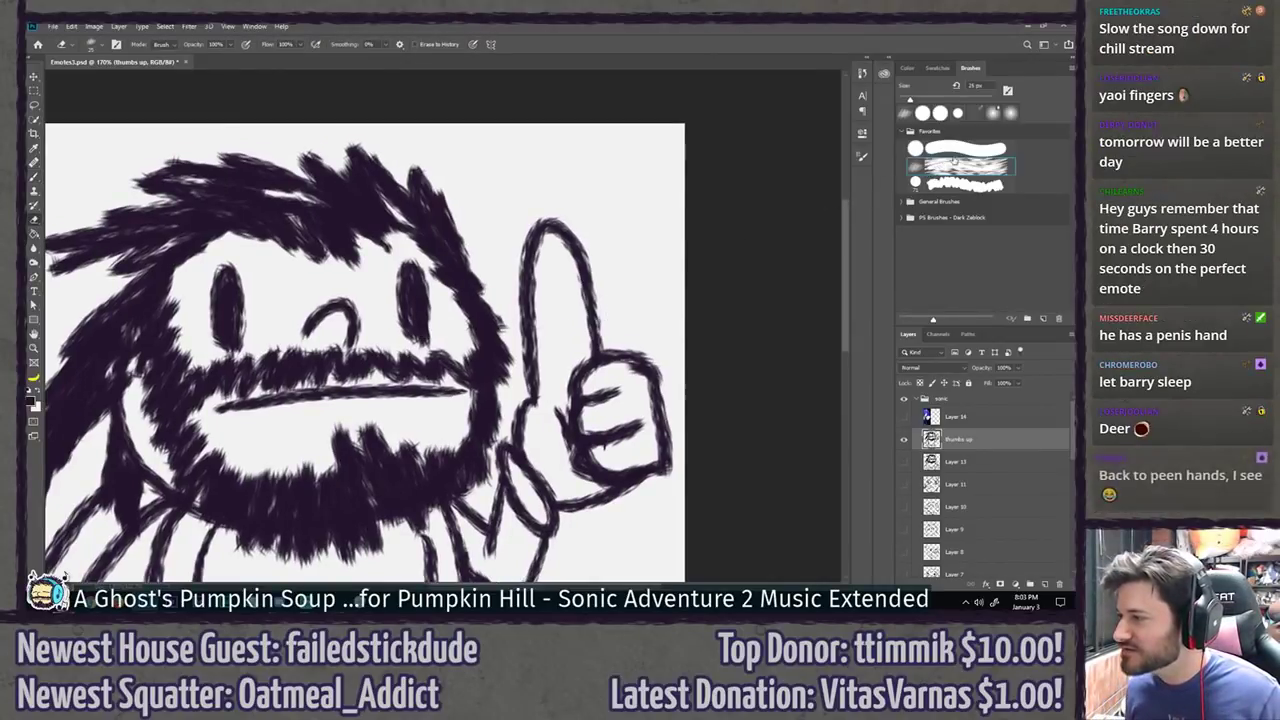
mouse_move(571, 309)
left_mouse_down()
mouse_move(582, 270)
mouse_move(528, 230)
mouse_move(544, 351)
mouse_move(525, 329)
mouse_move(542, 365)
left_mouse_up()
left_click(935, 167)
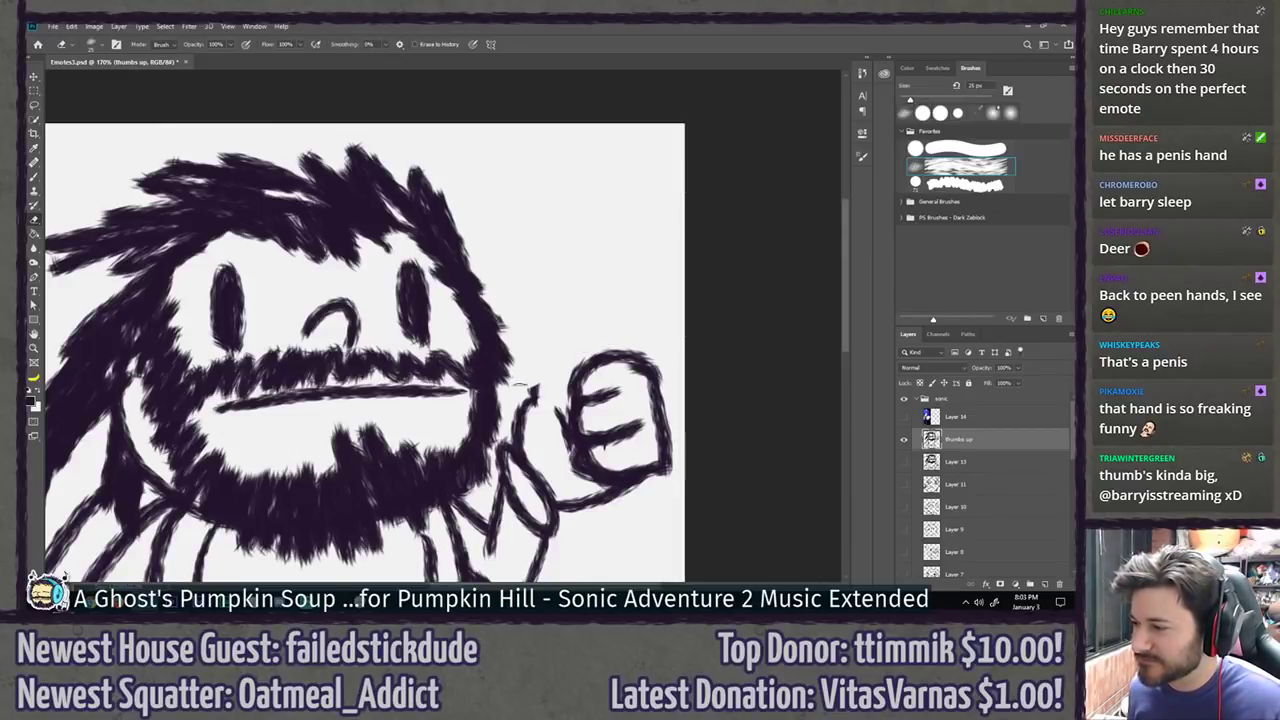
Step: Try redrawing the thumb shorter and curved back toward the face, joining its outer side to the fist
key("b")
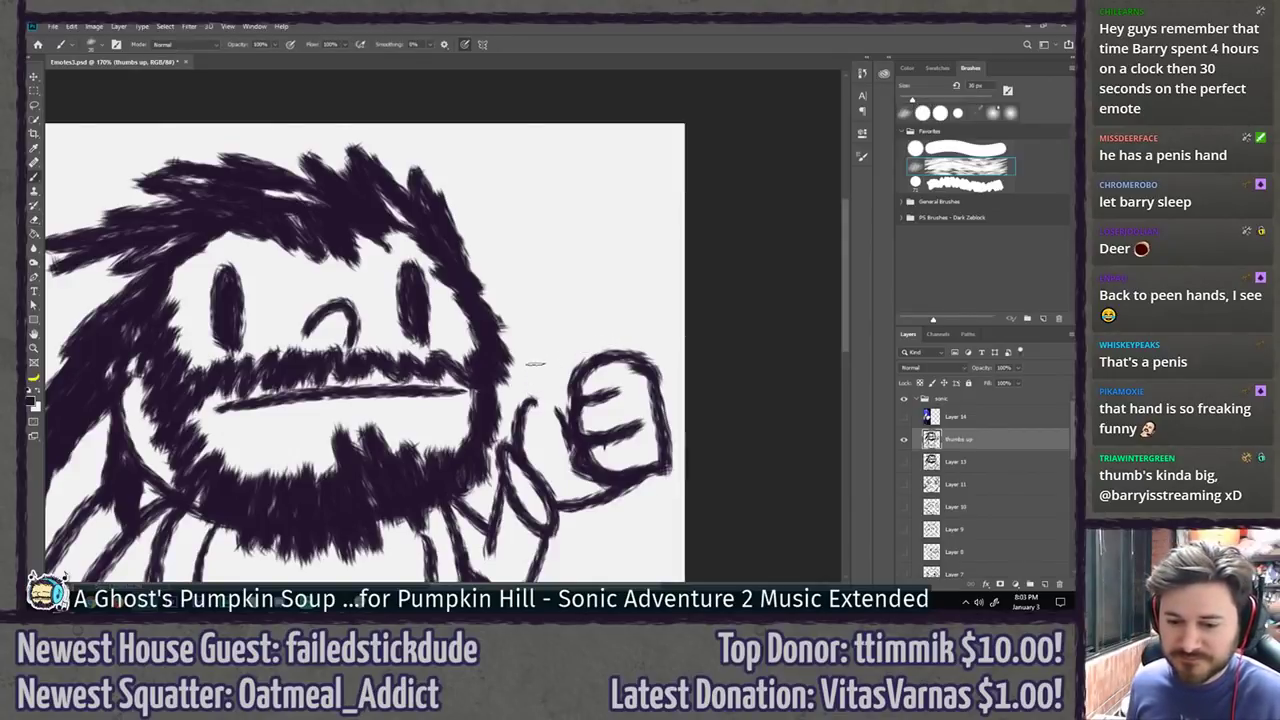
left_click_drag(545, 405, 590, 370)
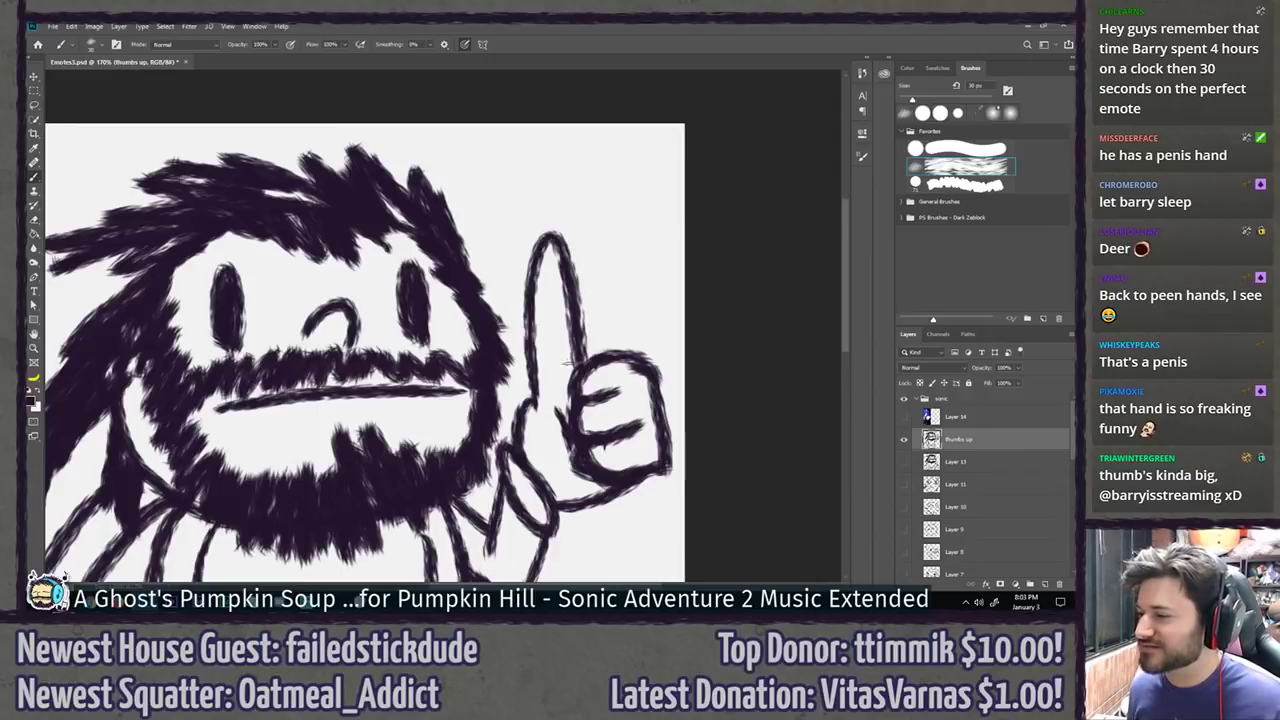
key("ctrl+z")
mouse_move(532, 401)
left_mouse_down()
mouse_move(586, 294)
mouse_move(592, 360)
mouse_move(518, 288)
mouse_move(574, 354)
left_mouse_up()
key("ctrl+z")
key("ctrl+z")
mouse_move(528, 405)
left_mouse_down()
mouse_move(596, 346)
mouse_move(590, 368)
left_mouse_up()
key("ctrl+z")
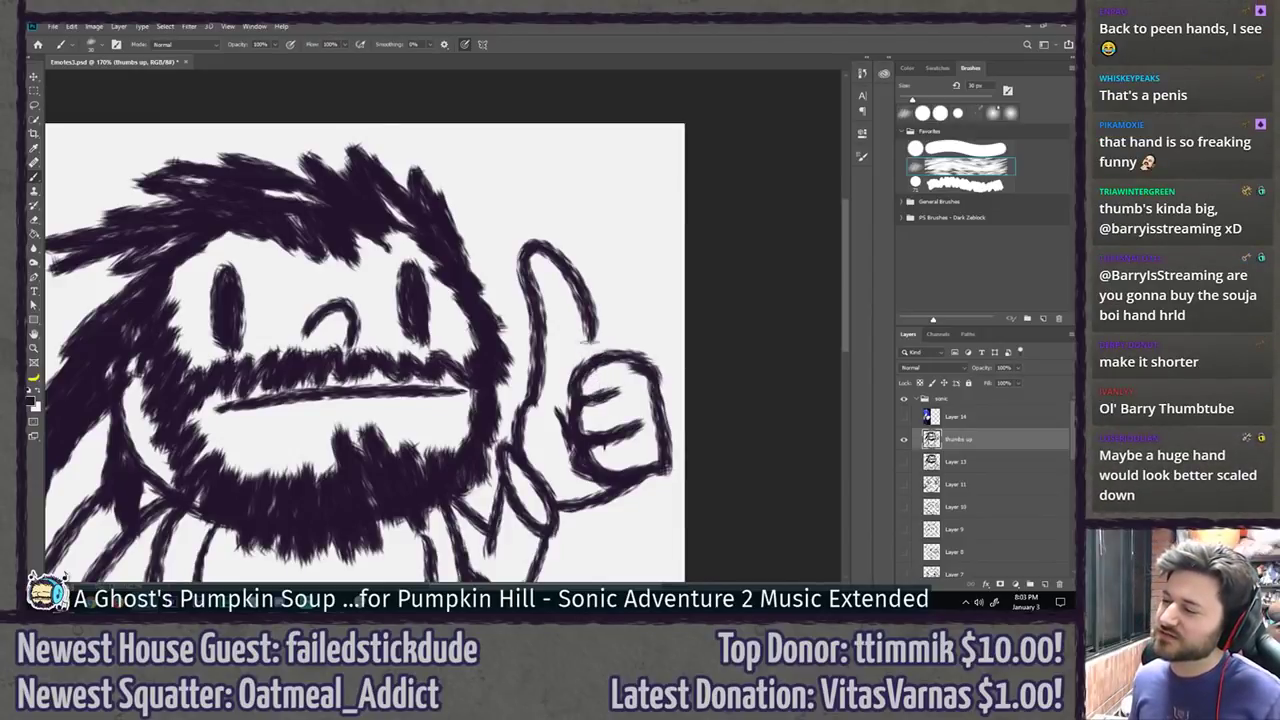
mouse_move(586, 316)
left_mouse_down()
mouse_move(587, 361)
mouse_move(597, 358)
left_mouse_up()
key("ctrl+z")
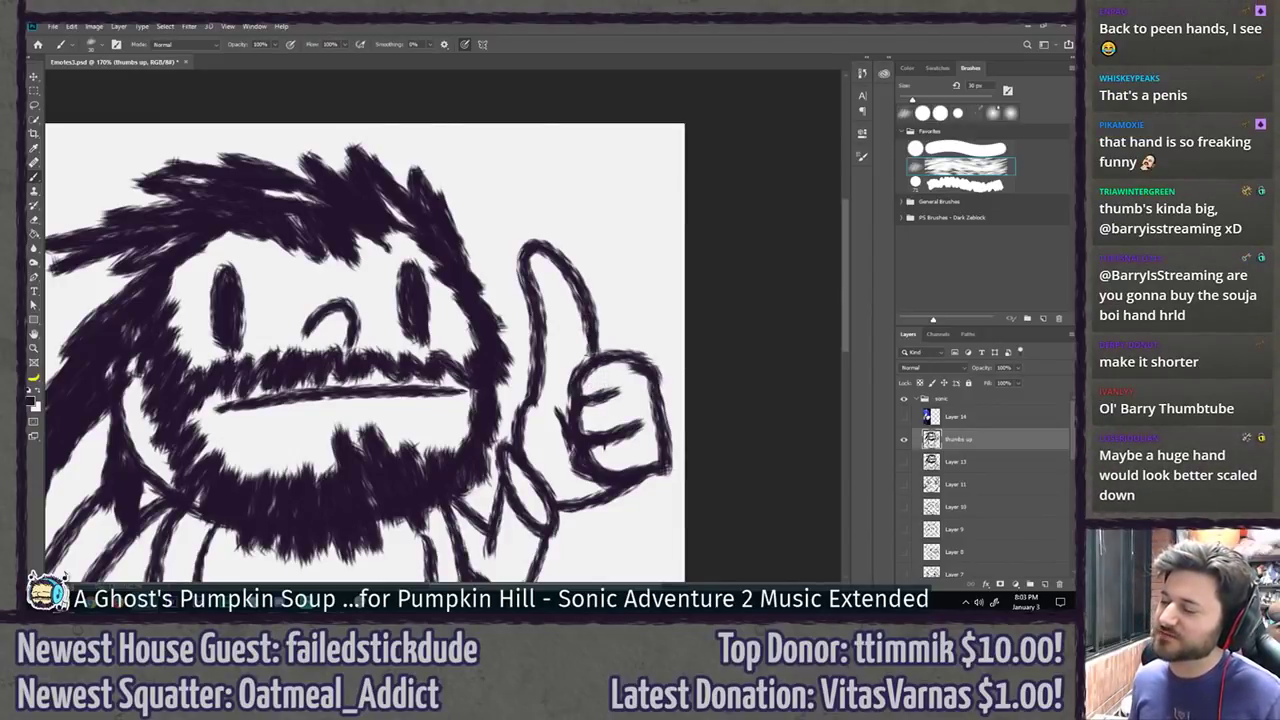
Step: Review the hand at full size and close up, and undo the curved thumb
key("ctrl+1")
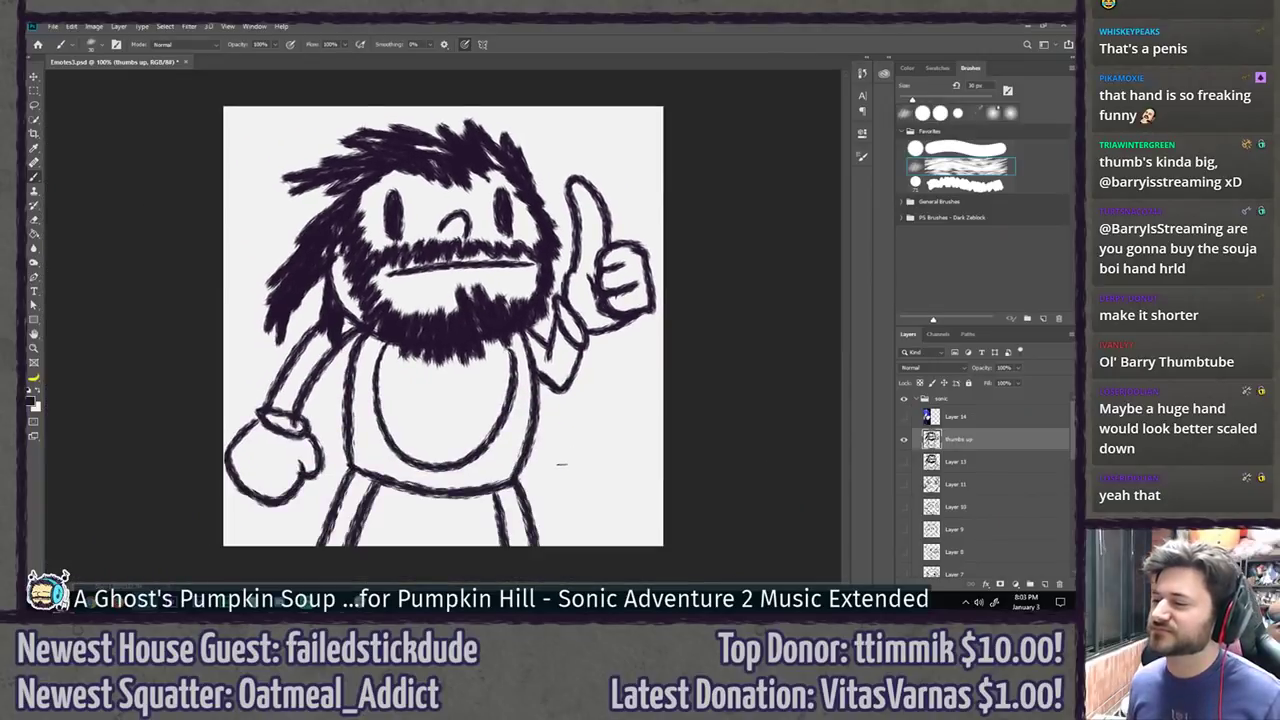
key("z")
left_click(610, 217)
left_click_drag(678, 201, 538, 243)
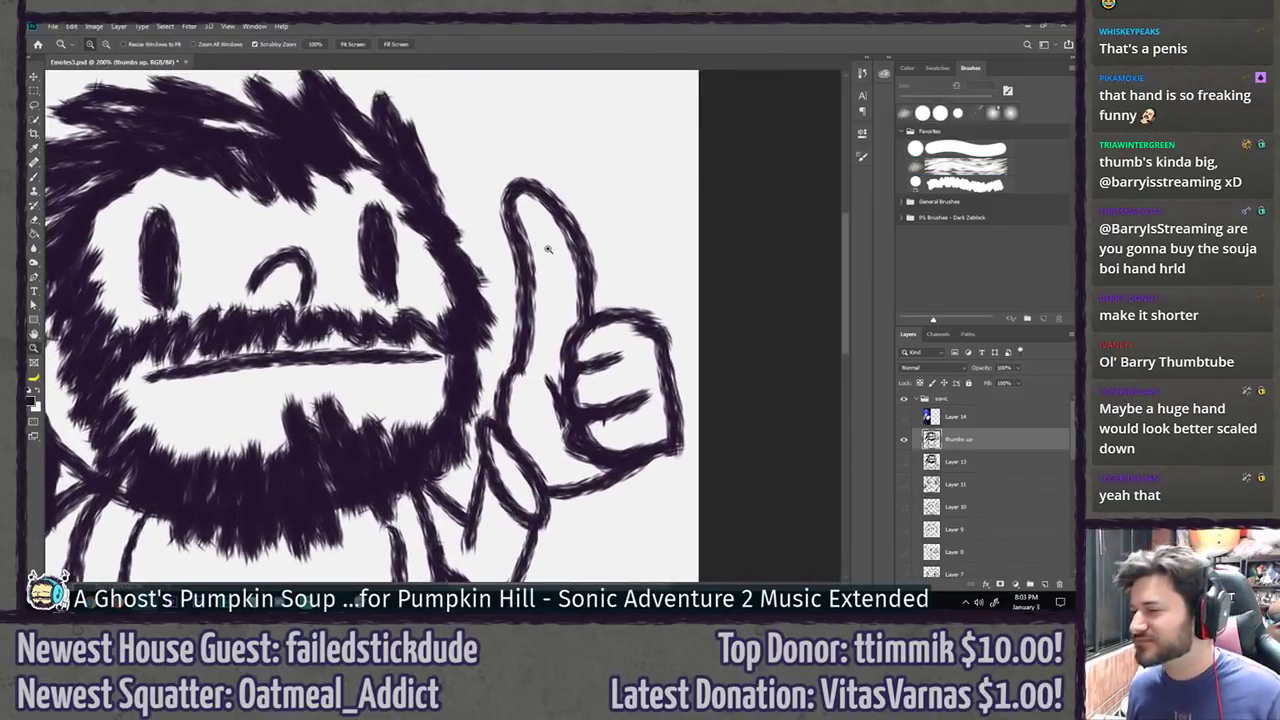
key("ctrl+z")
key("b")
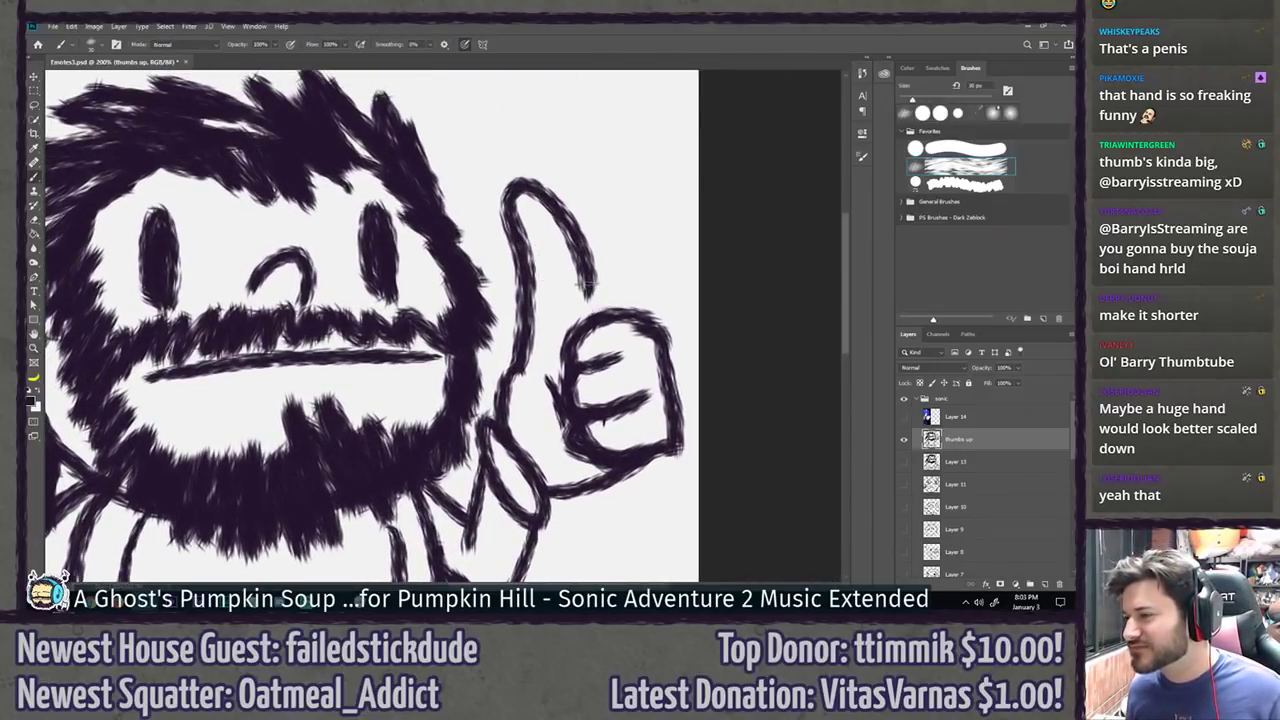
key("e")
left_click(605, 317)
key("ctrl+z")
key("ctrl+z")
key("ctrl+z")
key("b")
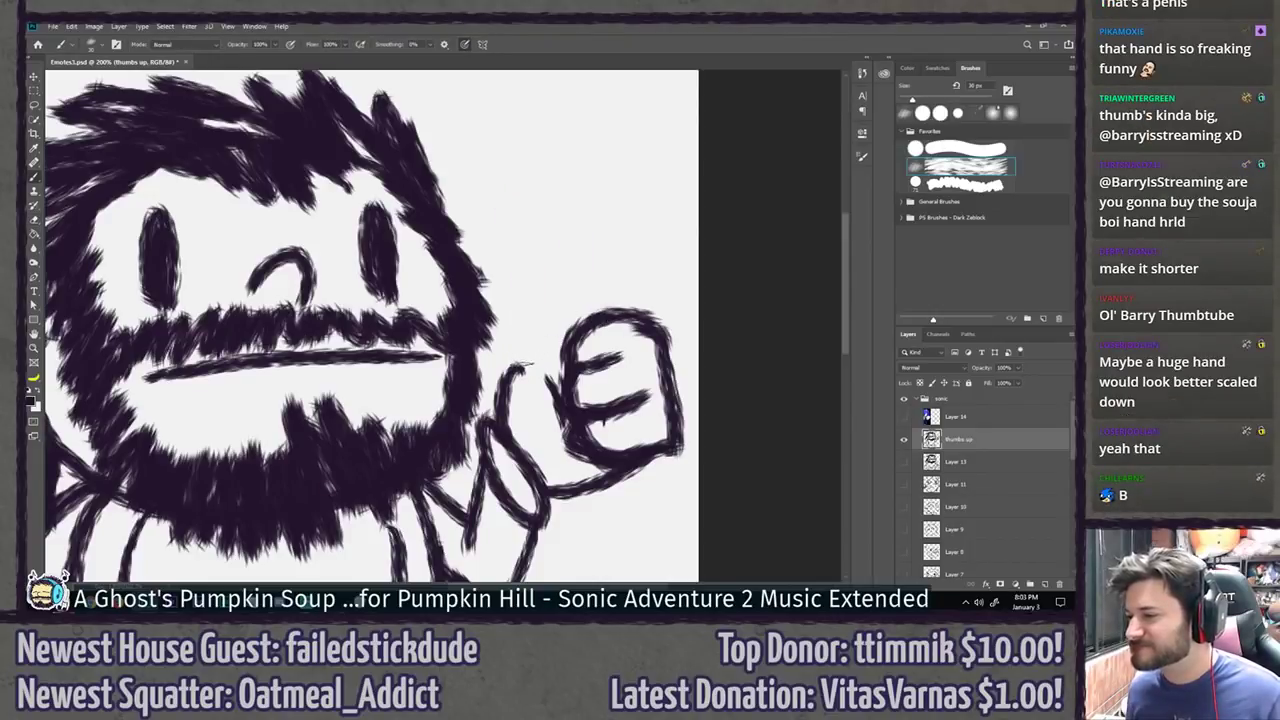
Step: Redraw the thumb with a bent-back tip, reworking its outer side so it meets the top of the fist
mouse_move(518, 368)
left_mouse_down()
mouse_move(507, 198)
mouse_move(595, 252)
mouse_move(596, 306)
left_mouse_up()
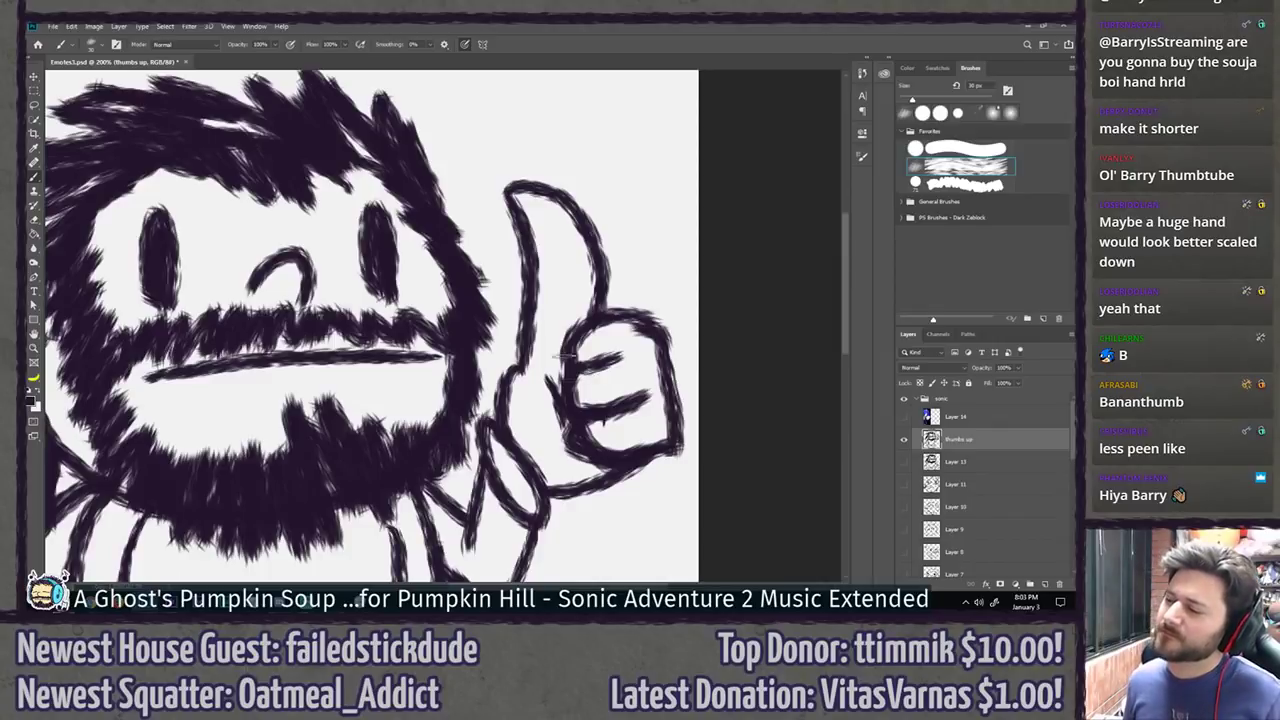
key("ctrl+z")
key("ctrl+z")
mouse_move(512, 198)
left_mouse_down()
mouse_move(551, 188)
mouse_move(583, 249)
mouse_move(600, 325)
left_mouse_up()
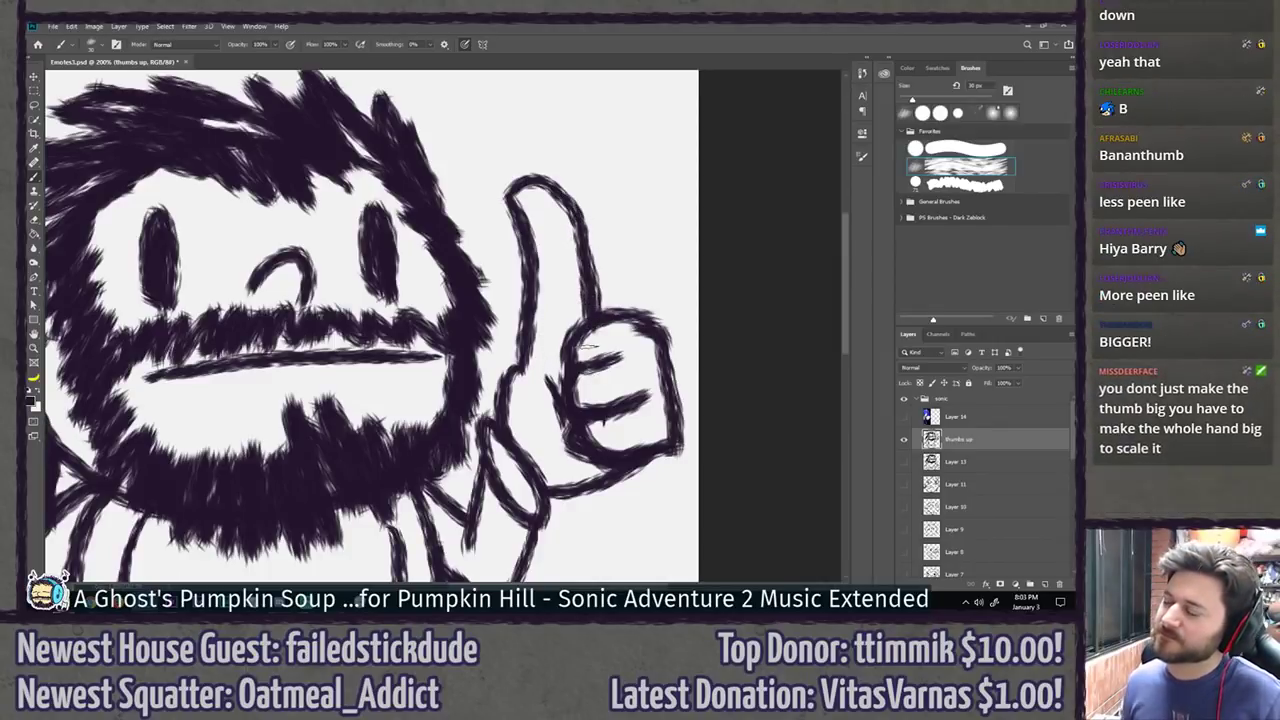
Step: Check the whole sketch at reduced size and undo the strokes along the thumb's outer side
scroll(589, 345, "down", 8)
scroll(589, 344, "up", 5)
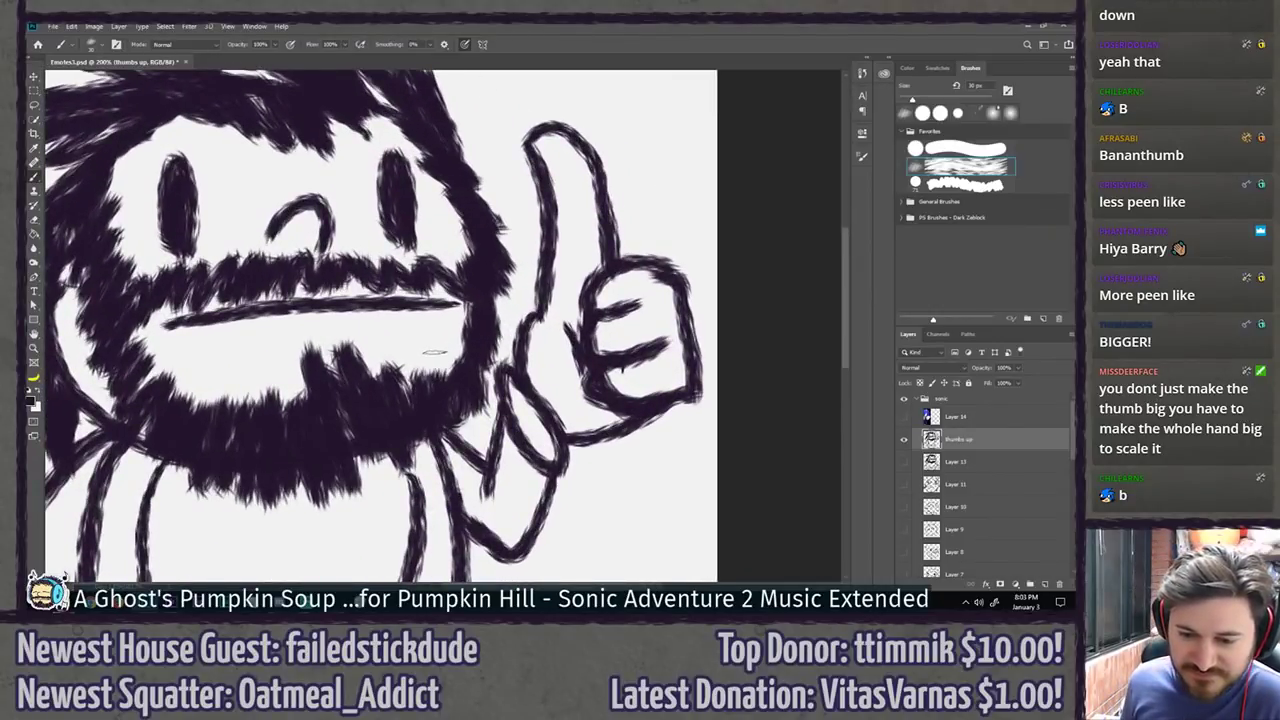
scroll(445, 406, "down", 3)
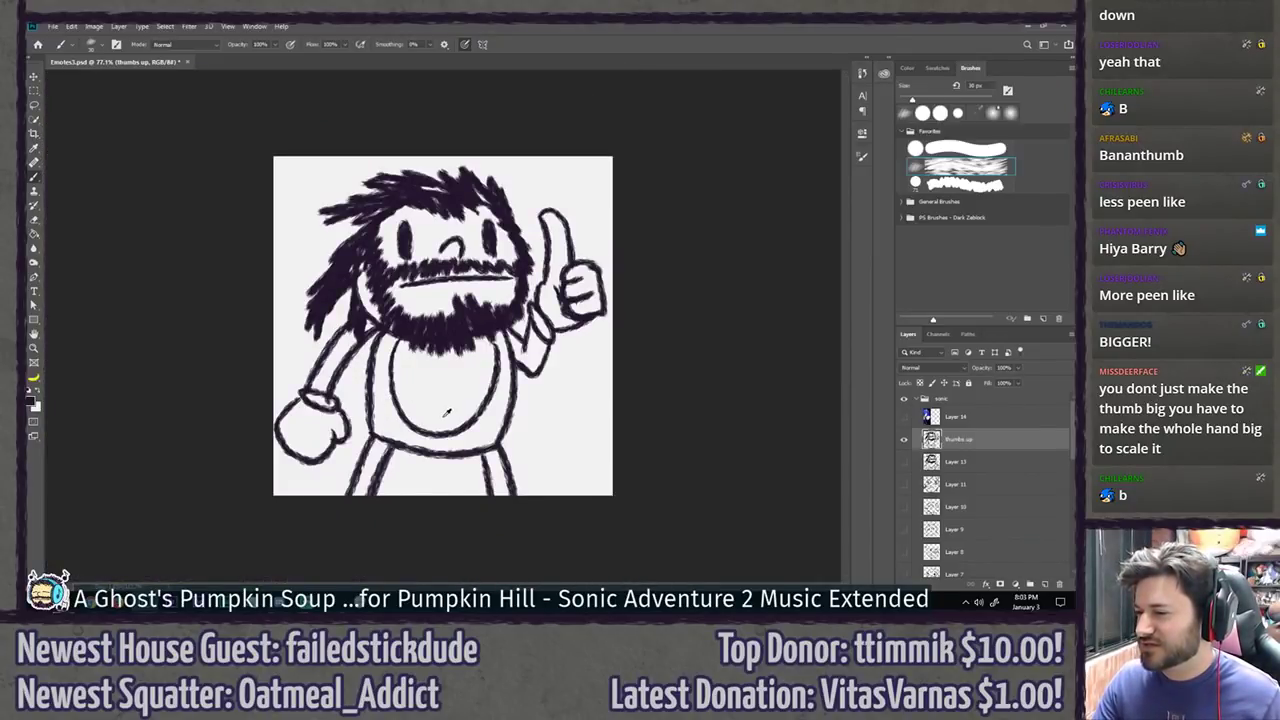
scroll(447, 413, "up", 2)
key("ctrl+z")
key("ctrl+z")
key("ctrl+z")
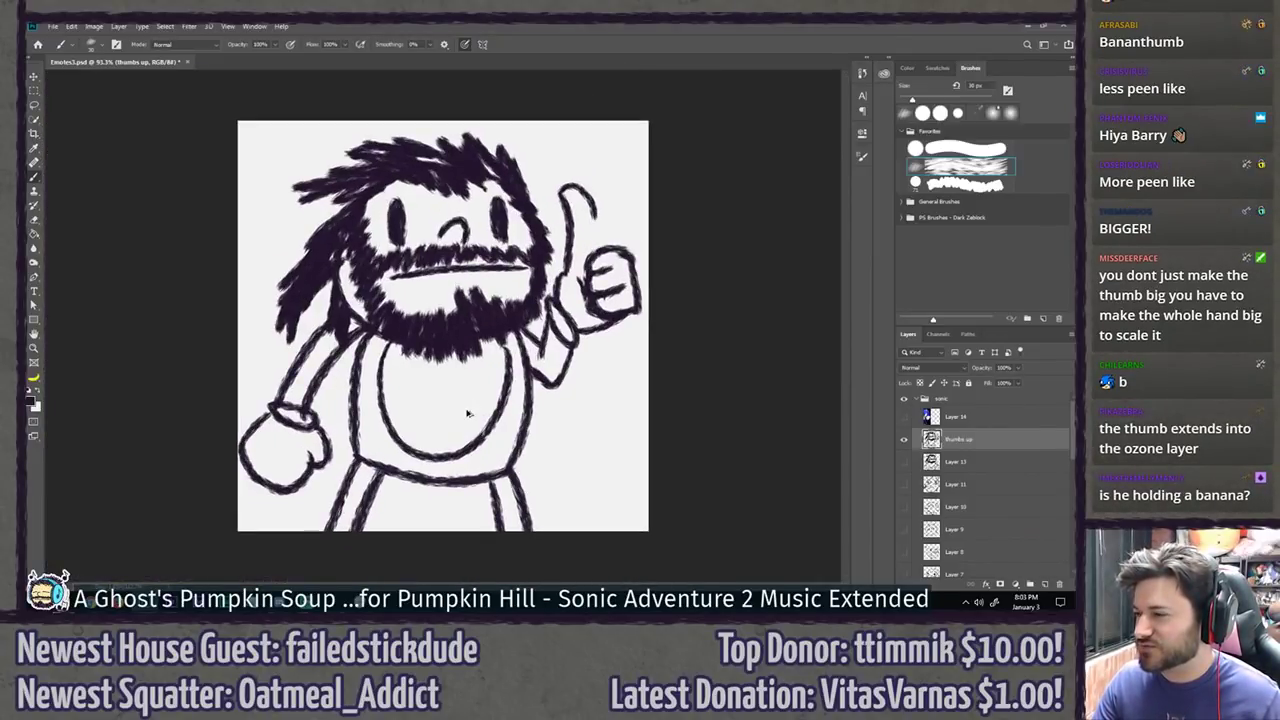
Step: Undo the thumbs-up drawing back through the fingers, fist, cuff and thumb until the raised arm and hand are gone
key("ctrl+z")
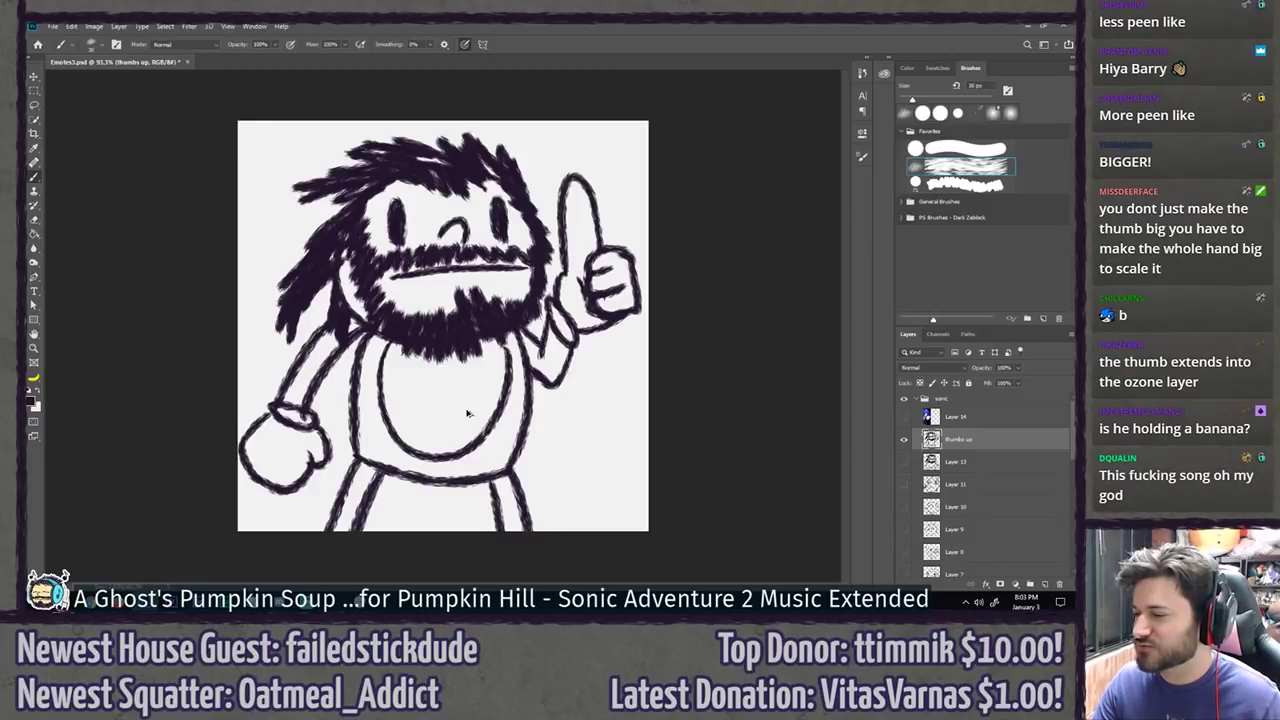
key("ctrl+z")
key("ctrl+z")
key("ctrl+z")
key("ctrl+z")
key("ctrl+z")
key("ctrl+z")
key("ctrl+z")
key("ctrl+z")
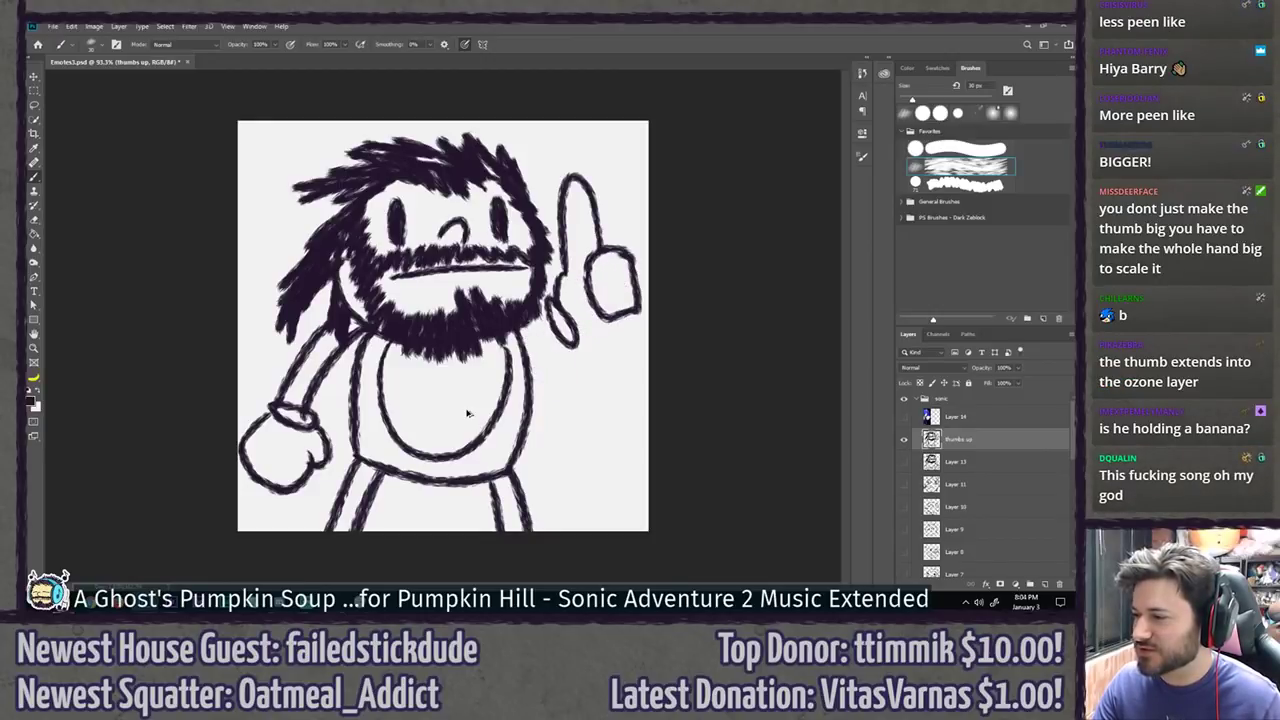
key("ctrl+z")
key("ctrl+z")
key("ctrl+z")
key("ctrl+z")
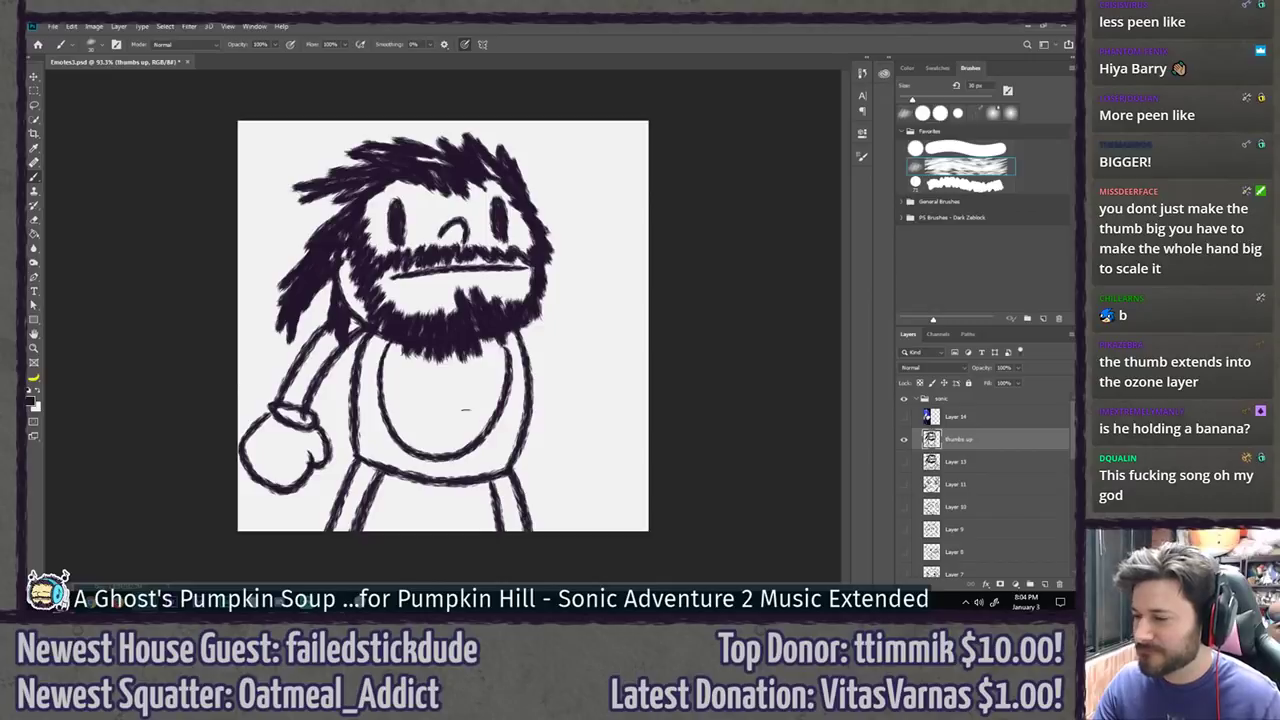
Step: Erase the lowered arm's lines between the hair and shoulder, and remove the rest of that arm with its glove using a lasso selection
key("l")
scroll(391, 352, "up", 3)
key("e")
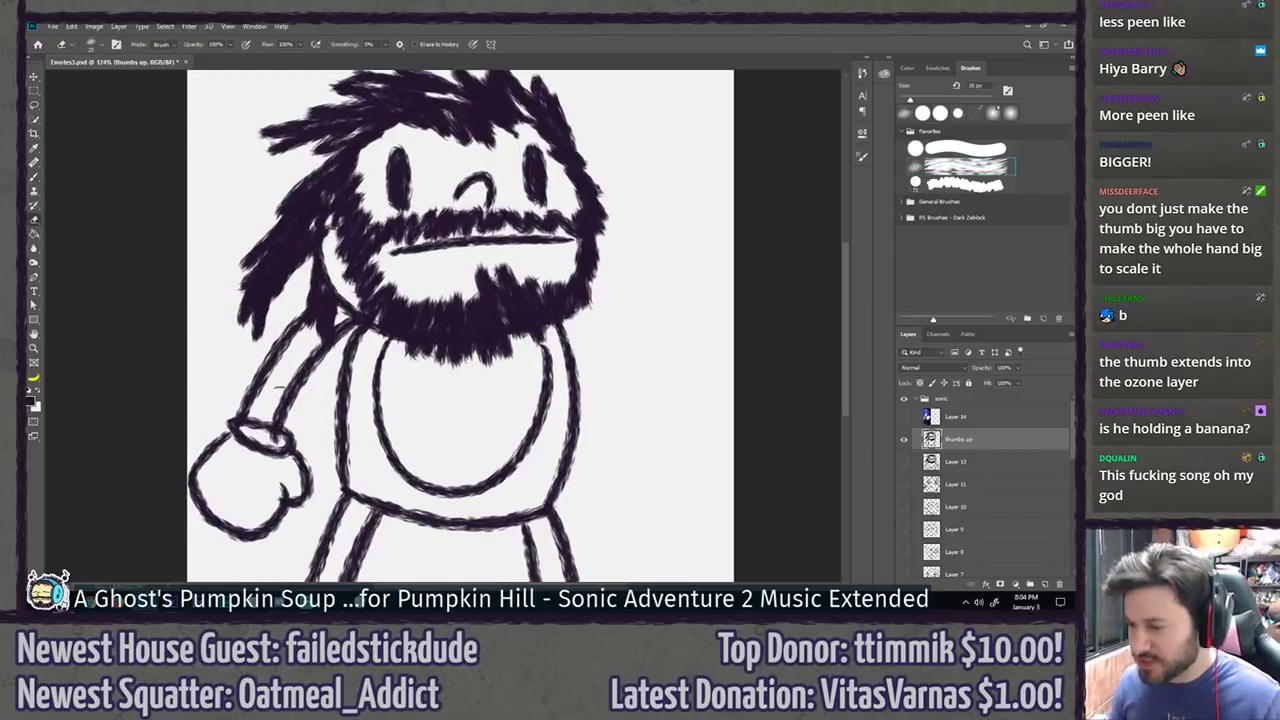
left_click_drag(304, 316, 294, 330)
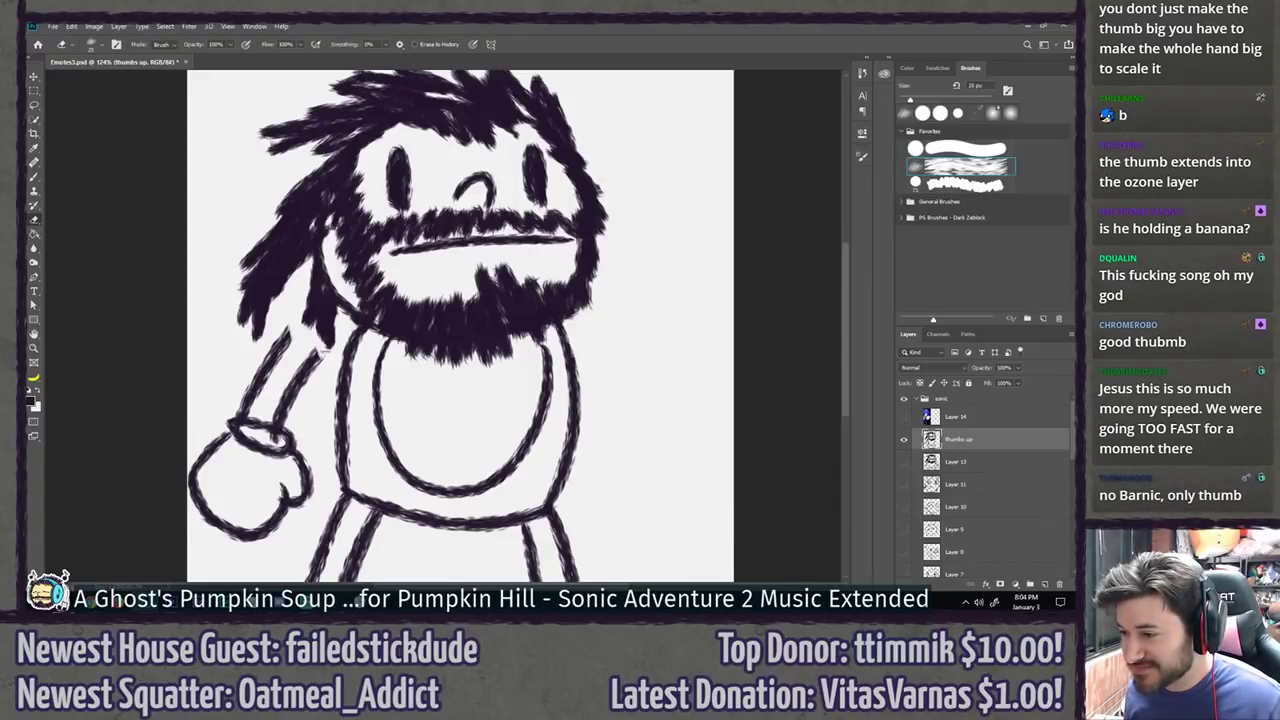
key("l")
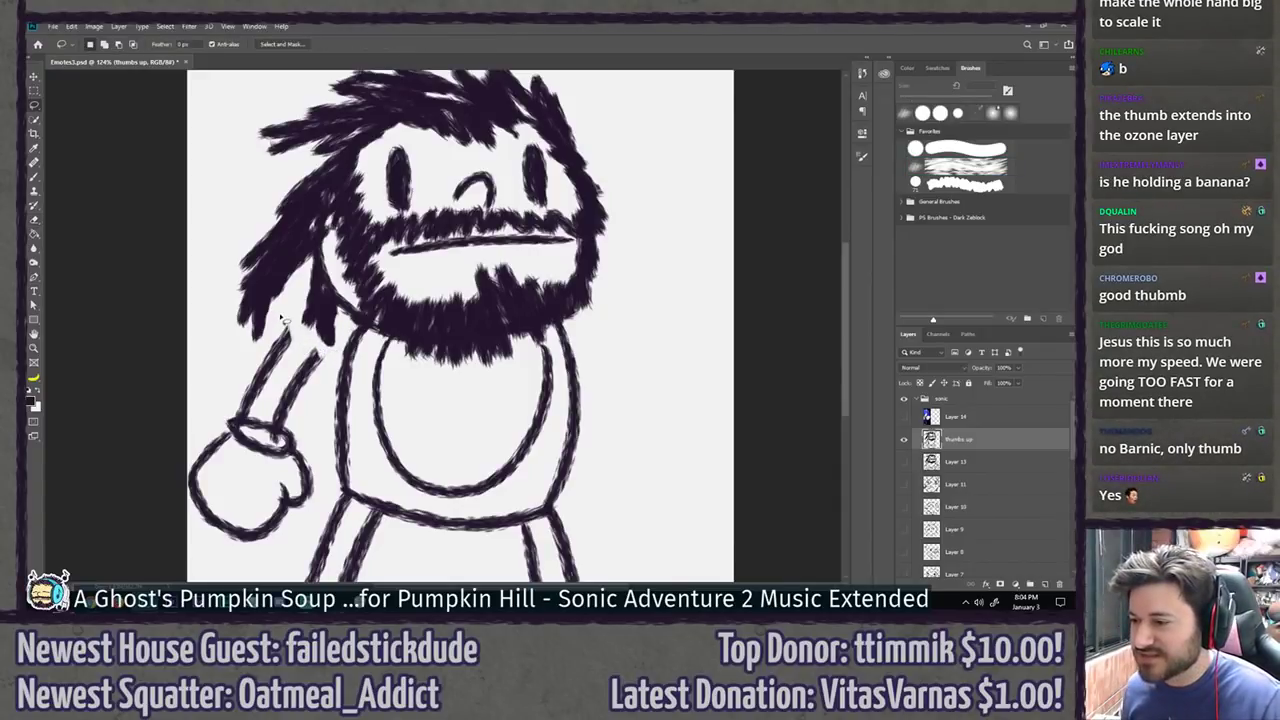
mouse_move(312, 342)
left_mouse_down()
mouse_move(312, 533)
mouse_move(258, 567)
mouse_move(176, 537)
mouse_move(146, 418)
mouse_move(177, 370)
mouse_move(248, 370)
mouse_move(282, 320)
left_mouse_up()
key("ctrl+d")
Step: Move the armless figure sideways with Free Transform so the hair reaches the canvas edge, freeing room beside the face
key("ctrl+t")
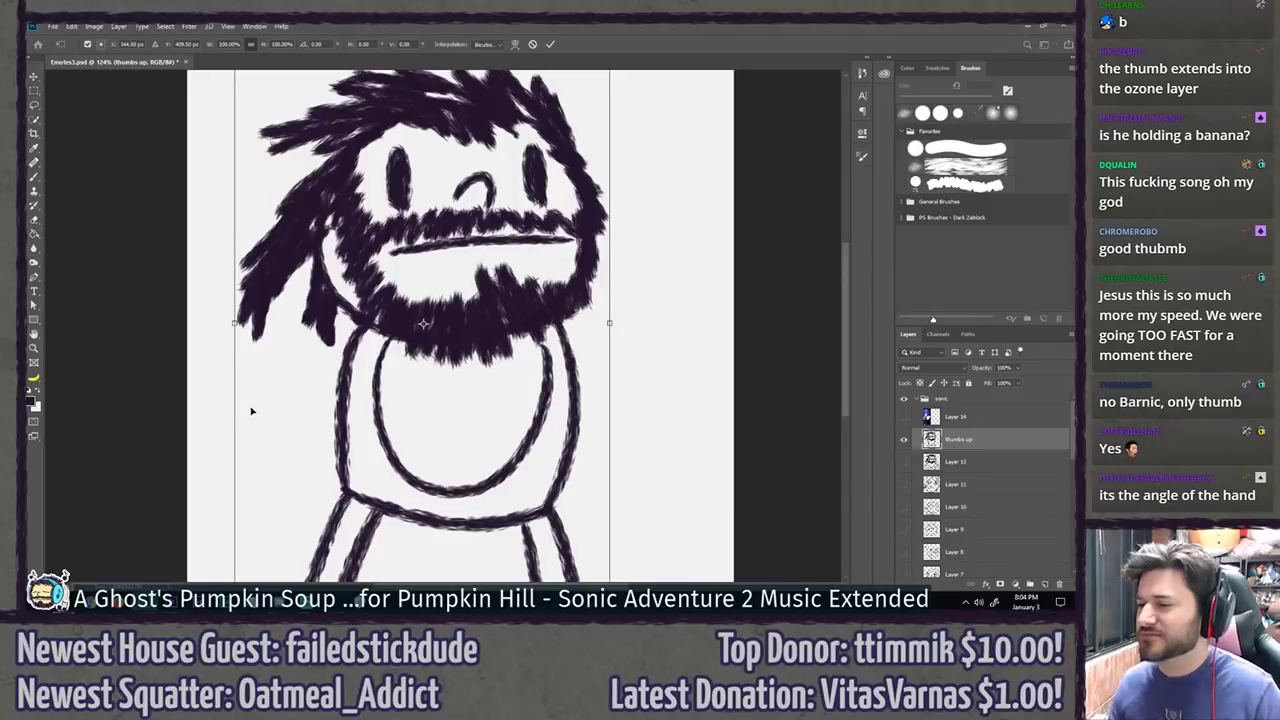
scroll(304, 391, "down", 3)
left_click_drag(415, 390, 385, 390)
key("Return")
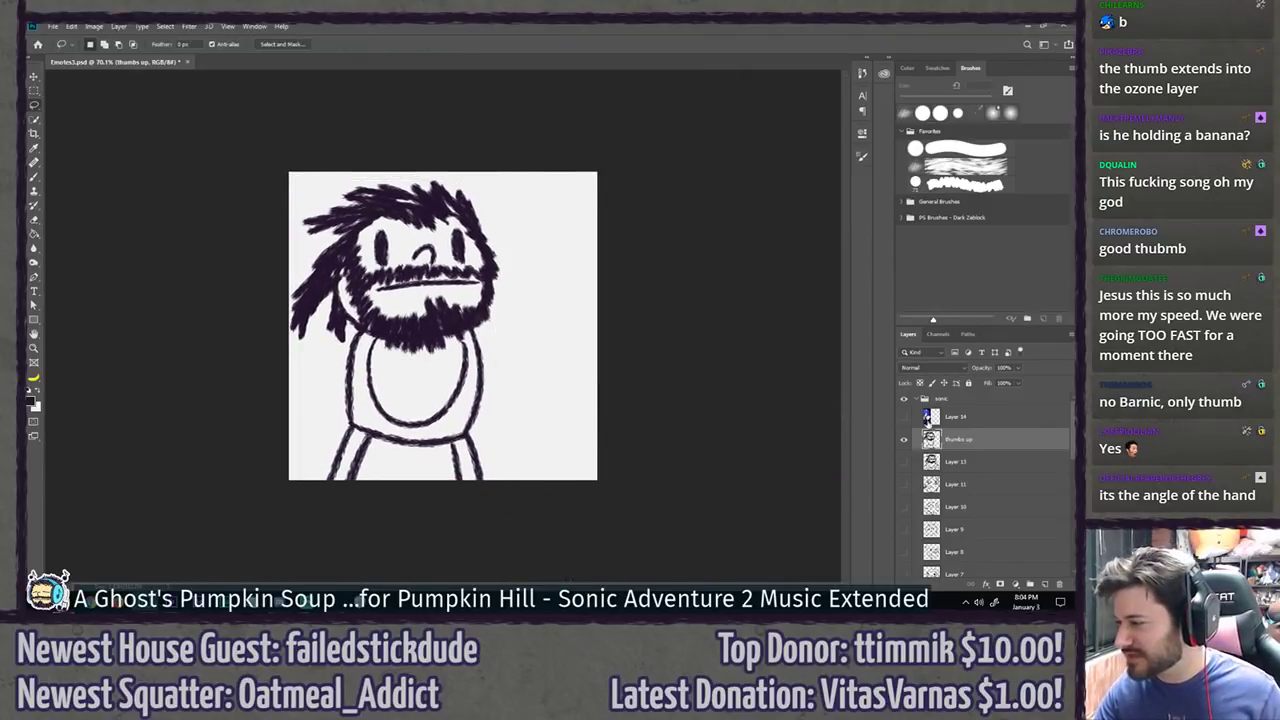
Step: Draw a larger raised thumb and rounded fist outline beside the face, redoing strokes until the shape fits
key("z")
left_click(486, 337)
key("b")
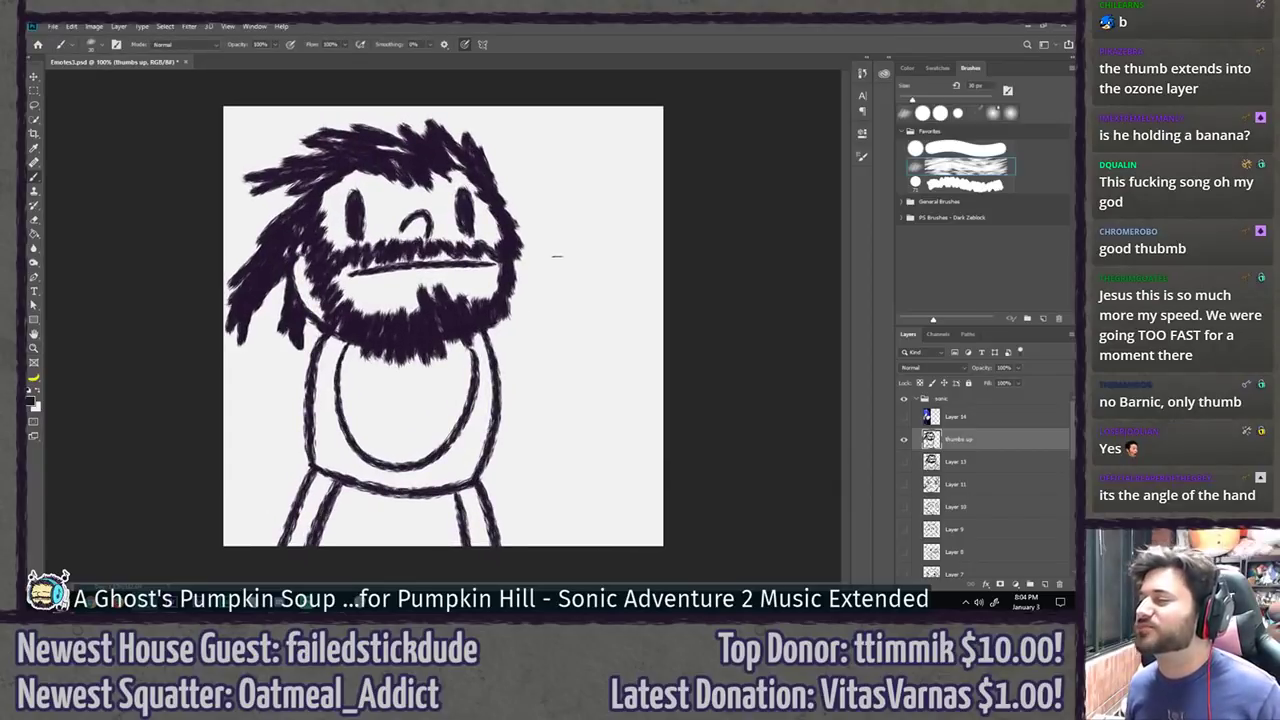
mouse_move(614, 250)
left_mouse_down()
mouse_move(600, 368)
mouse_move(618, 252)
mouse_move(572, 342)
mouse_move(636, 285)
mouse_move(598, 256)
mouse_move(532, 246)
mouse_move(552, 290)
mouse_move(592, 258)
mouse_move(572, 166)
mouse_move(588, 262)
mouse_move(530, 330)
left_mouse_up()
key("ctrl+z")
key("ctrl+z")
key("ctrl+z")
key("ctrl+z")
key("ctrl+z")
left_click_drag(536, 275, 546, 375)
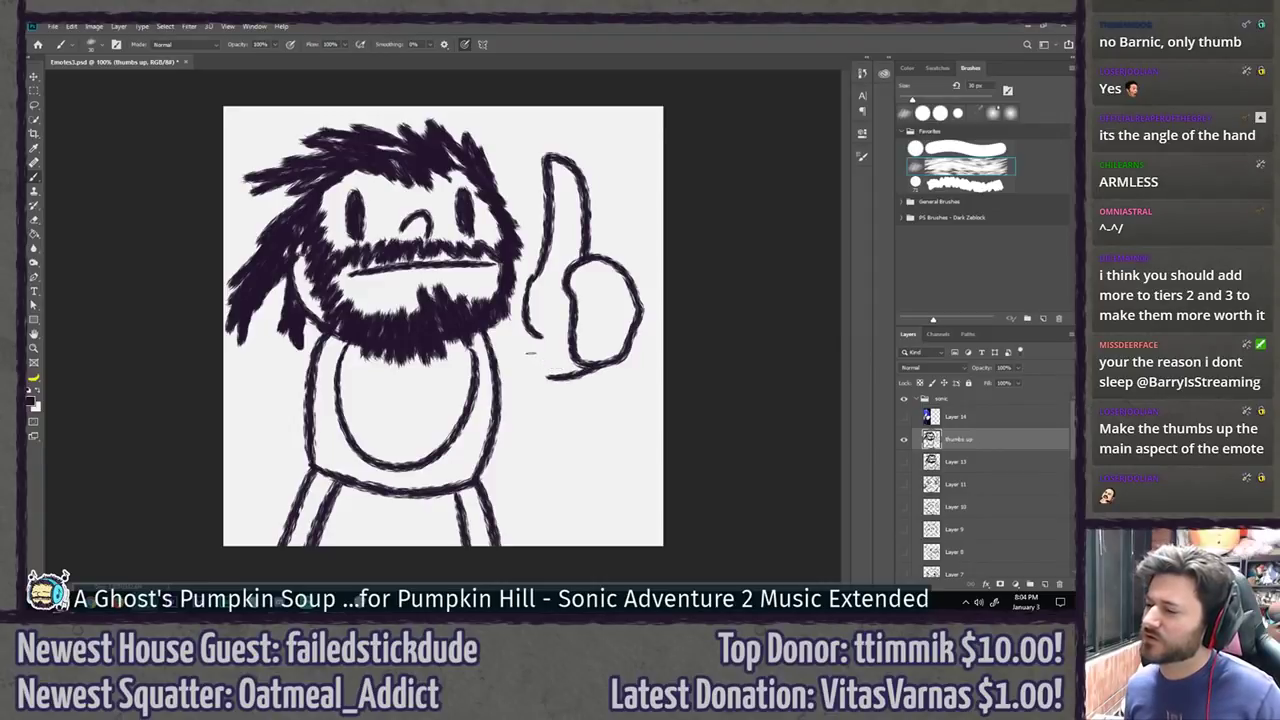
Step: Draw the curved glove cuff below the thumb's base, retrying the stroke until it meets the underside of the fist
left_click_drag(518, 318, 548, 380)
key("ctrl+z")
mouse_move(520, 316)
left_mouse_down()
mouse_move(516, 360)
mouse_move(550, 378)
left_mouse_up()
key("ctrl+z")
left_click_drag(516, 320, 556, 398)
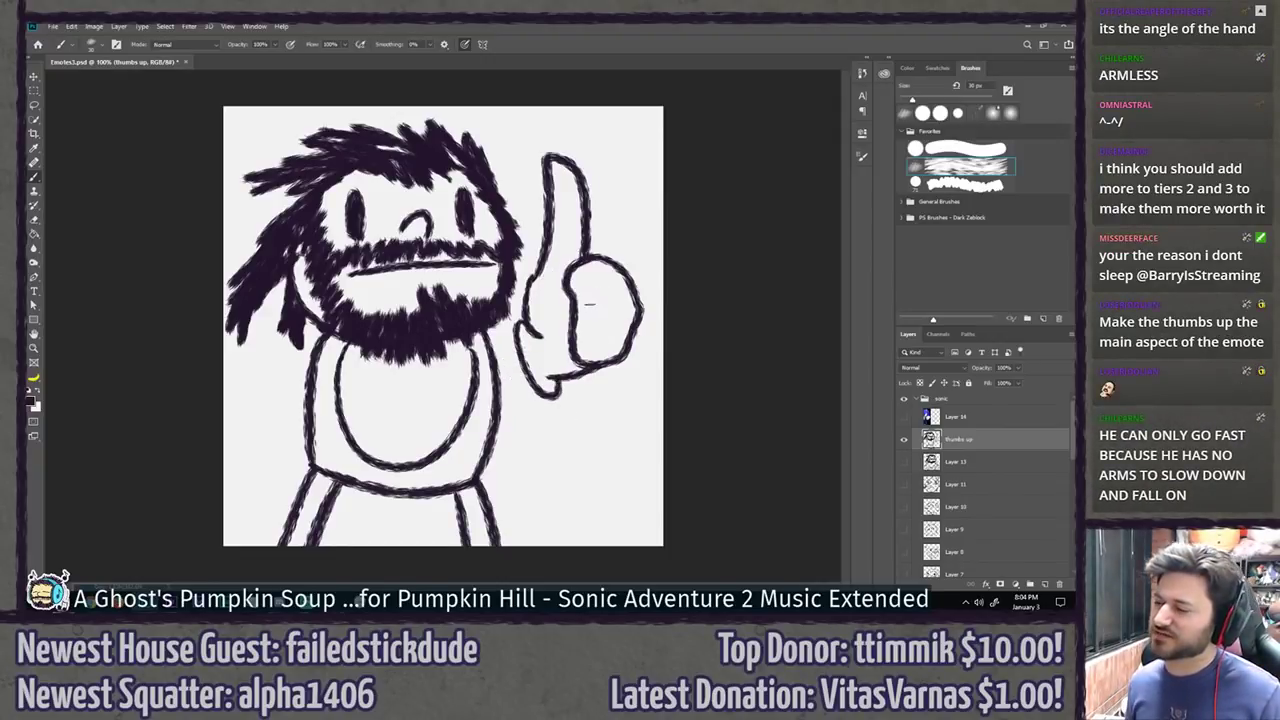
Step: Add the curled finger divisions inside the fist, extending two slanted lines toward the knuckles
mouse_move(582, 258)
left_mouse_down()
mouse_move(572, 300)
mouse_move(602, 298)
mouse_move(614, 364)
left_mouse_up()
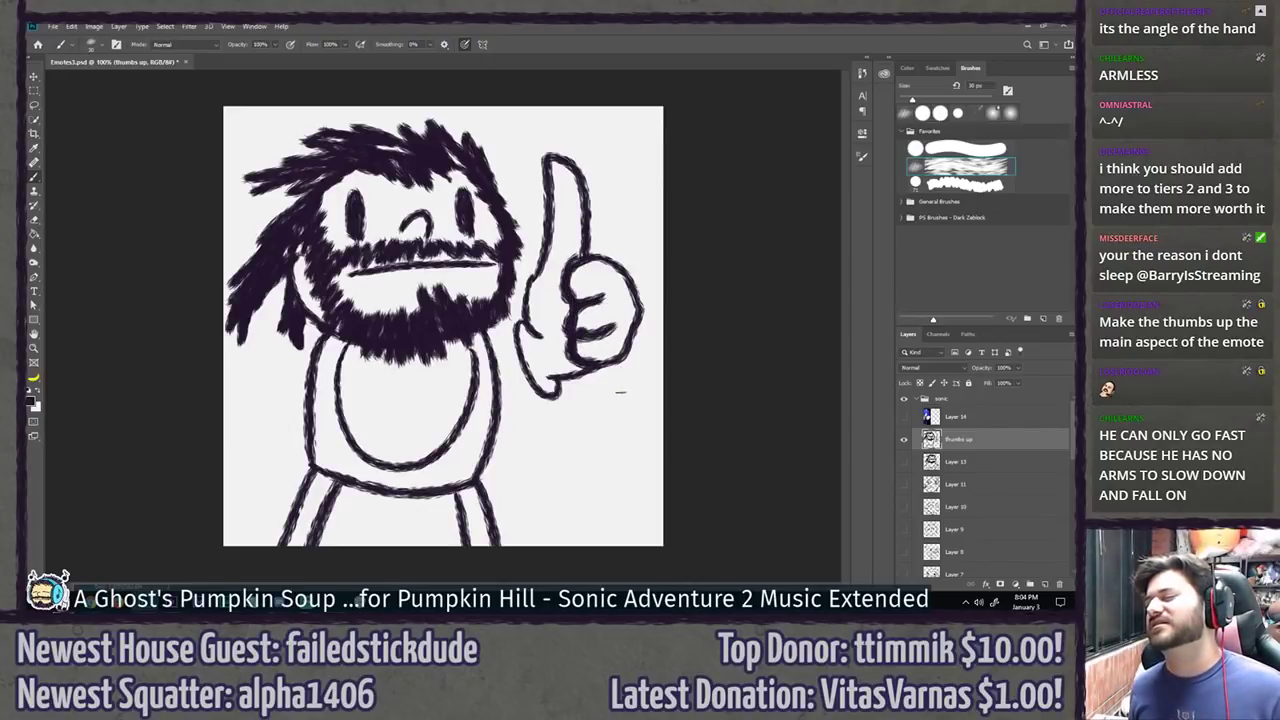
left_click_drag(598, 298, 621, 285)
left_click_drag(608, 329, 632, 313)
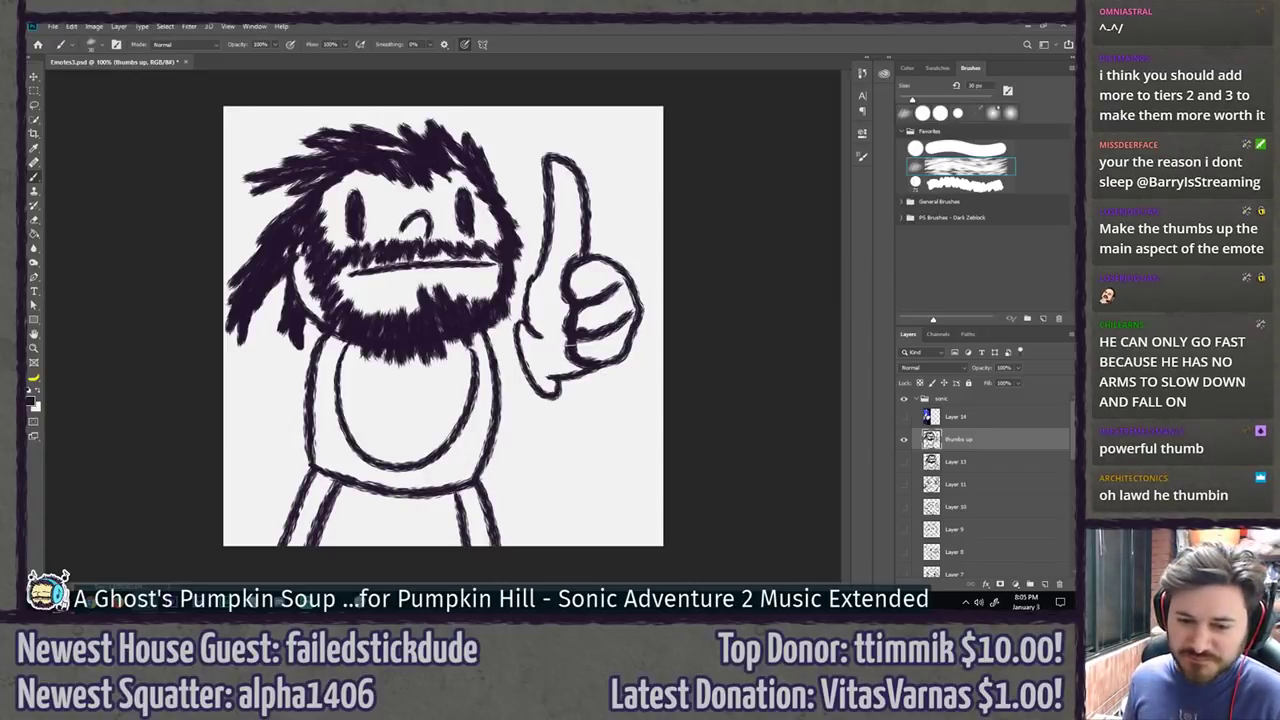
Step: Erase the section of fist outline that crosses the base of the thumb at the top of the fingers
key("e")
scroll(588, 318, "up", 3)
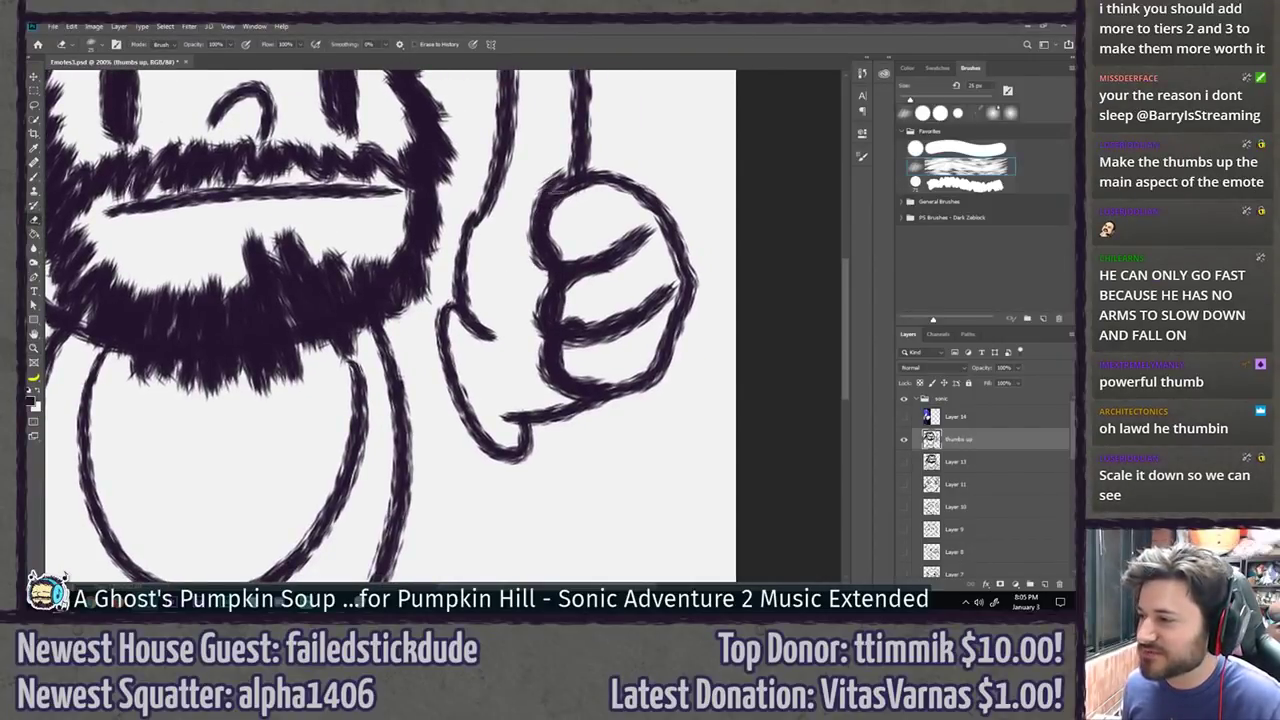
mouse_move(558, 195)
left_mouse_down()
mouse_move(566, 182)
mouse_move(583, 202)
mouse_move(570, 187)
left_mouse_up()
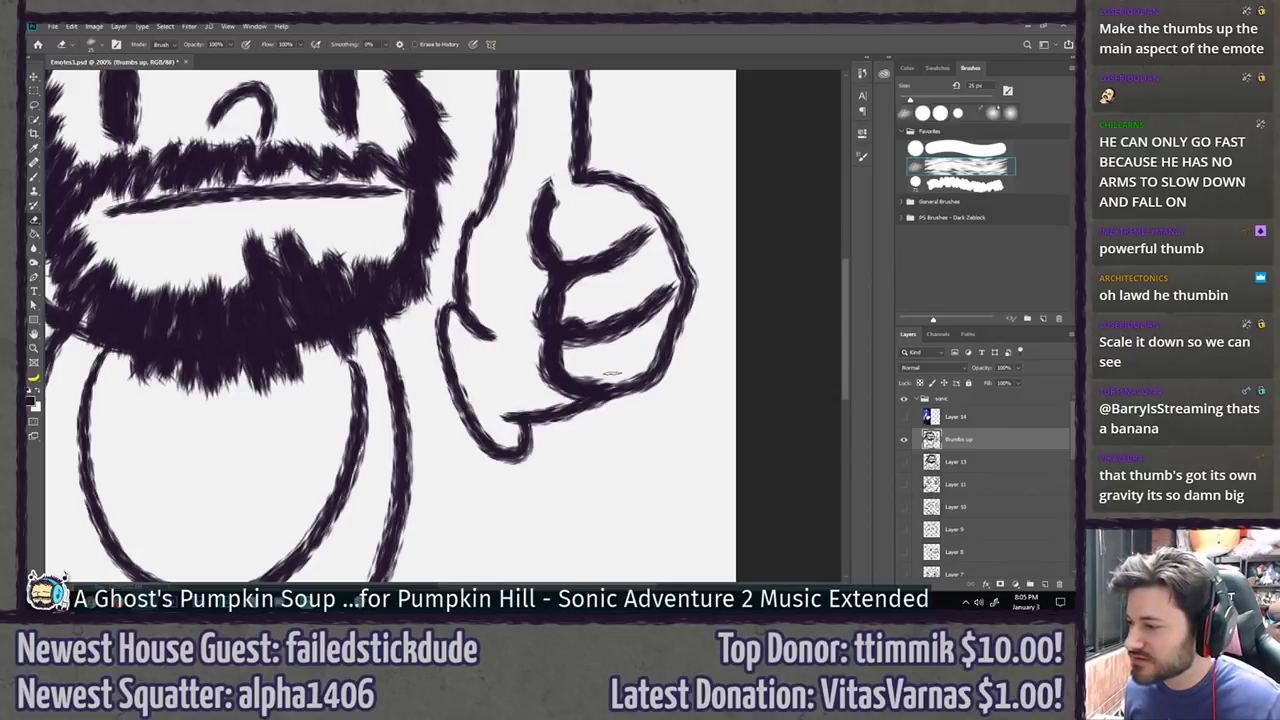
Step: Erase the old finger lines inside the thumbs-up fist, leaving only the outer hand outline
mouse_move(610, 376)
left_mouse_down()
mouse_move(560, 390)
mouse_move(595, 390)
mouse_move(610, 358)
left_mouse_up()
mouse_move(652, 303)
left_mouse_down()
mouse_move(648, 314)
mouse_move(660, 295)
left_mouse_up()
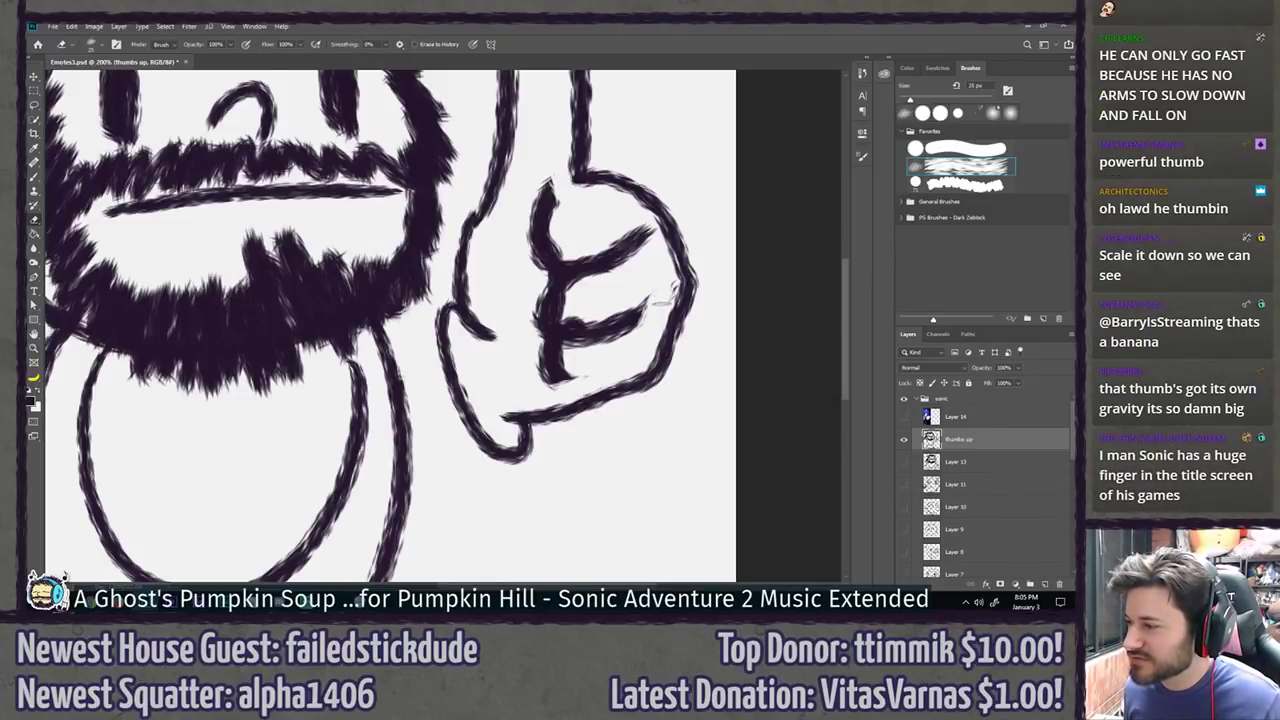
key("l")
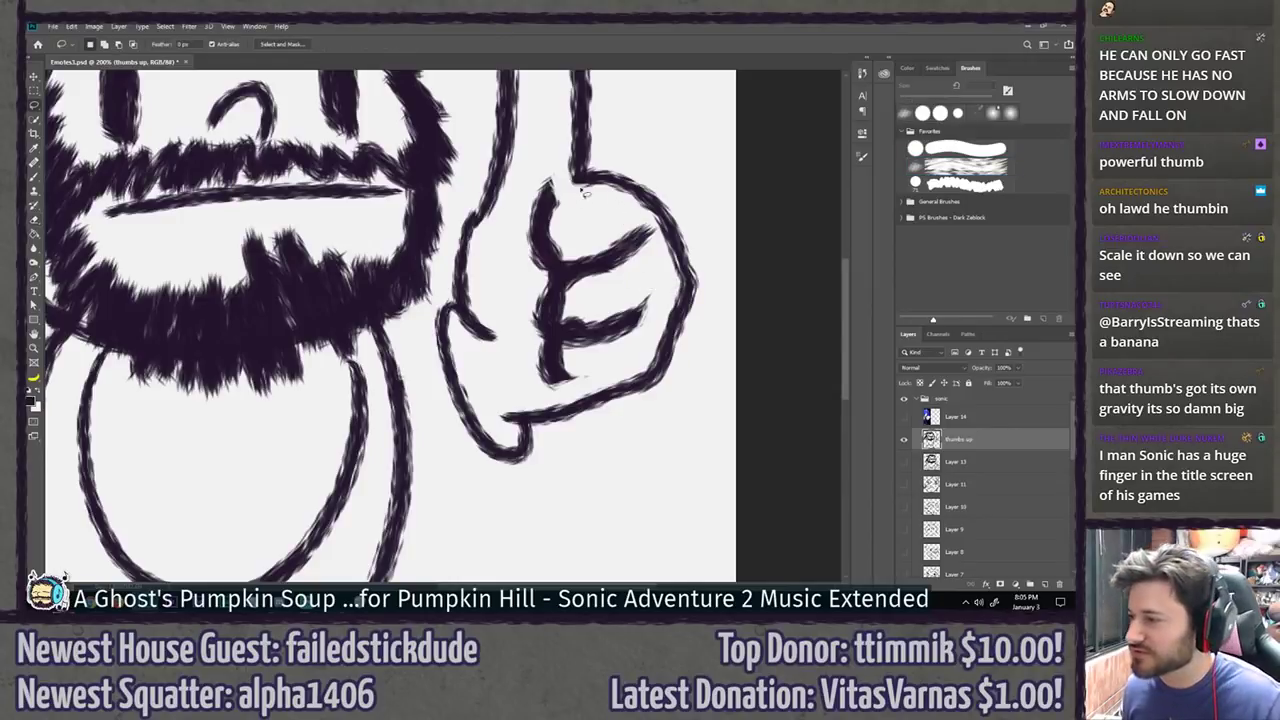
mouse_move(552, 152)
left_mouse_down()
mouse_move(572, 199)
mouse_move(646, 219)
mouse_move(661, 242)
mouse_move(646, 345)
mouse_move(622, 371)
mouse_move(548, 398)
mouse_move(524, 375)
mouse_move(522, 170)
left_mouse_up()
key("Delete")
key("ctrl+d")
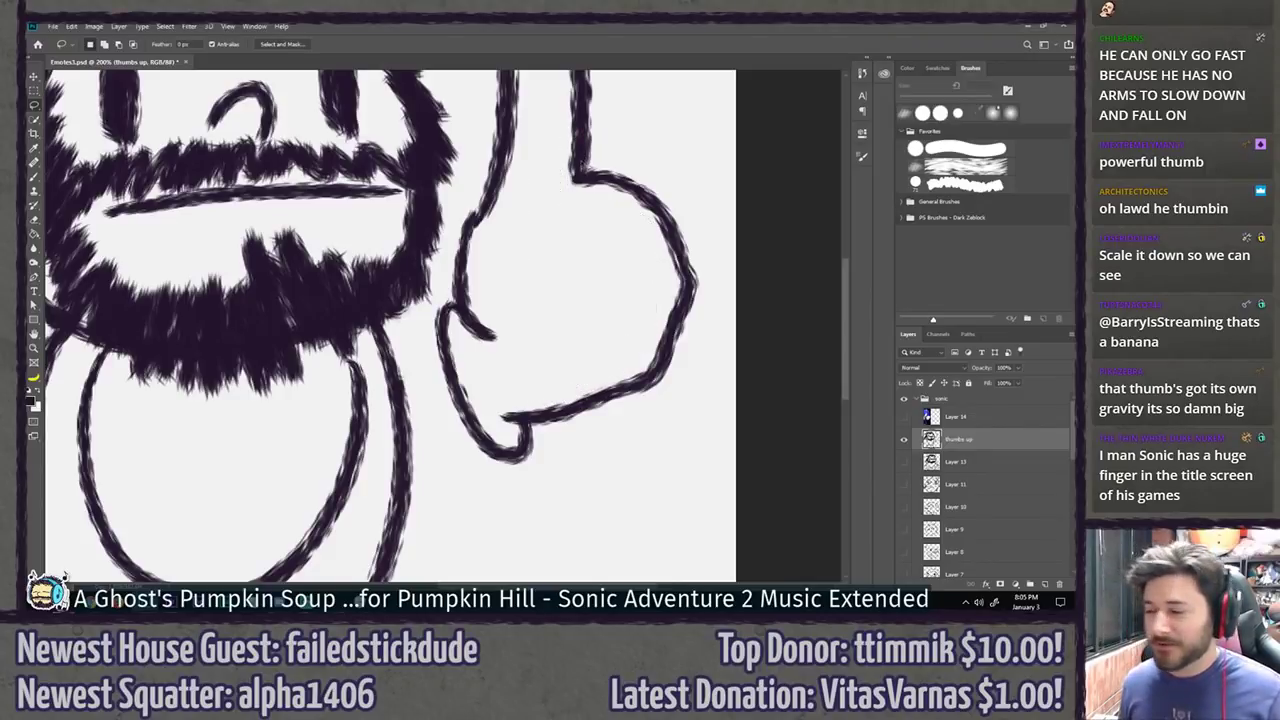
Step: Brush three rounded, curled fingers stacked inside the thumbs-up fist, from below the thumb down to the lower edge
scroll(560, 240, "down", 2)
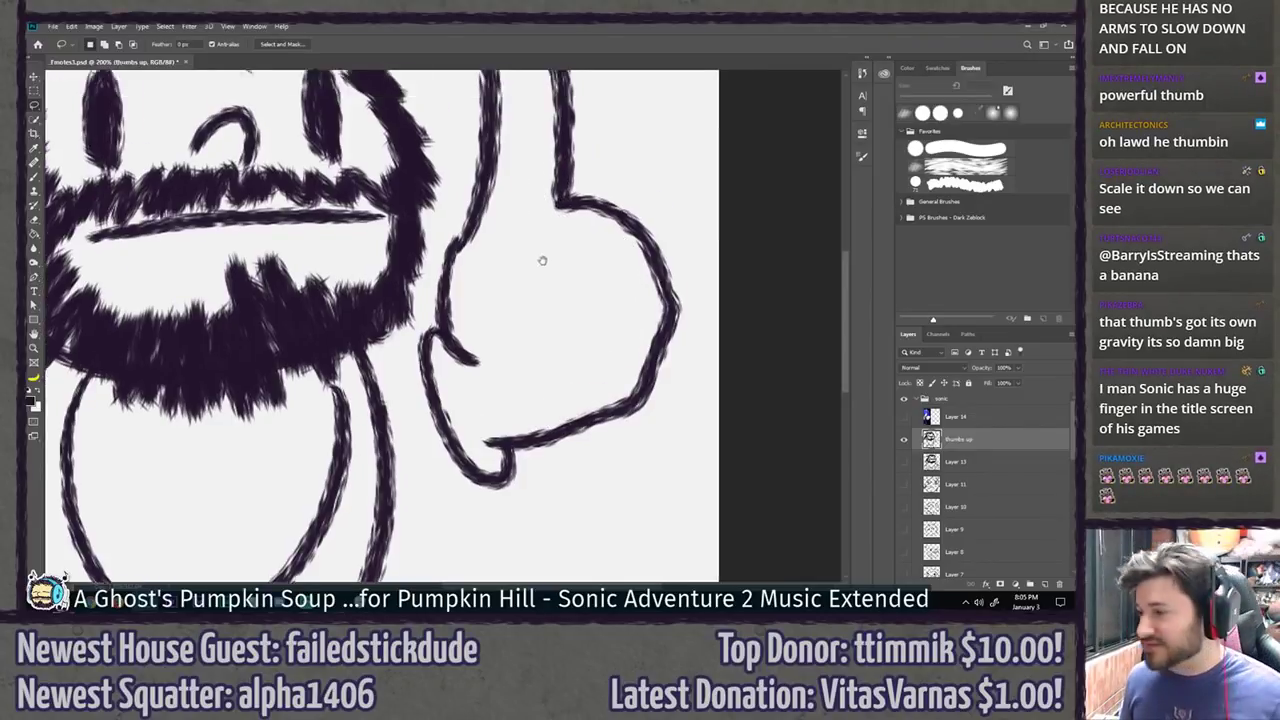
key("b")
mouse_move(562, 228)
left_mouse_down()
mouse_move(618, 292)
mouse_move(634, 268)
mouse_move(598, 238)
left_mouse_up()
mouse_move(566, 311)
left_mouse_down()
mouse_move(527, 336)
mouse_move(650, 305)
left_mouse_up()
key("ctrl+z")
mouse_move(562, 312)
left_mouse_down()
mouse_move(519, 369)
mouse_move(640, 308)
left_mouse_up()
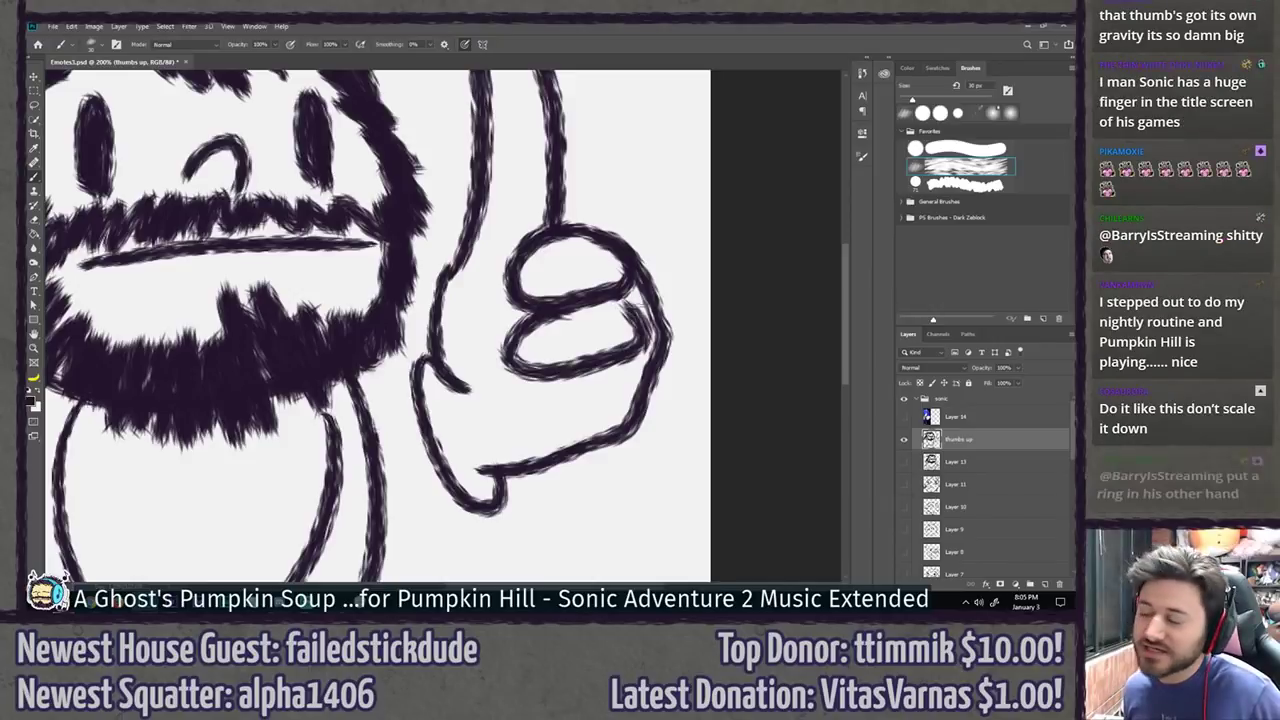
key("ctrl+z")
mouse_move(556, 308)
left_mouse_down()
mouse_move(520, 331)
mouse_move(657, 298)
left_mouse_up()
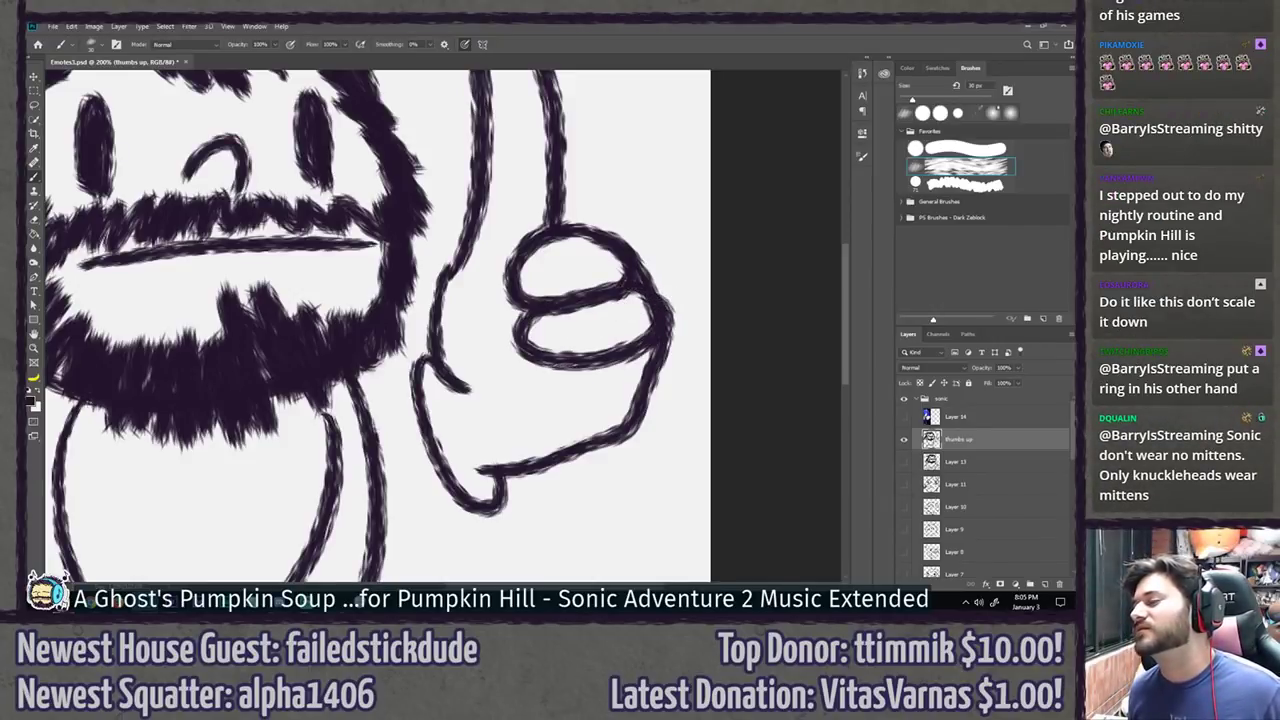
mouse_move(535, 368)
left_mouse_down()
mouse_move(655, 395)
mouse_move(648, 360)
left_mouse_up()
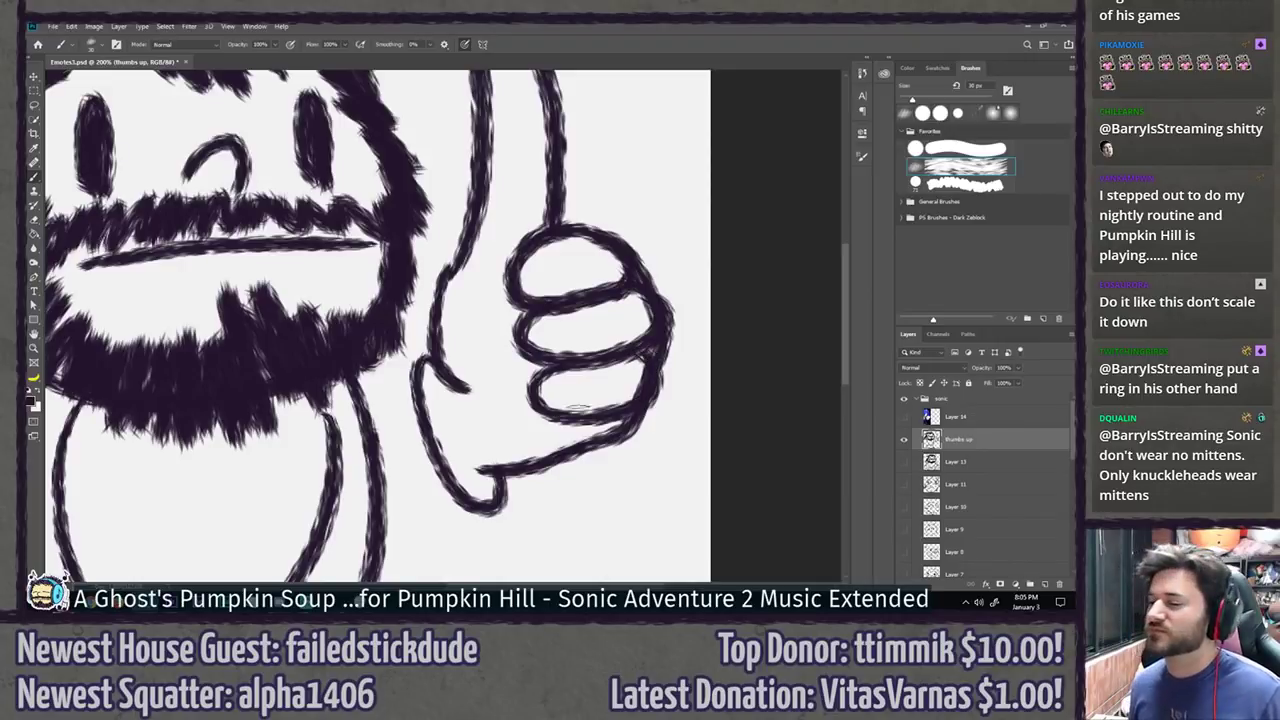
Step: Draw the short bent forearm lines connecting the thumbs-up hand to the body
key("ctrl+minus")
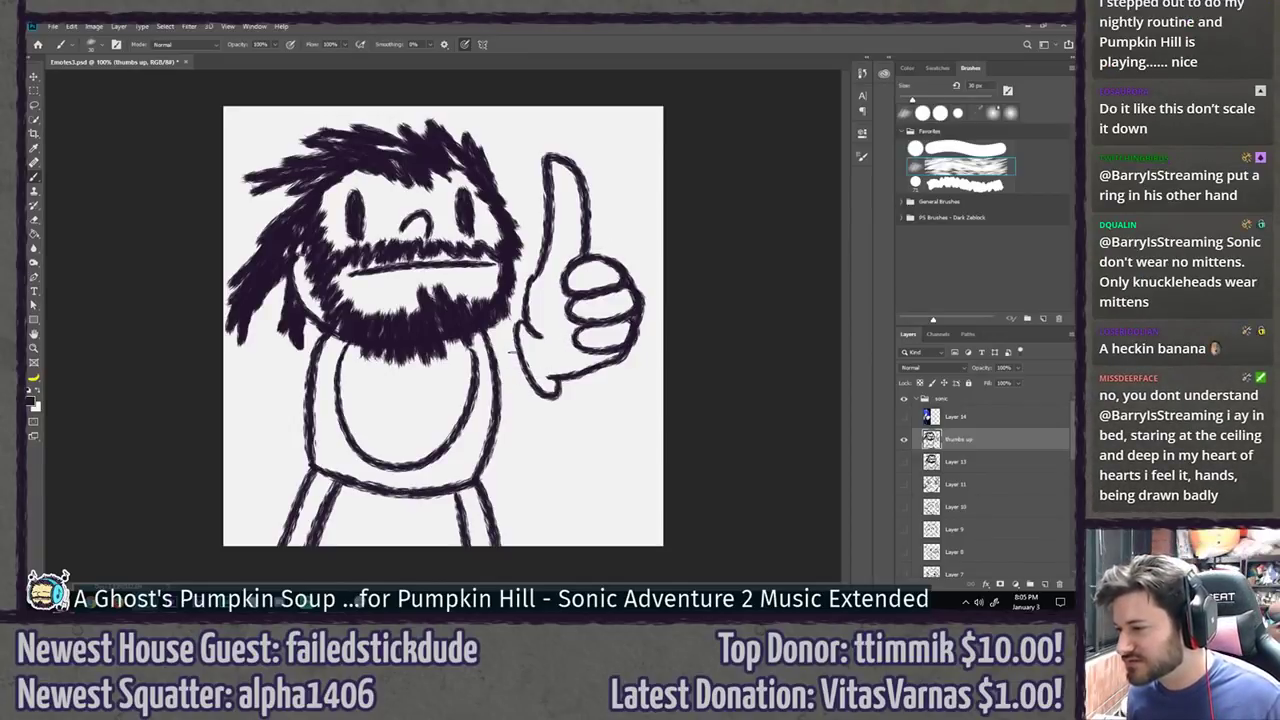
left_click_drag(539, 394, 507, 421)
key("ctrl+z")
mouse_move(520, 347)
left_mouse_down()
mouse_move(507, 364)
mouse_move(494, 344)
left_mouse_up()
key("ctrl+z")
key("ctrl+z")
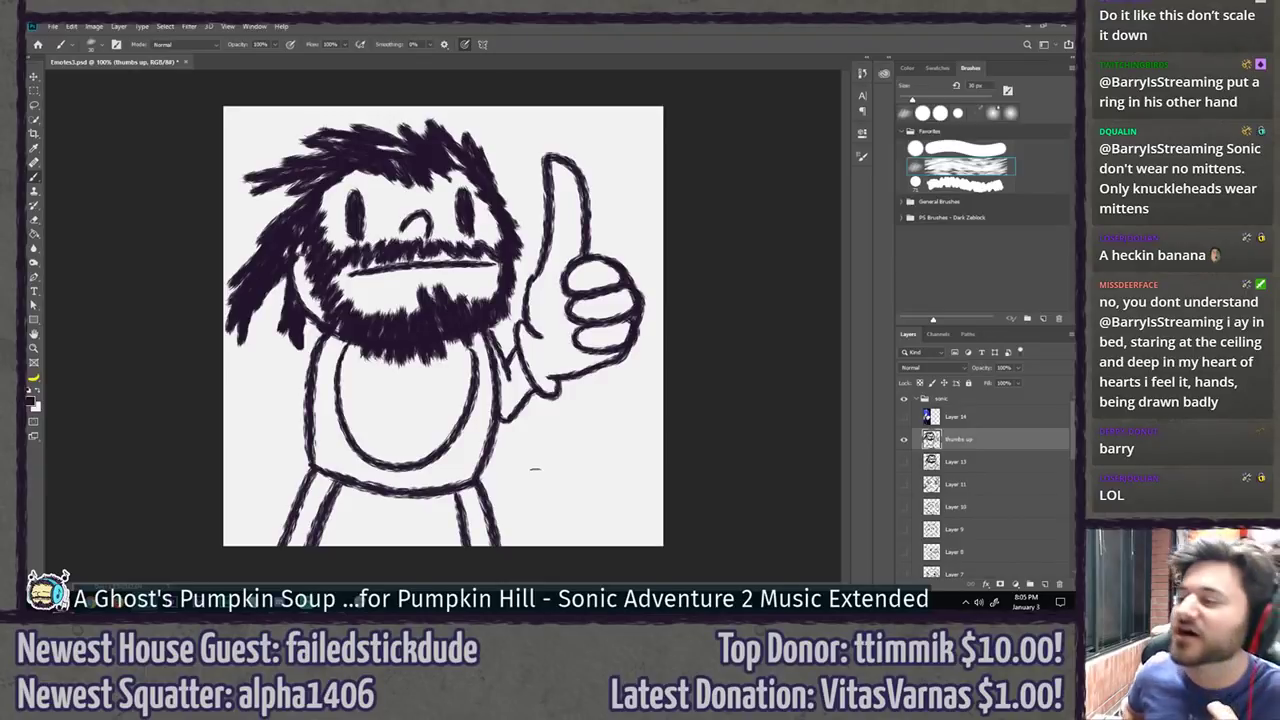
Step: Erase the fist's lower edge and draw a fourth curled finger beneath the other three
scroll(535, 468, "down", 5)
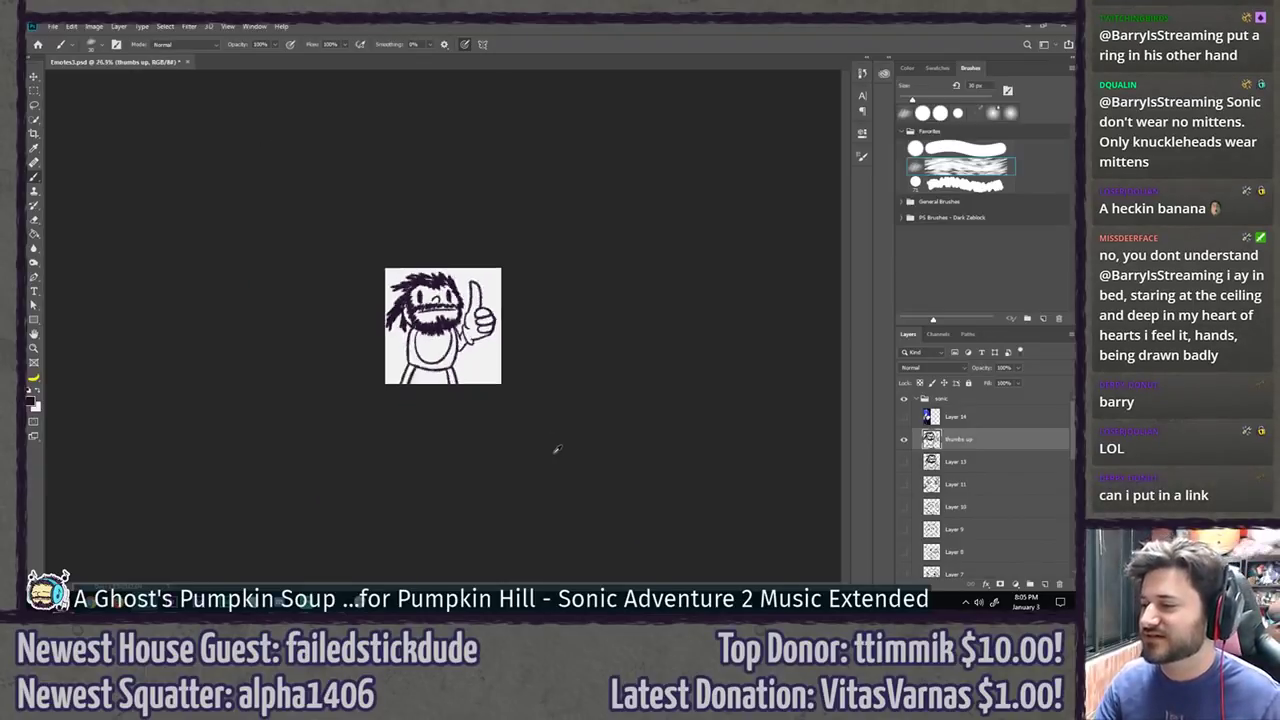
scroll(451, 439, "down", 1)
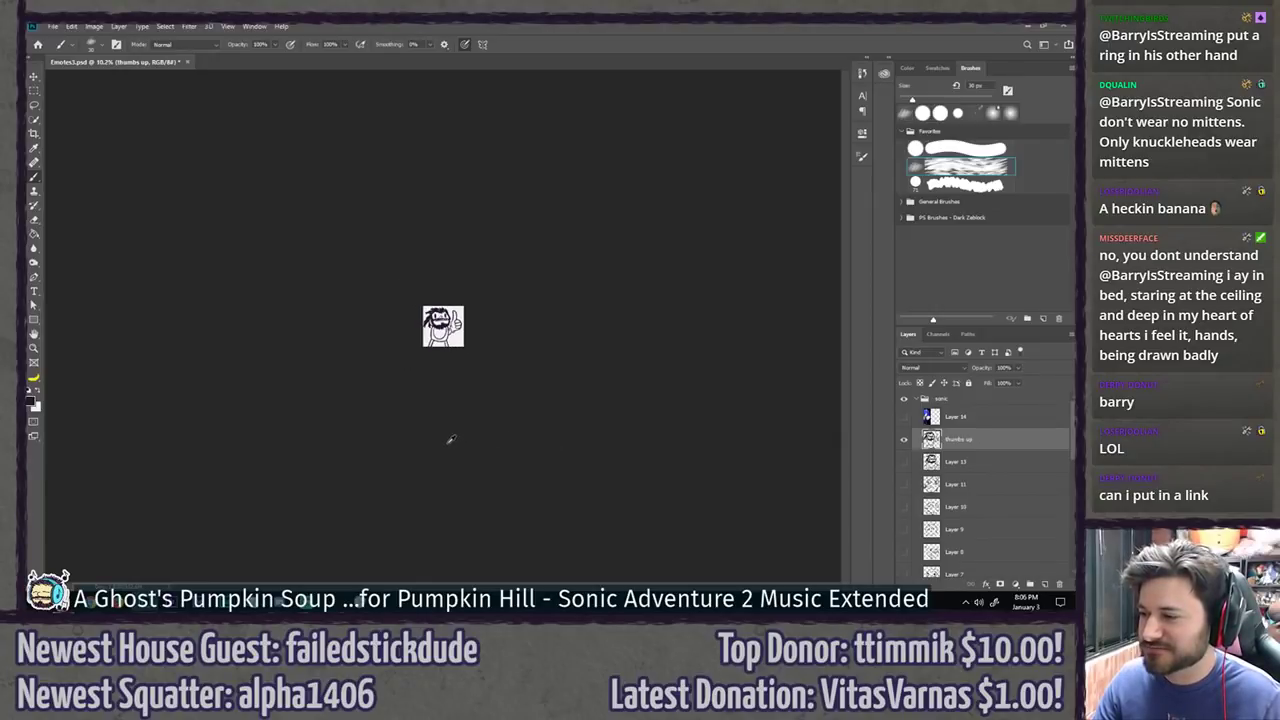
scroll(600, 396, "up", 3)
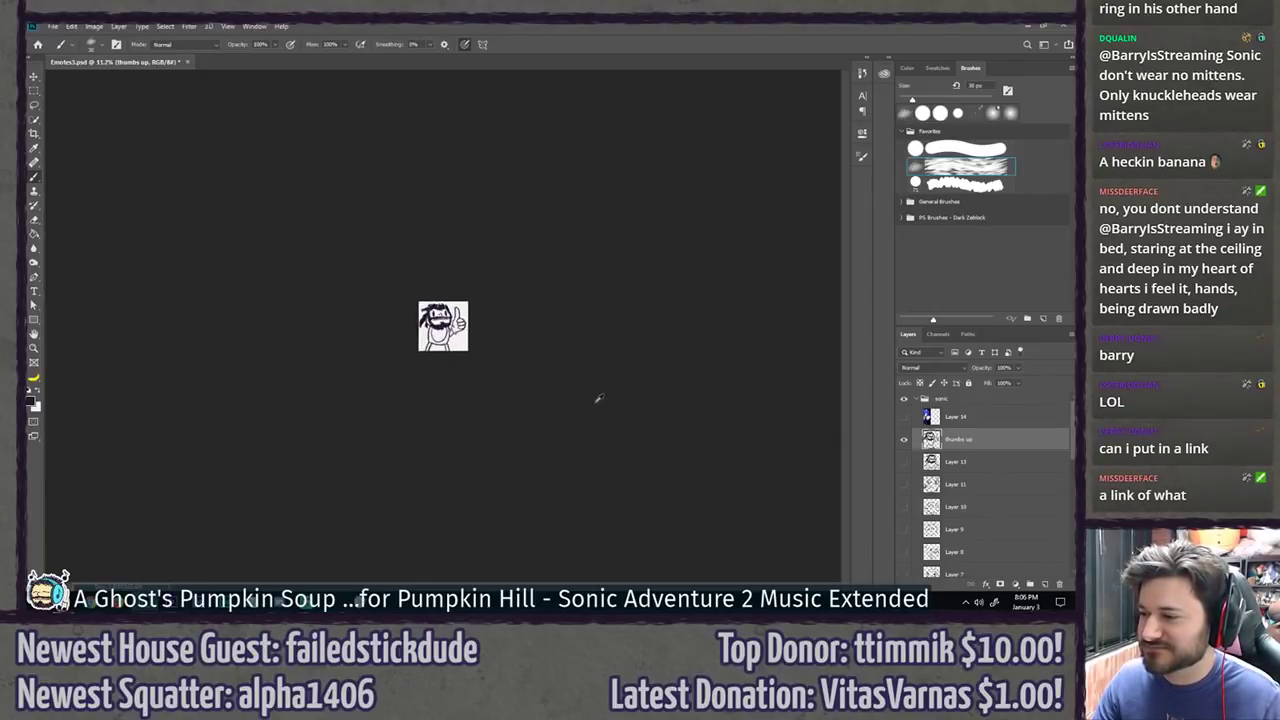
scroll(609, 320, "up", 3)
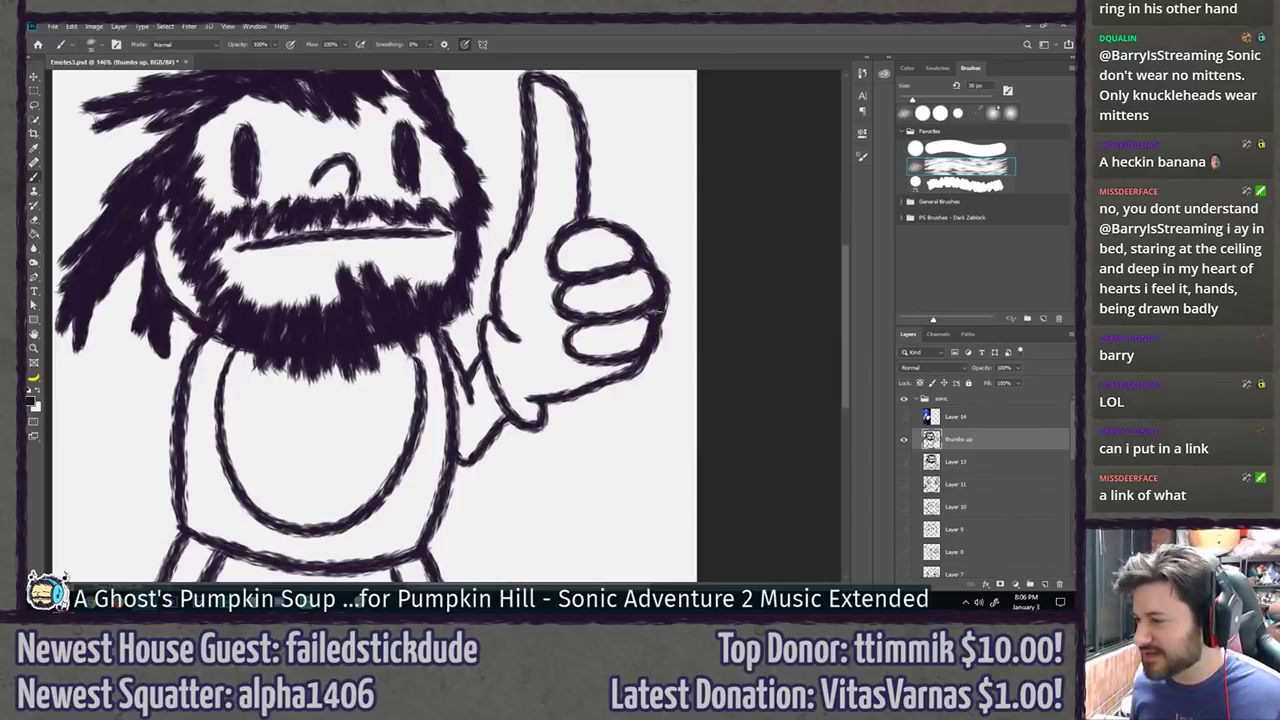
mouse_move(630, 356)
left_mouse_down()
mouse_move(592, 368)
mouse_move(642, 368)
mouse_move(568, 382)
left_mouse_up()
key("ctrl+z")
key("ctrl+z")
key("e")
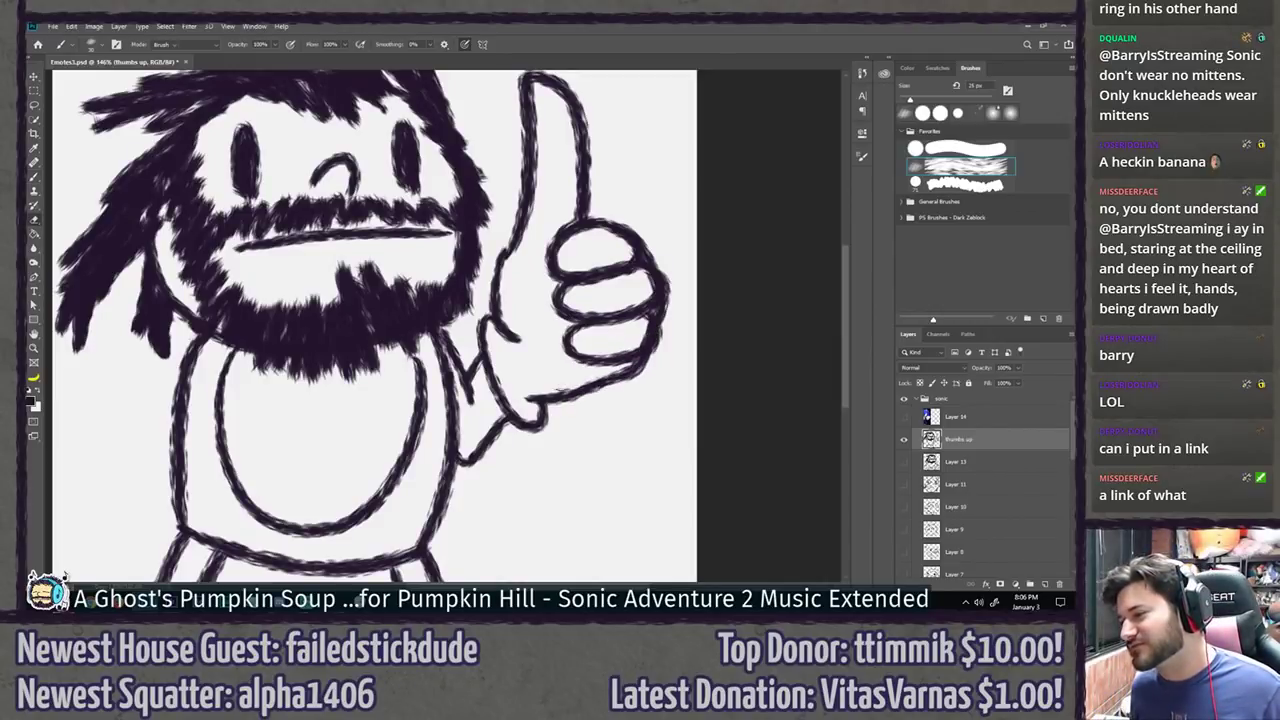
mouse_move(648, 362)
left_mouse_down()
mouse_move(590, 390)
mouse_move(607, 362)
mouse_move(650, 369)
mouse_move(572, 396)
left_mouse_up()
key("b")
key("ctrl+z")
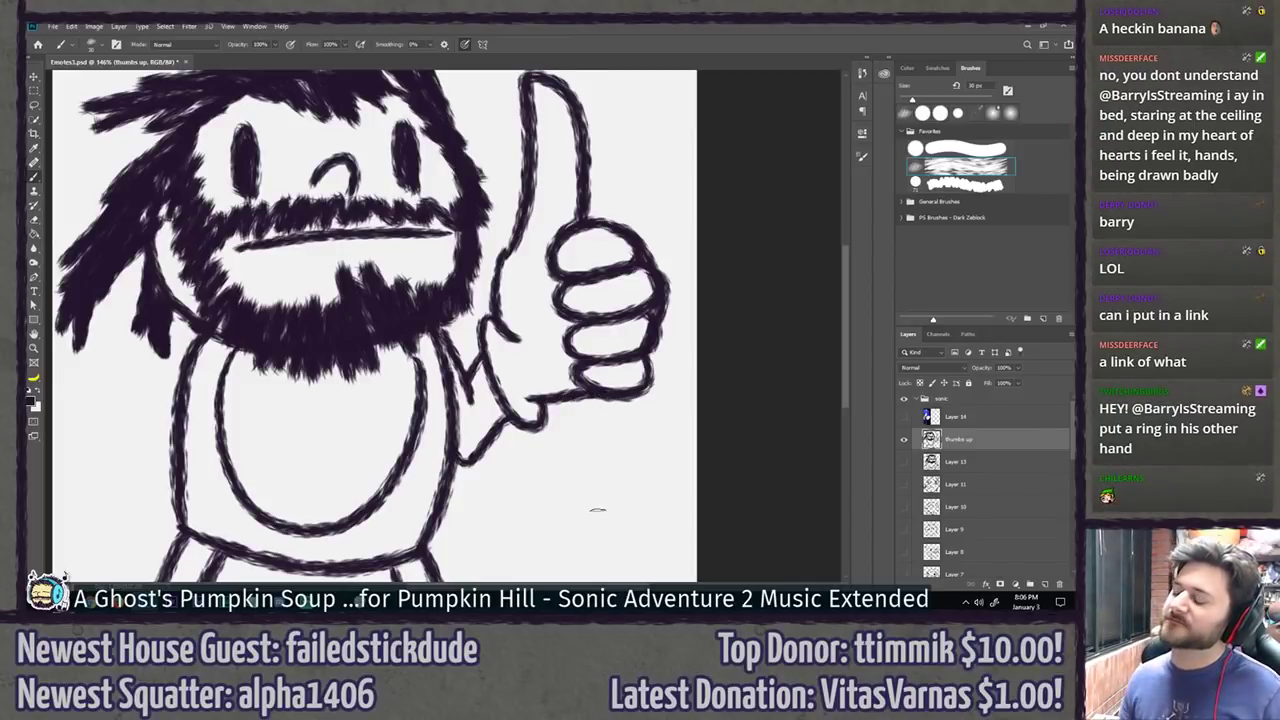
scroll(517, 472, "down", 5)
scroll(519, 469, "down", 4)
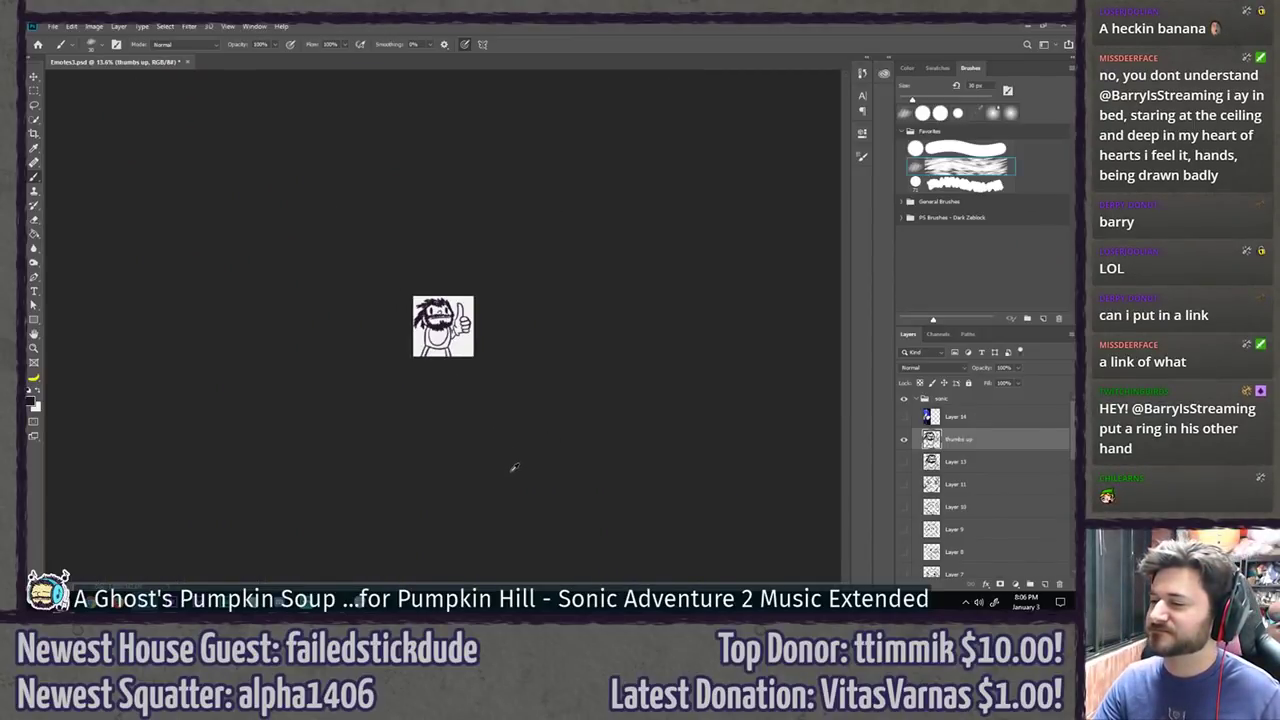
scroll(514, 467, "down", 2)
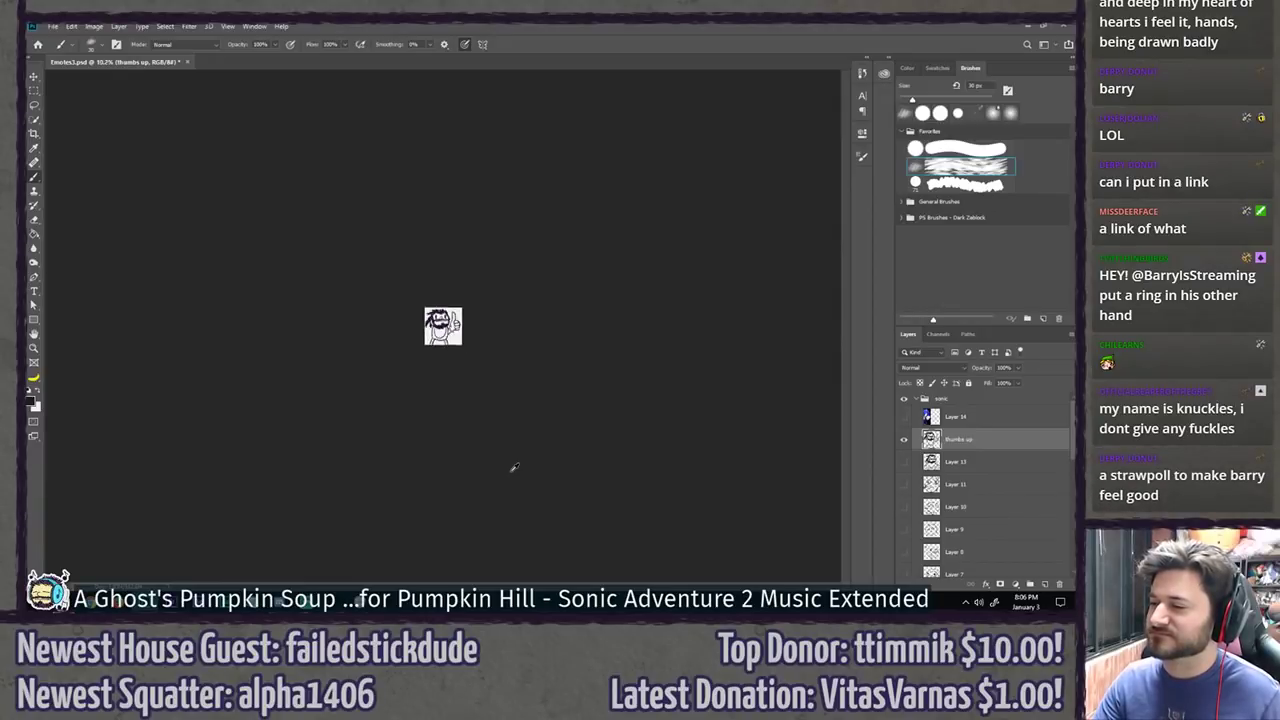
scroll(514, 467, "up", 8)
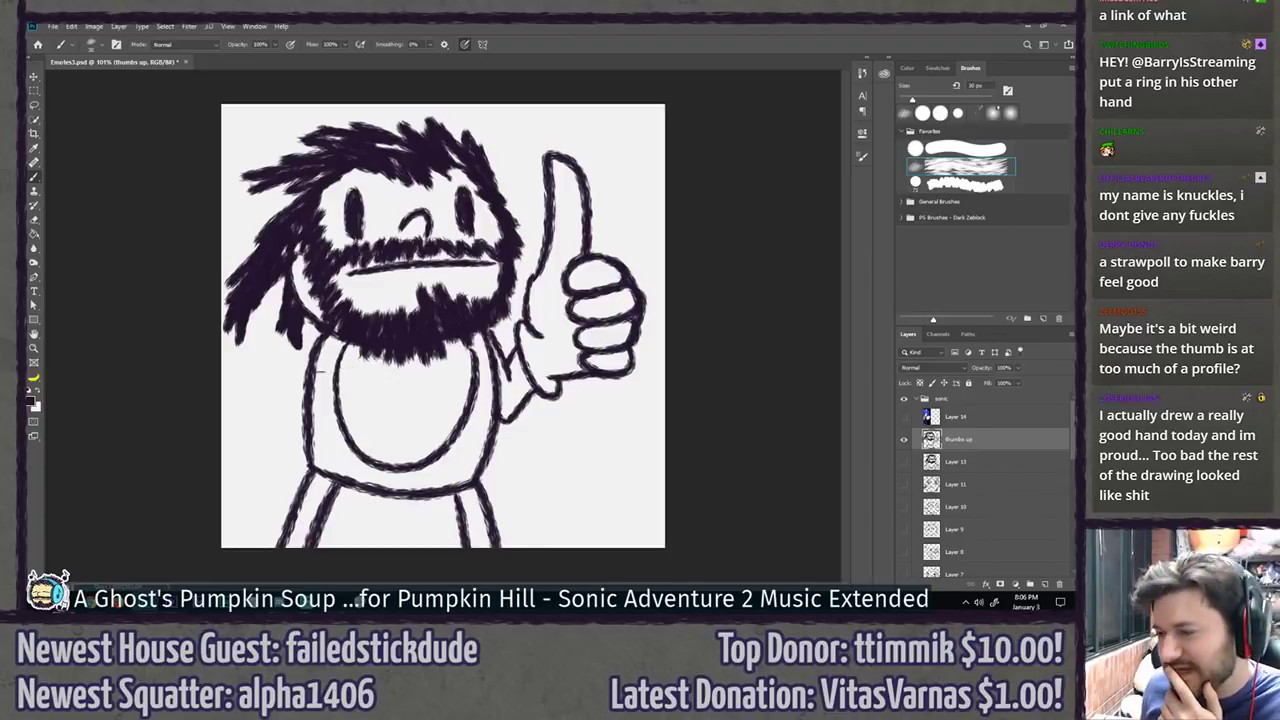
mouse_move(312, 322)
left_mouse_down()
mouse_move(240, 450)
mouse_move(280, 476)
mouse_move(223, 507)
mouse_move(234, 505)
left_mouse_up()
mouse_move(250, 448)
left_mouse_down()
mouse_move(214, 474)
mouse_move(258, 494)
left_mouse_up()
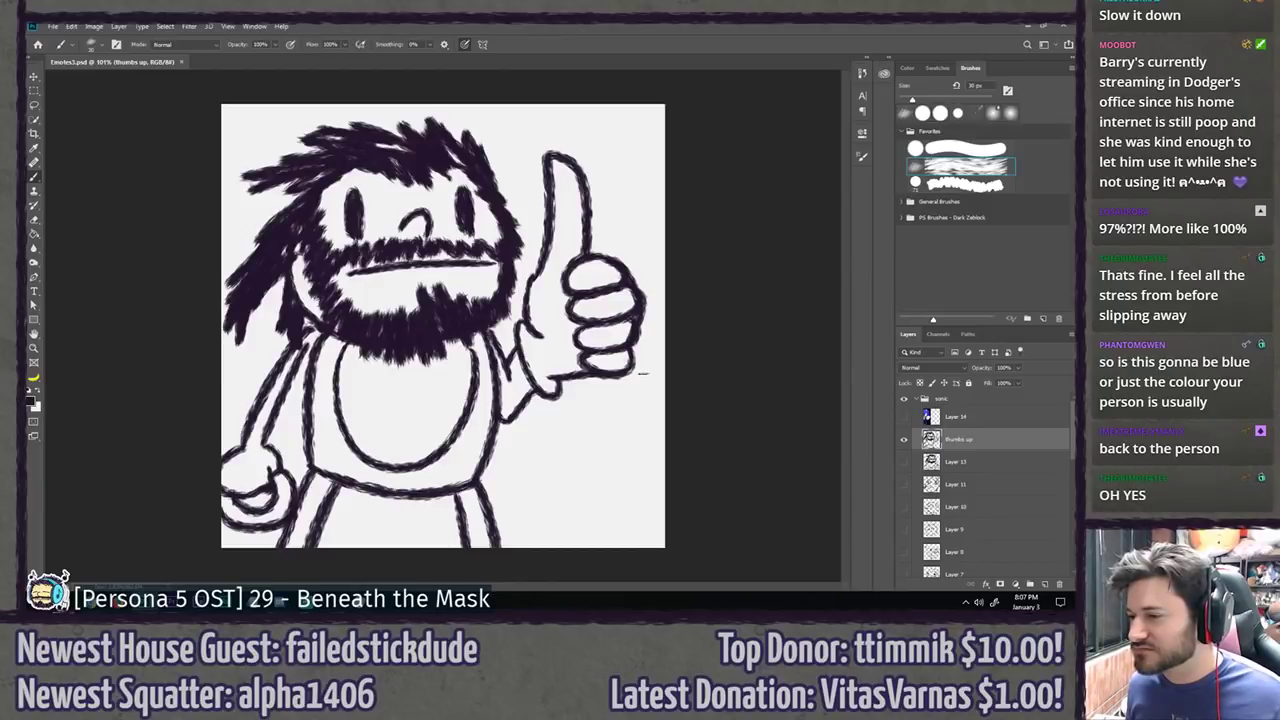
key("ctrl+alt+z")
key("ctrl+alt+z")
key("ctrl+alt+z")
key("ctrl+alt+z")
key("ctrl+alt+z")
key("ctrl+alt+z")
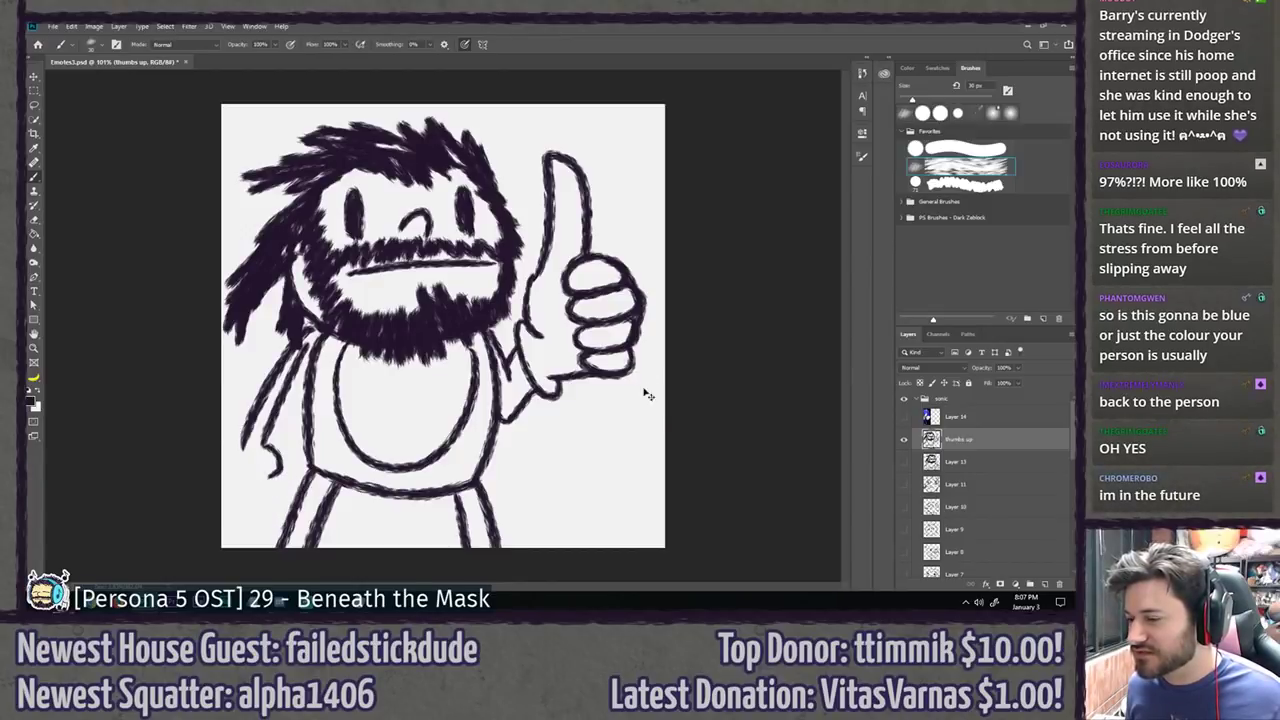
key("ctrl+alt+z")
Step: Move the whole character drawing slightly to the right to make room for the second arm
key("v")
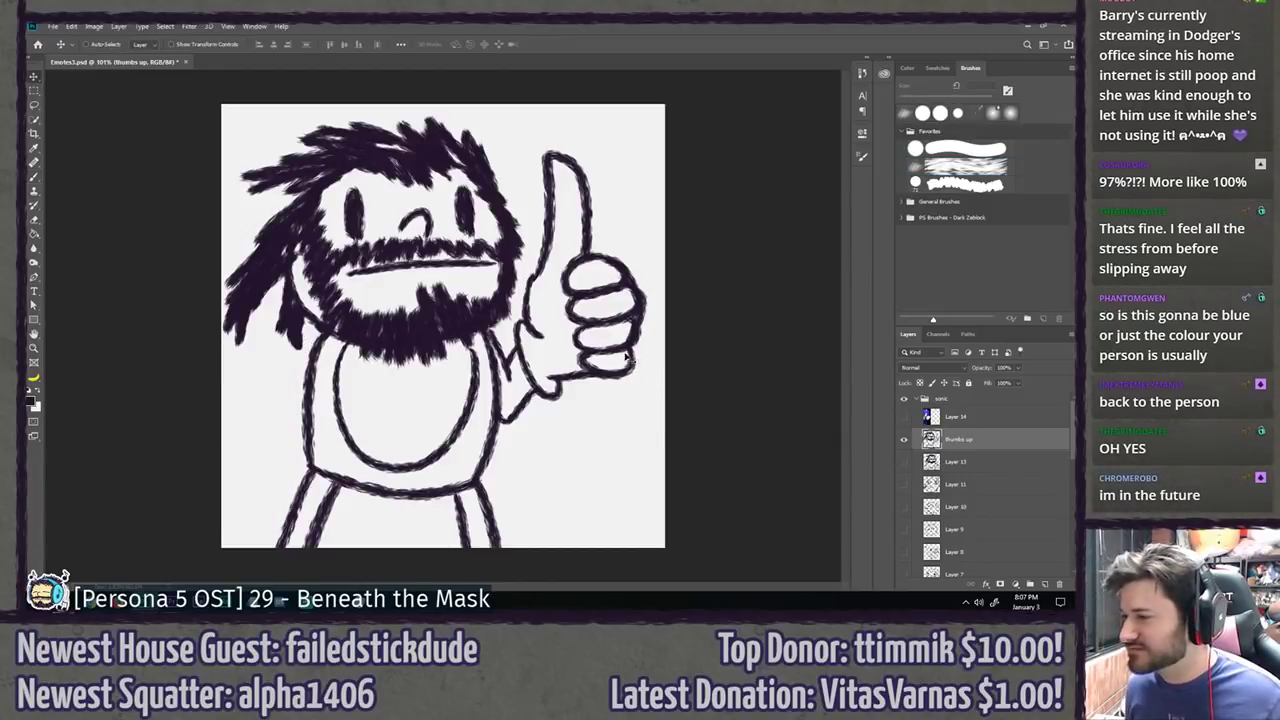
left_click_drag(617, 352, 635, 352)
key("b")
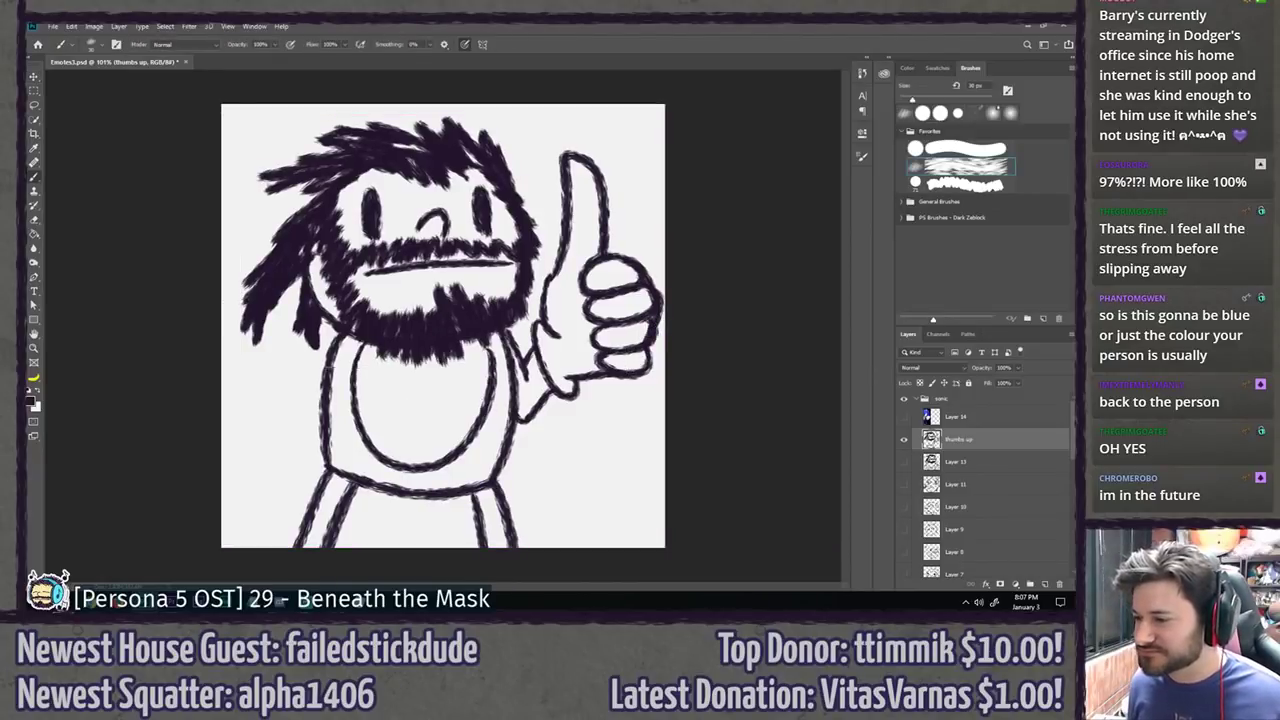
Step: Draw the second arm curving down from the shoulder beside the body, ending in a closed fist
left_click_drag(330, 330, 254, 452)
key("ctrl+alt+z")
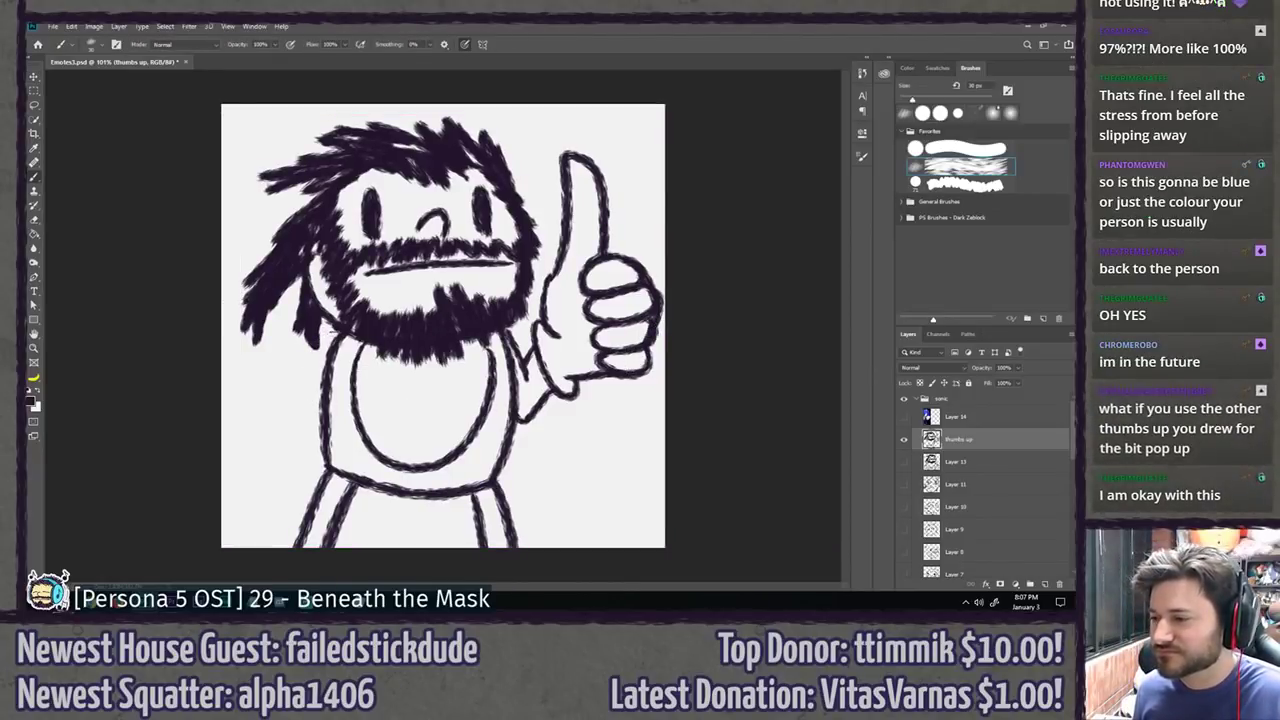
left_click_drag(334, 330, 265, 438)
mouse_move(332, 344)
left_mouse_down()
mouse_move(282, 442)
mouse_move(312, 466)
mouse_move(268, 481)
mouse_move(242, 468)
mouse_move(268, 436)
mouse_move(320, 512)
left_mouse_up()
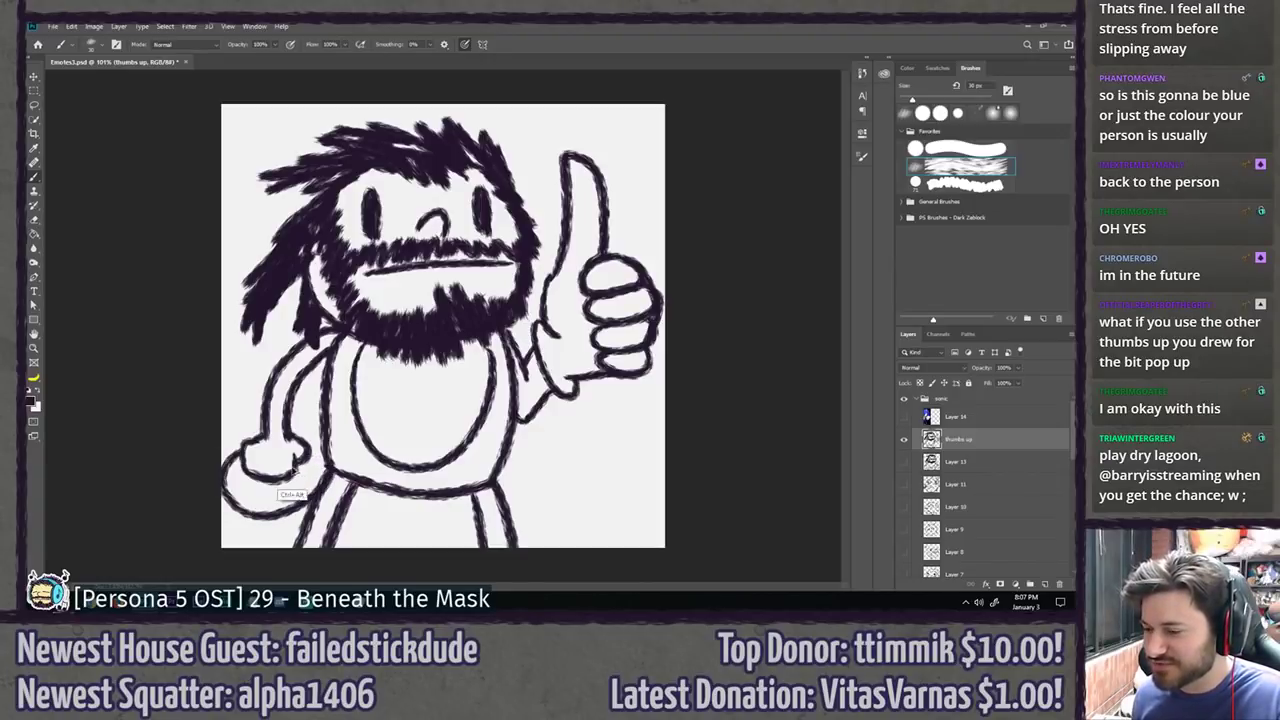
key("ctrl+alt+z")
mouse_move(244, 448)
left_mouse_down()
mouse_move(298, 504)
mouse_move(315, 461)
mouse_move(256, 478)
left_mouse_up()
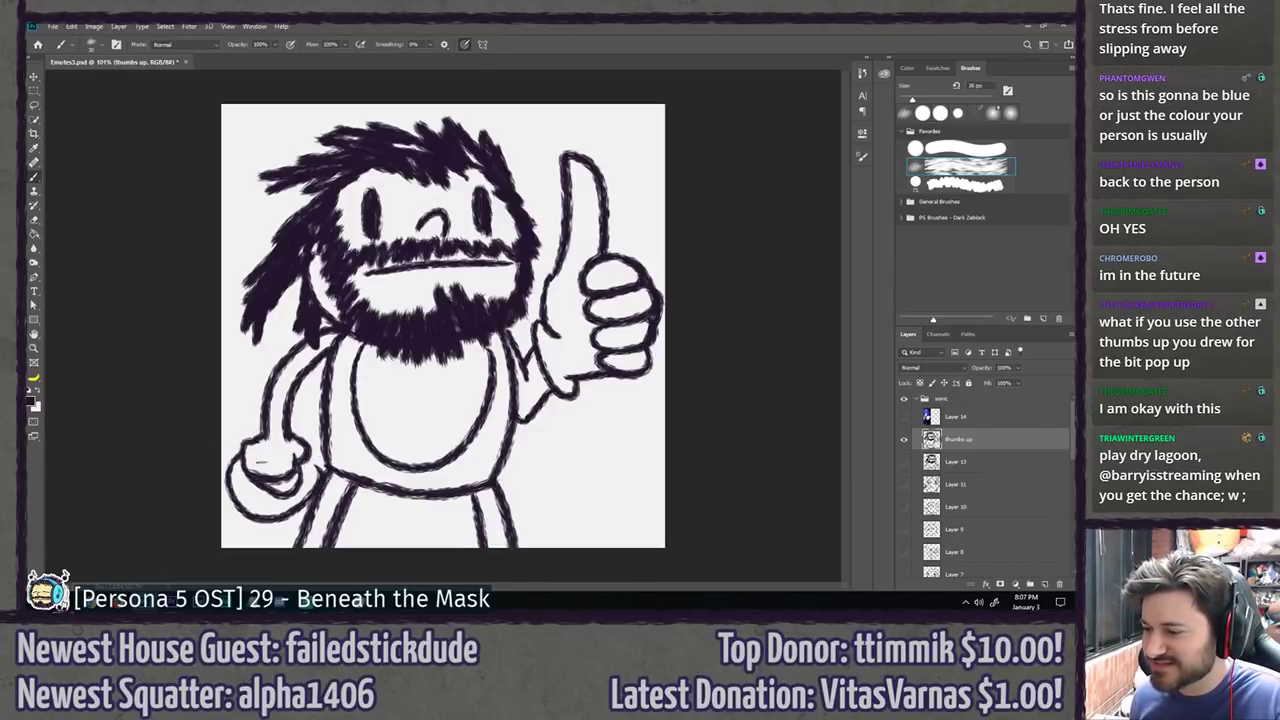
key("ctrl+alt+z")
key("ctrl+alt+z")
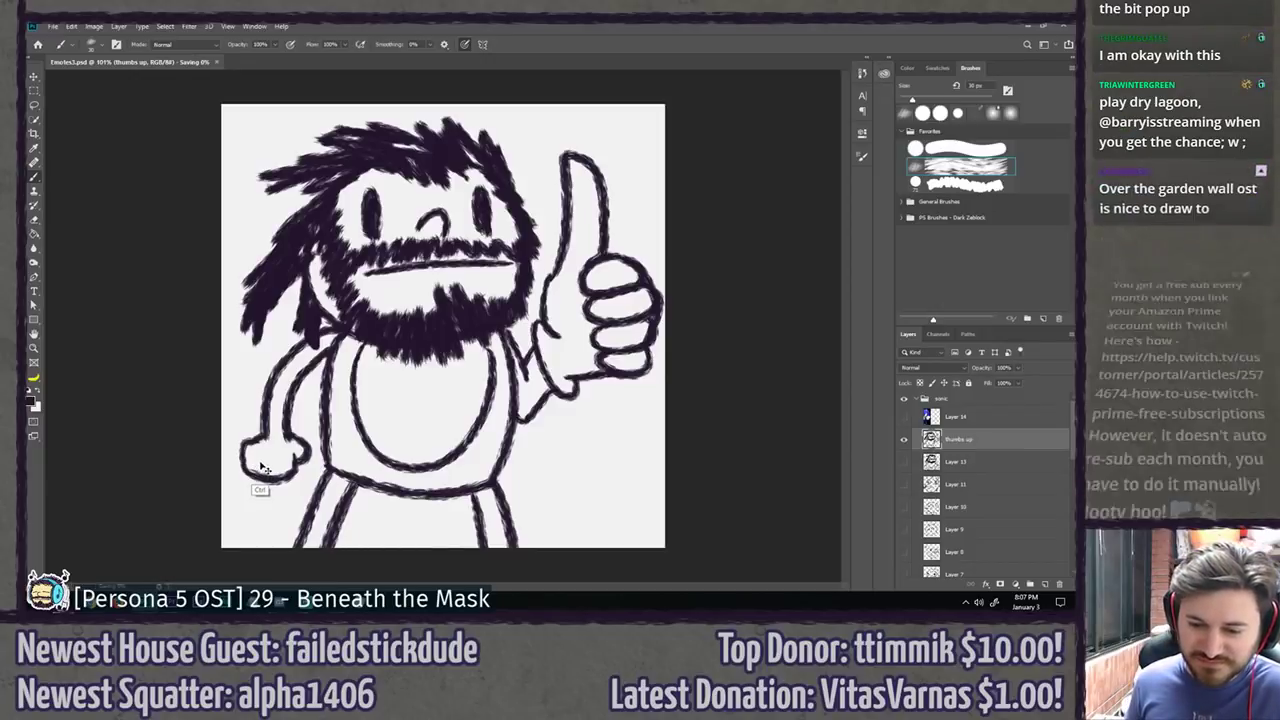
mouse_move(244, 450)
left_mouse_down()
mouse_move(310, 466)
mouse_move(222, 478)
mouse_move(318, 505)
left_mouse_up()
key("ctrl+alt+z")
key("ctrl+alt+z")
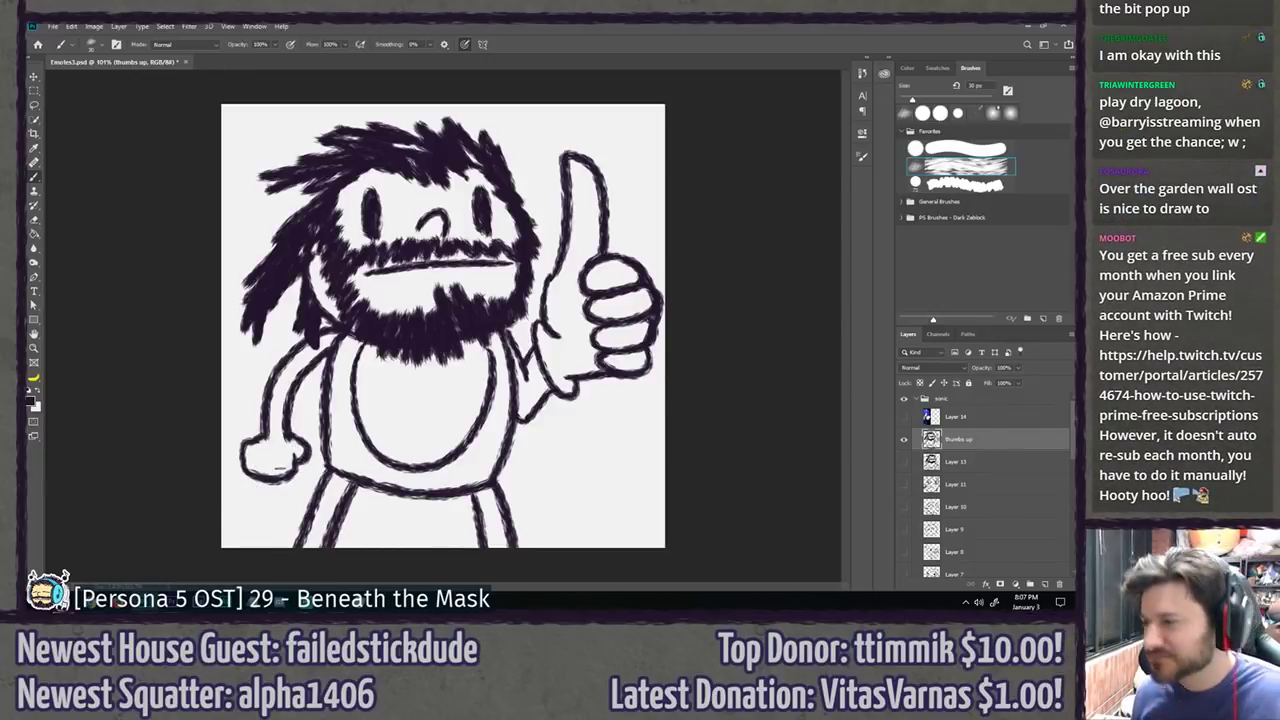
left_click_drag(450, 390, 462, 394)
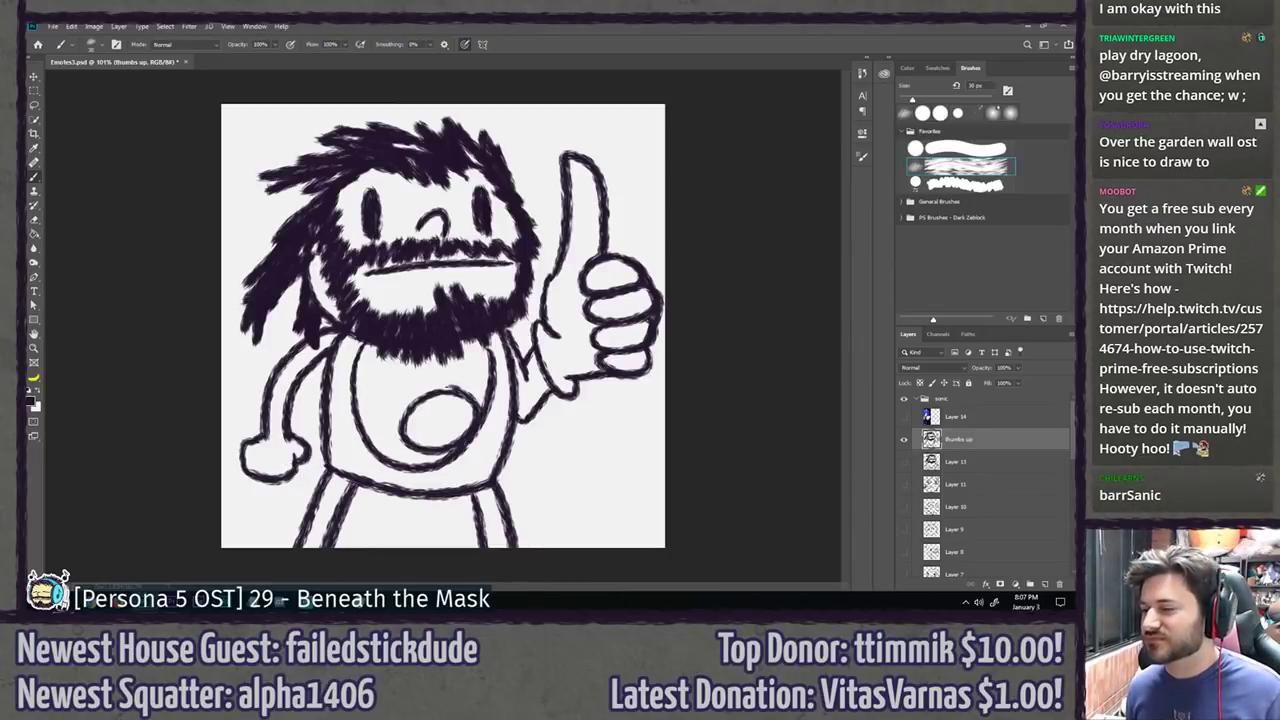
key("ctrl+alt+z")
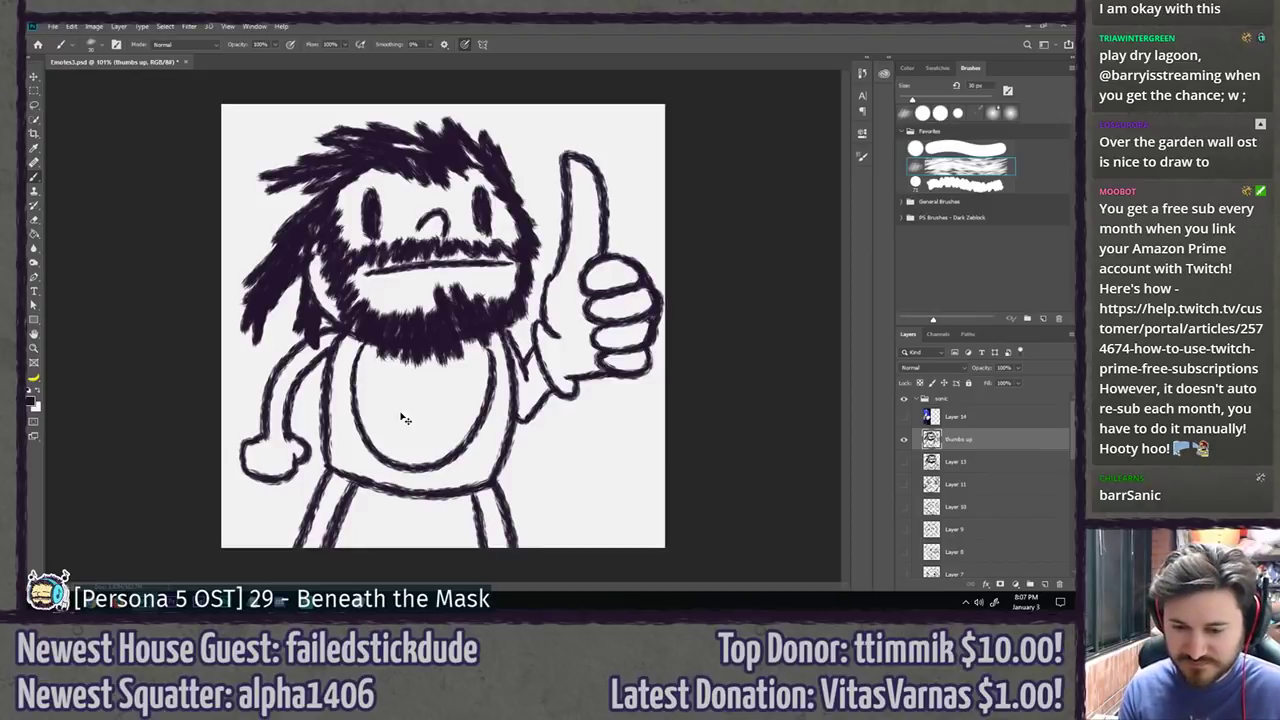
Step: Create a new layer above the thumbs up layer and save the document
key("ctrl+shift+n")
key("Return")
key("ctrl+s")
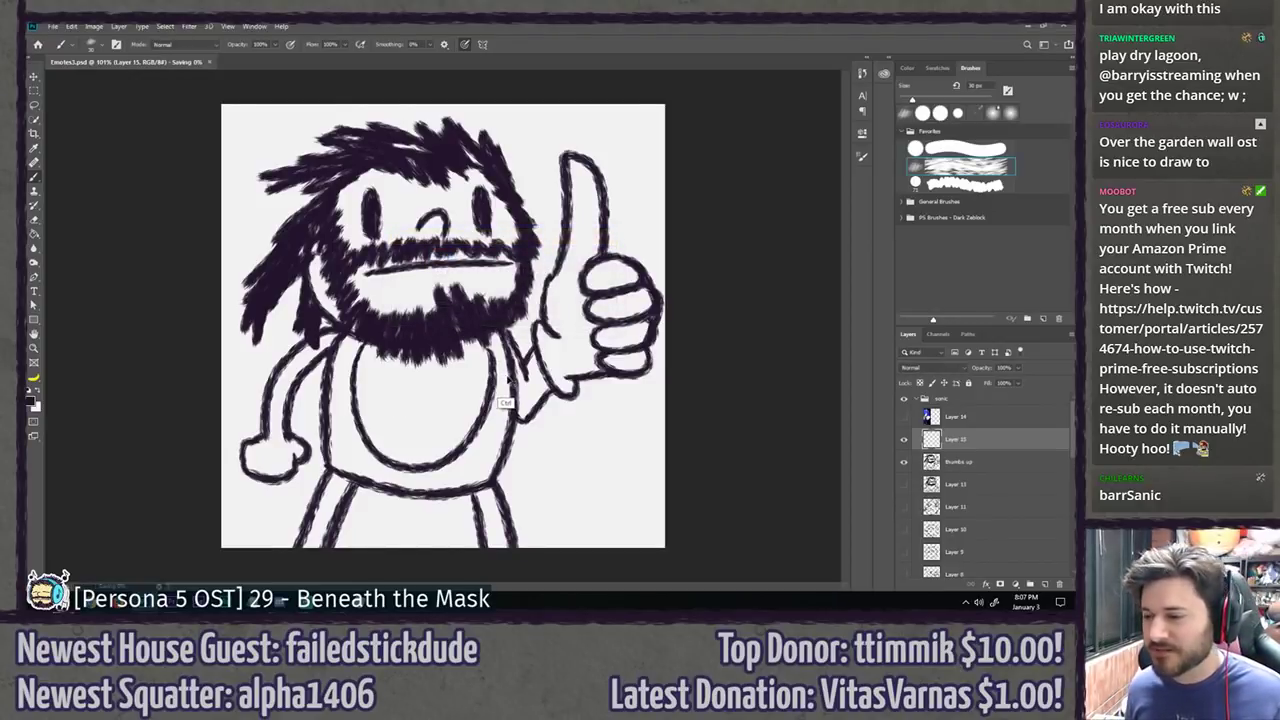
Step: Draw a round ring with a double outline around the lowered fist on the new layer
left_click_drag(329, 444, 346, 443)
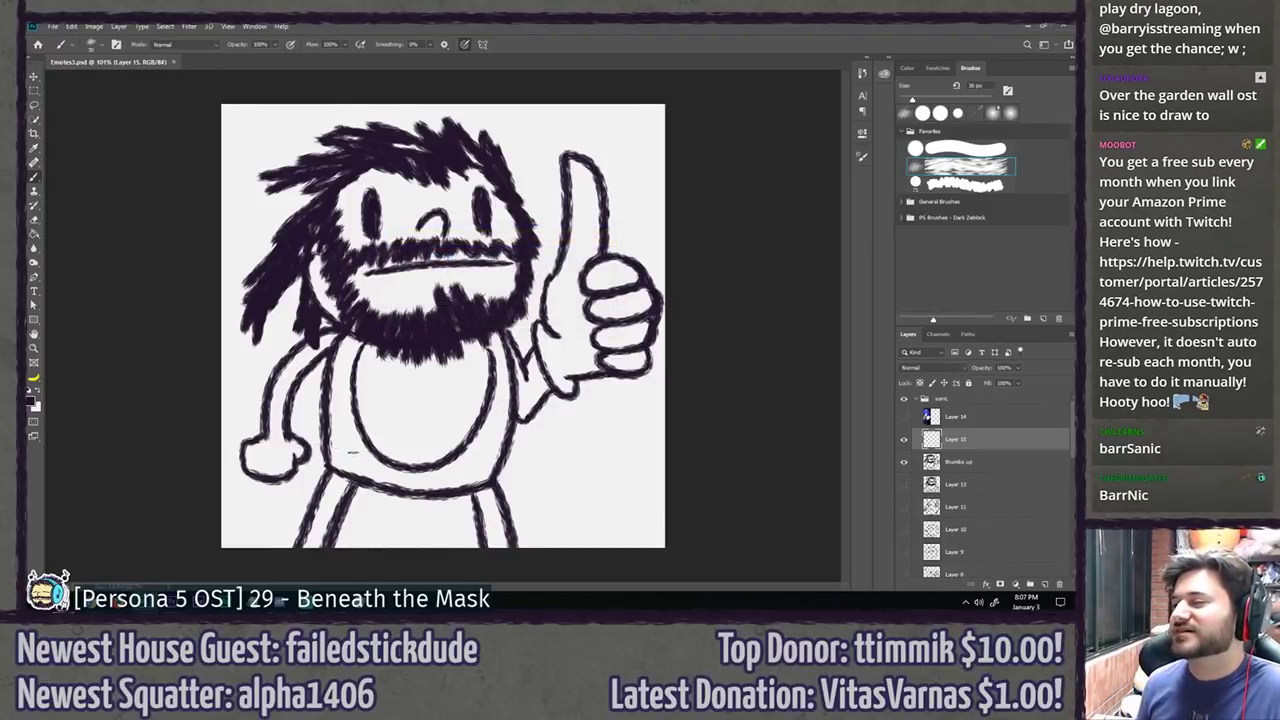
key("ctrl+z")
mouse_move(418, 378)
left_mouse_down()
mouse_move(446, 384)
mouse_move(436, 392)
mouse_move(434, 376)
mouse_move(294, 489)
mouse_move(281, 519)
mouse_move(303, 487)
left_mouse_up()
key("ctrl+z")
key("ctrl+z")
key("ctrl+z")
key("ctrl+z")
key("ctrl+z")
key("ctrl+z")
key("ctrl+z")
key("ctrl+z")
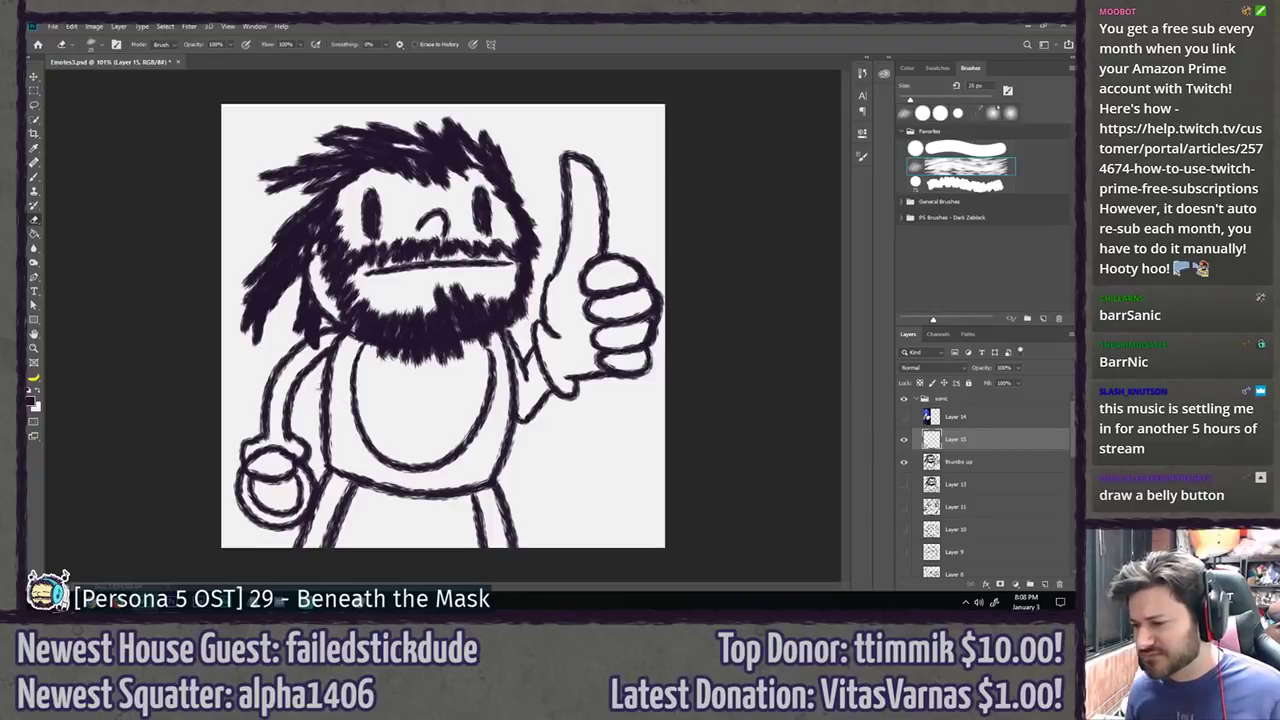
Step: Erase the ring lines that overlap the lowered fist, using a hard round eraser brush
key("e")
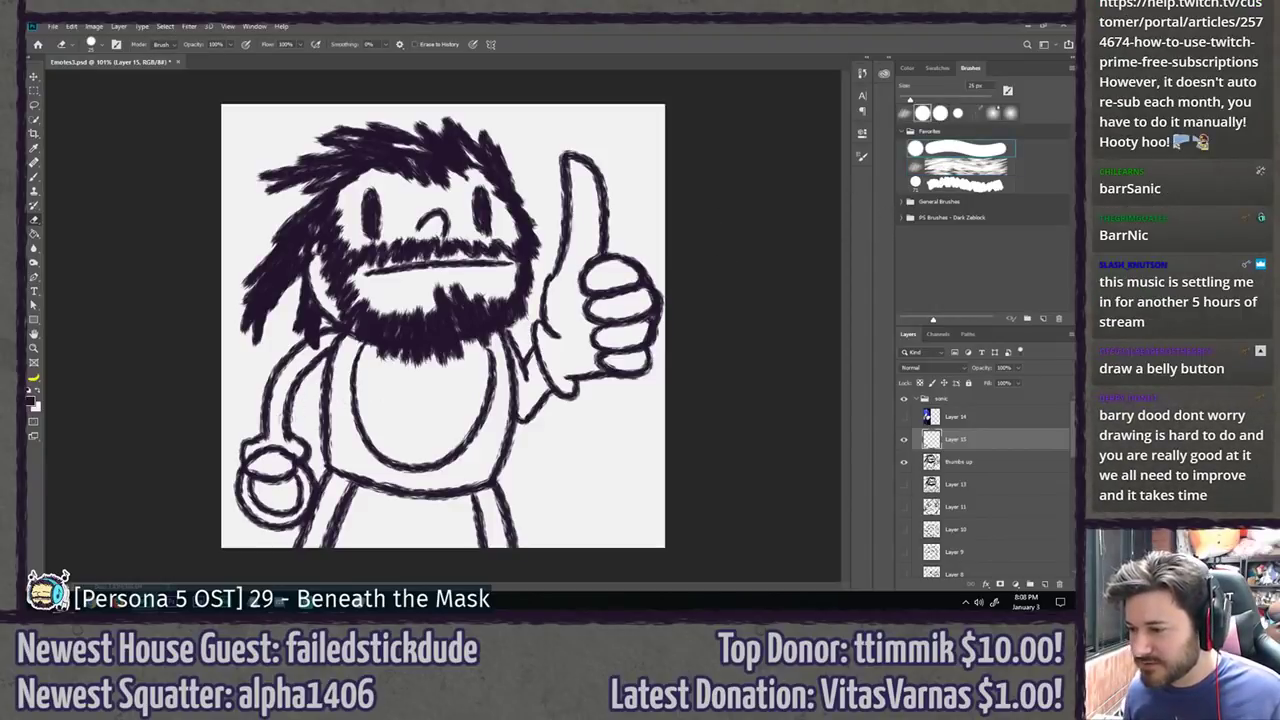
mouse_move(262, 442)
left_mouse_down()
mouse_move(290, 455)
mouse_move(259, 453)
mouse_move(265, 469)
left_mouse_up()
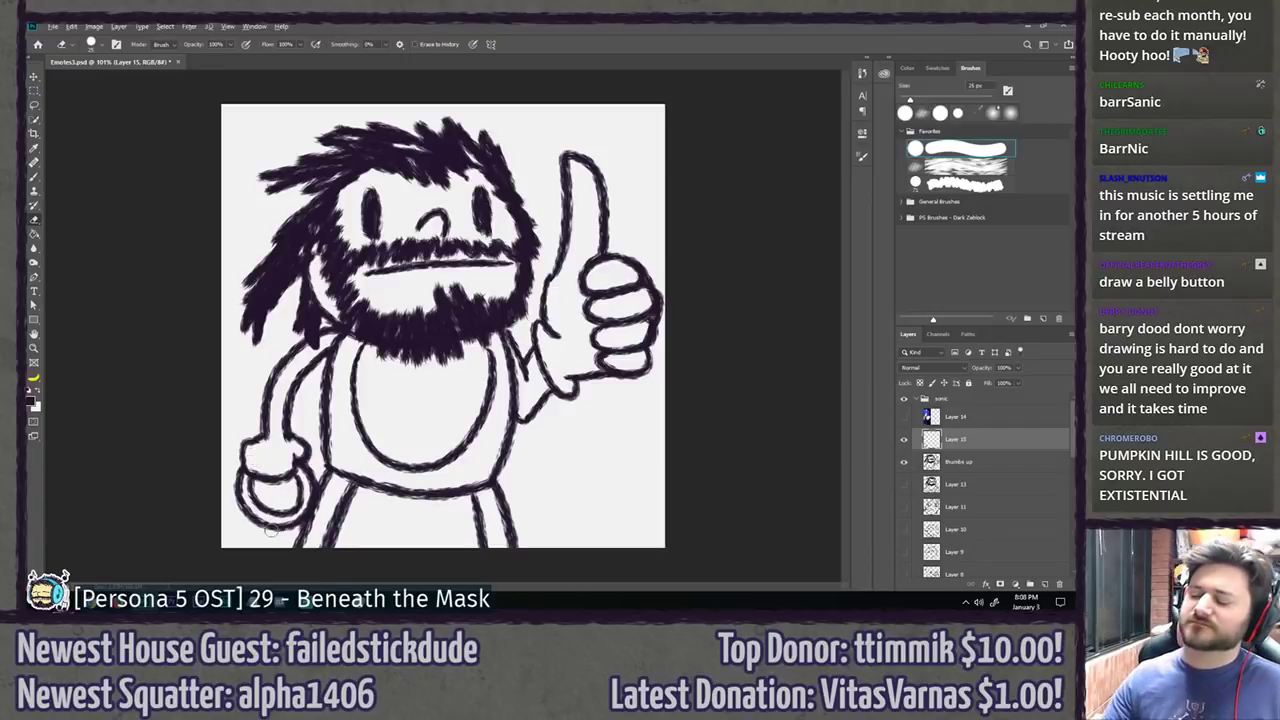
scroll(270, 531, "down", 10)
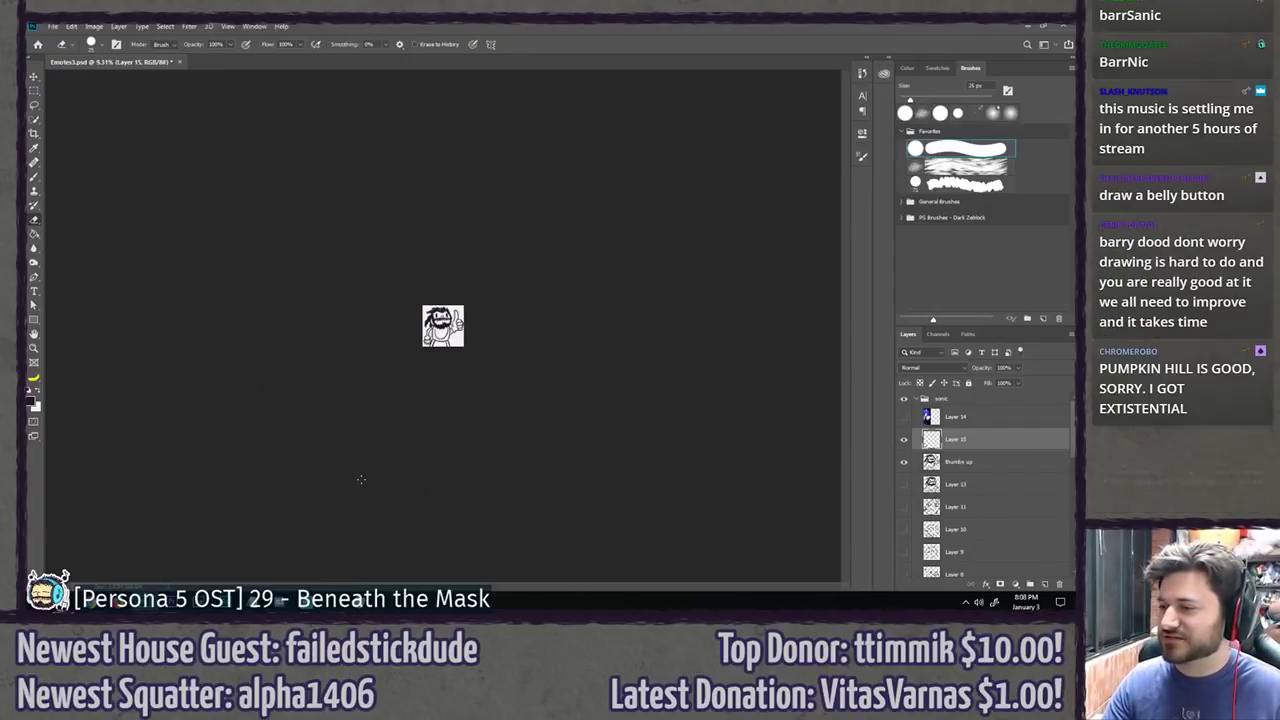
Step: Undo the ring, its layer, the second arm and the drawing's shift, returning to the armless figure with the raised thumb
scroll(361, 480, "up", 8)
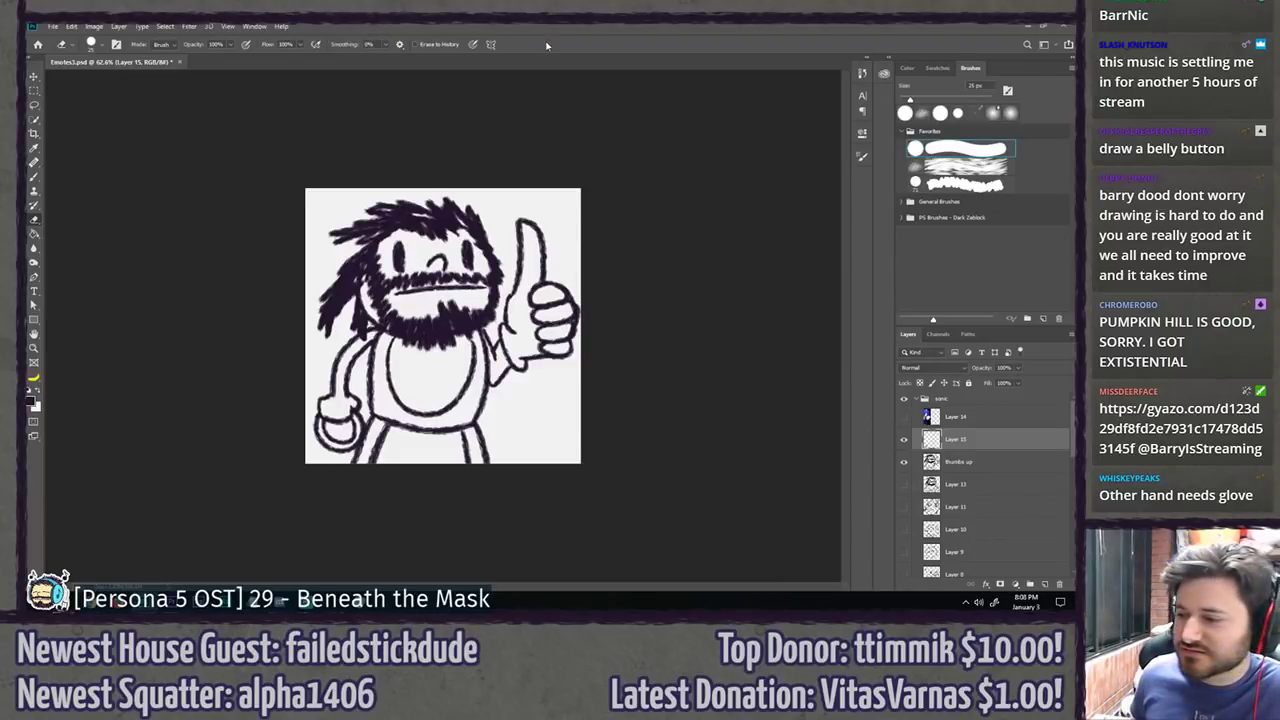
key("ctrl+z")
key("ctrl+z")
key("ctrl+z")
key("ctrl+z")
key("ctrl+z")
key("ctrl+z")
key("ctrl+z")
key("ctrl+z")
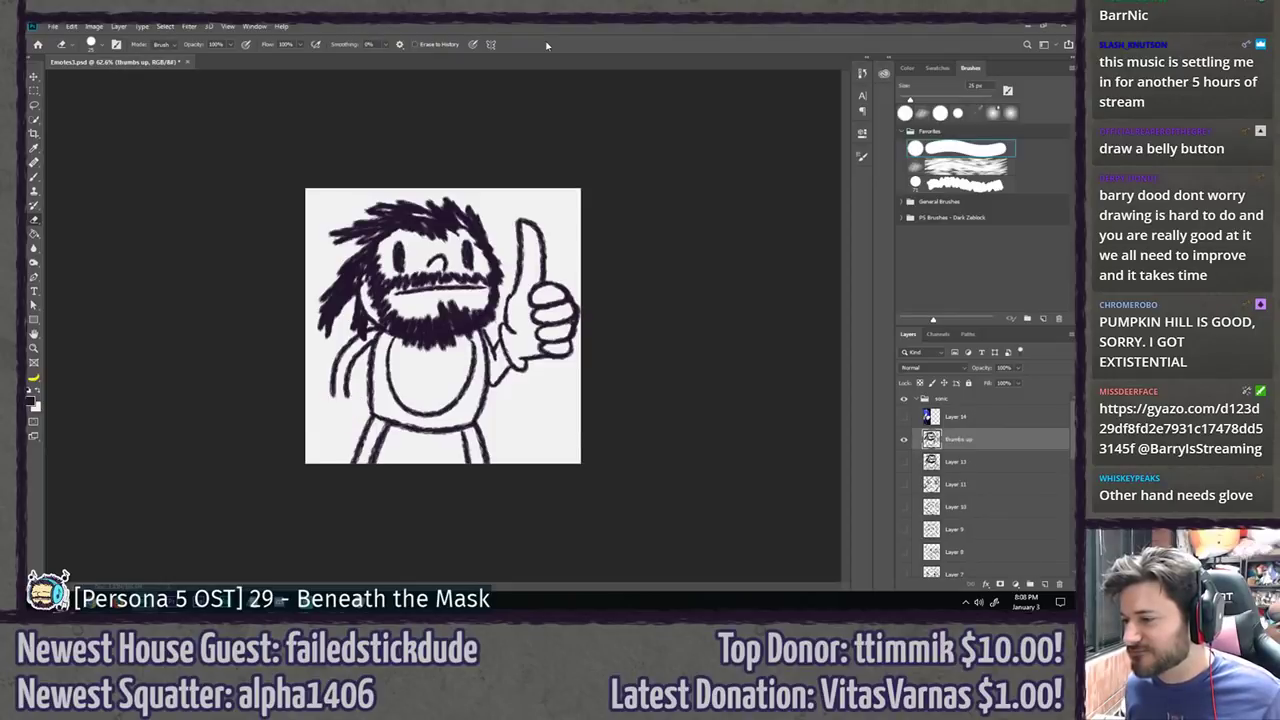
key("ctrl+z")
key("ctrl+z")
key("ctrl+z")
key("ctrl+z")
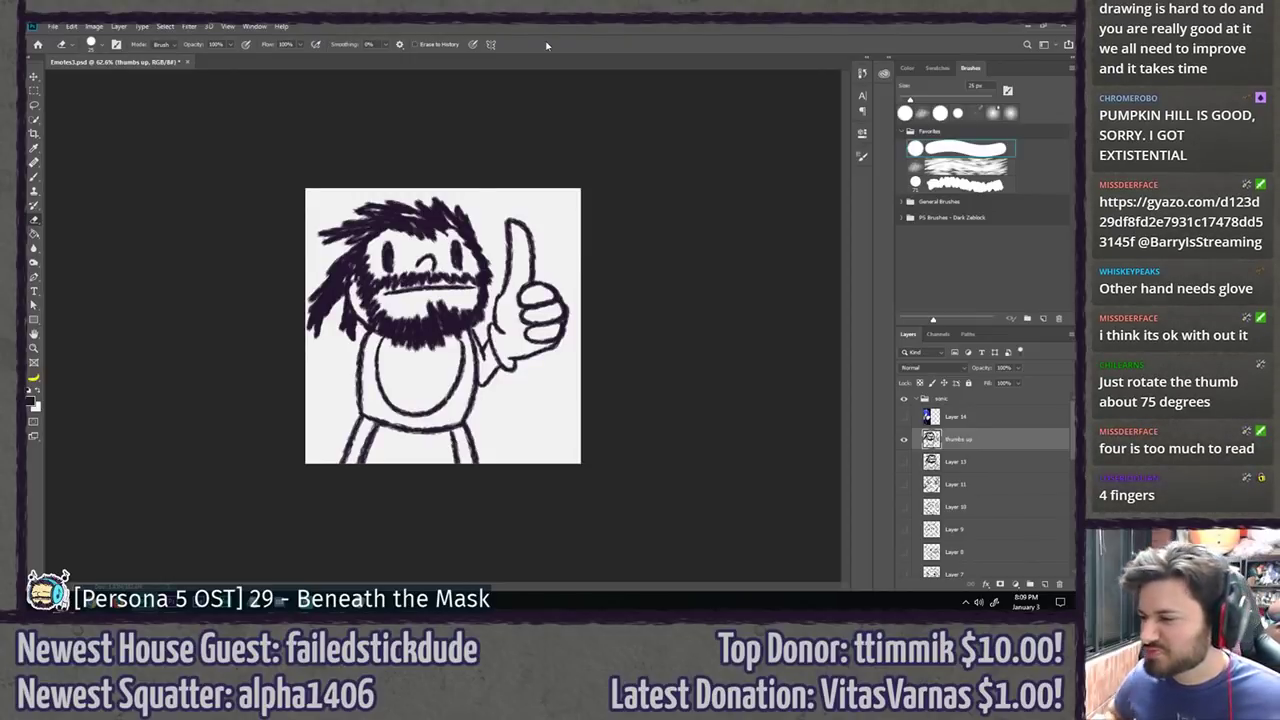
Step: Add a short crease line on the palm beside the lowest finger of the raised fist, using the rough textured favourite brush
scroll(649, 340, "up", 8)
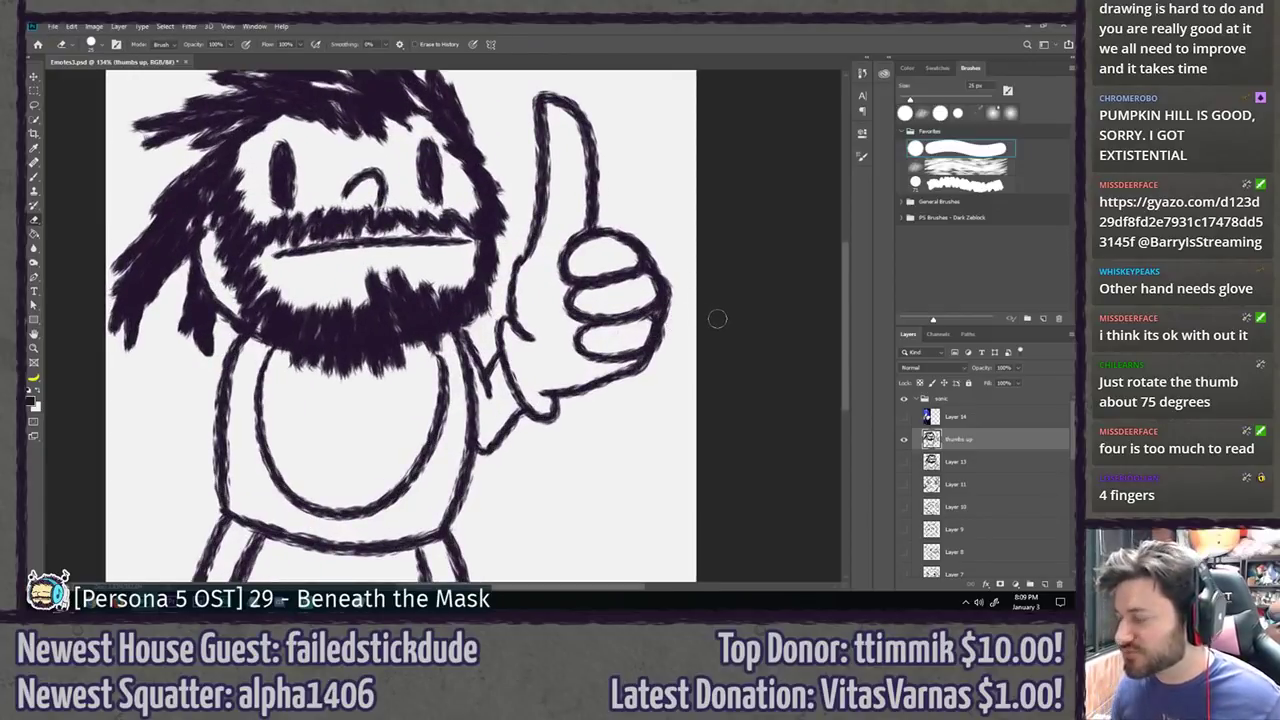
left_click(968, 170)
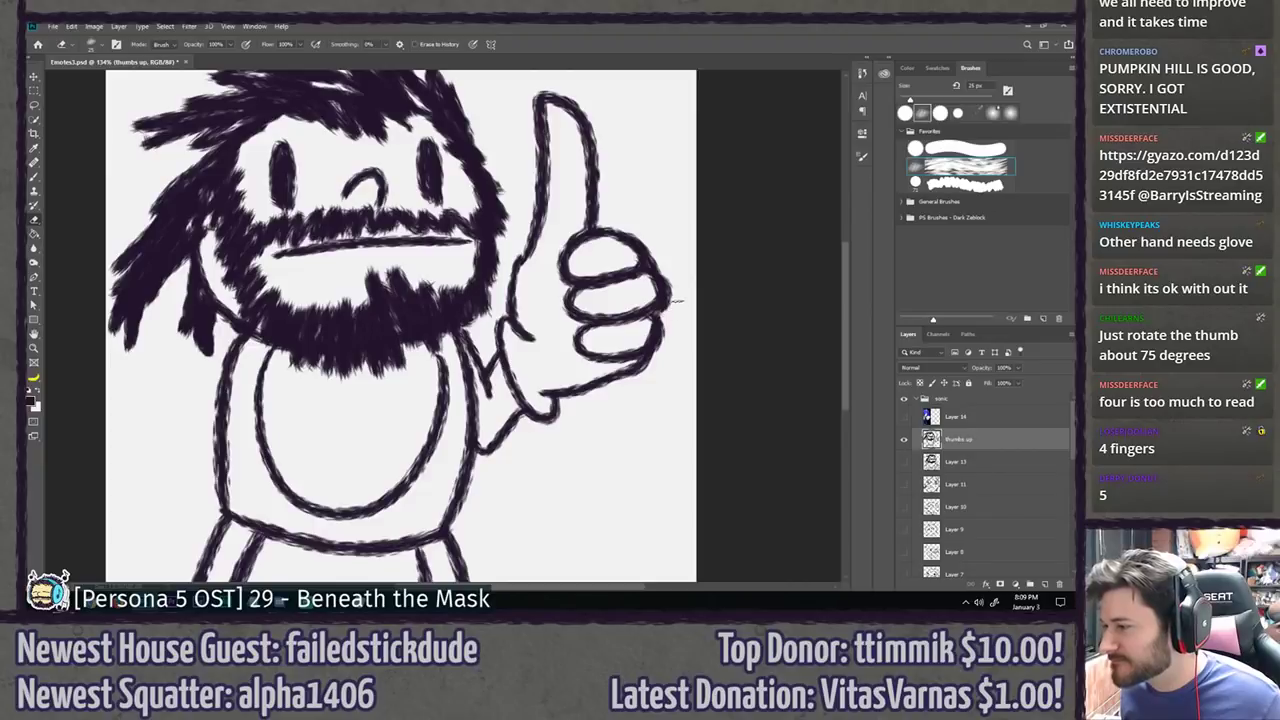
left_click(674, 319)
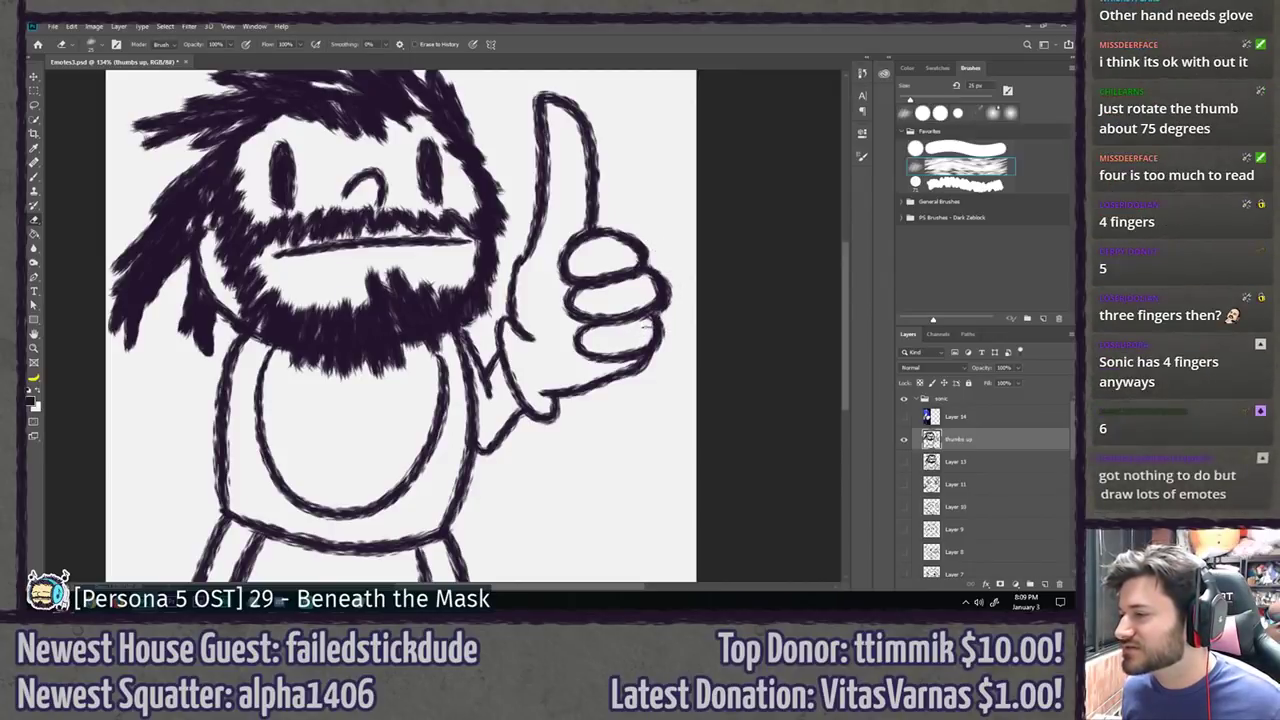
mouse_move(532, 318)
left_mouse_down()
mouse_move(570, 384)
mouse_move(589, 370)
mouse_move(560, 378)
left_mouse_up()
key("b")
key("ctrl+z")
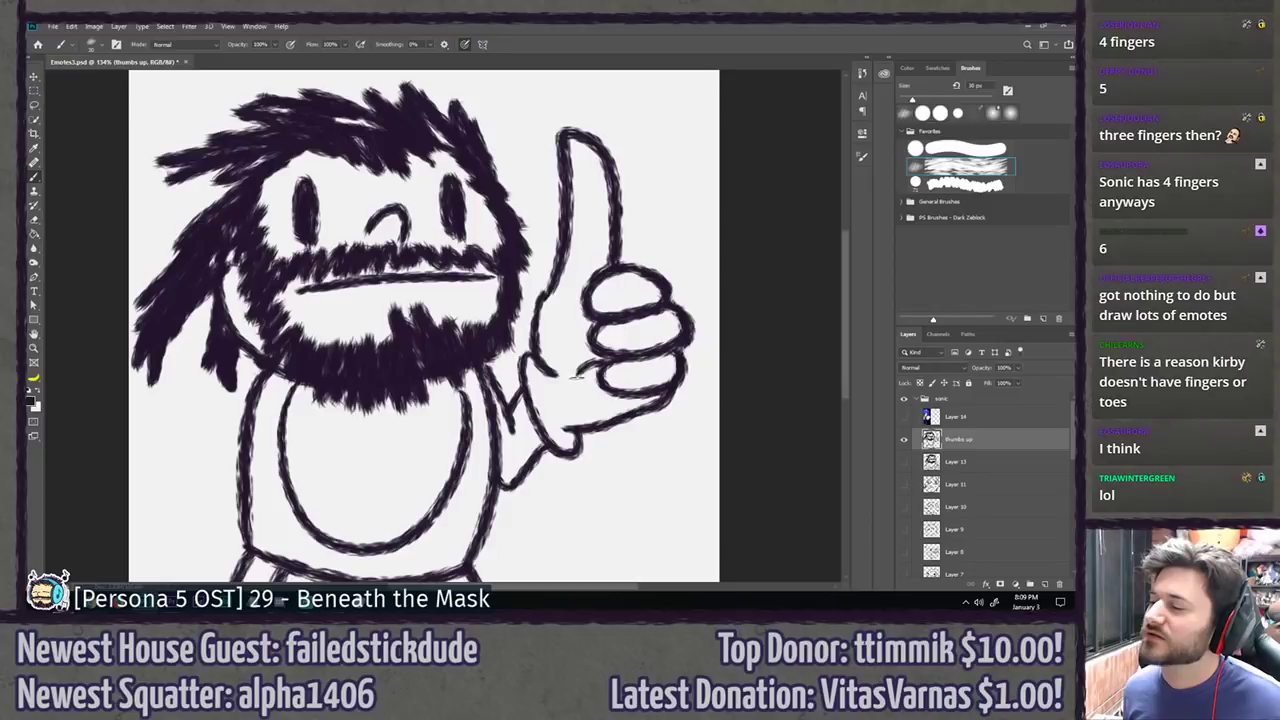
Step: Lasso the raised thumb's outline above the fist, delete it and clear the selection
left_click_drag(590, 368, 555, 489)
key("e")
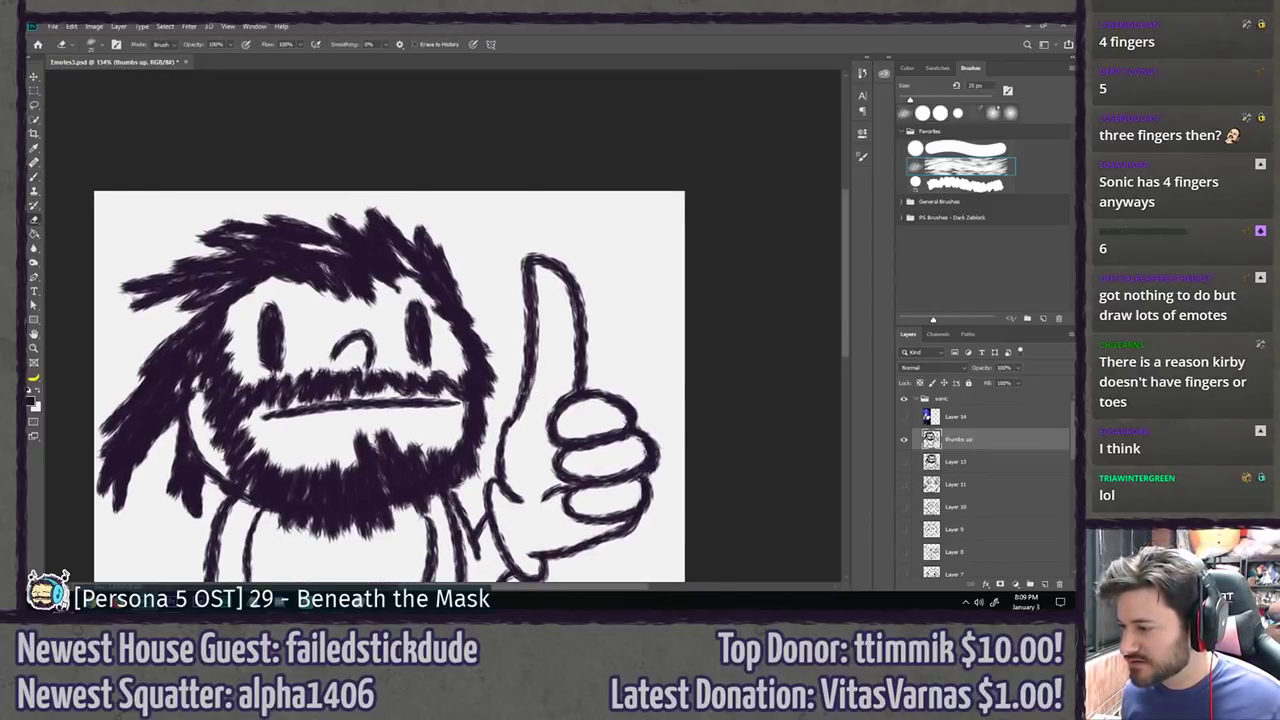
mouse_move(526, 378)
left_mouse_down()
mouse_move(519, 416)
mouse_move(514, 400)
mouse_move(546, 380)
mouse_move(591, 375)
mouse_move(525, 407)
mouse_move(511, 388)
mouse_move(522, 230)
mouse_move(603, 271)
mouse_move(596, 390)
left_mouse_up()
key("l")
key("Delete")
key("ctrl+d")
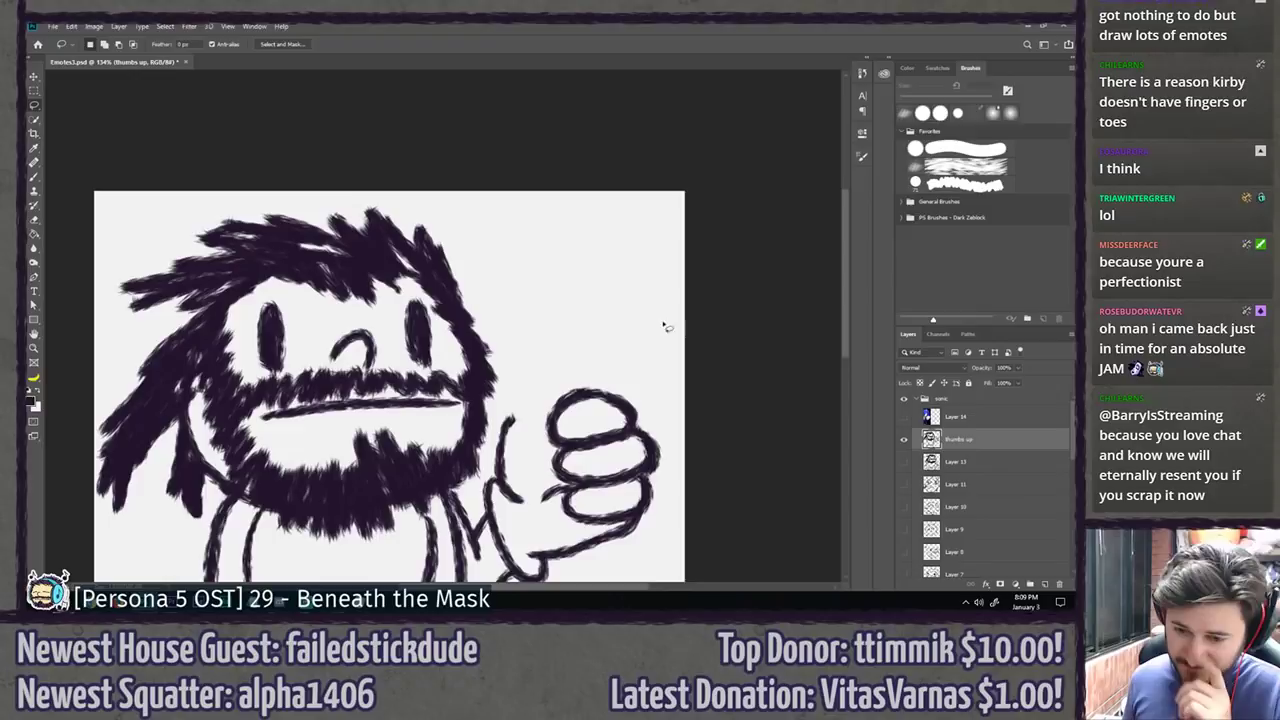
Step: Try several strokes for the new thumb's inner edge, rising from the palm line beside the beard
key("b")
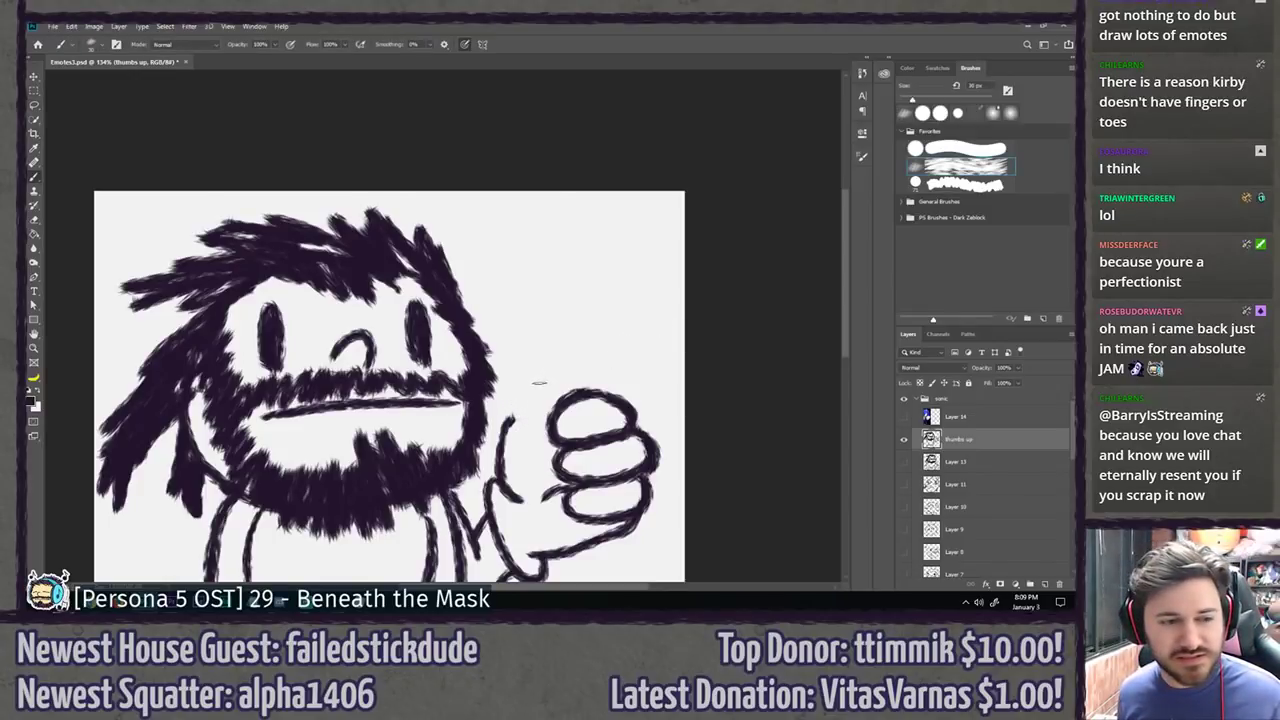
mouse_move(515, 416)
left_mouse_down()
mouse_move(513, 380)
mouse_move(527, 304)
left_mouse_up()
key("ctrl+z")
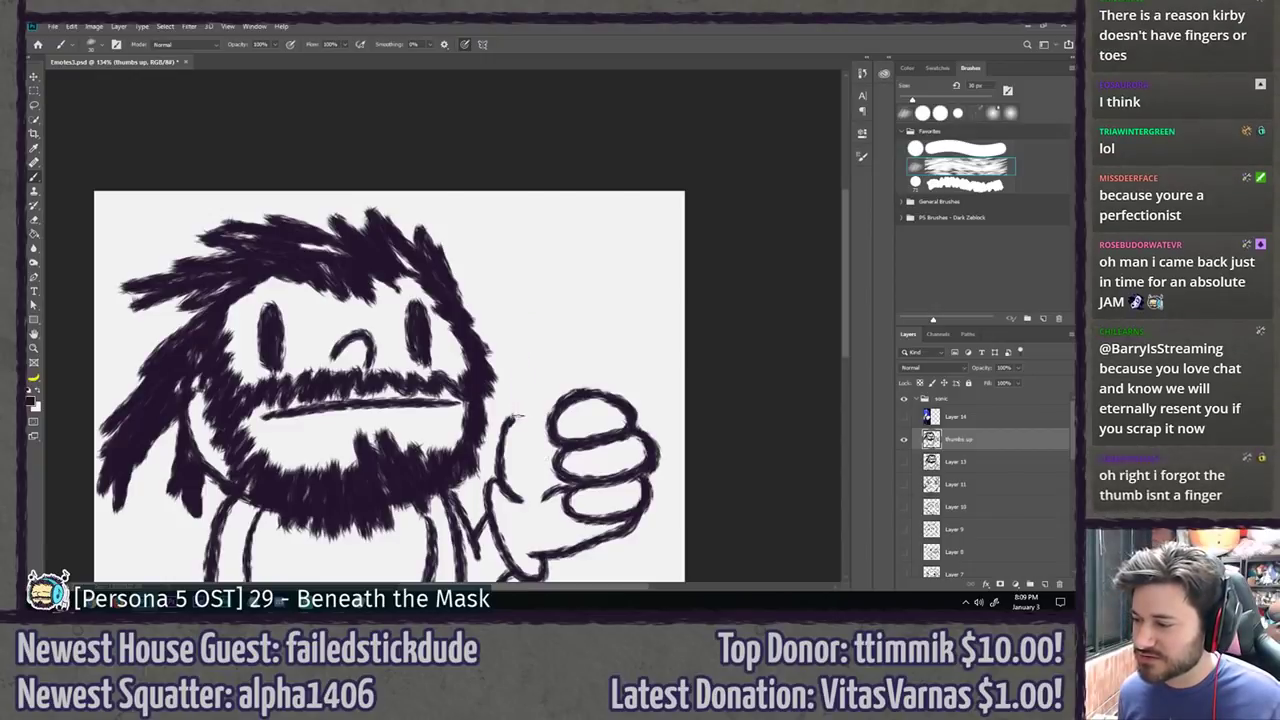
left_click_drag(512, 424, 500, 309)
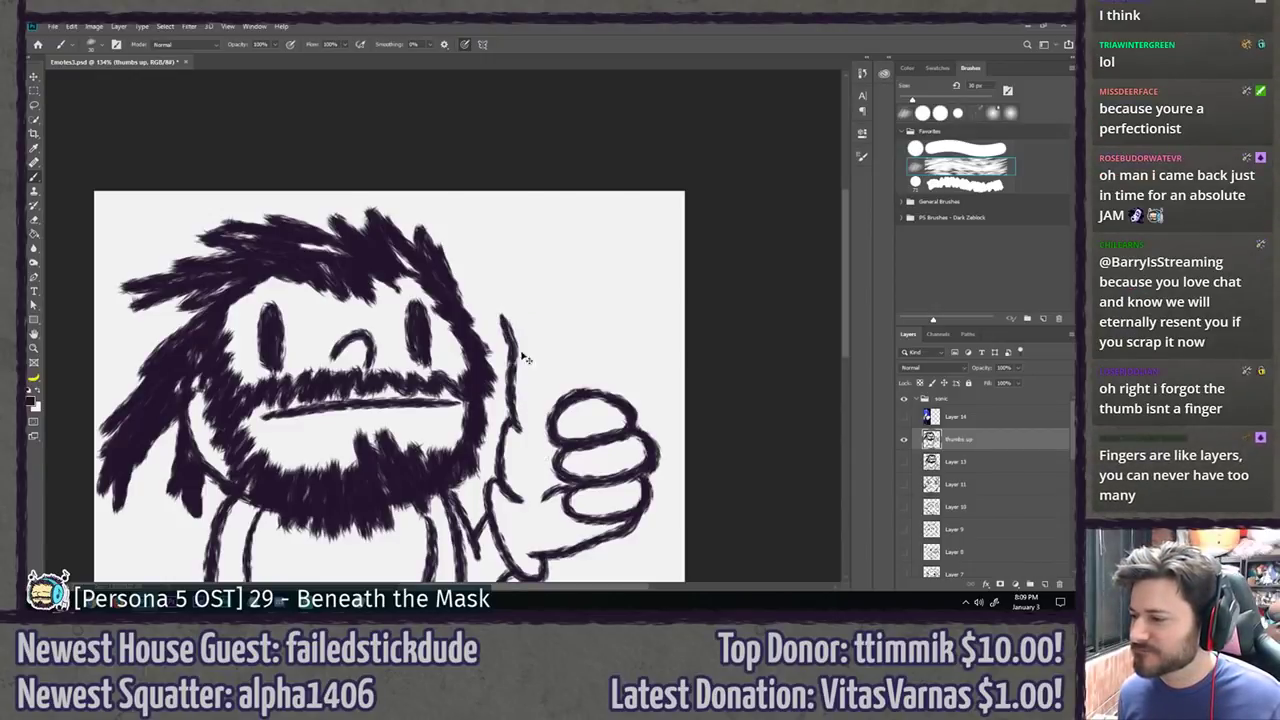
key("ctrl+z")
left_click_drag(521, 428, 510, 346)
key("ctrl+z")
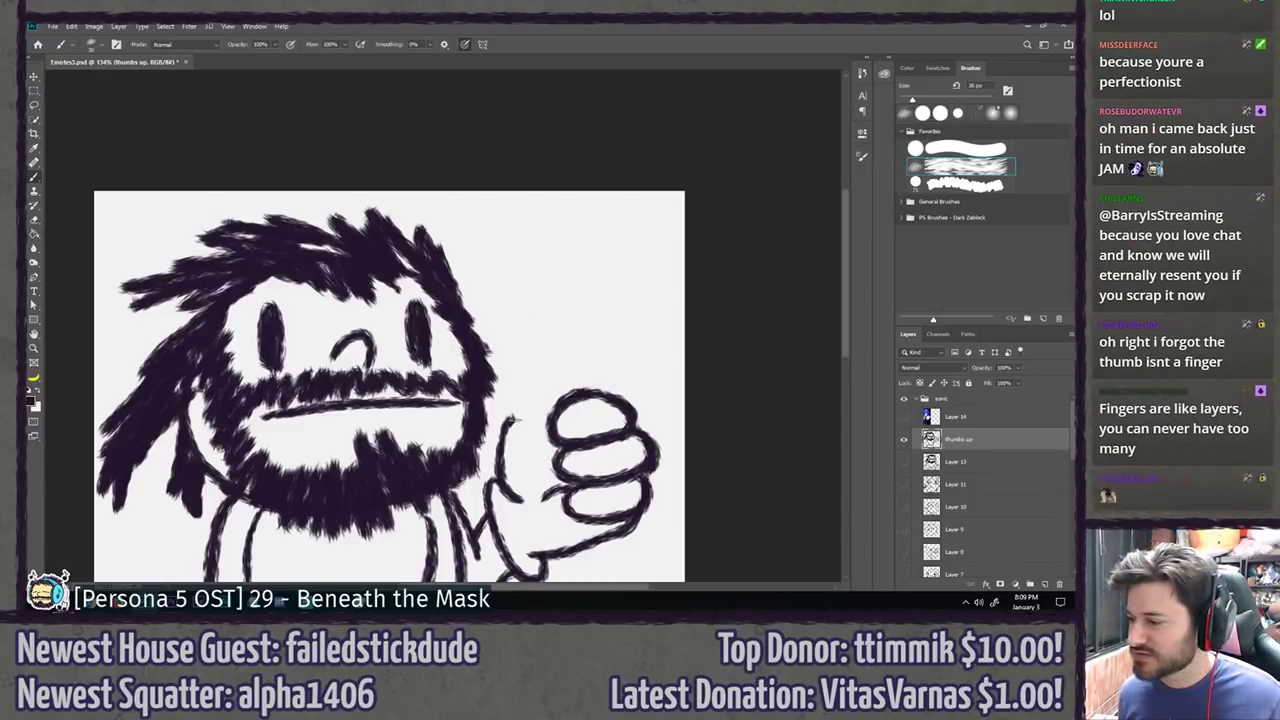
mouse_move(521, 428)
left_mouse_down()
mouse_move(515, 328)
mouse_move(519, 341)
mouse_move(483, 315)
mouse_move(485, 301)
mouse_move(548, 316)
left_mouse_up()
key("ctrl+z")
key("ctrl+z")
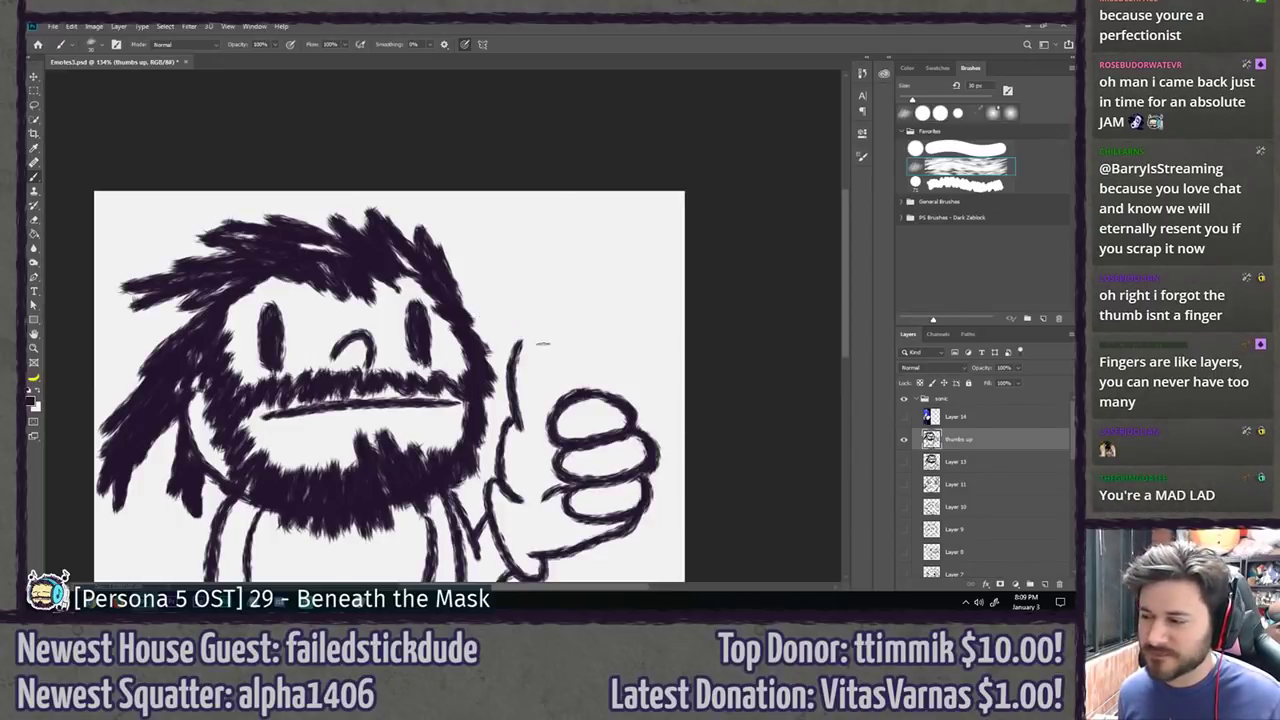
key("ctrl+z")
mouse_move(518, 432)
left_mouse_down()
mouse_move(514, 308)
mouse_move(516, 326)
mouse_move(480, 278)
left_mouse_up()
key("ctrl+z")
key("ctrl+z")
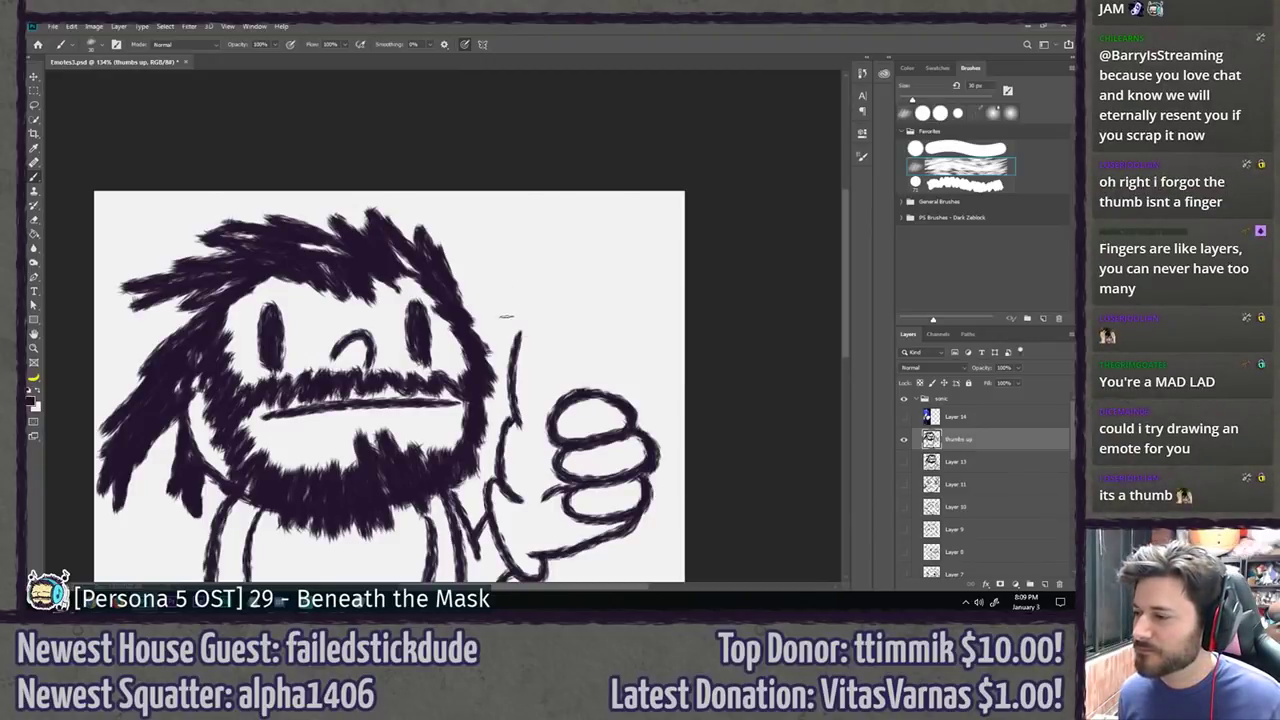
Step: Try to draw the thumb's rounded tip and its outer edge down to the top finger of the fist
mouse_move(518, 330)
left_mouse_down()
mouse_move(507, 256)
mouse_move(550, 300)
mouse_move(498, 260)
mouse_move(551, 296)
mouse_move(510, 334)
mouse_move(482, 293)
mouse_move(552, 314)
mouse_move(524, 275)
mouse_move(563, 332)
mouse_move(575, 438)
left_mouse_up()
key("ctrl+z")
key("ctrl+z")
key("ctrl+z")
key("ctrl+z")
left_click_drag(557, 320, 573, 398)
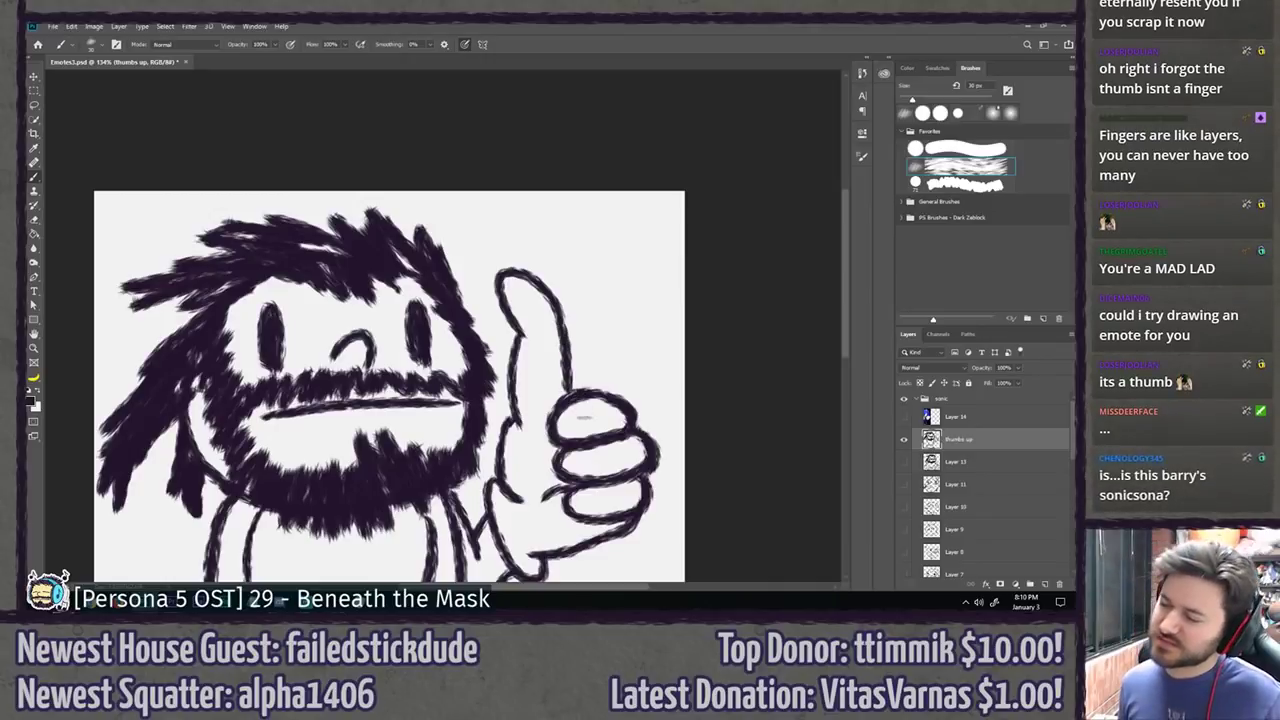
Step: Undo all the new thumb strokes and save the document
key("ctrl+z")
key("ctrl+z")
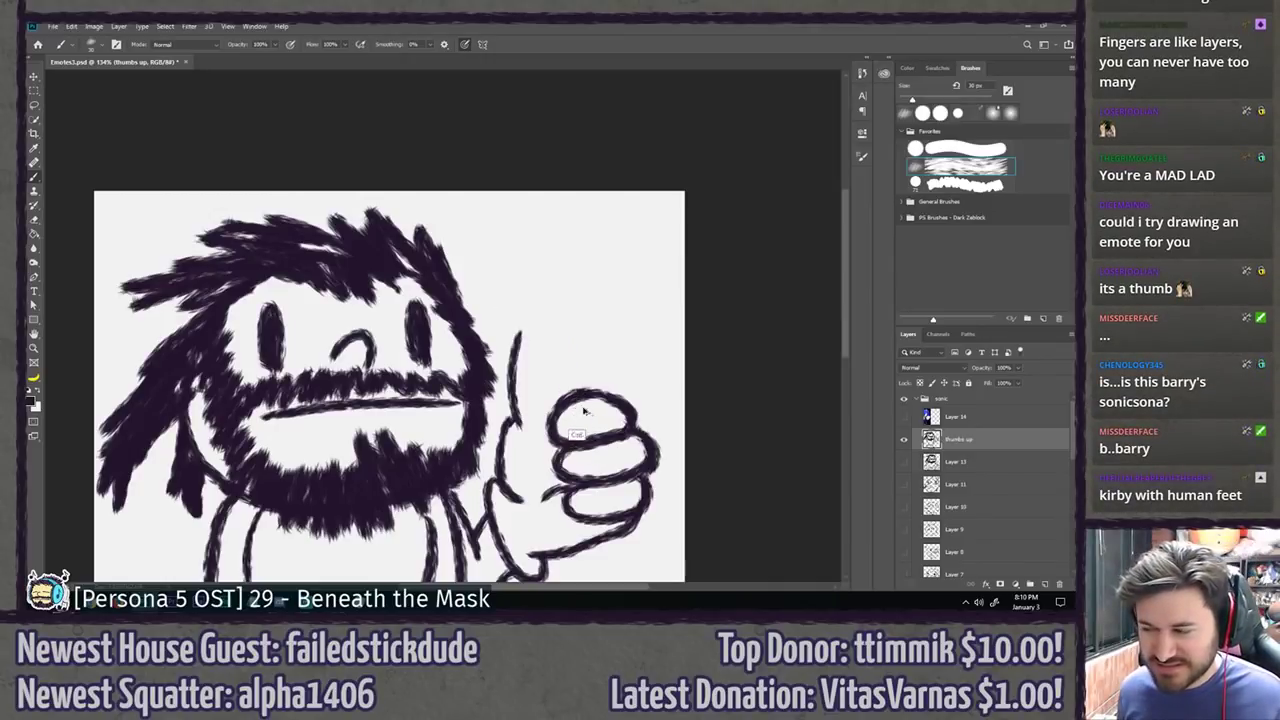
key("ctrl+z")
key("ctrl+s")
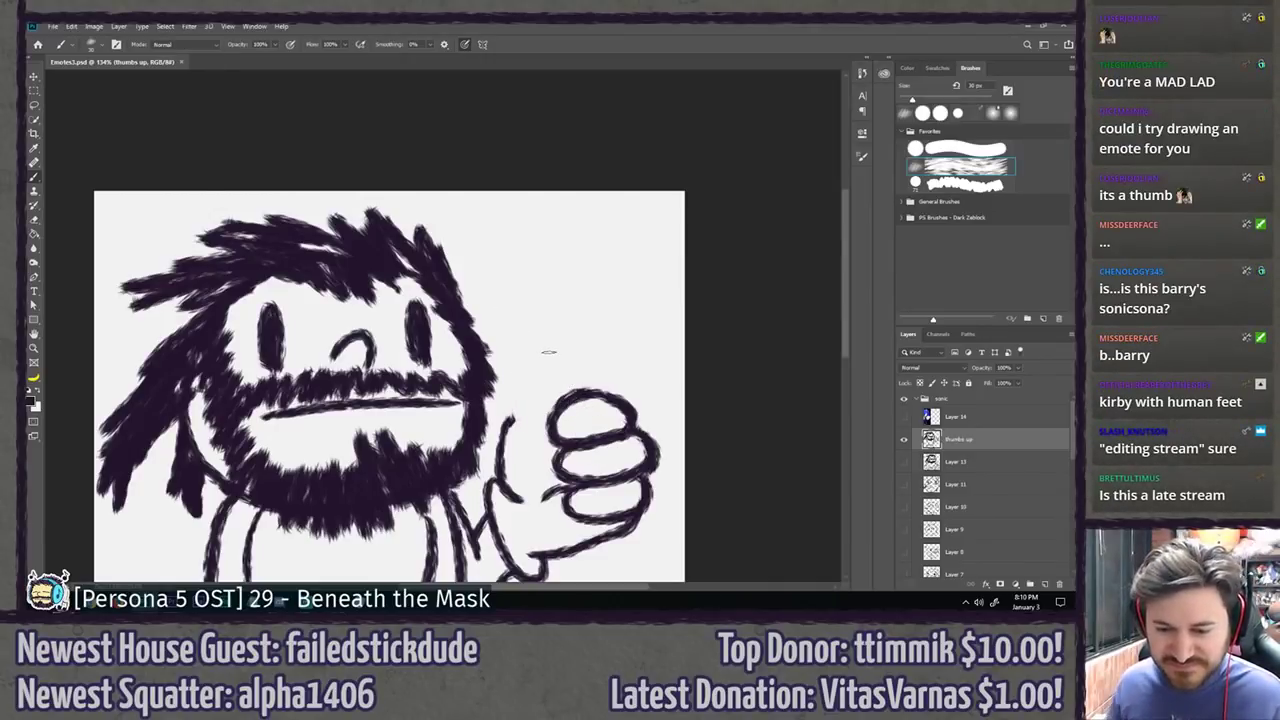
Step: Try to draw a hooked thumb tip with an outer edge curving down to the fist's top finger
scroll(528, 330, "up", 1)
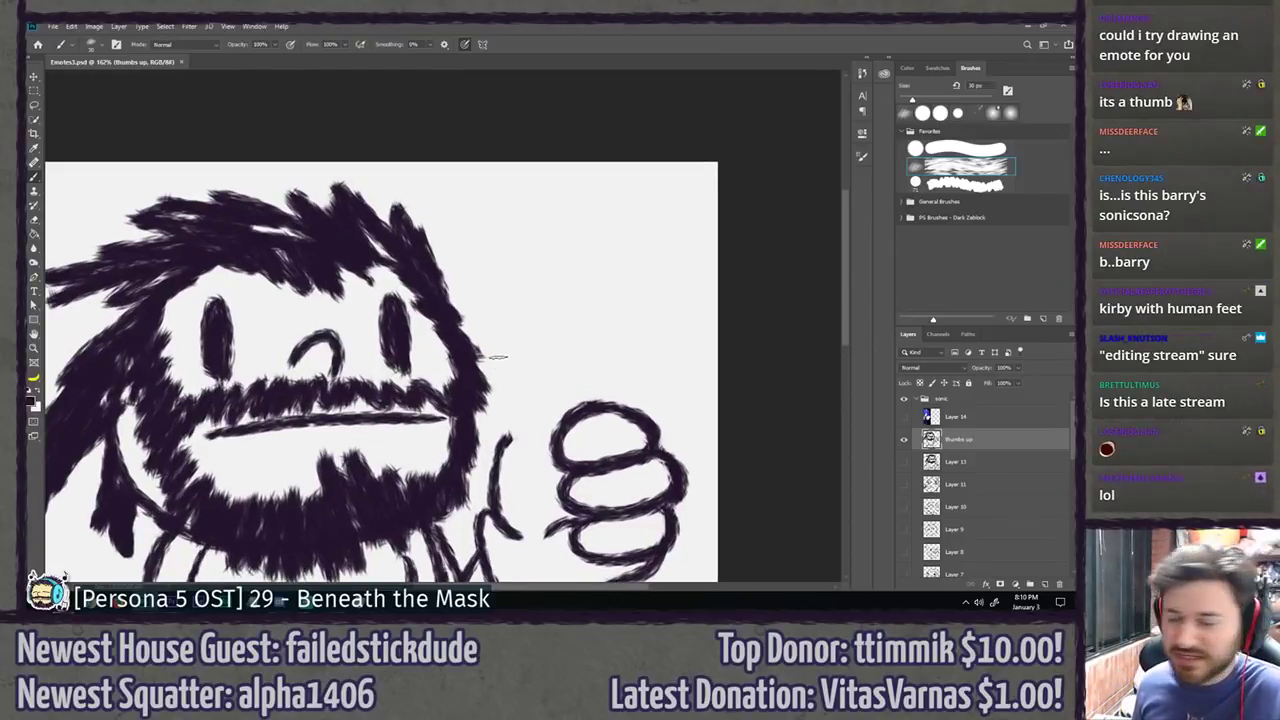
left_click_drag(520, 331, 564, 302)
key("ctrl+z")
key("ctrl+shift+z")
key("ctrl+z")
key("ctrl+z")
key("ctrl+shift+z")
key("ctrl+z")
key("ctrl+z")
mouse_move(502, 330)
left_mouse_down()
mouse_move(565, 308)
mouse_move(576, 412)
left_mouse_up()
key("ctrl+z")
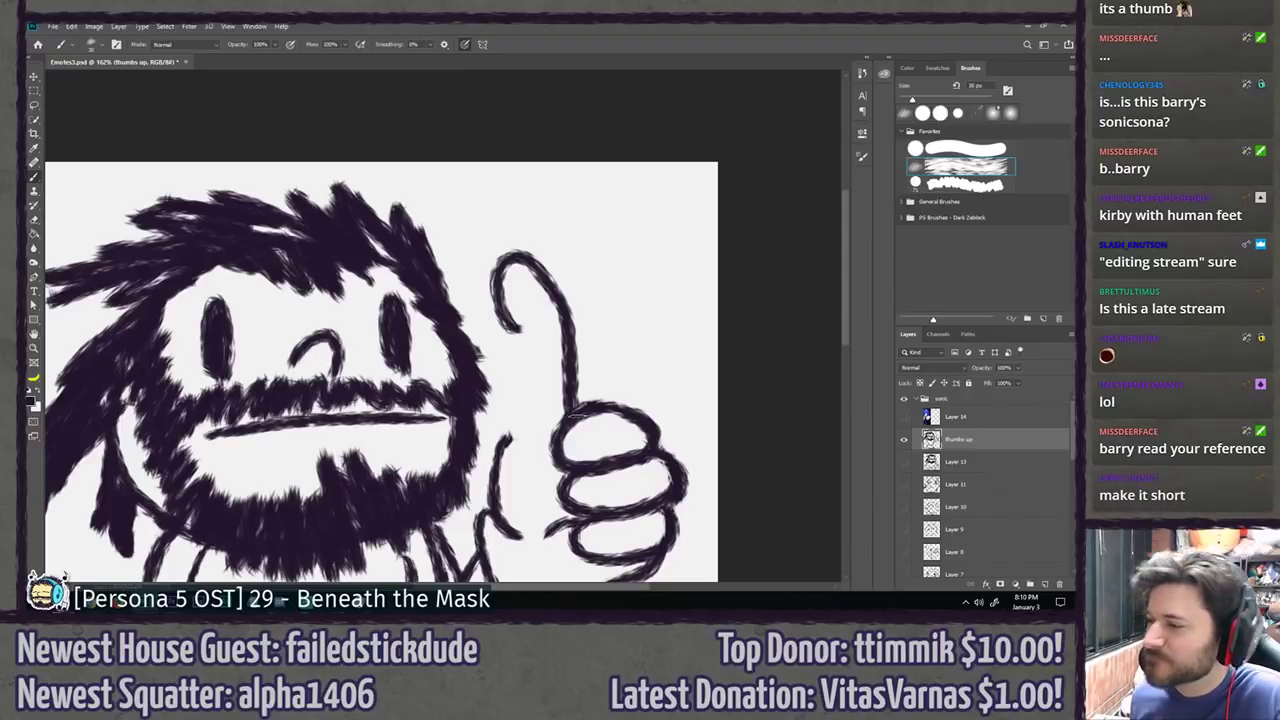
Step: Try to connect the hooked thumb tip to the palm with an inner edge, and undo the whole thumb
mouse_move(504, 330)
left_mouse_down()
mouse_move(494, 398)
mouse_move(510, 440)
left_mouse_up()
key("ctrl+z")
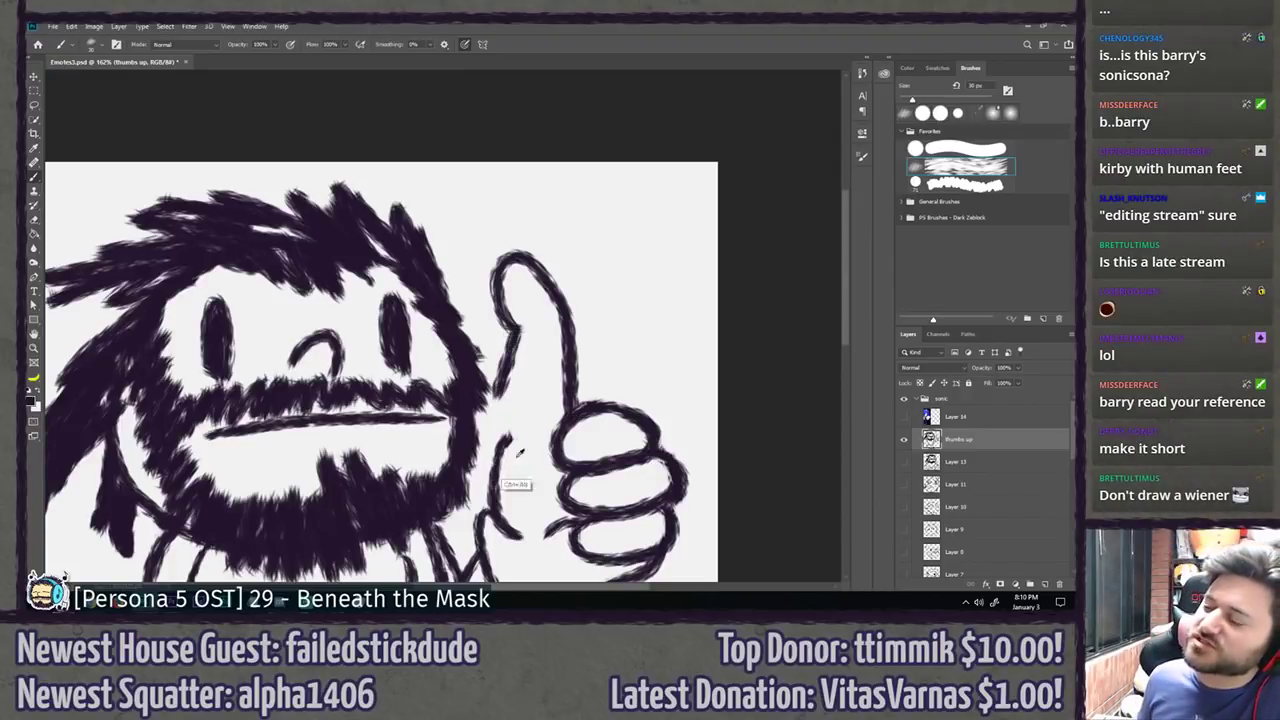
key("ctrl+z")
key("ctrl+z")
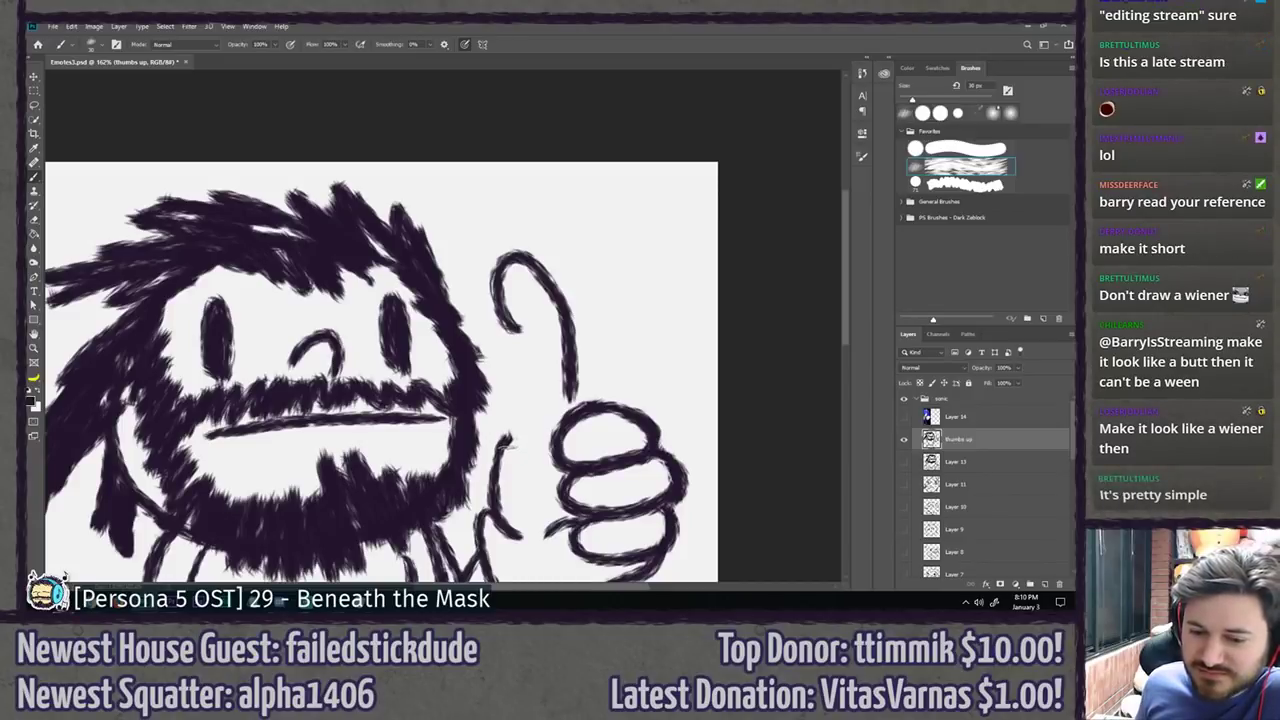
key("ctrl+z")
key("ctrl+z")
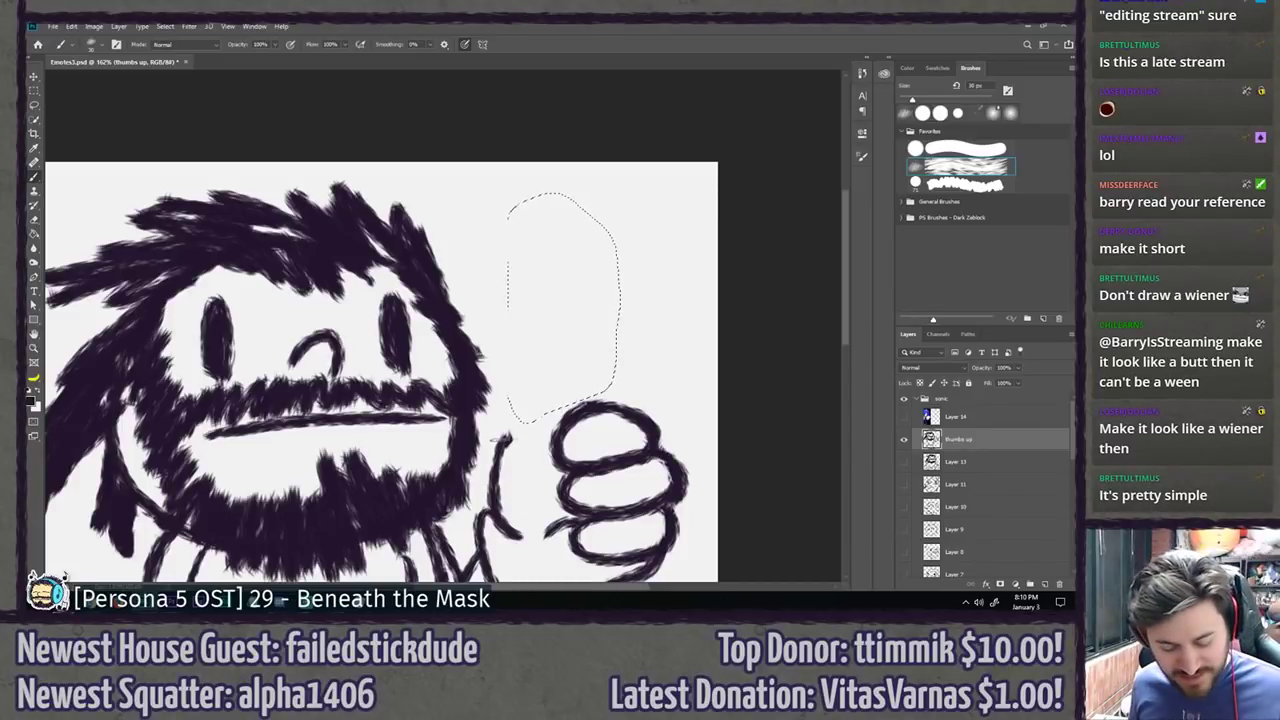
Step: Bring the browser window with the Gyazo thumbs-up reference into view, examine the thumb's shape, and move it away again
left_click_drag(505, 462, 505, 437)
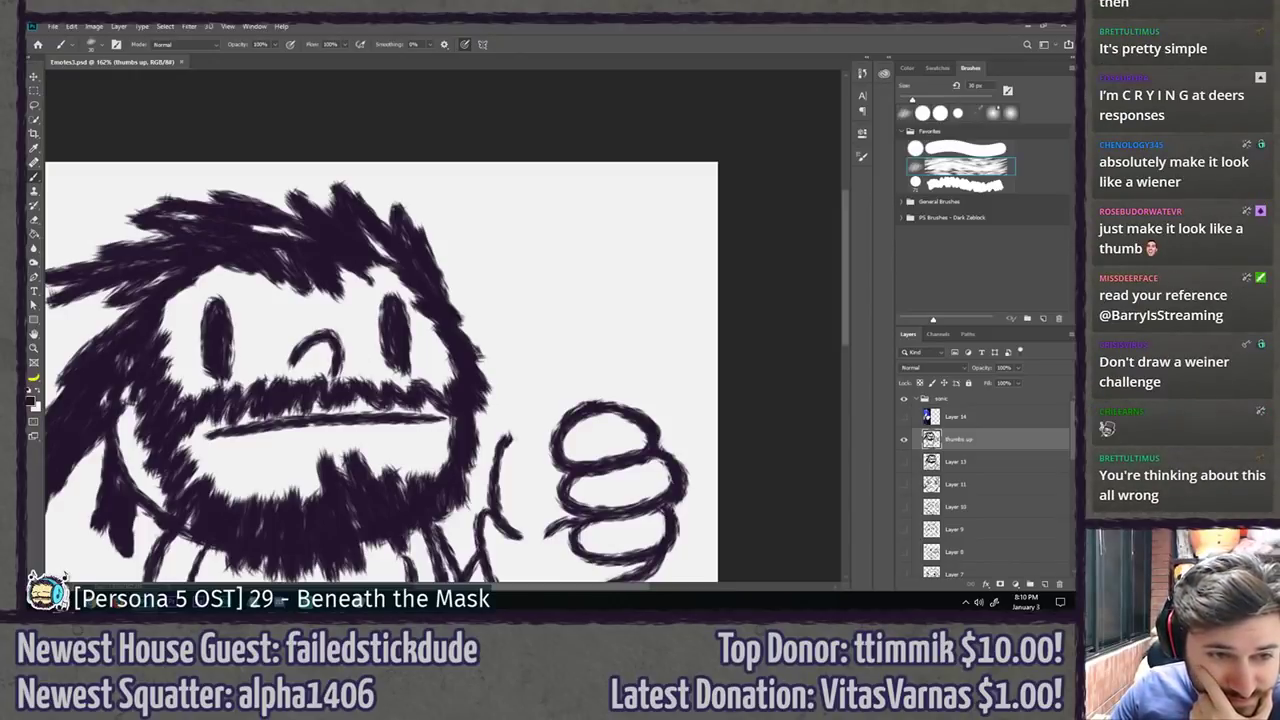
left_click_drag(28, 128, 574, 86)
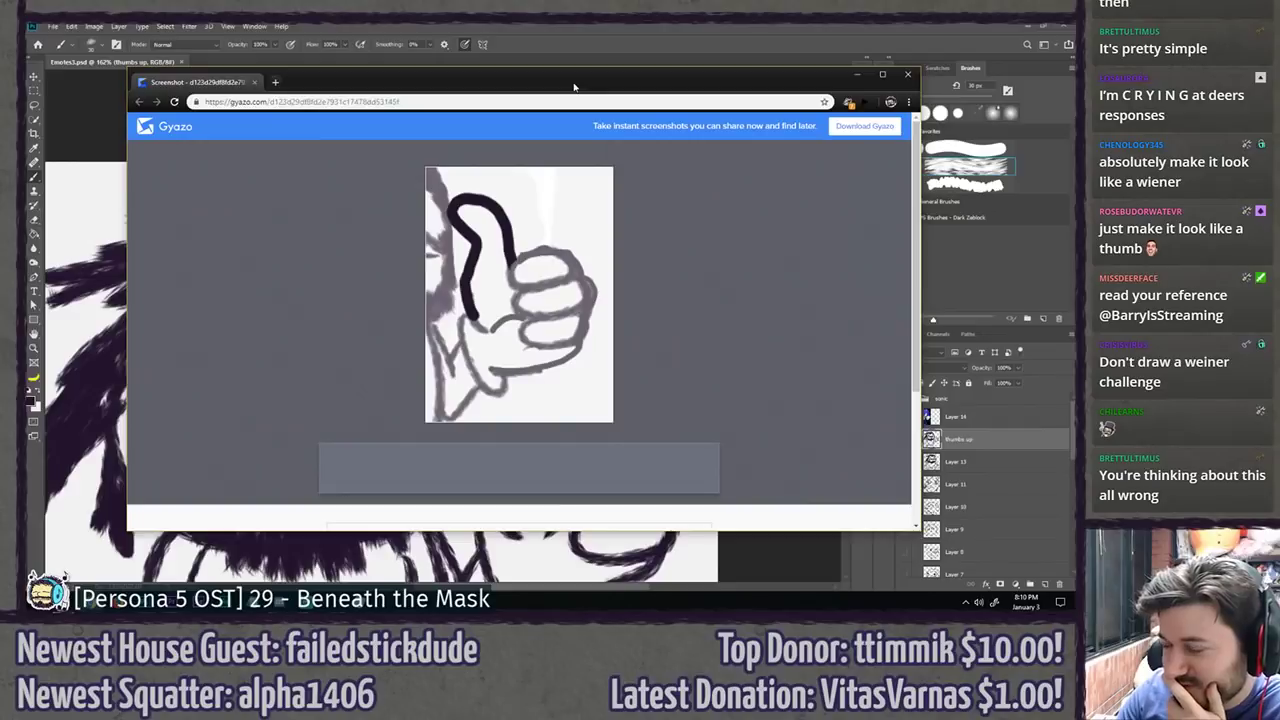
left_click_drag(472, 85, 28, 165)
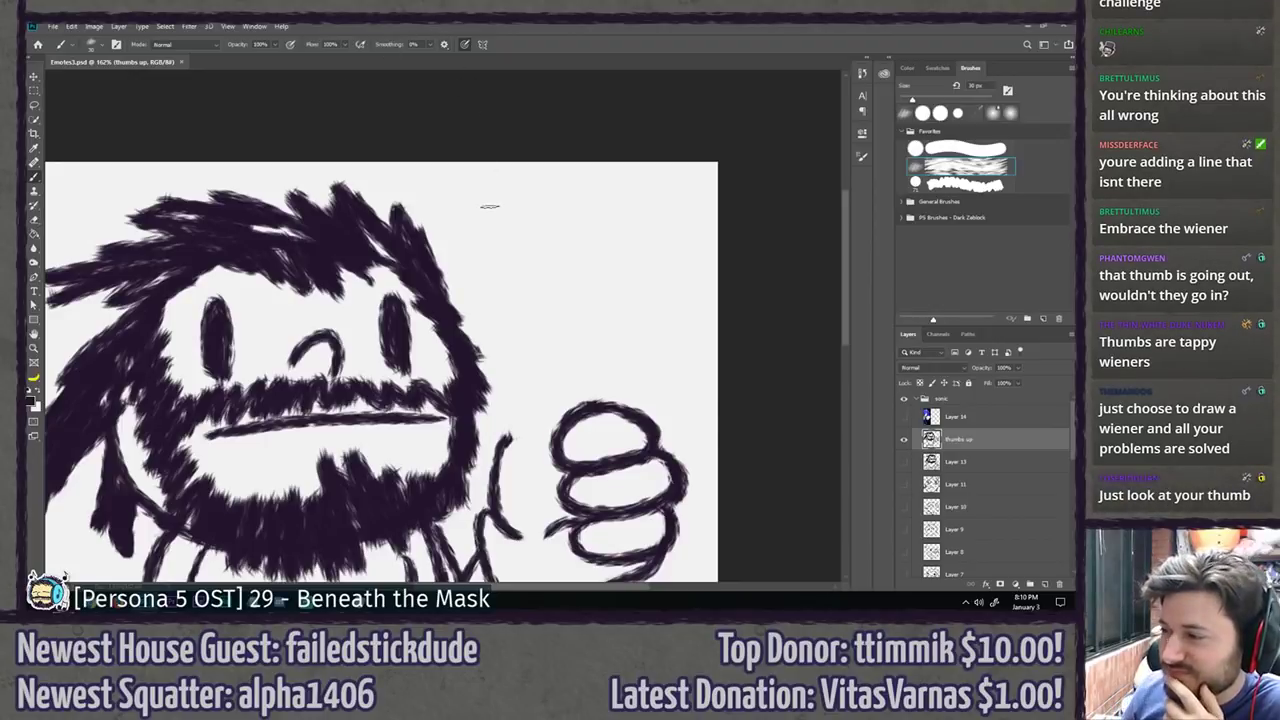
Step: Draw a thumb with its rounded tip bent toward the face, its outer edge meeting the top finger and inner edge the palm
mouse_move(506, 320)
left_mouse_down()
mouse_move(537, 317)
mouse_move(574, 408)
left_mouse_up()
key("ctrl+z")
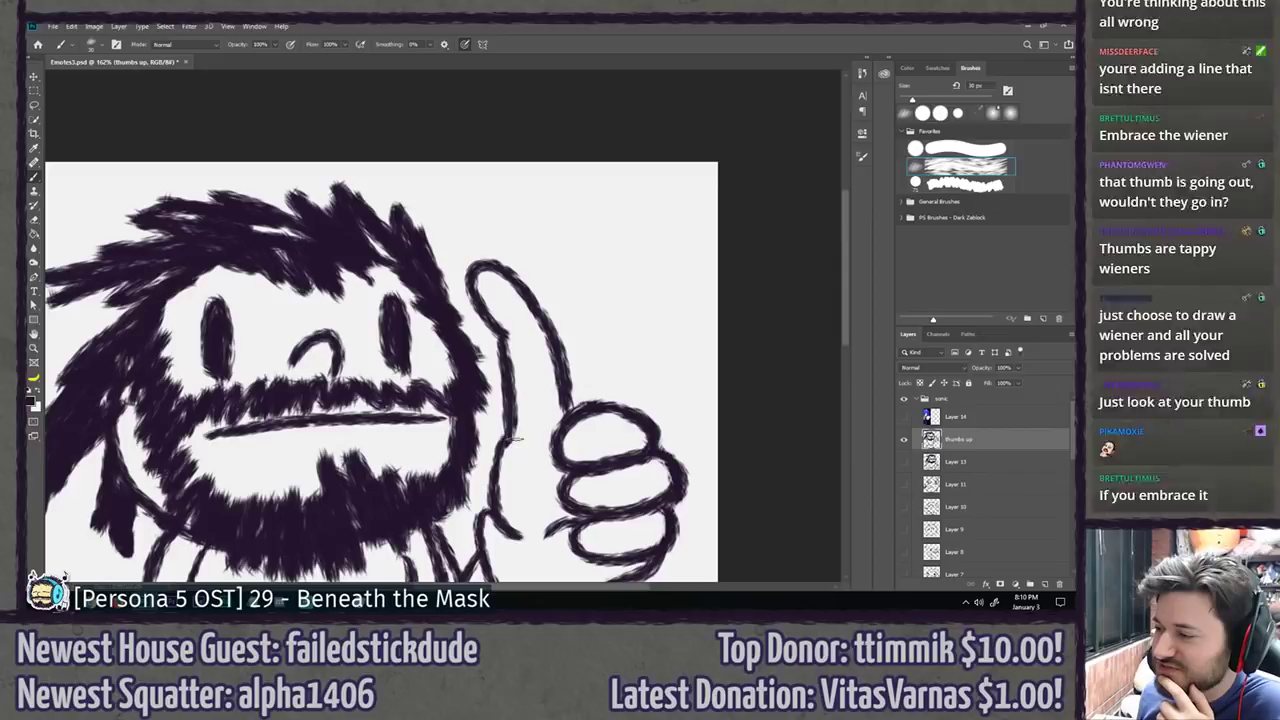
left_click_drag(498, 338, 506, 434)
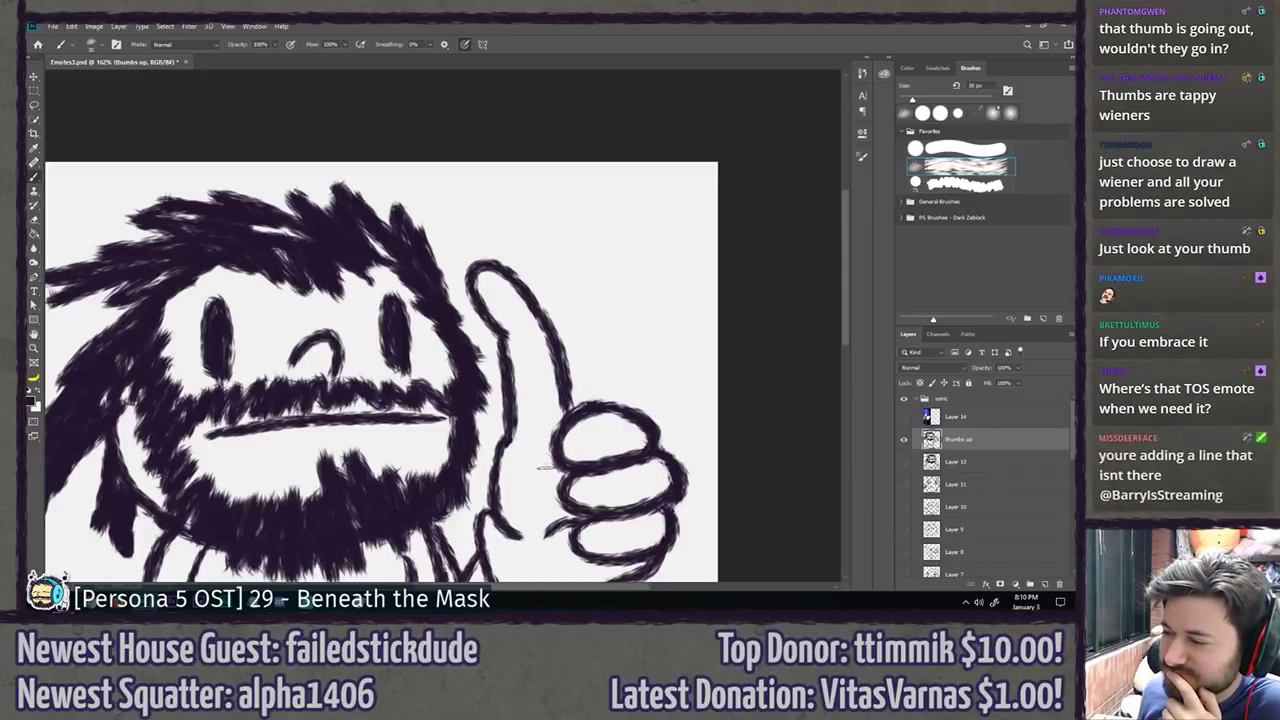
Step: Try several versions of the thumb's inner edge, running from the bent tip down to the palm line
key("ctrl+z")
left_click_drag(490, 338, 512, 450)
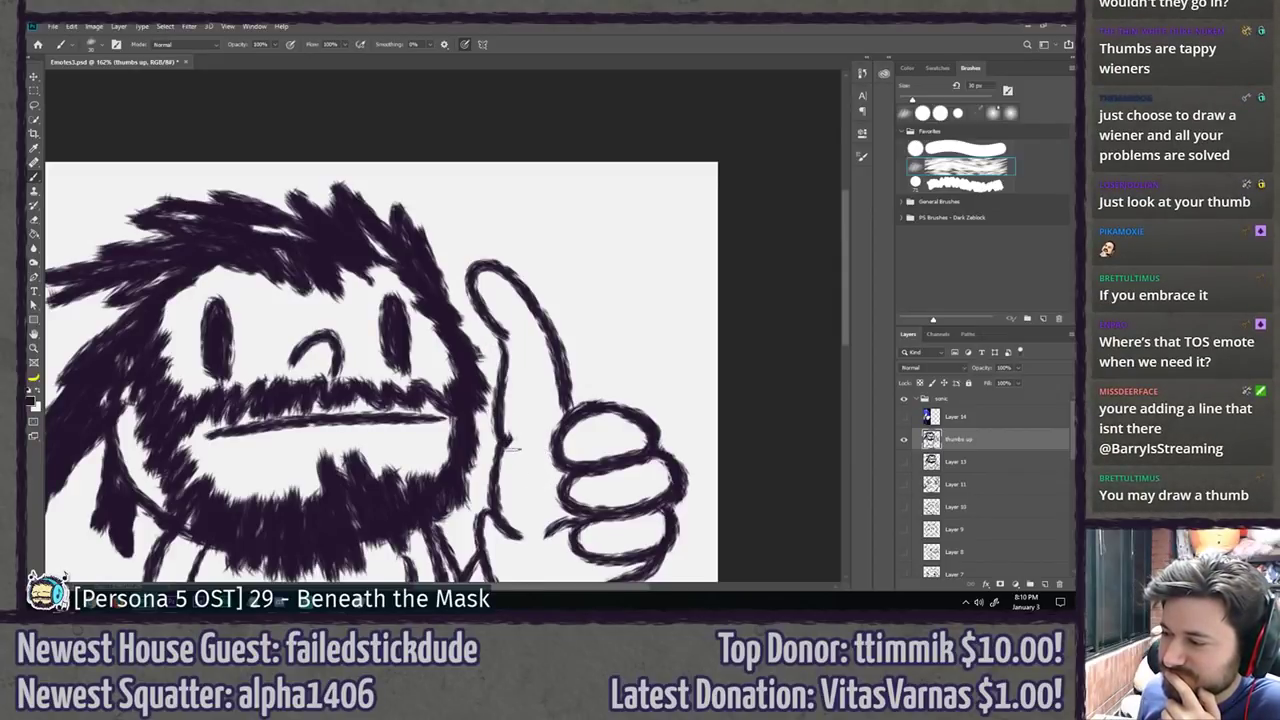
key("ctrl+z")
mouse_move(490, 332)
left_mouse_down()
mouse_move(500, 418)
mouse_move(518, 444)
left_mouse_up()
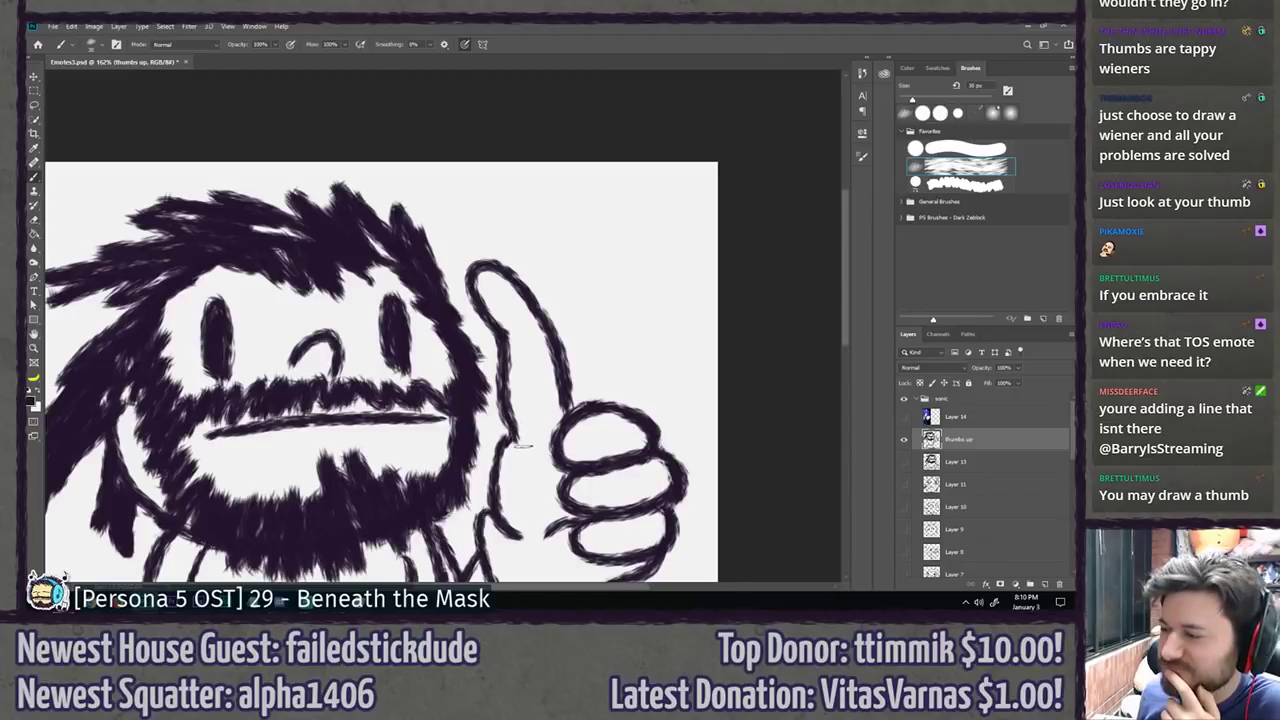
key("ctrl+z")
key("ctrl+z")
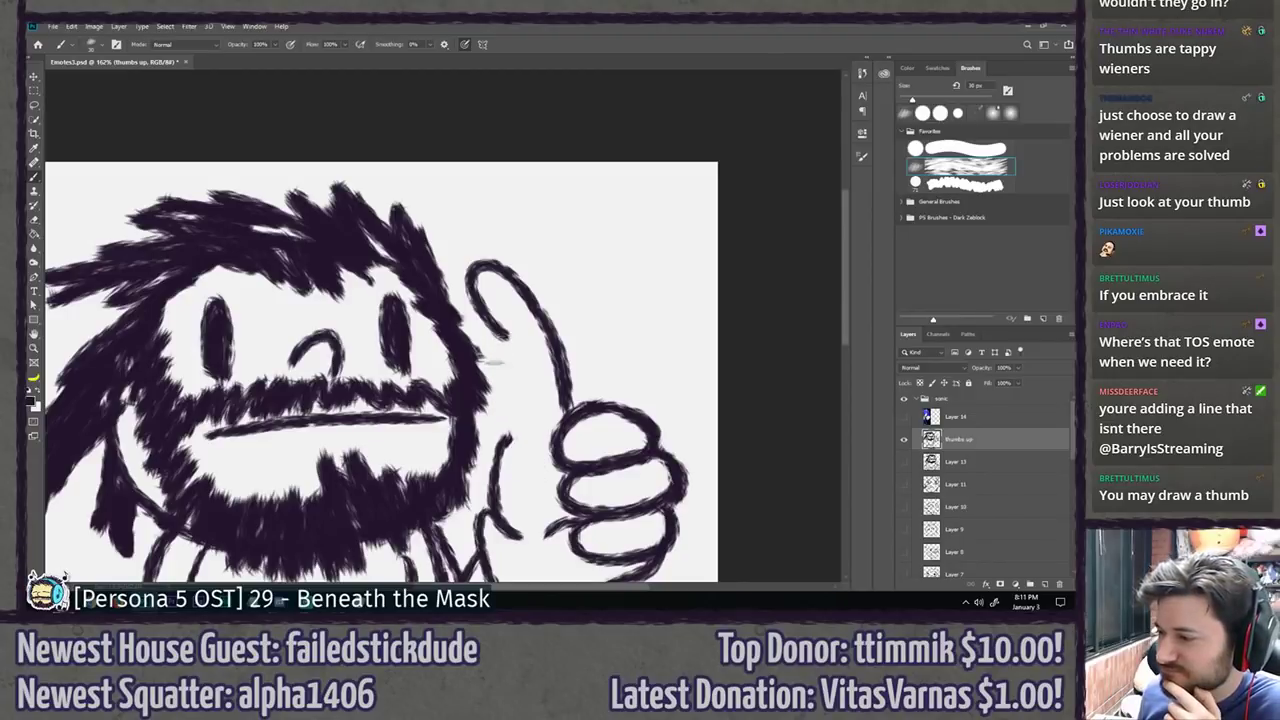
key("ctrl+z")
mouse_move(490, 334)
left_mouse_down()
mouse_move(512, 459)
mouse_move(523, 415)
mouse_move(503, 382)
mouse_move(515, 450)
left_mouse_up()
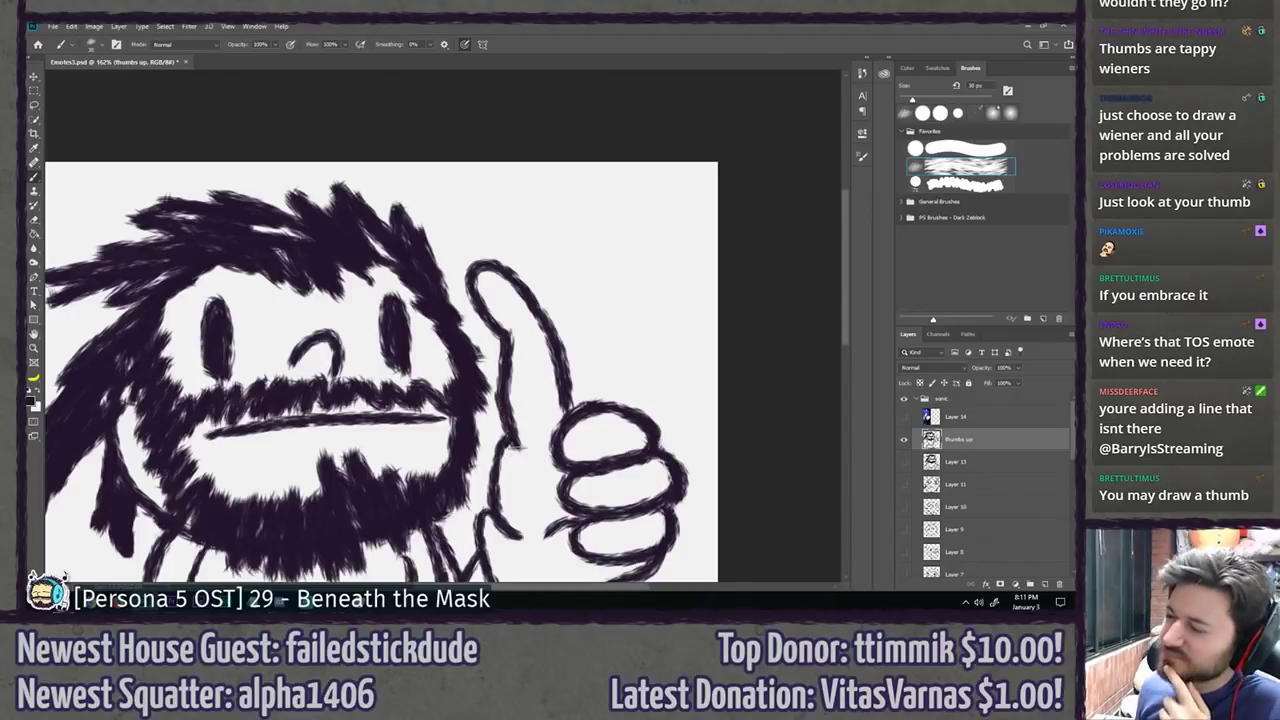
key("ctrl+z")
left_click_drag(501, 336, 508, 448)
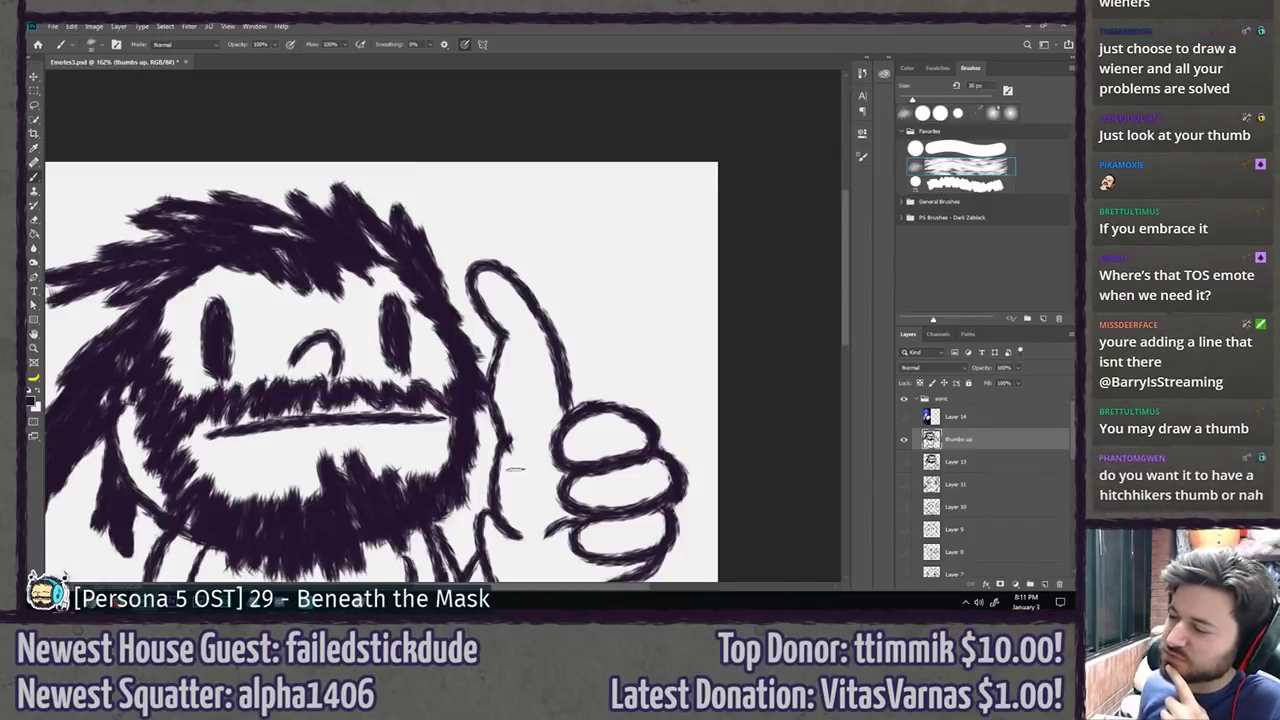
key("ctrl+z")
left_click_drag(496, 334, 512, 455)
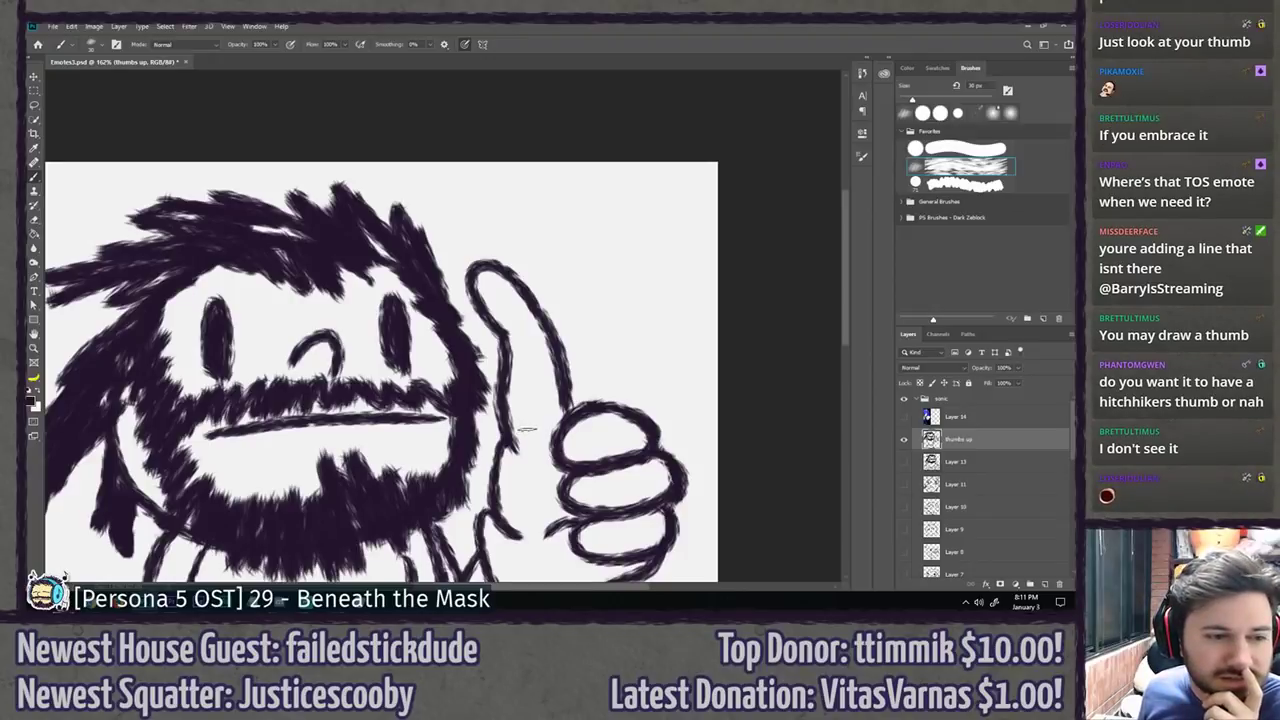
Step: Try a steeper outer thumb edge down toward the fist's top finger, and undo the whole thumb
key("ctrl+z")
key("ctrl+z")
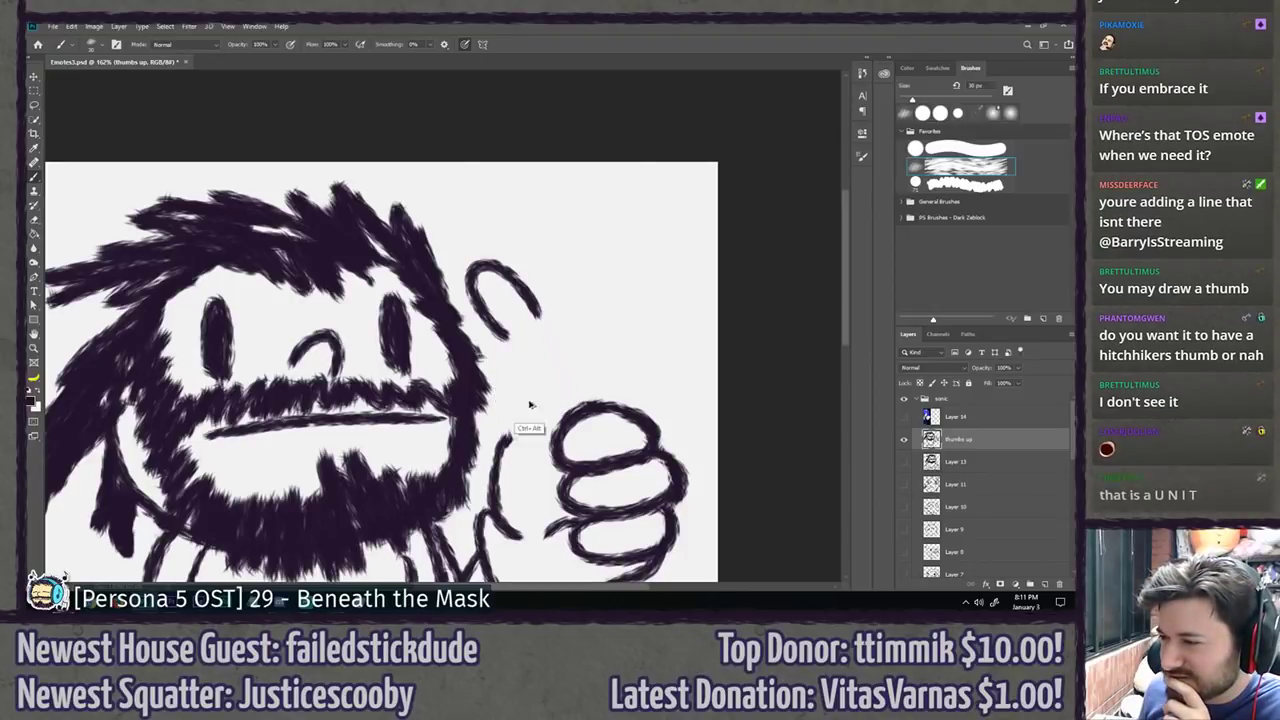
left_click_drag(538, 300, 562, 405)
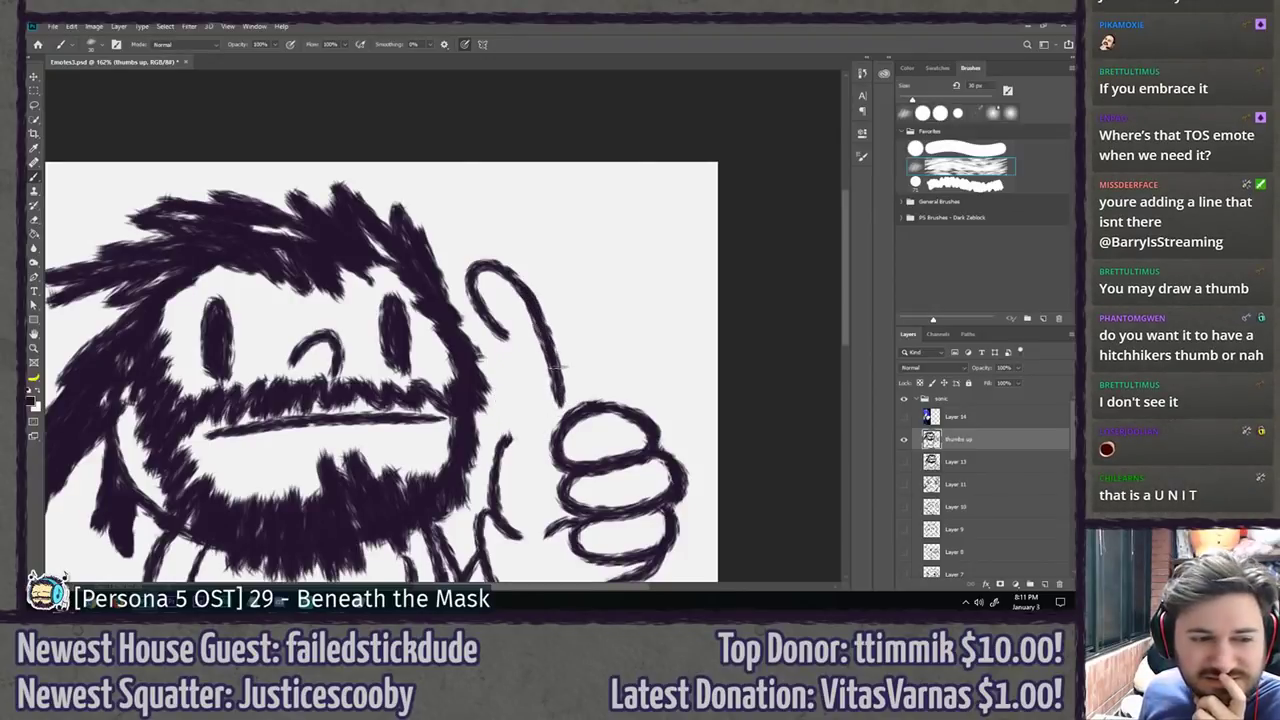
key("ctrl+z")
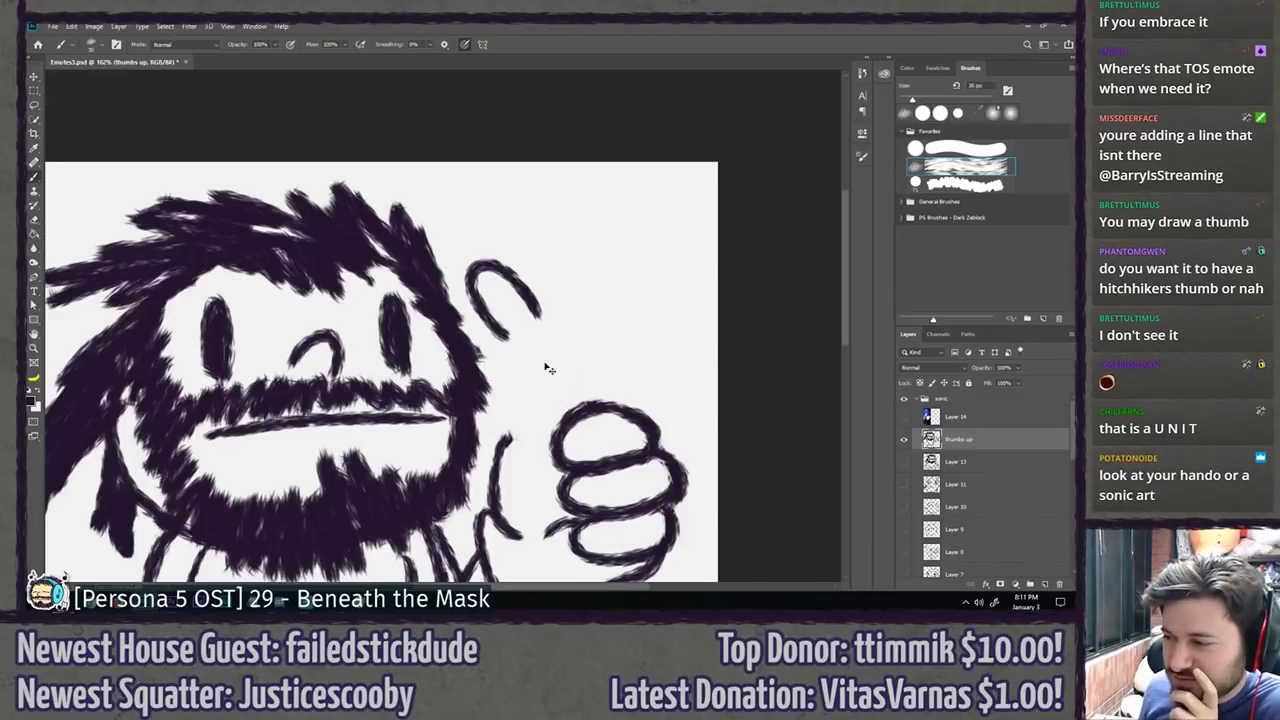
key("ctrl+z")
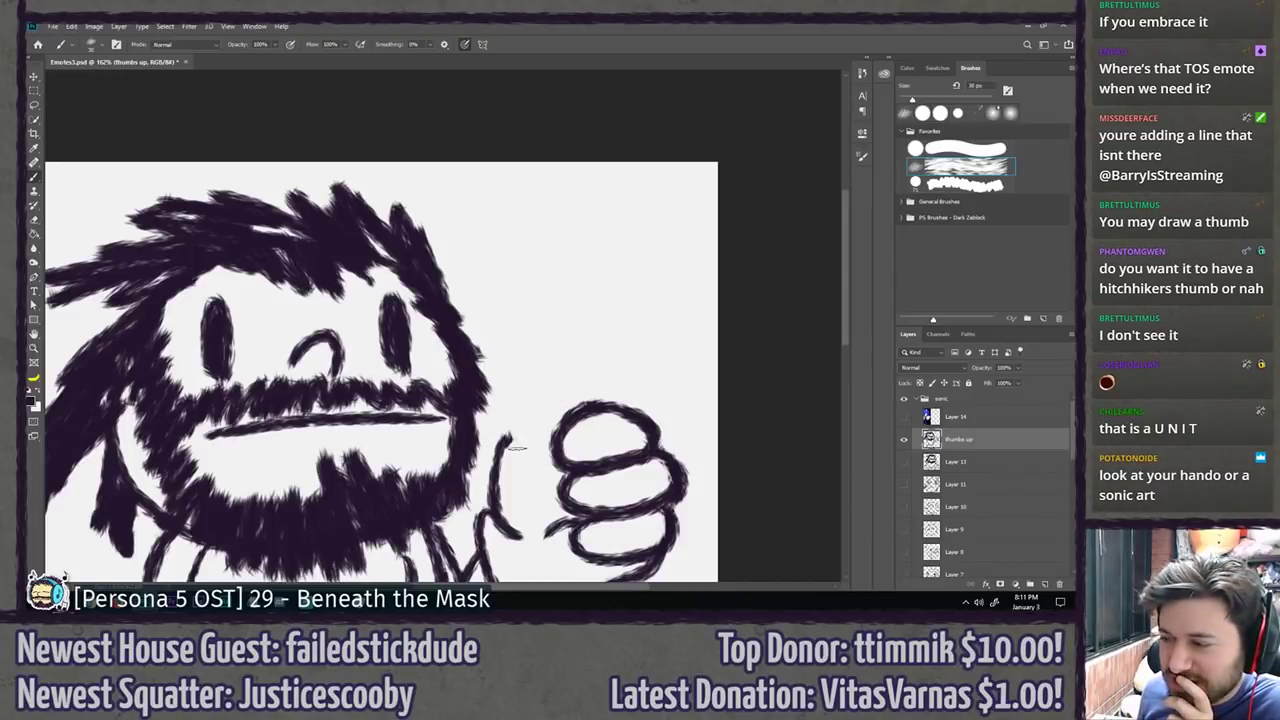
Step: Try a thumb with its inner edge rising from the palm and a rounded tip curving down to the top finger, and undo the tip
mouse_move(514, 447)
left_mouse_down()
mouse_move(518, 323)
mouse_move(475, 255)
mouse_move(595, 363)
mouse_move(592, 408)
left_mouse_up()
key("ctrl+z")
mouse_move(510, 326)
left_mouse_down()
mouse_move(565, 315)
mouse_move(592, 404)
left_mouse_up()
key("ctrl+z")
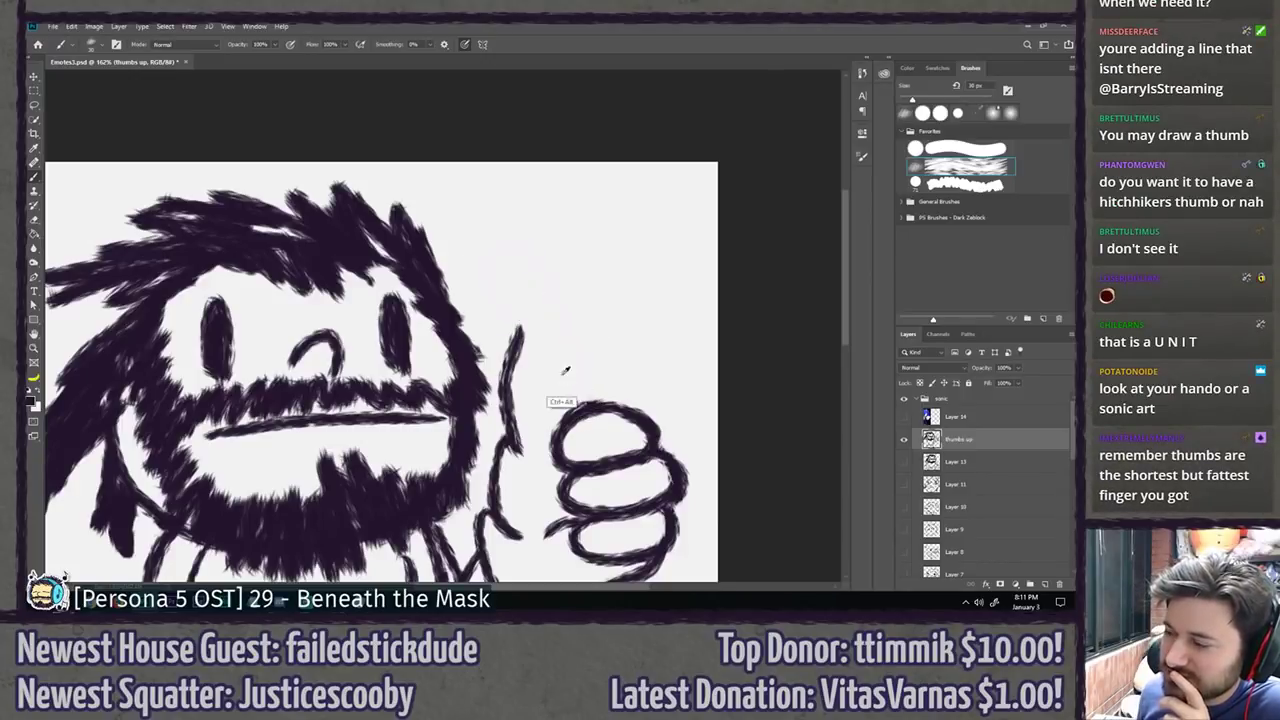
left_click_drag(507, 327, 598, 402)
key("ctrl+z")
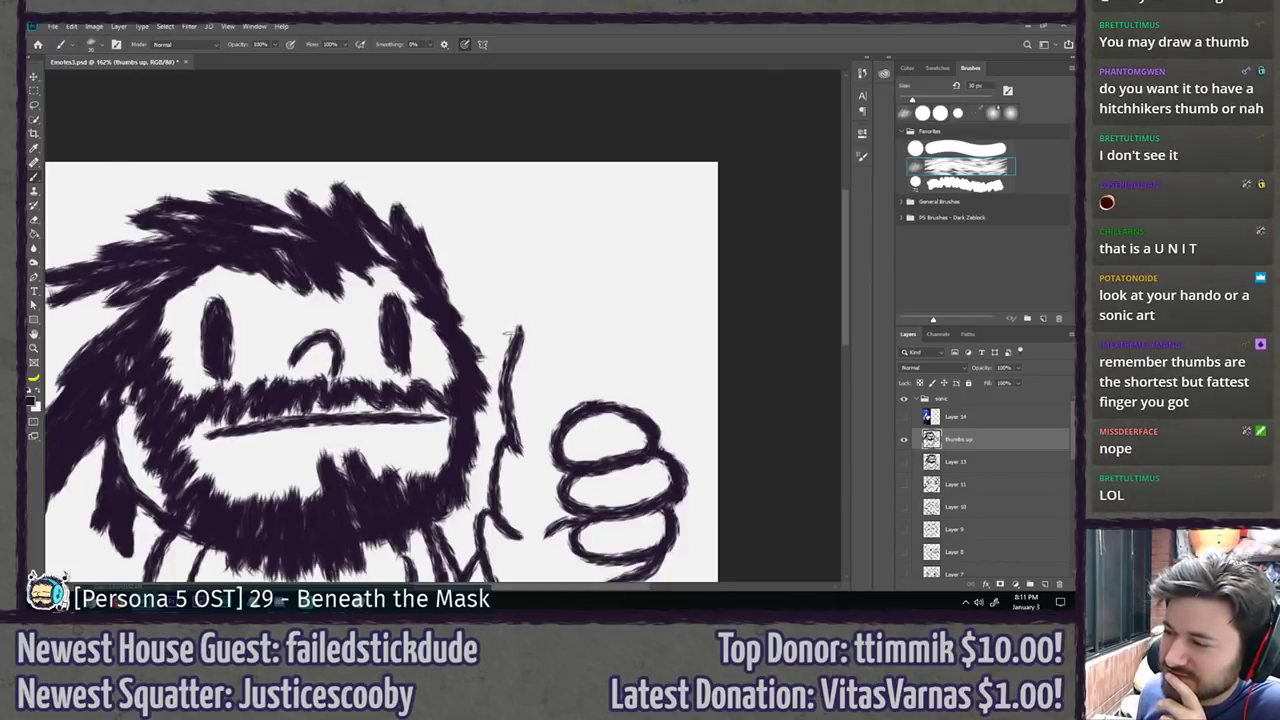
left_click_drag(507, 338, 576, 412)
key("ctrl+z")
mouse_move(507, 335)
left_mouse_down()
mouse_move(547, 272)
mouse_move(588, 425)
left_mouse_up()
scroll(546, 420, "down", 5)
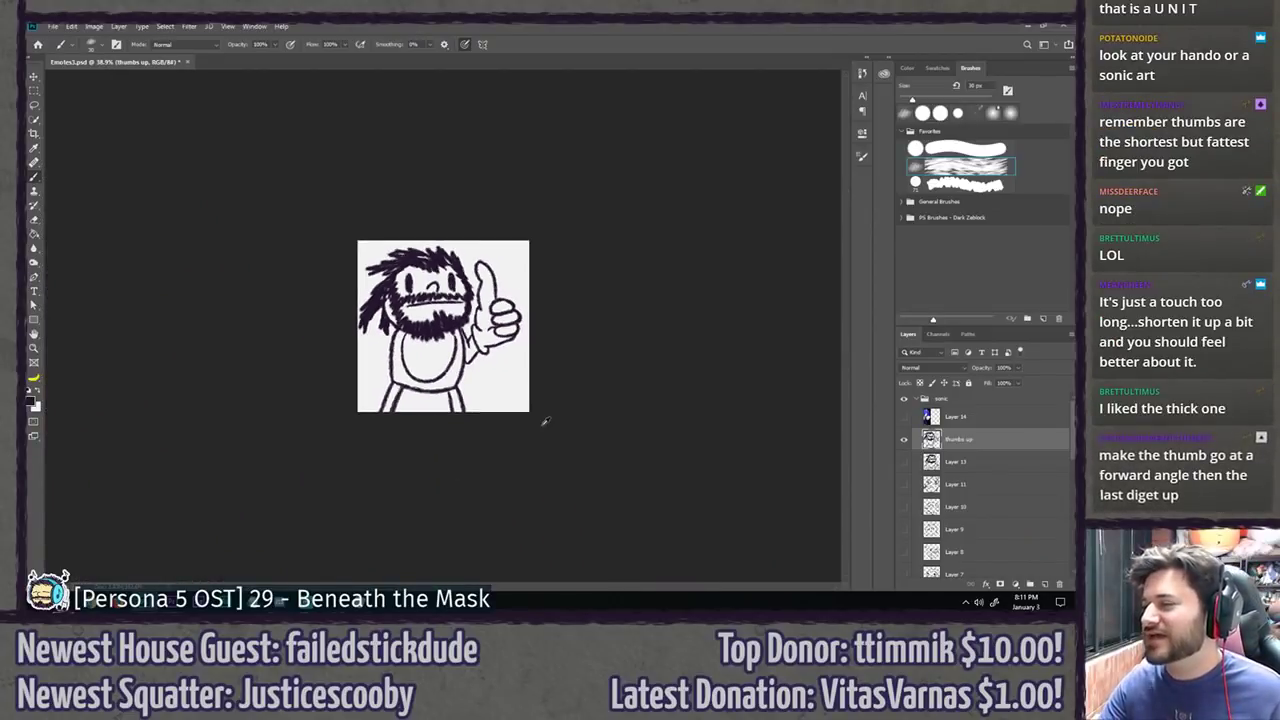
scroll(606, 251, "up", 5)
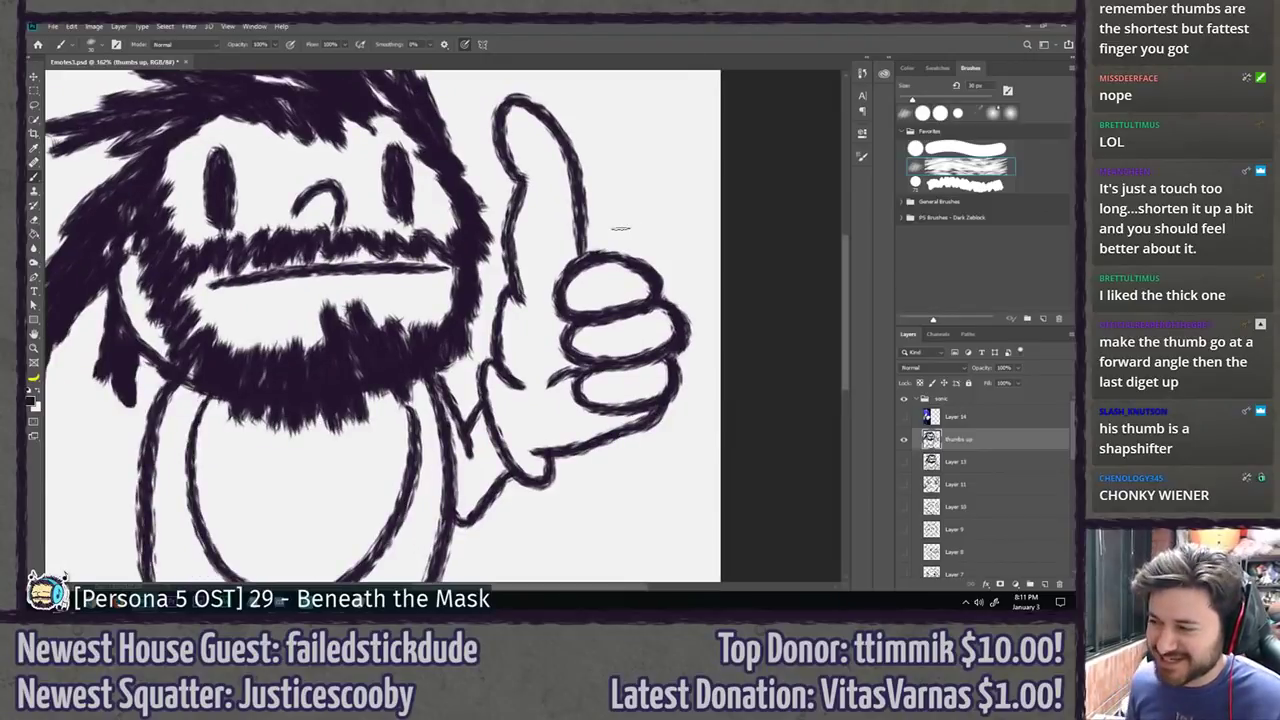
key("ctrl+z")
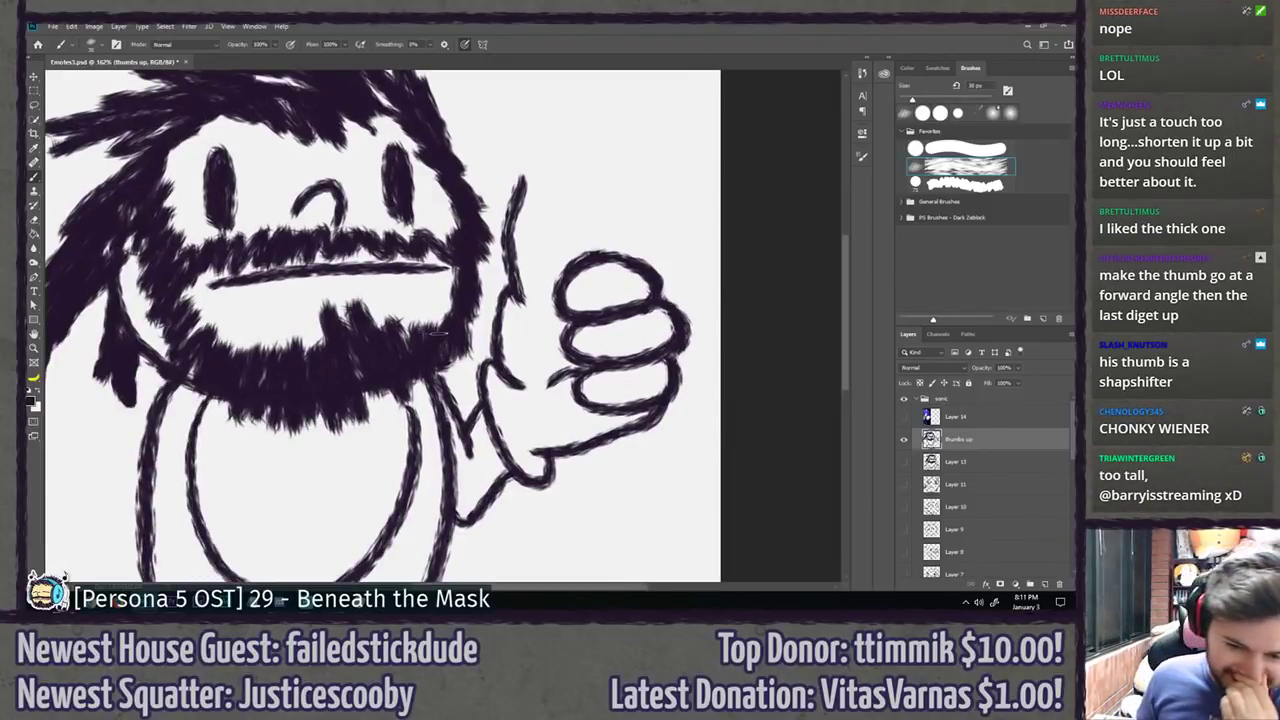
Step: Try several narrow upright thumbs, each outlined from the palm line around the tip to the top finger, and undo them
mouse_move(477, 270)
left_mouse_down()
mouse_move(358, 355)
mouse_move(460, 340)
left_mouse_up()
key("ctrl+z")
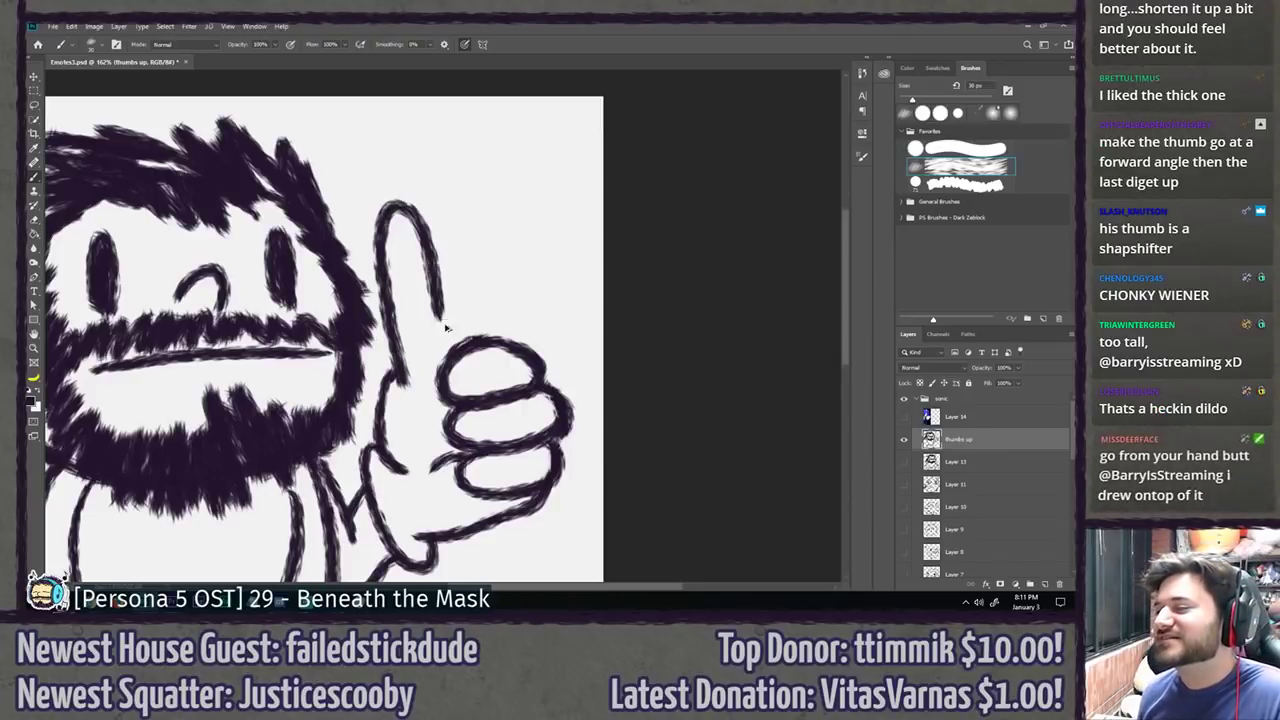
key("ctrl+z")
left_click_drag(398, 374, 460, 340)
key("ctrl+z")
left_click_drag(402, 390, 460, 345)
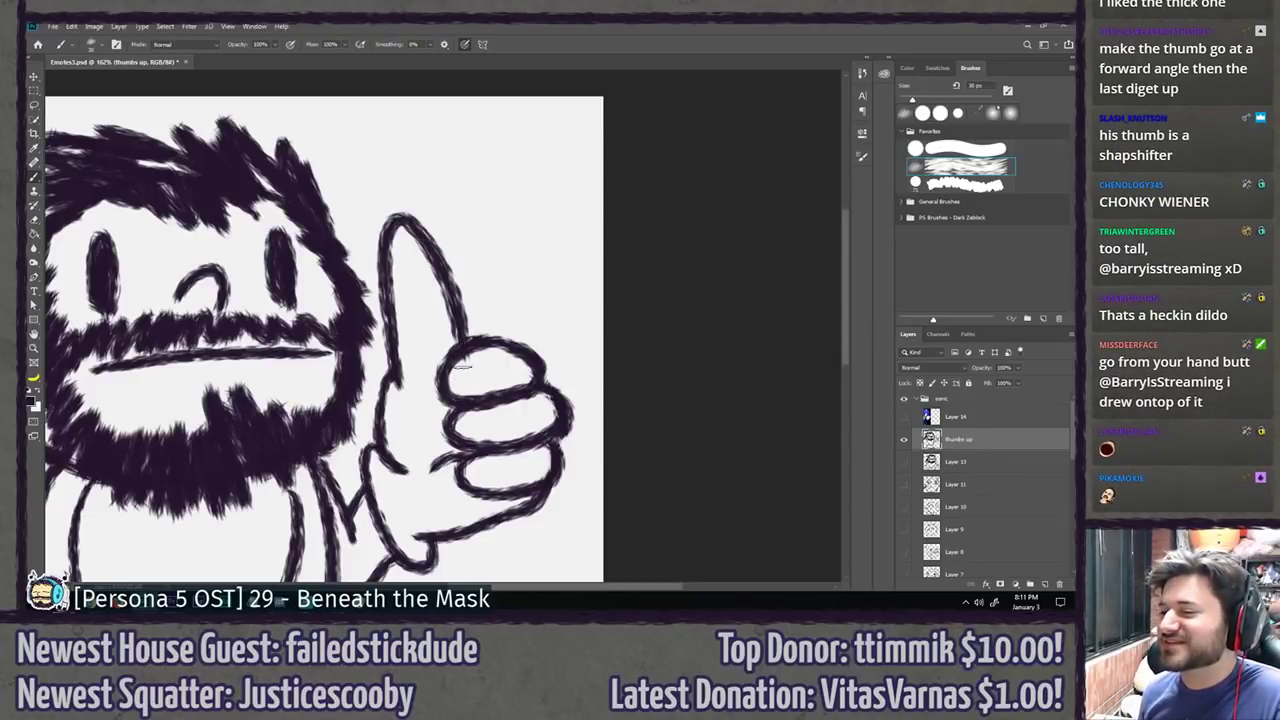
key("ctrl+z")
mouse_move(408, 388)
left_mouse_down()
mouse_move(396, 196)
mouse_move(452, 342)
left_mouse_up()
key("ctrl+z")
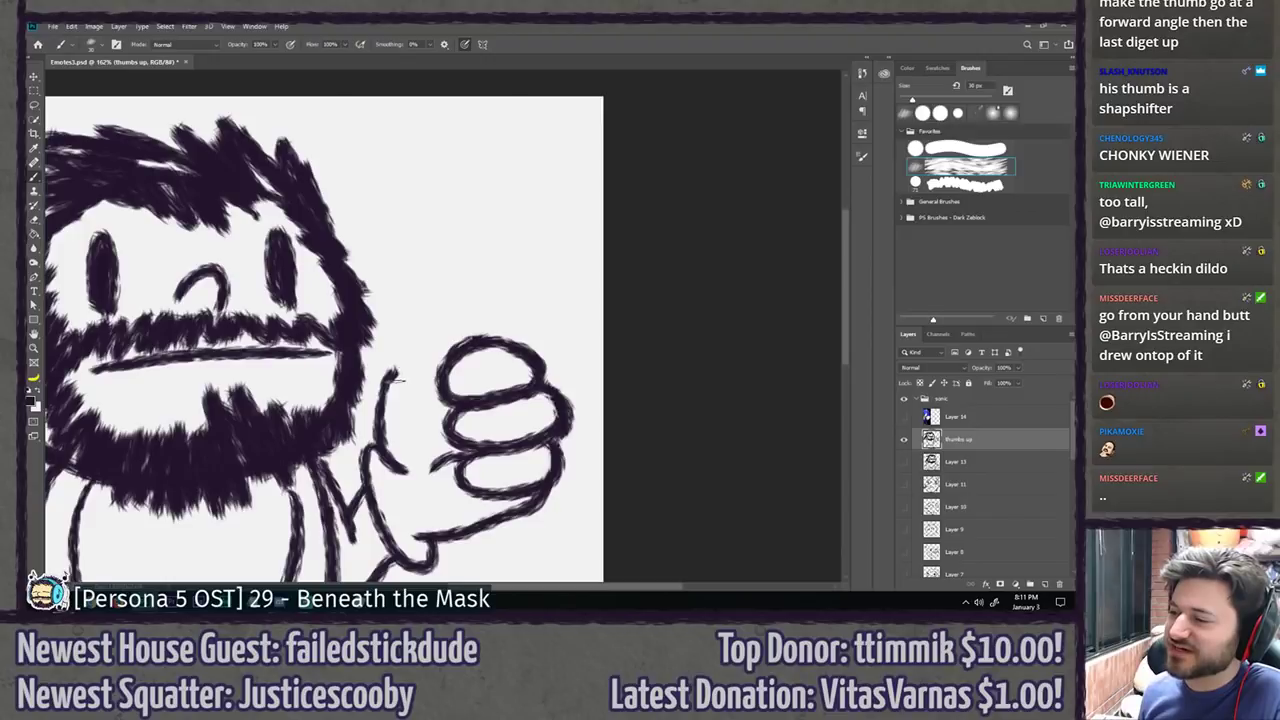
key("ctrl+shift+z")
key("ctrl+z")
mouse_move(398, 385)
left_mouse_down()
mouse_move(423, 250)
mouse_move(458, 345)
left_mouse_up()
key("ctrl+z")
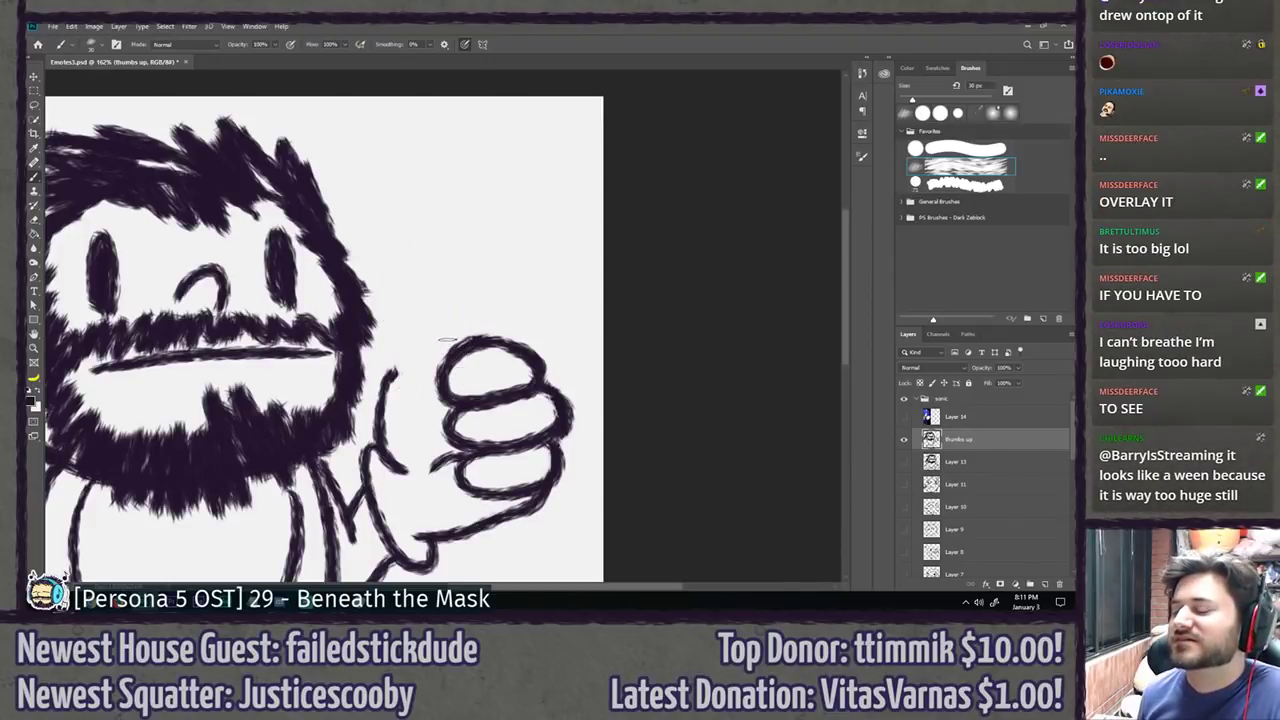
Step: Draw a thumb leaning toward the hair, with a rounded tip, an inner edge to the palm and an outer edge curving to the top finger
mouse_move(443, 311)
left_mouse_down()
mouse_move(491, 297)
mouse_move(563, 309)
mouse_move(608, 273)
left_mouse_up()
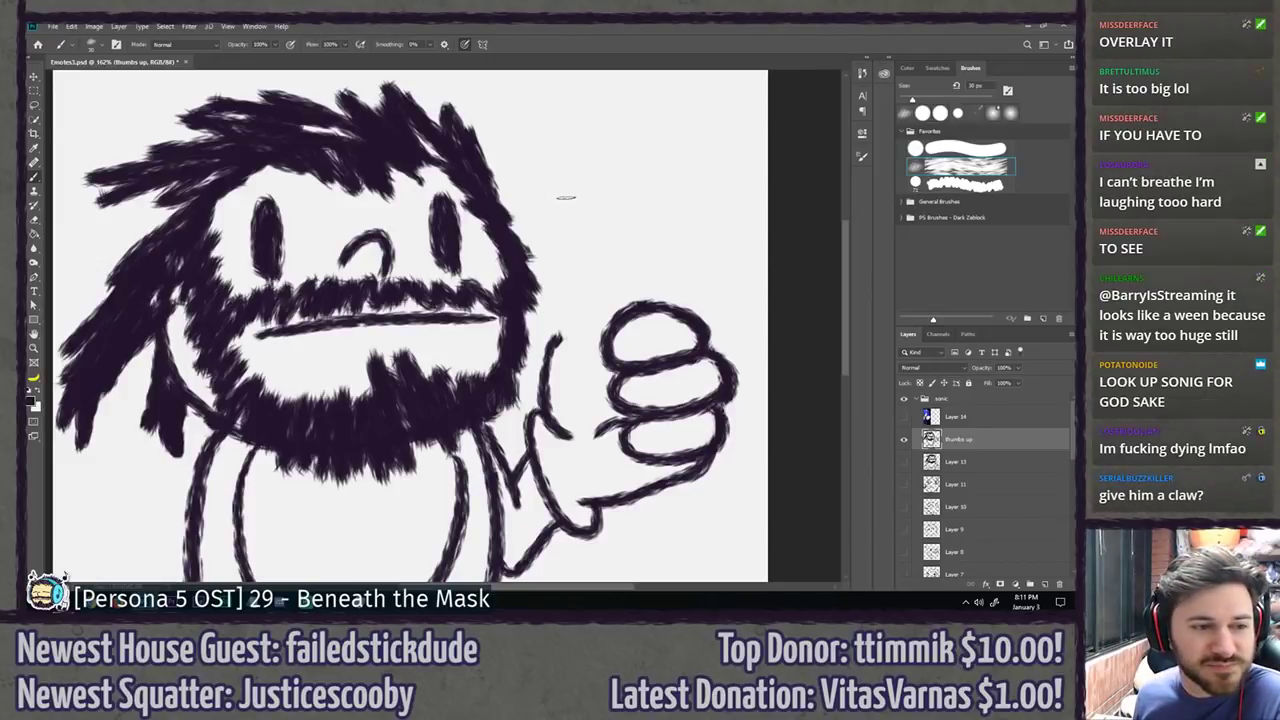
mouse_move(578, 210)
left_mouse_down()
mouse_move(537, 228)
mouse_move(526, 214)
mouse_move(565, 269)
mouse_move(576, 380)
left_mouse_up()
key("ctrl+z")
key("ctrl+z")
left_click_drag(534, 246, 569, 368)
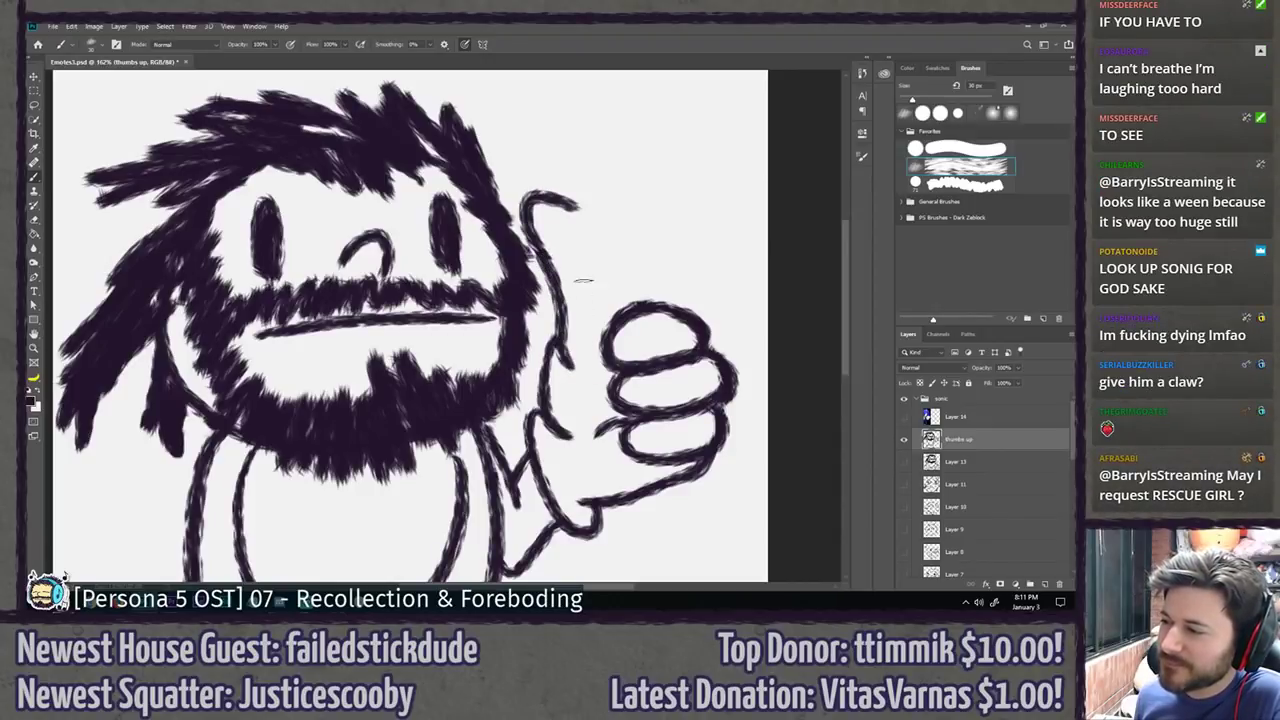
left_click_drag(568, 200, 617, 302)
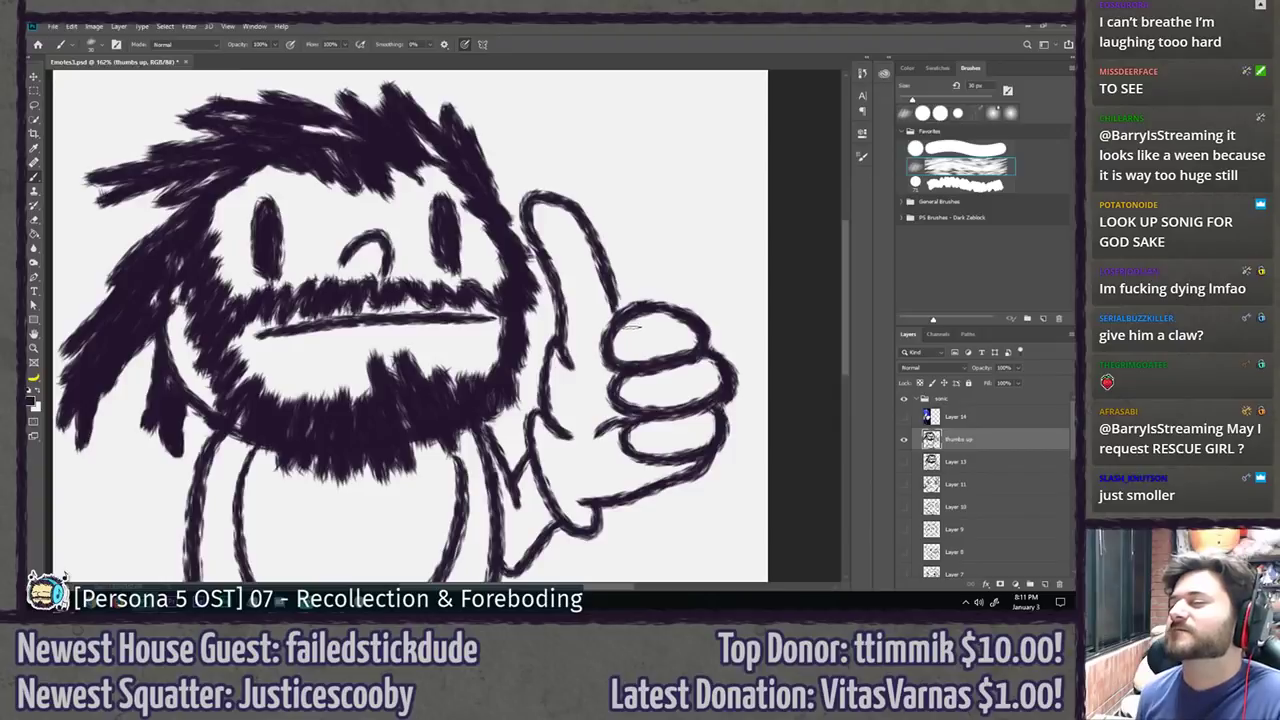
key("ctrl+z")
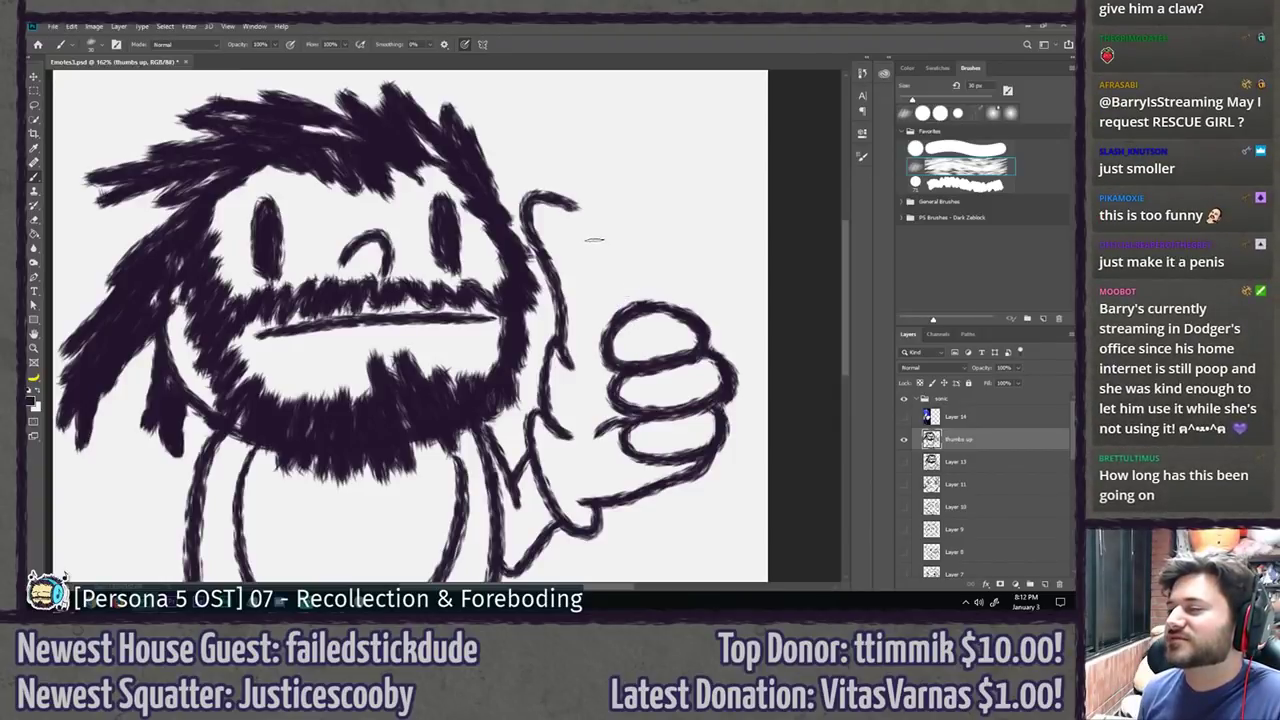
left_click_drag(572, 207, 617, 305)
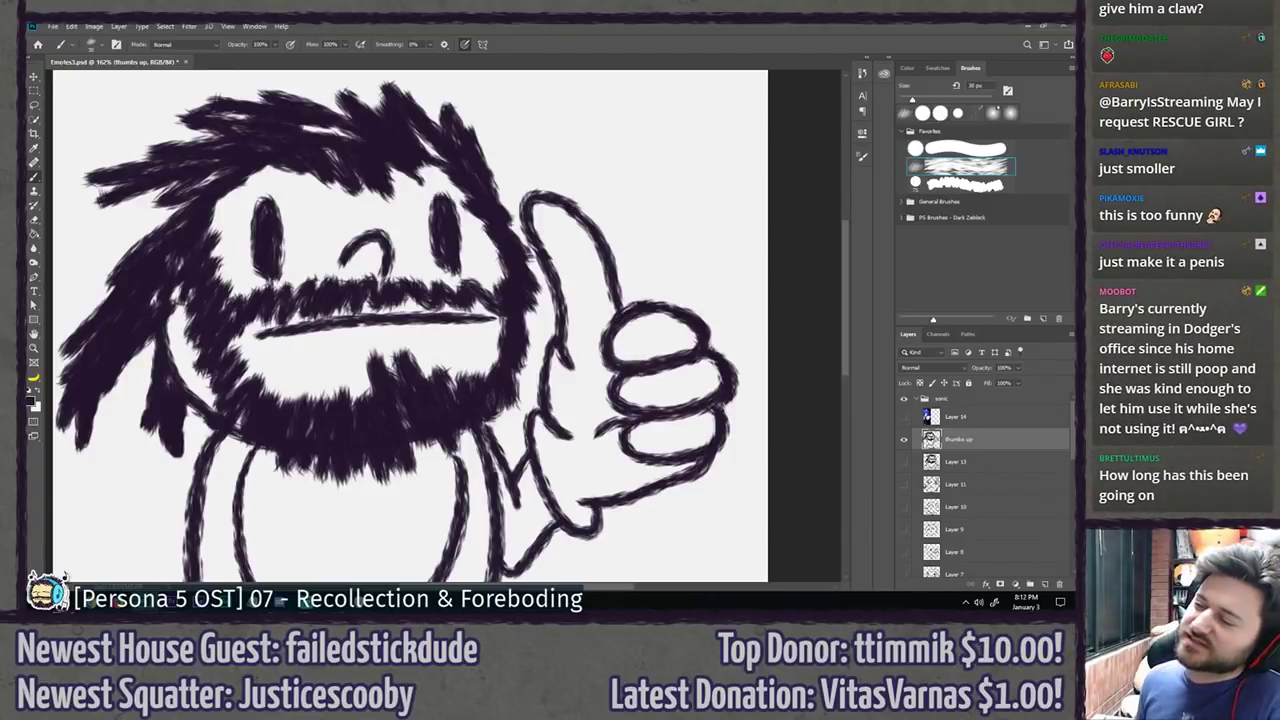
scroll(548, 423, "down", 10)
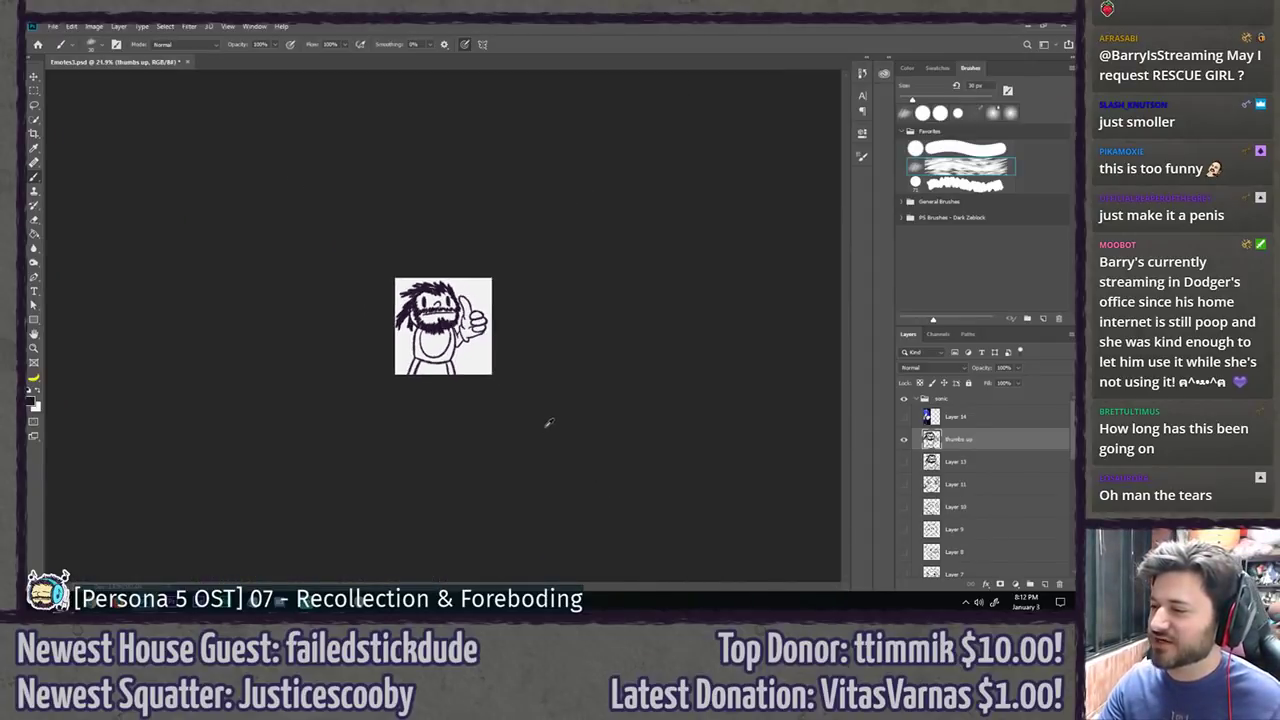
scroll(548, 423, "up", 6)
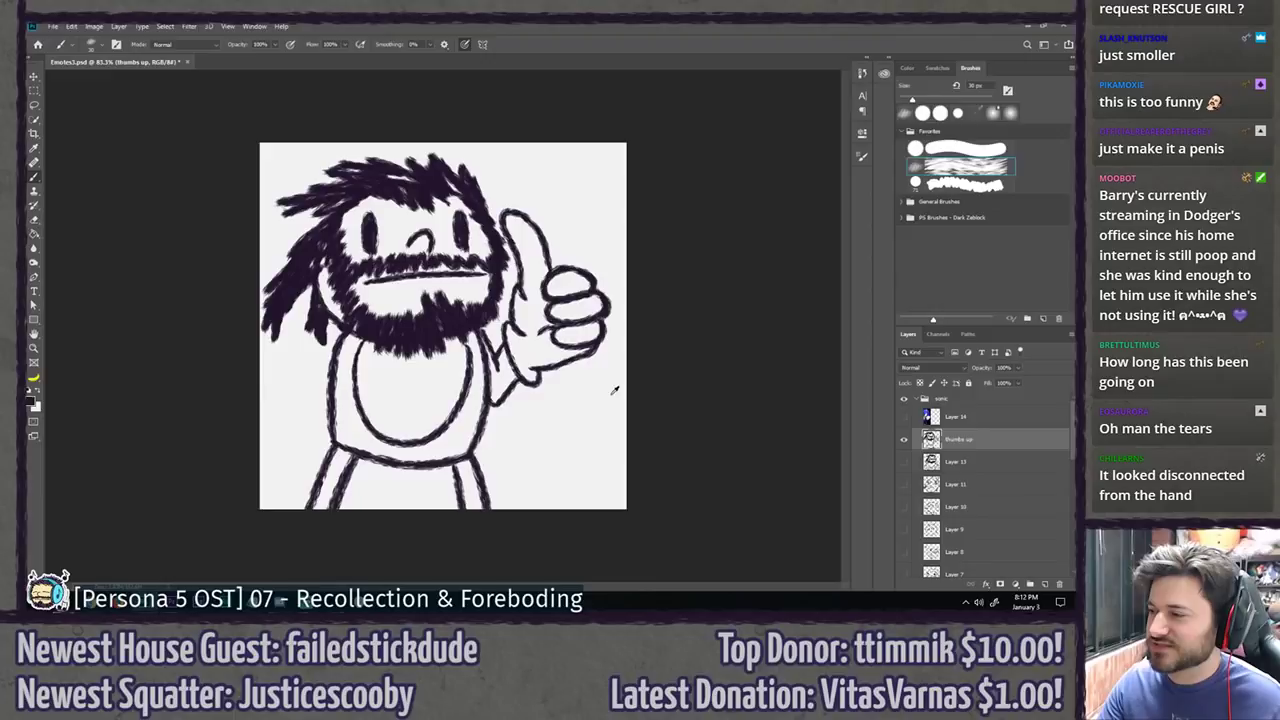
scroll(616, 390, "up", 2)
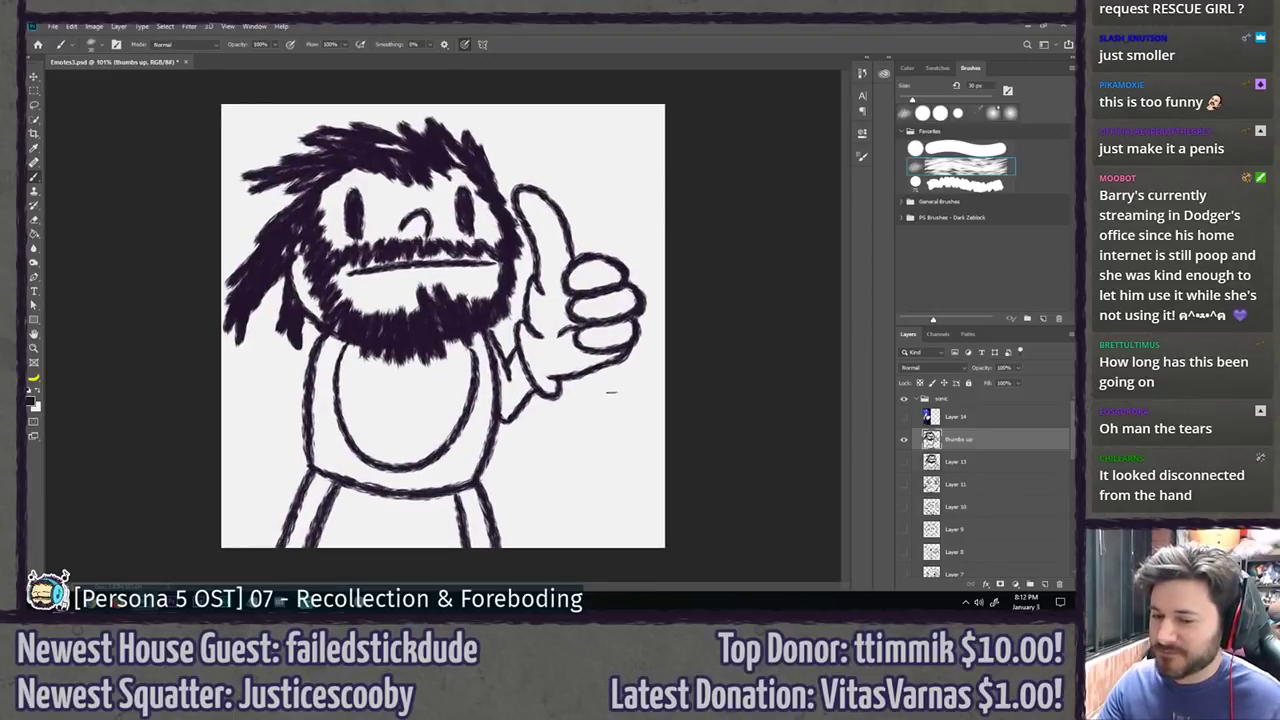
Step: Lasso the whole raised hand, including the thumb, the fist and the base of the palm
key("l")
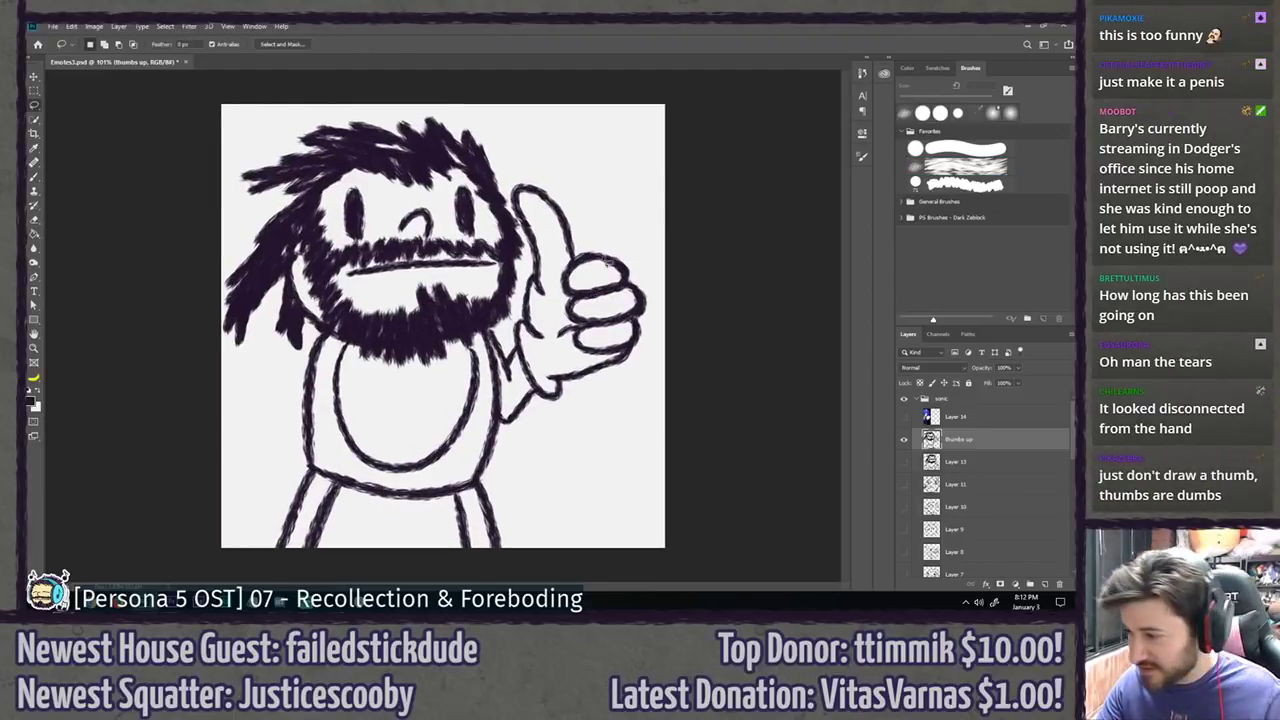
scroll(680, 296, "up", 1)
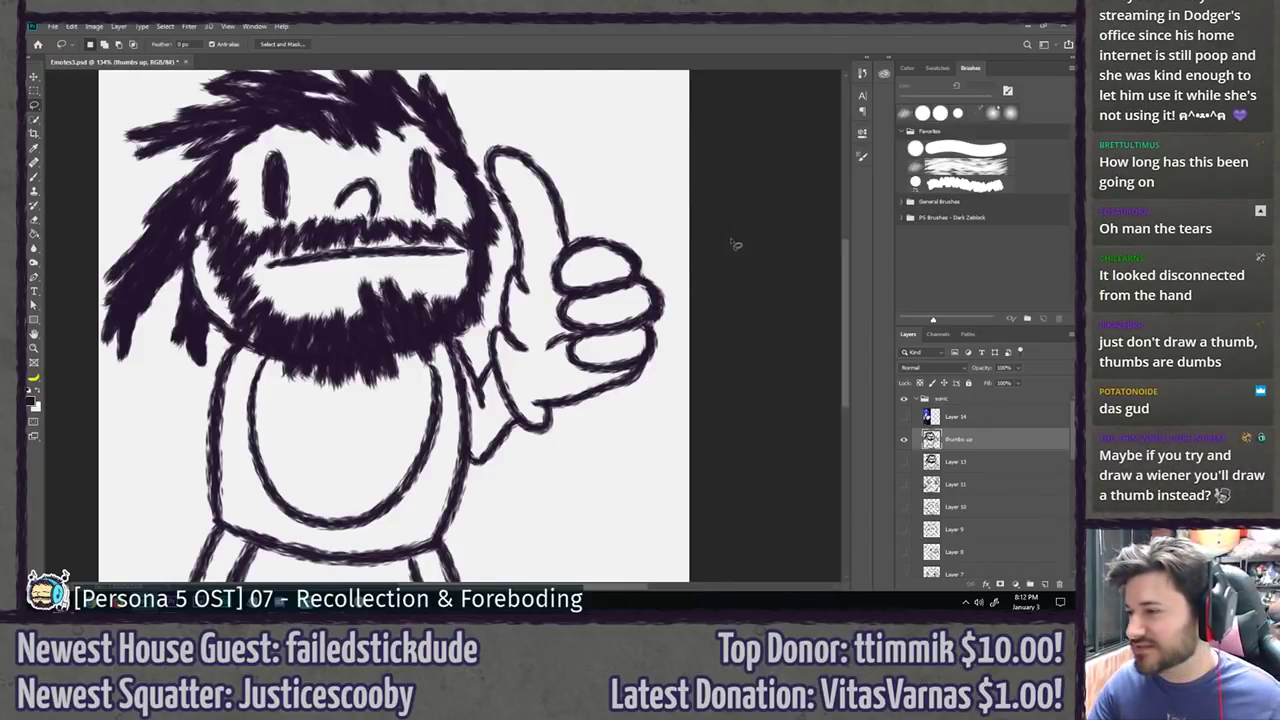
scroll(648, 232, "up", 1)
scroll(535, 140, "down", 1)
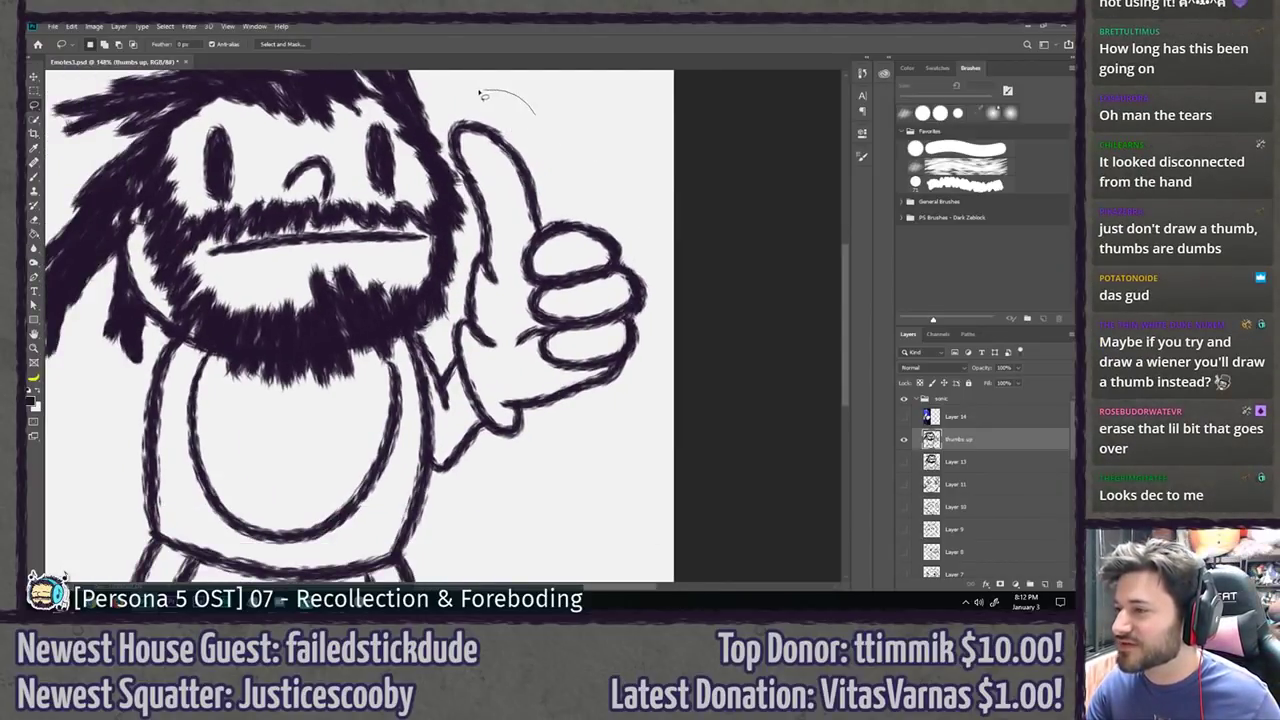
mouse_move(483, 96)
left_mouse_down()
mouse_move(643, 435)
mouse_move(695, 215)
left_mouse_up()
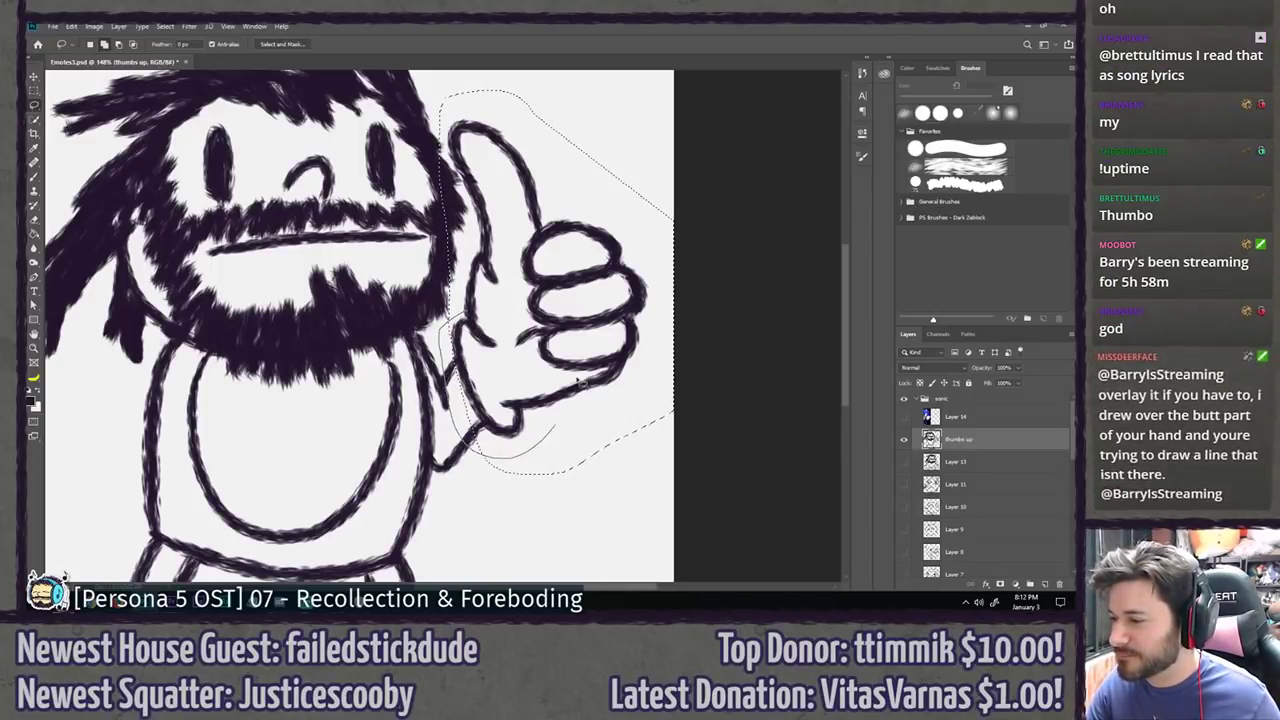
left_click_drag(578, 382, 571, 349)
Step: Trim the hand selection so it leaves out the hair, beard and shoulder lines beside the thumb and palm
scroll(494, 296, "up", 4)
left_click_drag(418, 85, 446, 203)
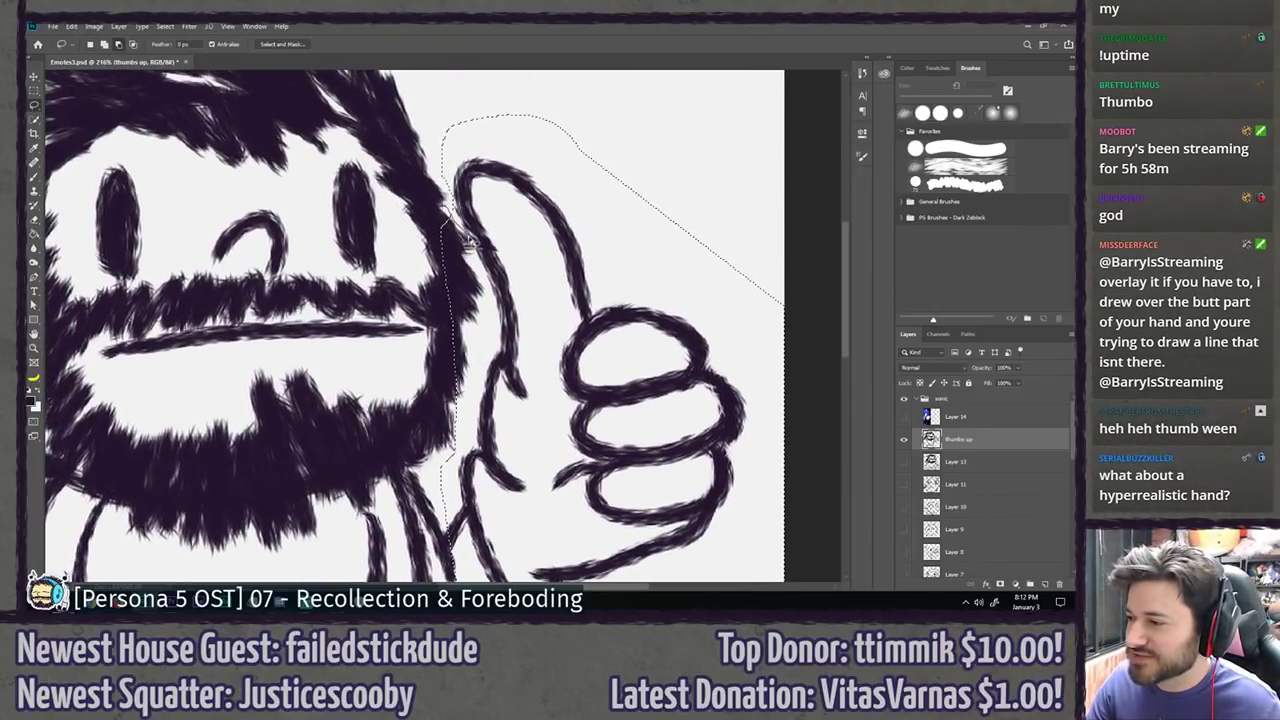
scroll(478, 256, "up", 4)
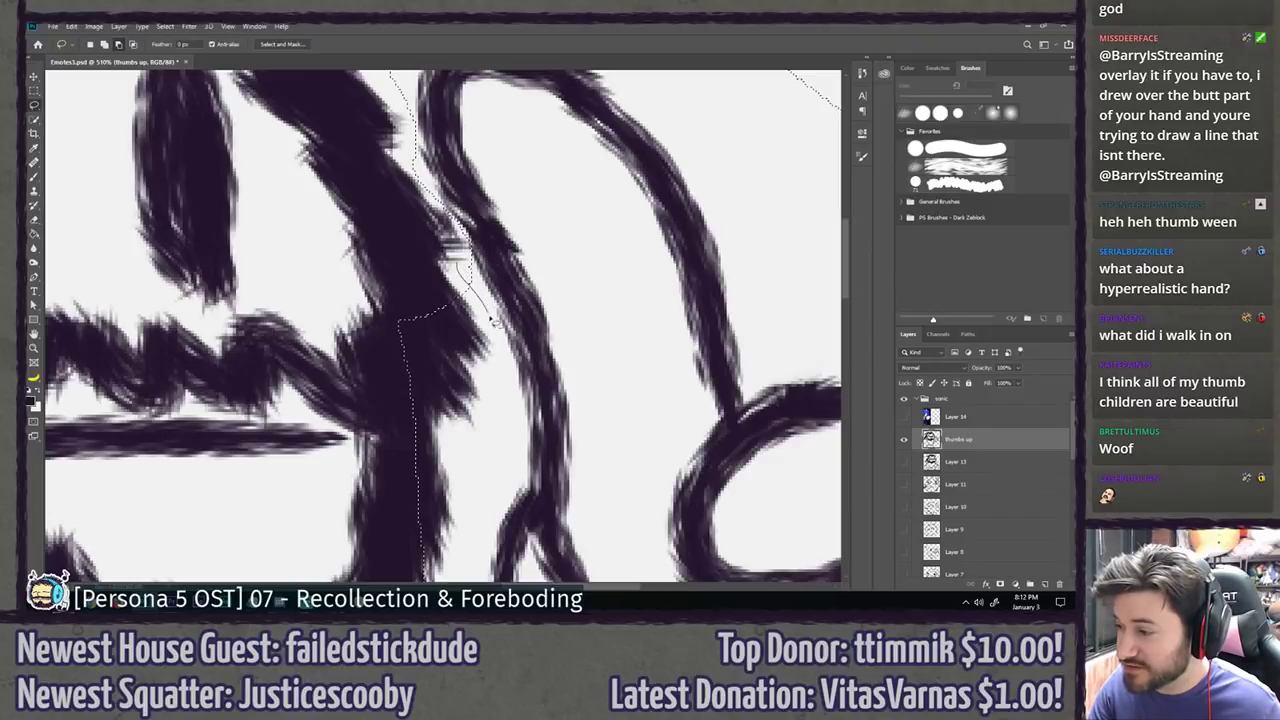
scroll(350, 326, "down", 3)
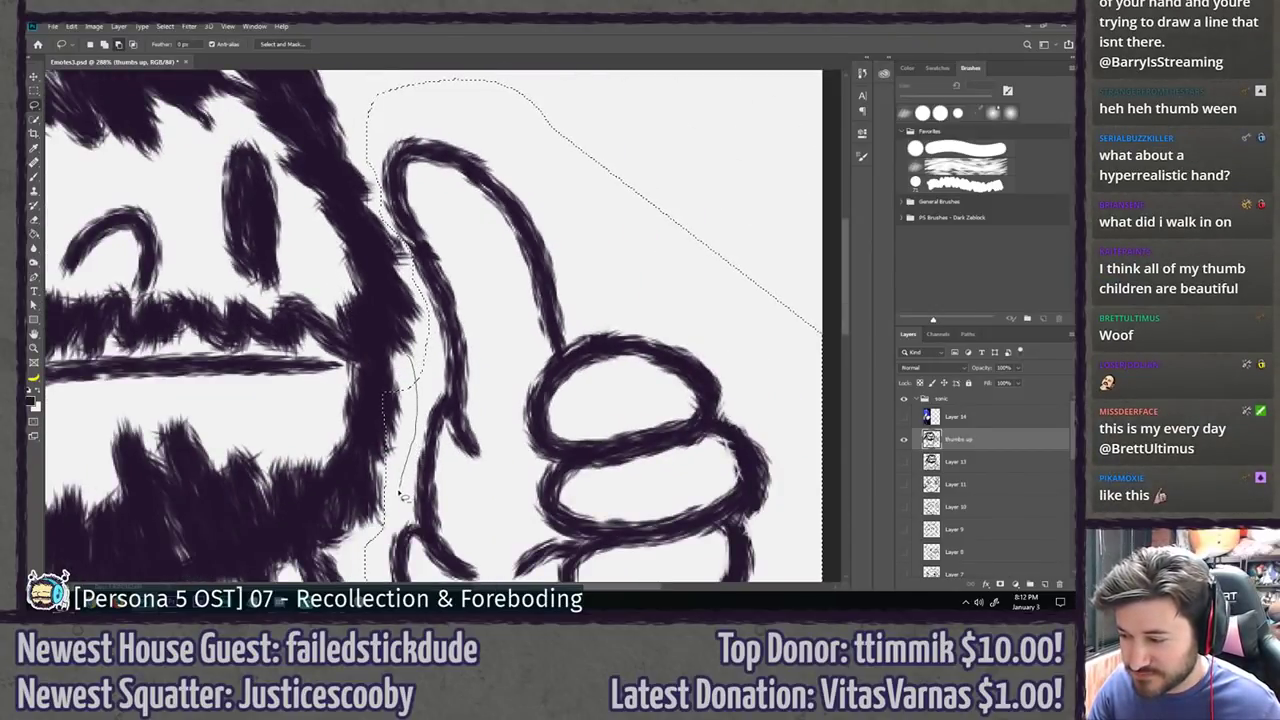
scroll(400, 493, "down", 2)
scroll(390, 389, "up", 3)
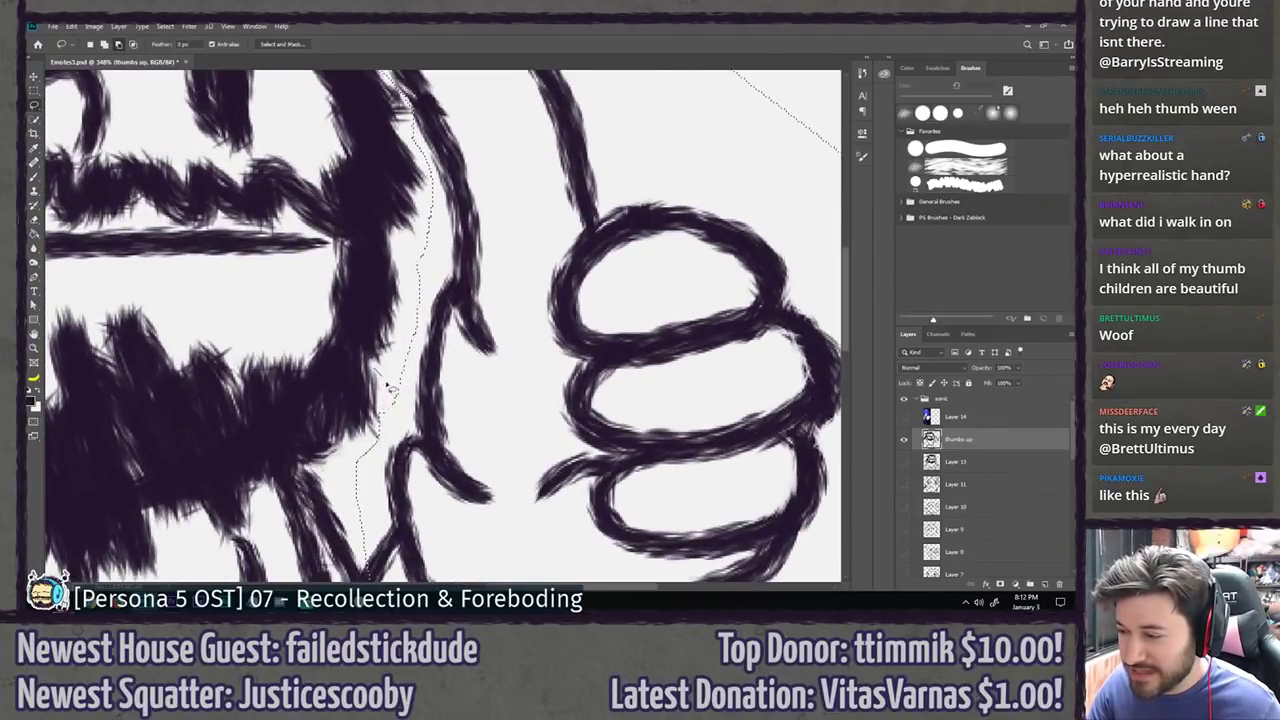
scroll(385, 456, "down", 2)
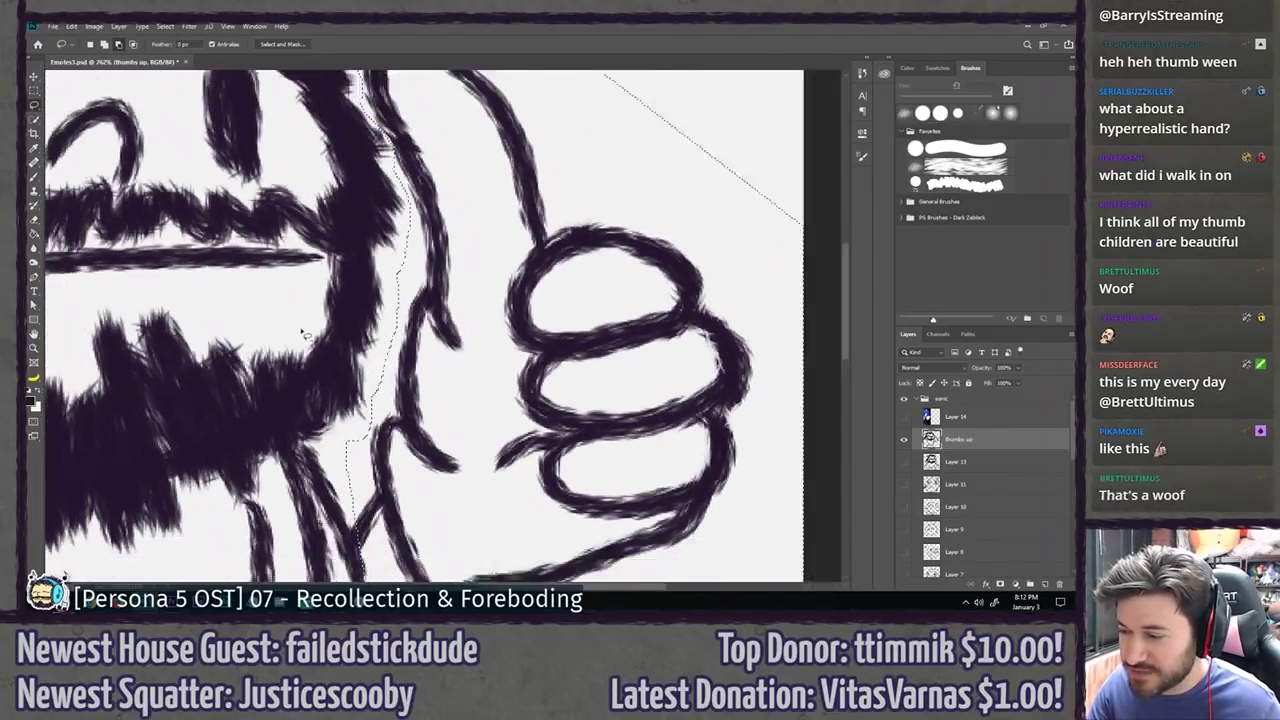
scroll(337, 409, "up", 2)
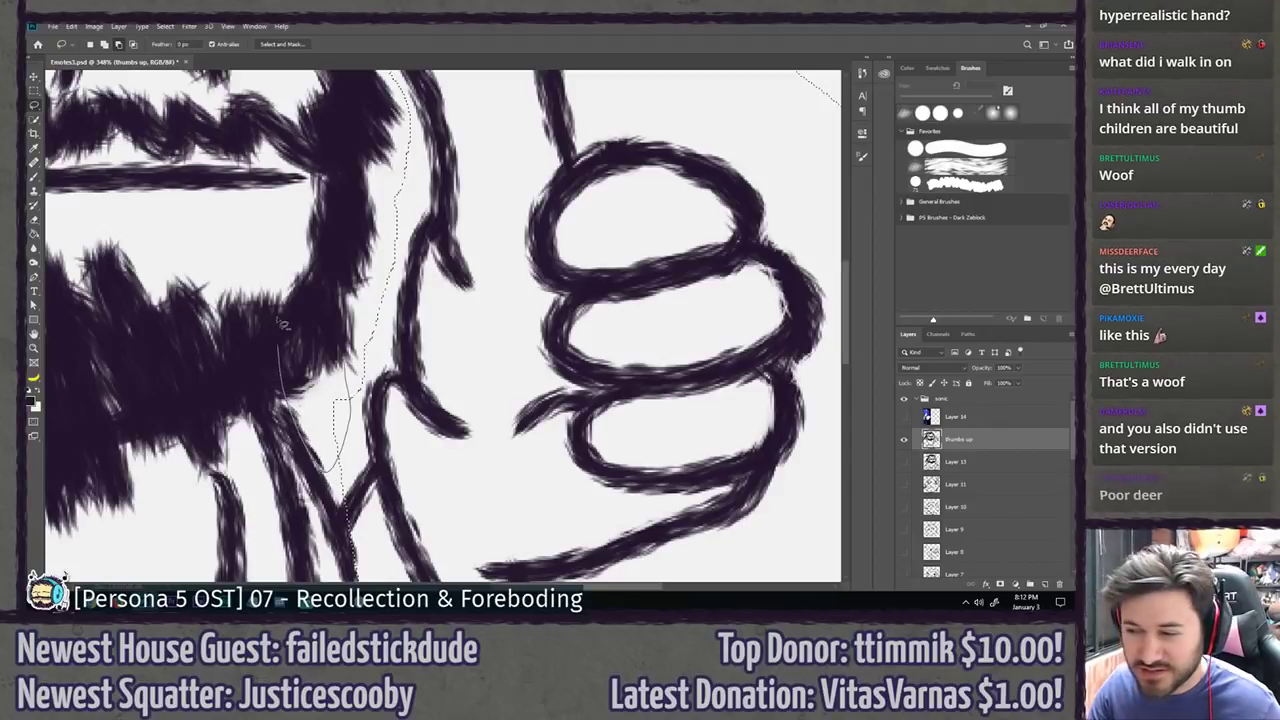
scroll(340, 400, "down", 4)
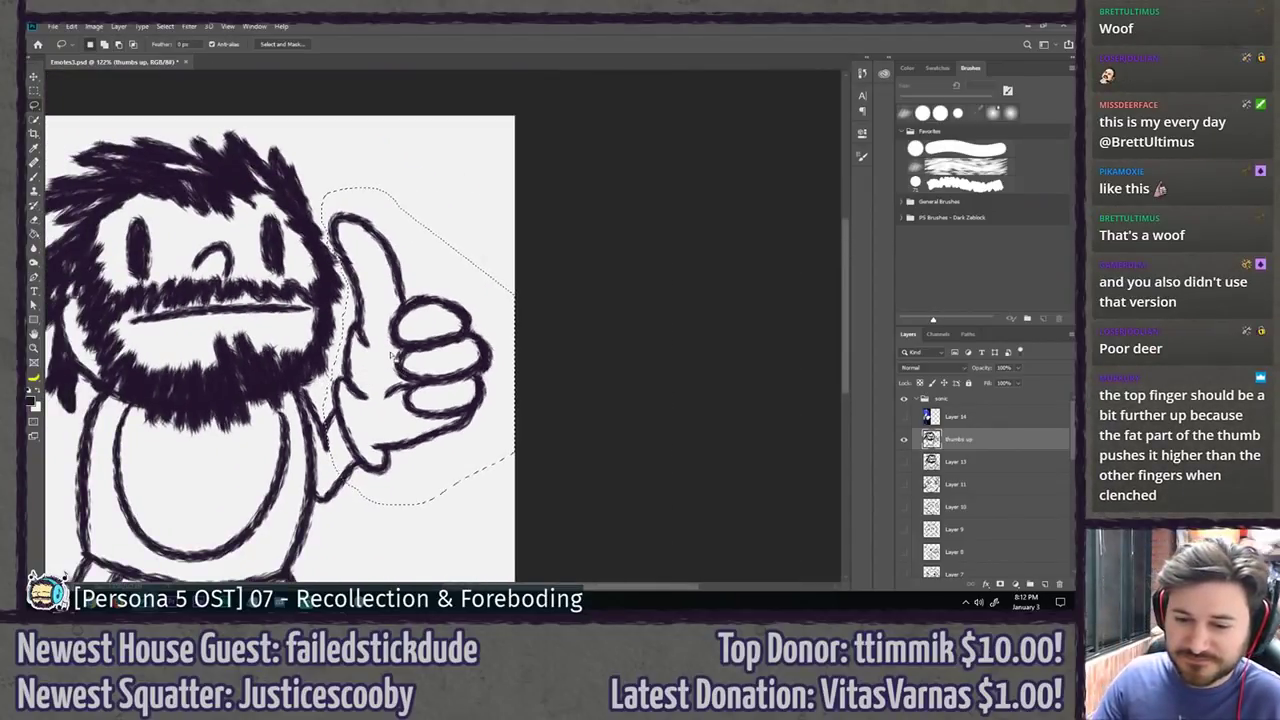
Step: Move the selected hand horizontally about 30 px away from the face and drop the selection
key("v")
left_click_drag(430, 352, 452, 352)
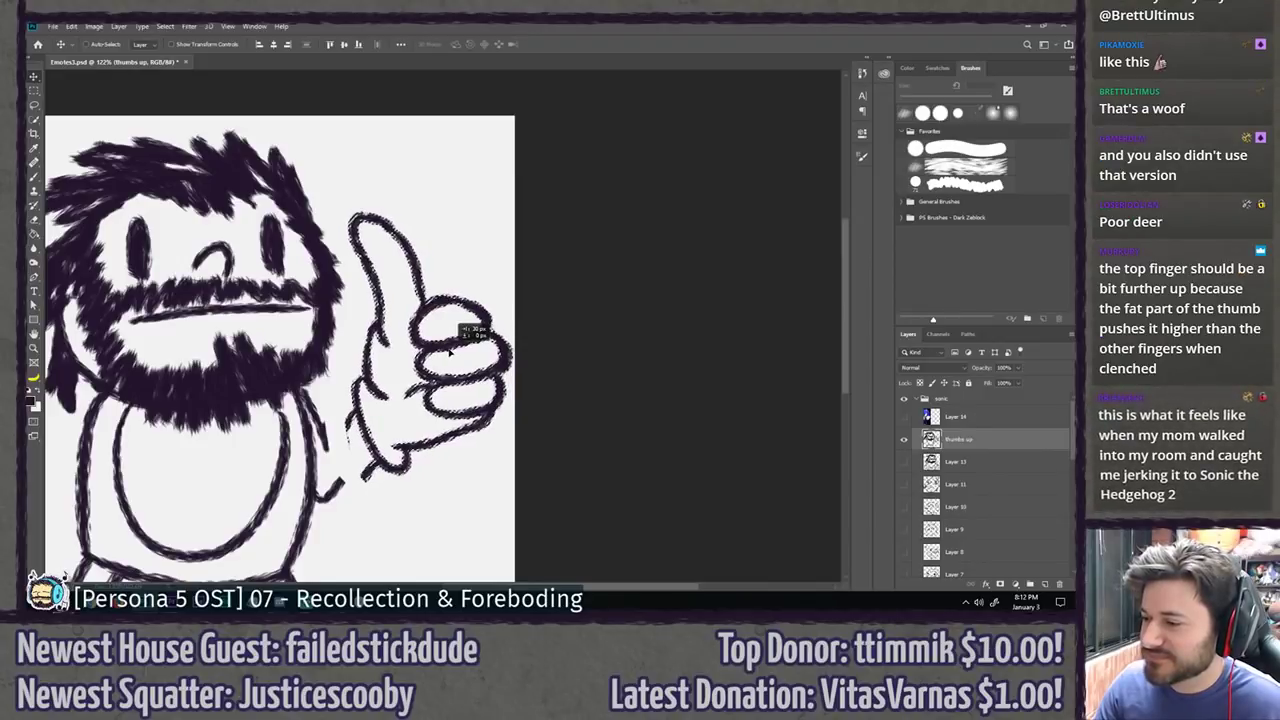
key("l")
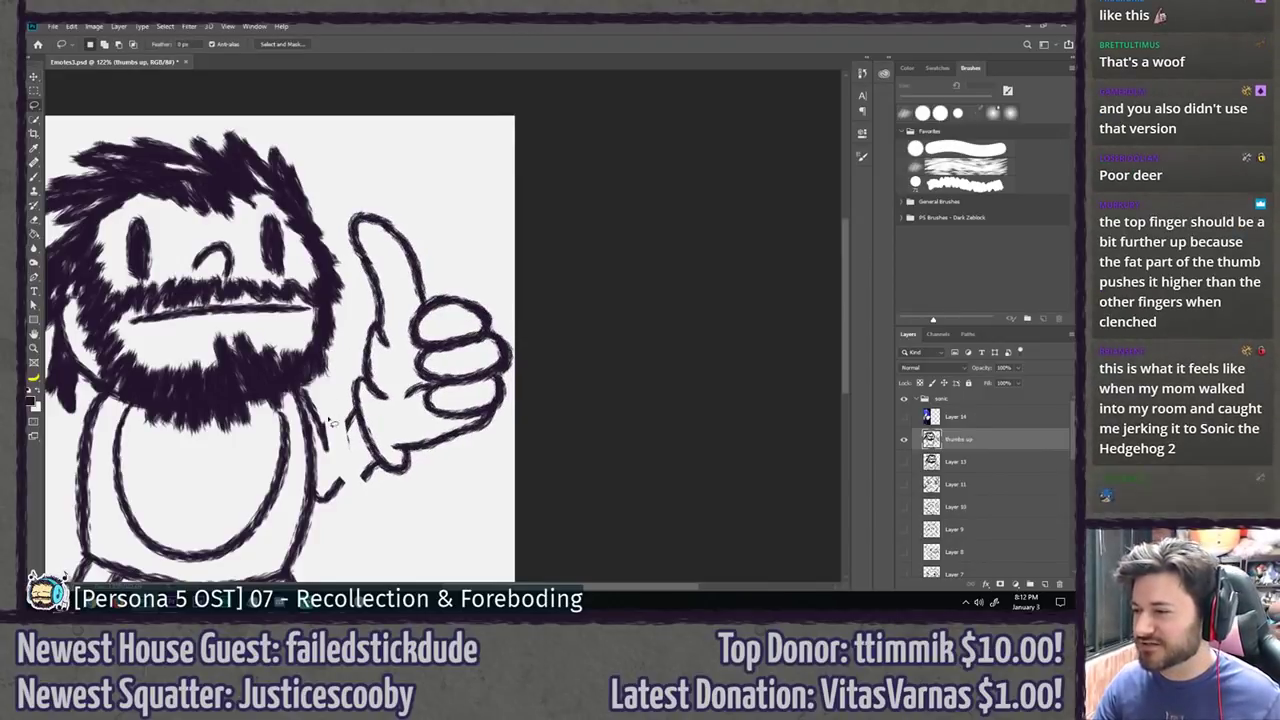
Step: Erase the leftover arm line pieces attached to the palm and wrist of the moved hand
scroll(323, 523, "up", 3)
scroll(379, 451, "up", 2)
key("b")
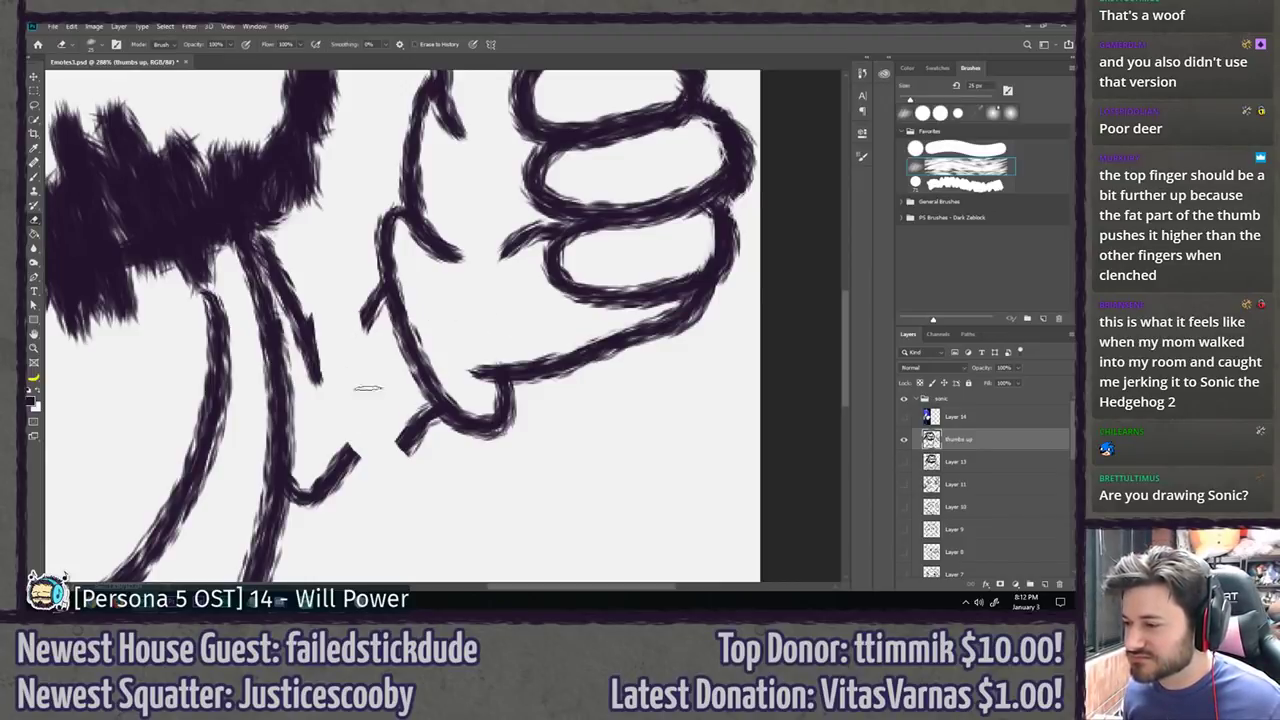
mouse_move(408, 454)
left_mouse_down()
mouse_move(418, 466)
mouse_move(428, 426)
mouse_move(413, 414)
left_mouse_up()
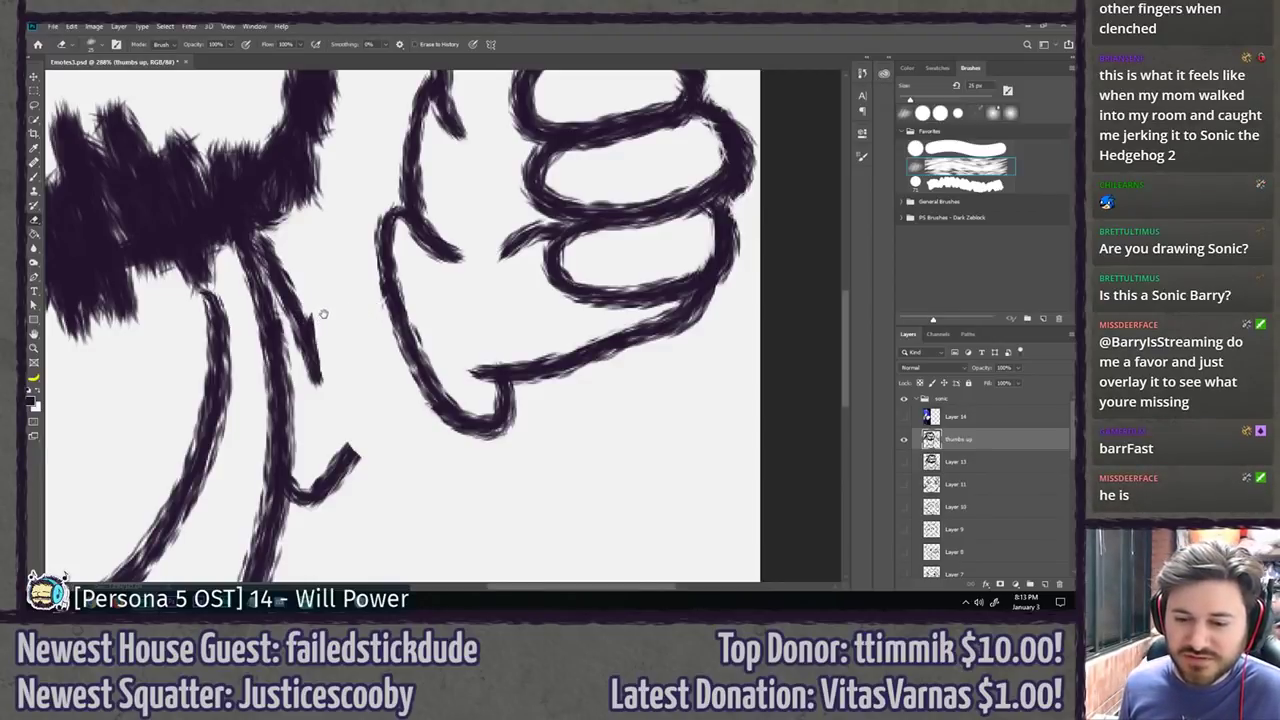
left_click_drag(323, 315, 370, 316)
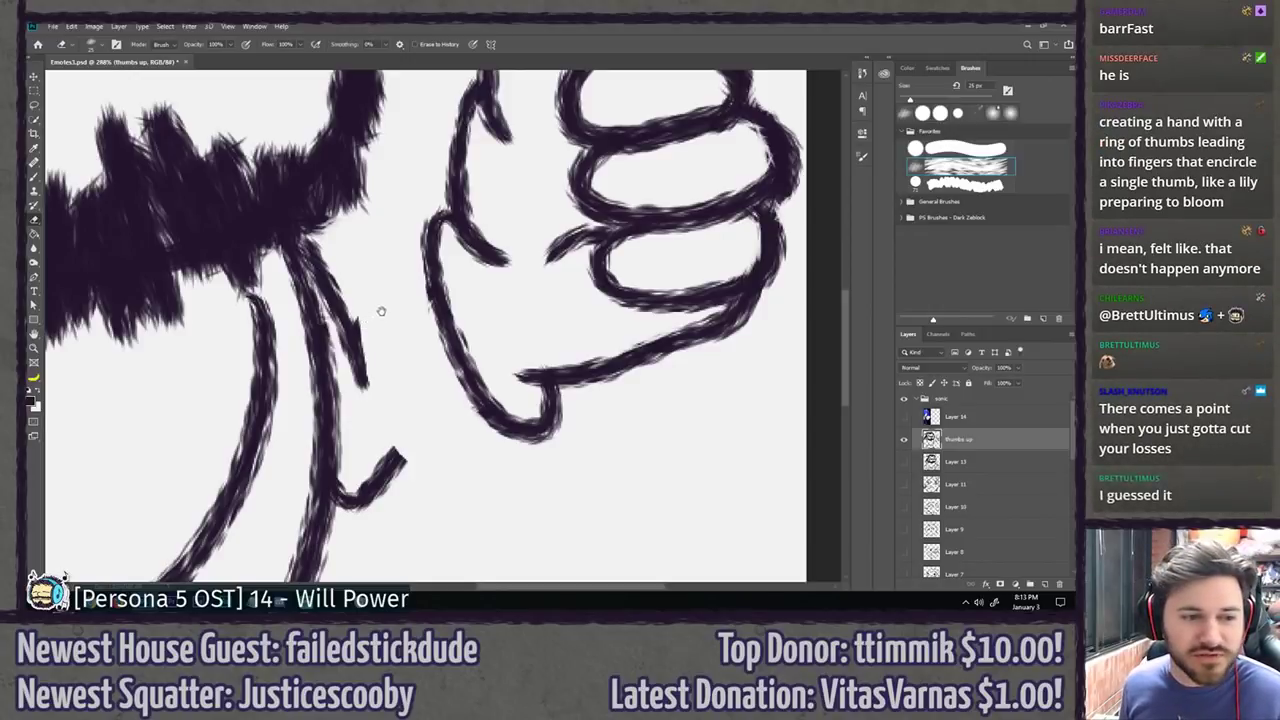
left_click_drag(378, 310, 335, 457)
scroll(330, 460, "down", 3)
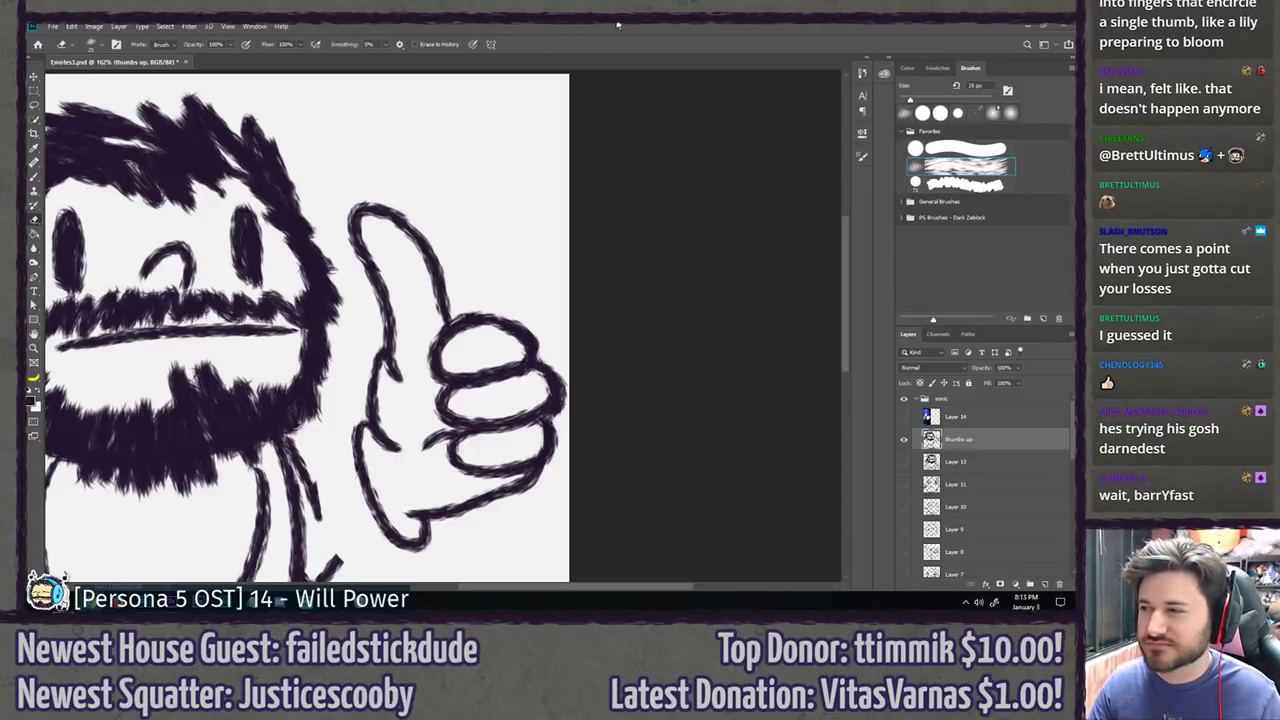
Step: Try replacing the short crease at the thumb's base with longer lines into the palm, and undo the attempts
scroll(326, 400, "up", 2)
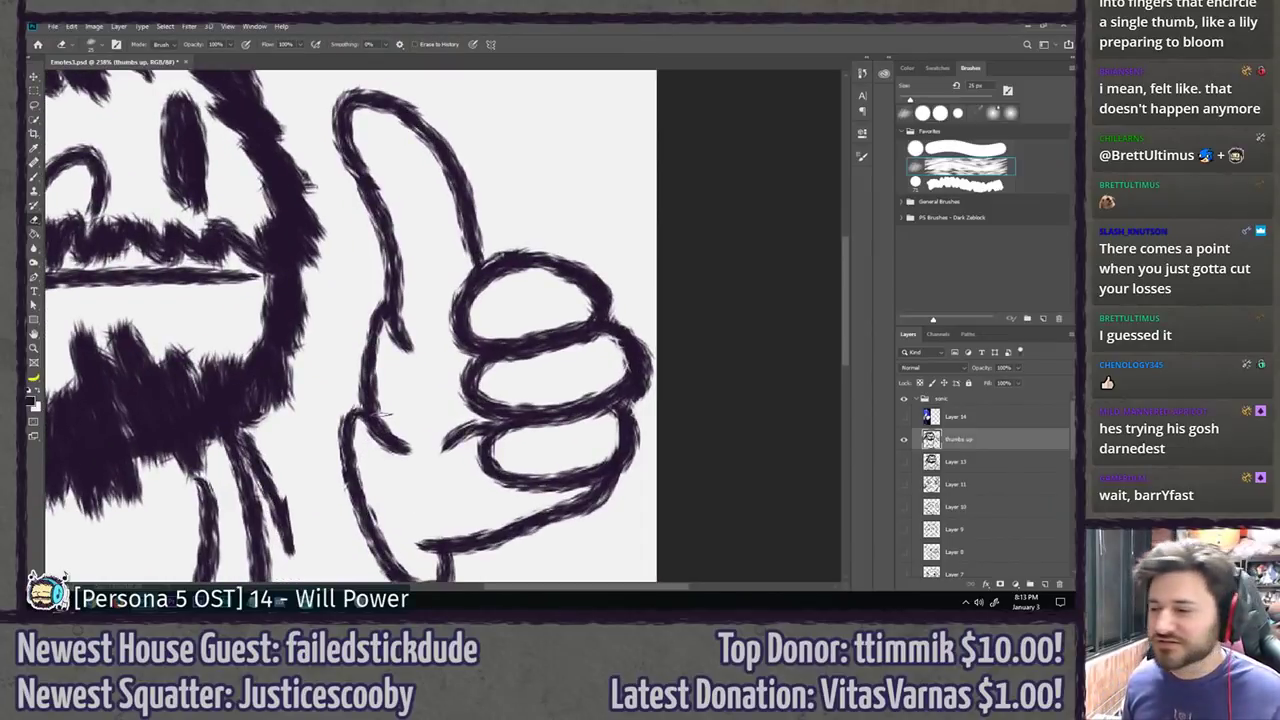
key("b")
left_click_drag(380, 290, 448, 412)
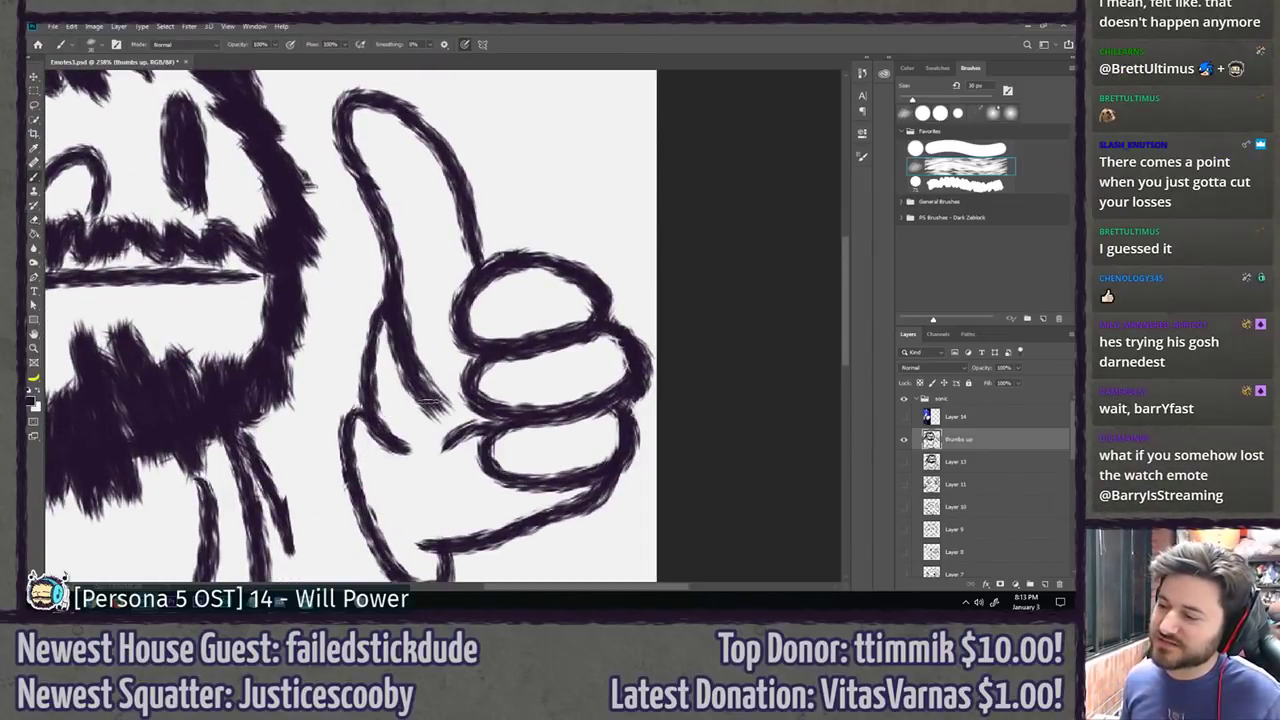
key("ctrl+z")
key("e")
mouse_move(408, 318)
left_mouse_down()
mouse_move(400, 351)
mouse_move(390, 332)
left_mouse_up()
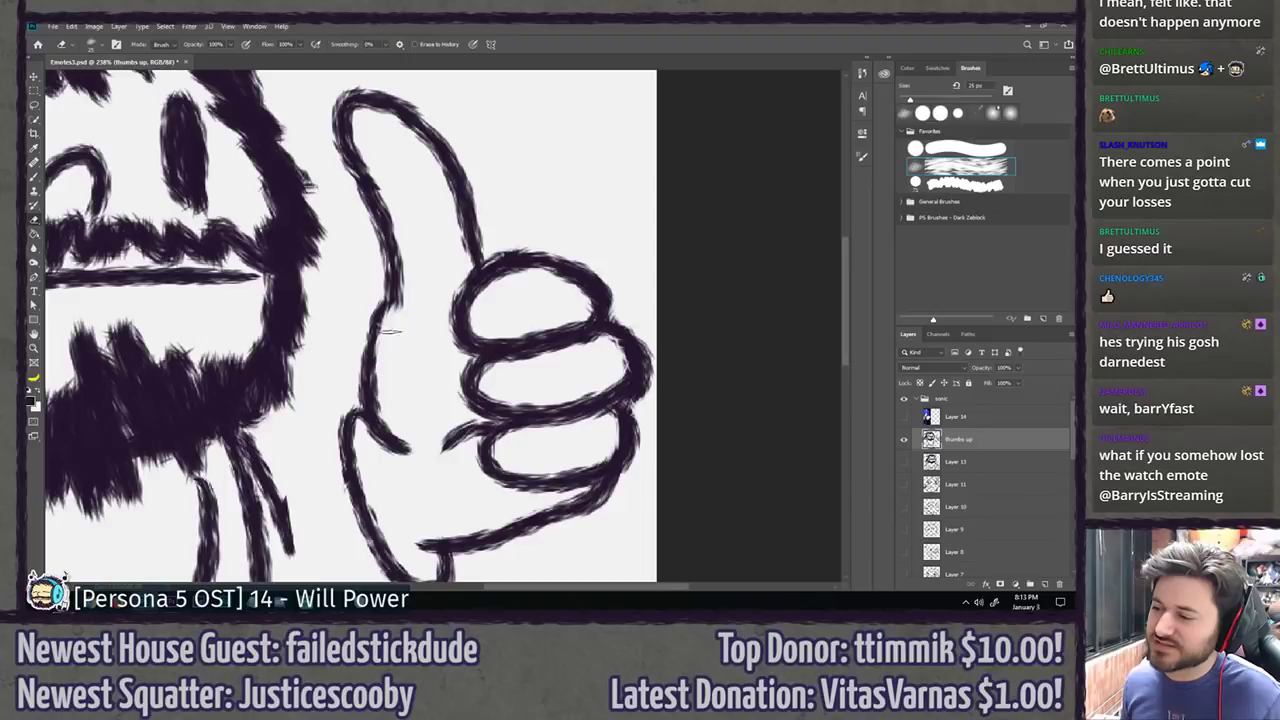
key("b")
mouse_move(393, 282)
left_mouse_down()
mouse_move(371, 423)
mouse_move(398, 459)
left_mouse_up()
key("ctrl+z")
mouse_move(393, 285)
left_mouse_down()
mouse_move(375, 361)
mouse_move(410, 452)
mouse_move(445, 423)
left_mouse_up()
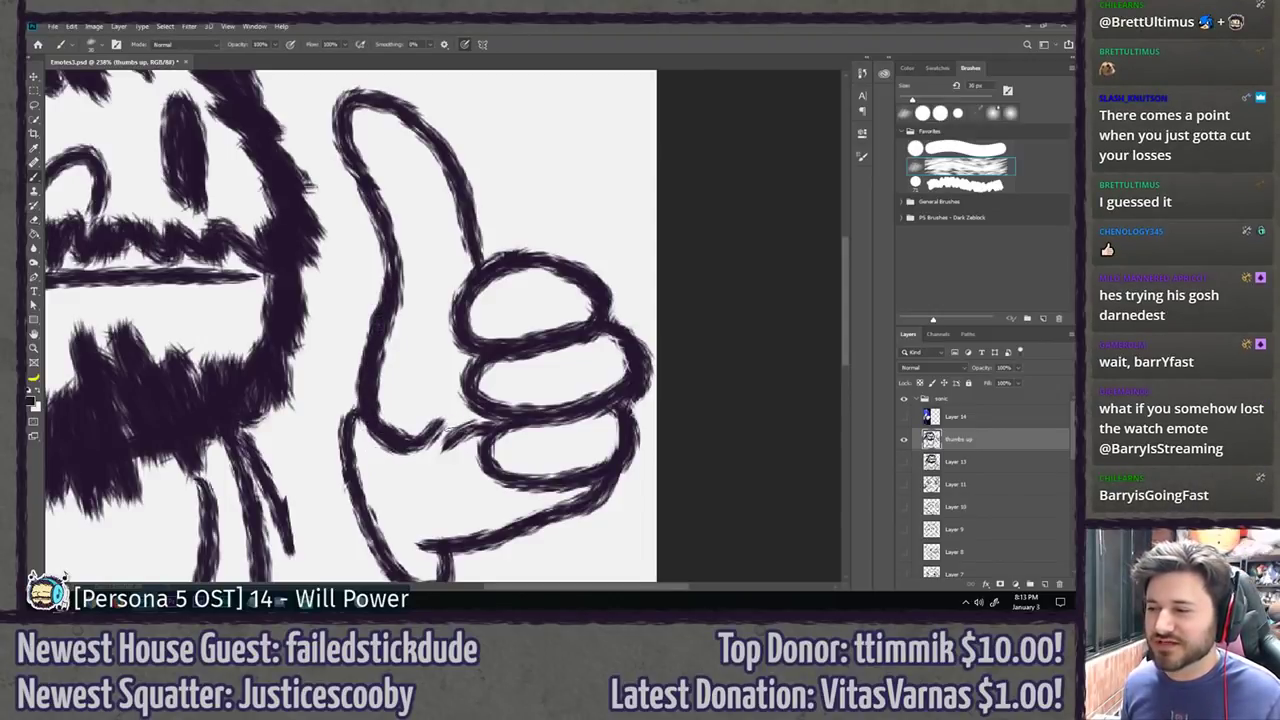
key("ctrl+z")
key("ctrl+z")
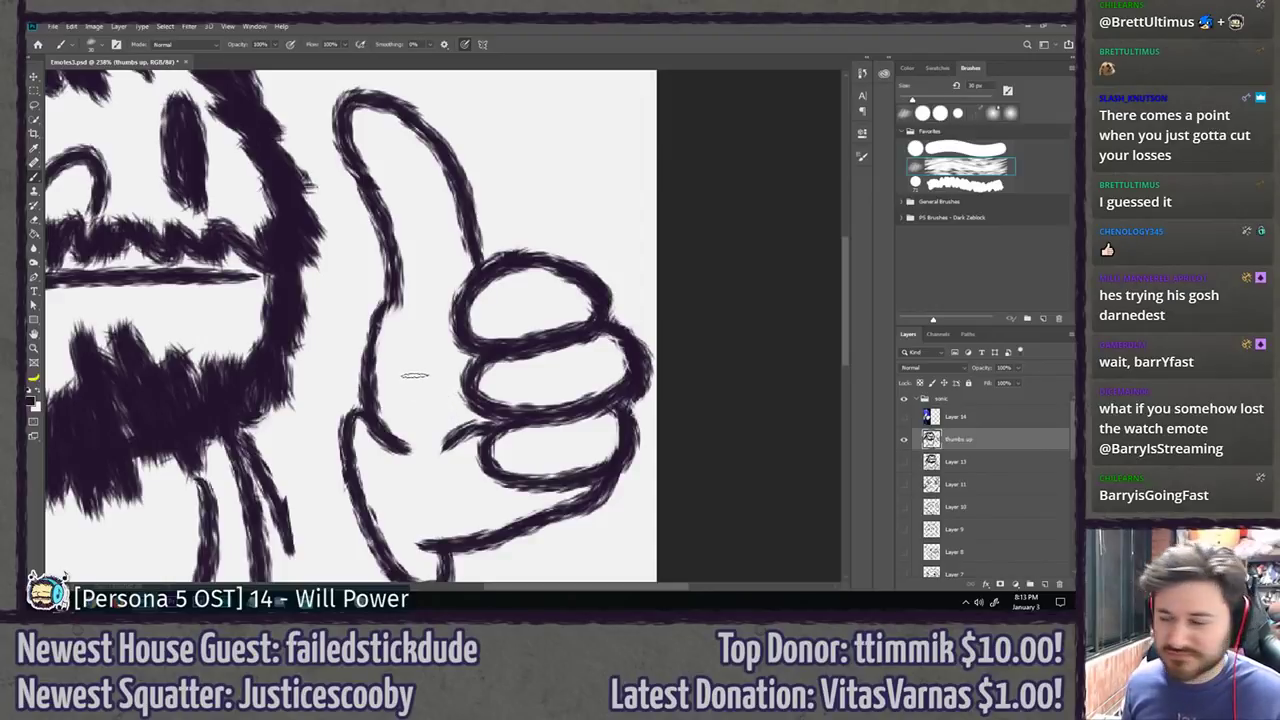
left_click_drag(380, 305, 410, 350)
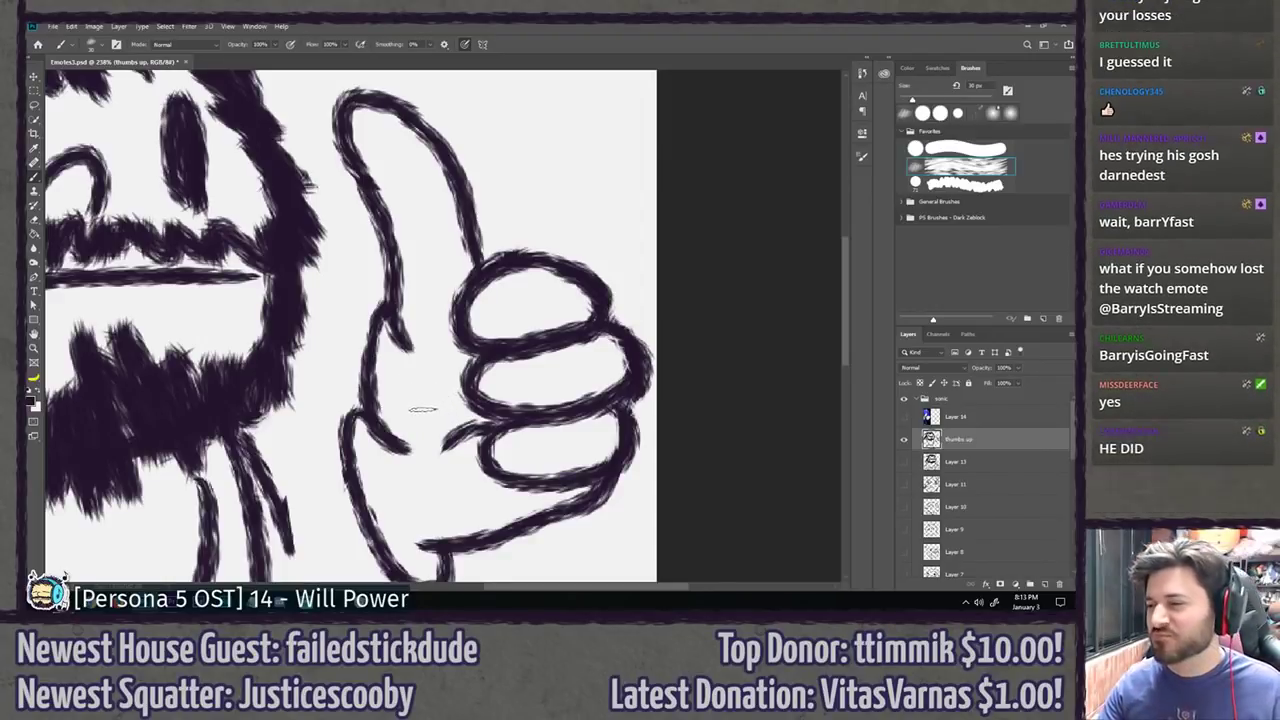
Step: Erase the remaining arm line pieces beside the torso, below the beard and next to the belly
scroll(423, 409, "down", 6)
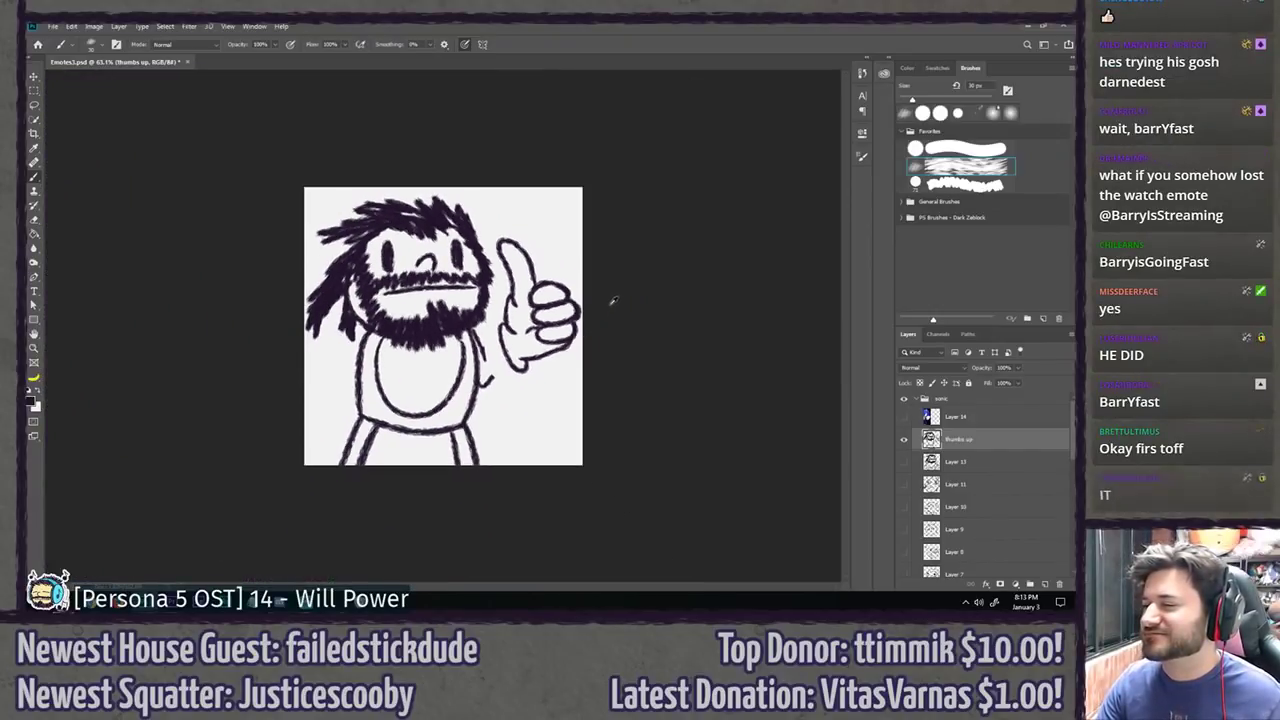
scroll(410, 328, "up", 5)
scroll(410, 328, "up", 1)
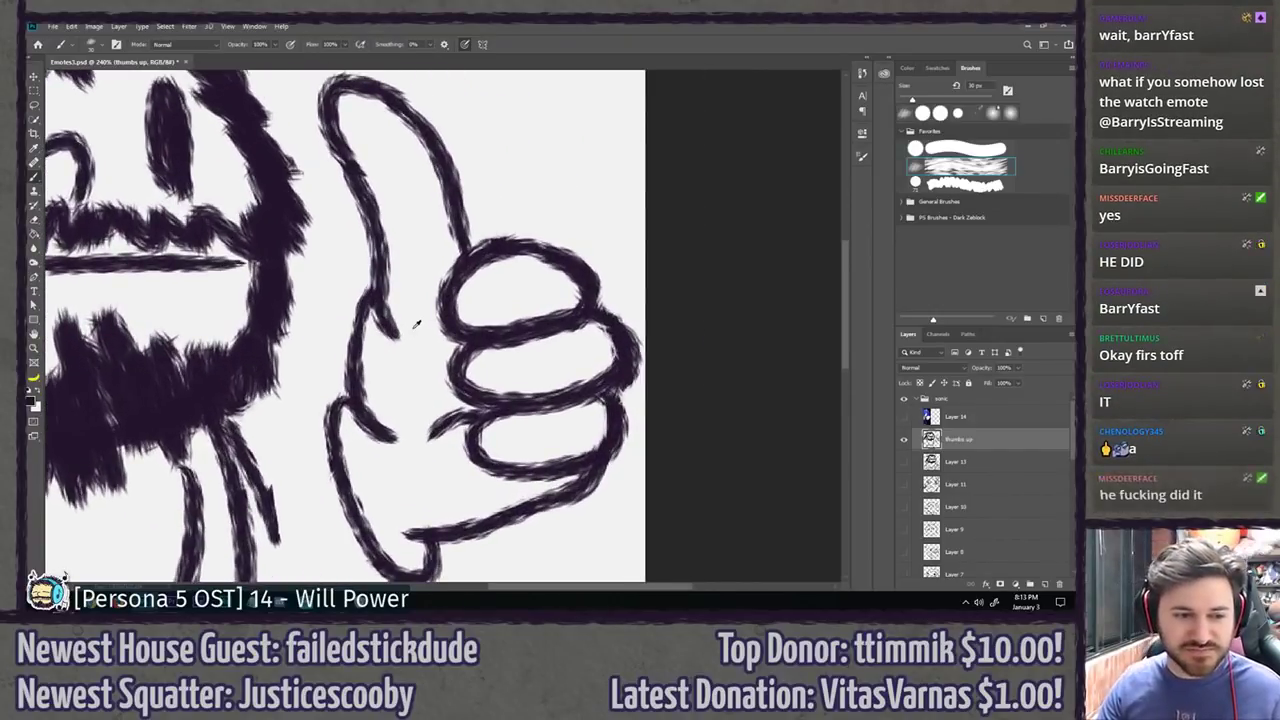
left_click_drag(378, 374, 468, 294)
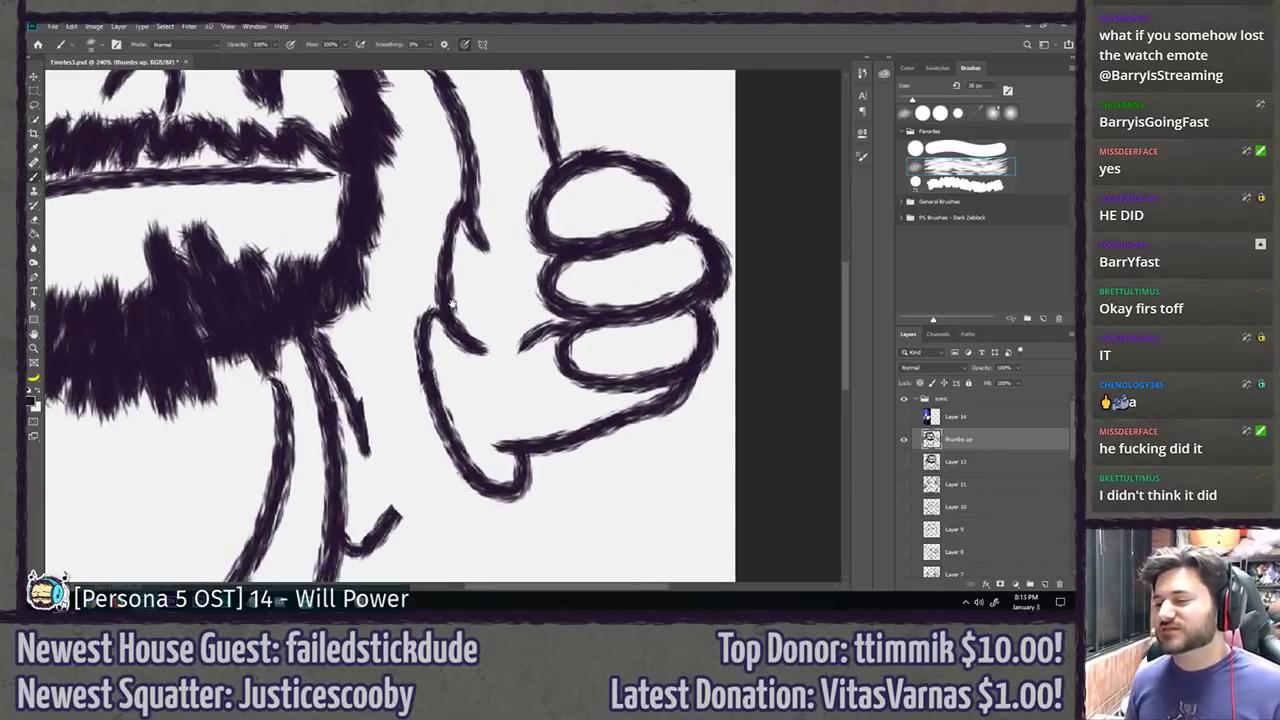
key("e")
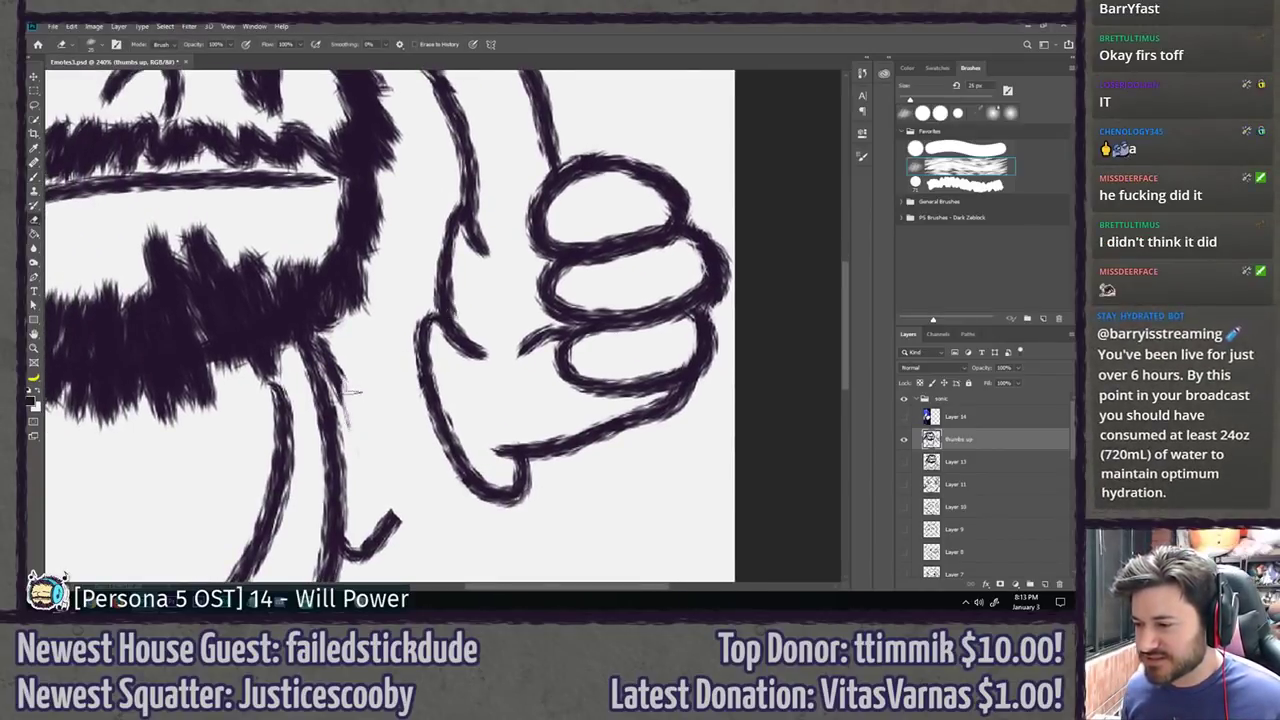
left_click_drag(358, 418, 330, 348)
mouse_move(408, 499)
left_mouse_down()
mouse_move(416, 370)
mouse_move(405, 412)
left_mouse_up()
mouse_move(405, 368)
left_mouse_down()
mouse_move(398, 438)
mouse_move(388, 387)
mouse_move(386, 443)
mouse_move(364, 464)
mouse_move(365, 421)
left_mouse_up()
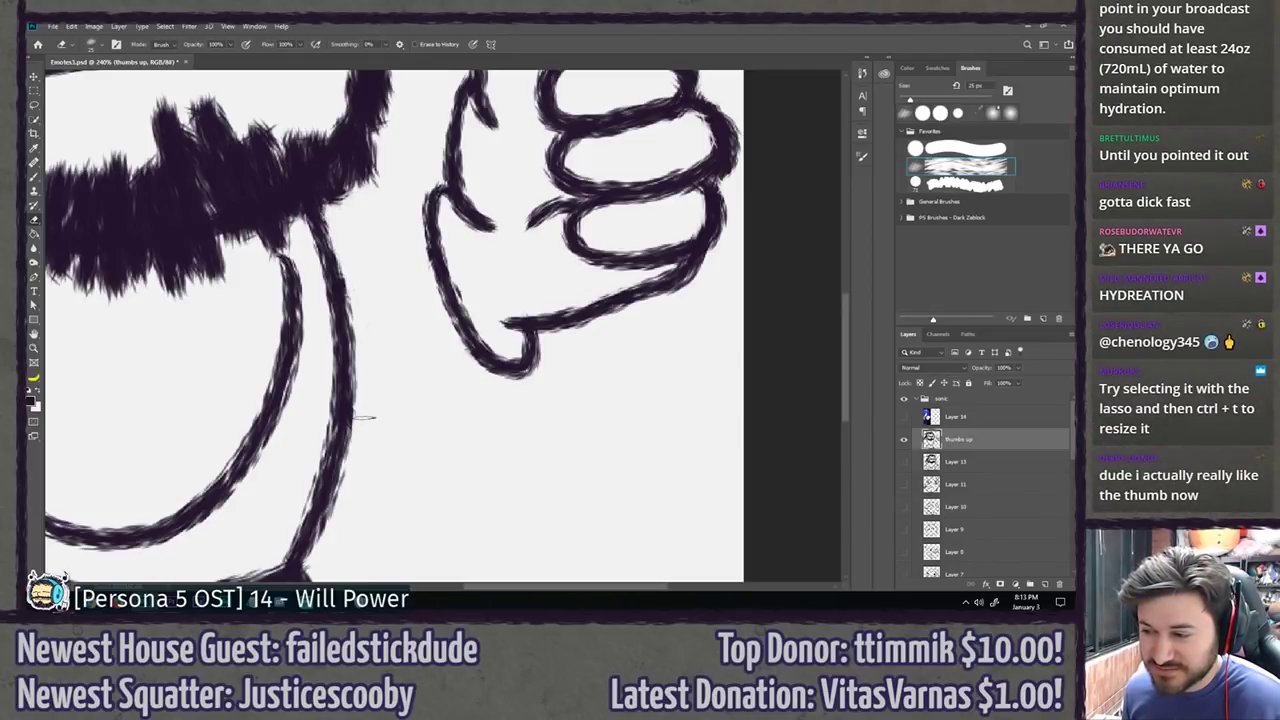
Step: Erase gaps separating the thumb from the fist and palm, then lasso the thumb and delete it
scroll(397, 381, "up", 3)
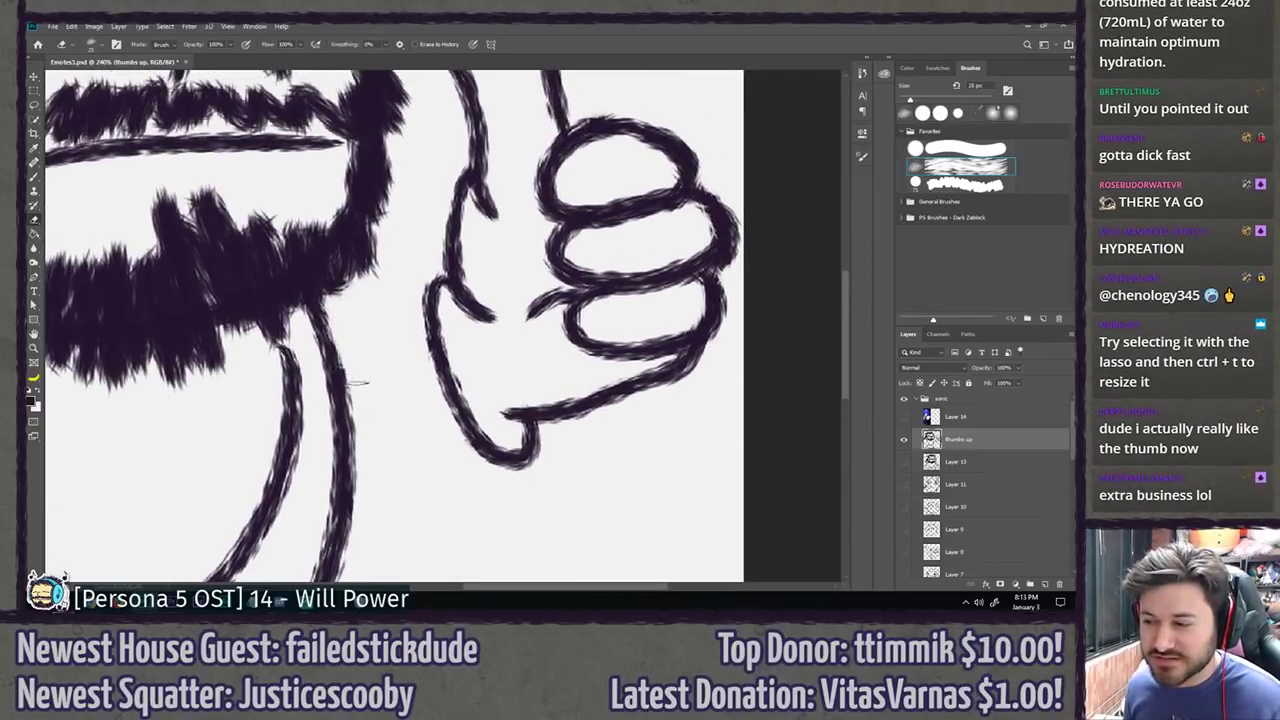
scroll(360, 371, "down", 1)
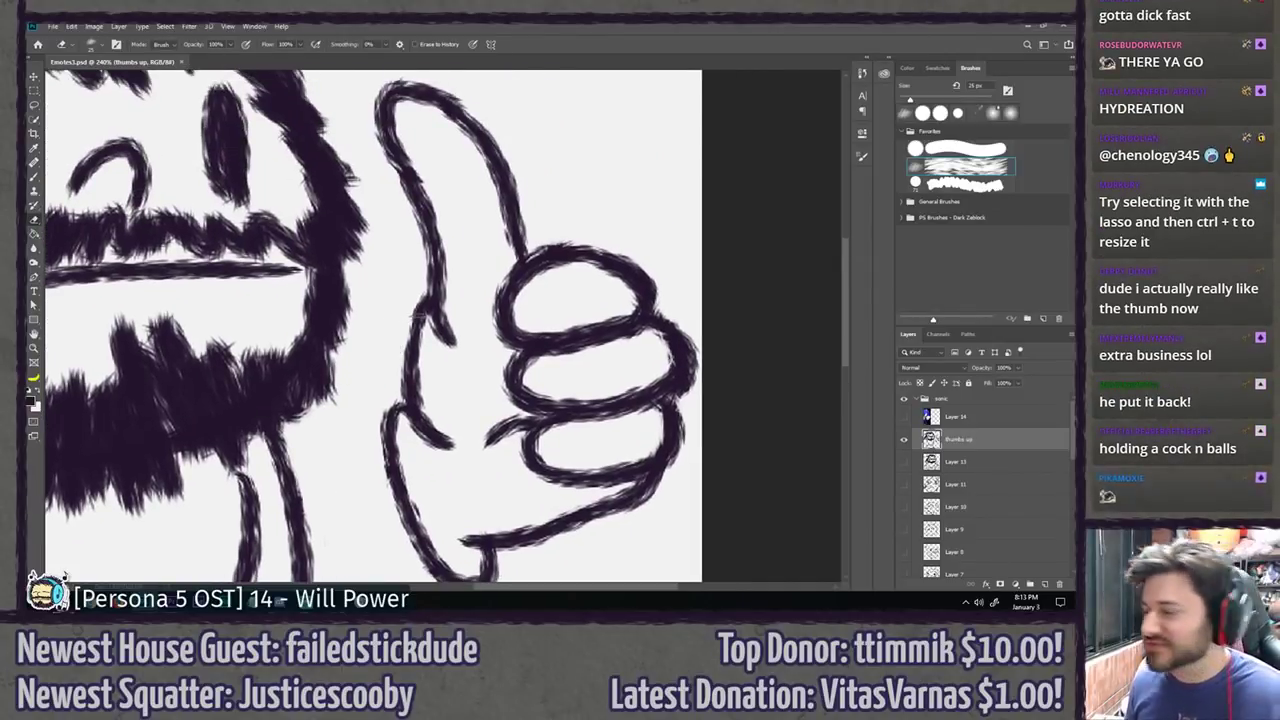
scroll(455, 318, "up", 2)
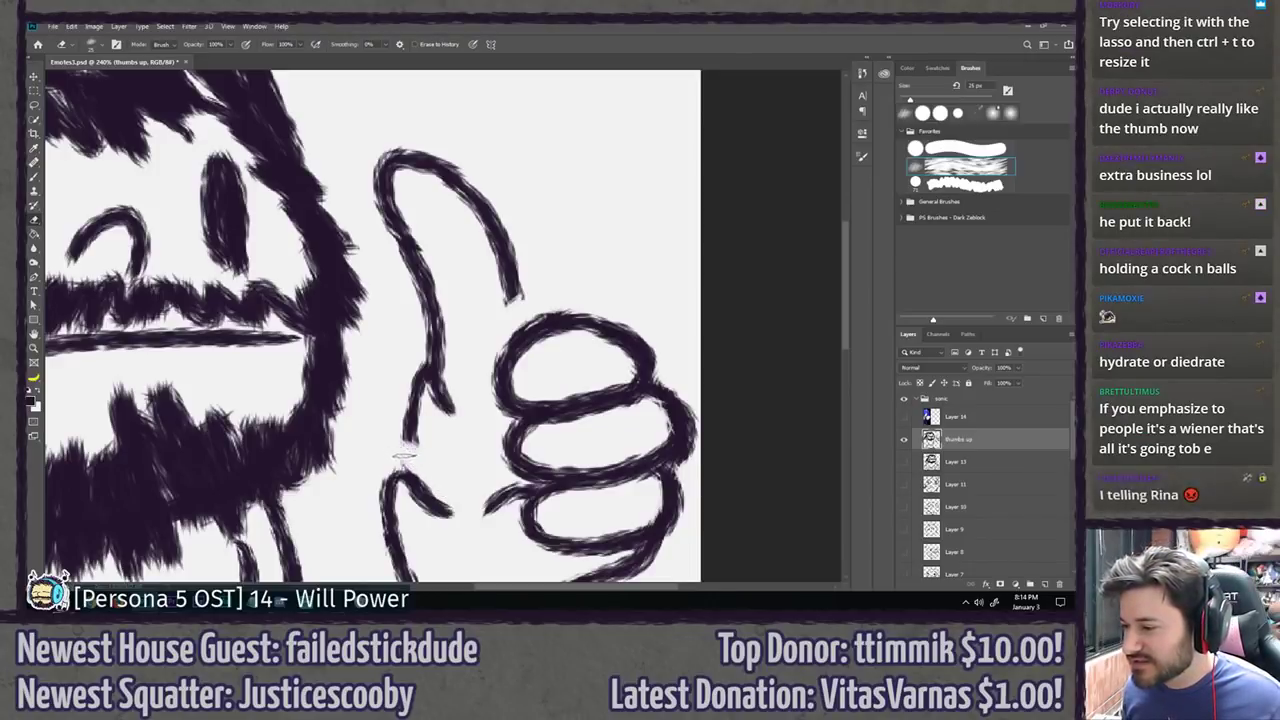
key("l")
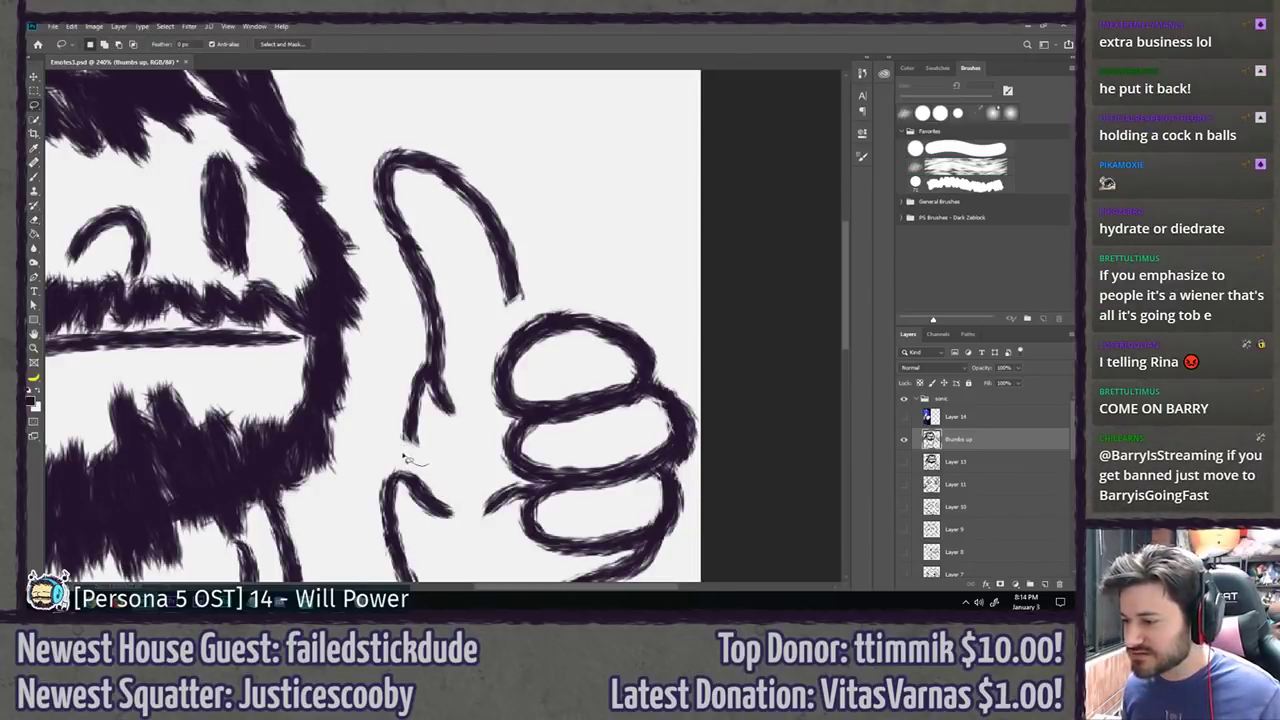
mouse_move(397, 357)
left_mouse_down()
mouse_move(354, 149)
mouse_move(451, 121)
mouse_move(551, 270)
left_mouse_up()
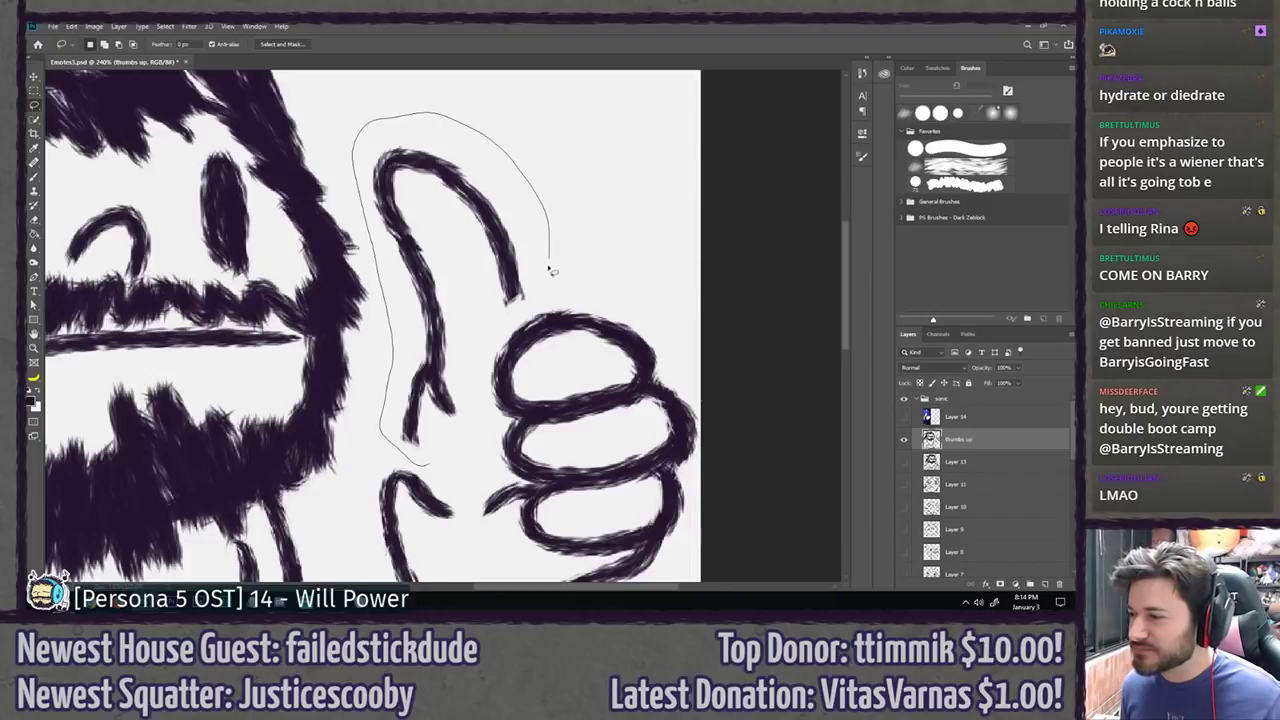
left_click_drag(470, 478, 385, 425)
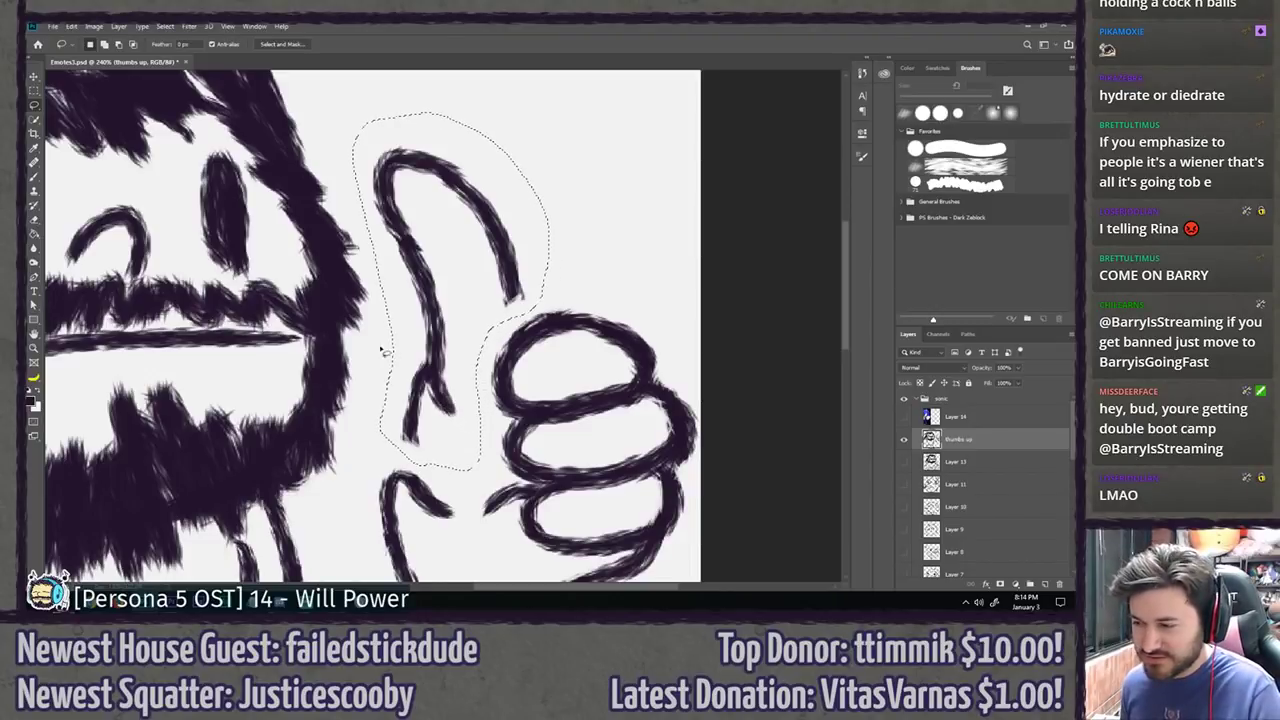
key("Delete")
key("ctrl+d")
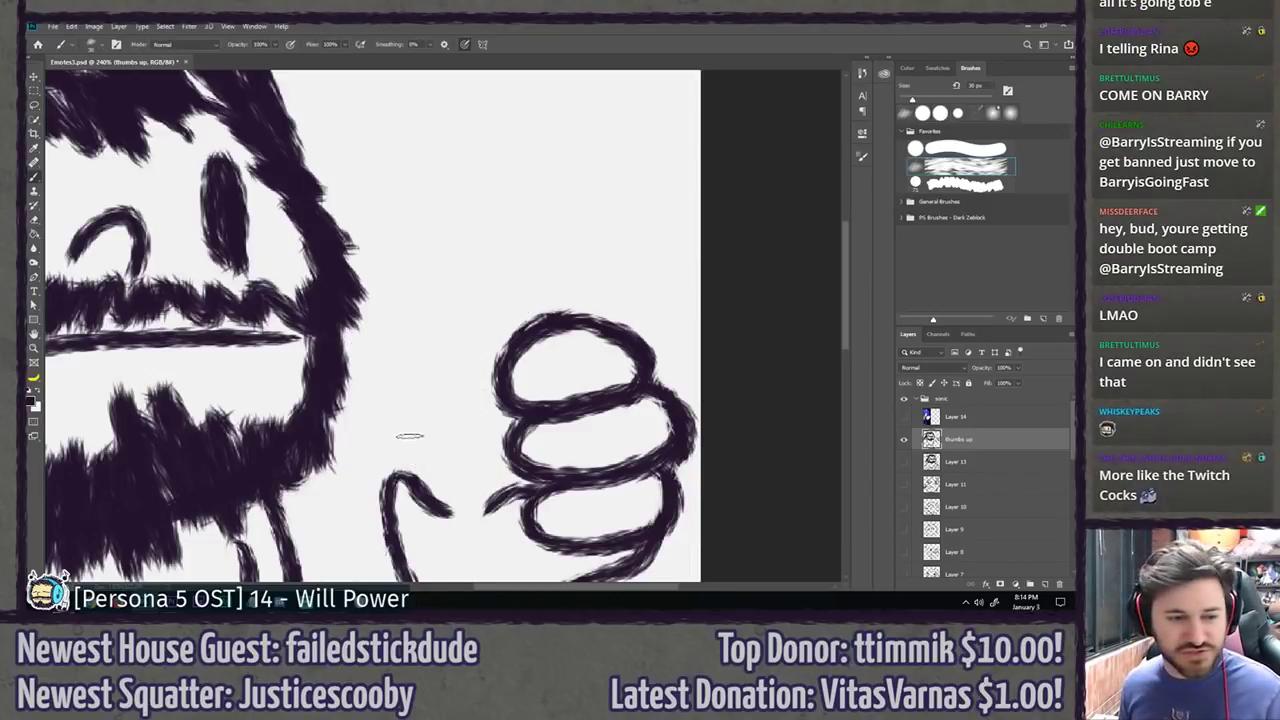
Step: Draw a new thumb with a curved inner edge rising from the palm, a rounded tip, and an outer edge reaching the top finger
key("b")
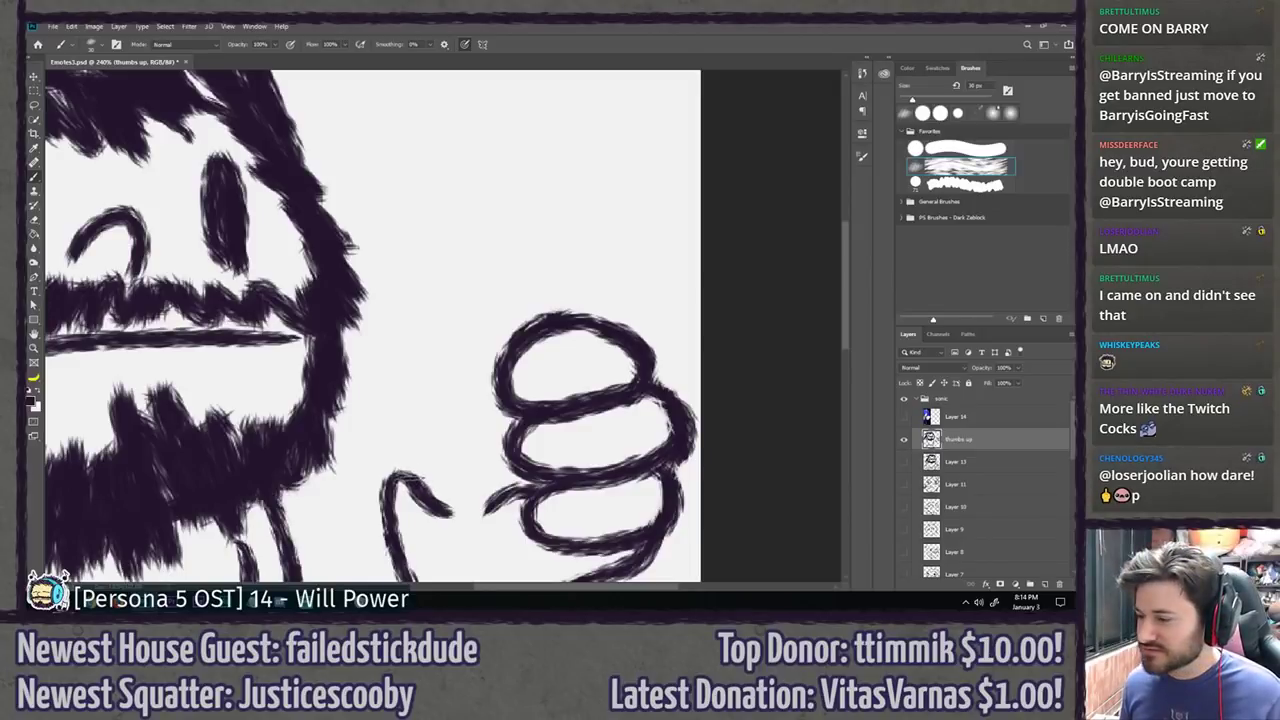
left_click_drag(412, 486, 395, 338)
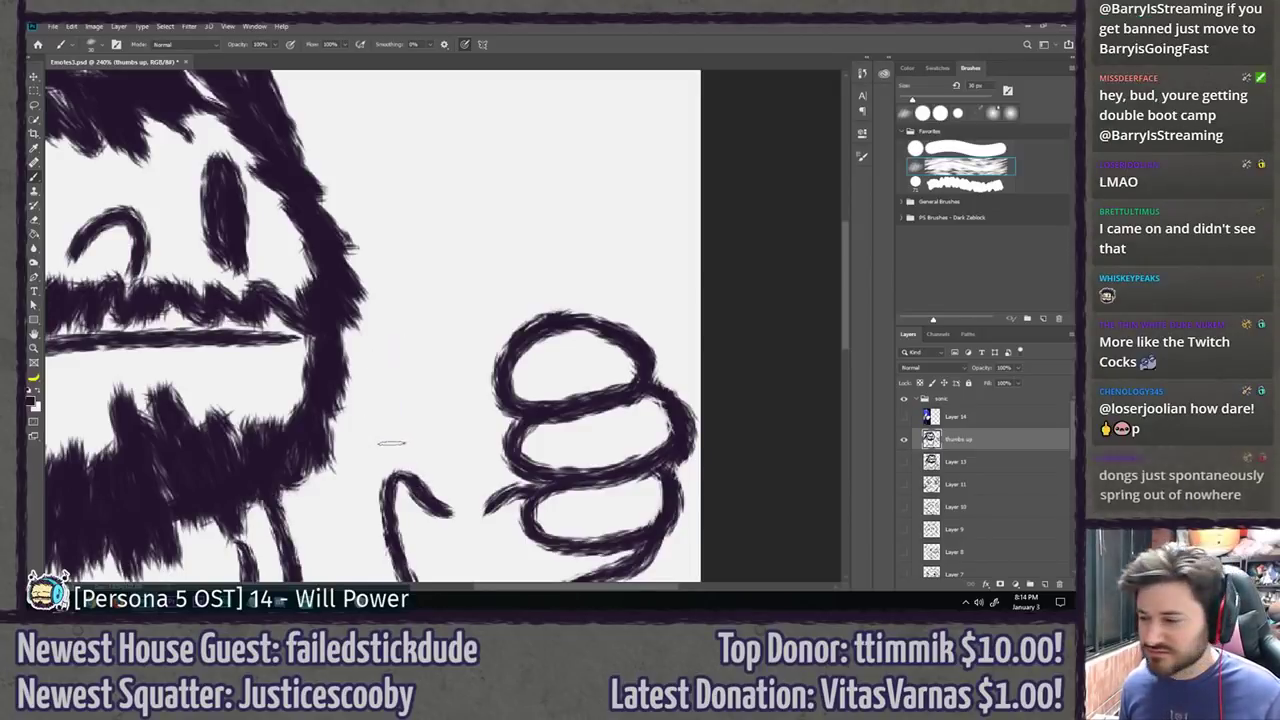
mouse_move(420, 490)
left_mouse_down()
mouse_move(398, 345)
mouse_move(405, 290)
left_mouse_up()
scroll(400, 293, "up", 2)
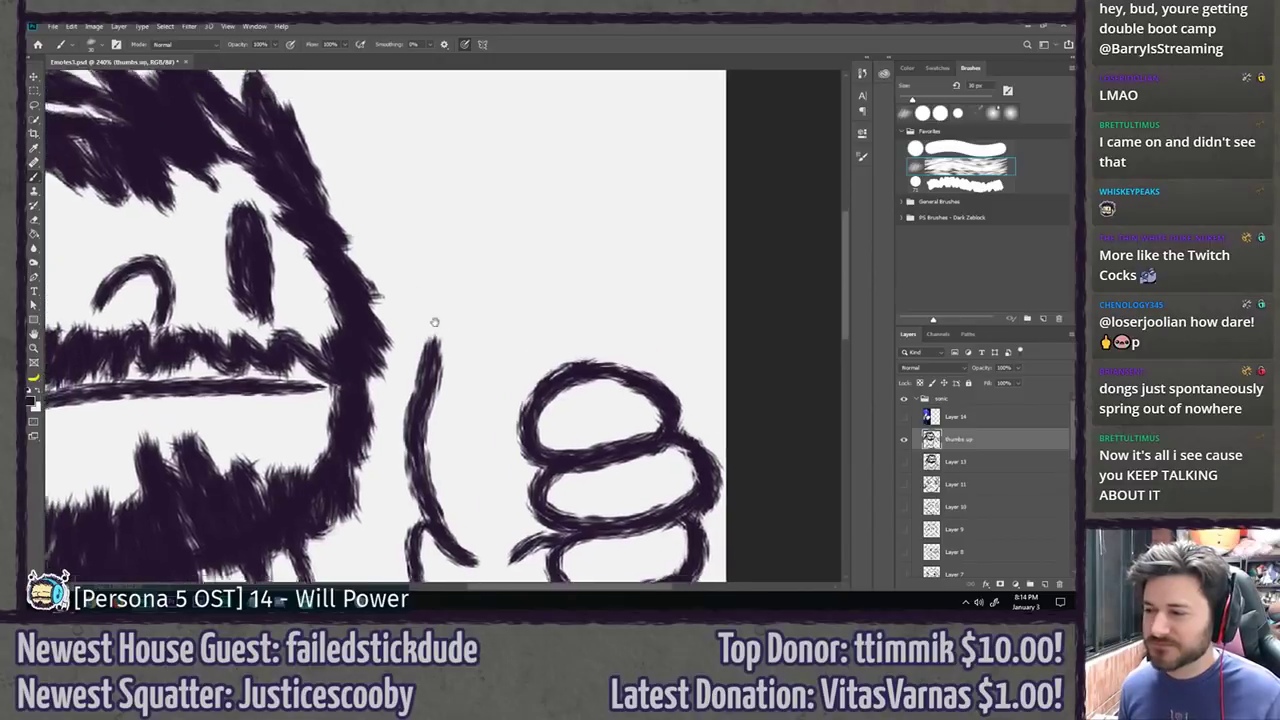
mouse_move(450, 388)
left_mouse_down()
mouse_move(420, 306)
mouse_move(484, 258)
mouse_move(521, 334)
mouse_move(513, 292)
mouse_move(566, 420)
left_mouse_up()
key("ctrl+1")
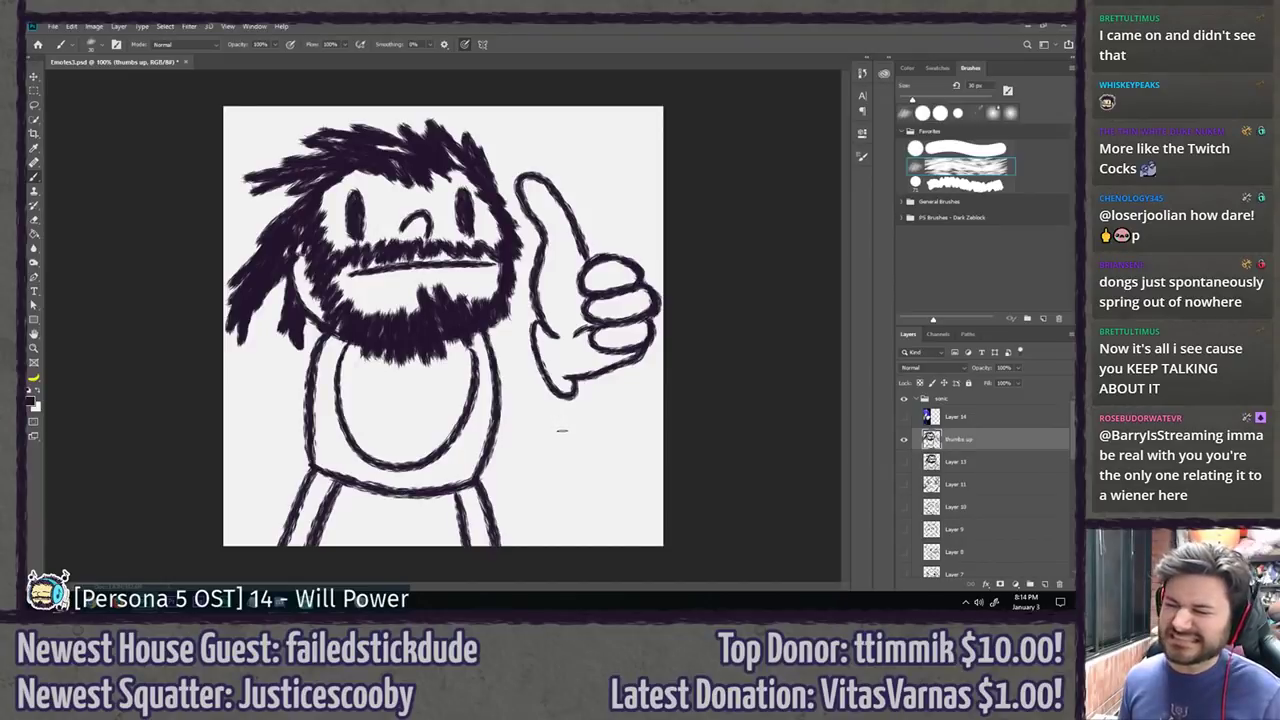
Step: Undo the strokes of the newly drawn thumb, leaving the fist and palm outline
key("z")
left_click(566, 282)
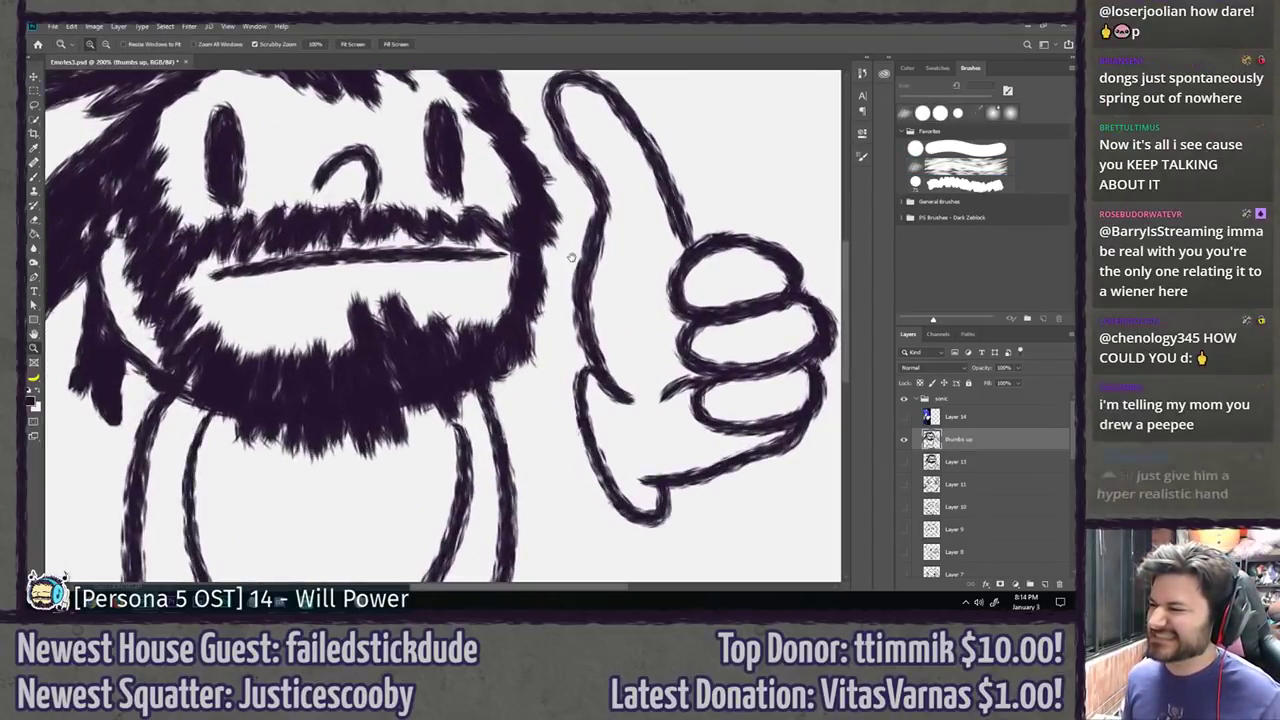
left_click_drag(593, 252, 500, 320)
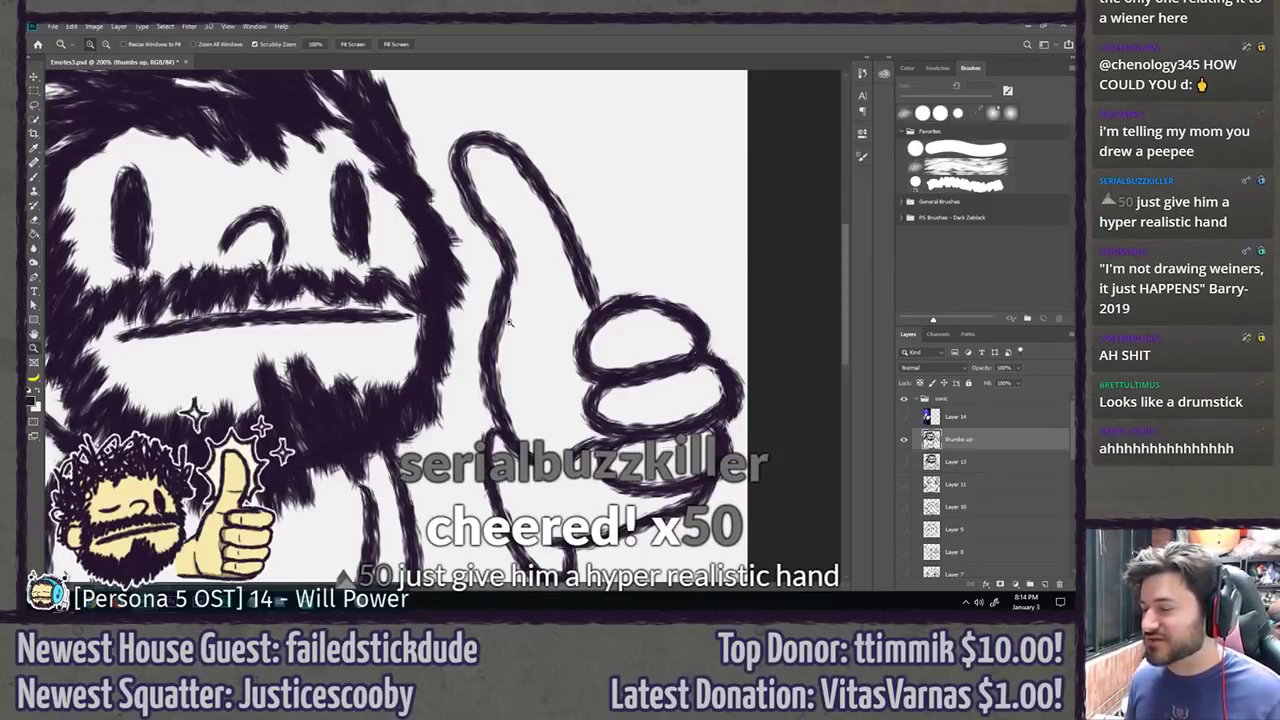
key("ctrl+z")
key("ctrl+z")
key("ctrl+z")
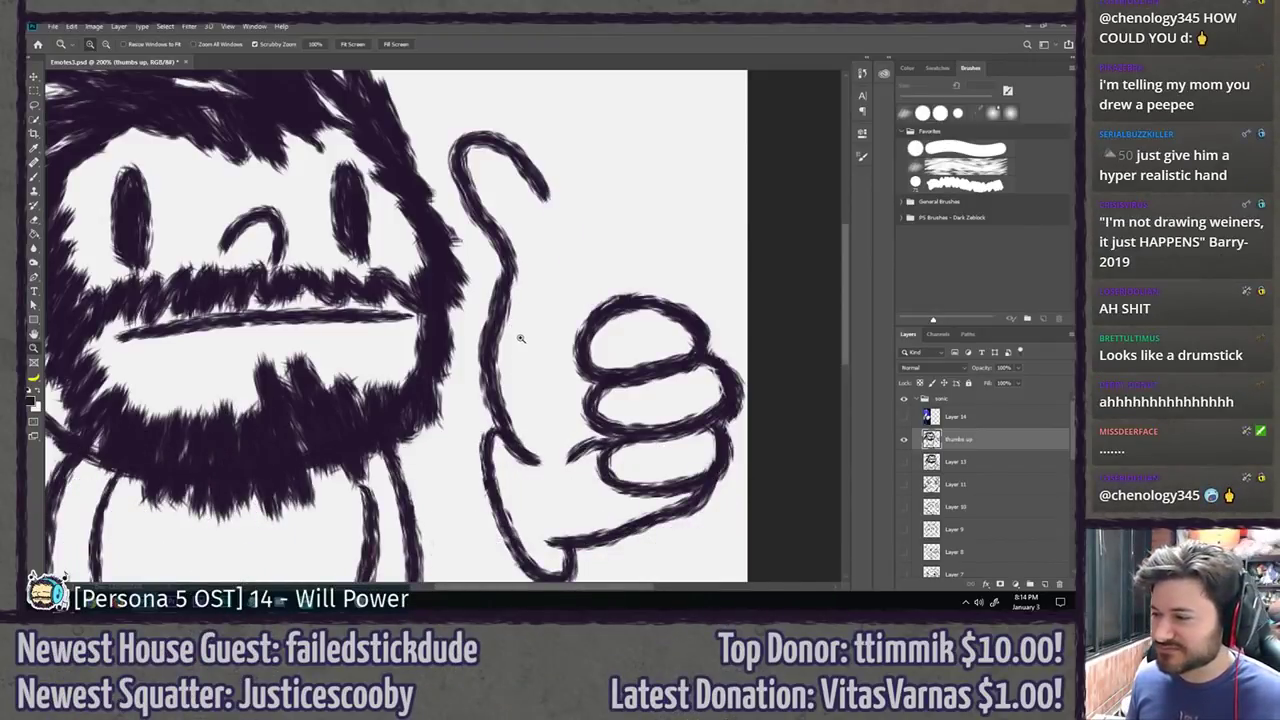
left_click_drag(422, 332, 385, 332)
Step: Redraw the thumb shorter, with a curved inner edge from the palm, a rounded tip and an outer edge meeting the top finger
key("b")
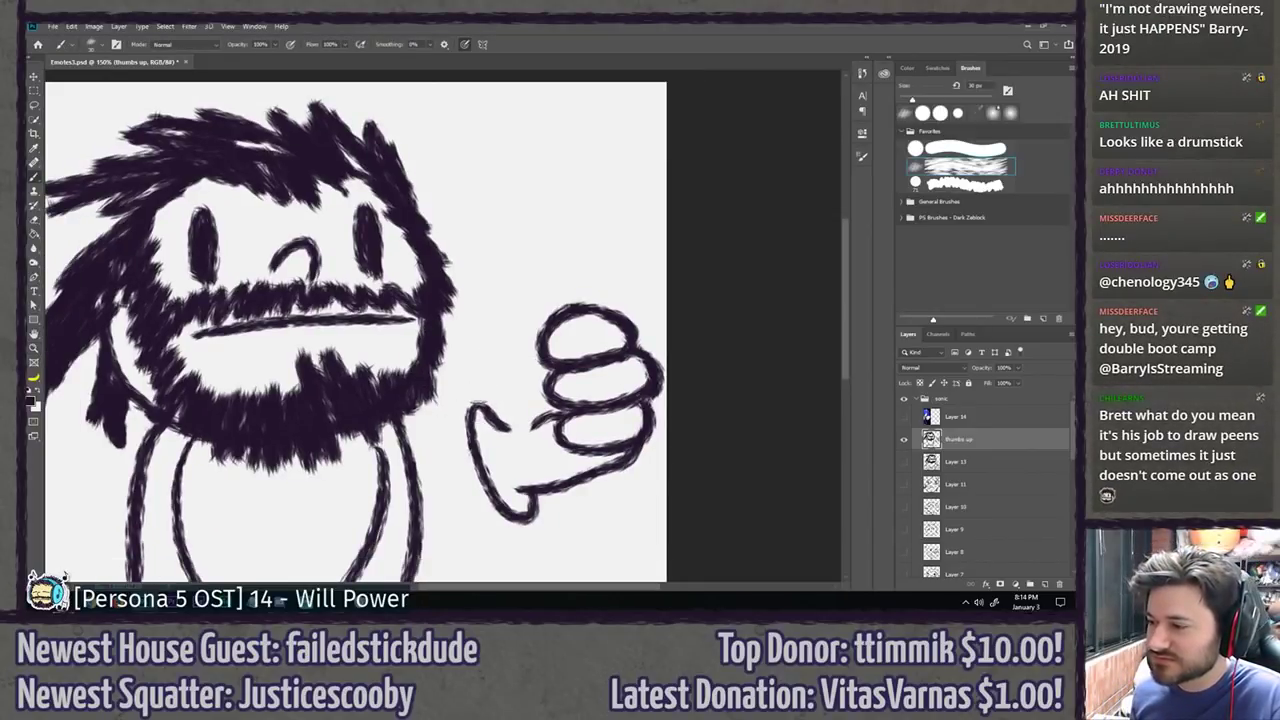
left_click_drag(472, 418, 484, 313)
key("ctrl+z")
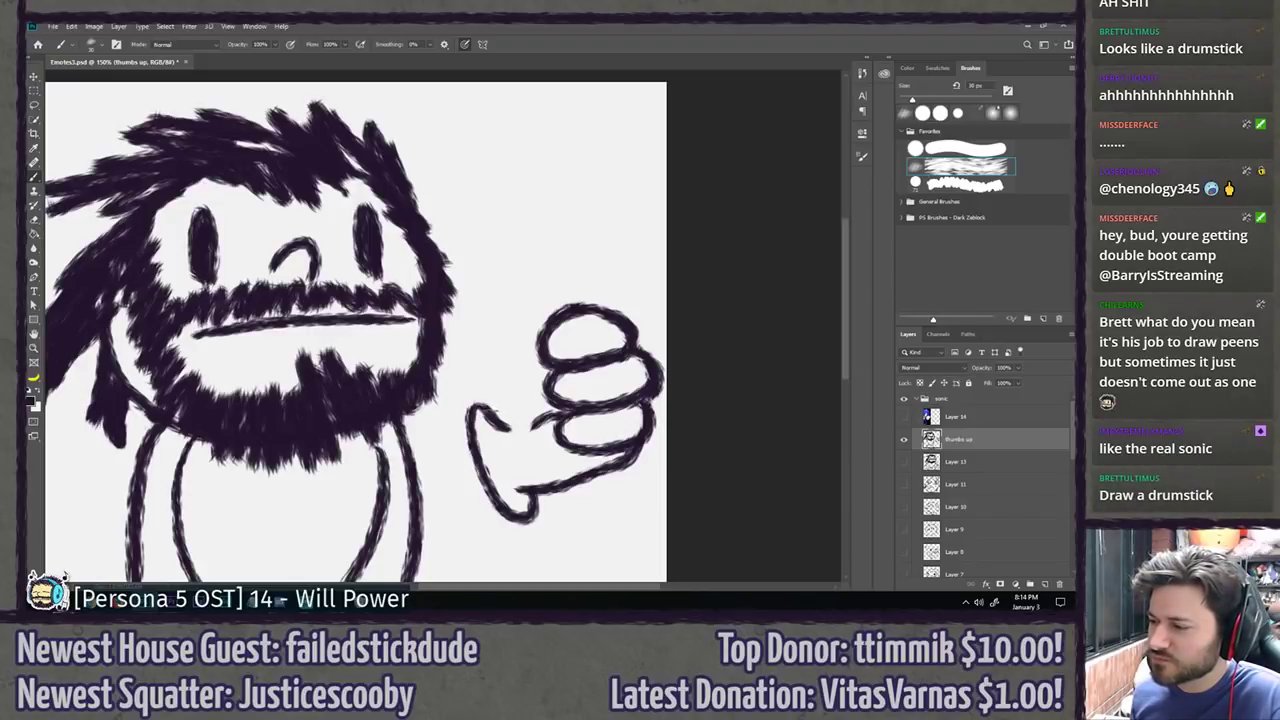
mouse_move(494, 416)
left_mouse_down()
mouse_move(486, 318)
mouse_move(441, 222)
left_mouse_up()
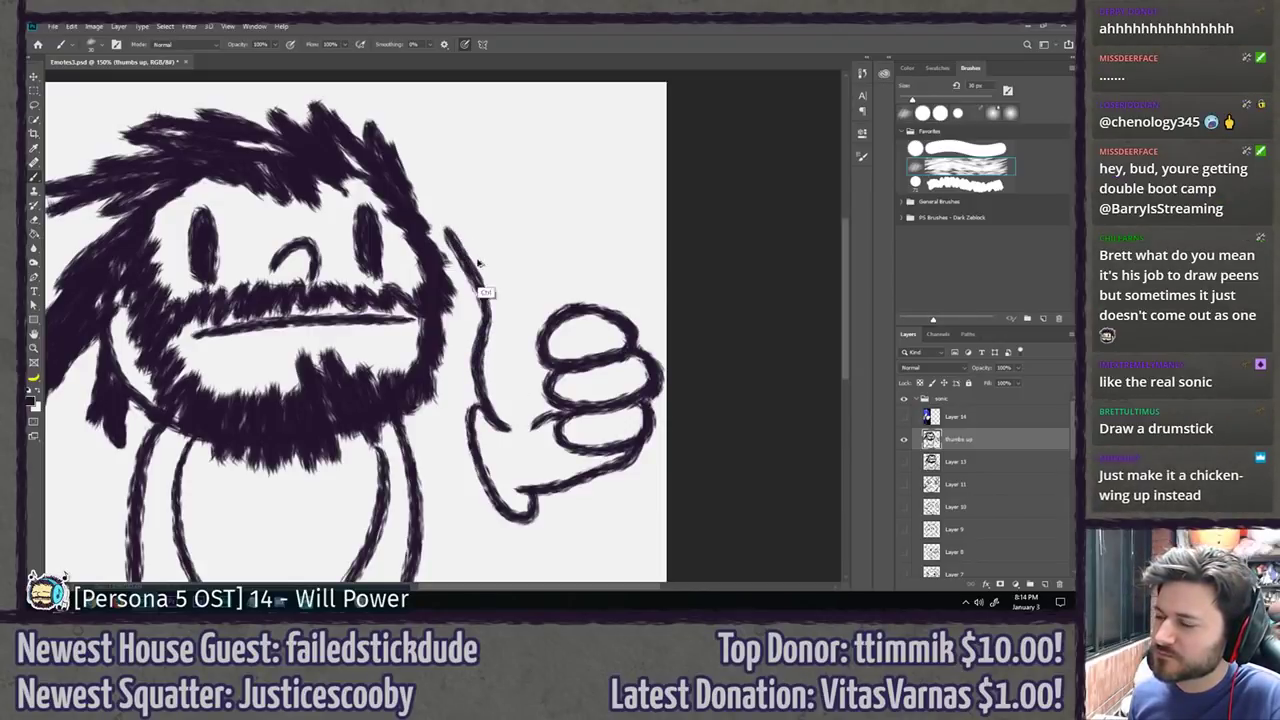
key("ctrl+z")
mouse_move(494, 328)
left_mouse_down()
mouse_move(465, 200)
mouse_move(514, 268)
left_mouse_up()
key("ctrl+z")
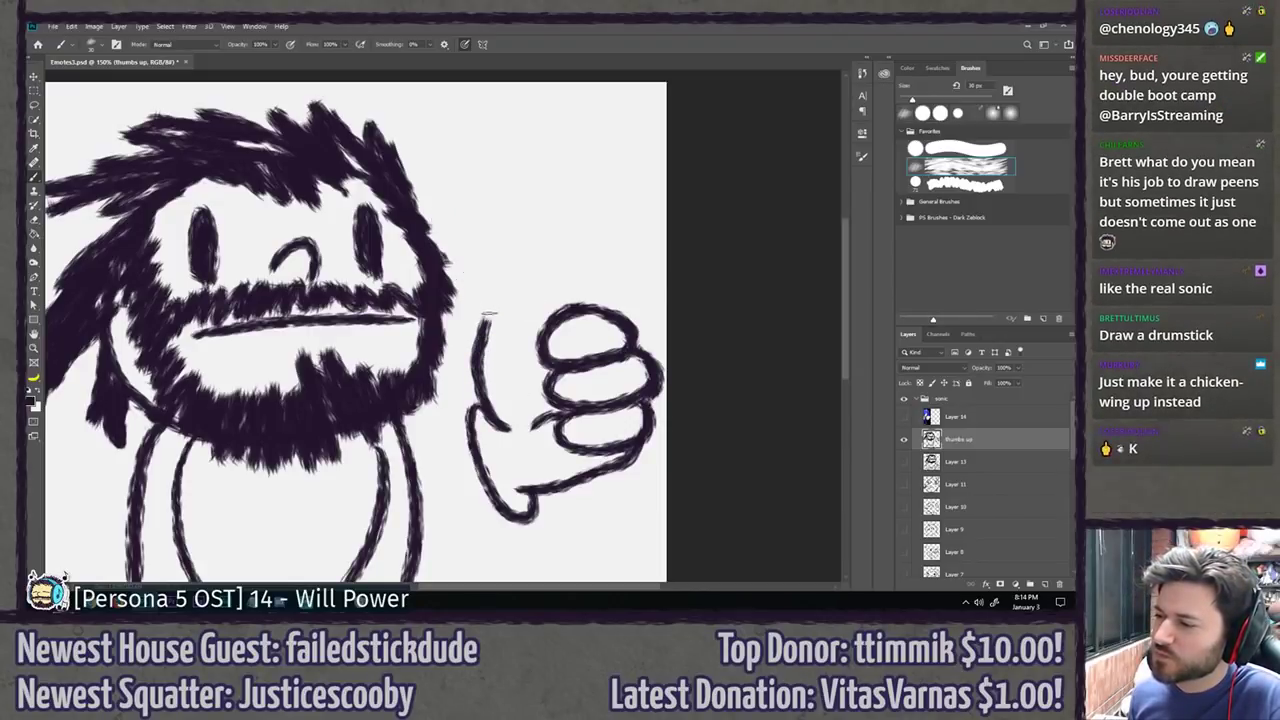
mouse_move(489, 325)
left_mouse_down()
mouse_move(476, 192)
mouse_move(556, 343)
mouse_move(461, 243)
mouse_move(506, 209)
mouse_move(563, 305)
mouse_move(467, 231)
mouse_move(550, 312)
left_mouse_up()
key("ctrl+z")
key("ctrl+z")
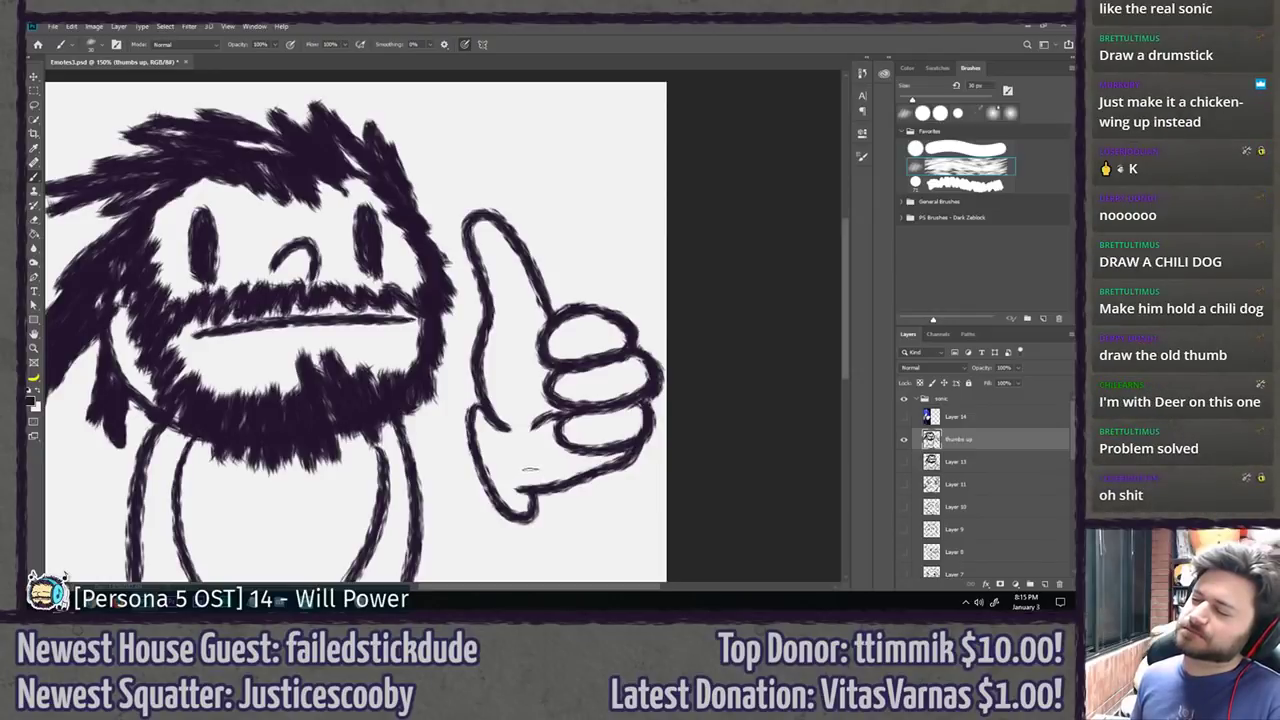
Step: Erase the thumb's rounded tip, keeping the lower parts of both side lines
scroll(560, 369, "down", 10)
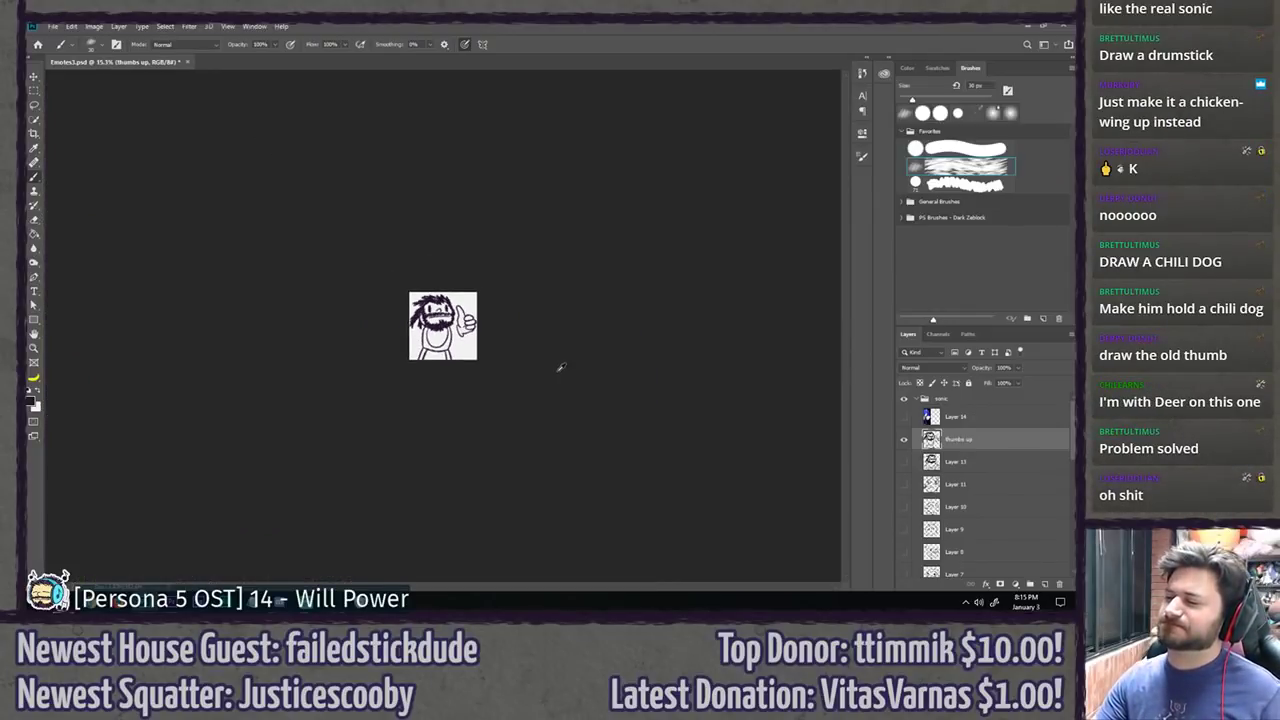
scroll(567, 371, "up", 10)
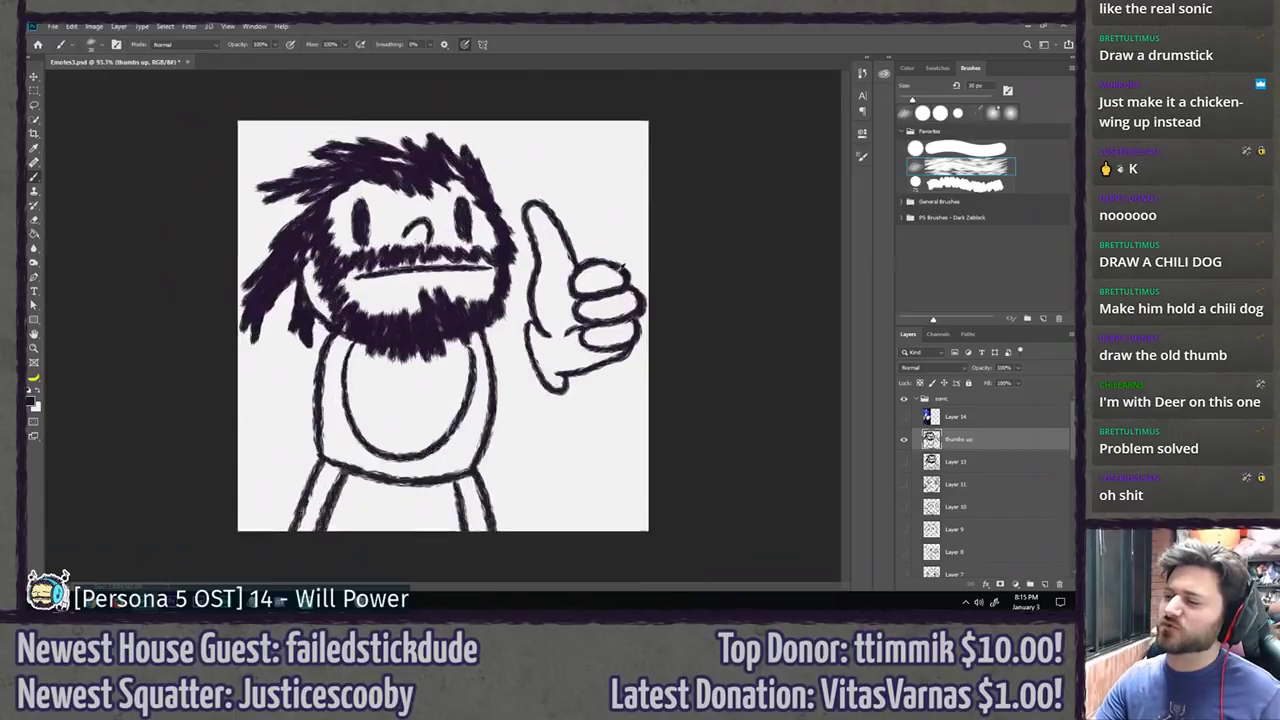
left_click_drag(627, 232, 570, 273)
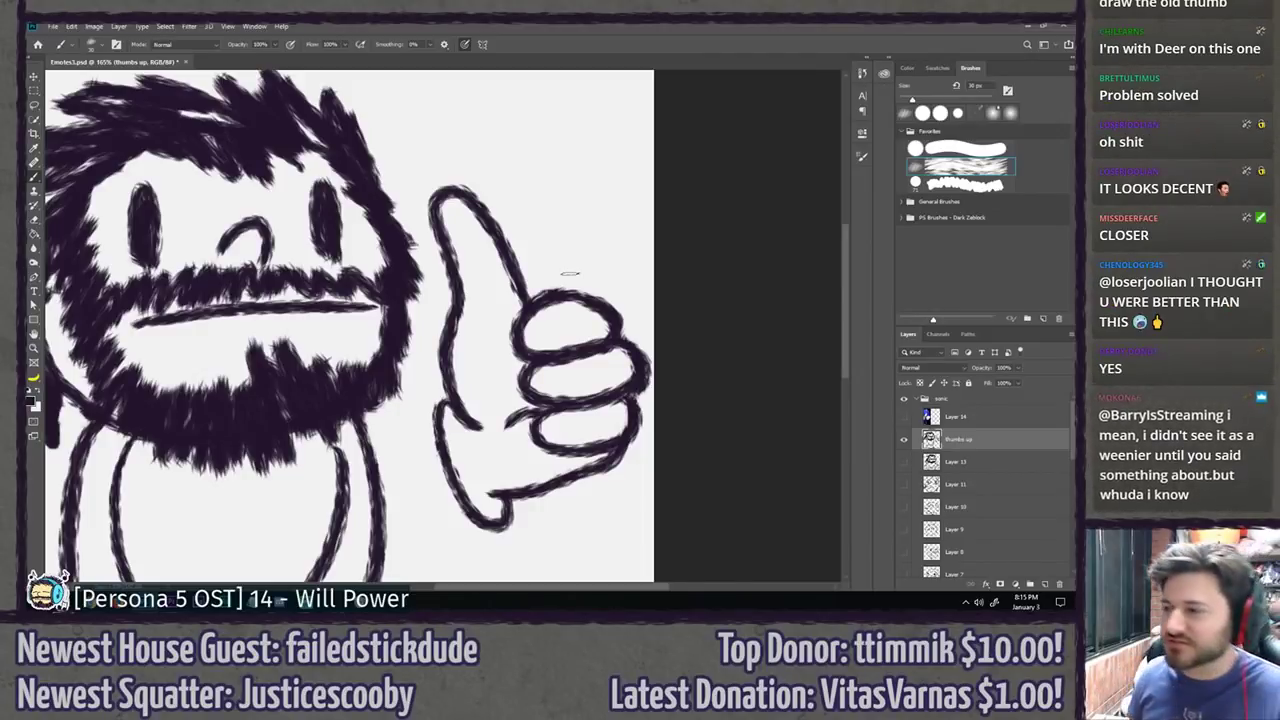
key("e")
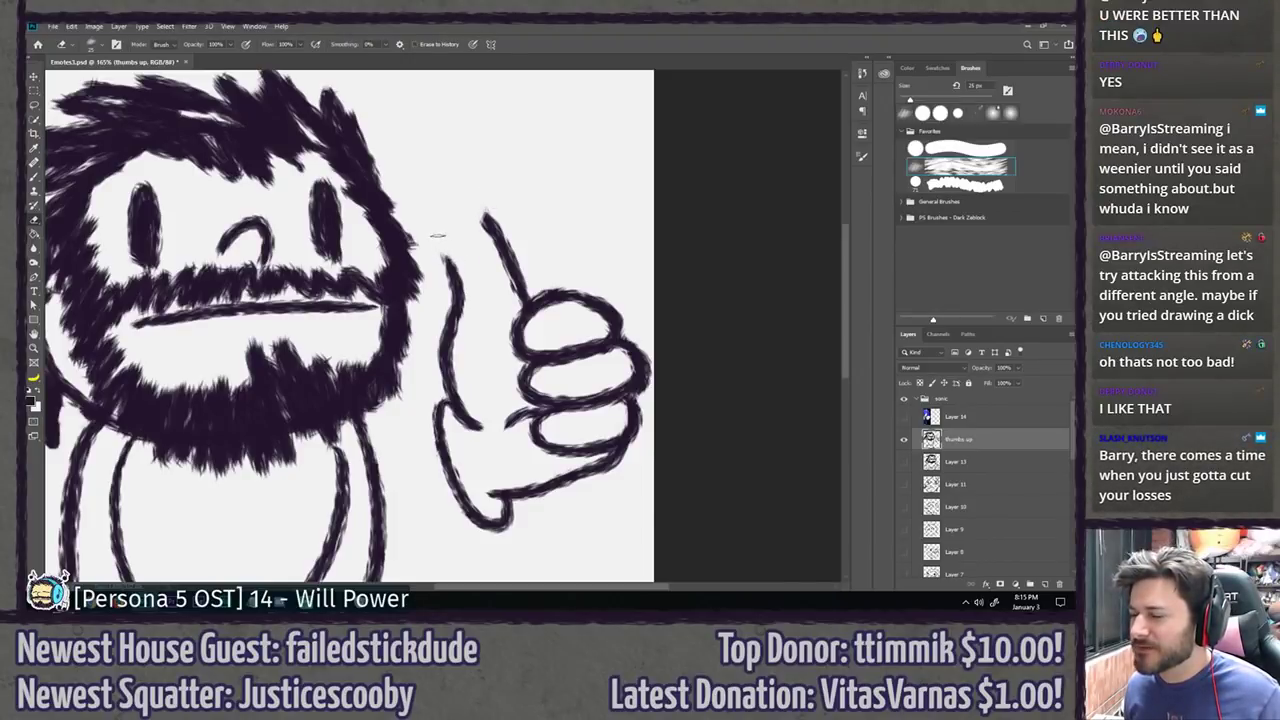
Step: Try several curved strokes joining the two thumb sides into a new tip, and undo each one
key("b")
left_click_drag(476, 208, 446, 264)
key("ctrl+z")
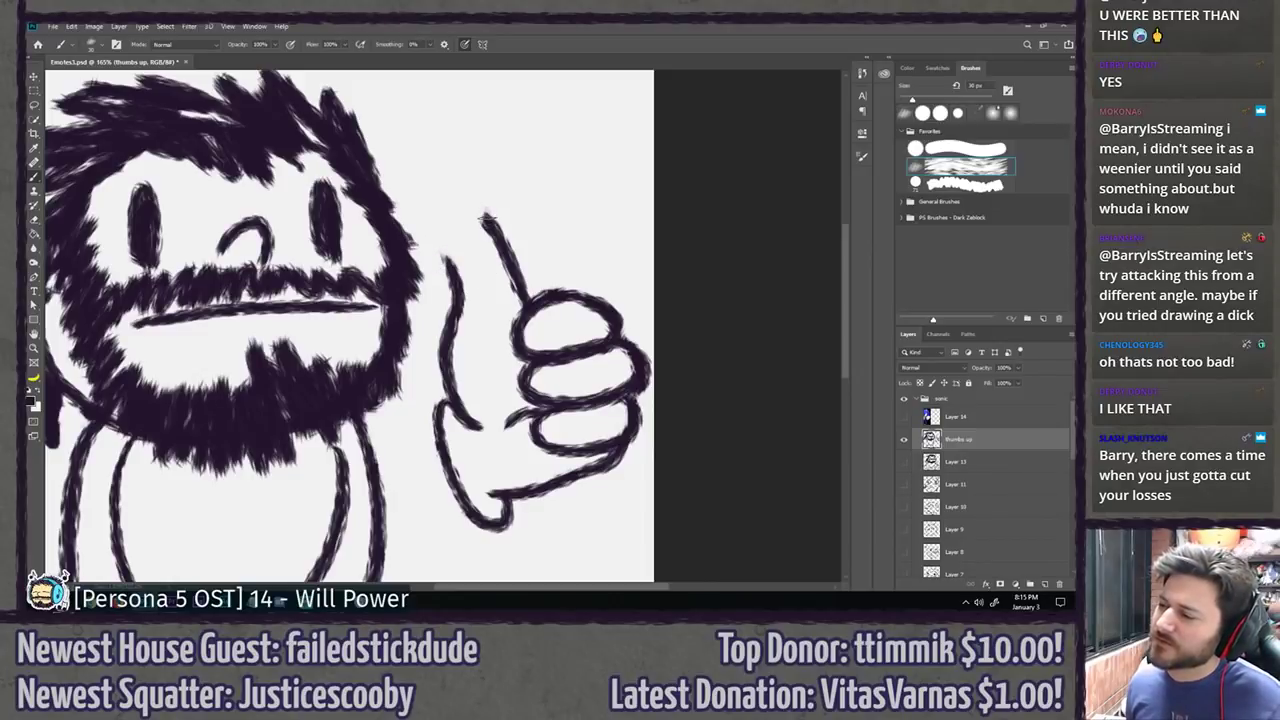
mouse_move(486, 218)
left_mouse_down()
mouse_move(461, 200)
mouse_move(448, 267)
left_mouse_up()
key("ctrl+z")
mouse_move(470, 196)
left_mouse_down()
mouse_move(440, 274)
mouse_move(452, 262)
left_mouse_up()
key("ctrl+z")
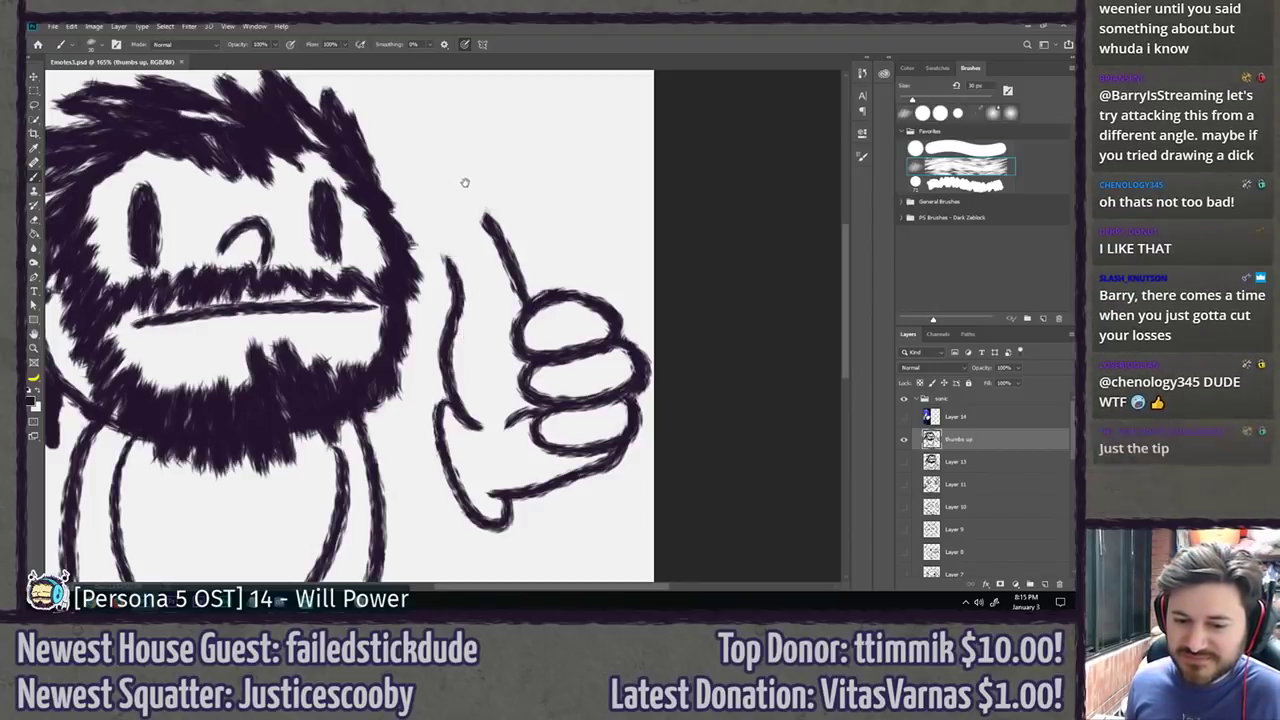
Step: Draw a rounded thumb tip bending back toward the face, undo it, and redraw it leaning further back
left_click_drag(466, 183, 456, 219)
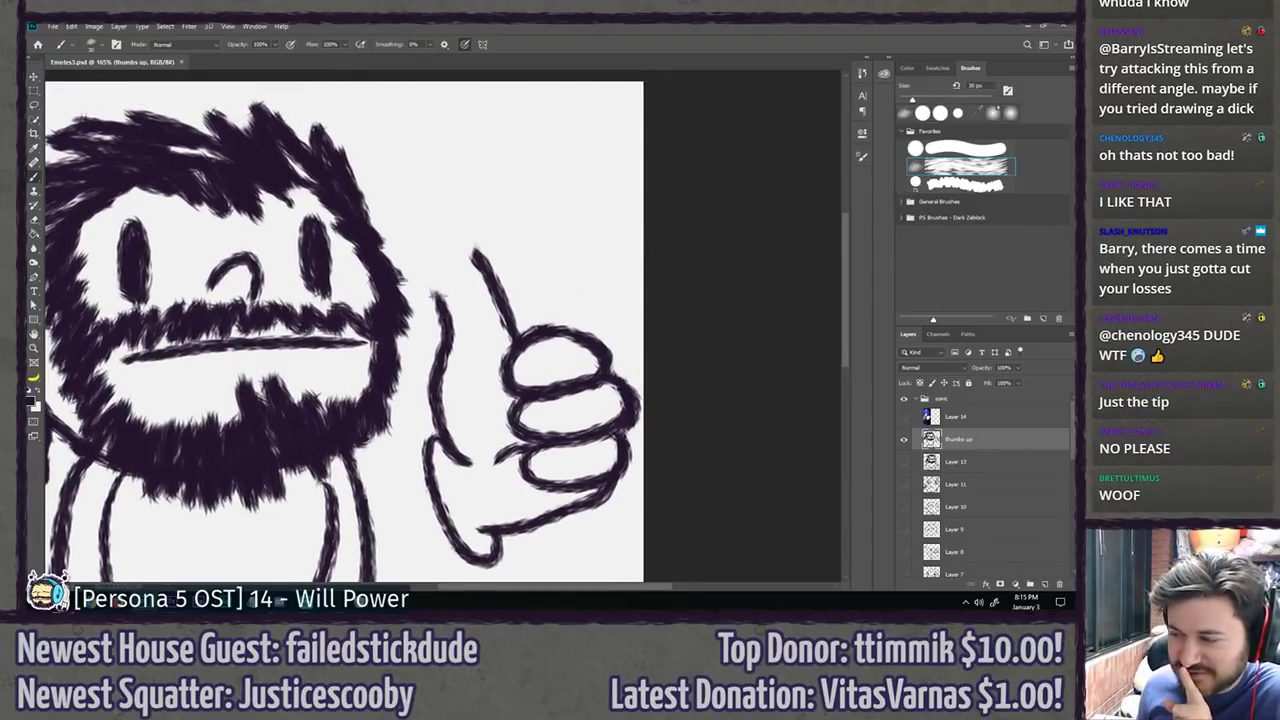
left_click_drag(432, 295, 512, 328)
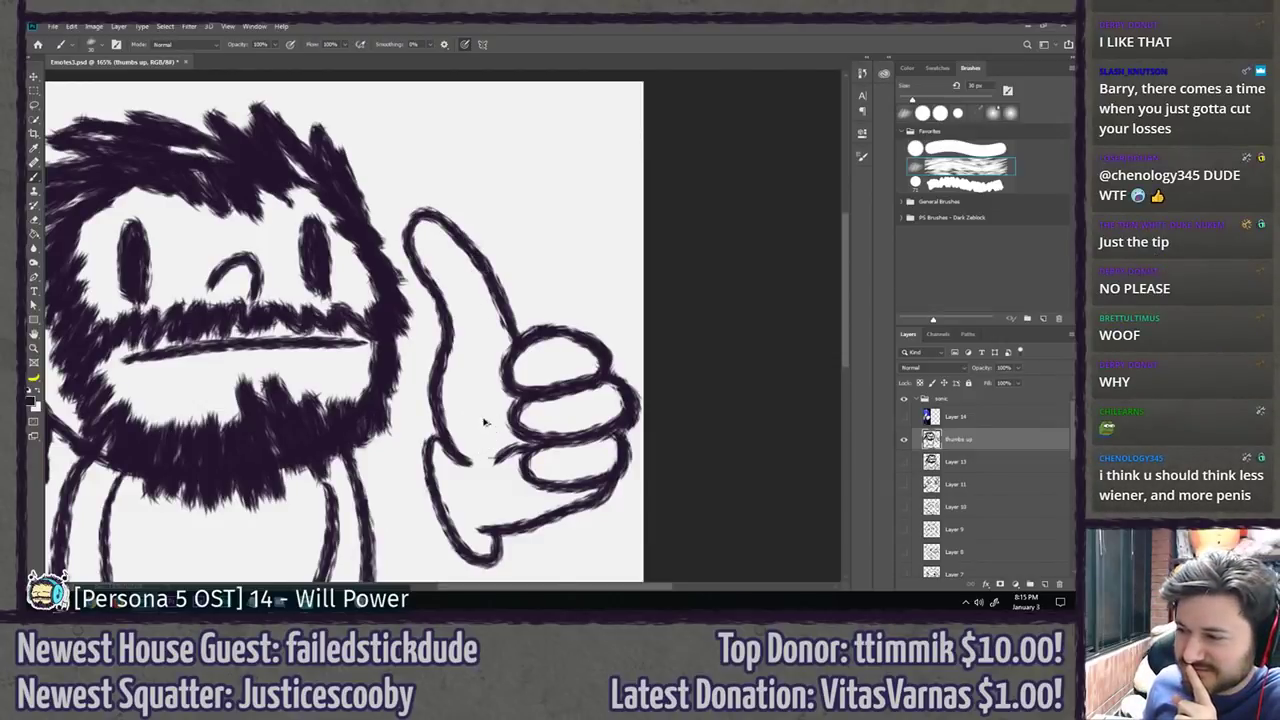
key("ctrl+z")
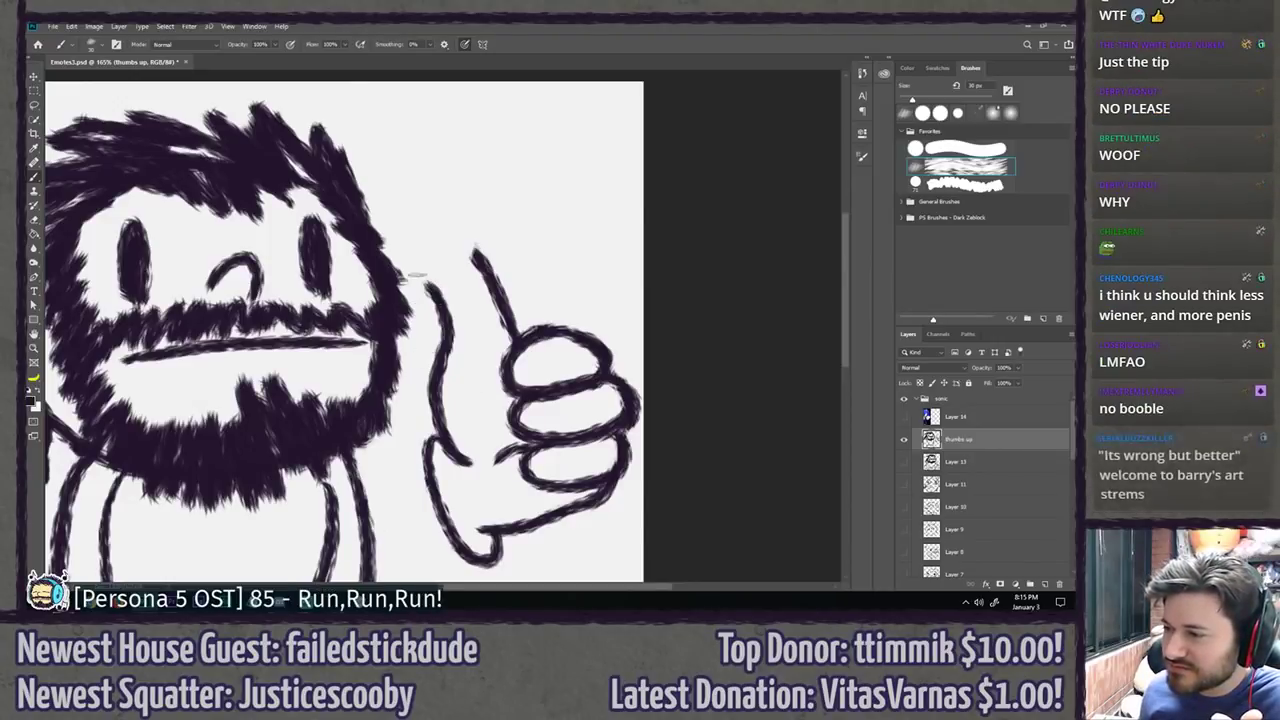
mouse_move(432, 298)
left_mouse_down()
mouse_move(442, 224)
mouse_move(496, 292)
left_mouse_up()
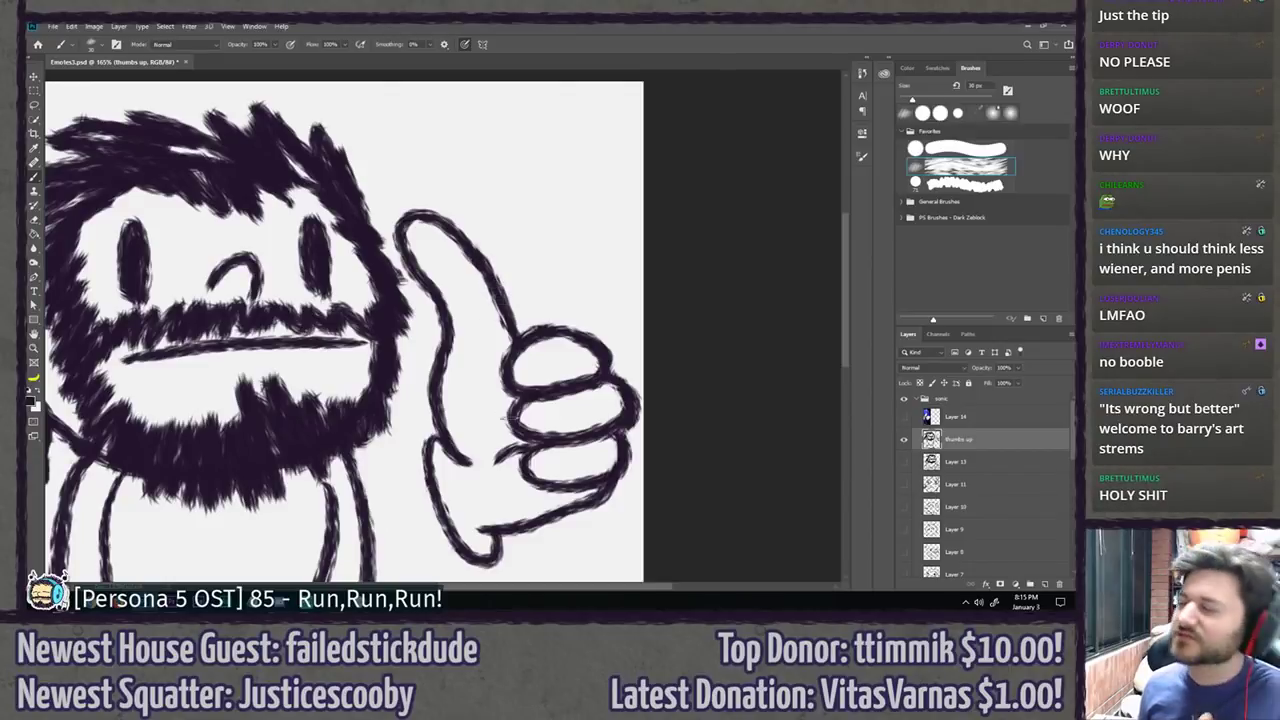
Step: Compare the bent-back thumb with the earlier straight version at emote size, and revert to the straight one
key("ctrl+0")
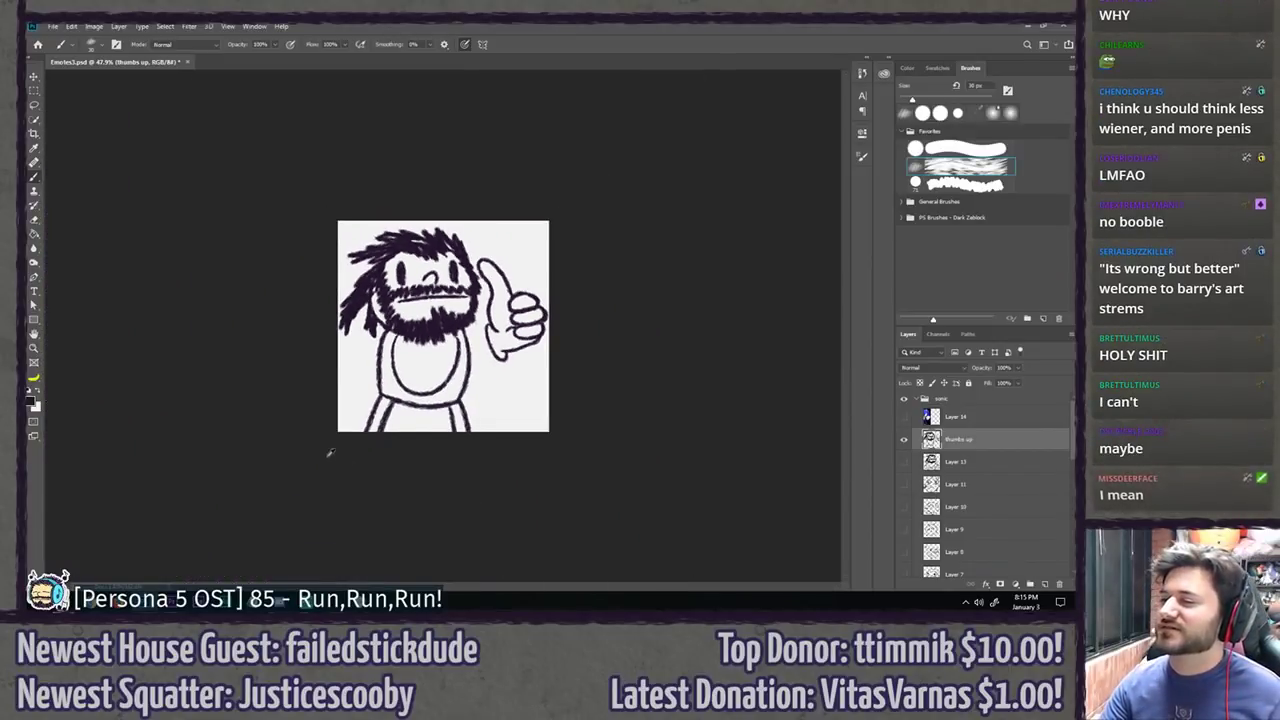
scroll(230, 361, "up", 1)
key("ctrl+z")
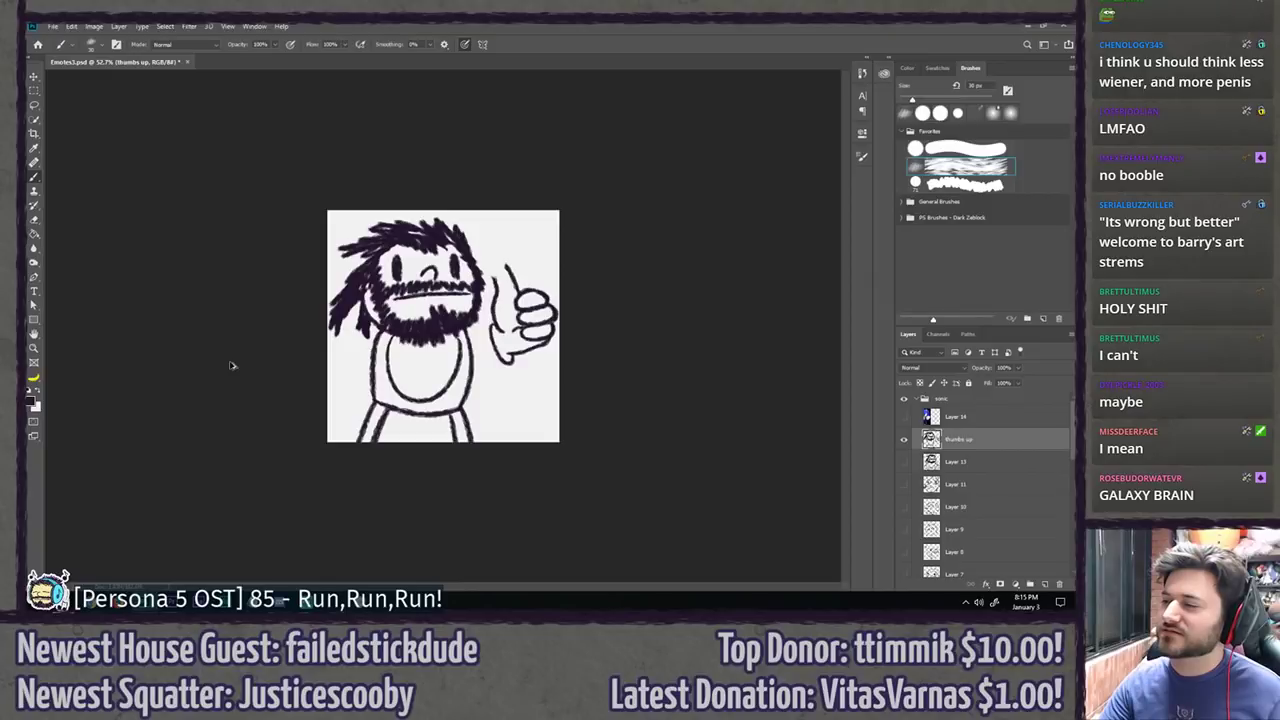
key("ctrl+shift+z")
key("ctrl+z")
key("ctrl+shift+z")
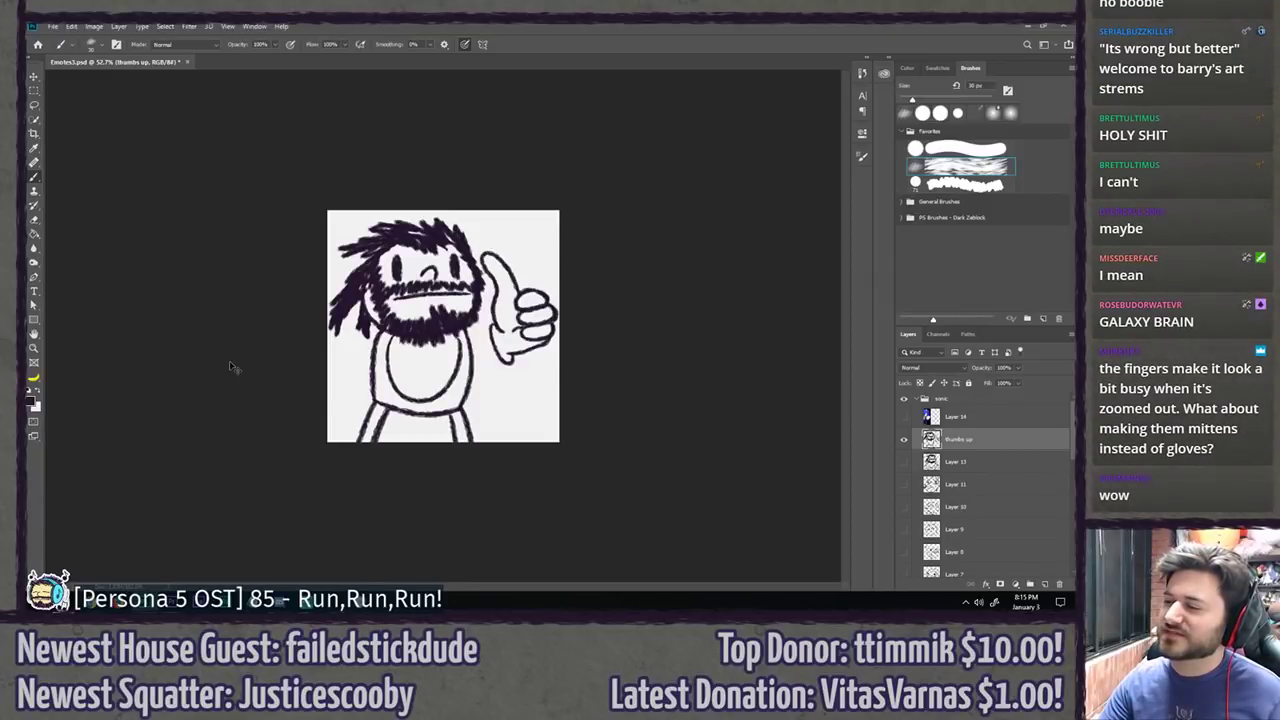
key("ctrl+z")
key("ctrl+shift+z")
key("ctrl+z")
key("ctrl+shift+z")
key("ctrl+z")
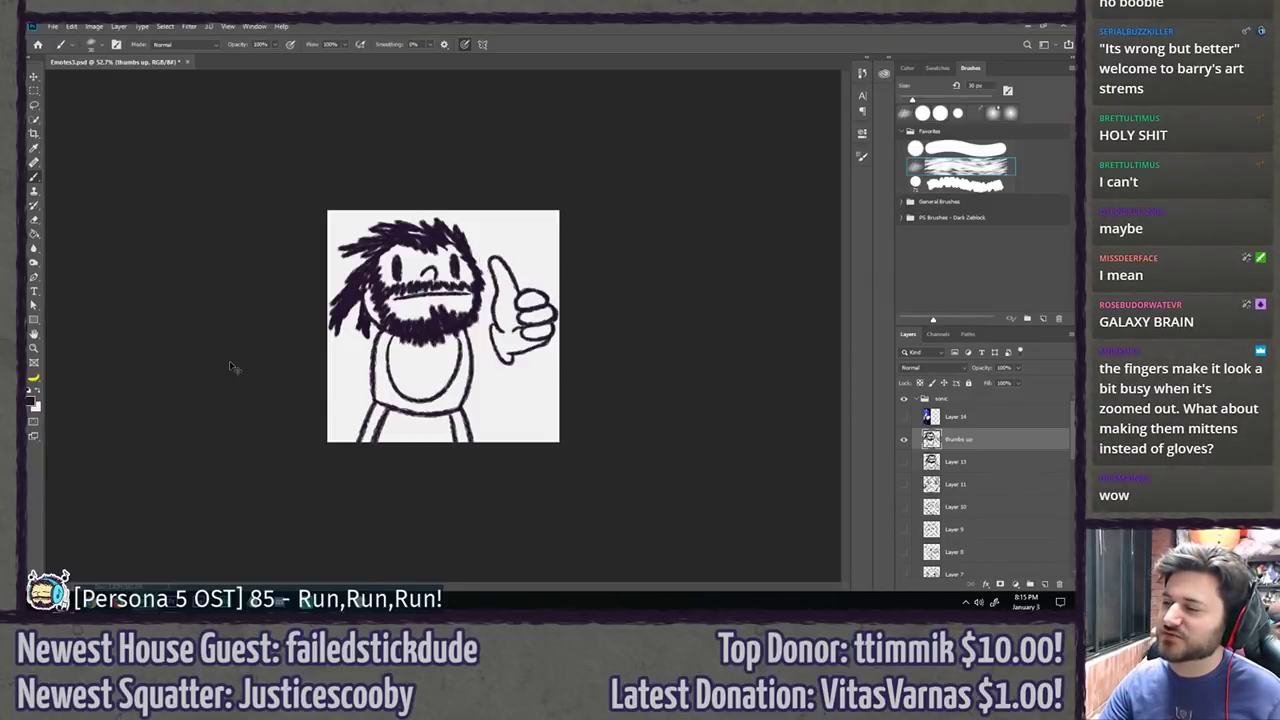
Step: Erase gaps midway along the thumb's inner edge and above the top finger, then lasso the upper thumb and delete it
scroll(600, 265, "up", 12)
left_click_drag(614, 208, 468, 295)
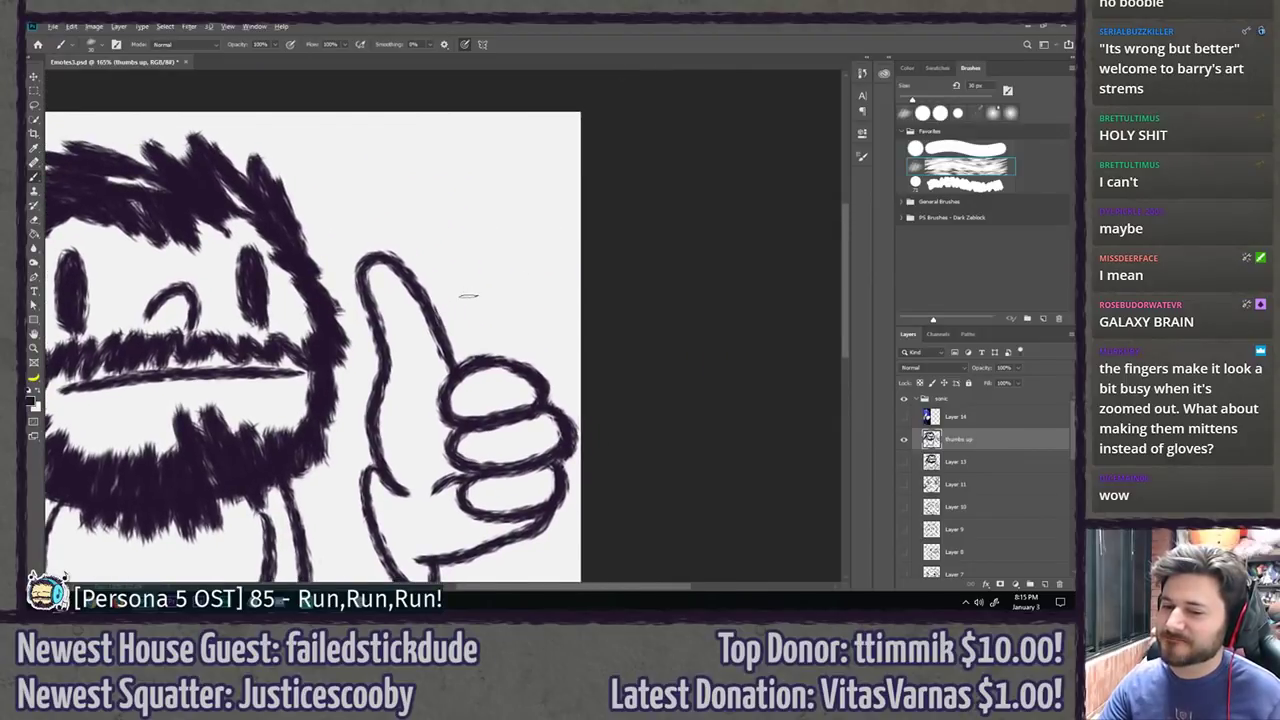
scroll(468, 296, "up", 1)
key("e")
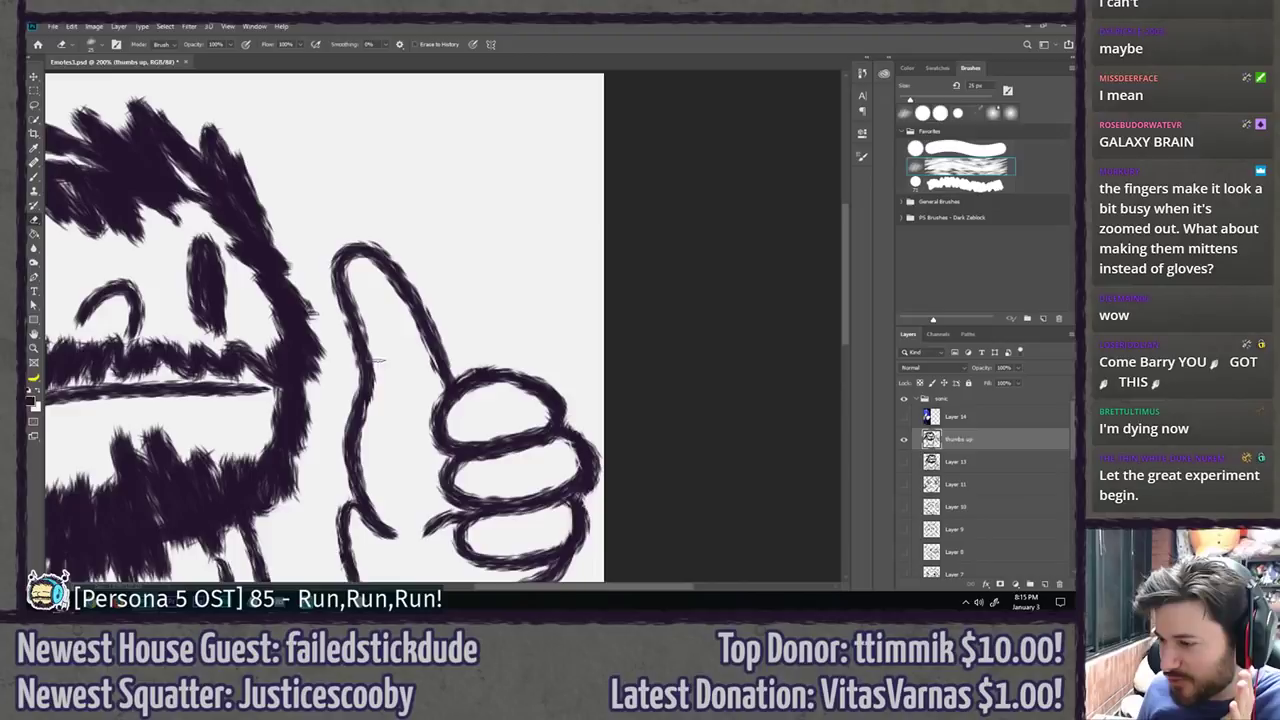
mouse_move(376, 359)
left_mouse_down()
mouse_move(374, 376)
mouse_move(366, 358)
left_mouse_up()
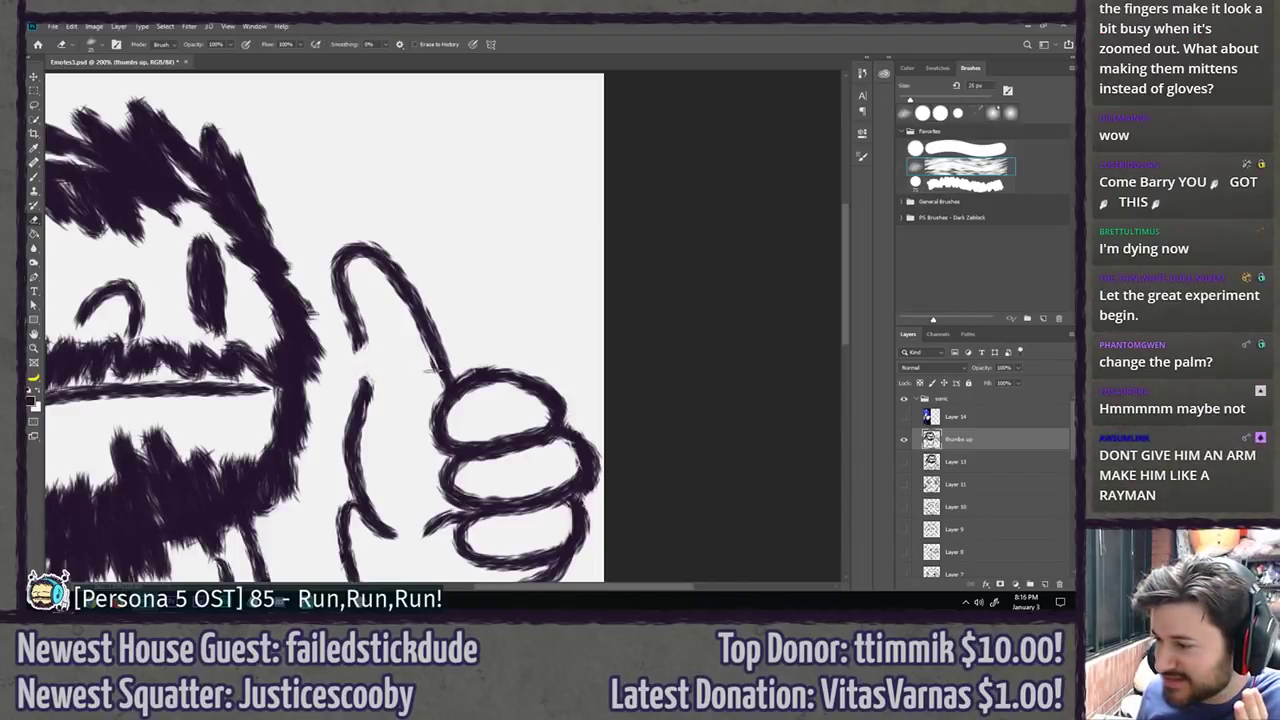
left_click_drag(426, 370, 445, 370)
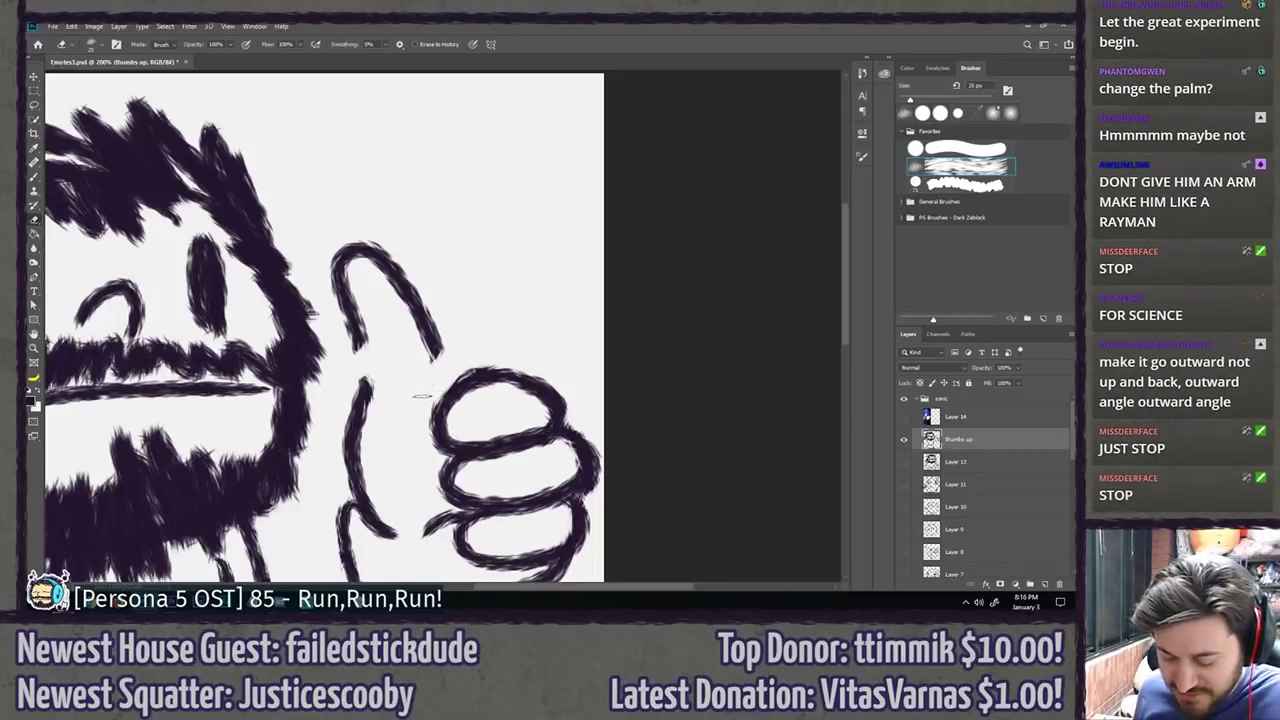
key("l")
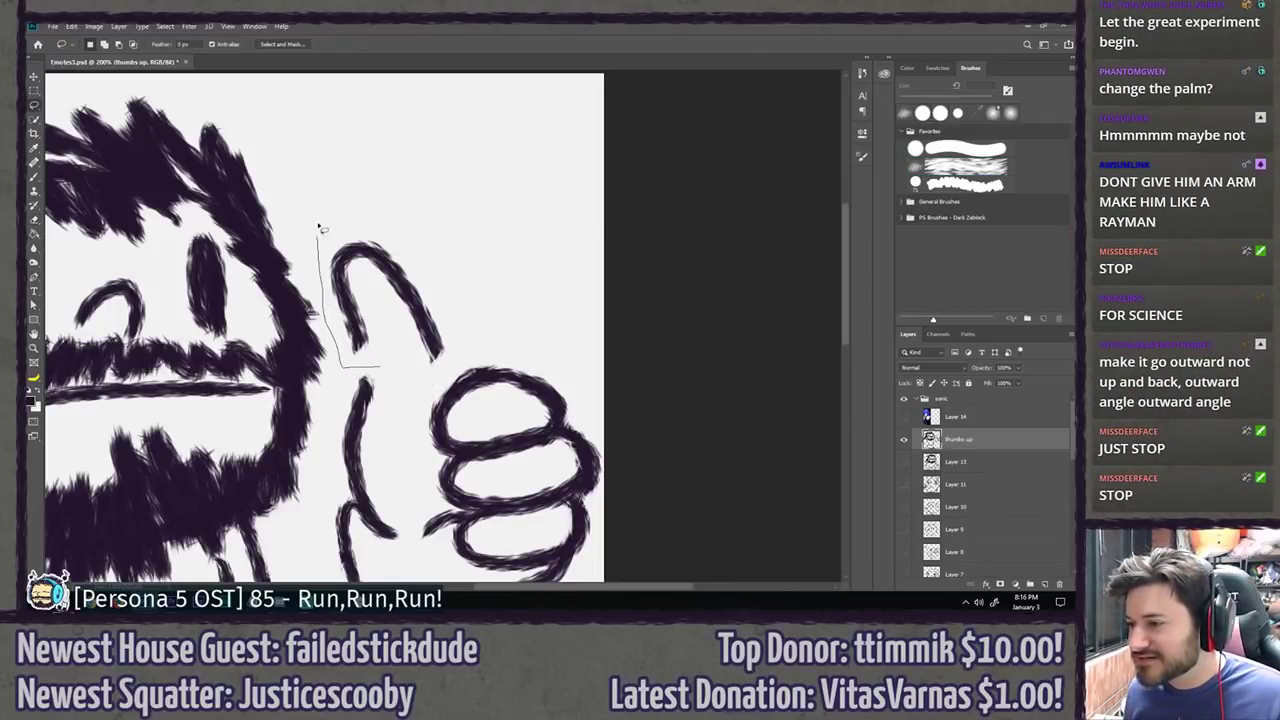
mouse_move(320, 228)
left_mouse_down()
mouse_move(424, 227)
mouse_move(466, 310)
left_mouse_up()
left_click_drag(448, 378, 430, 382)
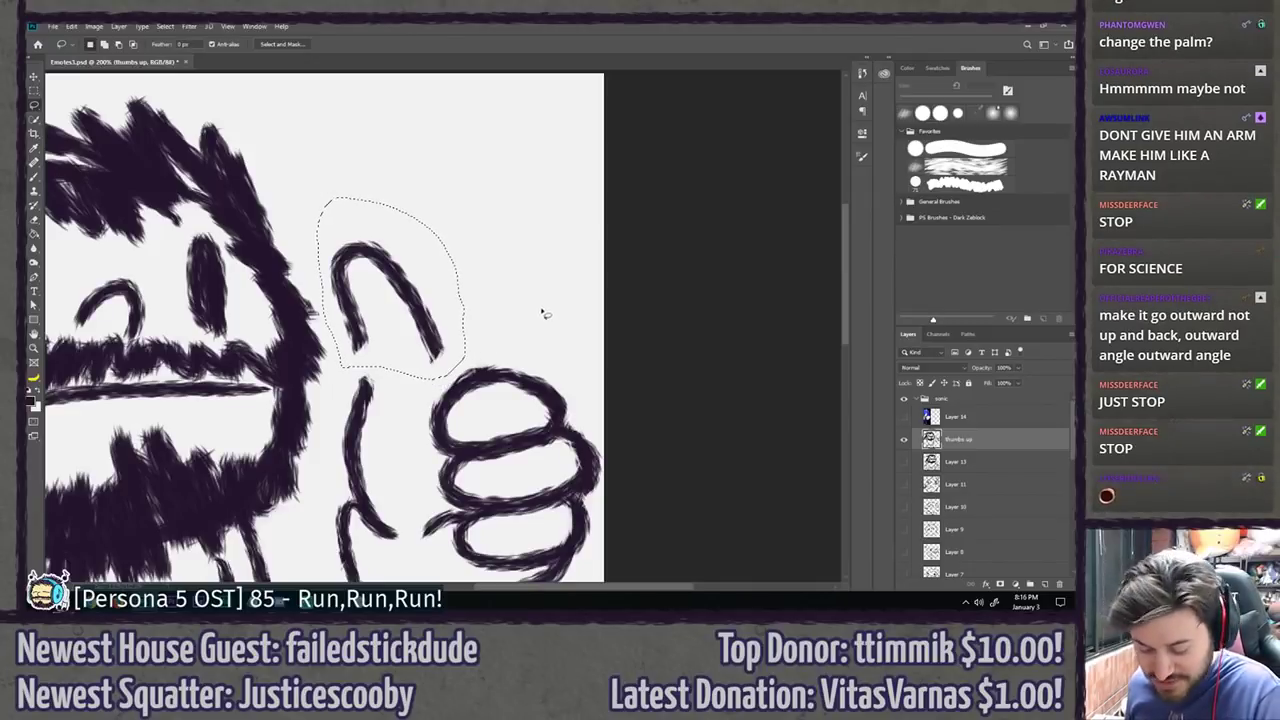
key("Delete")
key("ctrl+d")
key("b")
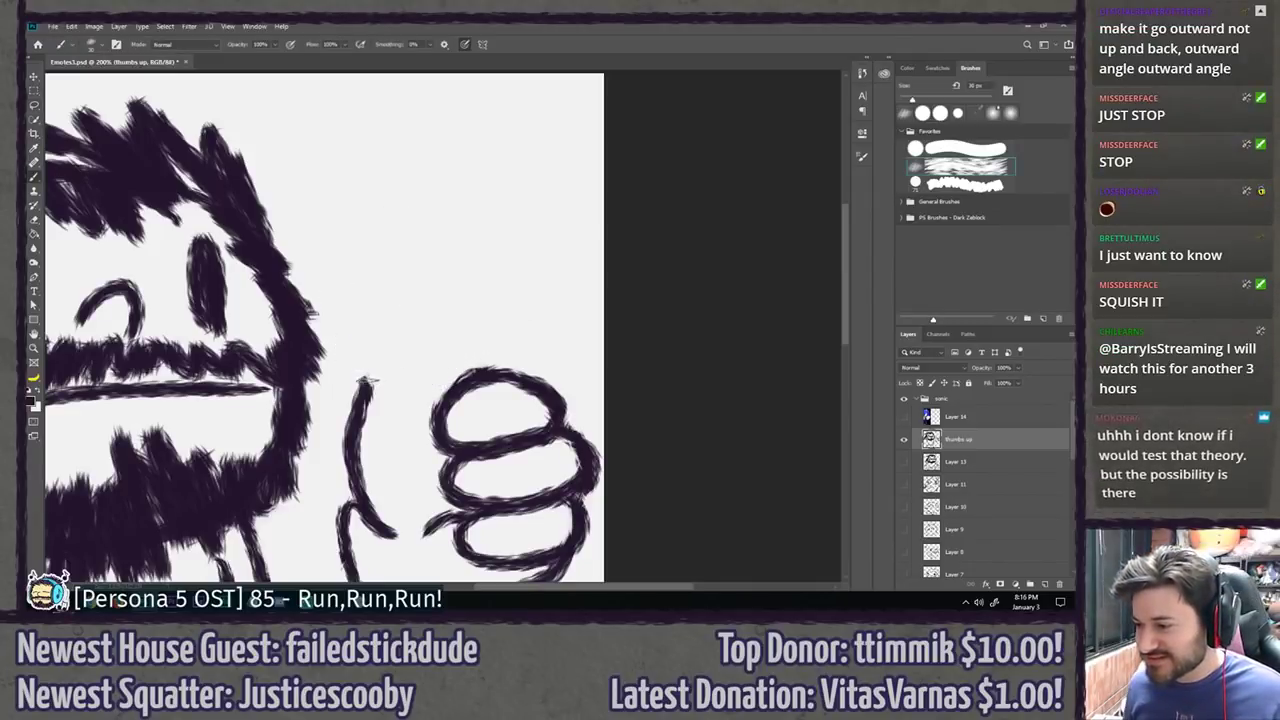
Step: Undo the deletion of the upper thumb and the gaps erased in its side lines
left_click_drag(366, 343, 437, 315)
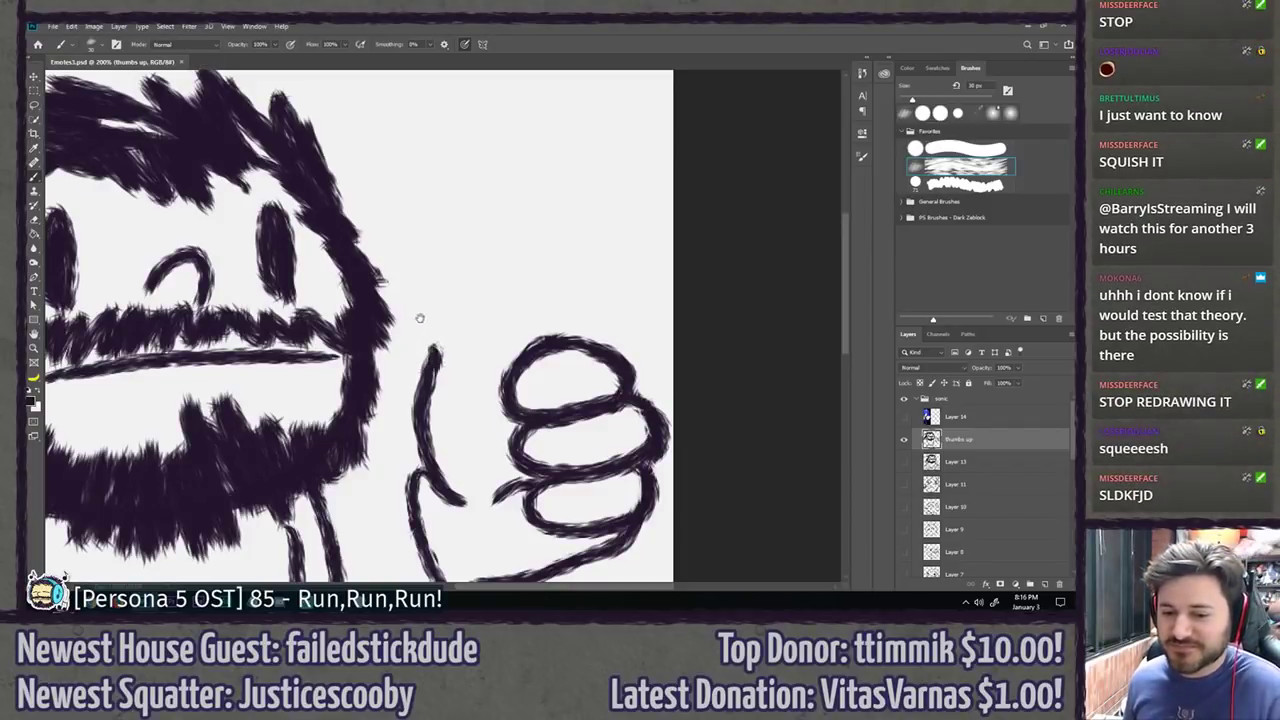
left_click_drag(425, 315, 553, 340)
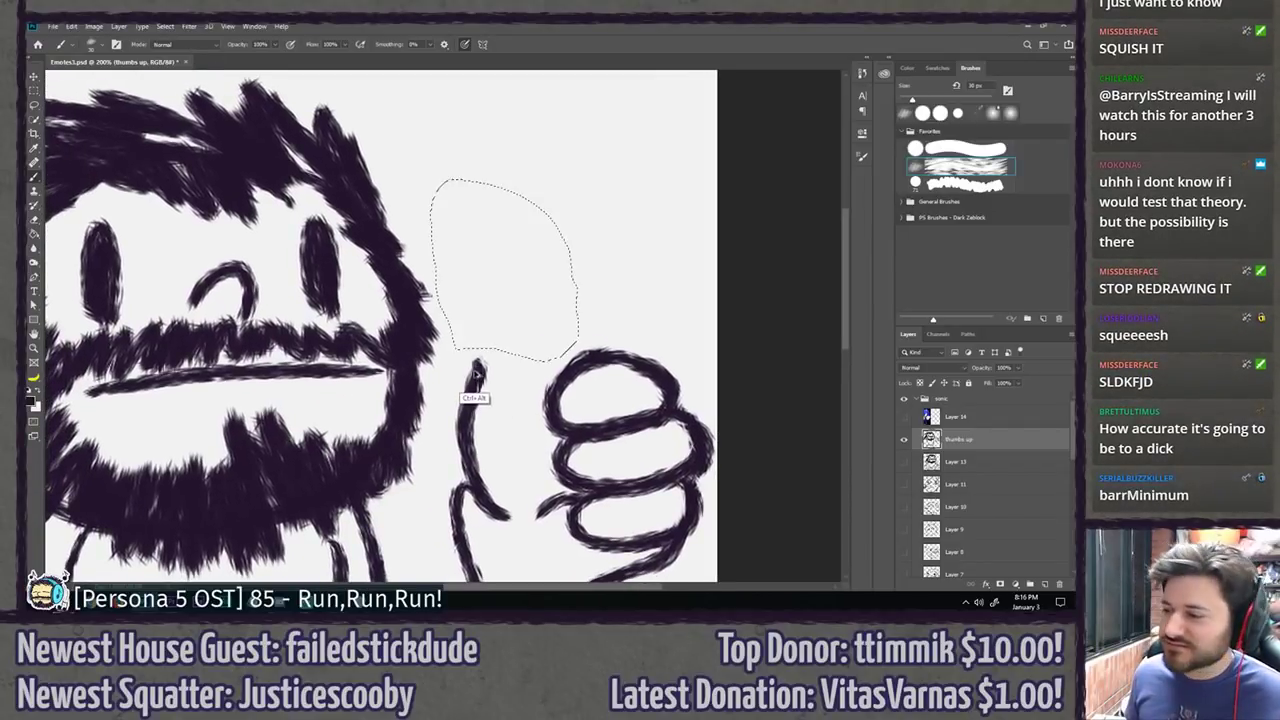
key("ctrl+alt+z")
key("ctrl+alt+z")
key("ctrl+alt+z")
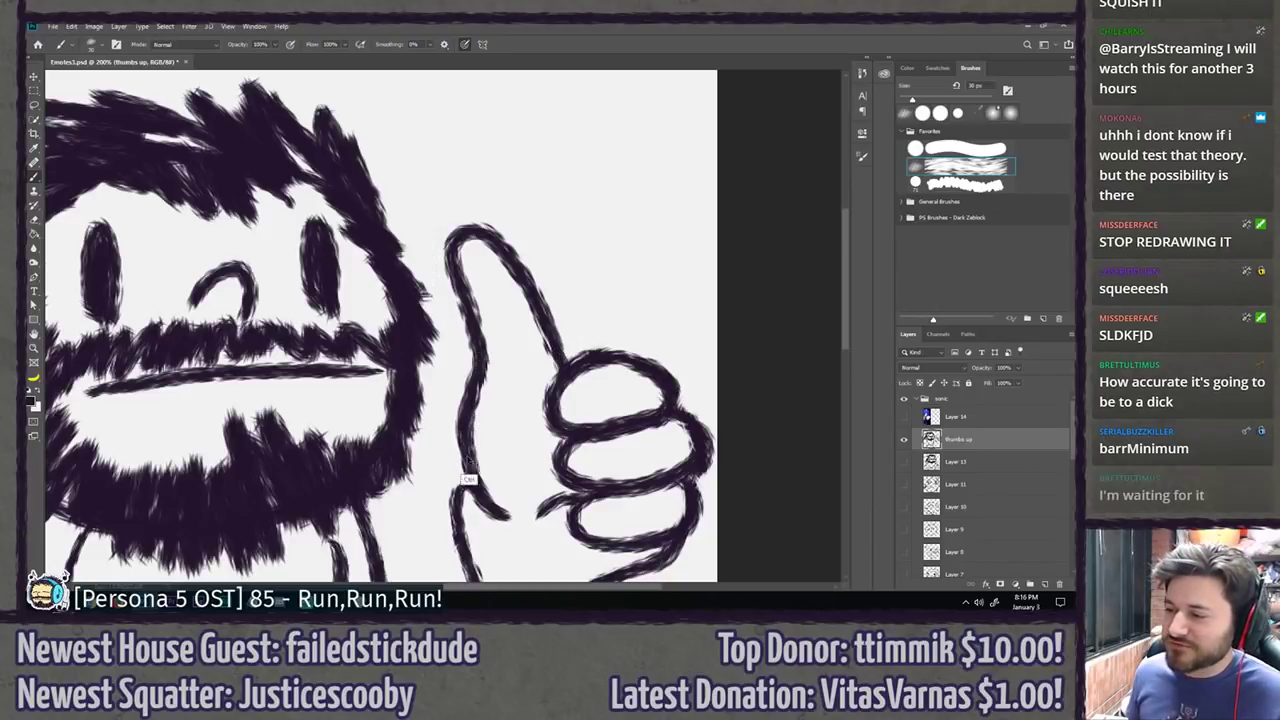
key("ctrl+0")
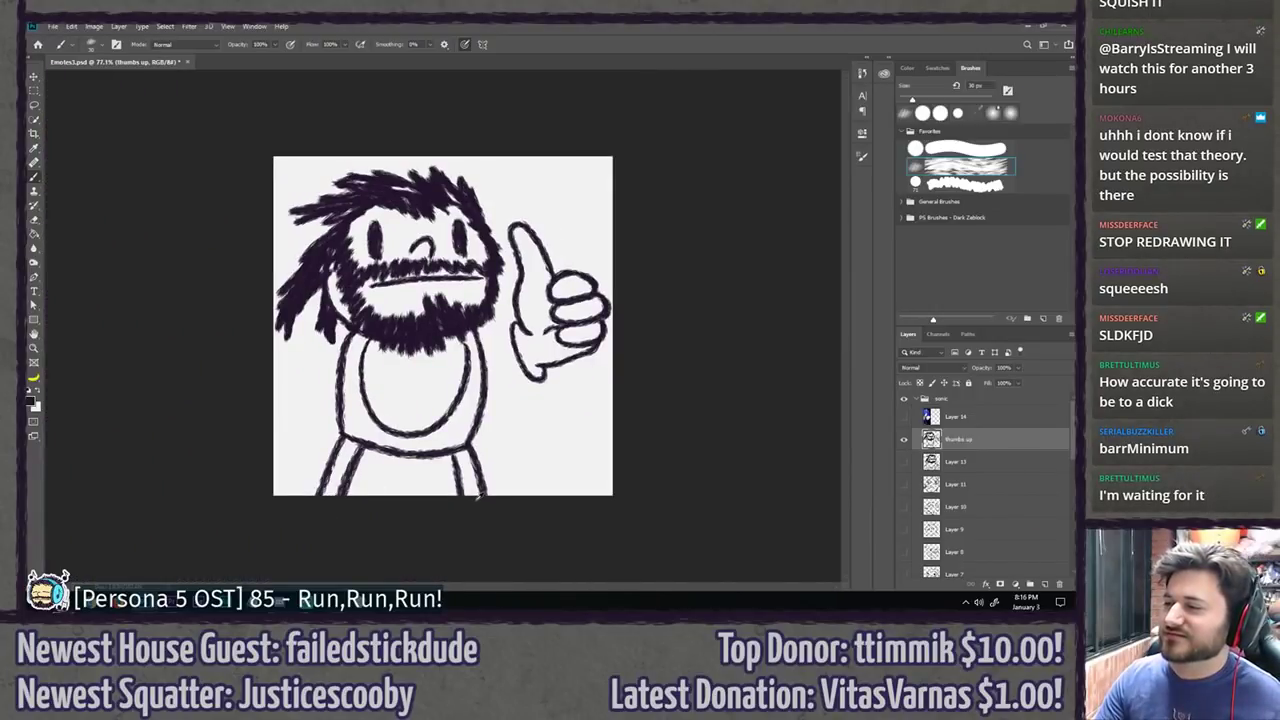
scroll(478, 492, "down", 10)
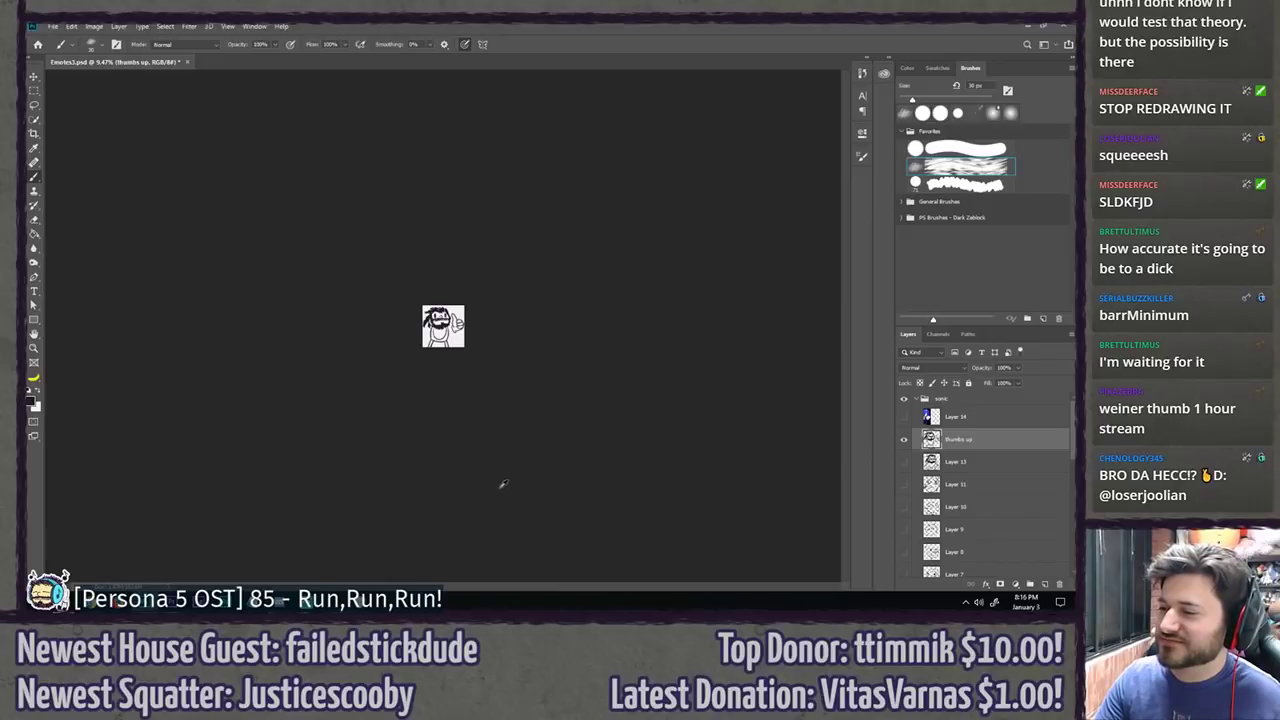
scroll(503, 484, "up", 12)
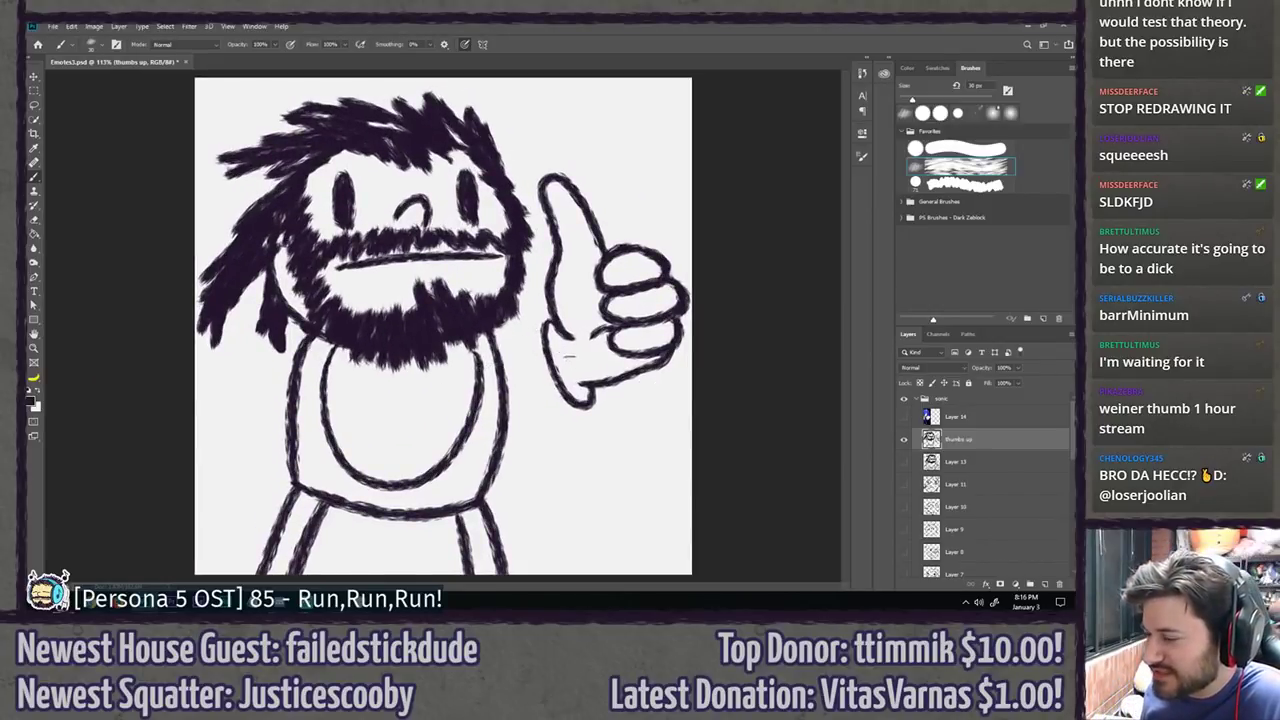
Step: Draw the lower and upper arm lines connecting the thumbs-up hand's wrist to the body beneath the beard
left_click_drag(568, 403, 528, 431)
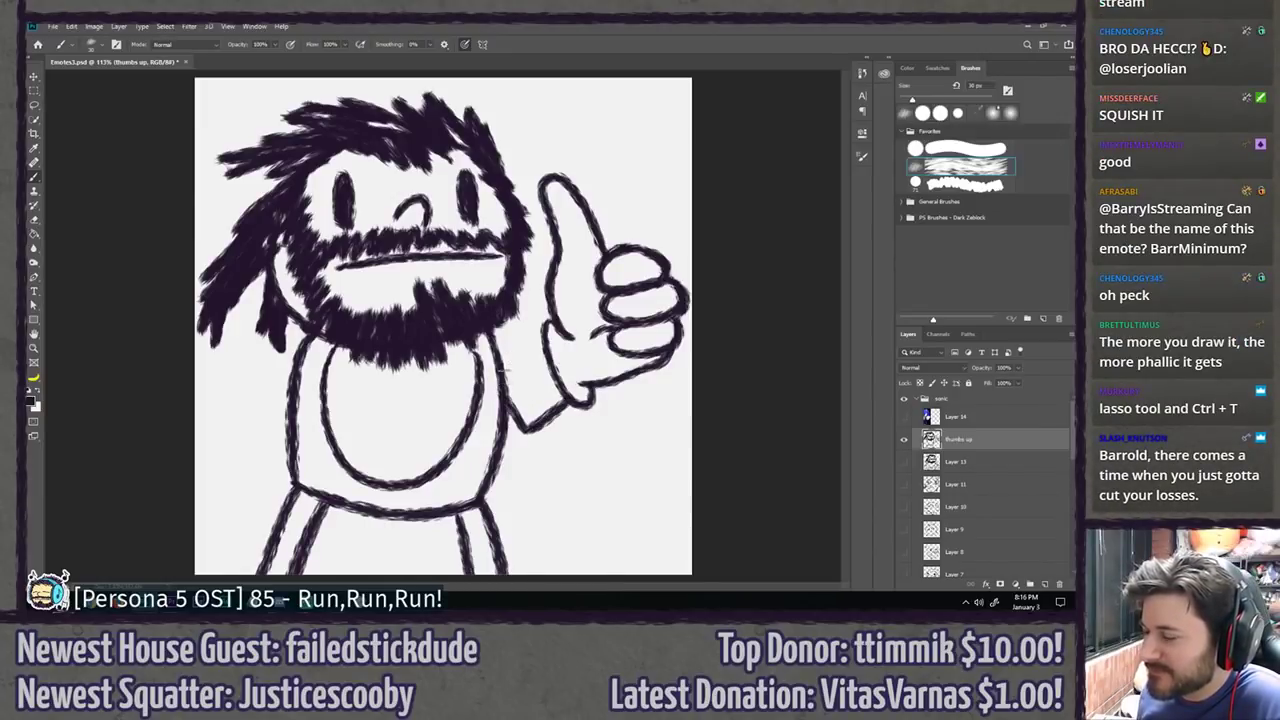
key("ctrl+z")
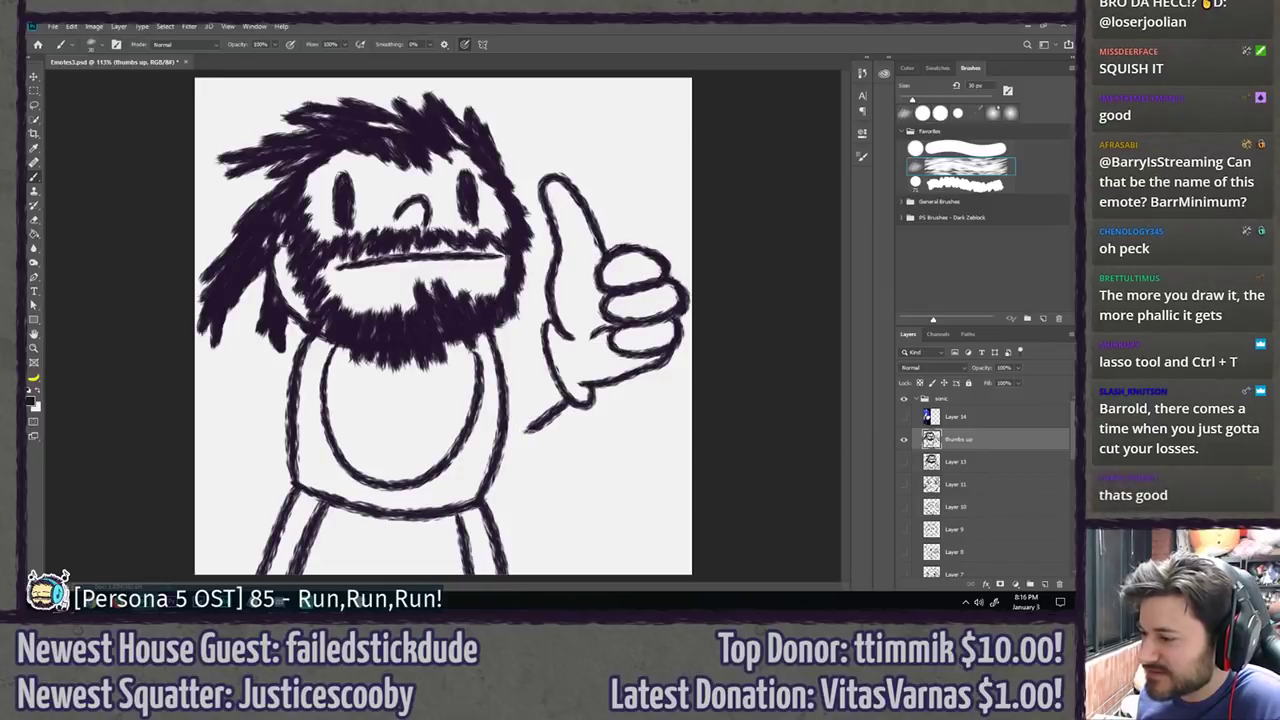
mouse_move(545, 350)
left_mouse_down()
mouse_move(520, 378)
mouse_move(492, 338)
left_mouse_up()
key("ctrl+z")
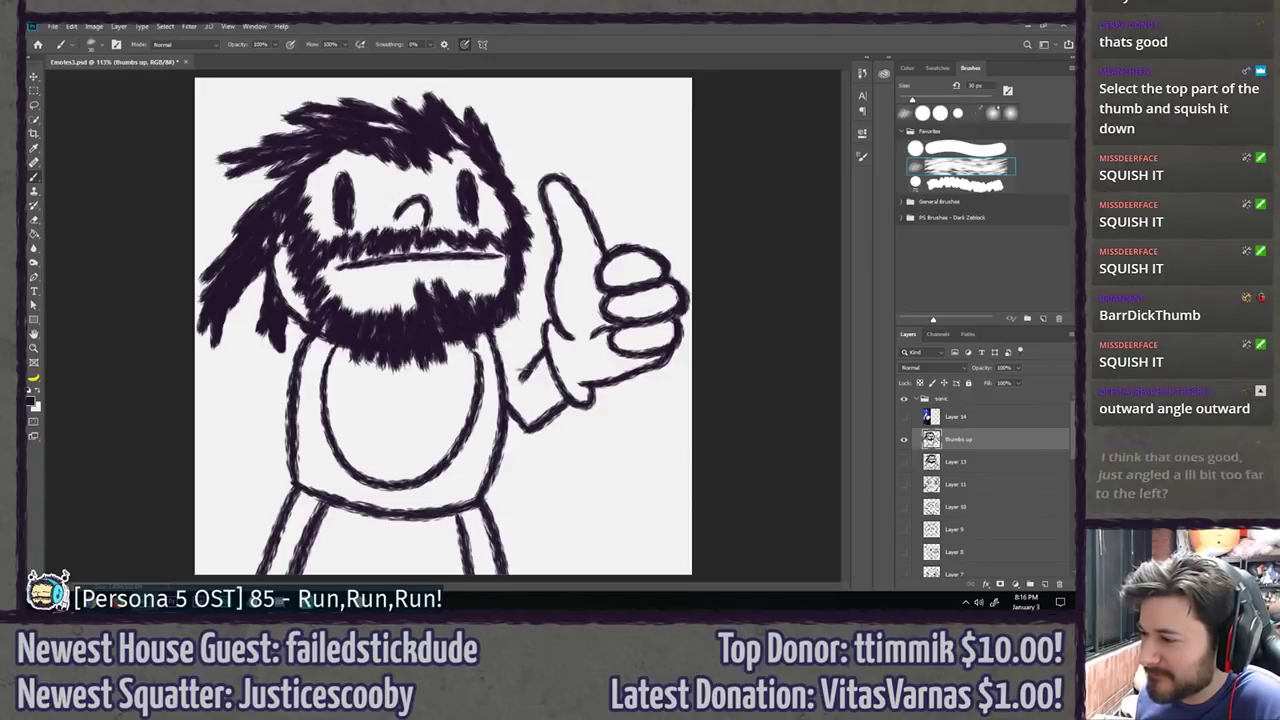
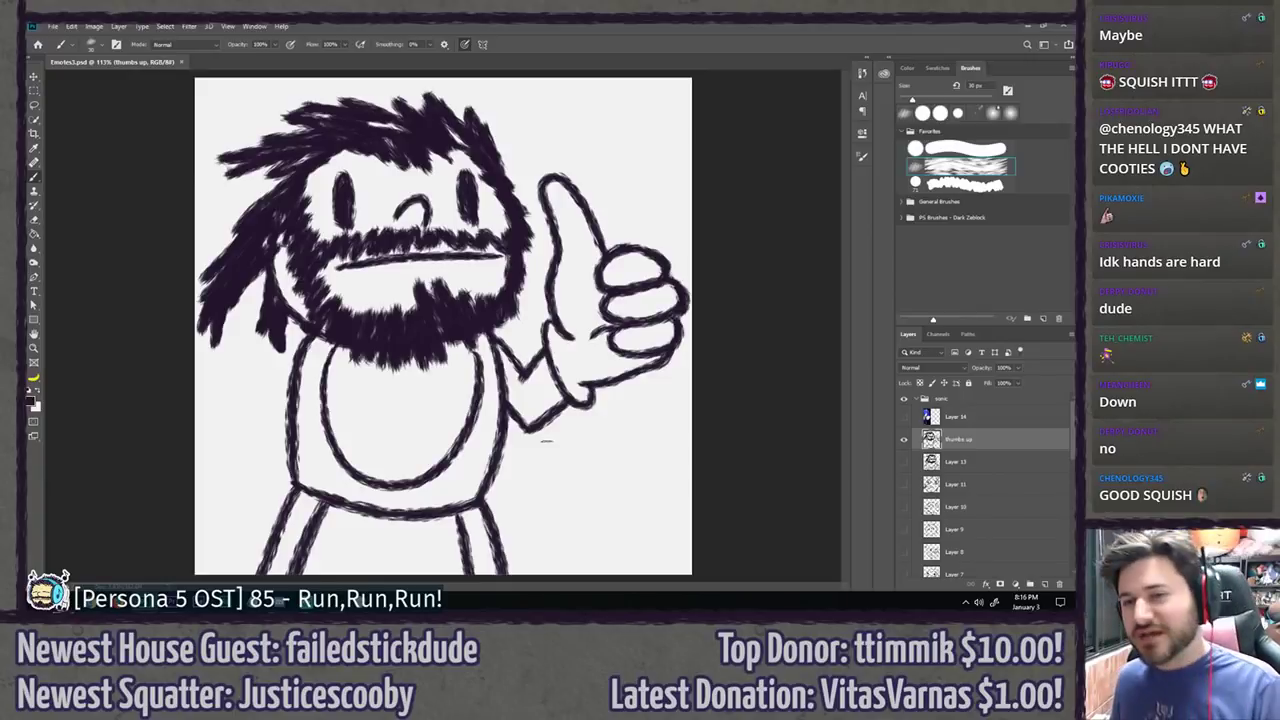
Step: Undo the arm lines drawn between the wrist and the body
key("l")
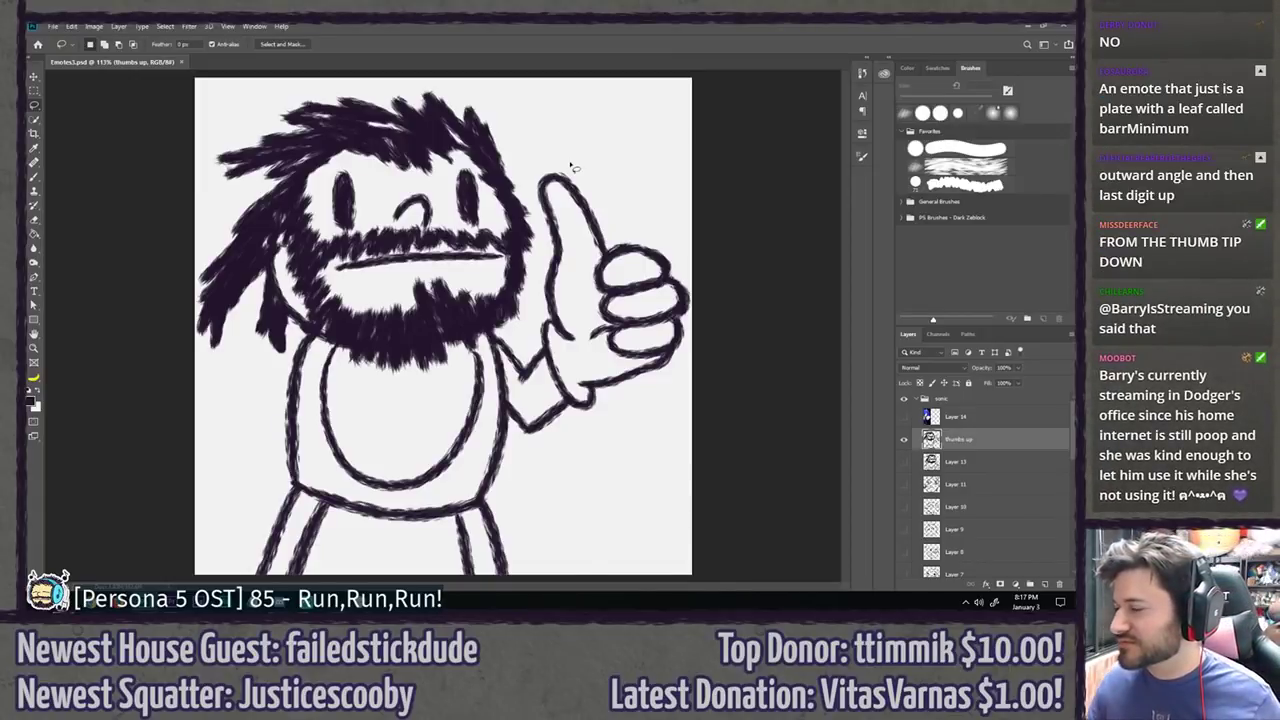
key("ctrl+z")
key("ctrl+z")
key("ctrl+z")
key("ctrl+z")
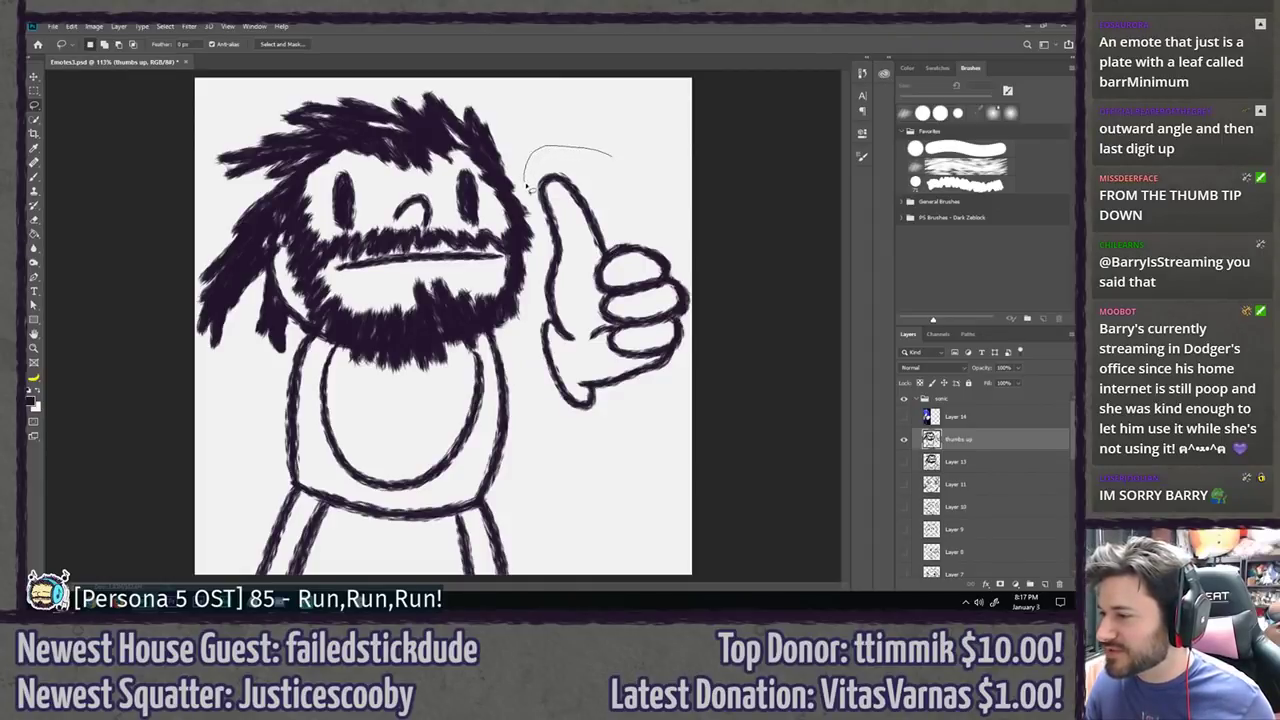
Step: Lasso the whole hand, cut it onto its own layer, rotate it about 12° clockwise and shift it slightly up
mouse_move(540, 219)
left_mouse_down()
mouse_move(526, 394)
mouse_move(715, 468)
mouse_move(745, 200)
left_mouse_up()
right_click(655, 287)
left_click(685, 365)
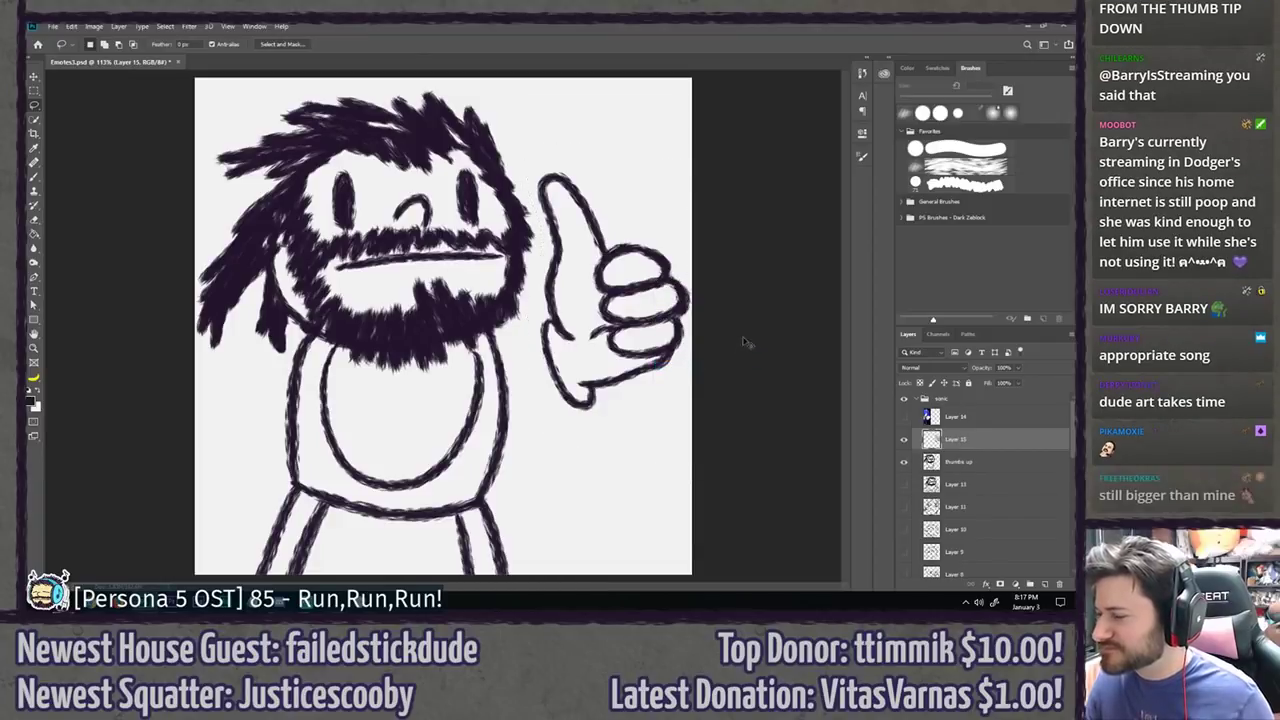
key("ctrl+t")
left_click_drag(740, 415, 722, 449)
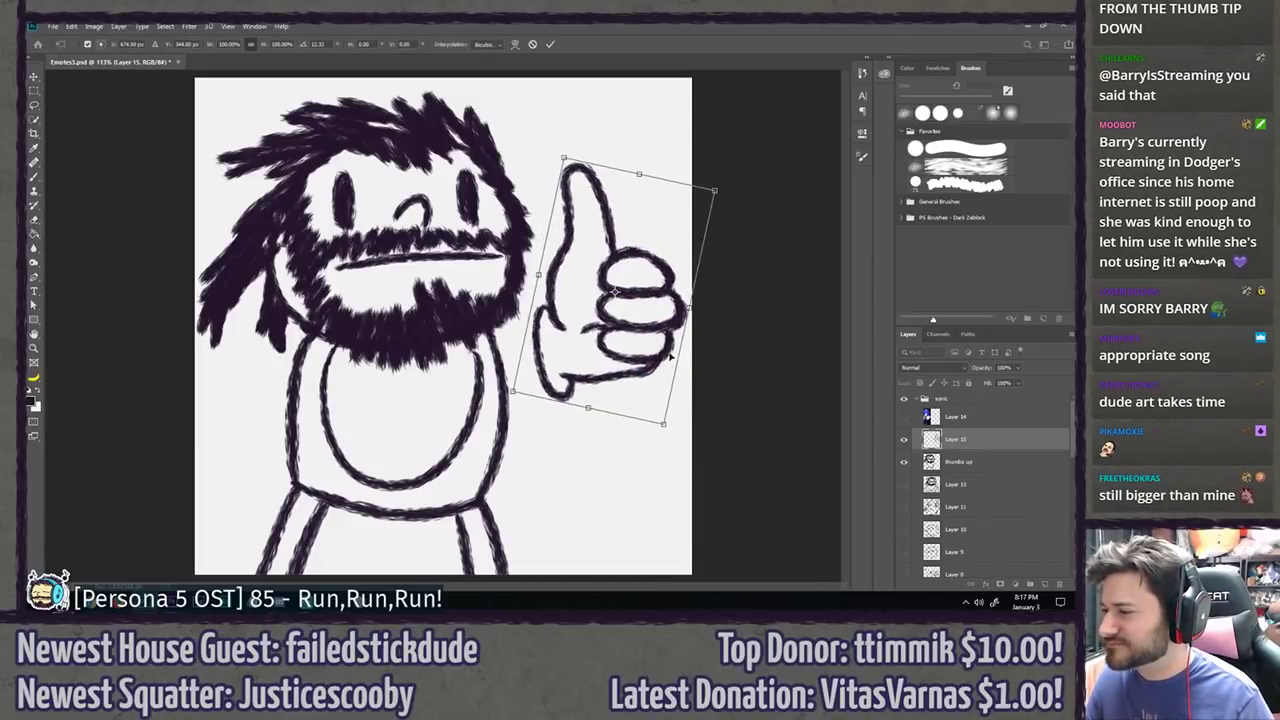
left_click_drag(659, 345, 662, 338)
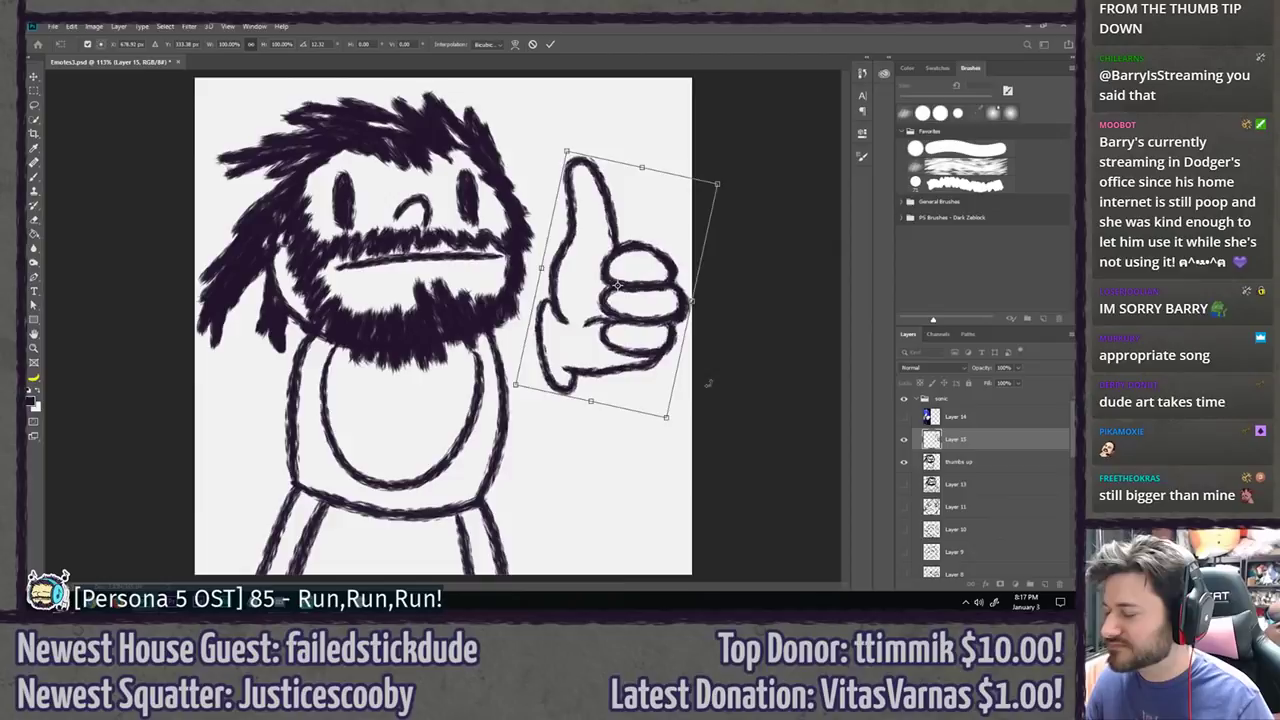
key("Return")
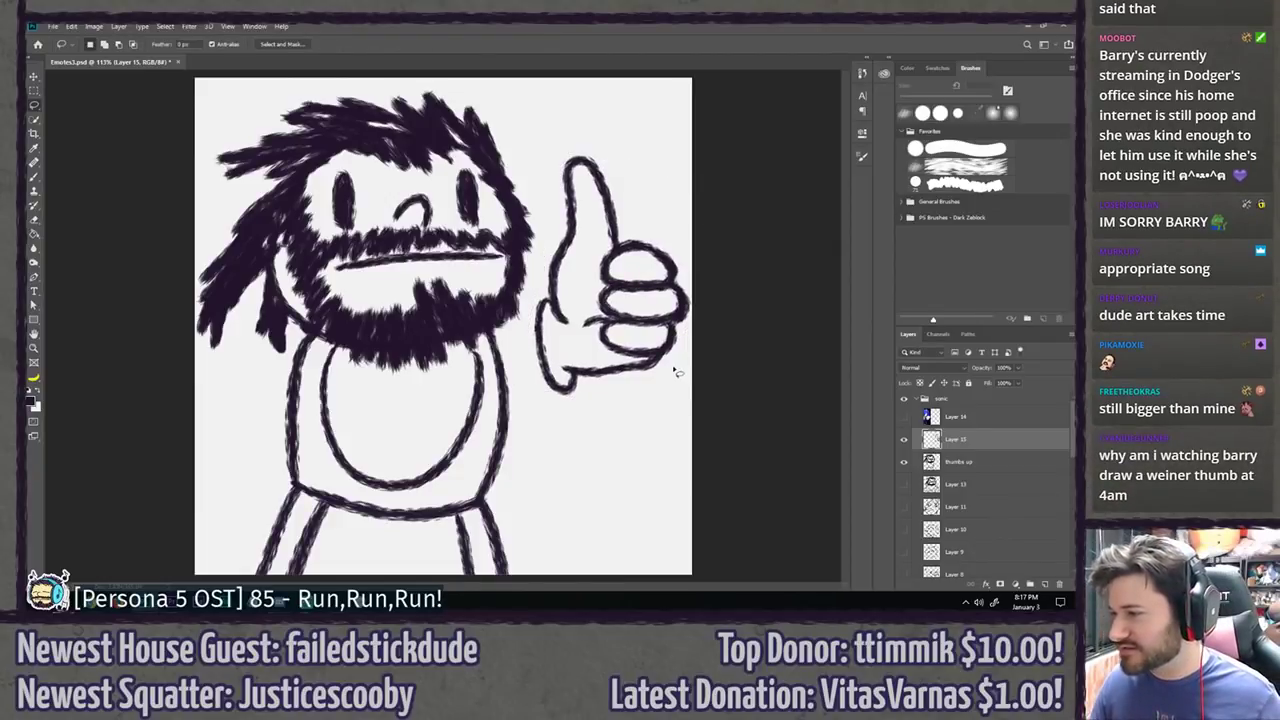
Step: Lasso the thumb's outline, keeping the fingers and the wrist's outer line out of the selection
scroll(620, 169, "up", 5)
left_click_drag(627, 168, 505, 191)
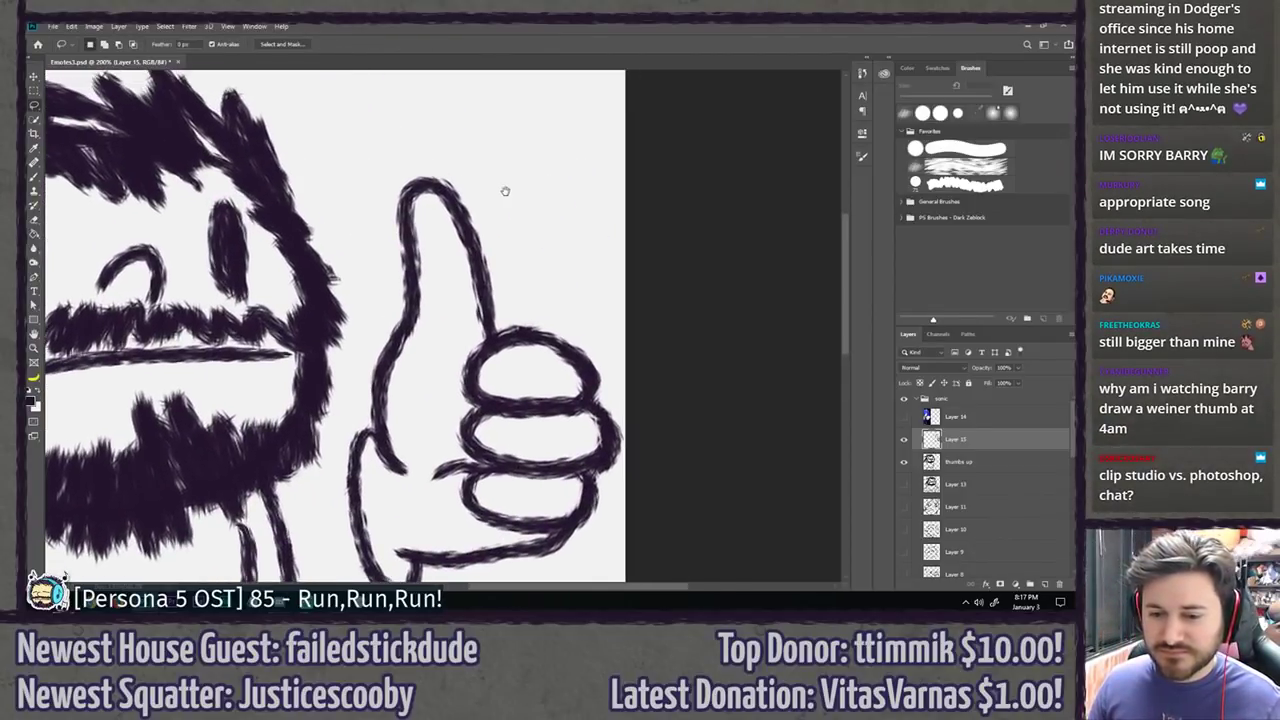
left_click_drag(373, 274, 402, 245)
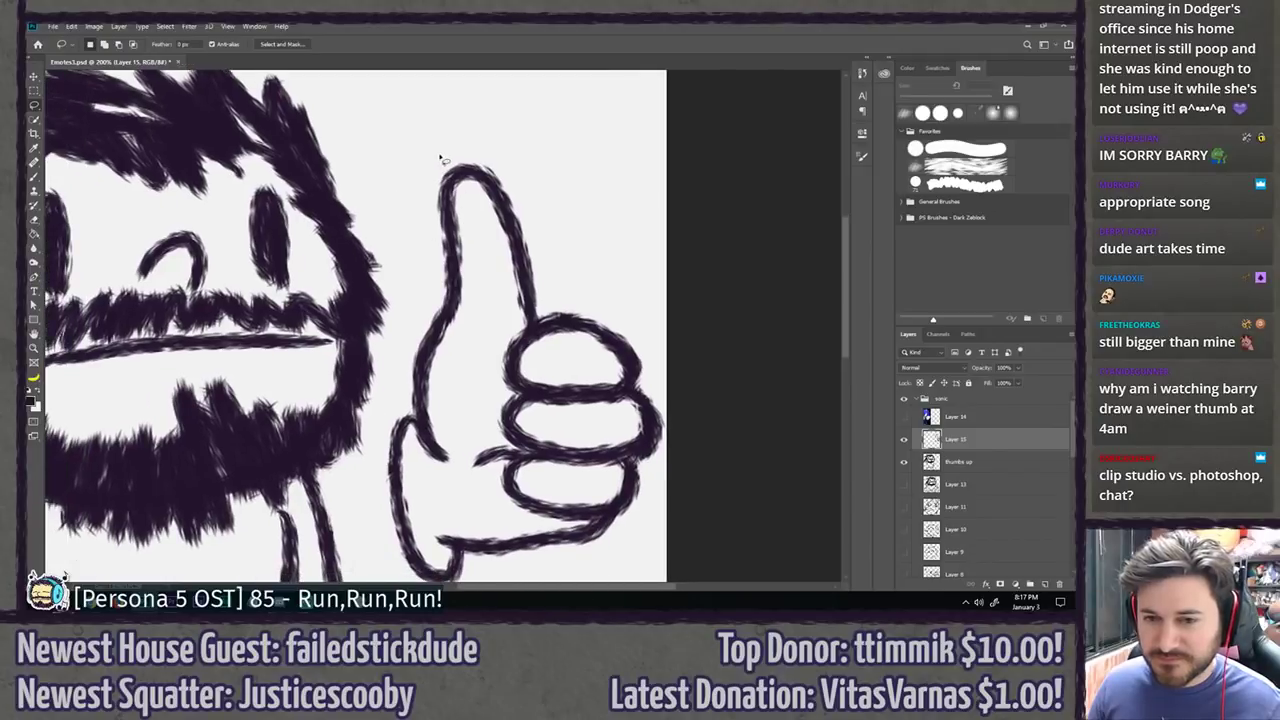
mouse_move(512, 148)
left_mouse_down()
mouse_move(432, 149)
mouse_move(418, 215)
left_mouse_up()
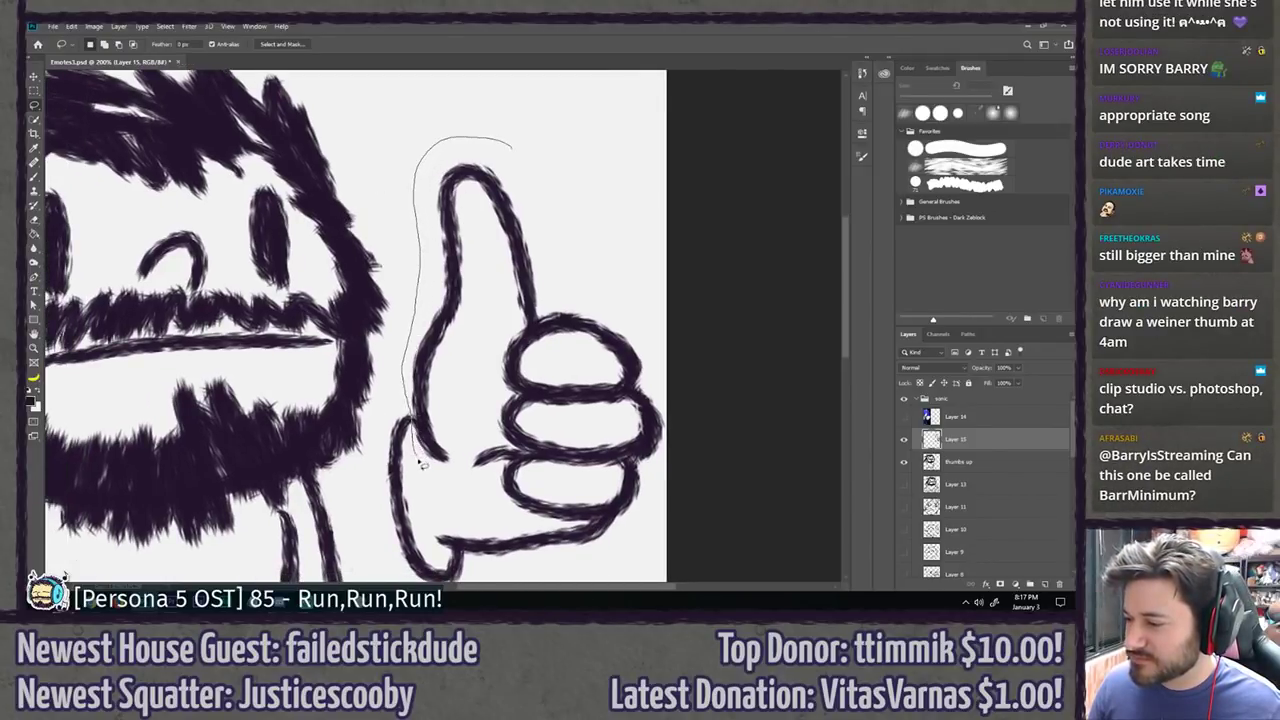
mouse_move(465, 474)
left_mouse_down()
mouse_move(560, 172)
mouse_move(512, 148)
left_mouse_up()
scroll(428, 446, "up", 3)
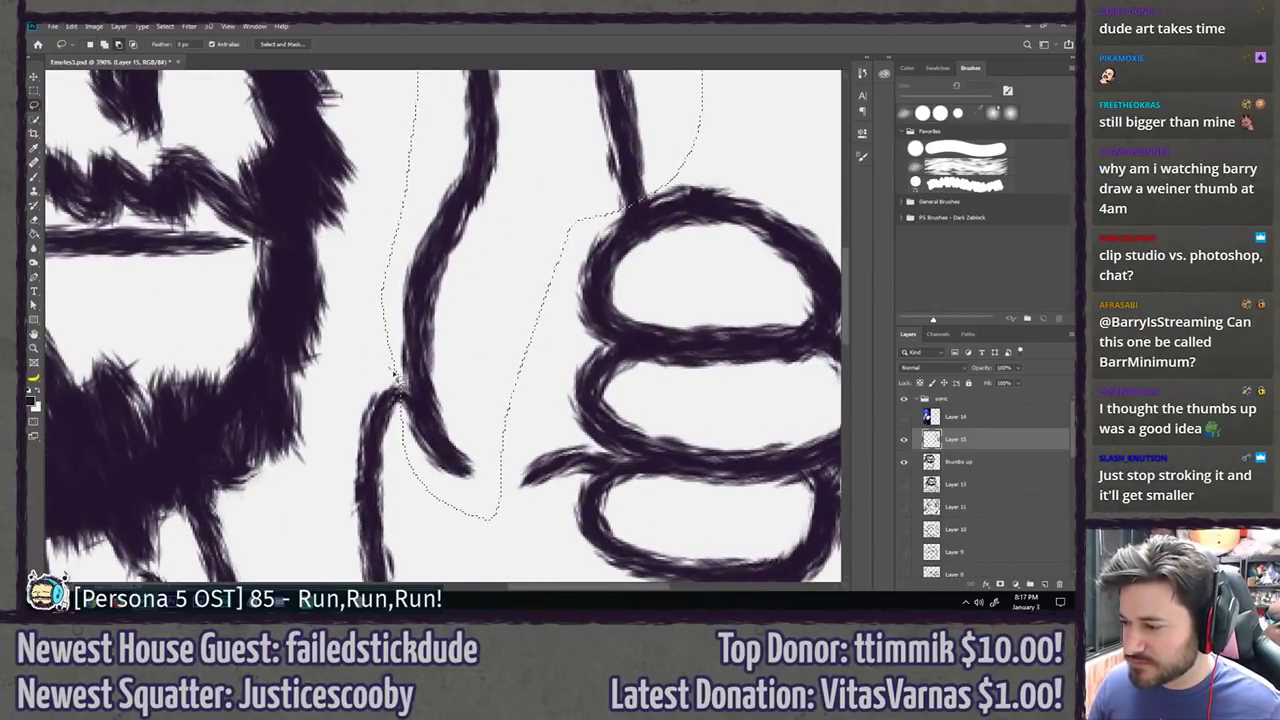
scroll(327, 342, "down", 5)
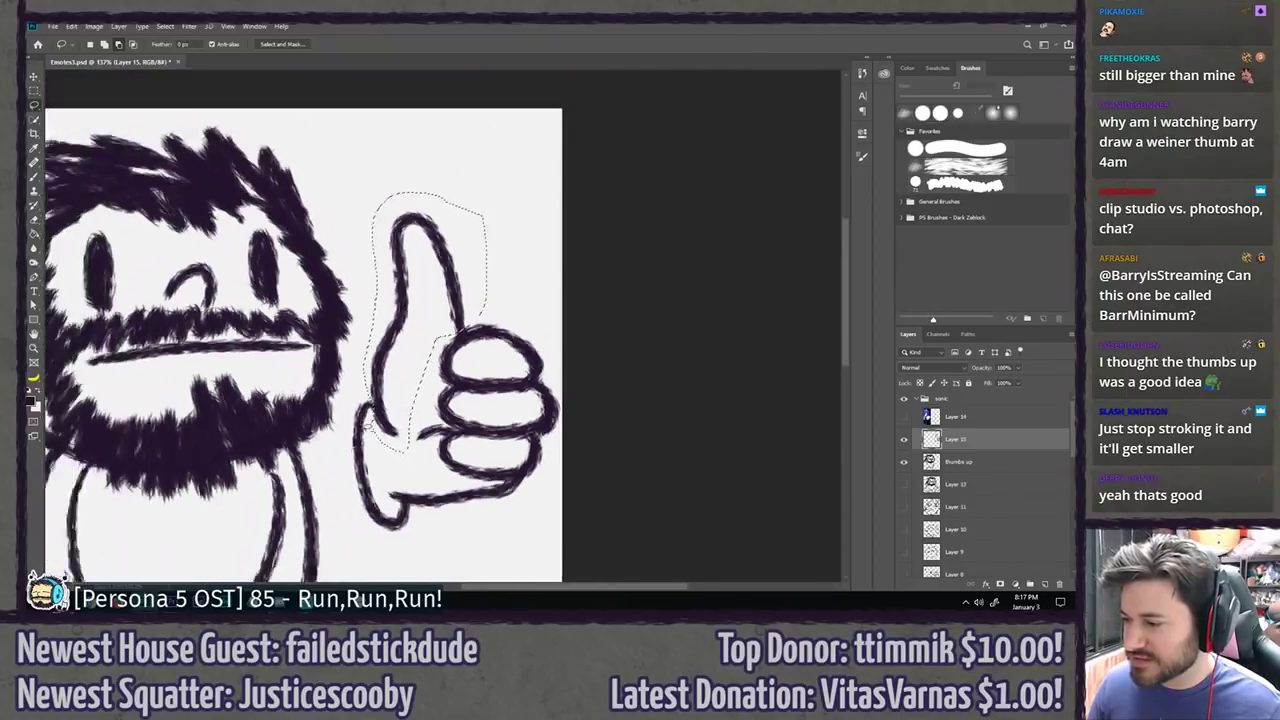
scroll(614, 232, "up", 3)
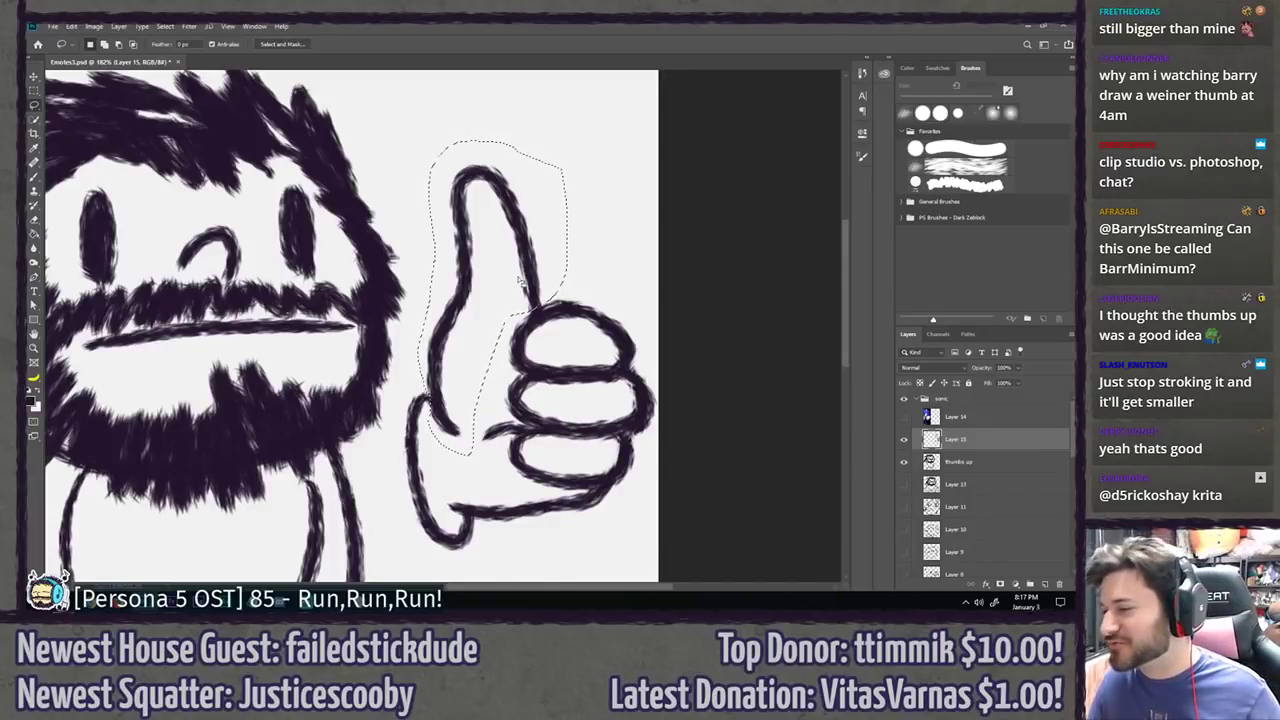
Step: Squash the selected thumb from the tip down to about 95% height, close the browser's reference capture, and deselect the thumb
key("ctrl+t")
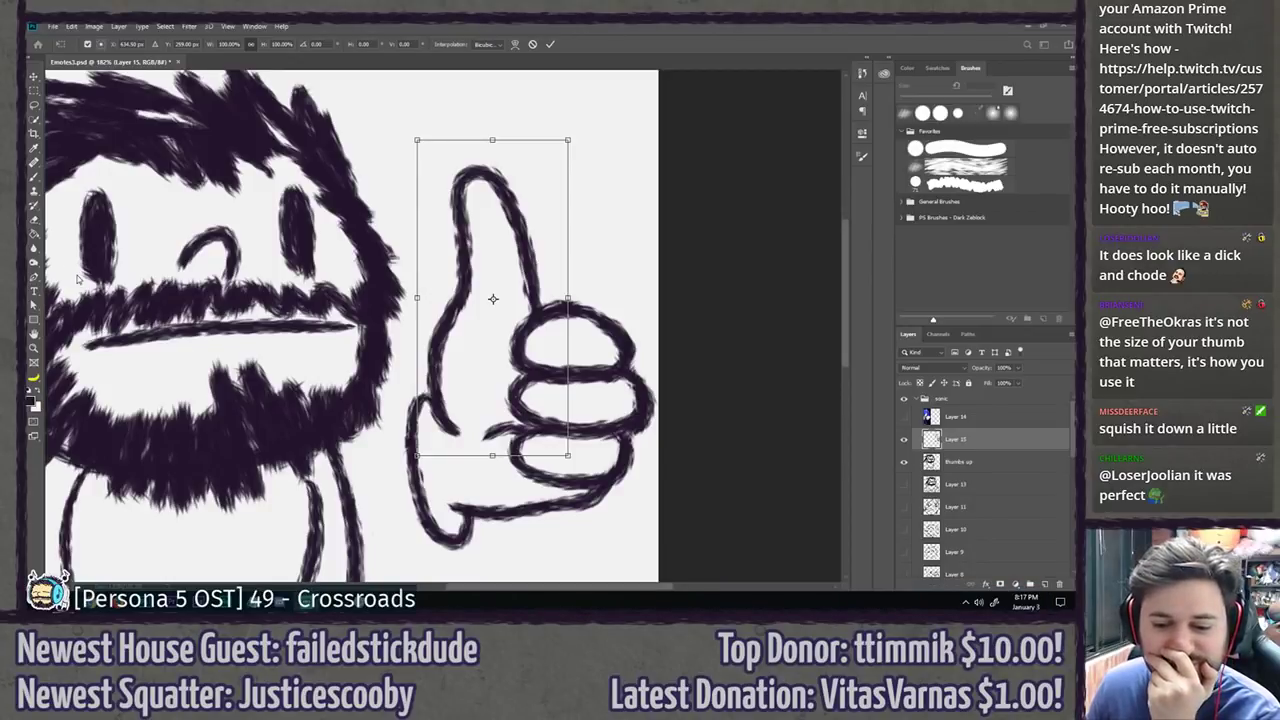
right_click(473, 204)
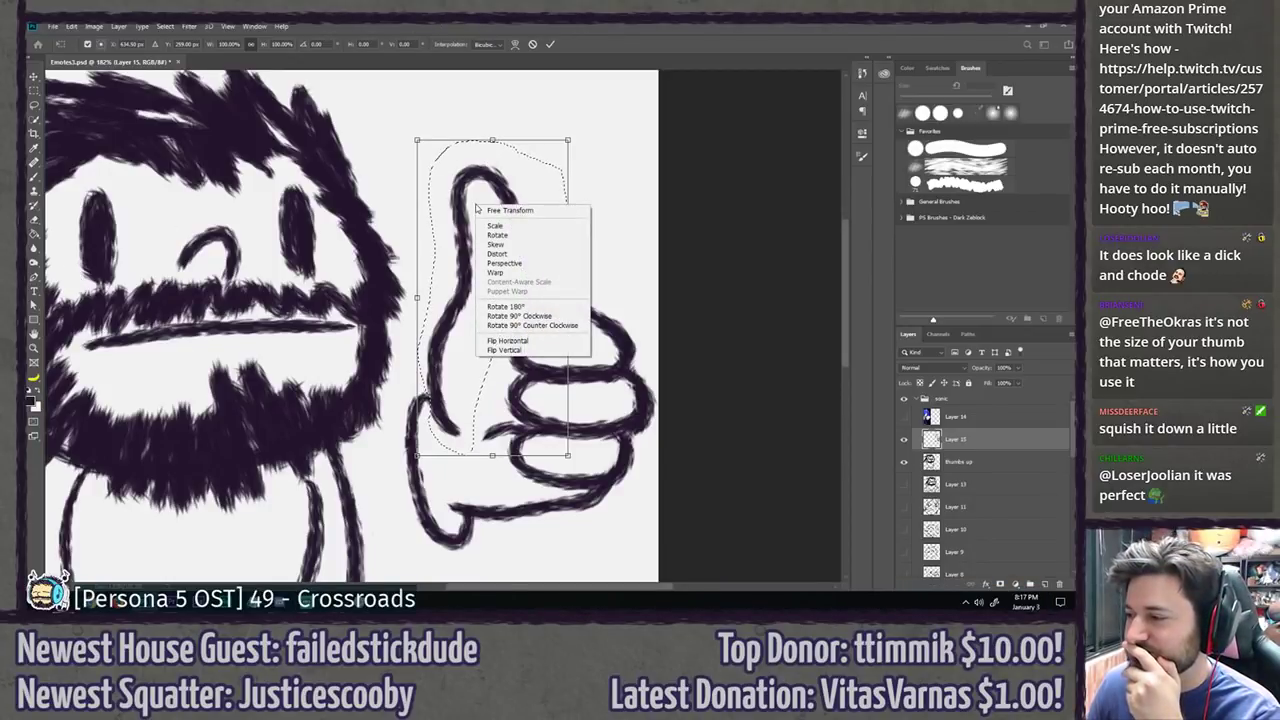
key("Escape")
left_click_drag(492, 140, 491, 156)
scroll(297, 252, "down", 6)
scroll(300, 243, "down", 2)
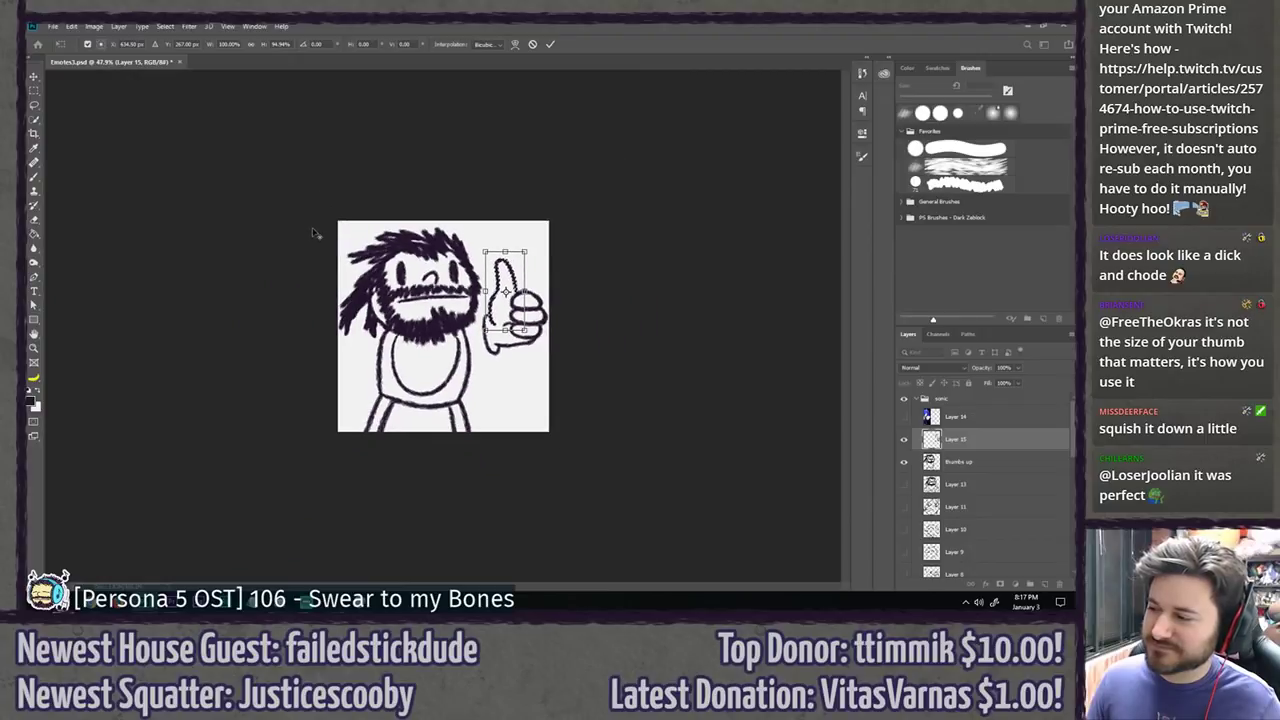
scroll(588, 235, "up", 5)
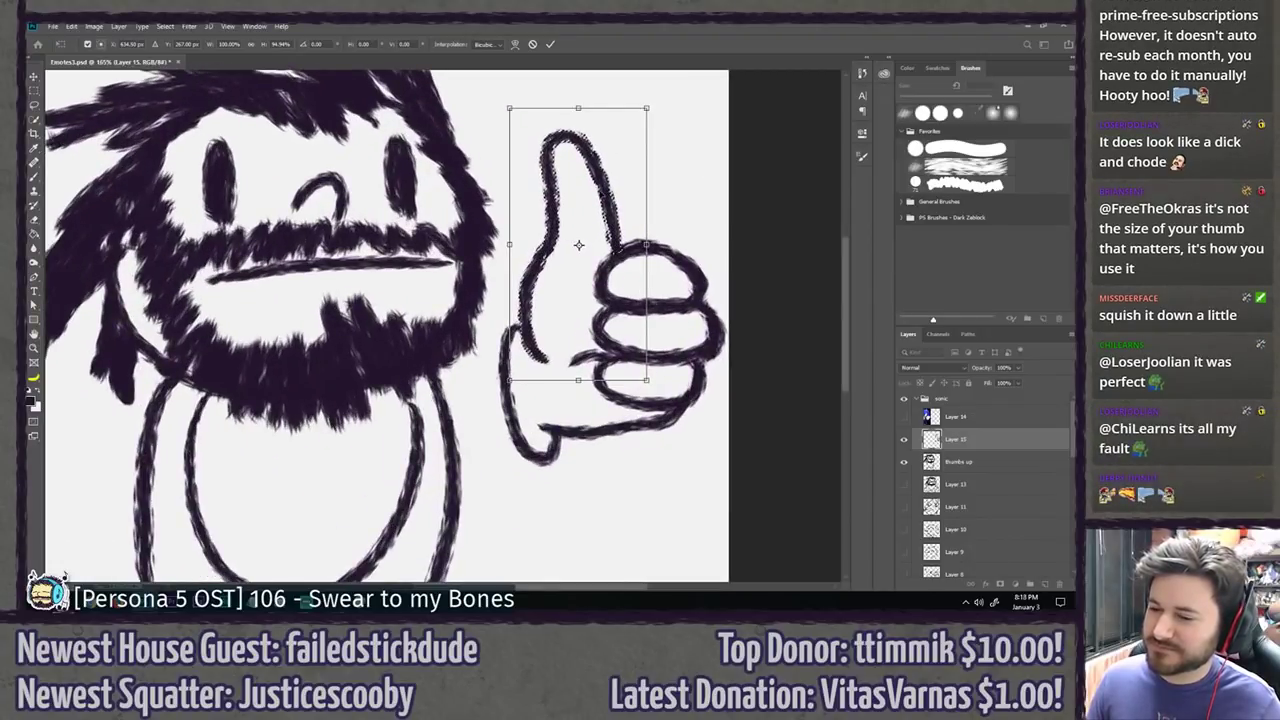
left_click_drag(575, 213, 512, 273)
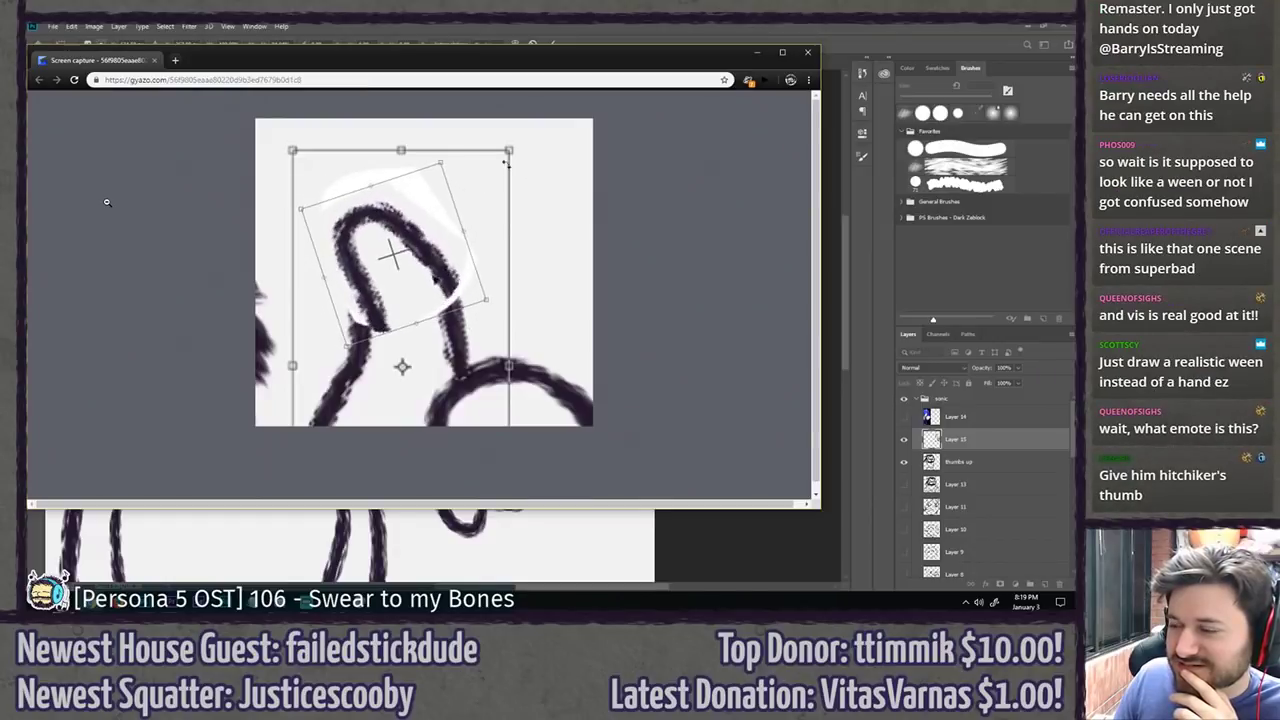
middle_click(129, 63)
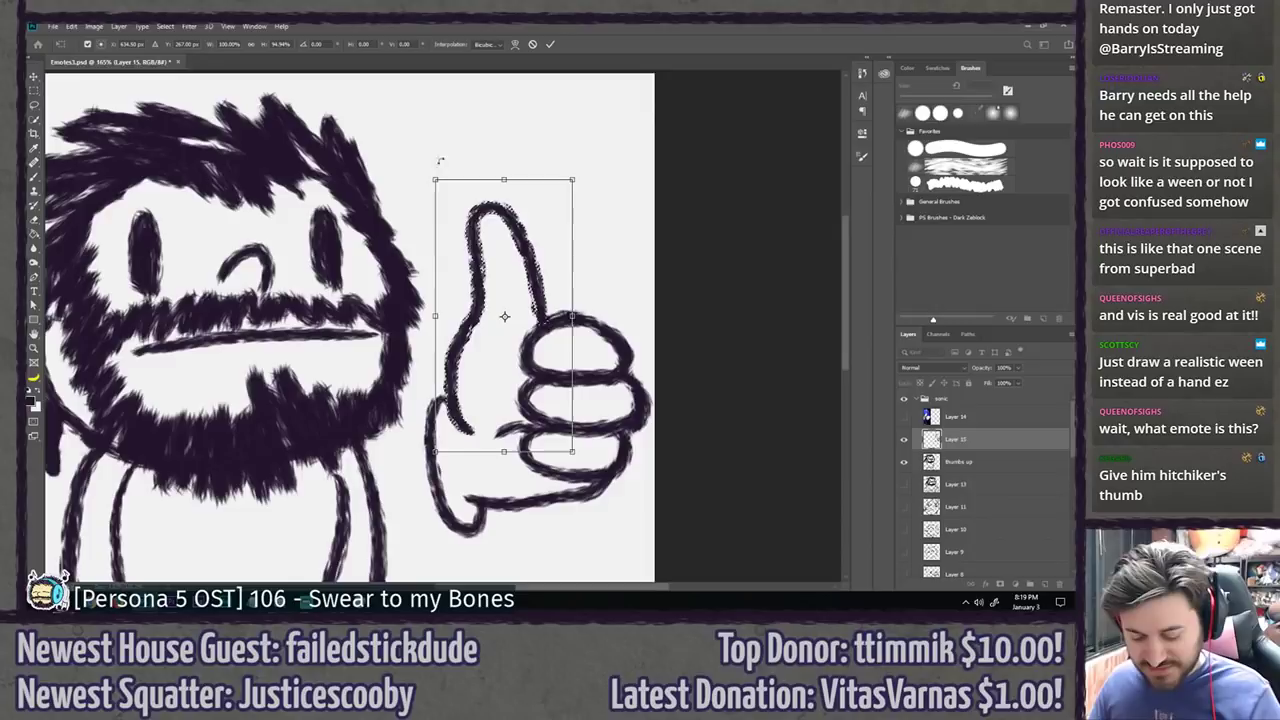
key("Return")
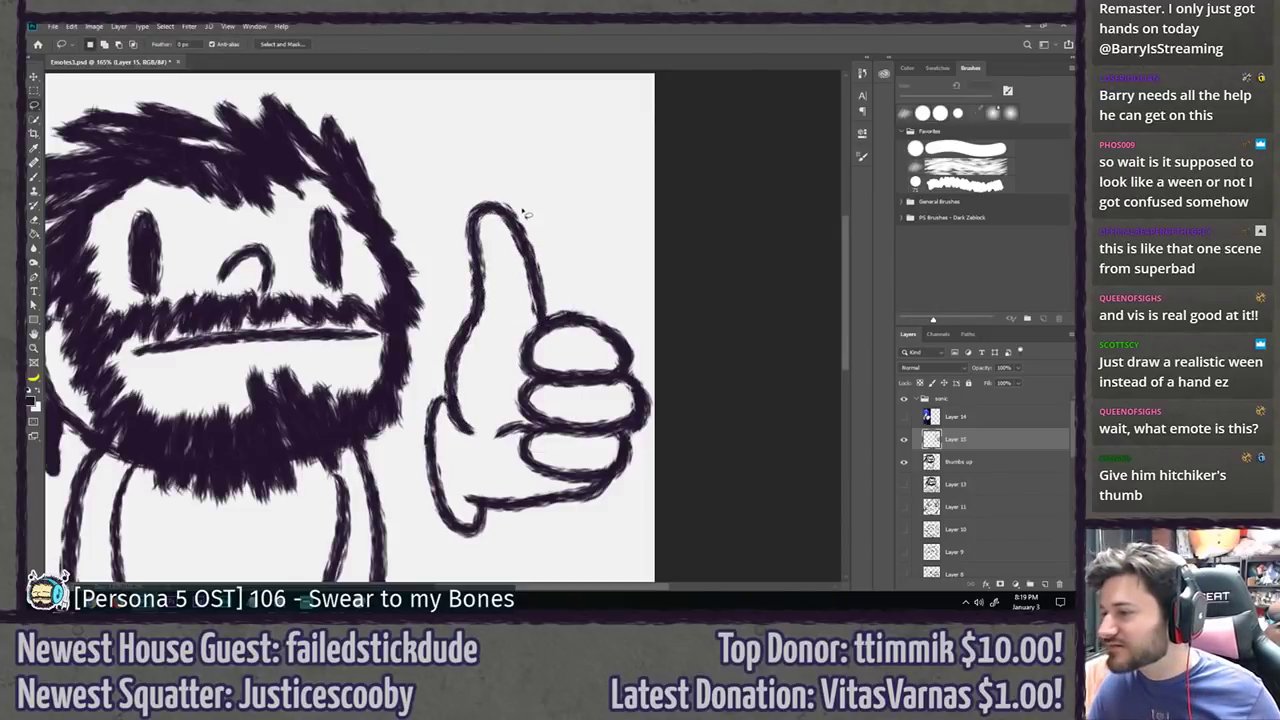
key("ctrl+d")
Step: Lasso the thumb tip, rotate it 15° counterclockwise toward the face, move it slightly up and widen it a little
scroll(538, 202, "up", 2)
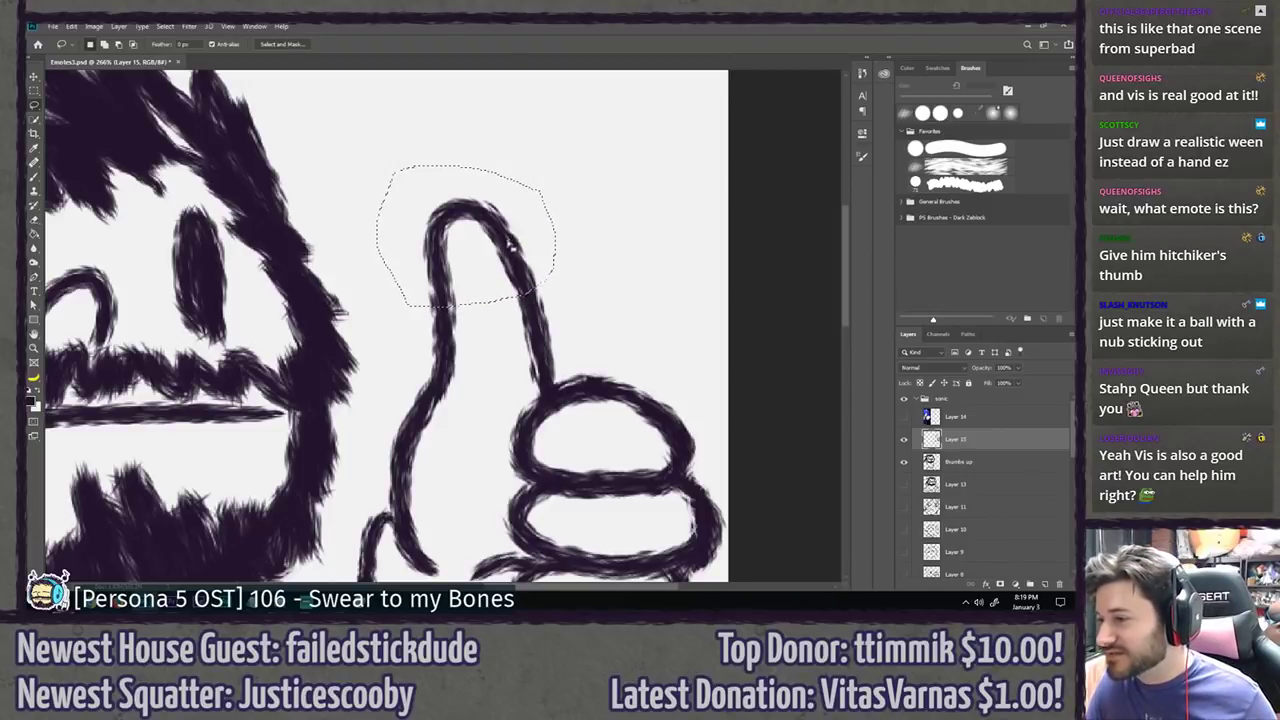
key("ctrl+t")
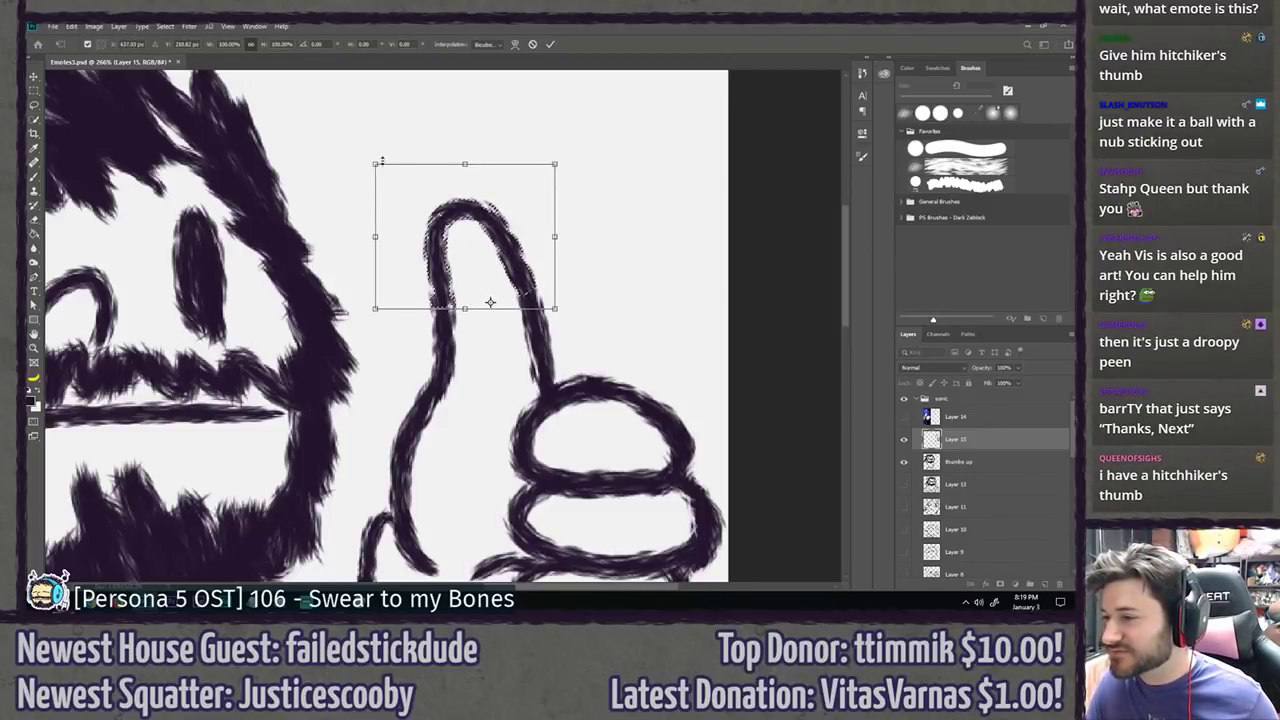
left_click_drag(363, 149, 326, 172)
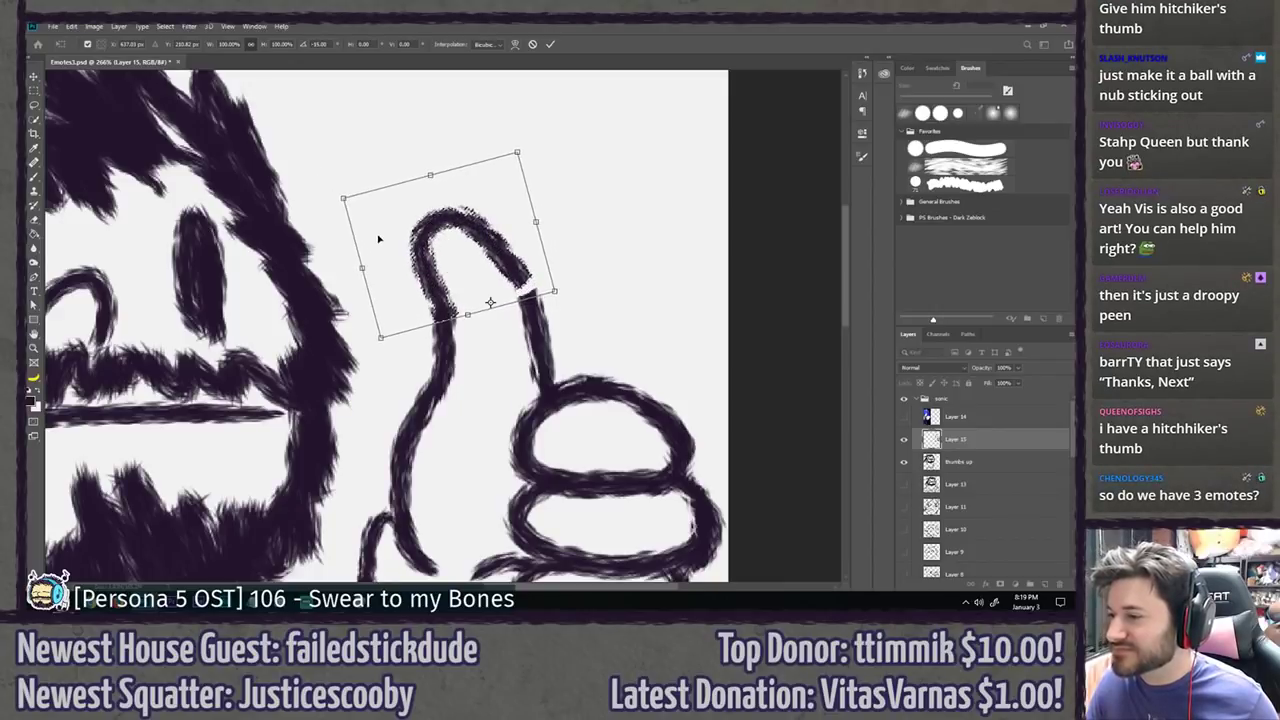
left_click_drag(378, 238, 375, 227)
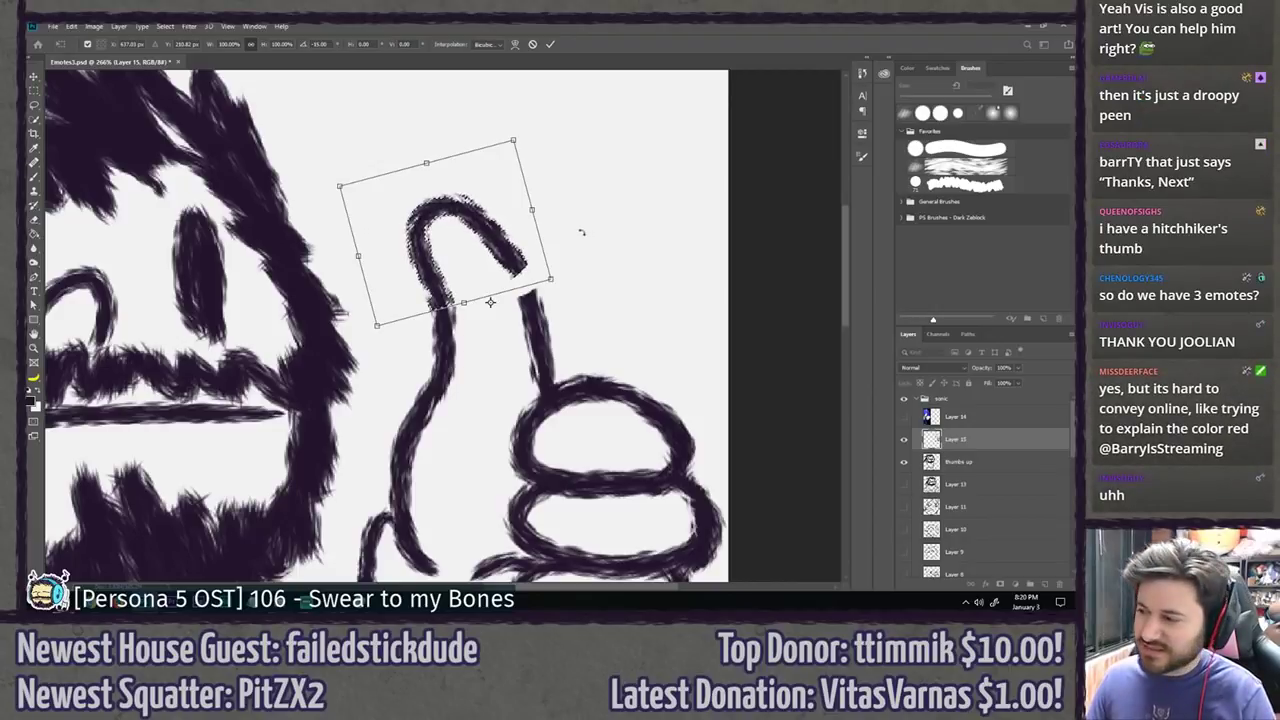
left_click_drag(533, 208, 541, 207)
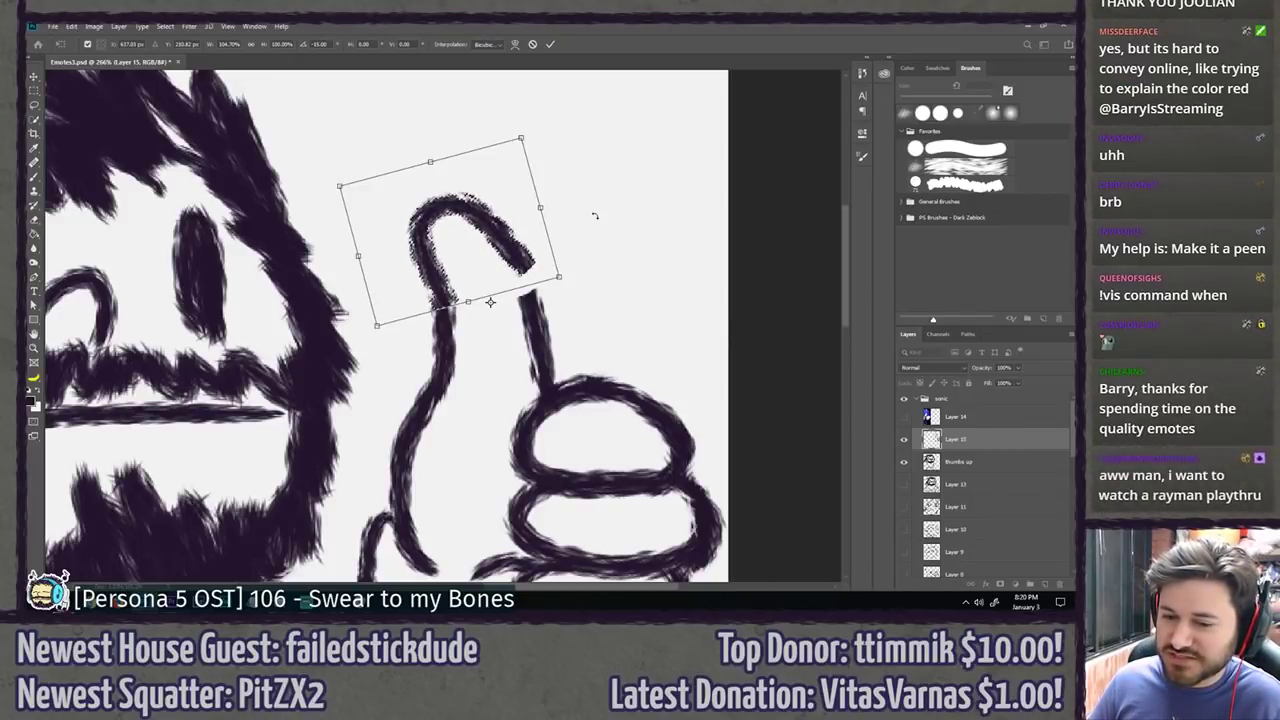
key("Left")
key("Down")
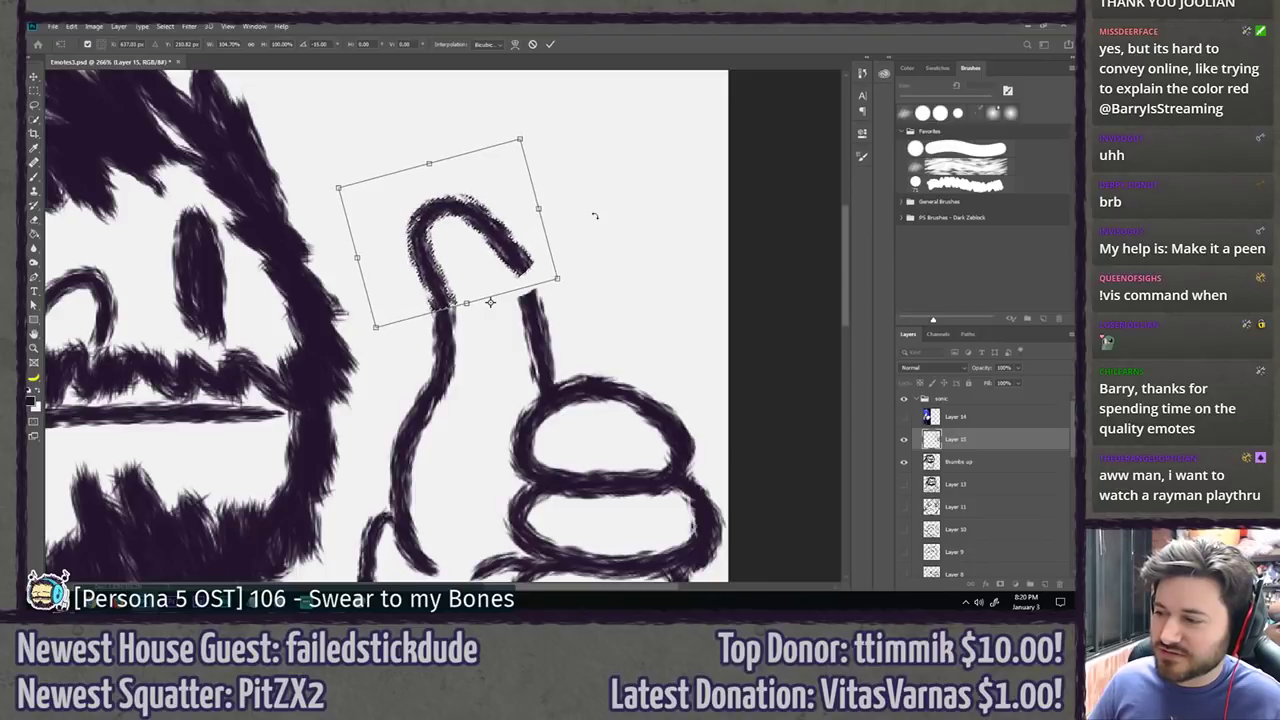
key("Return")
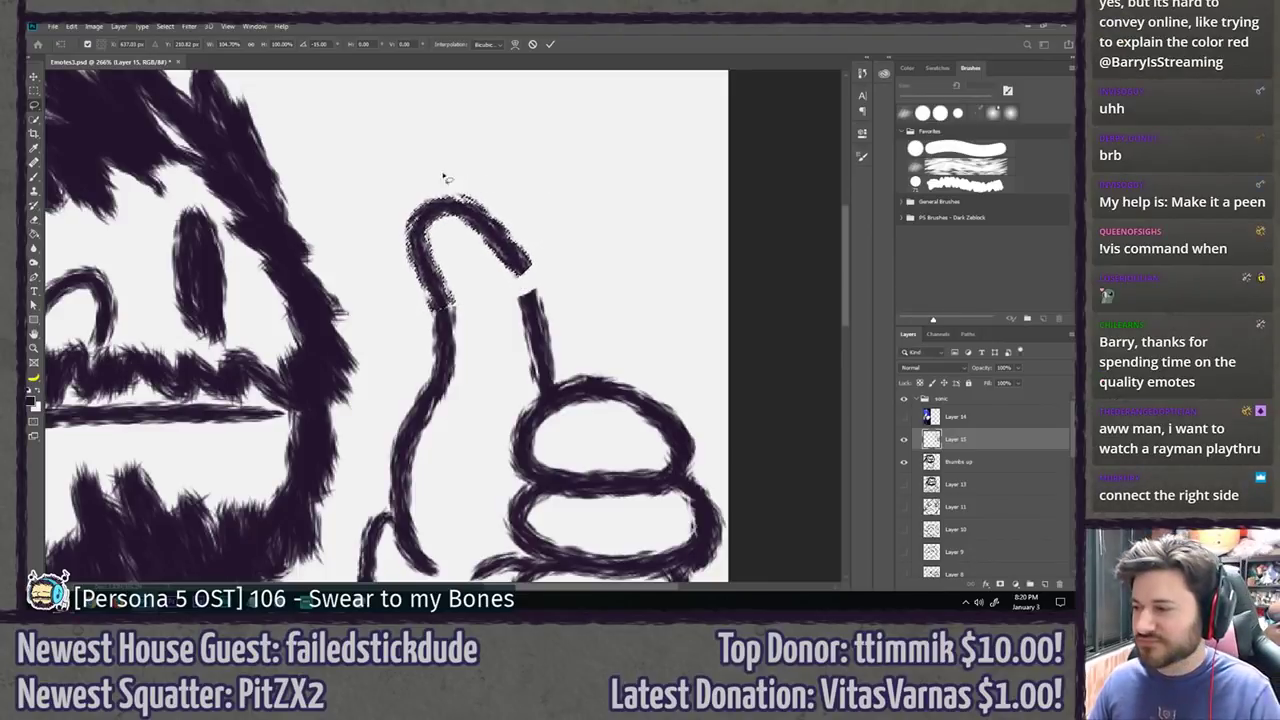
key("ctrl+d")
Step: Lasso the tilted thumb tip and cut it away, leaving the thumb's open side lines for redrawing with the brush
scroll(398, 250, "down", 10)
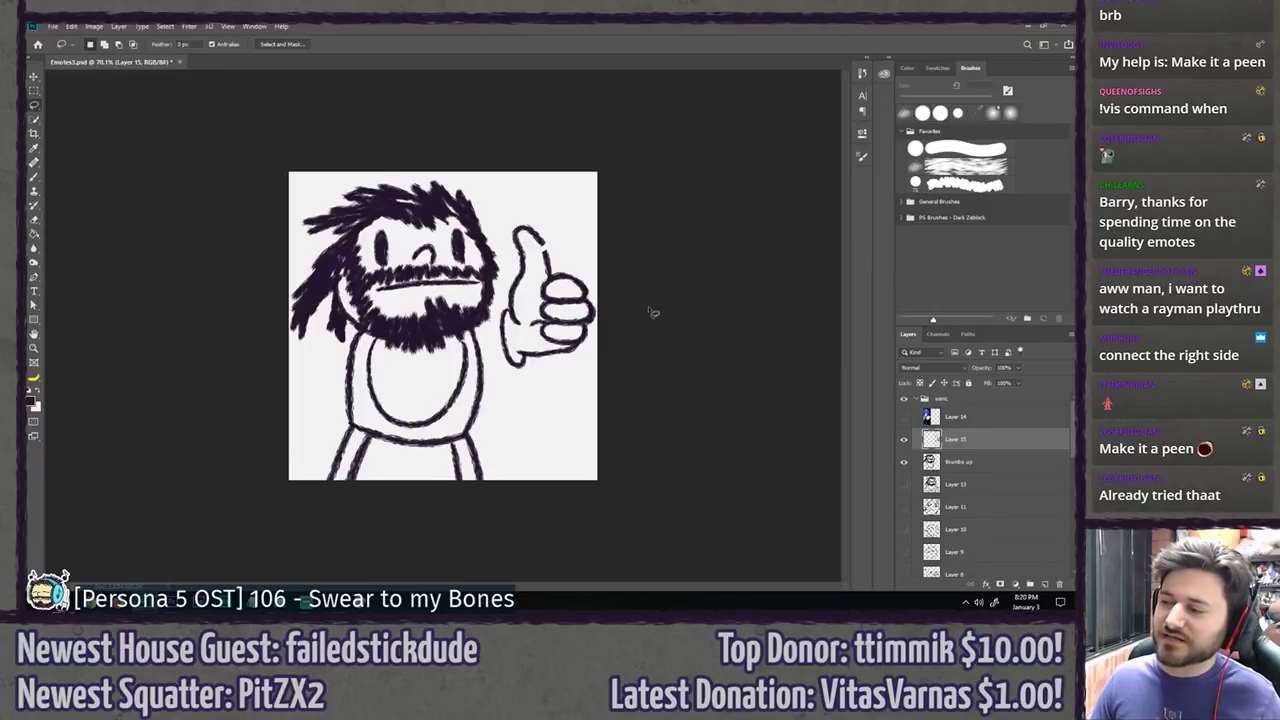
scroll(656, 307, "up", 5)
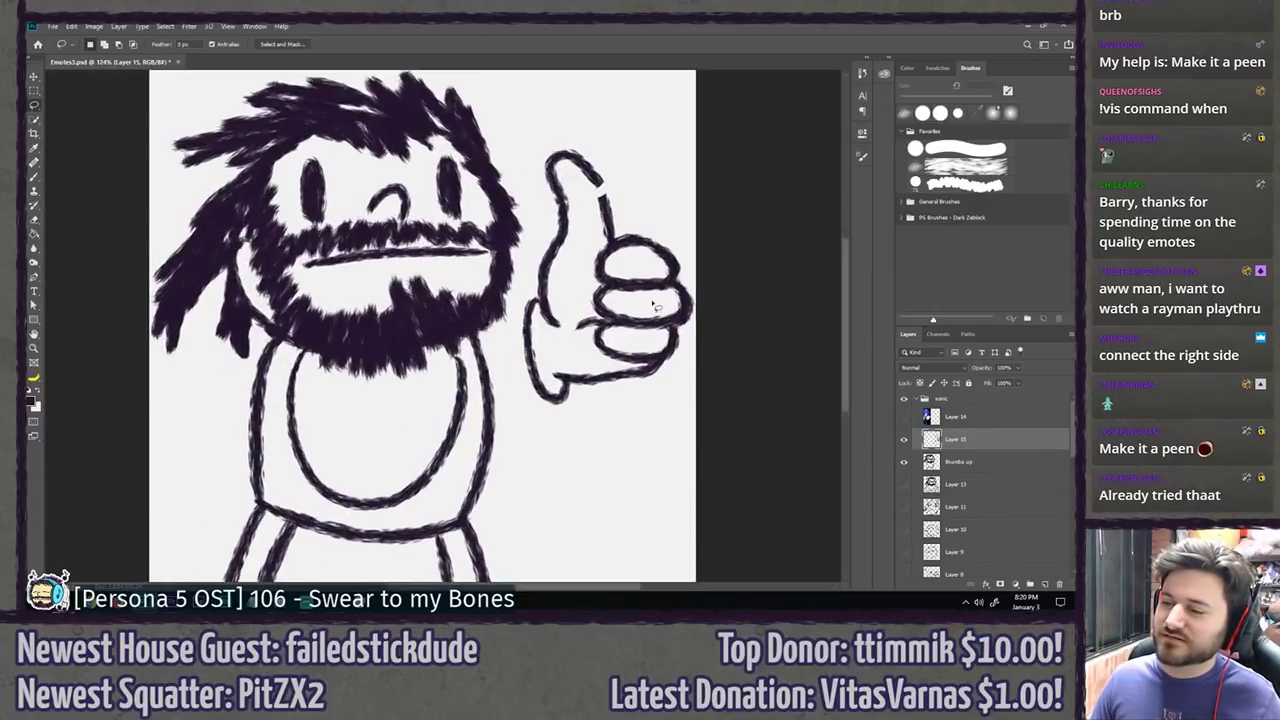
left_click_drag(578, 172, 535, 300)
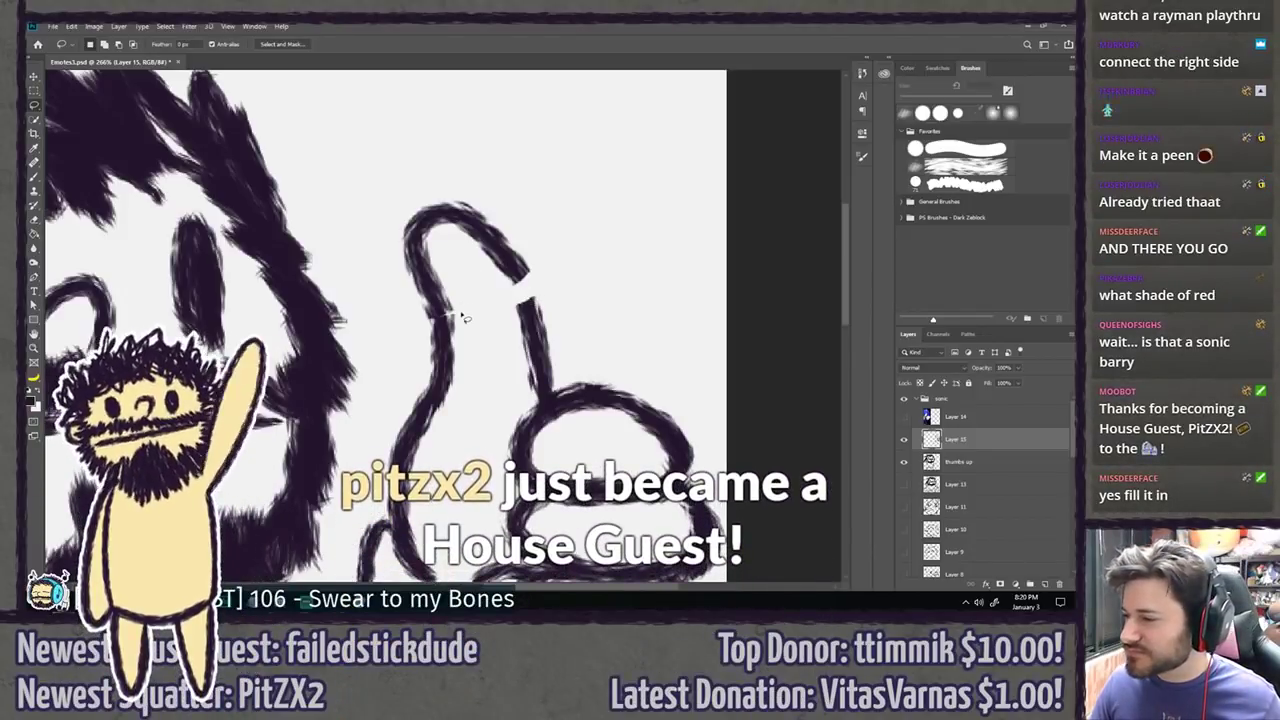
mouse_move(455, 316)
left_mouse_down()
mouse_move(451, 168)
mouse_move(548, 268)
mouse_move(520, 292)
left_mouse_up()
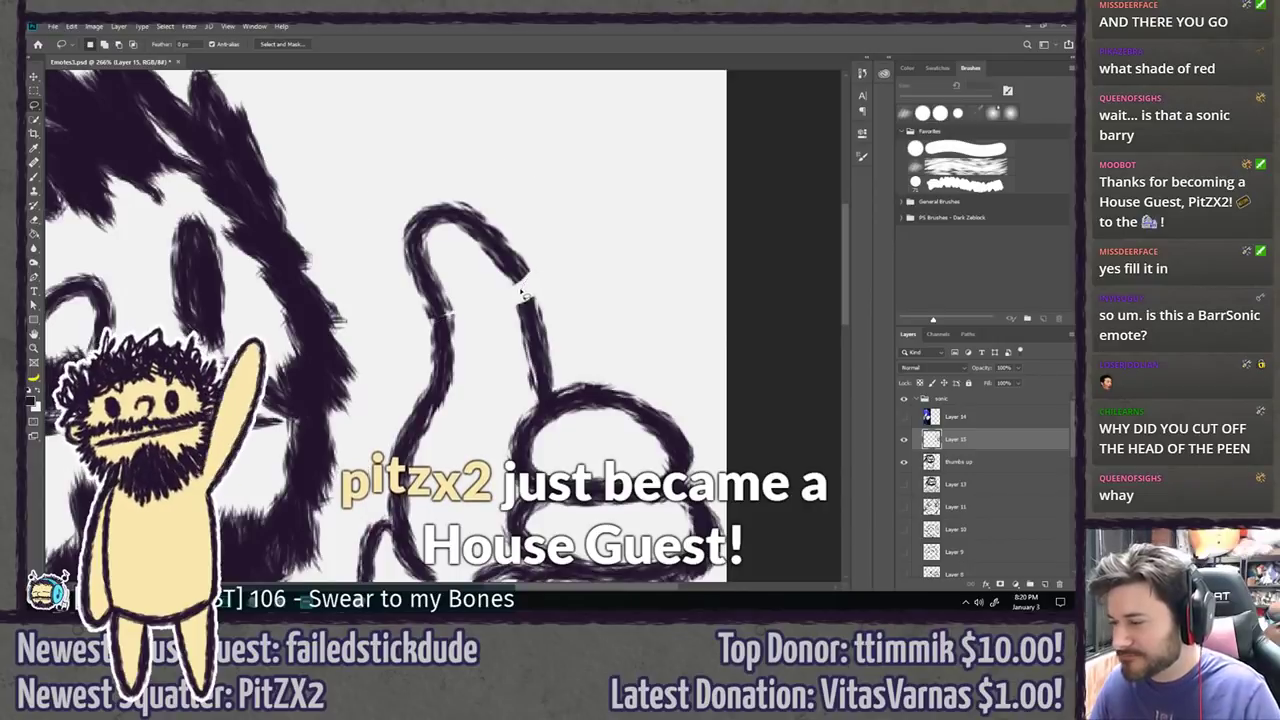
key("ctrl+x")
key("b")
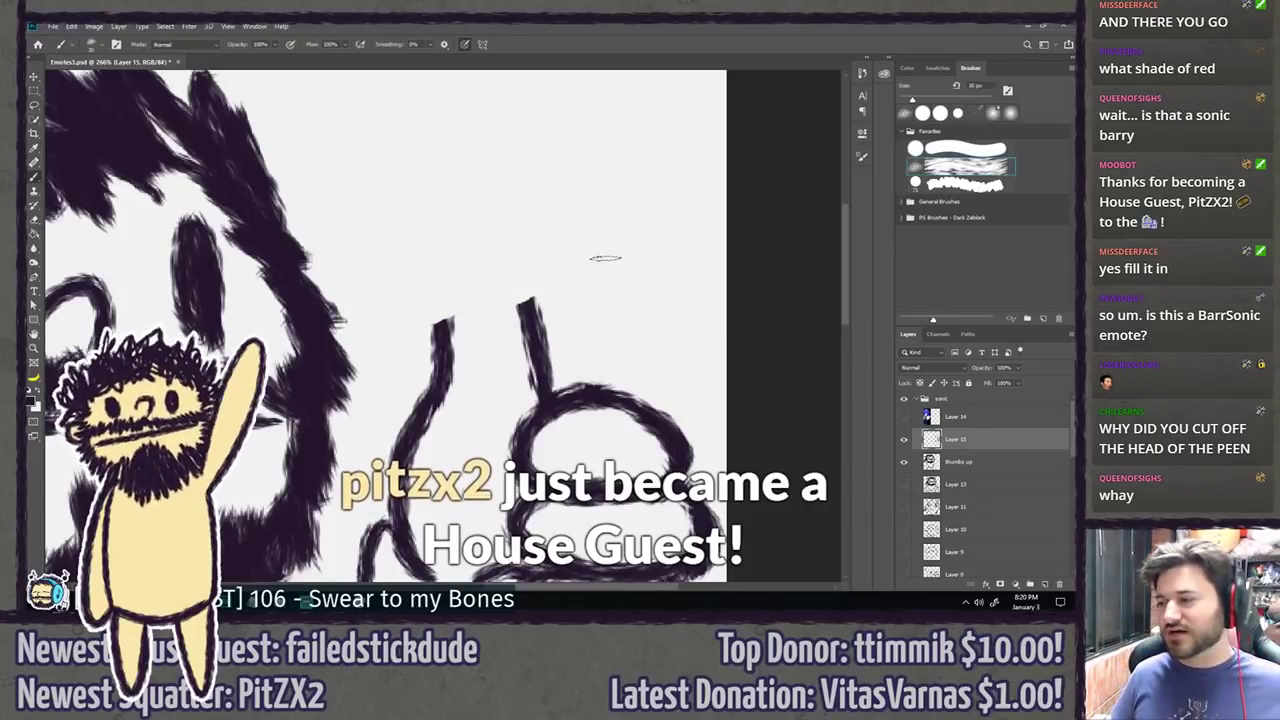
Step: Trim the thumb's open line ends and brush in a rounded tip bent back toward the face, undoing the stray stroke beside it
key("e")
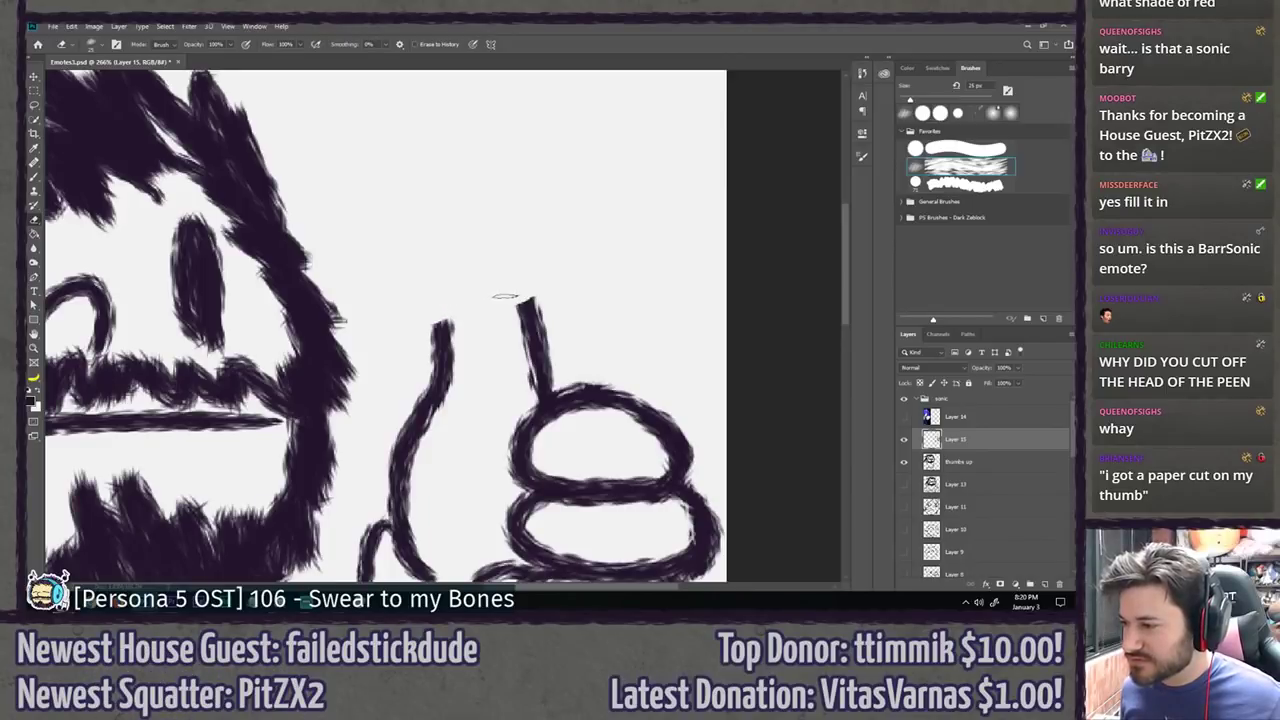
key("b")
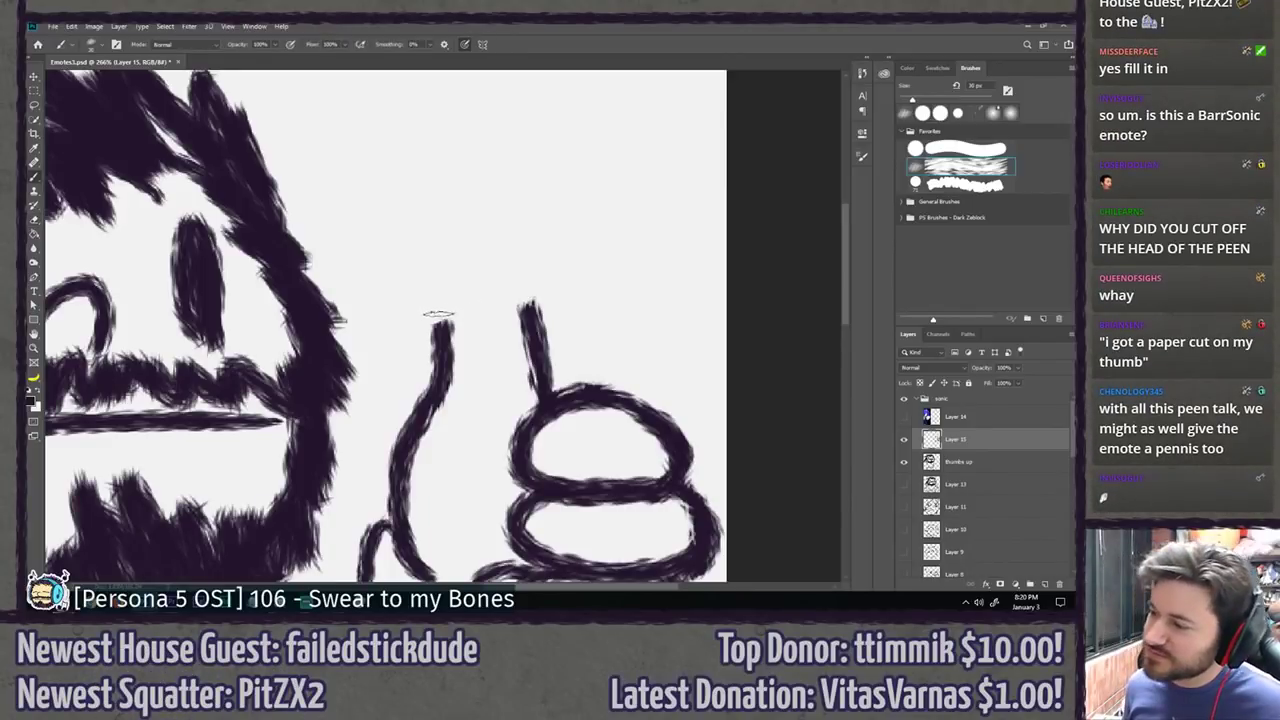
mouse_move(438, 314)
left_mouse_down()
mouse_move(419, 218)
mouse_move(538, 326)
left_mouse_up()
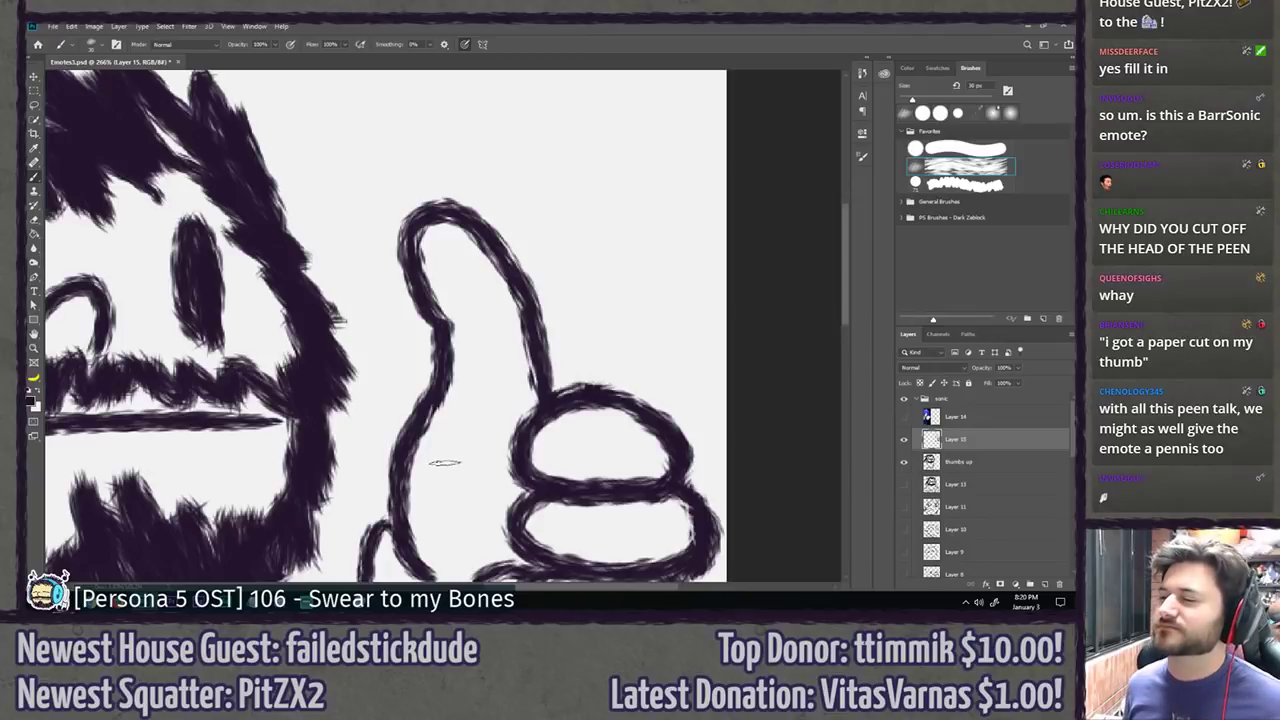
key("ctrl+1")
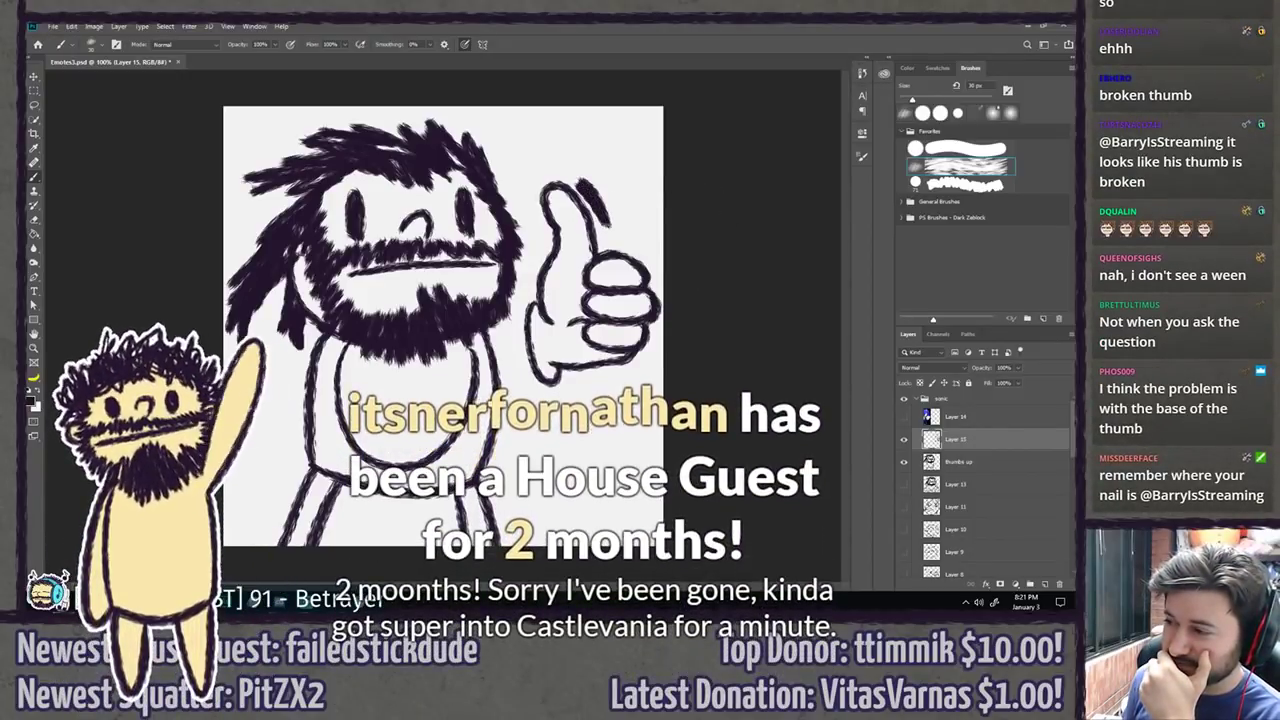
key("ctrl+z")
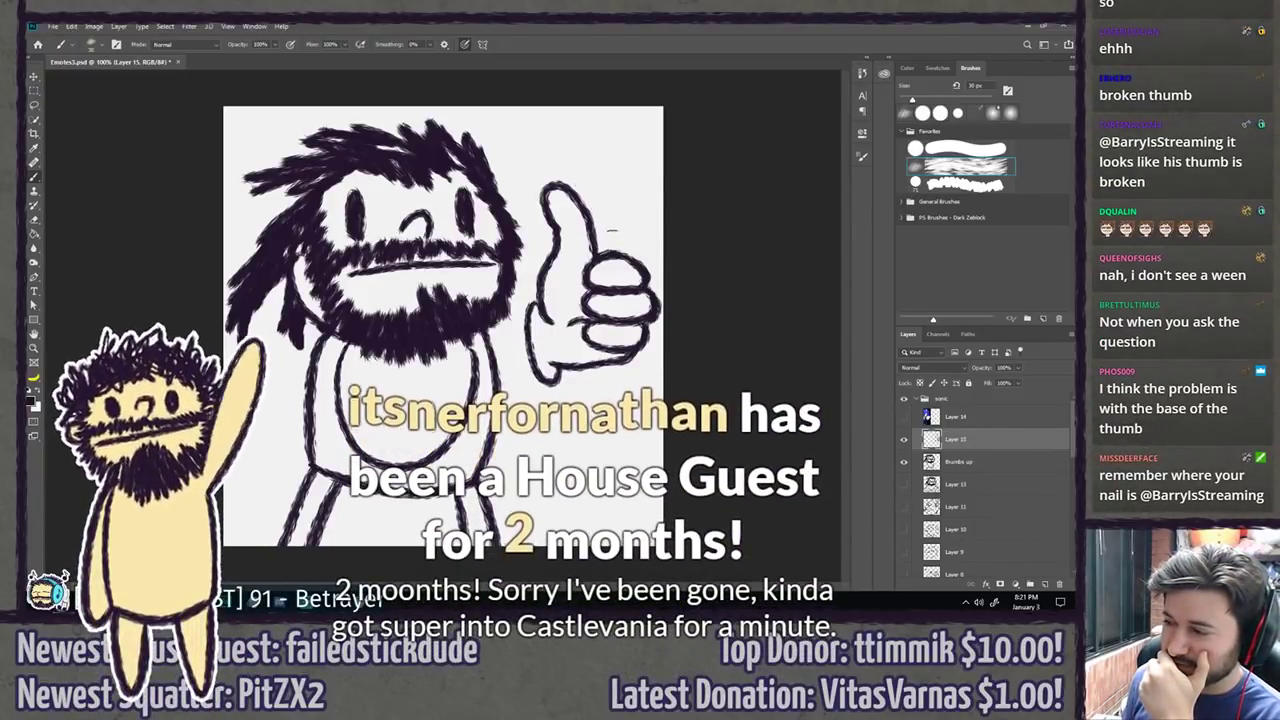
Step: Erase the thumb's face-side line below the tip and redraw it as a smoother curve joining the tip to the thumb's base
left_click_drag(542, 230, 539, 247)
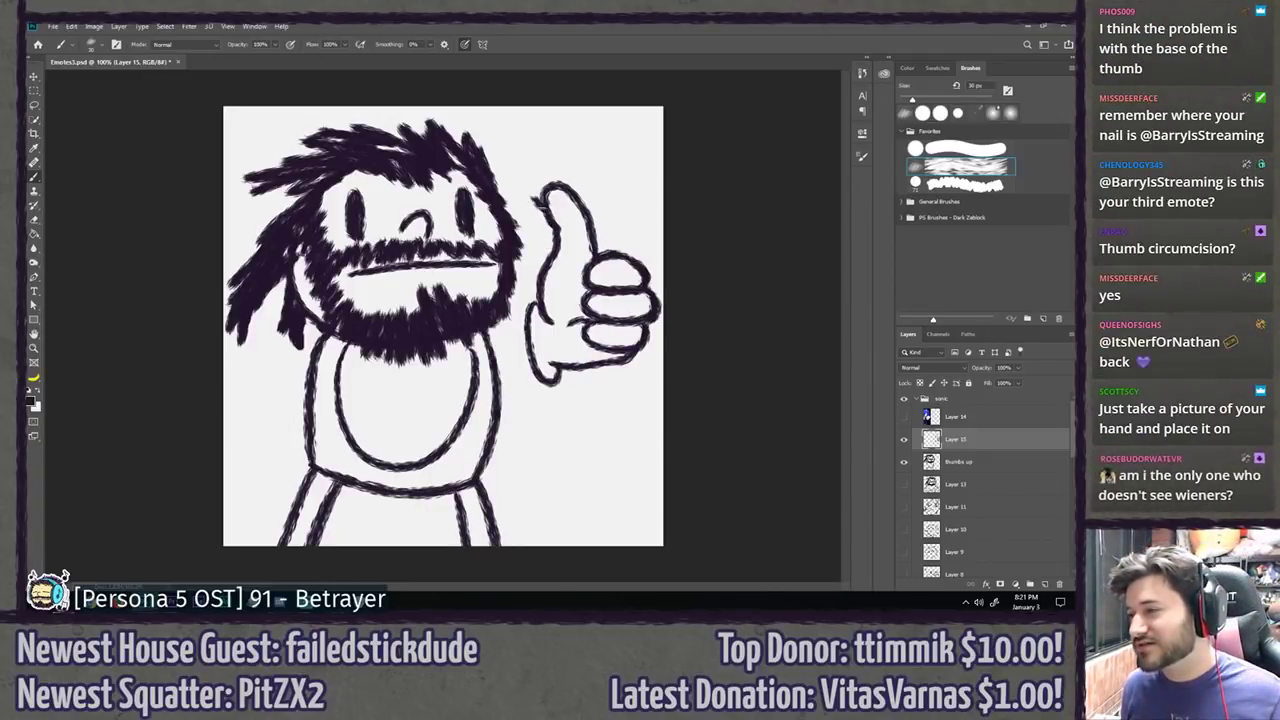
mouse_move(538, 199)
left_mouse_down()
mouse_move(571, 214)
mouse_move(583, 201)
mouse_move(625, 204)
mouse_move(540, 255)
mouse_move(524, 258)
mouse_move(520, 241)
mouse_move(497, 249)
mouse_move(531, 276)
left_mouse_up()
key("z")
left_click(583, 212)
key("e")
key("b")
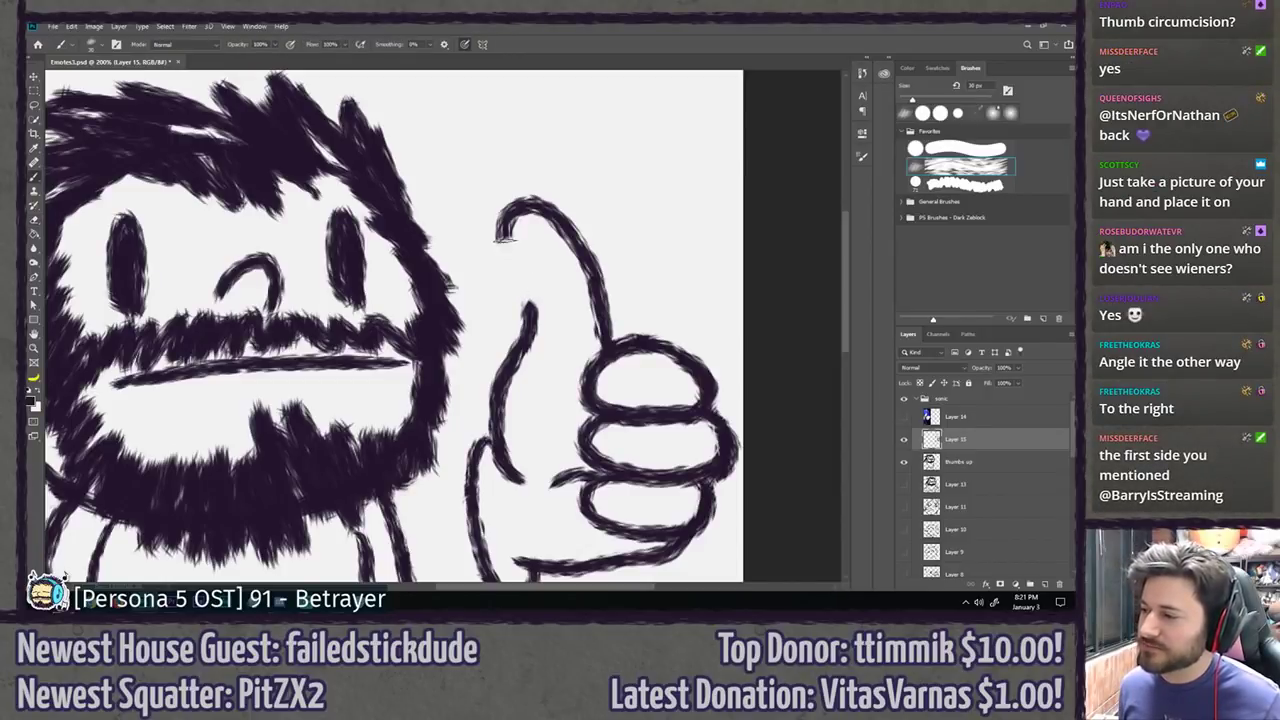
left_click_drag(506, 232, 522, 308)
key("ctrl+minus")
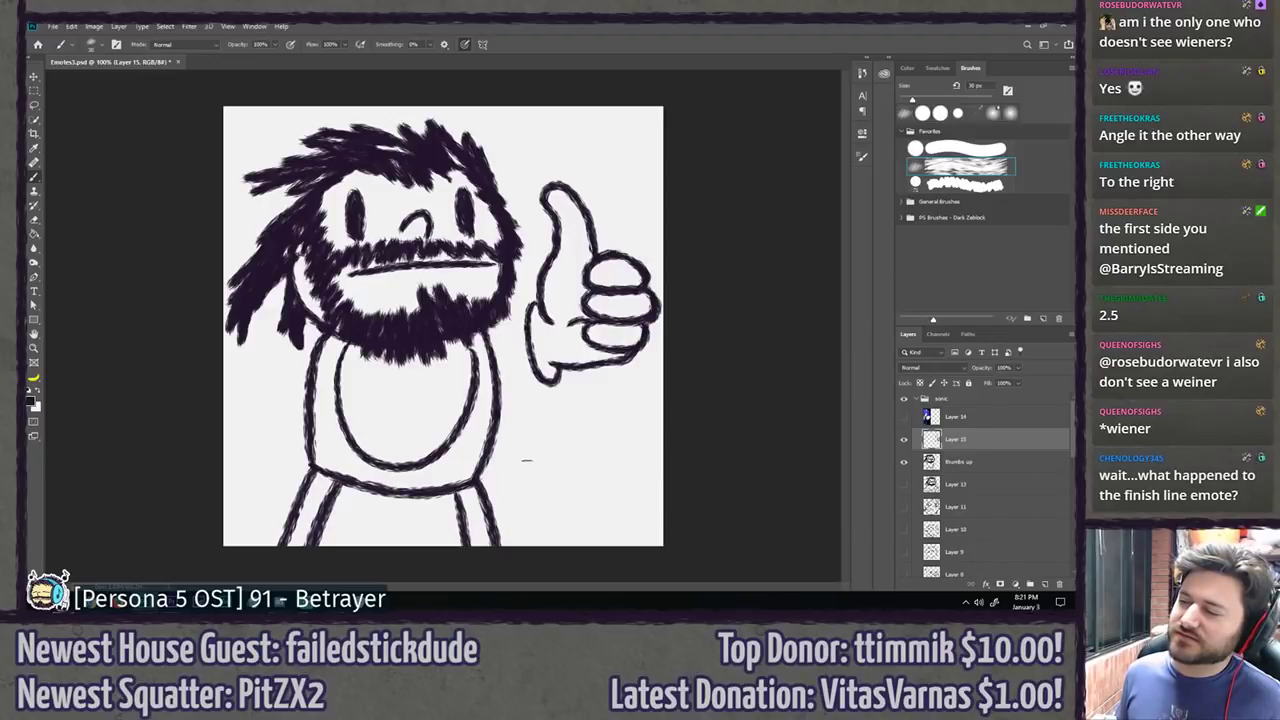
Step: Draw the arm's lower outline from the wrist down to a pointed elbow and back to the body
key("ctrl+plus")
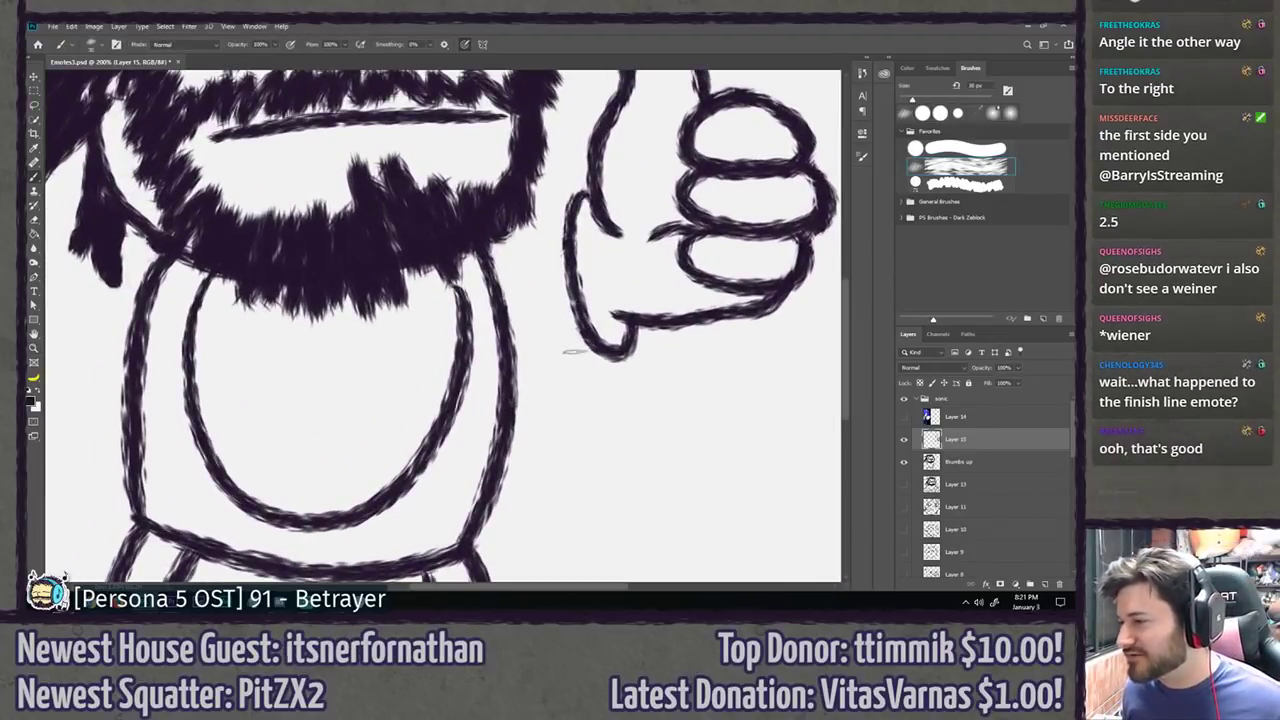
mouse_move(588, 352)
left_mouse_down()
mouse_move(538, 410)
mouse_move(510, 386)
left_mouse_up()
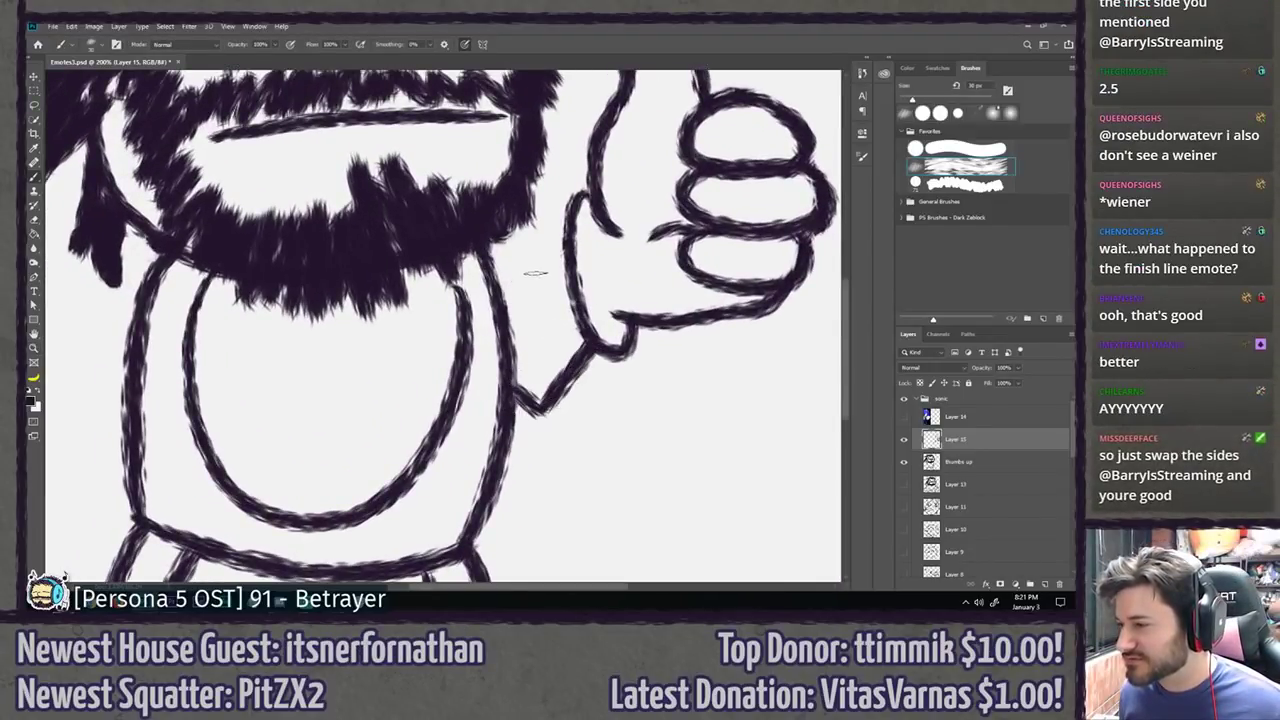
Step: Try to draw the arm's upper outline from the wrist down to the inner elbow and up to the shoulder
mouse_move(575, 236)
left_mouse_down()
mouse_move(530, 322)
mouse_move(532, 298)
mouse_move(524, 313)
mouse_move(490, 274)
left_mouse_up()
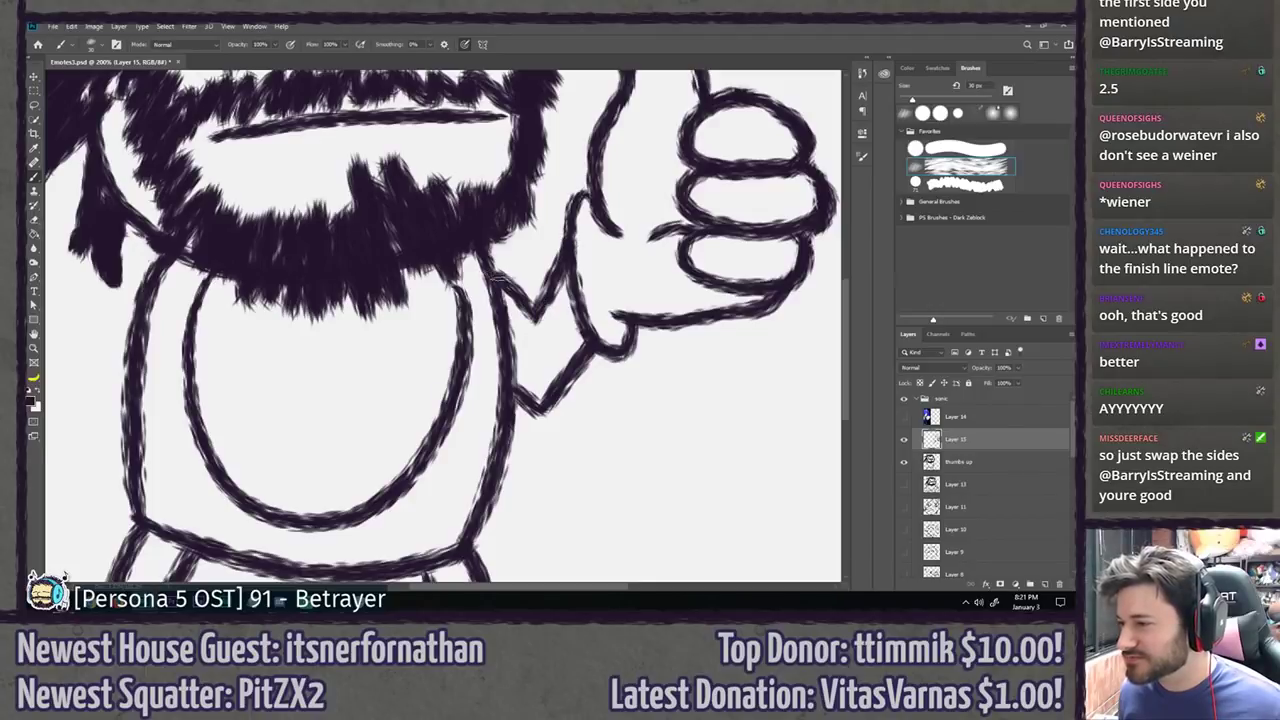
key("ctrl+z")
left_click_drag(533, 315, 486, 252)
key("ctrl+z")
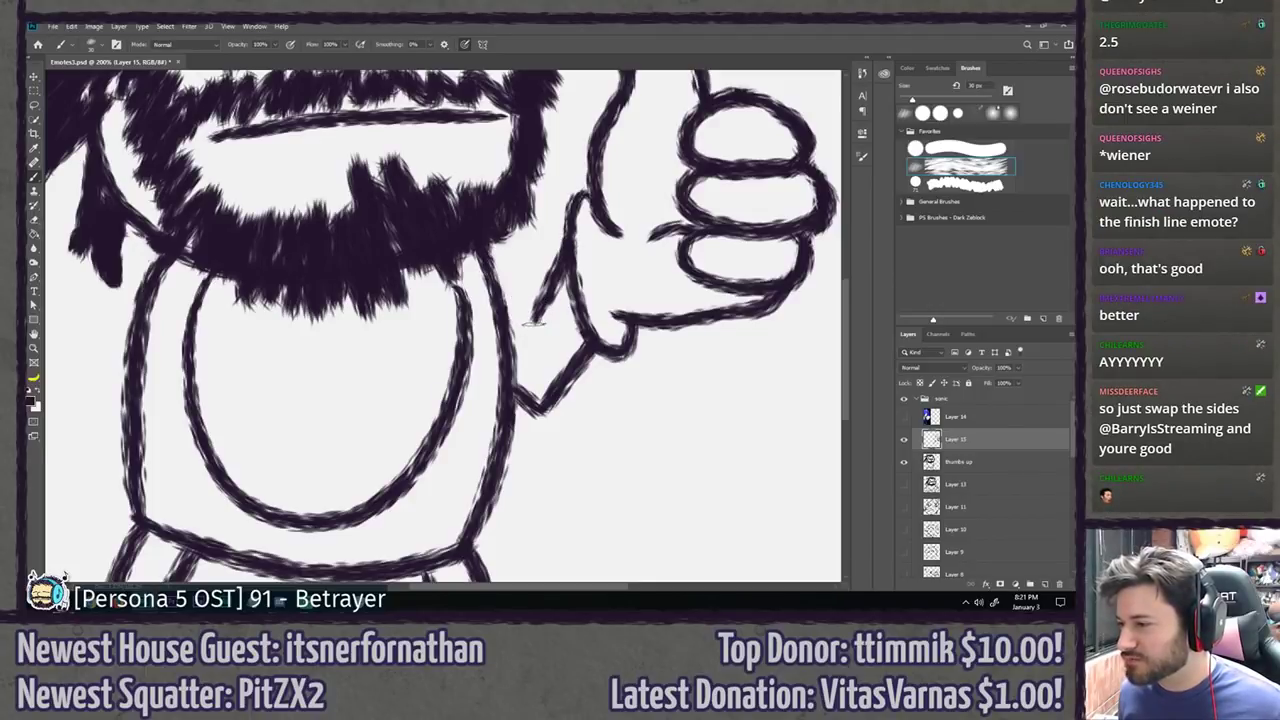
left_click_drag(536, 322, 490, 257)
key("ctrl+z")
left_click_drag(540, 303, 525, 334)
key("ctrl+z")
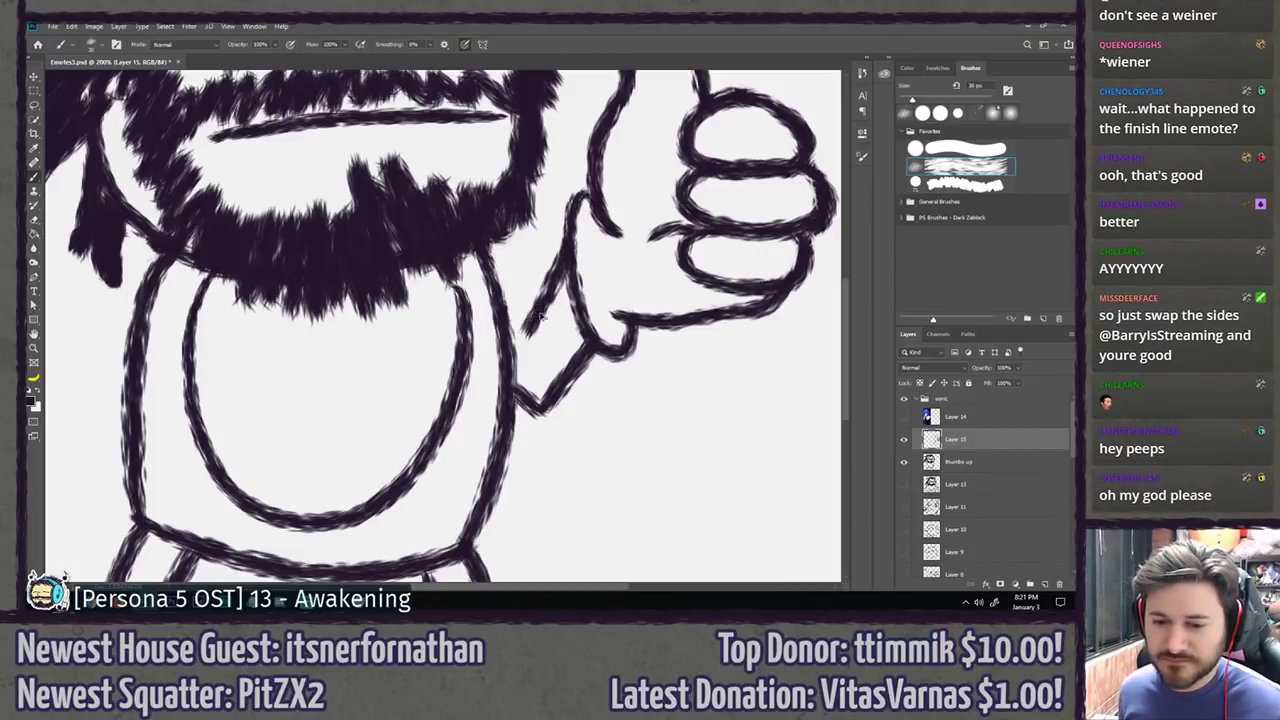
key("ctrl+z")
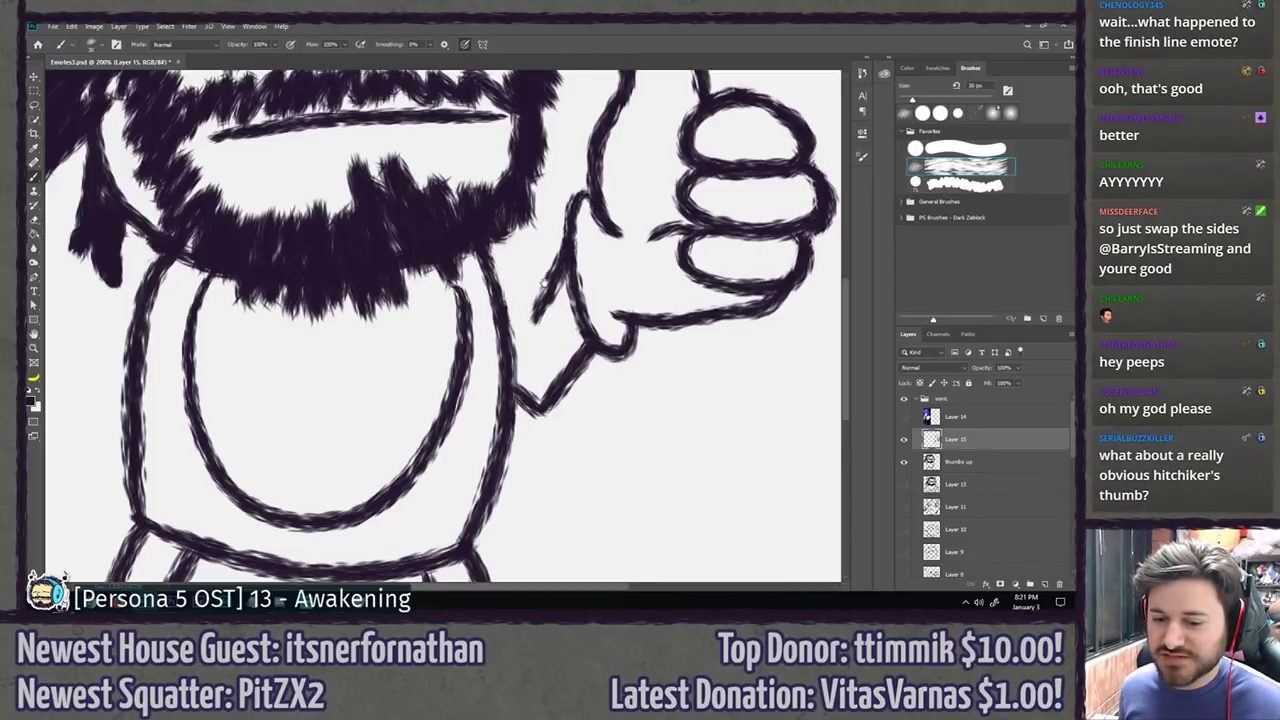
Step: Try to reshape the finger-side outline of the thumb tip by erasing and redrawing it, and undo these changes
left_click_drag(574, 204, 553, 244)
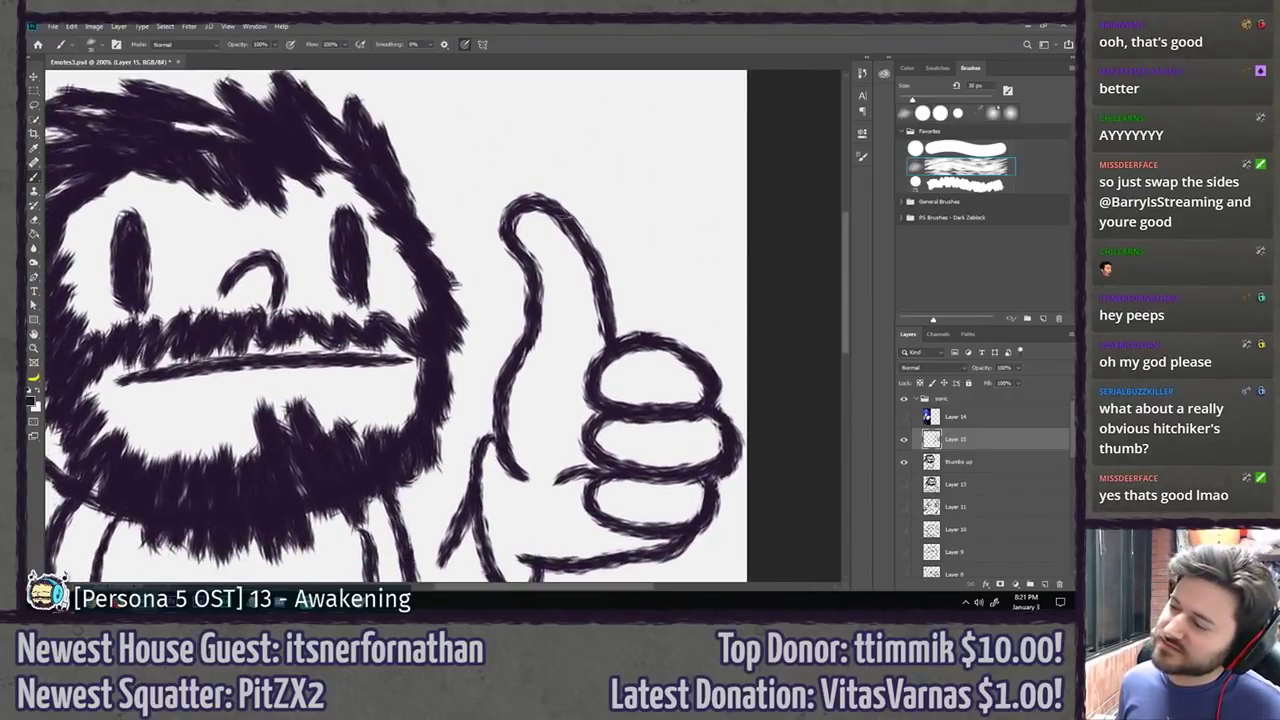
key("e")
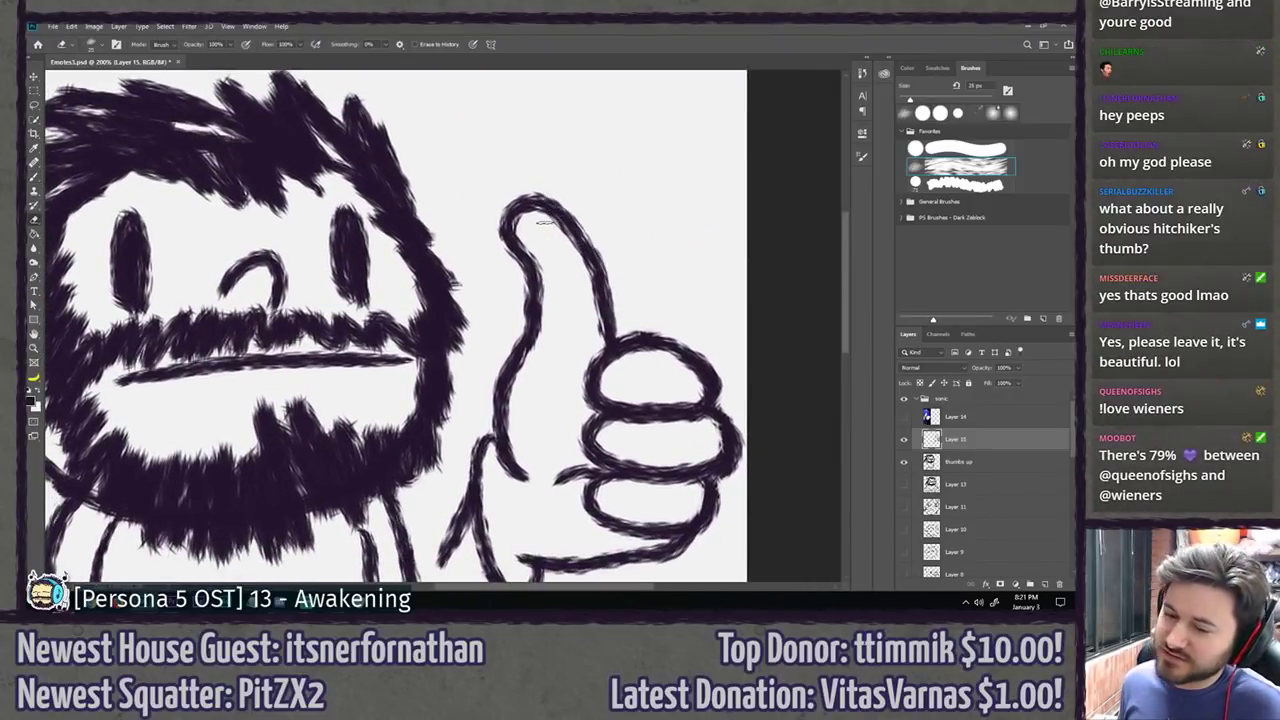
left_click_drag(548, 208, 553, 193)
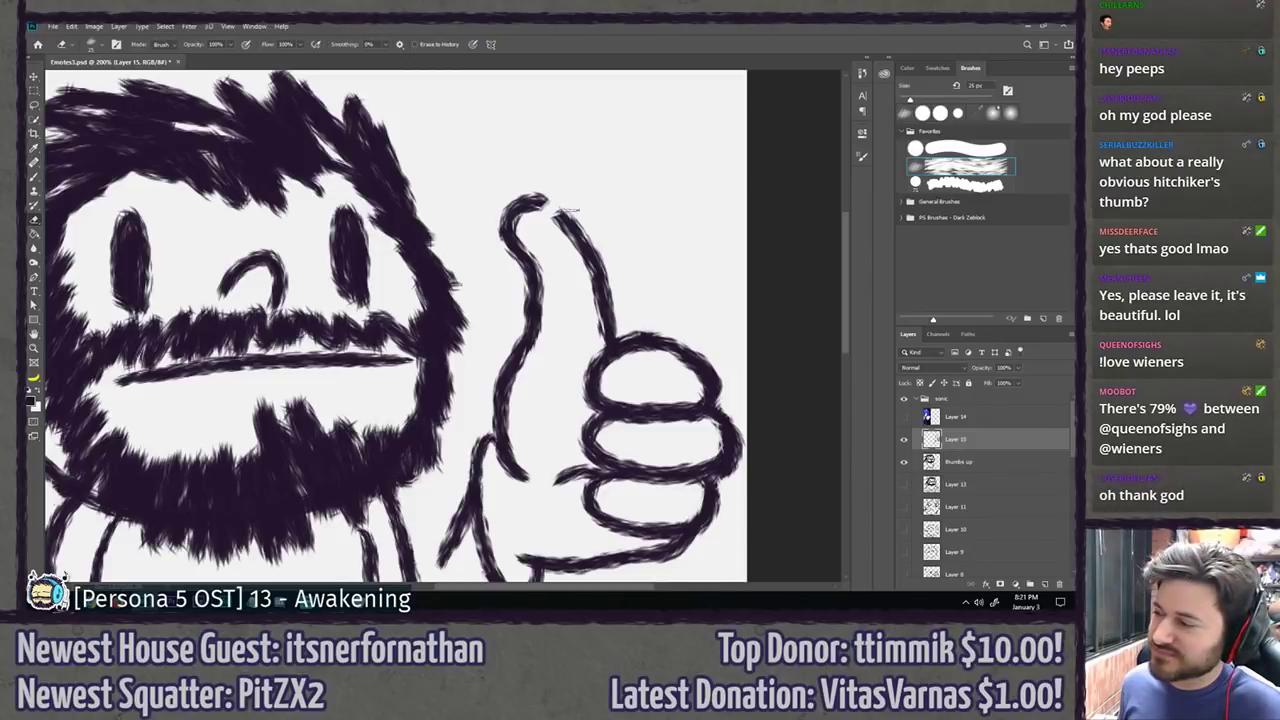
left_click_drag(563, 220, 582, 244)
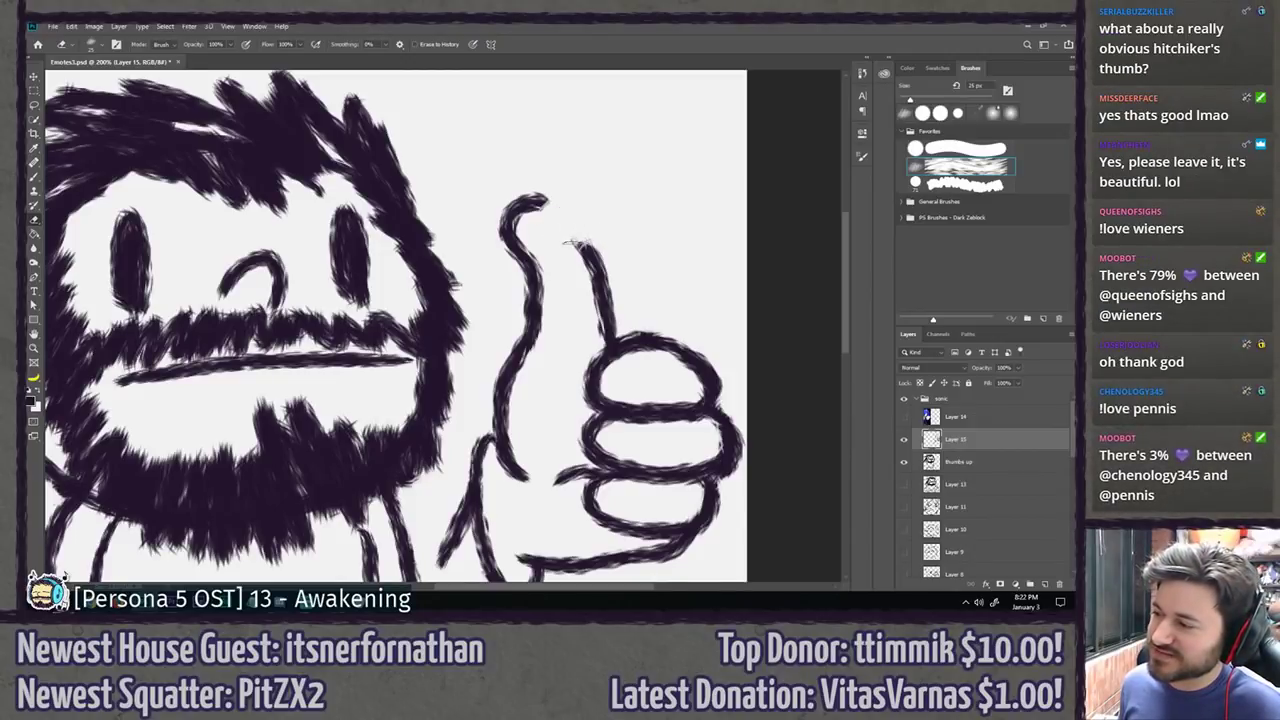
key("b")
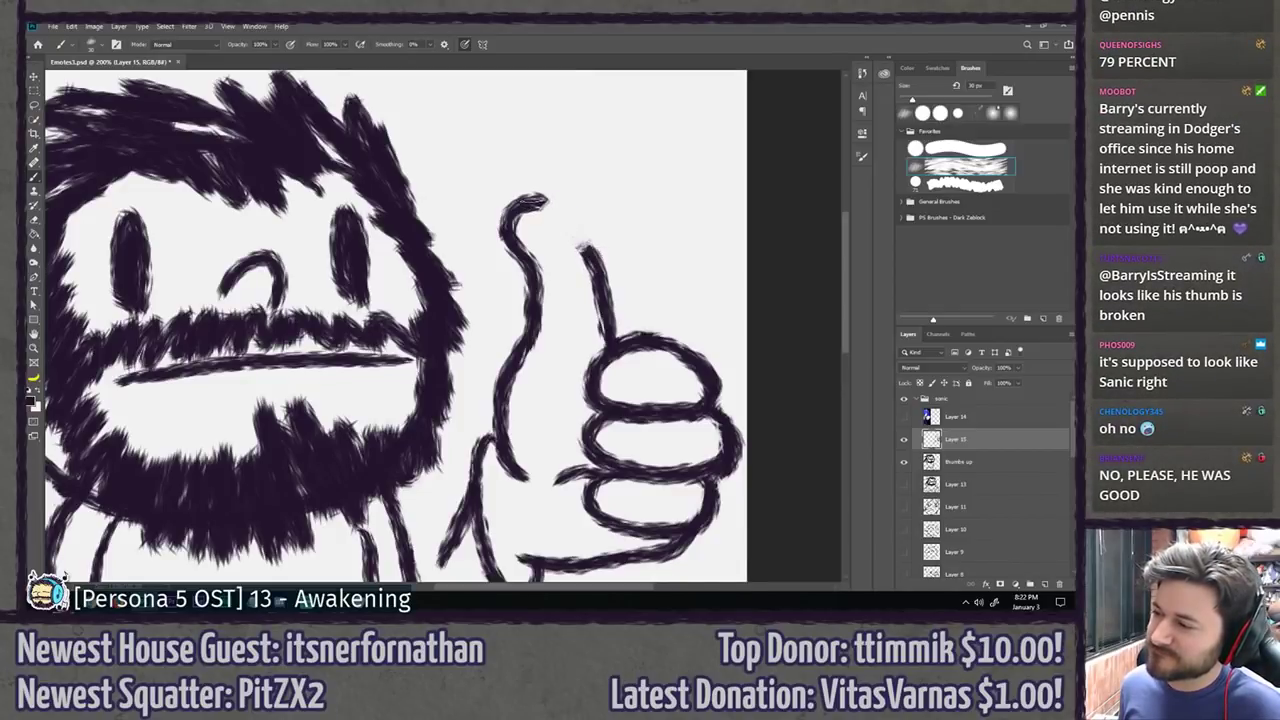
left_click_drag(543, 200, 598, 266)
key("ctrl+z")
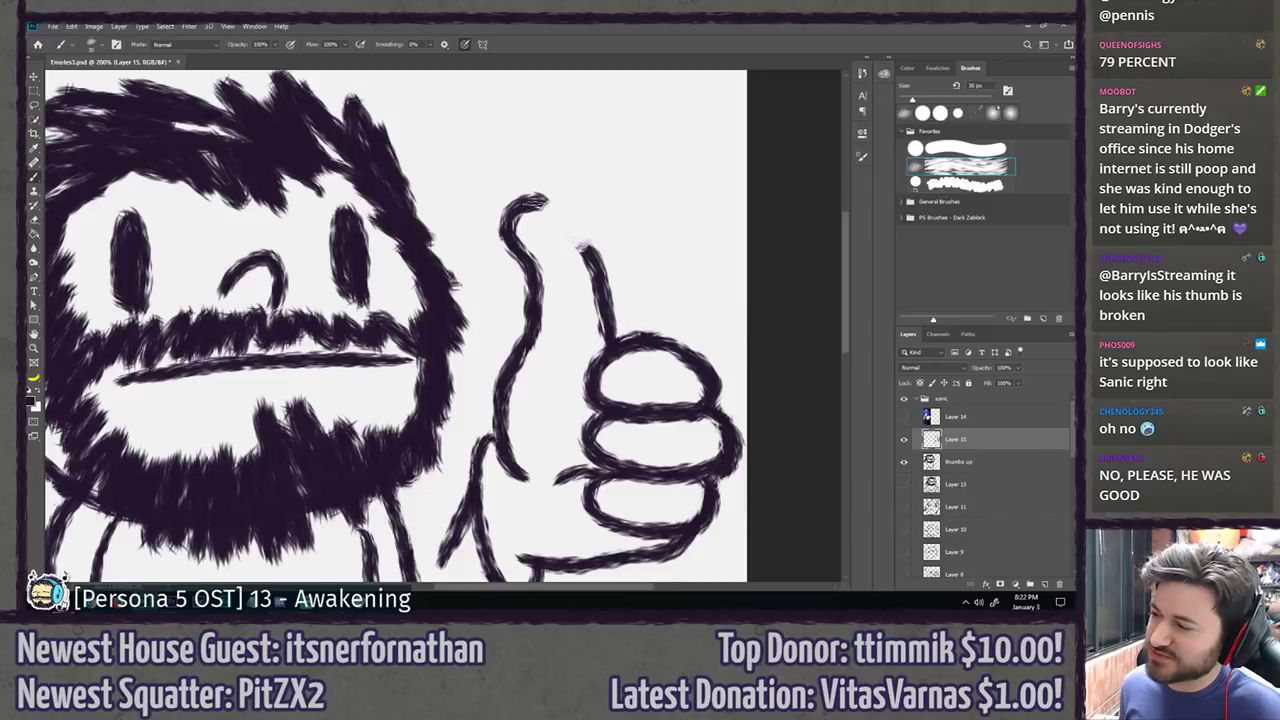
key("ctrl+z")
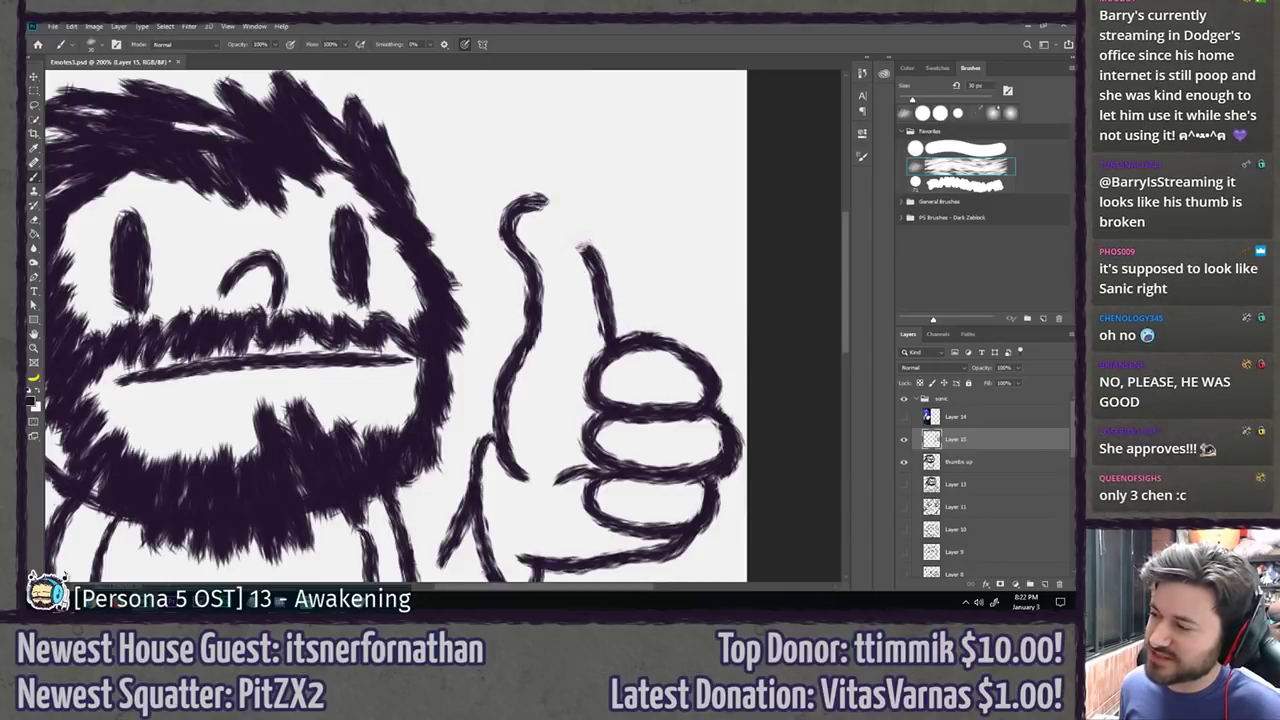
key("ctrl+z")
key("ctrl+z")
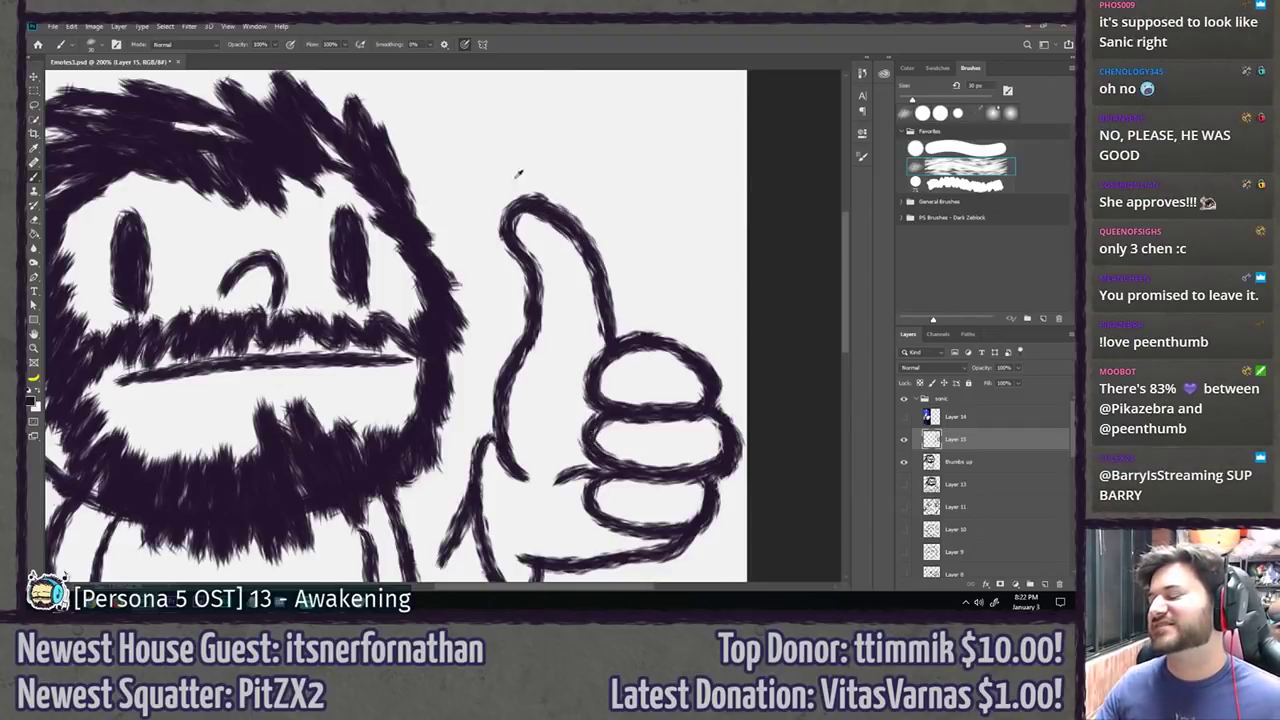
Step: Redraw the upper forearm line as a straight diagonal stroke from the wrist down to the inner elbow
scroll(525, 180, "down", 5)
scroll(463, 408, "up", 5)
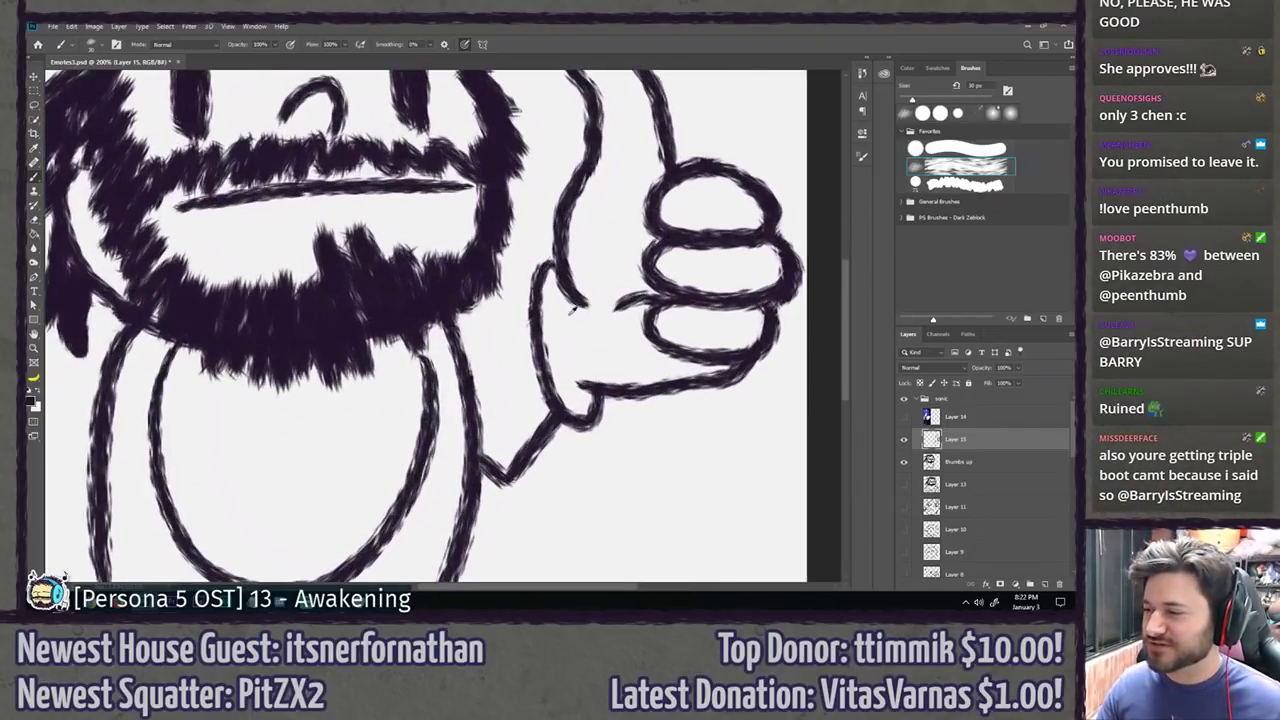
scroll(525, 336, "down", 3)
left_click_drag(541, 325, 520, 370)
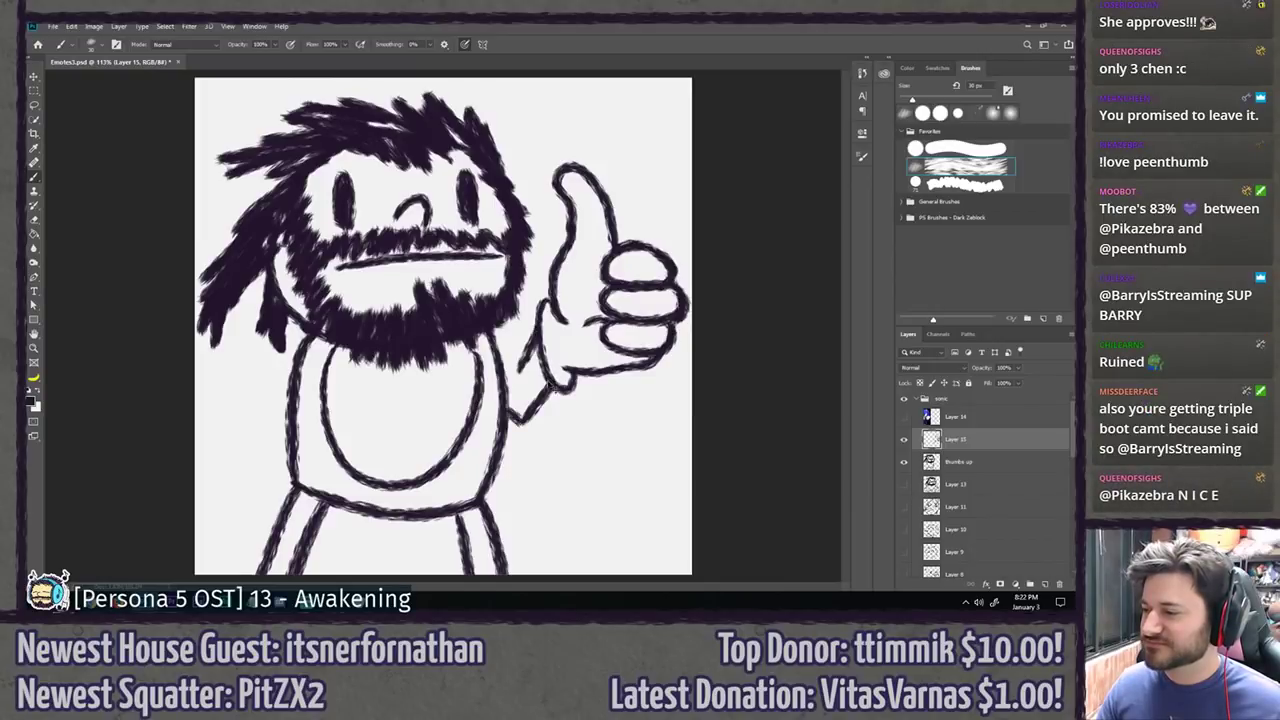
scroll(545, 395, "up", 3)
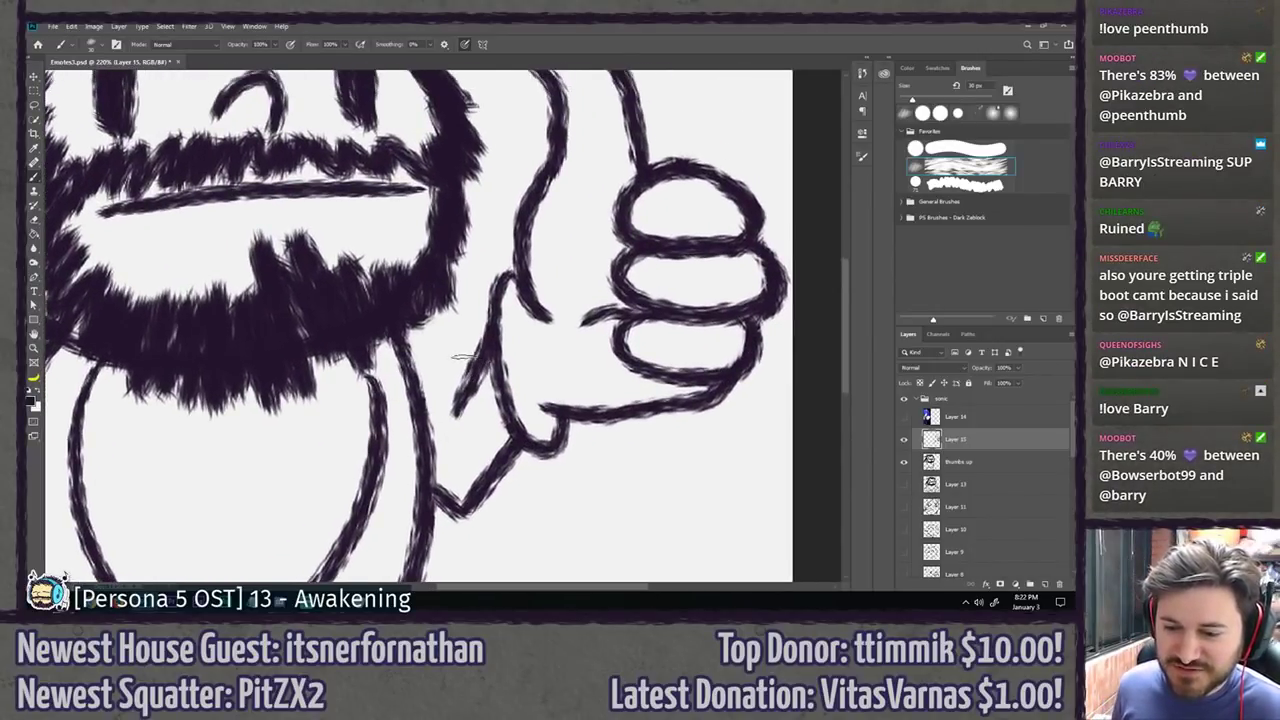
key("ctrl+z")
left_click_drag(496, 328, 458, 410)
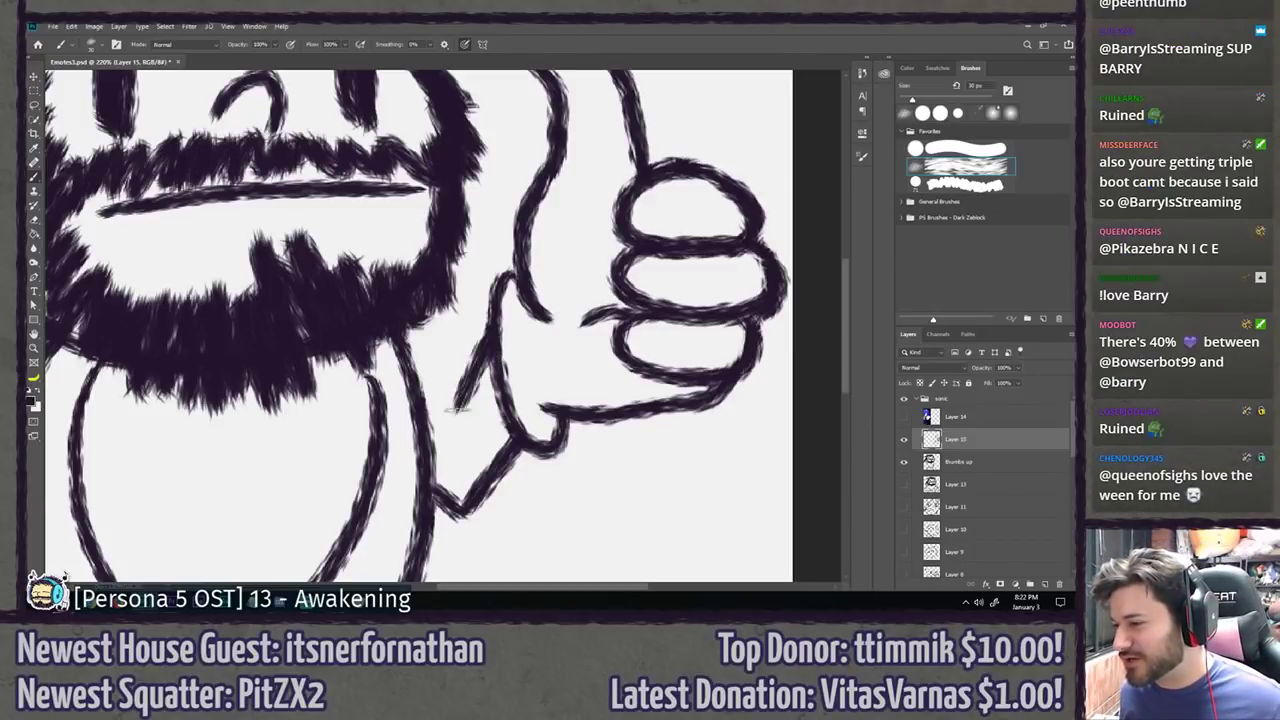
key("ctrl+z")
left_click_drag(492, 316, 446, 412)
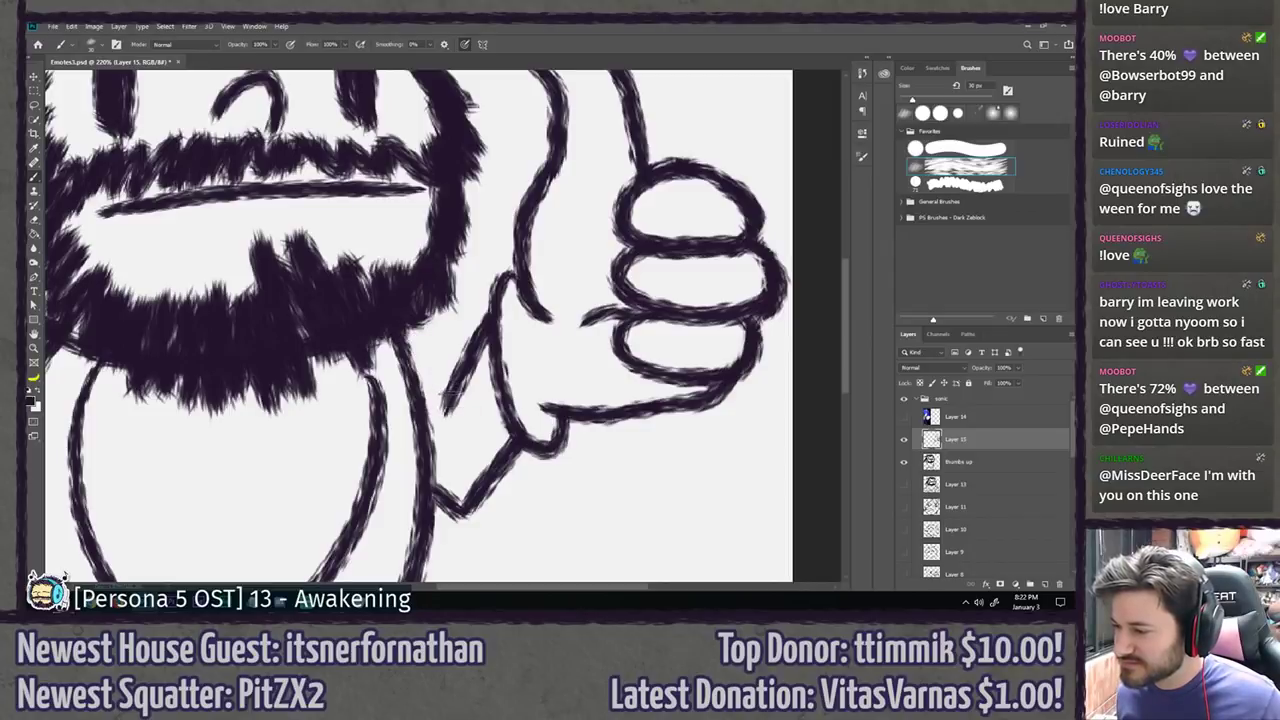
Step: Draw the upper arm's line from the inner elbow up to the shoulder below the beard, undoing and repeating the stroke until it fits
key("ctrl+z")
left_click_drag(445, 396, 388, 334)
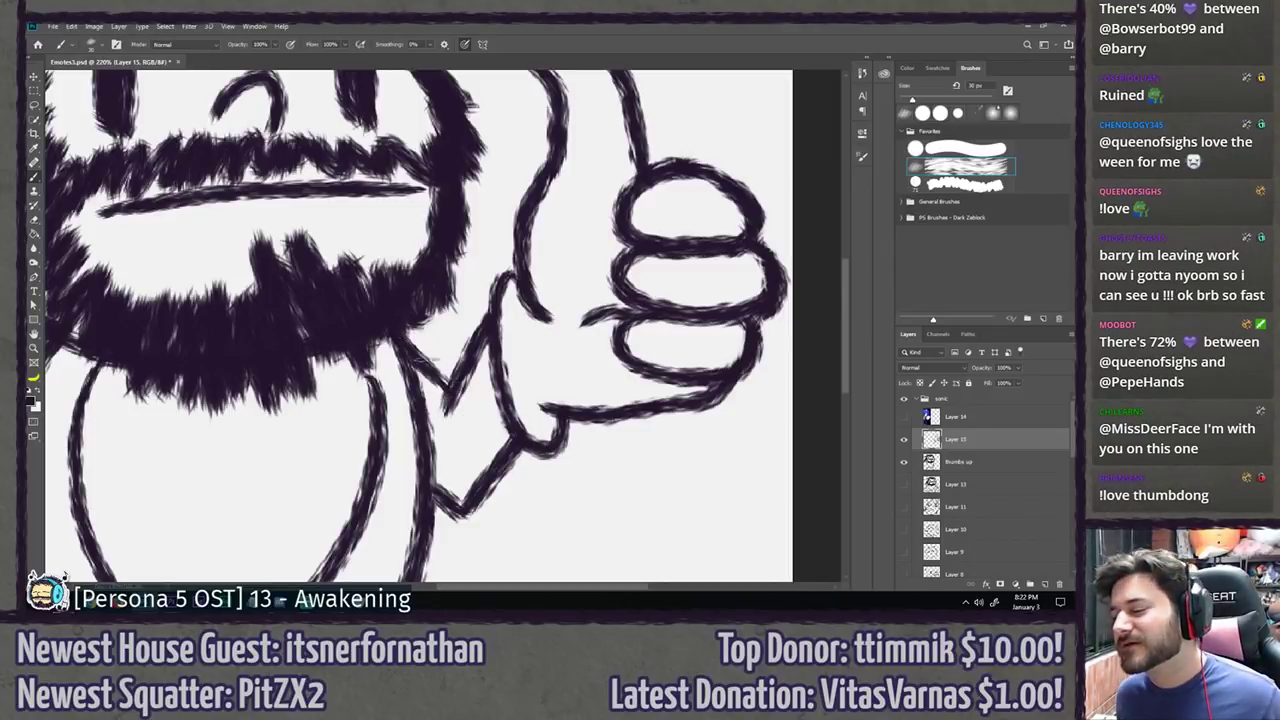
key("ctrl+z")
left_click_drag(442, 394, 400, 322)
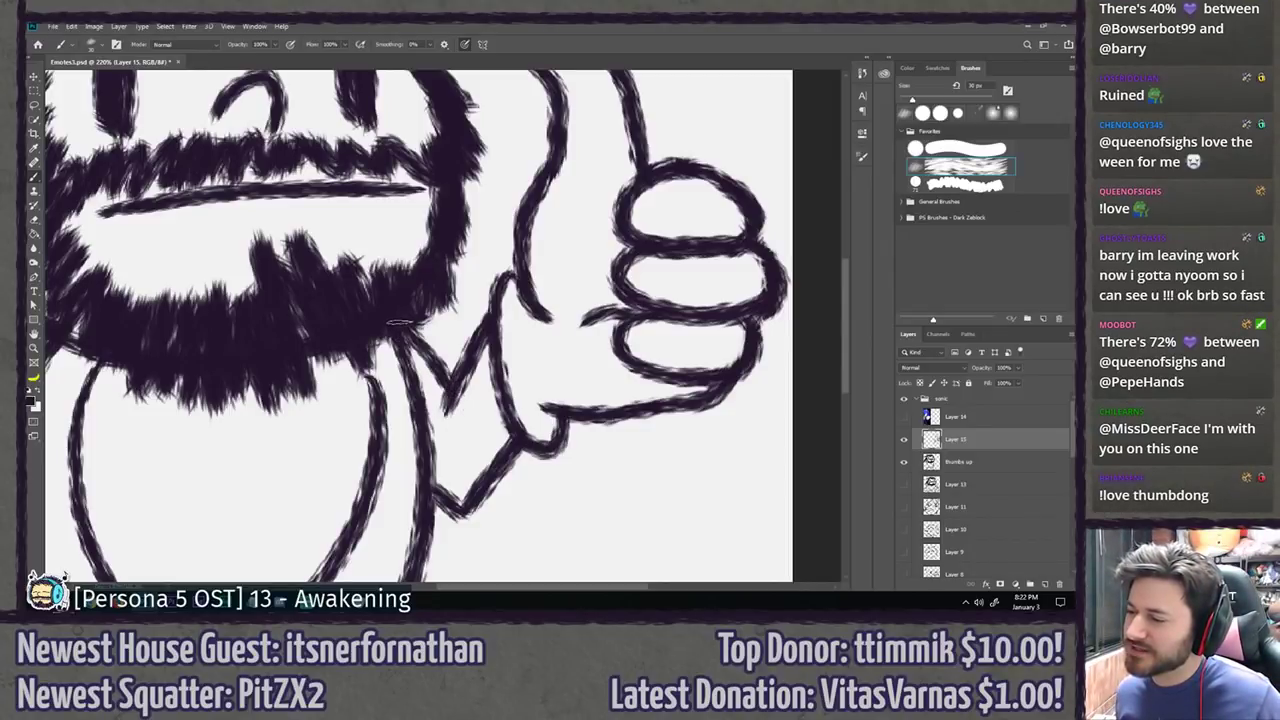
key("ctrl+z")
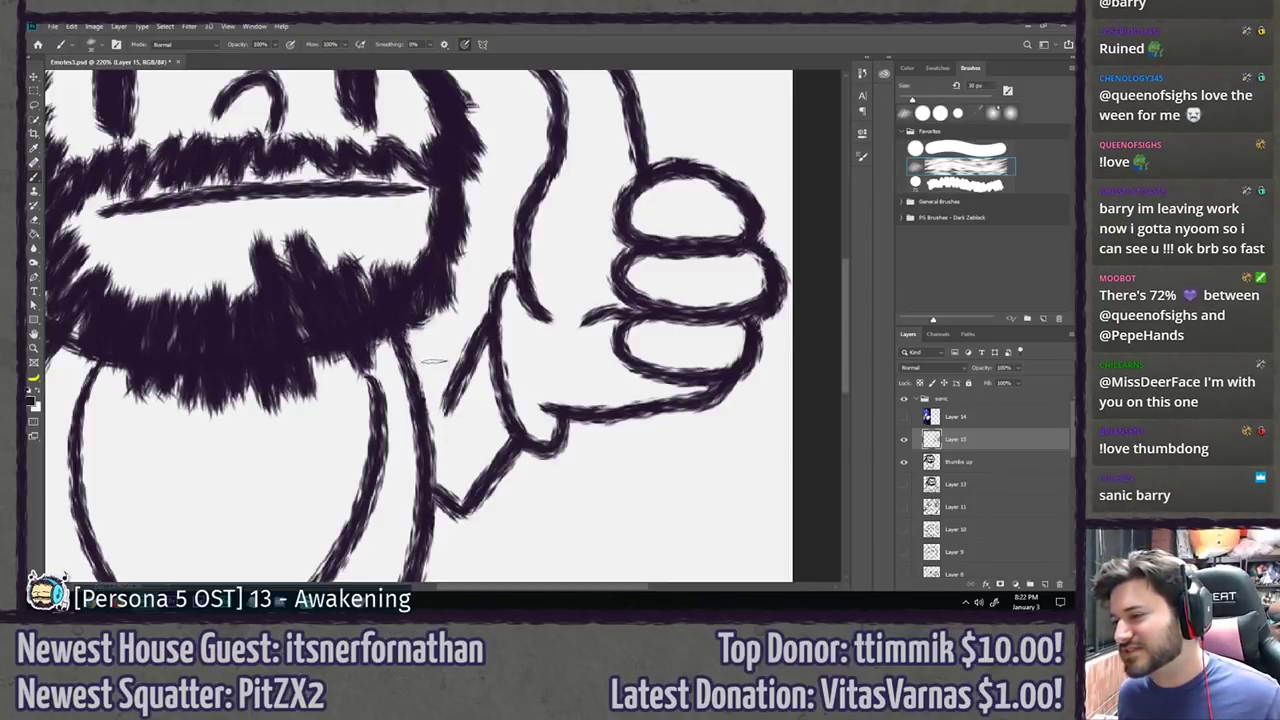
left_click_drag(445, 391, 390, 332)
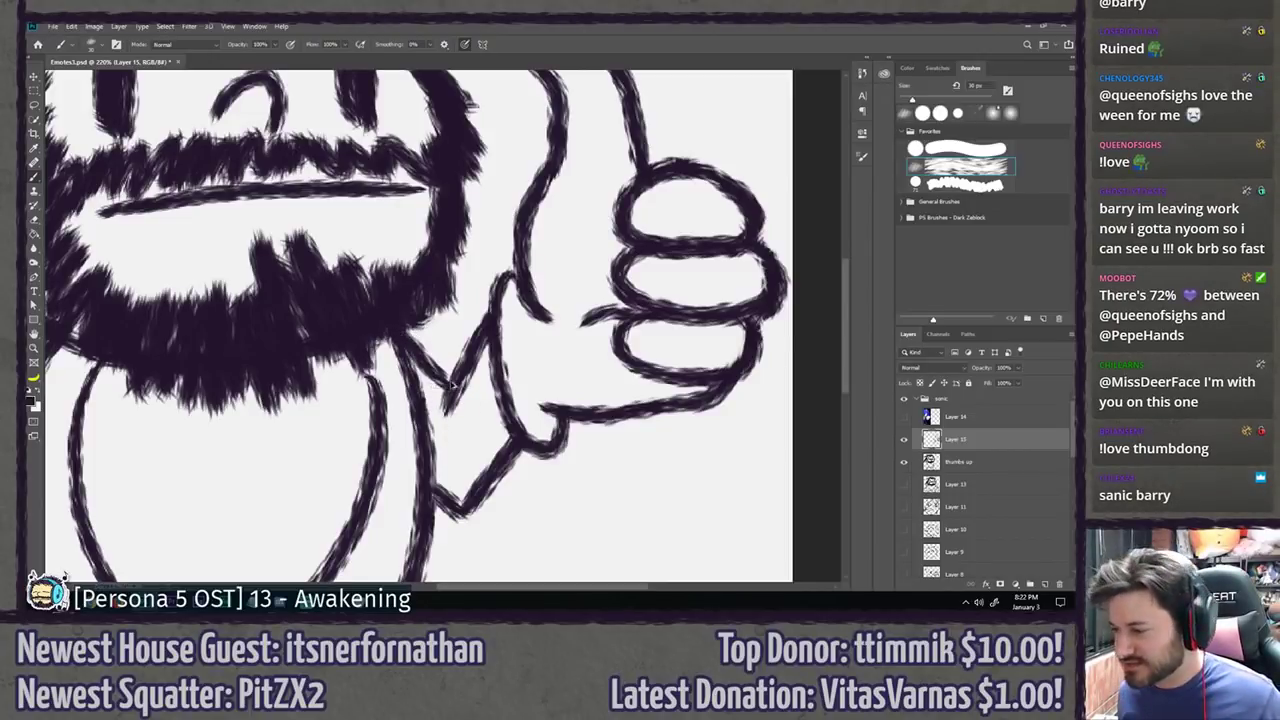
key("ctrl+z")
left_click_drag(445, 392, 394, 332)
key("ctrl+z")
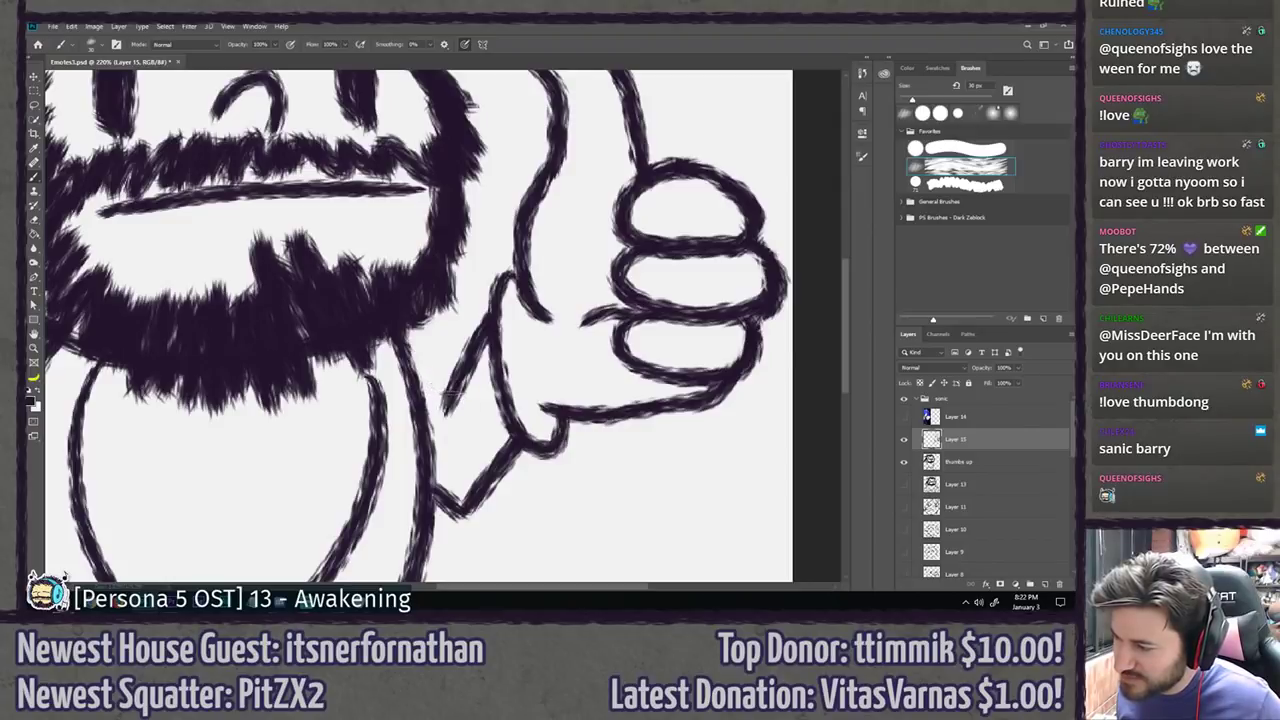
left_click_drag(445, 391, 394, 332)
key("ctrl+z")
left_click_drag(445, 391, 394, 332)
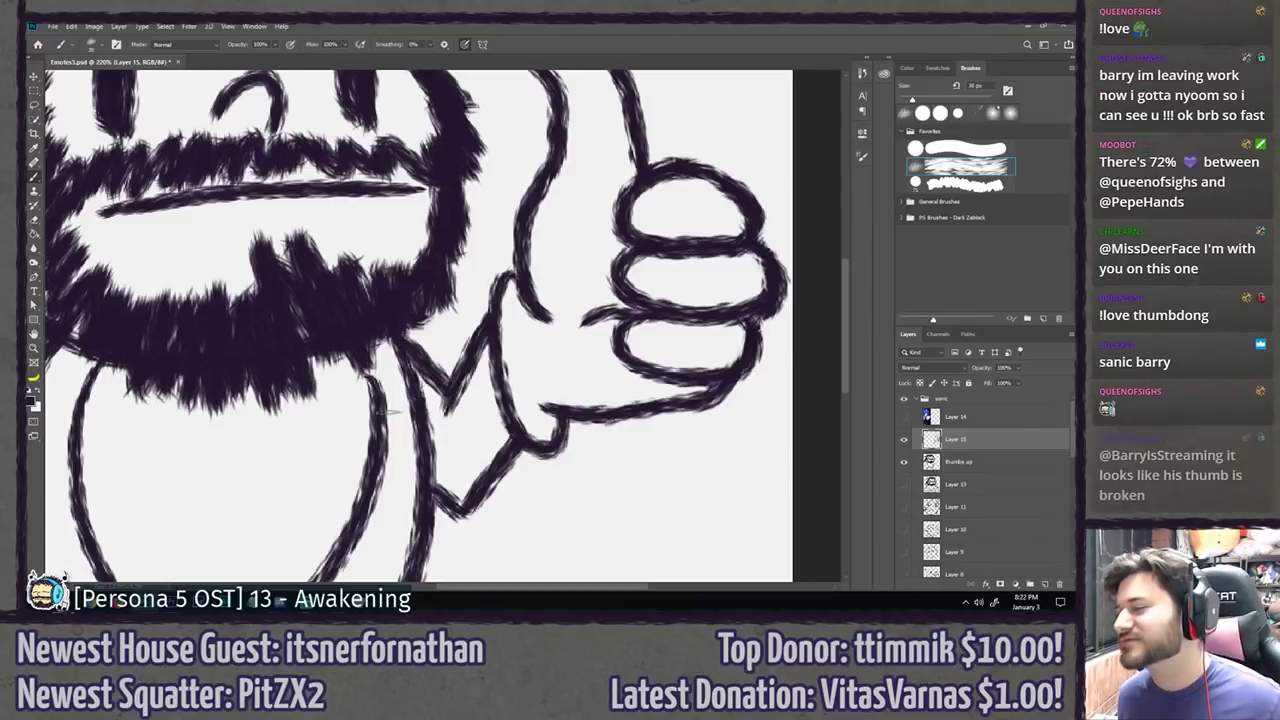
left_click_drag(315, 408, 574, 322)
key("ctrl+1")
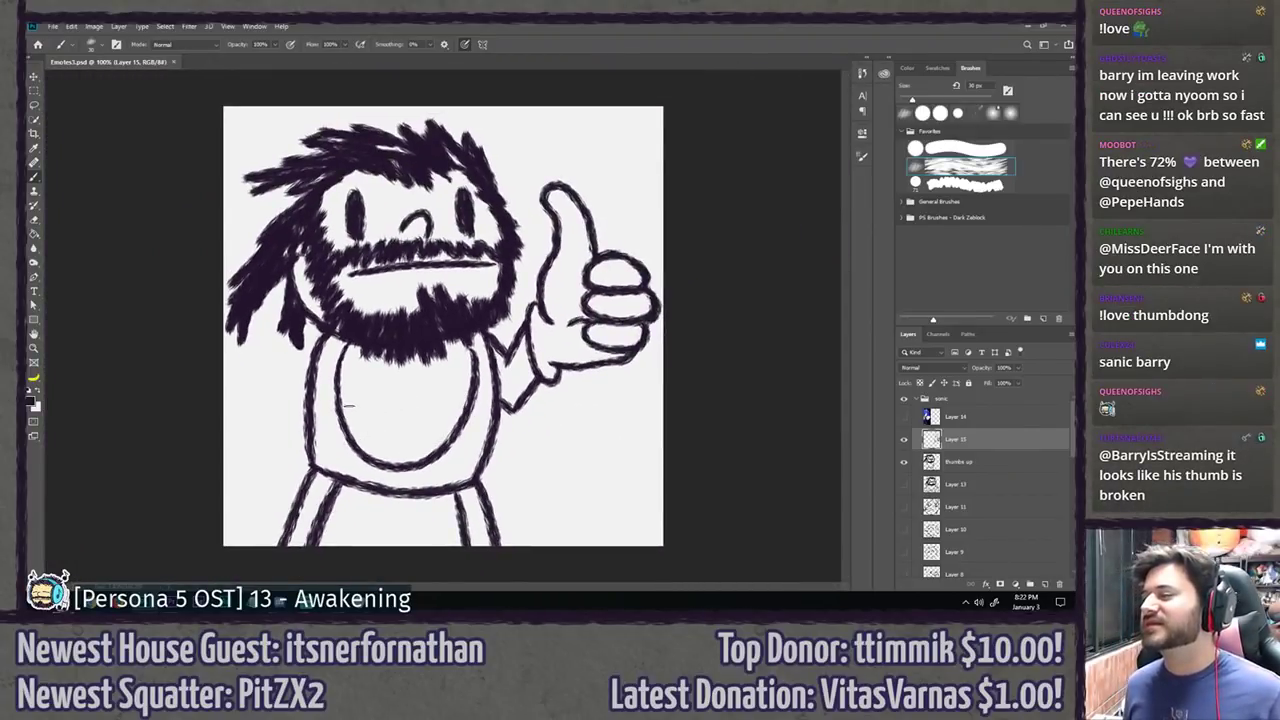
Step: Erase the thumbs-up arm's upper forearm line and redraw it from the wrist down to the inner elbow, repeating the stroke once
key("e")
scroll(480, 366, "up", 3)
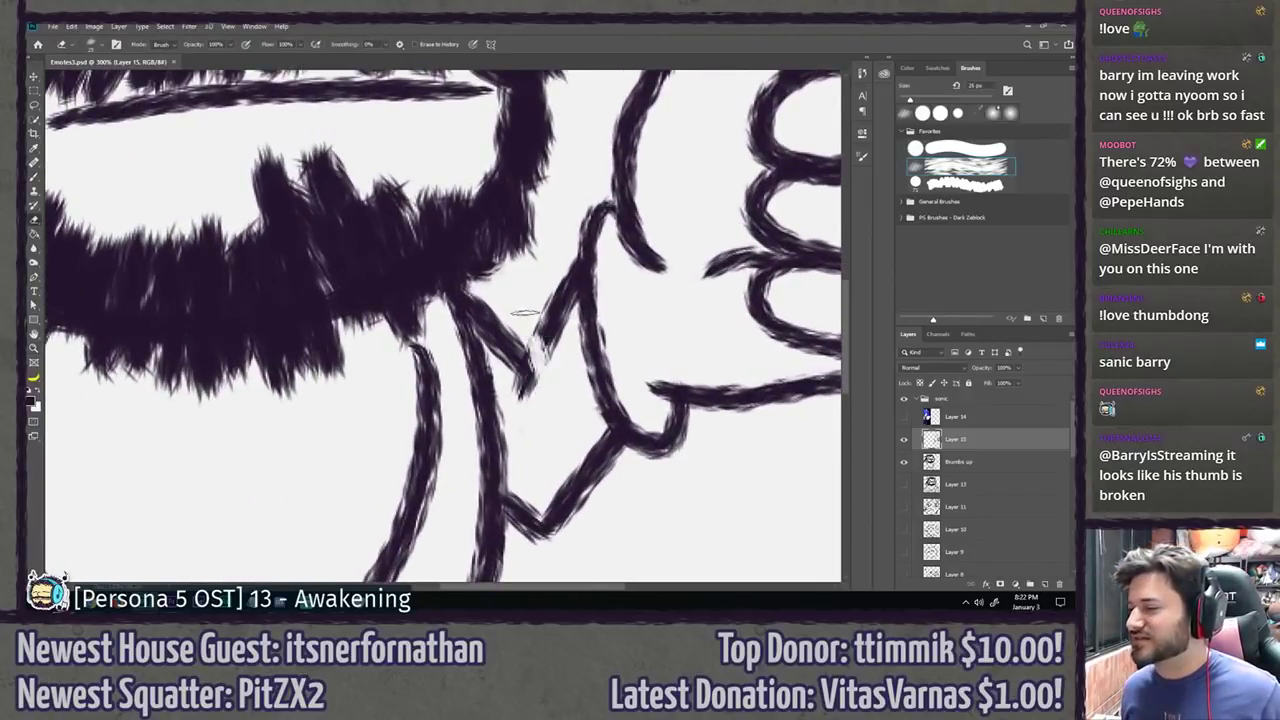
left_click_drag(550, 346, 557, 262)
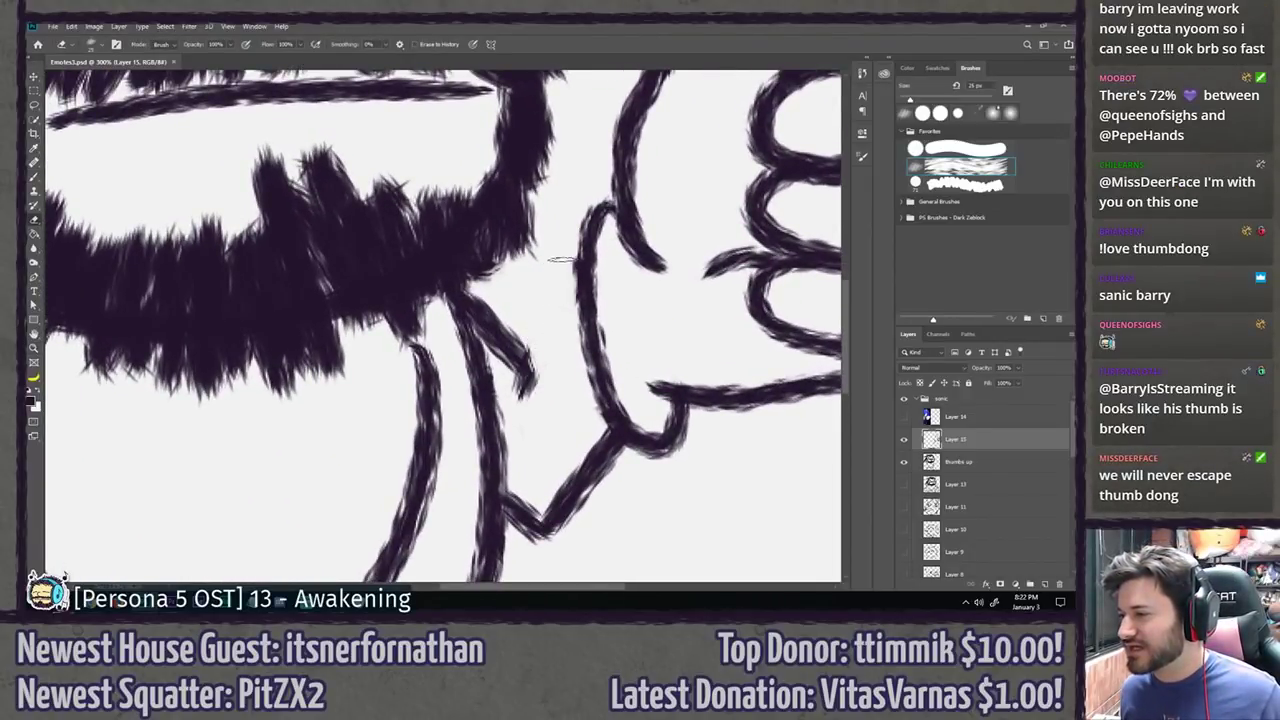
key("ctrl+1")
key("b")
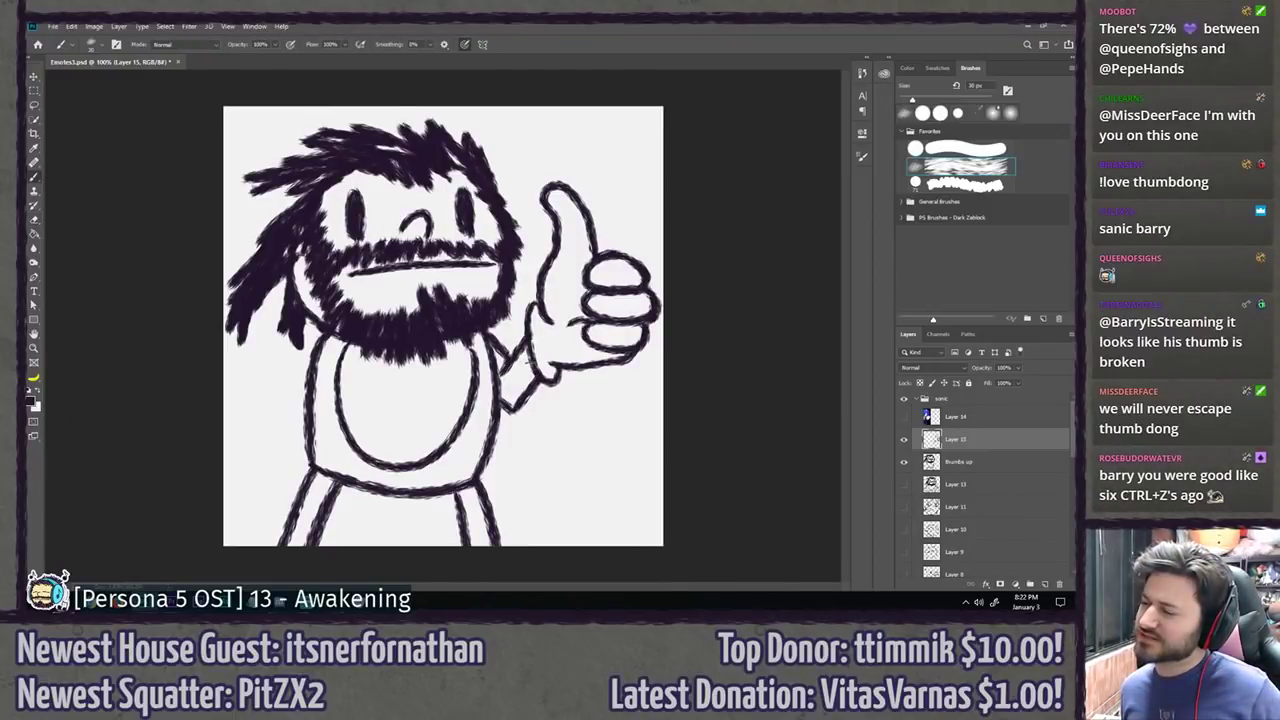
key("ctrl+z")
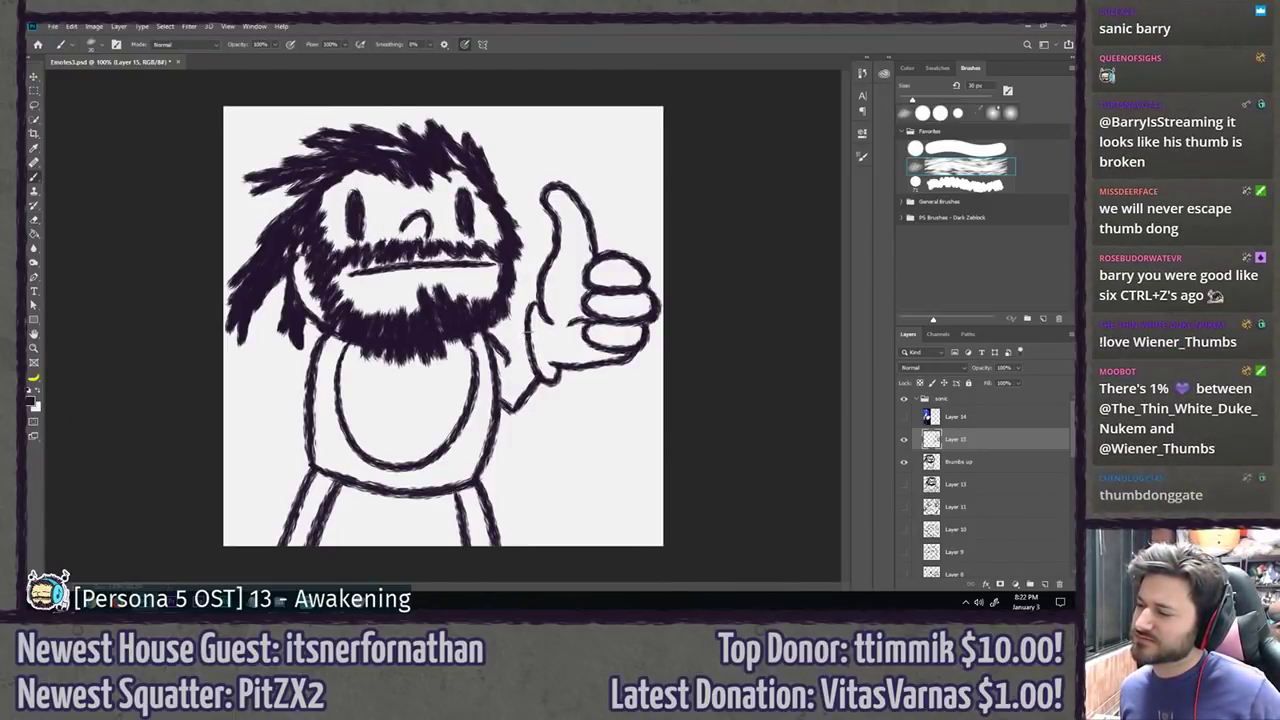
left_click_drag(530, 330, 508, 372)
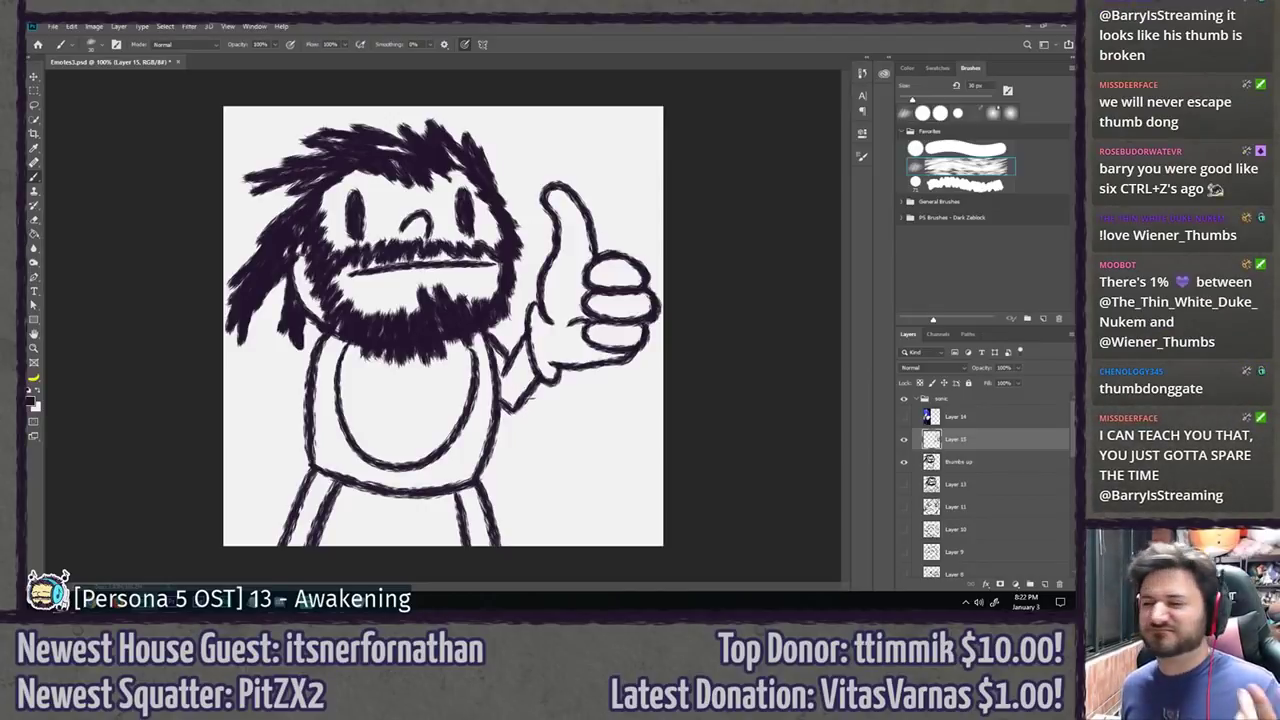
Step: Draw the outer line of the other arm curving down from the shoulder below the hair, undoing and repeating the stroke until it fits
key("z")
left_click(480, 335)
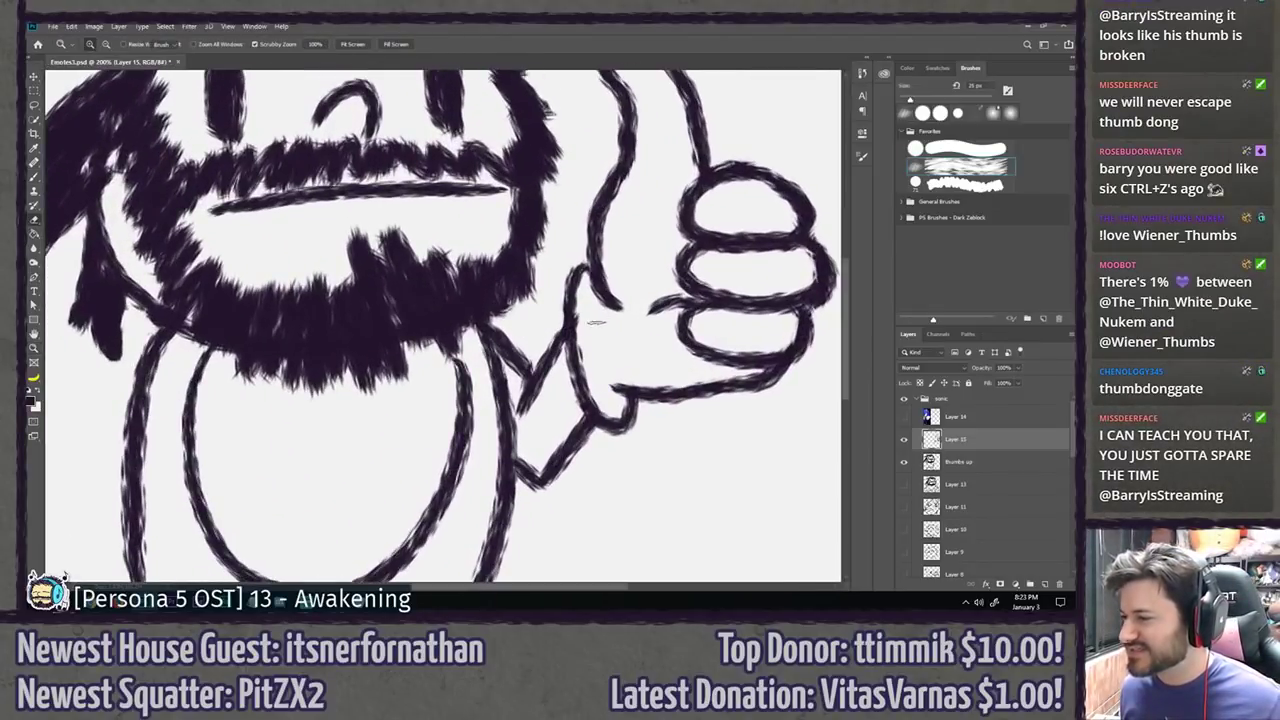
key("e")
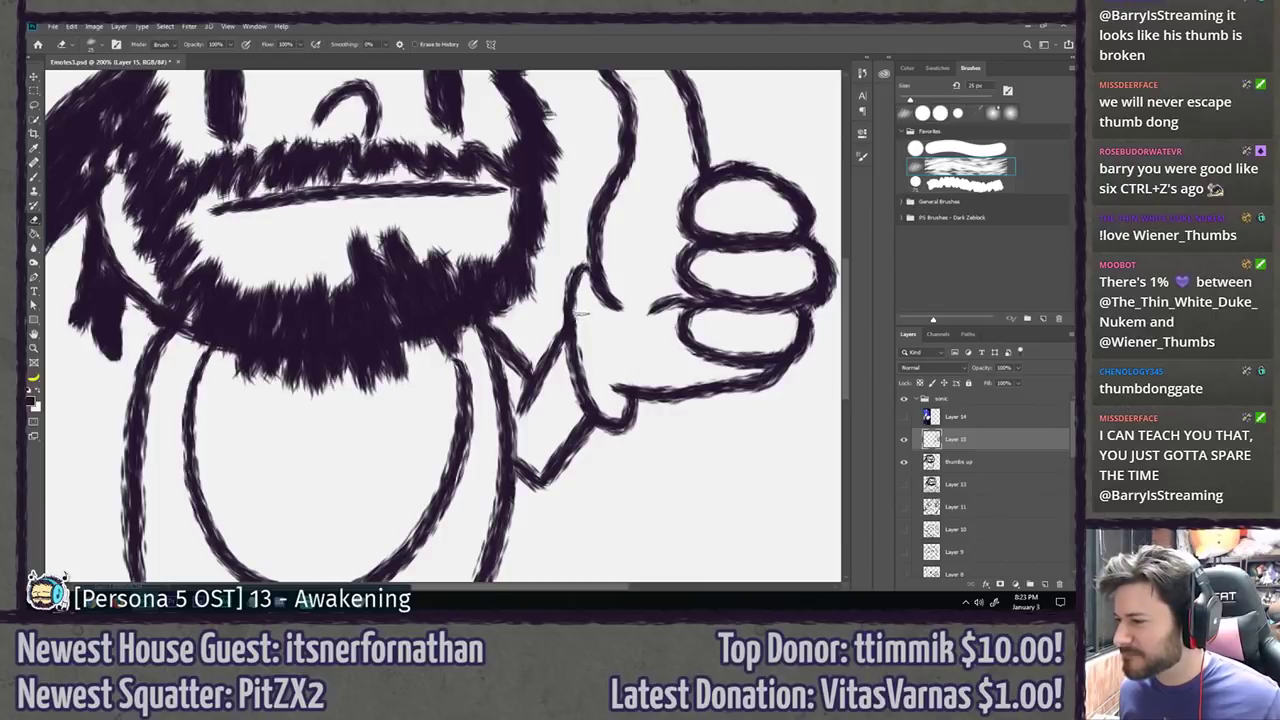
key("b")
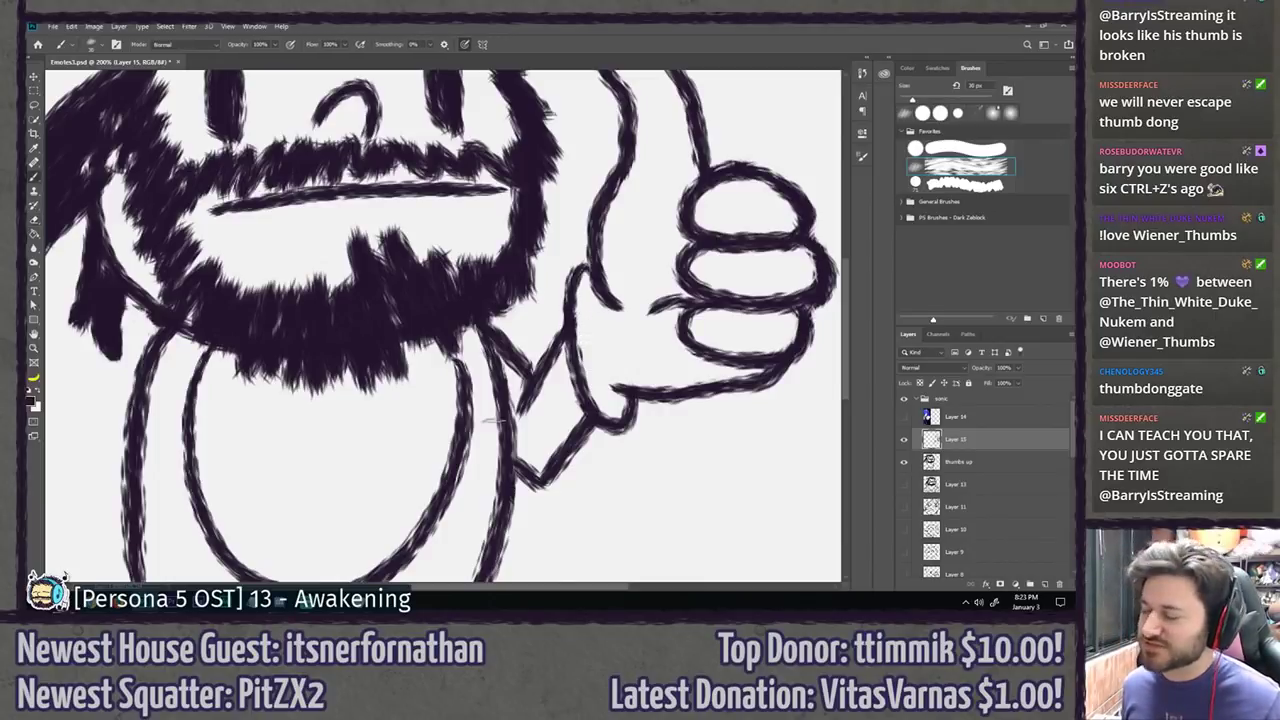
left_click_drag(316, 455, 591, 277)
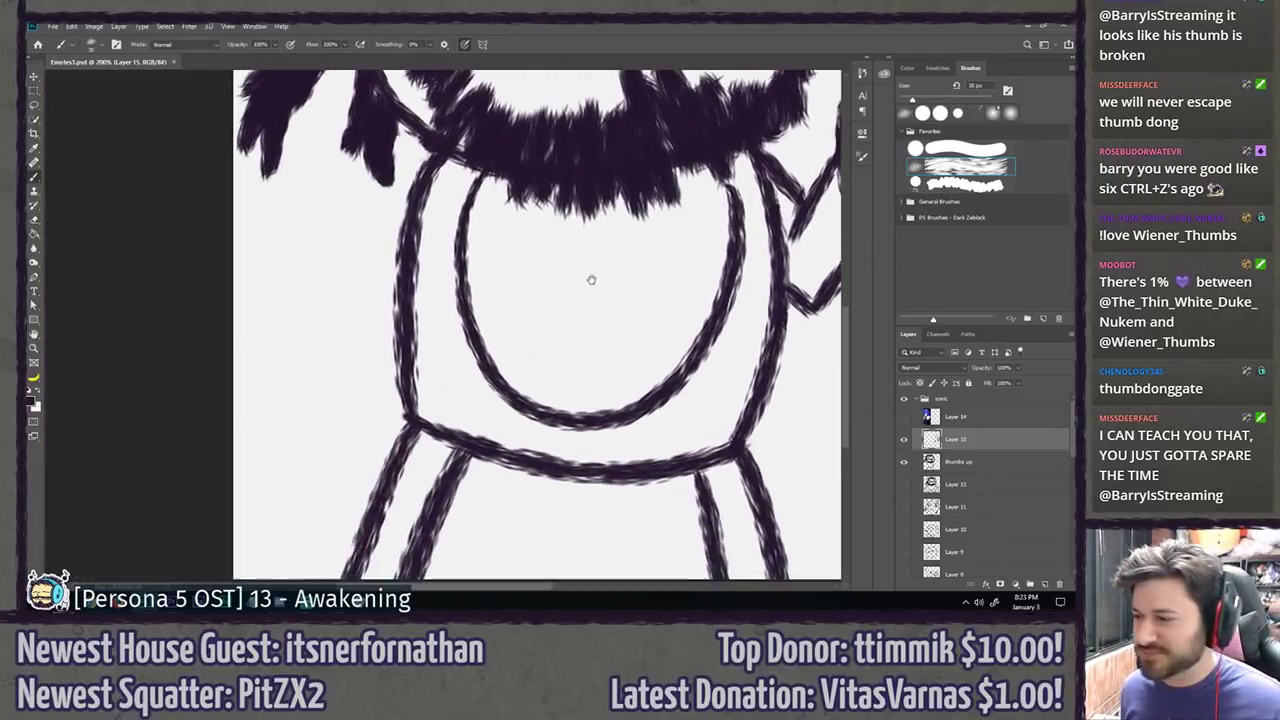
left_click_drag(448, 143, 312, 305)
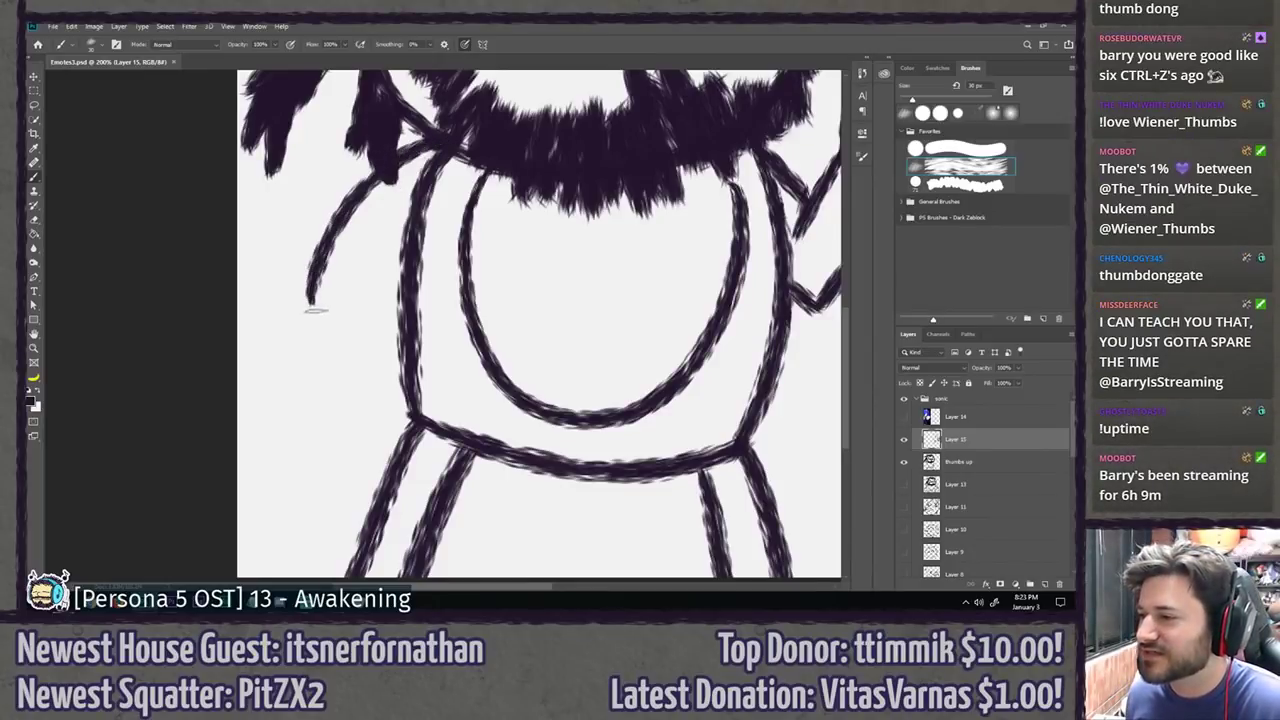
key("ctrl+z")
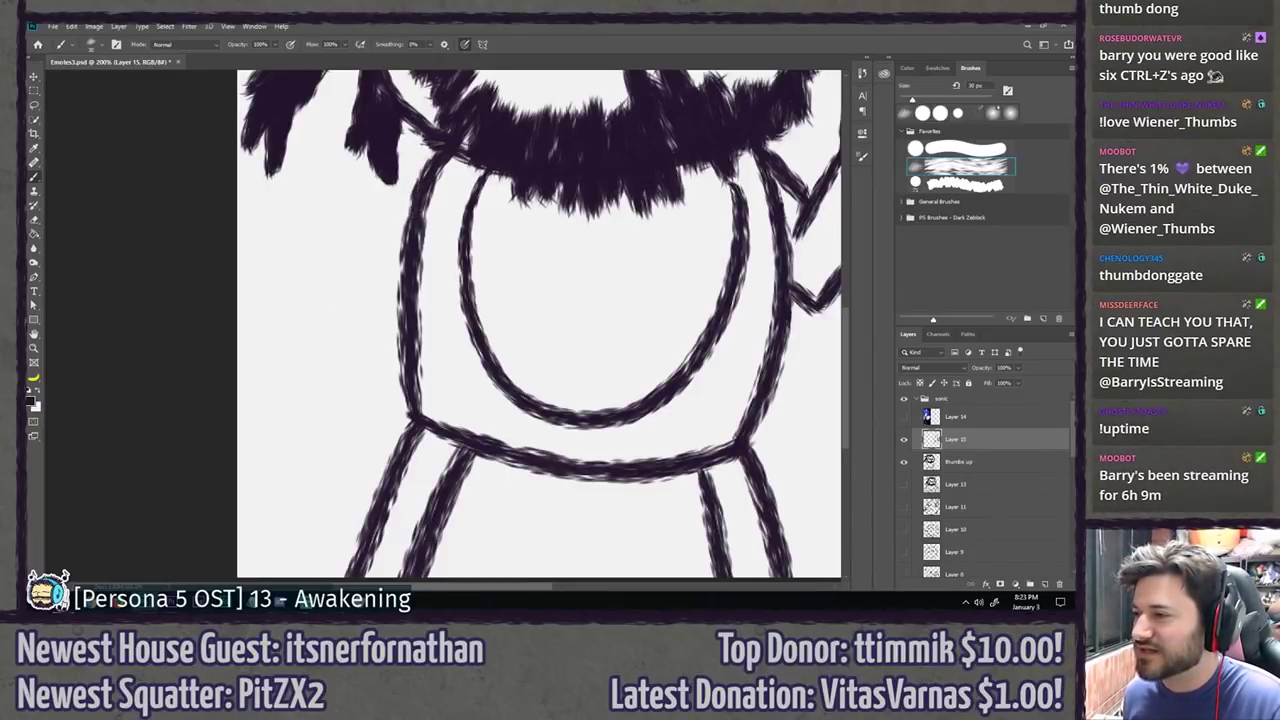
left_click_drag(440, 145, 302, 336)
key("ctrl+z")
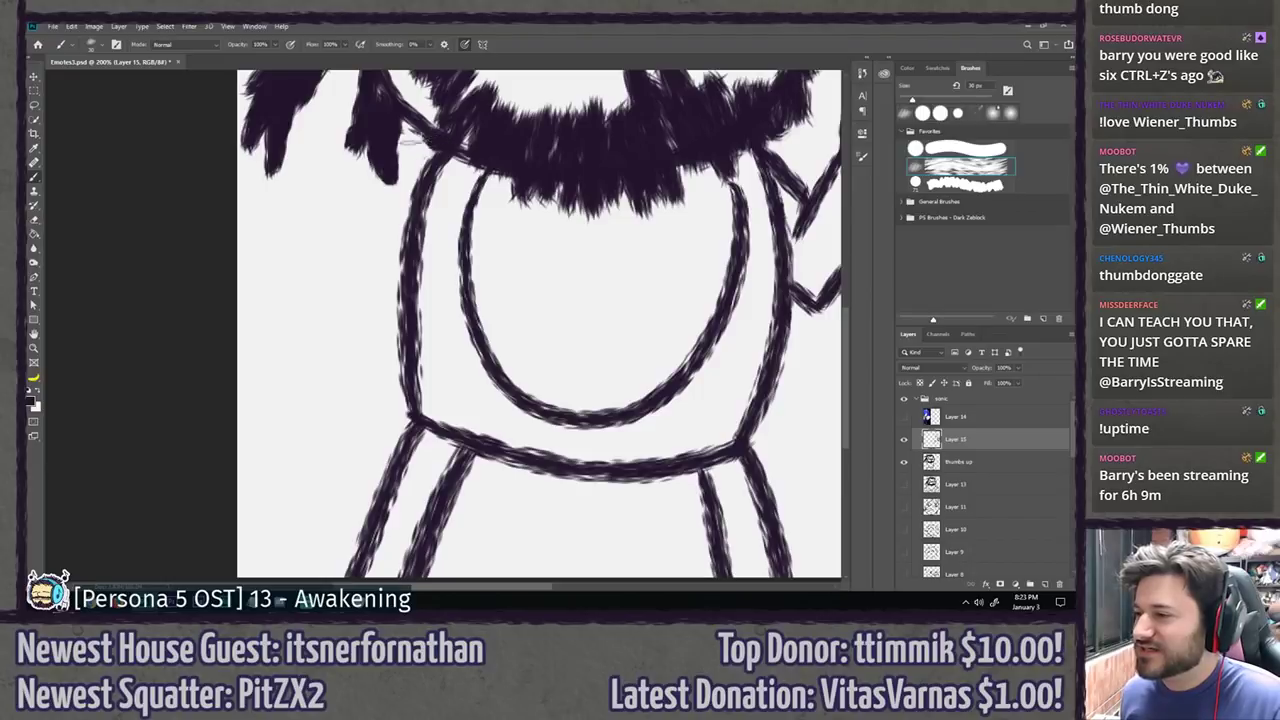
left_click_drag(428, 138, 300, 309)
Step: Draw the hanging arm's inner line from the shoulder down to the wrist, parallel to the outer line, retrying the stroke until it fits
mouse_move(446, 160)
left_mouse_down()
mouse_move(343, 245)
mouse_move(330, 314)
left_mouse_up()
key("ctrl+z")
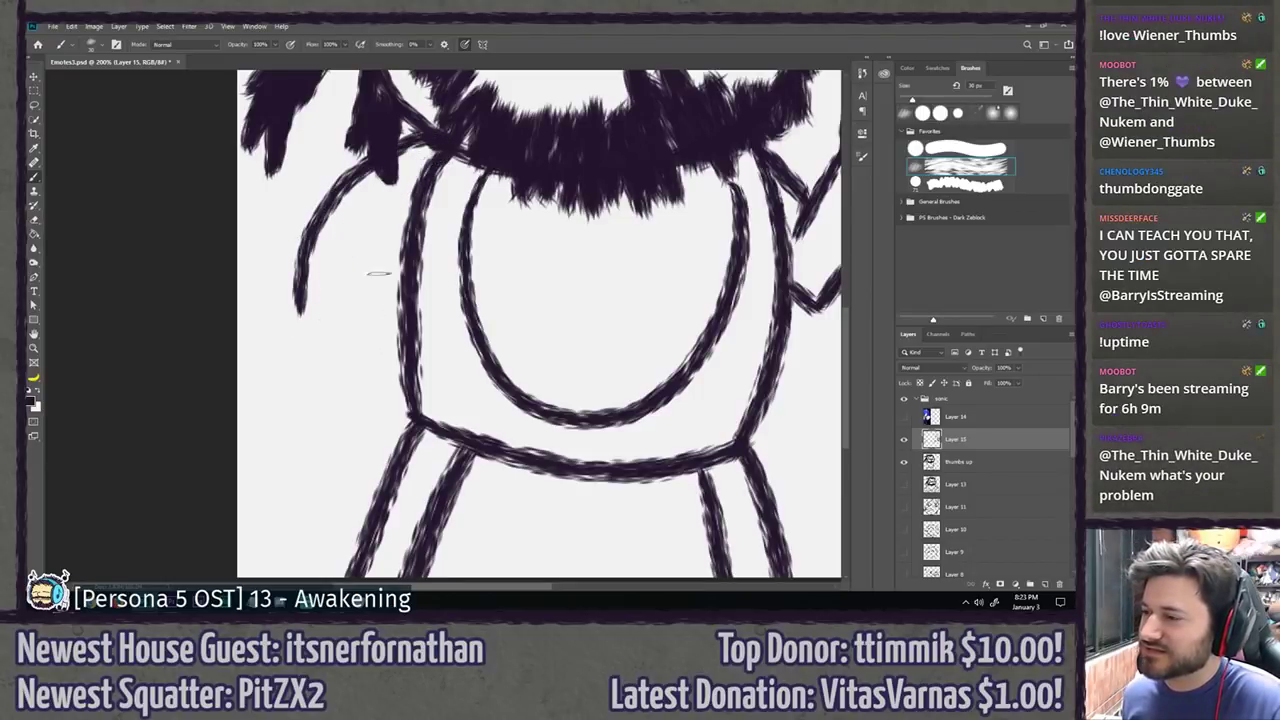
left_click_drag(432, 172, 337, 332)
key("ctrl+z")
left_click_drag(433, 168, 329, 341)
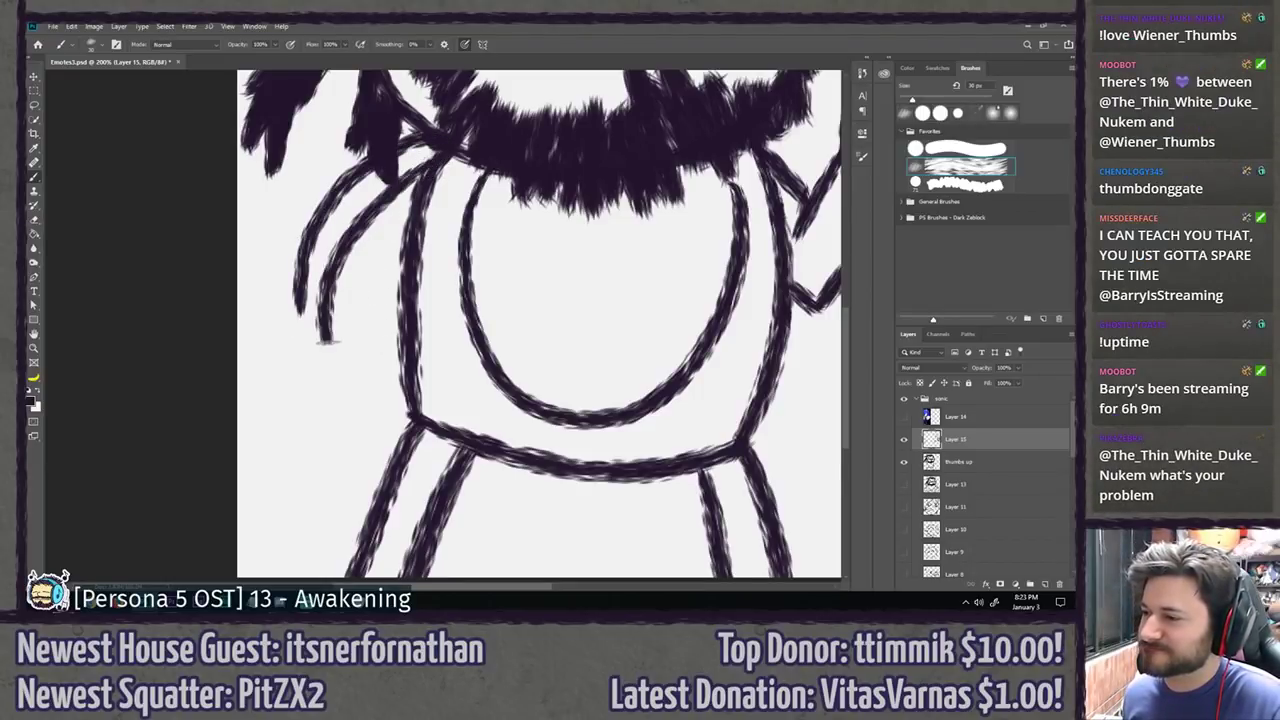
key("ctrl+z")
mouse_move(436, 166)
left_mouse_down()
mouse_move(331, 289)
mouse_move(320, 345)
left_mouse_up()
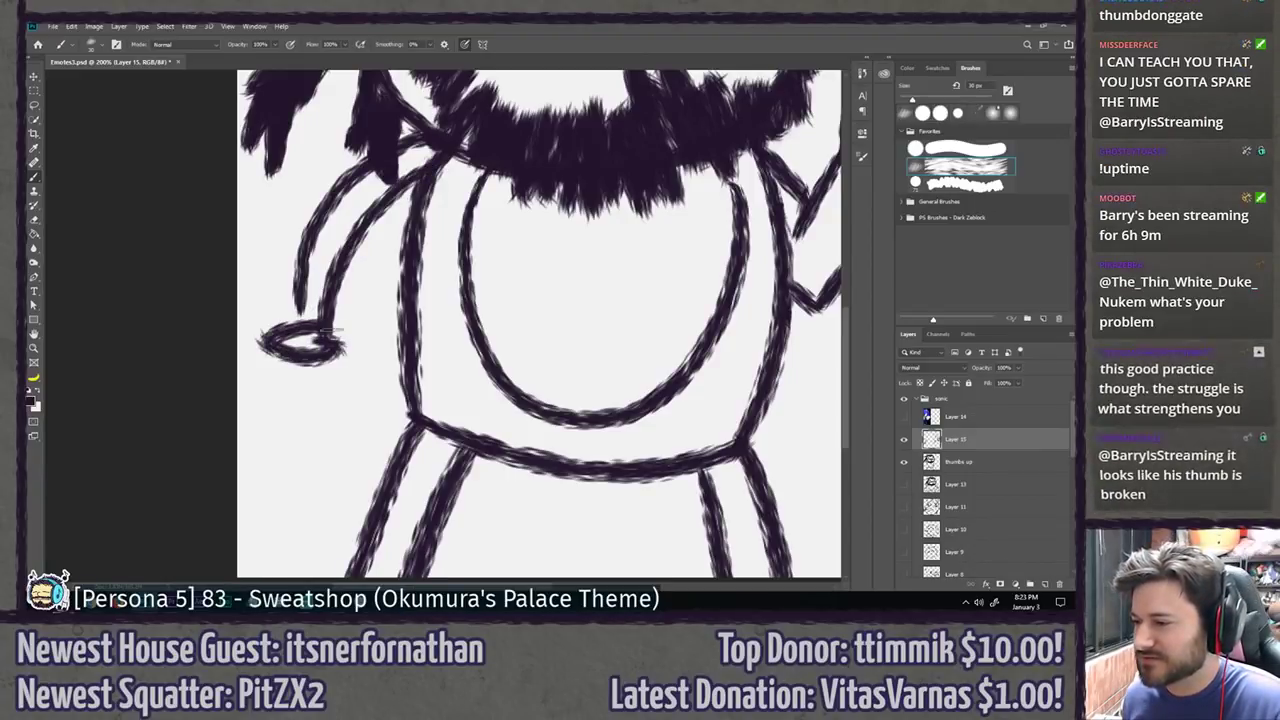
Step: Draw an oval glove cuff at the hanging arm's wrist and a rounded fist with a small thumb curl below it
mouse_move(320, 326)
left_mouse_down()
mouse_move(274, 342)
mouse_move(334, 328)
mouse_move(371, 414)
mouse_move(358, 436)
mouse_move(292, 460)
mouse_move(272, 437)
left_mouse_up()
key("ctrl+z")
mouse_move(357, 410)
left_mouse_down()
mouse_move(295, 451)
mouse_move(272, 424)
left_mouse_up()
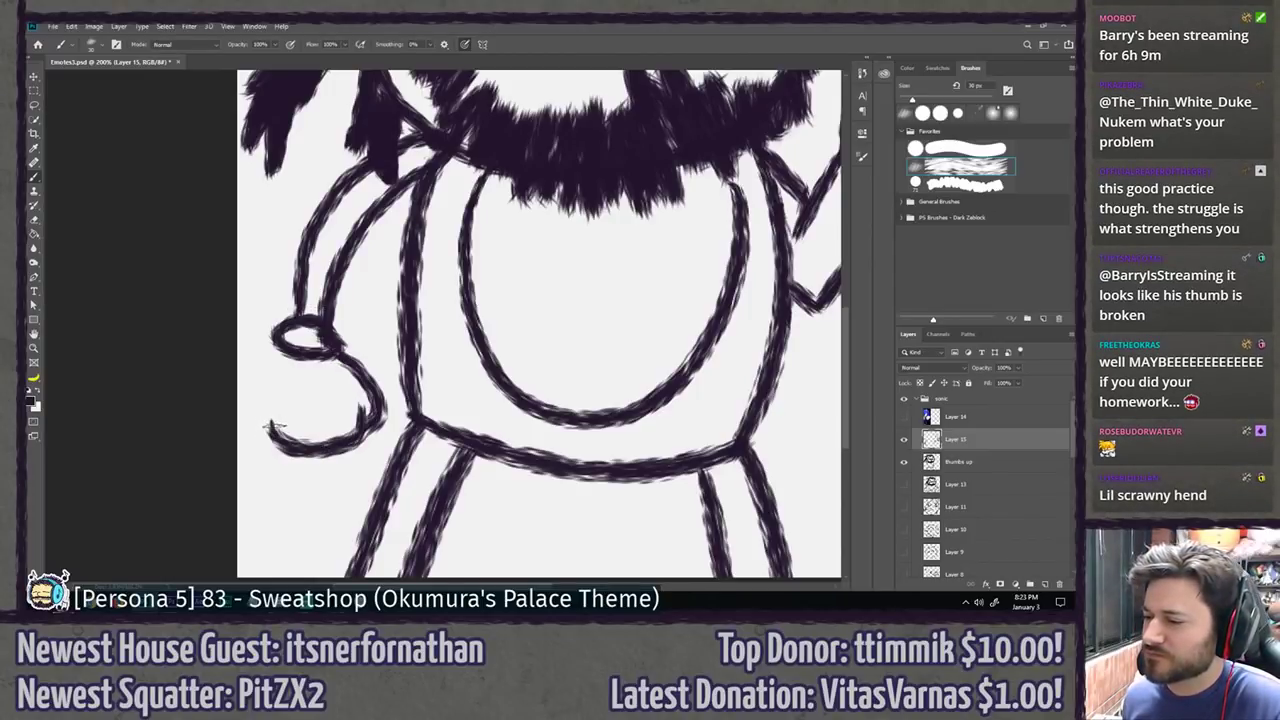
key("ctrl+z")
mouse_move(357, 407)
left_mouse_down()
mouse_move(305, 453)
mouse_move(257, 425)
mouse_move(250, 360)
mouse_move(250, 373)
mouse_move(282, 350)
left_mouse_up()
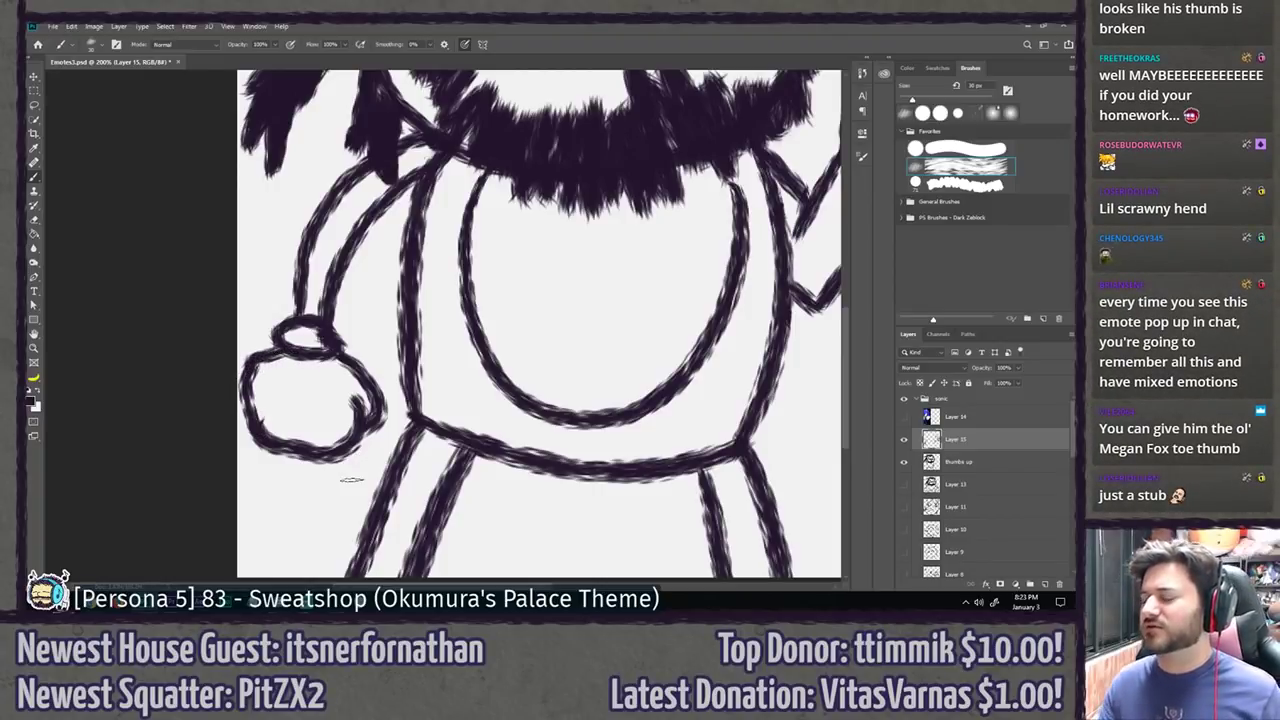
Step: Erase the lower part of the hanging arm's outer line and redraw it as a smooth curve joining the cuff
key("e")
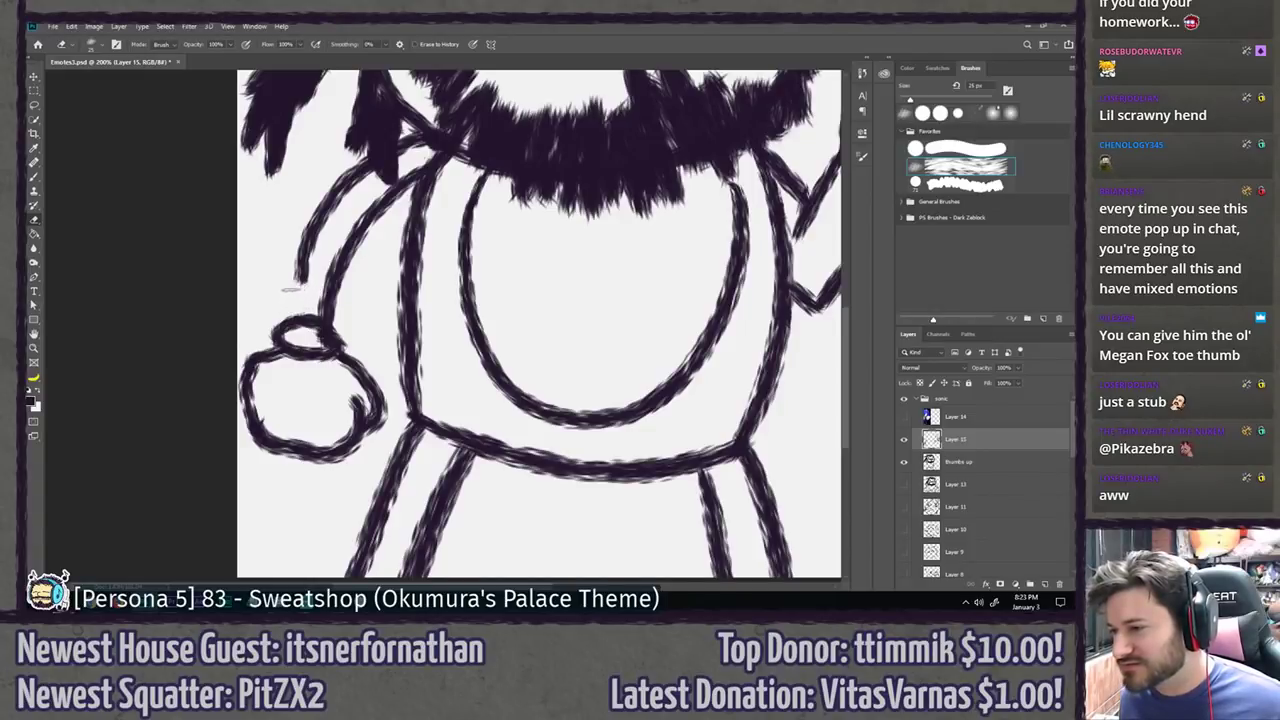
left_click_drag(314, 257, 296, 275)
key("b")
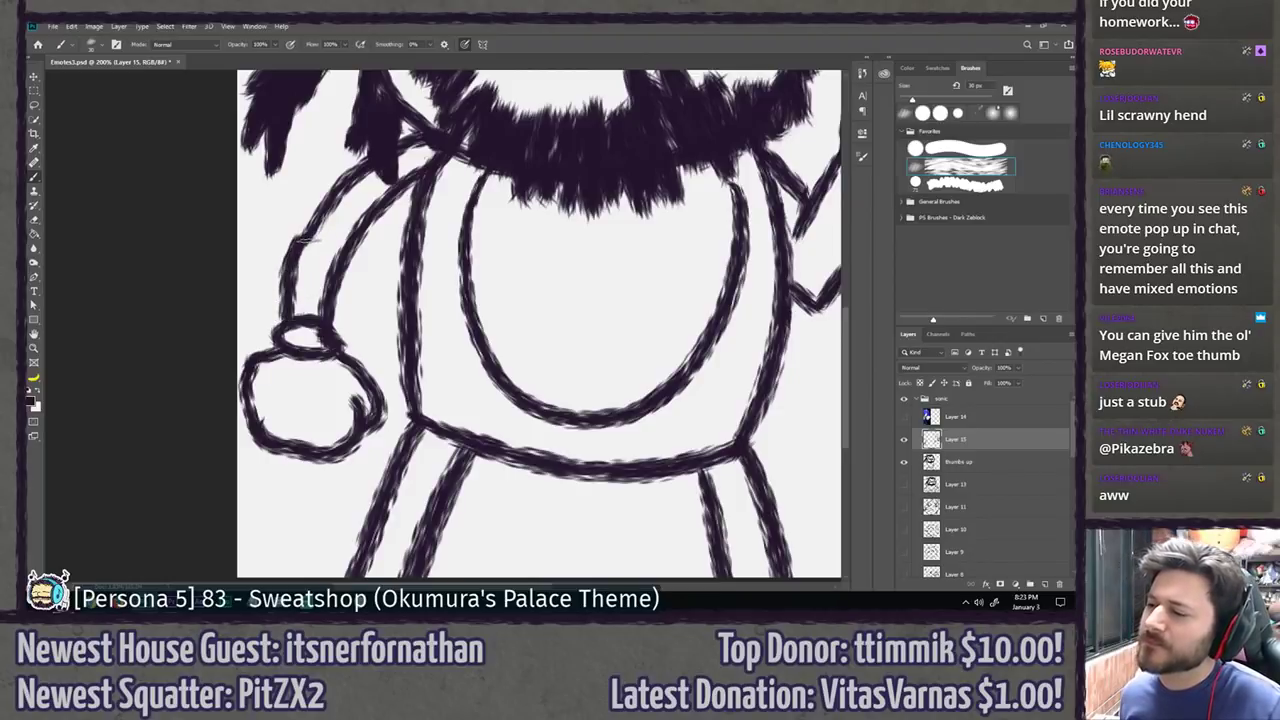
mouse_move(291, 320)
left_mouse_down()
mouse_move(302, 242)
mouse_move(334, 206)
left_mouse_up()
key("ctrl+z")
left_click_drag(290, 315, 340, 193)
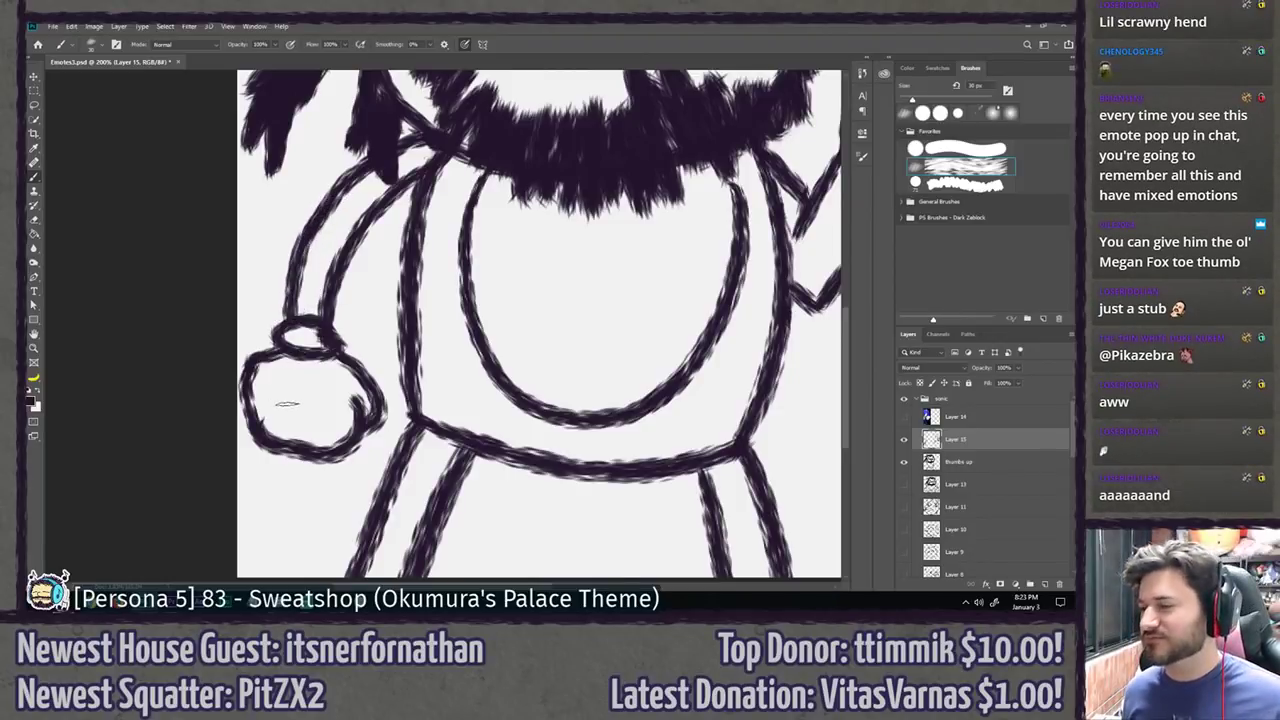
Step: Erase the body-side edge of the cuff and the adjoining fist outline, and redraw both more cleanly
key("ctrl+minus")
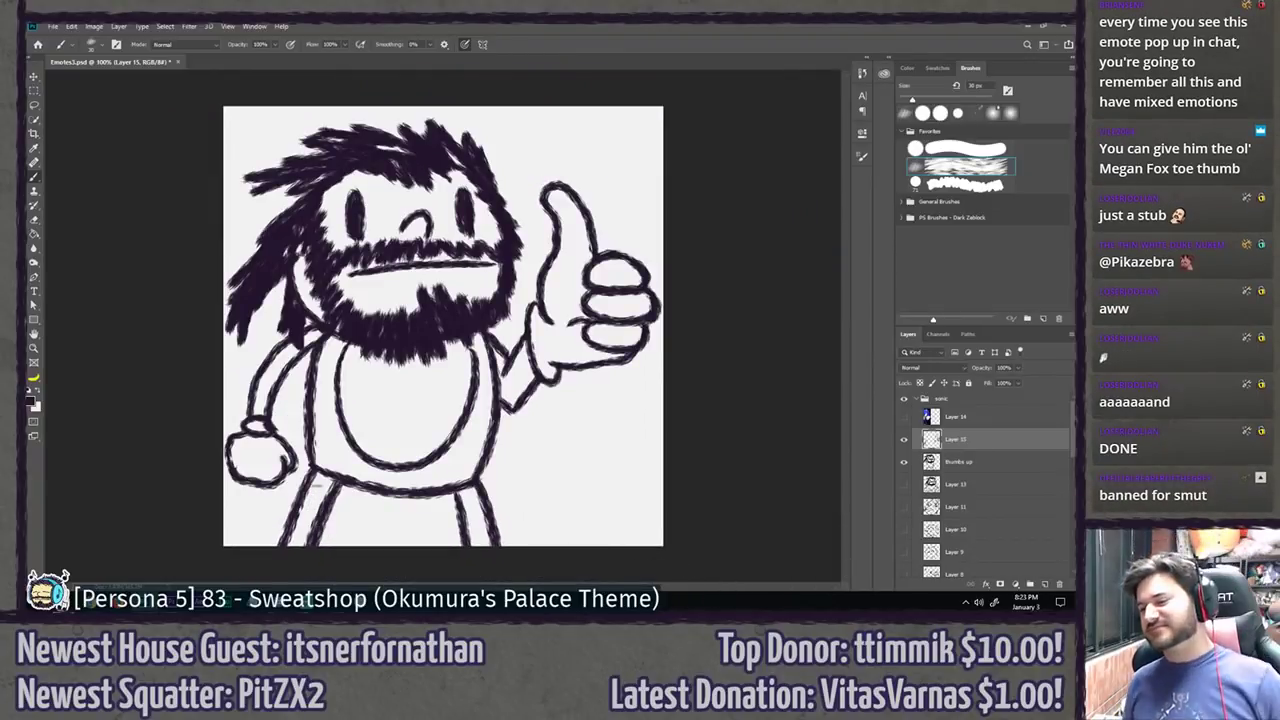
left_click(230, 503, "ctrl")
left_click(186, 471, "ctrl")
left_click_drag(134, 428, 426, 451)
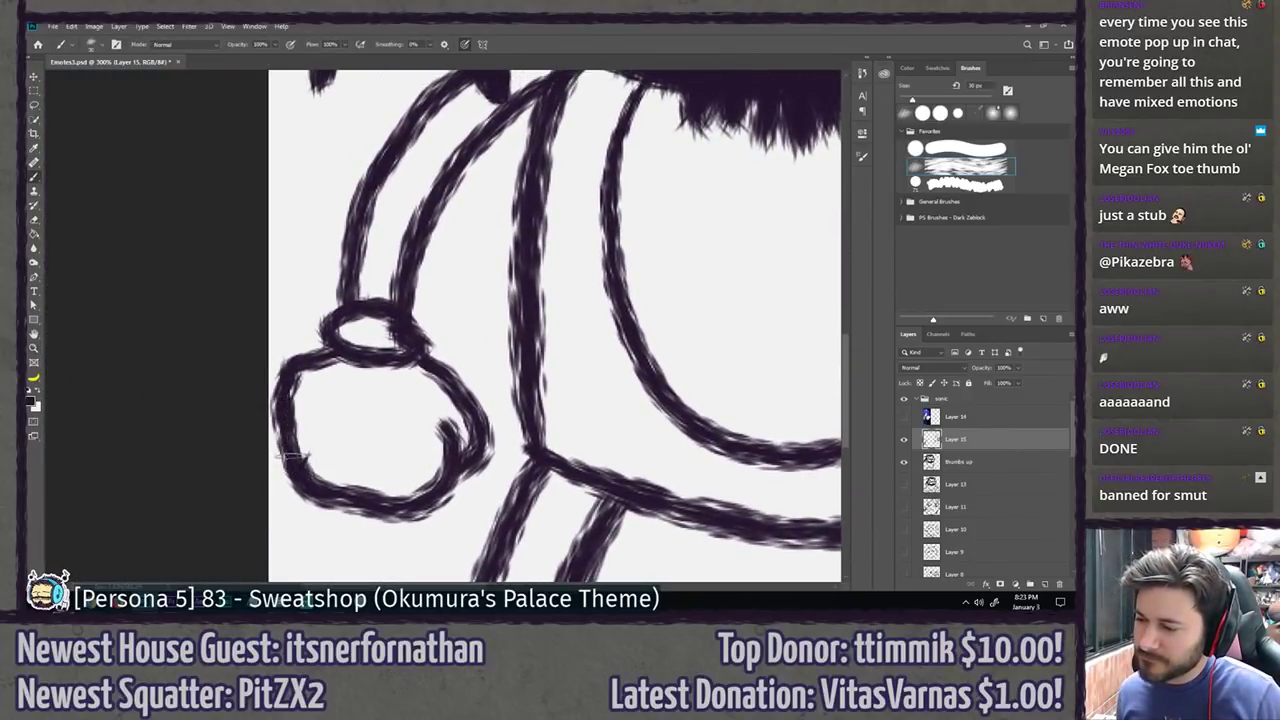
key("ctrl+1")
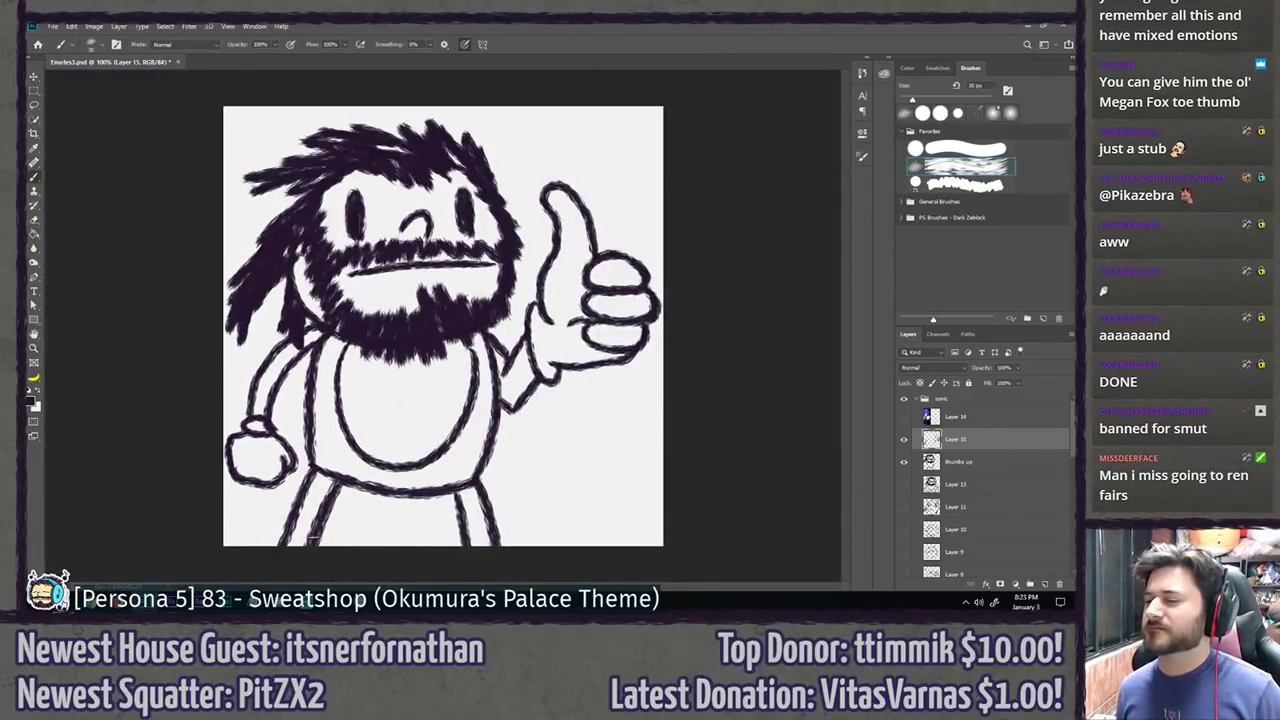
left_click(240, 454, "ctrl")
left_click_drag(177, 426, 374, 465)
key("e")
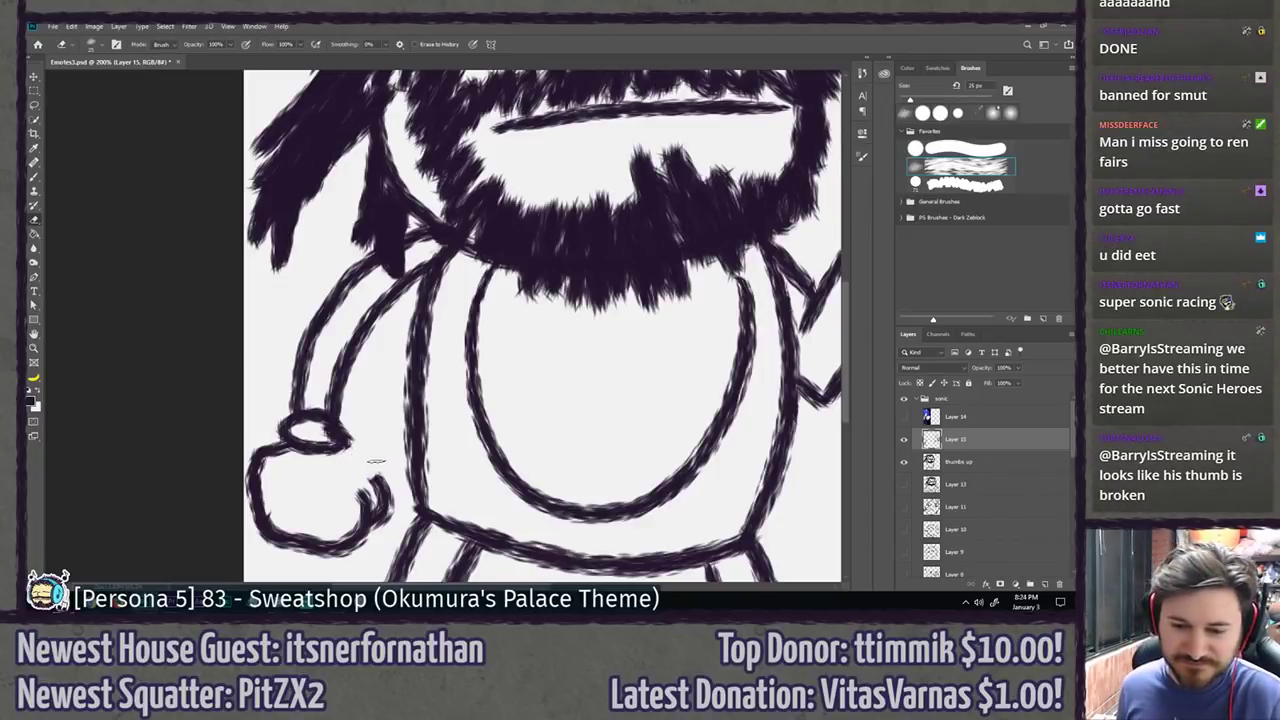
key("b")
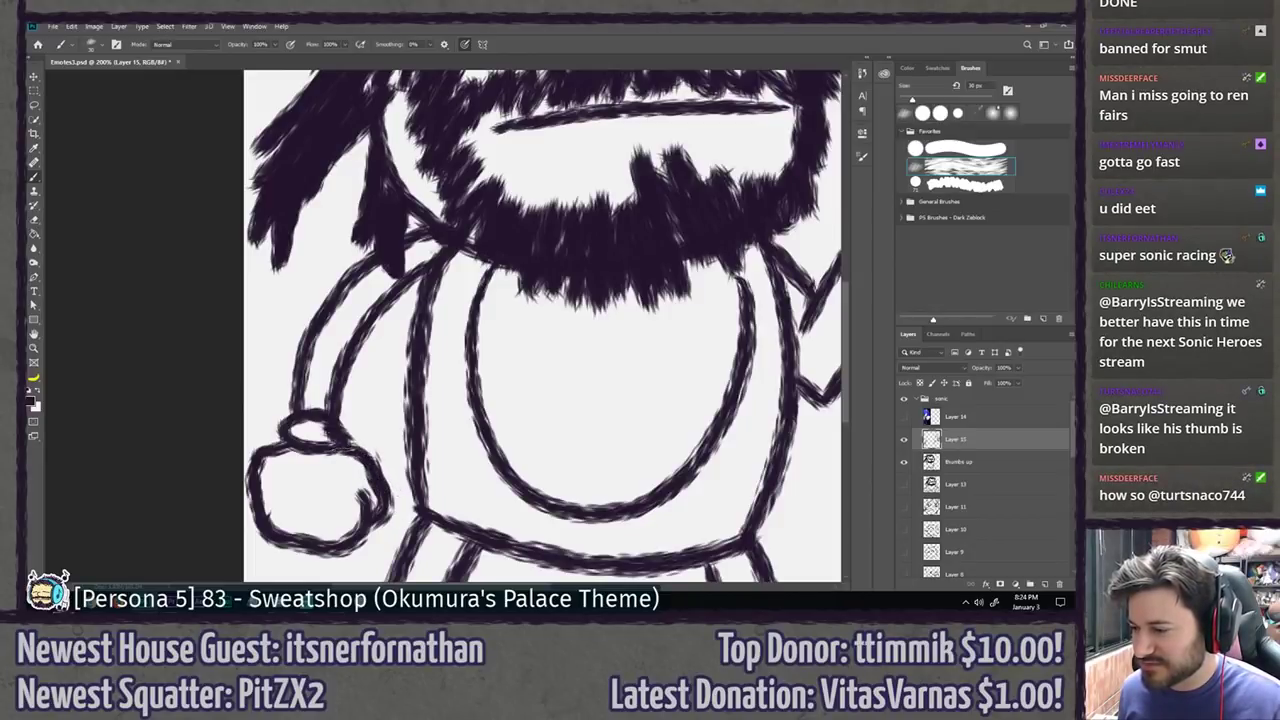
key("ctrl+minus")
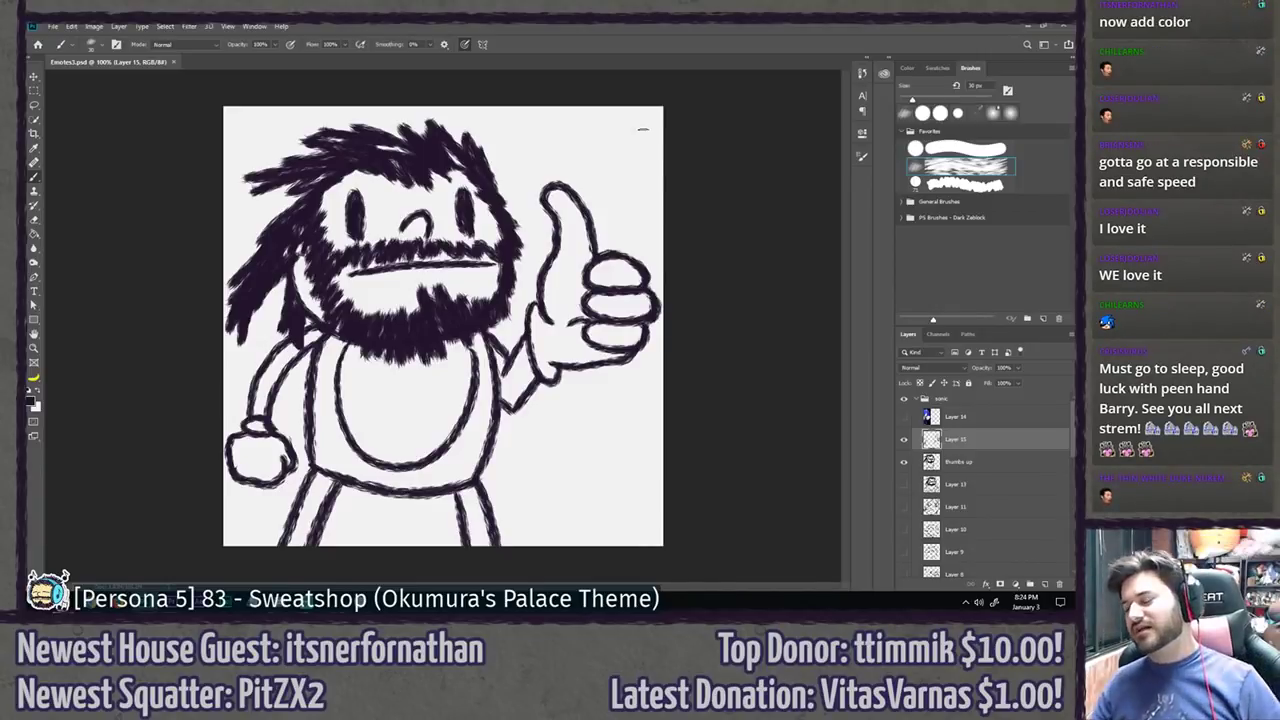
Step: Create a new layer named "skin" directly above Layer 13, beneath the line art layers
scroll(646, 349, "down", 15)
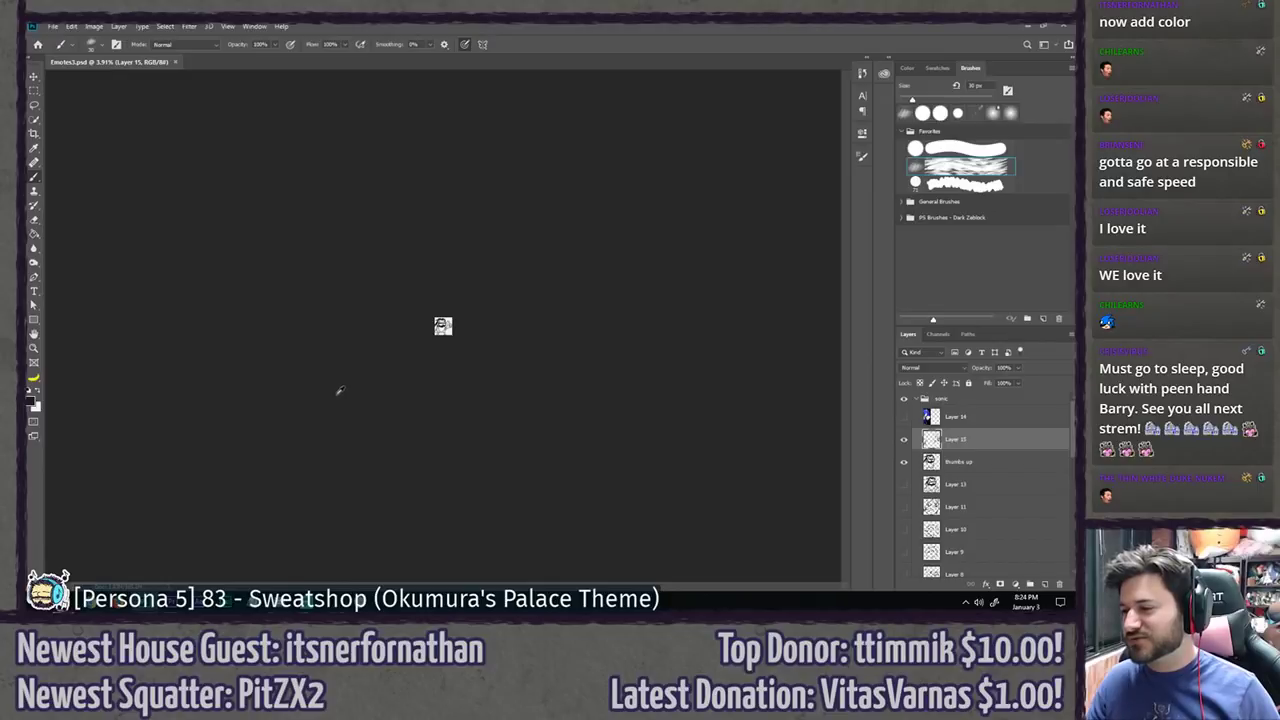
scroll(339, 390, "up", 15)
left_click(33, 104)
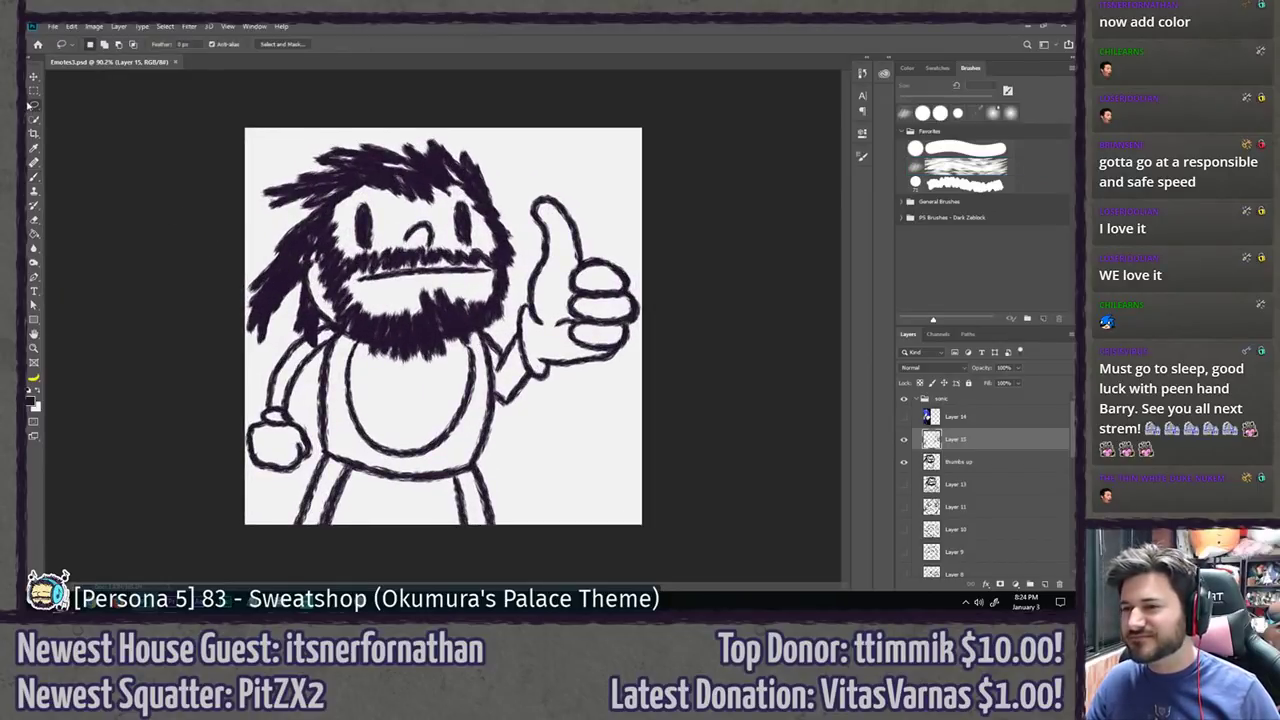
left_click(960, 483)
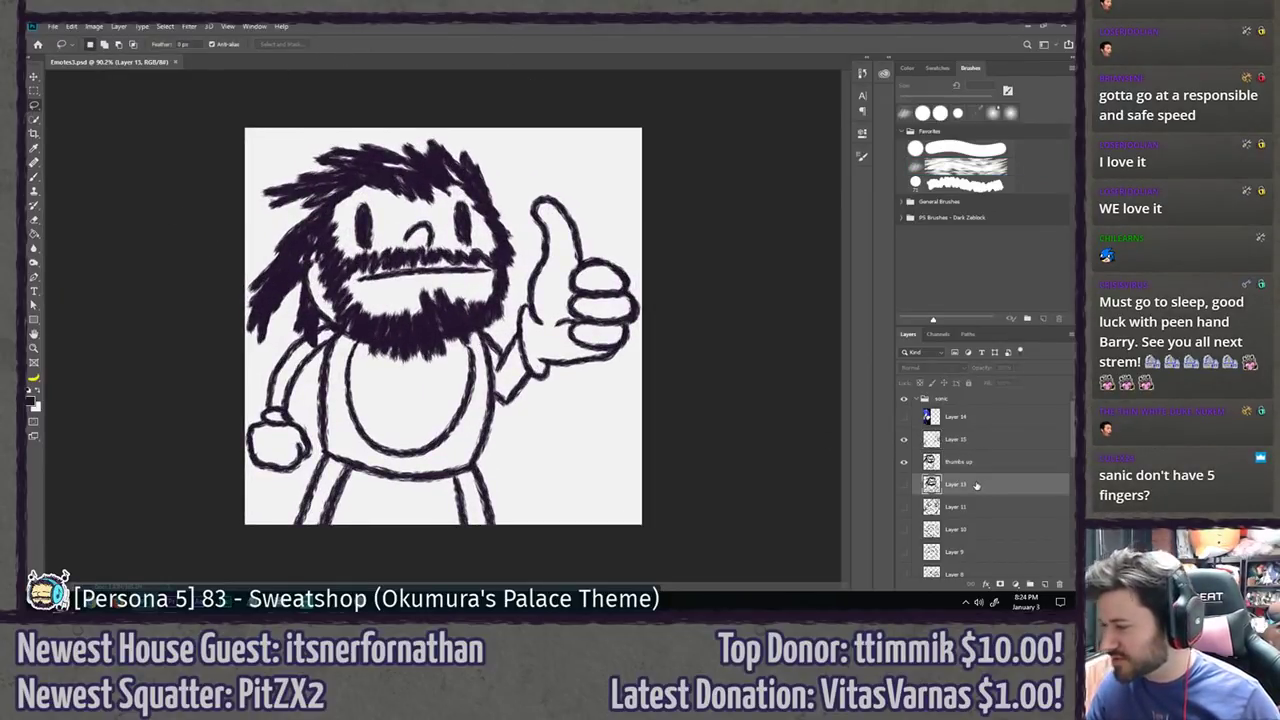
key("ctrl+shift+n")
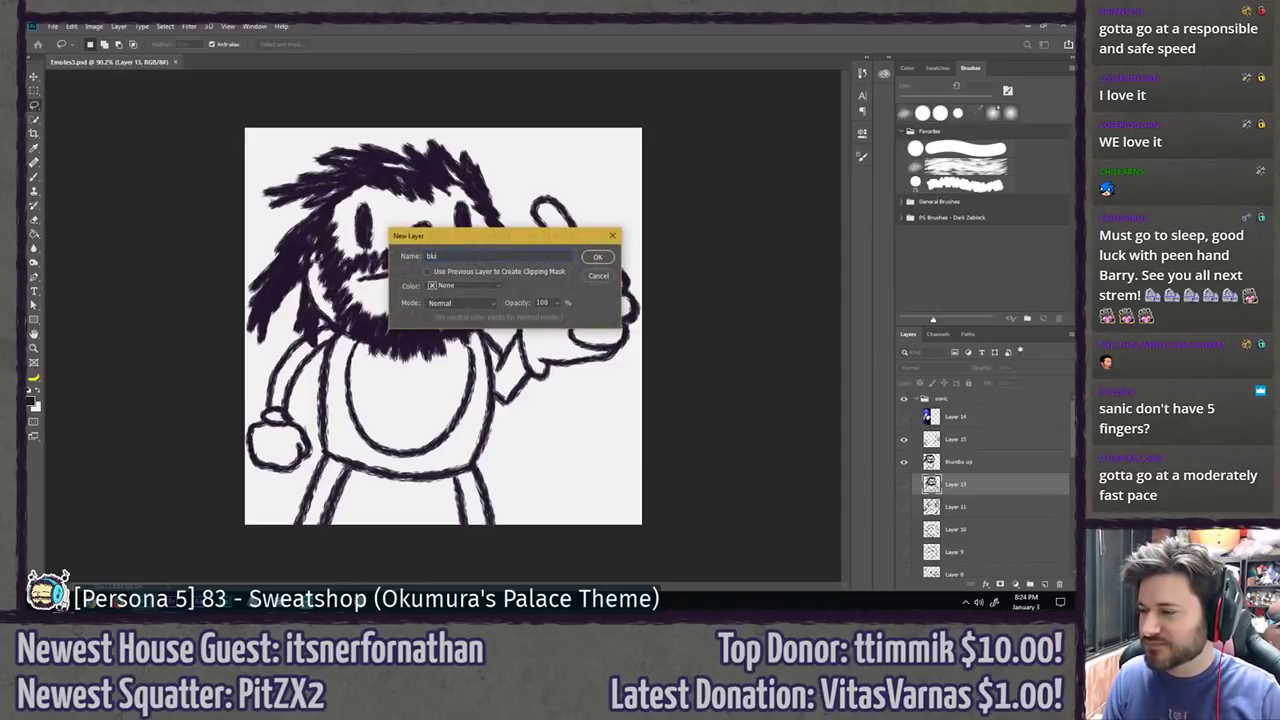
key("BackSpace")
key("BackSpace")
key("BackSpace")
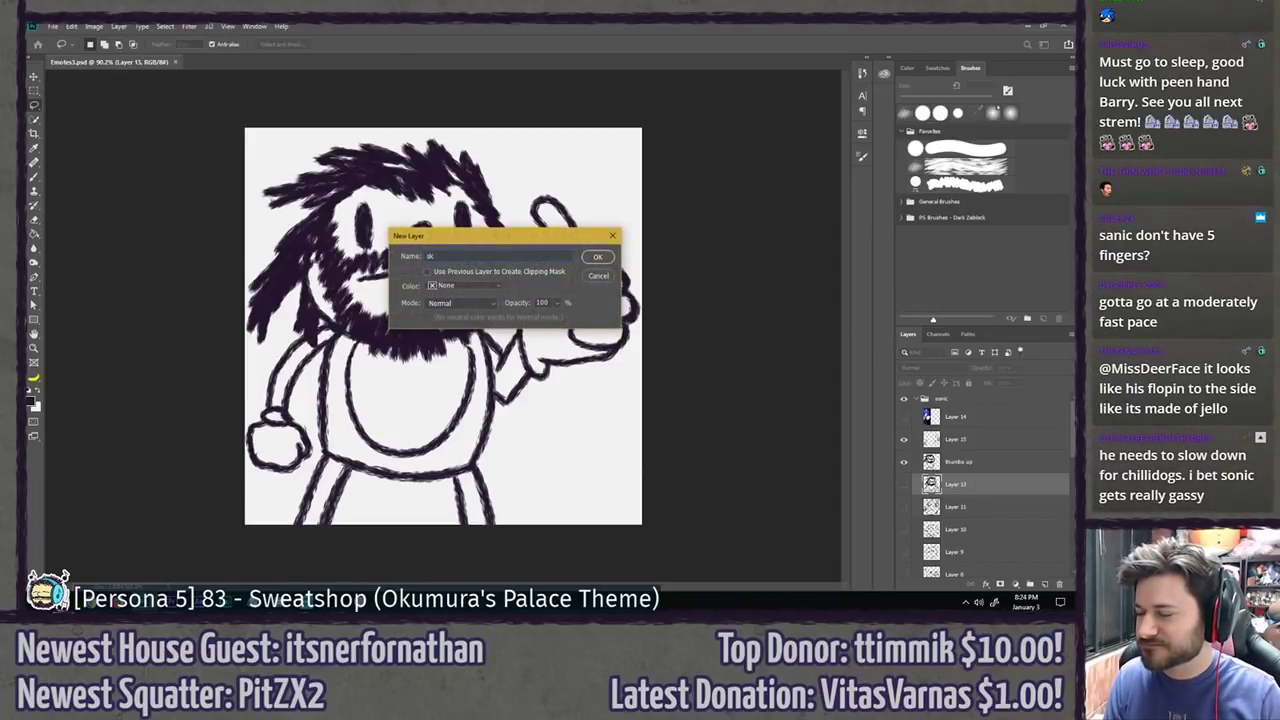
key("Return")
Step: Set up the Brush tool with a pale skin colour, the solid smooth-edged preset from Favorites and a size of 60 px
key("b")
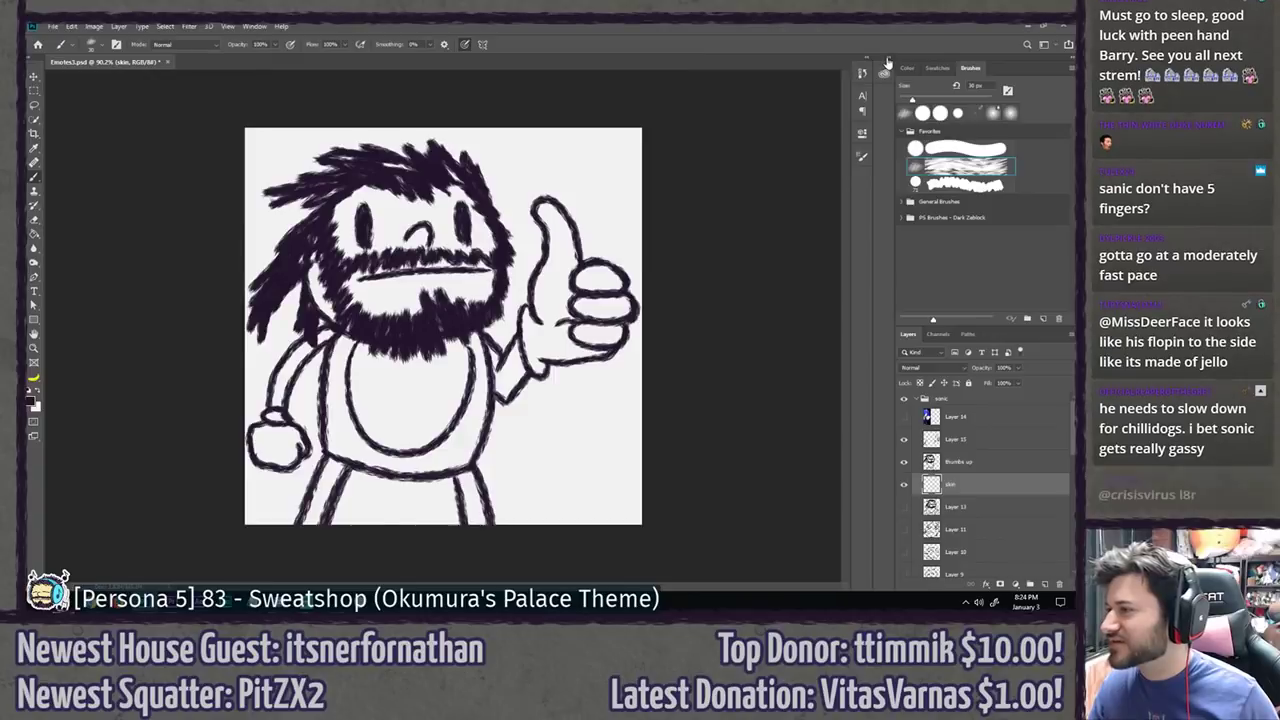
left_click(885, 70)
left_click(889, 62)
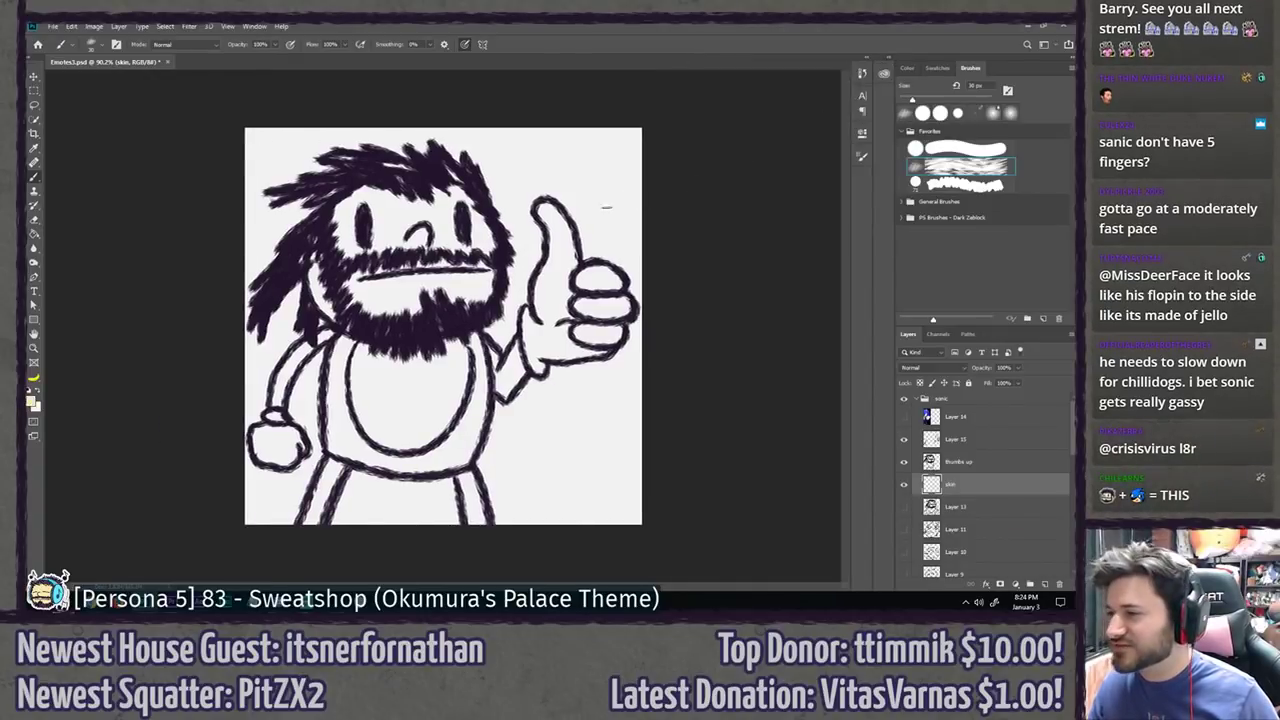
left_click(958, 152)
scroll(368, 300, "up", 5)
left_click_drag(361, 242, 324, 280)
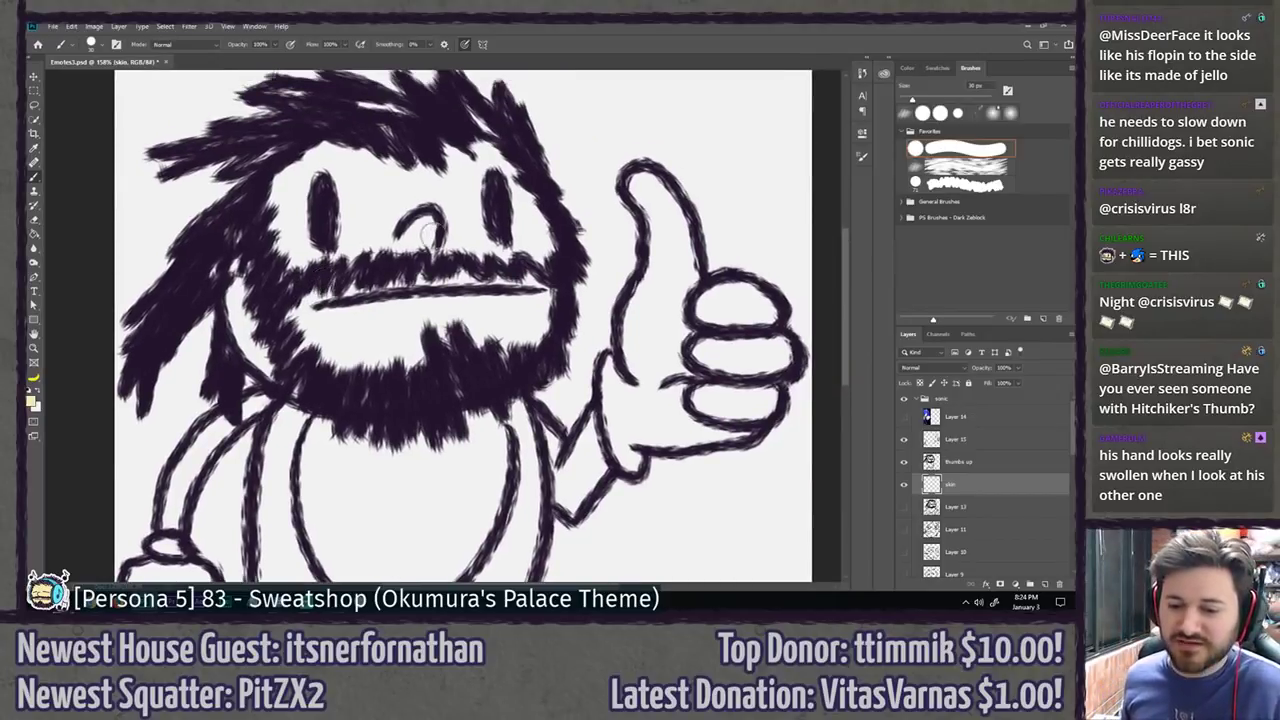
key("]")
key("]")
key("]")
key("]")
key("]")
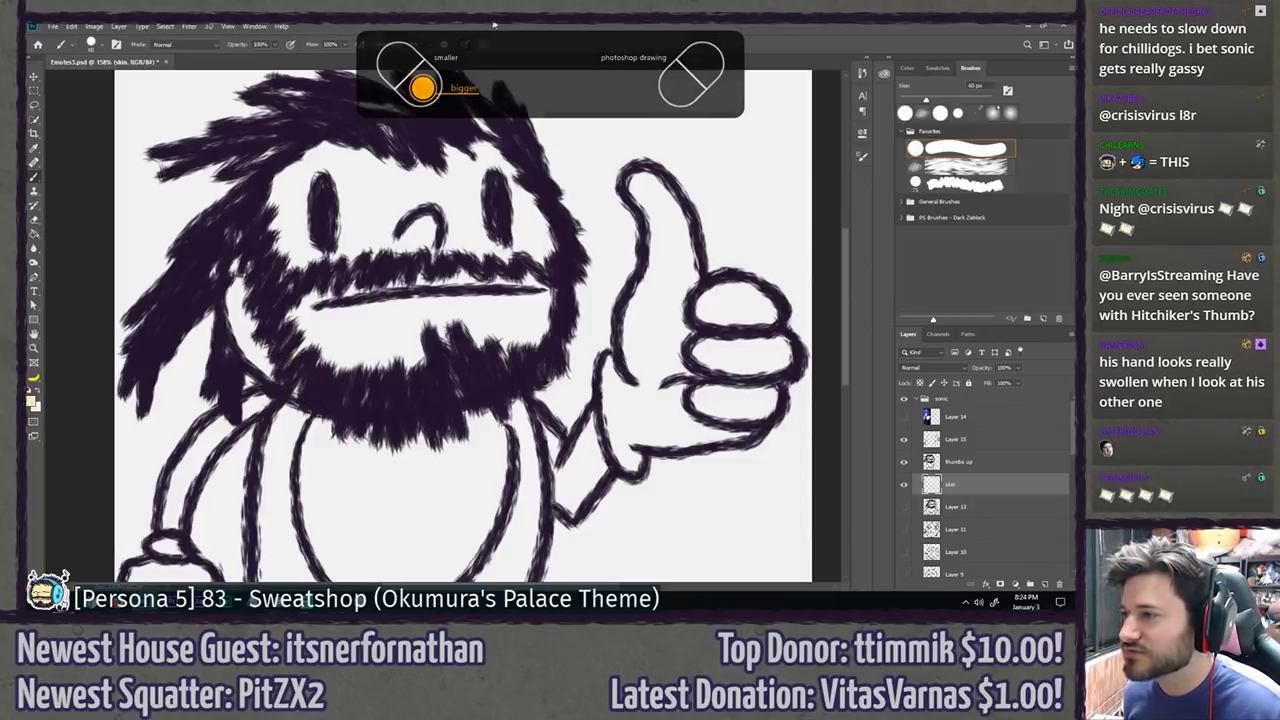
Step: Fill the face and the belly oval with the pale skin colour, briefly showing the Layer 14 Sonic reference for comparison
mouse_move(305, 315)
left_mouse_down()
mouse_move(316, 370)
mouse_move(303, 378)
mouse_move(256, 315)
mouse_move(255, 262)
mouse_move(291, 190)
mouse_move(328, 157)
mouse_move(412, 145)
mouse_move(498, 176)
mouse_move(530, 225)
mouse_move(535, 270)
mouse_move(537, 242)
mouse_move(522, 328)
mouse_move(480, 363)
mouse_move(352, 377)
mouse_move(311, 343)
mouse_move(302, 247)
mouse_move(338, 222)
mouse_move(360, 215)
mouse_move(388, 252)
mouse_move(418, 255)
mouse_move(462, 195)
mouse_move(485, 245)
mouse_move(490, 312)
mouse_move(432, 345)
mouse_move(357, 345)
mouse_move(377, 246)
mouse_move(410, 295)
mouse_move(408, 330)
mouse_move(445, 330)
mouse_move(462, 278)
left_mouse_up()
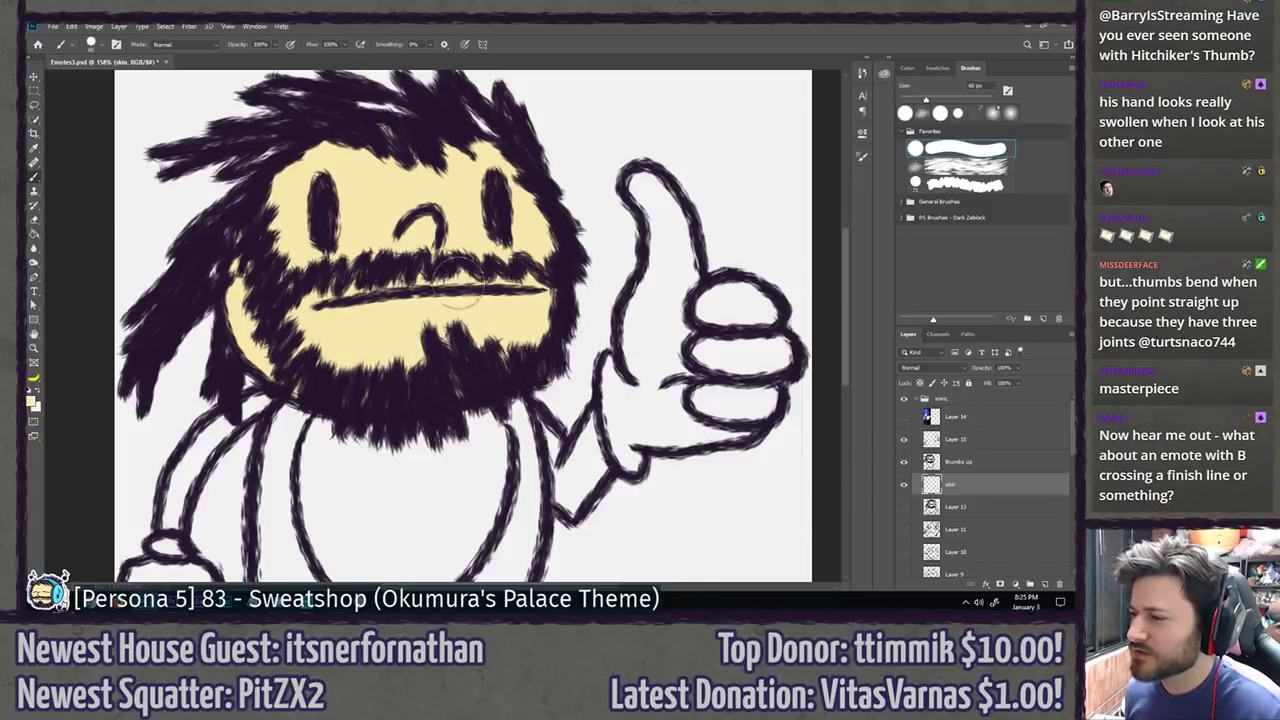
left_click(904, 418)
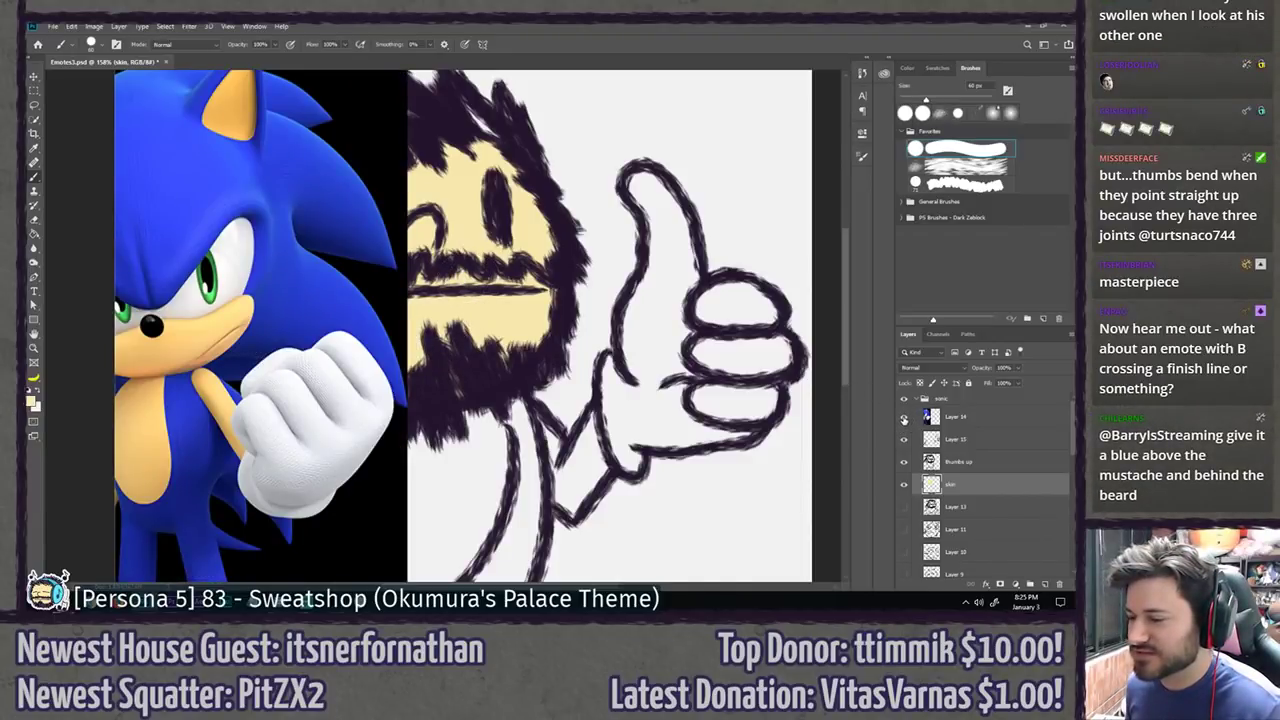
left_click(903, 418)
left_click_drag(434, 394, 476, 227)
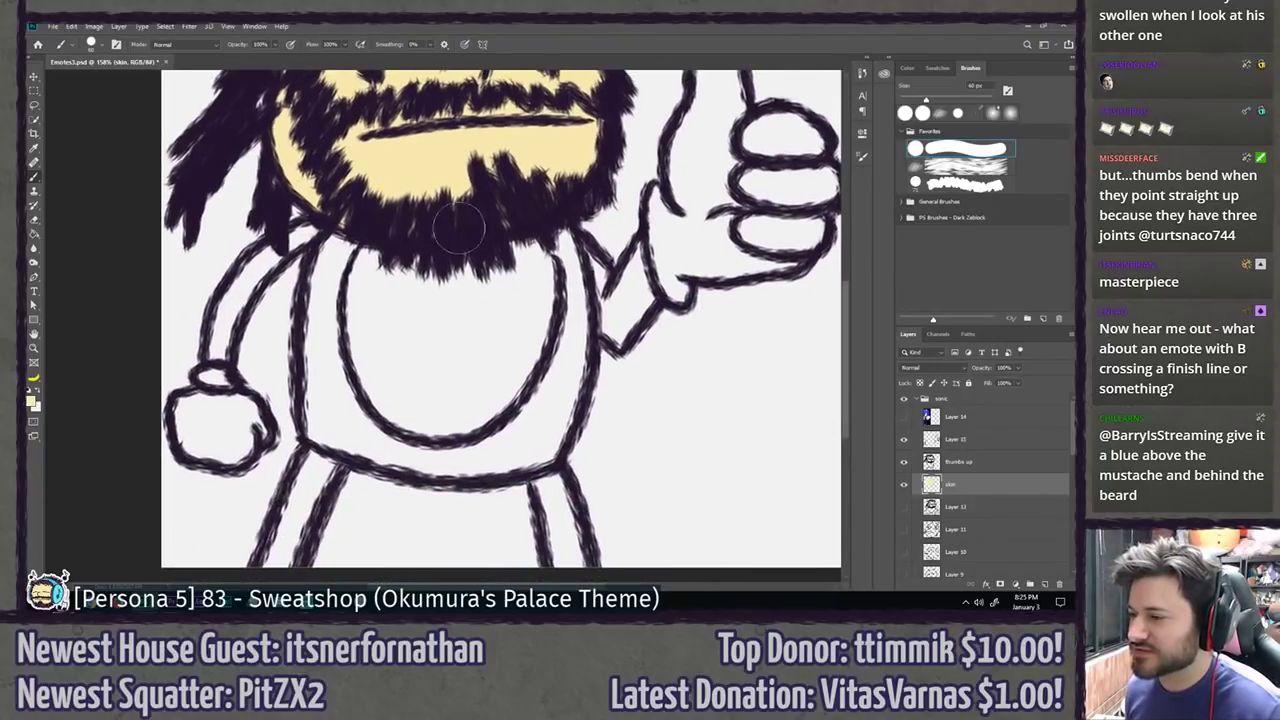
mouse_move(383, 258)
left_mouse_down()
mouse_move(383, 377)
mouse_move(410, 406)
mouse_move(445, 411)
mouse_move(504, 376)
mouse_move(530, 272)
mouse_move(517, 236)
mouse_move(509, 274)
mouse_move(478, 242)
mouse_move(401, 212)
mouse_move(390, 224)
mouse_move(404, 360)
mouse_move(447, 377)
mouse_move(495, 328)
mouse_move(453, 241)
mouse_move(414, 280)
mouse_move(397, 258)
mouse_move(492, 267)
left_mouse_up()
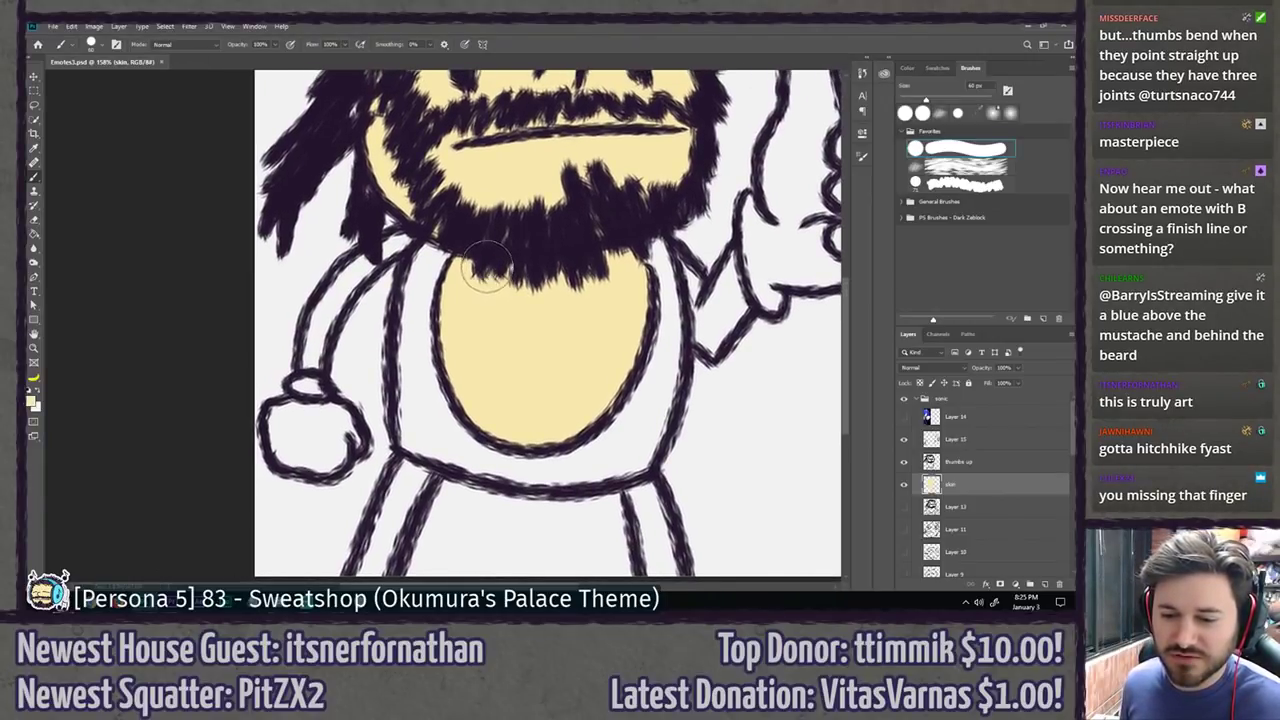
Step: Fill the hanging arm with the skin colour from shoulder to cuff, using a 20 px brush
left_click_drag(508, 224, 615, 212)
scroll(452, 325, "up", 1)
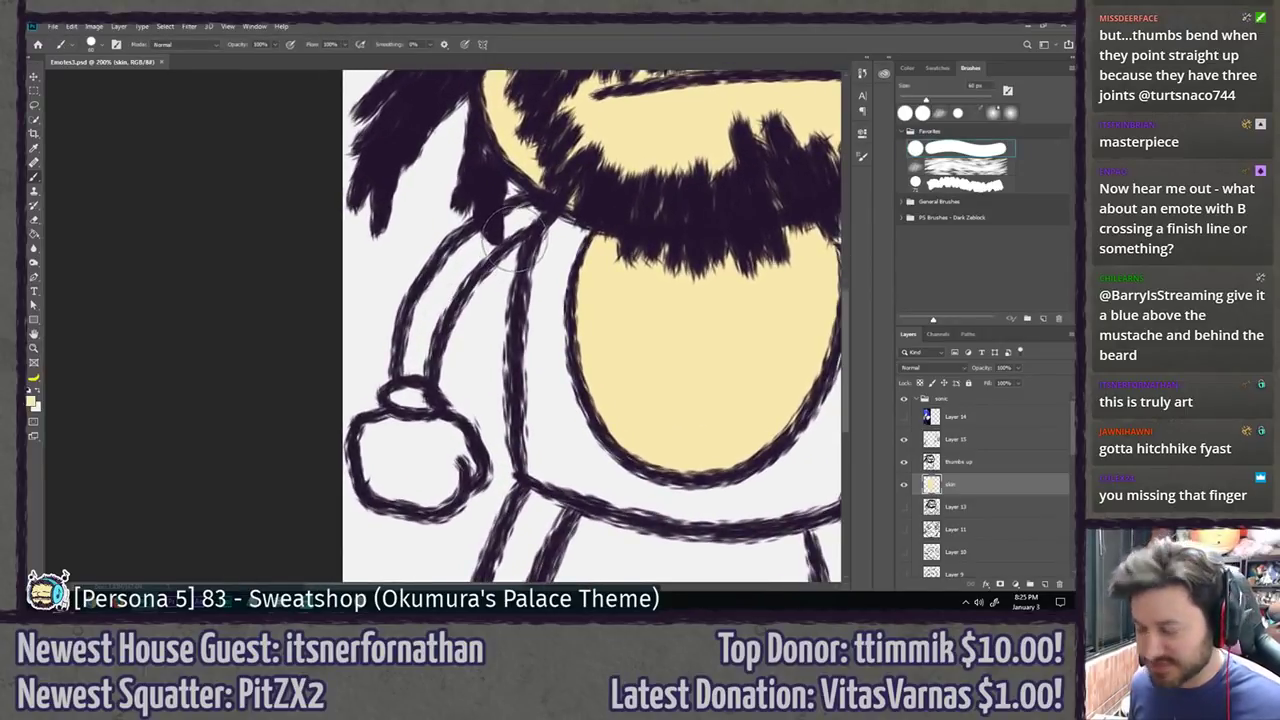
key("bracketleft")
key("bracketleft")
key("bracketleft")
key("bracketleft")
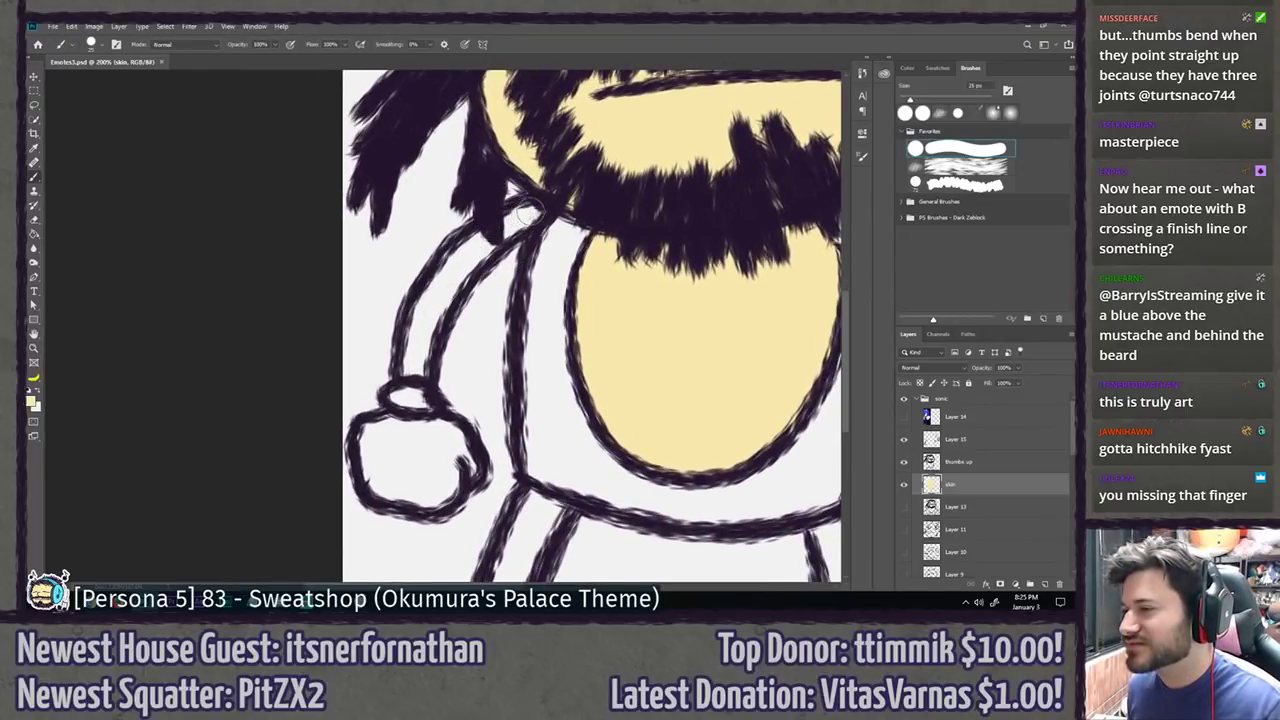
left_click(520, 220)
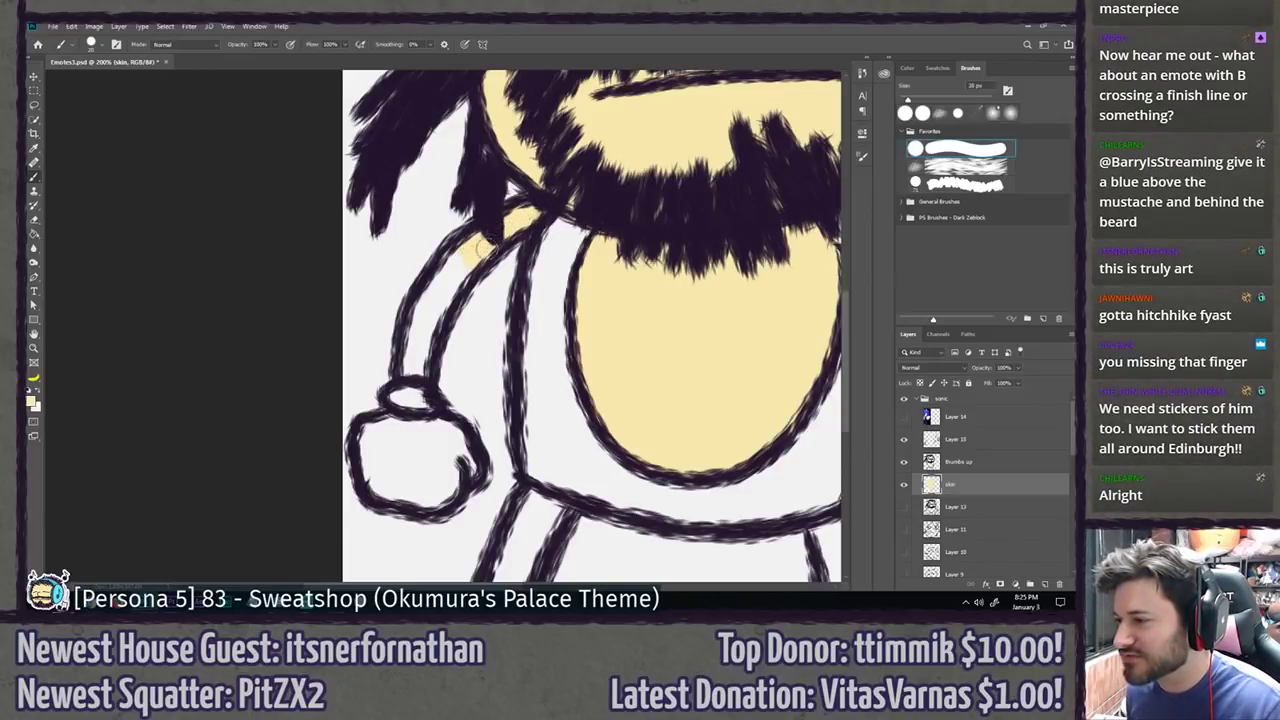
left_click_drag(448, 271, 408, 364)
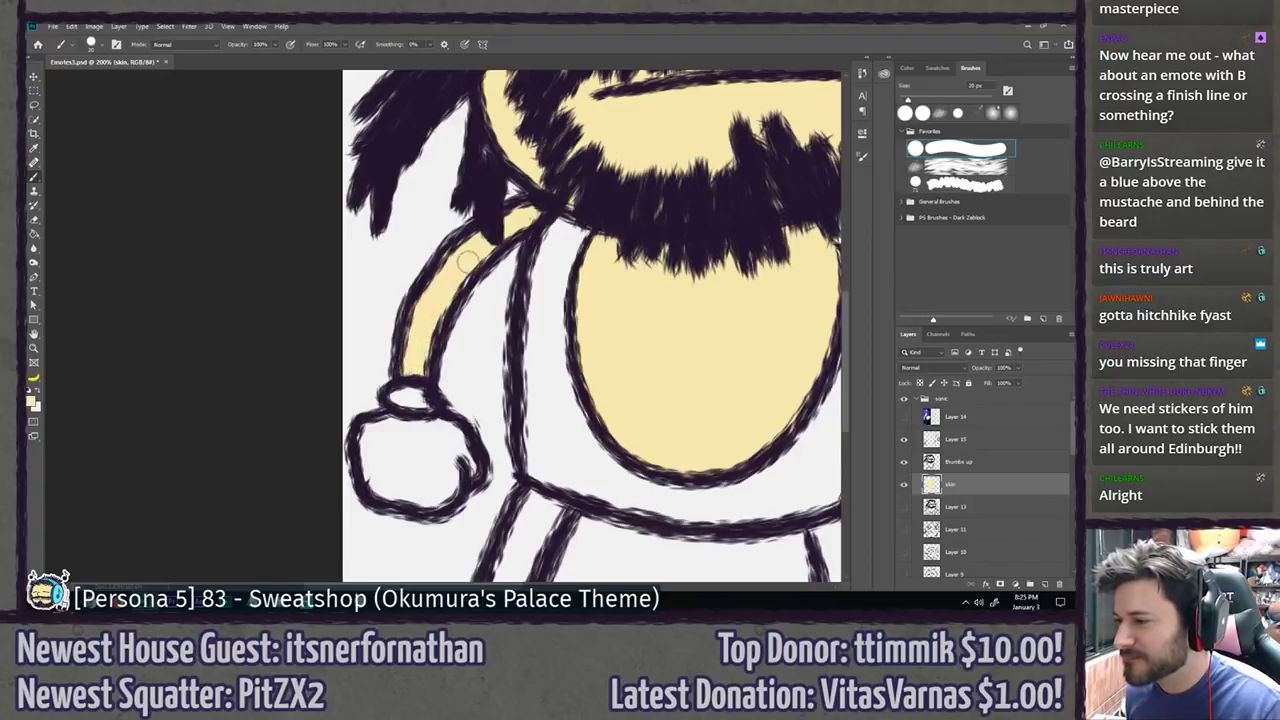
Step: Paint the skin colour into the raised forearm and shoulder, and along the edge of the belly outline
left_click_drag(697, 279, 313, 312)
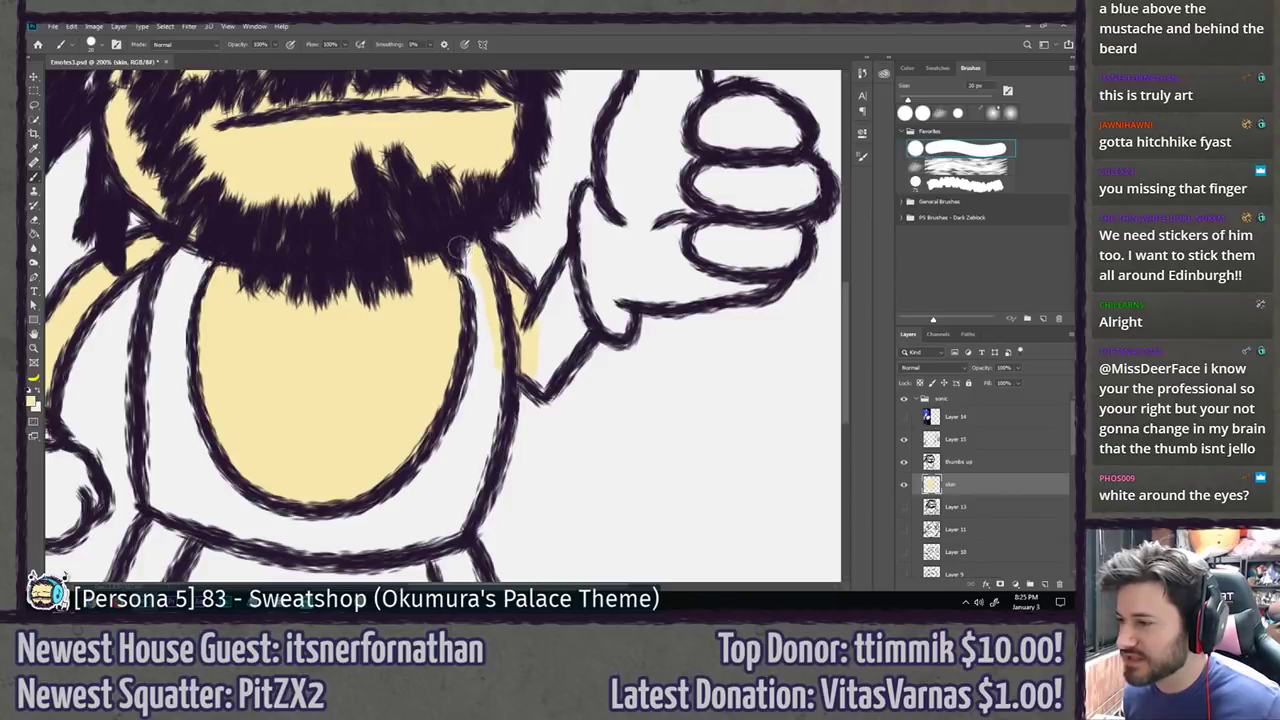
mouse_move(457, 390)
left_mouse_down()
mouse_move(420, 458)
mouse_move(355, 505)
mouse_move(282, 508)
left_mouse_up()
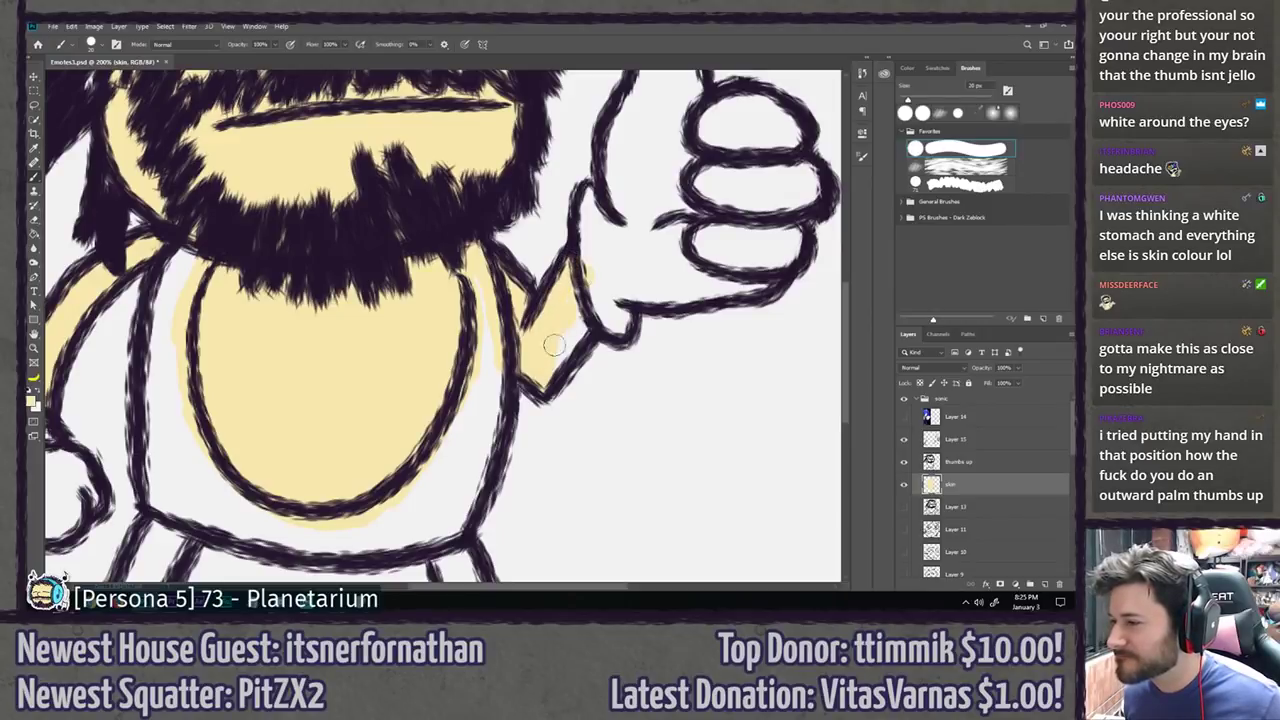
Step: Create a layer named "blue" above the skin layer and pick up the body blue from the Layer 14 Sonic reference, leaving the reference hidden
left_click_drag(309, 377, 491, 350)
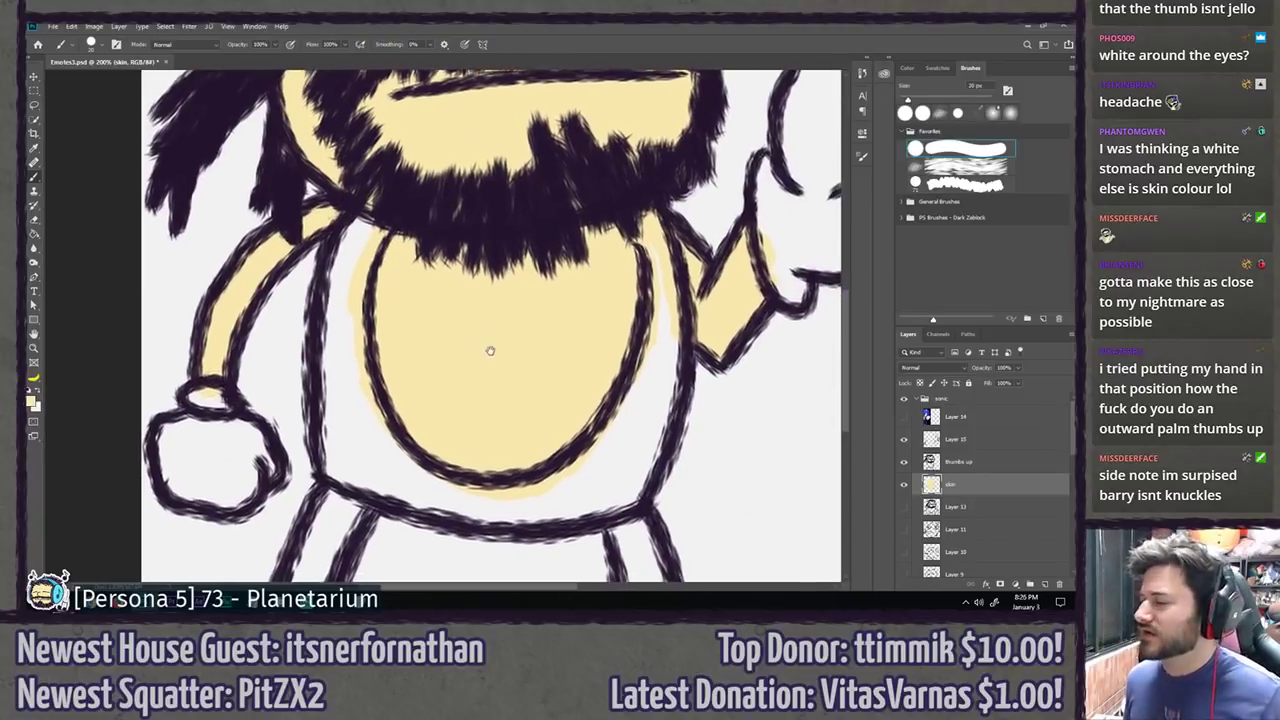
key("ctrl+shift+n")
key("Return")
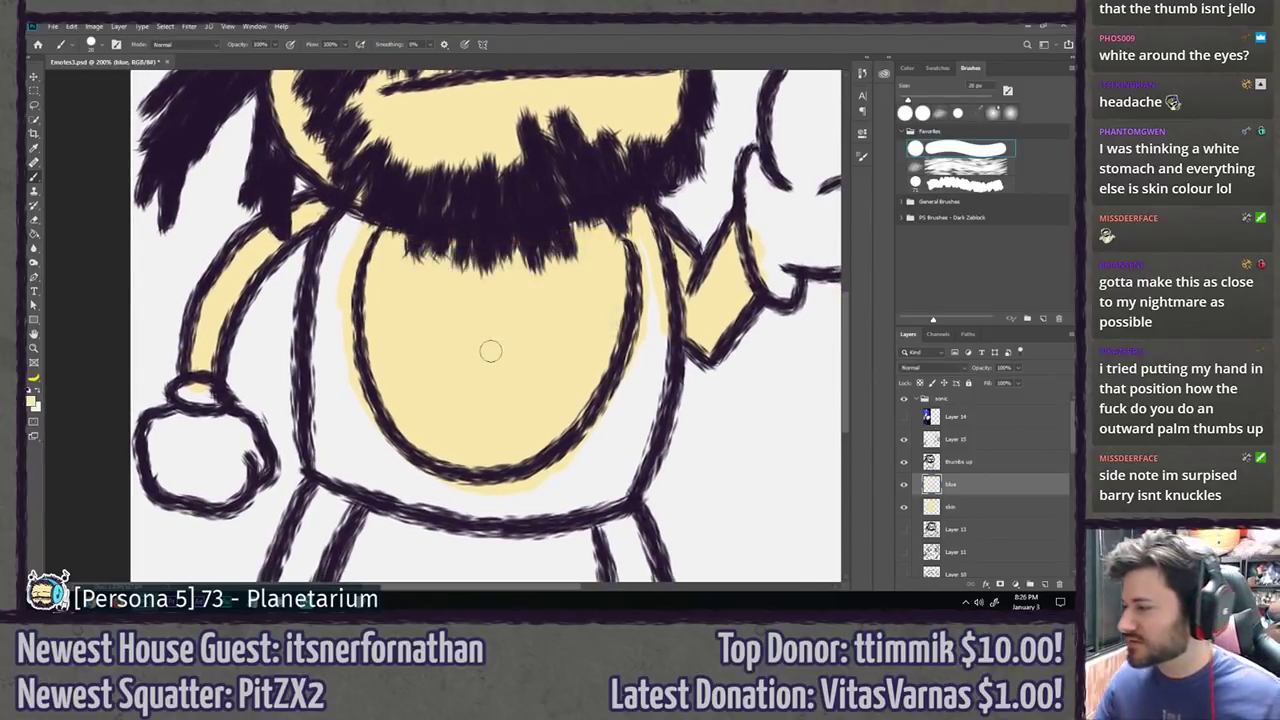
left_click(905, 417)
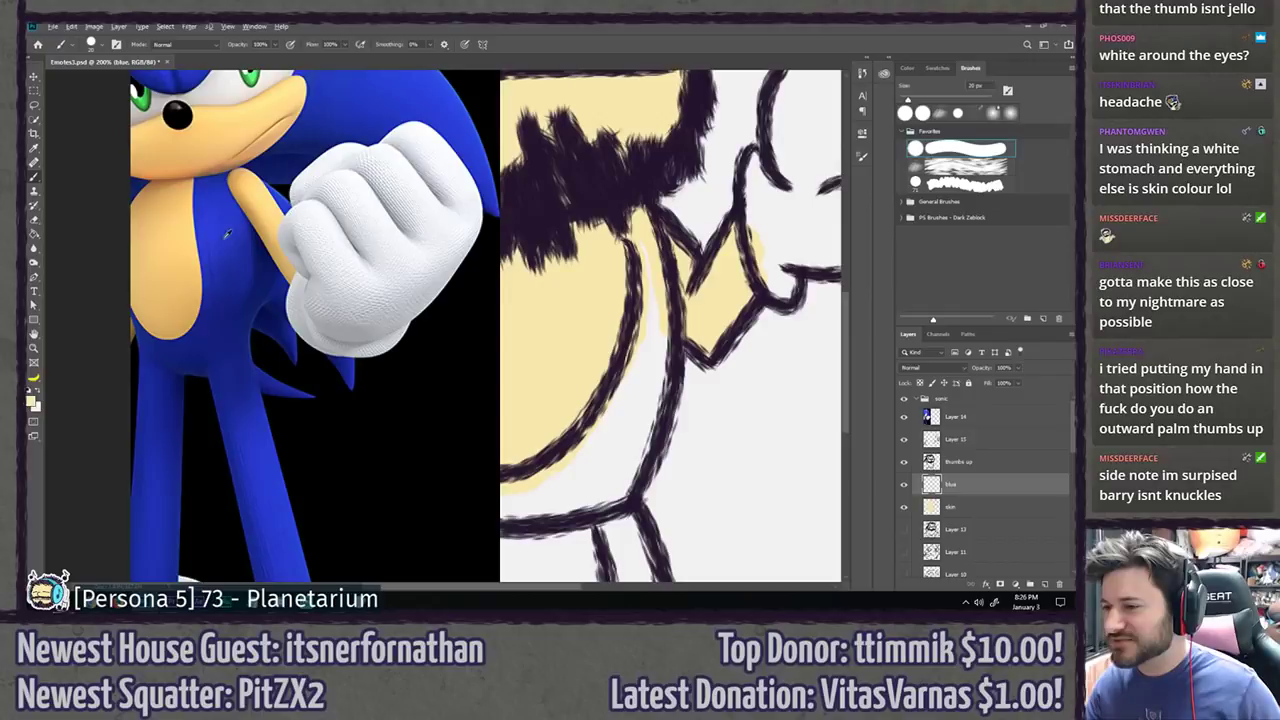
left_click(905, 417)
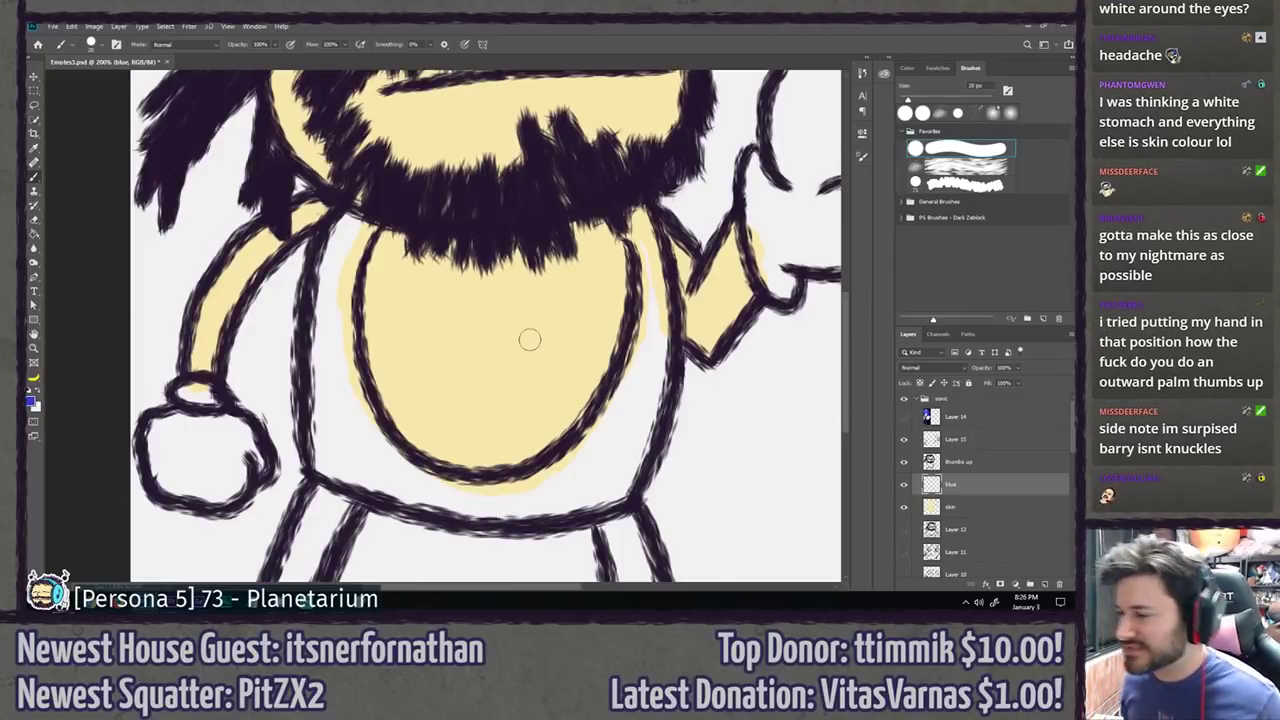
Step: Paint the torso strip beside the hanging arm blue, from under the beard down to the hip
mouse_move(327, 303)
left_mouse_down()
mouse_move(324, 322)
mouse_move(328, 272)
mouse_move(334, 326)
left_mouse_up()
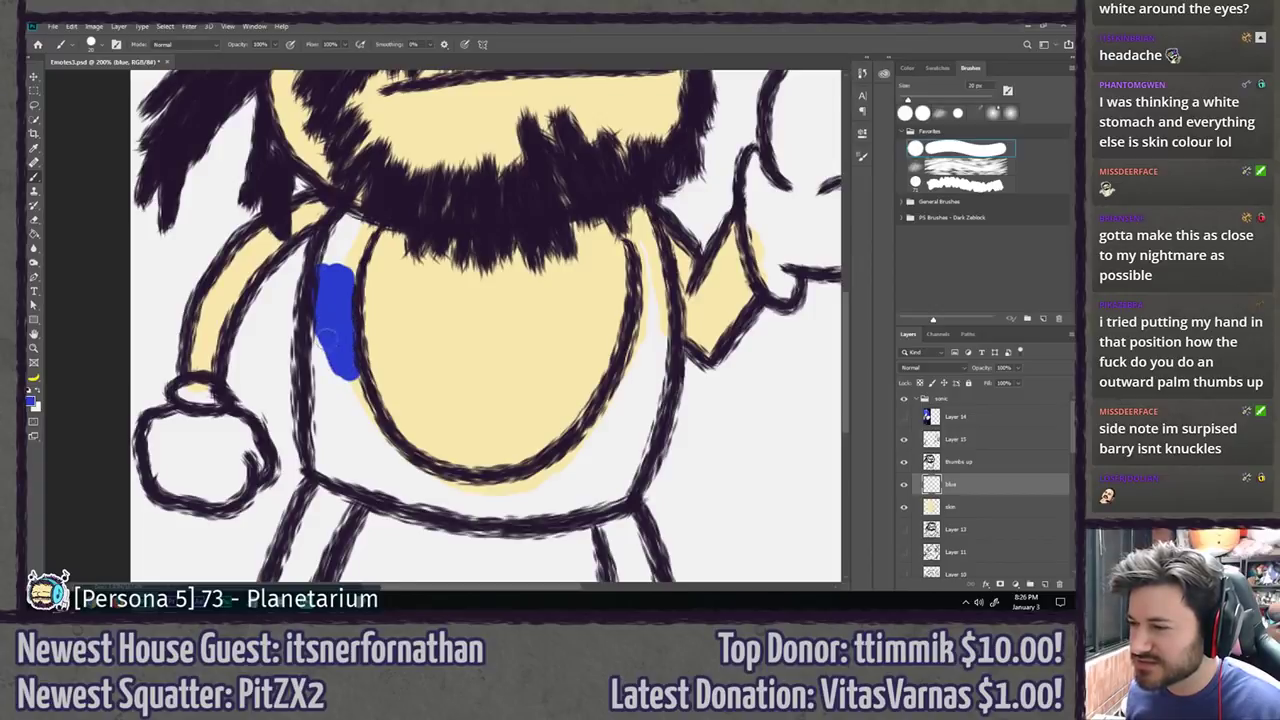
mouse_move(323, 256)
left_mouse_down()
mouse_move(327, 333)
mouse_move(343, 290)
mouse_move(362, 296)
mouse_move(340, 345)
left_mouse_up()
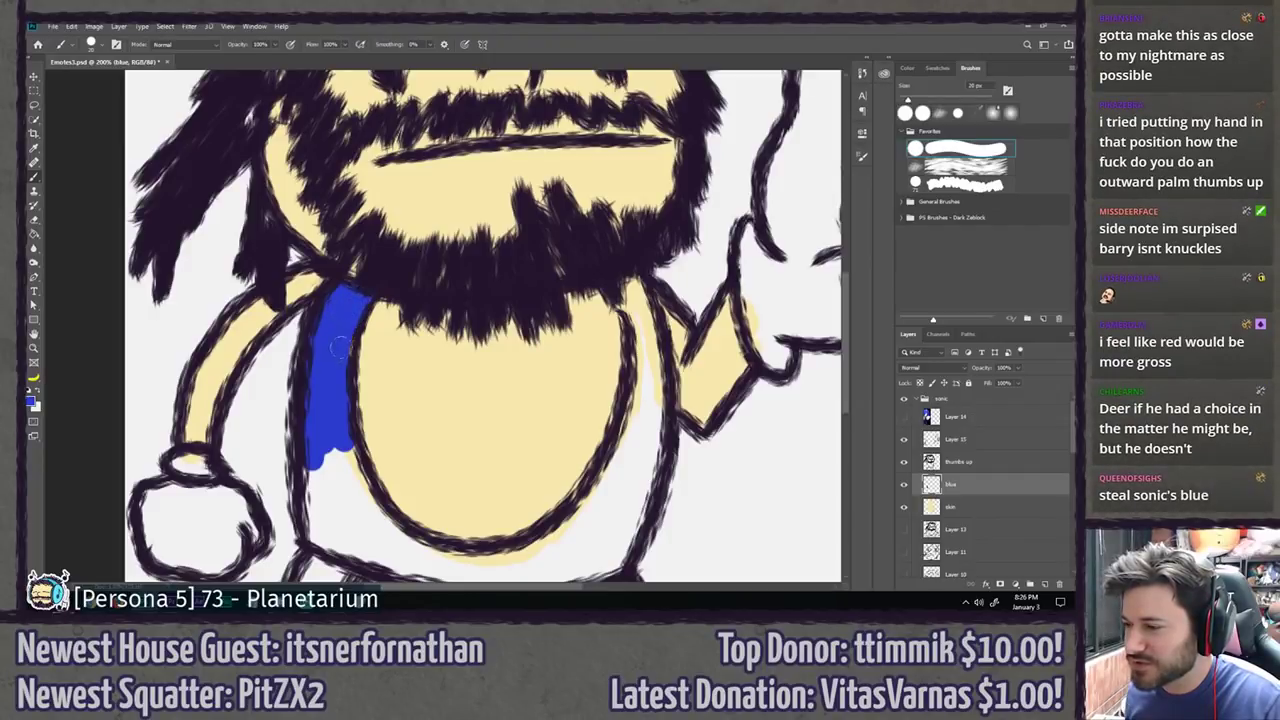
left_click_drag(335, 393, 343, 253)
mouse_move(360, 308)
left_mouse_down()
mouse_move(374, 378)
mouse_move(340, 382)
mouse_move(332, 334)
mouse_move(322, 353)
left_mouse_up()
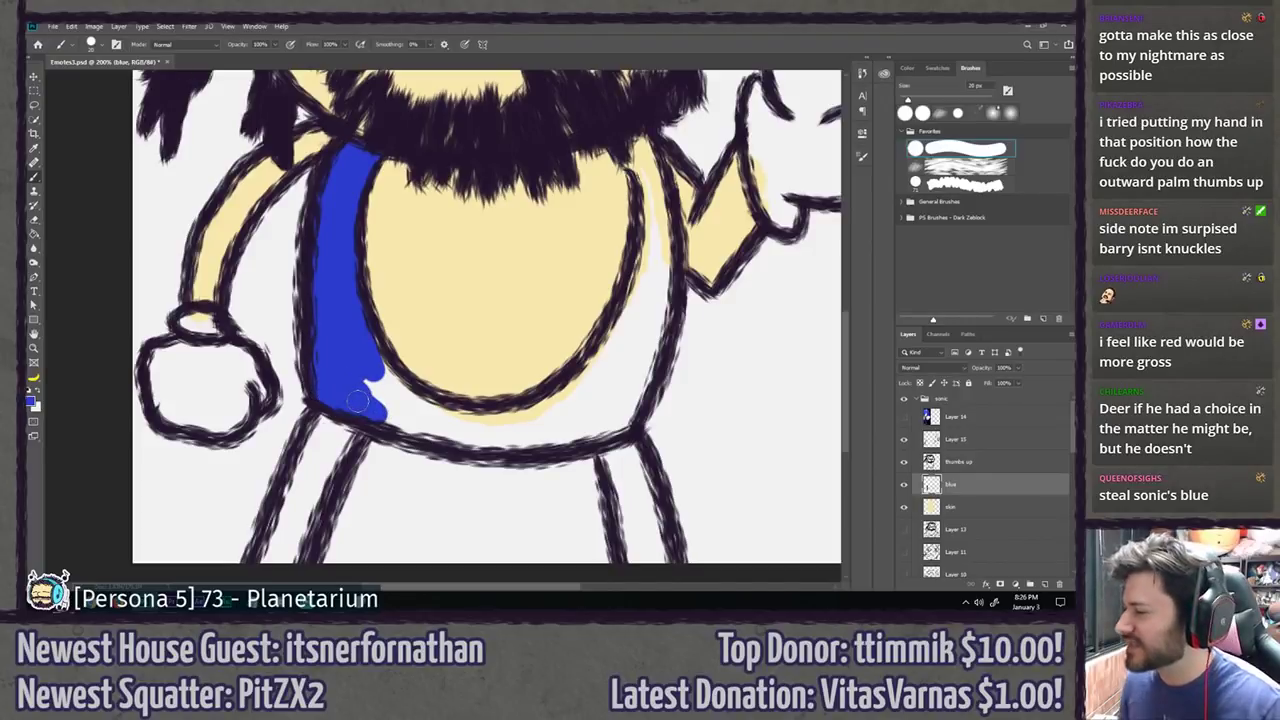
Step: Compare with the Sonic reference, and paint the leg below the hanging arm and the adjoining torso corner blue with a 40 px brush
left_click(903, 417)
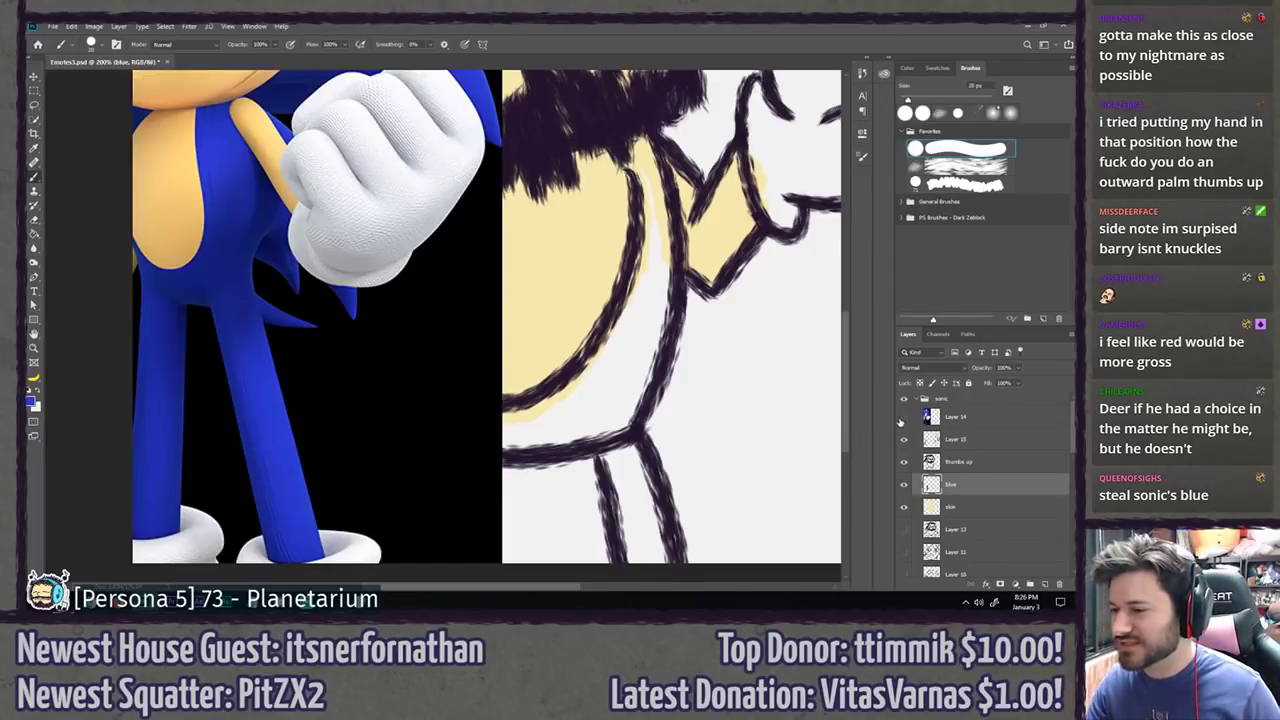
left_click(903, 417)
left_click_drag(302, 400, 417, 291)
key("bracketright")
key("bracketright")
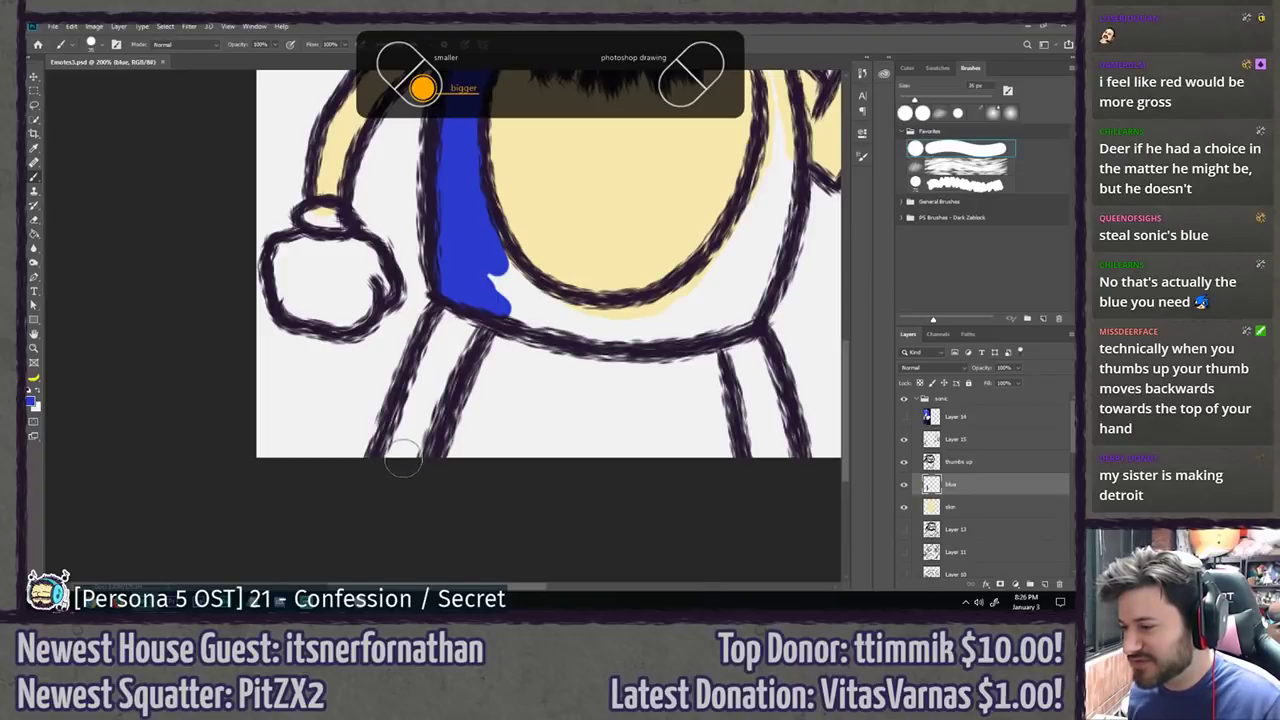
key("bracketright")
left_click_drag(403, 460, 441, 349)
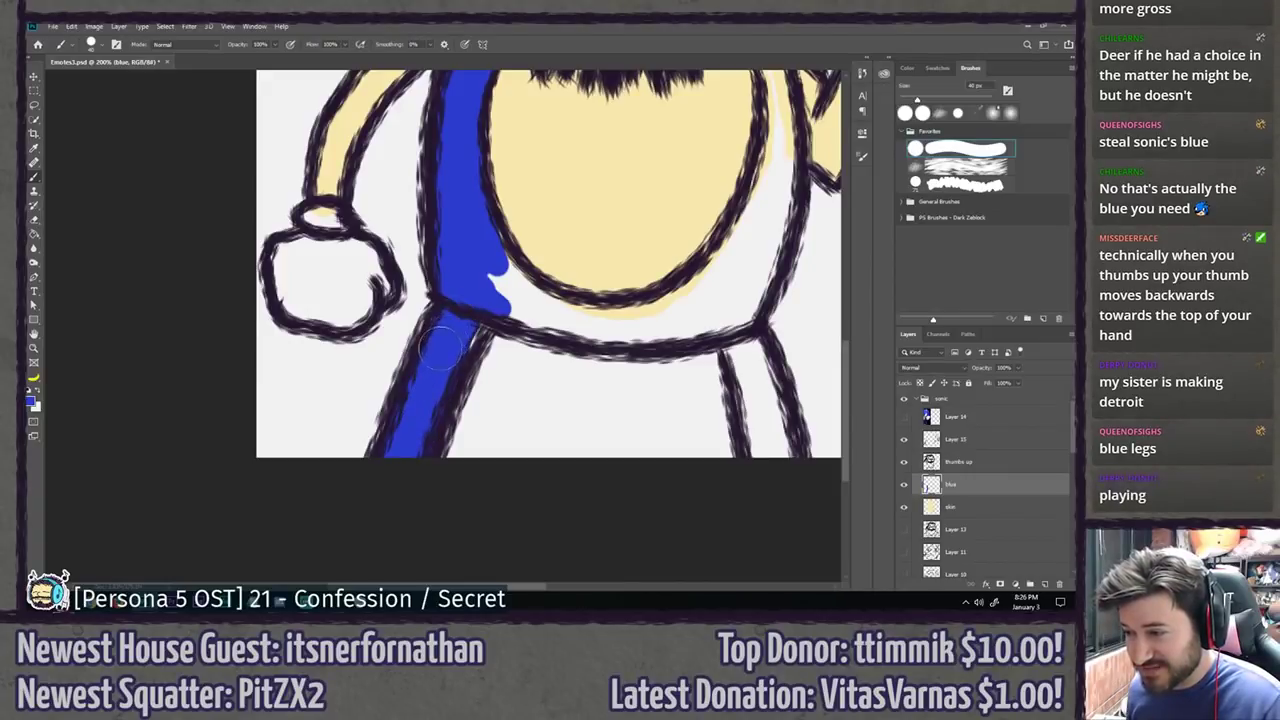
left_click_drag(493, 270, 510, 288)
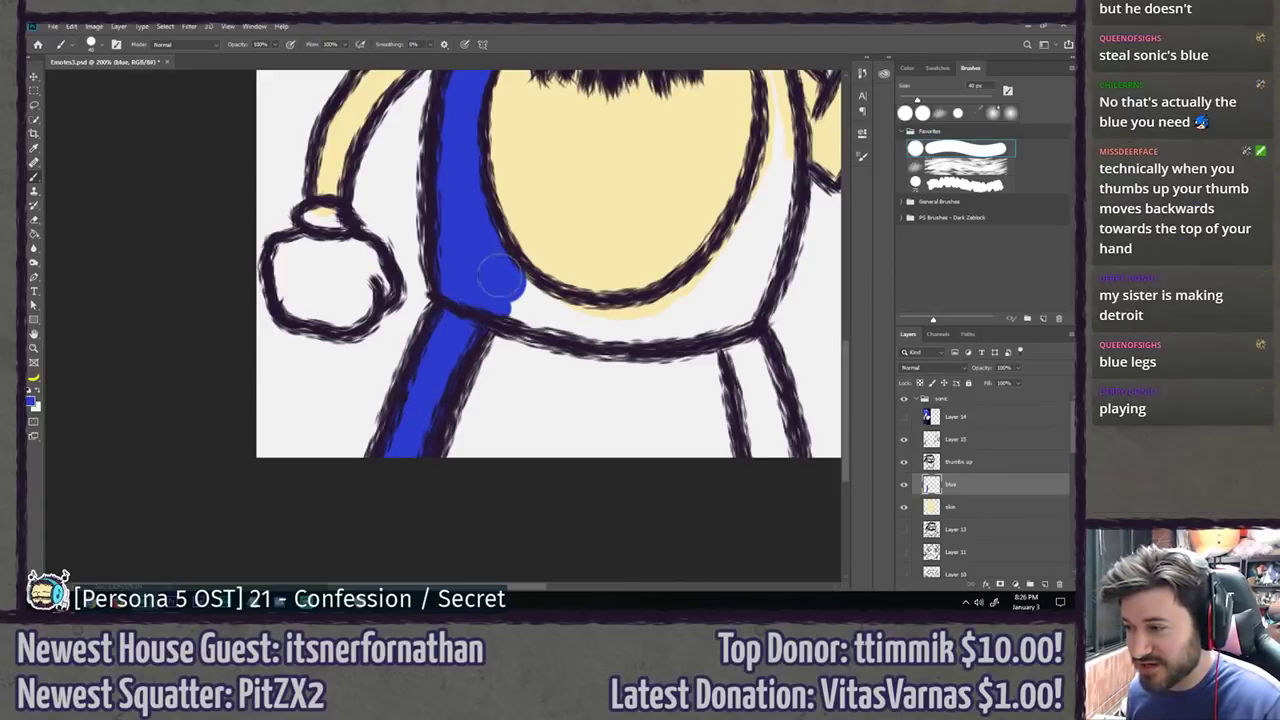
Step: Paint the leg below the raised arm blue, and fill the lower torso beneath the belly with a 30 px brush
mouse_move(712, 270)
left_mouse_down()
mouse_move(602, 338)
mouse_move(628, 310)
mouse_move(622, 343)
mouse_move(637, 332)
mouse_move(636, 346)
mouse_move(642, 323)
mouse_move(620, 368)
mouse_move(602, 368)
mouse_move(625, 411)
mouse_move(629, 385)
mouse_move(645, 415)
mouse_move(625, 395)
mouse_move(676, 514)
mouse_move(649, 457)
mouse_move(648, 508)
left_mouse_up()
key("bracketleft")
key("ctrl+z")
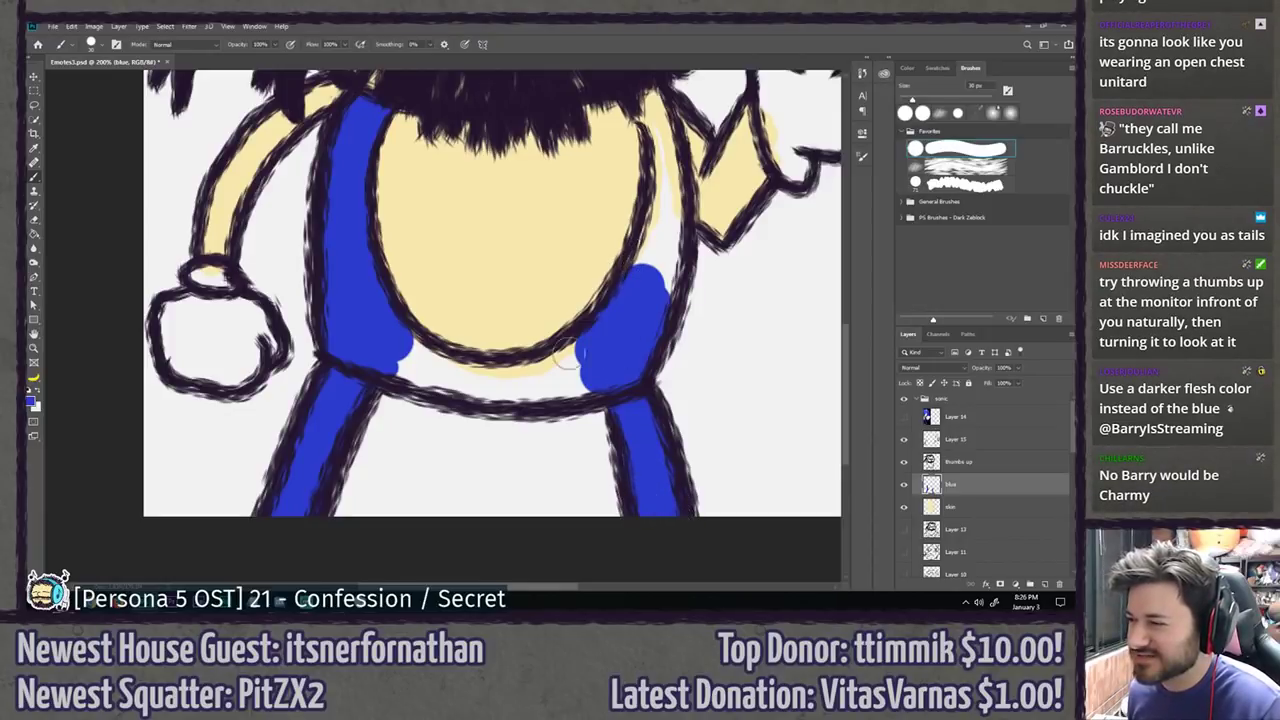
left_click_drag(590, 350, 580, 346)
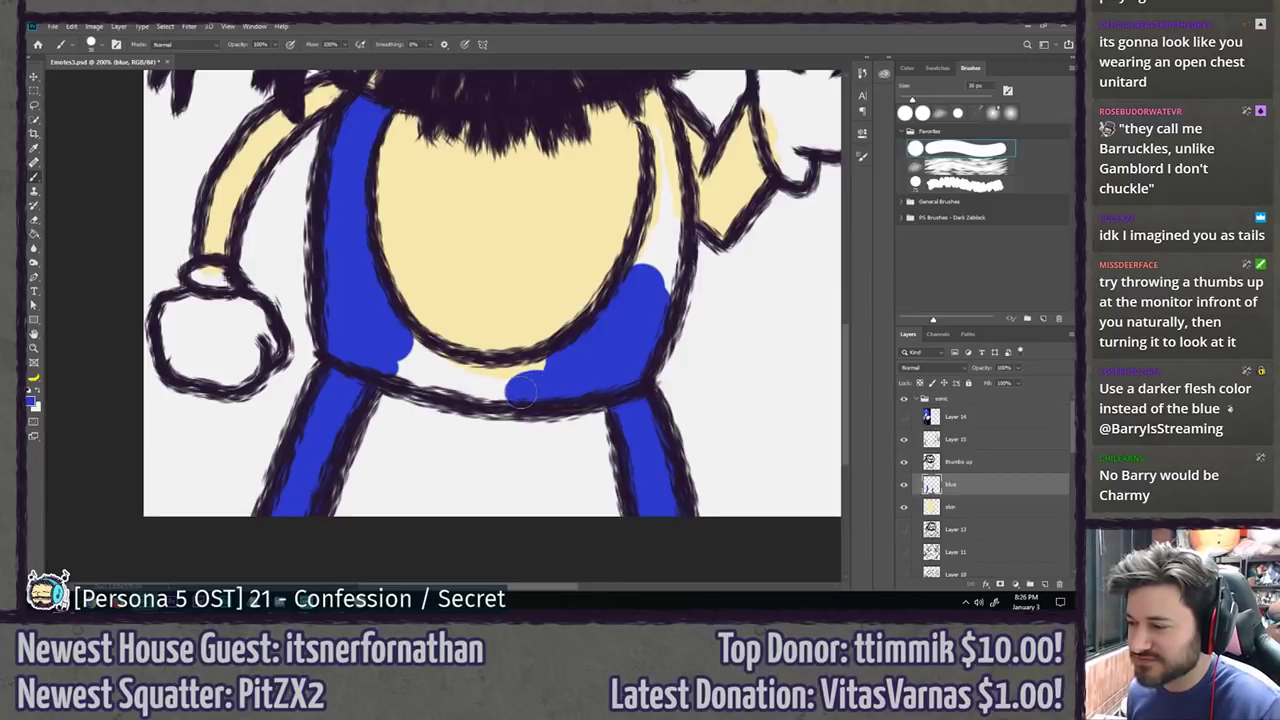
left_click_drag(520, 392, 436, 376)
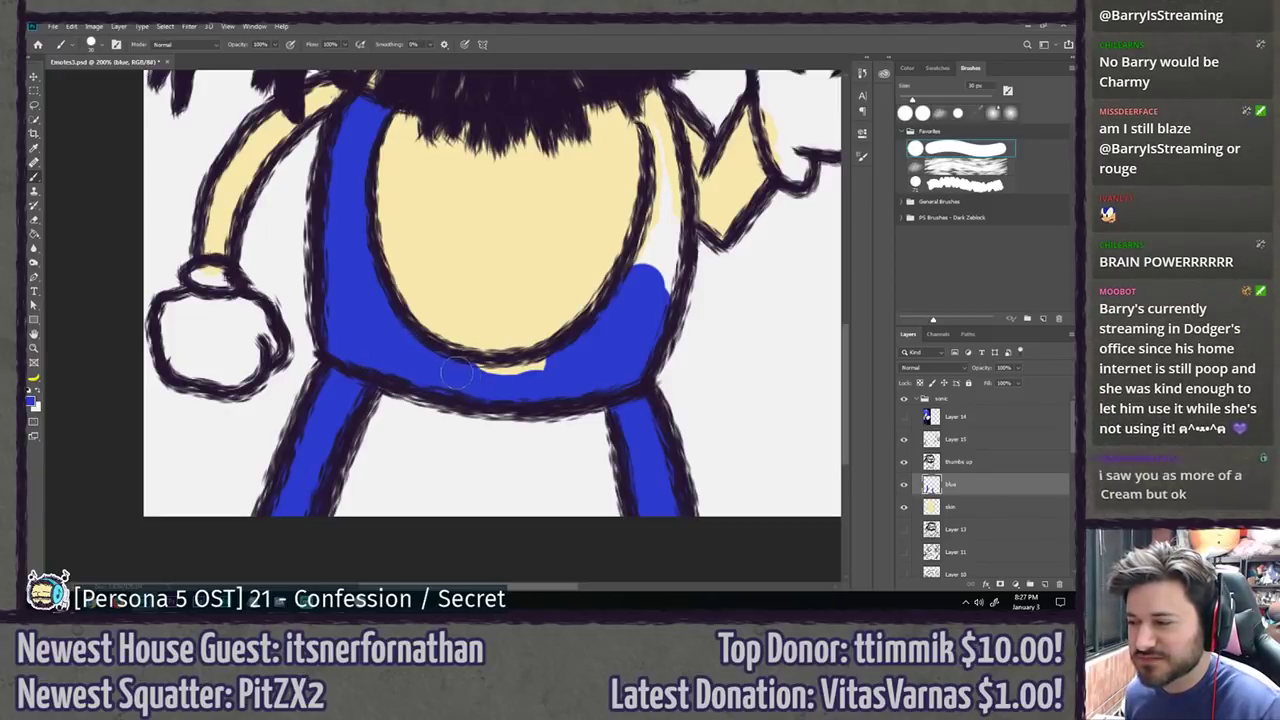
left_click_drag(446, 370, 521, 376)
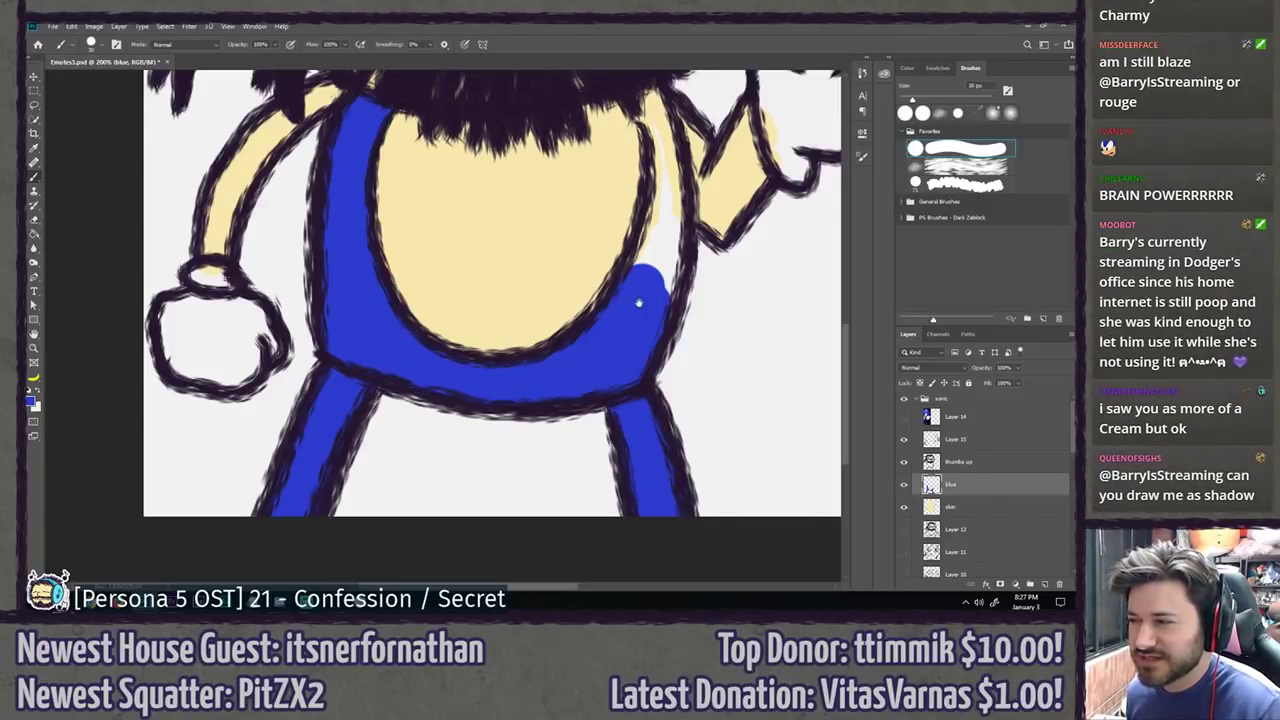
Step: Extend the blue up the torso strip beside the raised arm to the beard, using a 20 px brush for the narrow top
left_click_drag(638, 302, 471, 366)
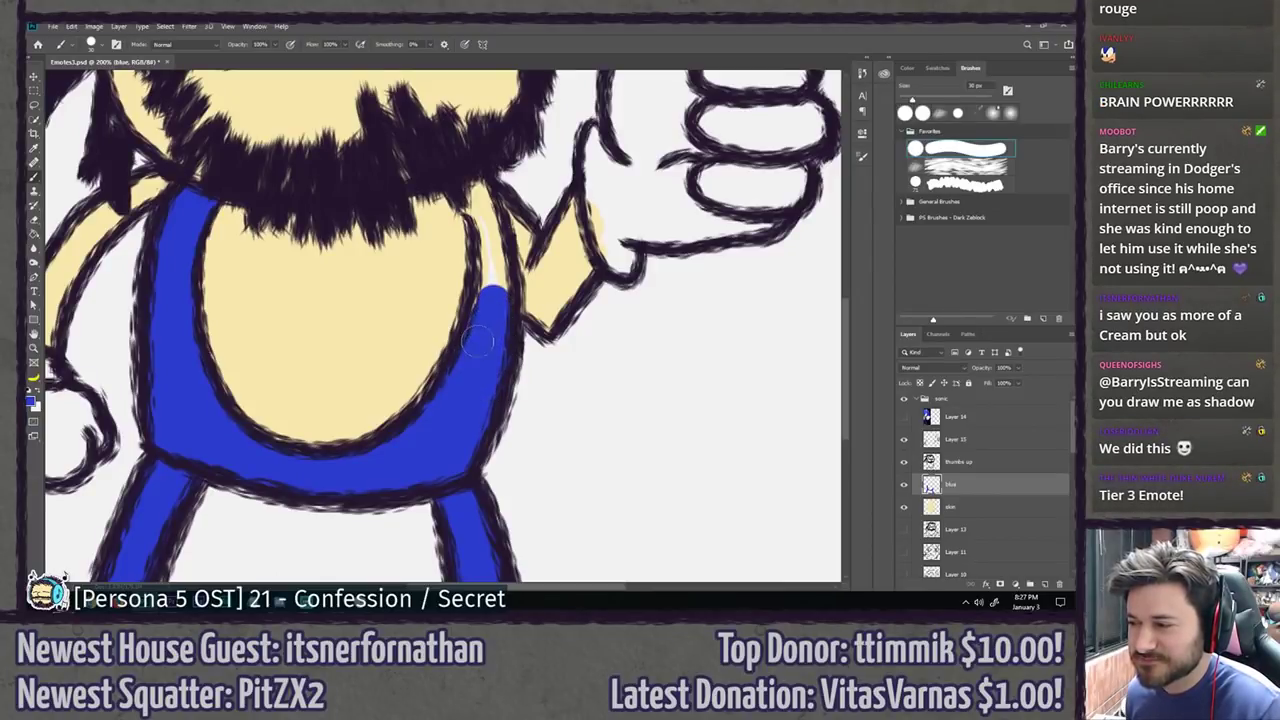
mouse_move(490, 297)
left_mouse_down()
mouse_move(470, 409)
mouse_move(466, 364)
left_mouse_up()
key("bracketleft")
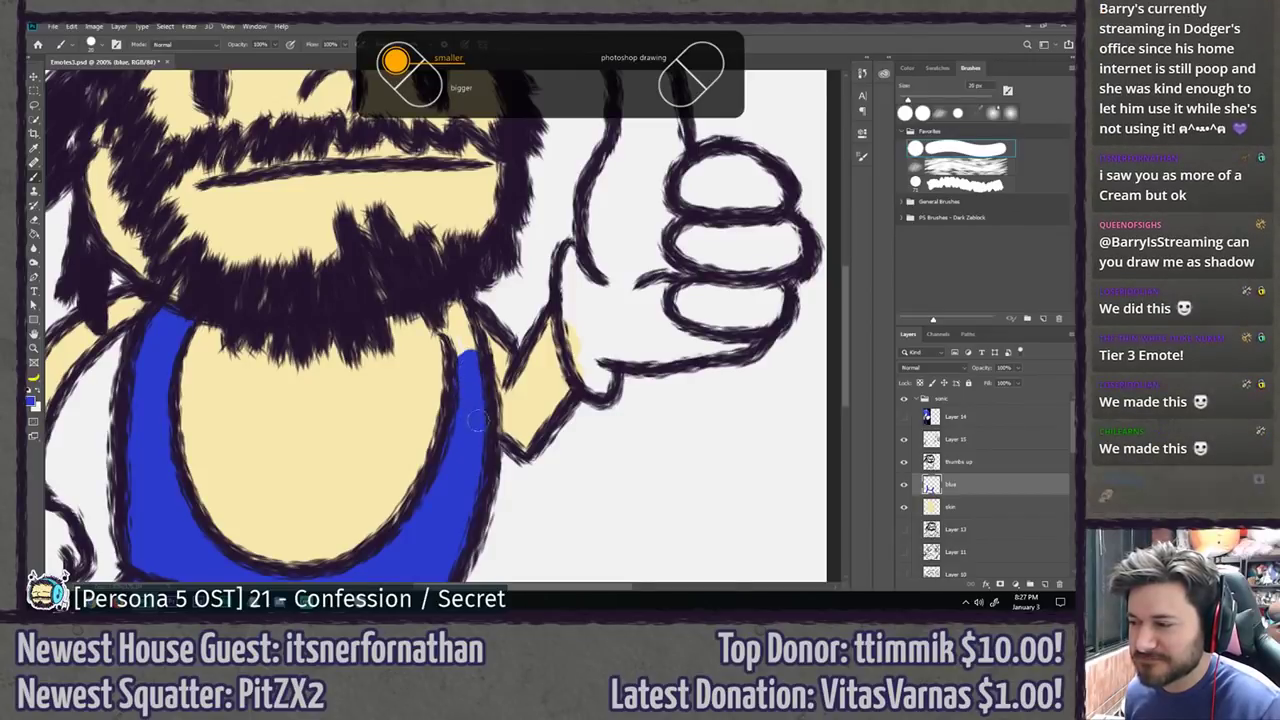
left_click_drag(450, 318, 461, 357)
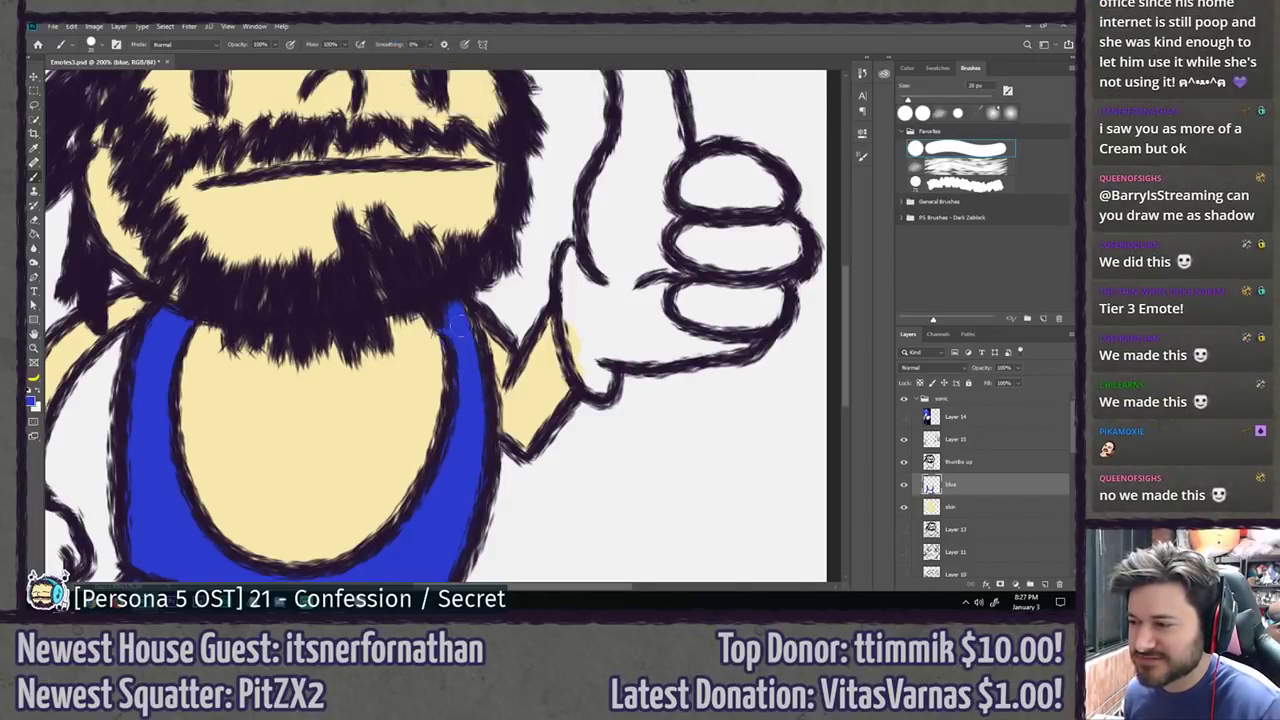
left_click_drag(362, 485, 543, 206)
left_click_drag(526, 266, 520, 279)
Step: Show the Magenta background layer behind the whole character to reveal uncoloured areas
key("ctrl+0")
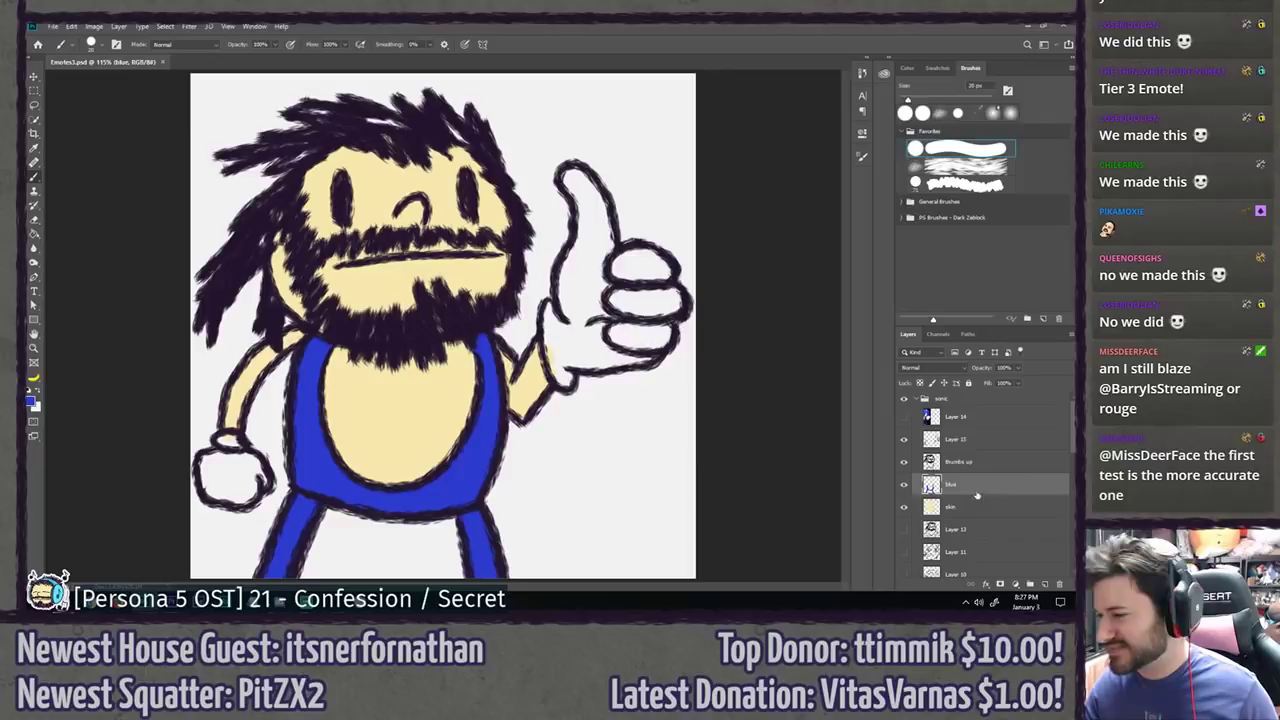
scroll(917, 519, "down", 6)
scroll(917, 519, "down", 2)
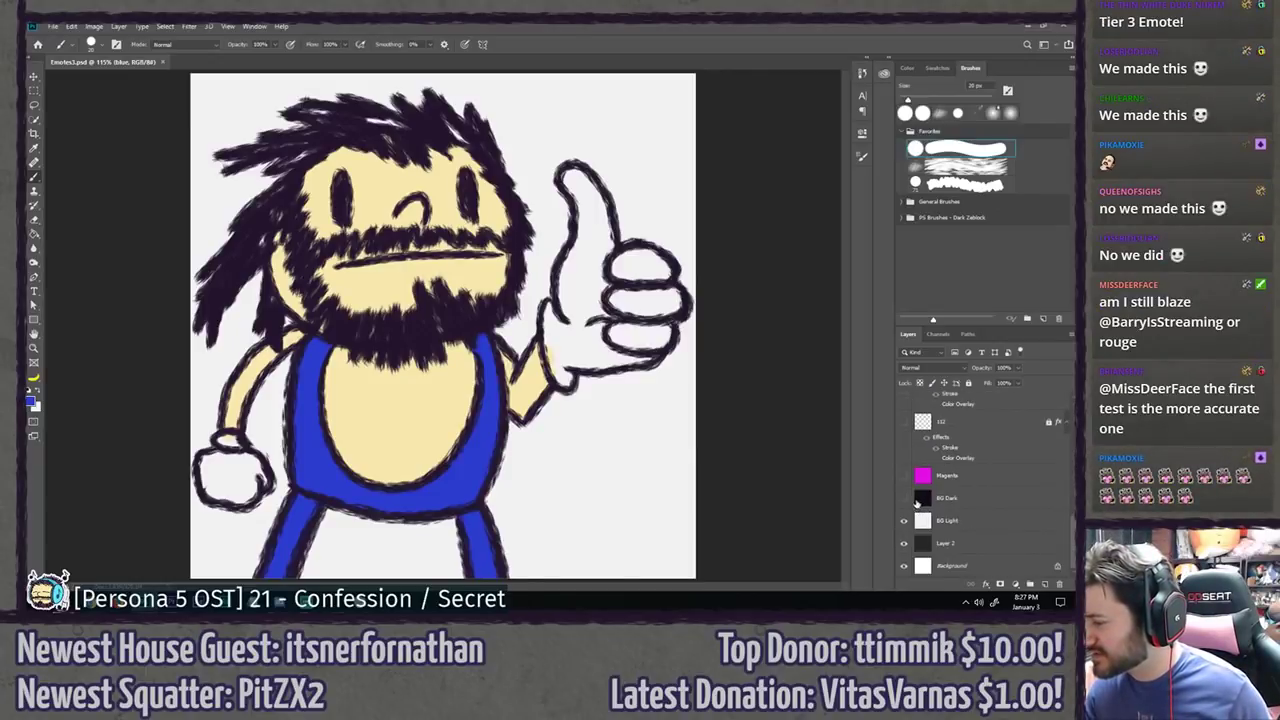
left_click(907, 486)
scroll(920, 478, "up", 5)
scroll(923, 466, "up", 4)
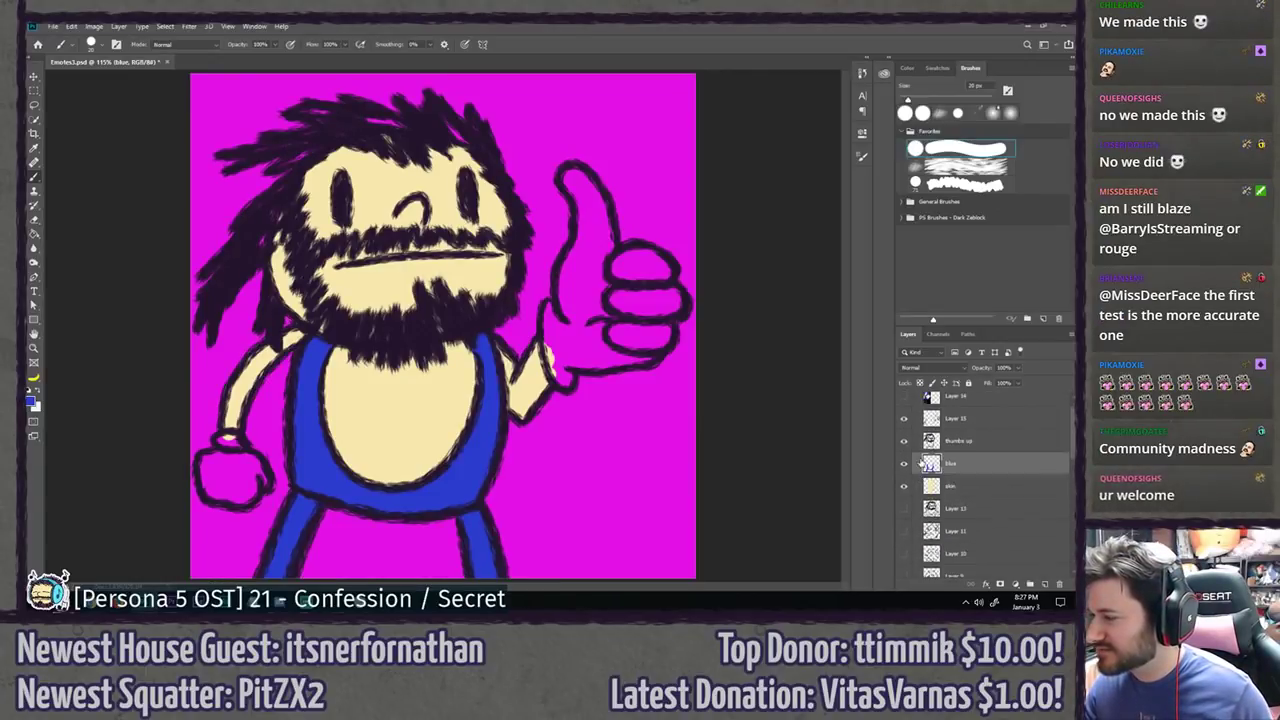
Step: Create a new layer named "white" directly above the blue layer
key("ctrl+shift+n")
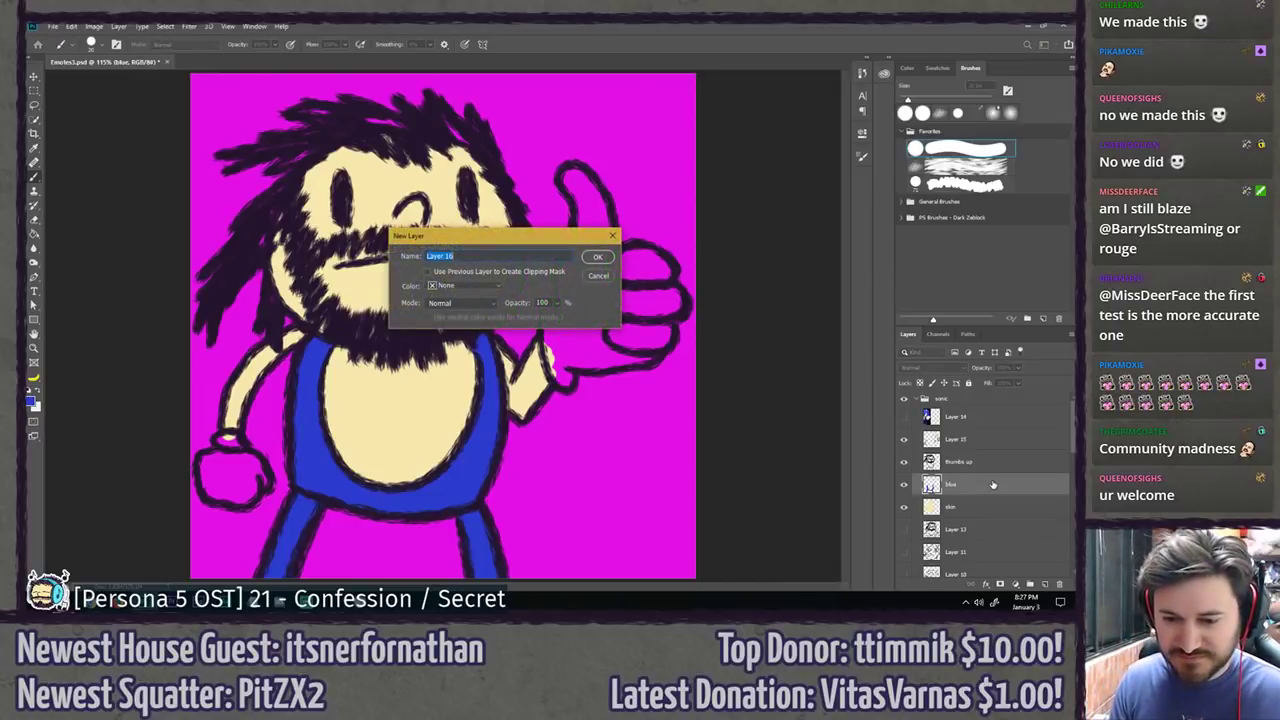
type("white")
key("Return")
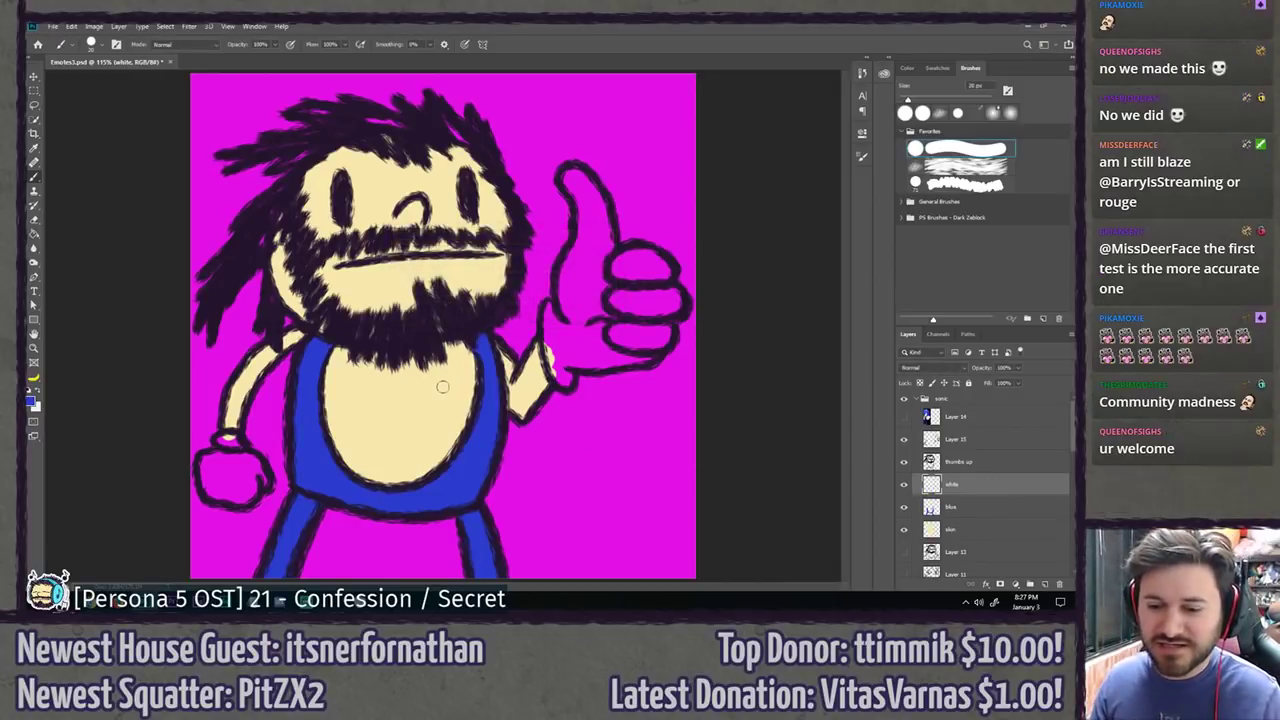
Step: Set the foreground colour to a pale bluish off-white for colouring the gloves
scroll(200, 473, "up", 8)
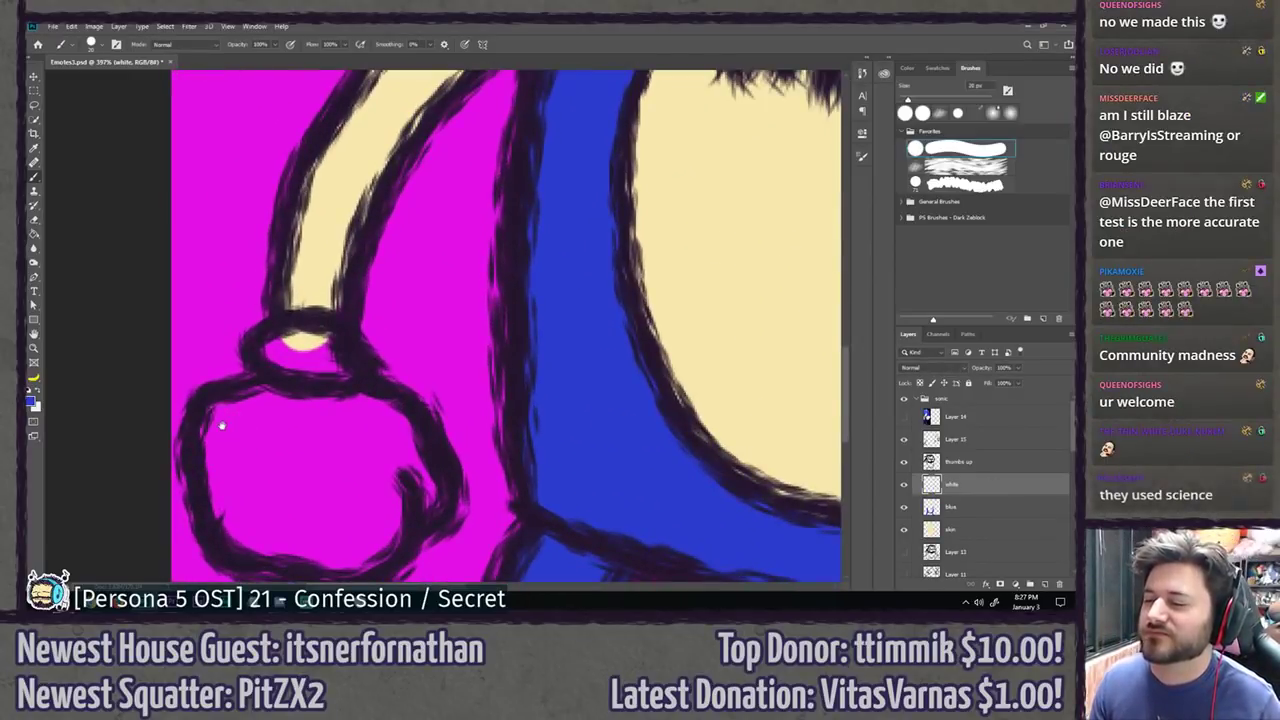
left_click_drag(223, 426, 389, 269)
scroll(511, 239, "up", 2)
left_click_drag(486, 249, 450, 266)
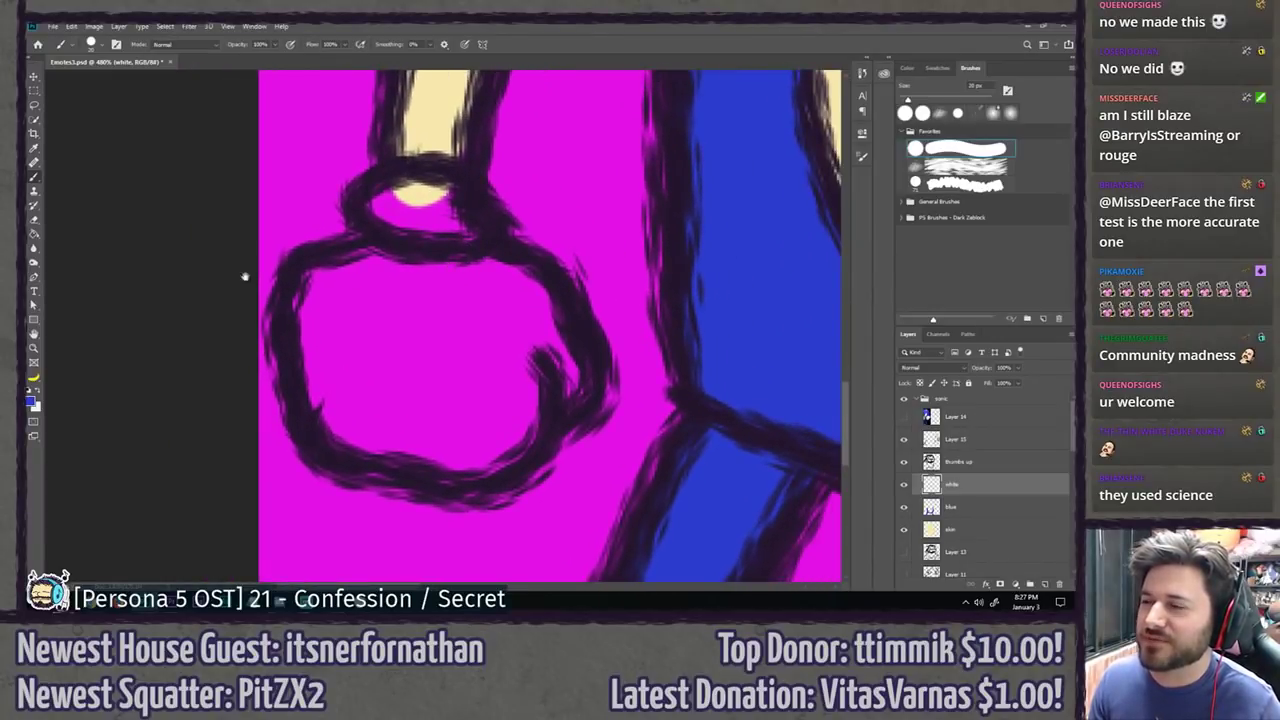
left_click(32, 399)
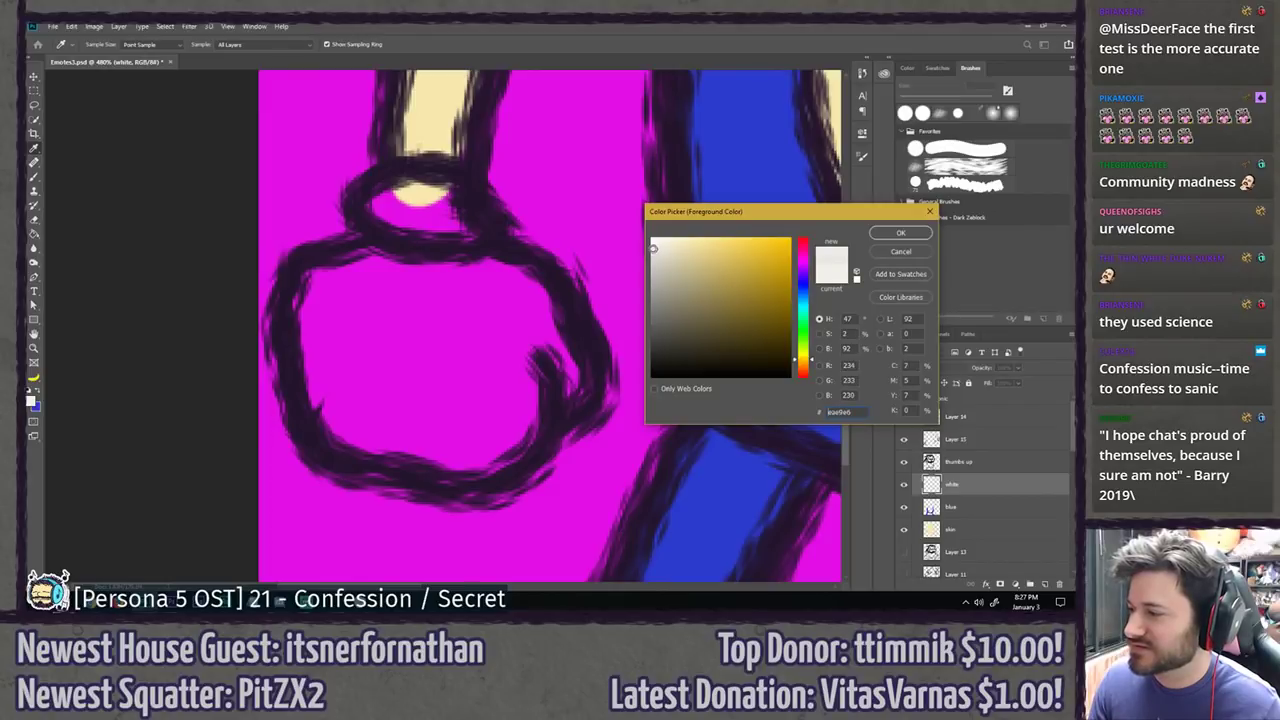
left_click(745, 128)
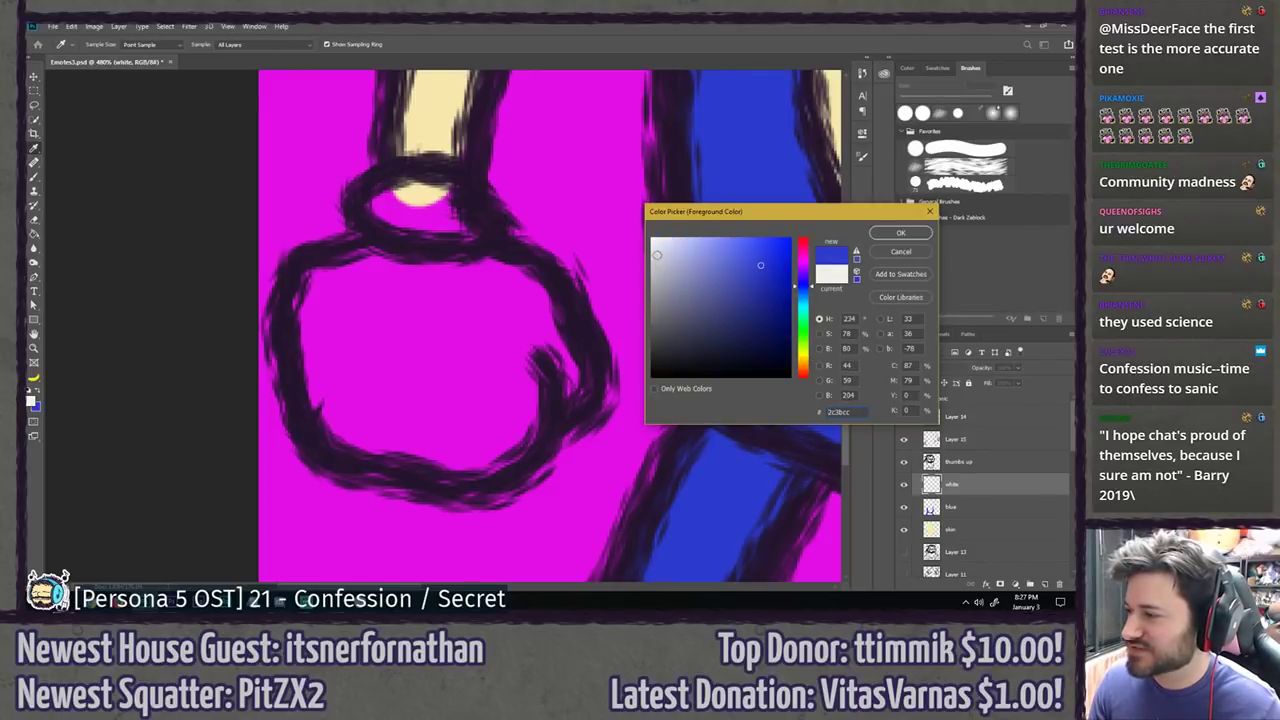
left_click(657, 249)
left_click(902, 236)
Step: Paint the lowered hand's cuff and the upper and inner edges of its fist off-white with a 20 px brush
left_click_drag(427, 391, 403, 222)
key("ctrl+z")
scroll(420, 242, "up", 5)
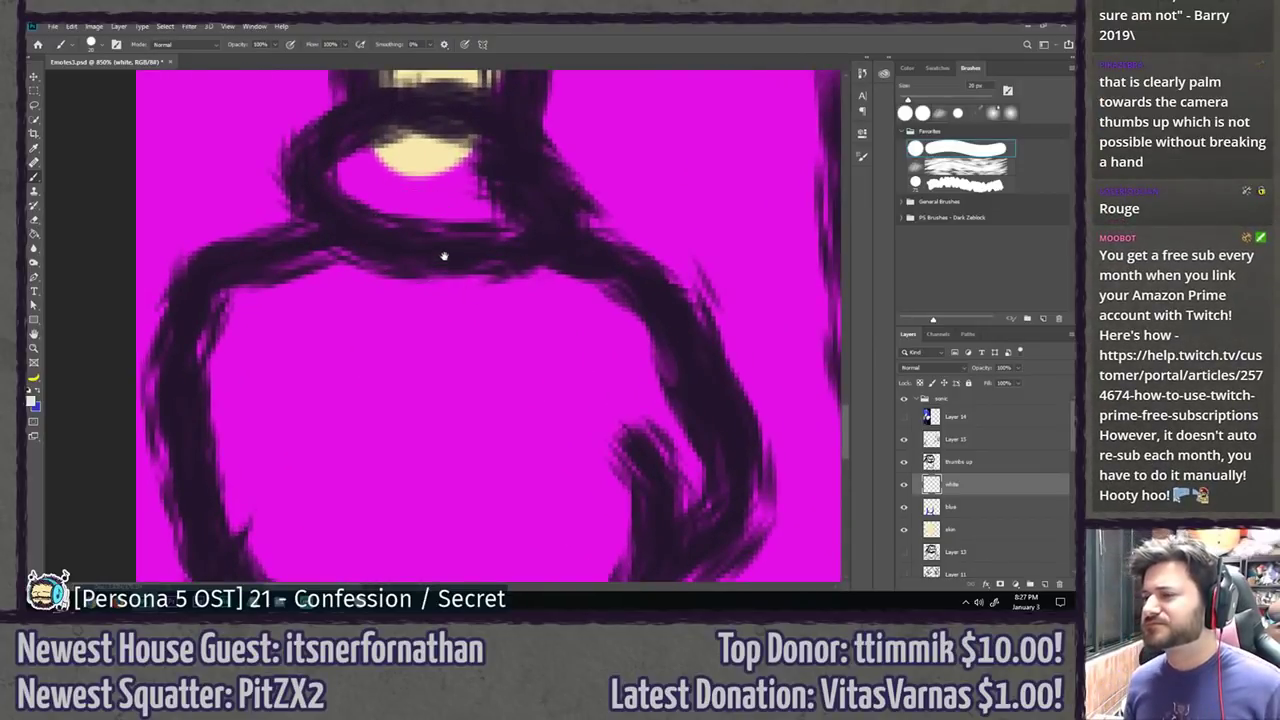
scroll(443, 254, "up", 2)
mouse_move(370, 280)
left_mouse_down()
mouse_move(385, 258)
mouse_move(452, 260)
mouse_move(470, 280)
mouse_move(490, 320)
mouse_move(432, 365)
left_mouse_up()
scroll(529, 371, "down", 3)
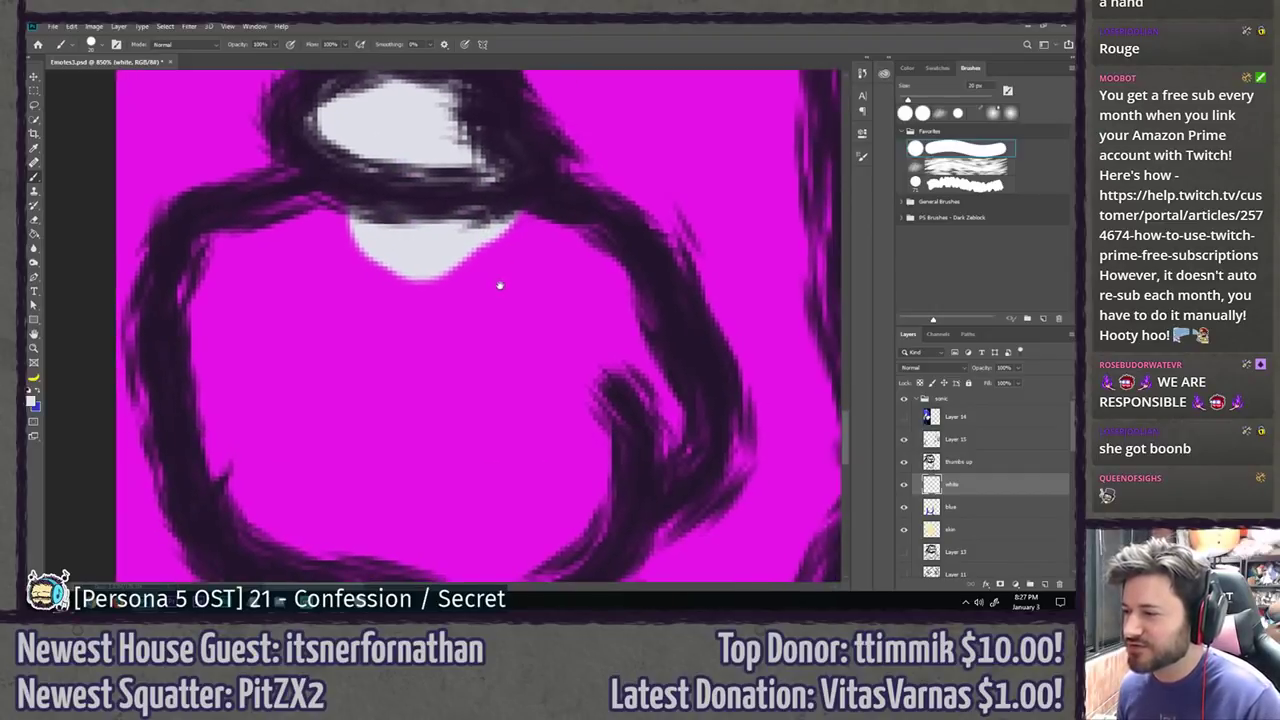
mouse_move(460, 245)
left_mouse_down()
mouse_move(563, 255)
mouse_move(645, 430)
mouse_move(670, 440)
mouse_move(648, 446)
left_mouse_up()
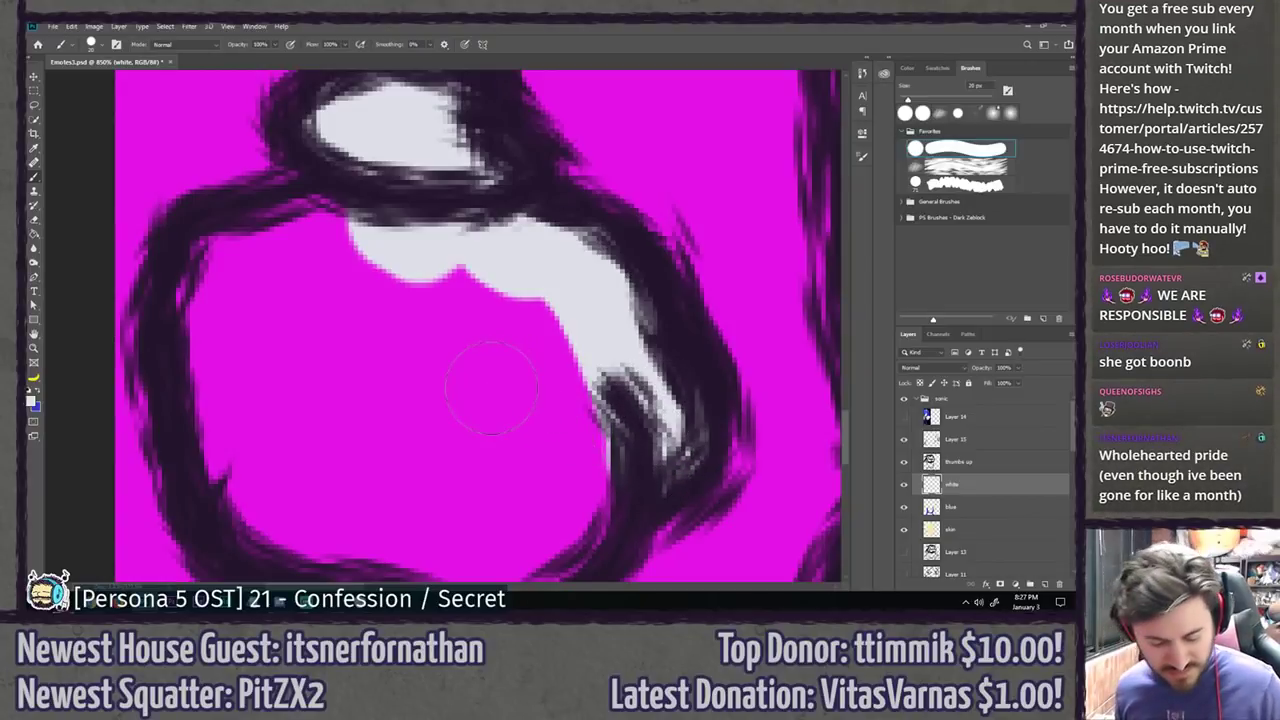
Step: Paint the remaining edges and the centre of the lowered fist off-white
scroll(507, 382, "down", 3)
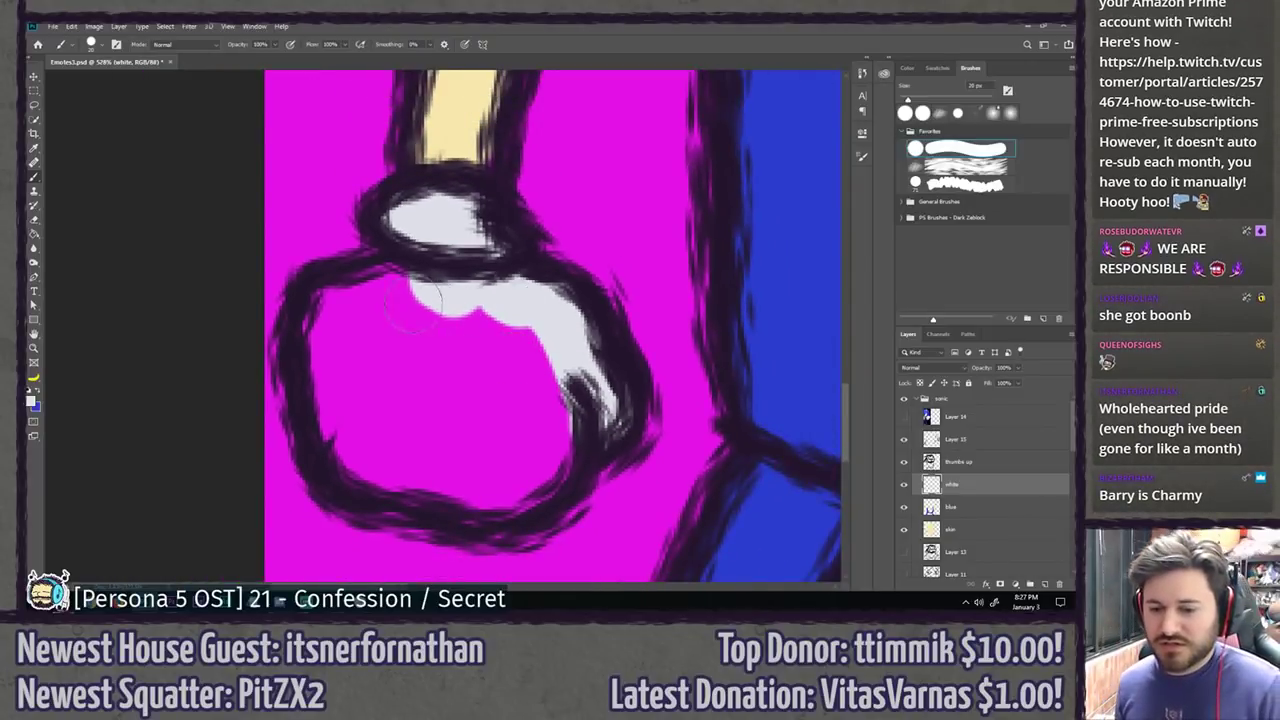
mouse_move(374, 295)
left_mouse_down()
mouse_move(437, 327)
mouse_move(392, 354)
mouse_move(398, 455)
mouse_move(482, 508)
left_mouse_up()
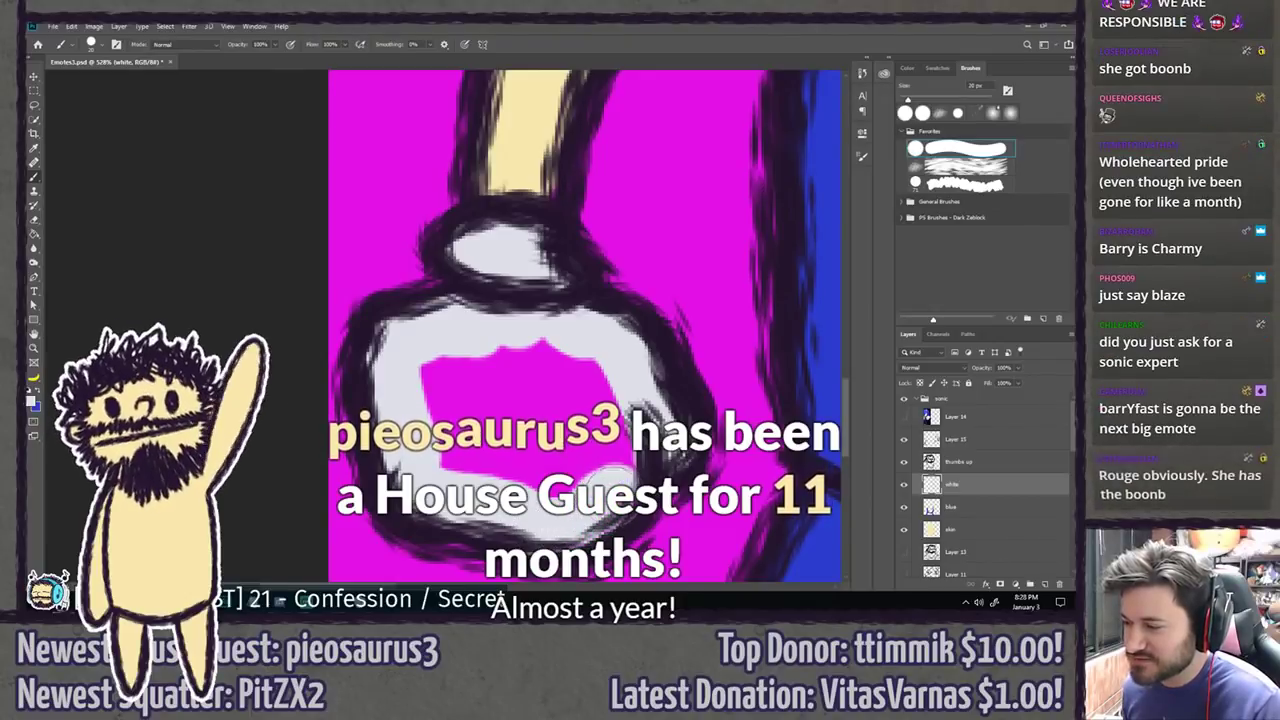
left_click_drag(531, 376, 577, 356)
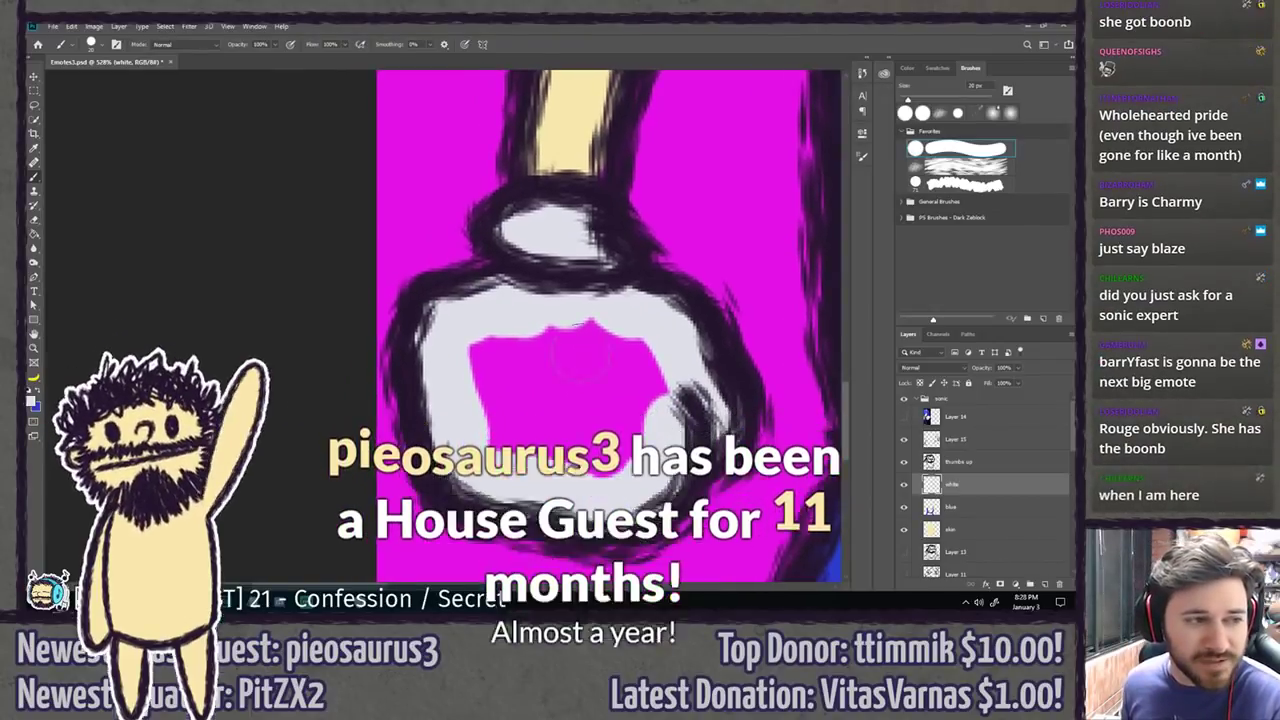
mouse_move(497, 368)
left_mouse_down()
mouse_move(594, 321)
mouse_move(646, 343)
mouse_move(661, 375)
mouse_move(628, 461)
mouse_move(564, 466)
mouse_move(505, 447)
mouse_move(484, 389)
mouse_move(609, 348)
mouse_move(615, 400)
mouse_move(597, 452)
mouse_move(537, 438)
mouse_move(545, 389)
mouse_move(590, 391)
left_mouse_up()
Step: Paint the raised glove's cuff, outer palm edge and thumb off-white on the white layer, enlarging the brush to 40 px
left_click_drag(745, 391, 70, 405)
left_click_drag(825, 346, 135, 465)
left_click_drag(653, 311, 551, 340)
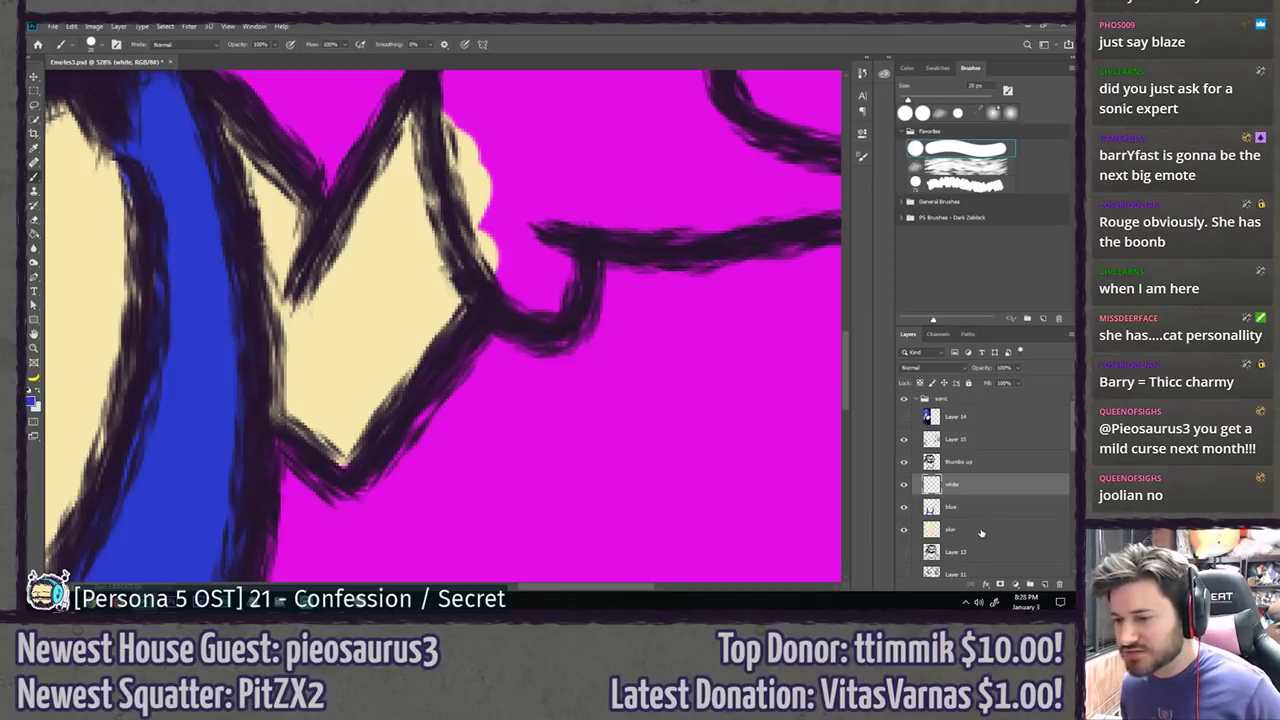
left_click(974, 529)
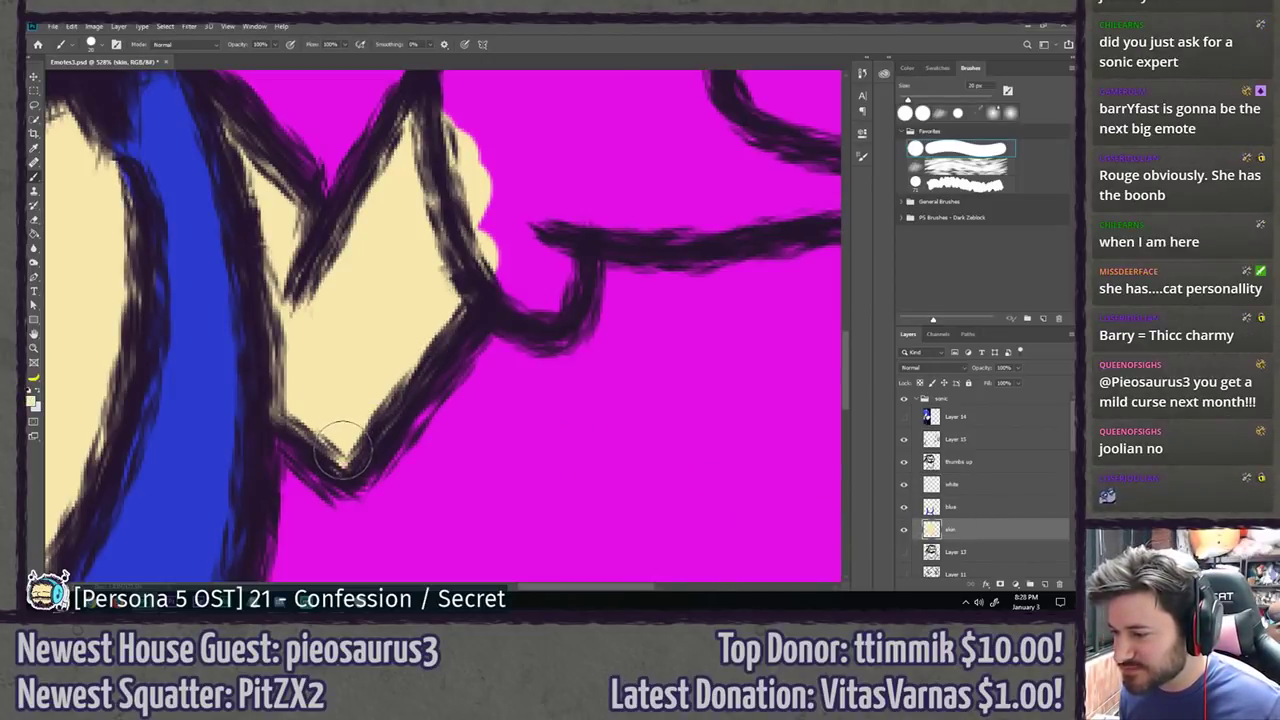
left_click_drag(332, 308, 289, 433)
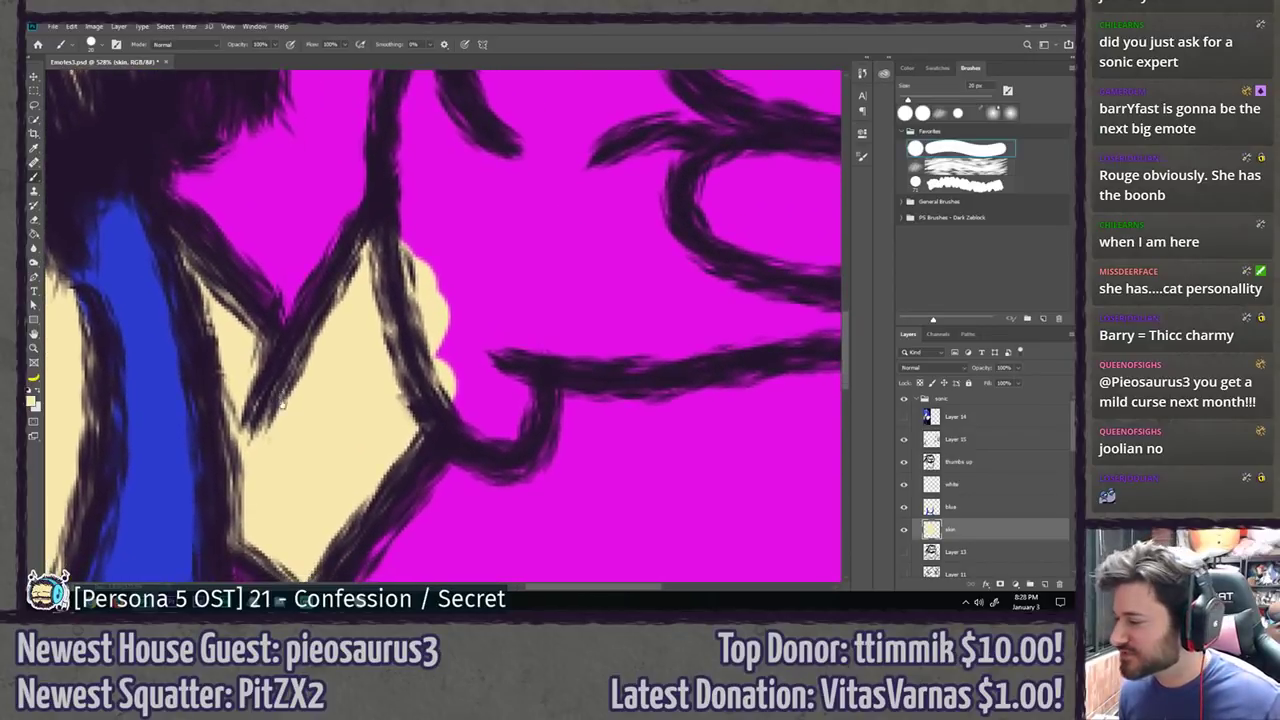
left_click(959, 485)
mouse_move(470, 338)
left_mouse_down()
mouse_move(472, 400)
mouse_move(464, 383)
mouse_move(502, 420)
mouse_move(520, 355)
mouse_move(508, 343)
mouse_move(478, 350)
mouse_move(464, 370)
mouse_move(430, 283)
mouse_move(423, 190)
mouse_move(322, 390)
mouse_move(365, 303)
mouse_move(364, 330)
mouse_move(339, 287)
mouse_move(347, 210)
mouse_move(366, 258)
mouse_move(409, 260)
mouse_move(417, 215)
mouse_move(364, 377)
mouse_move(368, 362)
mouse_move(408, 400)
mouse_move(438, 262)
mouse_move(422, 187)
mouse_move(377, 487)
mouse_move(362, 468)
mouse_move(362, 393)
mouse_move(409, 265)
mouse_move(453, 213)
mouse_move(332, 447)
mouse_move(345, 322)
mouse_move(310, 188)
mouse_move(282, 140)
mouse_move(363, 220)
mouse_move(400, 343)
mouse_move(403, 290)
mouse_move(426, 506)
left_mouse_up()
key("bracketright")
left_click_drag(441, 499, 410, 256)
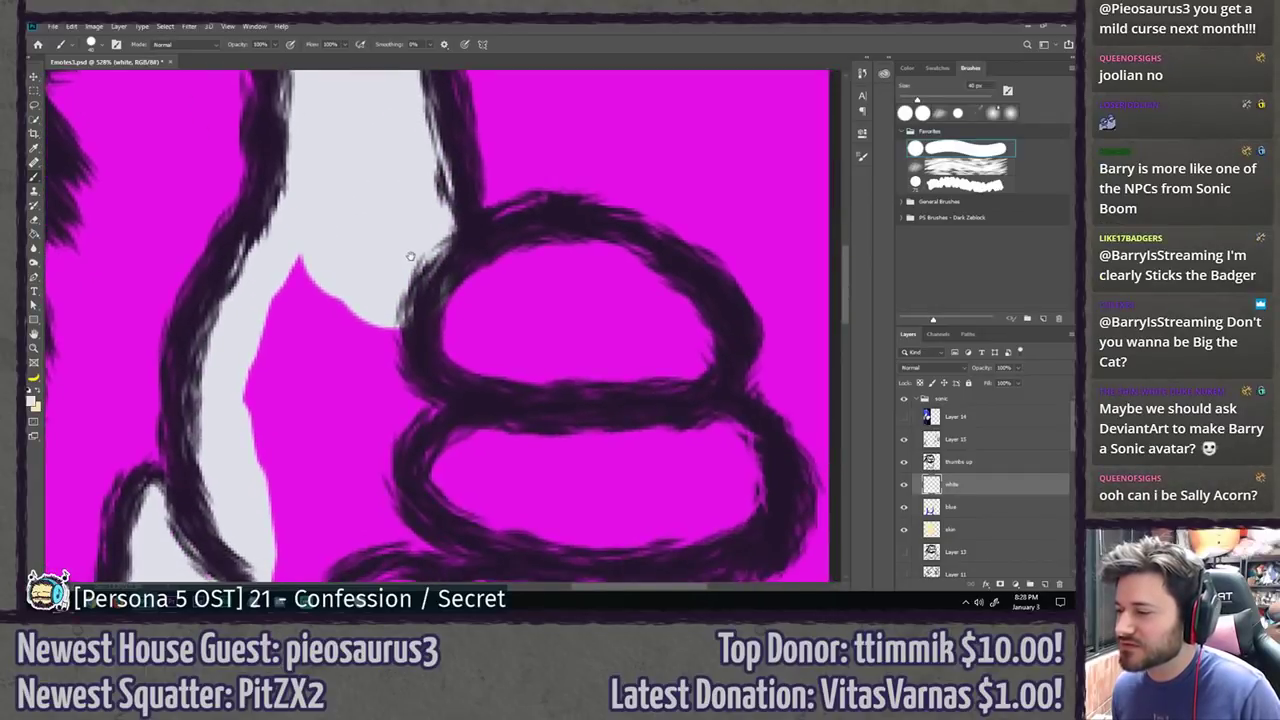
Step: Fill the three folded fingers of the raised glove and the palm edge beside them with off-white
mouse_move(458, 322)
left_mouse_down()
mouse_move(560, 278)
mouse_move(651, 314)
mouse_move(670, 348)
mouse_move(629, 314)
mouse_move(486, 357)
mouse_move(410, 425)
left_mouse_up()
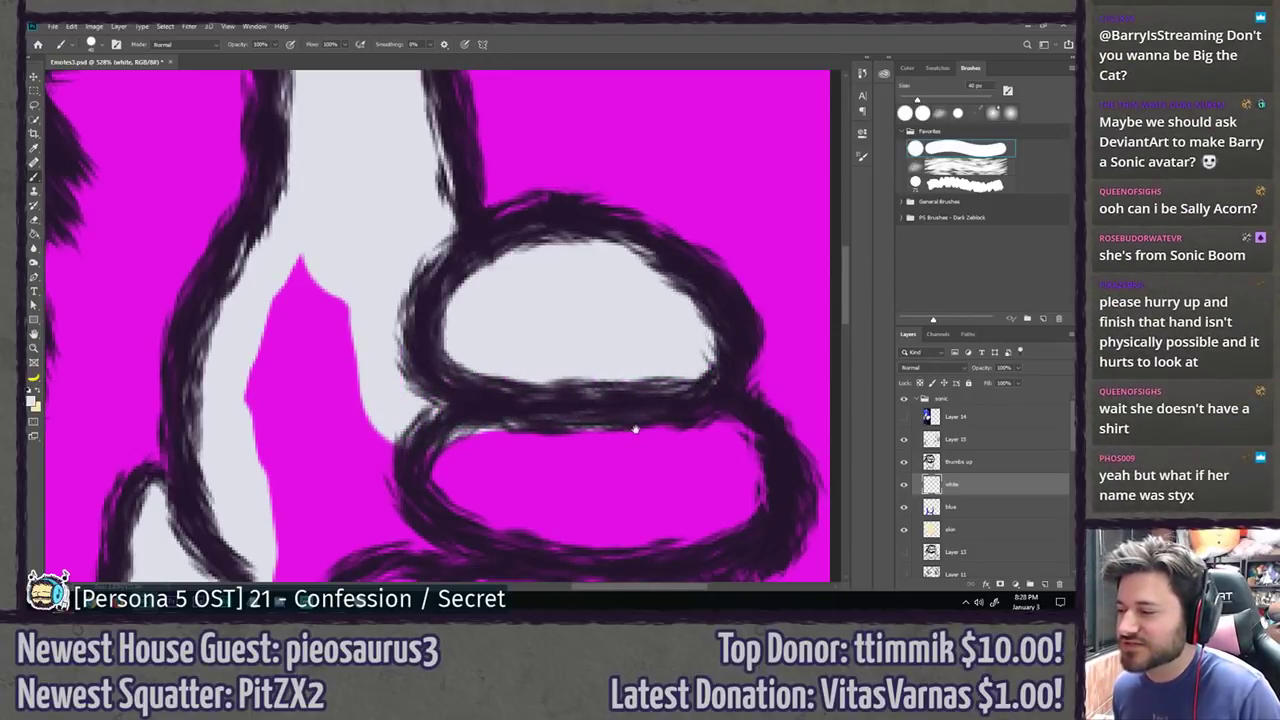
mouse_move(635, 429)
left_mouse_down()
mouse_move(585, 294)
mouse_move(667, 330)
mouse_move(651, 337)
mouse_move(657, 367)
left_mouse_up()
mouse_move(615, 375)
left_mouse_down()
mouse_move(554, 304)
mouse_move(400, 314)
mouse_move(371, 368)
mouse_move(407, 402)
mouse_move(500, 363)
mouse_move(489, 408)
mouse_move(566, 406)
left_mouse_up()
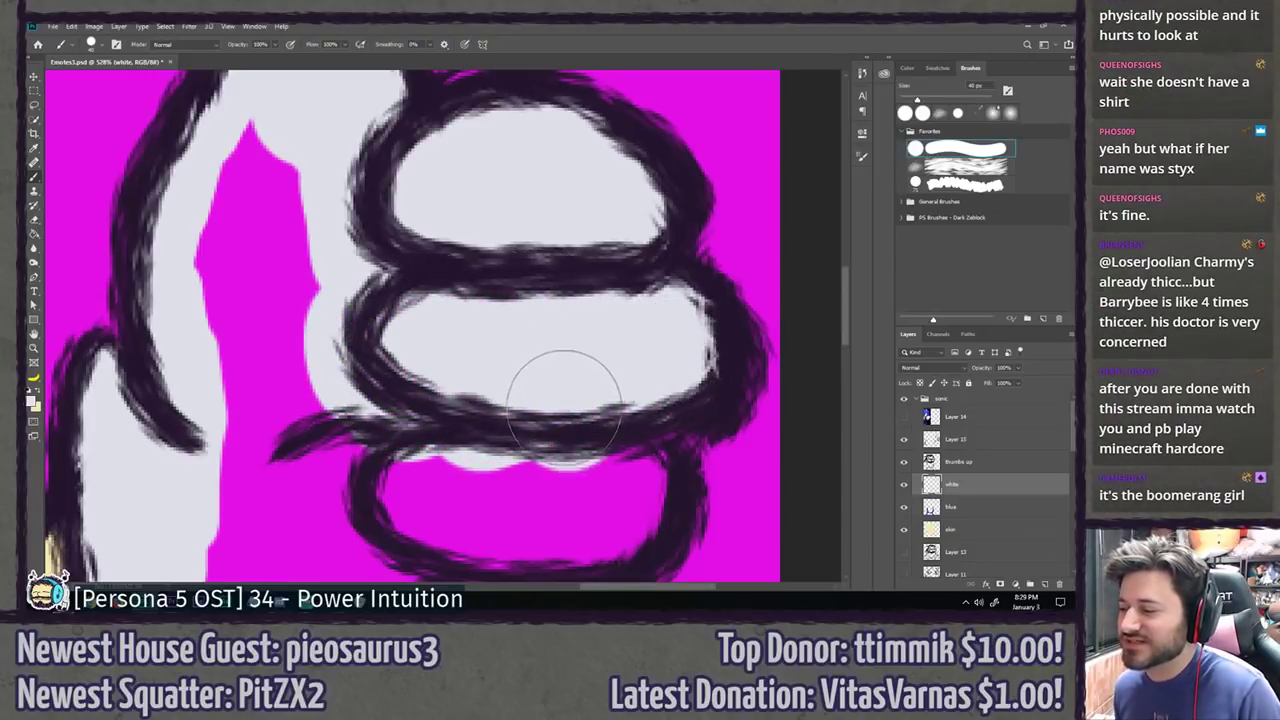
mouse_move(586, 456)
left_mouse_down()
mouse_move(647, 287)
mouse_move(675, 294)
mouse_move(672, 341)
mouse_move(625, 397)
mouse_move(590, 413)
mouse_move(483, 423)
mouse_move(447, 381)
mouse_move(457, 249)
mouse_move(590, 295)
left_mouse_up()
Step: Fill the remaining gap in the raised glove's palm with off-white using the Paint Bucket, and show the whole emote at 100%
mouse_move(455, 410)
left_mouse_down()
mouse_move(325, 430)
mouse_move(255, 398)
mouse_move(298, 343)
mouse_move(345, 316)
mouse_move(407, 557)
left_mouse_up()
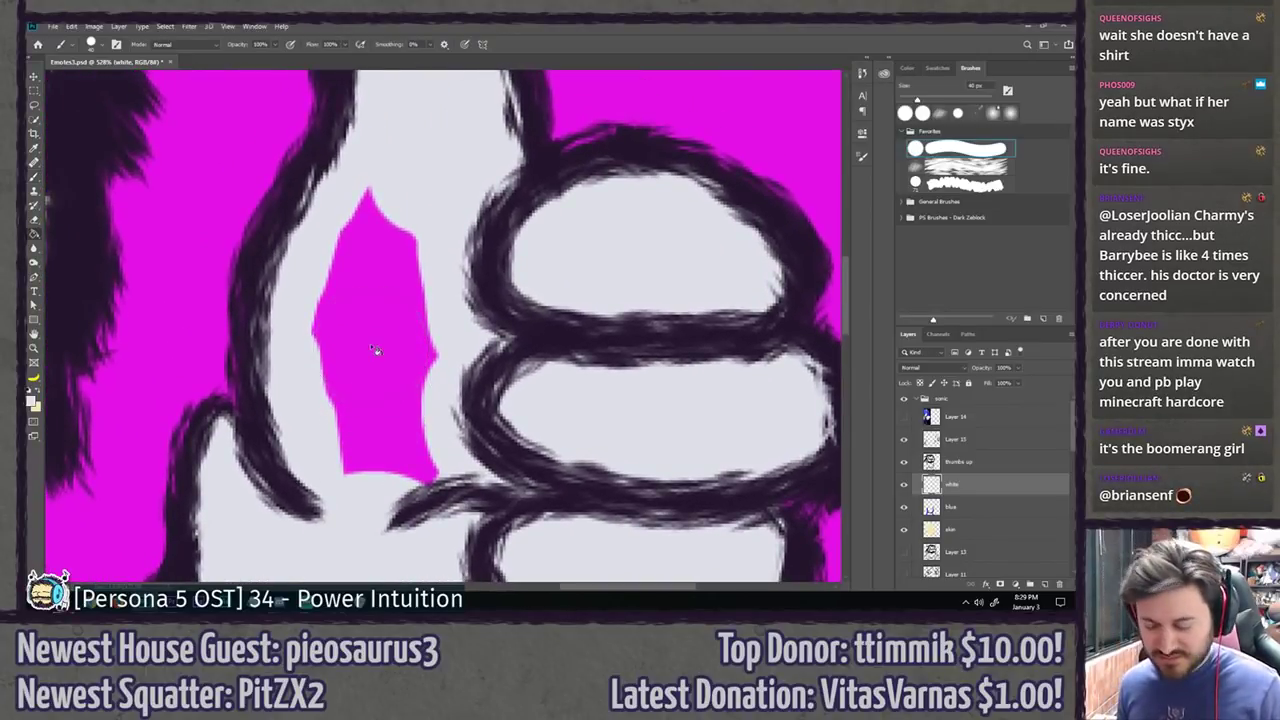
left_click(376, 349)
mouse_move(371, 214)
left_mouse_down()
mouse_move(413, 246)
mouse_move(439, 462)
mouse_move(366, 465)
mouse_move(342, 355)
mouse_move(371, 249)
left_mouse_up()
key("ctrl+1")
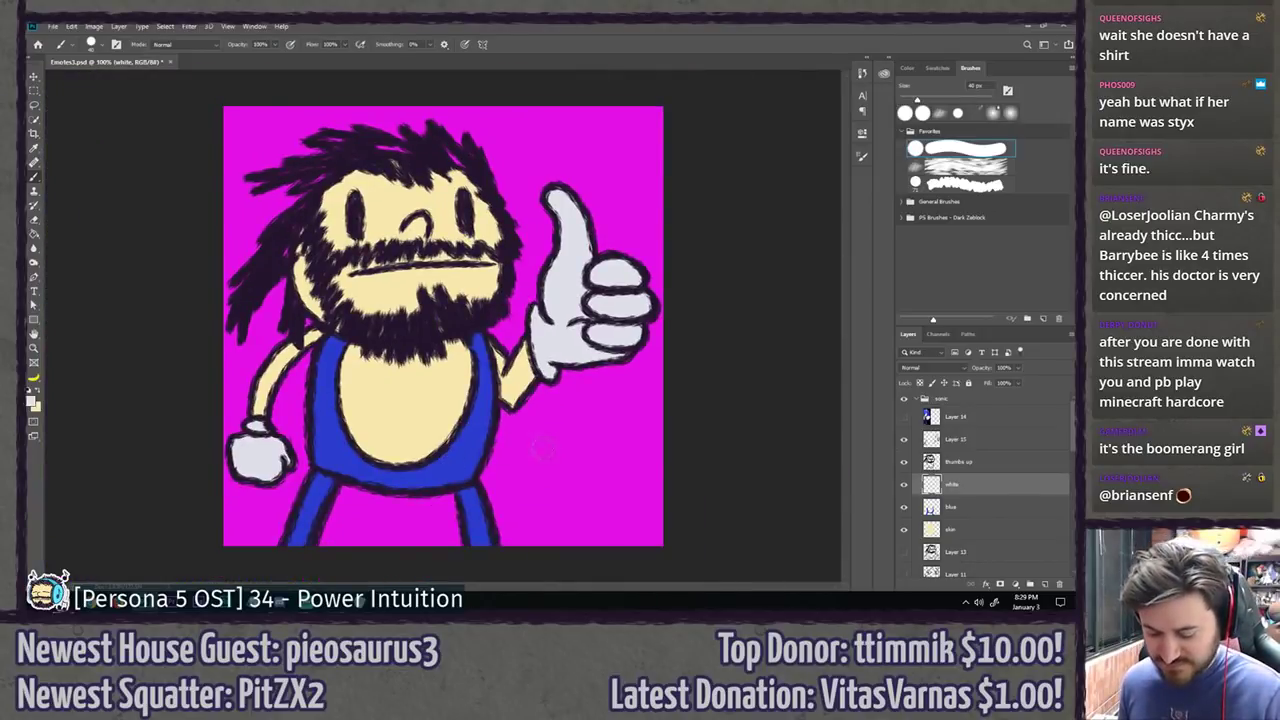
Step: Add a Color Overlay to the blue layer with the brighter blue 3949e5
key("l")
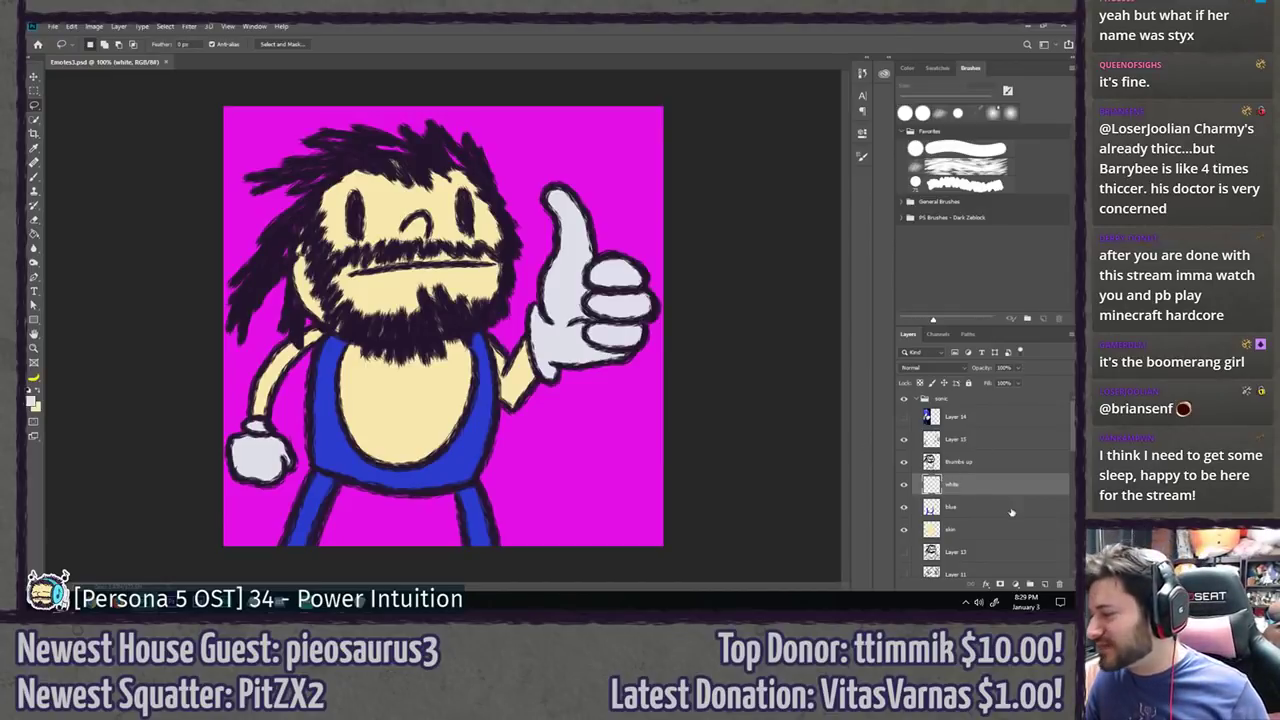
left_click(980, 512)
key("b")
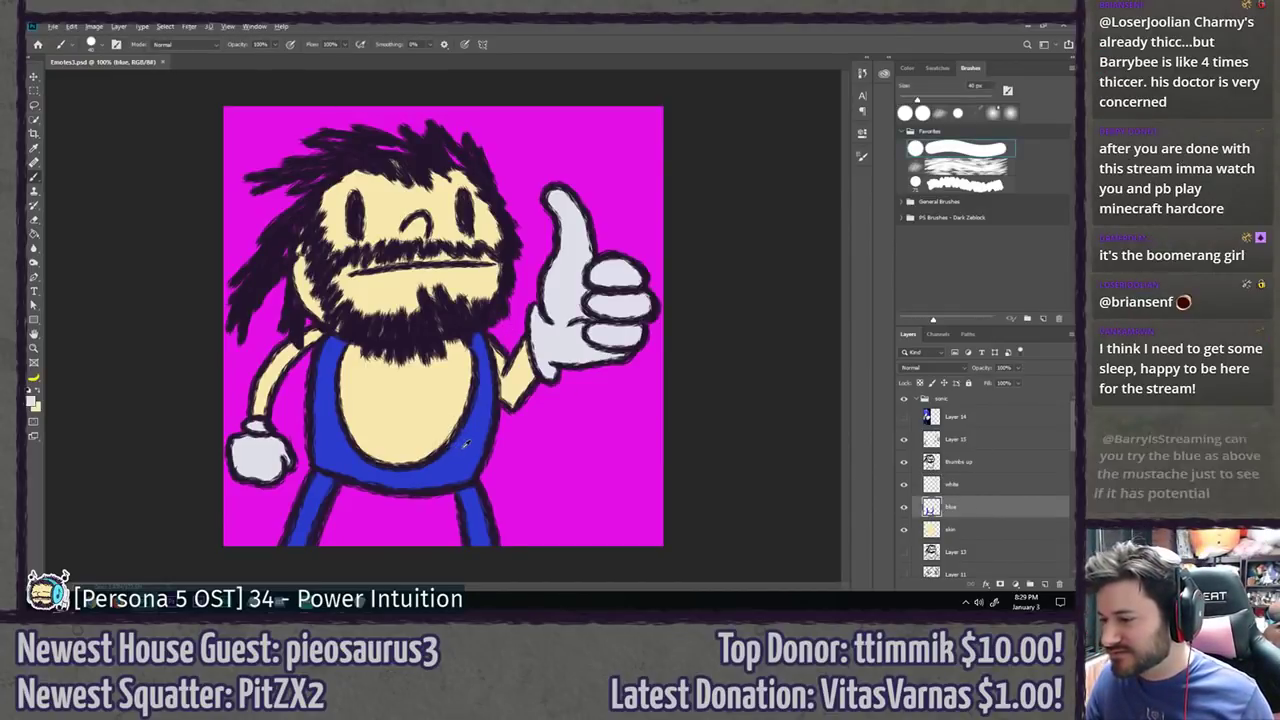
double_click(978, 508)
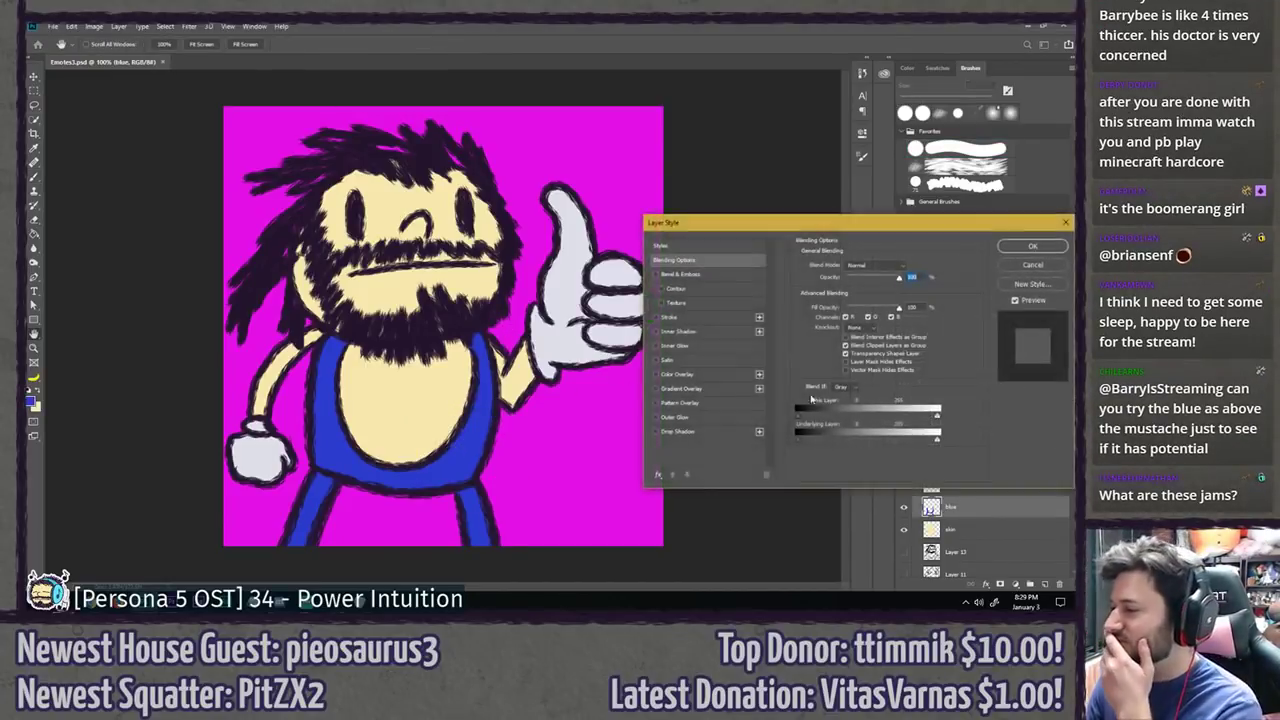
left_click(713, 375)
left_click(910, 264)
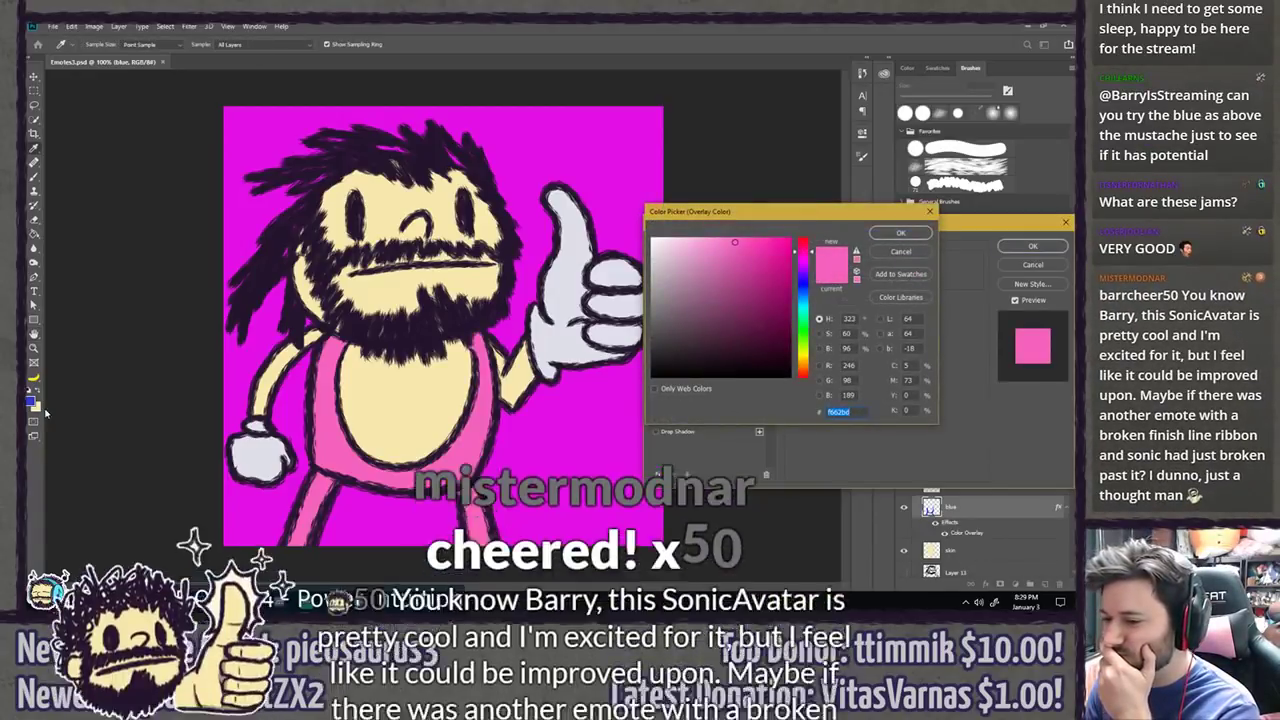
left_click(31, 400)
left_click(753, 255)
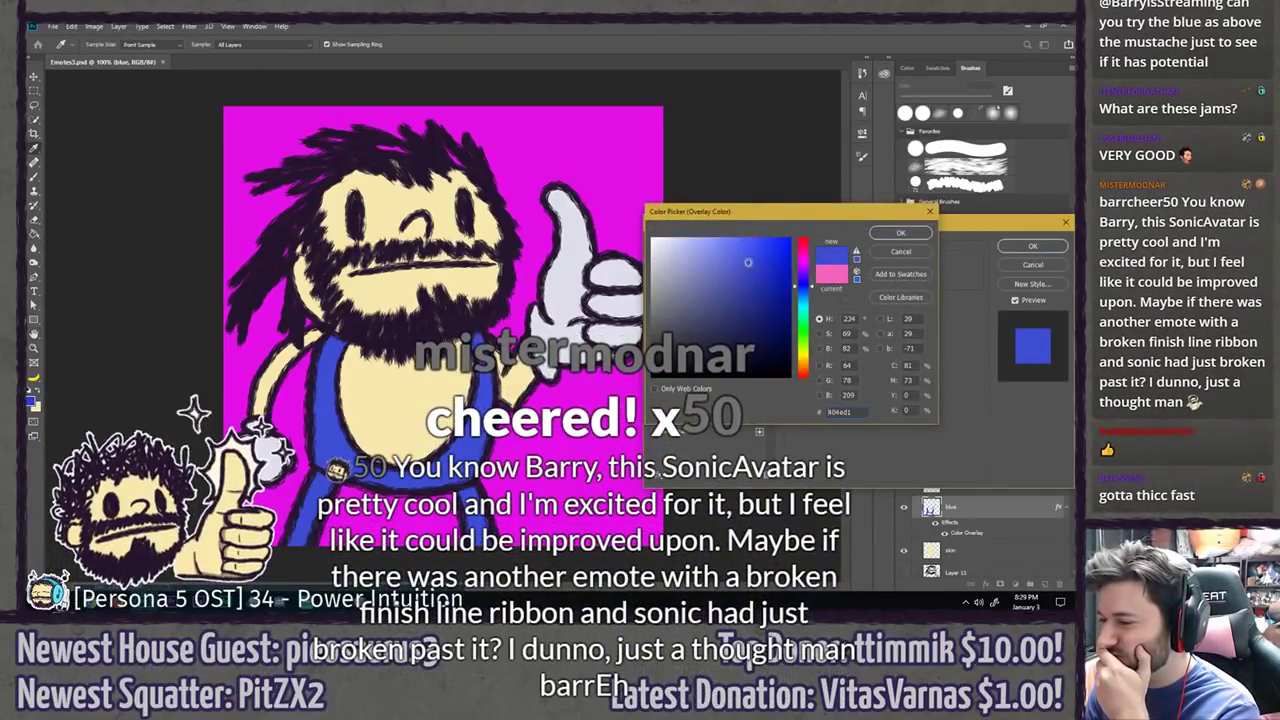
left_click(756, 252)
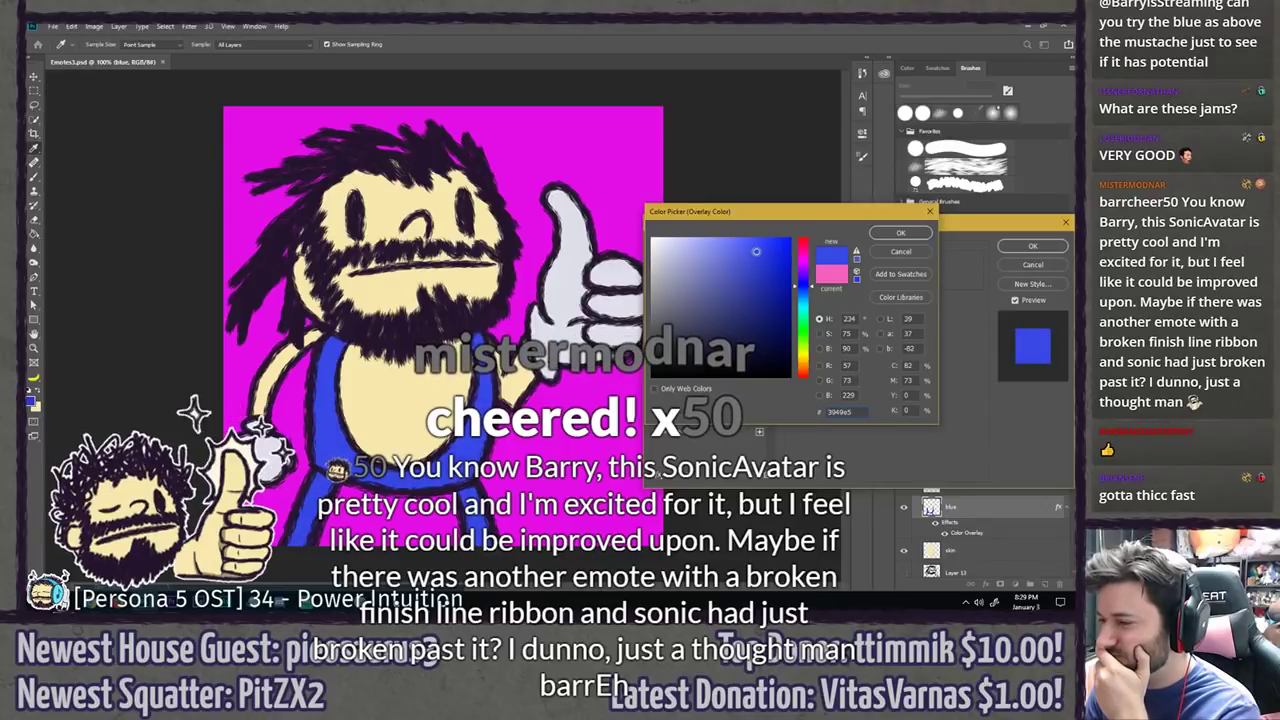
left_click(900, 232)
left_click(1026, 245)
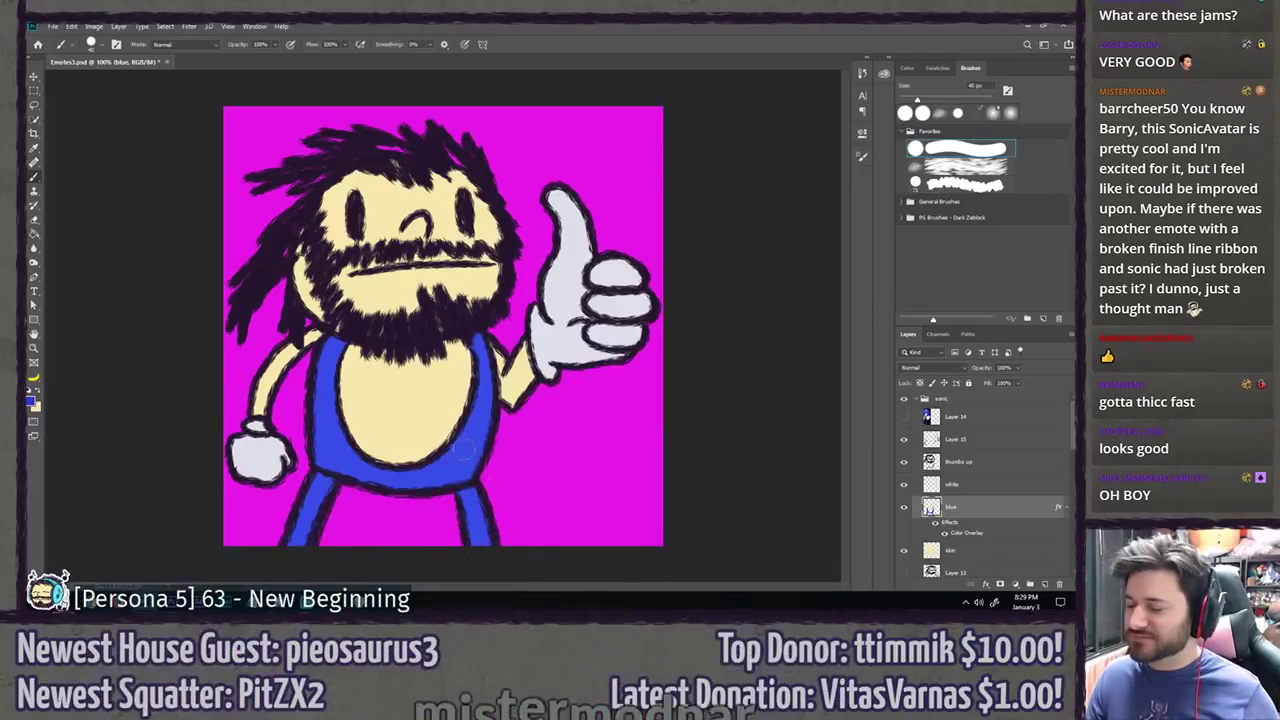
Step: Sample the body's overlay blue and create a new layer named "blueface" directly above the blue layer
left_click(469, 452, "alt")
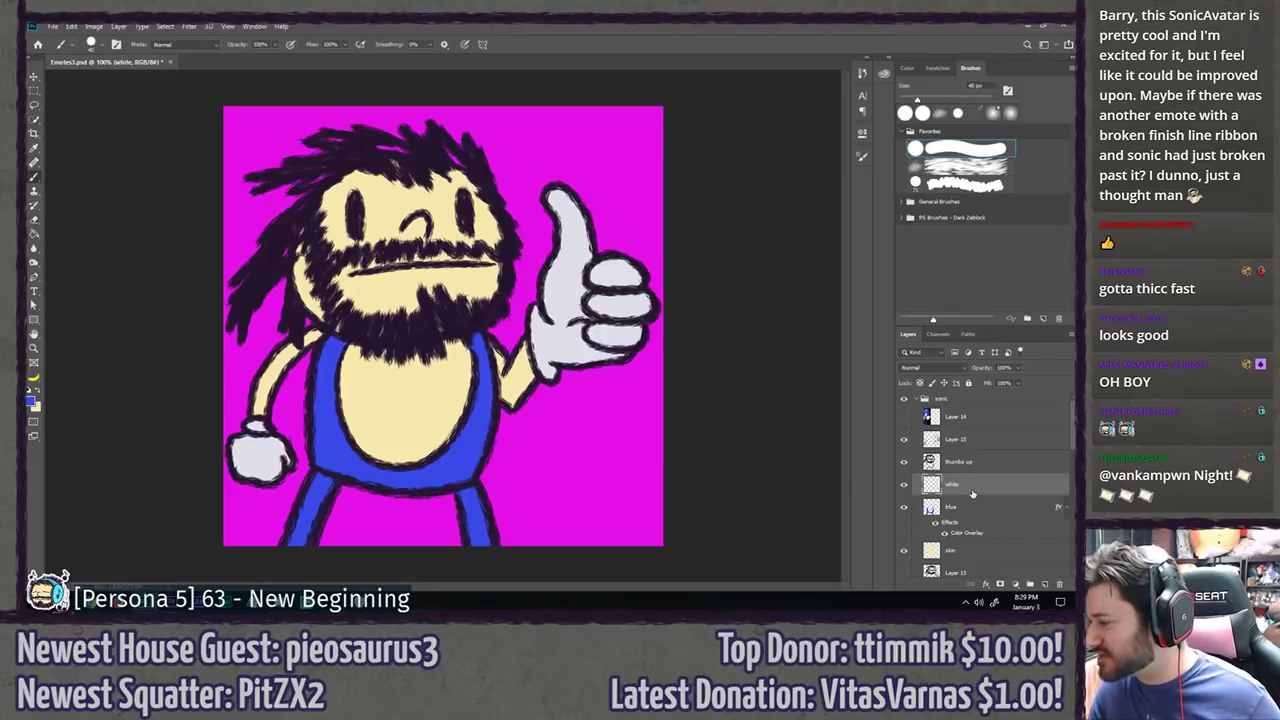
key("ctrl+shift+n")
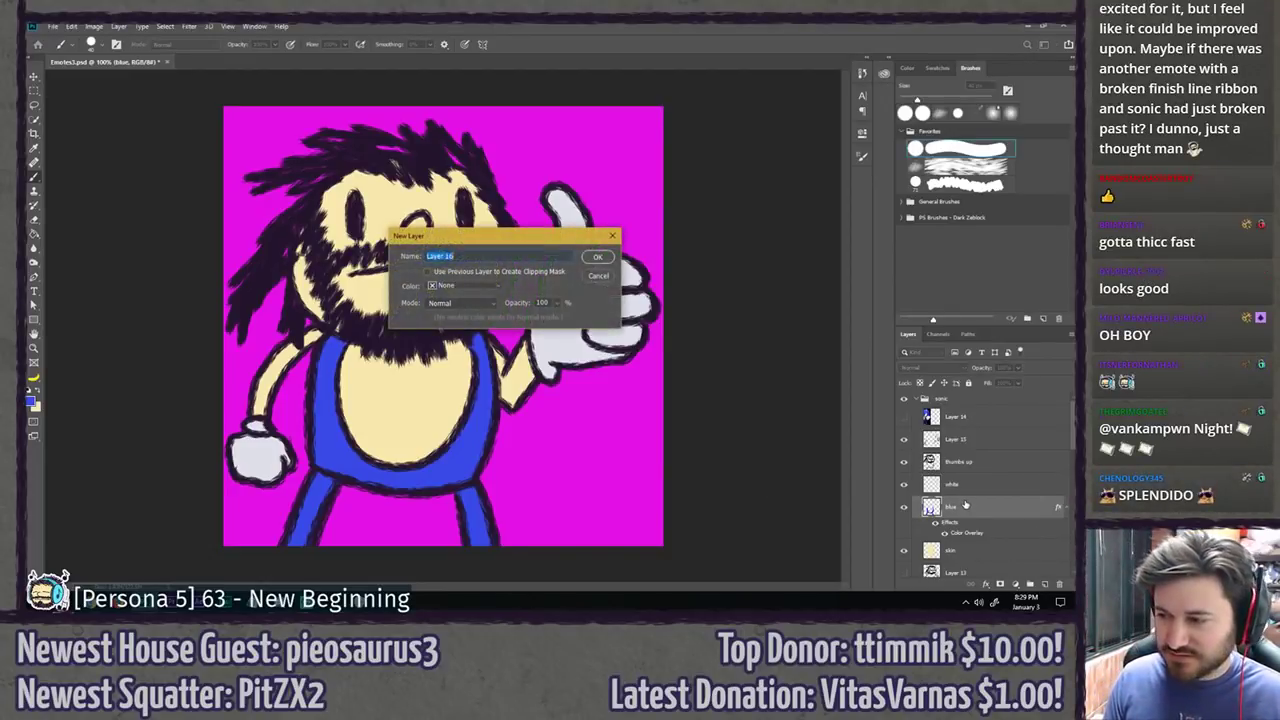
key("Return")
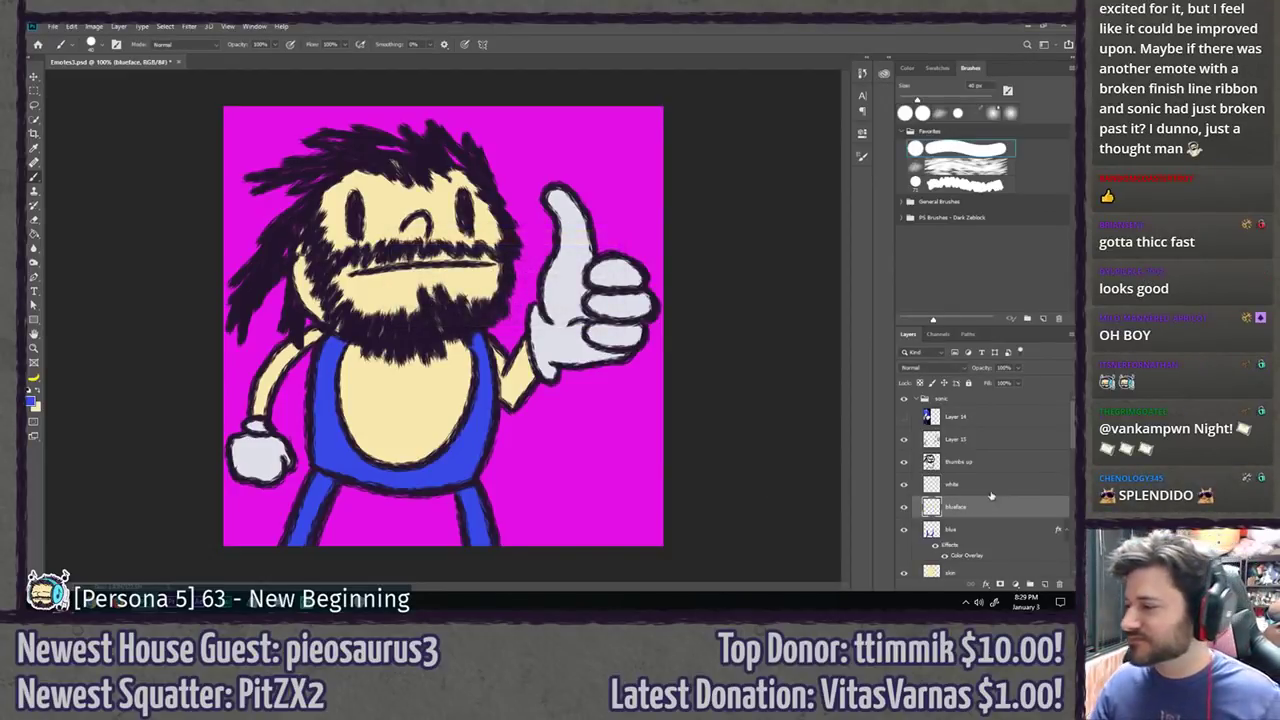
Step: Check the Sonic reference image briefly, and move the blueface layer directly above the skin layer as its clipping mask
left_click(904, 418)
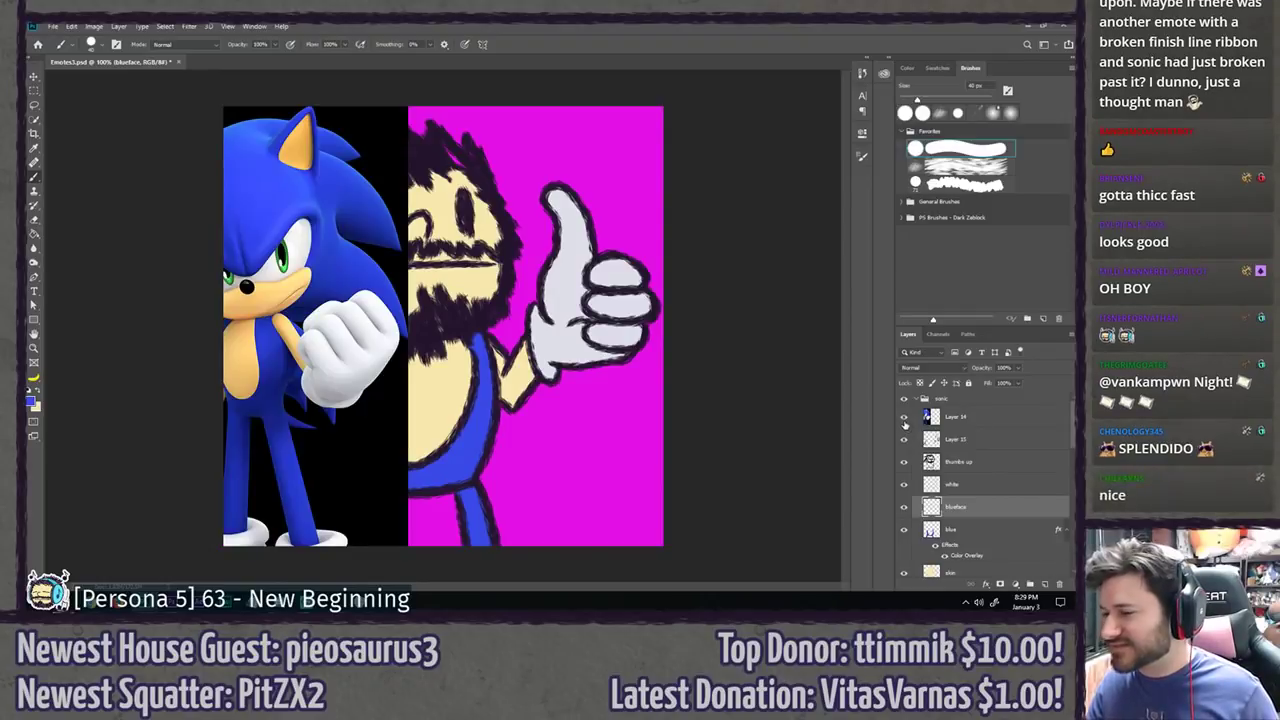
left_click(905, 420)
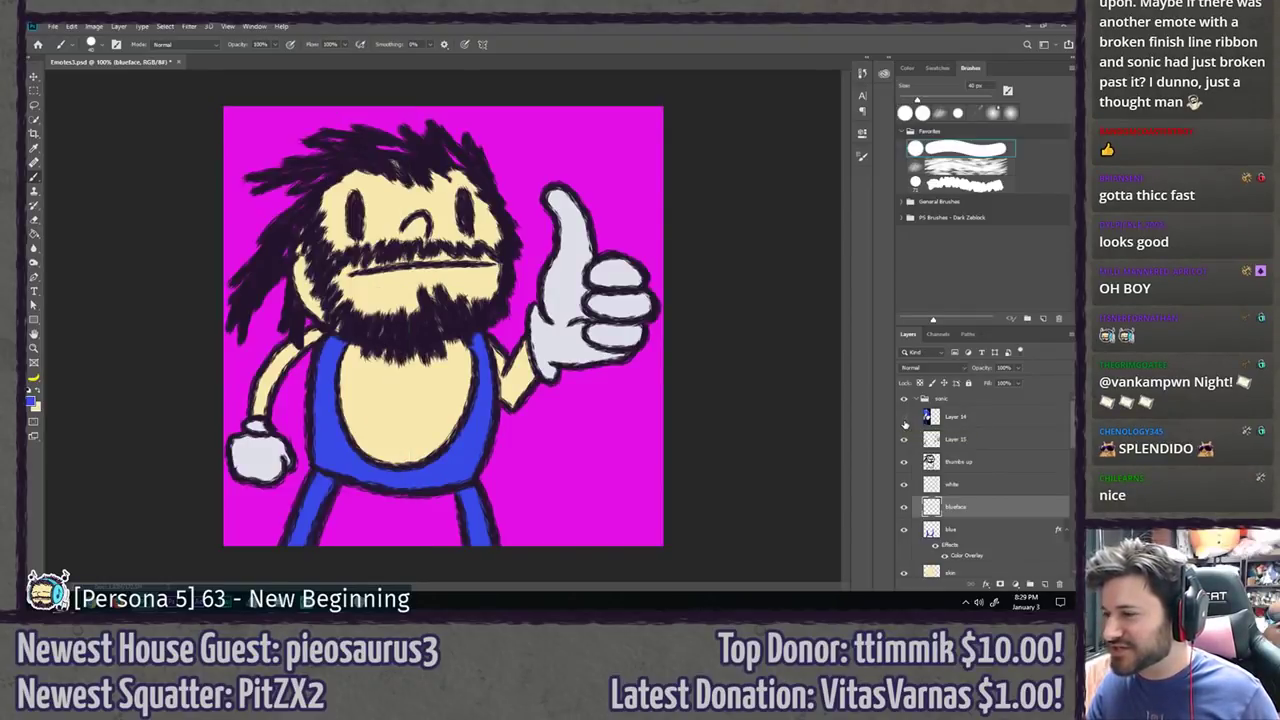
scroll(353, 212, "up", 8)
left_click_drag(436, 212, 348, 326)
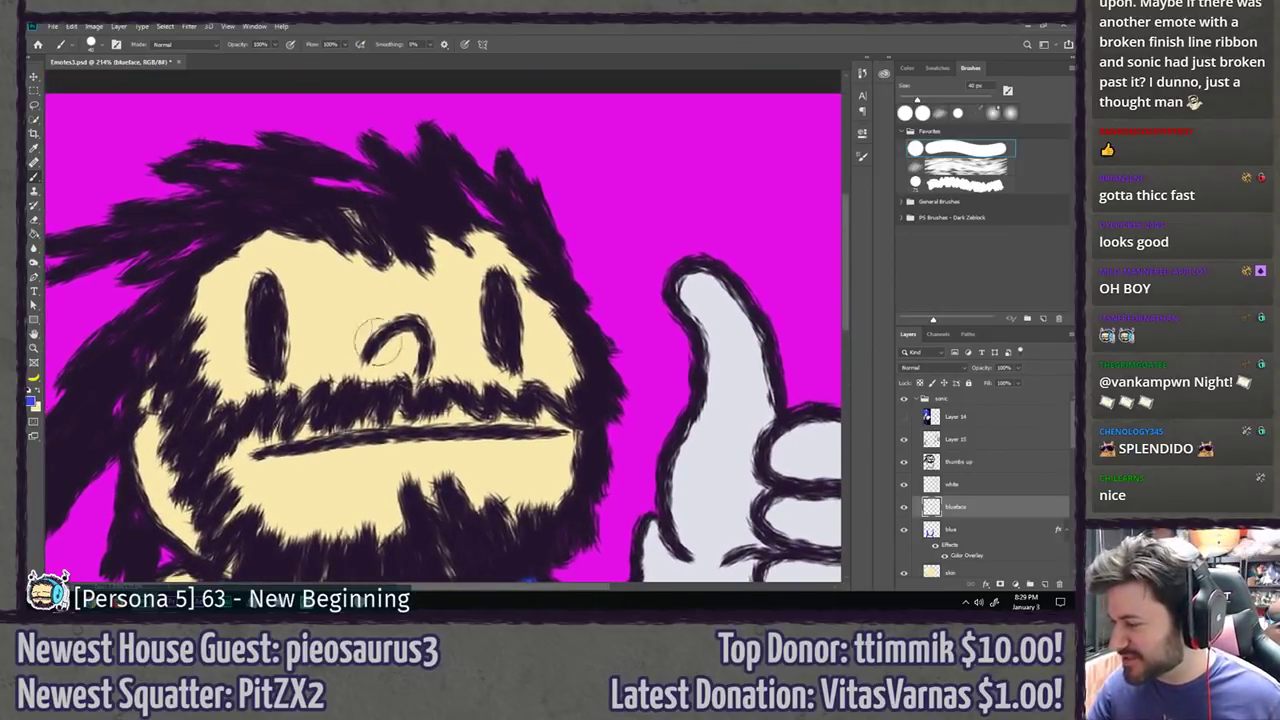
left_click_drag(996, 508, 994, 547)
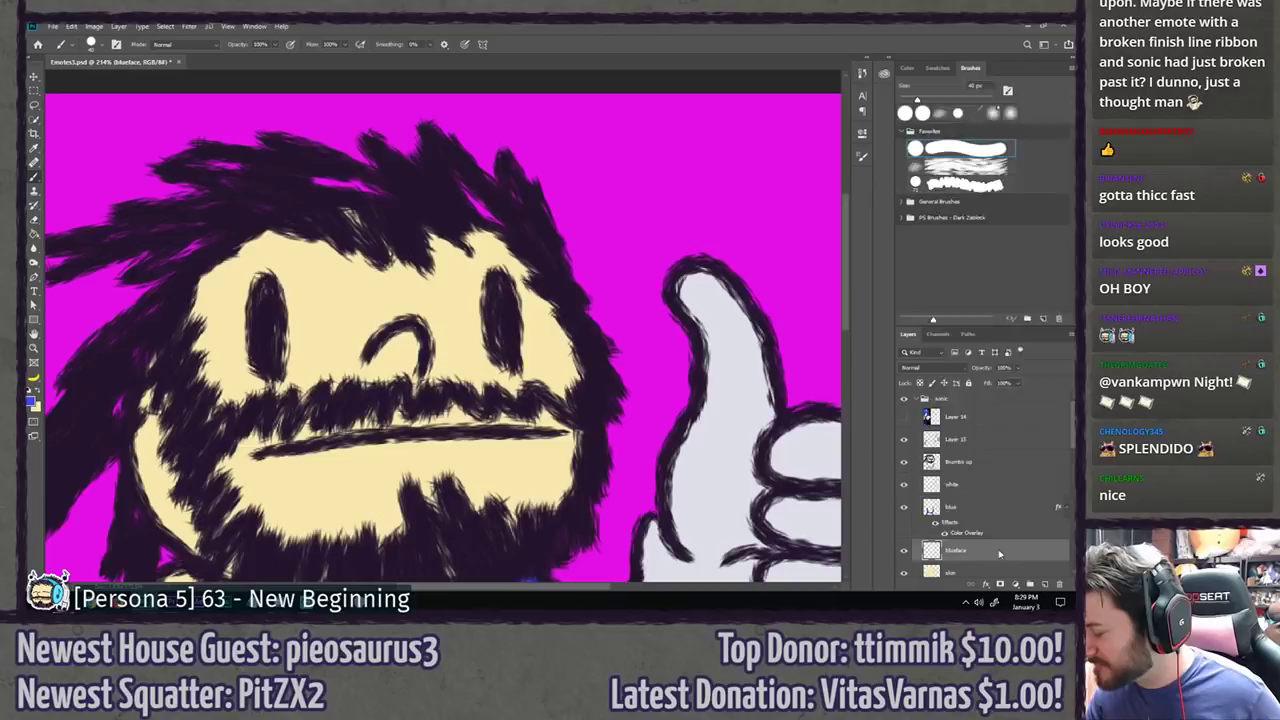
right_click(999, 553)
left_click(980, 296)
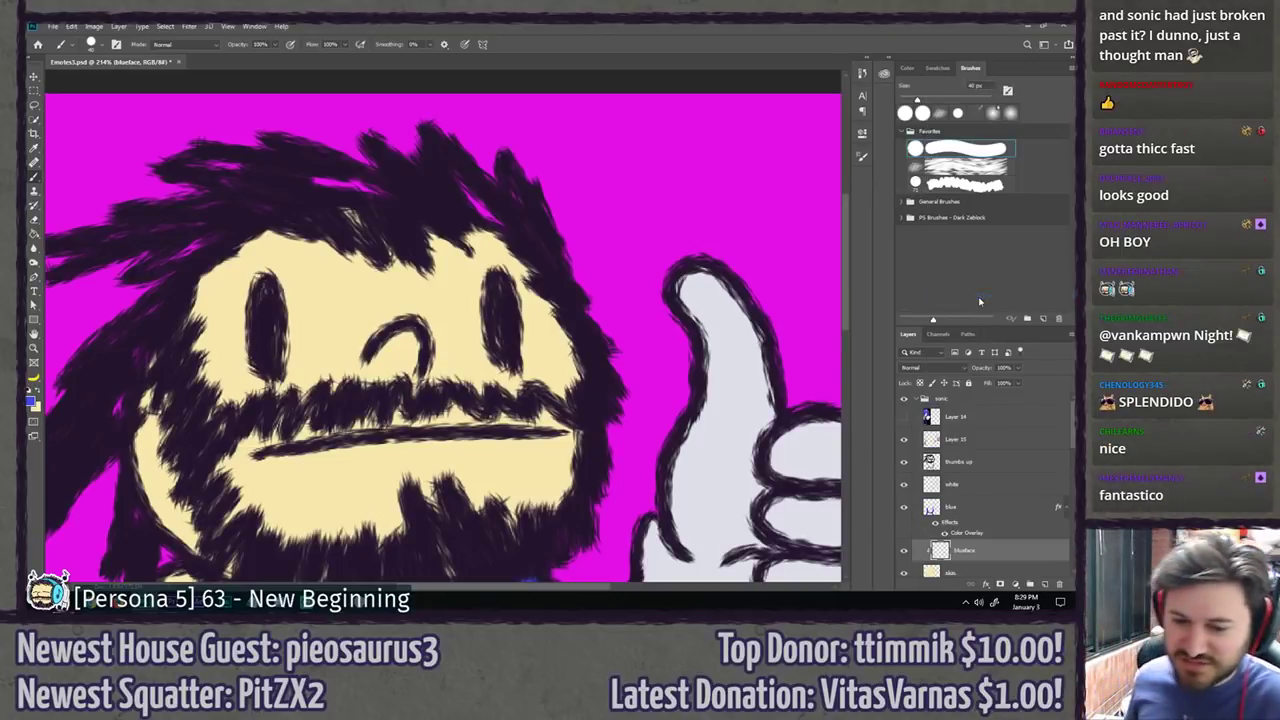
Step: Paint the face above the mustache and along the side of the head blue on the blueface layer with a 125 px brush
key("bracketright")
key("bracketright")
key("bracketright")
key("bracketright")
key("bracketright")
key("bracketright")
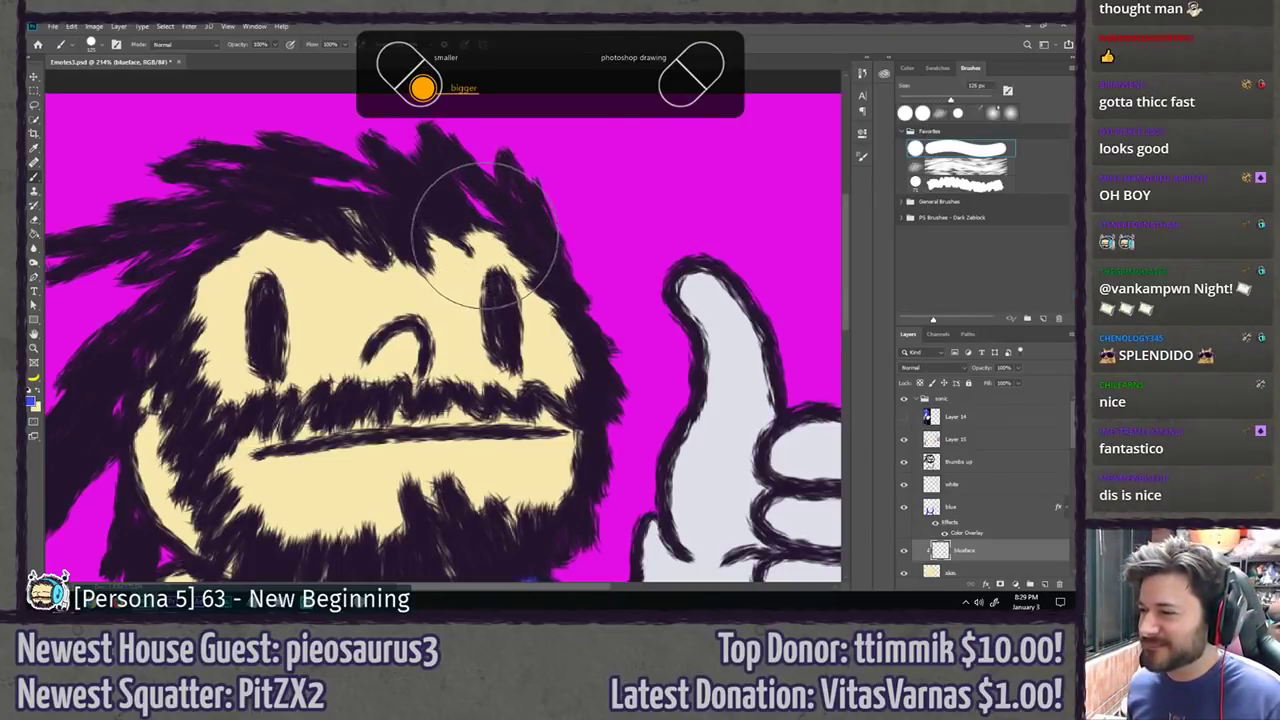
mouse_move(457, 223)
left_mouse_down()
mouse_move(519, 252)
mouse_move(562, 305)
mouse_move(537, 292)
mouse_move(424, 294)
mouse_move(338, 253)
mouse_move(289, 253)
mouse_move(254, 282)
mouse_move(344, 292)
mouse_move(278, 294)
mouse_move(315, 302)
mouse_move(228, 328)
mouse_move(205, 307)
mouse_move(213, 314)
mouse_move(190, 334)
mouse_move(164, 335)
mouse_move(111, 388)
mouse_move(358, 205)
mouse_move(347, 222)
mouse_move(357, 176)
mouse_move(345, 170)
mouse_move(312, 212)
mouse_move(317, 310)
mouse_move(353, 377)
left_mouse_up()
key("e")
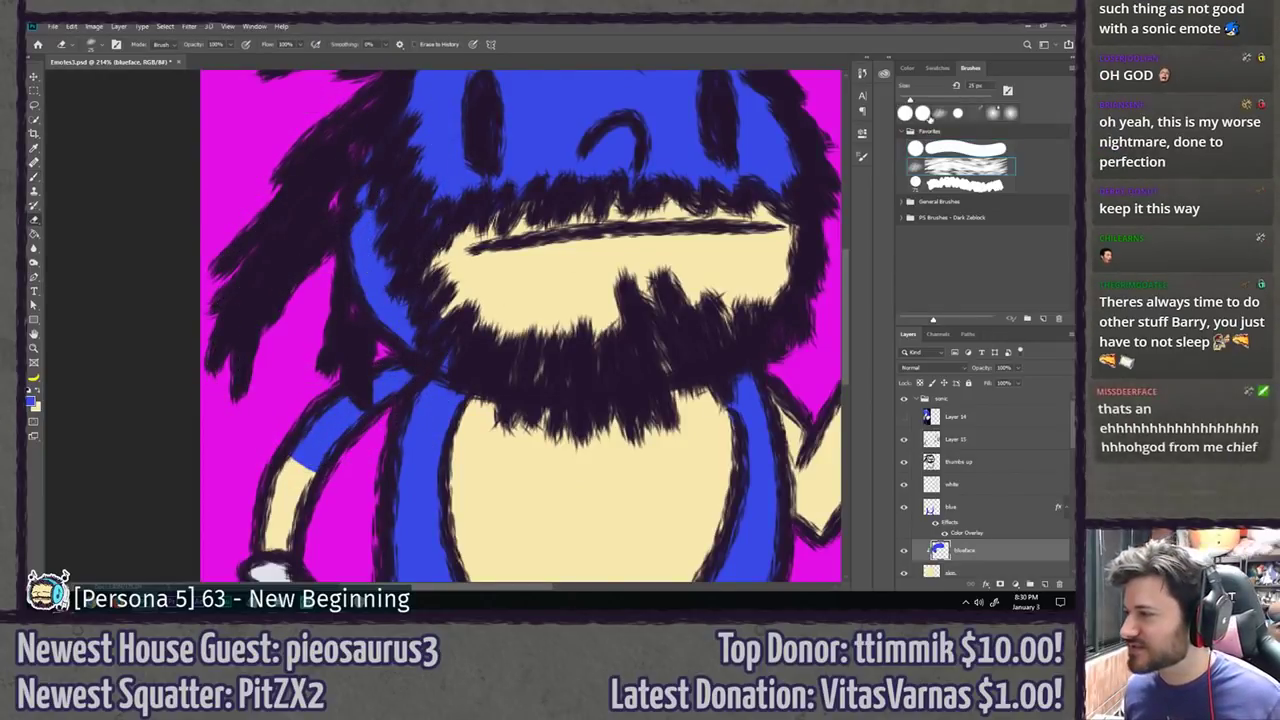
Step: Erase the stray blue from the bent arm and around the beard's lower edge on the blueface layer with a hard round eraser
mouse_move(272, 476)
left_mouse_down()
mouse_move(319, 418)
mouse_move(311, 451)
mouse_move(329, 411)
mouse_move(401, 371)
left_mouse_up()
key("bracketright")
key("bracketright")
key("bracketright")
key("bracketright")
key("bracketleft")
key("bracketleft")
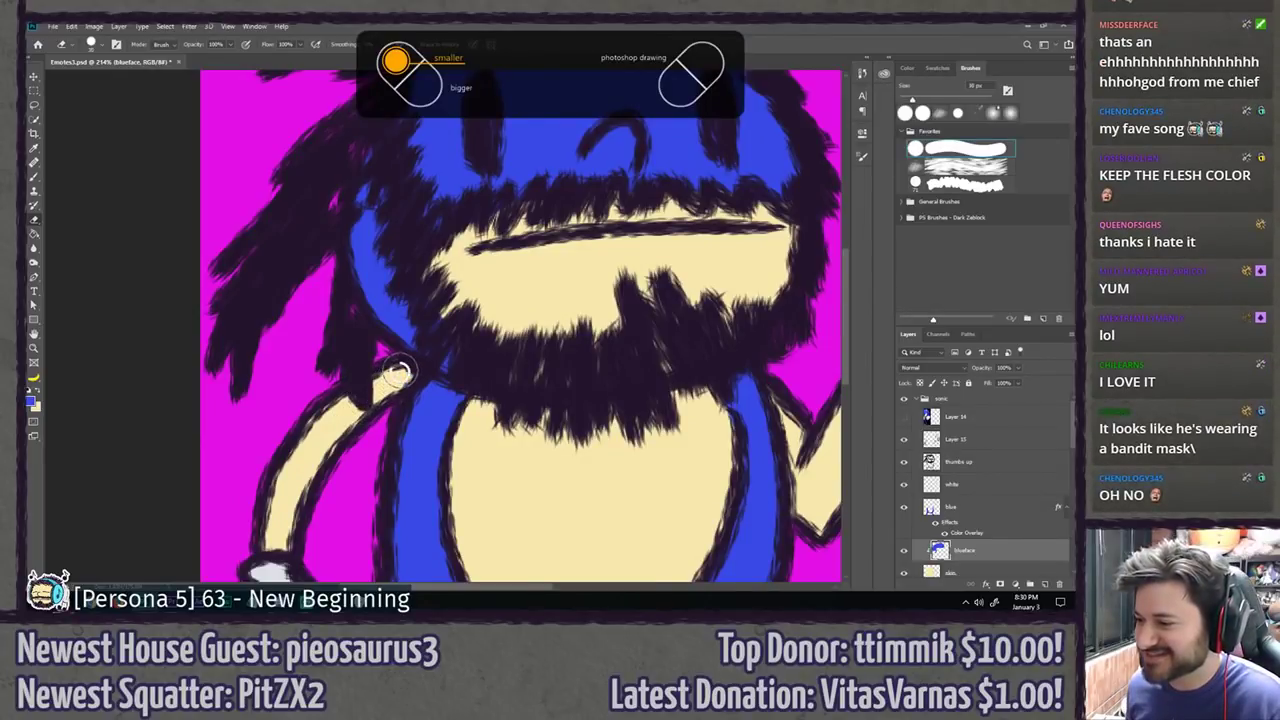
right_click(402, 369)
left_click(466, 345)
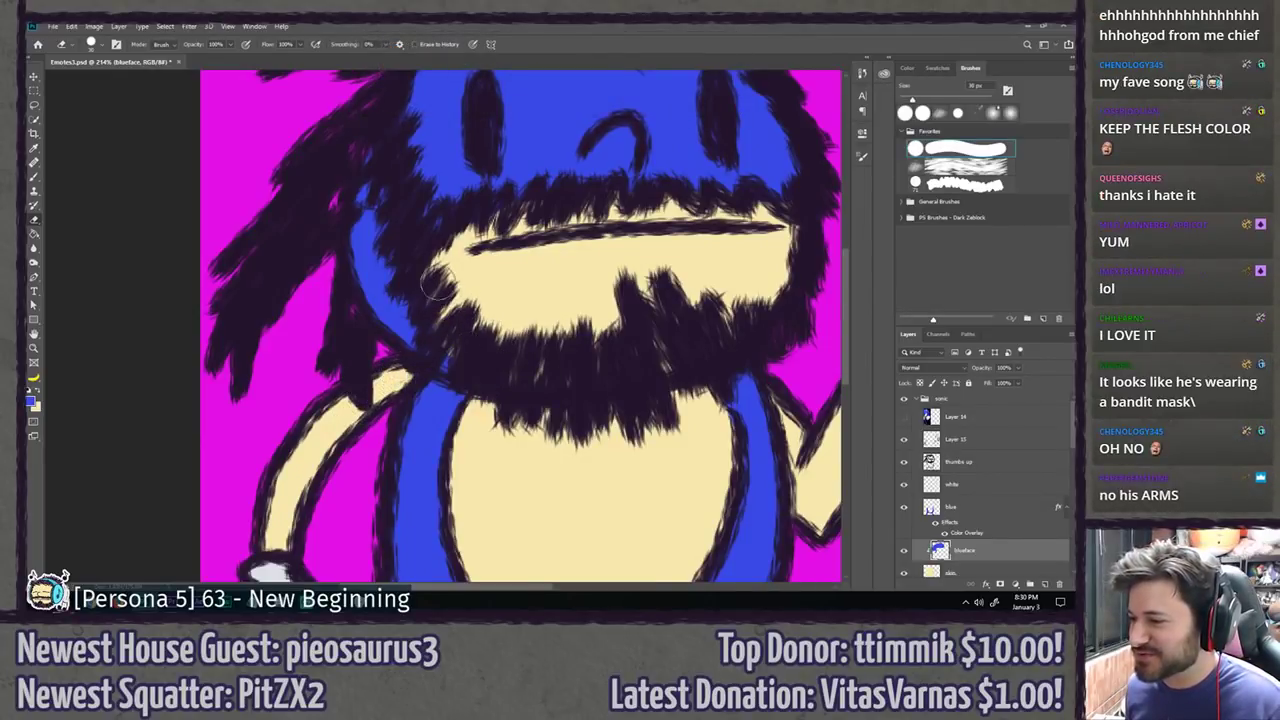
left_click_drag(529, 322, 420, 363)
Step: Examine the coloured emote at thumbnail size and at a larger view
scroll(406, 357, "down", 3)
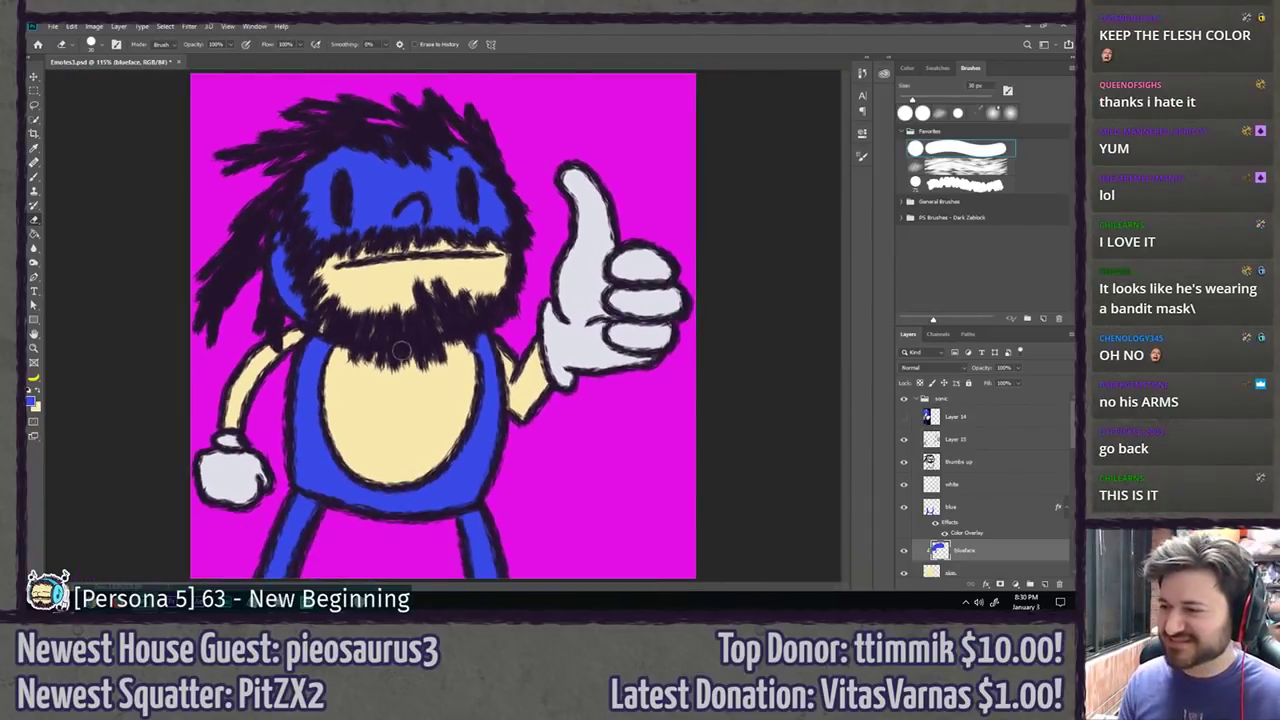
scroll(400, 350, "down", 5)
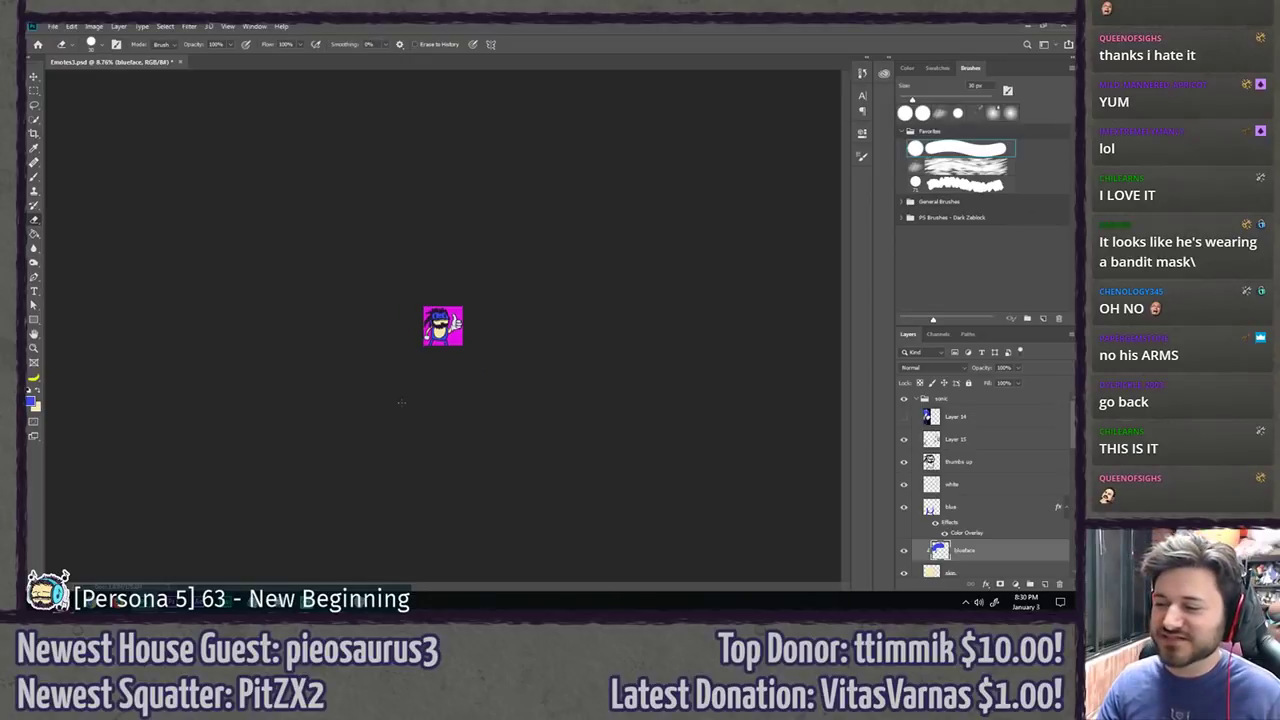
scroll(268, 386, "up", 2)
scroll(266, 384, "up", 6)
scroll(260, 376, "down", 2)
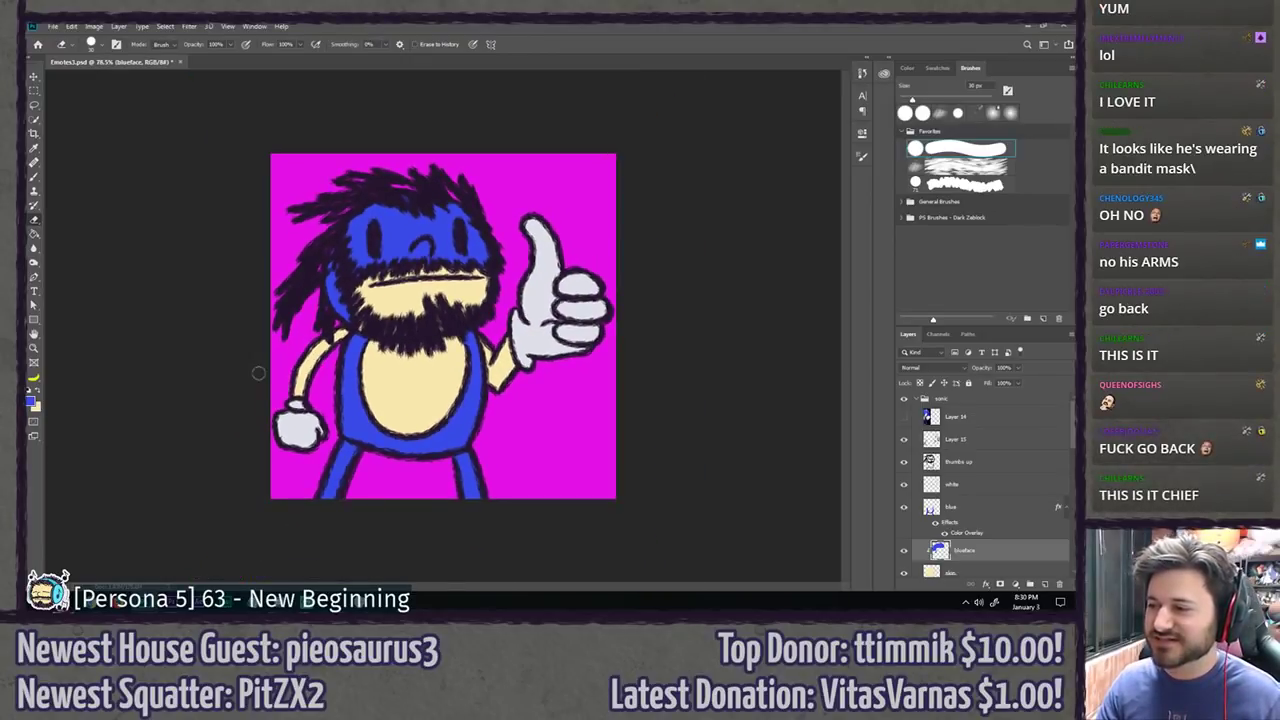
scroll(258, 372, "up", 1)
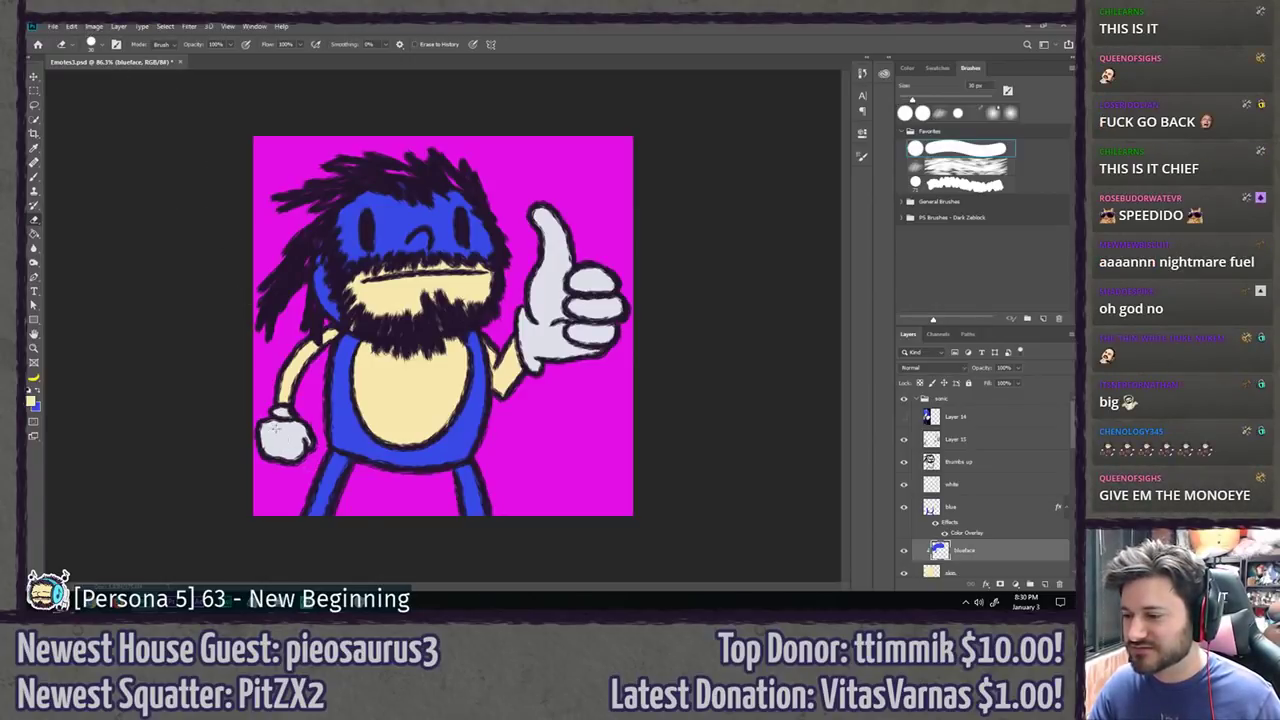
key("l")
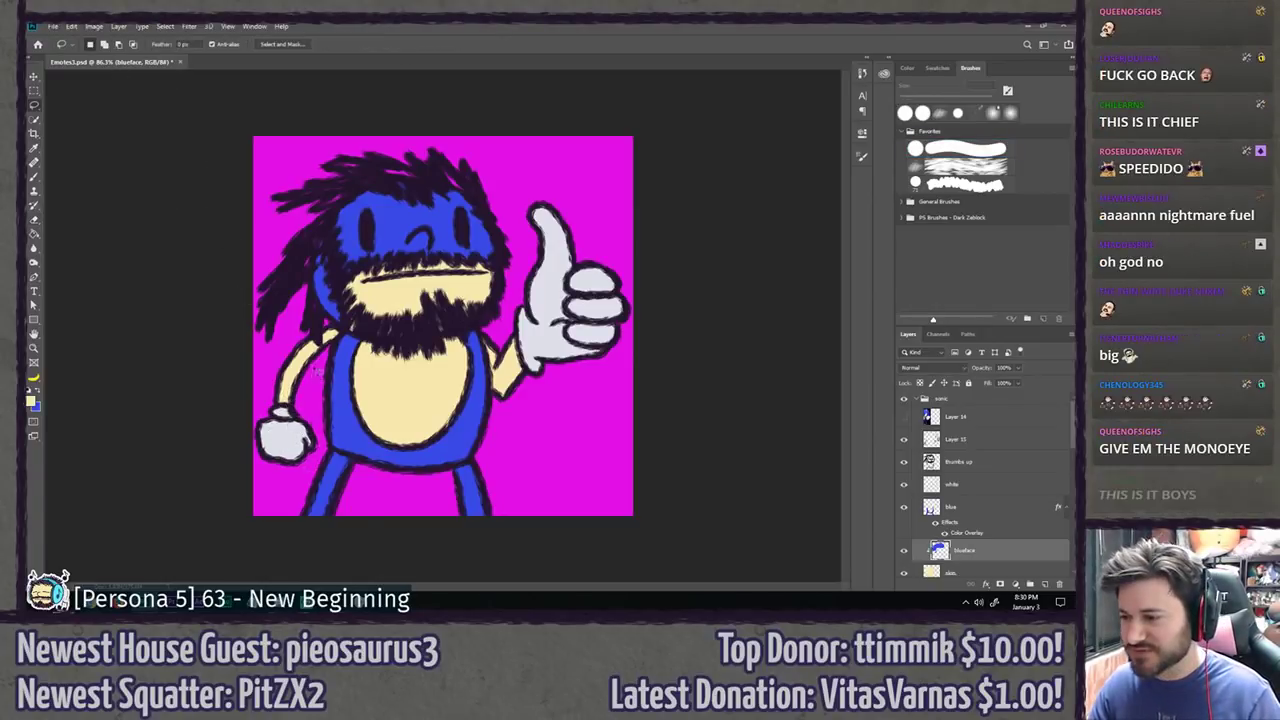
left_click_drag(491, 63, 488, 27)
left_click_drag(346, 60, 369, 74)
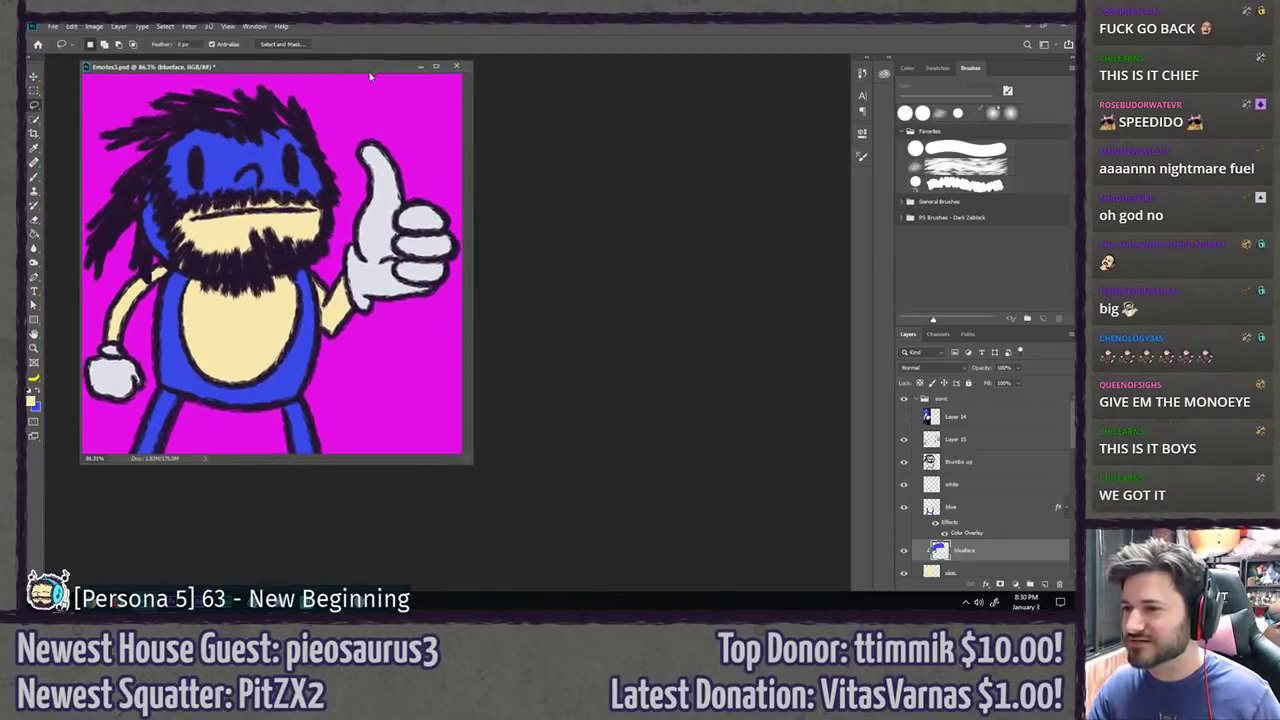
left_click_drag(161, 69, 155, 56)
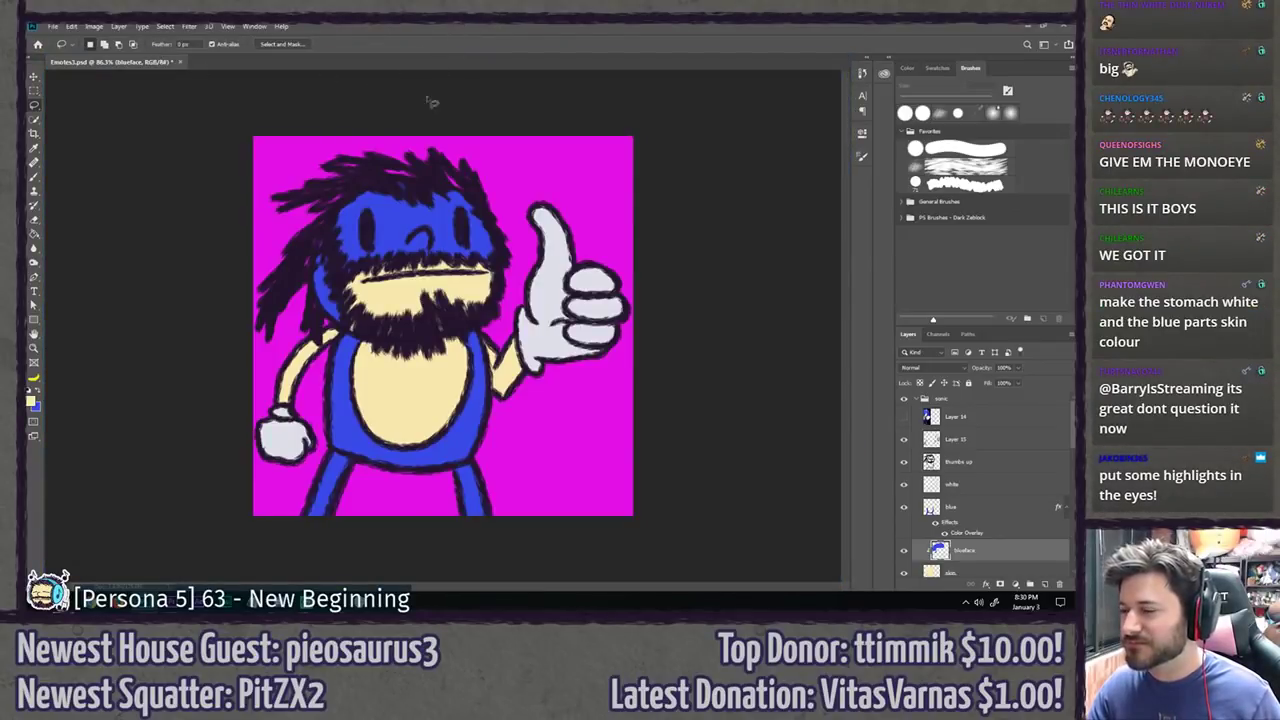
Step: Try the glove's white on the upper face, and delete the blueface layer
key("b")
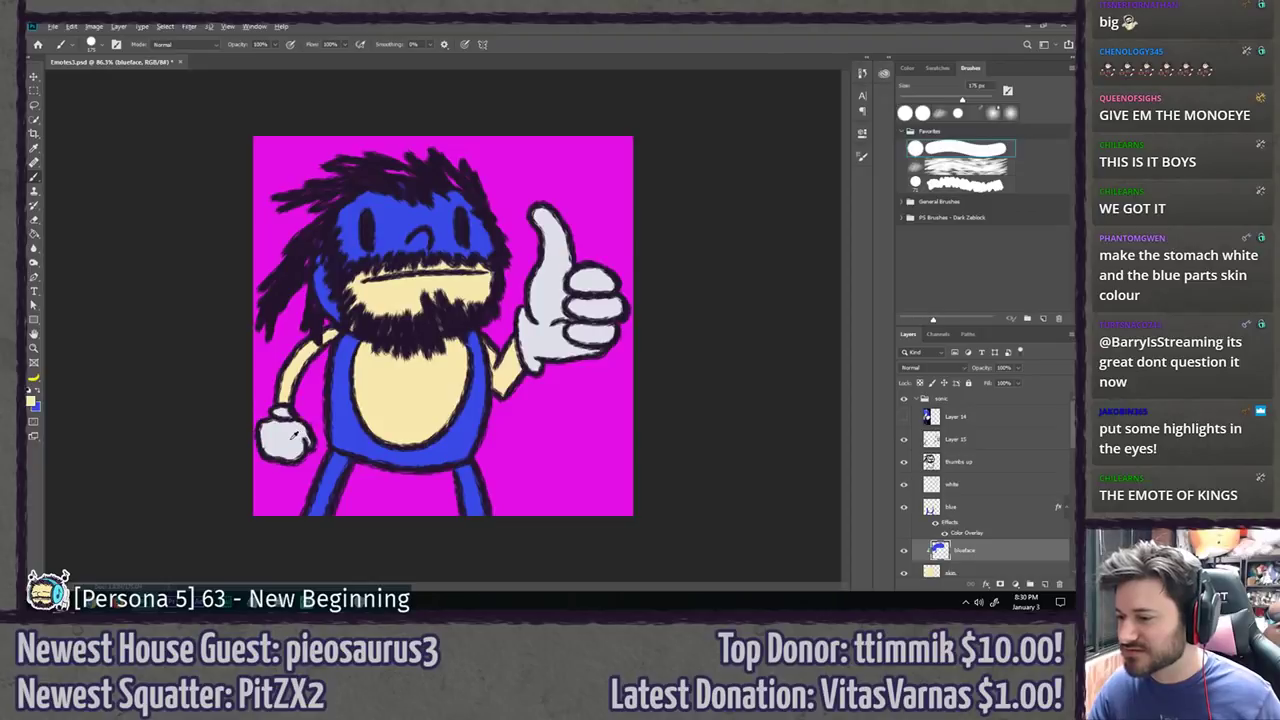
mouse_move(345, 225)
left_mouse_down()
mouse_move(400, 205)
mouse_move(445, 228)
mouse_move(468, 220)
left_mouse_up()
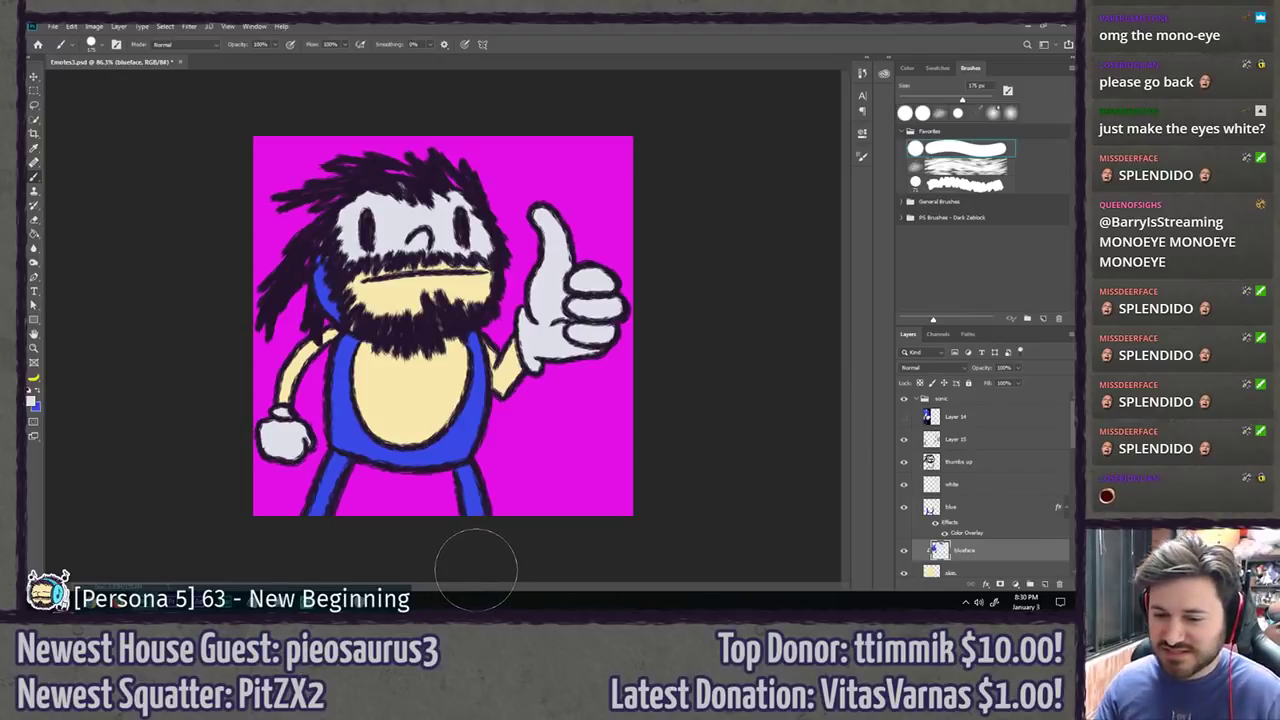
key("Delete")
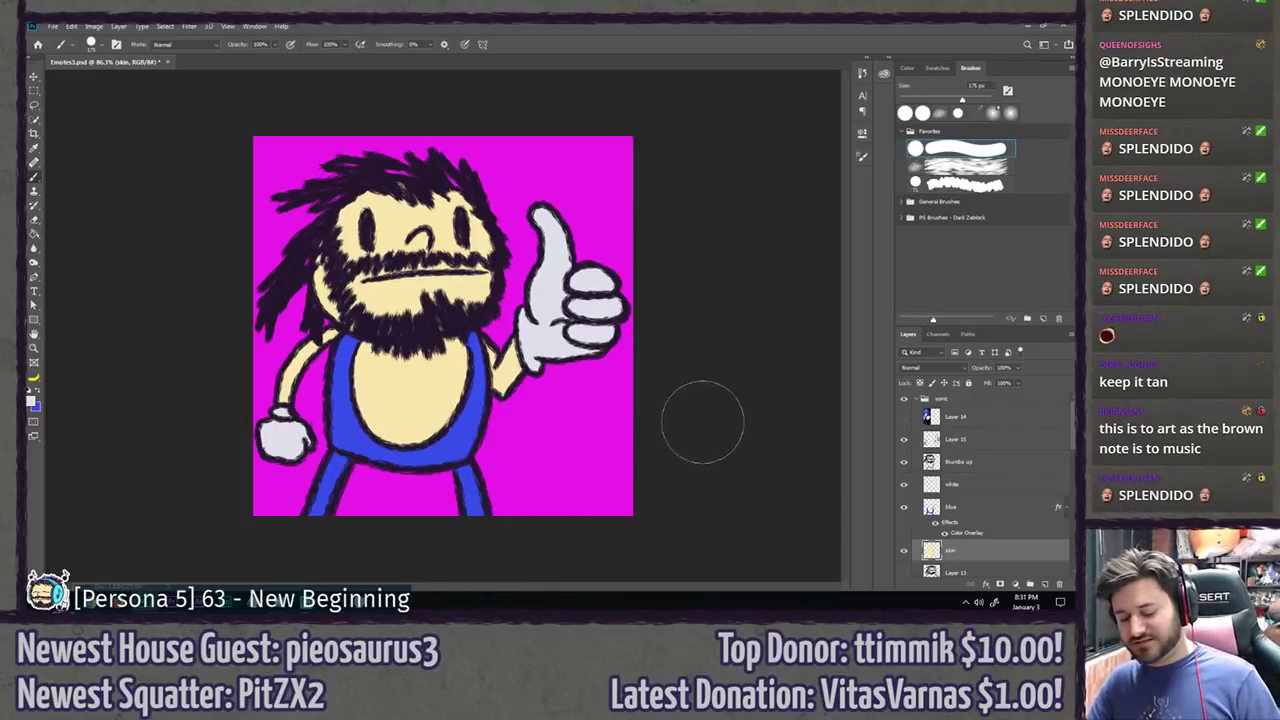
Step: Select Layer 15 with the glove outlines and pick the Outline colour from the Scratchy Doodles library for the brush
key("l")
left_click(955, 439)
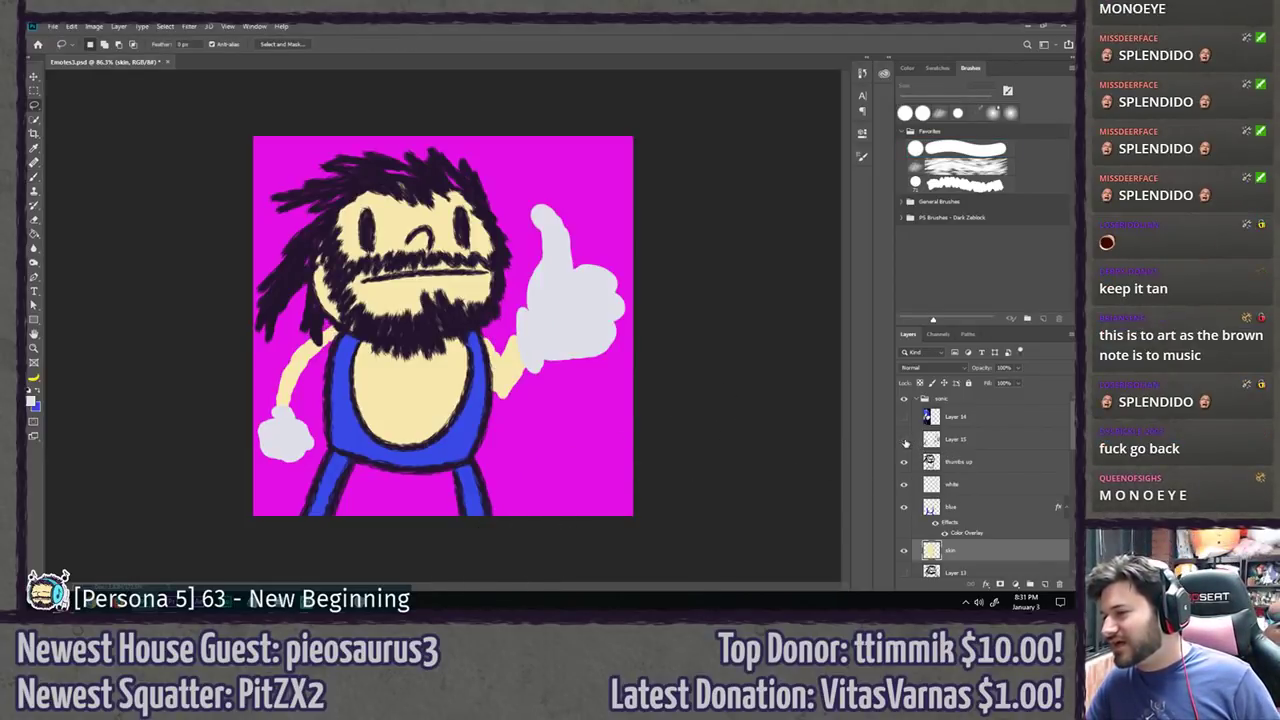
key("b")
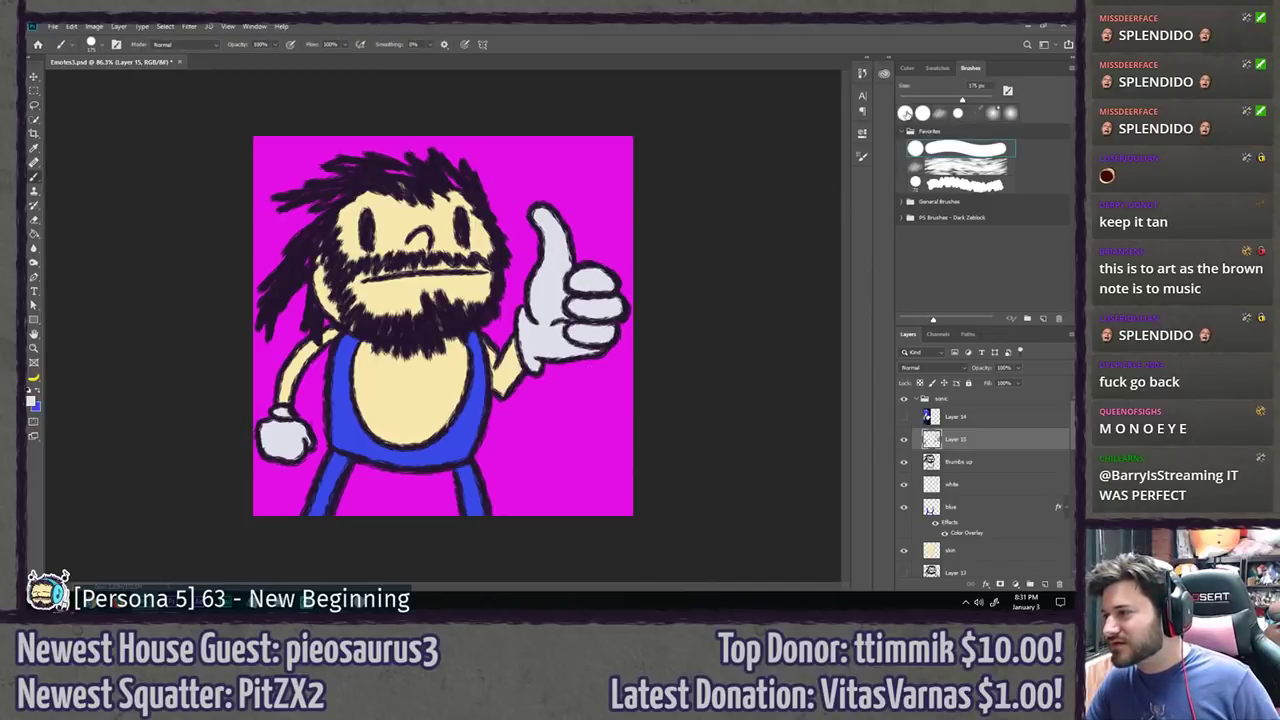
left_click(862, 73)
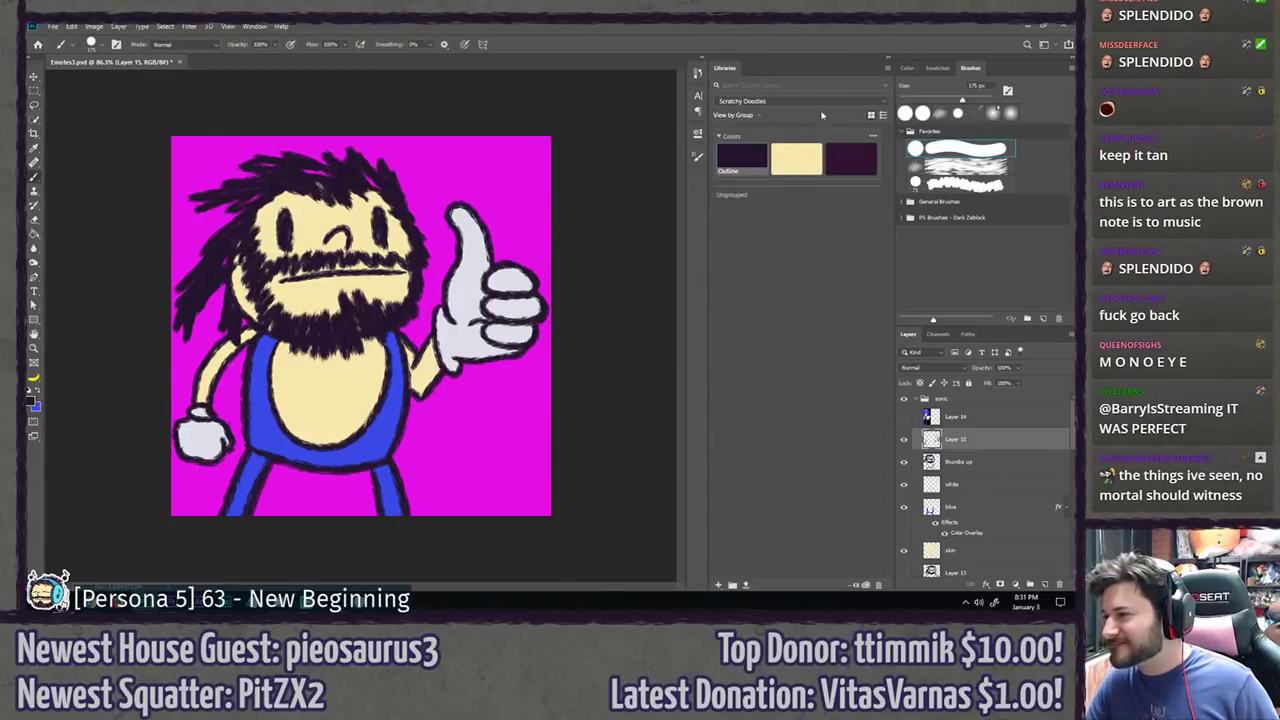
left_click(890, 62)
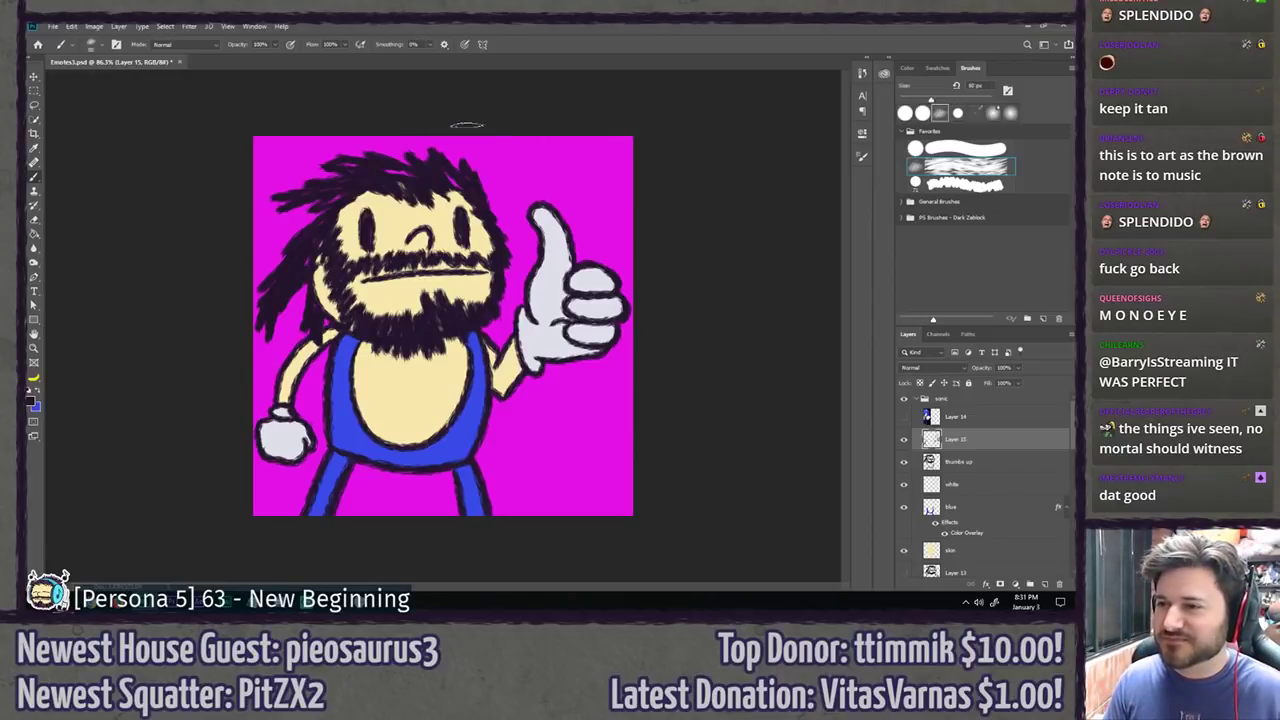
Step: Reduce the scratchy Favorites brush to 25 px and save the document
key("bracketleft")
key("bracketleft")
key("bracketleft")
key("bracketleft")
key("bracketleft")
key("ctrl+s")
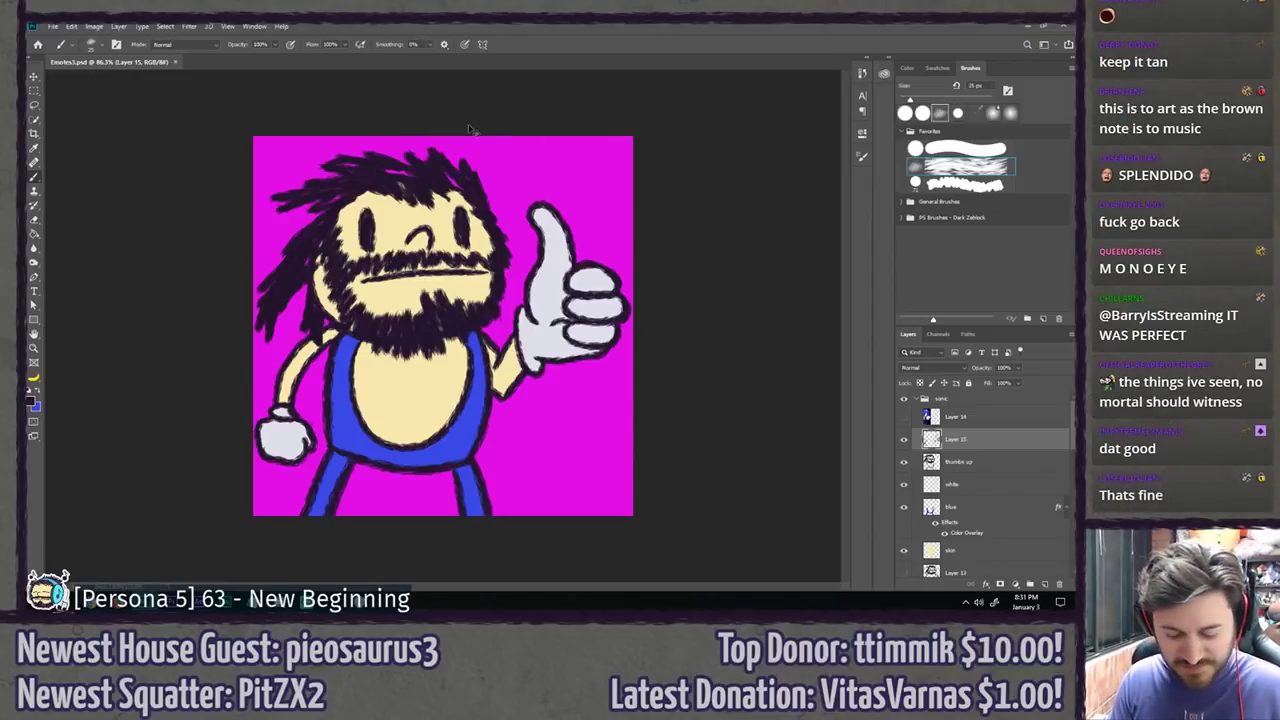
Step: Create a new layer above Layer 15 and fill out the hair on top and behind the head with dark scratchy strokes
key("ctrl+shift+alt+n")
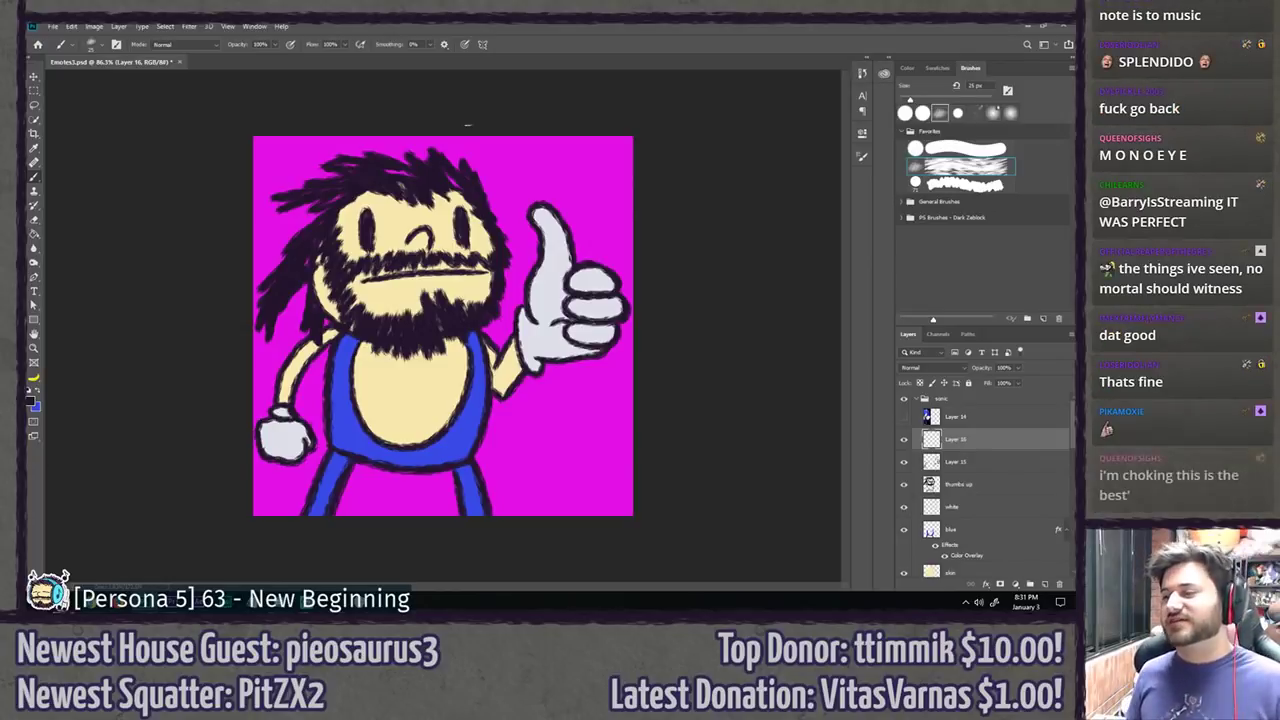
key("ctrl+1")
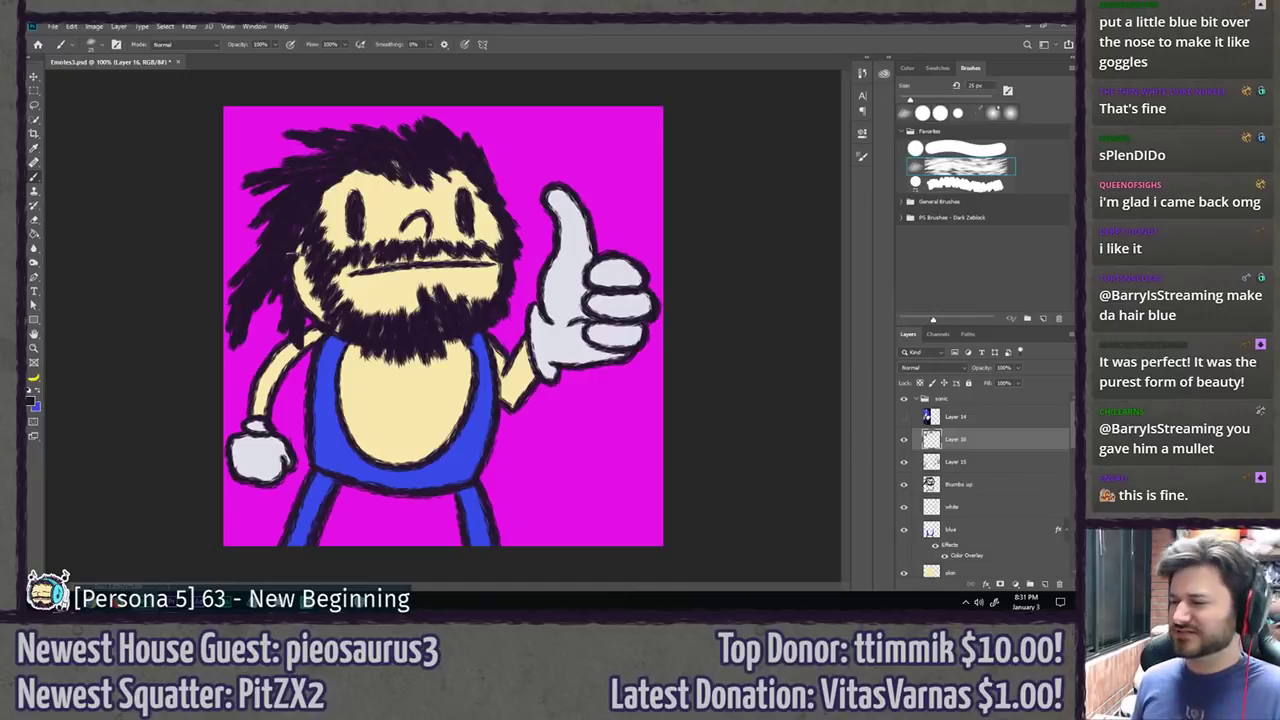
left_click_drag(243, 318, 243, 366)
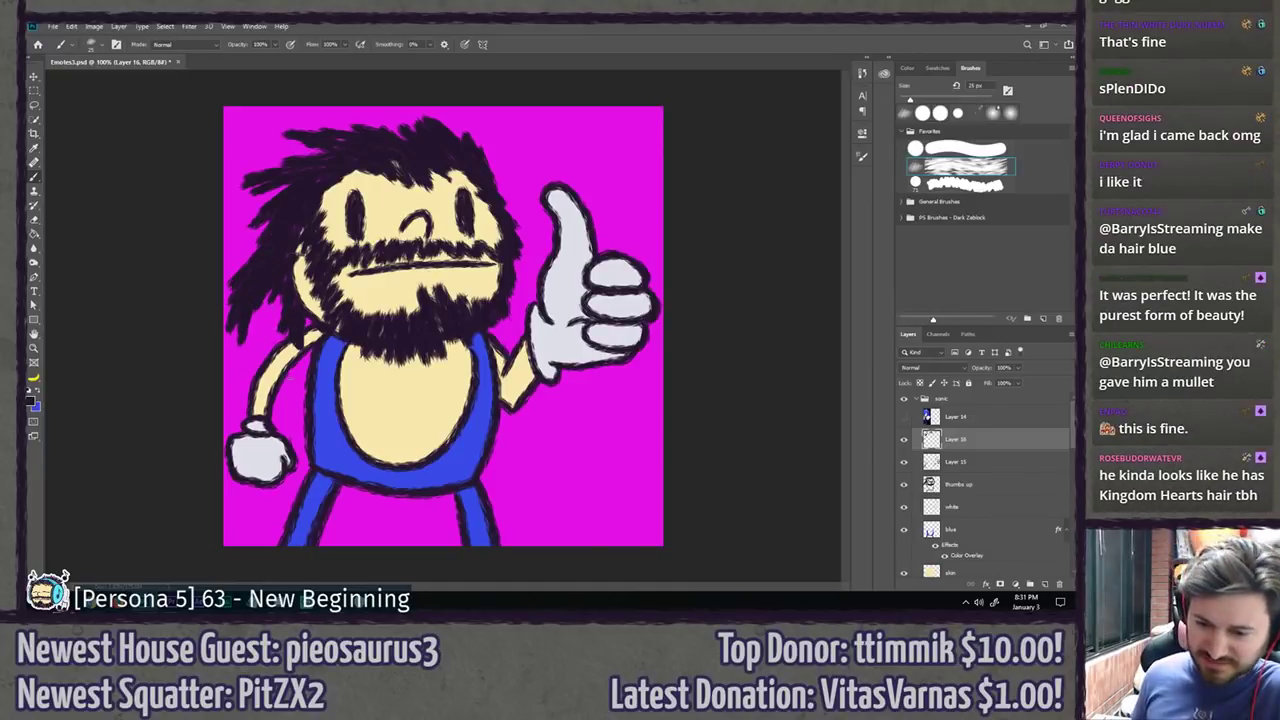
Step: Compare the drawing with and without the new hair strokes, and add a blue Color Overlay to their layer
key("l")
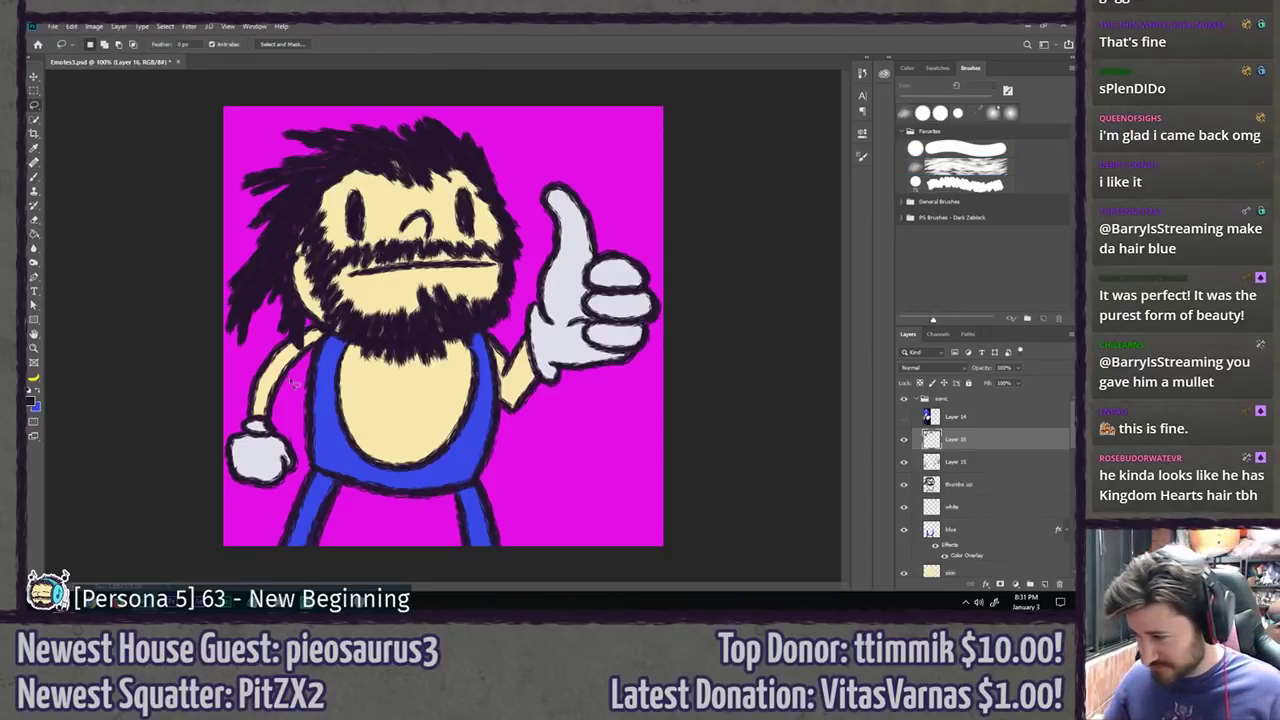
left_click(905, 441)
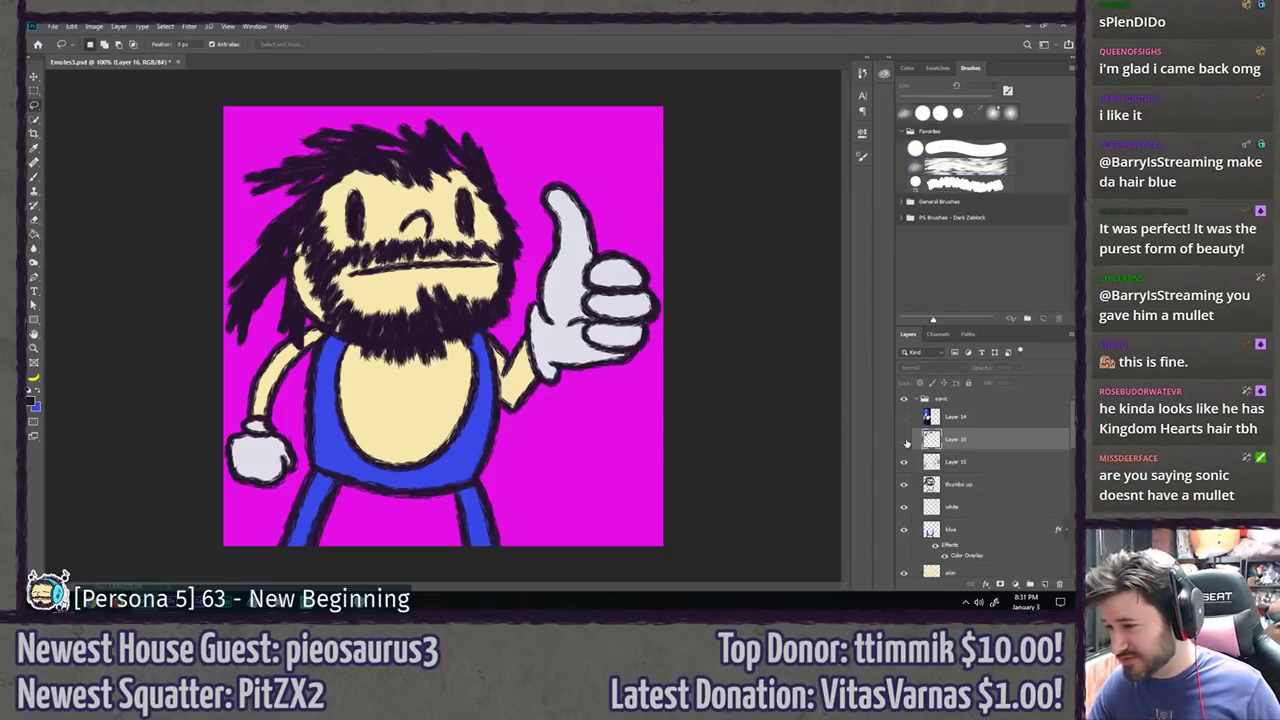
left_click(905, 441)
double_click(996, 440)
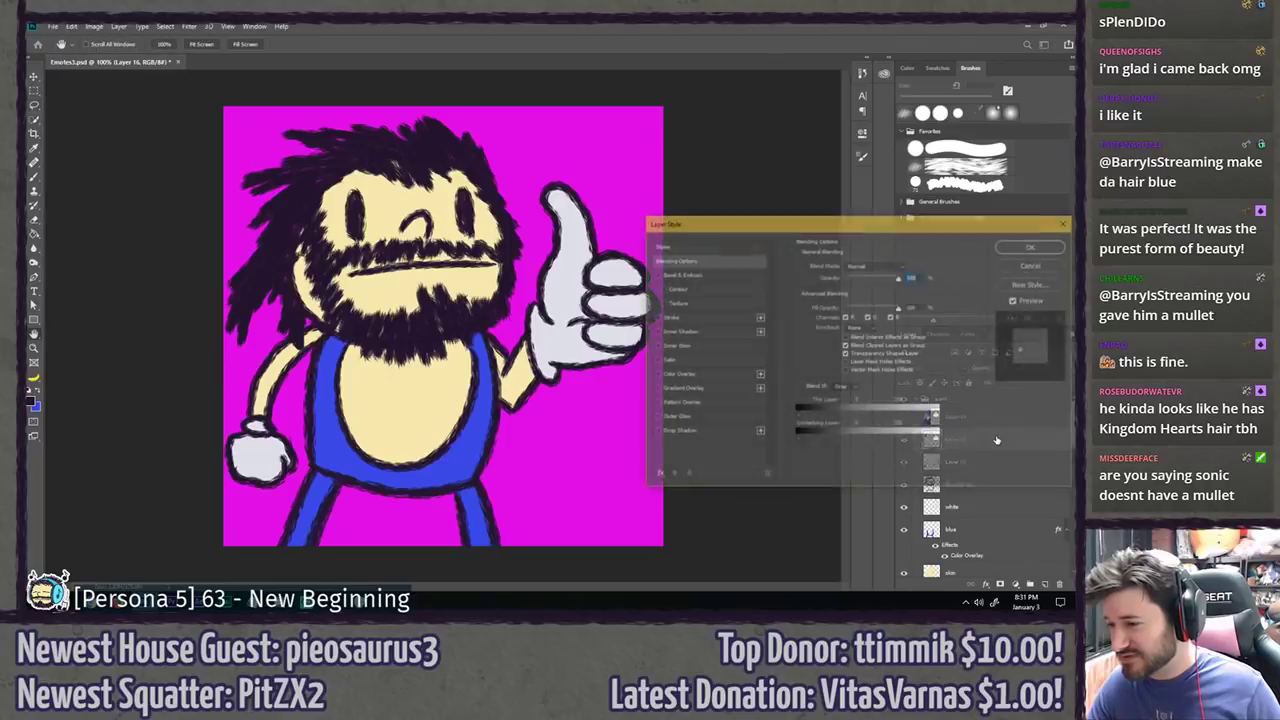
left_click(712, 376)
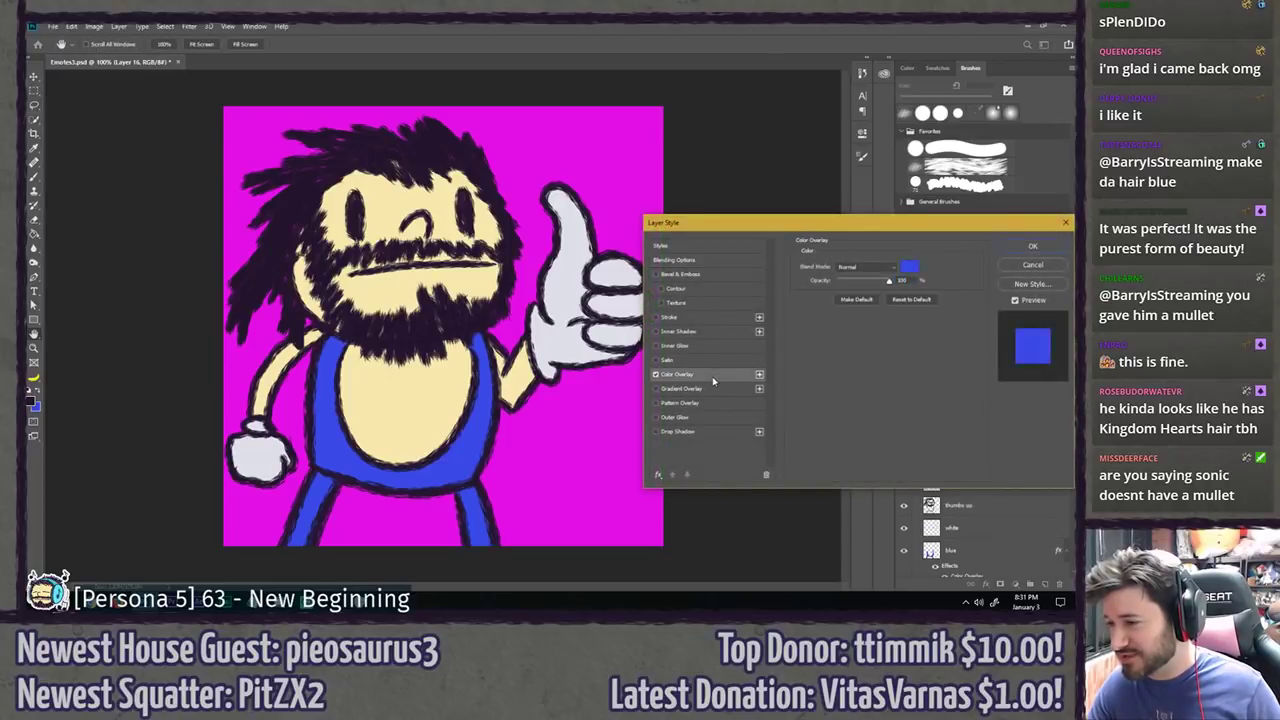
left_click(912, 266)
left_click(900, 232)
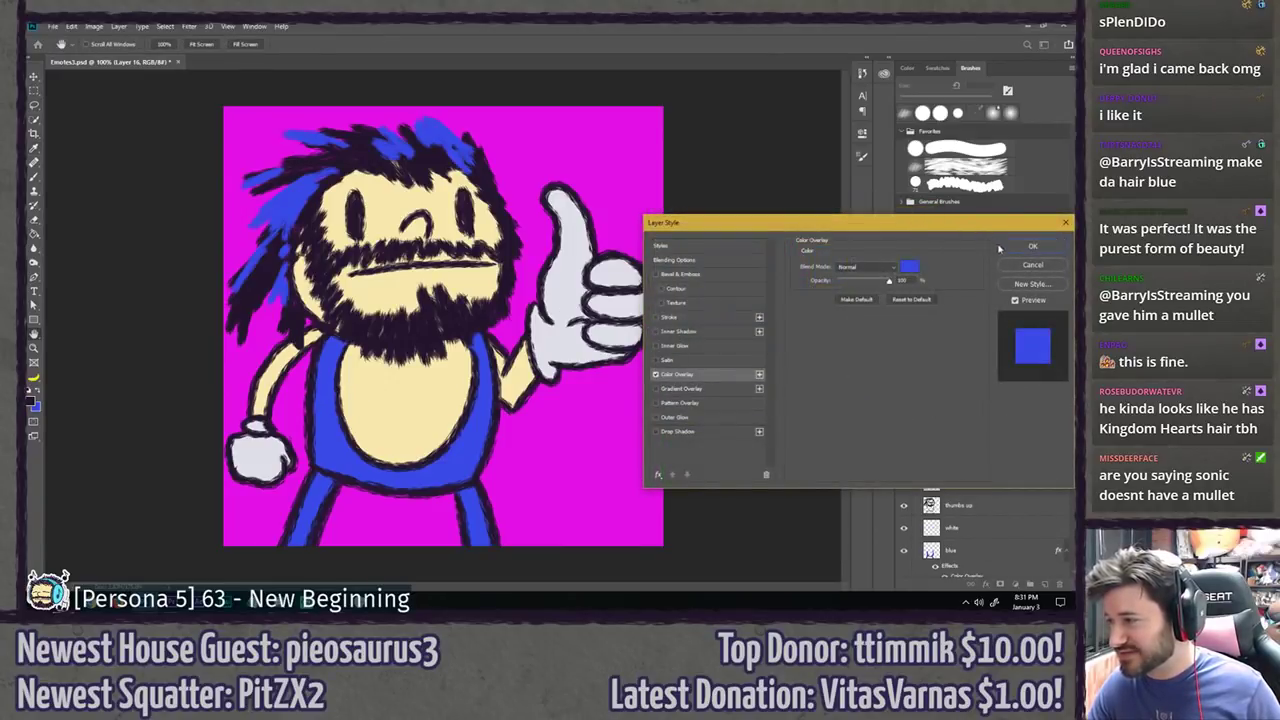
left_click(1032, 246)
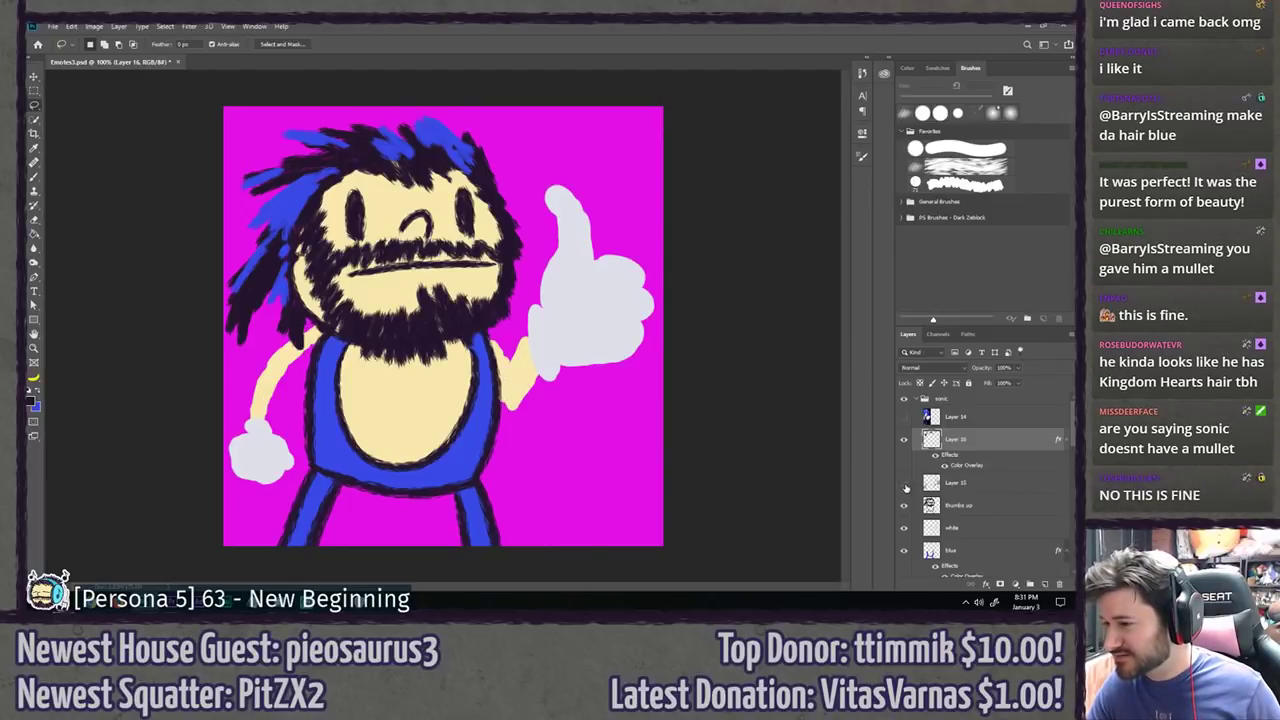
Step: Try a blue Color Overlay on the thumbs up layer, and undo it along with the hair layer's overlay
double_click(985, 483)
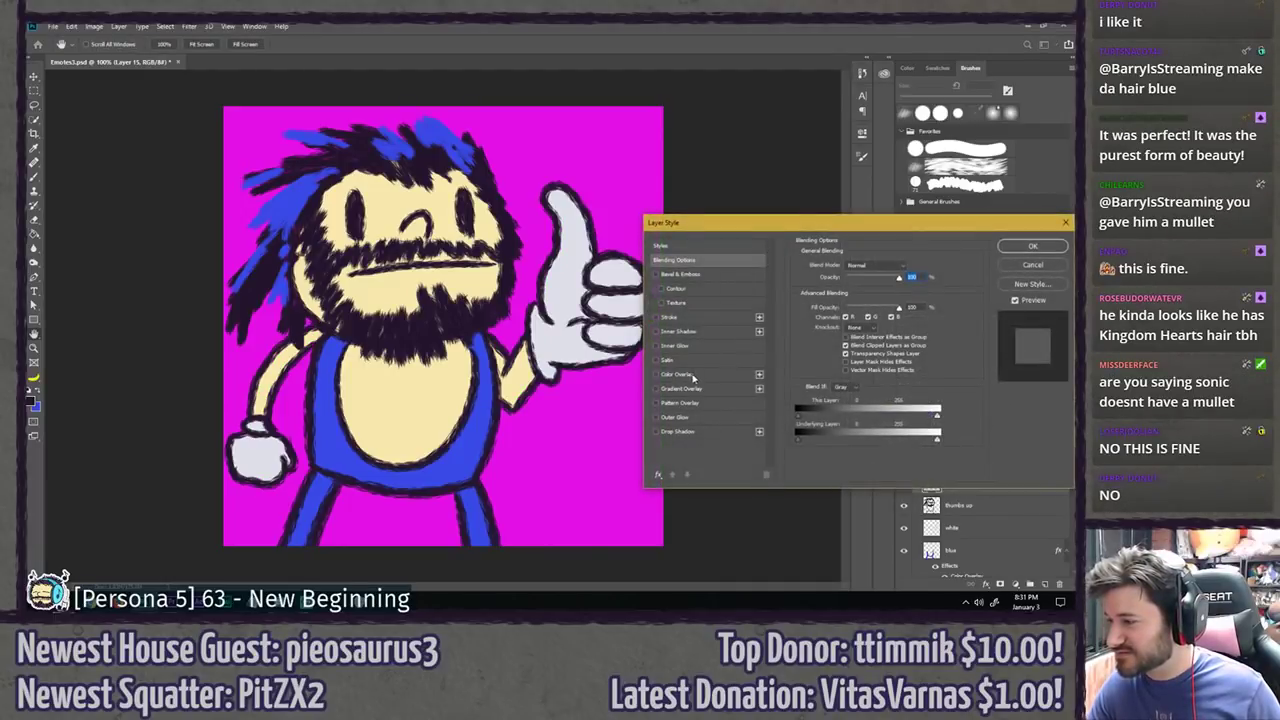
left_click(1040, 268)
double_click(980, 505)
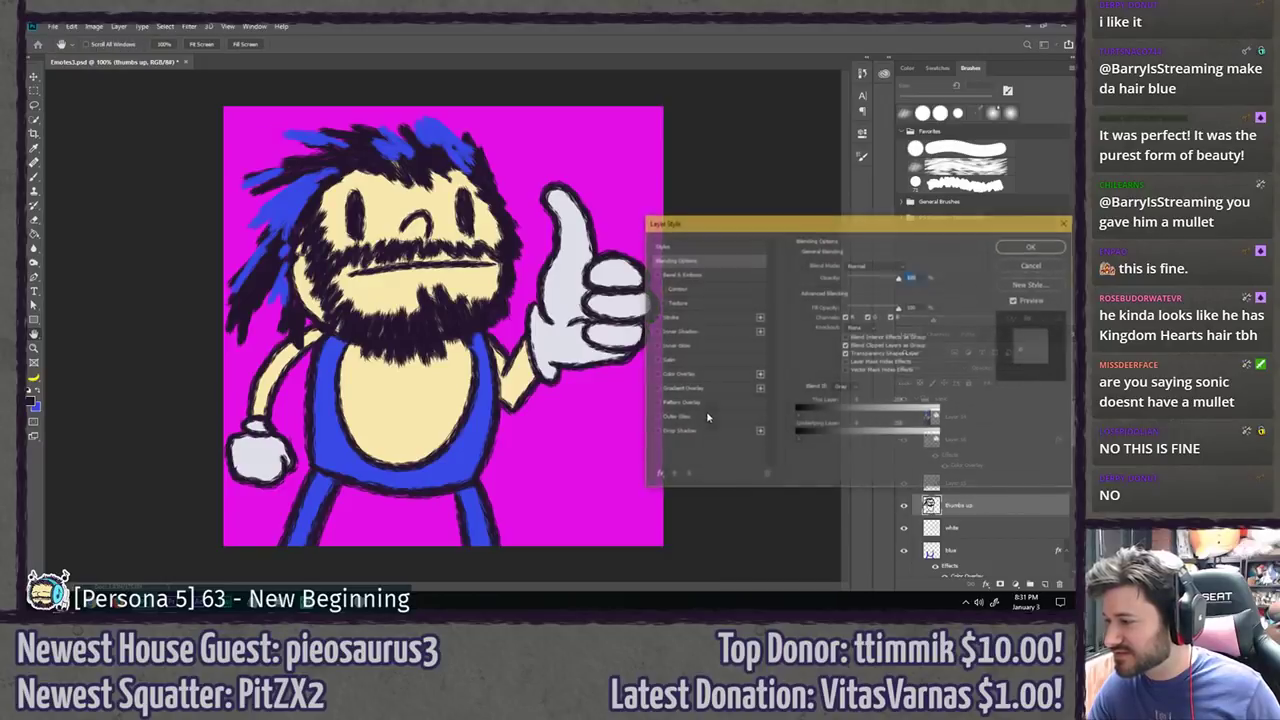
left_click(697, 374)
left_click(1033, 246)
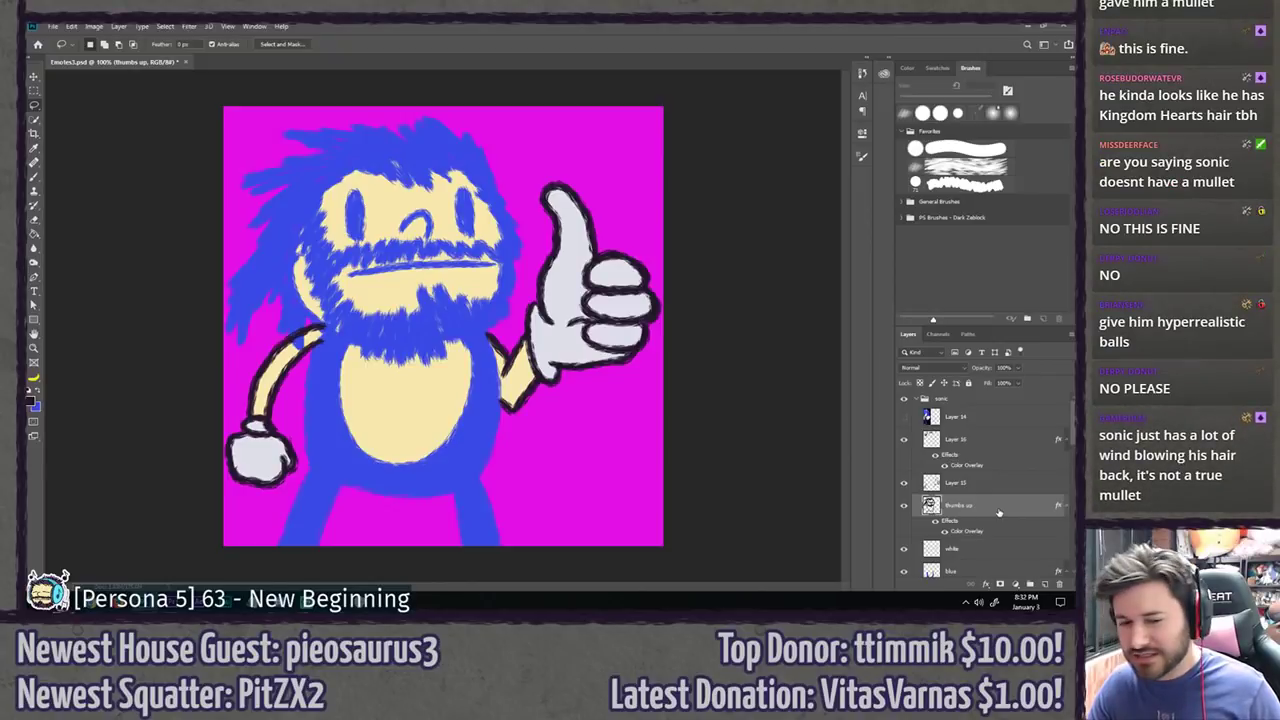
key("ctrl+z")
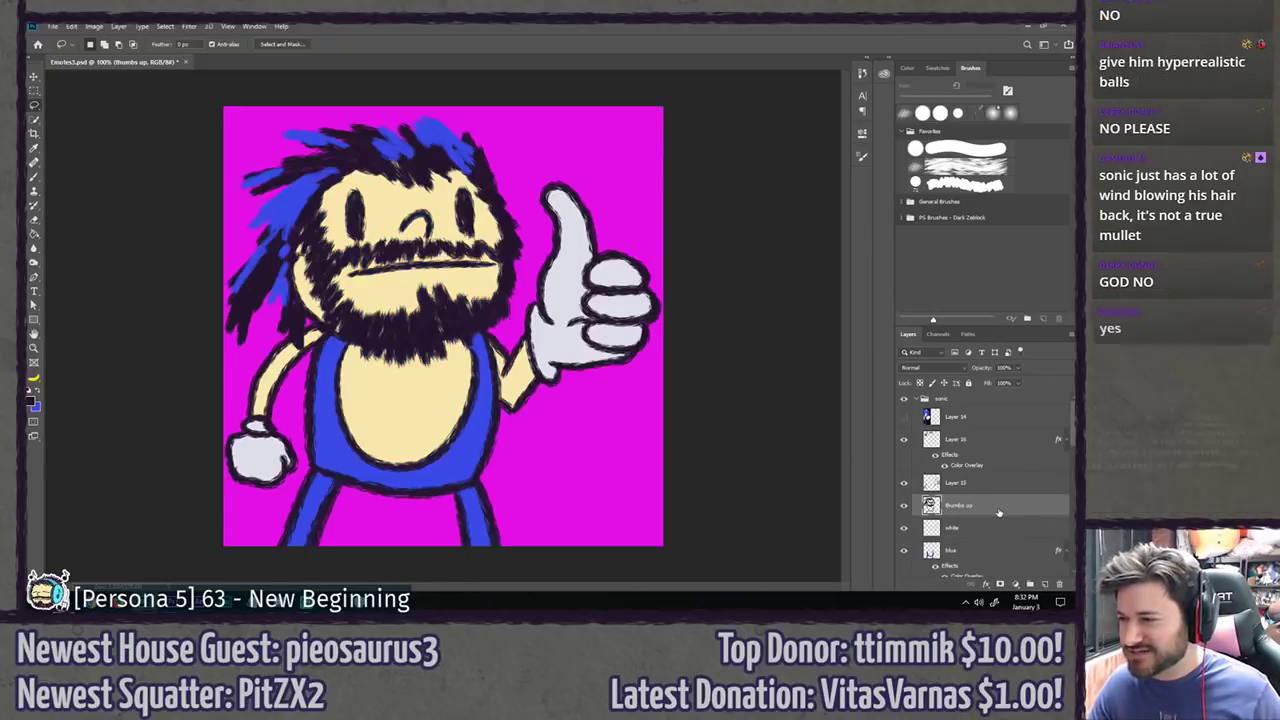
key("ctrl+z")
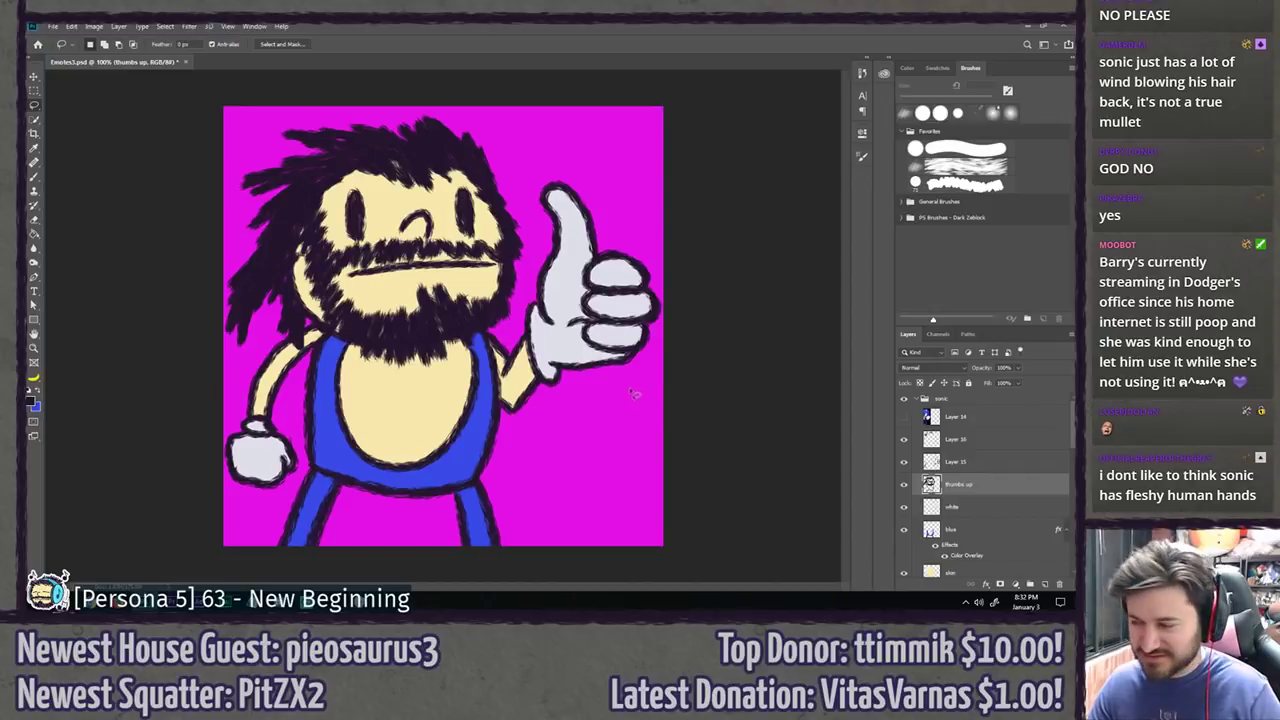
Step: Check the emote at thumbnail size and hide the Magenta background layer to view it on the light background
scroll(633, 393, "down", 10)
scroll(360, 405, "up", 2)
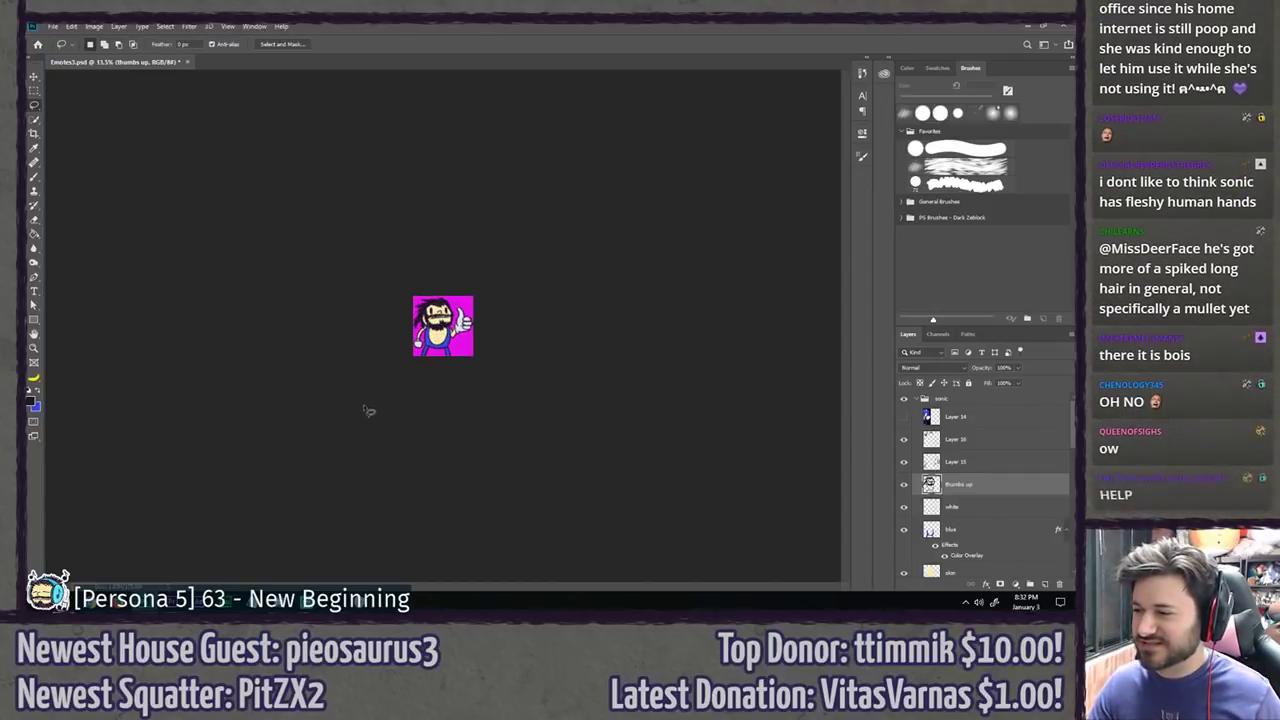
scroll(912, 540, "down", 10)
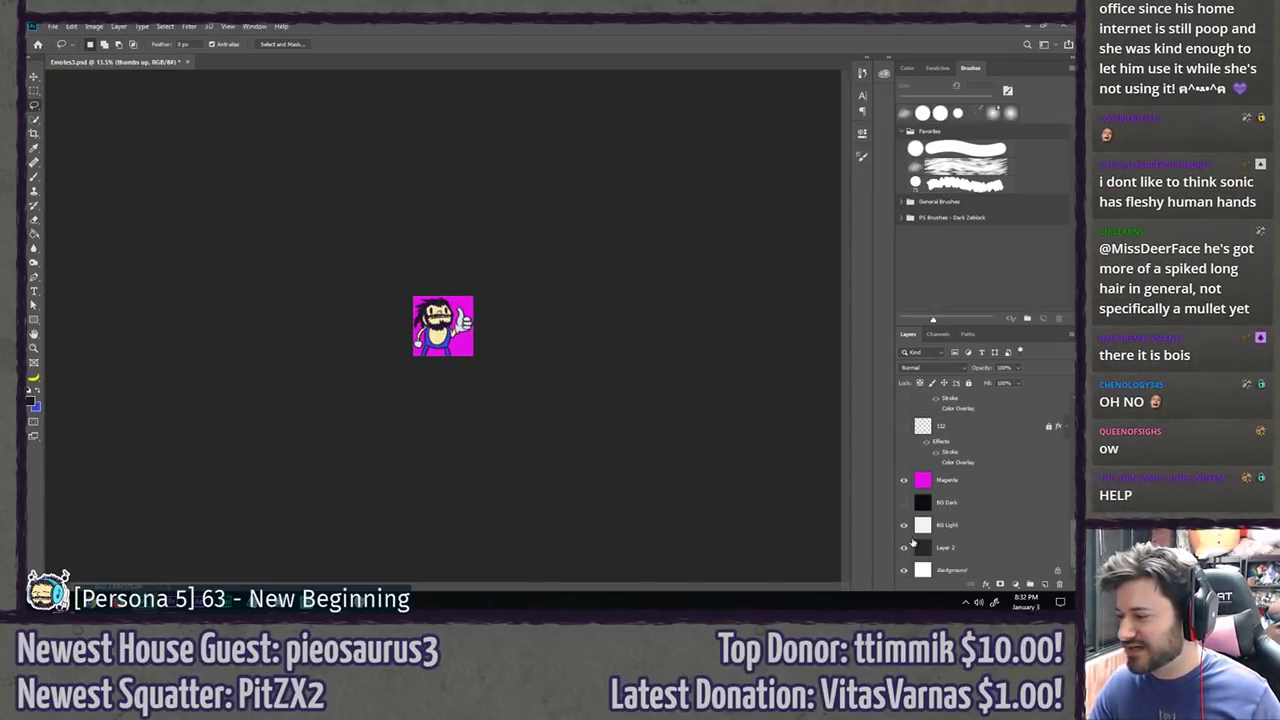
left_click(903, 481)
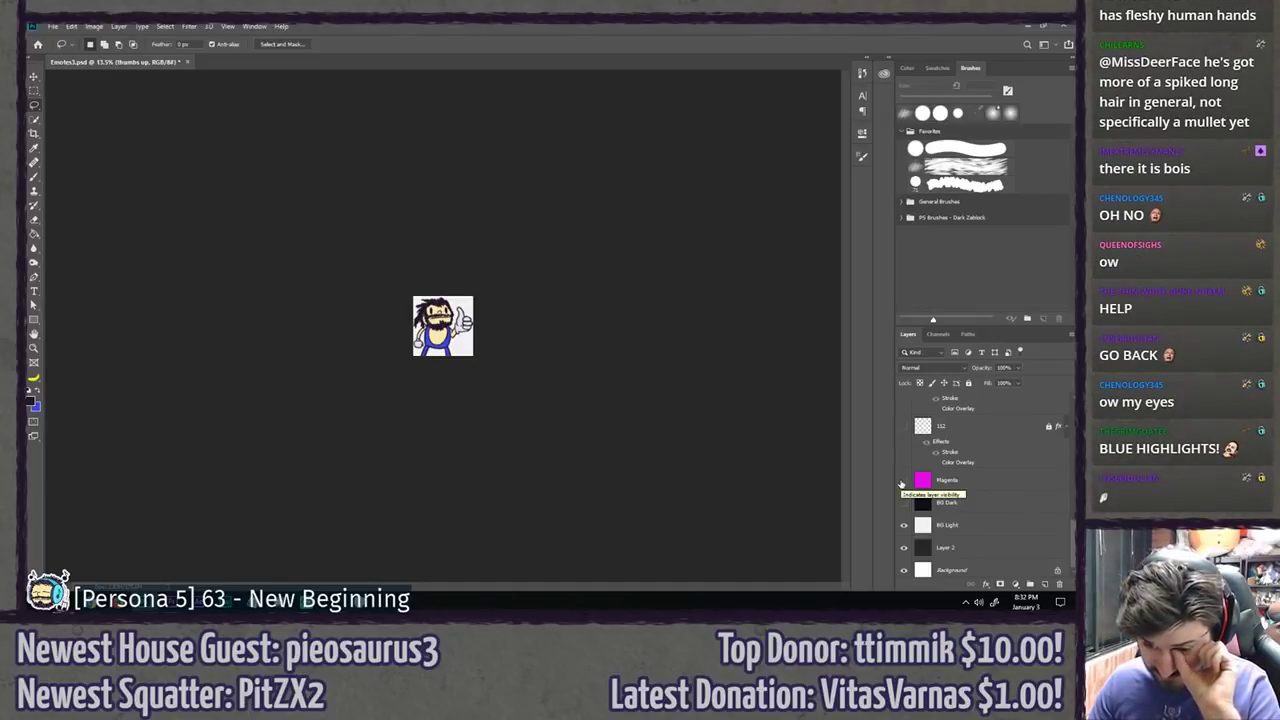
scroll(376, 365, "up", 10)
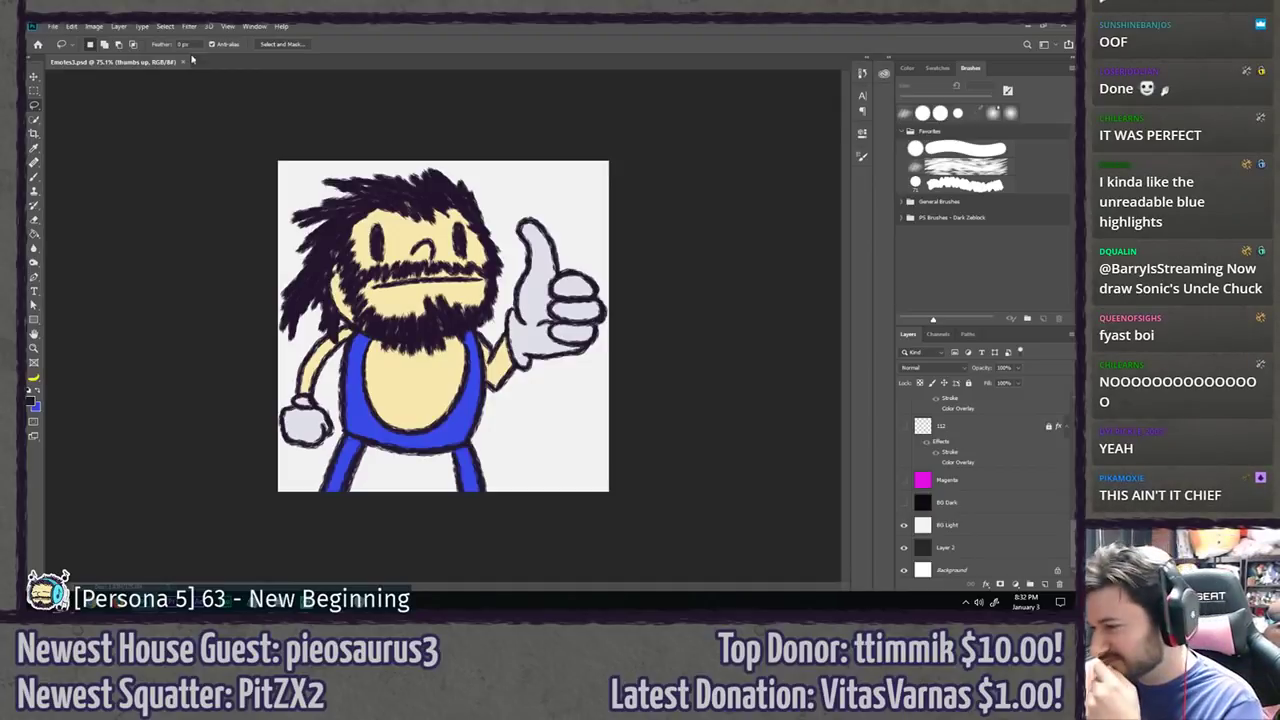
Step: Hide the BG Light background and swap the sonic group's visibility for the Stopwatch group to view the stopwatch emote on dark
left_click(903, 525)
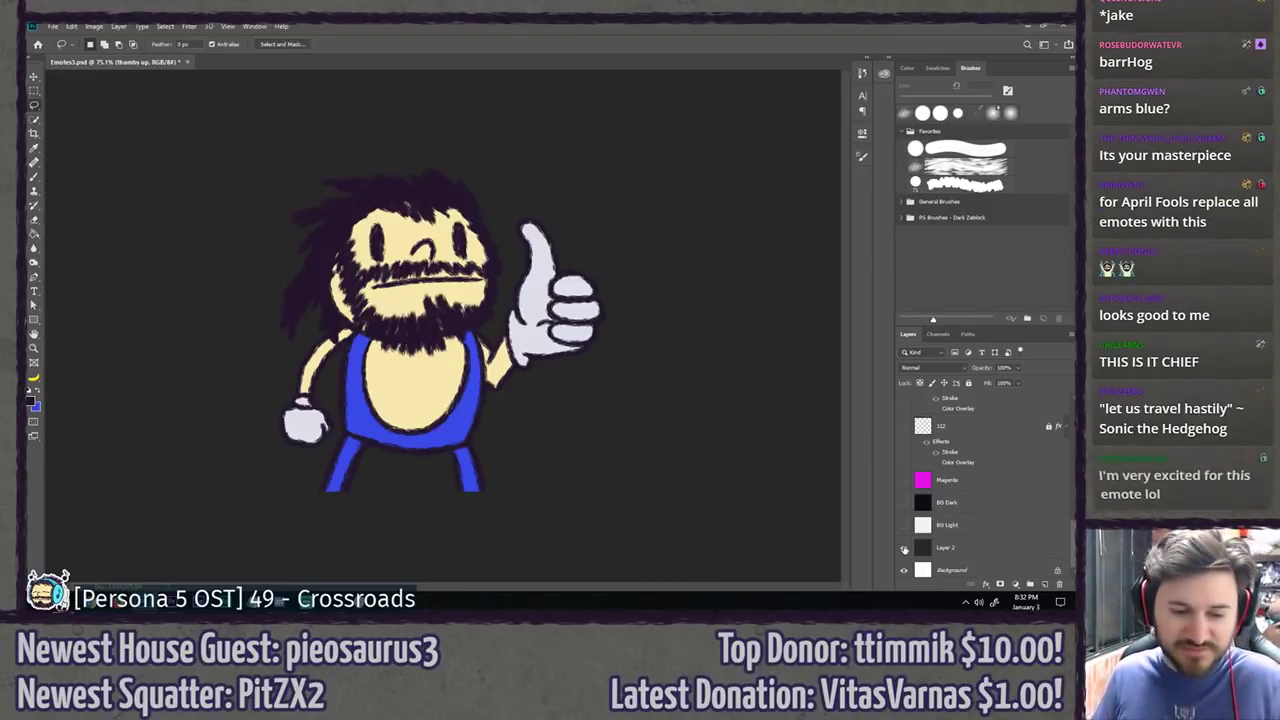
scroll(980, 470, "up", 10)
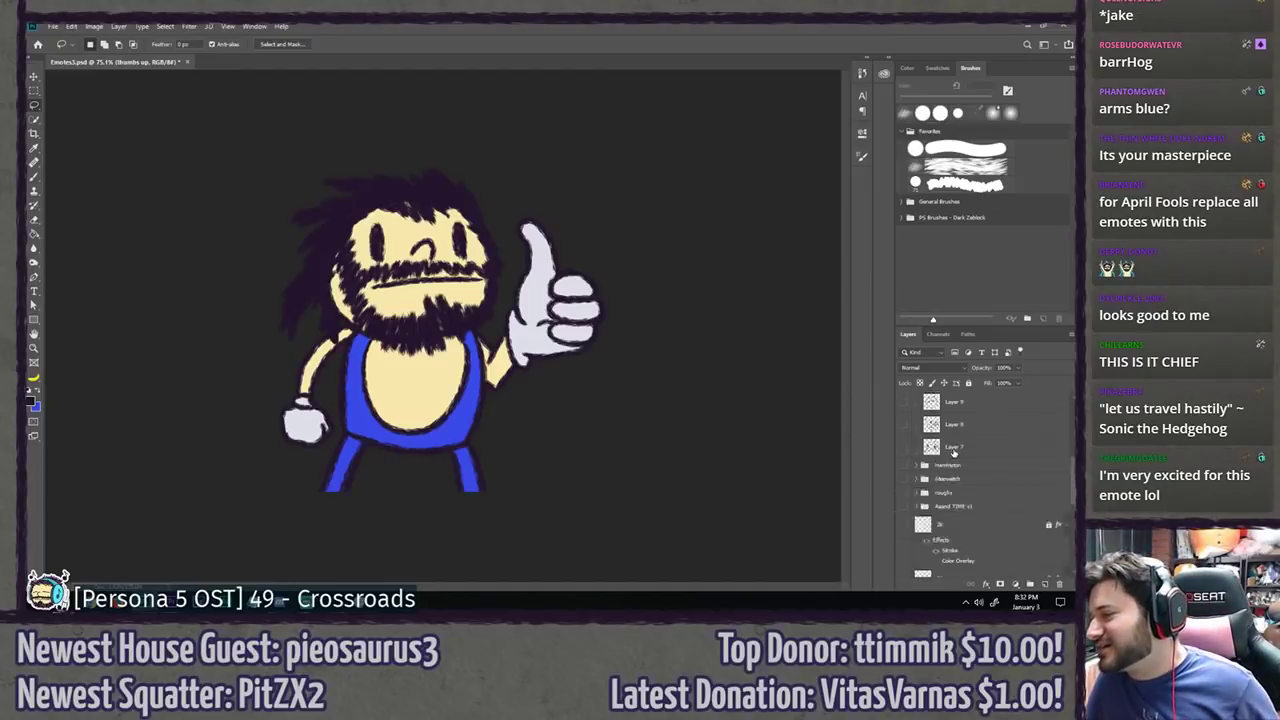
left_click(923, 399)
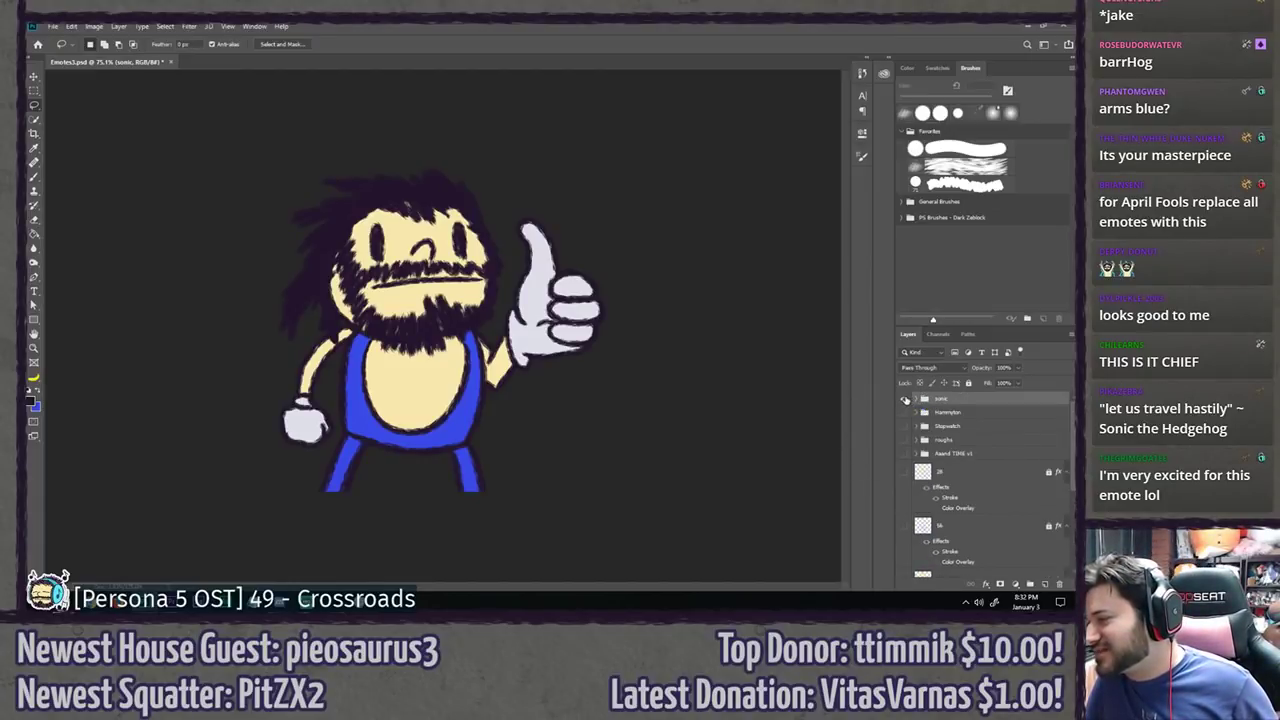
left_click(904, 399)
left_click(904, 426)
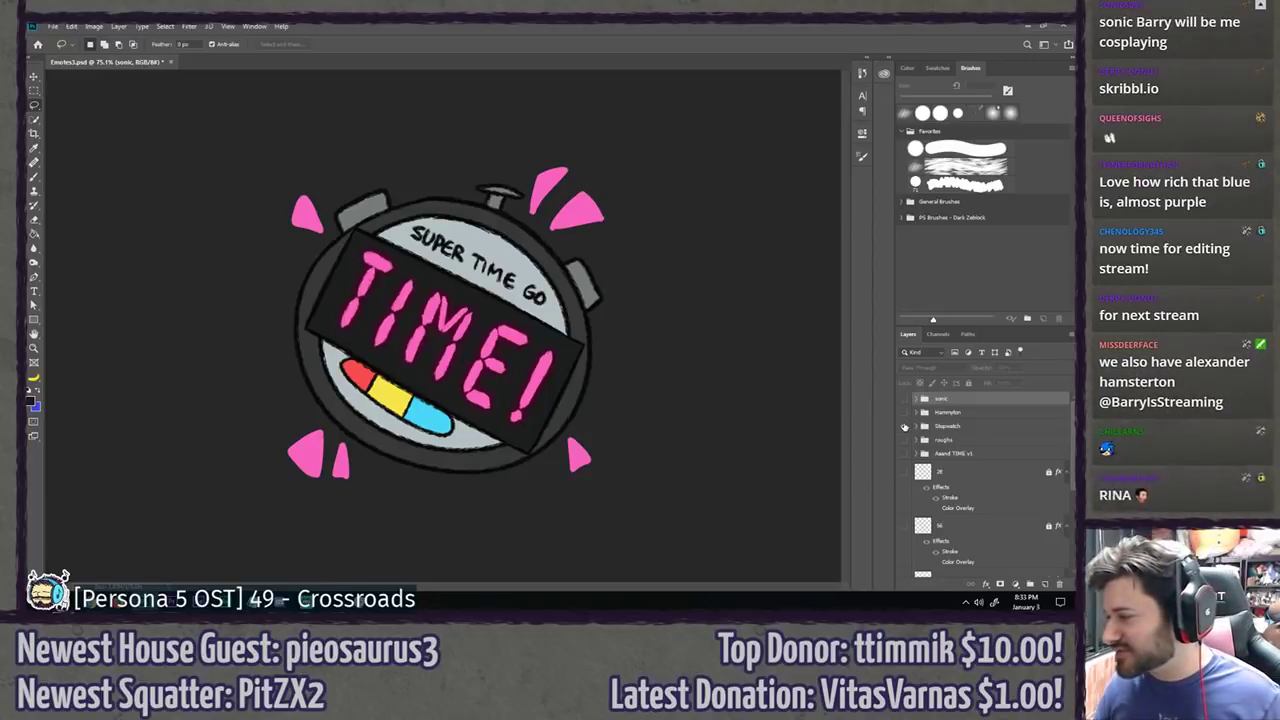
left_click(904, 426)
Step: View the hamster and finish-line emote groups in turn against the light background, and show only the sonic group again
left_click(903, 412)
scroll(903, 412, "down", 5)
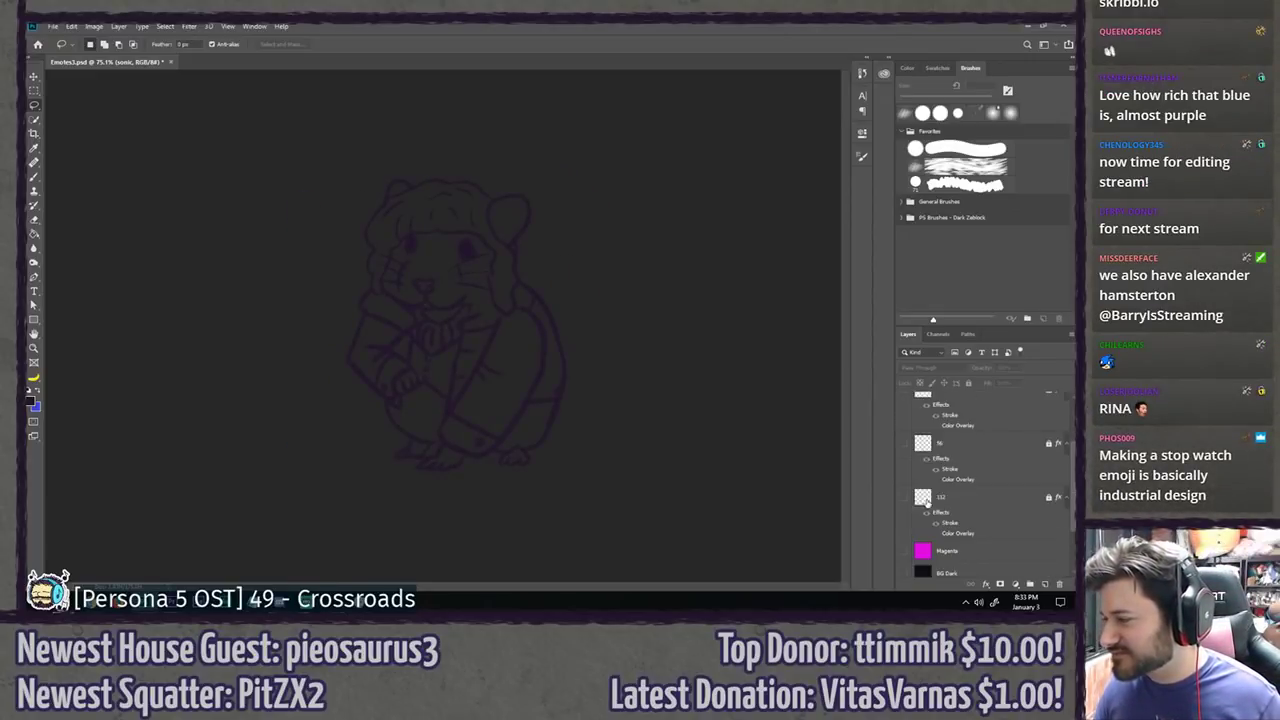
left_click(903, 521)
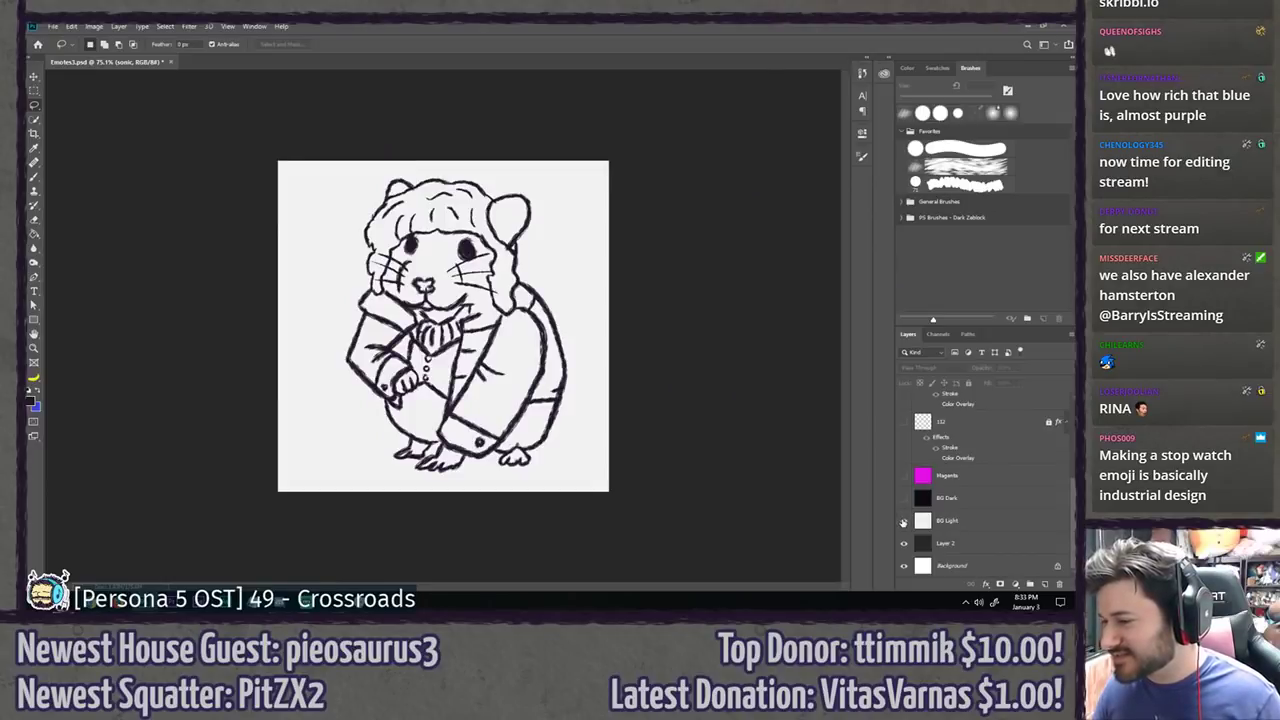
scroll(903, 521, "up", 5)
left_click(909, 446)
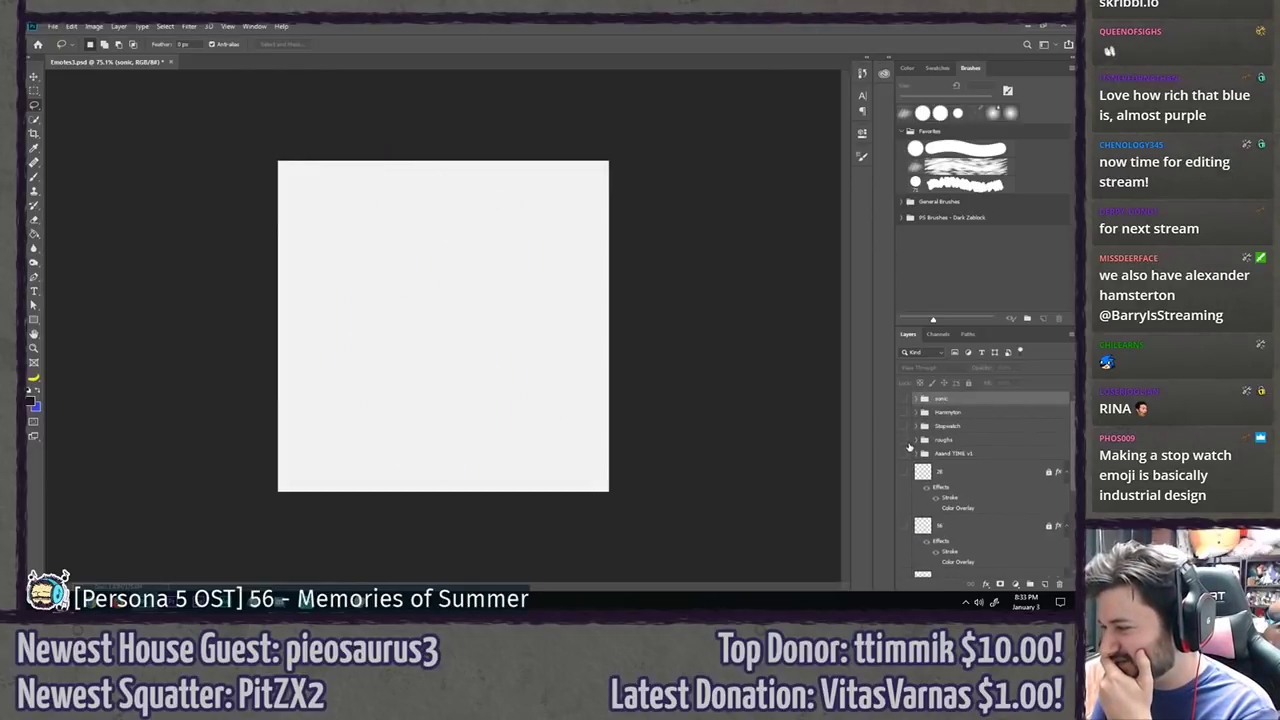
left_click(906, 454)
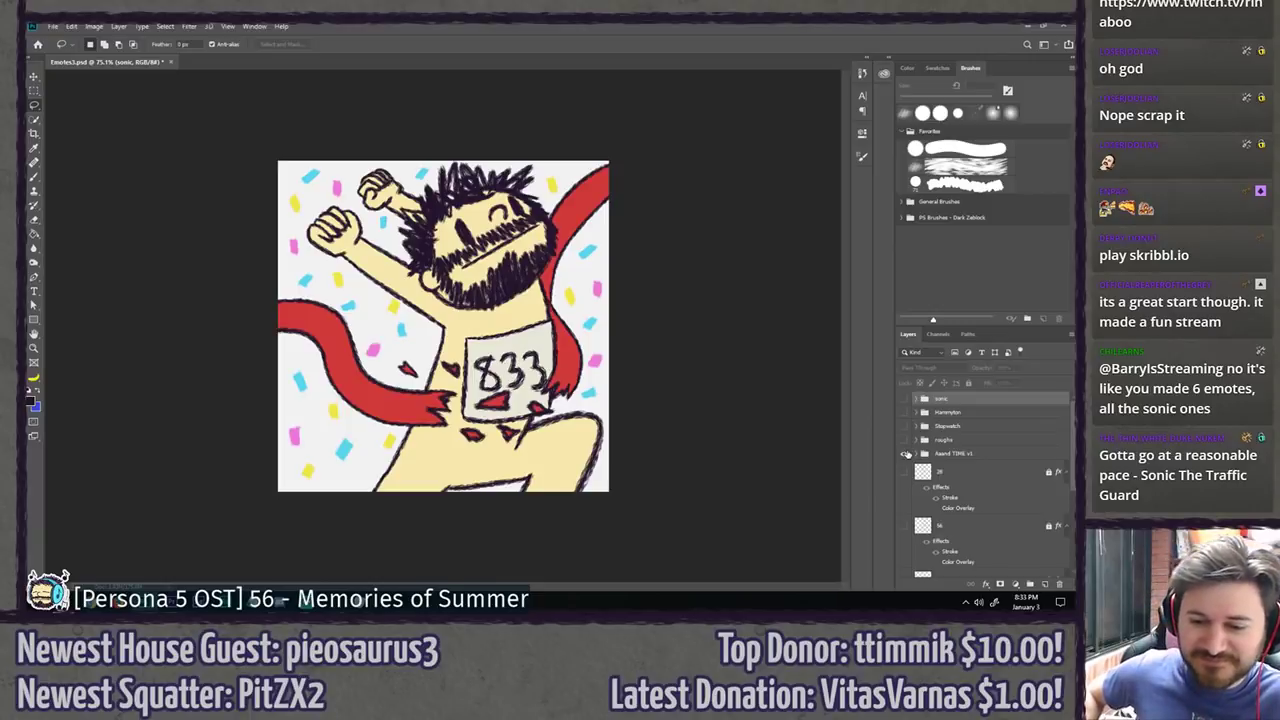
left_click(903, 453)
left_click(903, 398)
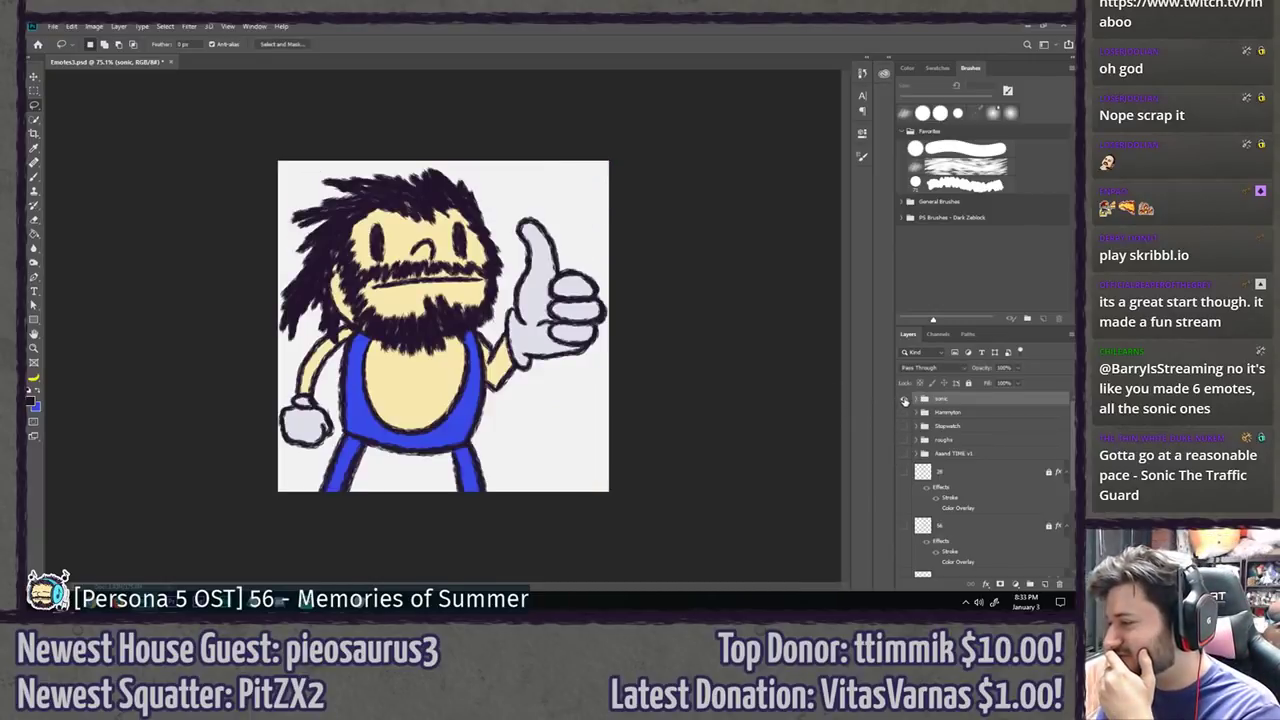
Step: Group the thumbs-up emote's layers from Layer 16 down to skin inside the sonic group, and name the new group "thumbs up"
left_click(915, 398)
scroll(906, 443, "down", 2)
scroll(906, 443, "up", 2)
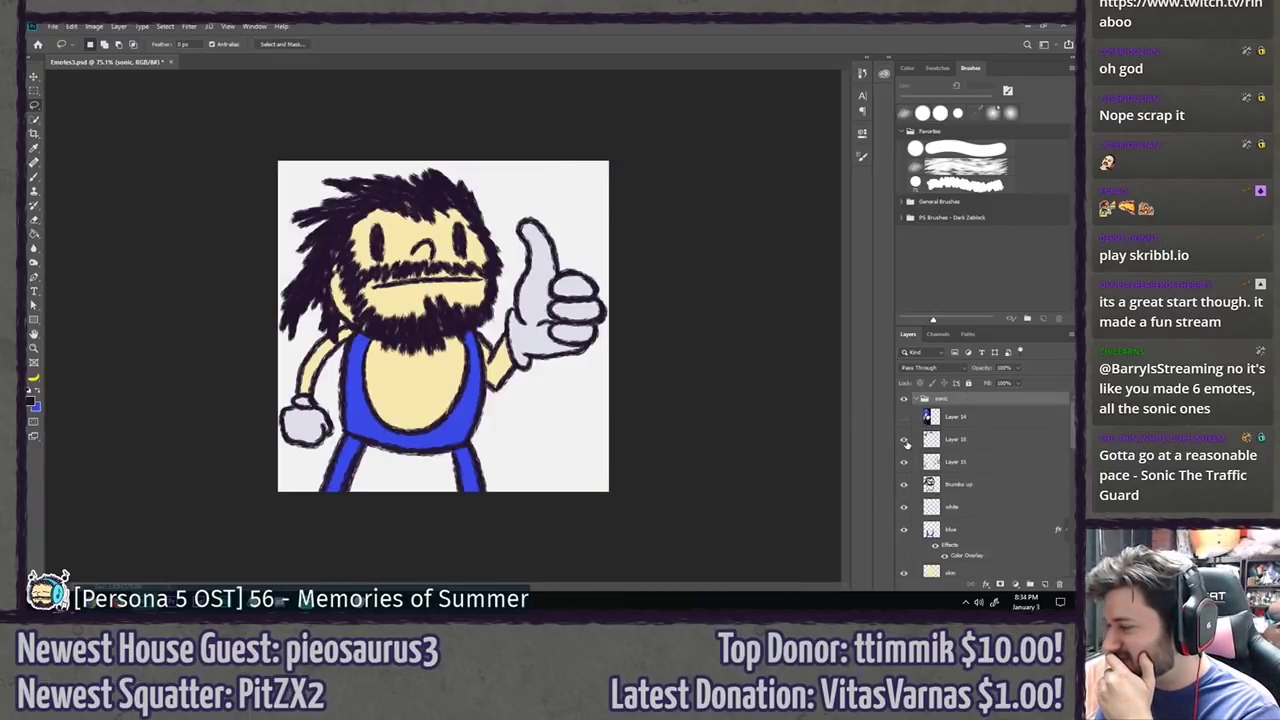
left_click(955, 437)
scroll(970, 470, "down", 2)
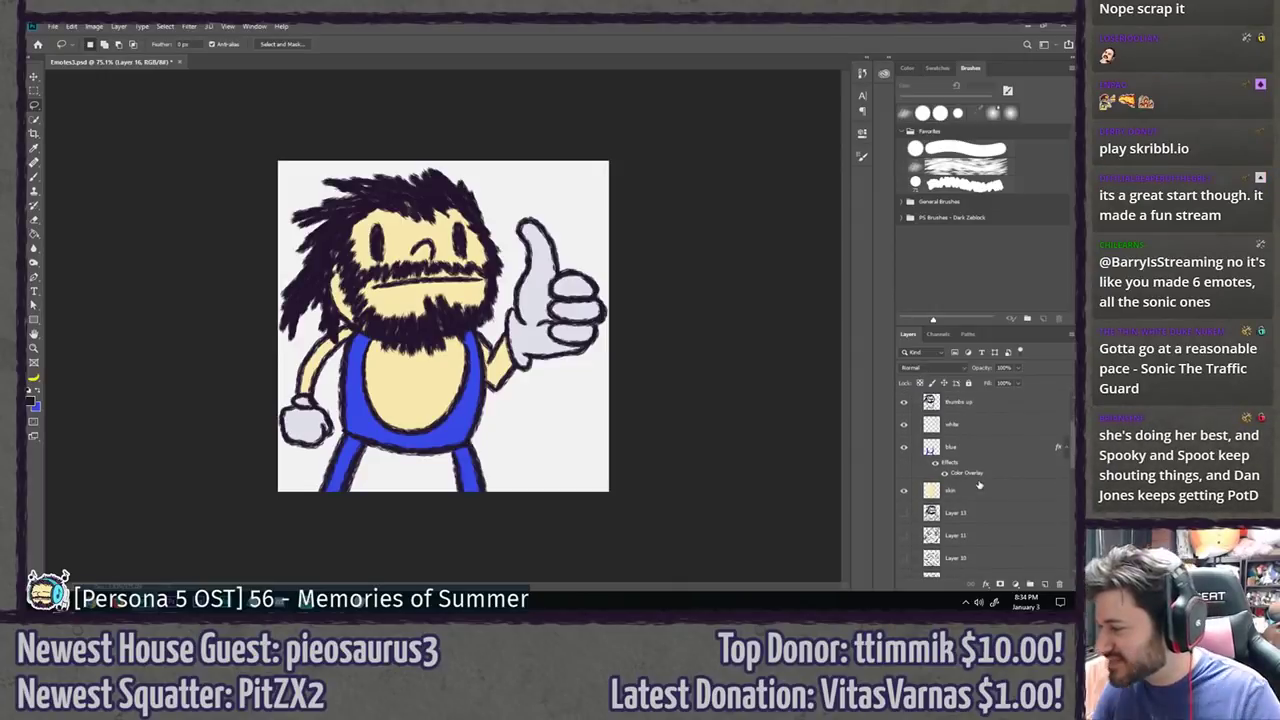
left_click(970, 492, "shift")
key("ctrl+g")
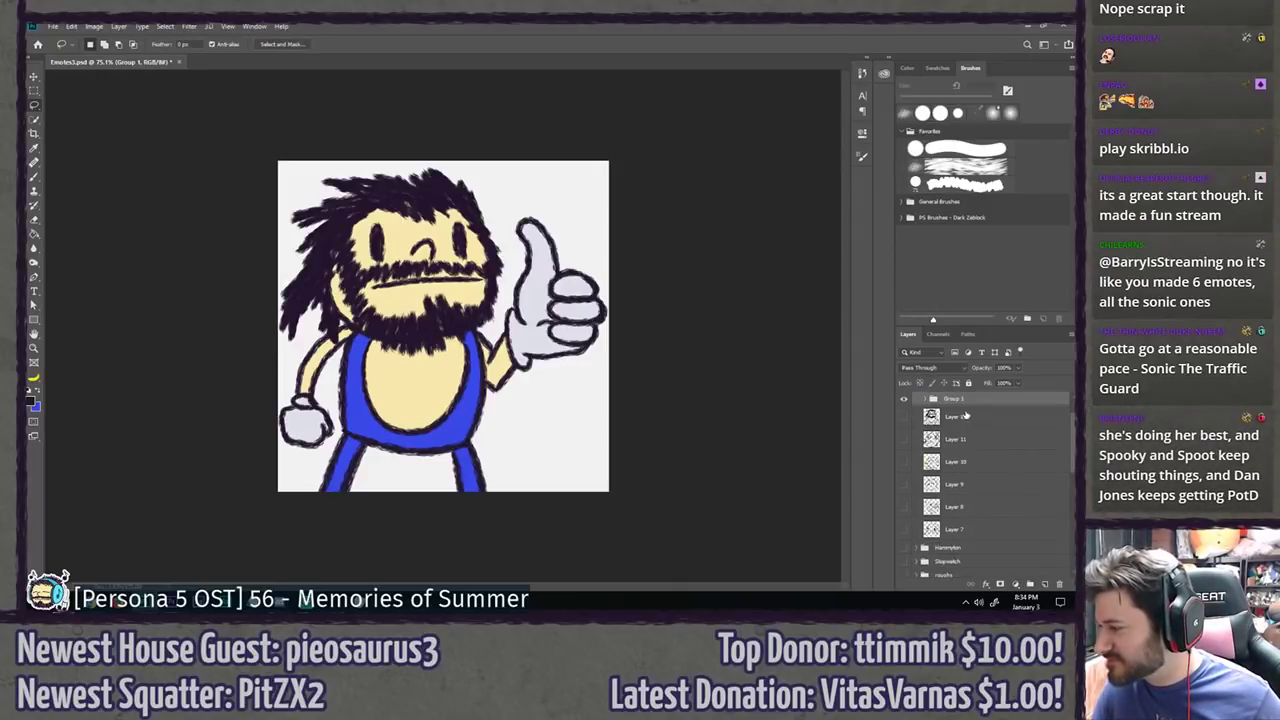
double_click(950, 399)
type("Thumbs u")
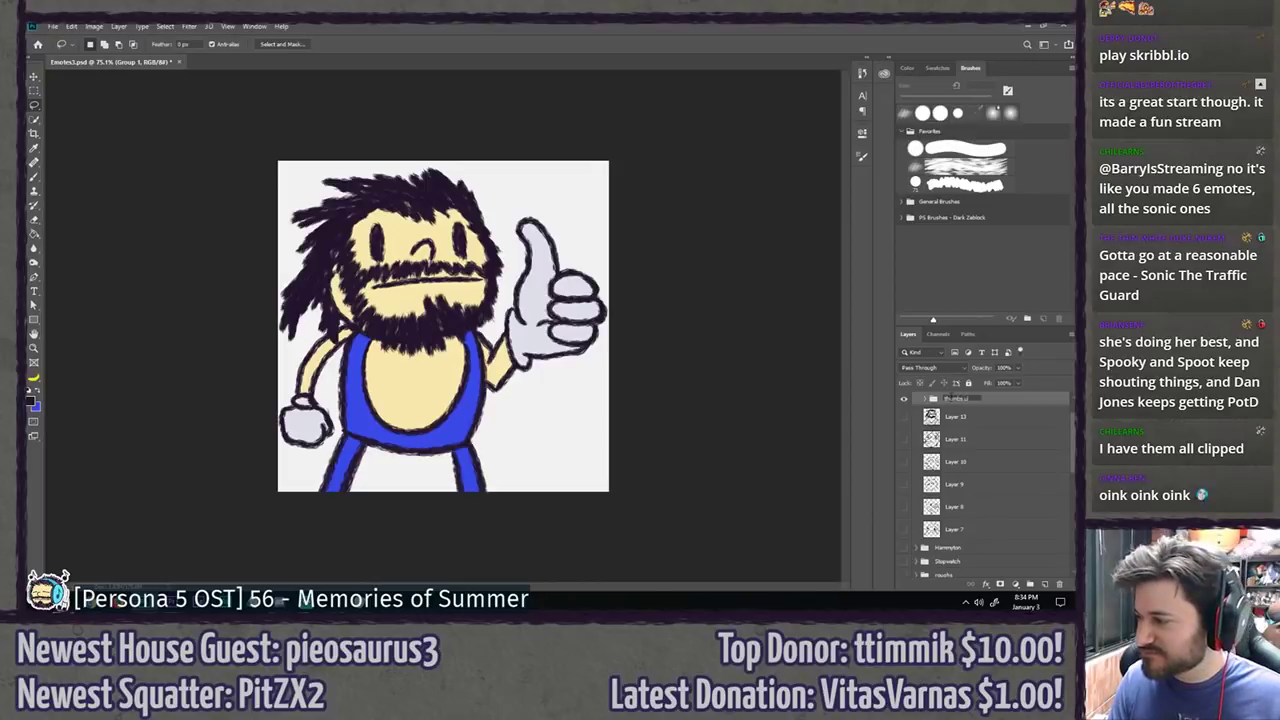
type("p")
key("Return")
Step: Compare the coloured thumbs up group with the earlier Layer 12 line sketch by alternating their visibility
left_click(903, 399)
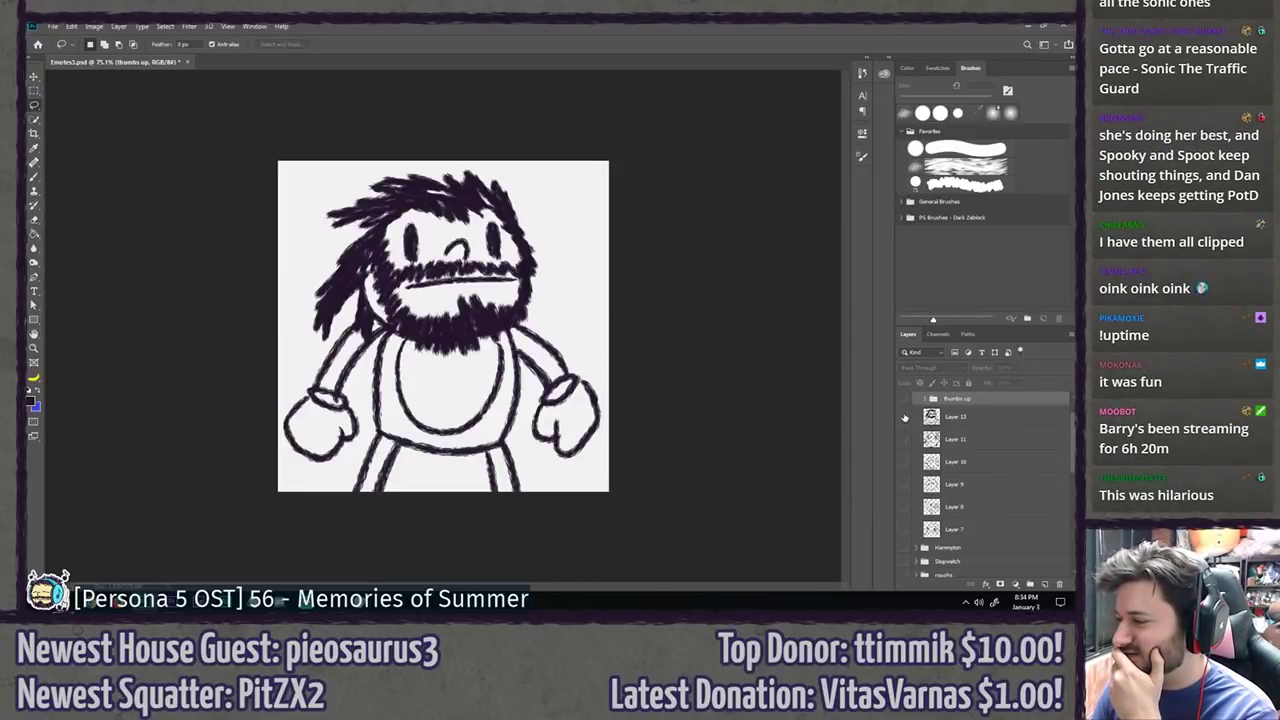
left_click(903, 400)
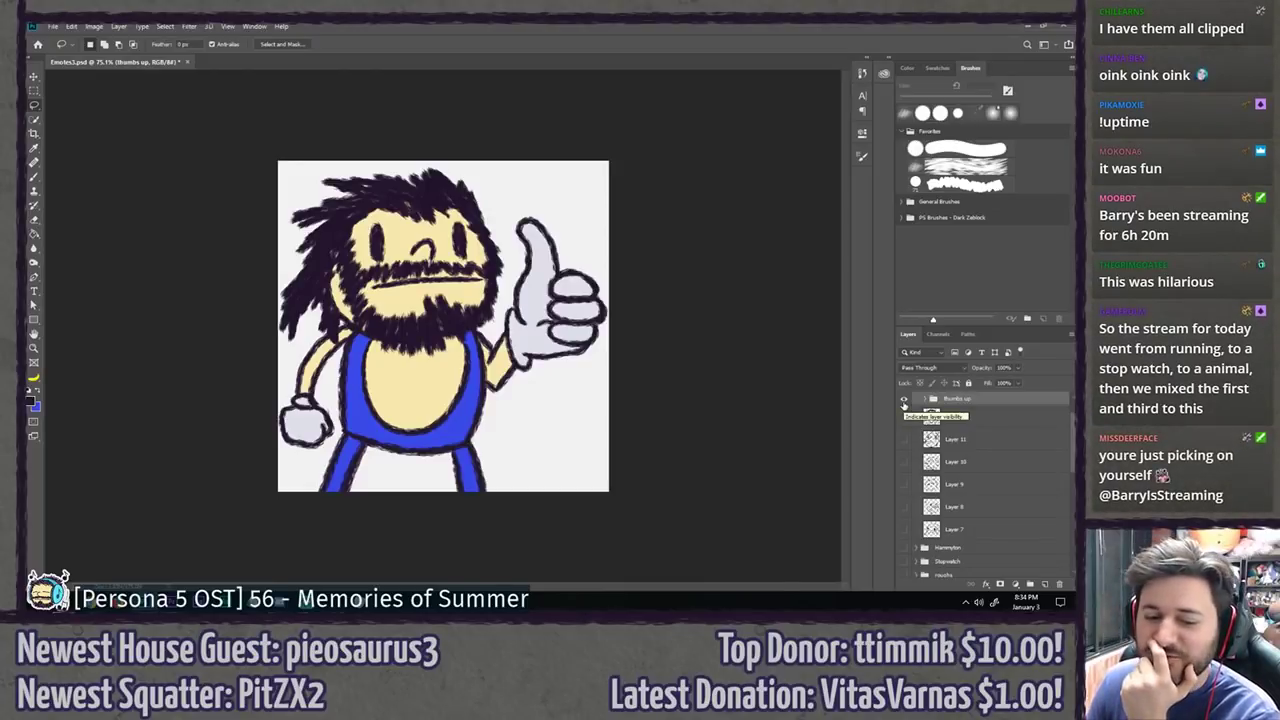
left_click(904, 400)
left_click(904, 417)
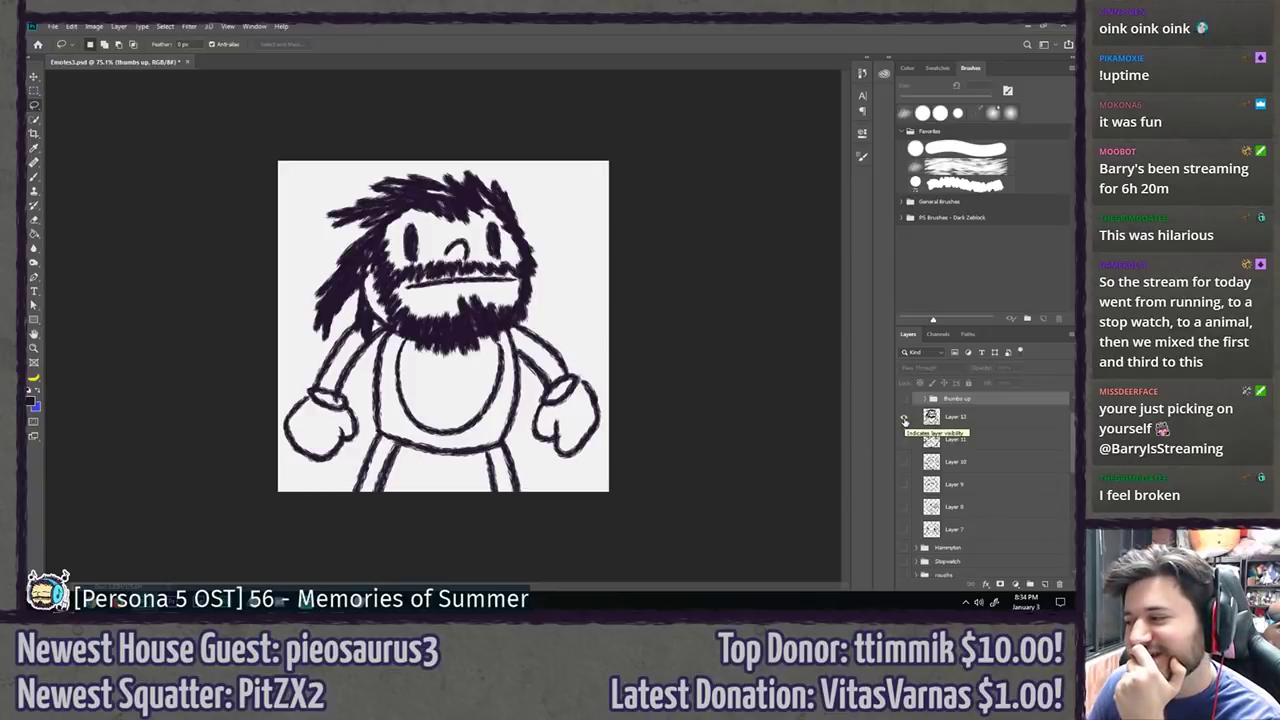
left_click(904, 418)
left_click(904, 400)
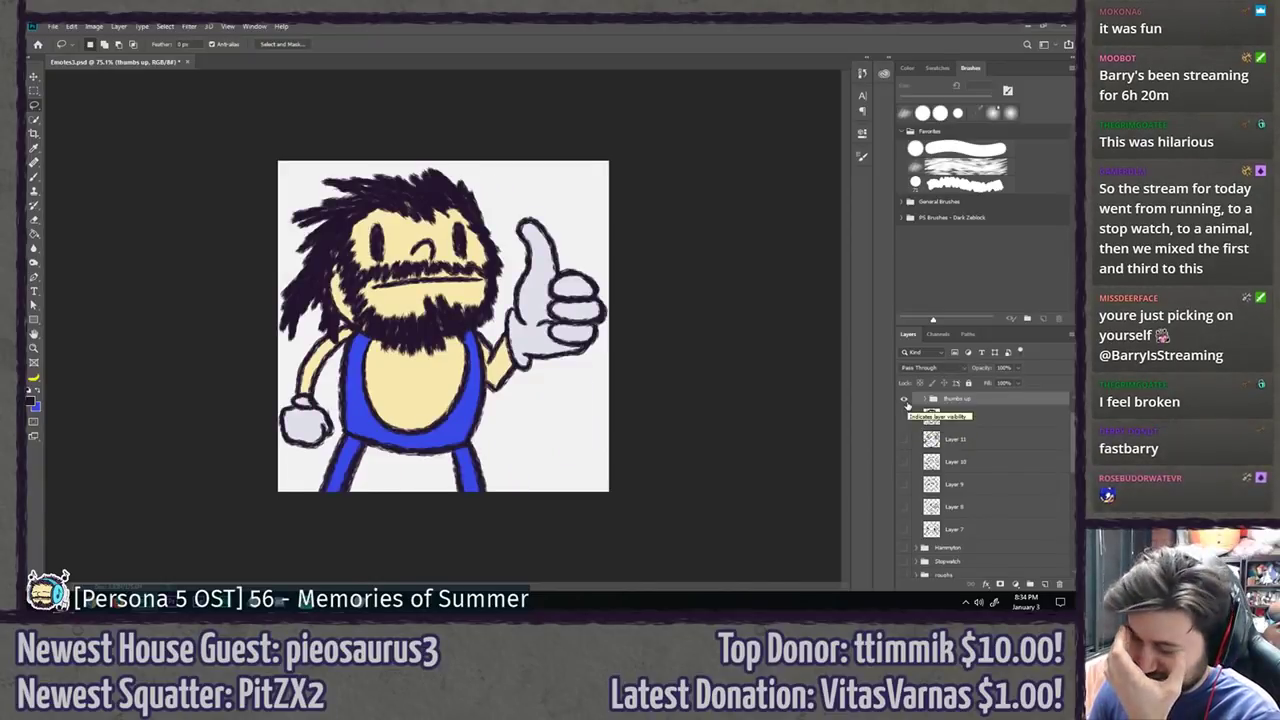
left_click(904, 400)
left_click(904, 418)
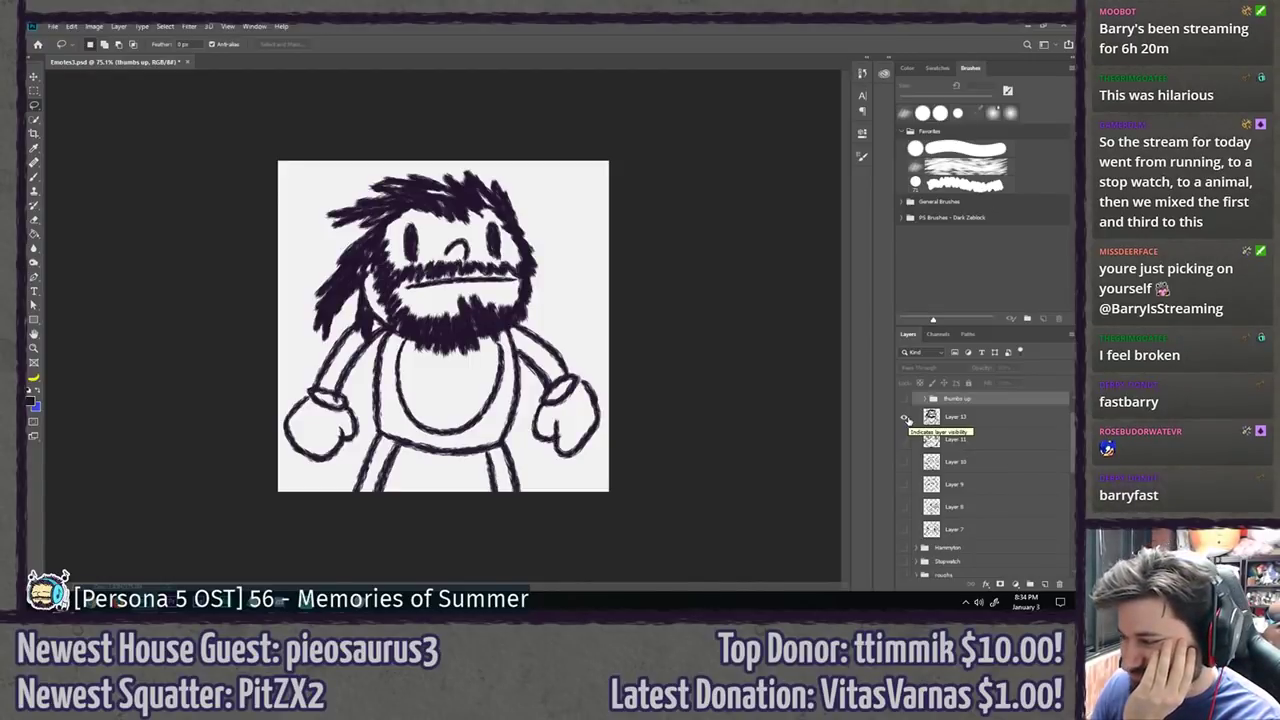
Step: Review the earlier hedgehog sketches on Layers 11 through 7 one at a time, hiding each after viewing it
left_click(905, 418)
left_click(905, 438)
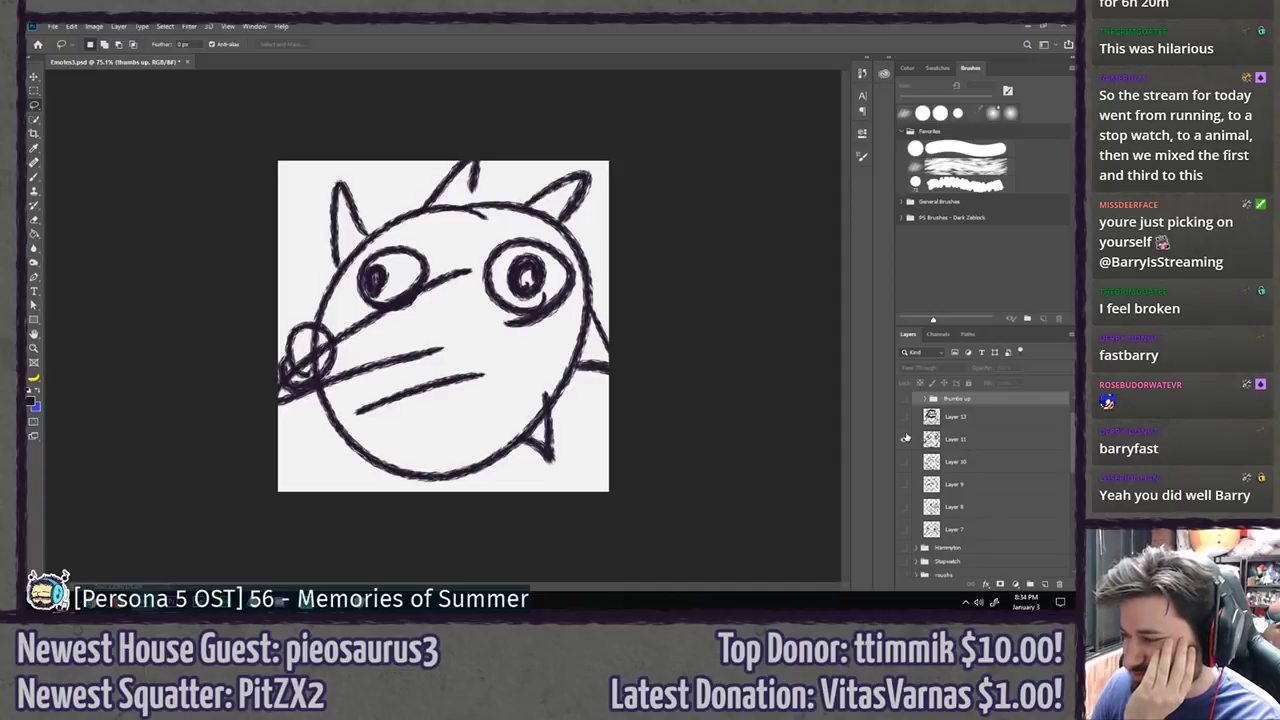
left_click(905, 438)
left_click(904, 461)
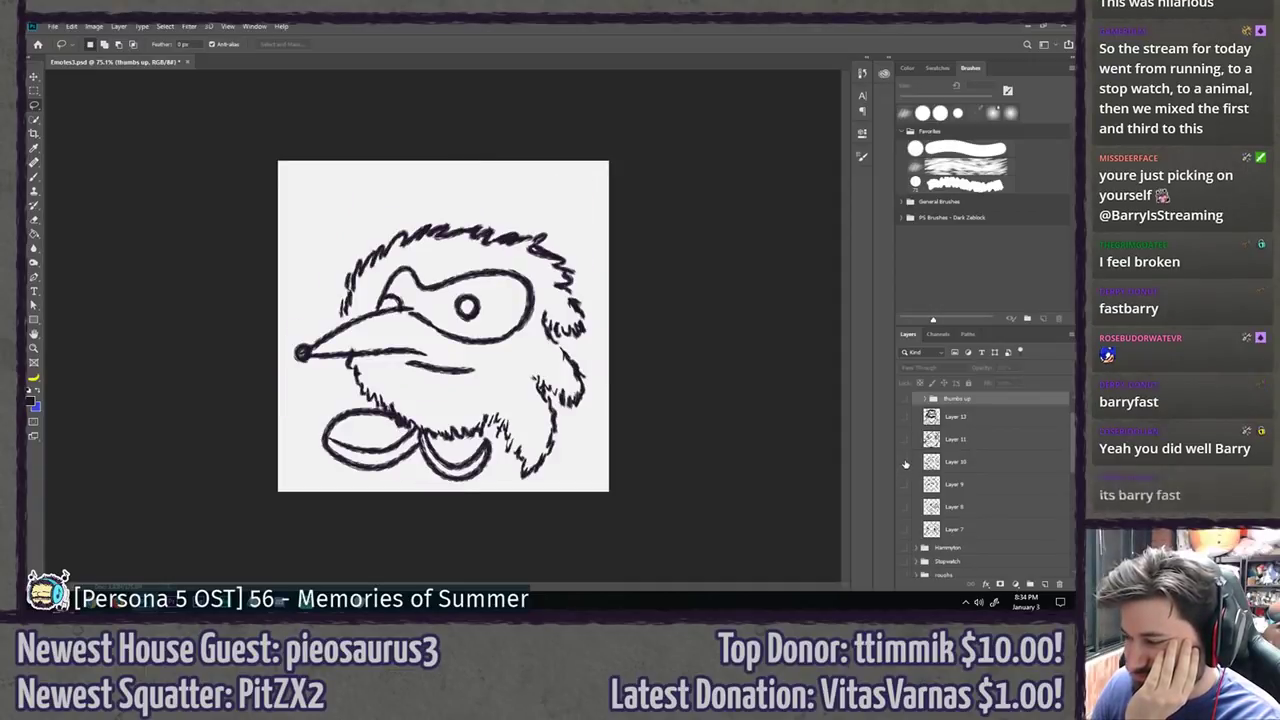
left_click(904, 461)
left_click(905, 484)
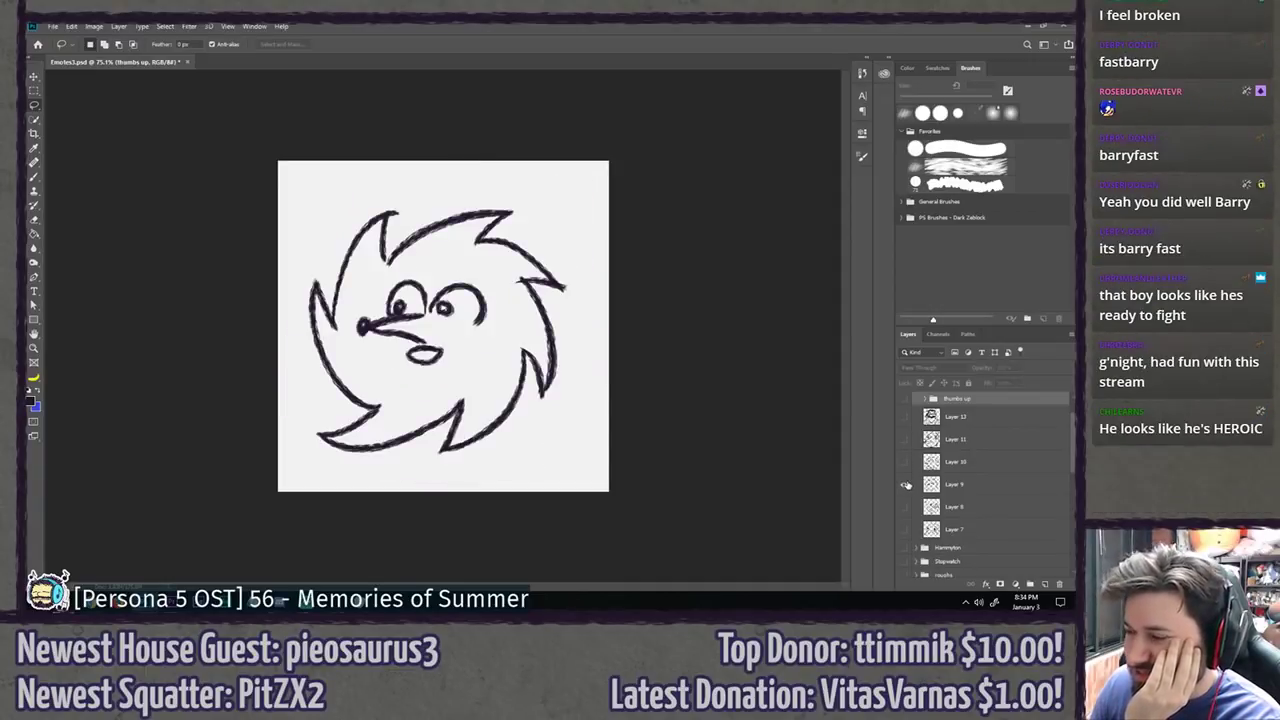
left_click(905, 484)
left_click(902, 507)
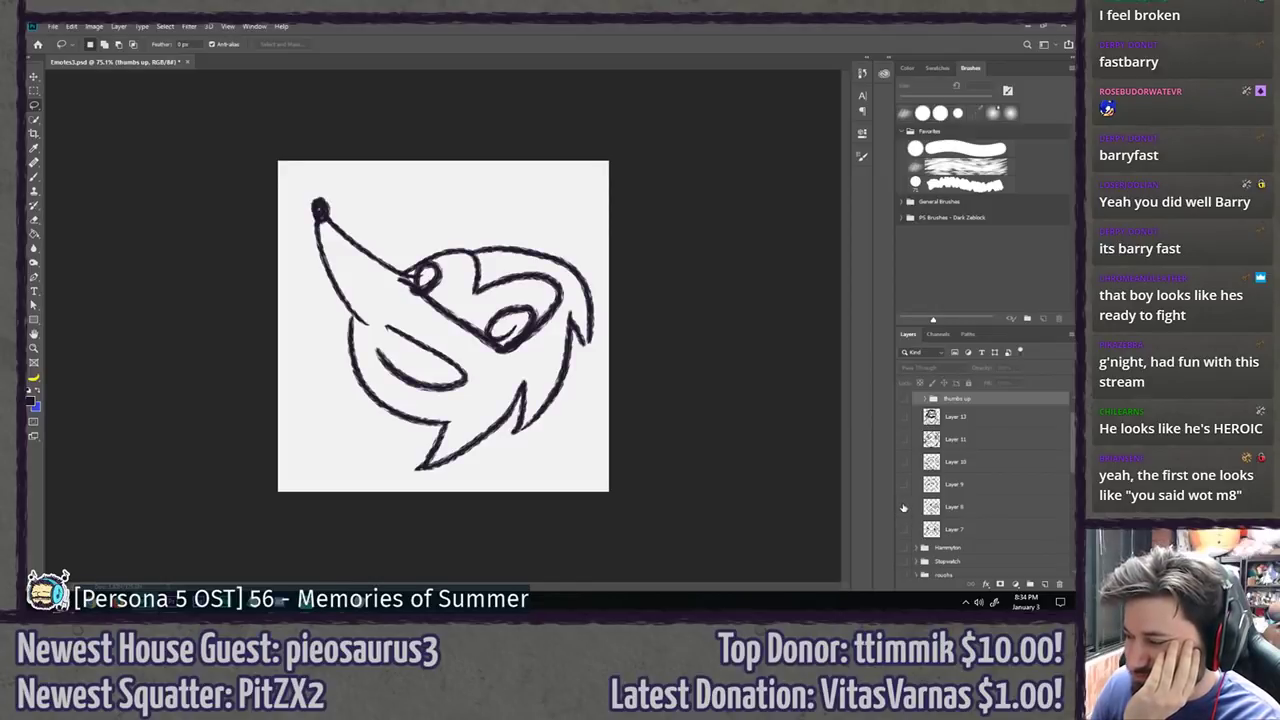
left_click(903, 508)
left_click(902, 530)
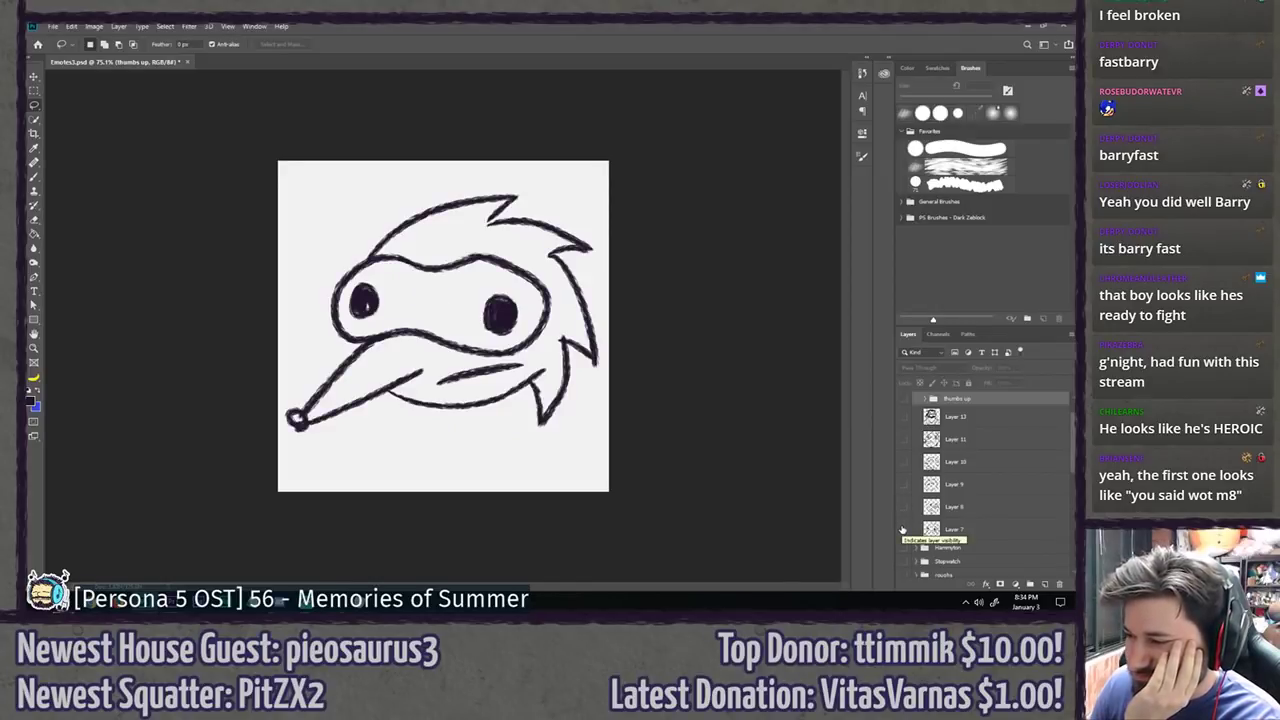
left_click(902, 530)
Step: Recheck the Layer 12 sketch against the thumbs up group, leaving only the coloured thumbs-up emote visible
left_click(905, 416)
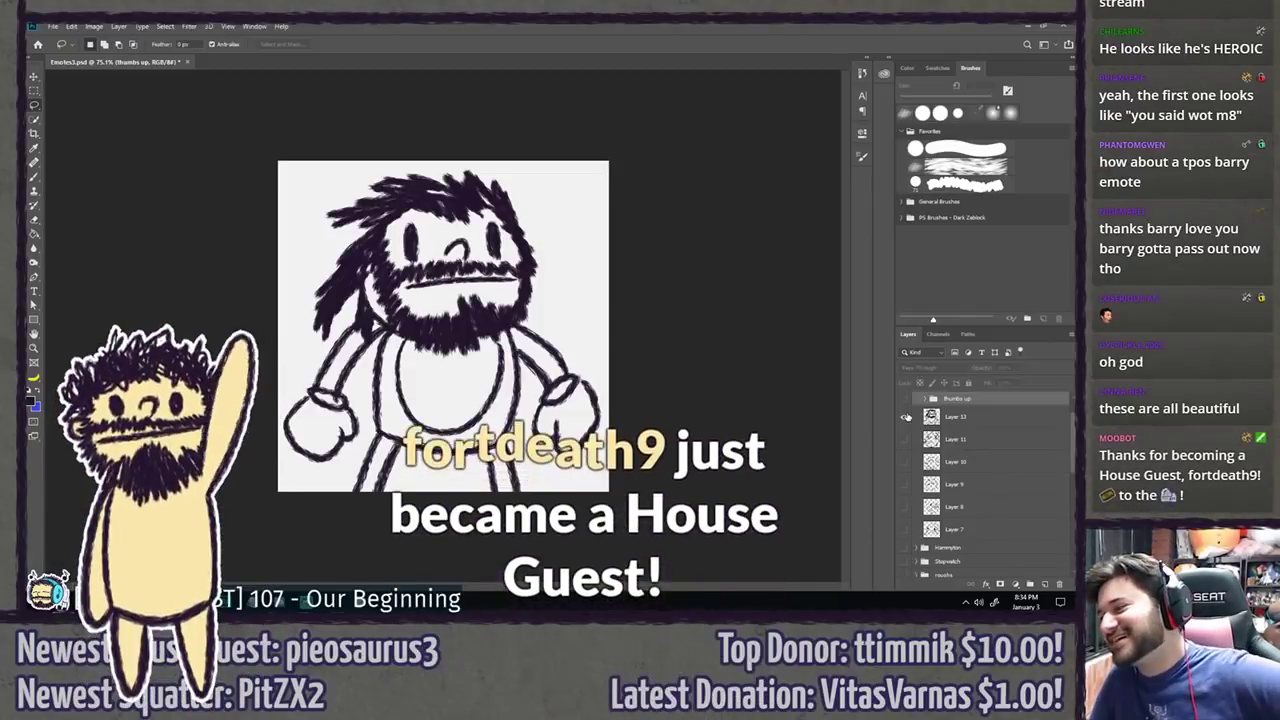
left_click(903, 399)
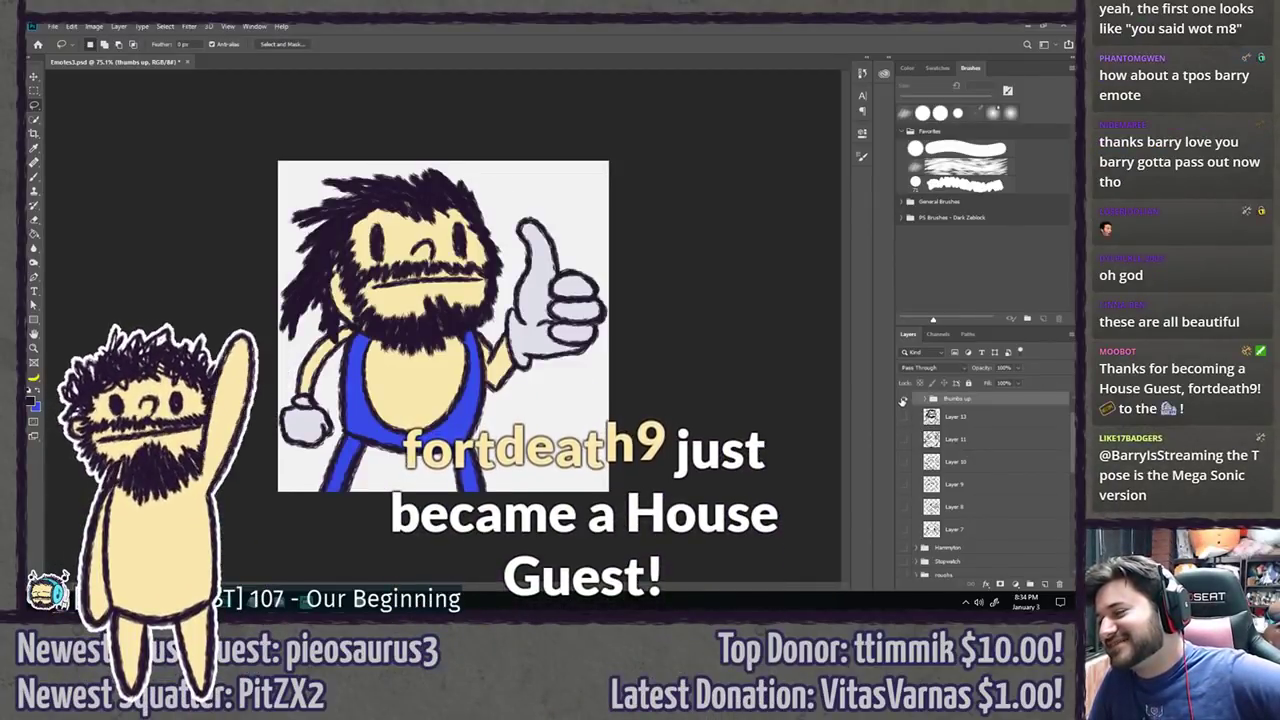
left_click(902, 400)
left_click(902, 416)
left_click(902, 416)
left_click(903, 399)
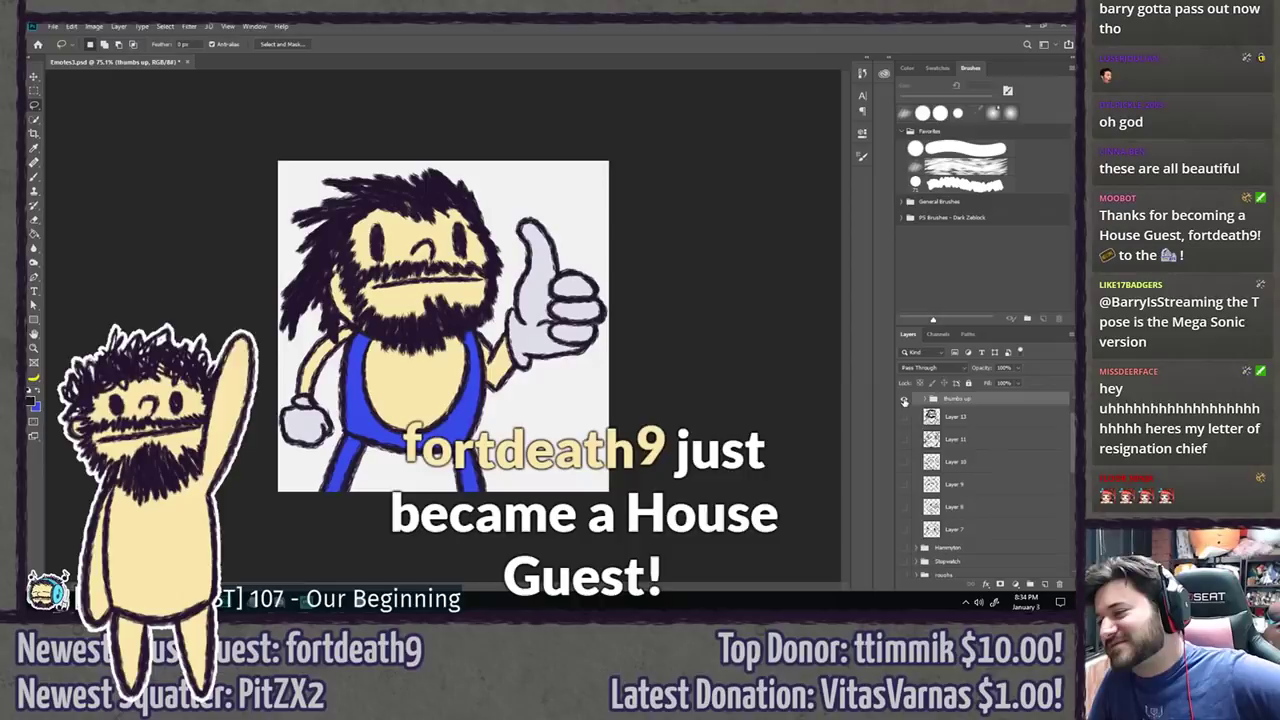